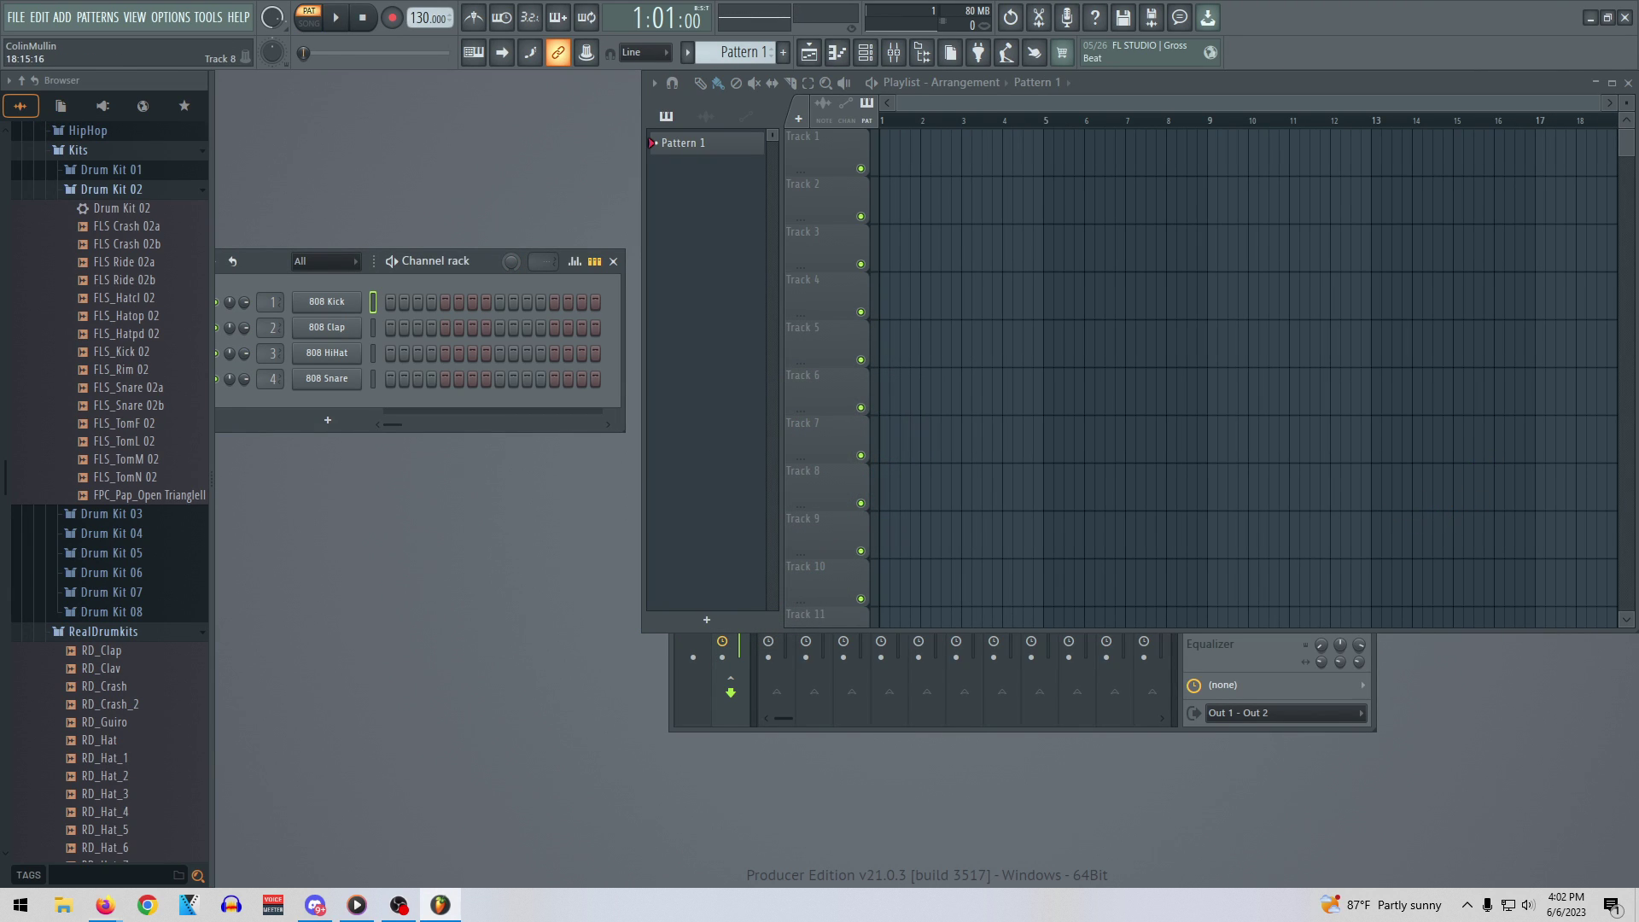
pyautogui.hotkey('alt', 'Tab')
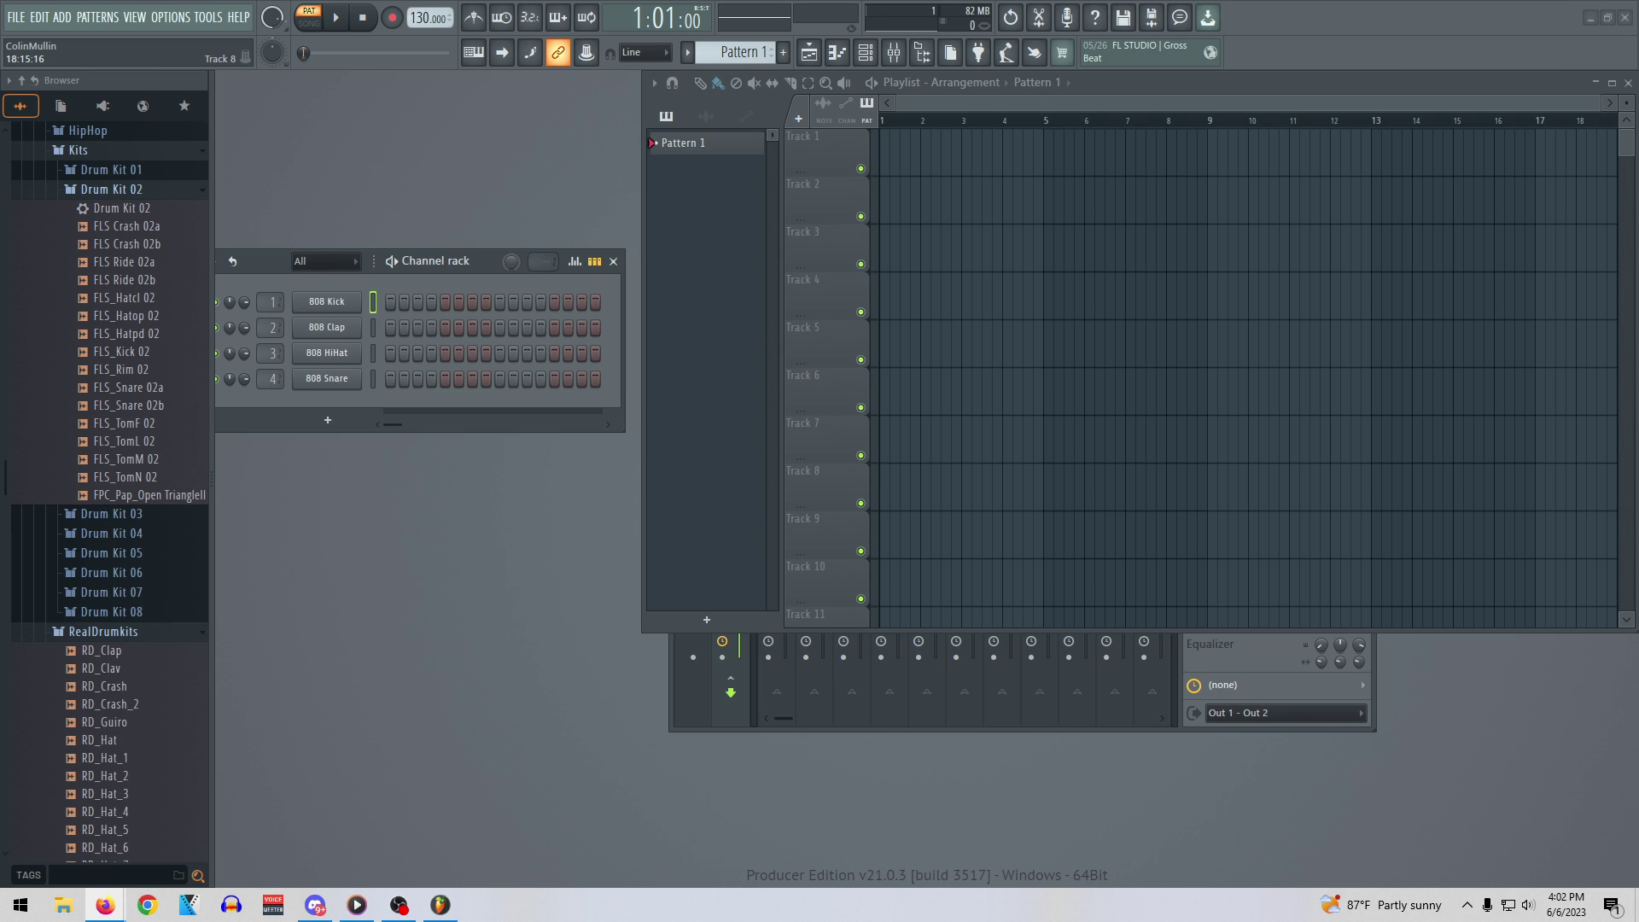
pyautogui.hotkey('alt', 'Tab')
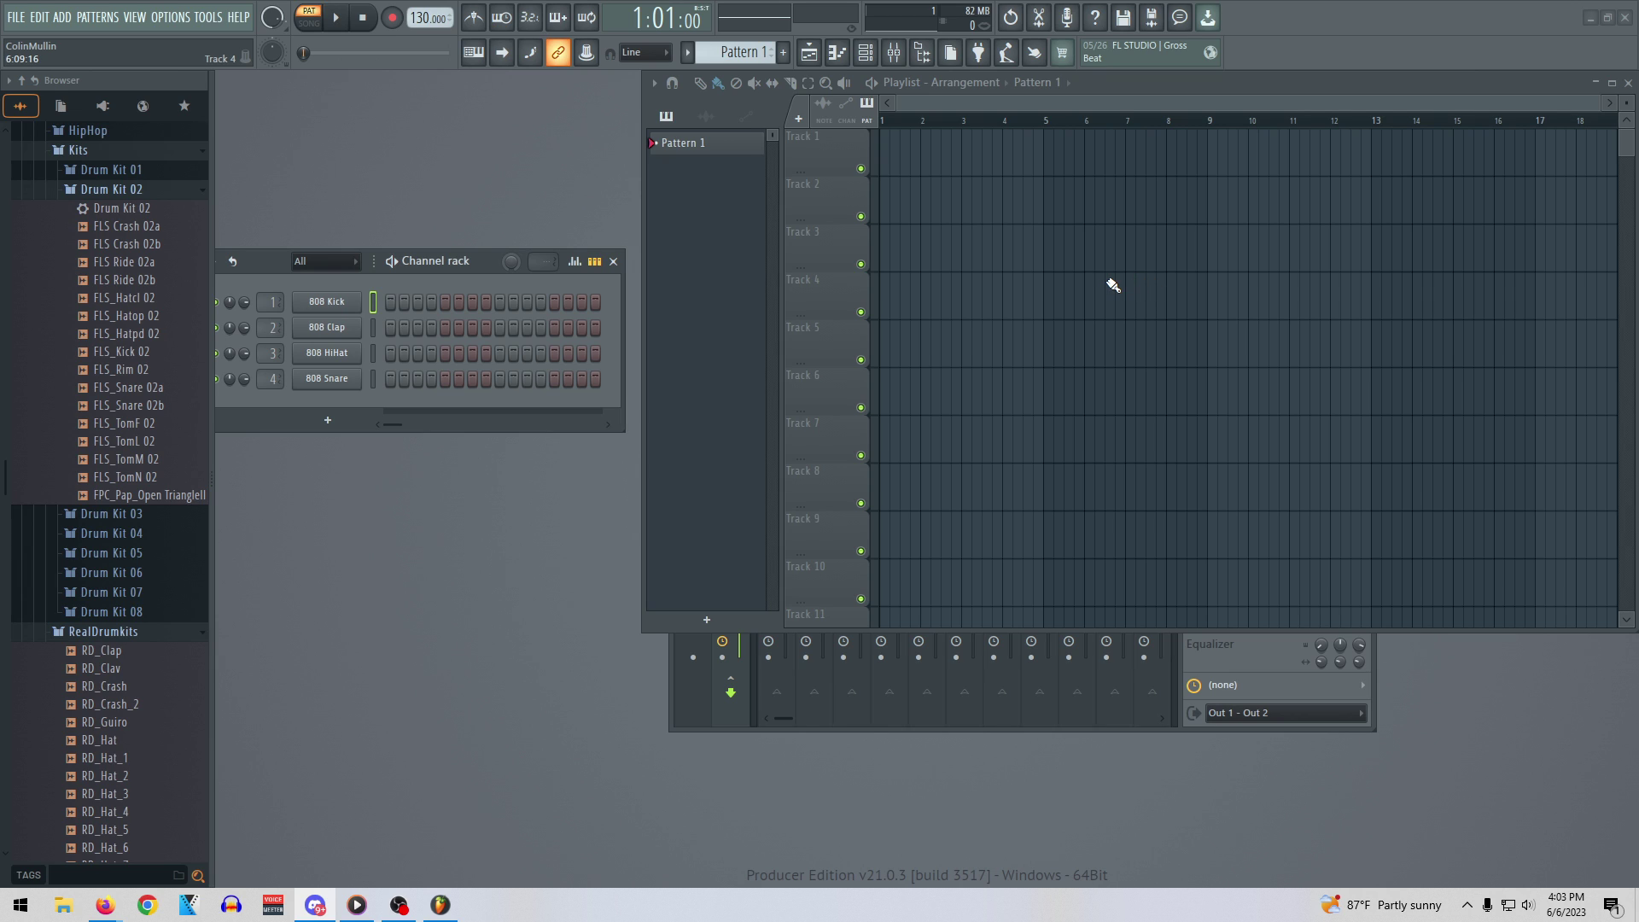
# Set the project tempo to 80 BPM
pyautogui.moveTo(429, 18); pyautogui.dragTo(429, 89)
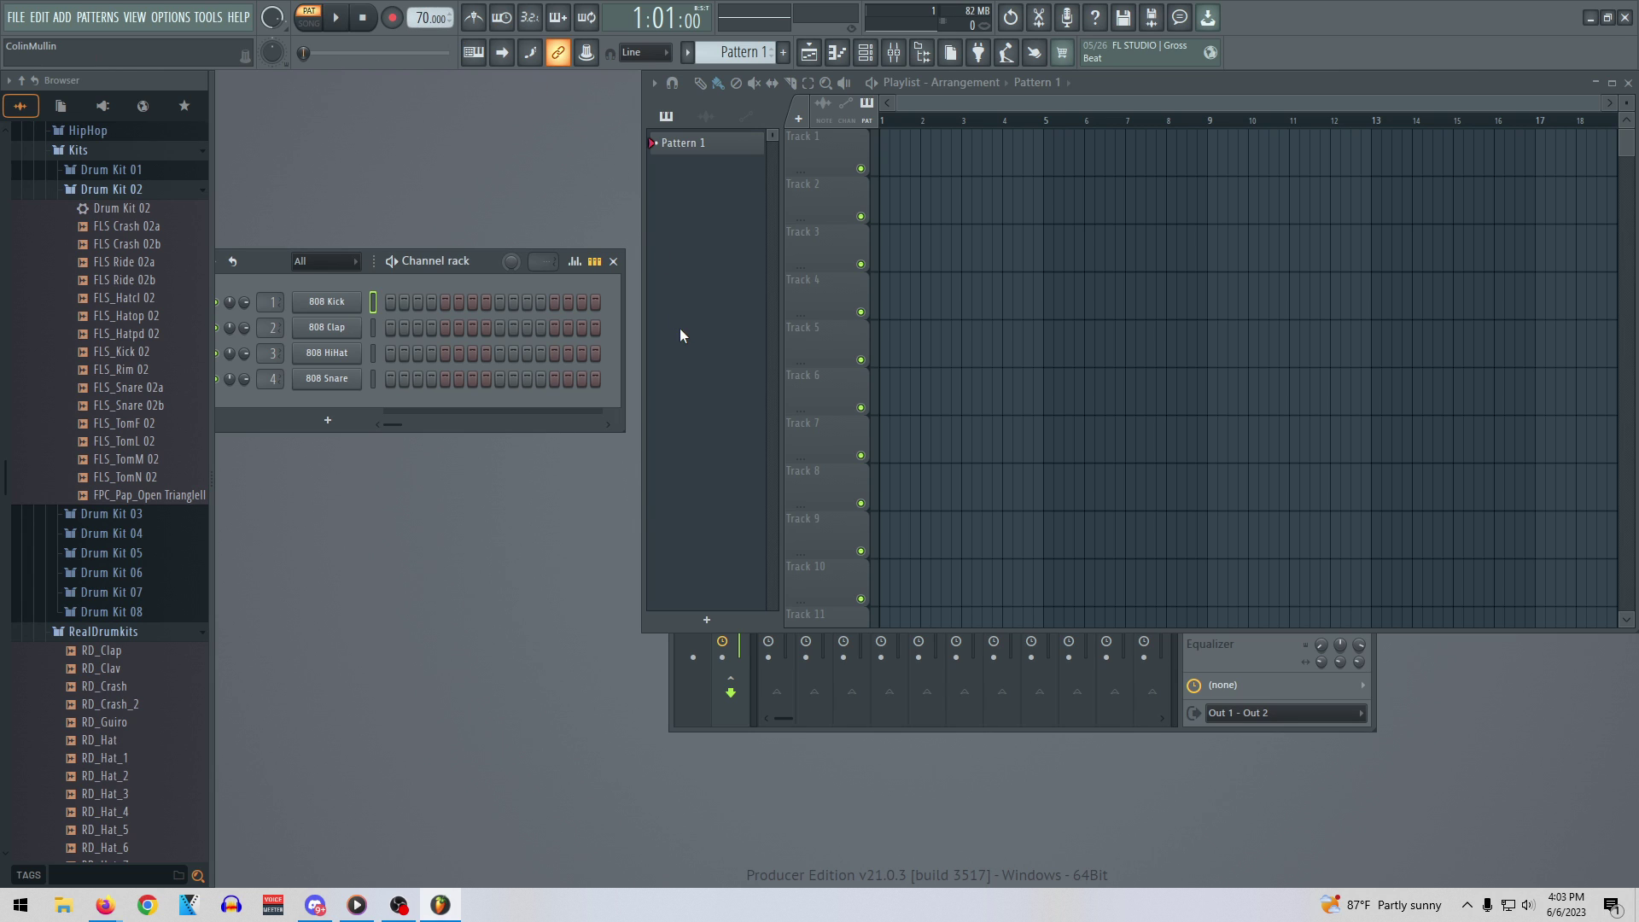
pyautogui.moveTo(430, 18); pyautogui.dragTo(429, 12)
# Add a FLEX instrument channel and load the Brass Section 1 preset from the General Midi Library pack
pyautogui.click(327, 420)
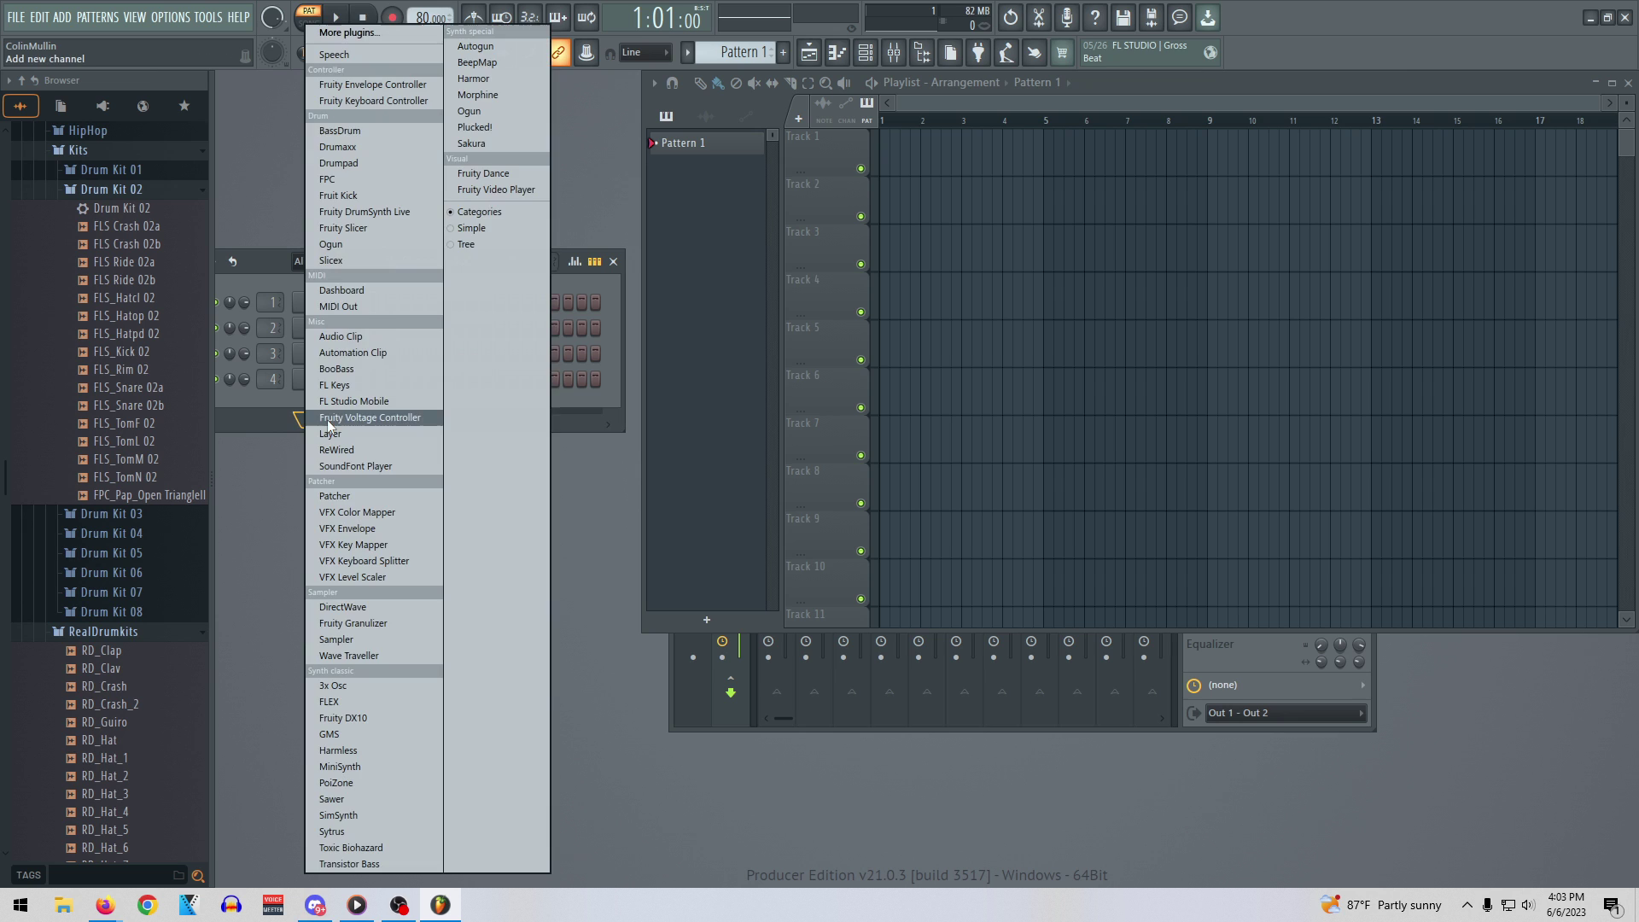
pyautogui.click(345, 703)
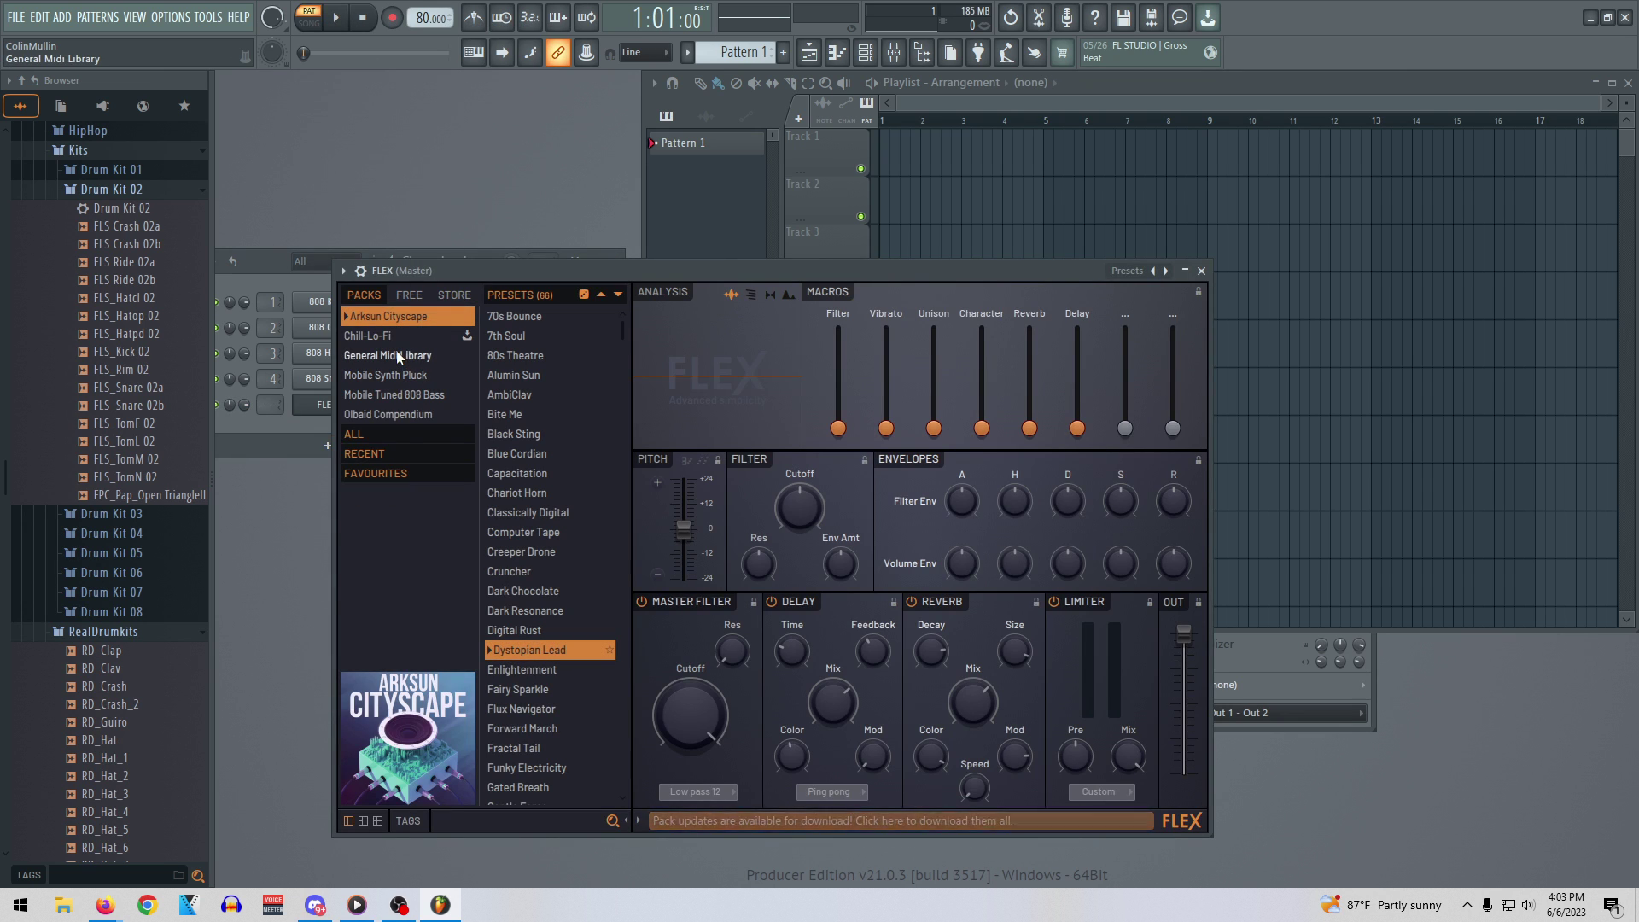
pyautogui.click(399, 355)
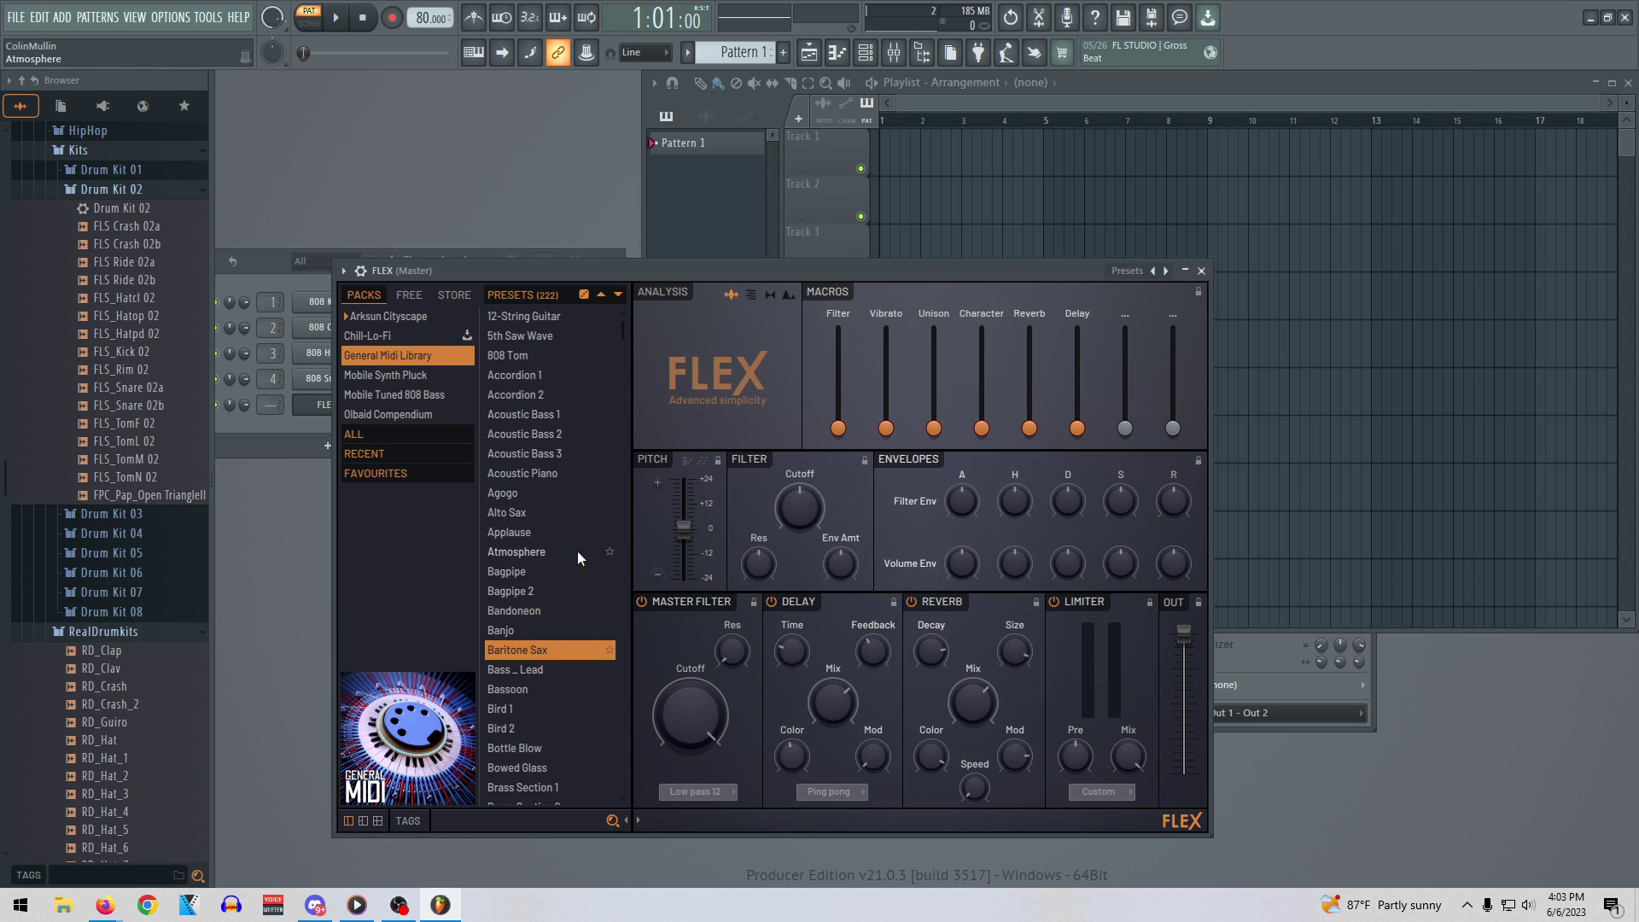
pyautogui.scroll(-3, 547, 614)
pyautogui.click(547, 623)
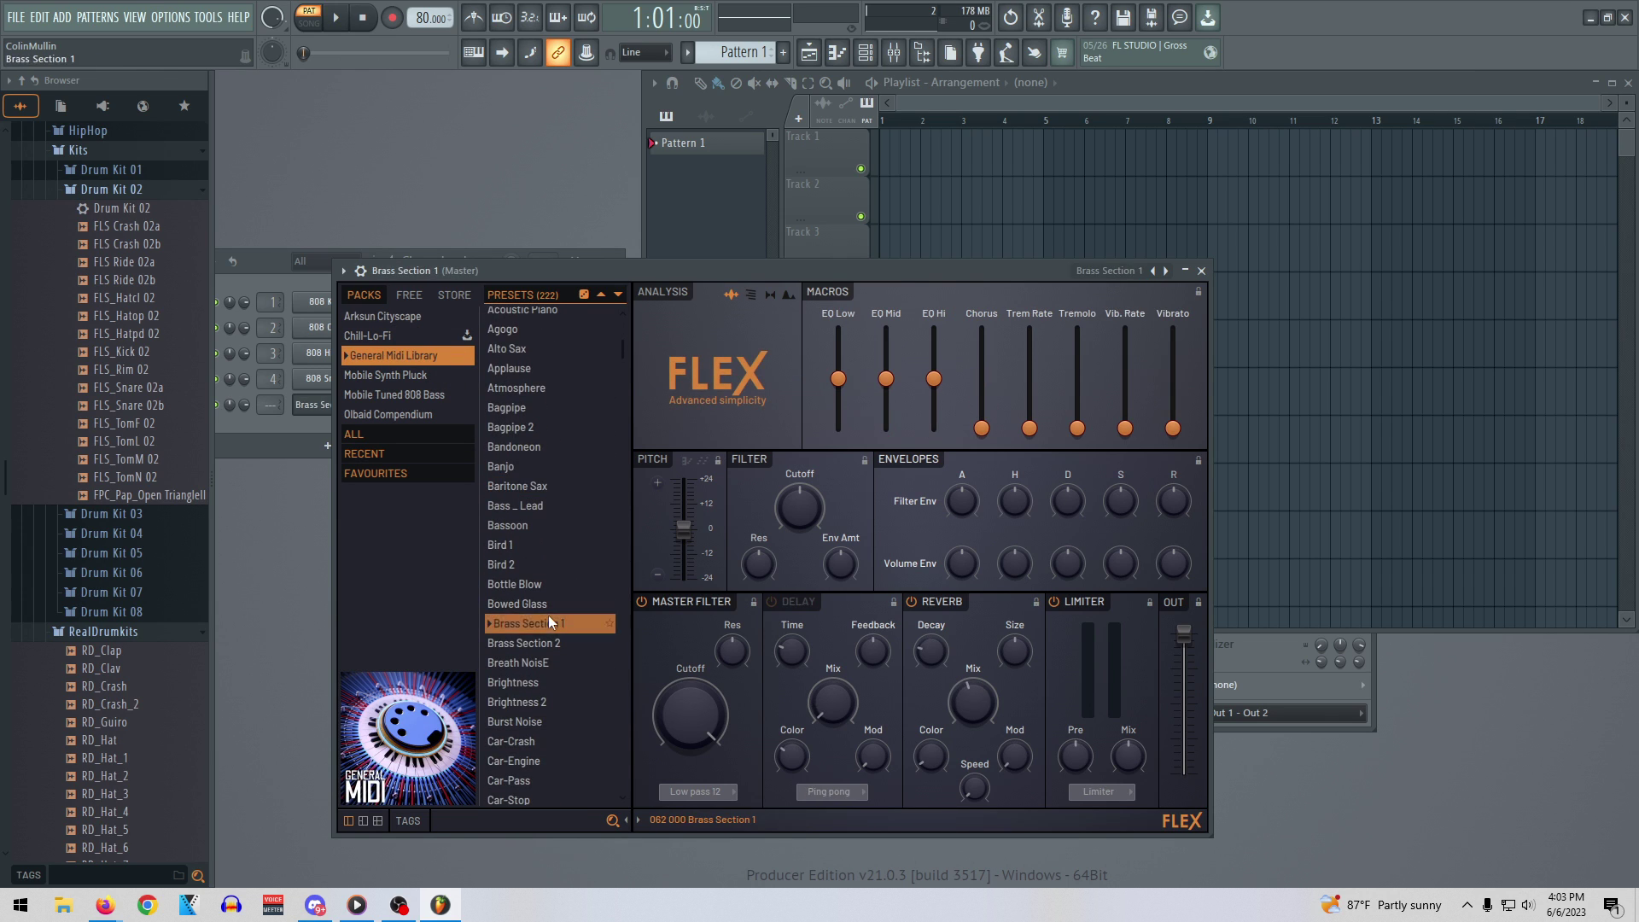
pyautogui.scroll(-2, 526, 559)
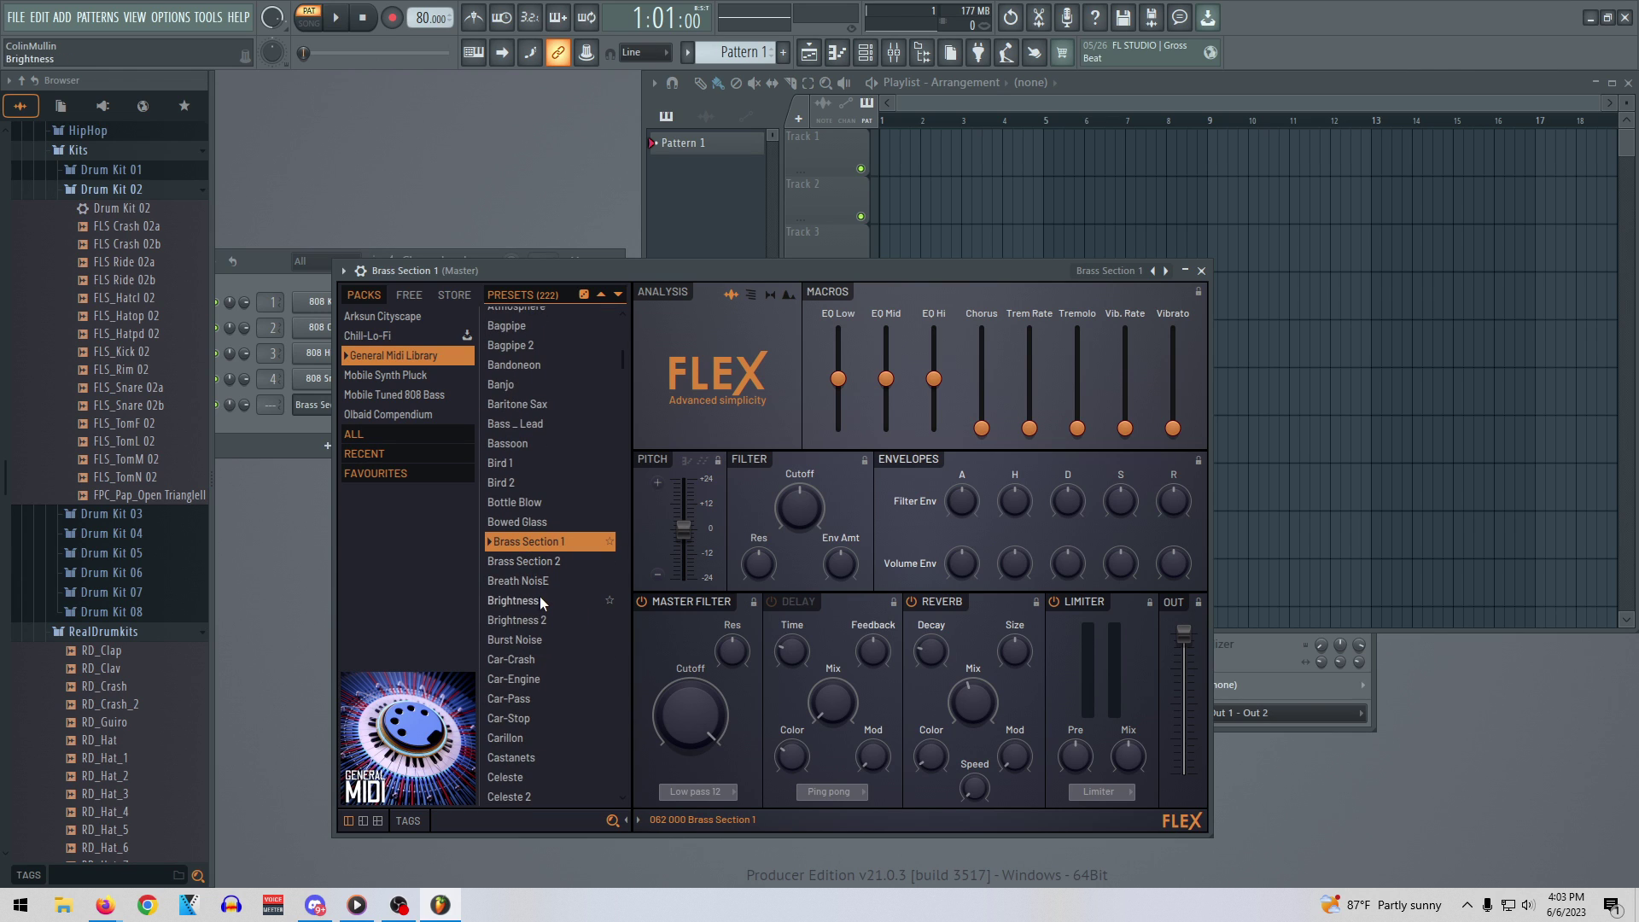
# Load the Coffee Time Piano preset from FLEX's Chill-Lo-Fi pack and close the instrument window
pyautogui.click(385, 376)
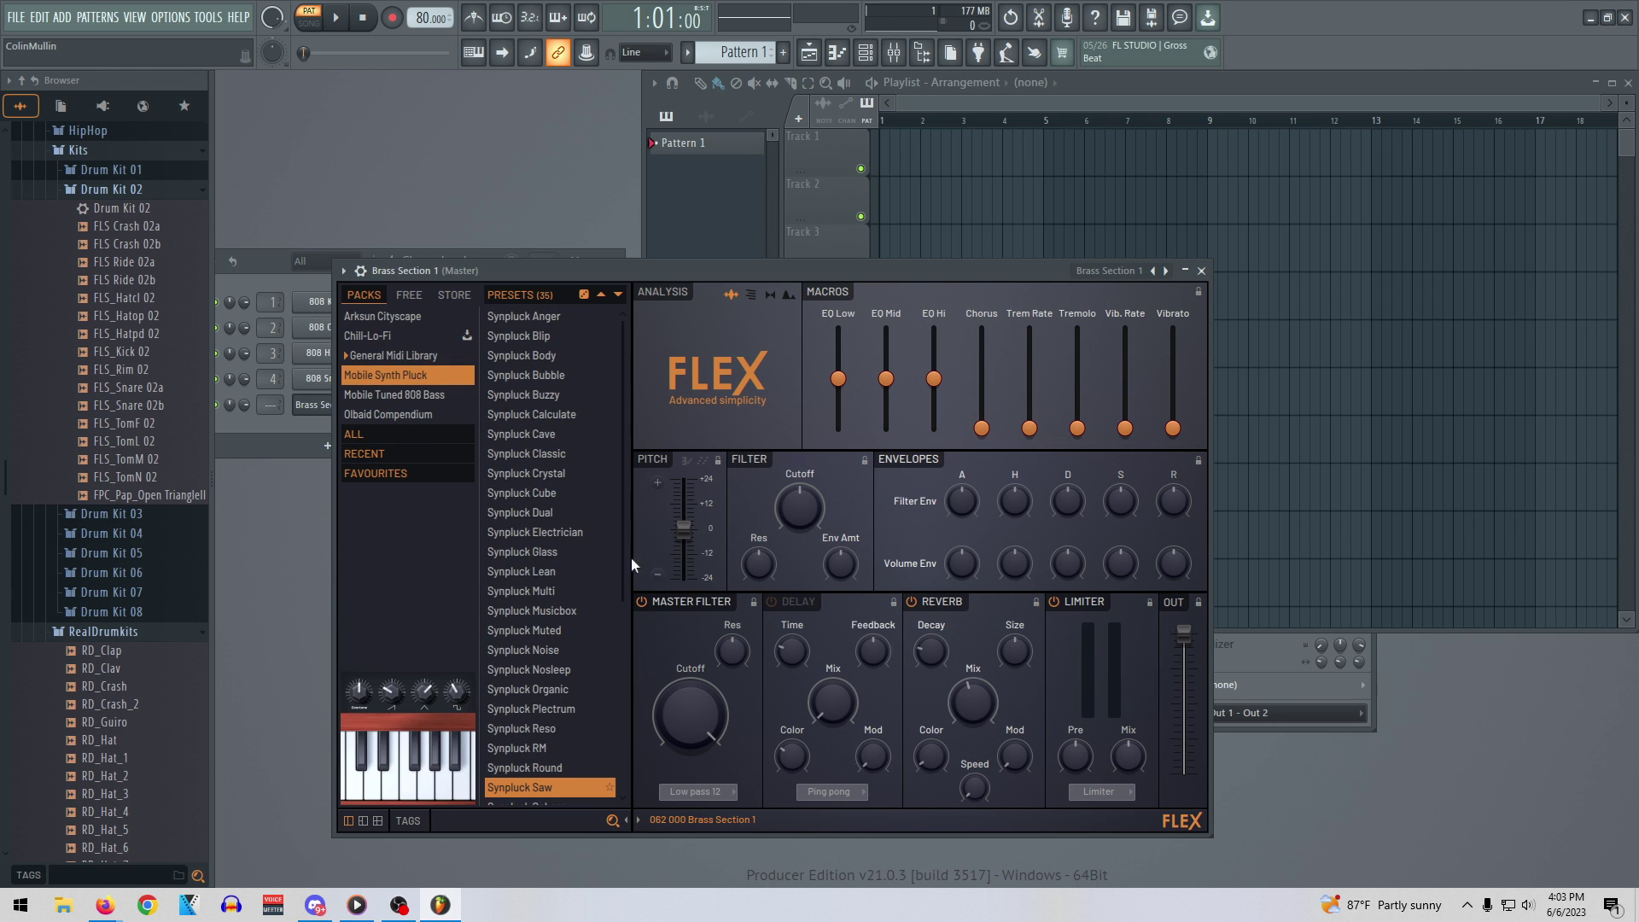
pyautogui.click(391, 337)
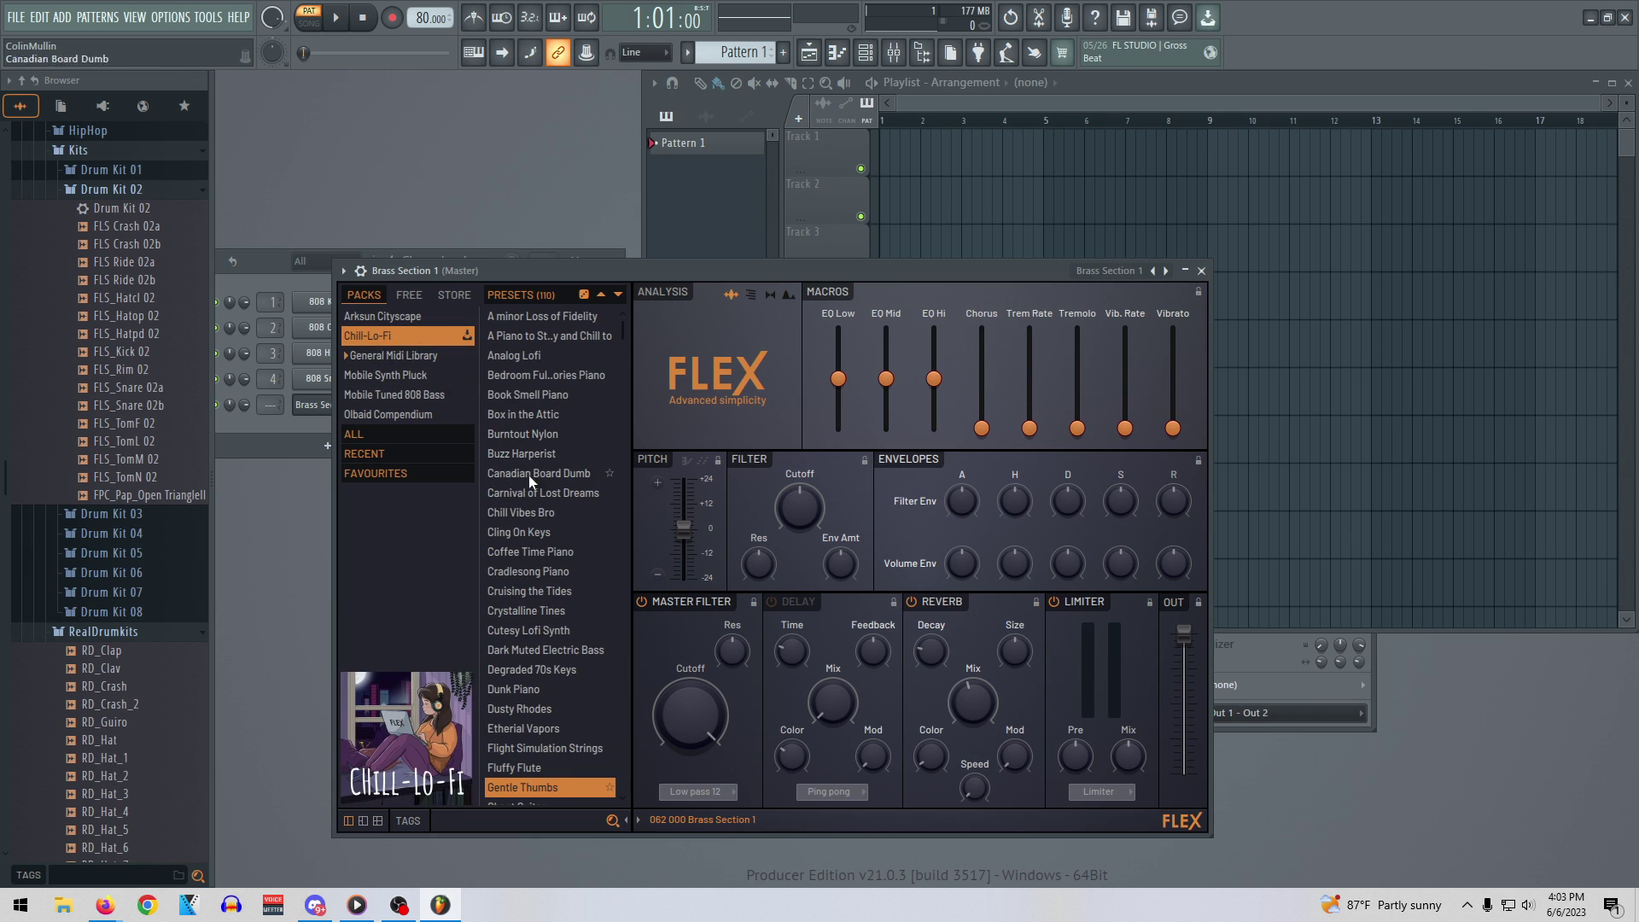
pyautogui.scroll(-3, 555, 581)
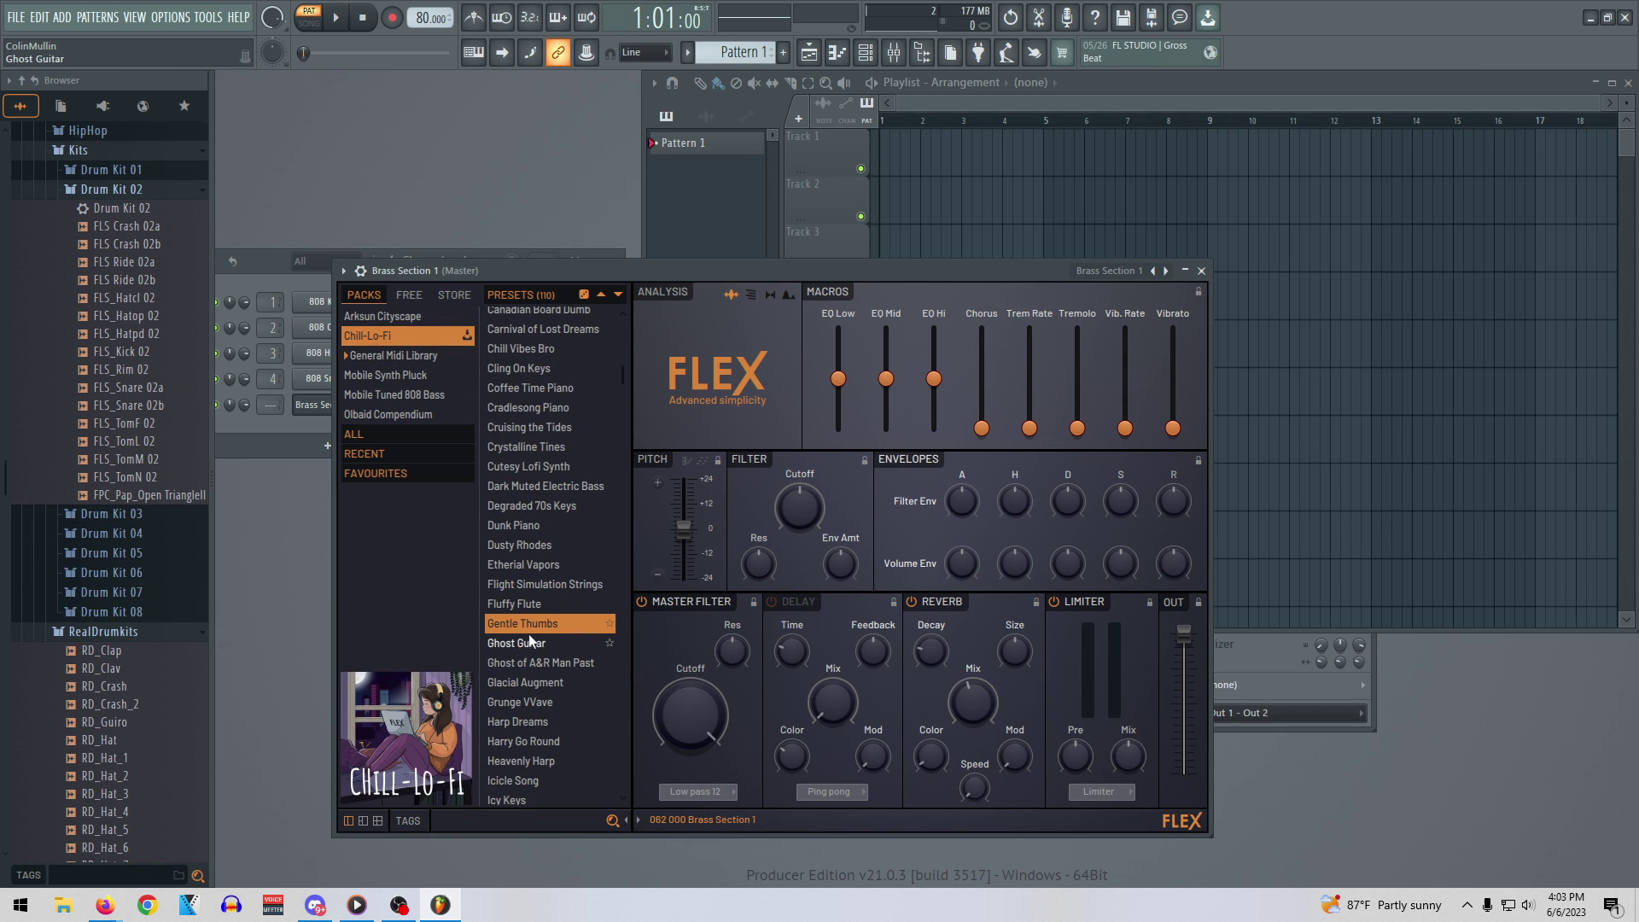
pyautogui.scroll(3, 563, 469)
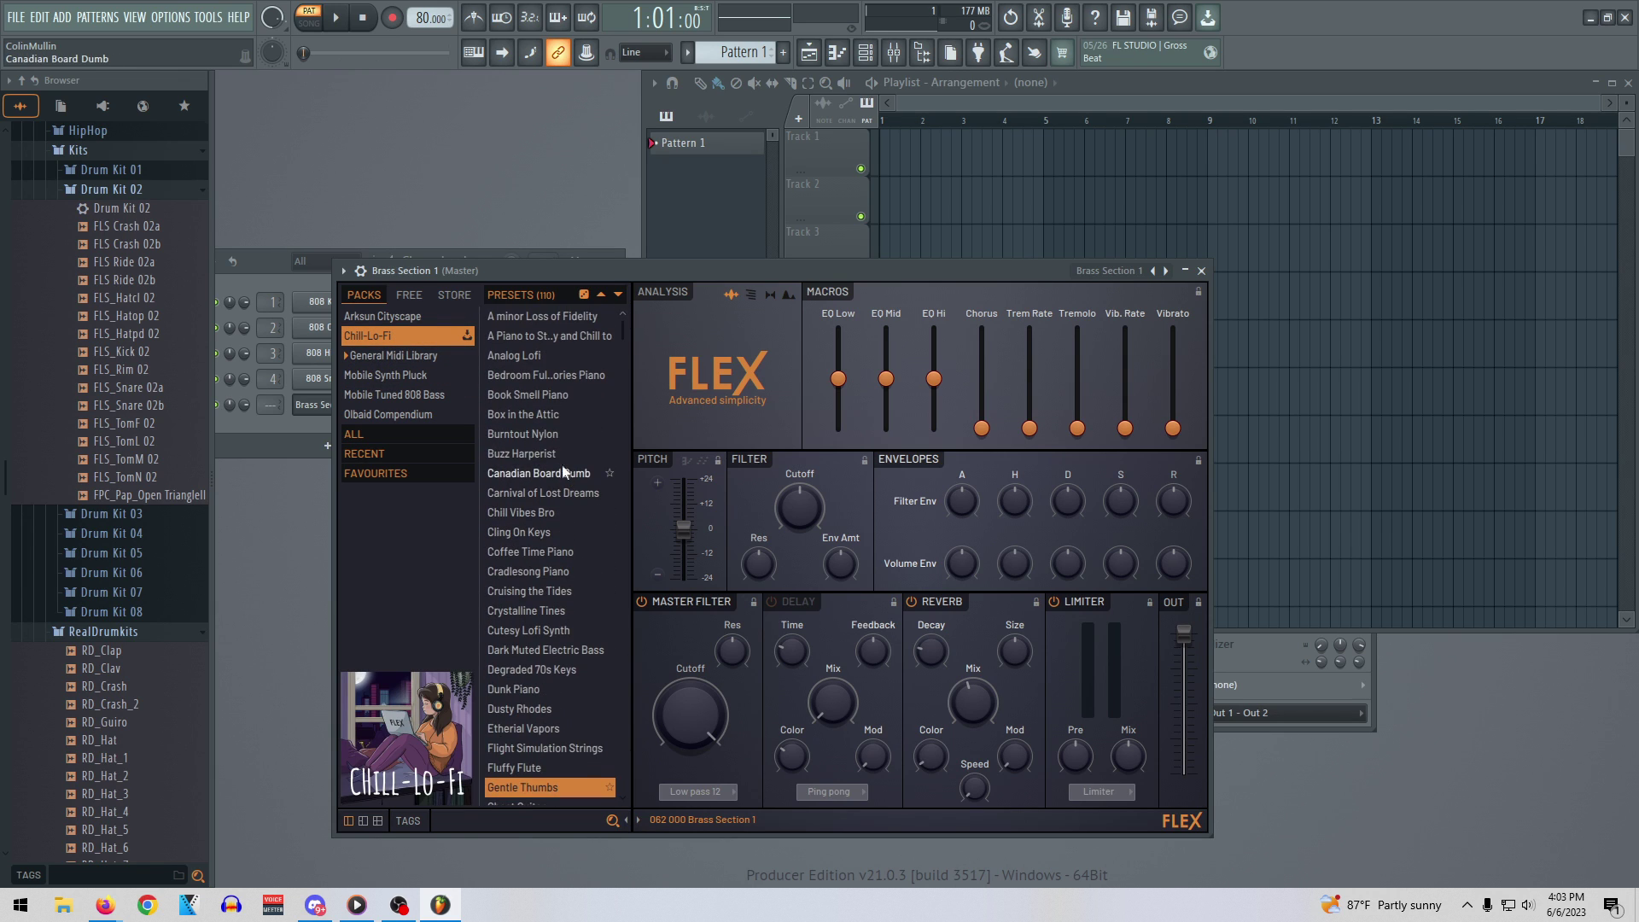
pyautogui.click(548, 551)
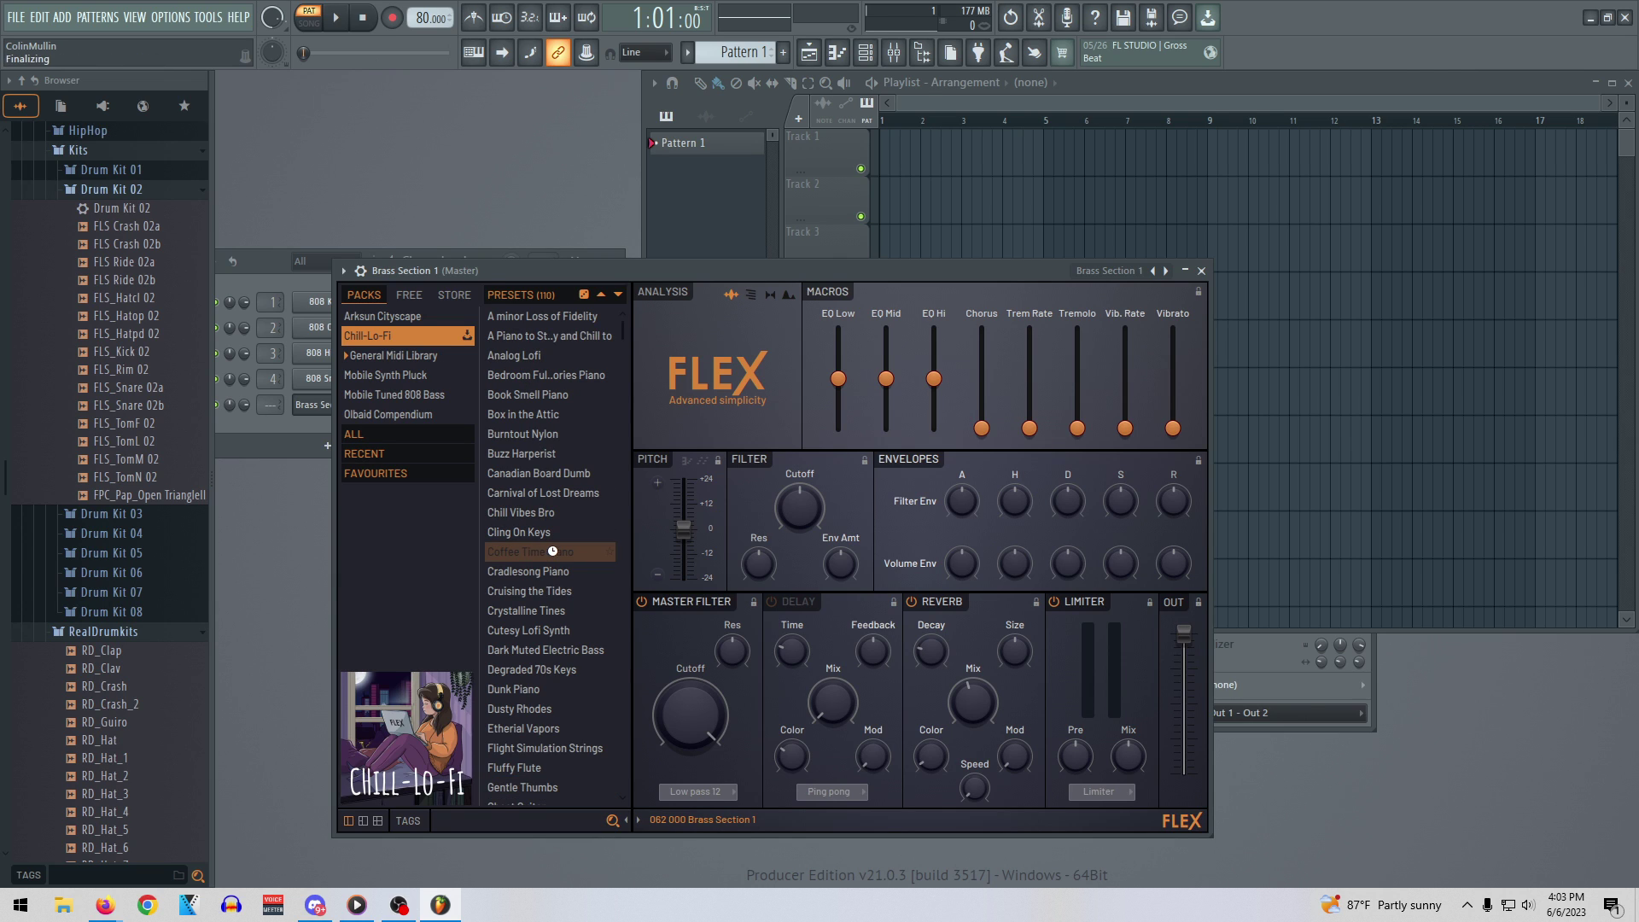
pyautogui.click(1200, 271)
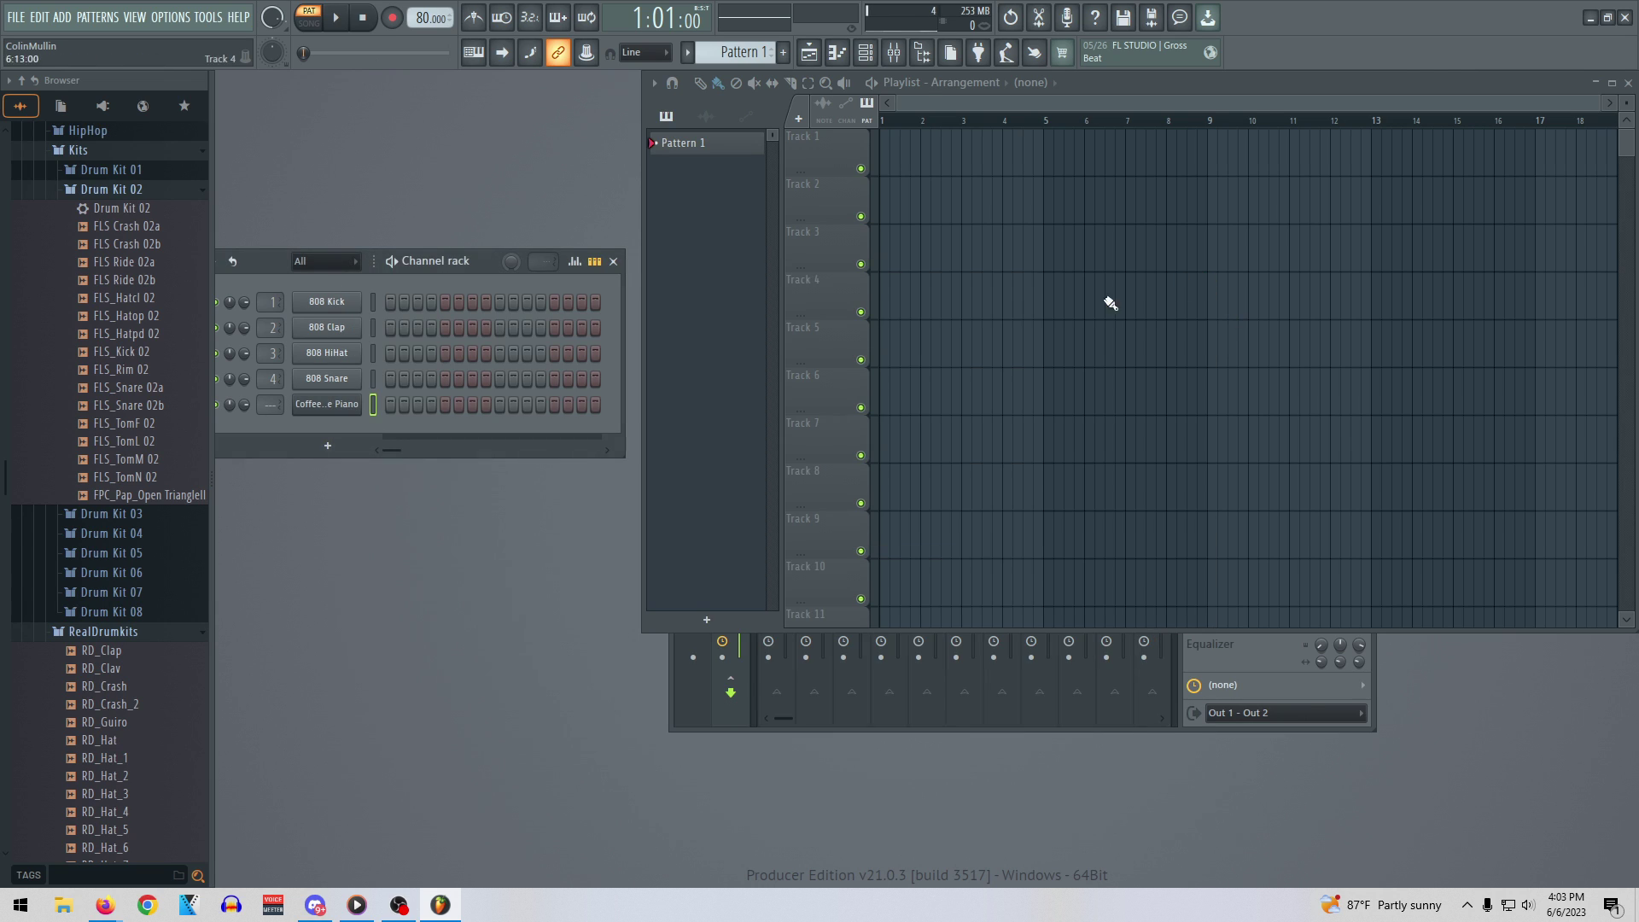
# Open the piano roll for the Coffee Time Piano channel and leave its note grid empty
pyautogui.rightClick(354, 403)
pyautogui.click(417, 404)
pyautogui.click(689, 466)
pyautogui.moveTo(689, 471); pyautogui.dragTo(756, 500)
pyautogui.rightClick(757, 498)
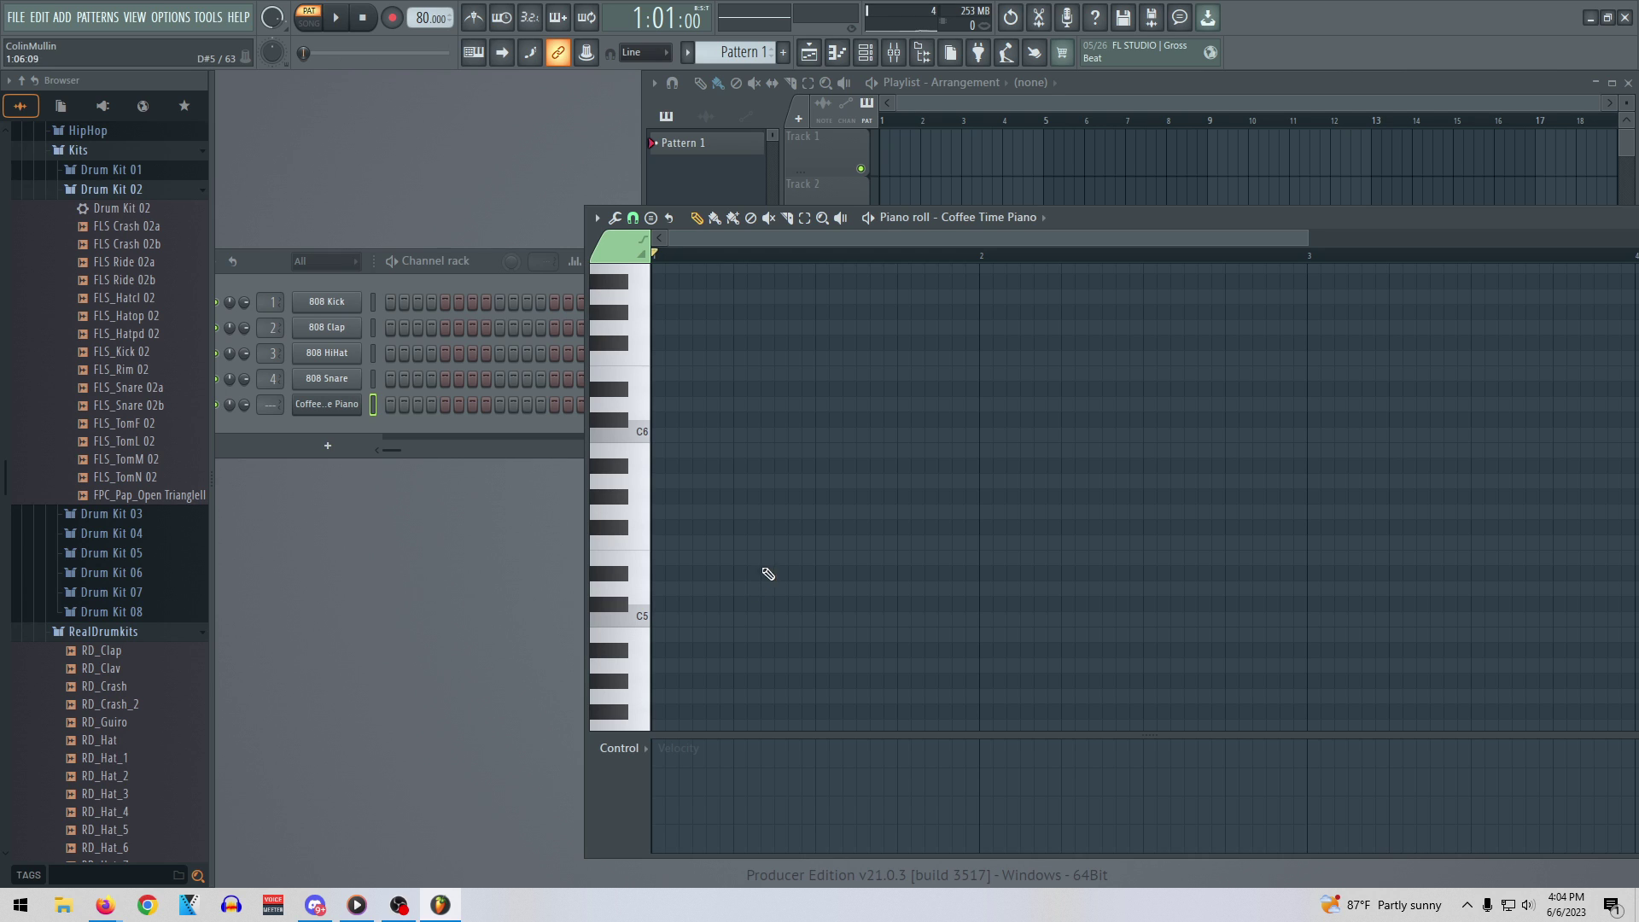
# Add a second FLEX instrument channel to the channel rack and close its window
pyautogui.rightClick(330, 403)
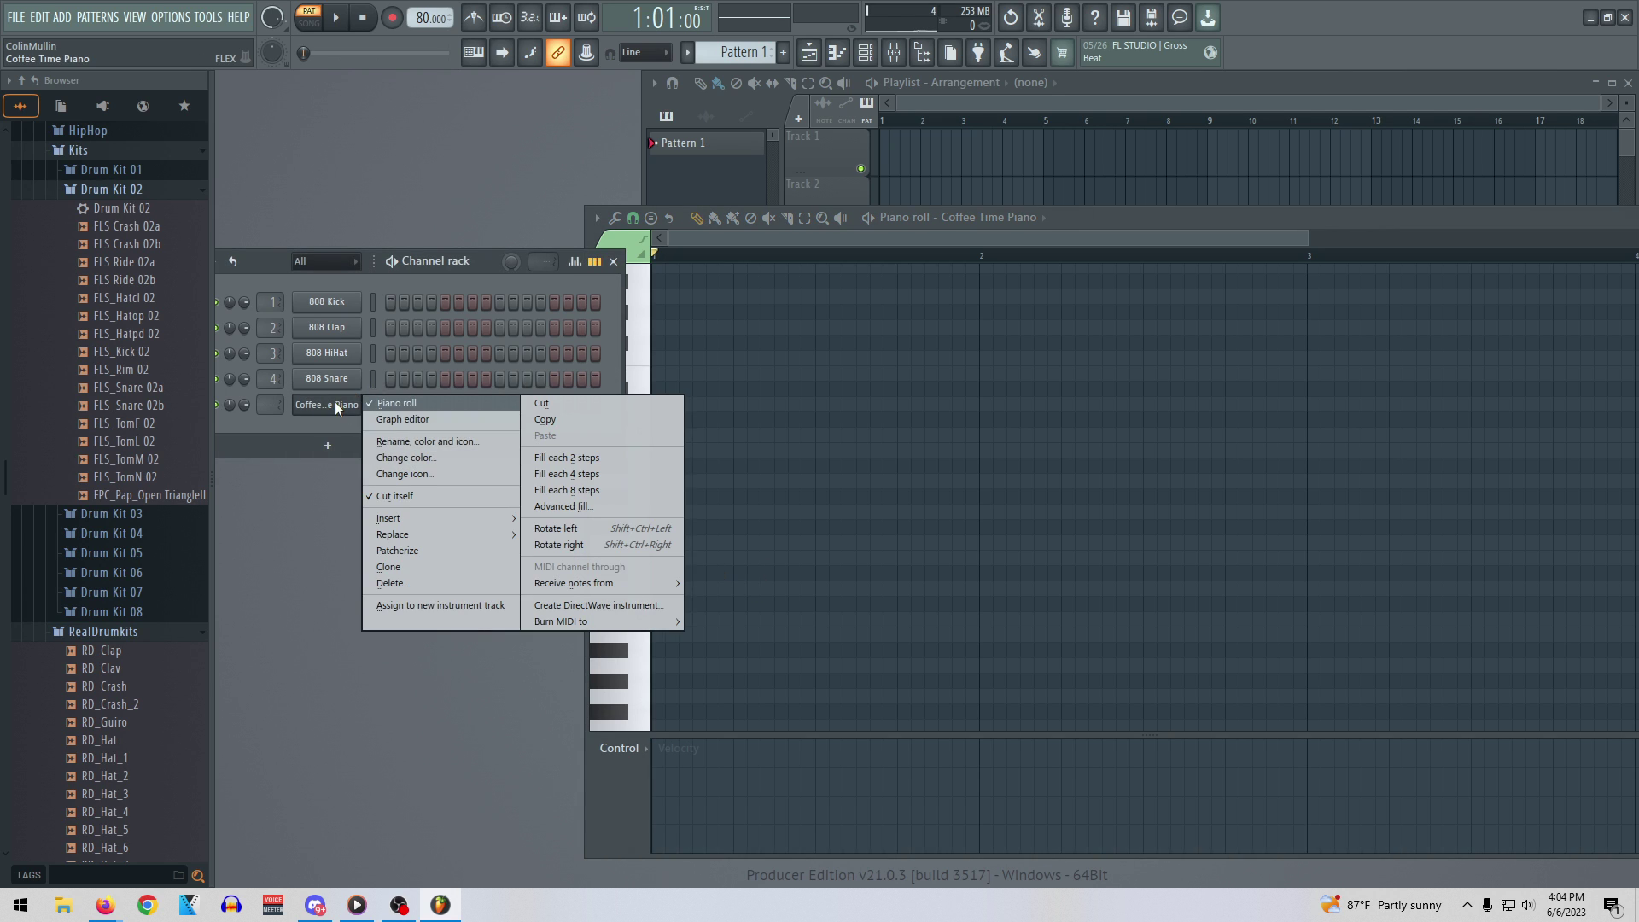
pyautogui.click(327, 444)
pyautogui.click(327, 444)
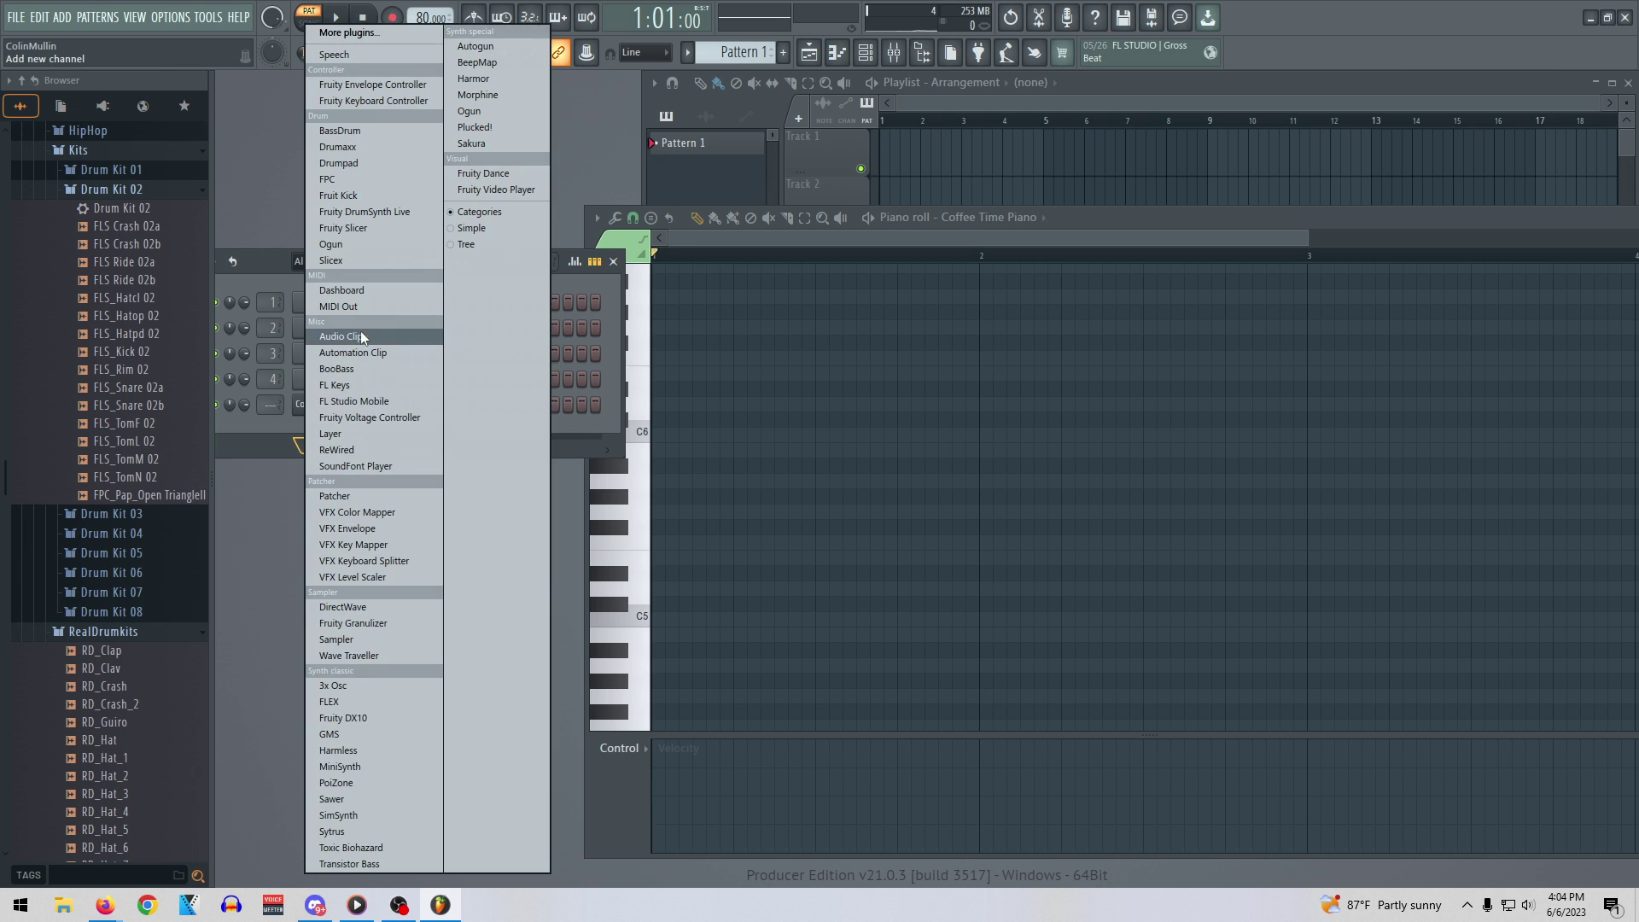
pyautogui.click(358, 703)
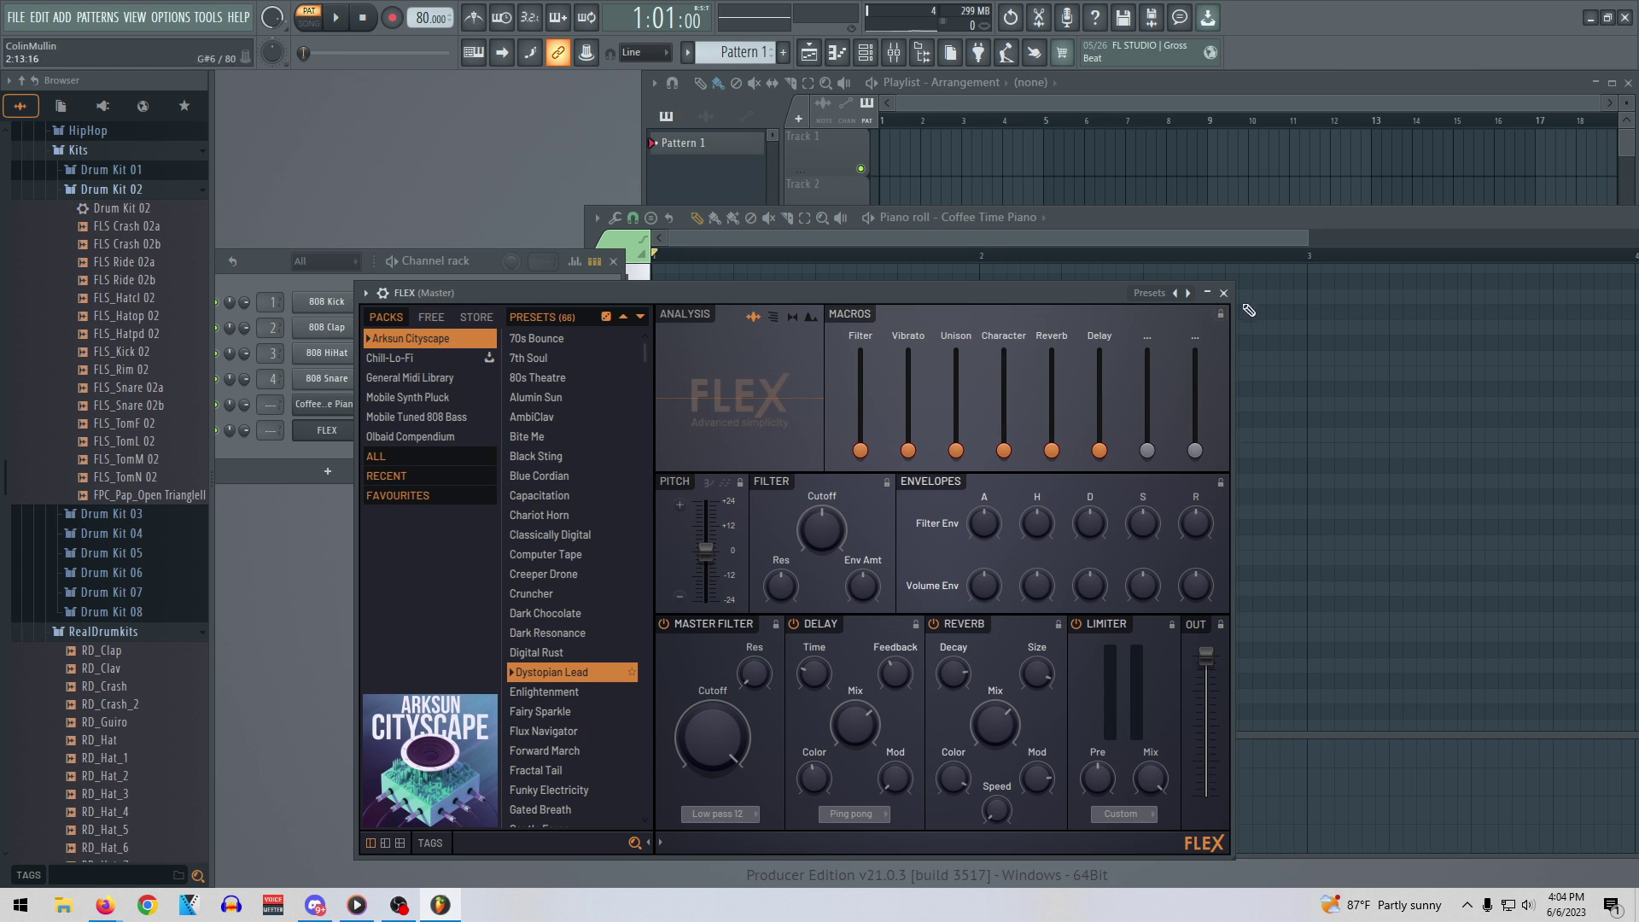
pyautogui.click(1223, 293)
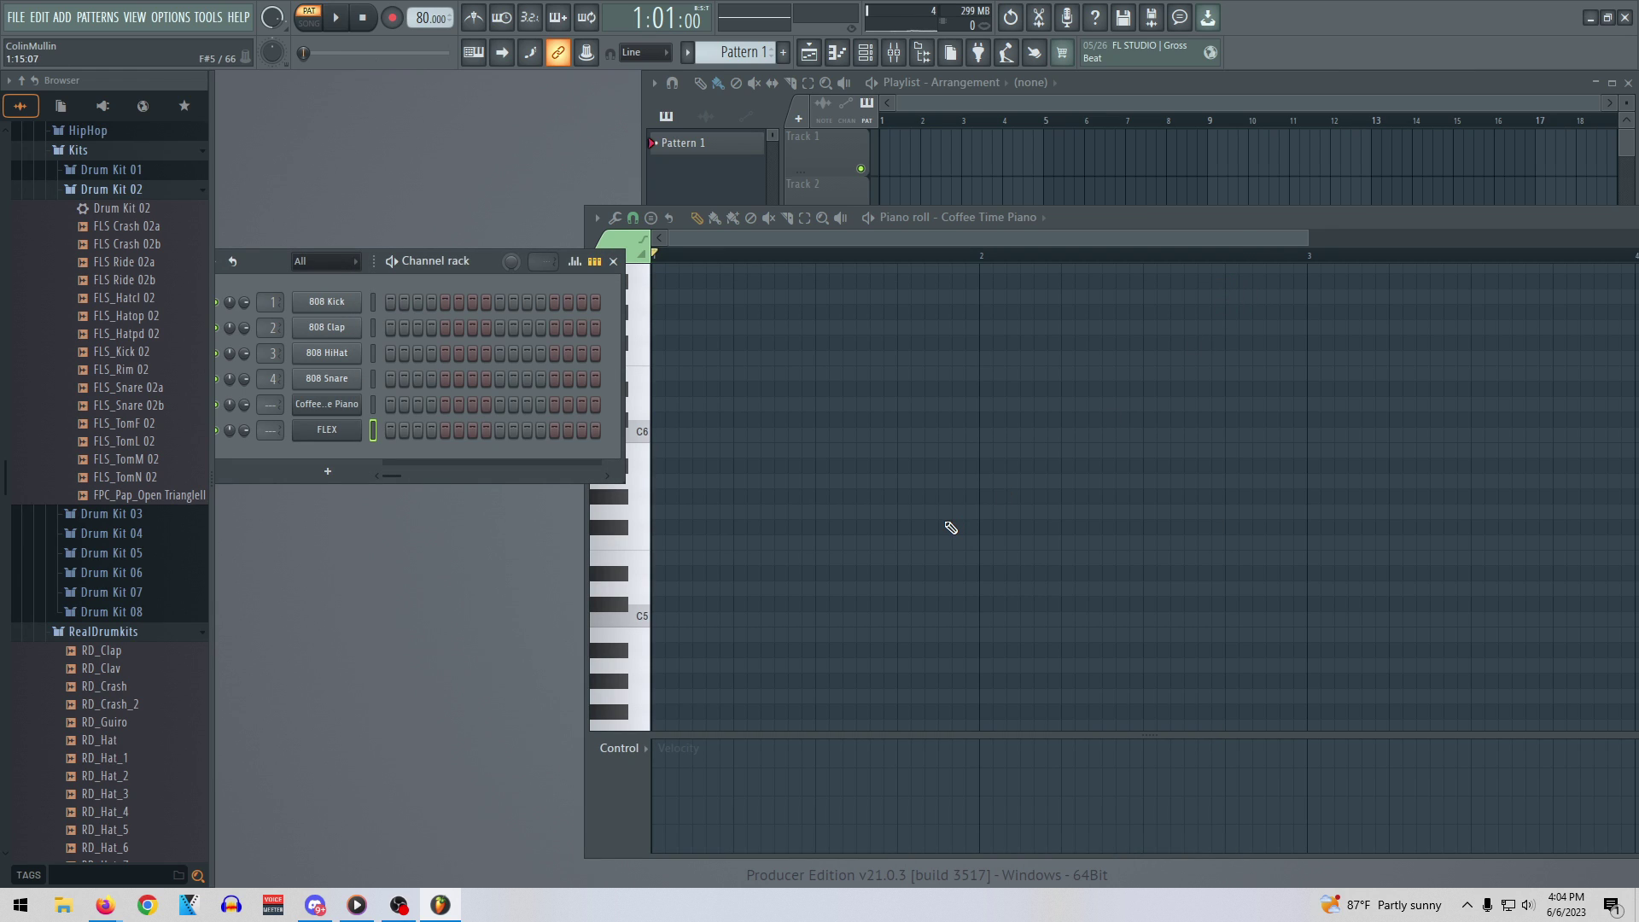
# Delete the second FLEX channel below Coffee Time Piano from the channel rack
pyautogui.rightClick(349, 437)
pyautogui.click(437, 606)
pyautogui.click(860, 522)
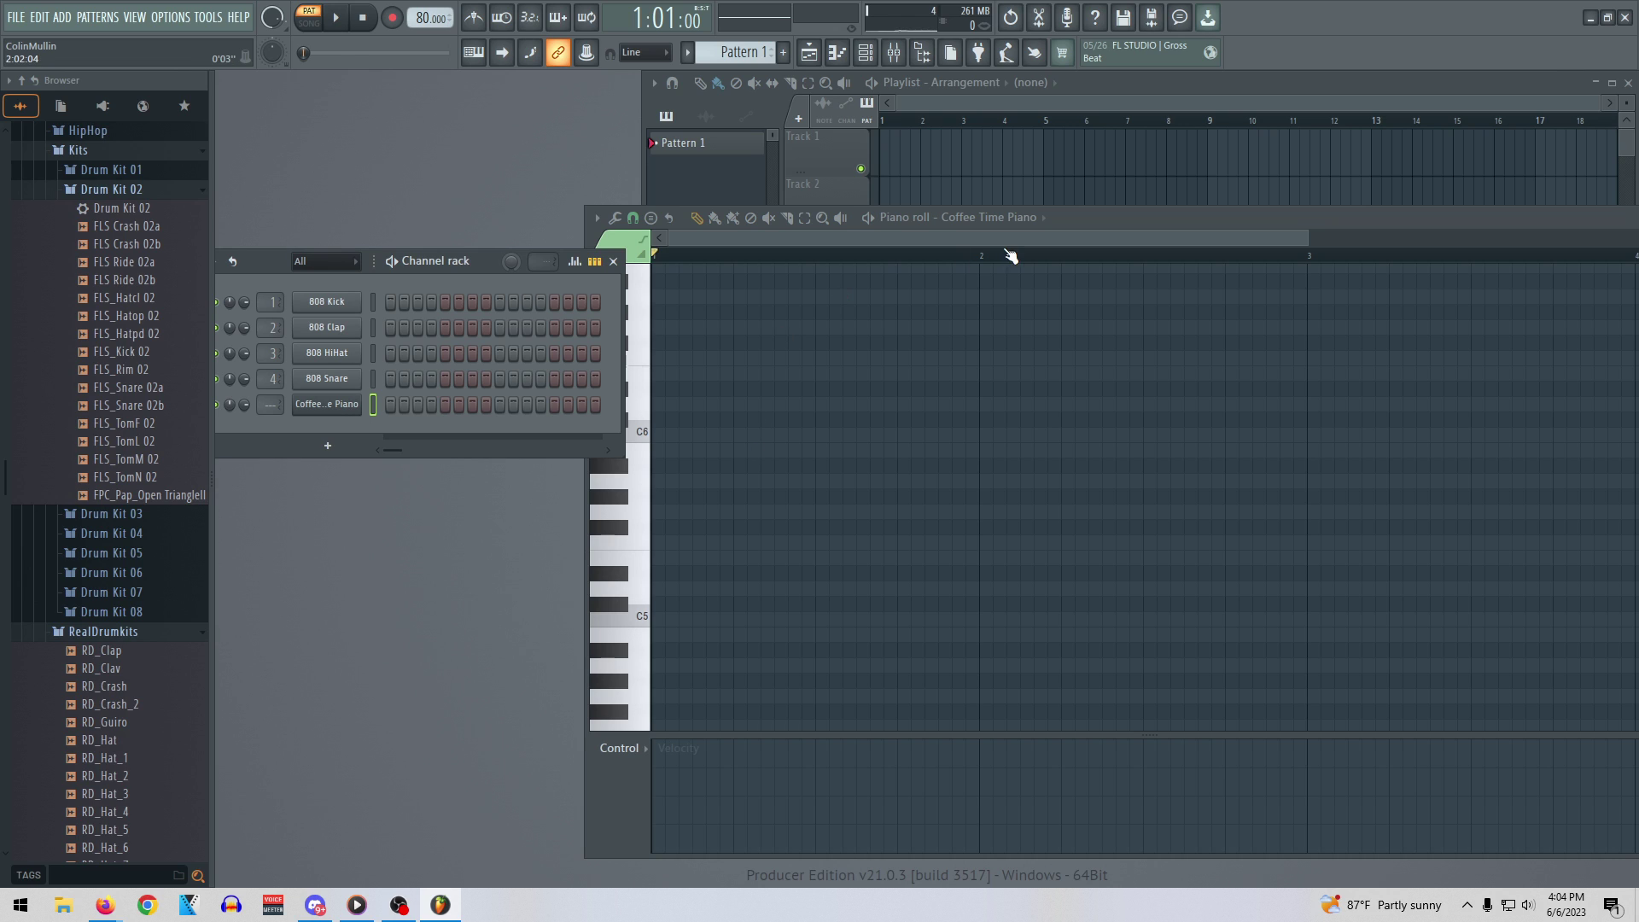
# Draw a one-beat C5 test note at the start of the Coffee Time Piano pattern and delete it
pyautogui.click(1001, 242)
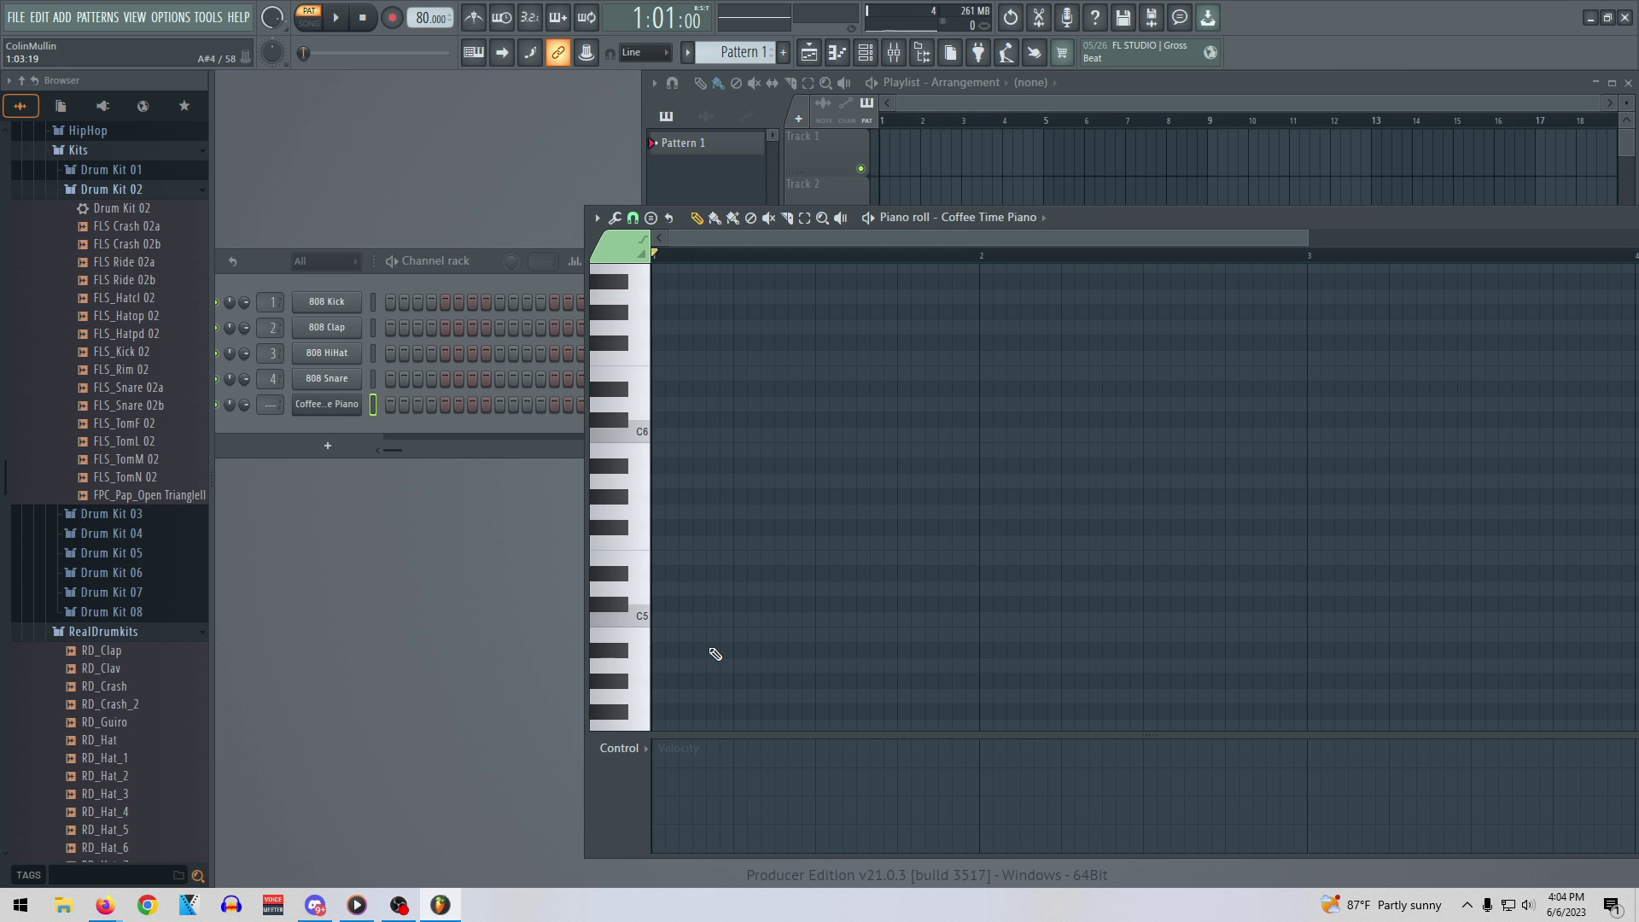
pyautogui.click(674, 617)
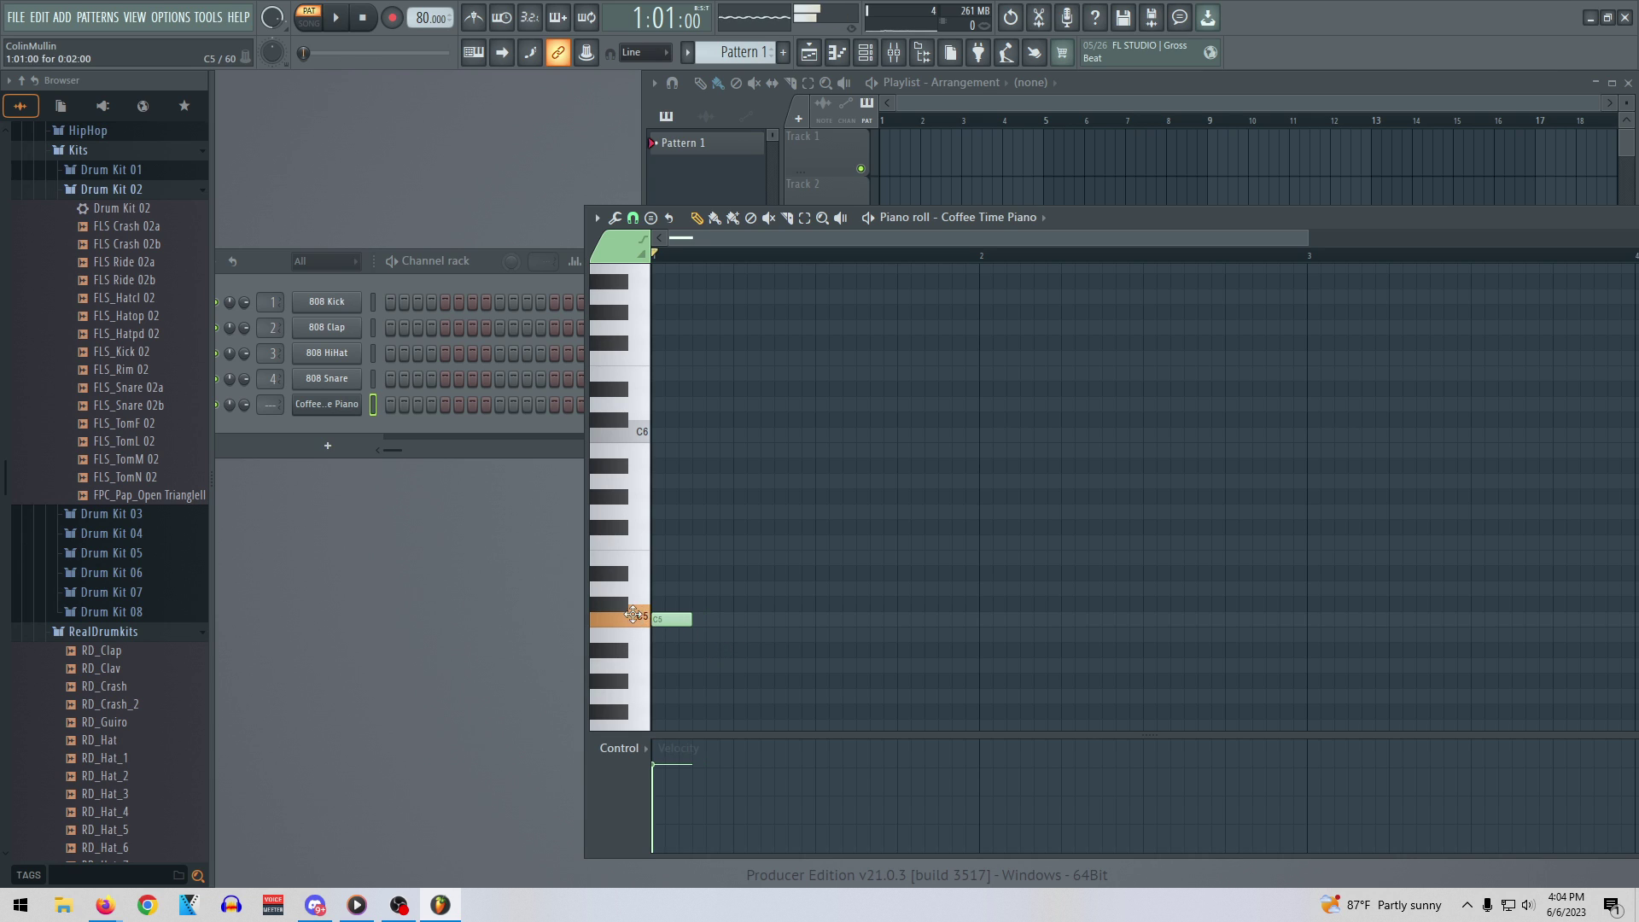
pyautogui.moveTo(687, 618); pyautogui.dragTo(732, 618)
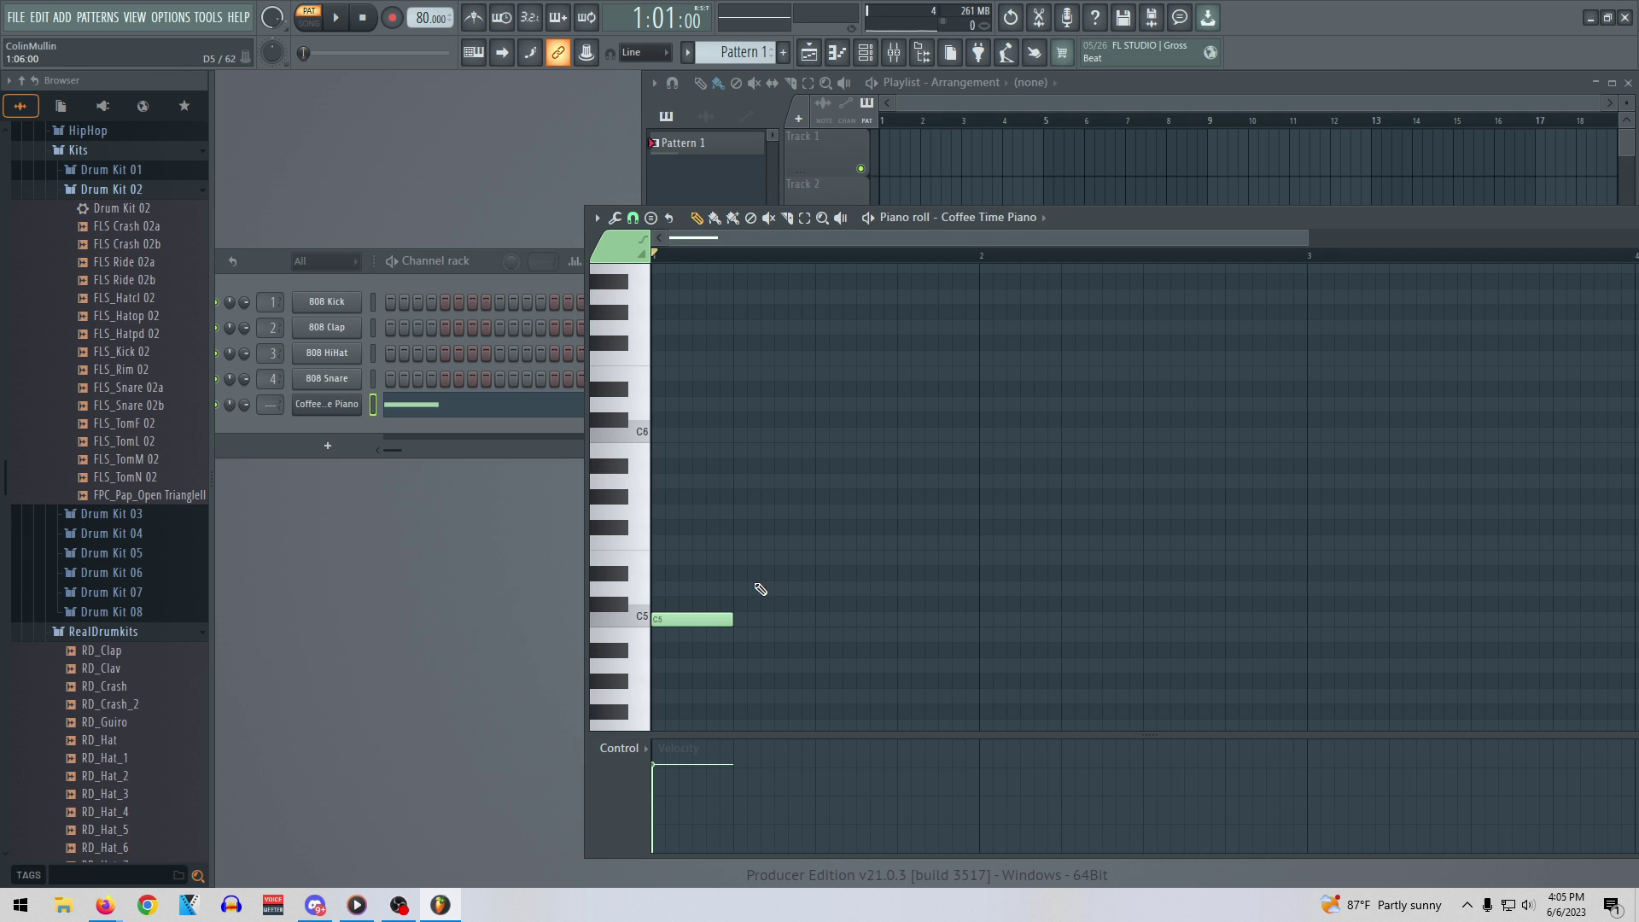
pyautogui.rightClick(717, 621)
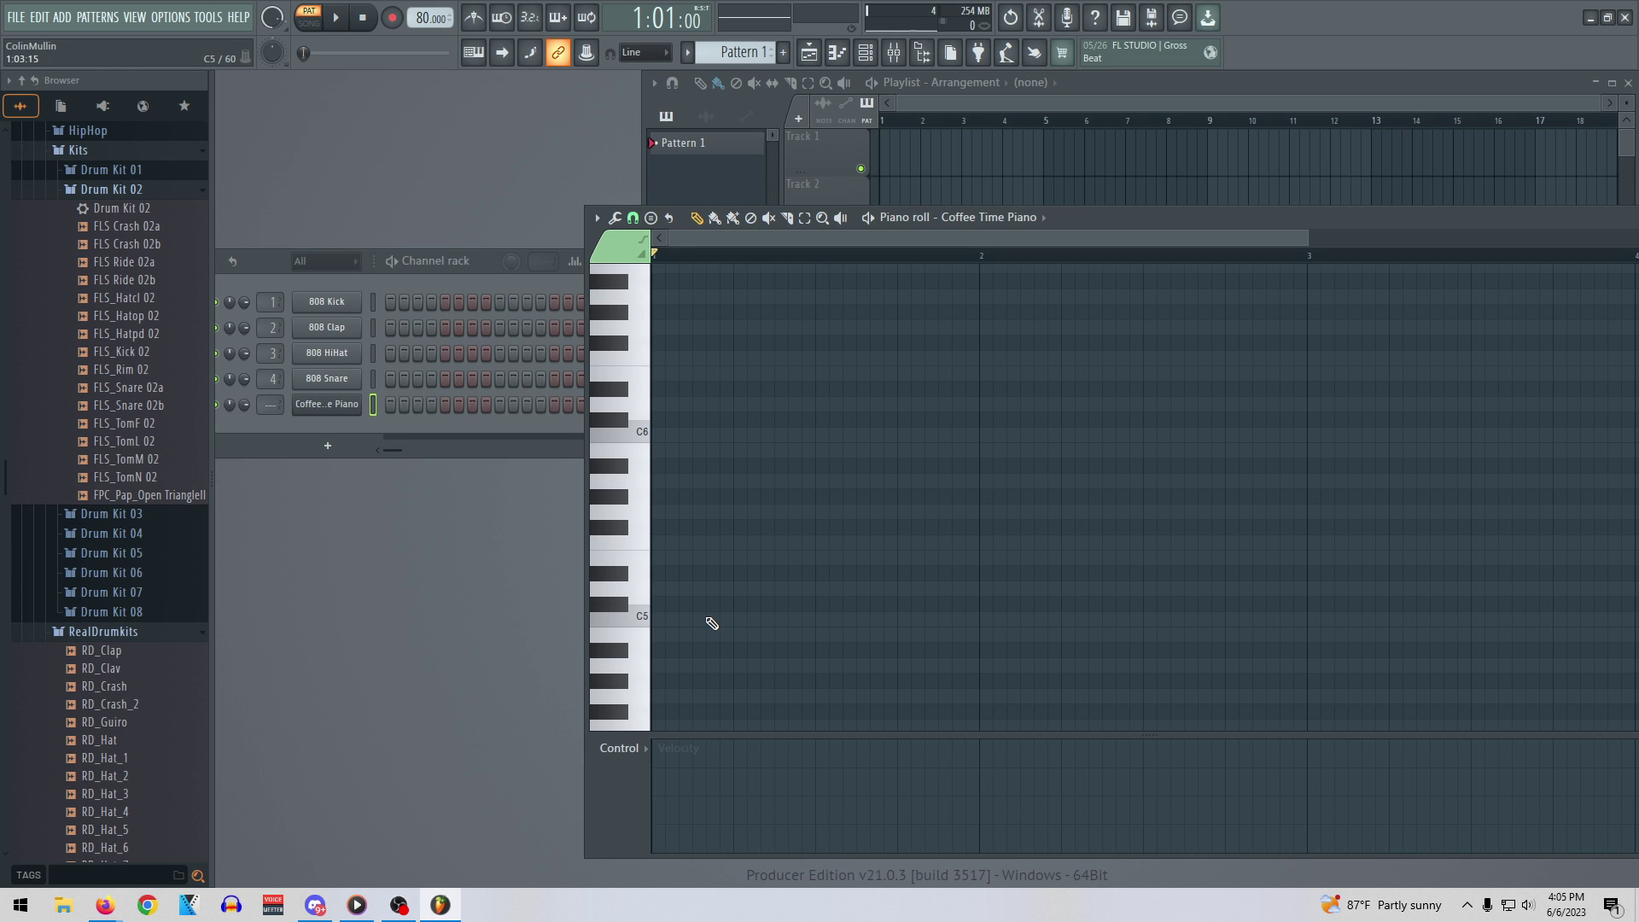
# Stamp a one-beat Minor 7th chord rooted on F5 at the start of bar 1
pyautogui.click(596, 219)
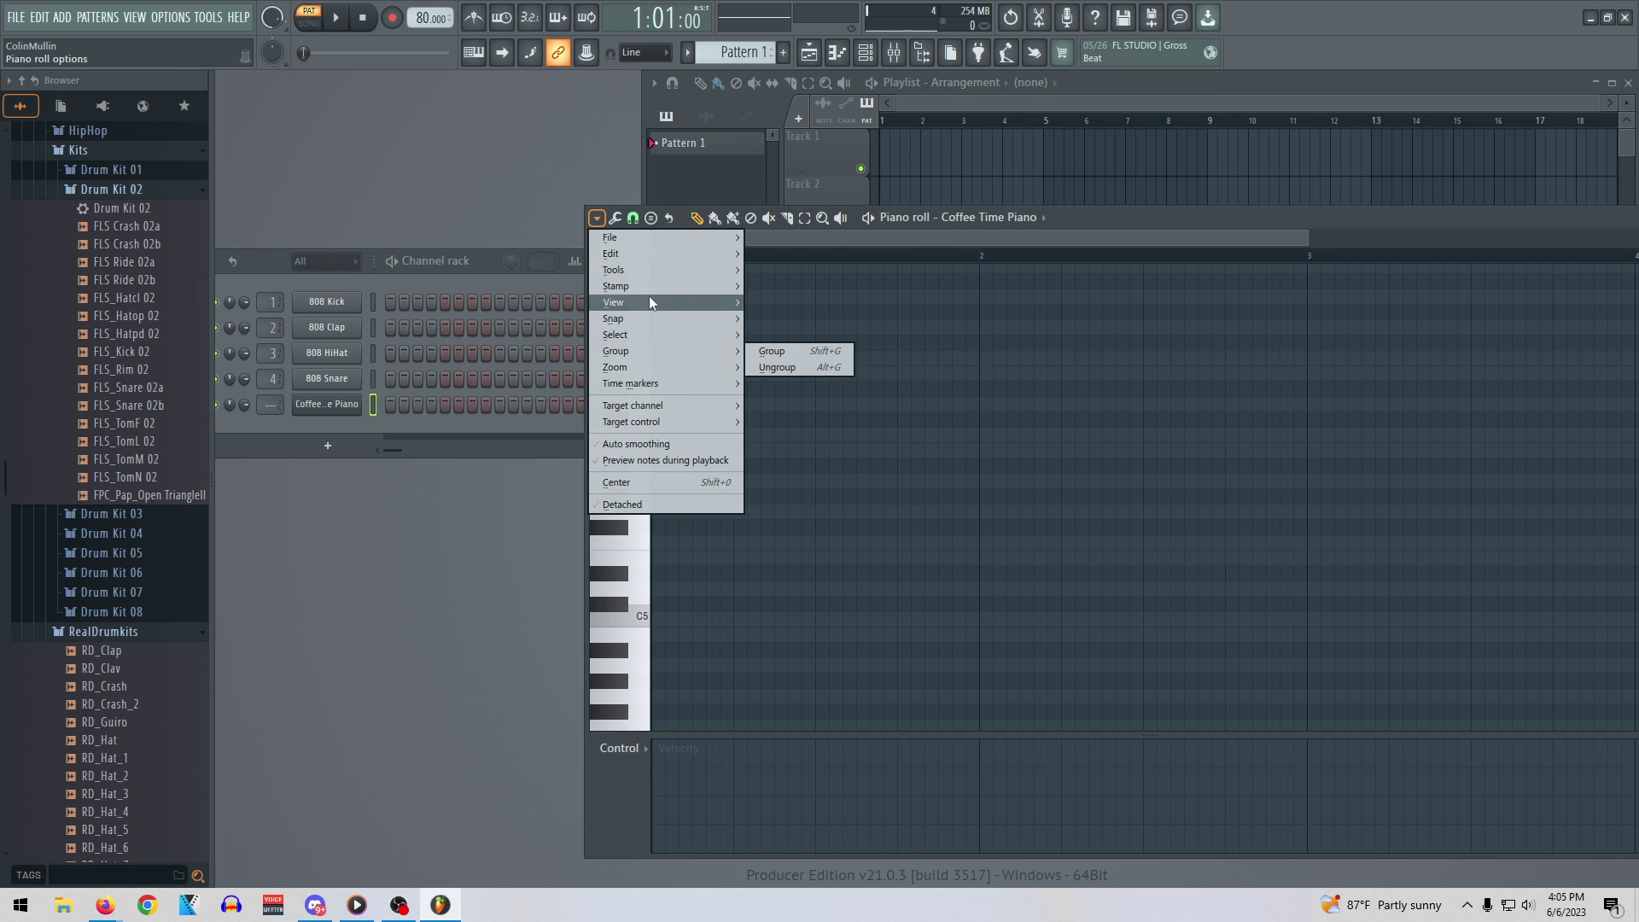
pyautogui.moveTo(647, 285)
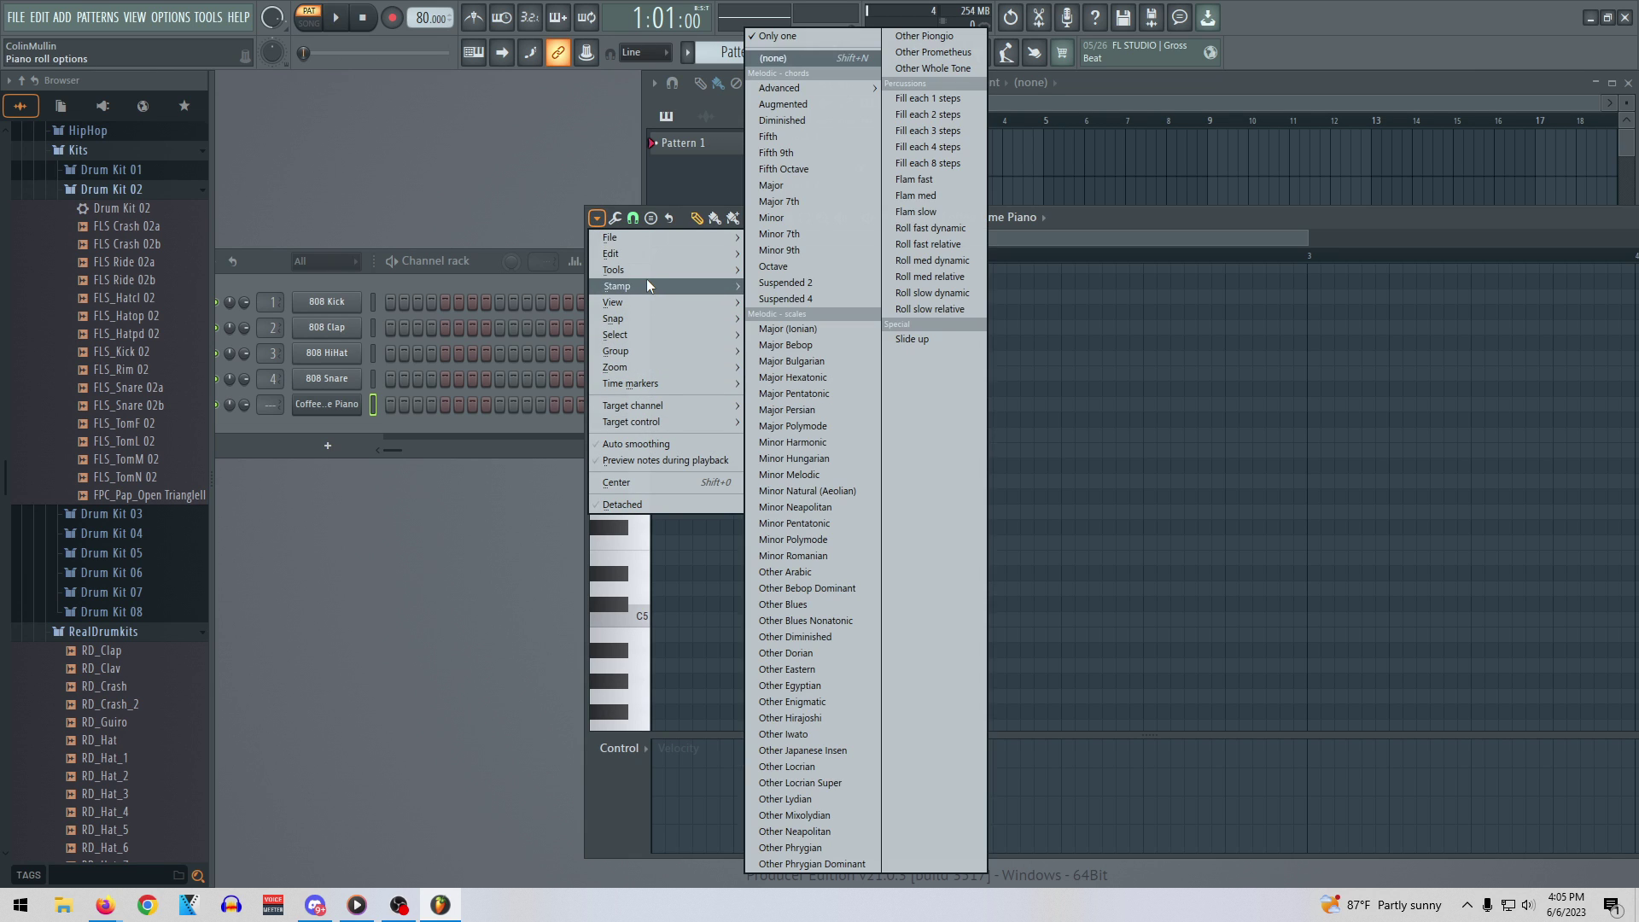
pyautogui.click(807, 233)
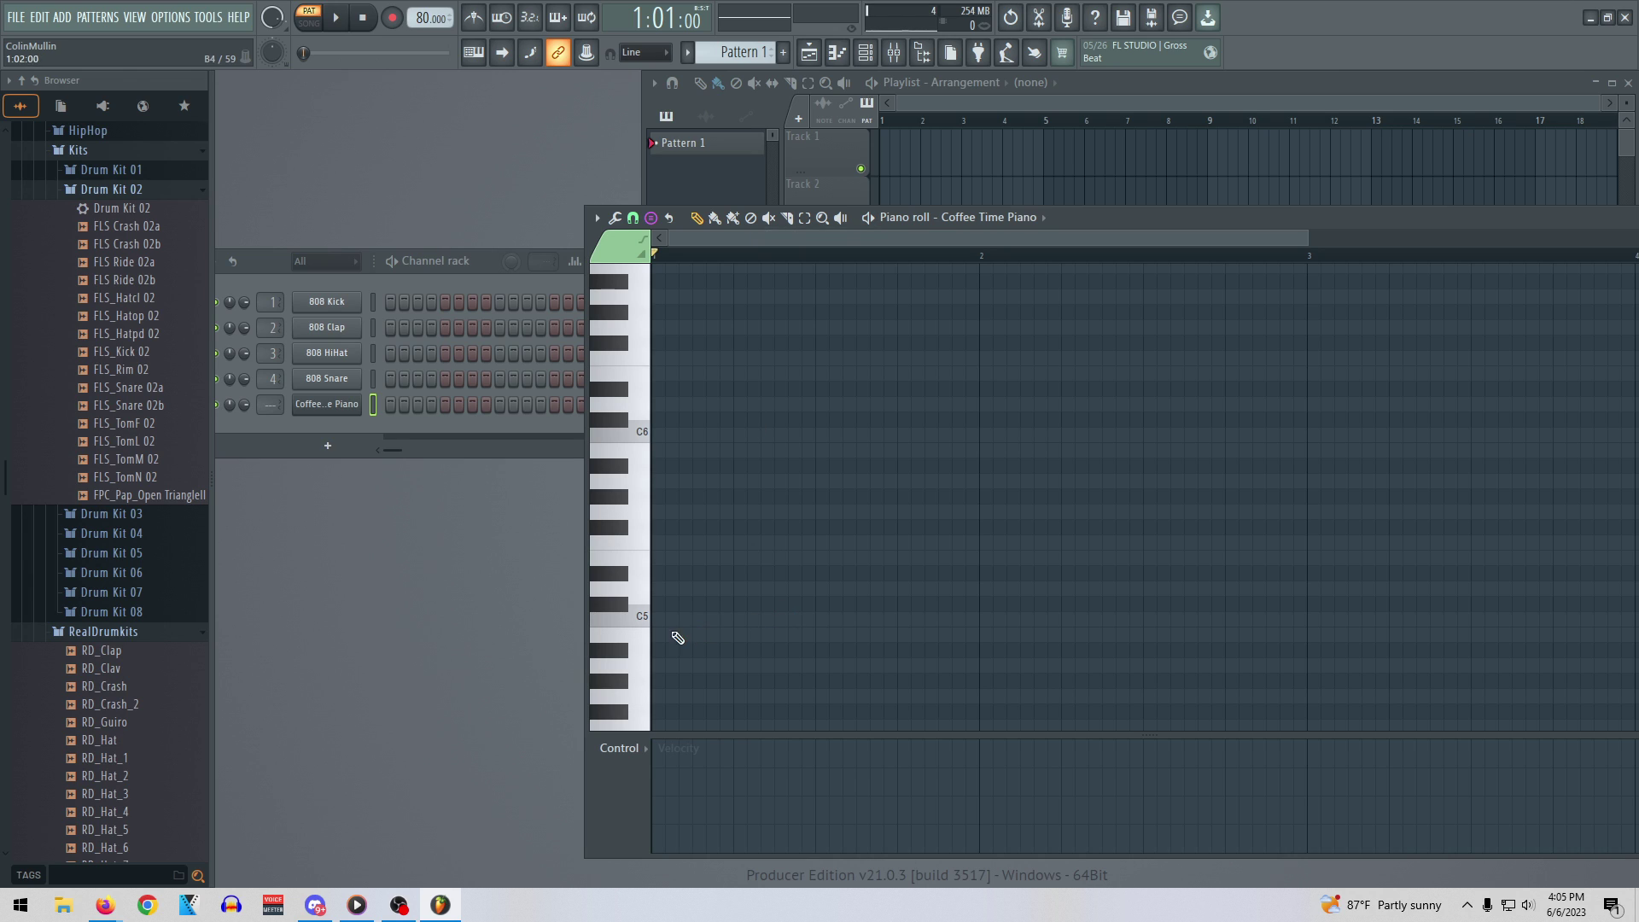
pyautogui.click(658, 547)
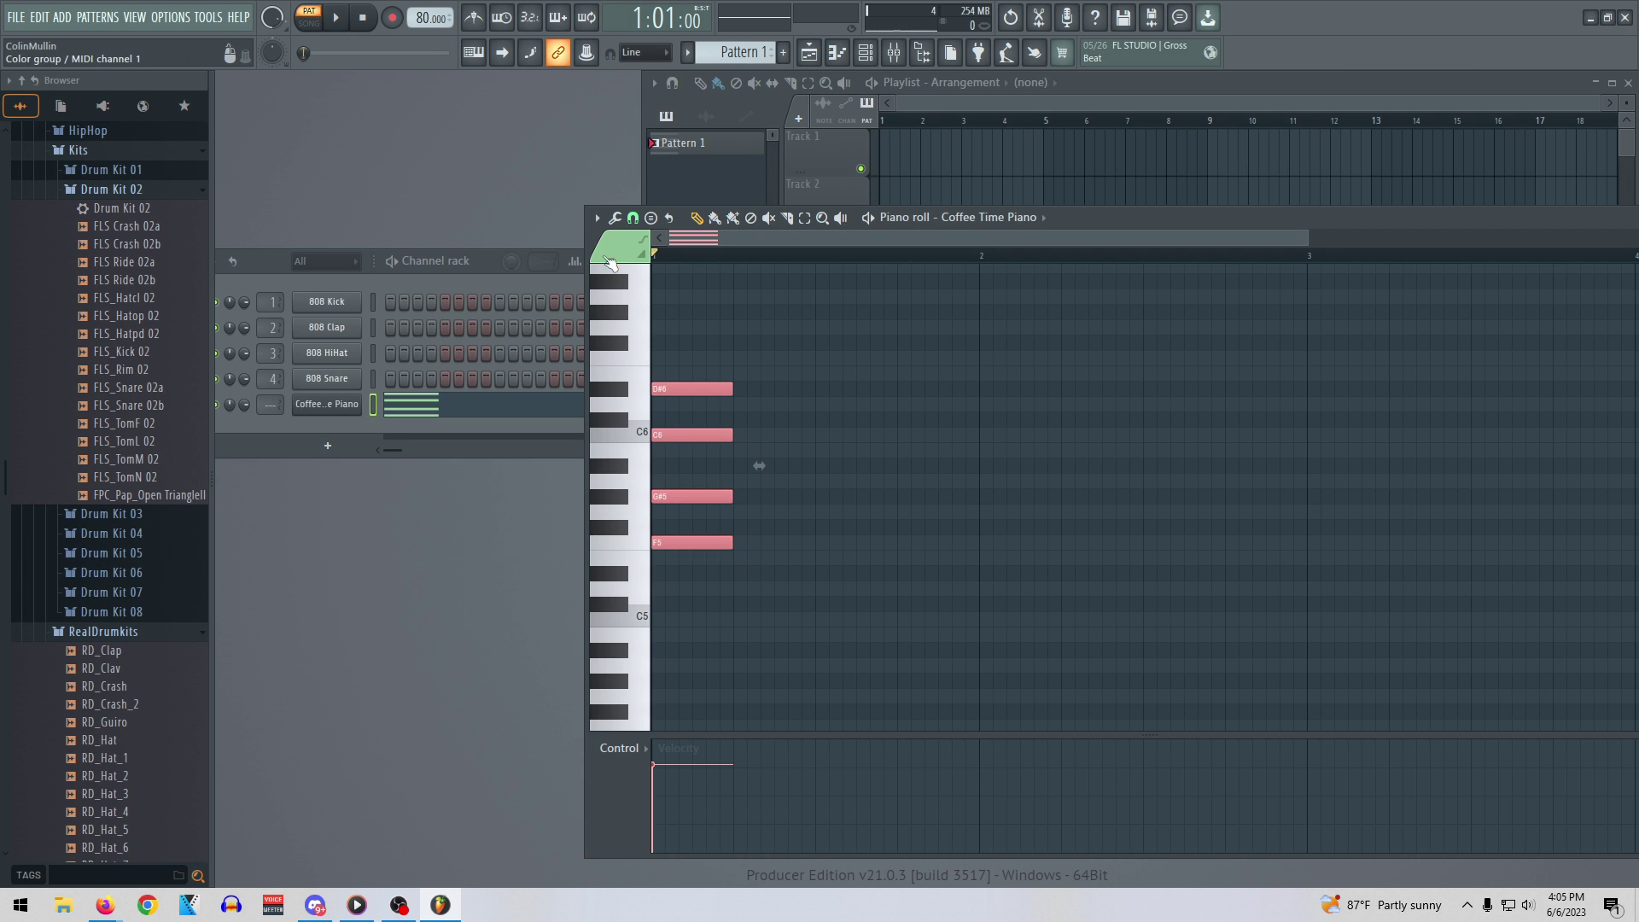
# Stamp a one-beat Minor 7th chord rooted on G5 directly after the F5 chord
pyautogui.click(599, 221)
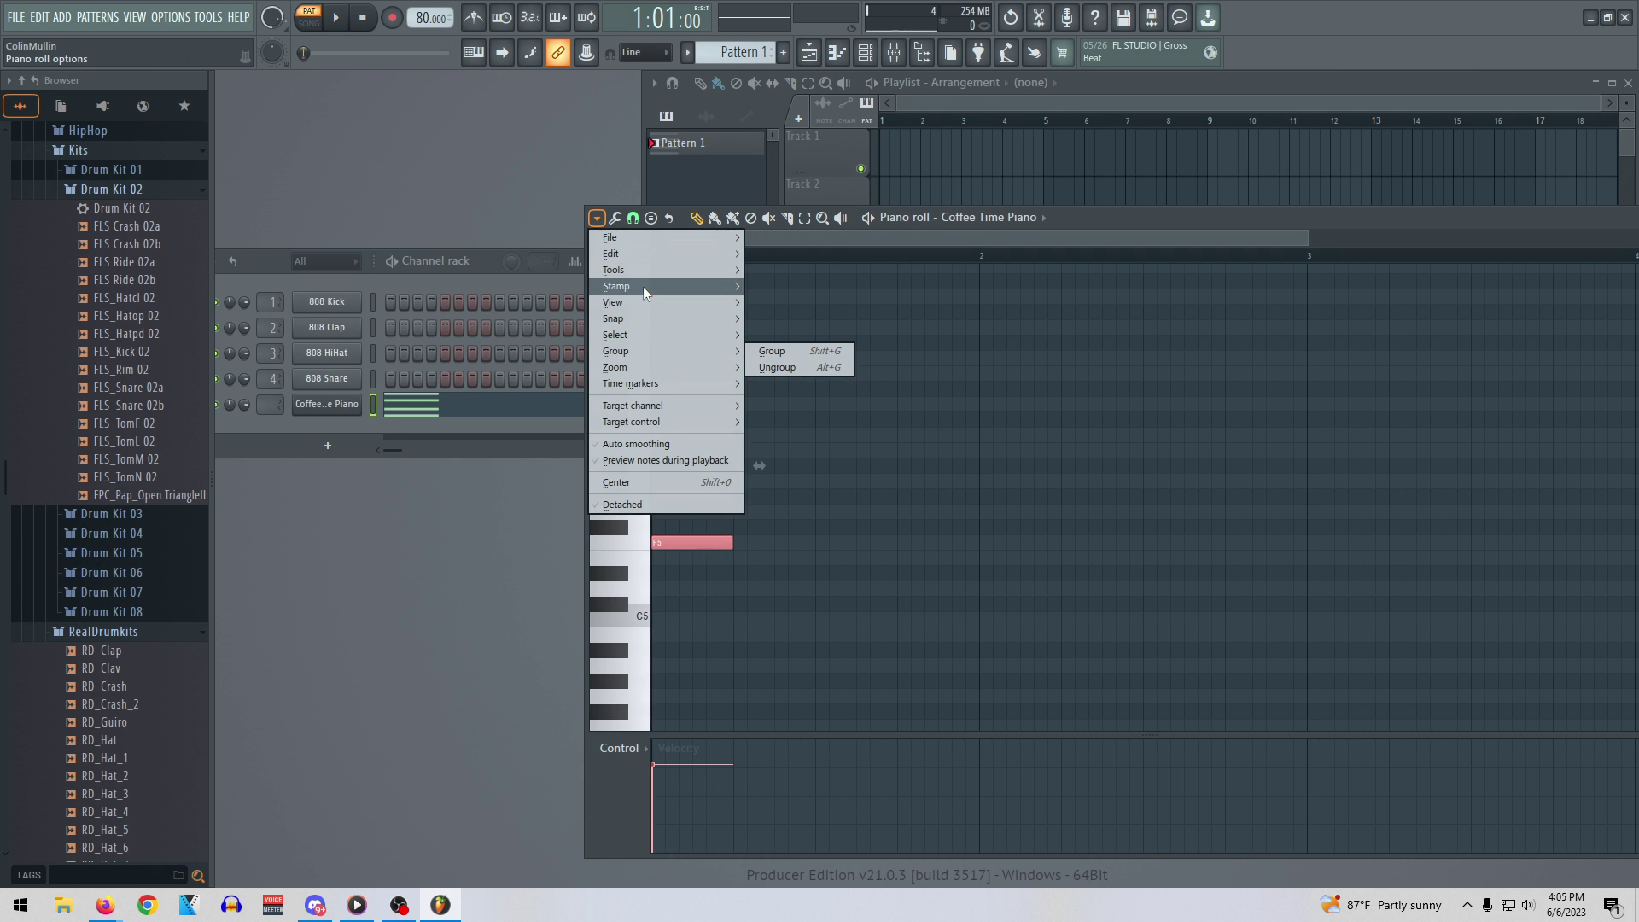
pyautogui.moveTo(645, 287)
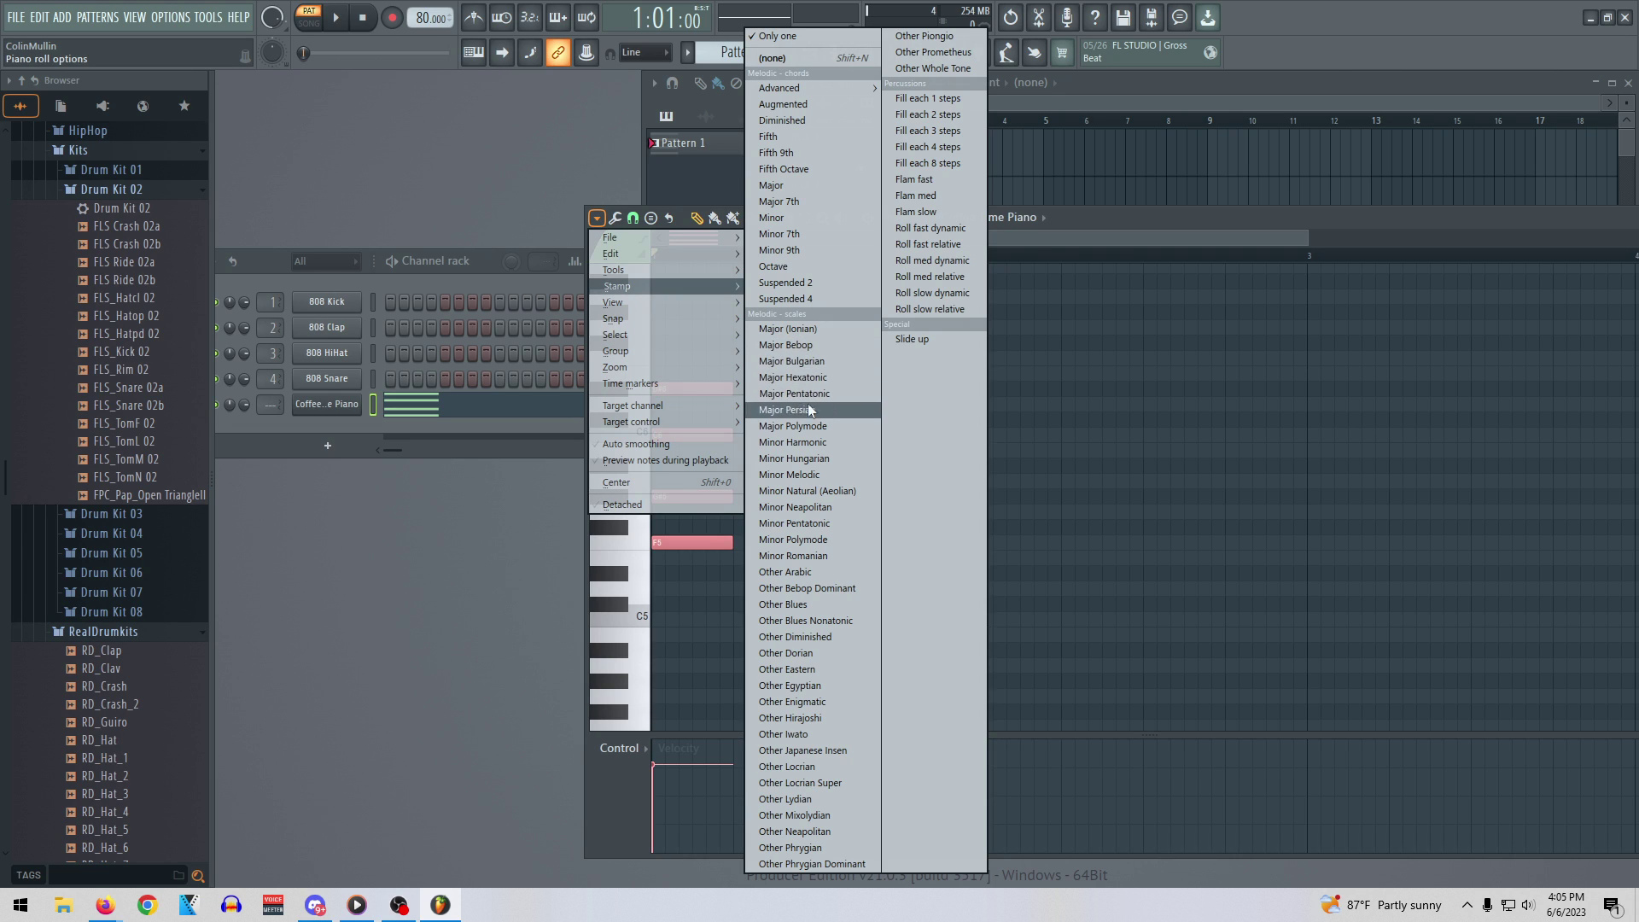
pyautogui.click(786, 232)
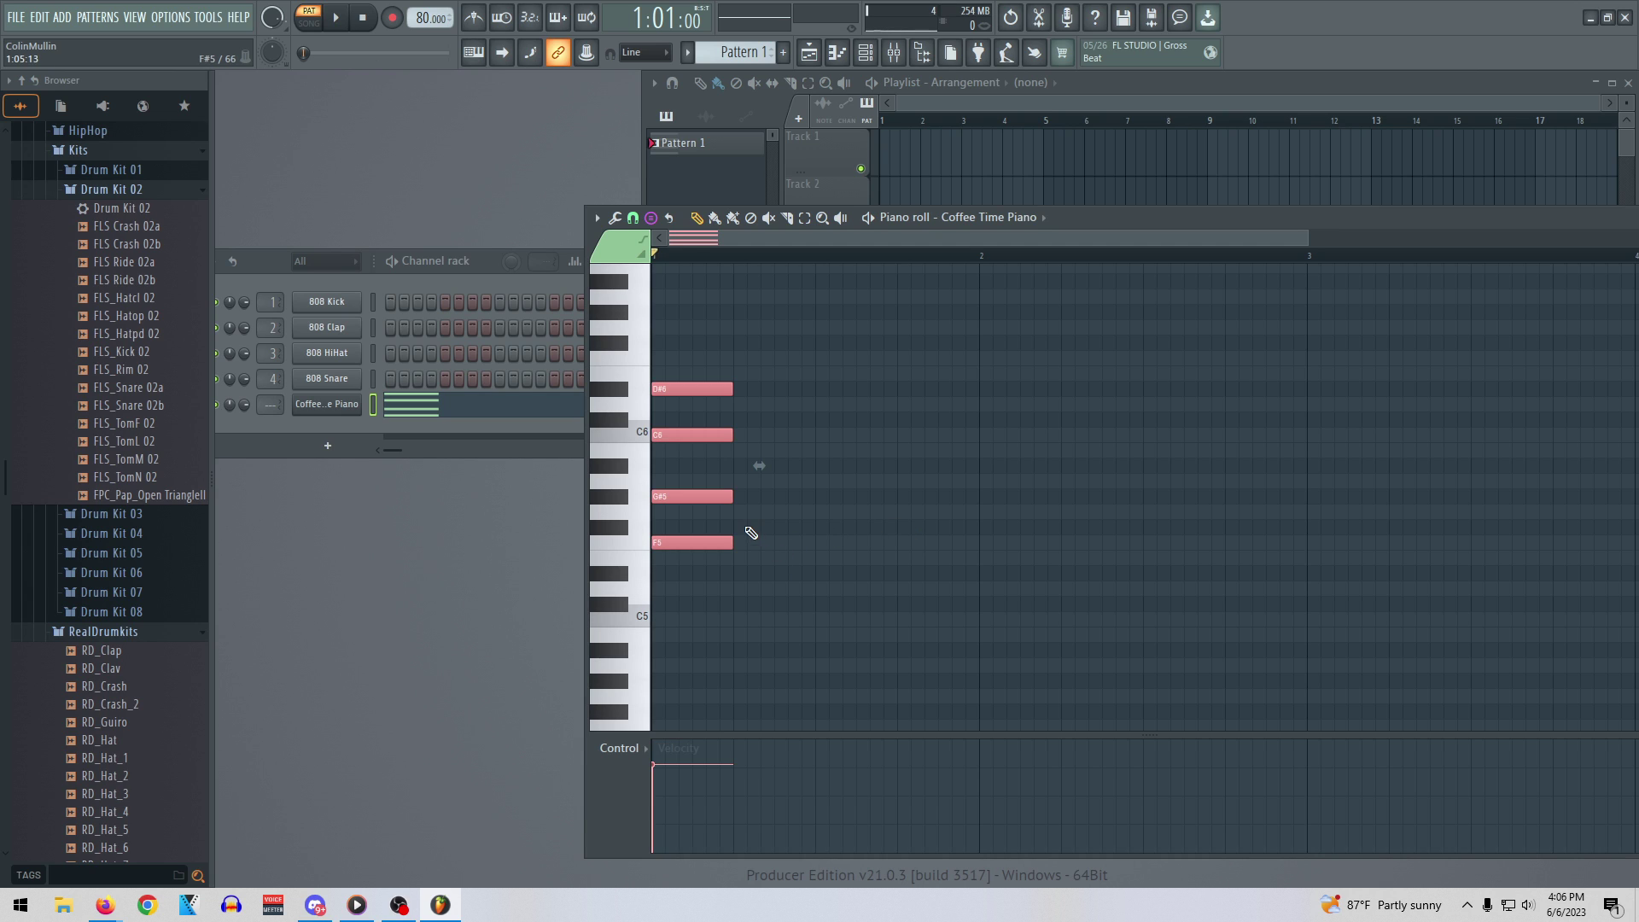
pyautogui.click(747, 514)
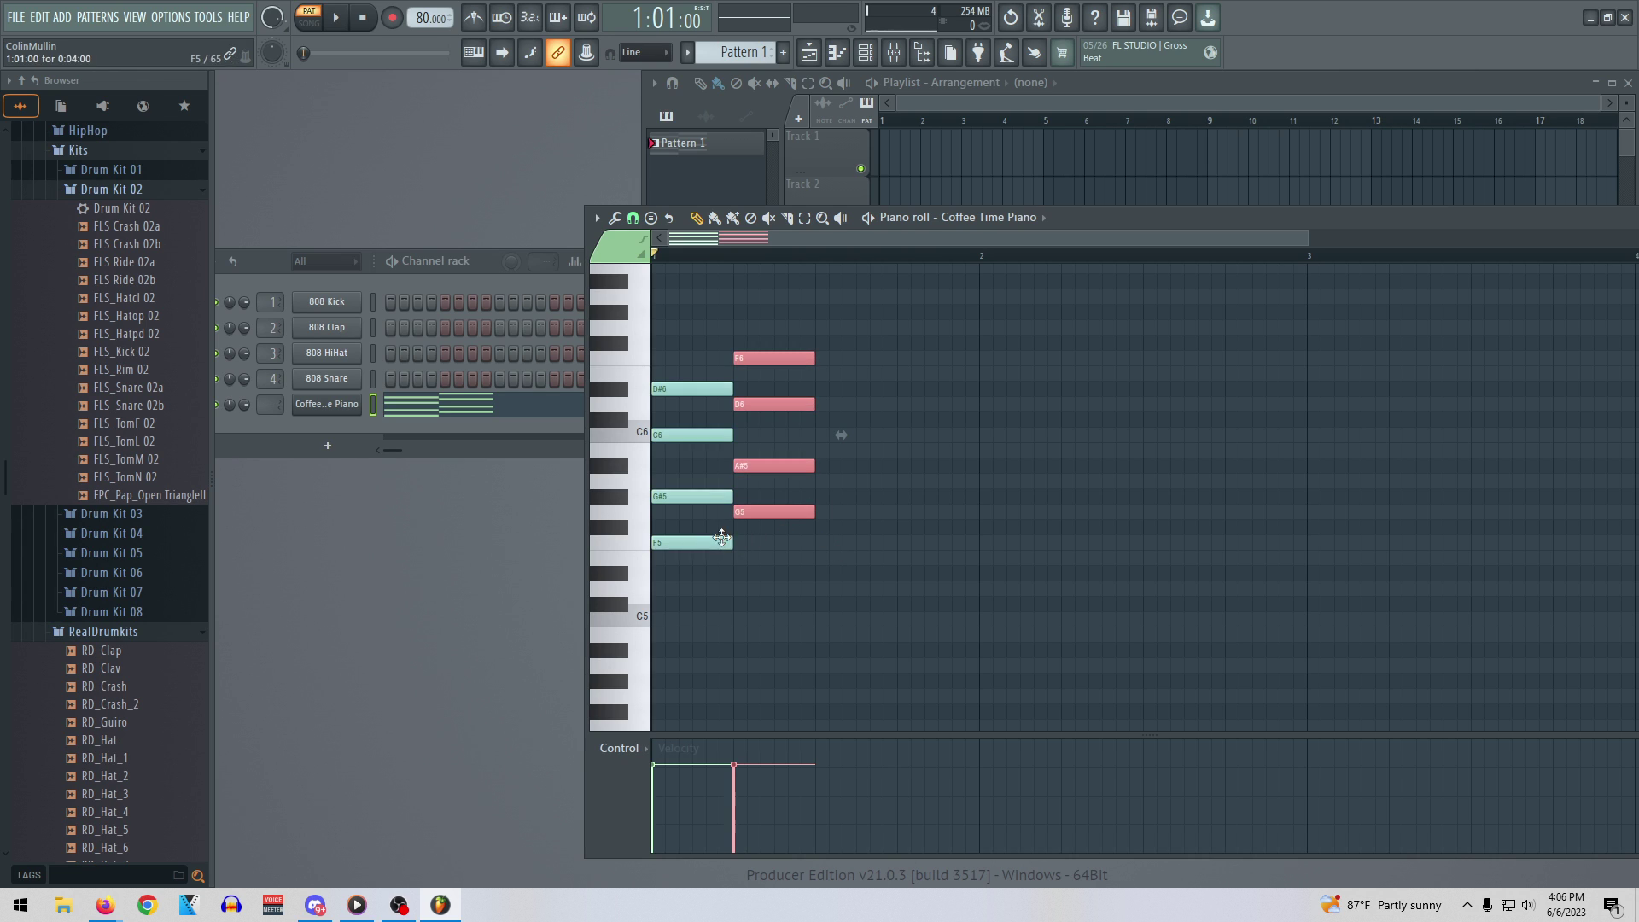
# Stamp a one-beat Minor 7th chord rooted on C5 directly after the G5 chord
pyautogui.click(597, 217)
pyautogui.moveTo(623, 289)
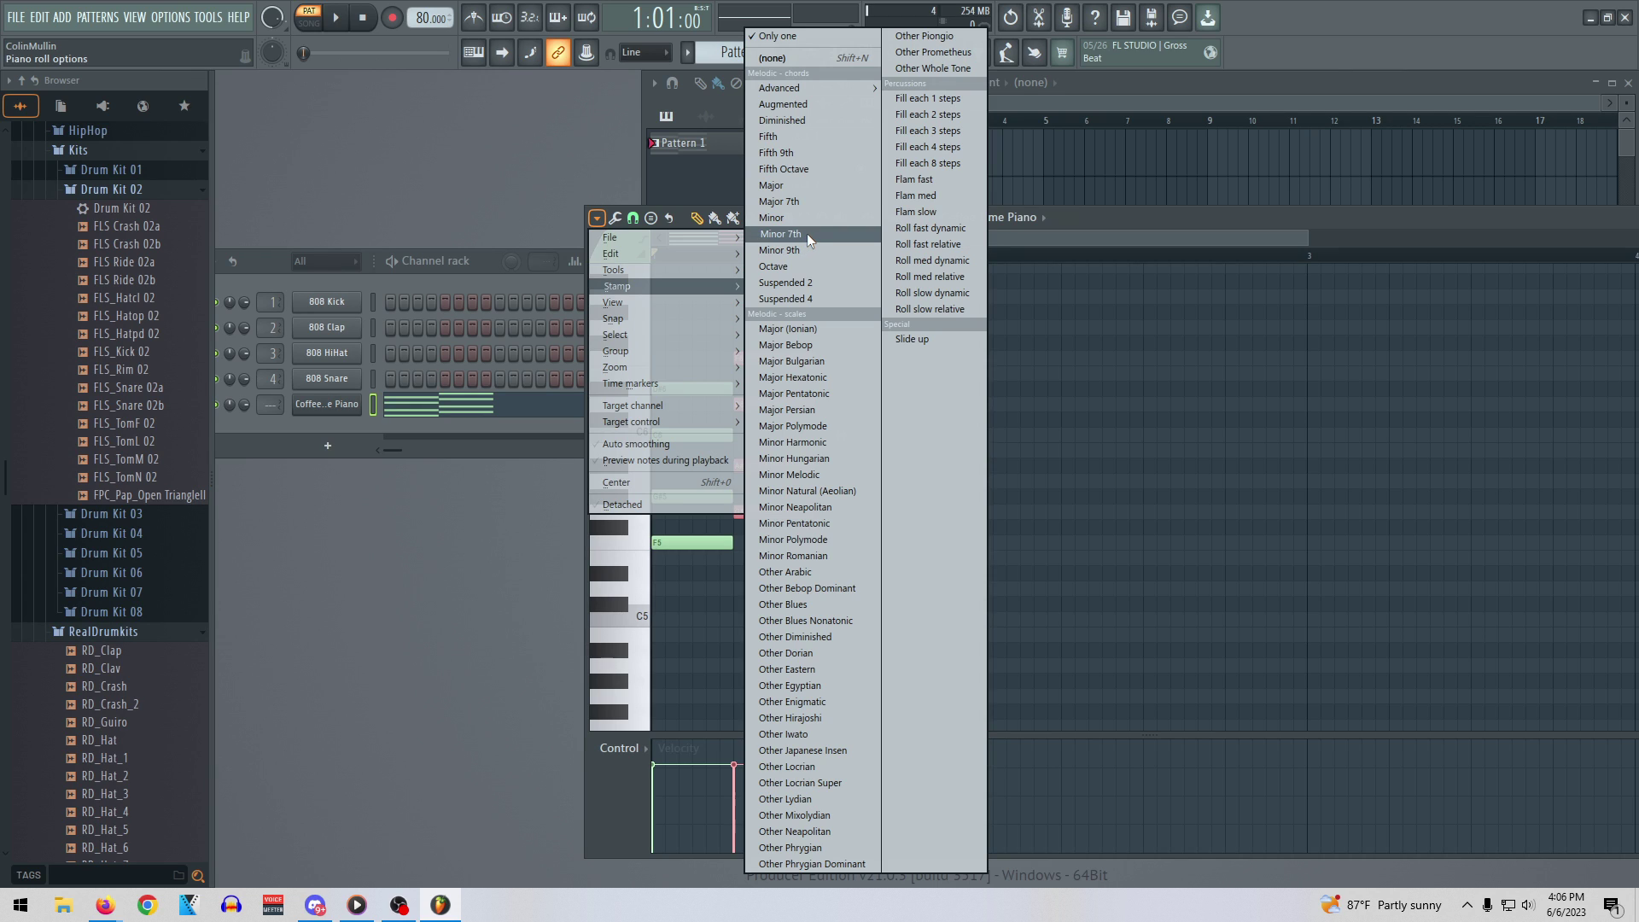
pyautogui.click(807, 233)
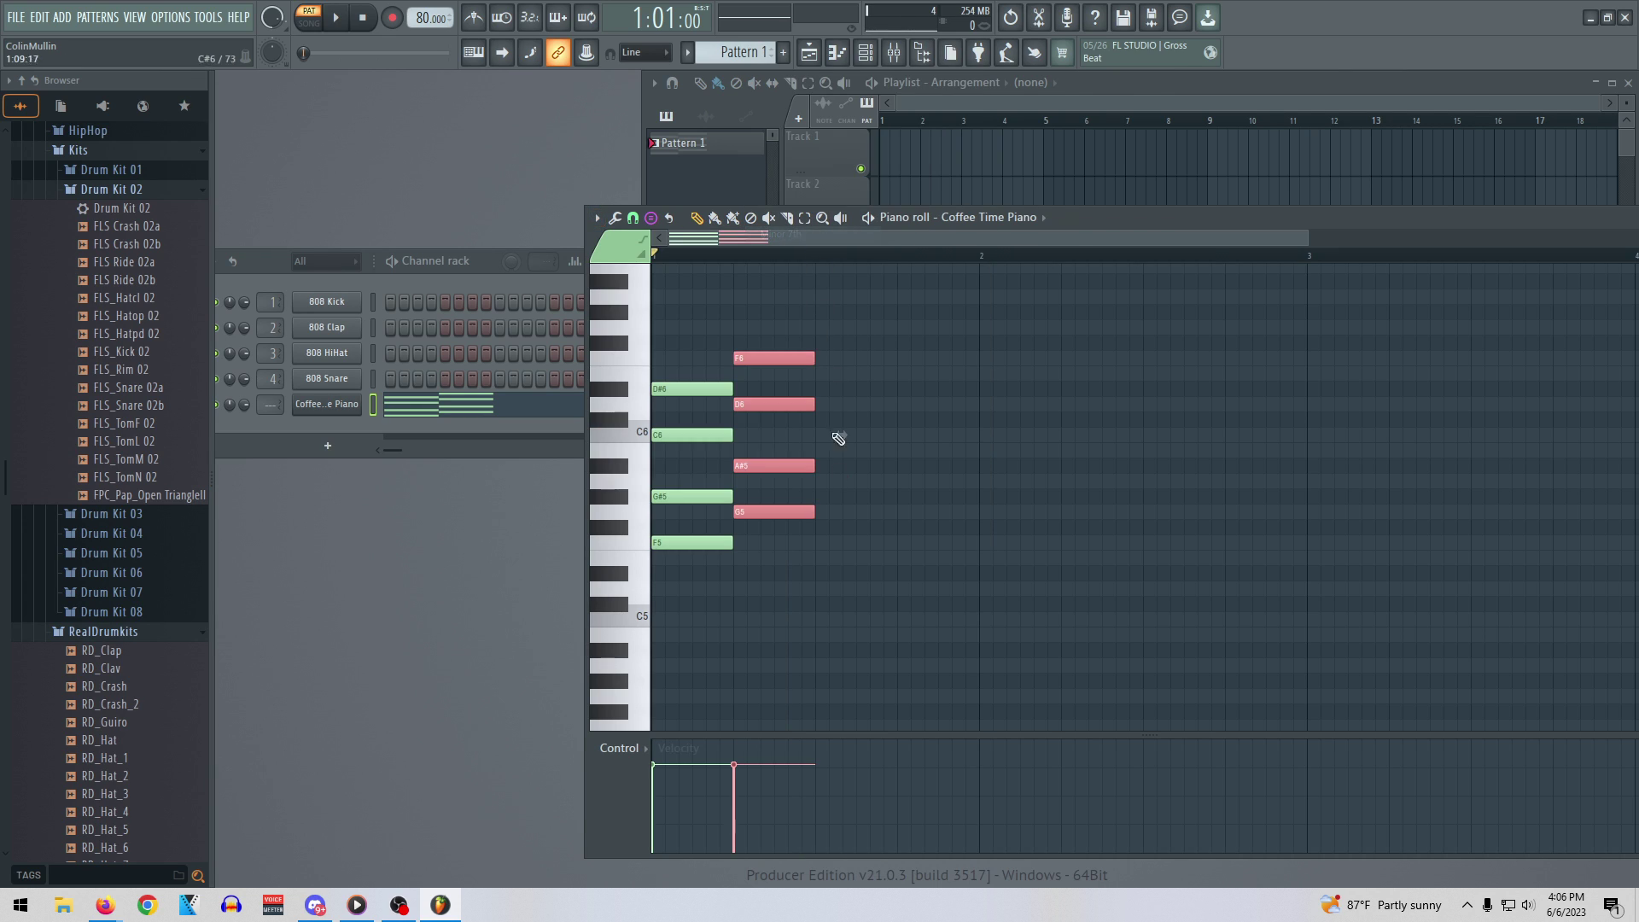
pyautogui.click(826, 619)
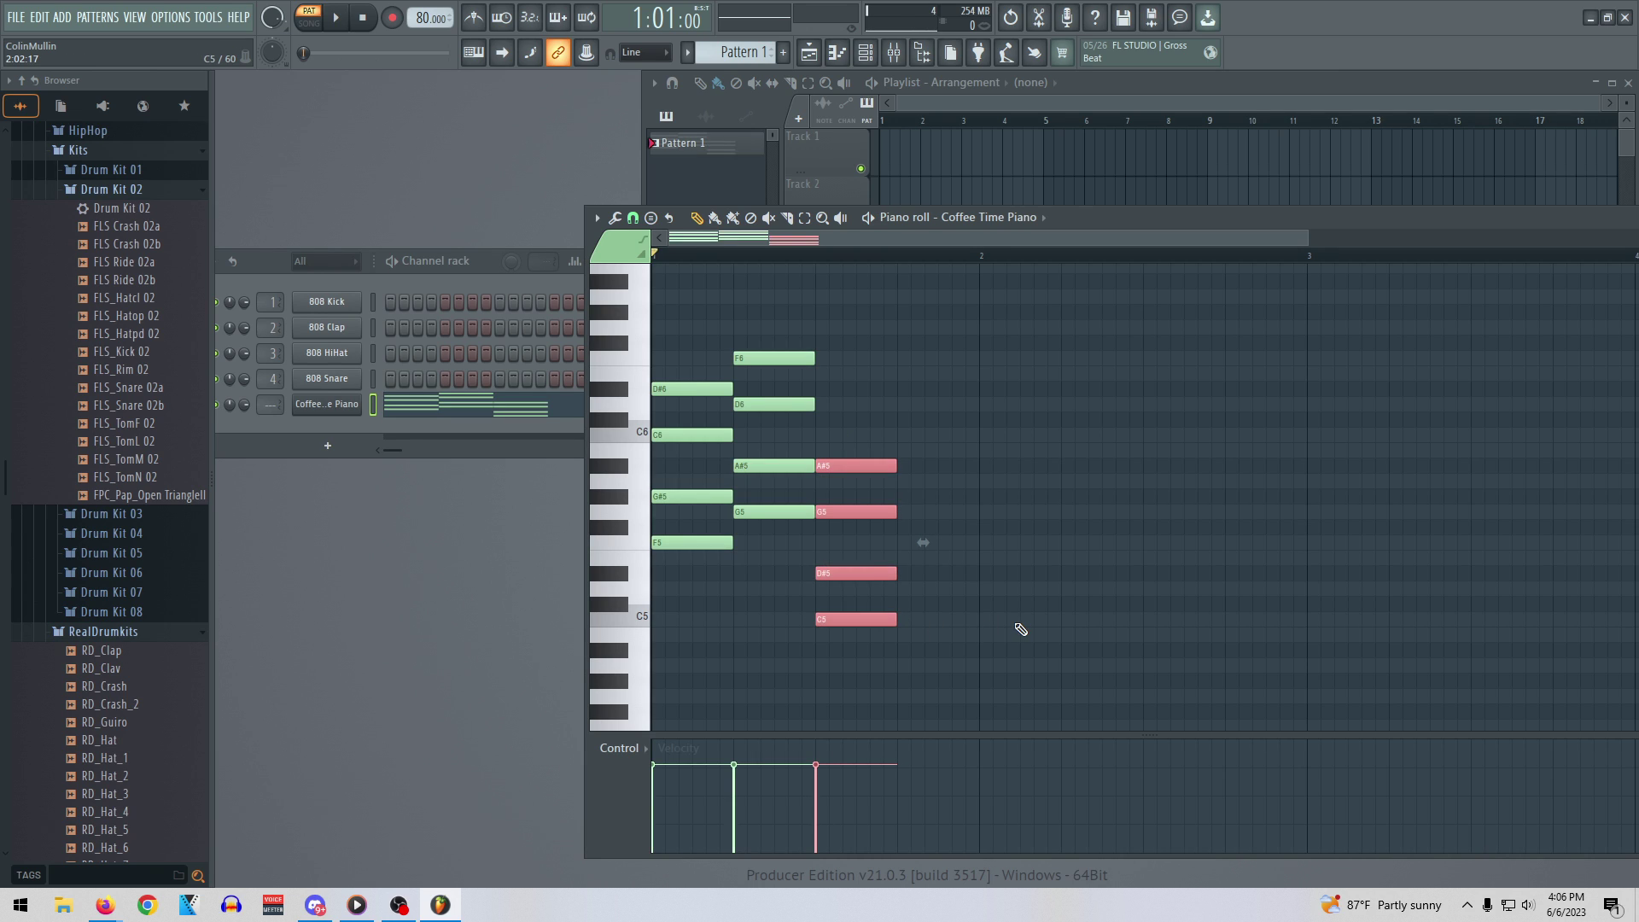
# Play back the three-chord progression and look over its notes in the piano roll
pyautogui.press('space')
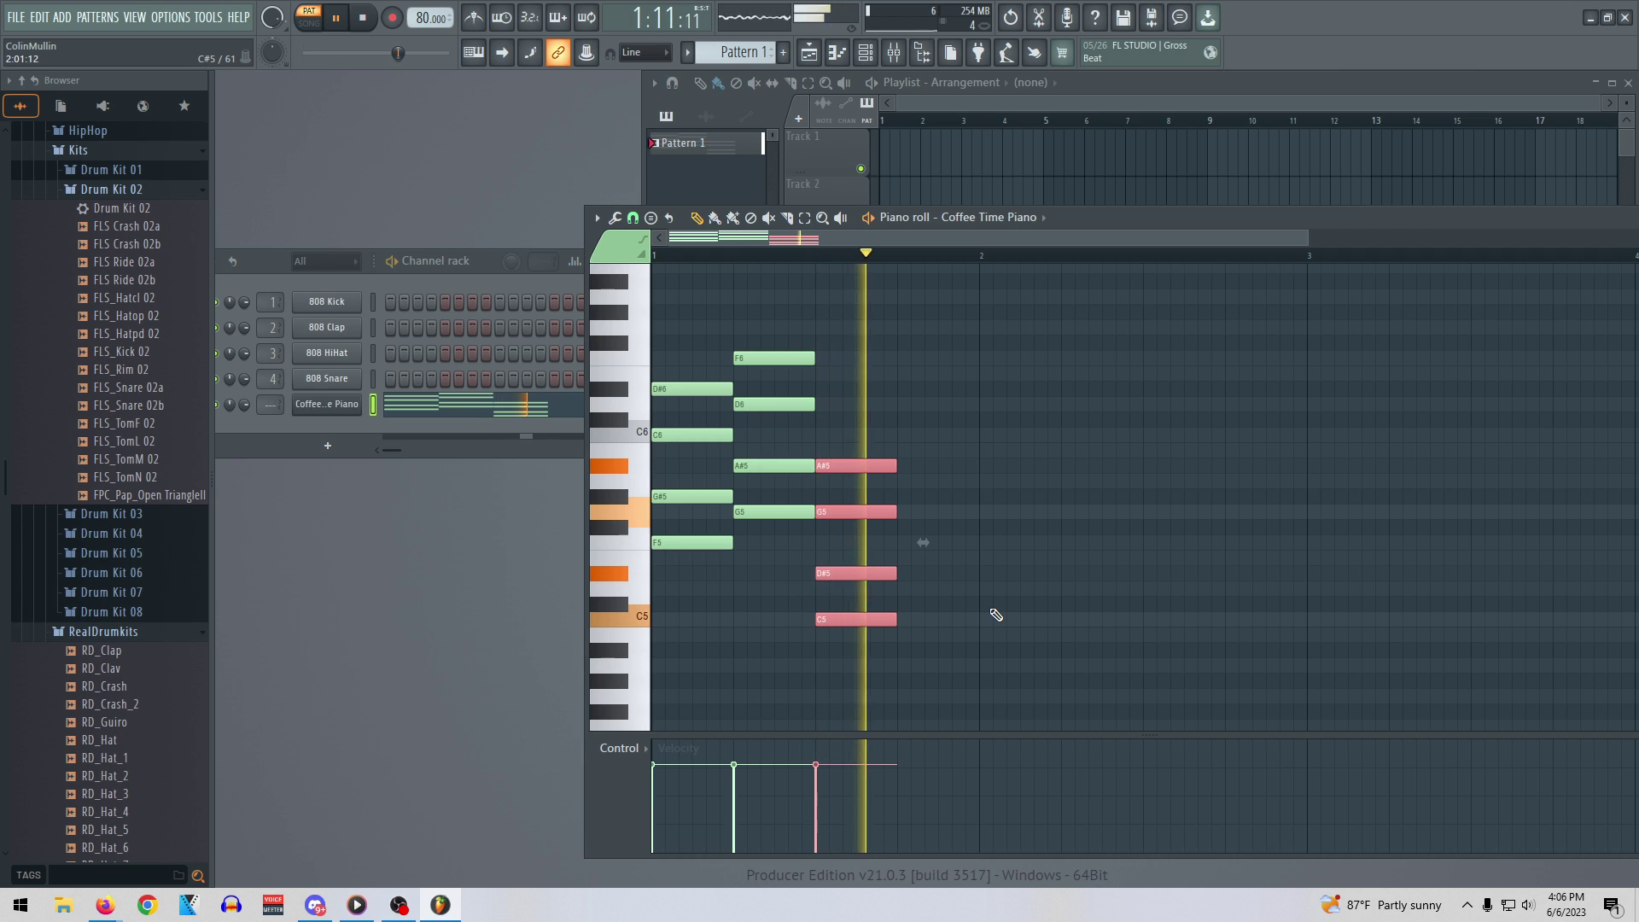
pyautogui.press('space')
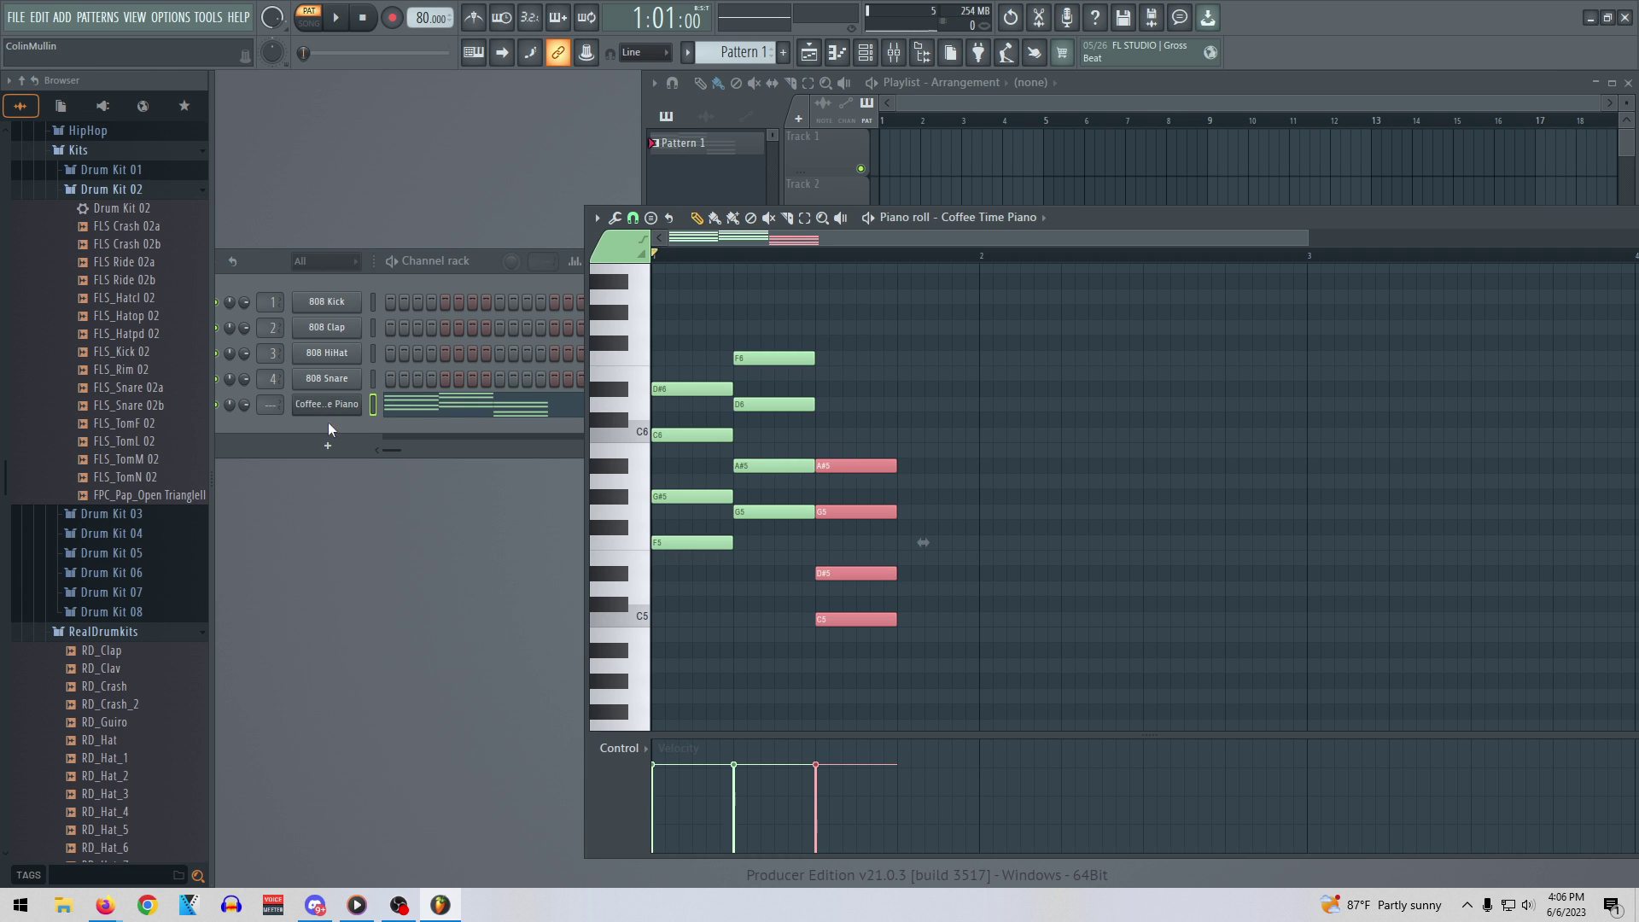
pyautogui.scroll(-2, 995, 578)
pyautogui.scroll(3, 988, 582)
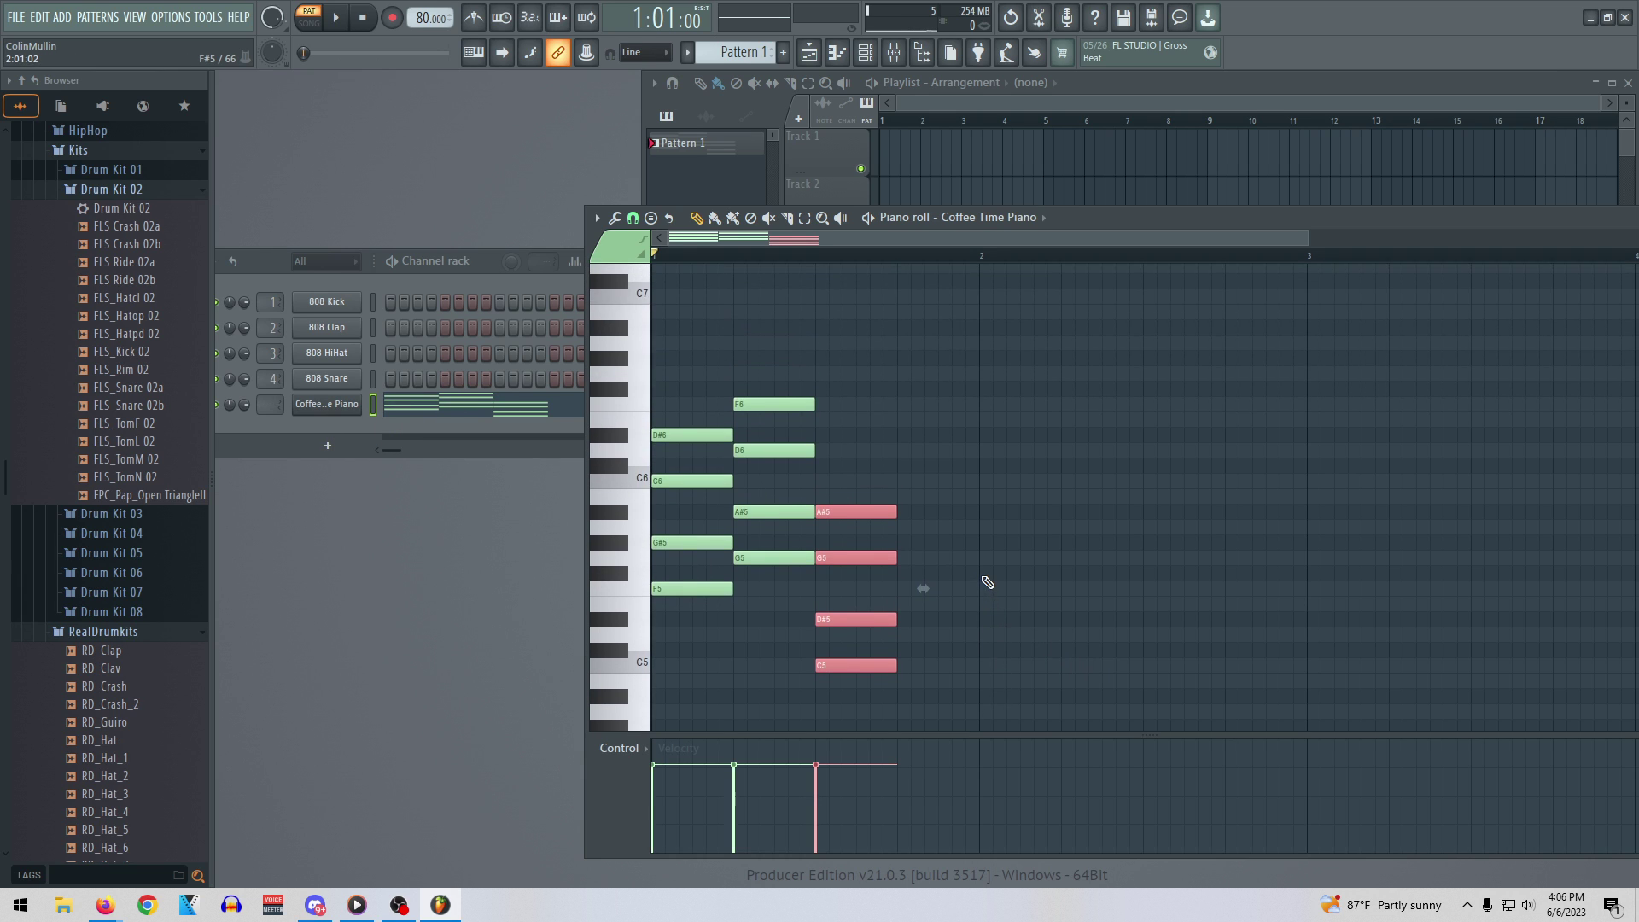
pyautogui.scroll(-1, 984, 581)
pyautogui.scroll(1, 984, 581)
pyautogui.scroll(3, 969, 595)
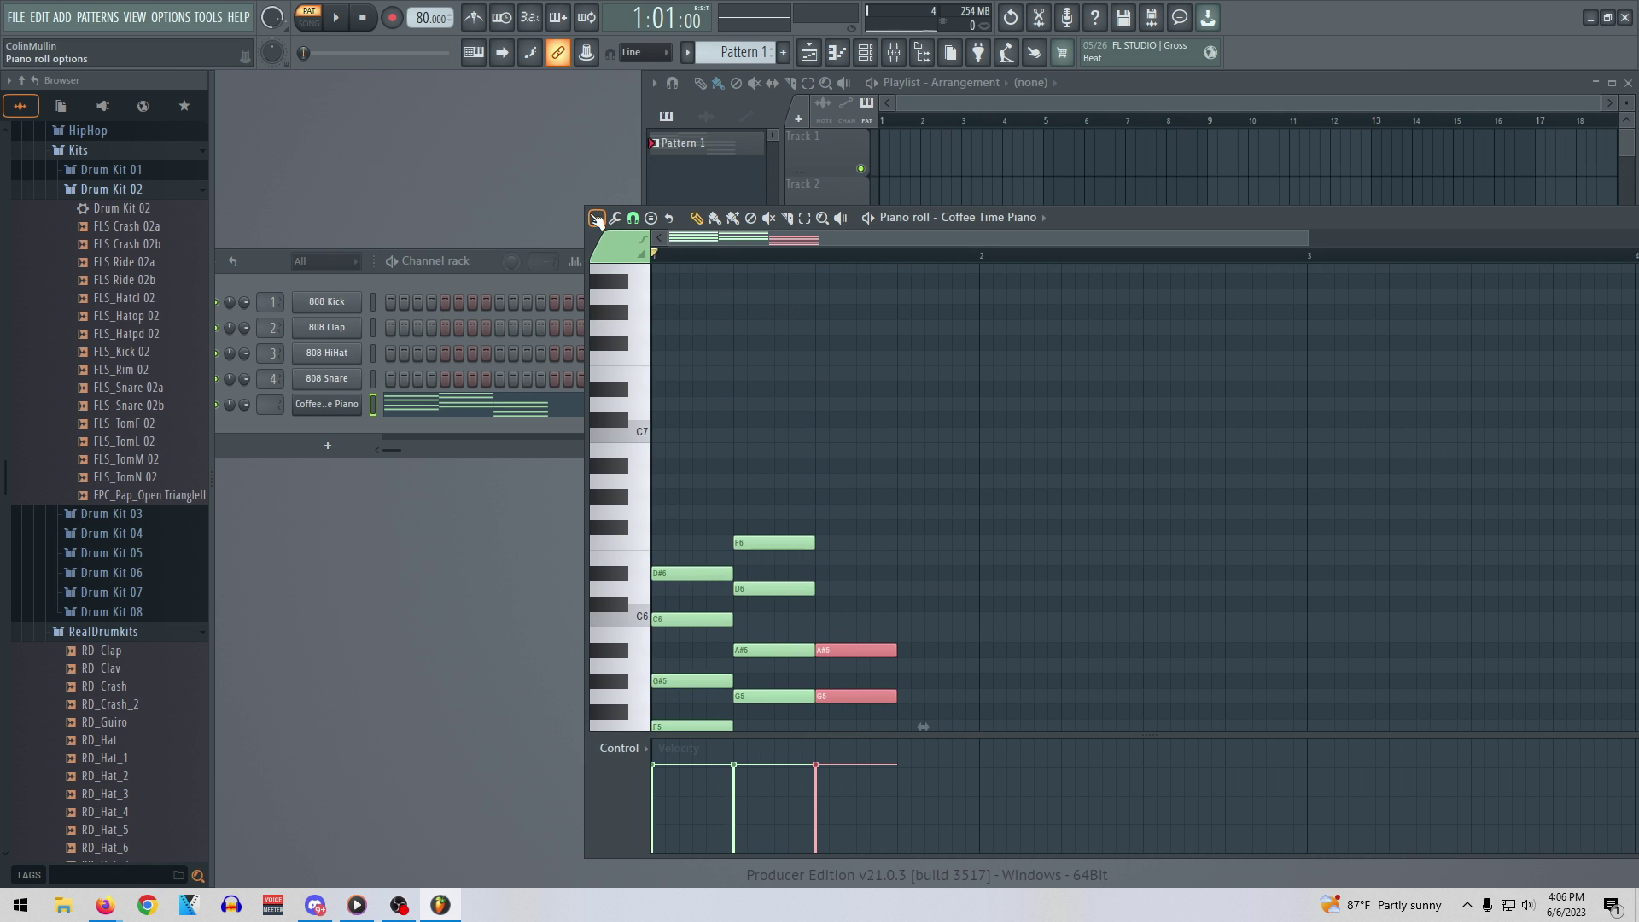
pyautogui.scroll(-6, 929, 479)
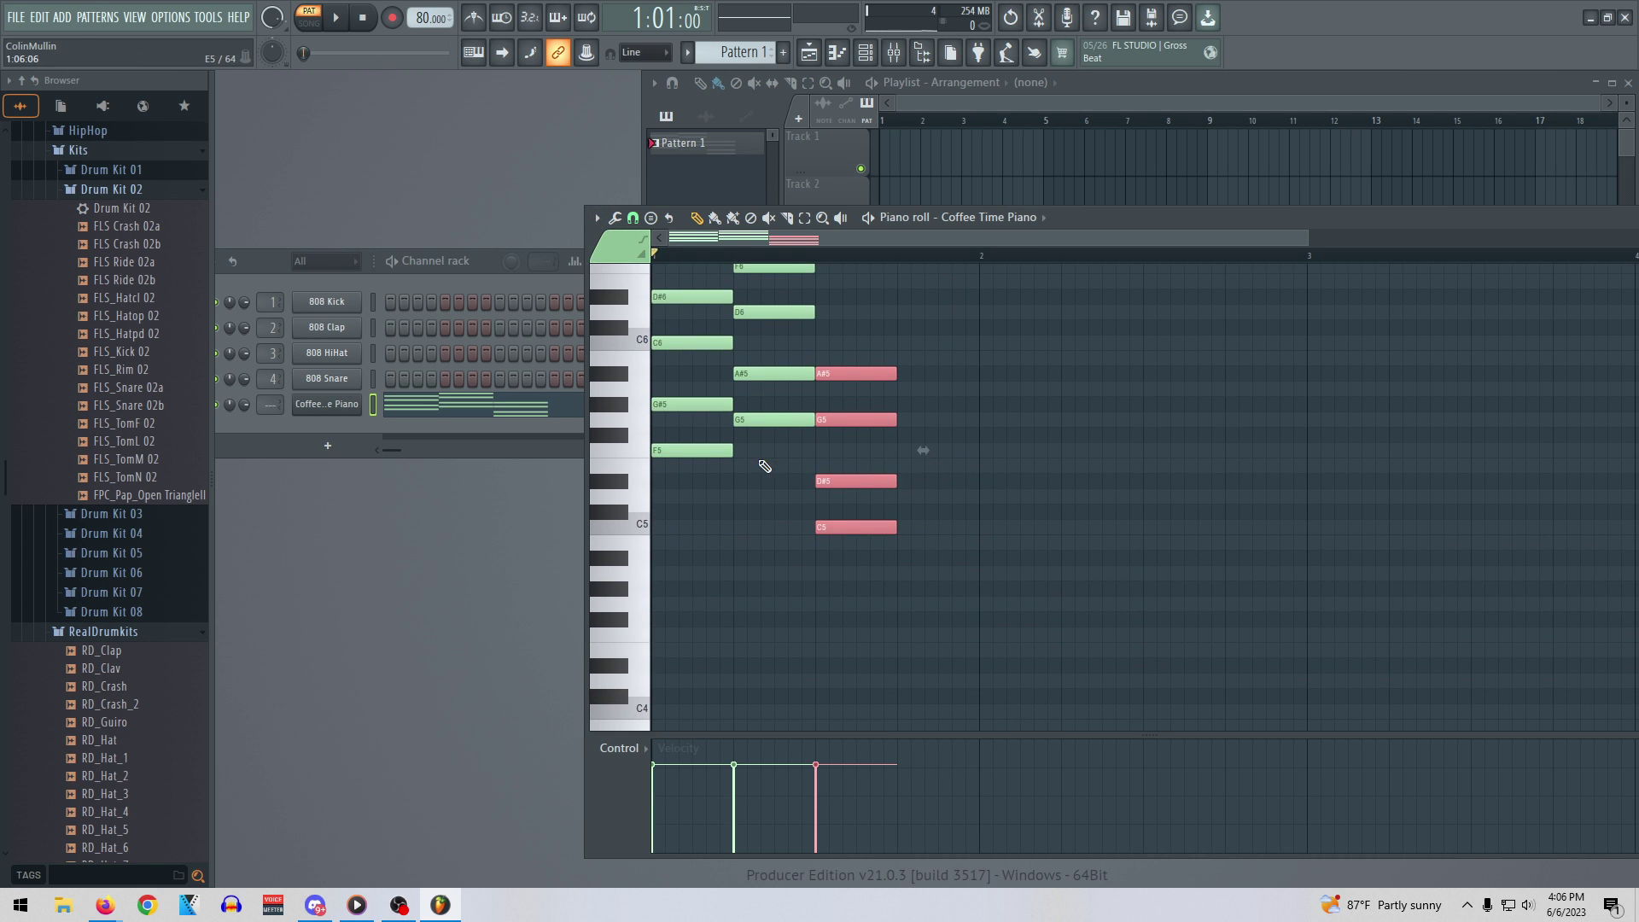
# Transpose all three chords down one octave so the first is rooted on F4, and play them back
pyautogui.hotkey('ctrl', 'a')
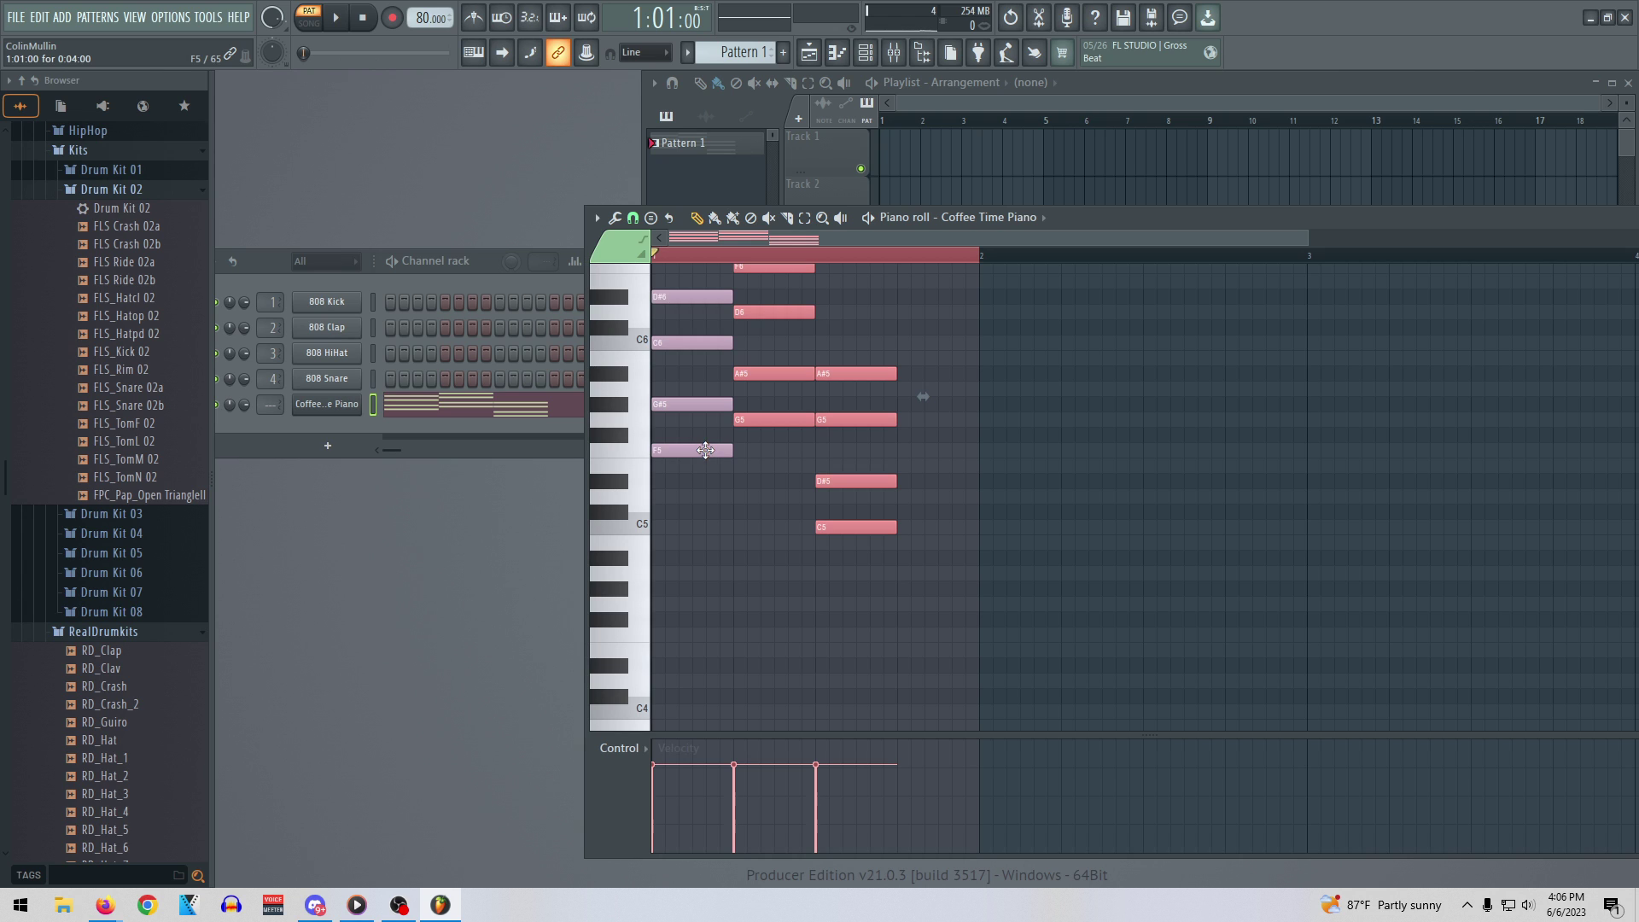
pyautogui.scroll(-2, 705, 450)
pyautogui.moveTo(689, 358); pyautogui.dragTo(682, 543)
pyautogui.press('space')
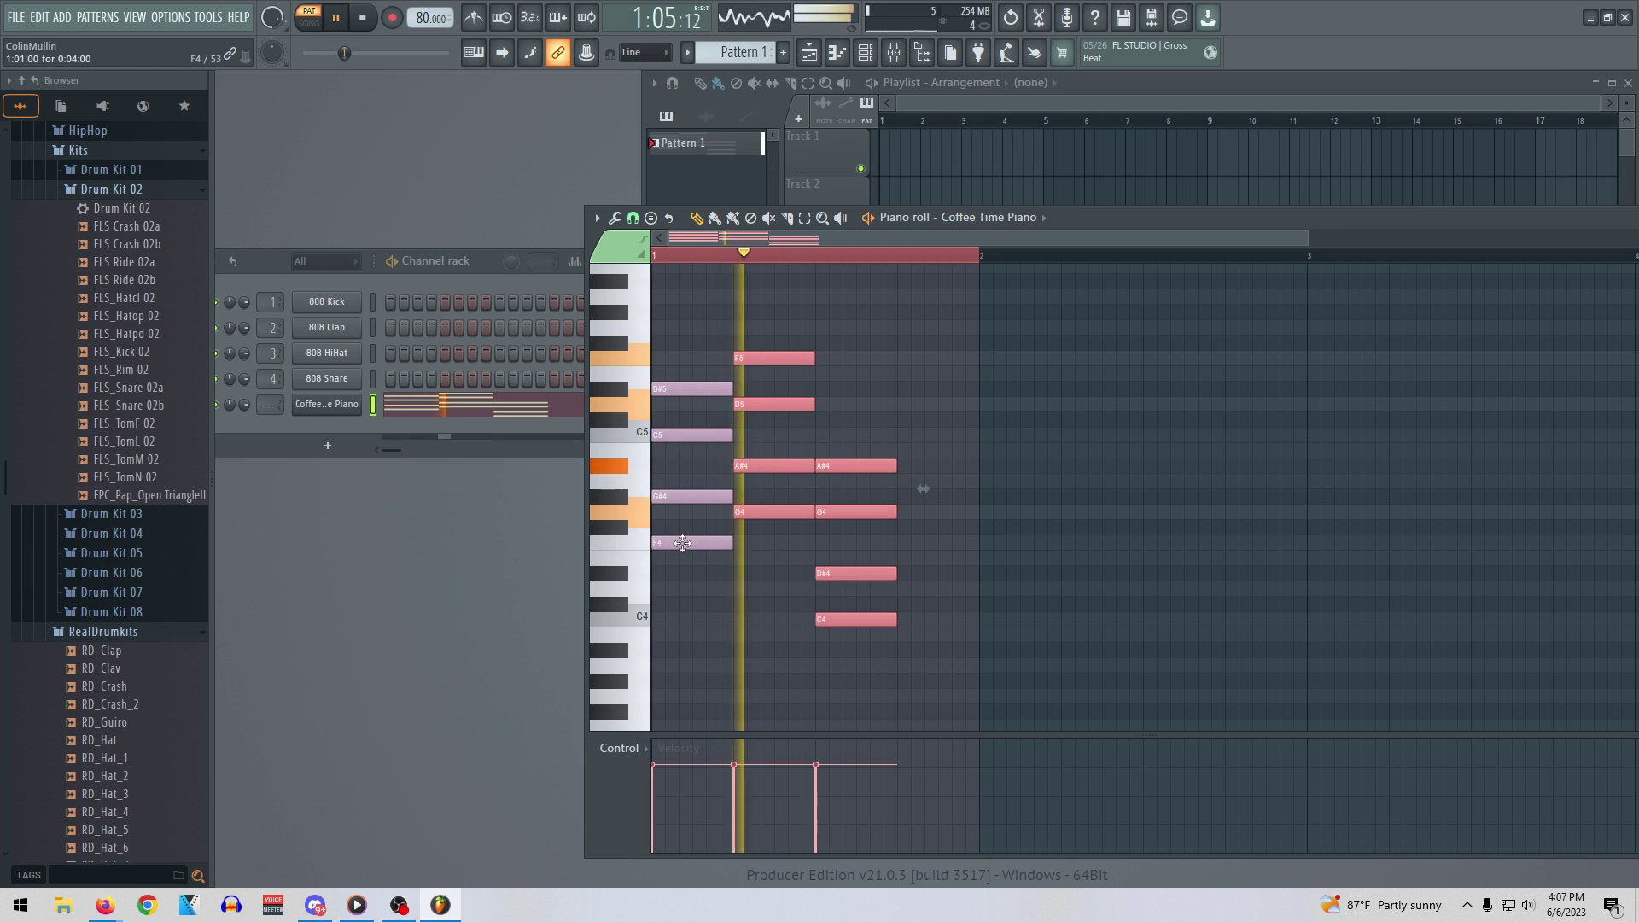
pyautogui.press('space')
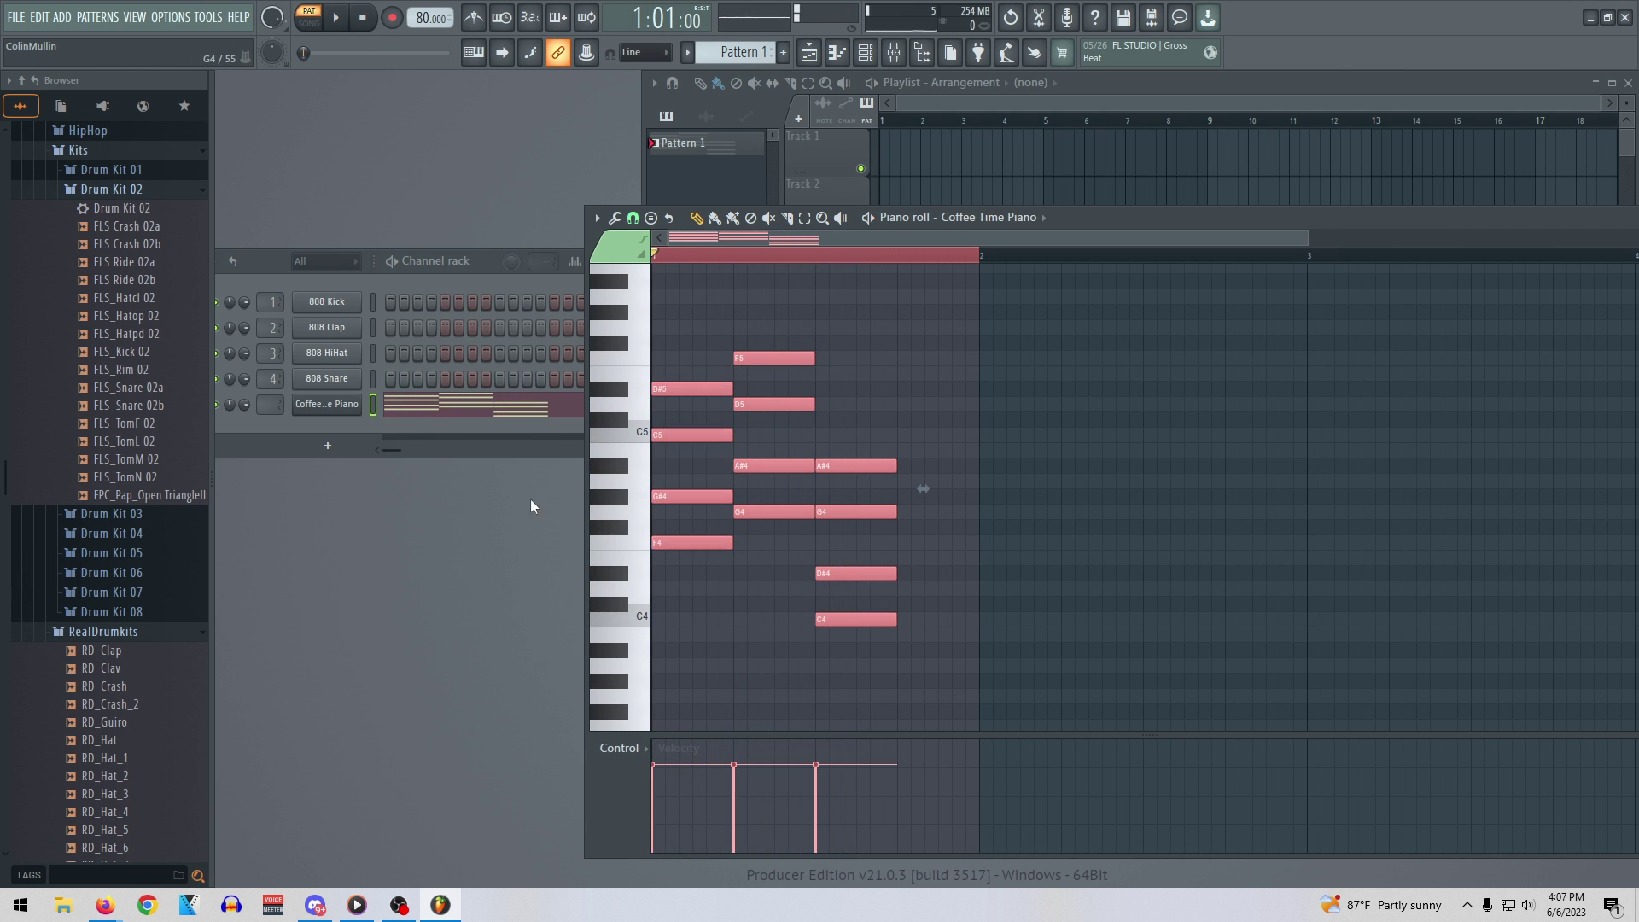
pyautogui.scroll(1, 713, 350)
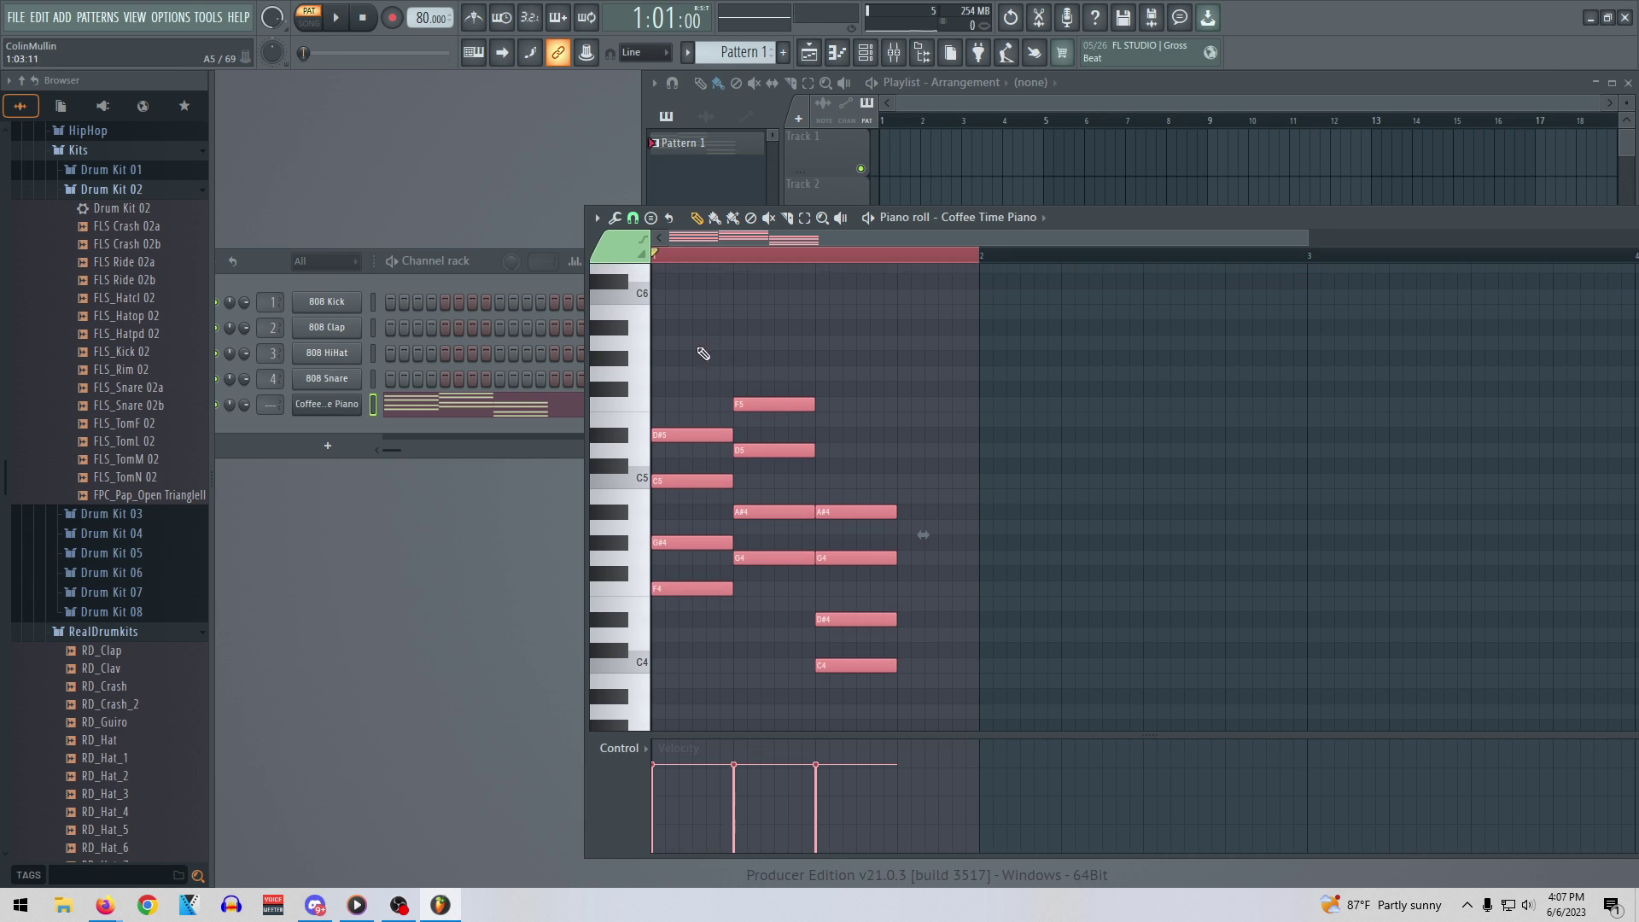
pyautogui.rightClick(353, 407)
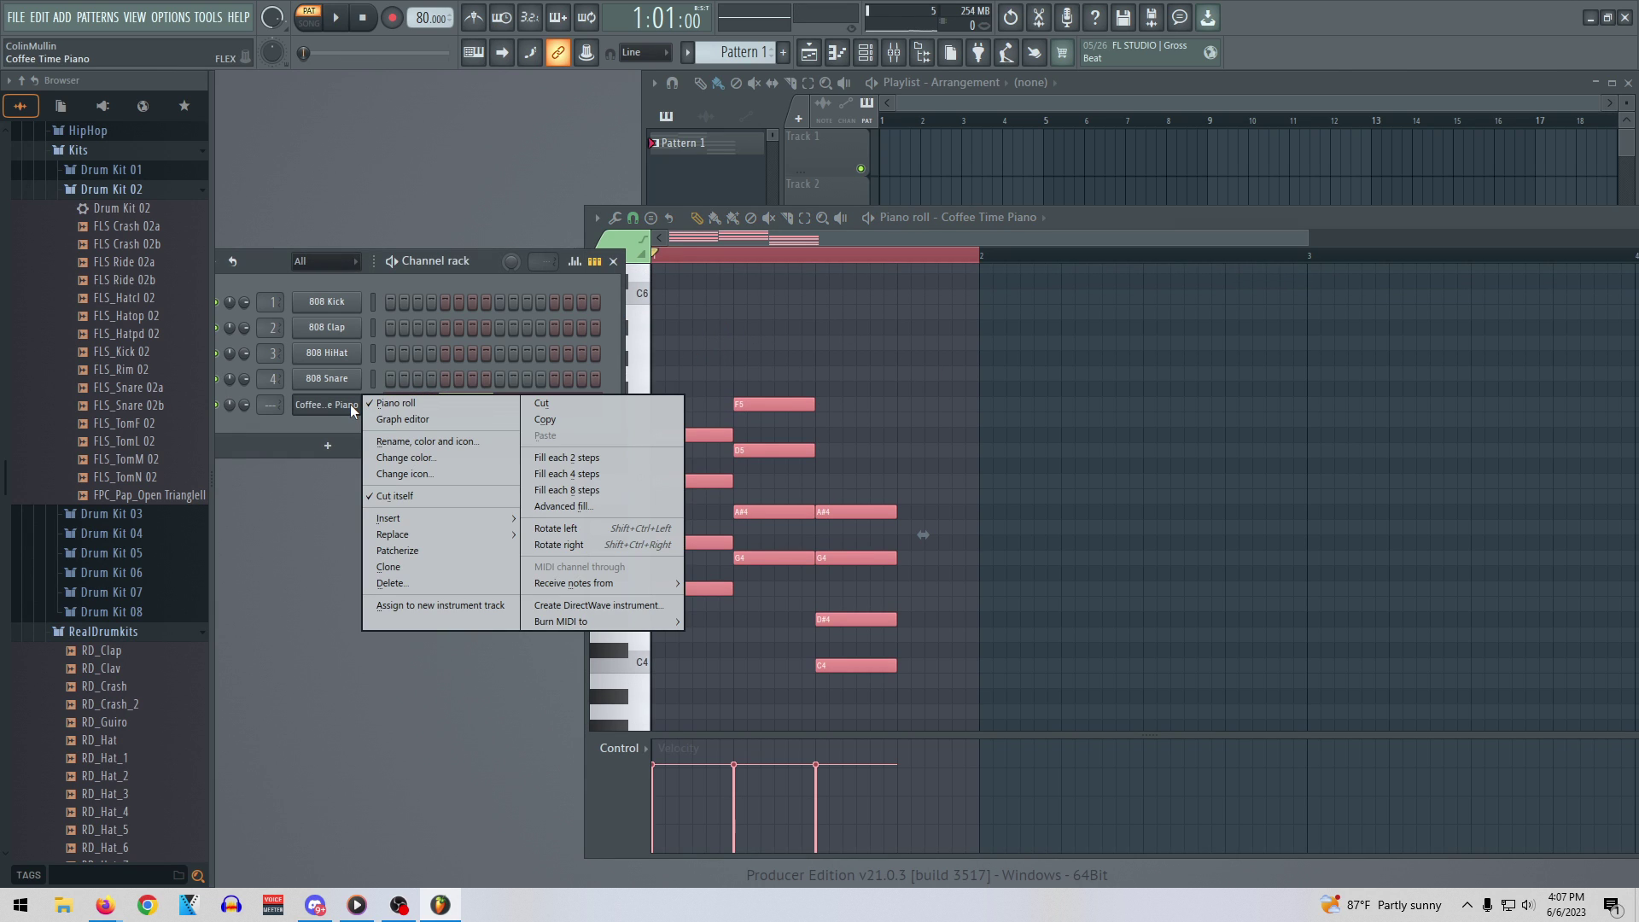
pyautogui.click(317, 436)
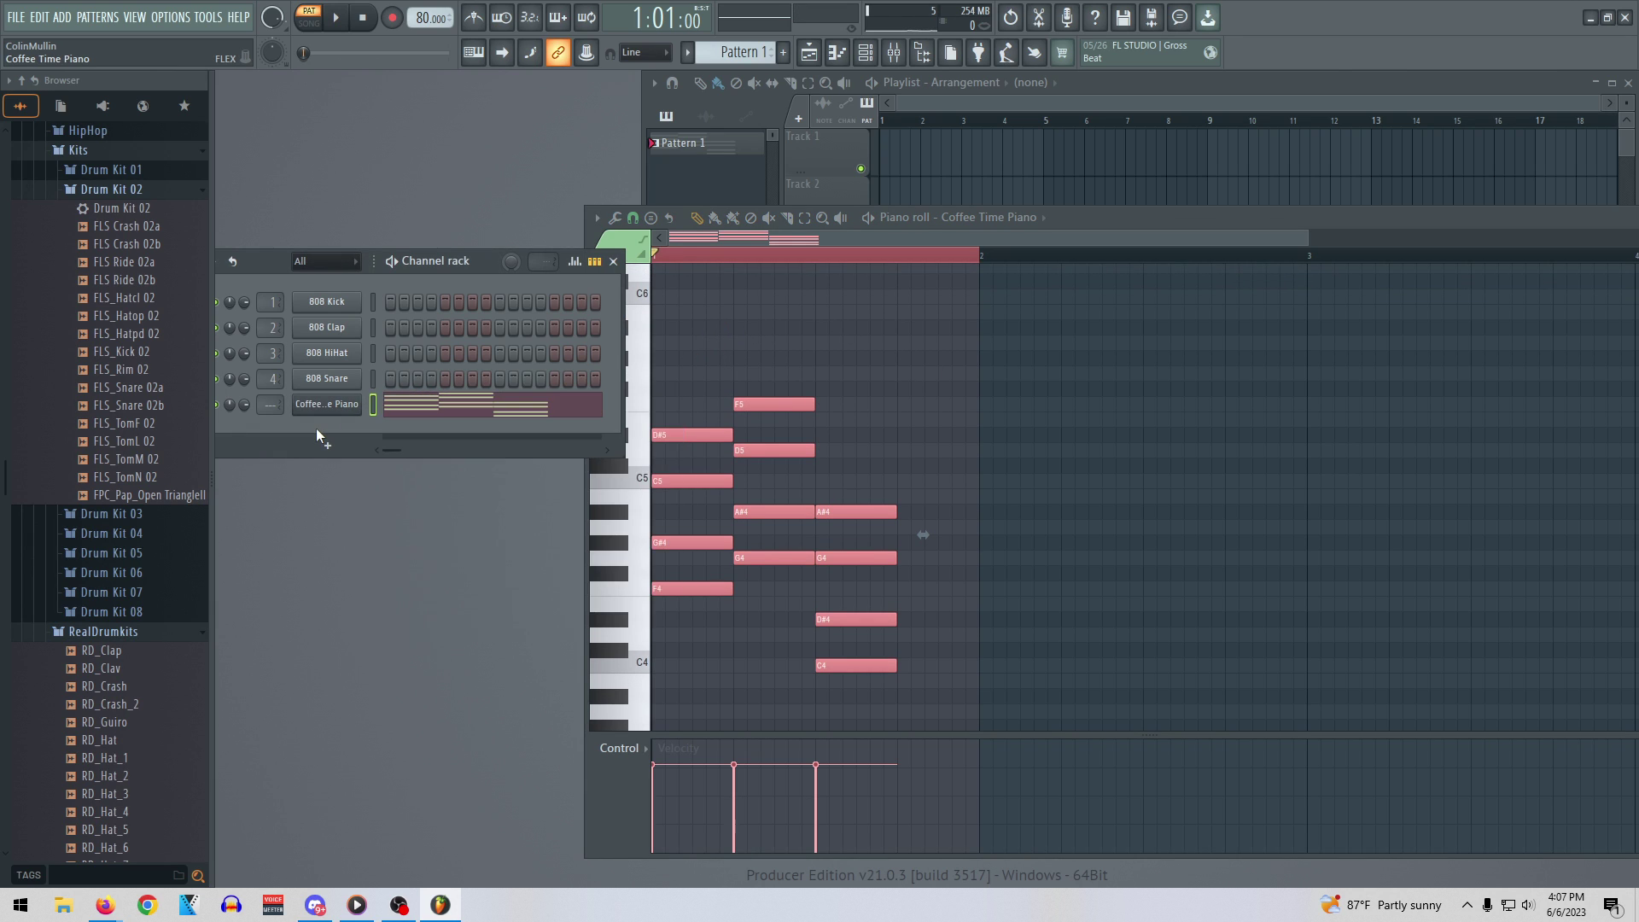
pyautogui.click(883, 241)
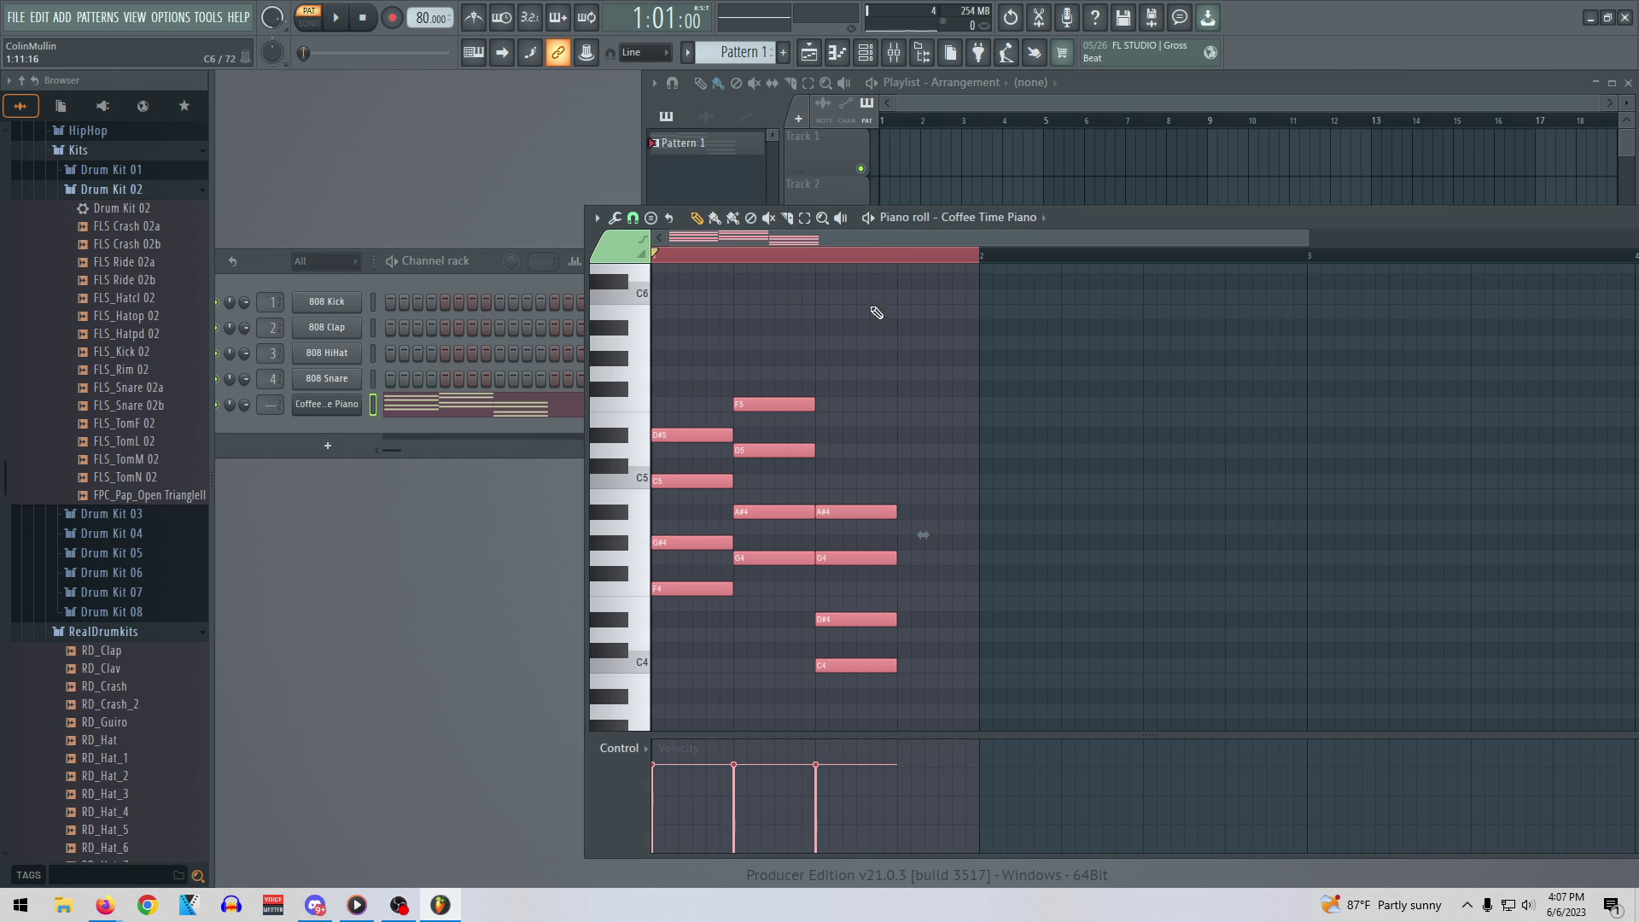
# Clear the note and time selection and play back the lowered chords
pyautogui.click(1010, 547)
pyautogui.click(1007, 529)
pyautogui.rightClick(1020, 528)
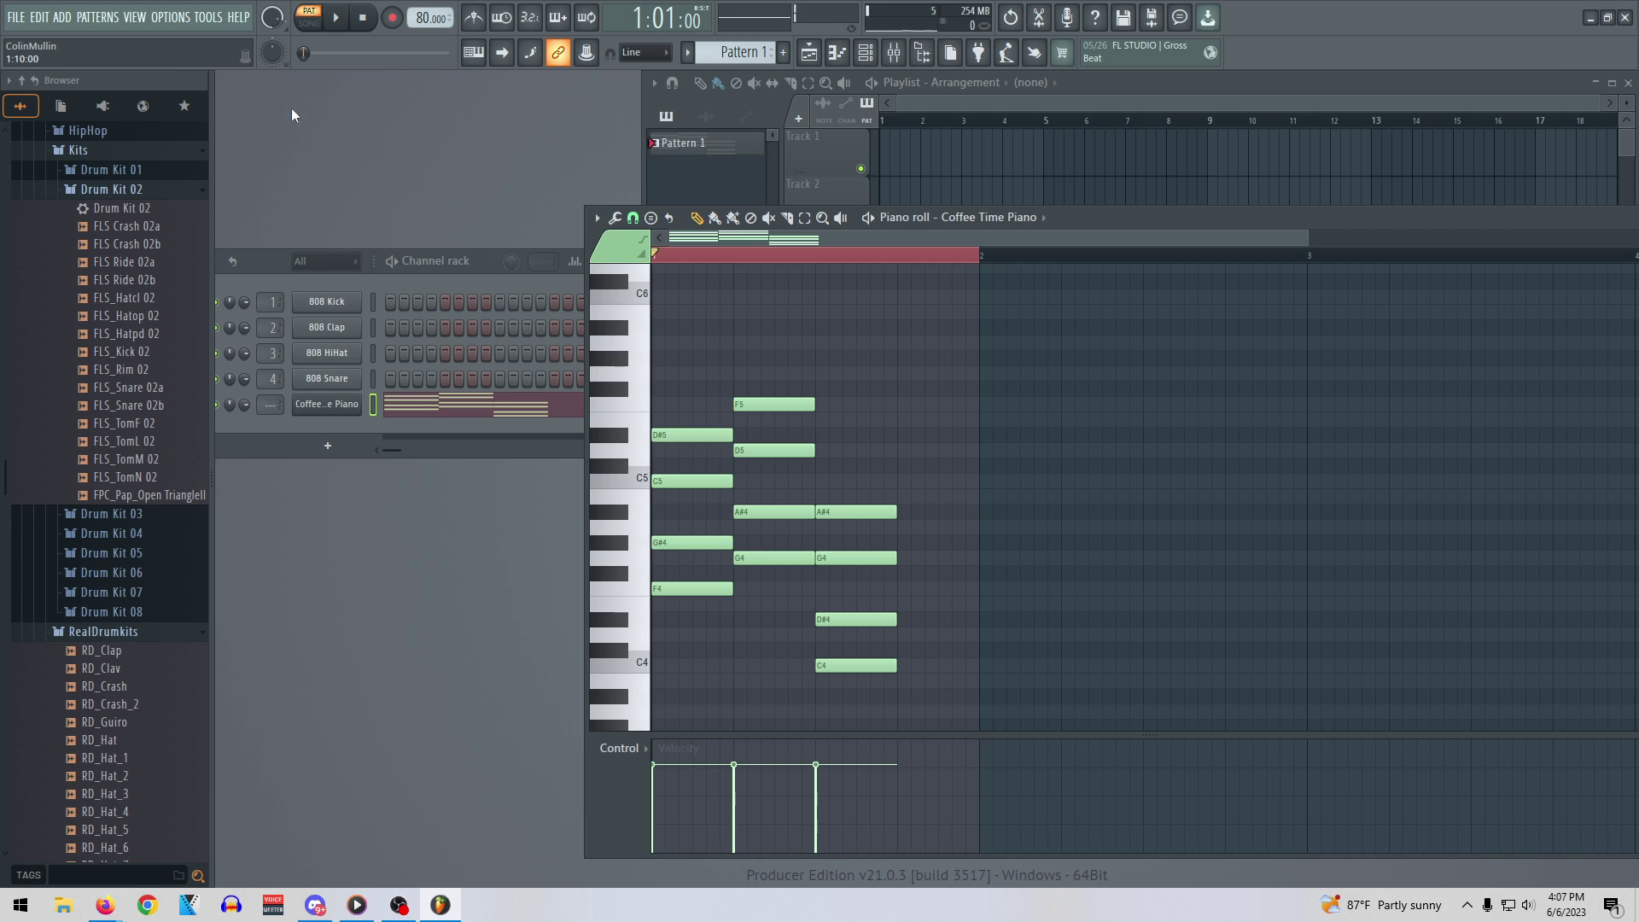
pyautogui.click(804, 218)
pyautogui.click(873, 514)
pyautogui.click(943, 465)
pyautogui.click(957, 254)
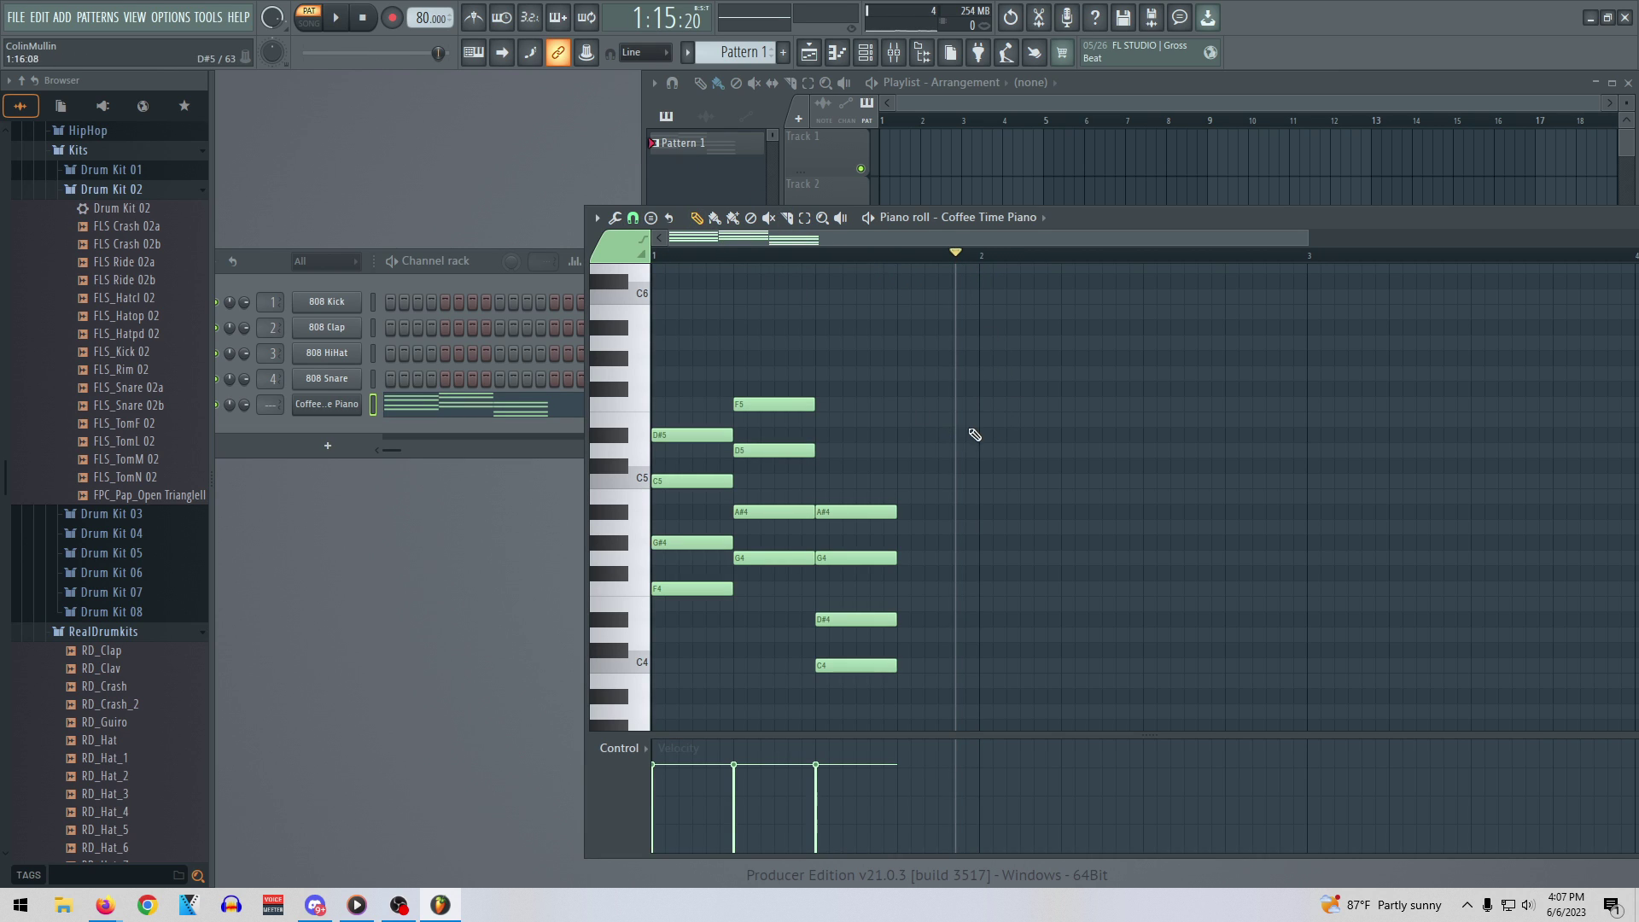
pyautogui.press('space')
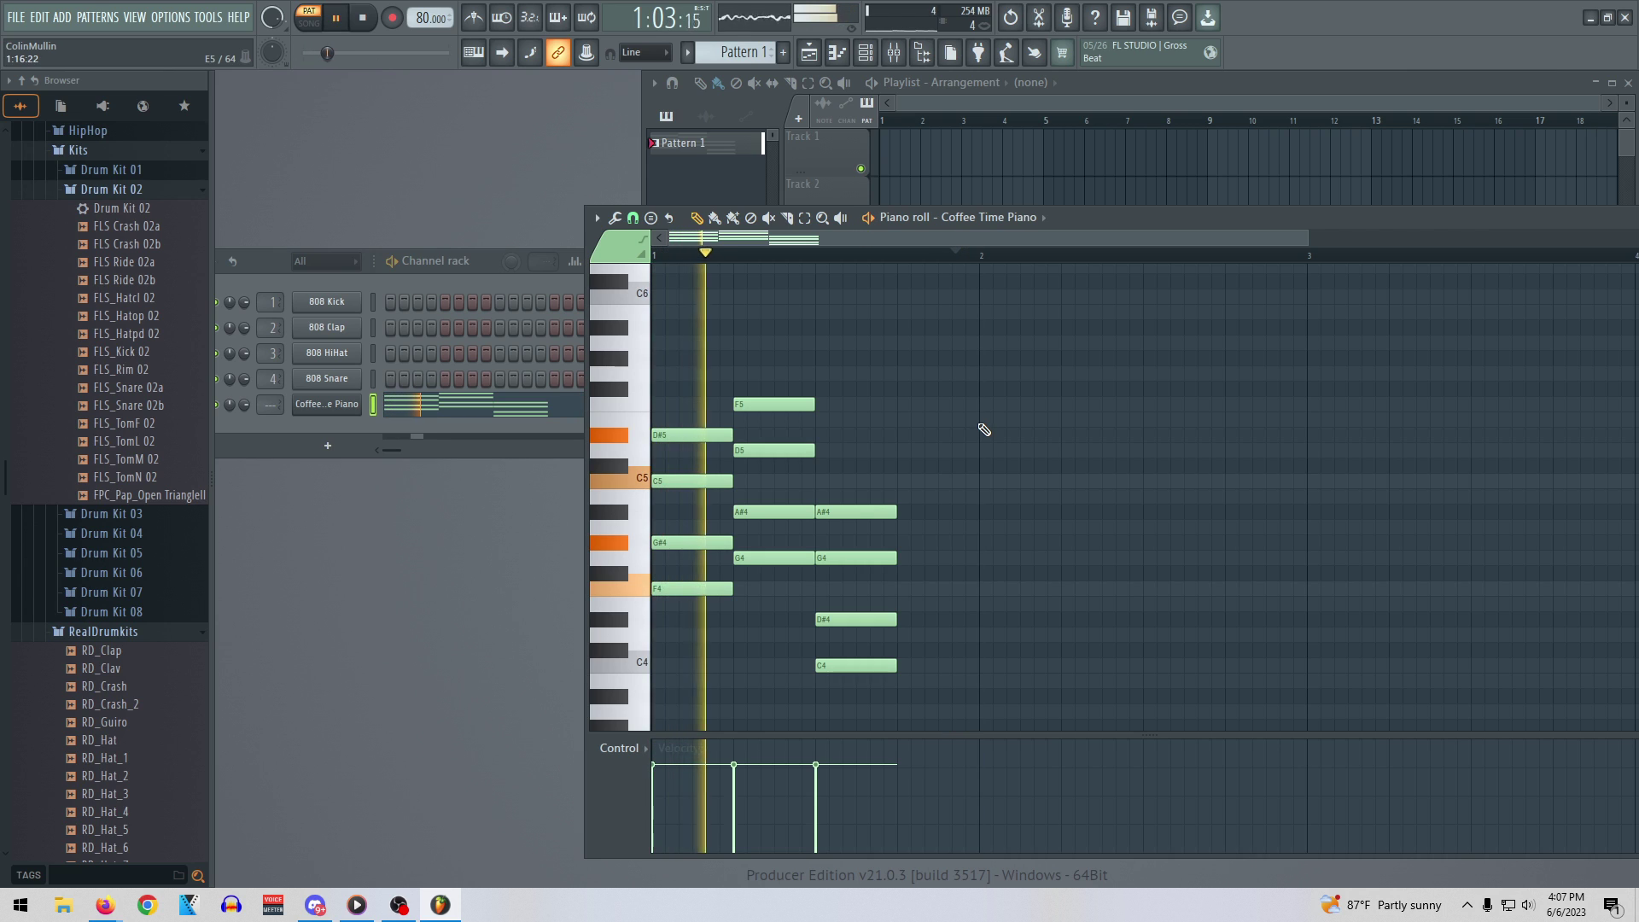
pyautogui.press('space')
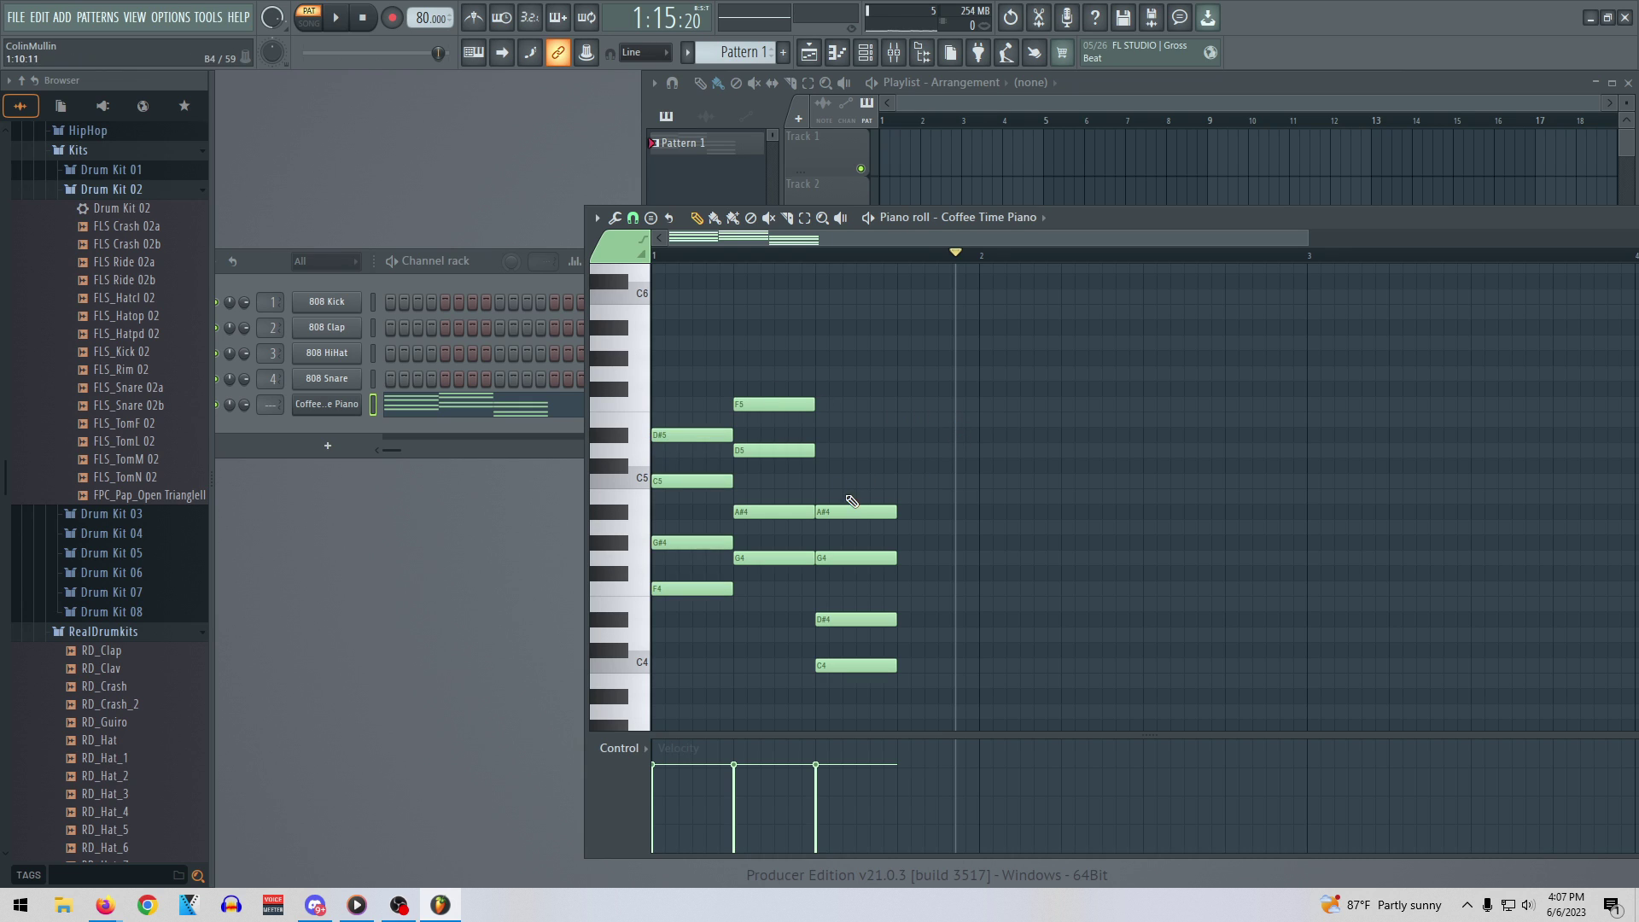
# Move the C minor 7th chord to the start of bar 2 and the G minor 7th chord to beat 3 of bar 1
pyautogui.moveTo(848, 511); pyautogui.dragTo(1013, 511)
pyautogui.moveTo(746, 403); pyautogui.dragTo(827, 402)
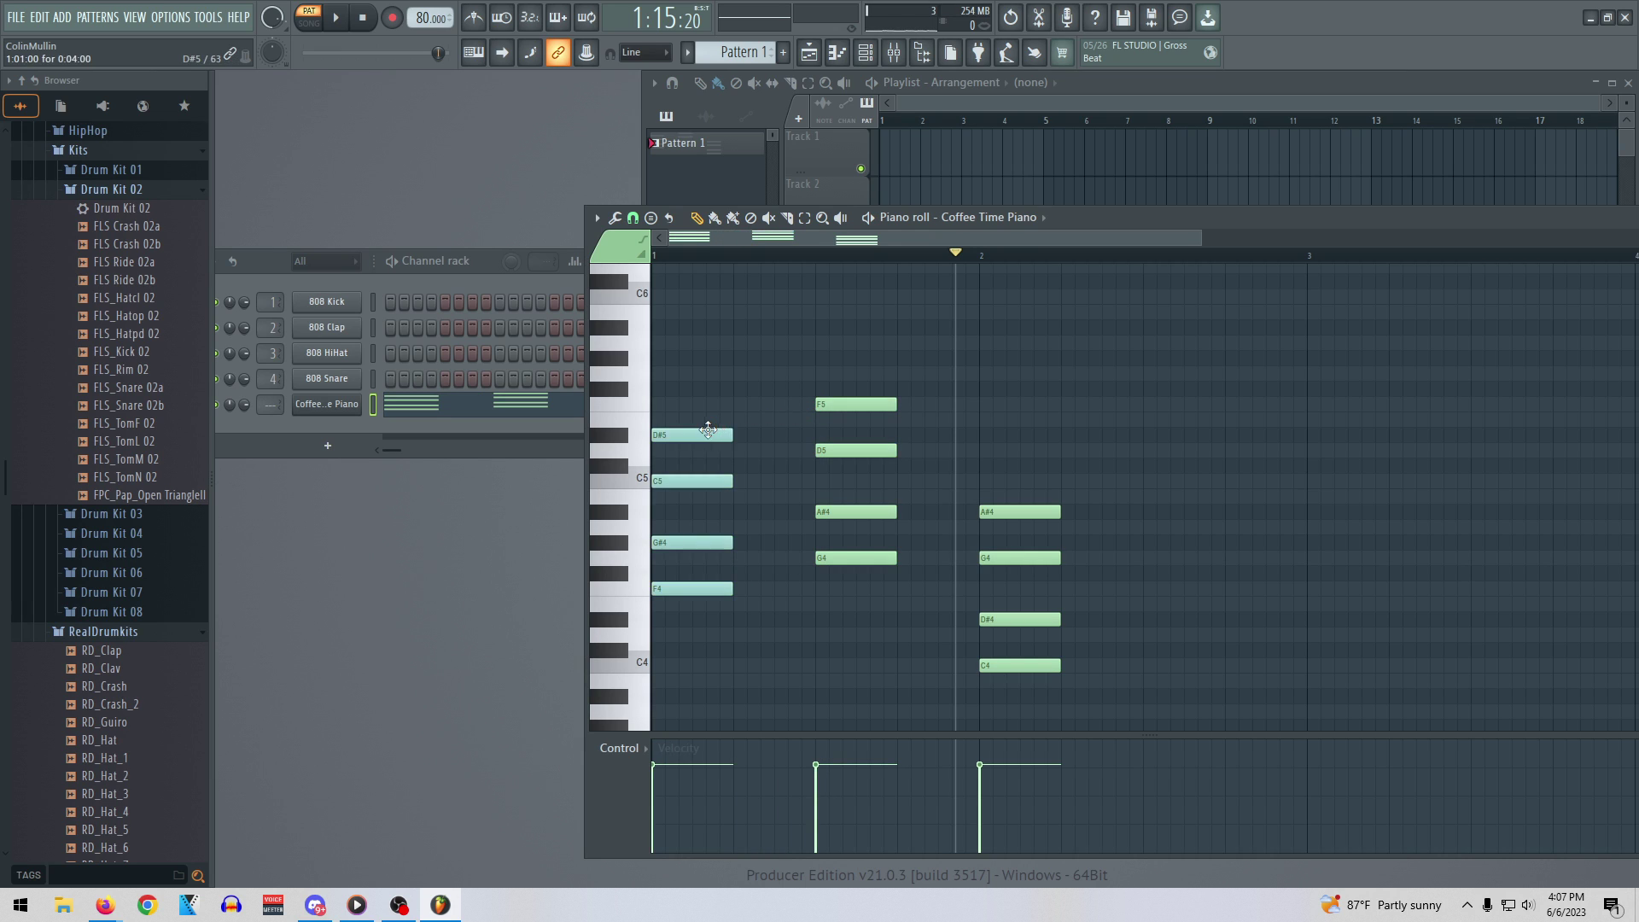
# Add half-beat repeats of F4, G#4, C5 and D#5 directly after the first chord
pyautogui.click(755, 434)
pyautogui.rightClick(772, 436)
pyautogui.moveTo(768, 595); pyautogui.dragTo(732, 587)
pyautogui.click(741, 542)
pyautogui.moveTo(744, 482); pyautogui.dragTo(765, 427)
pyautogui.moveTo(815, 482); pyautogui.dragTo(765, 479)
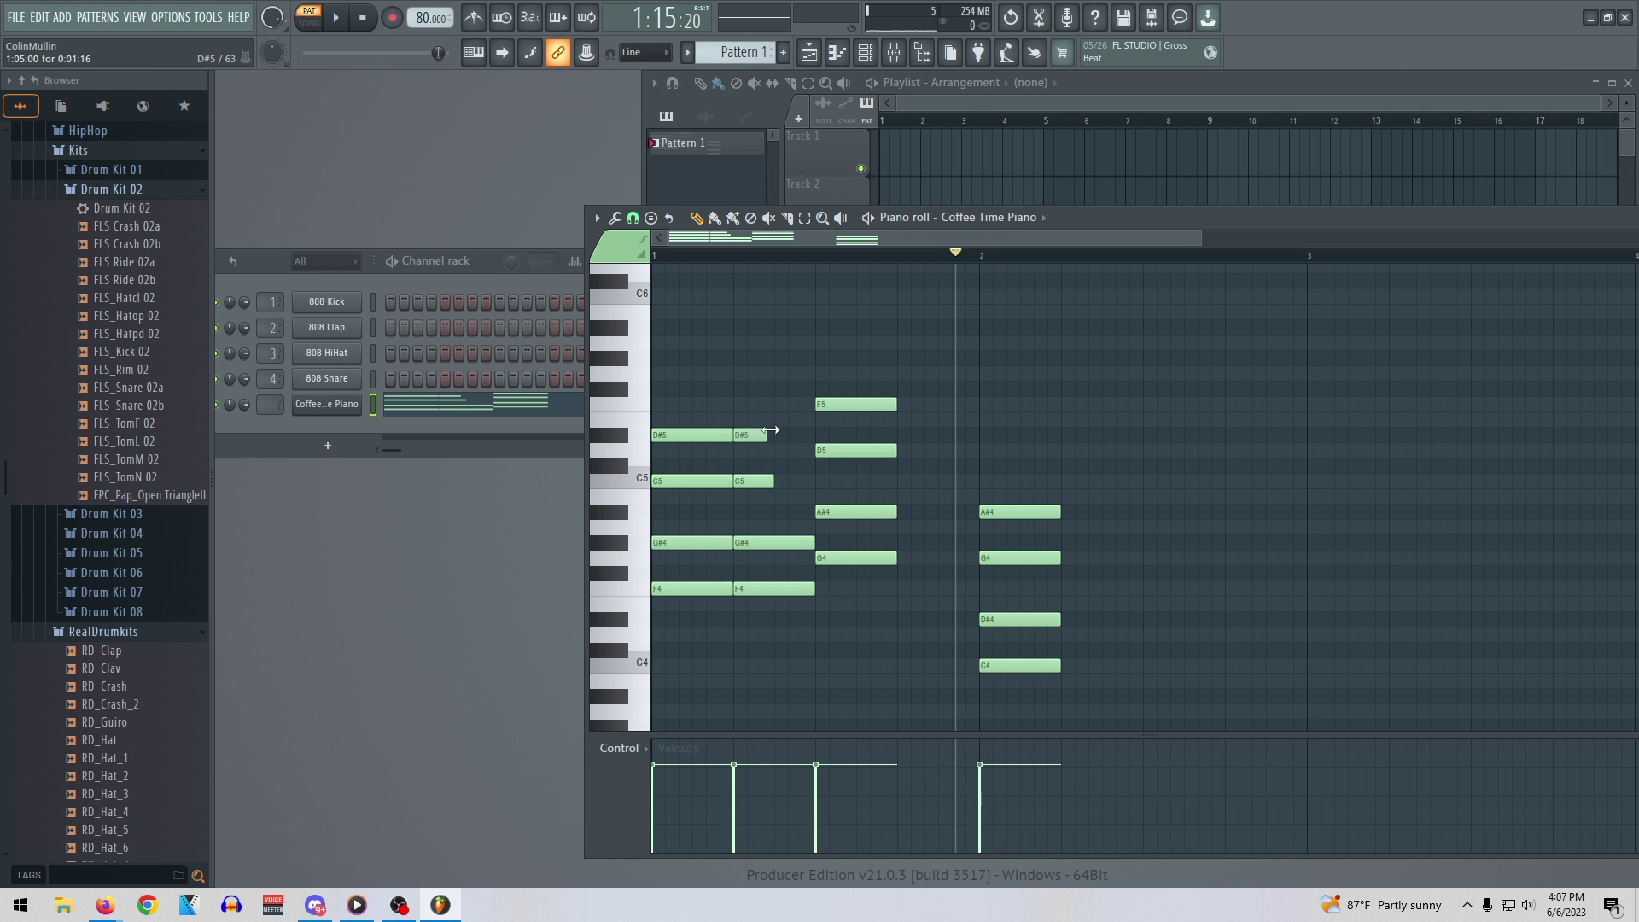
pyautogui.moveTo(814, 542); pyautogui.dragTo(773, 587)
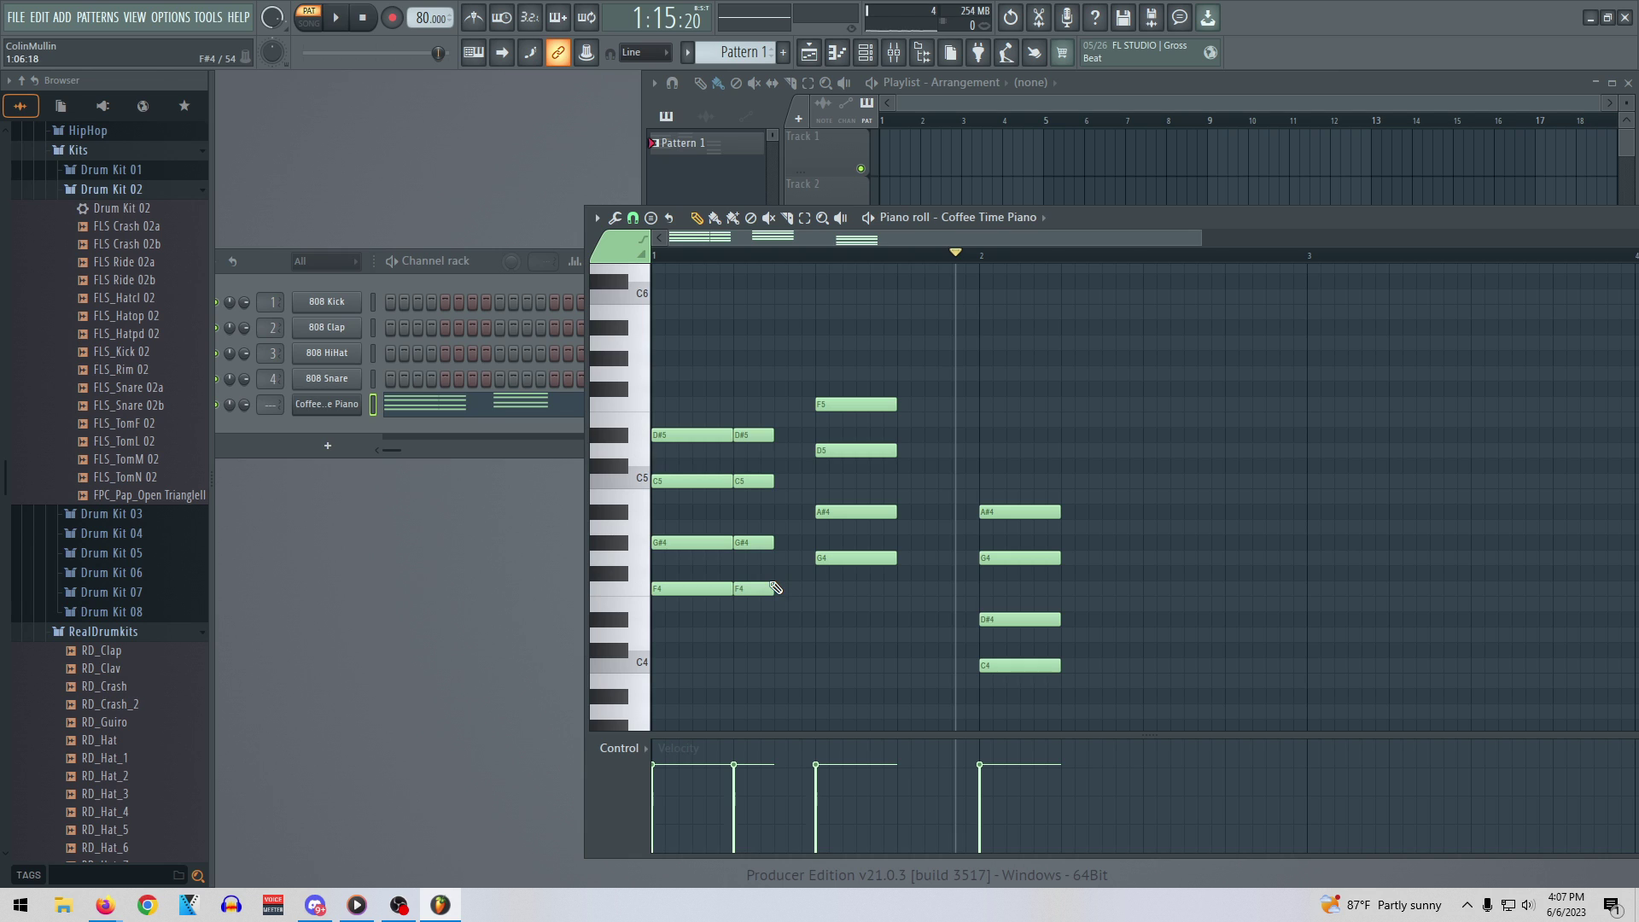
# Play the respaced chord pattern from the start of bar 1 to check its rhythm
pyautogui.press('space')
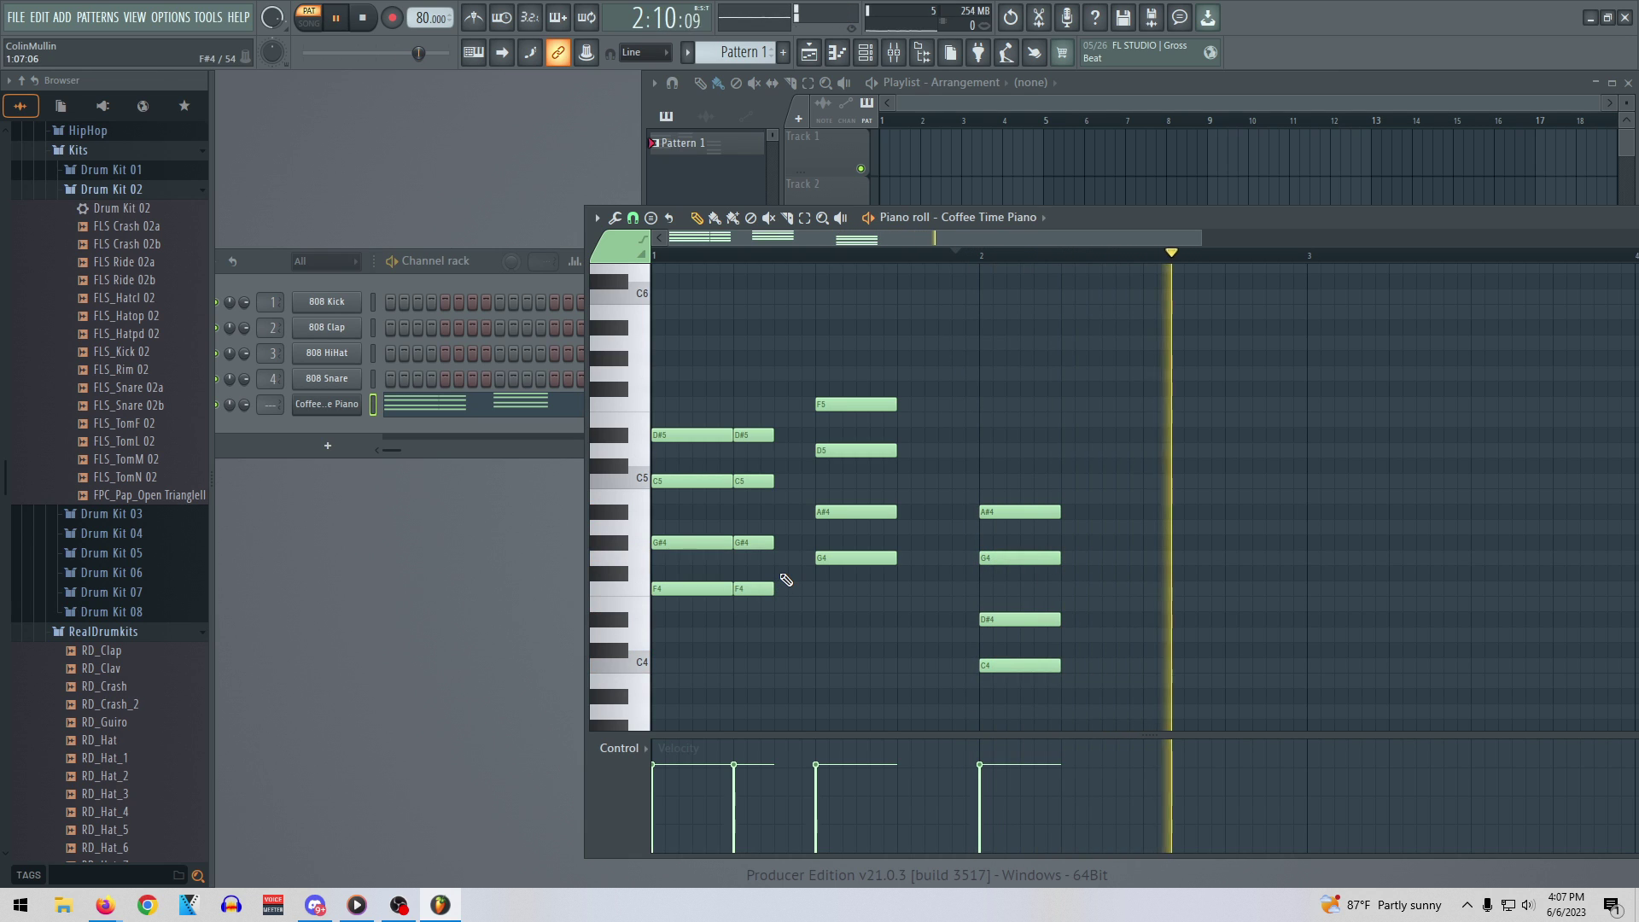
pyautogui.press('space')
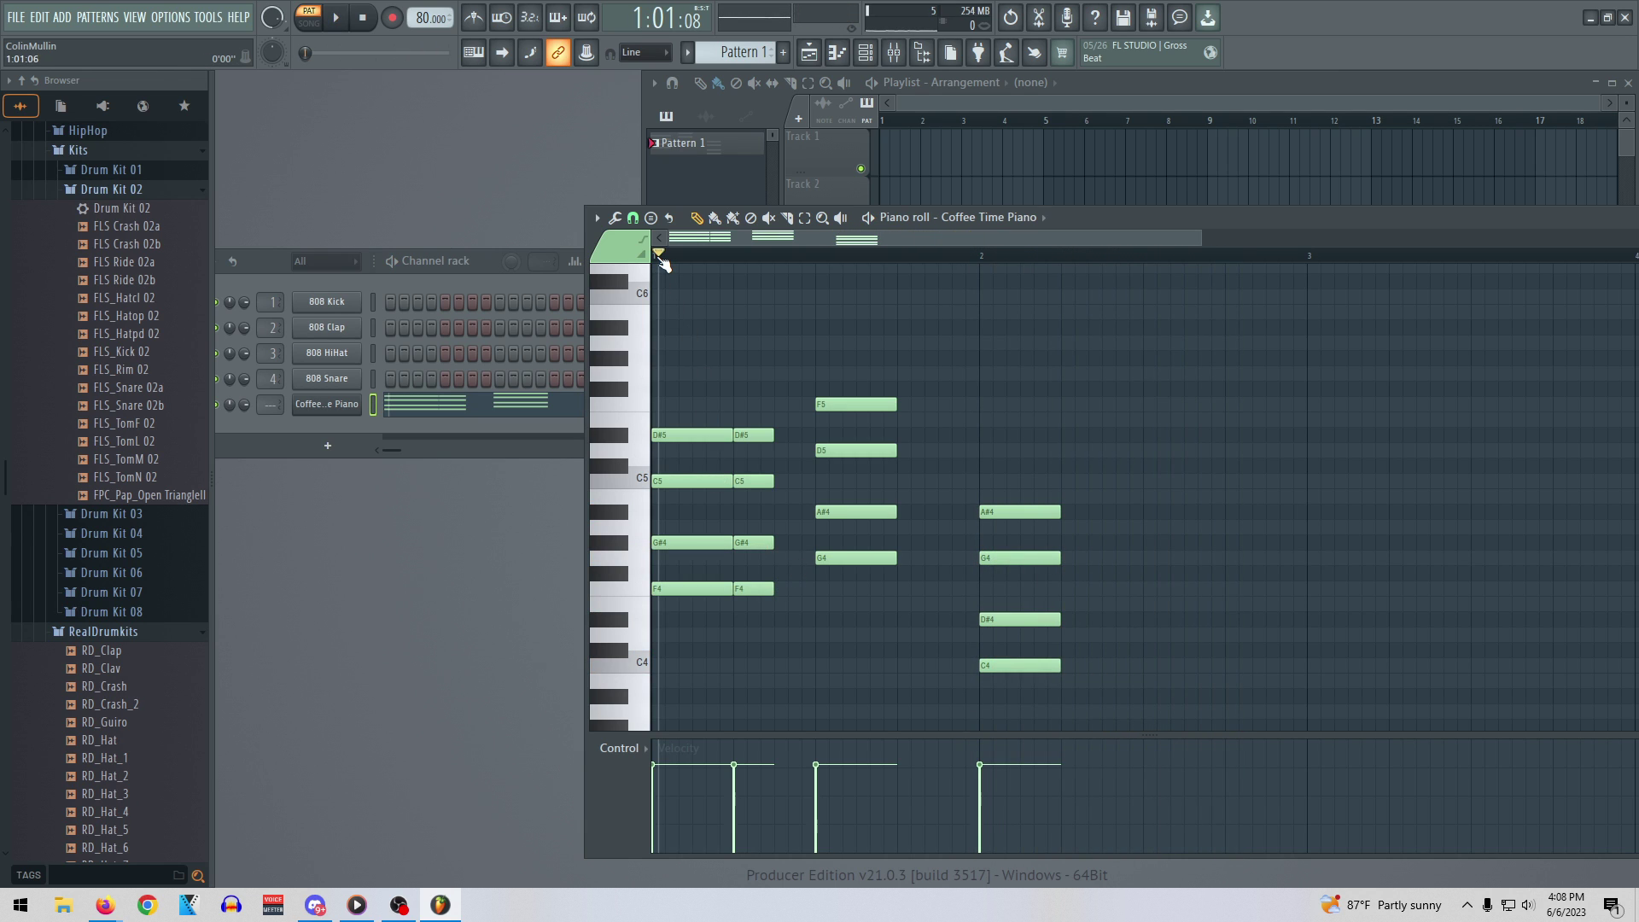
pyautogui.press('space')
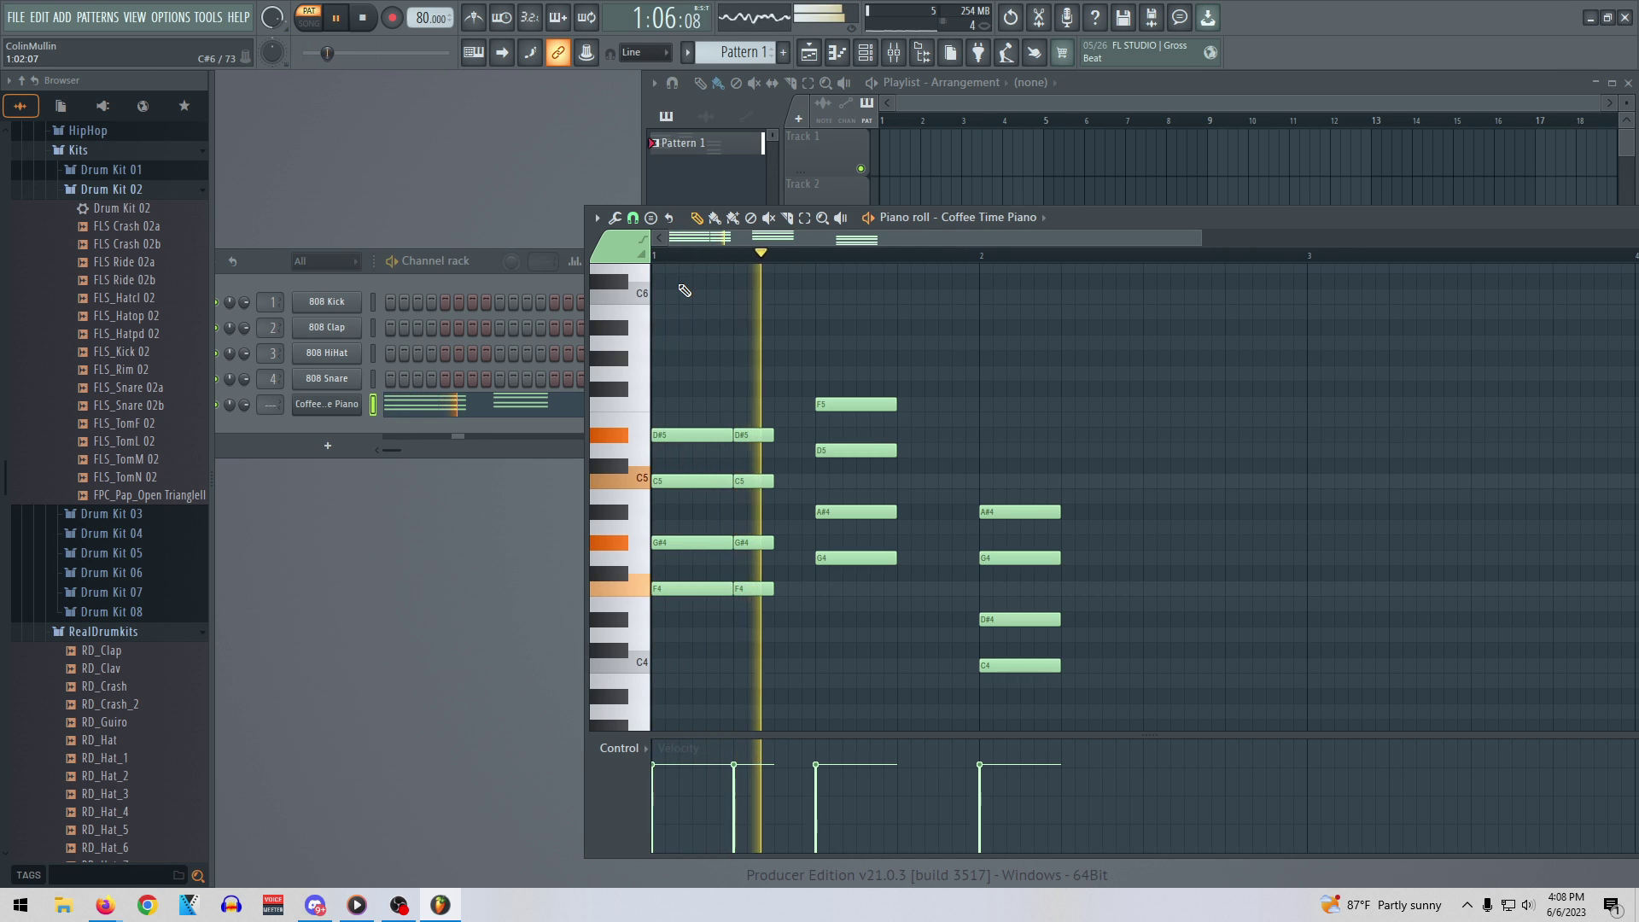
pyautogui.press('space')
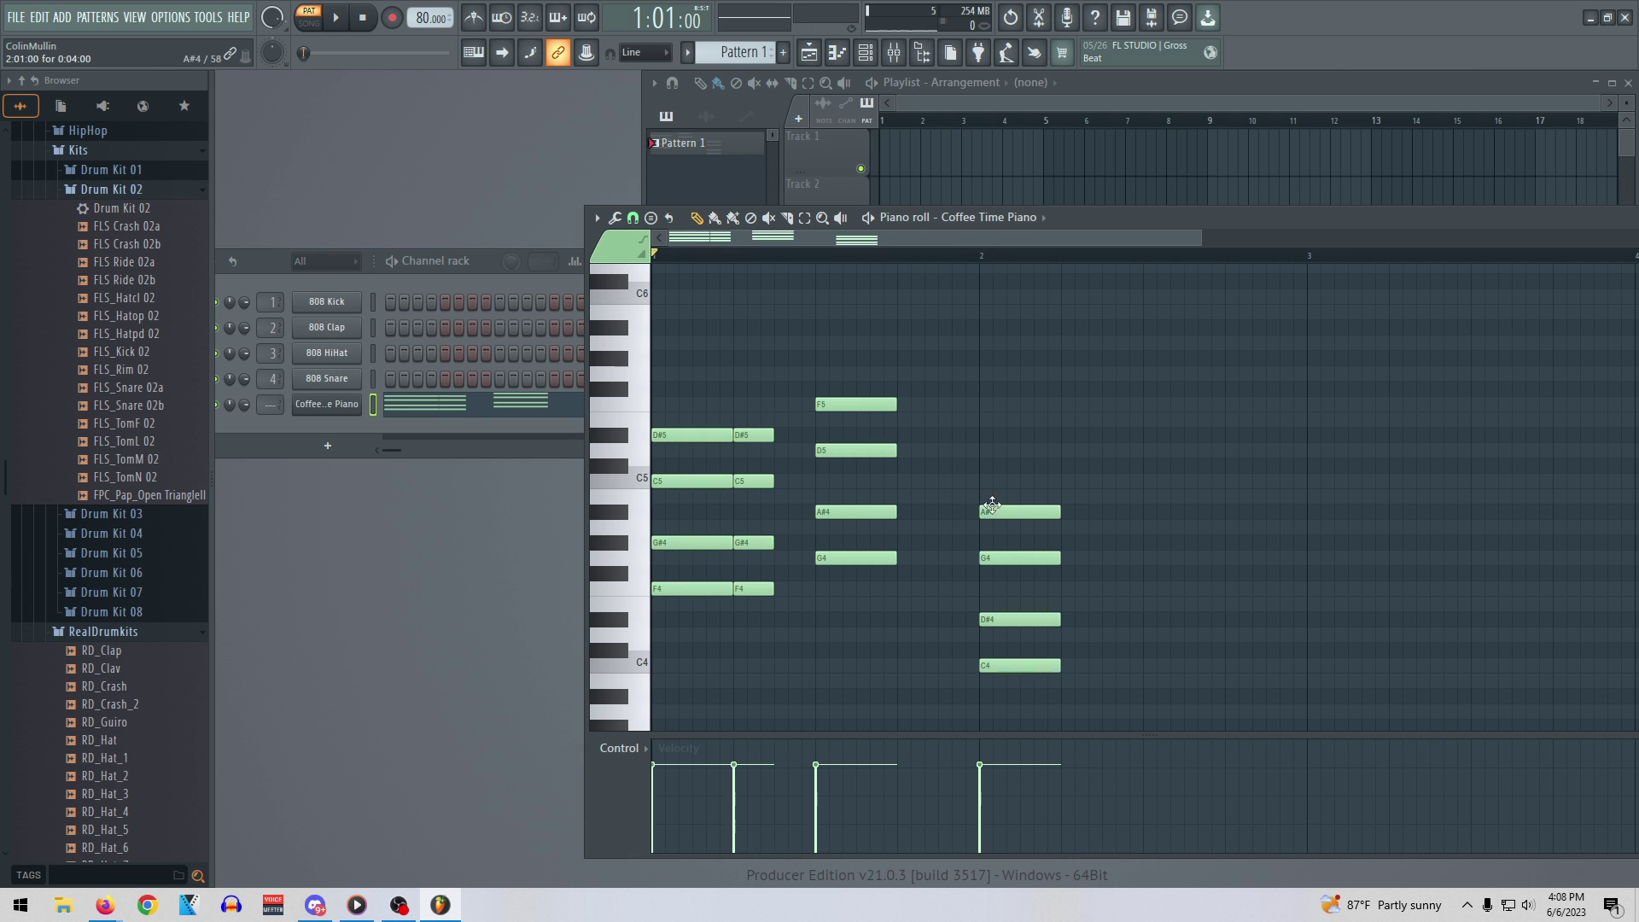
pyautogui.press('space')
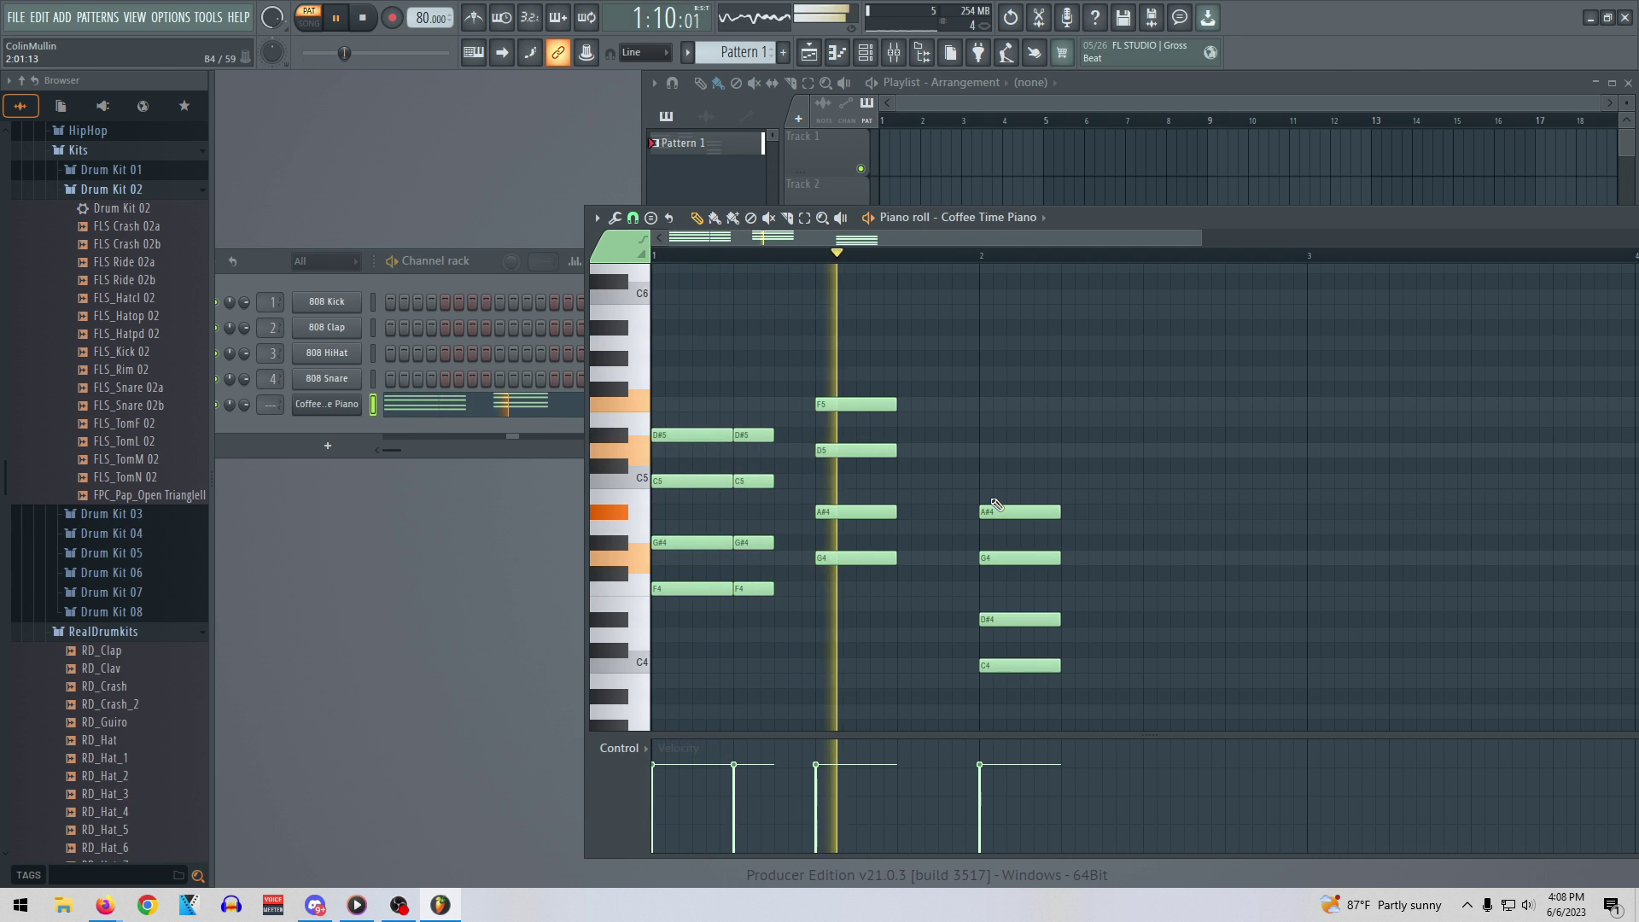
pyautogui.press('space')
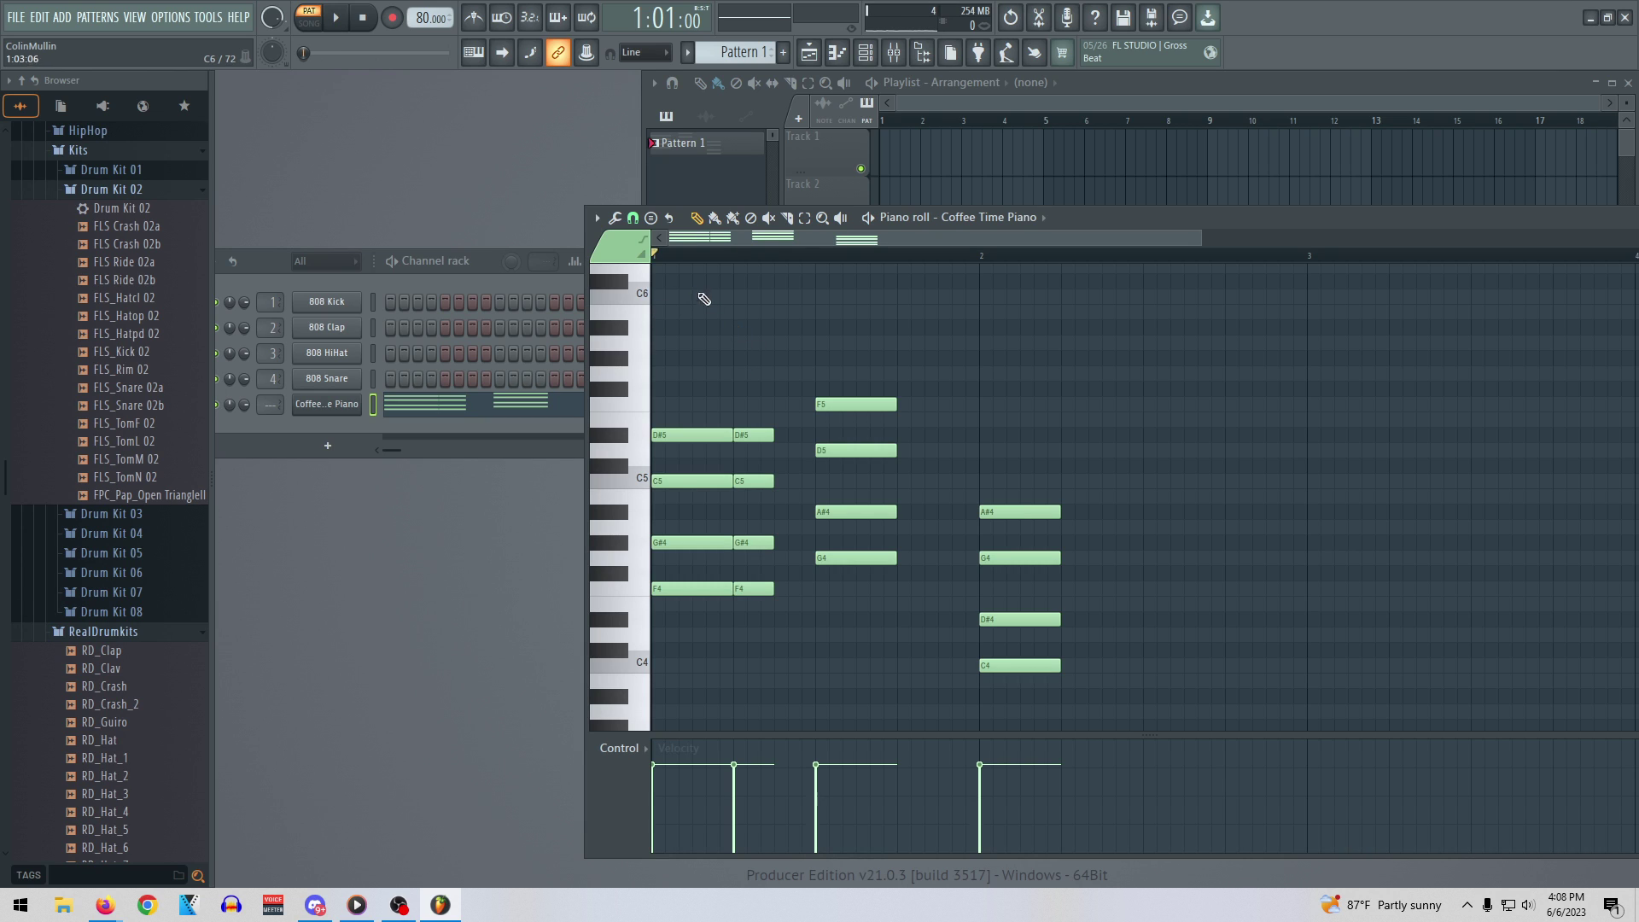
# Stamp a half-beat Minor Pentatonic scale rooted on G4 directly after the G minor 7th chord
pyautogui.click(596, 218)
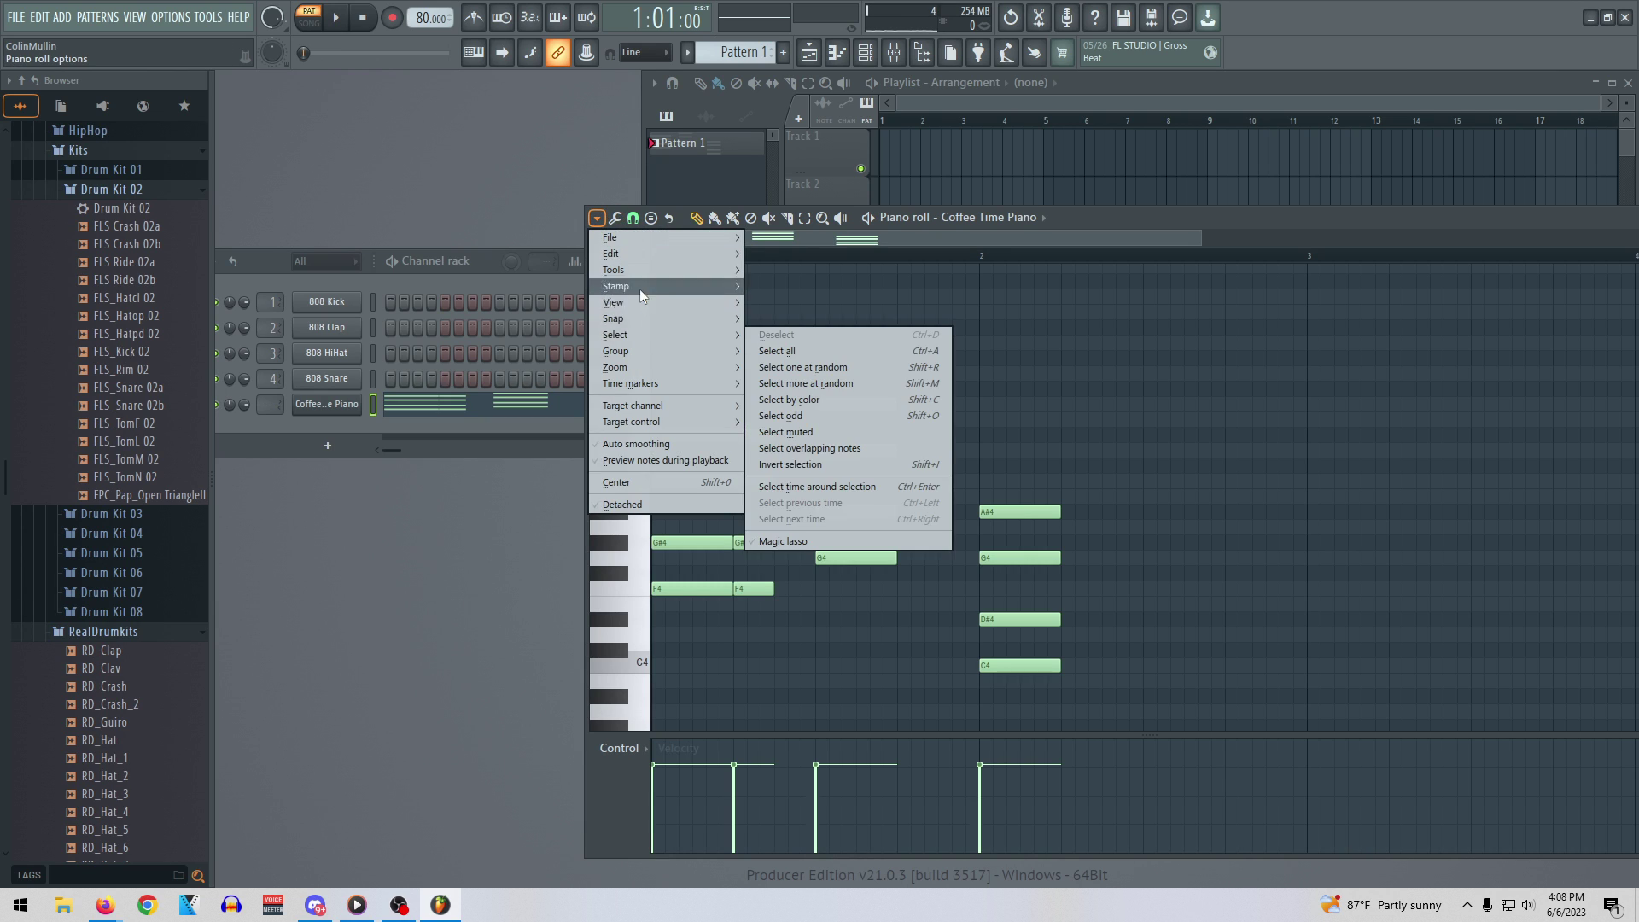
pyautogui.moveTo(640, 290)
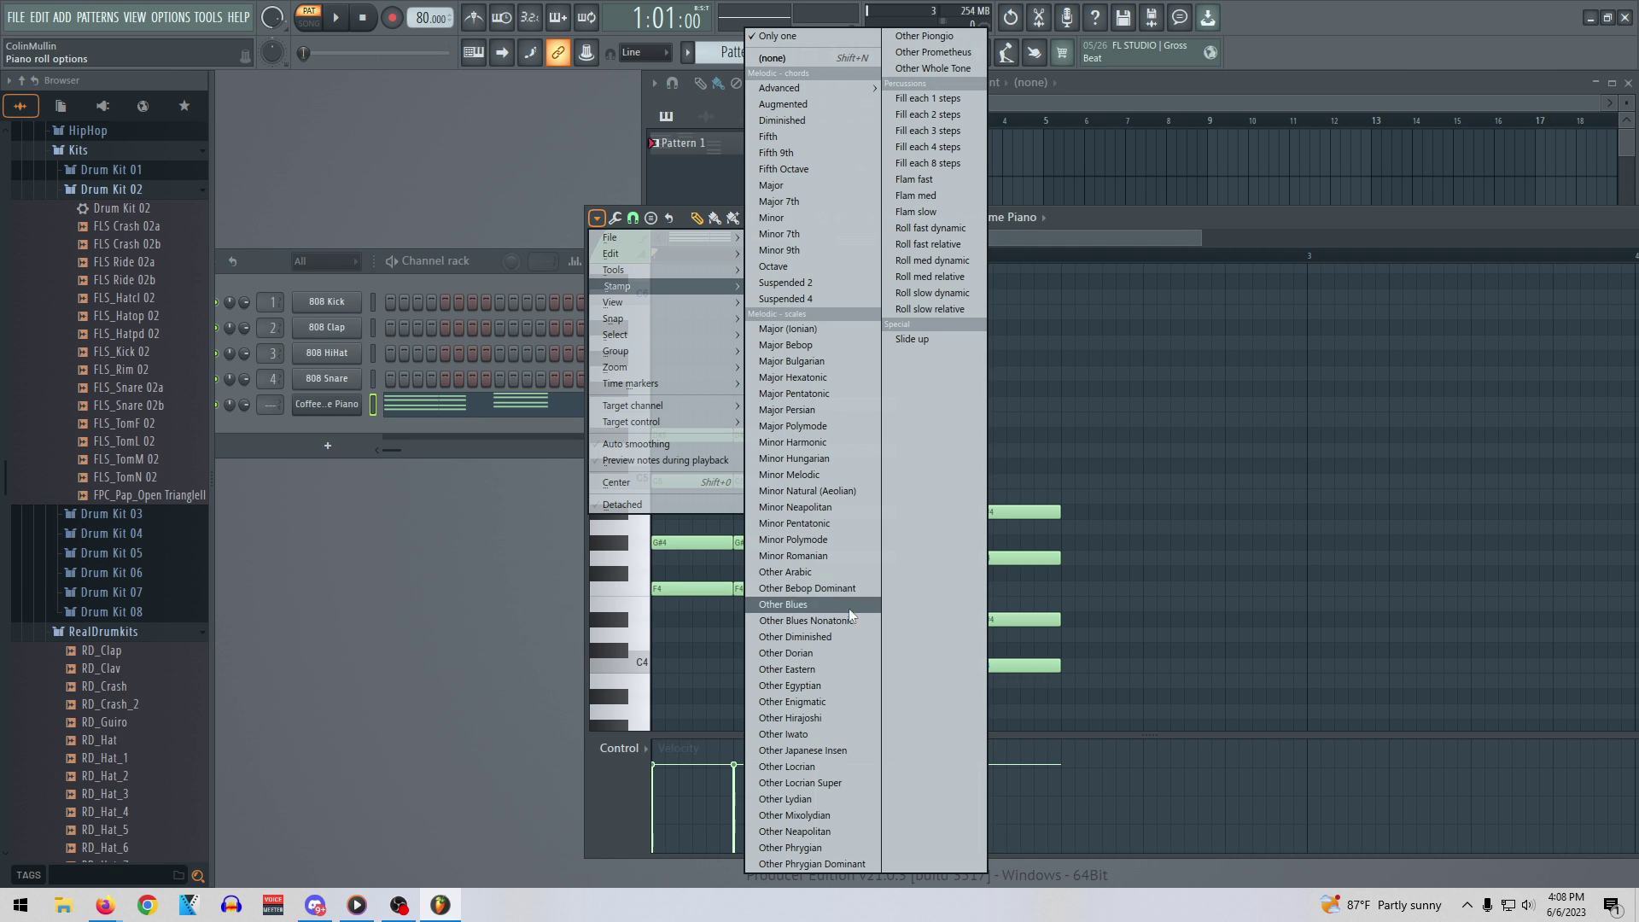
pyautogui.click(870, 523)
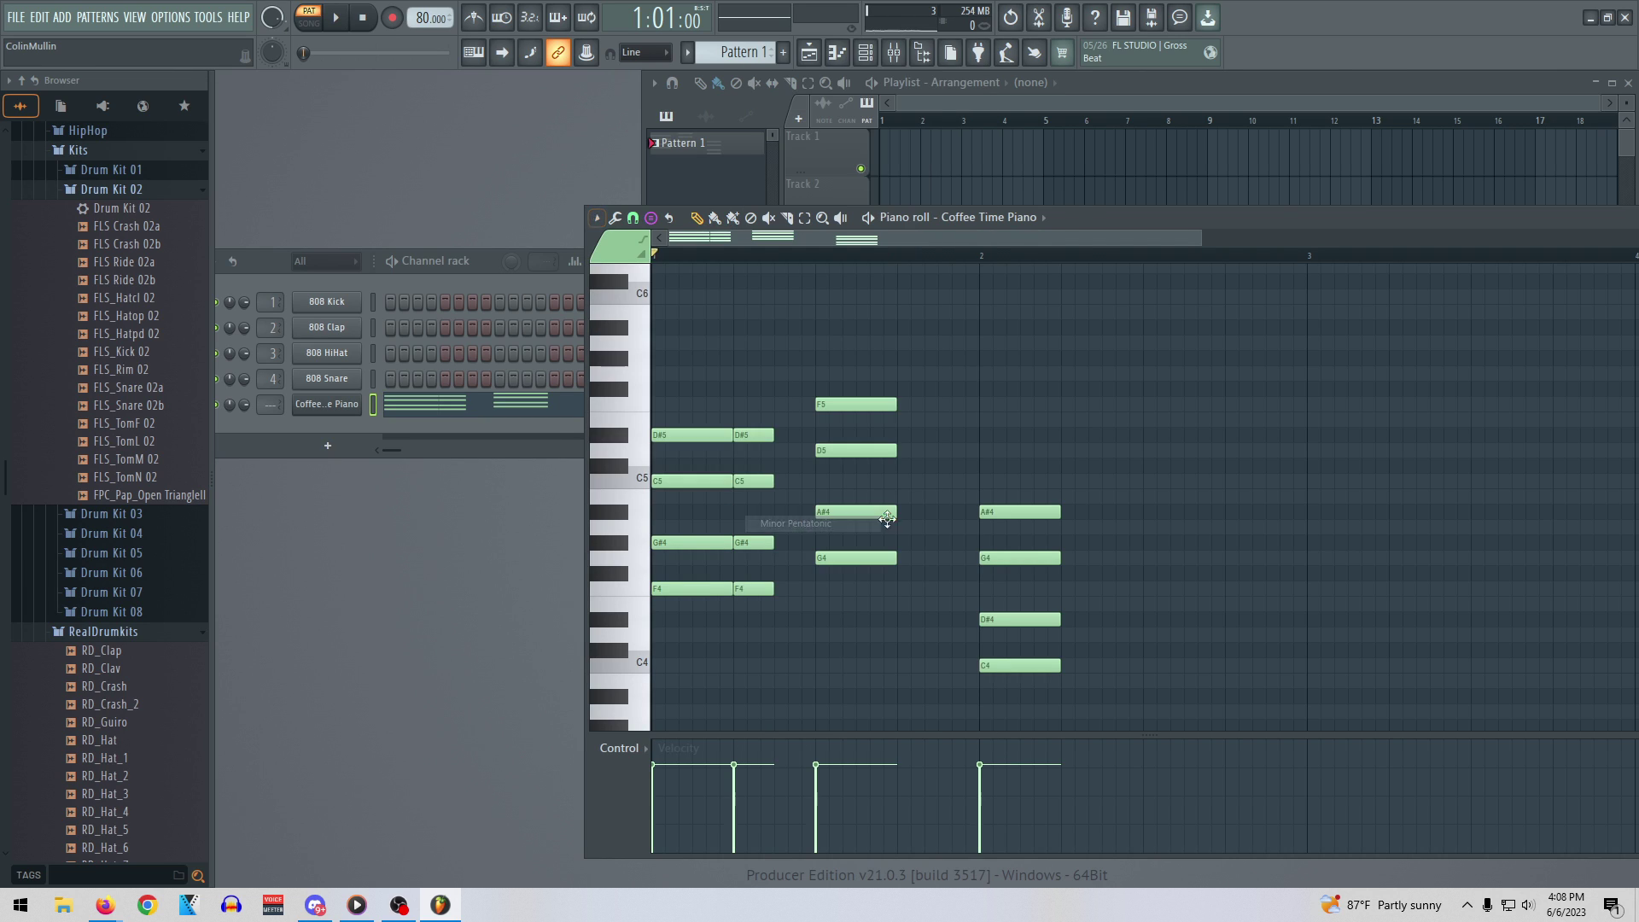
pyautogui.click(914, 560)
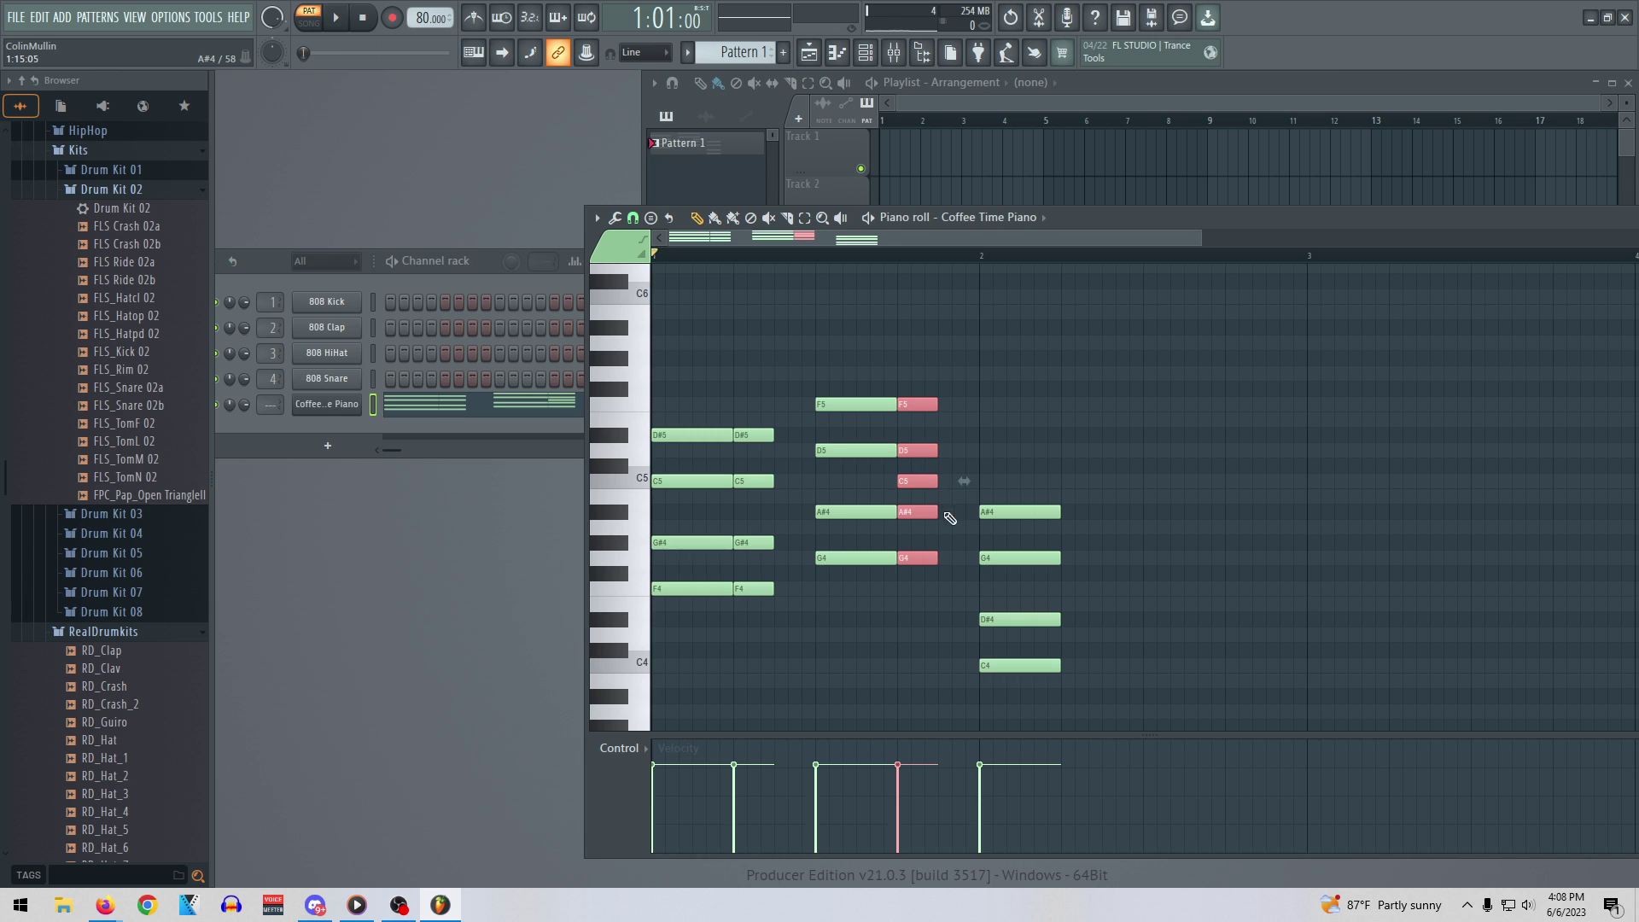
pyautogui.moveTo(957, 559); pyautogui.dragTo(951, 512)
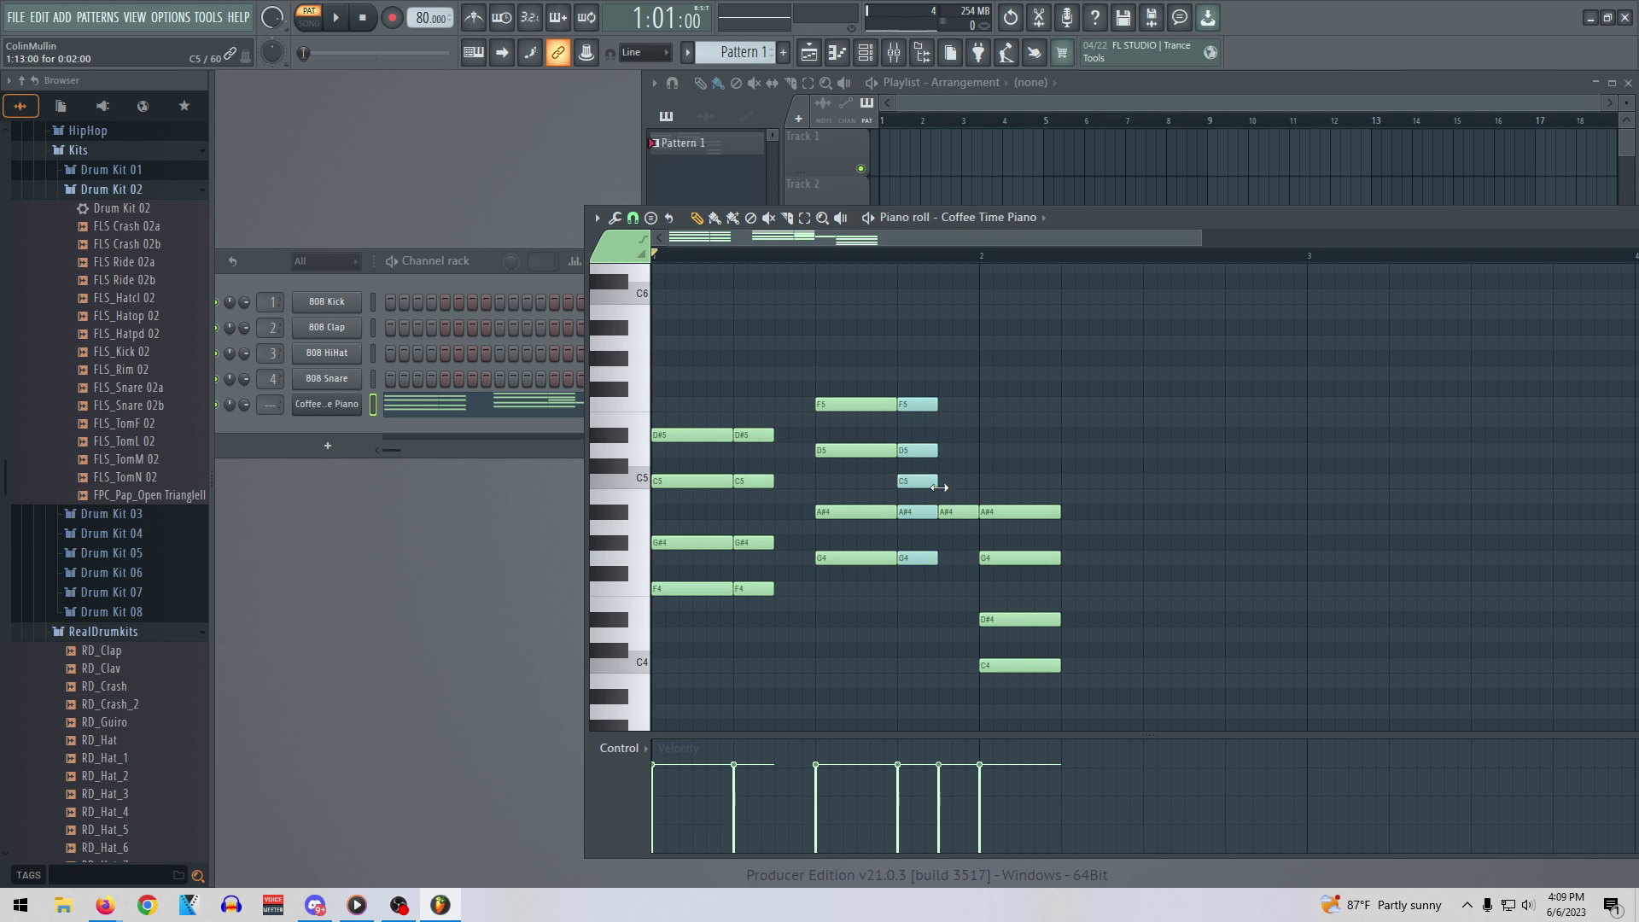
pyautogui.click(962, 485)
pyautogui.rightClick(963, 511)
# Move the pentatonic scale notes aside into bar 2 and draw half-beat C5 and A#4 notes leading from the G minor 7th chord into bar 2
pyautogui.moveTo(920, 485)
pyautogui.mouseDown()
pyautogui.moveTo(1160, 485)
pyautogui.moveTo(922, 481)
pyautogui.mouseUp()
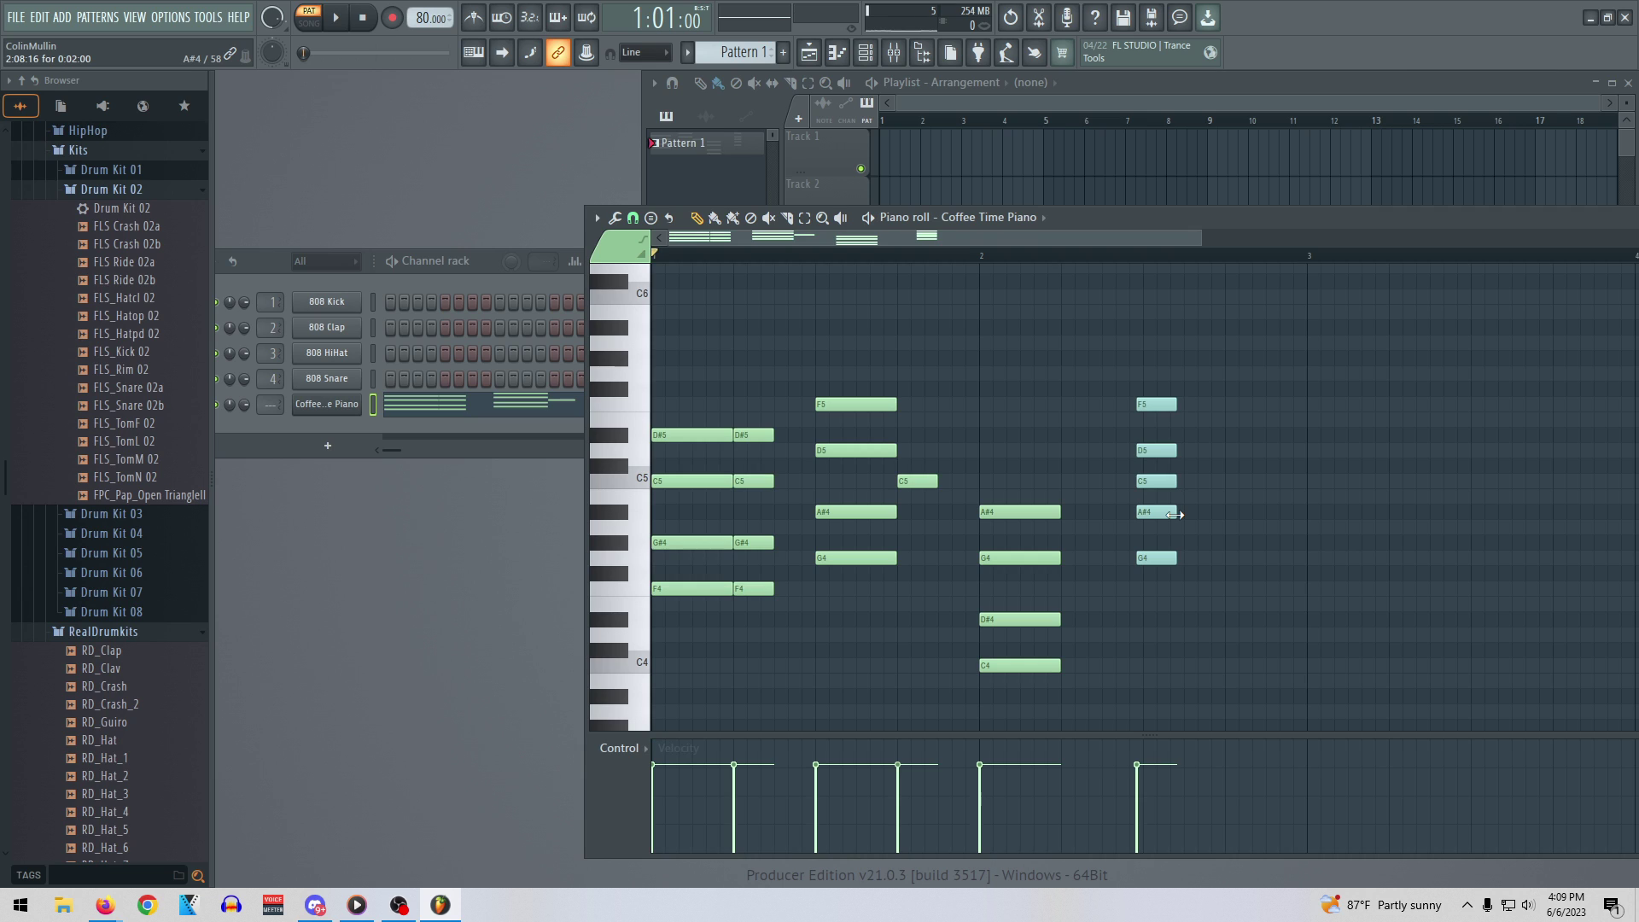
pyautogui.click(944, 512)
pyautogui.moveTo(968, 513); pyautogui.dragTo(964, 513)
# Play back the pattern with the connecting notes and delete the pentatonic scale notes from bar 2
pyautogui.press('space')
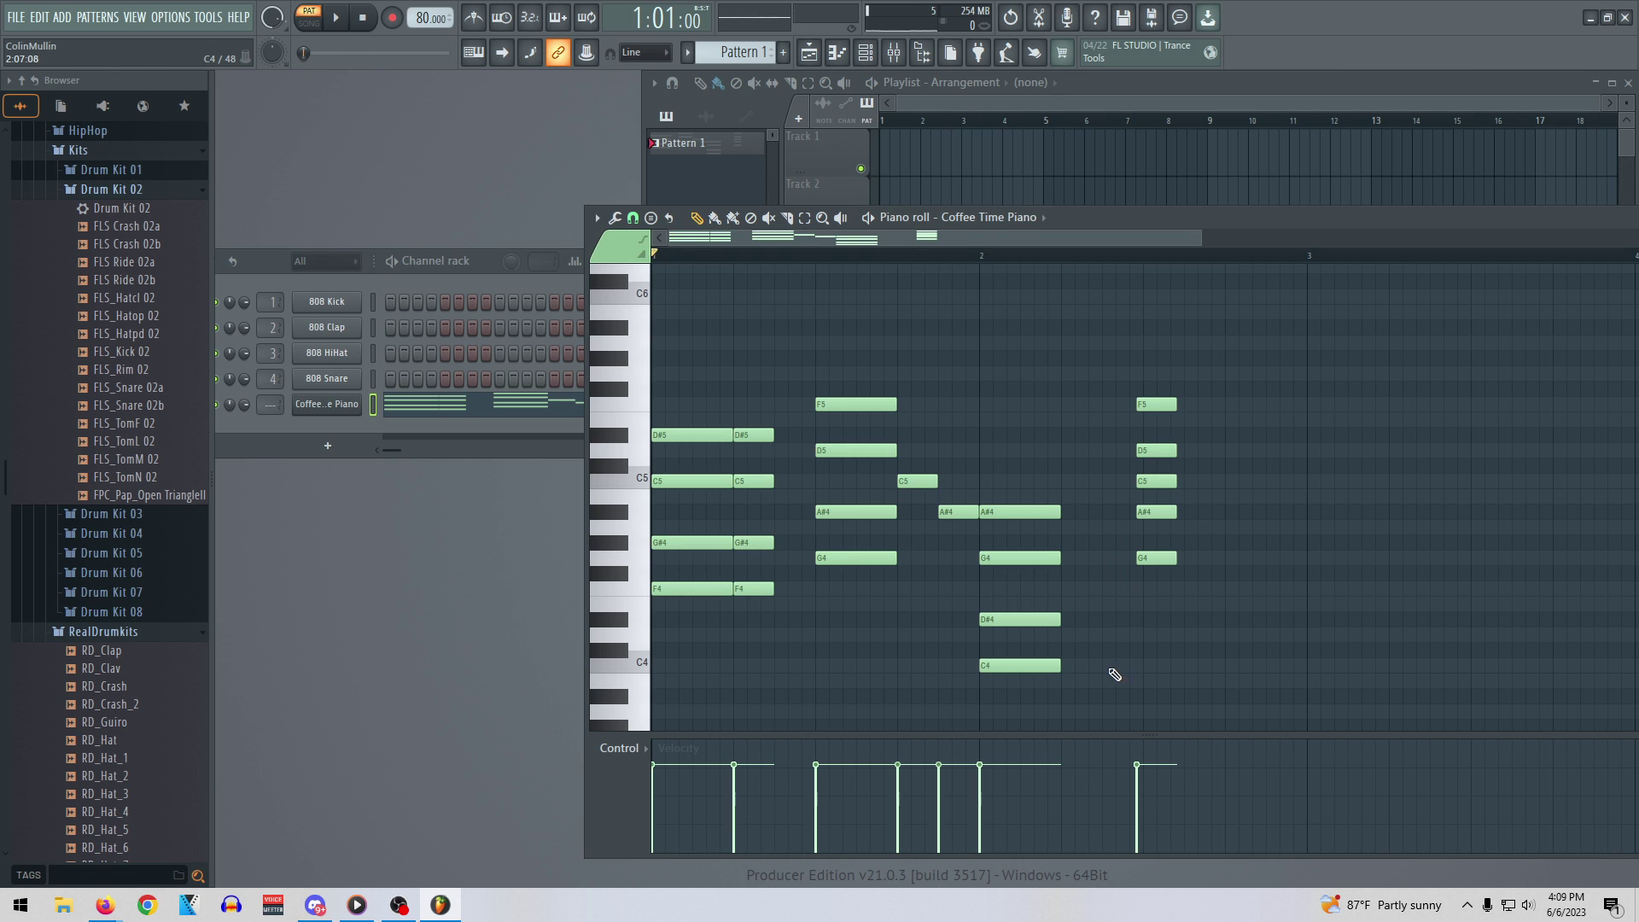
pyautogui.scroll(-3, 1112, 566)
pyautogui.scroll(3, 1112, 567)
pyautogui.press('space')
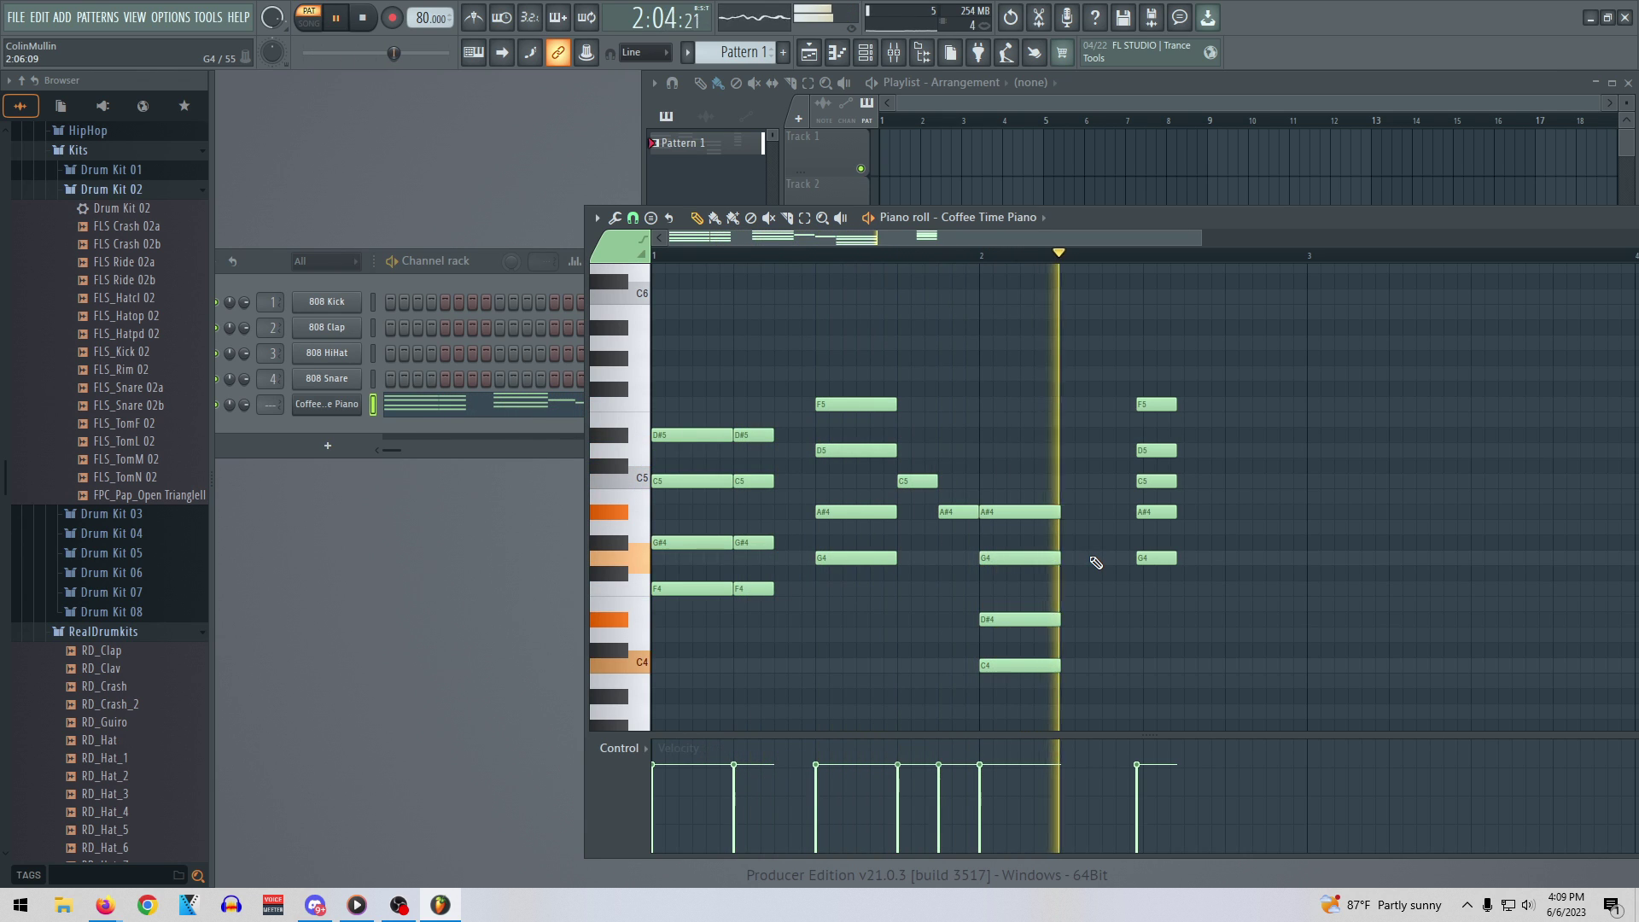
pyautogui.press('space')
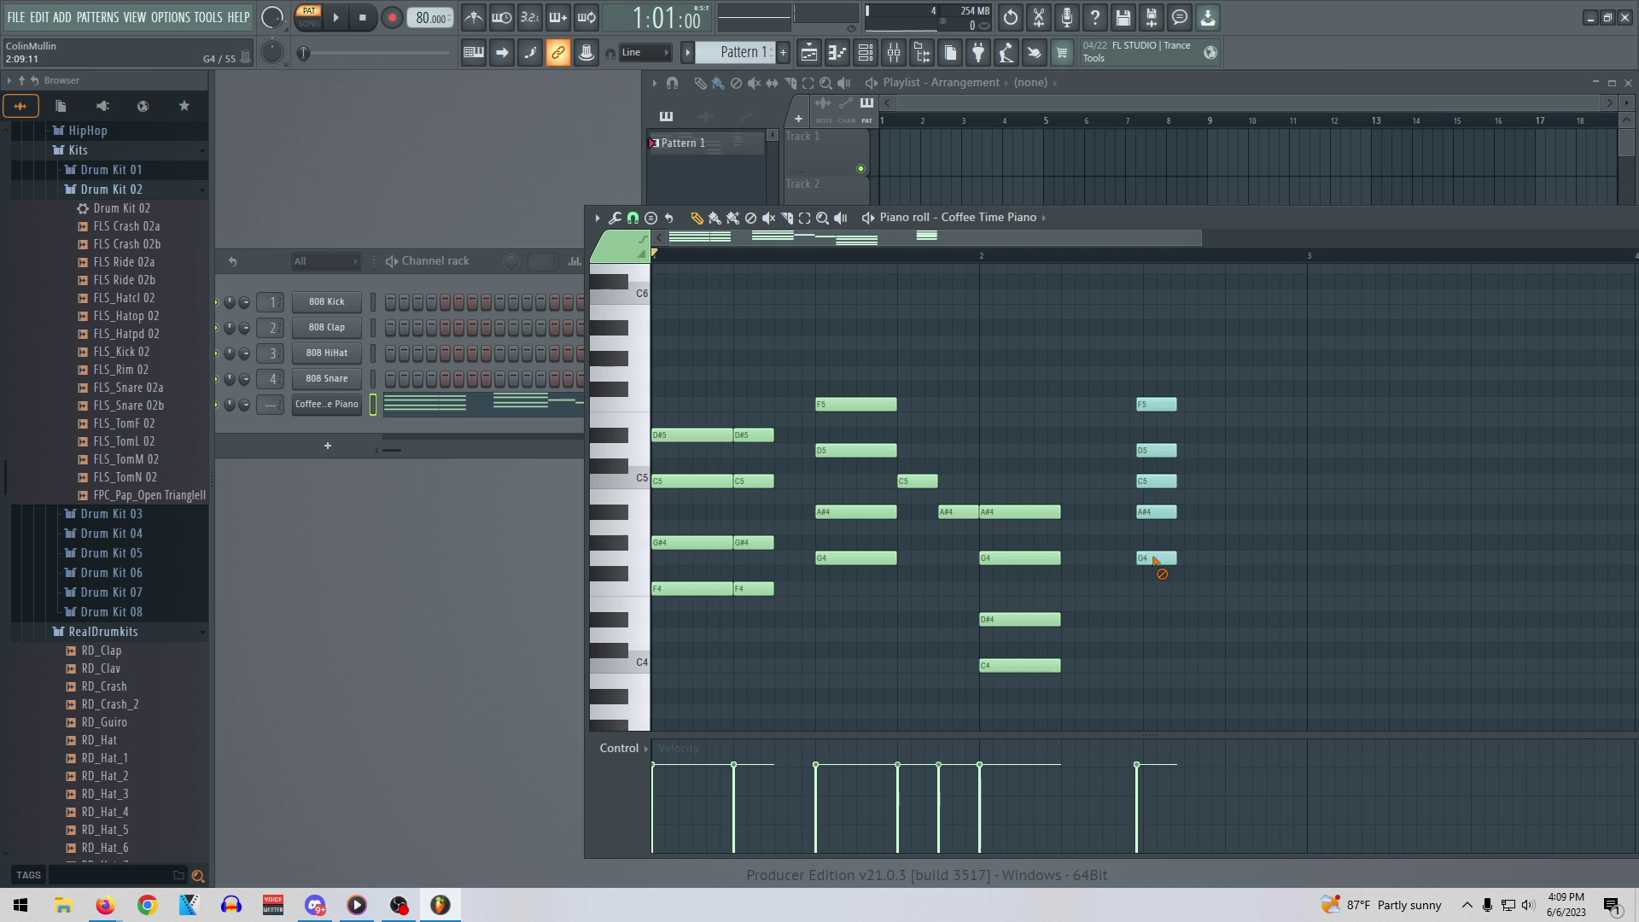
pyautogui.rightClick(1154, 559)
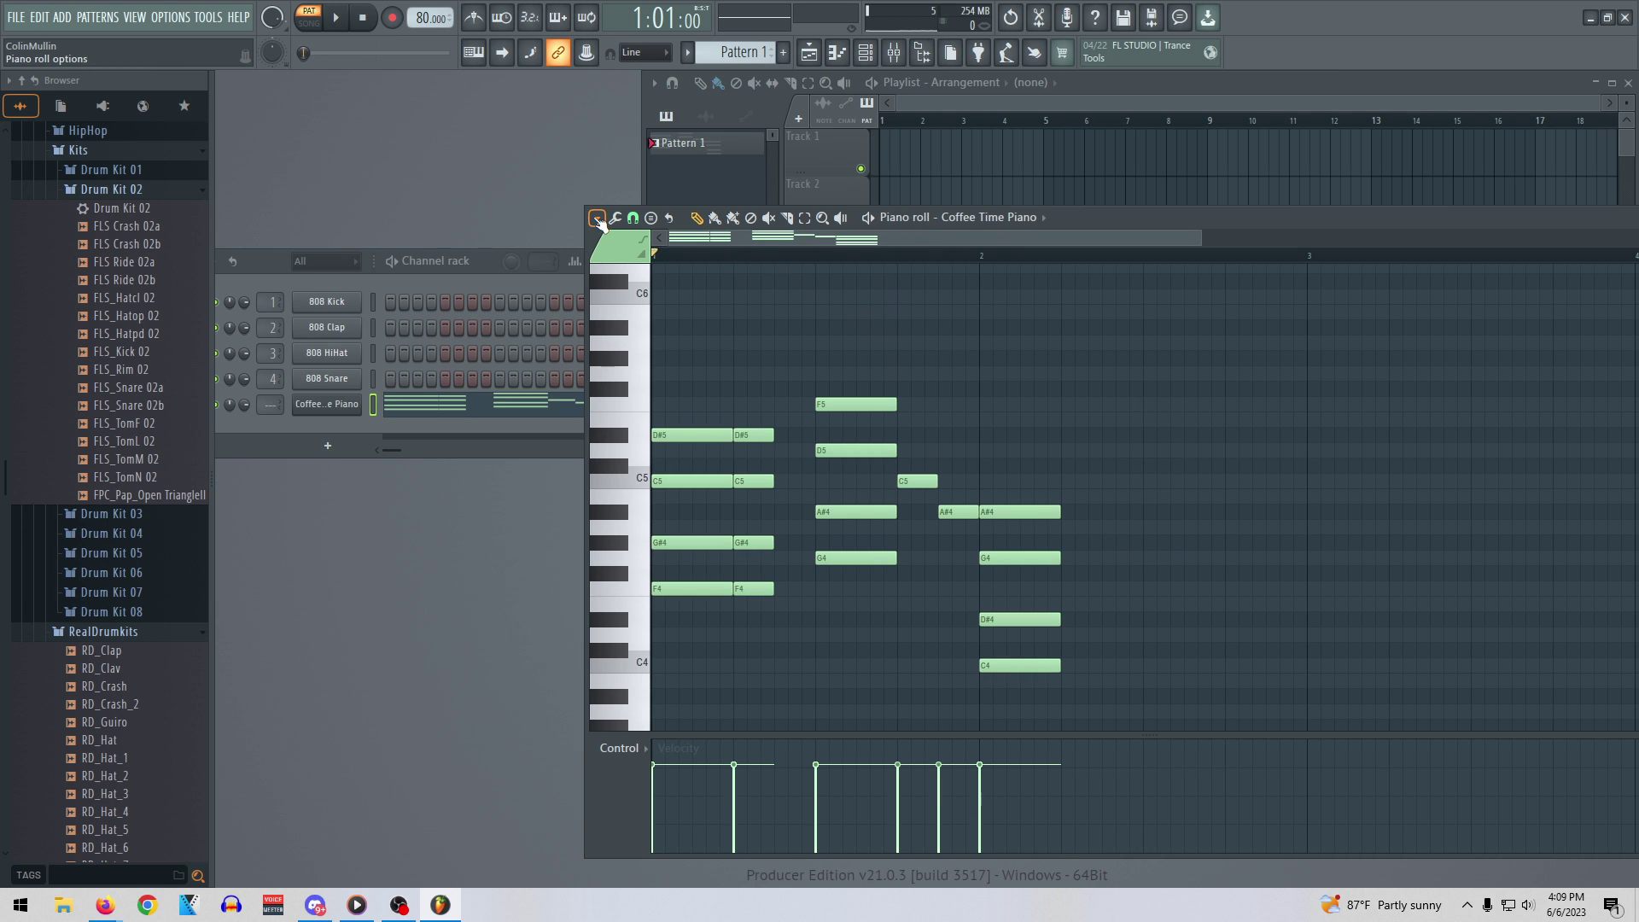
# Stamp a half-beat Minor Pentatonic scale rooted on C4 directly after the C minor 7th chord in bar 2
pyautogui.click(596, 218)
pyautogui.moveTo(669, 335)
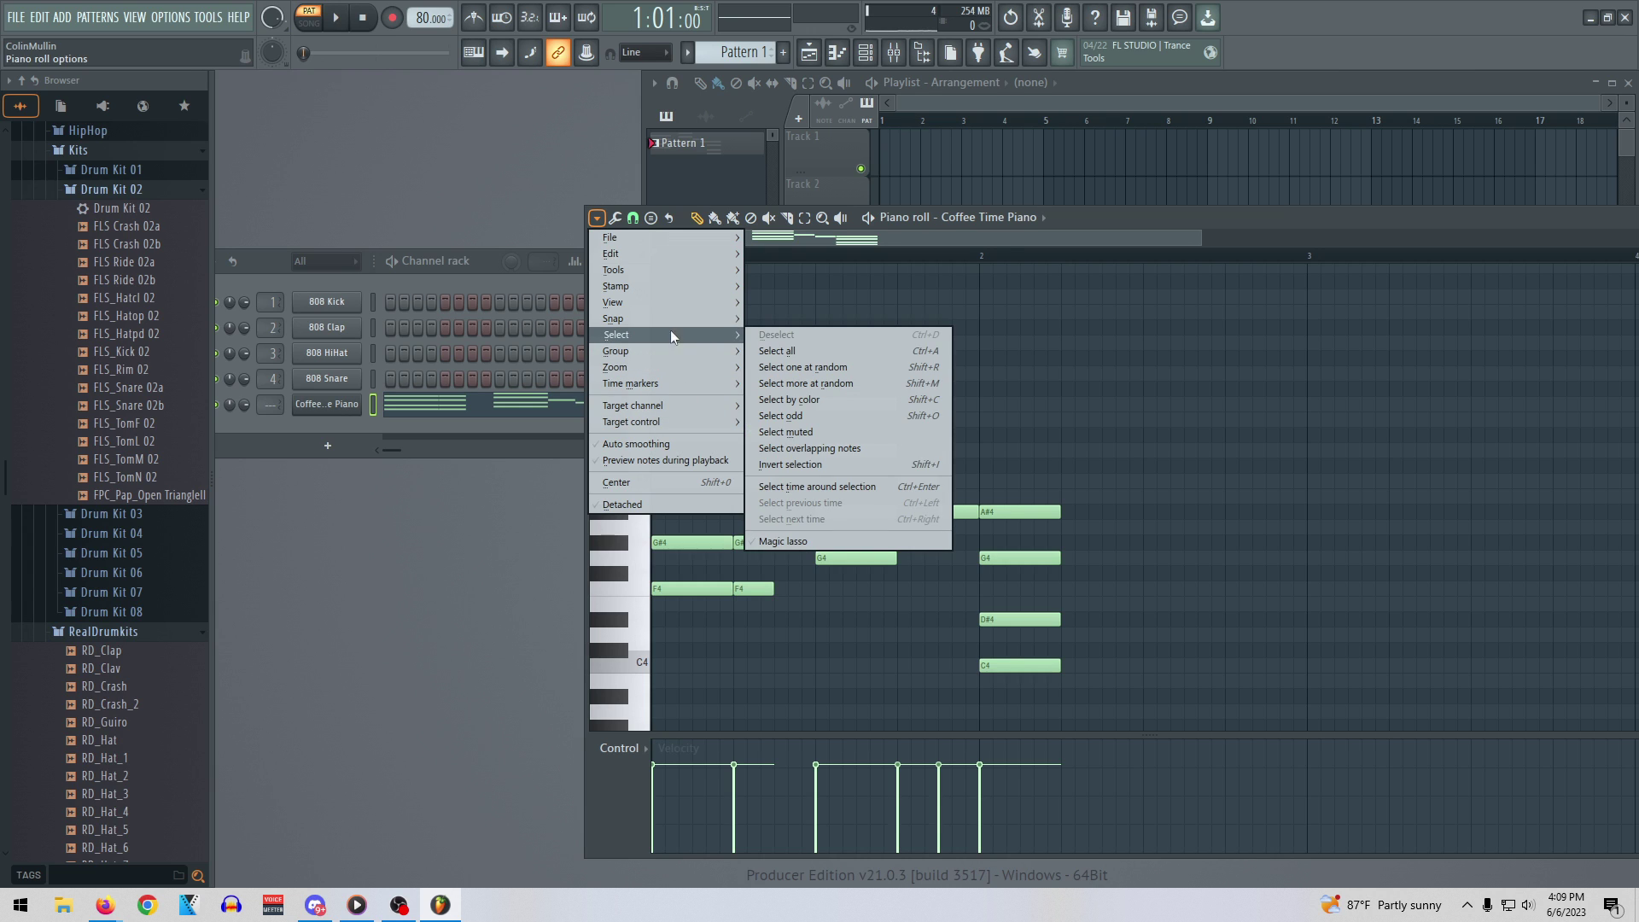
pyautogui.moveTo(669, 288)
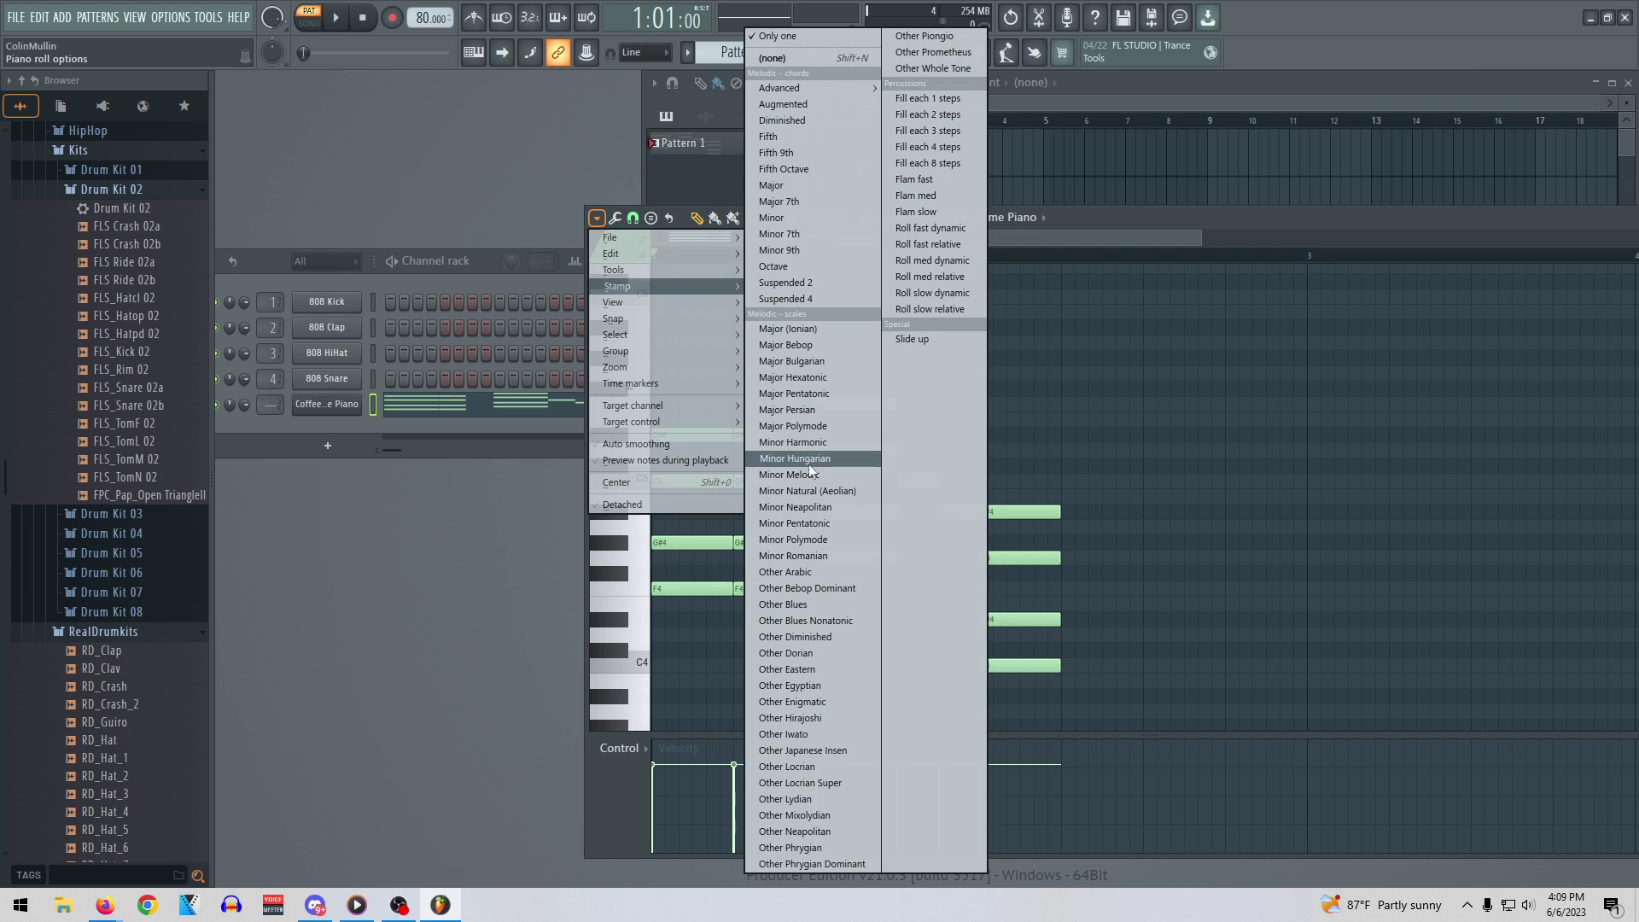
pyautogui.click(824, 522)
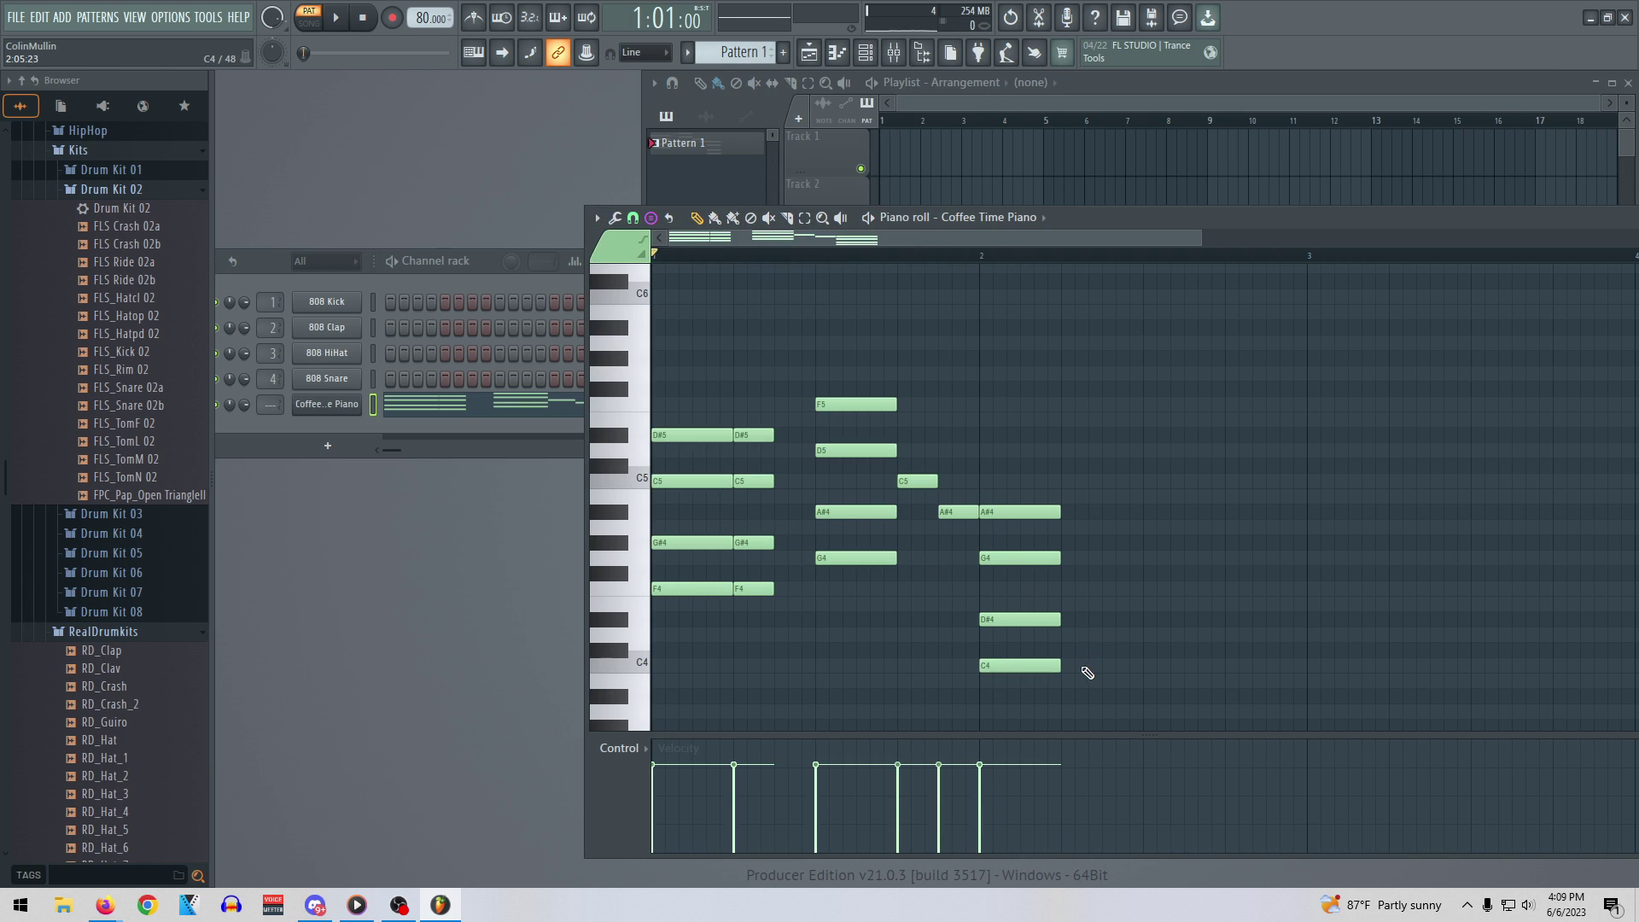
pyautogui.click(1082, 664)
pyautogui.moveTo(1082, 665); pyautogui.dragTo(1079, 665)
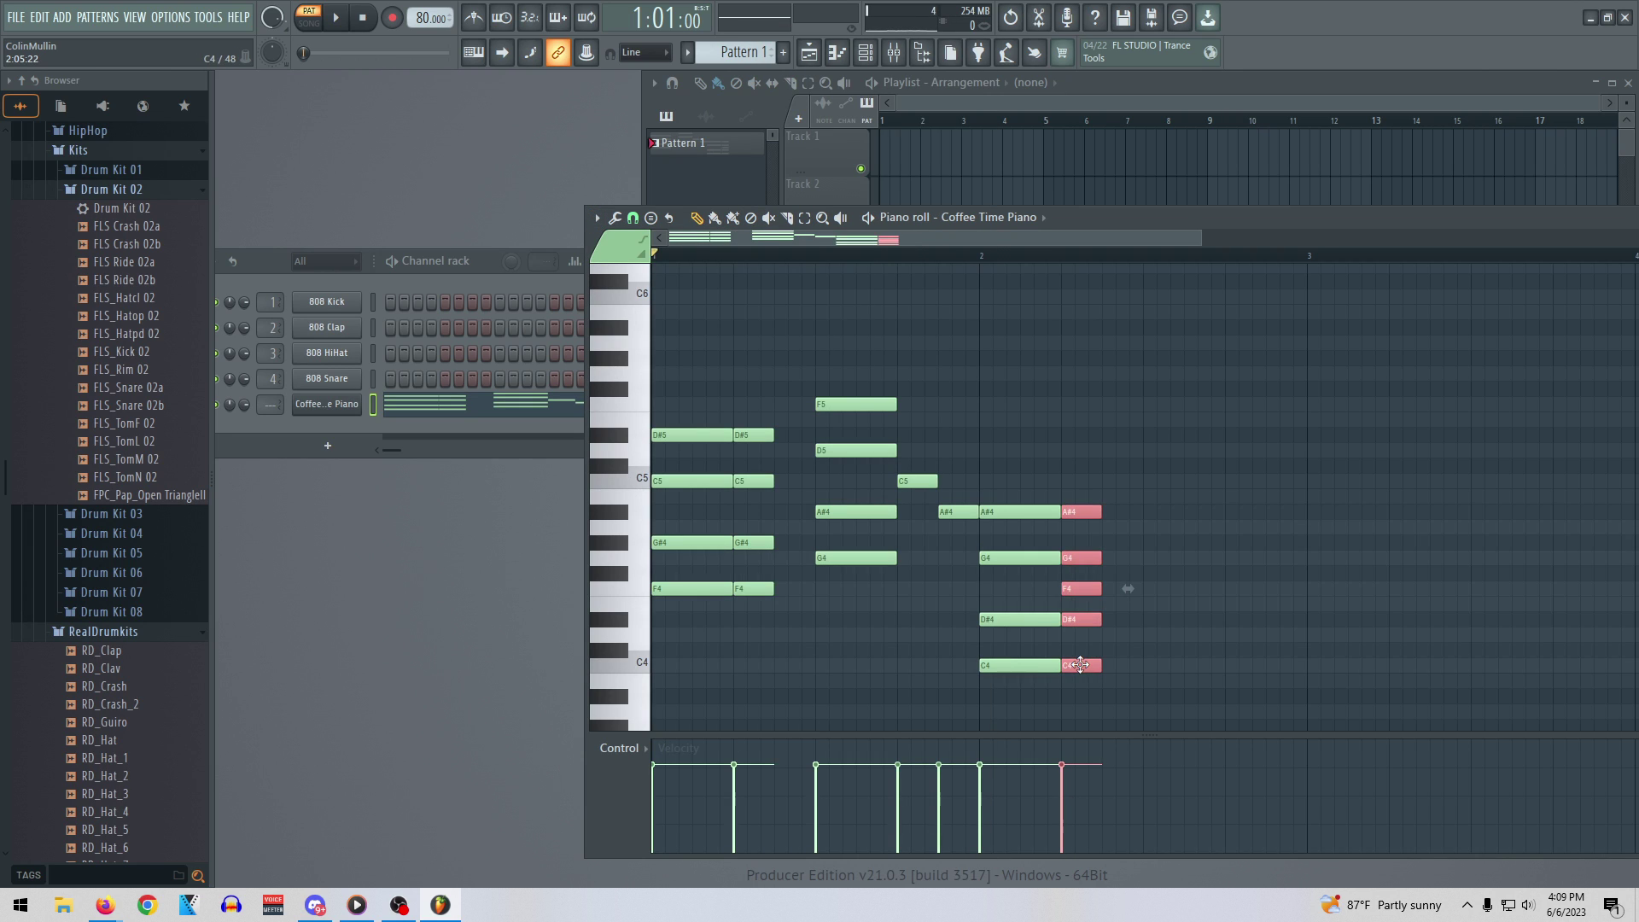
pyautogui.scroll(-1, 1130, 647)
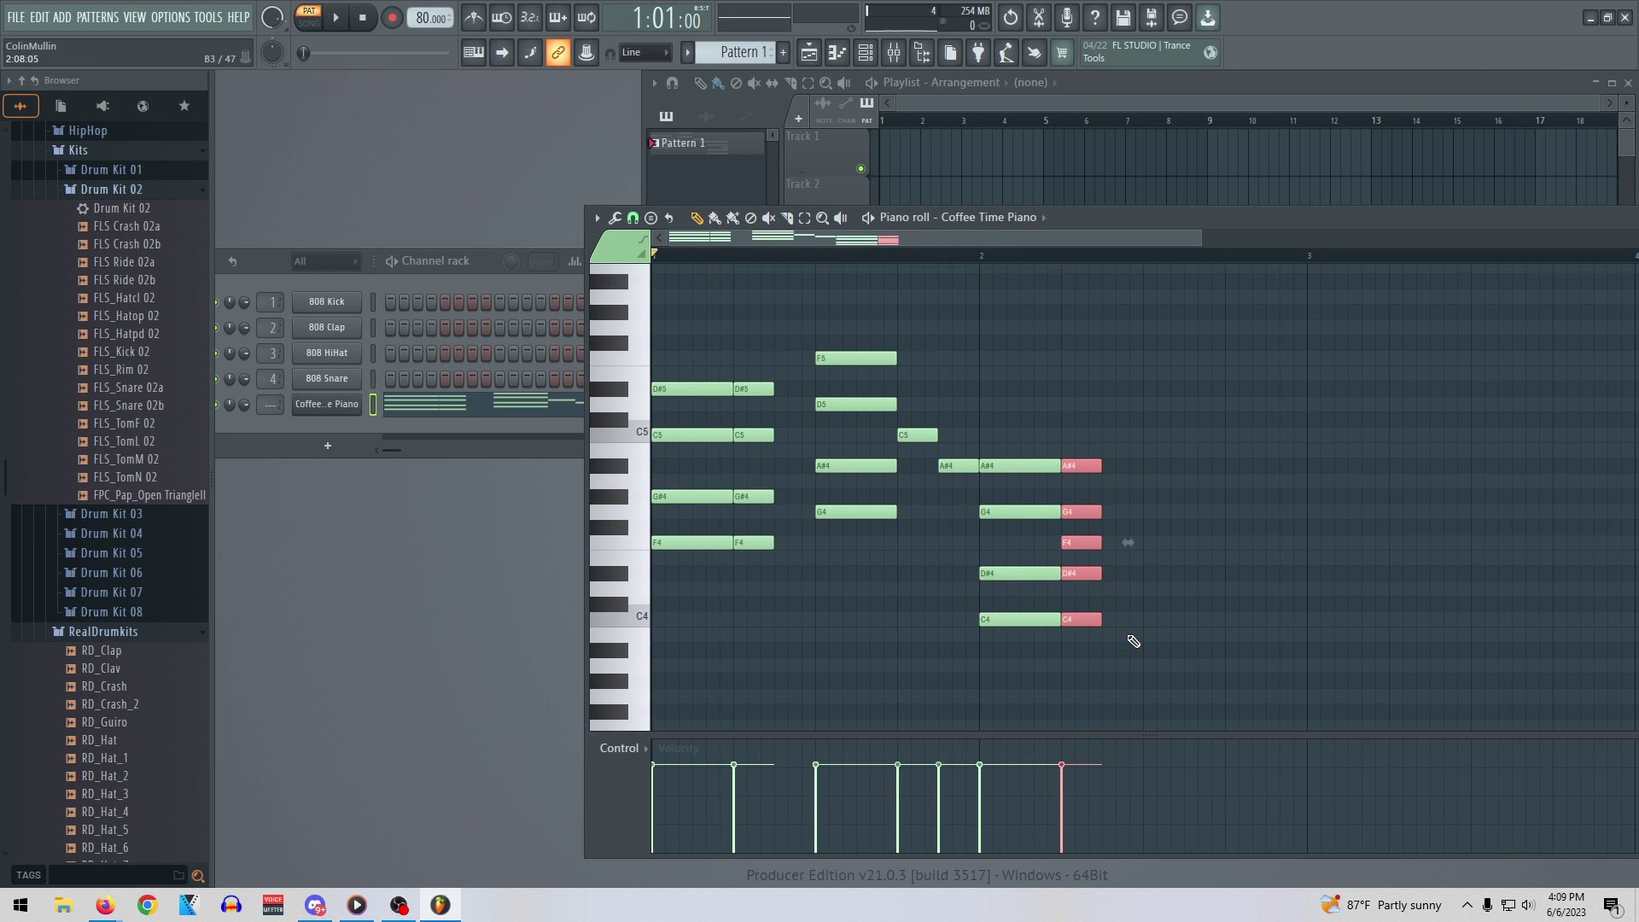
pyautogui.scroll(3, 1131, 589)
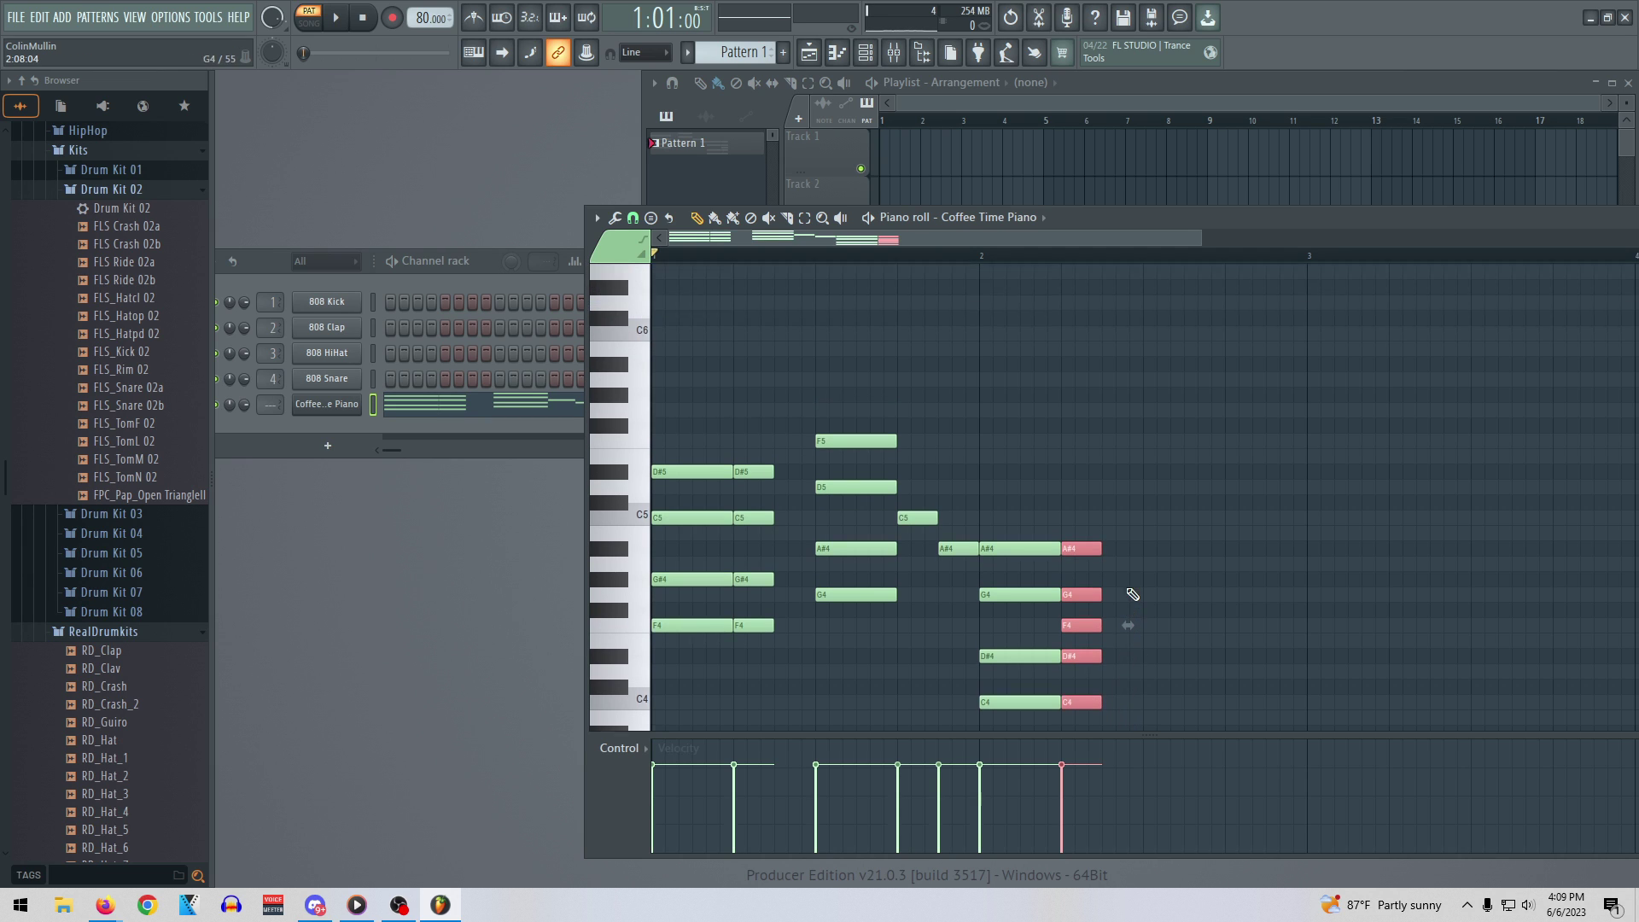
pyautogui.scroll(-3, 1131, 585)
# Place Pattern 1 at bar 1 of Track 1 in the playlist and play back the piano pattern
pyautogui.click(933, 157)
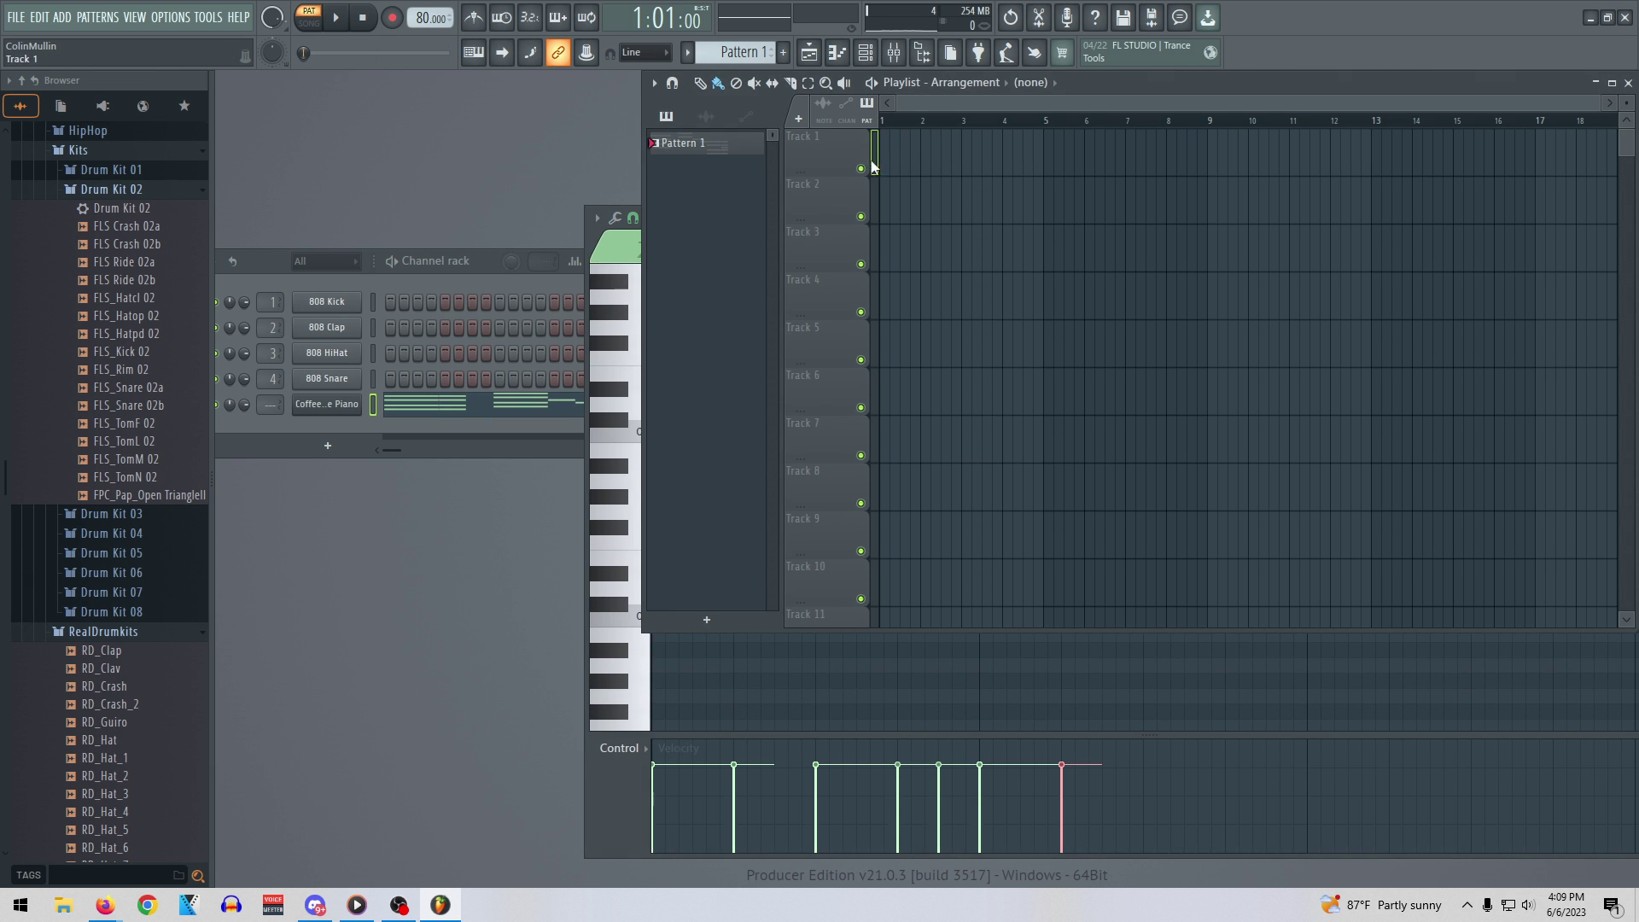
pyautogui.click(908, 163)
pyautogui.moveTo(954, 170); pyautogui.dragTo(929, 167)
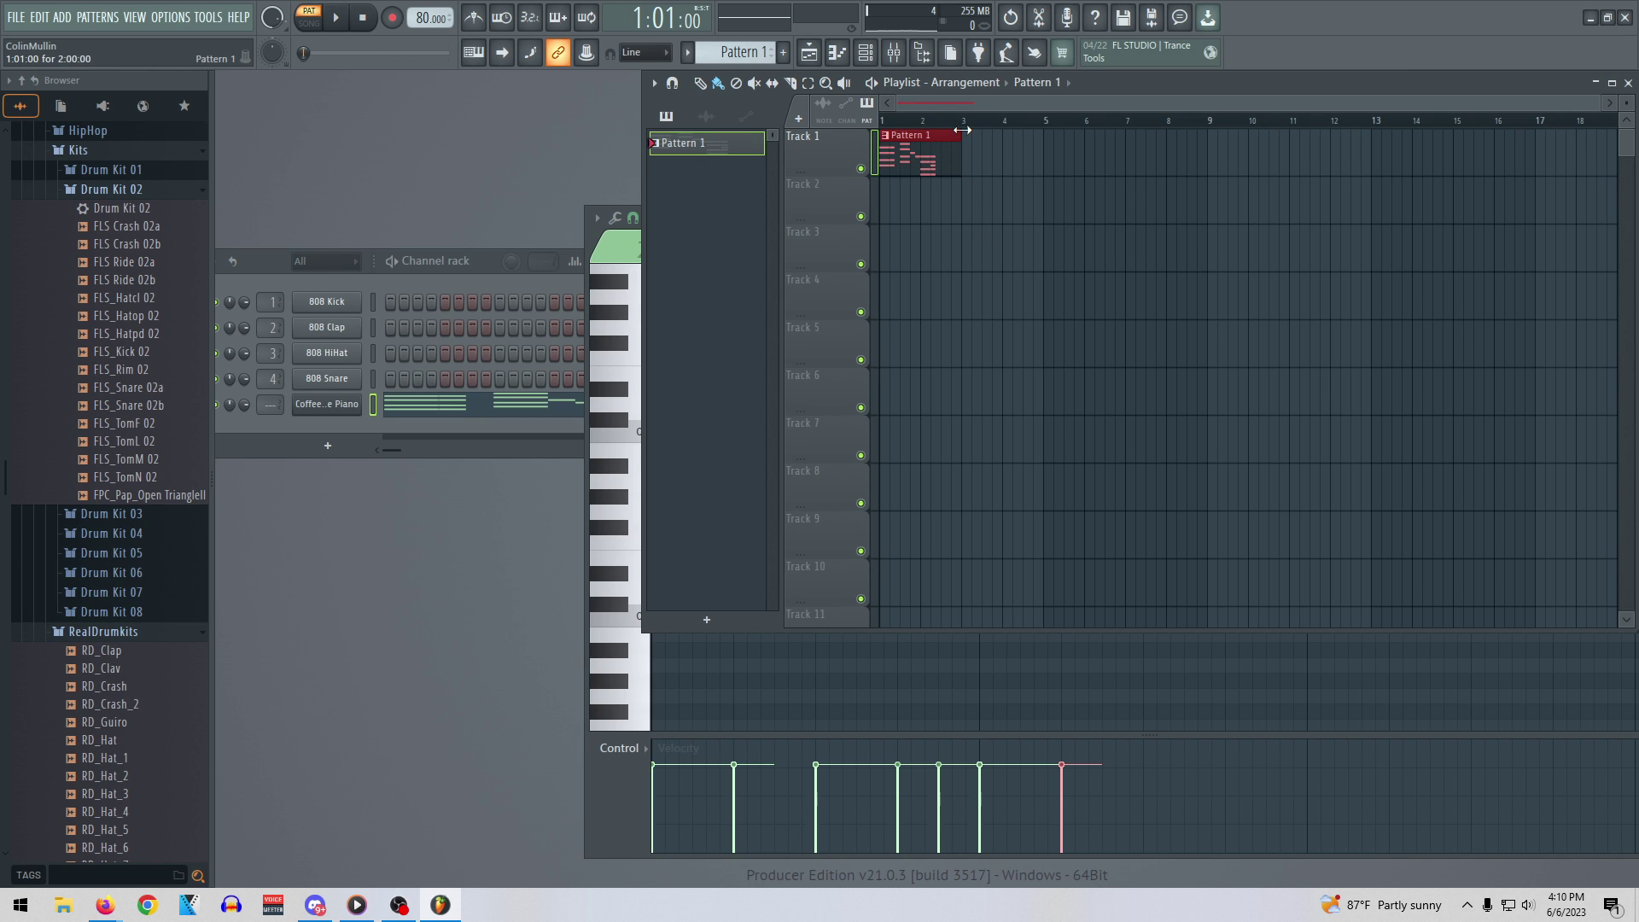
pyautogui.click(630, 659)
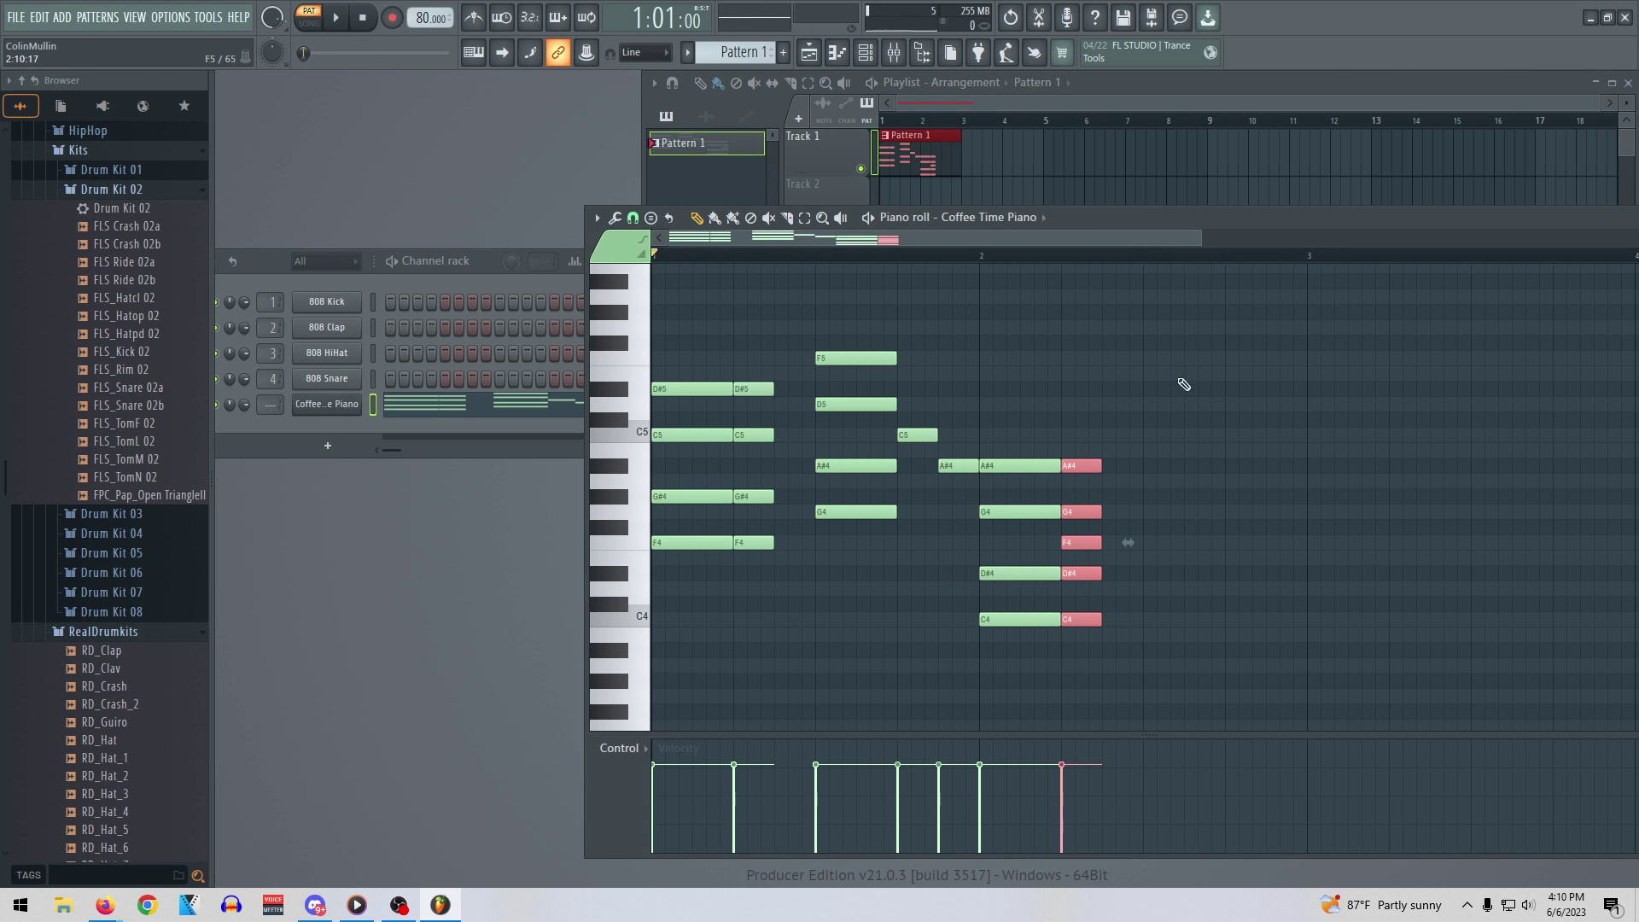
pyautogui.press('space')
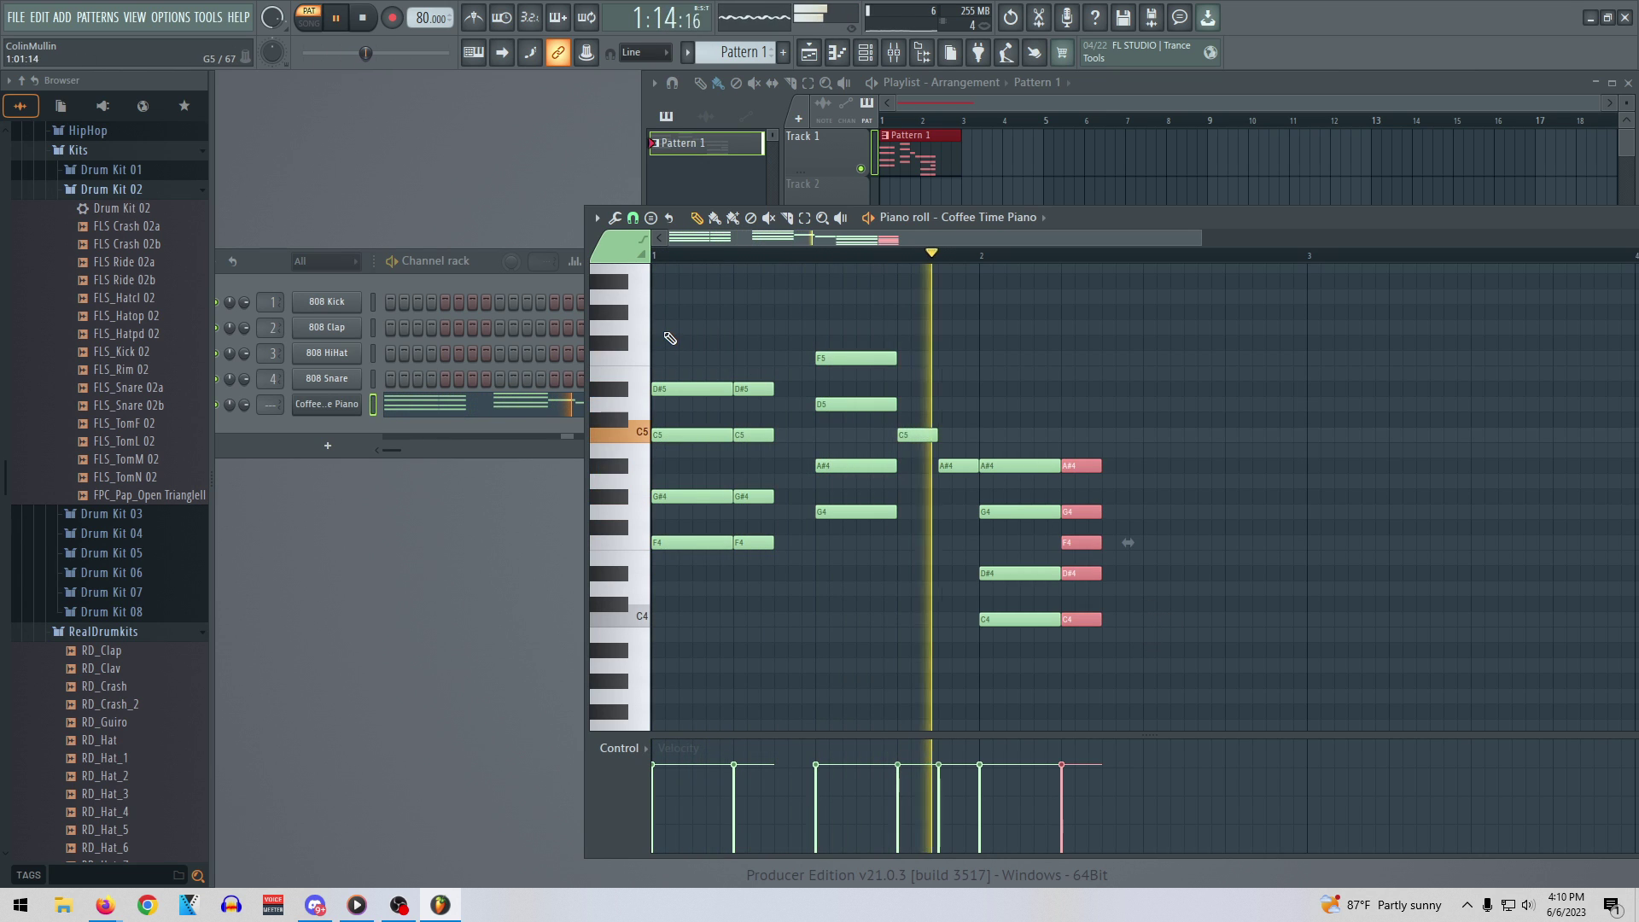
pyautogui.press('space')
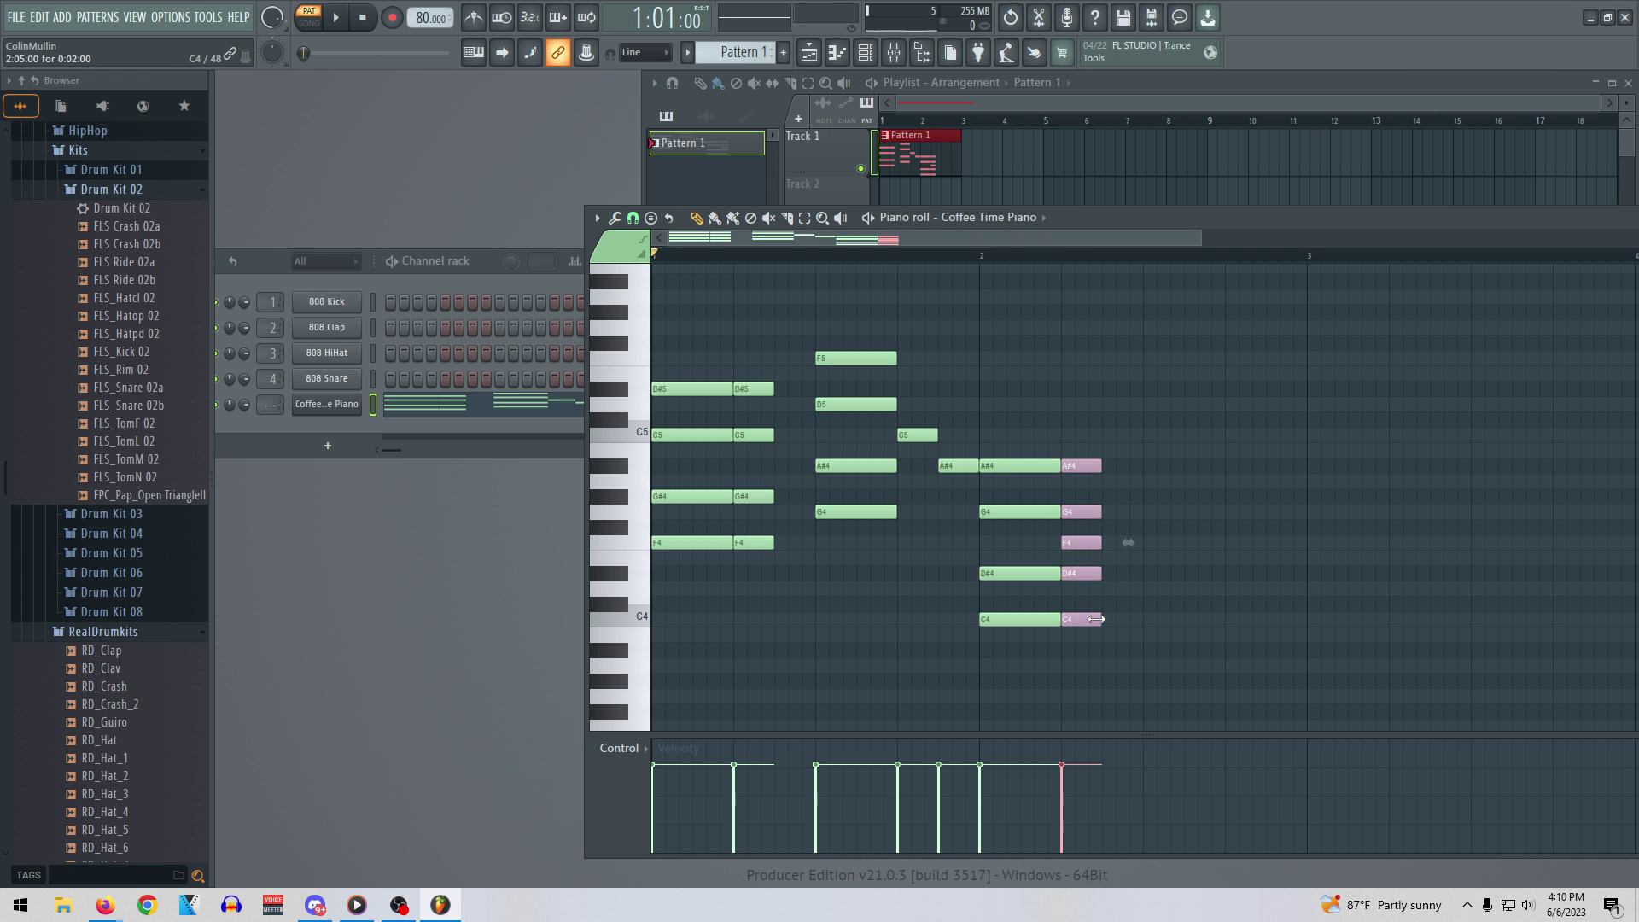
# Move the pentatonic scale notes aside, repeat the C minor 7th chord as half-beat C4, D#4, G4 and A#4 notes, and play it back
pyautogui.moveTo(1088, 621); pyautogui.dragTo(1186, 621)
pyautogui.click(1050, 620)
pyautogui.moveTo(1084, 621); pyautogui.dragTo(1082, 626)
pyautogui.click(1084, 573)
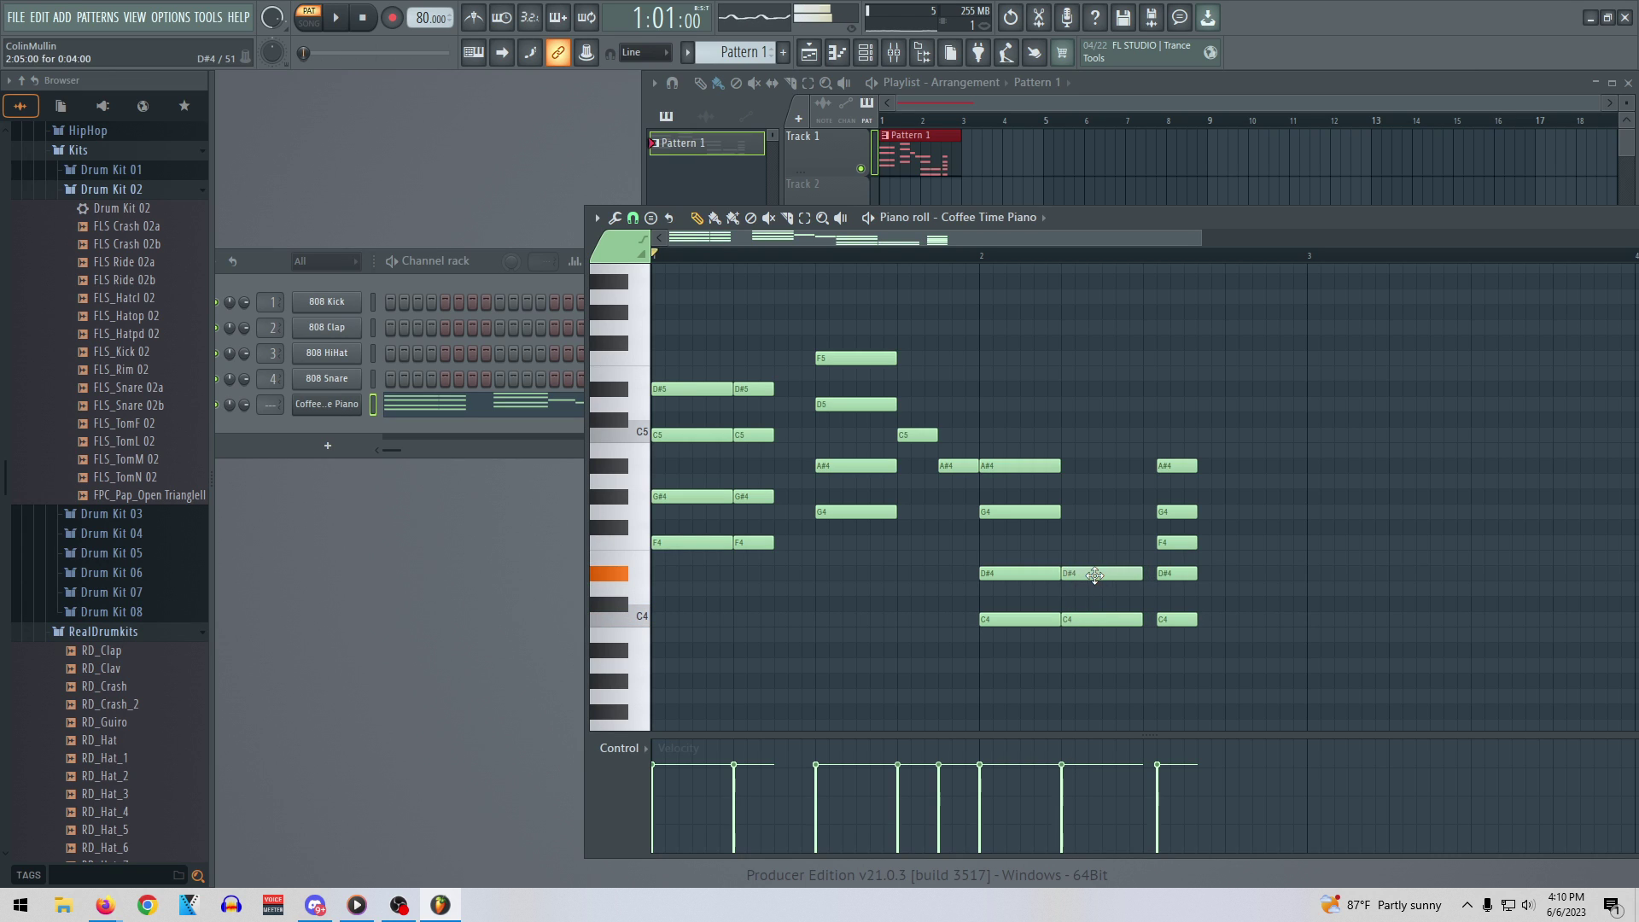
pyautogui.click(1082, 511)
pyautogui.moveTo(1082, 465); pyautogui.dragTo(1107, 515)
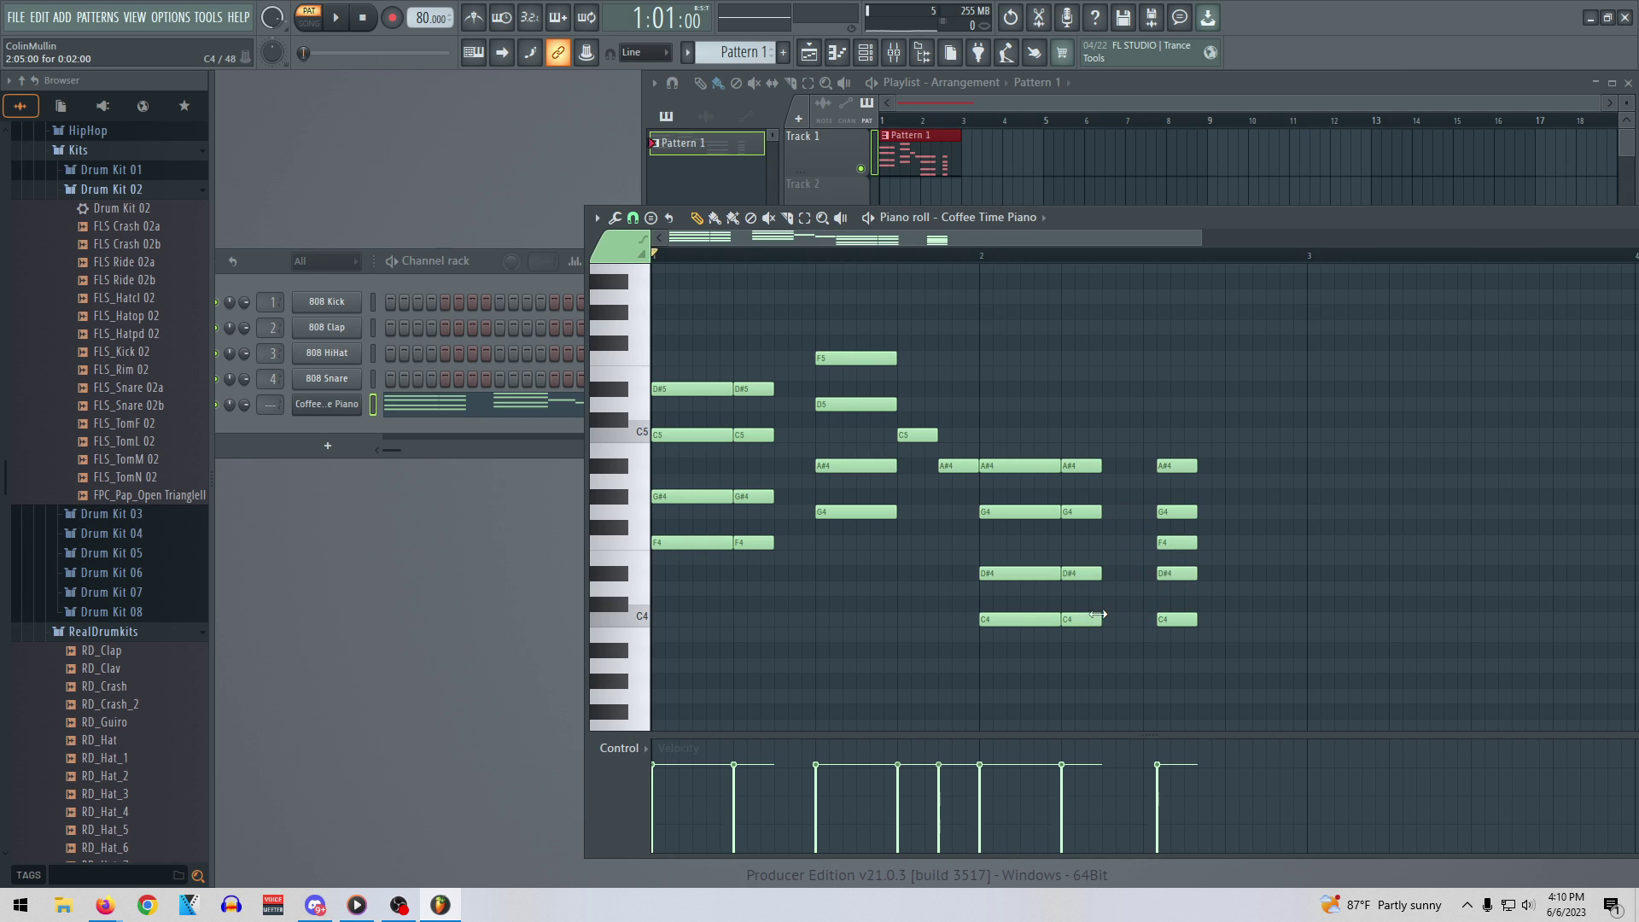
pyautogui.press('space')
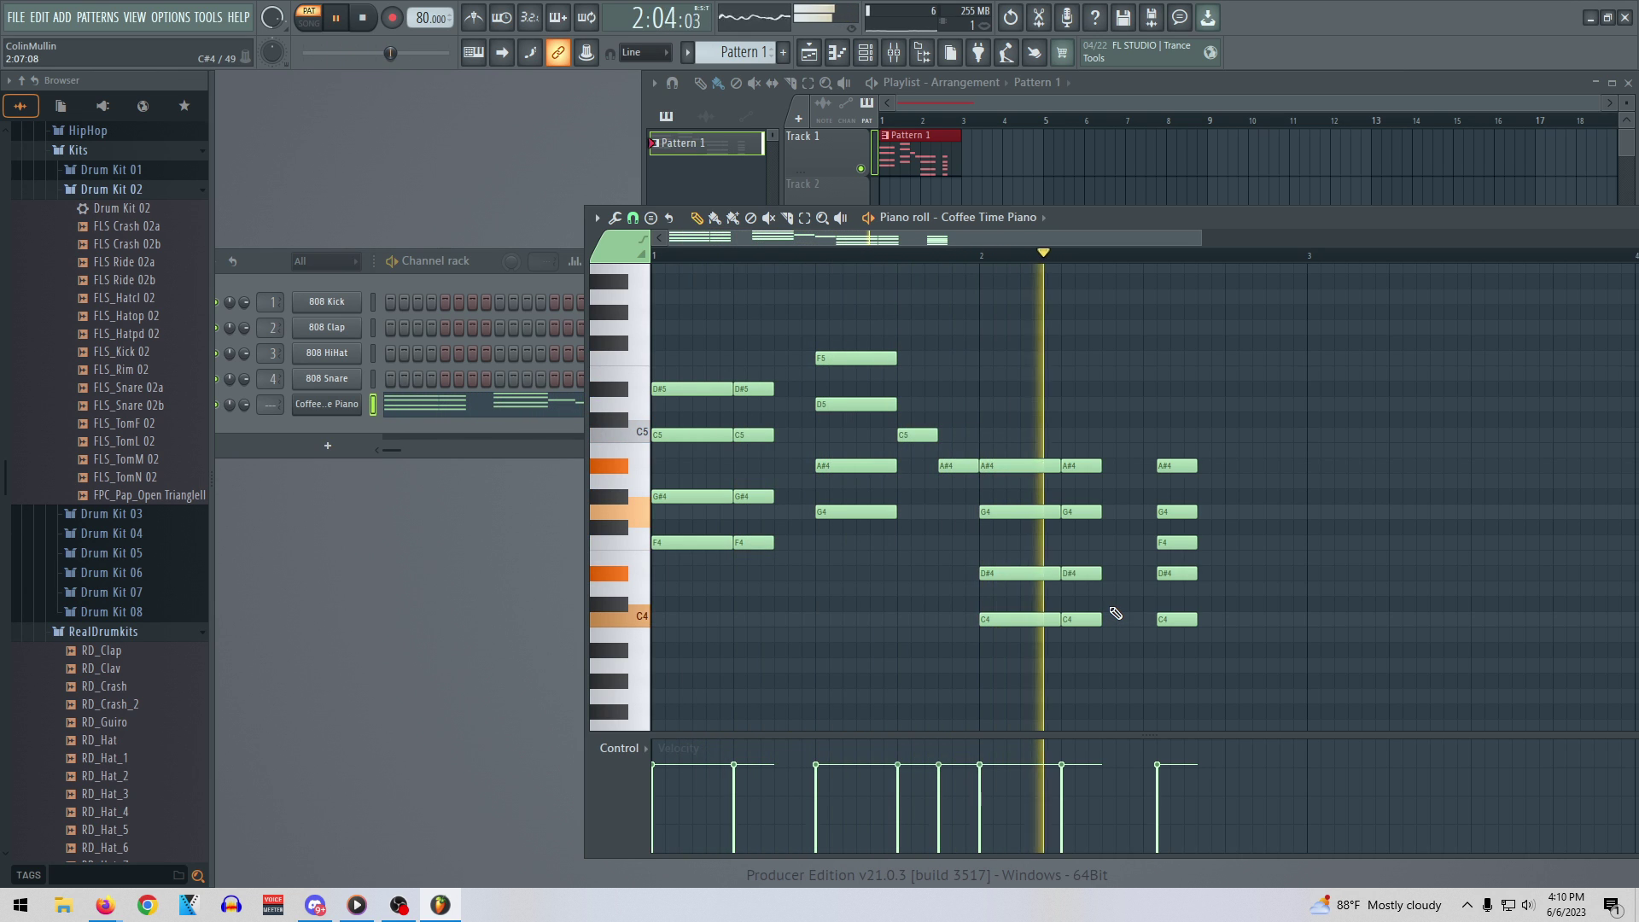
pyautogui.press('space')
# Follow the repeated chord with half-beat D#4, F4, A#4 and G4 notes and remove the leftover pentatonic scale notes
pyautogui.click(1118, 577)
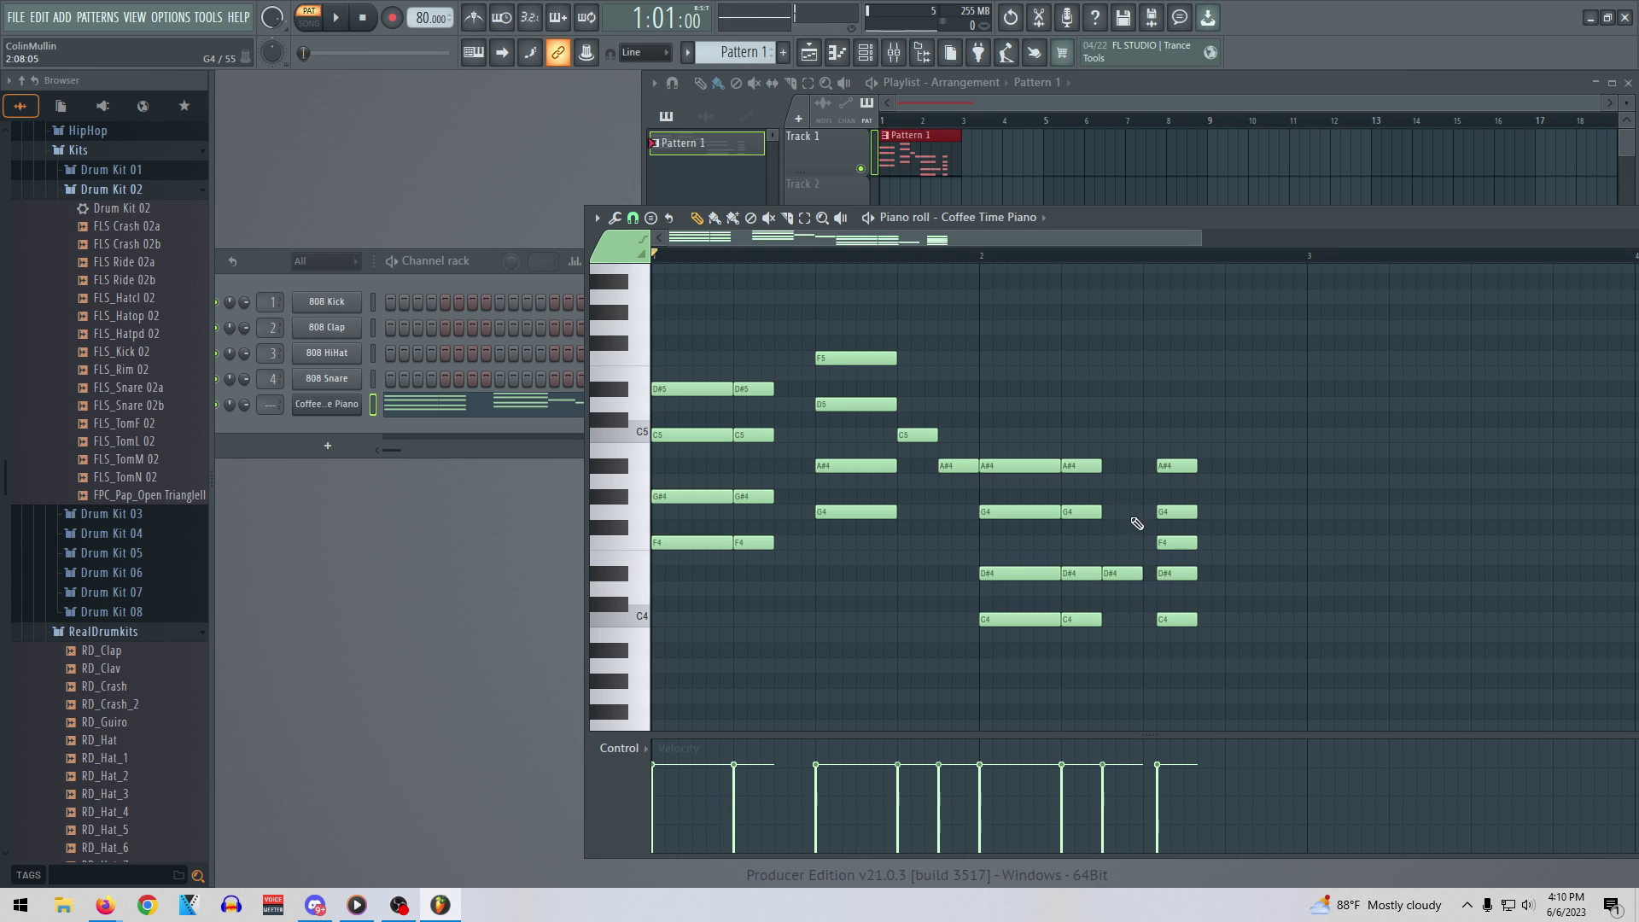
pyautogui.moveTo(1123, 544); pyautogui.dragTo(1149, 543)
pyautogui.moveTo(1215, 466); pyautogui.dragTo(1273, 543)
pyautogui.rightClick(1190, 539)
pyautogui.click(1262, 542)
pyautogui.rightClick(1272, 543)
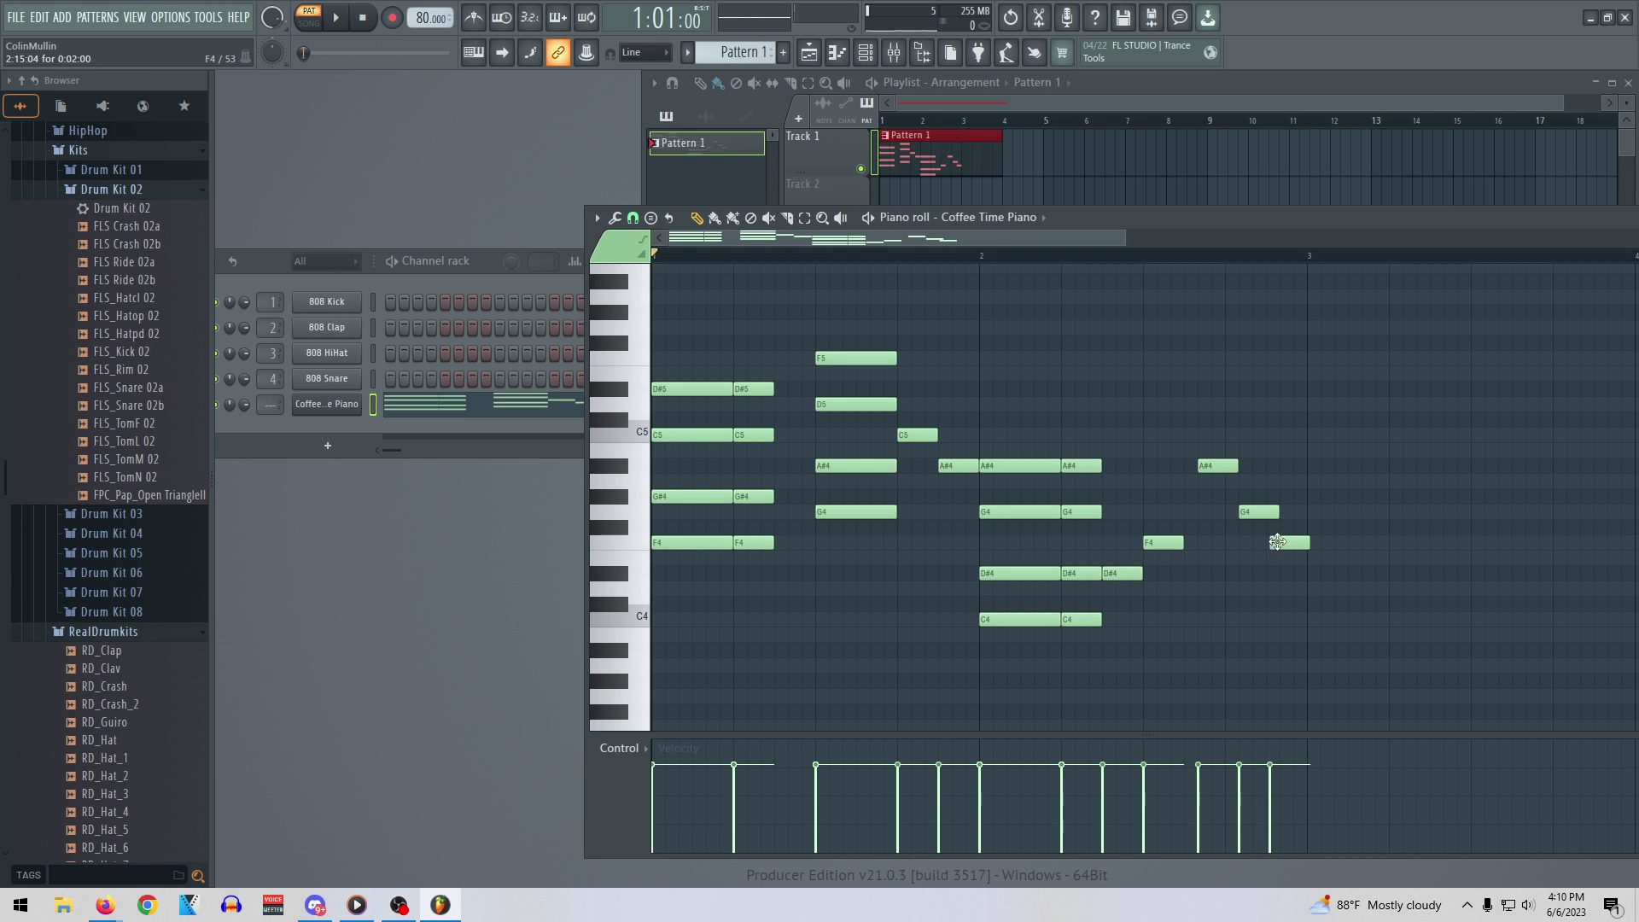
pyautogui.click(1261, 514)
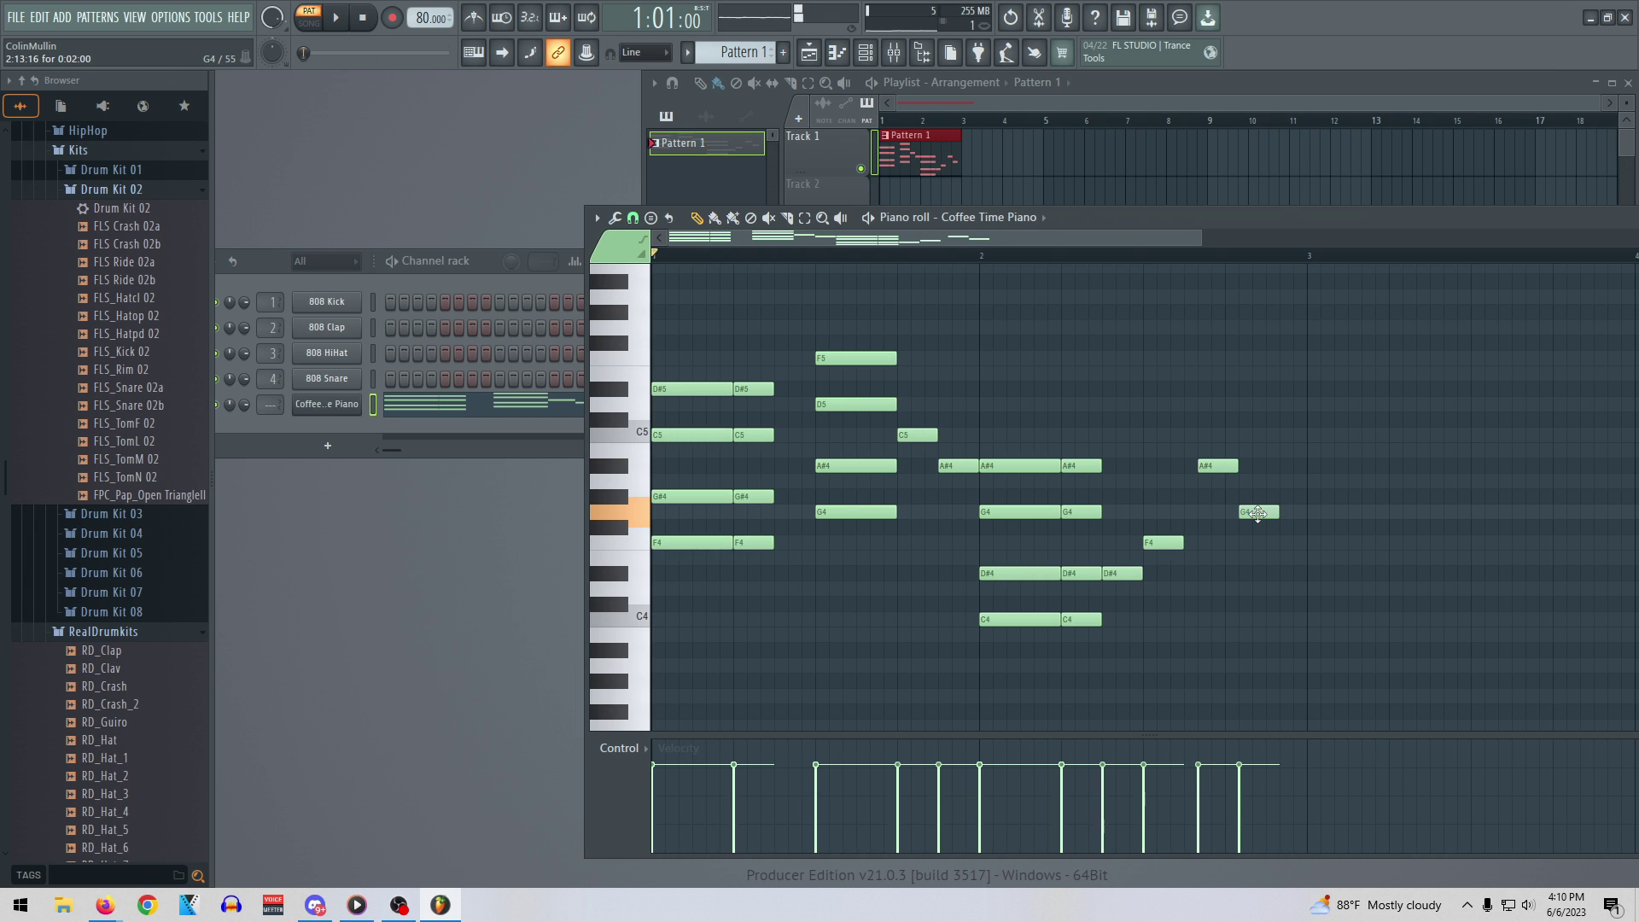
# Play back the pattern to hear the melody notes that follow the repeated C minor 7th chord
pyautogui.press('space')
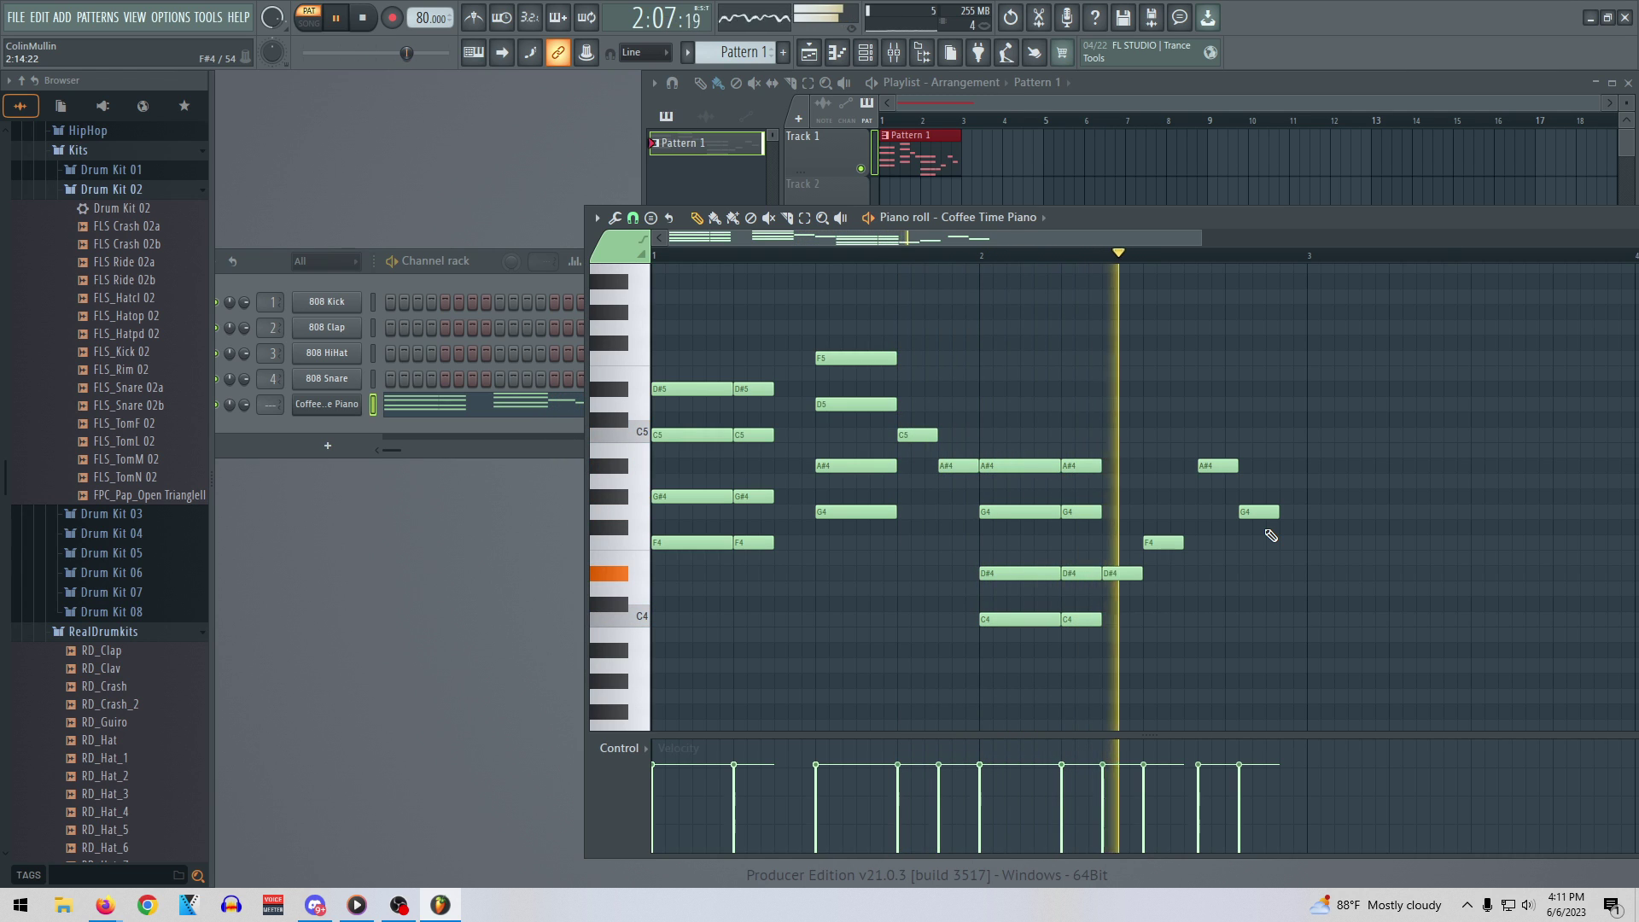
pyautogui.press('space')
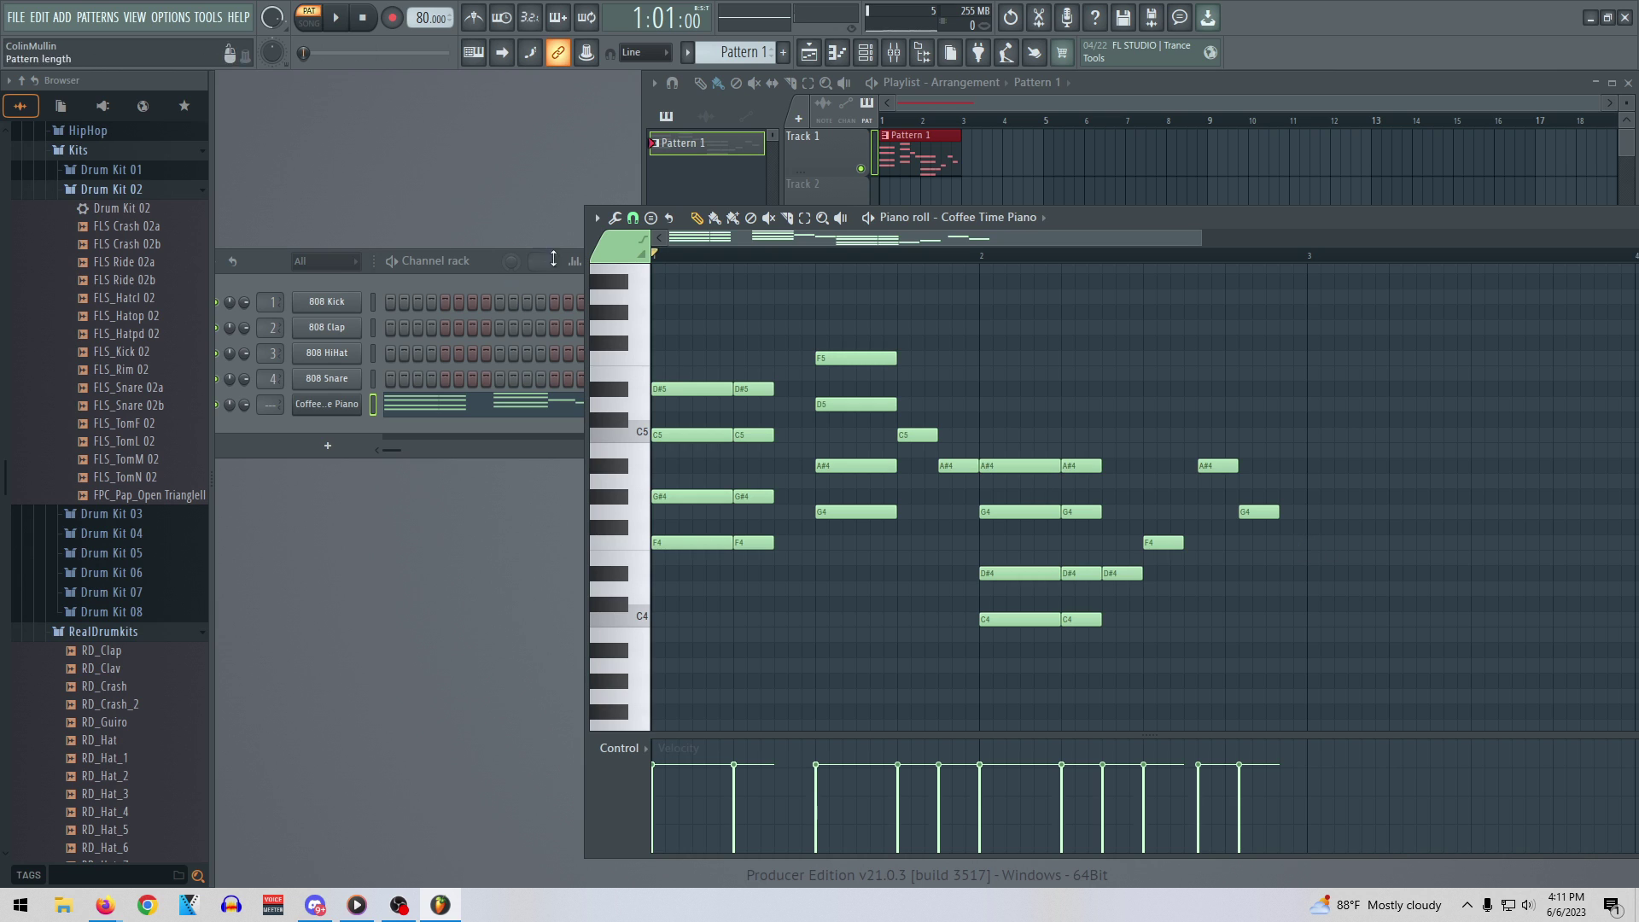
pyautogui.click(596, 217)
pyautogui.moveTo(658, 290)
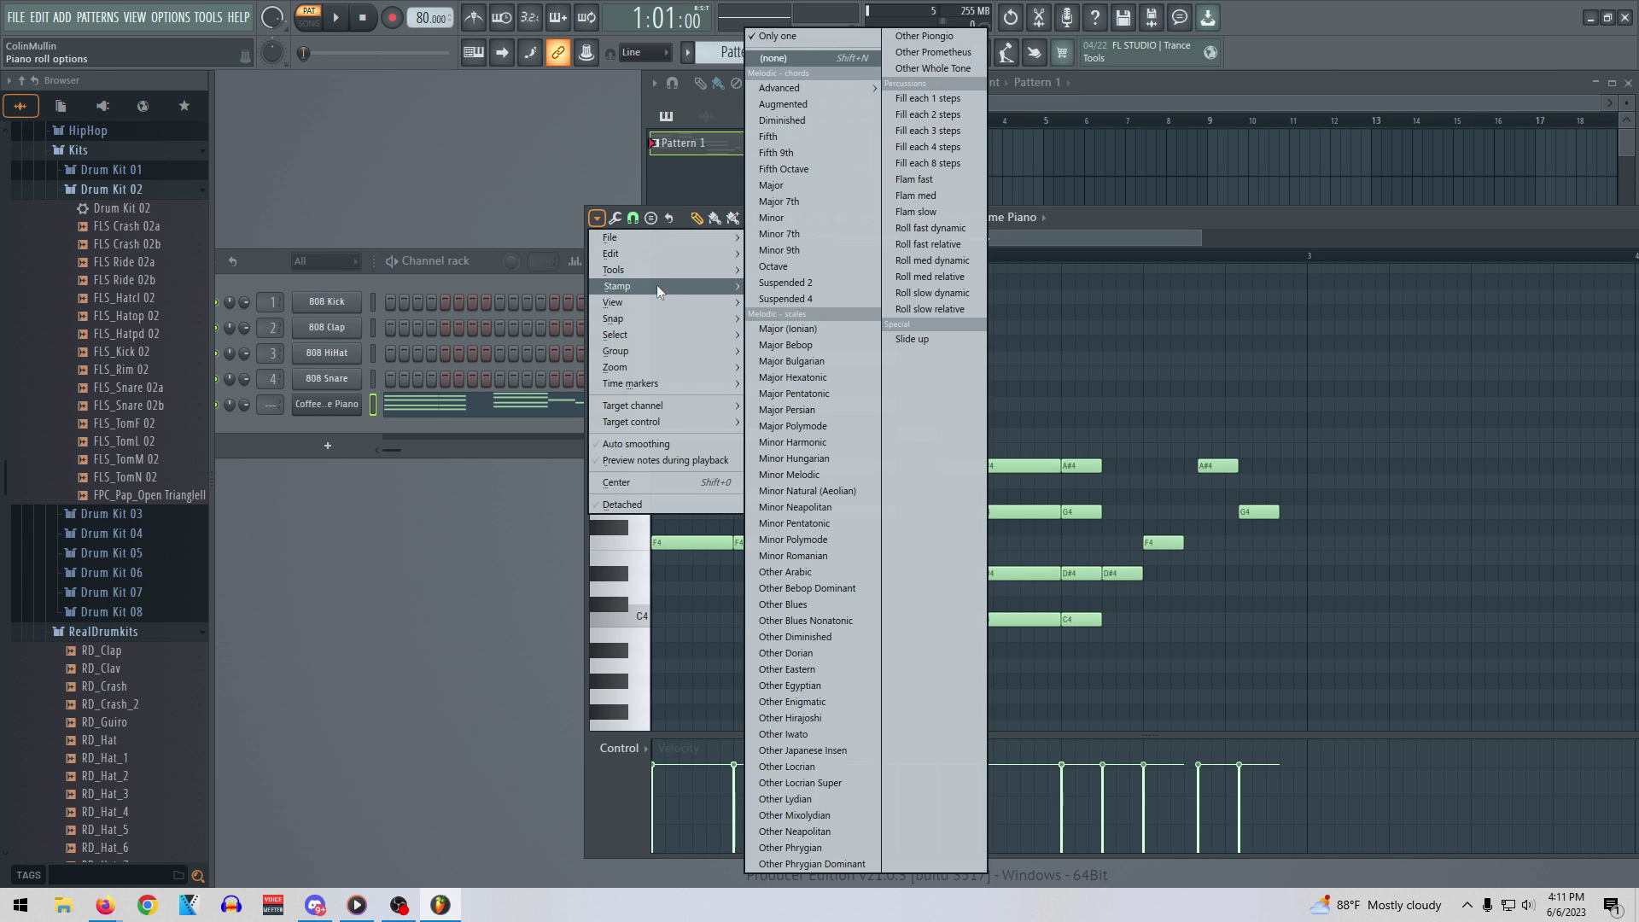
pyautogui.click(601, 217)
pyautogui.press('space')
pyautogui.press('space')
# Select the time range from bar 1 to the start of bar 3 and play it back
pyautogui.click(802, 220)
pyautogui.moveTo(1288, 689); pyautogui.dragTo(633, 507)
pyautogui.scroll(-3, 1006, 337)
pyautogui.click(1222, 265)
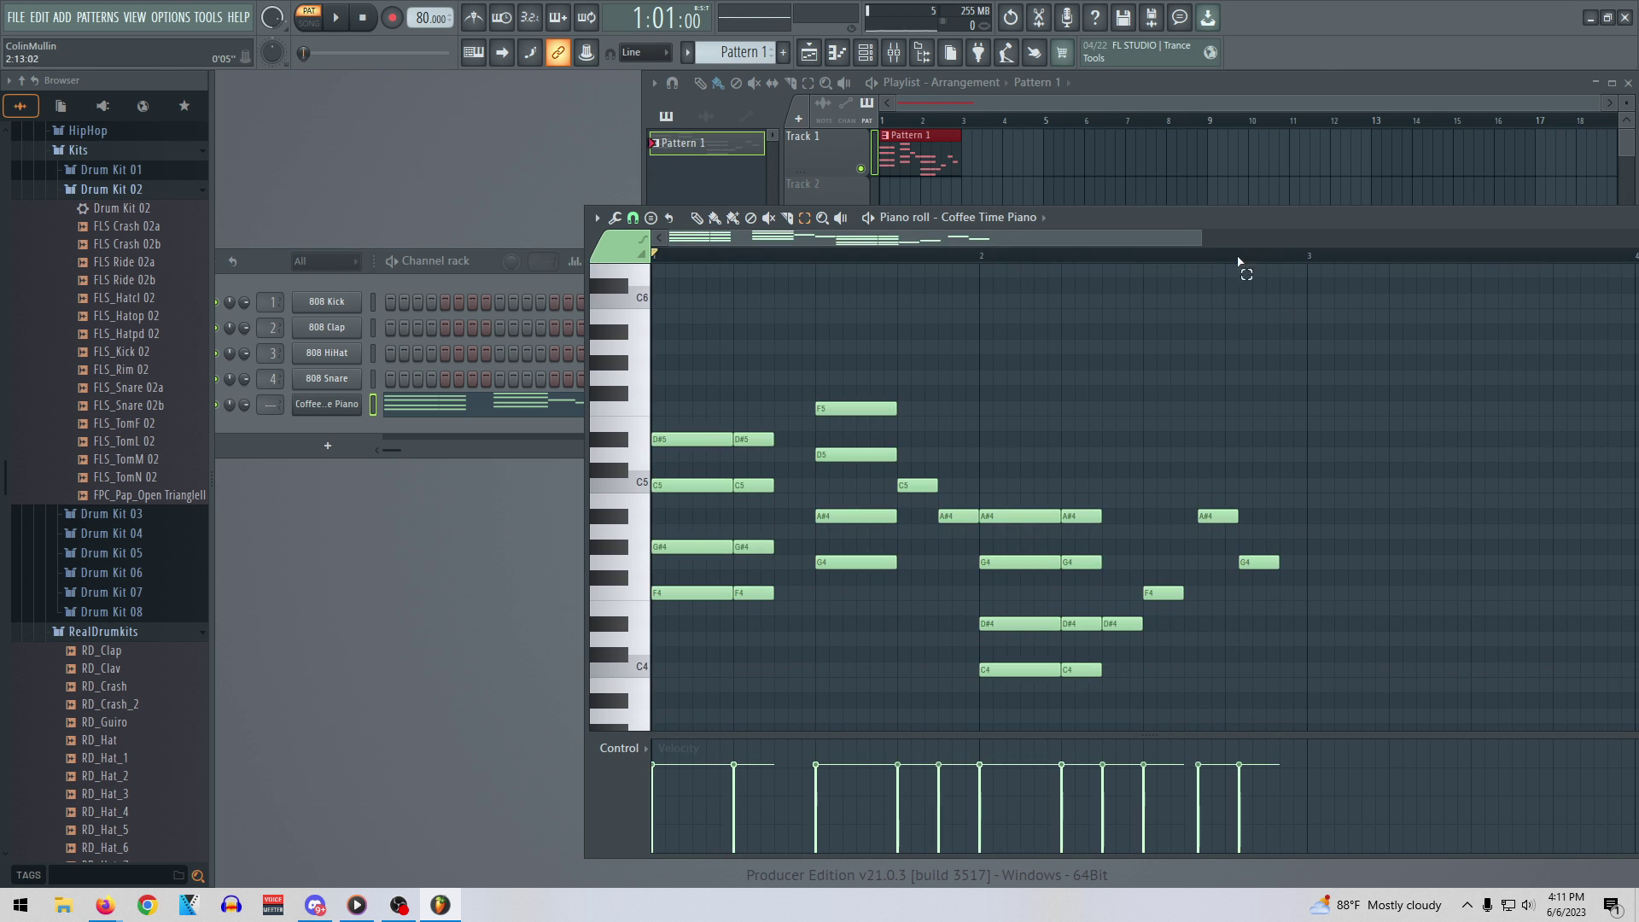
pyautogui.moveTo(1295, 256); pyautogui.dragTo(636, 275)
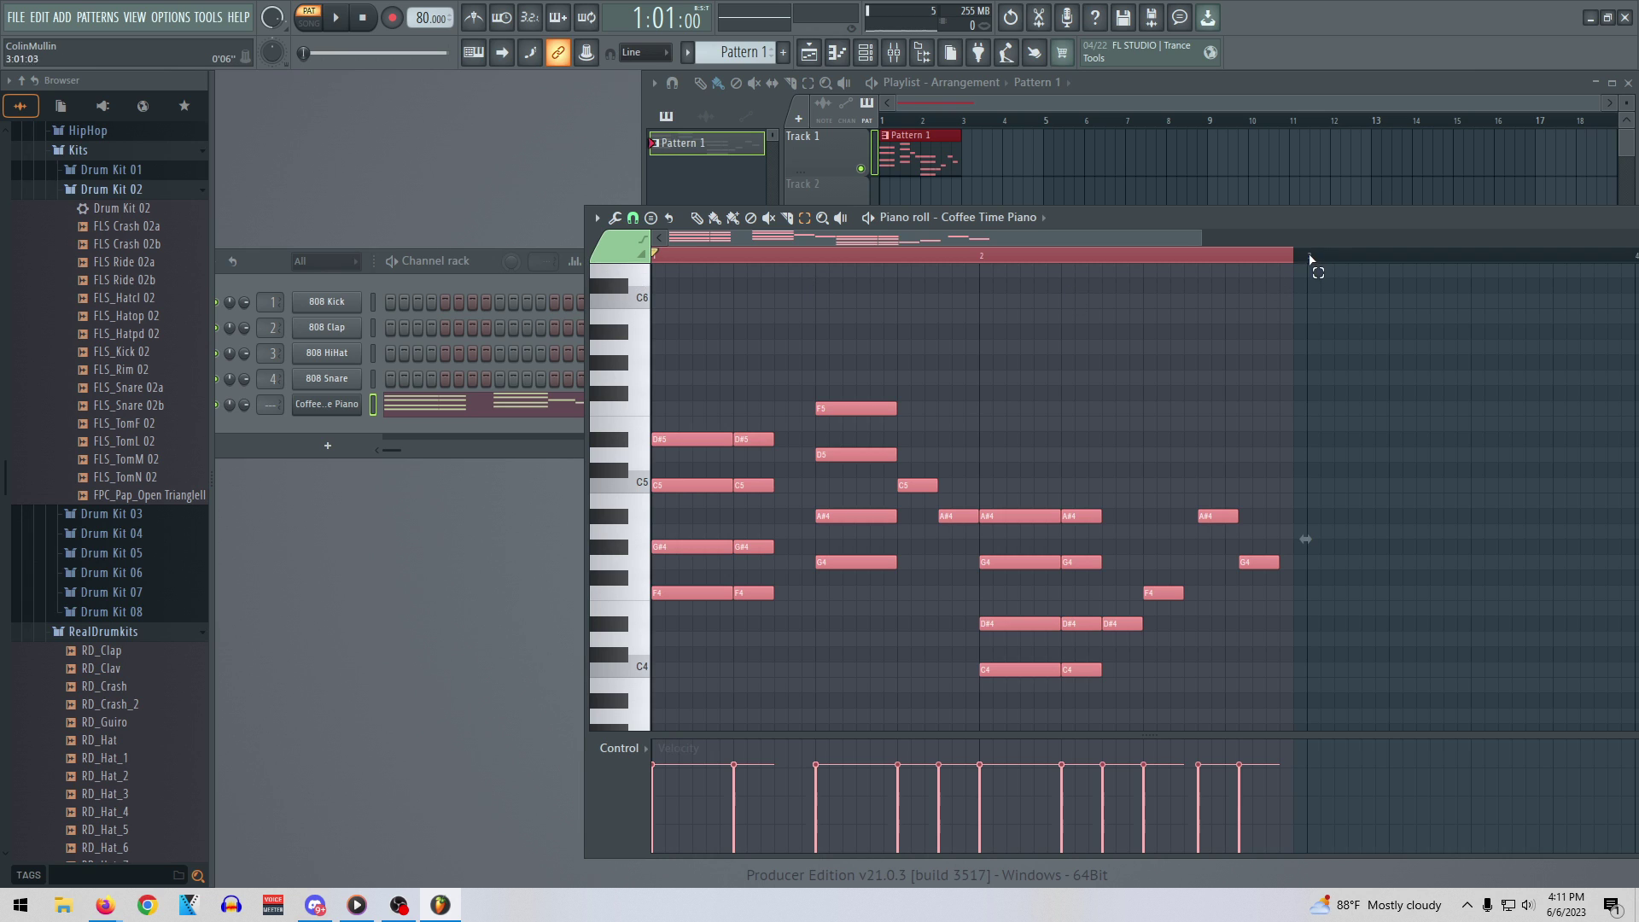
pyautogui.moveTo(1293, 256); pyautogui.dragTo(515, 297)
pyautogui.press('space')
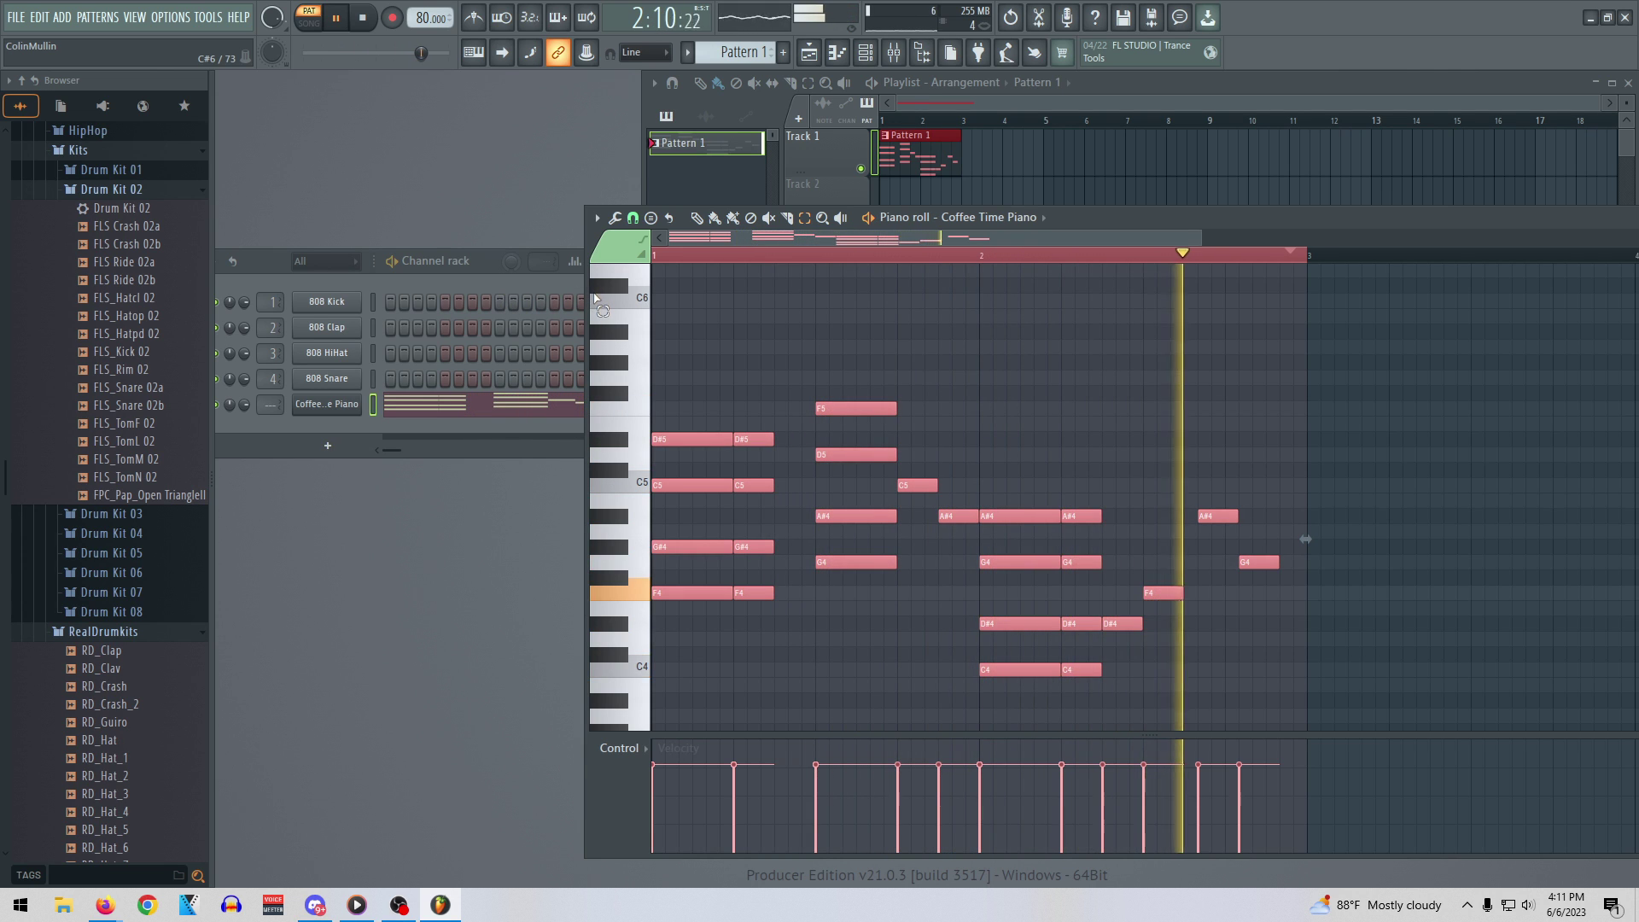
pyautogui.press('space')
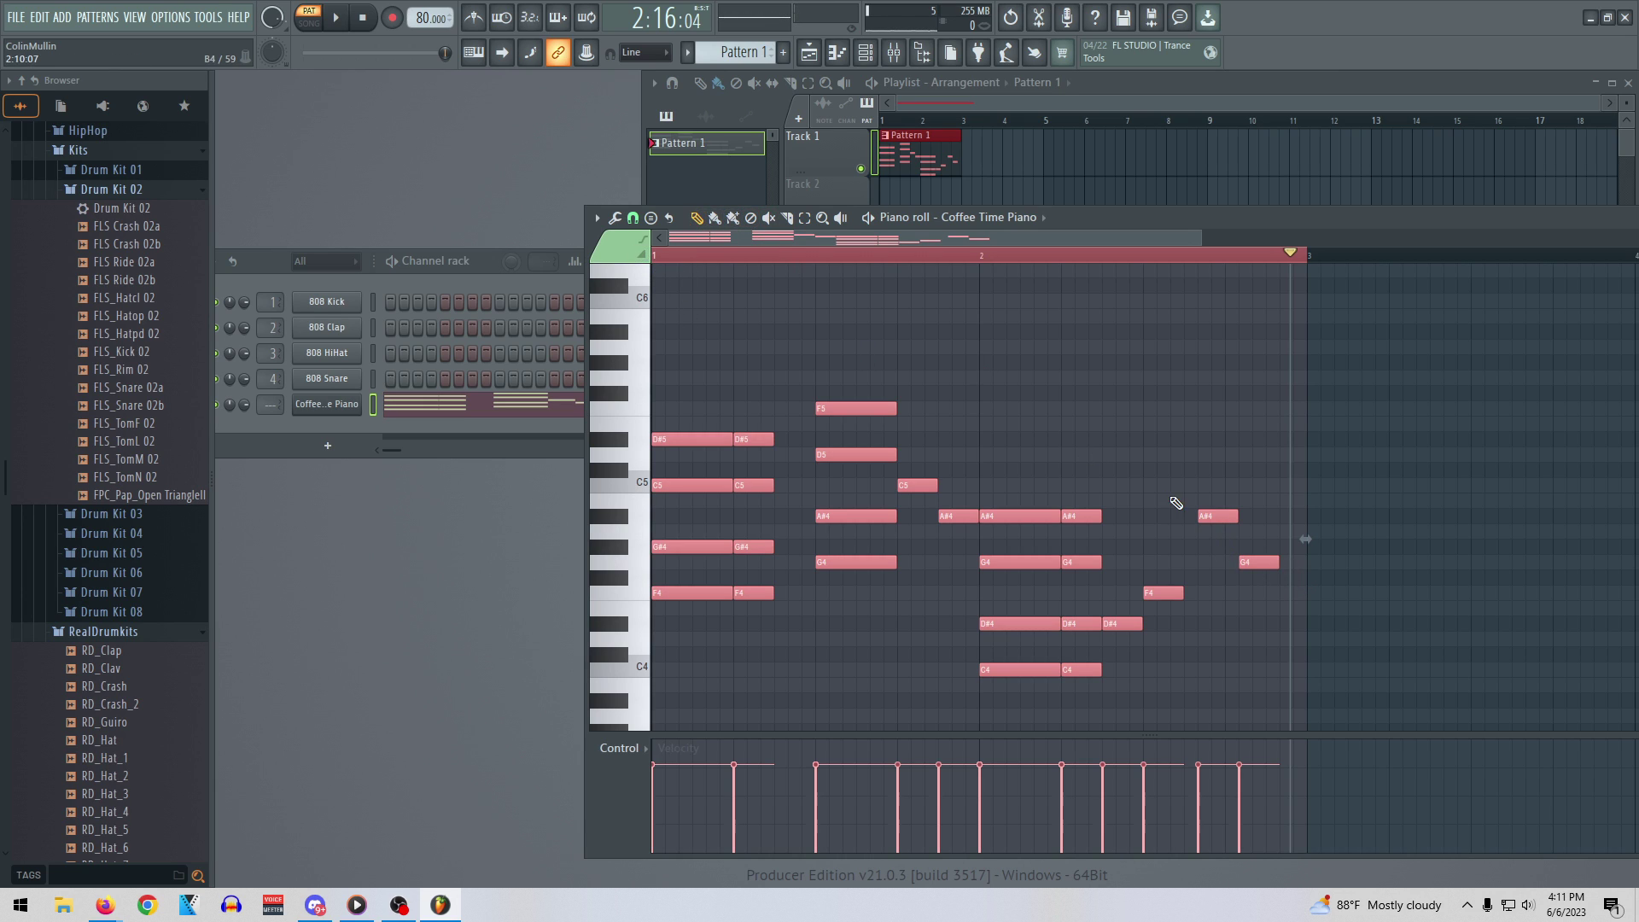
# Deselect the notes, shift the last A#4 and G4 earlier to directly follow F4, and lengthen G4 to the start of bar 3
pyautogui.click(804, 218)
pyautogui.hotkey('ctrl', 'a')
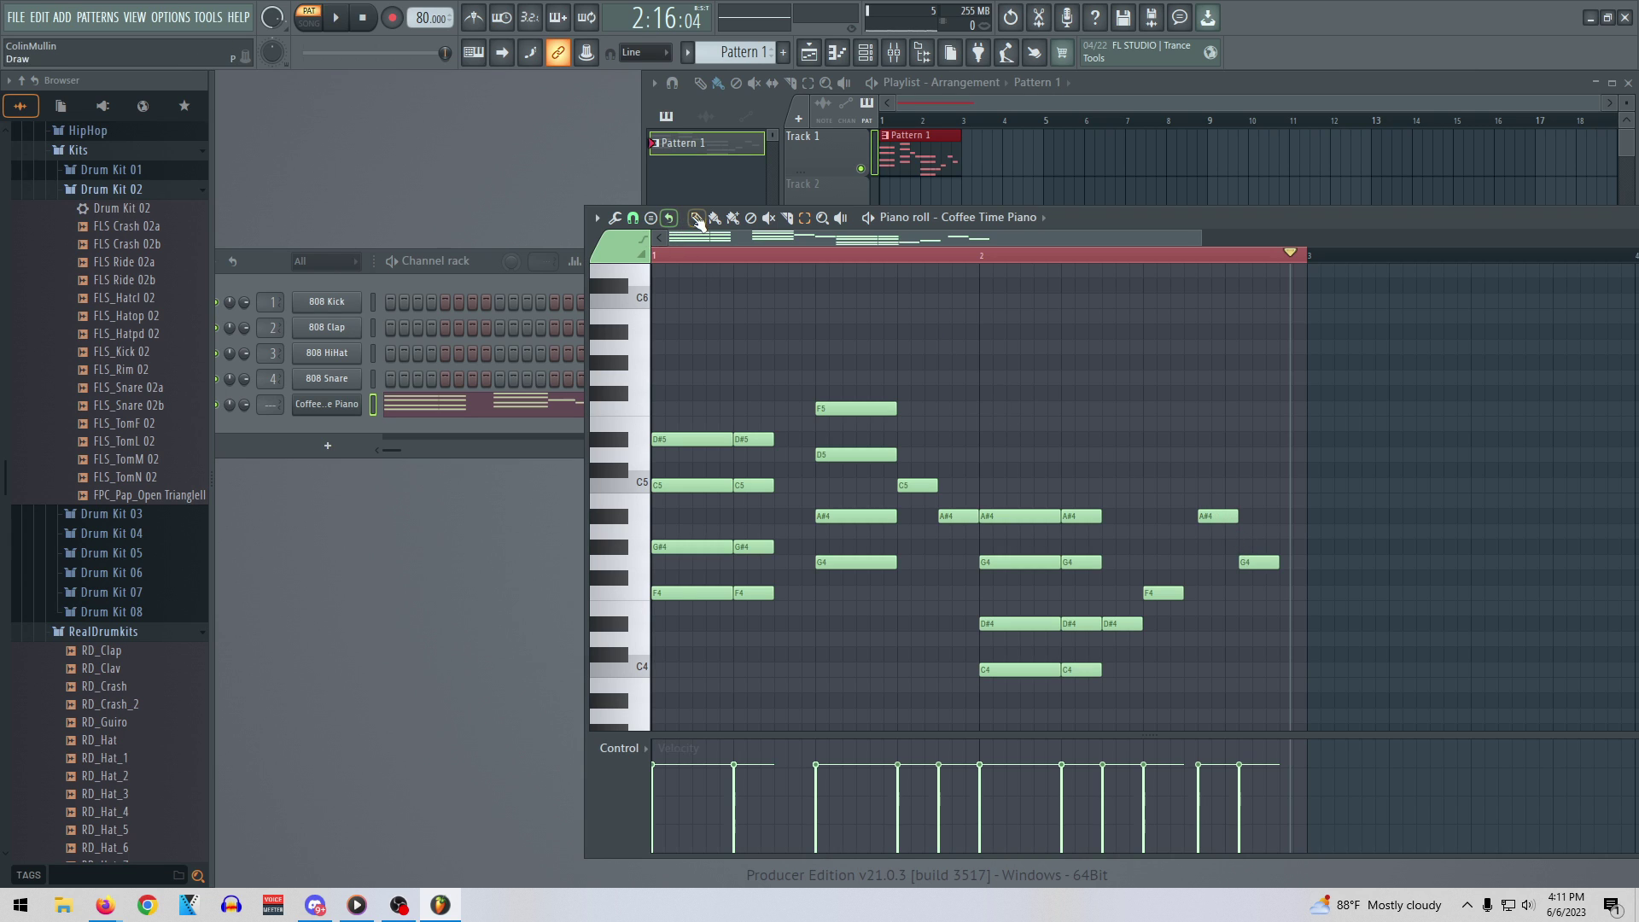
pyautogui.moveTo(1217, 515); pyautogui.dragTo(1203, 512)
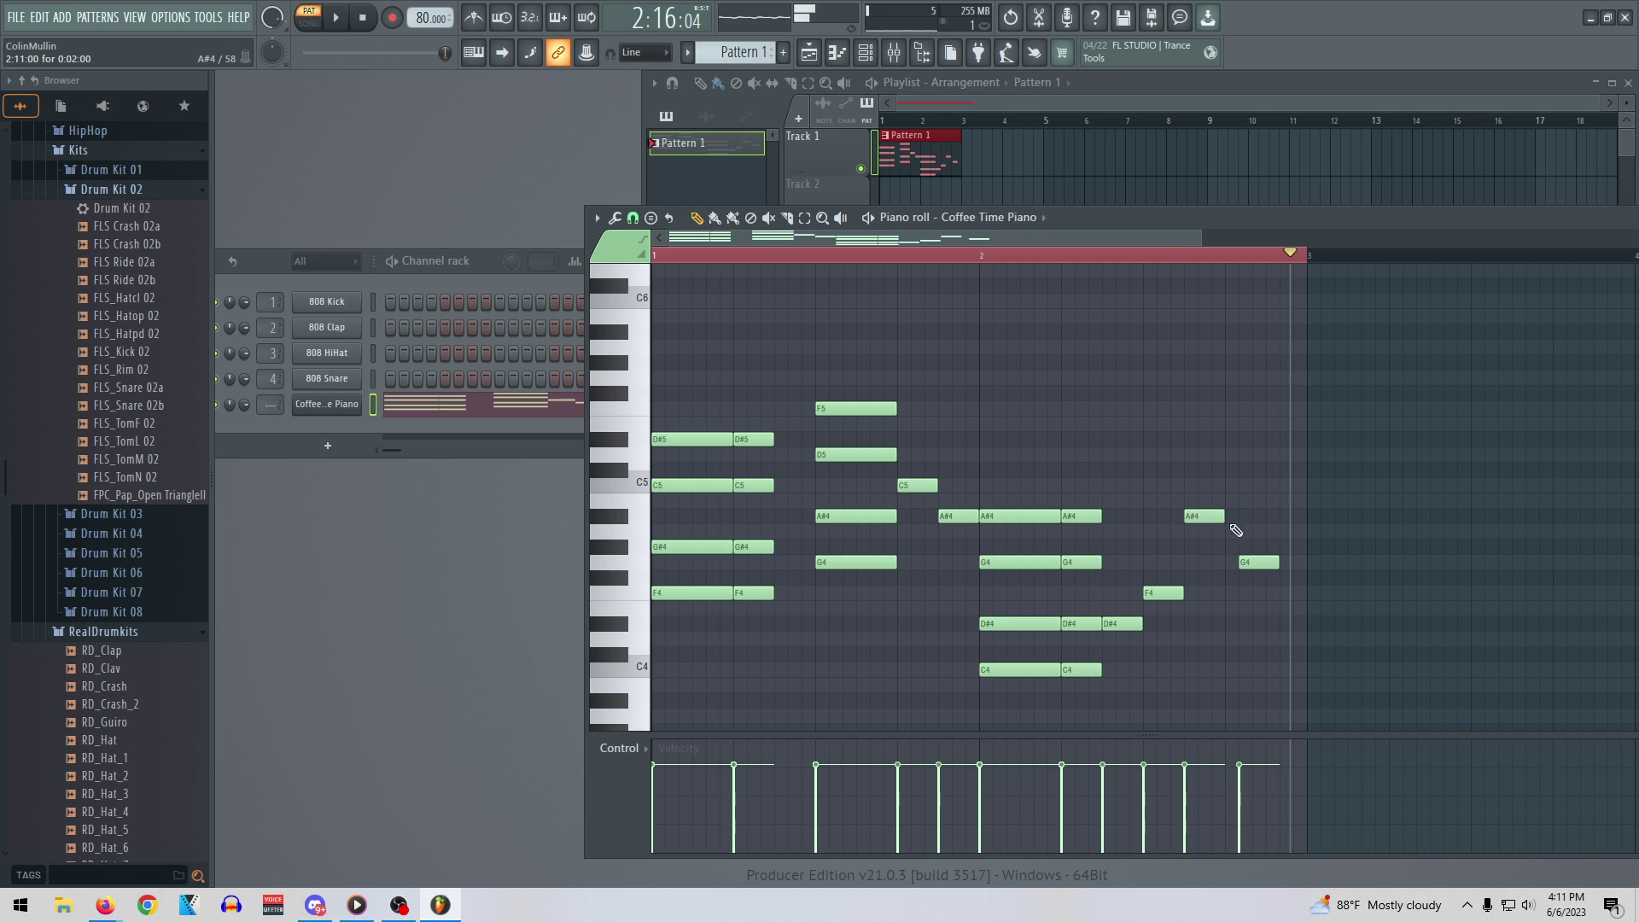
pyautogui.moveTo(1258, 562); pyautogui.dragTo(1244, 562)
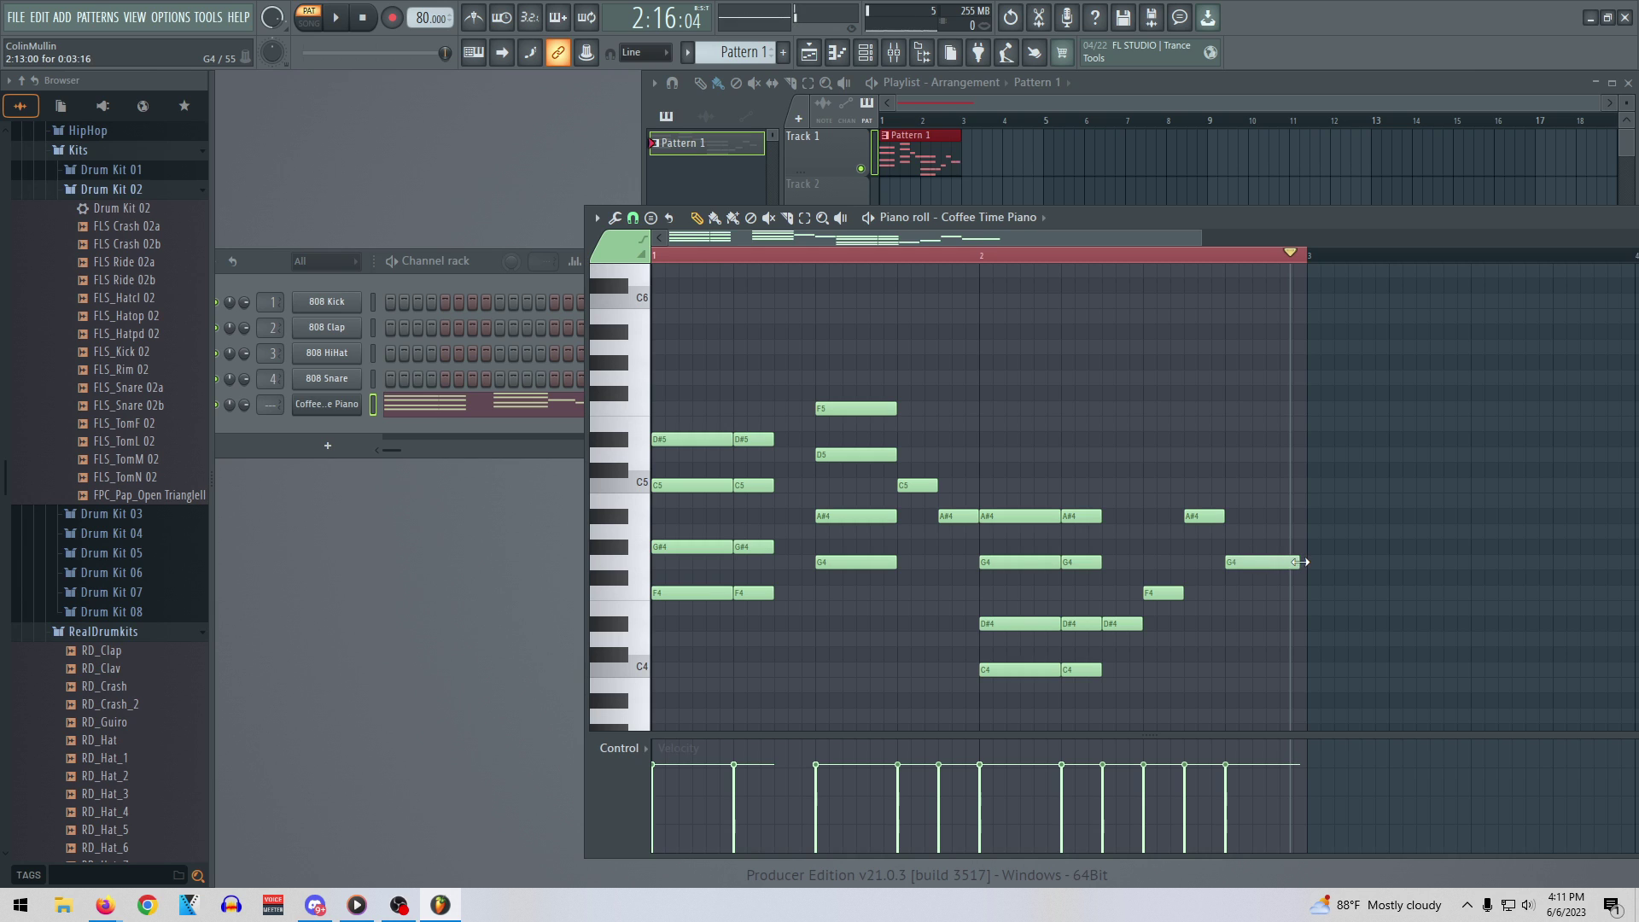
# Play back the two-bar selection to check the timing of the closing A#4 and G4 notes
pyautogui.press('space')
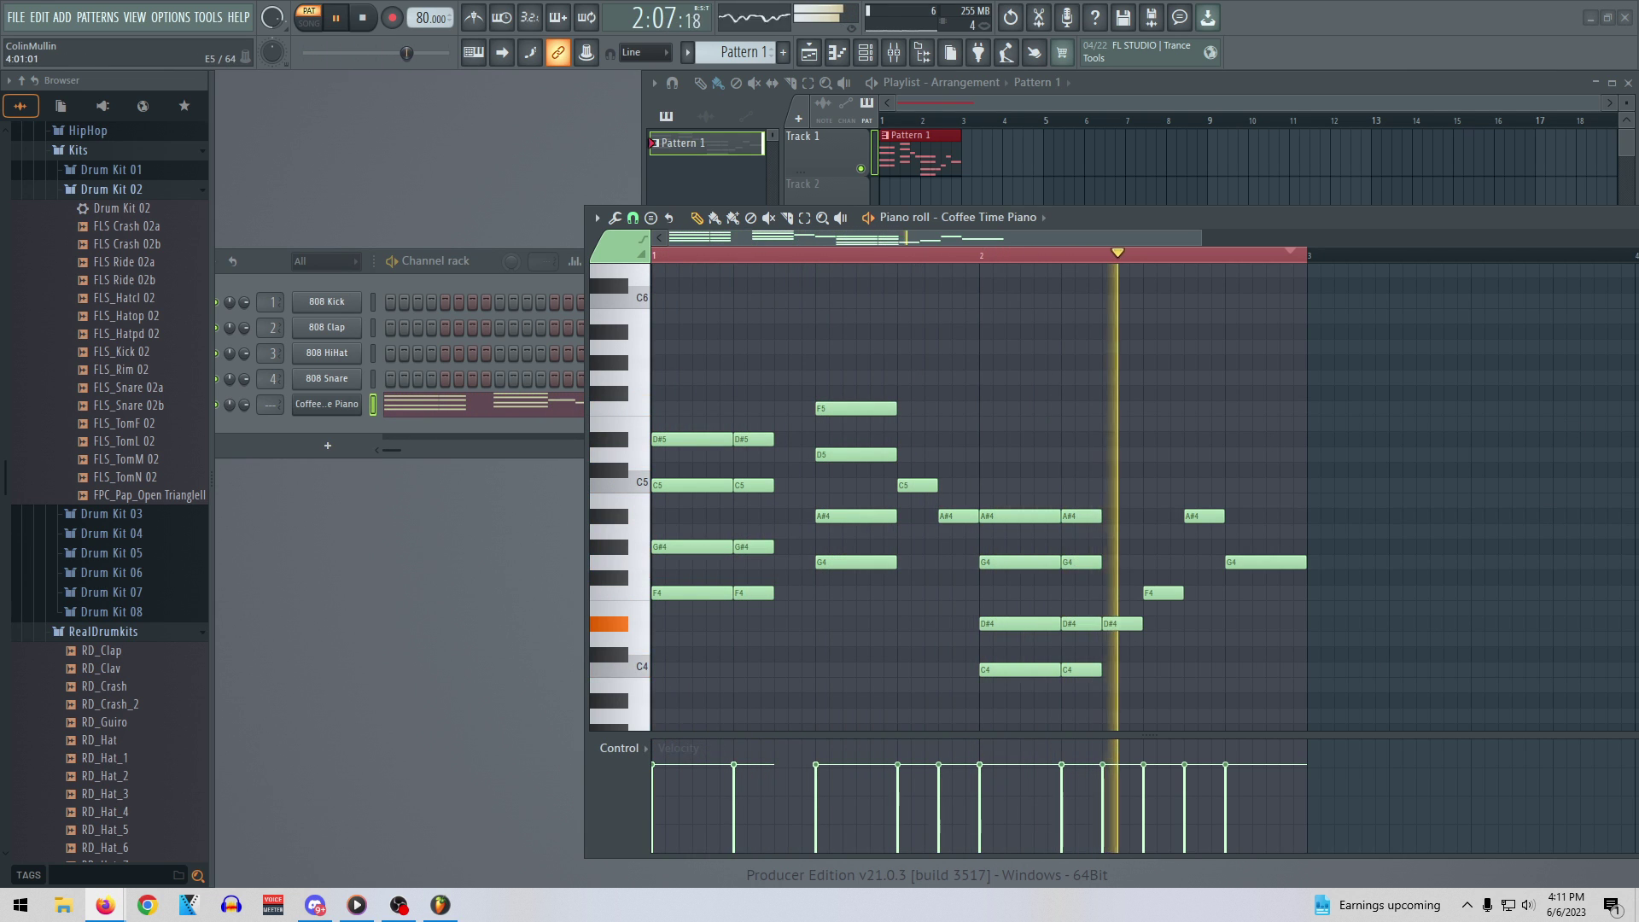
pyautogui.click(1073, 242)
pyautogui.press('space')
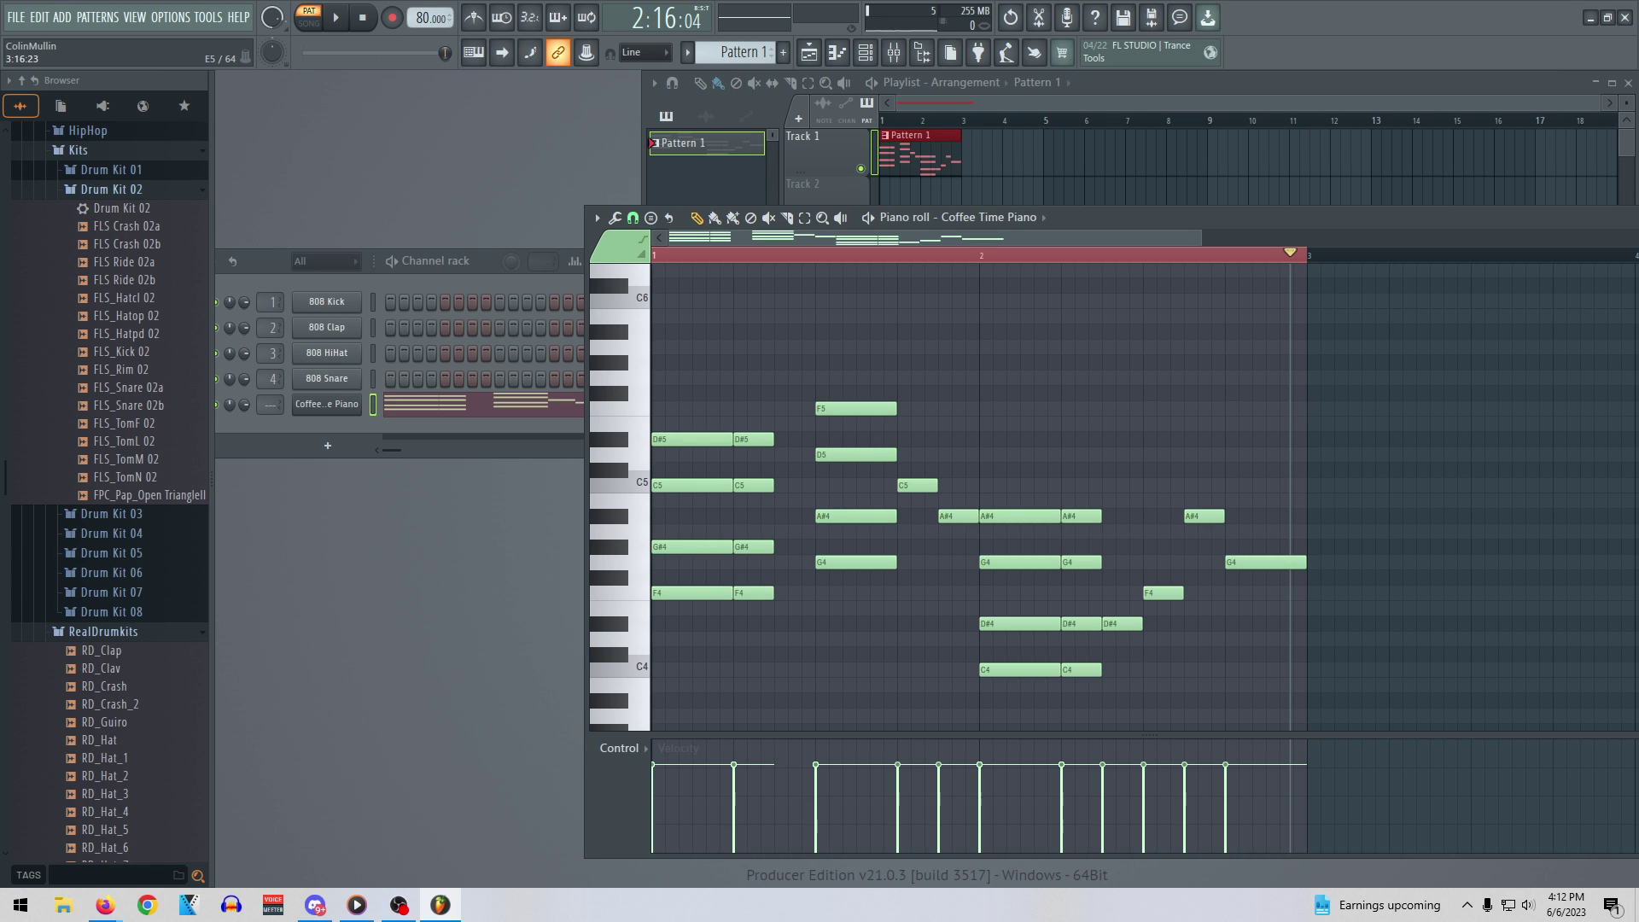
pyautogui.hotkey('alt', 'Tab')
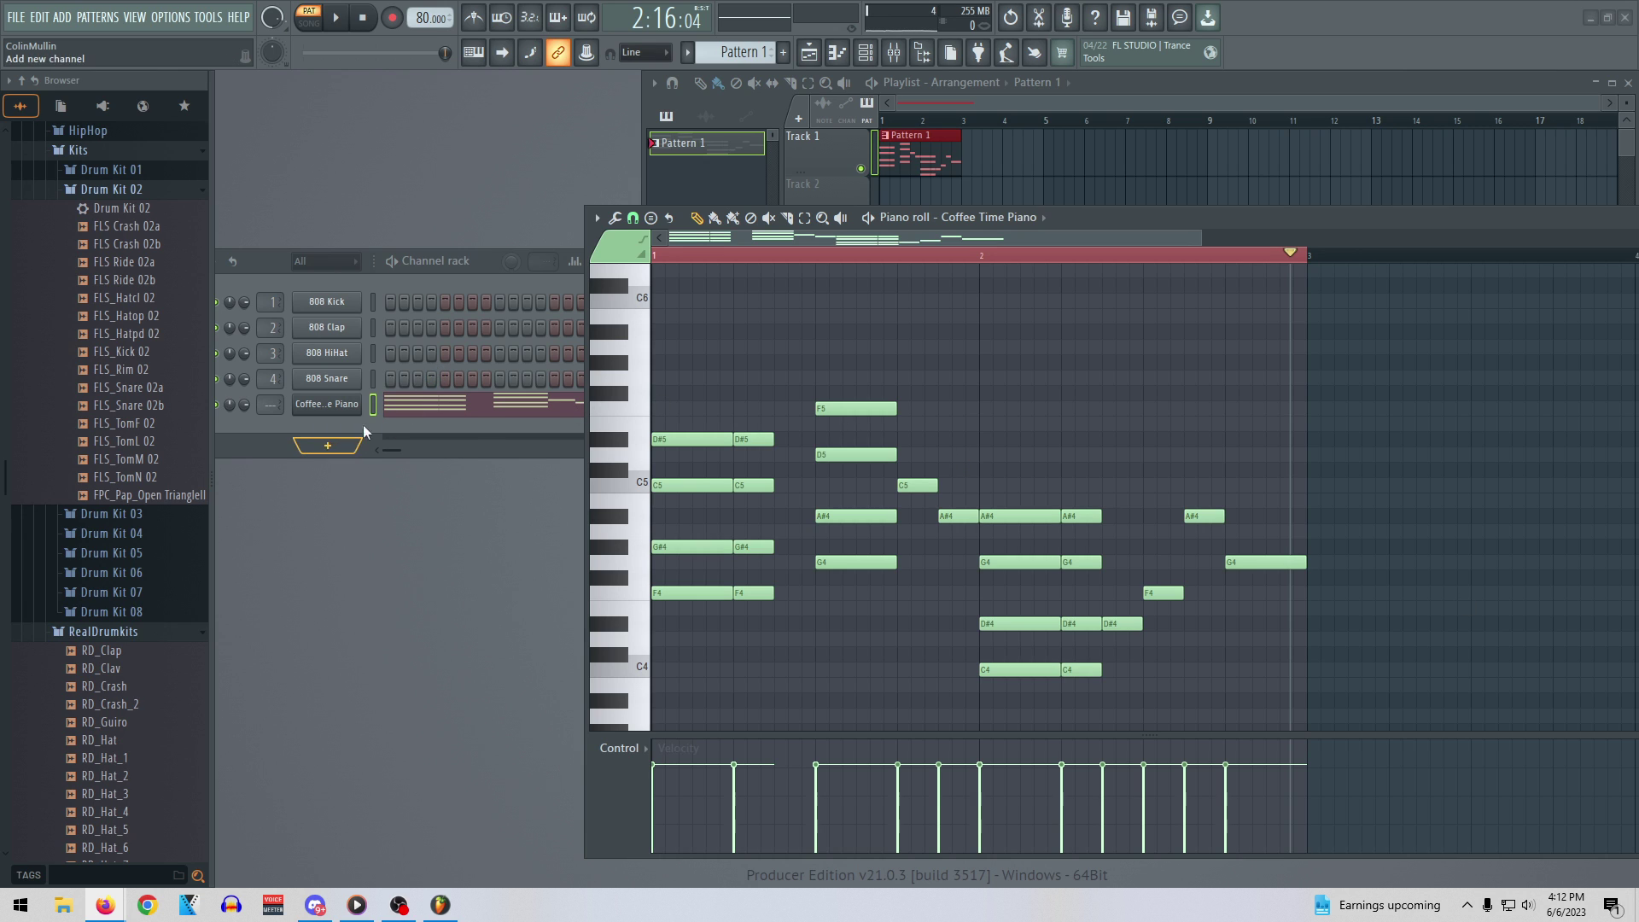
# Rename Pattern 1 as "chorus?"
pyautogui.rightClick(701, 143)
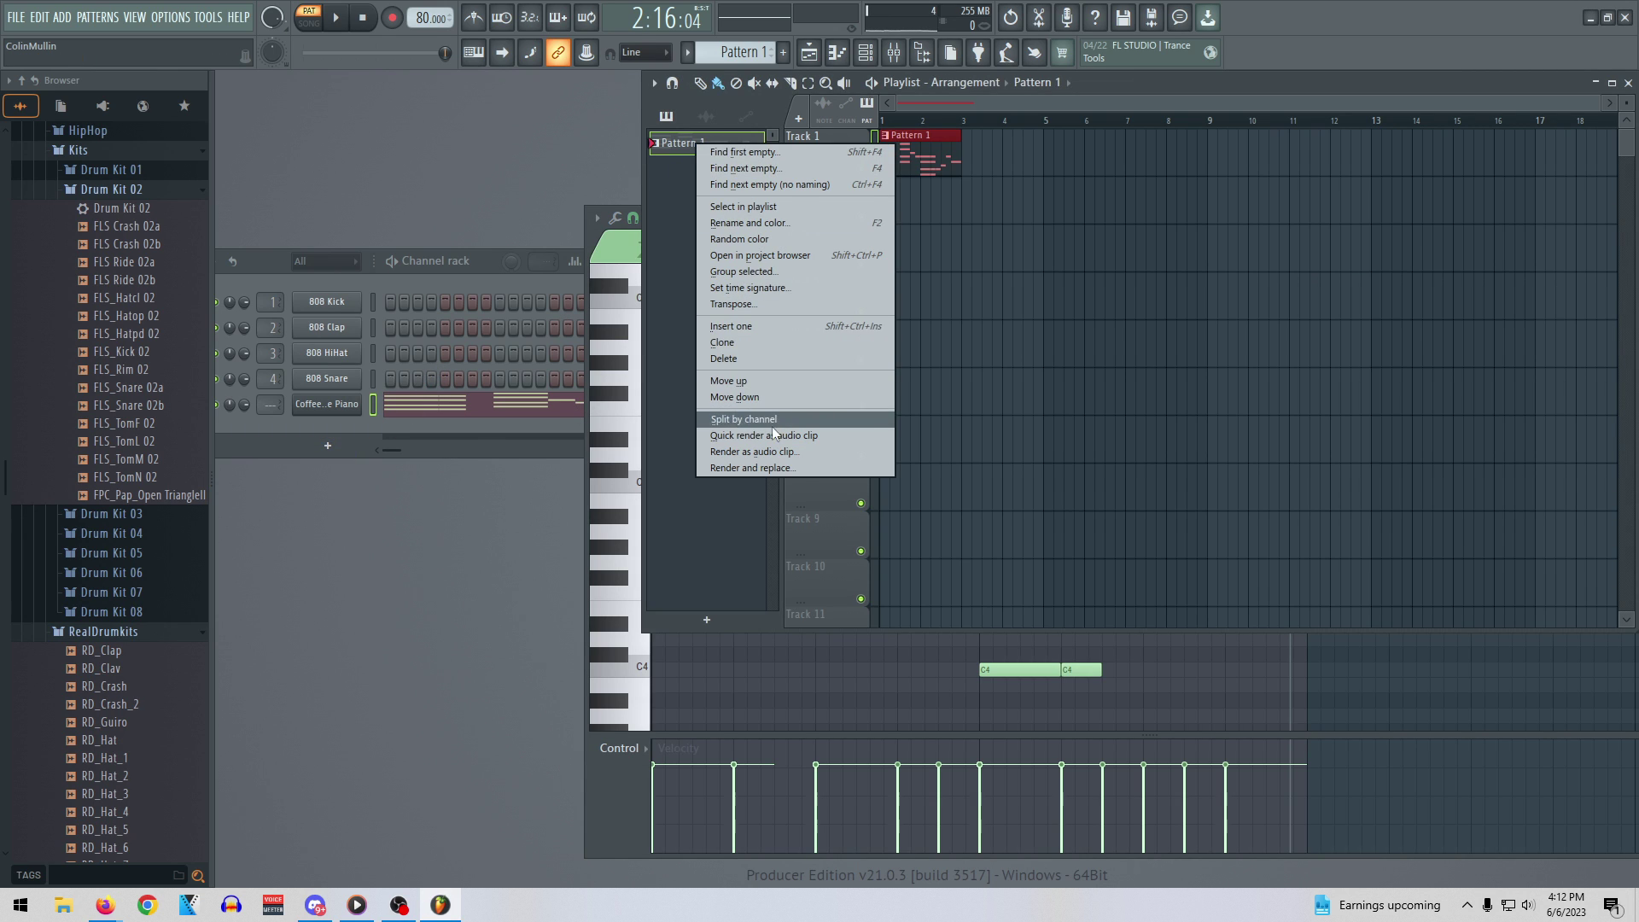
pyautogui.click(763, 224)
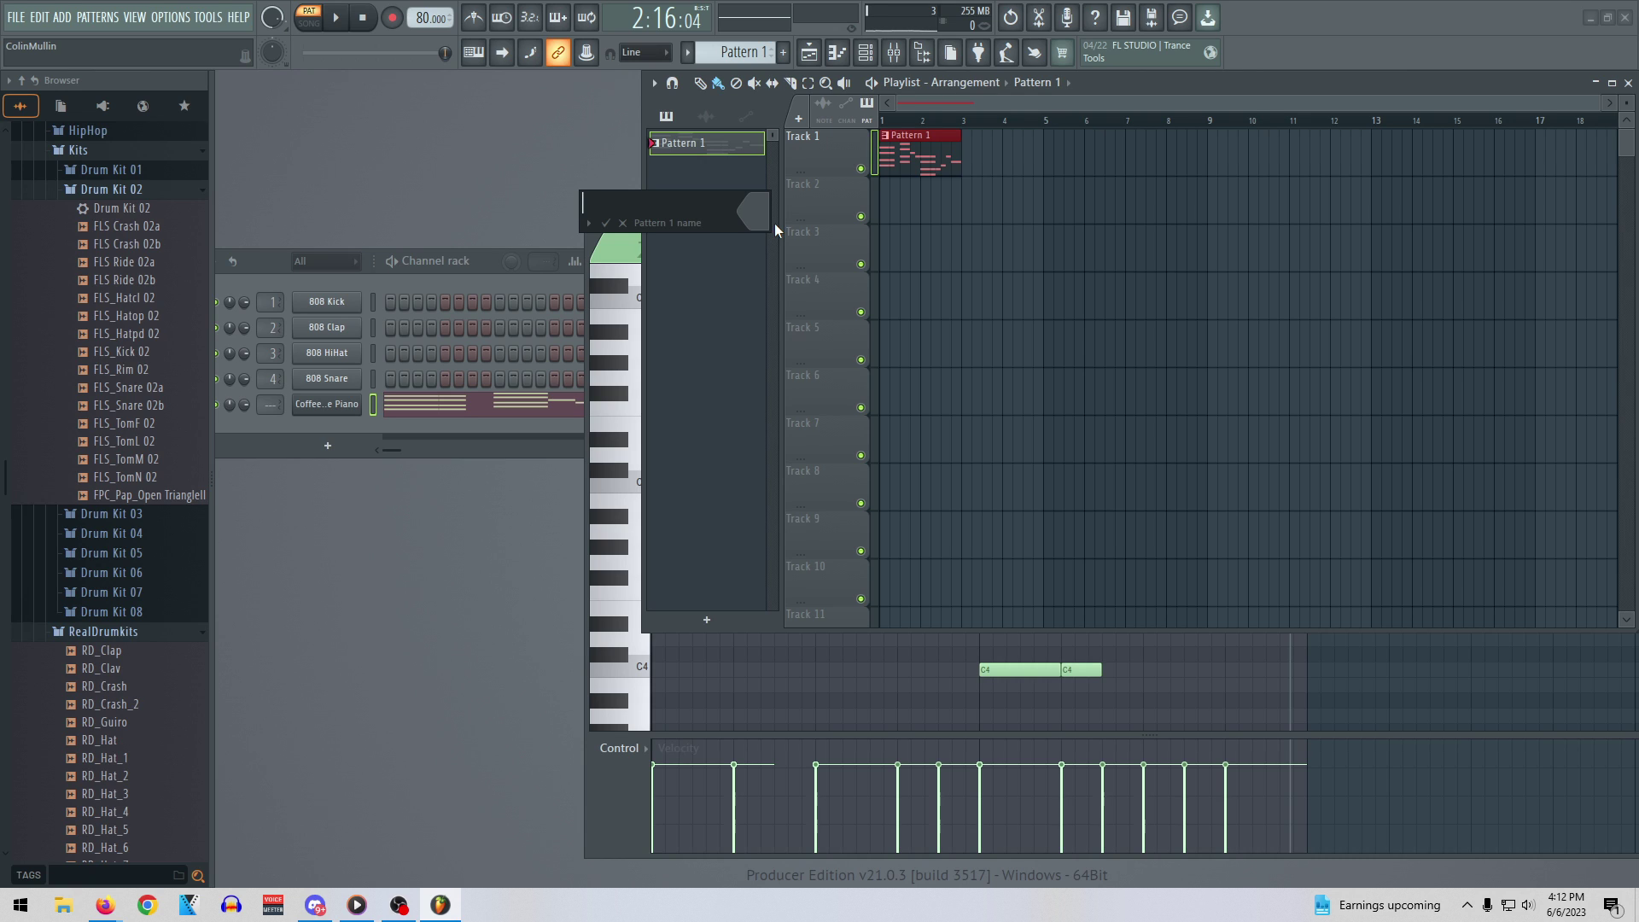
pyautogui.write('chorus?')
pyautogui.press('Return')
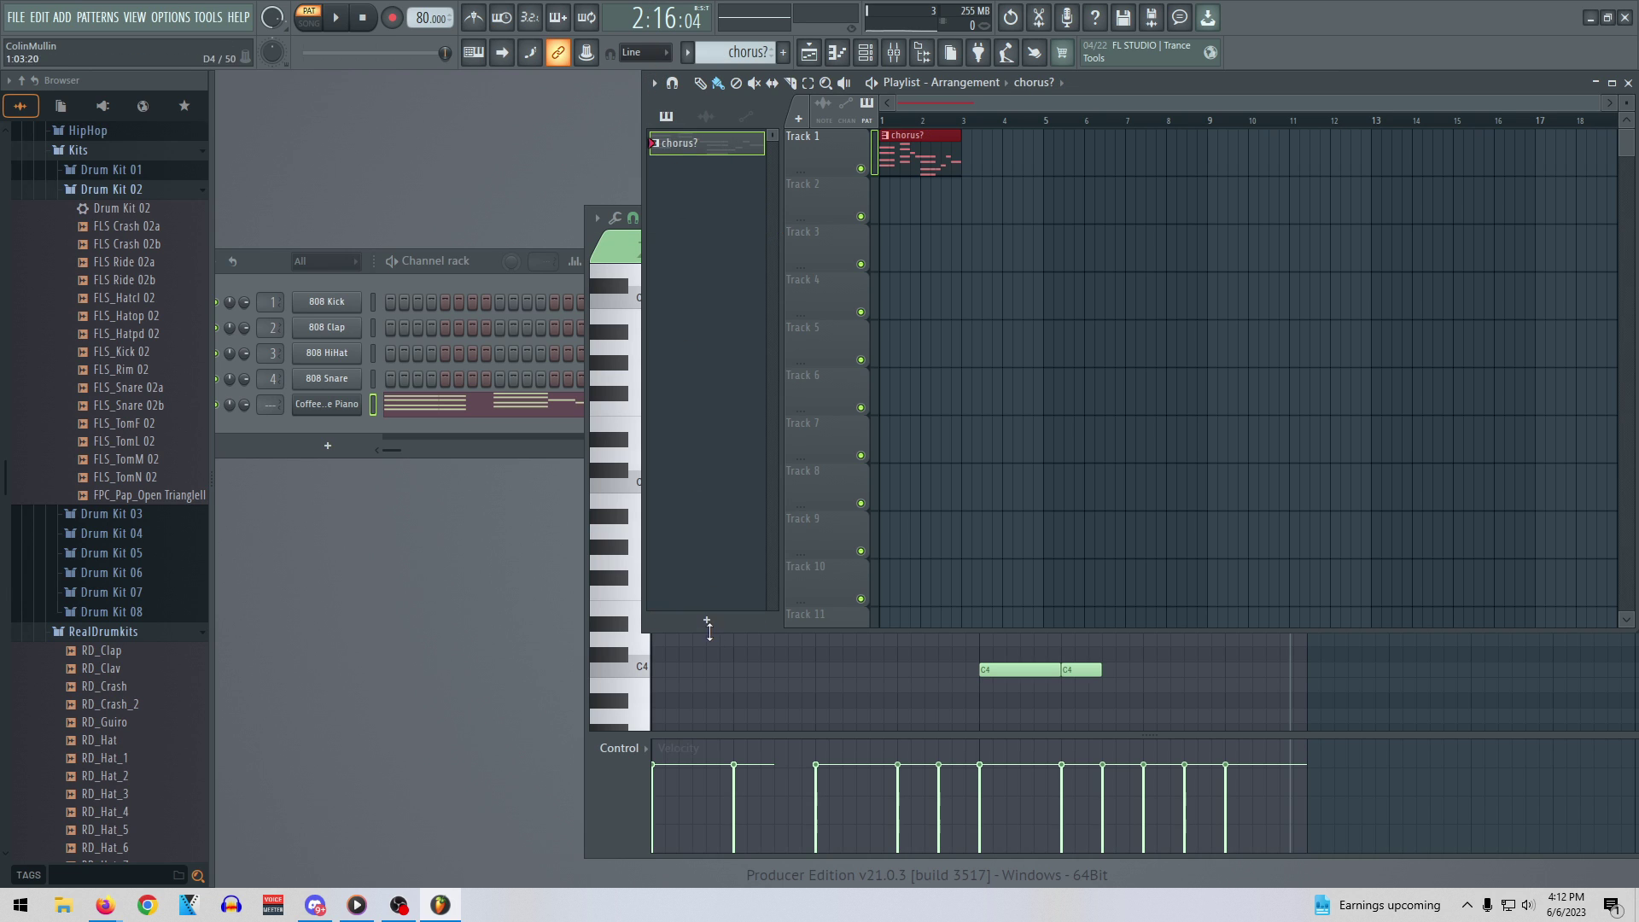
# Add a new empty pattern named "beat"
pyautogui.press('F4')
pyautogui.write('beat')
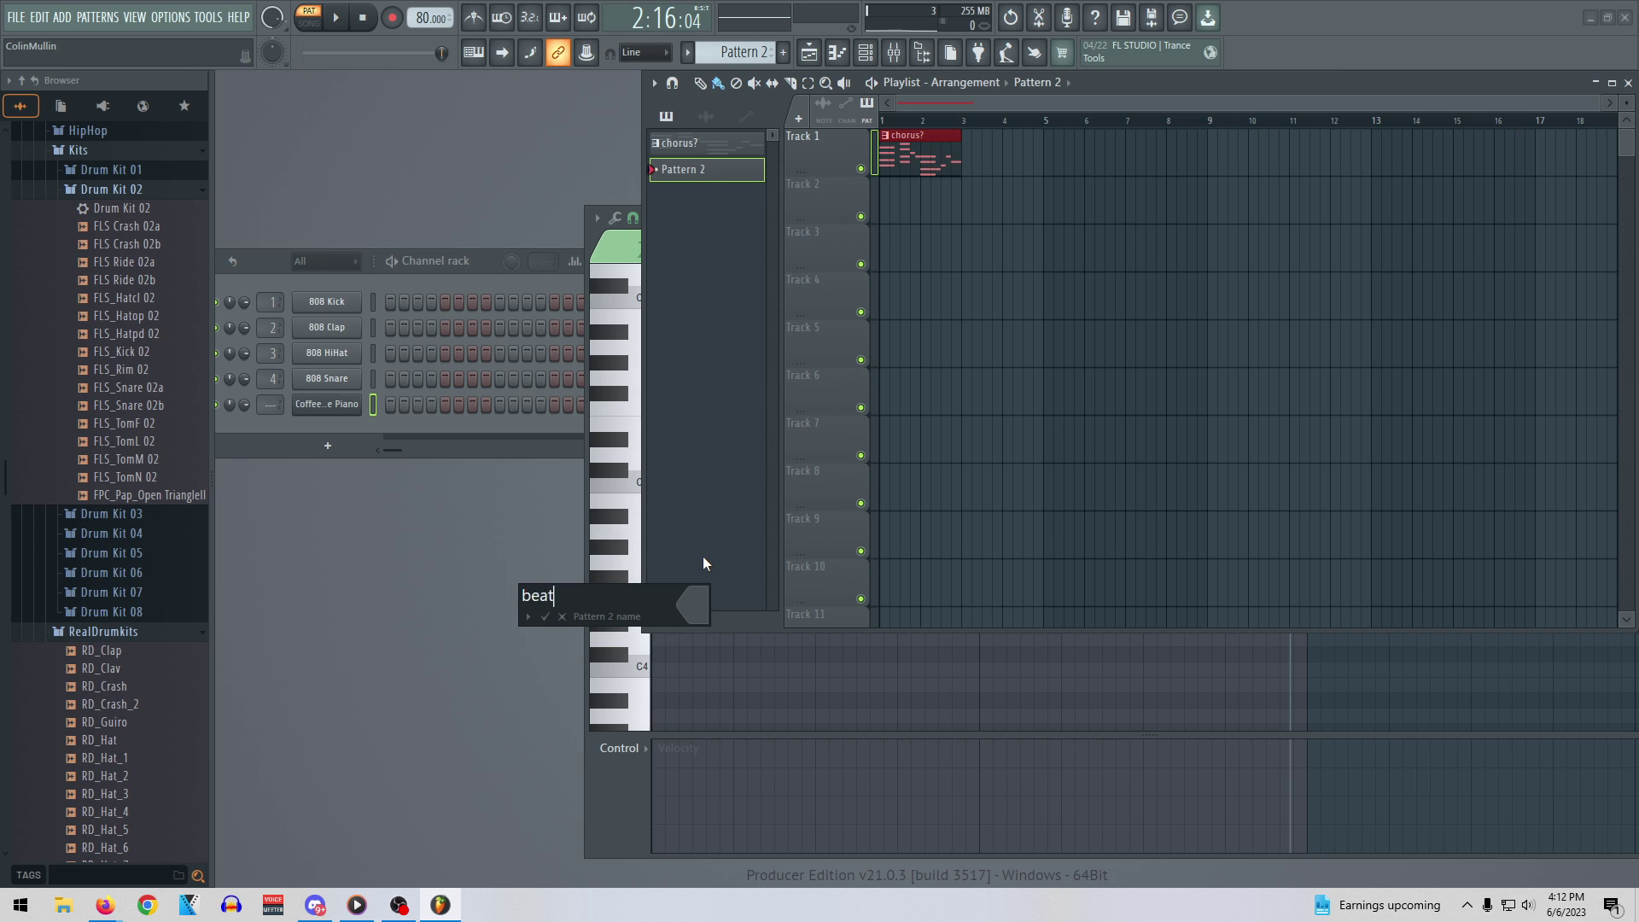
pyautogui.press('Return')
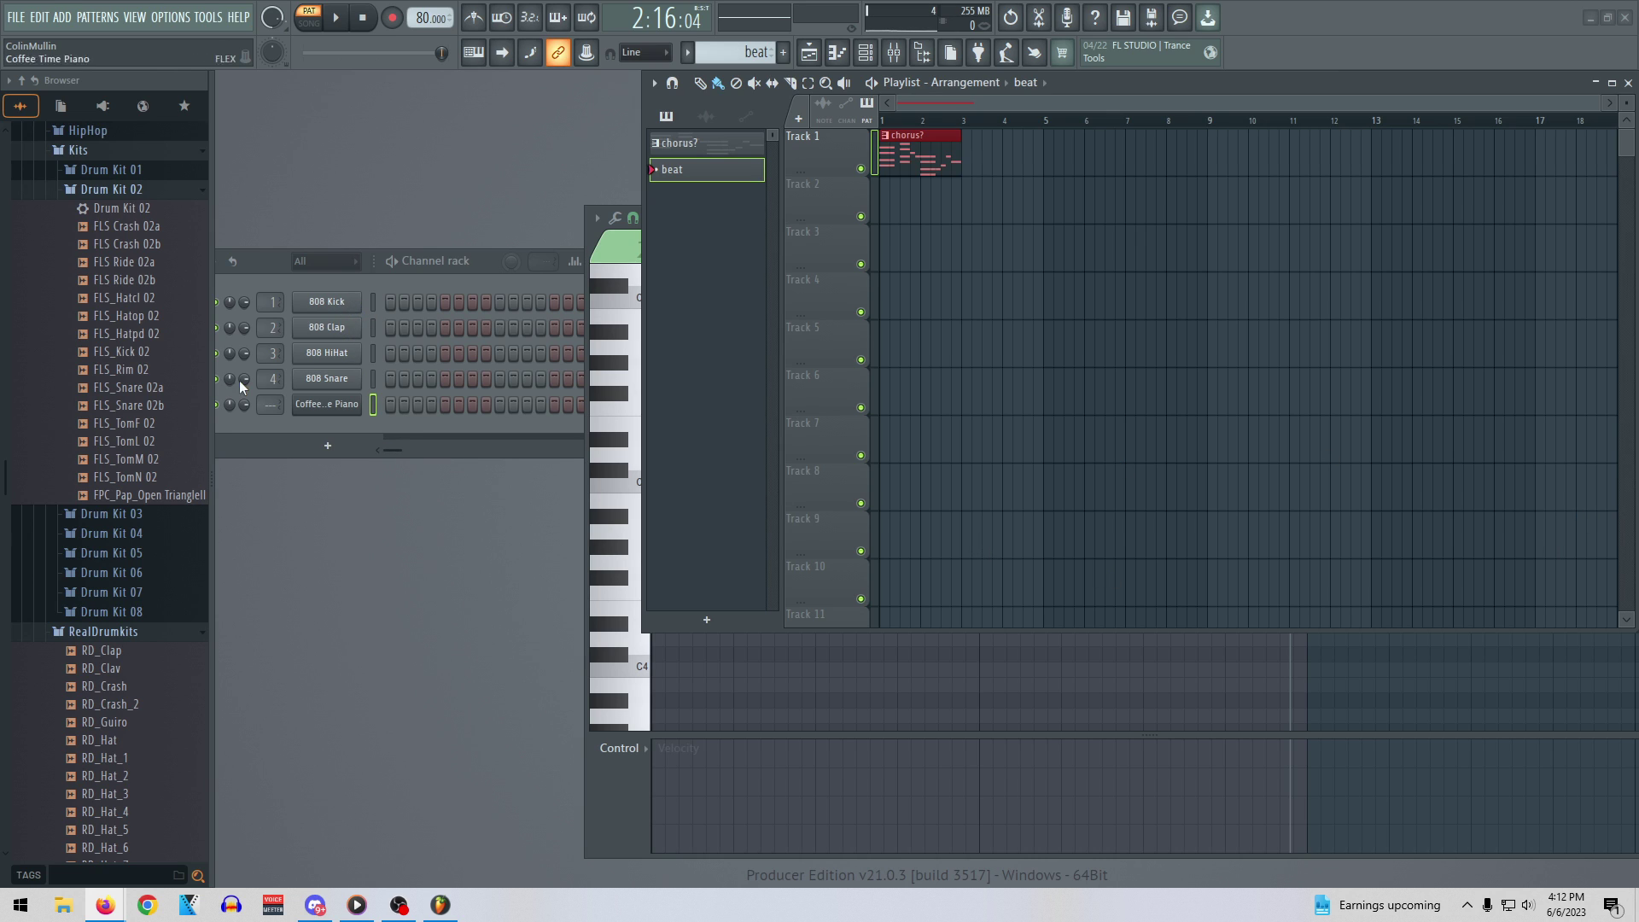
# Place 808 Kick hits on steps 1 and 7 and 808 HiHat hits on steps 1, 5 and 9 of the beat pattern
pyautogui.click(493, 261)
pyautogui.click(390, 301)
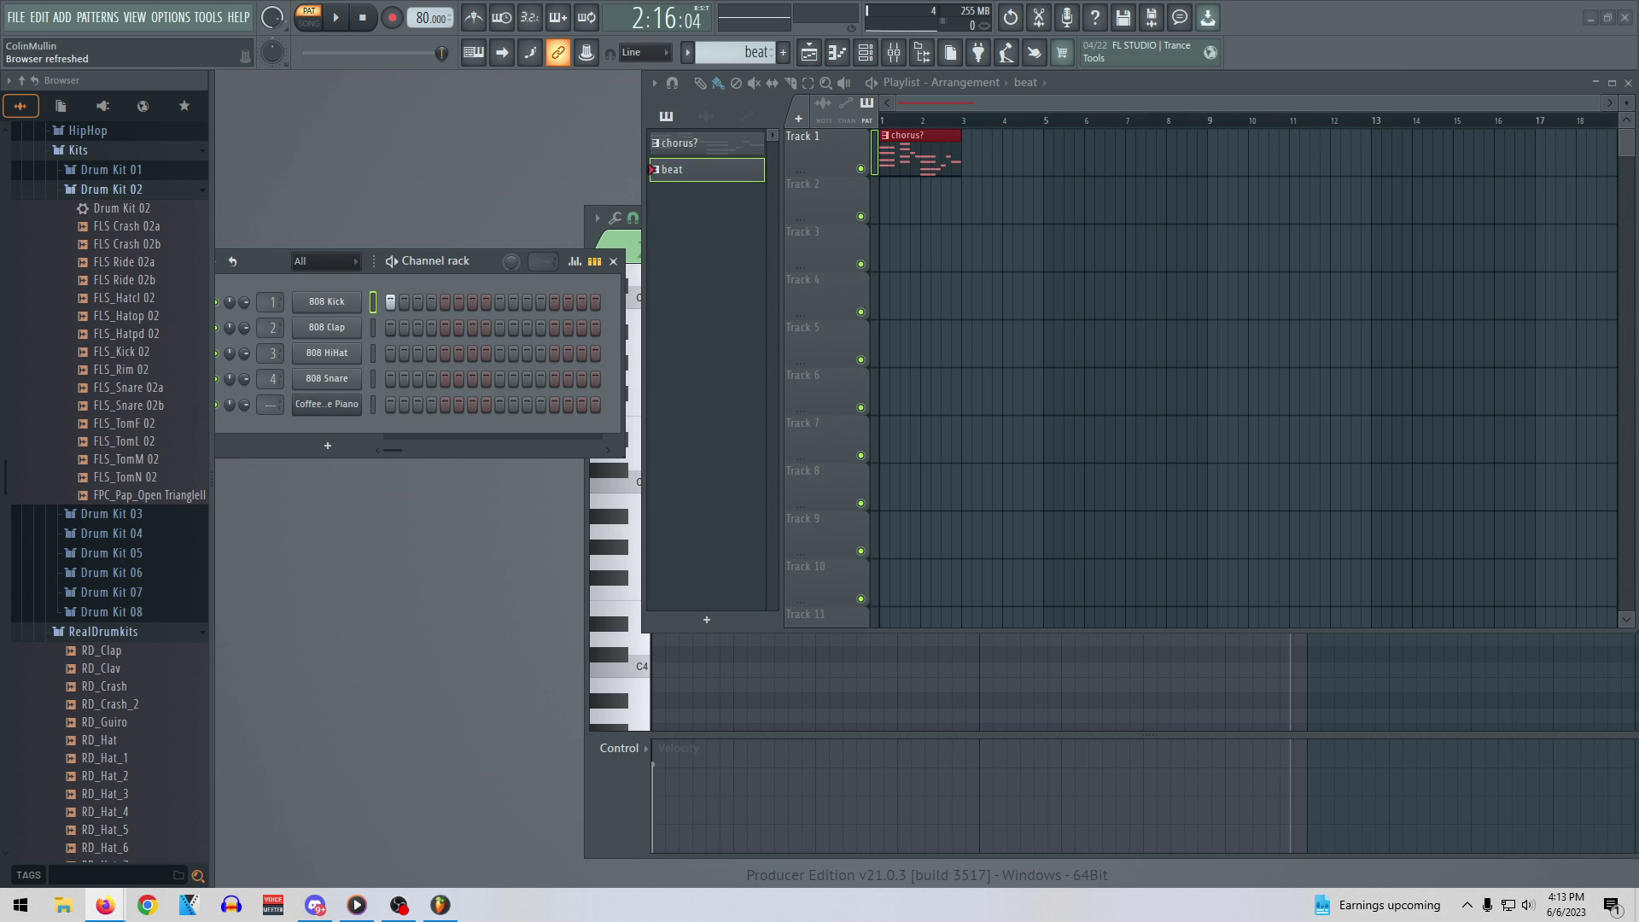
pyautogui.click(391, 354)
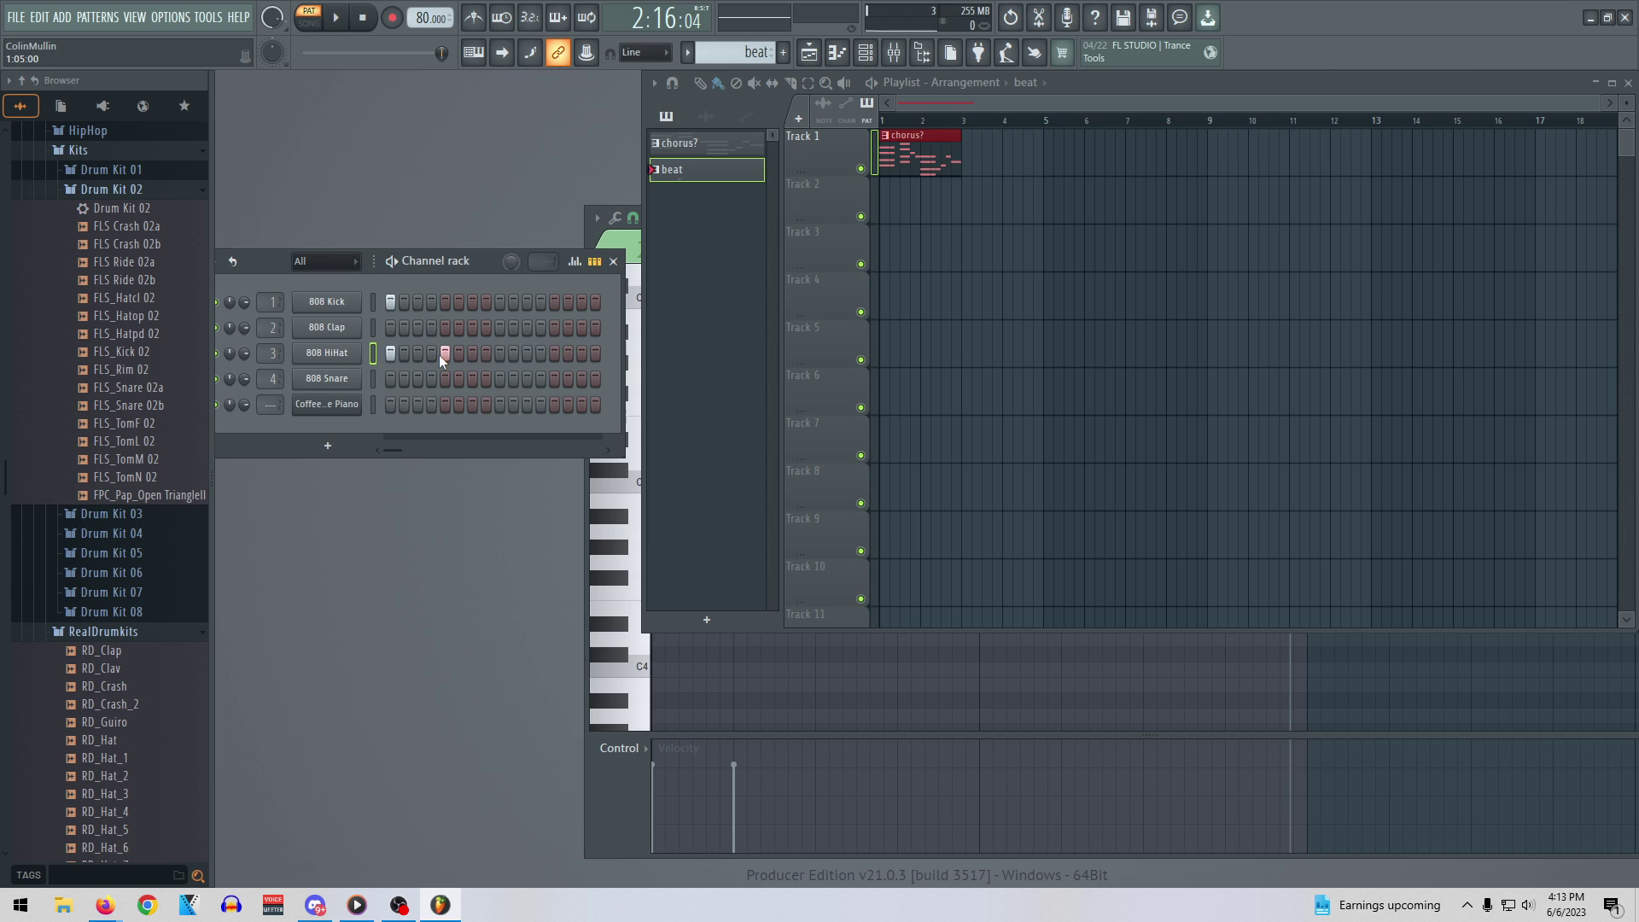
pyautogui.click(474, 301)
pyautogui.click(499, 355)
# Delete the 808 Clap channel and put an 808 Snare hit on step 9
pyautogui.rightClick(342, 380)
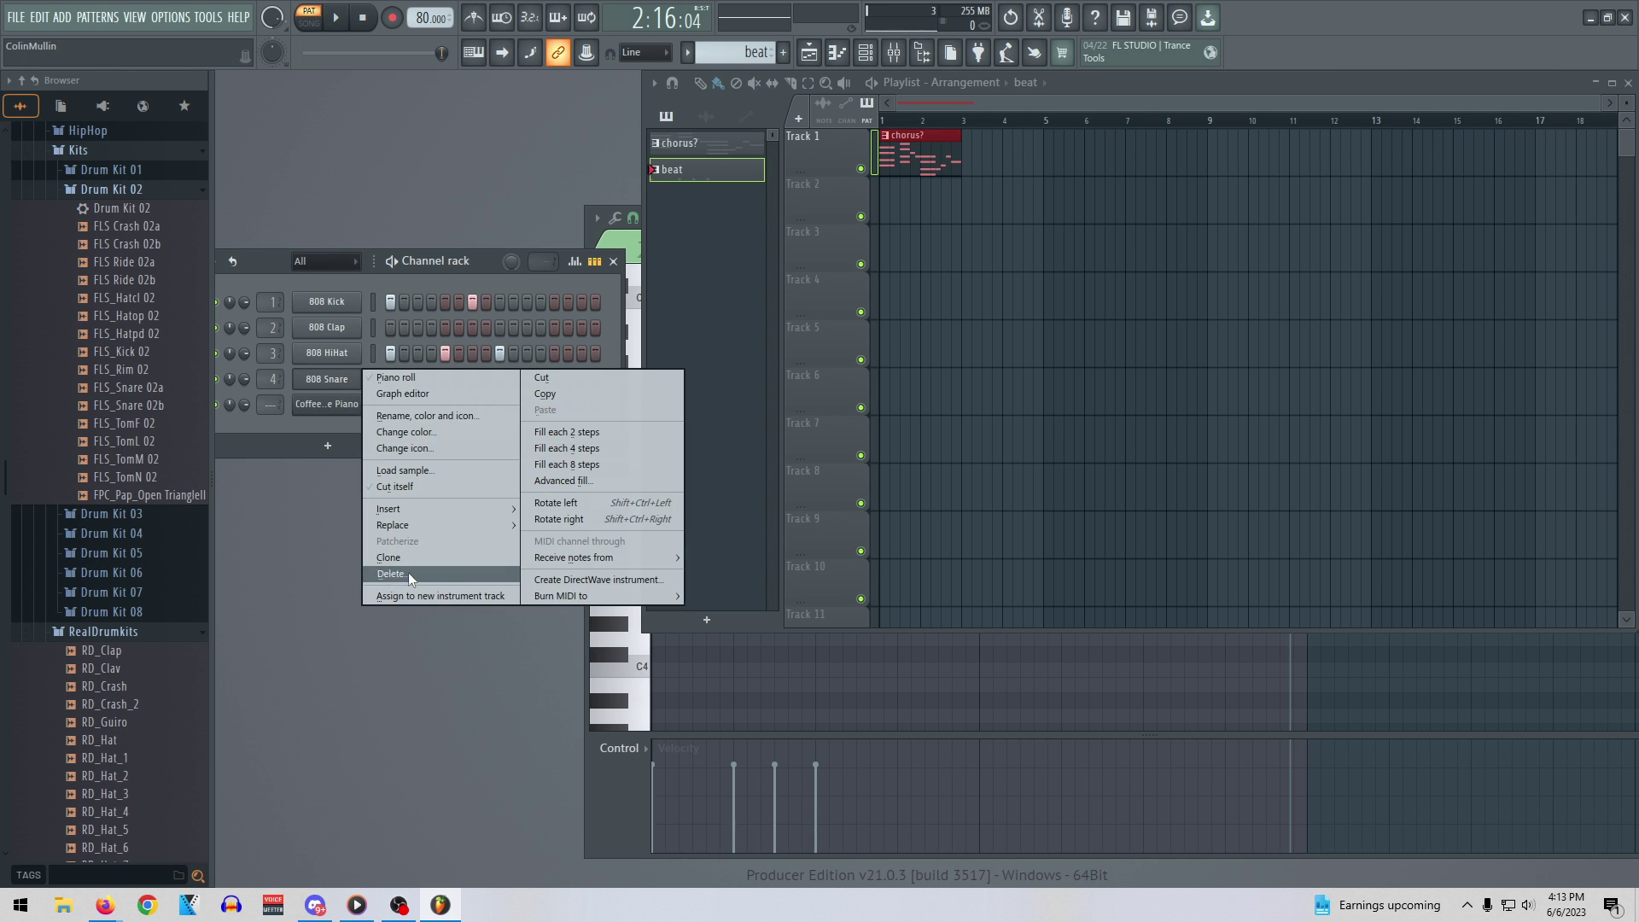
pyautogui.rightClick(331, 327)
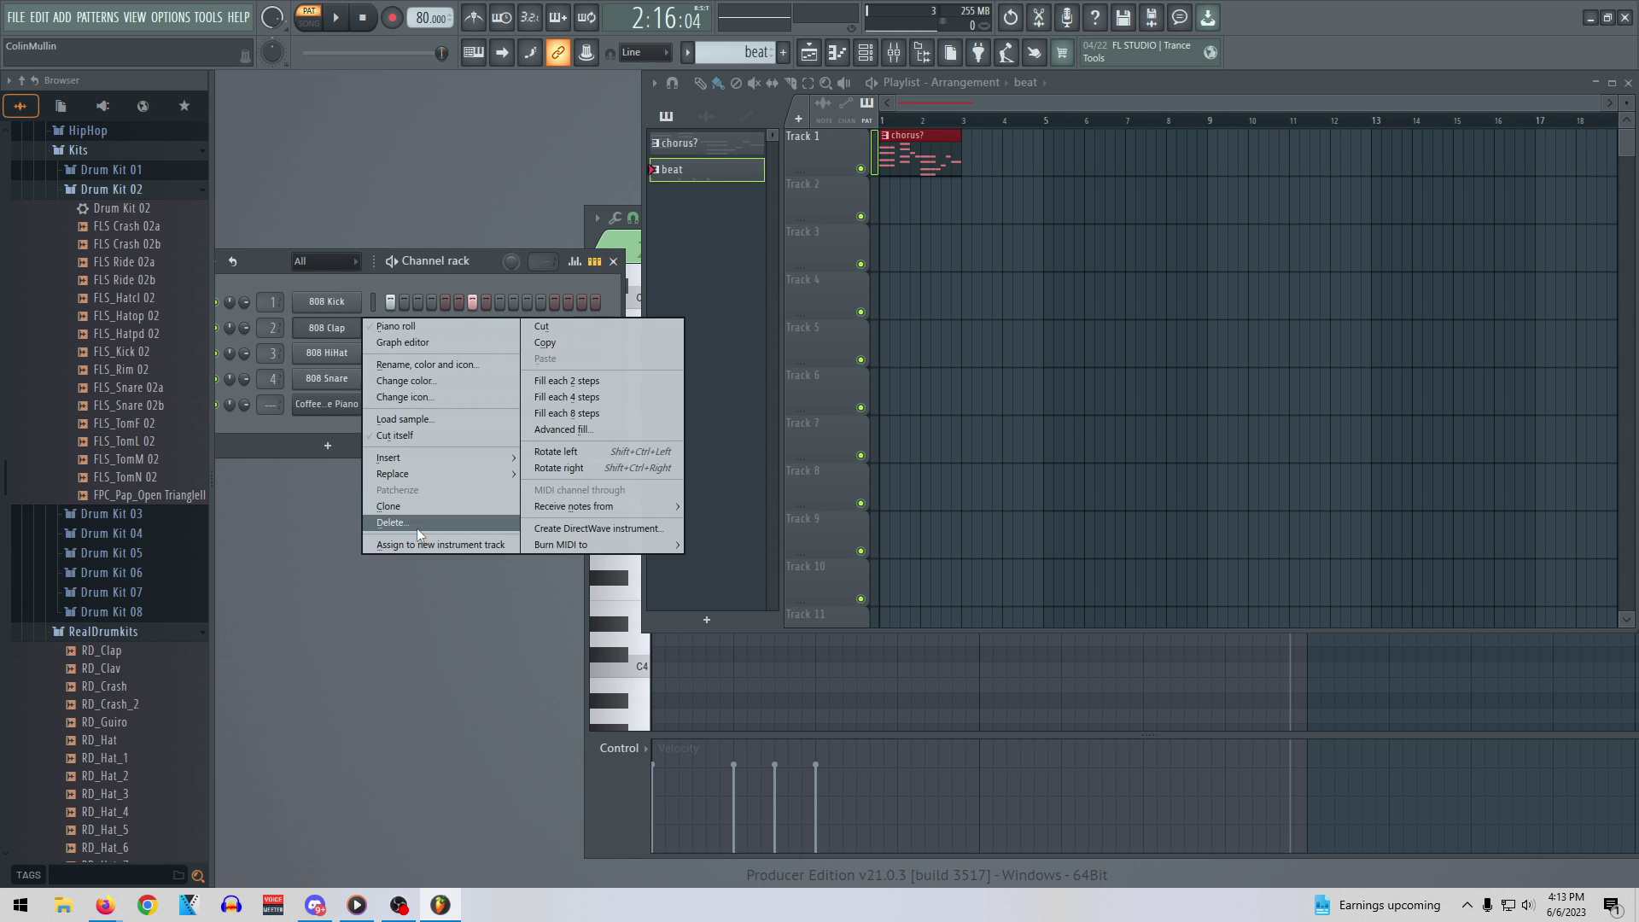
pyautogui.click(418, 527)
pyautogui.click(881, 507)
pyautogui.rightClick(340, 355)
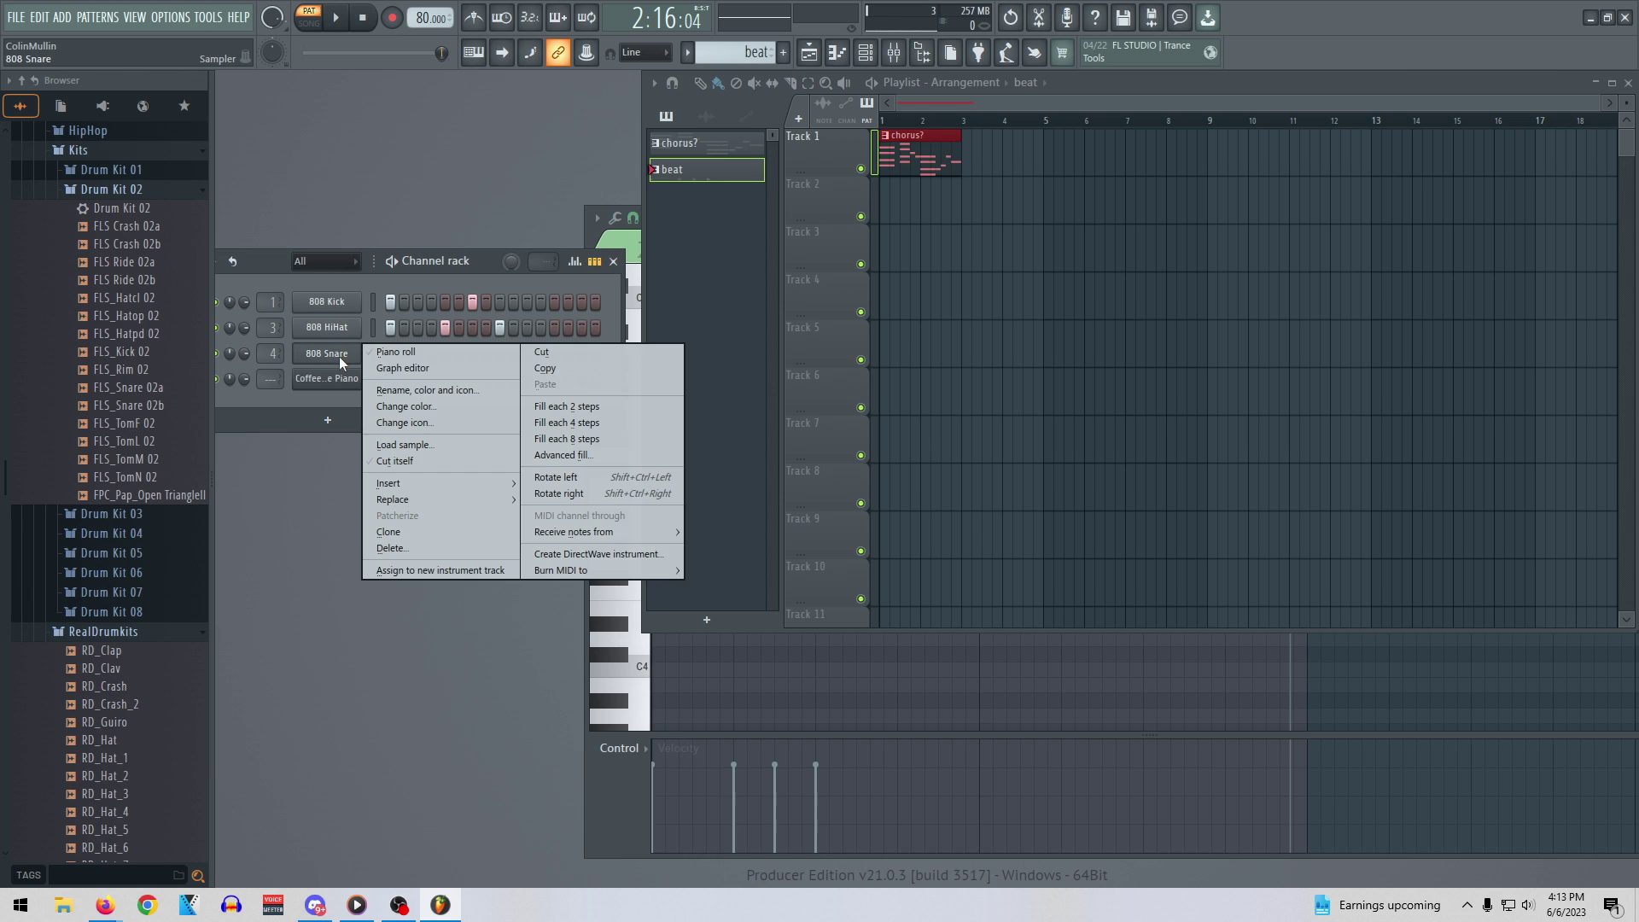
pyautogui.click(341, 356)
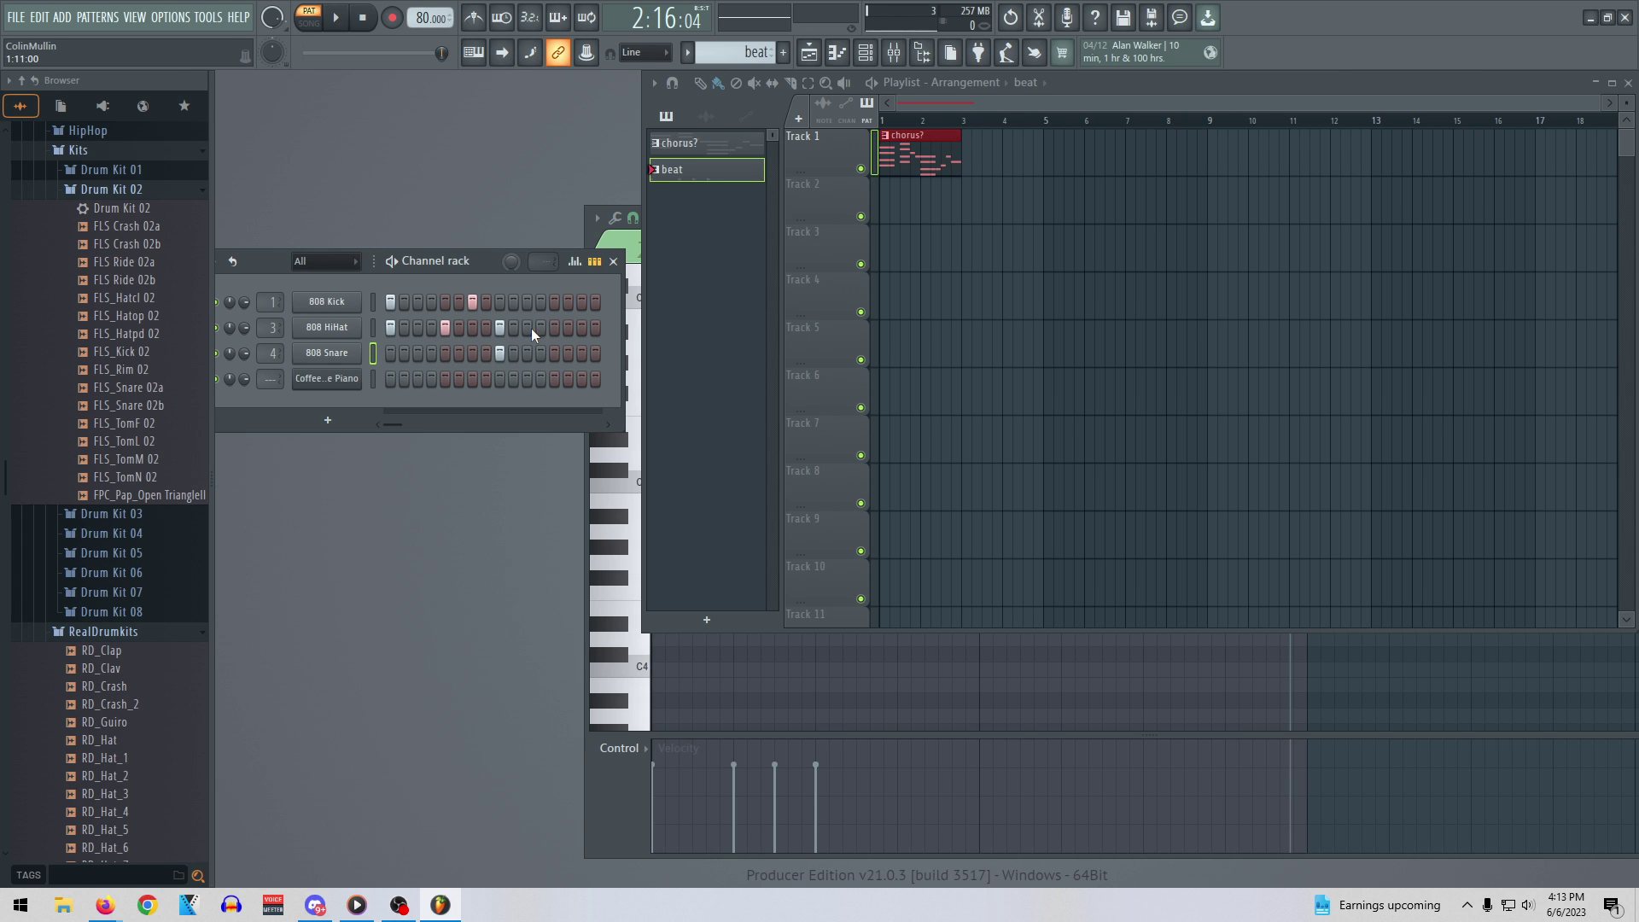
# Play the pattern, try extra 808 Snare hits on steps 12, 14 and 16, and add 808 HiHat hits on steps 13 and 15
pyautogui.press('space')
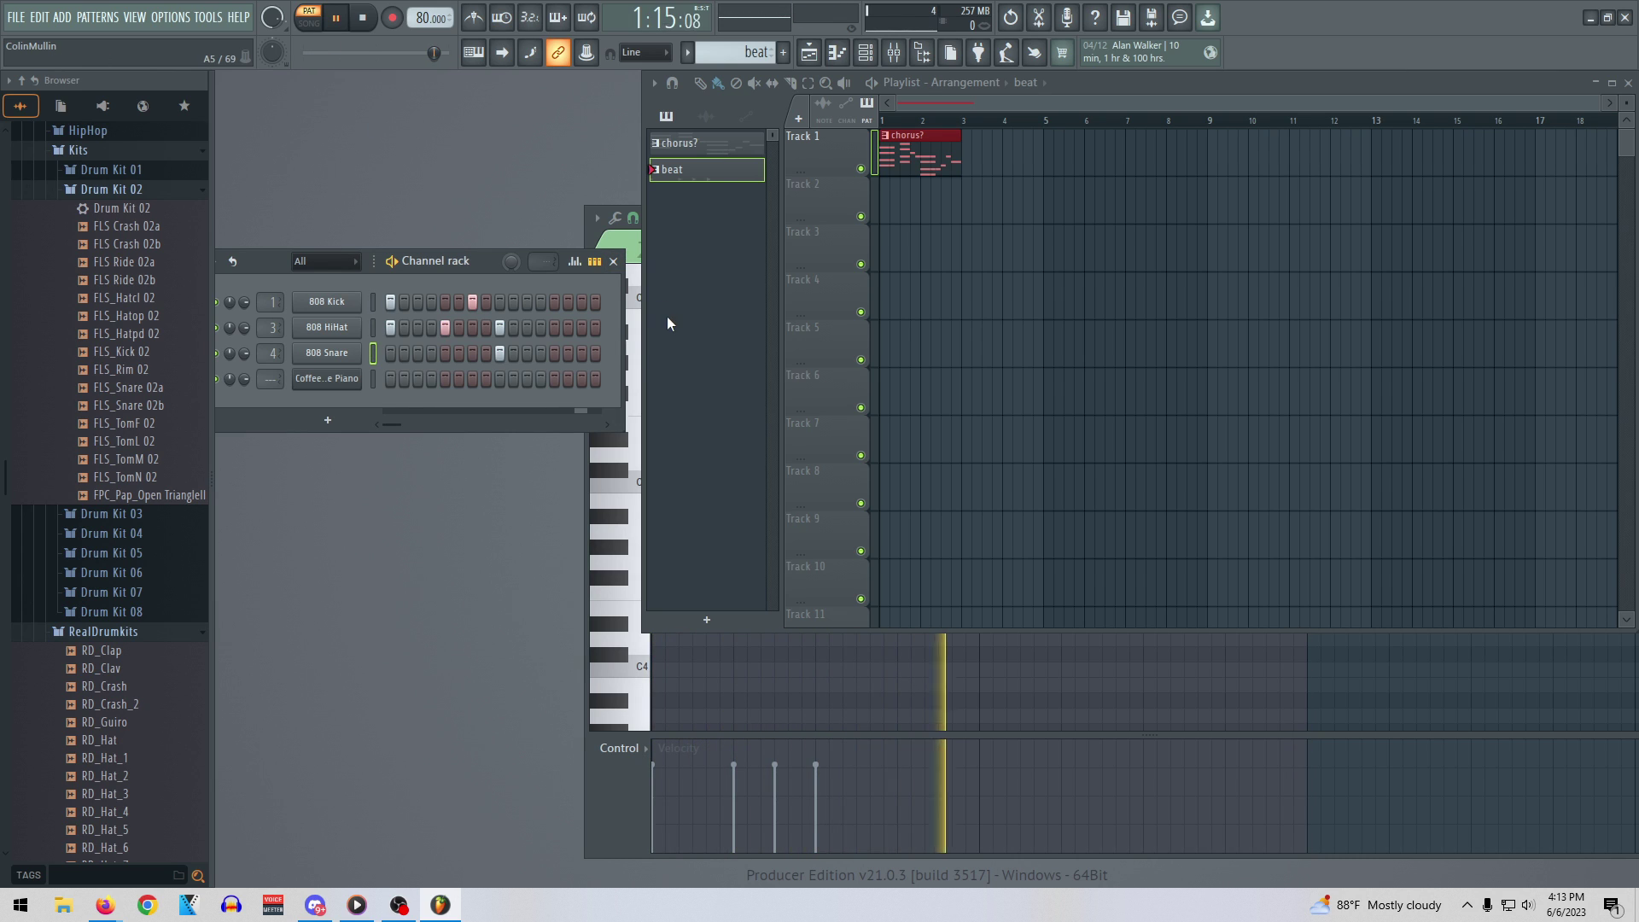
pyautogui.click(542, 353)
pyautogui.click(566, 352)
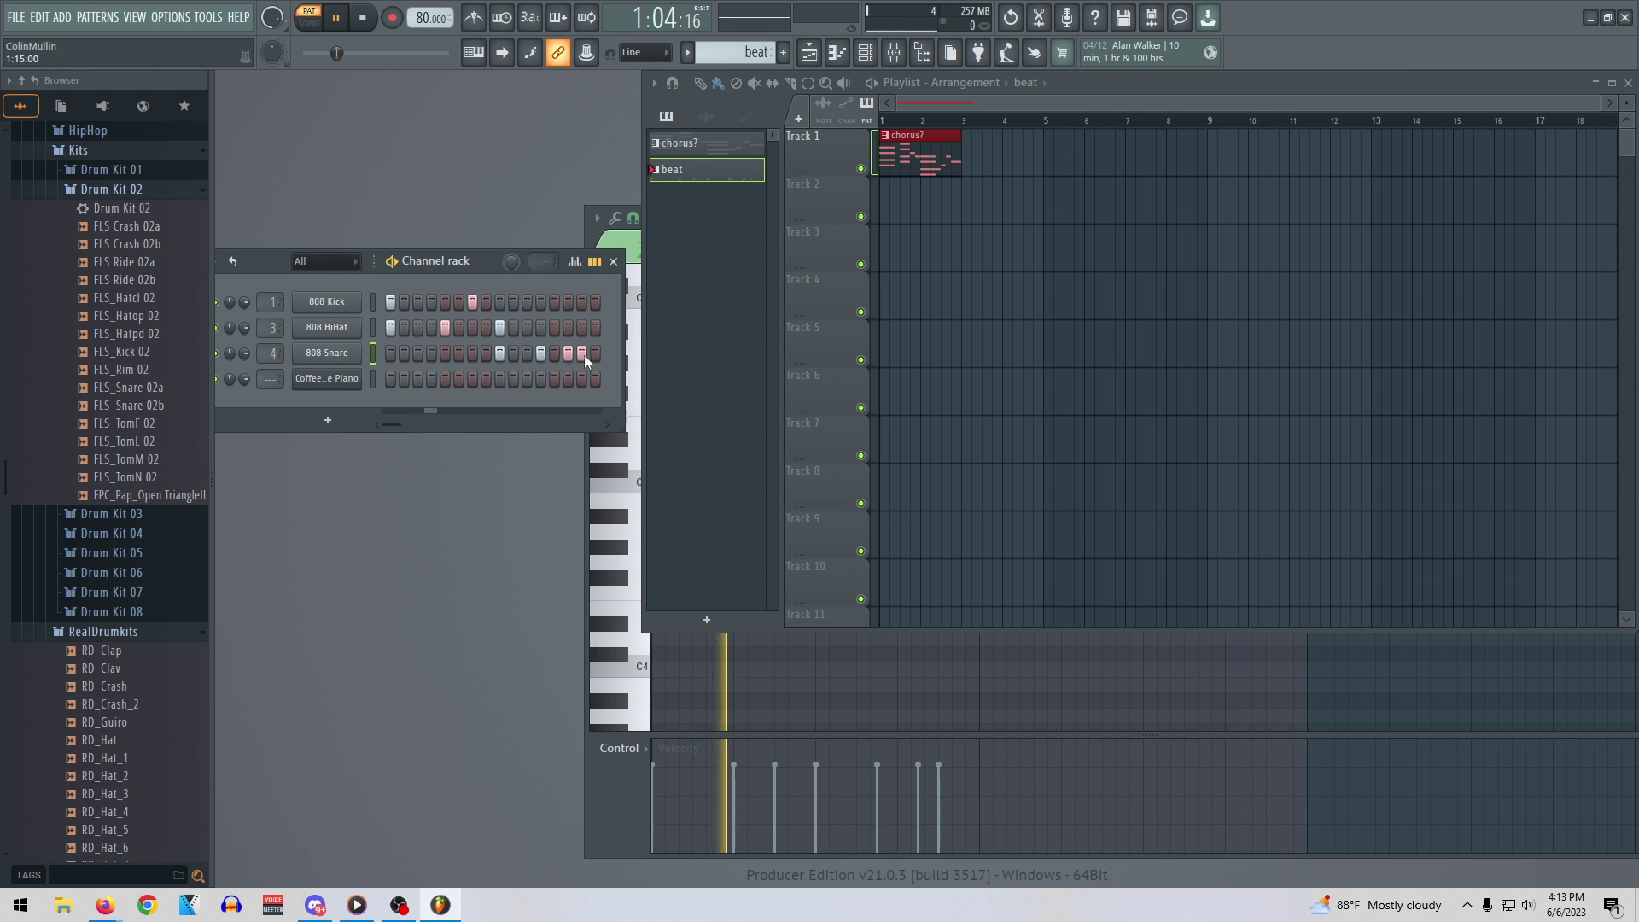
pyautogui.click(595, 354)
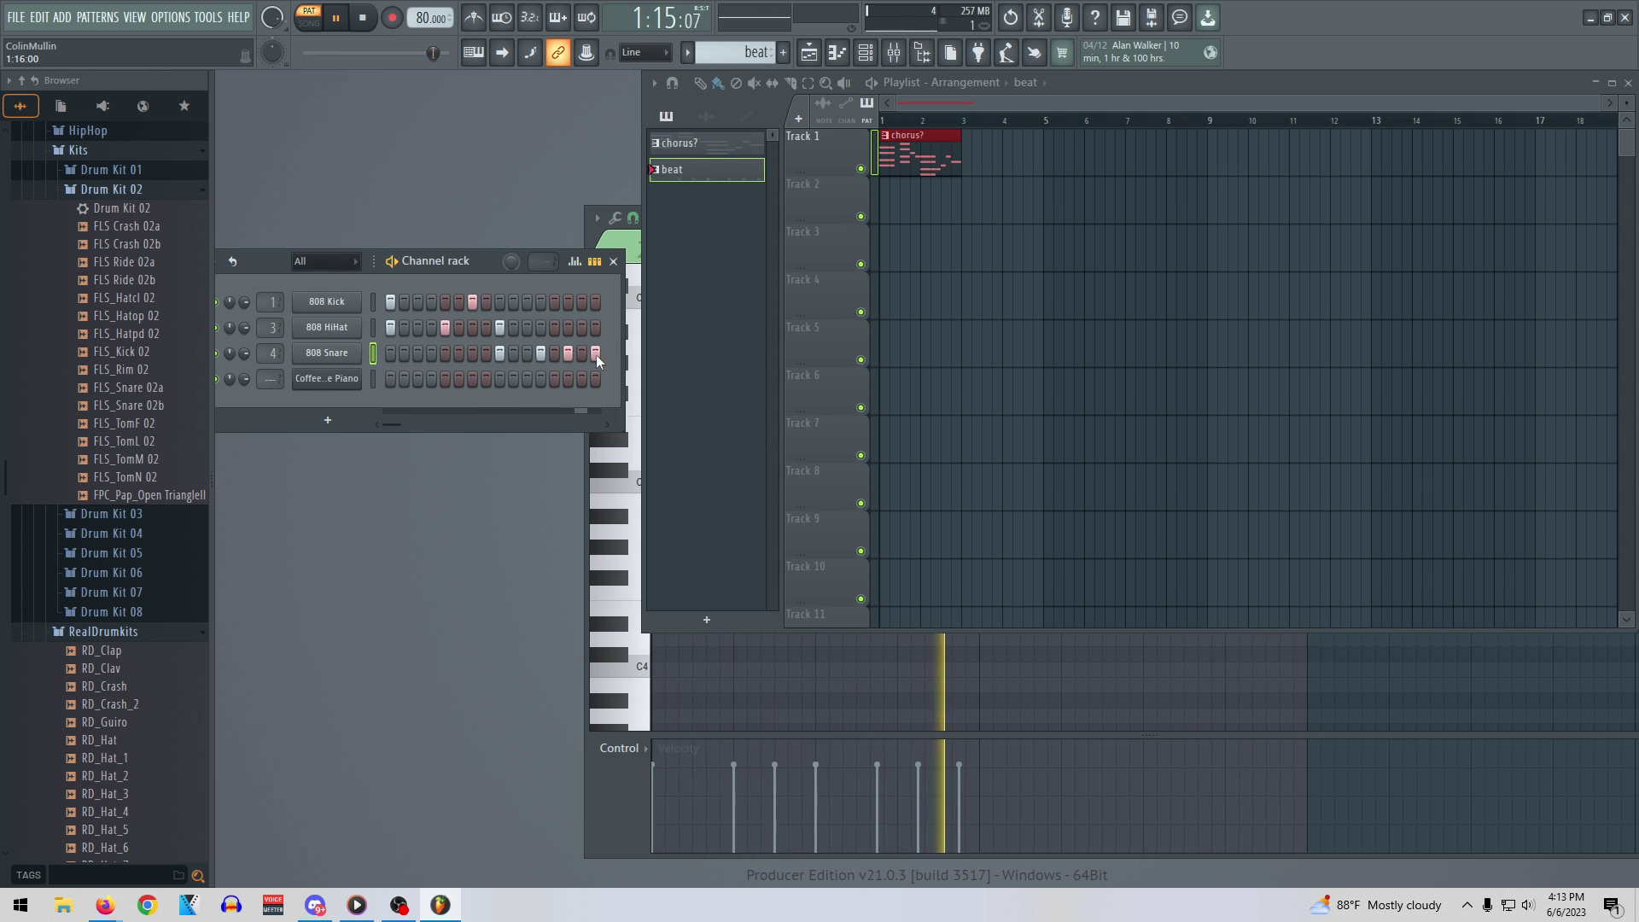
pyautogui.click(554, 329)
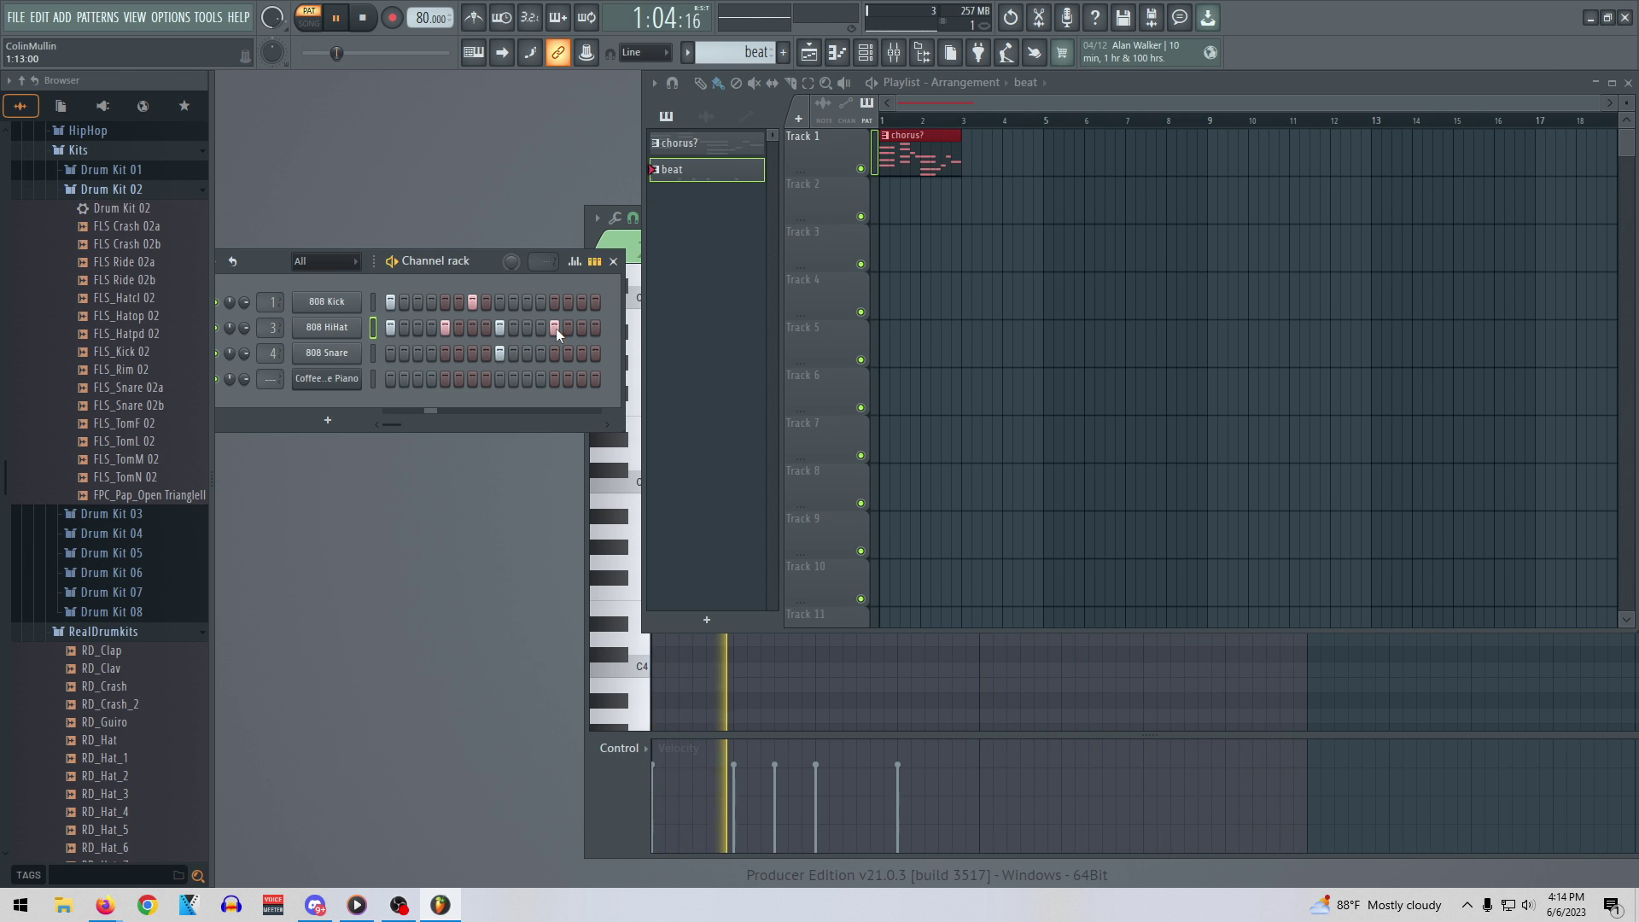
pyautogui.click(580, 329)
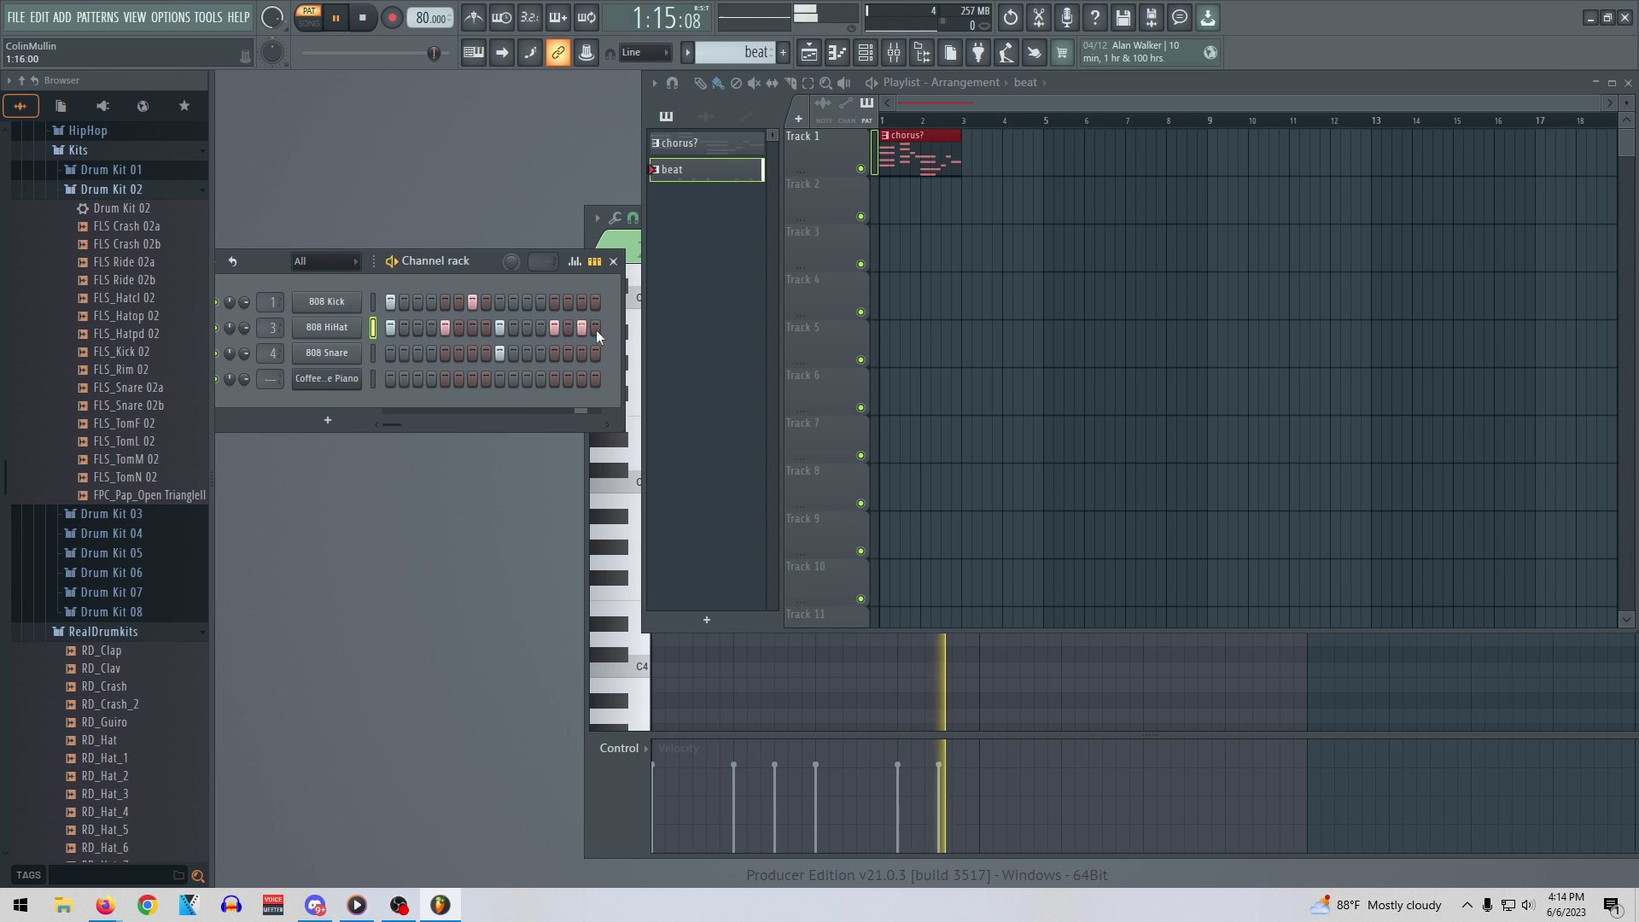
# Widen the Channel rack and extend the beat pattern to 36 steps
pyautogui.moveTo(547, 262); pyautogui.dragTo(547, 234)
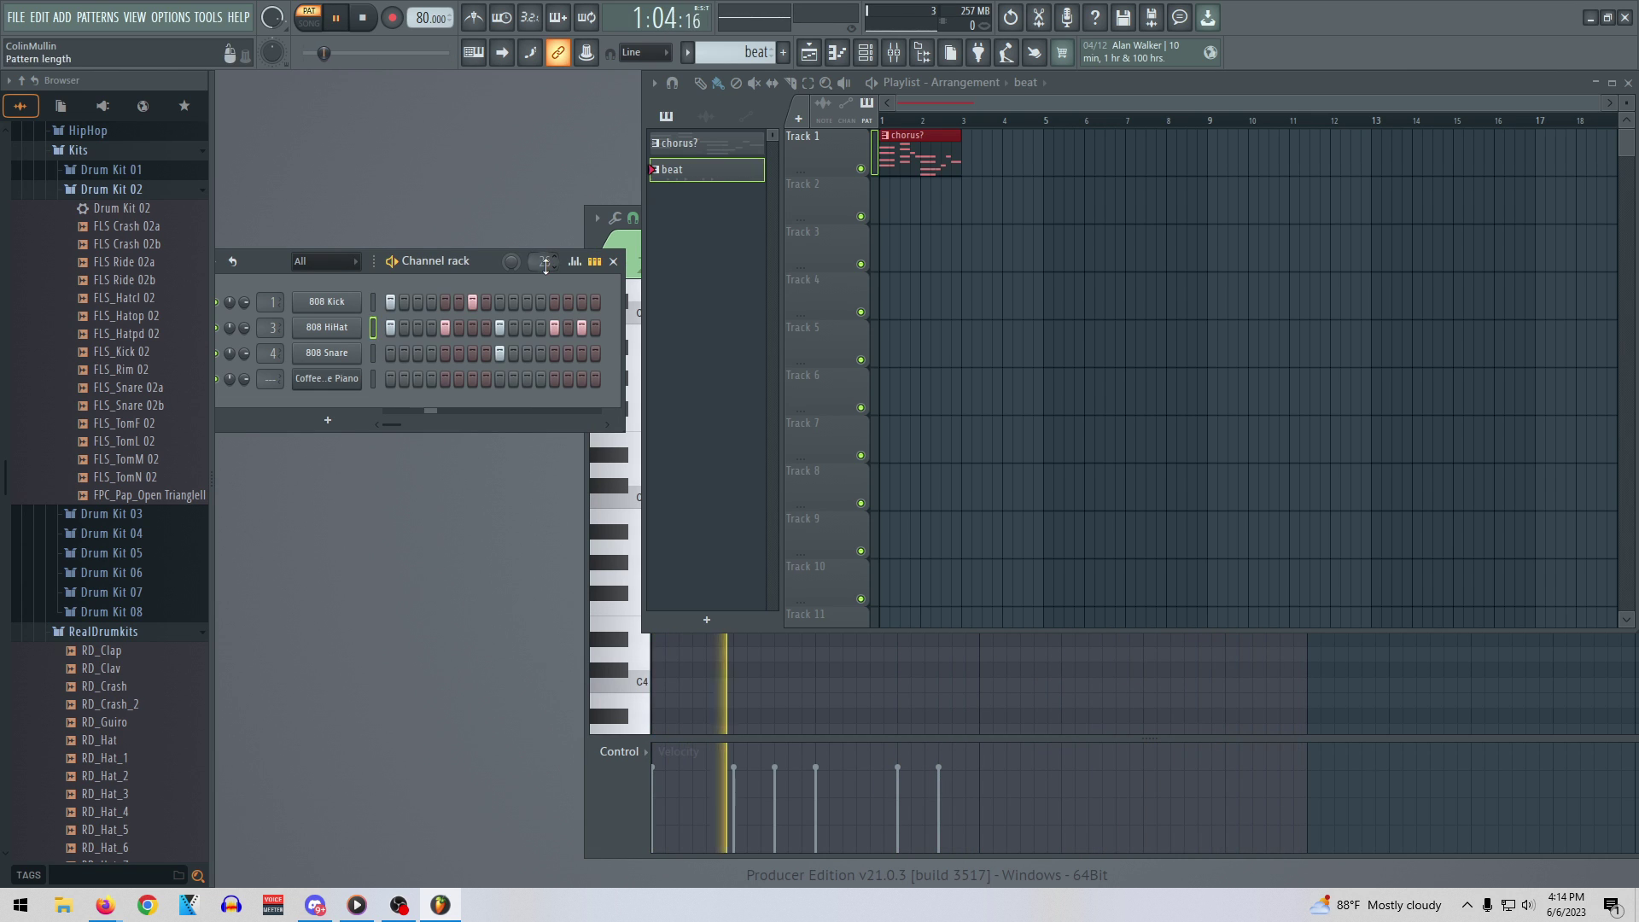
pyautogui.moveTo(633, 382); pyautogui.dragTo(949, 381)
pyautogui.moveTo(872, 261)
pyautogui.mouseDown()
pyautogui.moveTo(871, 275)
pyautogui.moveTo(872, 261)
pyautogui.mouseUp()
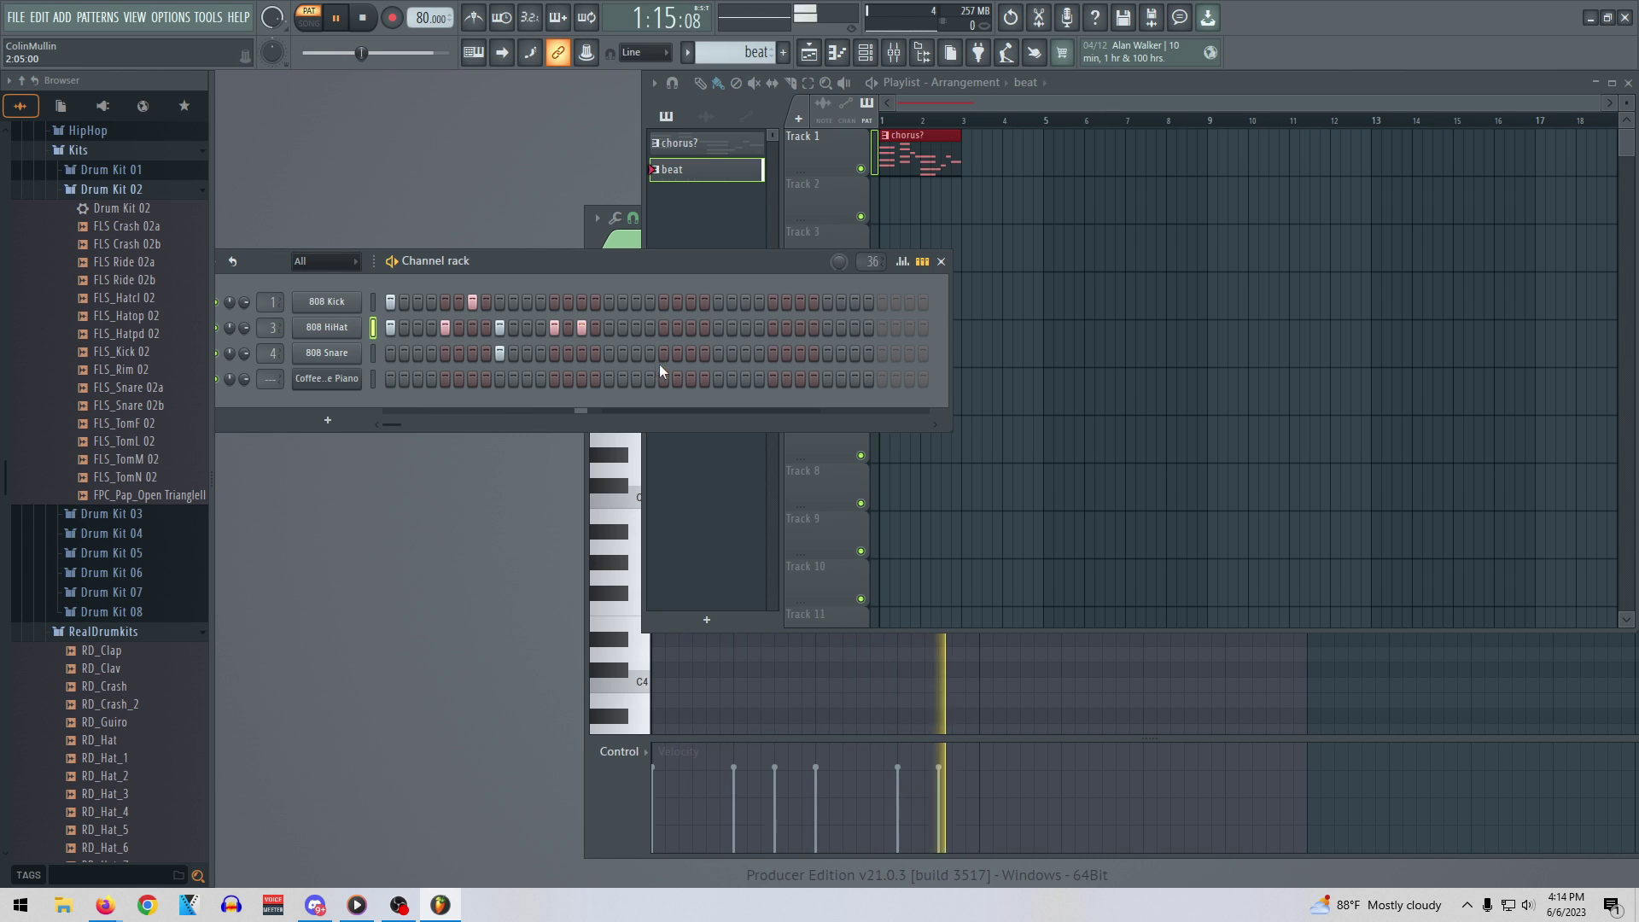
# Add an 808 HiHat hit on step 17, an 808 Snare hit on step 19 and an 808 Kick hit on step 21
pyautogui.click(611, 328)
pyautogui.click(635, 353)
pyautogui.click(661, 303)
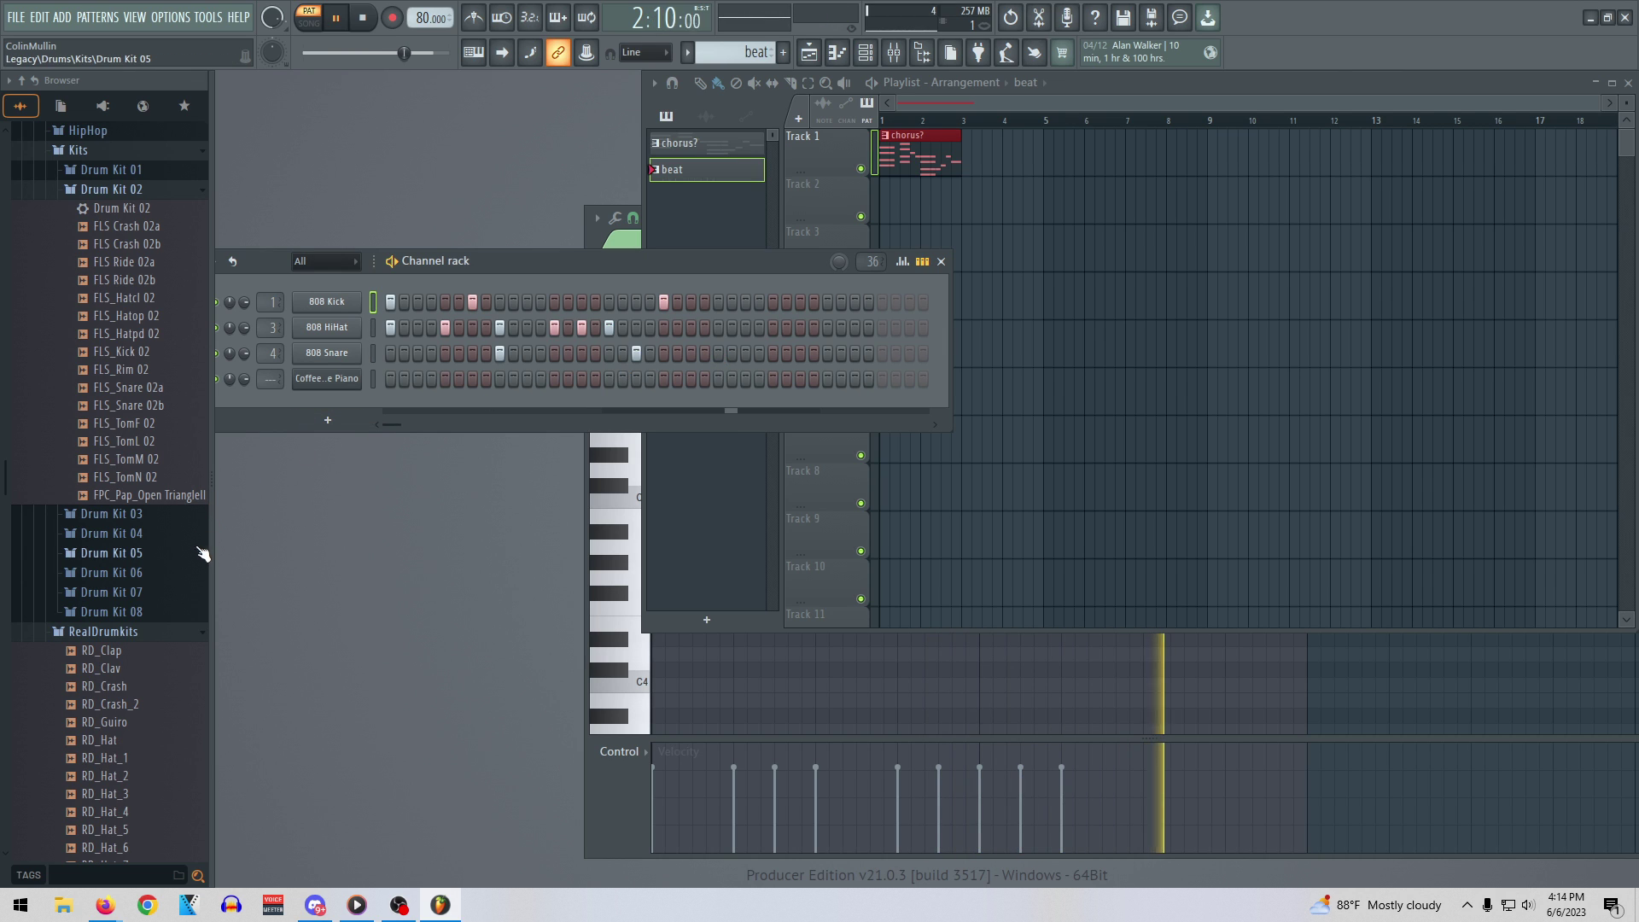
# Audition several Drum Kit 02 samples and replace the 808 Kick sample with FLS_Kick 02
pyautogui.click(125, 263)
pyautogui.click(124, 280)
pyautogui.click(126, 370)
pyautogui.click(128, 405)
pyautogui.click(127, 353)
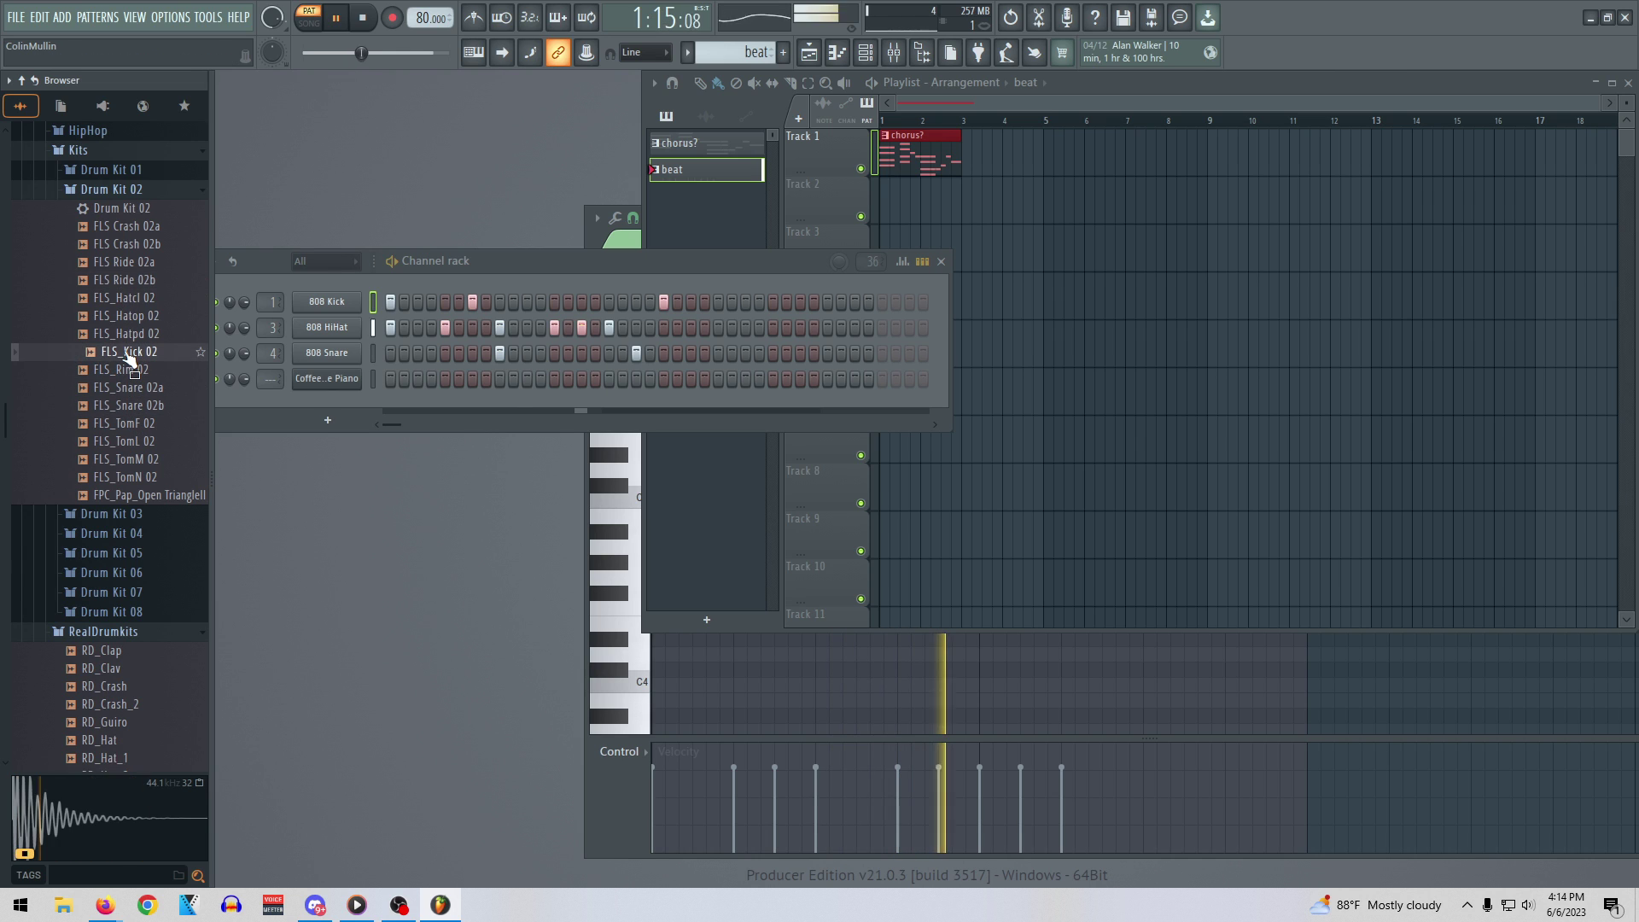
pyautogui.moveTo(128, 353); pyautogui.dragTo(324, 302)
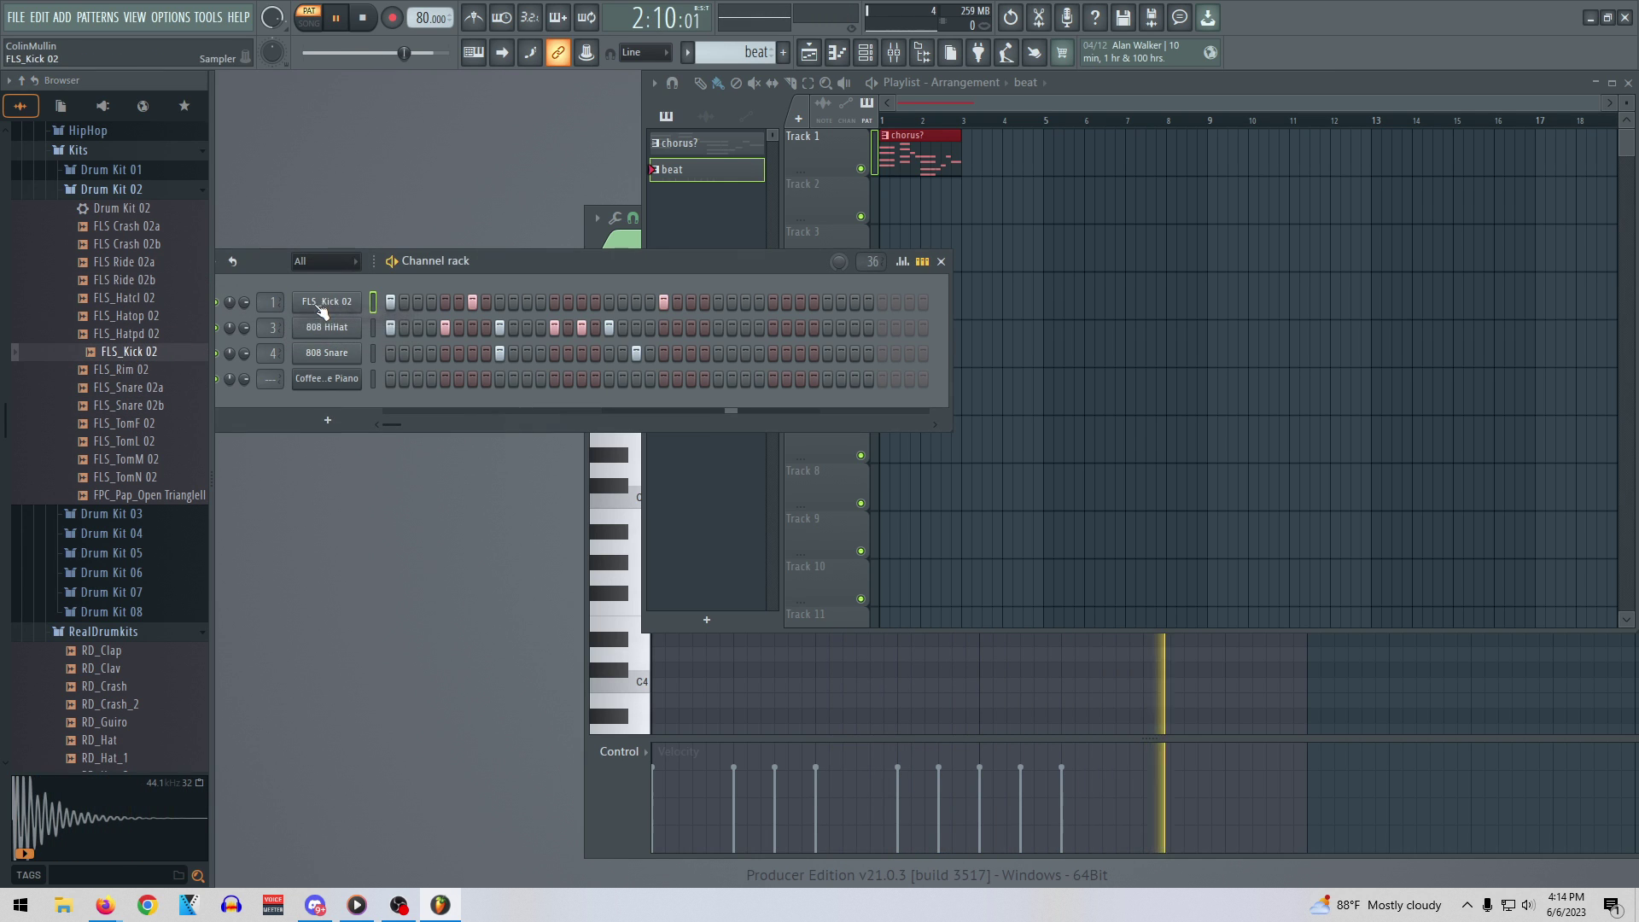
# Preview FLS_Snare 02a and use it to replace the 808 Snare sample
pyautogui.click(146, 389)
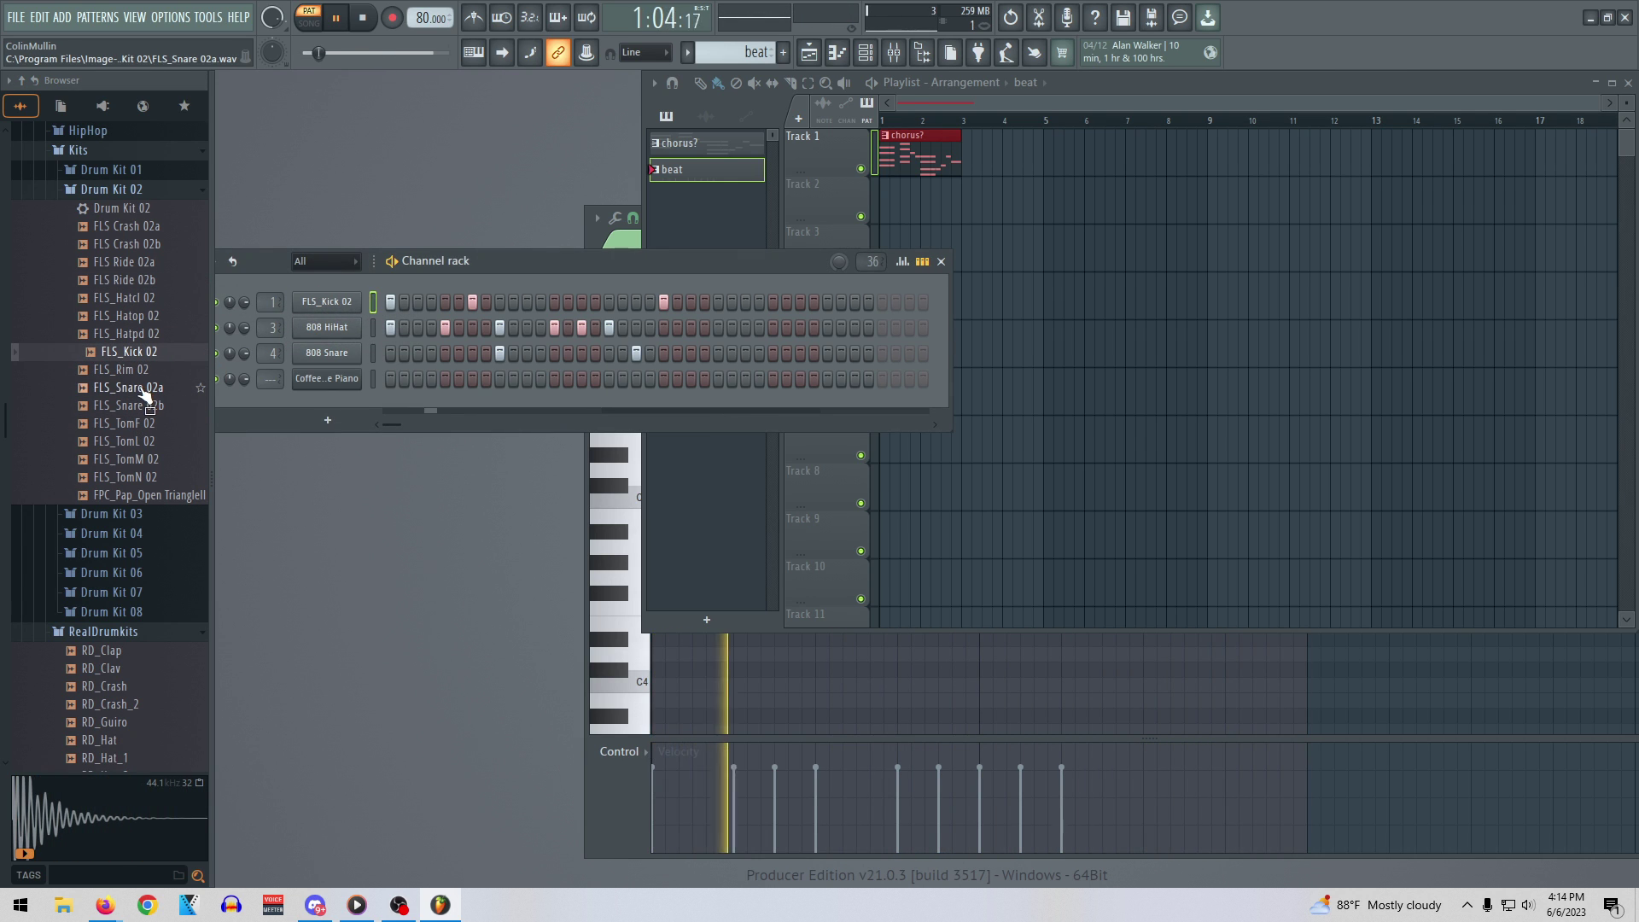
pyautogui.click(141, 395)
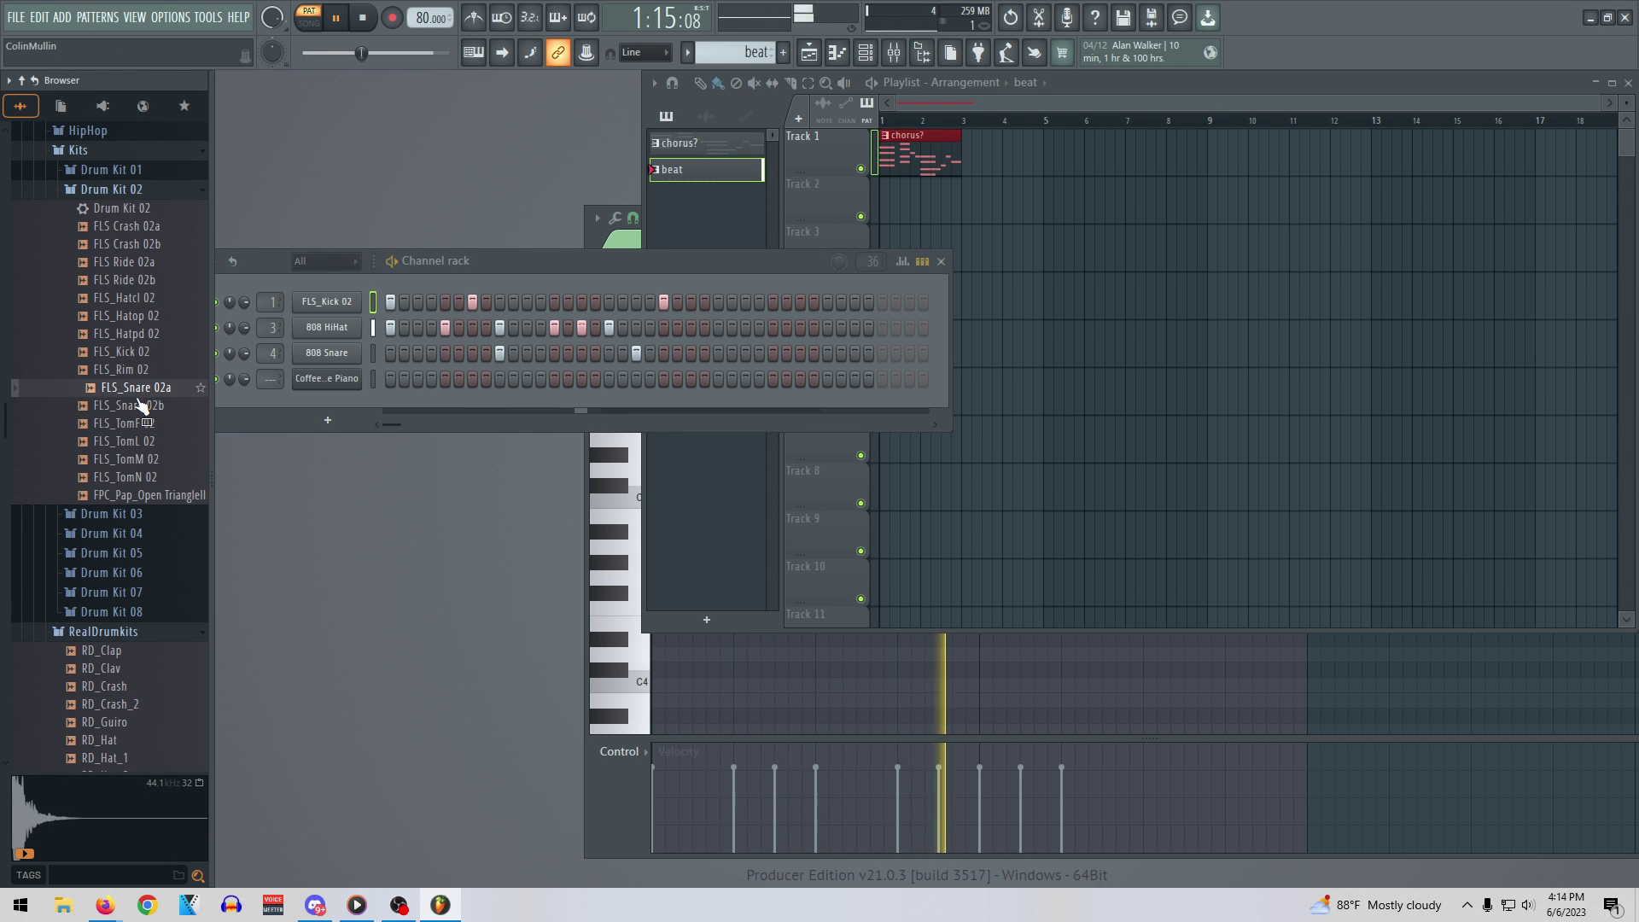
pyautogui.moveTo(143, 397); pyautogui.dragTo(329, 350)
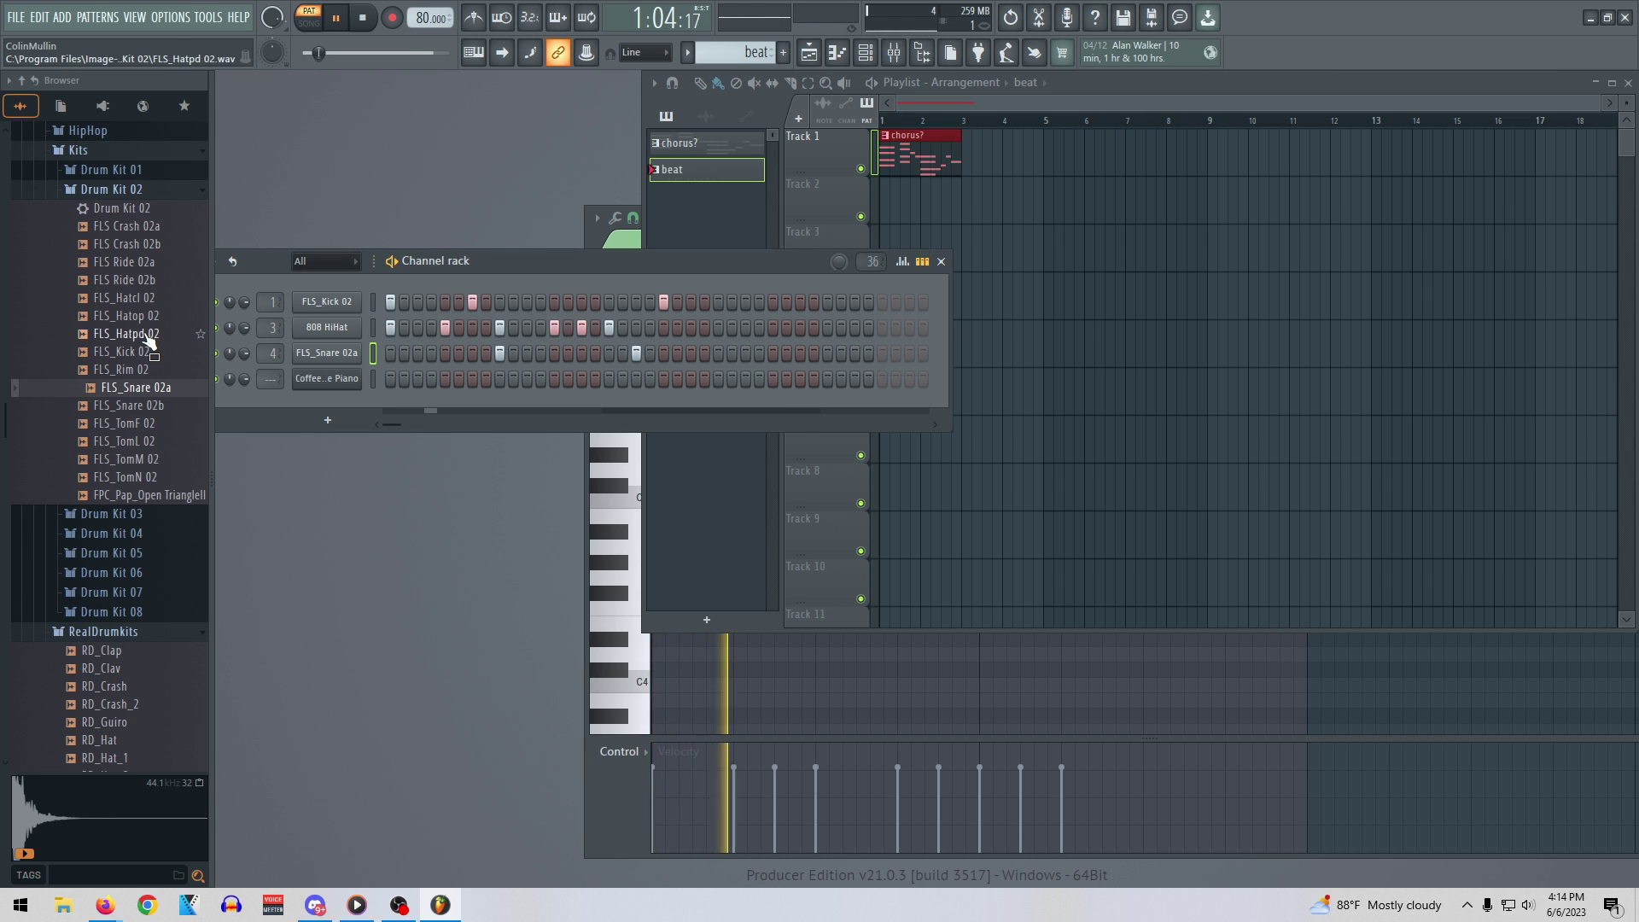
# Audition Drum Kit 02 and RealDrumkits samples and replace the 808 HiHat sample with RD_Hat
pyautogui.click(134, 280)
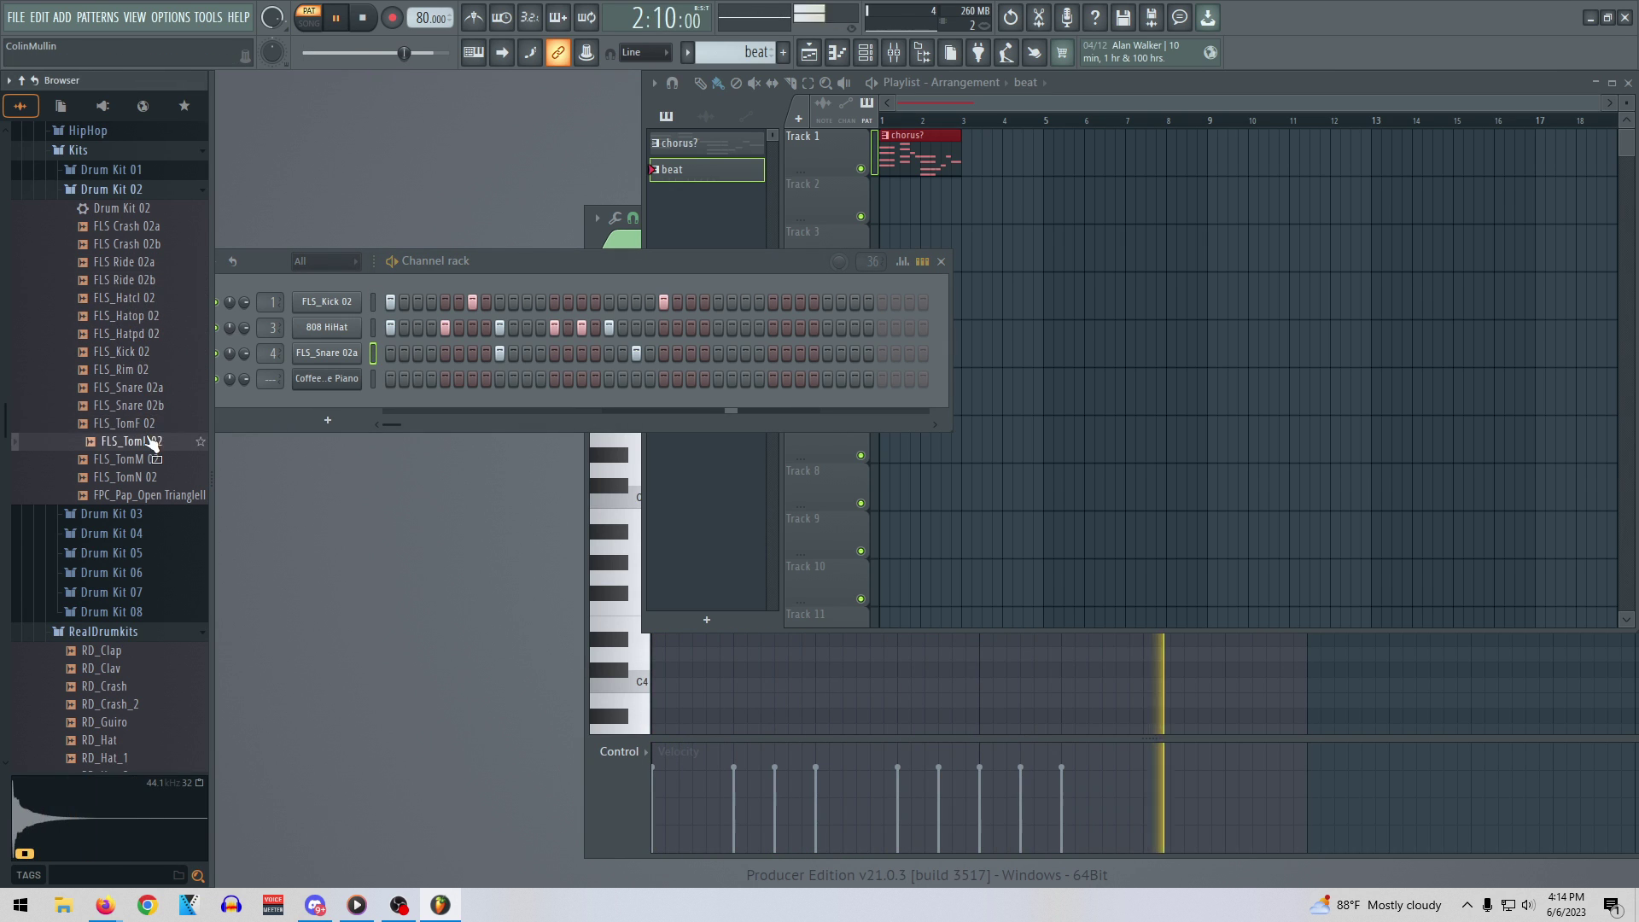
pyautogui.click(141, 495)
pyautogui.click(106, 685)
pyautogui.click(119, 721)
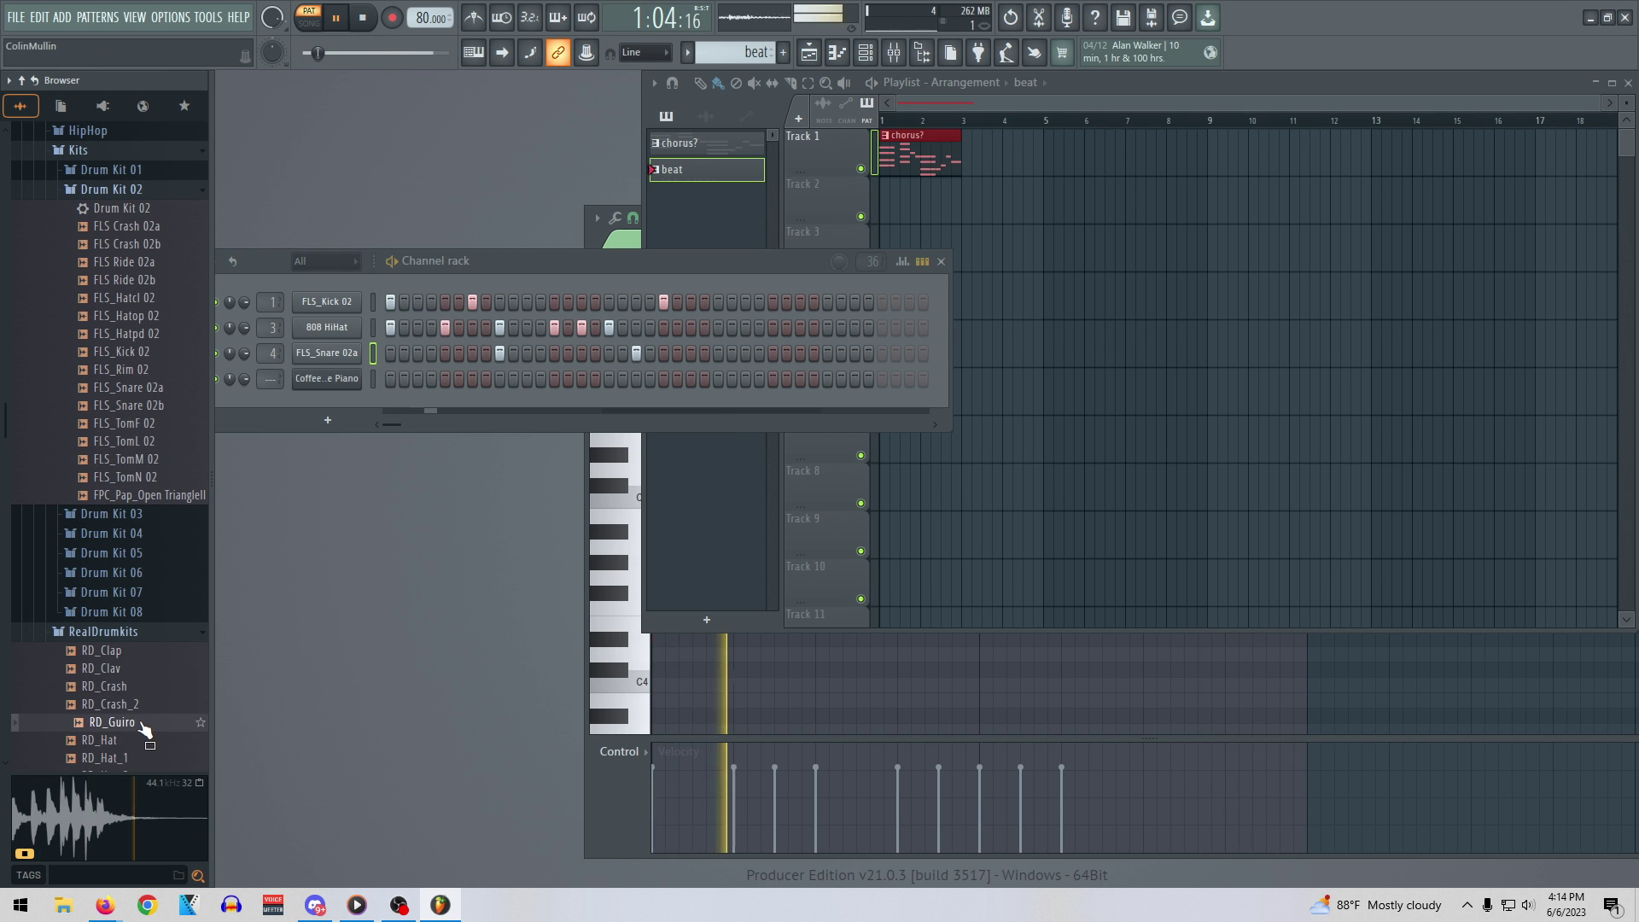
pyautogui.scroll(-2, 119, 721)
pyautogui.click(110, 644)
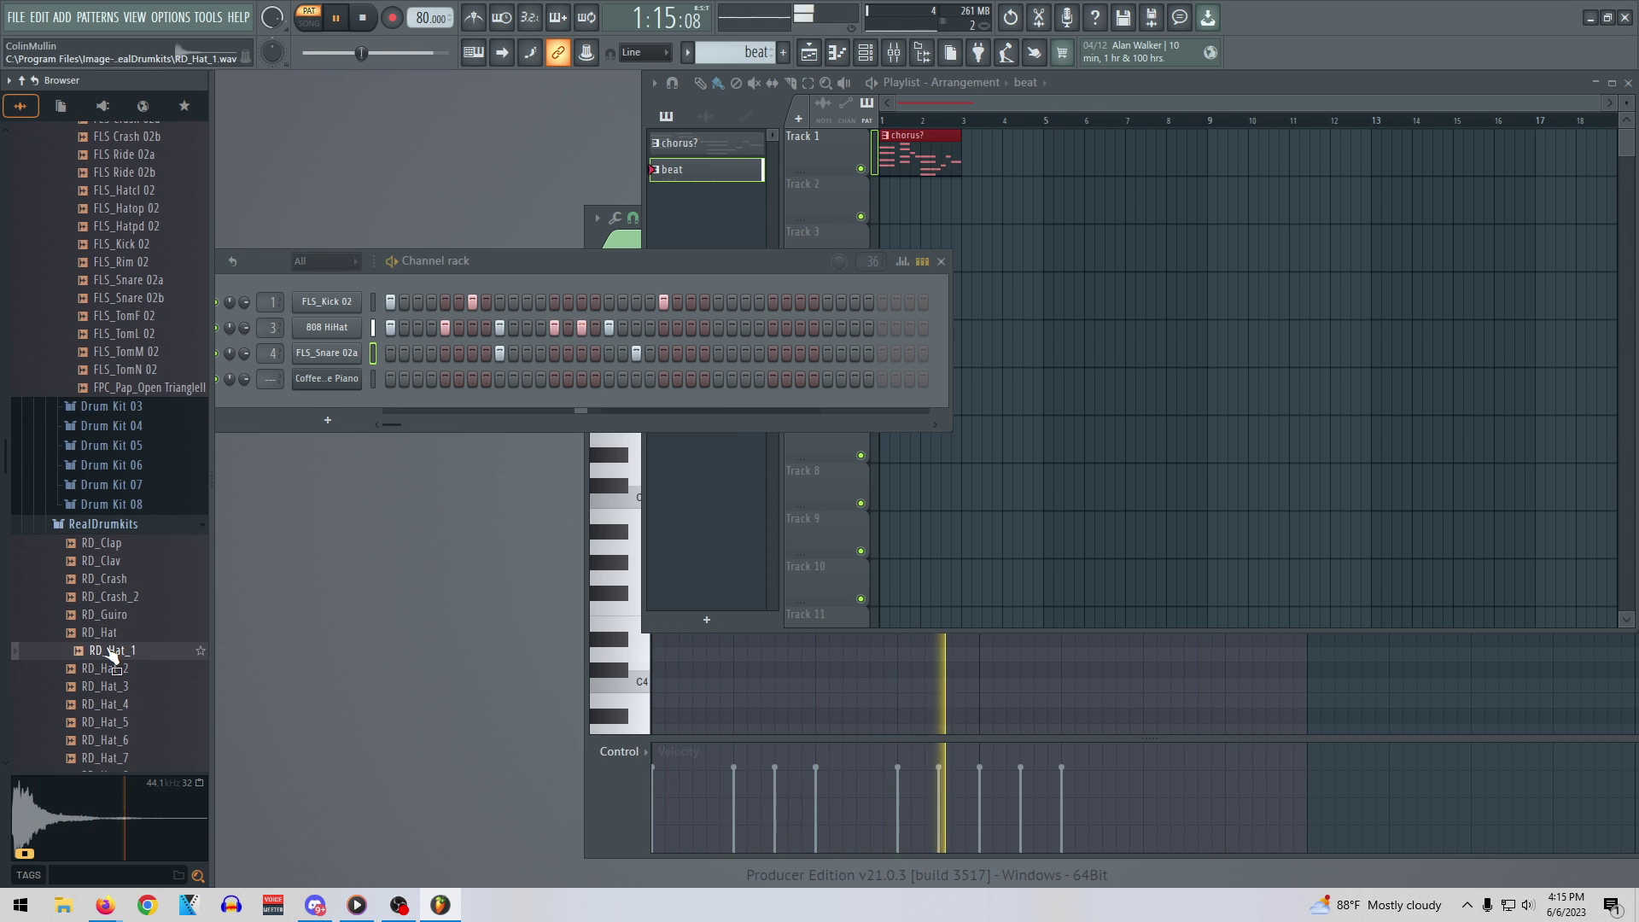
pyautogui.moveTo(109, 642); pyautogui.dragTo(346, 327)
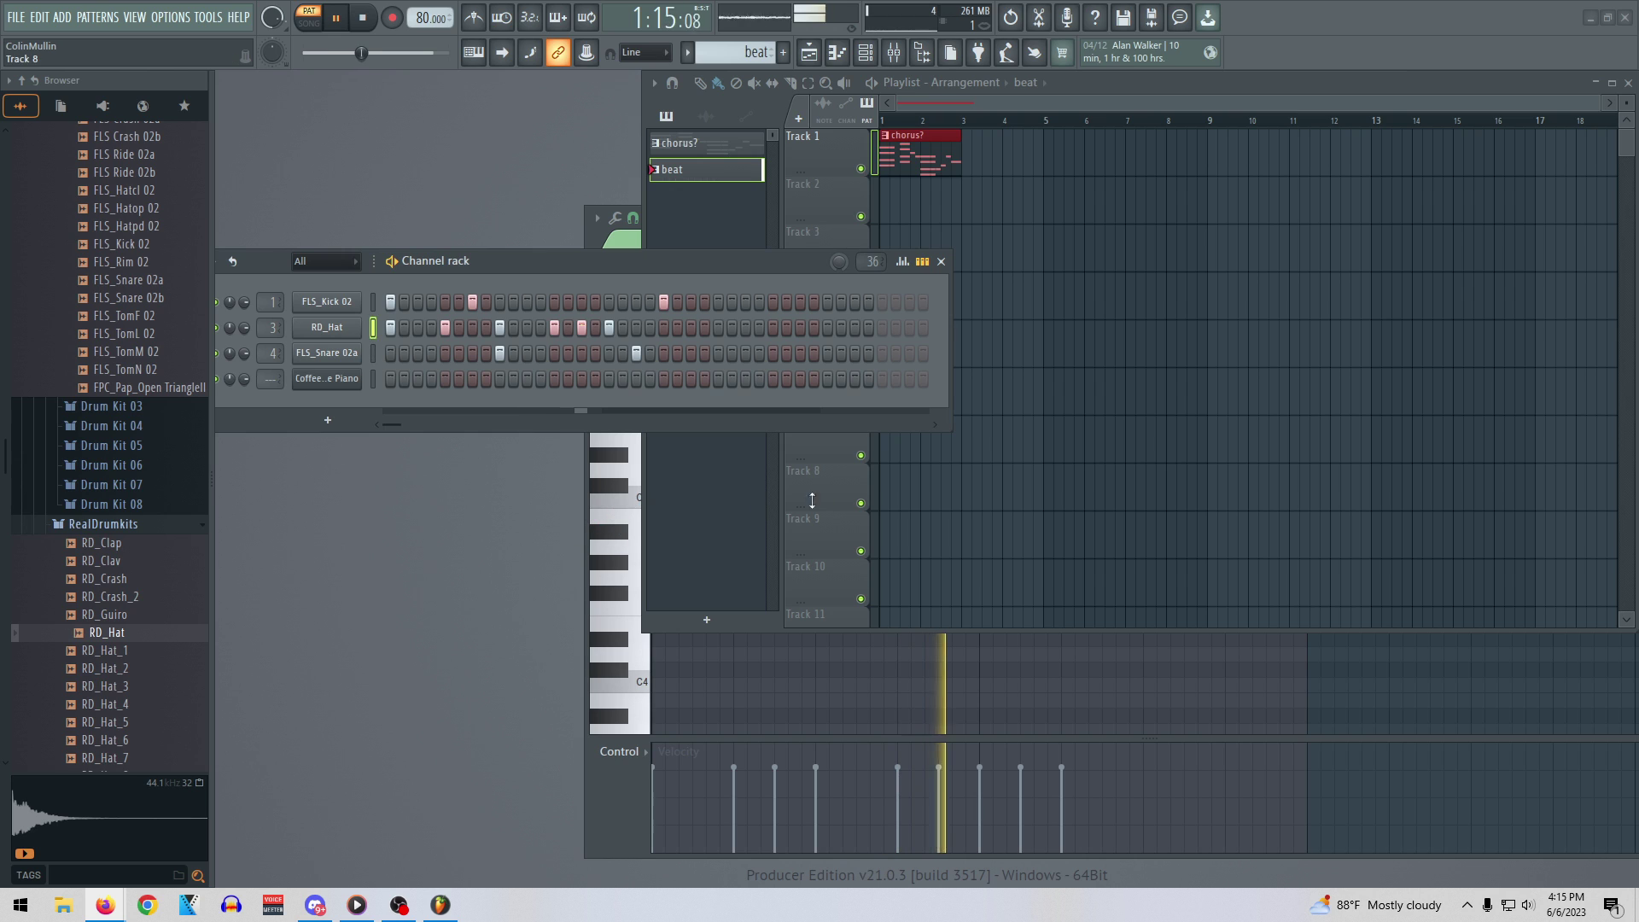
# Place the beat pattern at bar 1 of Track 2 and adjust the RD_Hat channel volume while the song plays
pyautogui.moveTo(933, 209)
pyautogui.mouseDown()
pyautogui.moveTo(951, 213)
pyautogui.moveTo(910, 198)
pyautogui.mouseUp()
pyautogui.click(888, 127)
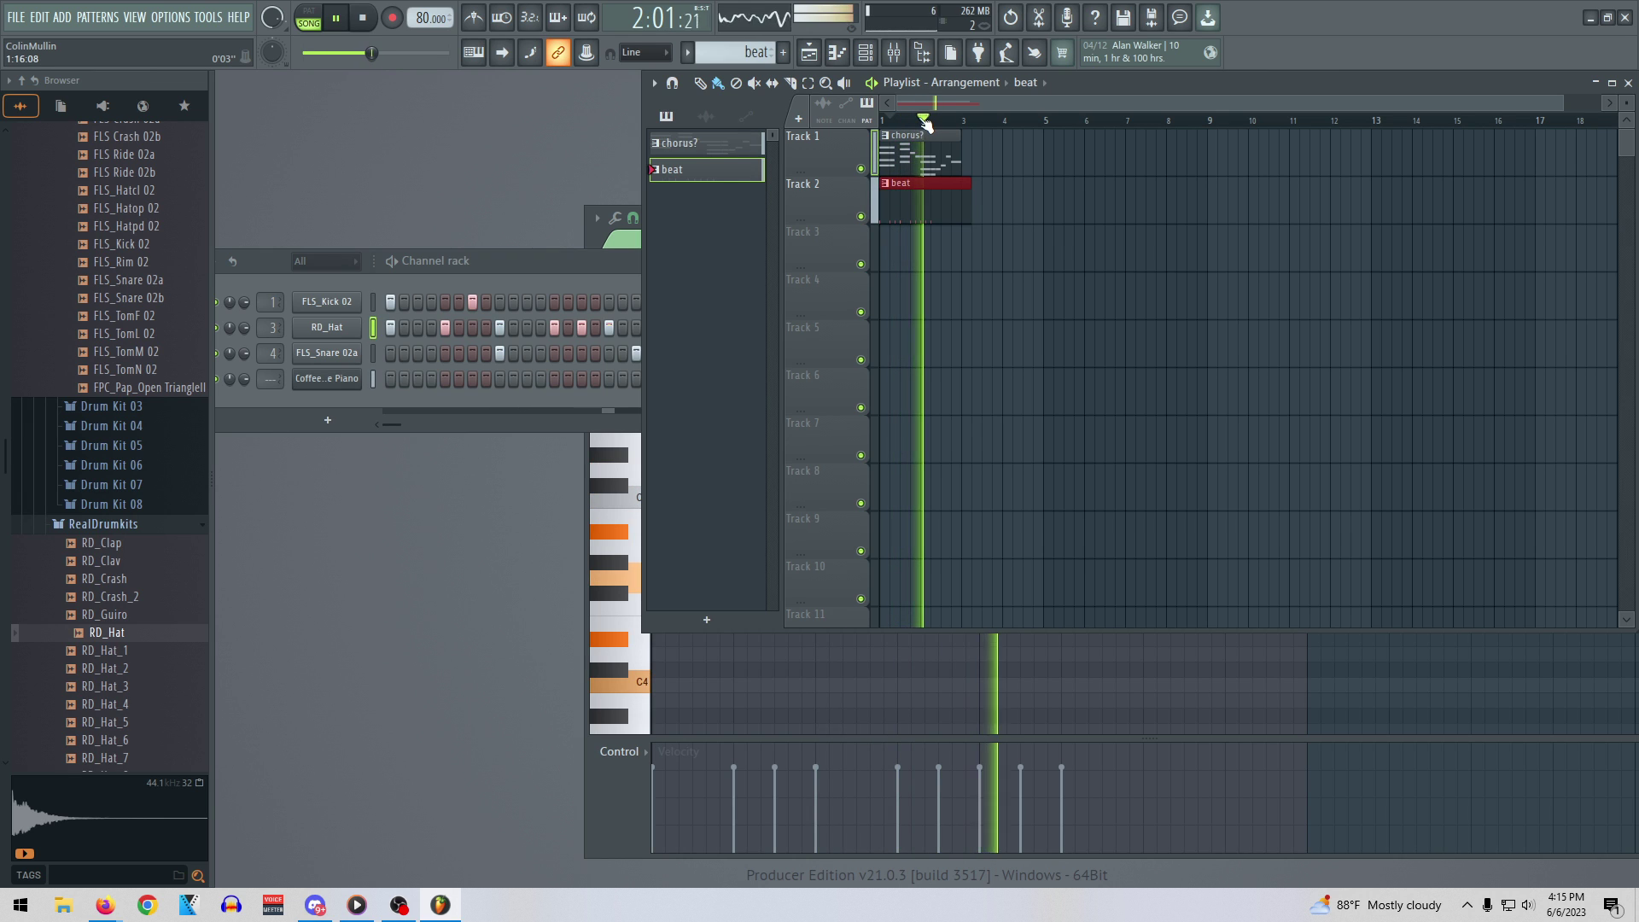
pyautogui.click(244, 327)
pyautogui.moveTo(244, 328); pyautogui.dragTo(244, 331)
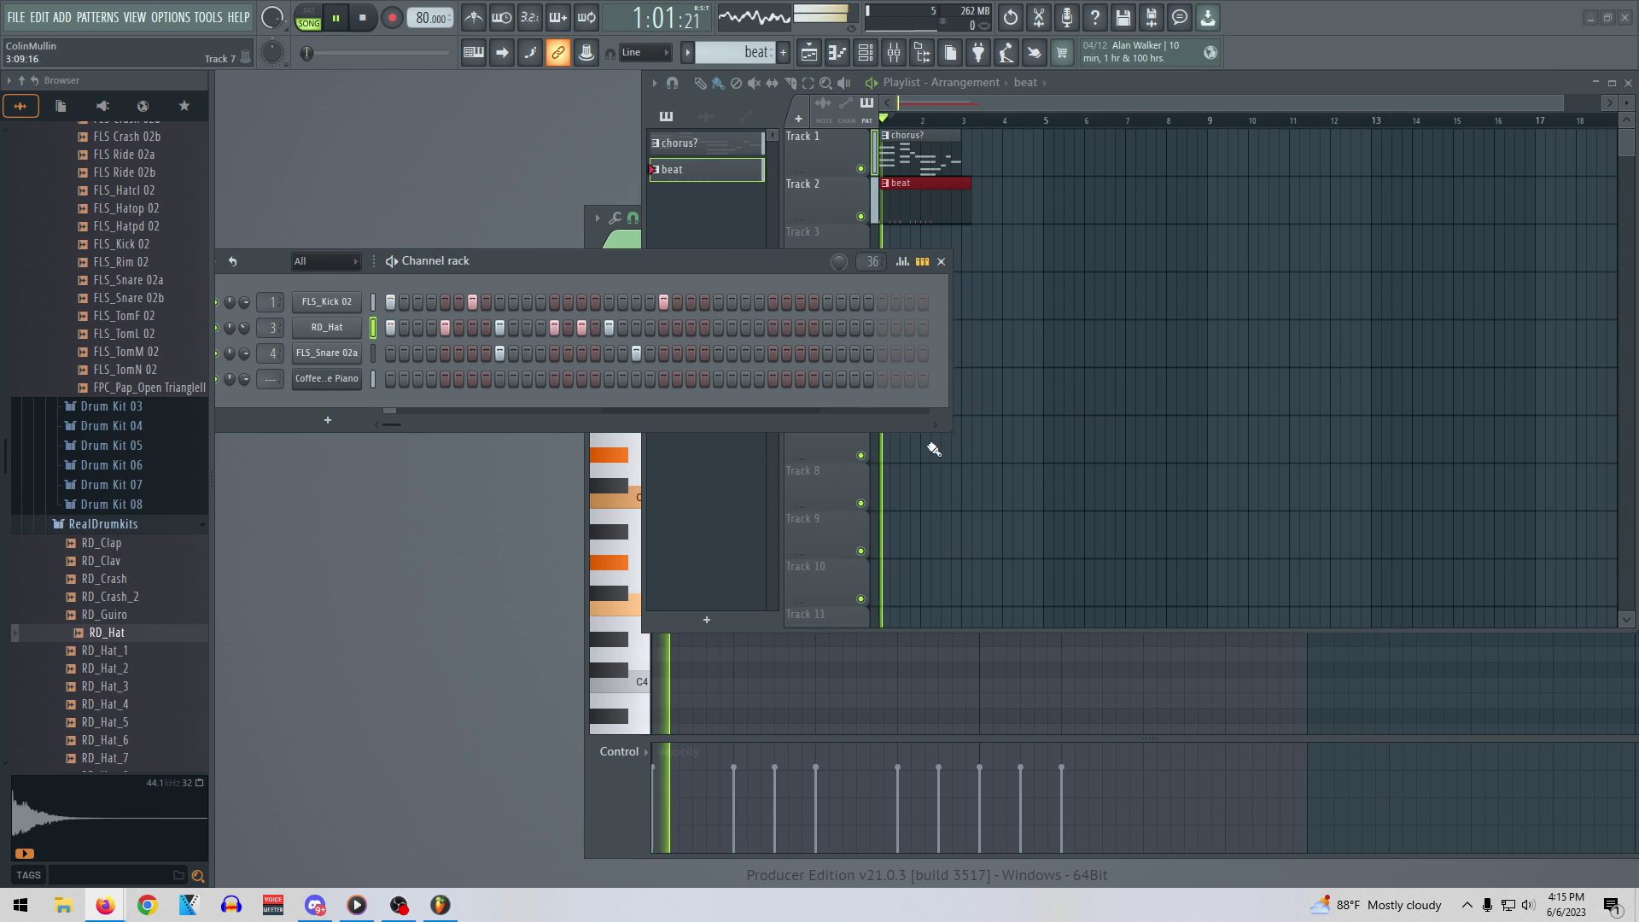
# Clear all kick, hat and snare hits from the beat pattern and set its length to 32 steps
pyautogui.click(391, 303)
pyautogui.click(444, 327)
pyautogui.click(472, 302)
pyautogui.click(499, 328)
pyautogui.click(555, 328)
pyautogui.click(582, 327)
pyautogui.click(608, 328)
pyautogui.click(663, 302)
pyautogui.moveTo(872, 262); pyautogui.dragTo(872, 279)
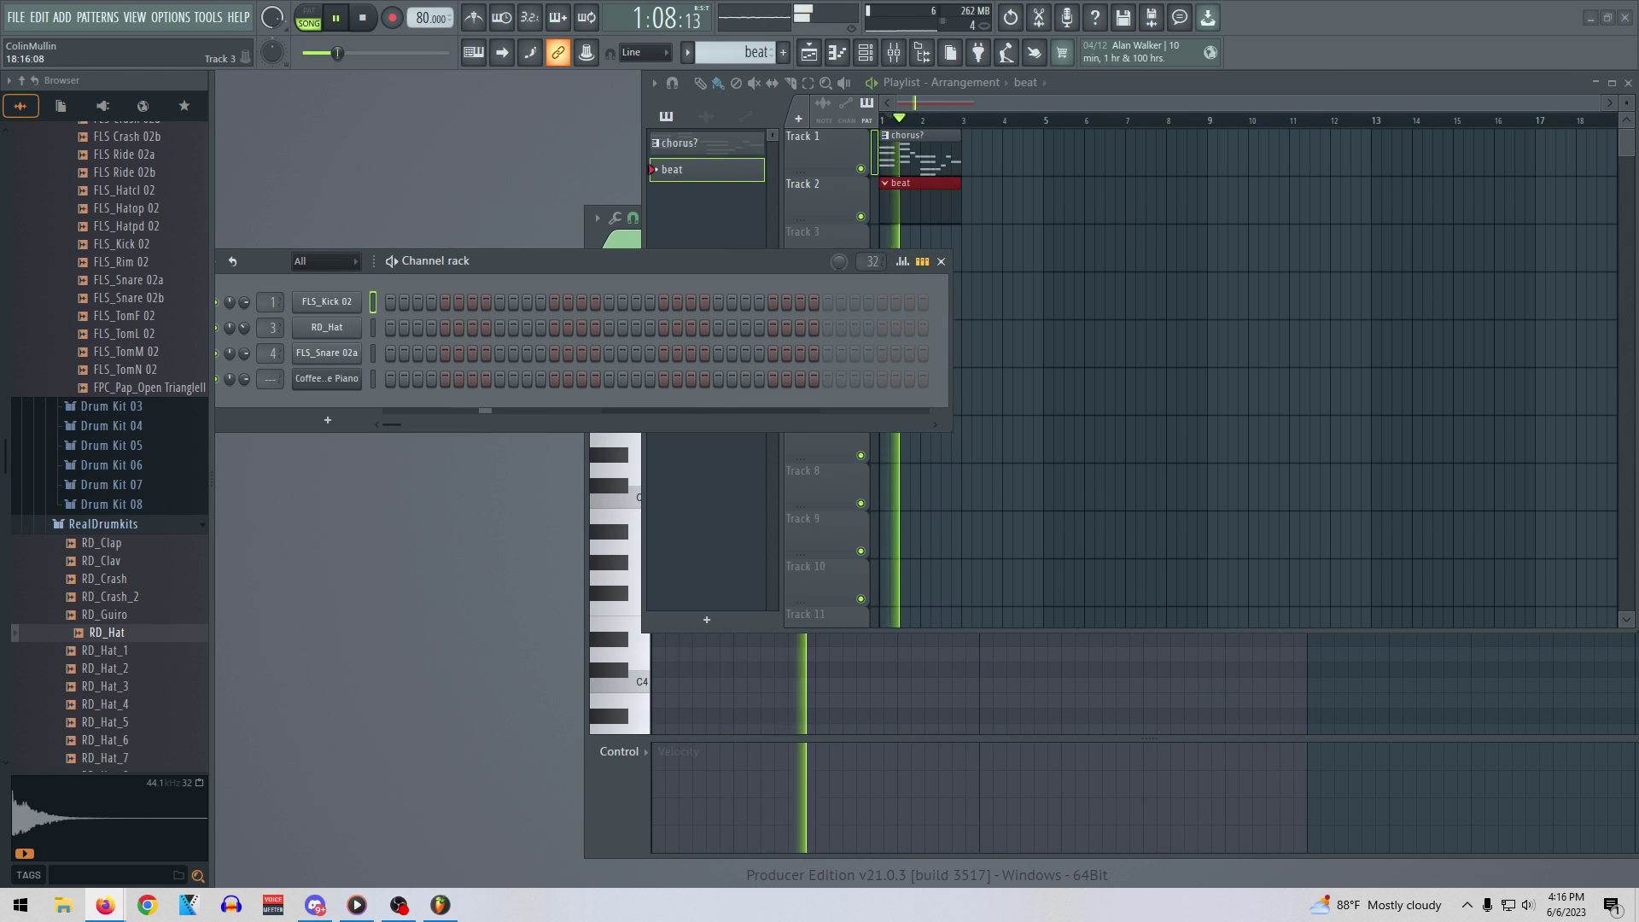
# Place FLS_Kick 02 and RD_Hat hits on step 1 and an FLS_Snare 02a hit on step 3
pyautogui.click(391, 301)
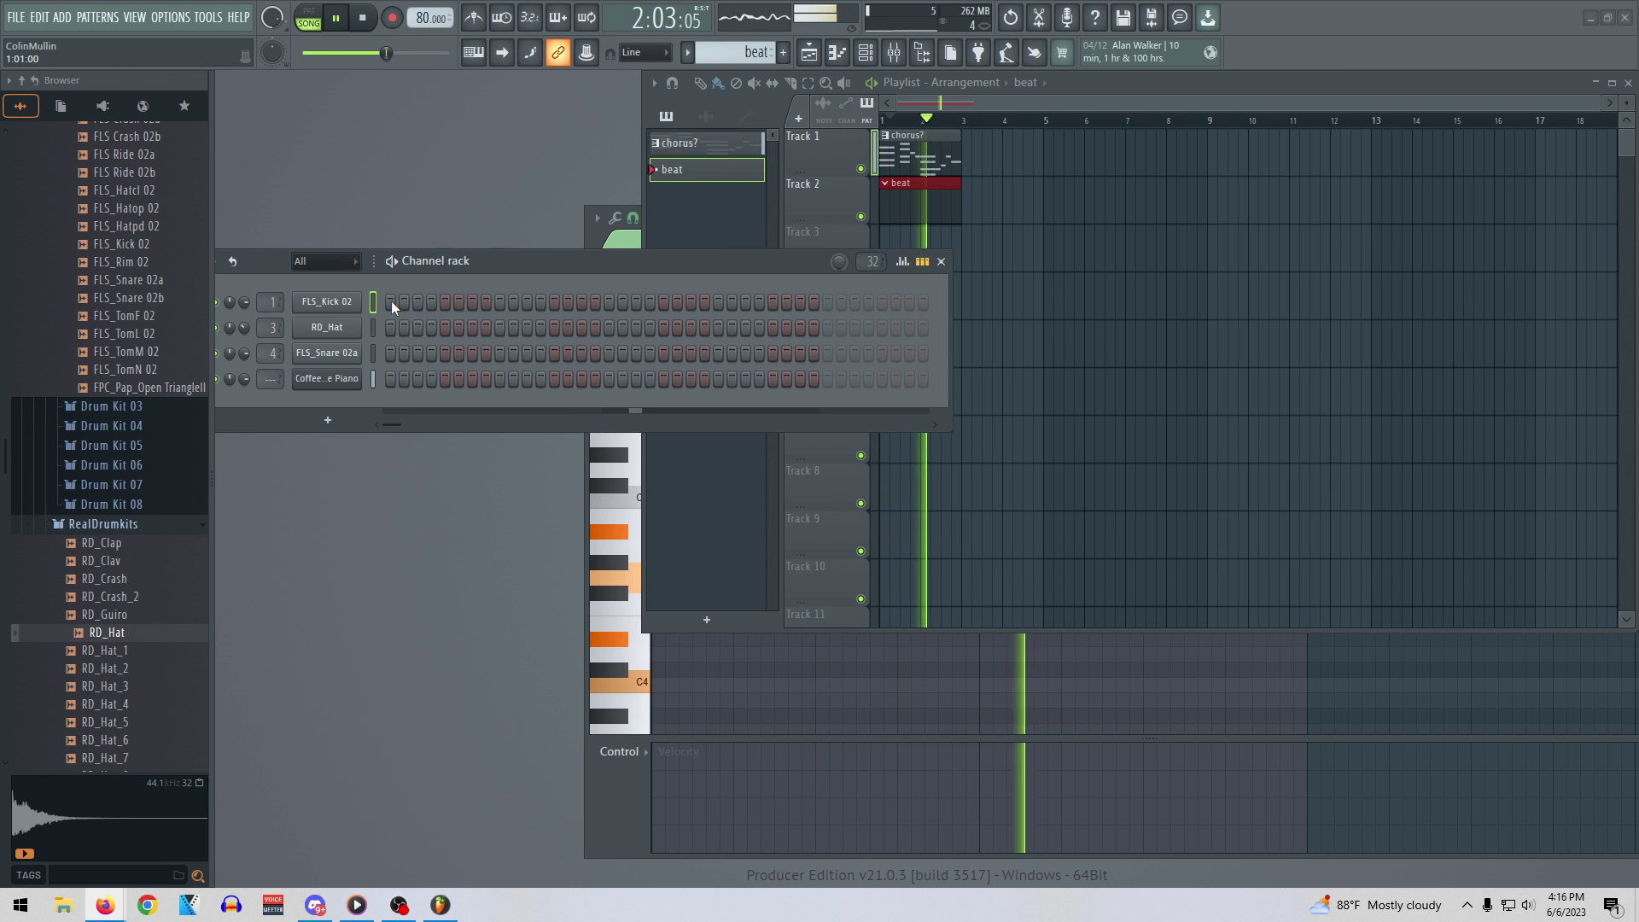
pyautogui.click(390, 328)
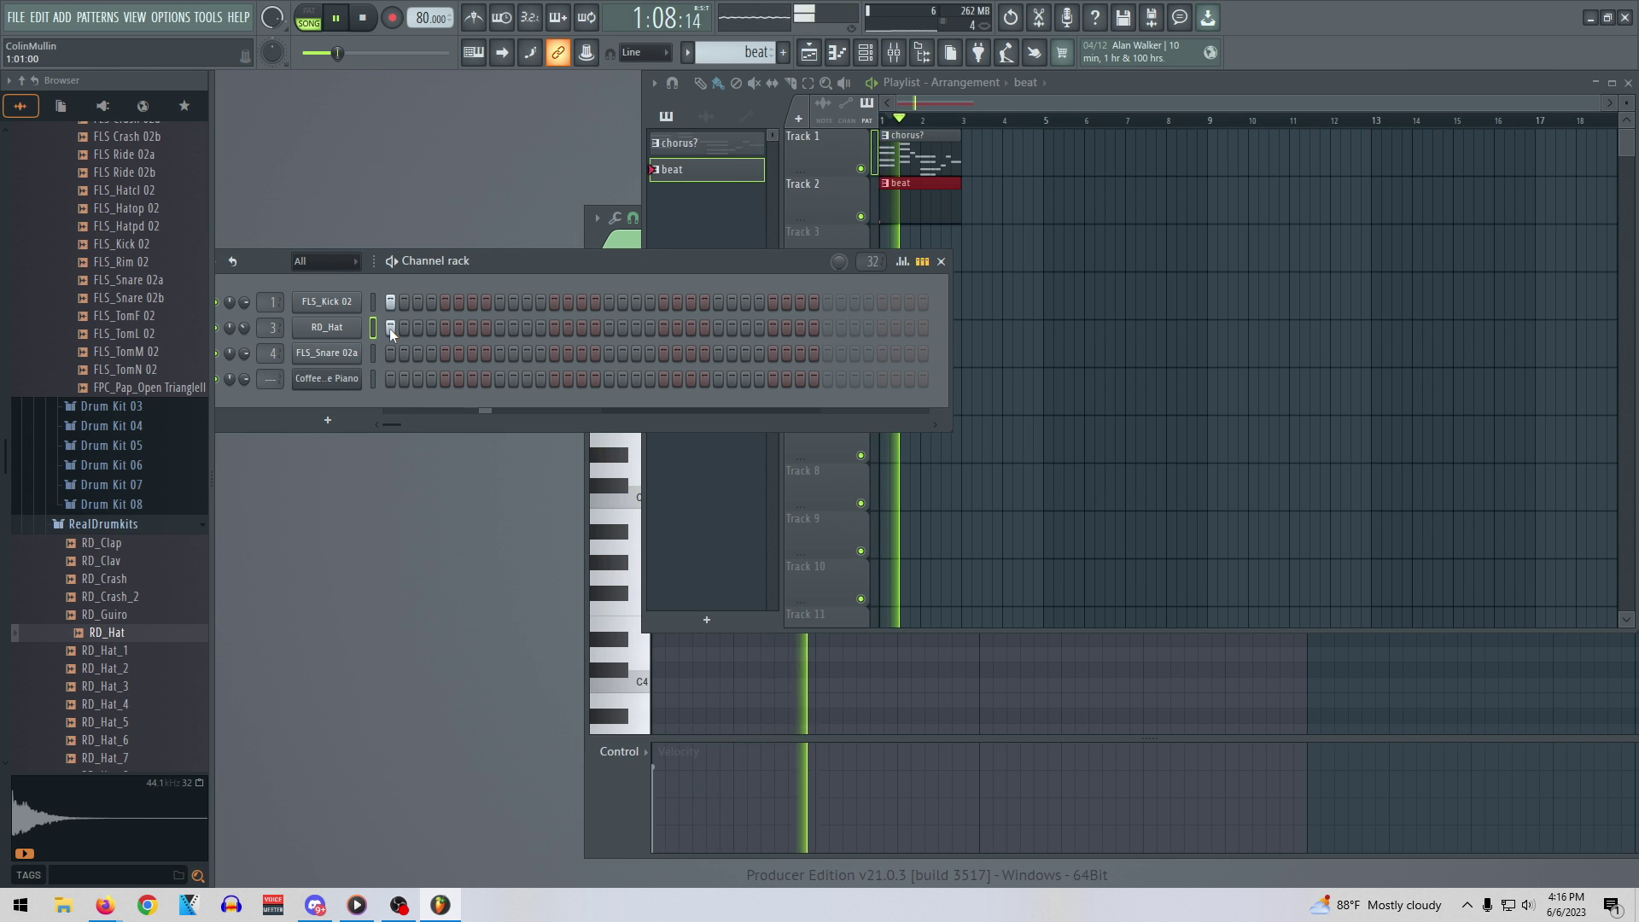
pyautogui.click(432, 354)
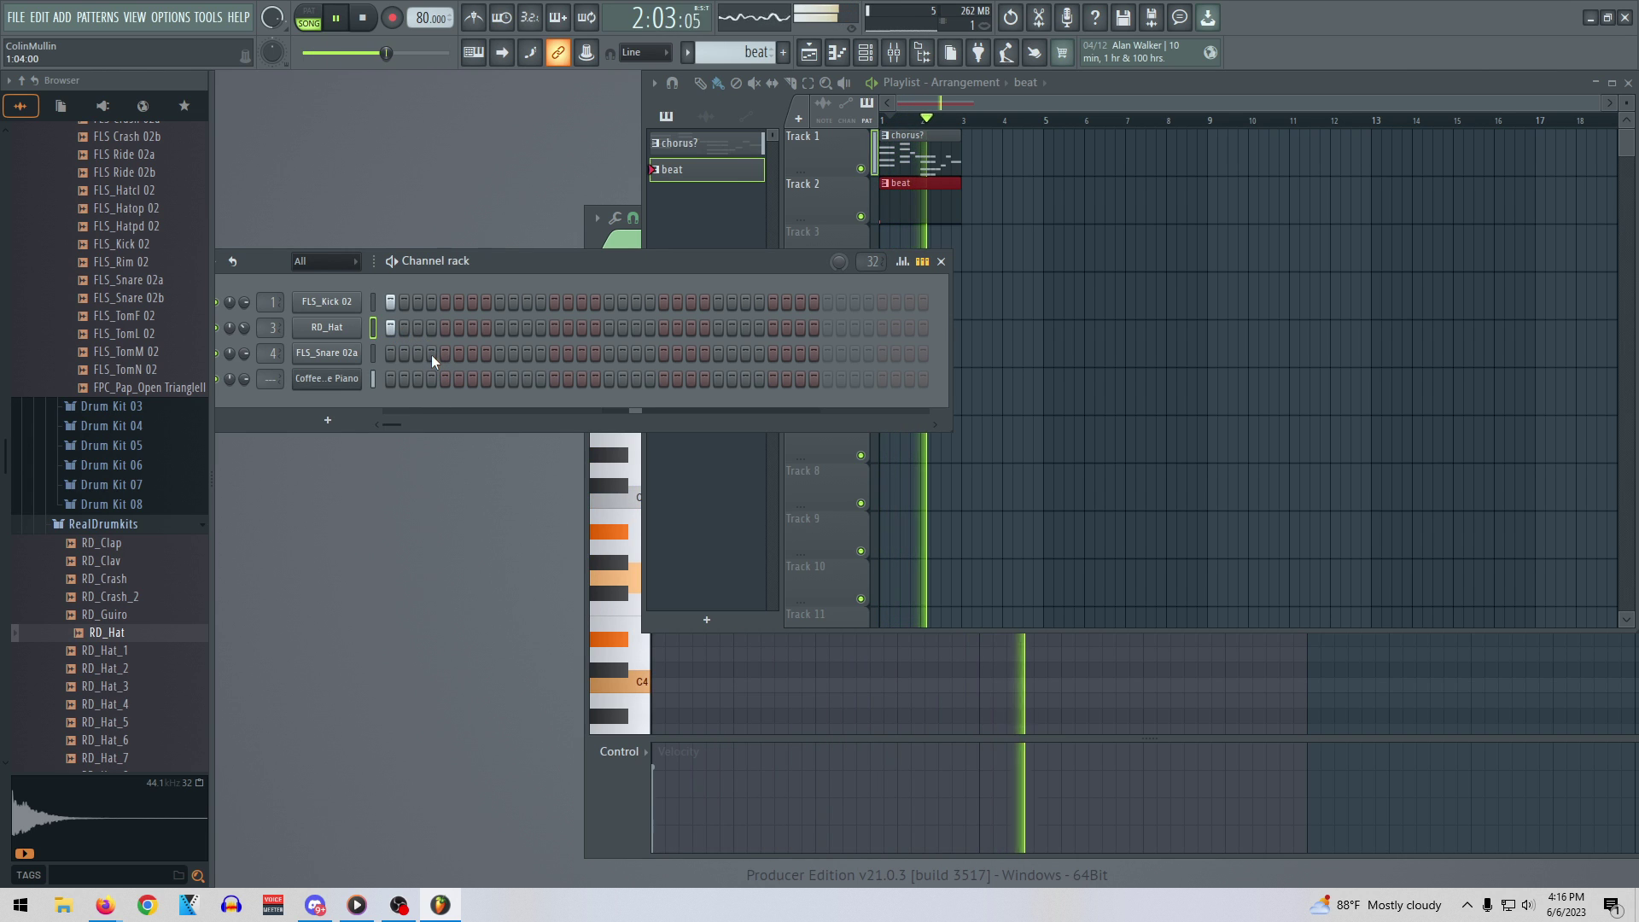
pyautogui.click(422, 353)
pyautogui.click(431, 352)
# Try FLS_Kick 02 and RD_Hat hits together on step 5
pyautogui.click(446, 328)
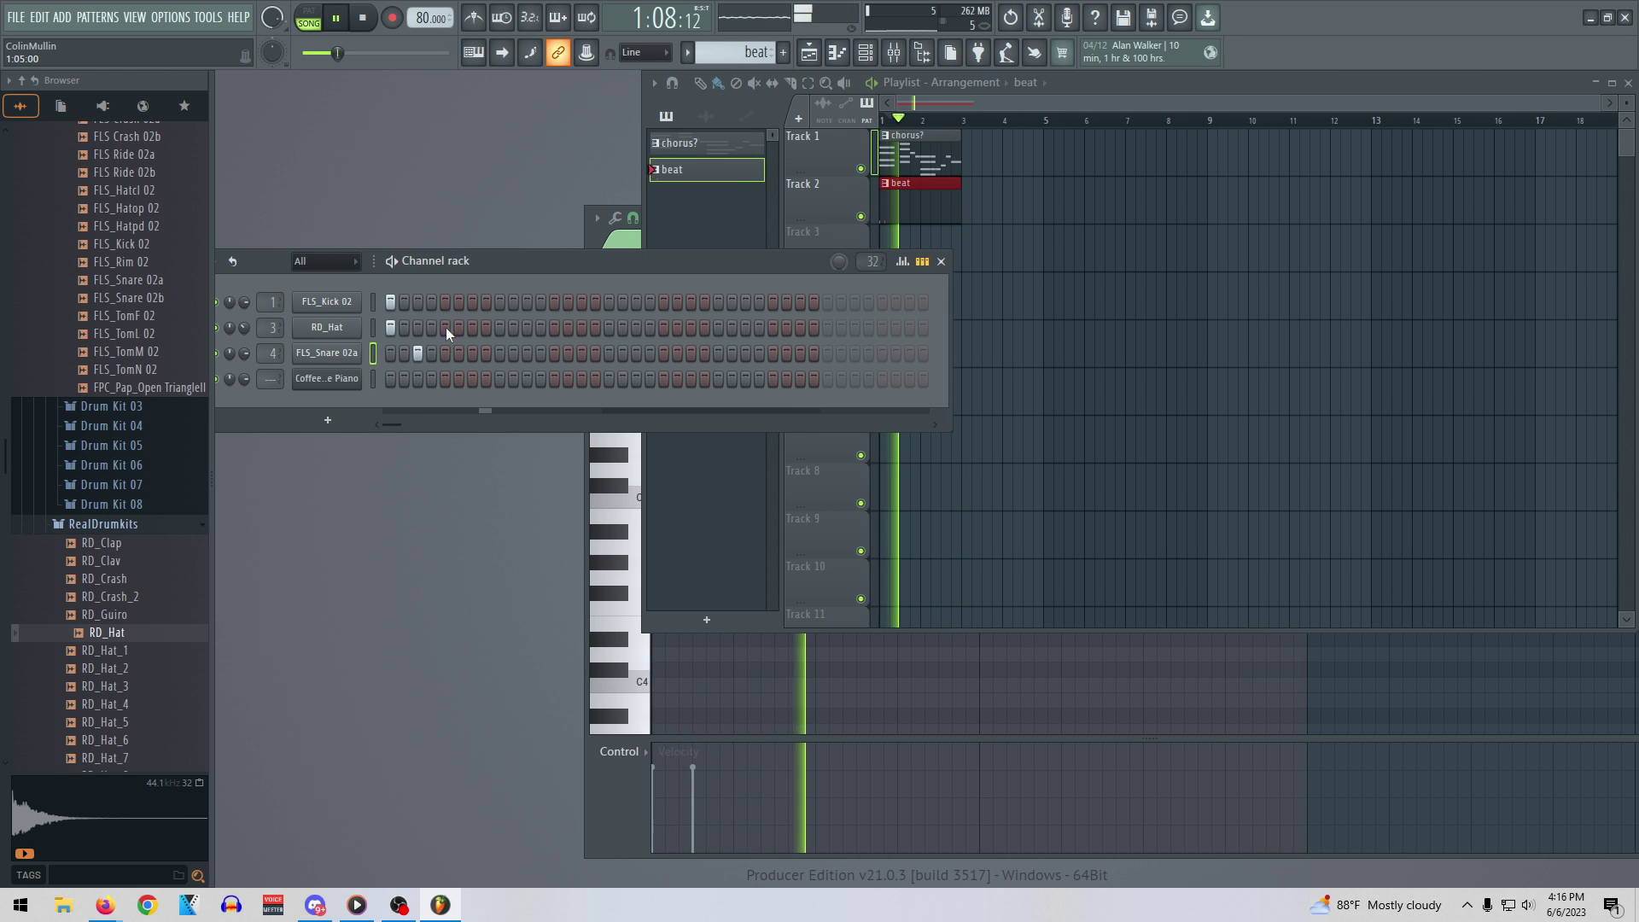
pyautogui.click(445, 303)
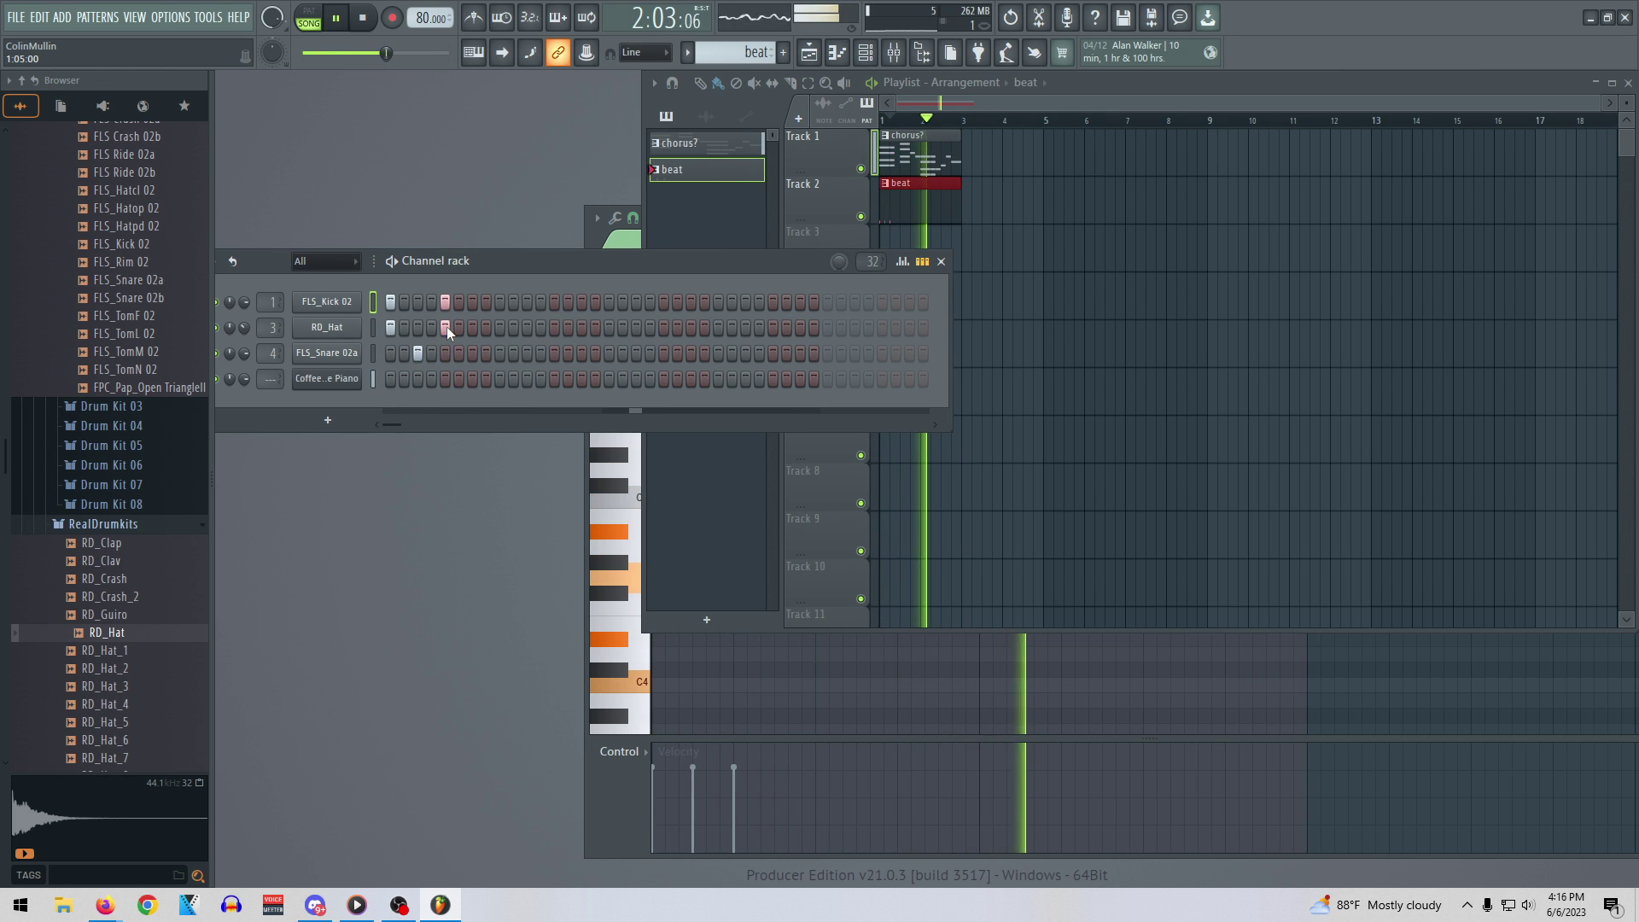
pyautogui.click(445, 327)
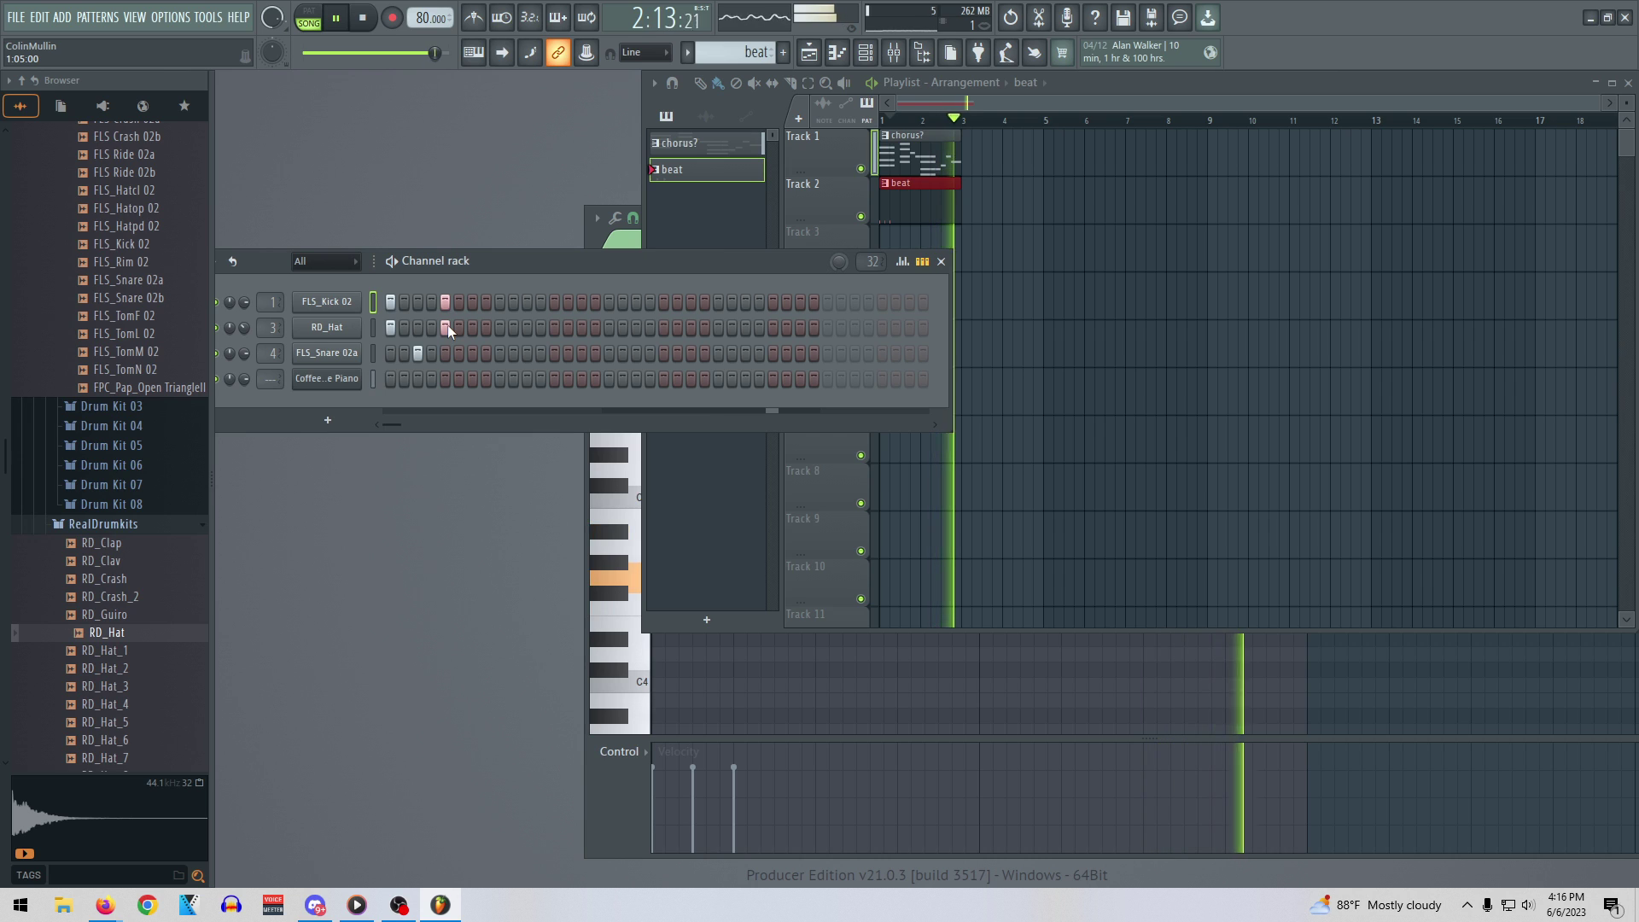
# Remove the kick and hat hits from step 5 and move the snare hit from step 3 to step 5
pyautogui.click(445, 302)
pyautogui.click(418, 352)
pyautogui.click(445, 352)
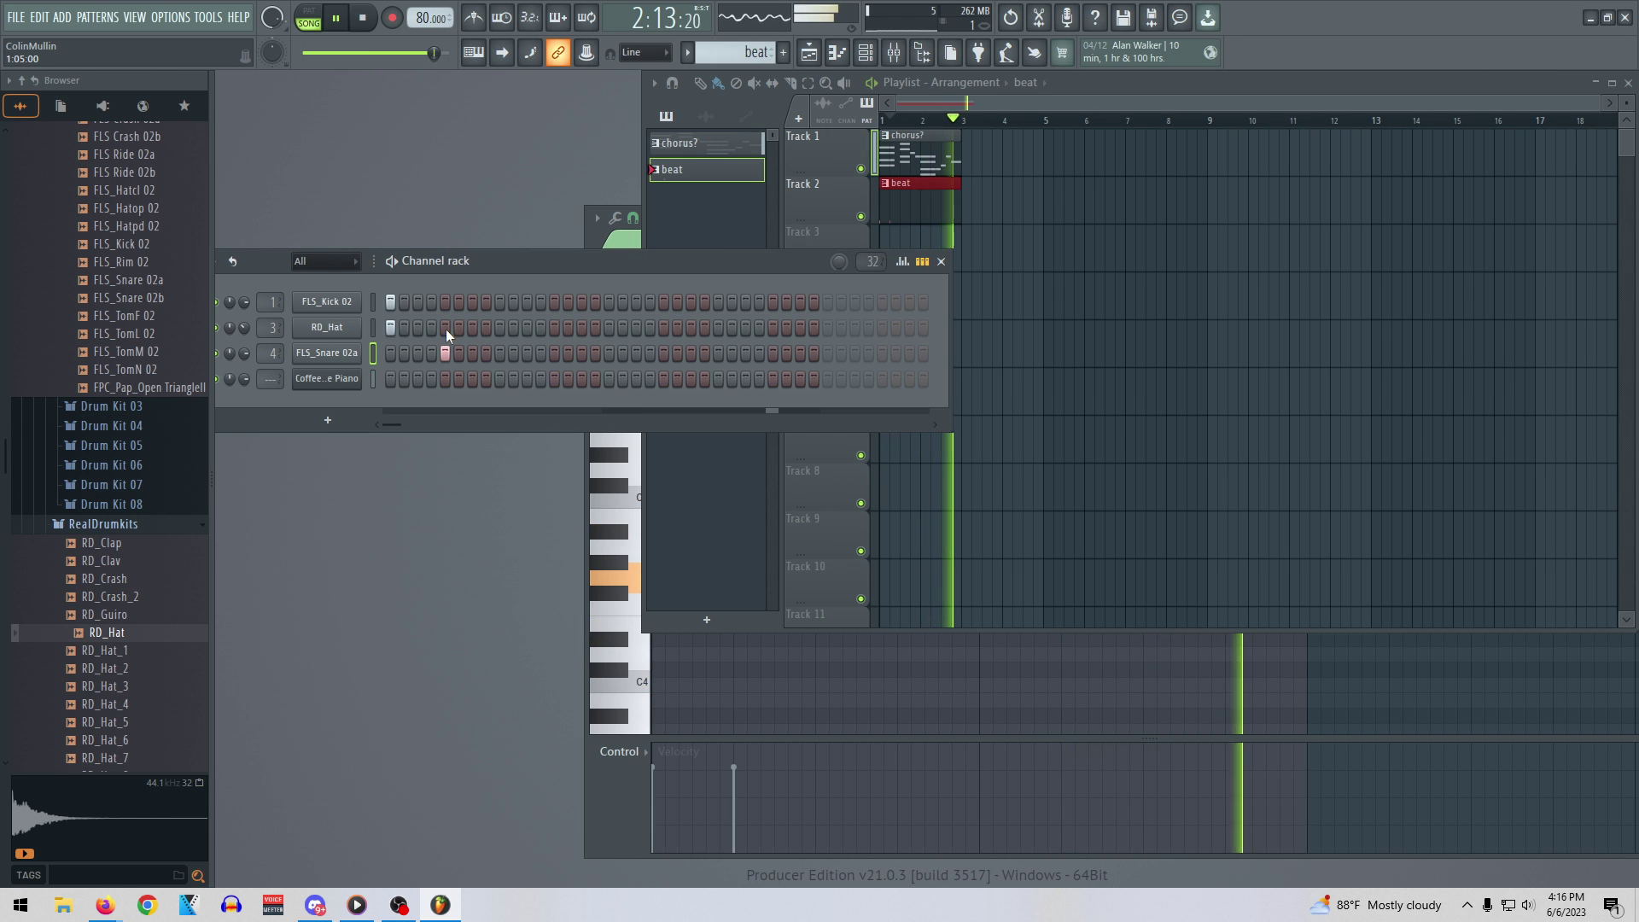
# Add an RD_Hat hit on step 5, together with the existing snare hit
pyautogui.click(446, 328)
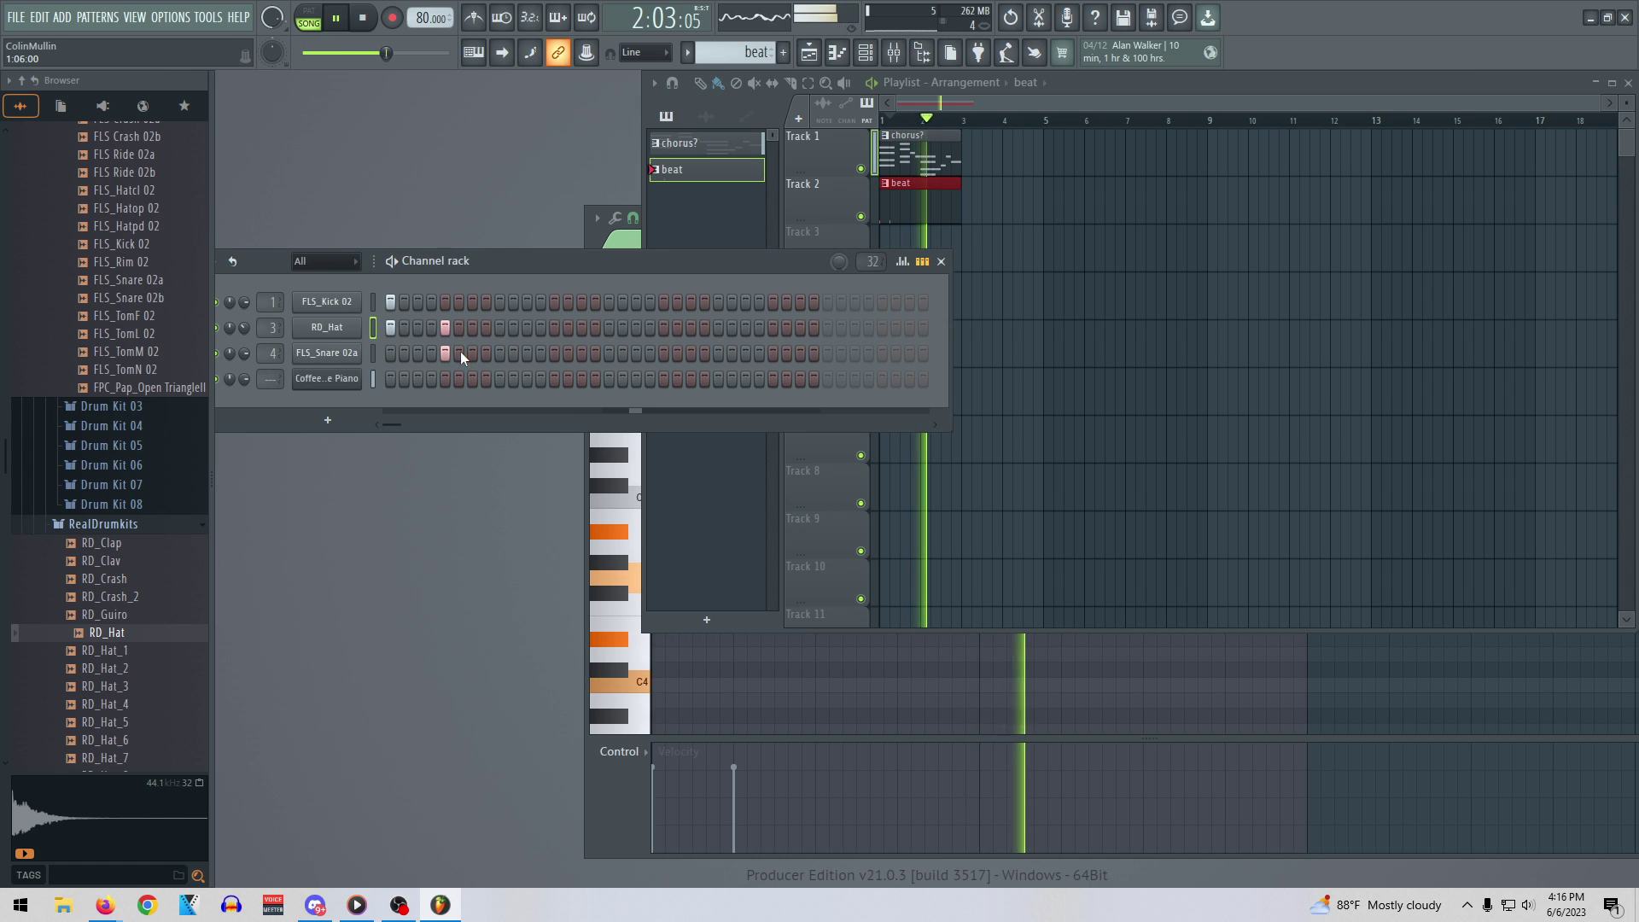
pyautogui.click(472, 352)
pyautogui.click(499, 353)
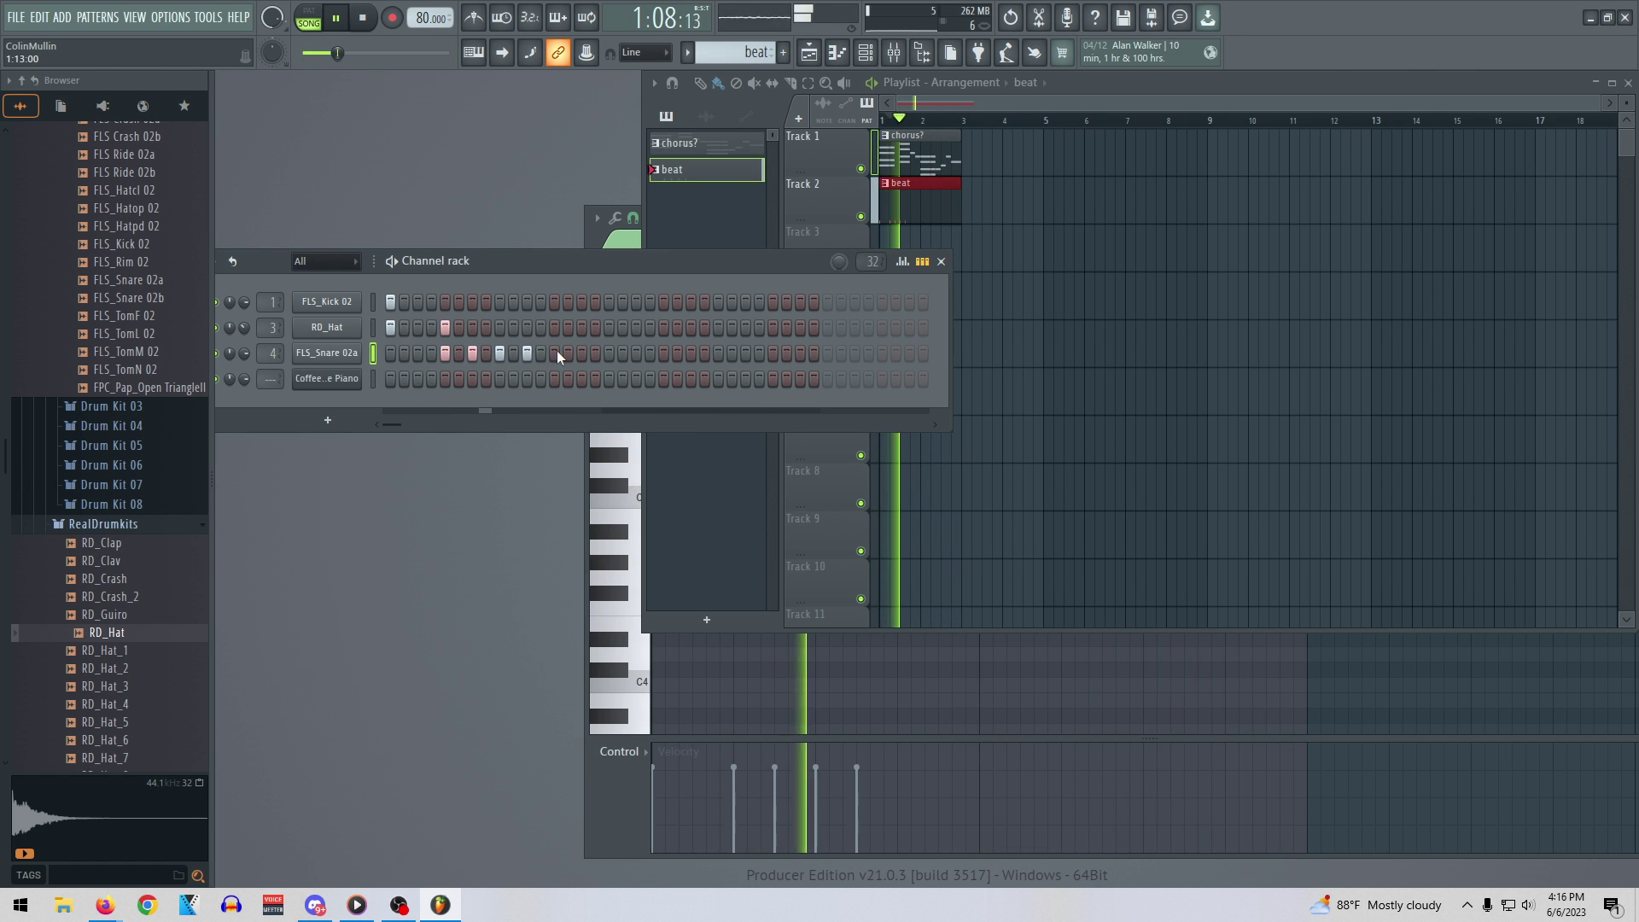
pyautogui.click(499, 353)
pyautogui.click(472, 353)
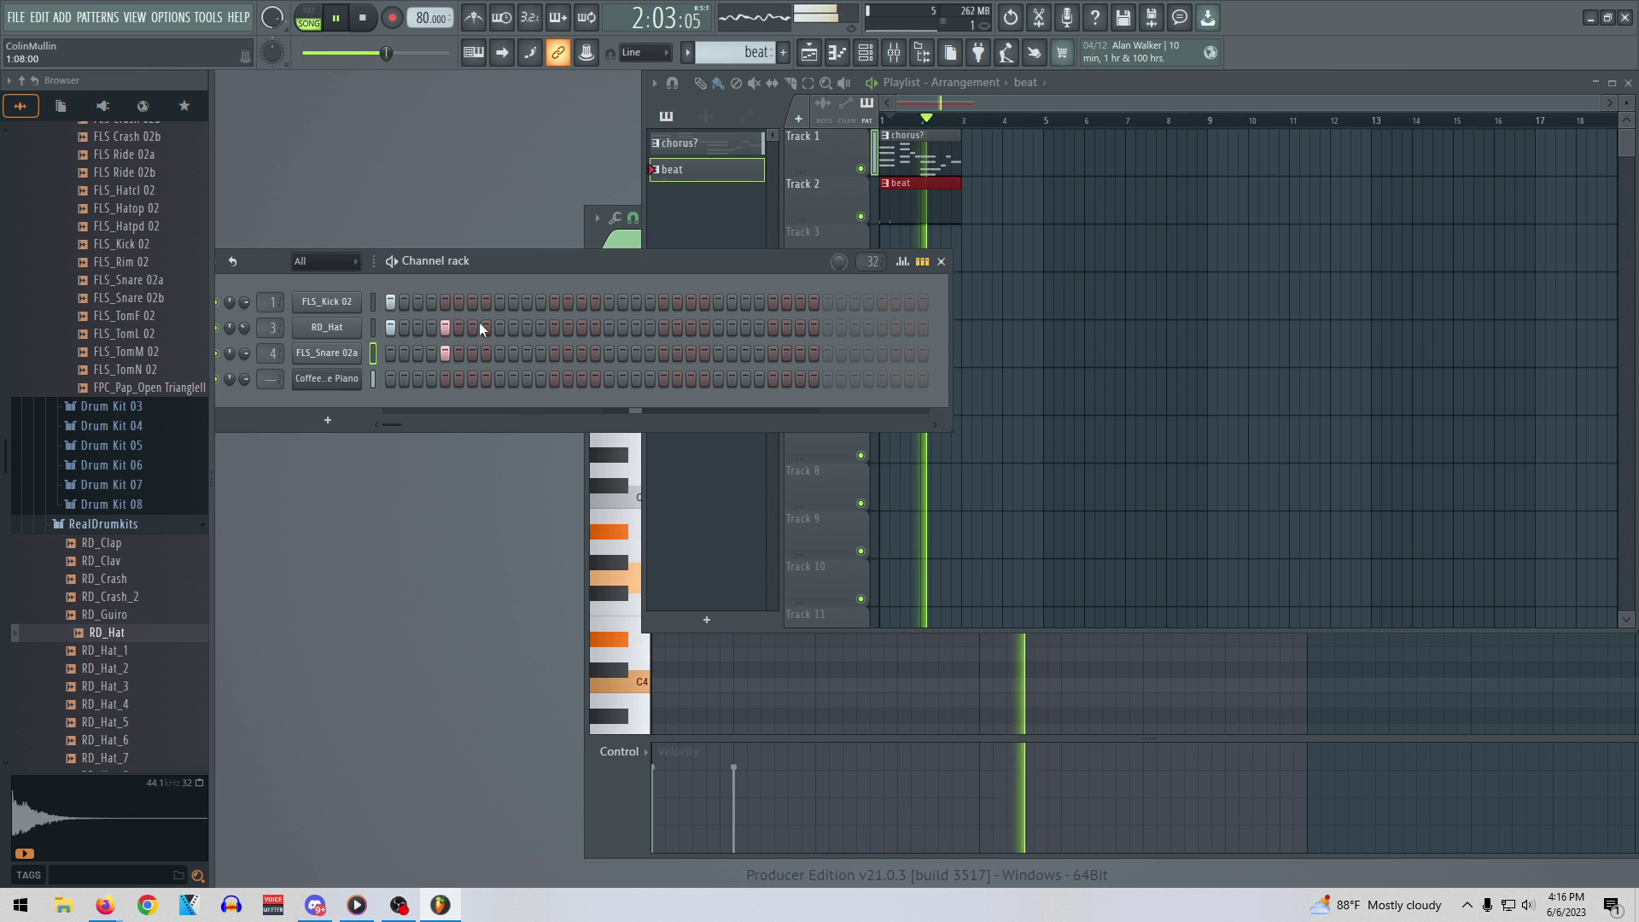
# Place RD_Hat hits on every odd-numbered step from step 7 to step 25
pyautogui.click(499, 327)
pyautogui.click(527, 328)
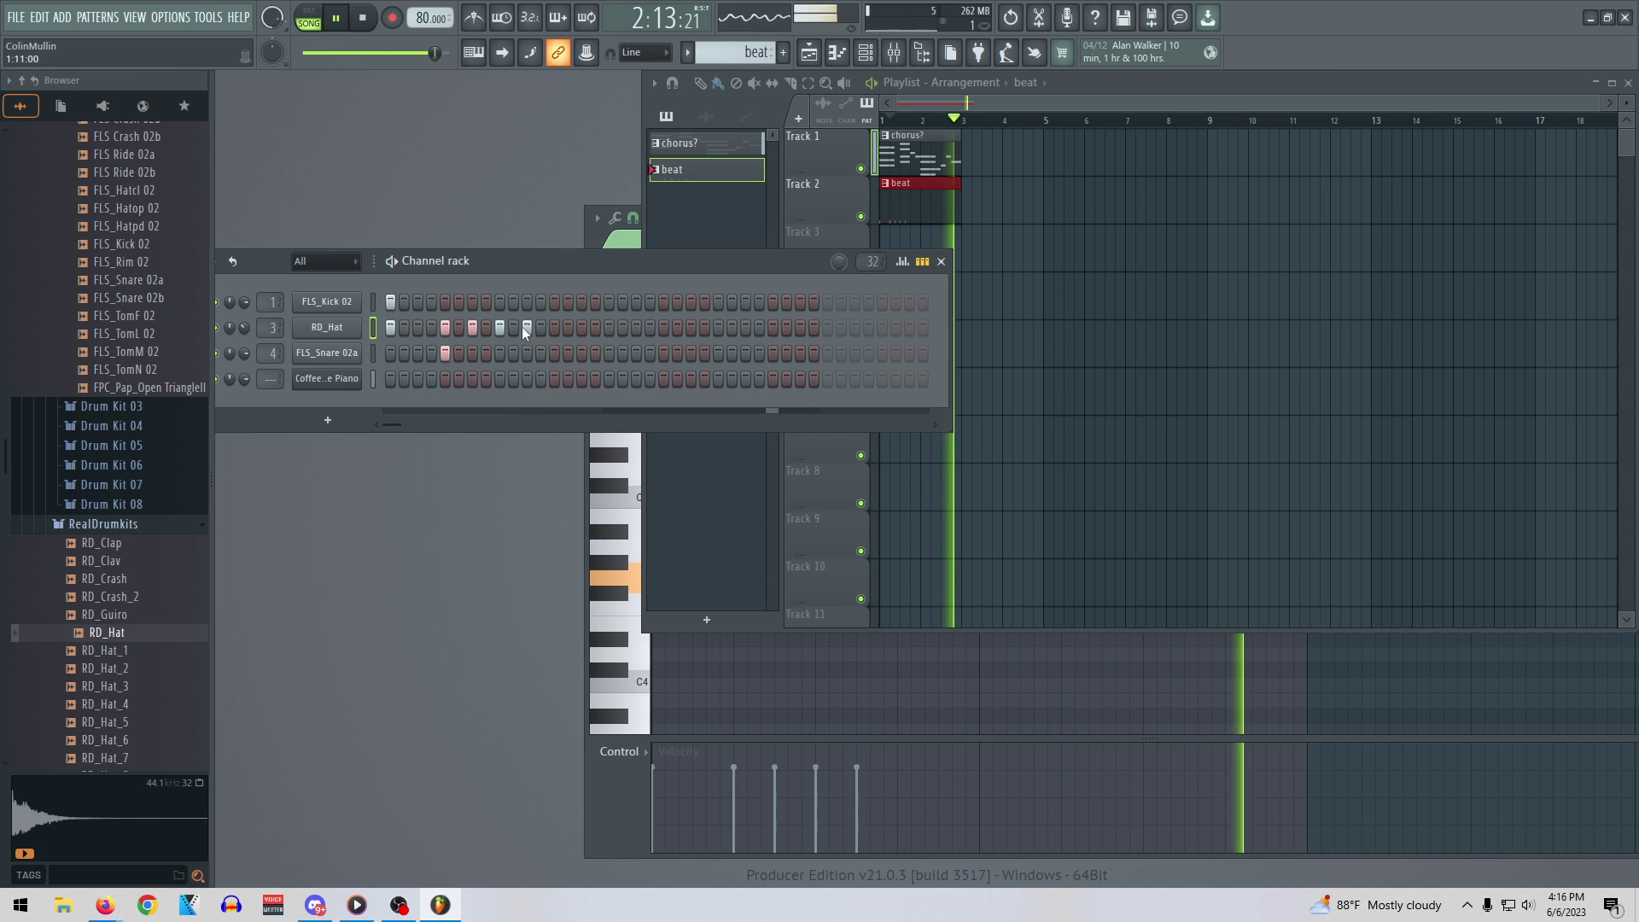
pyautogui.click(554, 327)
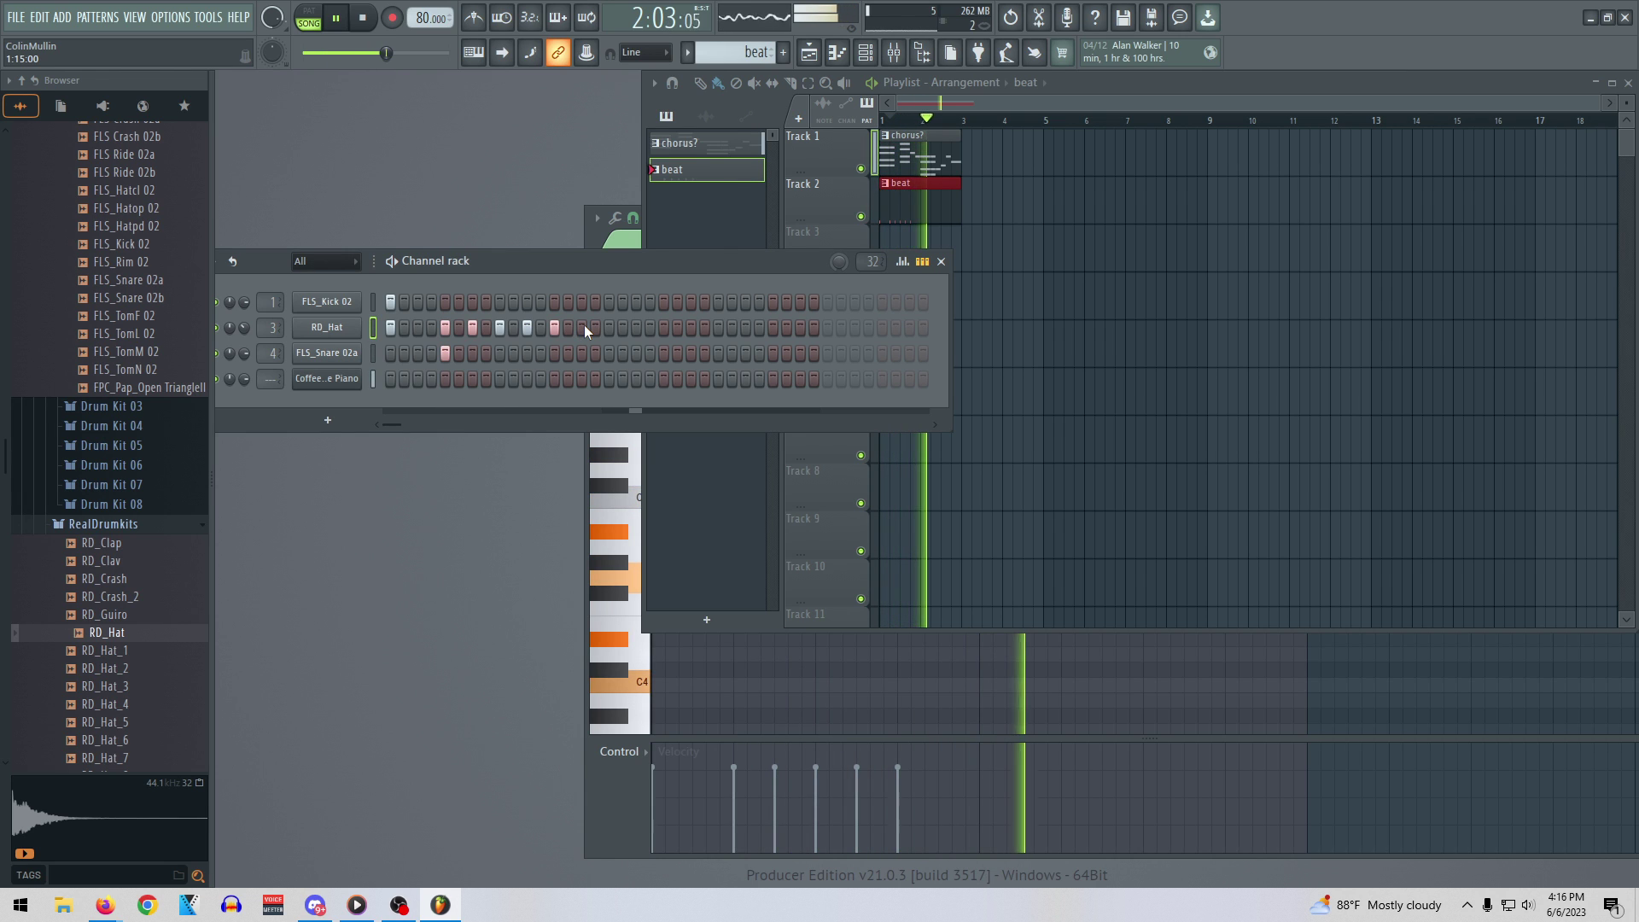
pyautogui.click(583, 327)
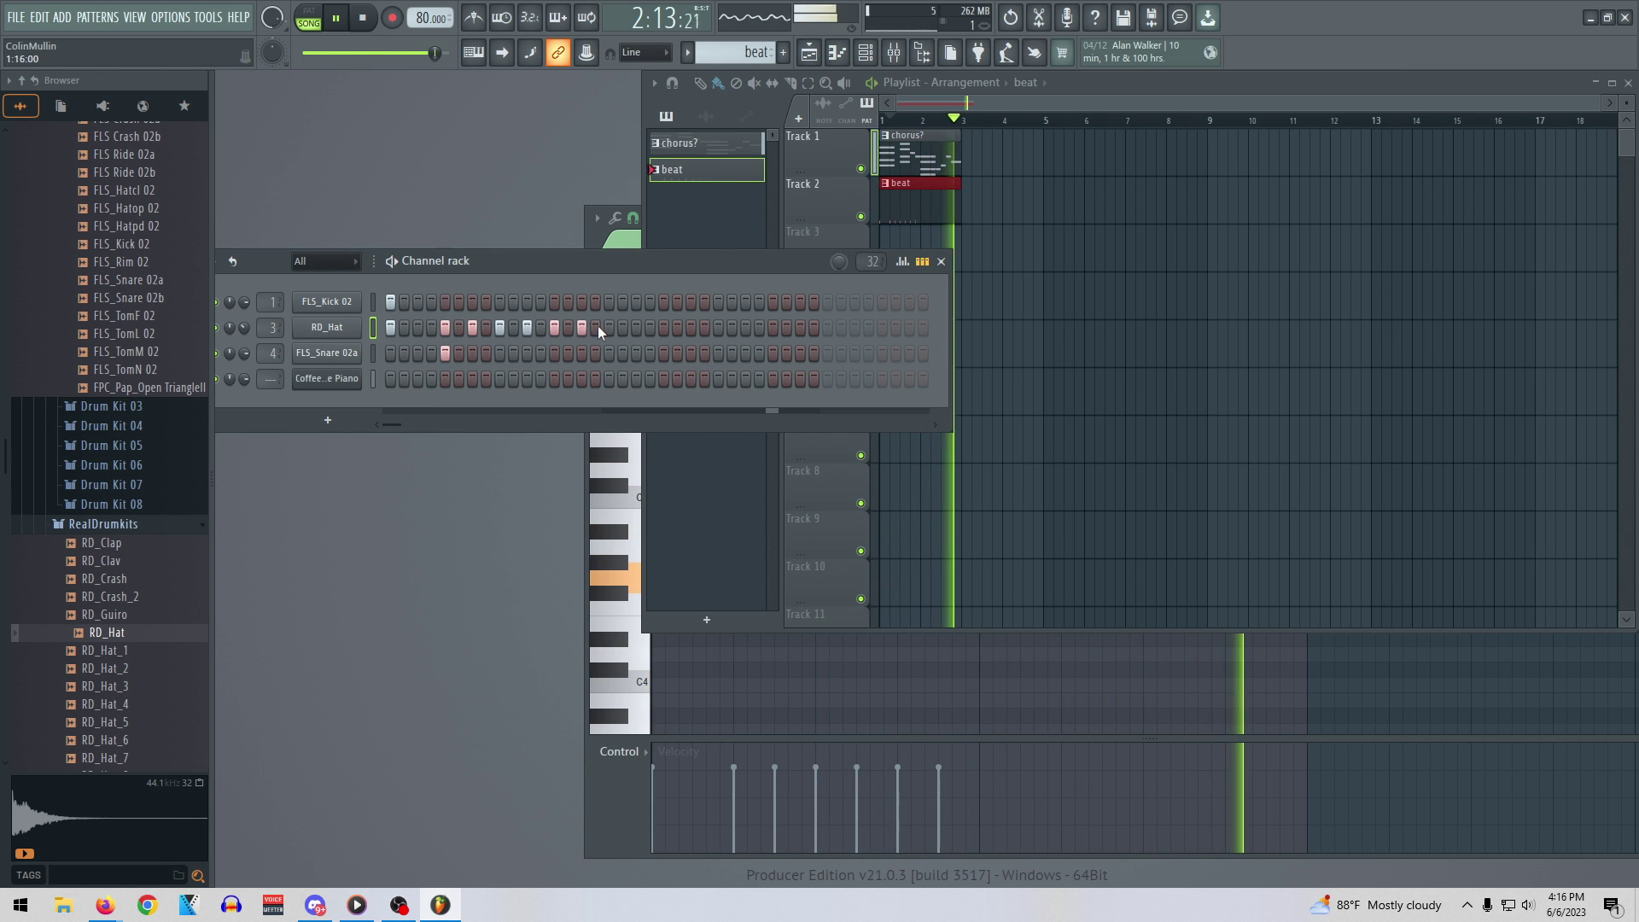
pyautogui.click(609, 328)
pyautogui.click(636, 328)
pyautogui.click(663, 327)
pyautogui.click(690, 328)
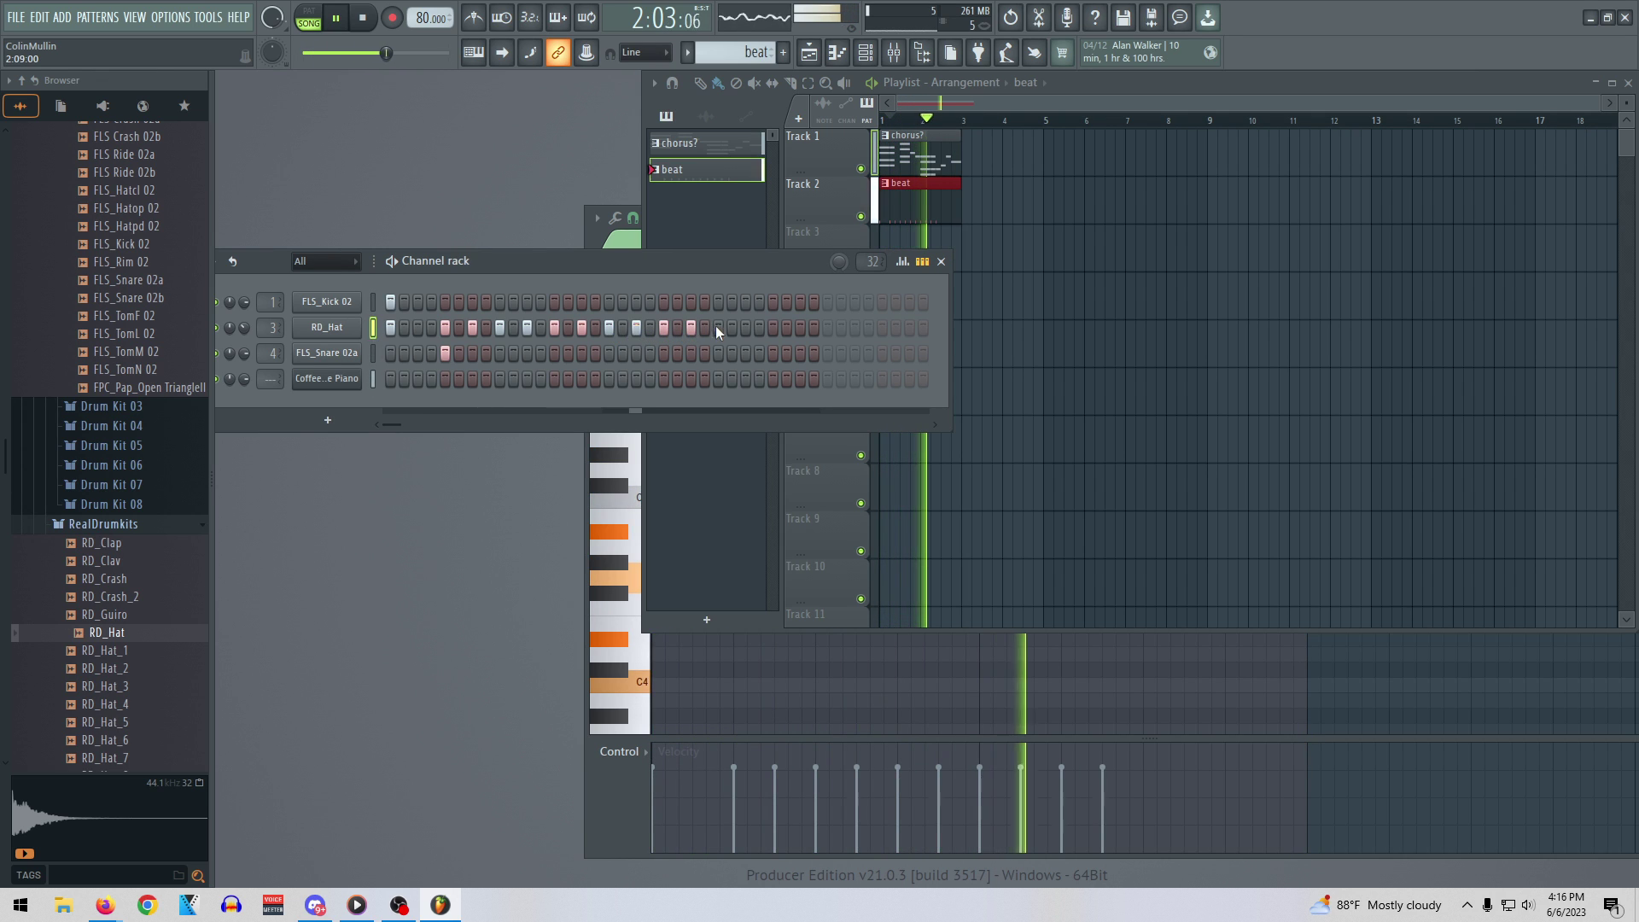
pyautogui.click(719, 328)
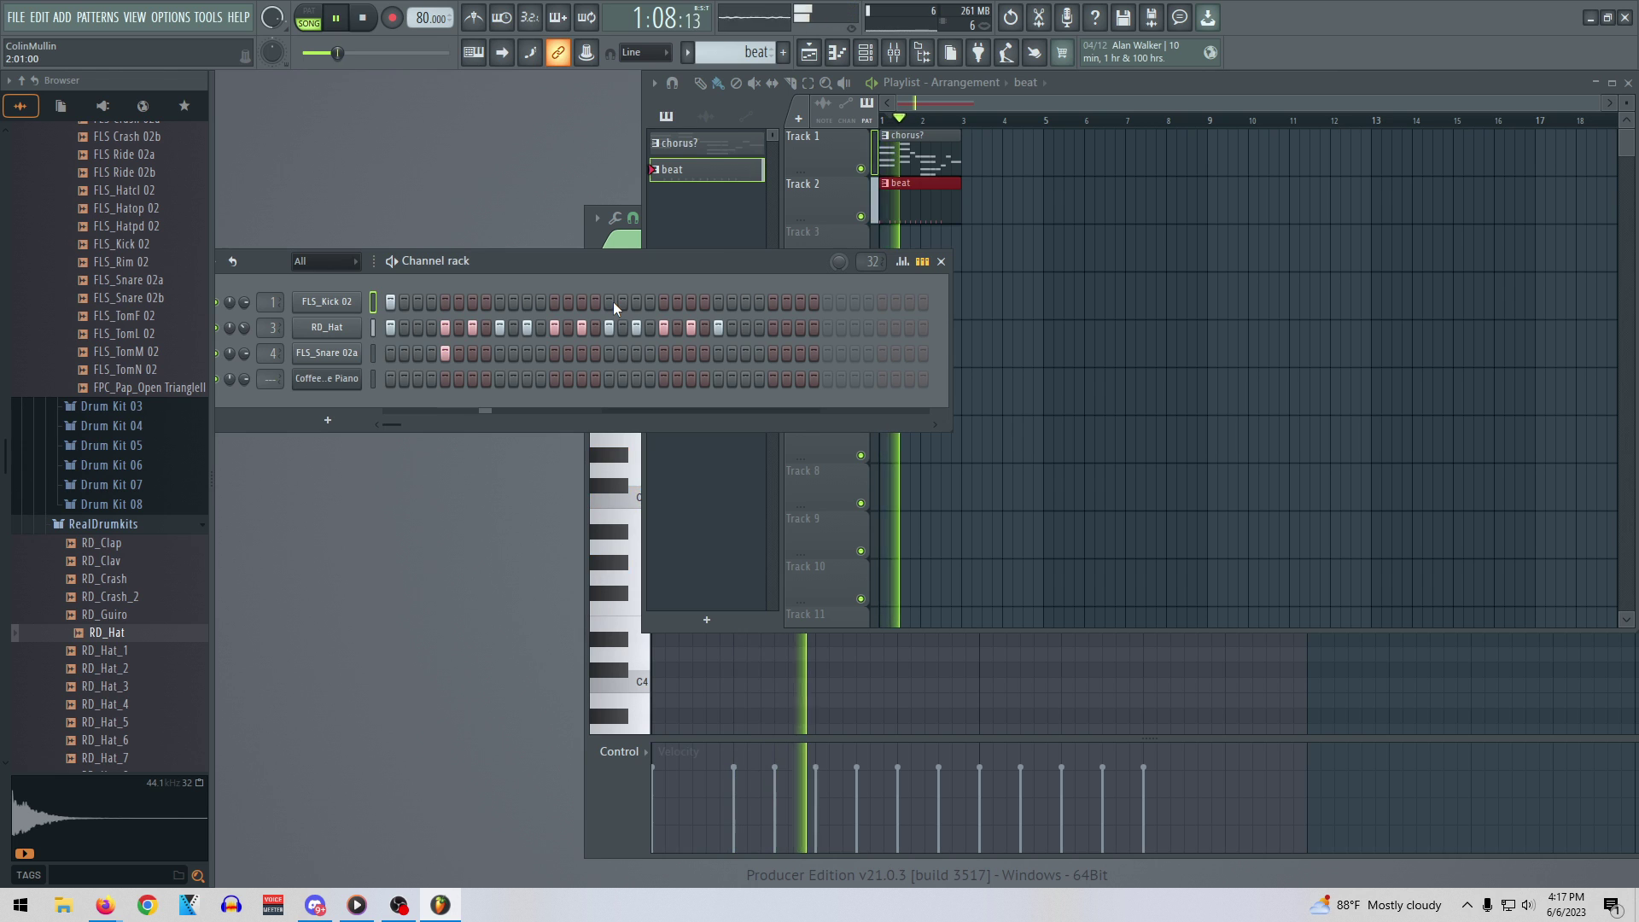
# Add FLS_Kick 02 hits on steps 11 and 17 and FLS_Snare 02a hits on steps 13 and 21
pyautogui.click(526, 301)
pyautogui.click(609, 301)
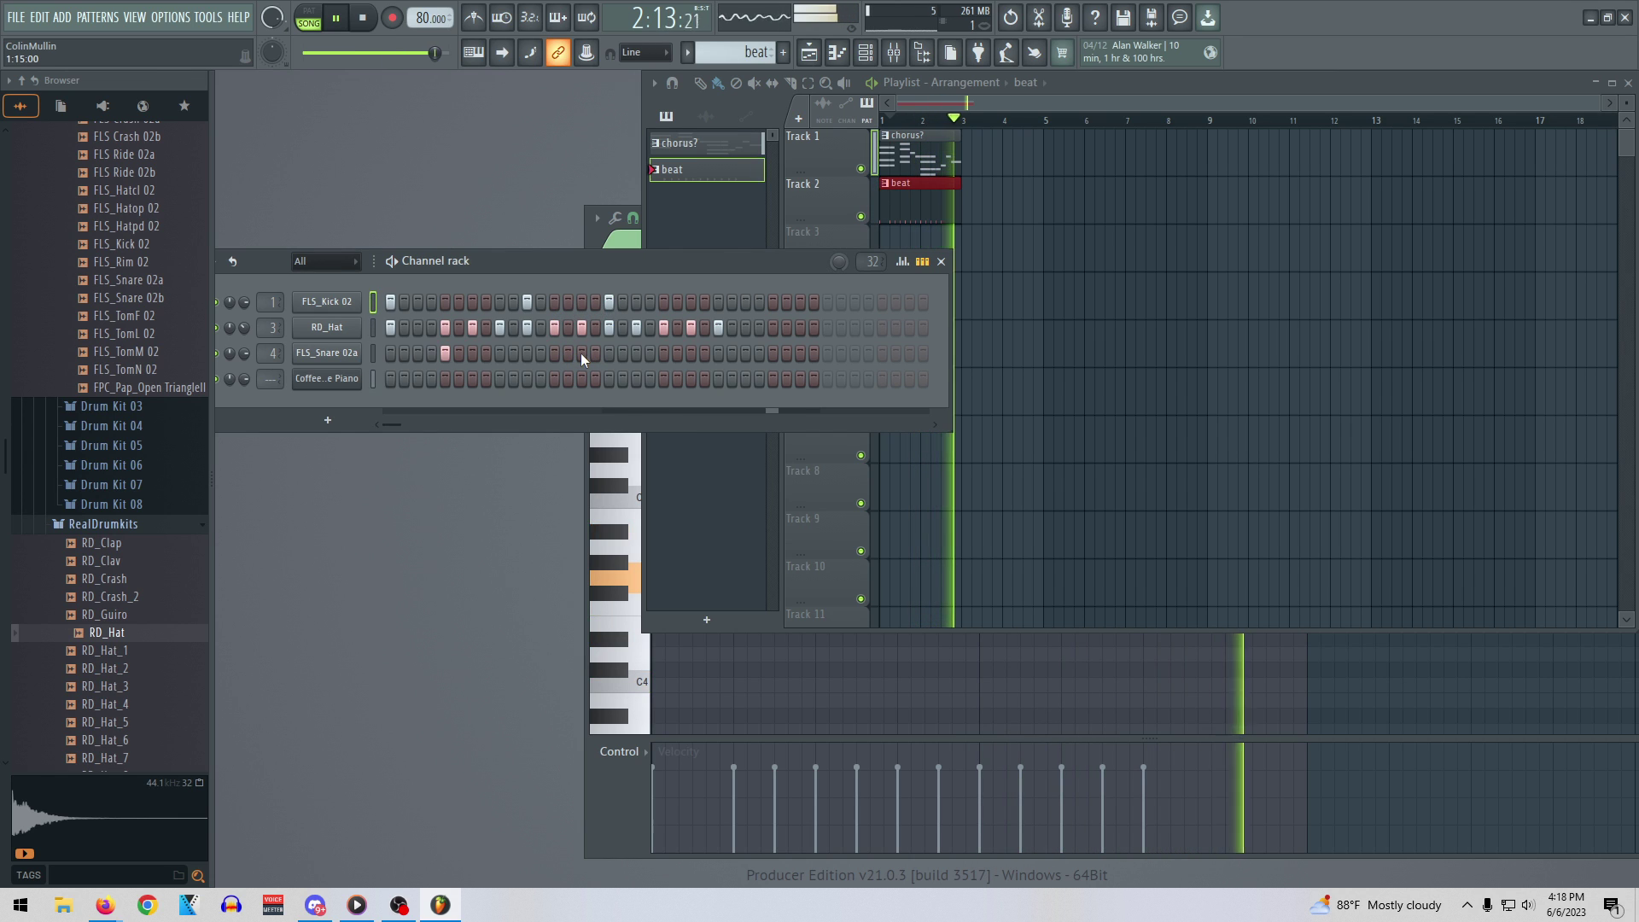
pyautogui.click(556, 351)
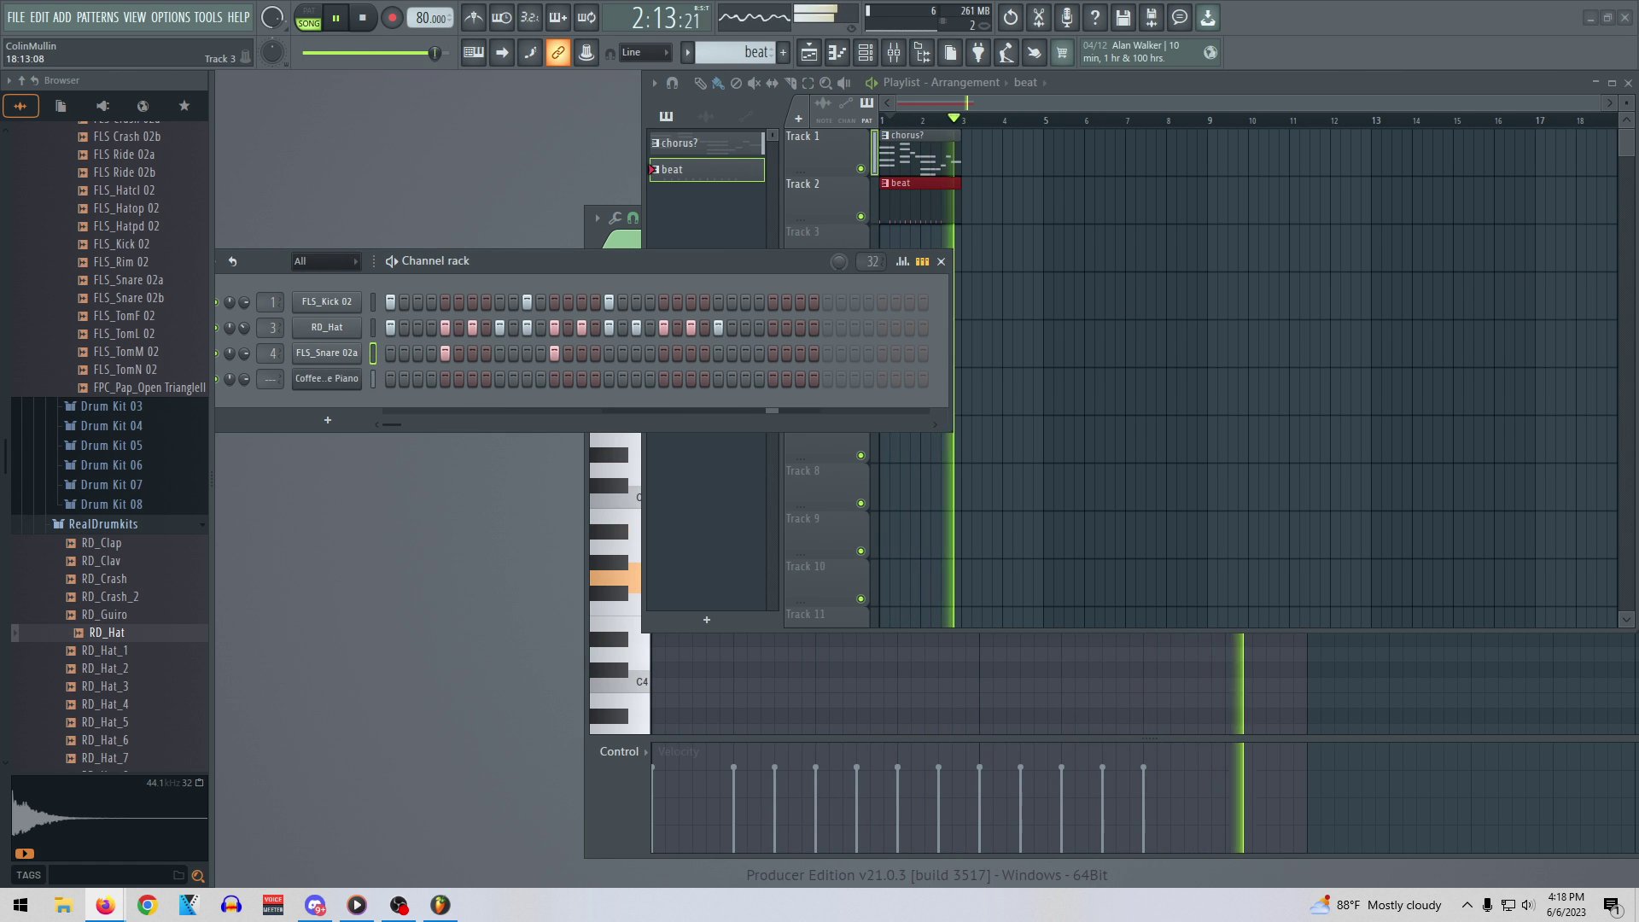
pyautogui.click(664, 352)
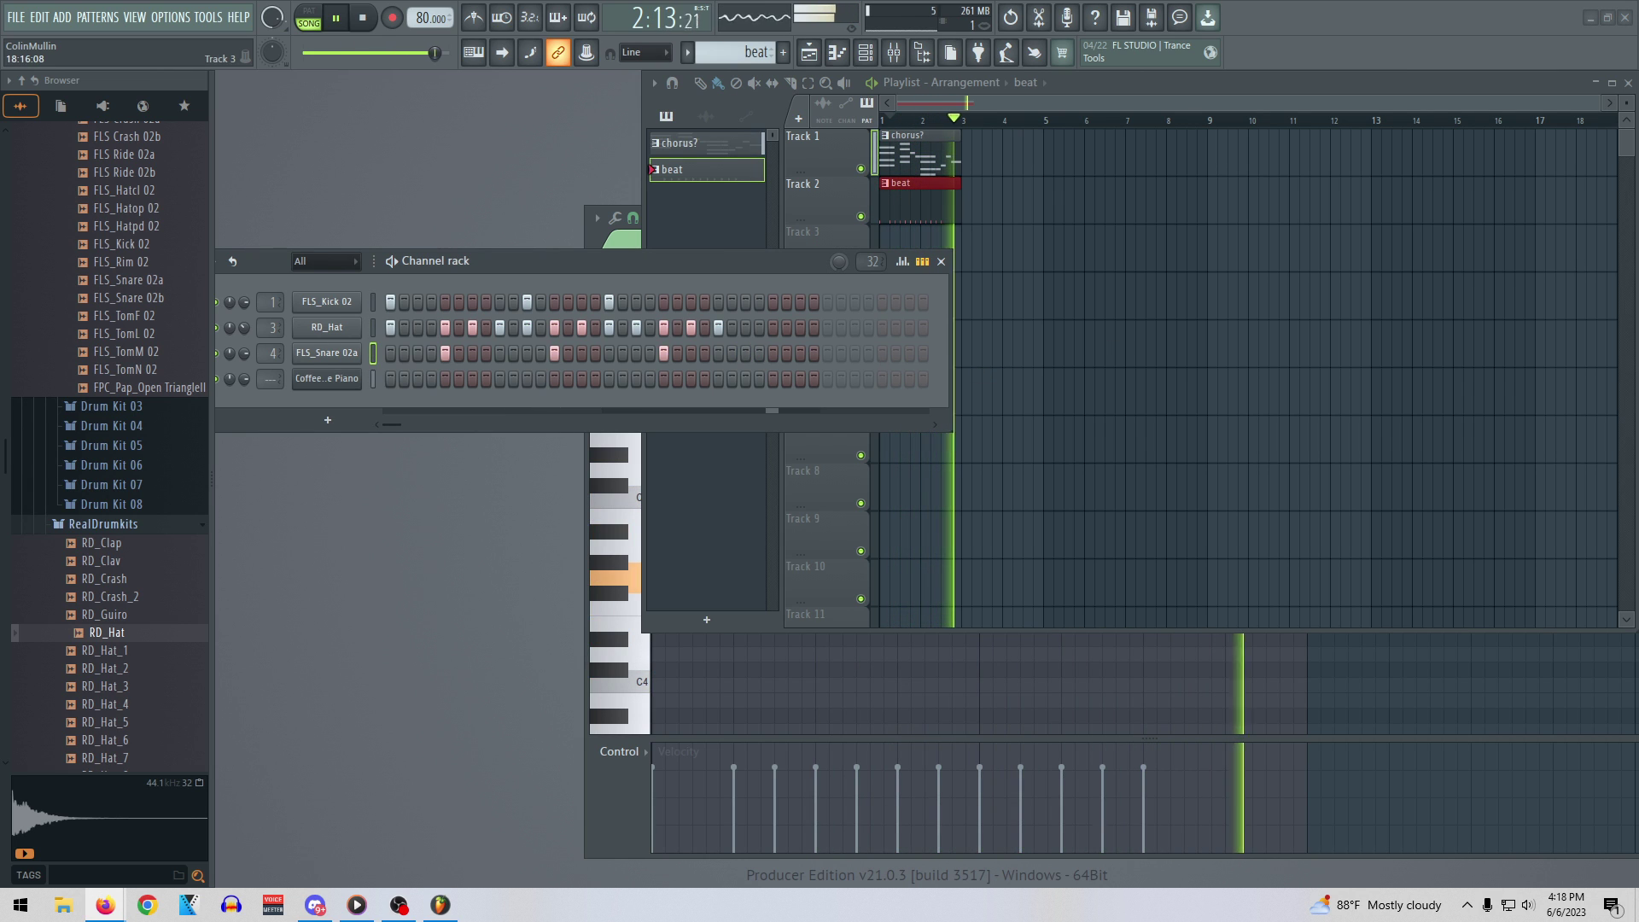
# Add RD_Hat hits on steps 27, 29 and 31 and an FLS_Snare 02a hit on step 29
pyautogui.click(745, 329)
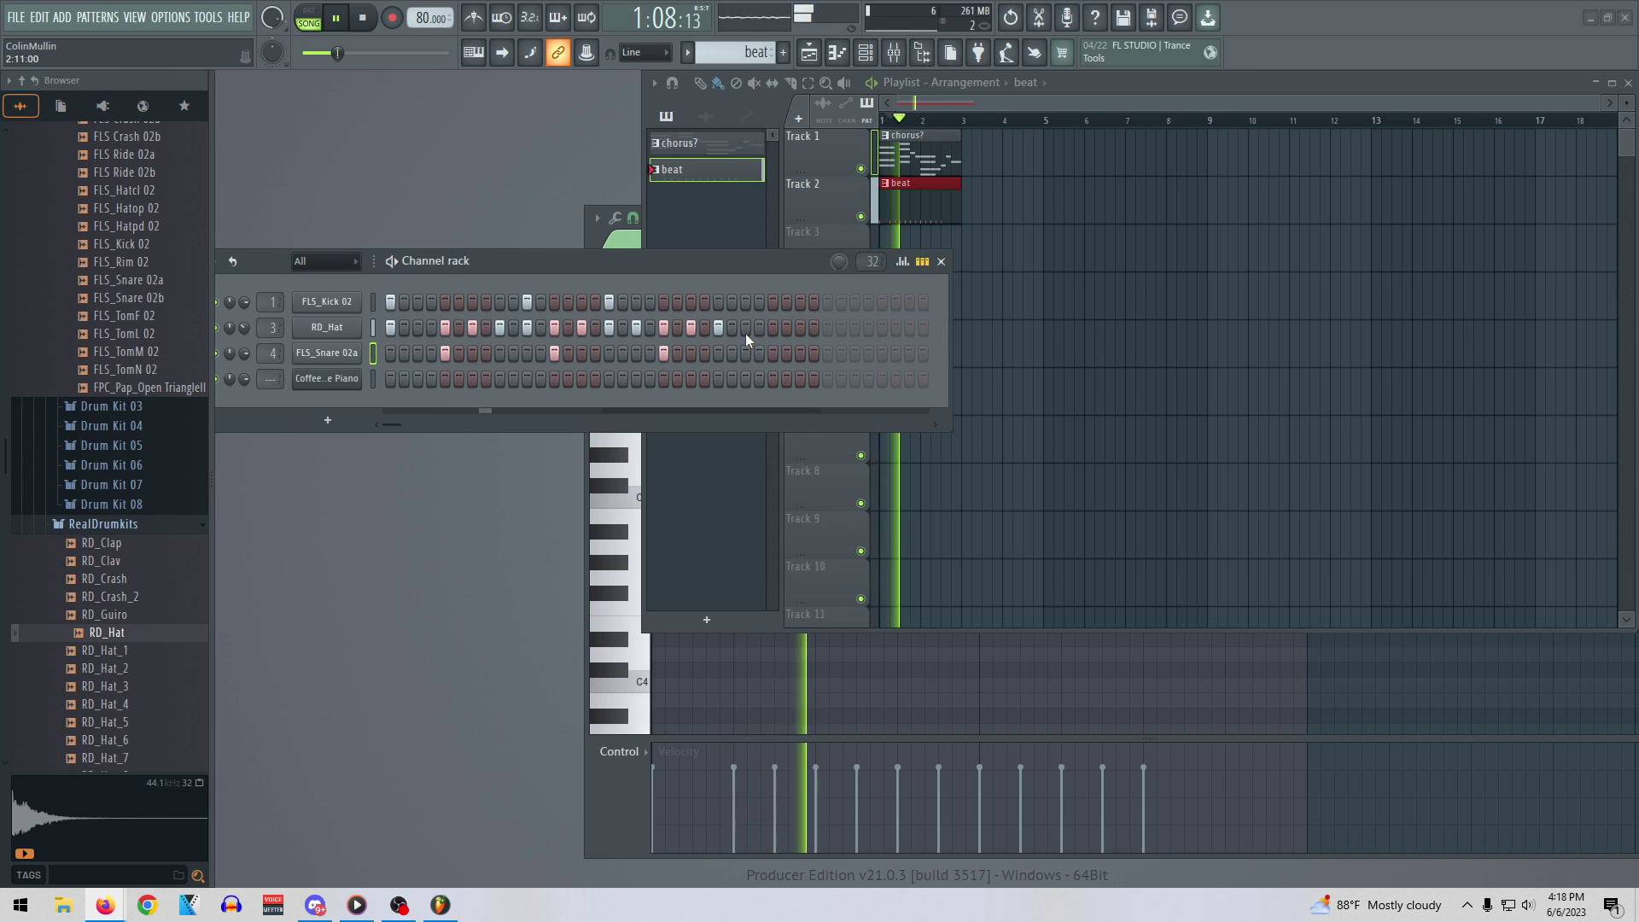
pyautogui.click(772, 330)
pyautogui.click(796, 330)
pyautogui.click(745, 352)
pyautogui.click(745, 353)
pyautogui.click(771, 353)
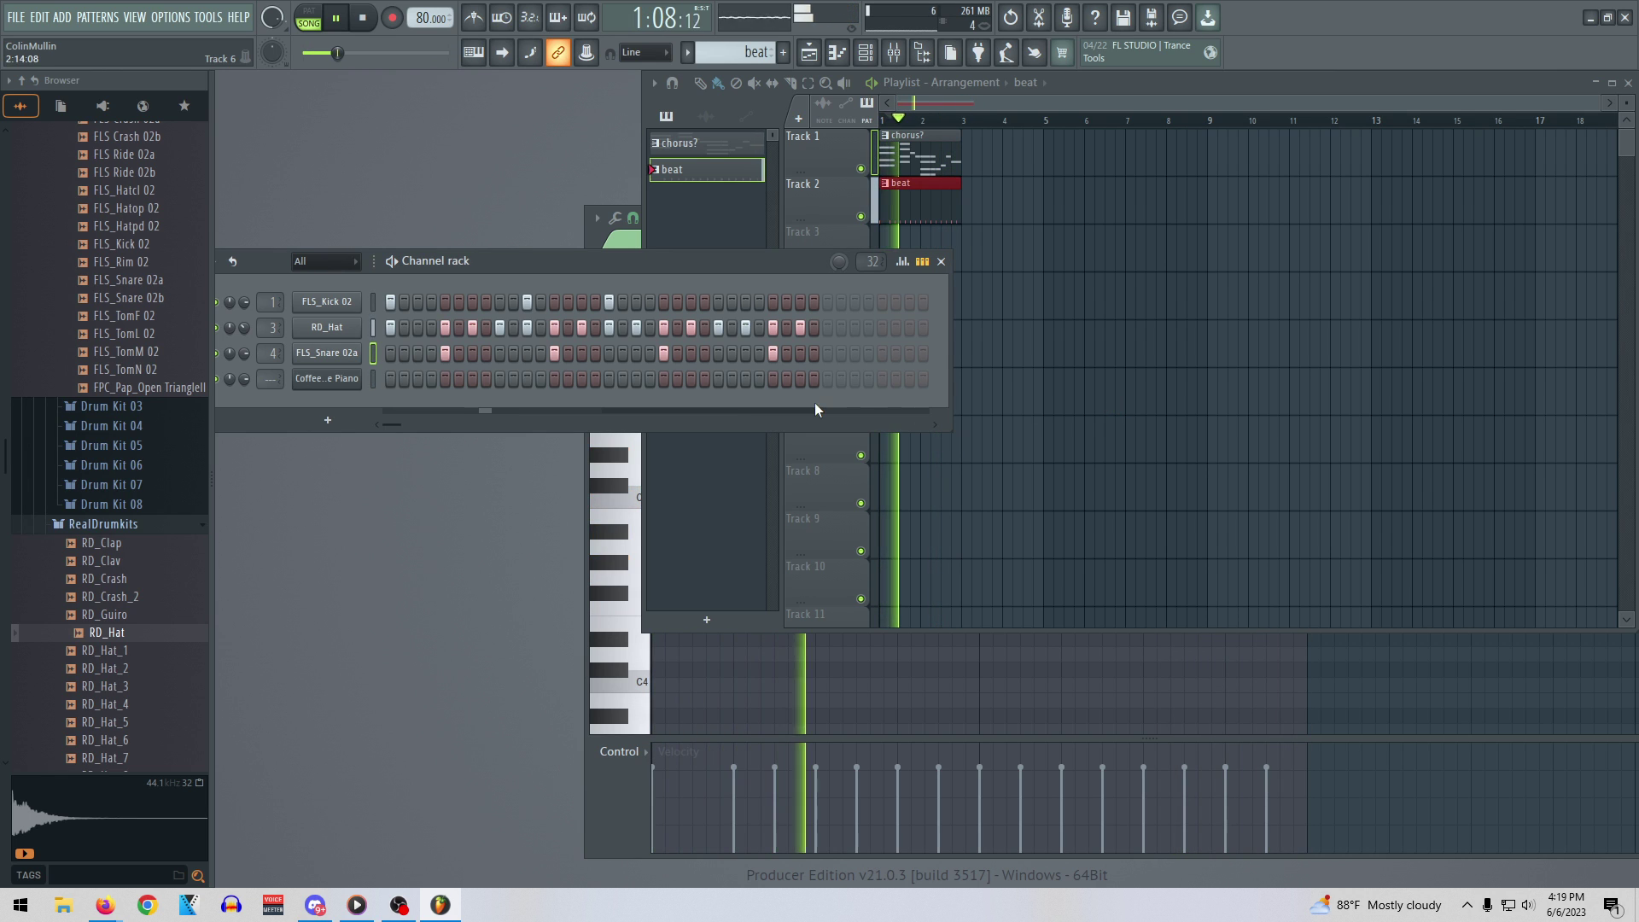
# Audition the other RealDrumkits hats and try RD_Hat_4 on a new channel with a hit on step 3
pyautogui.click(417, 328)
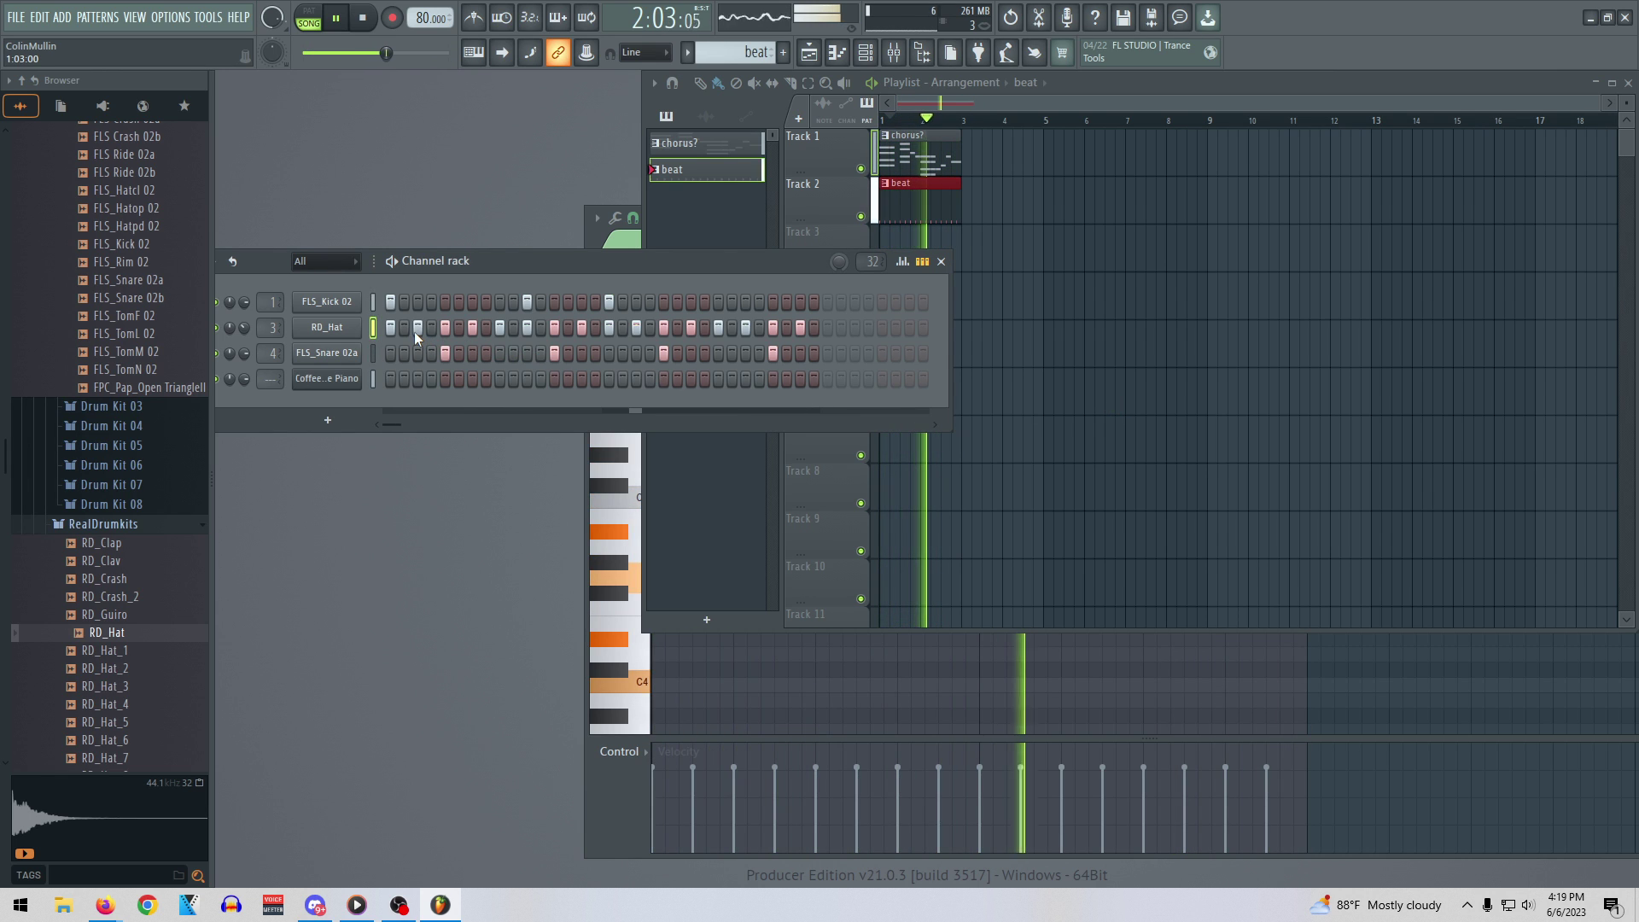
pyautogui.click(418, 328)
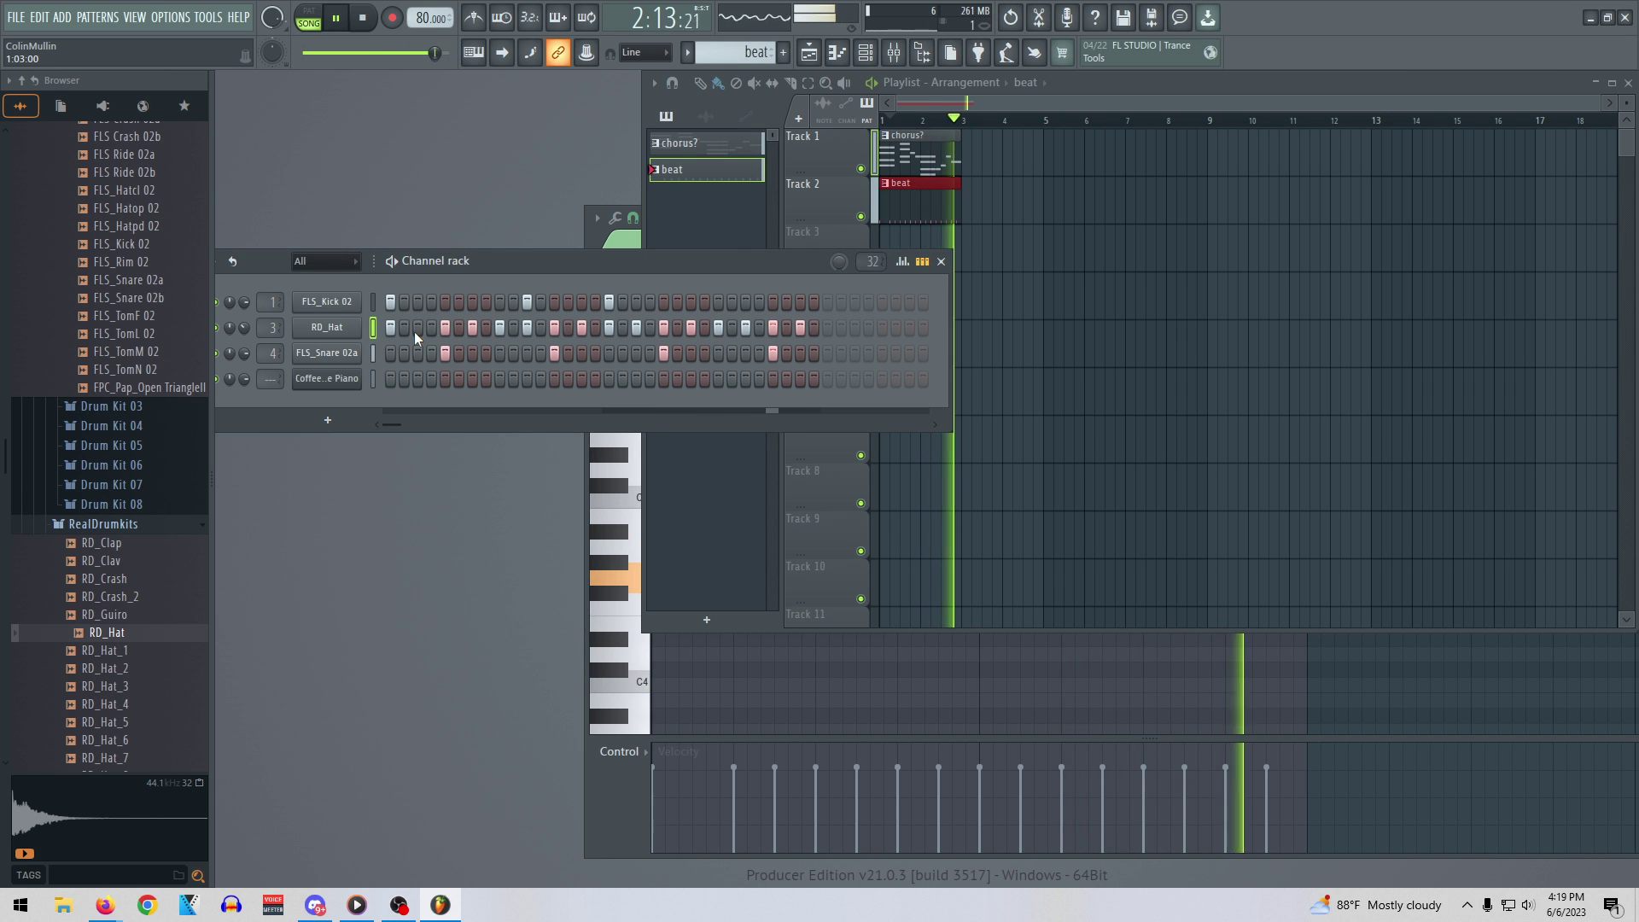
pyautogui.click(164, 655)
pyautogui.click(141, 670)
pyautogui.click(136, 687)
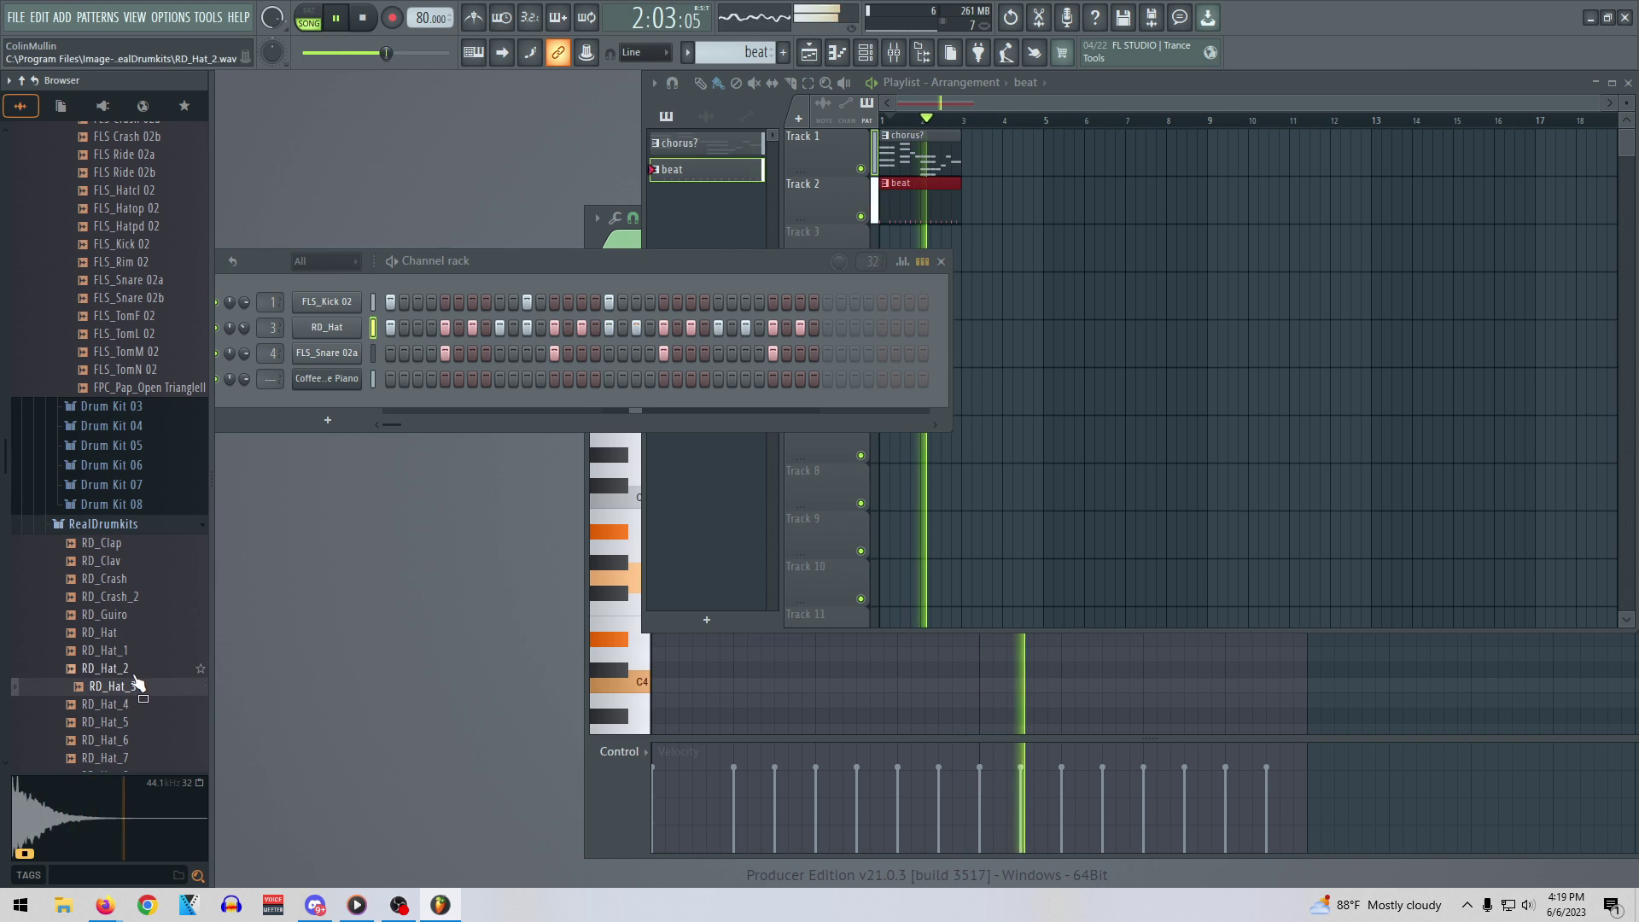
pyautogui.moveTo(135, 710); pyautogui.dragTo(335, 401)
pyautogui.click(332, 408)
pyautogui.click(288, 421)
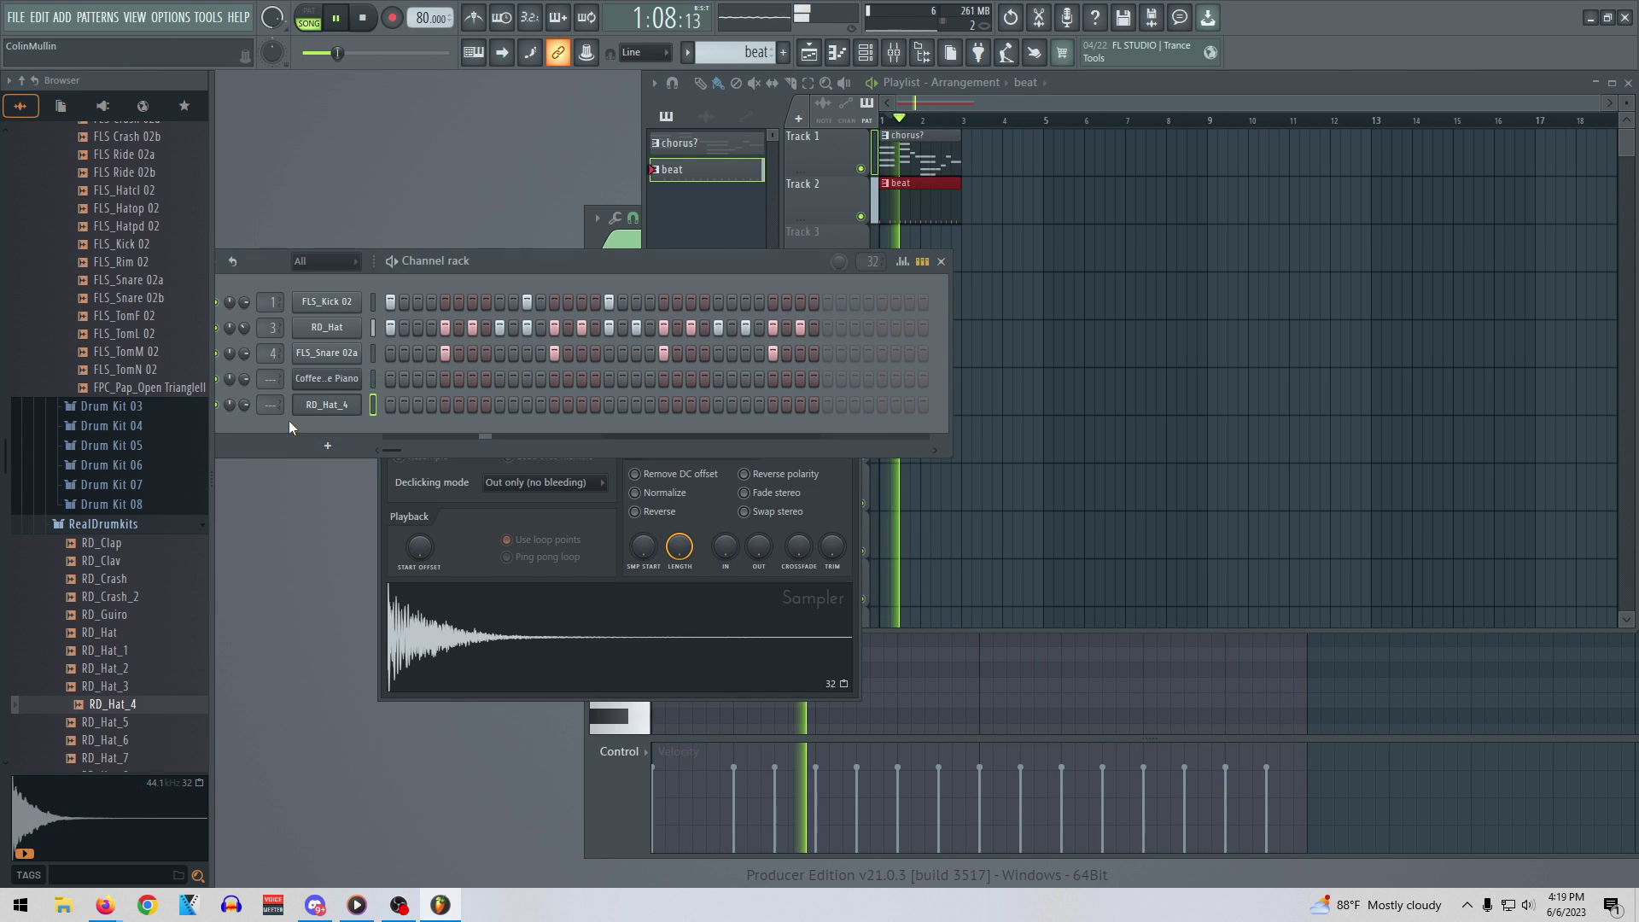
pyautogui.click(417, 405)
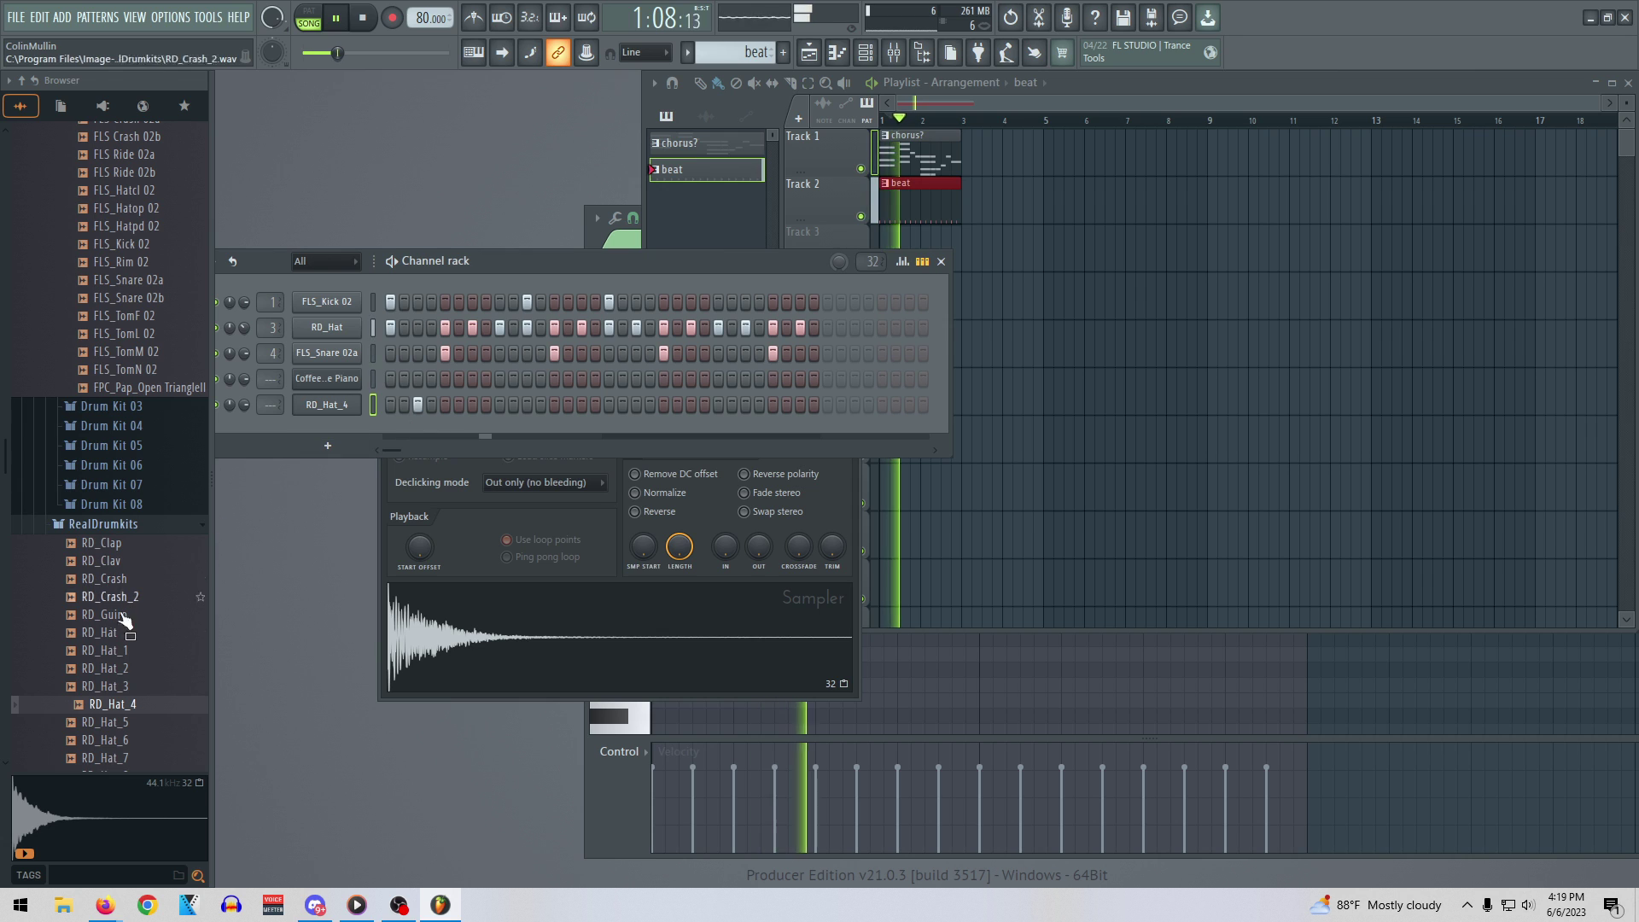
# Audition more RealDrumkits hats and try RD_Hat_1 in place of the RD_Hat_4 sample
pyautogui.click(119, 730)
pyautogui.click(122, 739)
pyautogui.moveTo(109, 650); pyautogui.dragTo(330, 407)
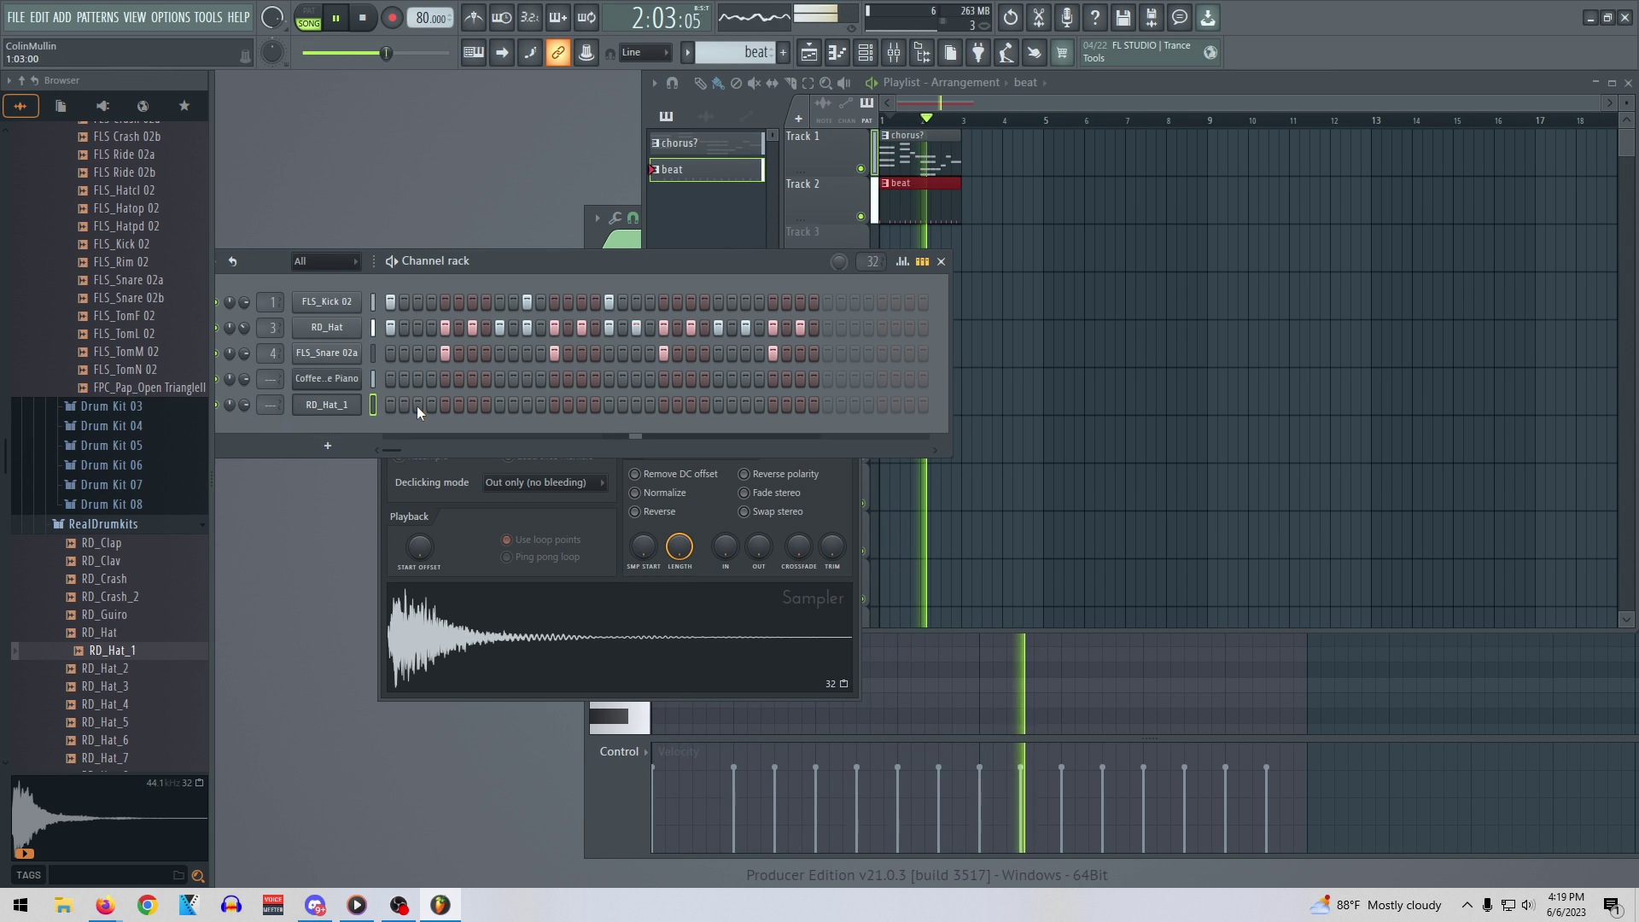
# Delete the RD_Hat_1 channel and put an RD_Hat hit on step 3
pyautogui.rightClick(362, 398)
pyautogui.click(390, 599)
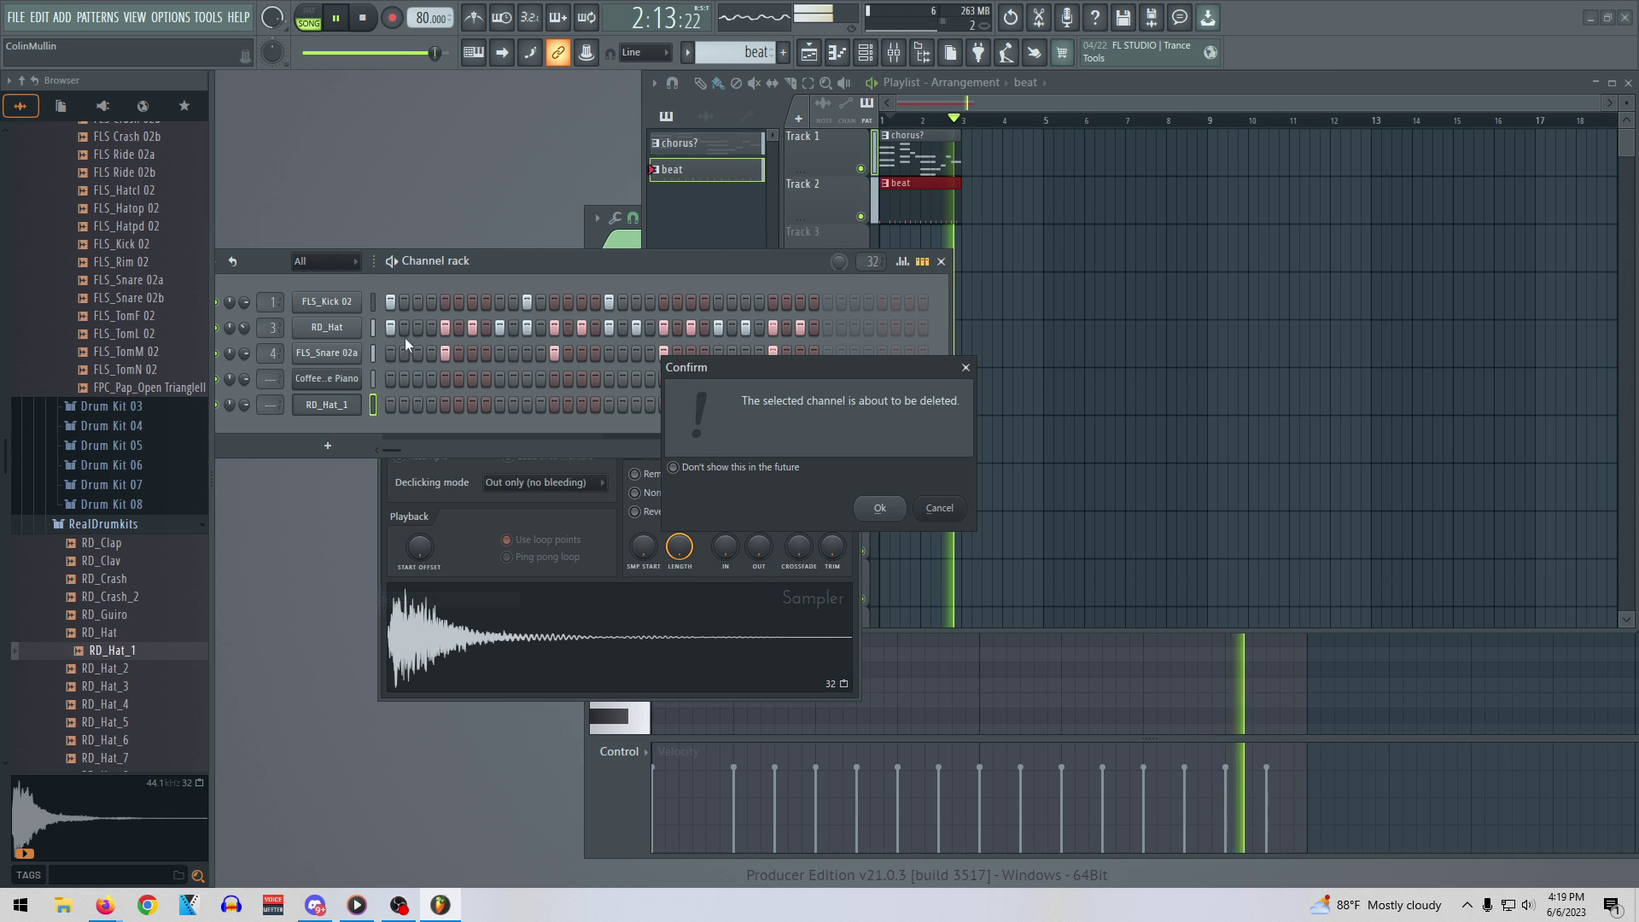
pyautogui.click(878, 510)
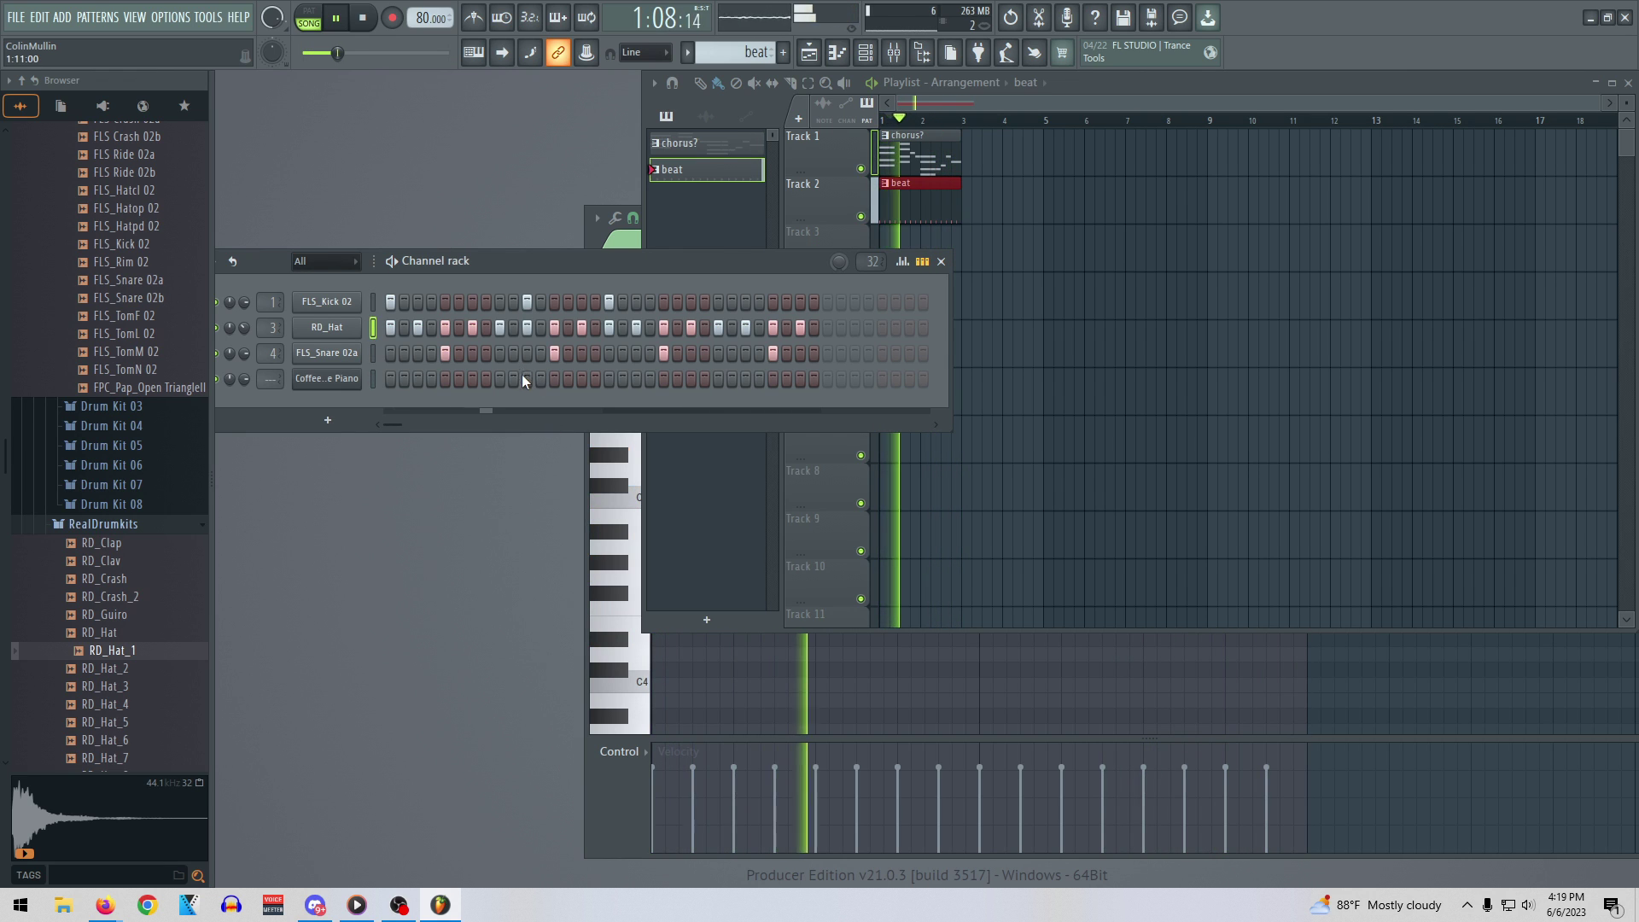
# Try the song at 213 BPM and settle on a tempo of 81 BPM
pyautogui.moveTo(423, 18); pyautogui.dragTo(423, 0)
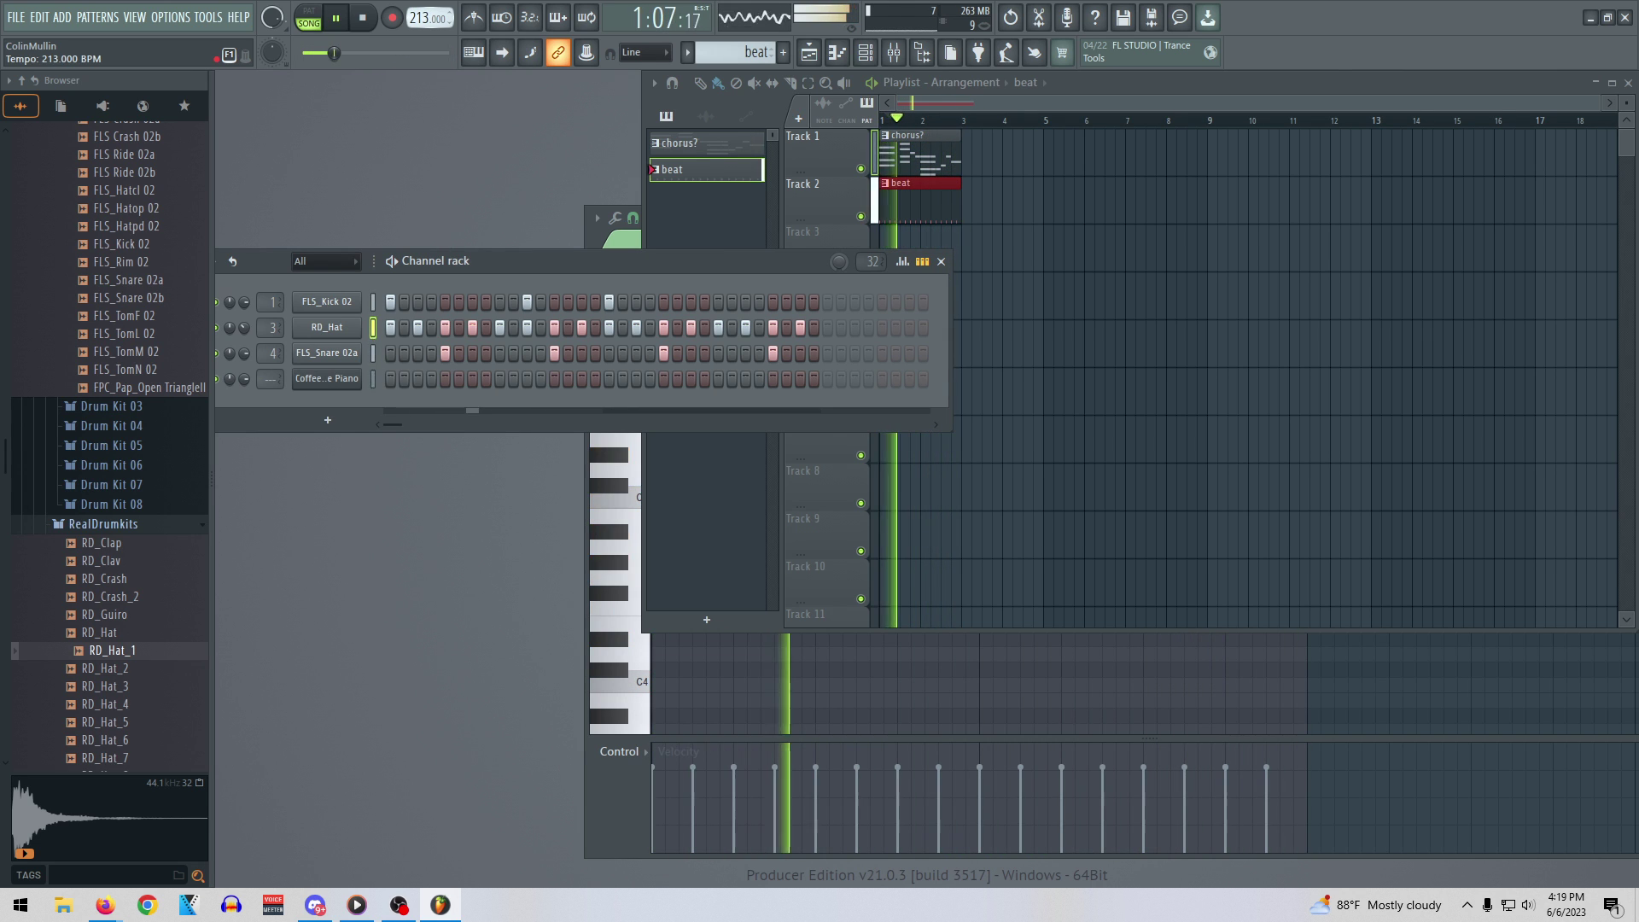
pyautogui.moveTo(423, 18); pyautogui.dragTo(423, 131)
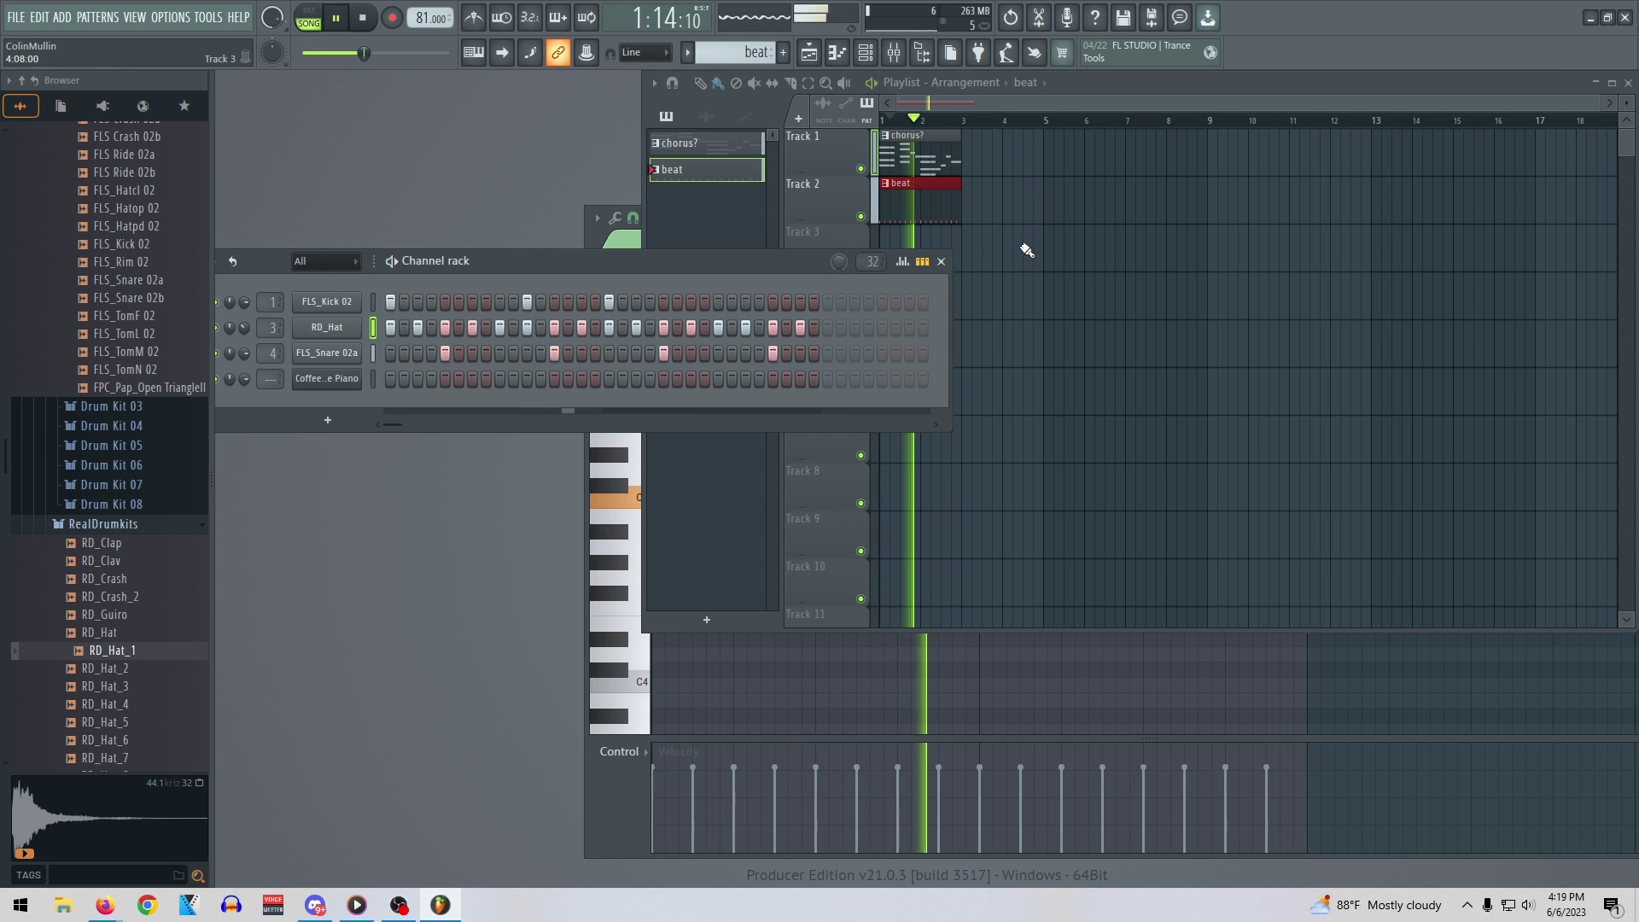
# Audition Drum Kit 01 samples and replace the FLS_Kick 02 sample with FLS_Kick 01
pyautogui.moveTo(770, 269); pyautogui.dragTo(887, 243)
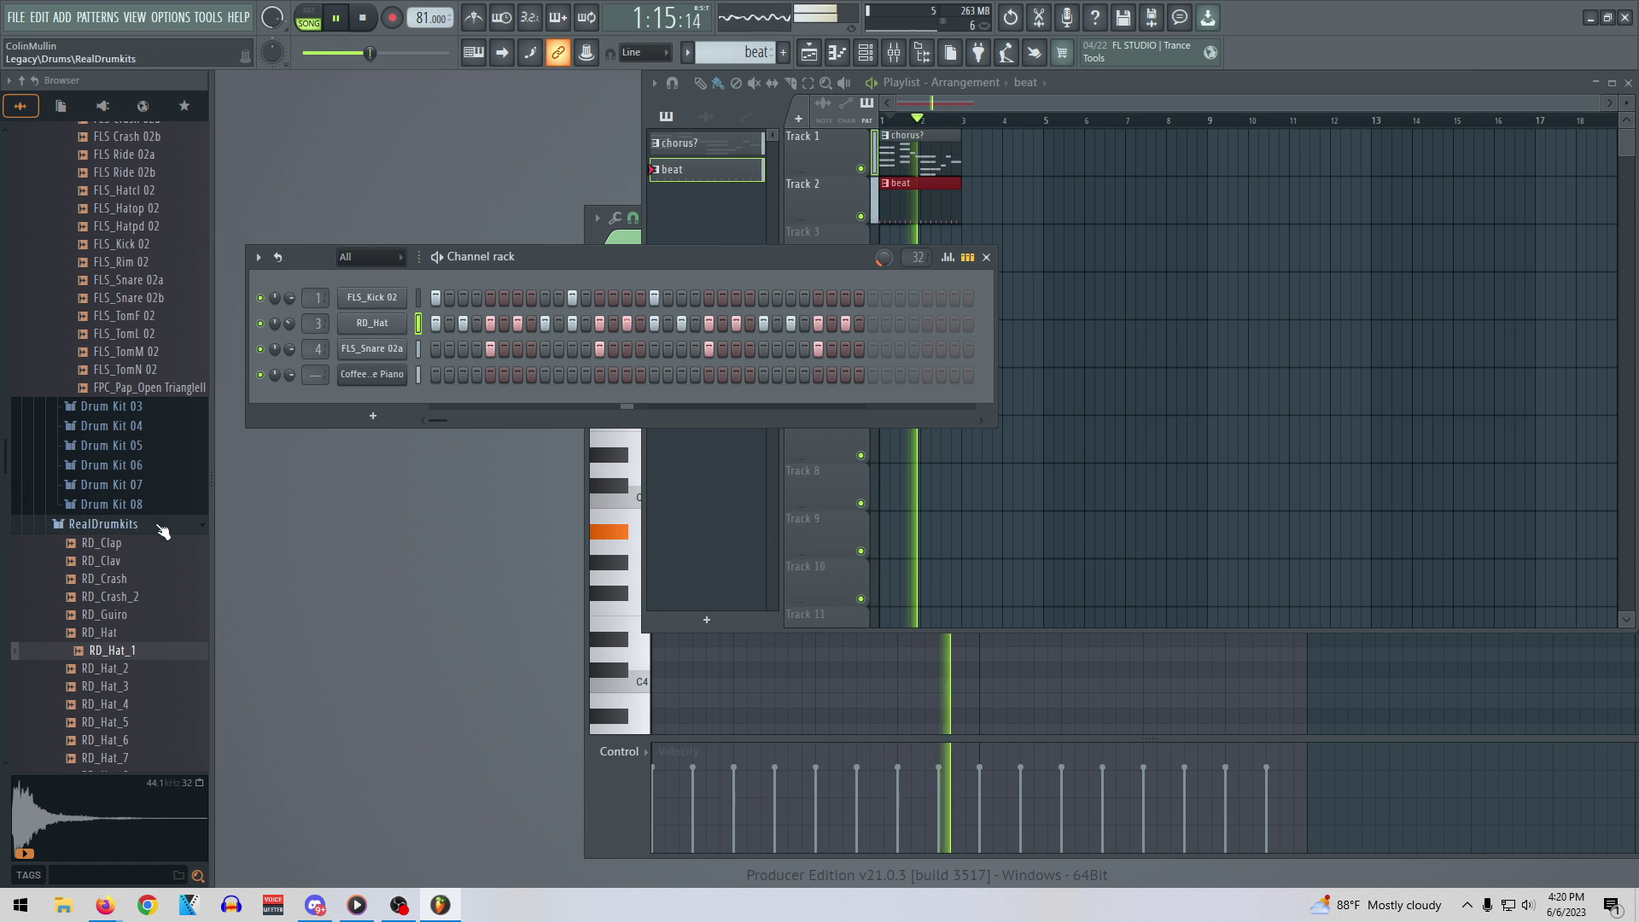
pyautogui.scroll(-10, 167, 585)
pyautogui.scroll(-10, 146, 555)
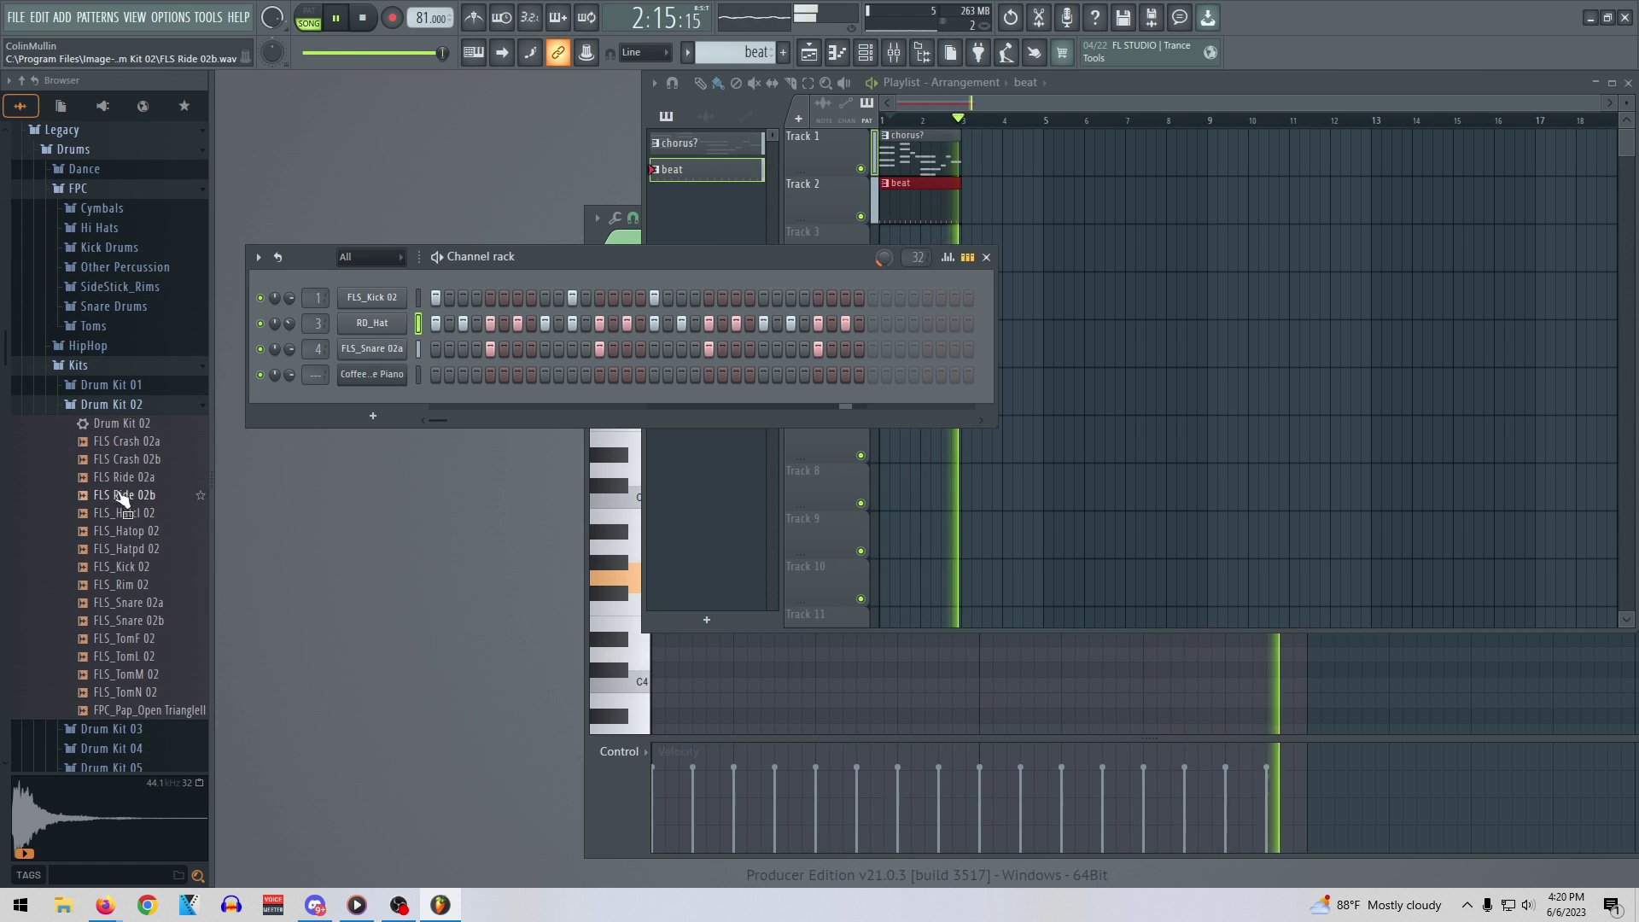
pyautogui.click(111, 404)
pyautogui.click(132, 386)
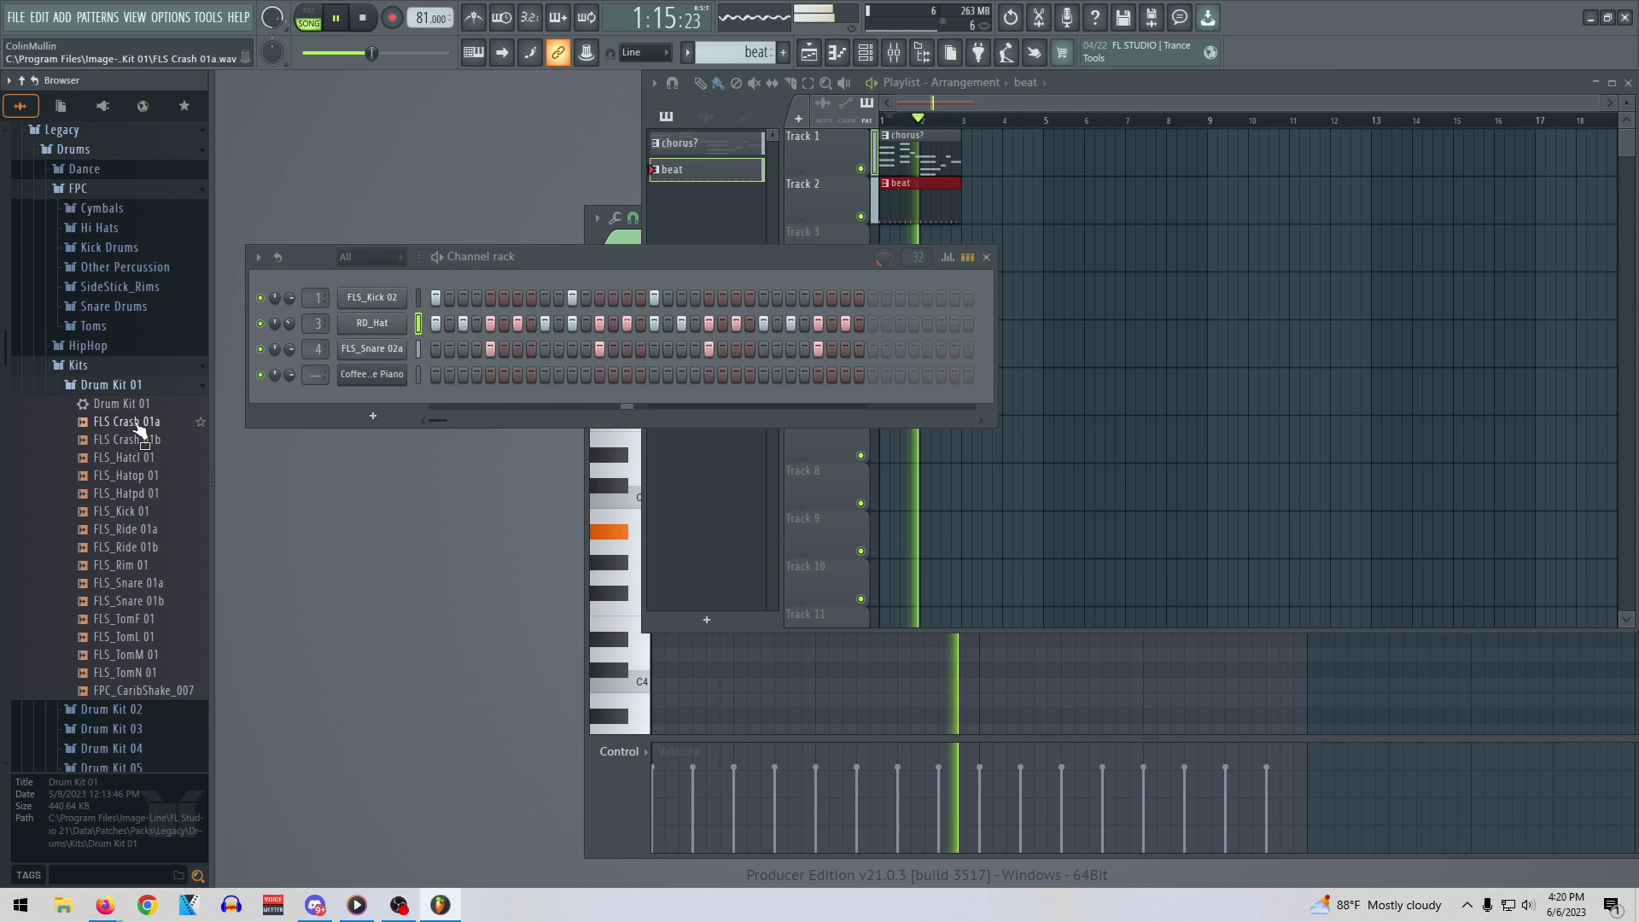
pyautogui.click(128, 421)
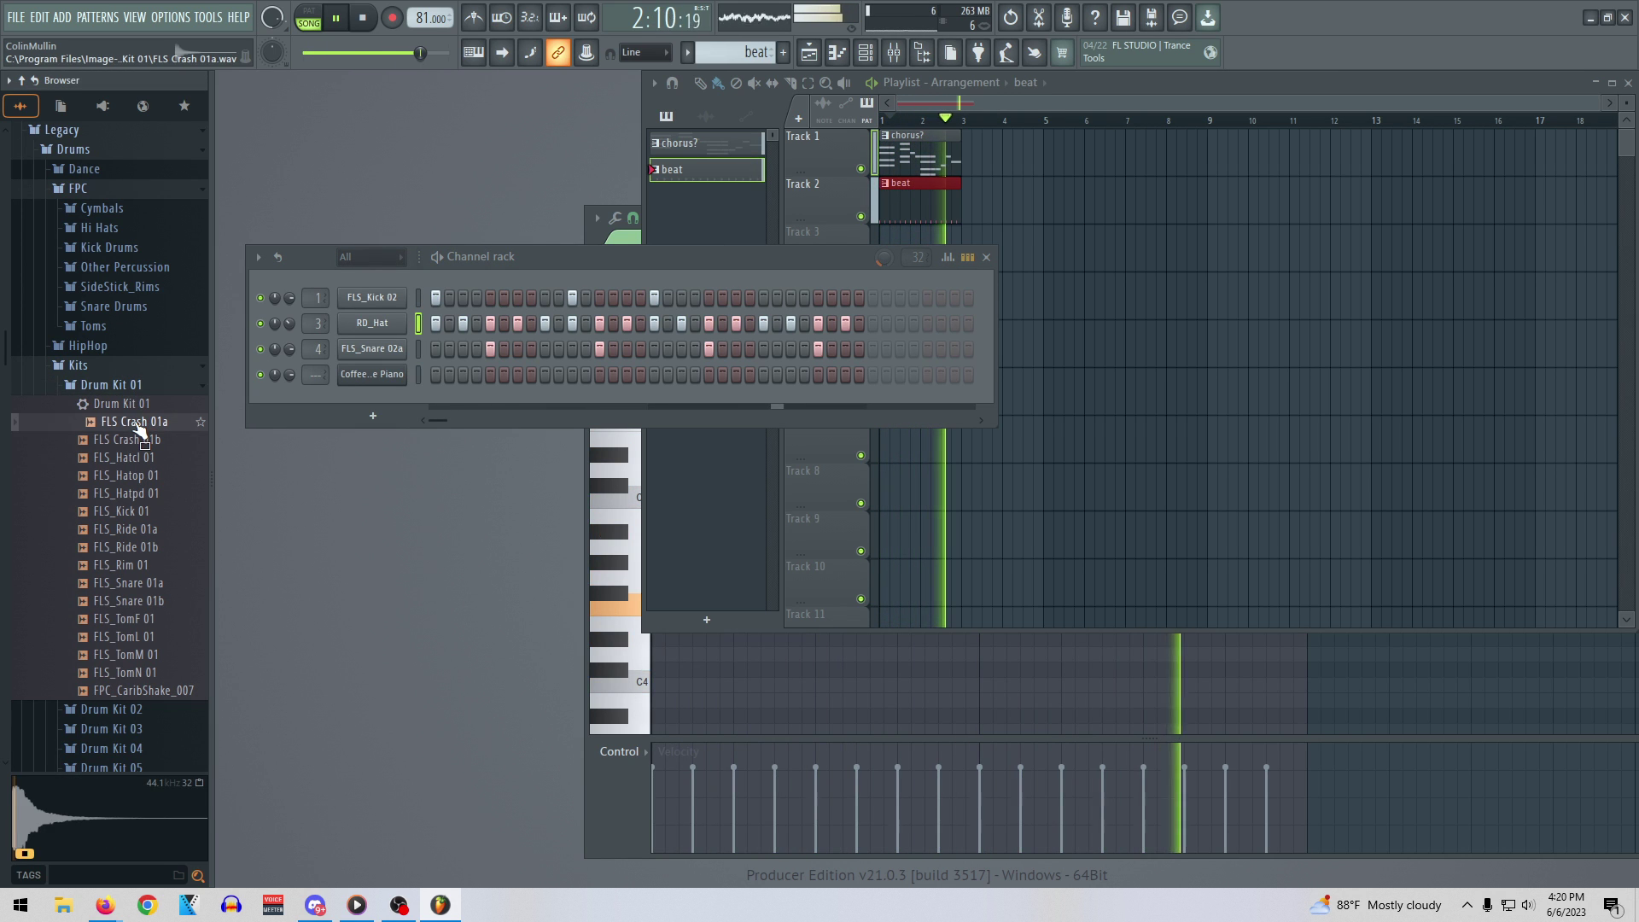
pyautogui.click(133, 440)
pyautogui.click(128, 475)
pyautogui.click(128, 492)
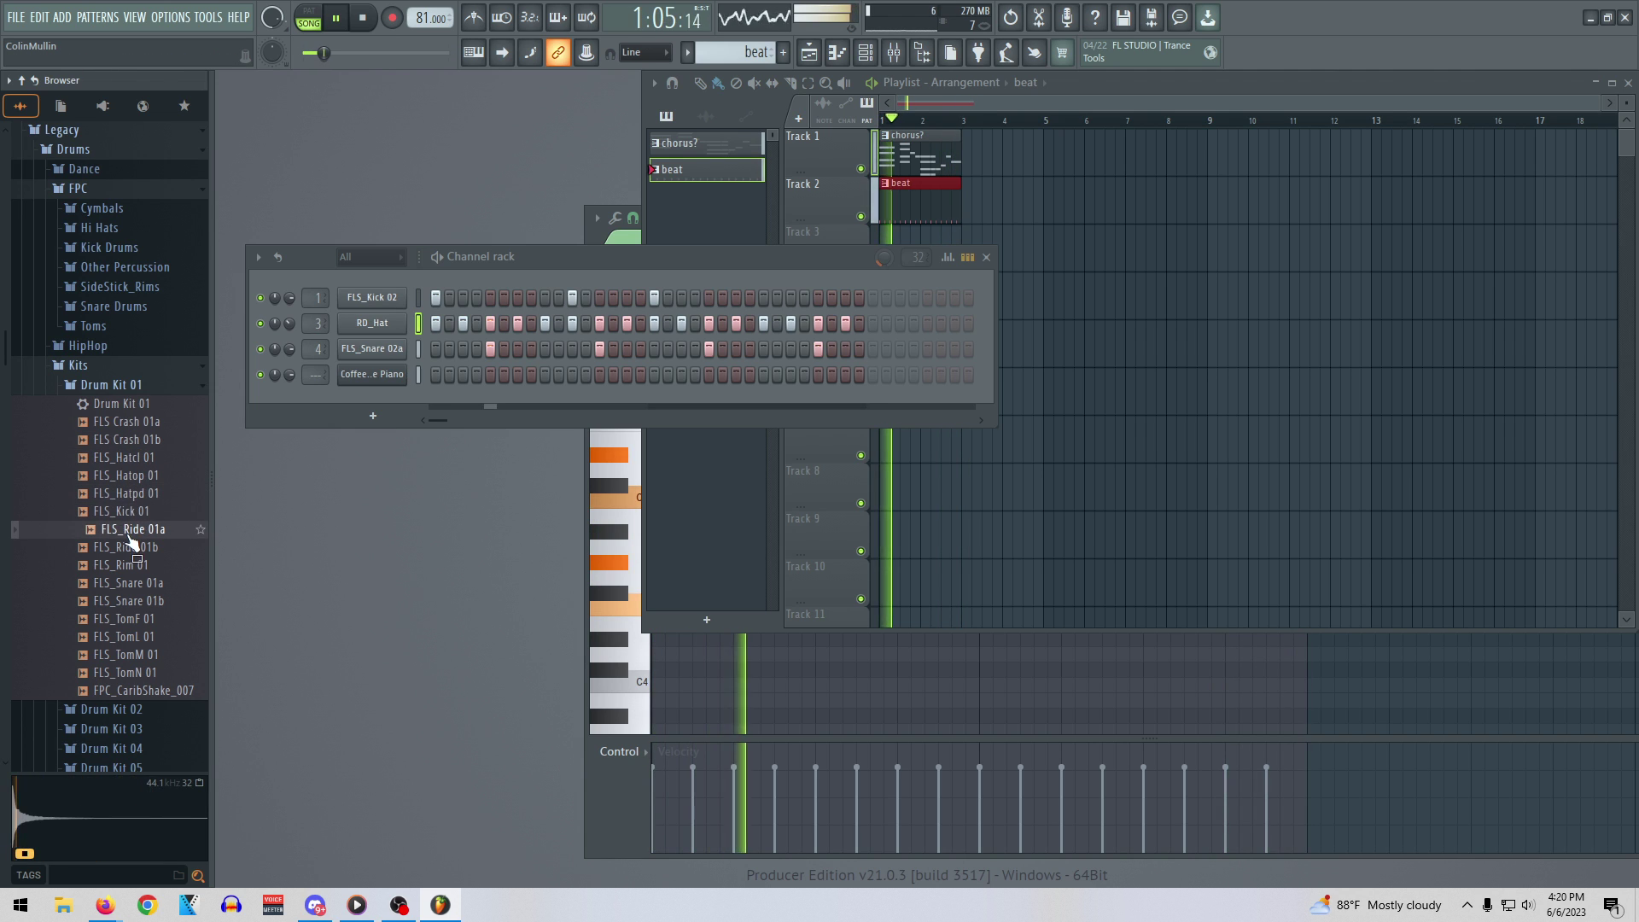
pyautogui.click(132, 511)
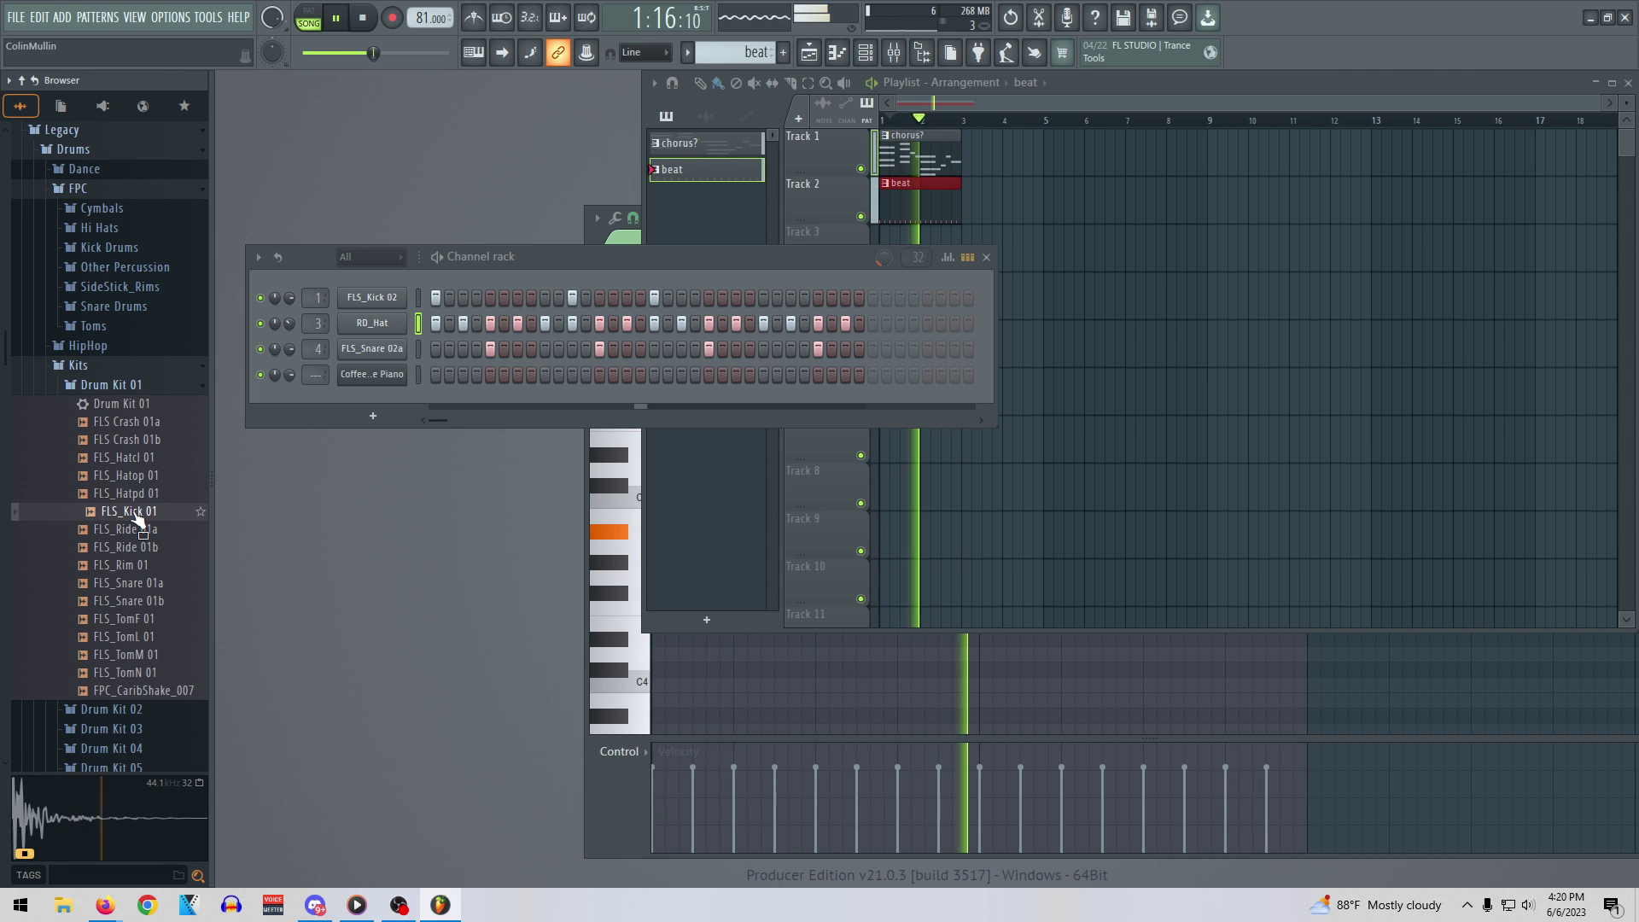
pyautogui.moveTo(137, 514); pyautogui.dragTo(372, 298)
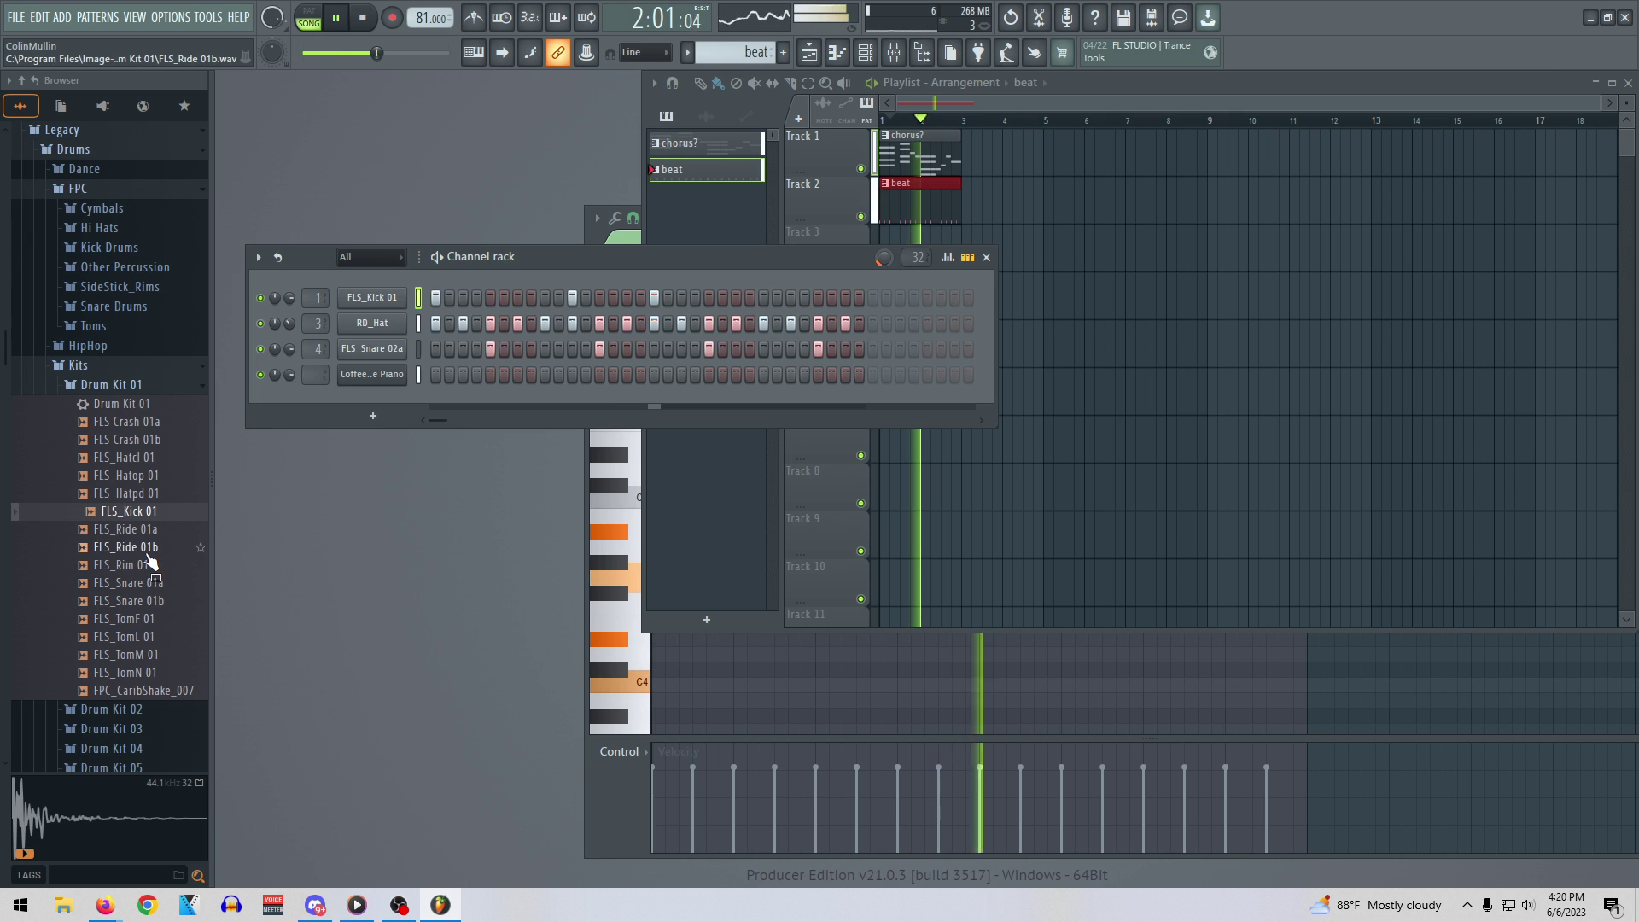
# Compare the two Drum Kit 01 snares and replace the FLS_Snare 02a sample with FLS_Snare 01a
pyautogui.click(144, 586)
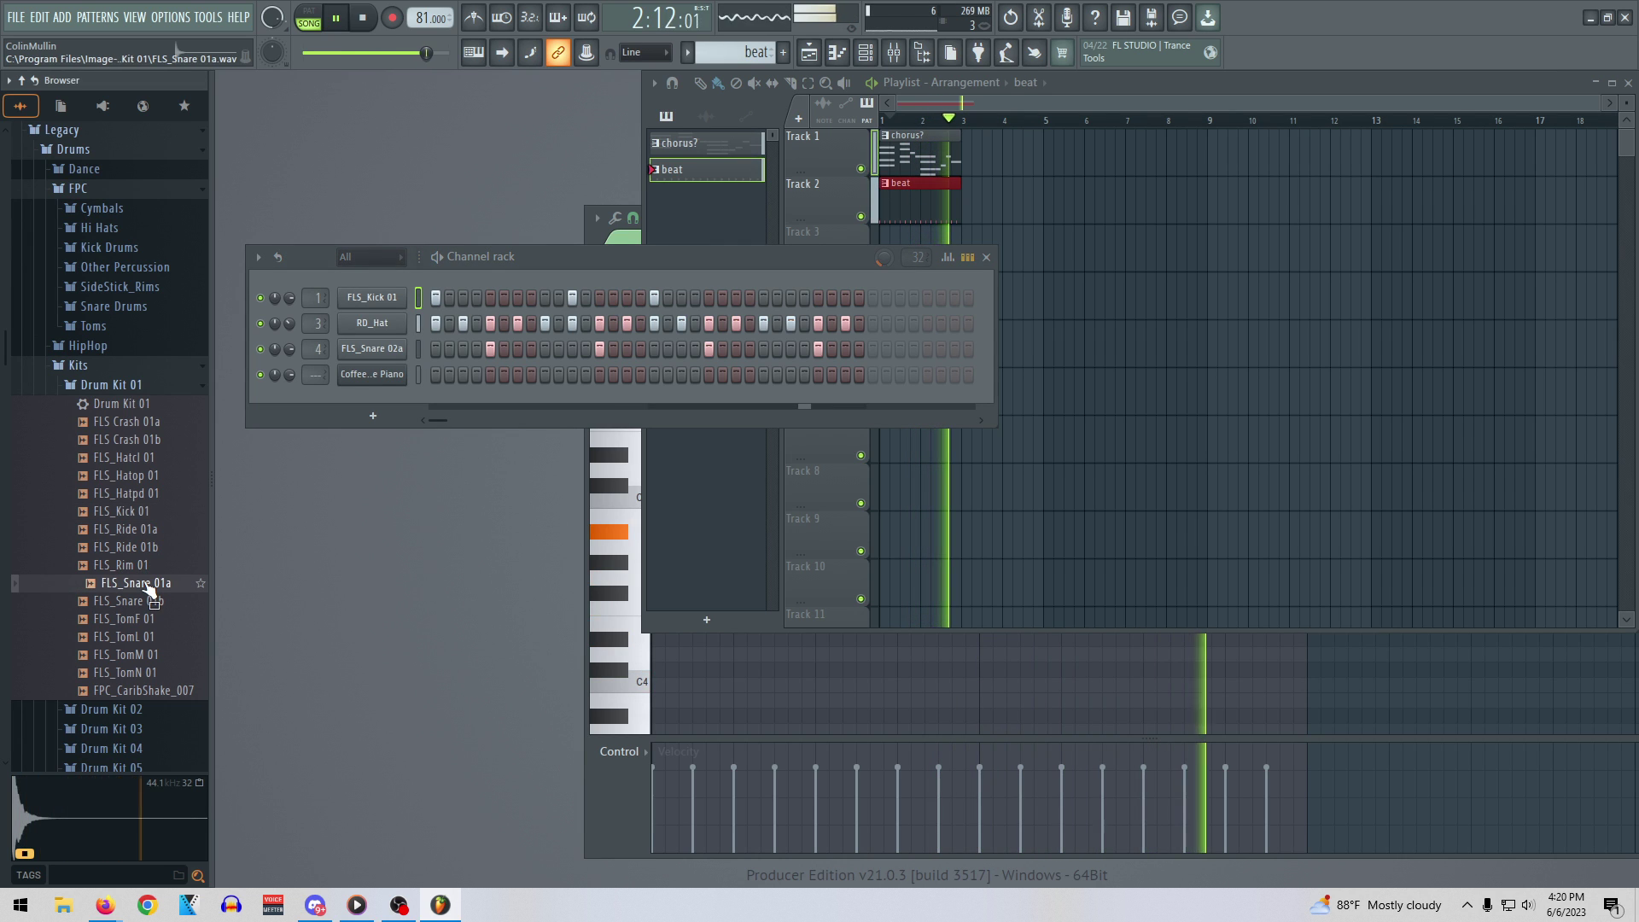
pyautogui.click(145, 603)
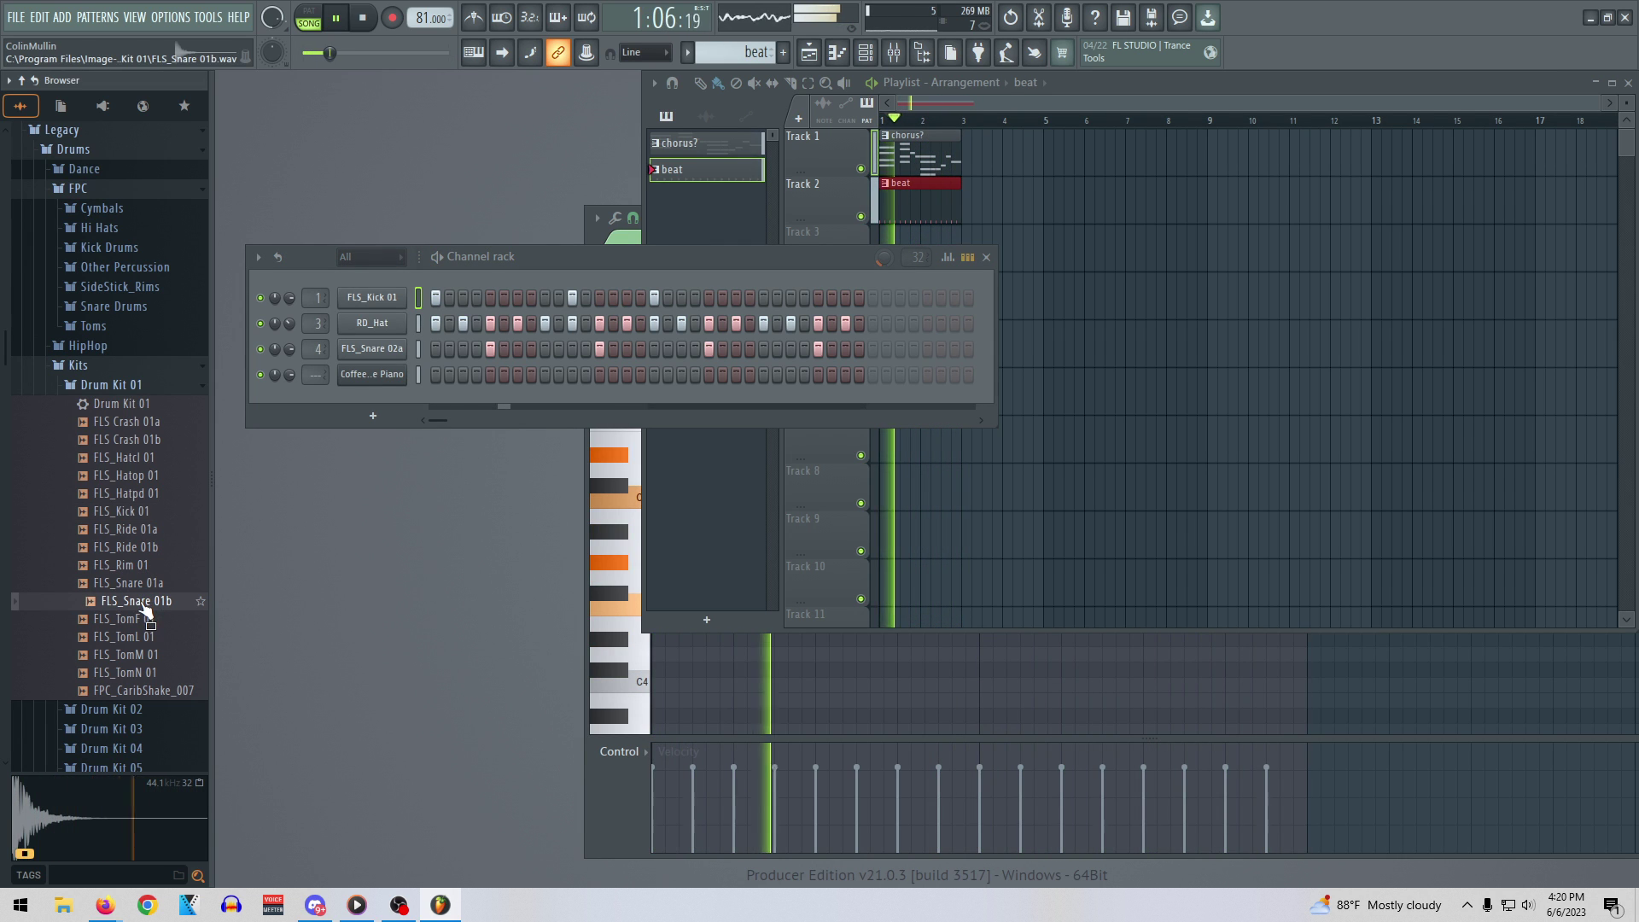
pyautogui.click(144, 586)
pyautogui.click(145, 602)
pyautogui.click(144, 585)
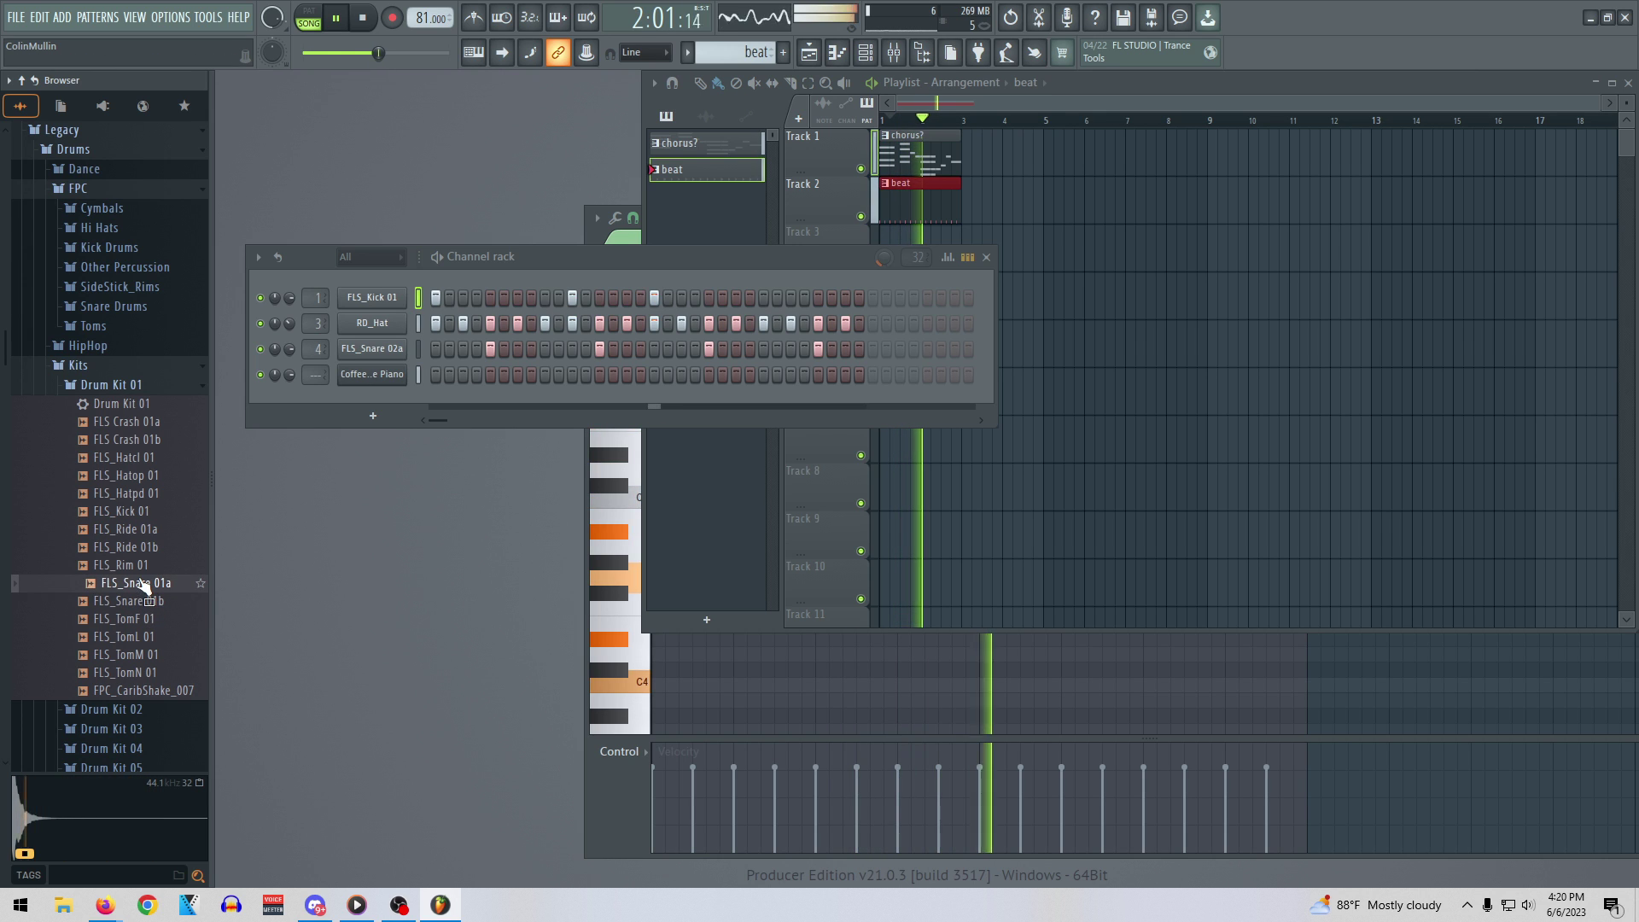
pyautogui.moveTo(143, 585); pyautogui.dragTo(372, 348)
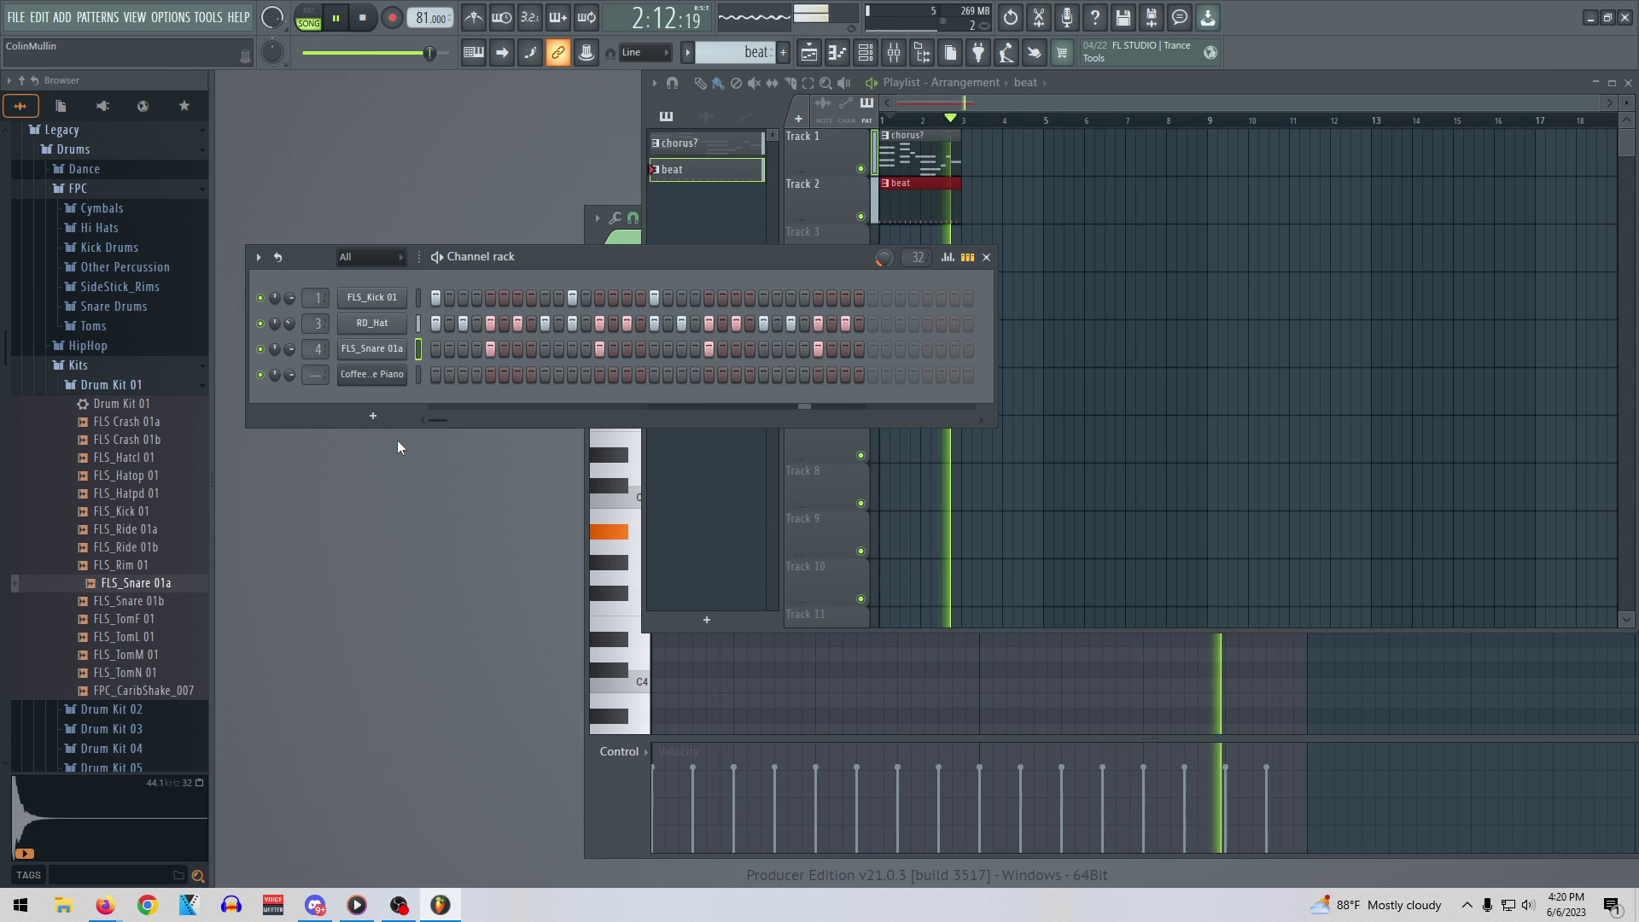
# Set the song tempo to 80 BPM, trying 320 BPM and 81 BPM along the way
pyautogui.moveTo(320, 53); pyautogui.dragTo(378, 53)
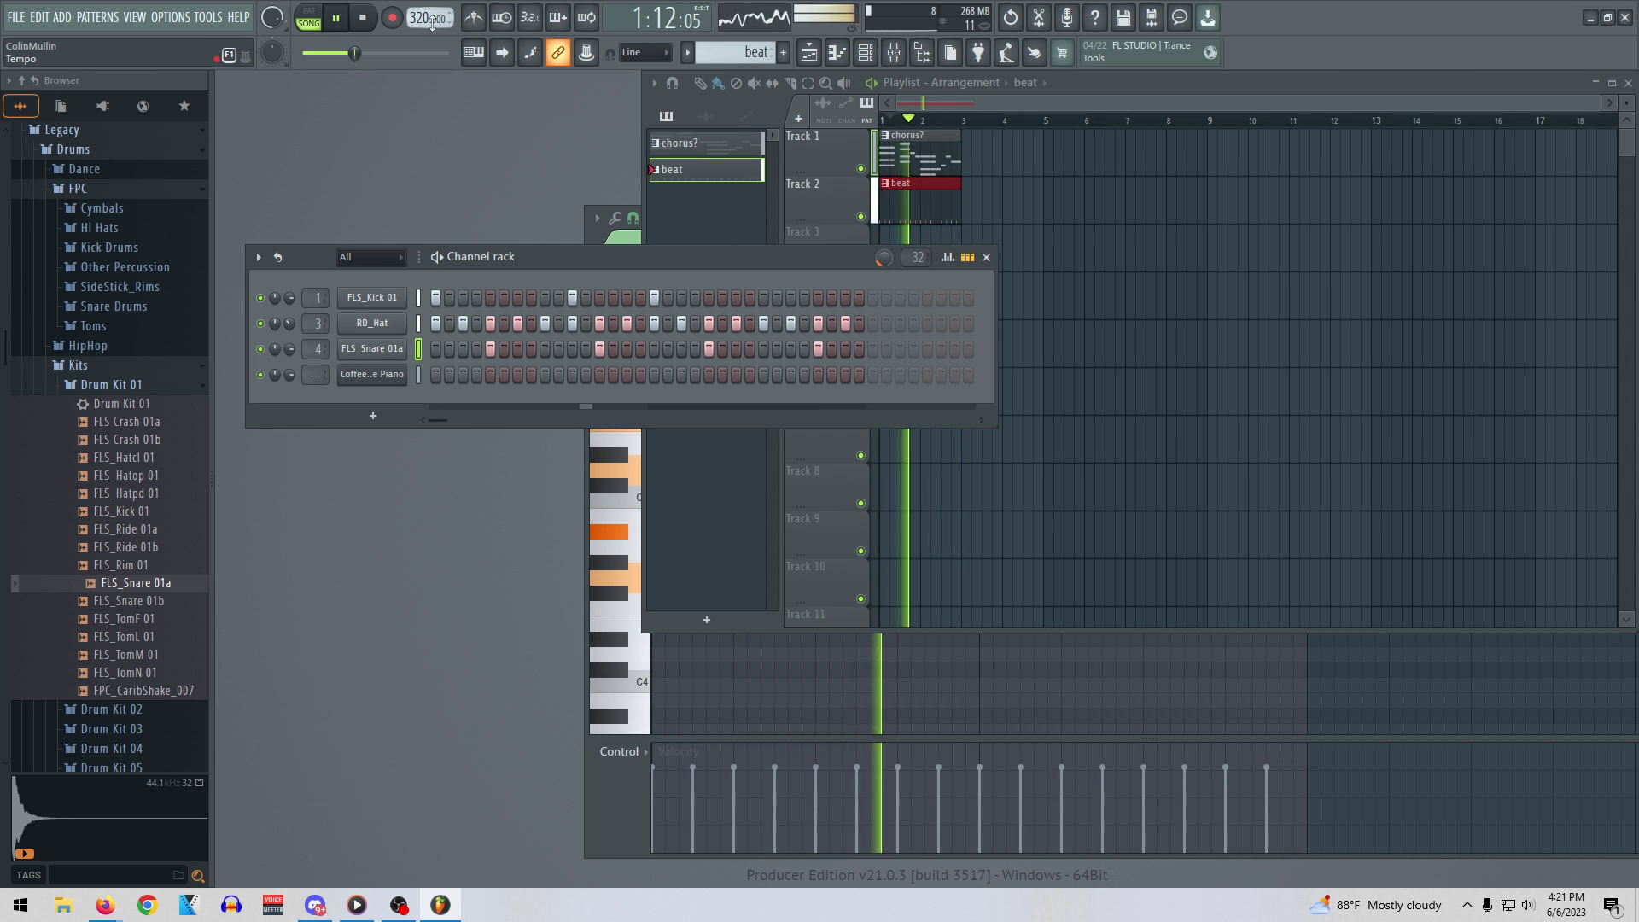
pyautogui.moveTo(424, 16); pyautogui.dragTo(424, 81)
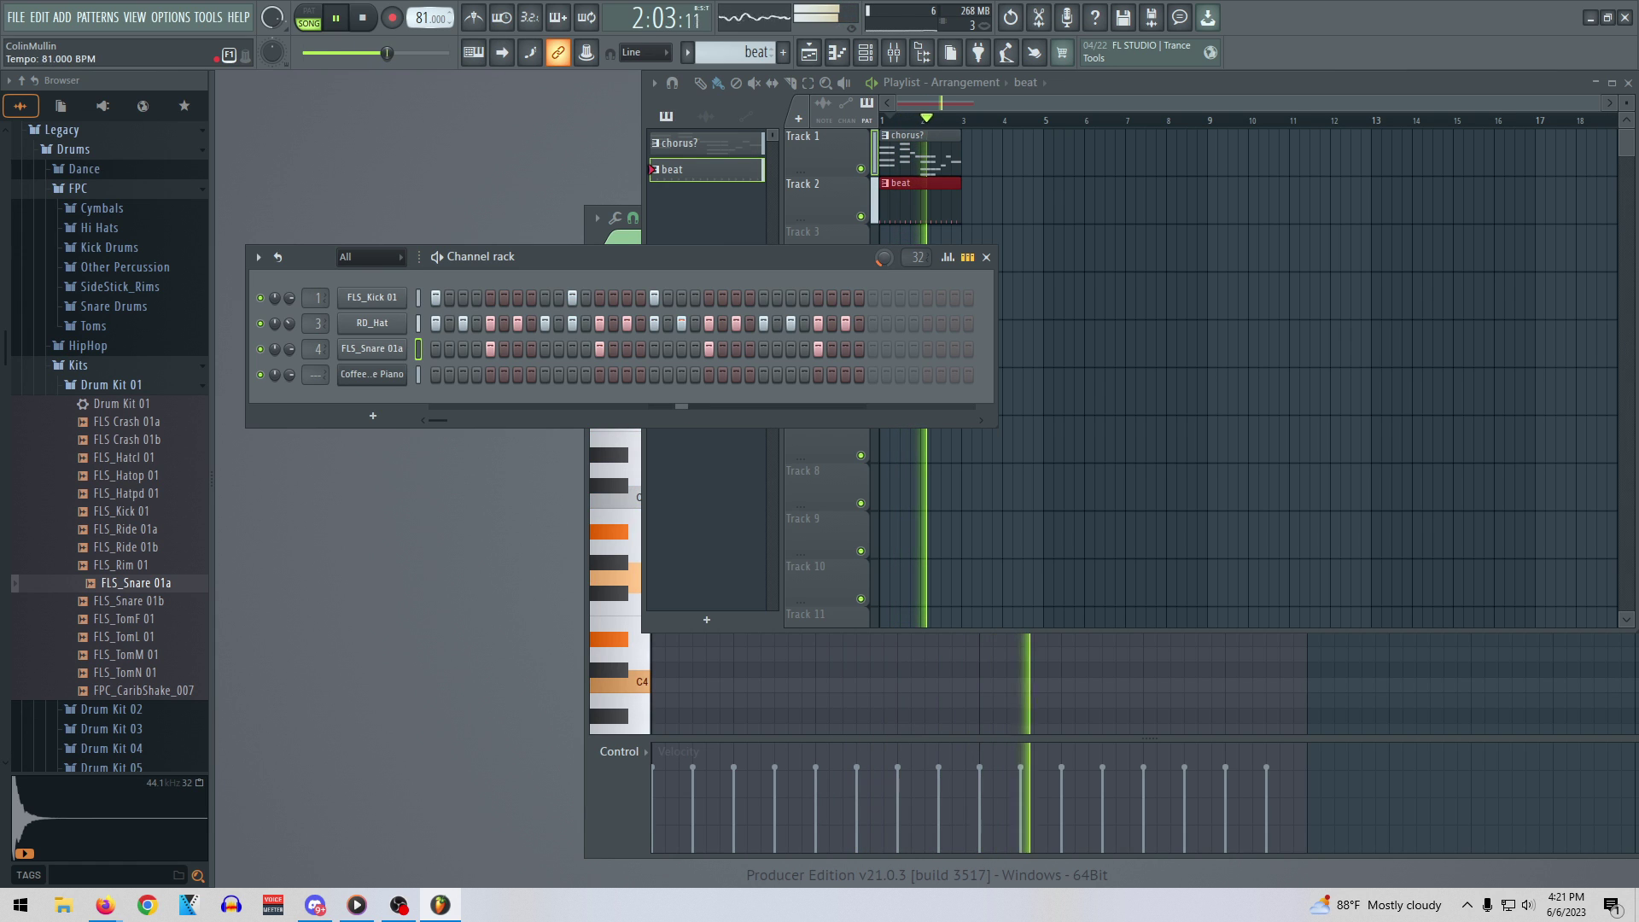
pyautogui.moveTo(423, 15); pyautogui.dragTo(422, 12)
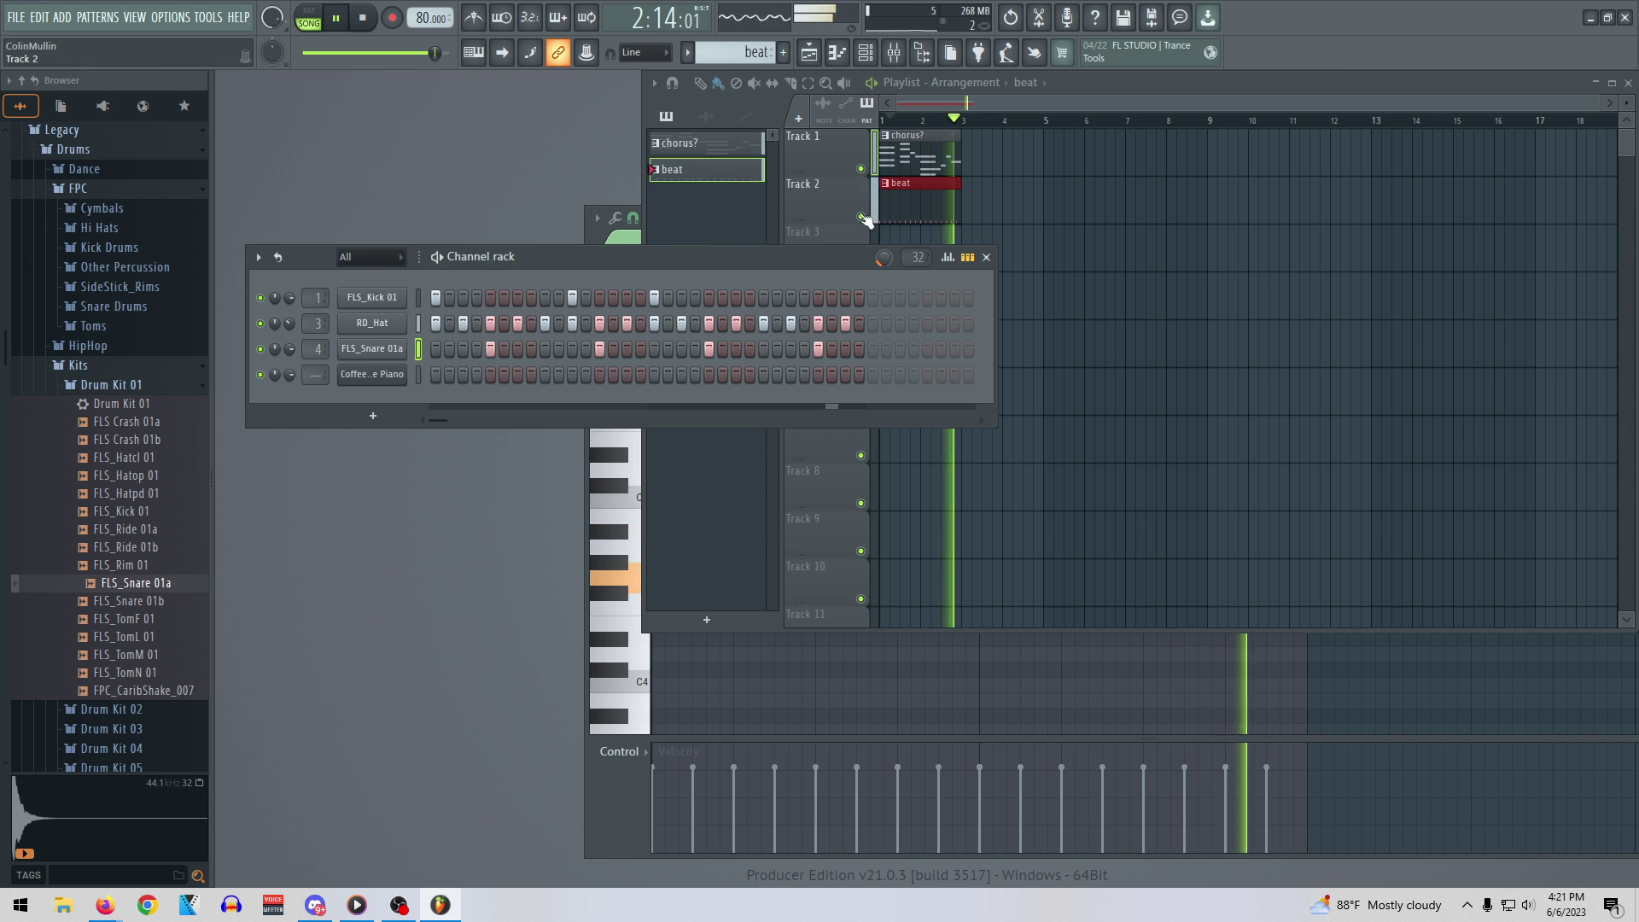
# Add two more beat clips on Track 2 and two more chorus? clips on Track 1, filling both tracks up to bar 7
pyautogui.click(926, 205)
pyautogui.moveTo(926, 206); pyautogui.dragTo(1071, 208)
pyautogui.click(929, 157)
pyautogui.click(970, 152)
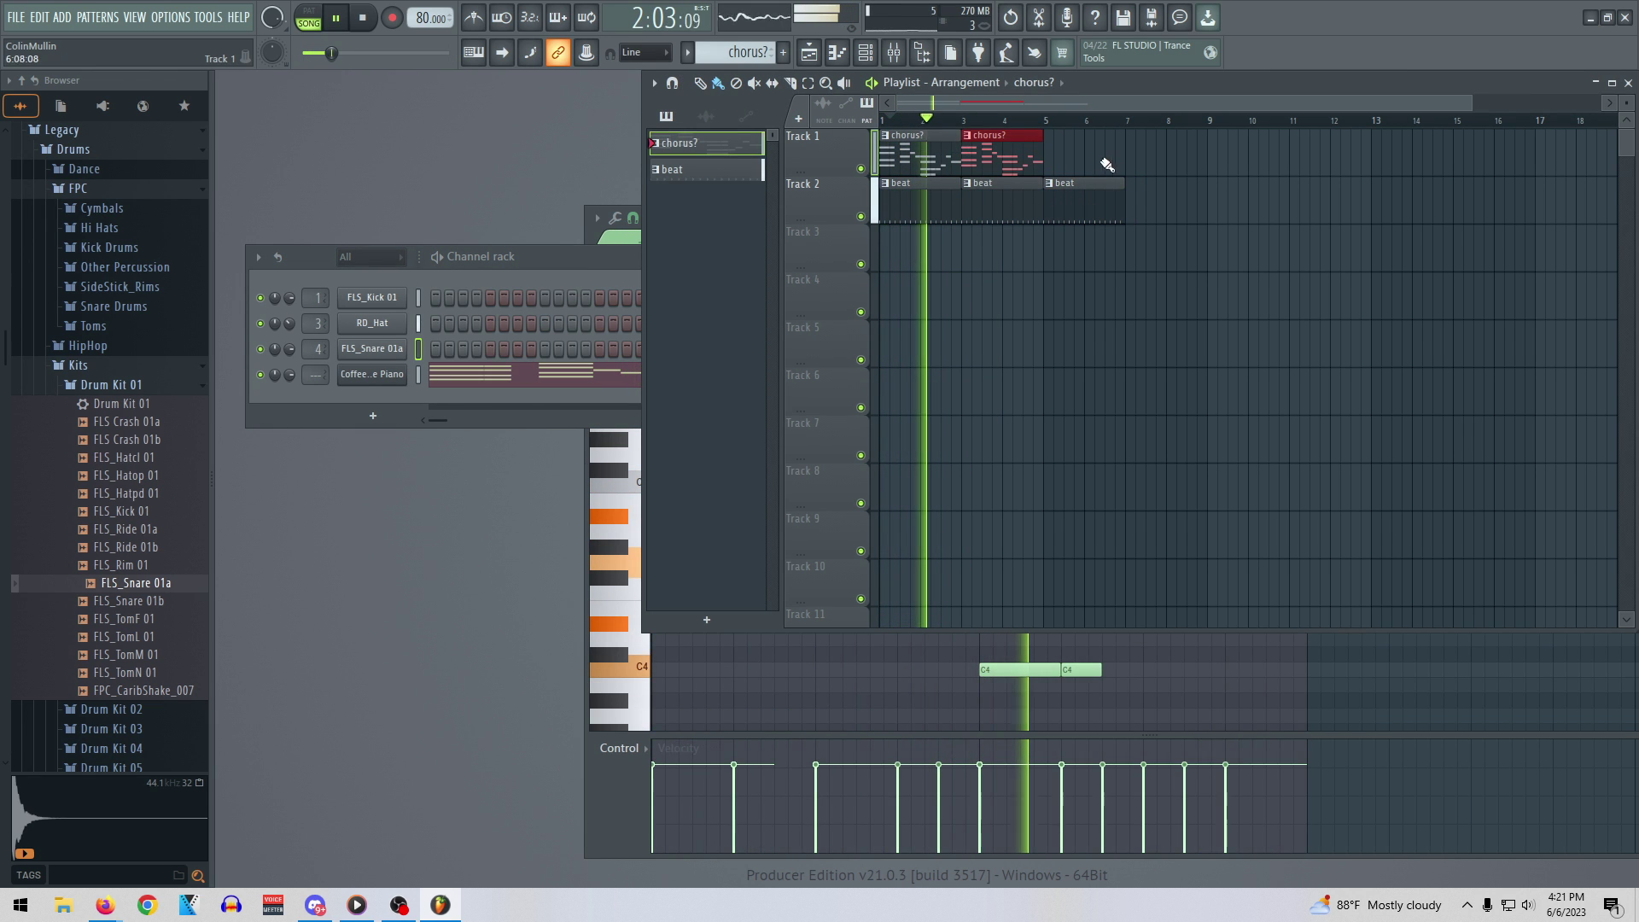
pyautogui.click(1056, 150)
pyautogui.moveTo(1058, 149); pyautogui.dragTo(1098, 155)
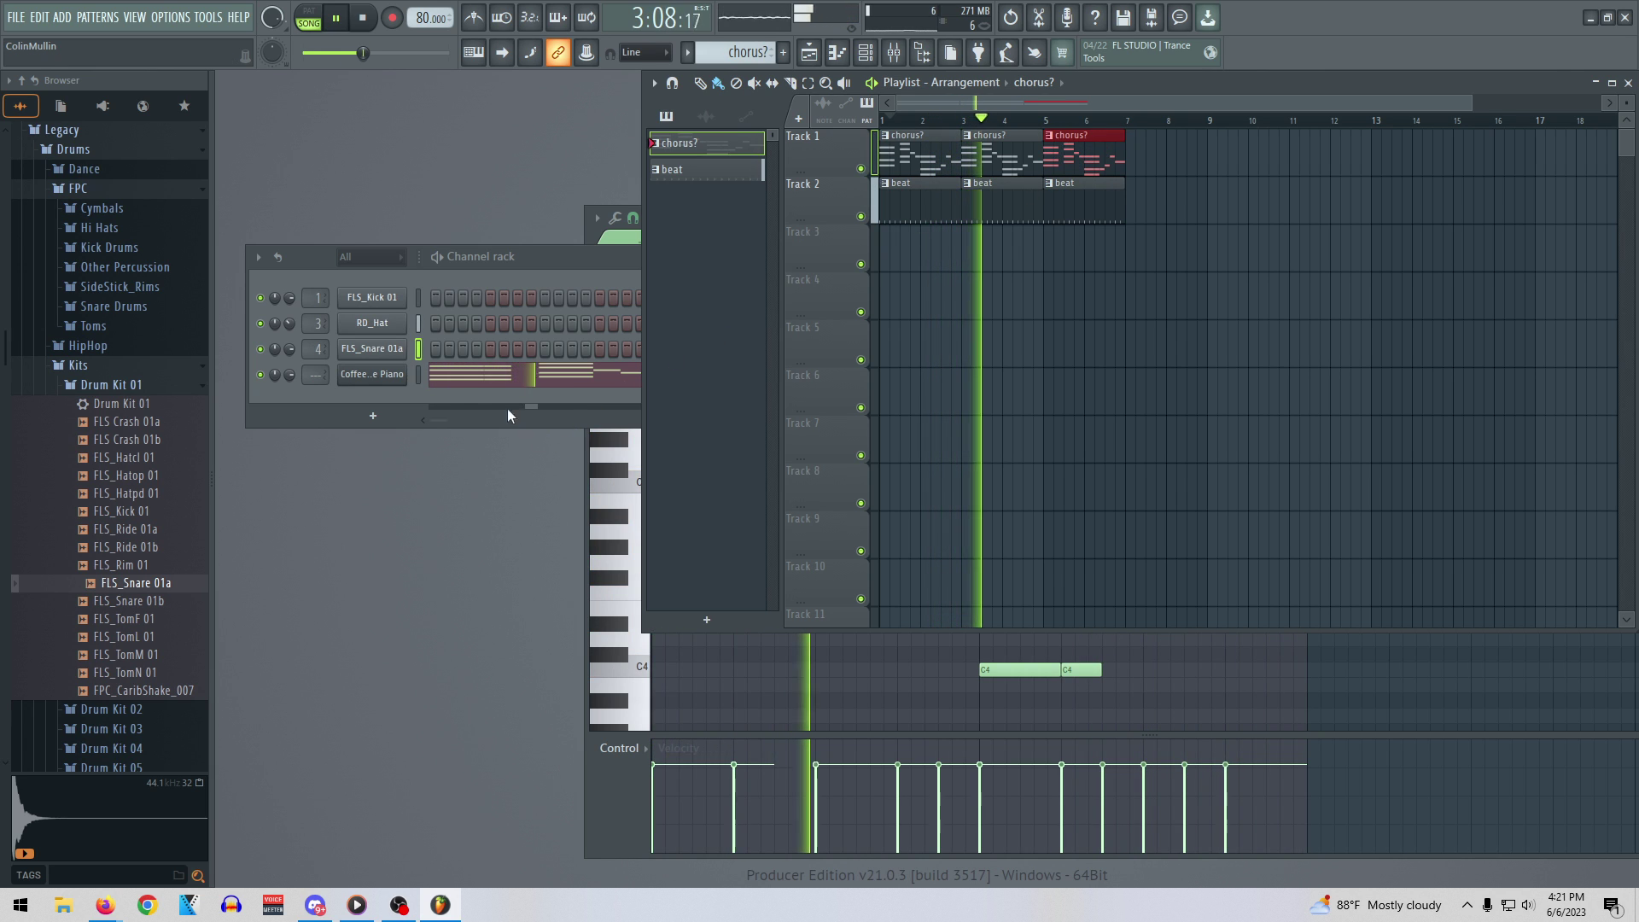
# Try the song at 85 BPM and return the tempo to 80 BPM
pyautogui.moveTo(422, 18); pyautogui.dragTo(422, 26)
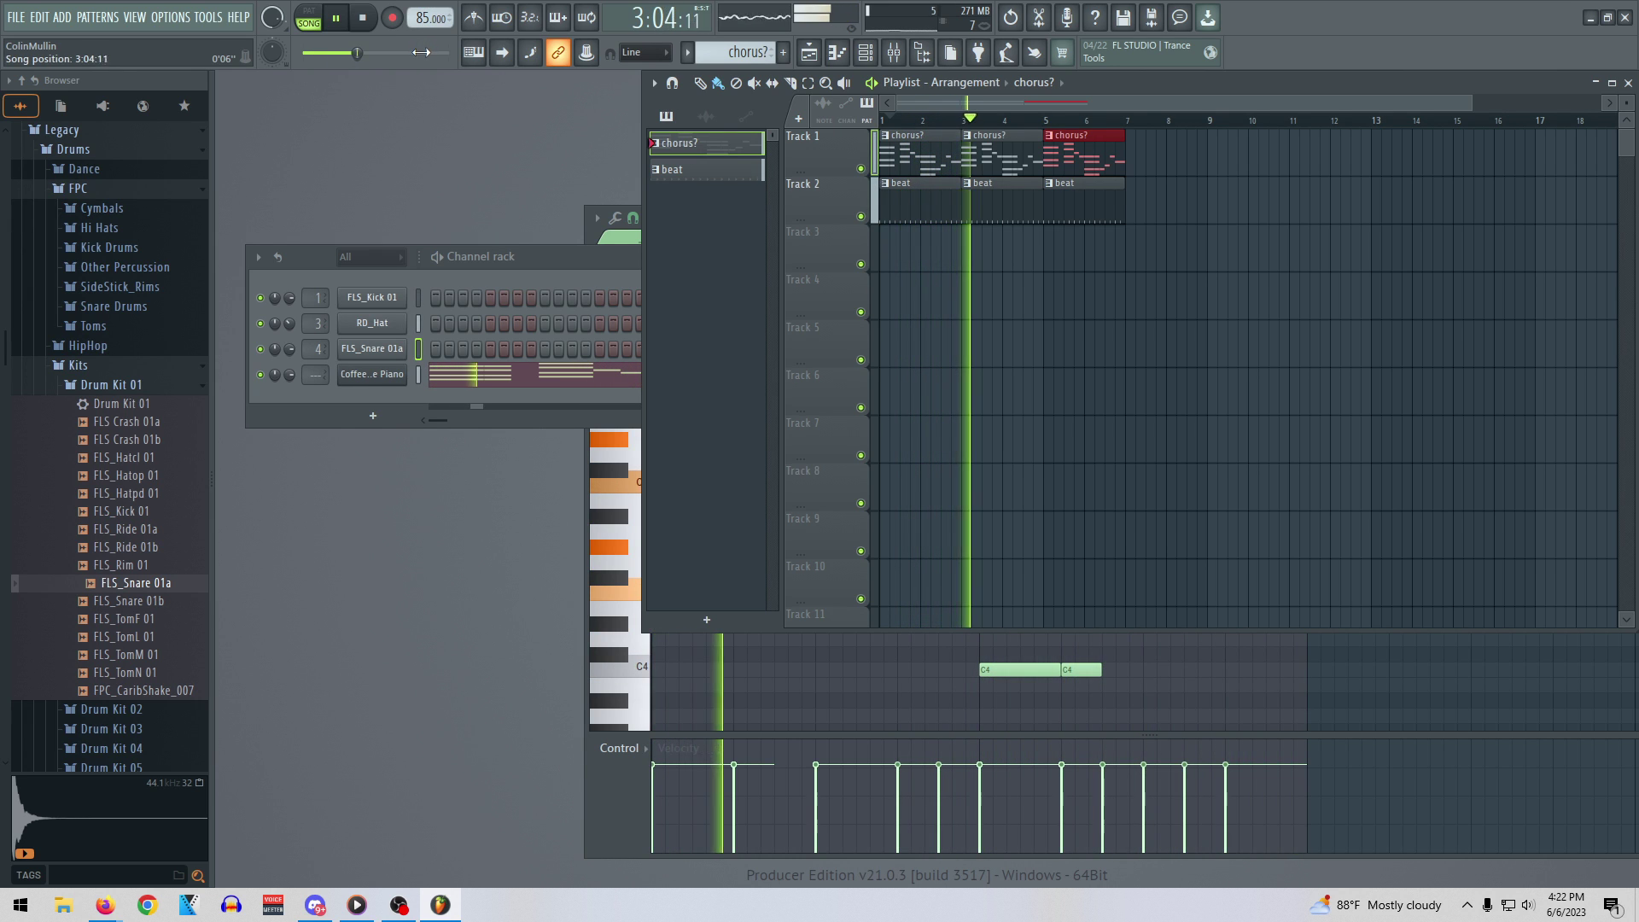
pyautogui.moveTo(418, 21); pyautogui.dragTo(418, 56)
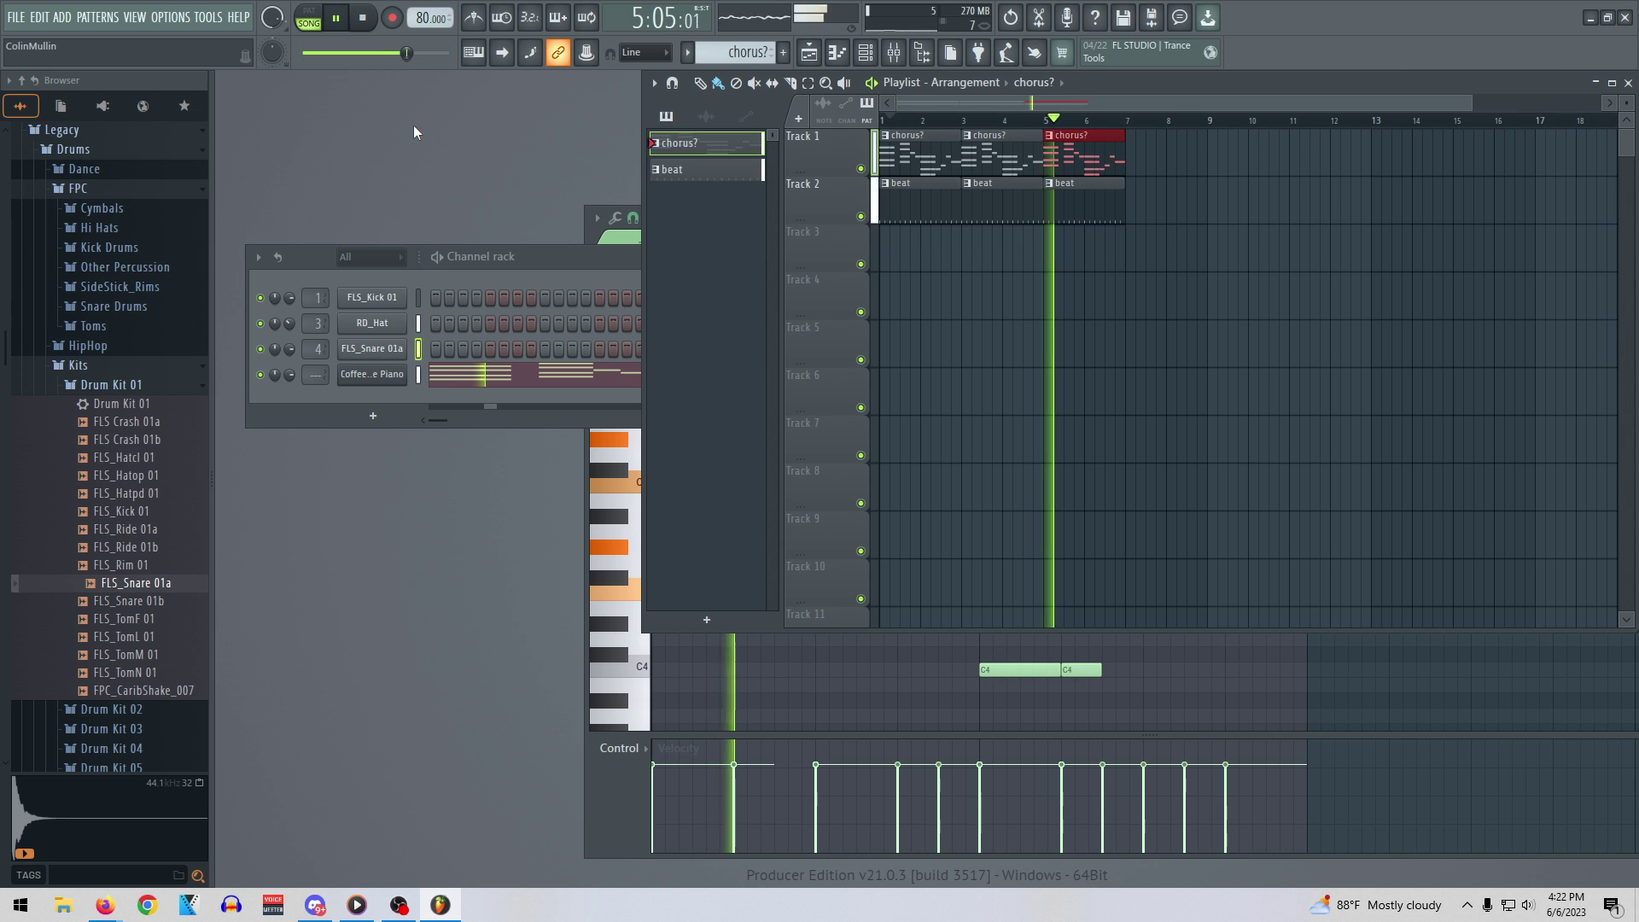
# Audition the FLS_Rim 01, FLS_Snare 01b and FPC_CaribShake_007 samples of Drum Kit 01
pyautogui.click(551, 255)
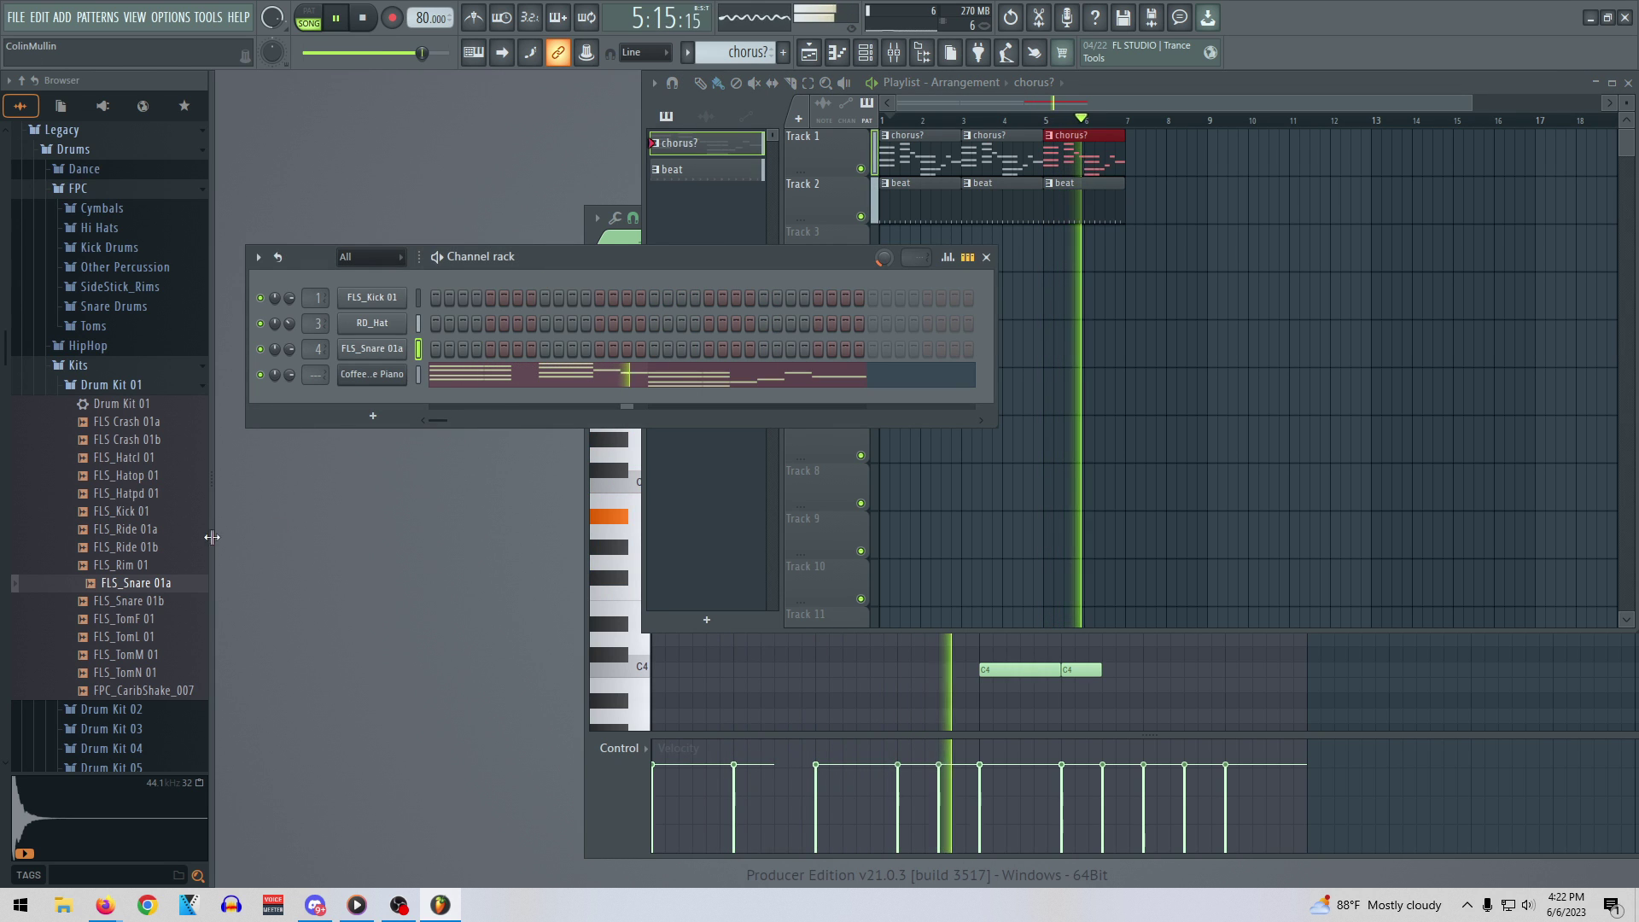
pyautogui.click(150, 566)
pyautogui.click(155, 602)
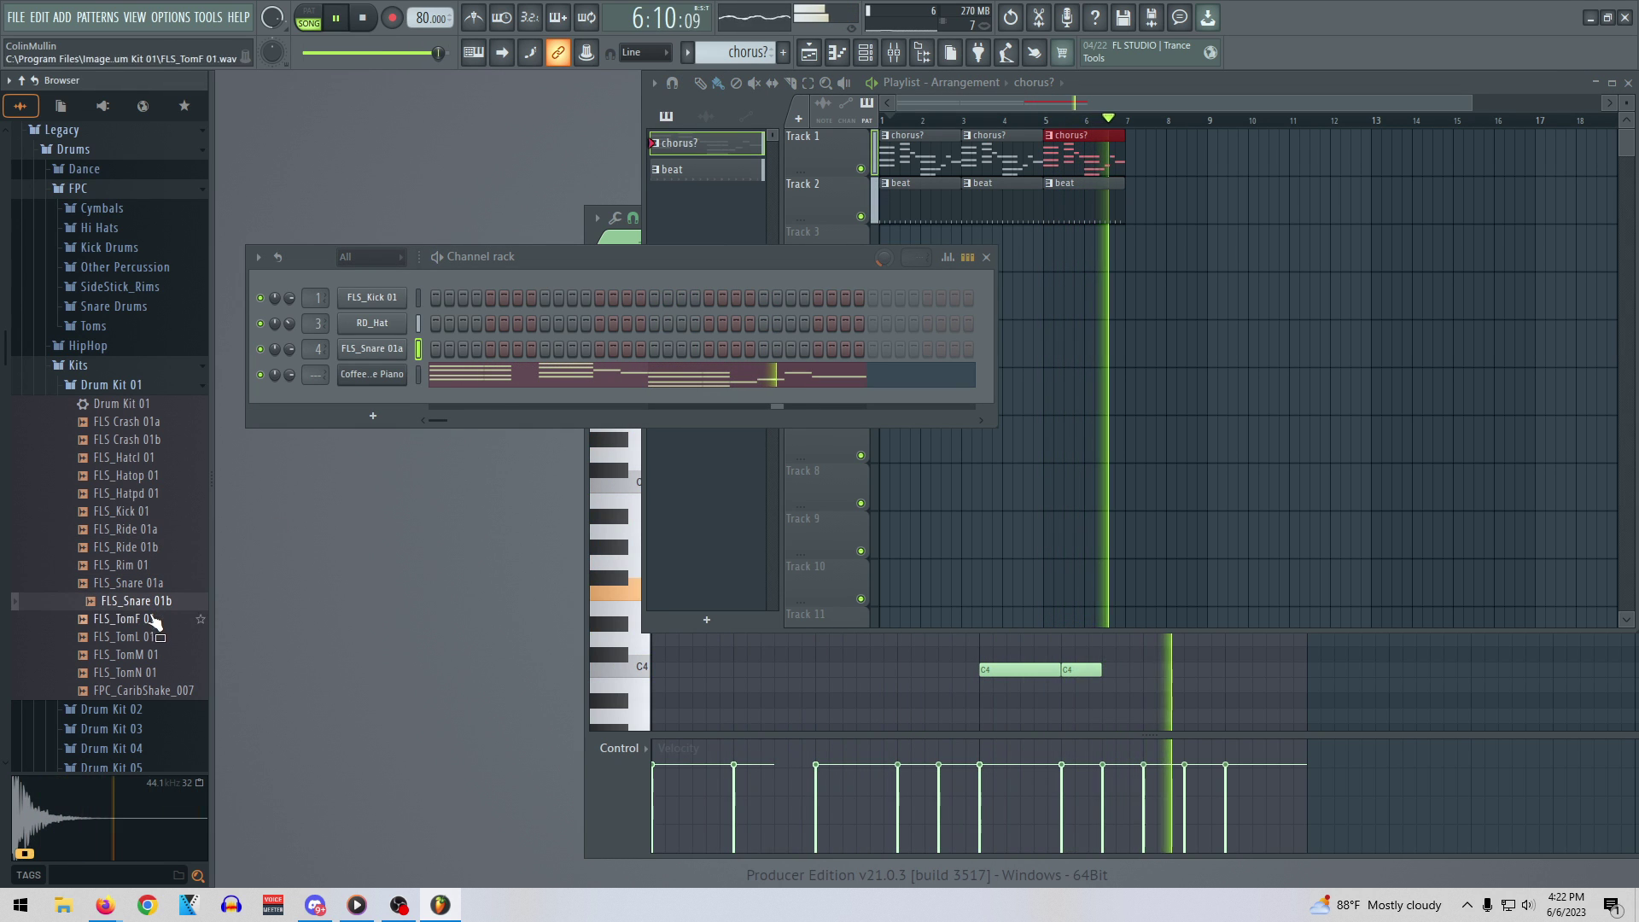
pyautogui.click(153, 689)
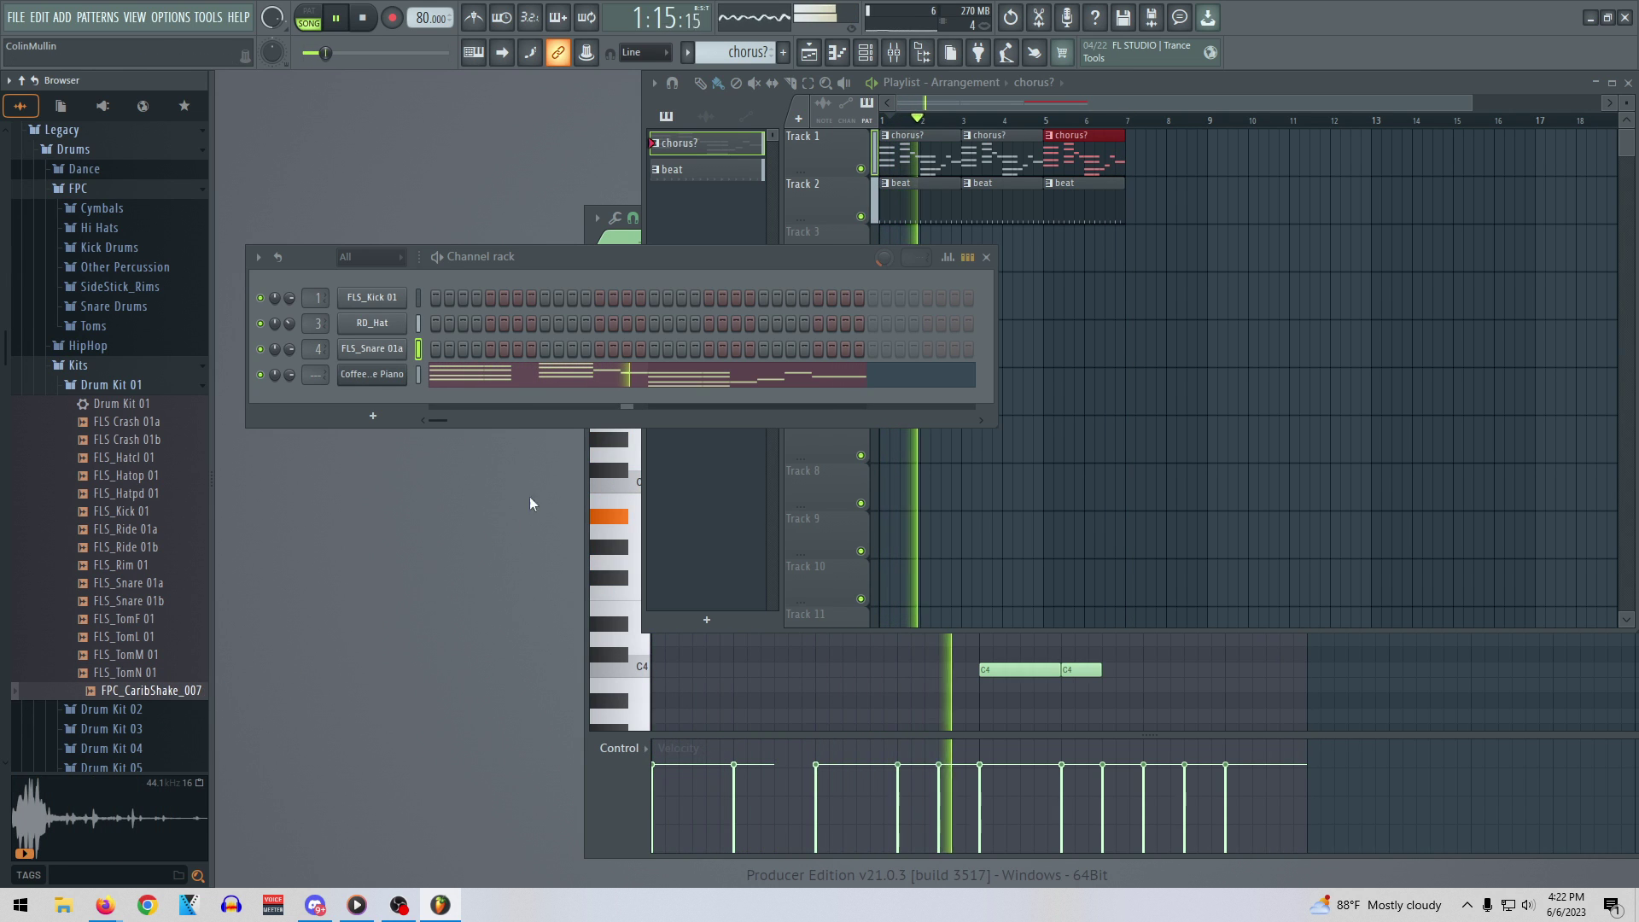
# Close the channel rack and create a new pattern named "background hiss"
pyautogui.click(985, 257)
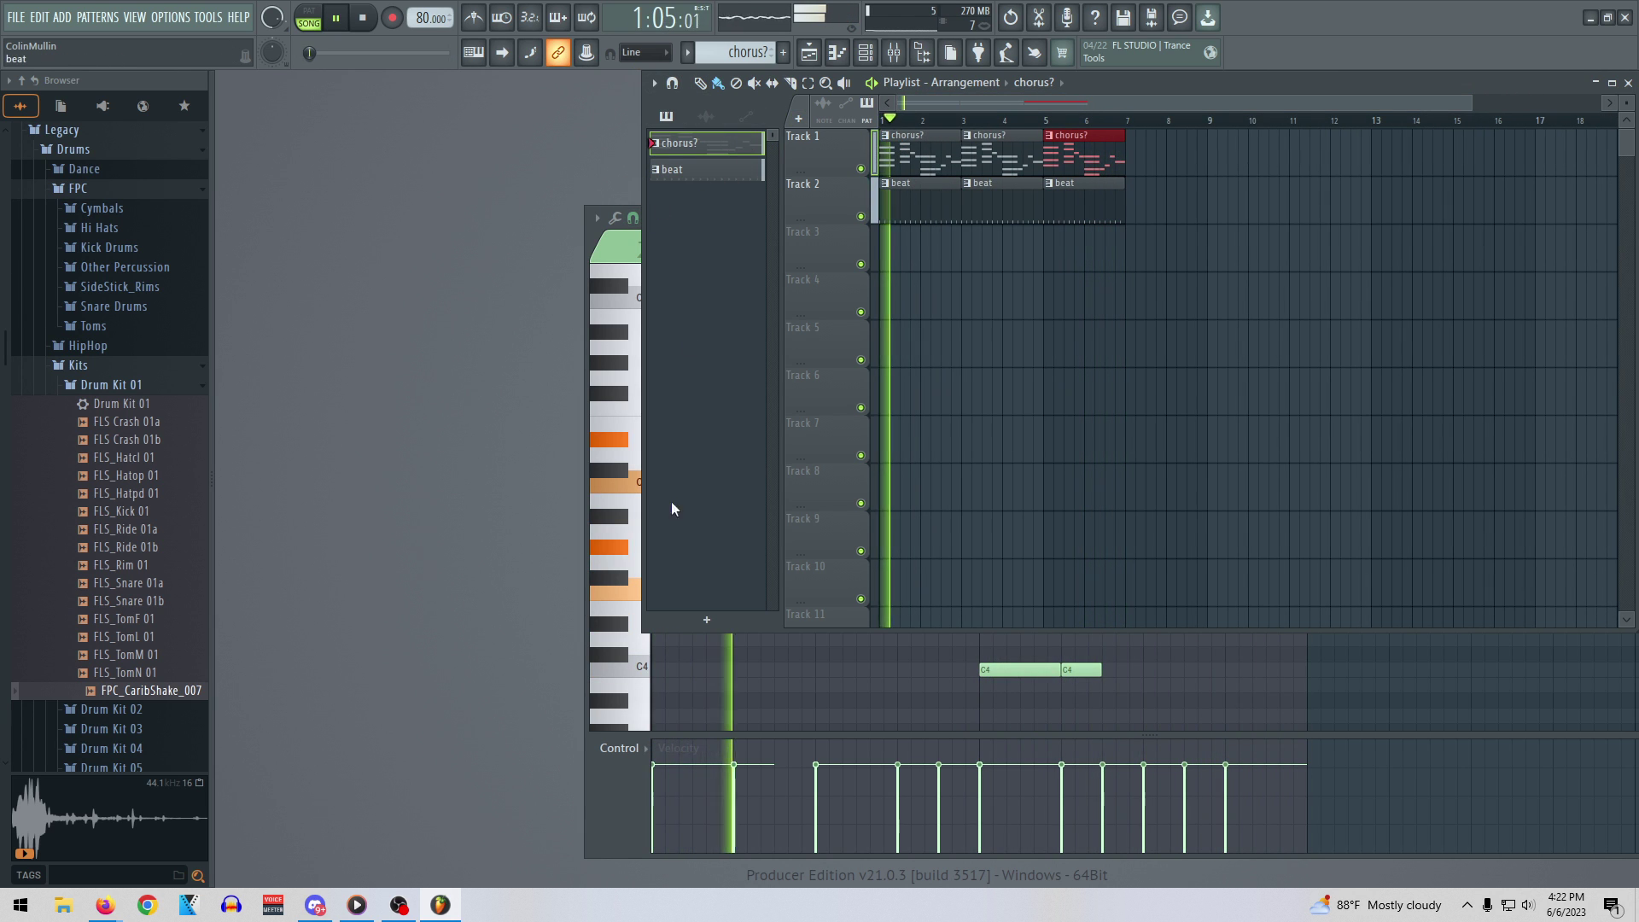
pyautogui.click(709, 621)
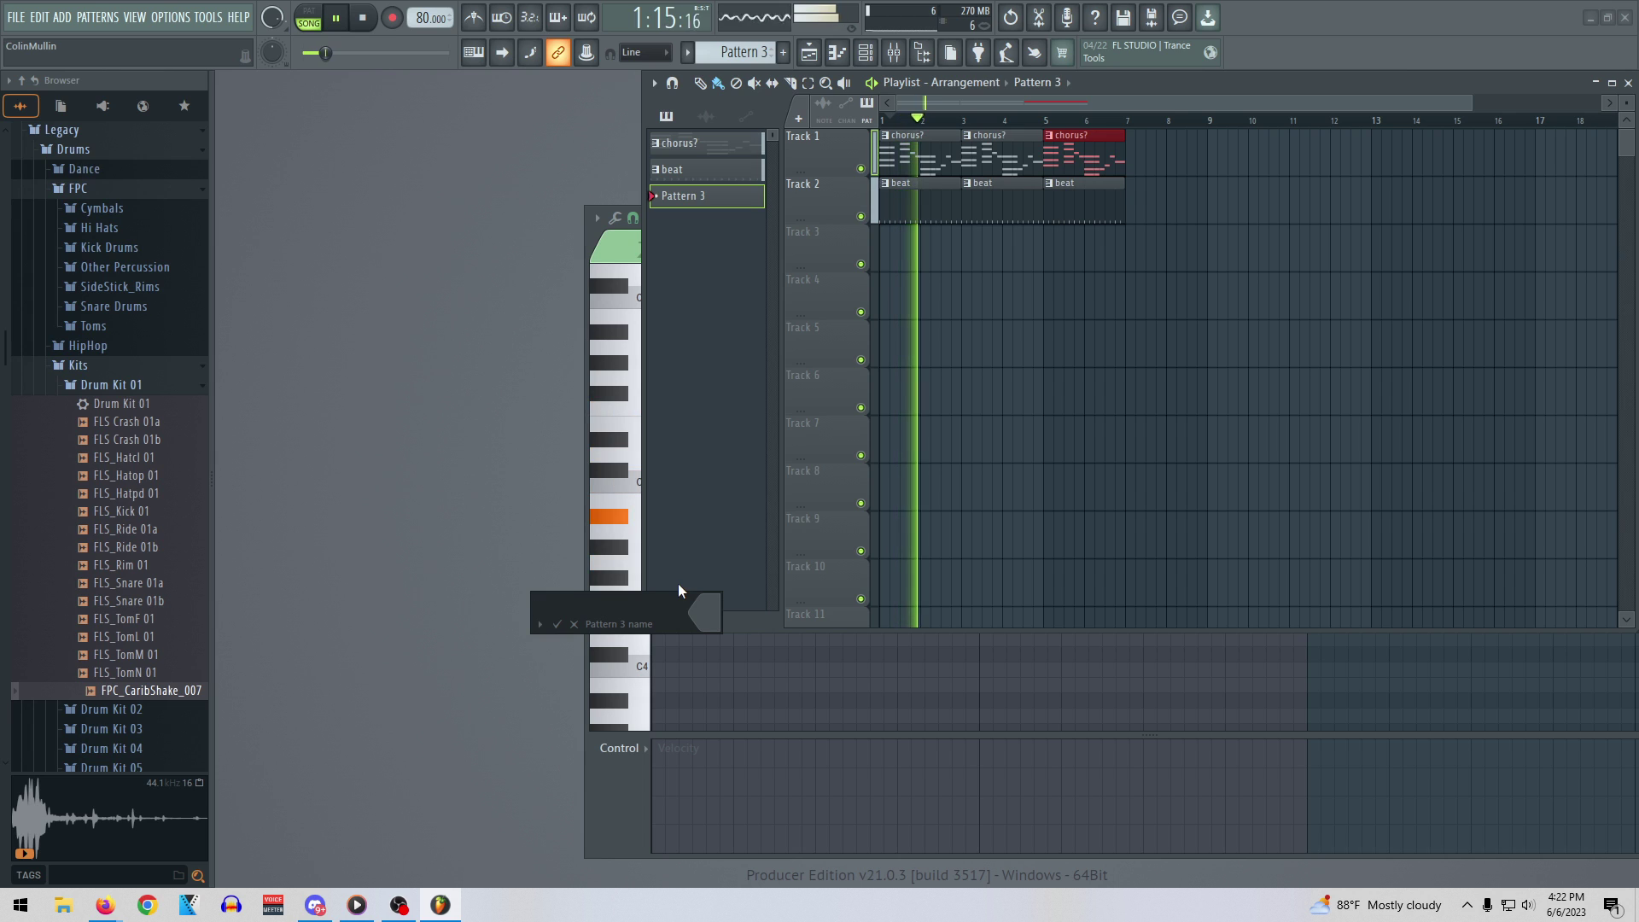
pyautogui.write('background')
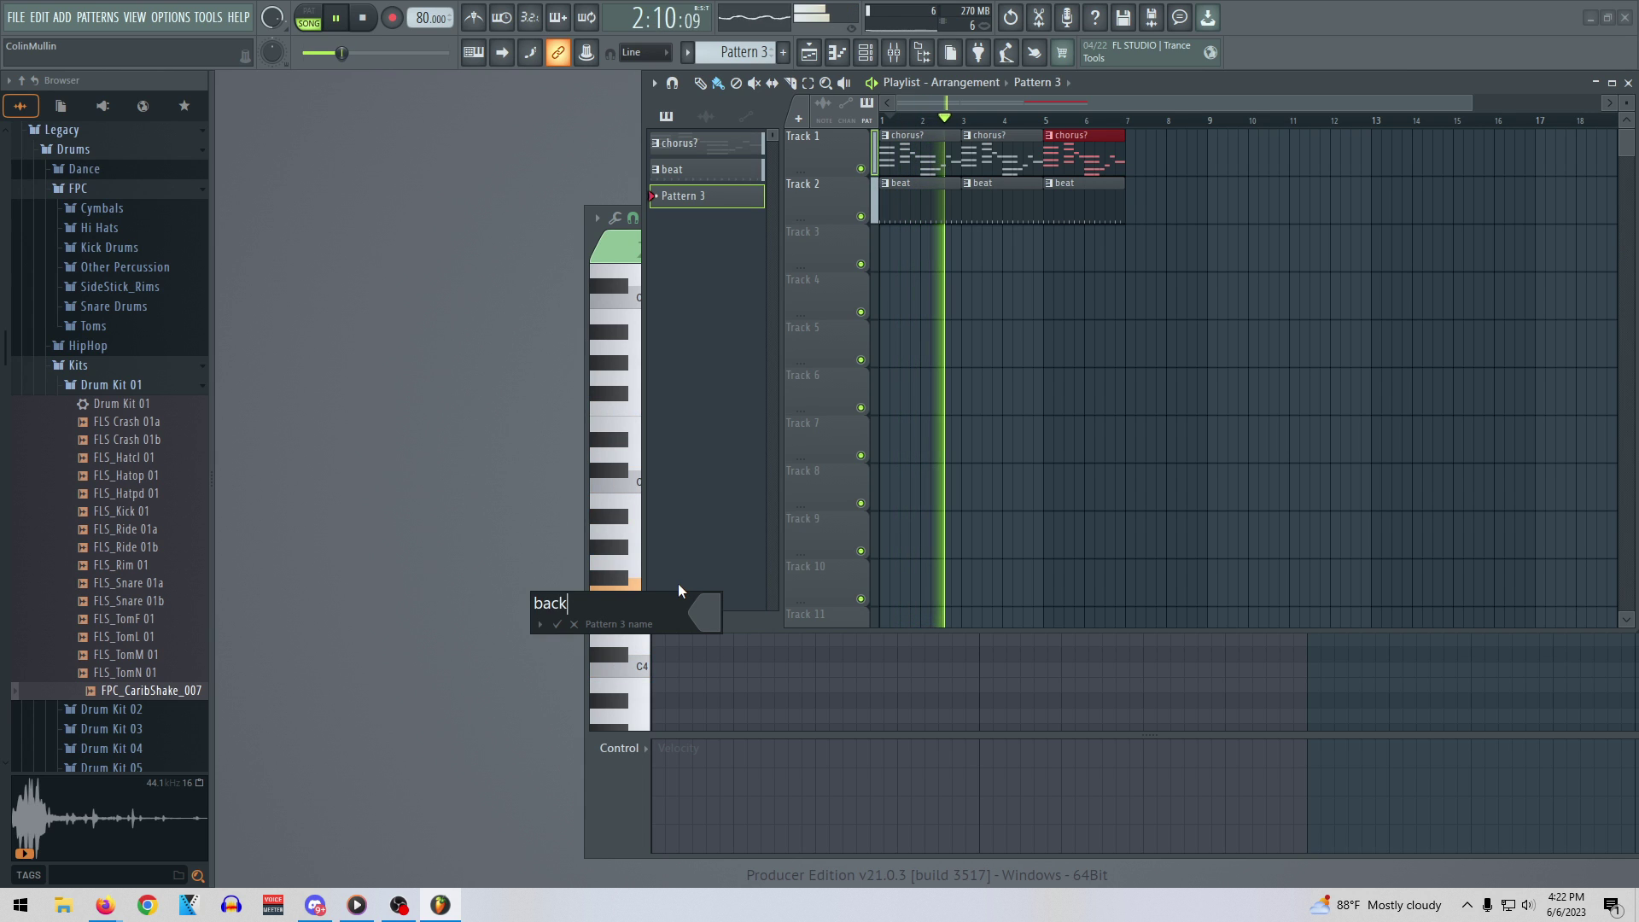
pyautogui.write('s')
pyautogui.press('Return')
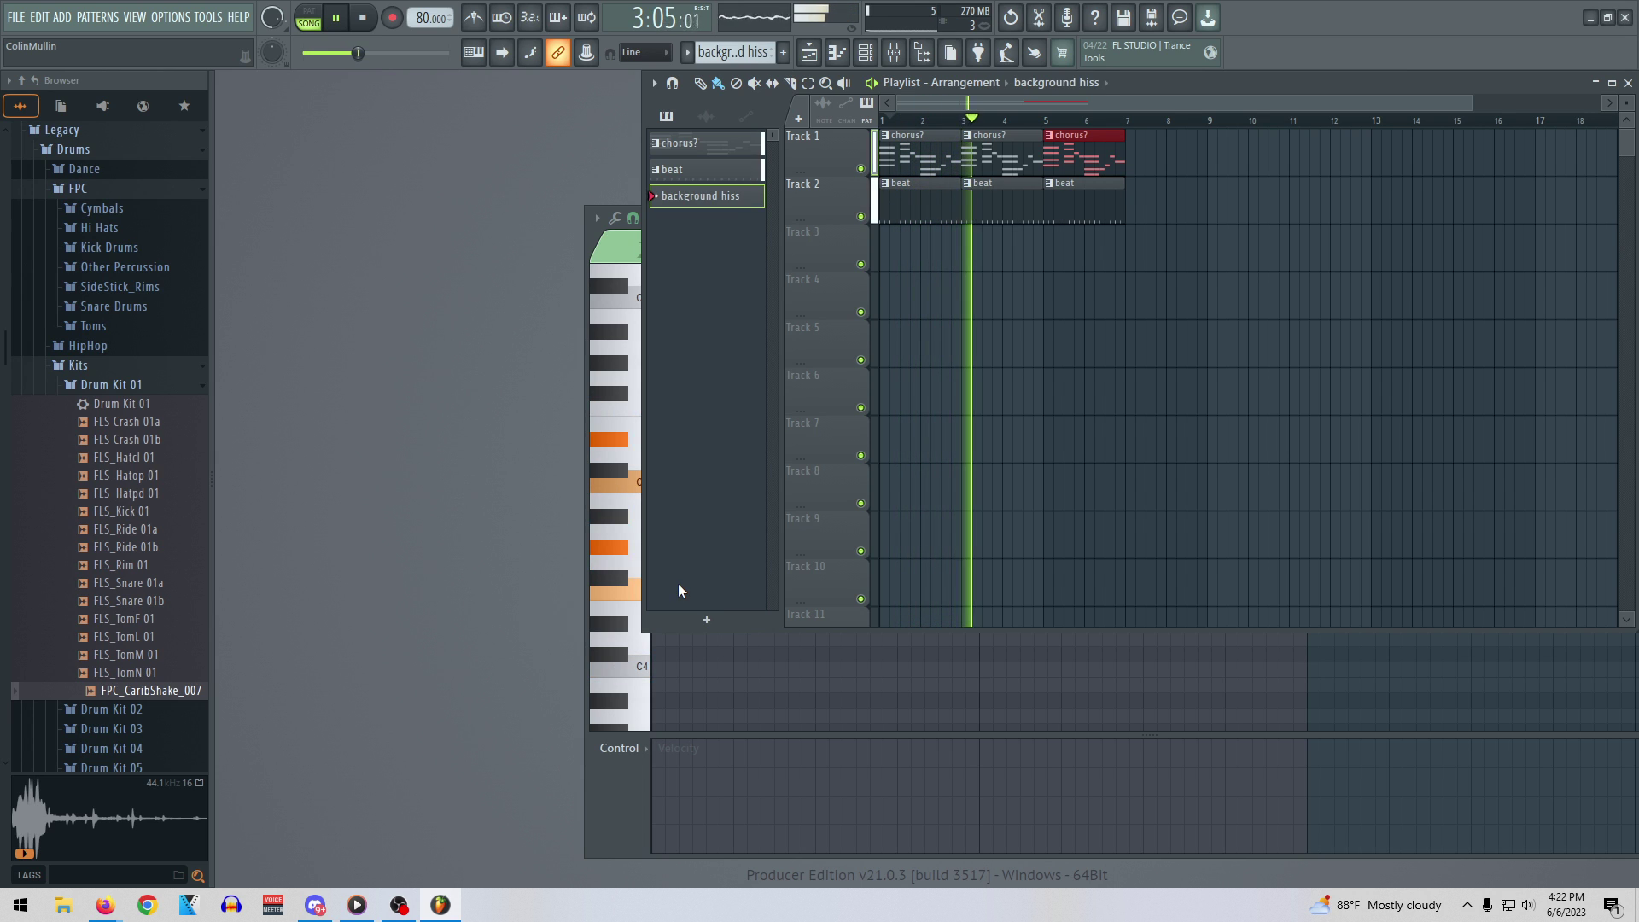
pyautogui.rightClick(681, 203)
pyautogui.click(681, 203)
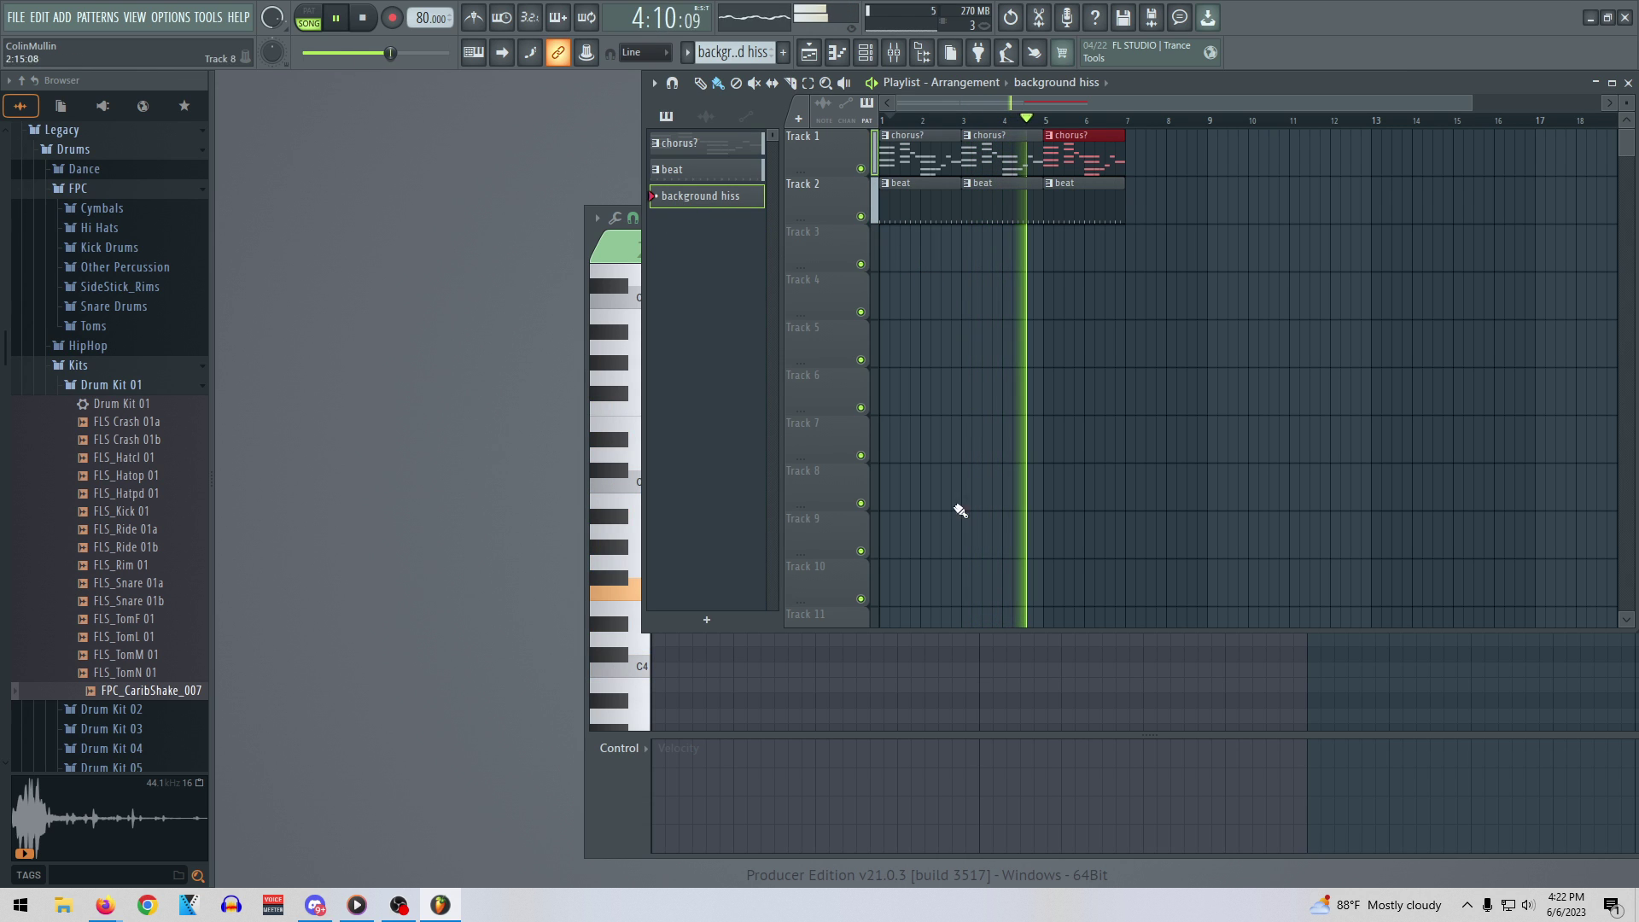
pyautogui.doubleClick(724, 203)
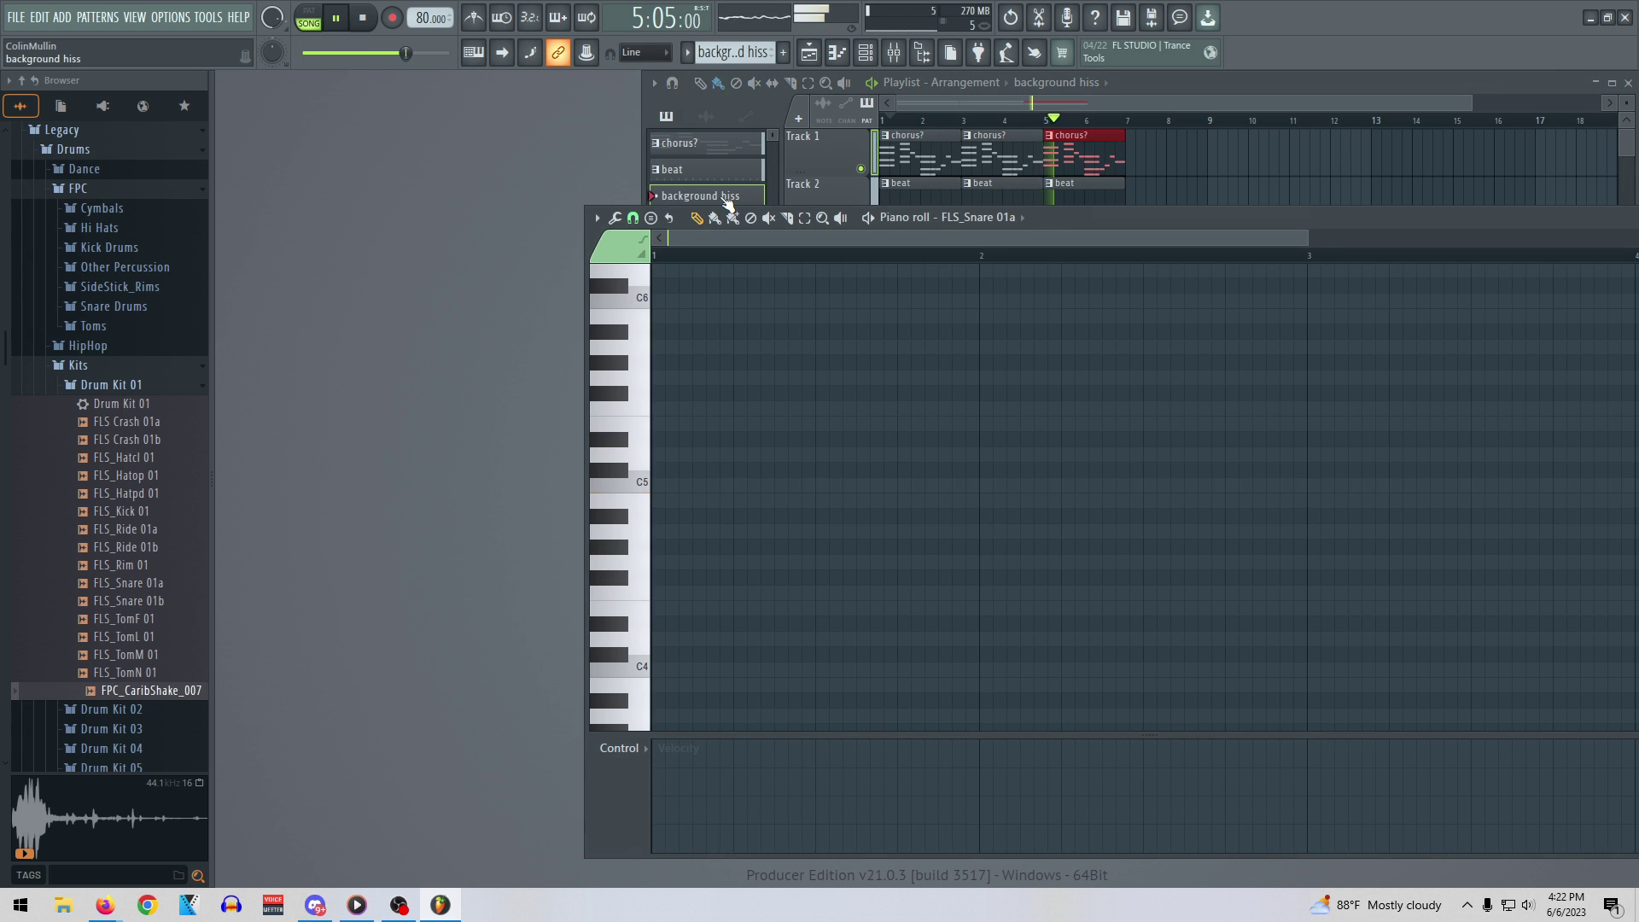
pyautogui.moveTo(1560, 225); pyautogui.dragTo(1285, 227)
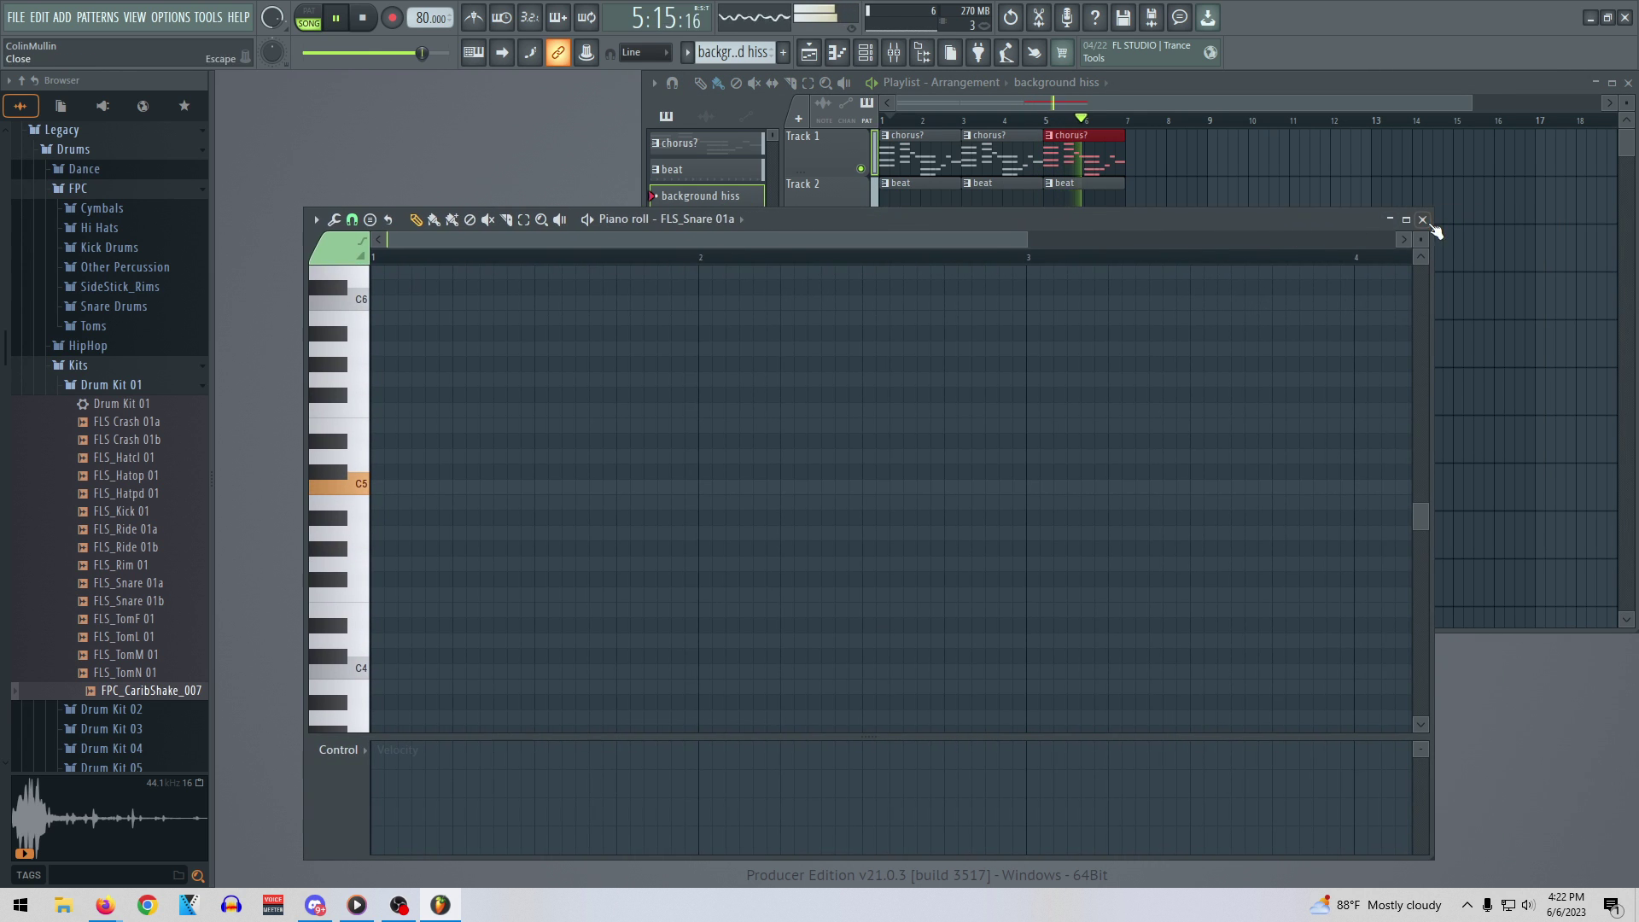
pyautogui.click(1428, 225)
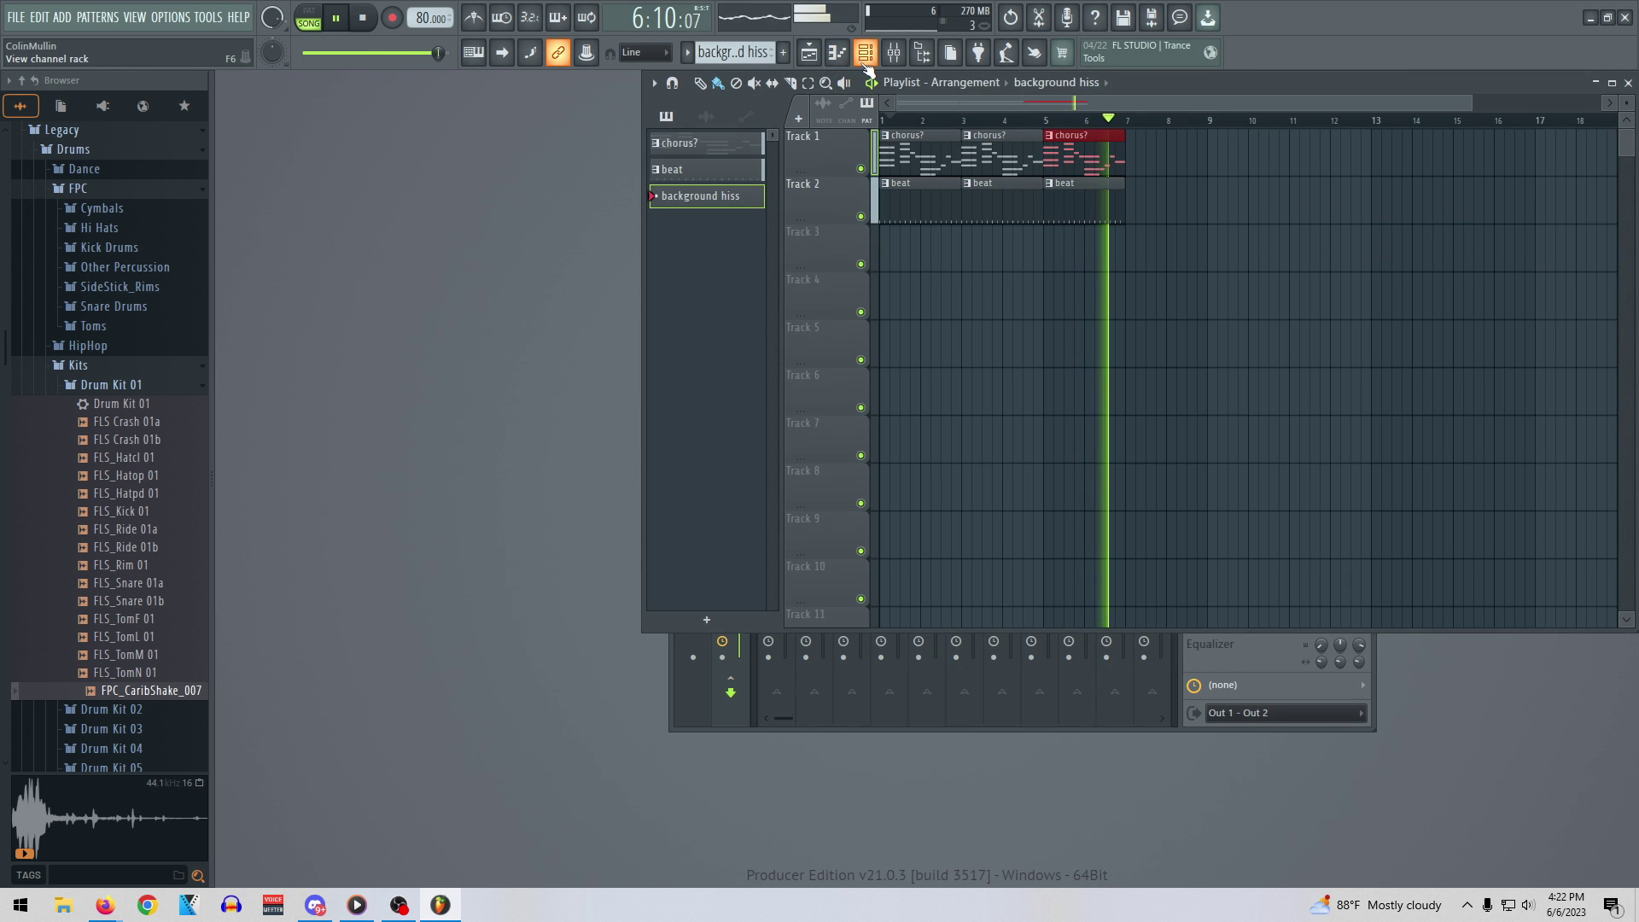
# Add a FLEX channel and load the Zen SFX Birds by the Freeway preset from the Chill-Lo-Fi pack
pyautogui.click(865, 56)
pyautogui.click(376, 416)
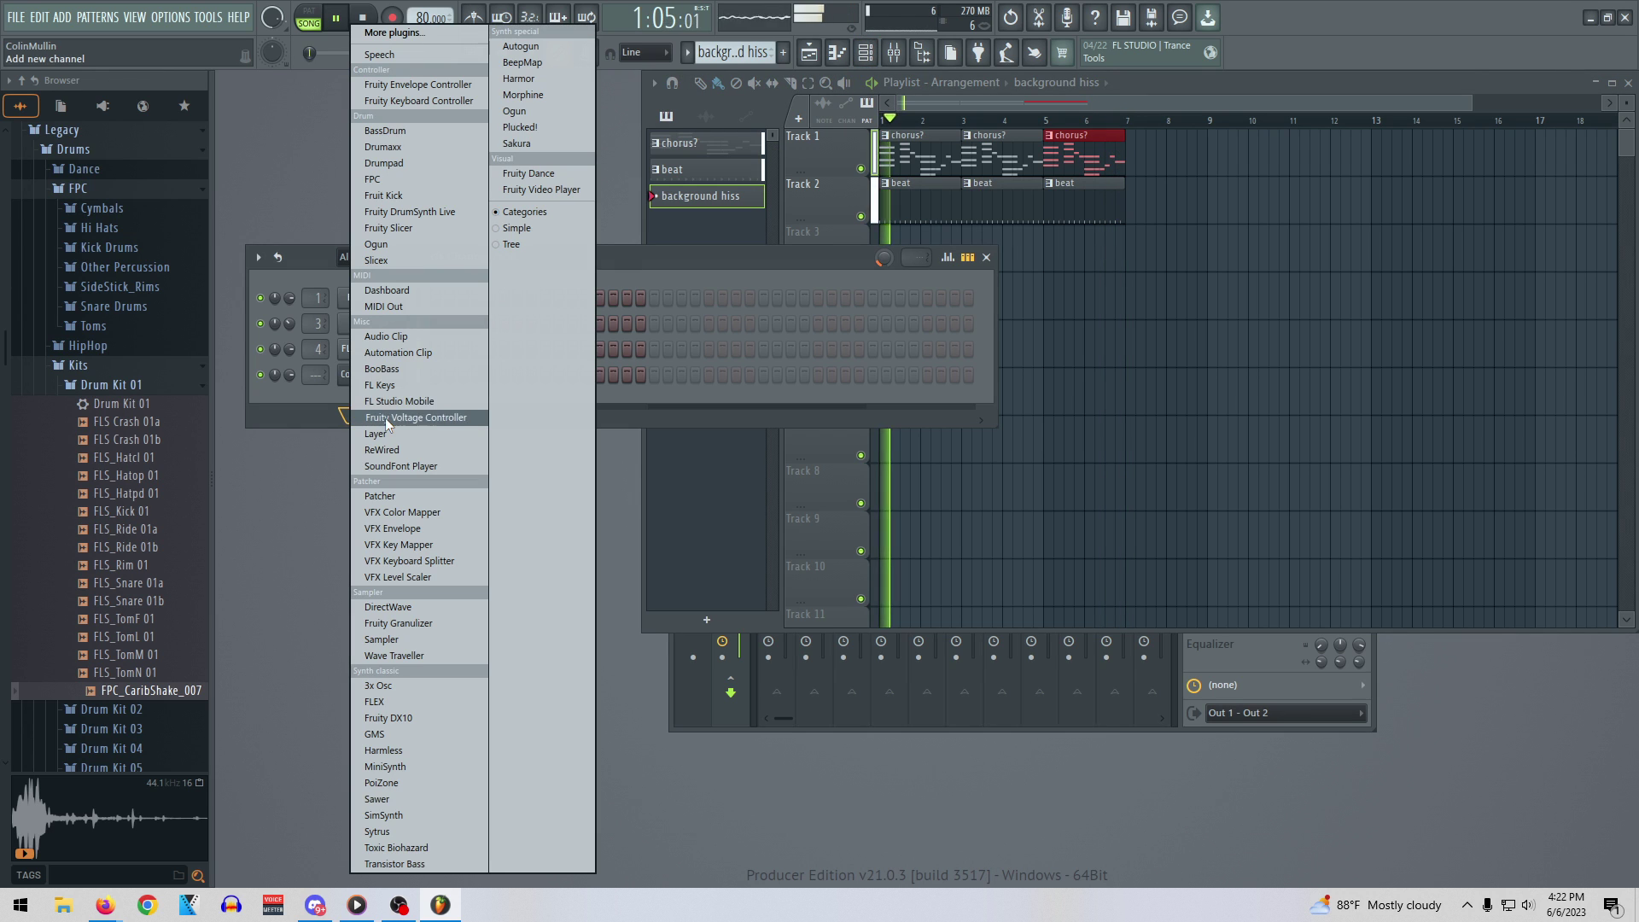
pyautogui.click(430, 701)
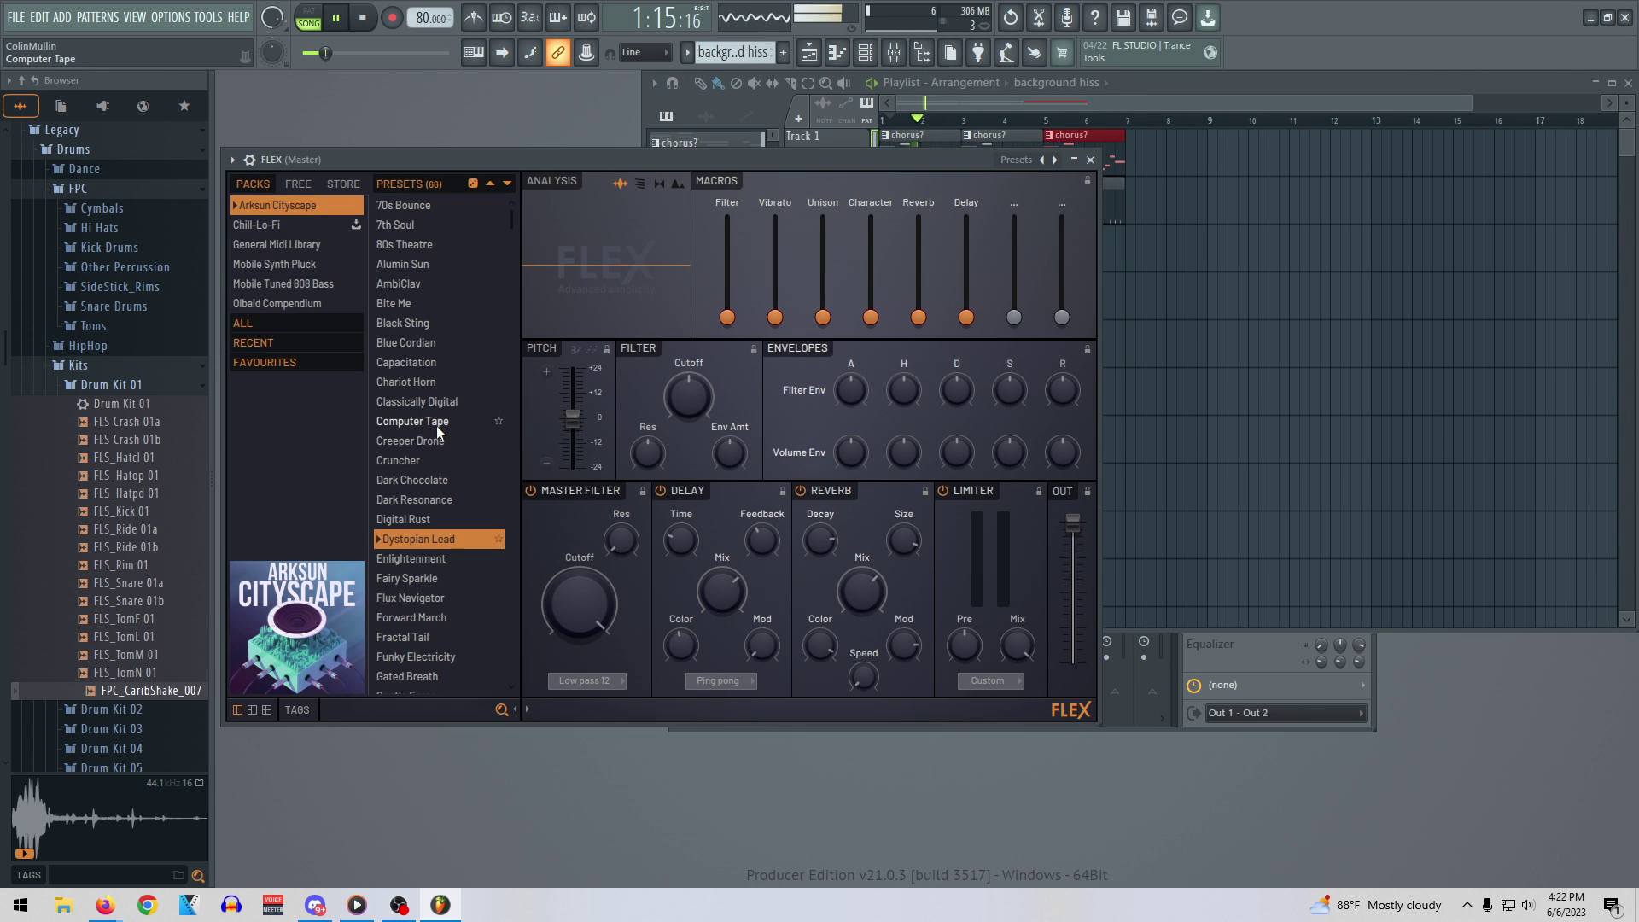
pyautogui.click(310, 229)
pyautogui.scroll(-15, 453, 406)
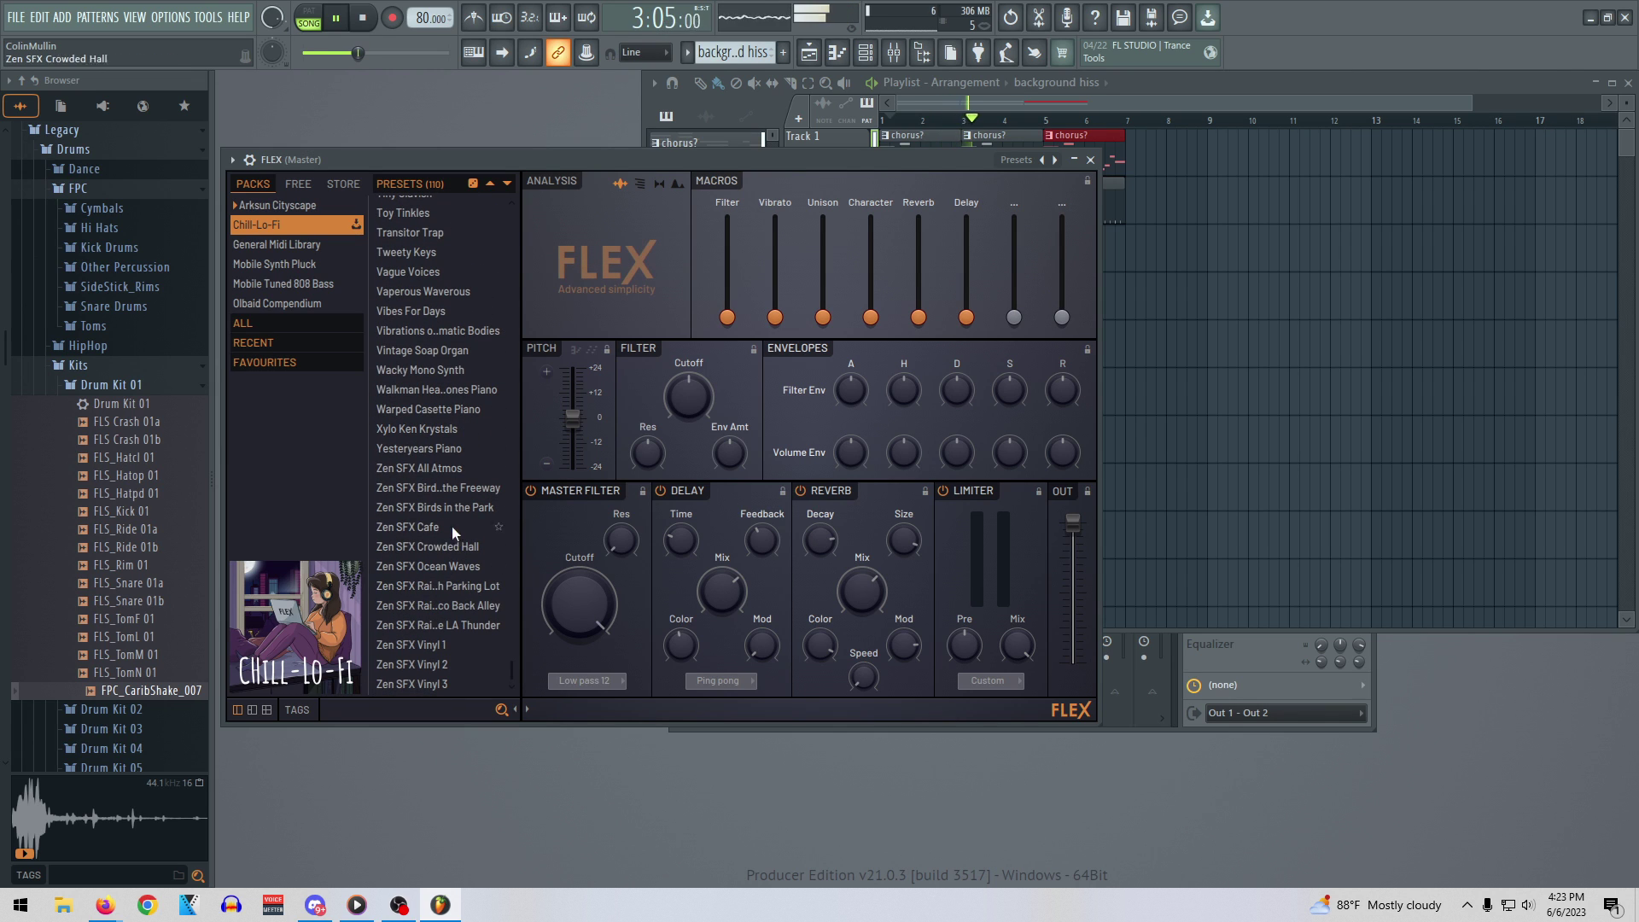
pyautogui.click(457, 490)
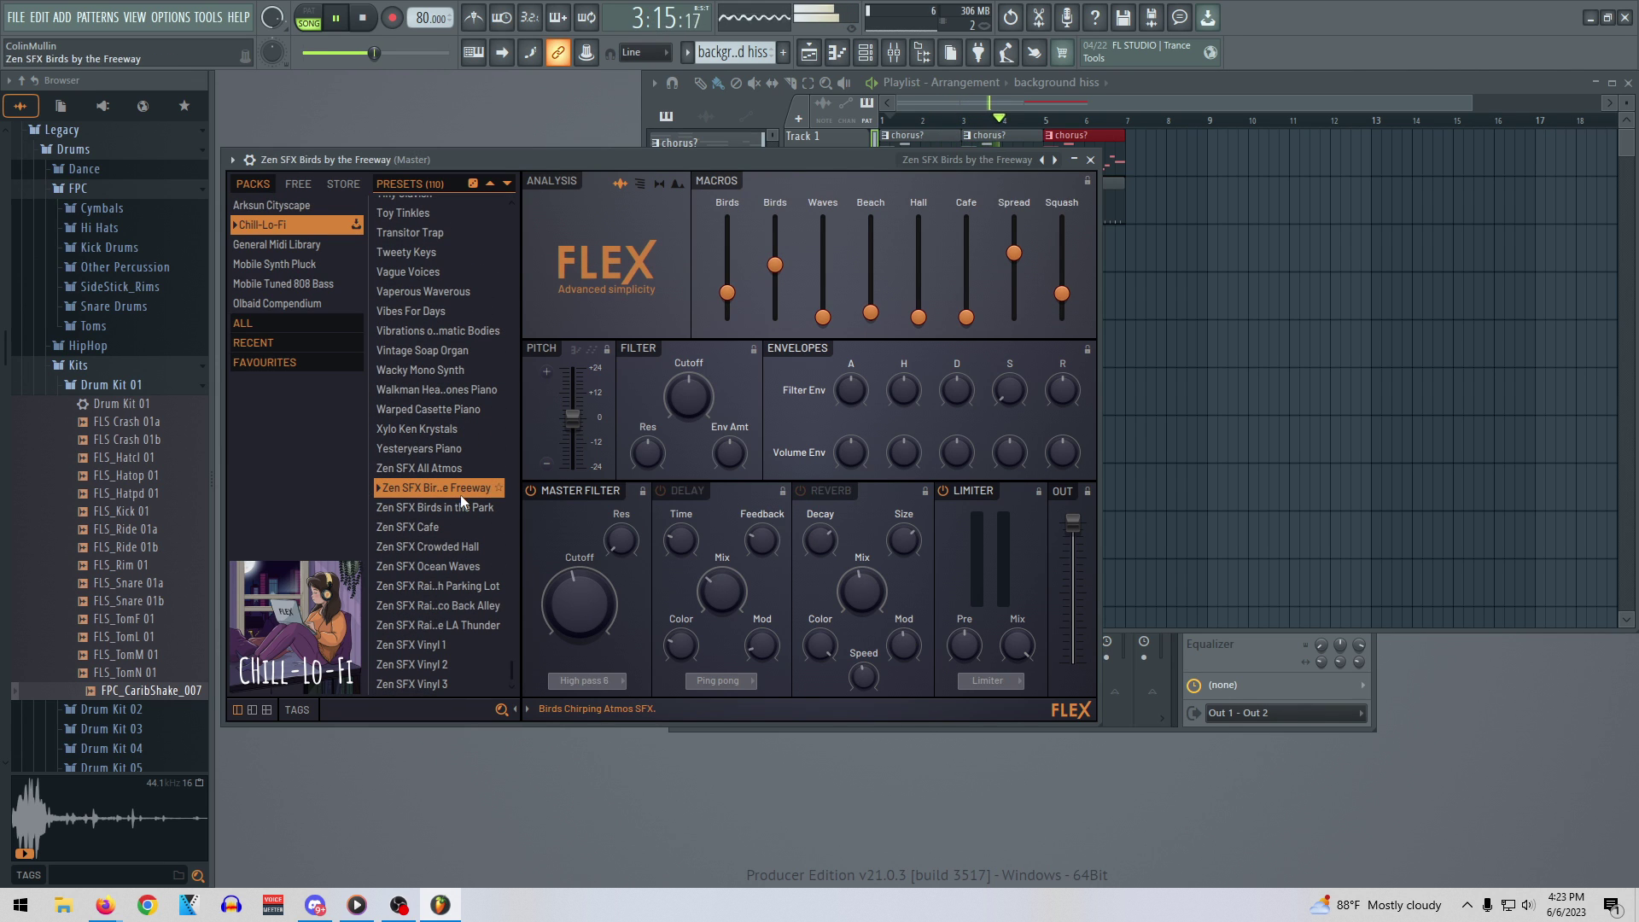
# Draw a C5 note about three bars long from bar 1 in the piano roll of the Zen SFX Birds by the Freeway channel
pyautogui.press('F6')
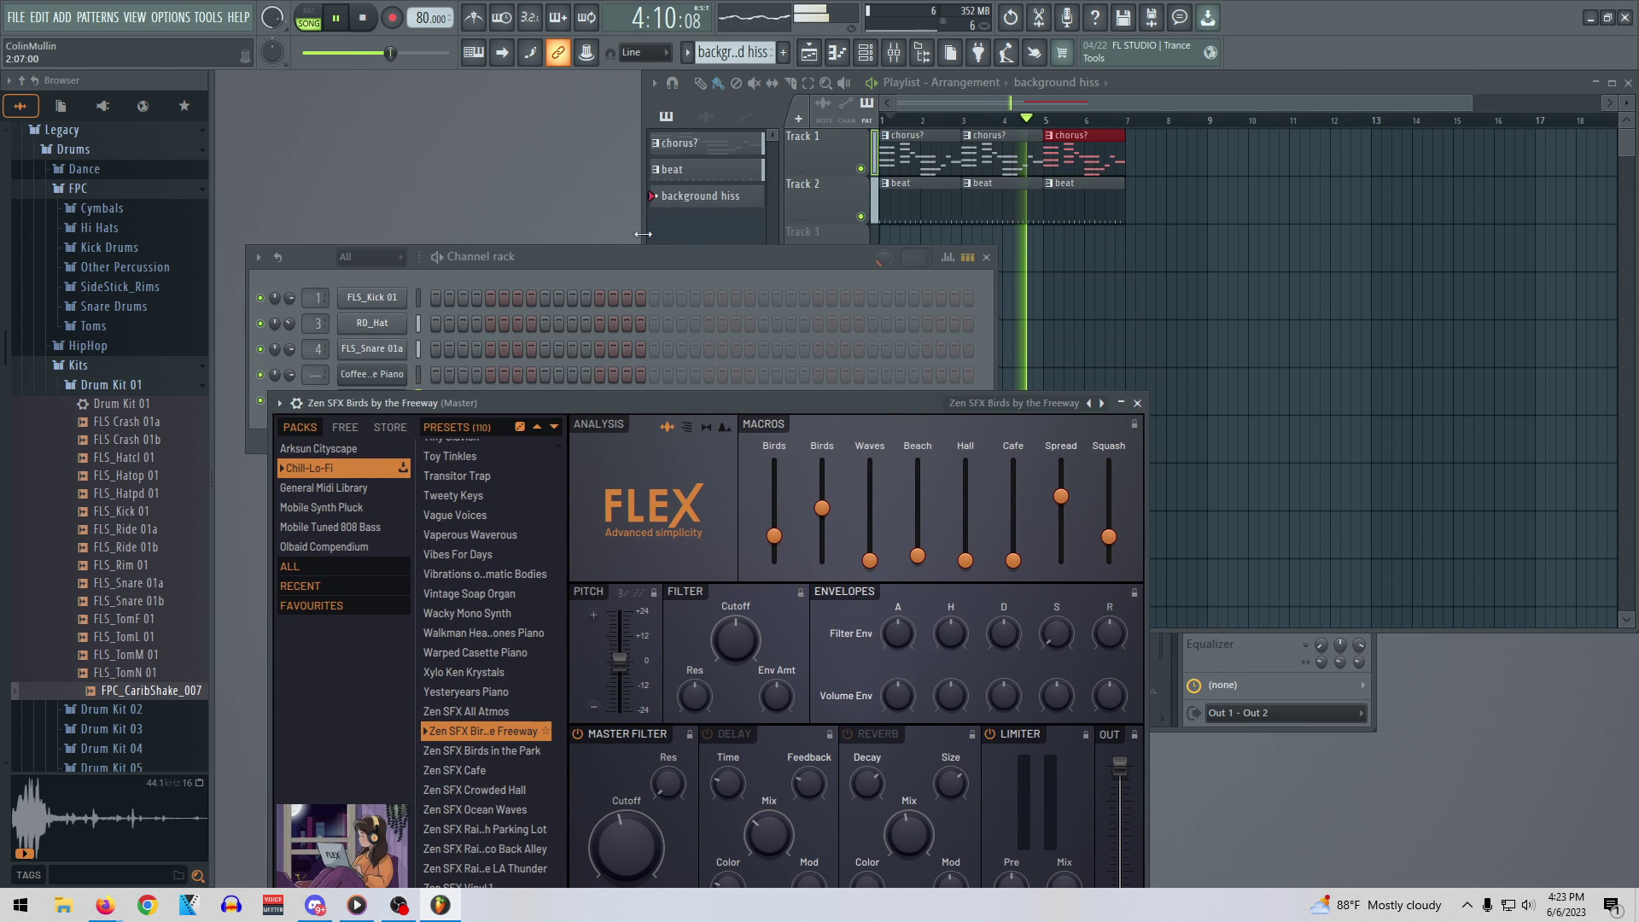
pyautogui.moveTo(684, 215); pyautogui.dragTo(700, 202)
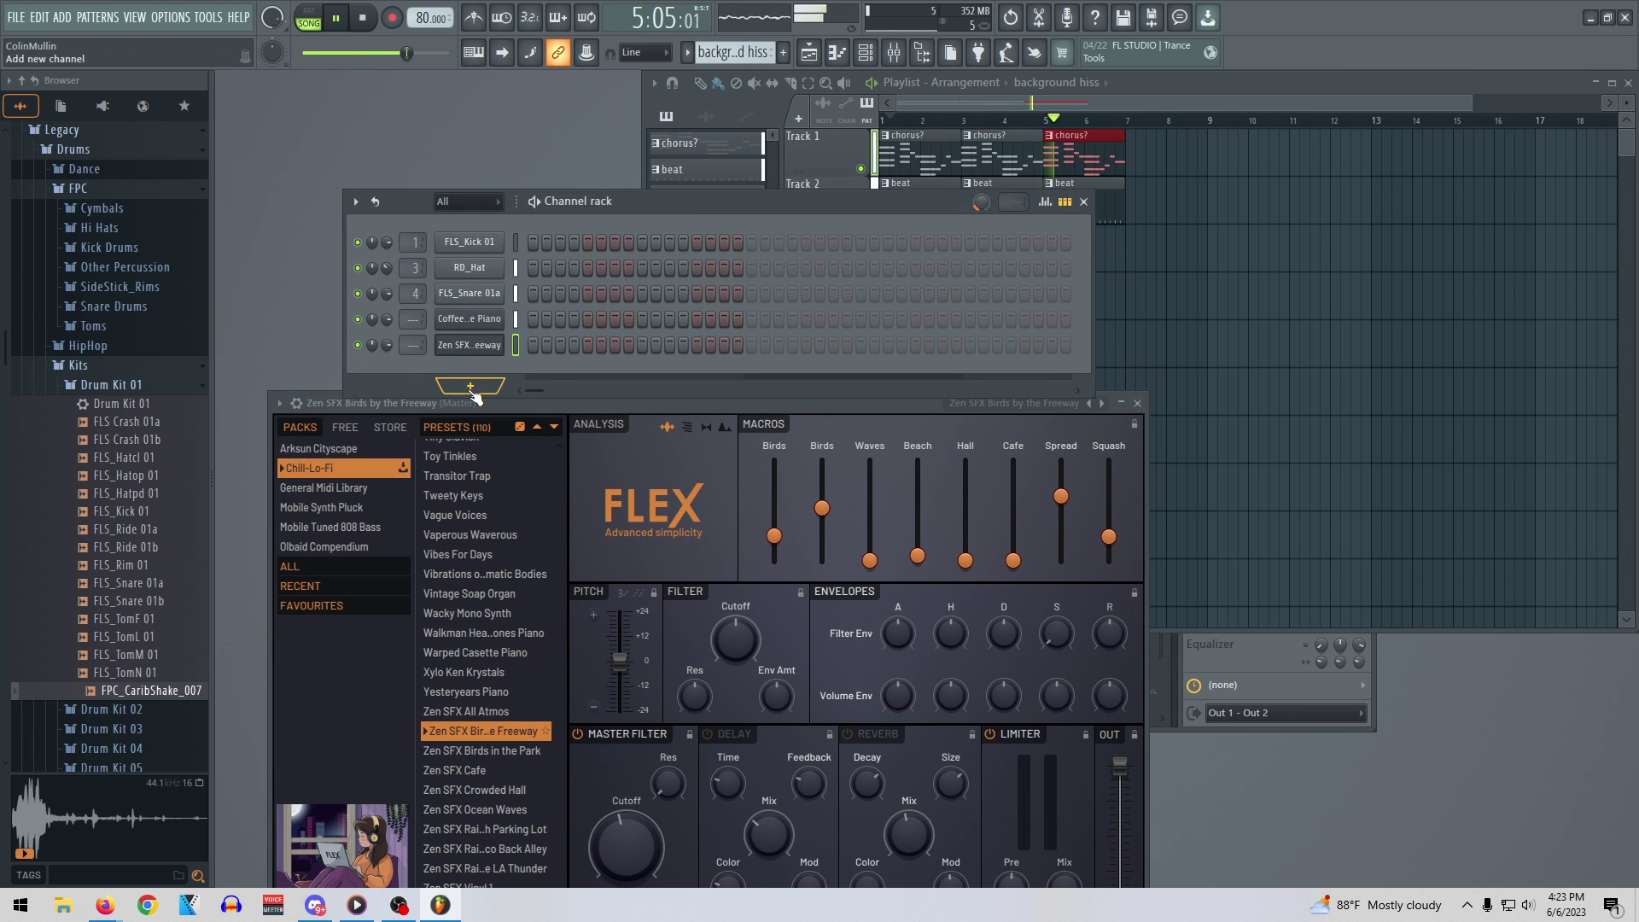
pyautogui.rightClick(494, 347)
pyautogui.click(520, 345)
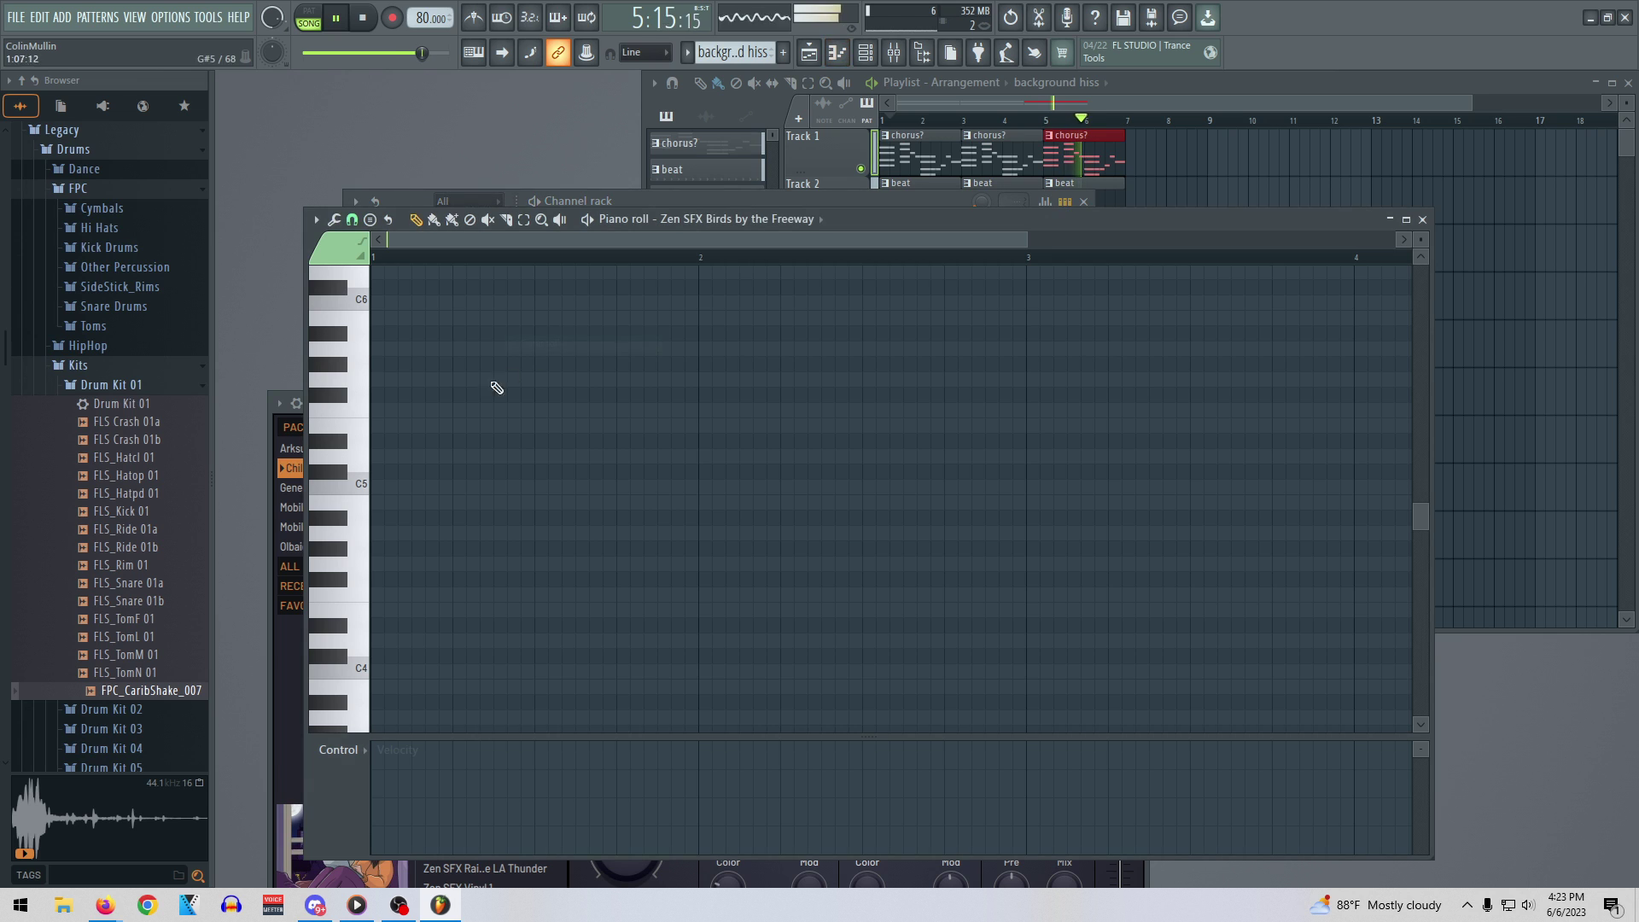
pyautogui.moveTo(419, 529); pyautogui.dragTo(397, 525)
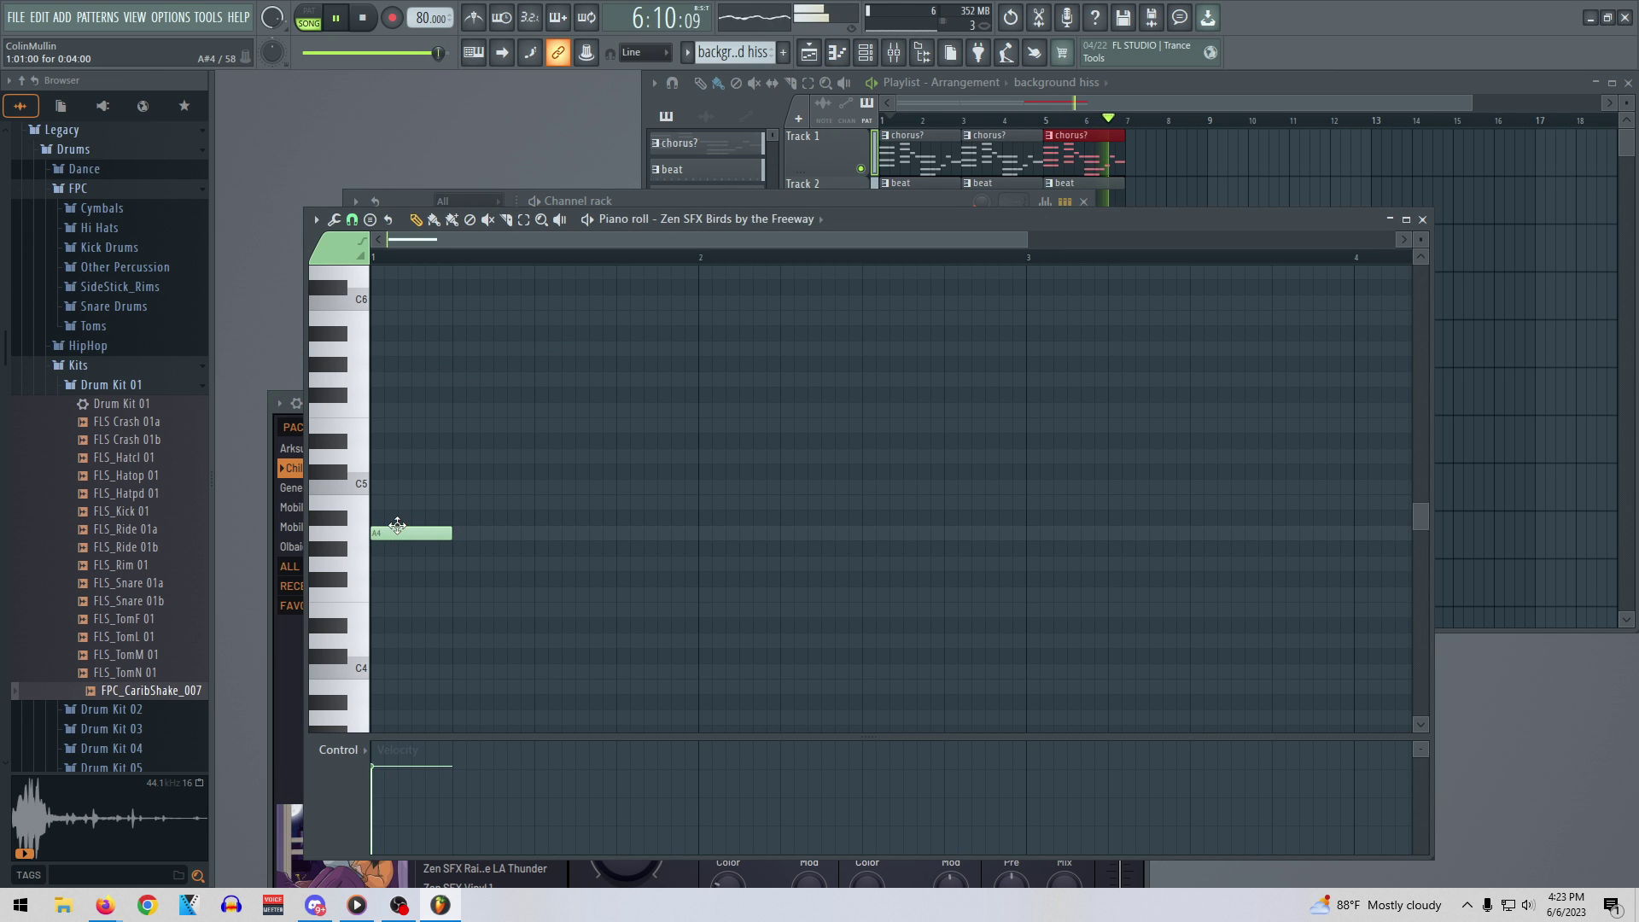
pyautogui.rightClick(398, 530)
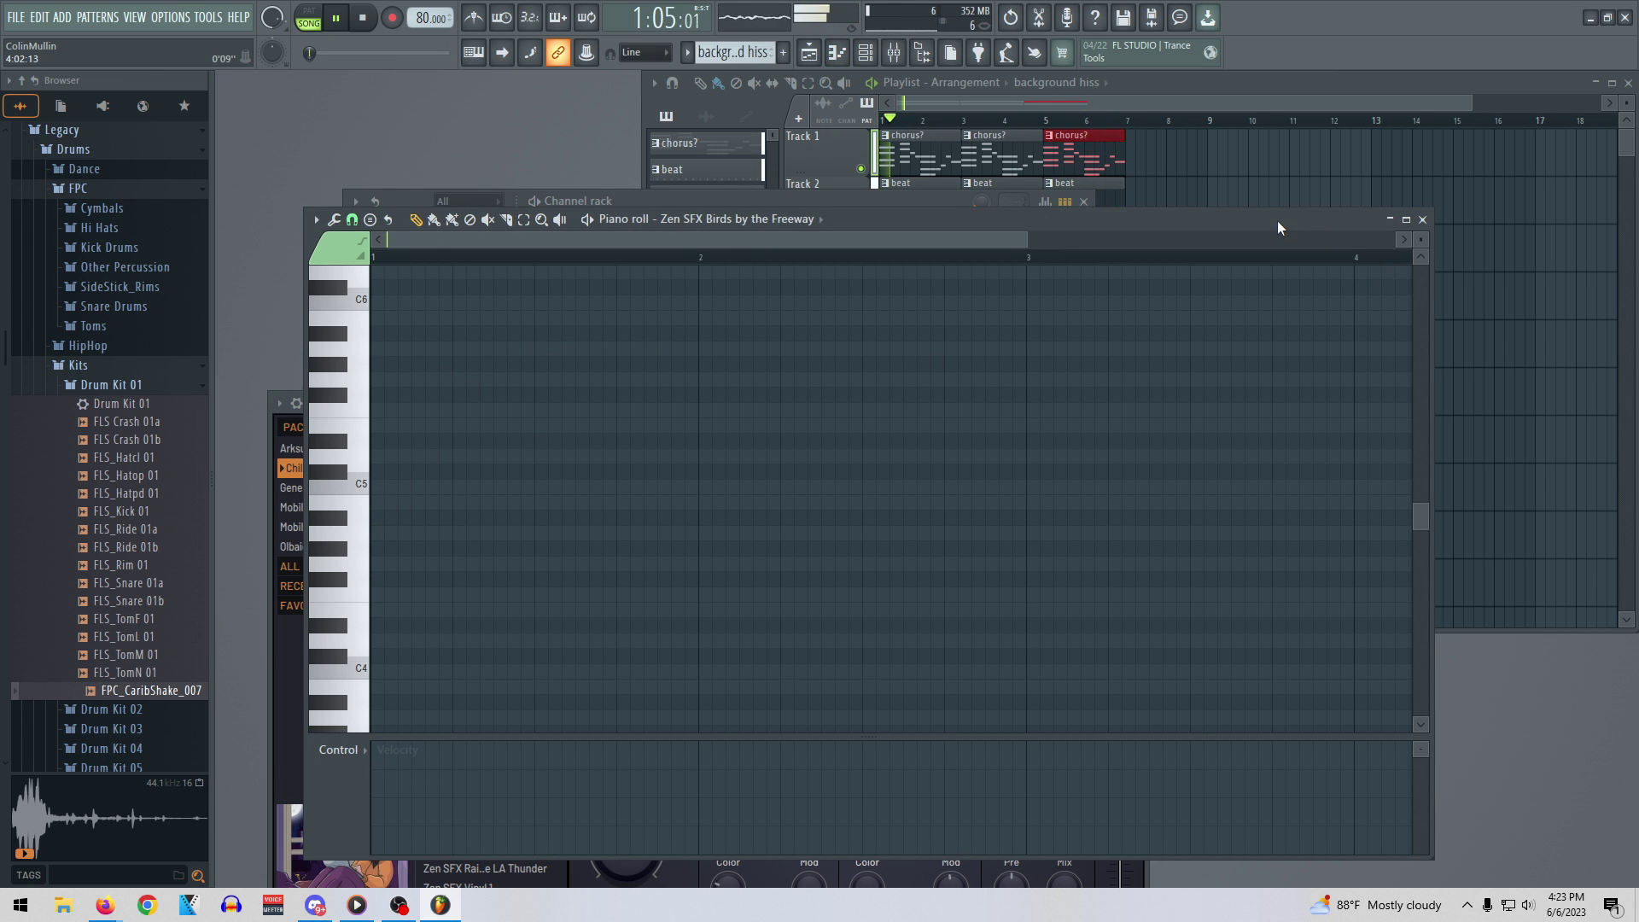
pyautogui.moveTo(1277, 220); pyautogui.dragTo(1392, 443)
pyautogui.click(532, 349)
pyautogui.rightClick(534, 345)
pyautogui.click(493, 706)
pyautogui.moveTo(565, 707); pyautogui.dragTo(1478, 707)
pyautogui.moveTo(1037, 443); pyautogui.dragTo(855, 328)
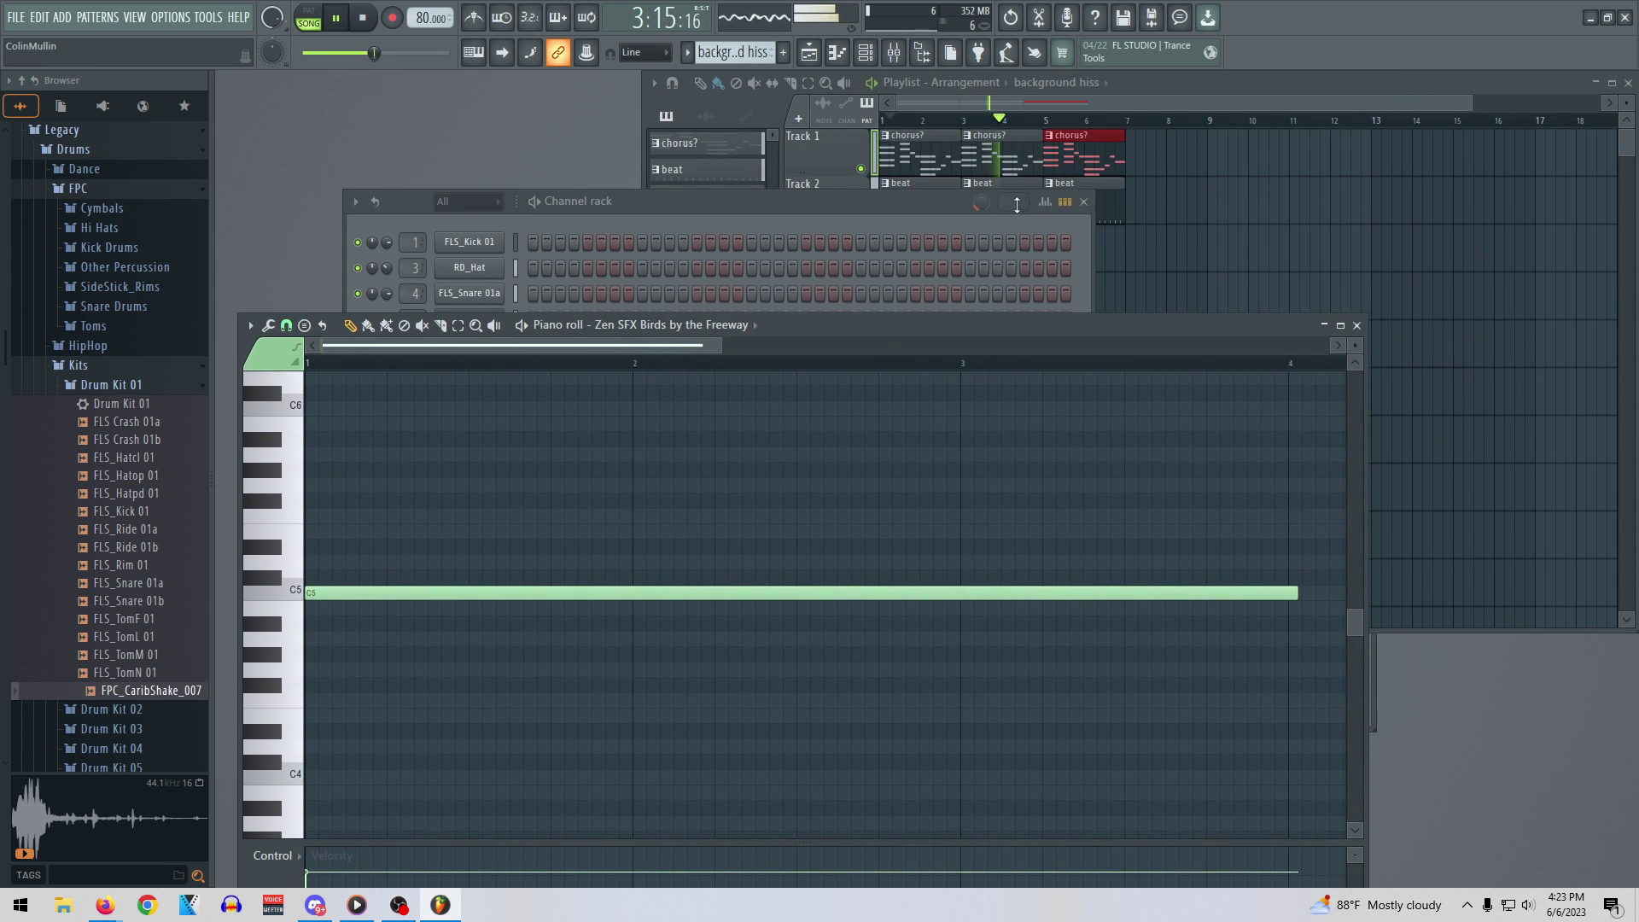
# Place the background hiss pattern at bar 1 of Track 3 and lengthen its C5 note so the clip spans 16 bars
pyautogui.moveTo(914, 201); pyautogui.dragTo(840, 335)
pyautogui.click(899, 265)
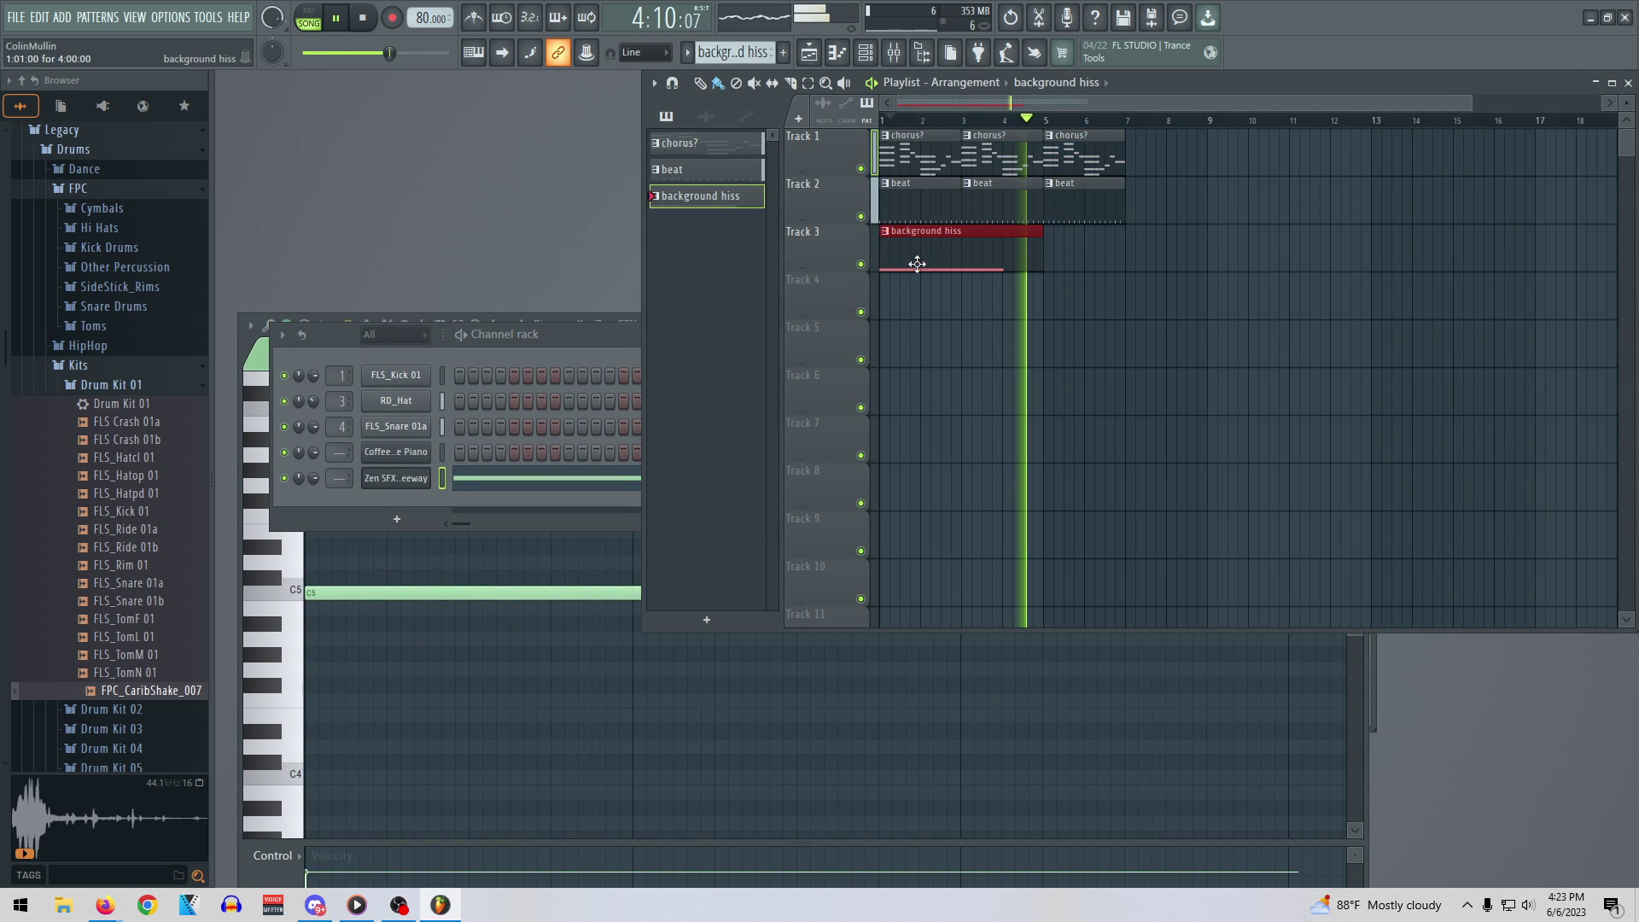
pyautogui.click(1120, 597)
pyautogui.moveTo(1297, 595); pyautogui.dragTo(1413, 596)
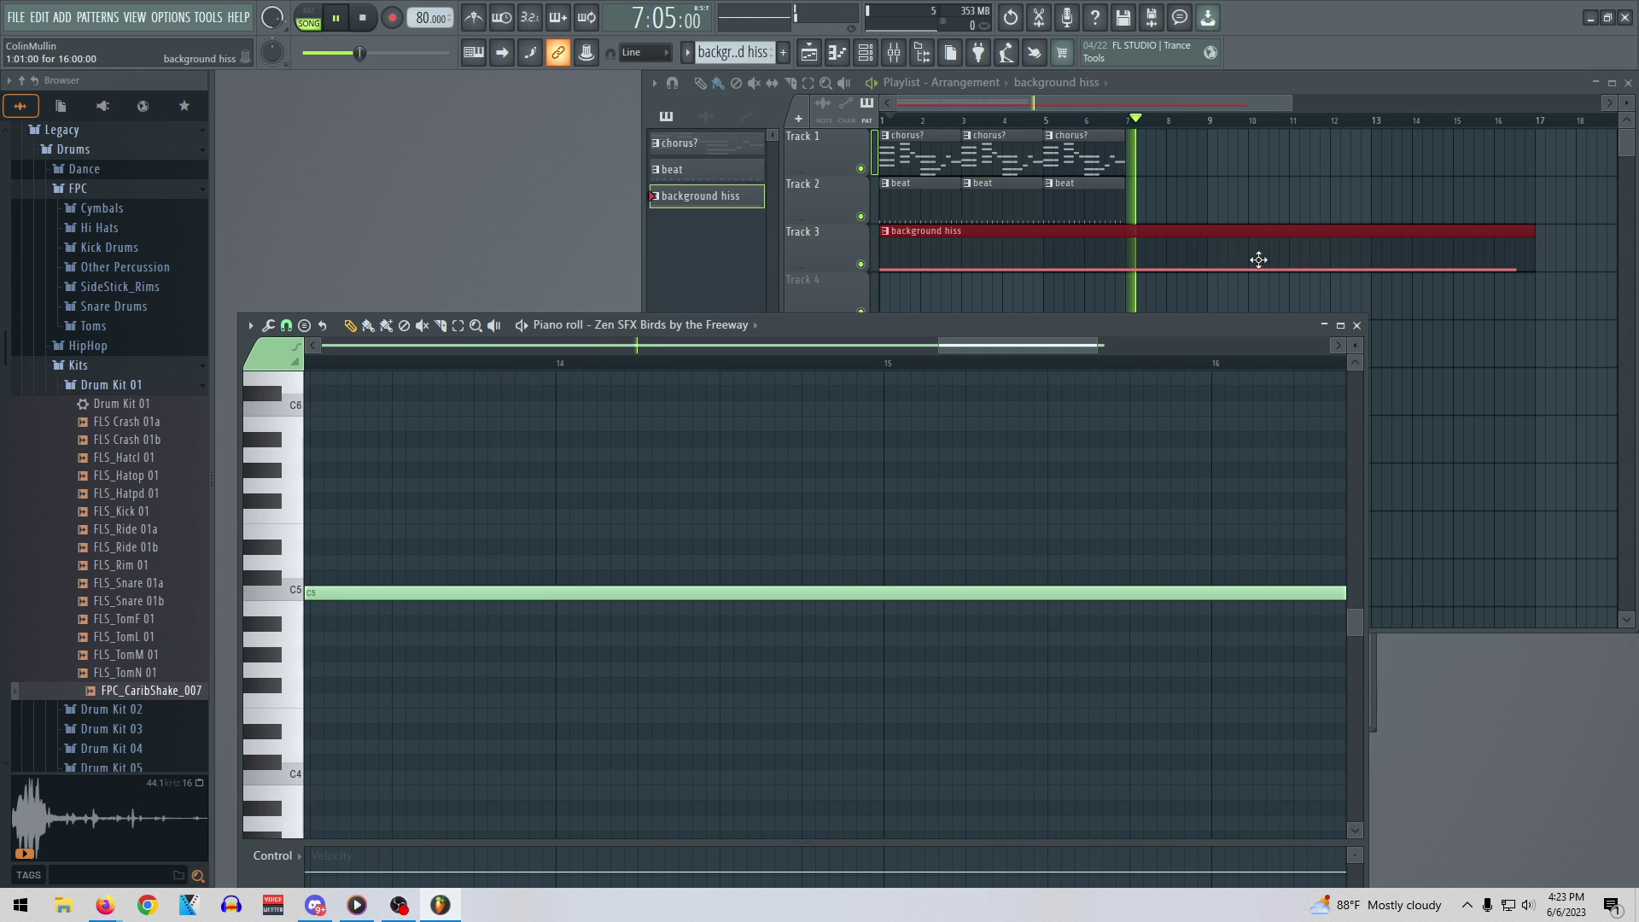
# Repeat the chorus? clips on Track 1 and the beat clips on Track 2 back to back up to bar 17
pyautogui.click(1090, 162)
pyautogui.moveTo(1166, 158)
pyautogui.mouseDown()
pyautogui.moveTo(1134, 162)
pyautogui.moveTo(1189, 198)
pyautogui.moveTo(1170, 196)
pyautogui.mouseUp()
pyautogui.moveTo(1168, 155)
pyautogui.mouseDown()
pyautogui.moveTo(1281, 161)
pyautogui.moveTo(1247, 157)
pyautogui.moveTo(1269, 202)
pyautogui.moveTo(1252, 195)
pyautogui.moveTo(1322, 152)
pyautogui.moveTo(1306, 194)
pyautogui.moveTo(1324, 198)
pyautogui.moveTo(1436, 154)
pyautogui.moveTo(1417, 157)
pyautogui.moveTo(1412, 202)
pyautogui.mouseUp()
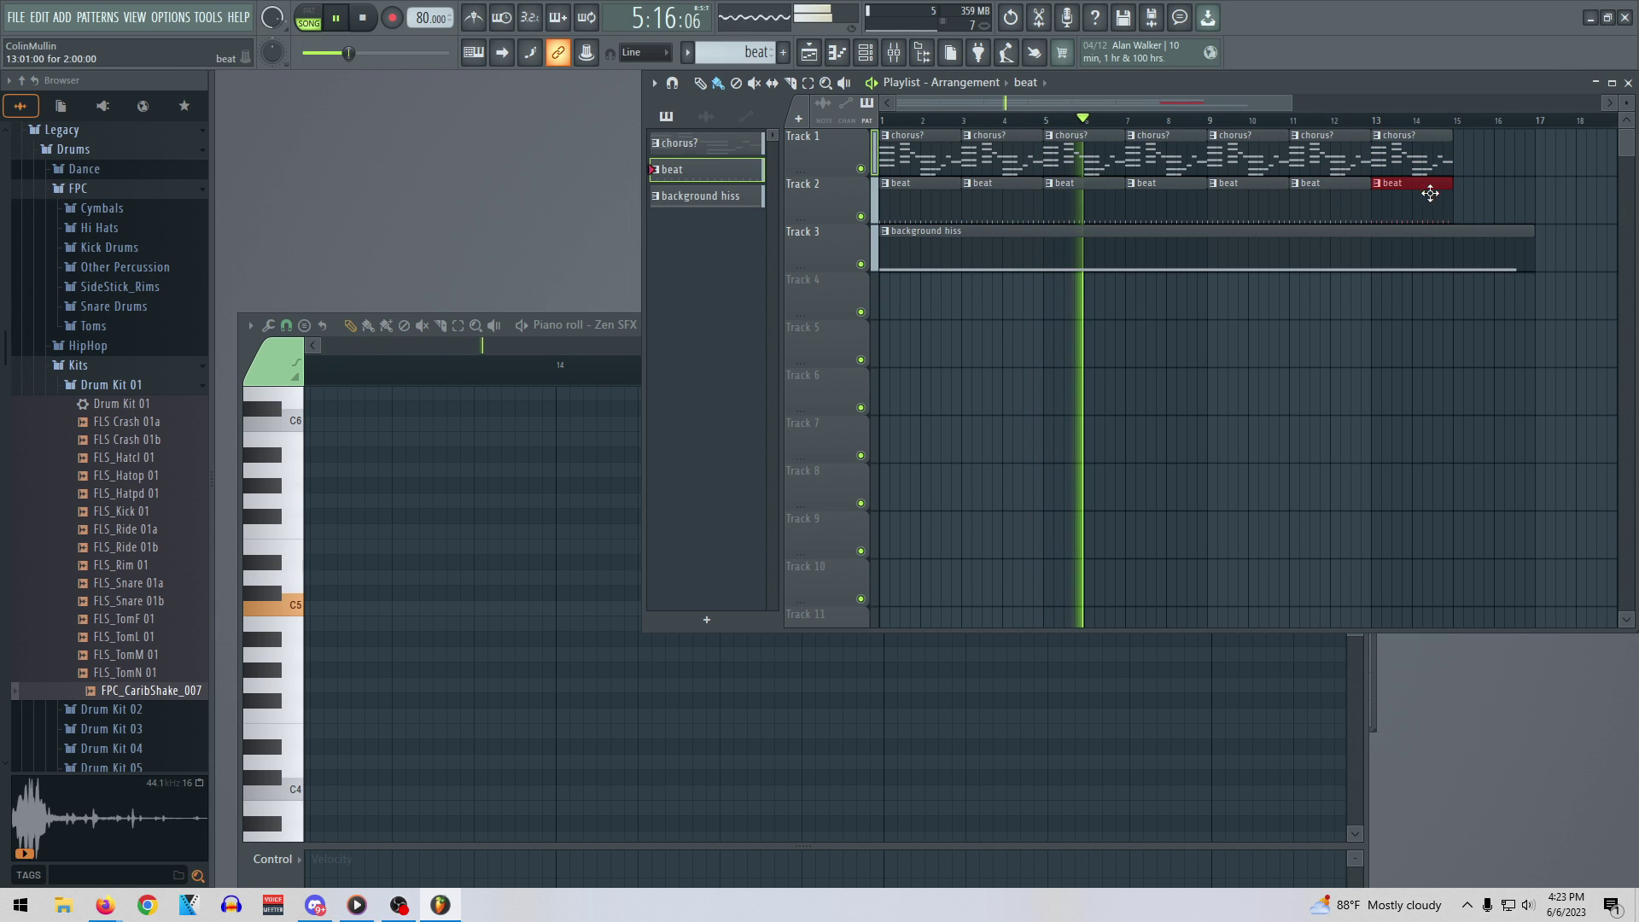
pyautogui.click(1437, 161)
pyautogui.click(1468, 159)
pyautogui.click(1439, 201)
pyautogui.click(1483, 203)
pyautogui.doubleClick(1487, 200)
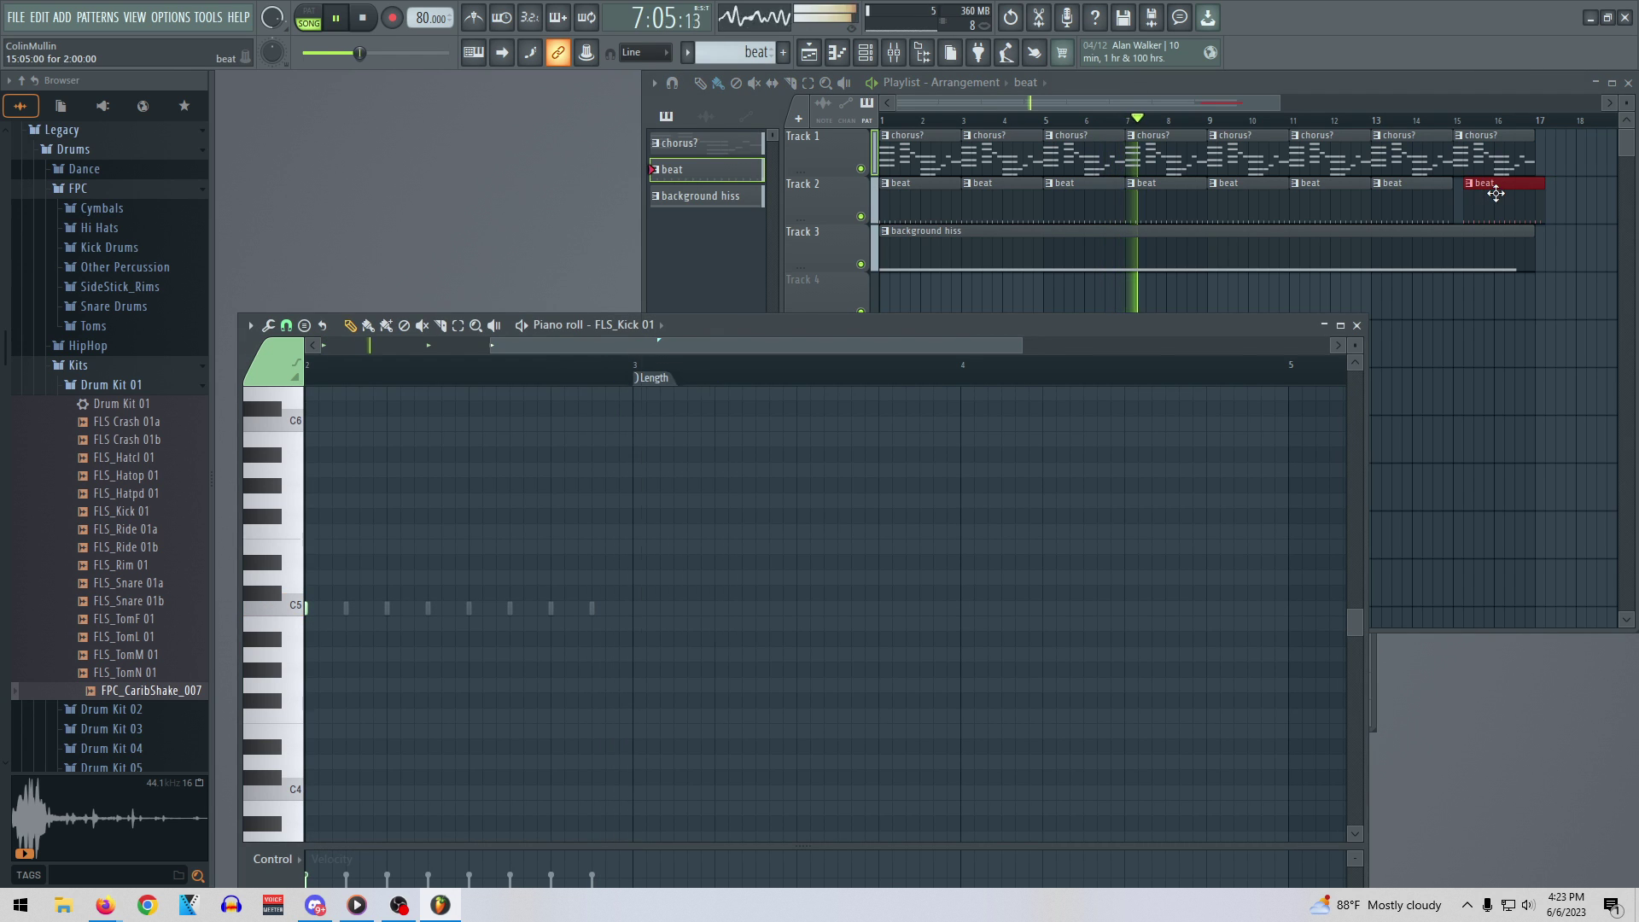
pyautogui.click(1496, 194)
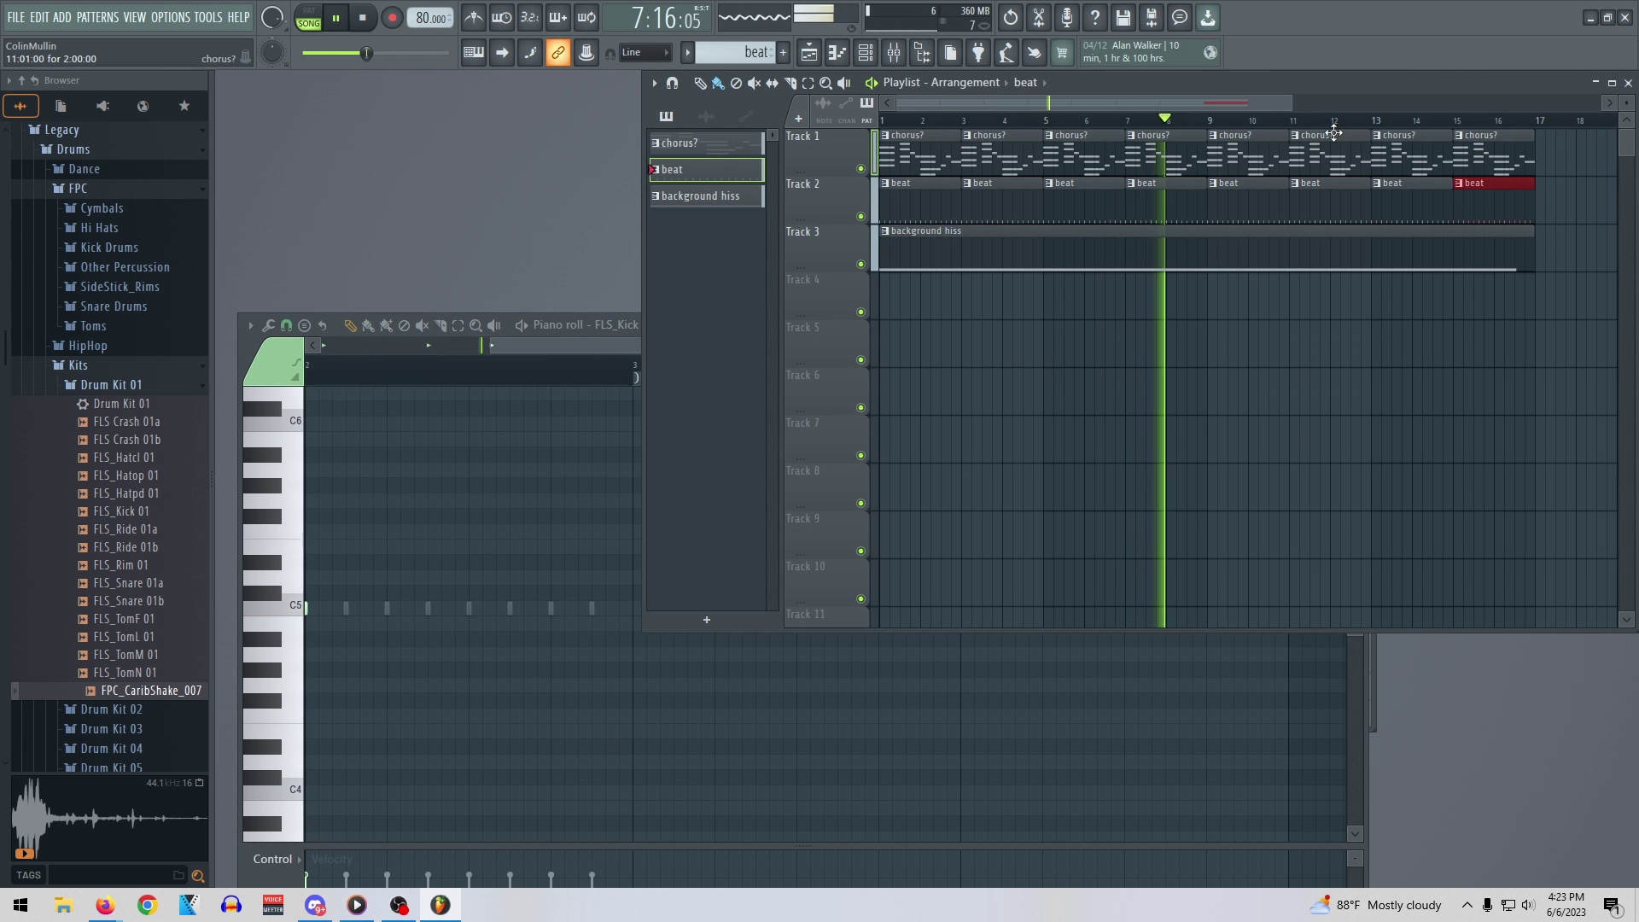
# Stop playback and move the song position past the arranged clips to about bar 23
pyautogui.moveTo(1292, 104); pyautogui.dragTo(1604, 110)
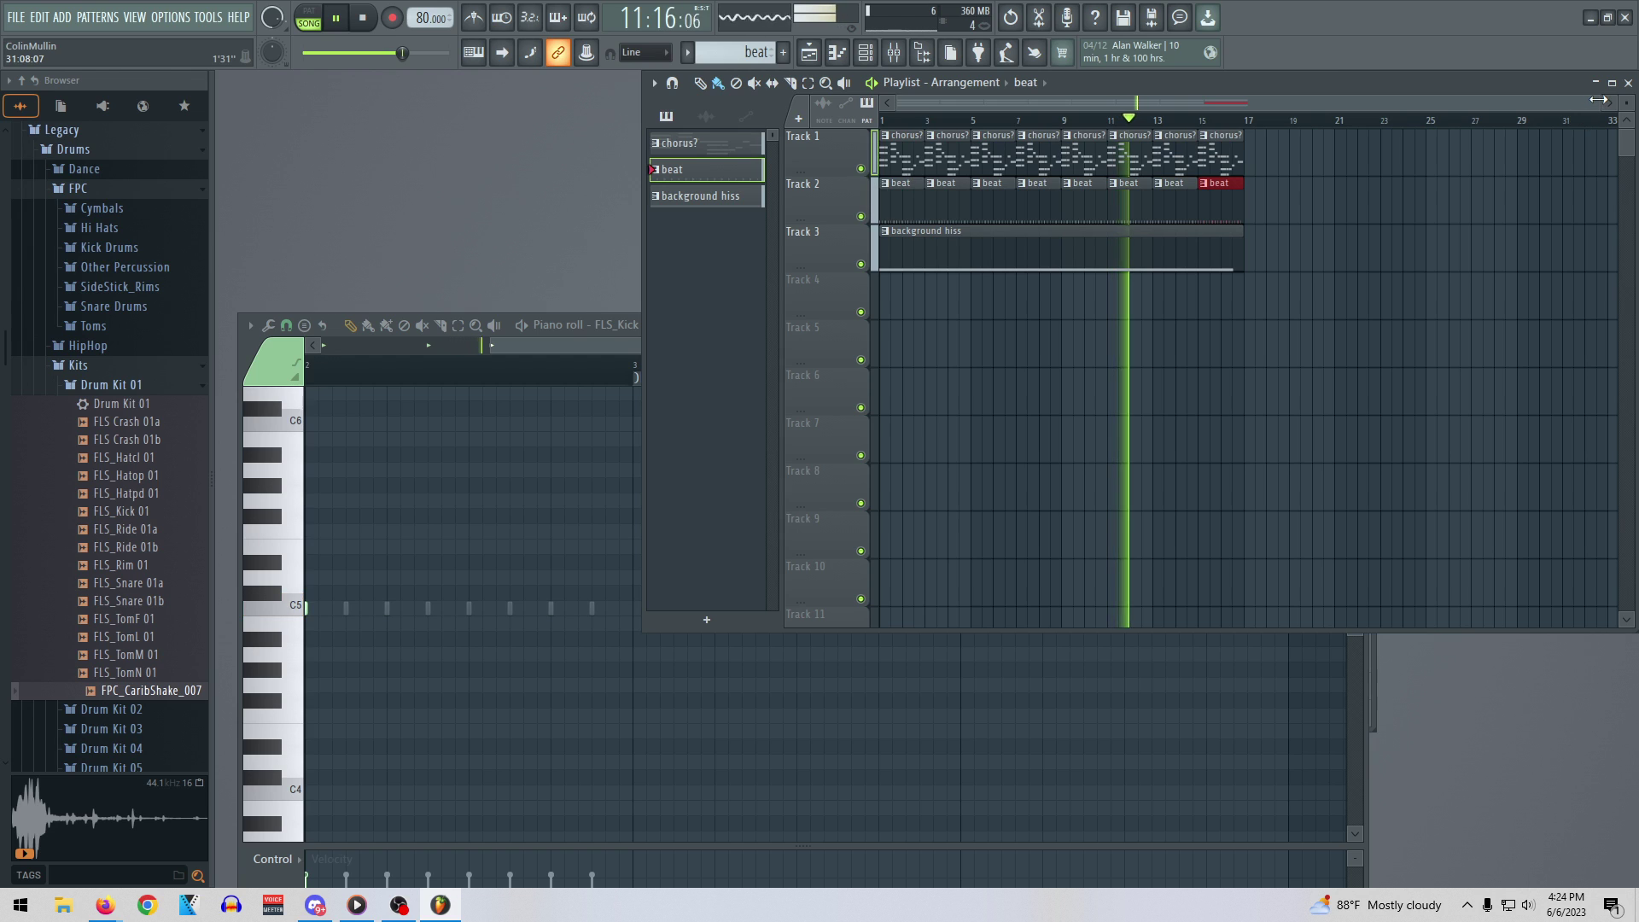
pyautogui.press('space')
pyautogui.moveTo(1592, 124); pyautogui.dragTo(1401, 124)
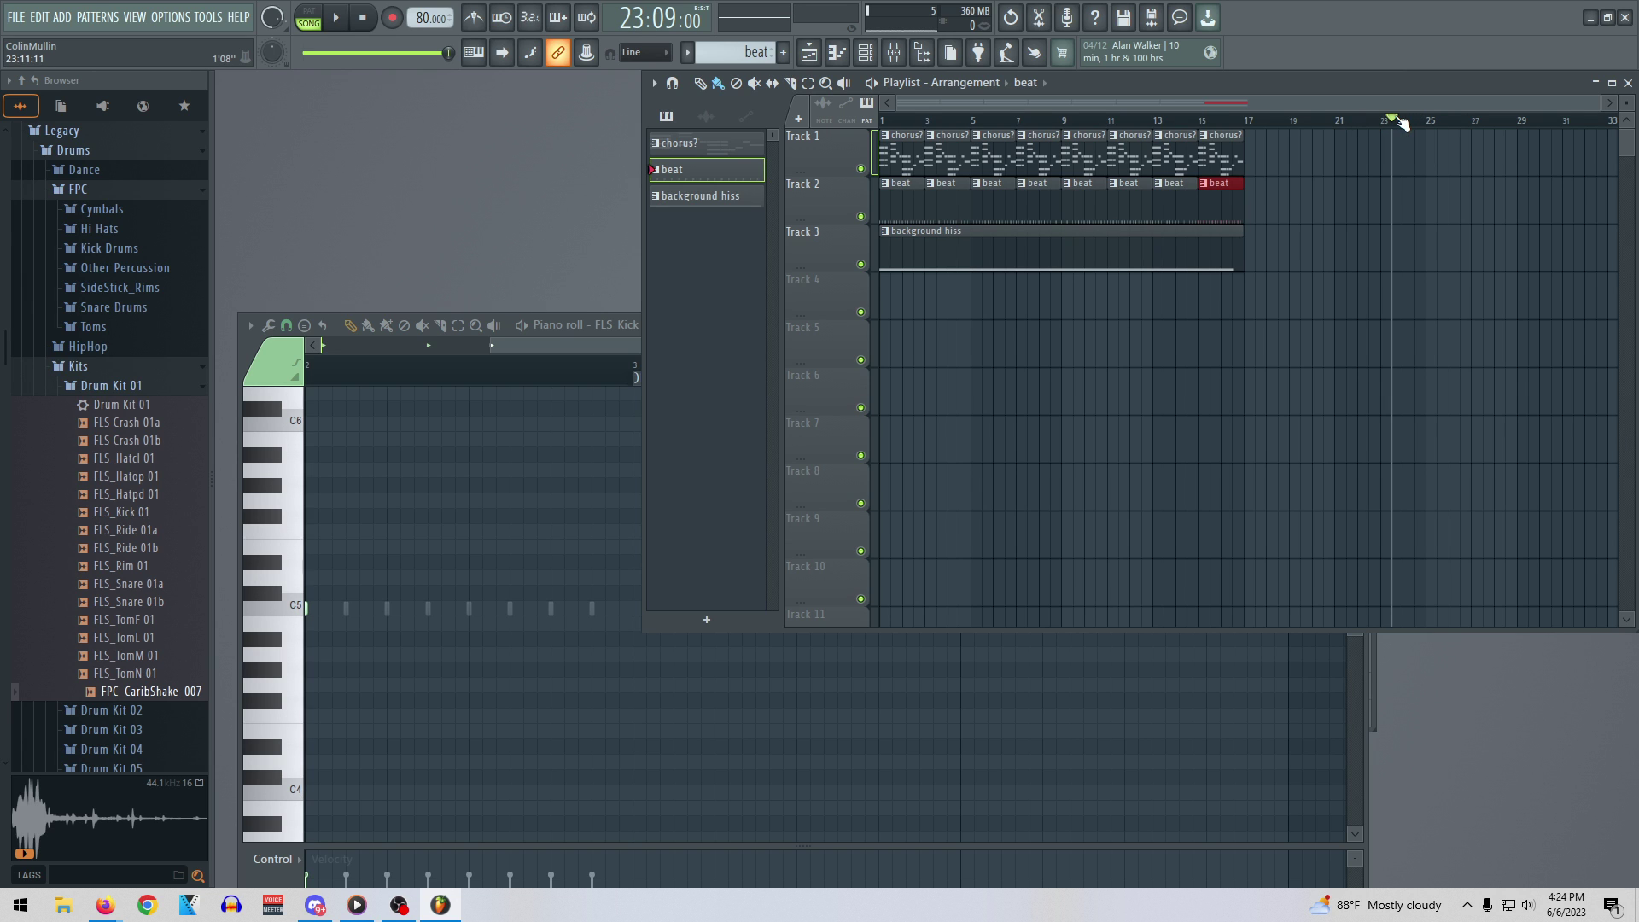
# Move the song position along the playlist to bar 53, at about 2:36
pyautogui.scroll(1, 1439, 134)
pyautogui.click(1411, 124)
pyautogui.scroll(4, 1415, 128)
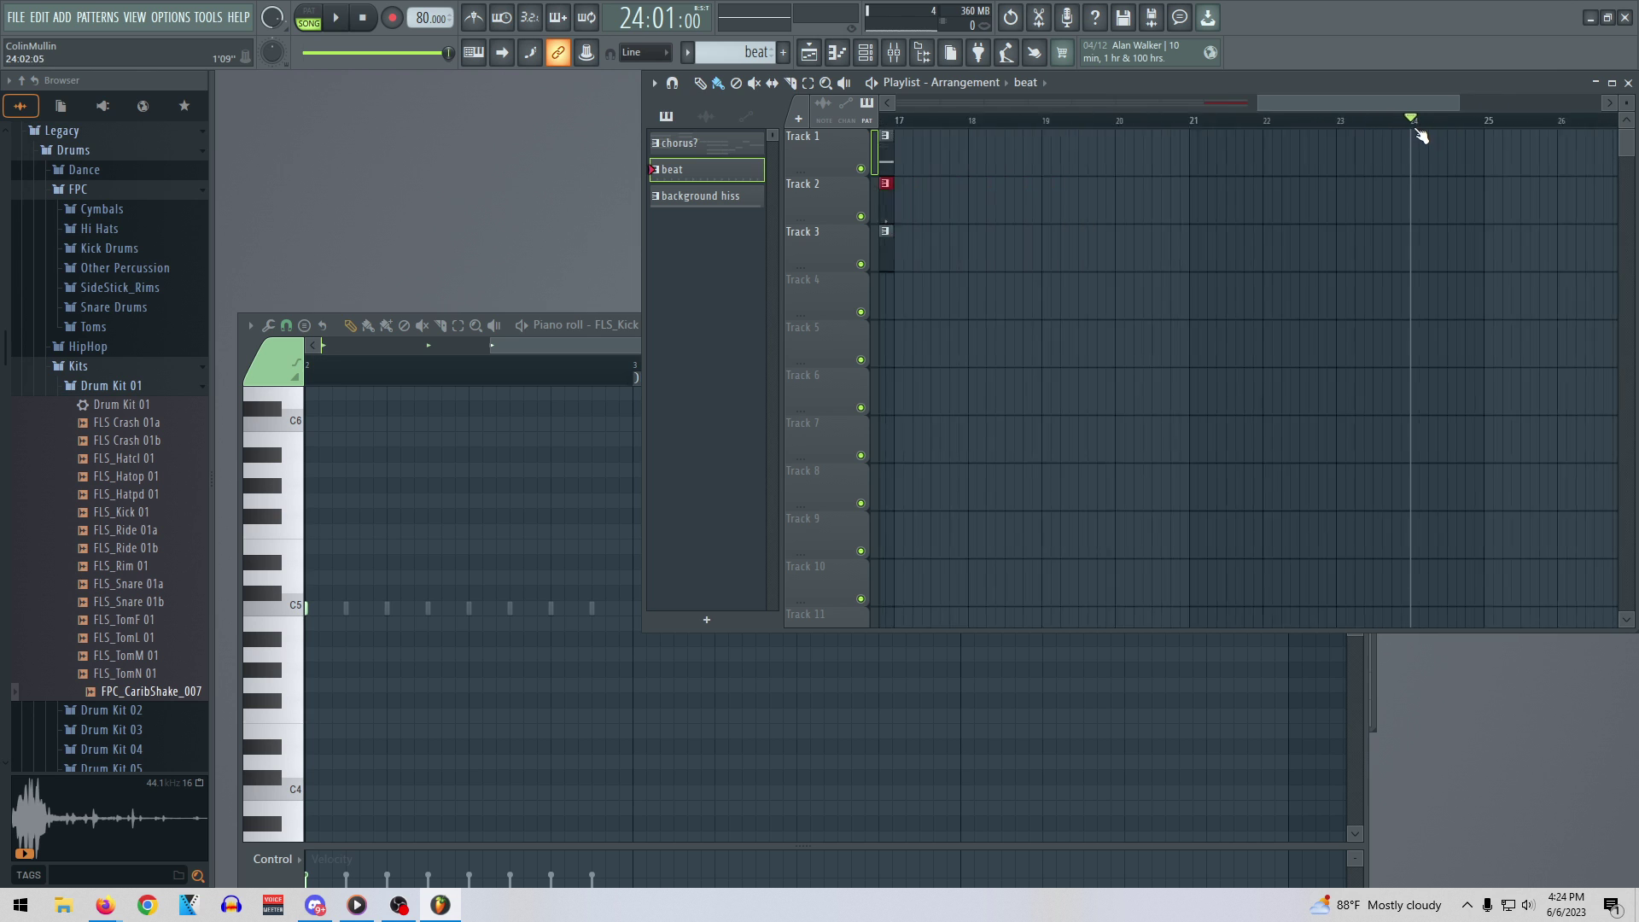
pyautogui.scroll(-3, 1424, 142)
pyautogui.scroll(3, 1417, 137)
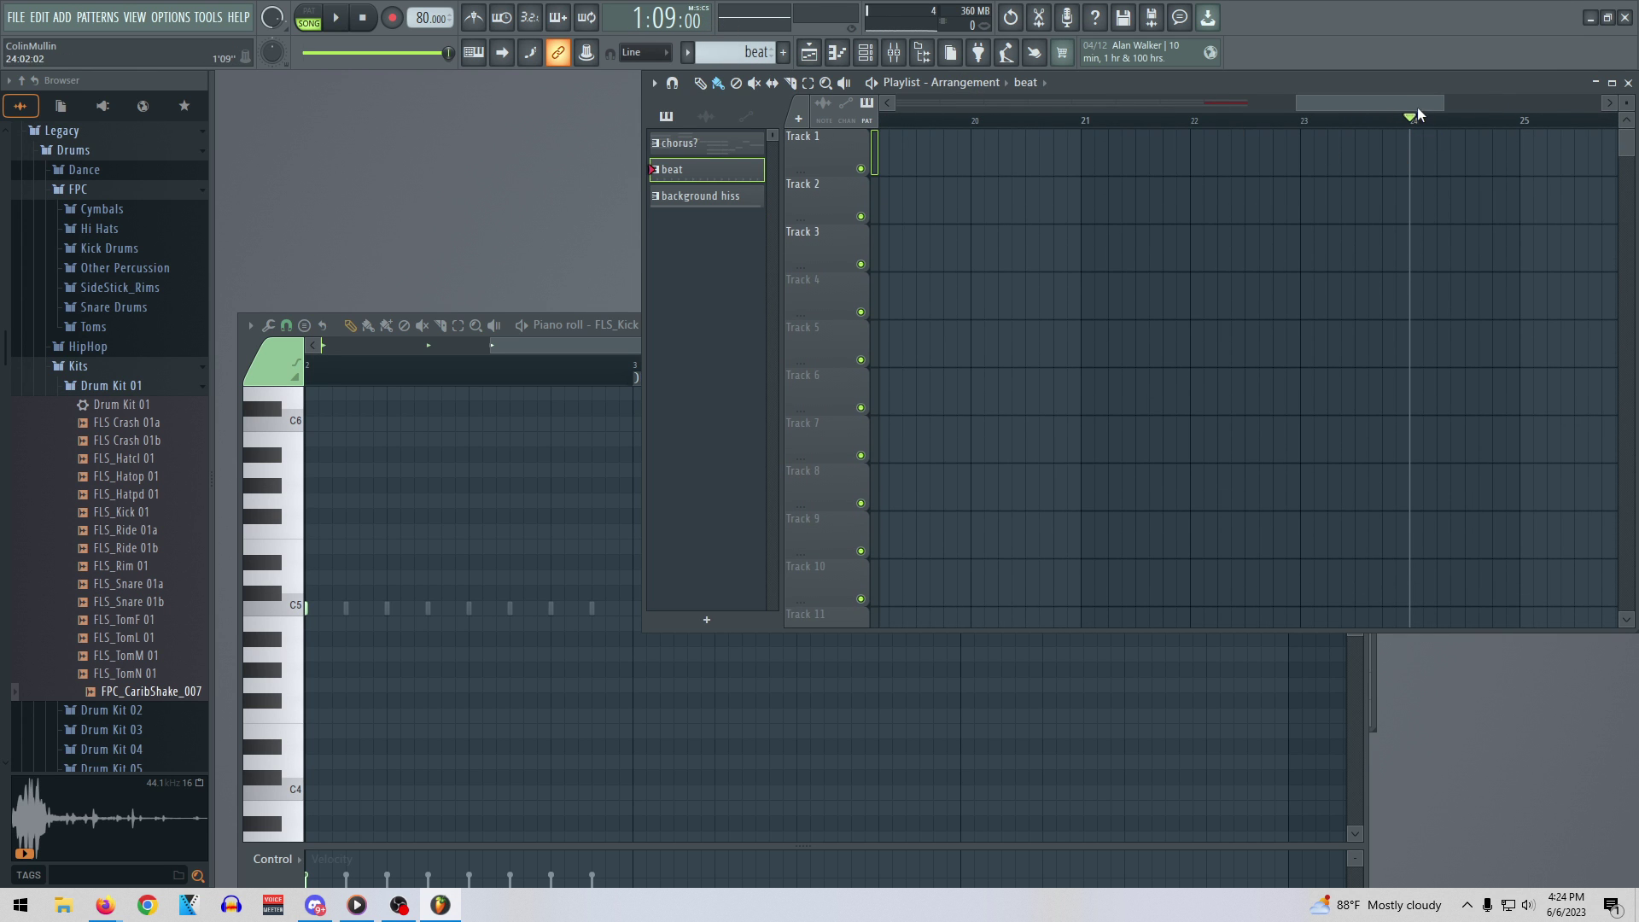
pyautogui.moveTo(1445, 104); pyautogui.dragTo(1567, 120)
pyautogui.moveTo(1413, 105); pyautogui.dragTo(1625, 109)
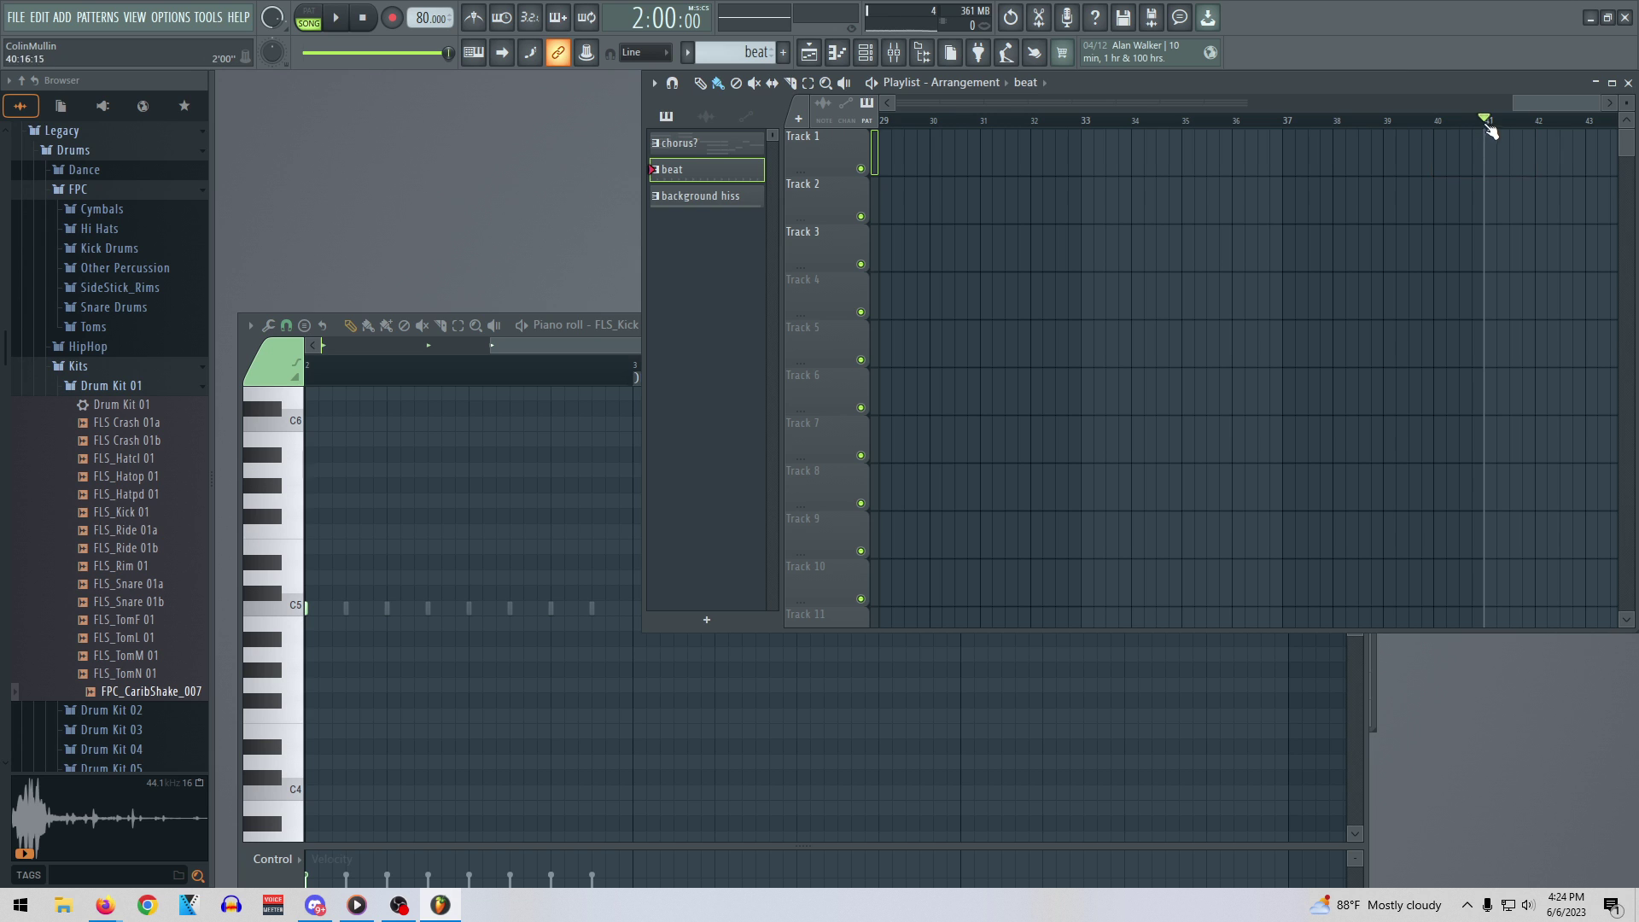
pyautogui.moveTo(1518, 122)
pyautogui.mouseDown()
pyautogui.moveTo(1552, 122)
pyautogui.moveTo(1365, 116)
pyautogui.moveTo(1585, 128)
pyautogui.moveTo(1560, 102)
pyautogui.moveTo(1532, 103)
pyautogui.mouseUp()
pyautogui.scroll(-5, 1443, 155)
pyautogui.scroll(5, 1485, 147)
pyautogui.moveTo(1611, 126); pyautogui.dragTo(1468, 135)
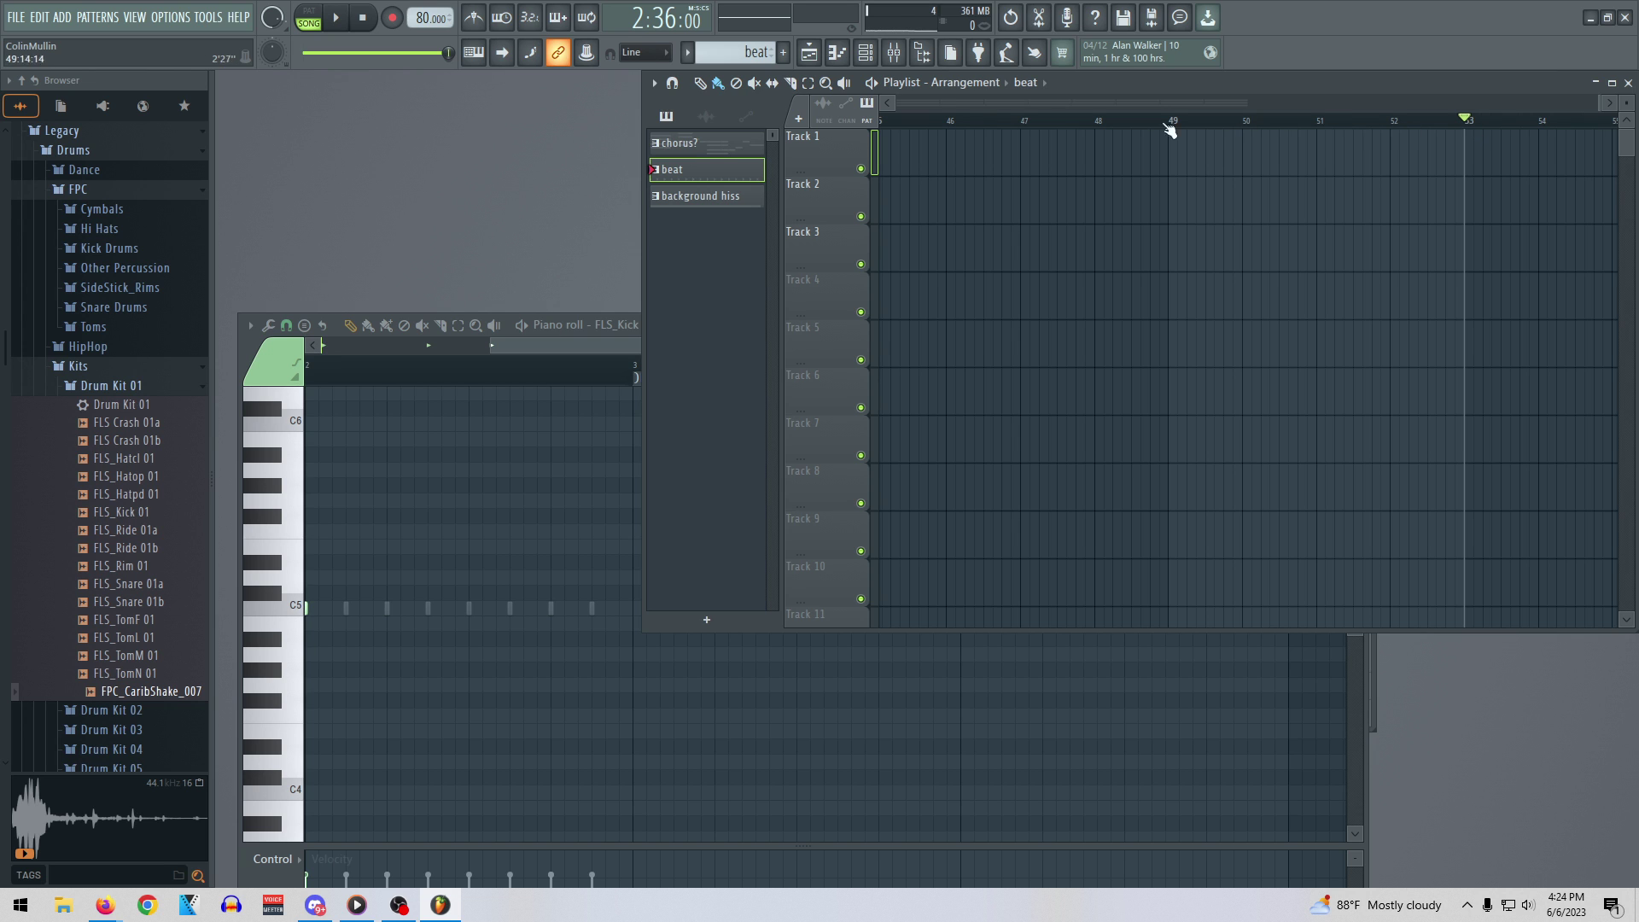
# Stretch the background hiss clip on Track 3 so that it ends at the song position at bar 53
pyautogui.moveTo(1596, 104); pyautogui.dragTo(906, 104)
pyautogui.moveTo(1091, 234); pyautogui.dragTo(1582, 235)
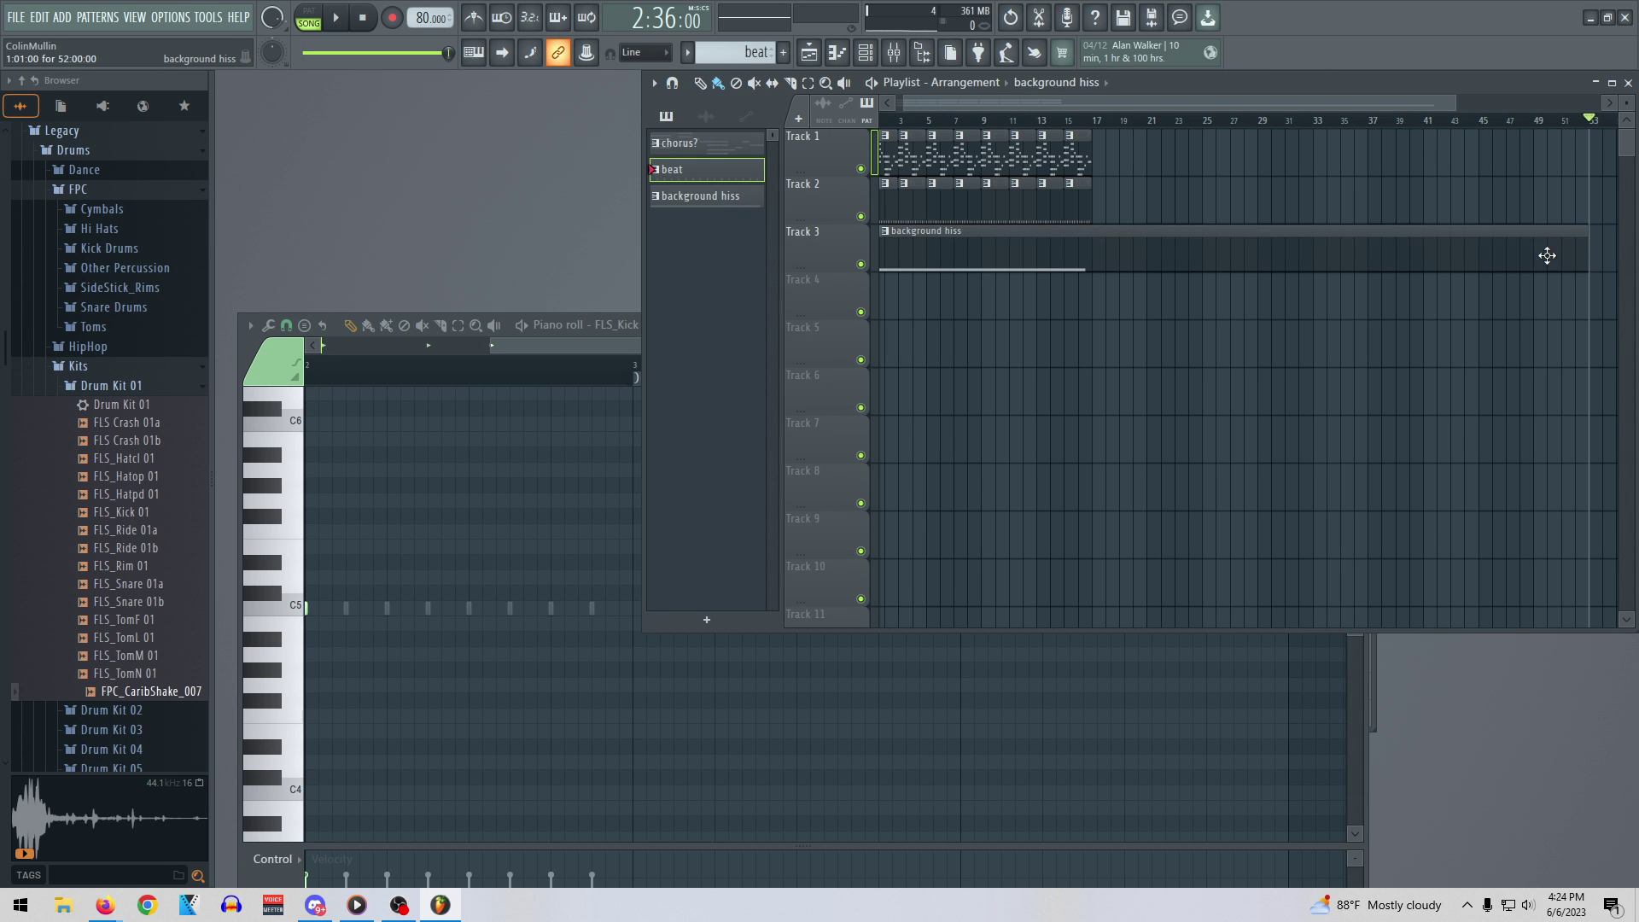
pyautogui.click(597, 357)
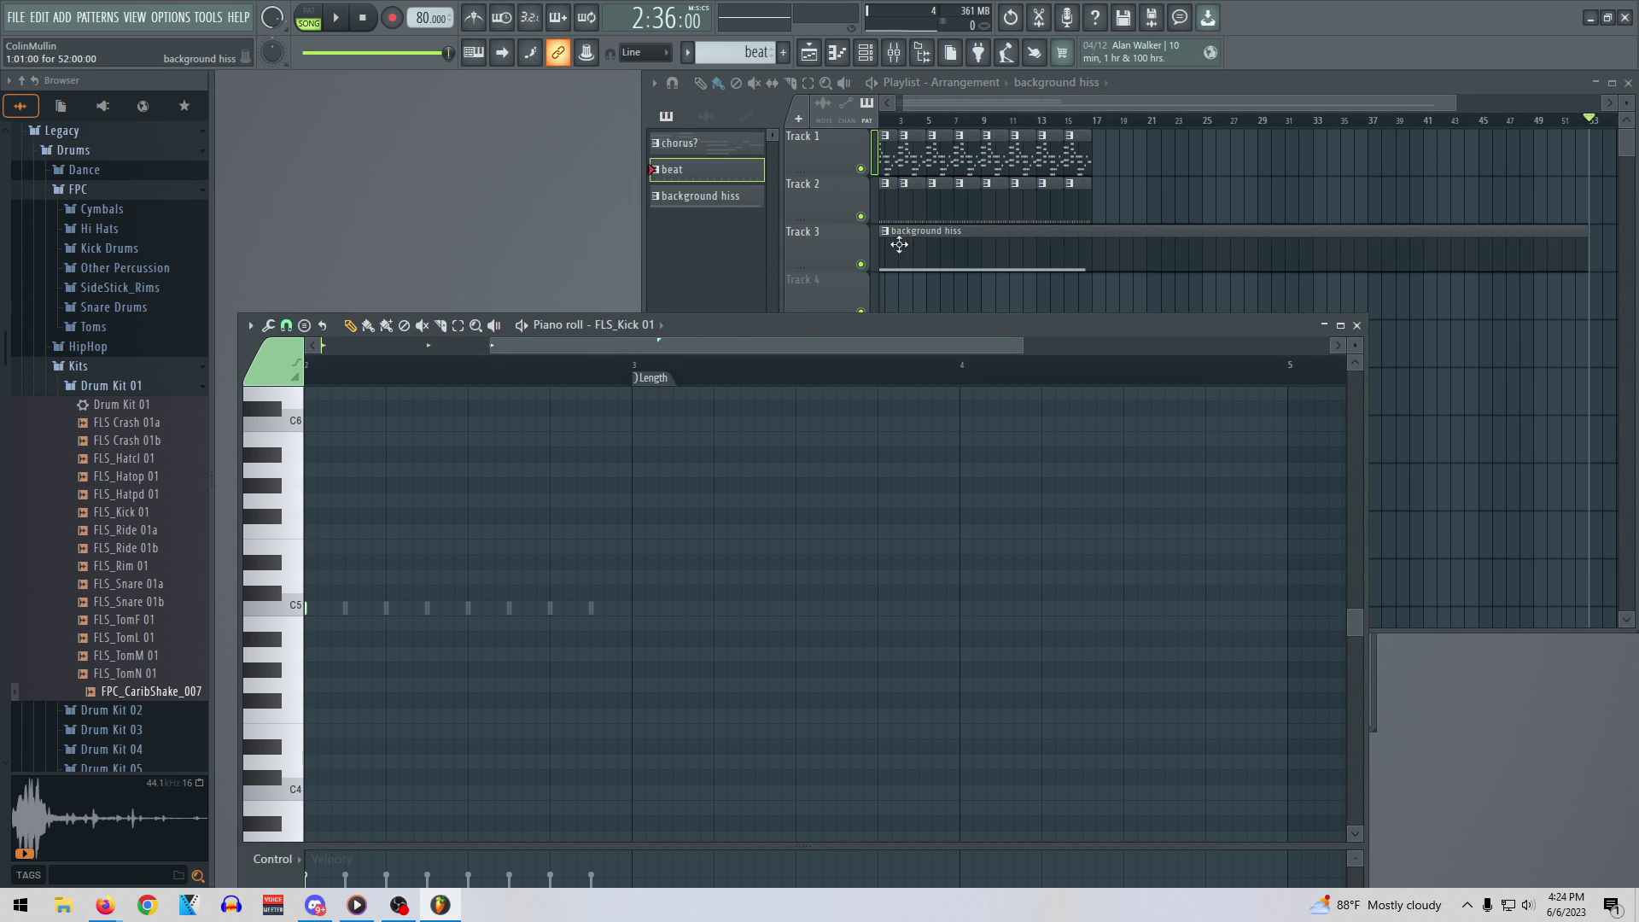
pyautogui.scroll(-3, 501, 512)
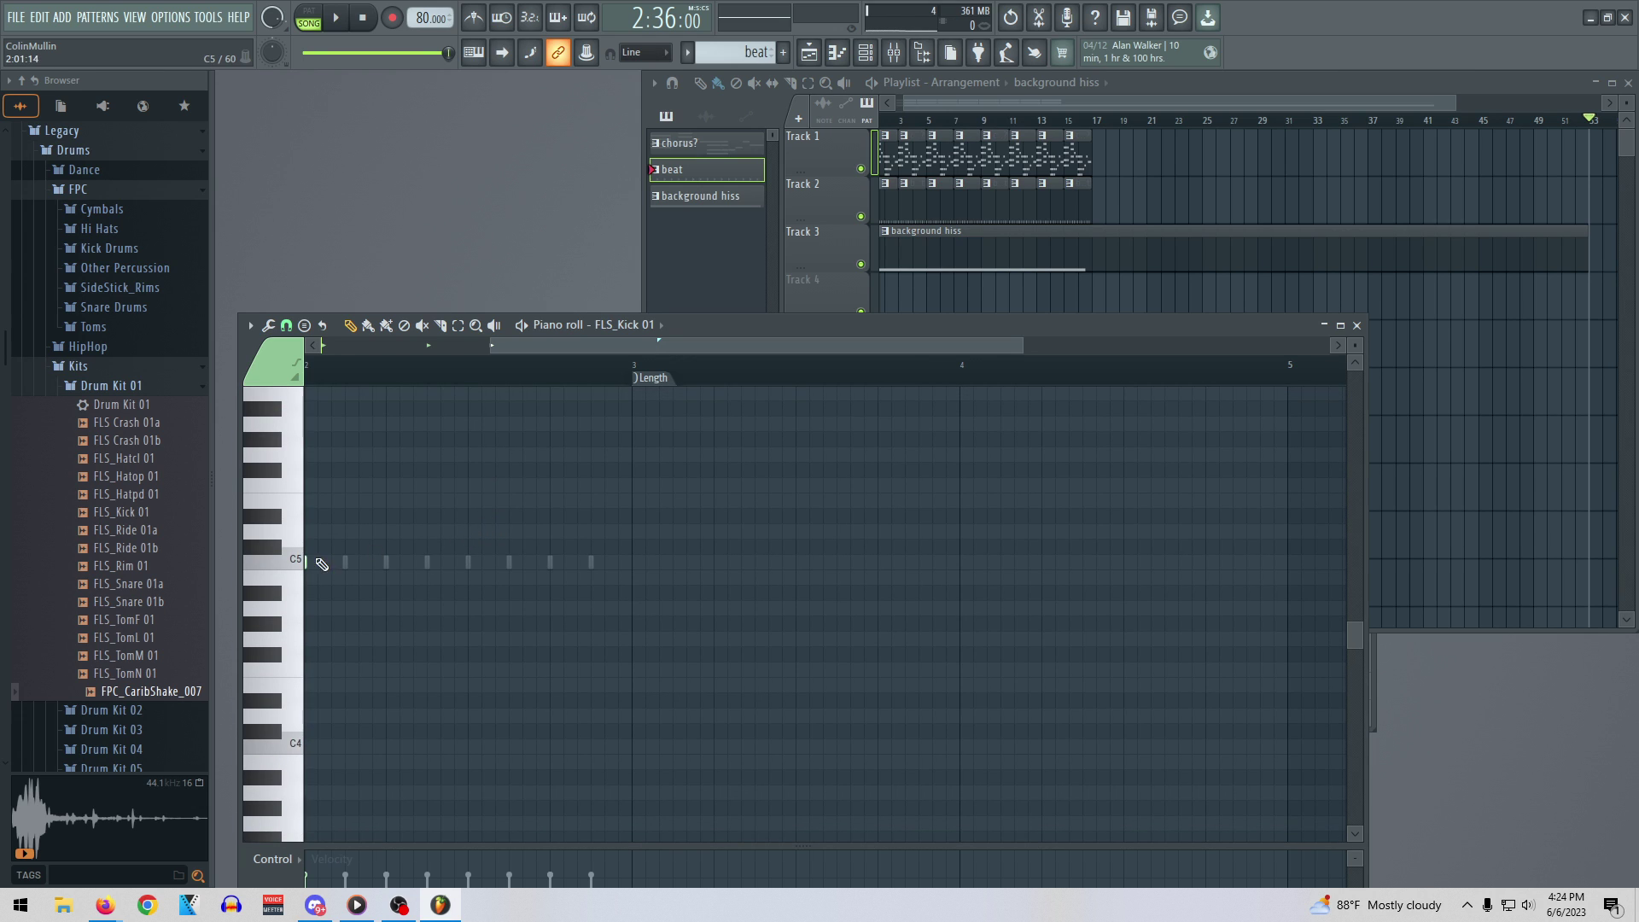
pyautogui.click(1356, 326)
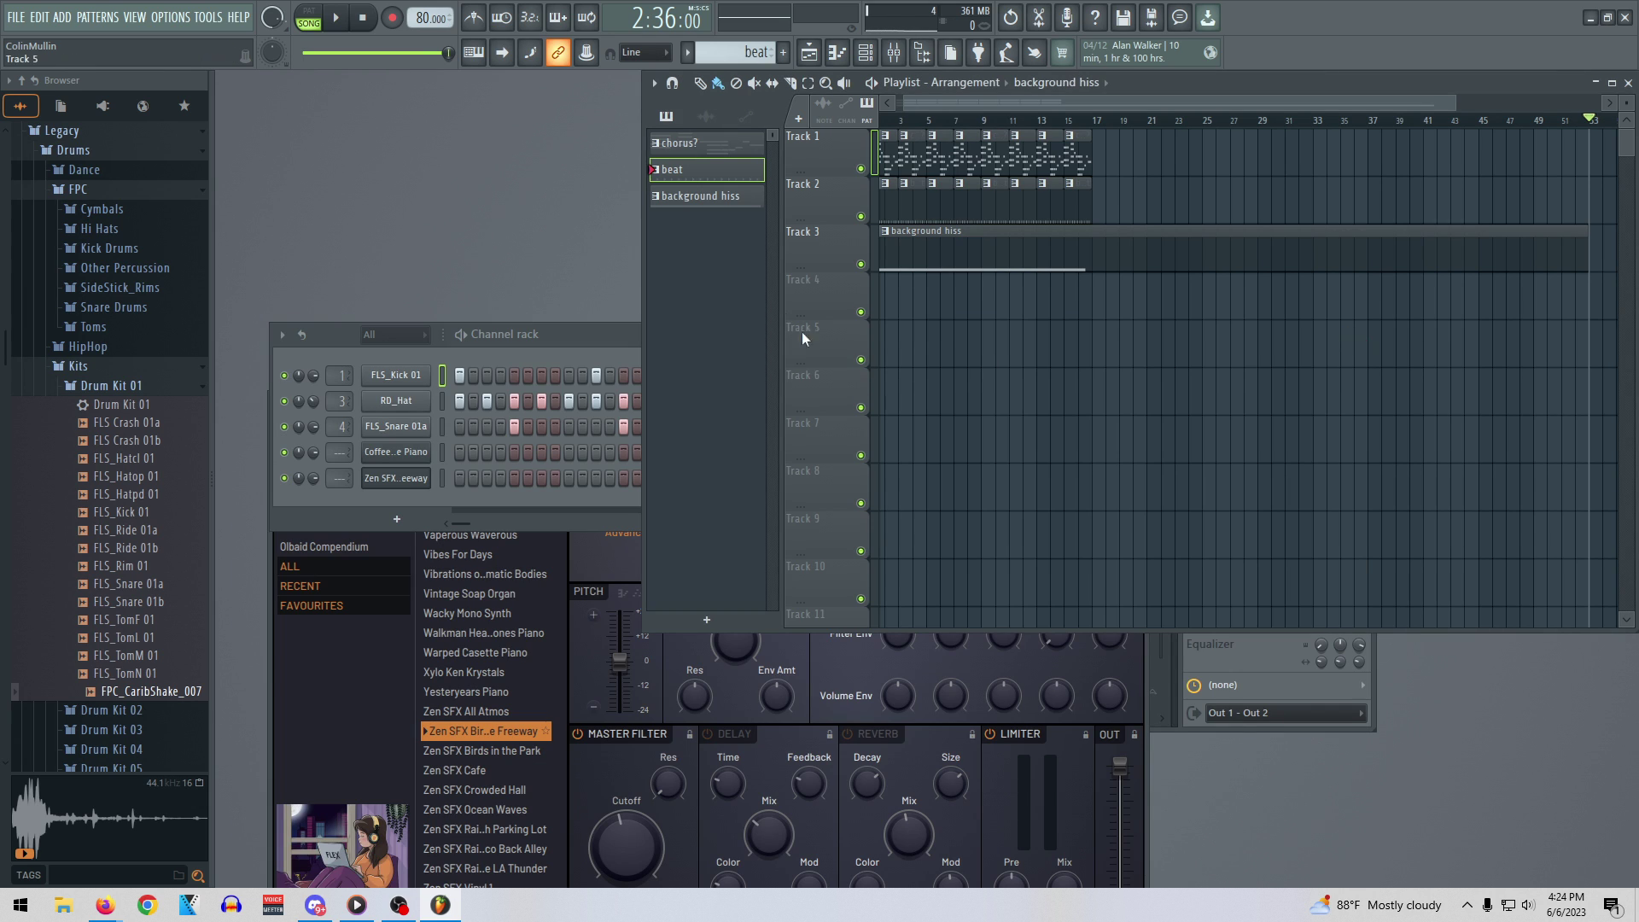
# Lengthen the C5 note of the Zen SFX Birds by the Freeway channel to bar 53 in the background hiss pattern
pyautogui.click(706, 196)
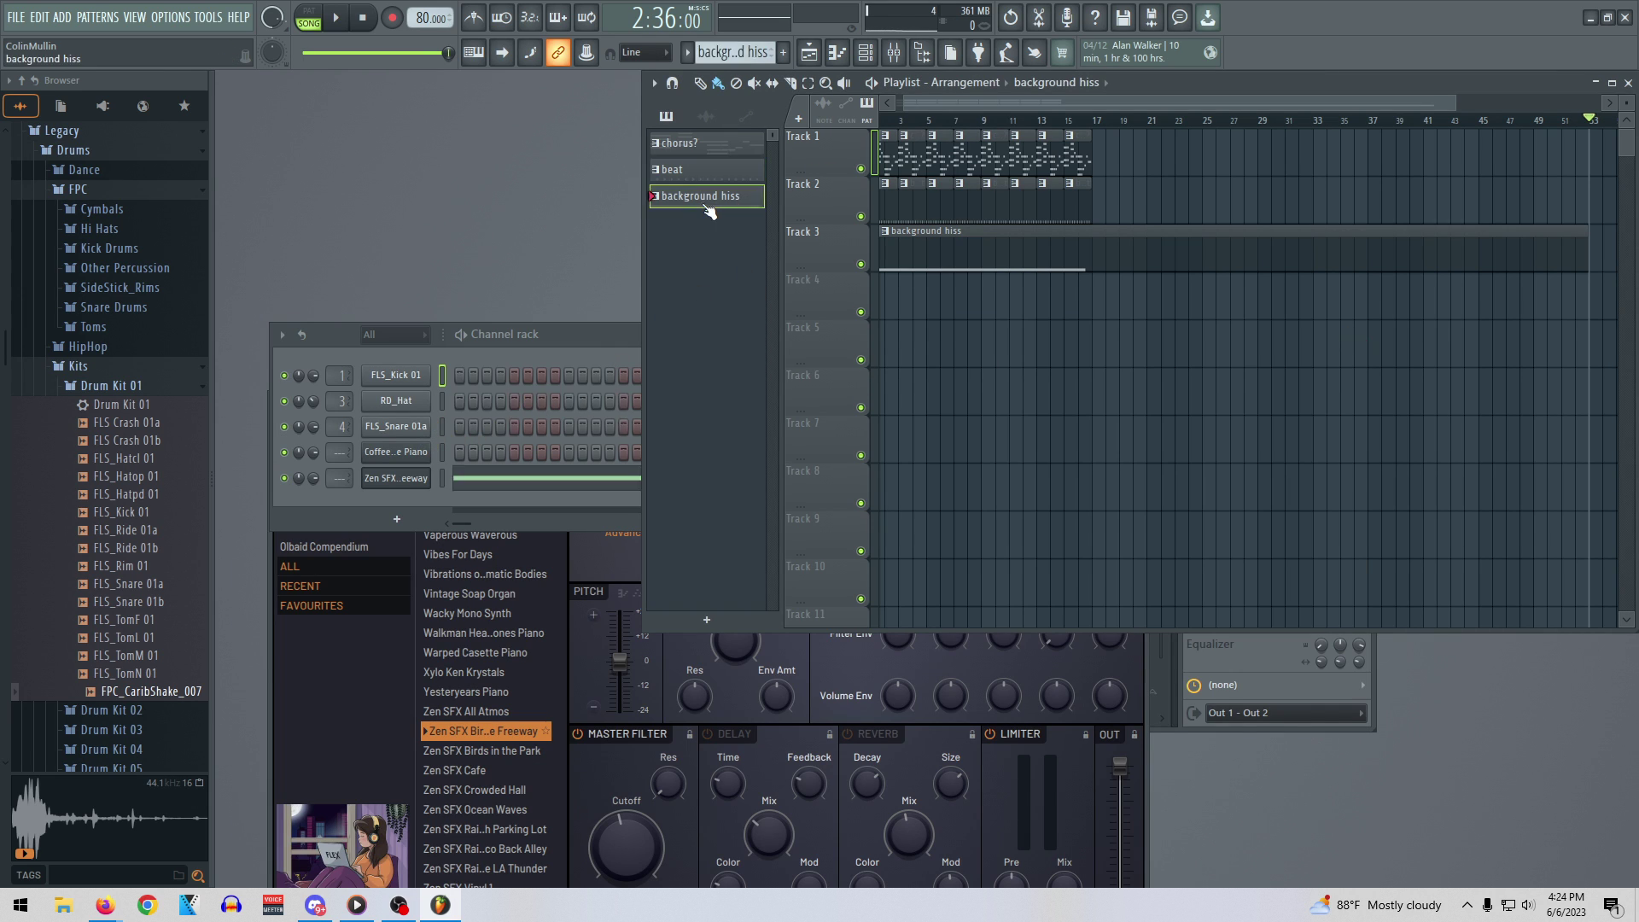
pyautogui.click(414, 479)
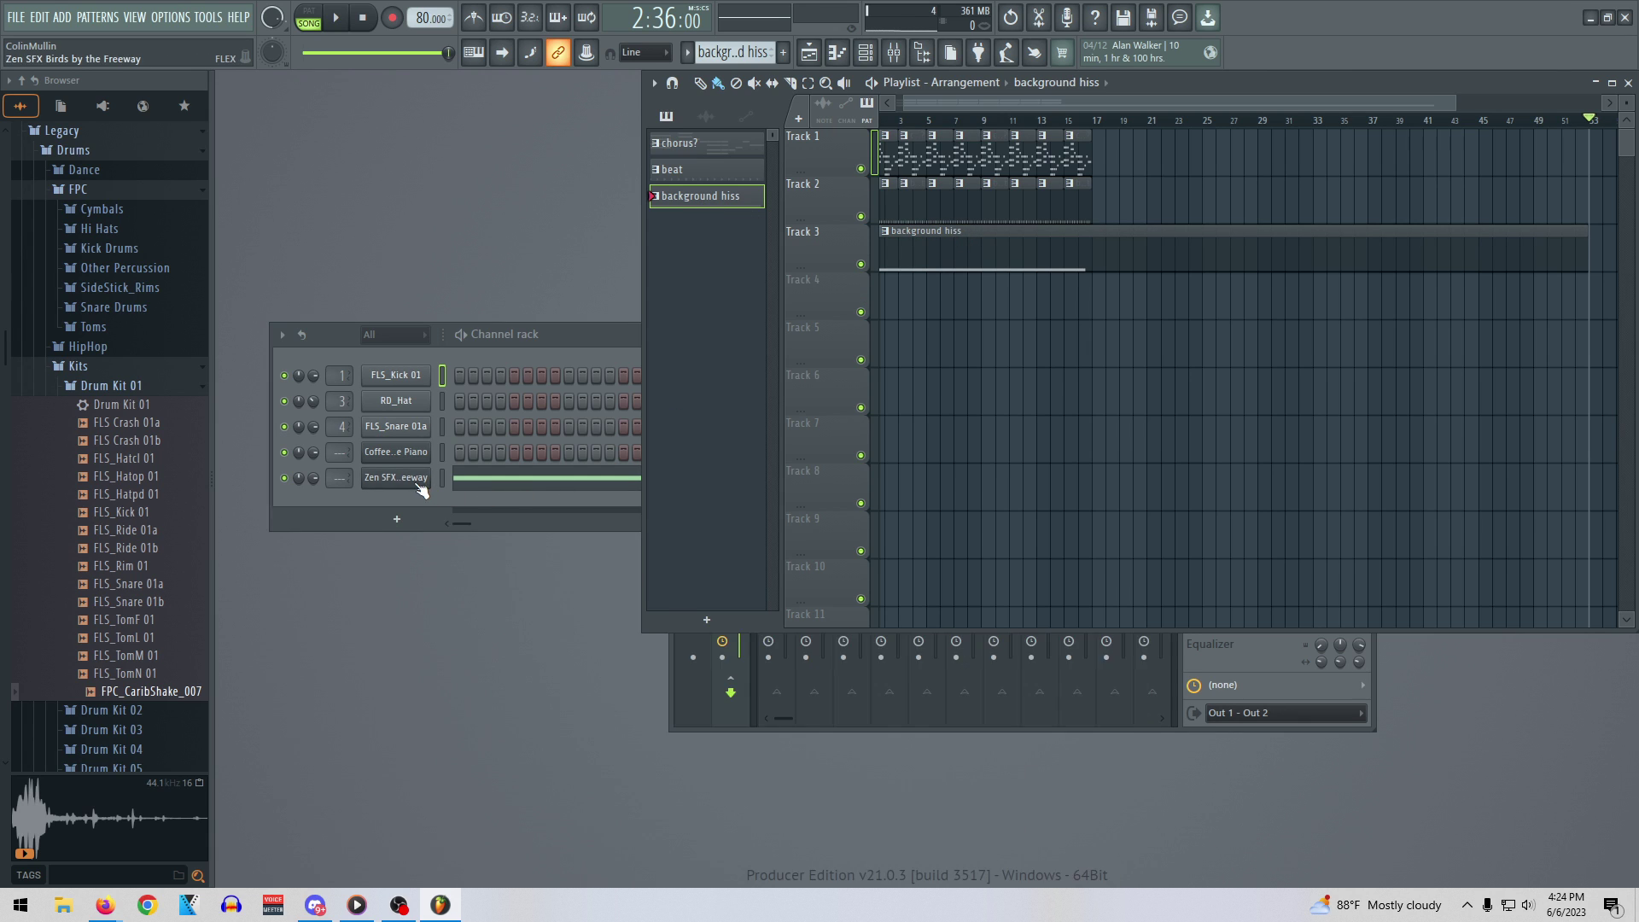
pyautogui.click(560, 333)
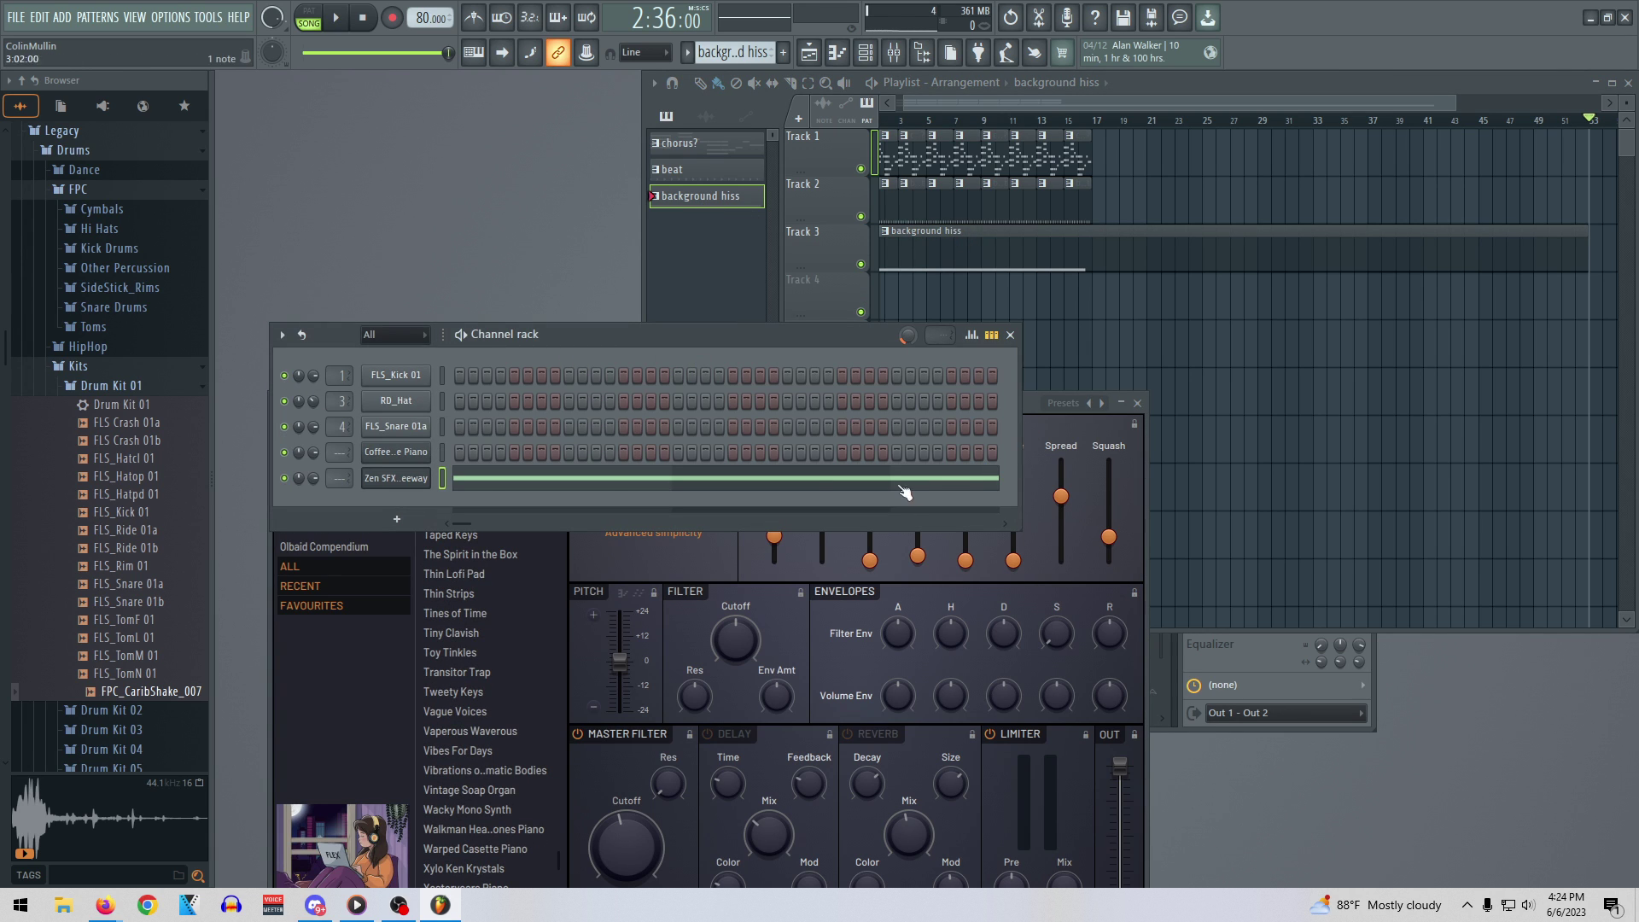
pyautogui.rightClick(427, 477)
pyautogui.click(469, 478)
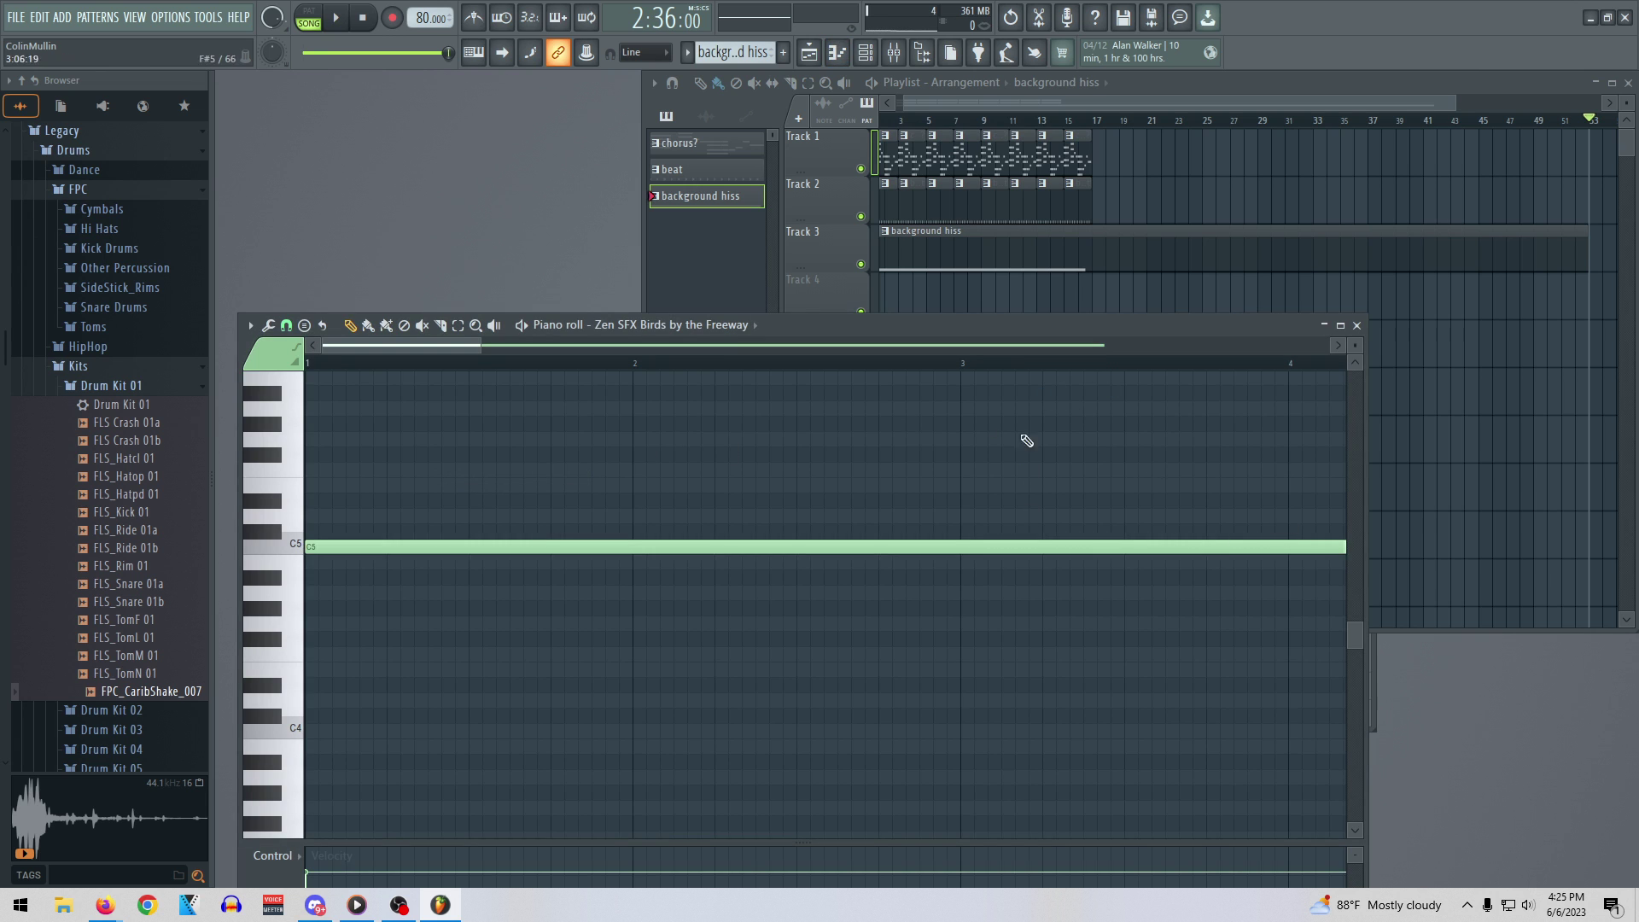
pyautogui.moveTo(479, 343); pyautogui.dragTo(849, 338)
pyautogui.moveTo(1327, 352); pyautogui.dragTo(1519, 351)
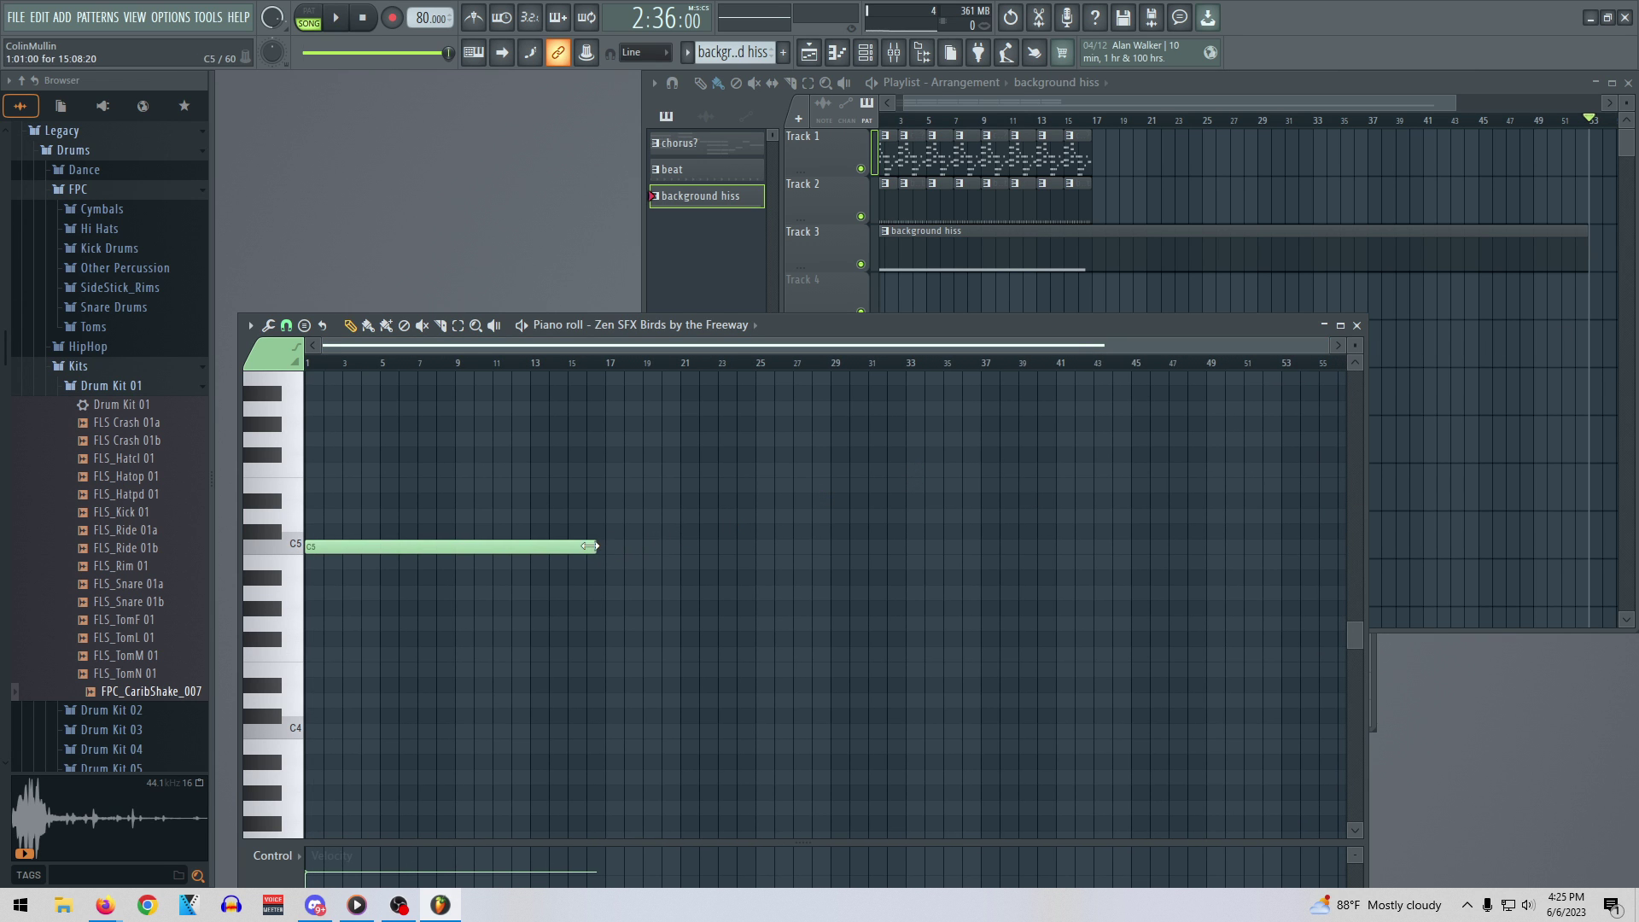
pyautogui.moveTo(594, 547); pyautogui.dragTo(1255, 513)
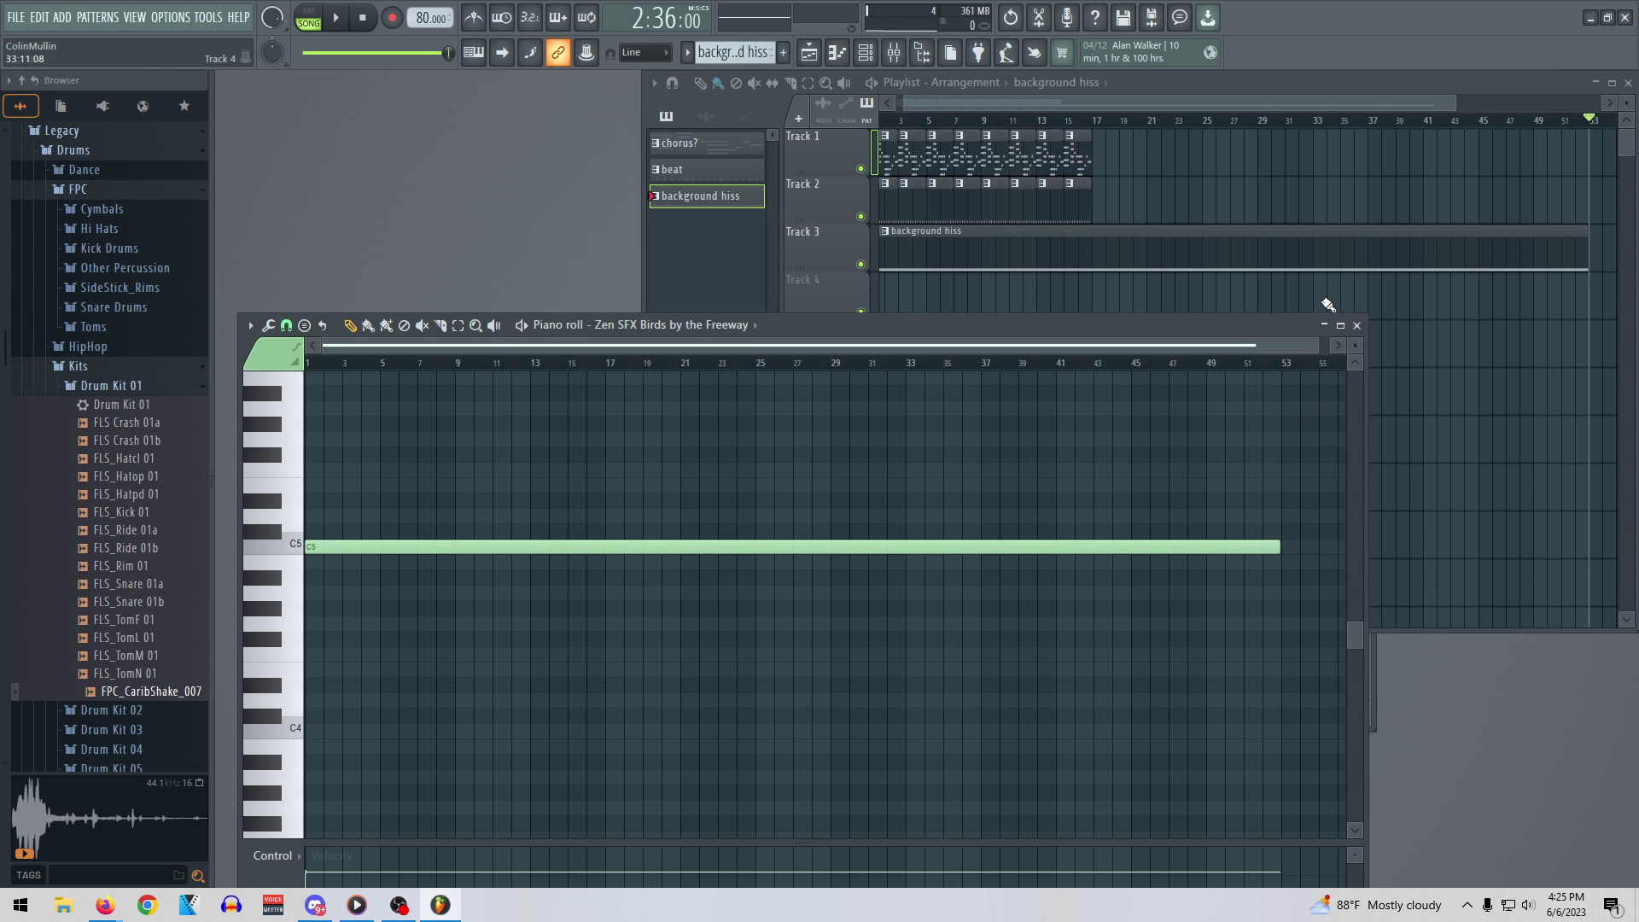
pyautogui.press('space')
pyautogui.click(1356, 326)
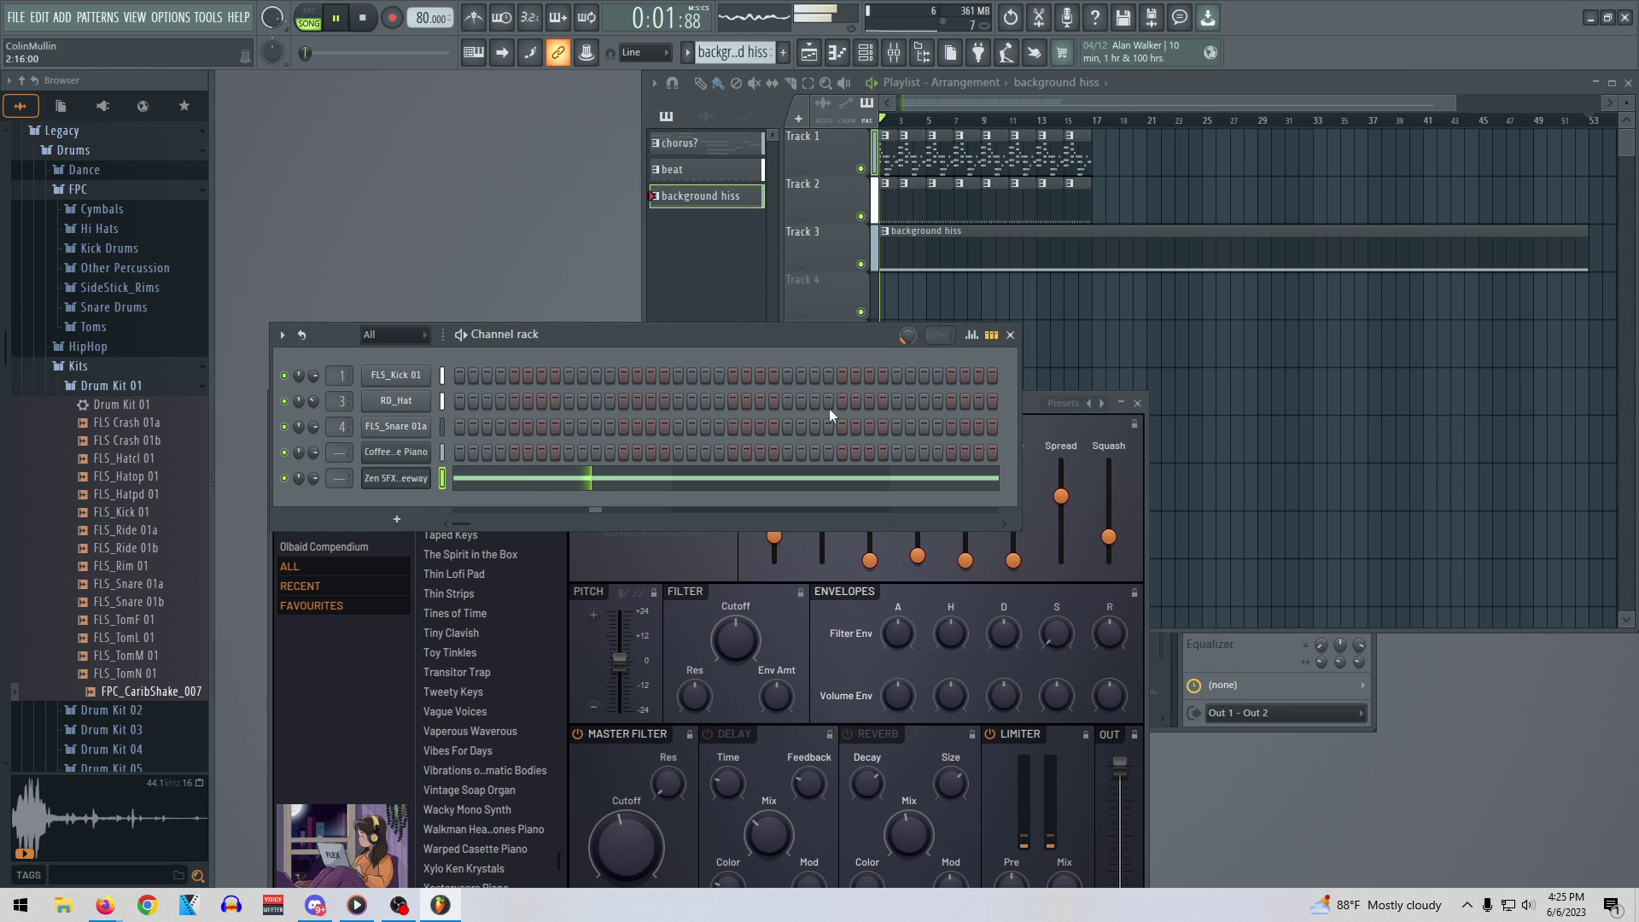
# Try the Zen SFX All Atmos preset from the Chill-Lo-Fi pack on the FLEX background channel while the song plays
pyautogui.rightClick(401, 483)
pyautogui.click(371, 600)
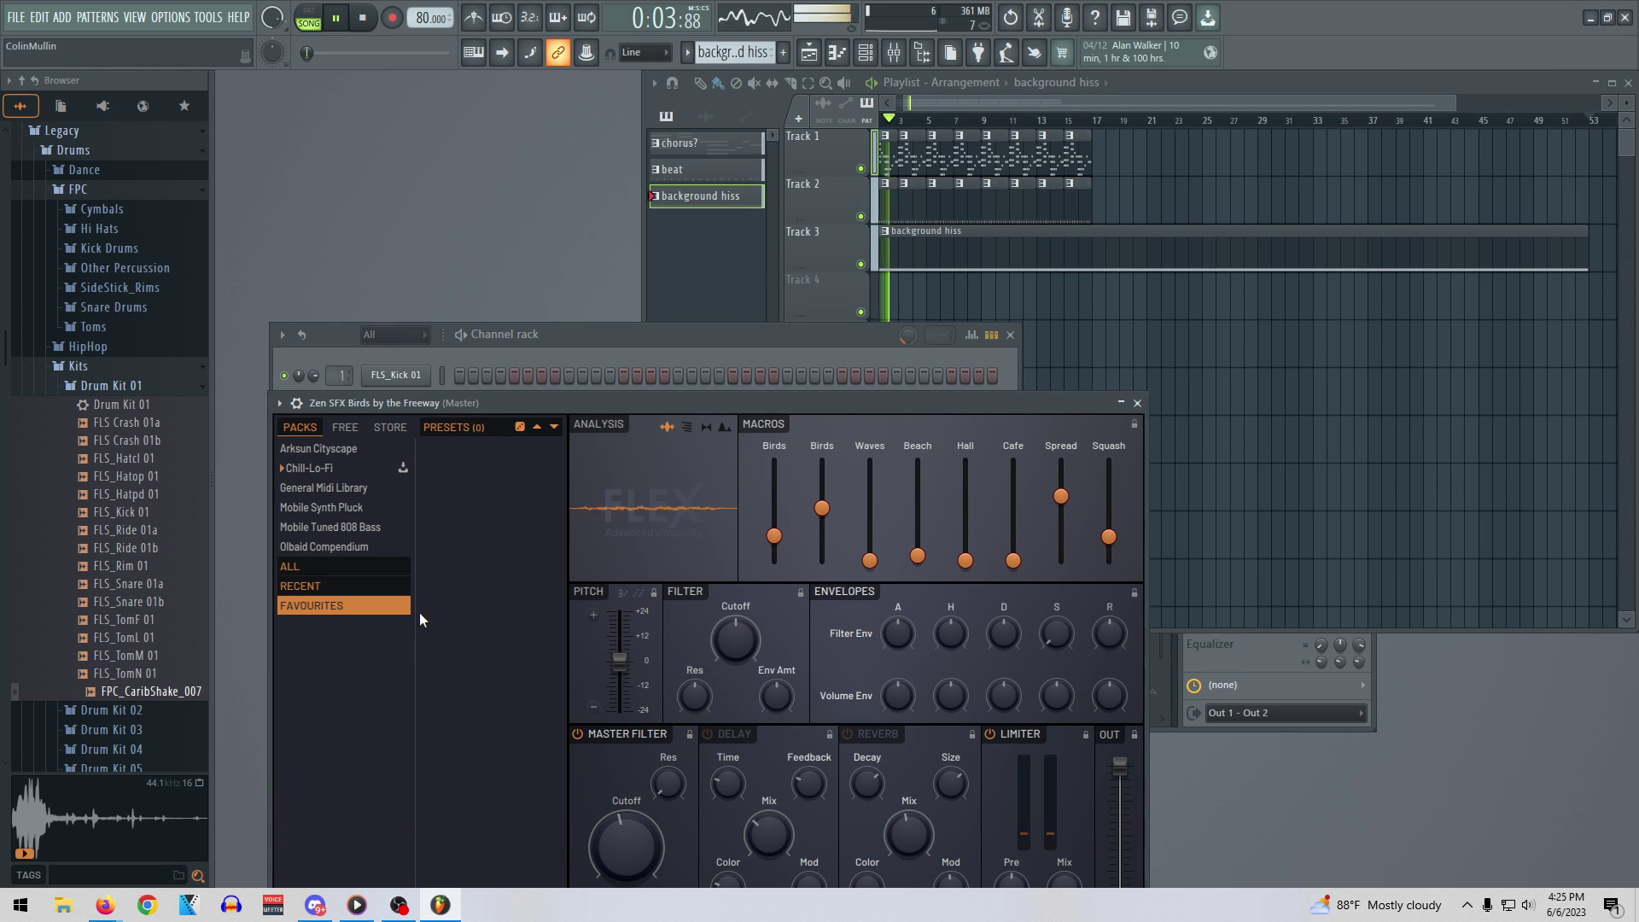
pyautogui.click(367, 466)
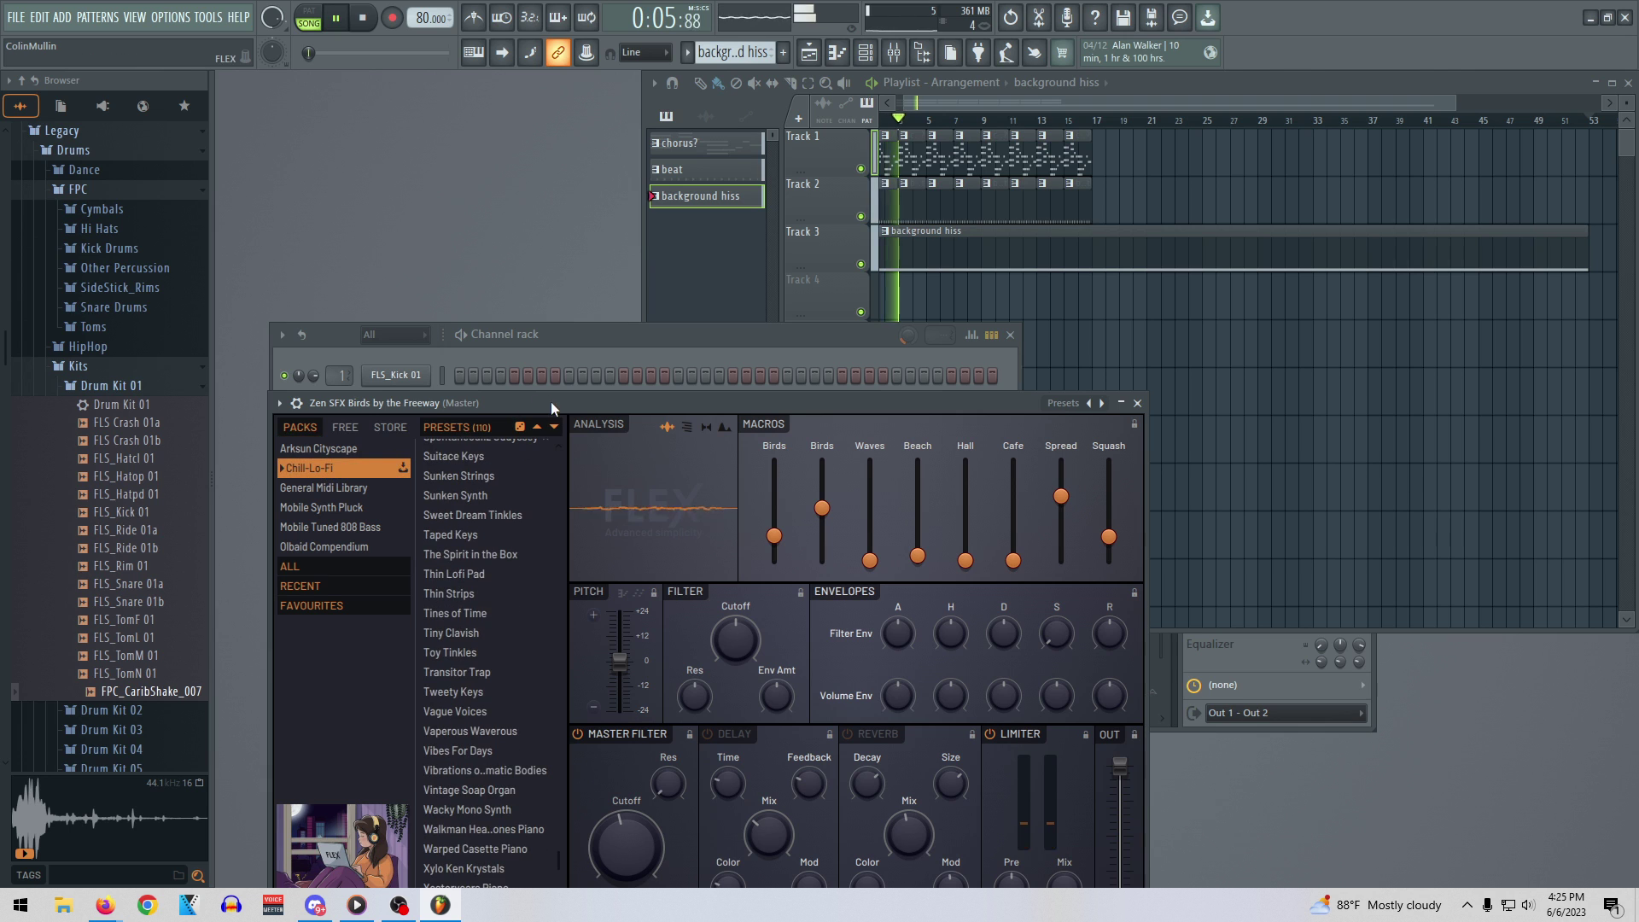
pyautogui.moveTo(550, 401); pyautogui.dragTo(593, 149)
pyautogui.scroll(-1, 526, 531)
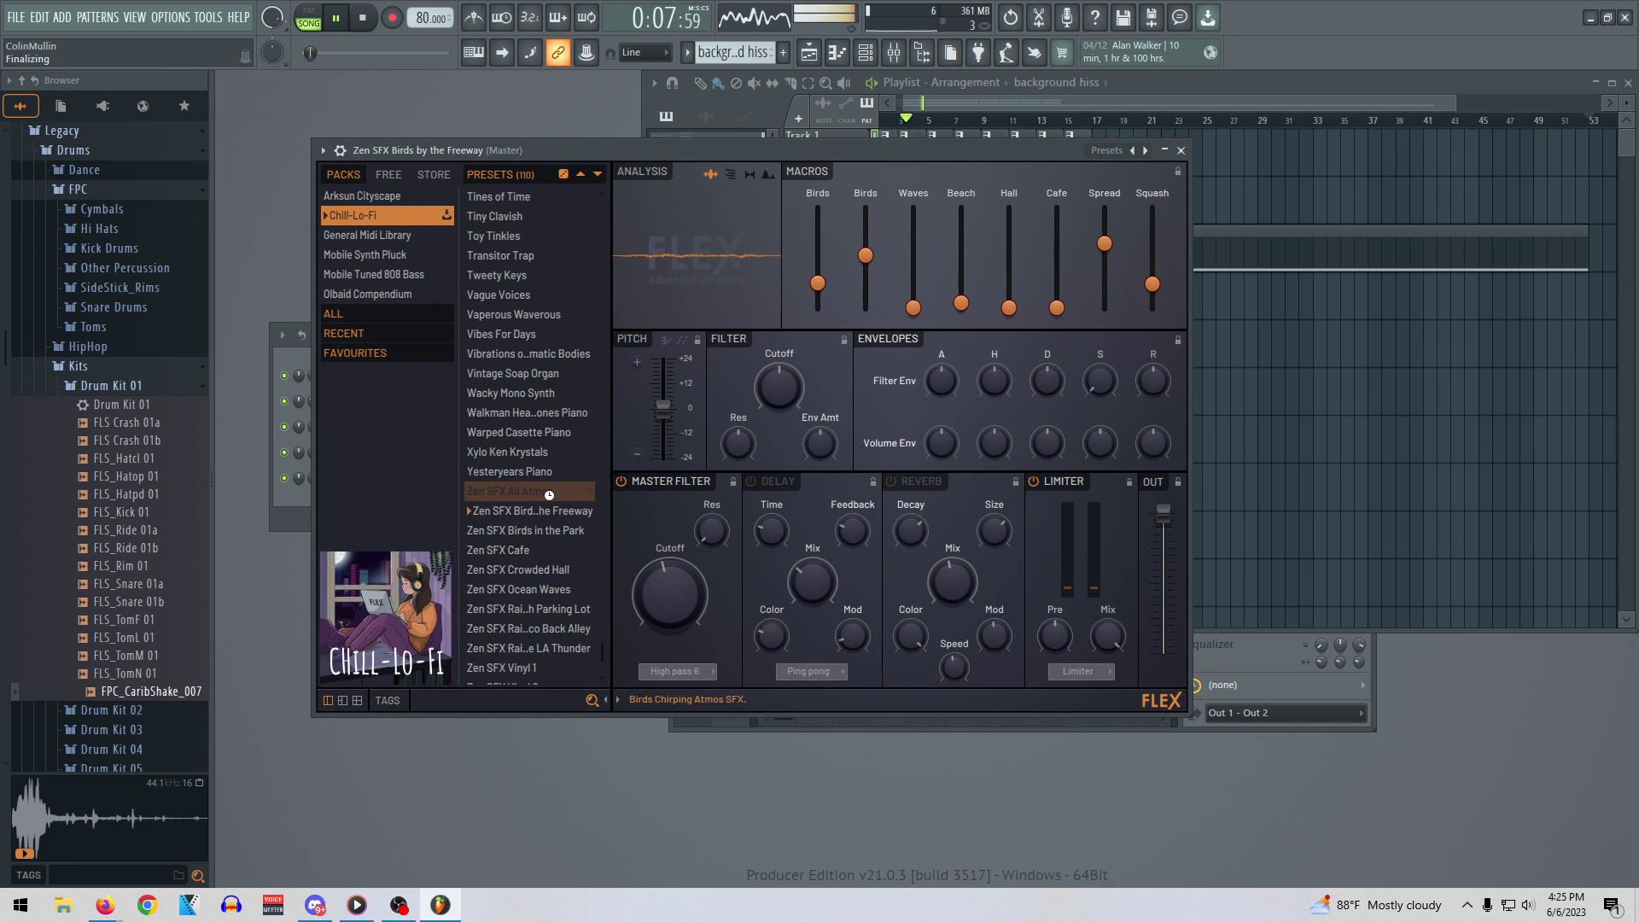
pyautogui.moveTo(581, 154); pyautogui.dragTo(846, 227)
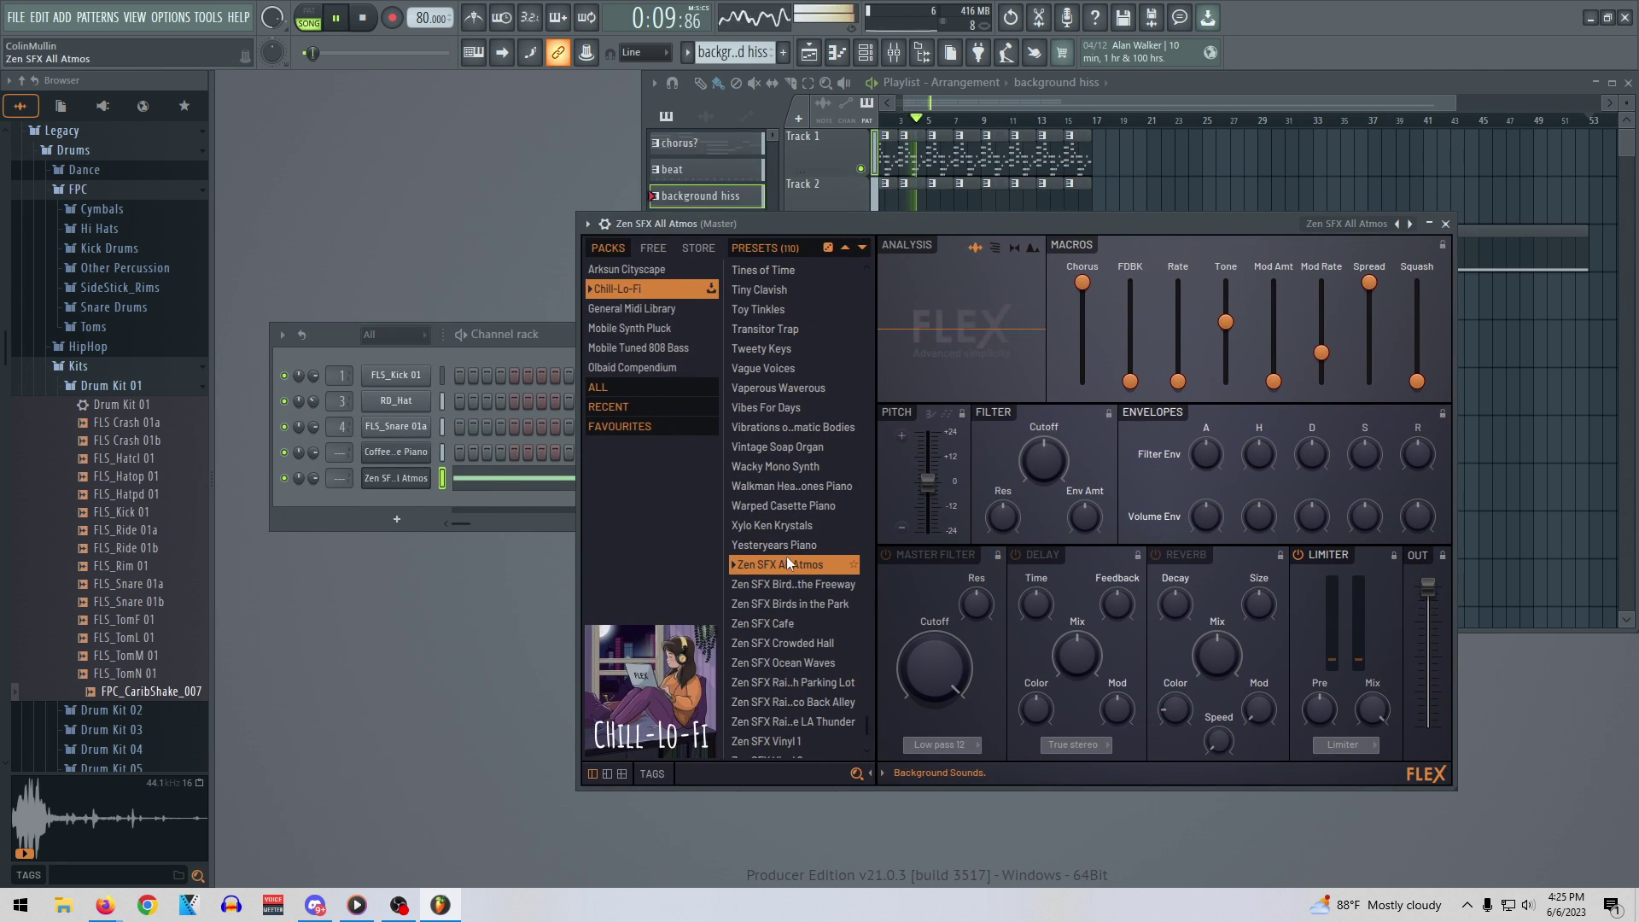
pyautogui.press('space')
pyautogui.press('space')
pyautogui.moveTo(908, 223); pyautogui.dragTo(902, 284)
pyautogui.moveTo(954, 100); pyautogui.dragTo(926, 103)
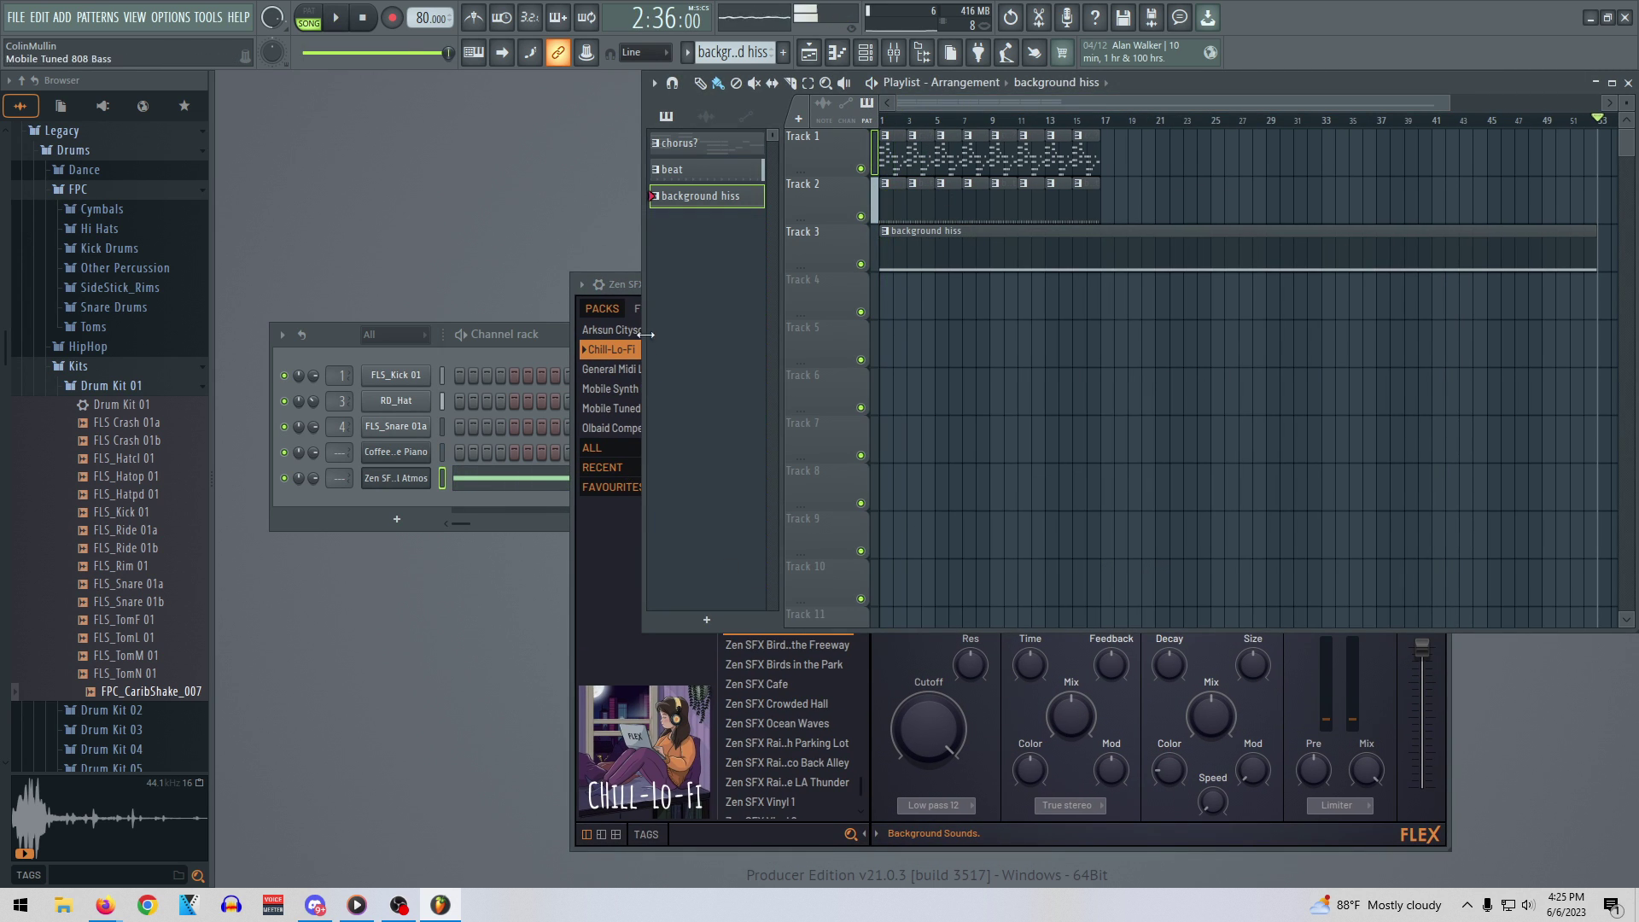
# Audition the Zen SFX Cafe, Zen SFX Crowded Hall and Zen SFX Ocean Waves presets against the song
pyautogui.click(623, 284)
pyautogui.click(780, 644)
pyautogui.click(783, 664)
pyautogui.click(790, 684)
pyautogui.press('space')
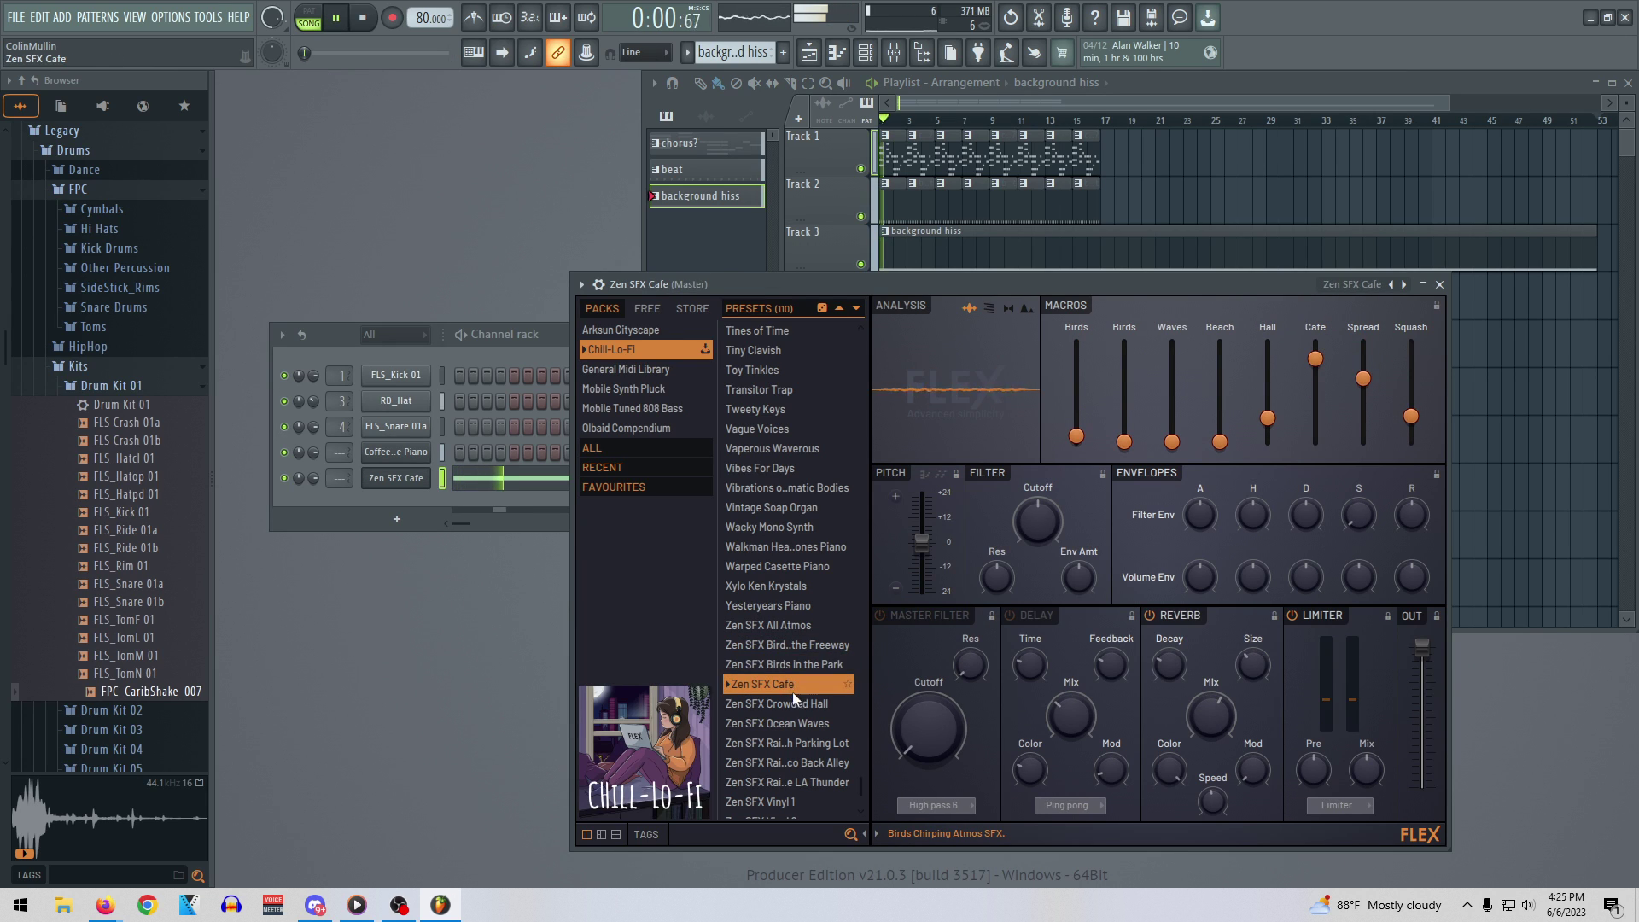
pyautogui.click(807, 713)
pyautogui.press('space')
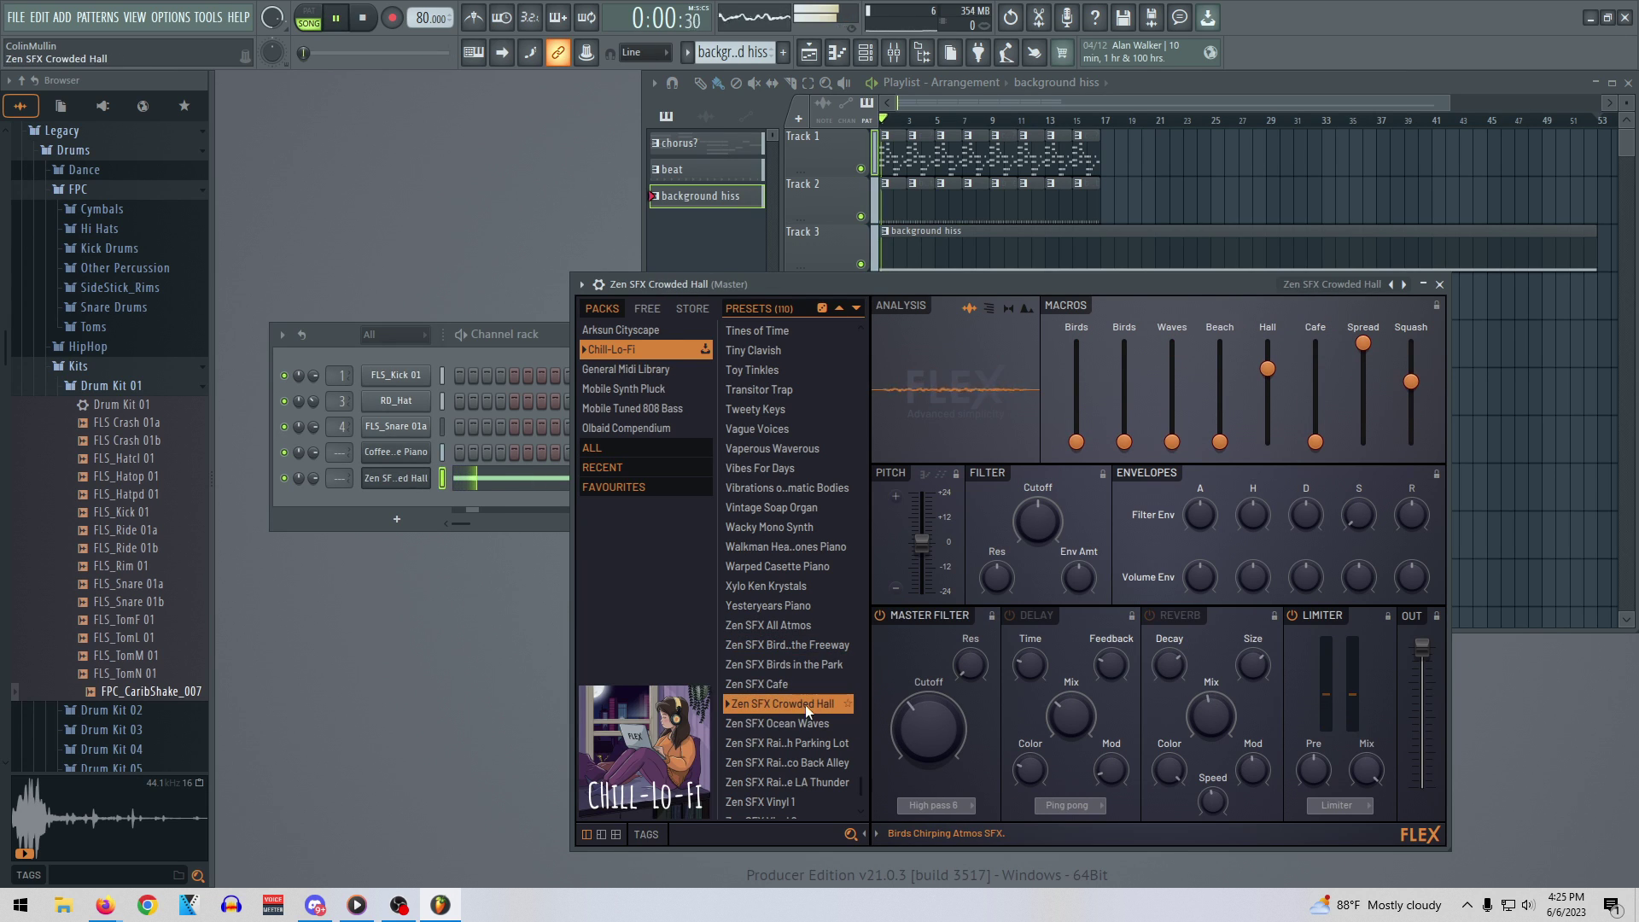
pyautogui.click(806, 724)
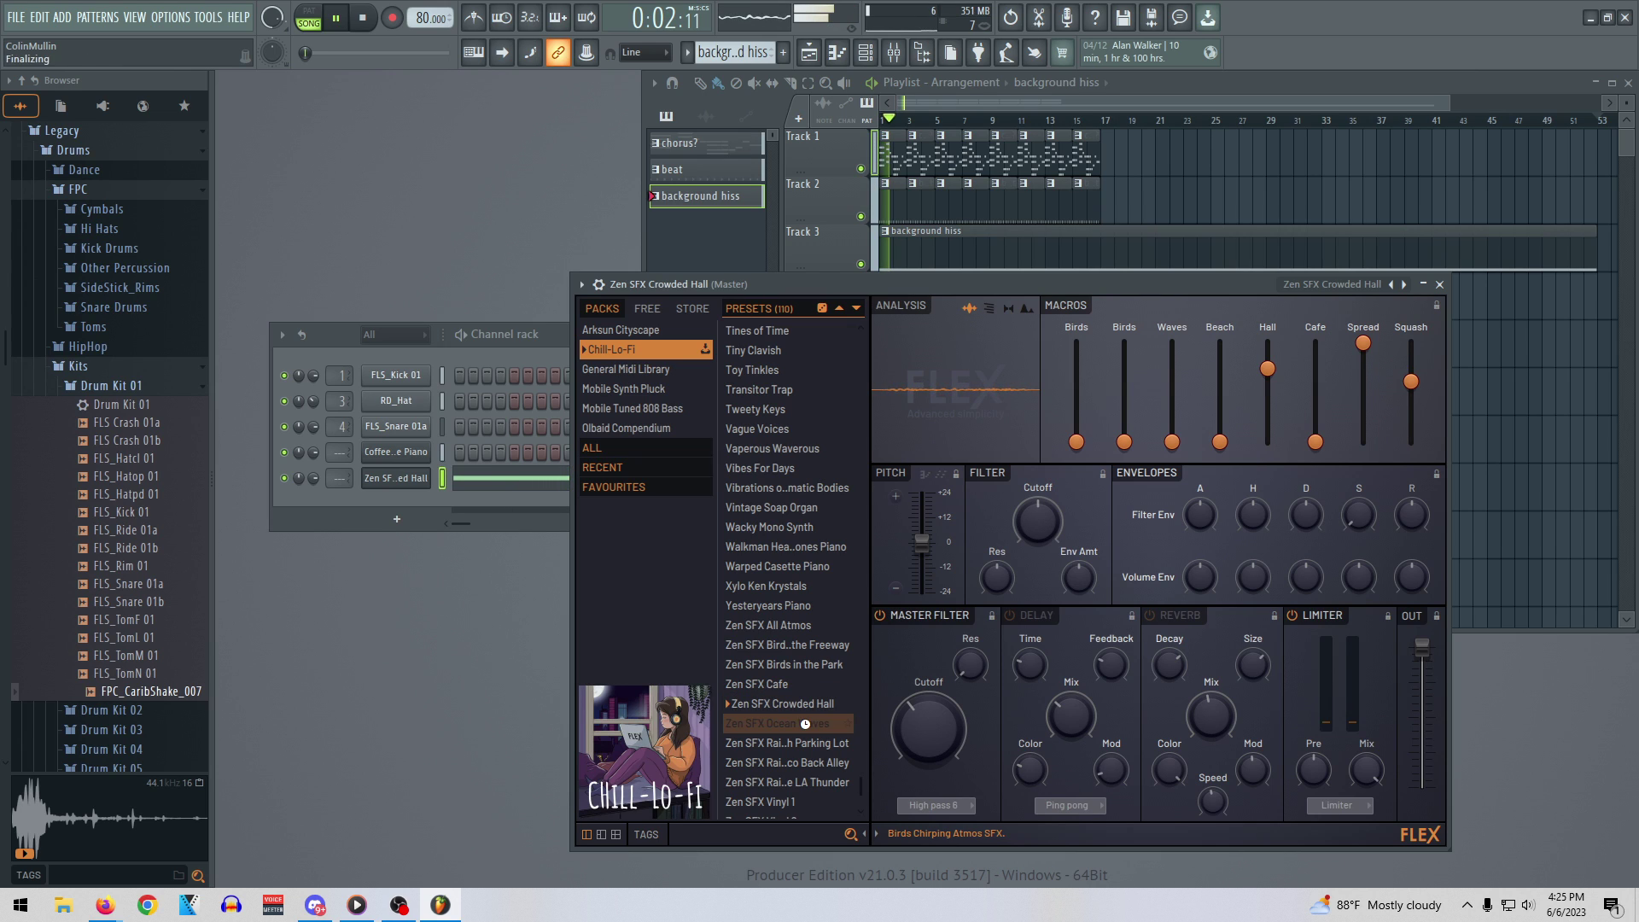
pyautogui.press('space')
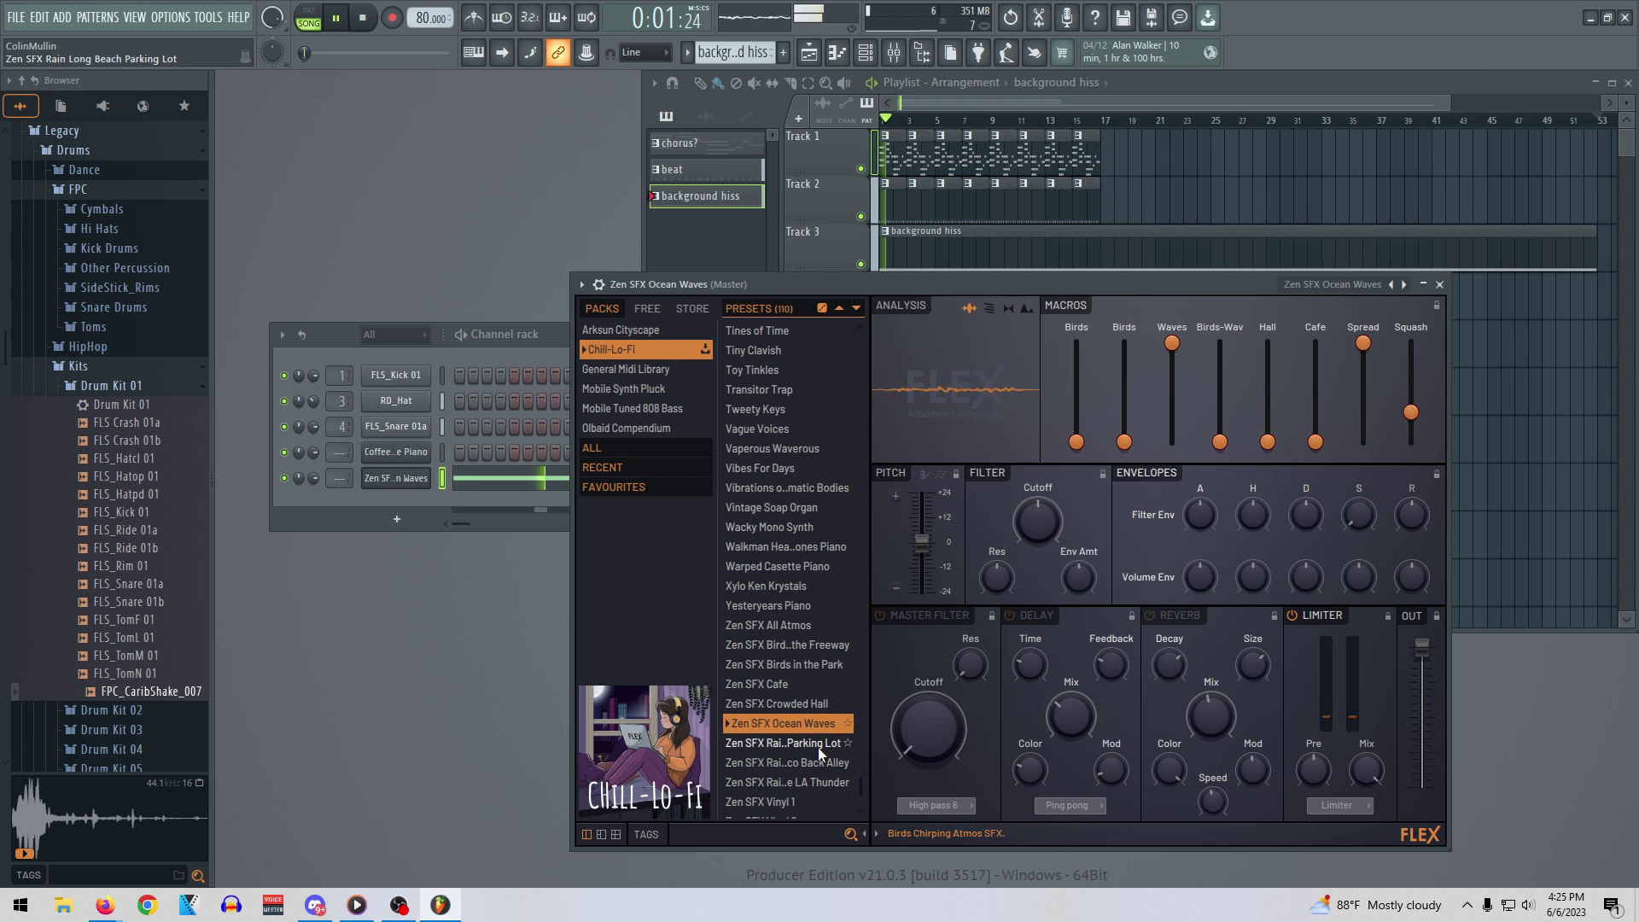
pyautogui.press('space')
pyautogui.press('space')
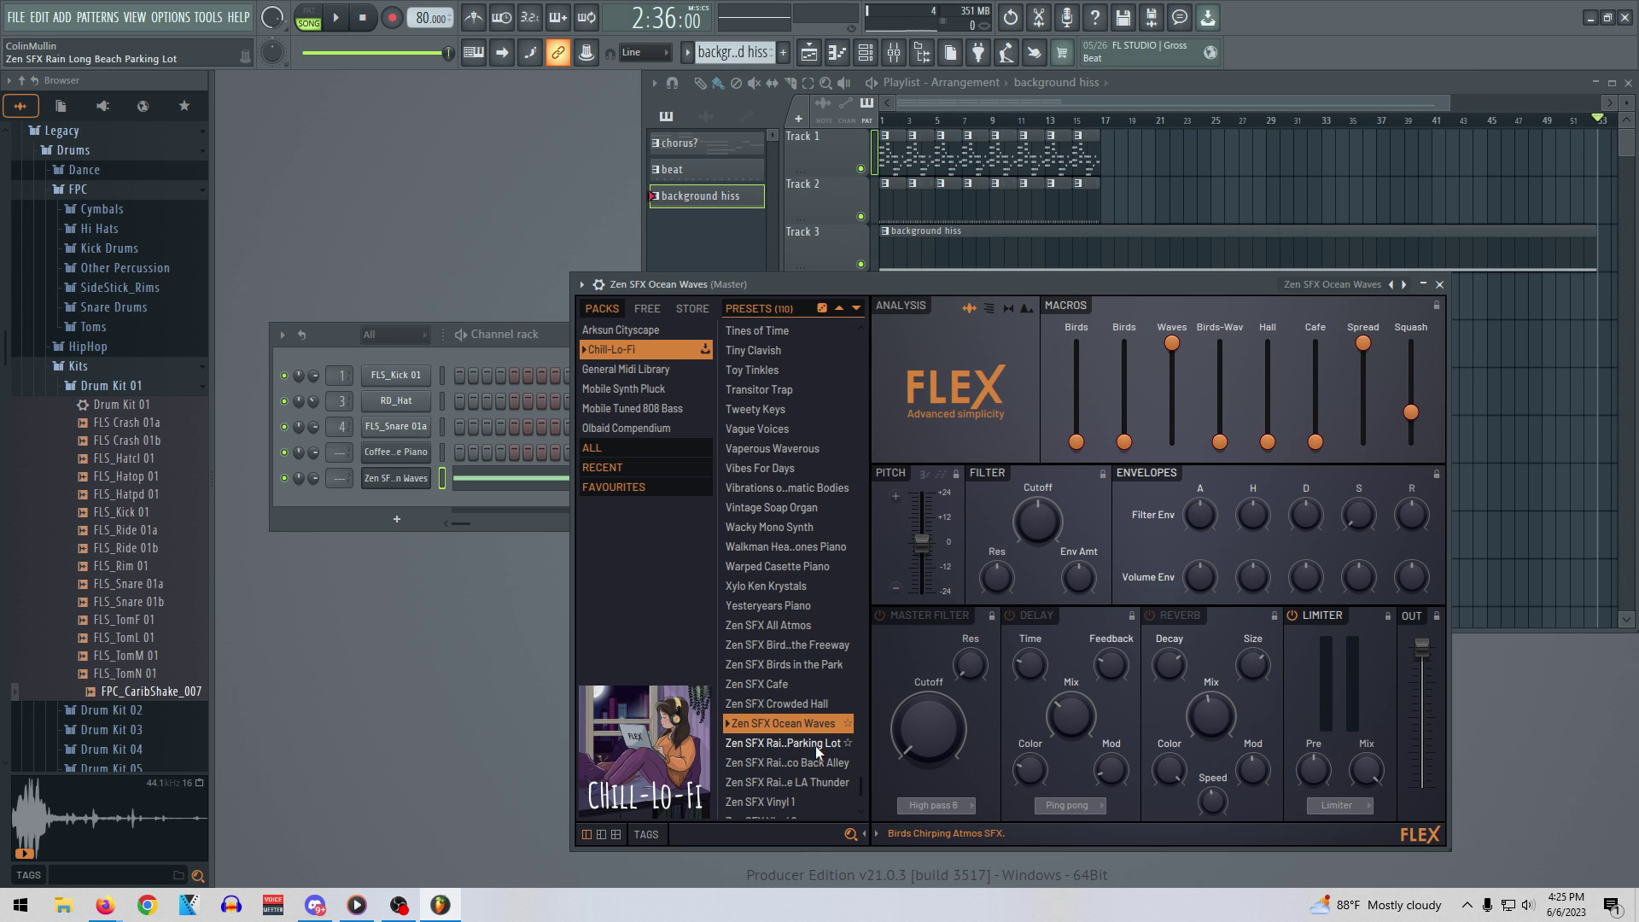
# Load the Zen SFX Rain Long Beach Parking Lot preset and raise Rain 3 to 81% and Rain 6 to about halfway during playback
pyautogui.click(817, 744)
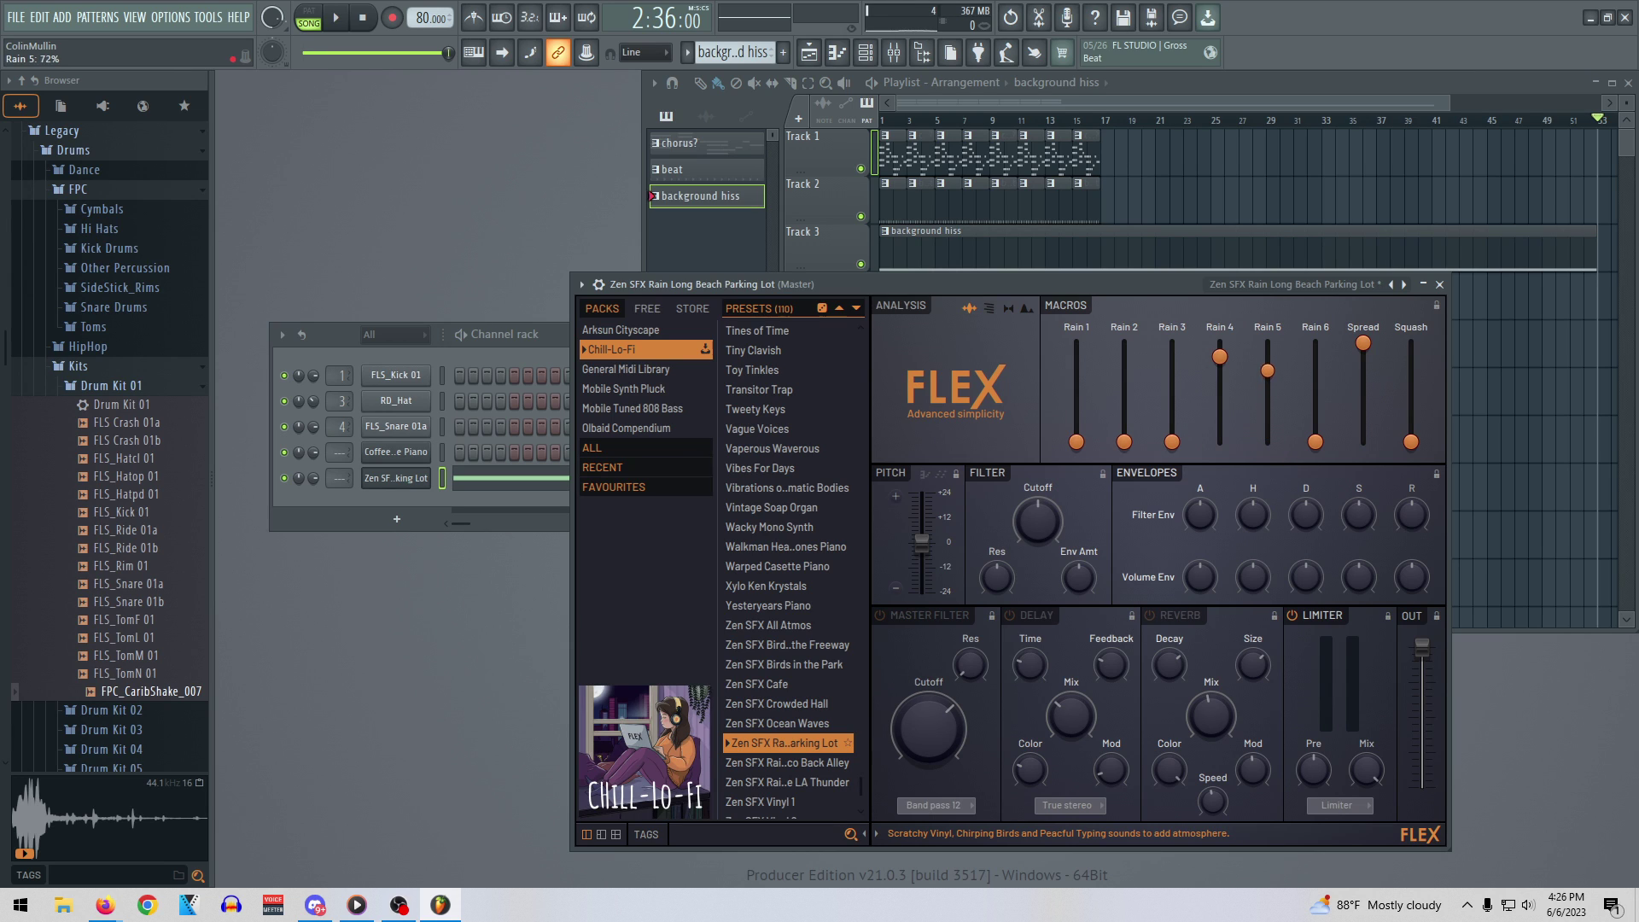
pyautogui.press('space')
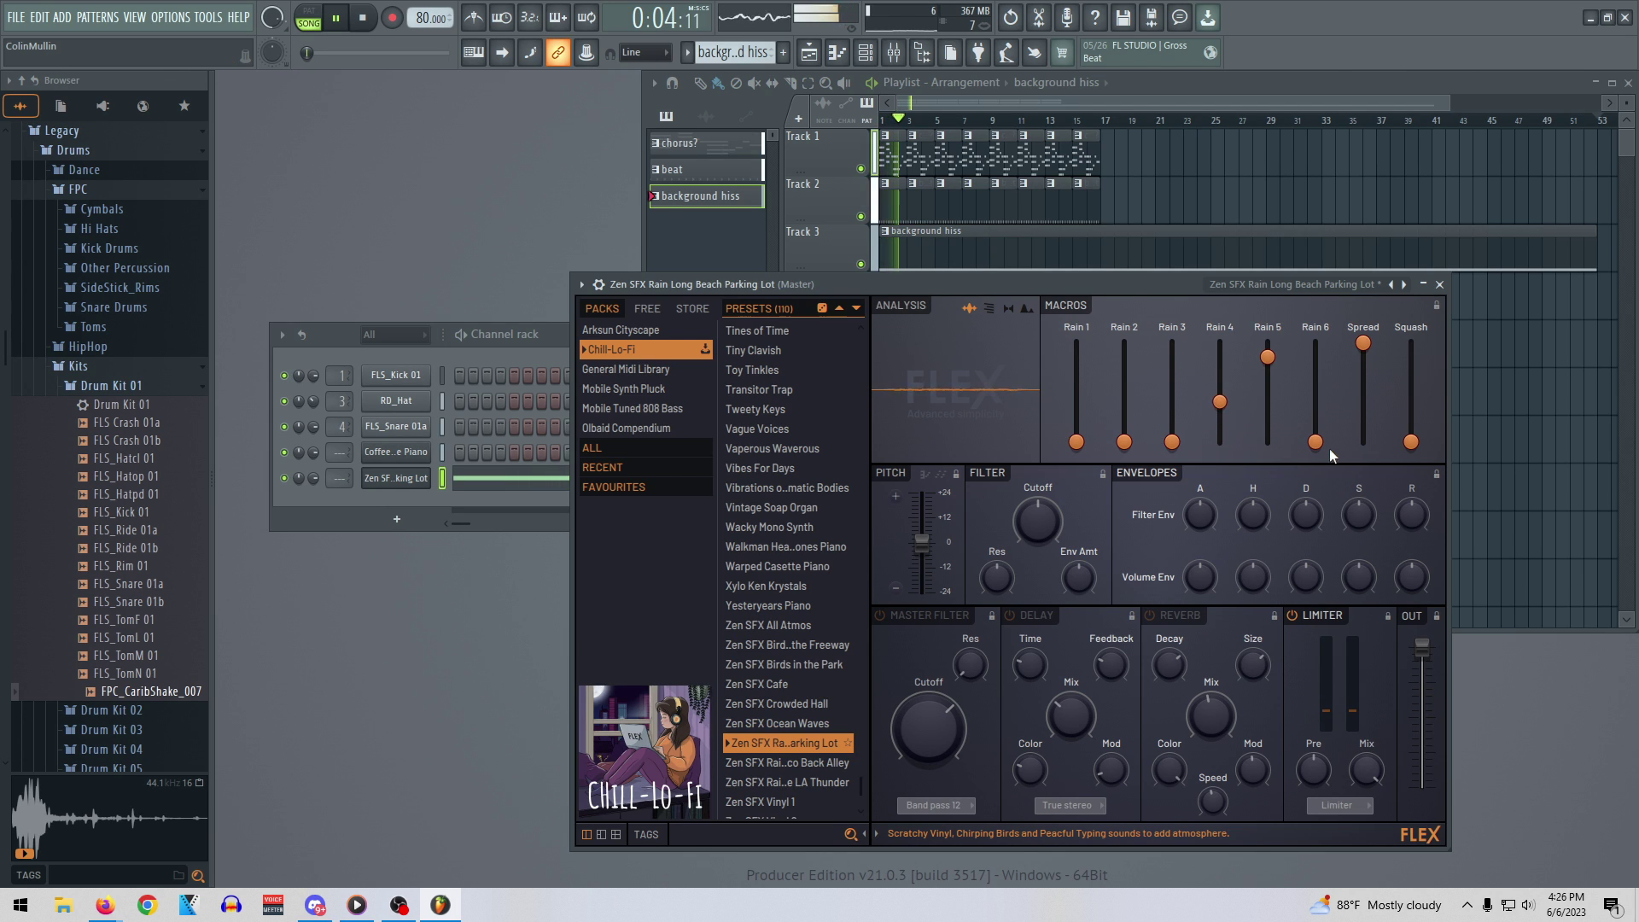
pyautogui.moveTo(1315, 442); pyautogui.dragTo(1315, 401)
pyautogui.moveTo(1172, 442); pyautogui.dragTo(1171, 361)
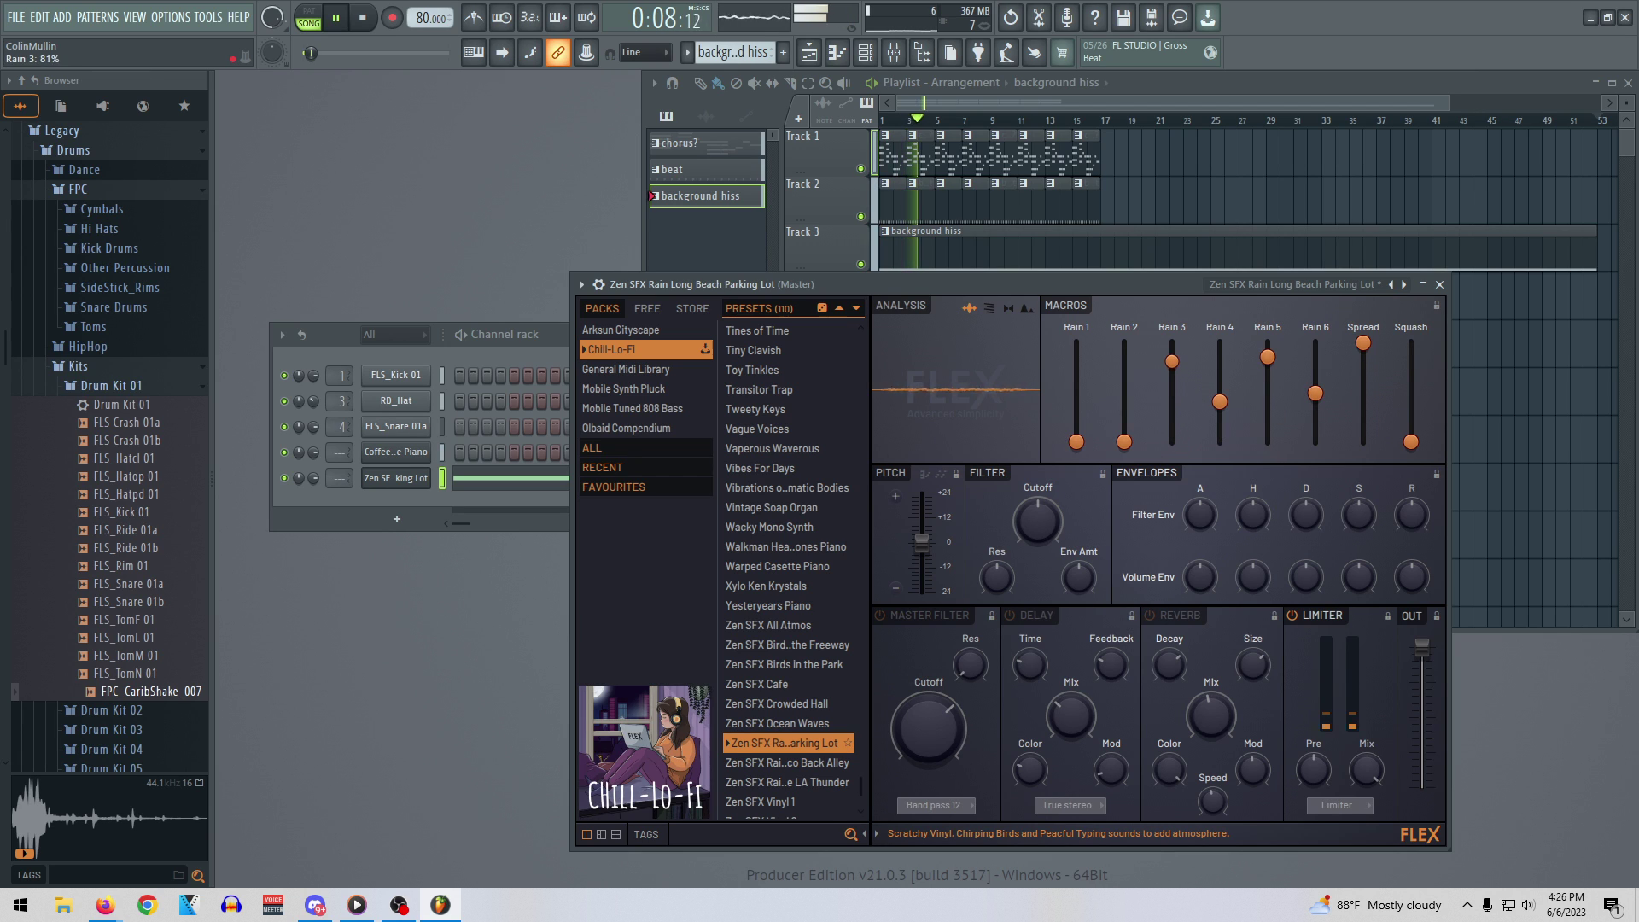
# Replay the song and rebalance the rain macros, raising Rain 1 and Rain 2 close to maximum and lowering Rain 3 and Rain 5
pyautogui.press('space')
pyautogui.press('space')
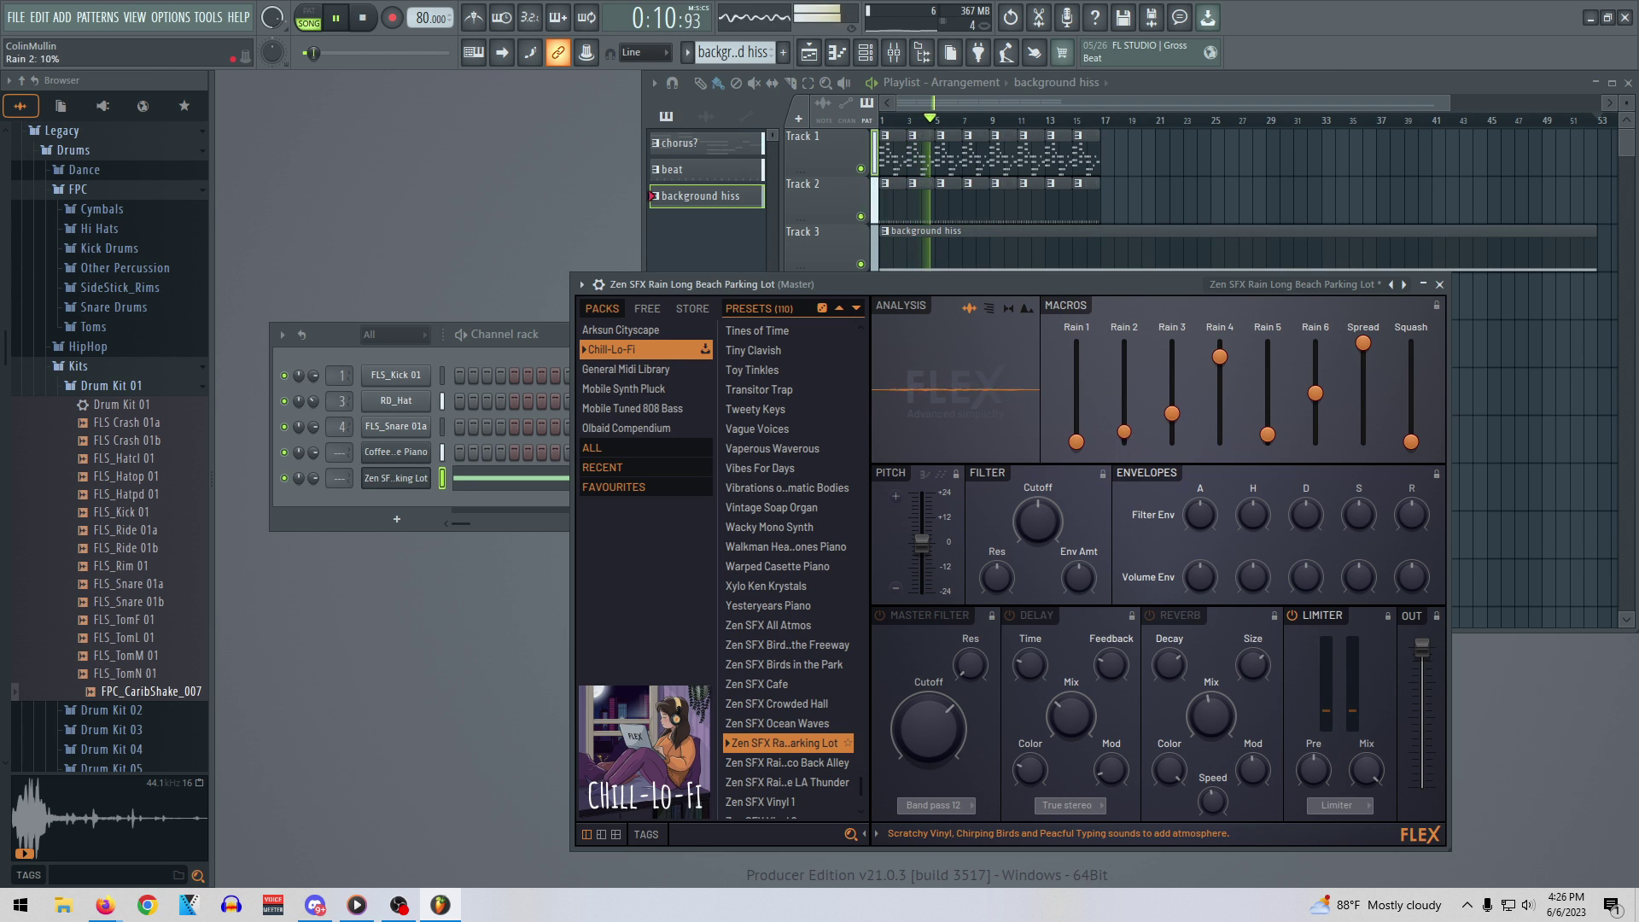
pyautogui.press('space')
pyautogui.press('space')
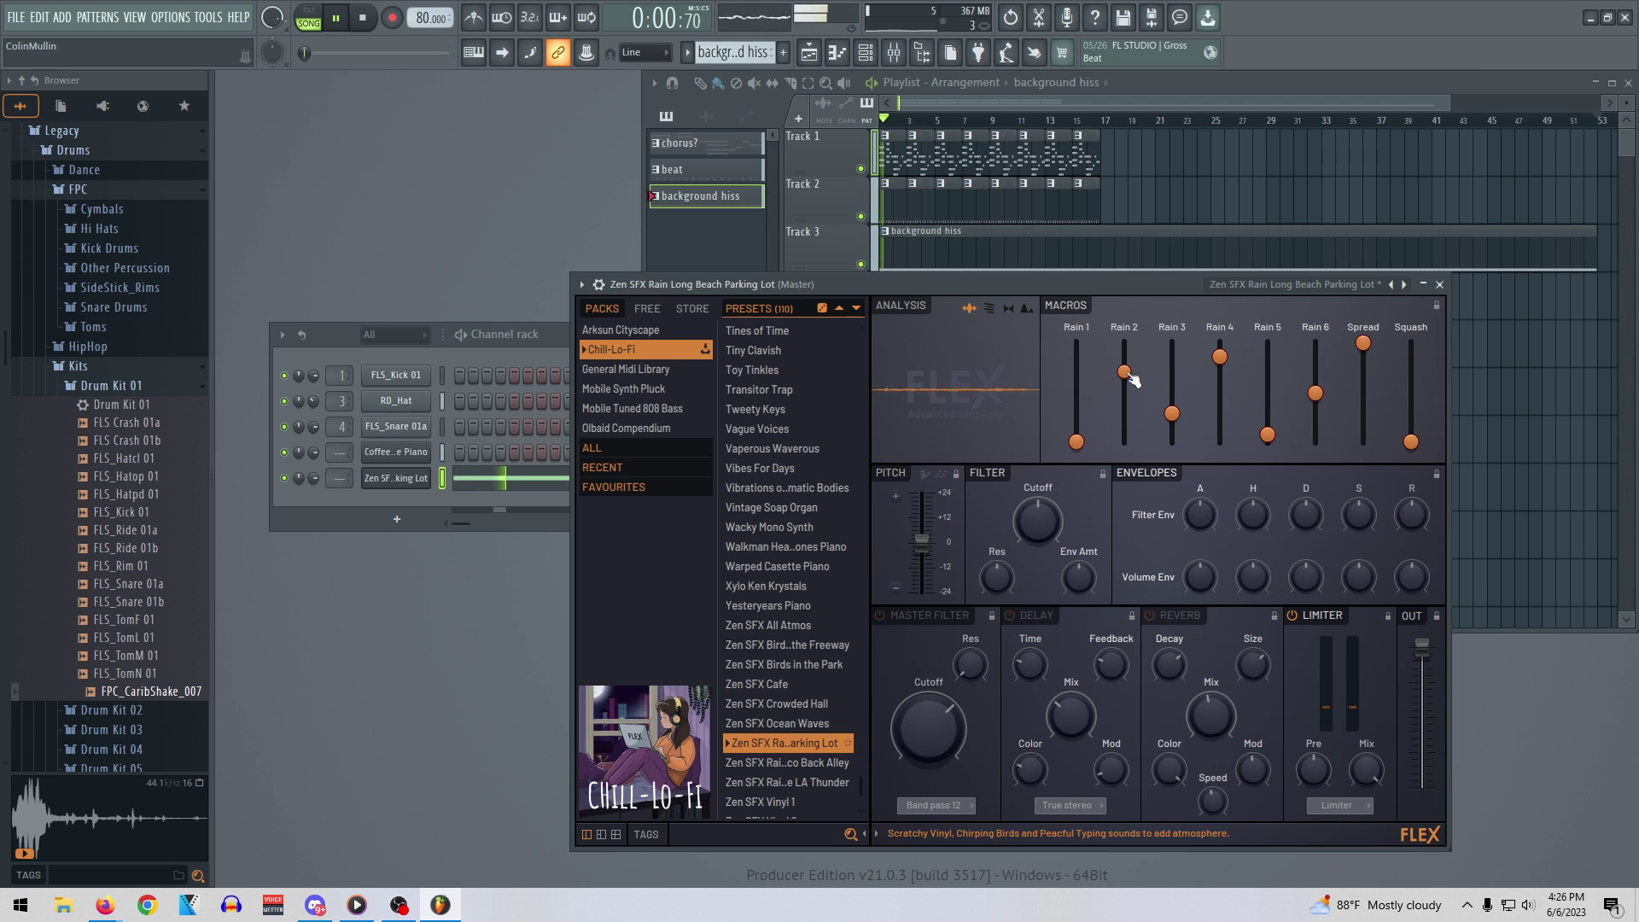
pyautogui.moveTo(1124, 371); pyautogui.dragTo(1124, 342)
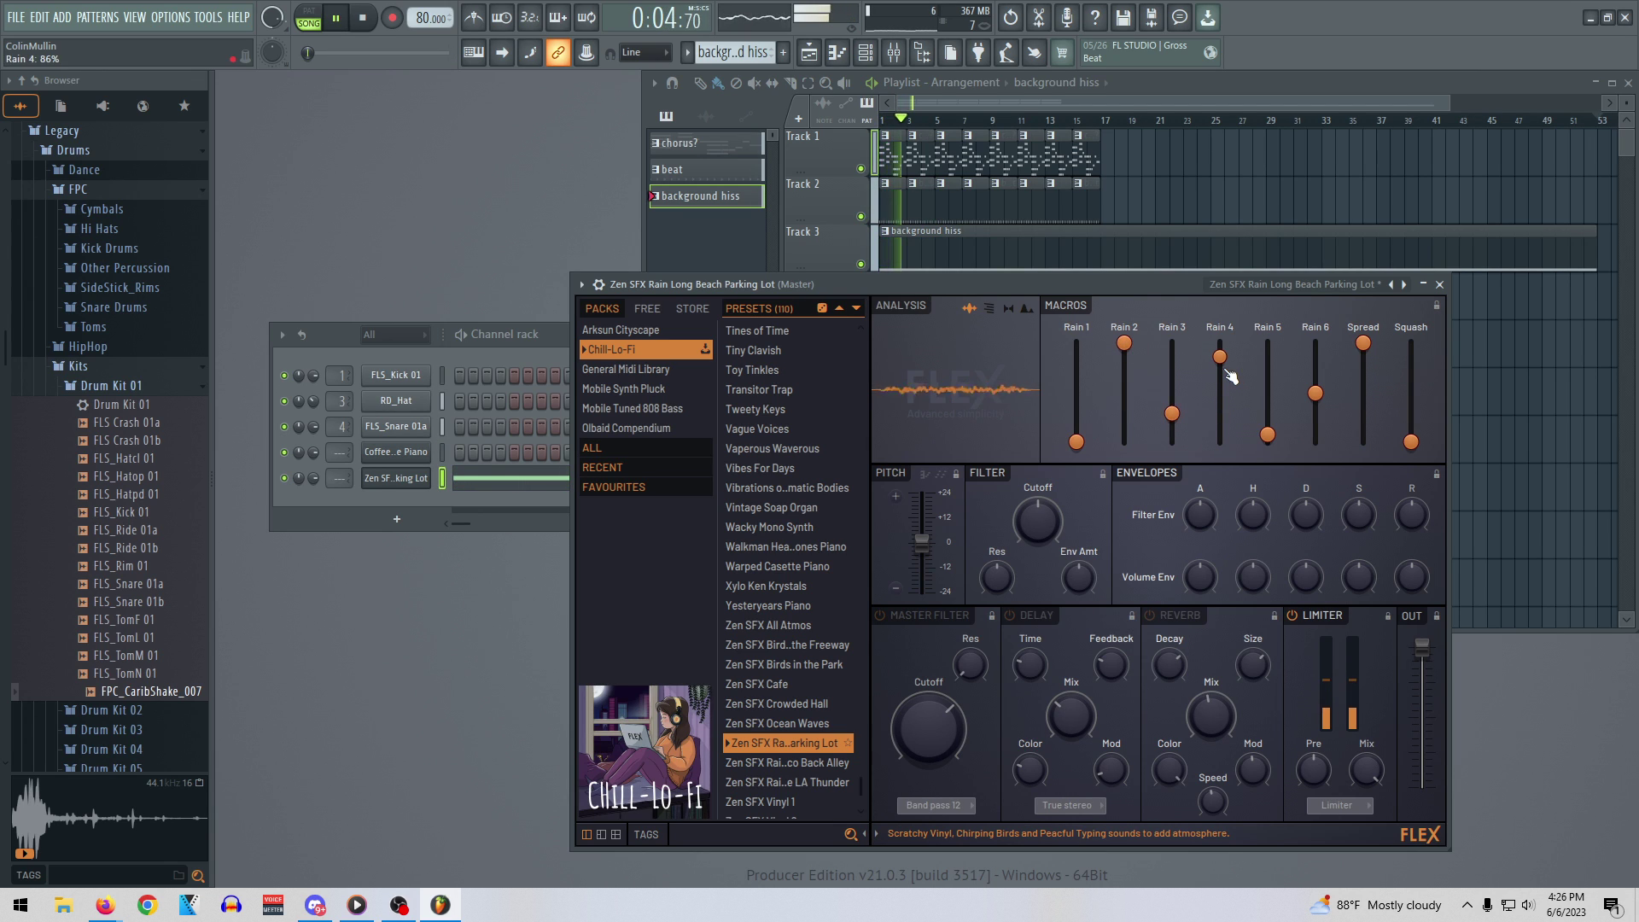
pyautogui.moveTo(1077, 442); pyautogui.dragTo(1043, 350)
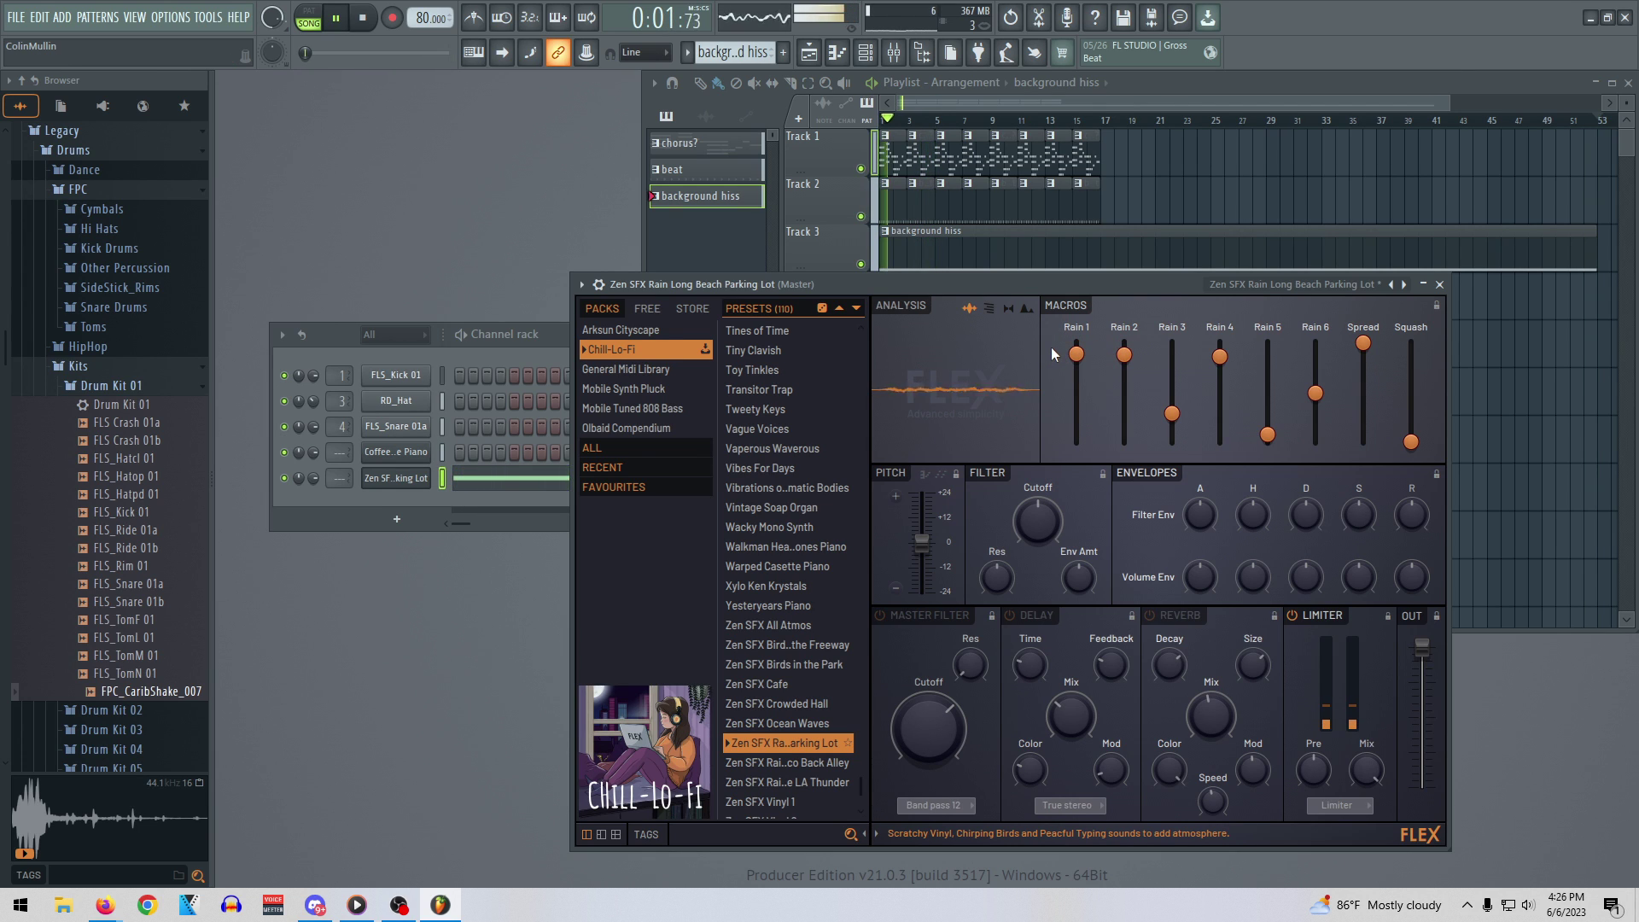
pyautogui.press('space')
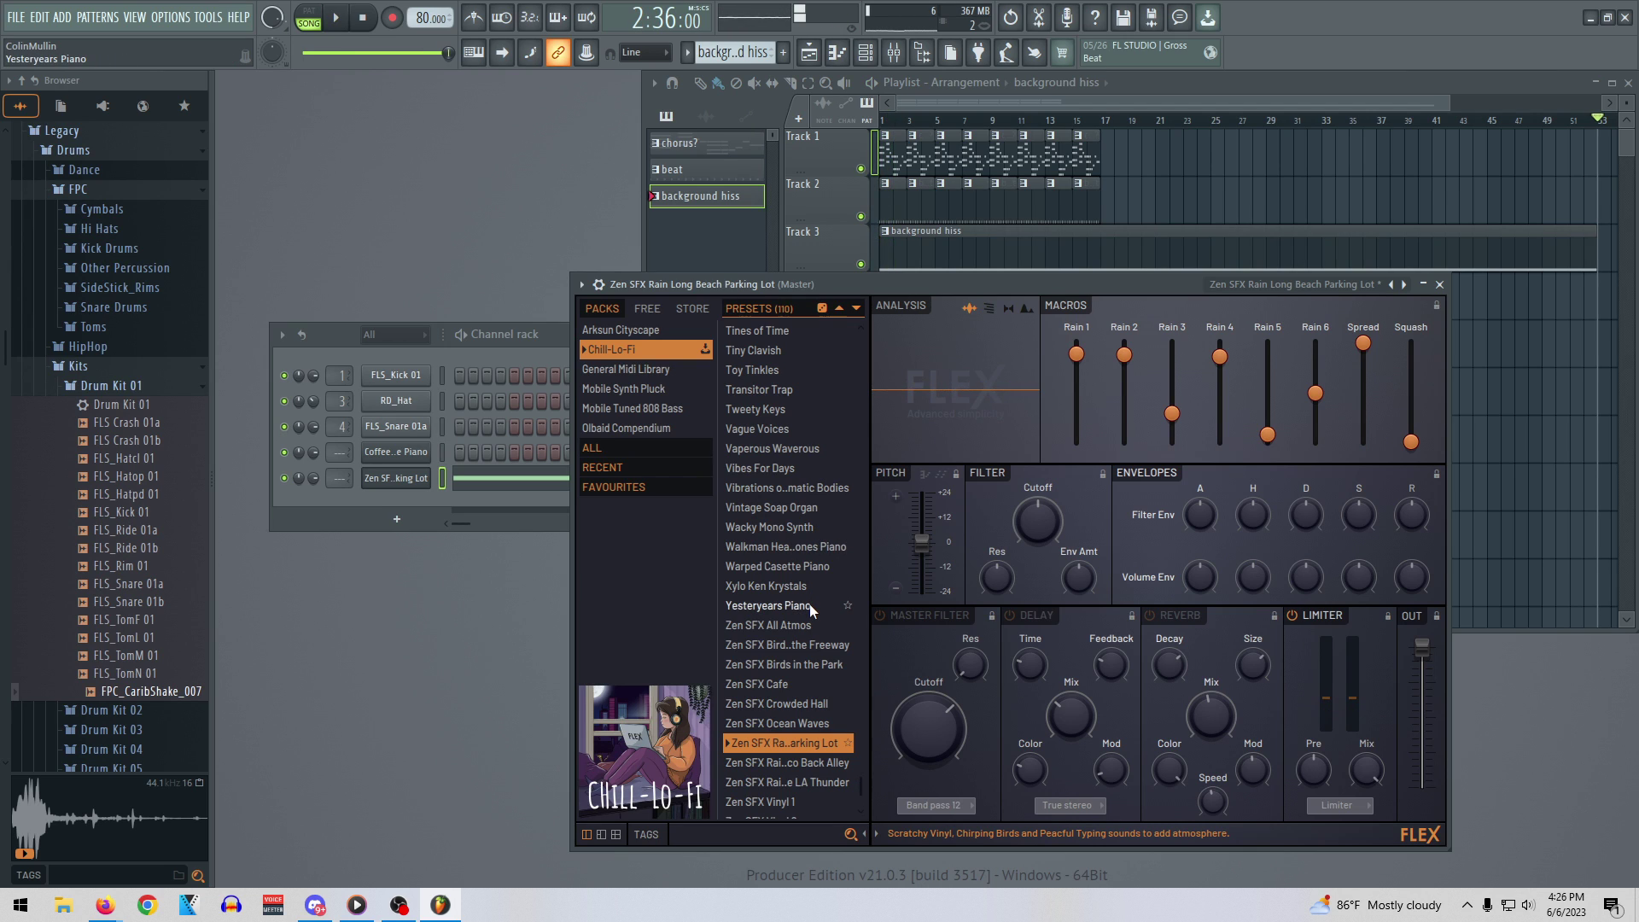
# Try the Zen SFX Rain San Francisco Back Alley preset and replace it with Zen SFX Rain Ultra-Rare LA Thunder
pyautogui.click(793, 761)
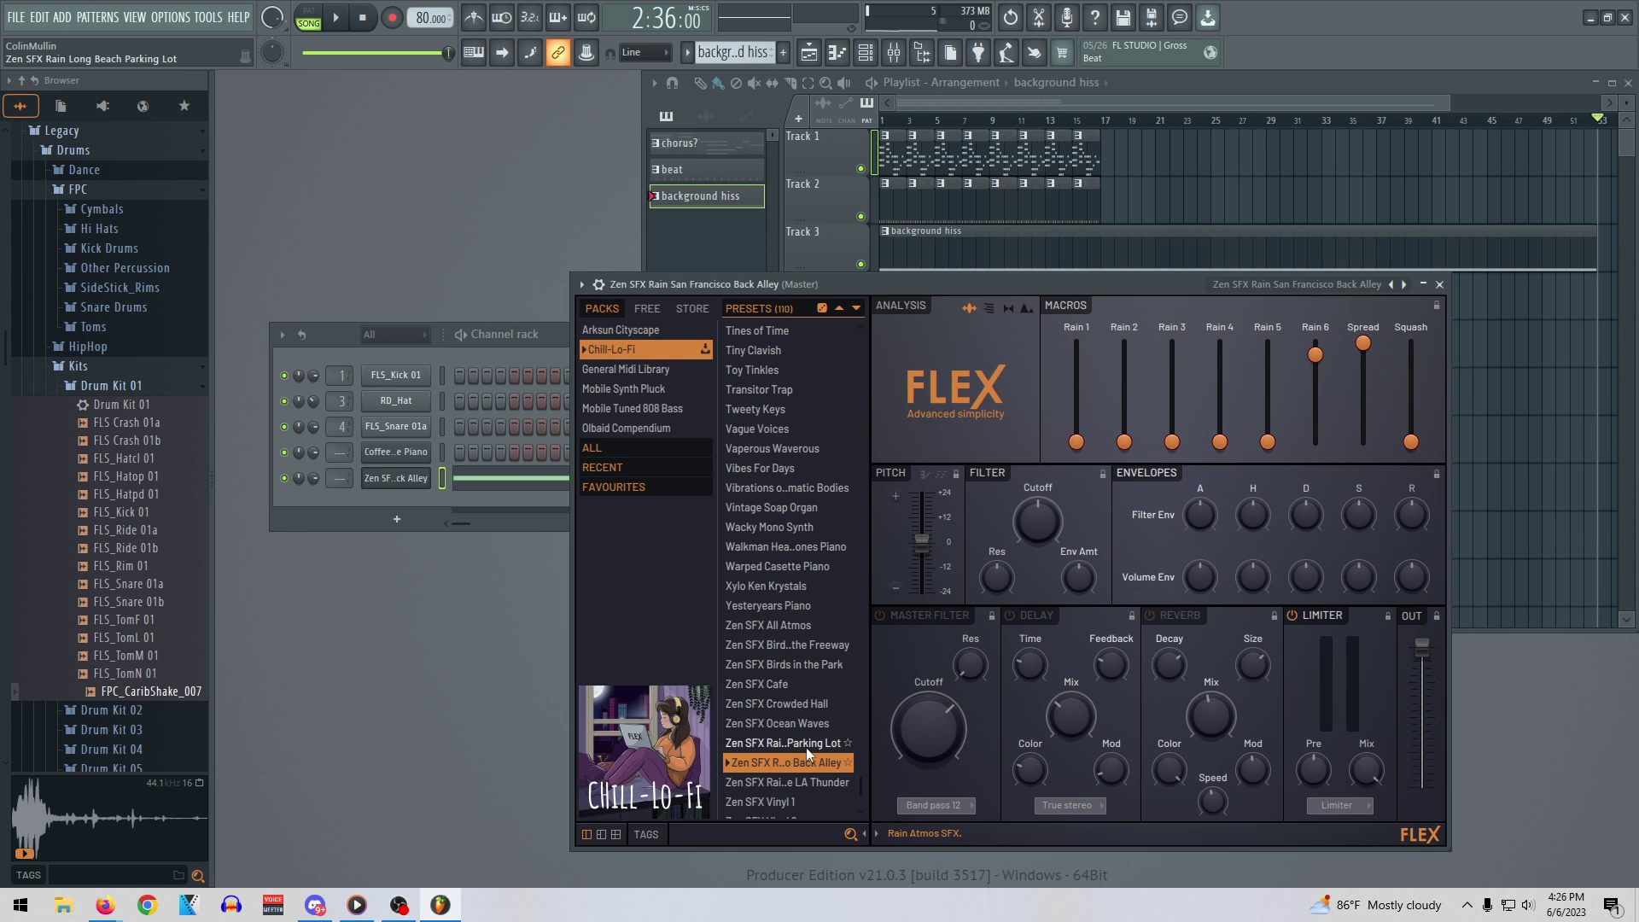
pyautogui.scroll(-1, 785, 744)
pyautogui.click(787, 749)
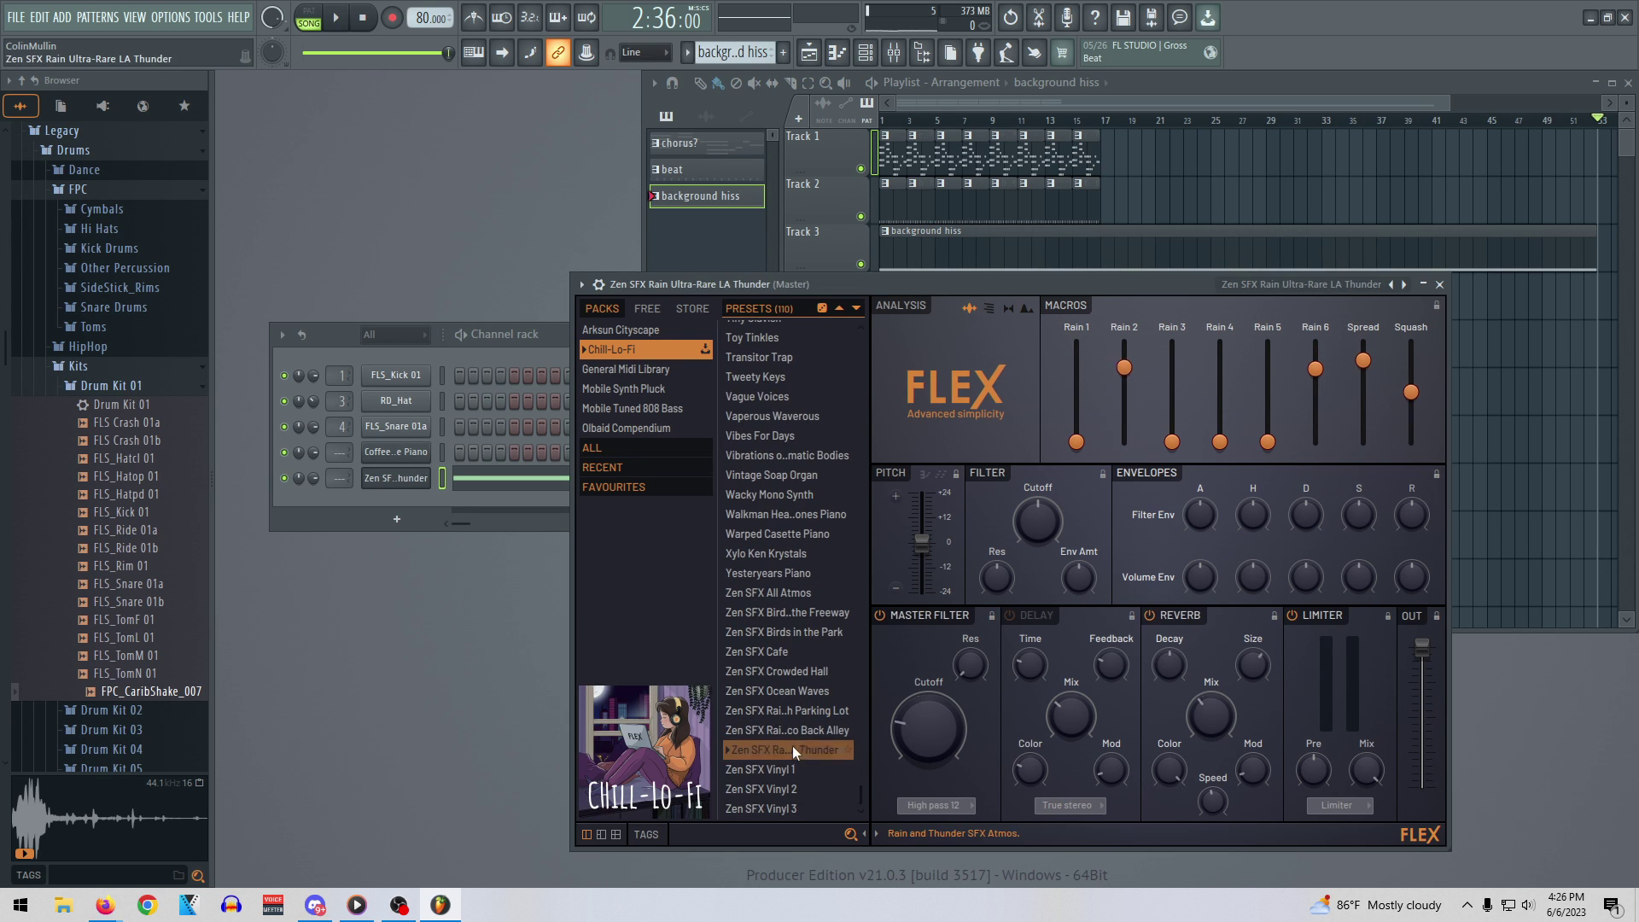
# Play the song and rebalance the LA Thunder rain macros, raising Rain 2 near maximum, Rain 3 to about halfway and Rain 1 slightly below halfway
pyautogui.press('space')
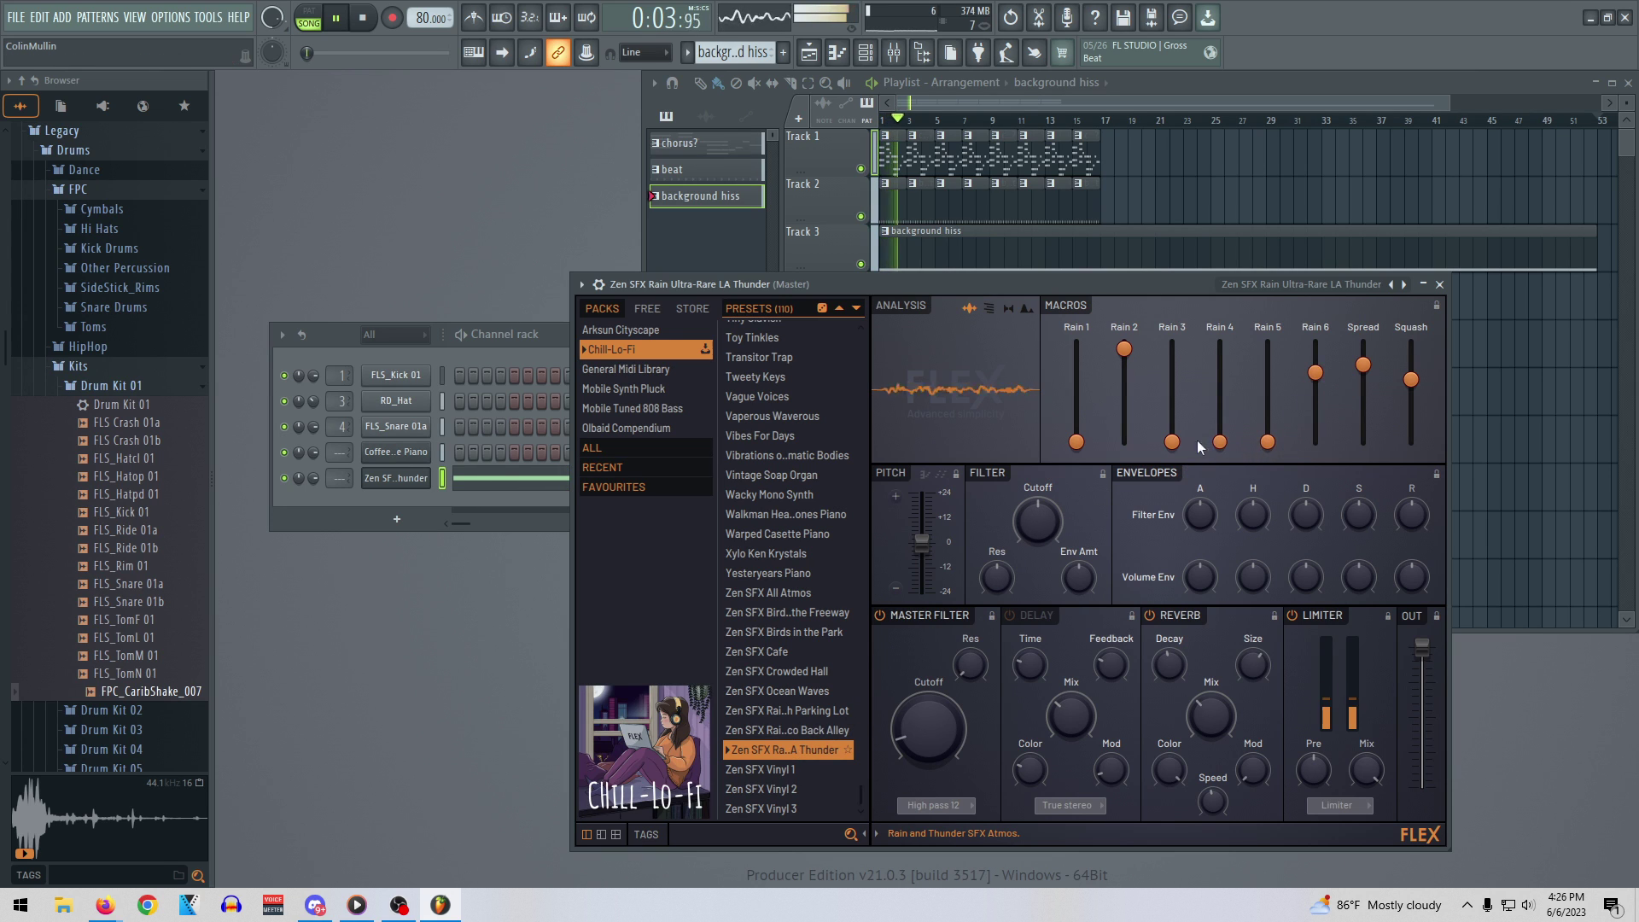
pyautogui.moveTo(1171, 441); pyautogui.dragTo(1171, 390)
pyautogui.press('space')
pyautogui.press('space')
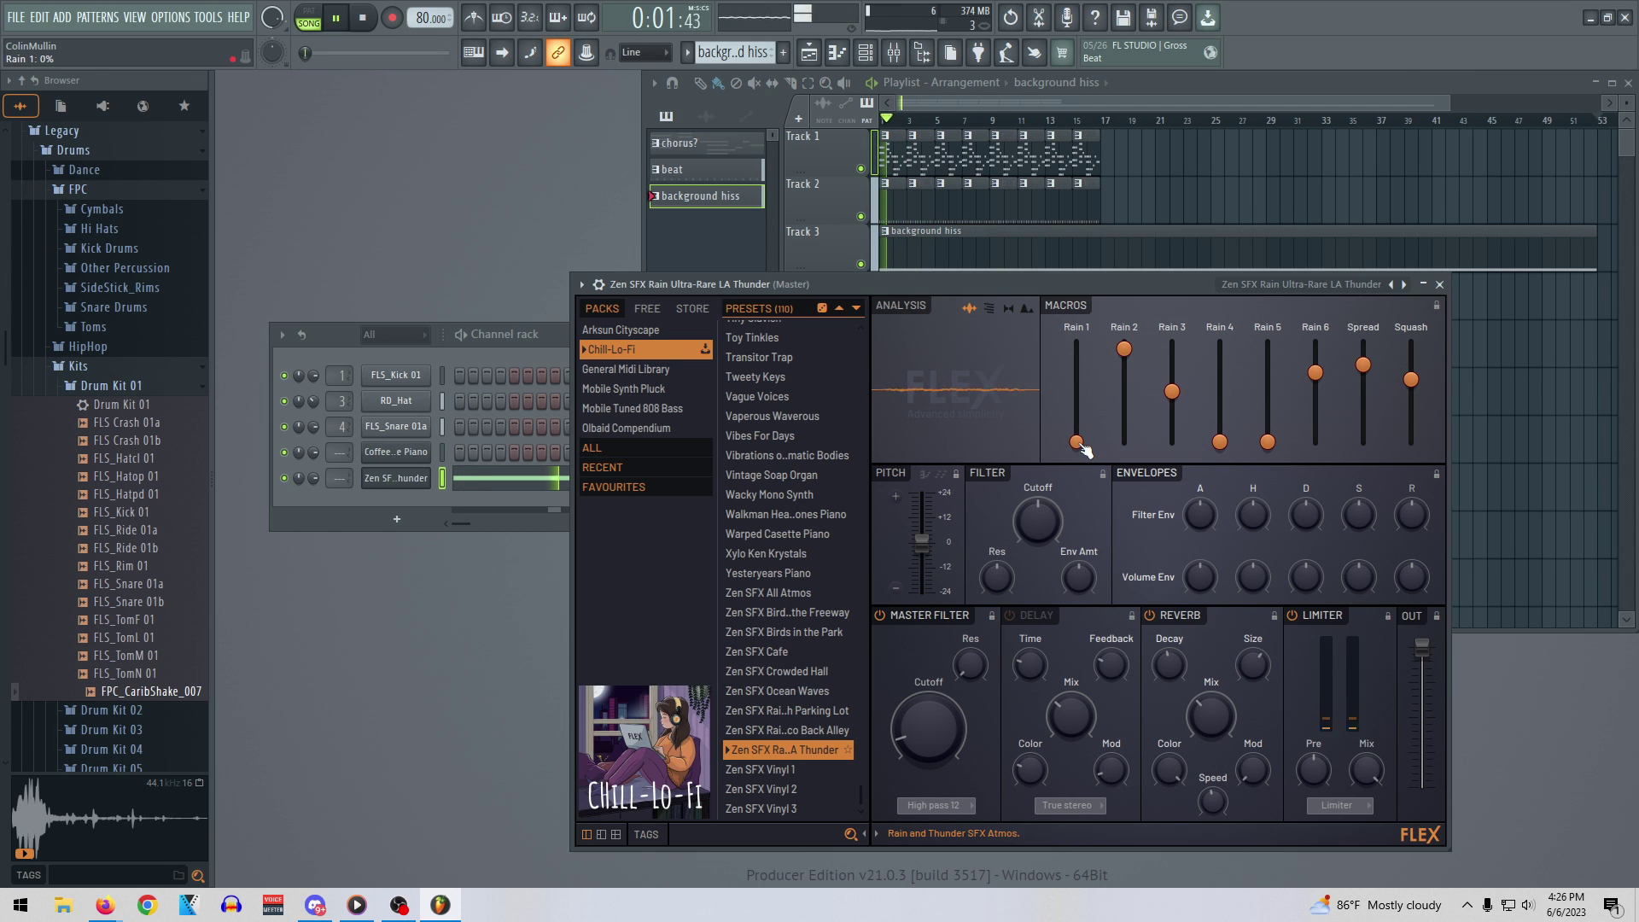
pyautogui.moveTo(1080, 444); pyautogui.dragTo(1076, 422)
pyautogui.press('space')
pyautogui.press('space')
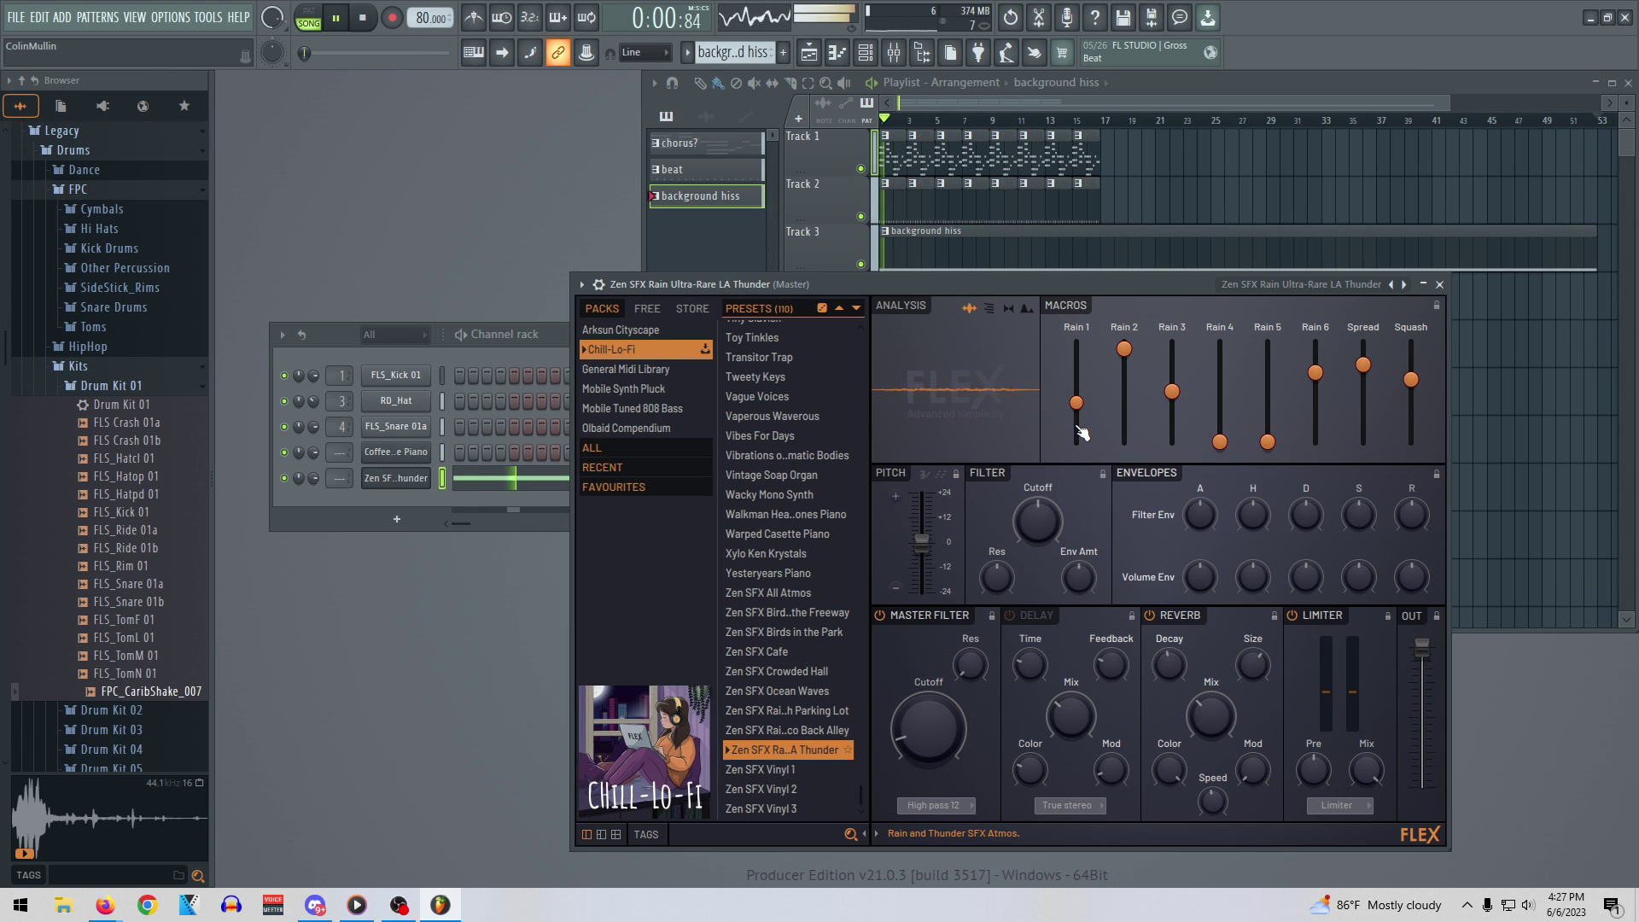
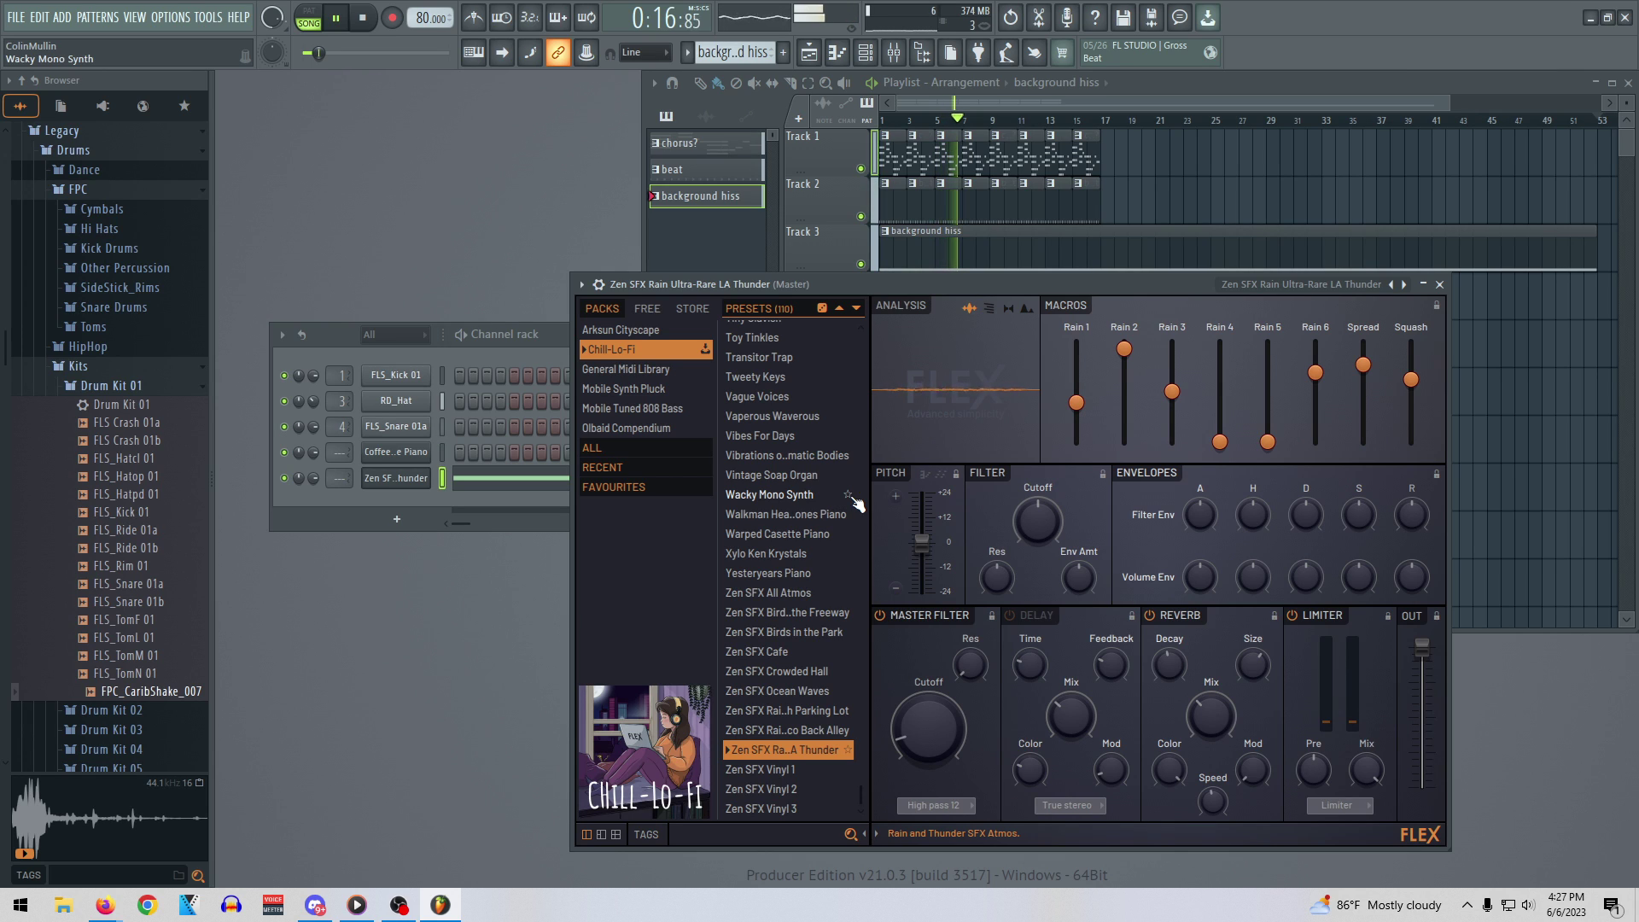
pyautogui.press('space')
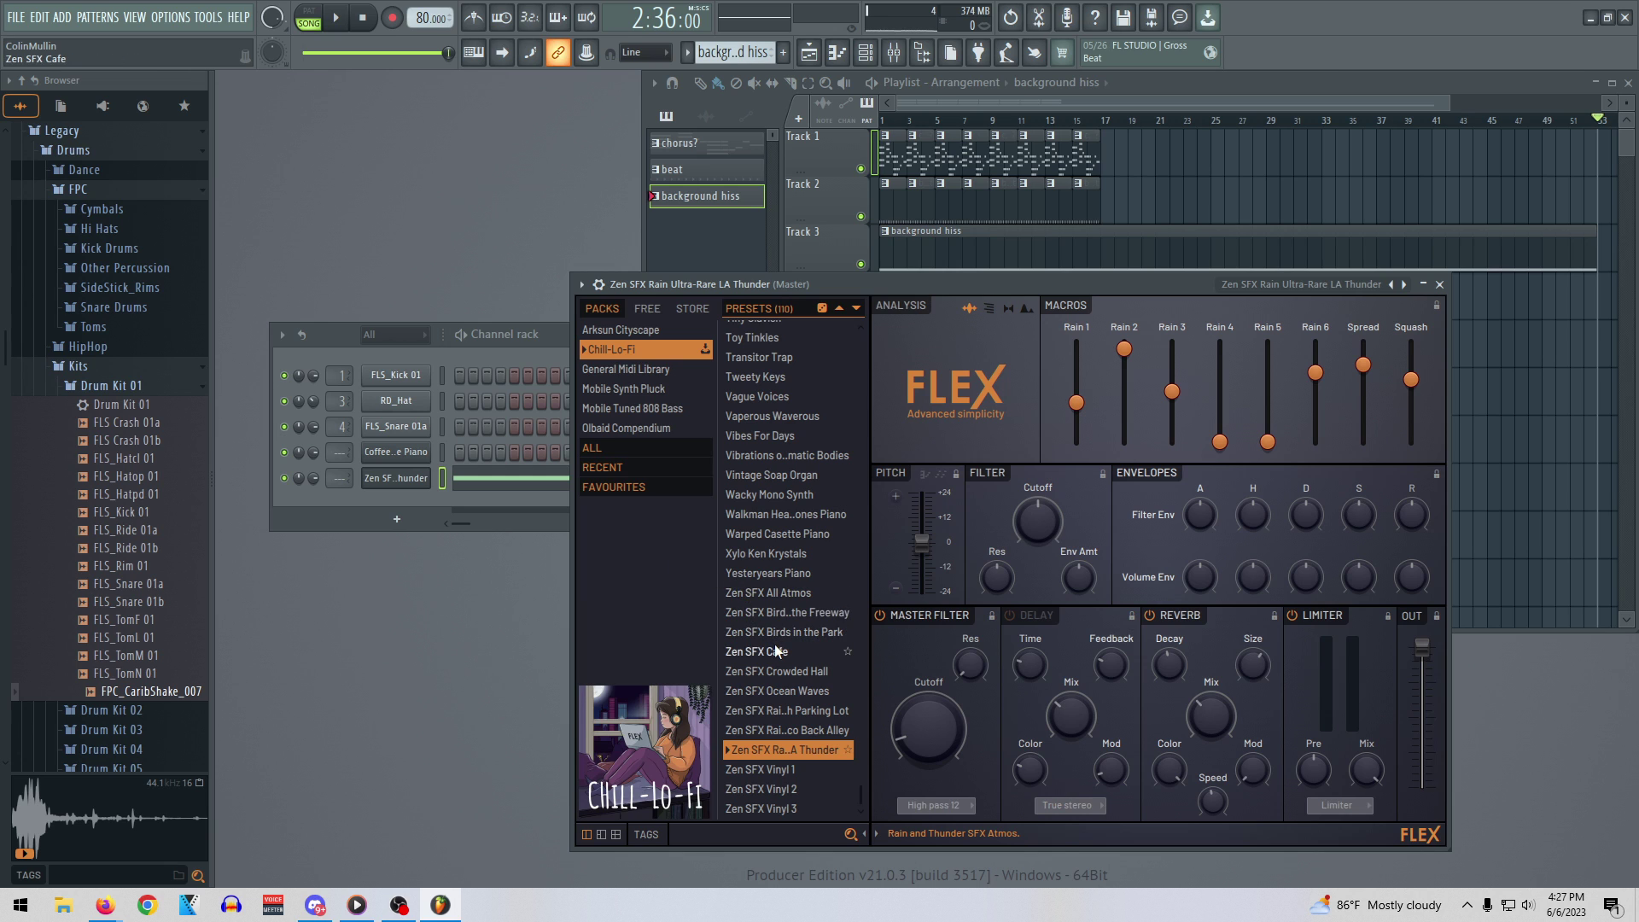
# Browse the preset lists of the Mobile Synth Pluck, General Midi Library, Mobile Tuned 808 Bass and Olbaid Compendium packs
pyautogui.scroll(10, 770, 638)
pyautogui.scroll(5, 782, 616)
pyautogui.click(660, 389)
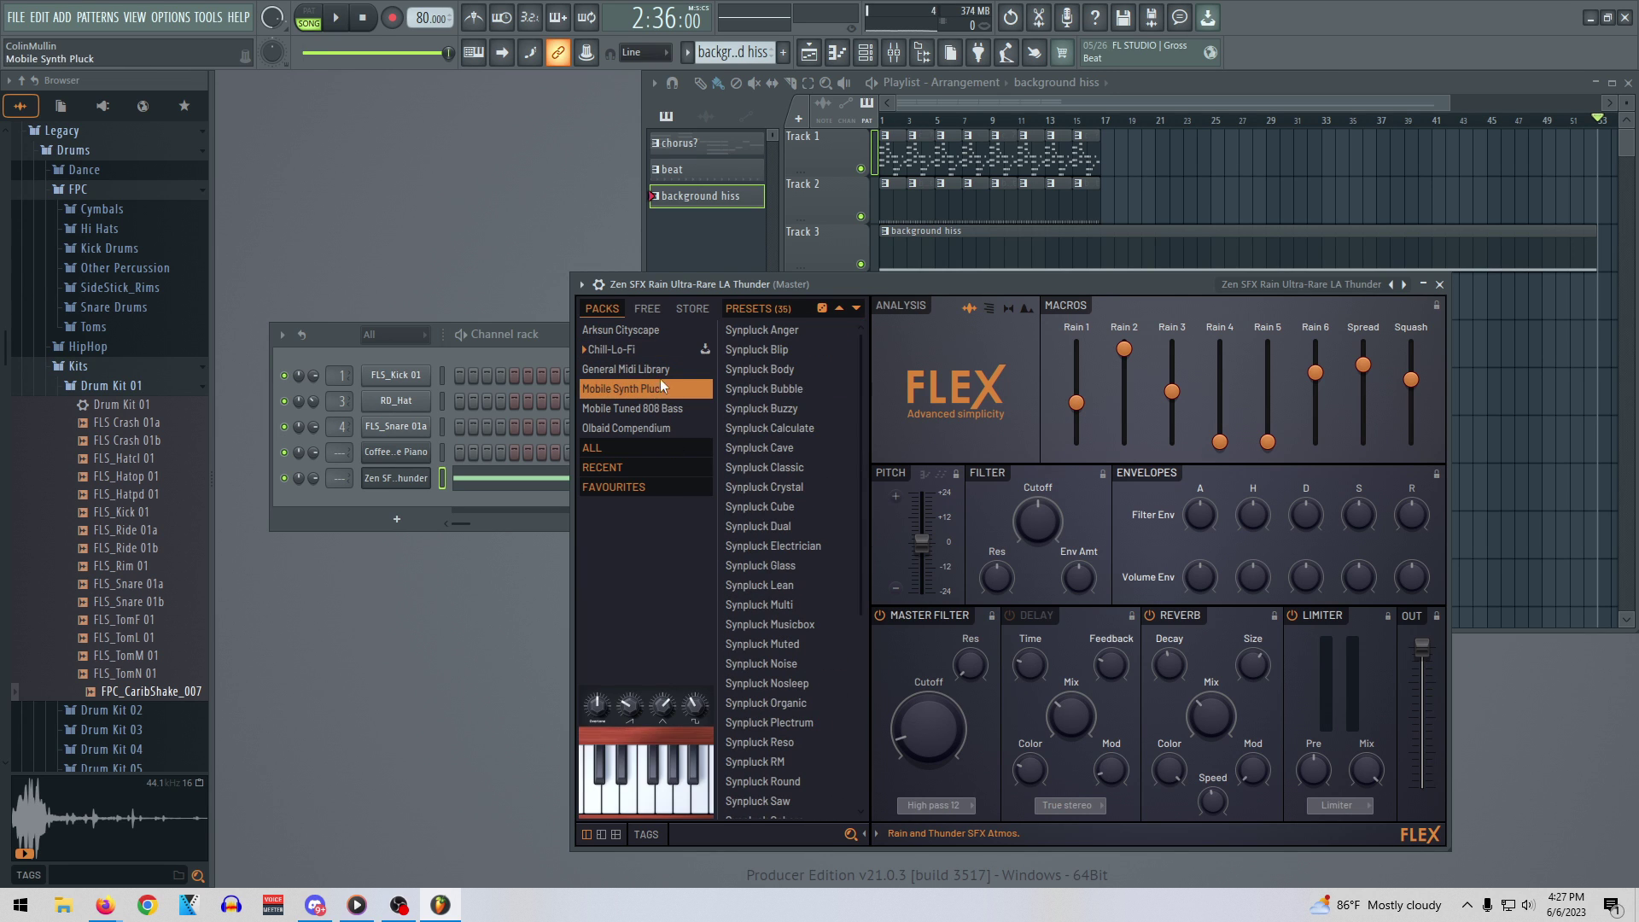
pyautogui.click(649, 369)
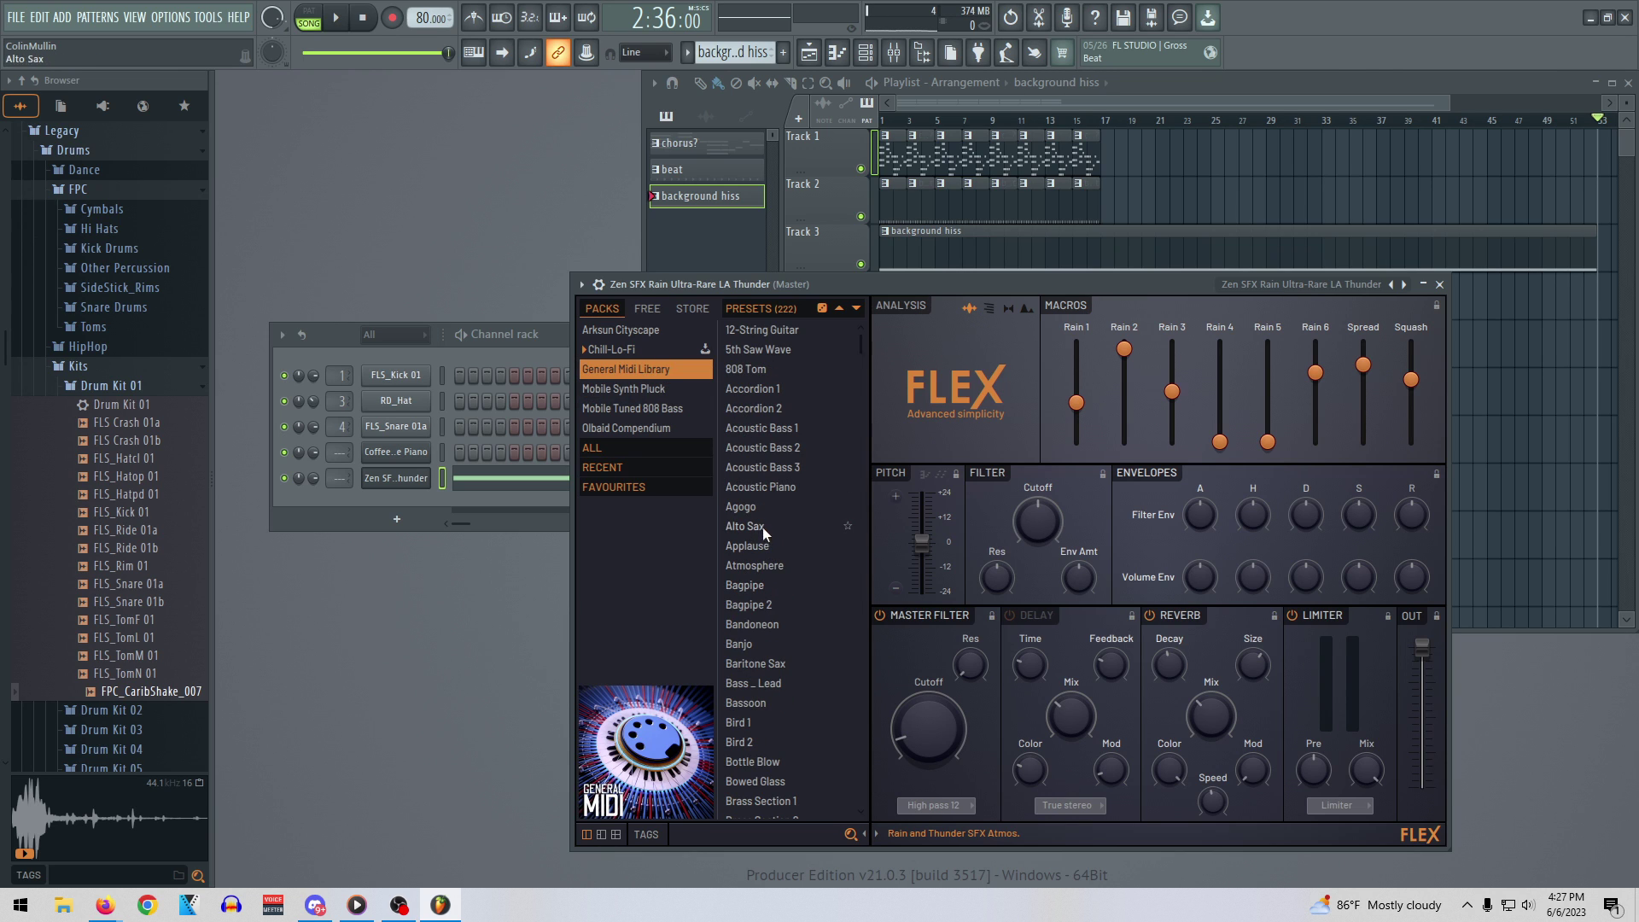
pyautogui.click(636, 350)
pyautogui.click(643, 370)
pyautogui.click(647, 409)
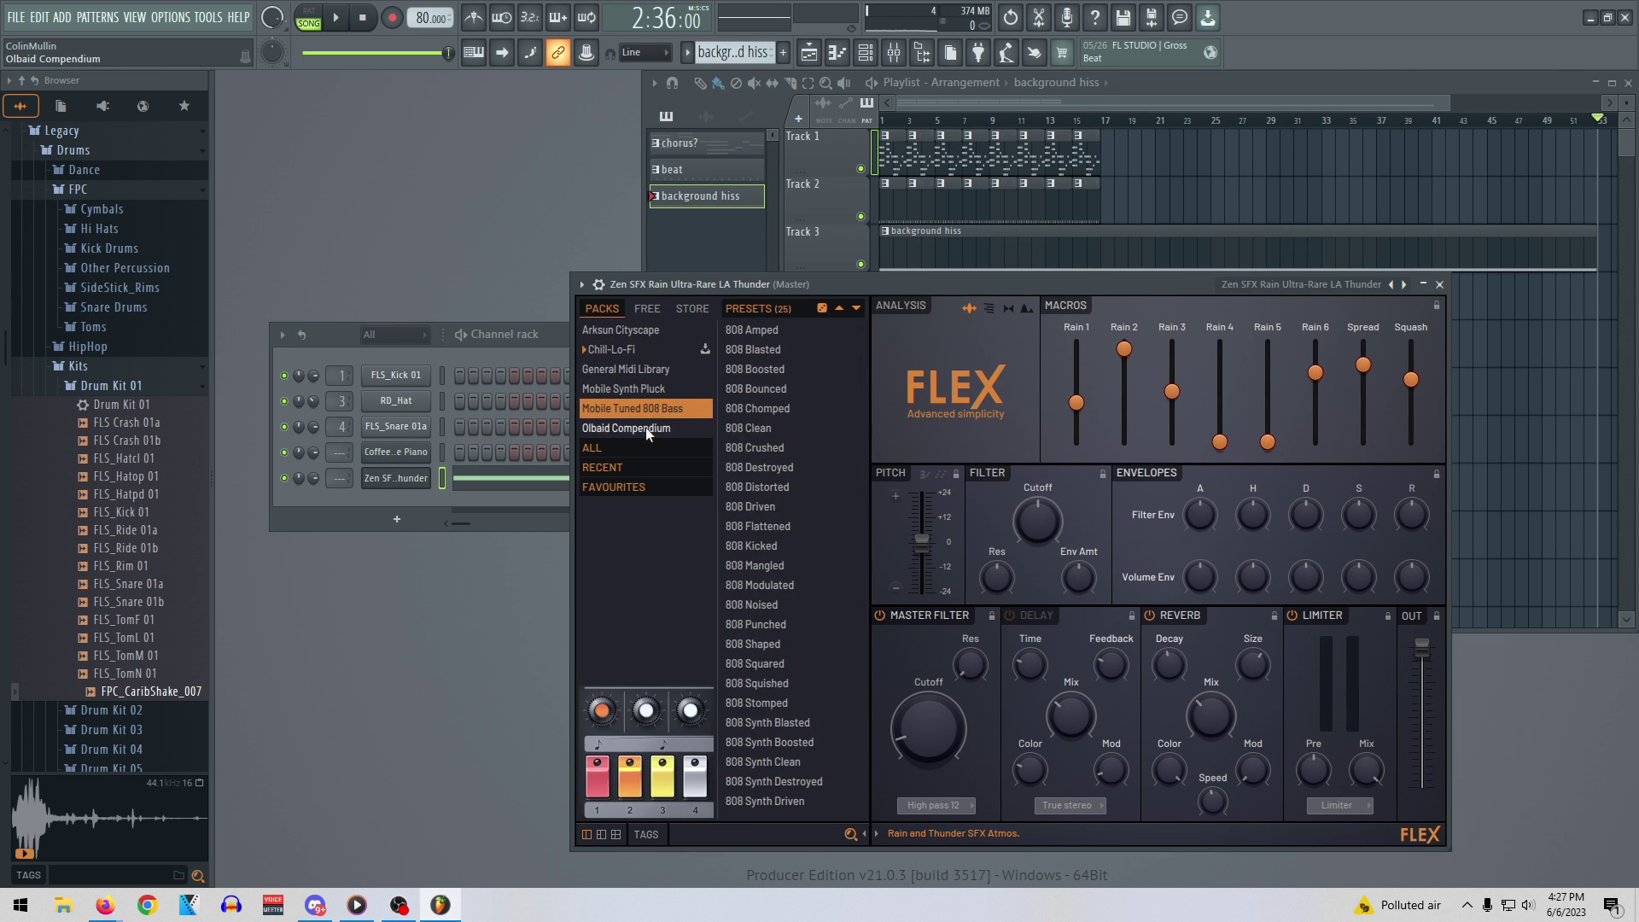
pyautogui.click(645, 427)
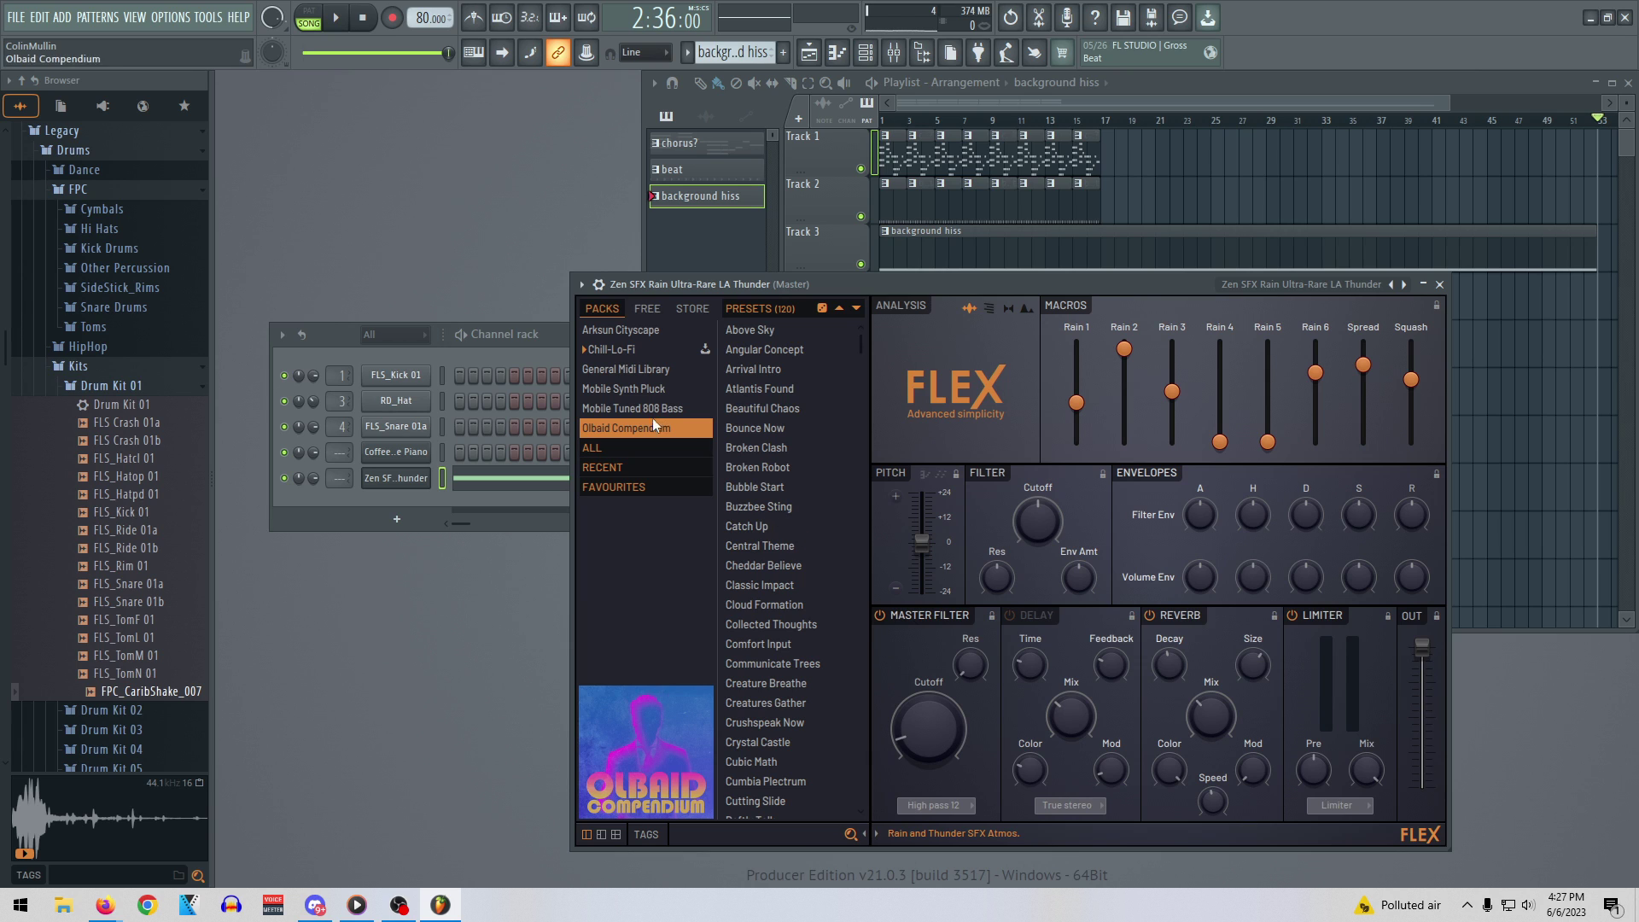
pyautogui.click(646, 391)
pyautogui.click(642, 369)
# Try the Bottle Blow and Bowed Glass presets from the General Midi Library on the background hiss channel
pyautogui.scroll(-2, 792, 561)
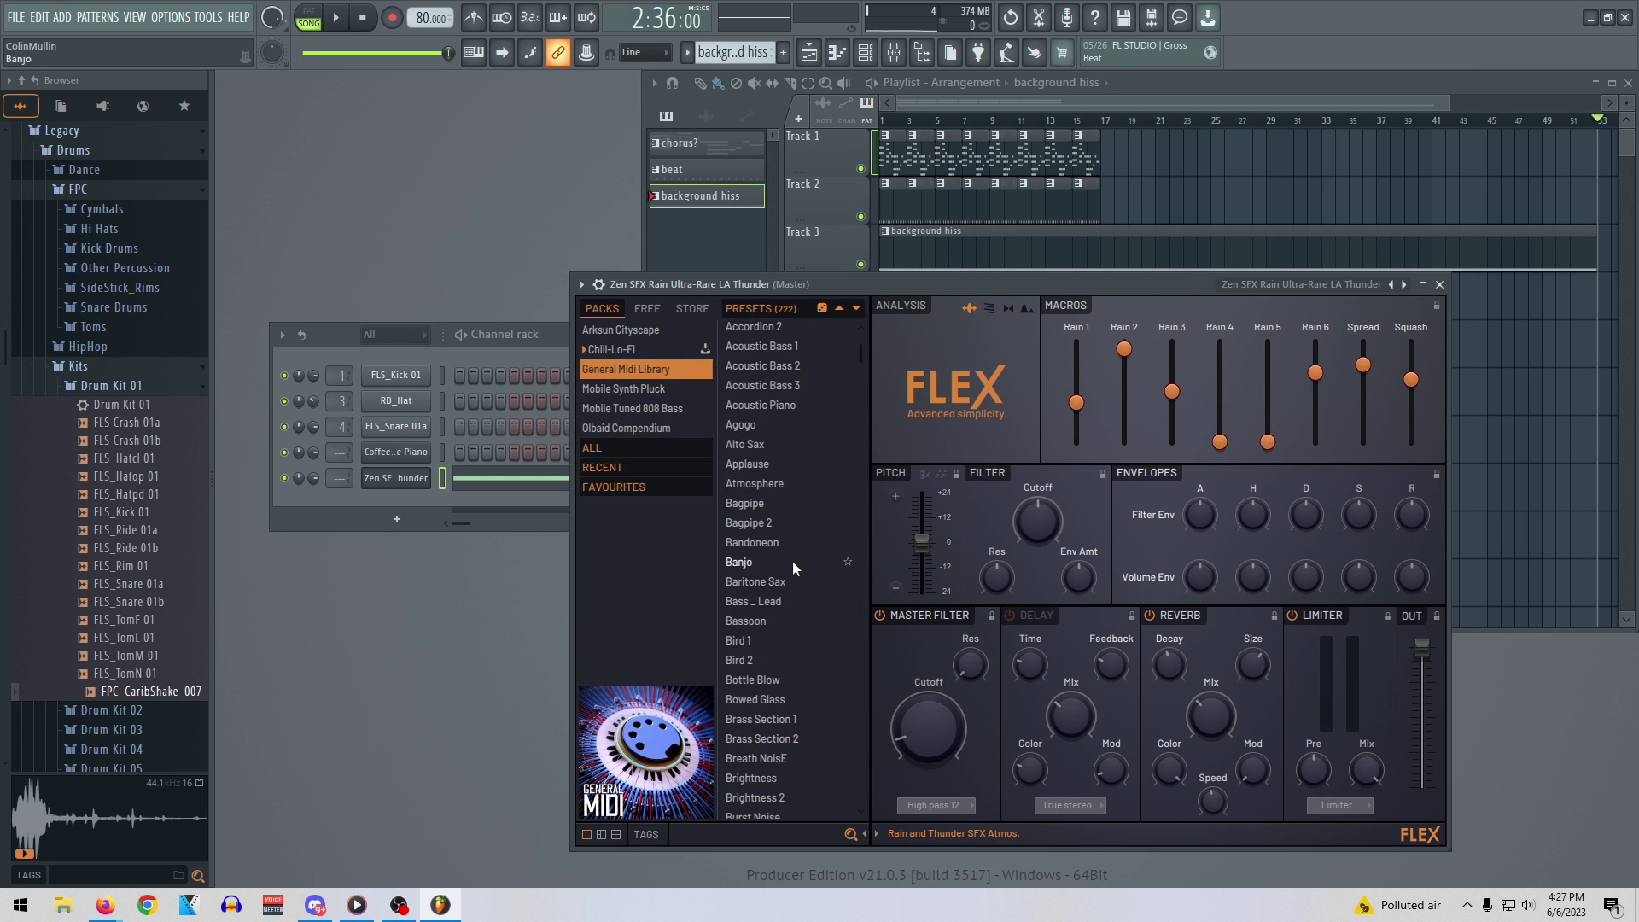
pyautogui.click(772, 680)
pyautogui.click(778, 698)
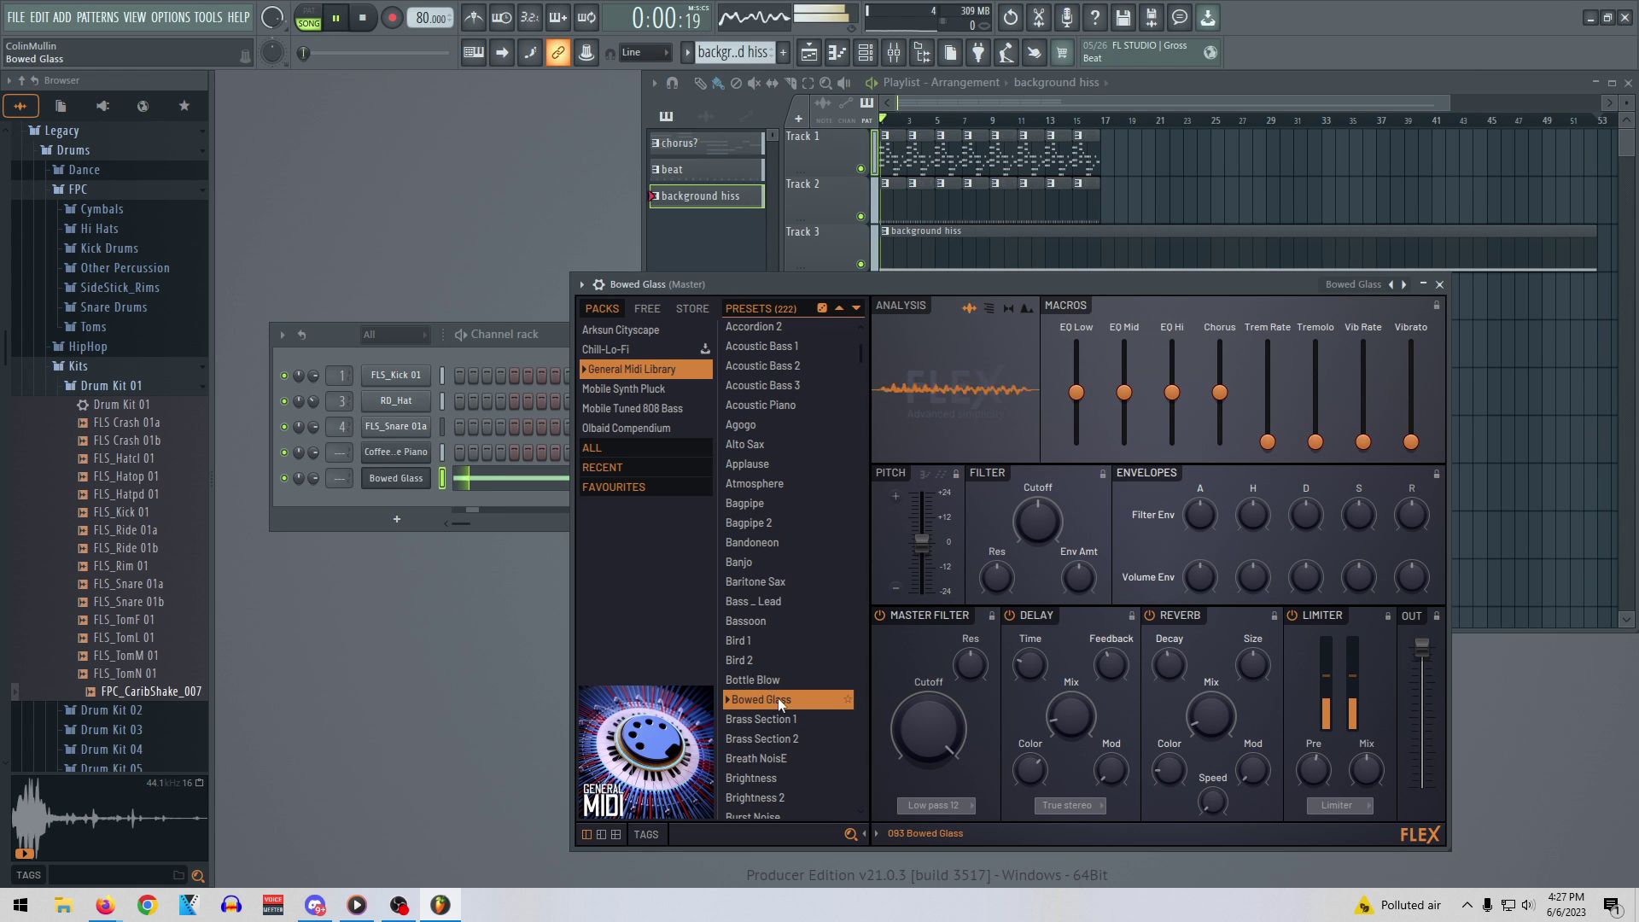
# Return to the Chill-Lo-Fi pack and reload the Zen SFX Rain Ultra-Rare LA Thunder preset on the background hiss channel
pyautogui.click(640, 387)
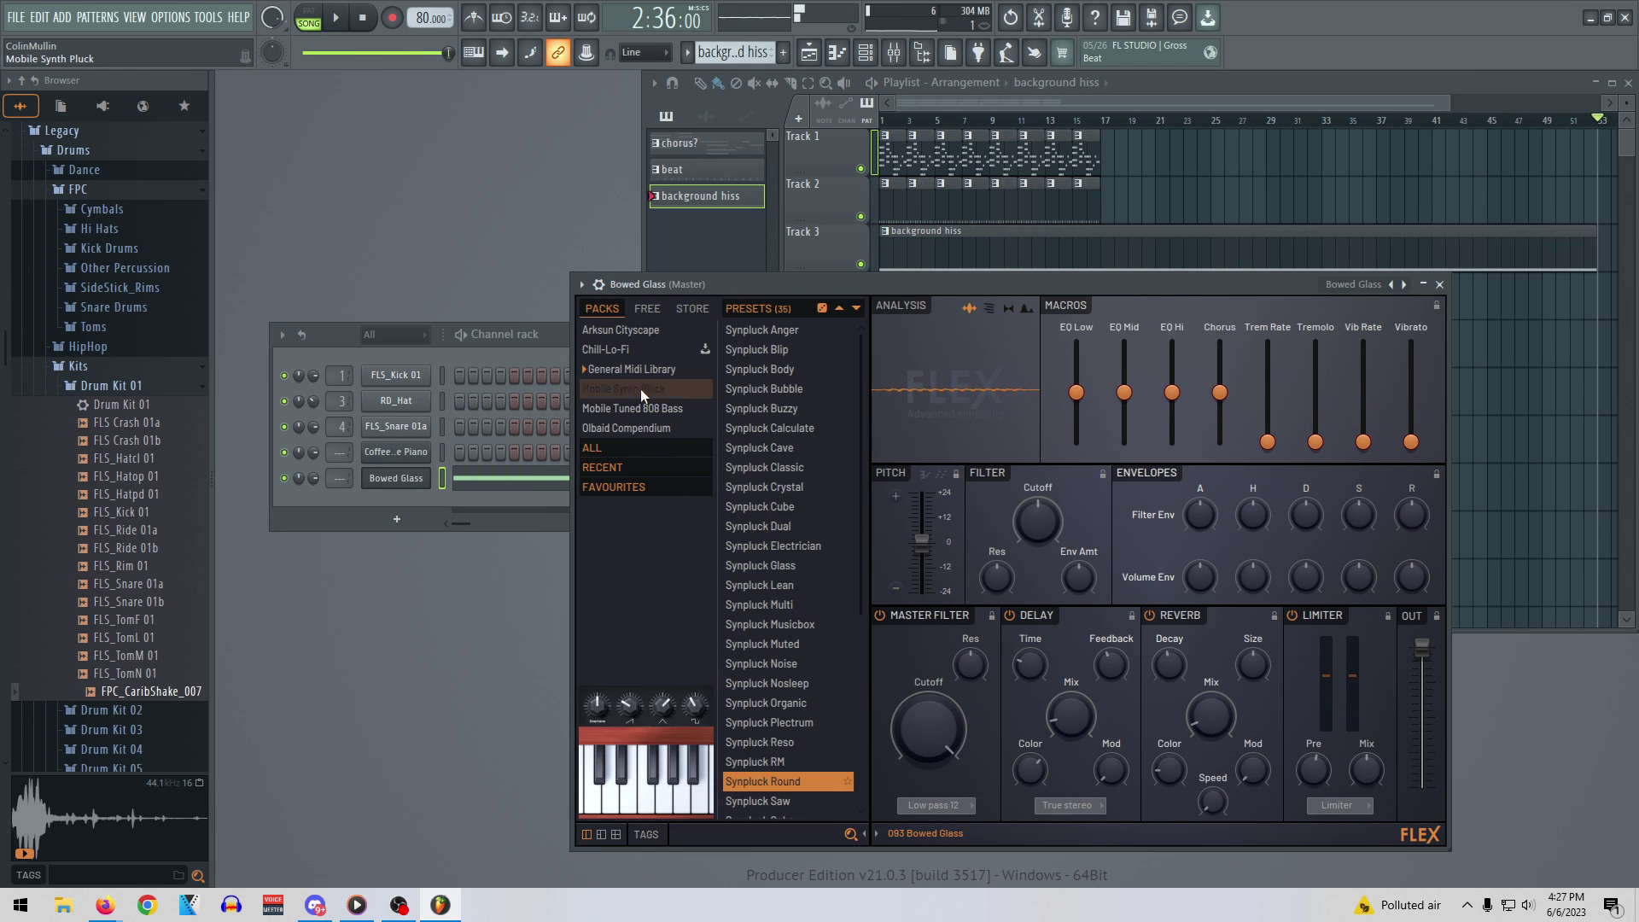
pyautogui.click(625, 350)
pyautogui.scroll(-15, 778, 592)
pyautogui.scroll(-1, 798, 674)
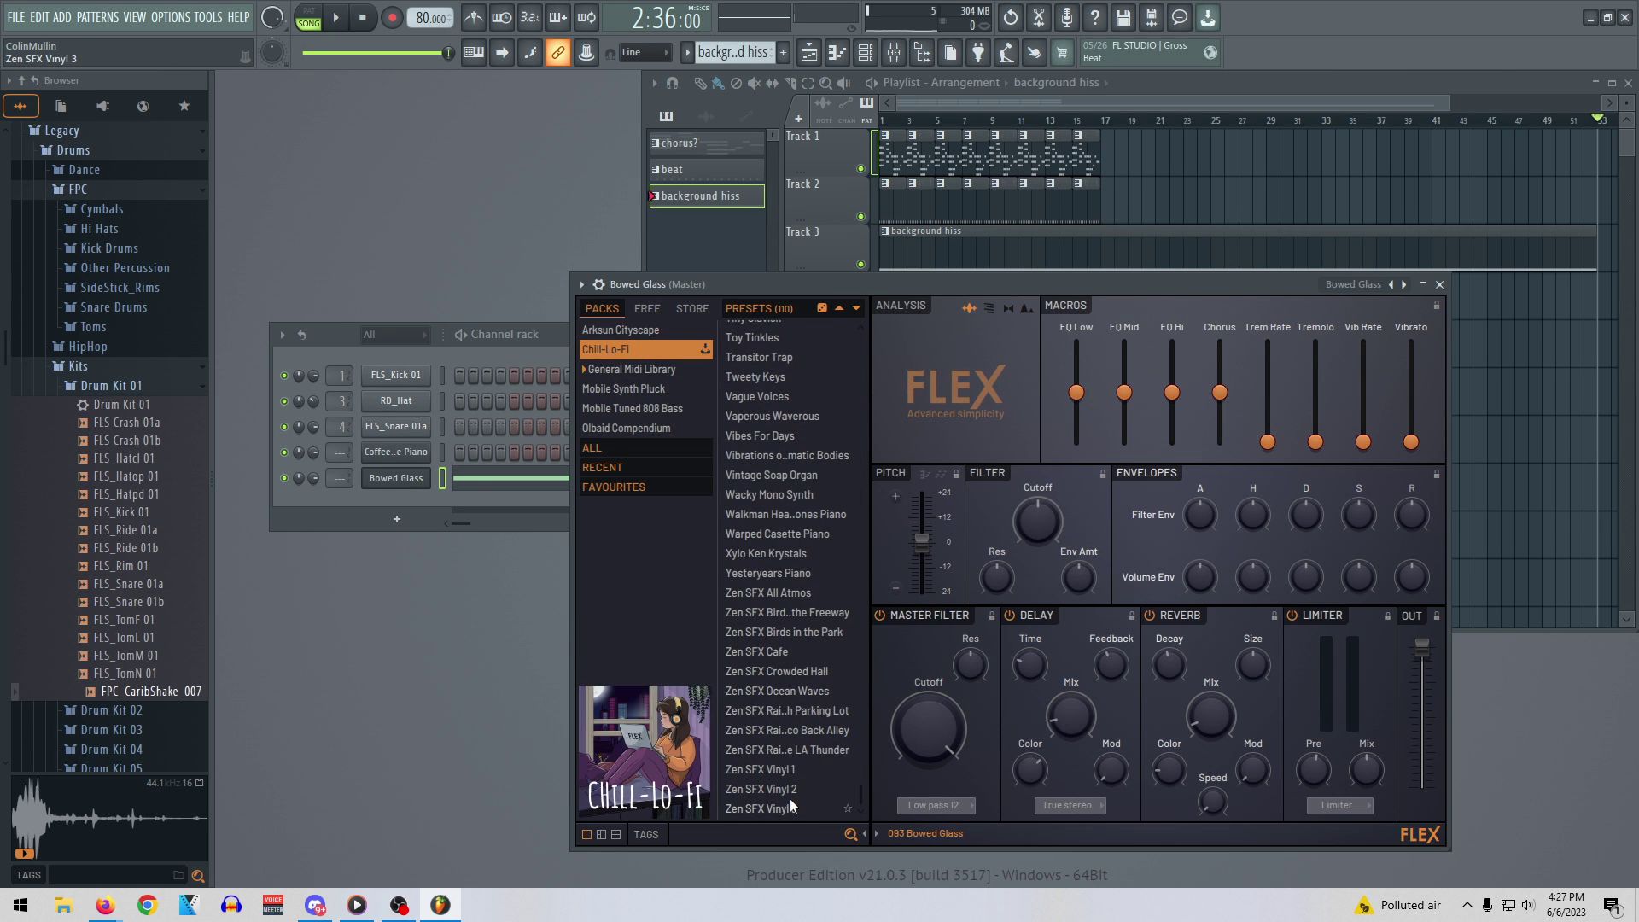
pyautogui.click(792, 752)
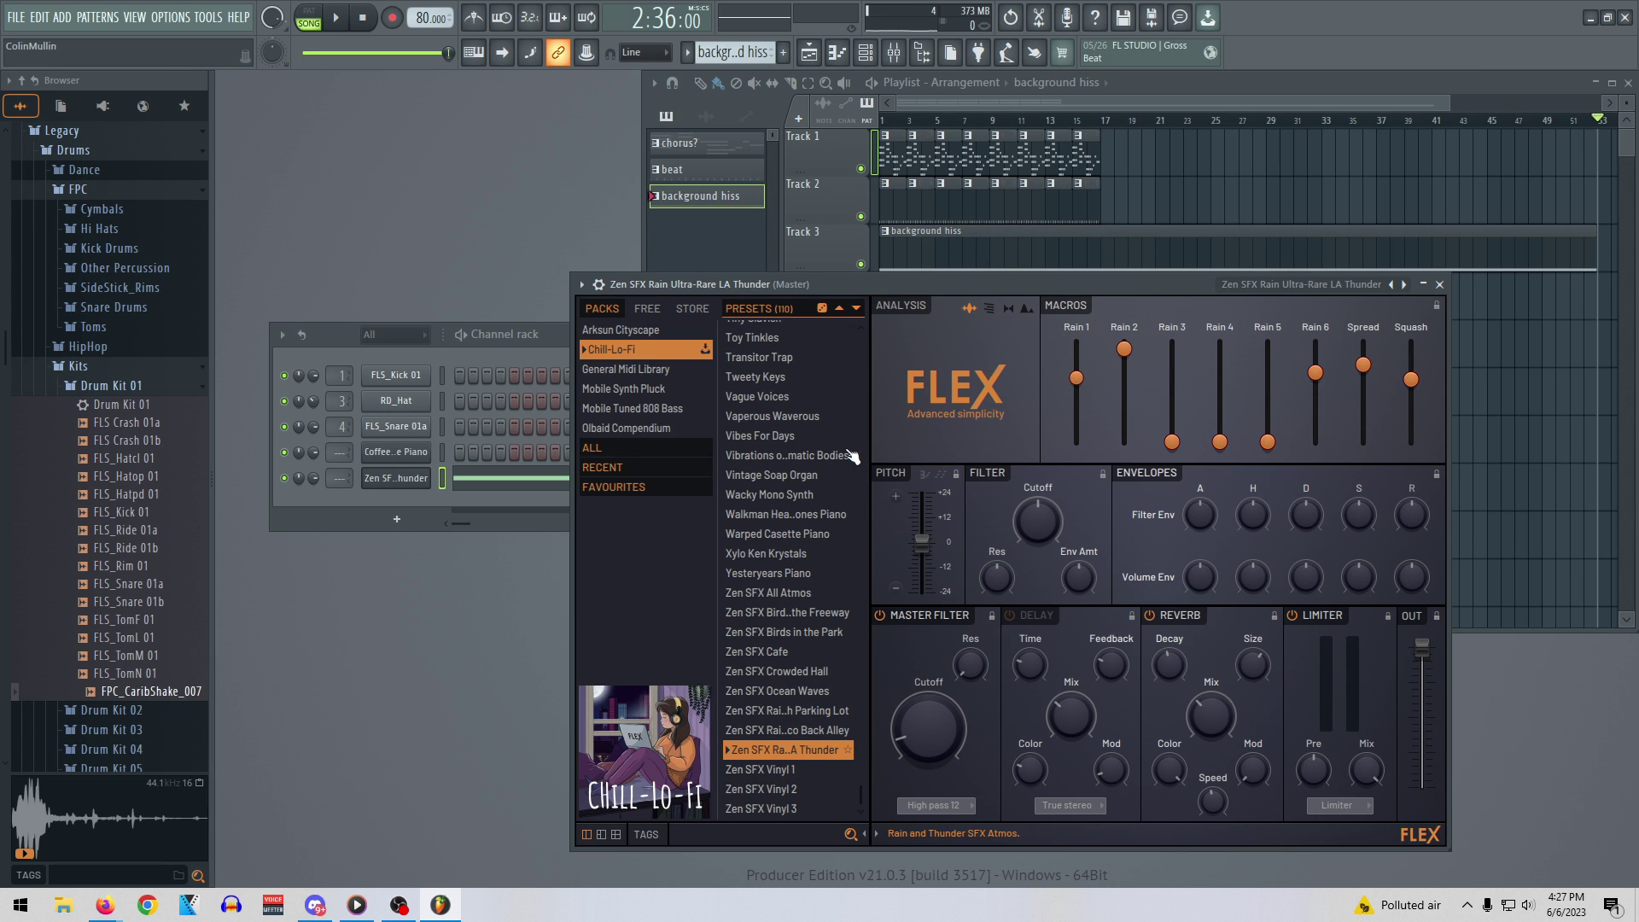
# Select the chorus? pattern and copy the Coffee Time Piano notes from its piano roll
pyautogui.click(386, 490)
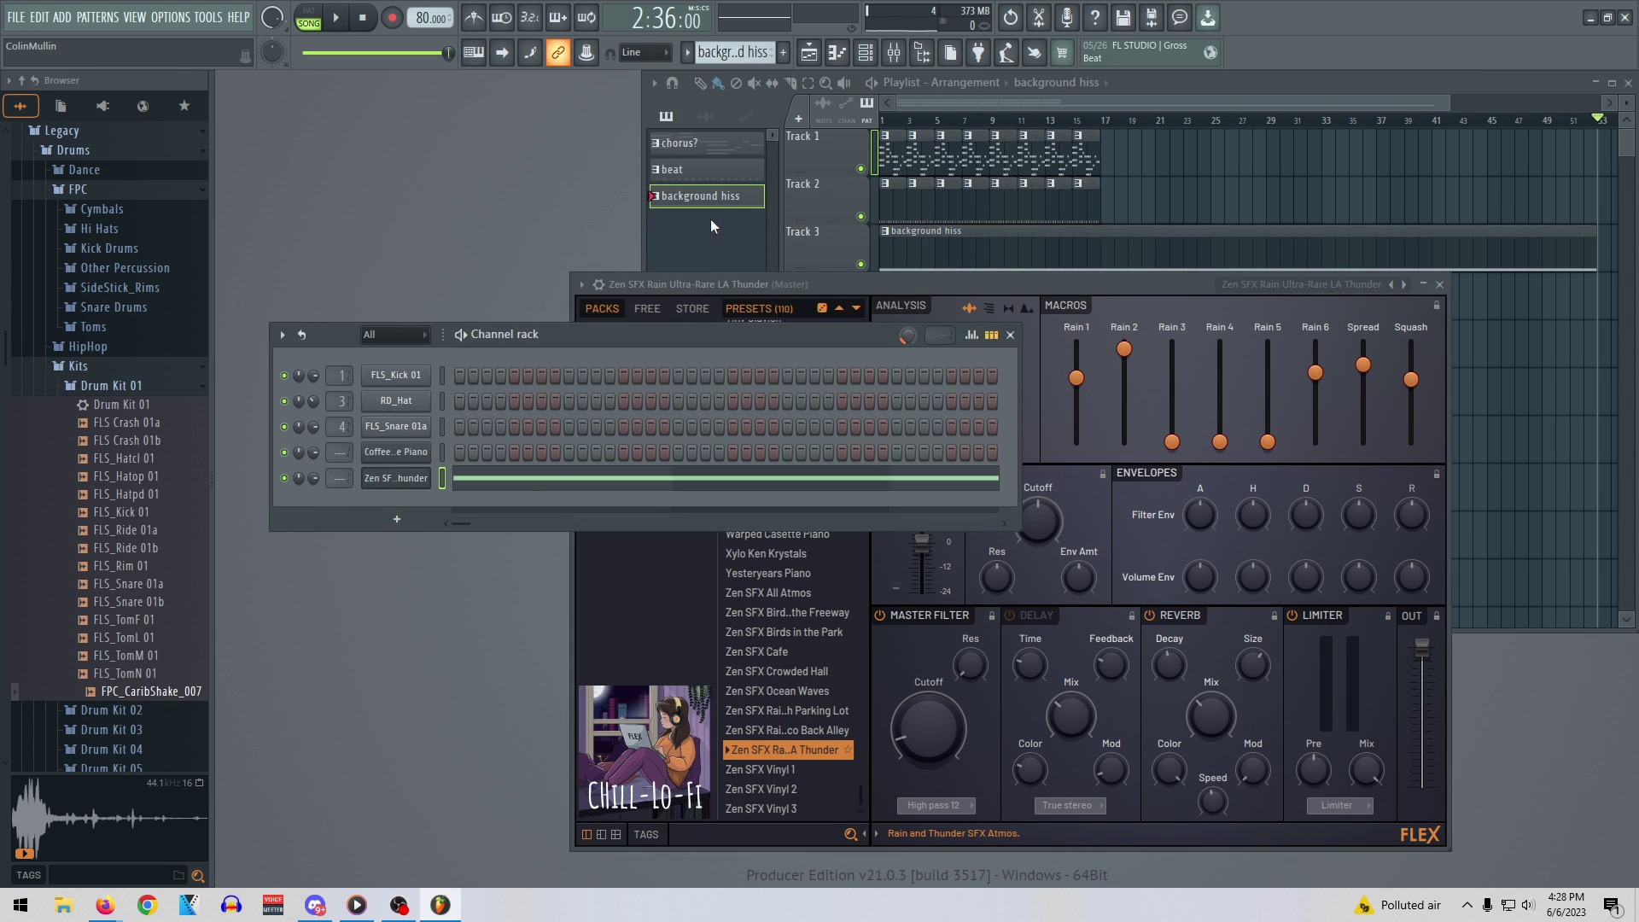
pyautogui.click(700, 156)
pyautogui.click(700, 156)
pyautogui.rightClick(401, 448)
pyautogui.click(486, 449)
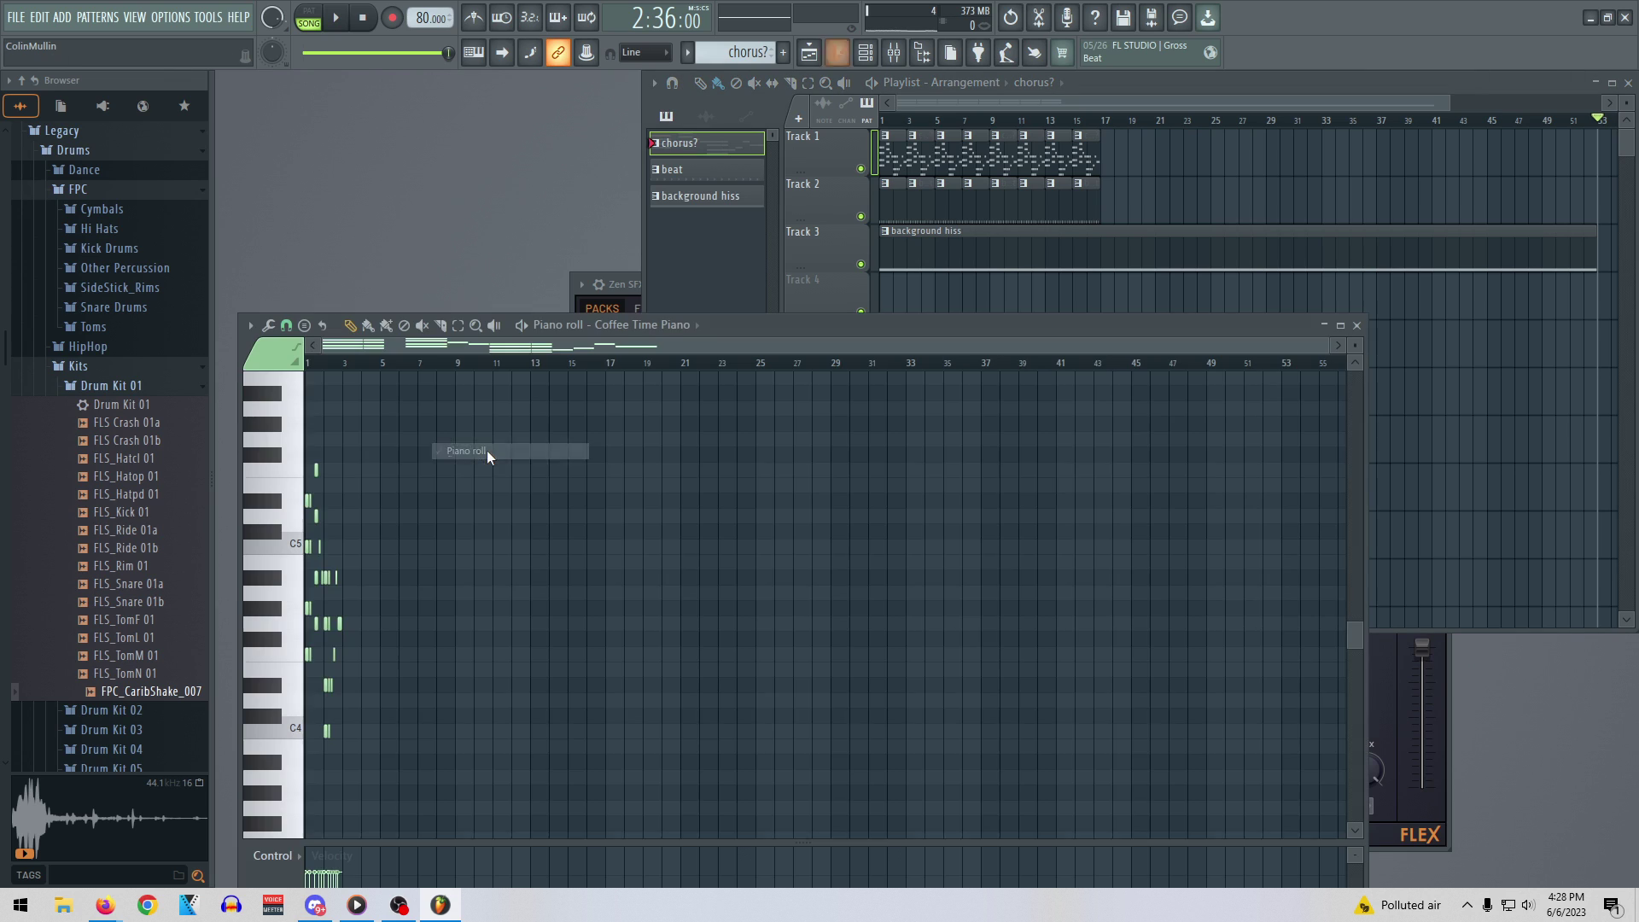
pyautogui.click(1356, 325)
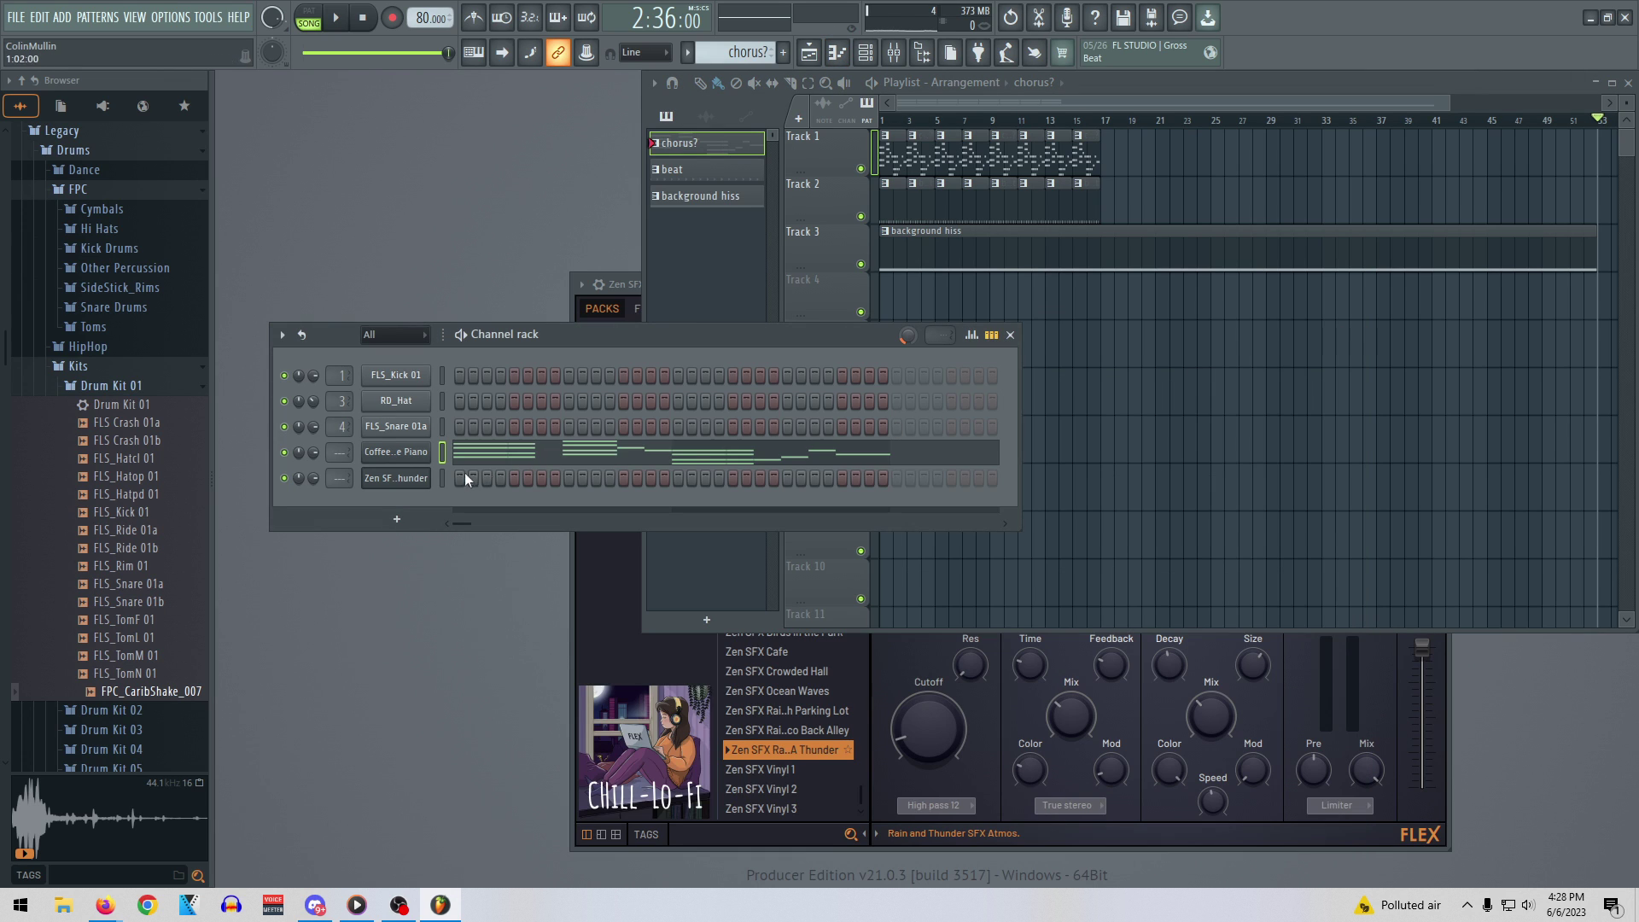
# Add a new FLEX channel and load the Bottle Blow preset from the General Midi Library
pyautogui.click(398, 517)
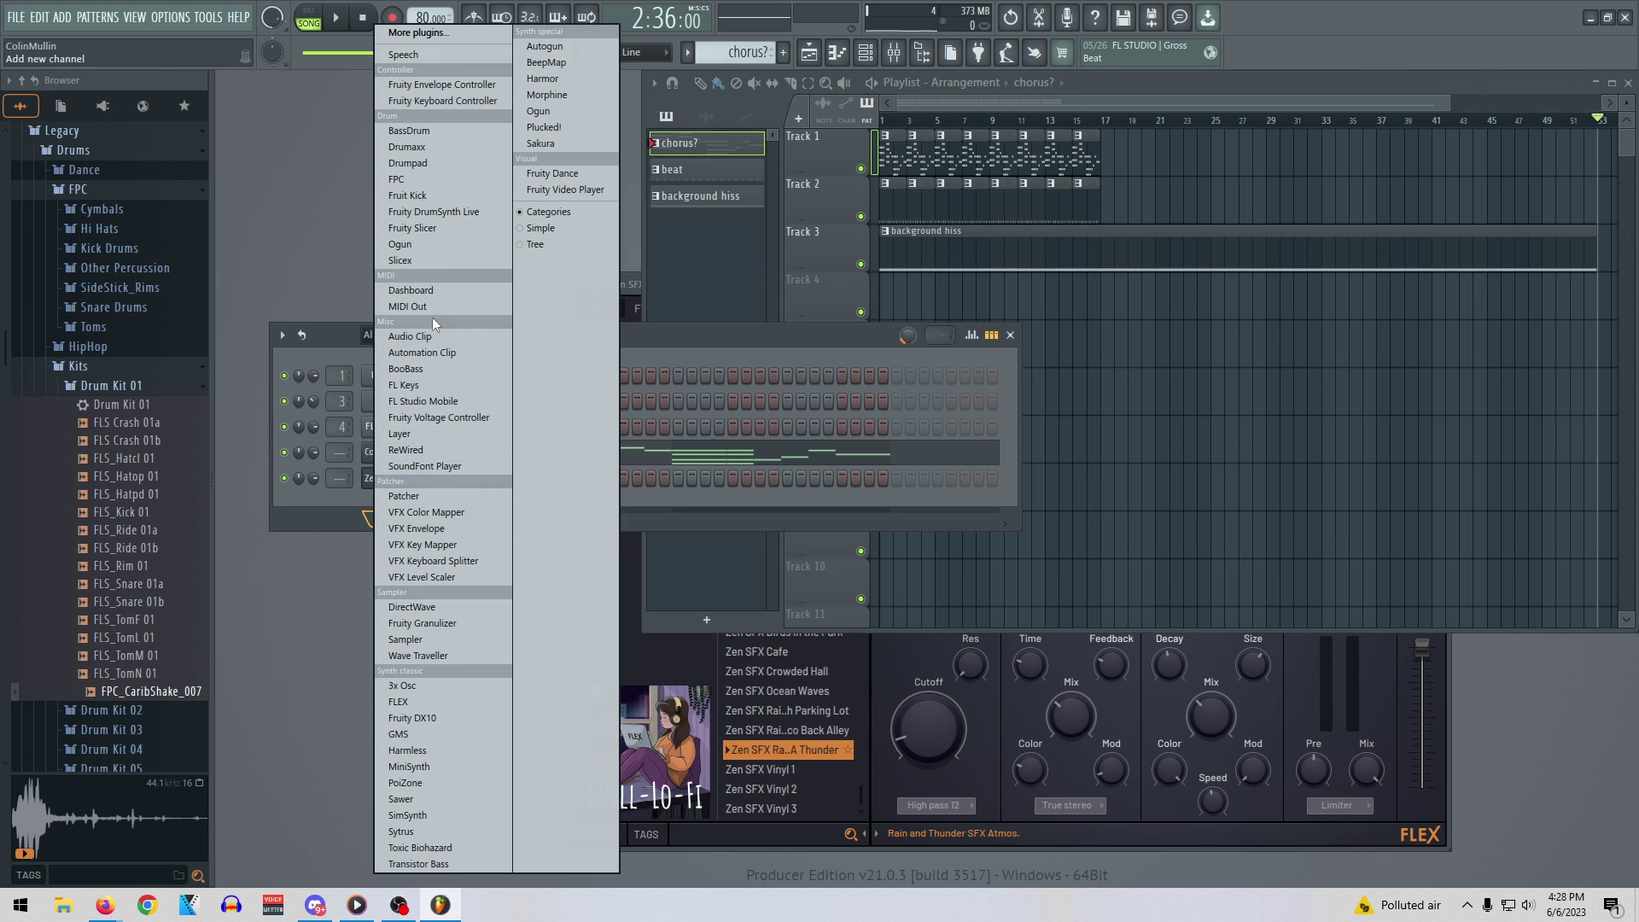
pyautogui.click(475, 704)
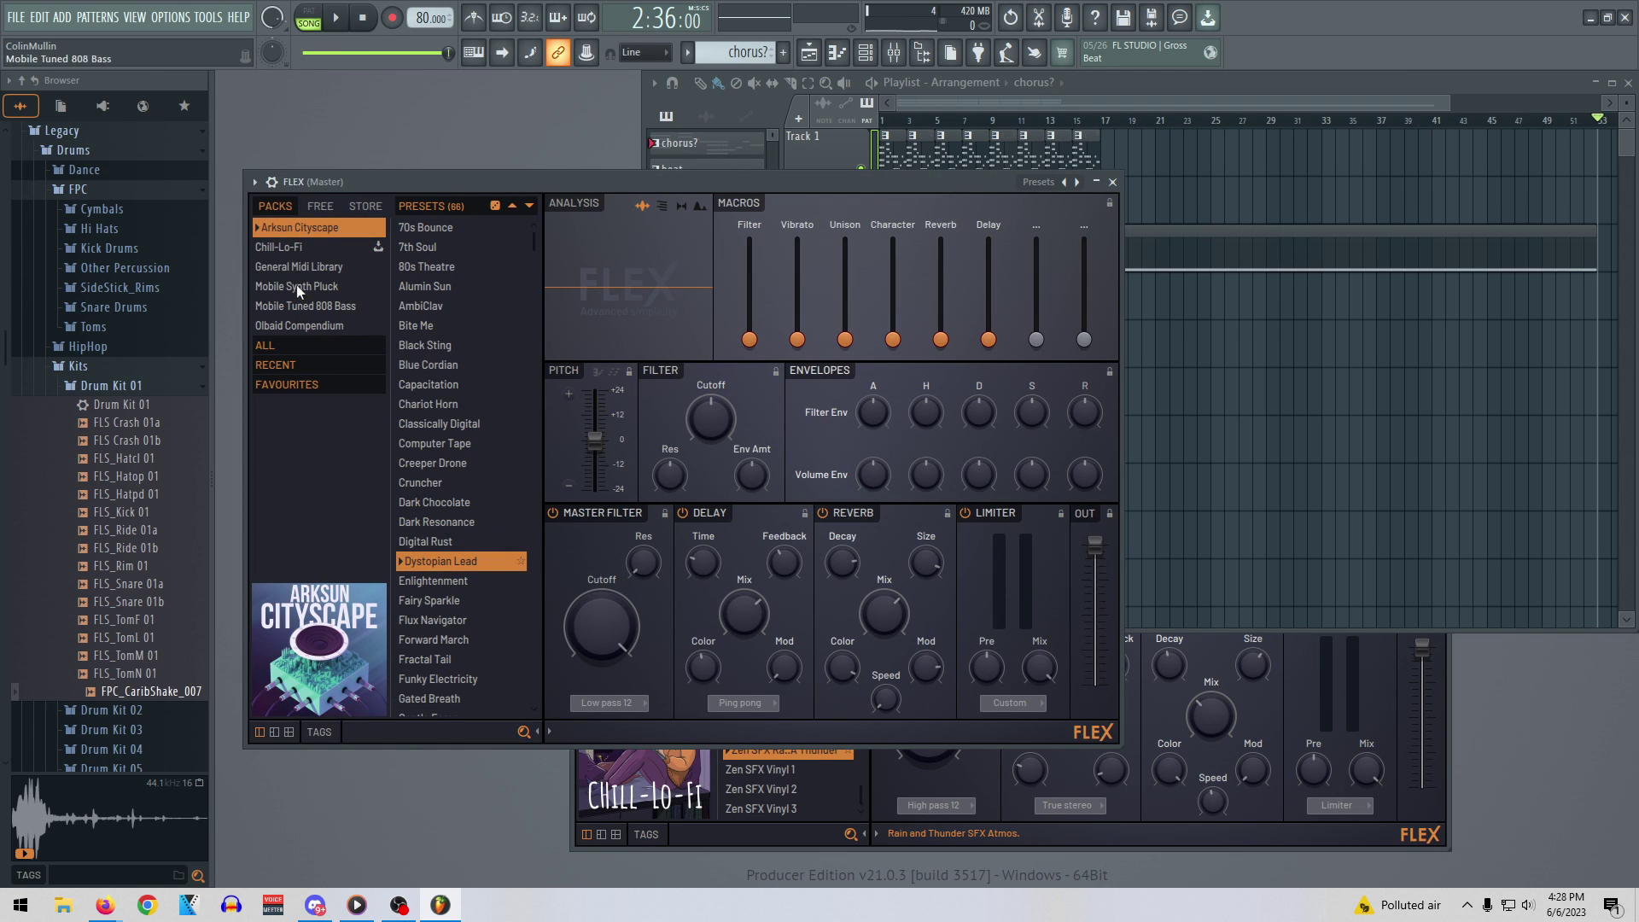
pyautogui.click(298, 266)
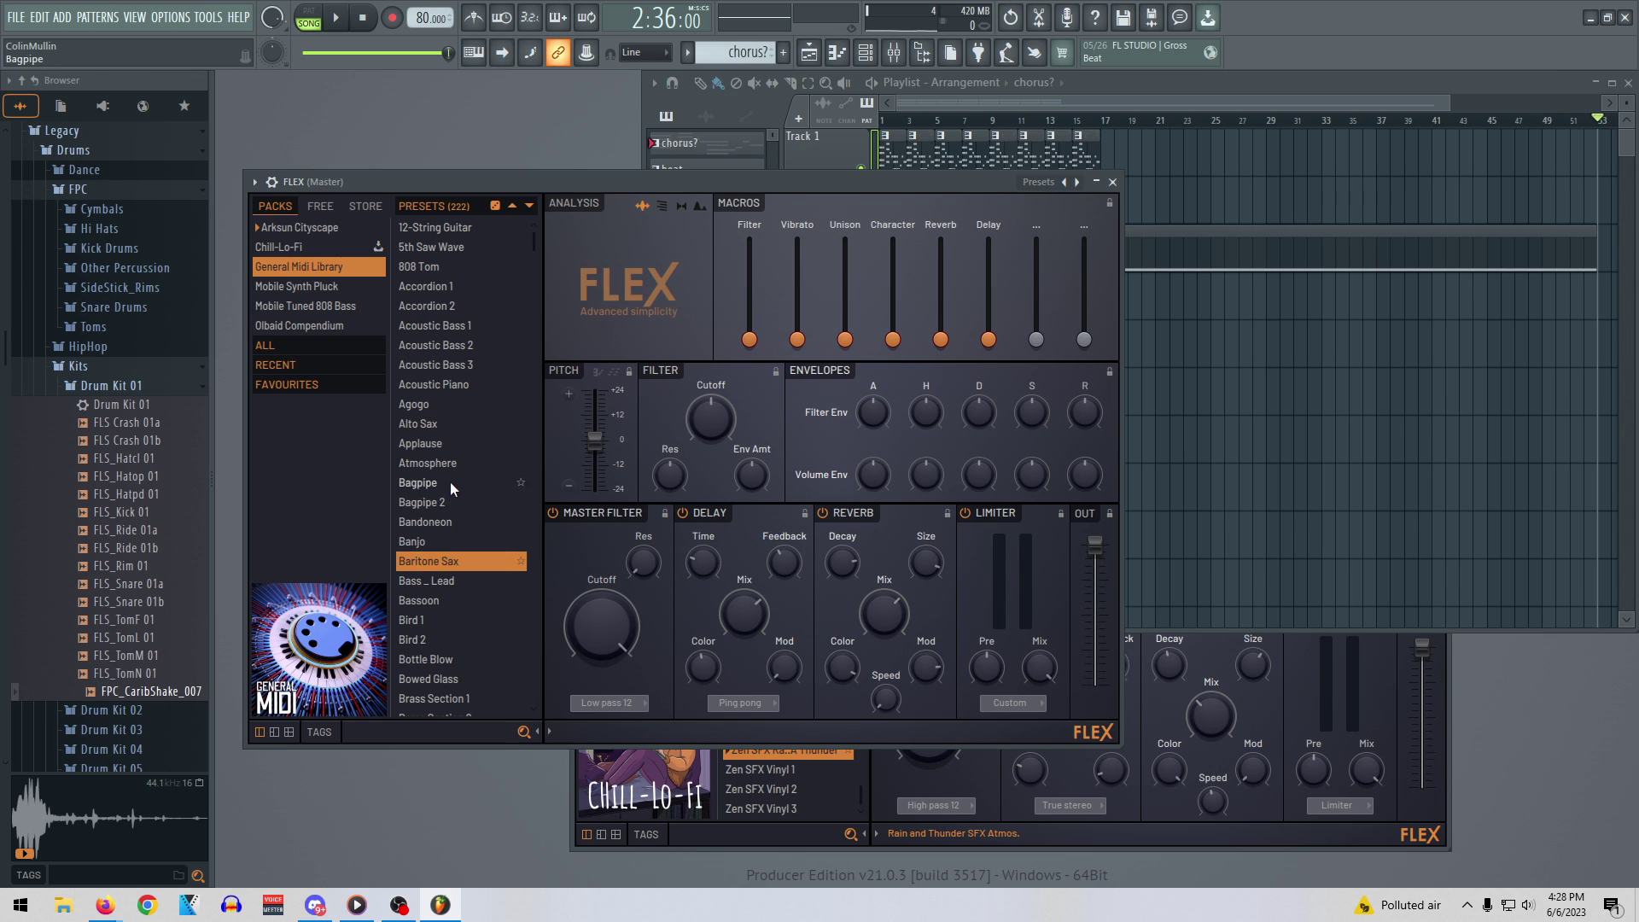
pyautogui.click(447, 658)
pyautogui.click(1114, 186)
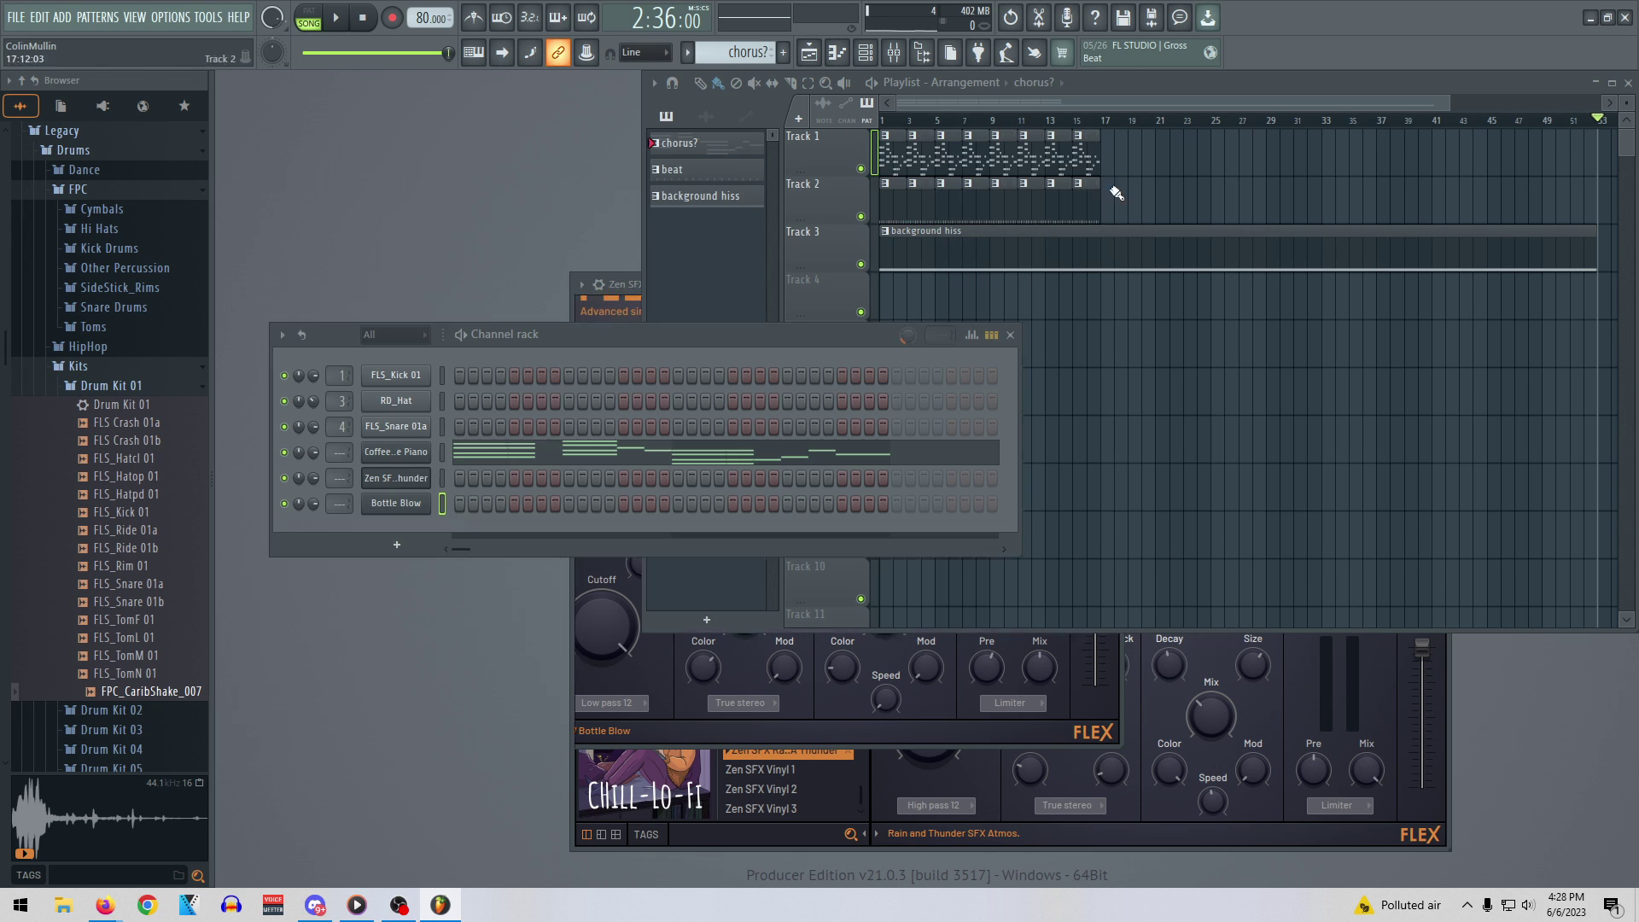
# Paste the copied piano notes into the Bottle Blow channel's piano roll in the chorus? pattern
pyautogui.rightClick(474, 494)
pyautogui.click(480, 499)
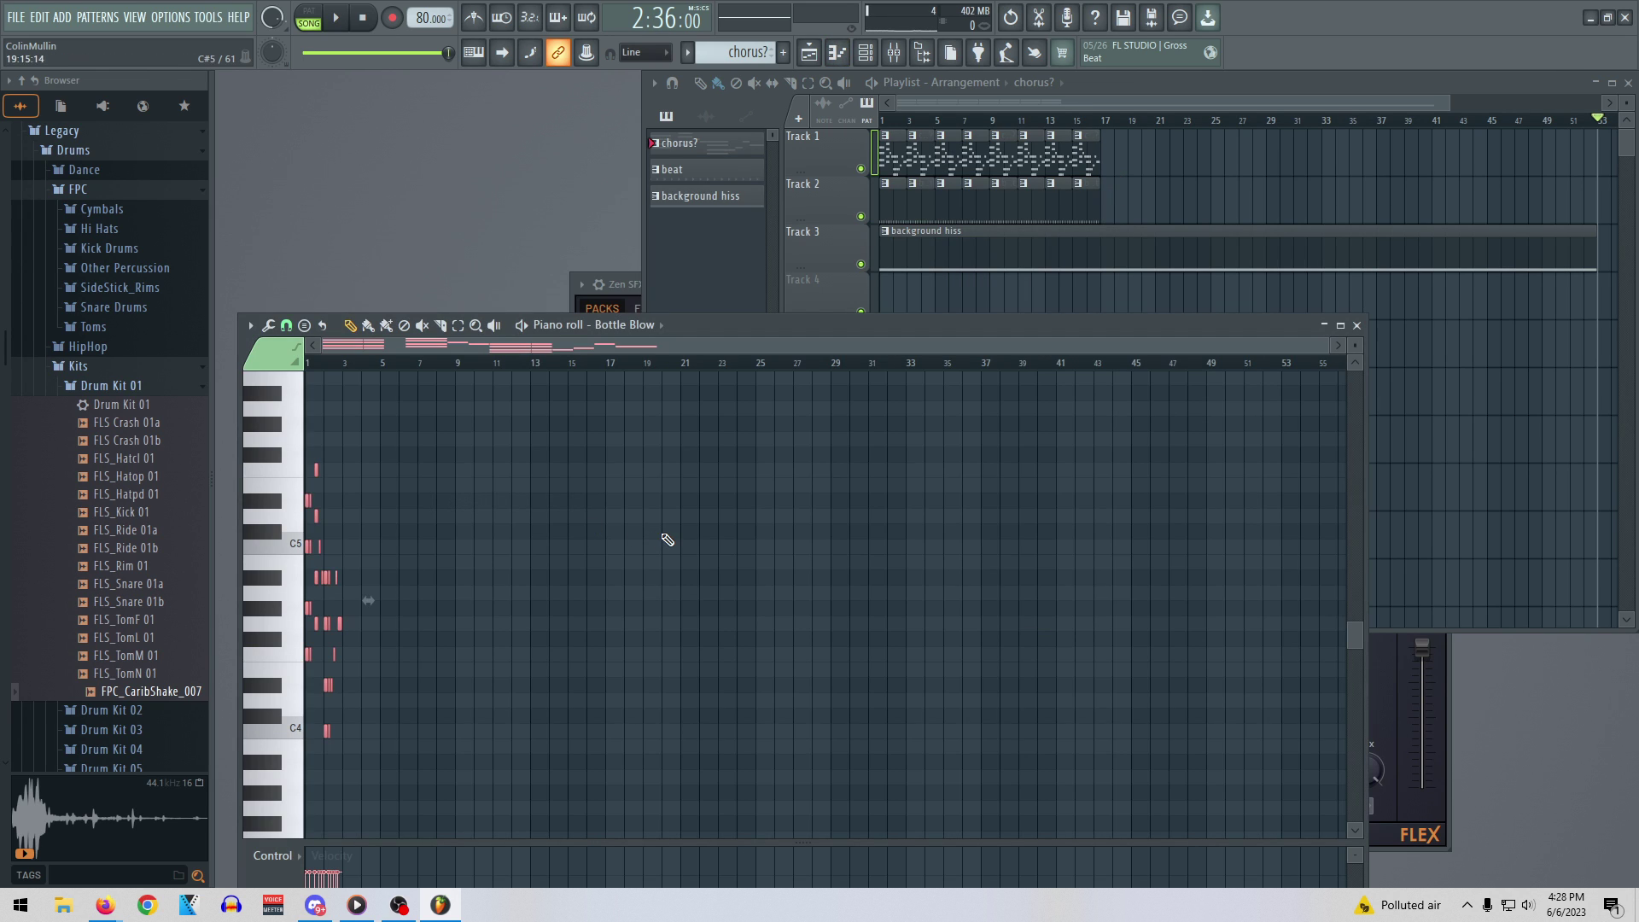
pyautogui.click(1356, 325)
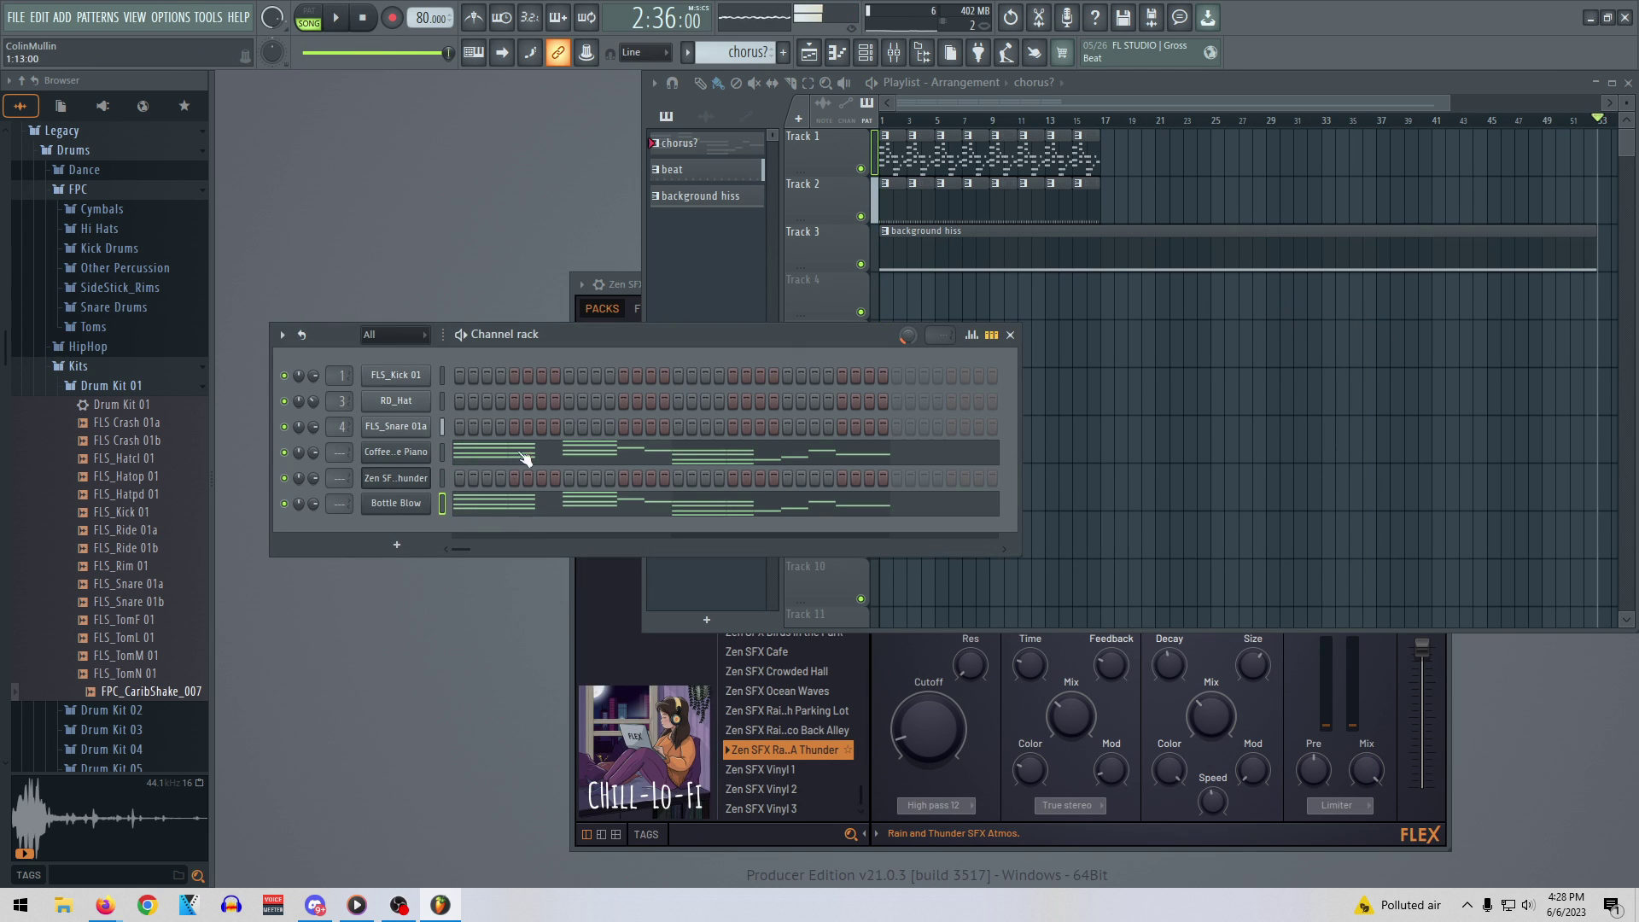
# Reopen the Bottle Blow channel's FLEX instrument
pyautogui.rightClick(397, 503)
pyautogui.click(402, 505)
pyautogui.rightClick(403, 504)
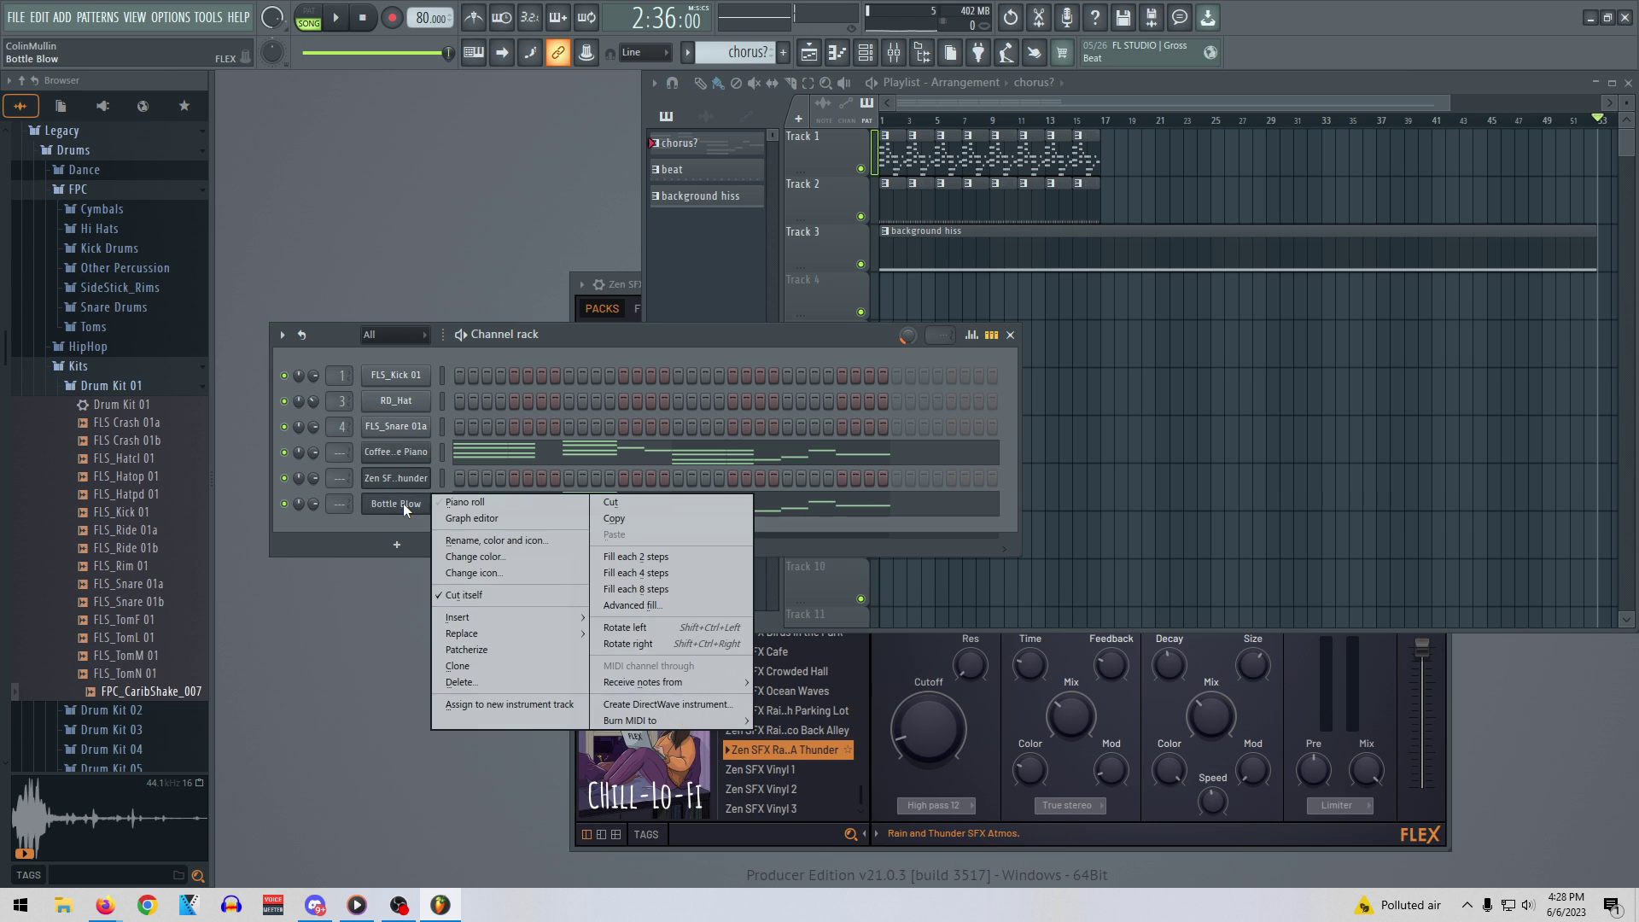
pyautogui.click(396, 505)
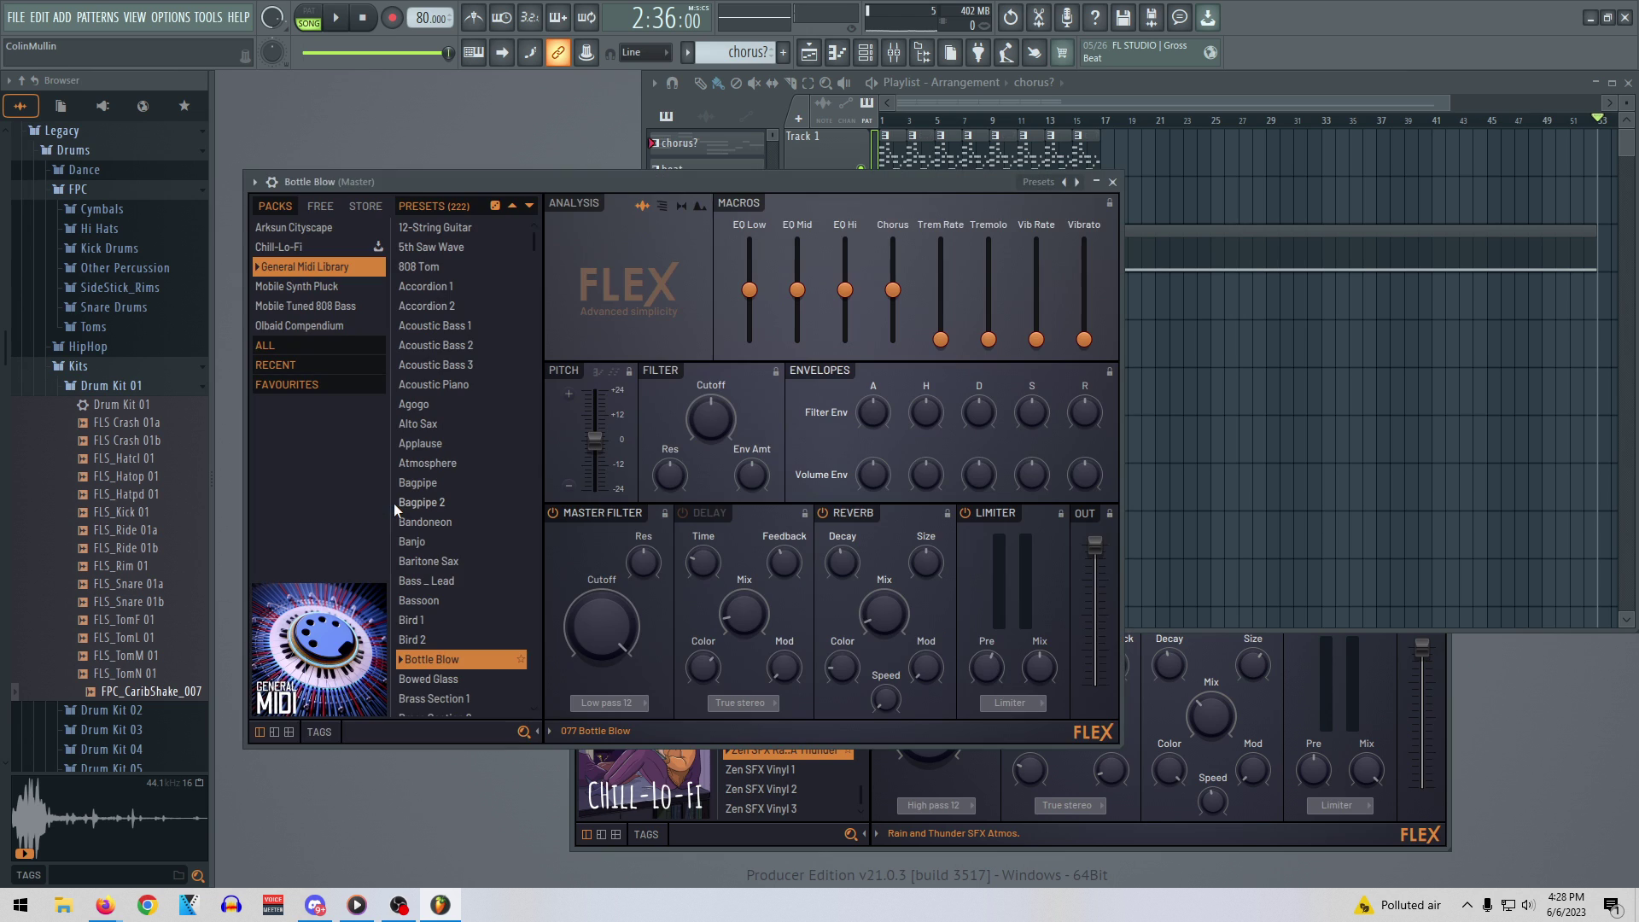
# Audition the Baritone Sax, Bass _ Lead, Agogo and Acoustic Piano presets on the new chorus layer
pyautogui.click(439, 566)
pyautogui.click(443, 581)
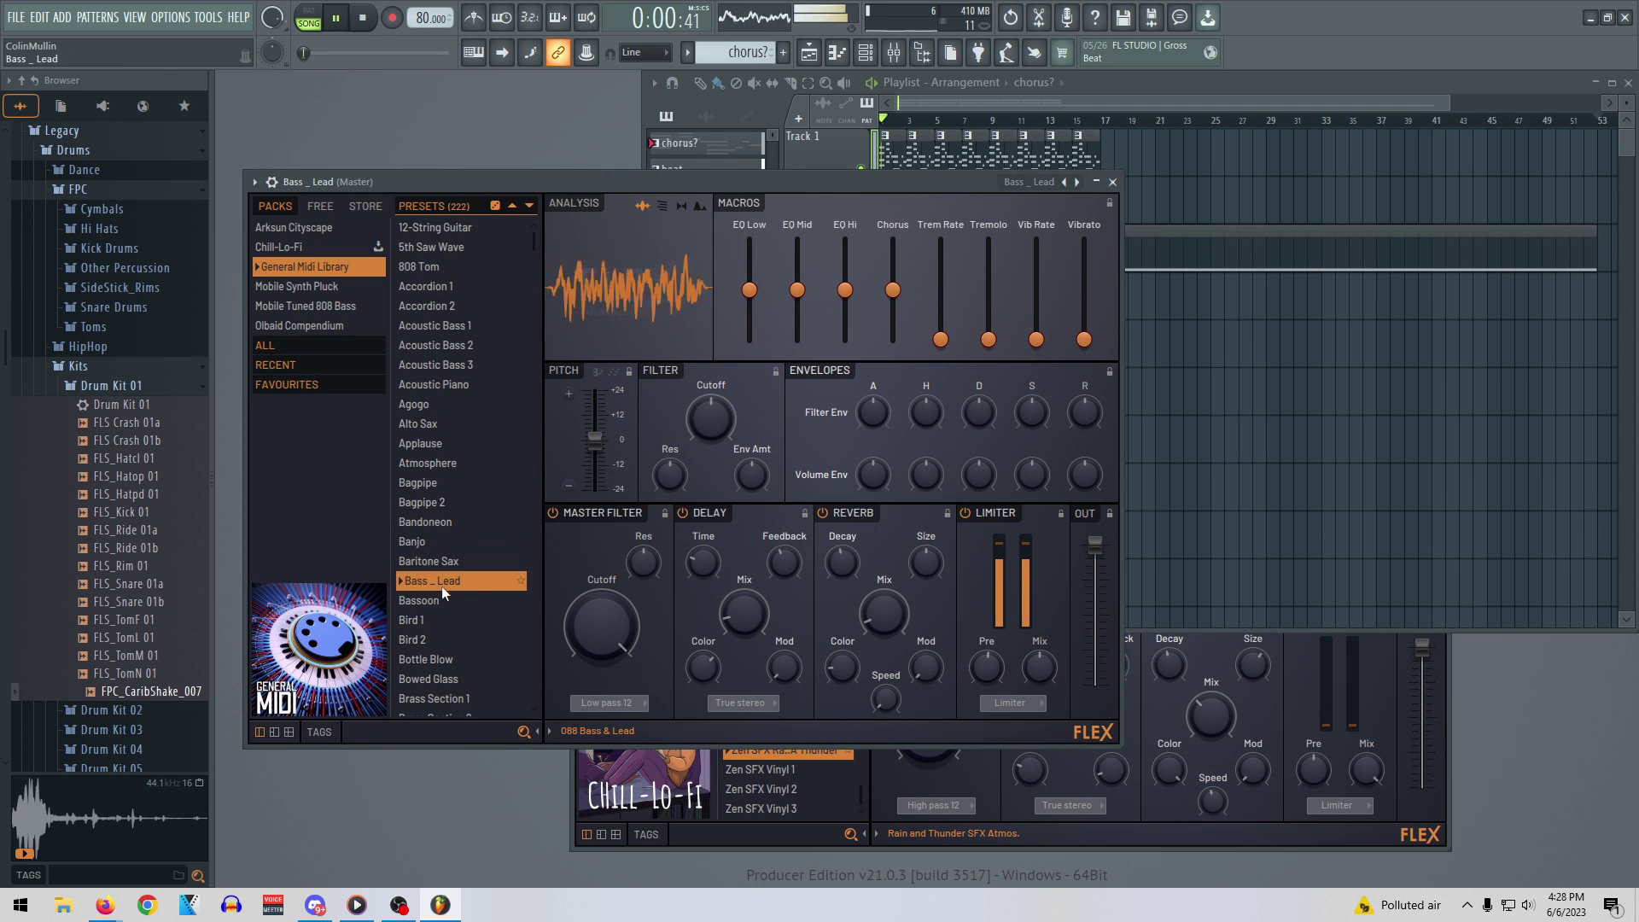
pyautogui.click(433, 404)
pyautogui.click(434, 385)
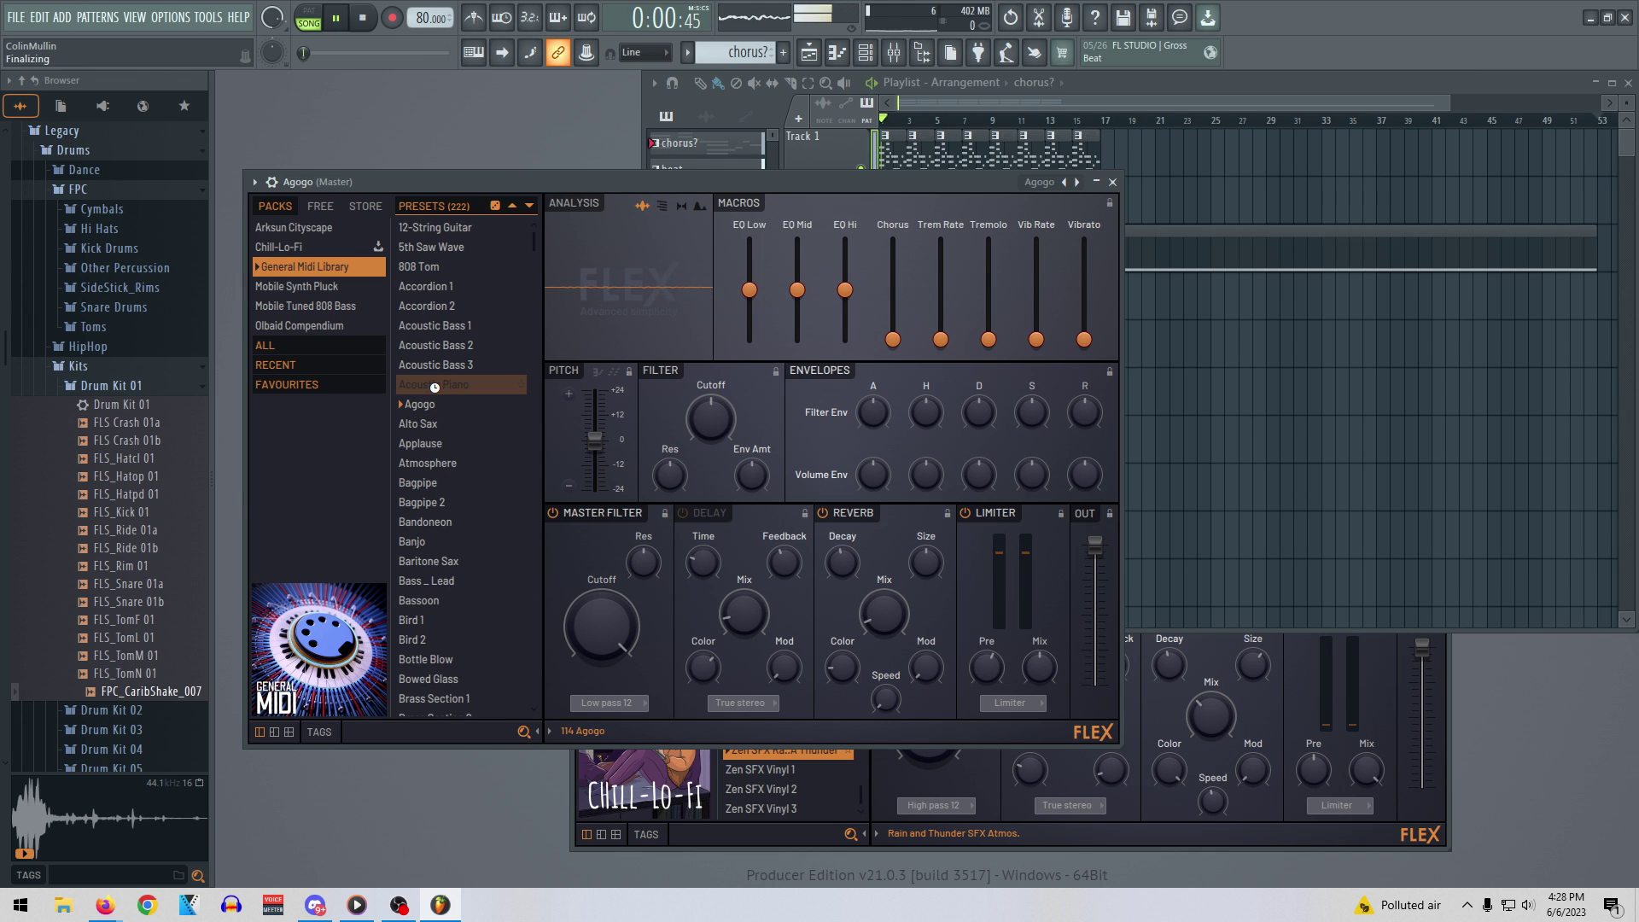
# Audition the Burst Noise, Car-Pass, Car-Stop and Carillon presets from the General Midi Library
pyautogui.scroll(-4, 435, 444)
pyautogui.click(437, 549)
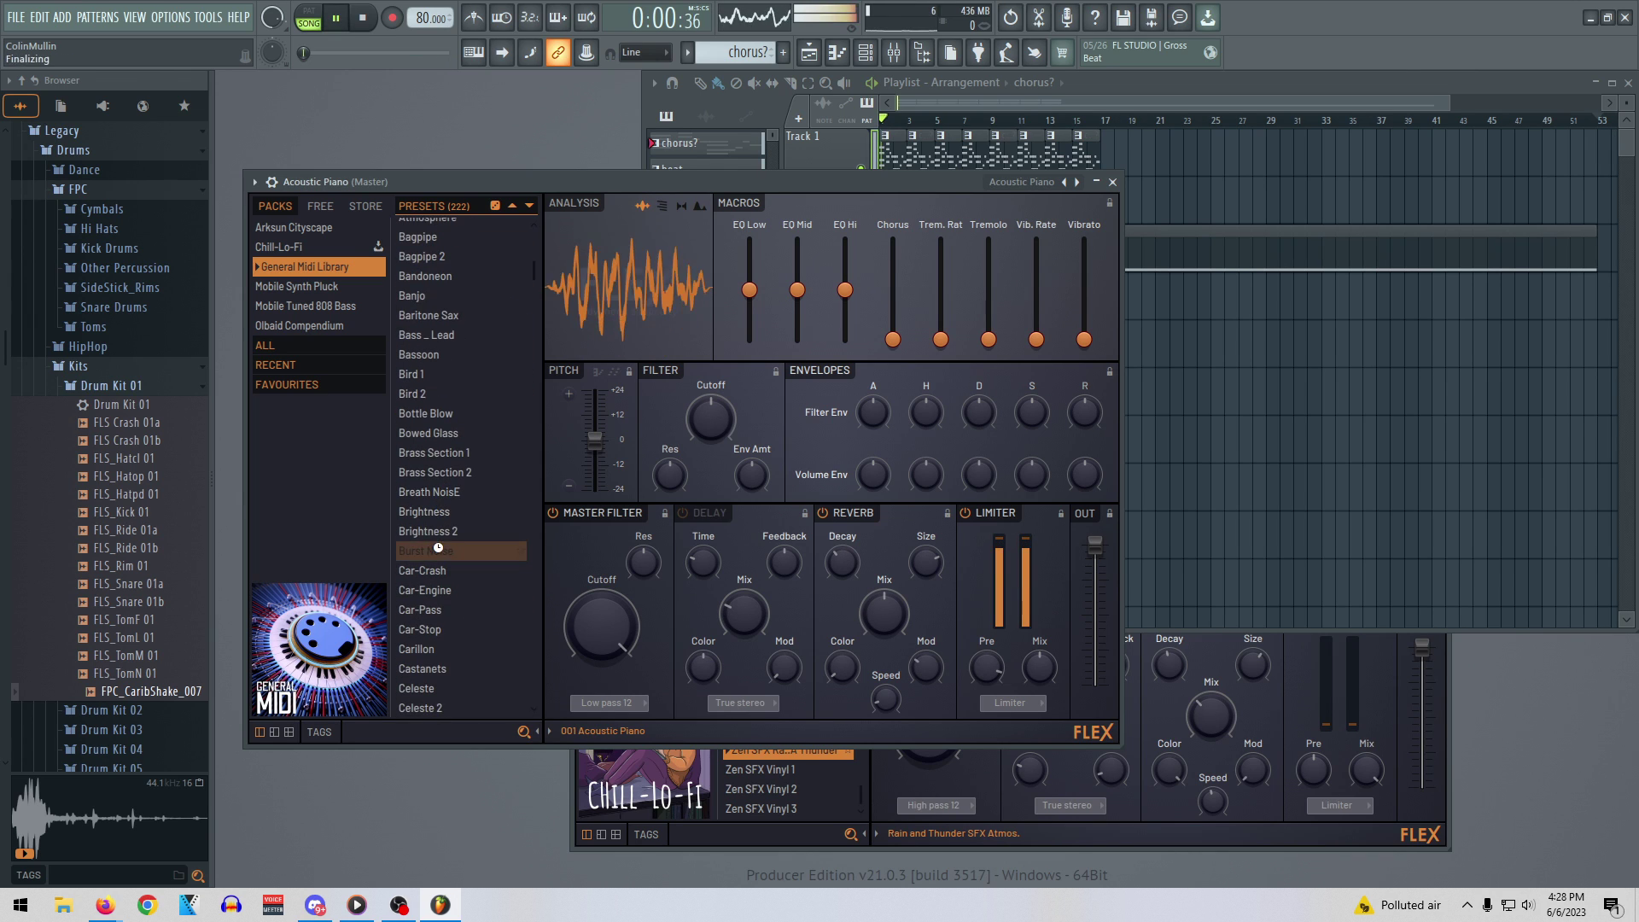
pyautogui.click(439, 609)
pyautogui.click(442, 629)
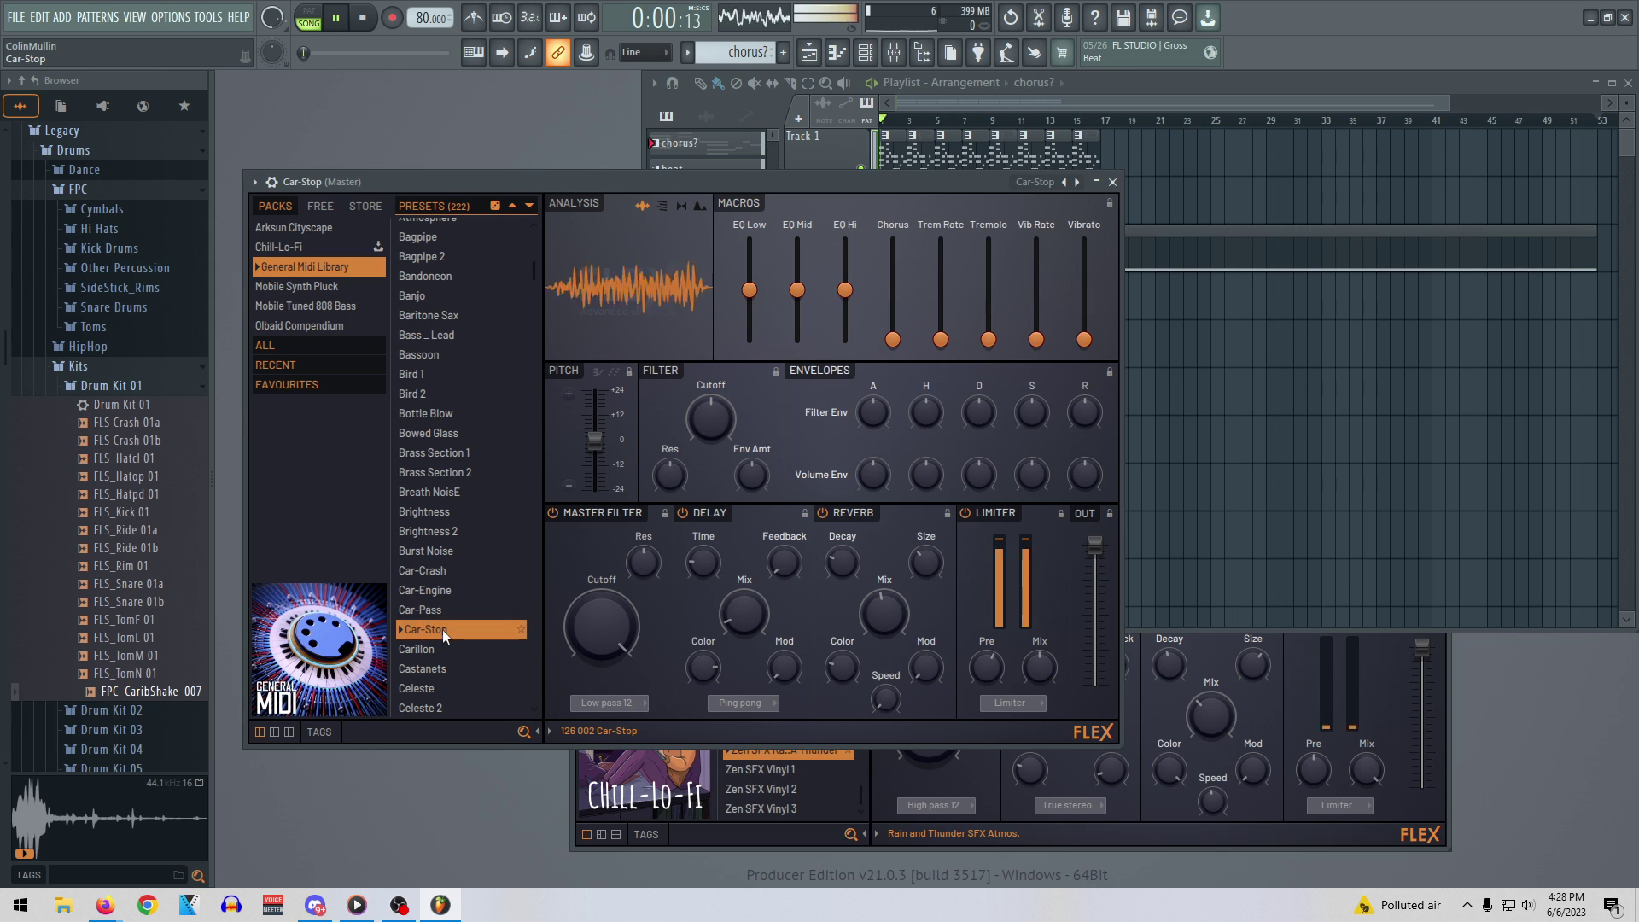
pyautogui.click(443, 647)
pyautogui.scroll(-3, 454, 629)
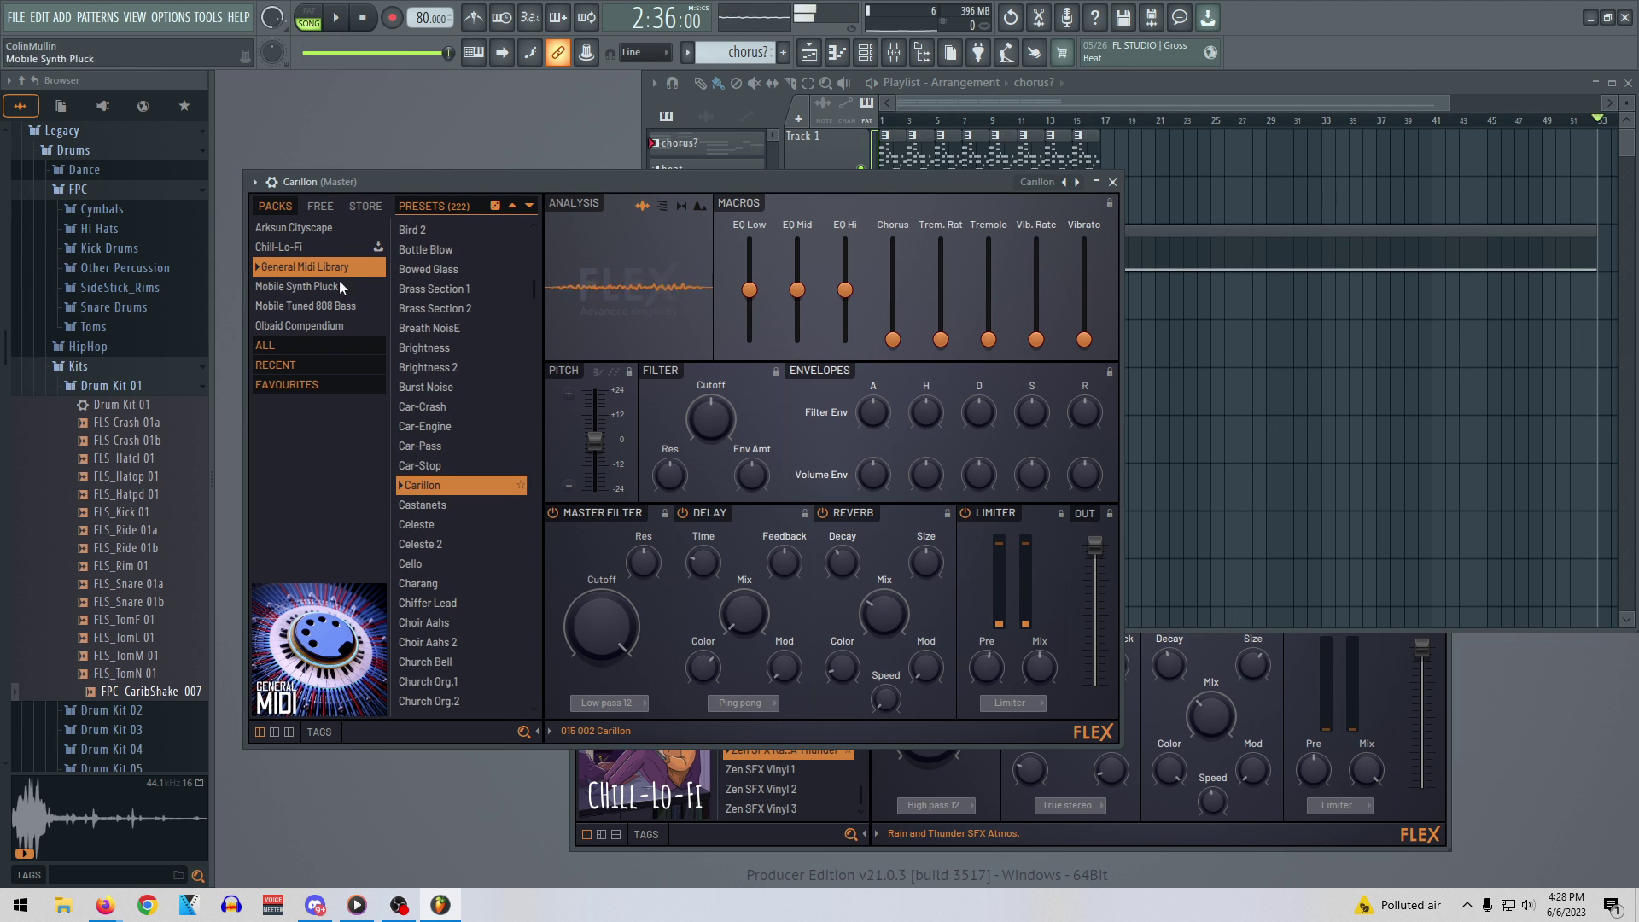
# Switch to the Chill-Lo-Fi pack, audition Dusty Rhodes, Dark Muted Electric Bass and Cruising the Tides, and load Chill Vibes Bro
pyautogui.click(326, 246)
pyautogui.click(444, 453)
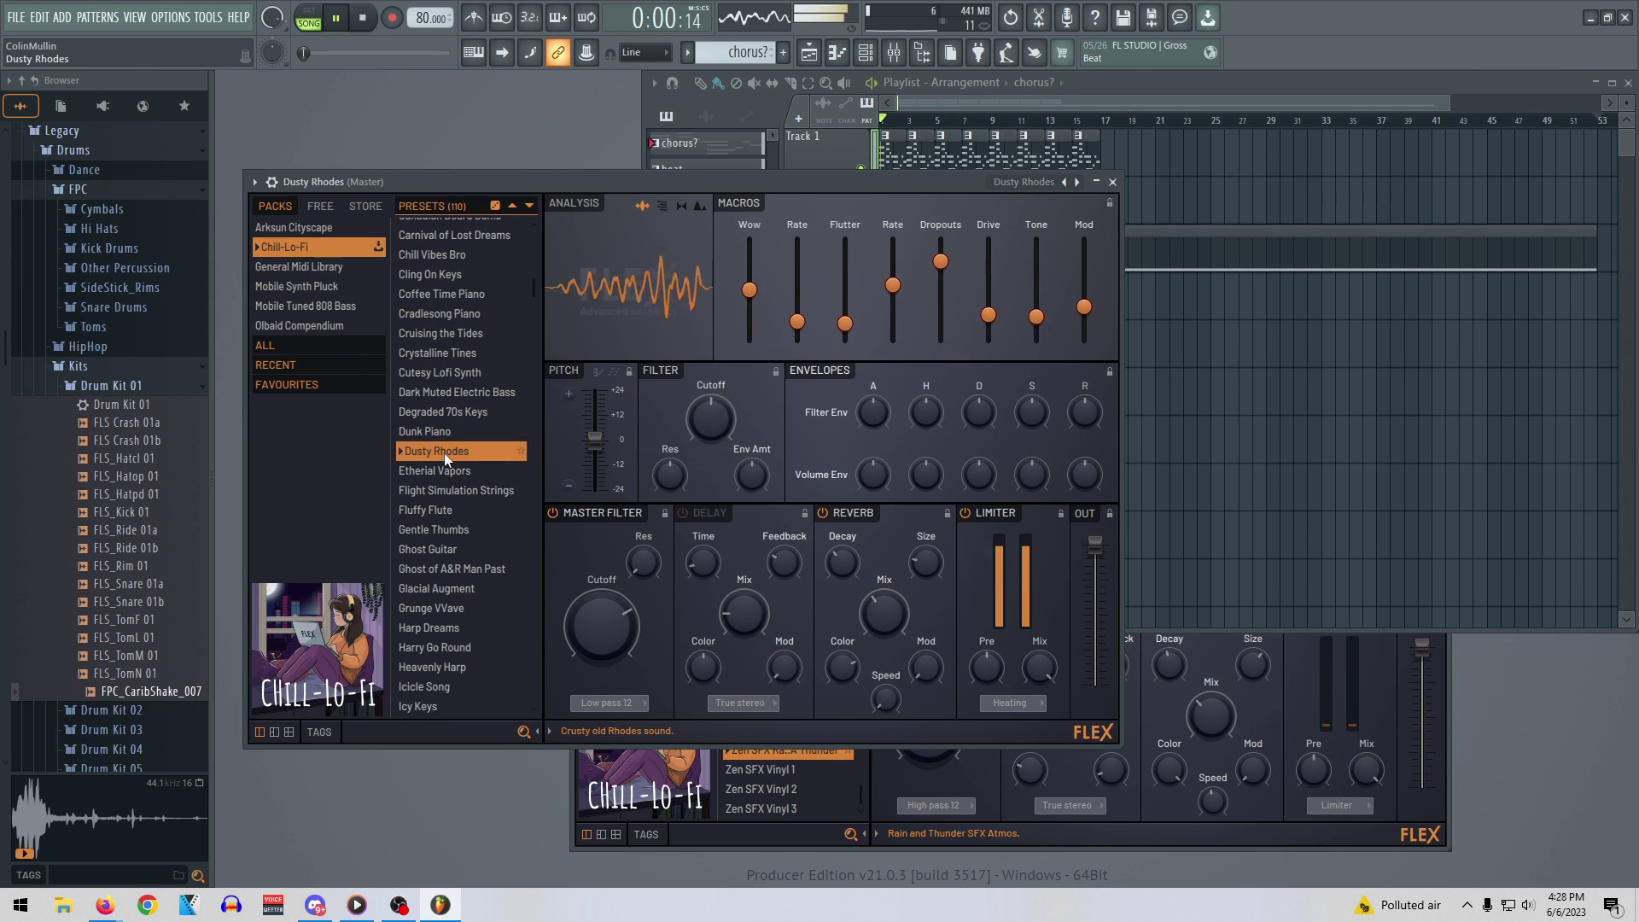
pyautogui.click(458, 386)
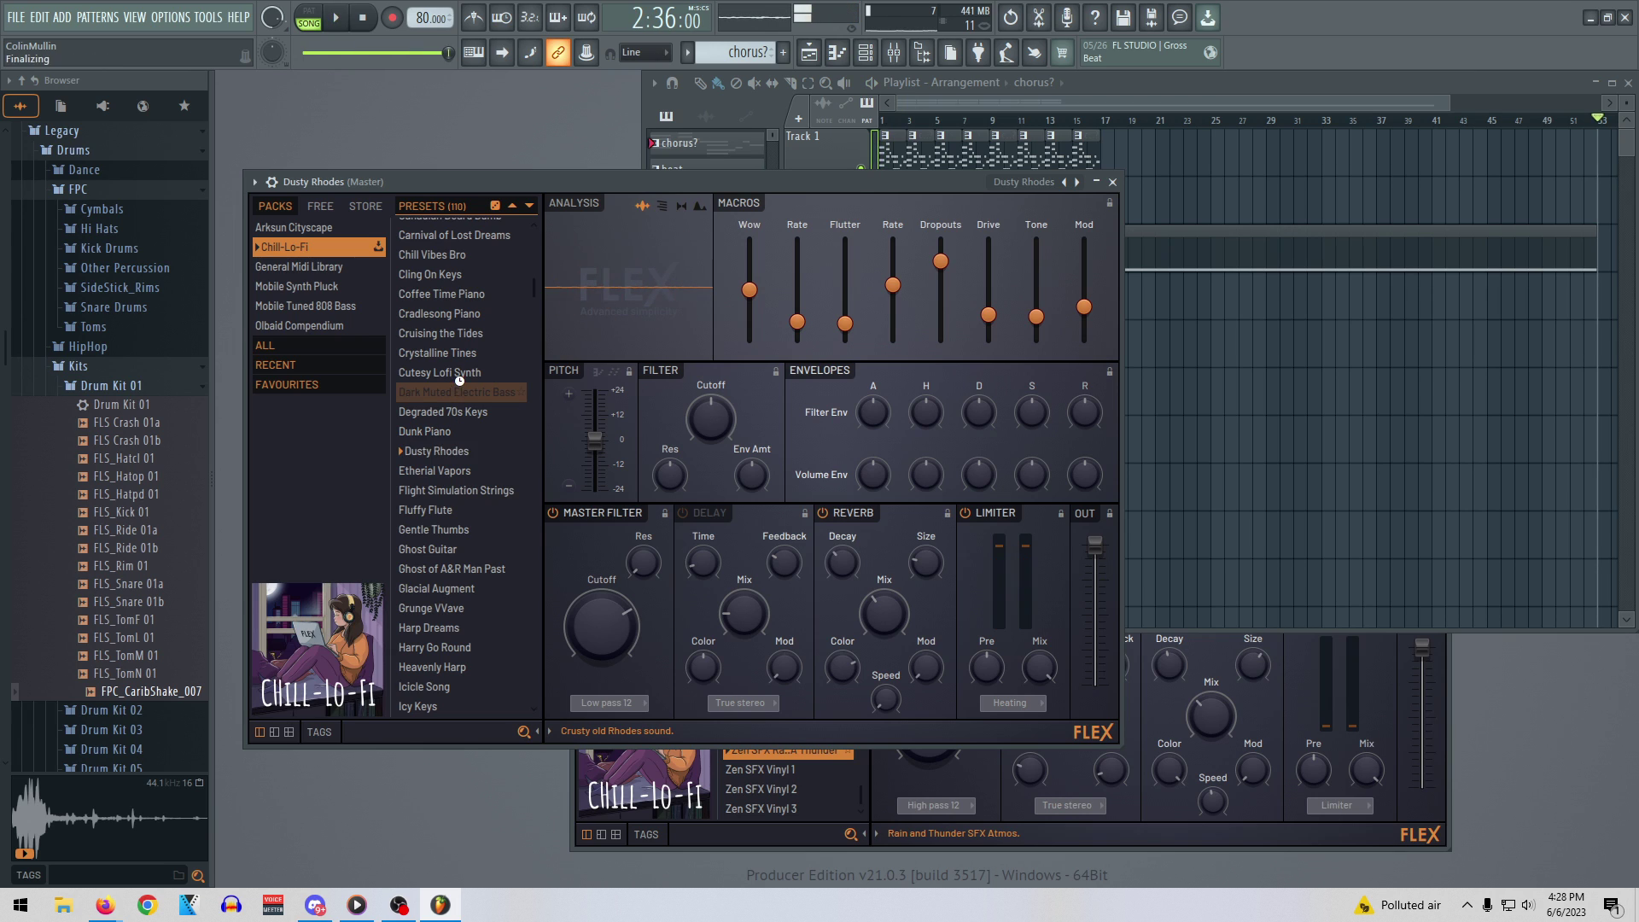
pyautogui.press('space')
pyautogui.press('space')
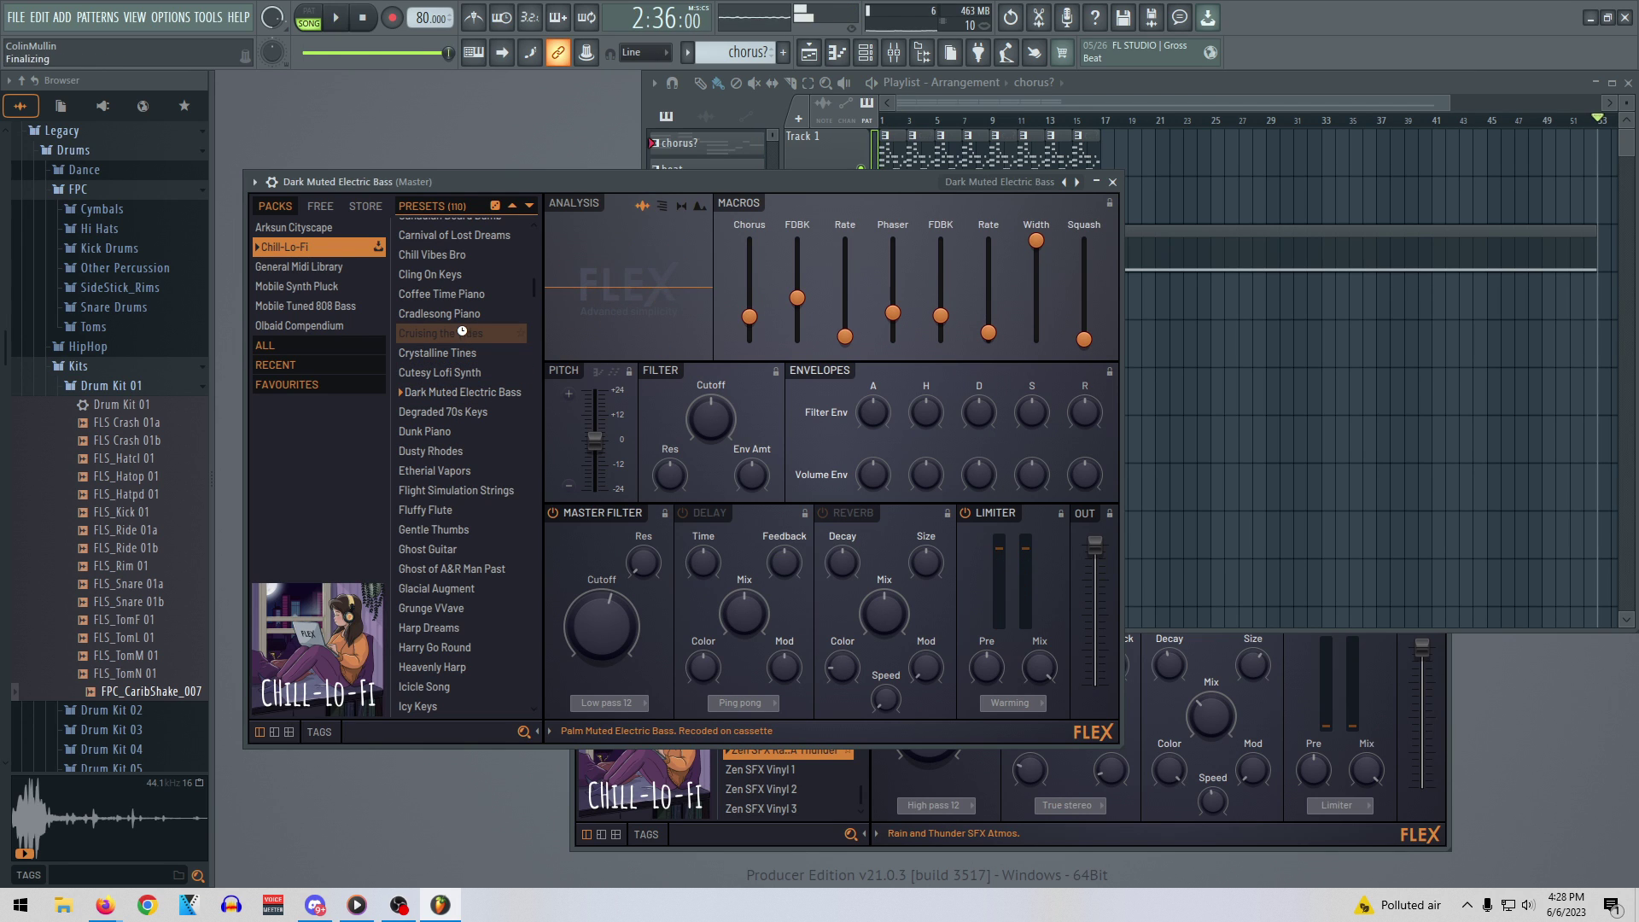
pyautogui.click(464, 331)
pyautogui.press('space')
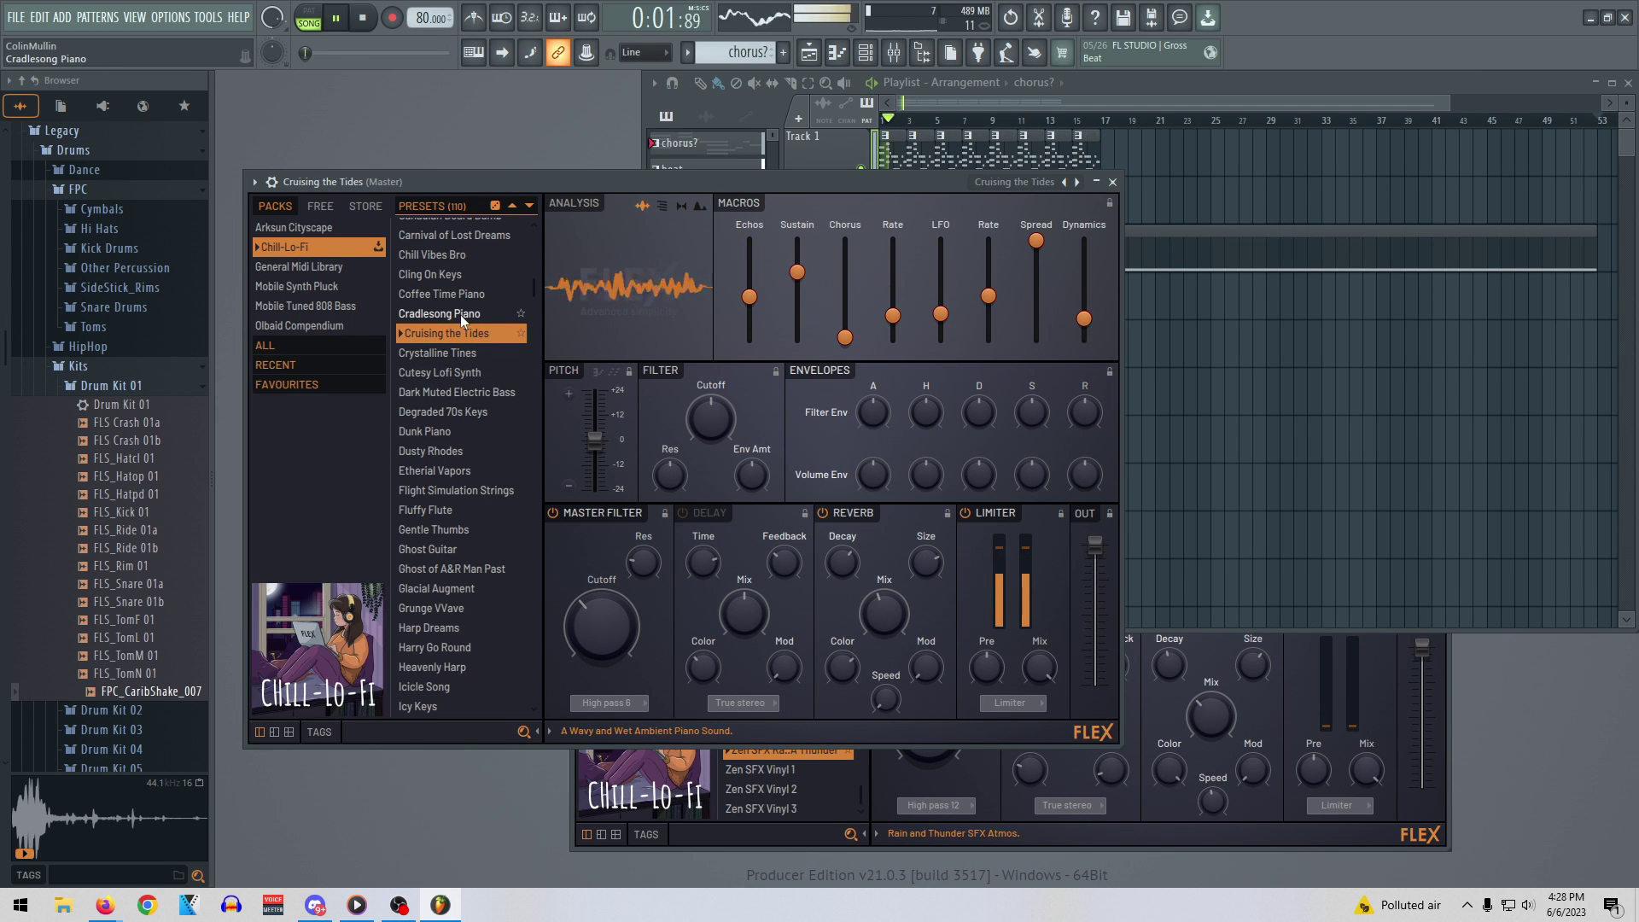
pyautogui.scroll(2, 459, 314)
pyautogui.click(447, 338)
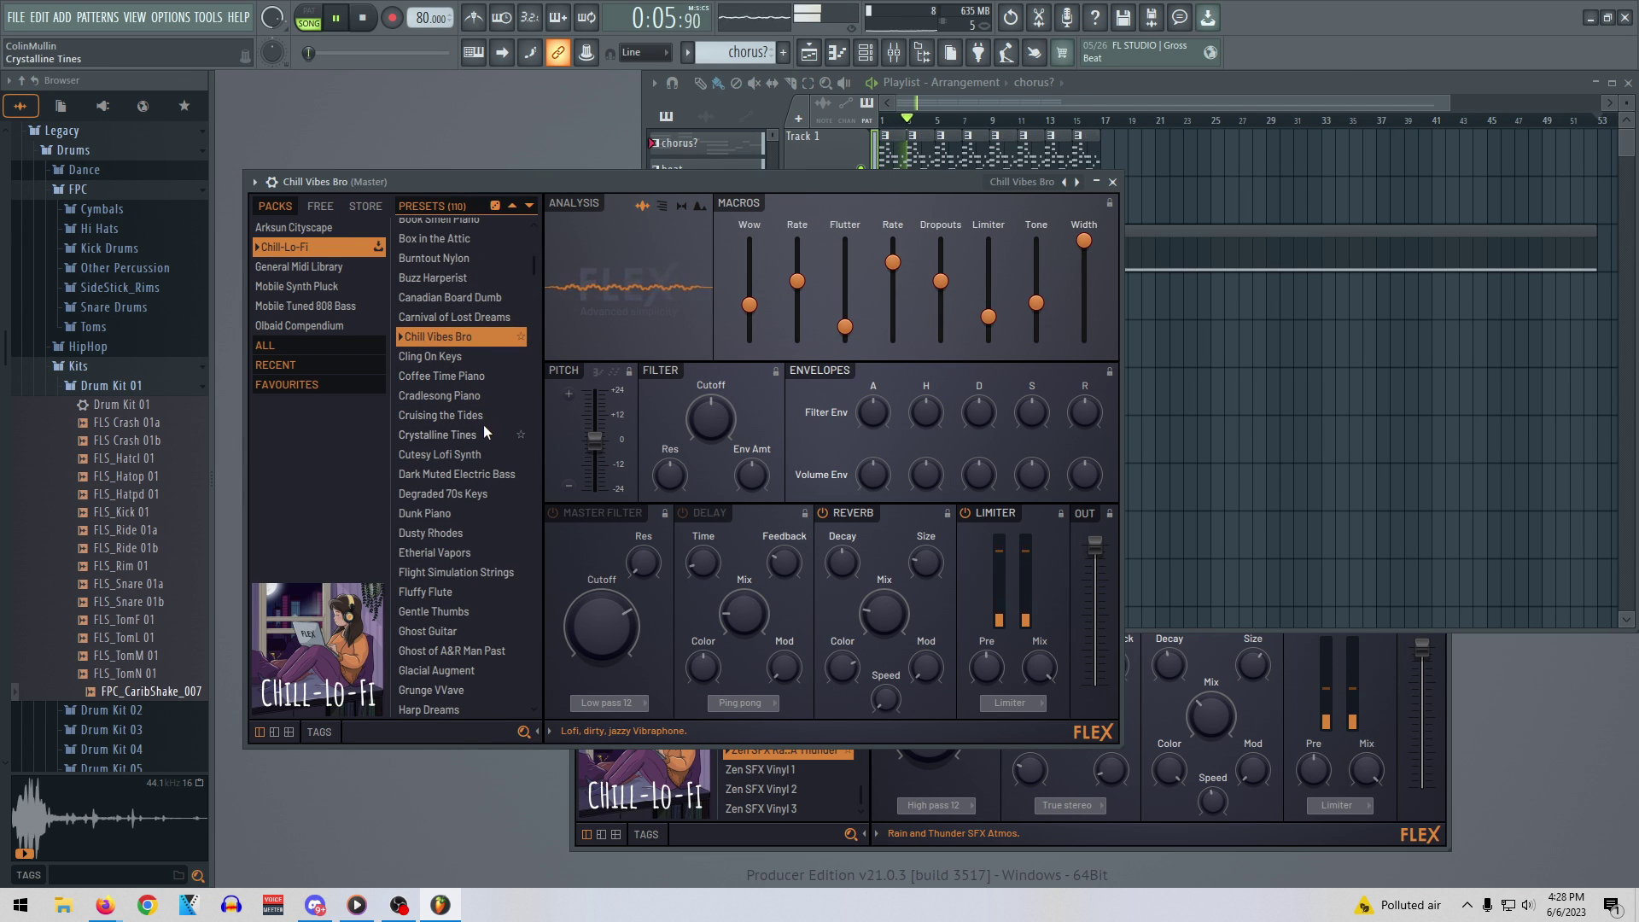
# Audition the Heavenly Harp, Icy Keys, Klunky Kalimba and Lofi Buzz Saw presets of the Chill-Lo-Fi pack on the chorus layer
pyautogui.scroll(-4, 482, 503)
pyautogui.click(462, 586)
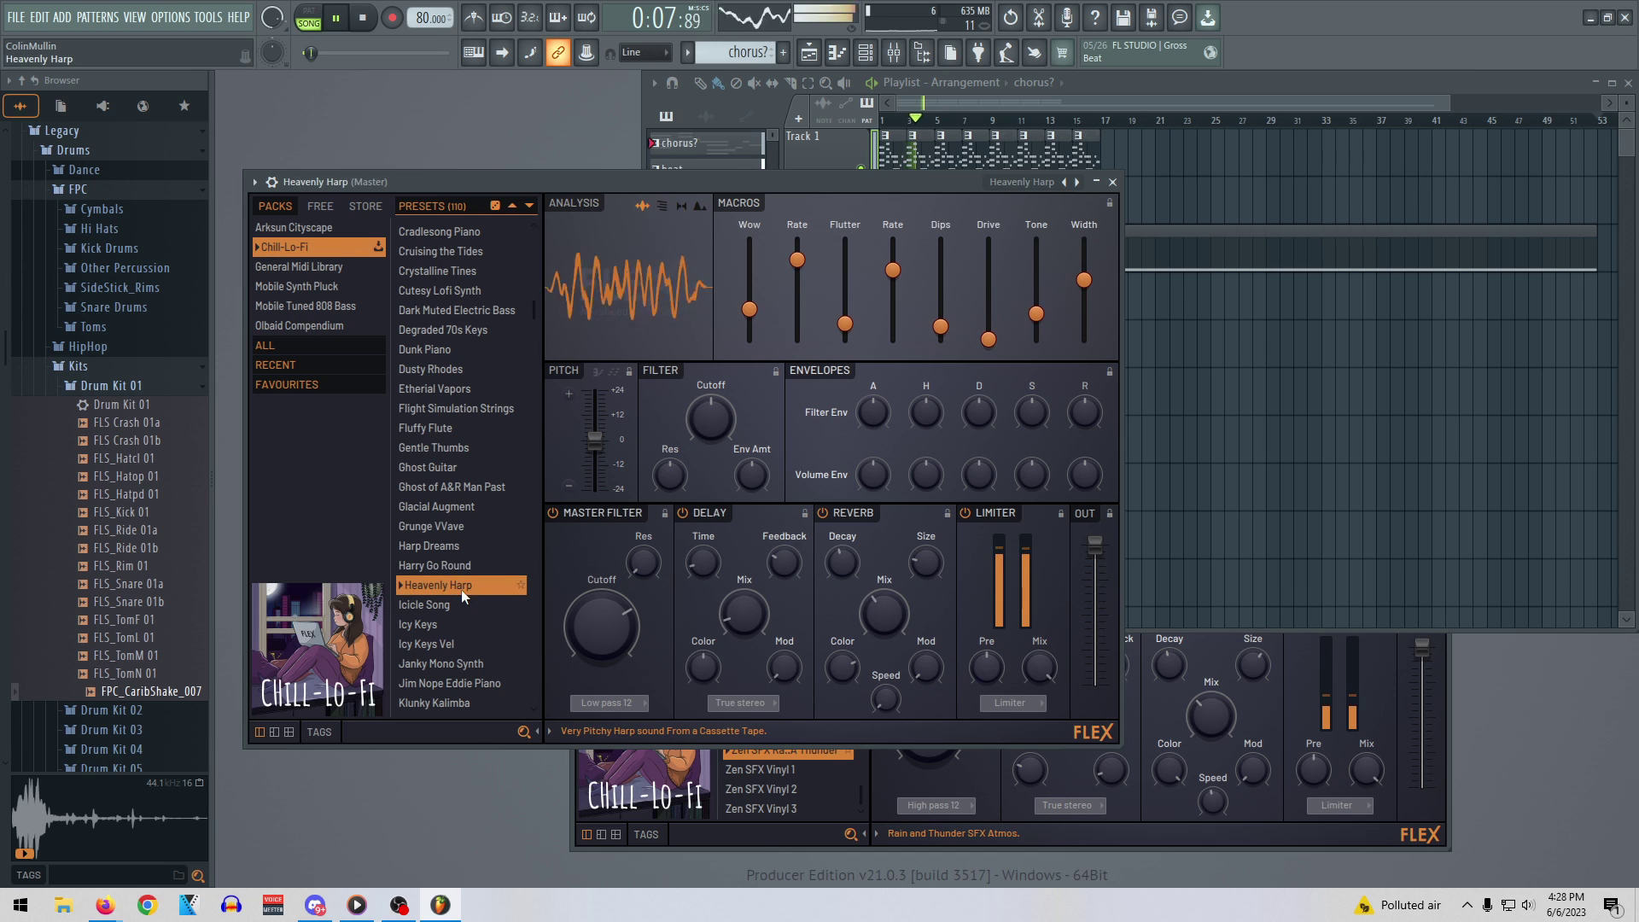
pyautogui.click(451, 628)
pyautogui.scroll(-2, 450, 628)
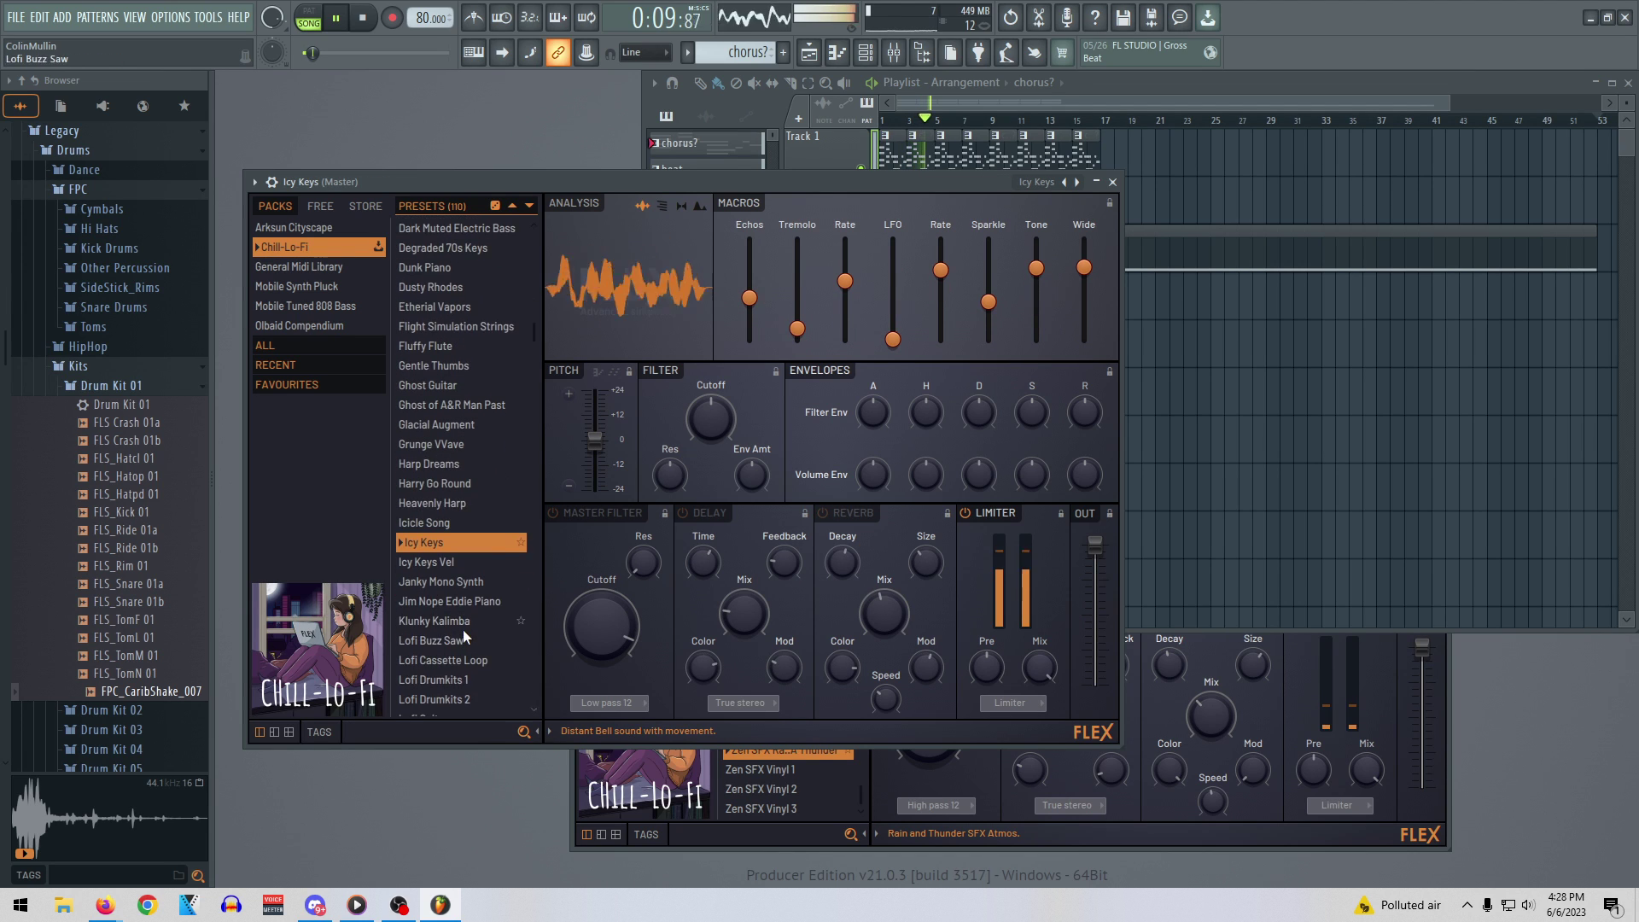
pyautogui.click(462, 628)
pyautogui.click(466, 639)
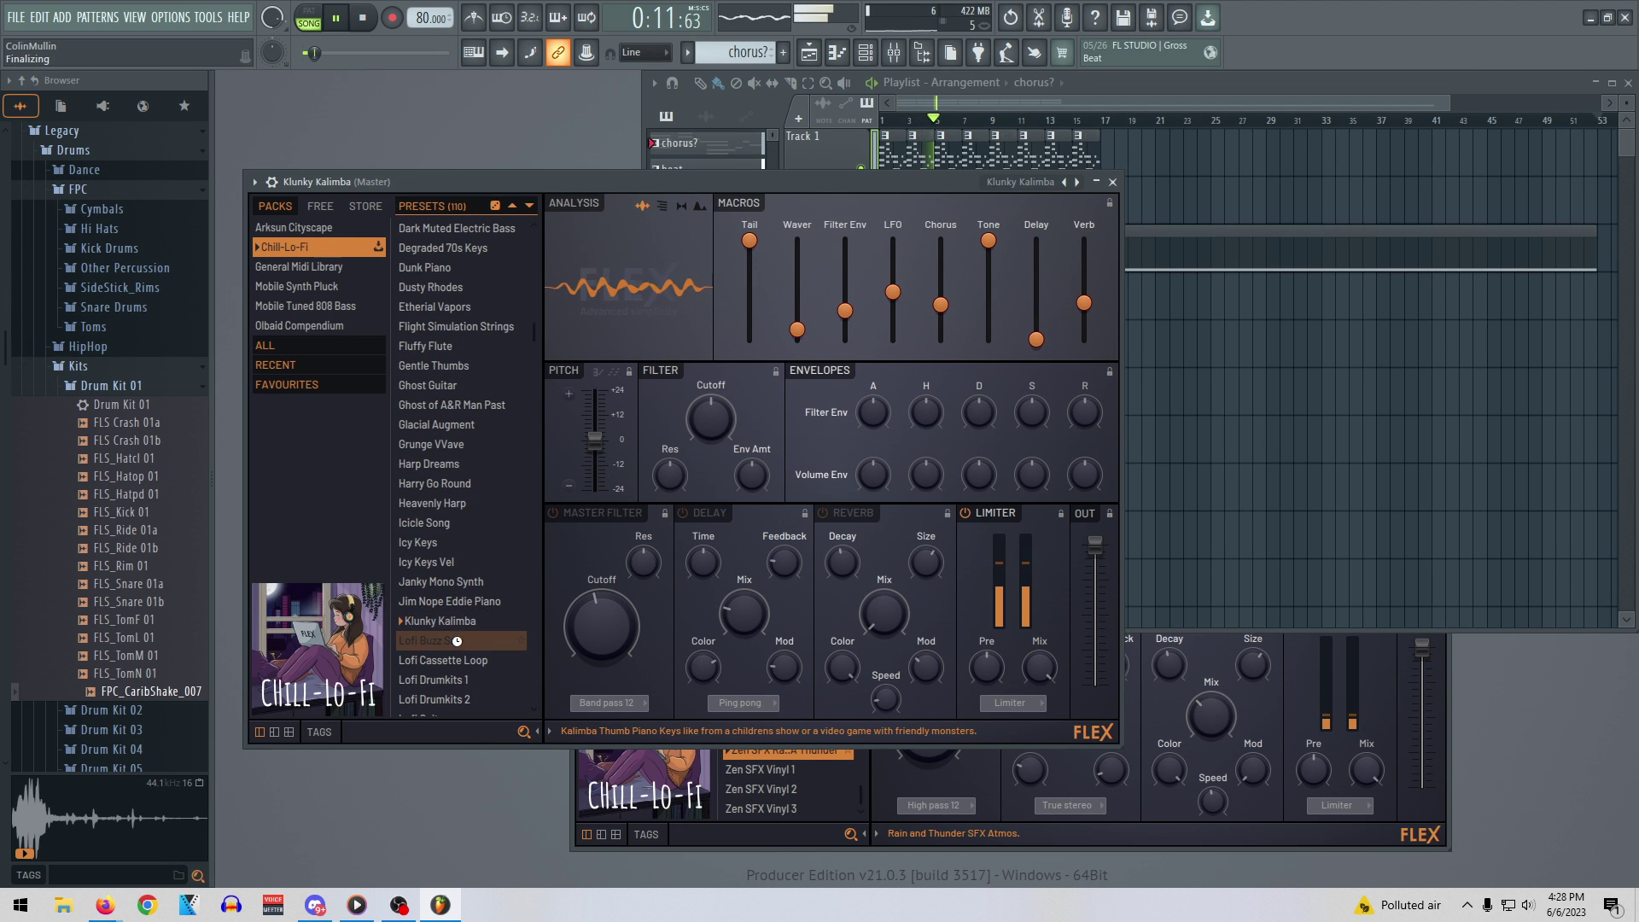
# Audition the Lofi Shimmer Keys, Lofi Scratchy Organ, Metallic Bond Keys and Old Timey Theatre Organ presets
pyautogui.scroll(-6, 475, 662)
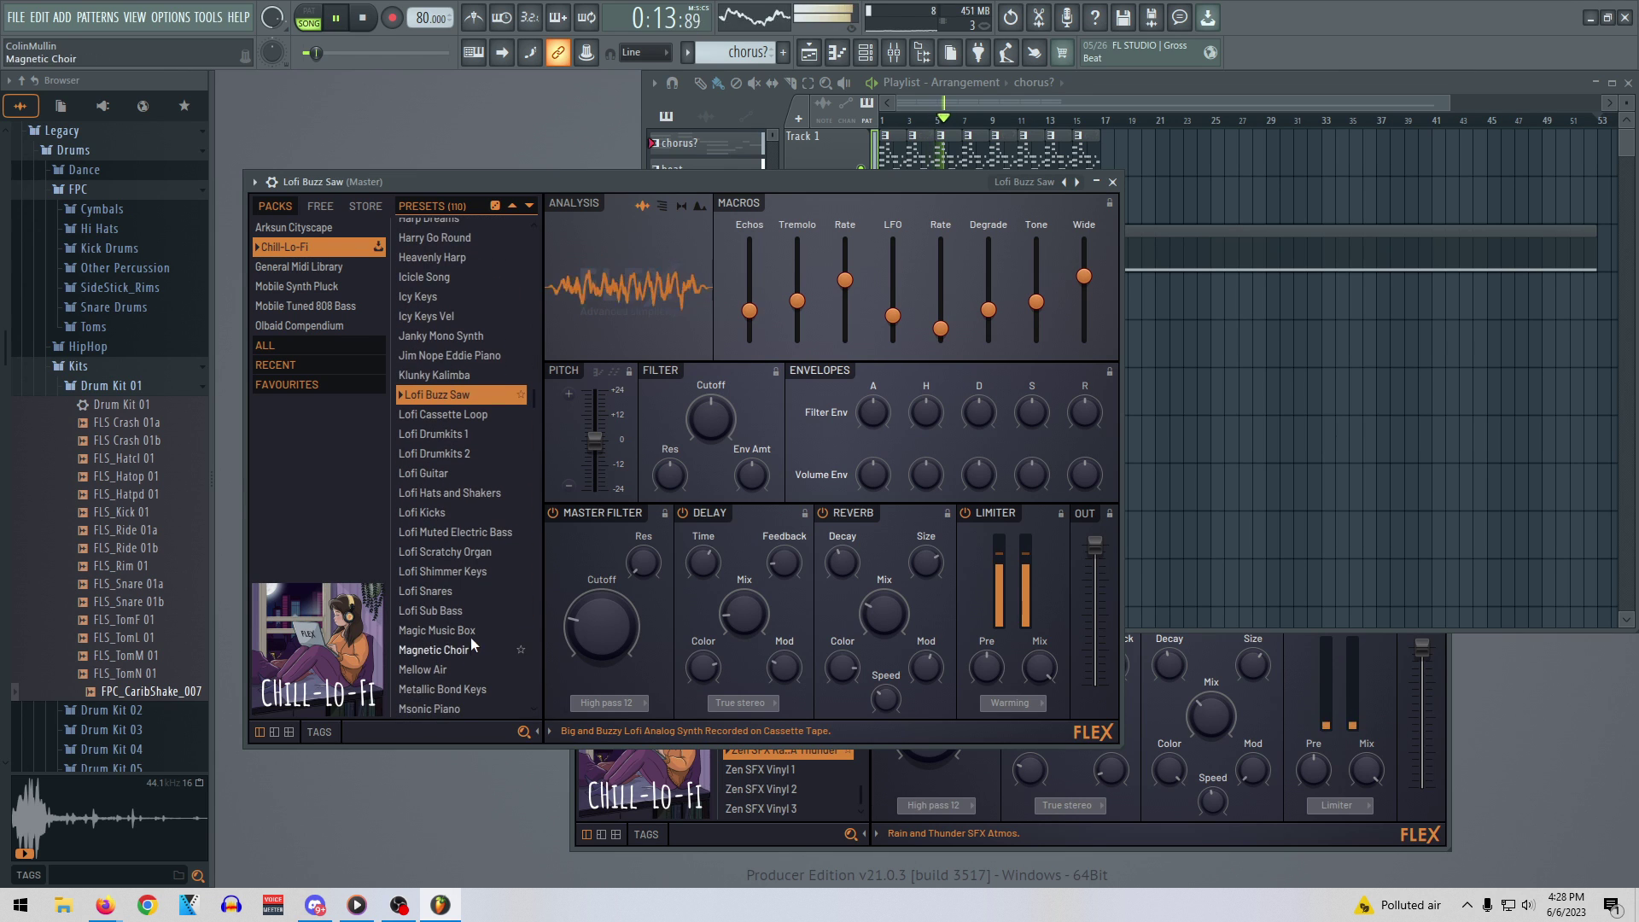
pyautogui.click(454, 572)
pyautogui.click(464, 553)
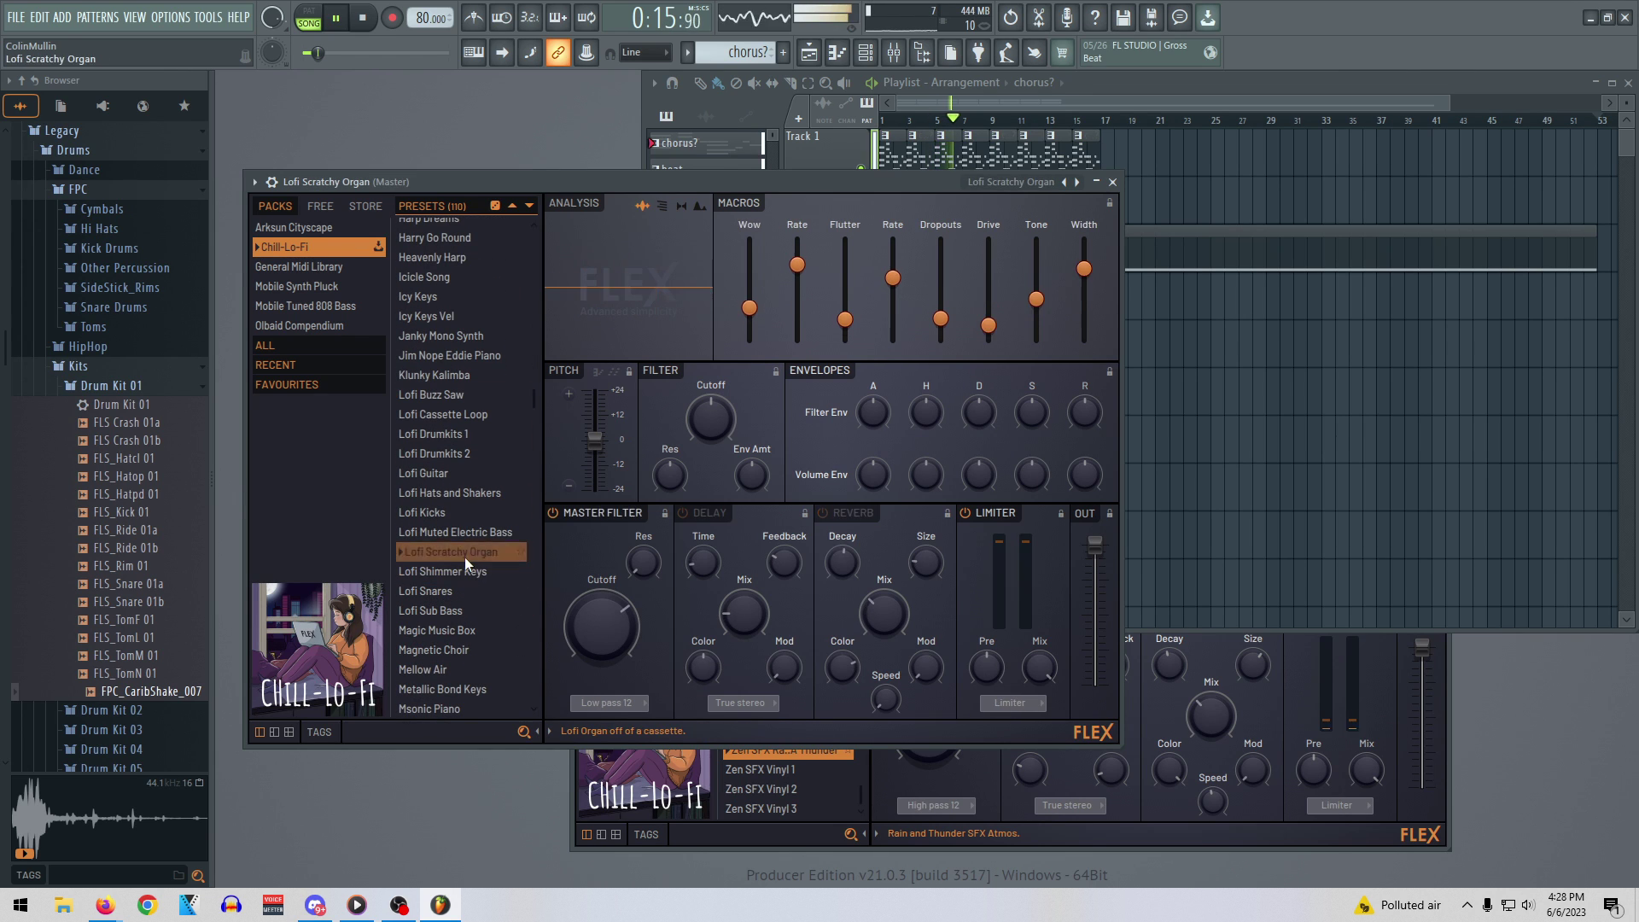
pyautogui.click(475, 689)
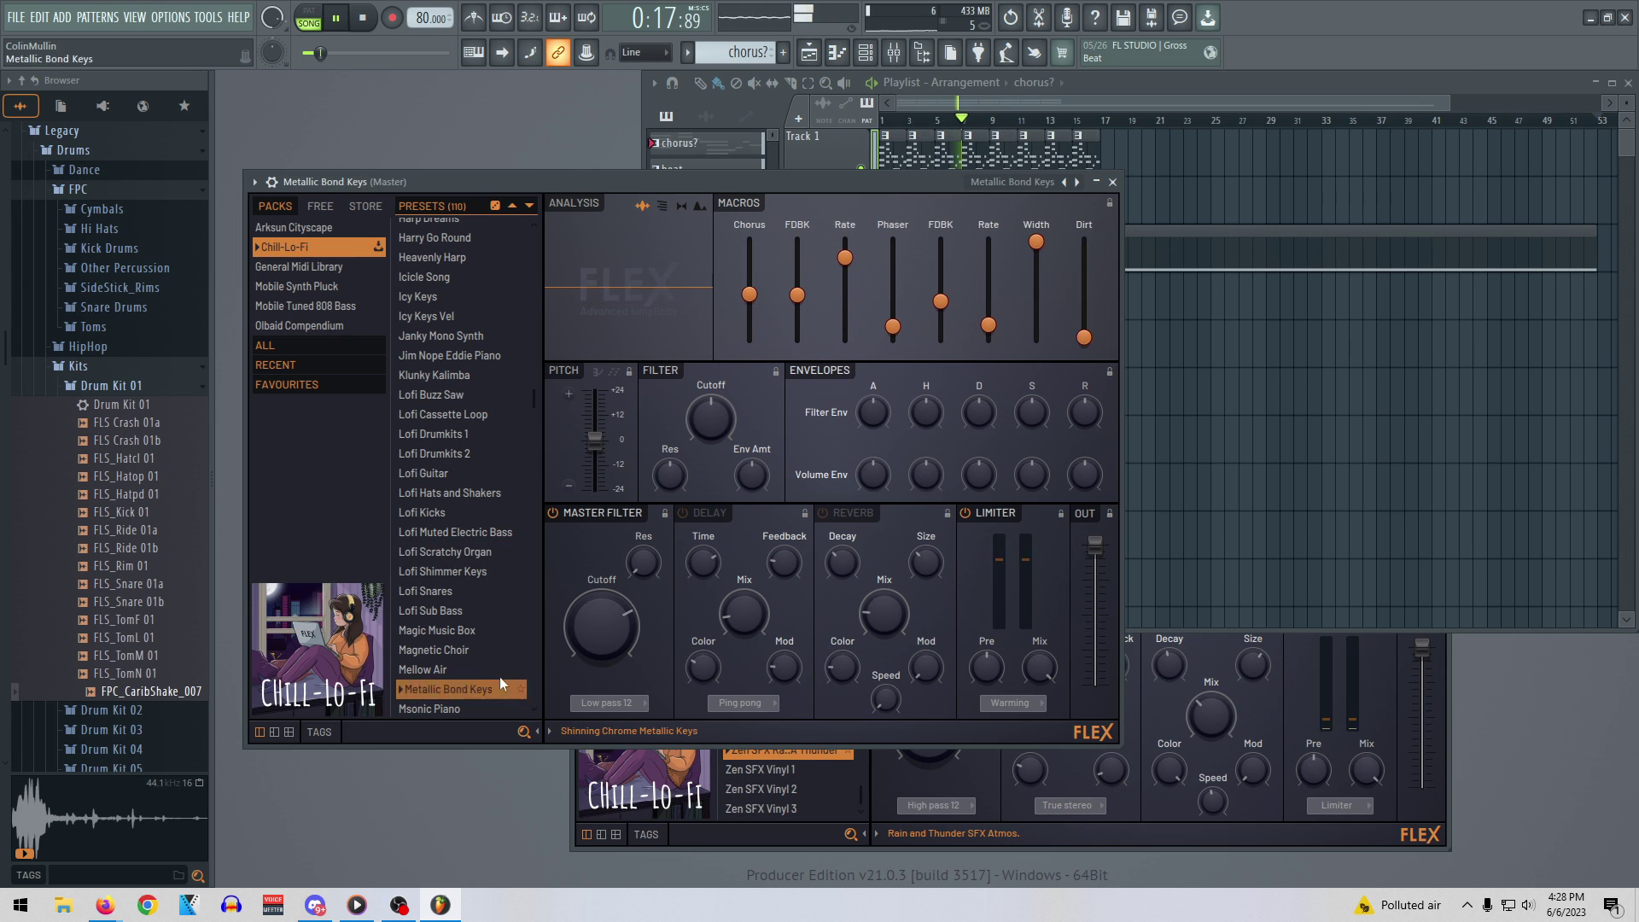
pyautogui.scroll(-4, 493, 679)
pyautogui.click(479, 602)
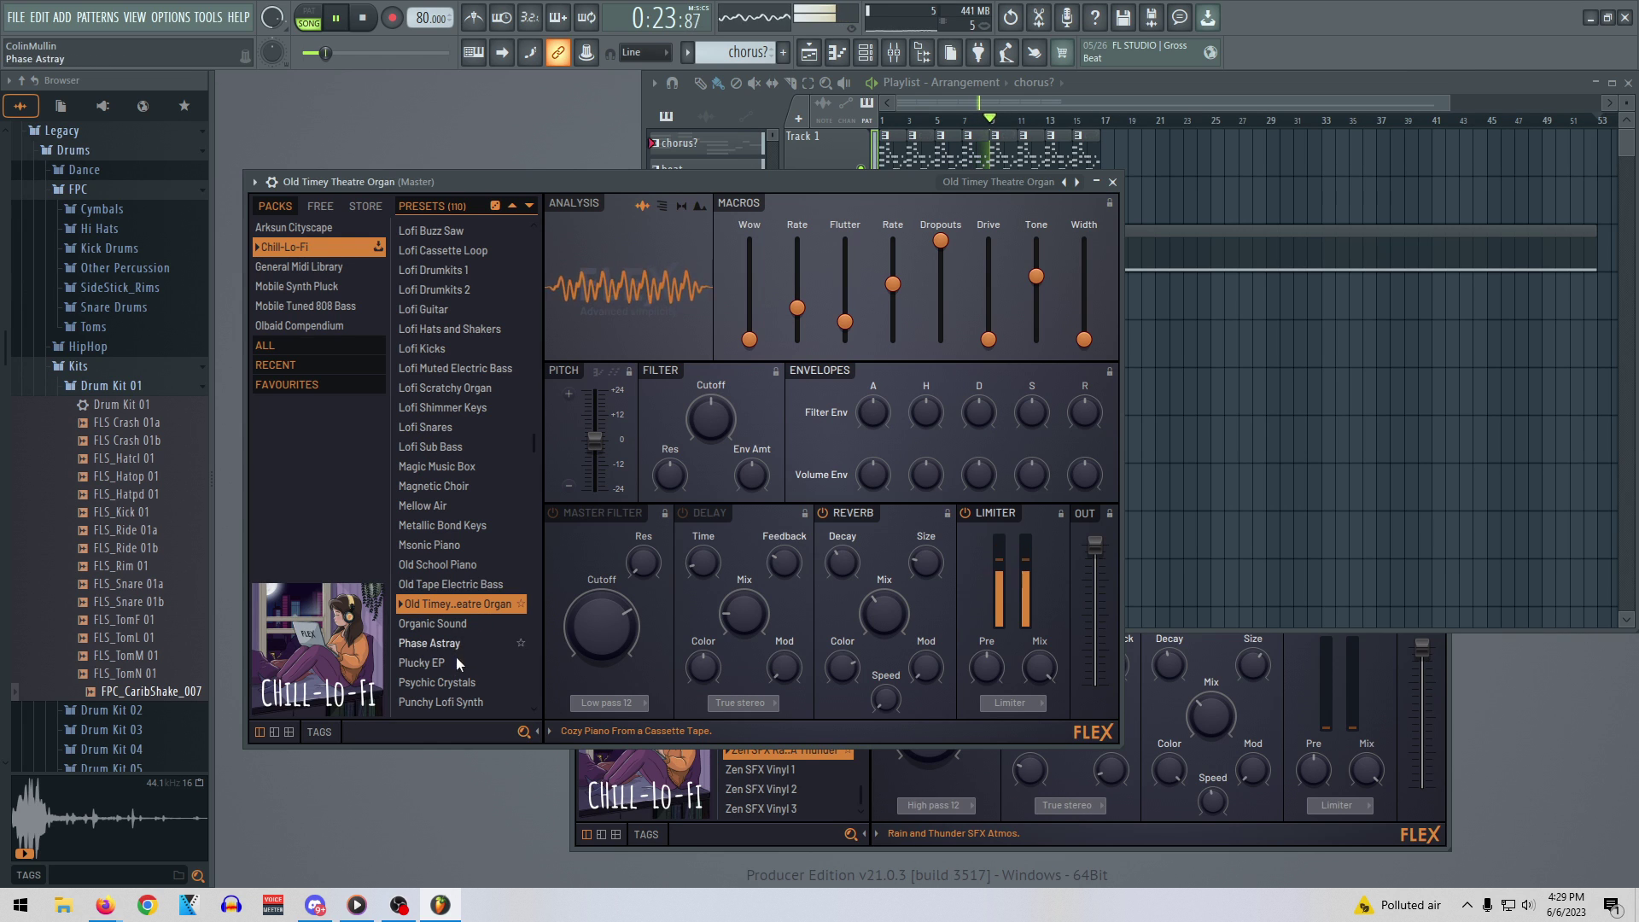
# Audition the Punchy Lofi Synth, Plucky EP and Slippery Synth presets and load Thin Lofi Pad
pyautogui.click(461, 699)
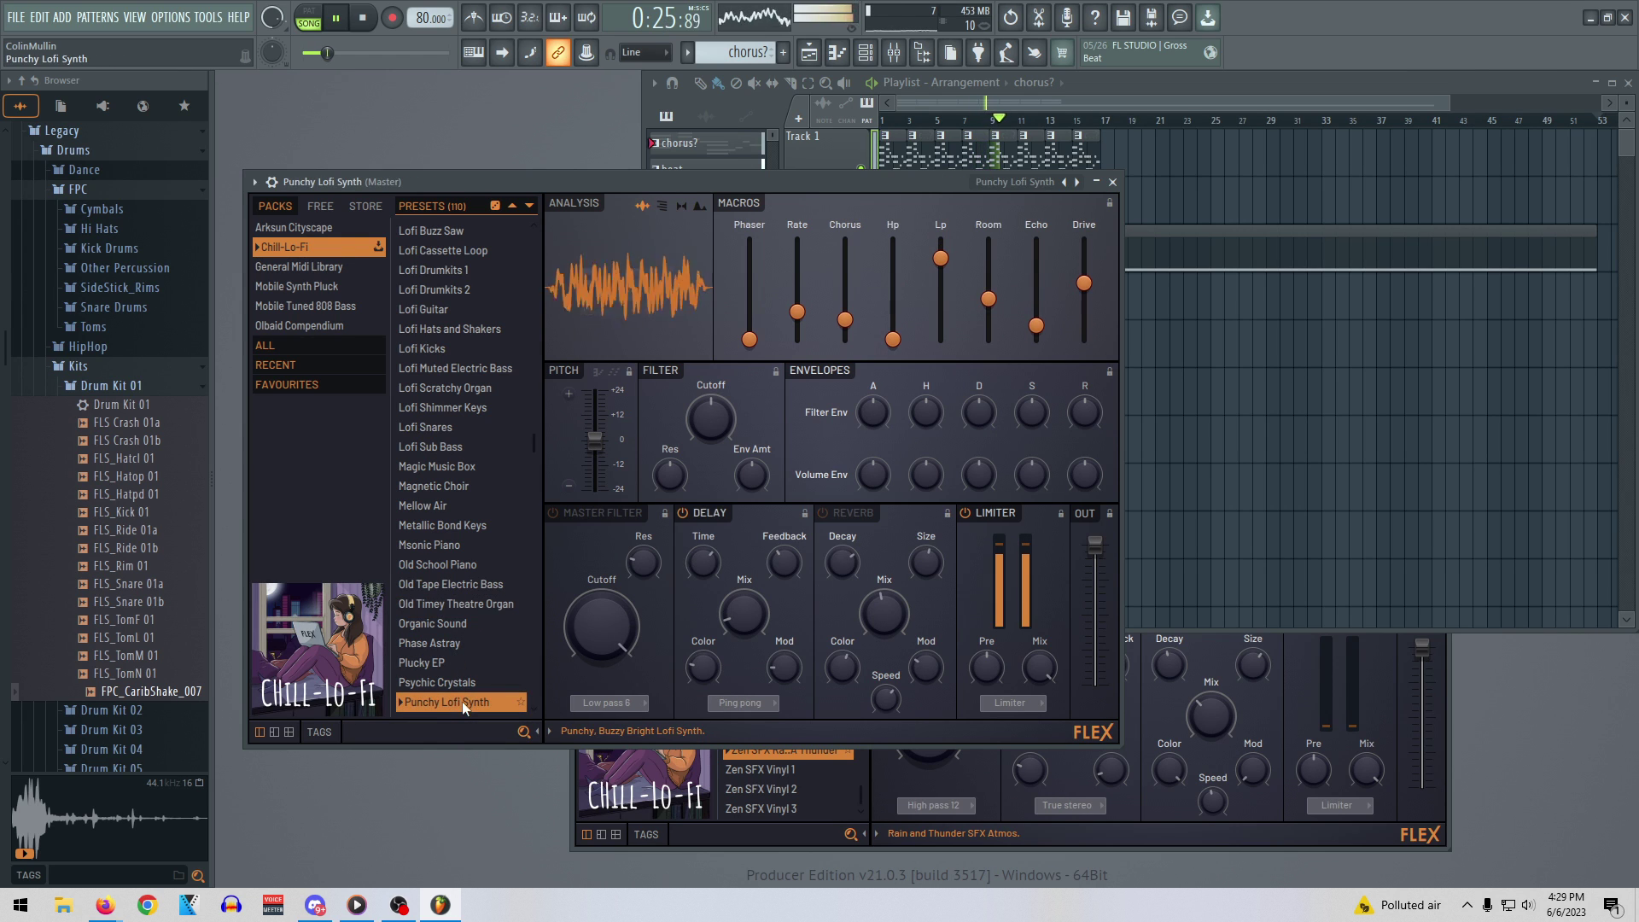
pyautogui.click(442, 662)
pyautogui.scroll(-3, 480, 654)
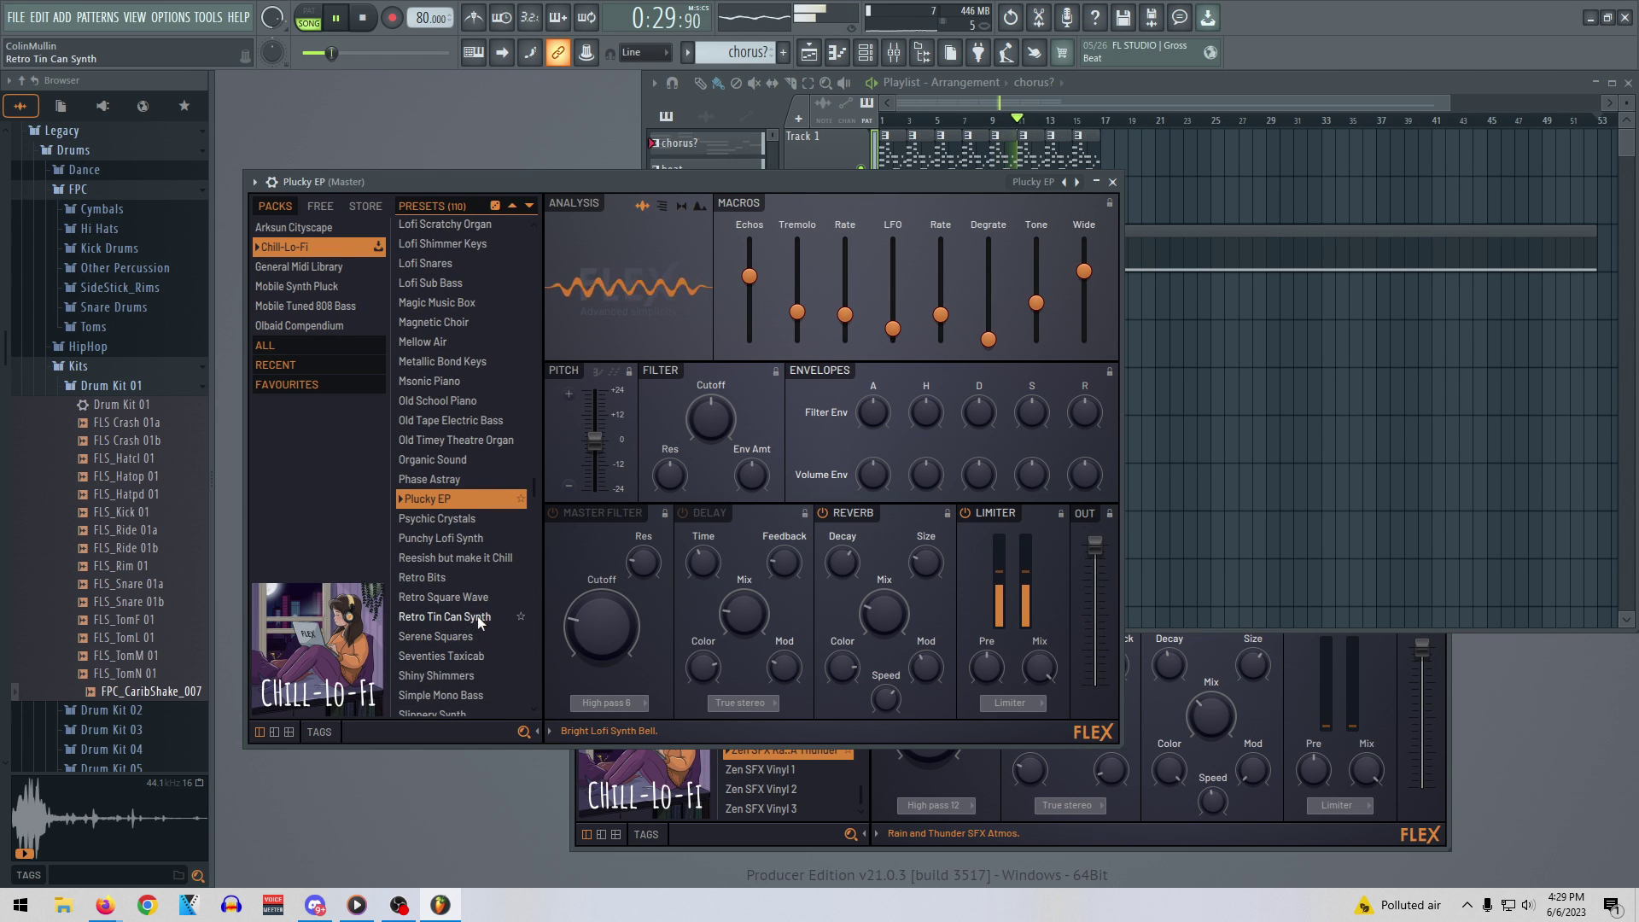
pyautogui.click(459, 672)
pyautogui.scroll(-2, 469, 671)
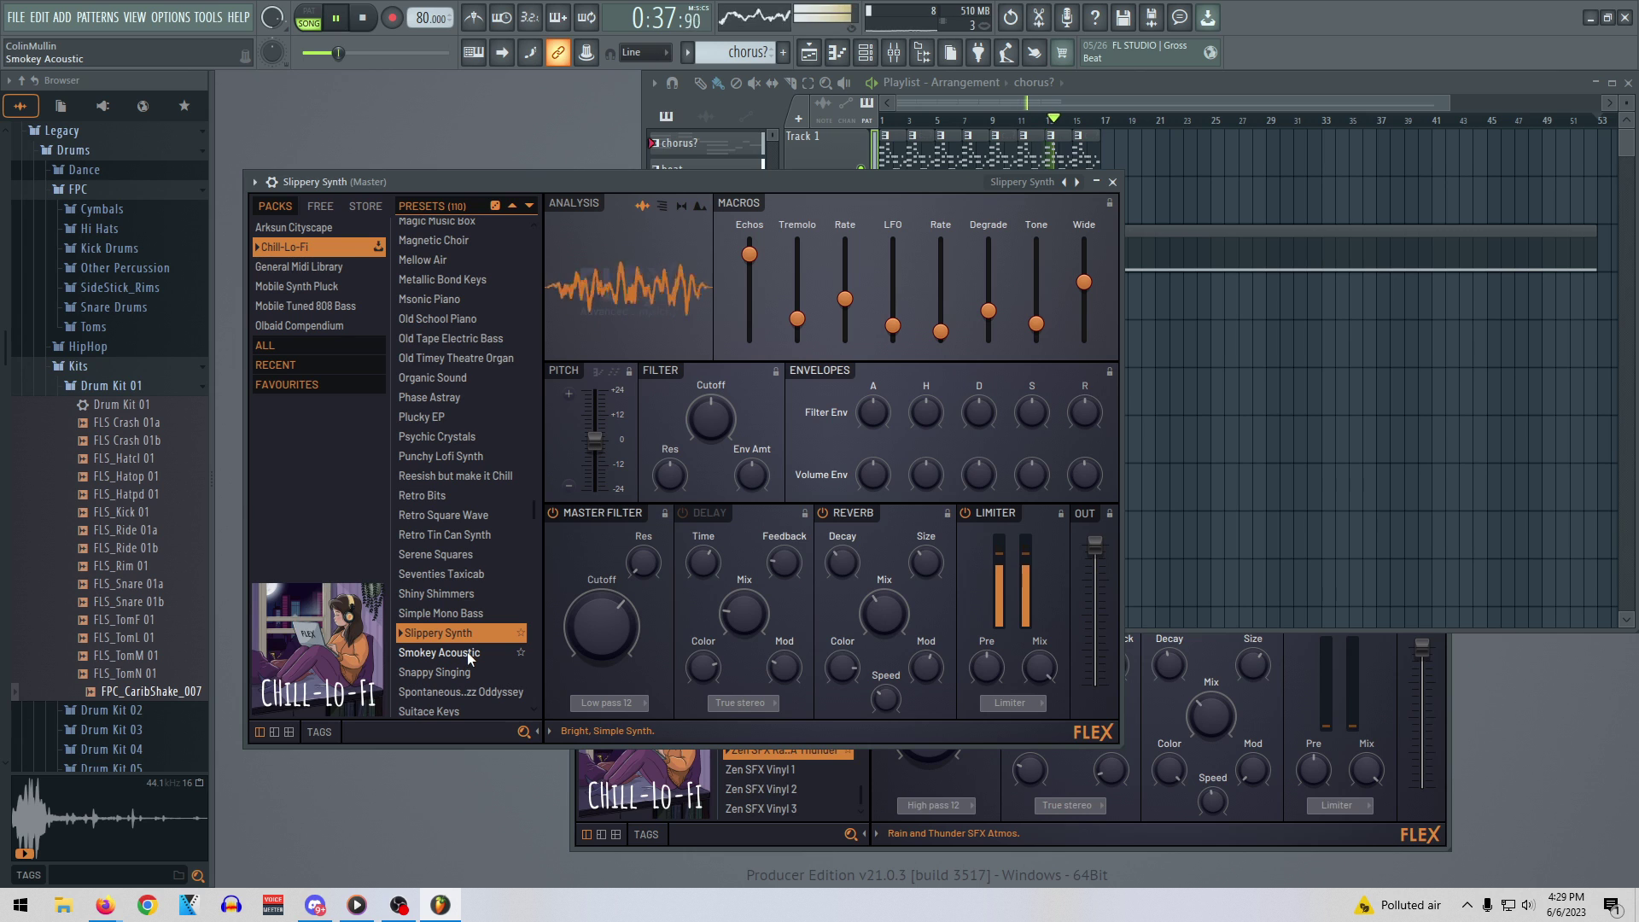
pyautogui.scroll(4, 444, 586)
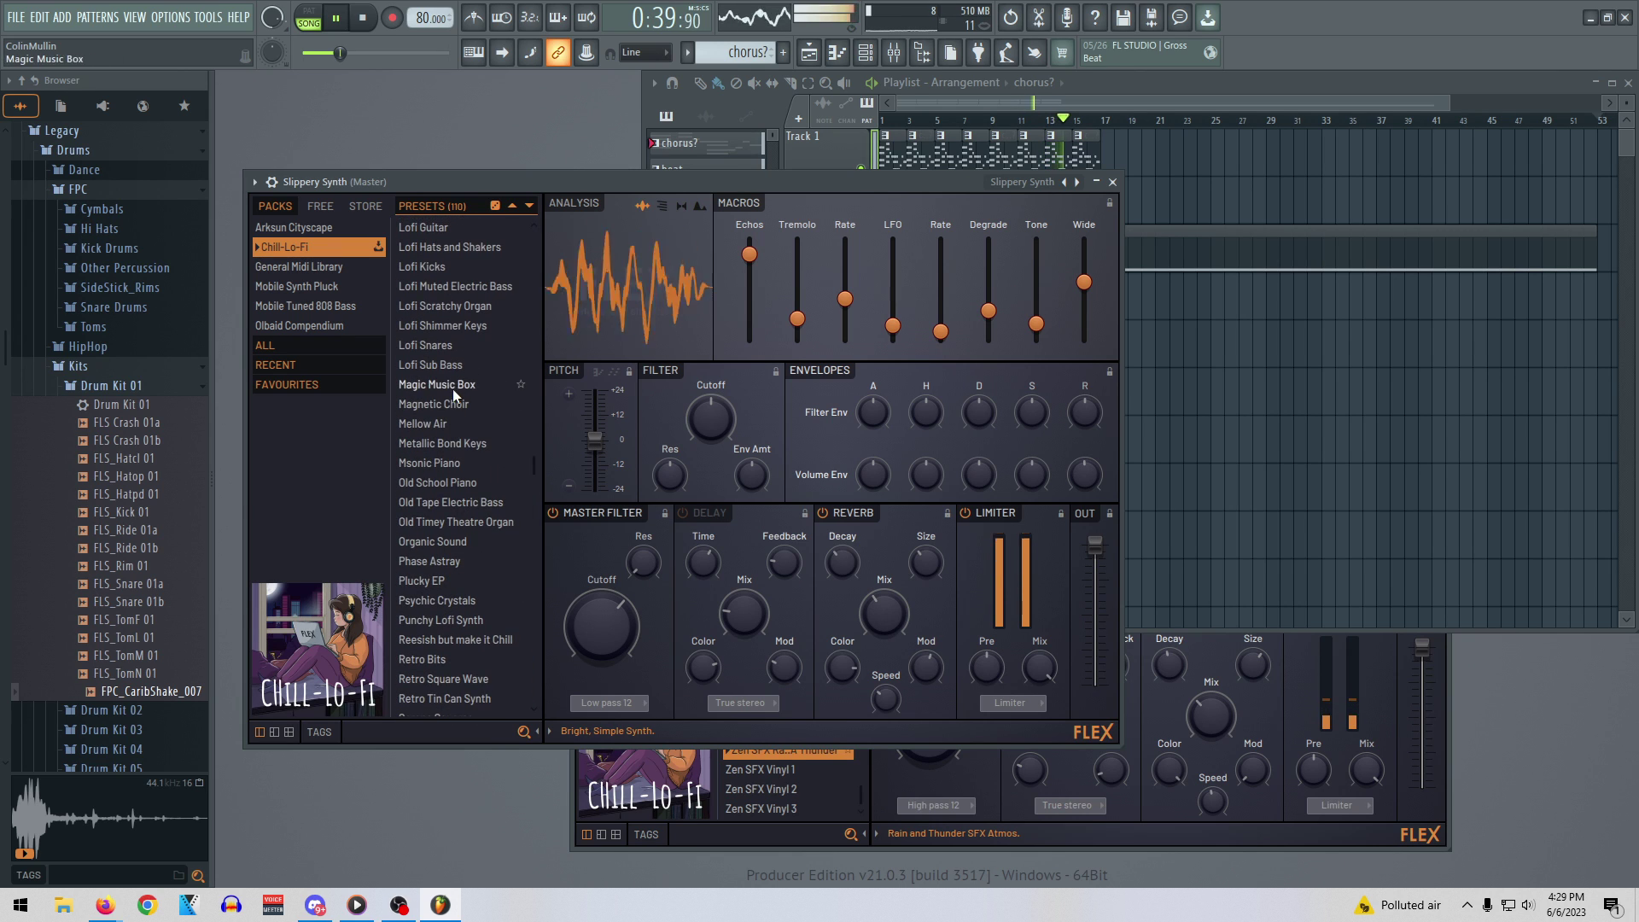
pyautogui.scroll(-6, 461, 478)
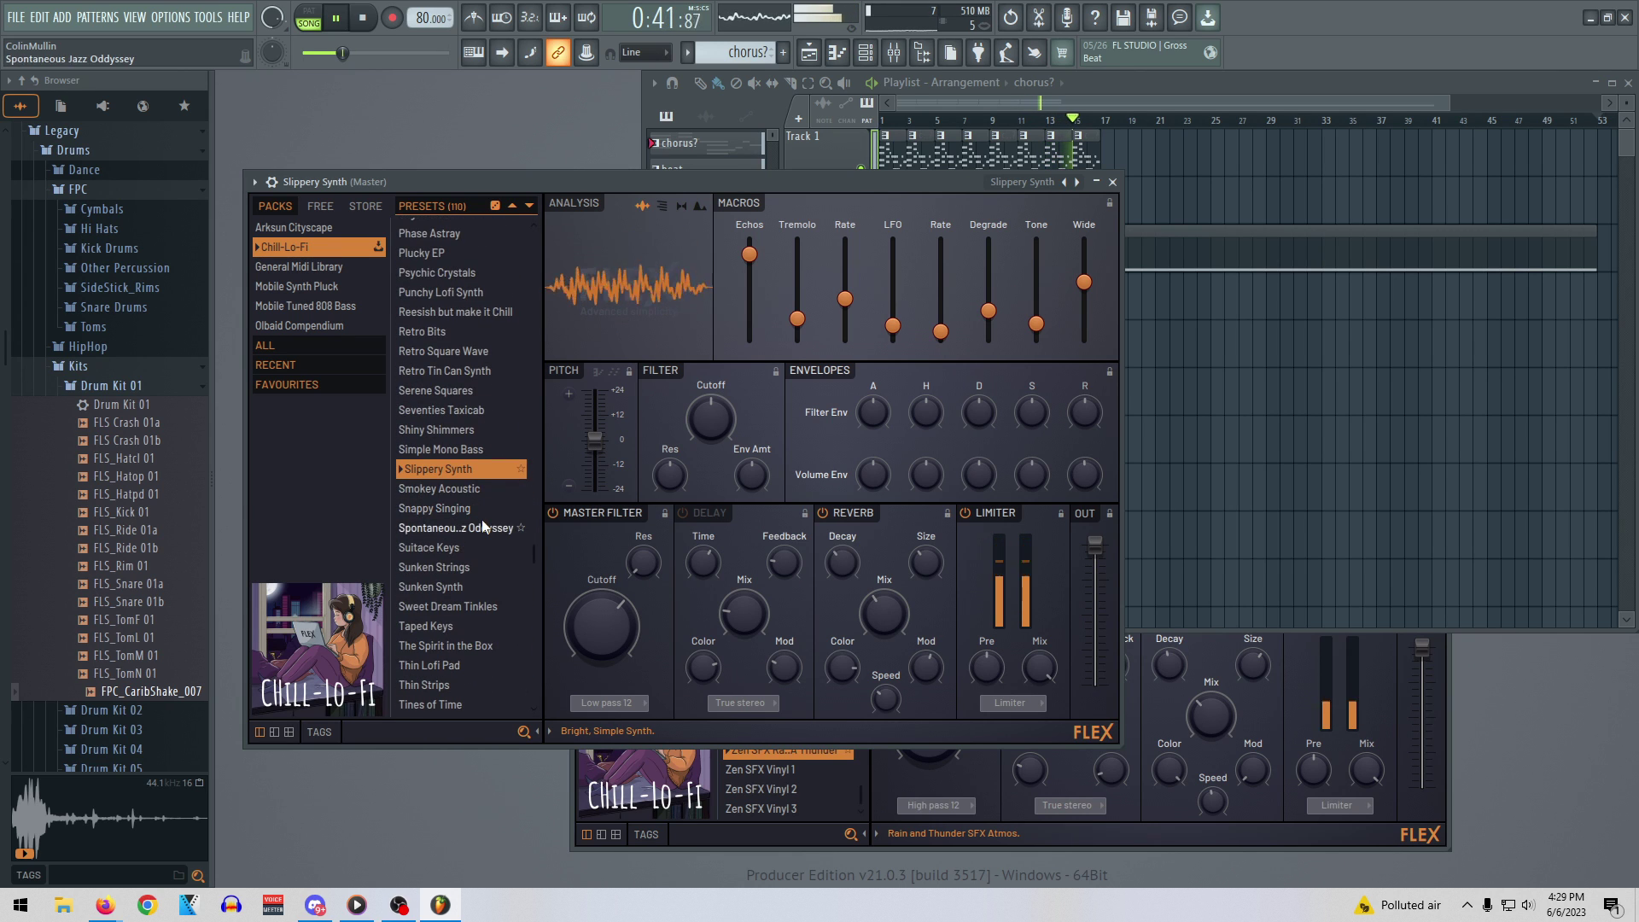
pyautogui.click(463, 665)
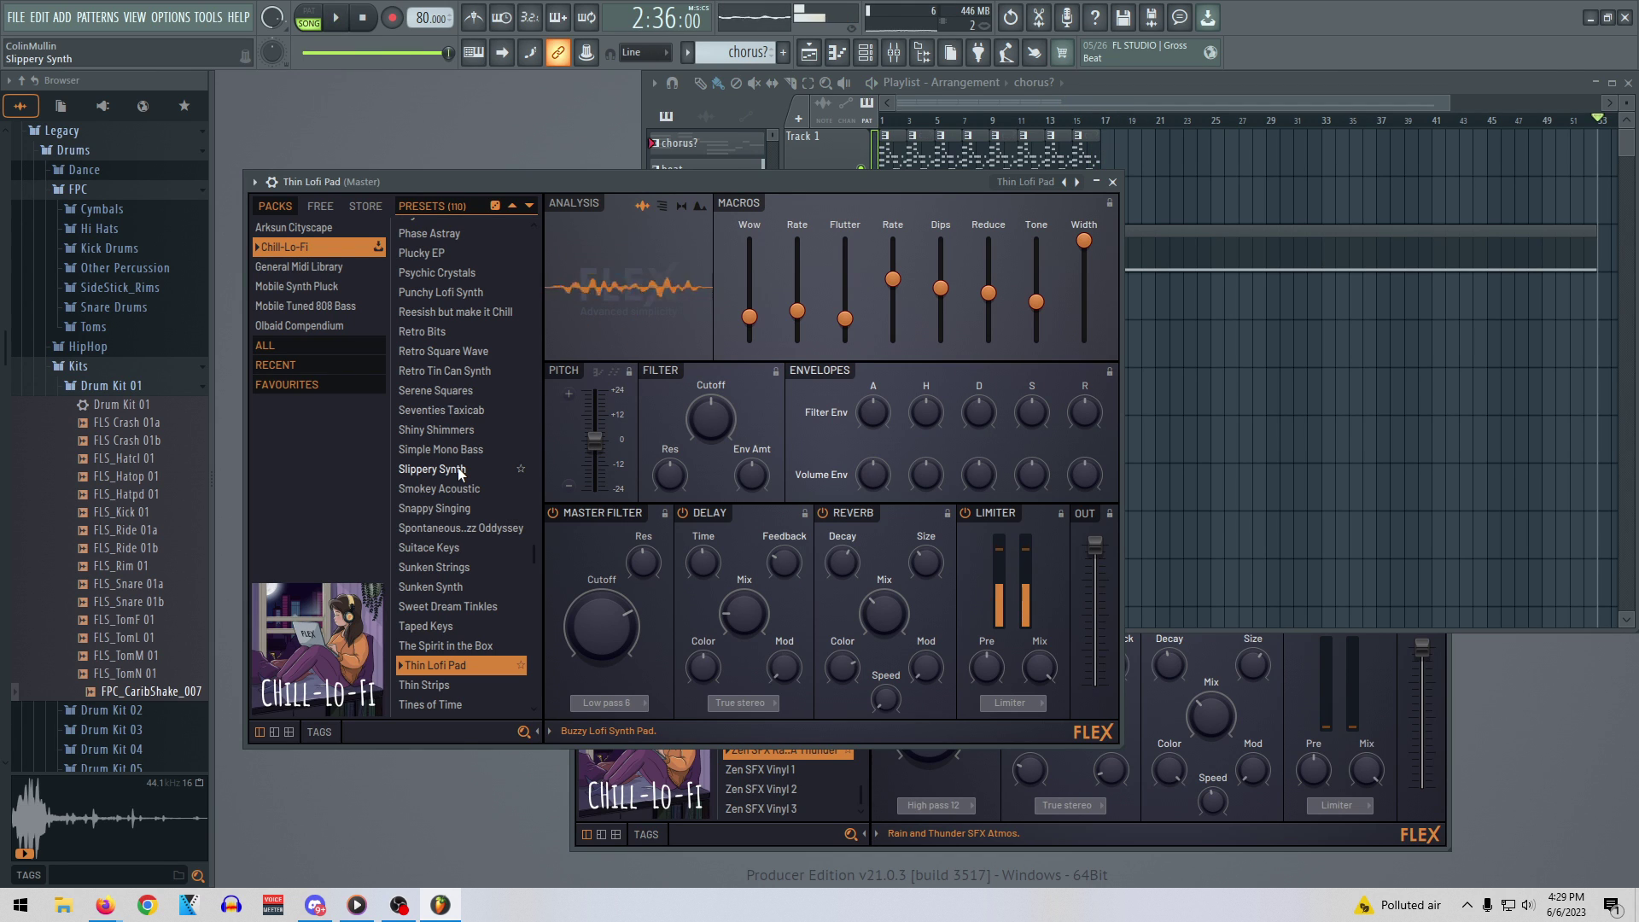
# Move the FLEX window aside and cut all notes of the Thin Lofi Pad channel out of the chorus? pattern
pyautogui.moveTo(408, 188); pyautogui.dragTo(724, 244)
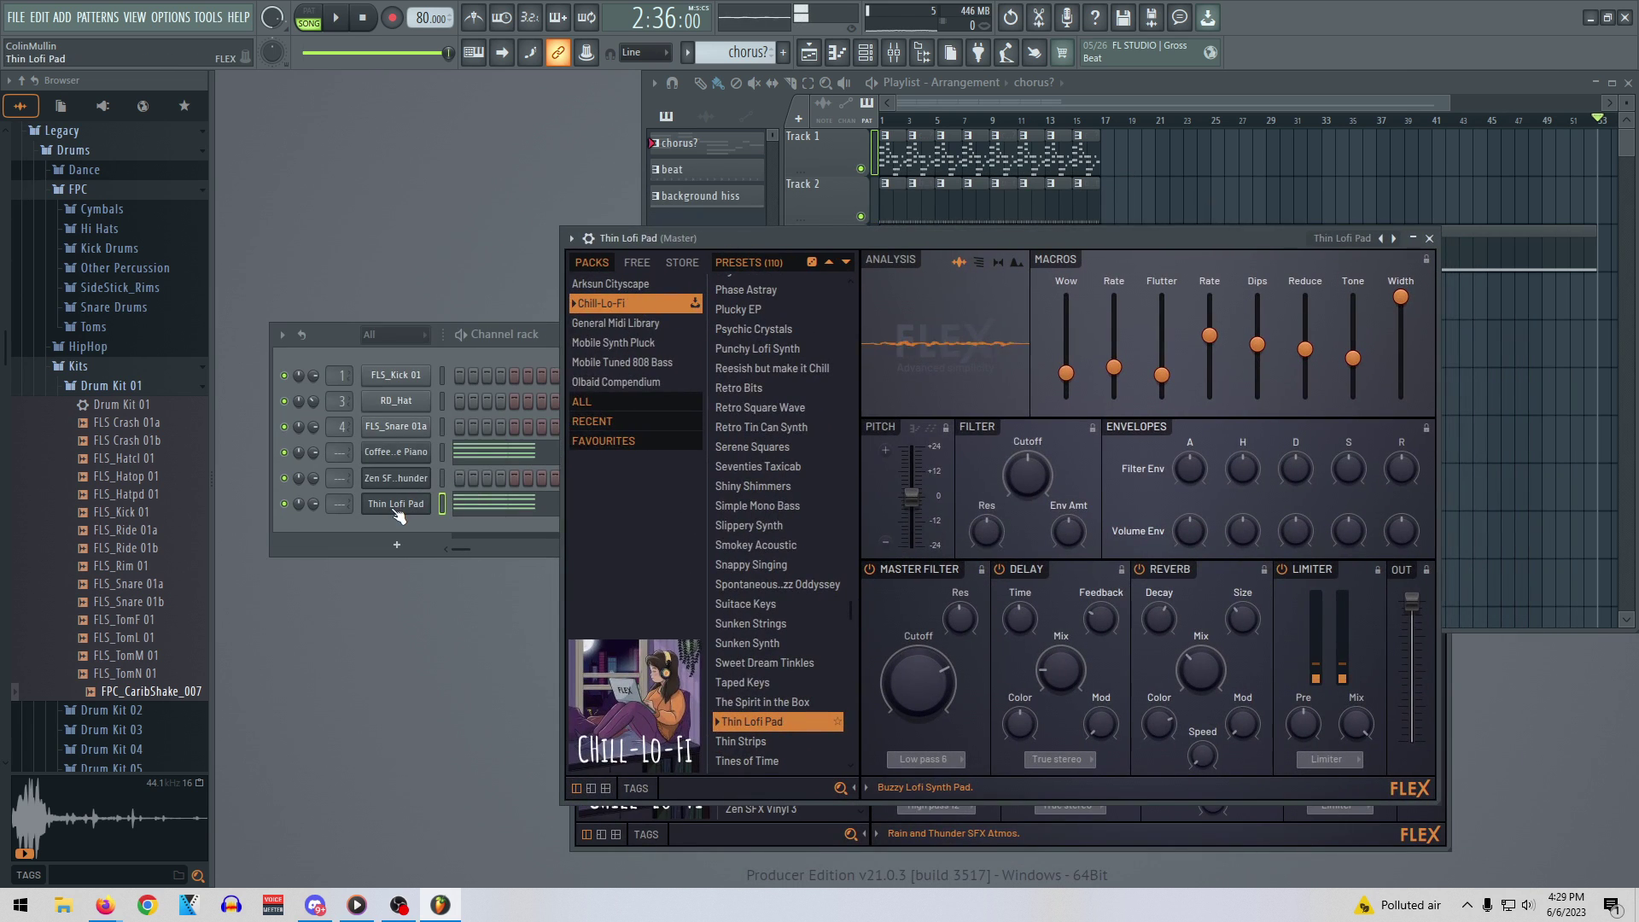
pyautogui.rightClick(398, 512)
pyautogui.click(461, 504)
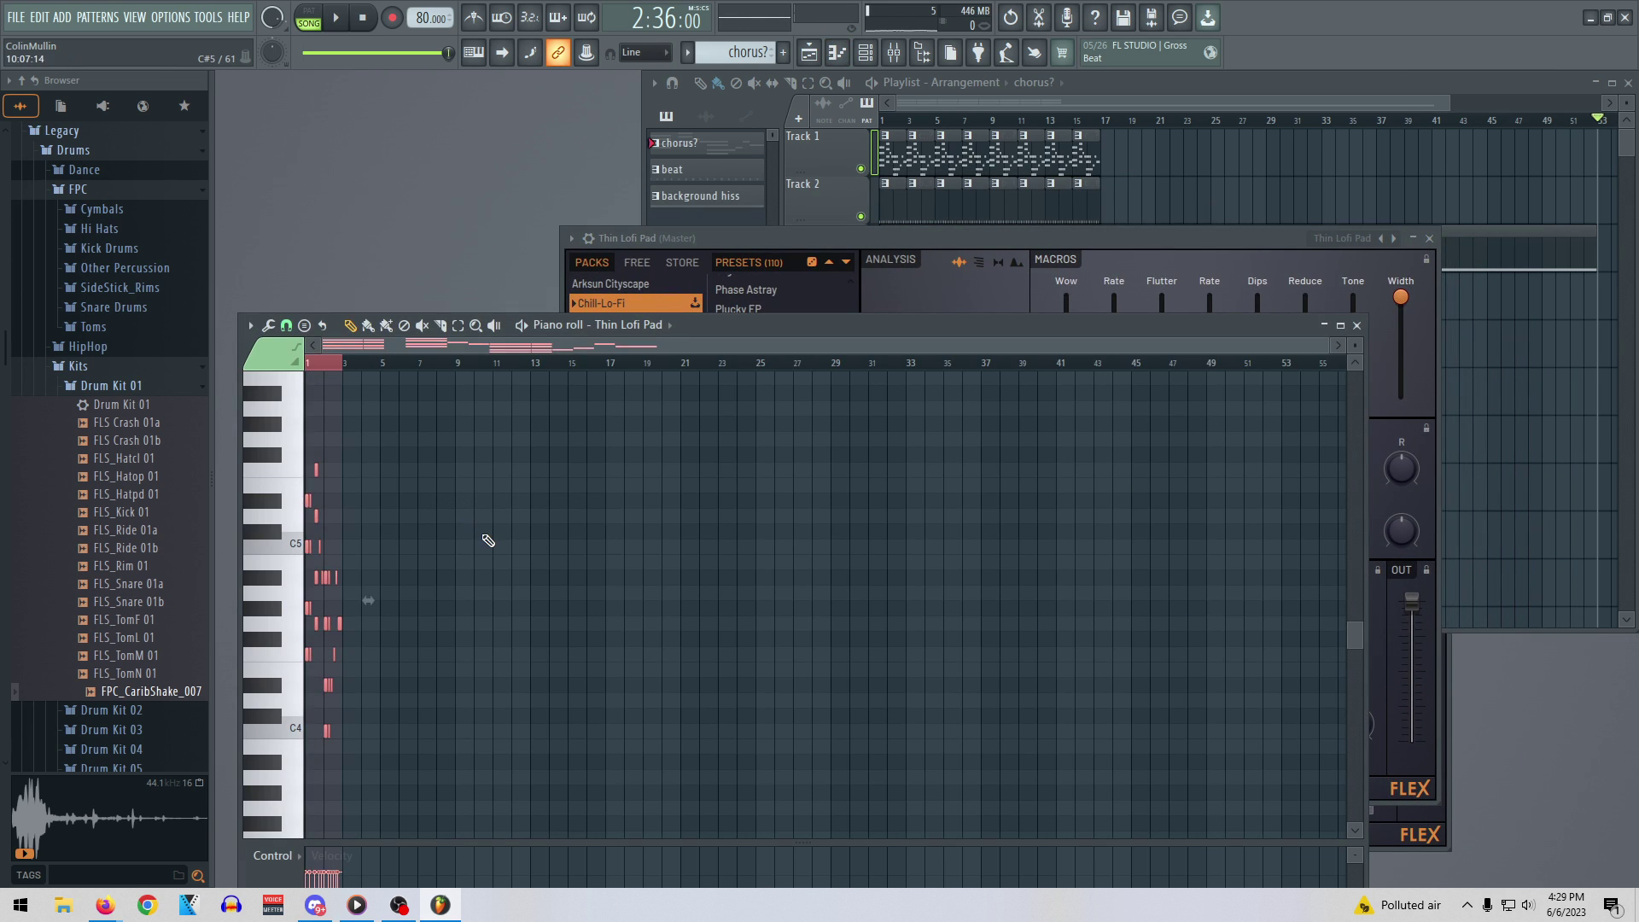
pyautogui.press('Delete')
pyautogui.click(1357, 326)
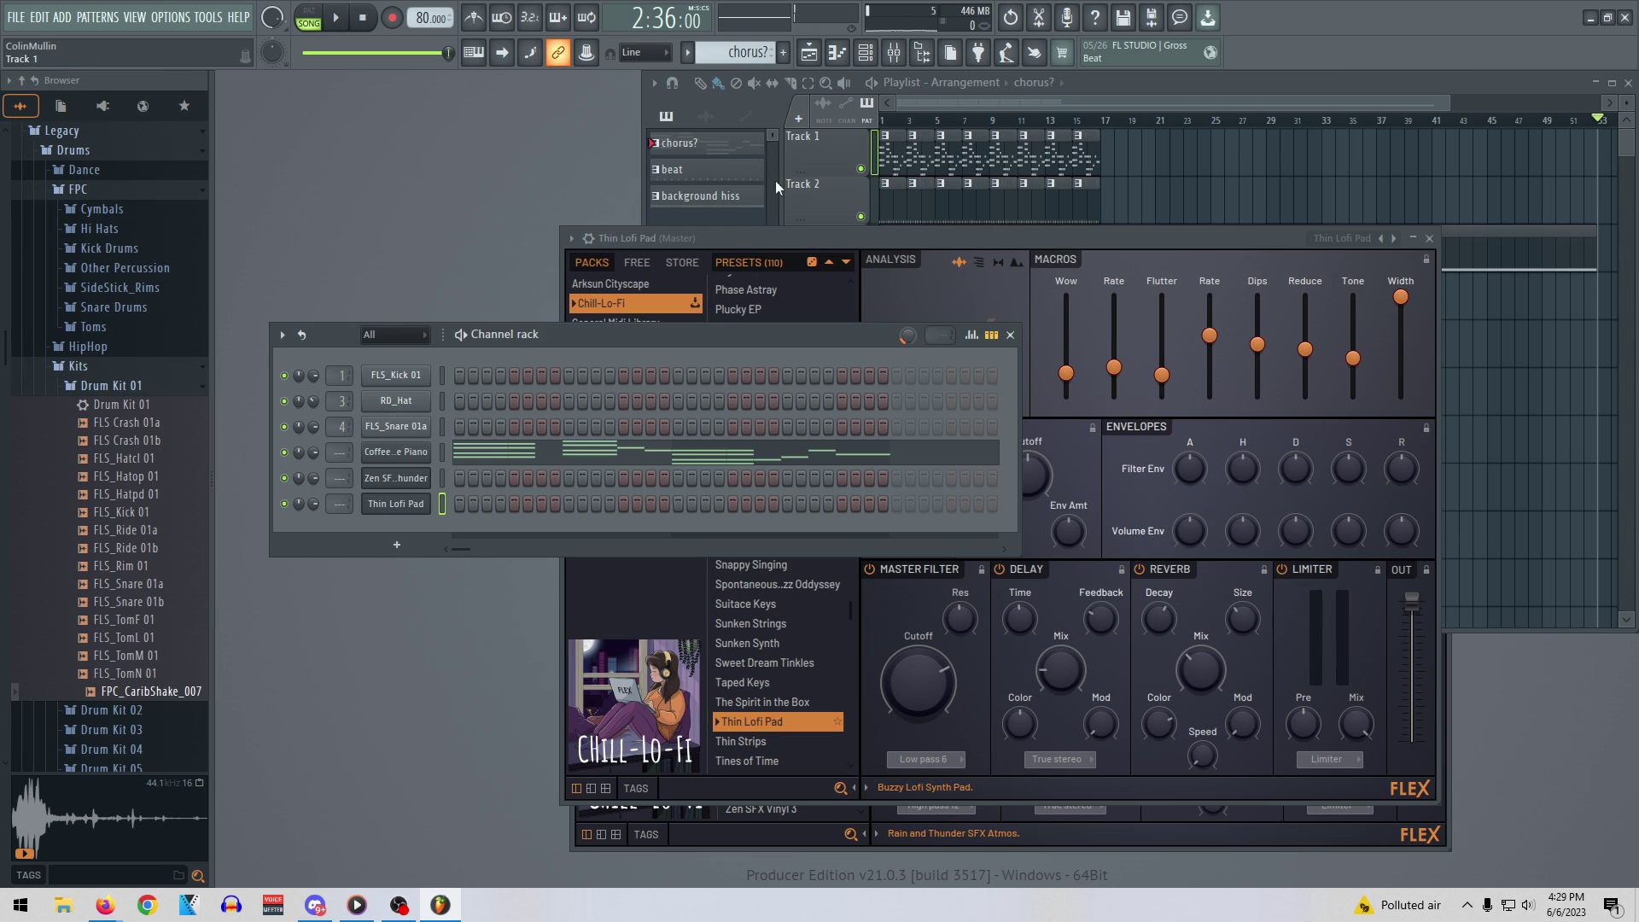
# Create a new pattern named chorus pads and paste the cut notes into its Thin Lofi Pad piano roll
pyautogui.rightClick(734, 203)
pyautogui.click(717, 404)
pyautogui.click(727, 618)
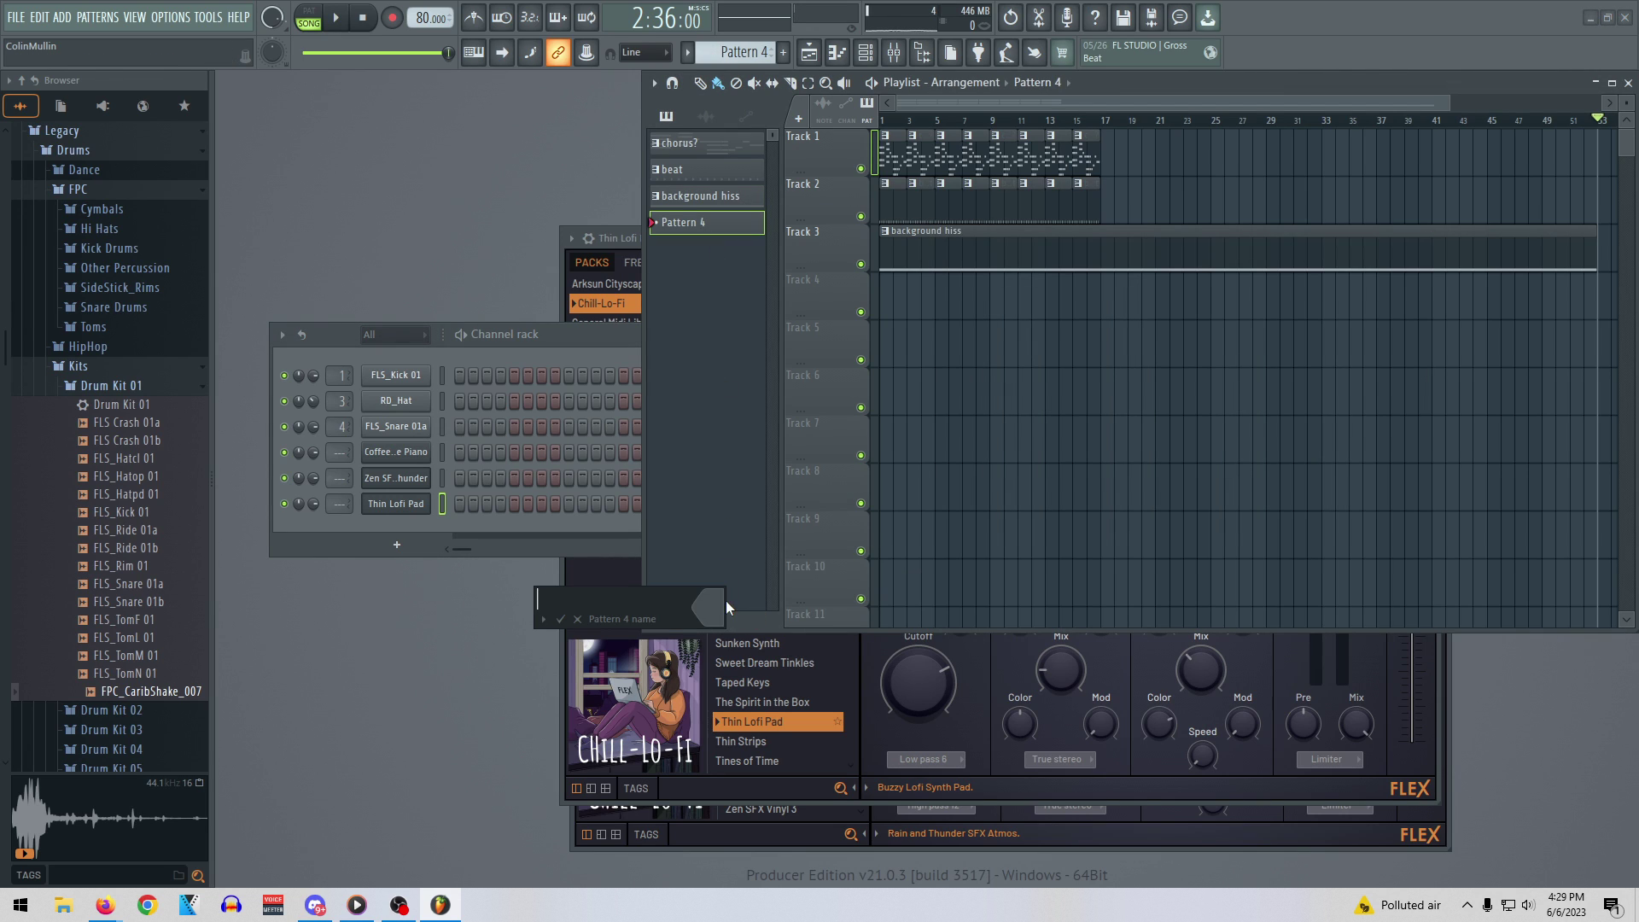
pyautogui.write('chorus pads')
pyautogui.press('Return')
pyautogui.rightClick(407, 505)
pyautogui.click(452, 504)
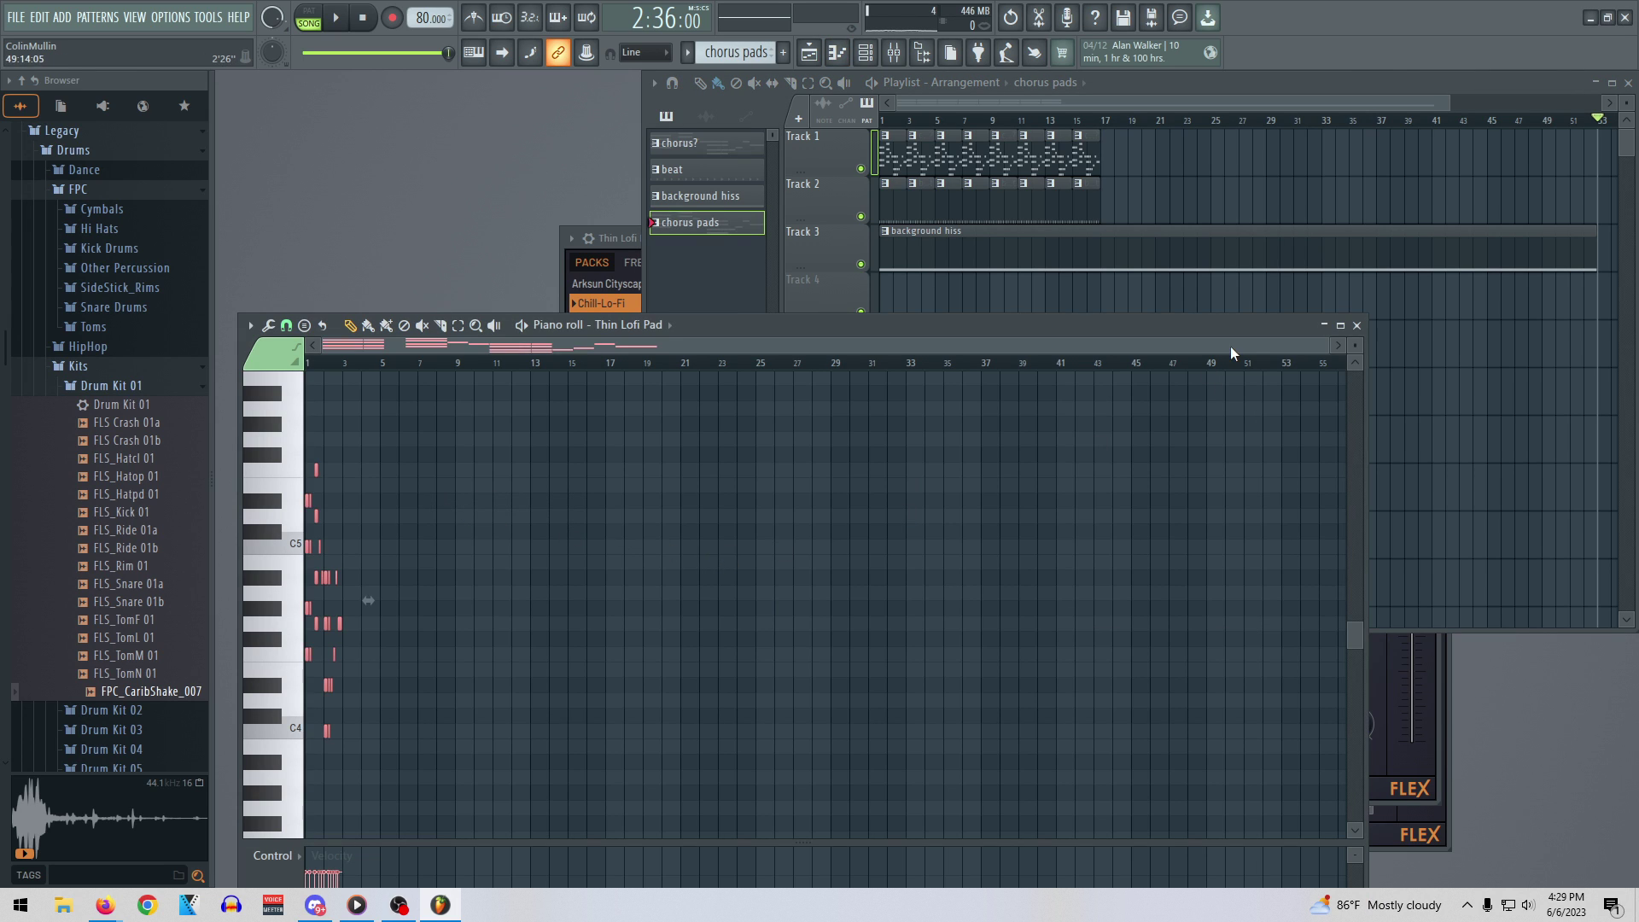
# Place six consecutive chorus pads clips on Track 4 of the playlist from bar 1, with the song playing
pyautogui.click(891, 299)
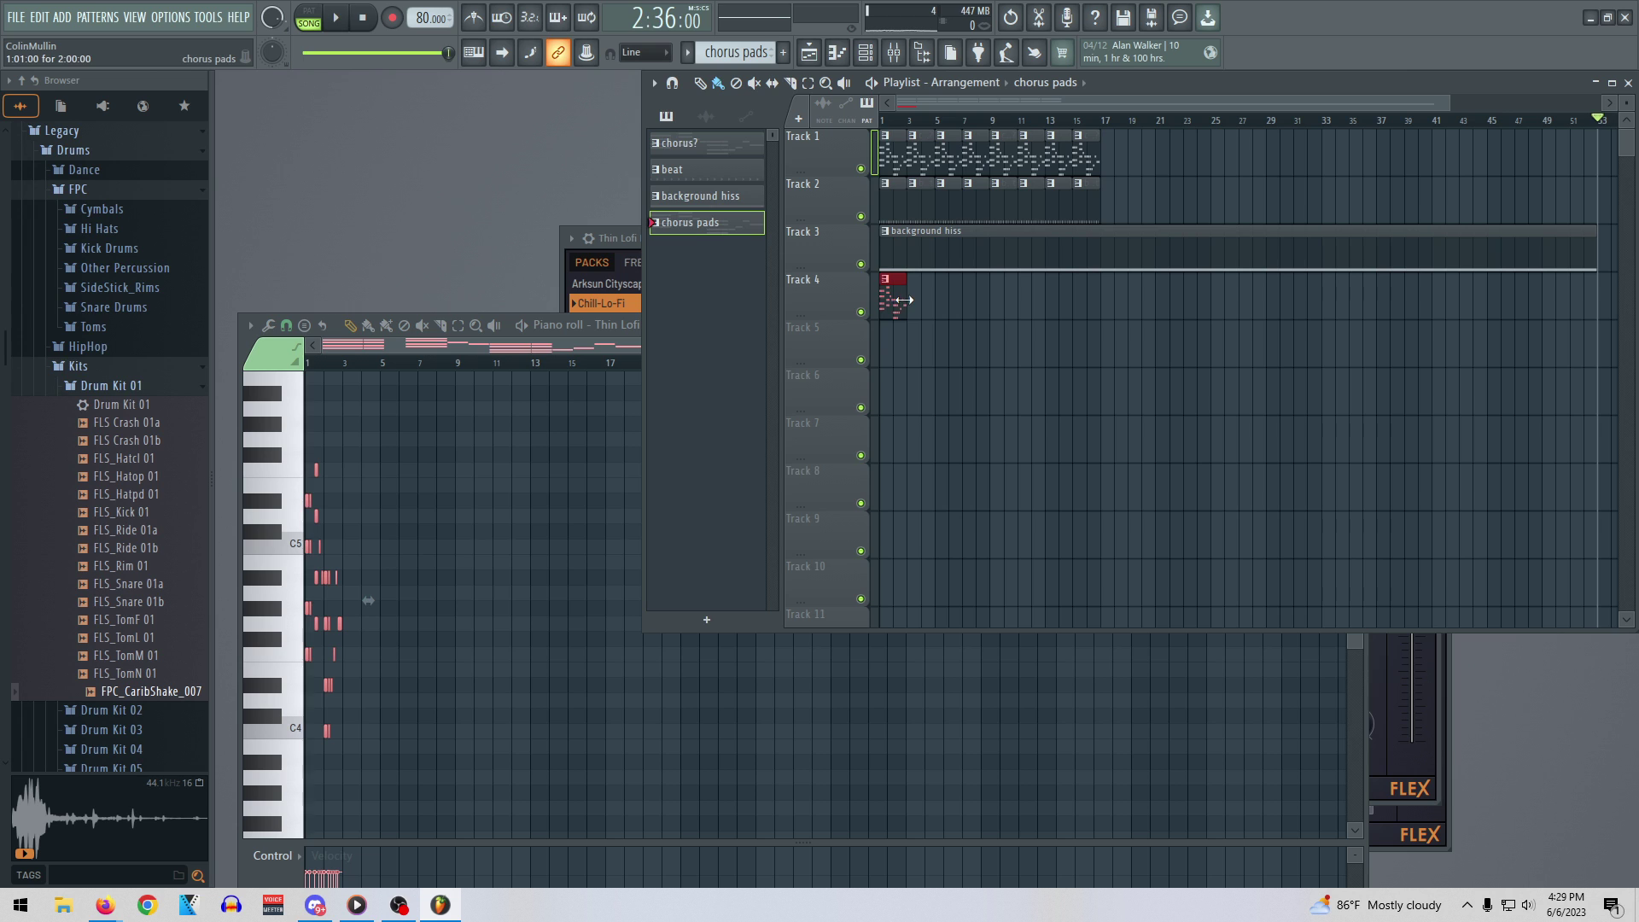
pyautogui.press('space')
pyautogui.click(926, 301)
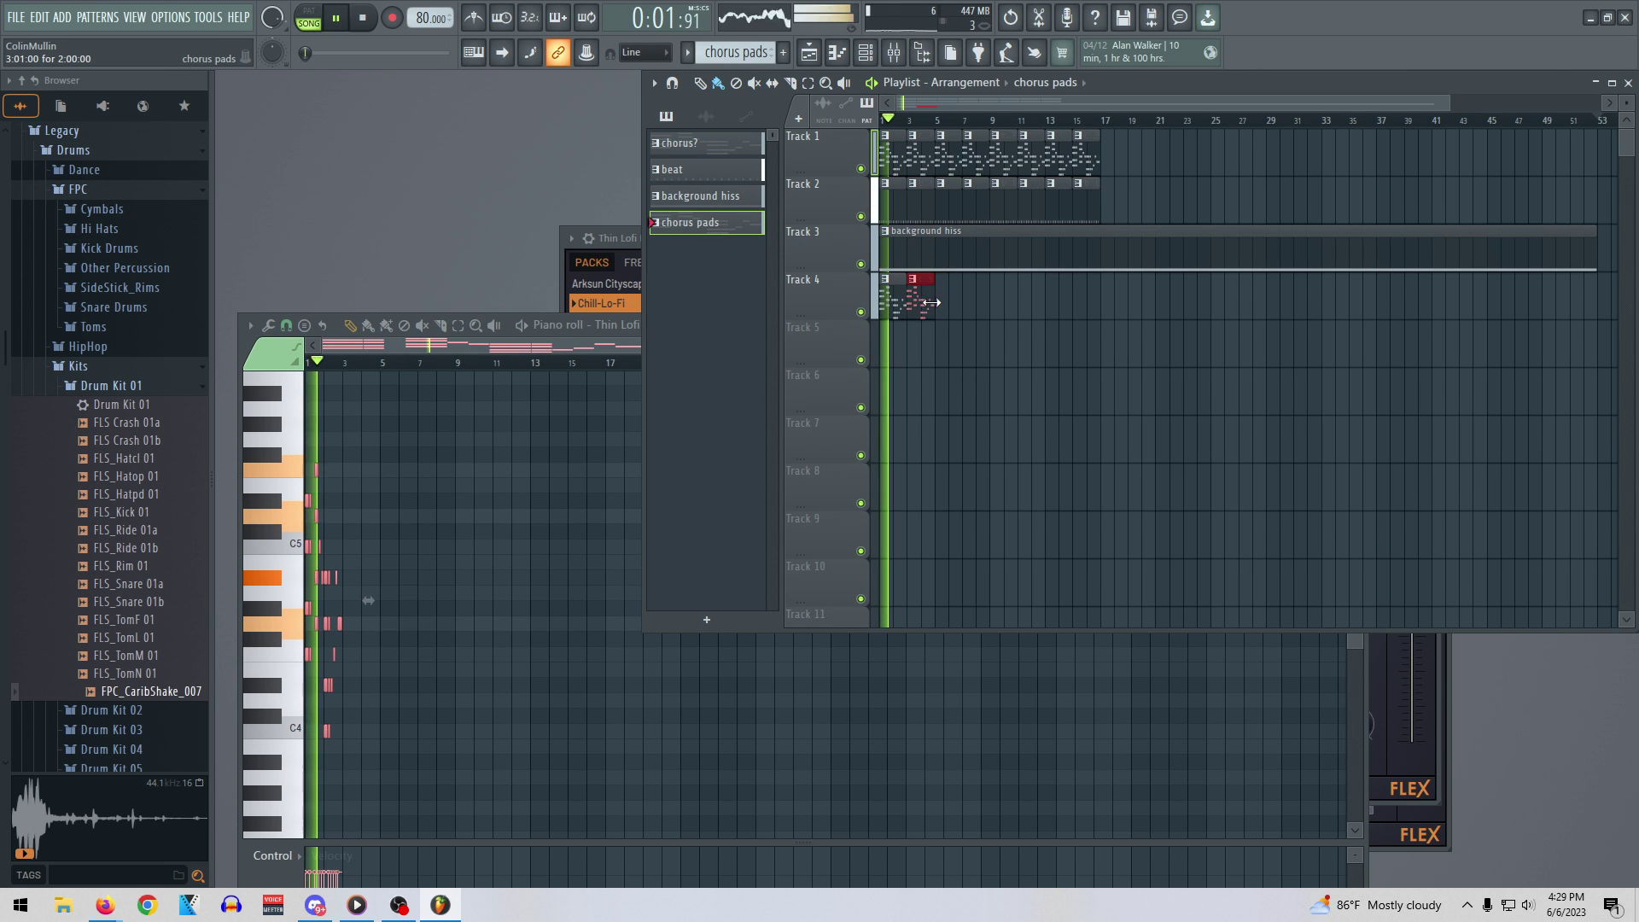
pyautogui.click(952, 300)
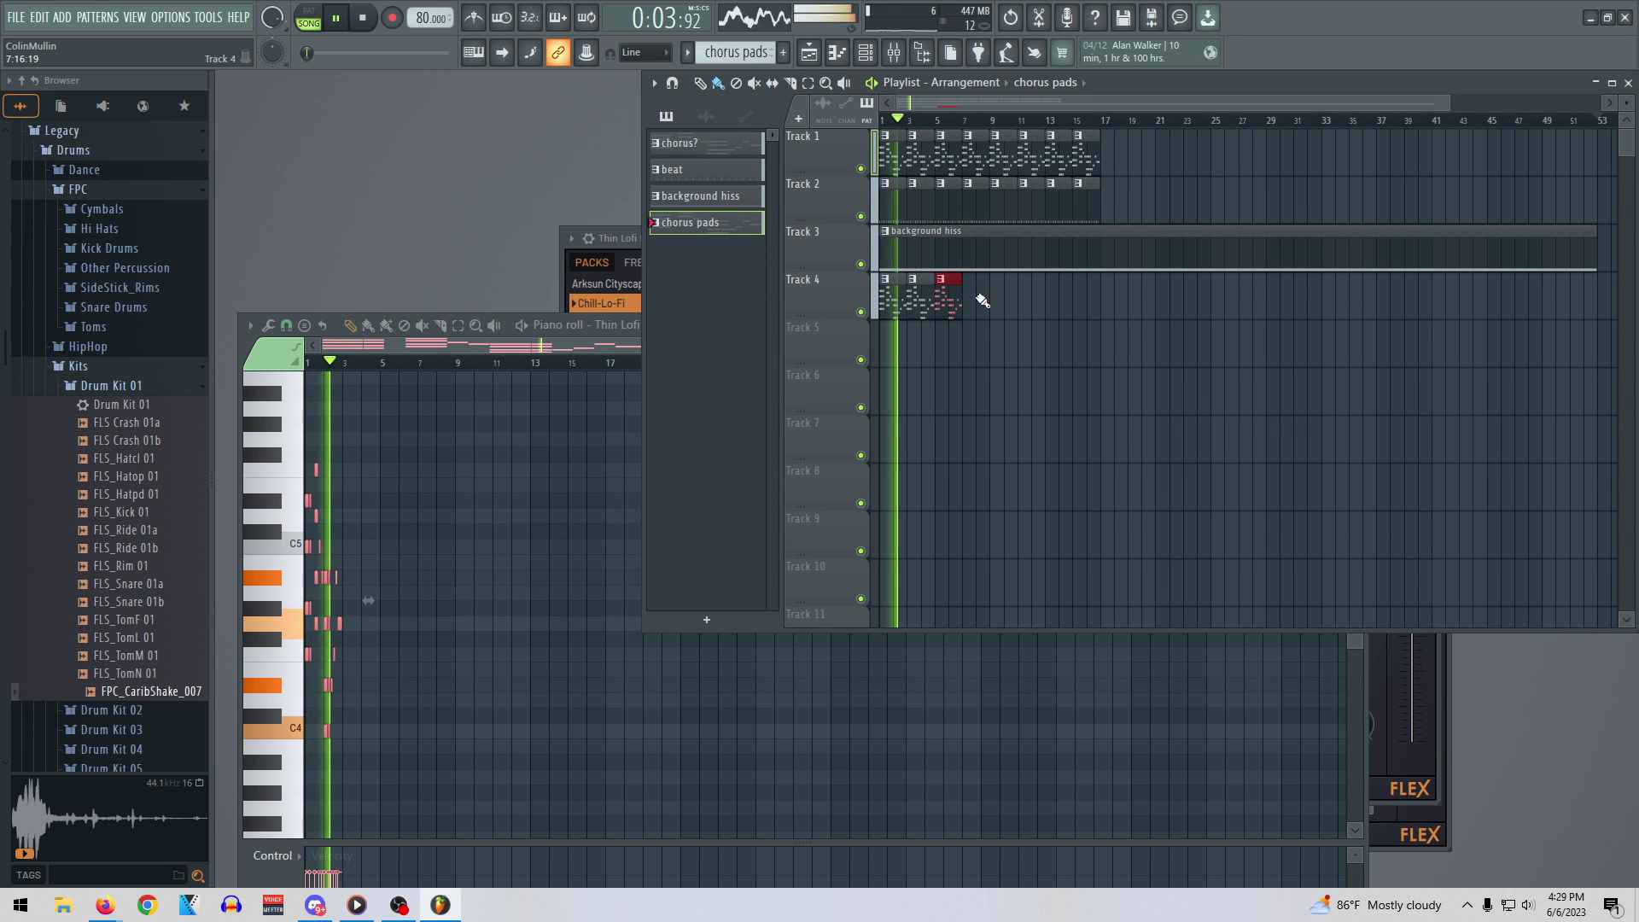
pyautogui.click(979, 301)
pyautogui.click(1007, 300)
pyautogui.click(1033, 302)
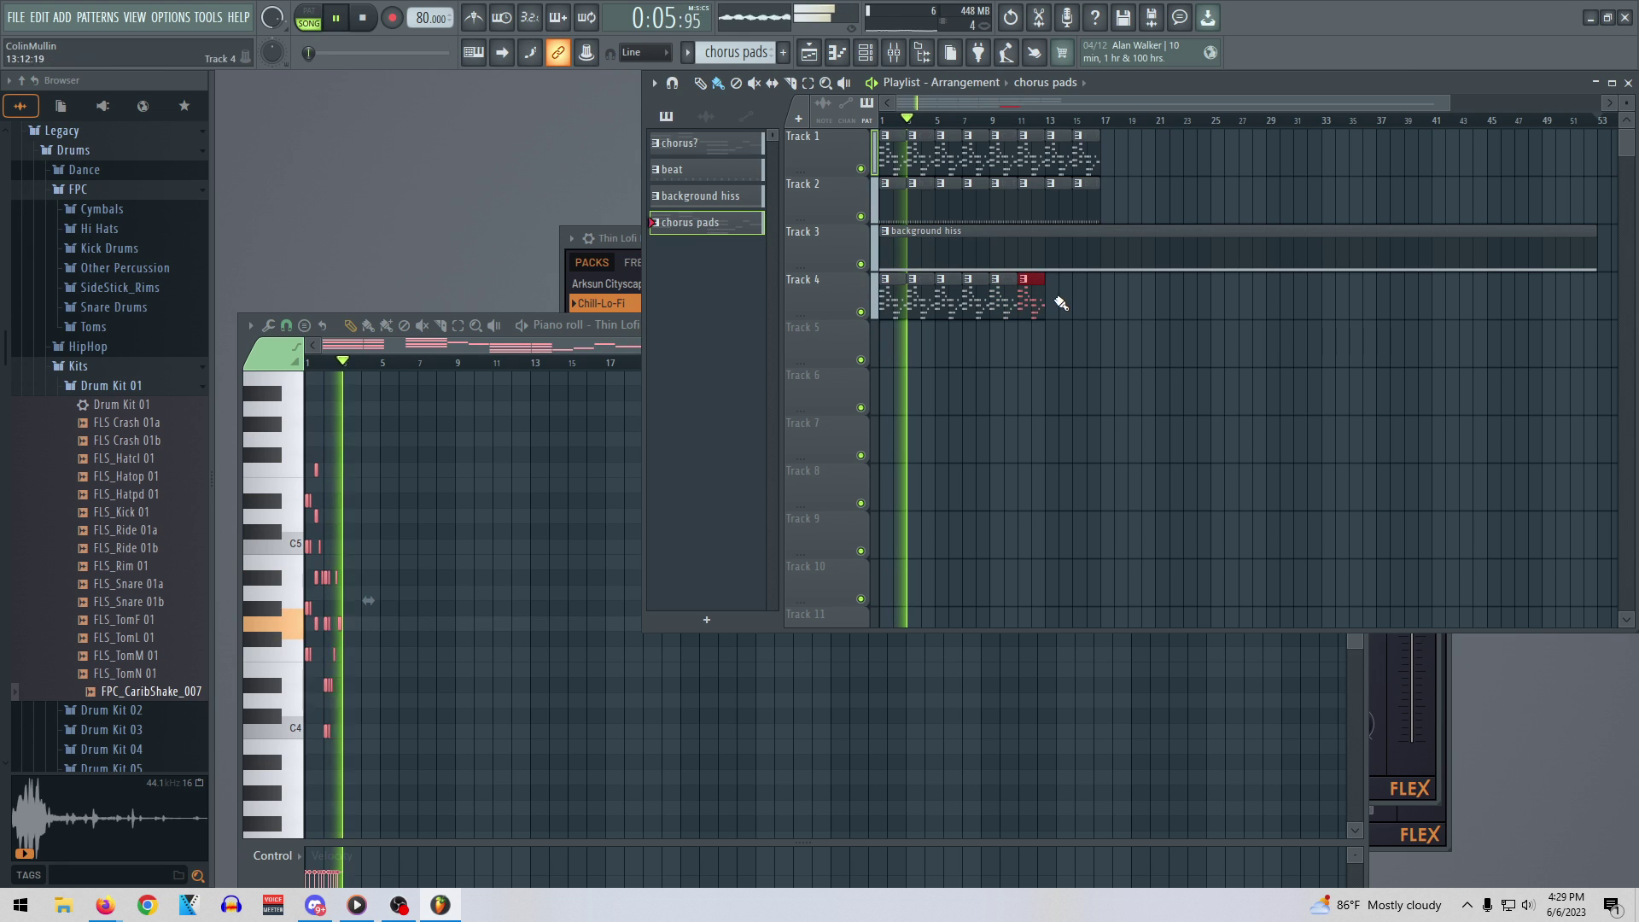
# Audition Snappy Singing, Shiny Shimmers and Phase Astray in the pad's FLEX, load Plucky EP, and stop playback
pyautogui.click(622, 240)
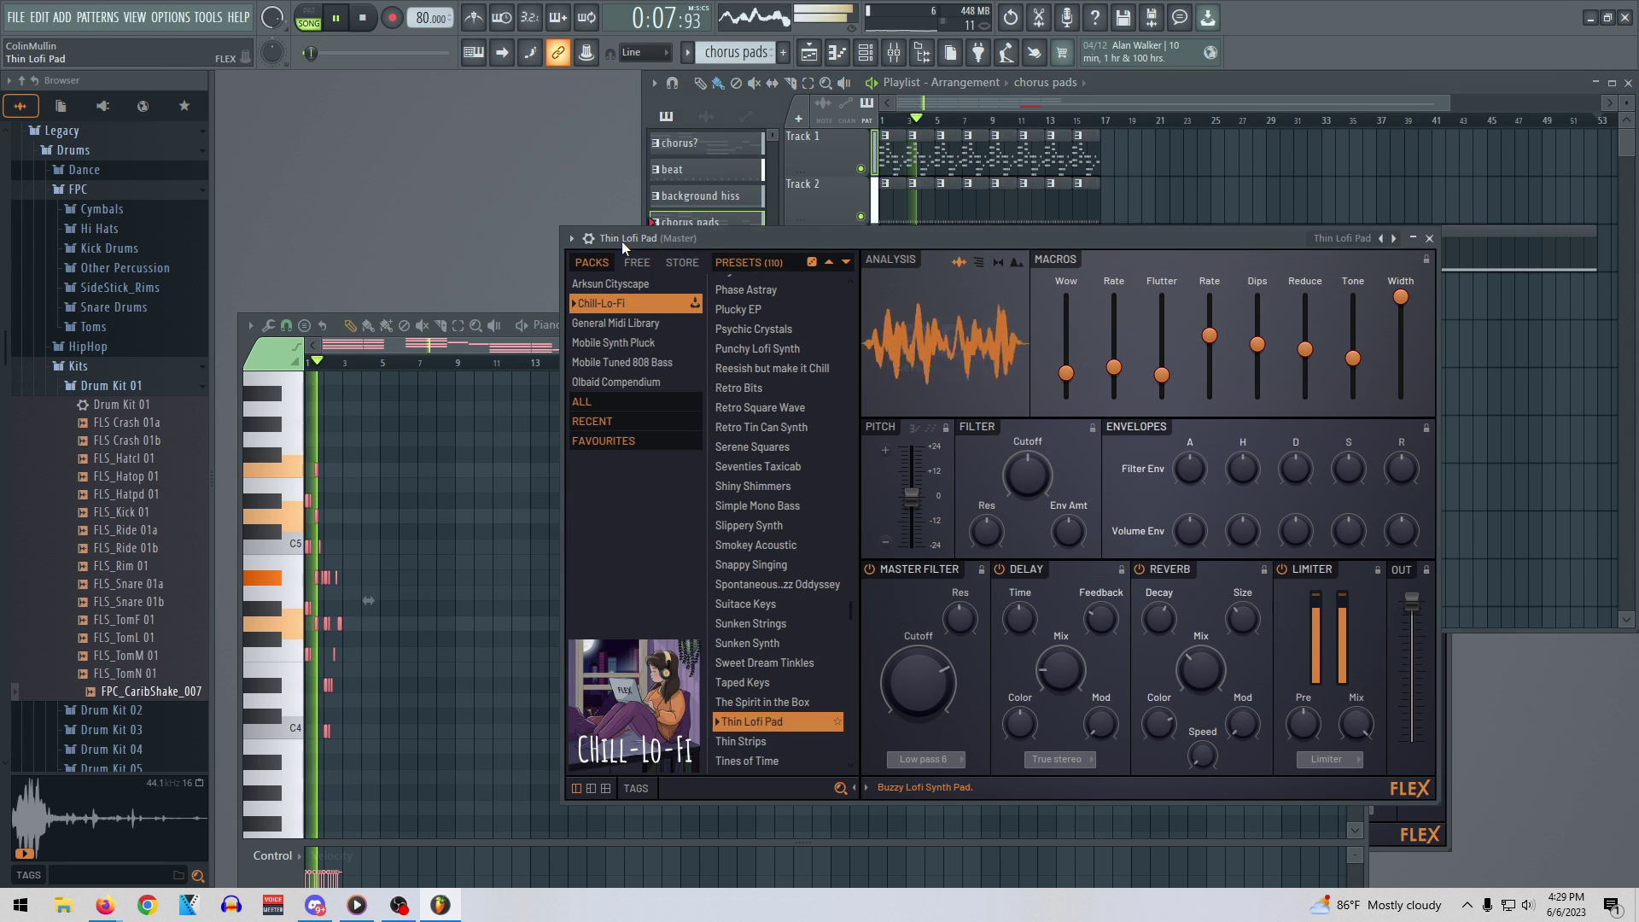
pyautogui.click(768, 564)
pyautogui.scroll(-3, 768, 564)
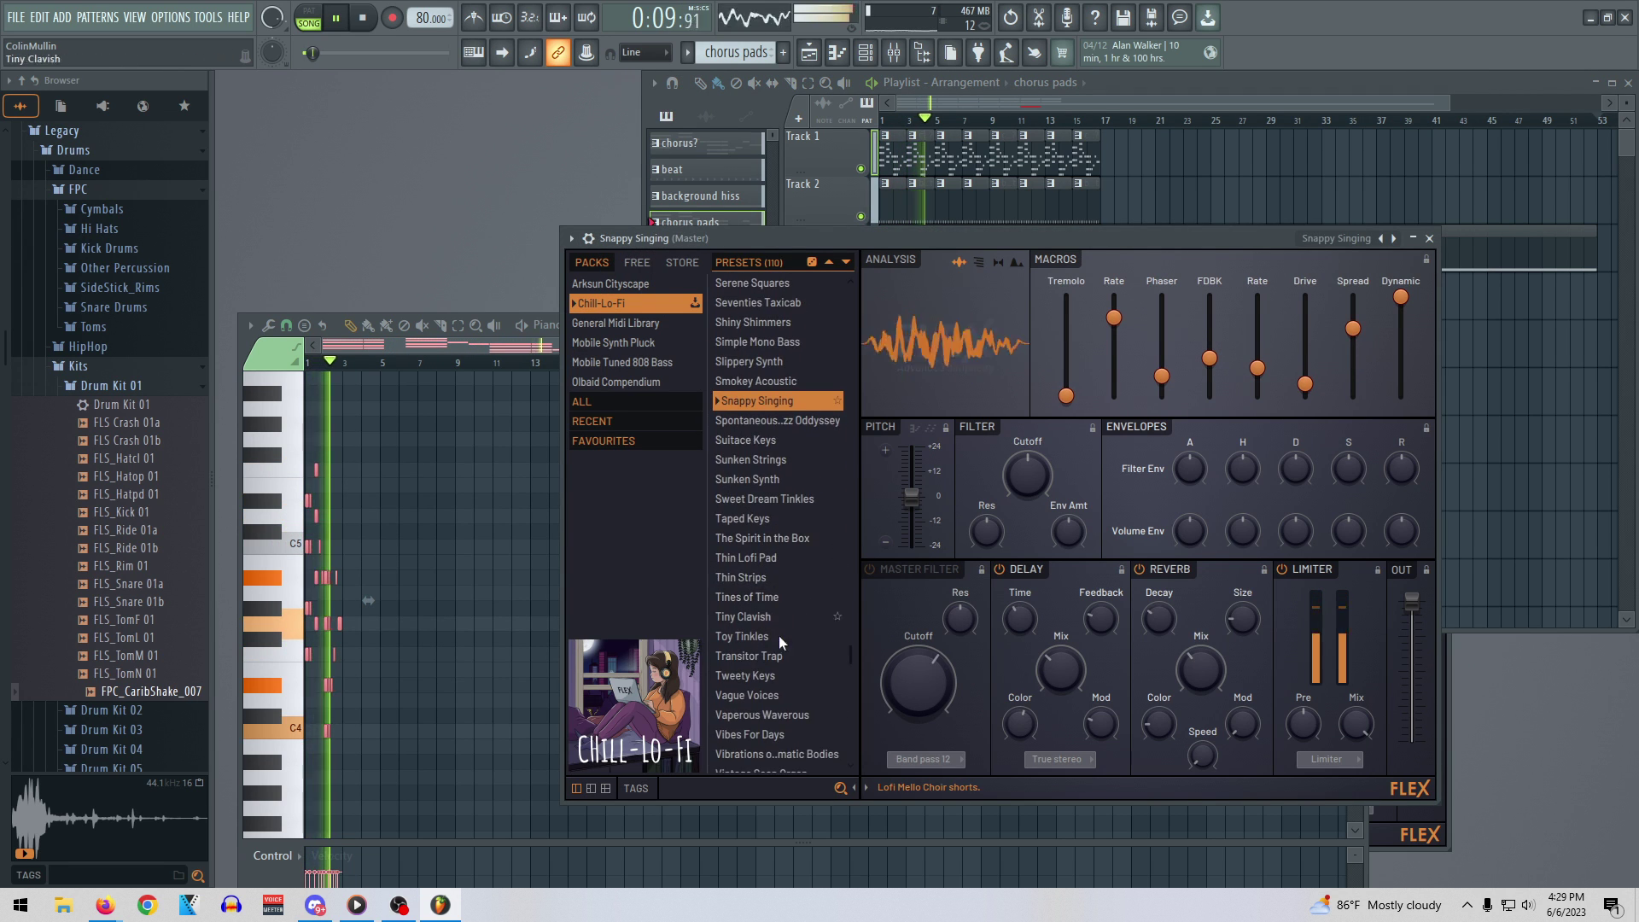
pyautogui.scroll(2, 771, 516)
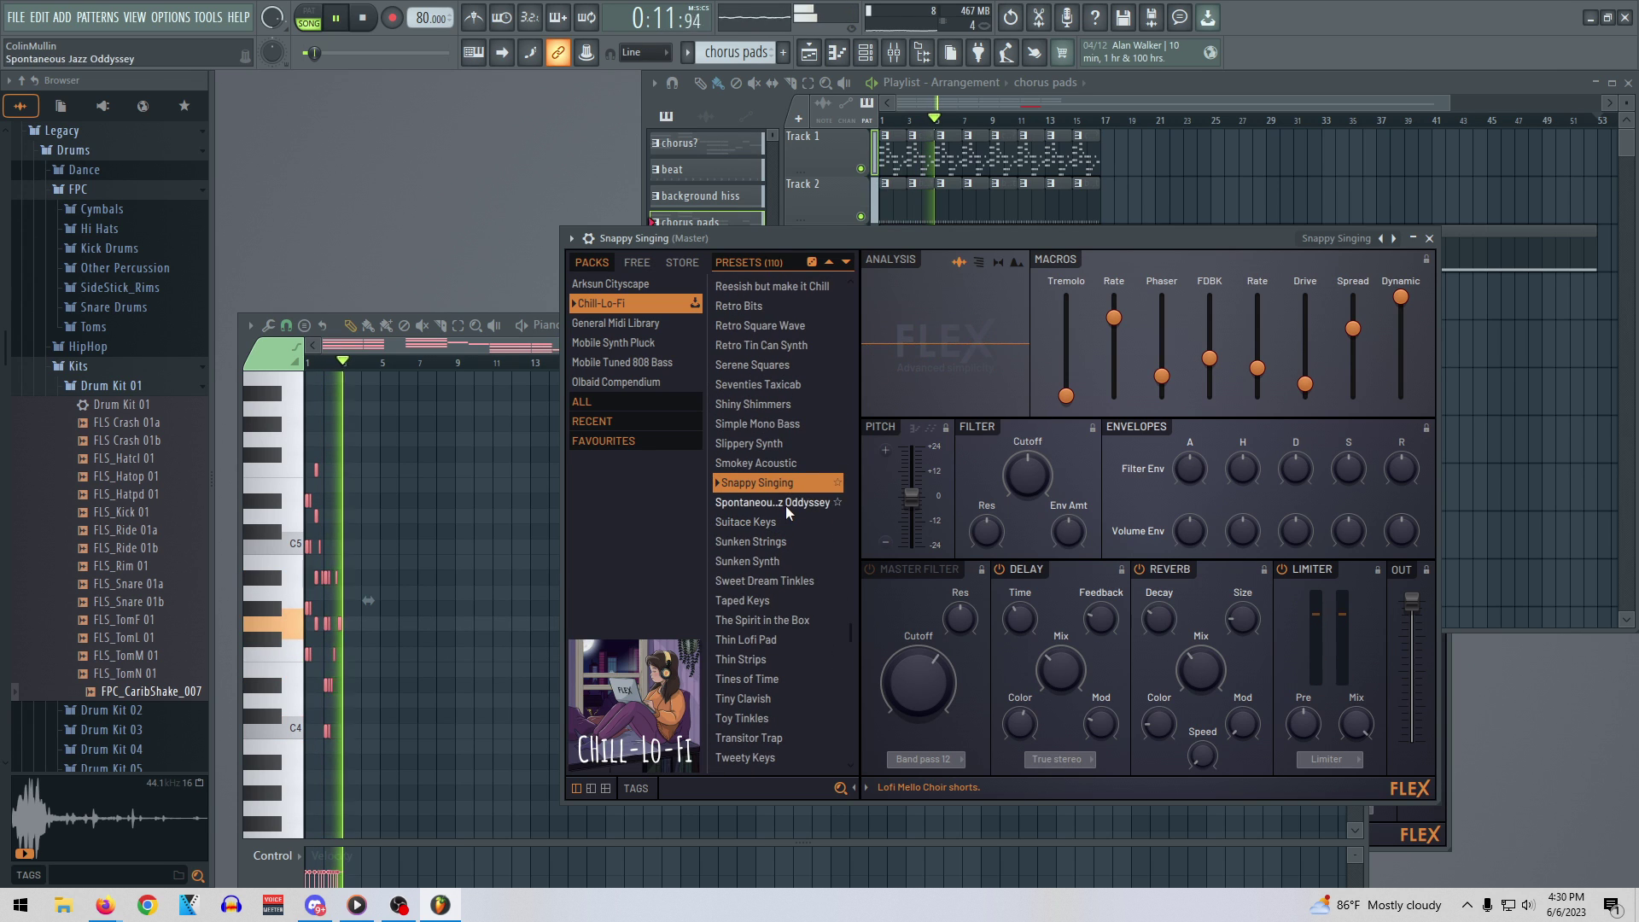
pyautogui.click(764, 404)
pyautogui.scroll(5, 764, 410)
pyautogui.click(757, 452)
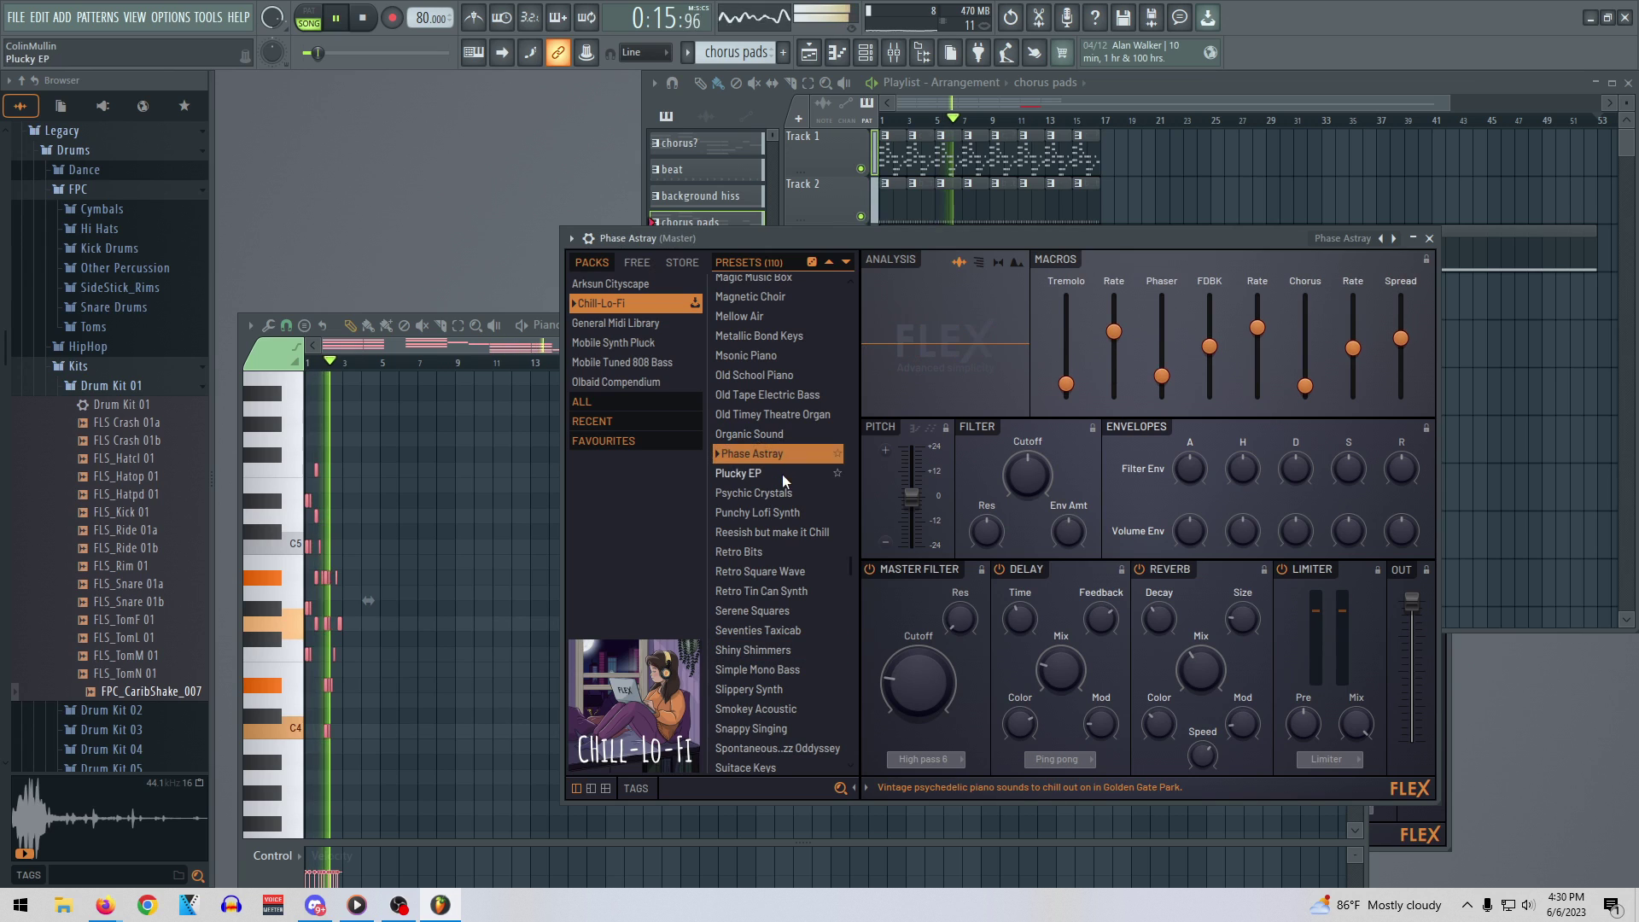
pyautogui.click(756, 476)
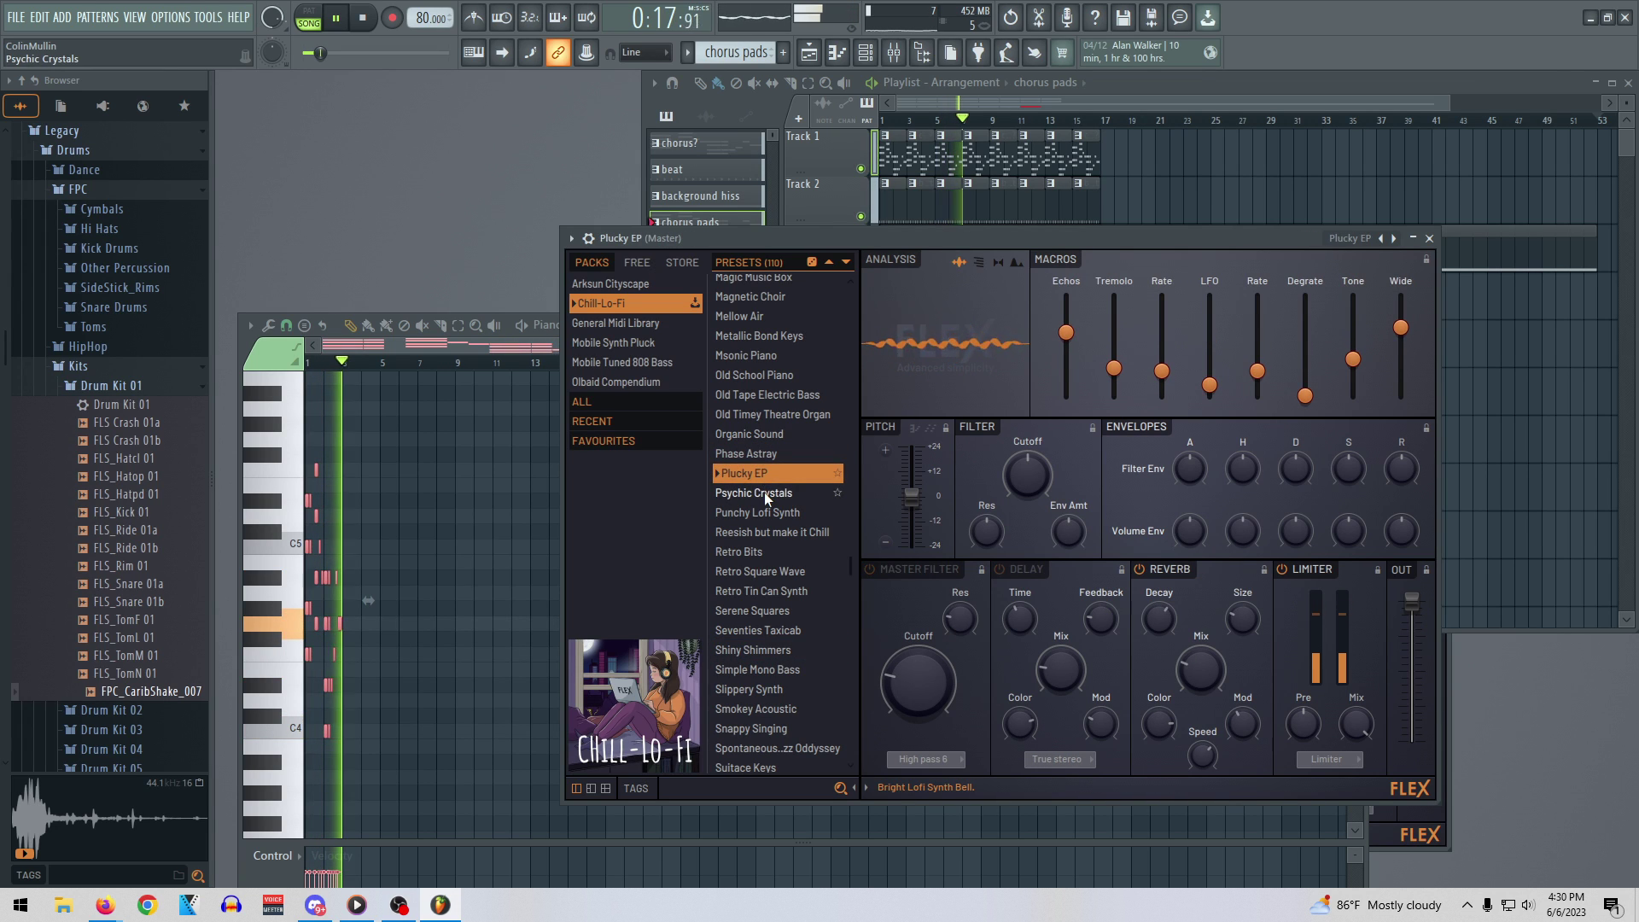
pyautogui.press('space')
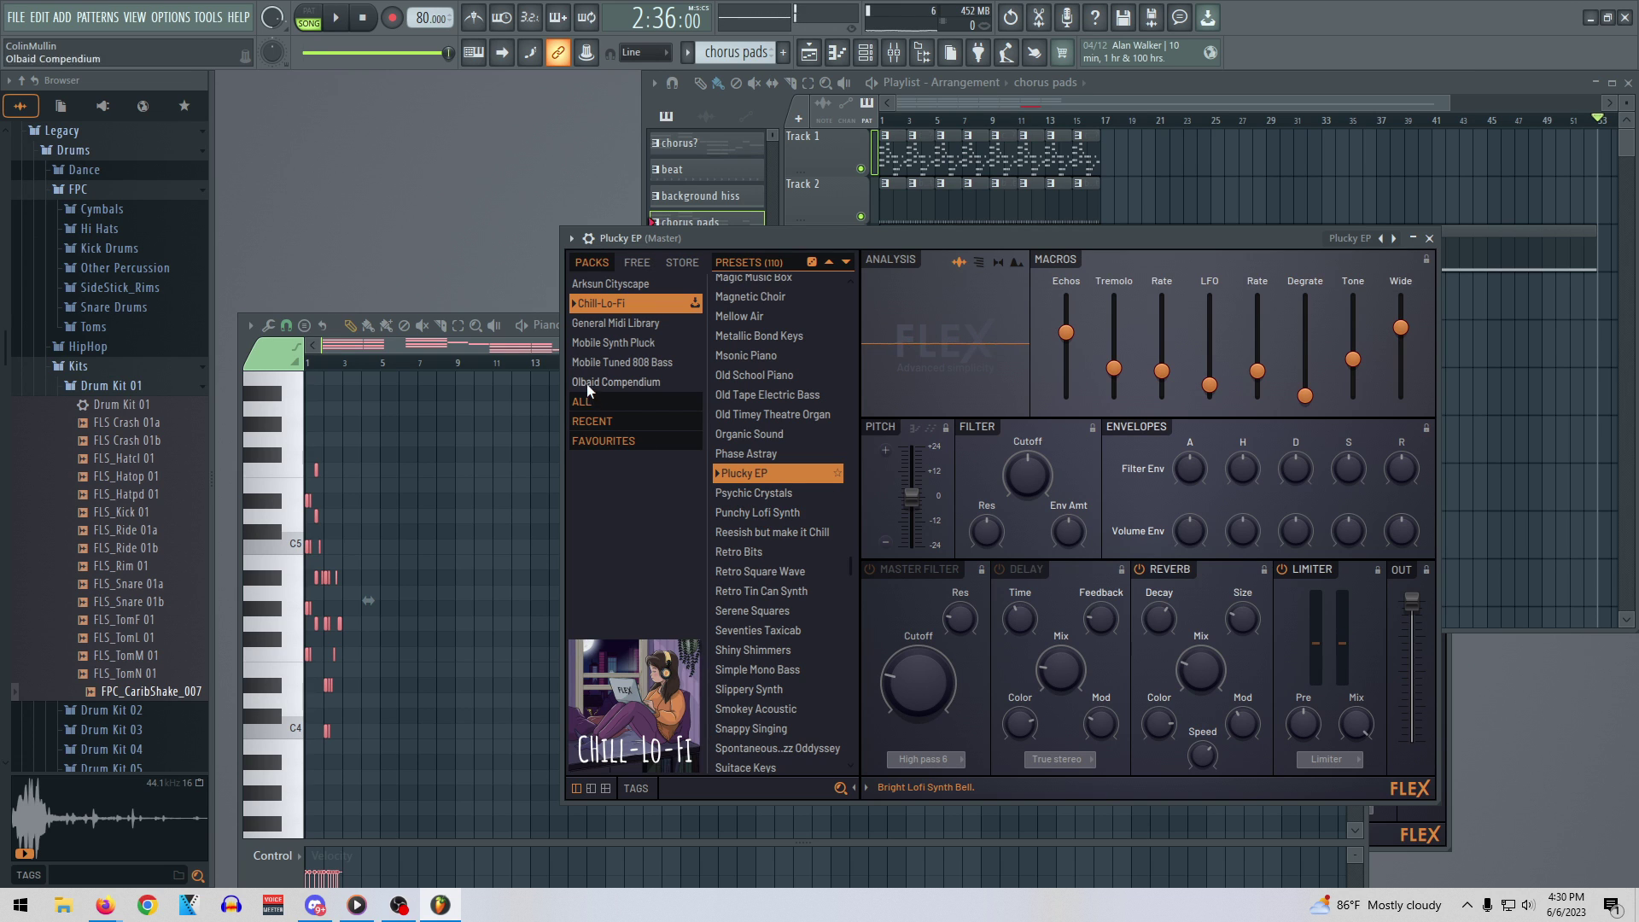
# Move the piano roll aside and compare the chorus with the Coffee Piano and Plucky EP channels muted and unmuted during playback
pyautogui.moveTo(547, 325); pyautogui.dragTo(890, 234)
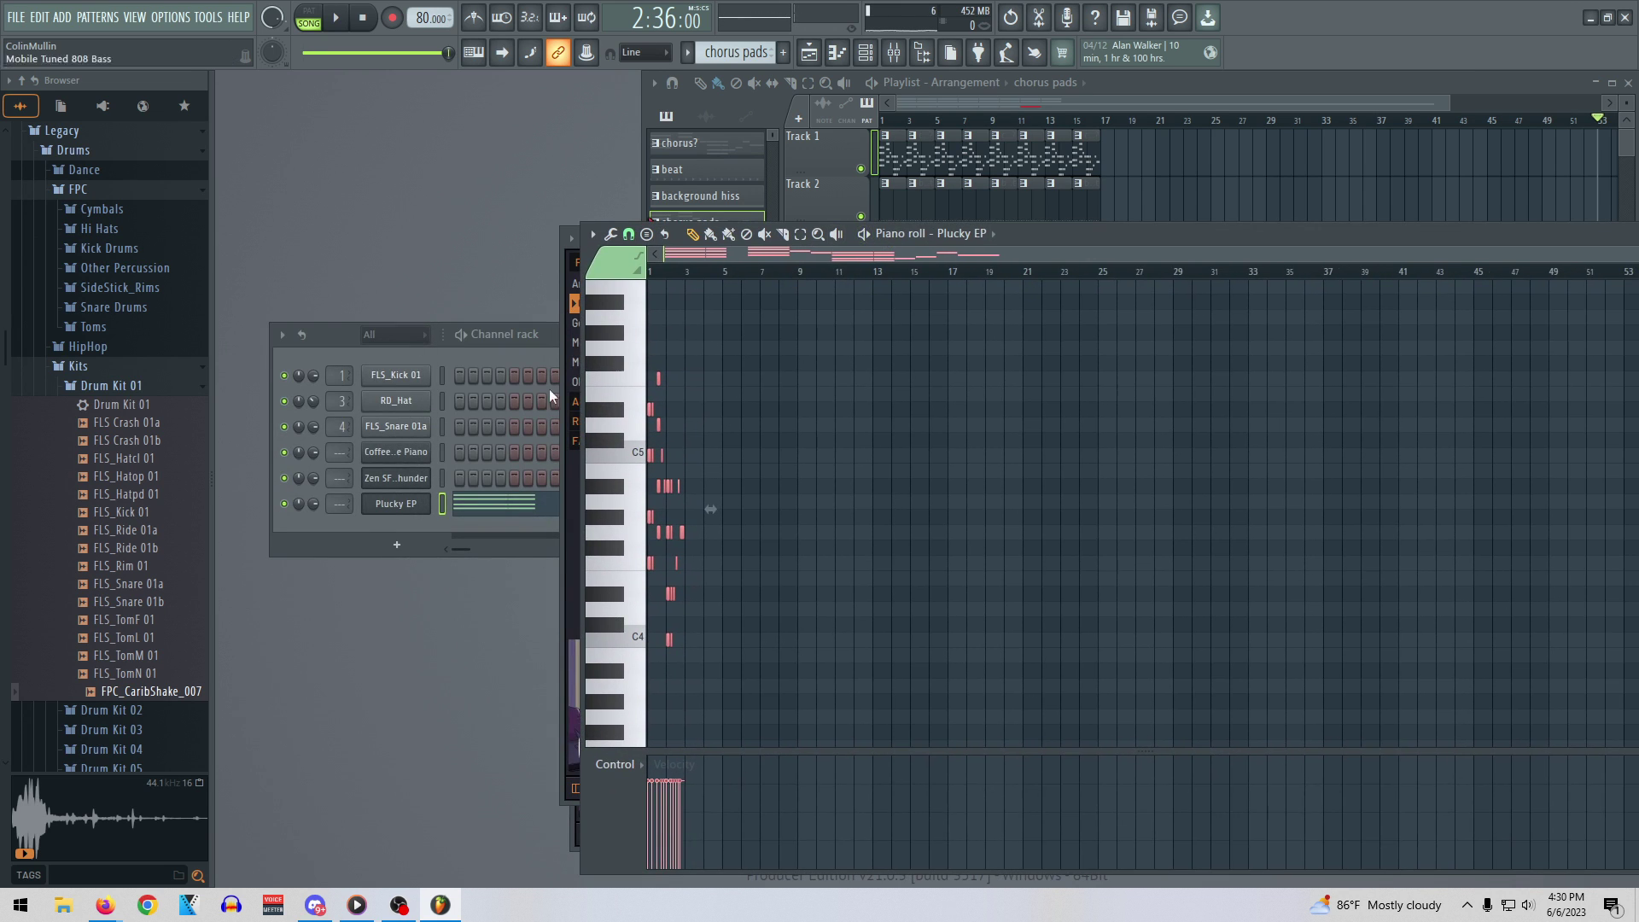
pyautogui.click(293, 457)
pyautogui.press('space')
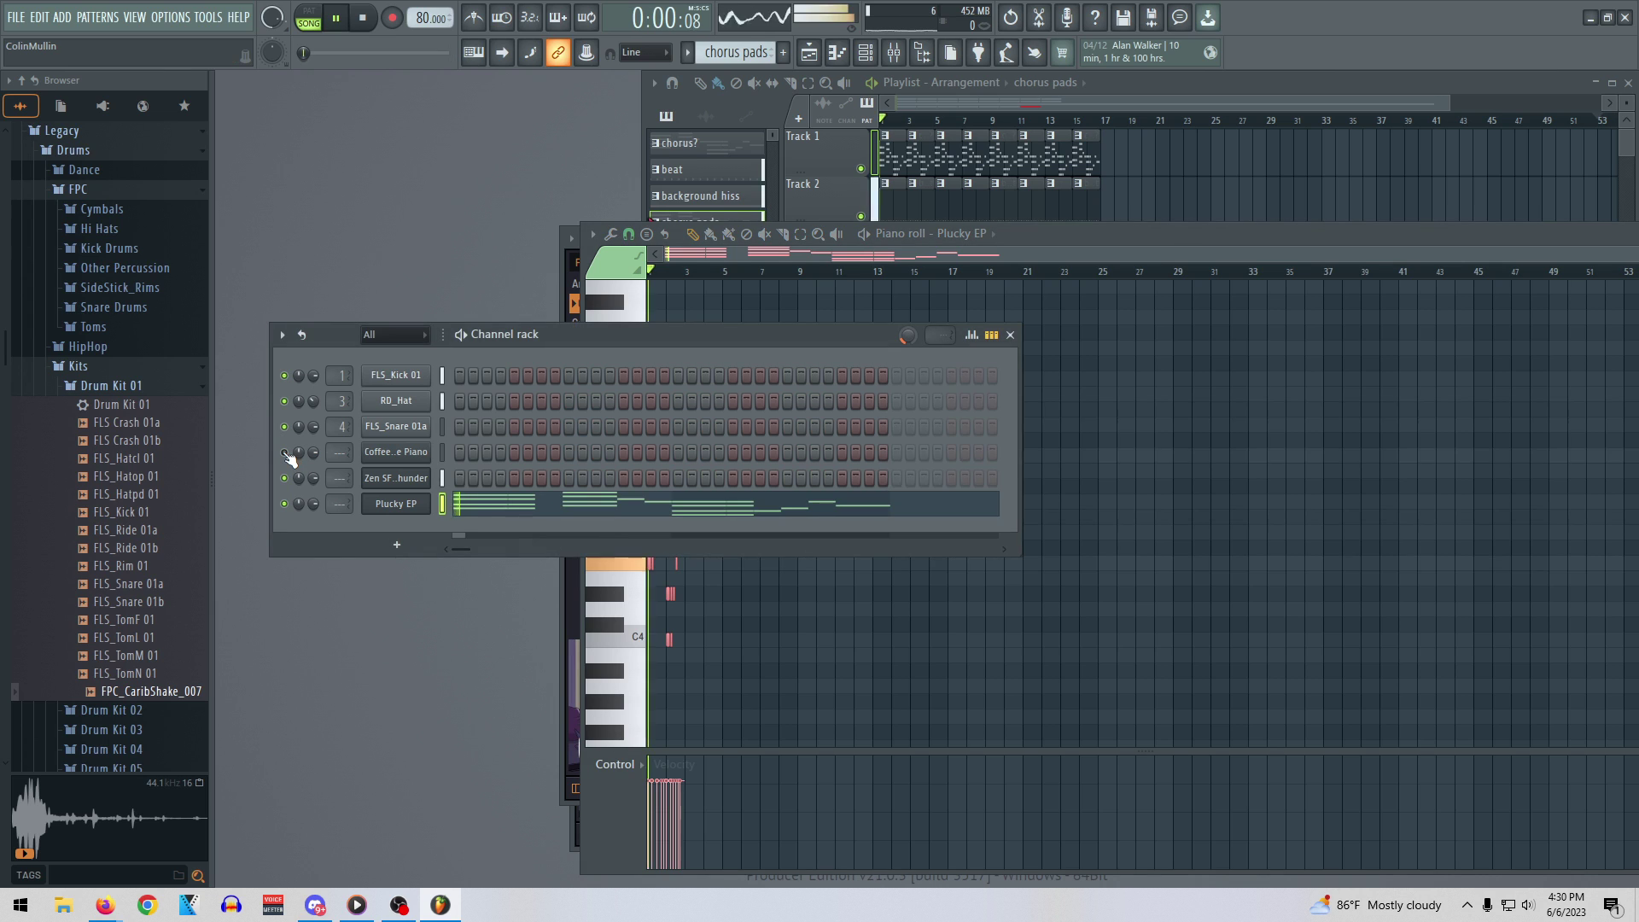
pyautogui.click(1013, 234)
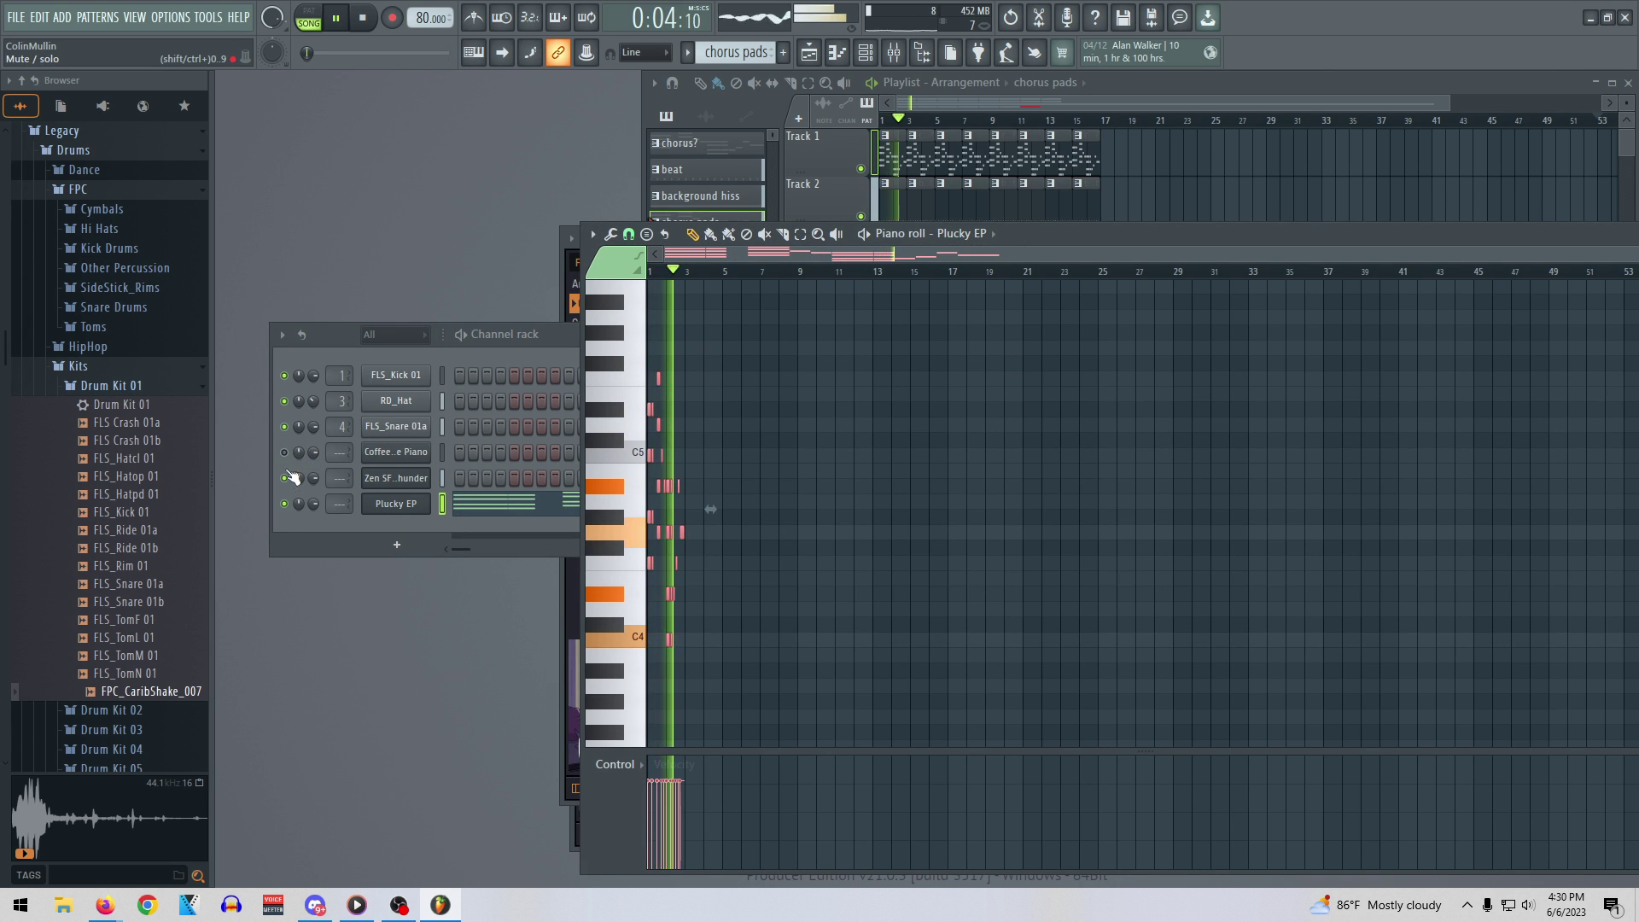
pyautogui.click(284, 503)
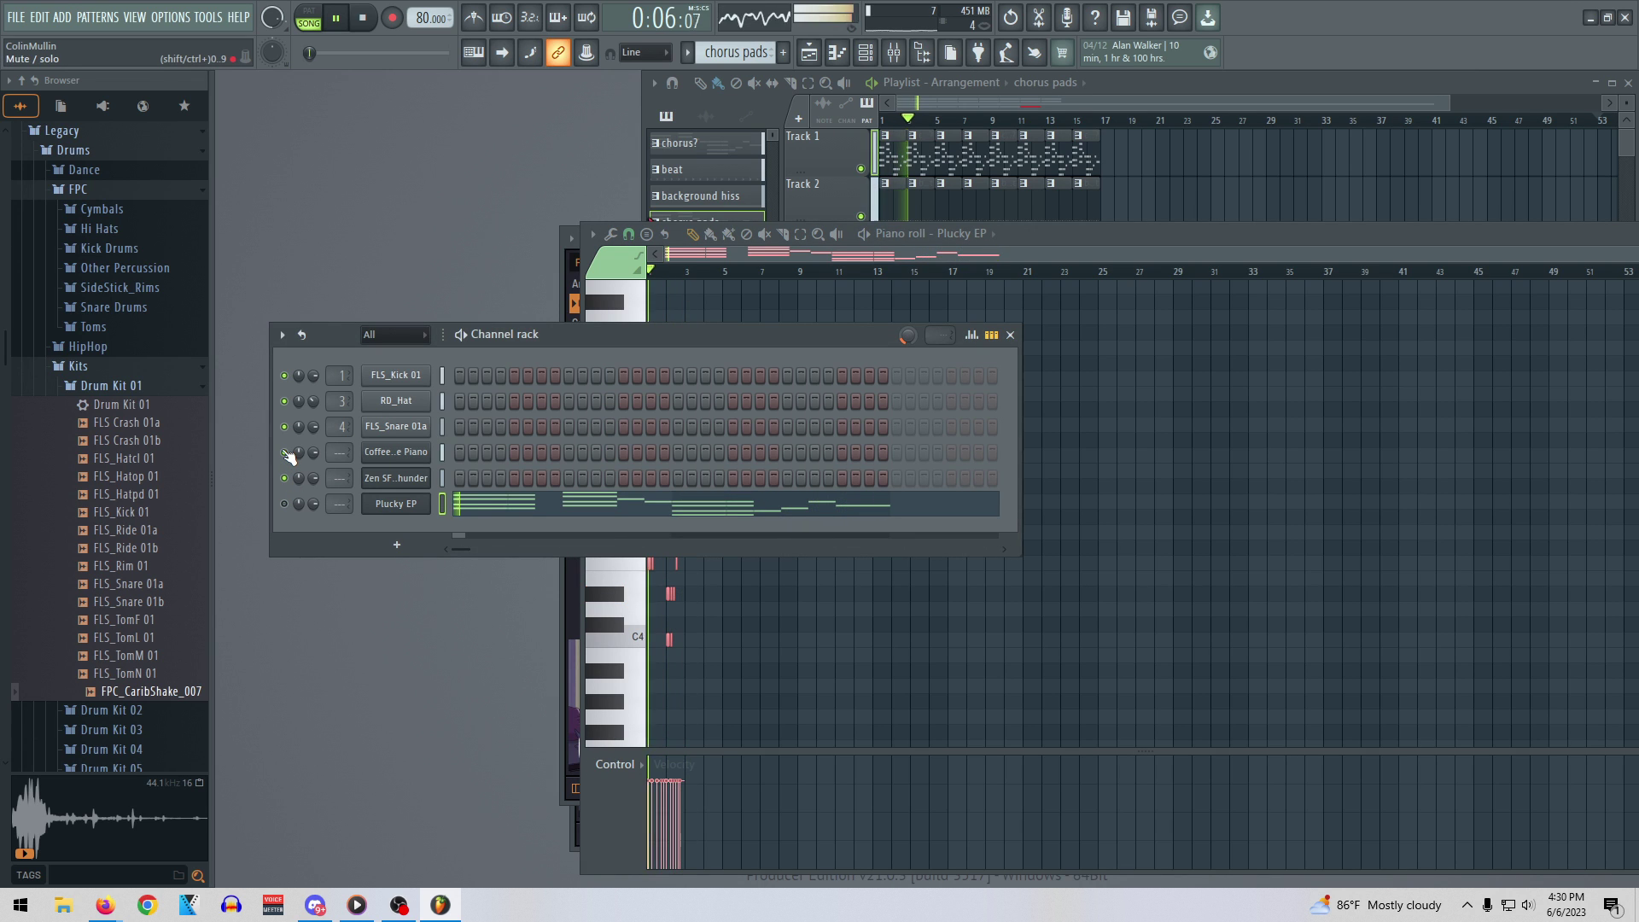
pyautogui.click(284, 504)
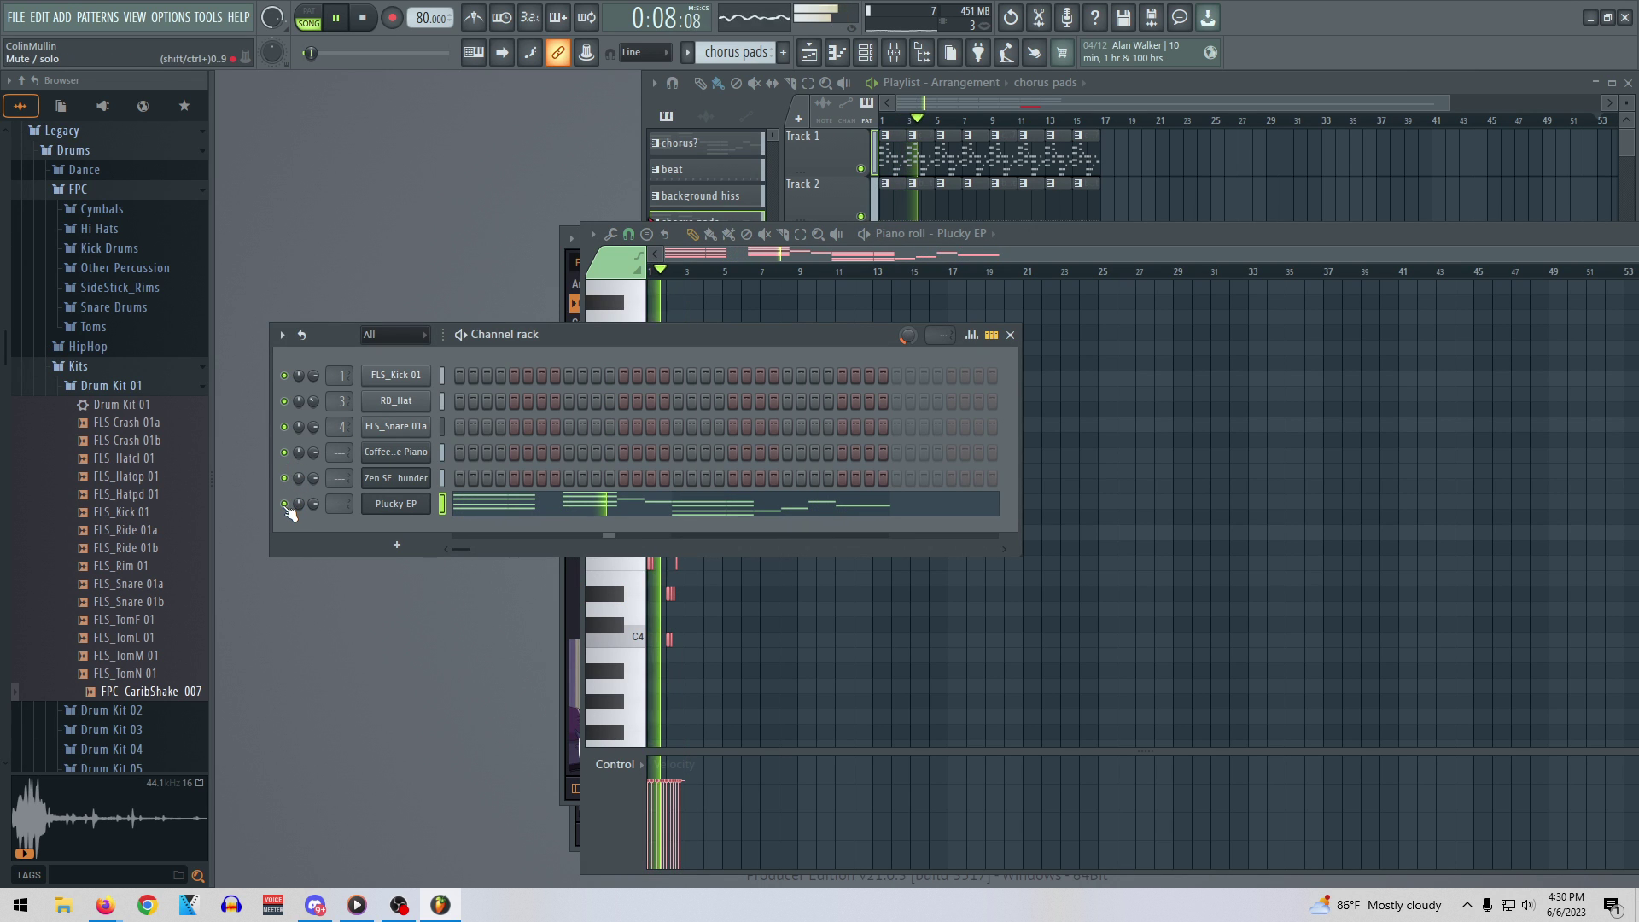
pyautogui.press('space')
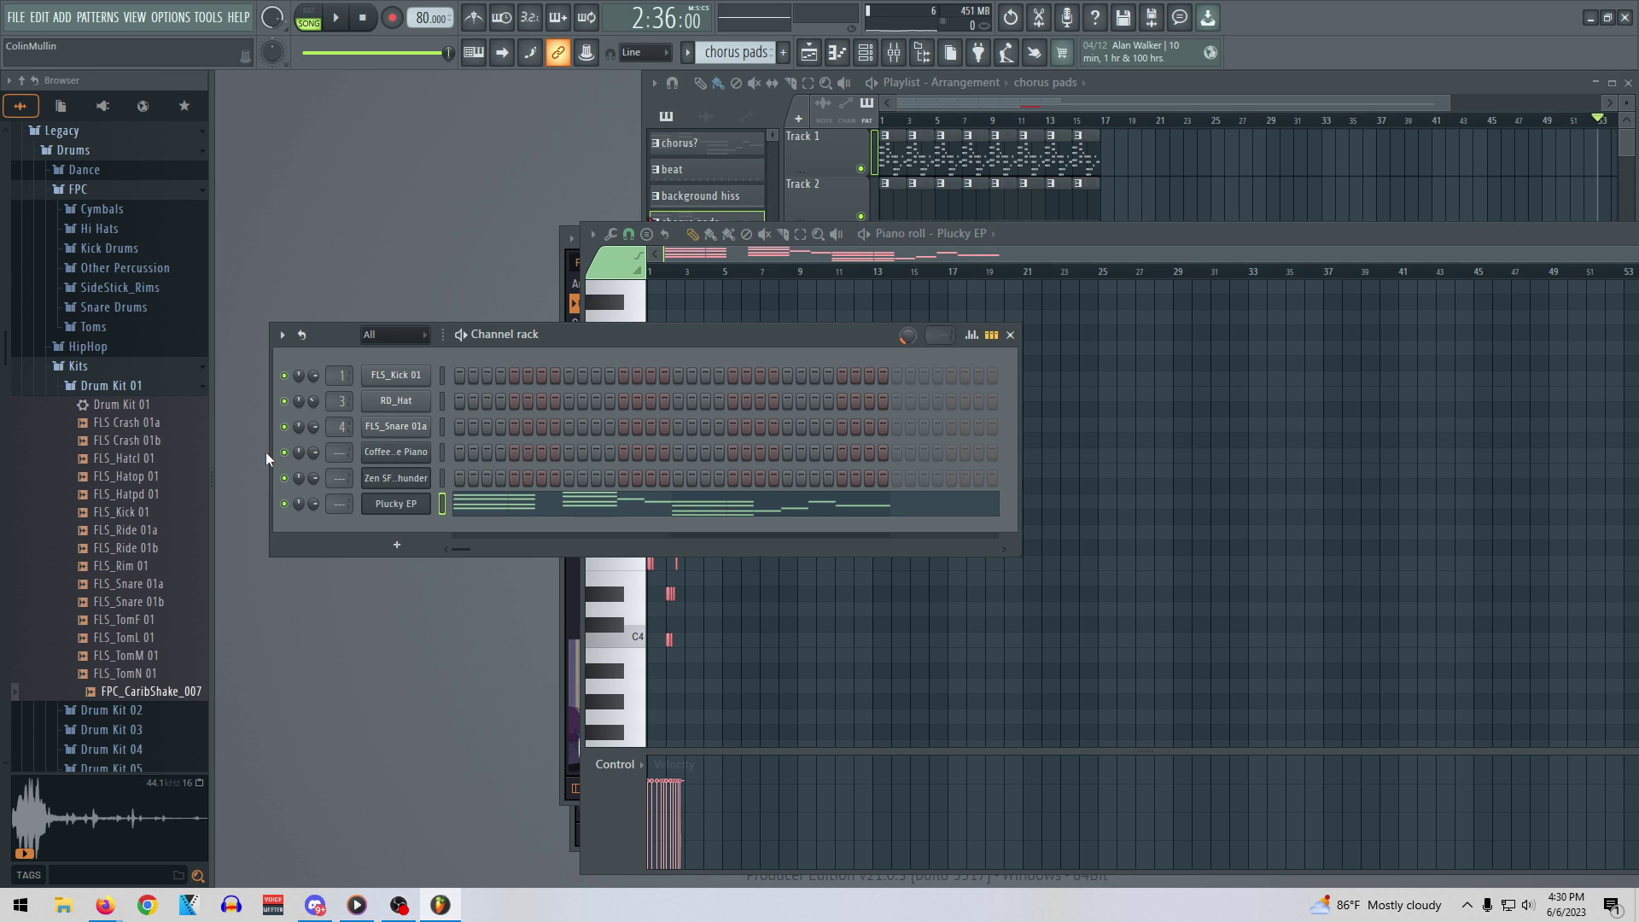
pyautogui.press('space')
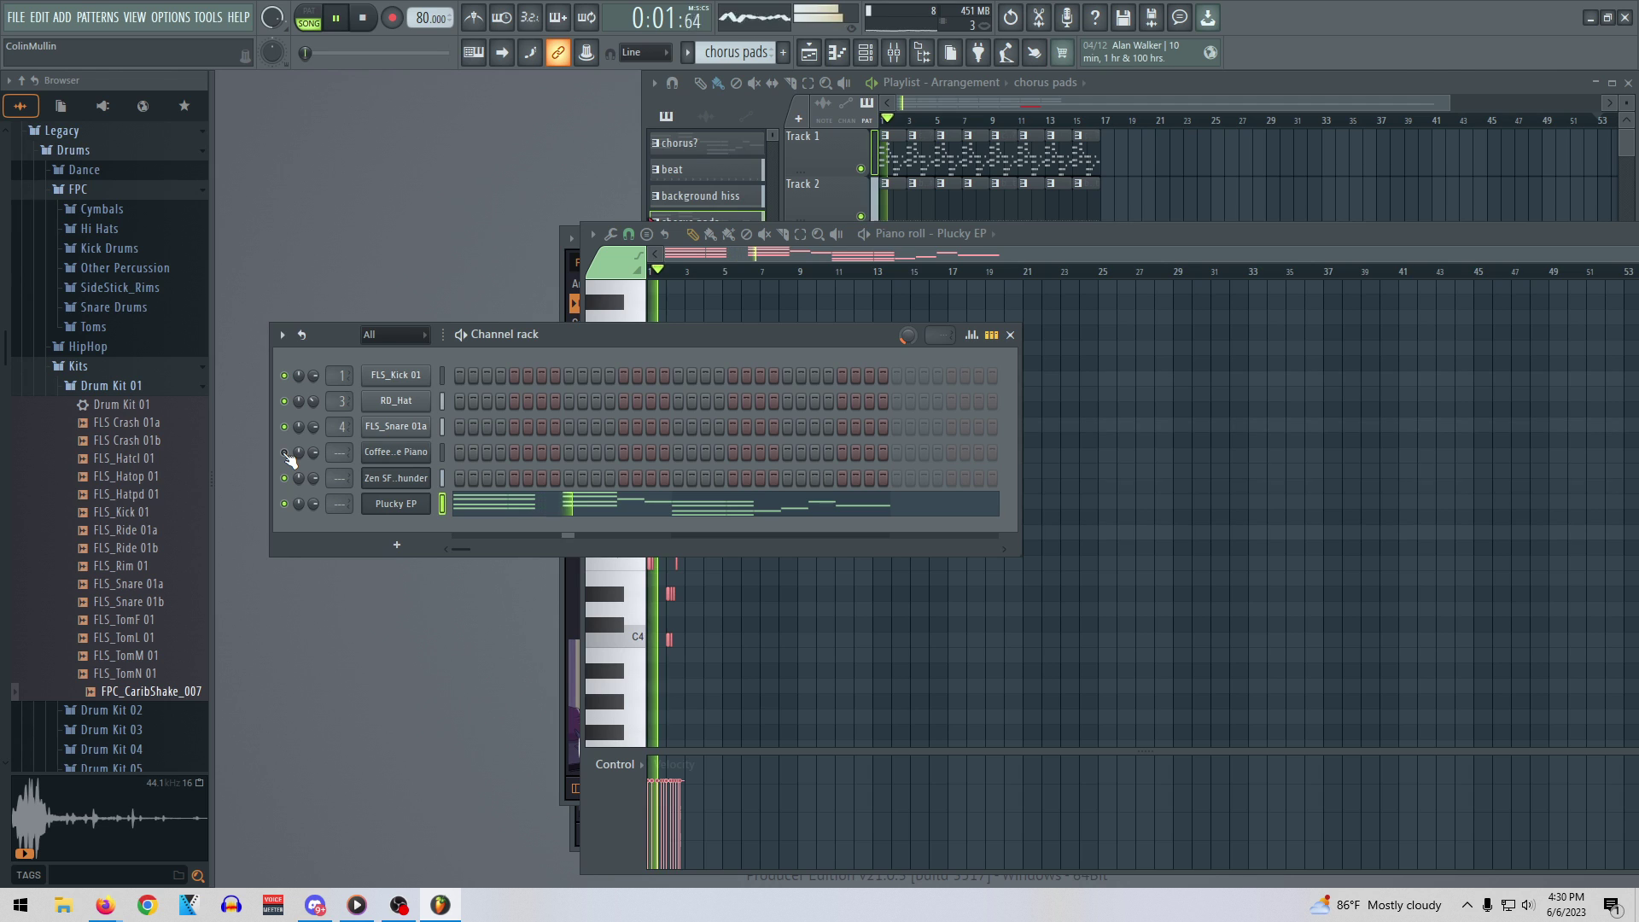
pyautogui.click(285, 453)
pyautogui.press('space')
pyautogui.click(947, 238)
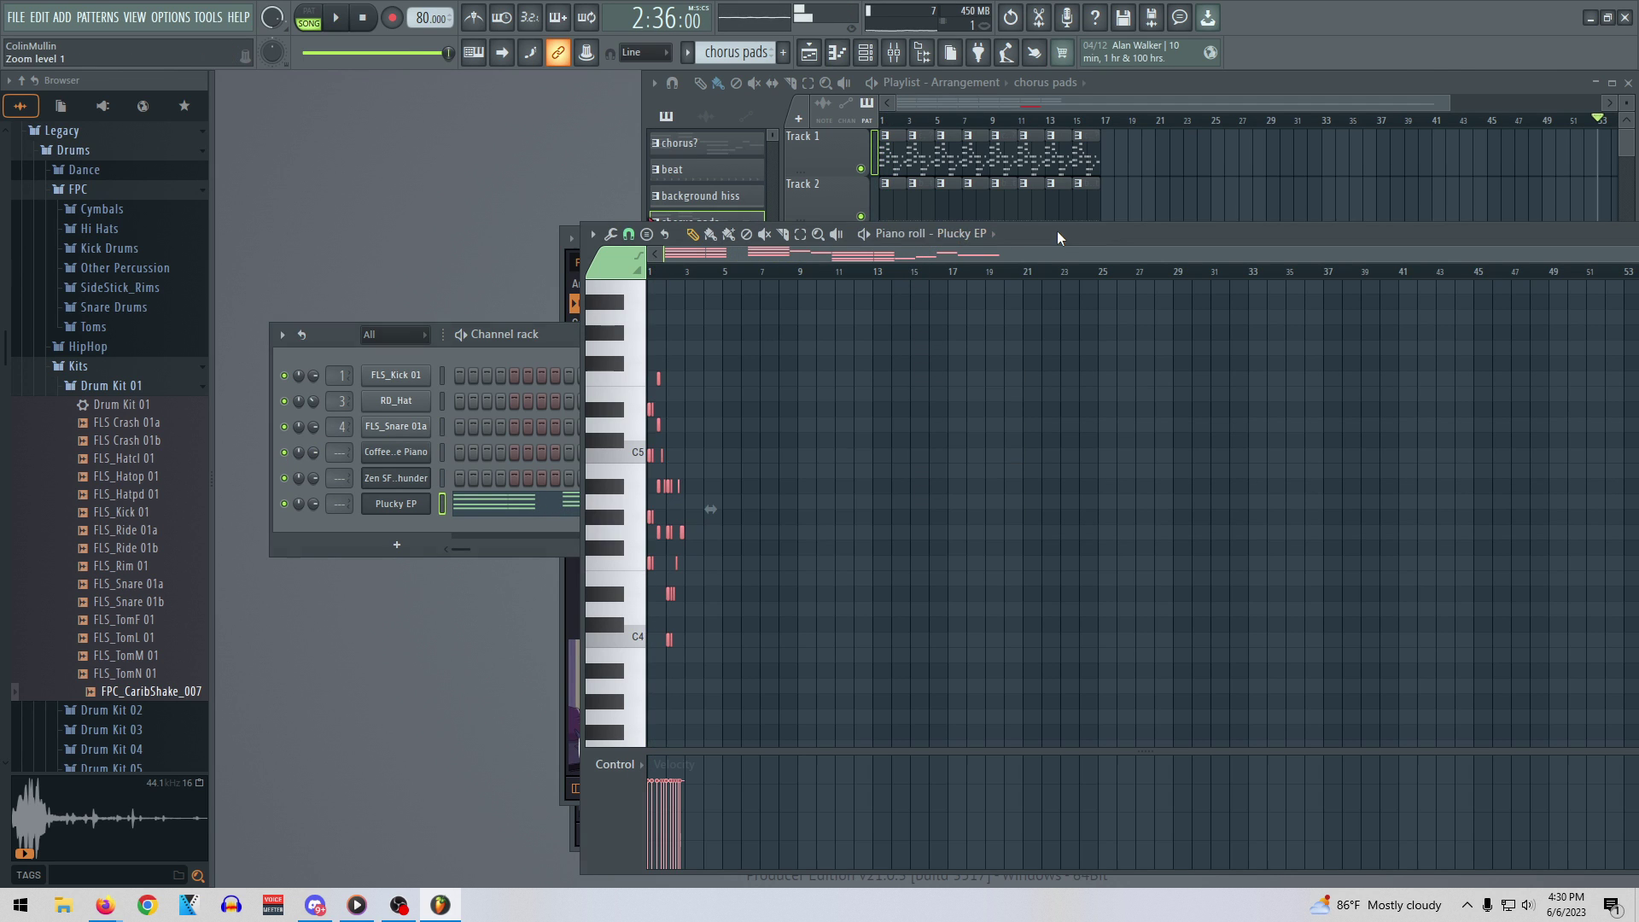
# Load Retro Bits, then Reesish but make it Chill in the pad's FLEX, and lower the channel volume to about 45% during playback
pyautogui.click(561, 239)
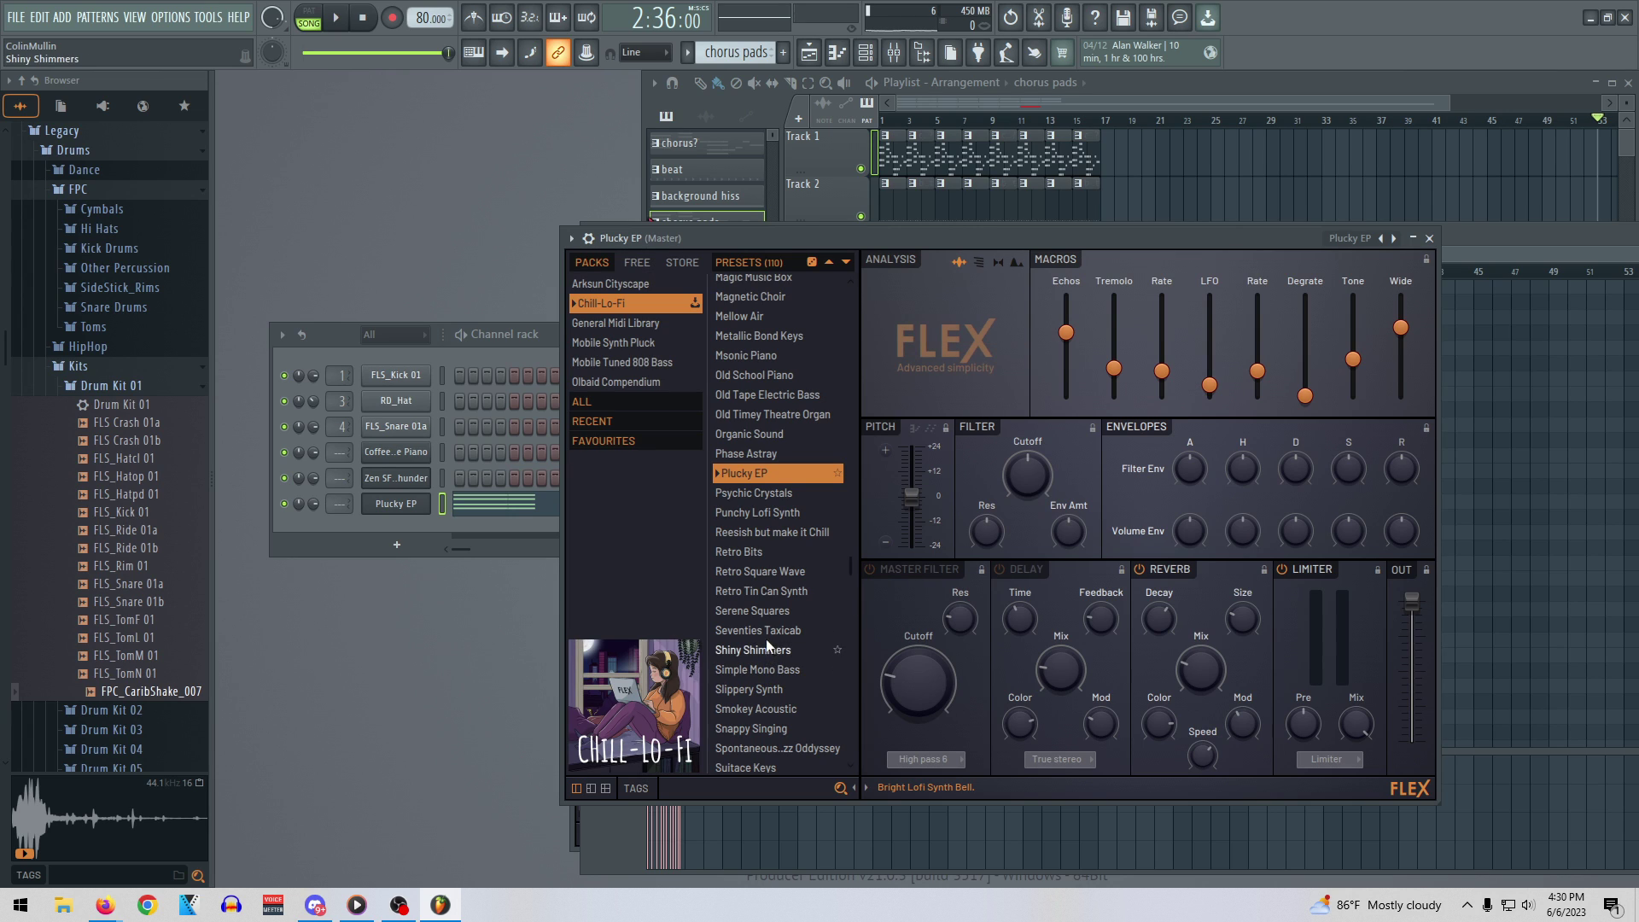
pyautogui.click(760, 552)
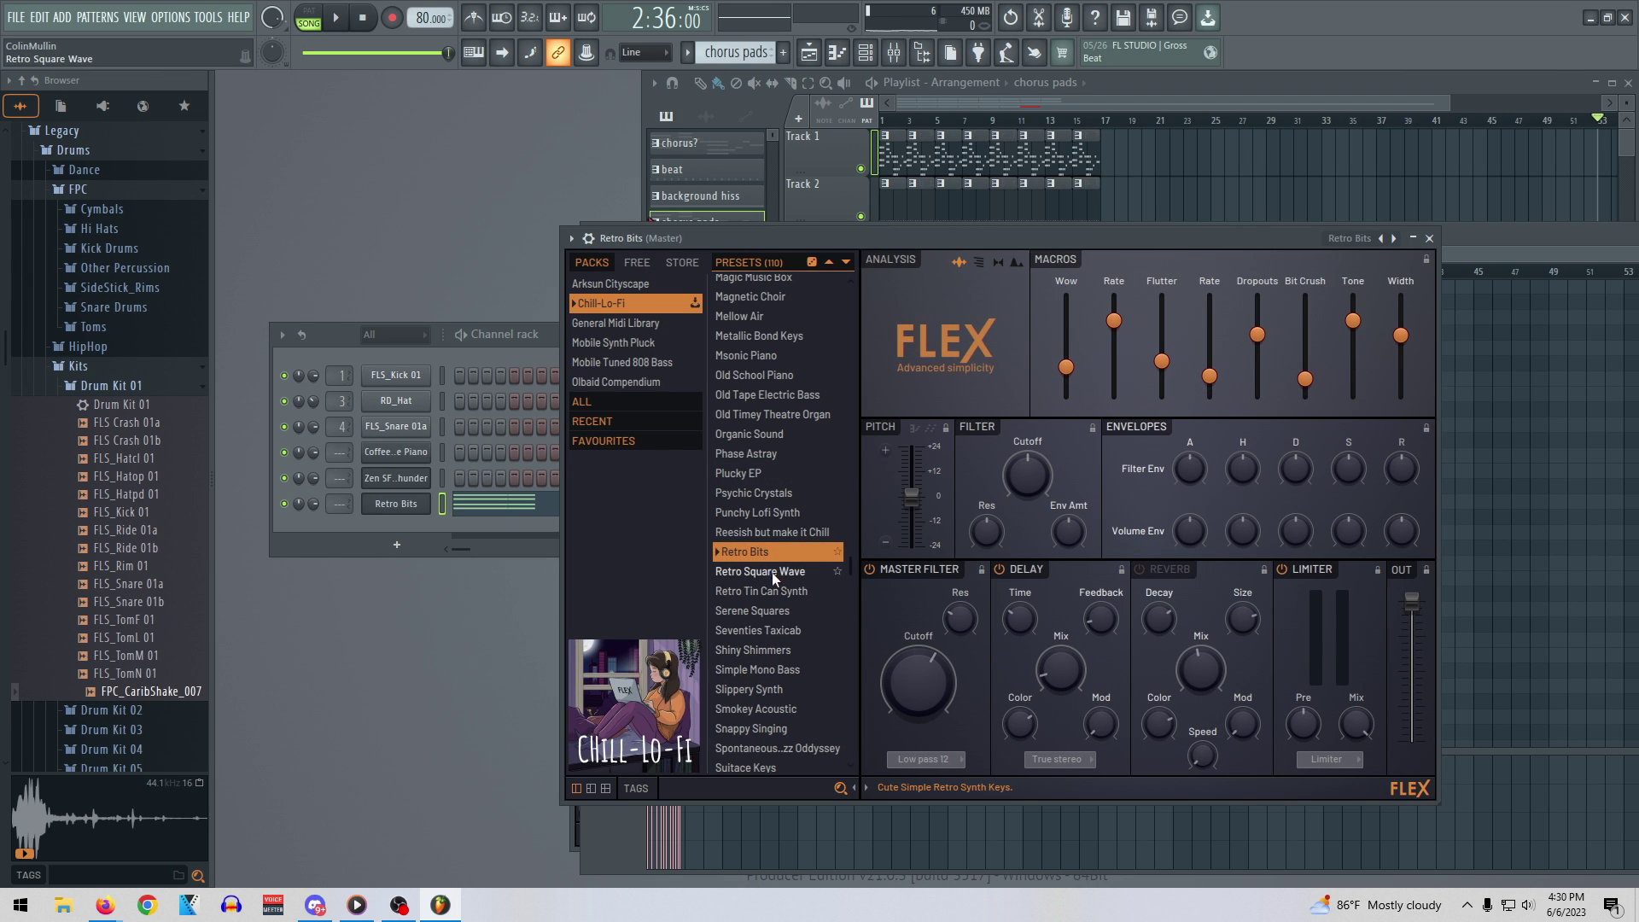
pyautogui.click(775, 532)
pyautogui.press('space')
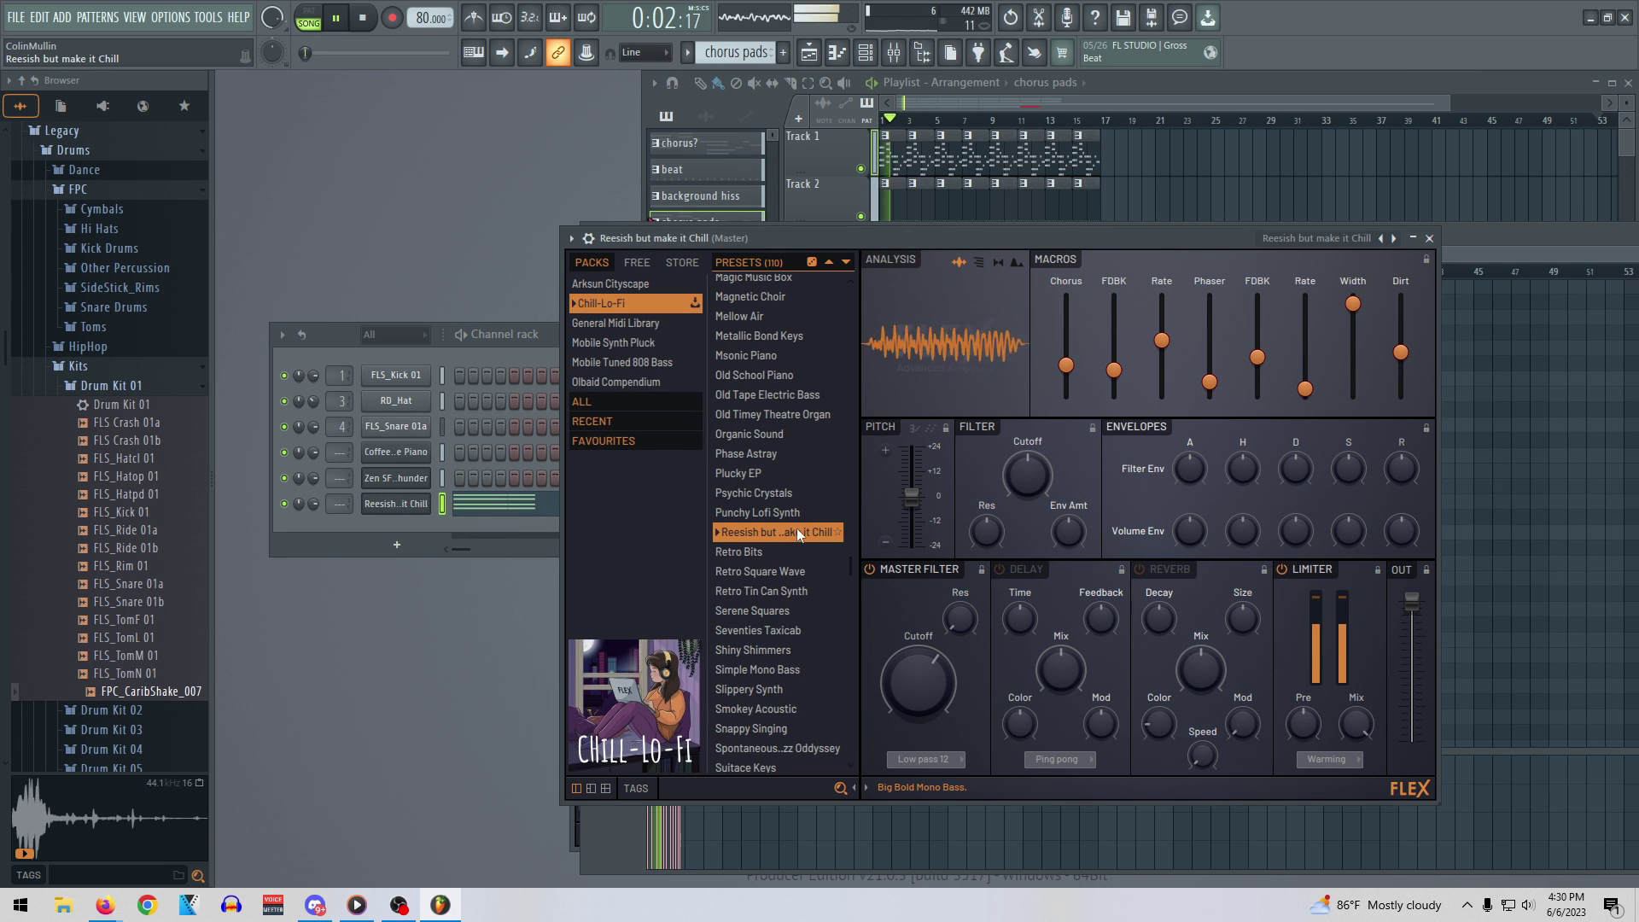
pyautogui.moveTo(314, 504); pyautogui.dragTo(313, 548)
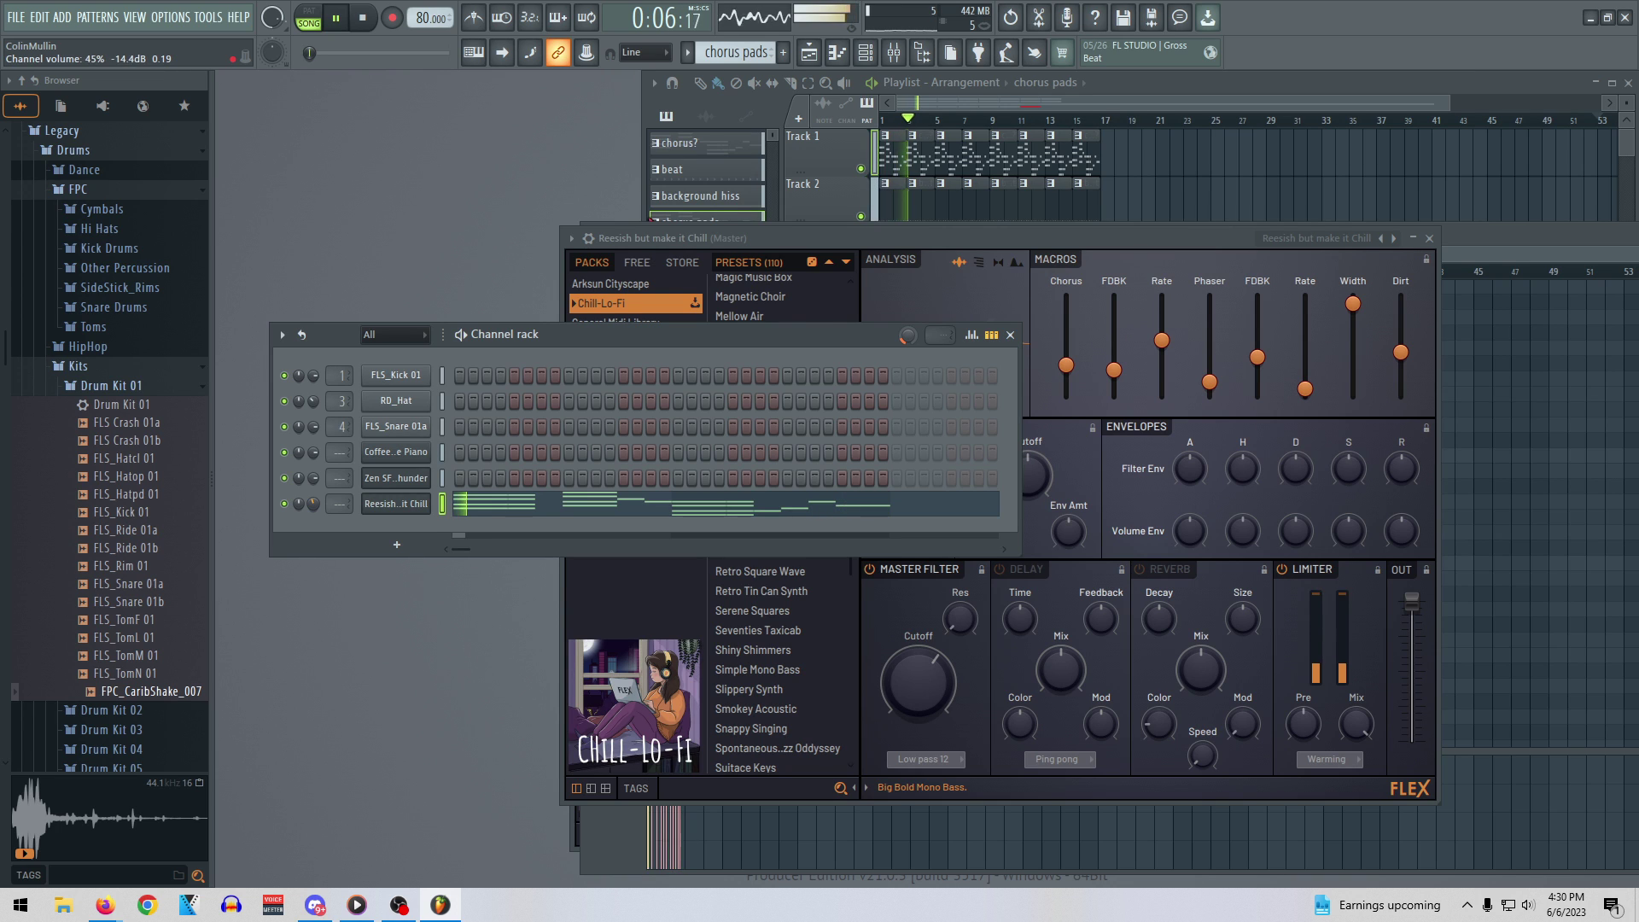
# Audition Retro Tin Can Synth, Serene Squares, Seventies Taxicab, Taped Keys and Thin Lofi Pad in the pad's FLEX
pyautogui.click(857, 239)
pyautogui.click(781, 592)
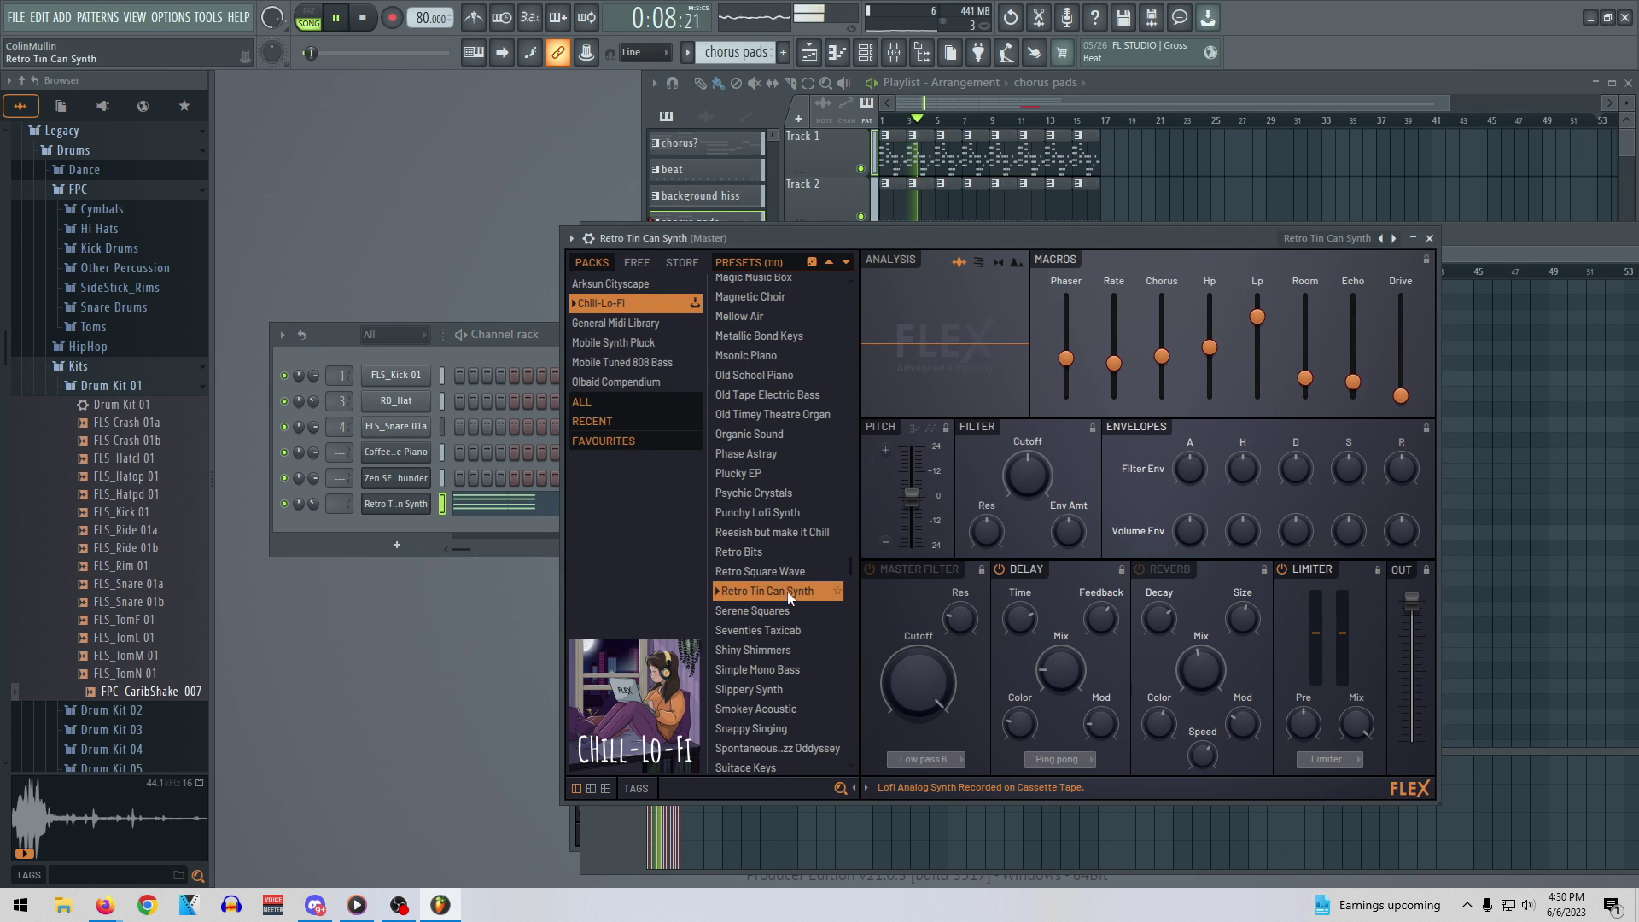
pyautogui.click(785, 608)
pyautogui.scroll(-4, 782, 611)
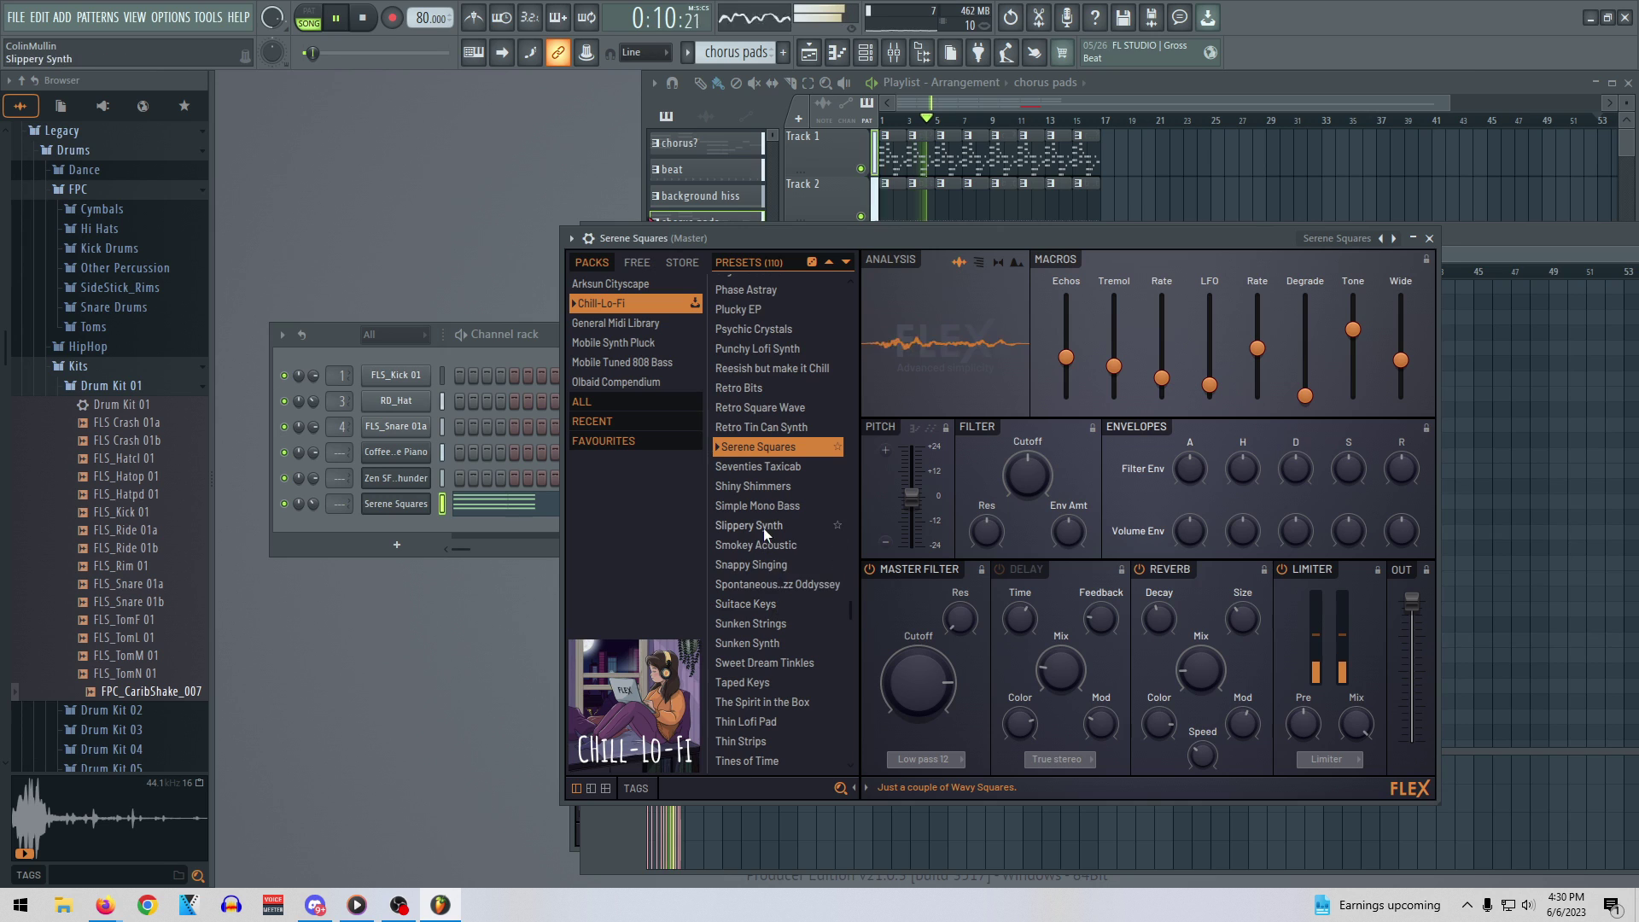
pyautogui.click(768, 468)
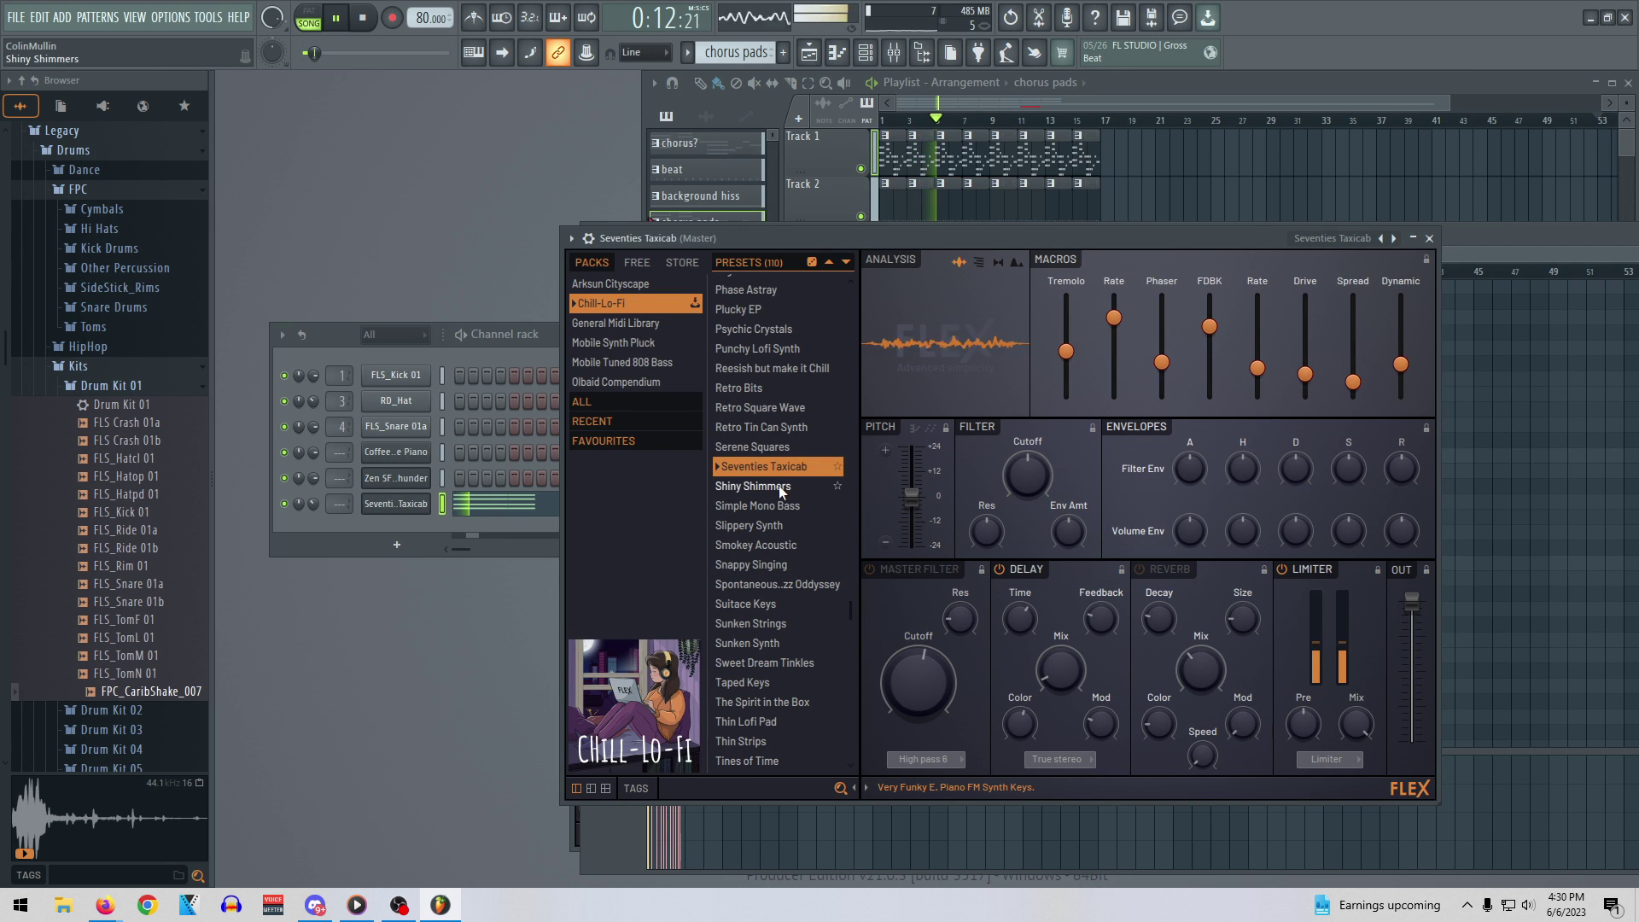
pyautogui.click(786, 684)
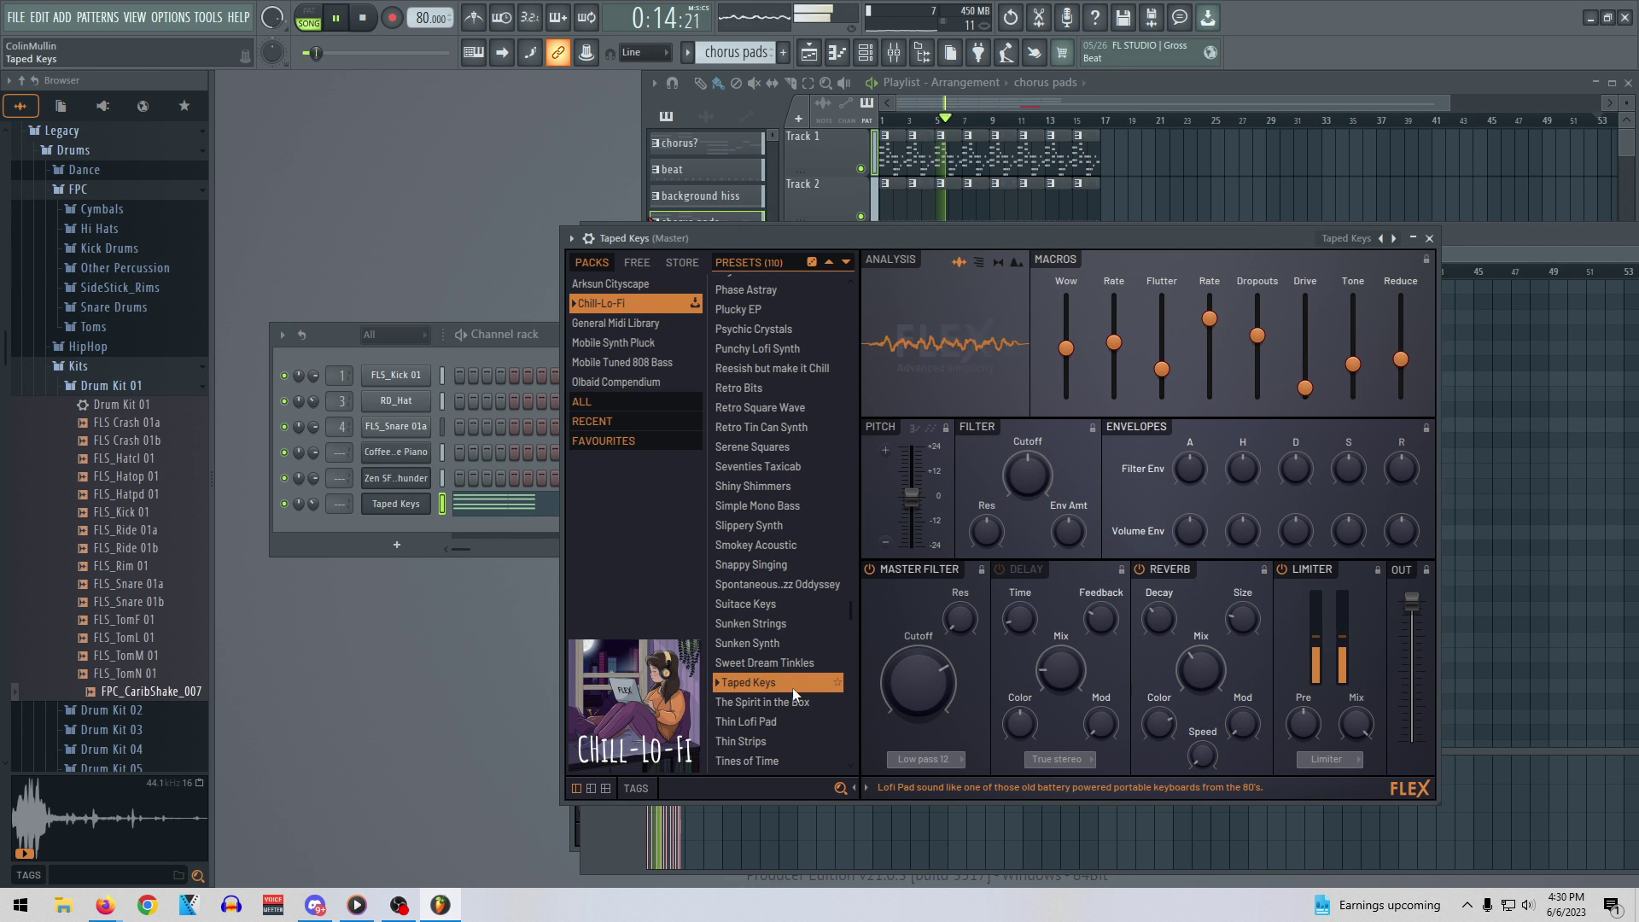
pyautogui.click(772, 721)
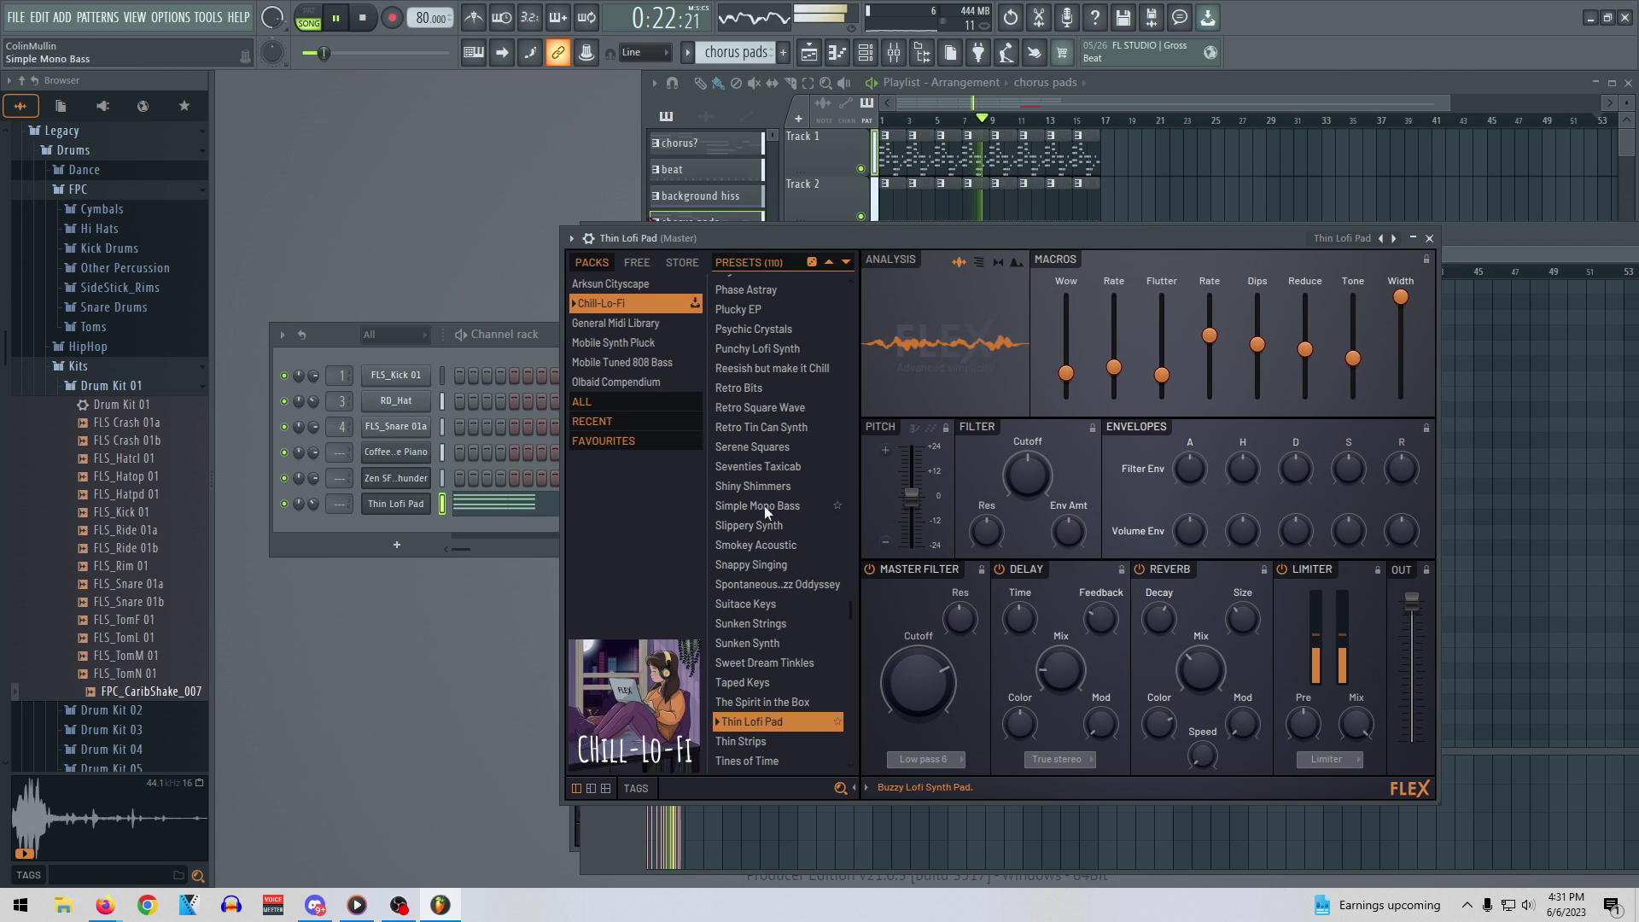
# Audition Serene Squares, Retro Square Wave, Spontaneous Jazz Oddyssey, Suitace Keys and Toy Tinkles in the pad's FLEX
pyautogui.click(758, 448)
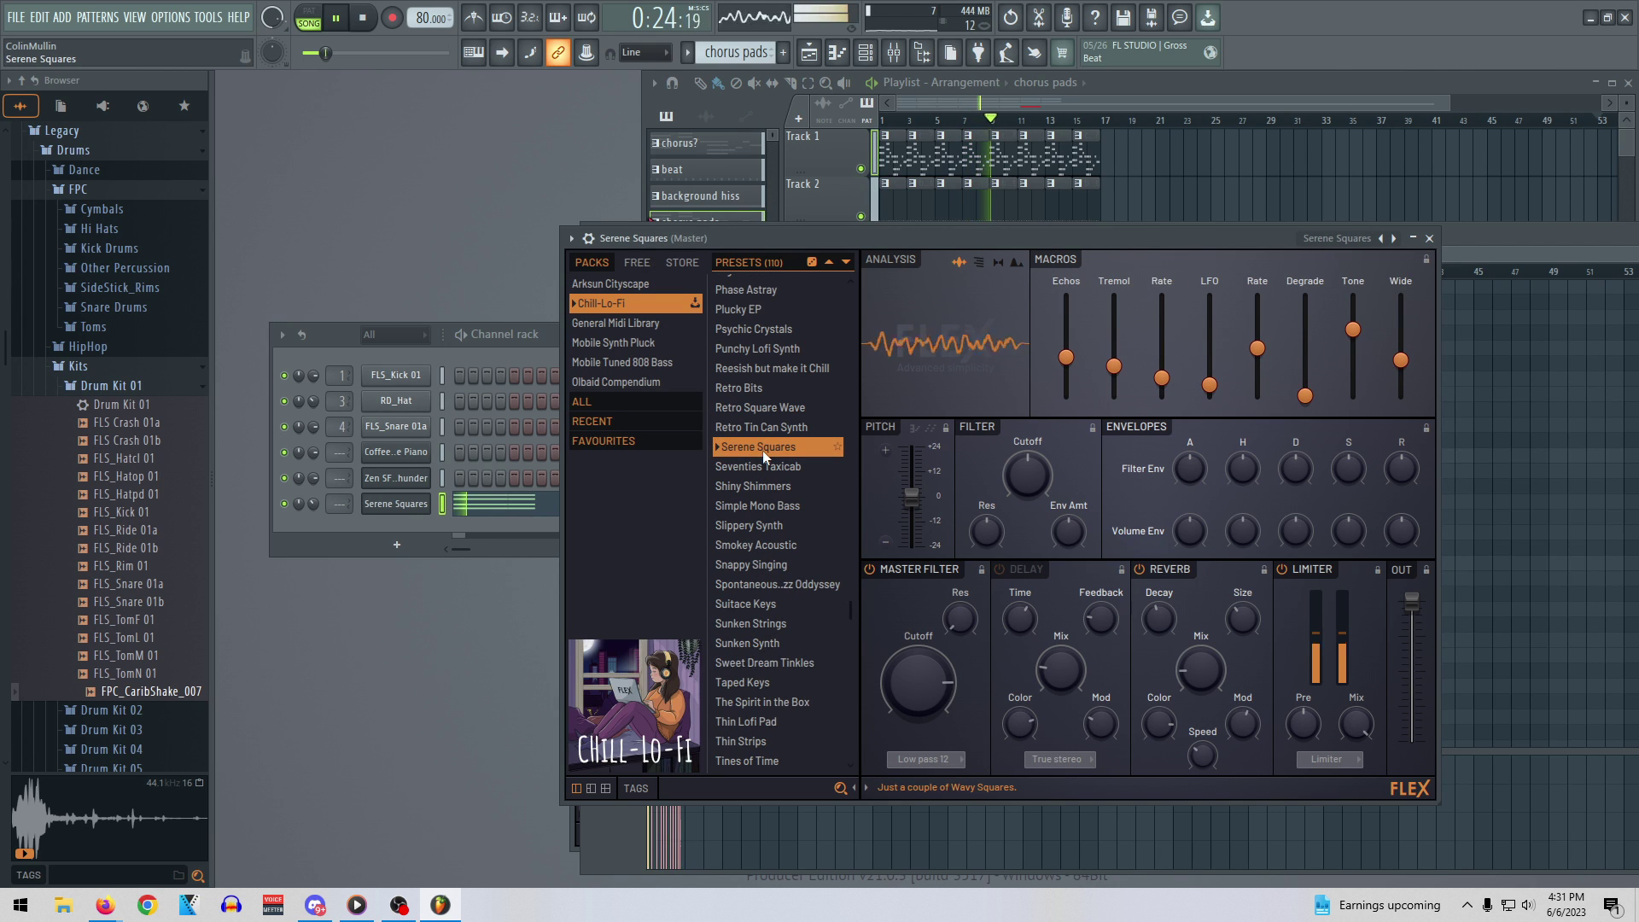
pyautogui.click(768, 408)
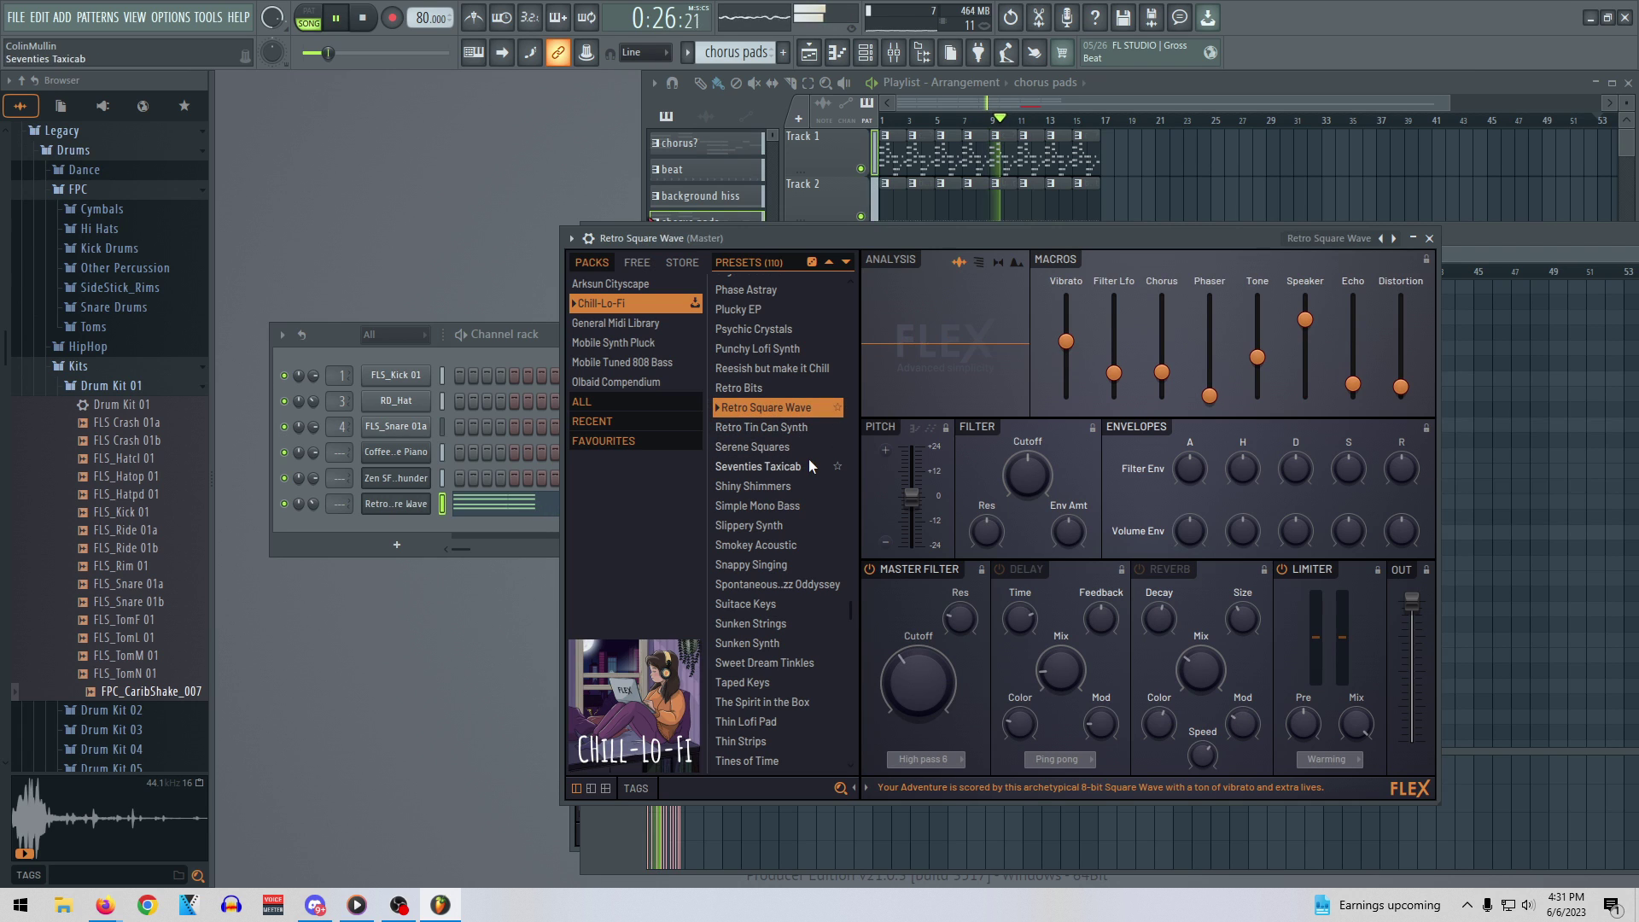
pyautogui.click(792, 586)
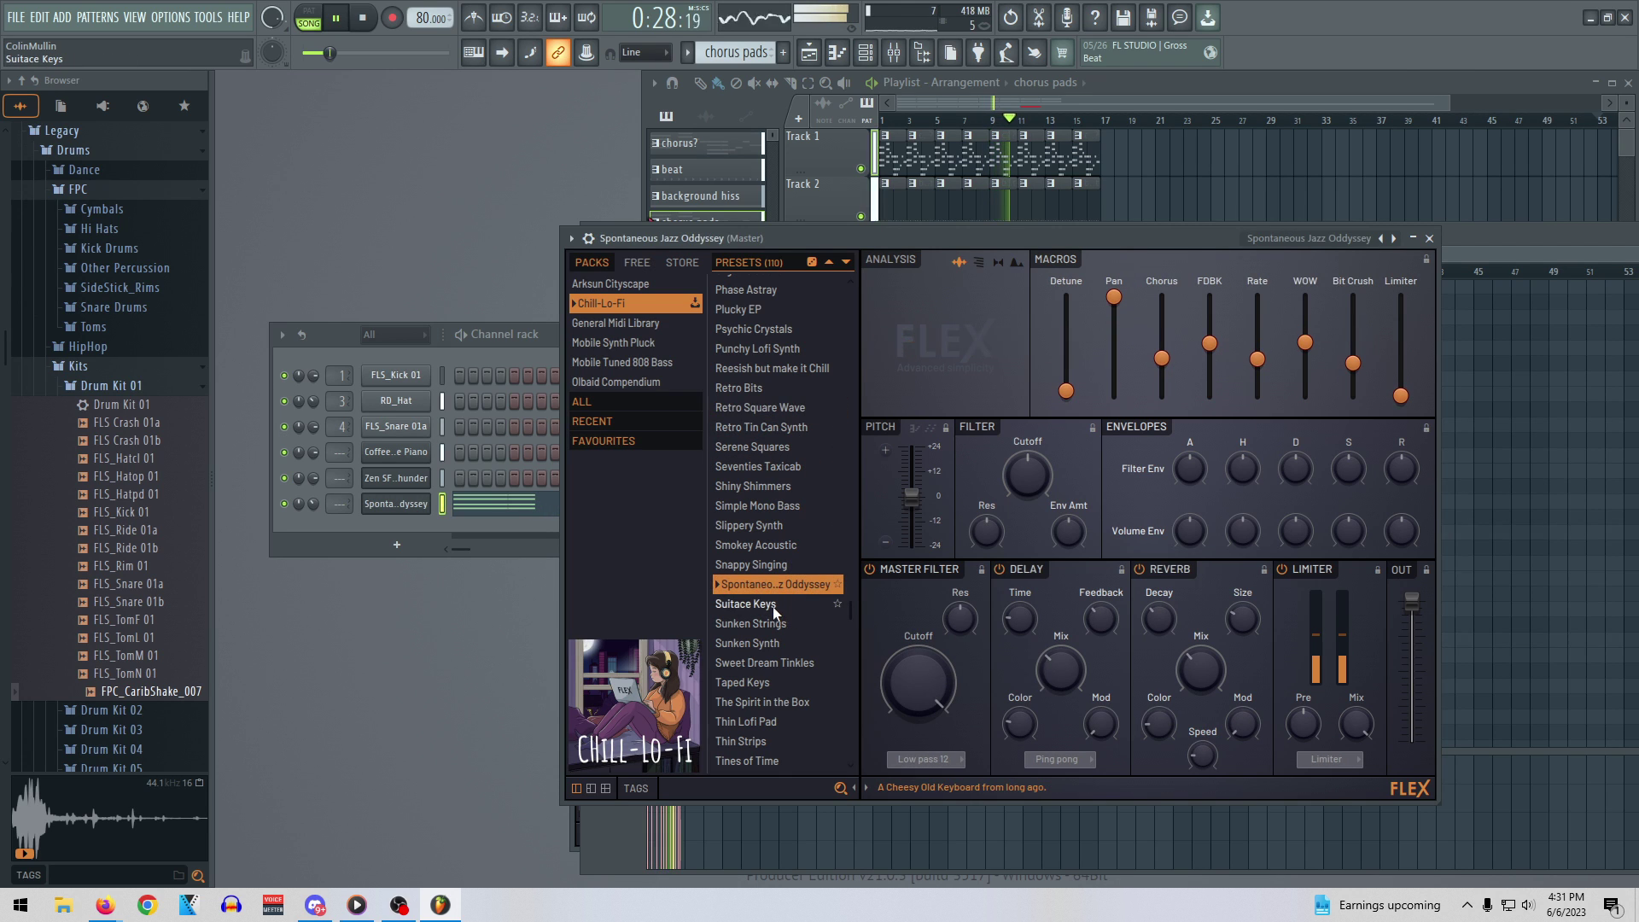
pyautogui.click(766, 604)
pyautogui.scroll(-3, 777, 609)
pyautogui.click(764, 637)
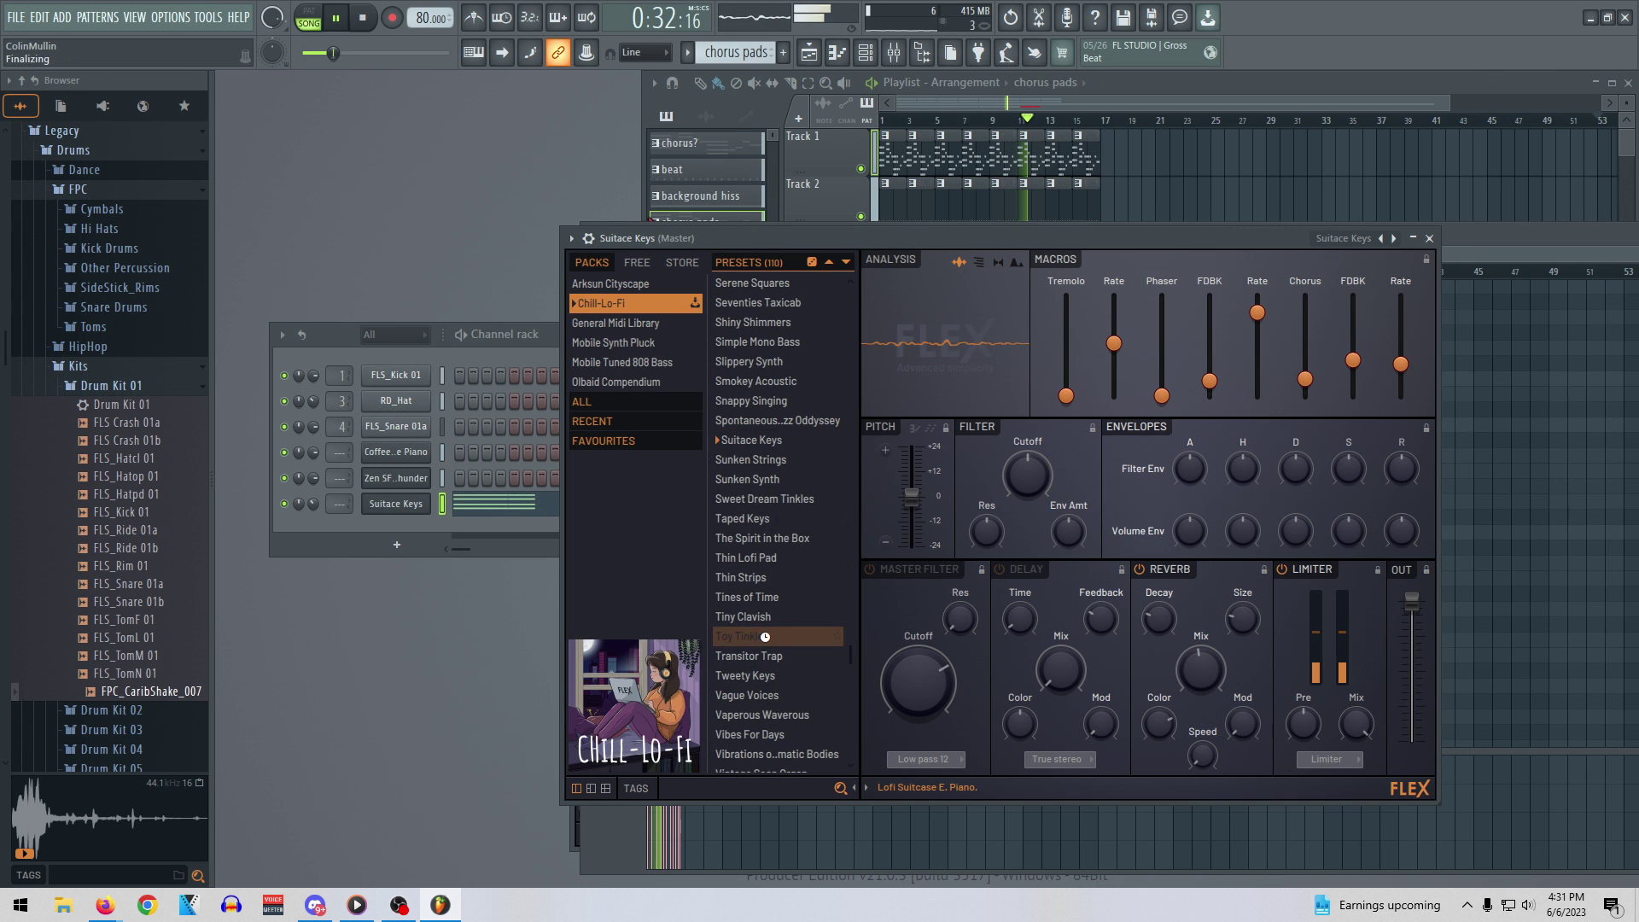
# Audition Plucky EP again, load Reesish but make it Chill, and slightly adjust the pad channel's volume
pyautogui.scroll(6, 775, 571)
pyautogui.click(766, 475)
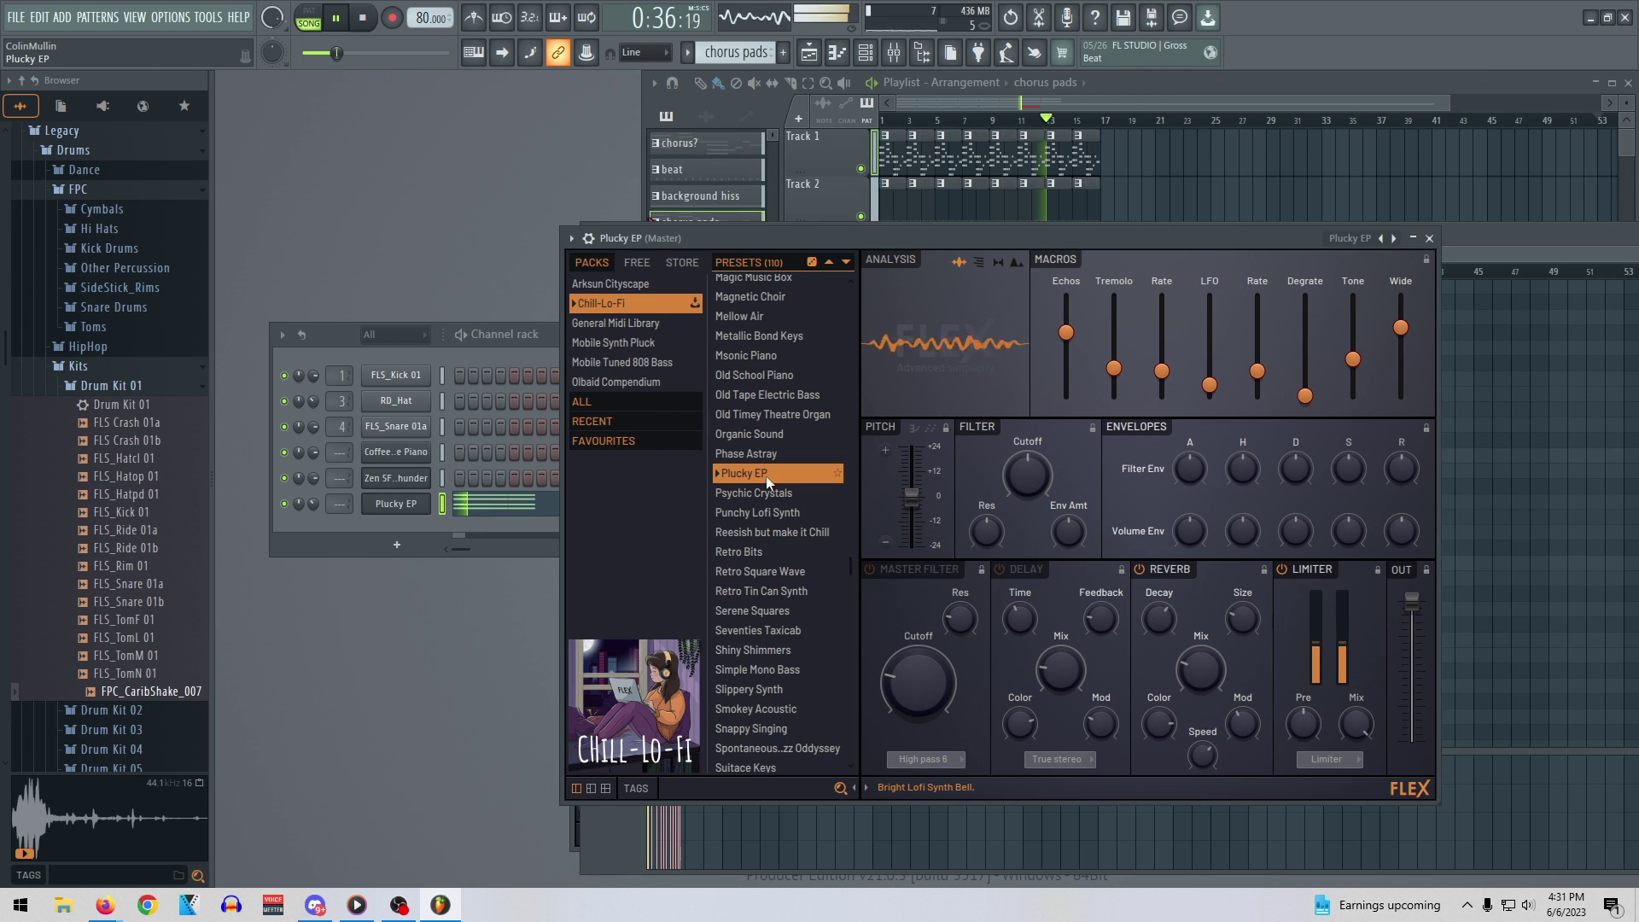
pyautogui.click(781, 535)
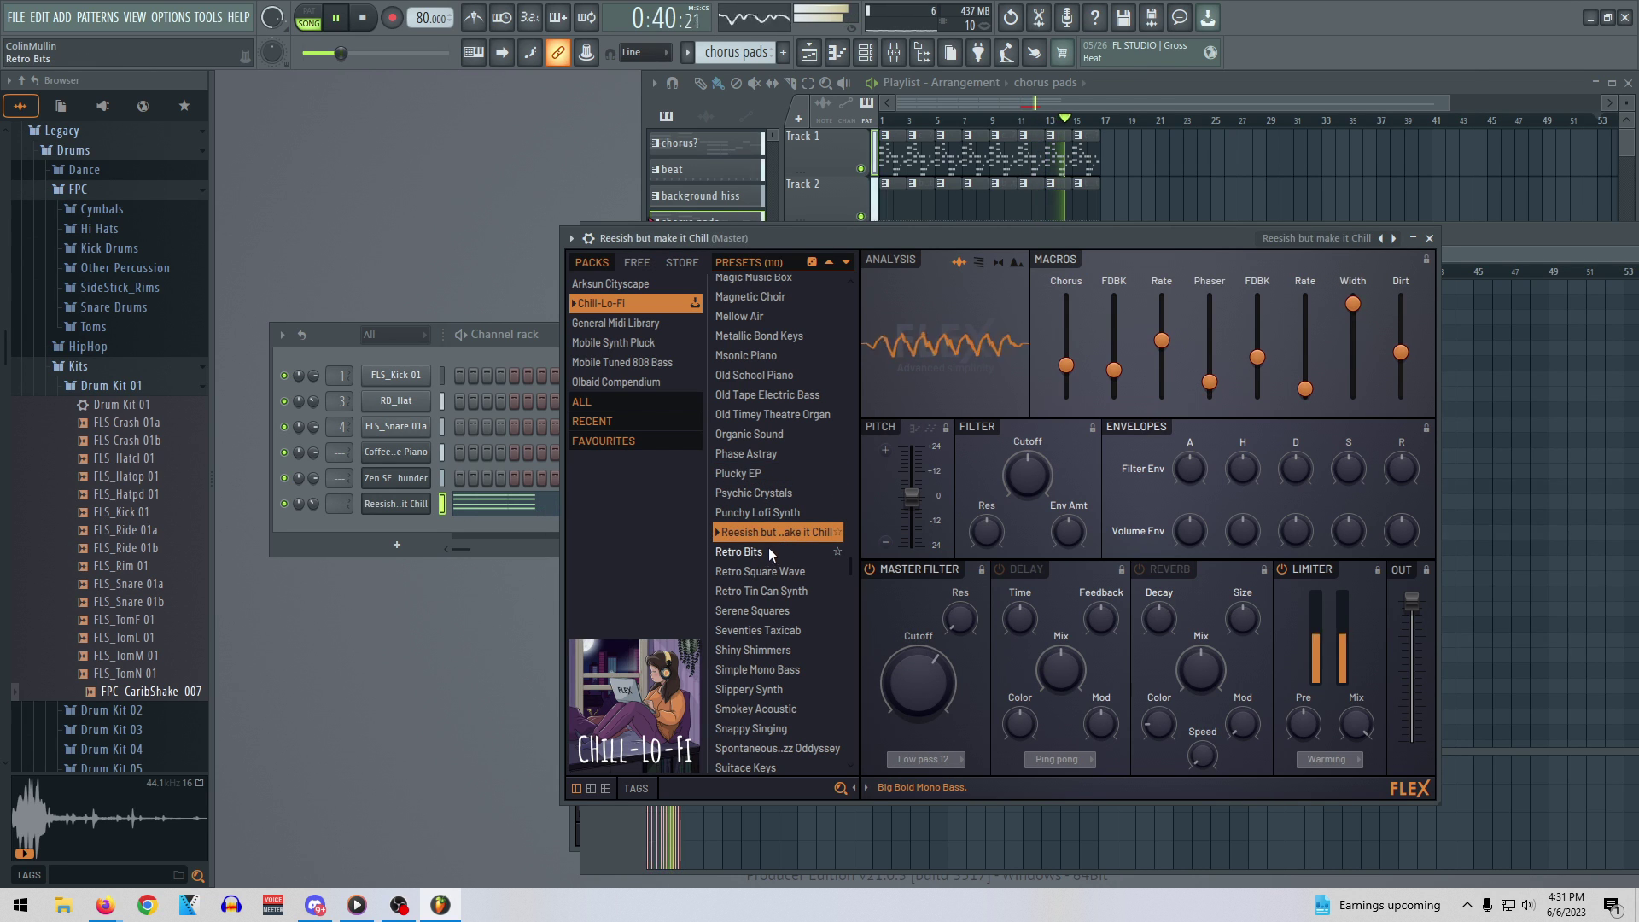
pyautogui.moveTo(312, 500); pyautogui.dragTo(312, 498)
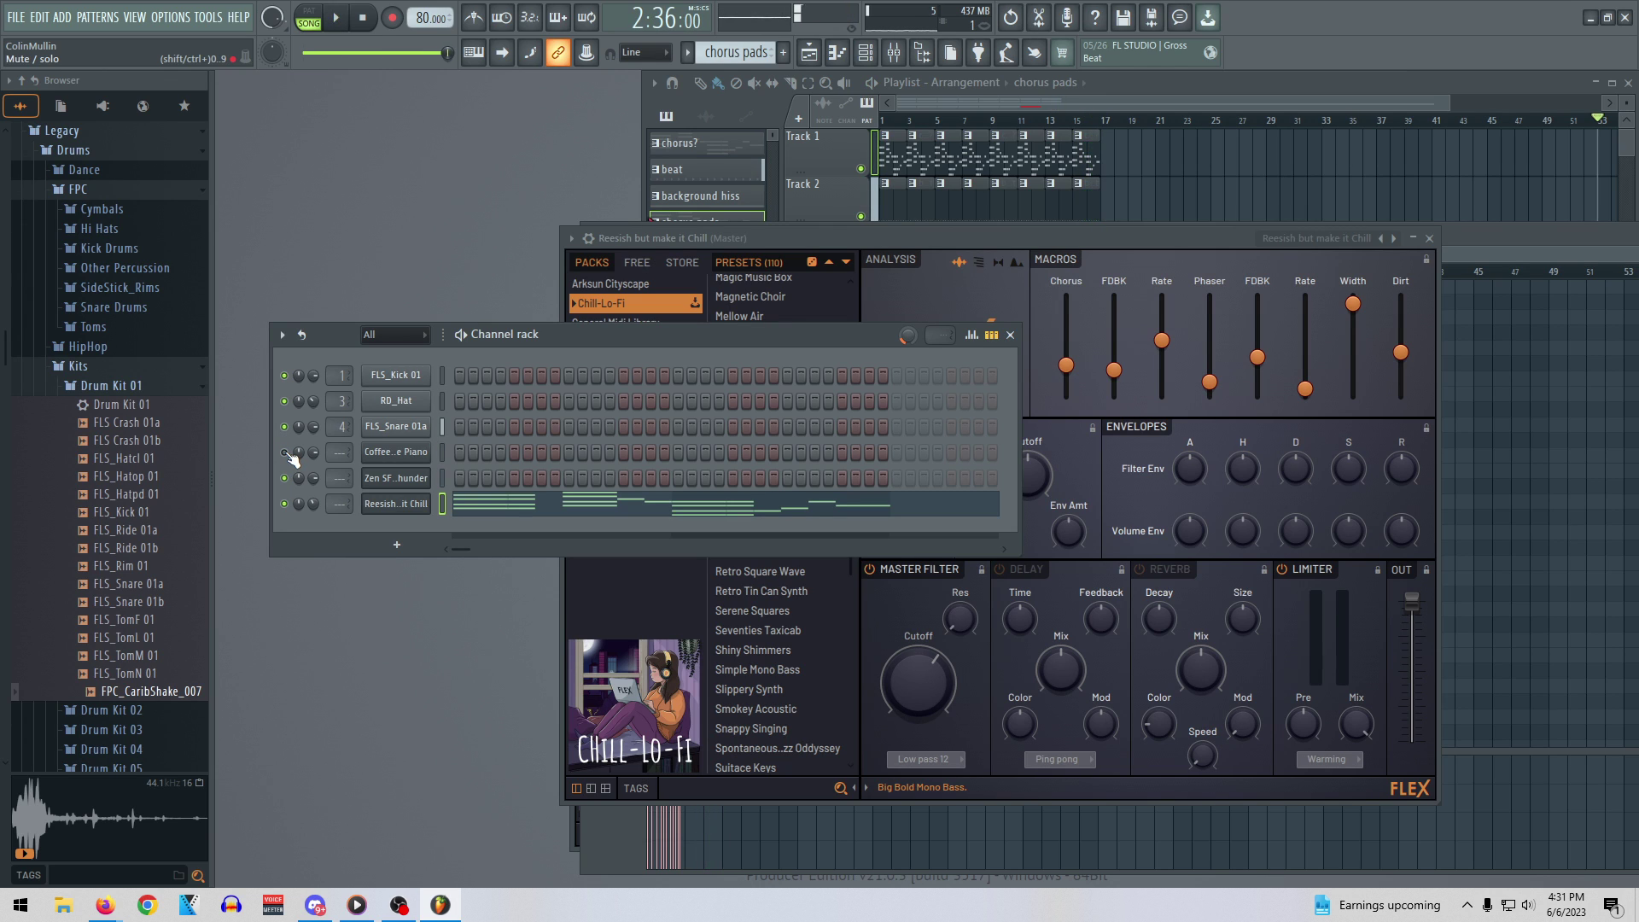
# Extend the chorus pads on Track 4 to eight consecutive clips and lower the Reesish channel's volume during playback
pyautogui.click(891, 125)
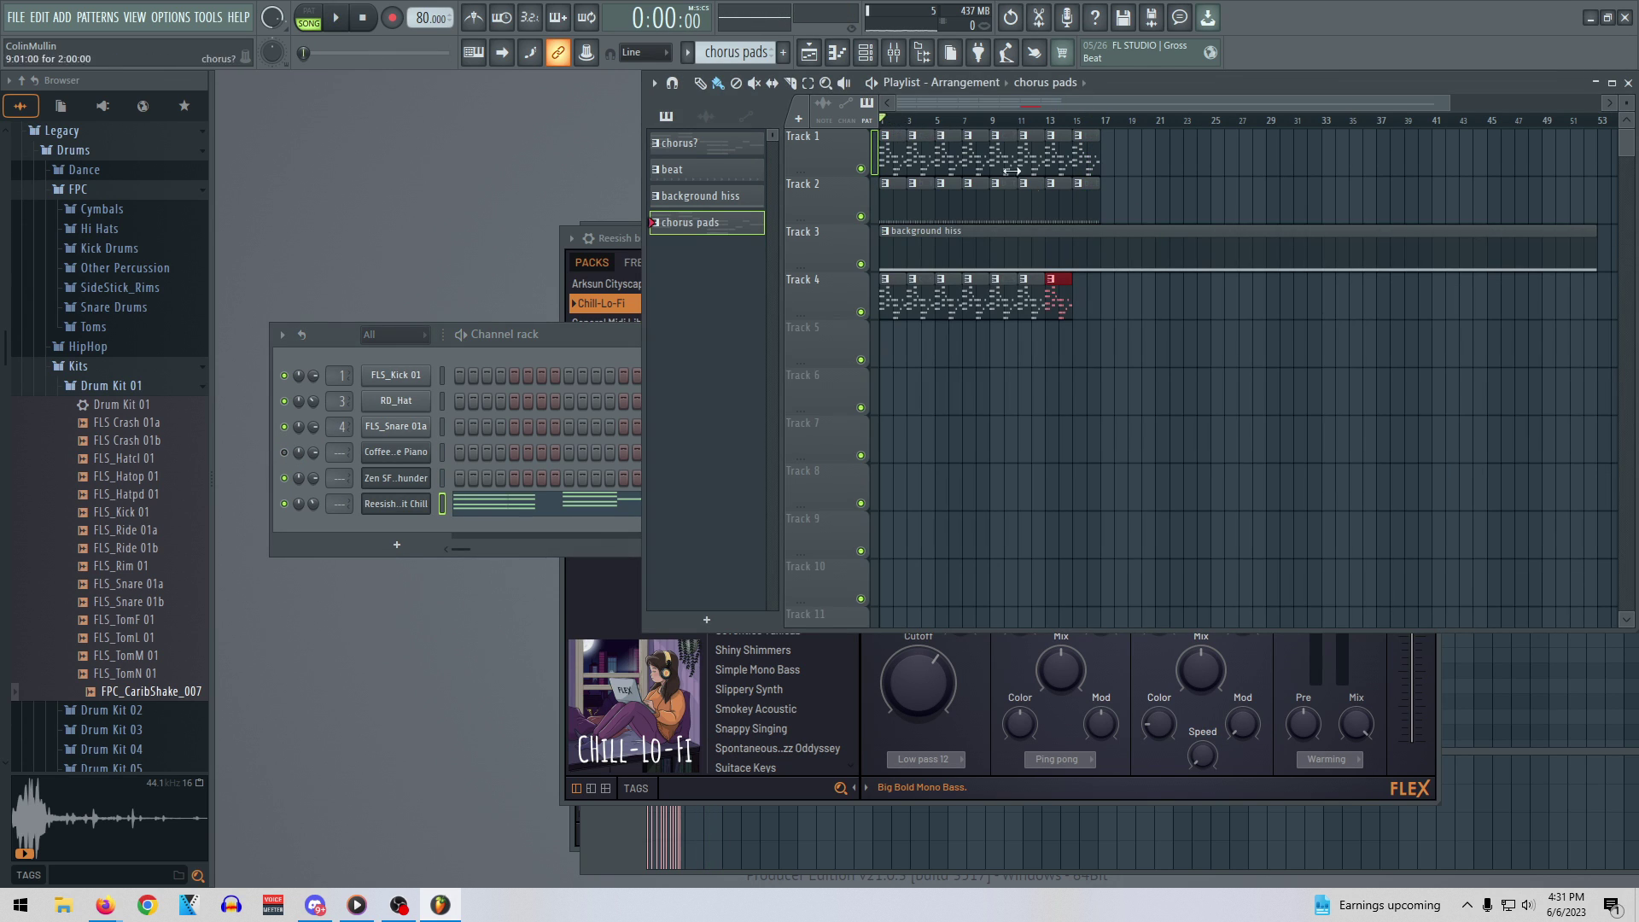
pyautogui.press('space')
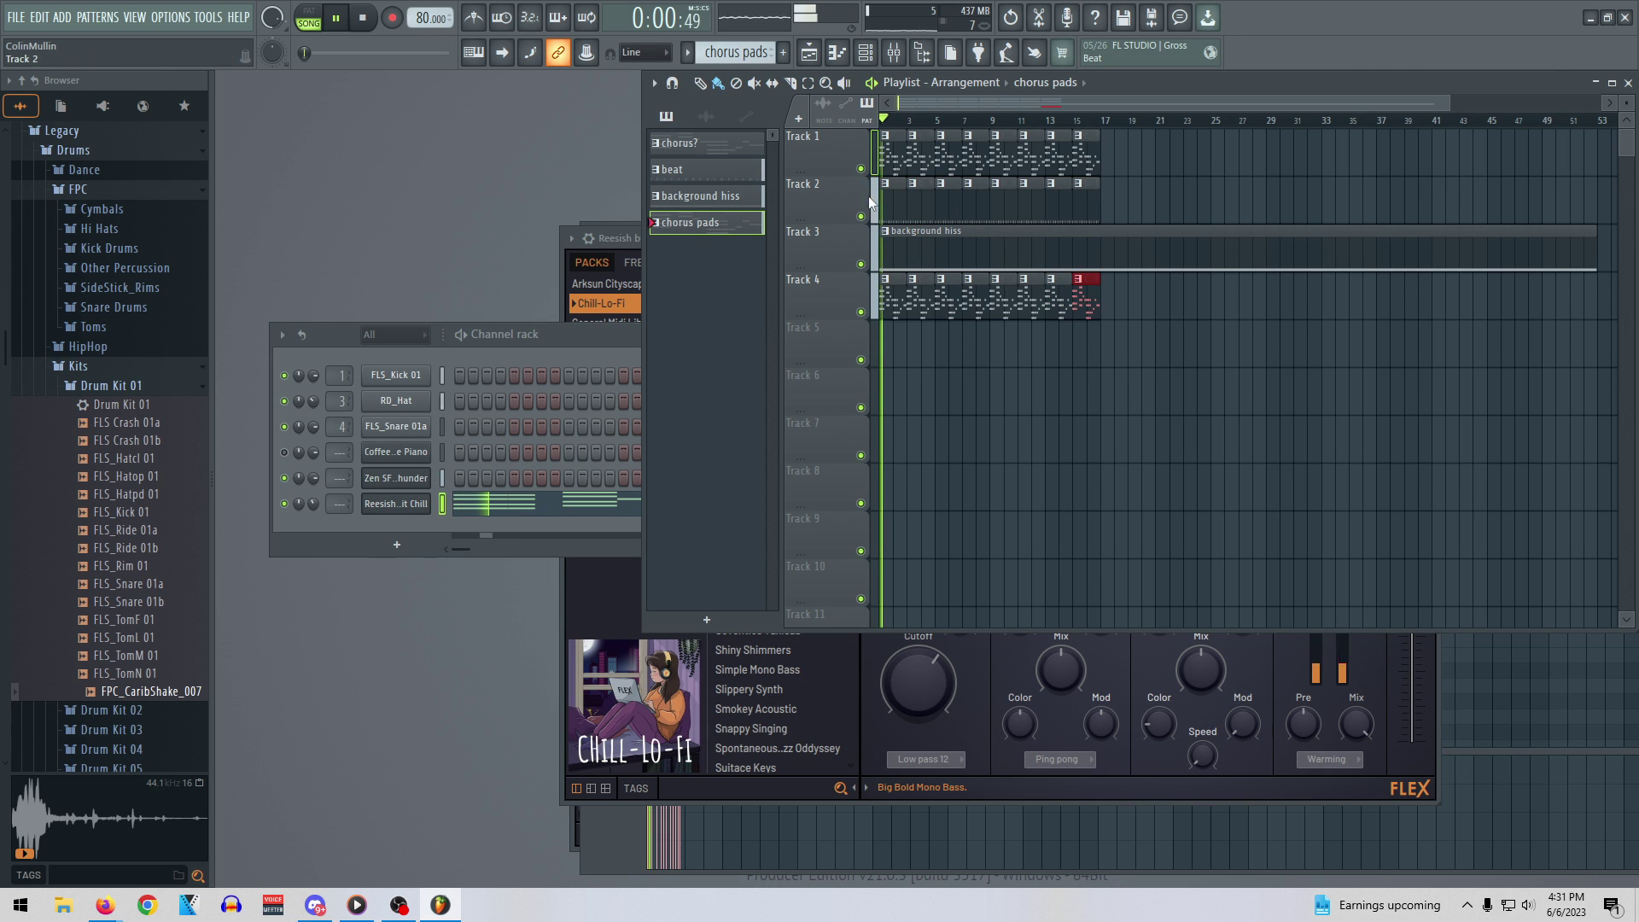
pyautogui.click(574, 340)
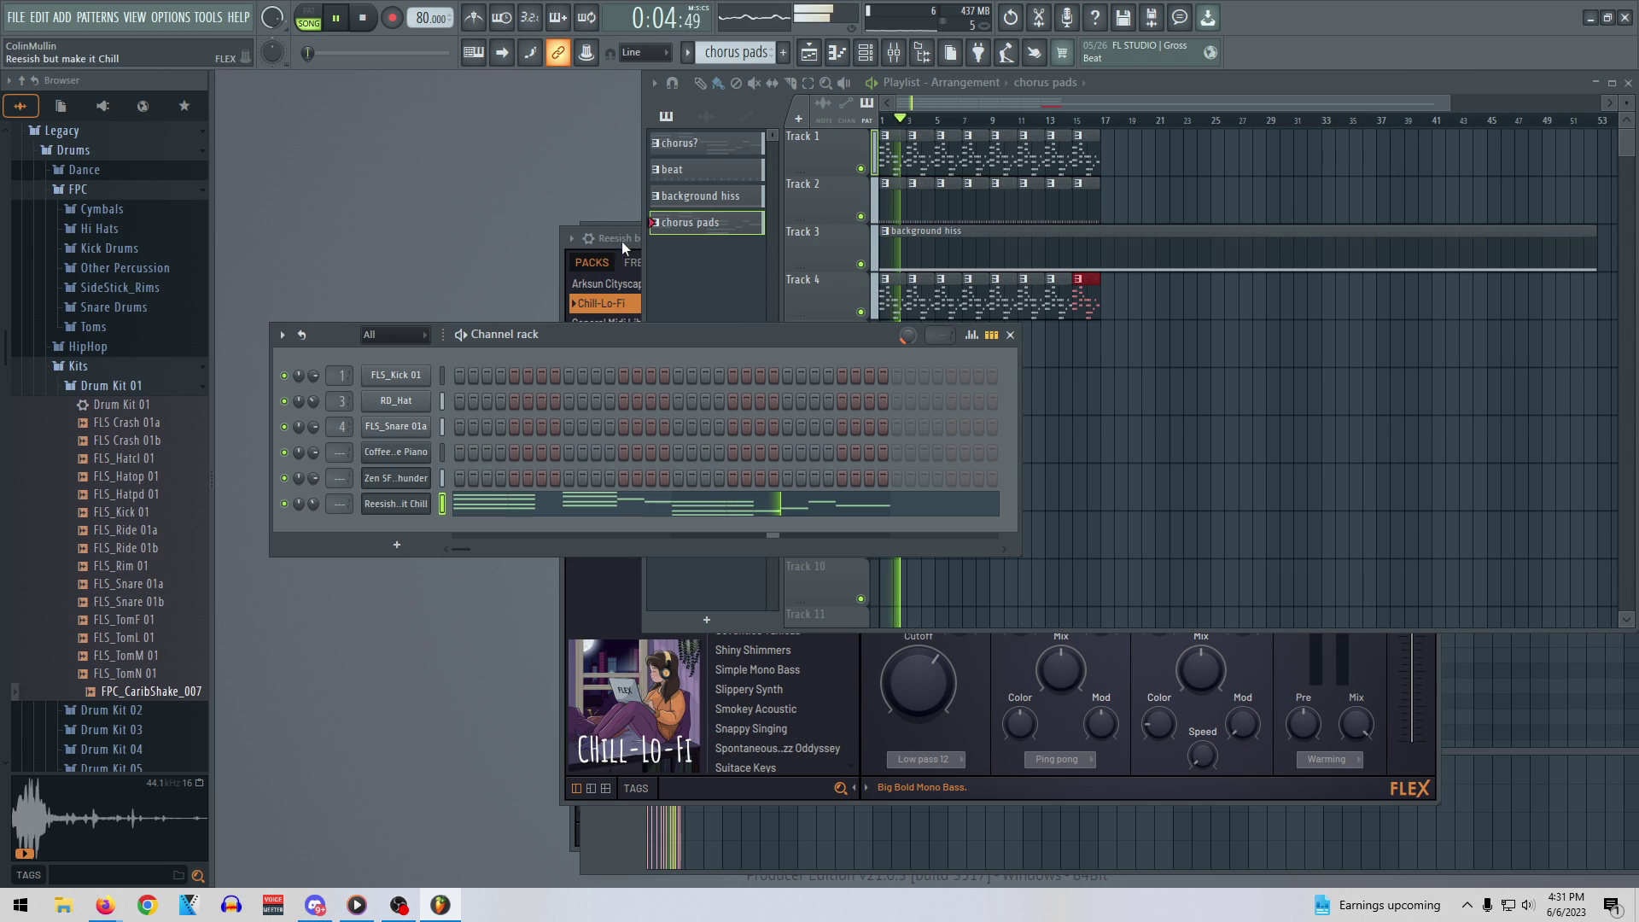
pyautogui.moveTo(313, 504); pyautogui.dragTo(313, 538)
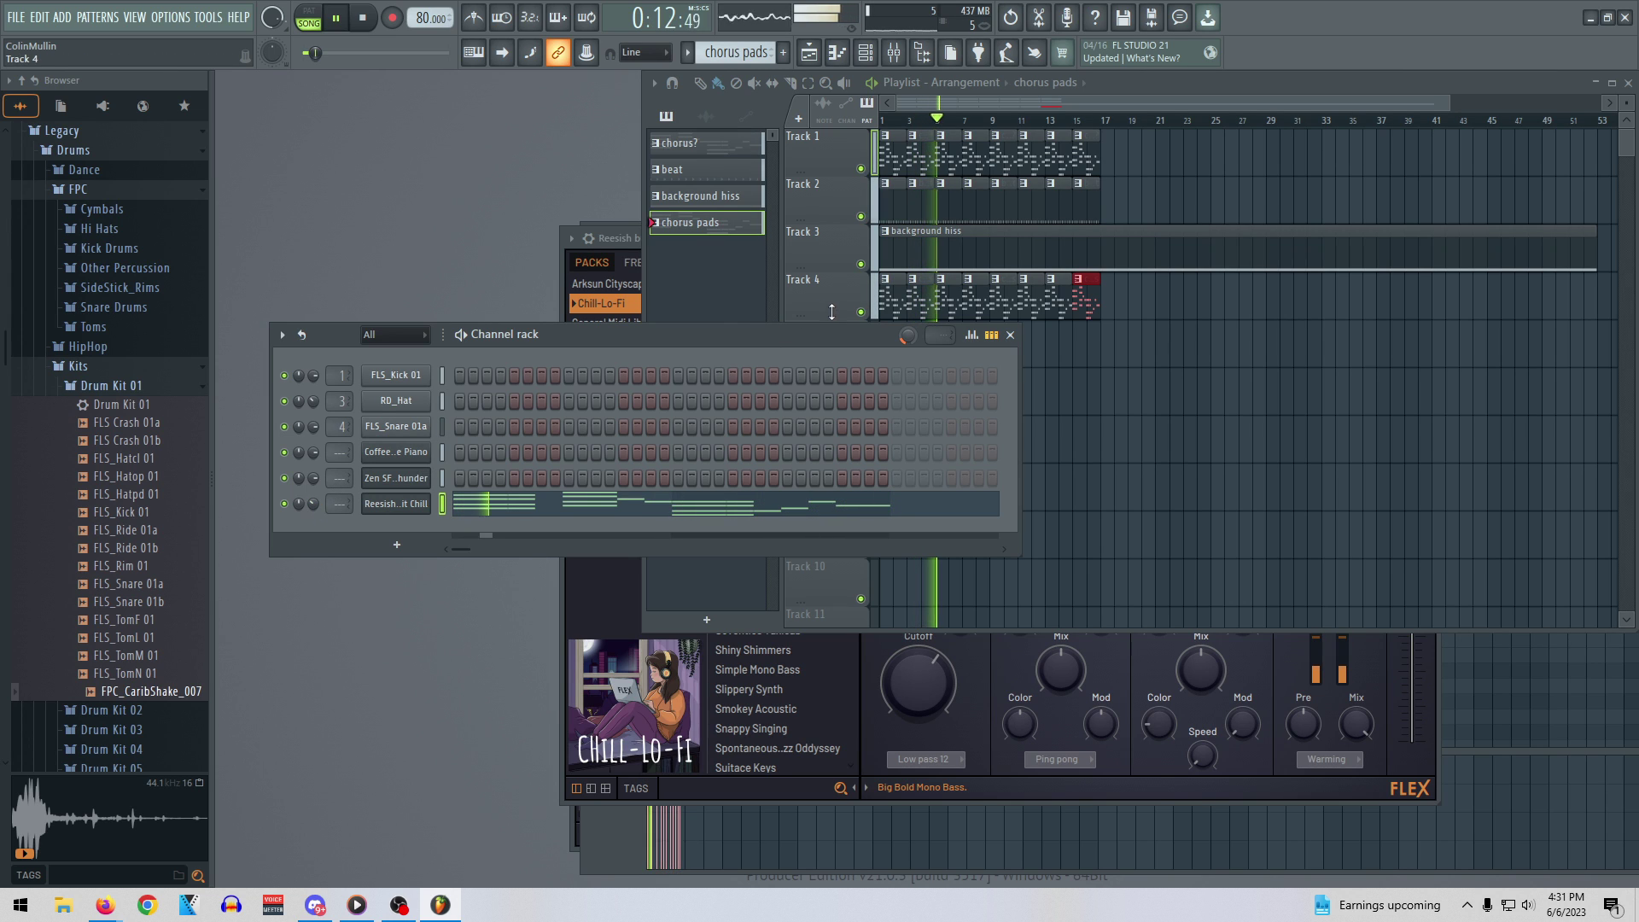
# Delete the first two chorus pads clips from Track 4 so the pads start at bar 5, and play the song
pyautogui.press('space')
pyautogui.rightClick(898, 300)
pyautogui.rightClick(913, 304)
pyautogui.press('space')
pyautogui.press('space')
pyautogui.press('space')
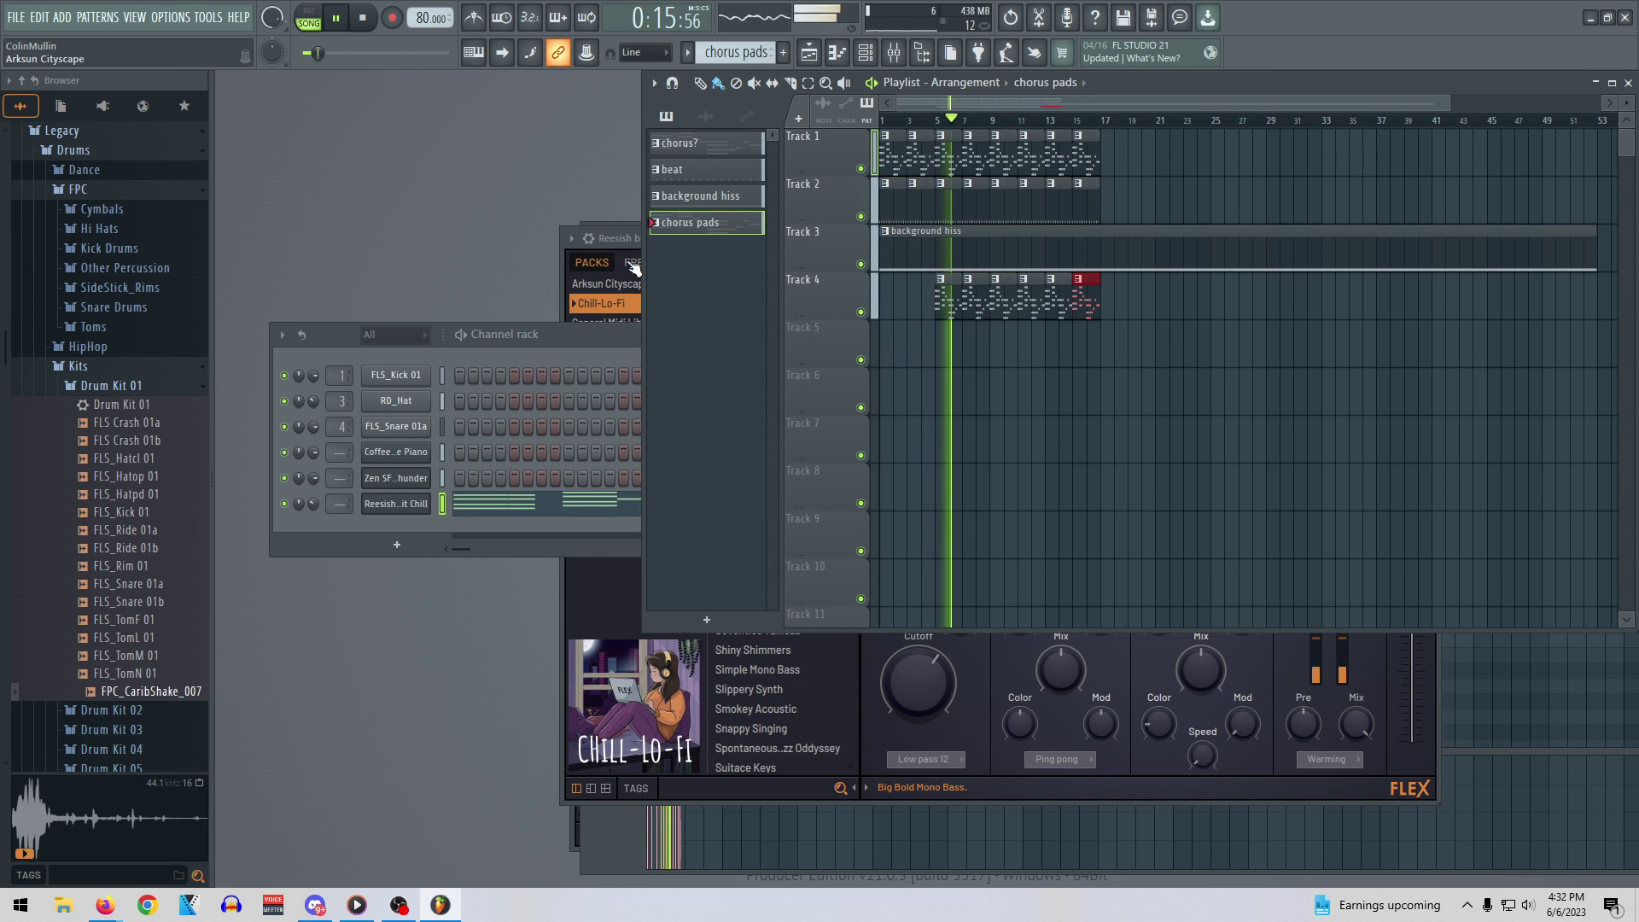
# Audition Retro Square Wave, Mellow Air, Sweet Dream Tinkles and Smokey Acoustic in the pad's FLEX with the song playing
pyautogui.click(616, 236)
pyautogui.click(794, 570)
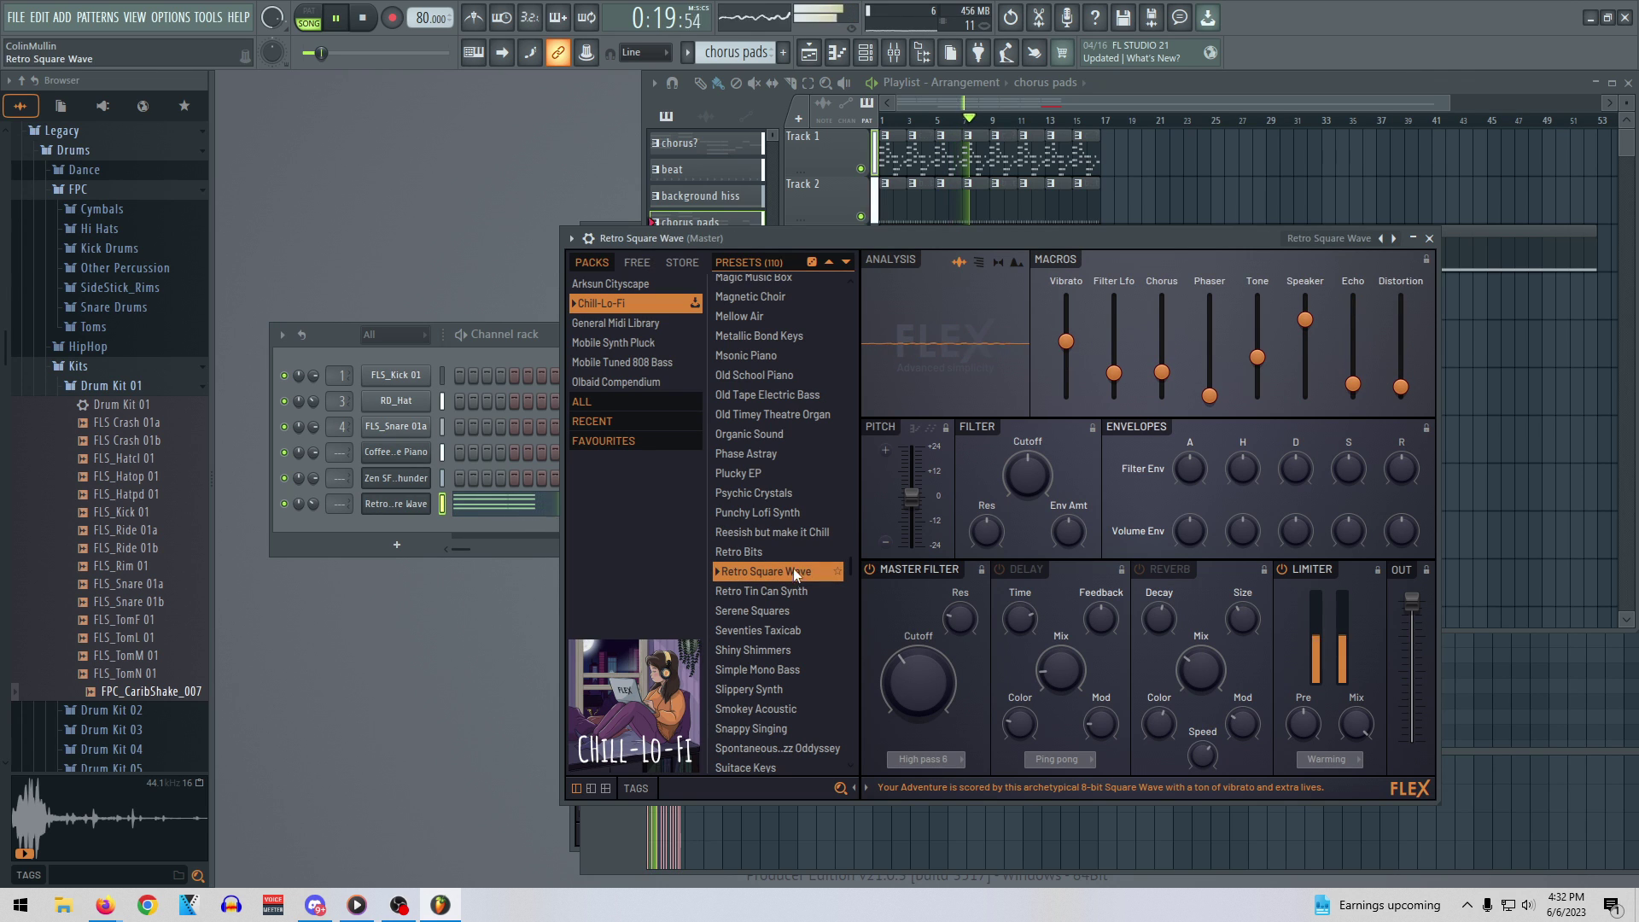
pyautogui.click(756, 316)
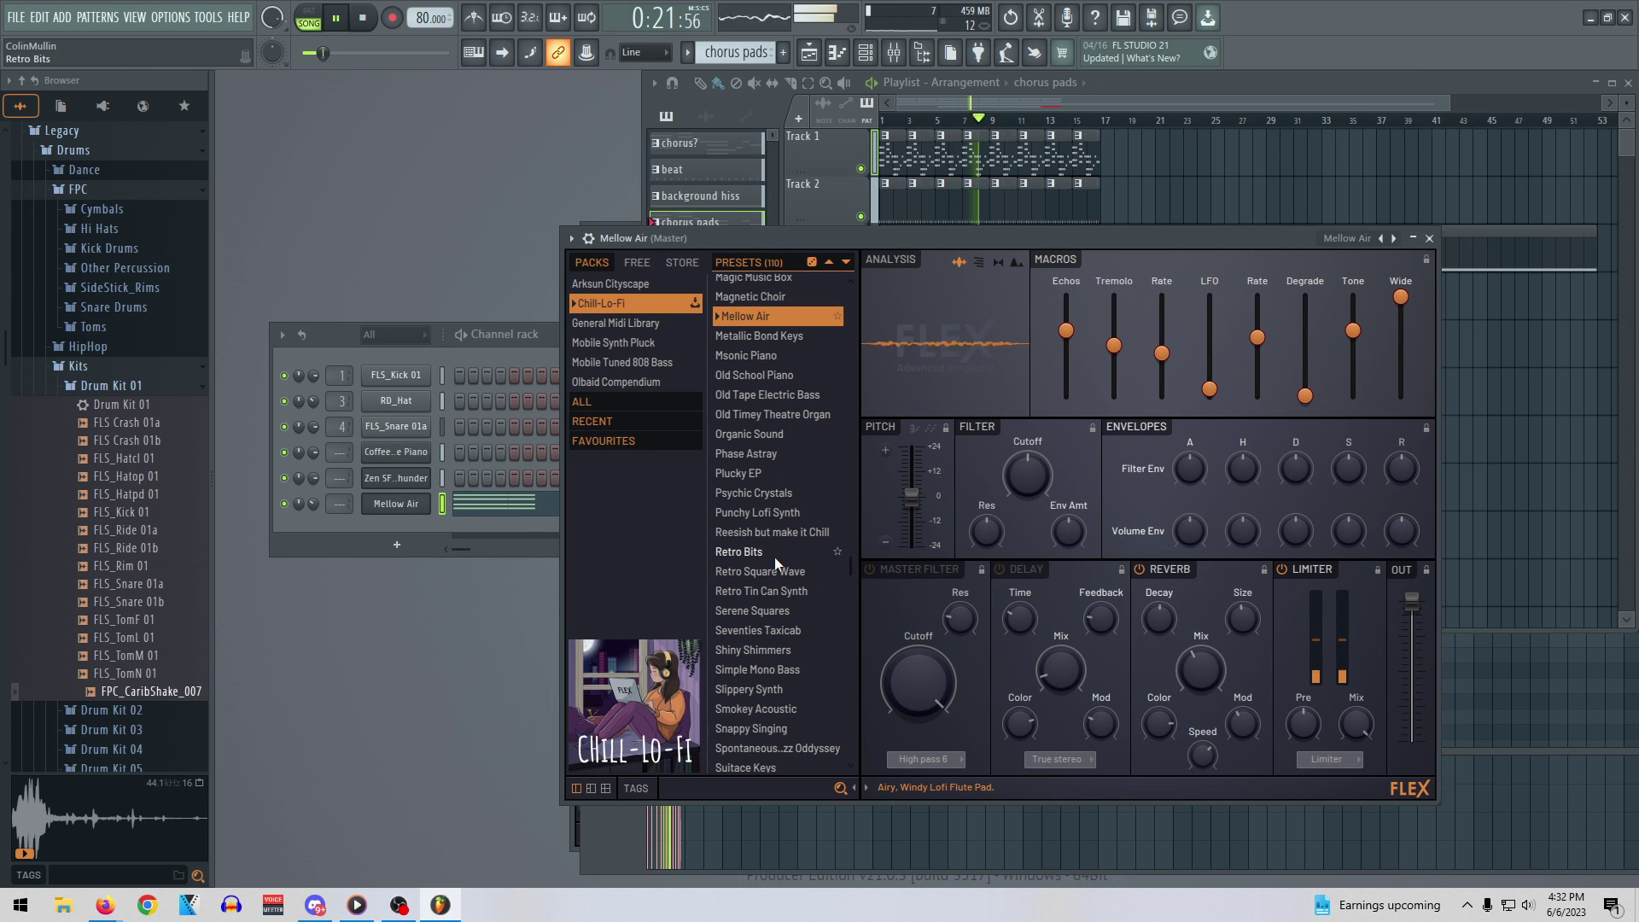
pyautogui.scroll(-3, 778, 597)
pyautogui.click(772, 663)
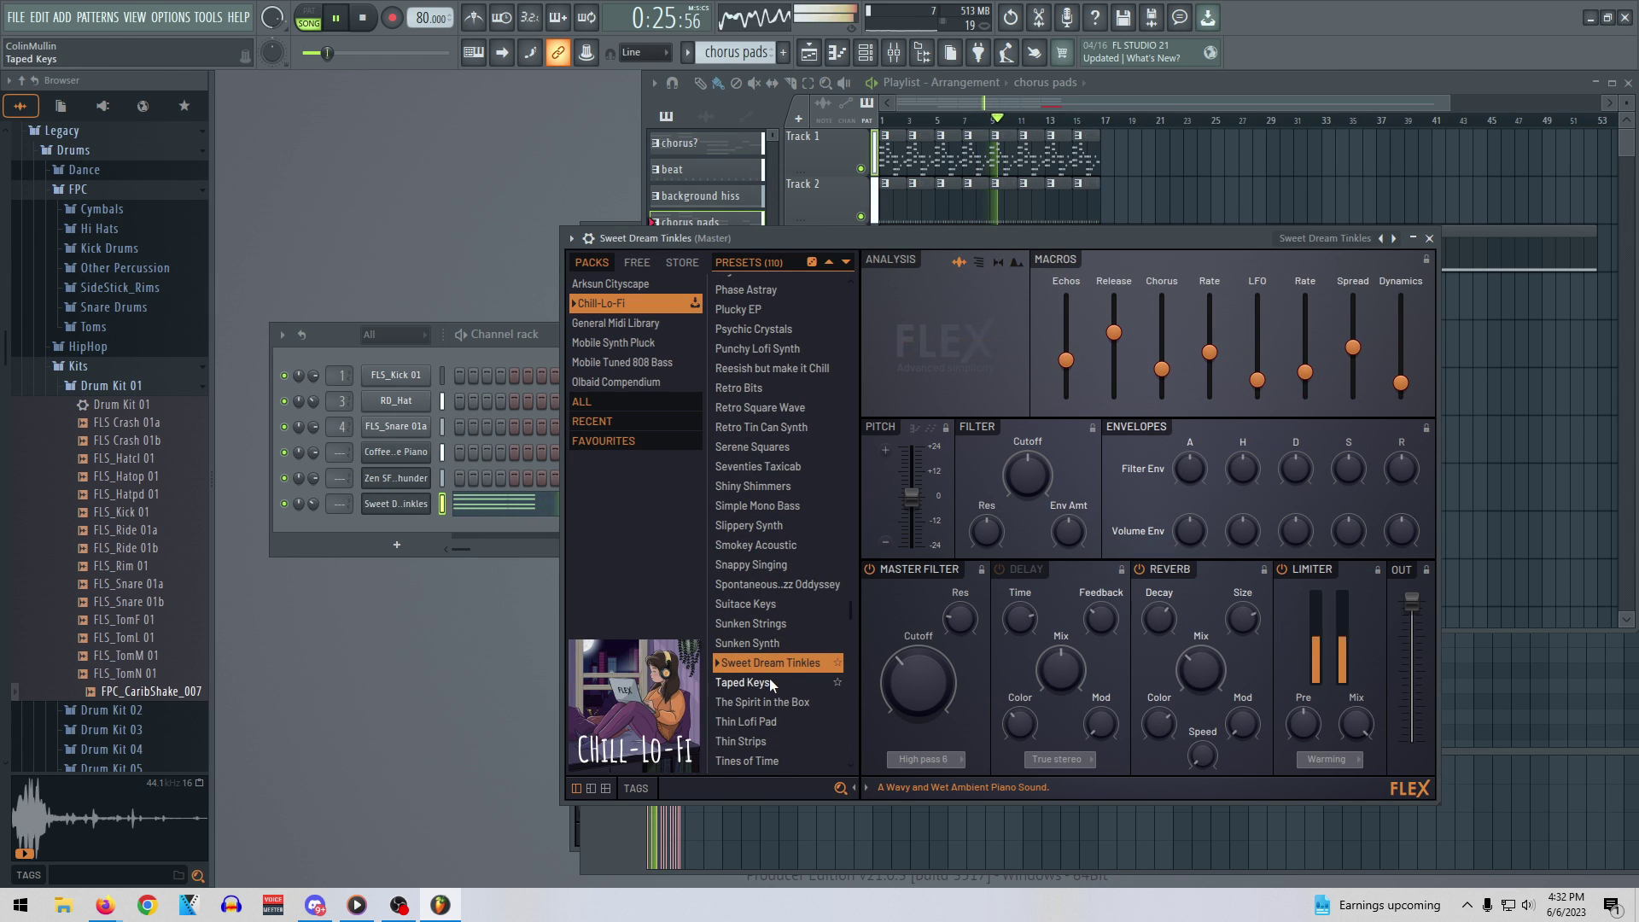
pyautogui.click(762, 549)
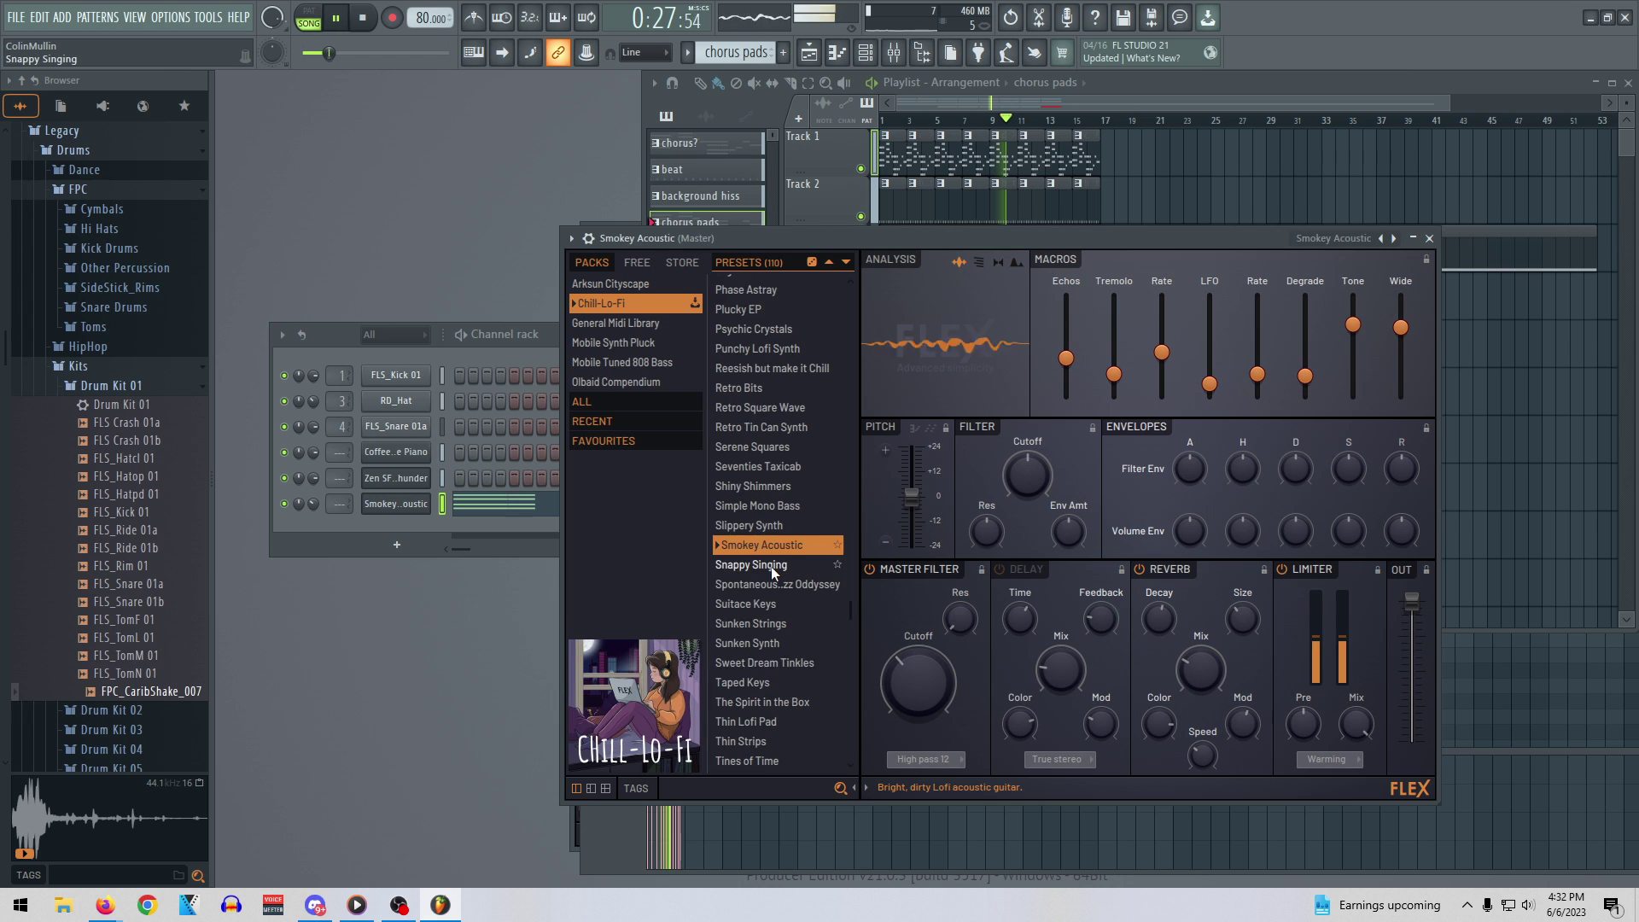
# Audition Transitor Trap and Tweety Keys in the pad's FLEX, and load Vintage Soap Organ
pyautogui.scroll(-3, 771, 566)
pyautogui.click(770, 654)
pyautogui.click(779, 679)
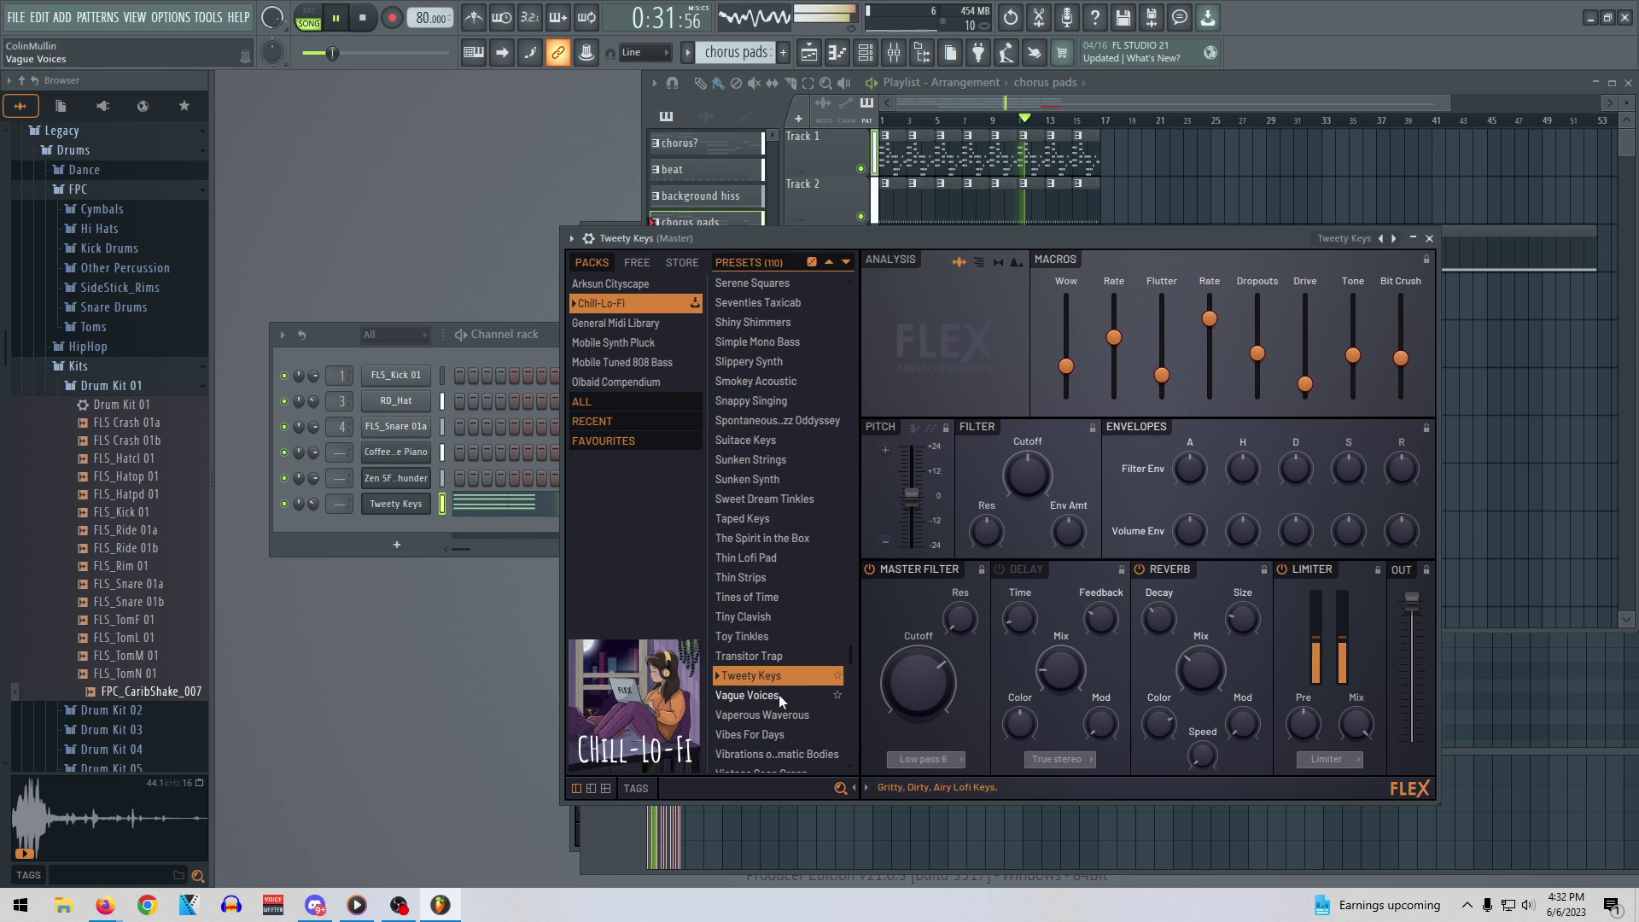
pyautogui.scroll(-2, 779, 694)
pyautogui.click(779, 693)
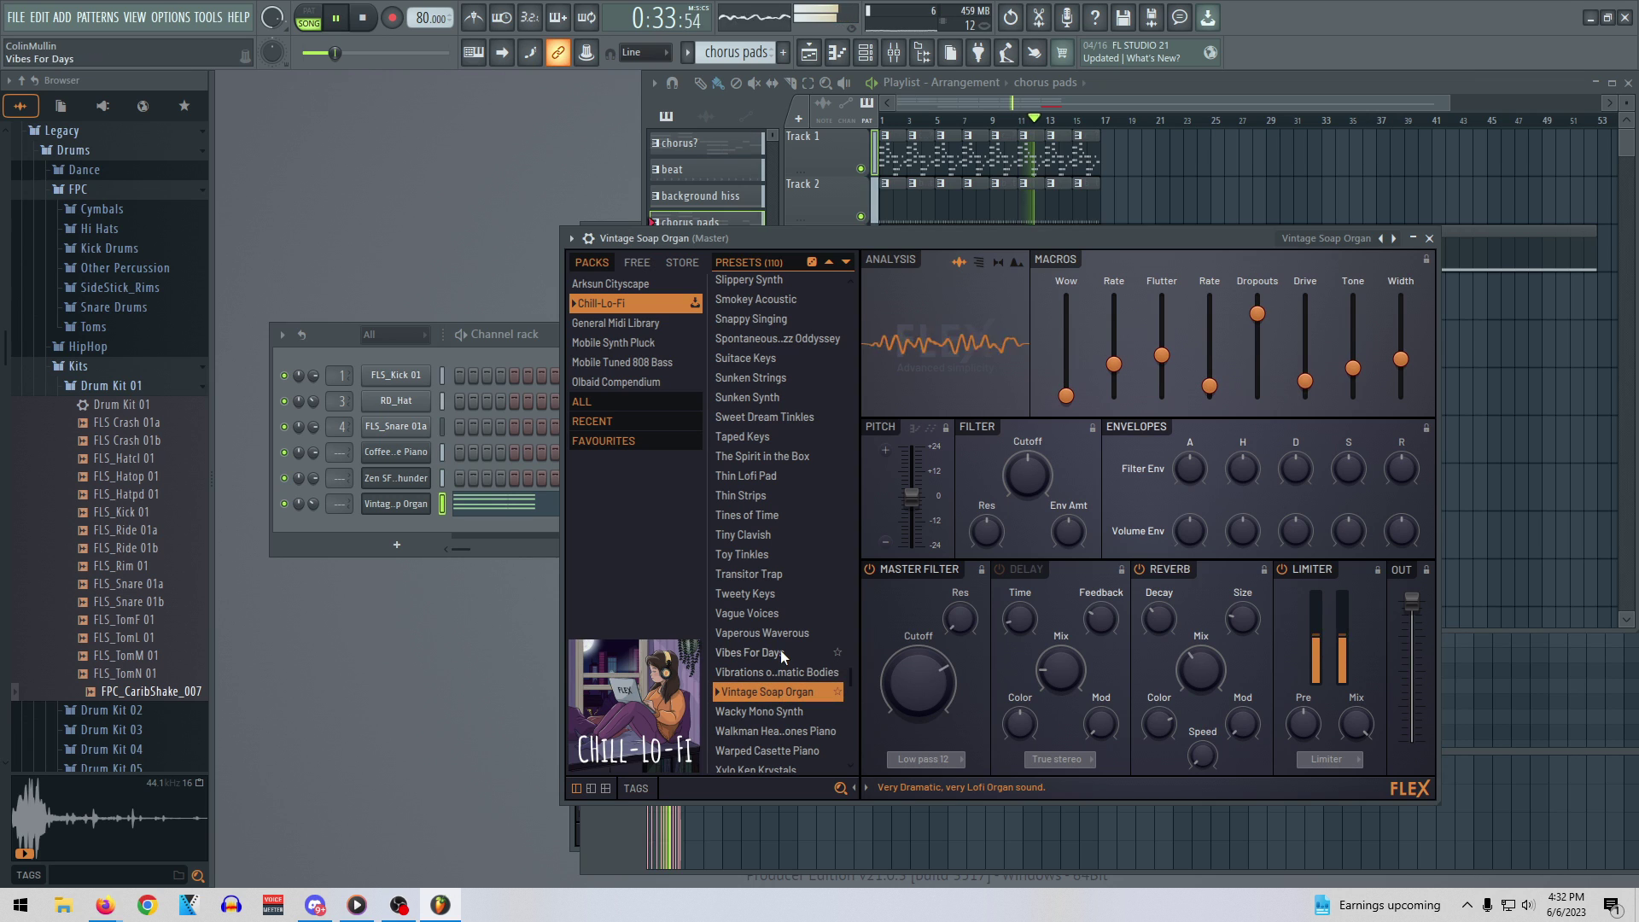
# Audition the Vibrations, Warped Casette Piano, Plucky EP and Magnetic Choir presets in the pad's FLEX, restarting playback from bar 5
pyautogui.click(777, 671)
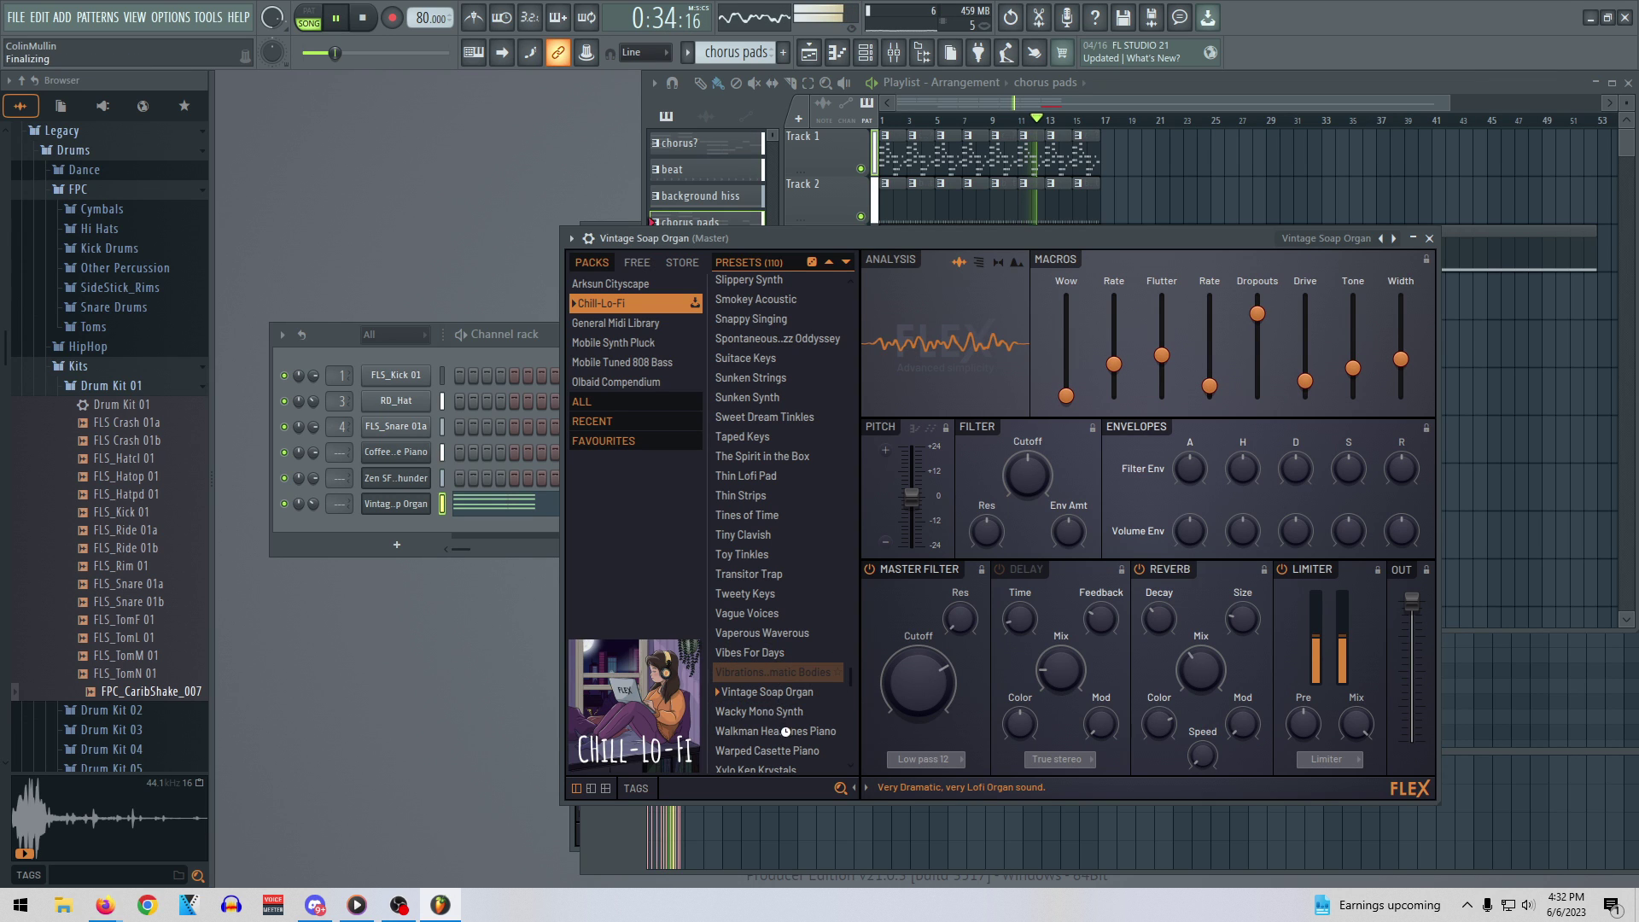
pyautogui.scroll(-4, 784, 728)
pyautogui.click(775, 588)
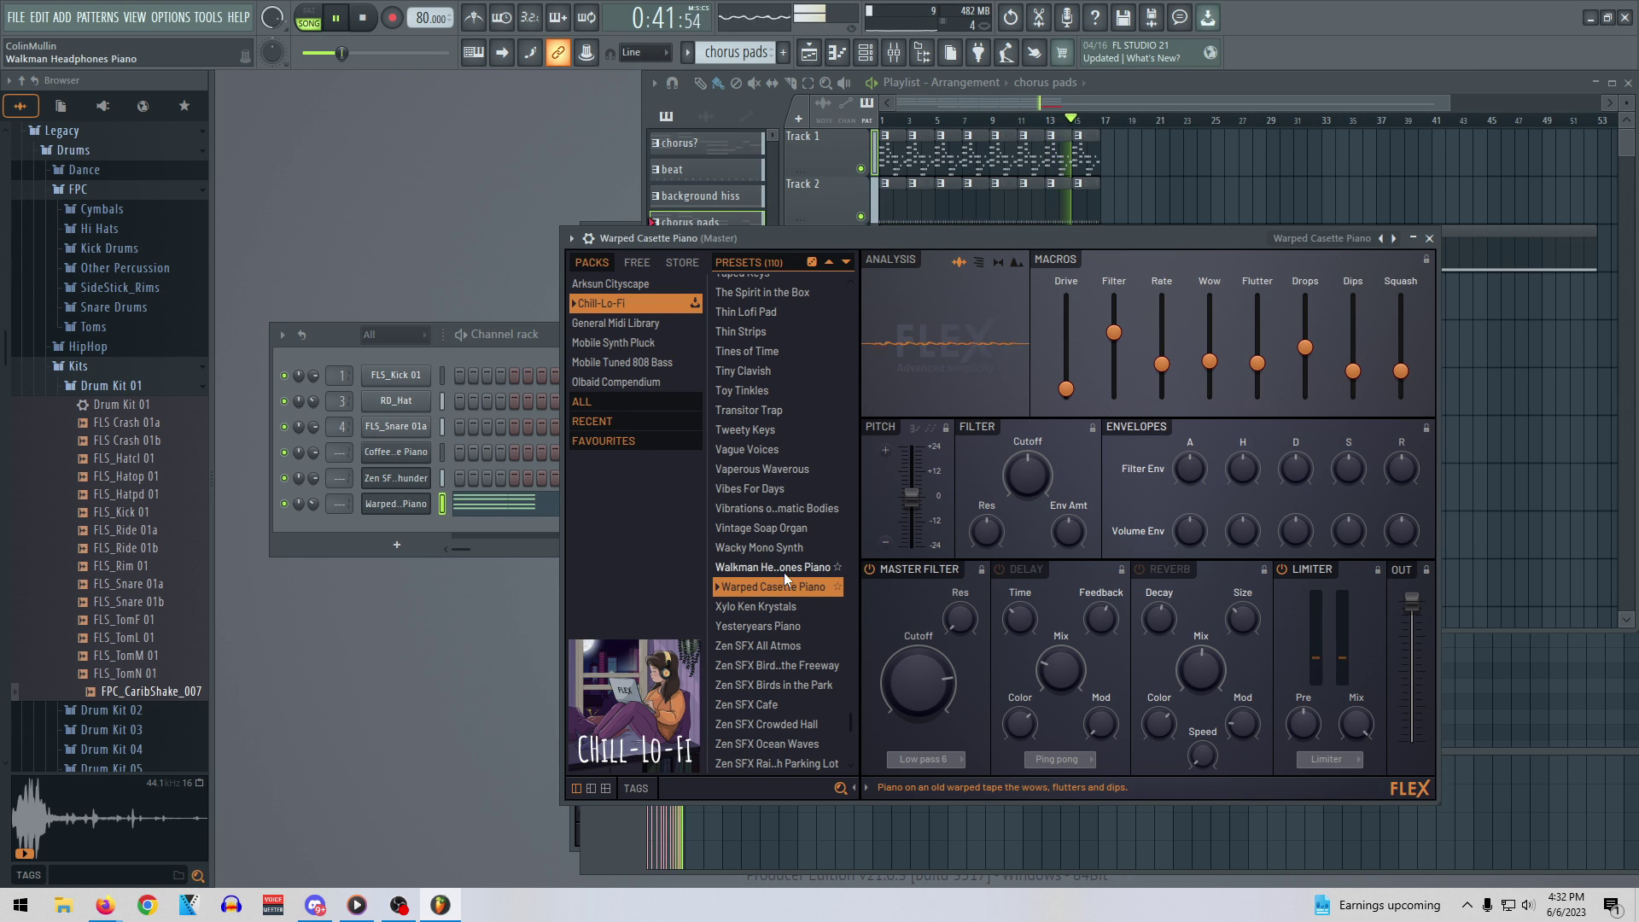
pyautogui.scroll(12, 784, 567)
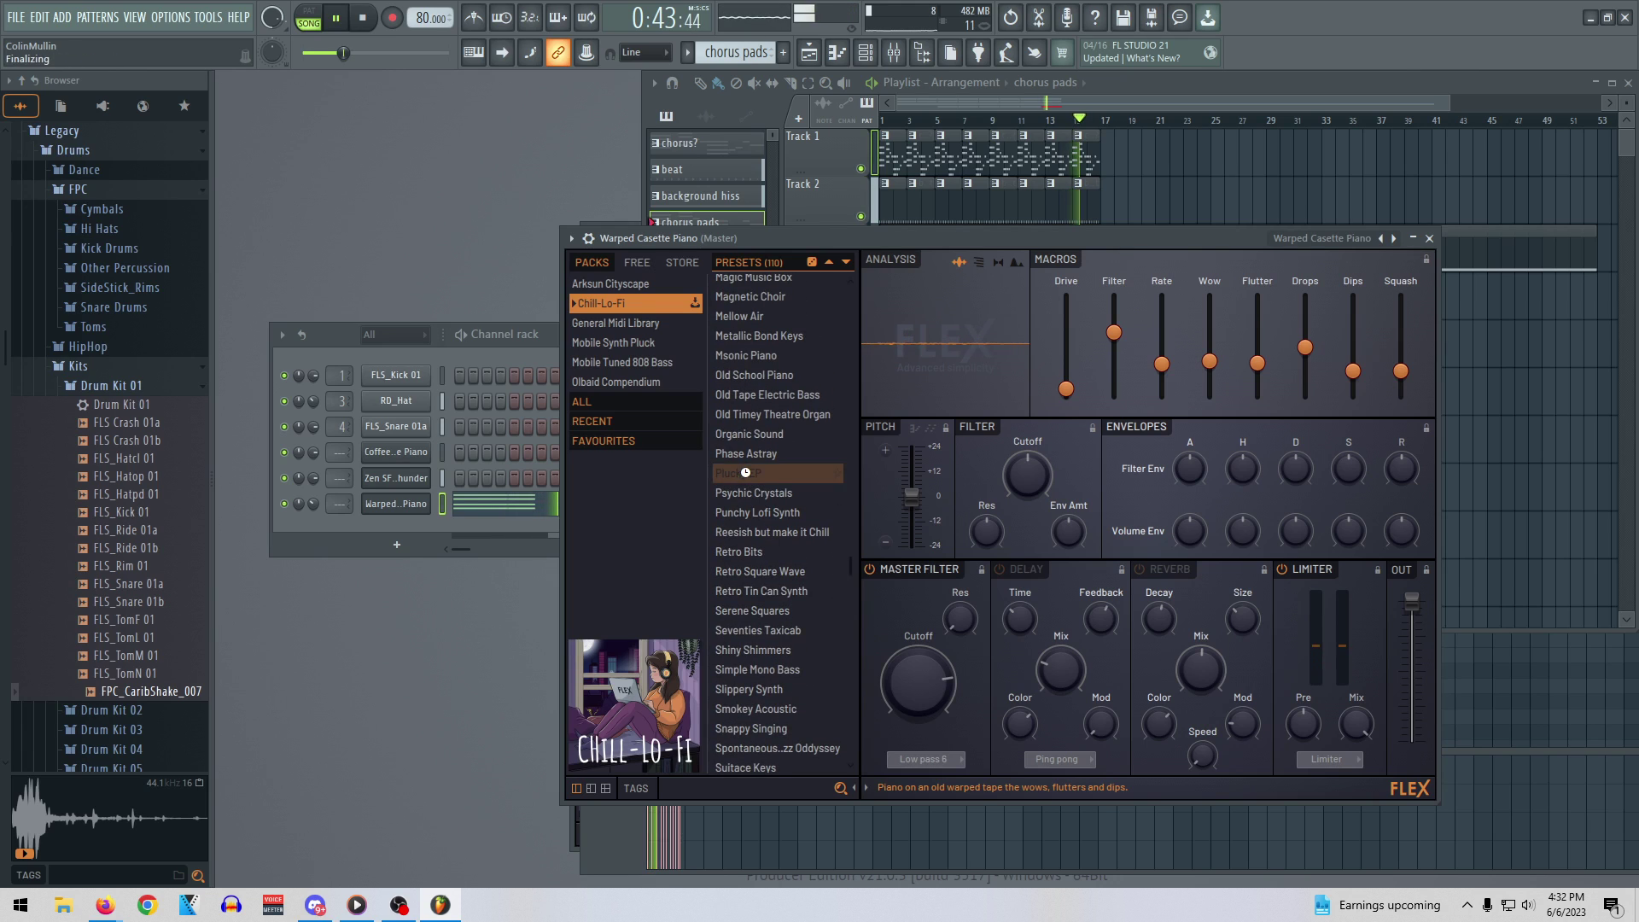
pyautogui.click(745, 473)
pyautogui.press('space')
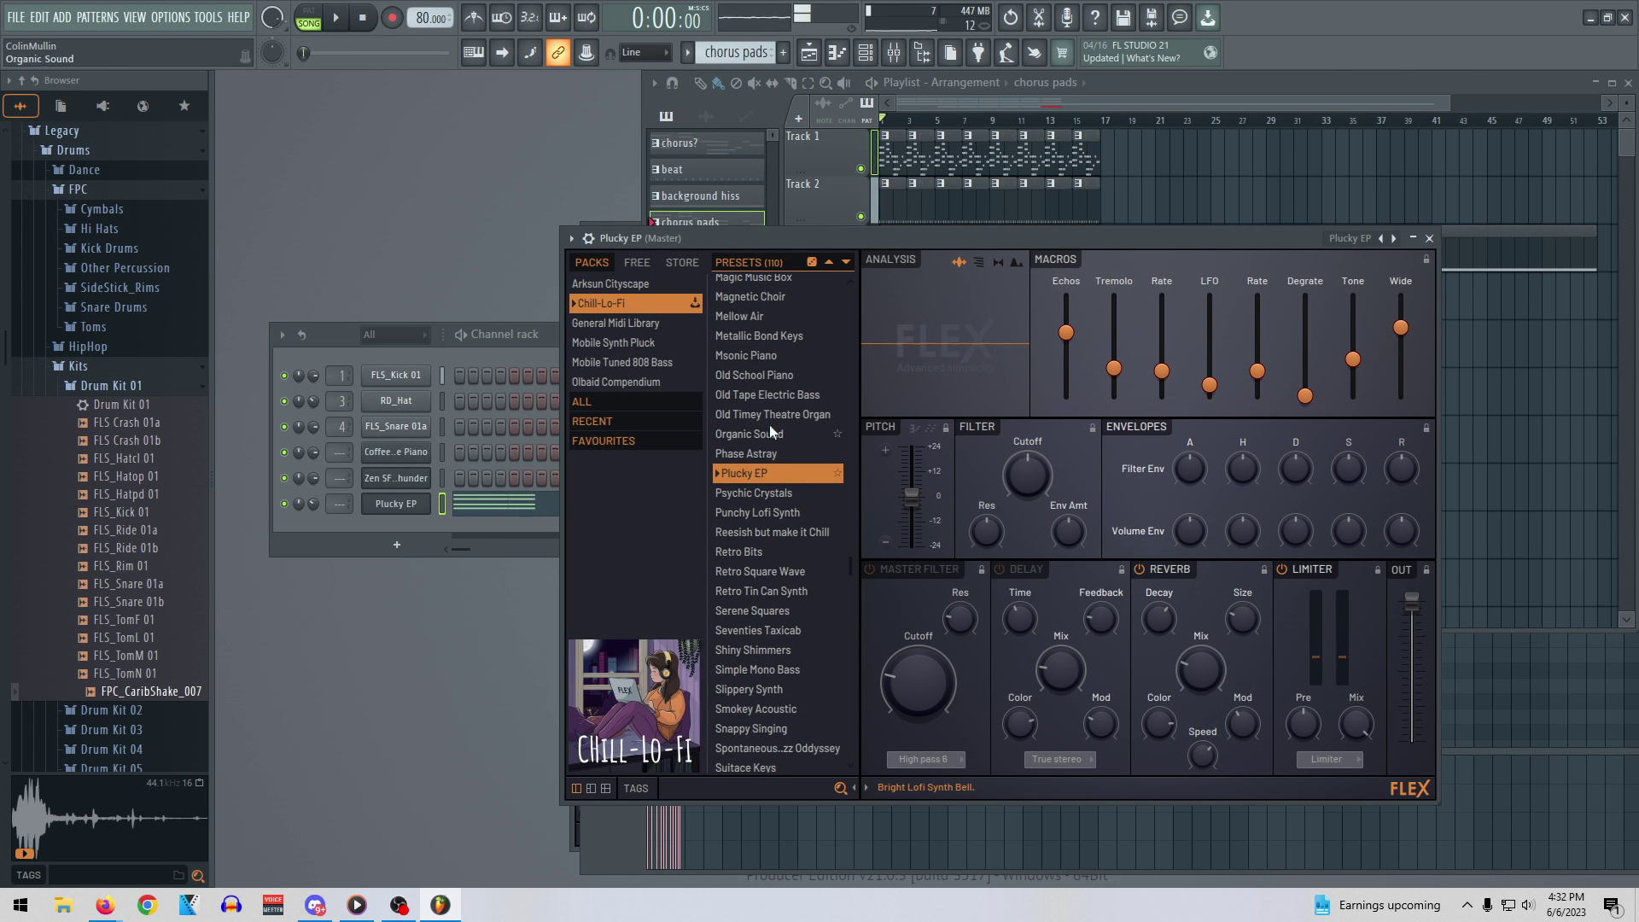
pyautogui.click(763, 296)
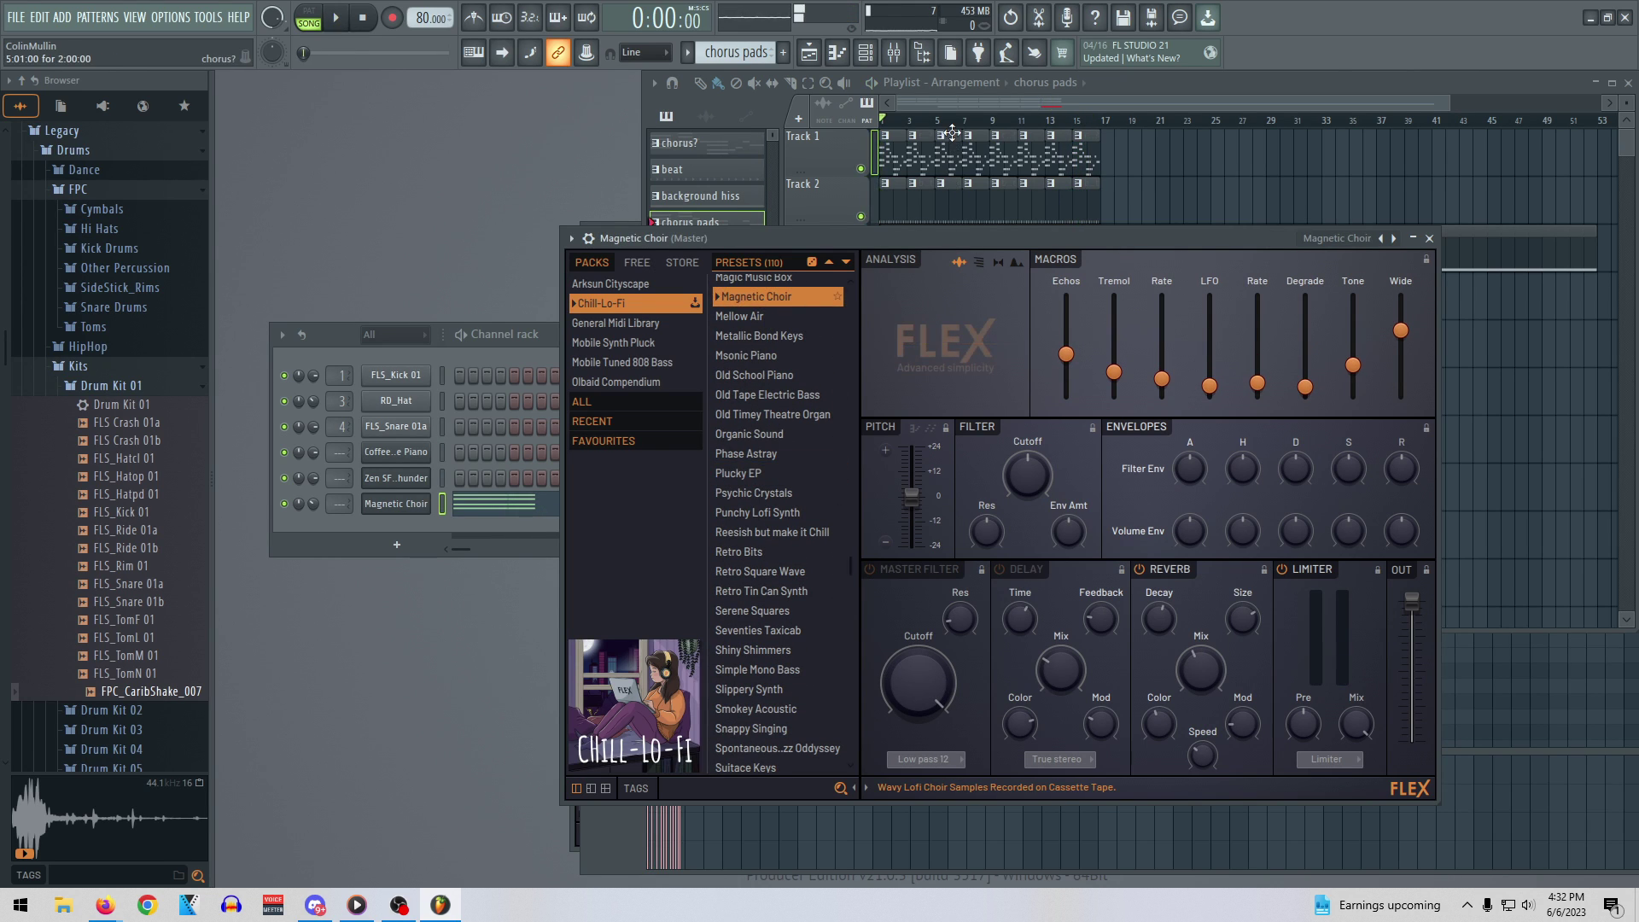
pyautogui.click(948, 122)
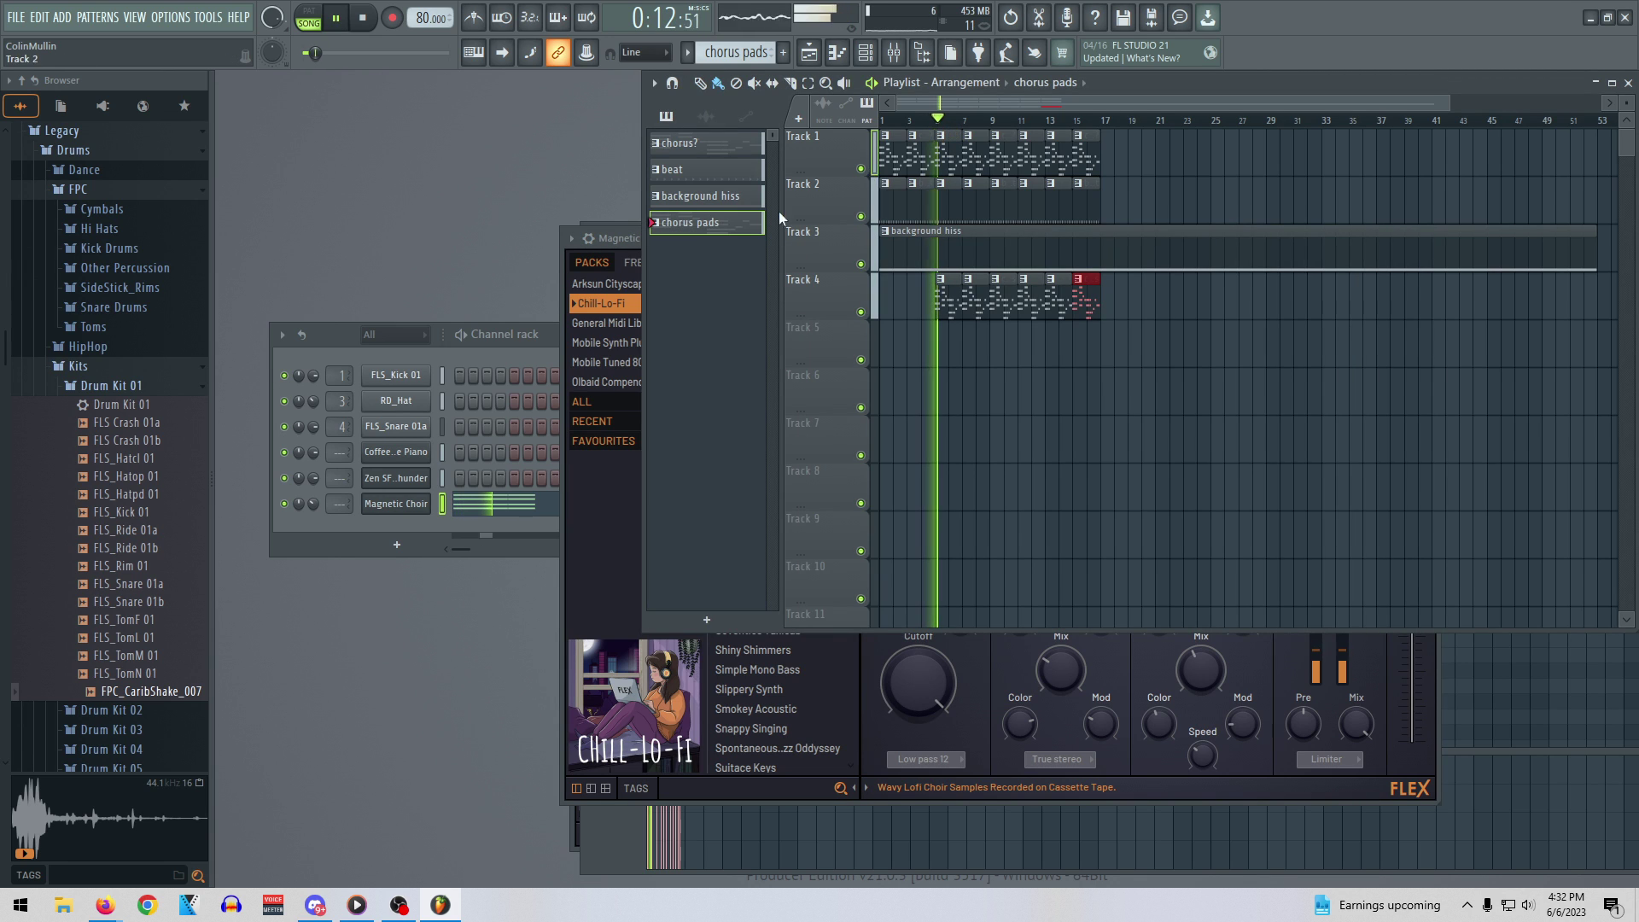
# Load Metallic Bond Keys in the pad's FLEX and lower its channel volume to about 24%
pyautogui.click(616, 237)
pyautogui.scroll(2, 783, 421)
pyautogui.click(782, 421)
pyautogui.scroll(2, 781, 411)
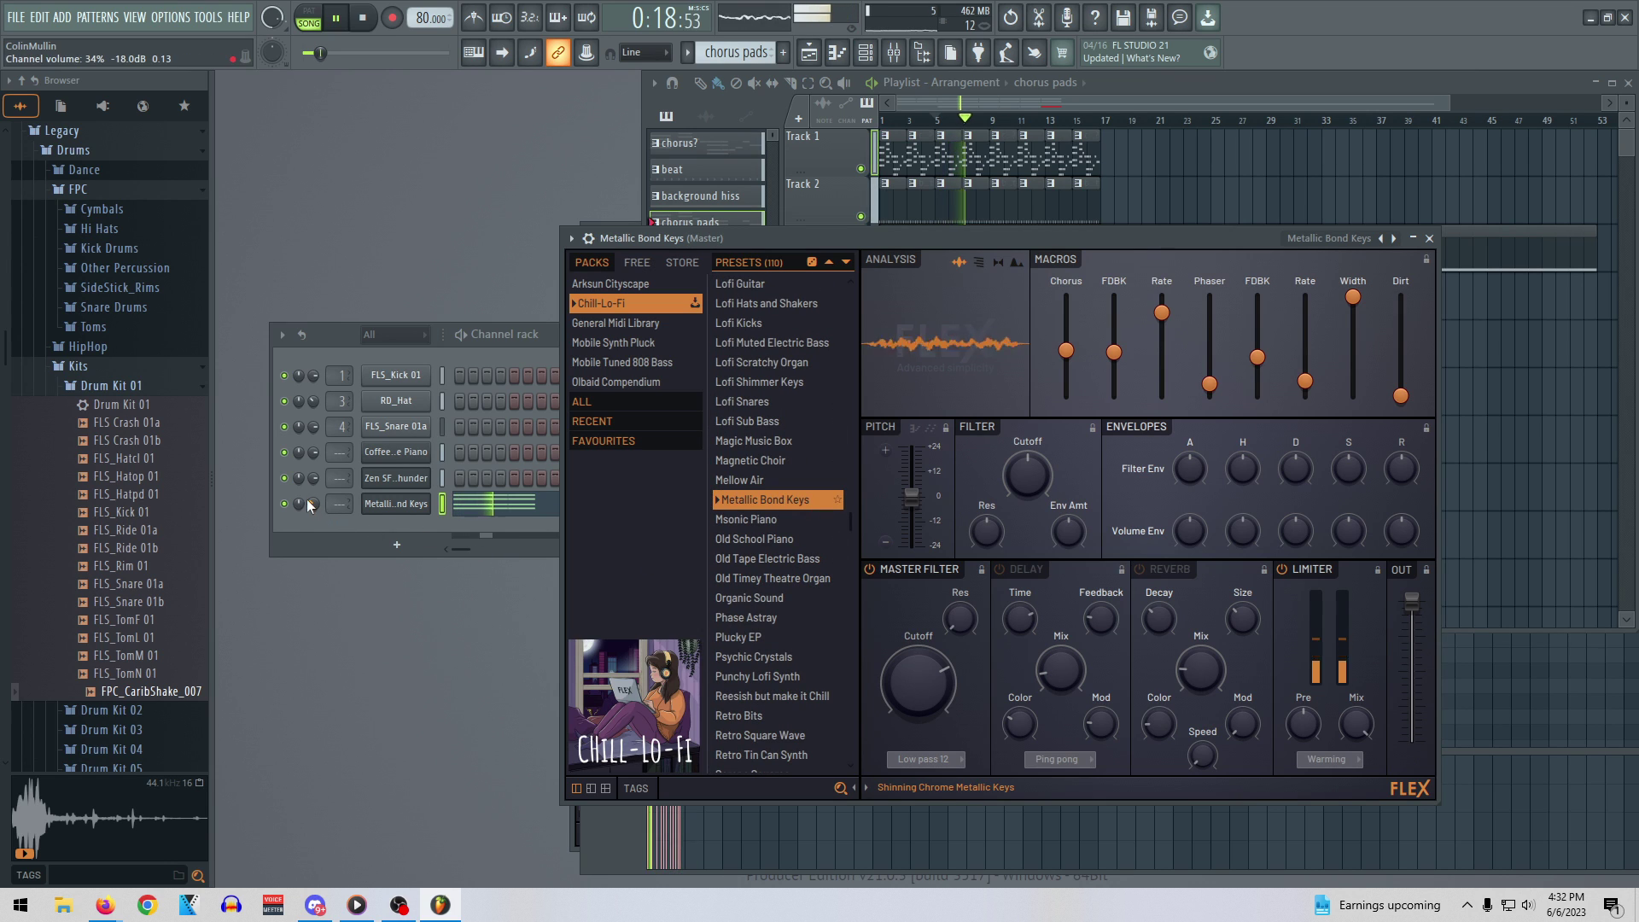
pyautogui.click(391, 522)
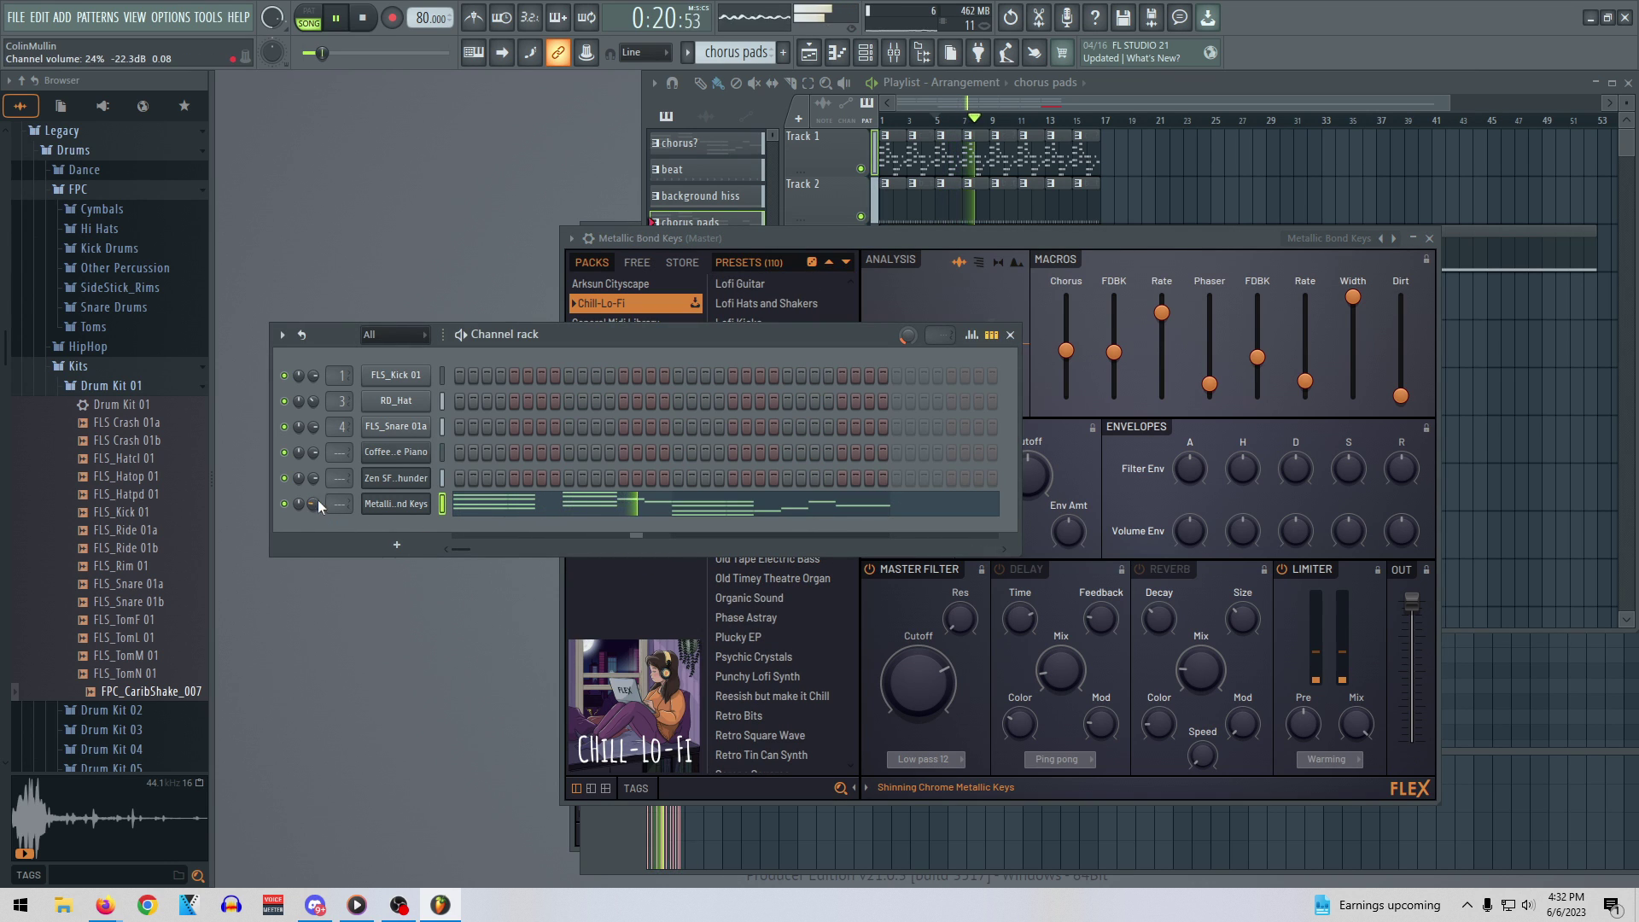
pyautogui.click(1030, 234)
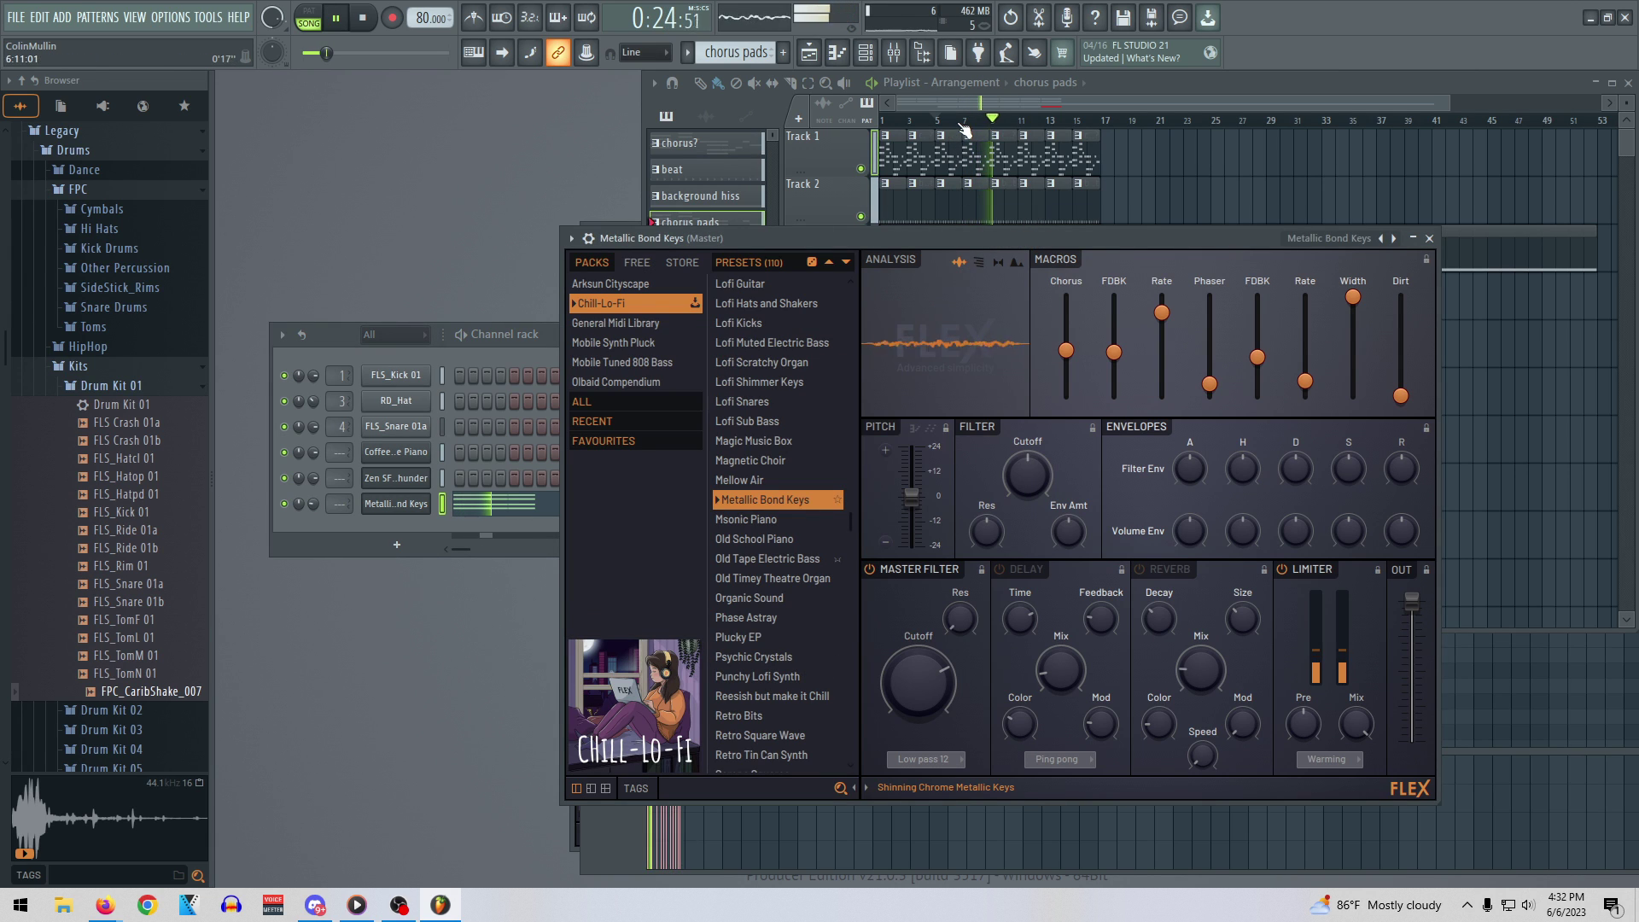
# Route the RD_Hat and FLS_Snare 01a channels to mixer track 2
pyautogui.click(1068, 105)
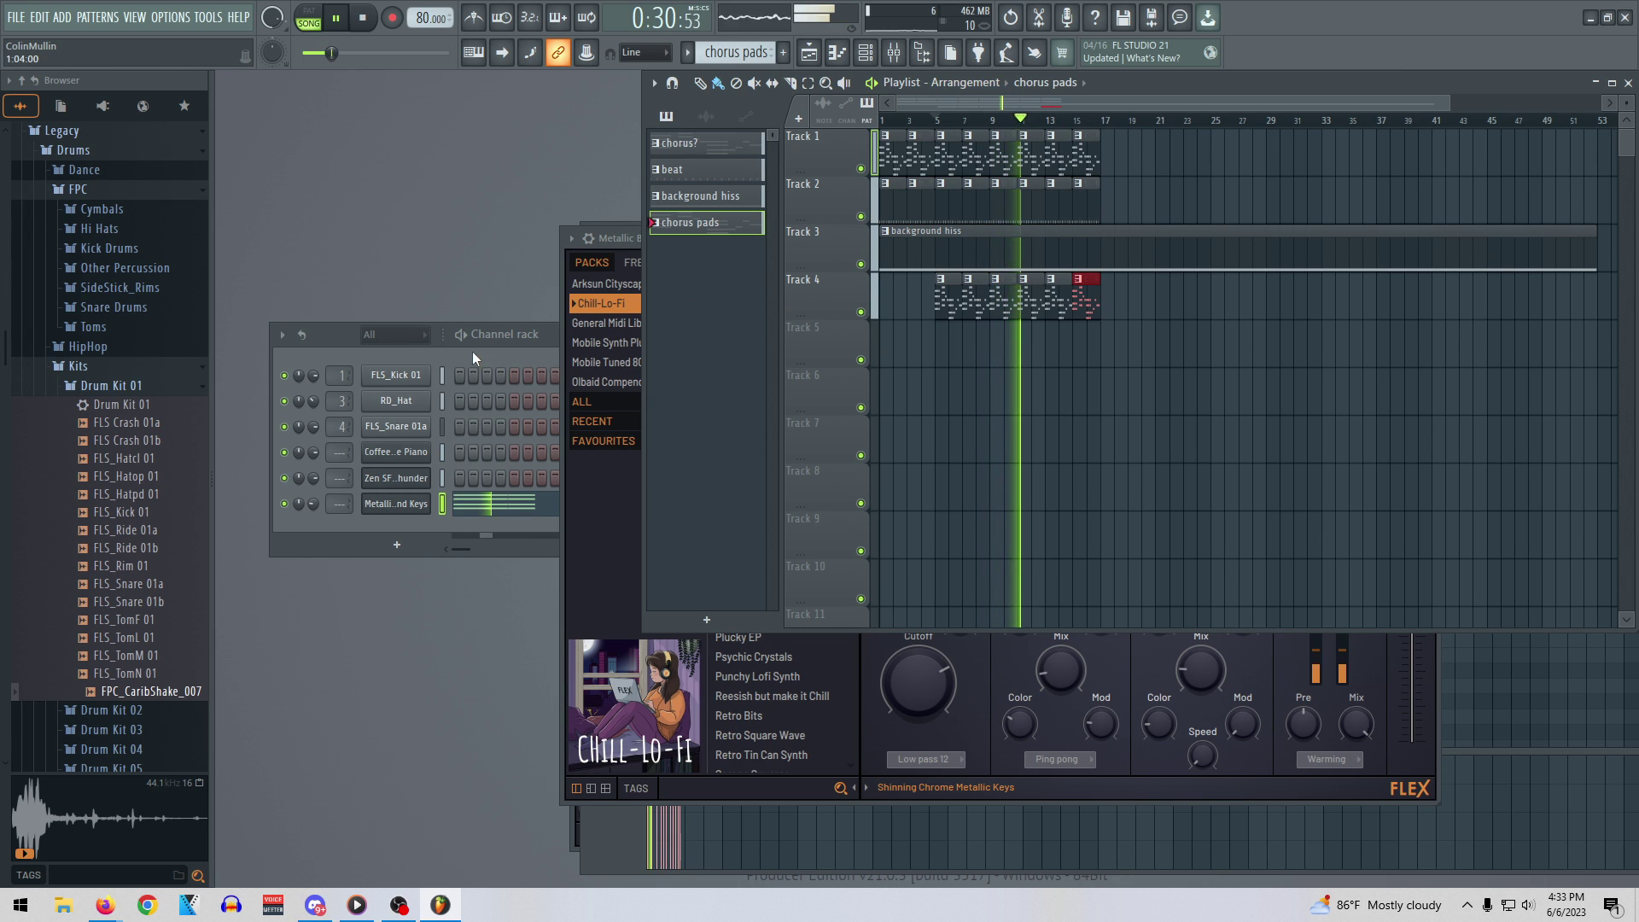
pyautogui.click(346, 425)
pyautogui.moveTo(346, 426); pyautogui.dragTo(346, 444)
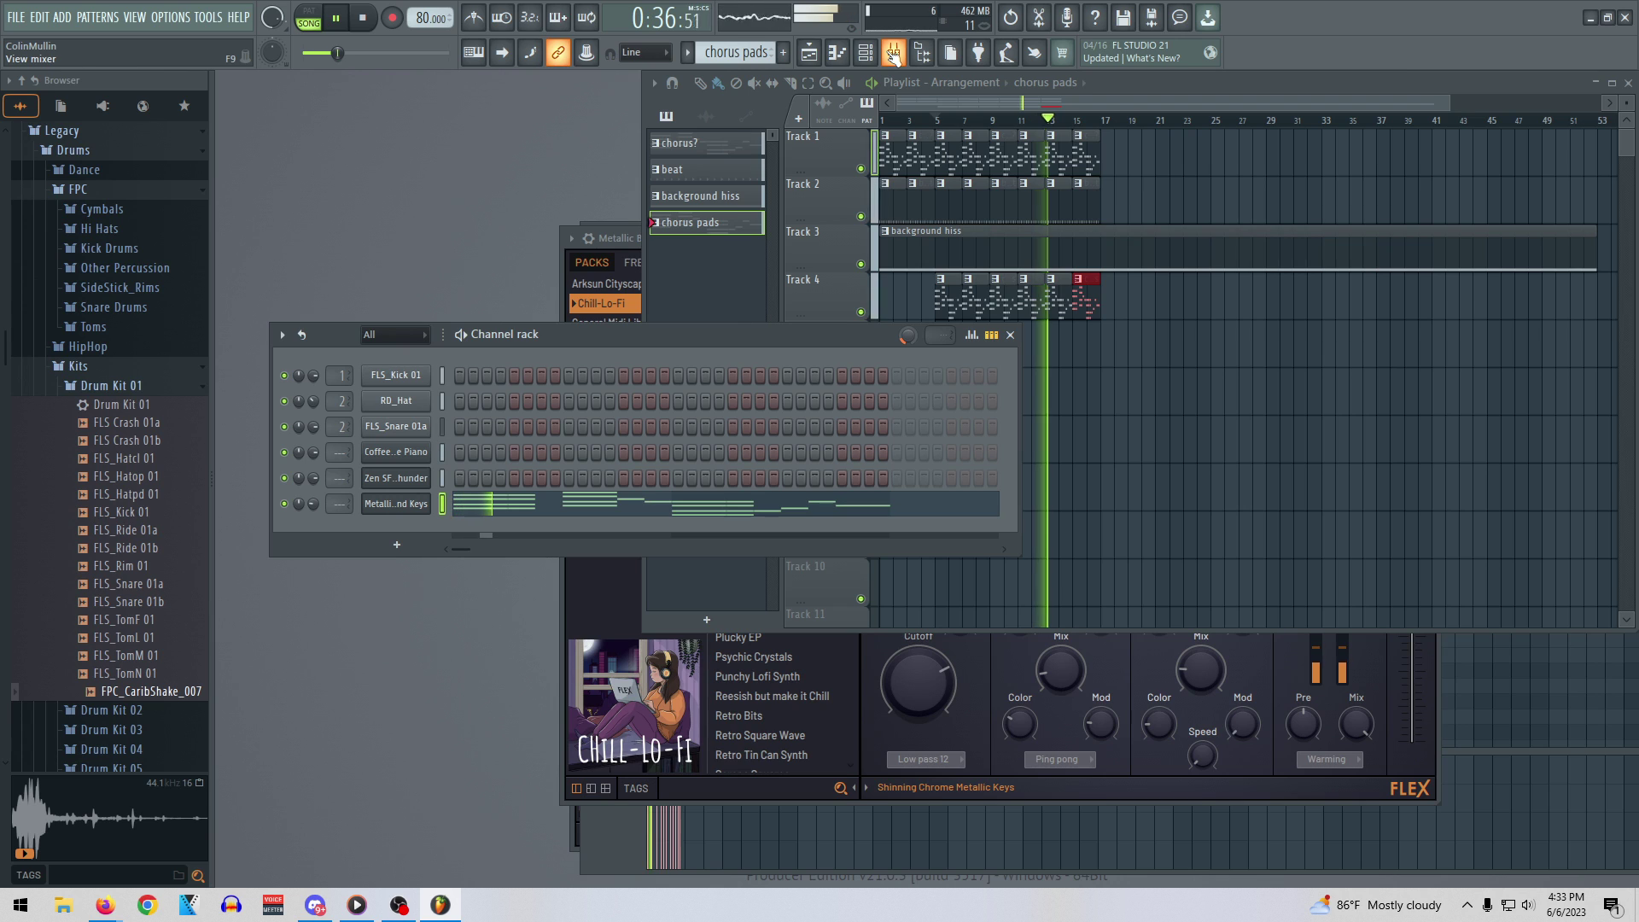
# Rename mixer insert 2 as drums
pyautogui.click(893, 53)
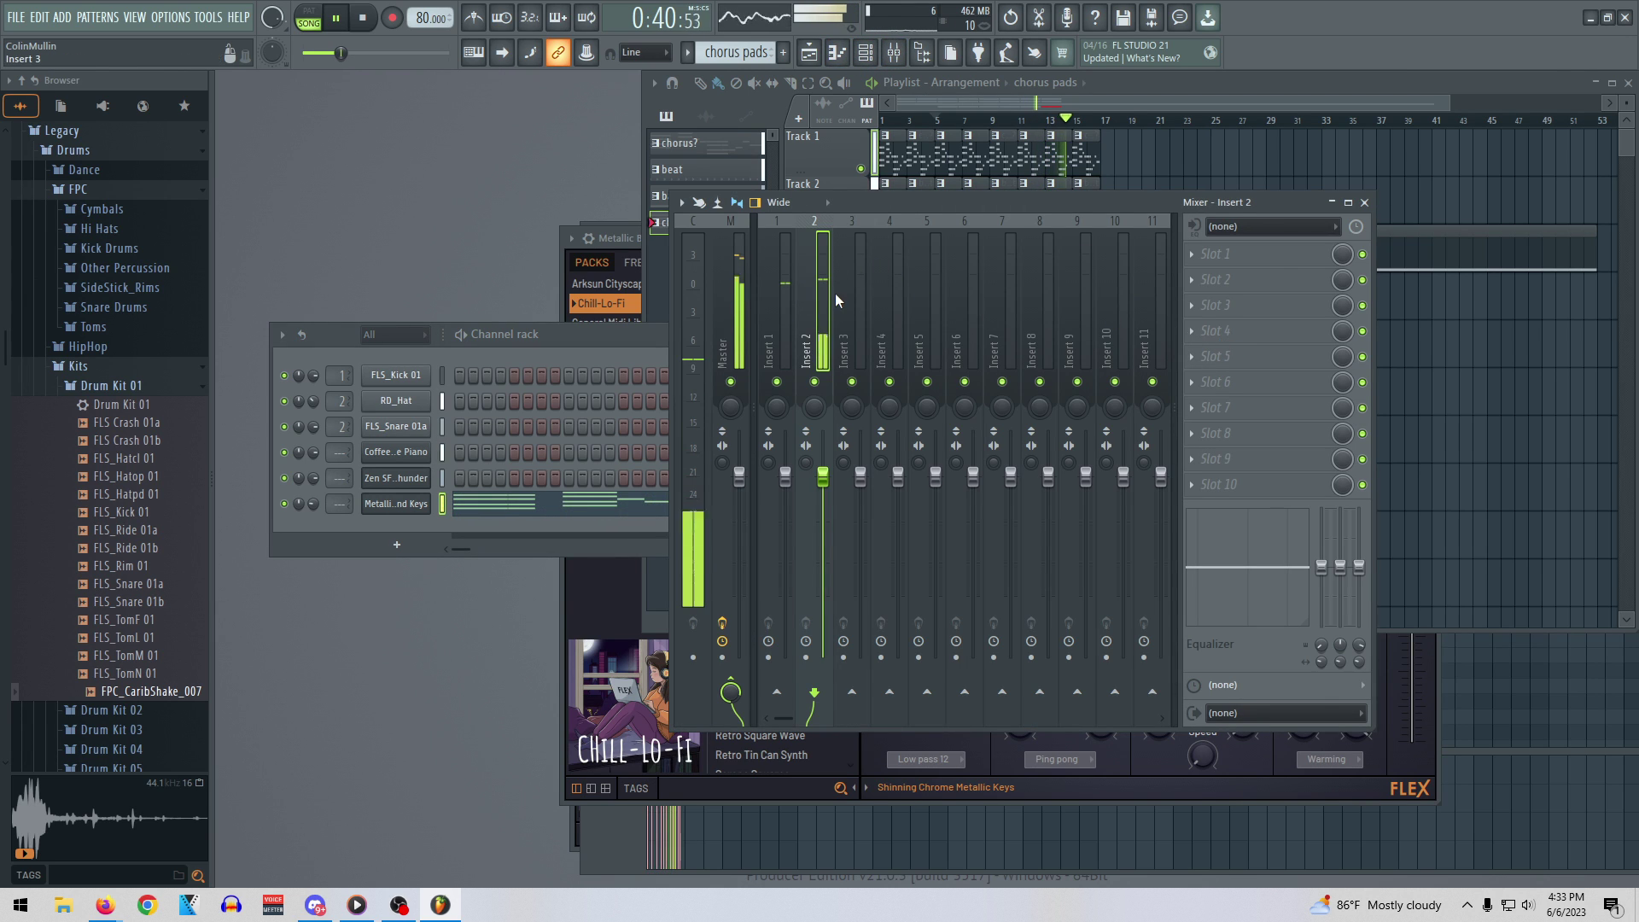
pyautogui.rightClick(810, 363)
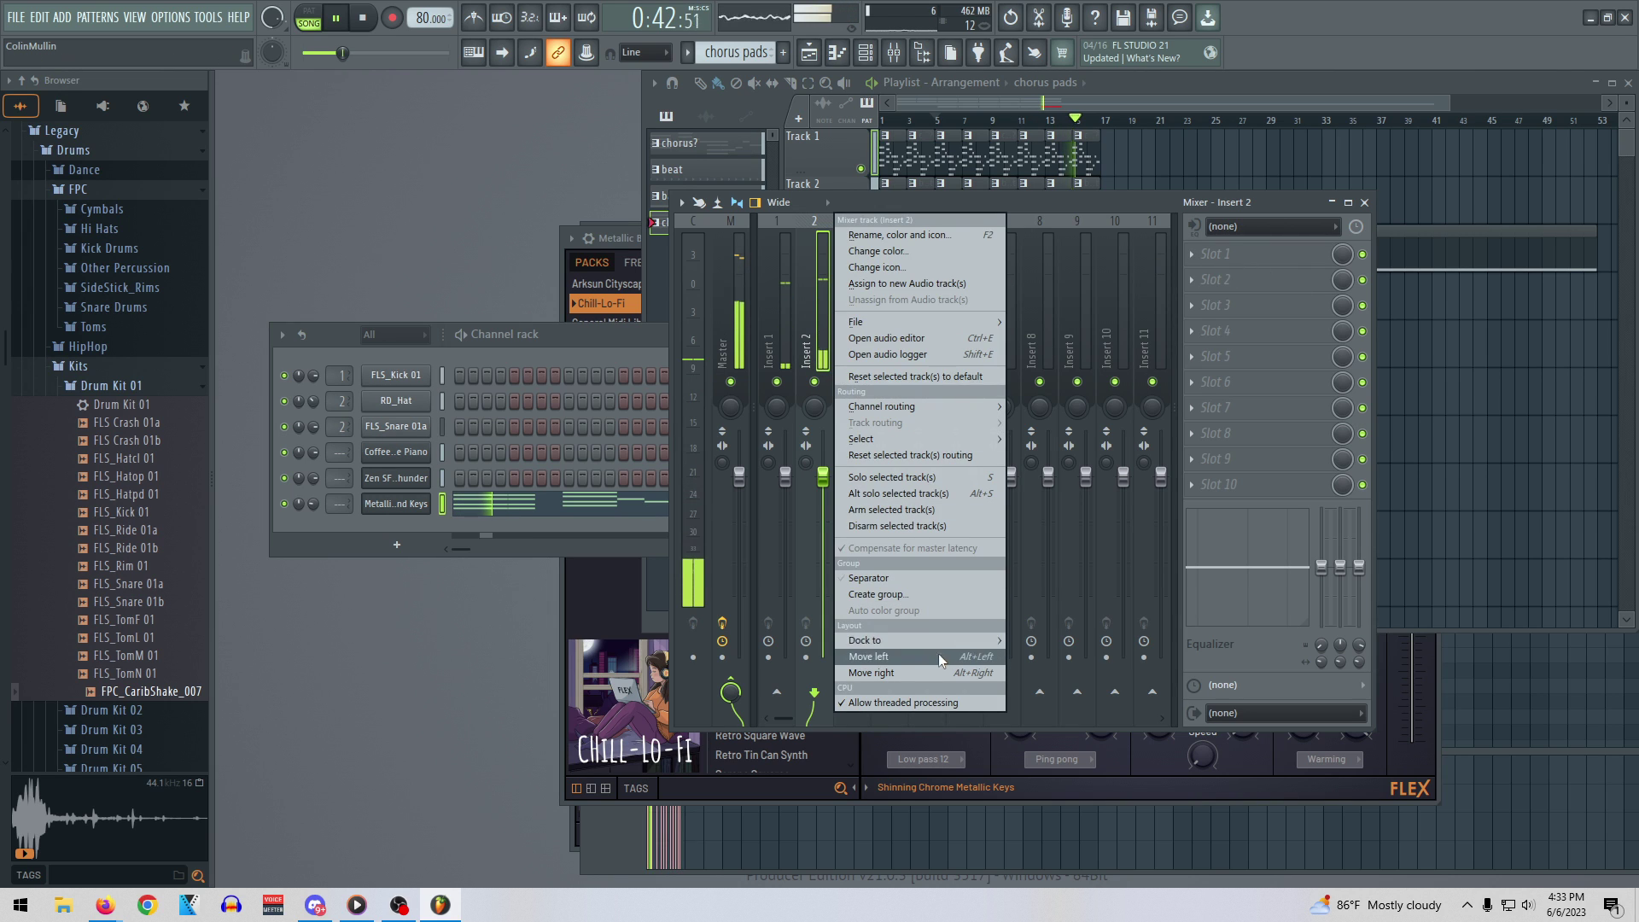
pyautogui.click(906, 238)
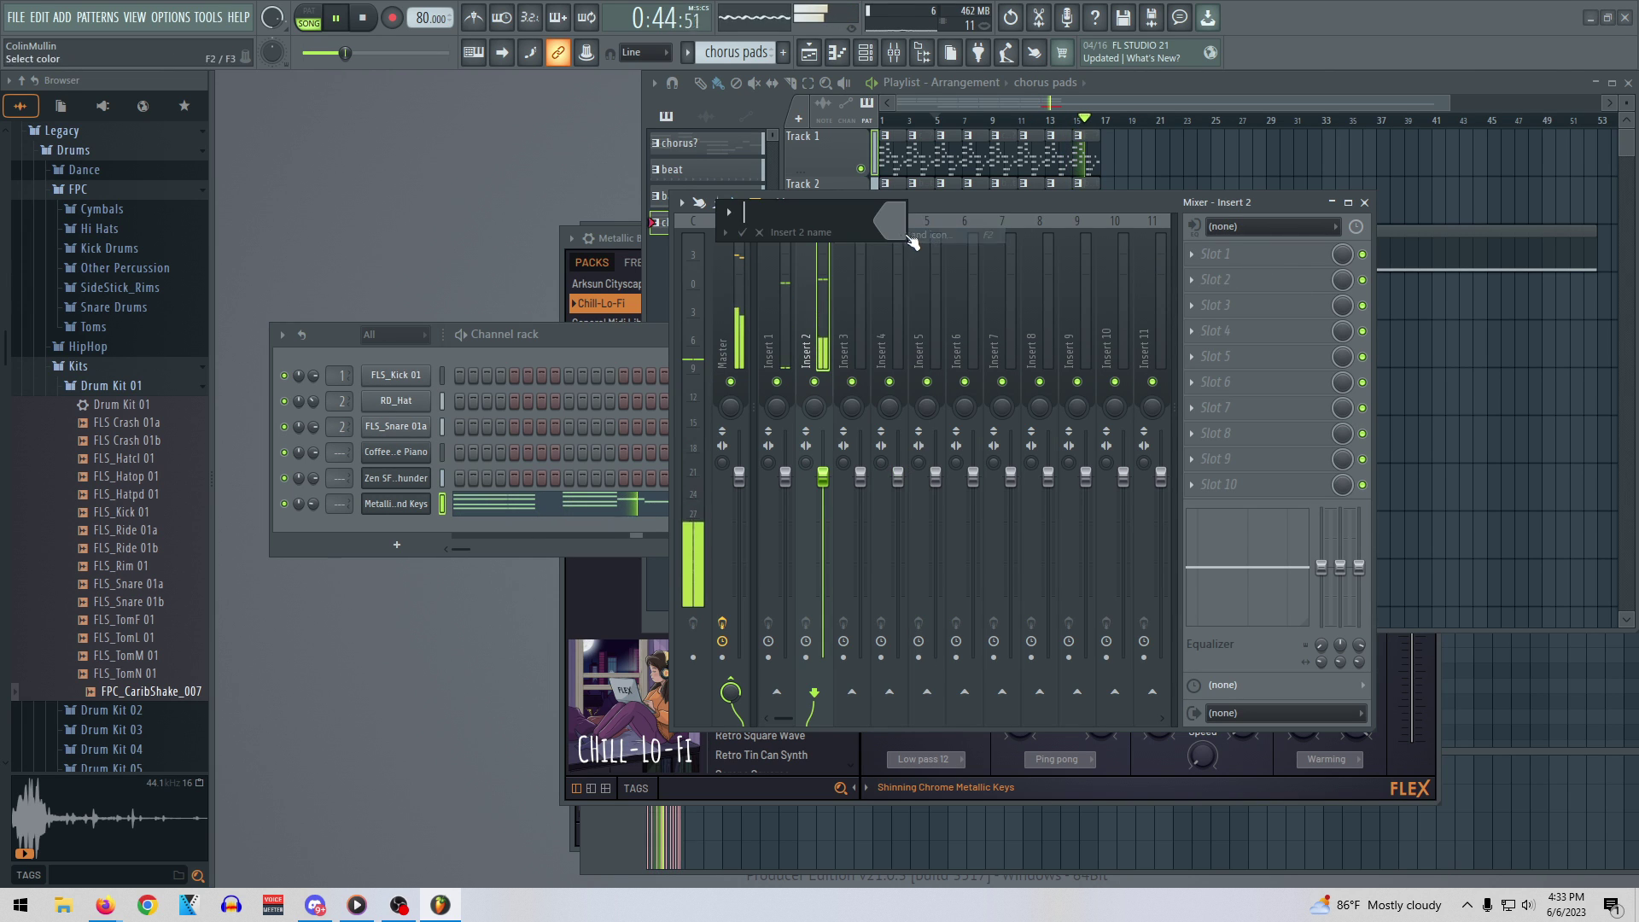
pyautogui.write('drums')
pyautogui.press('Return')
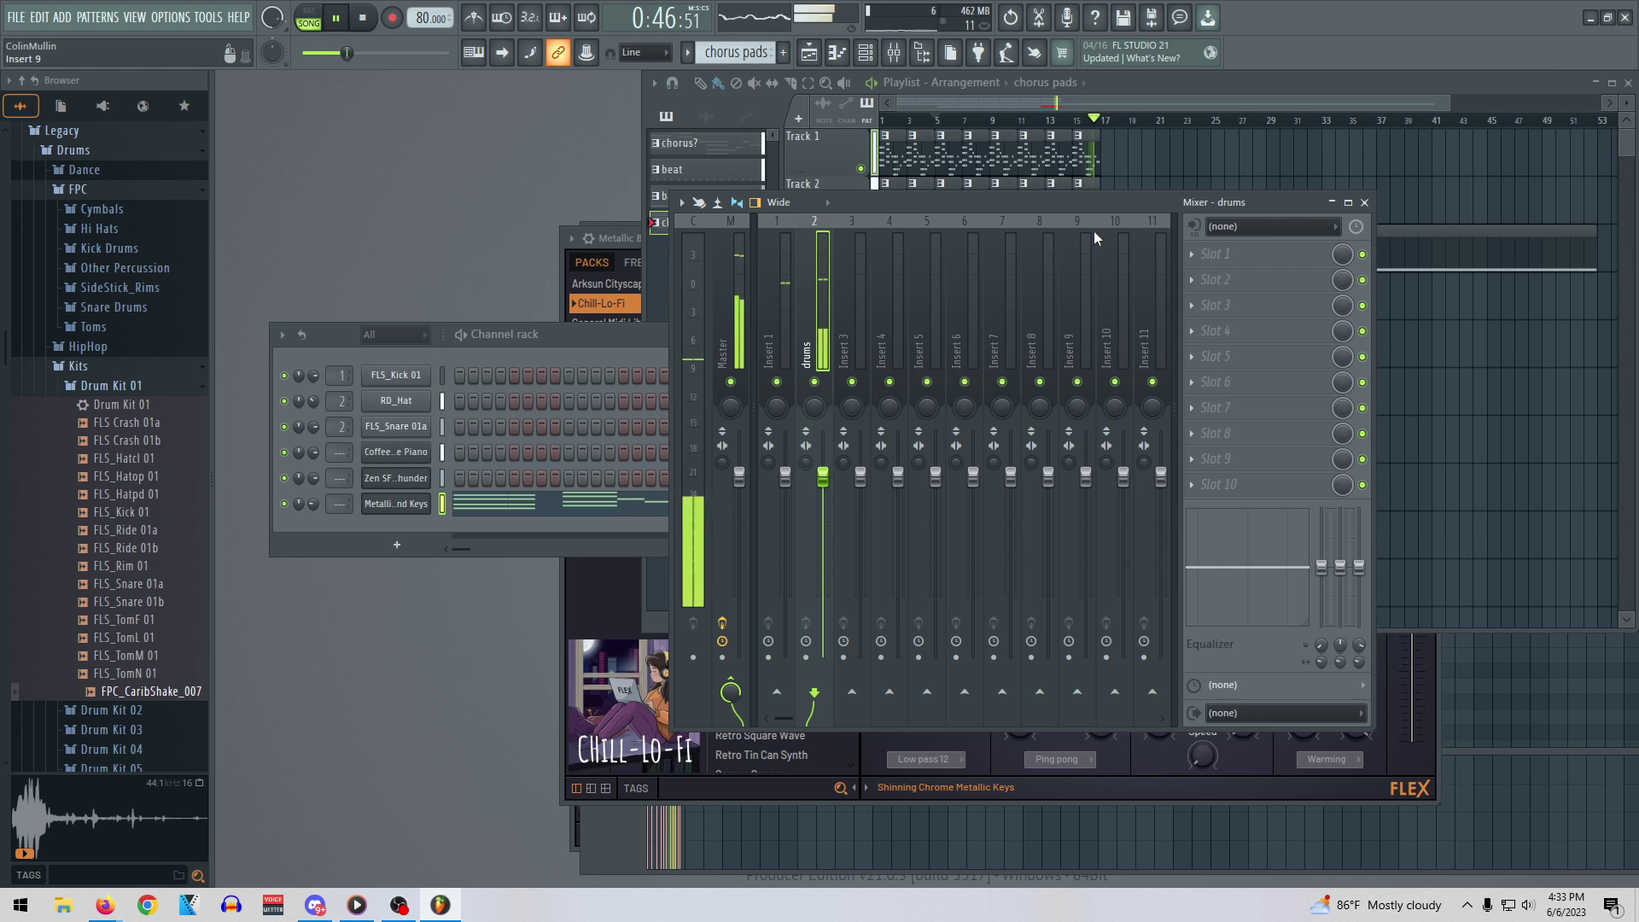
# Load Fruity Multiband Compressor in the drums track's first effect slot and look through its presets
pyautogui.click(1216, 253)
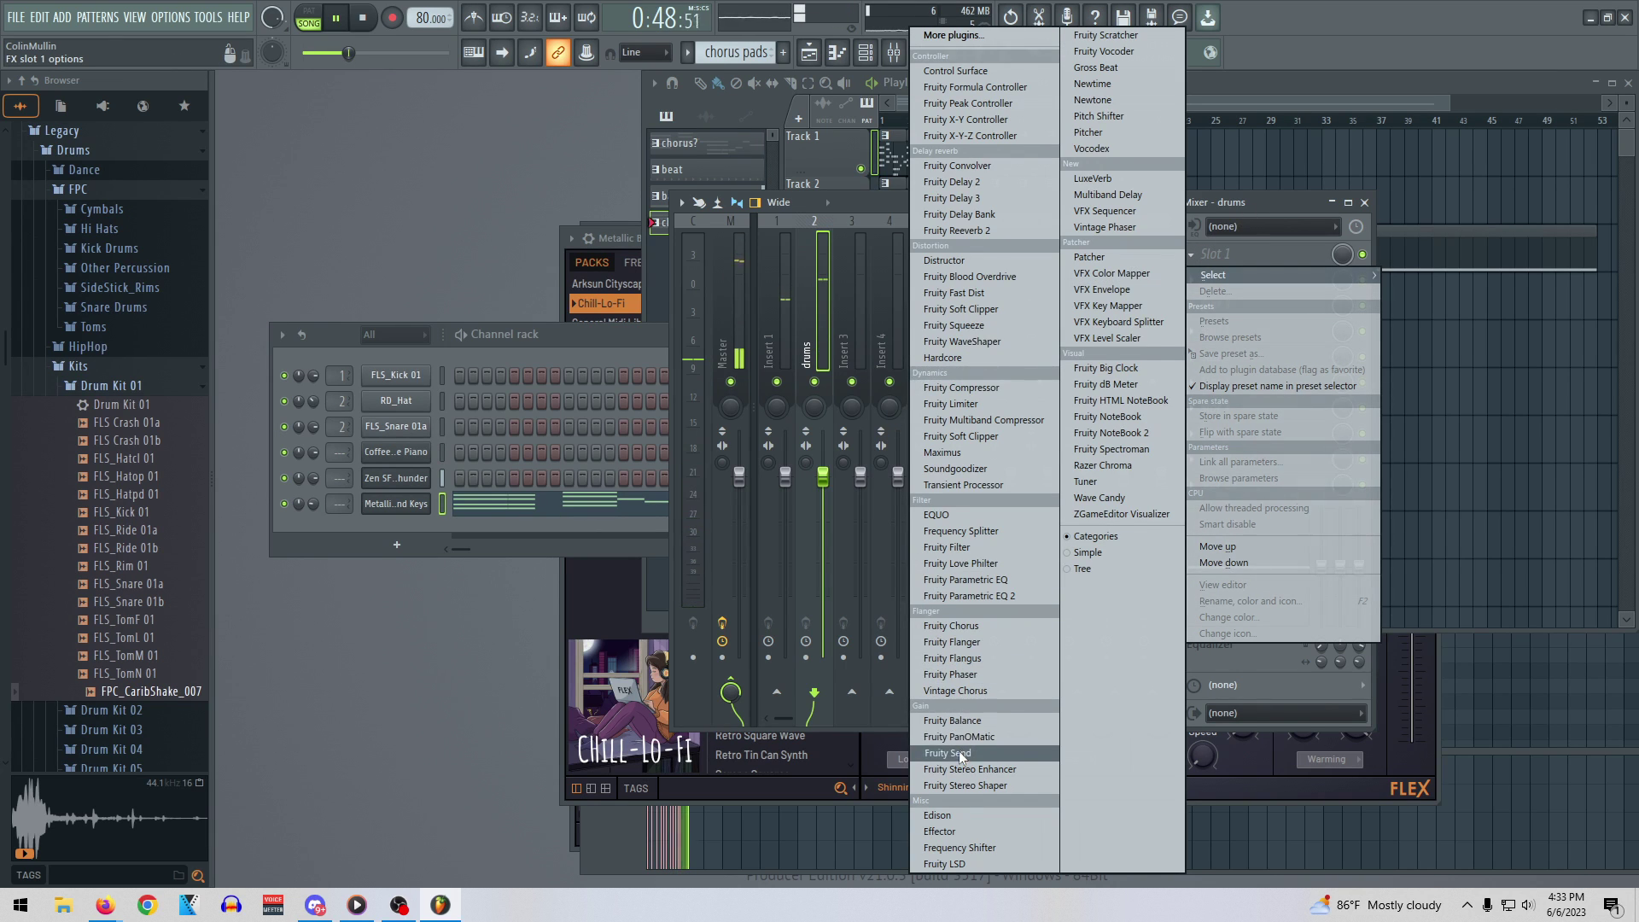
pyautogui.click(976, 421)
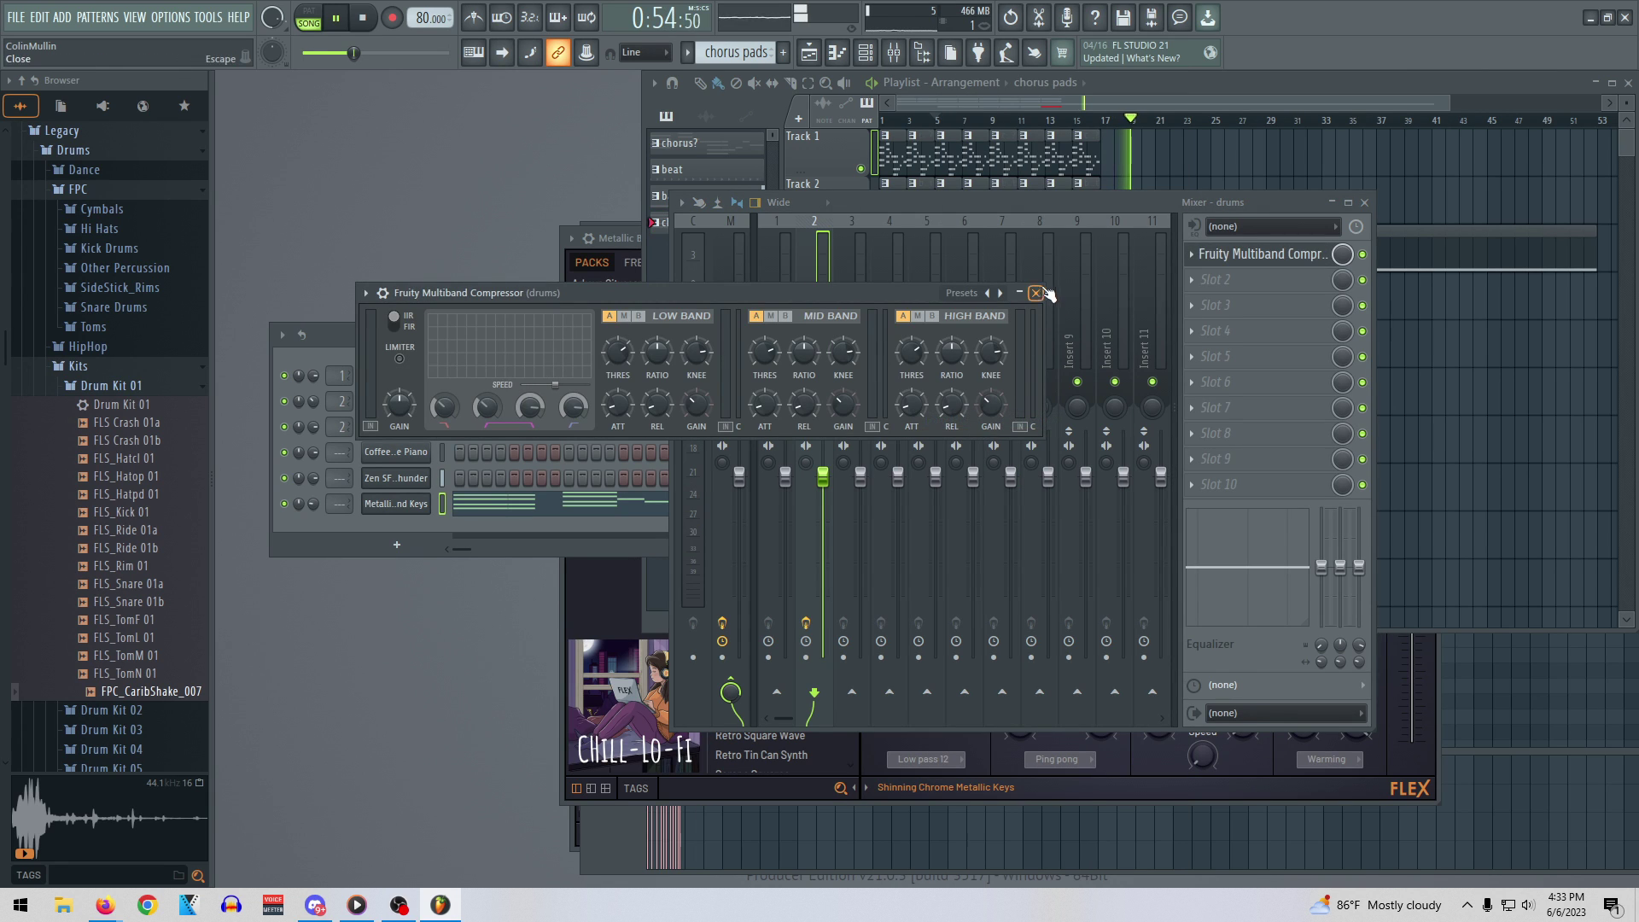
pyautogui.click(1192, 254)
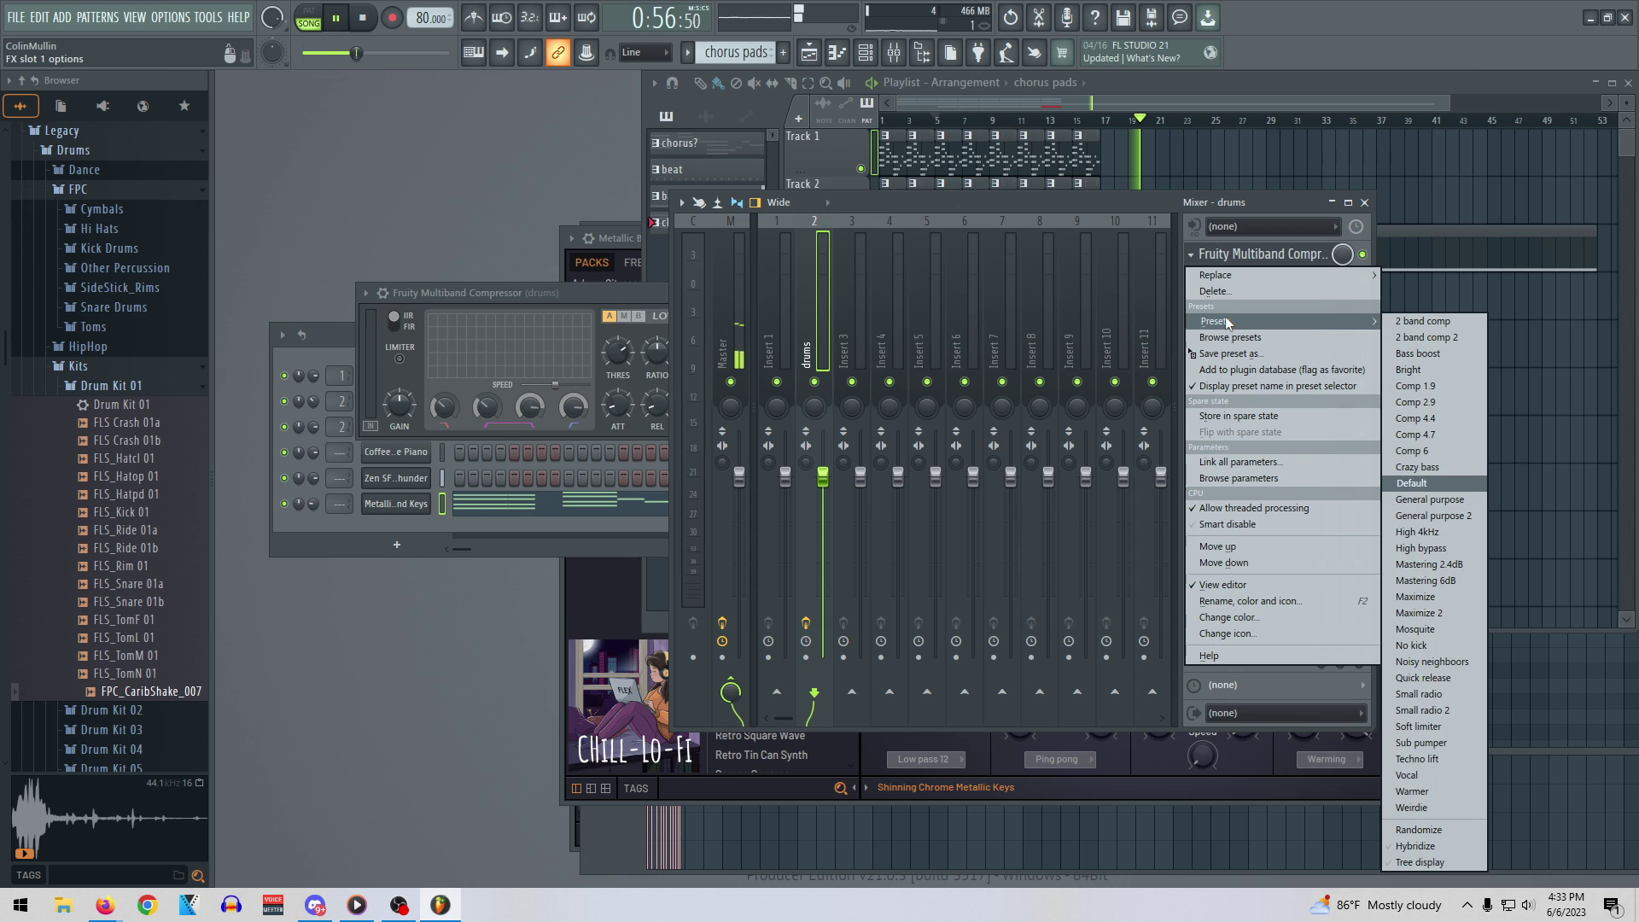
pyautogui.click(1235, 260)
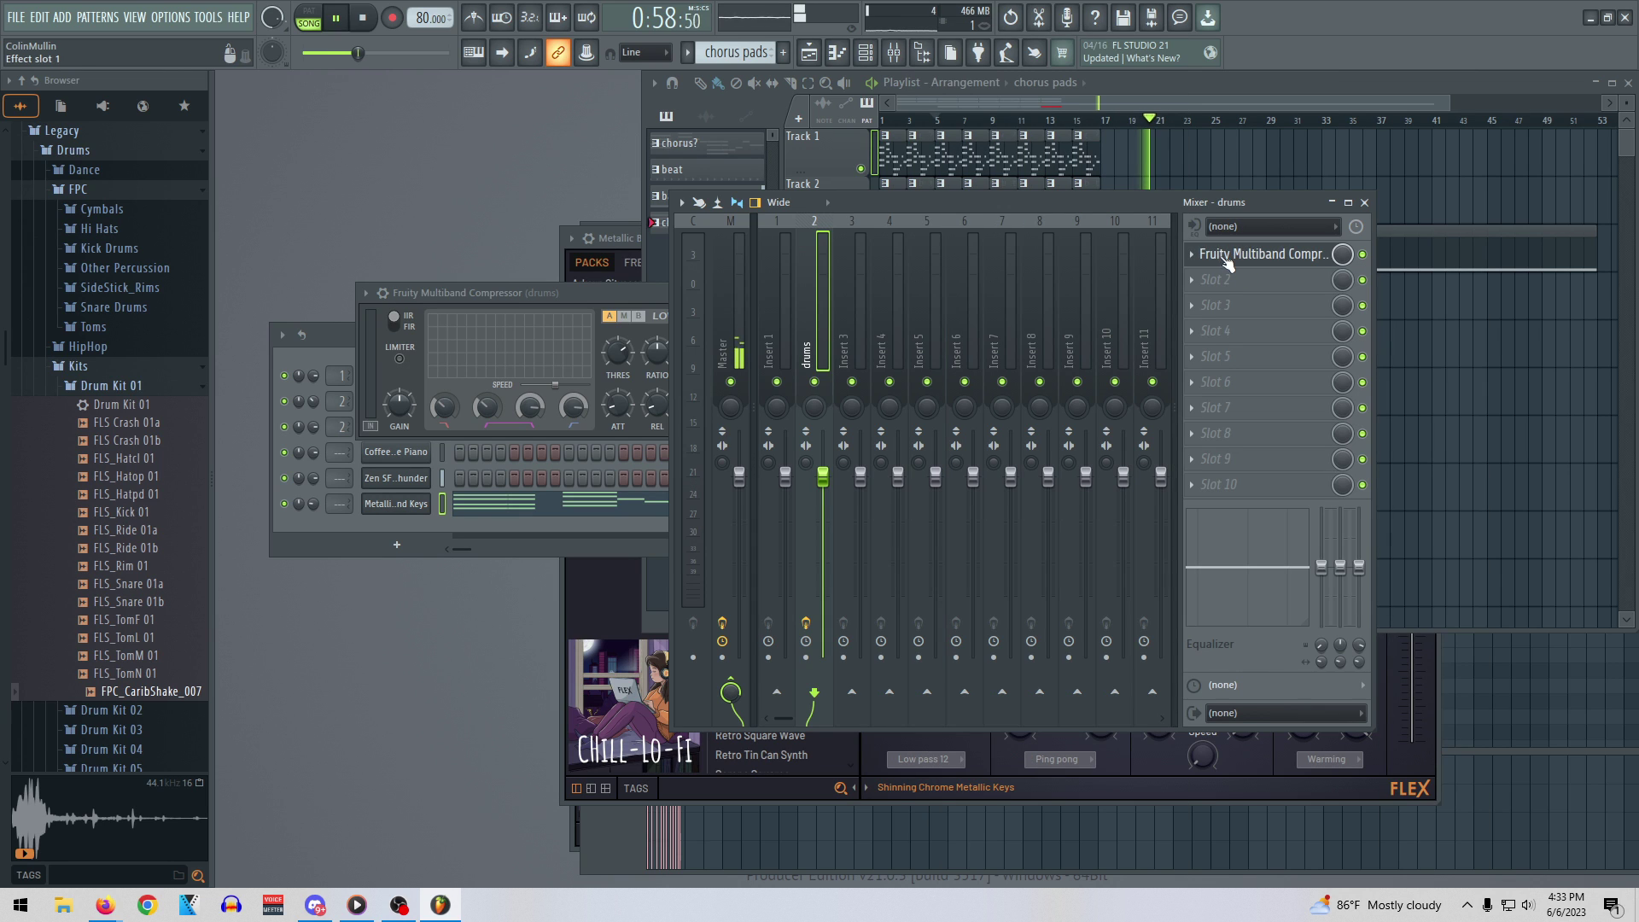
# Replace the effect in the drums track's first slot with Fruity Parametric EQ 2
pyautogui.click(1232, 253)
pyautogui.moveTo(1232, 280)
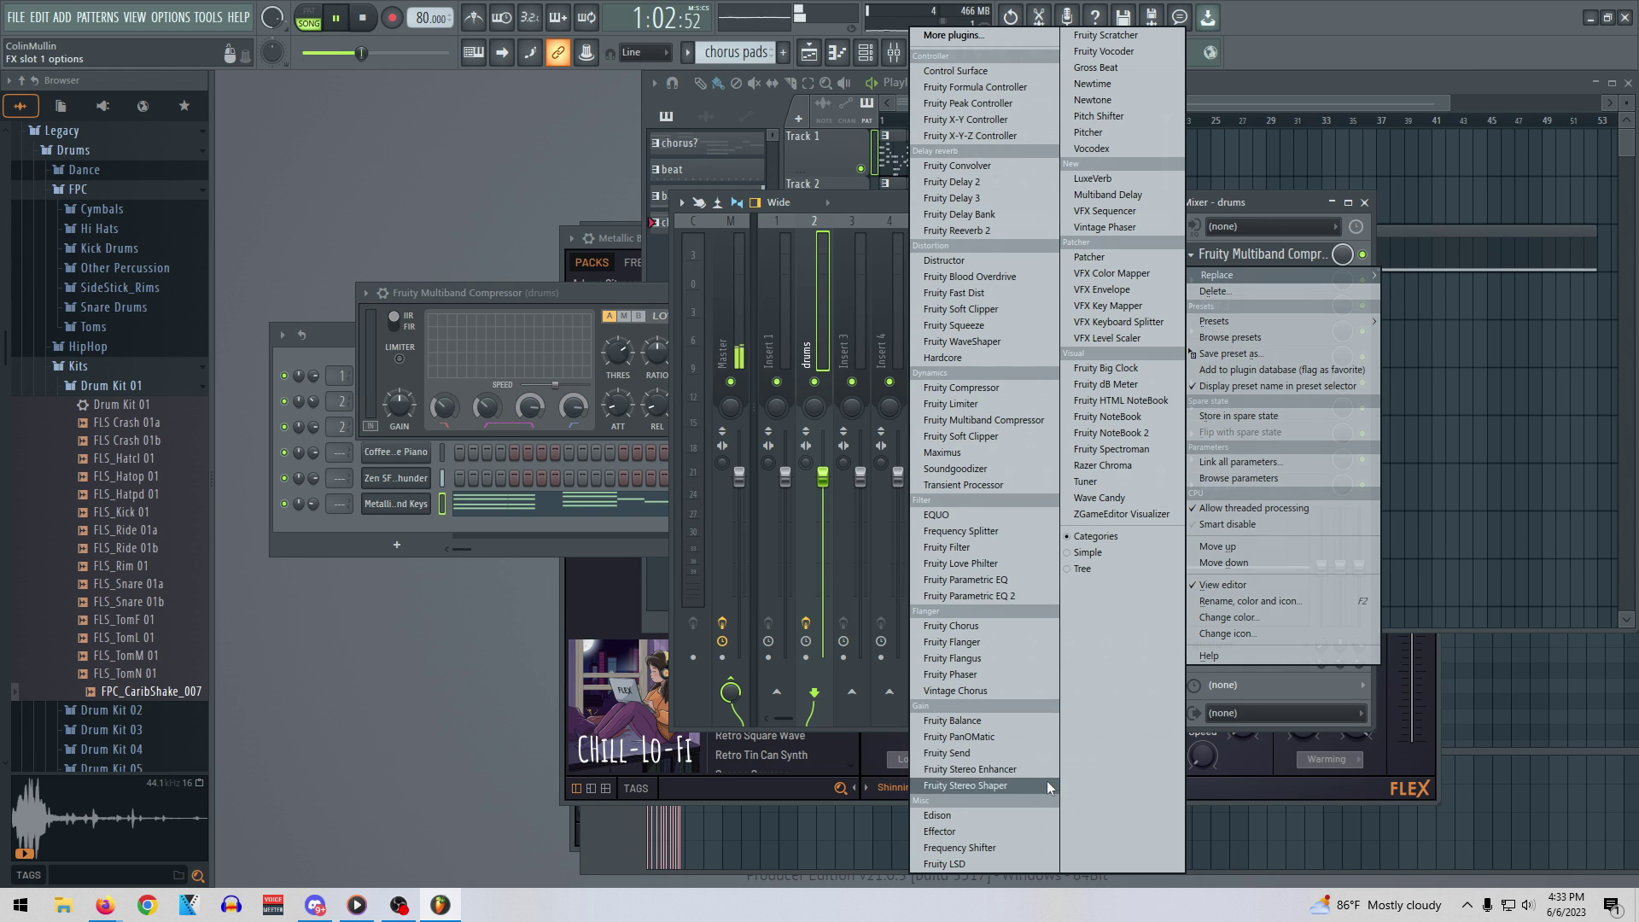
pyautogui.click(1008, 596)
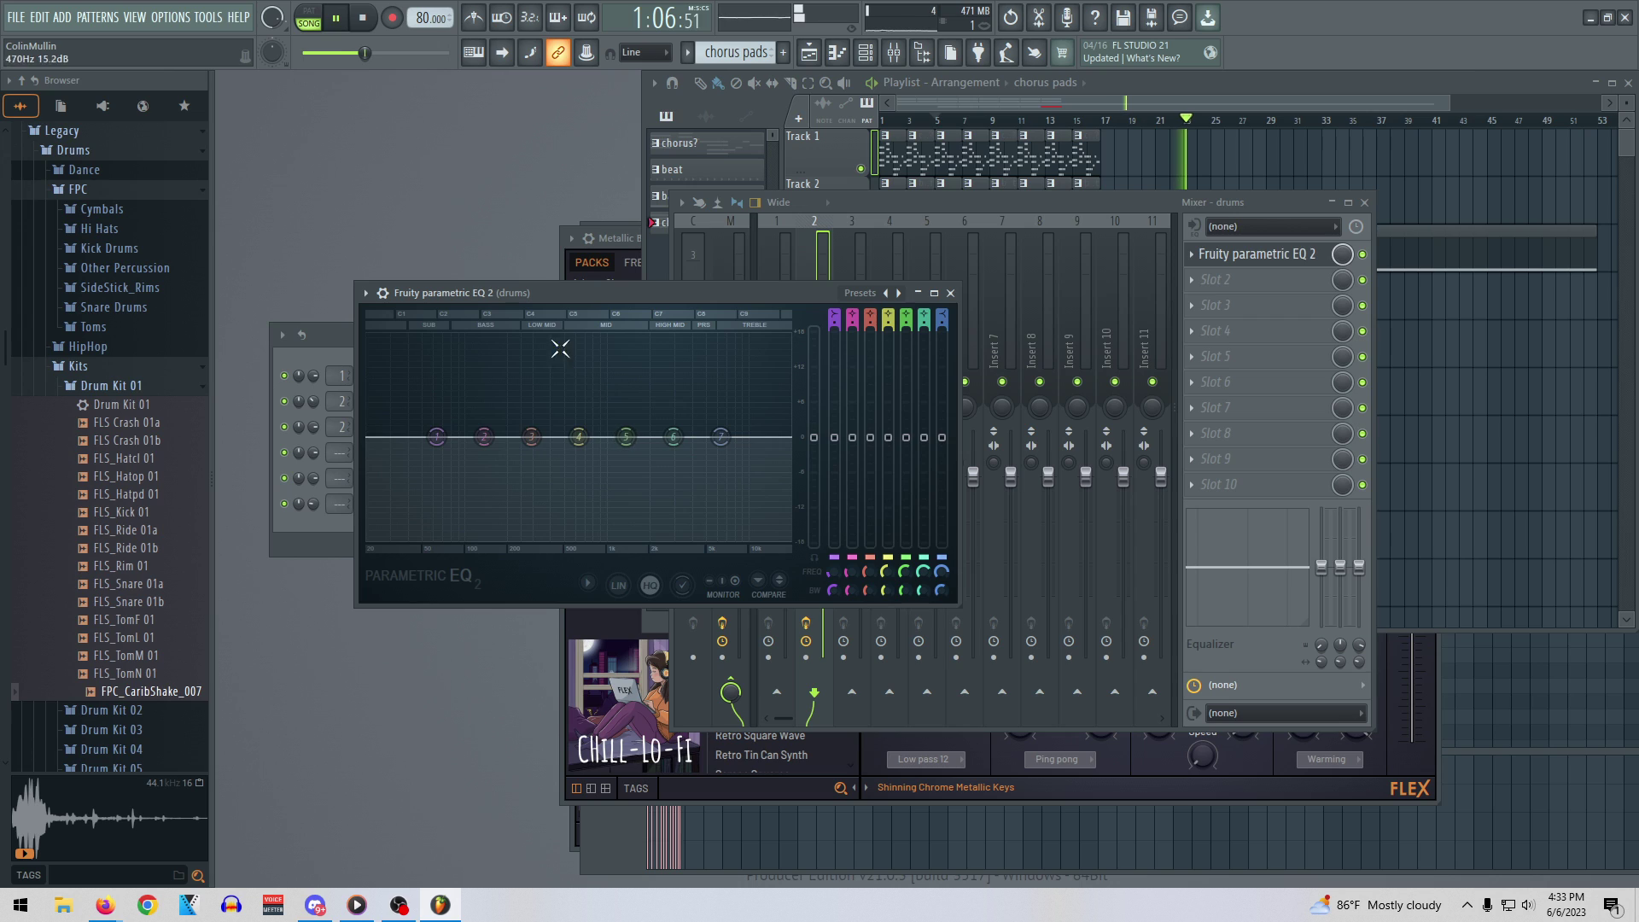
# Step through the drums EQ presets, including Vocal Presence, to Tight Drum Sizzle and play the song from bar 5
pyautogui.click(887, 293)
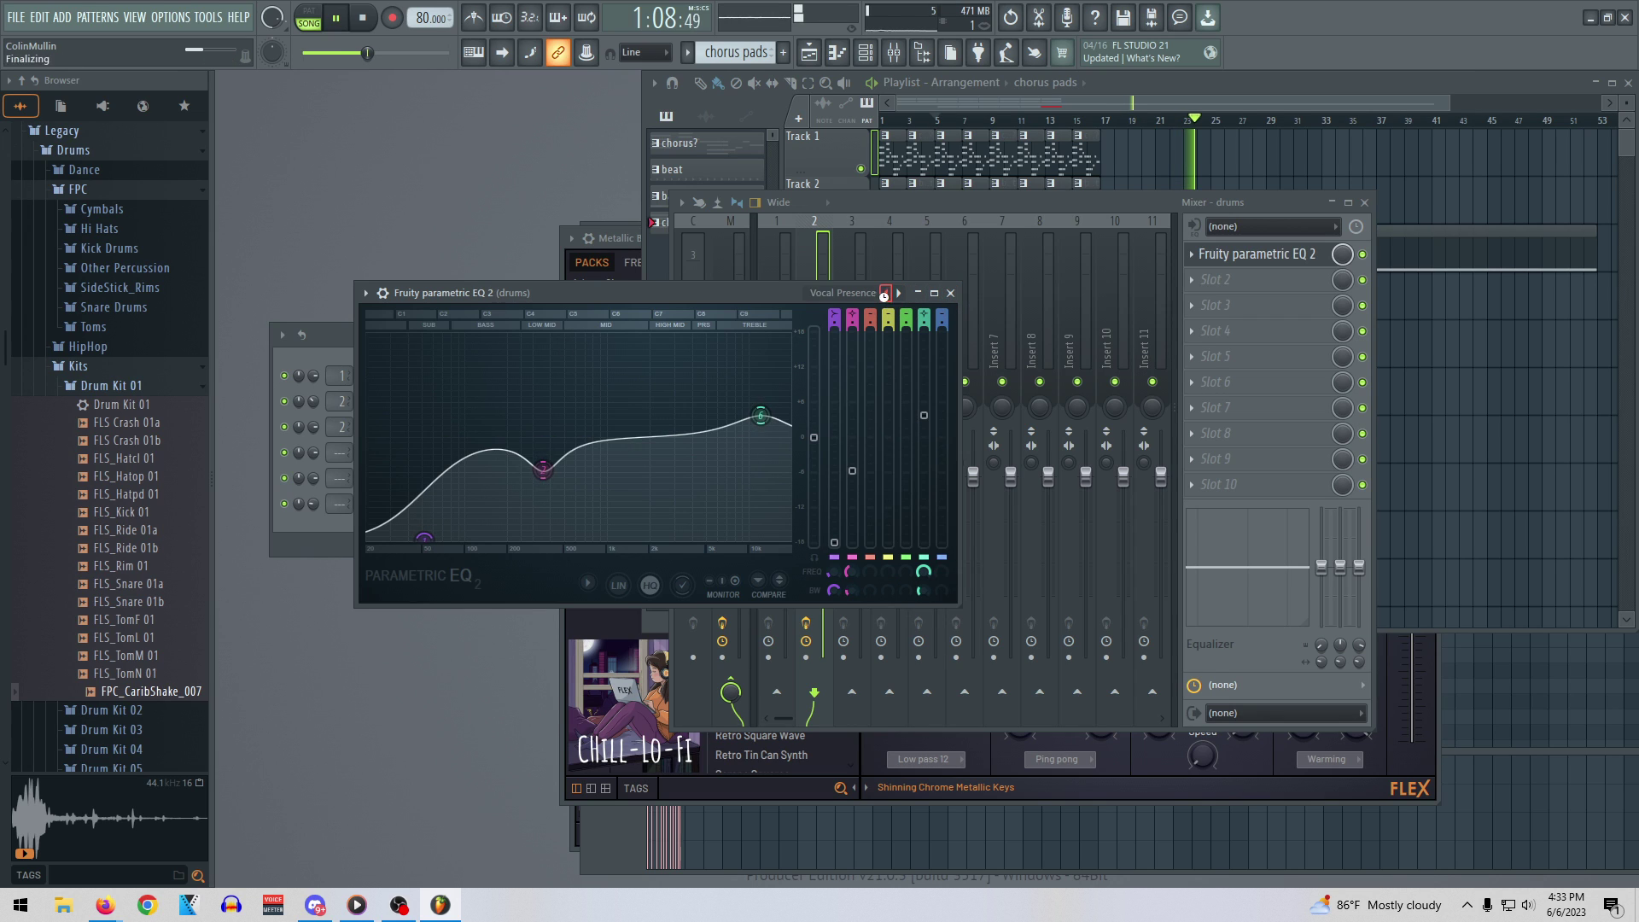
pyautogui.click(887, 293)
pyautogui.click(887, 294)
pyautogui.click(898, 293)
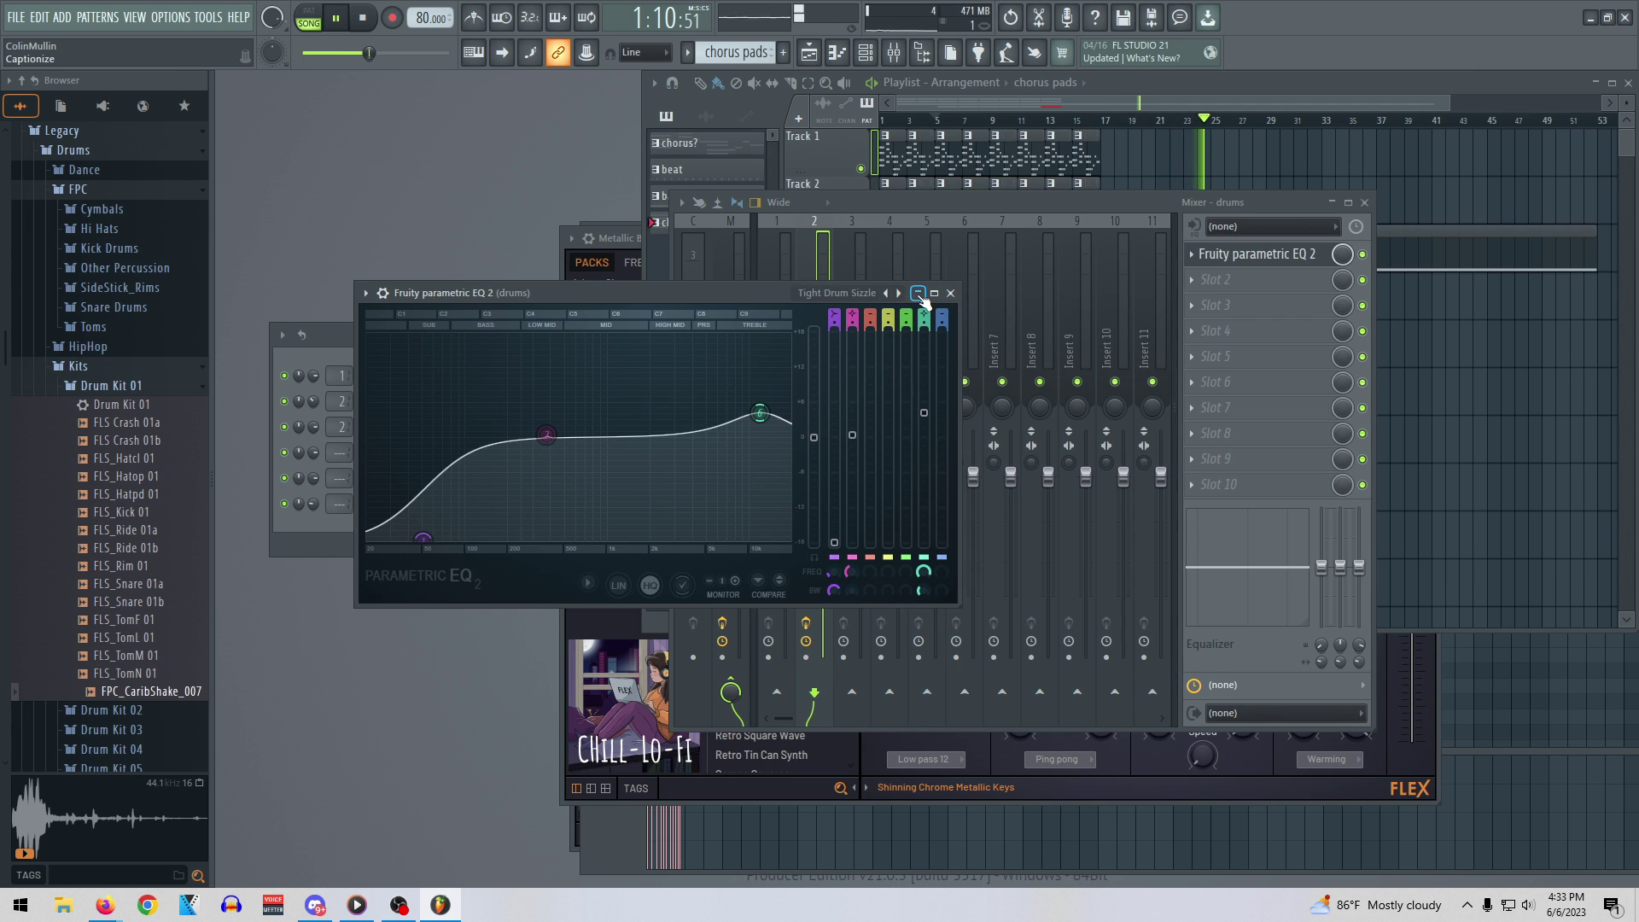
pyautogui.press('space')
pyautogui.press('space')
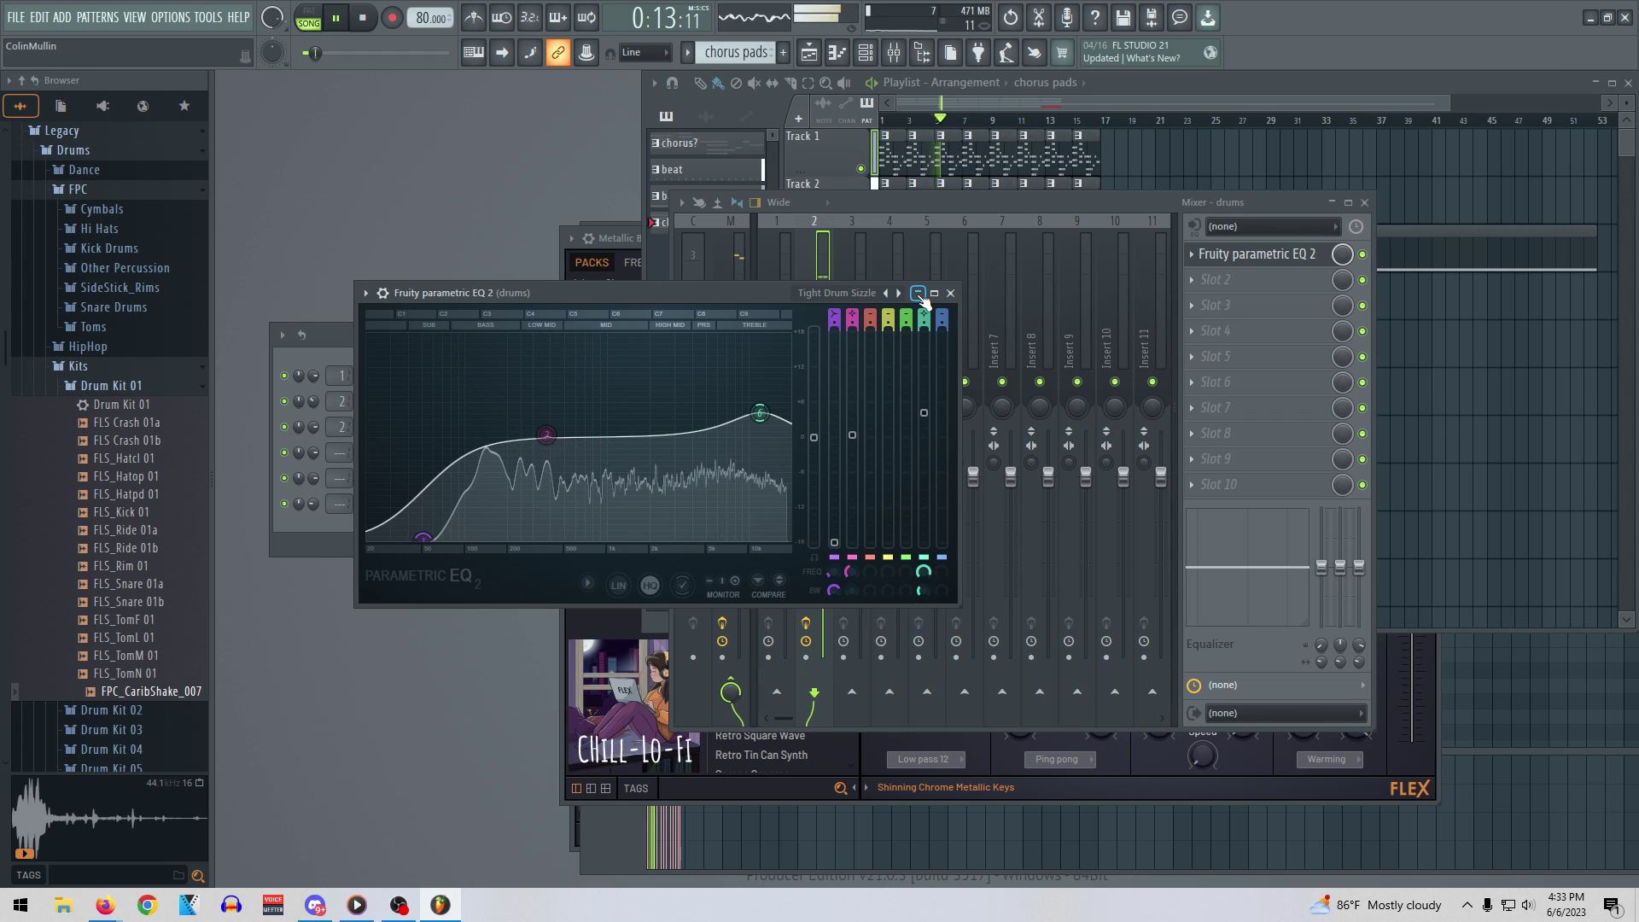
# Try reshaping bands 1, 2, 4 and 5 of the Radio preset in the drums EQ, and reload the original preset
pyautogui.click(888, 294)
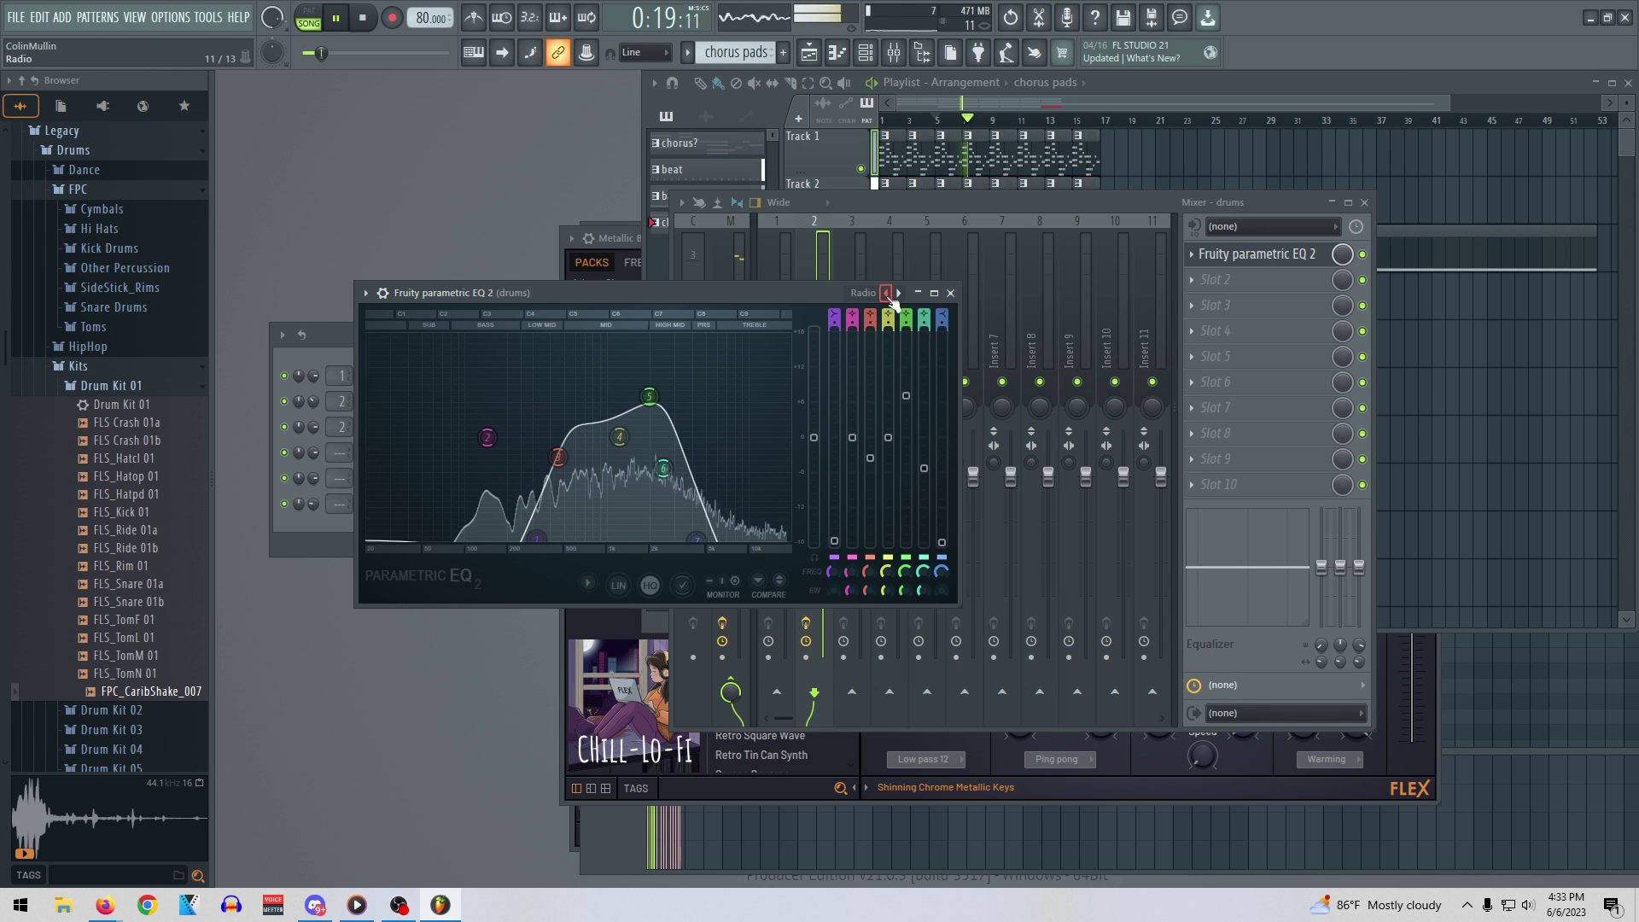
pyautogui.moveTo(543, 547); pyautogui.dragTo(530, 538)
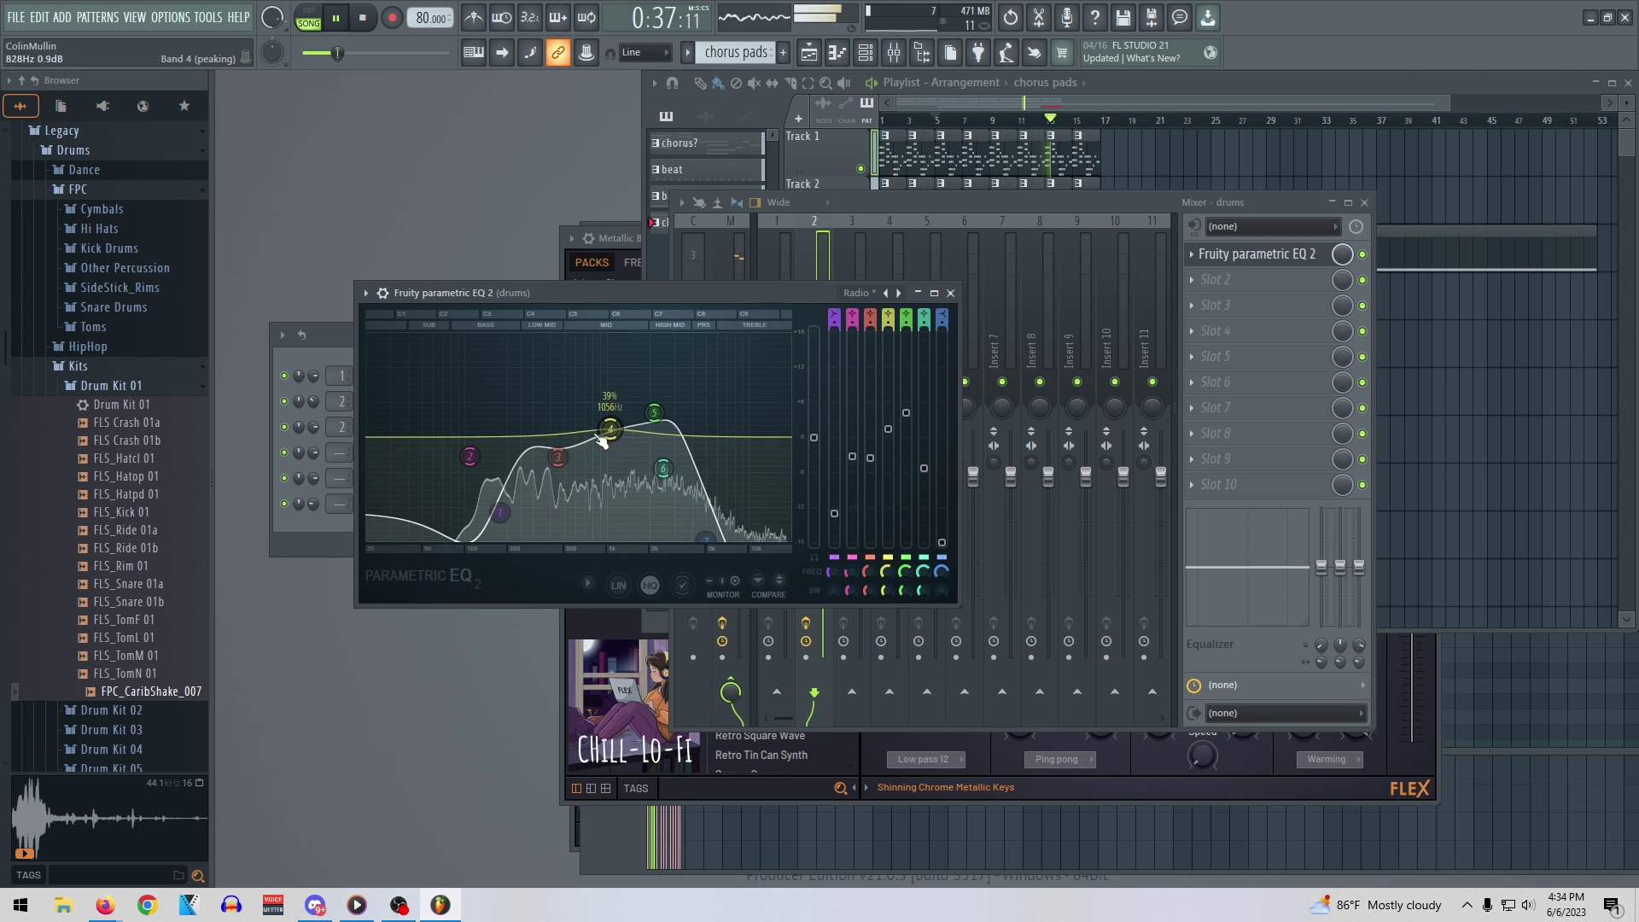
pyautogui.click(898, 293)
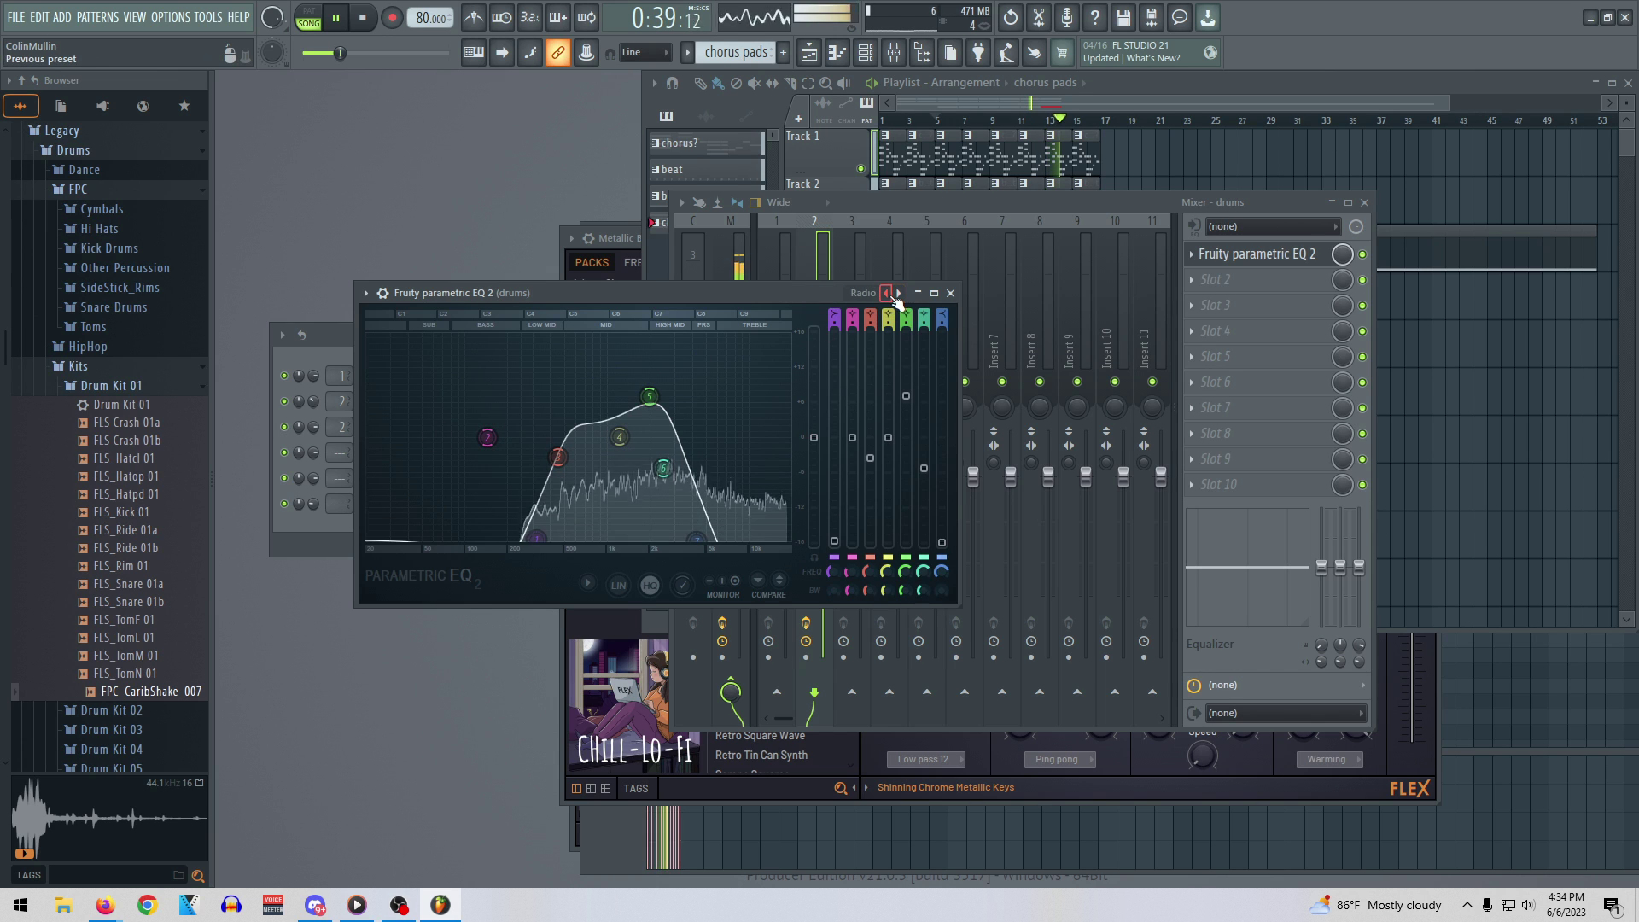
# Audition the Quick Low Roll-Off, Old Telephone, 40Hz cut and 20Hz + 18kHz cut presets in the drums EQ during playback
pyautogui.click(887, 293)
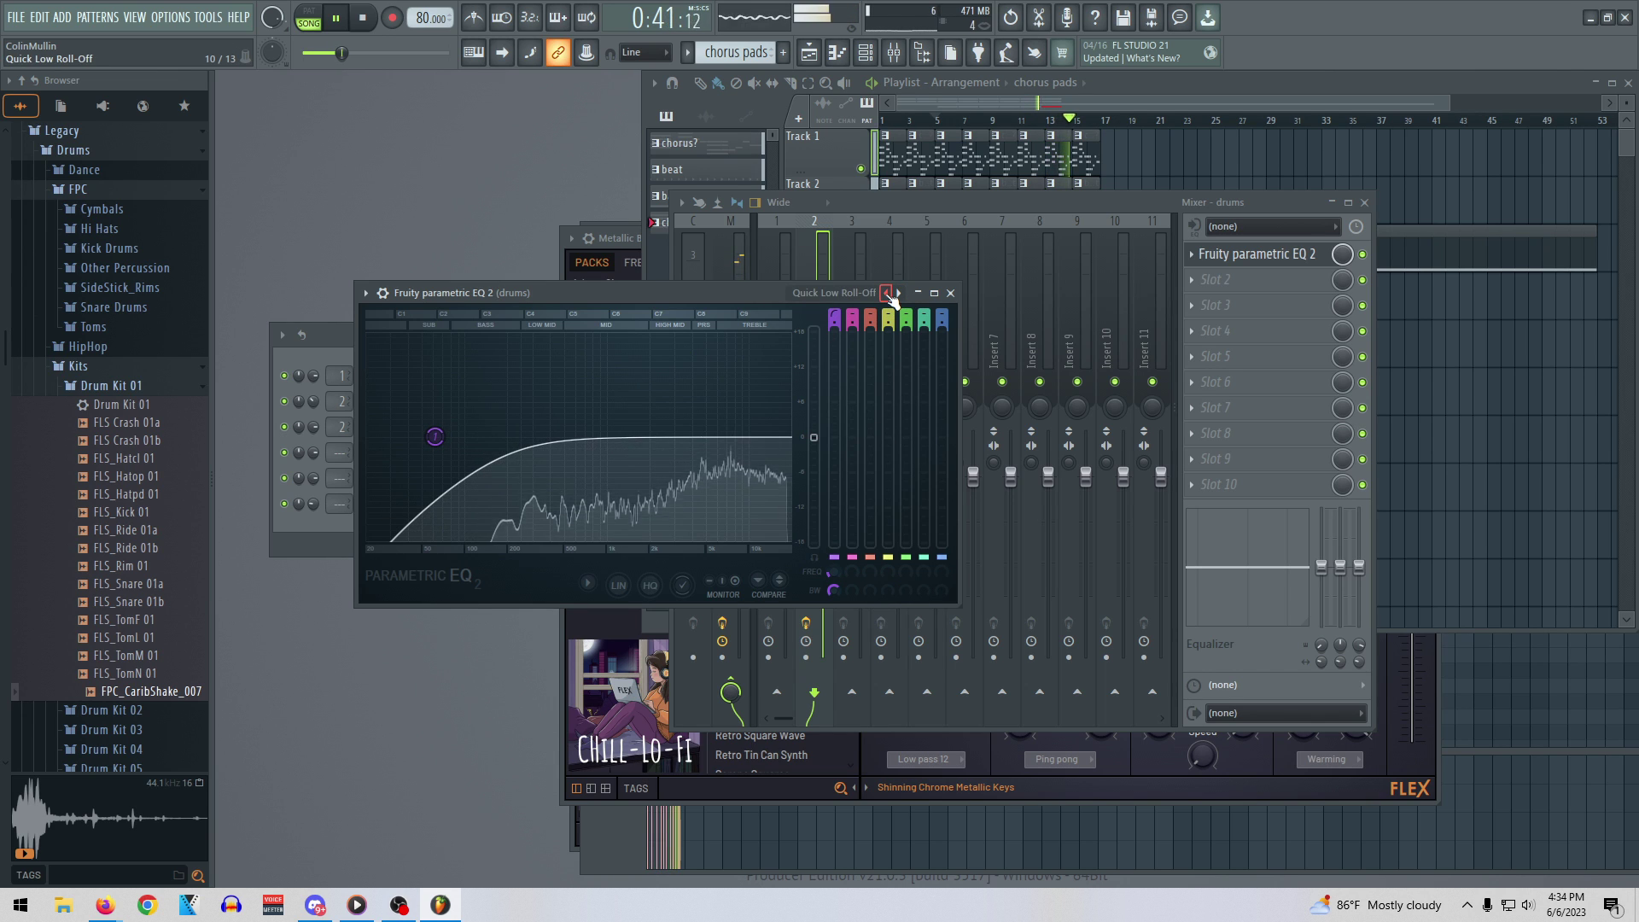
pyautogui.click(887, 294)
pyautogui.click(887, 294)
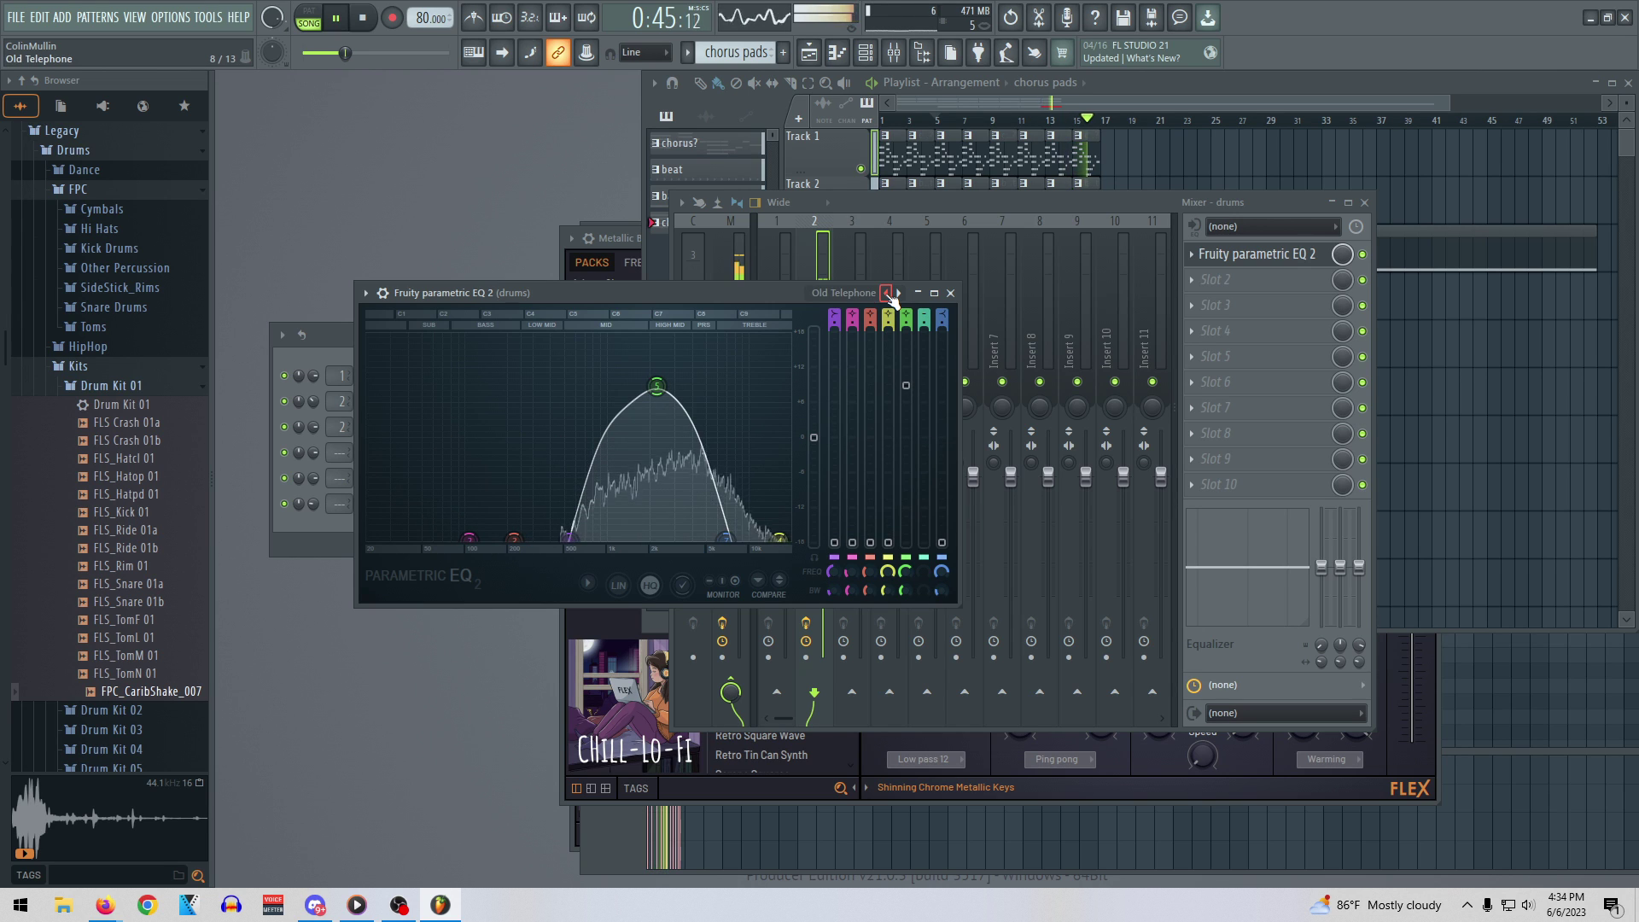
pyautogui.click(887, 293)
pyautogui.click(887, 293)
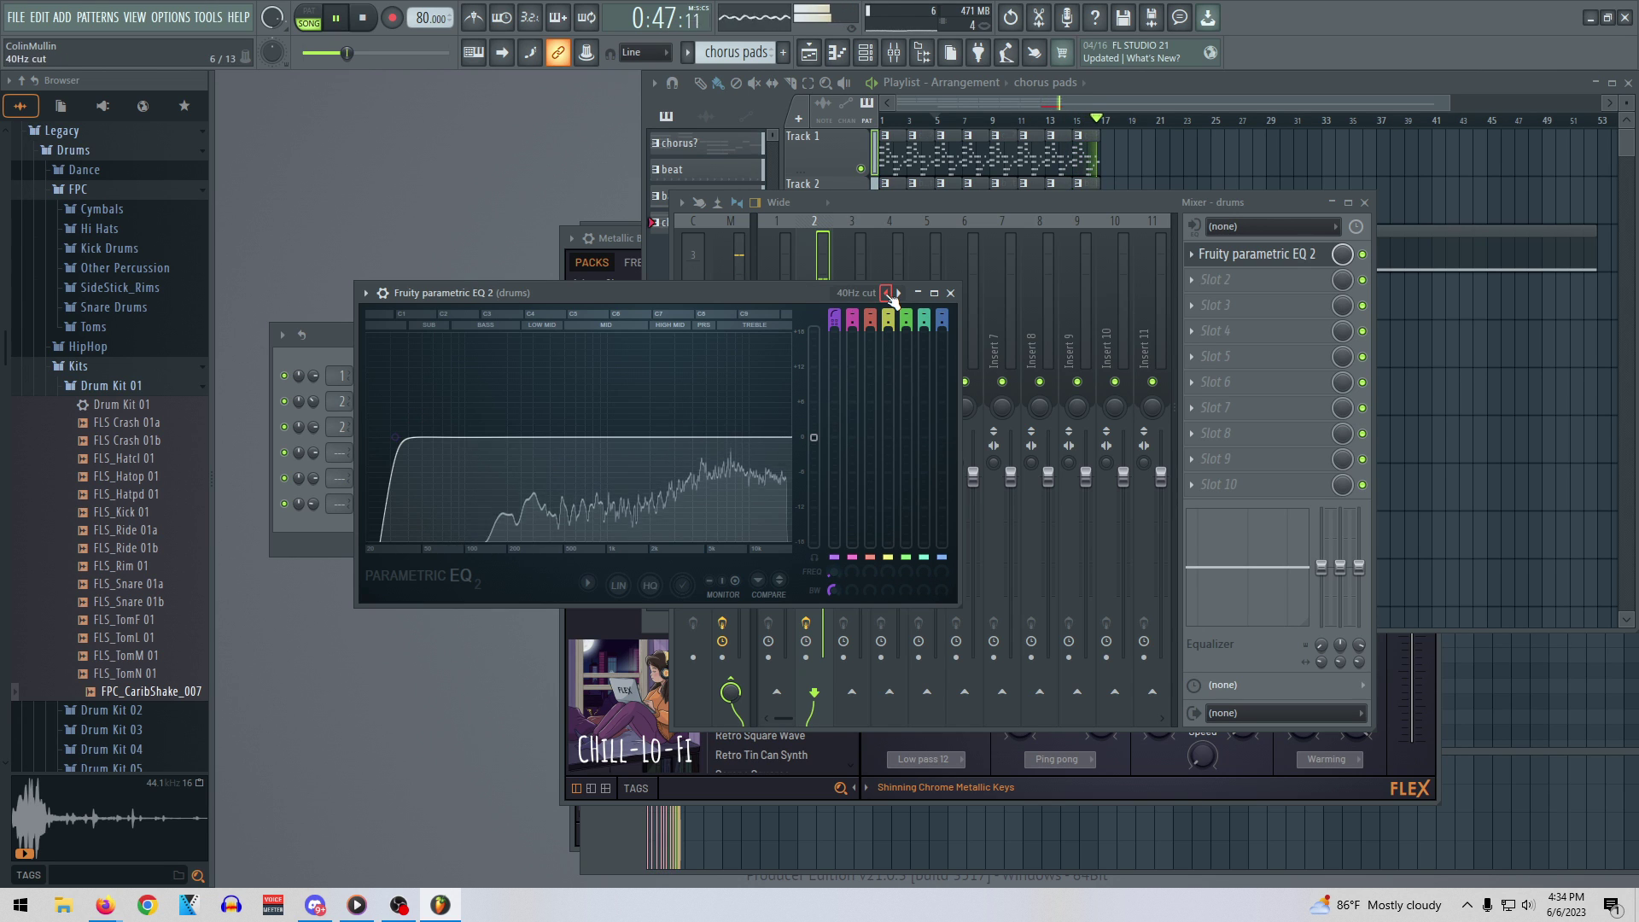
pyautogui.click(887, 294)
pyautogui.click(888, 293)
pyautogui.click(888, 294)
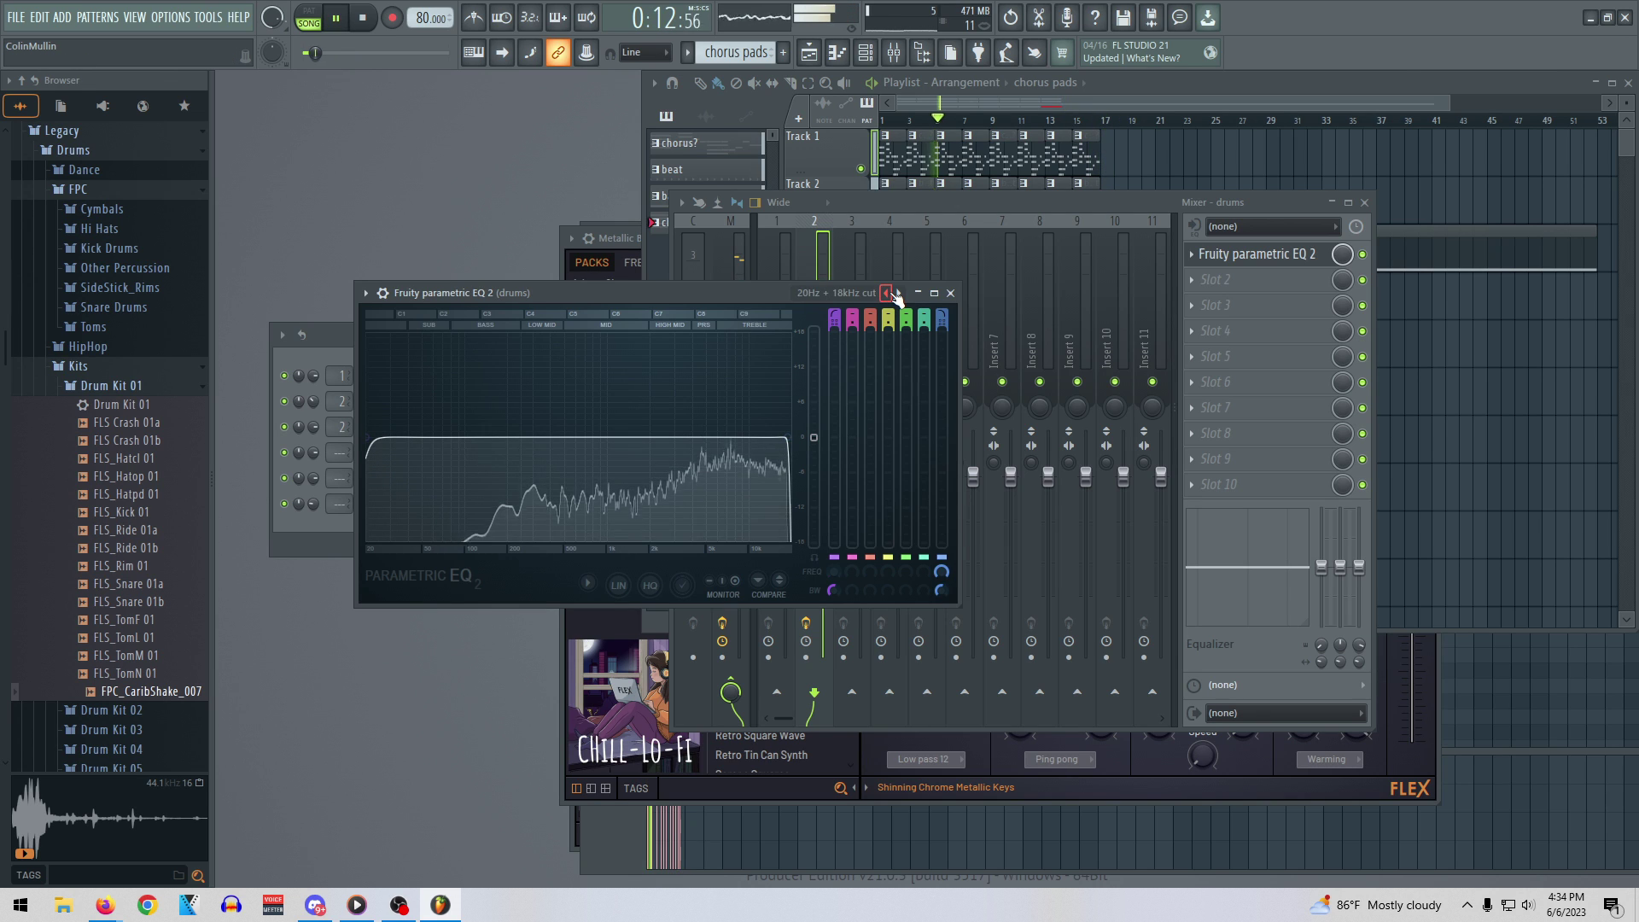
# Switch the drums EQ to the Radio preset
pyautogui.click(891, 293)
pyautogui.click(893, 293)
pyautogui.click(892, 294)
pyautogui.click(893, 294)
pyautogui.click(892, 293)
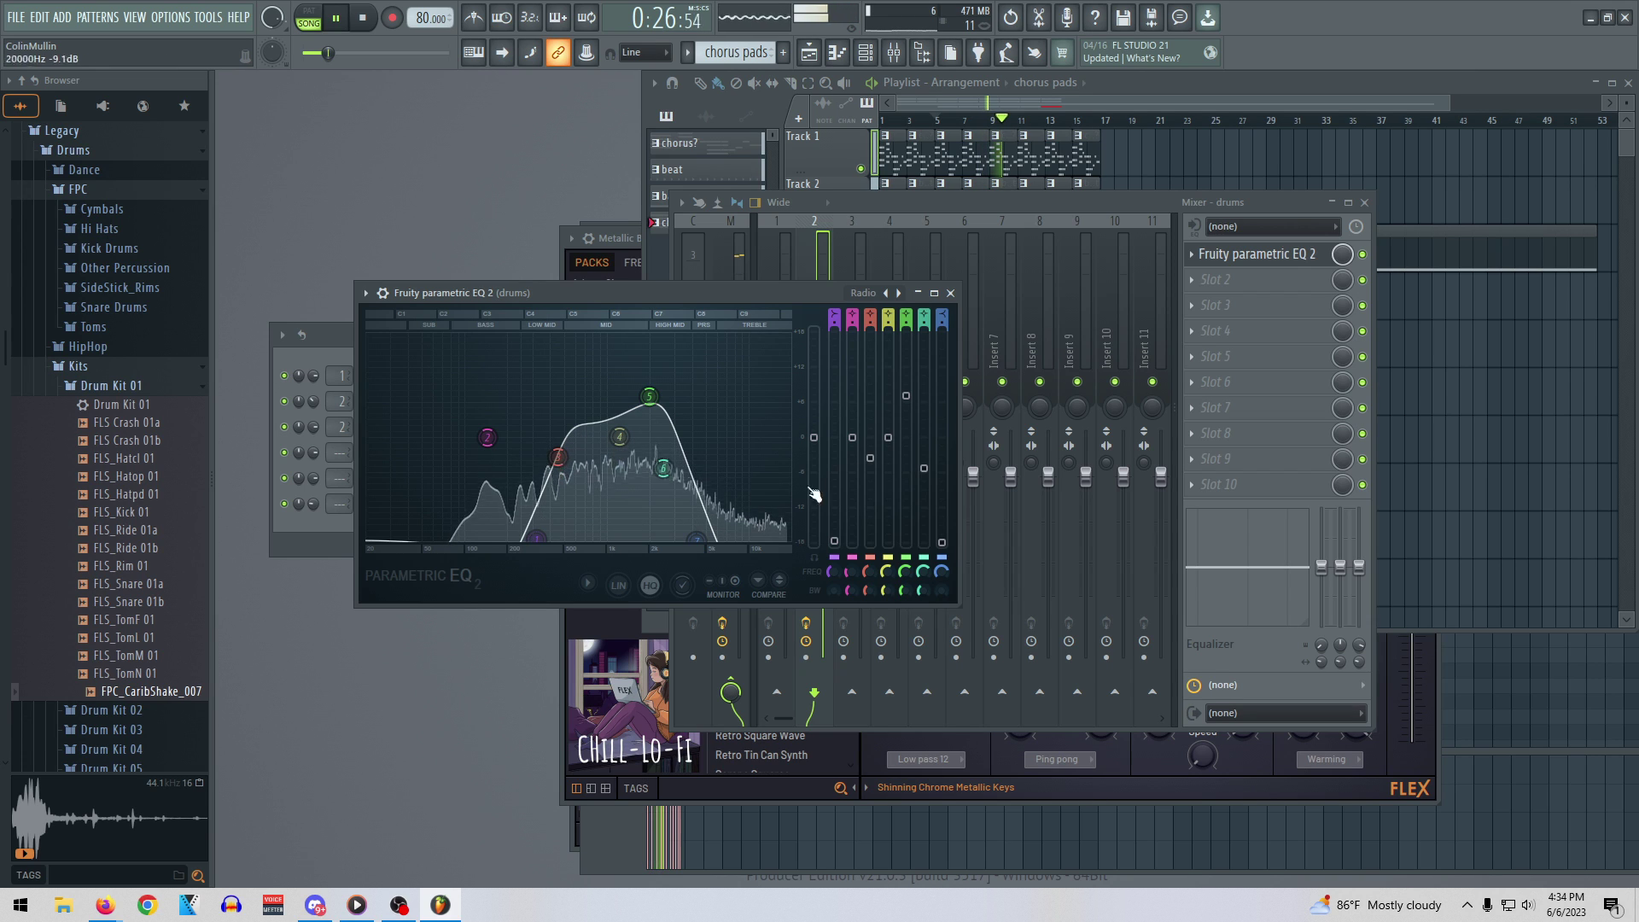
# Close the drums EQ, stop playback and reopen the mixer beside the channel rack
pyautogui.click(951, 294)
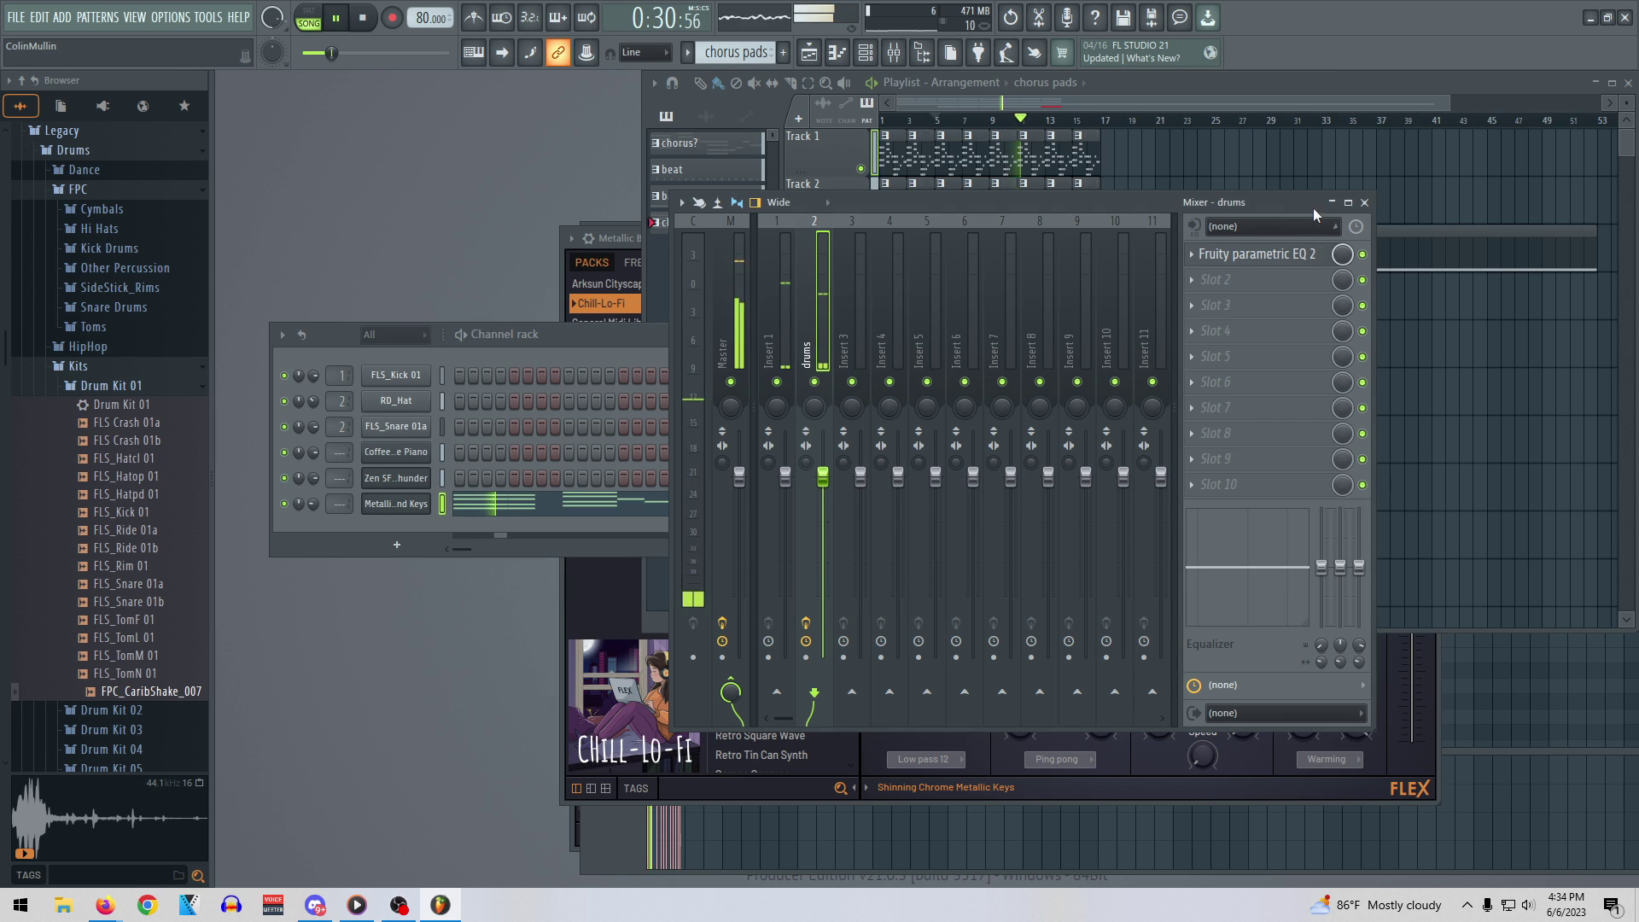
pyautogui.click(1364, 202)
pyautogui.press('space')
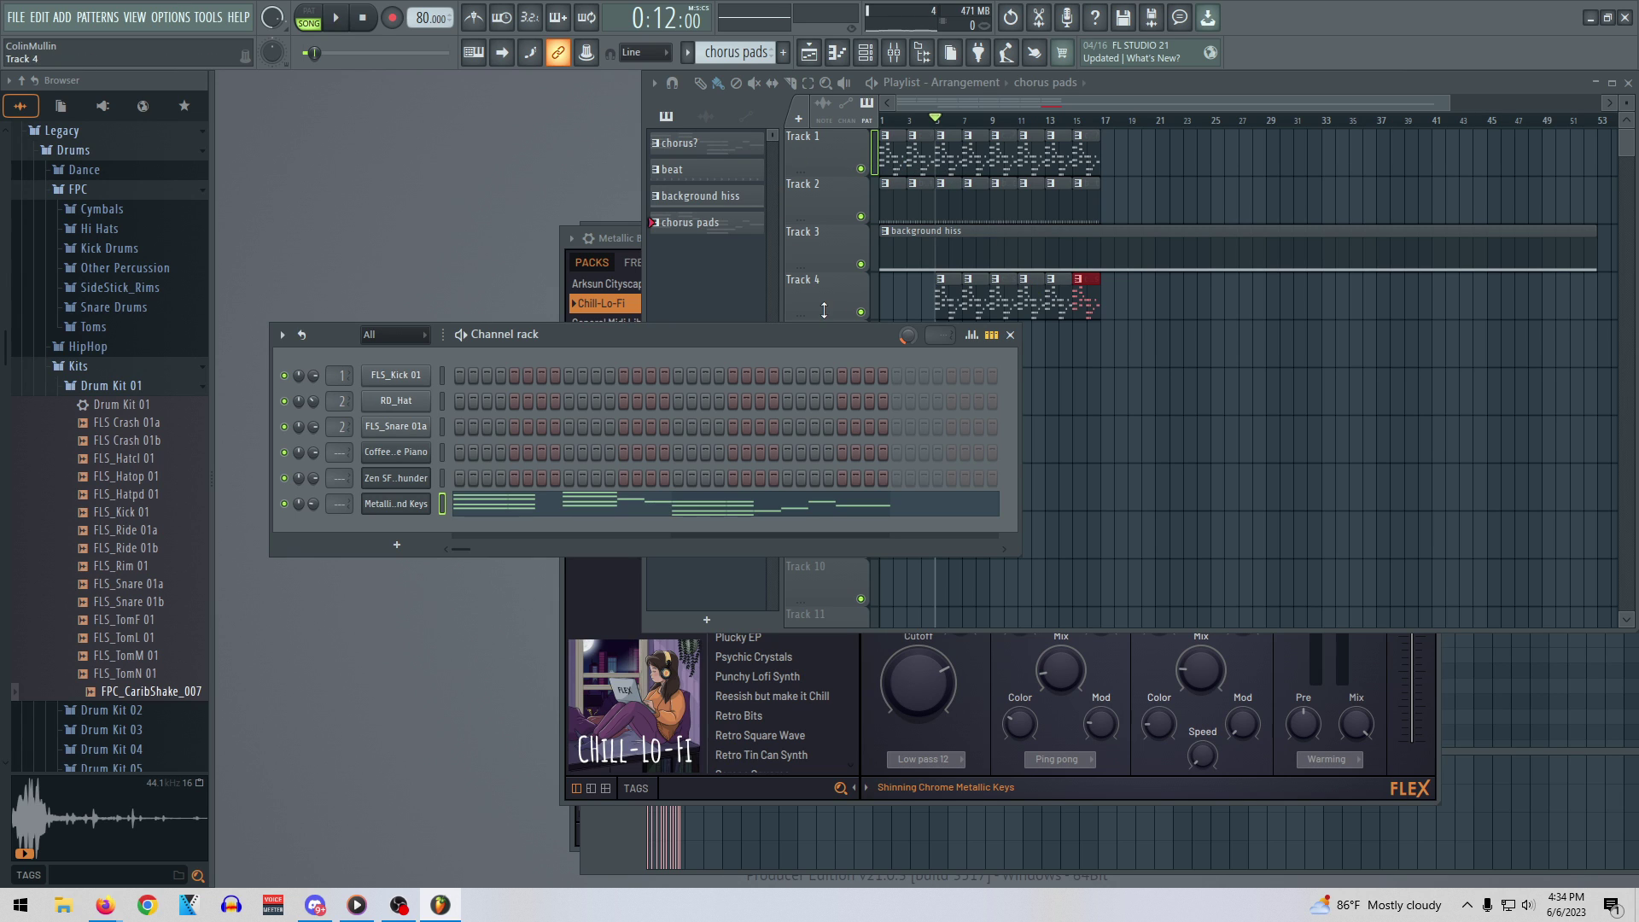
pyautogui.click(903, 55)
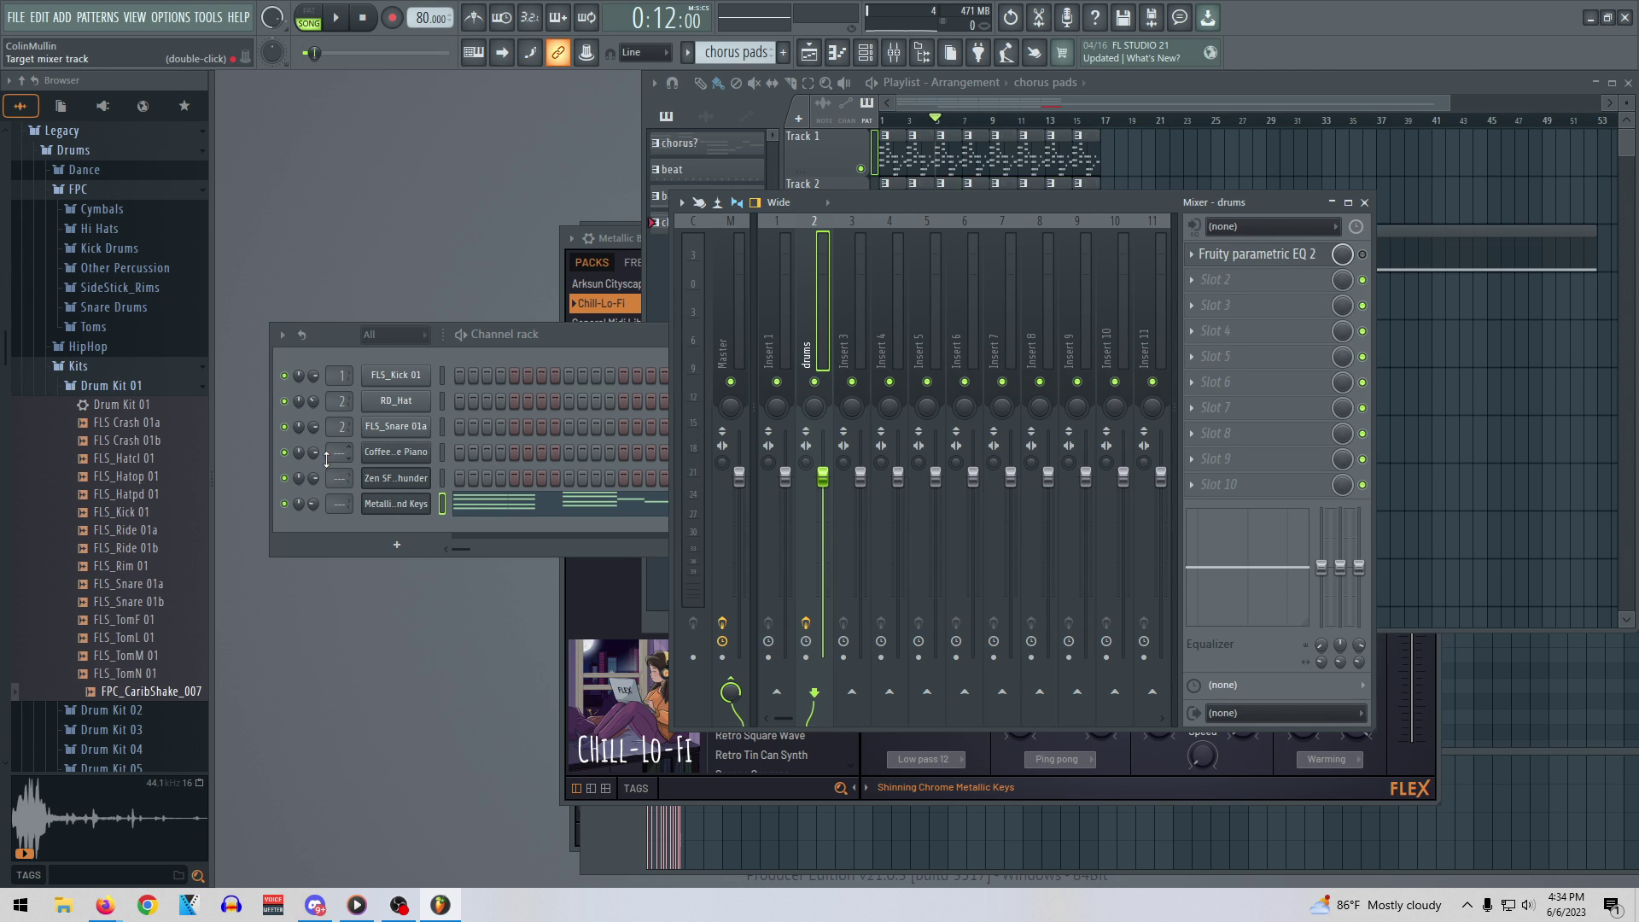
# Set the RD_Hat channel volume to 5% and switch the drums' Fruity parametric EQ 2 back on during song playback
pyautogui.moveTo(309, 405); pyautogui.dragTo(309, 408)
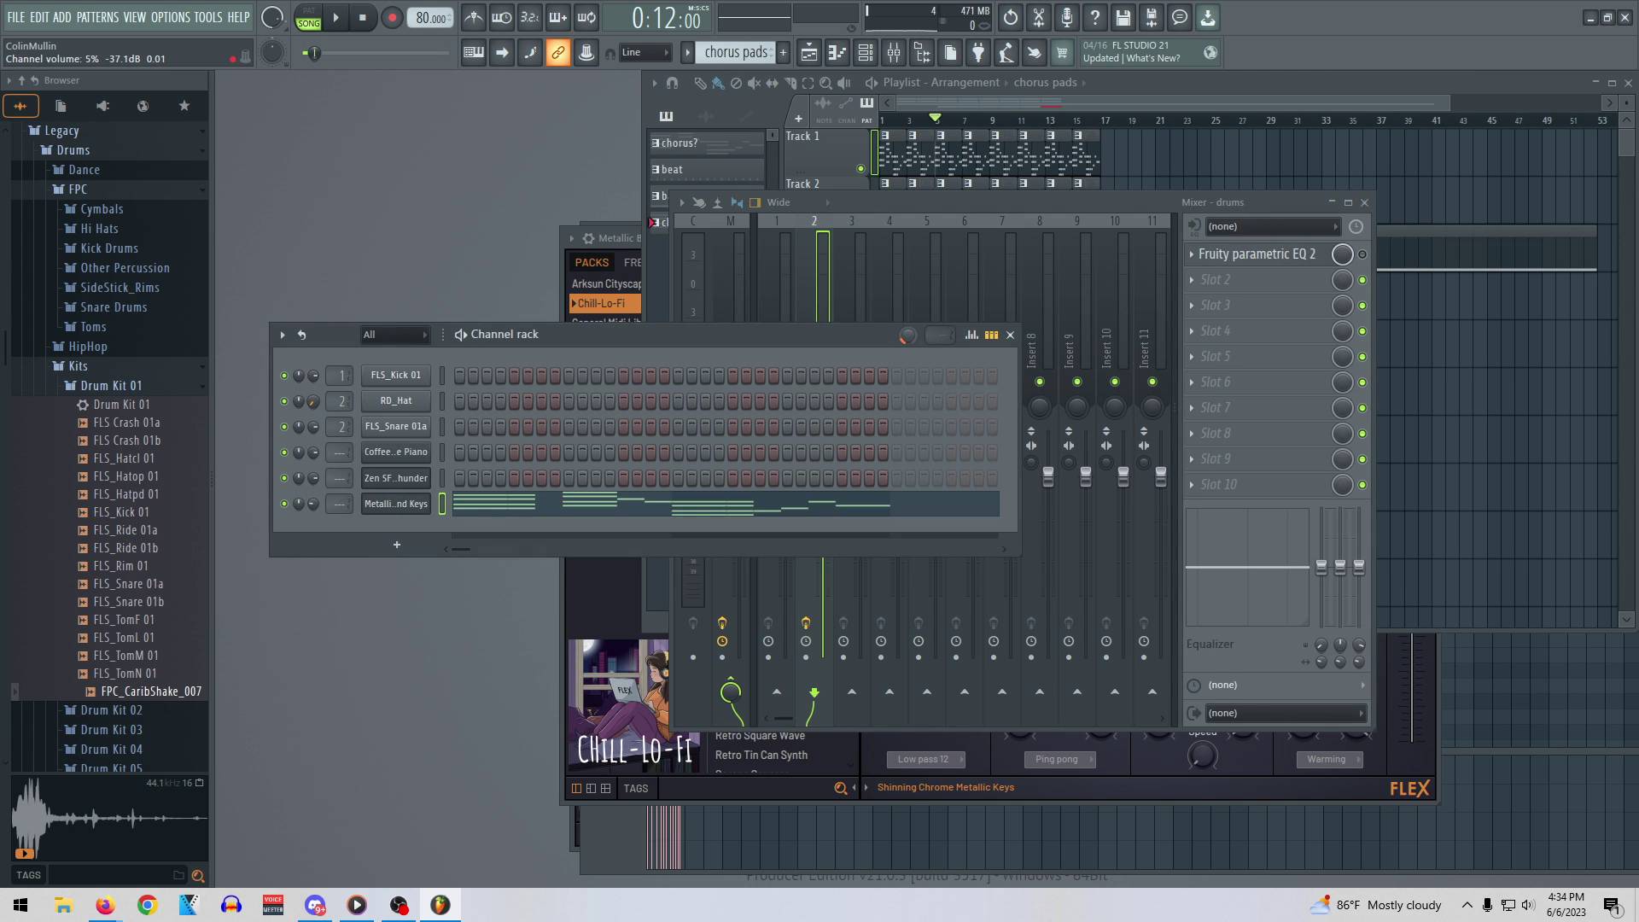
pyautogui.press('space')
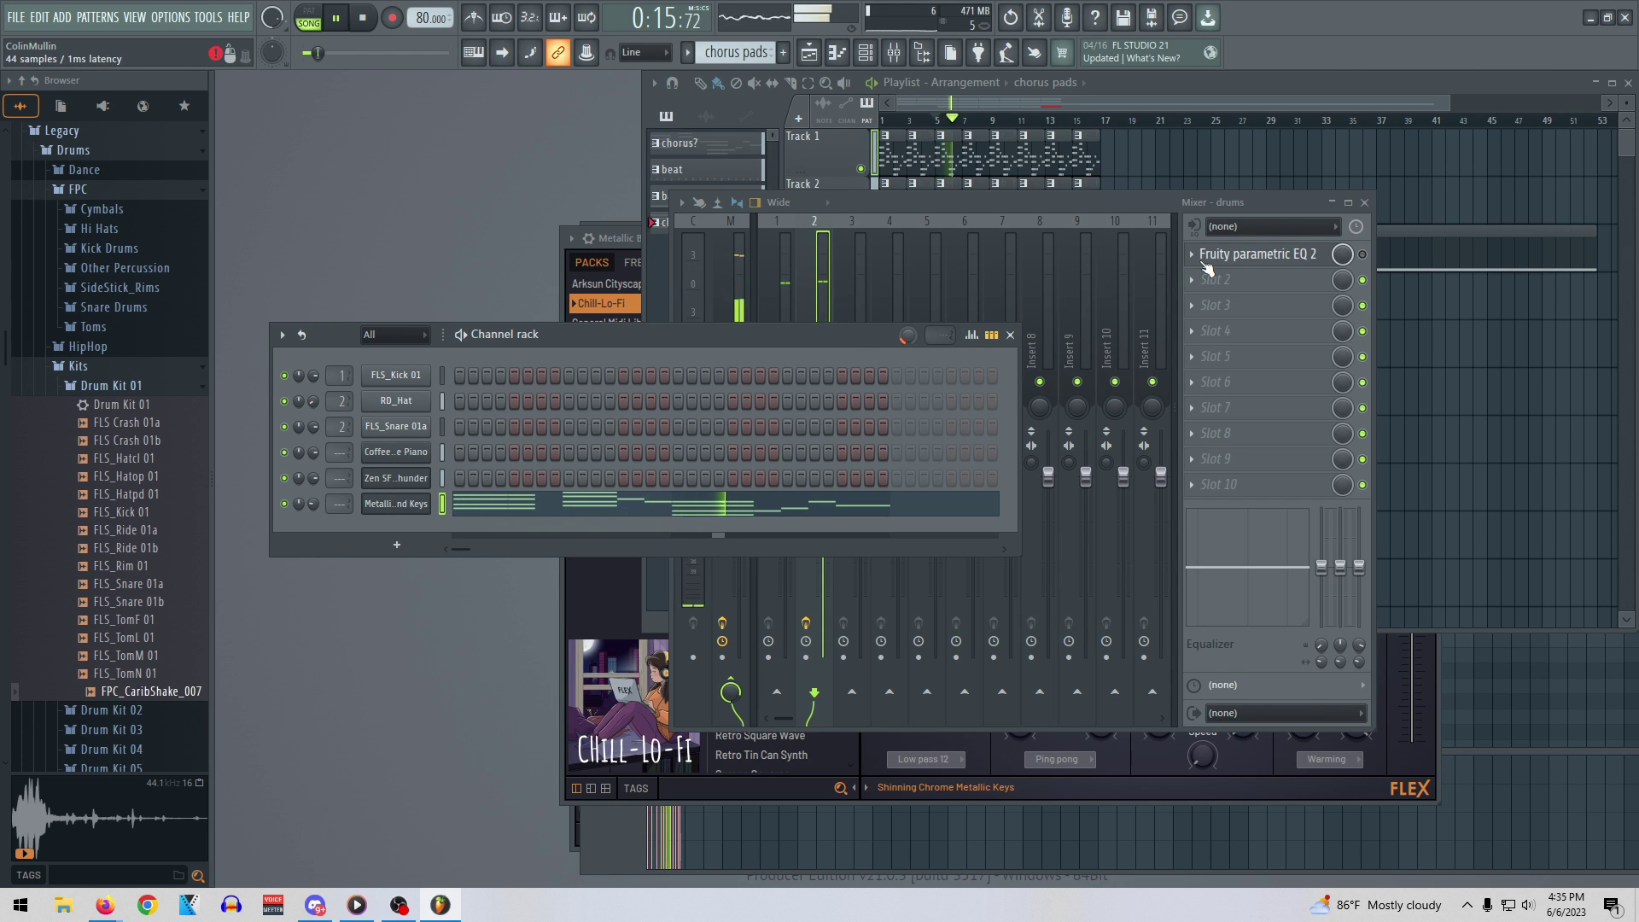
pyautogui.click(1346, 256)
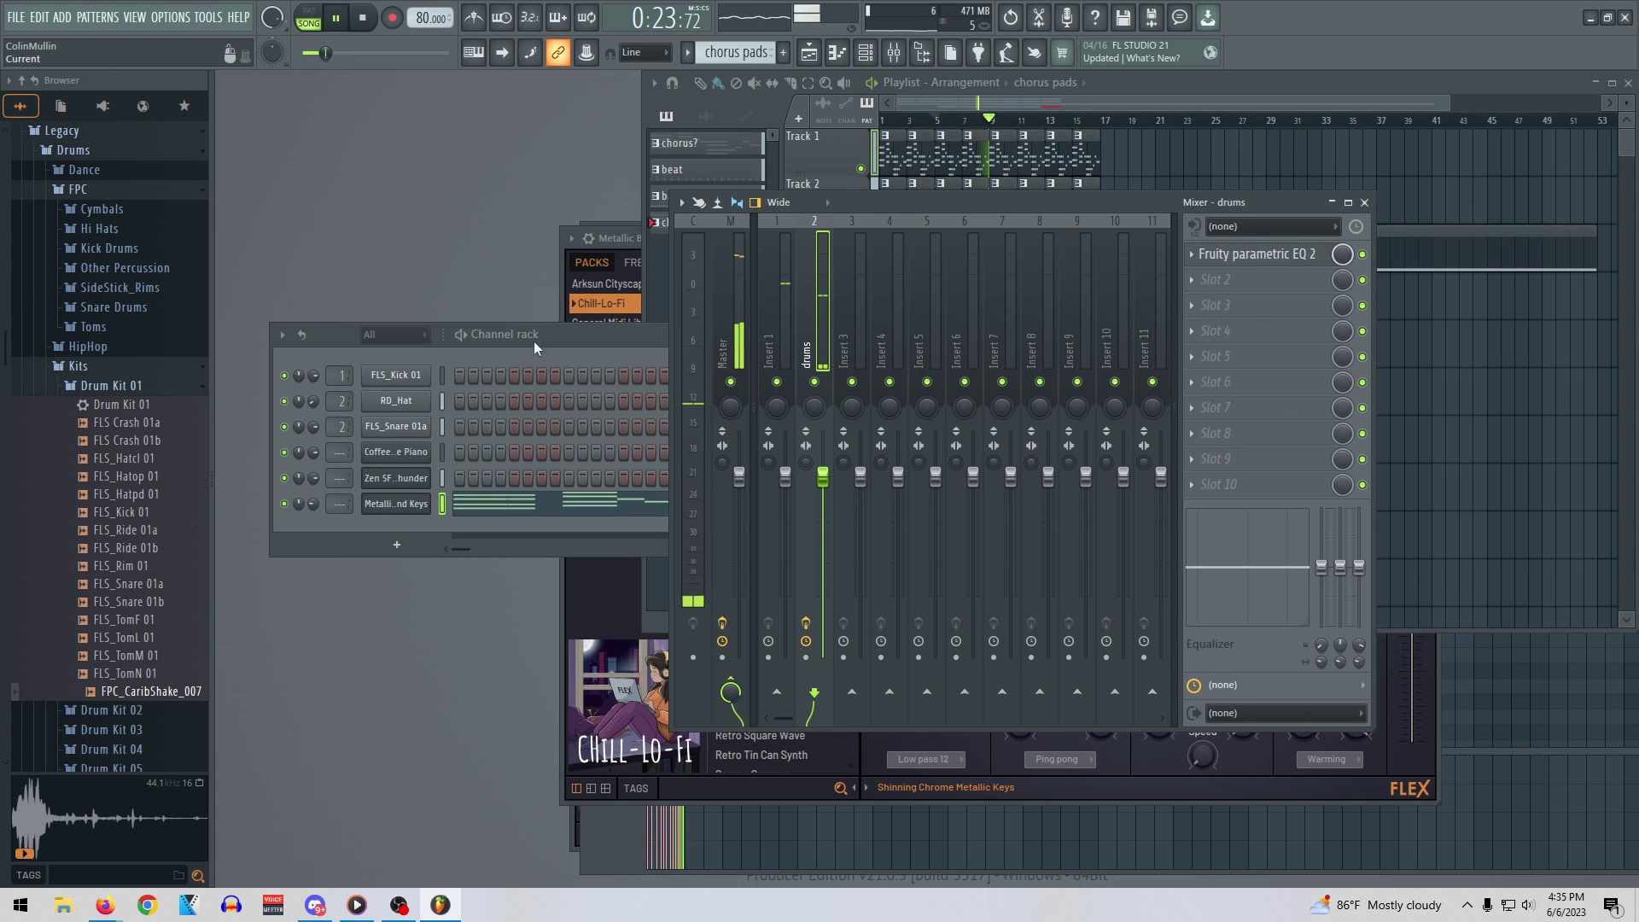
# Raise the RD_Hat channel volume while the song plays, and stop playback and close the mixer
pyautogui.moveTo(310, 403); pyautogui.dragTo(311, 385)
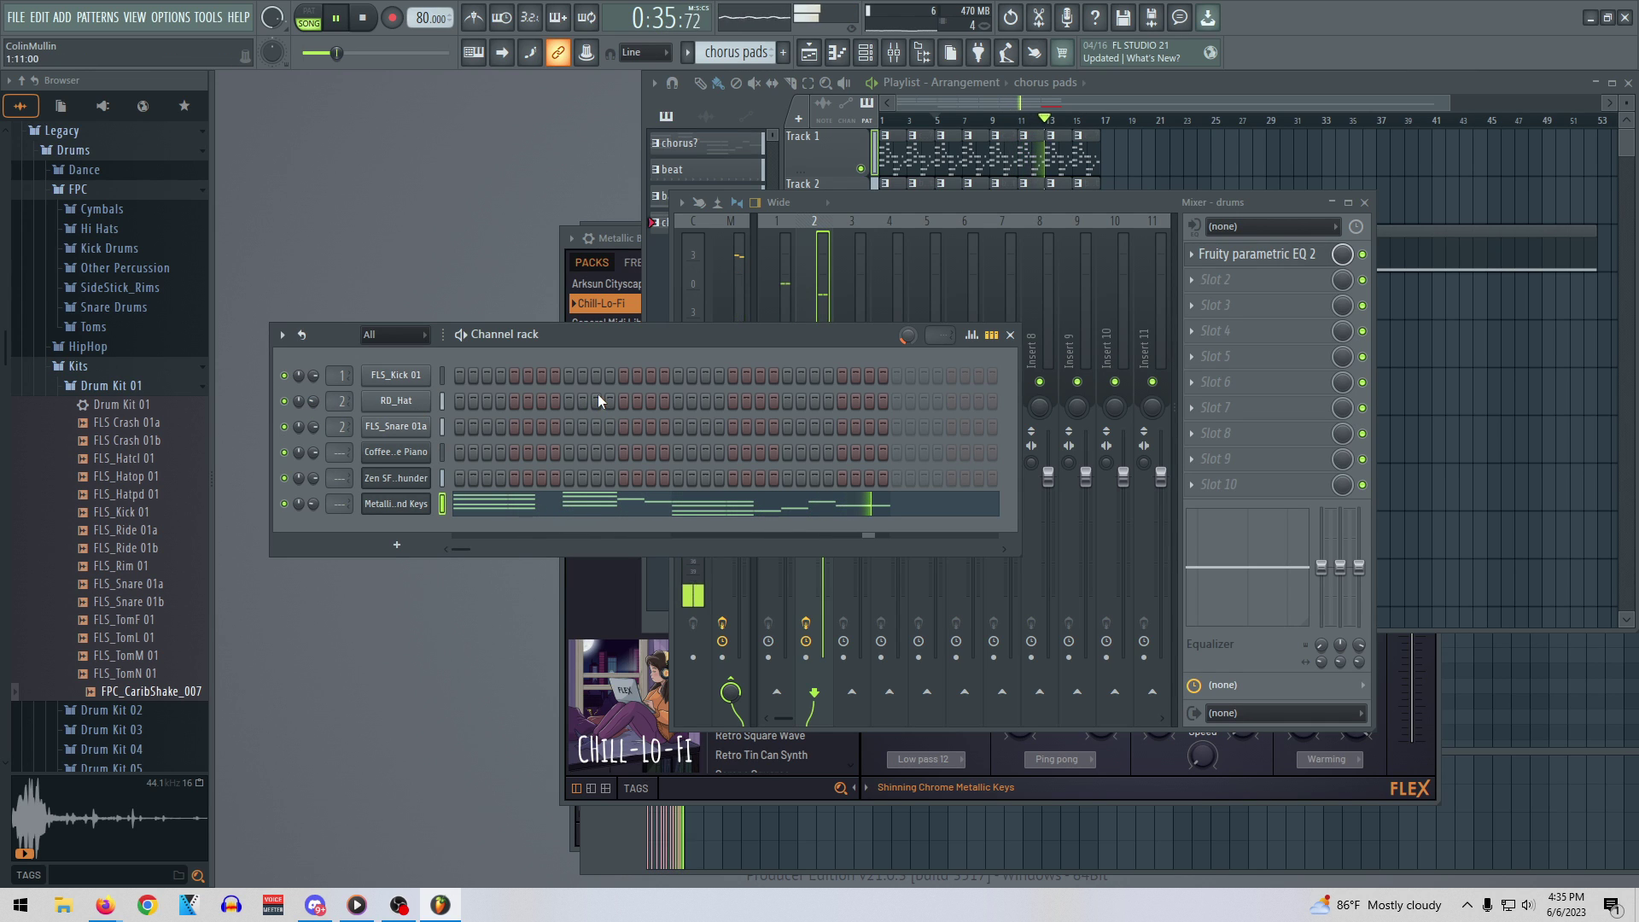
pyautogui.press('space')
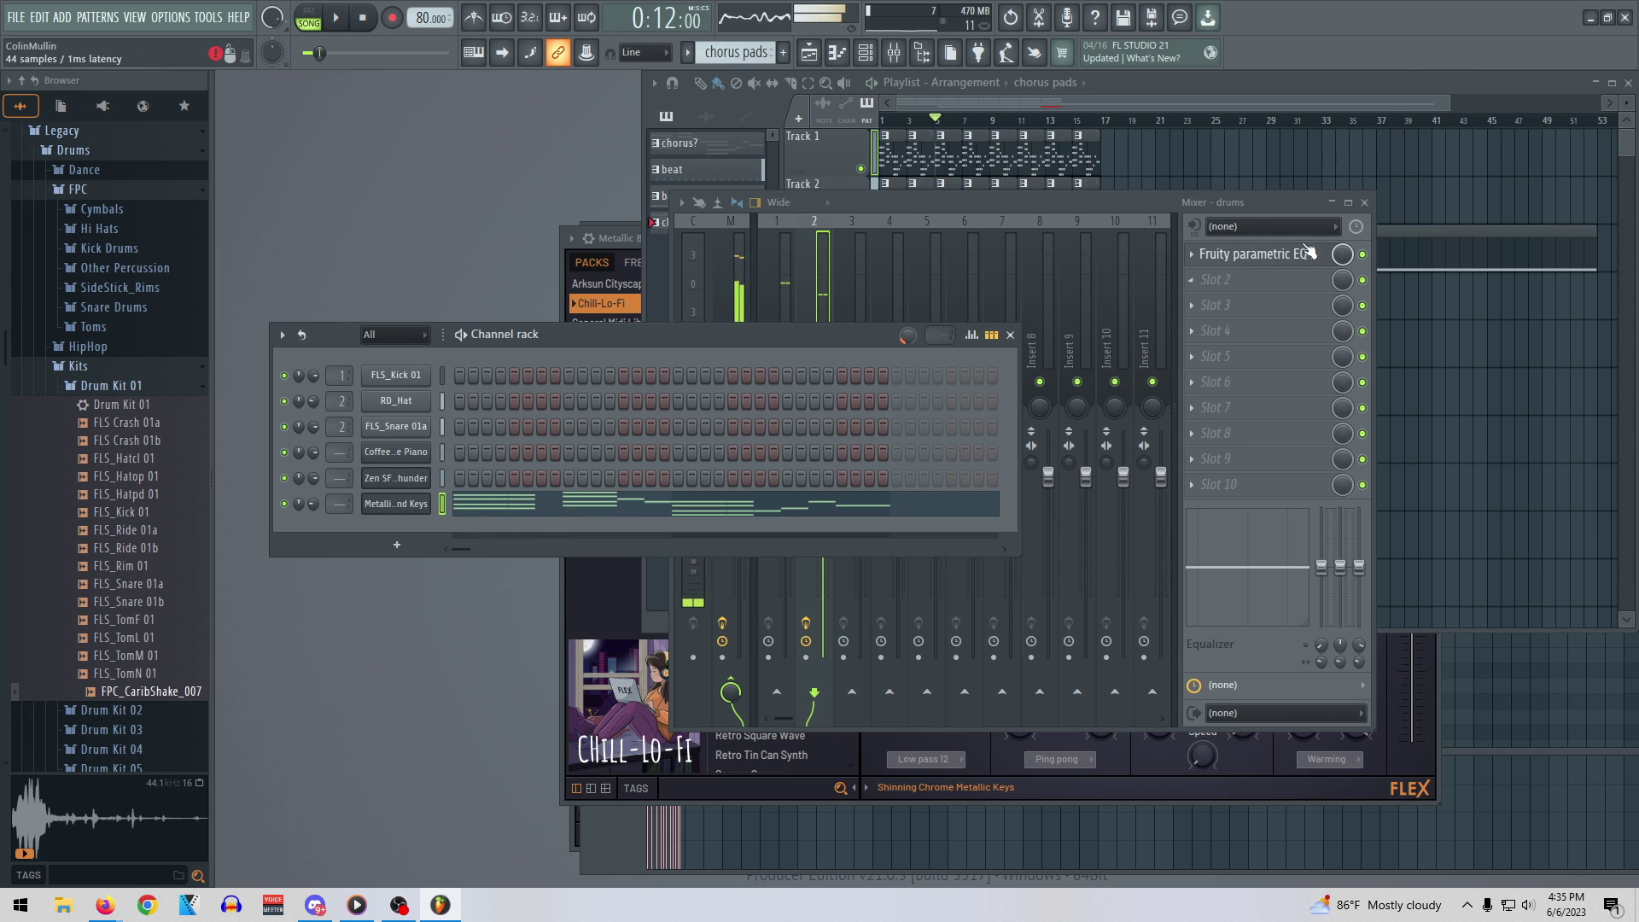
pyautogui.click(1364, 203)
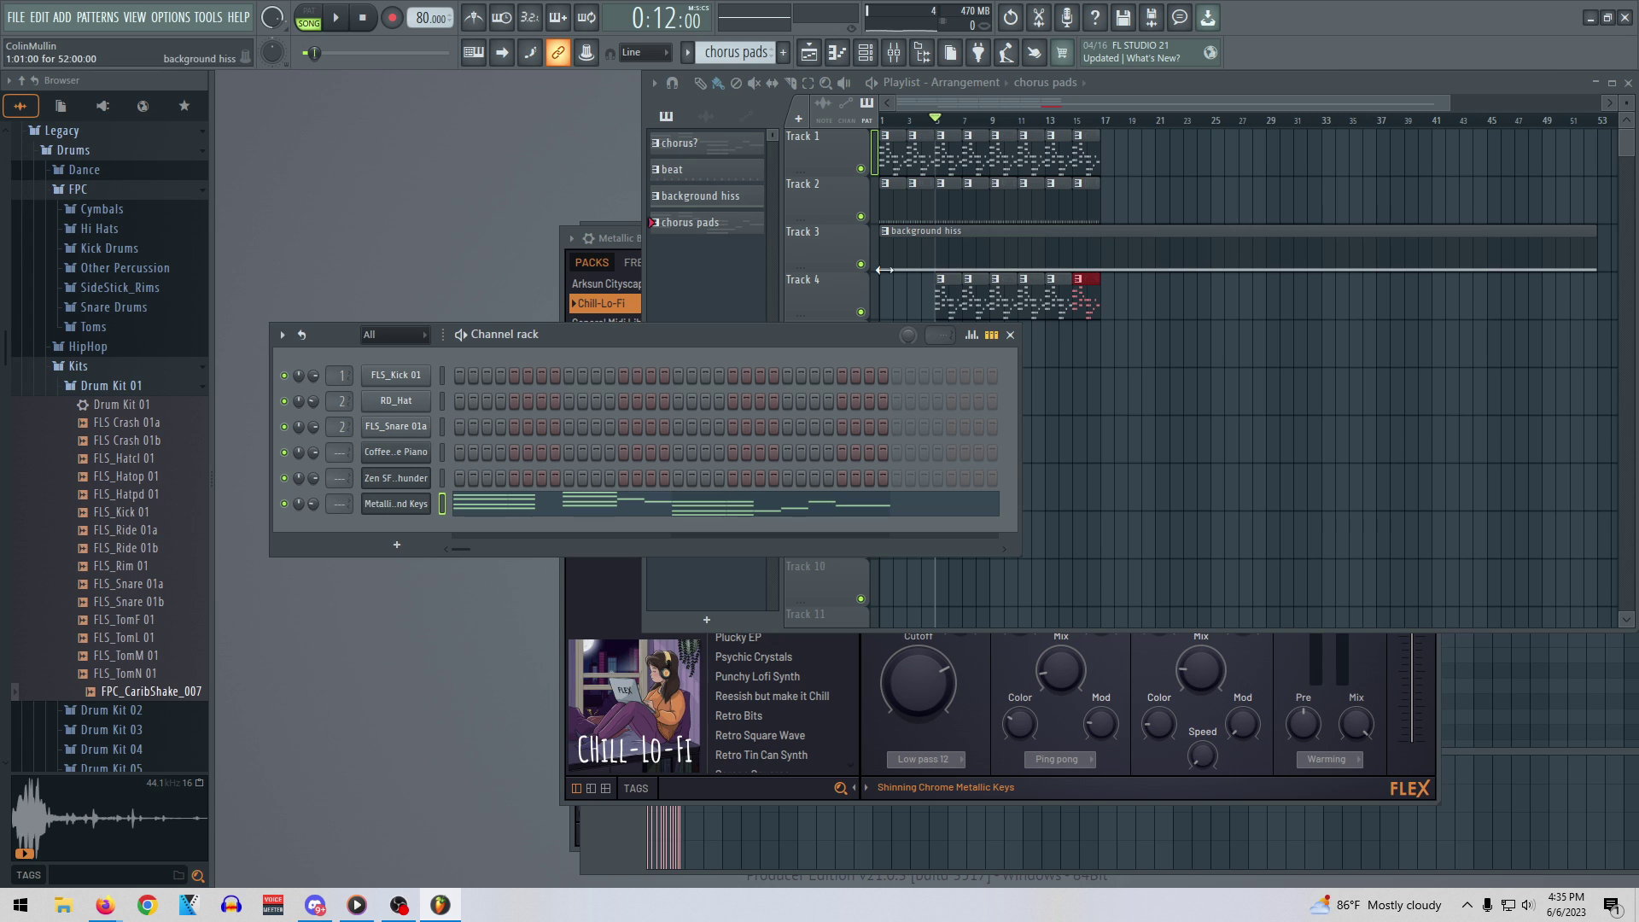
# Open the Metallic Bond Keys instrument, try the Lofi Kicks preset in it and undo that preset change
pyautogui.click(622, 239)
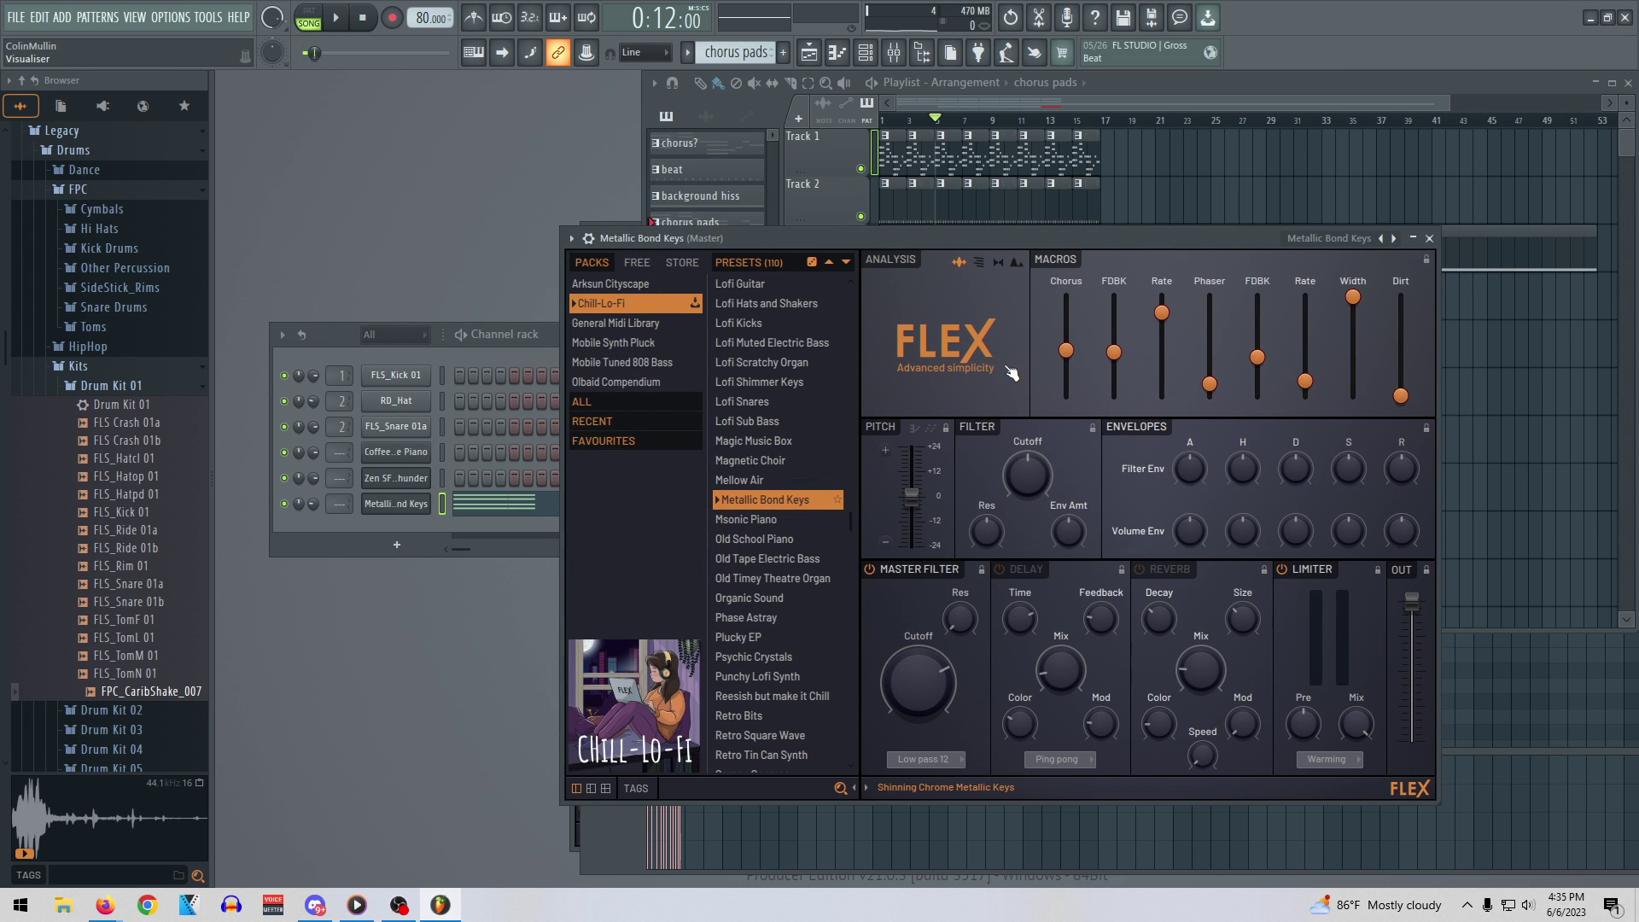
pyautogui.click(751, 323)
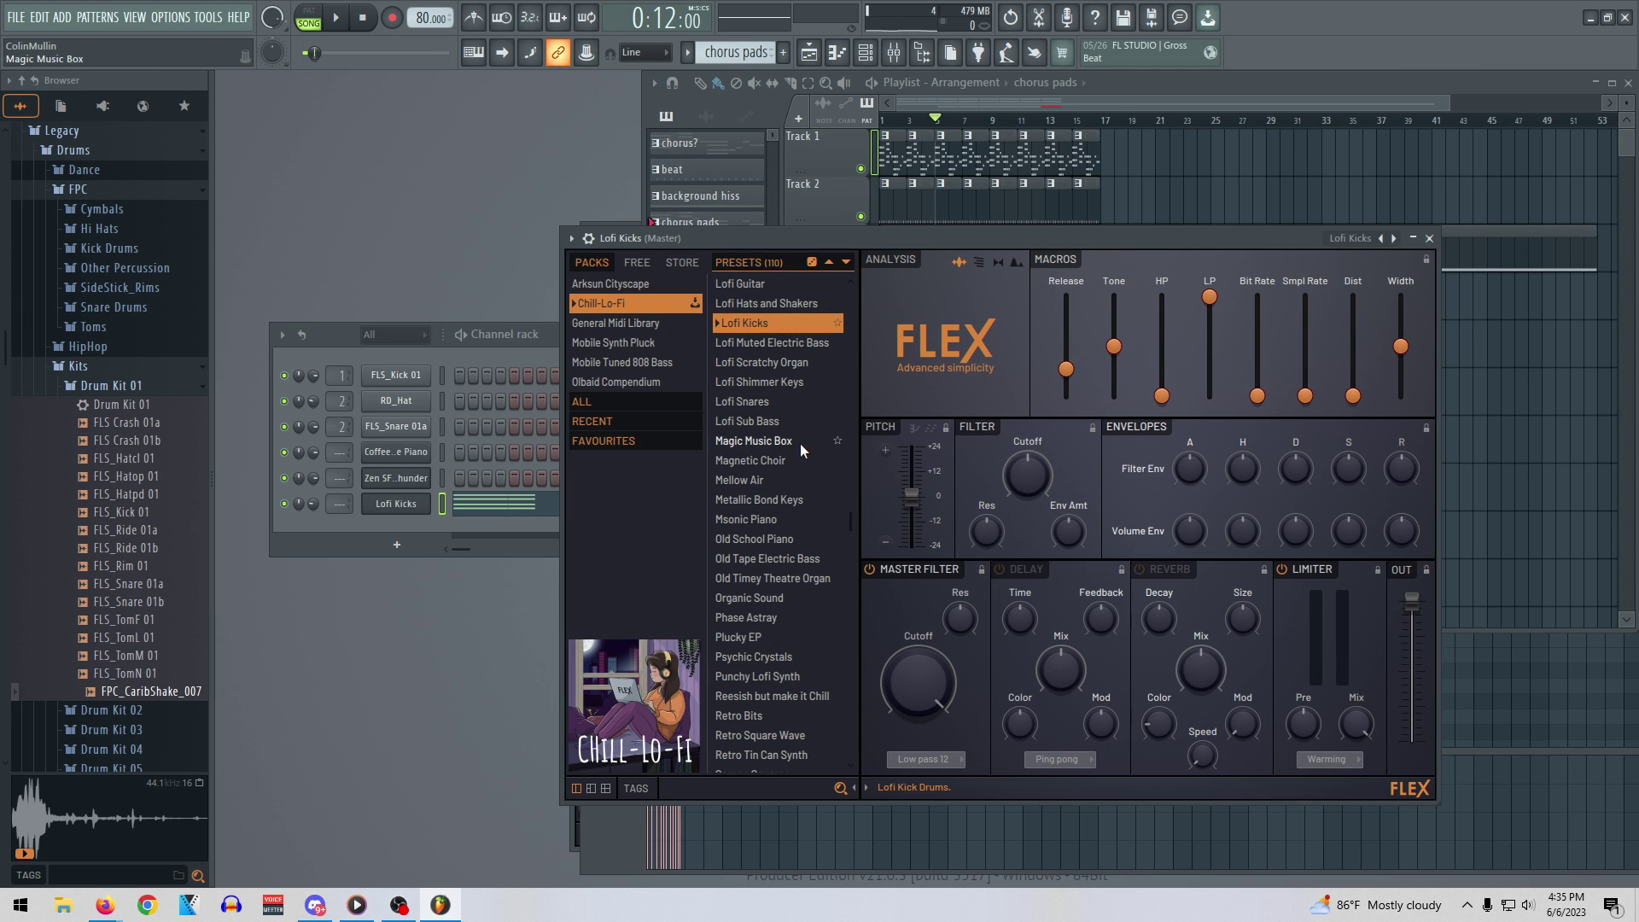
pyautogui.hotkey('ctrl', 'z')
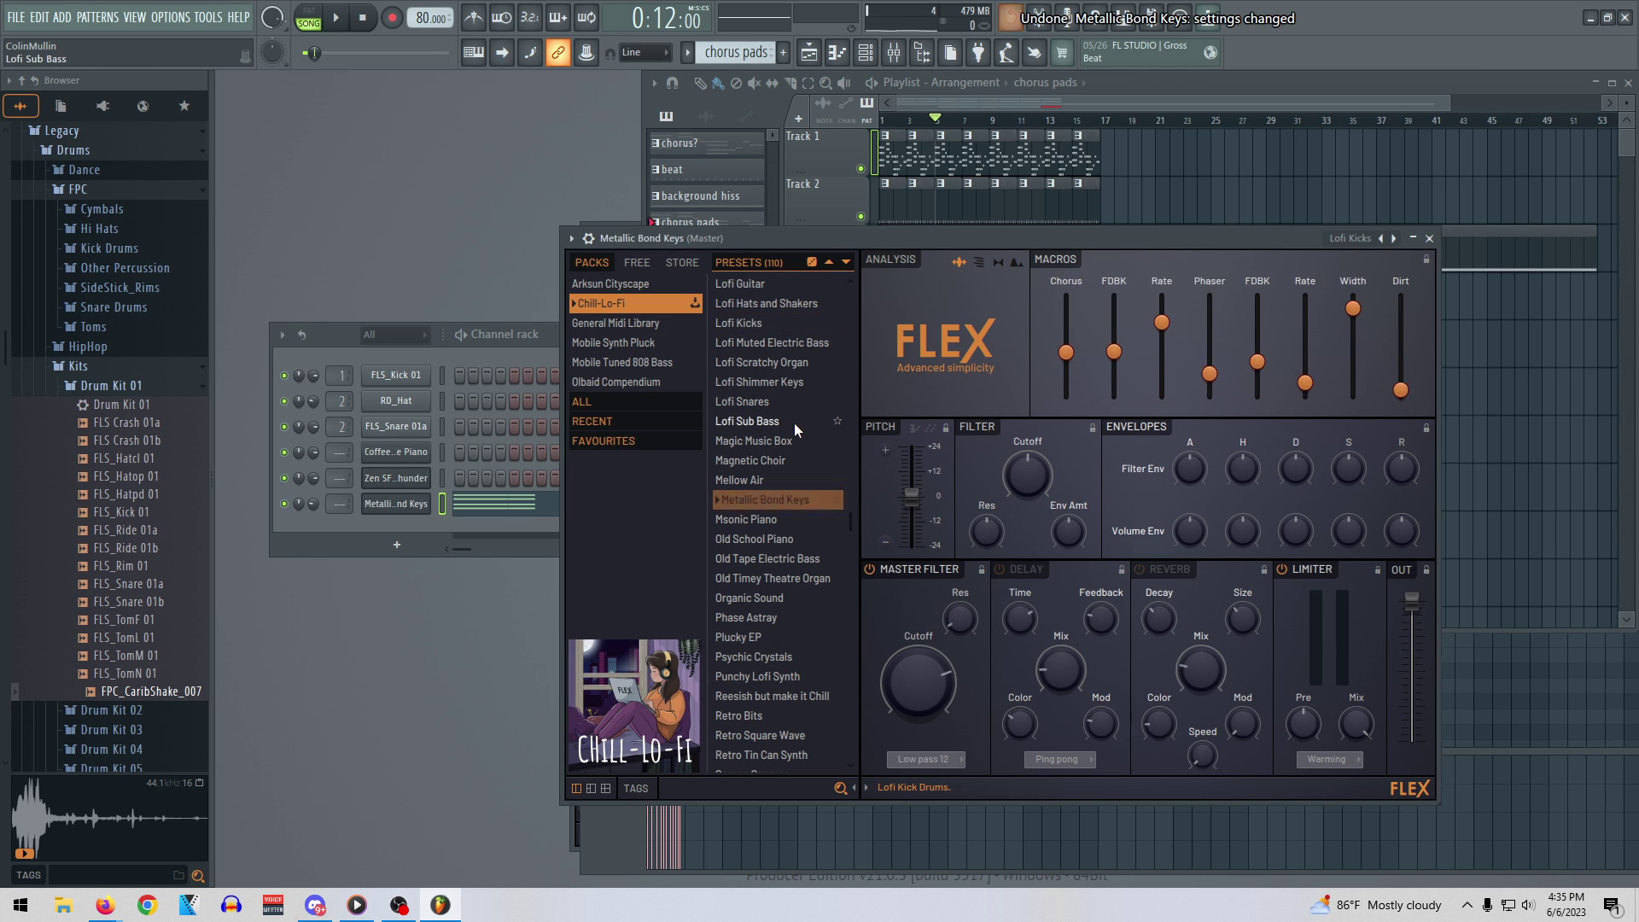
# Close the Metallic Bond Keys instrument window and the channel rack
pyautogui.click(1431, 238)
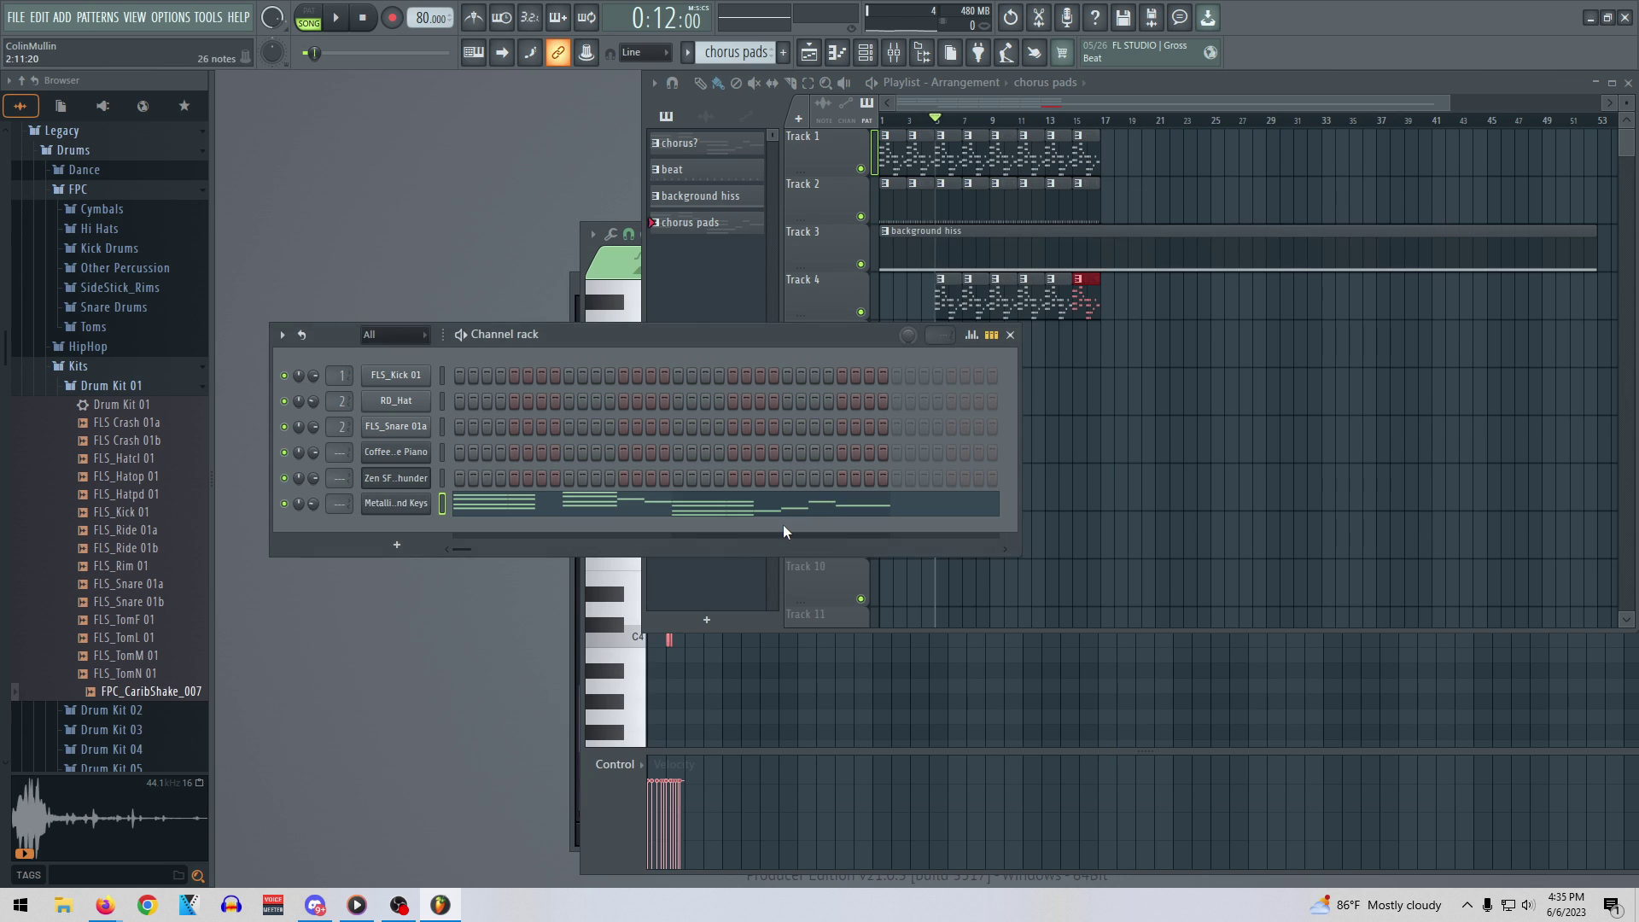
pyautogui.click(1010, 335)
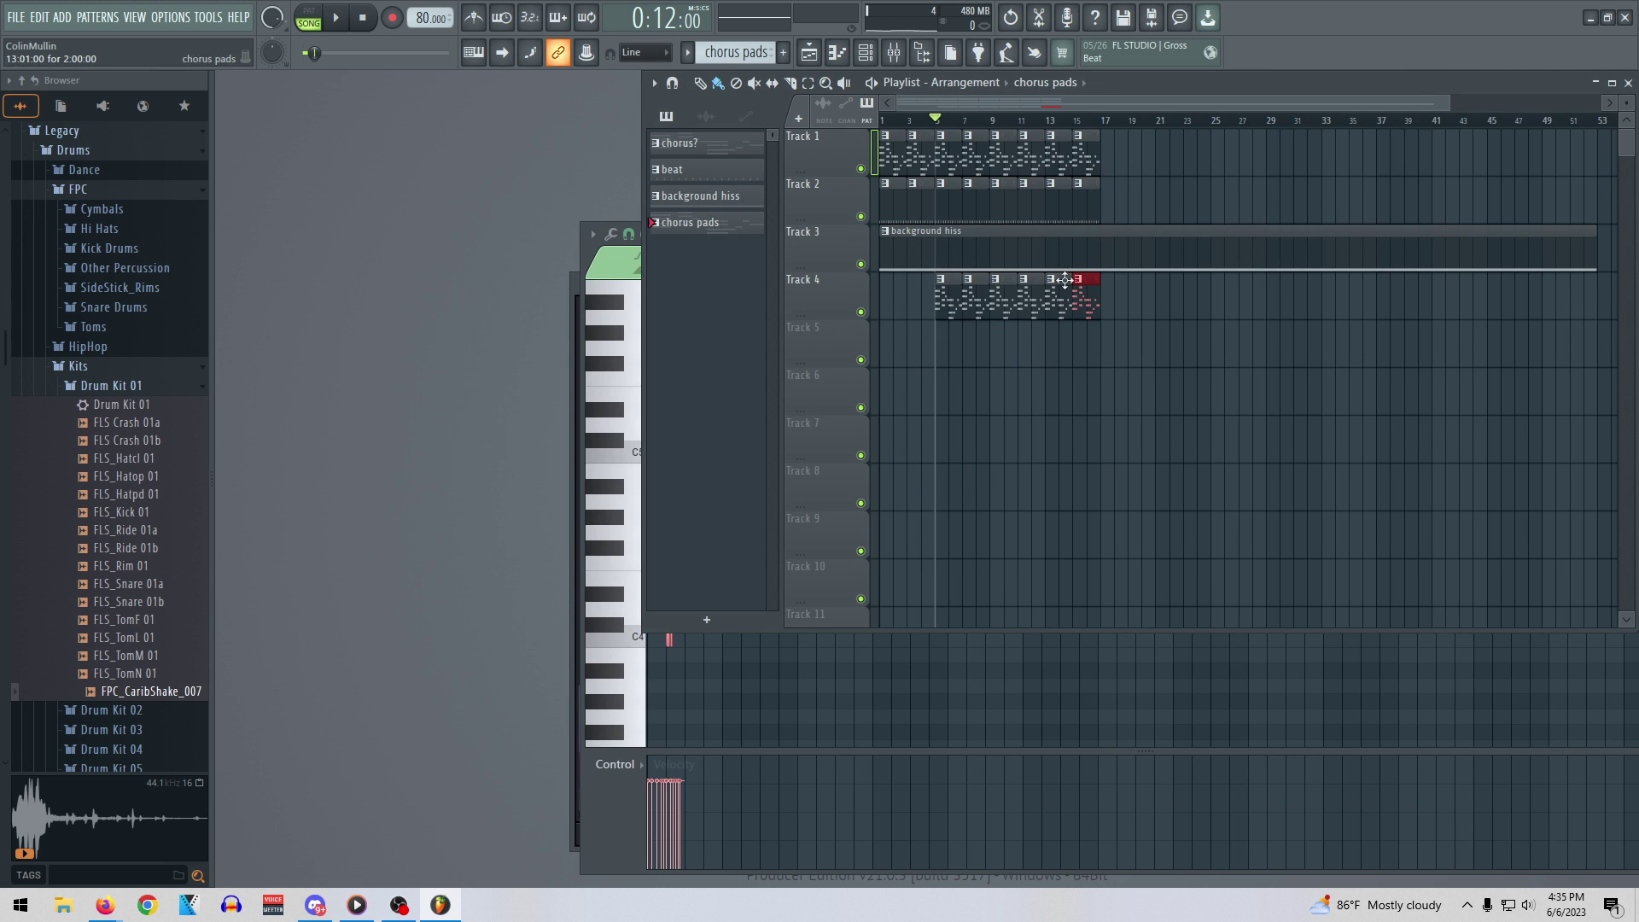
pyautogui.click(1090, 201)
pyautogui.click(1128, 201)
pyautogui.moveTo(1143, 204); pyautogui.dragTo(1114, 198)
pyautogui.rightClick(1116, 200)
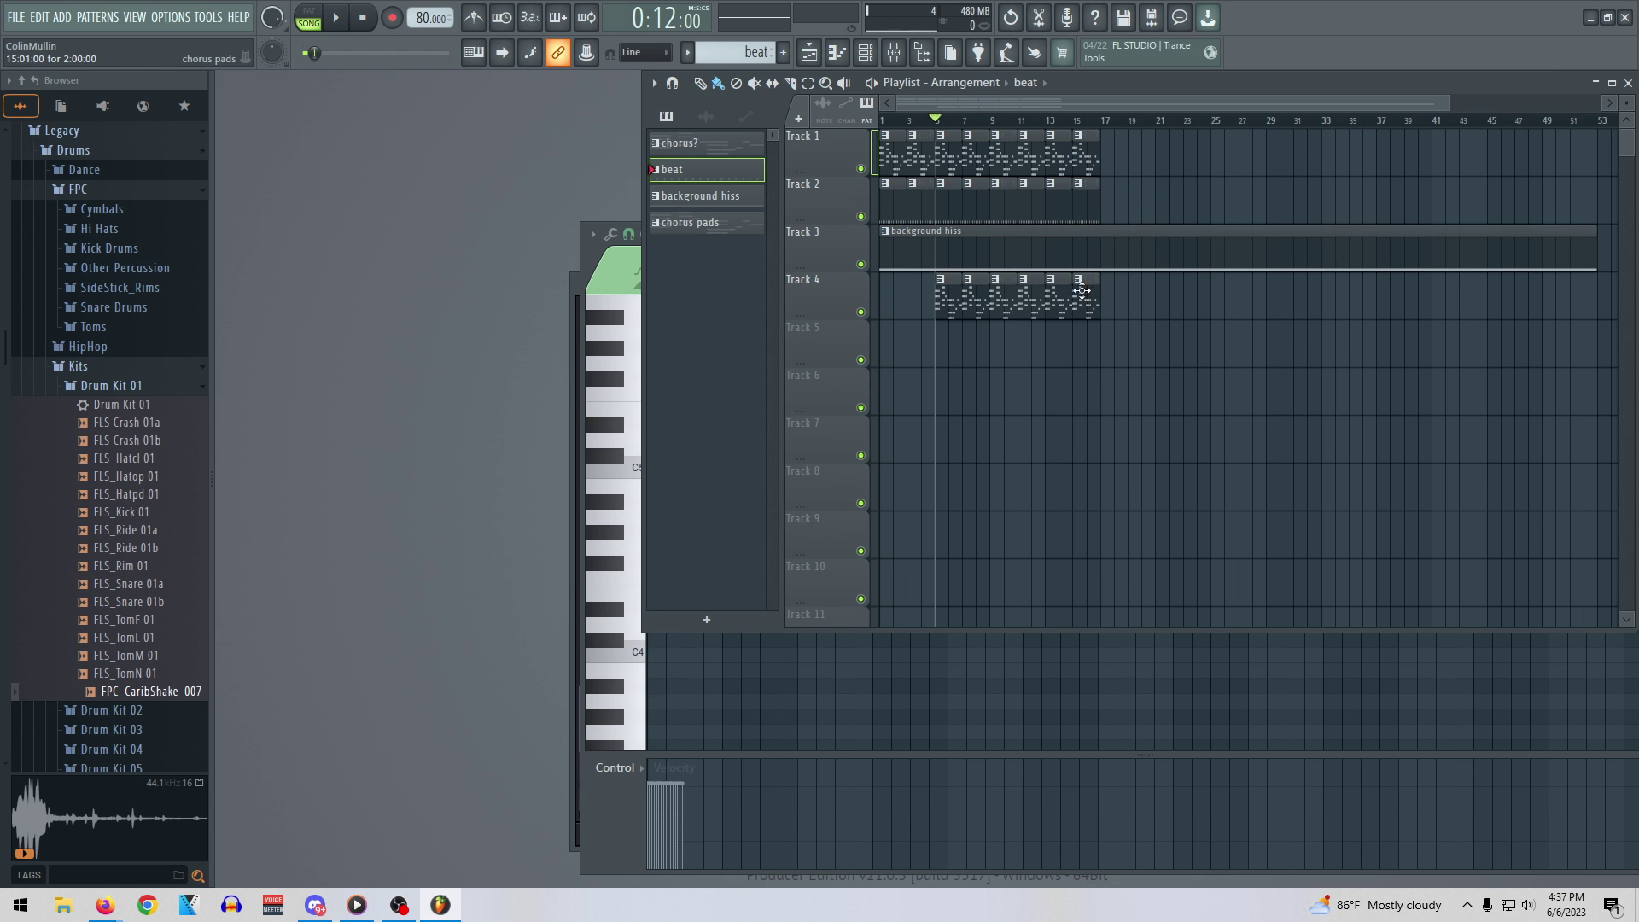
# Close the Metallic Bond Keys piano roll and bring the Zen SFX rain instrument window to the front
pyautogui.click(591, 228)
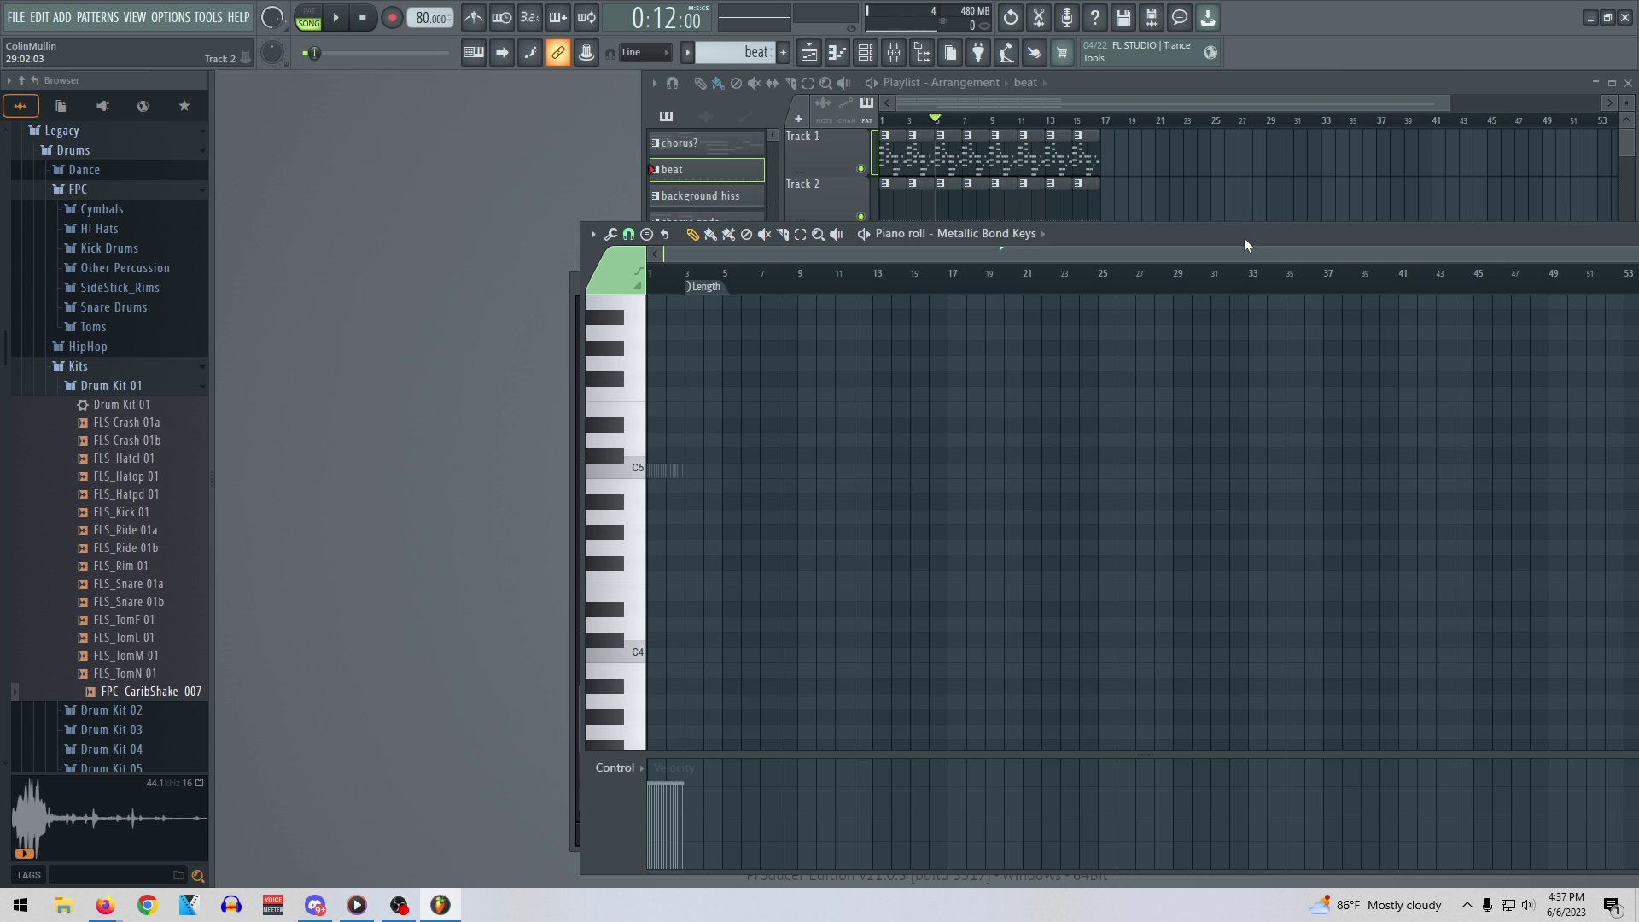
pyautogui.moveTo(1244, 243); pyautogui.dragTo(1006, 210)
pyautogui.click(1454, 208)
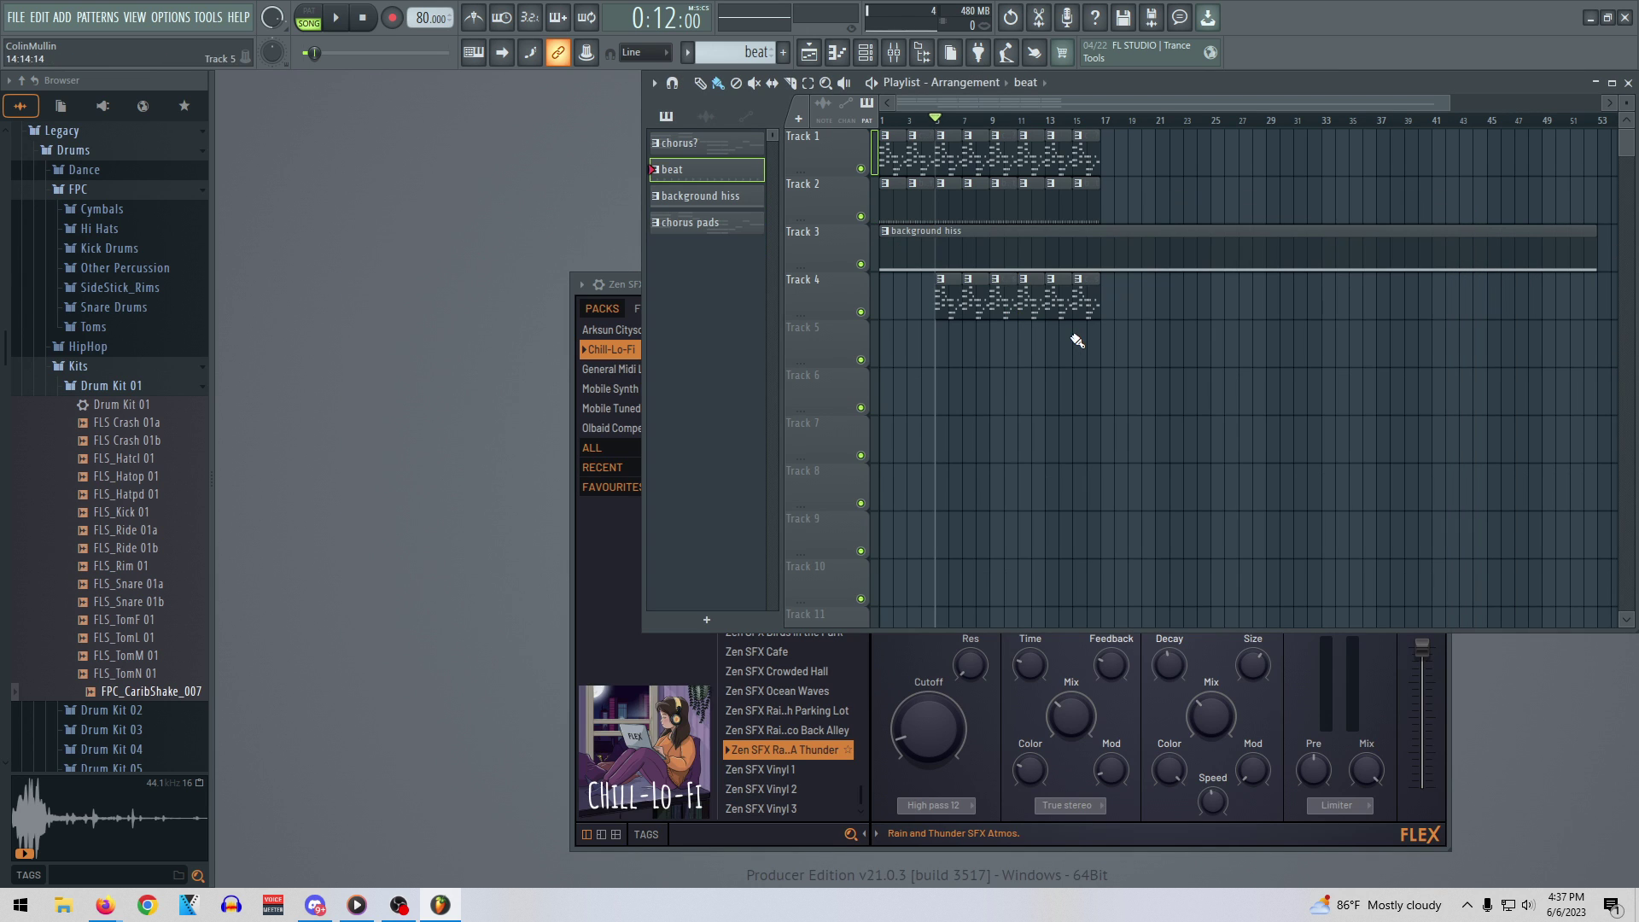
pyautogui.click(603, 274)
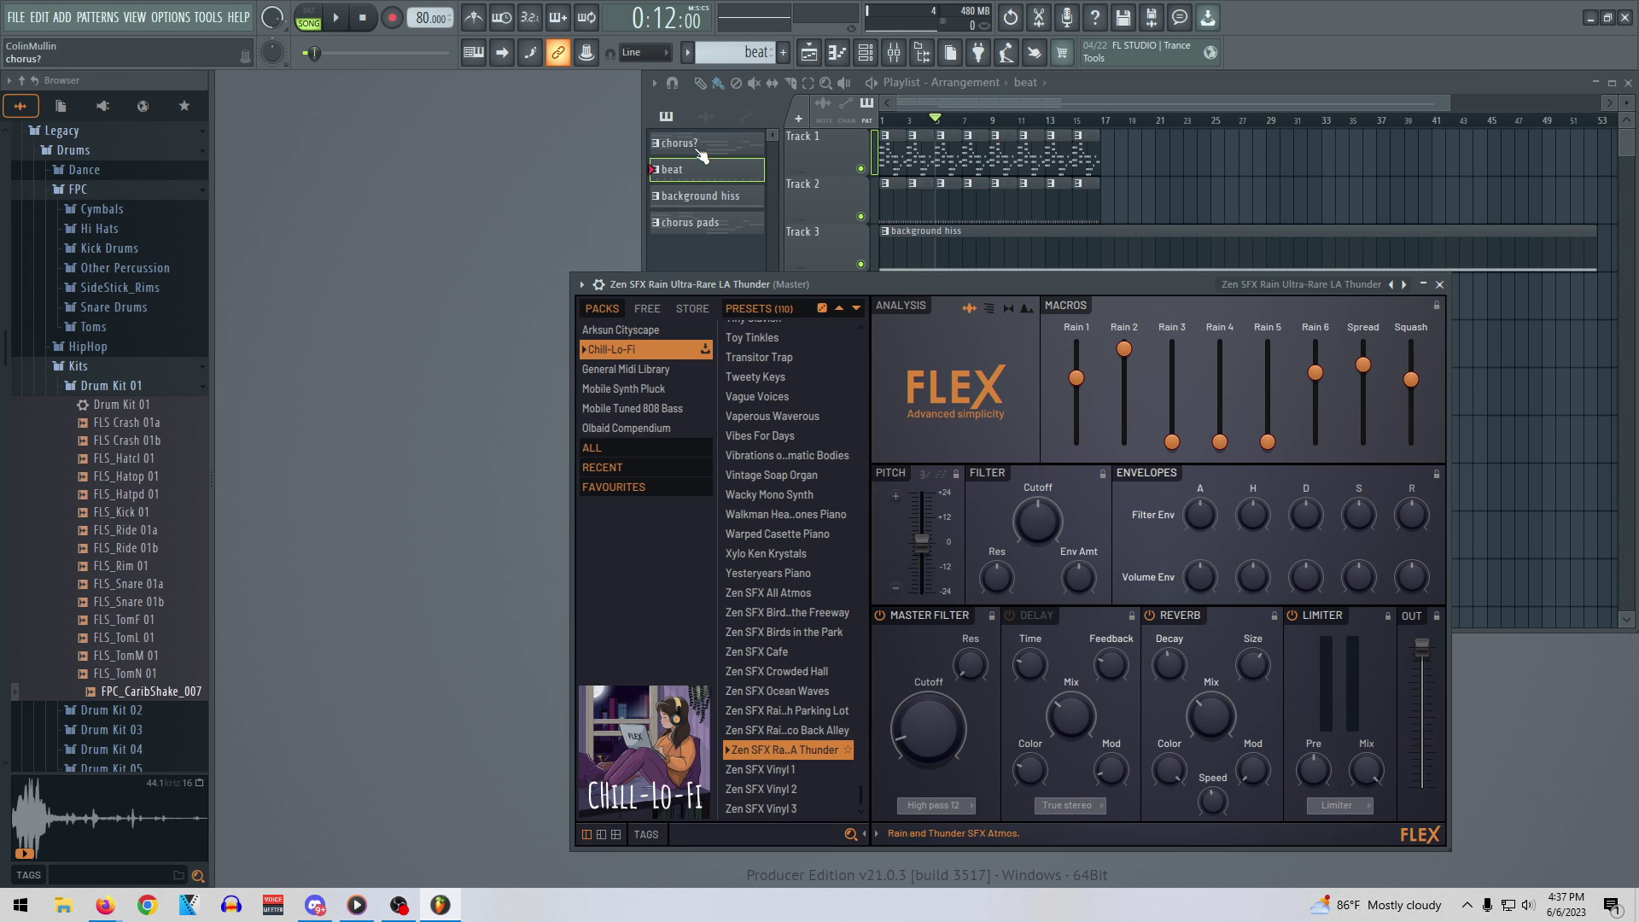
# Select the chorus? pattern, close its piano roll, and open the Coffee Time Piano instrument from the channel rack
pyautogui.doubleClick(727, 149)
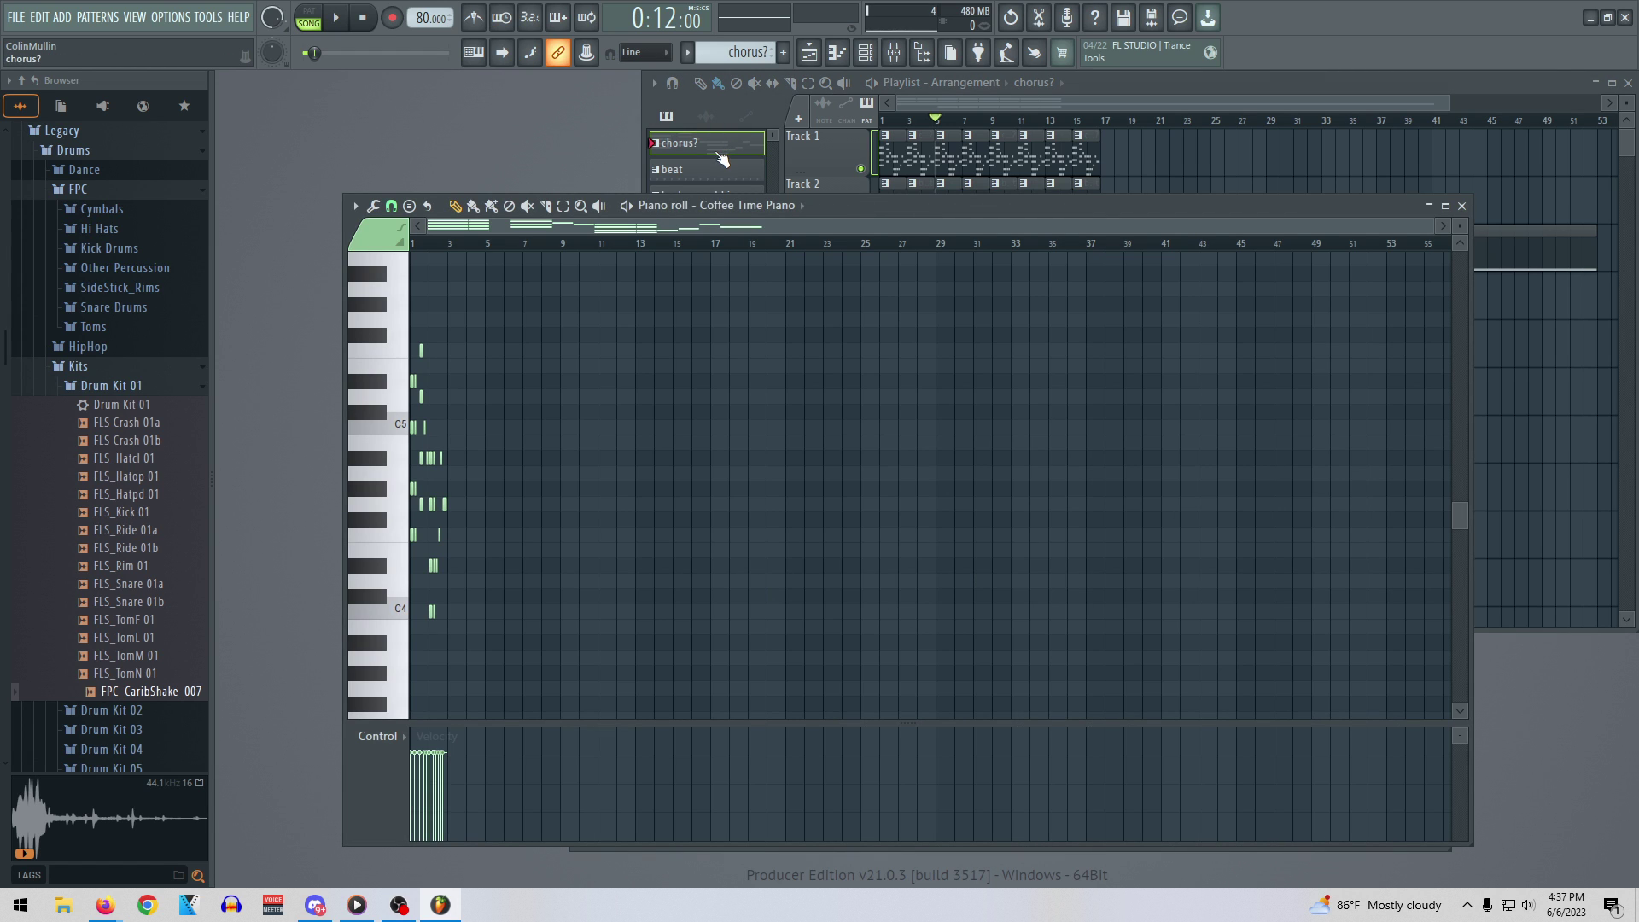
pyautogui.click(1461, 205)
pyautogui.click(865, 54)
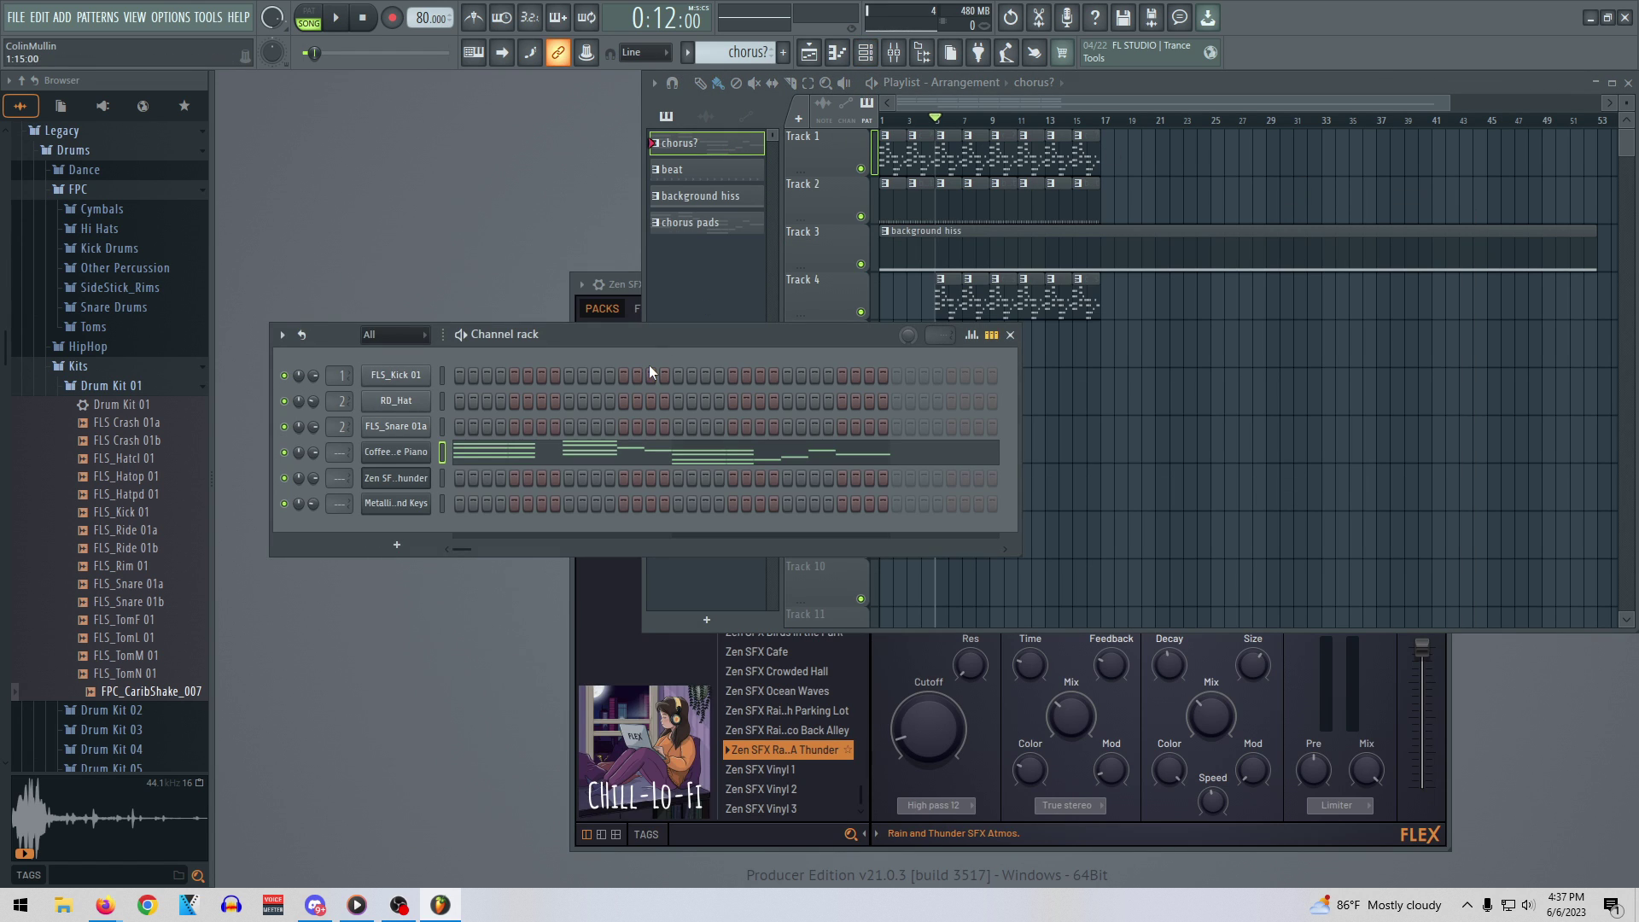
pyautogui.rightClick(422, 453)
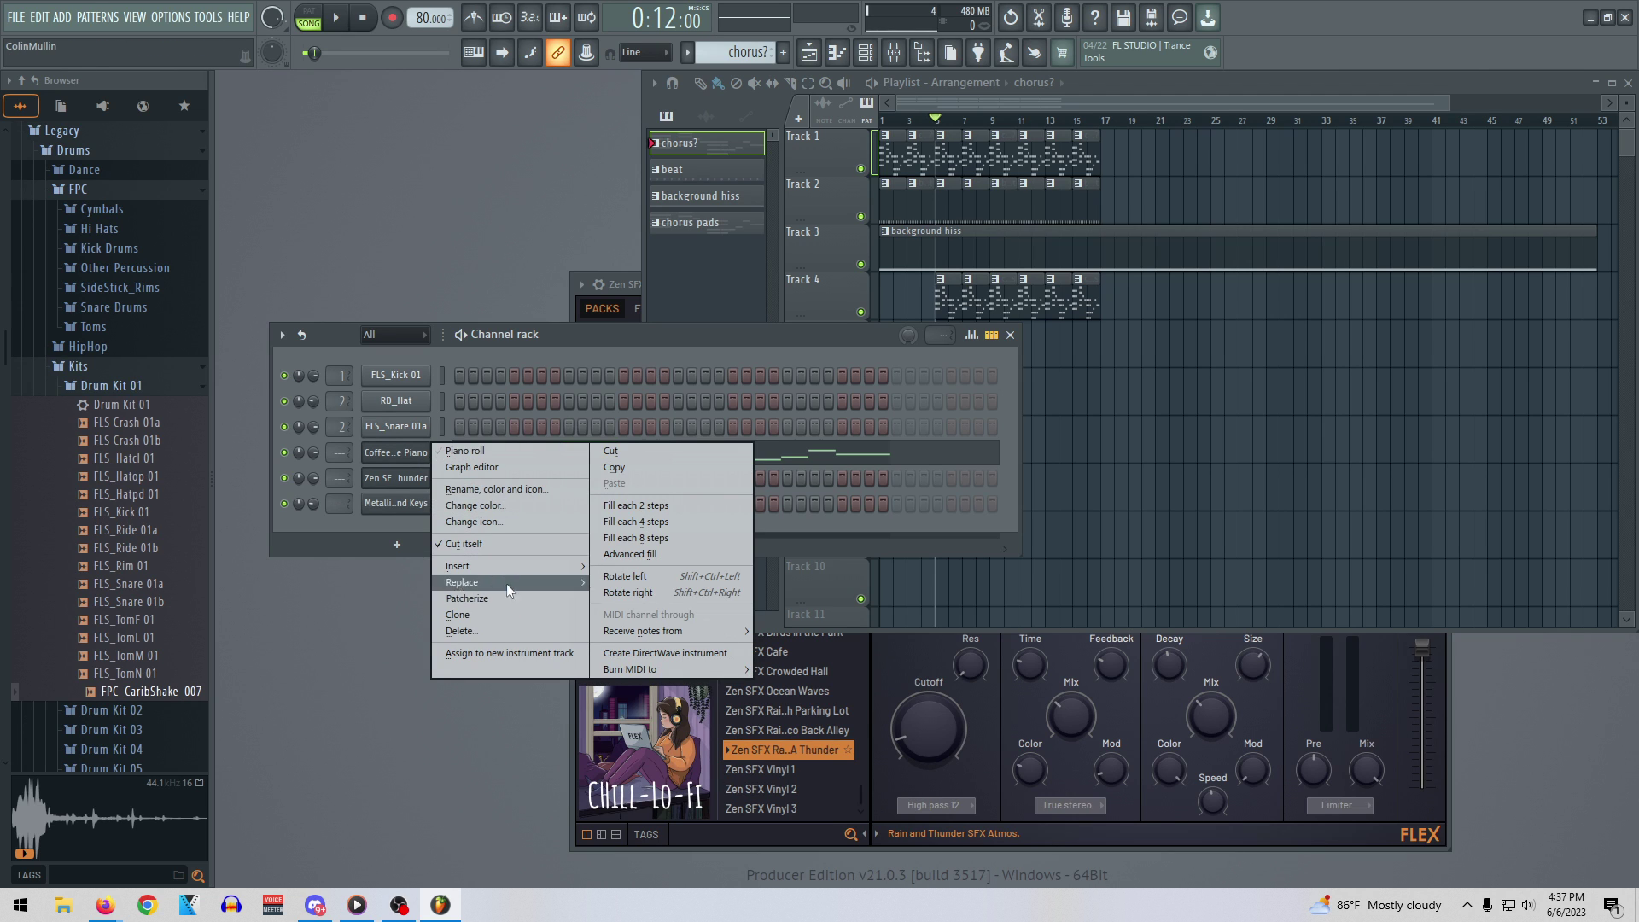
pyautogui.click(402, 454)
pyautogui.click(403, 454)
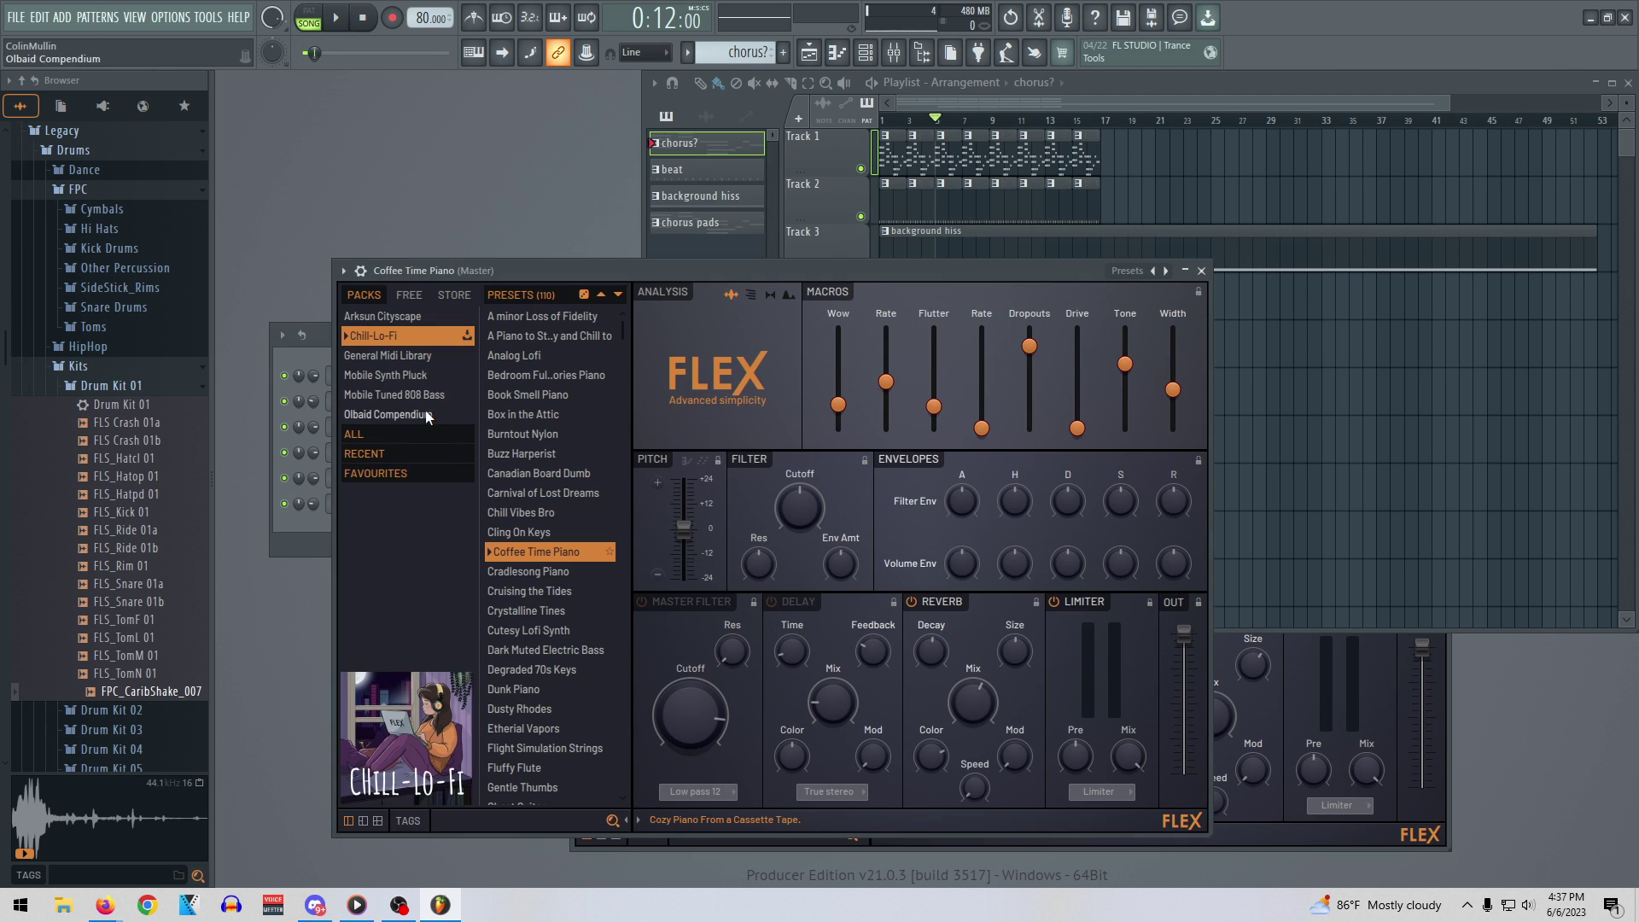
# Replace the Coffee Time Piano sound with the Dulcimer preset from the General Midi Library and start song playback
pyautogui.click(407, 372)
pyautogui.click(407, 360)
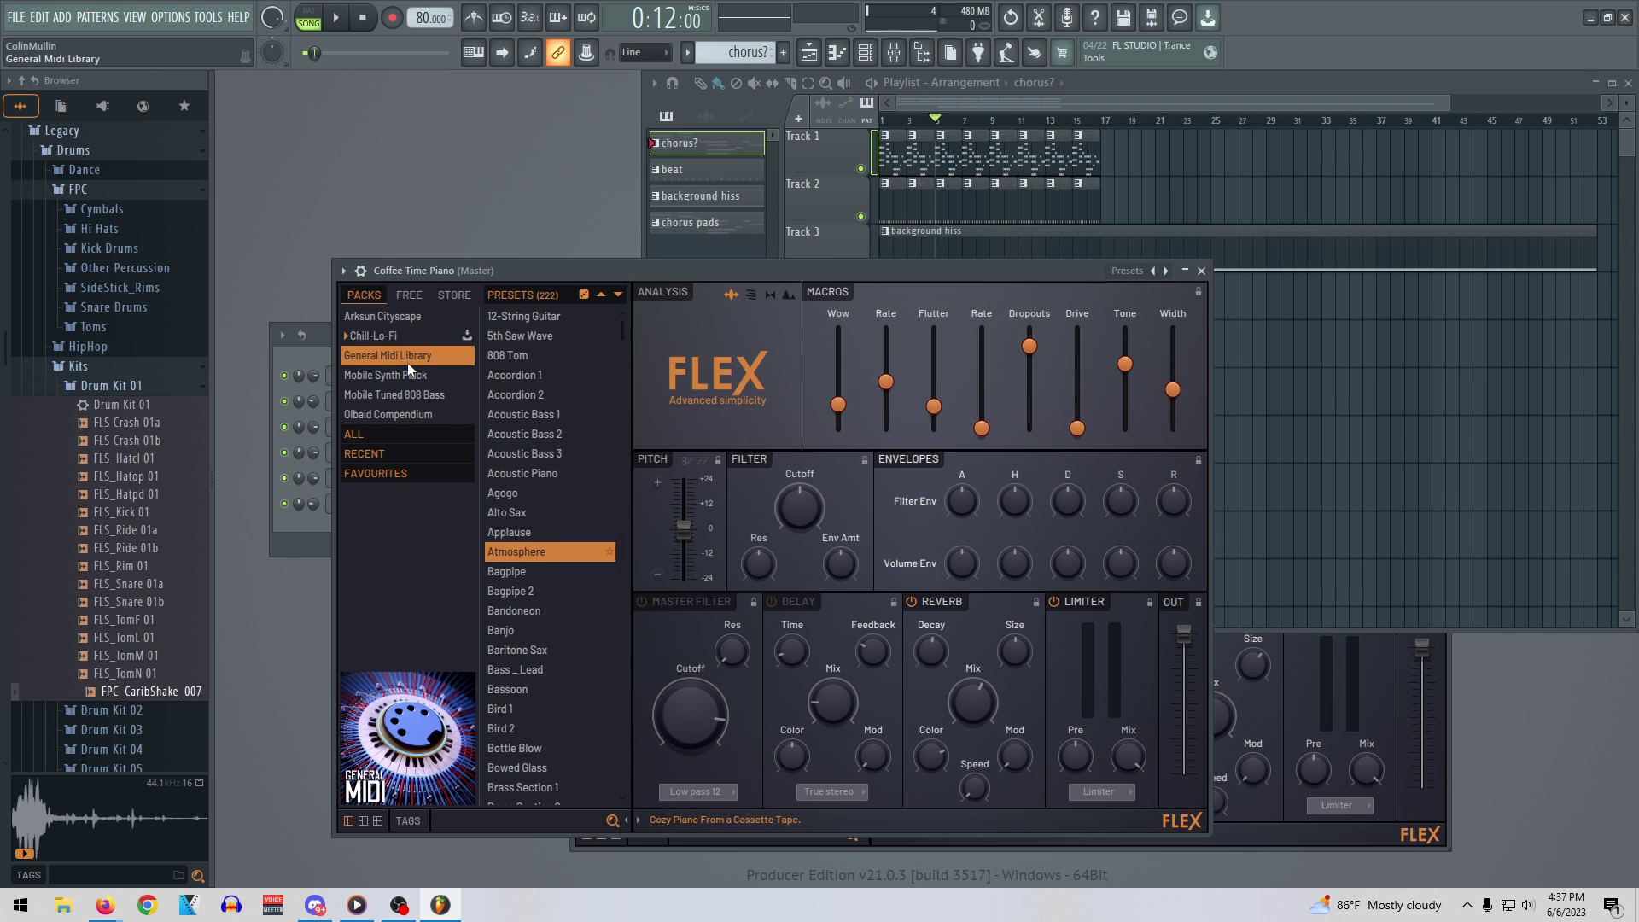
pyautogui.scroll(-10, 563, 598)
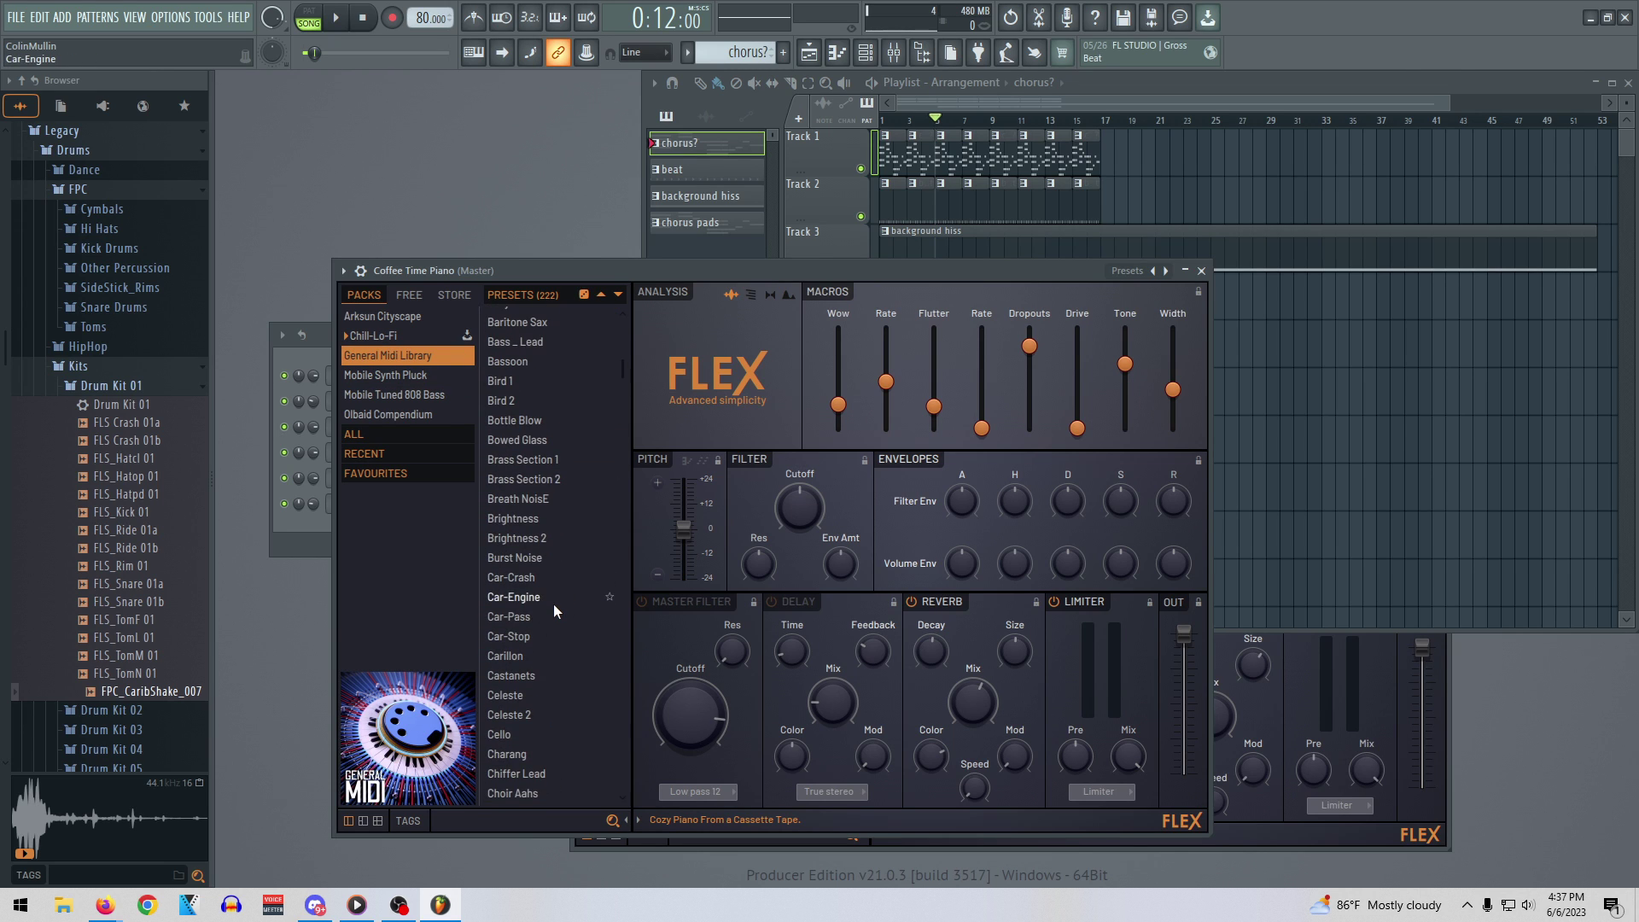
pyautogui.scroll(-11, 562, 617)
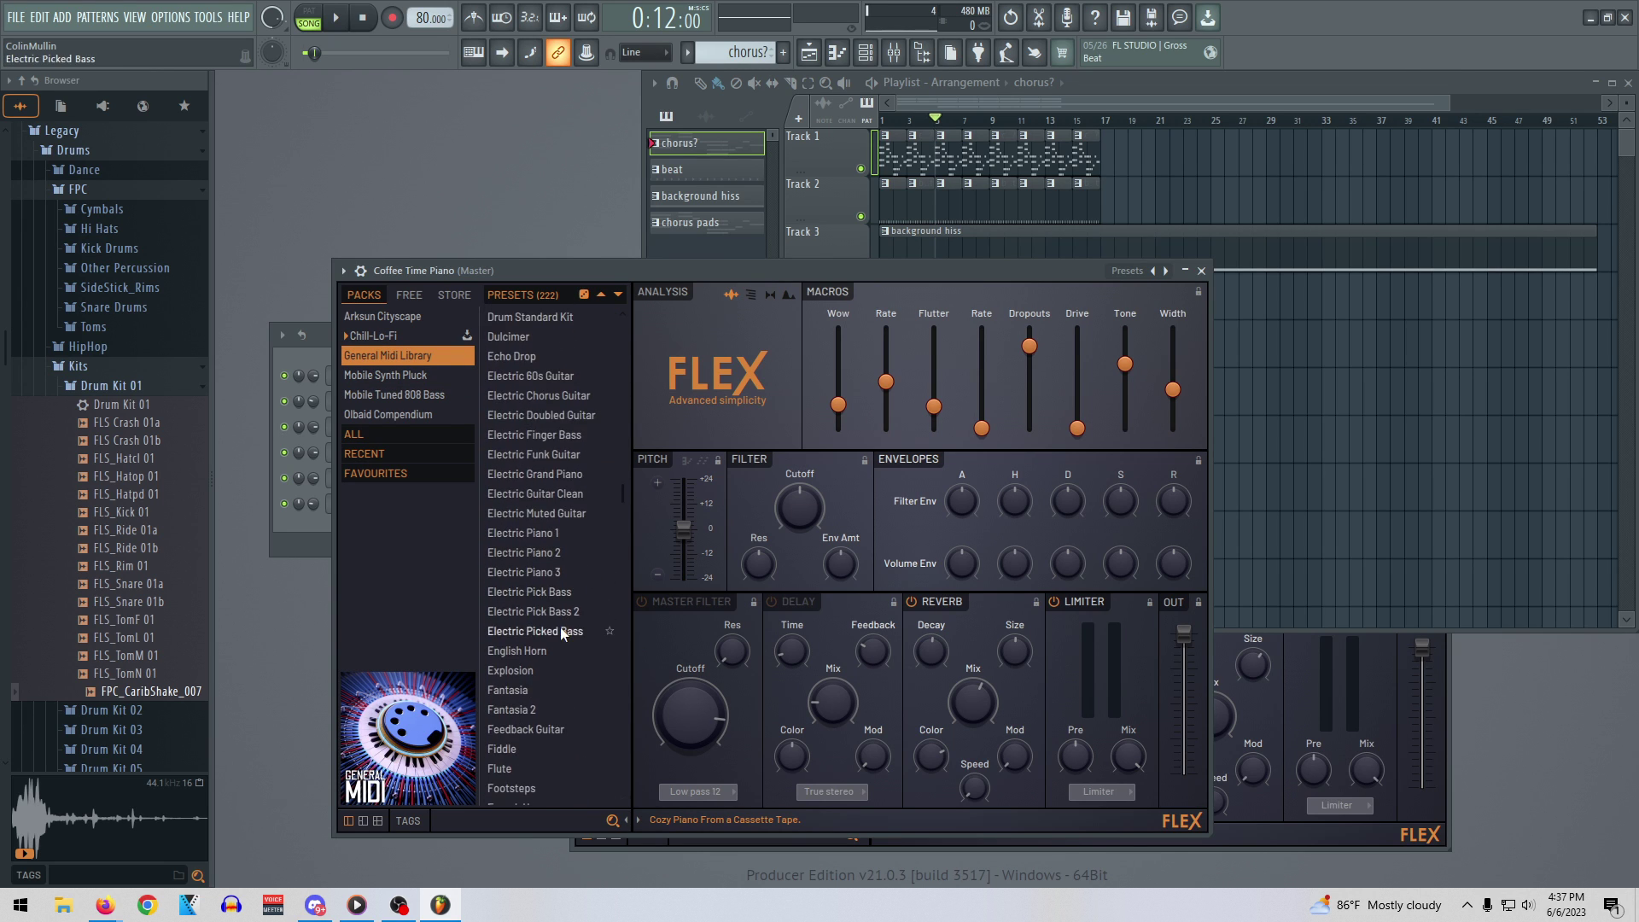
pyautogui.scroll(-4, 582, 550)
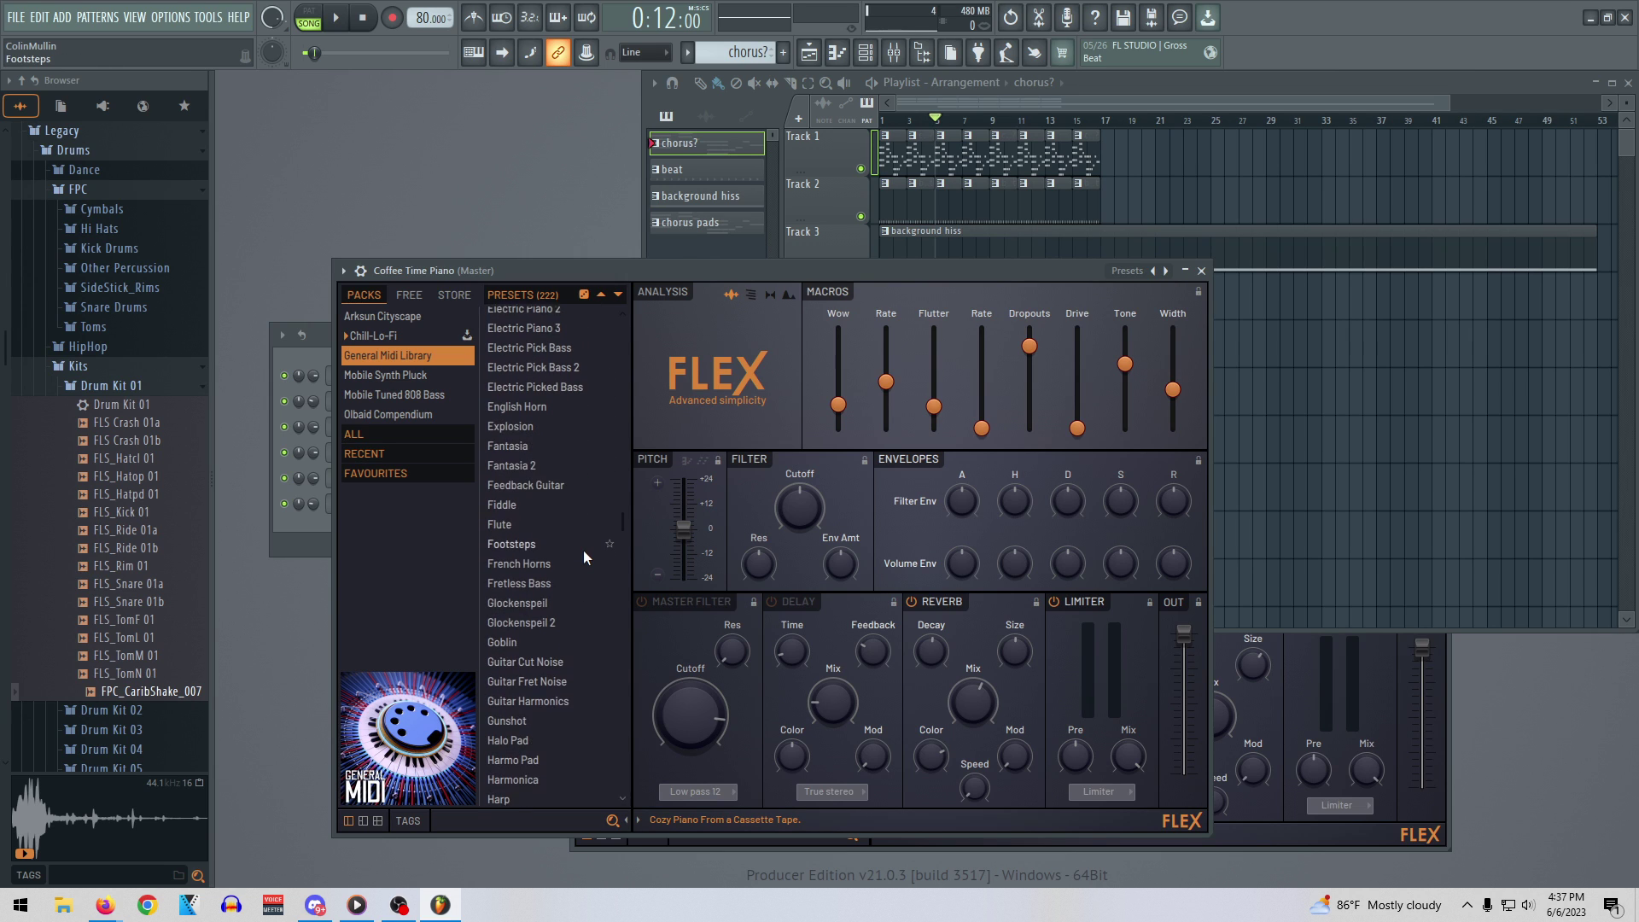
pyautogui.scroll(5, 546, 478)
pyautogui.click(521, 420)
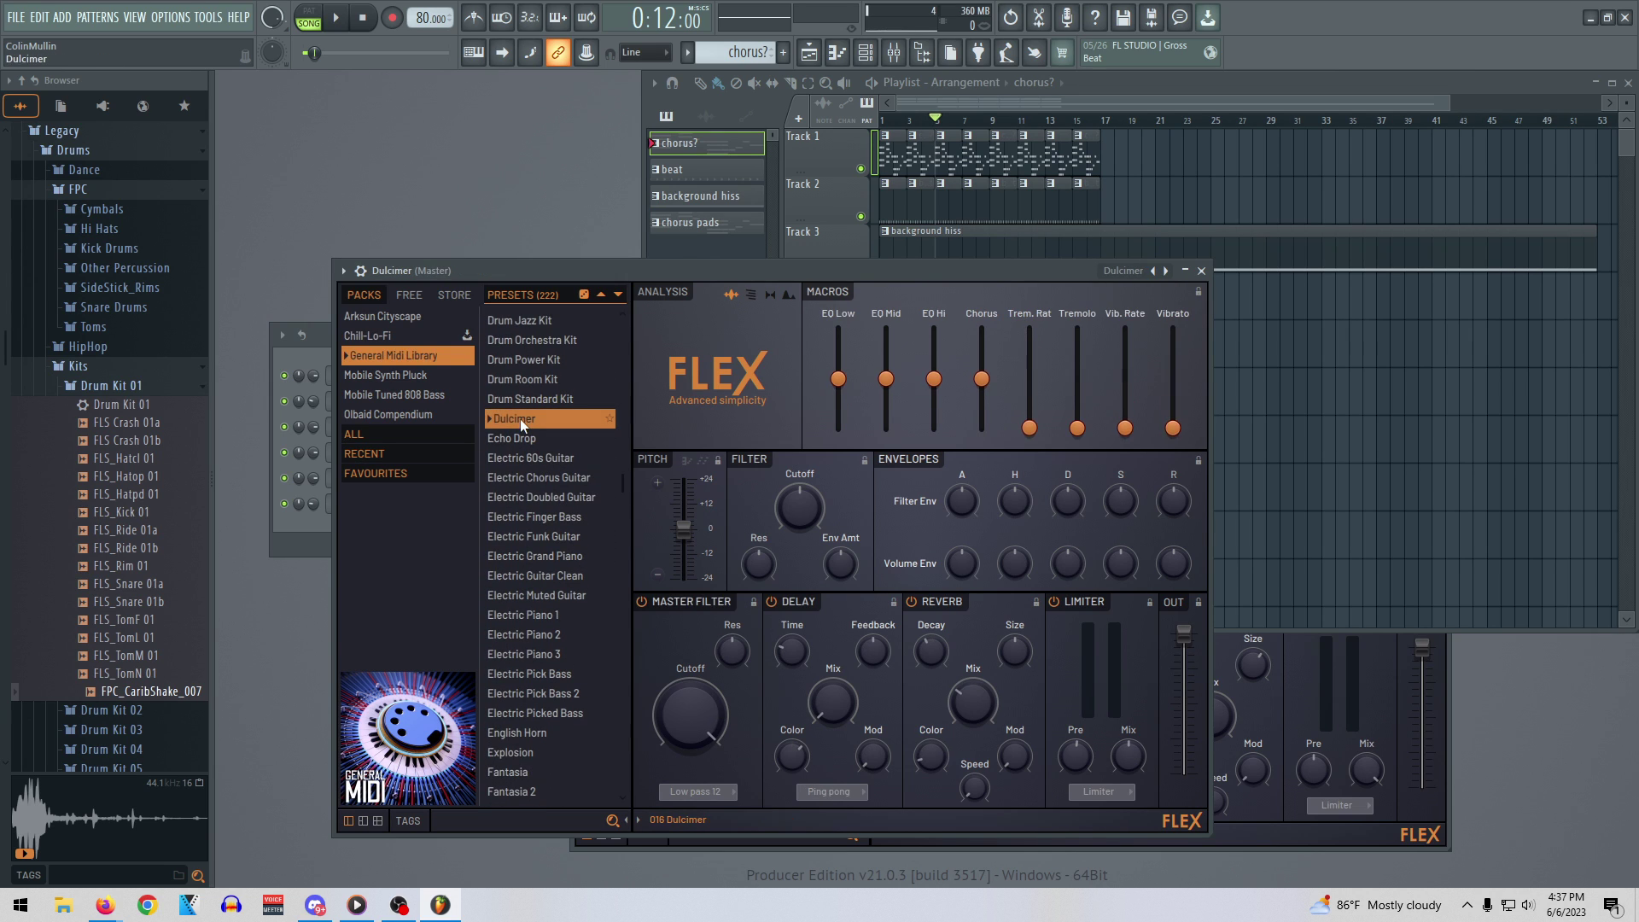
pyautogui.press('space')
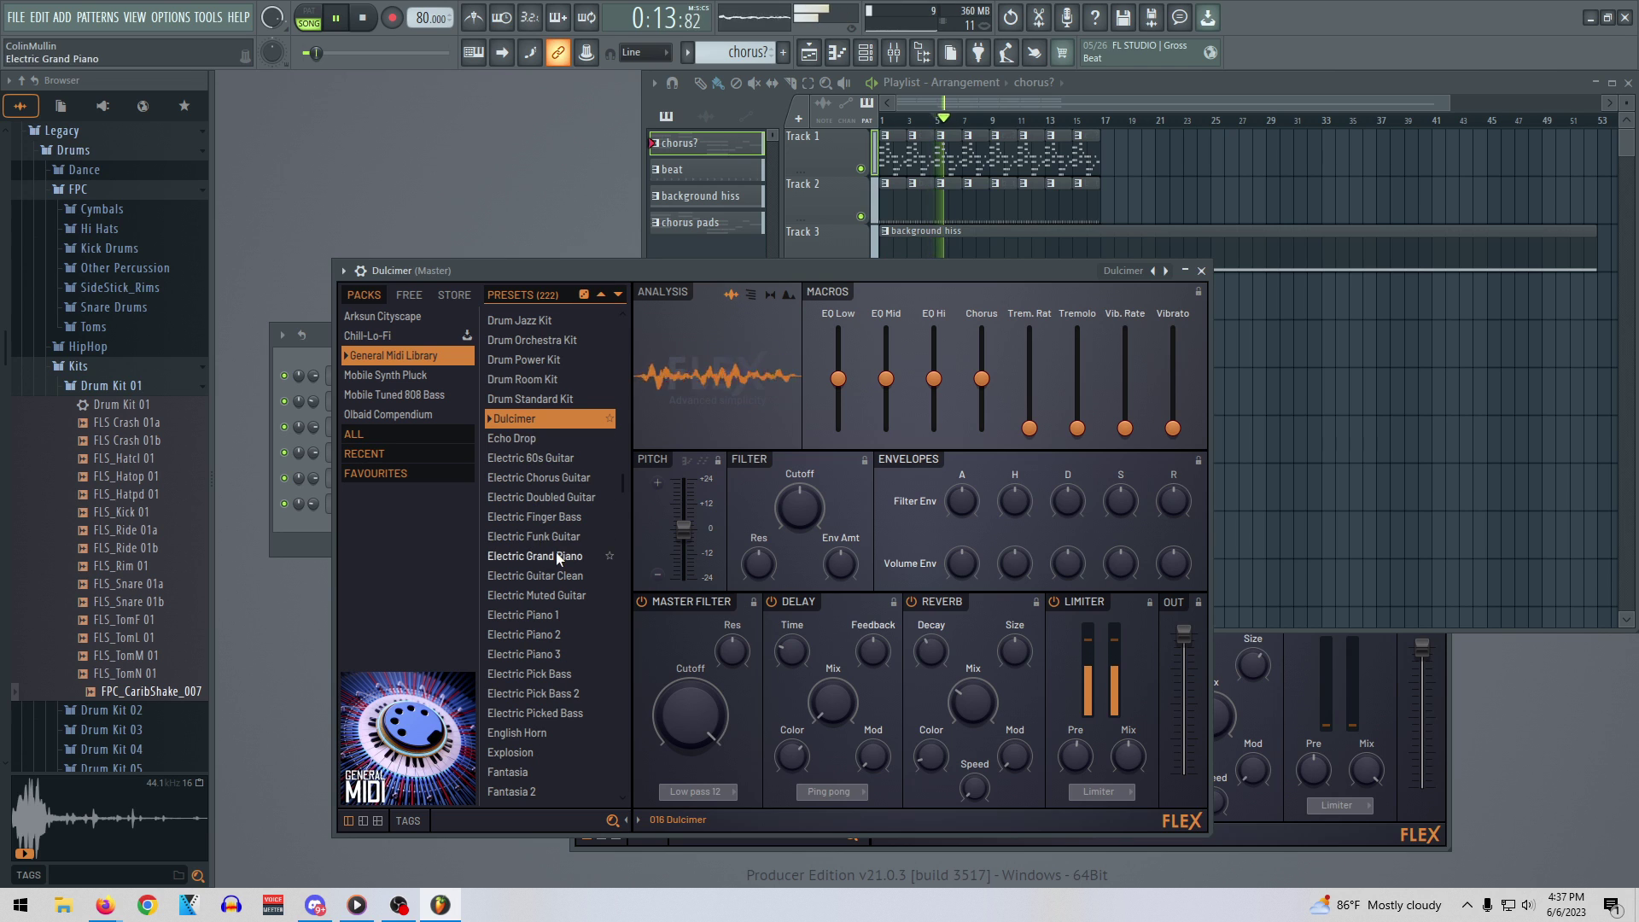
# Audition the Fretless Bass and Goblin presets on the same channel during playback, leaving Goblin loaded, and stop the song
pyautogui.scroll(-4, 561, 515)
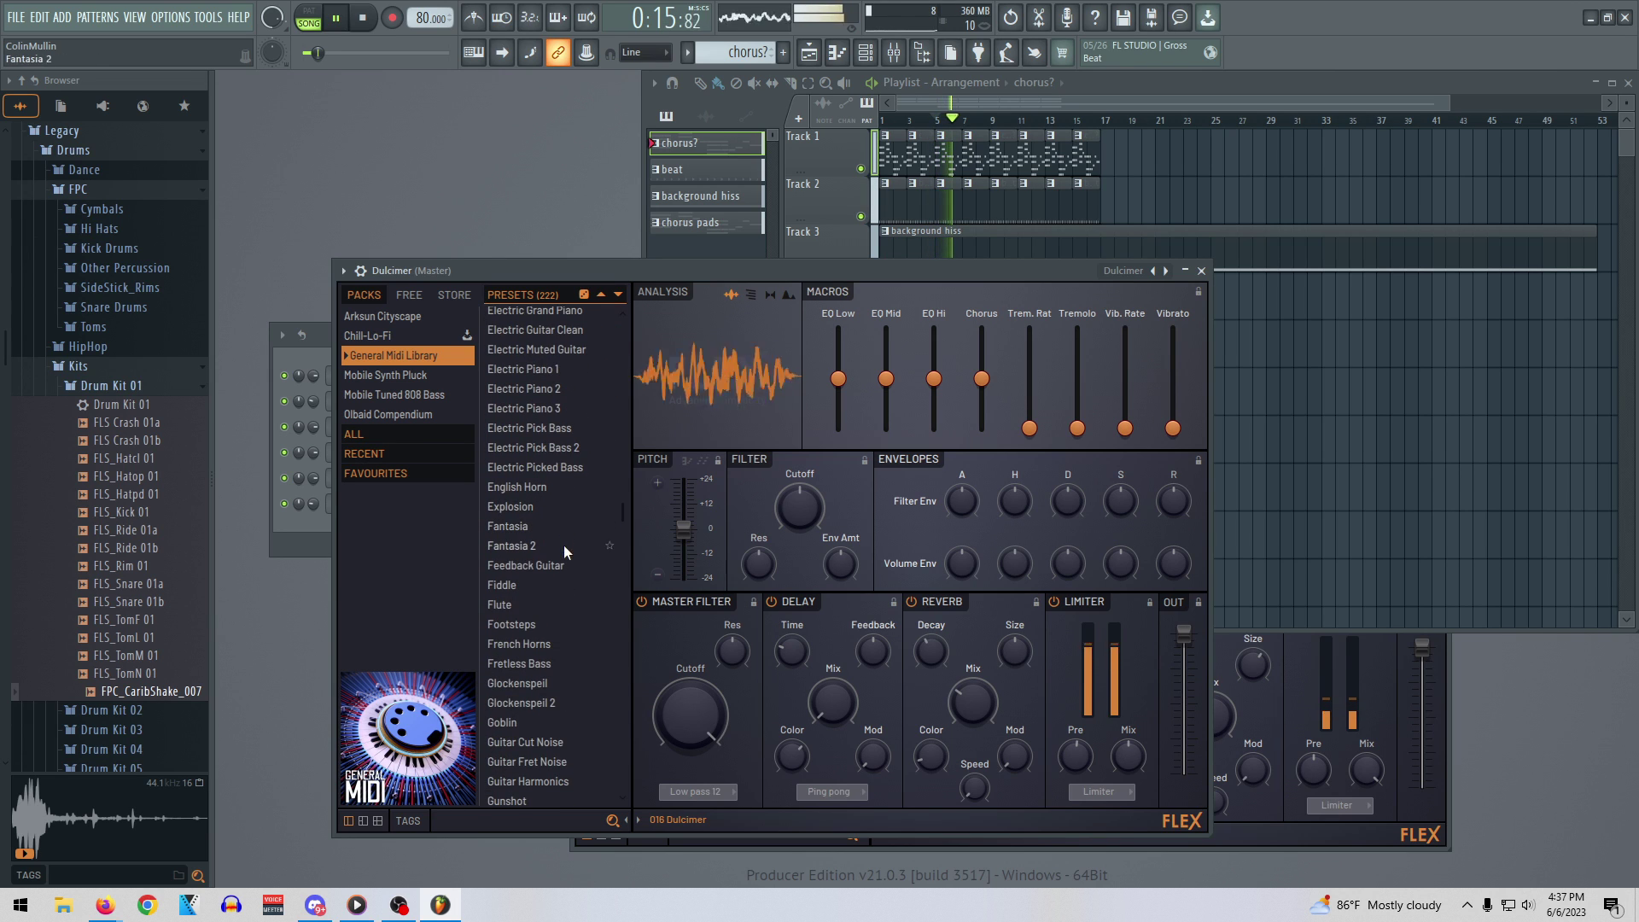
pyautogui.click(556, 657)
pyautogui.scroll(-4, 563, 627)
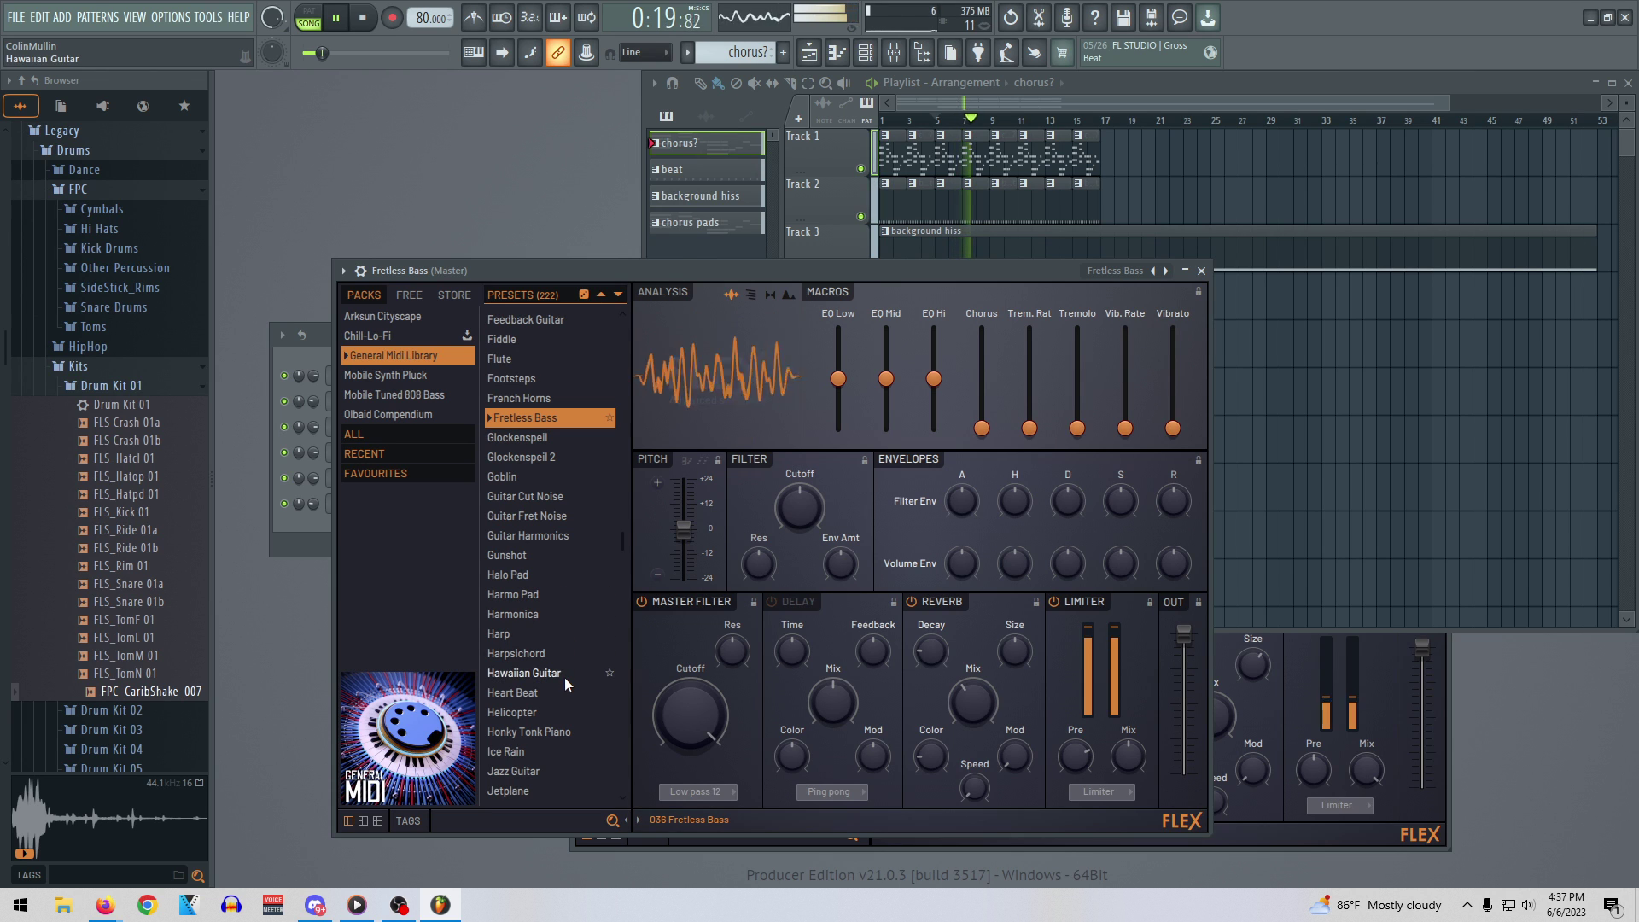
pyautogui.click(509, 478)
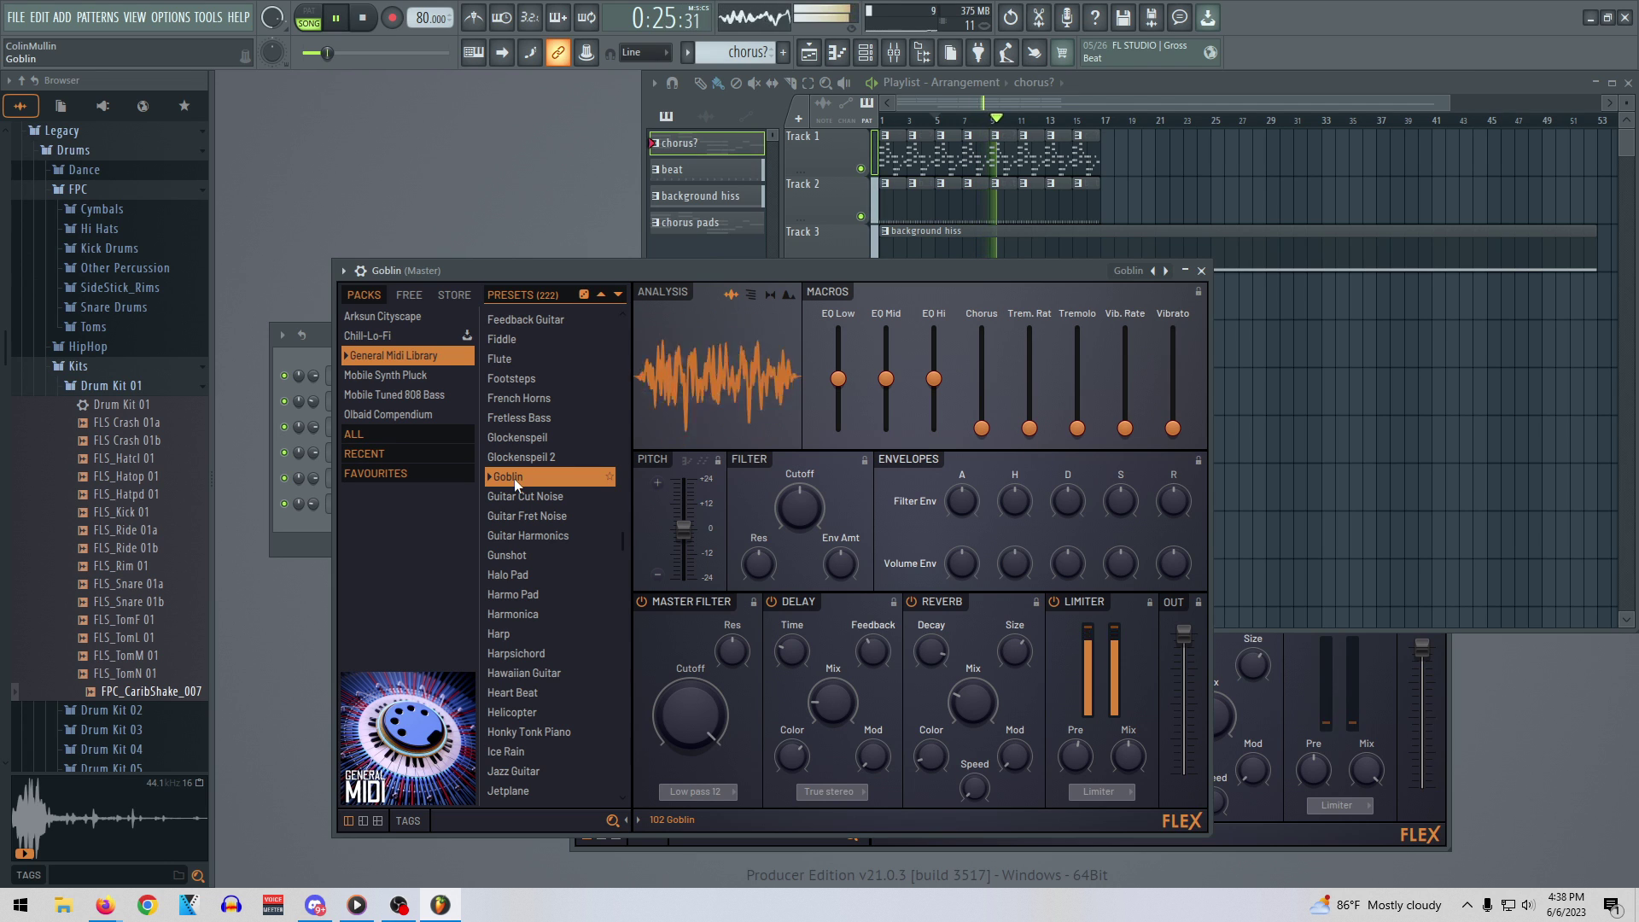
pyautogui.press('space')
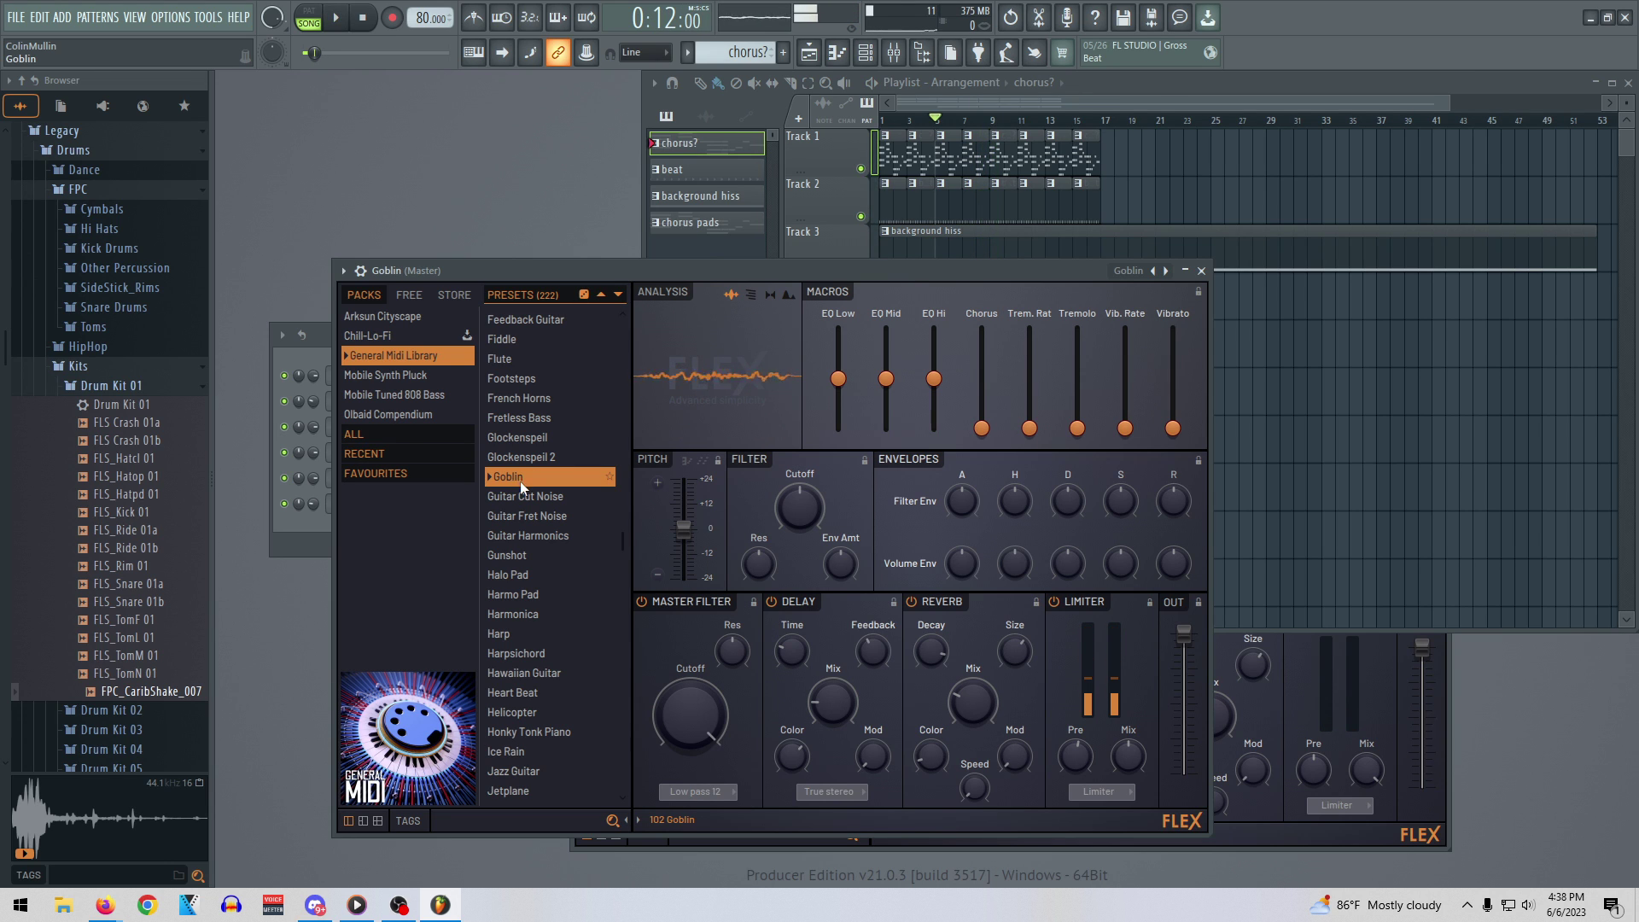
# Replace the Metallic Bond Keys channel's sound with the Goblin preset from the General Midi Library and play the song
pyautogui.click(324, 334)
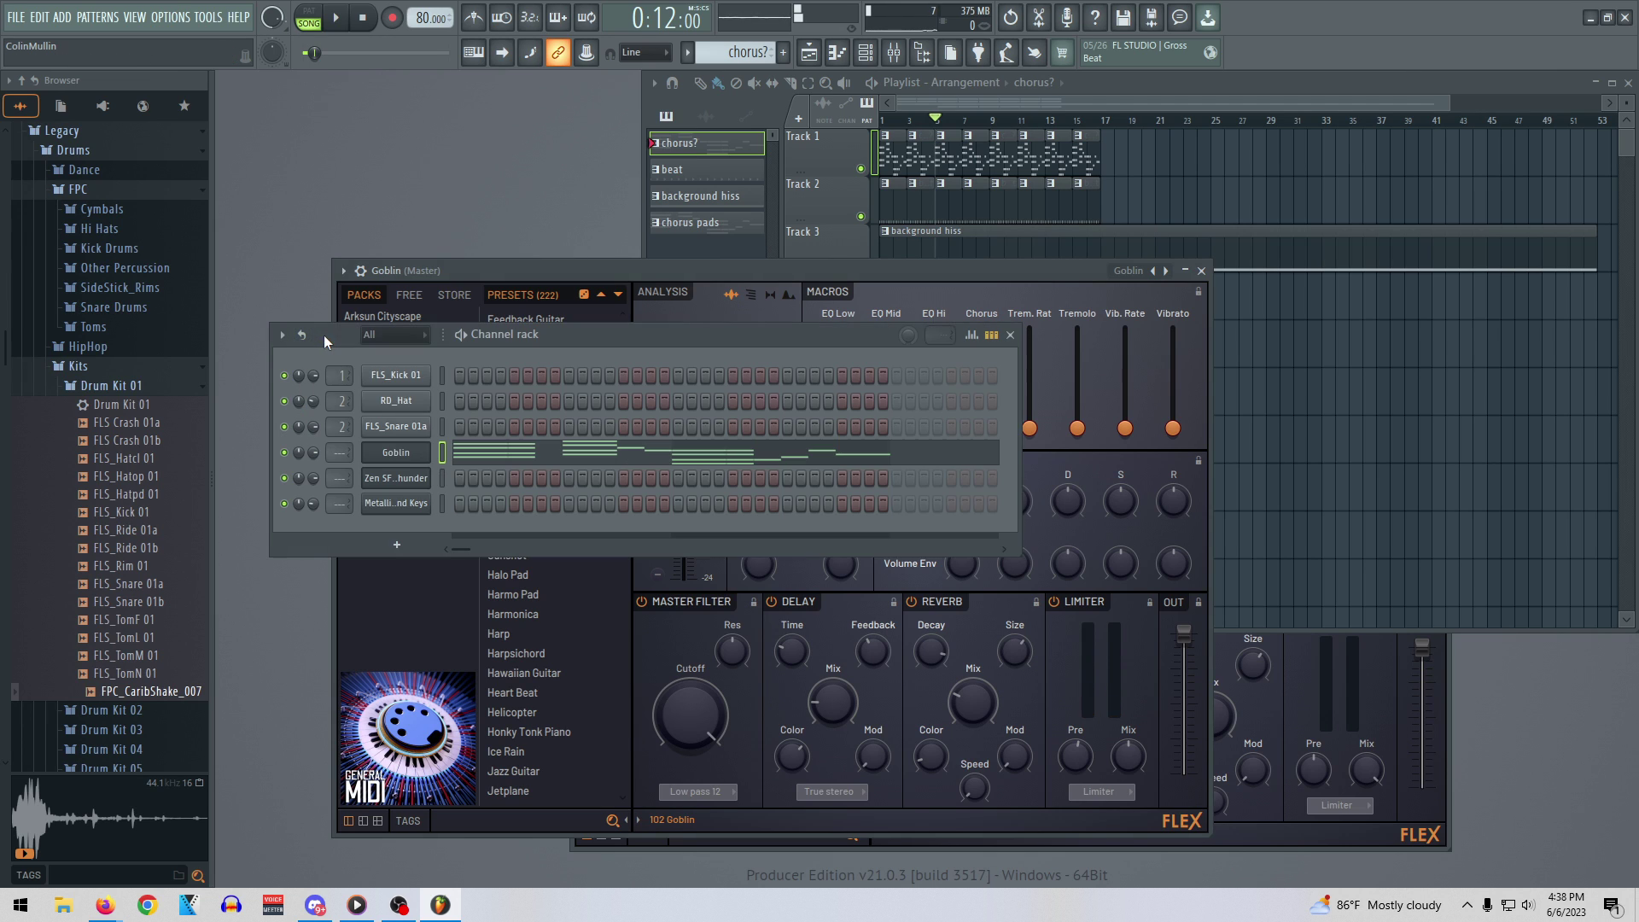
pyautogui.rightClick(412, 503)
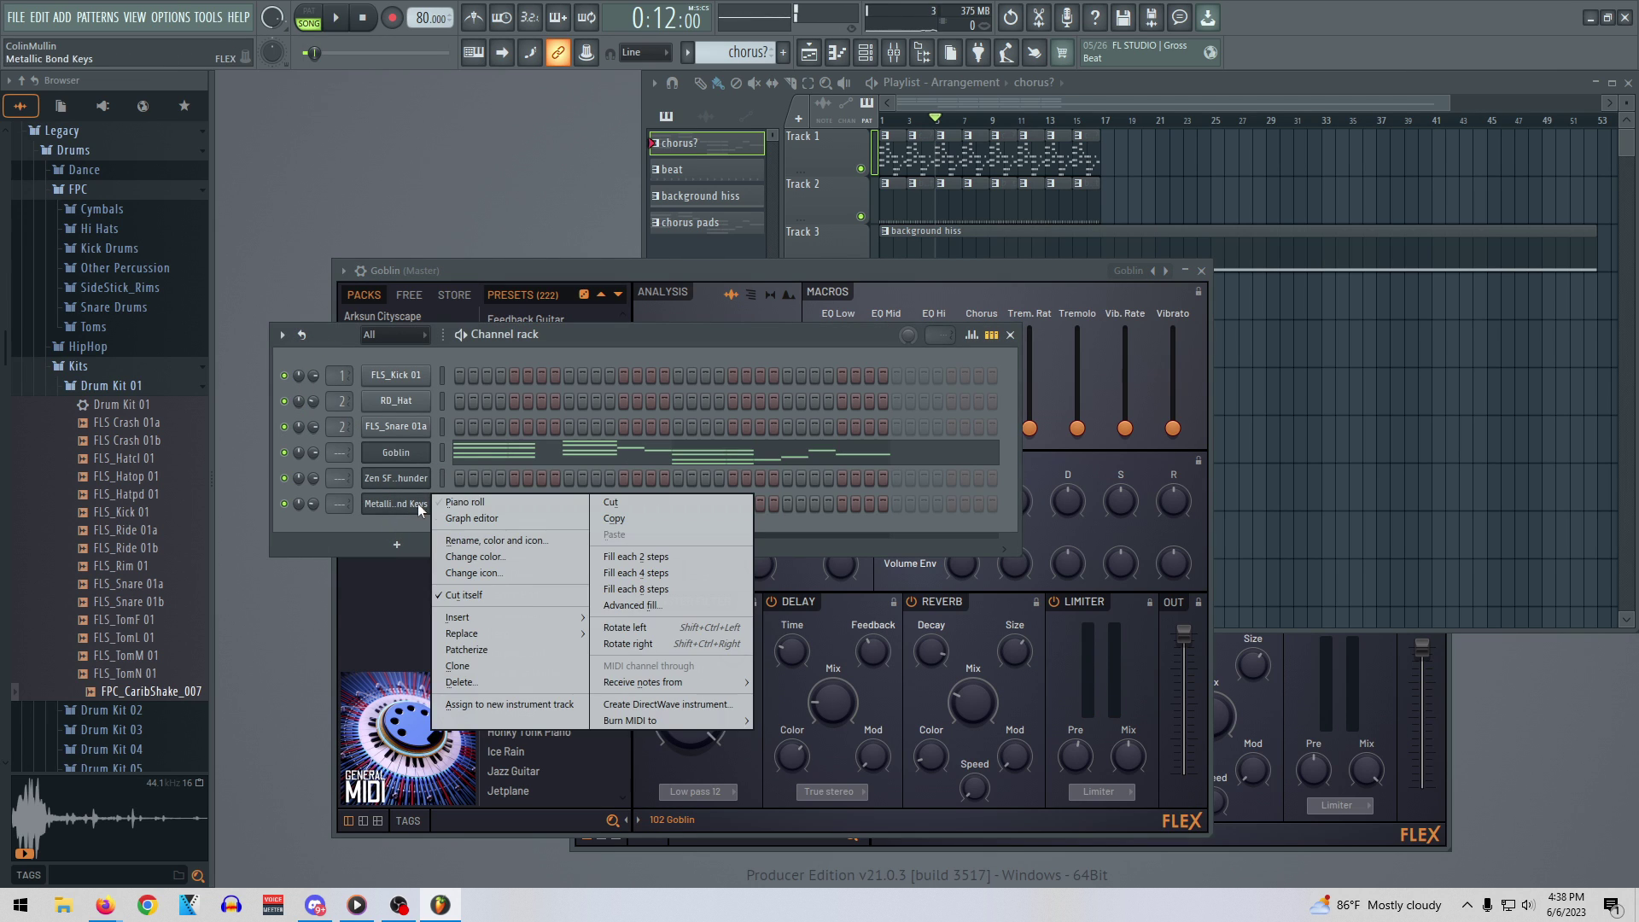
pyautogui.click(396, 503)
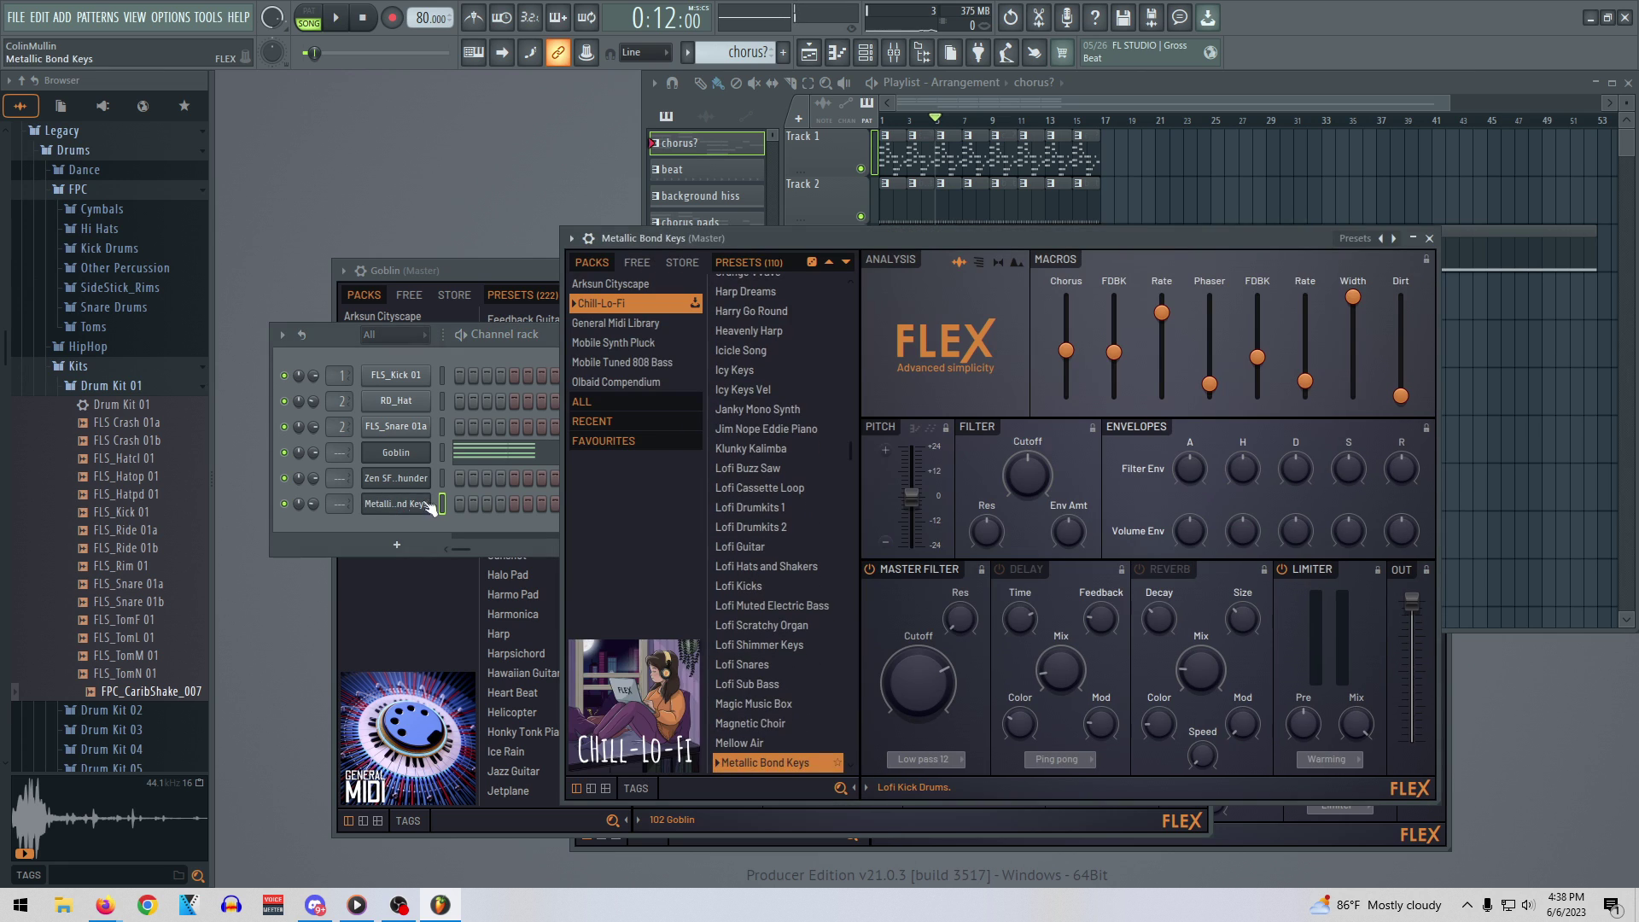
pyautogui.click(614, 326)
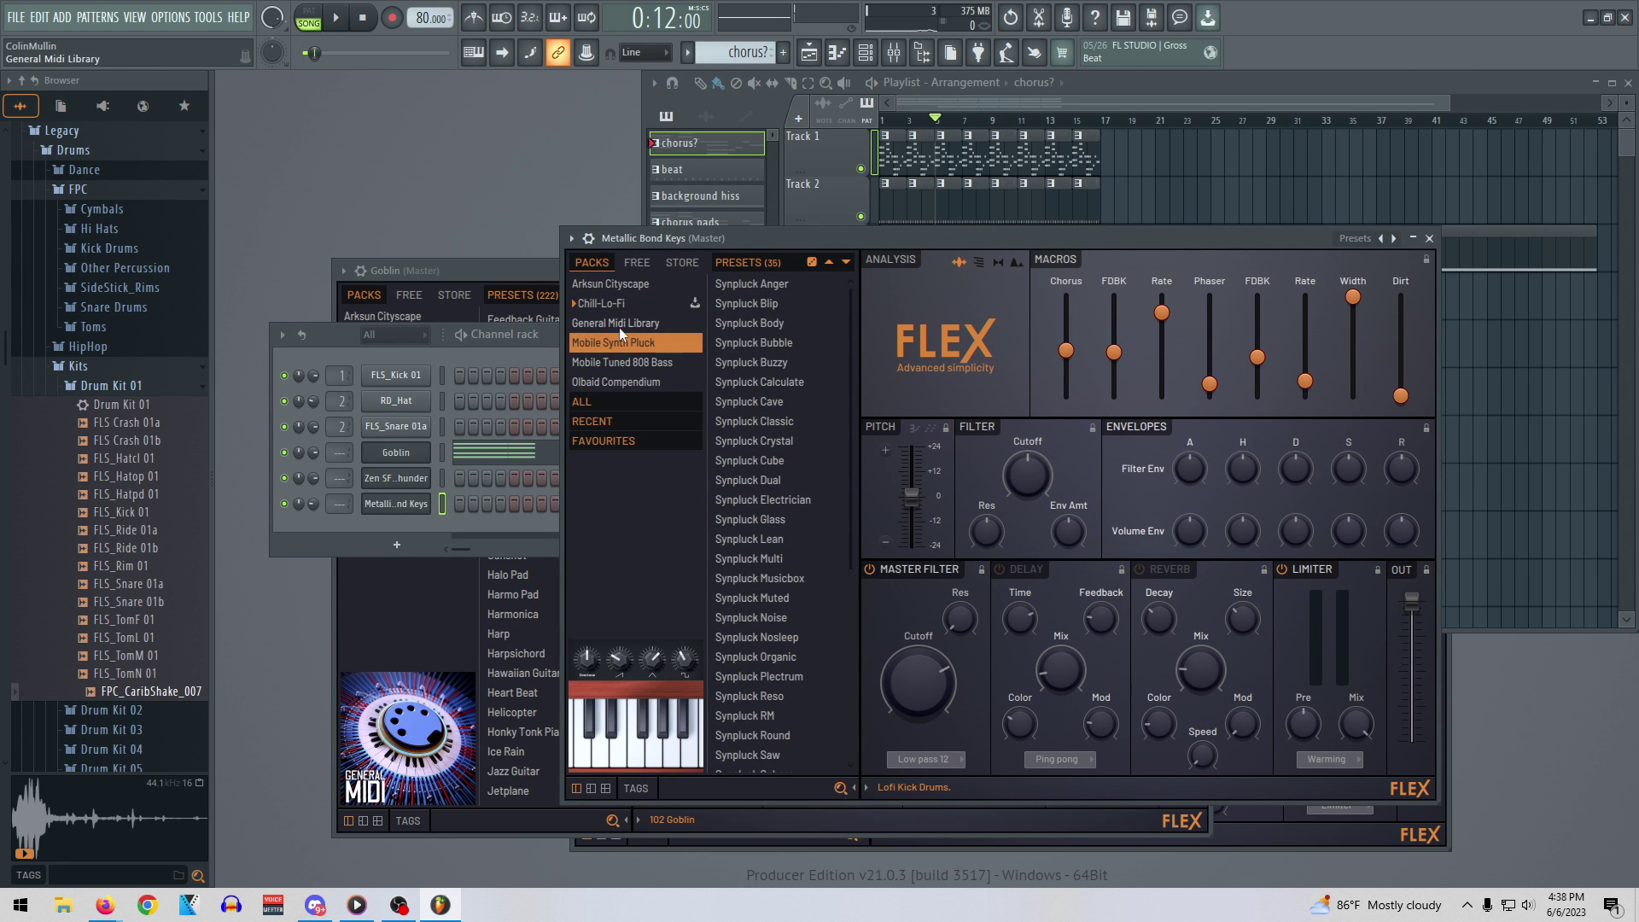
pyautogui.scroll(-20, 764, 667)
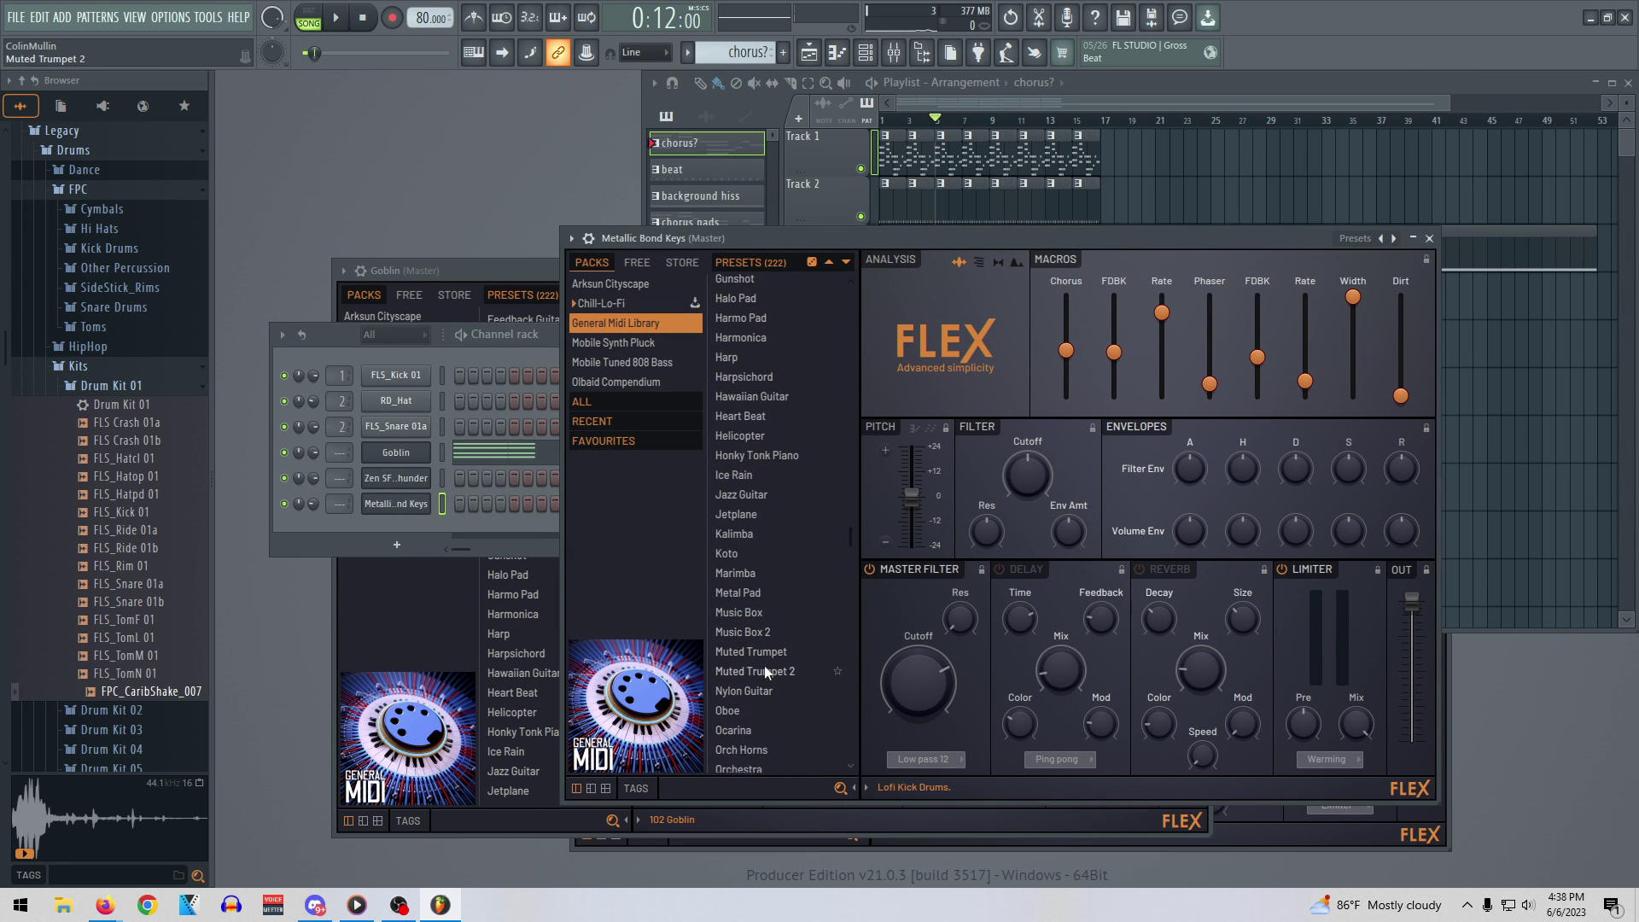
pyautogui.scroll(-8, 765, 661)
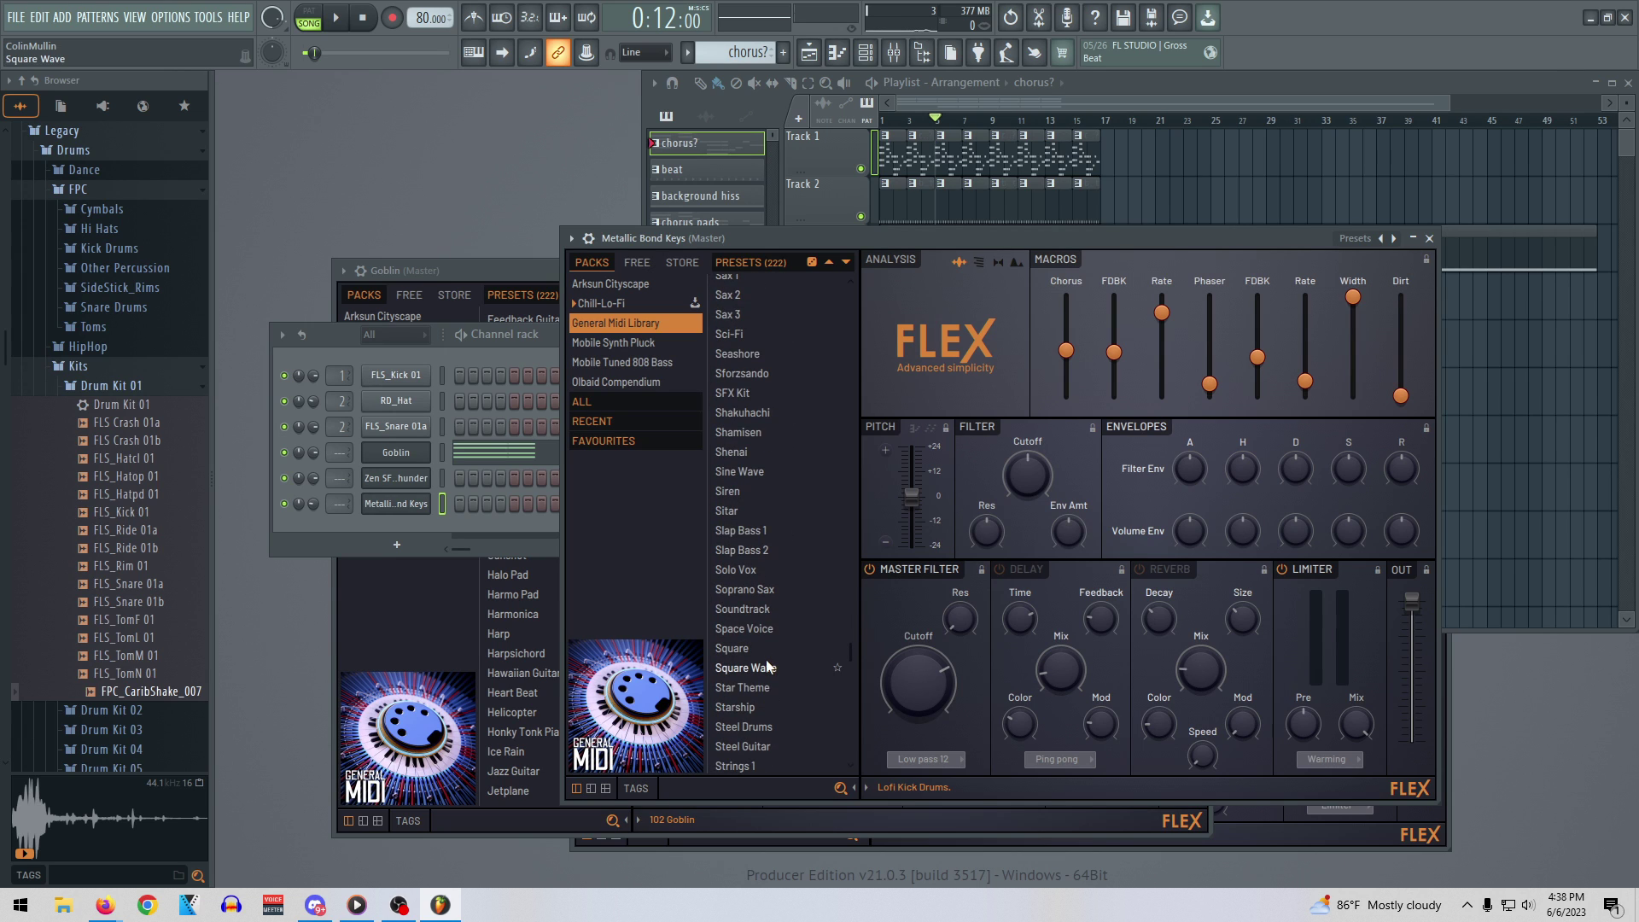
pyautogui.scroll(15, 765, 659)
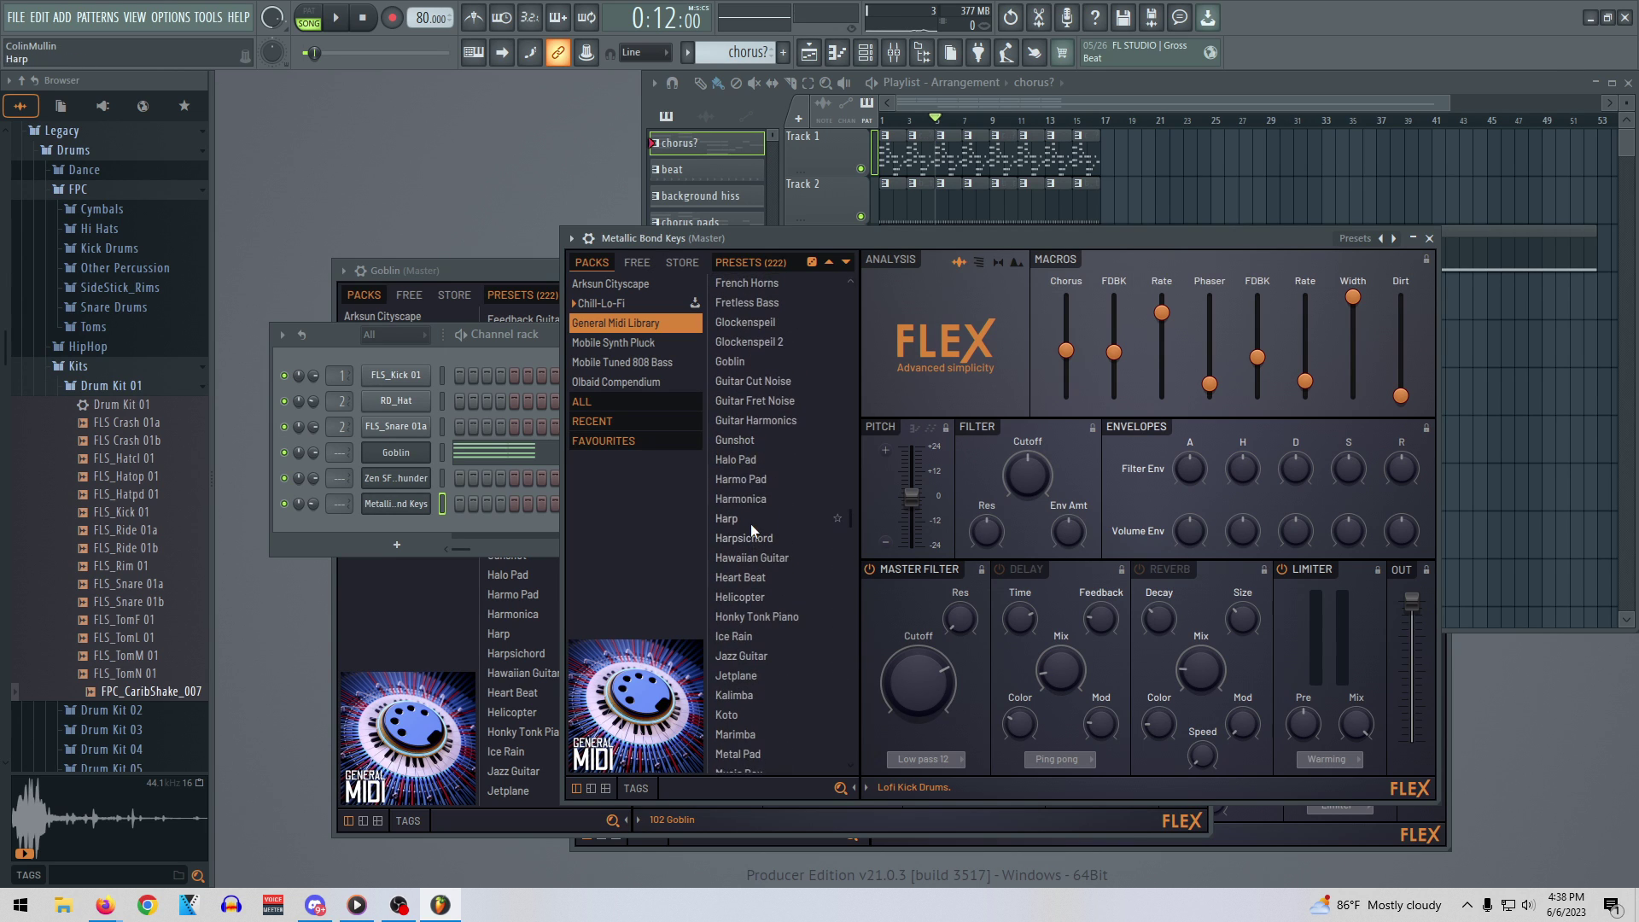
pyautogui.click(739, 362)
pyautogui.press('space')
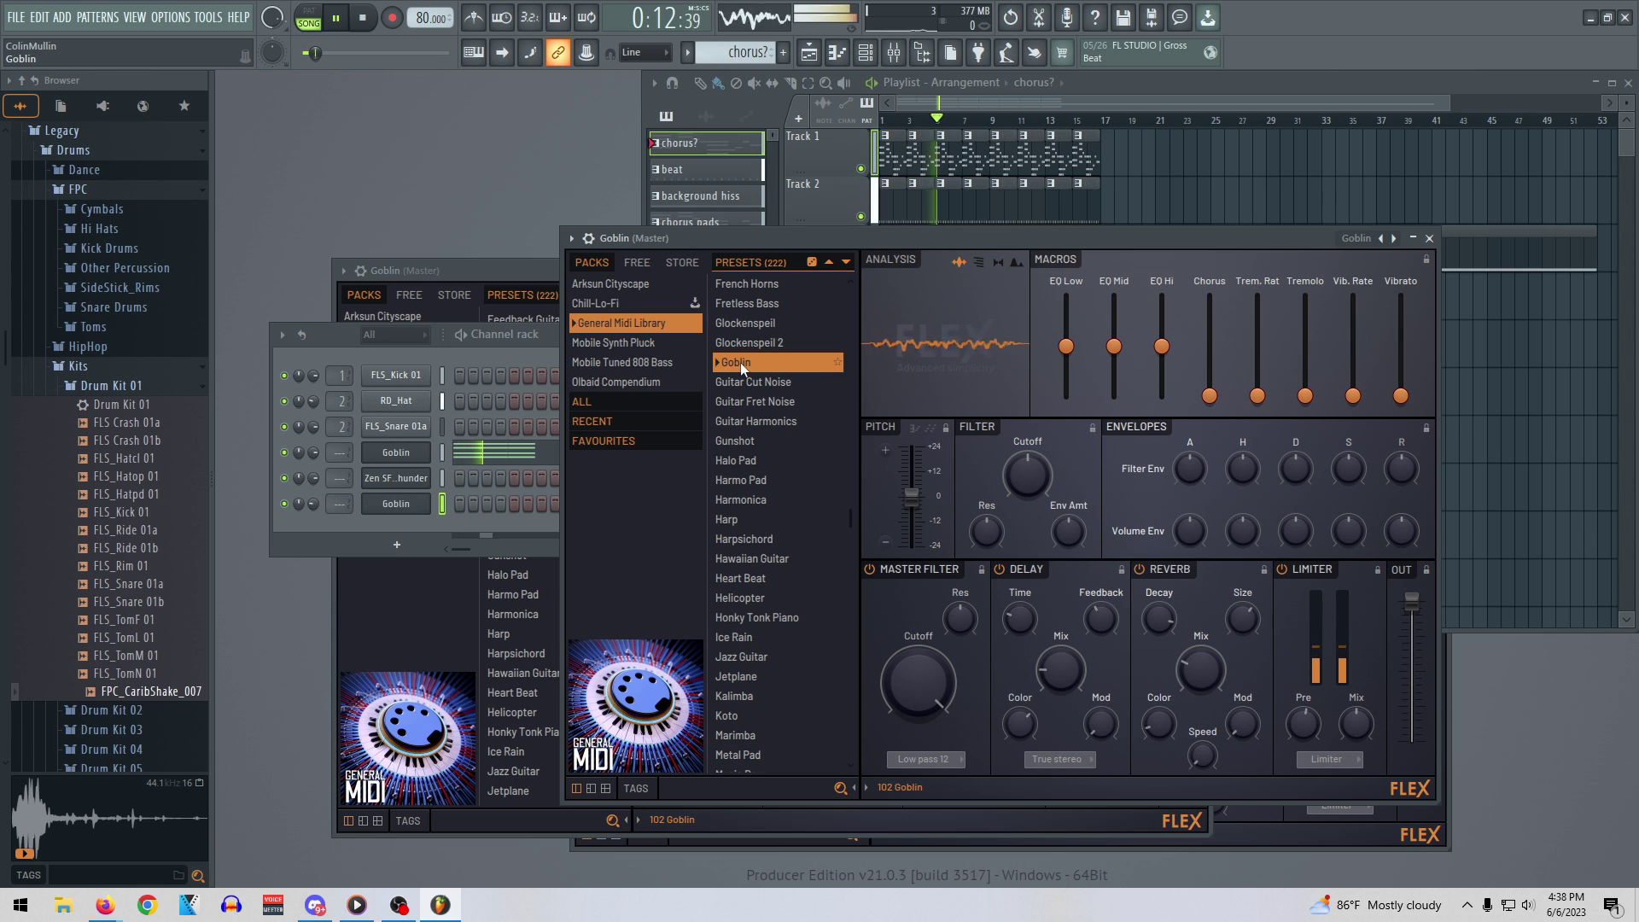
# Reopen the upper Goblin channel's instrument and audition the Electric Pick Bass, Electric Piano 2 and Electric Piano 1 presets
pyautogui.click(416, 454)
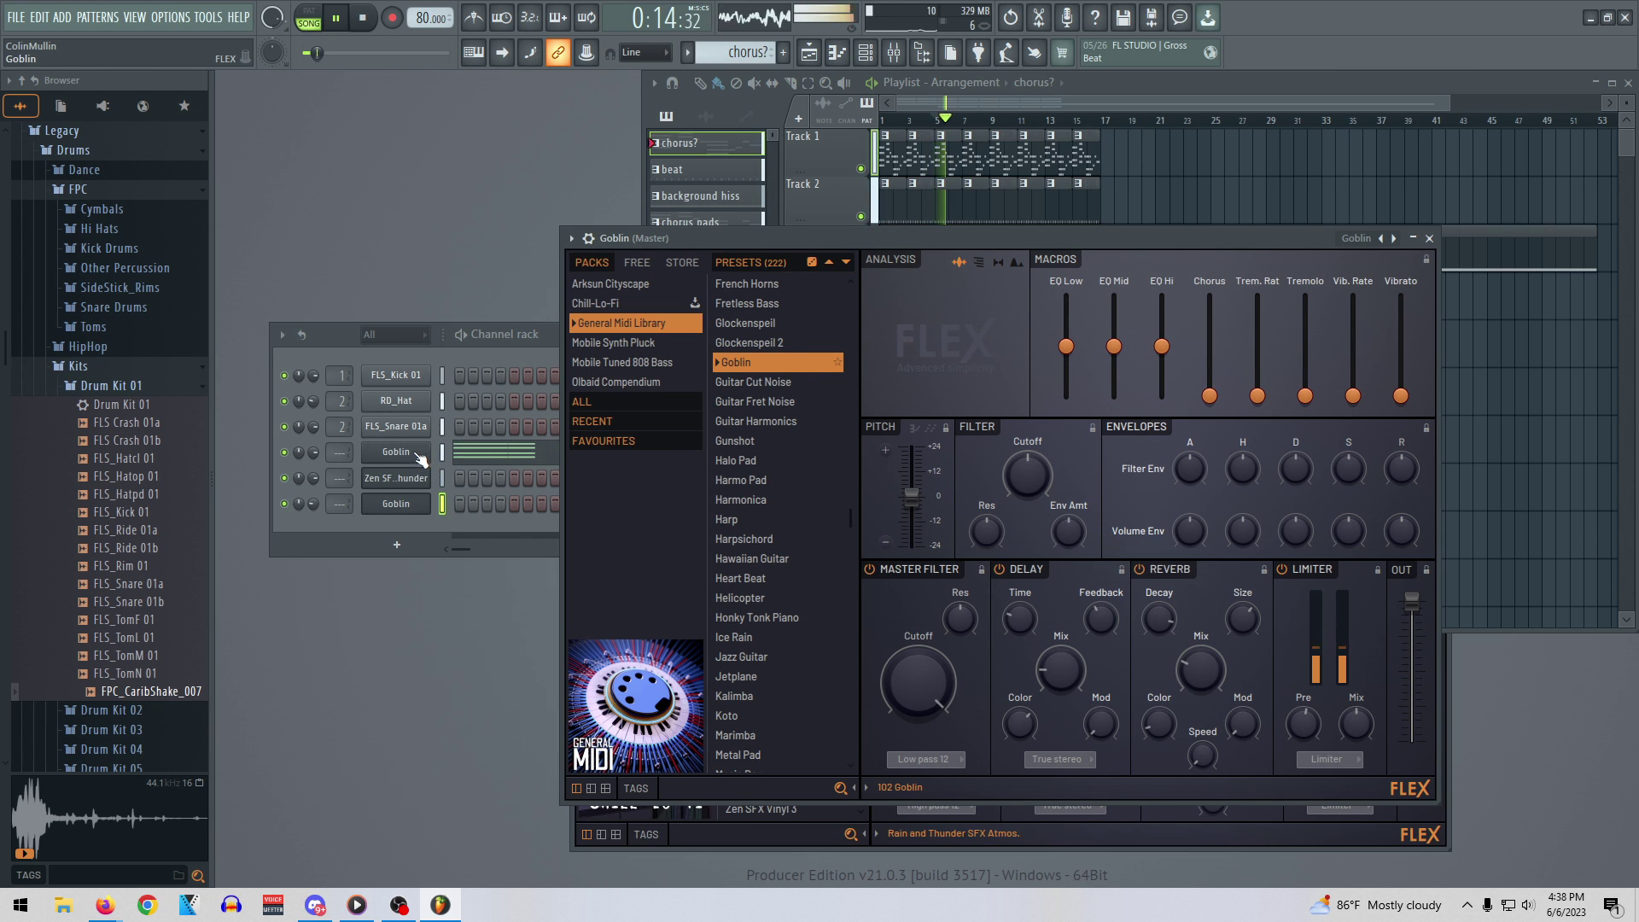
pyautogui.click(417, 454)
pyautogui.click(563, 499)
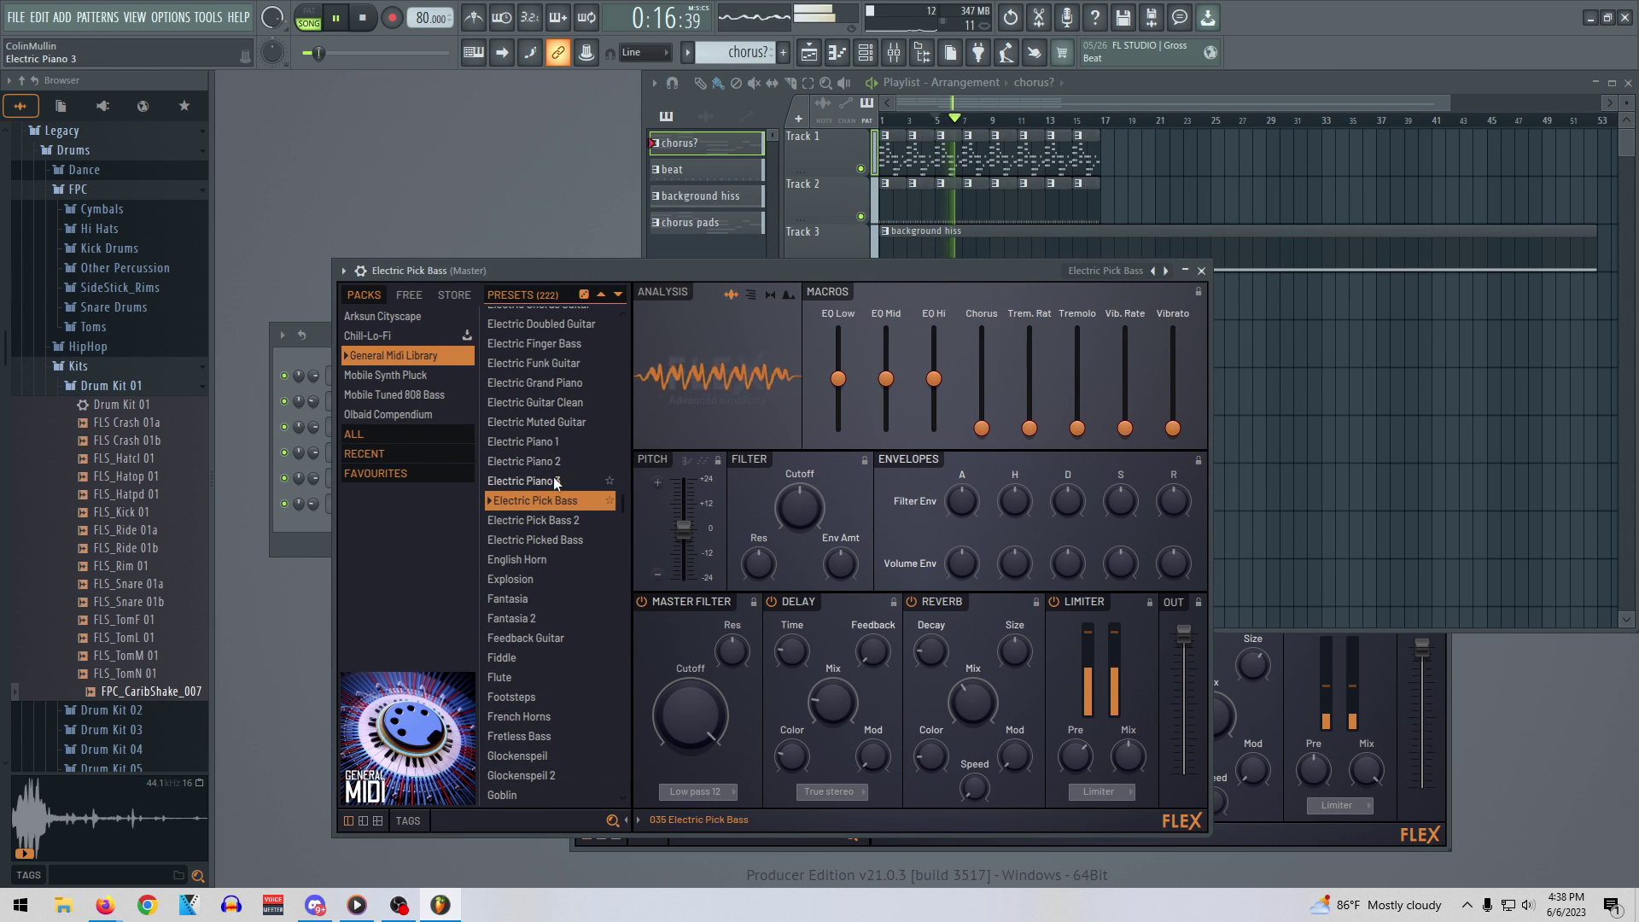
pyautogui.click(553, 478)
pyautogui.click(551, 442)
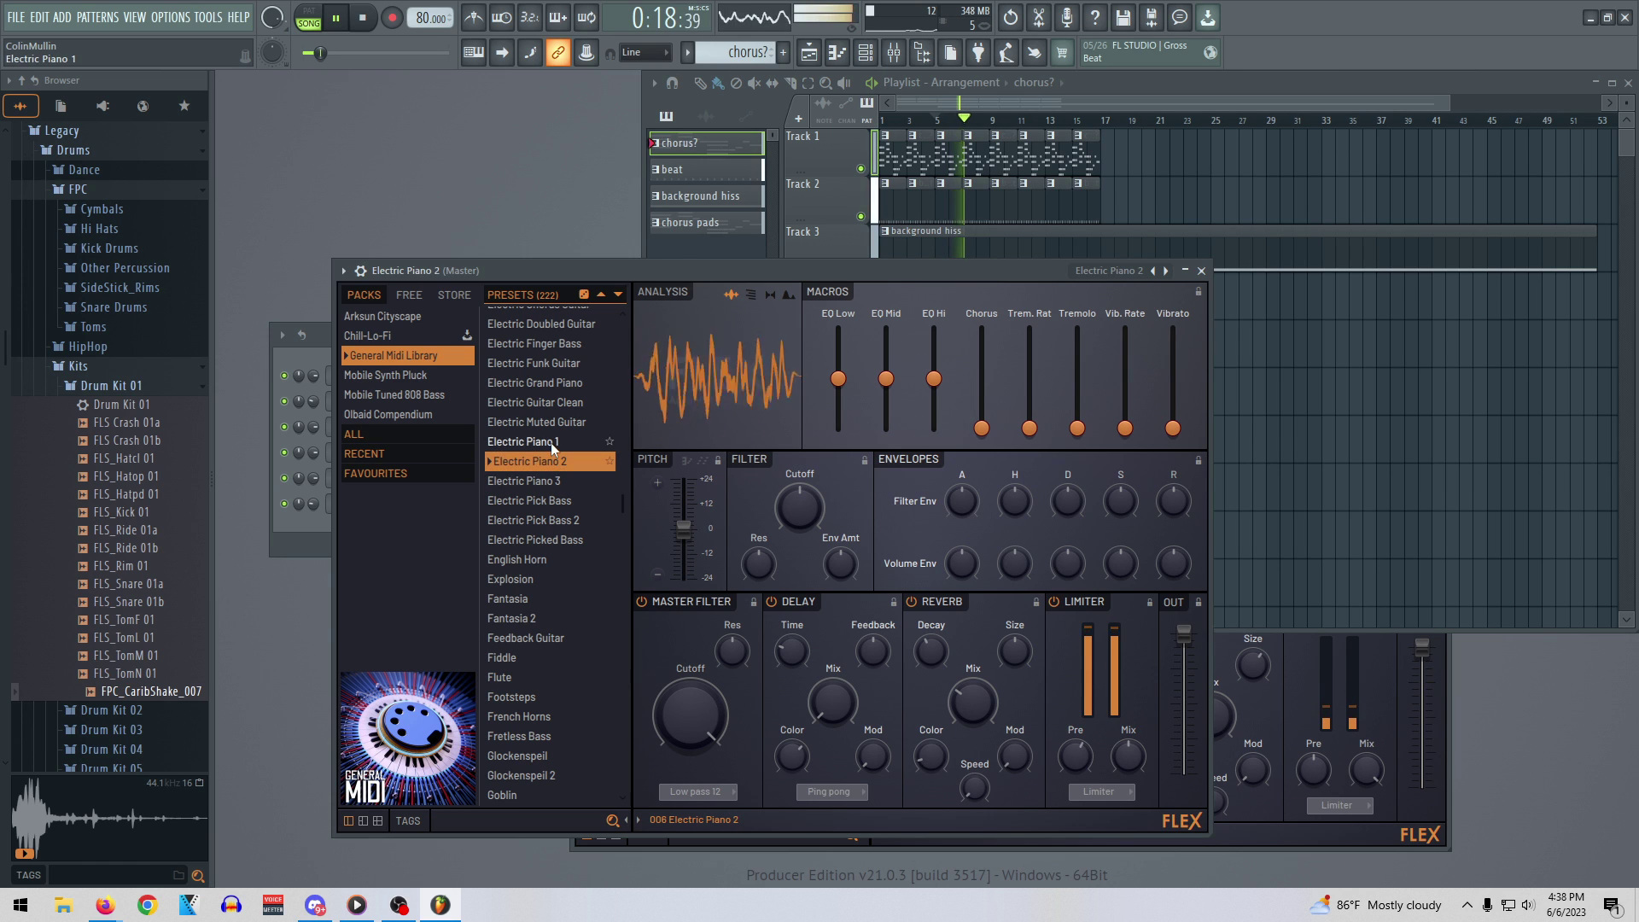
# Audition the Door, DoorCreaking and Gunshot presets from the General Midi Library during playback, and stop the song
pyautogui.scroll(4, 550, 478)
pyautogui.scroll(3, 549, 500)
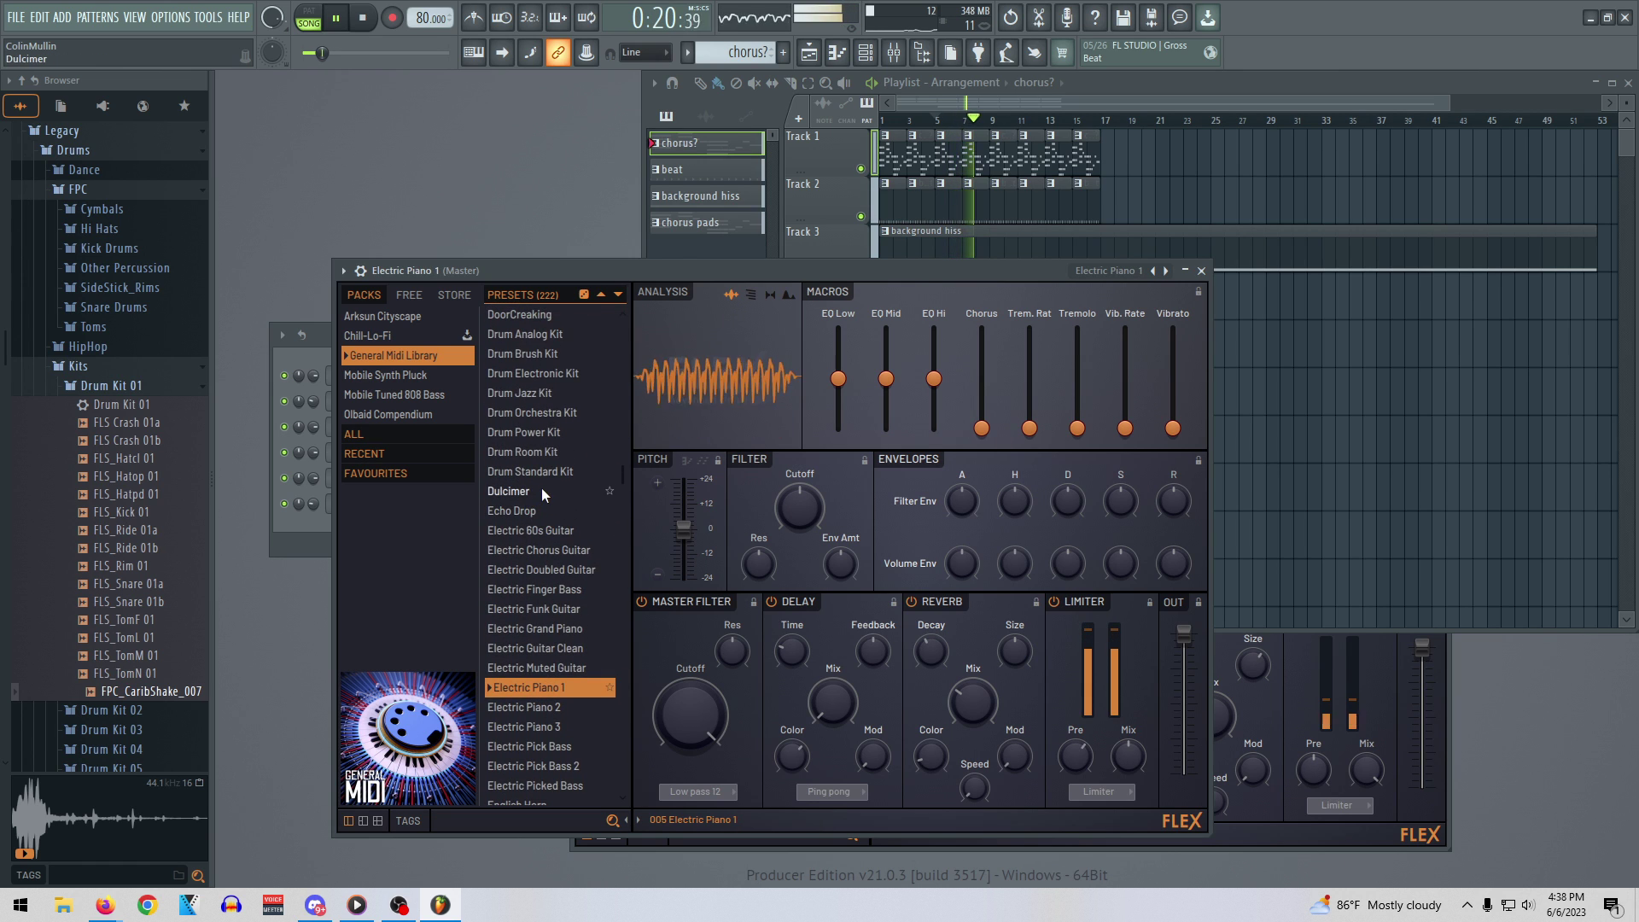
pyautogui.click(514, 459)
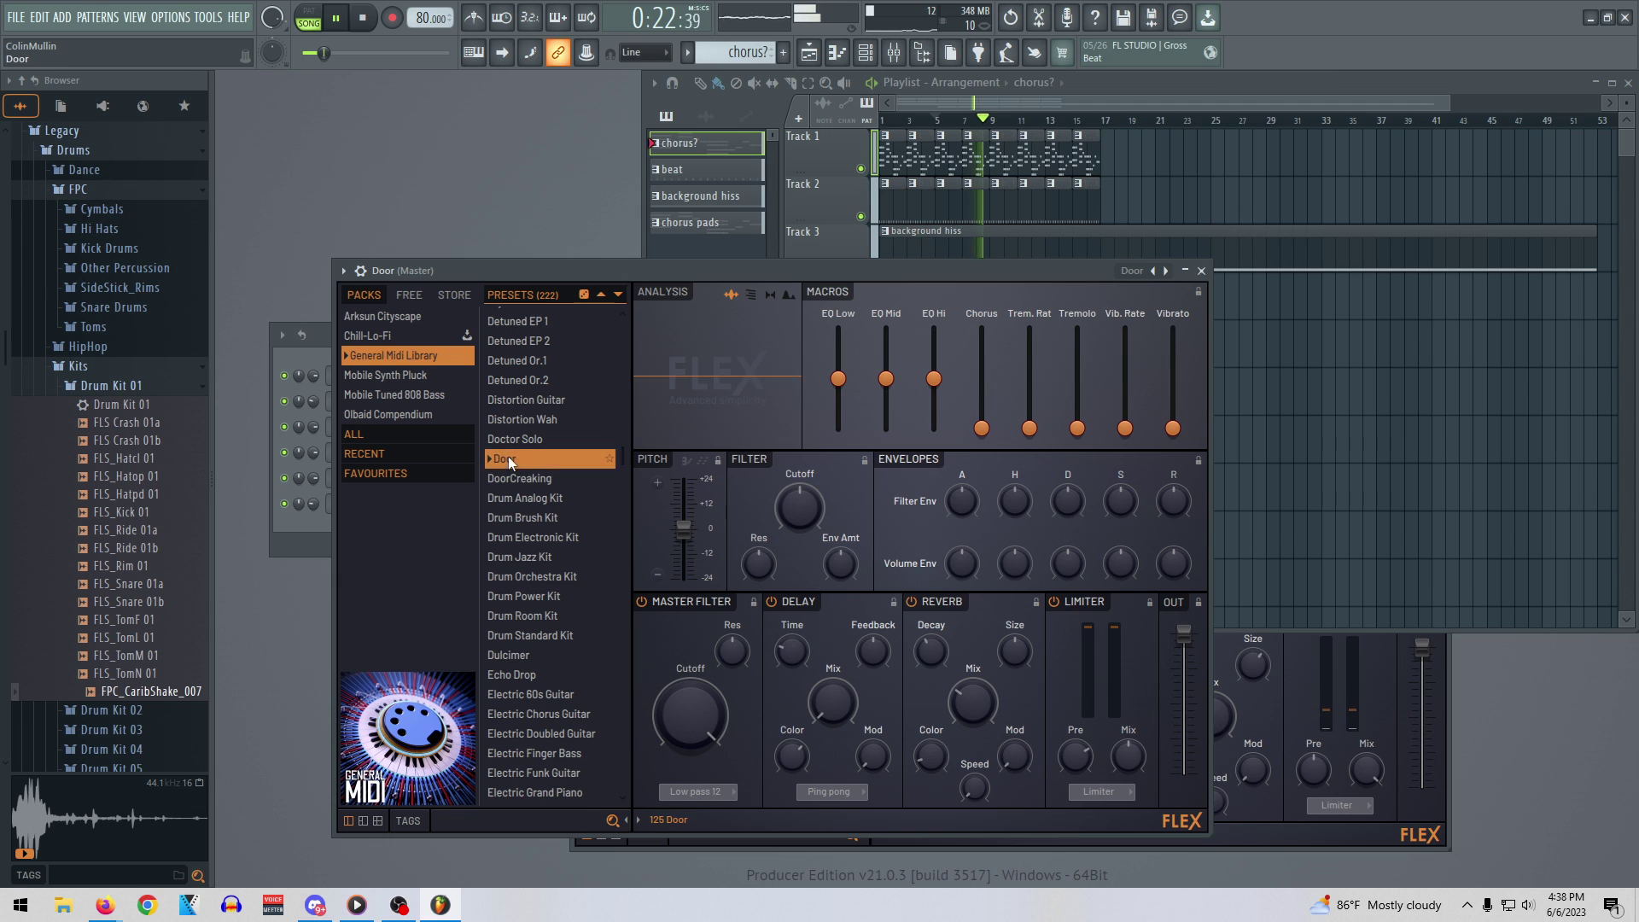
pyautogui.click(538, 477)
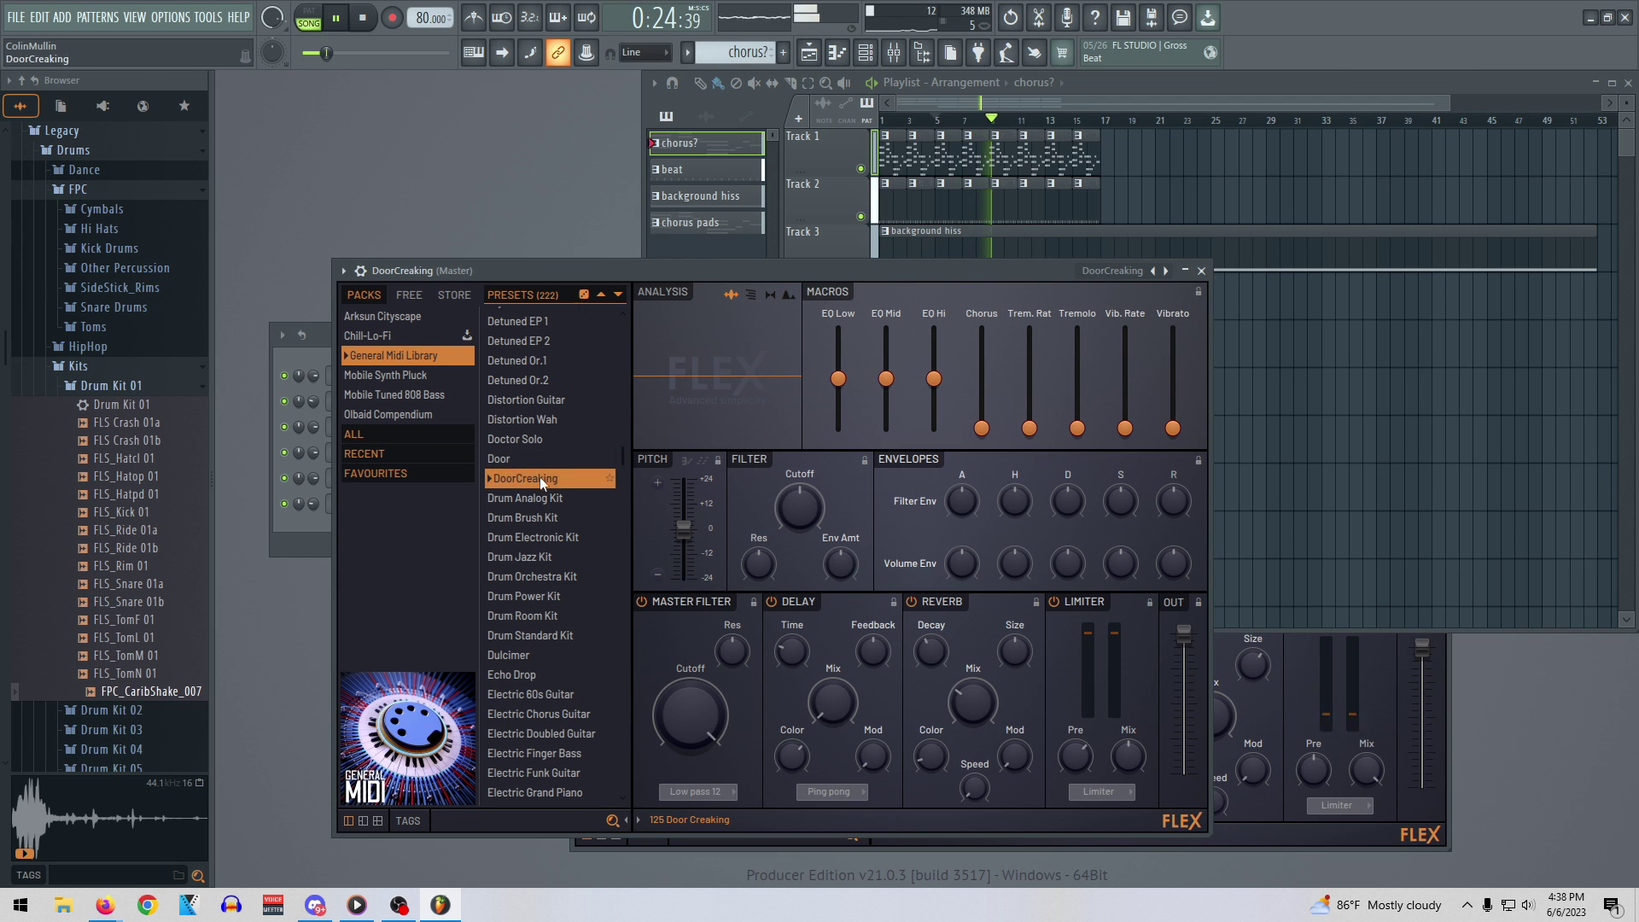
pyautogui.scroll(-4, 556, 524)
pyautogui.scroll(-6, 556, 524)
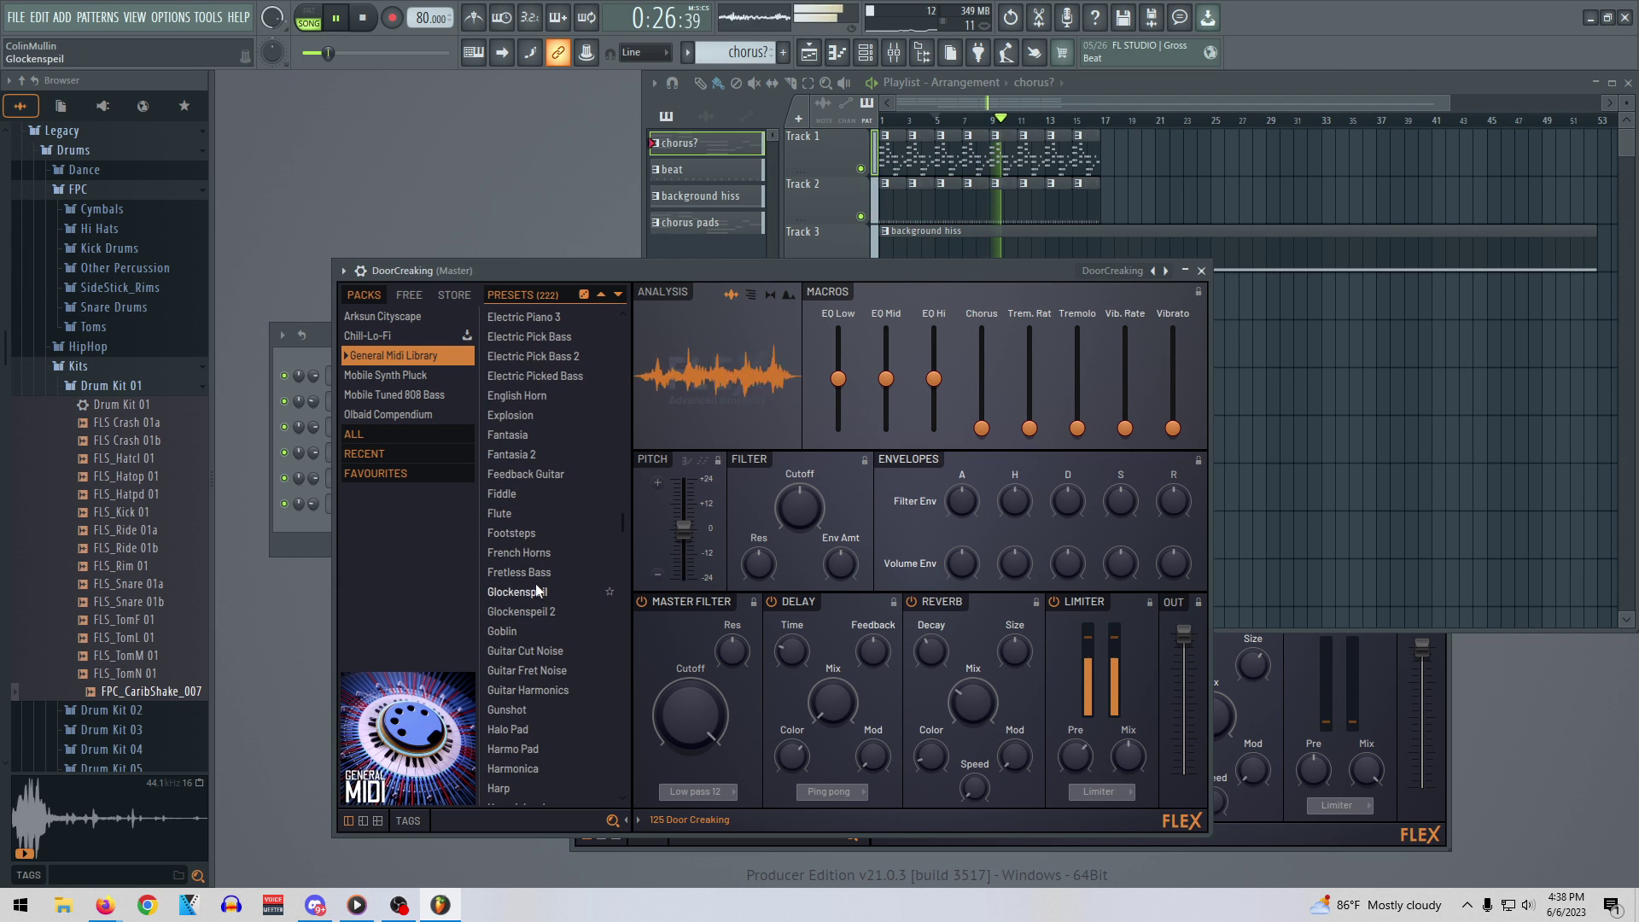
pyautogui.click(519, 711)
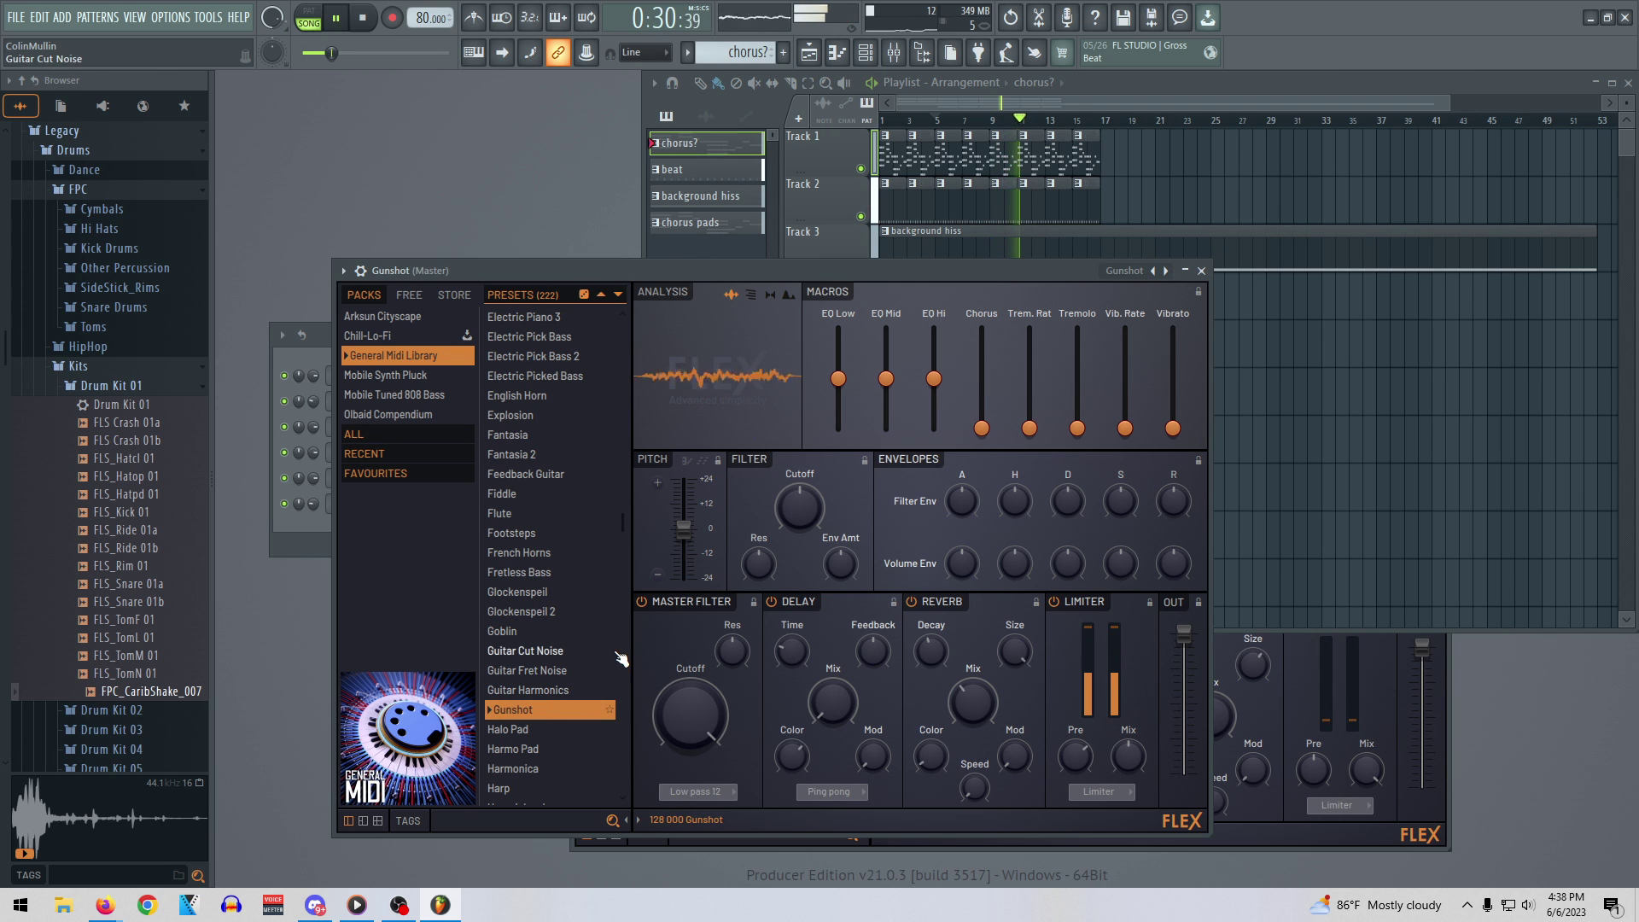
pyautogui.scroll(-3, 601, 664)
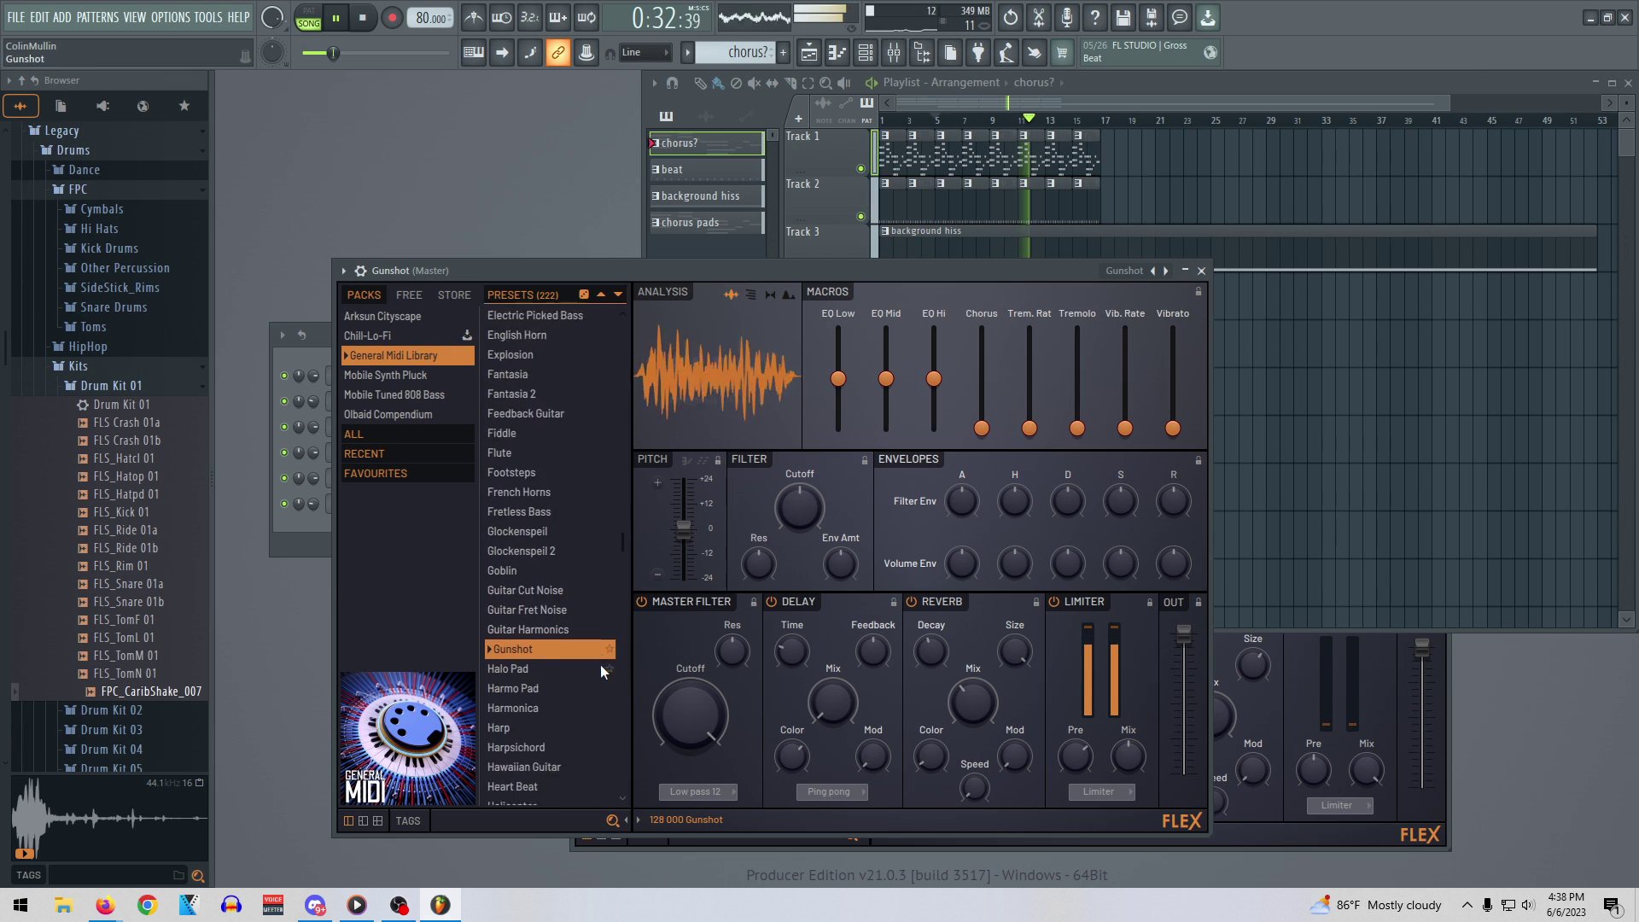
pyautogui.press('space')
# Select the Helicopter preset, replace it with Metal Pad and play the song, and audition Ocarina during playback
pyautogui.click(524, 709)
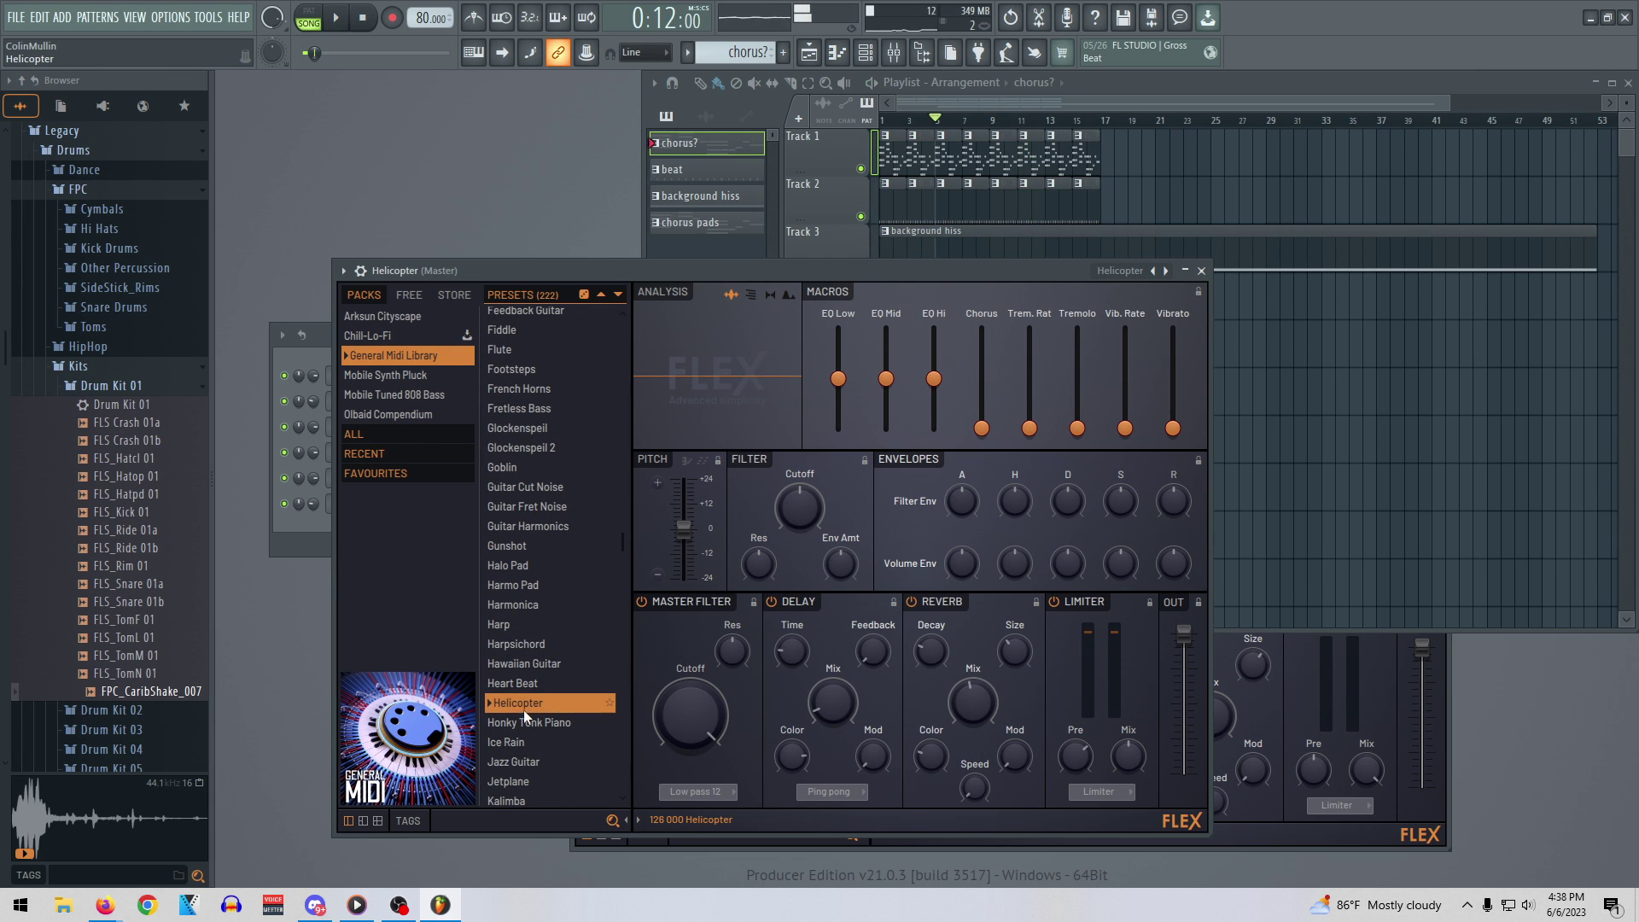
pyautogui.scroll(-3, 525, 686)
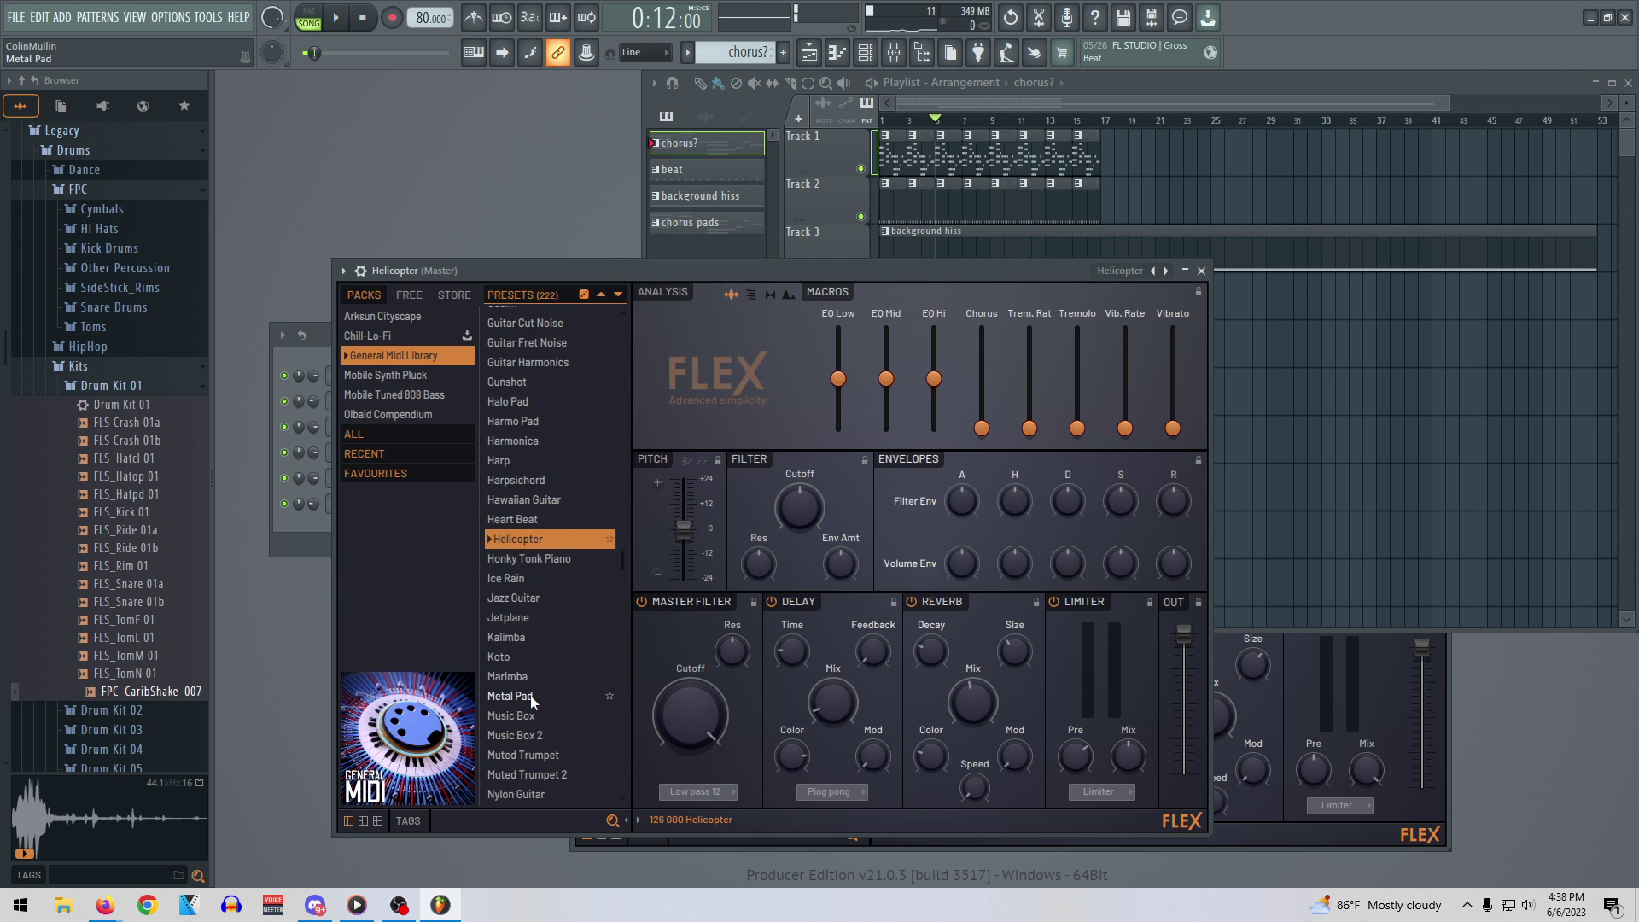
pyautogui.click(529, 695)
pyautogui.press('space')
pyautogui.scroll(-3, 529, 695)
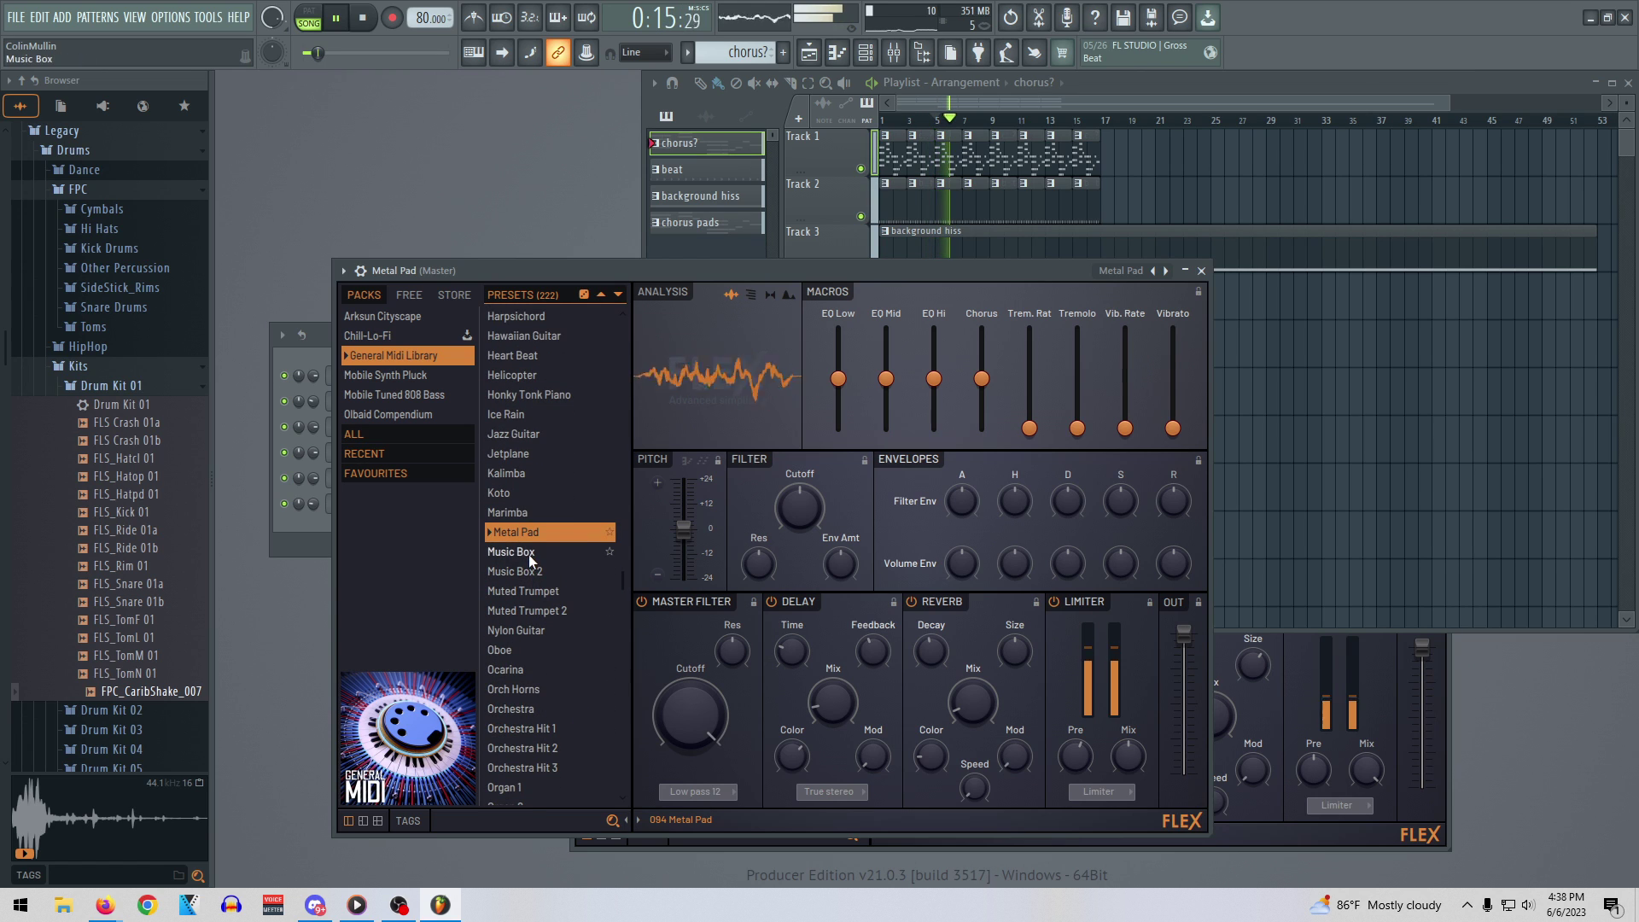
pyautogui.click(524, 669)
pyautogui.scroll(-2, 538, 670)
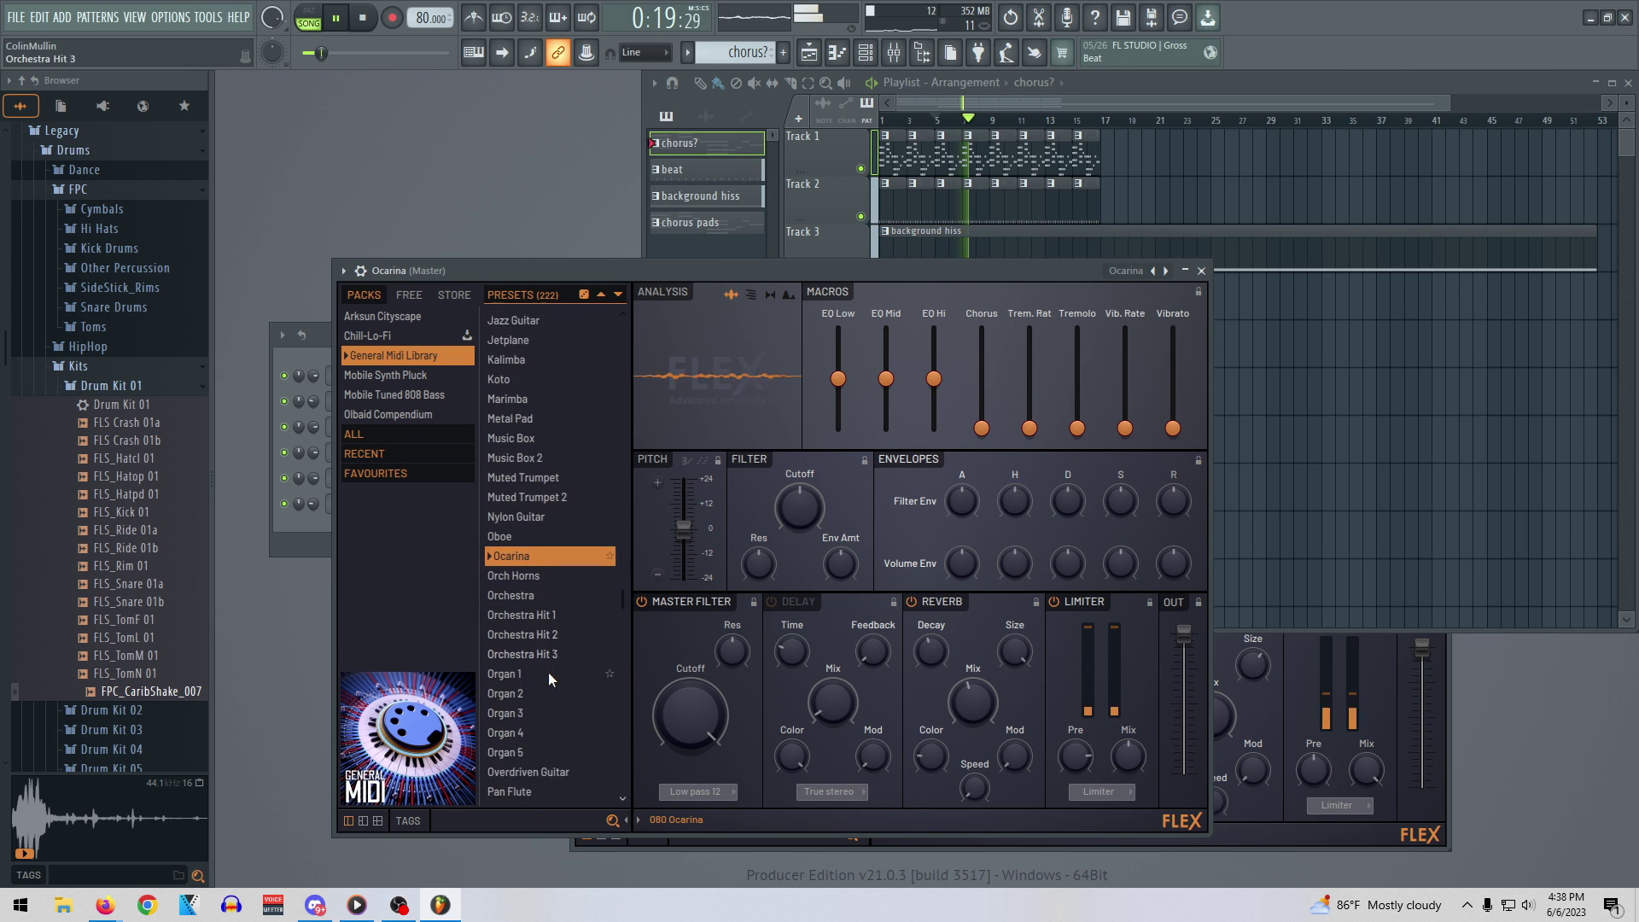
# Audition the Overdriven Guitar and Rev Cymbal presets on the same channel during playback, and stop the song
pyautogui.scroll(-2, 549, 672)
pyautogui.click(562, 724)
pyautogui.scroll(-2, 561, 724)
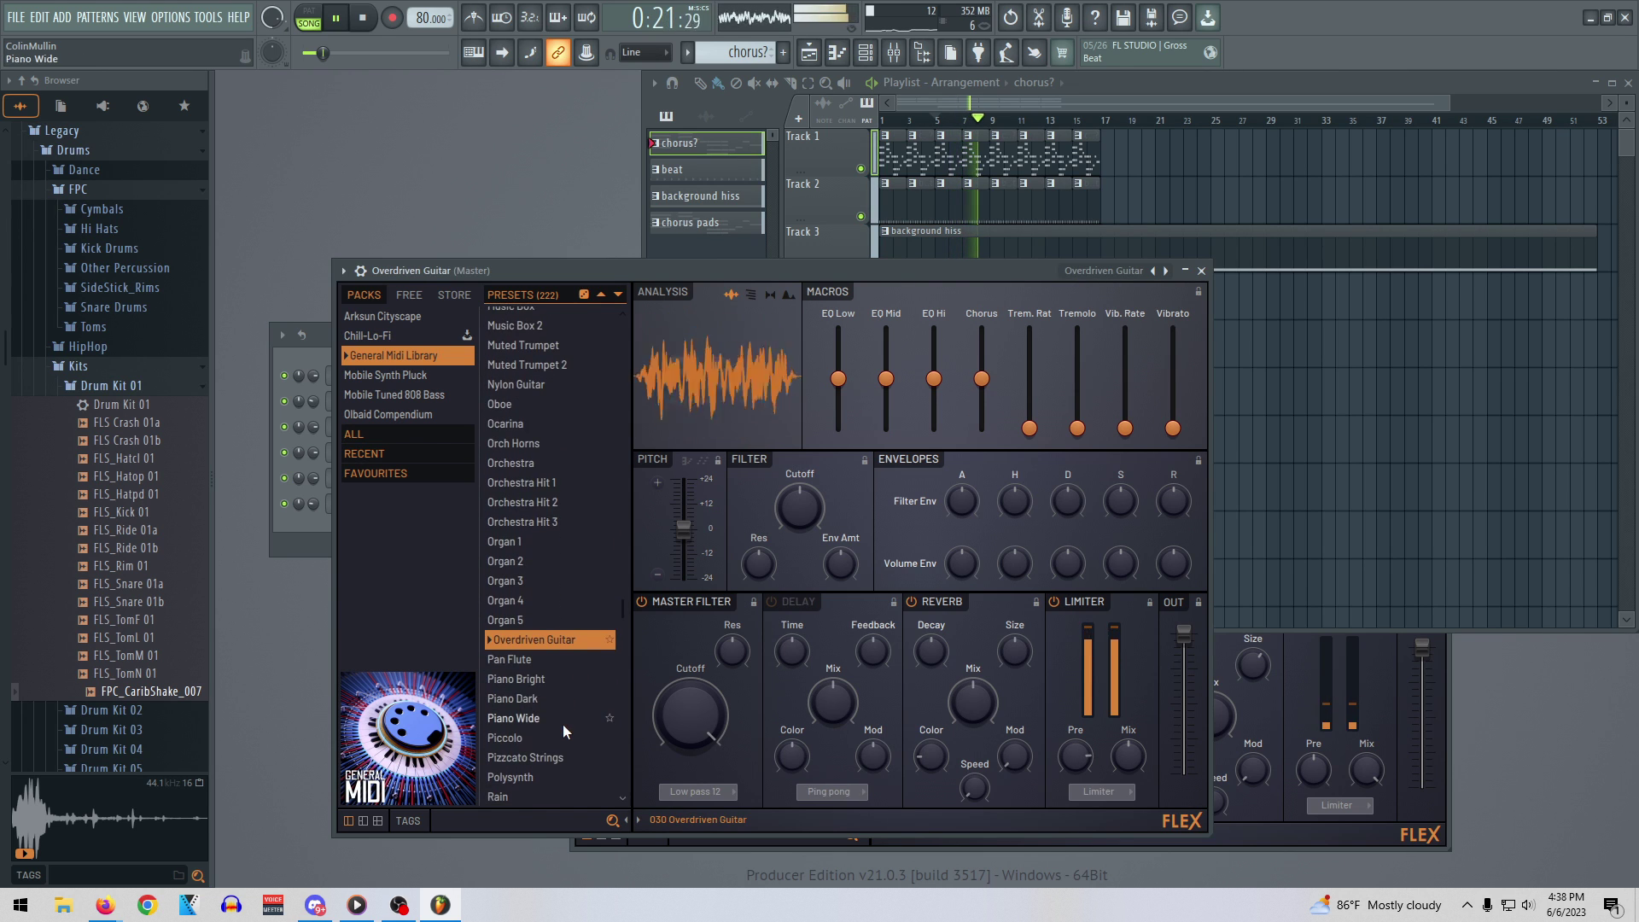
pyautogui.scroll(-6, 550, 741)
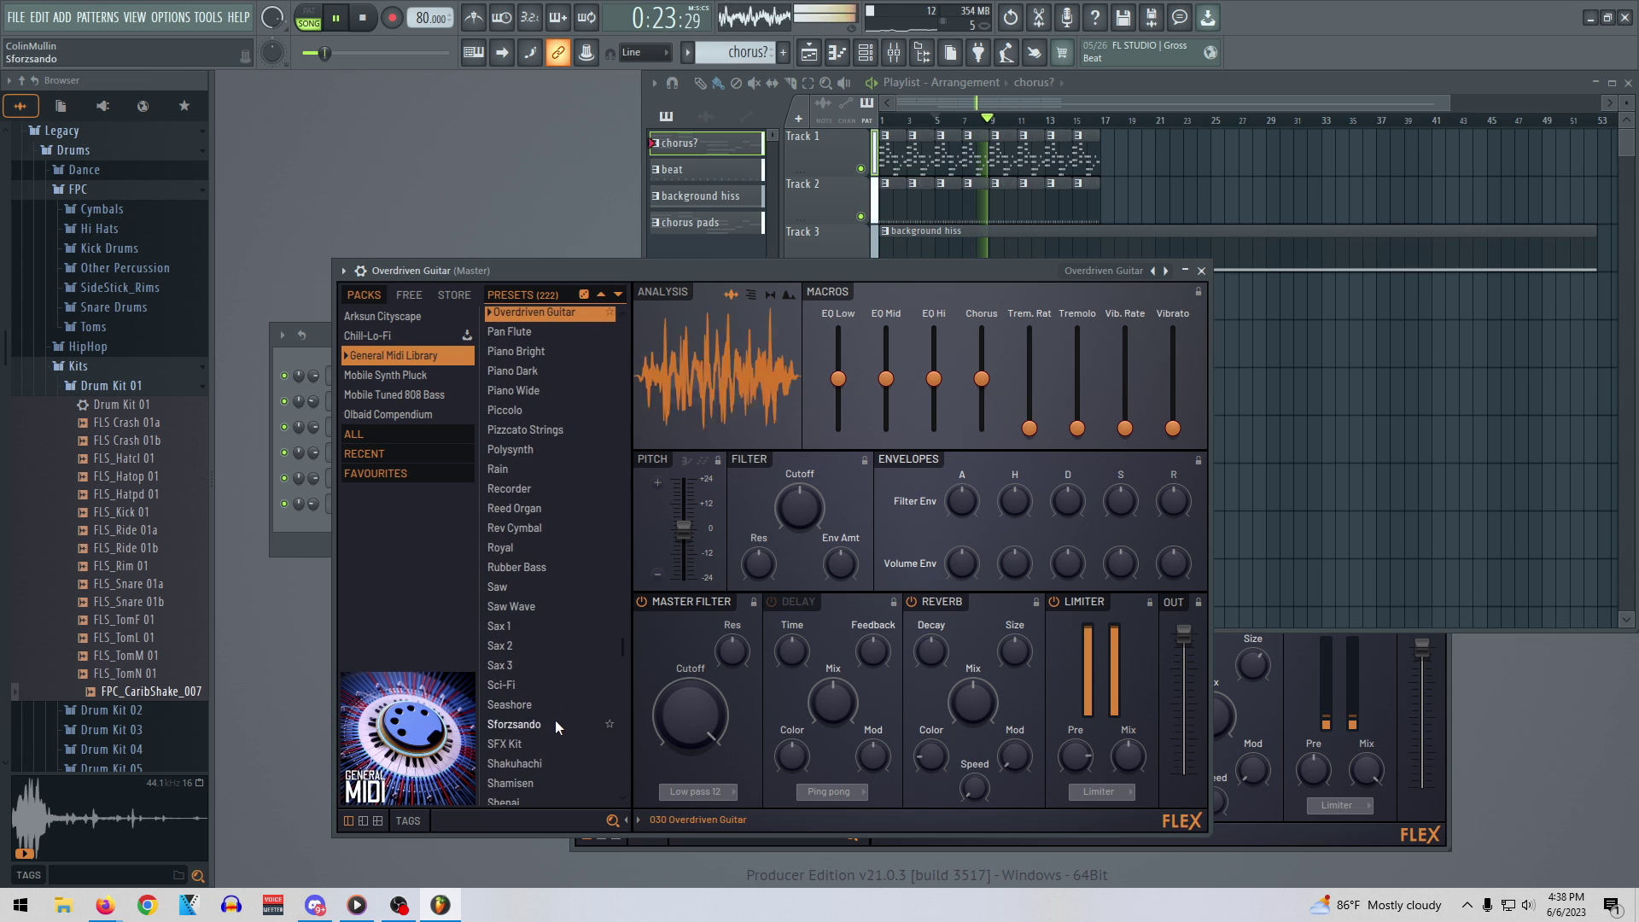
pyautogui.scroll(3, 556, 721)
pyautogui.scroll(-3, 530, 668)
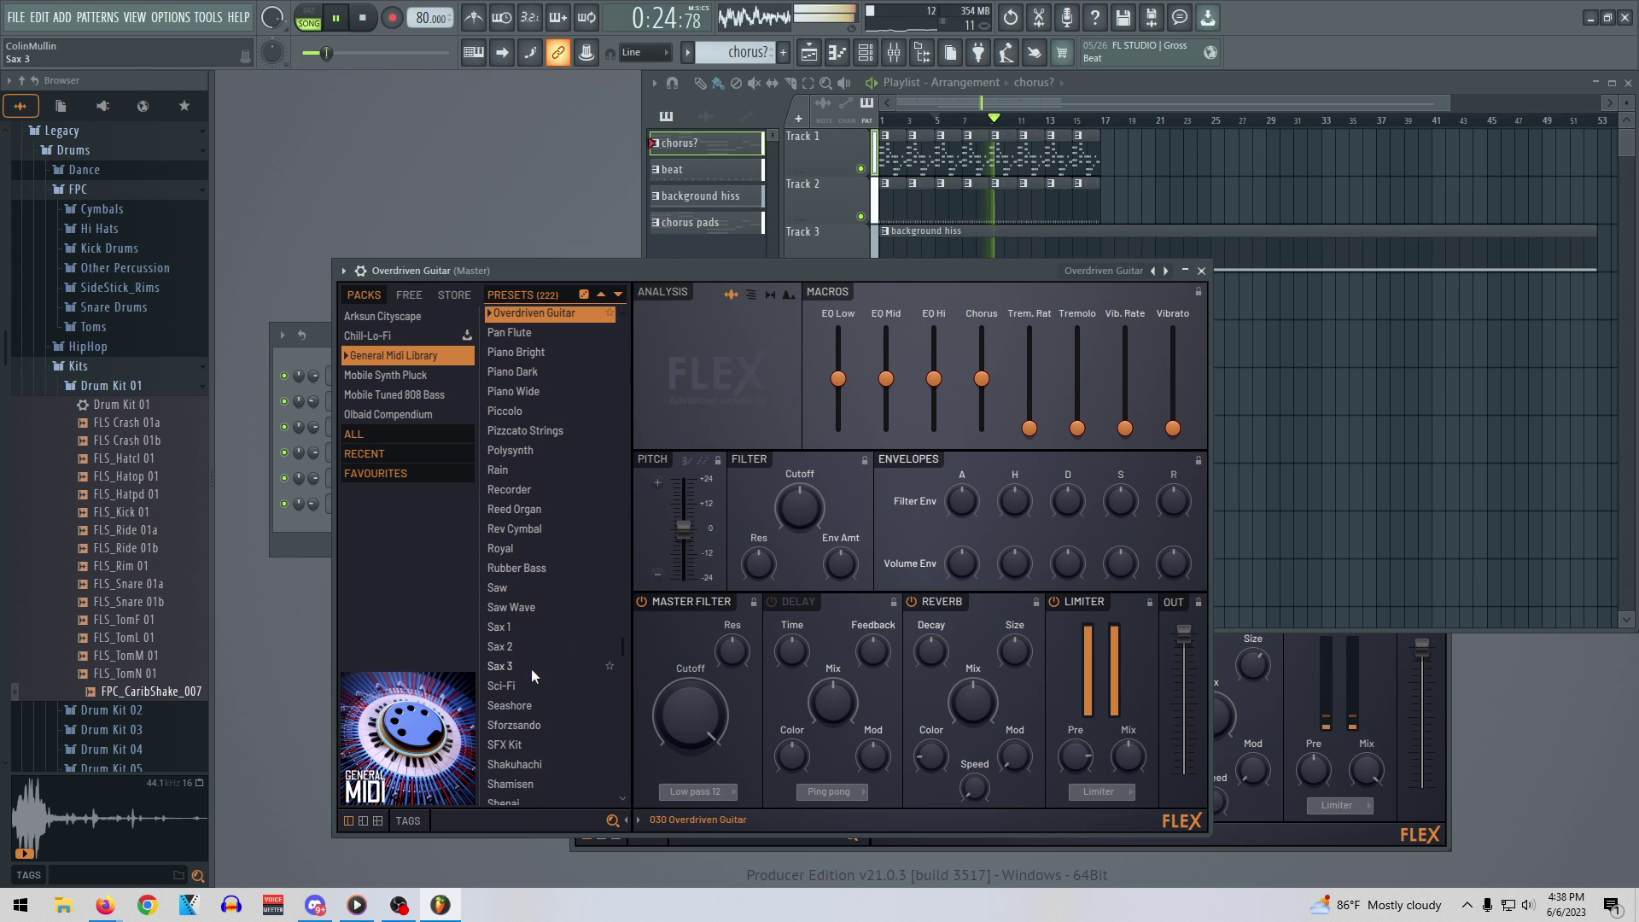
pyautogui.click(525, 527)
pyautogui.press('space')
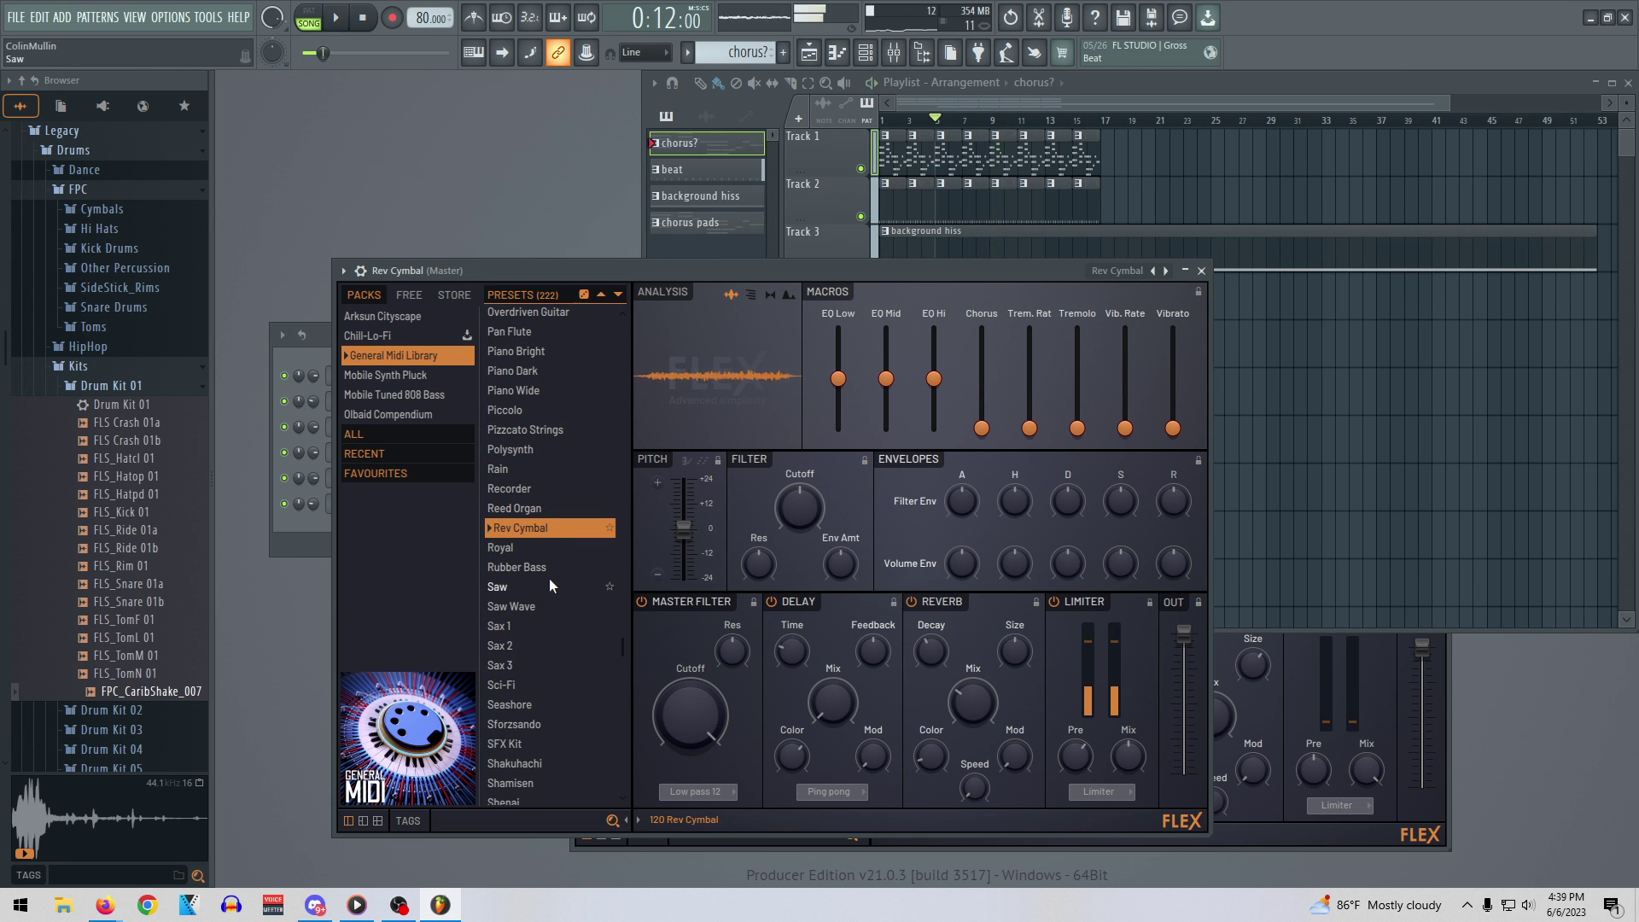
# Audition the Electric Grand Piano, Electric Guitar Clean, Electric Piano 2 and Electric Piano 3 presets while playing the song
pyautogui.scroll(-6, 550, 589)
pyautogui.scroll(-3, 546, 598)
pyautogui.scroll(20, 556, 666)
pyautogui.scroll(9, 543, 688)
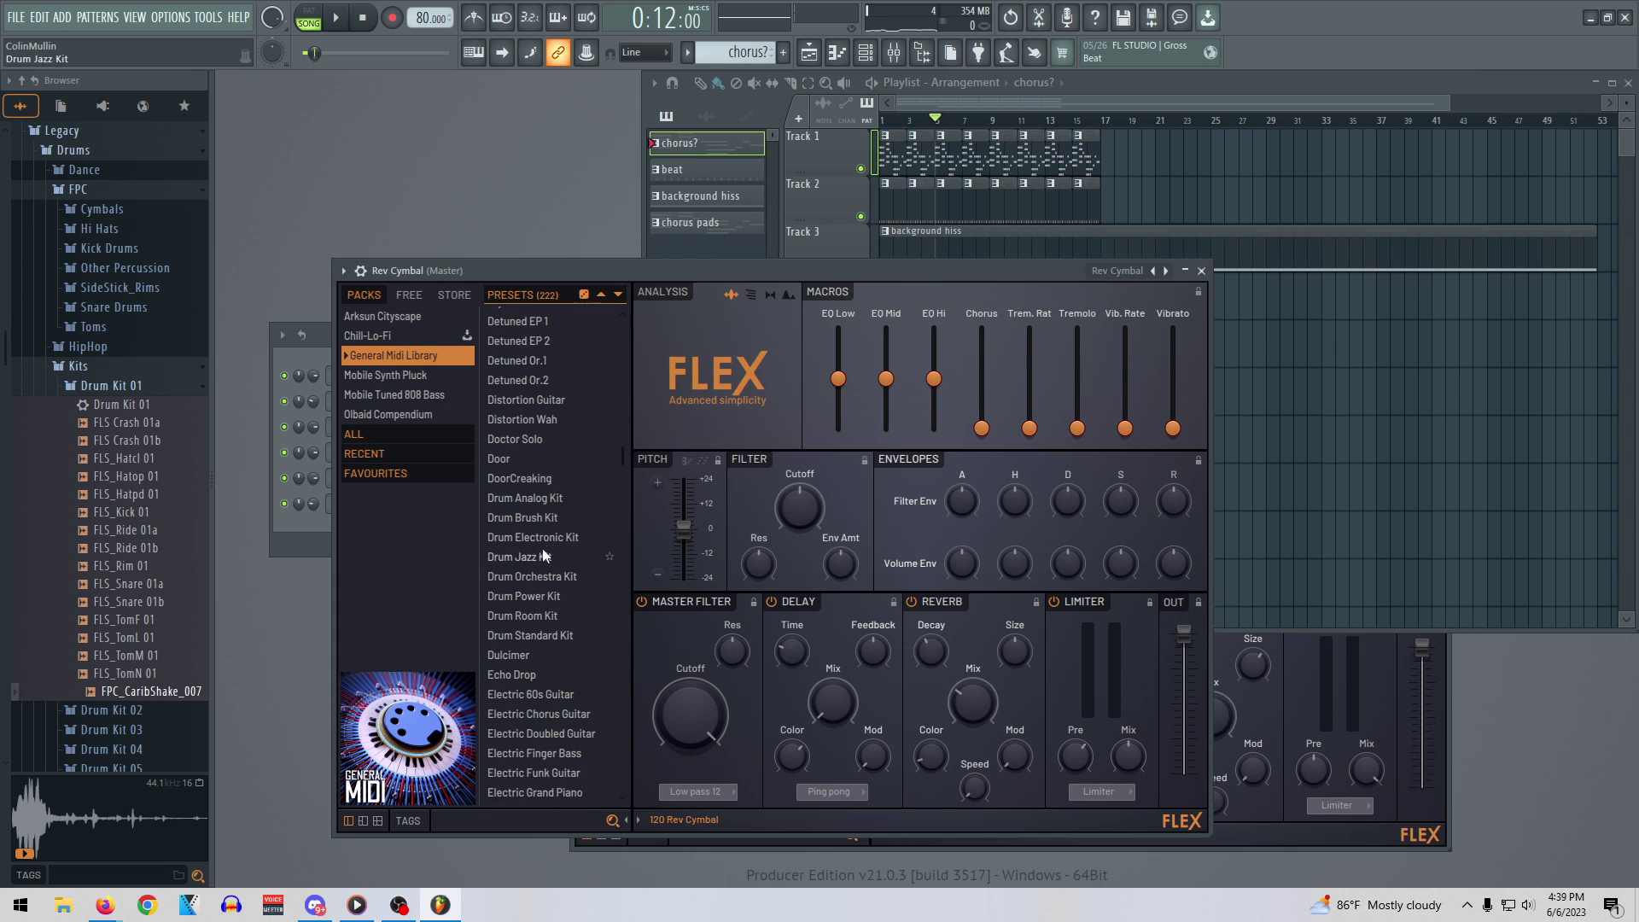
pyautogui.scroll(-4, 545, 553)
pyautogui.click(549, 550)
pyautogui.press('space')
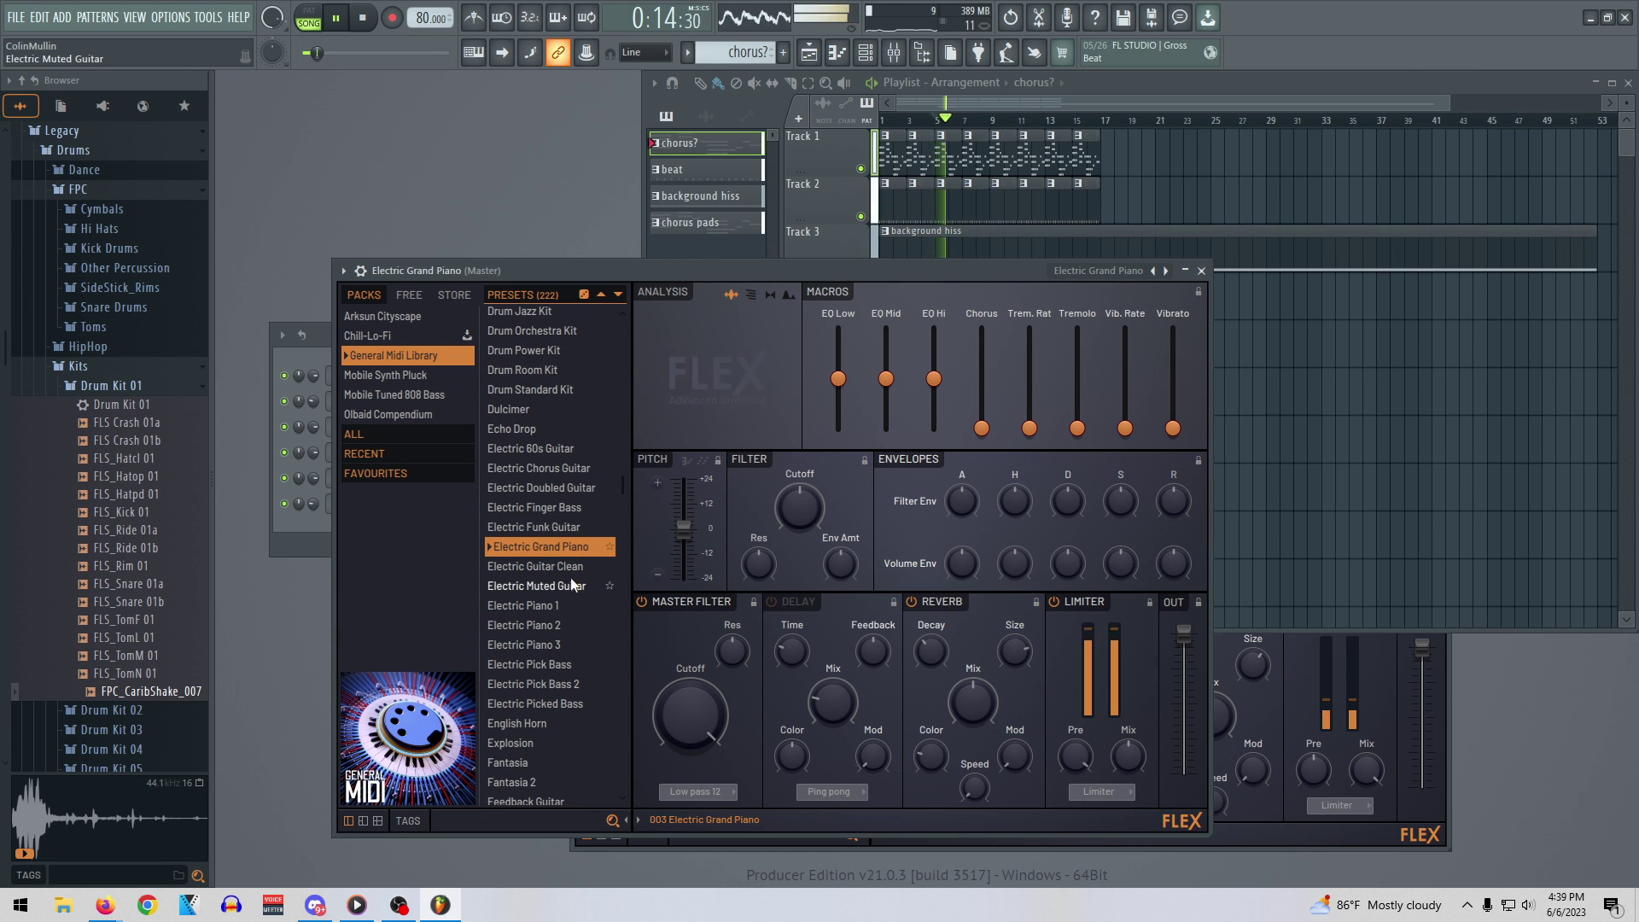
pyautogui.click(571, 586)
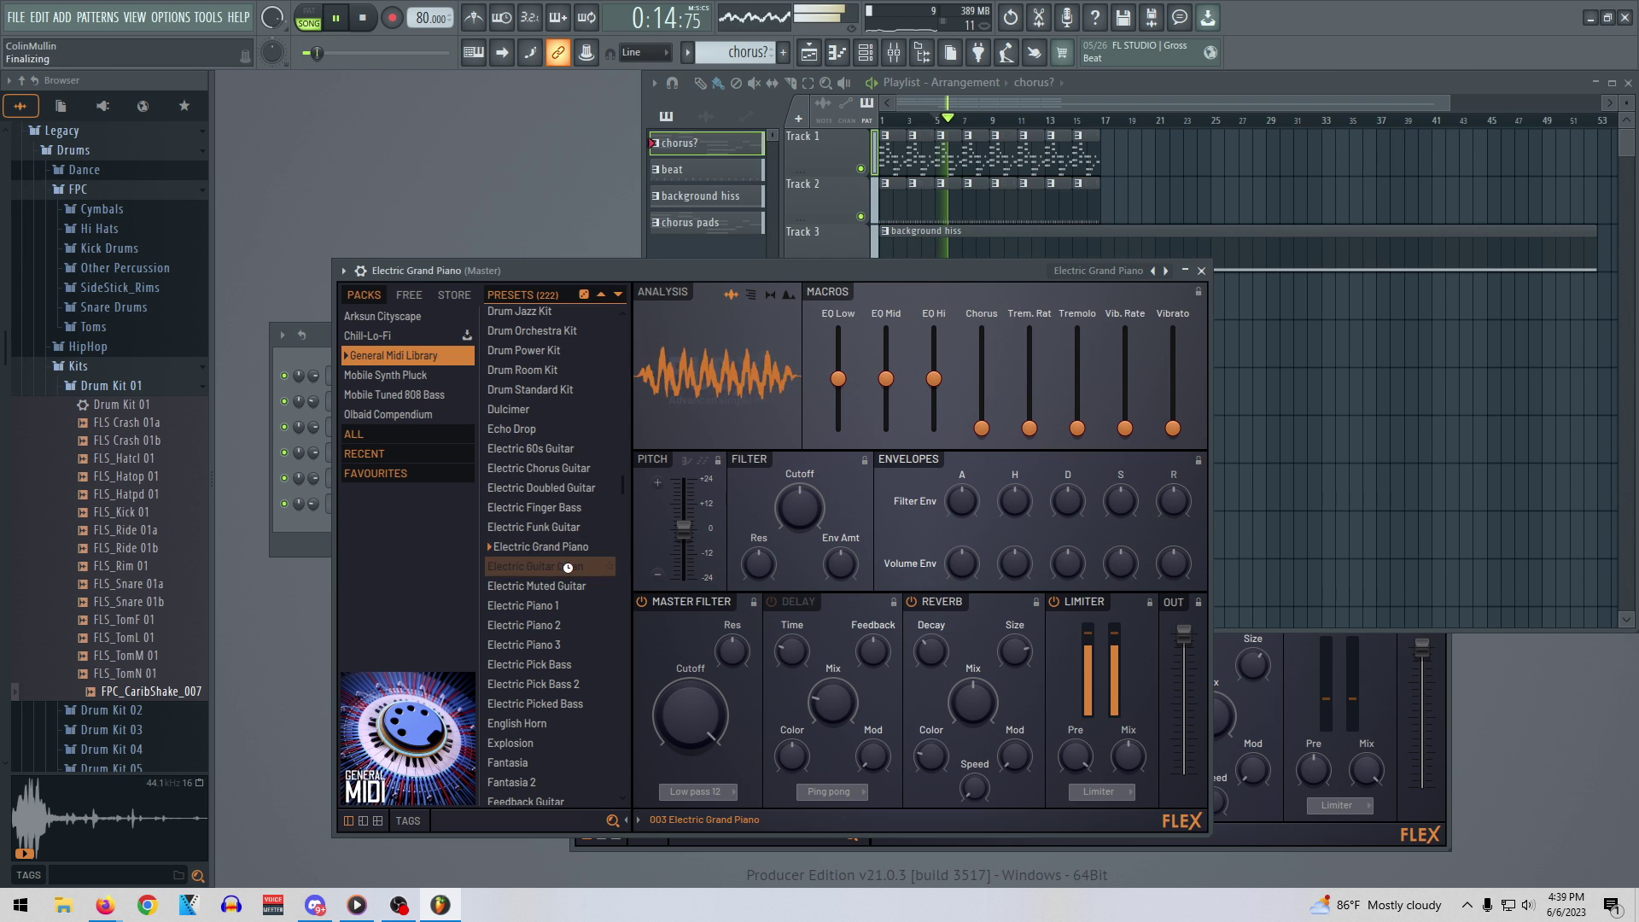
pyautogui.click(539, 624)
pyautogui.click(555, 644)
# Audition the Acoustic Piano preset on the same channel during playback and stop the song
pyautogui.scroll(10, 557, 623)
pyautogui.scroll(6, 543, 598)
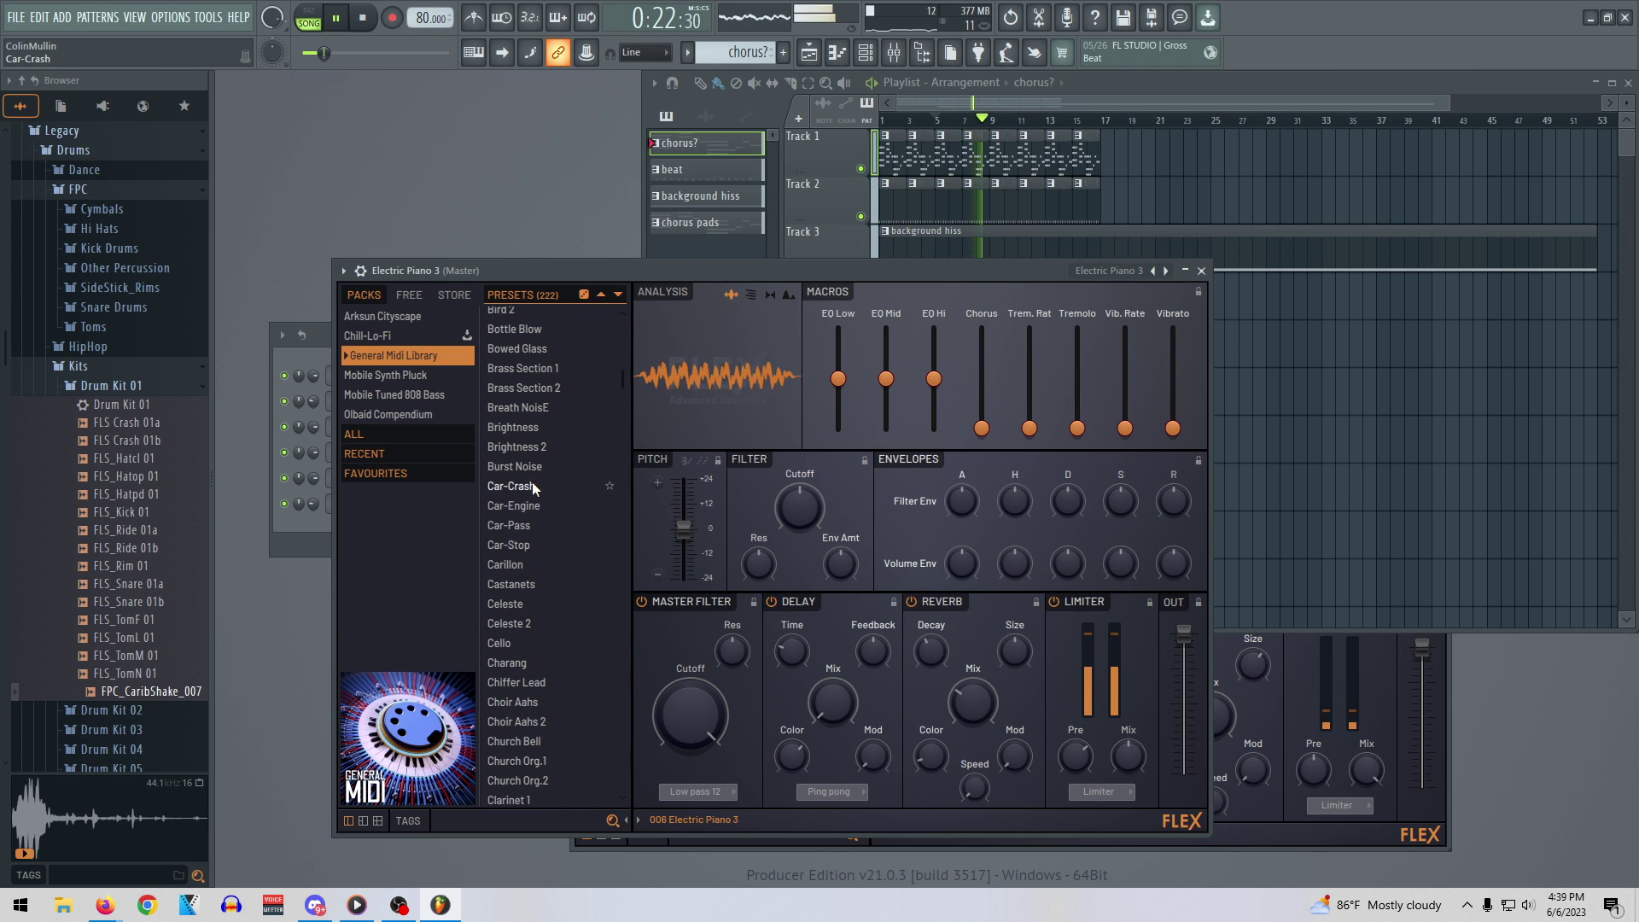
pyautogui.scroll(7, 522, 498)
pyautogui.click(519, 471)
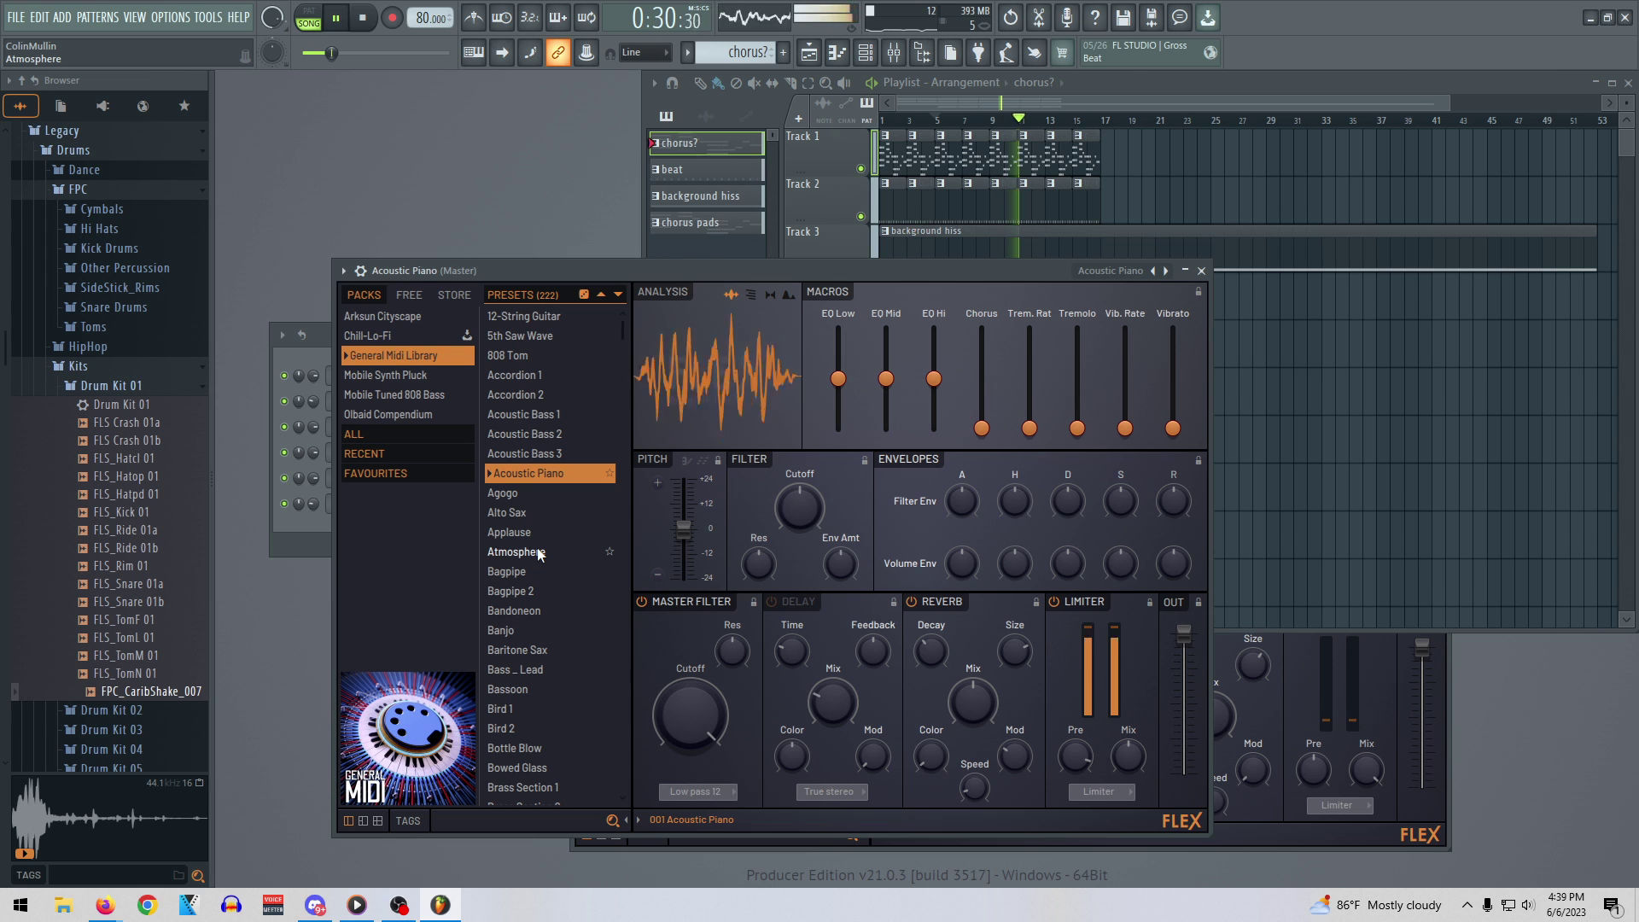
pyautogui.press('space')
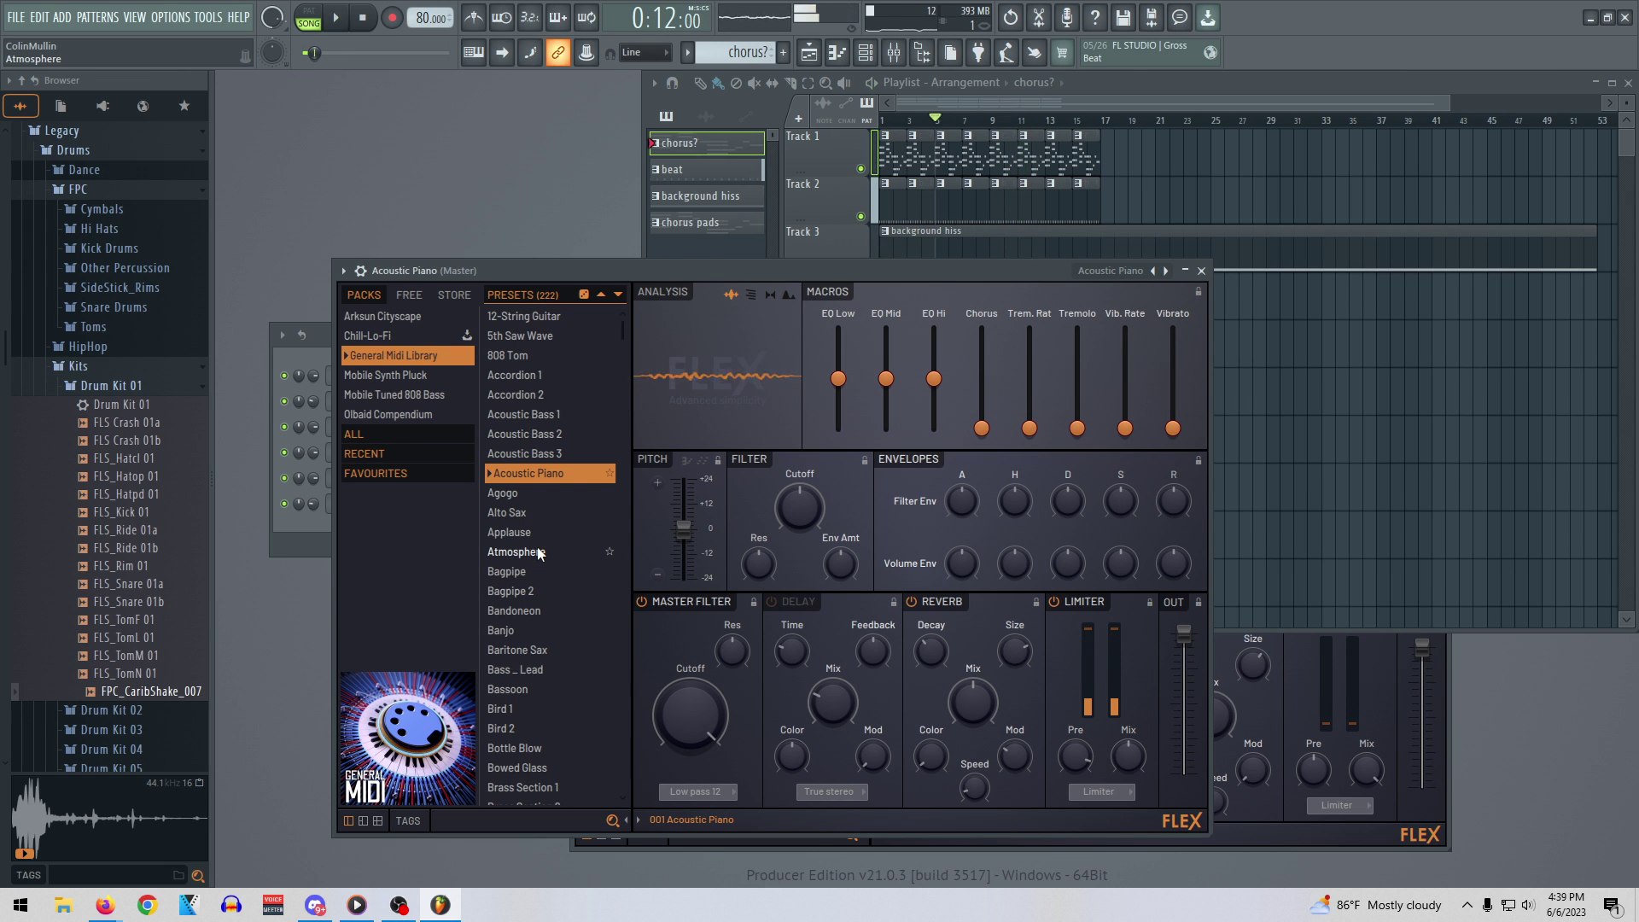
# Load the SFX Kit preset, play the song to hear it, and stop playback
pyautogui.scroll(-20, 540, 553)
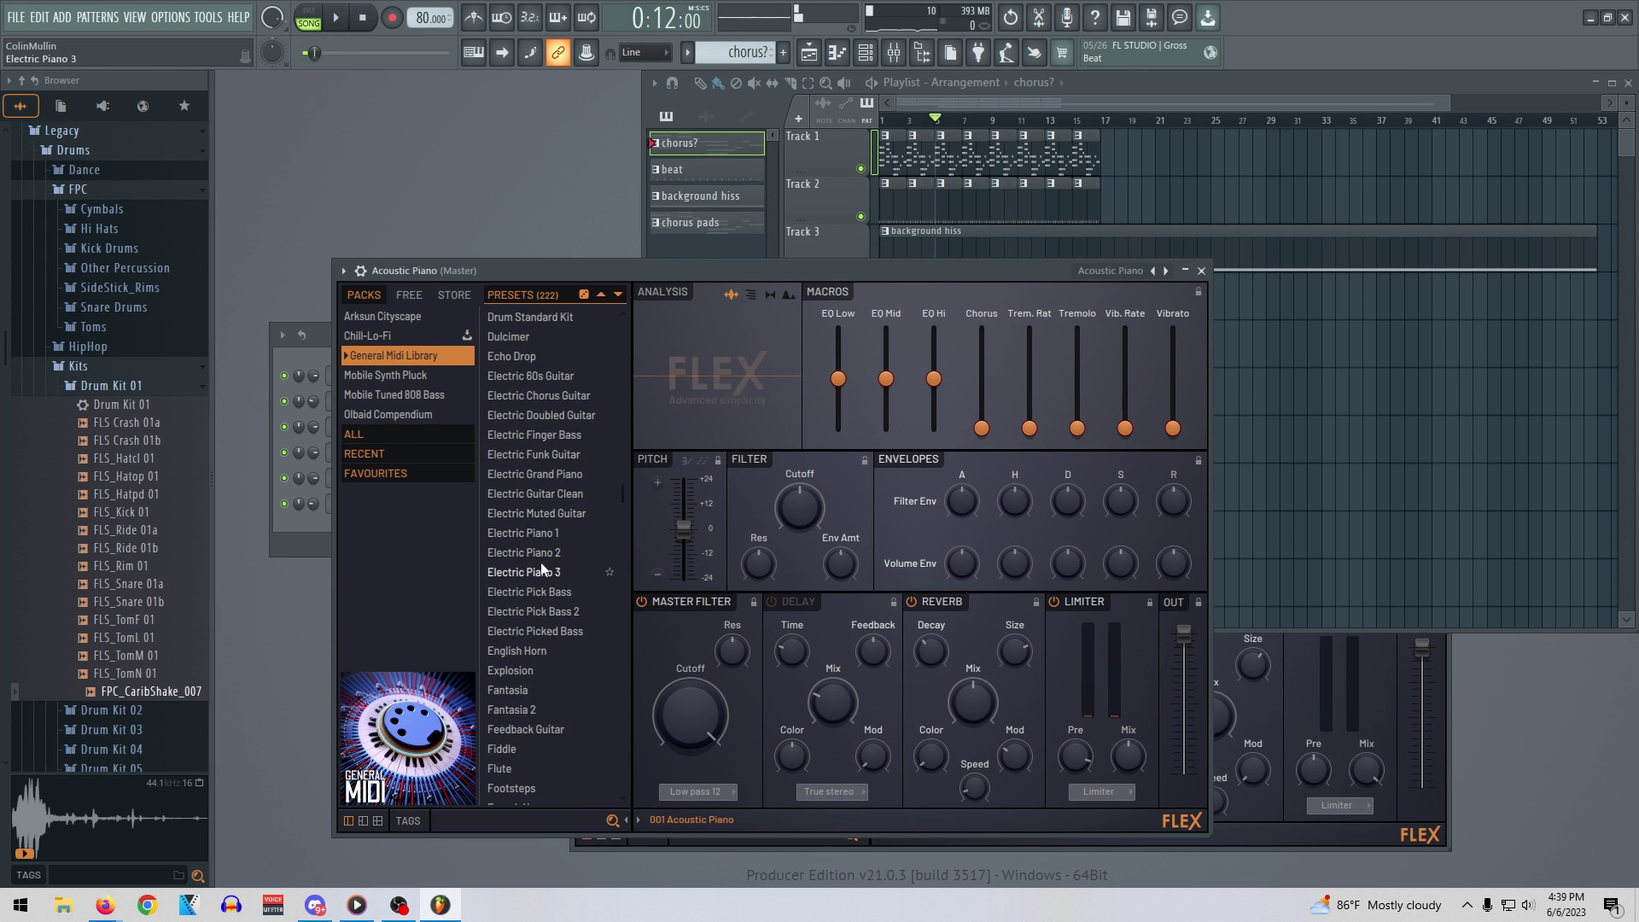
pyautogui.scroll(-15, 538, 565)
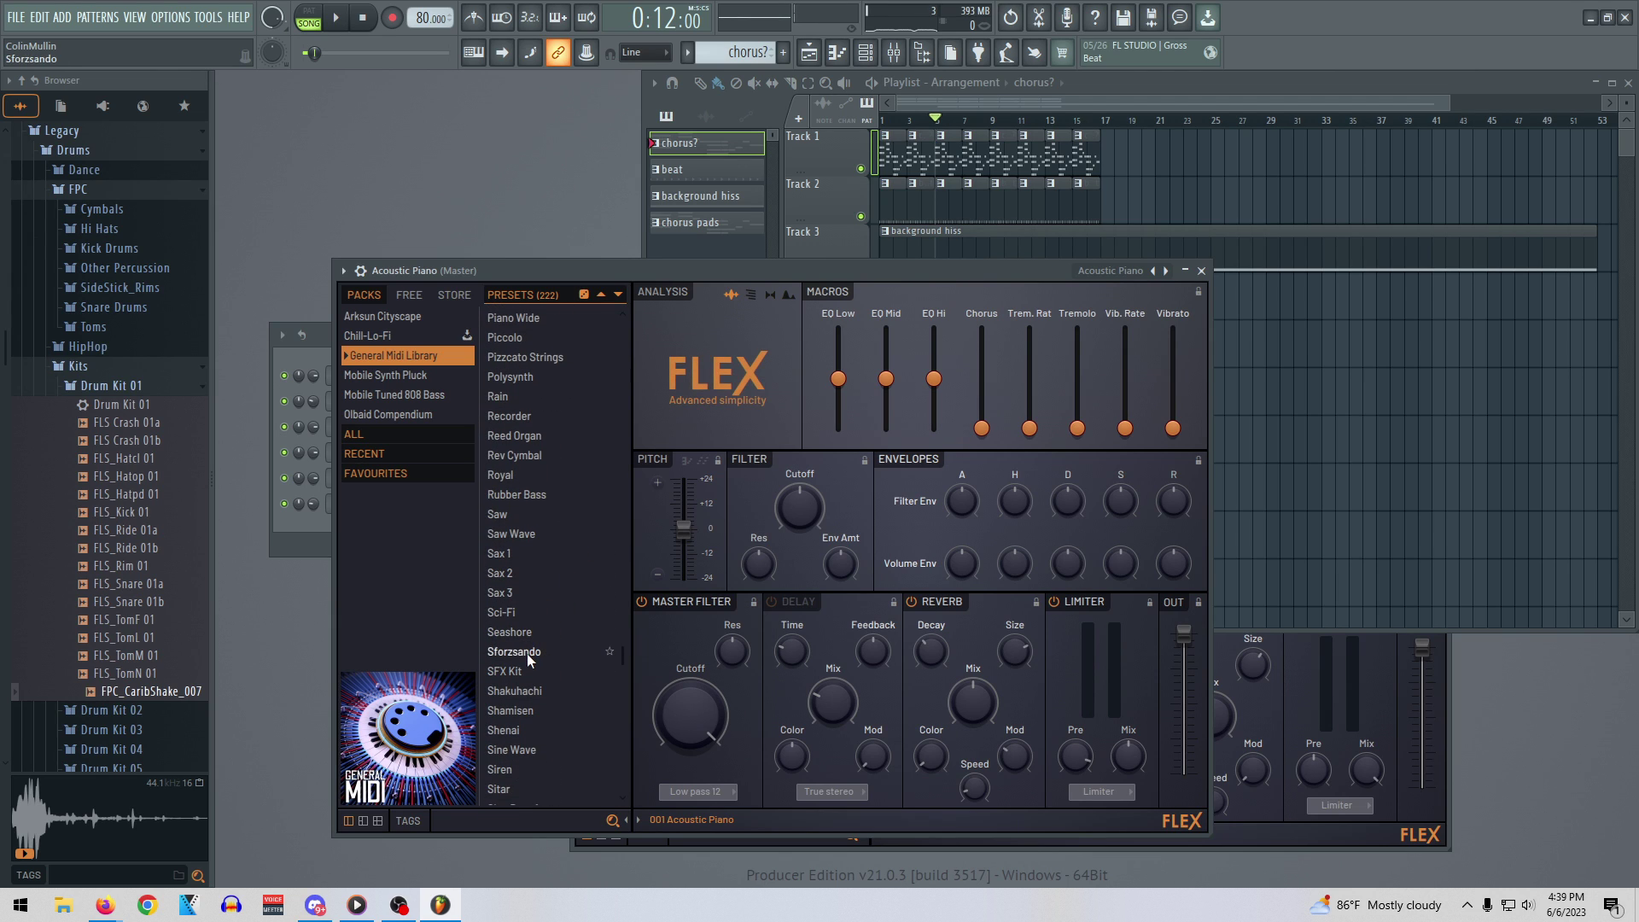
pyautogui.click(531, 671)
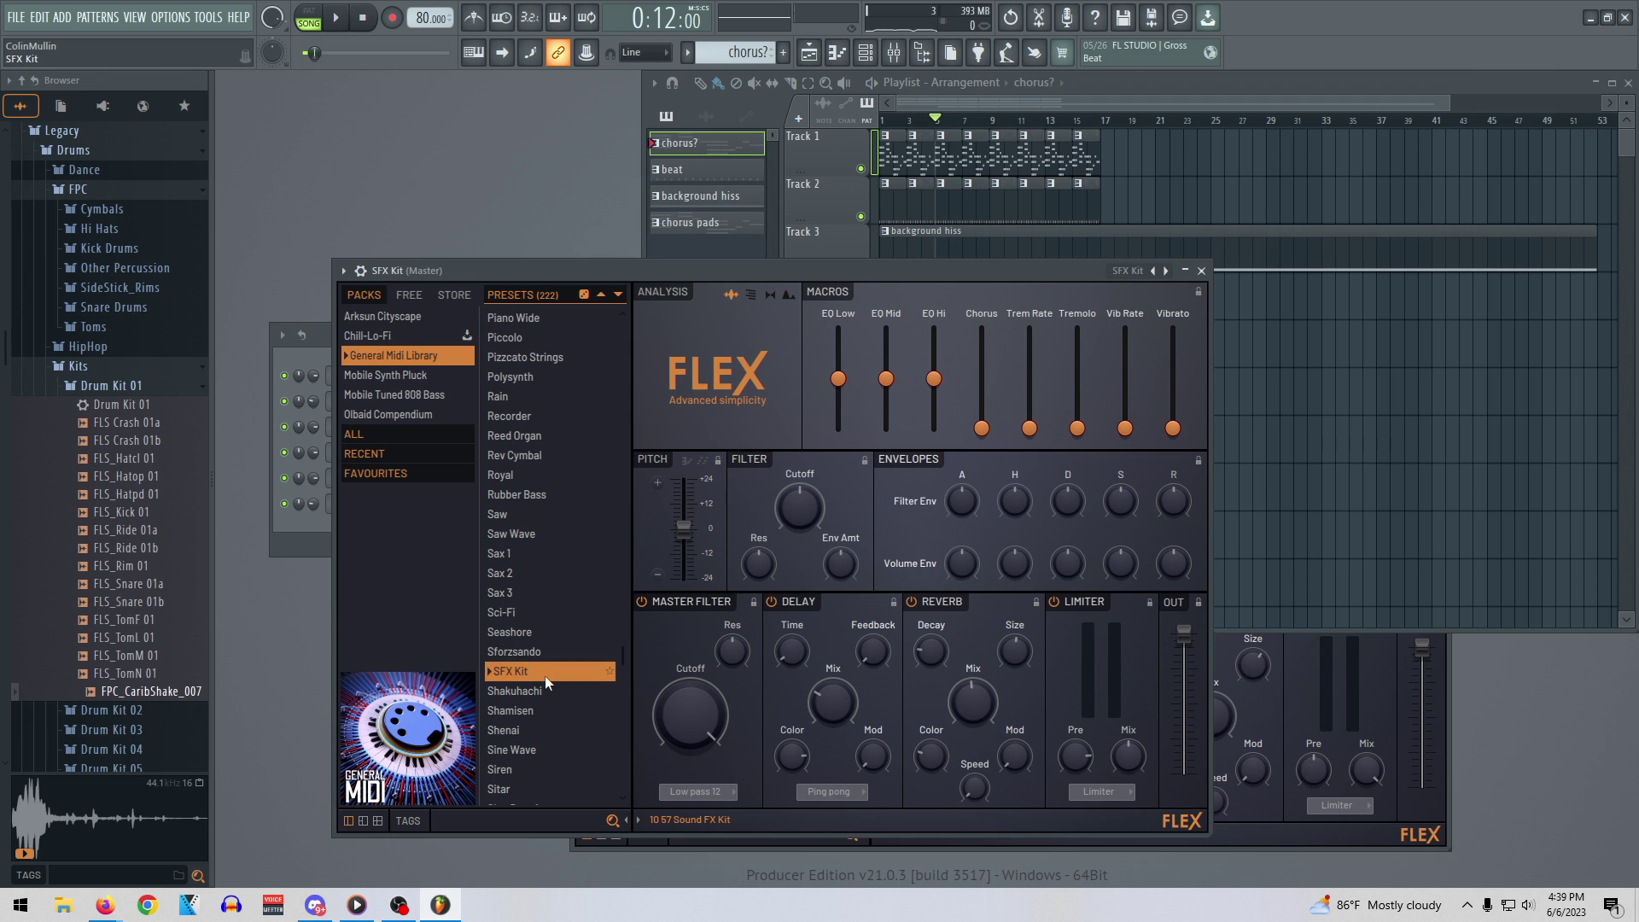
pyautogui.press('space')
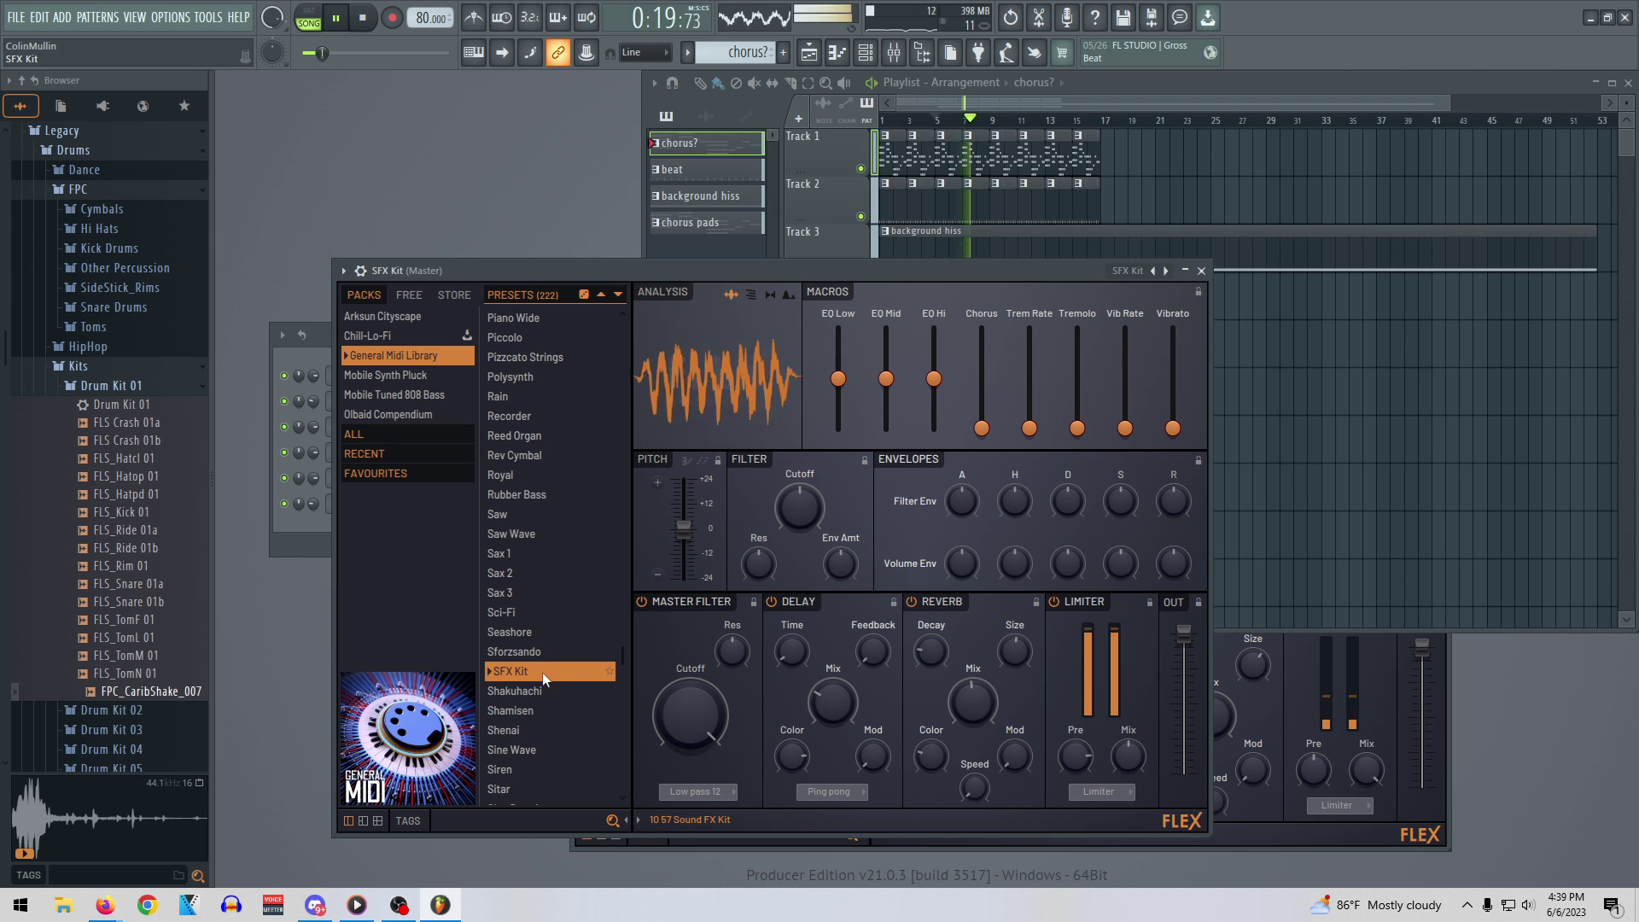
pyautogui.press('space')
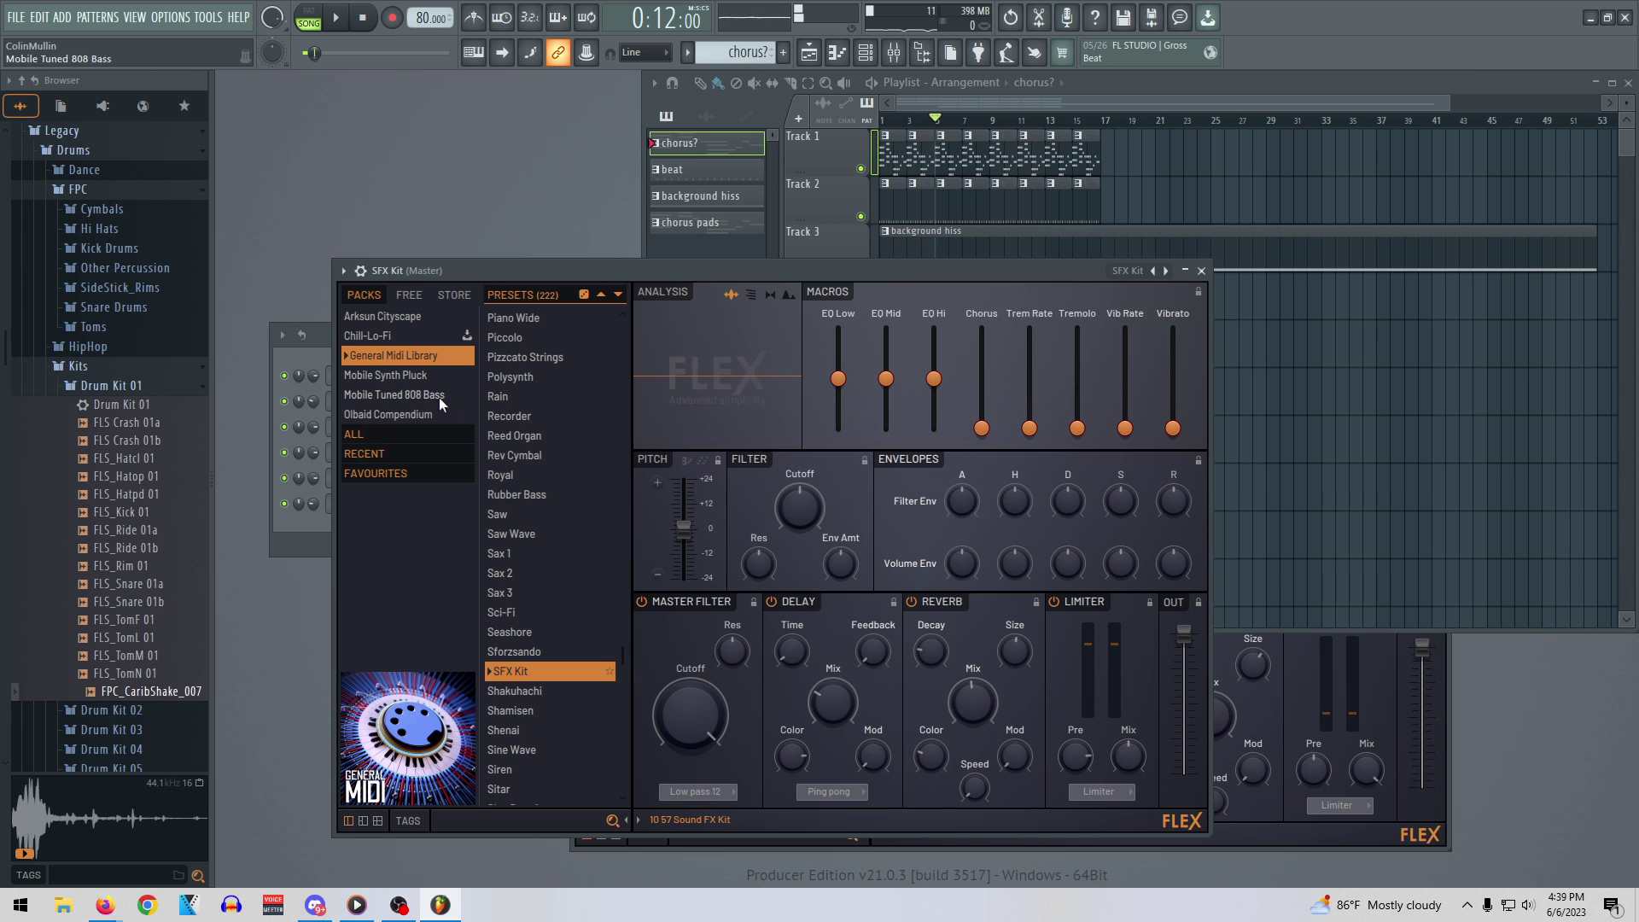
# Load the Warm Pad preset on the same channel, play the song and bring the playlist to the front
pyautogui.scroll(-15, 591, 607)
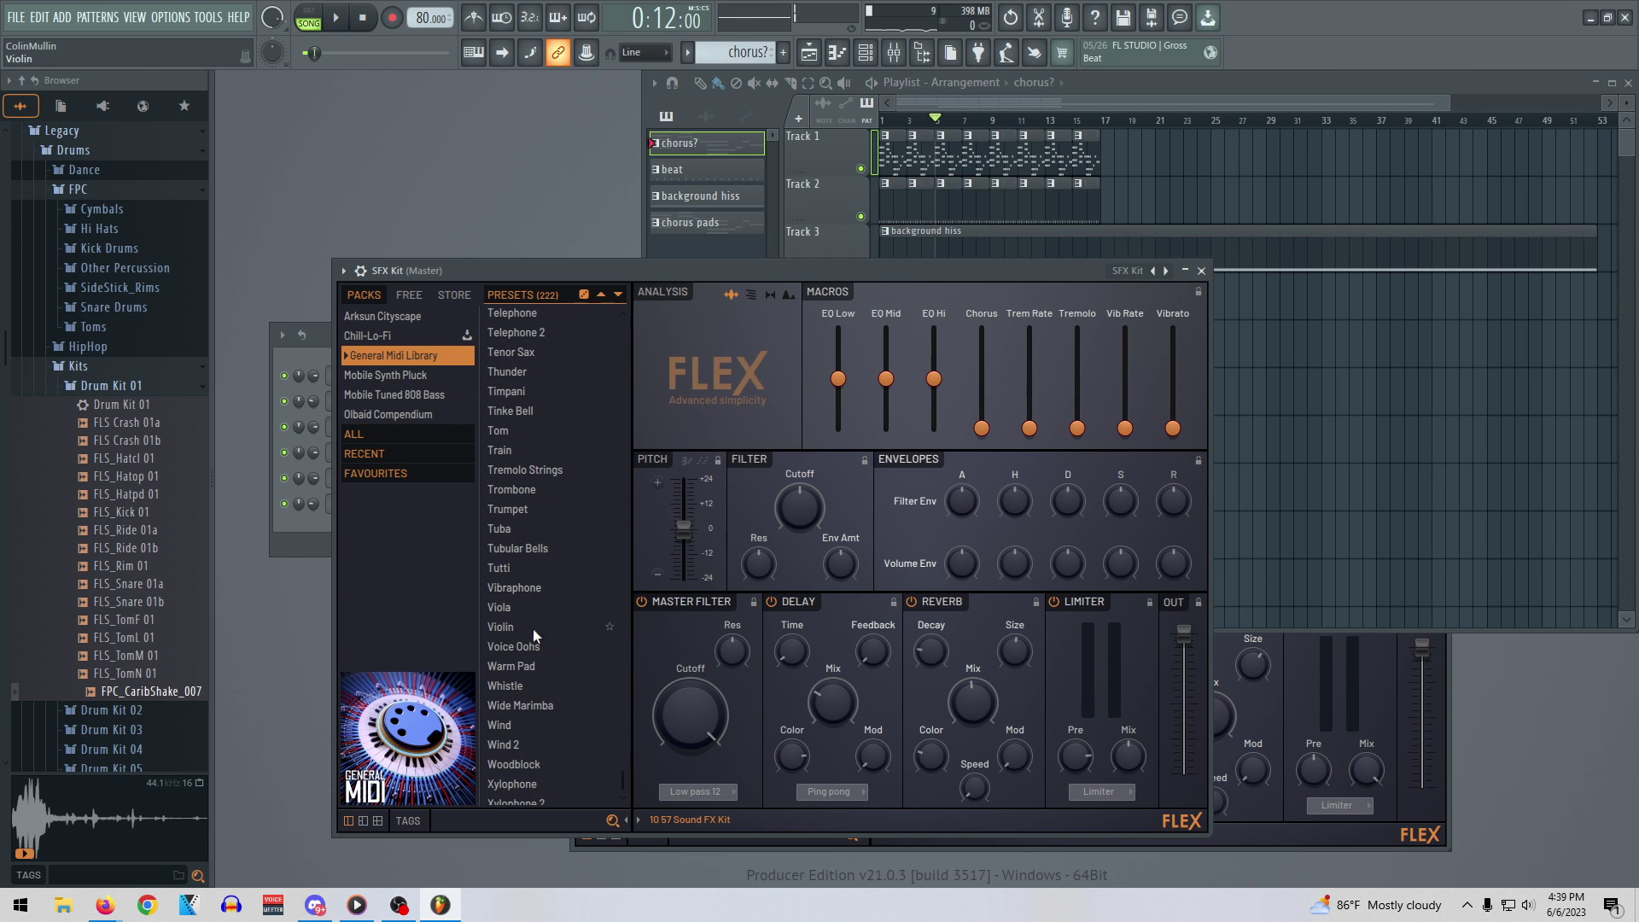
pyautogui.press('space')
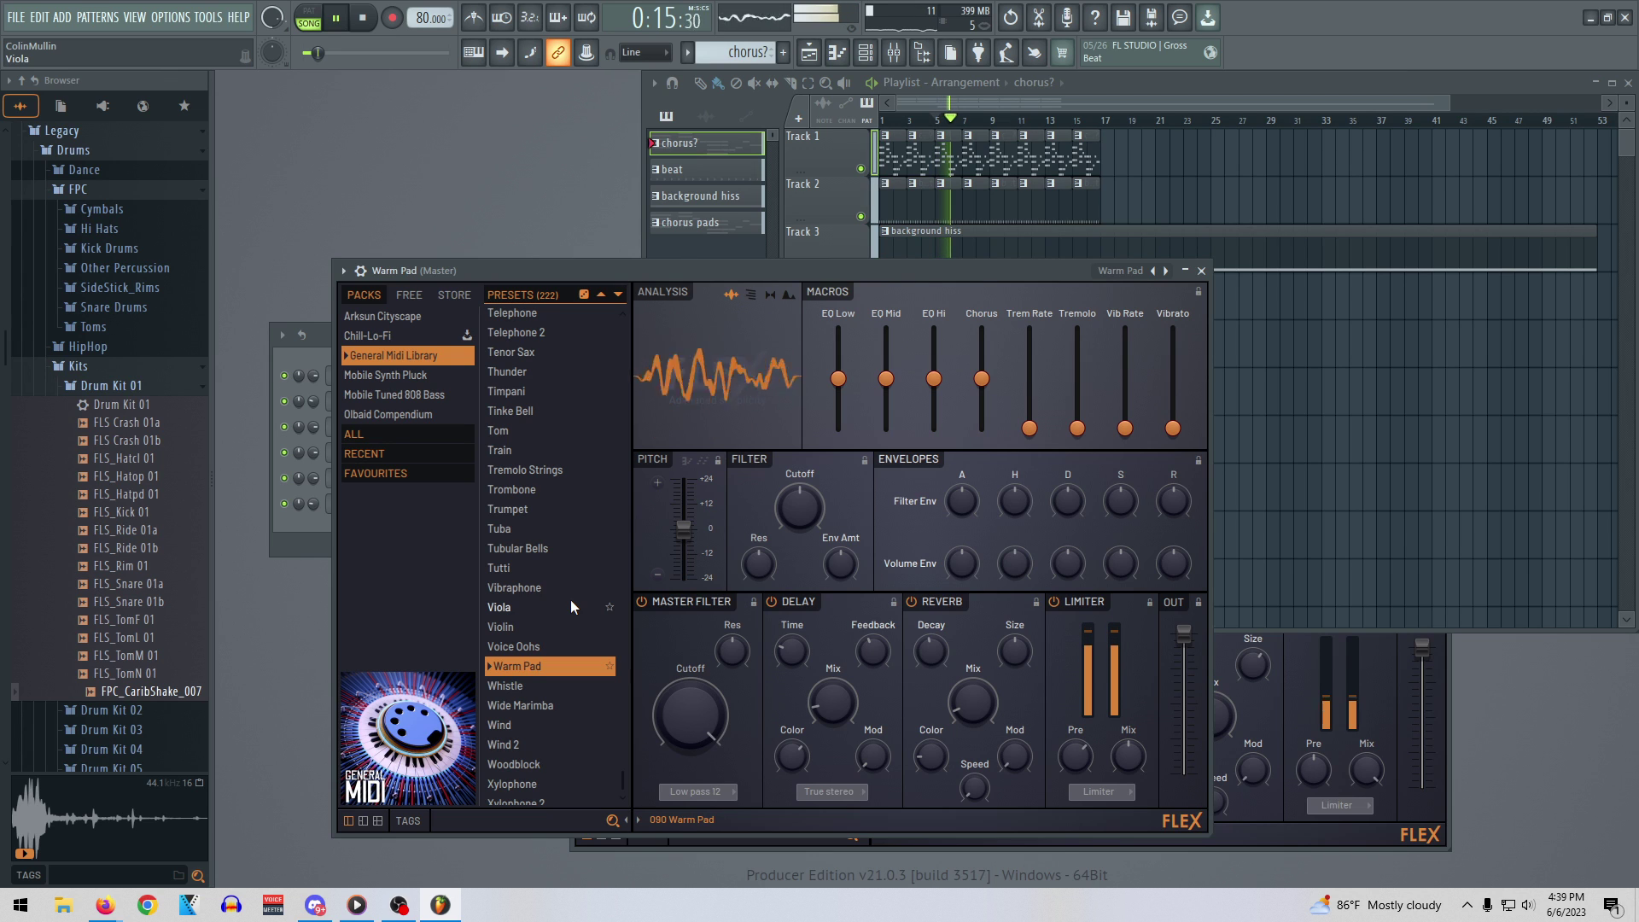
pyautogui.click(954, 147)
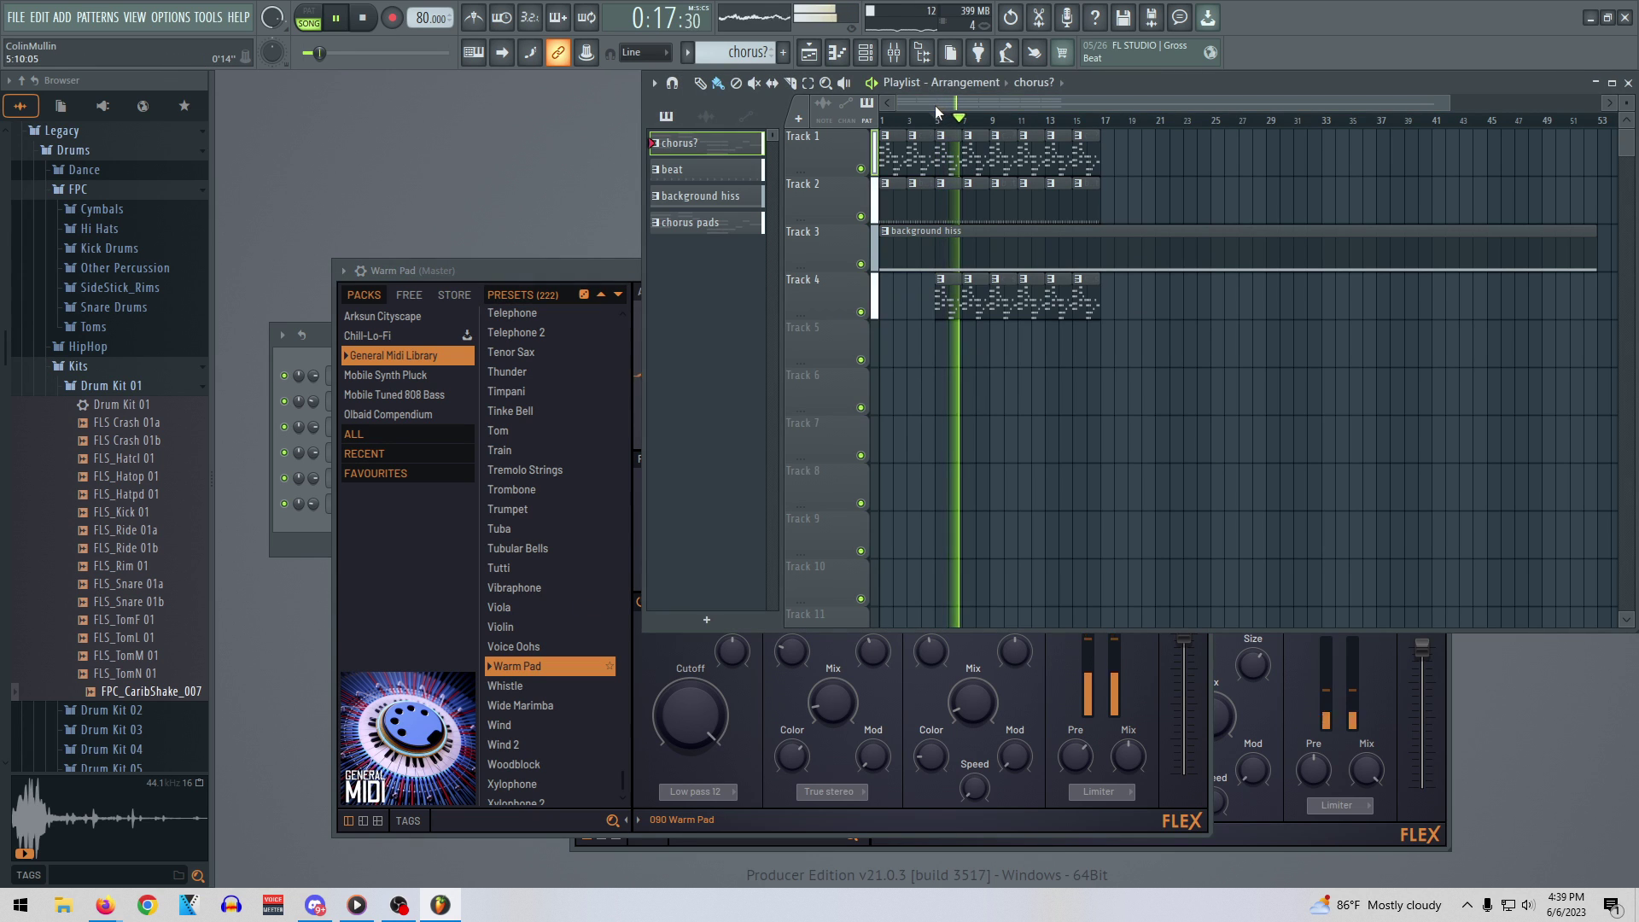
# Open the remaining Goblin channel's instrument from the channel rack and replace its sound with the Warm Pad preset
pyautogui.click(320, 335)
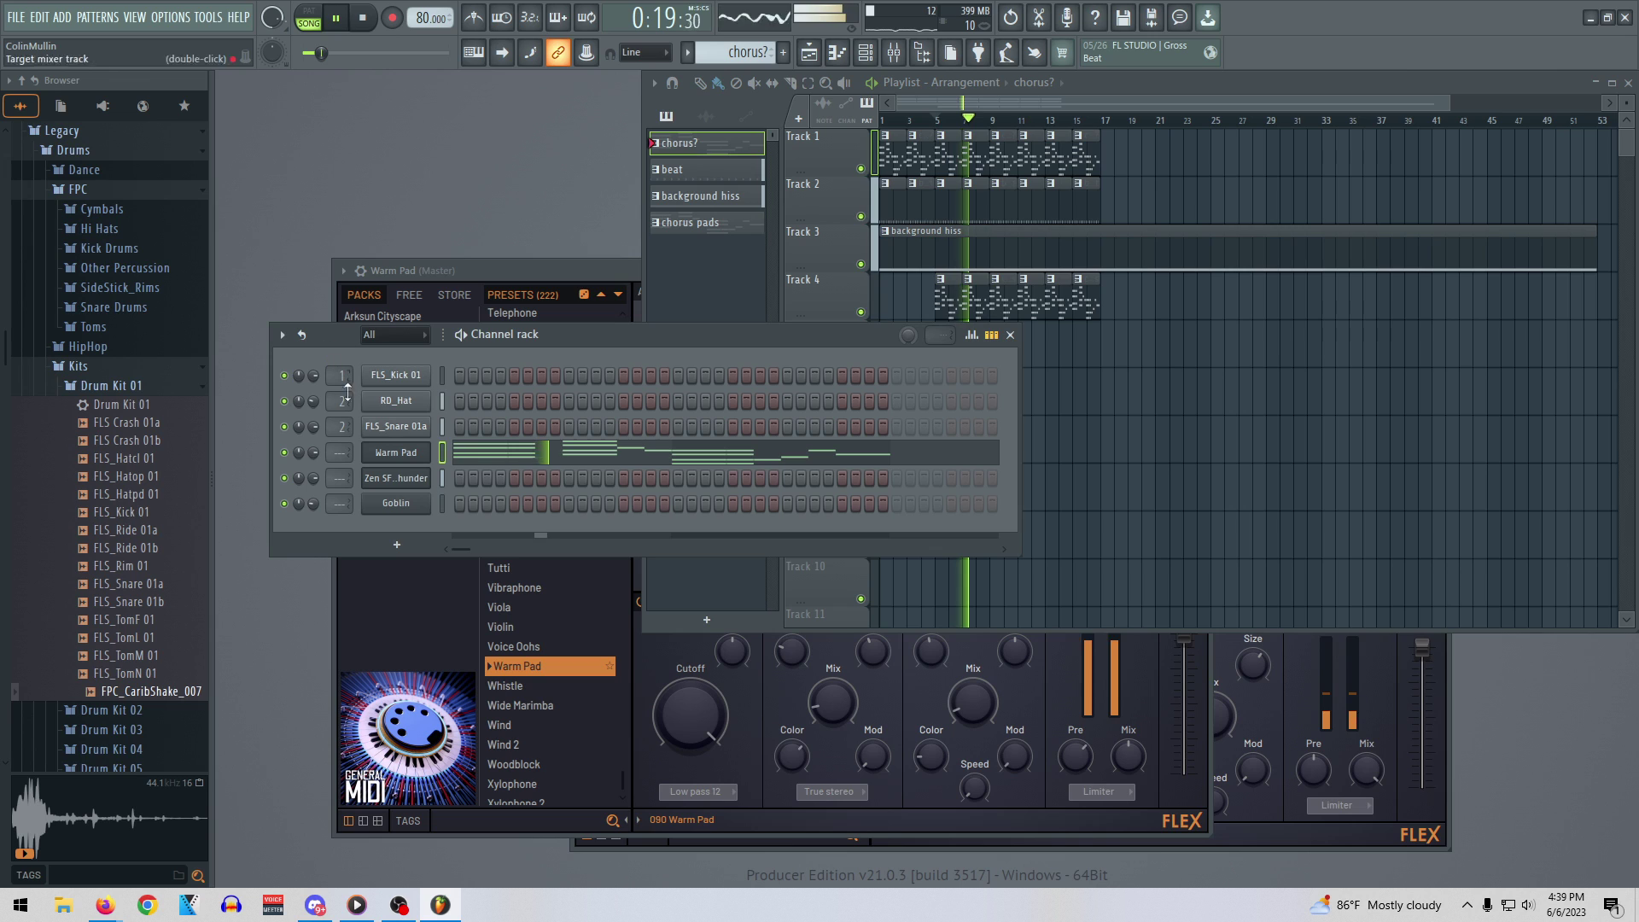
pyautogui.rightClick(417, 506)
pyautogui.click(422, 510)
pyautogui.rightClick(418, 505)
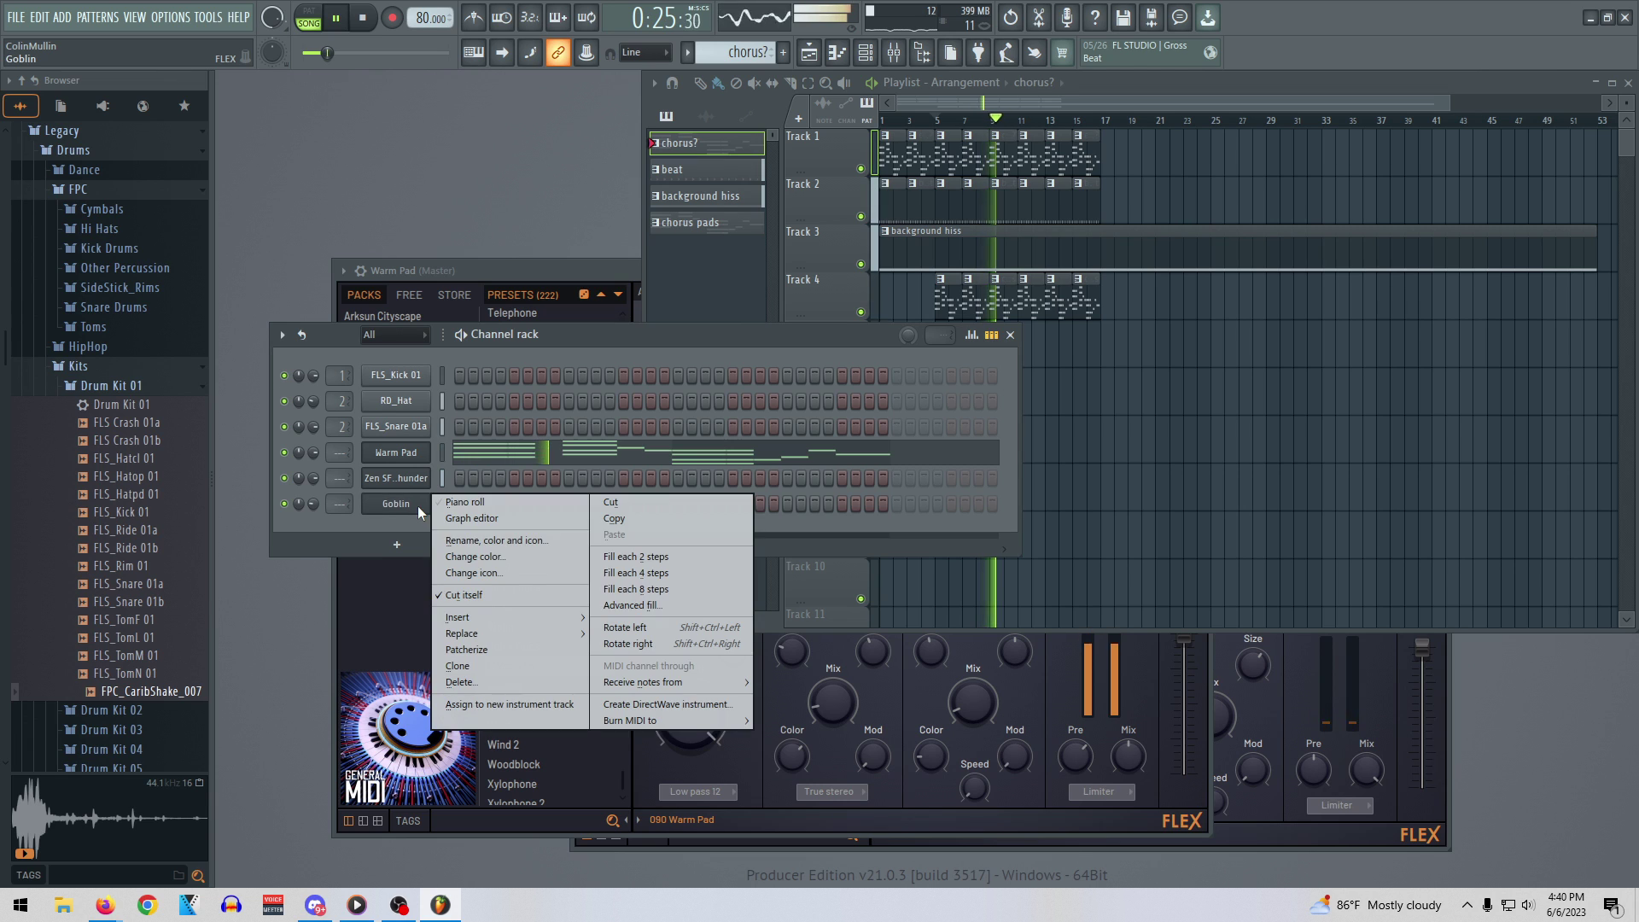
pyautogui.click(399, 516)
pyautogui.click(399, 507)
pyautogui.scroll(-10, 792, 615)
pyautogui.scroll(-5, 793, 635)
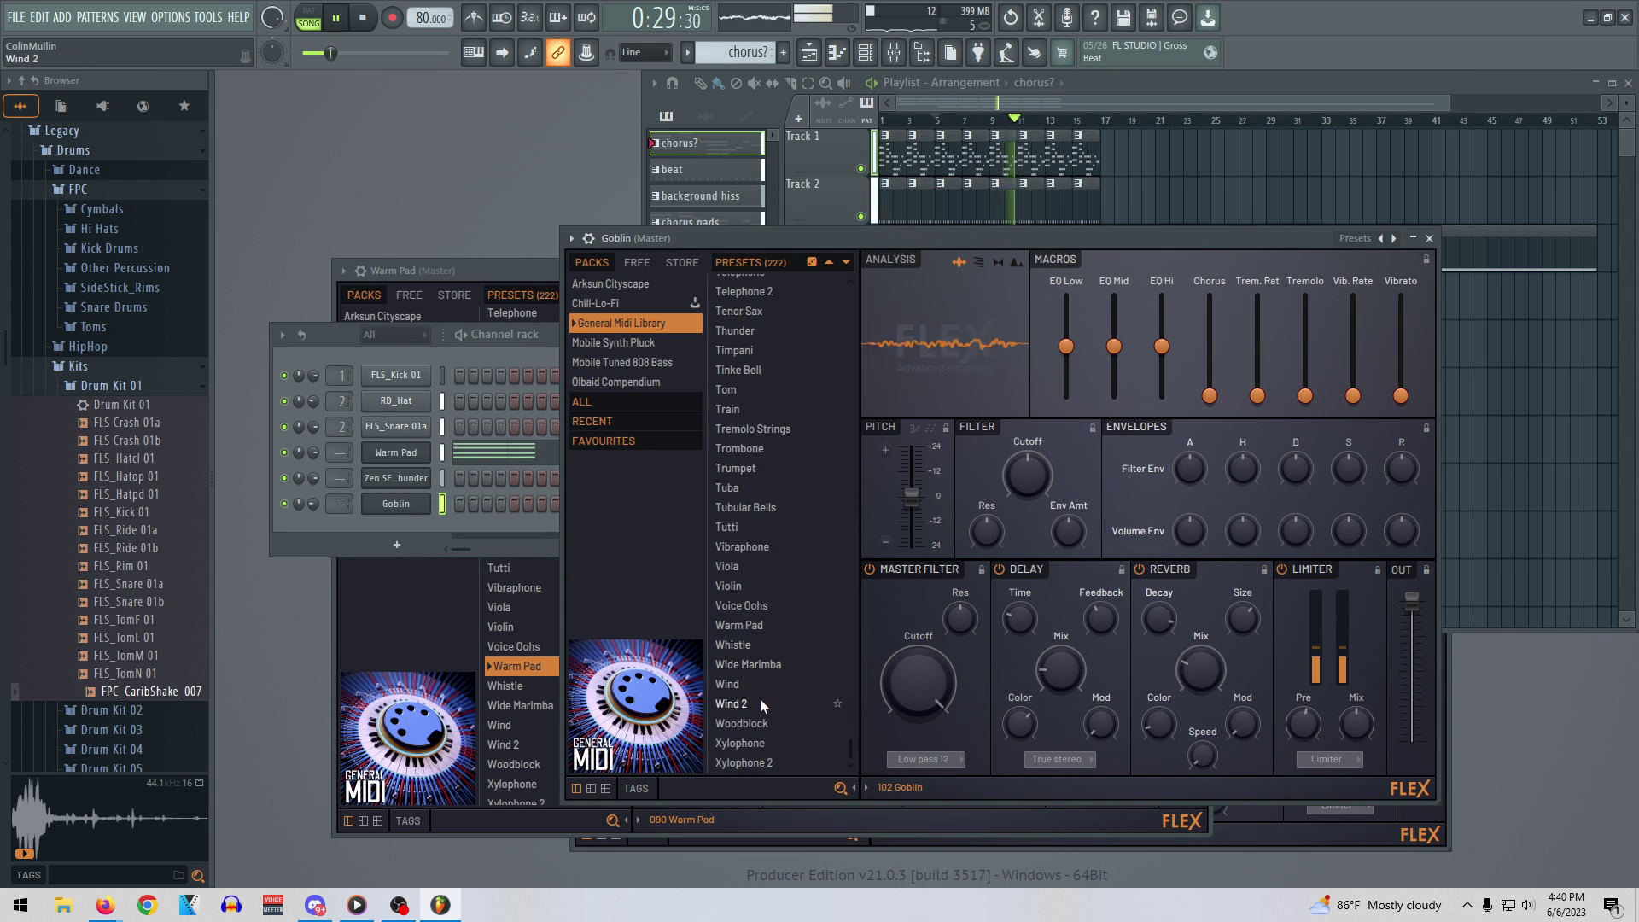
pyautogui.click(760, 625)
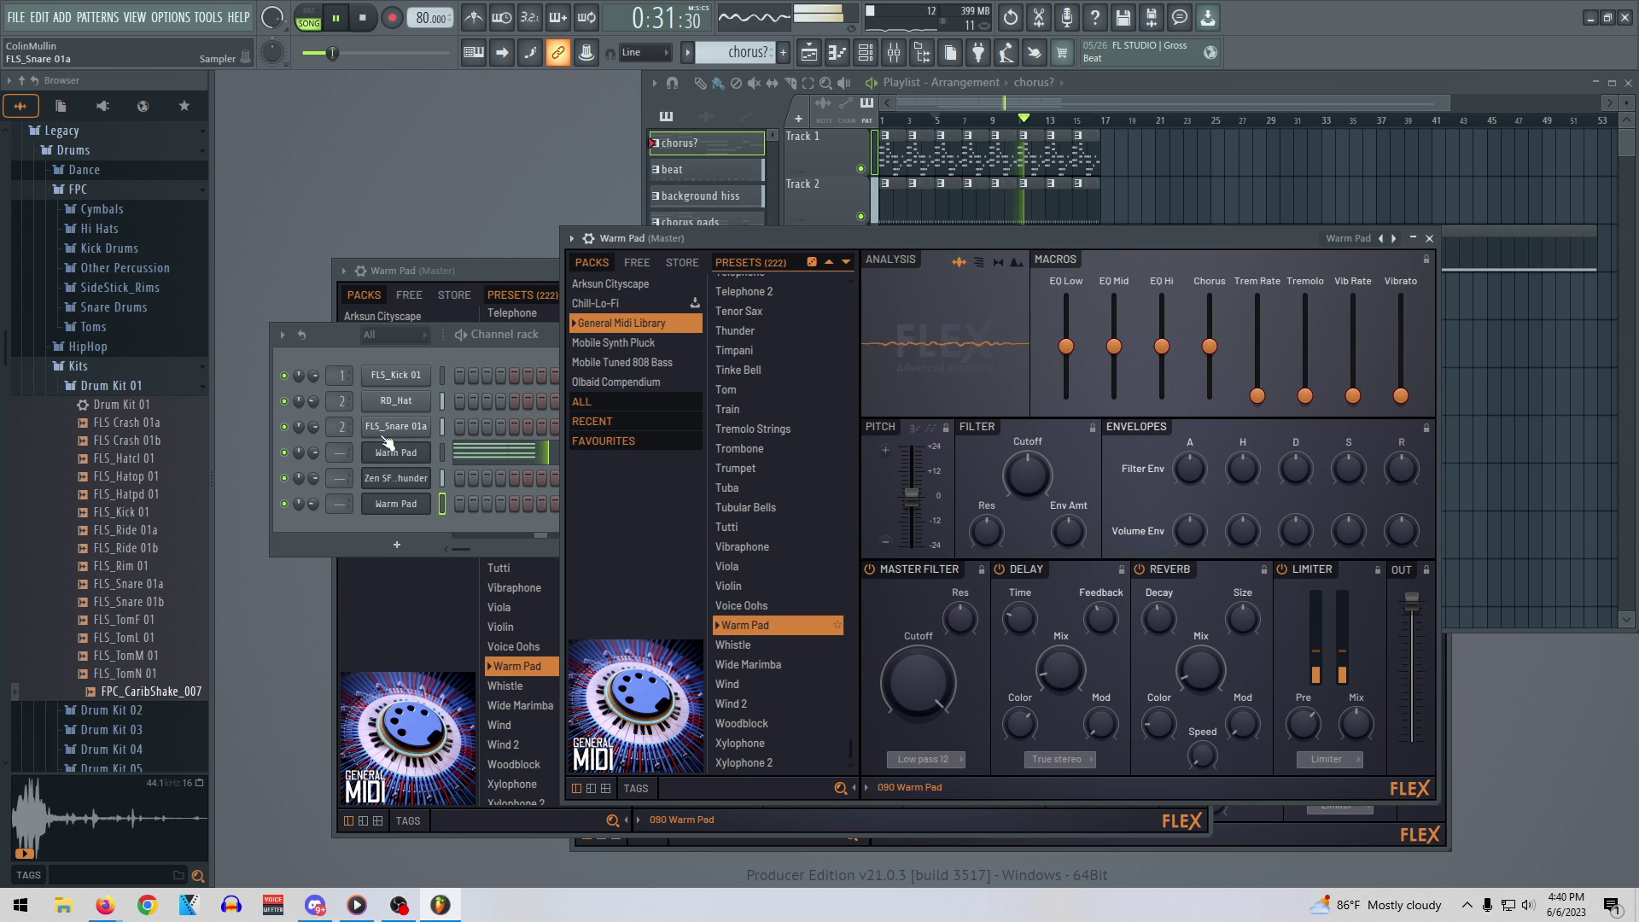
# Audition the Train preset on the bottom channel, stop the song and reload the Warm Pad preset
pyautogui.click(760, 407)
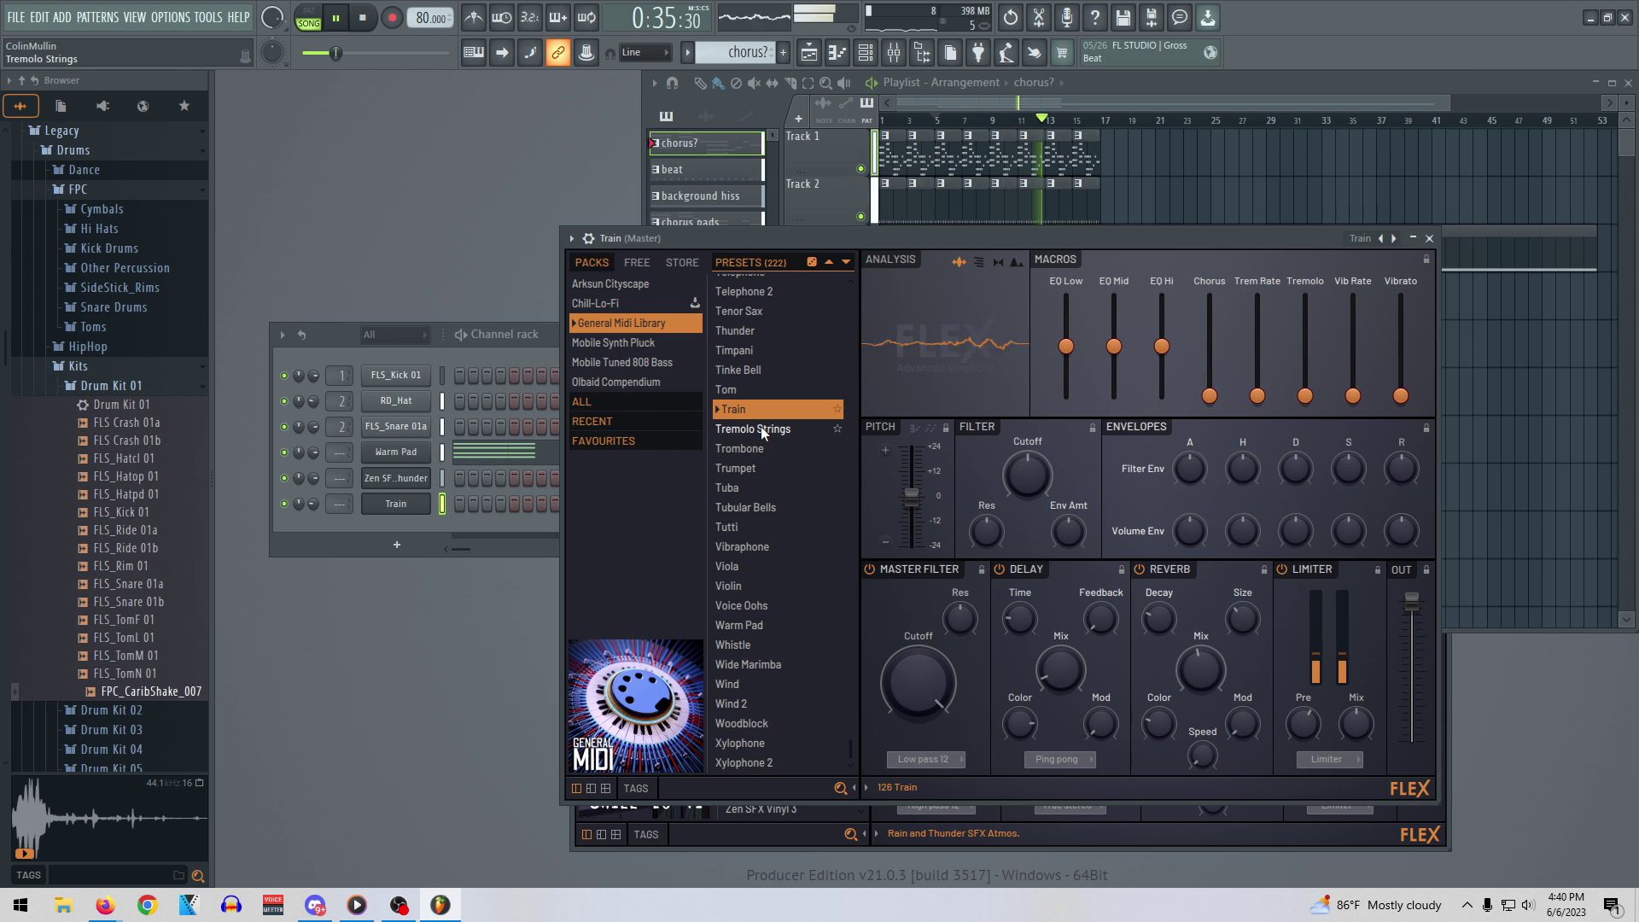
pyautogui.press('space')
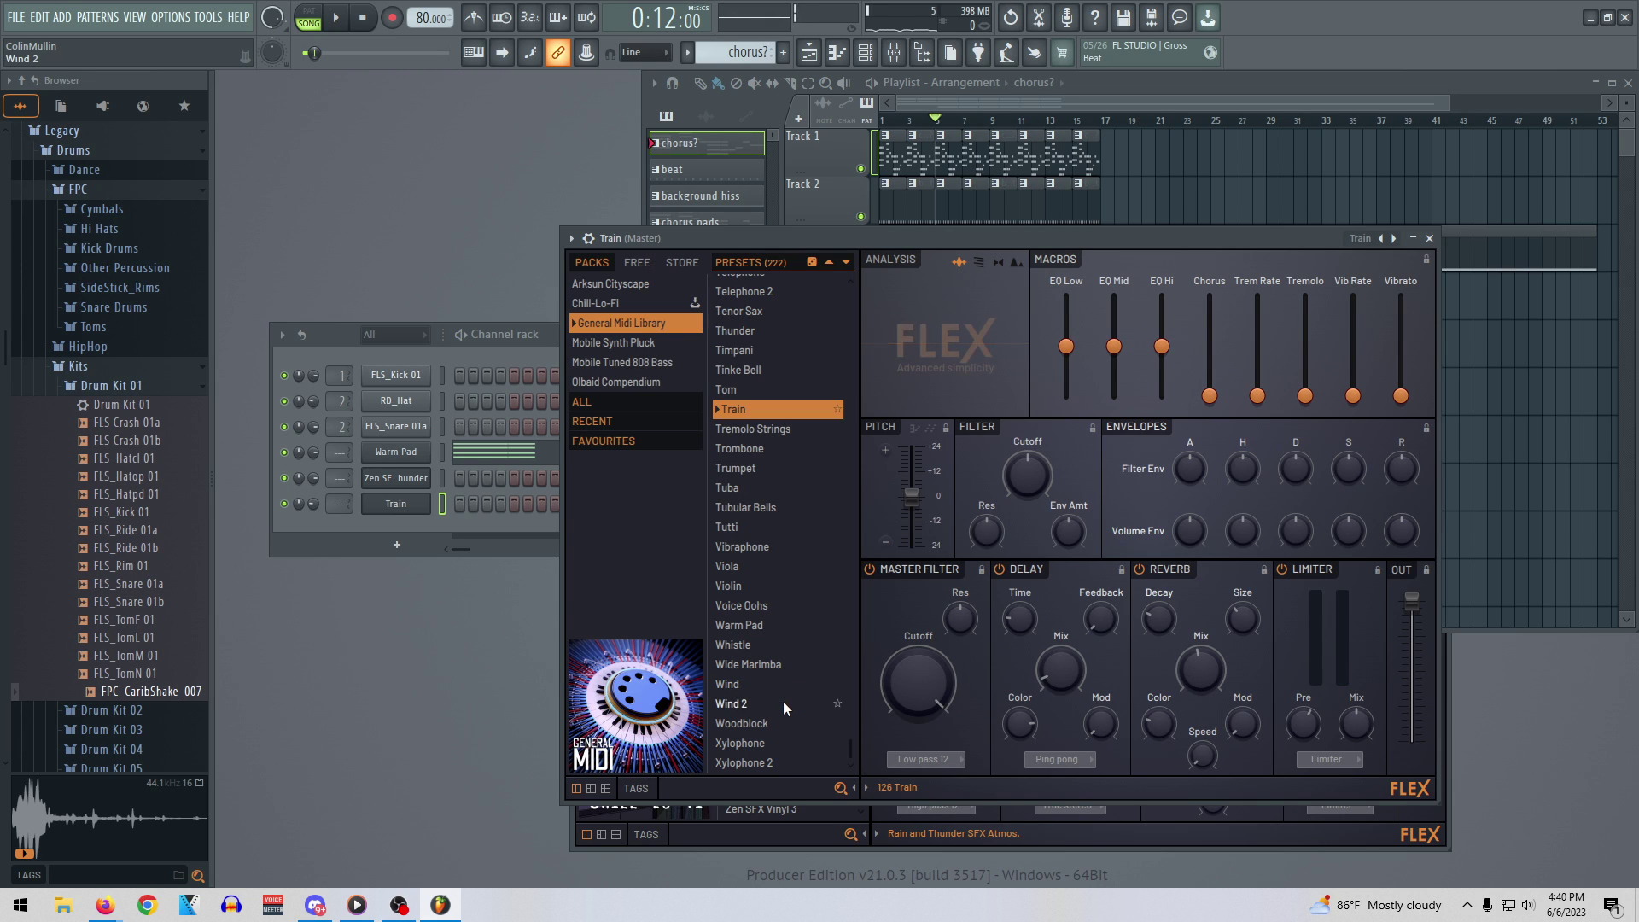
pyautogui.click(745, 626)
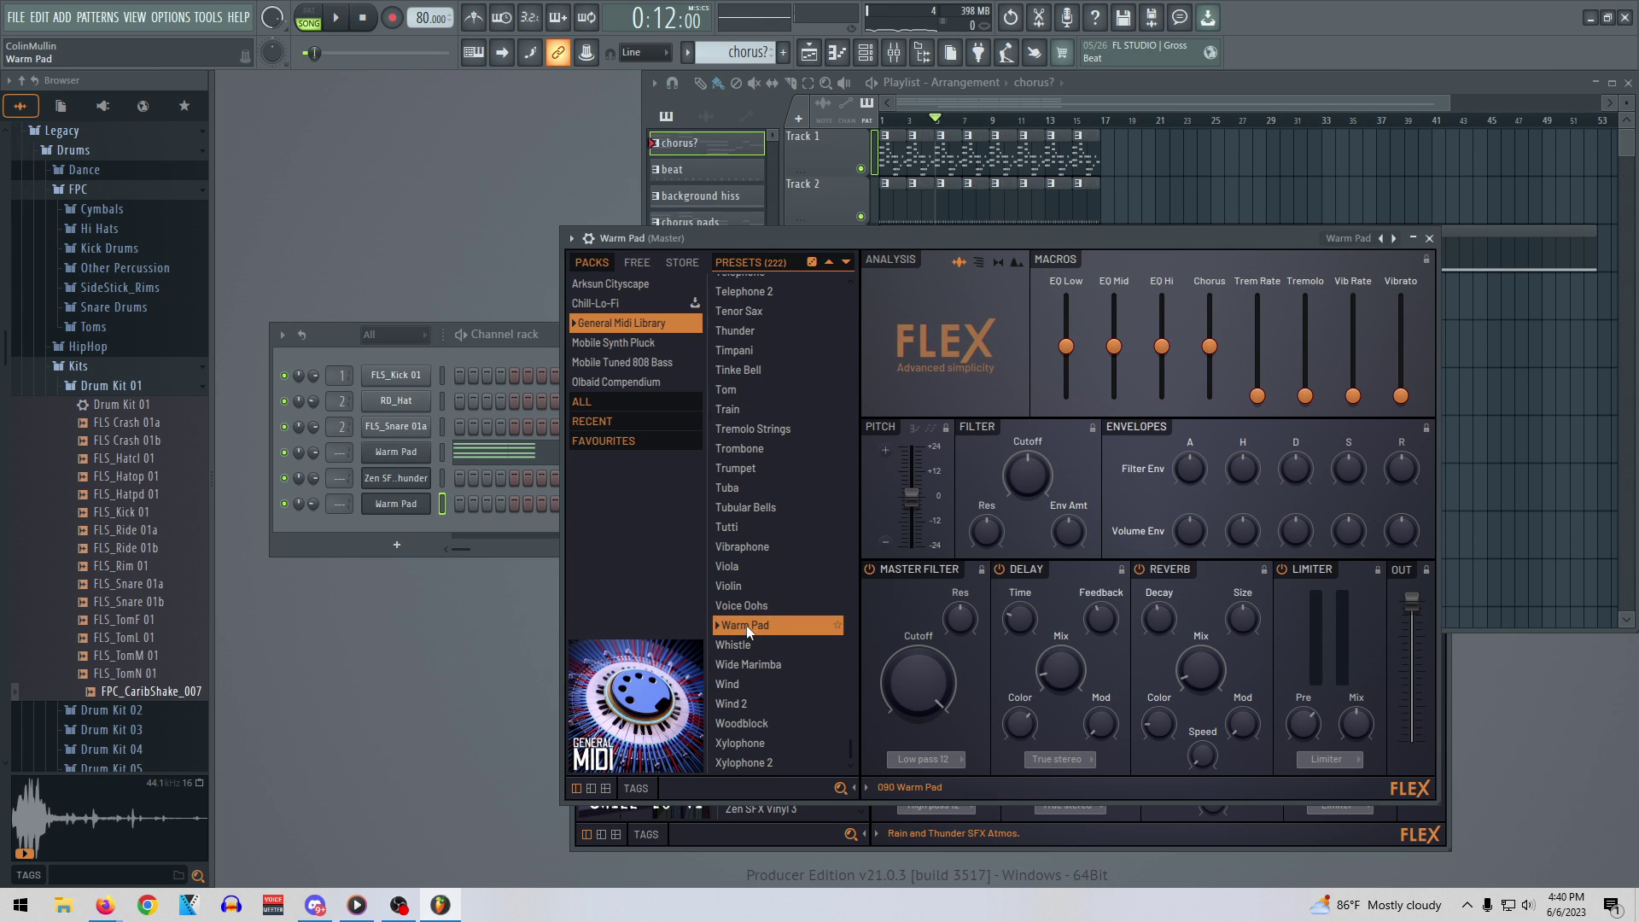
# Open the rain and thunder channel's instrument, load the Train preset from the General Midi Library and play the song
pyautogui.click(546, 334)
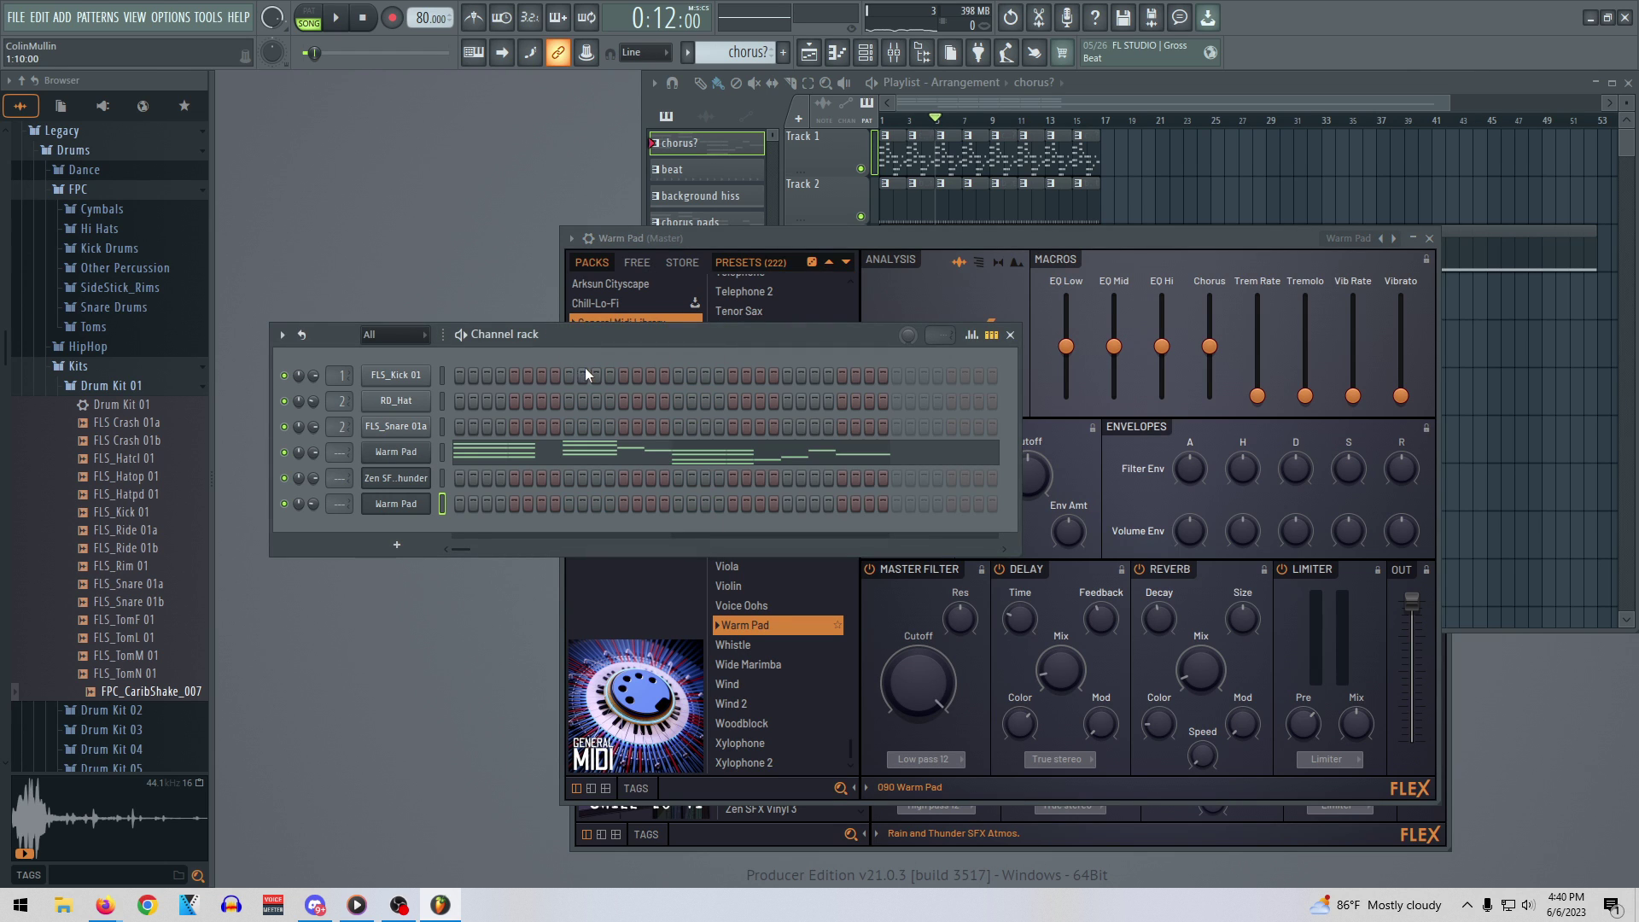
pyautogui.rightClick(396, 478)
pyautogui.click(396, 478)
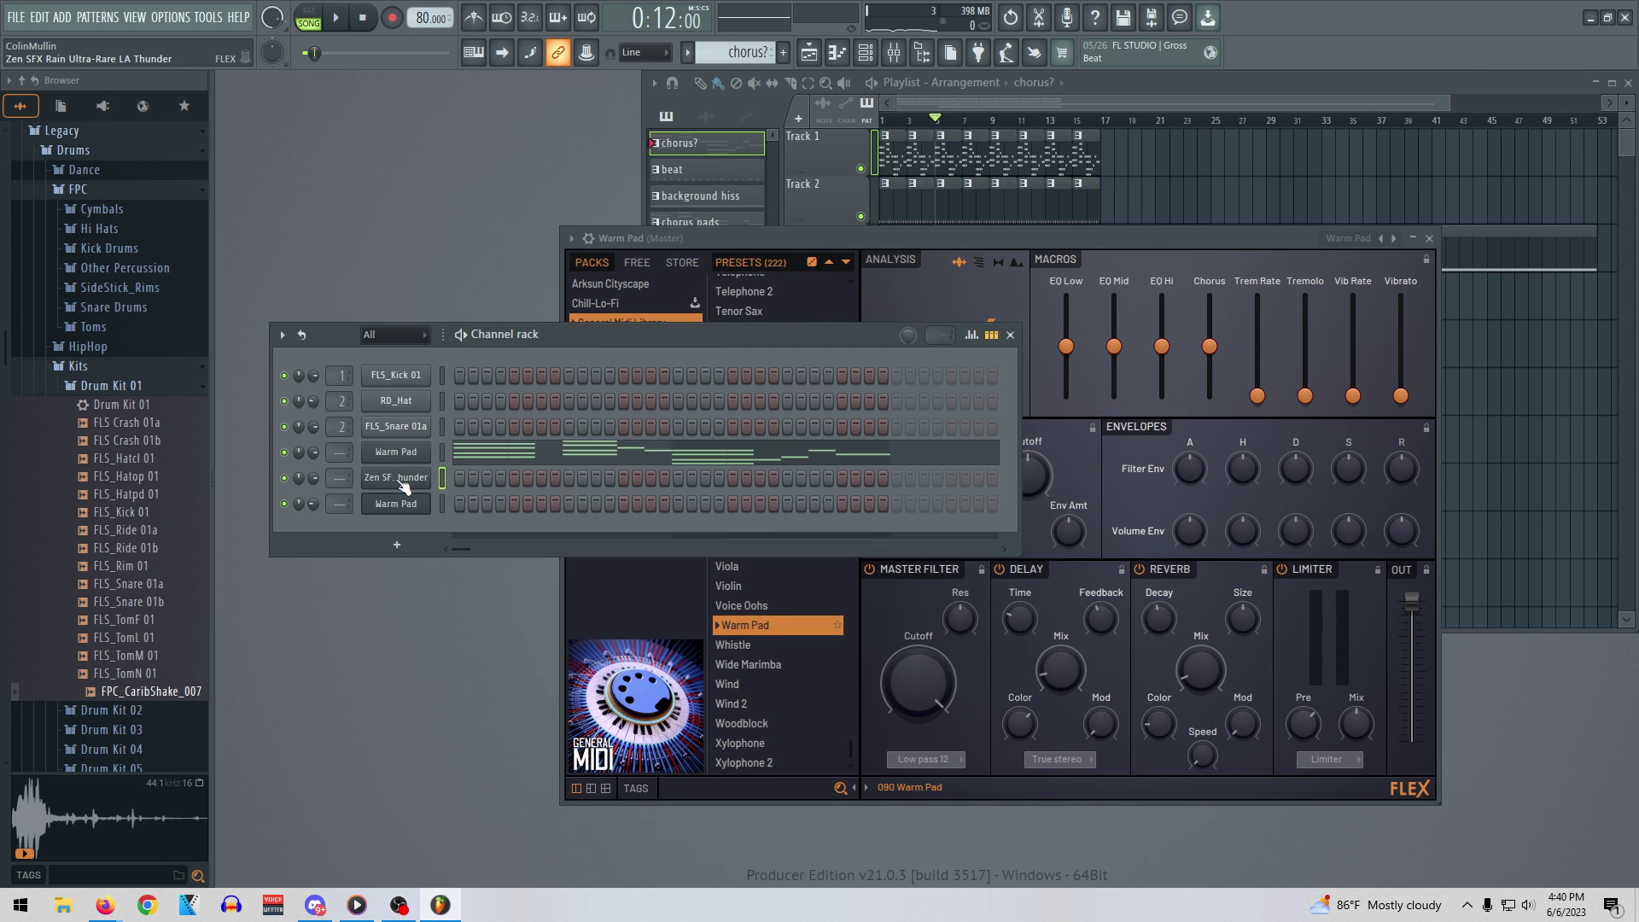
pyautogui.click(396, 478)
pyautogui.click(626, 370)
pyautogui.scroll(-15, 797, 710)
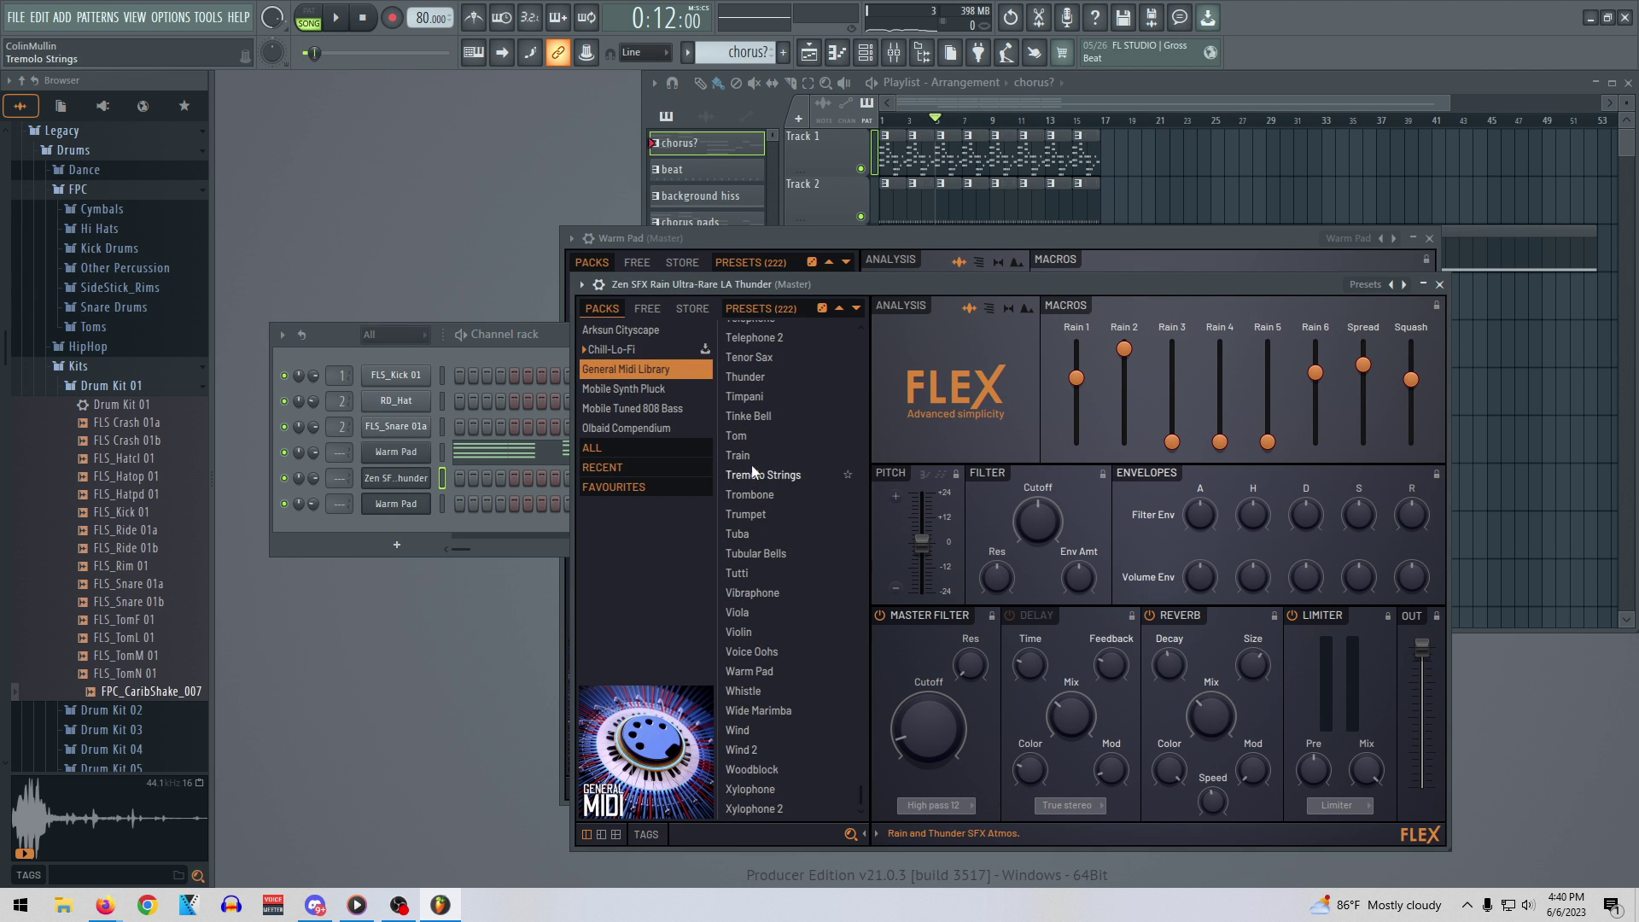
pyautogui.click(751, 454)
pyautogui.press('space')
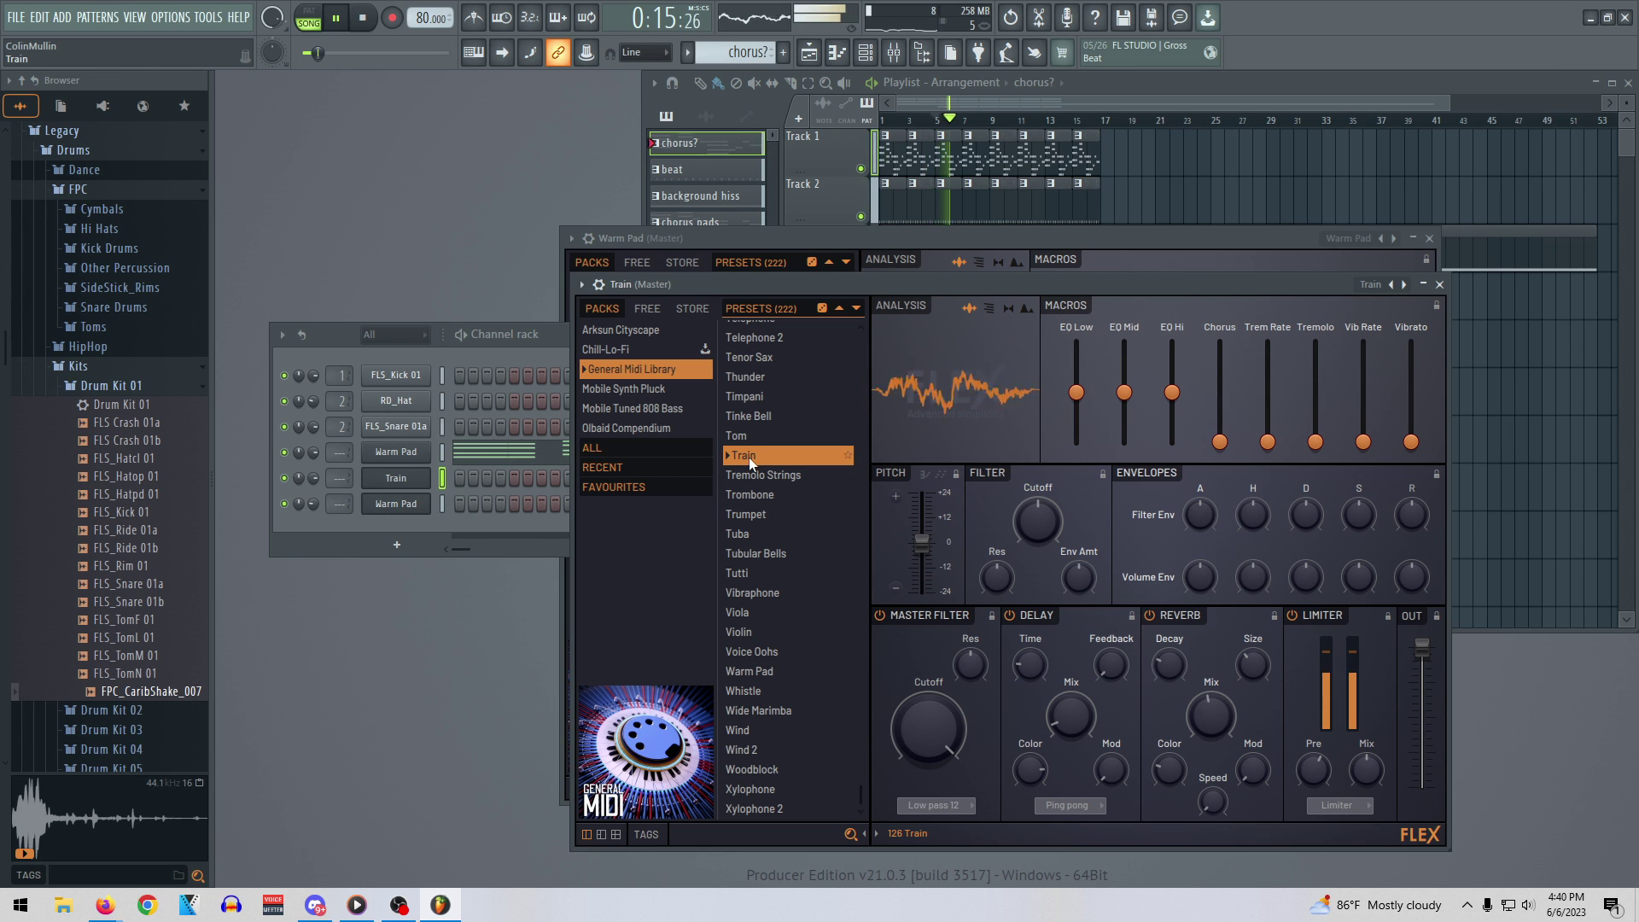
# Try the Train channel's volume at about 38% and step back through the volume changes
pyautogui.click(310, 480)
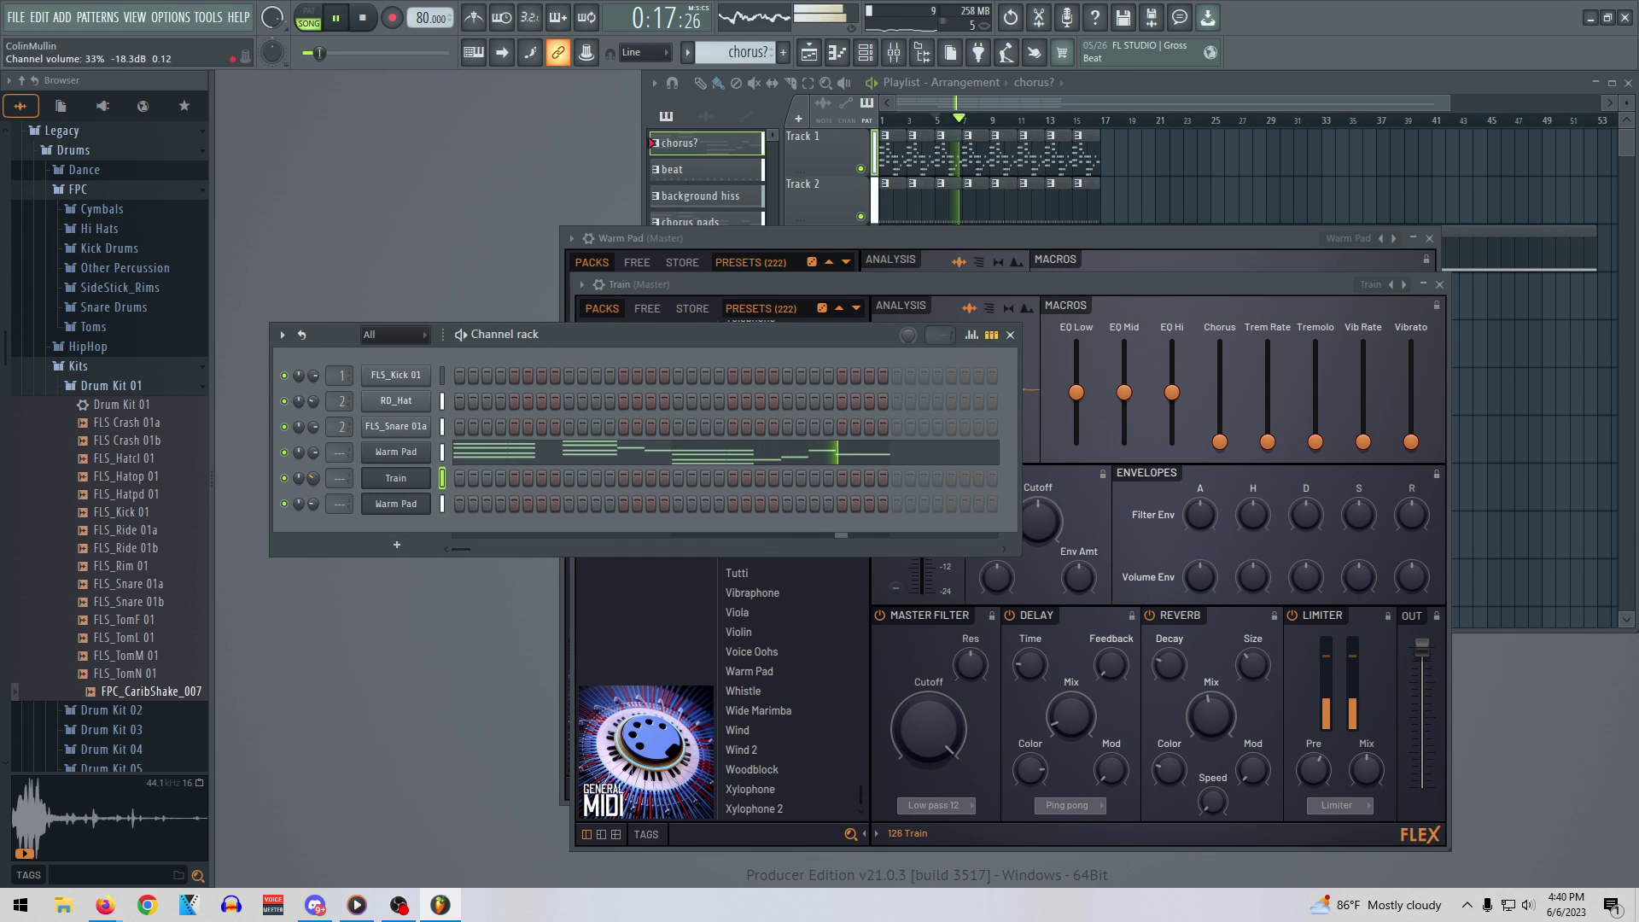
pyautogui.moveTo(313, 480); pyautogui.dragTo(313, 474)
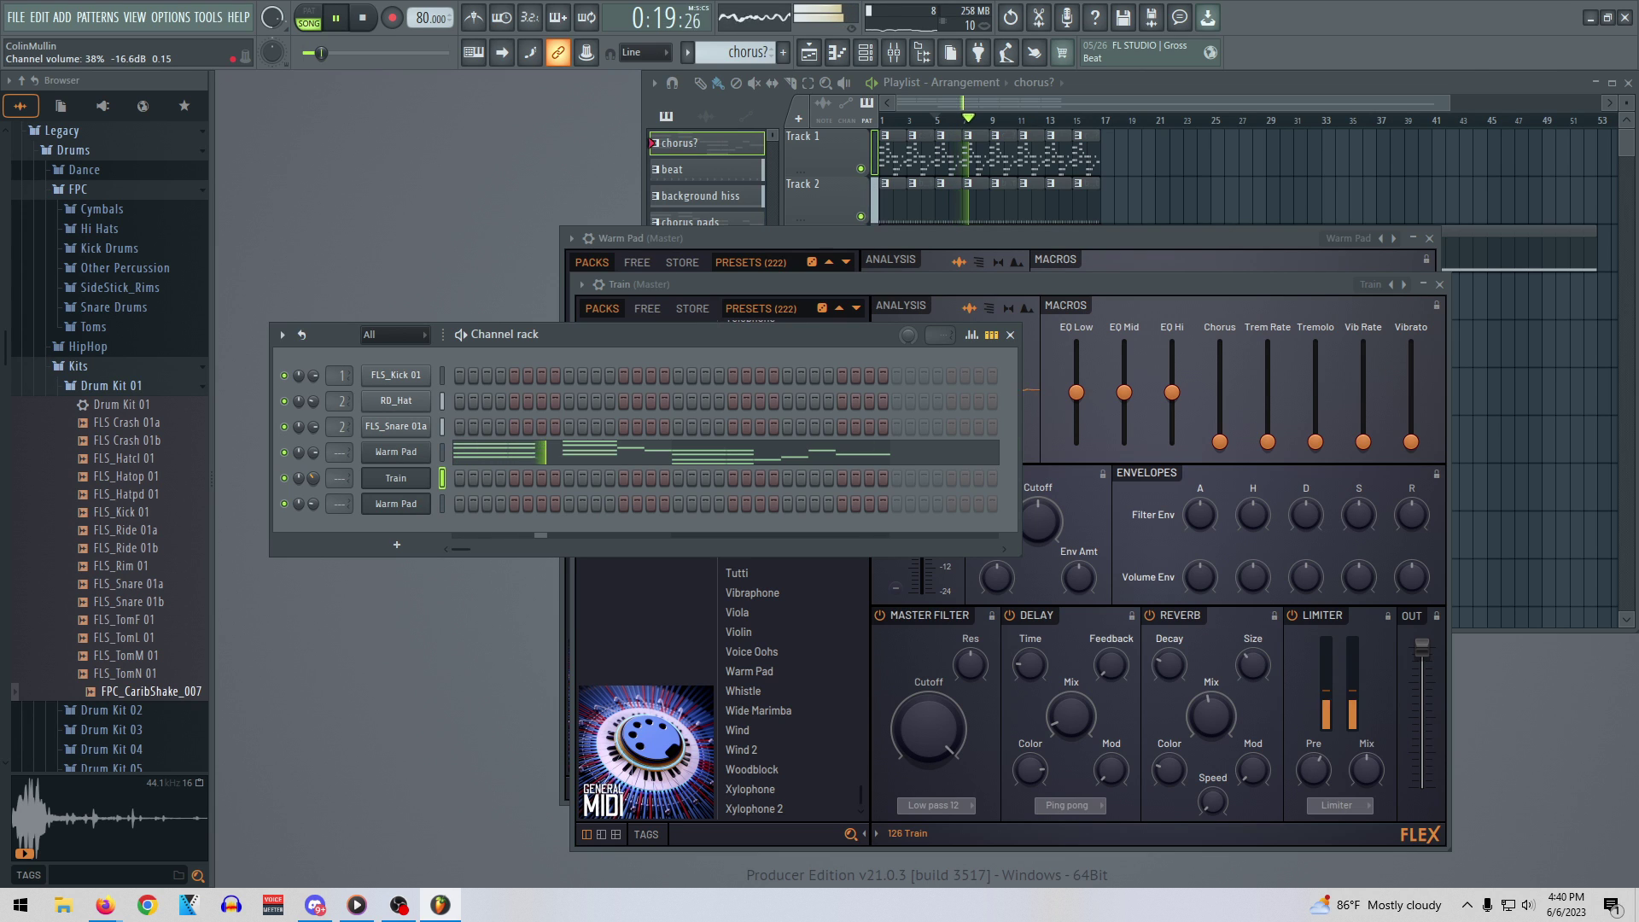
pyautogui.hotkey('ctrl', 'z')
pyautogui.hotkey('ctrl', 'z')
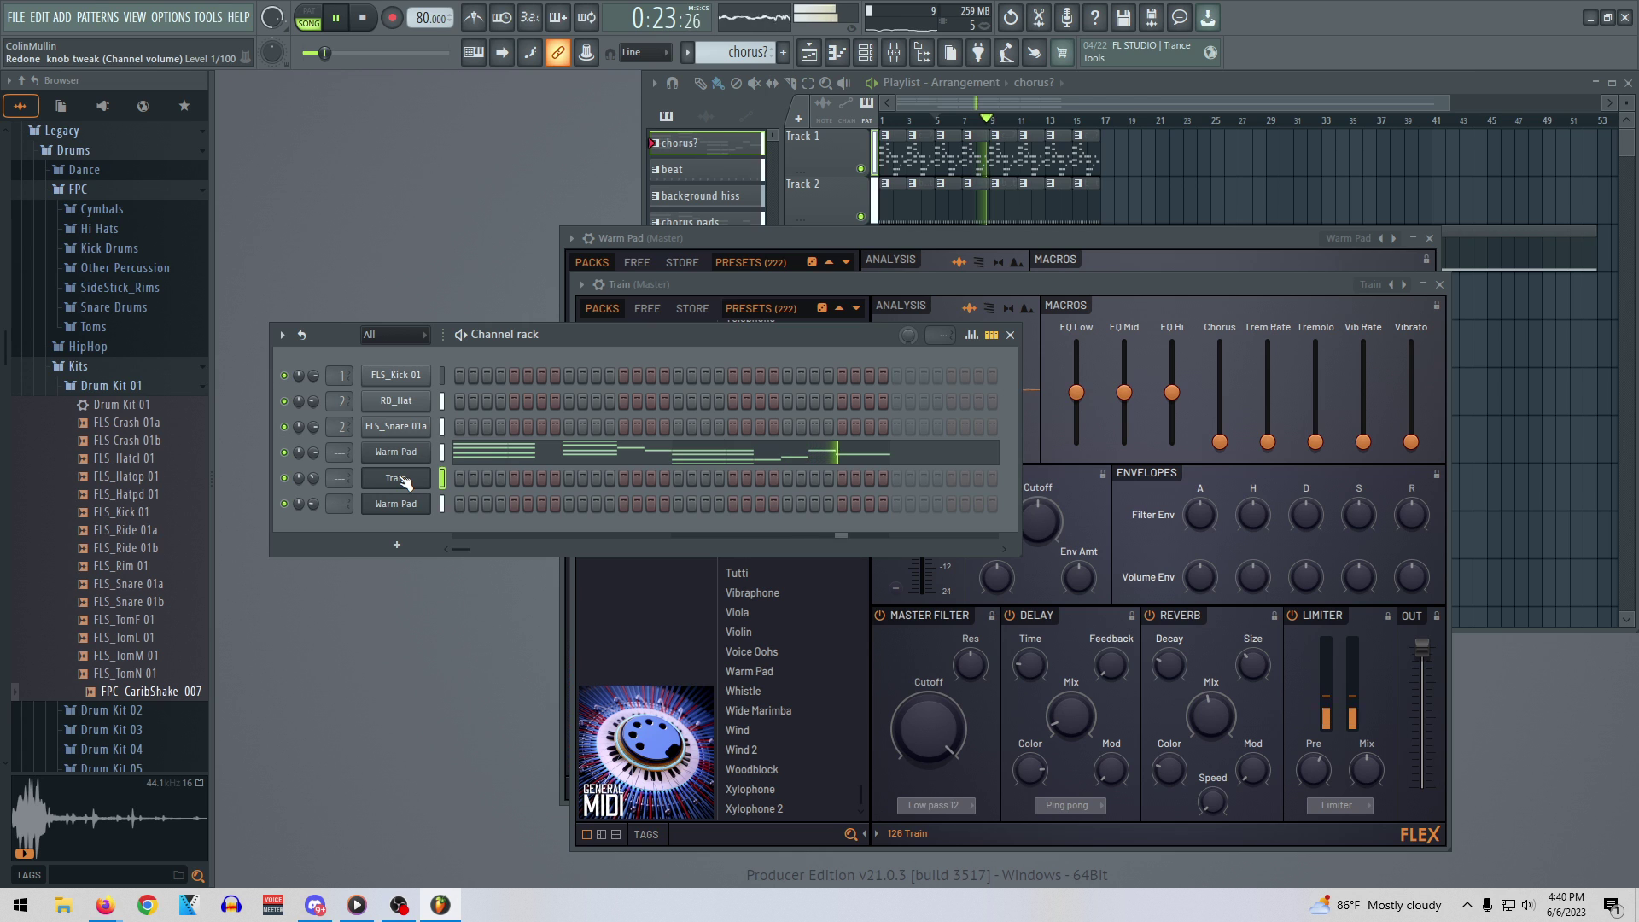
# Reopen the Train channel's instrument and reload the Zen SFX Rain Ultra-Rare LA Thunder preset from the Chill-Lo-Fi pack
pyautogui.rightClick(399, 480)
pyautogui.click(398, 481)
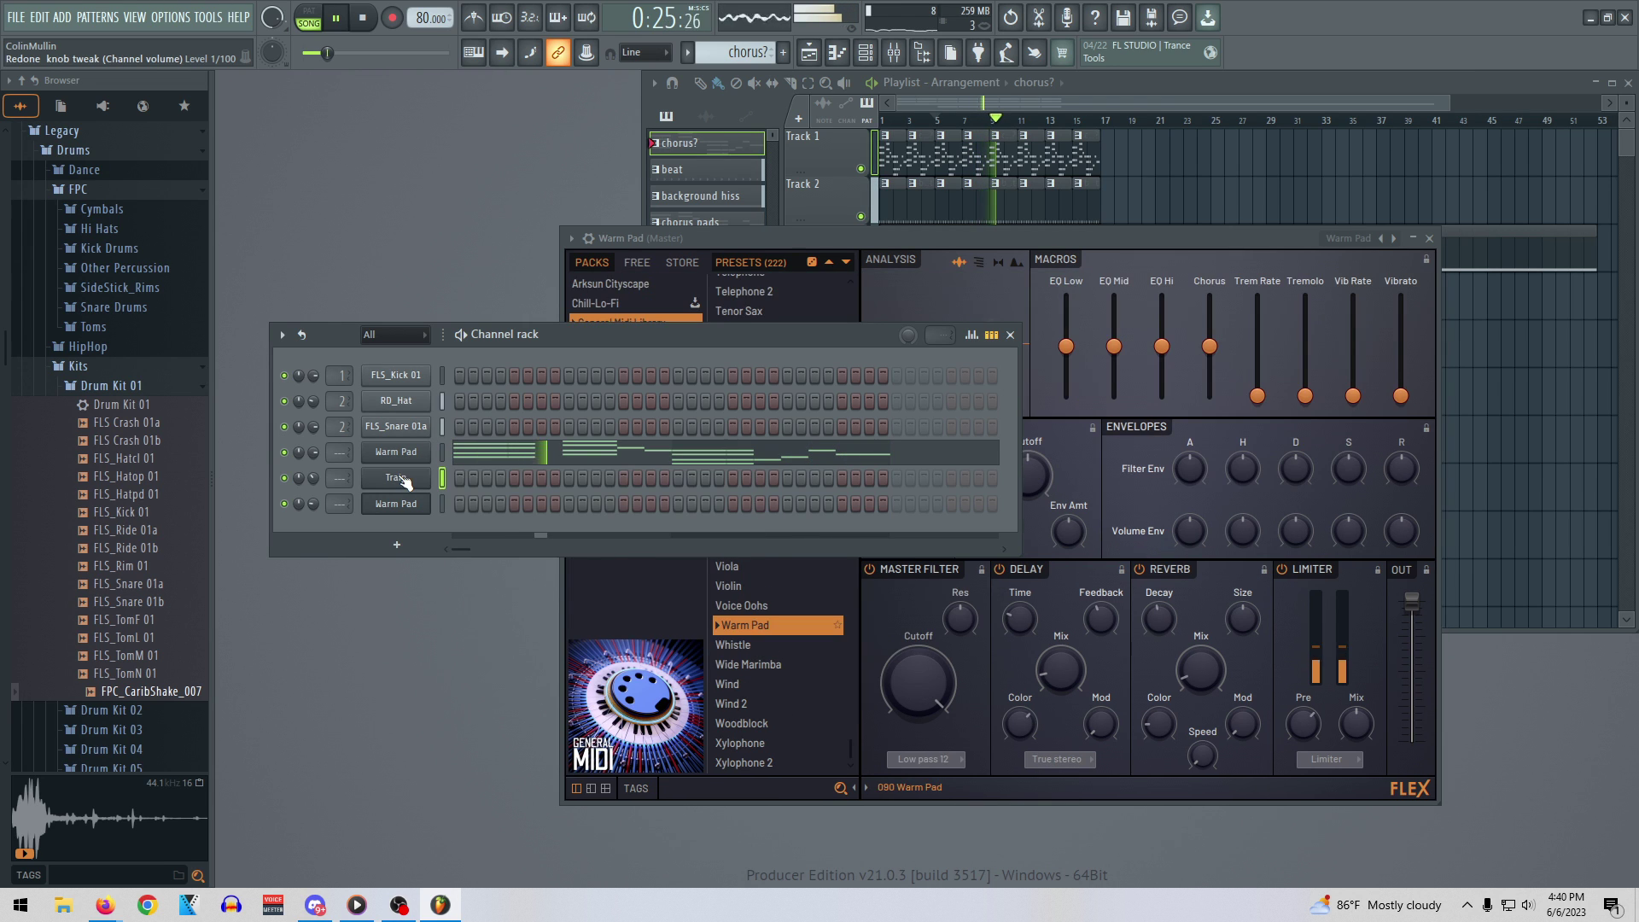
pyautogui.click(398, 480)
pyautogui.click(638, 356)
pyautogui.scroll(-15, 838, 660)
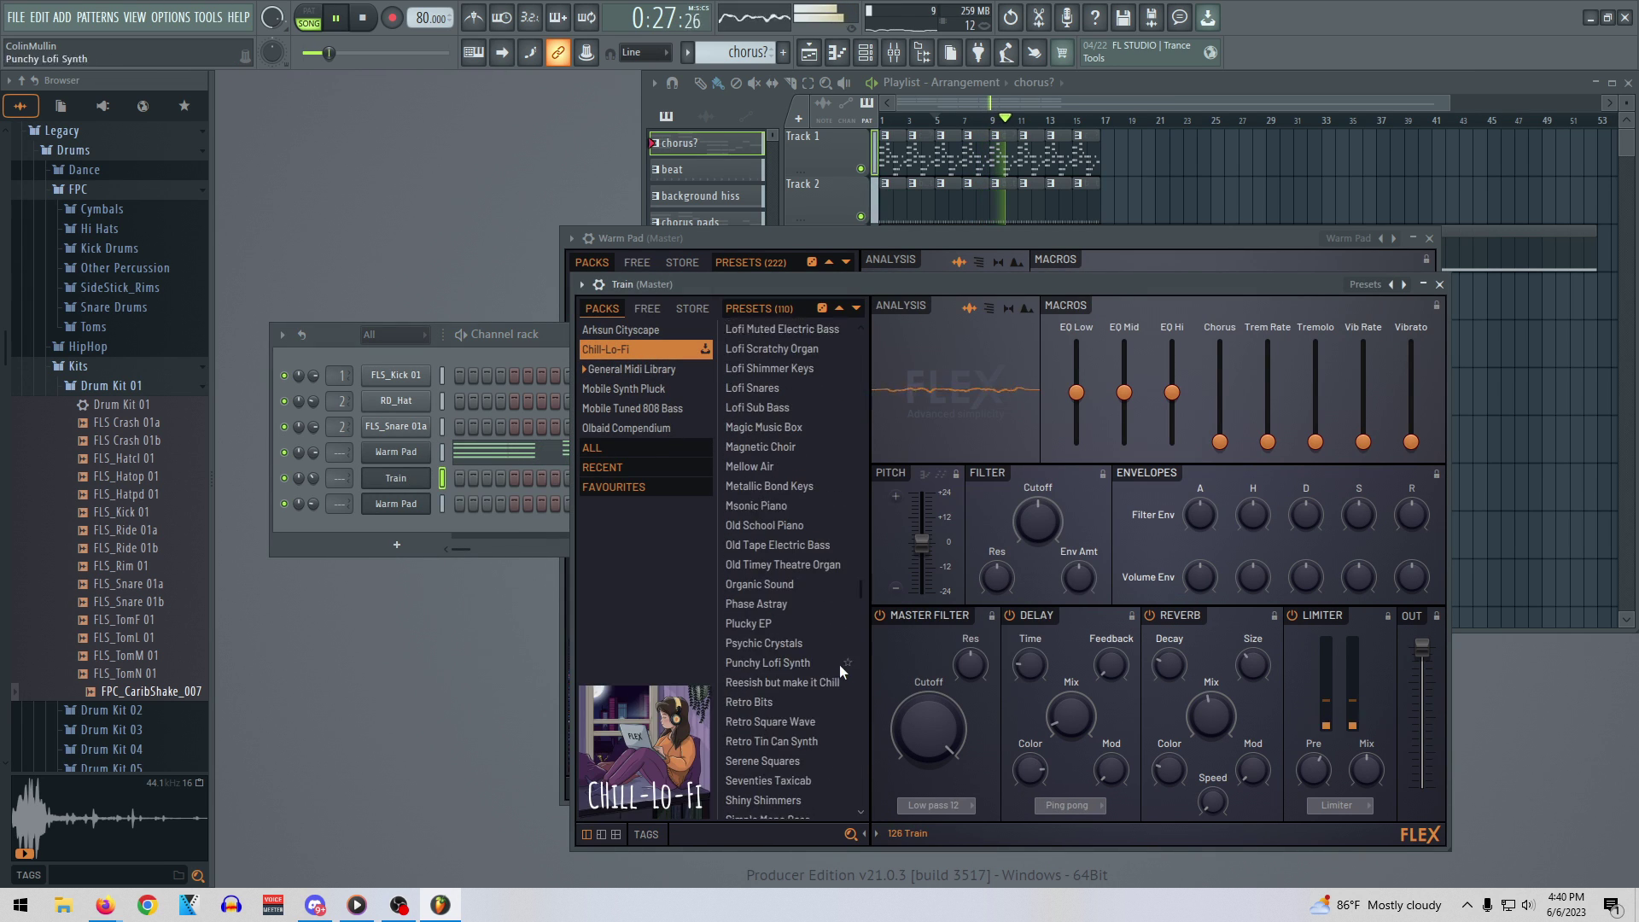
pyautogui.click(811, 749)
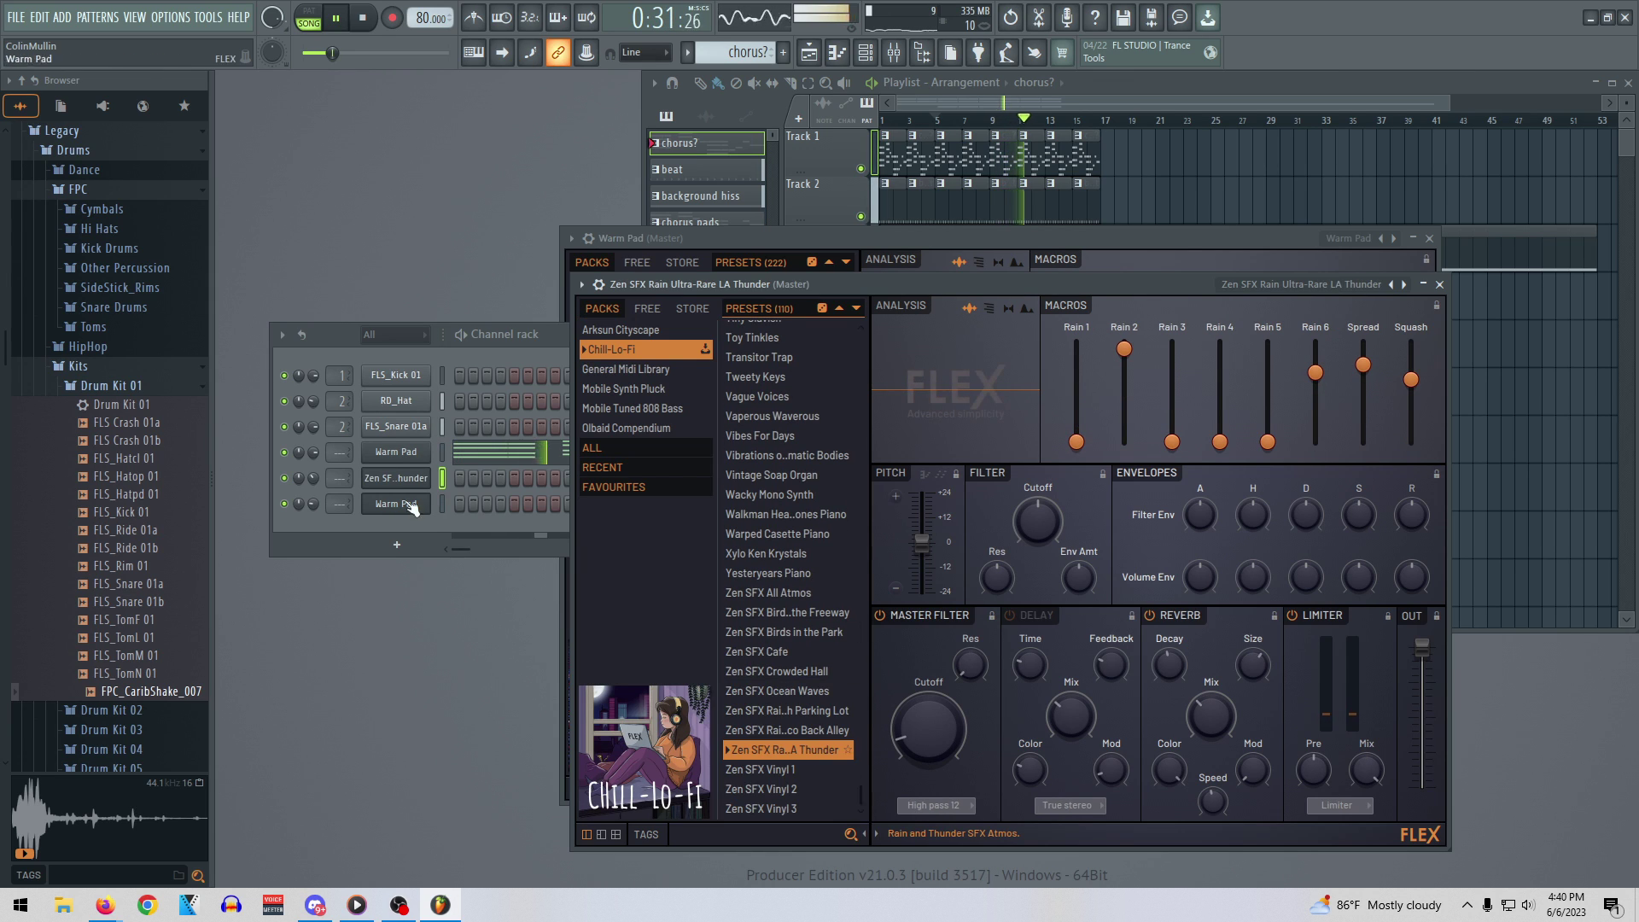
pyautogui.click(313, 476)
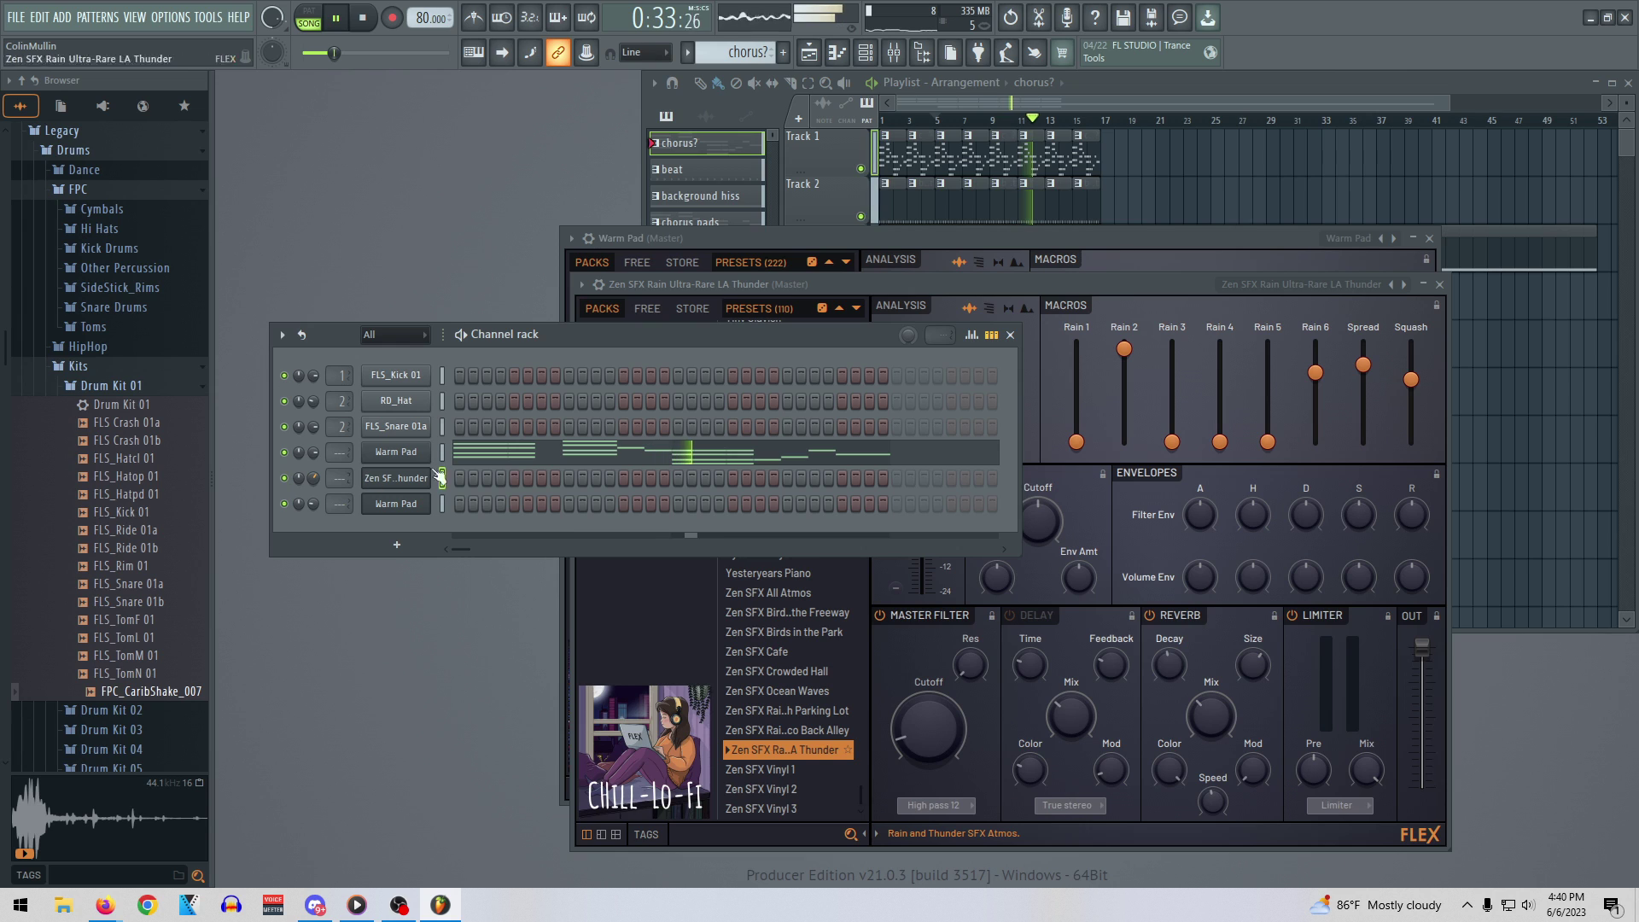
# Raise the Rain 1, Rain 3 and Rain 5 macros of the rain and thunder preset and stop playback
pyautogui.moveTo(1075, 441); pyautogui.dragTo(1075, 415)
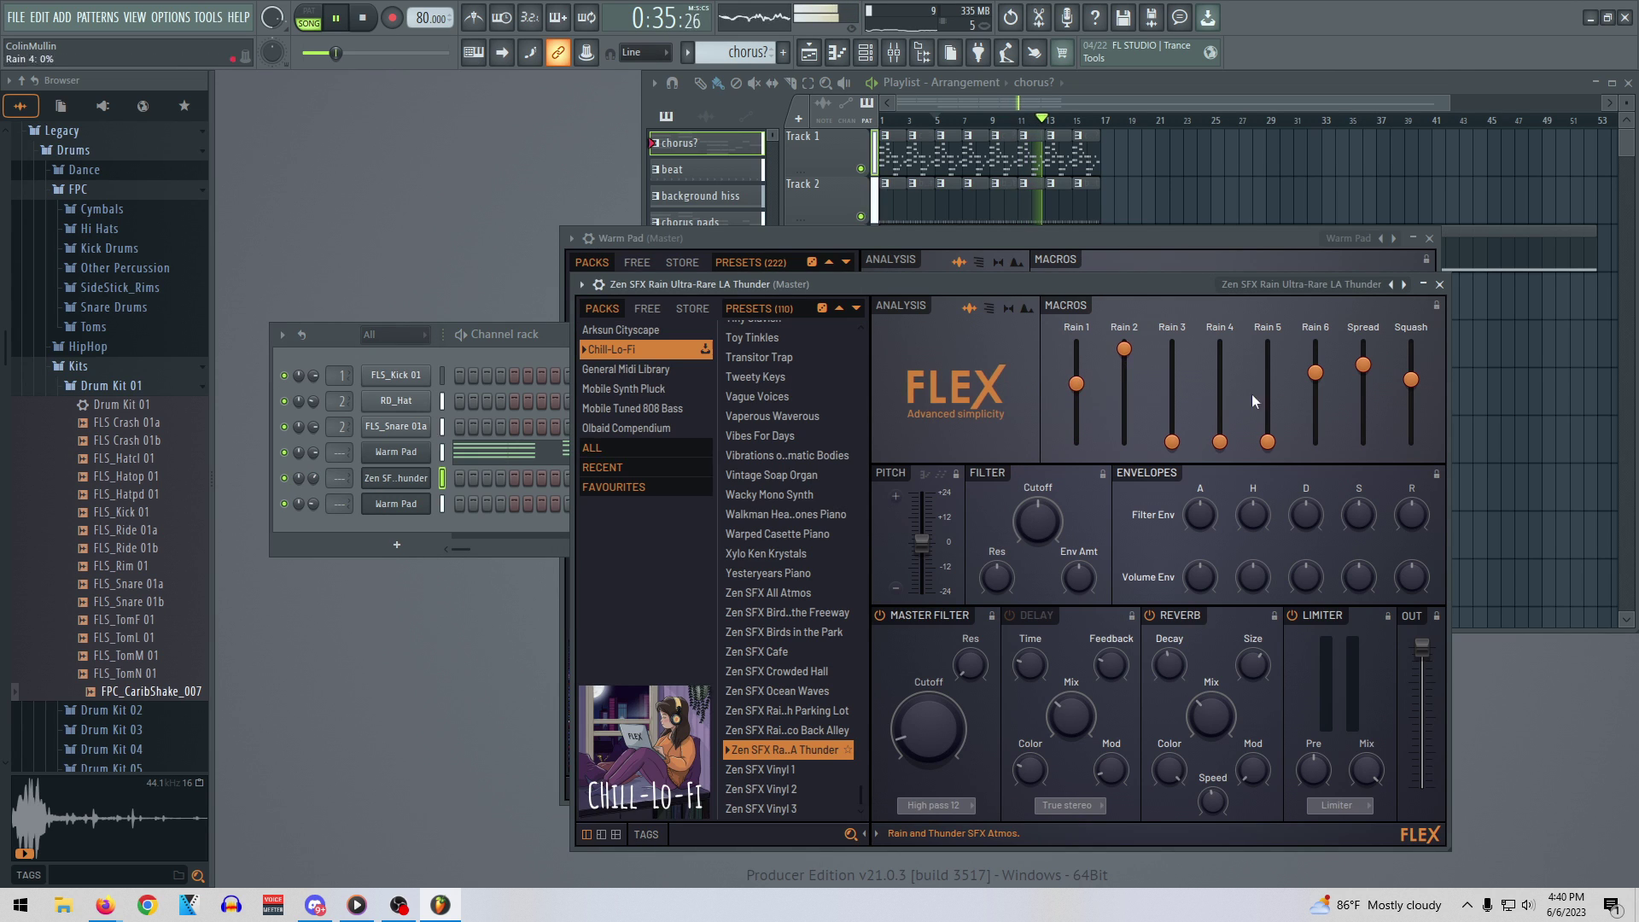
pyautogui.moveTo(1268, 401); pyautogui.dragTo(1267, 348)
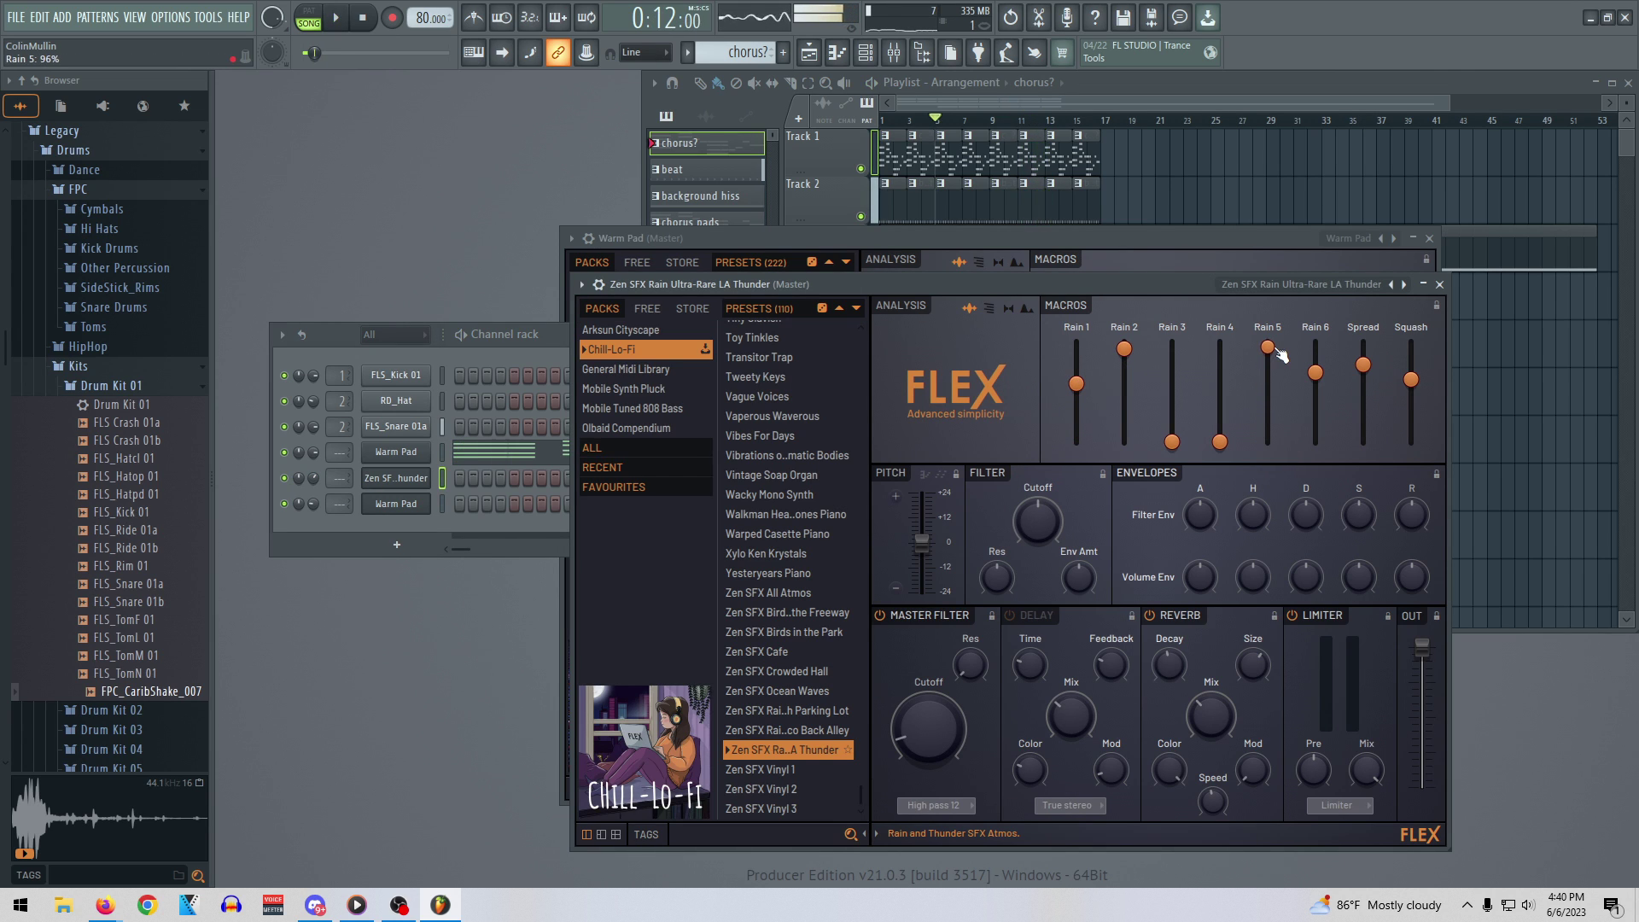
pyautogui.moveTo(1267, 348); pyautogui.dragTo(1268, 374)
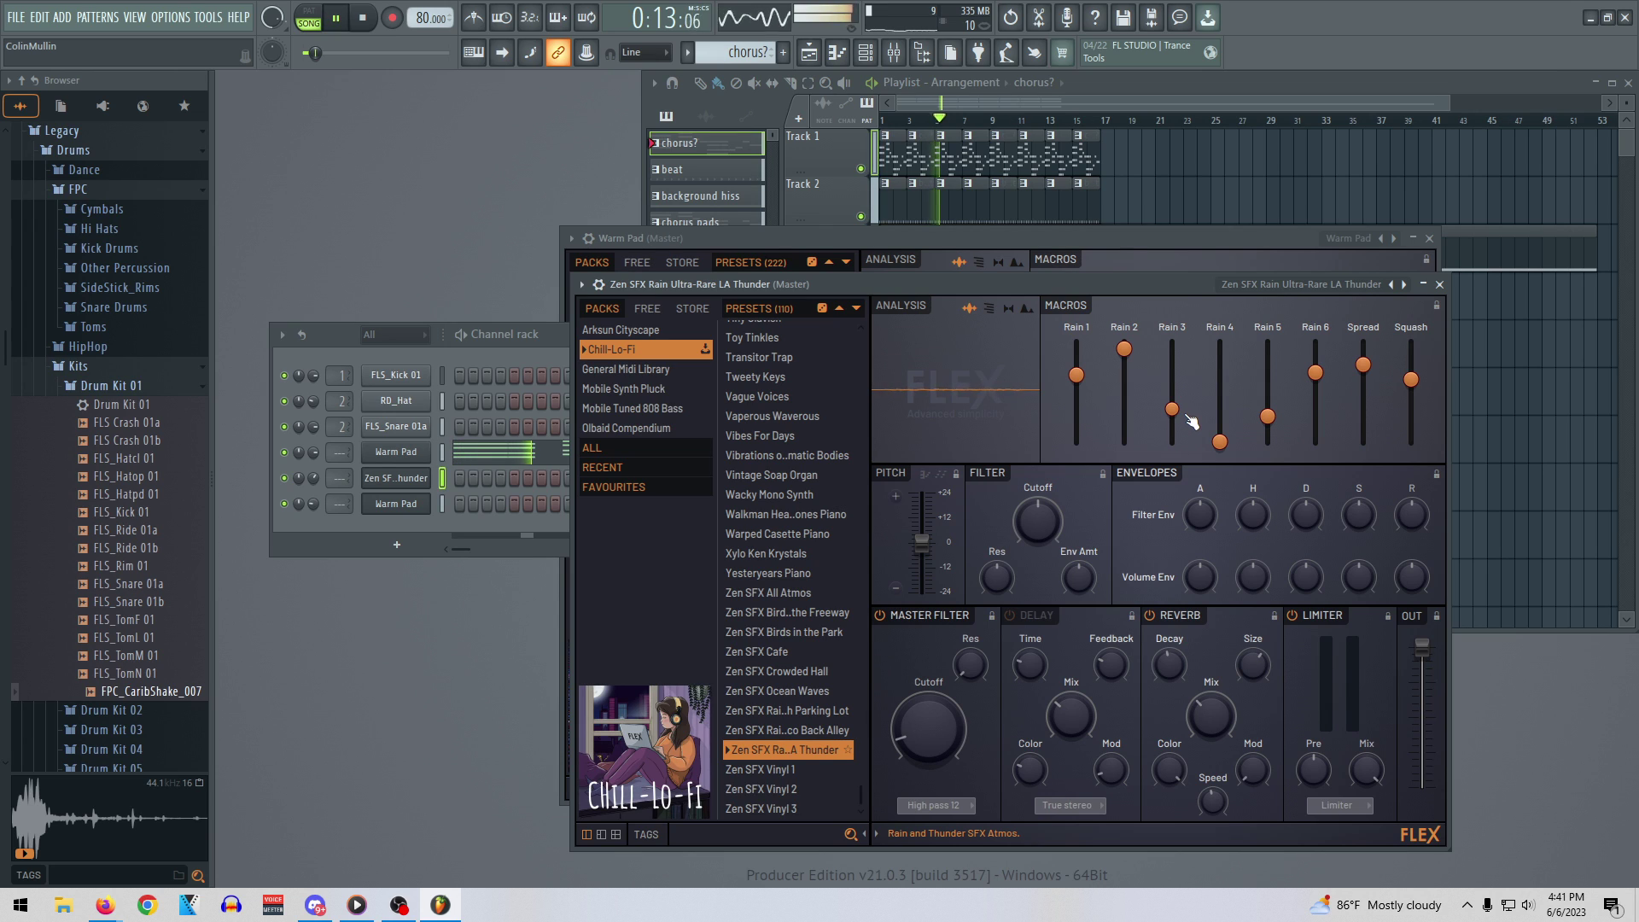
pyautogui.press('space')
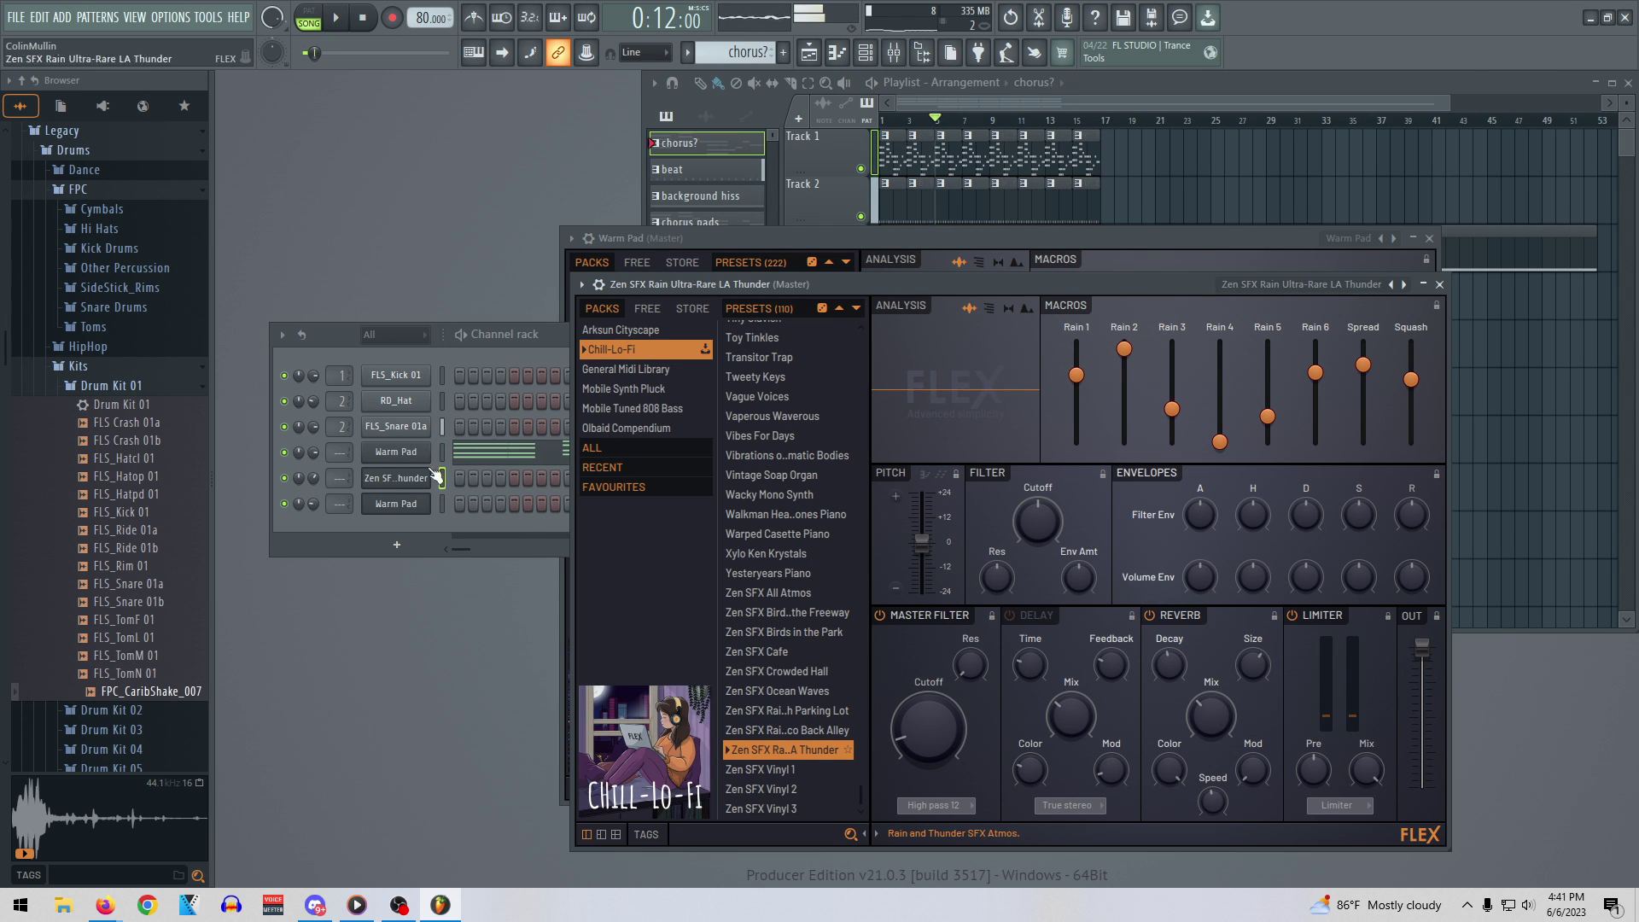
# Open the Warm Pad channel directly below the snare and load the Analog Lofi preset from the Chill-Lo-Fi pack
pyautogui.rightClick(420, 458)
pyautogui.click(388, 450)
pyautogui.scroll(15, 517, 621)
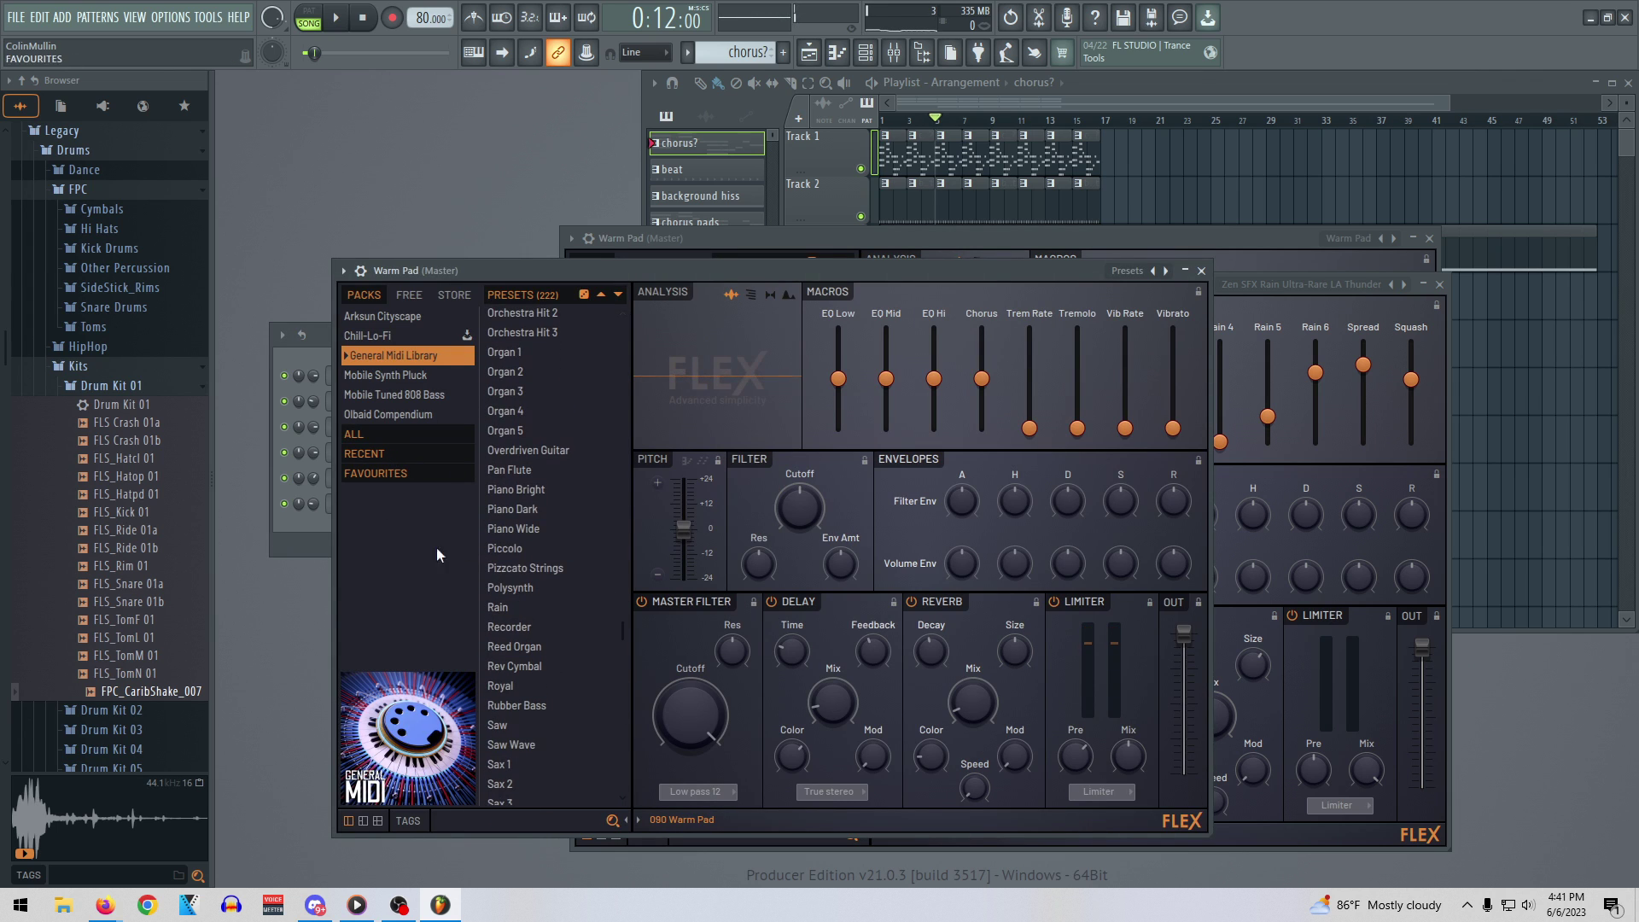
pyautogui.click(375, 335)
pyautogui.click(548, 361)
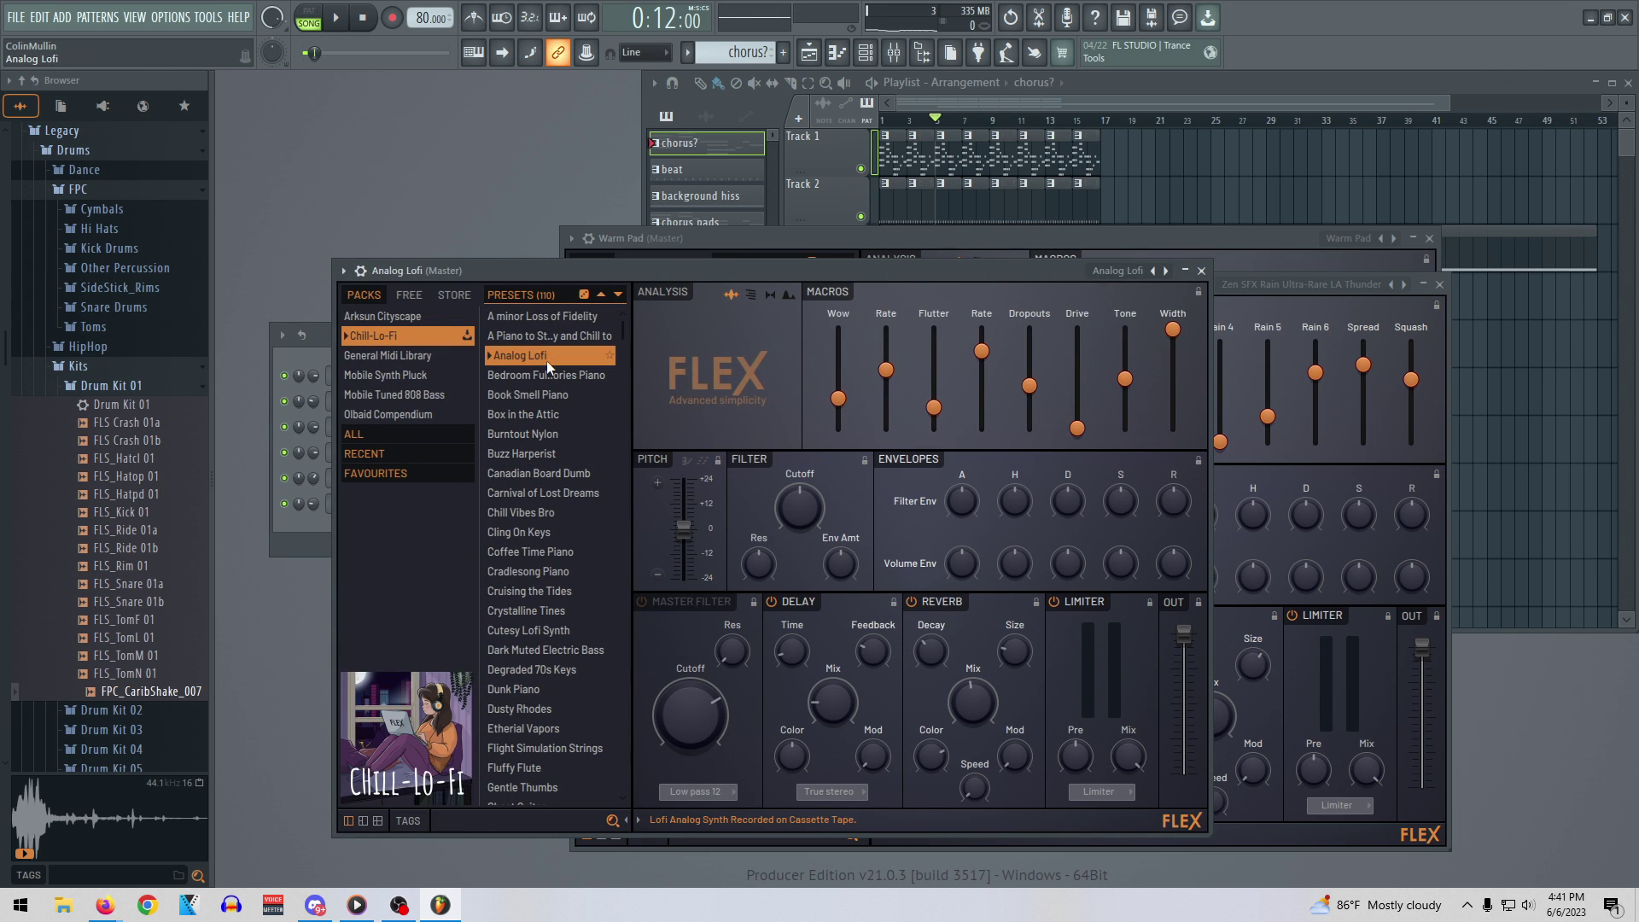
# Play the song and audition the Book Smell Piano, Chill Vibes Bro and Cradlesong Piano presets
pyautogui.press('space')
pyautogui.click(550, 376)
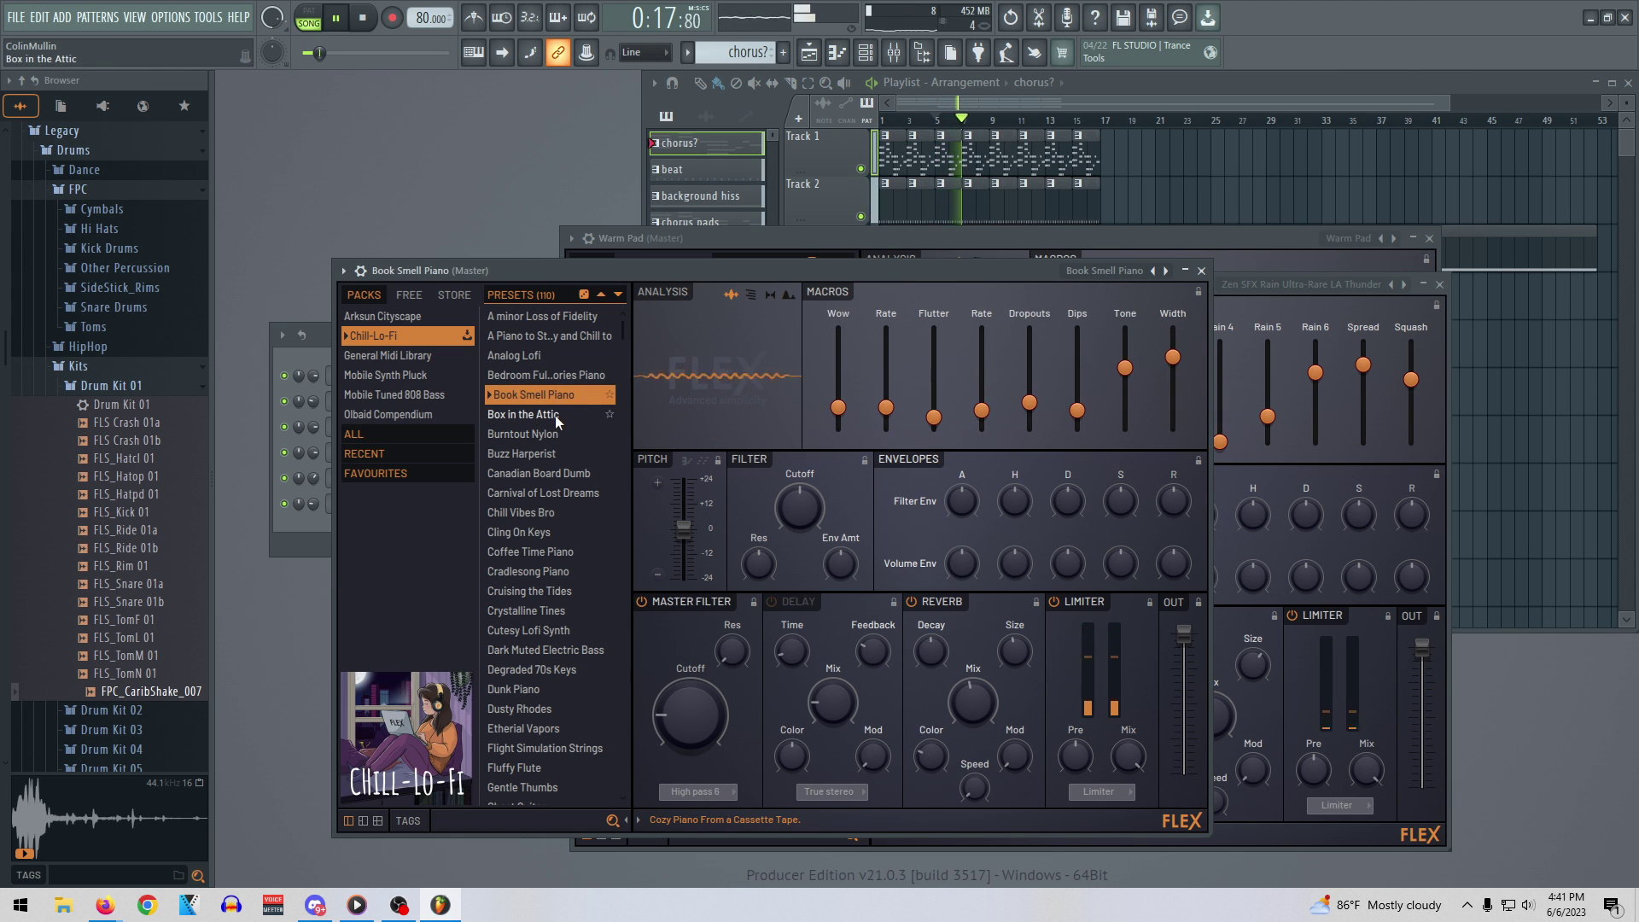
pyautogui.click(566, 512)
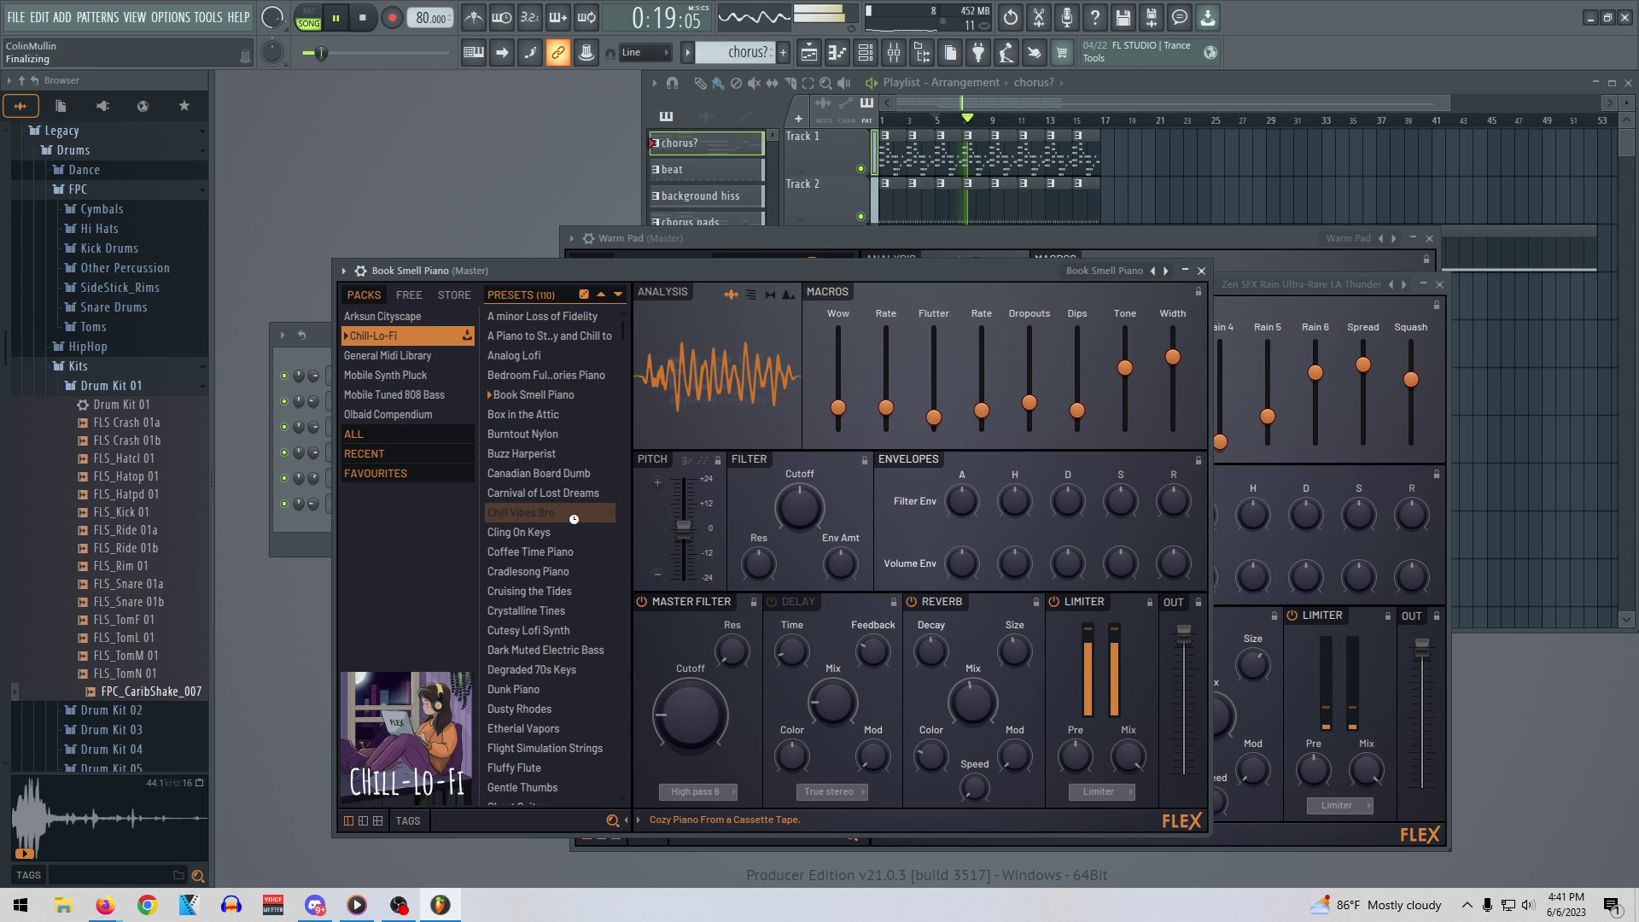
pyautogui.click(565, 571)
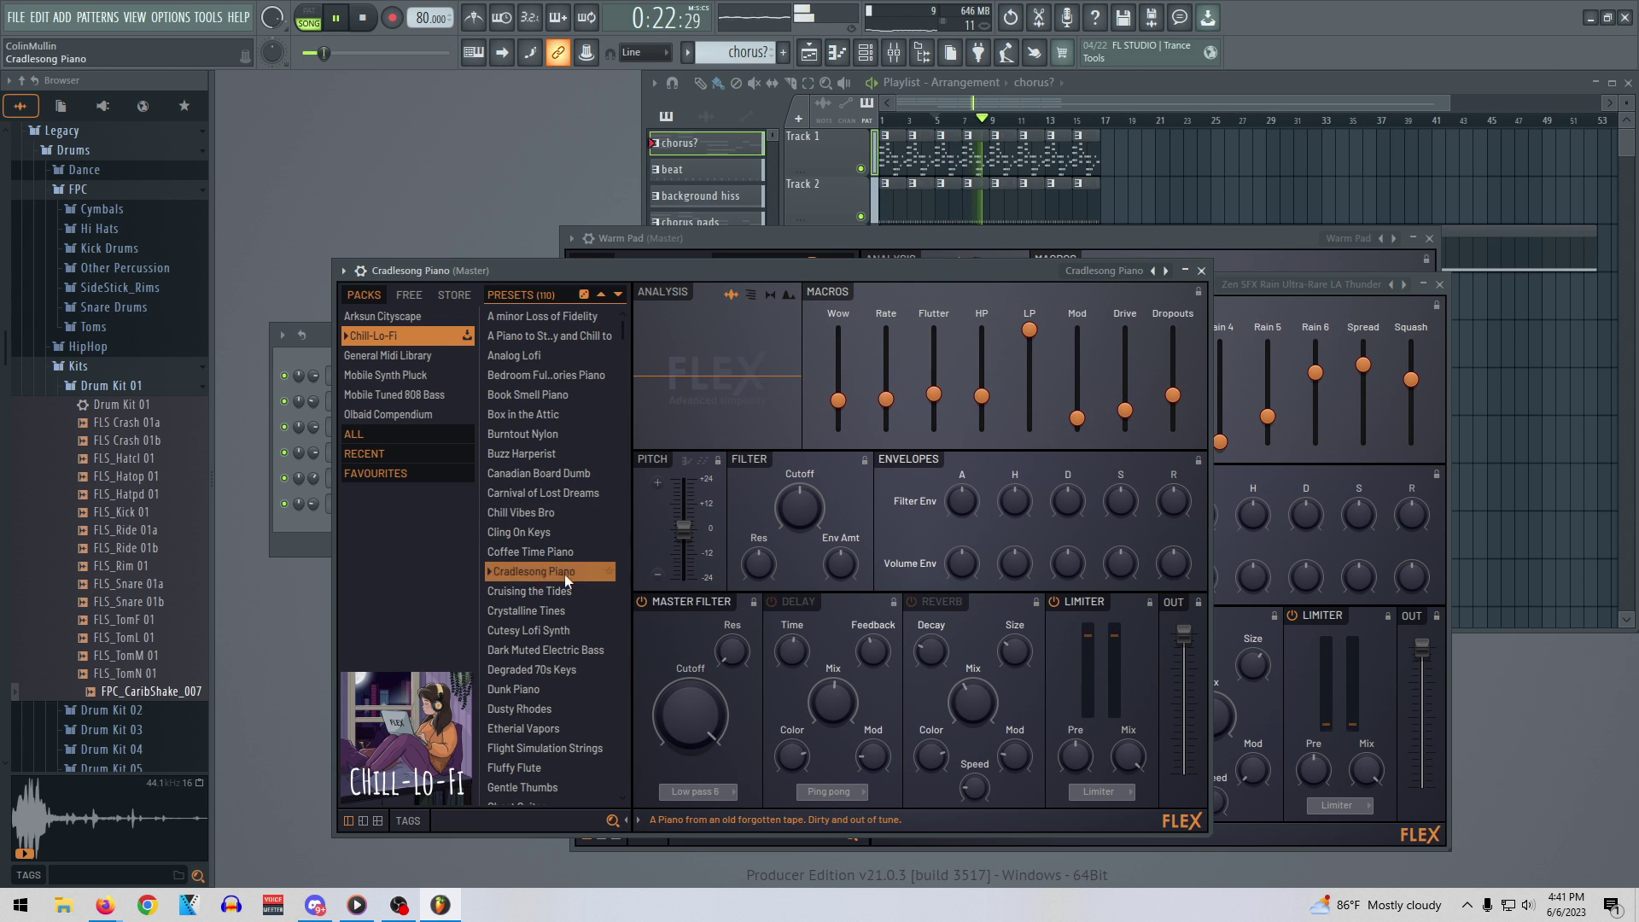
# Audition the Dunk Piano, Degraded 70s Keys, Cutesy Lofi Synth and Dusty Rhodes presets on the playing song
pyautogui.click(562, 693)
pyautogui.click(561, 671)
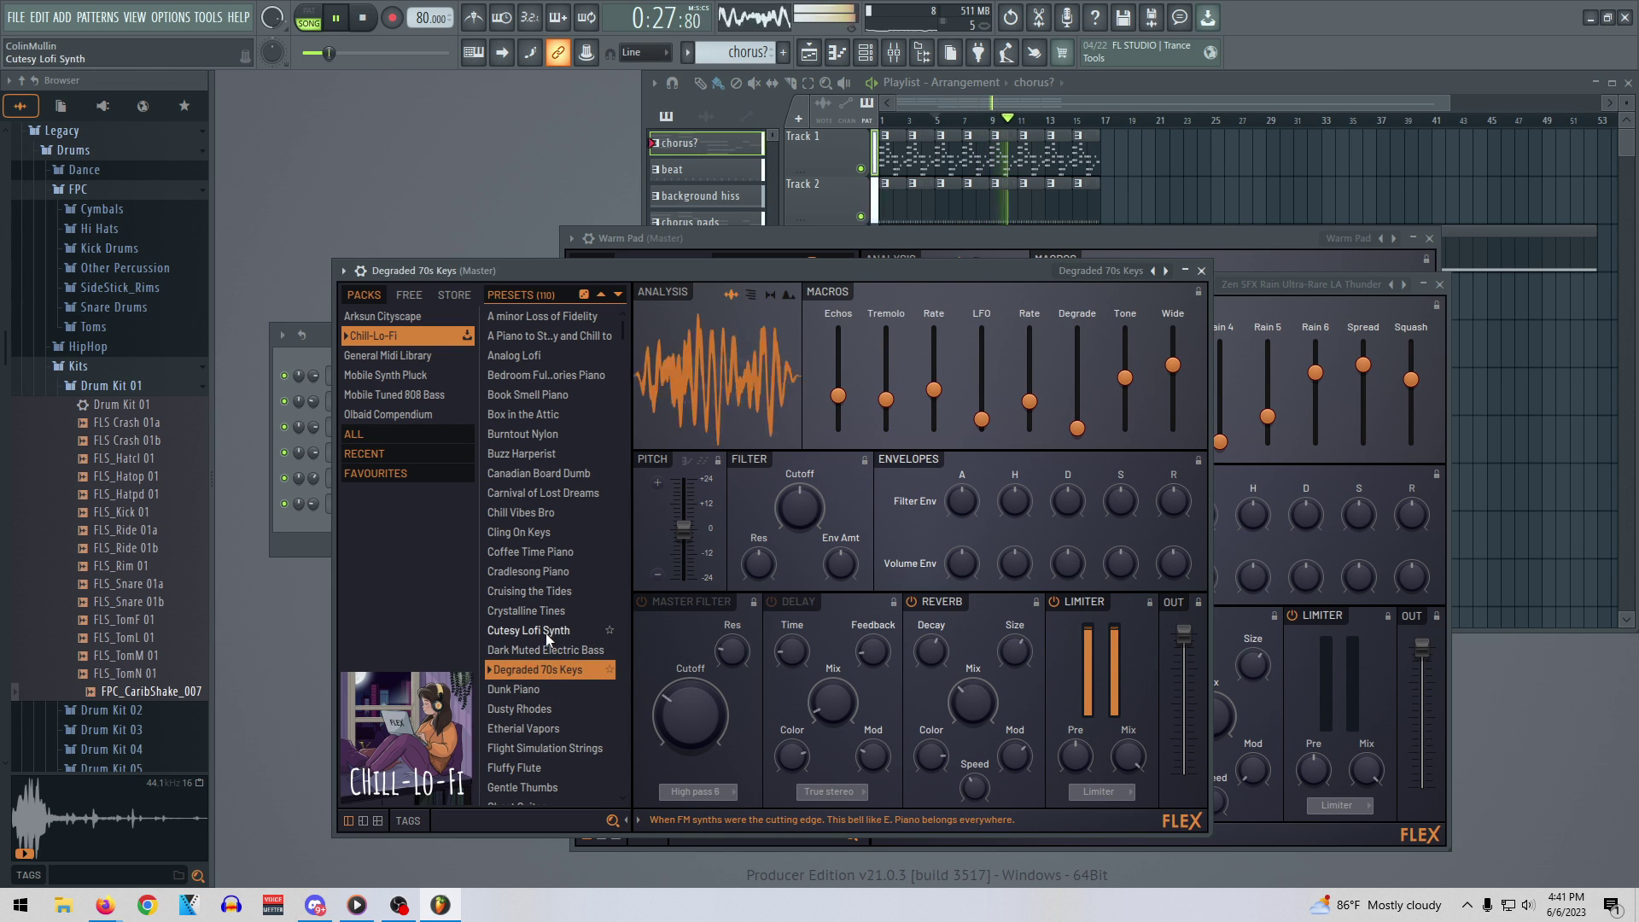
pyautogui.click(551, 637)
pyautogui.click(540, 707)
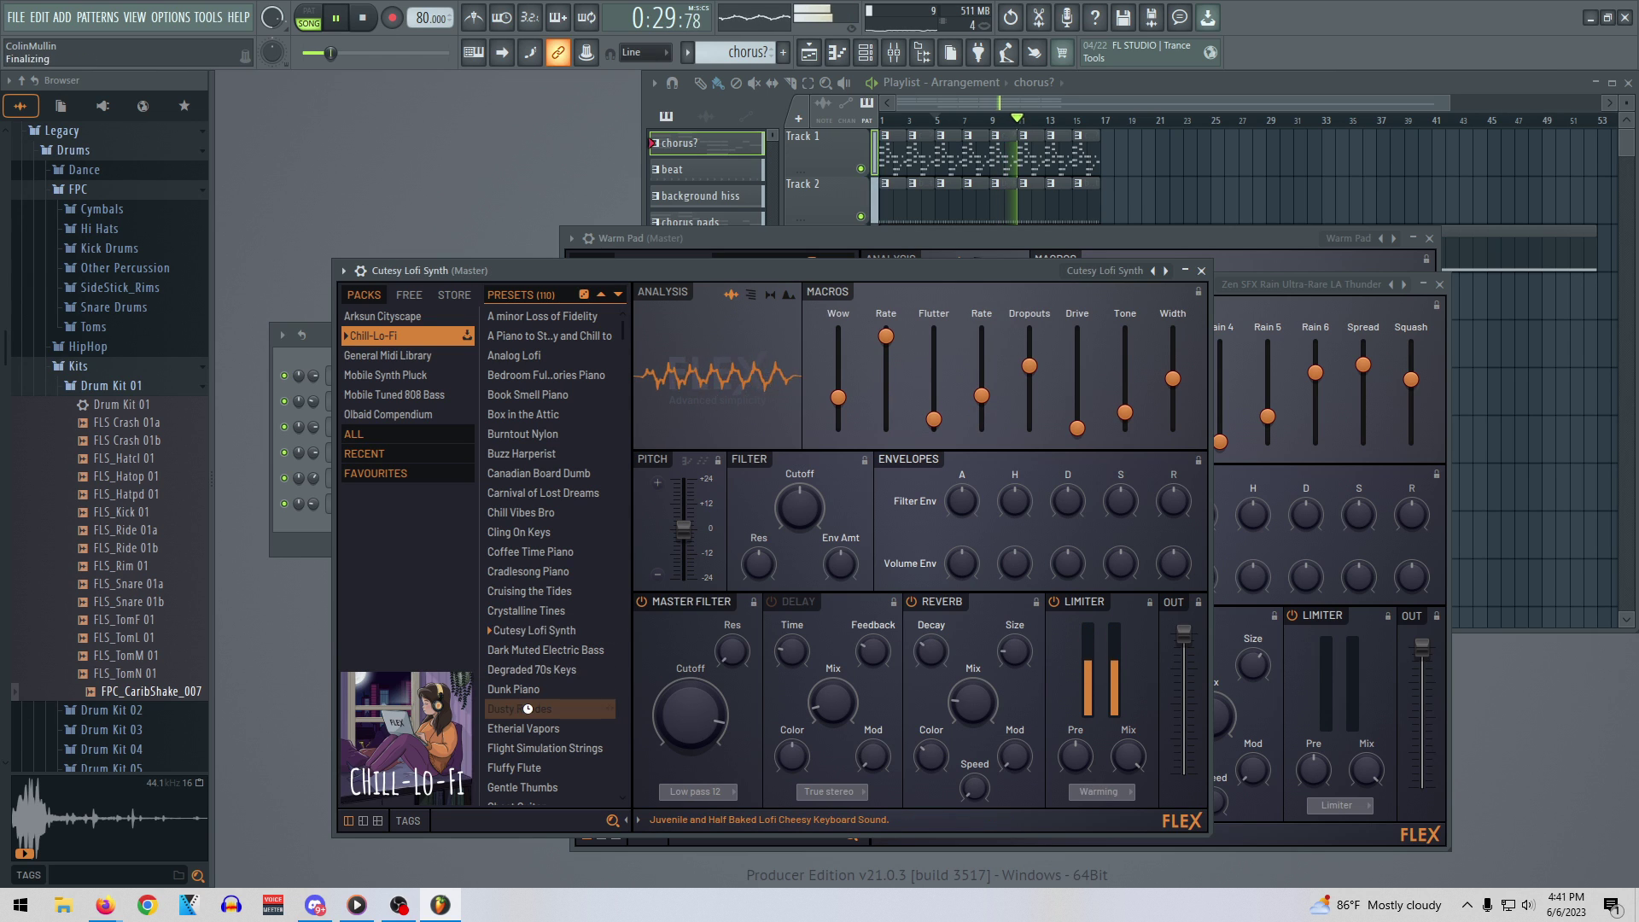
# Audition the Ghost Guitar preset and look through the Chill-Lo-Fi presets that follow it
pyautogui.scroll(-3, 575, 669)
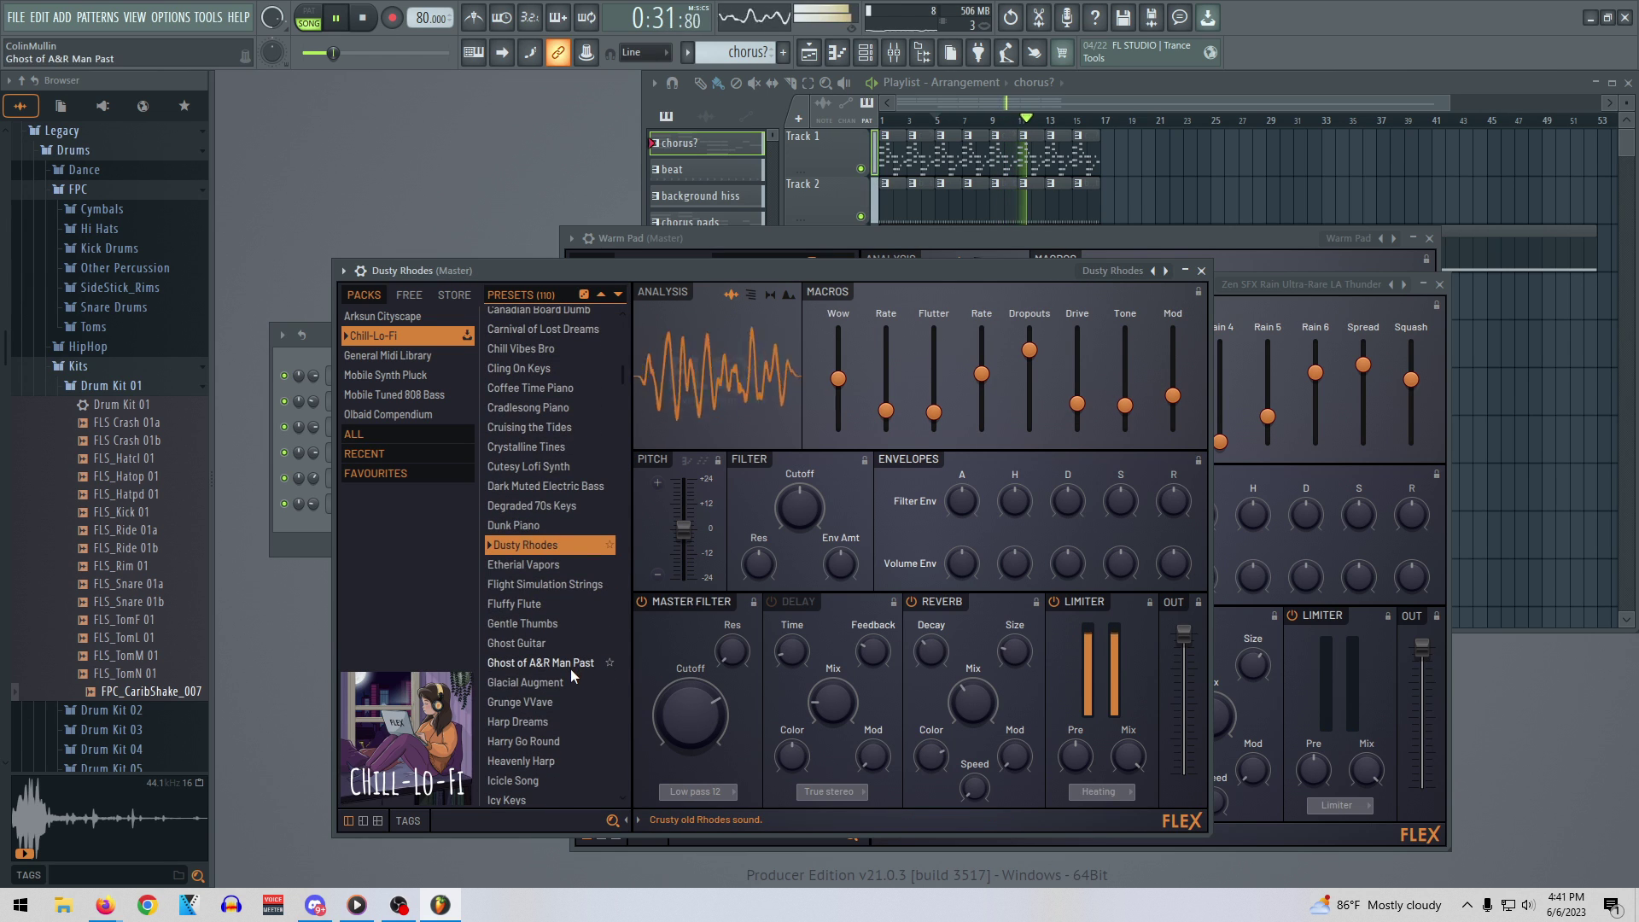
pyautogui.click(522, 645)
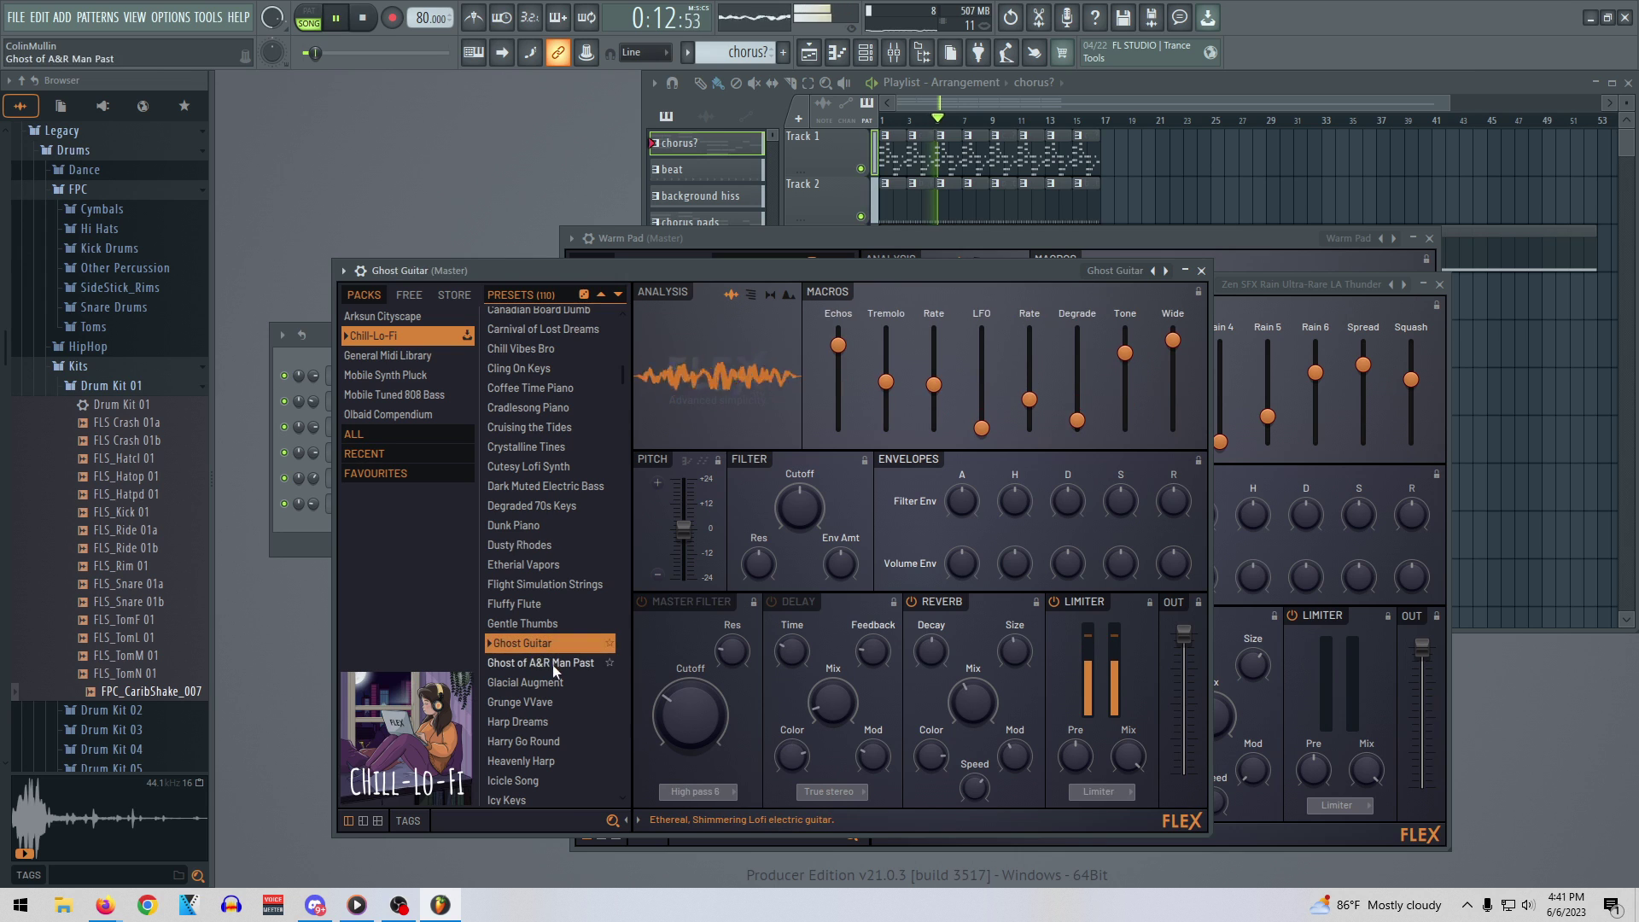
pyautogui.scroll(-2, 555, 670)
pyautogui.scroll(-2, 554, 742)
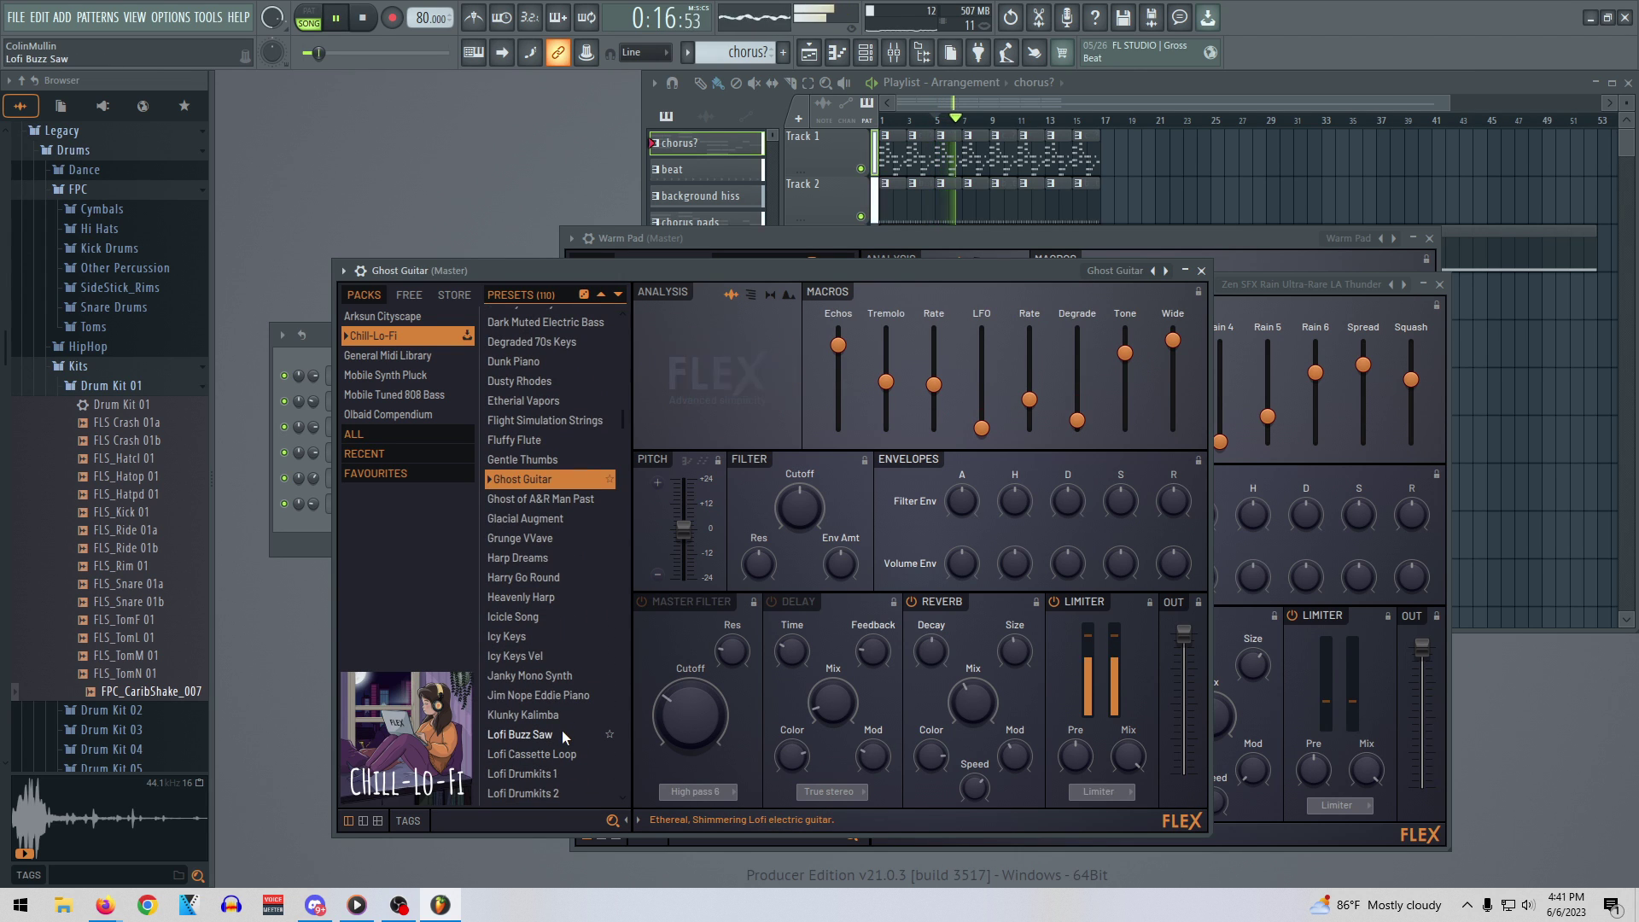
# Audition Cradlesong Piano, Cutesy Lofi Synth, Degraded 70s Keys and Dunk Piano again for comparison
pyautogui.scroll(8, 555, 633)
pyautogui.click(561, 628)
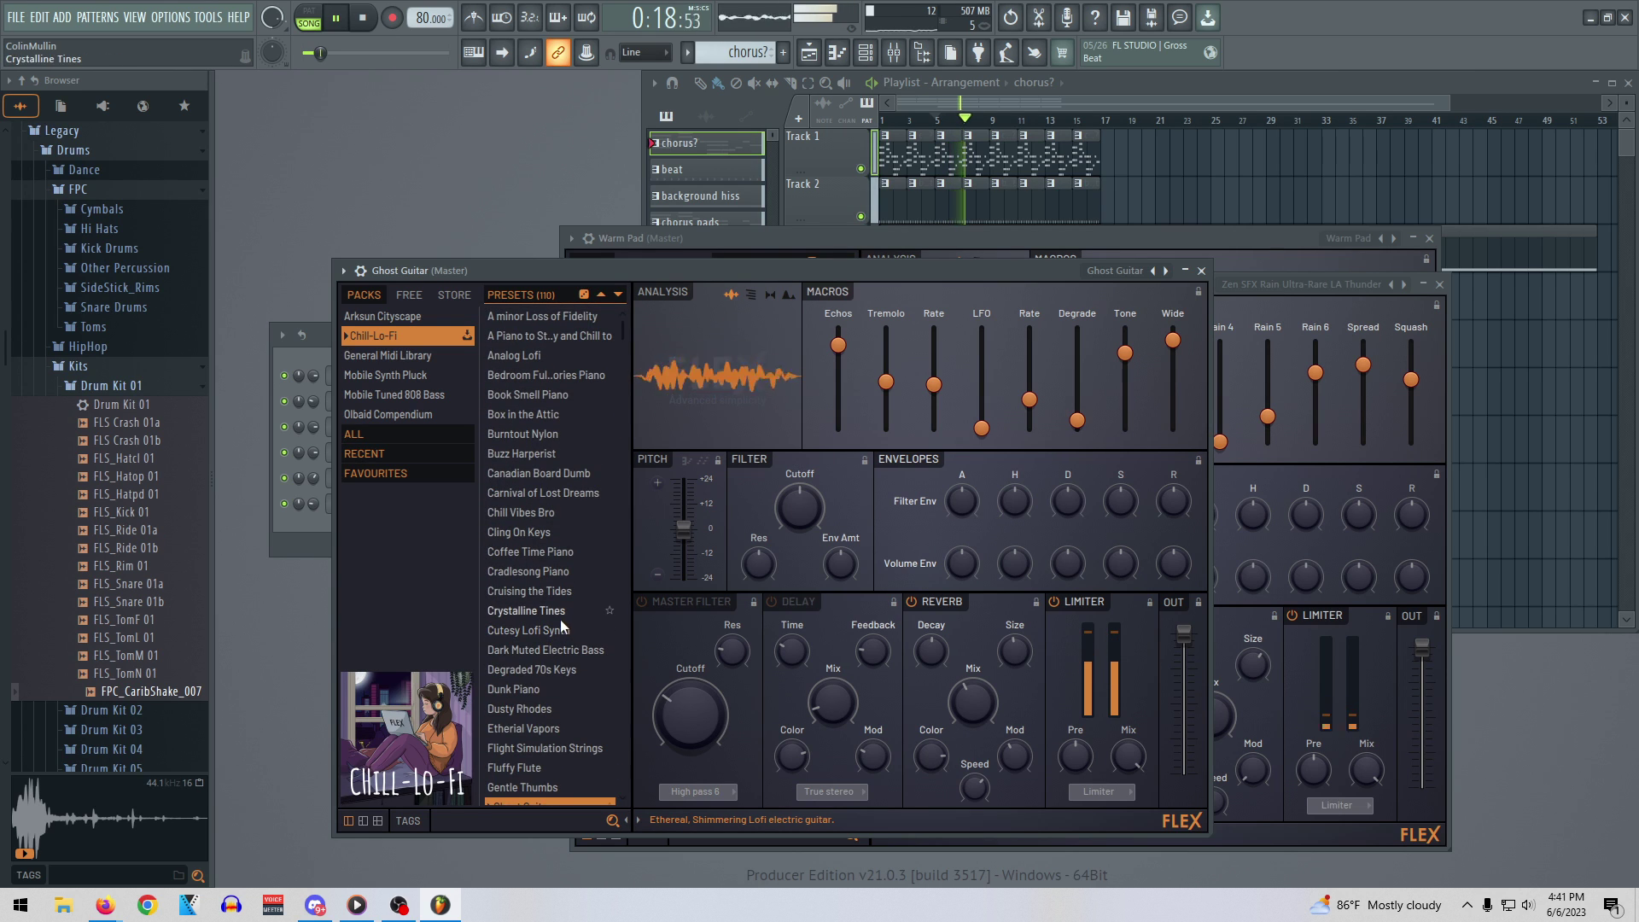
pyautogui.click(559, 572)
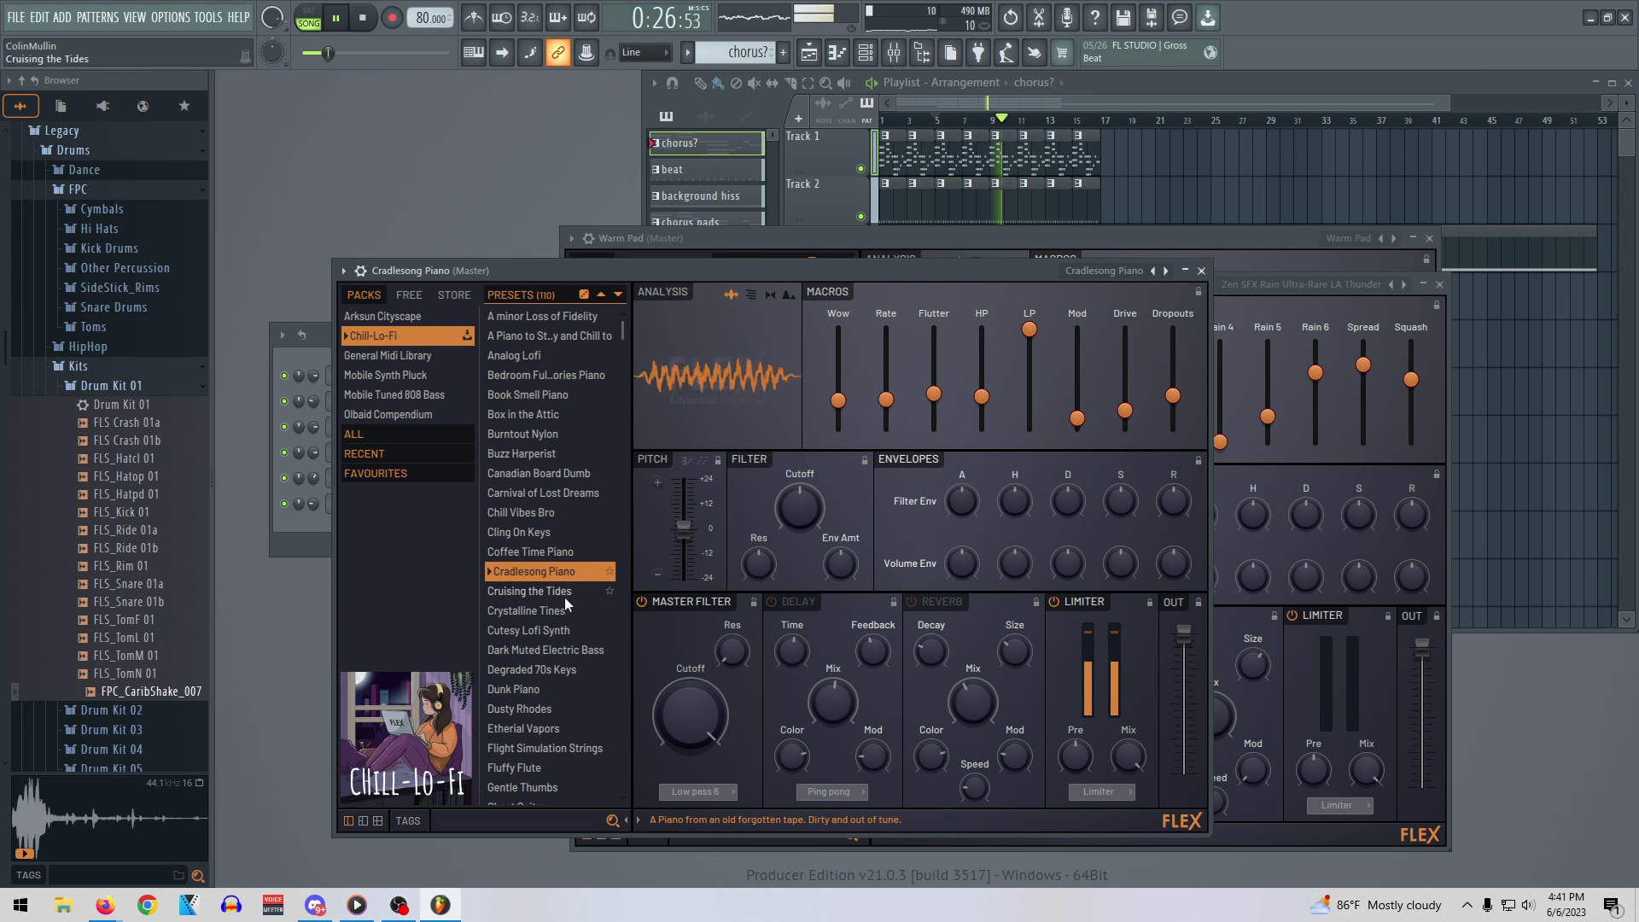
pyautogui.click(546, 632)
pyautogui.click(546, 669)
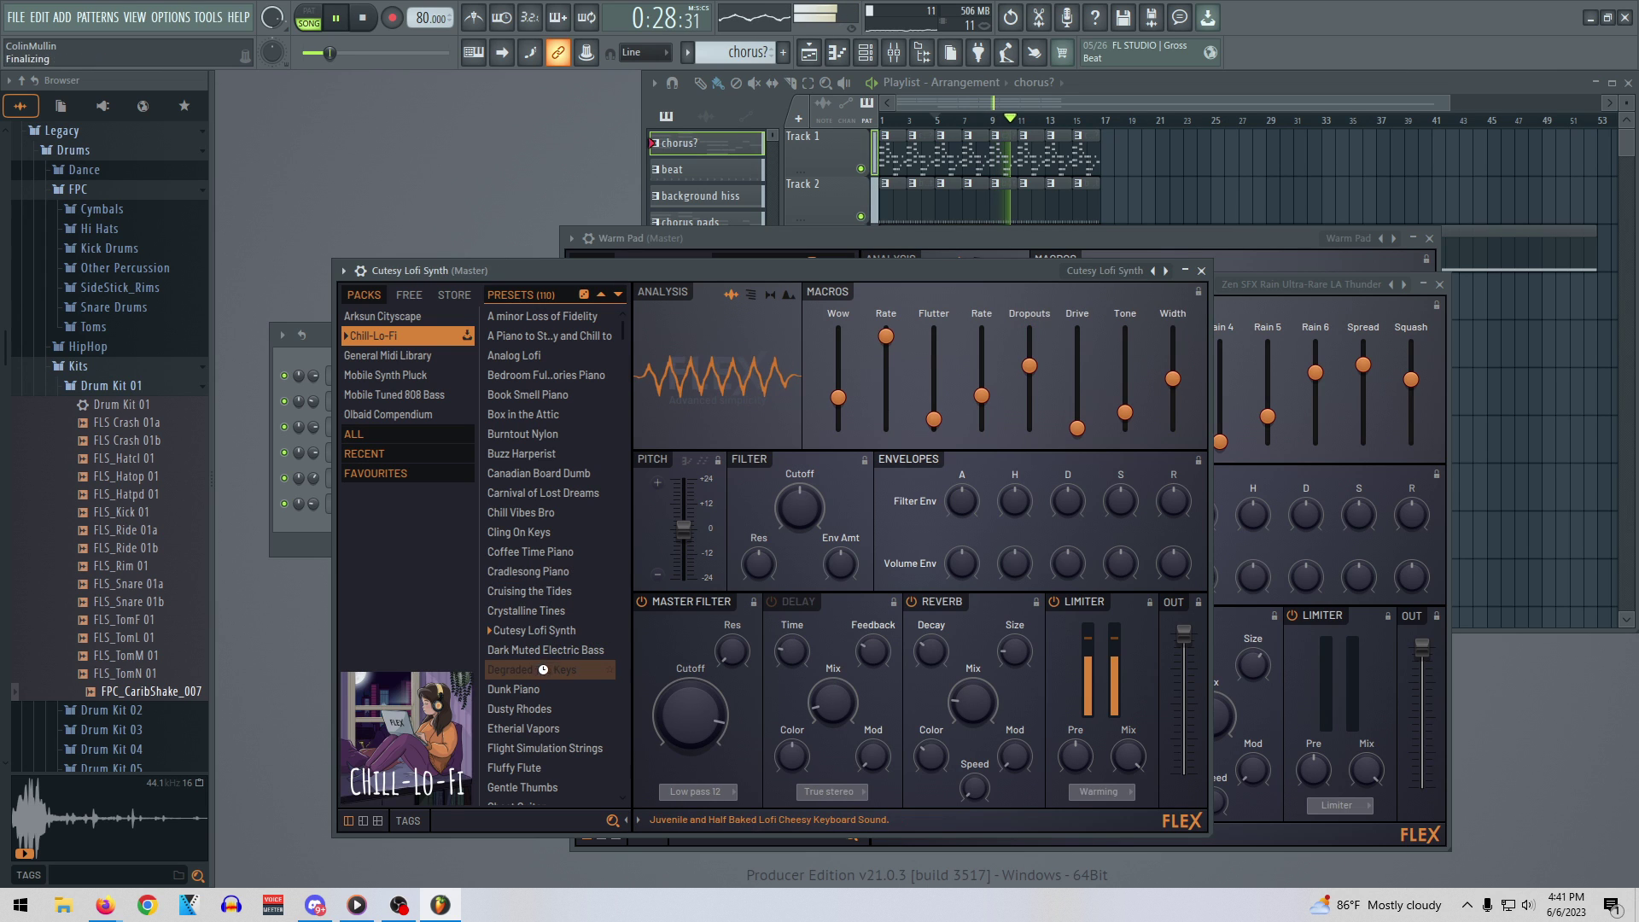
pyautogui.scroll(-2, 537, 666)
pyautogui.click(531, 607)
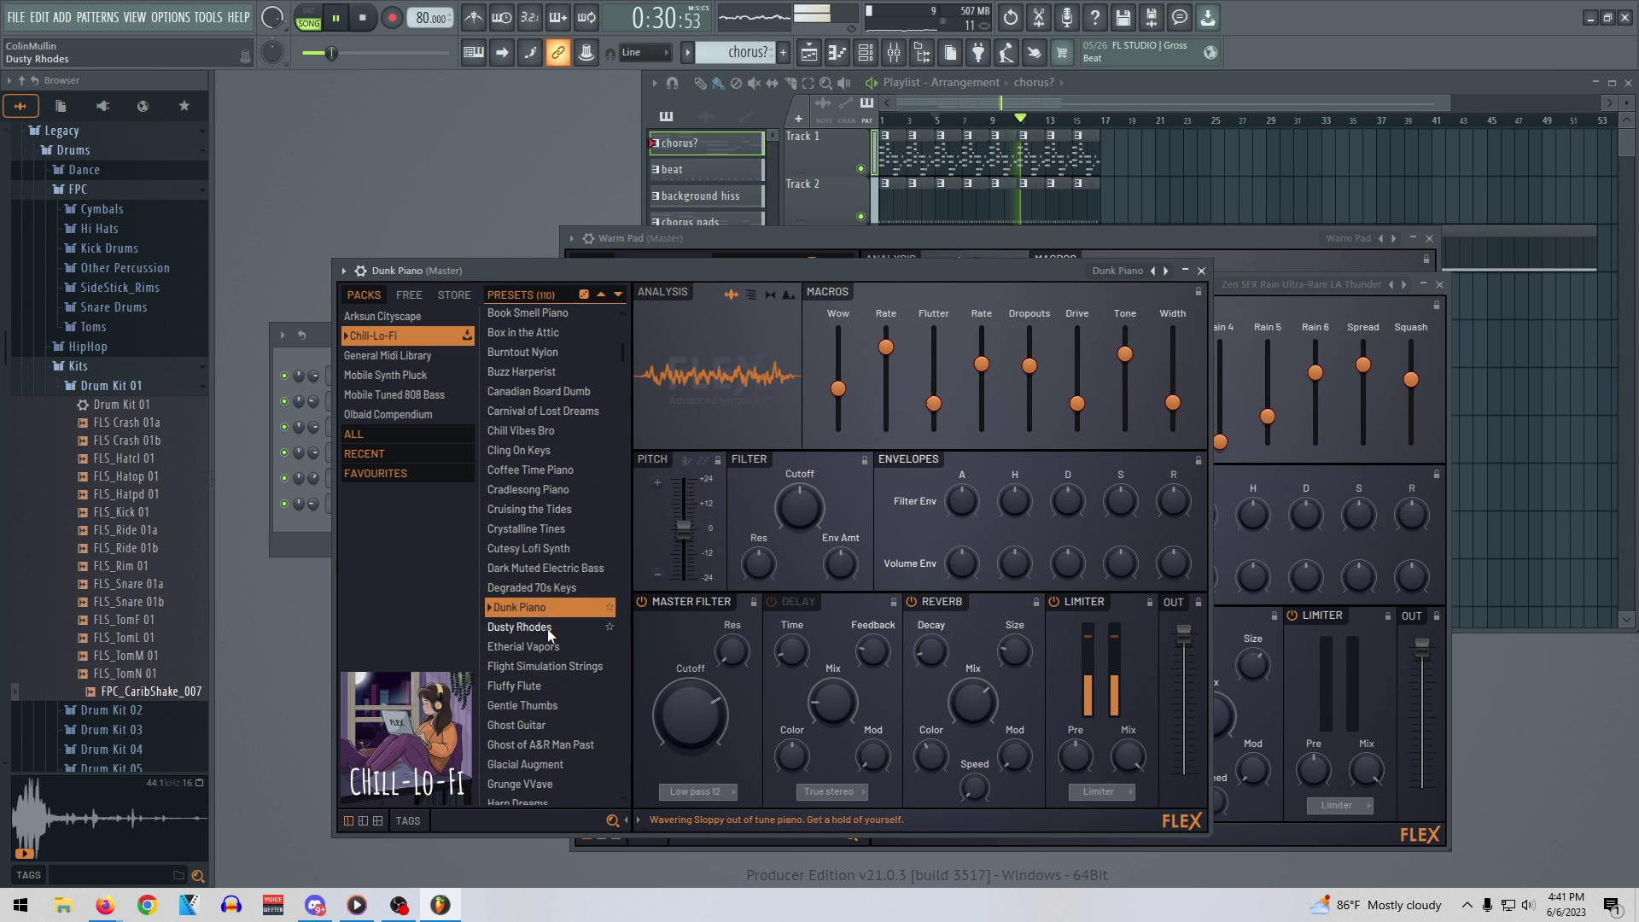
# Audition the Dusty Rhodes, Etherial Vapors, Flight Simulation Strings and Fluffy Flute presets
pyautogui.click(546, 628)
pyautogui.click(553, 650)
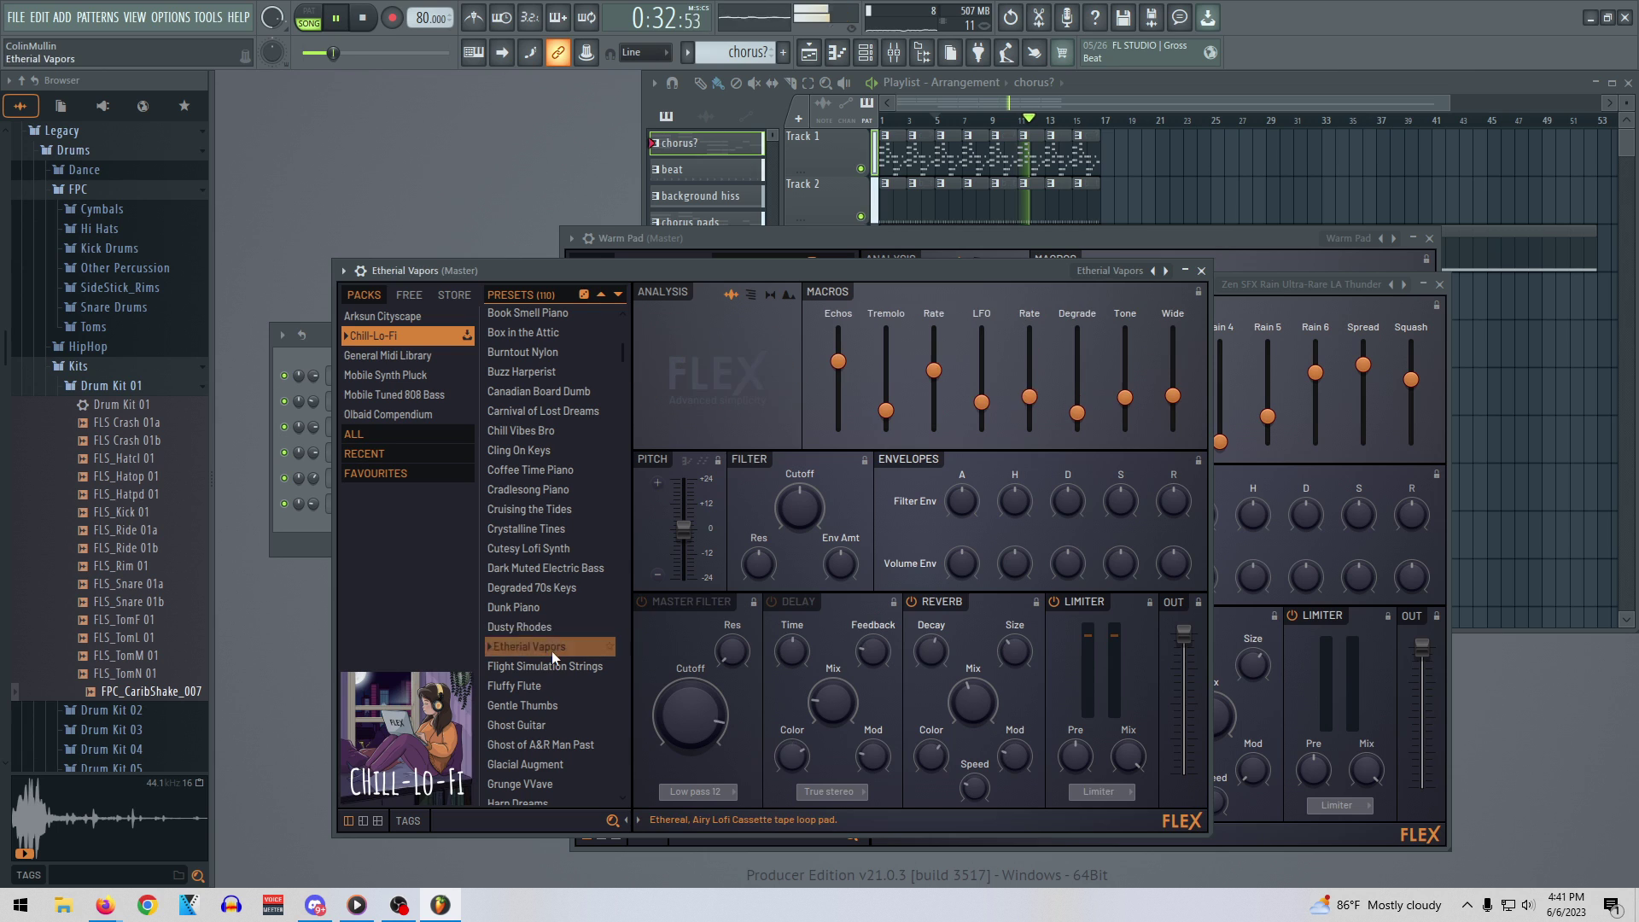
pyautogui.click(543, 668)
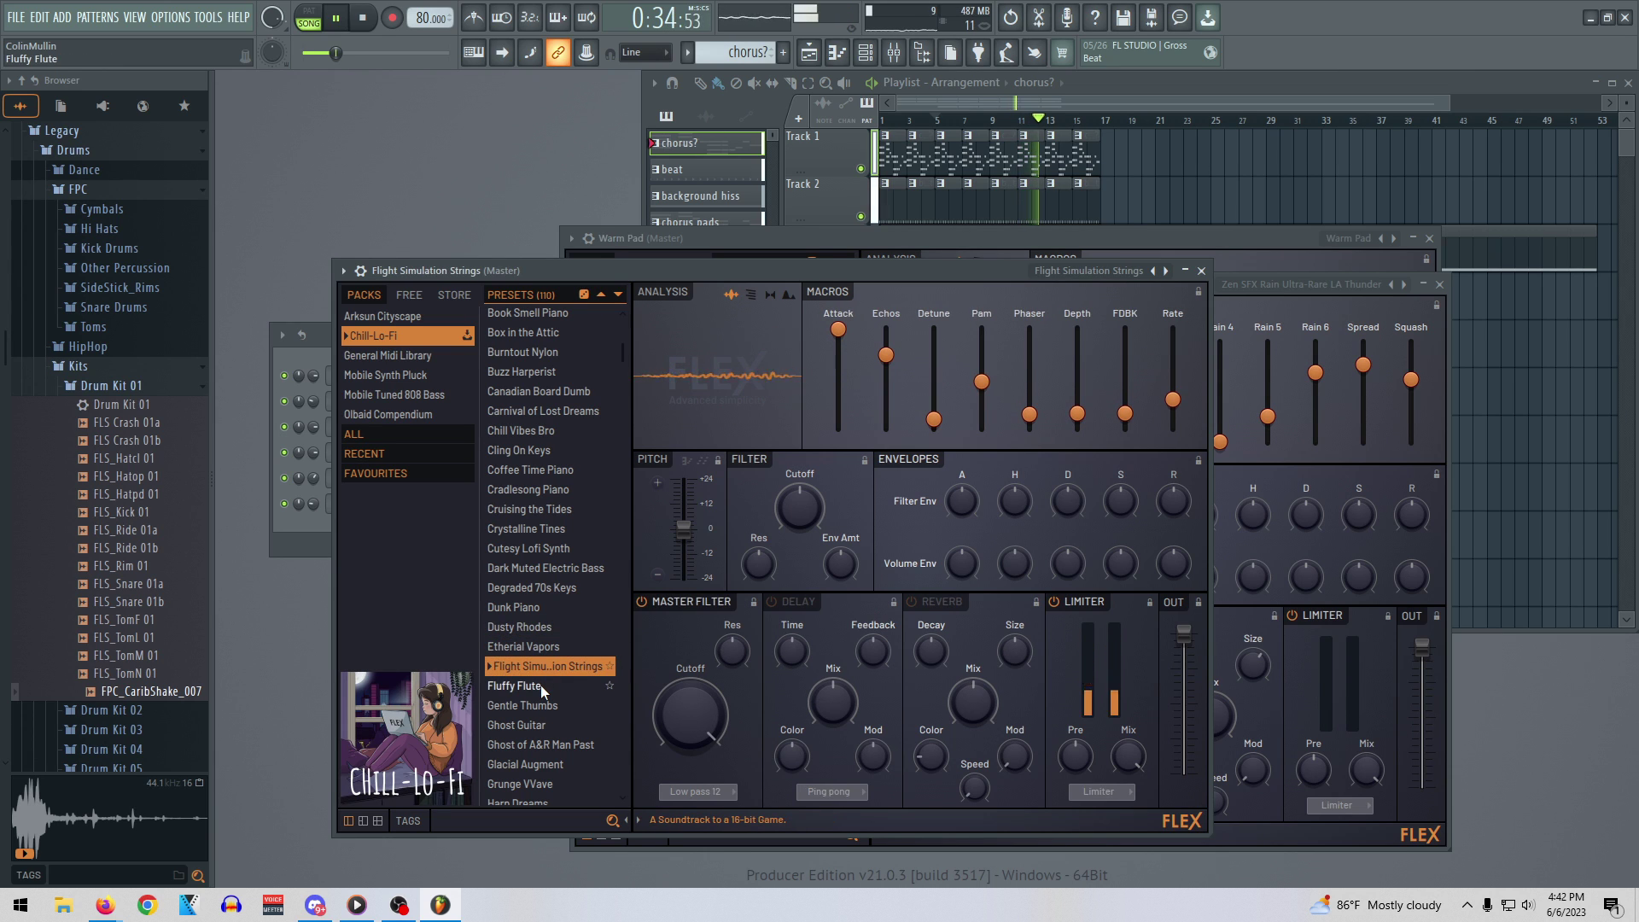
pyautogui.click(543, 688)
# Load the Ghost Guitar preset on the channel and replay the song from the start of the playlist
pyautogui.scroll(-2, 546, 689)
pyautogui.click(543, 644)
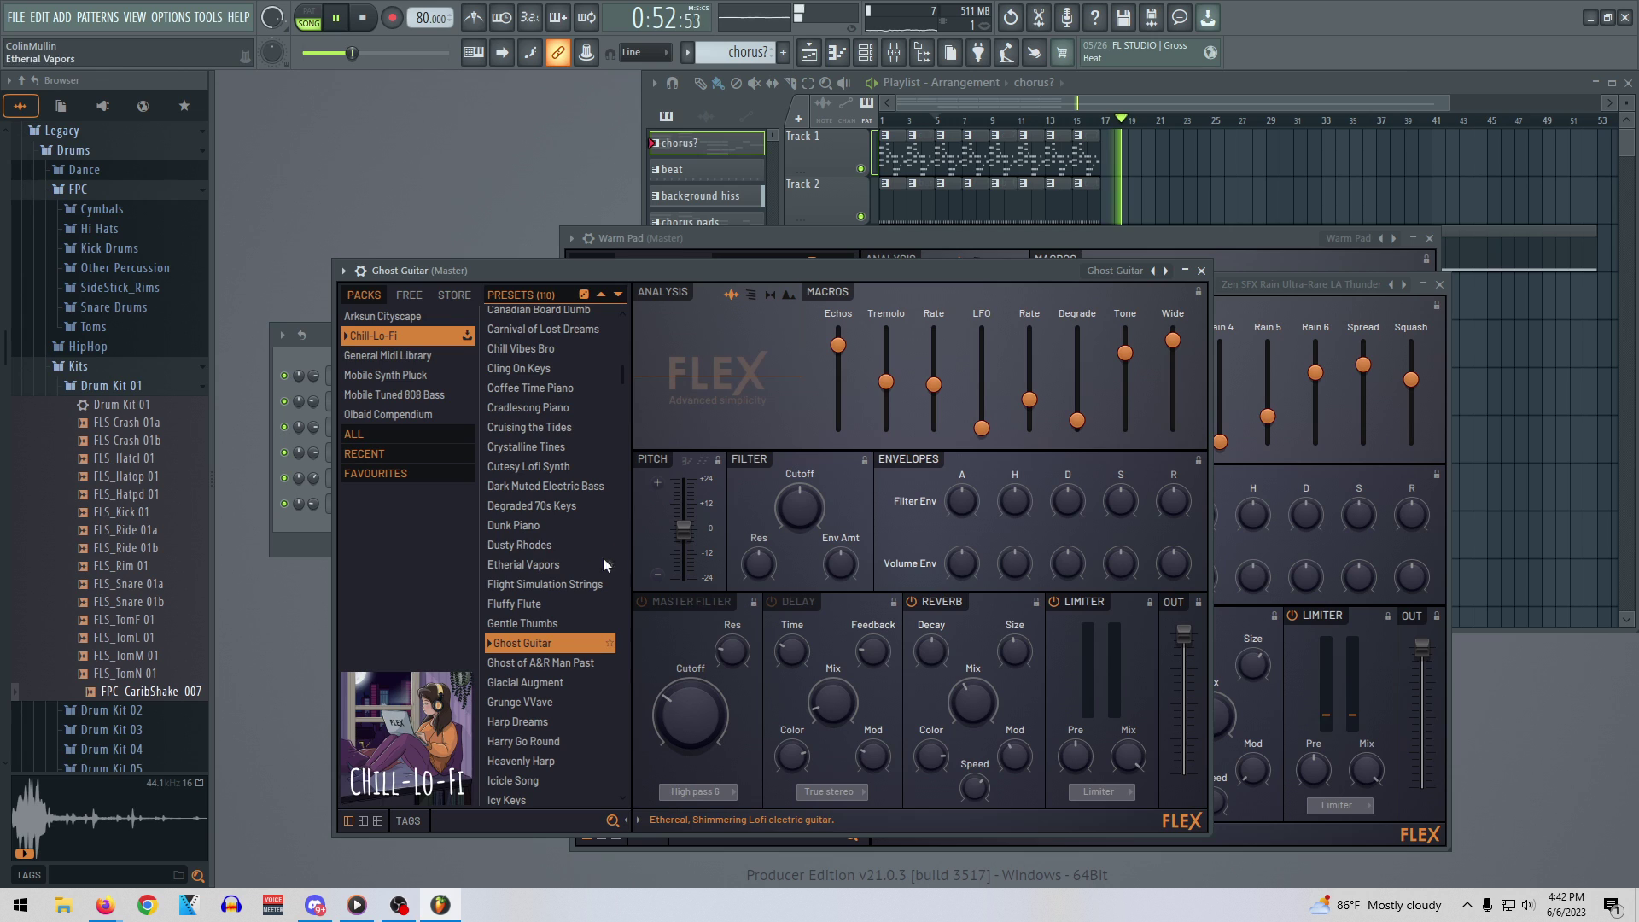
pyautogui.press('space')
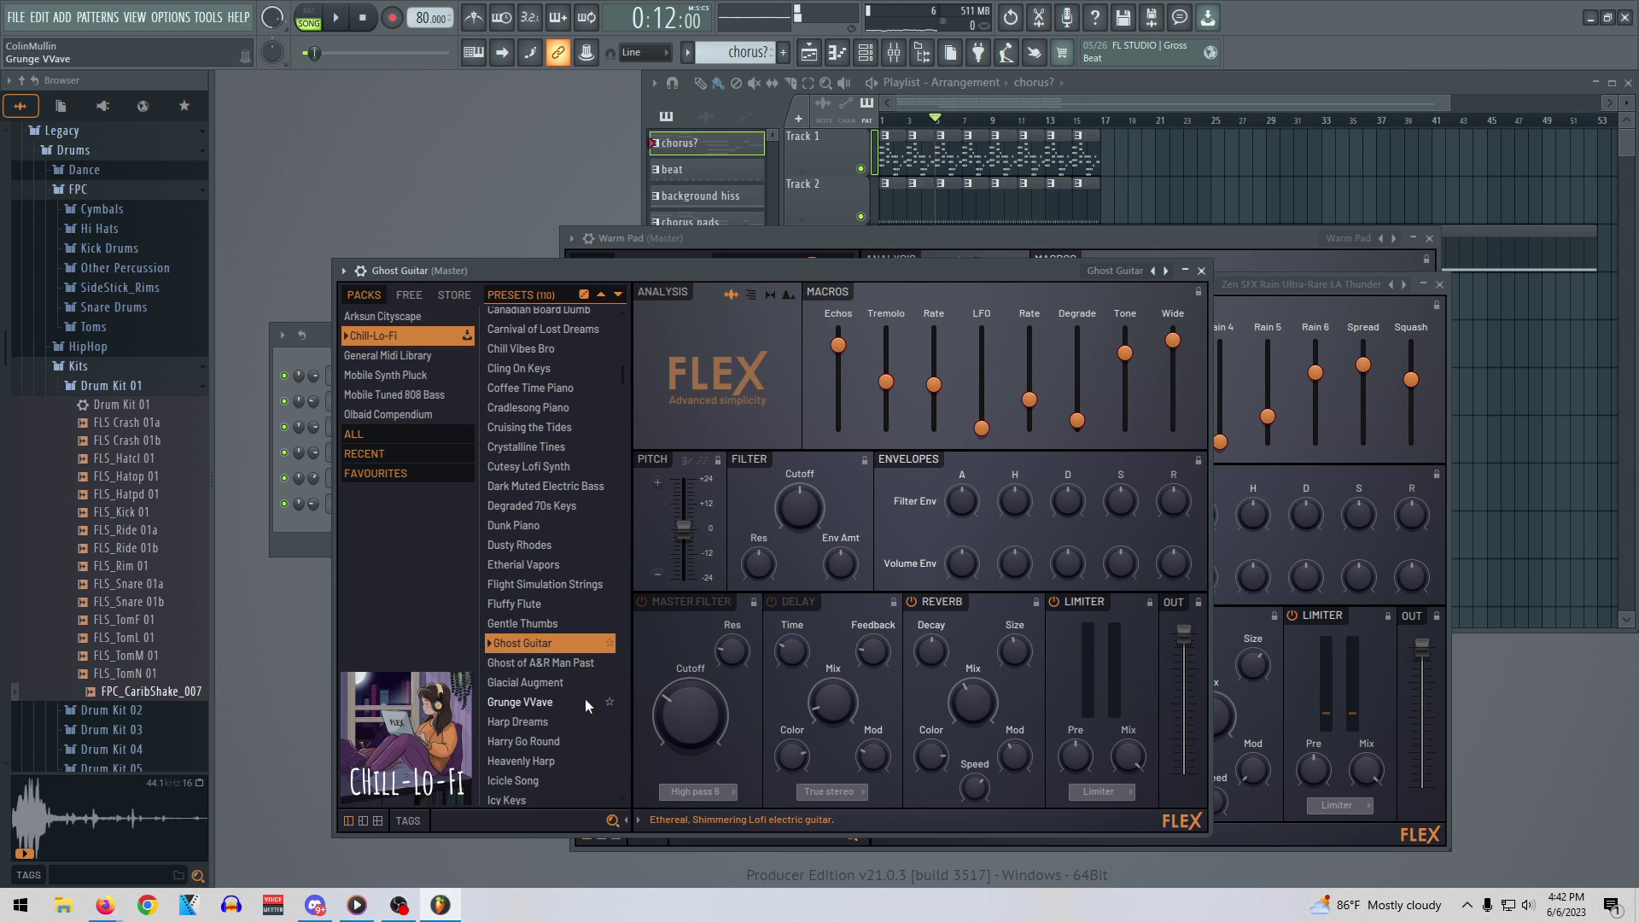
pyautogui.click(886, 125)
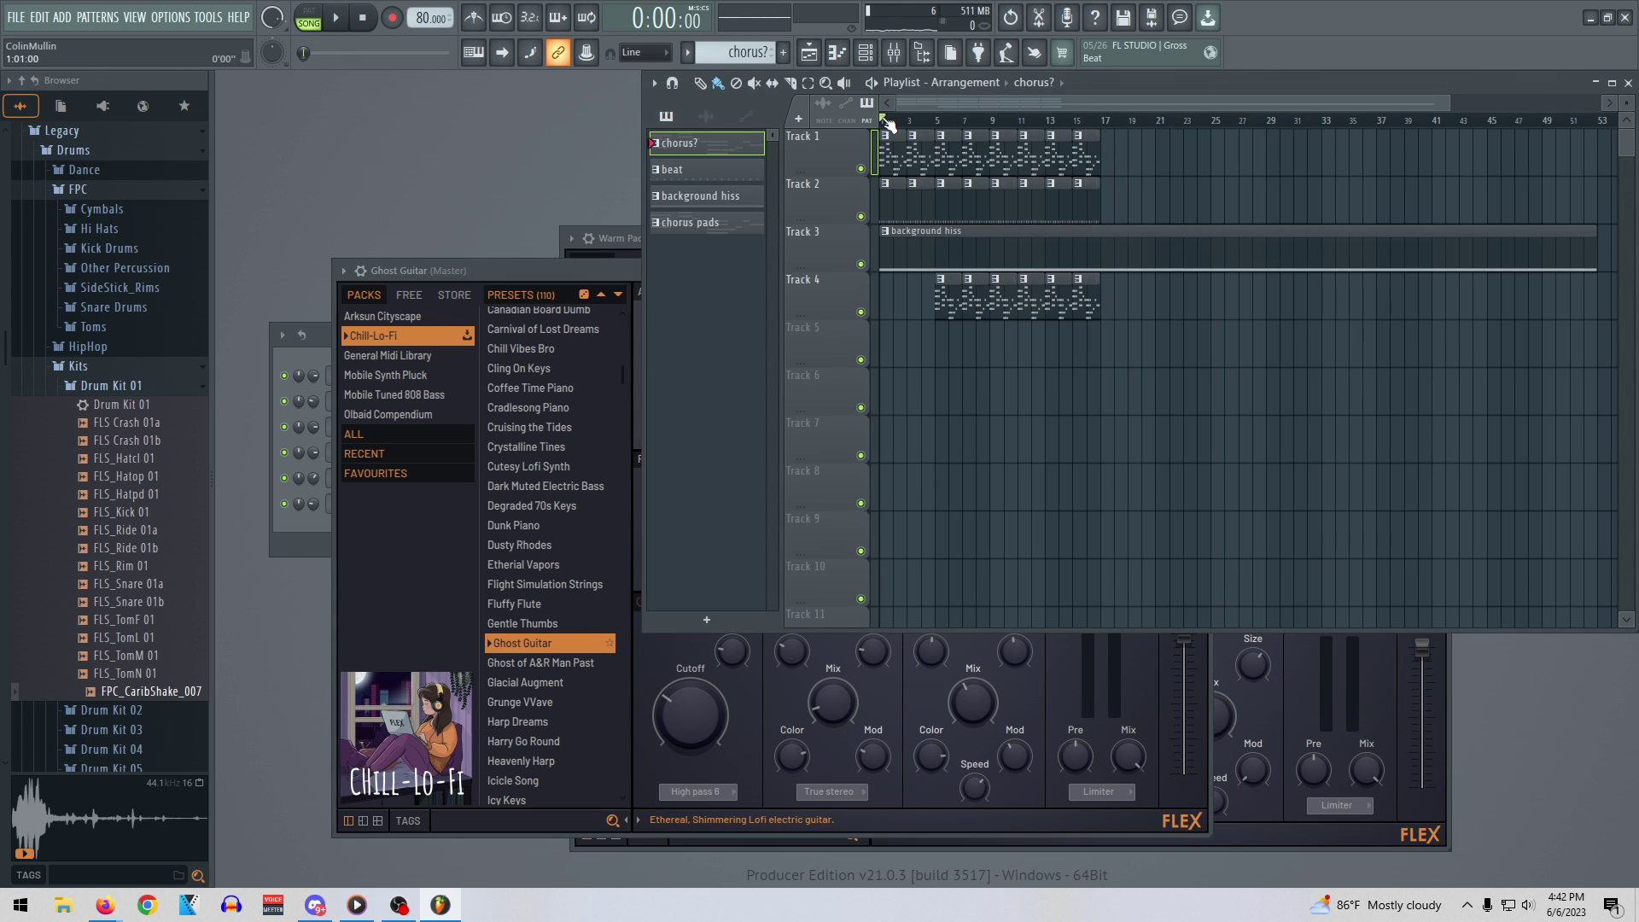
pyautogui.press('space')
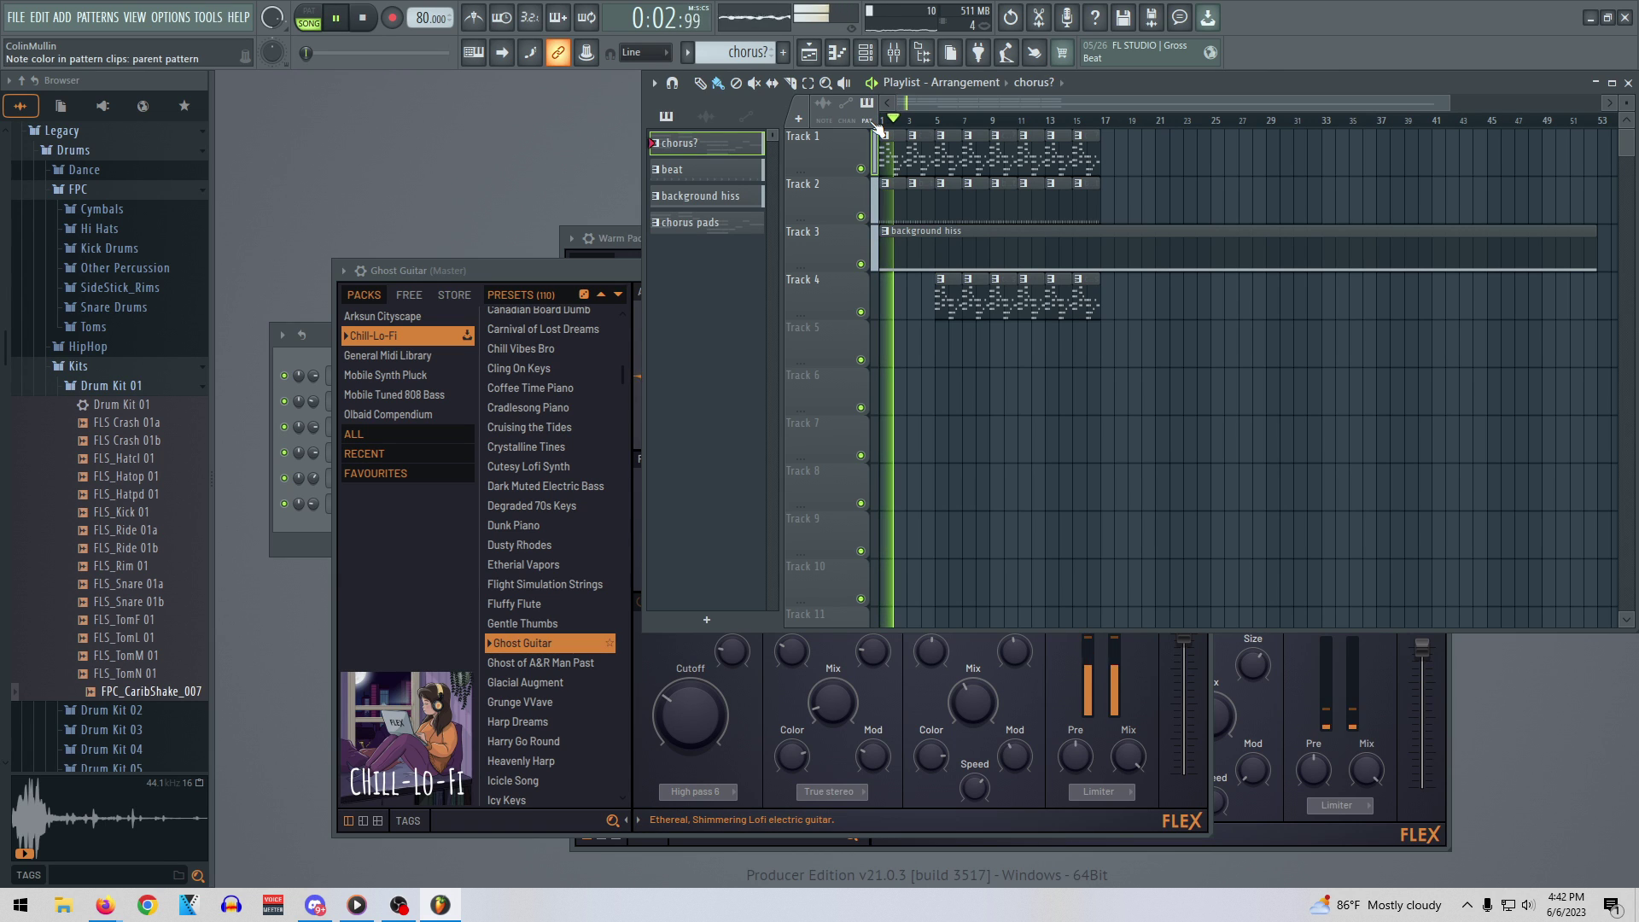
# Replay the song from bar 5 and set the Warm Pad channel's volume to 49%
pyautogui.click(528, 274)
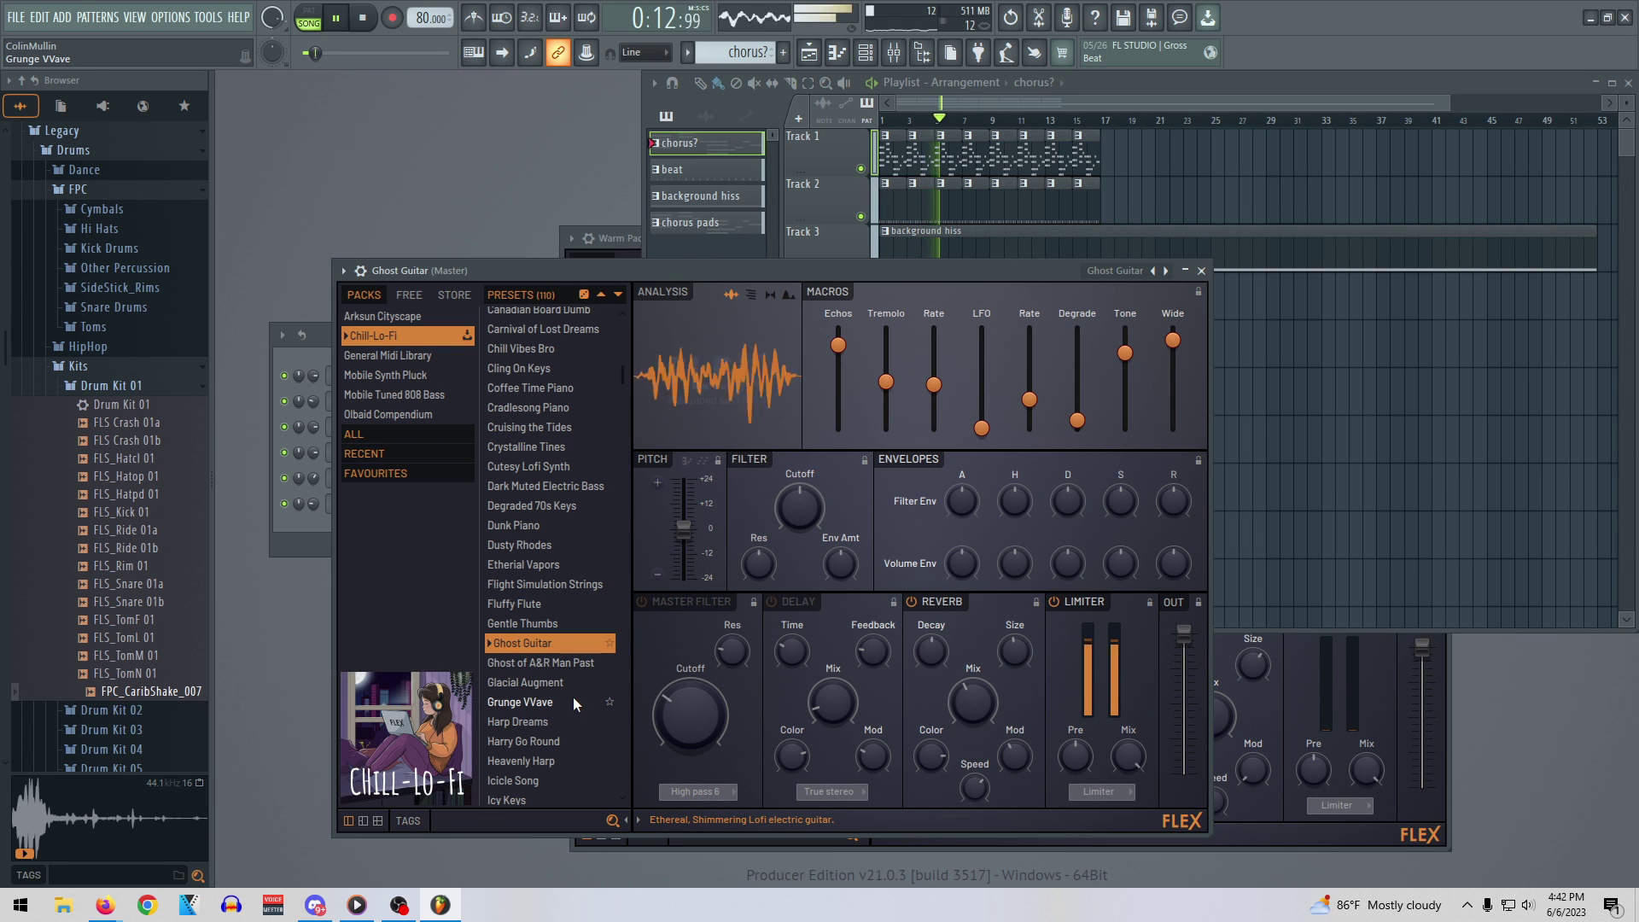
pyautogui.click(934, 113)
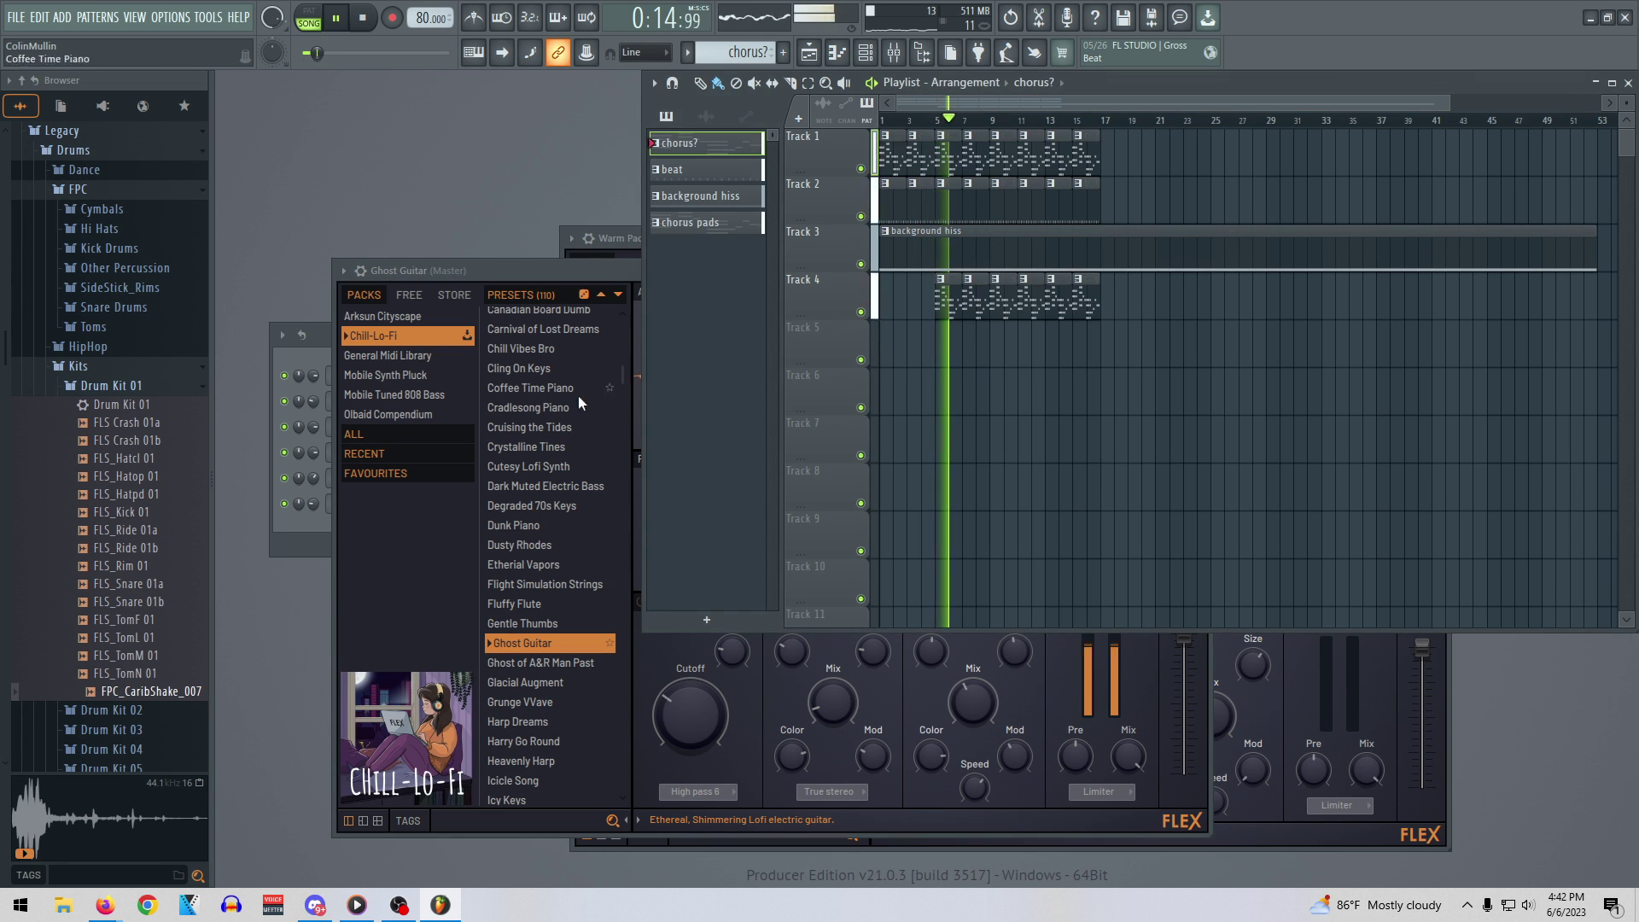
pyautogui.click(321, 338)
pyautogui.moveTo(313, 504); pyautogui.dragTo(313, 494)
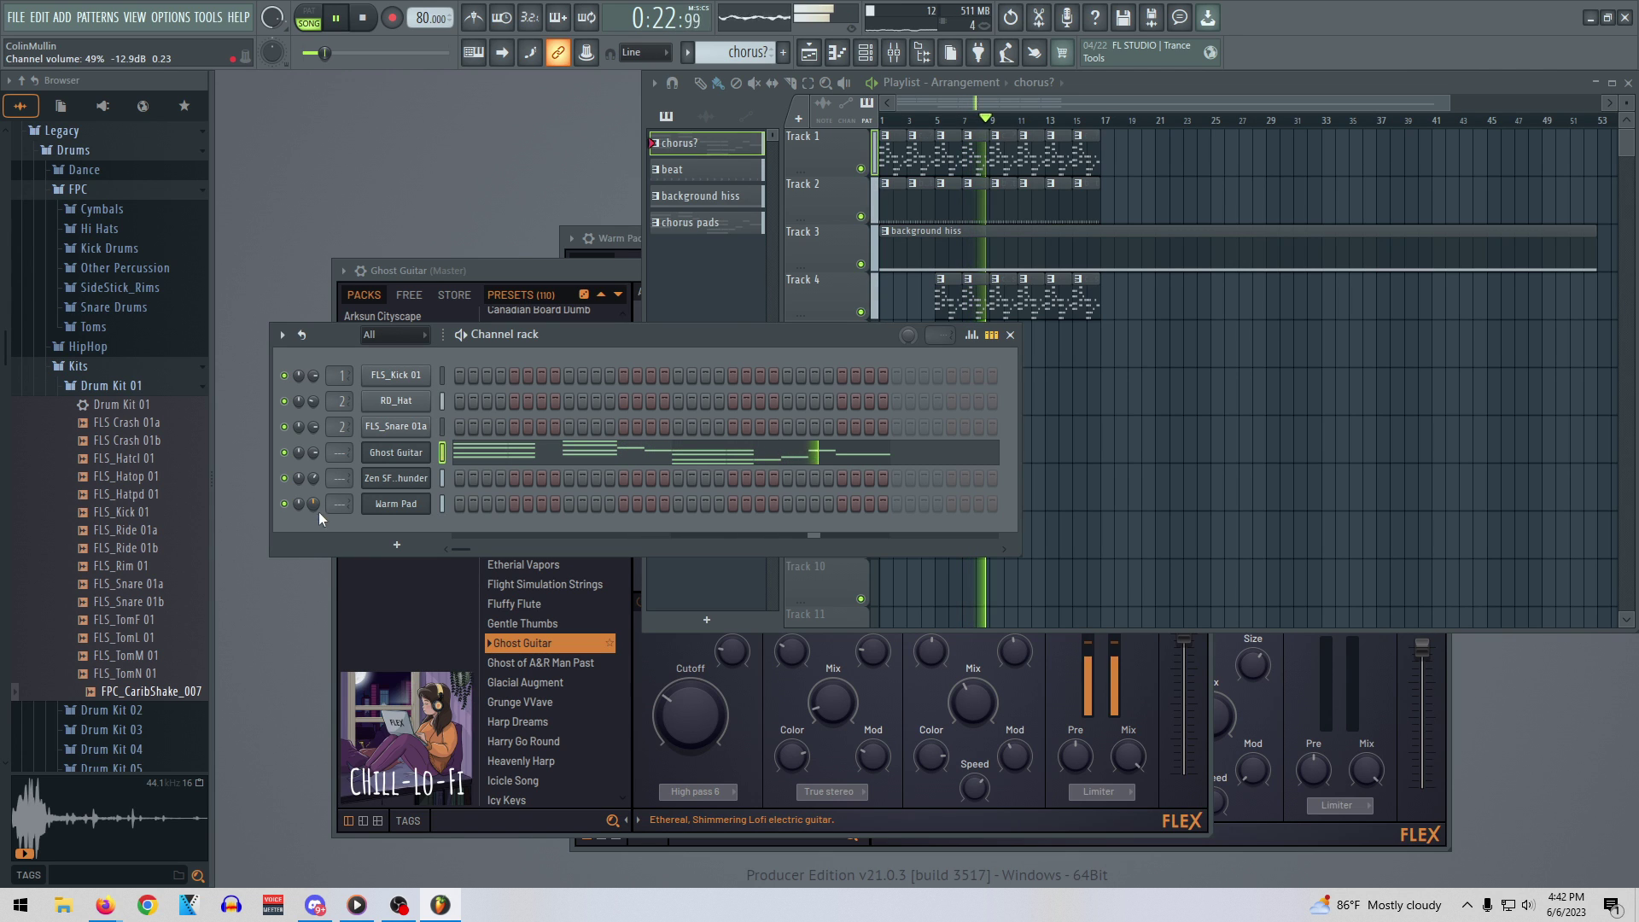
# Audition the Ghost of A&R Man Past, Glacial Augment and Harp Dreams presets on the Ghost Guitar channel
pyautogui.click(529, 266)
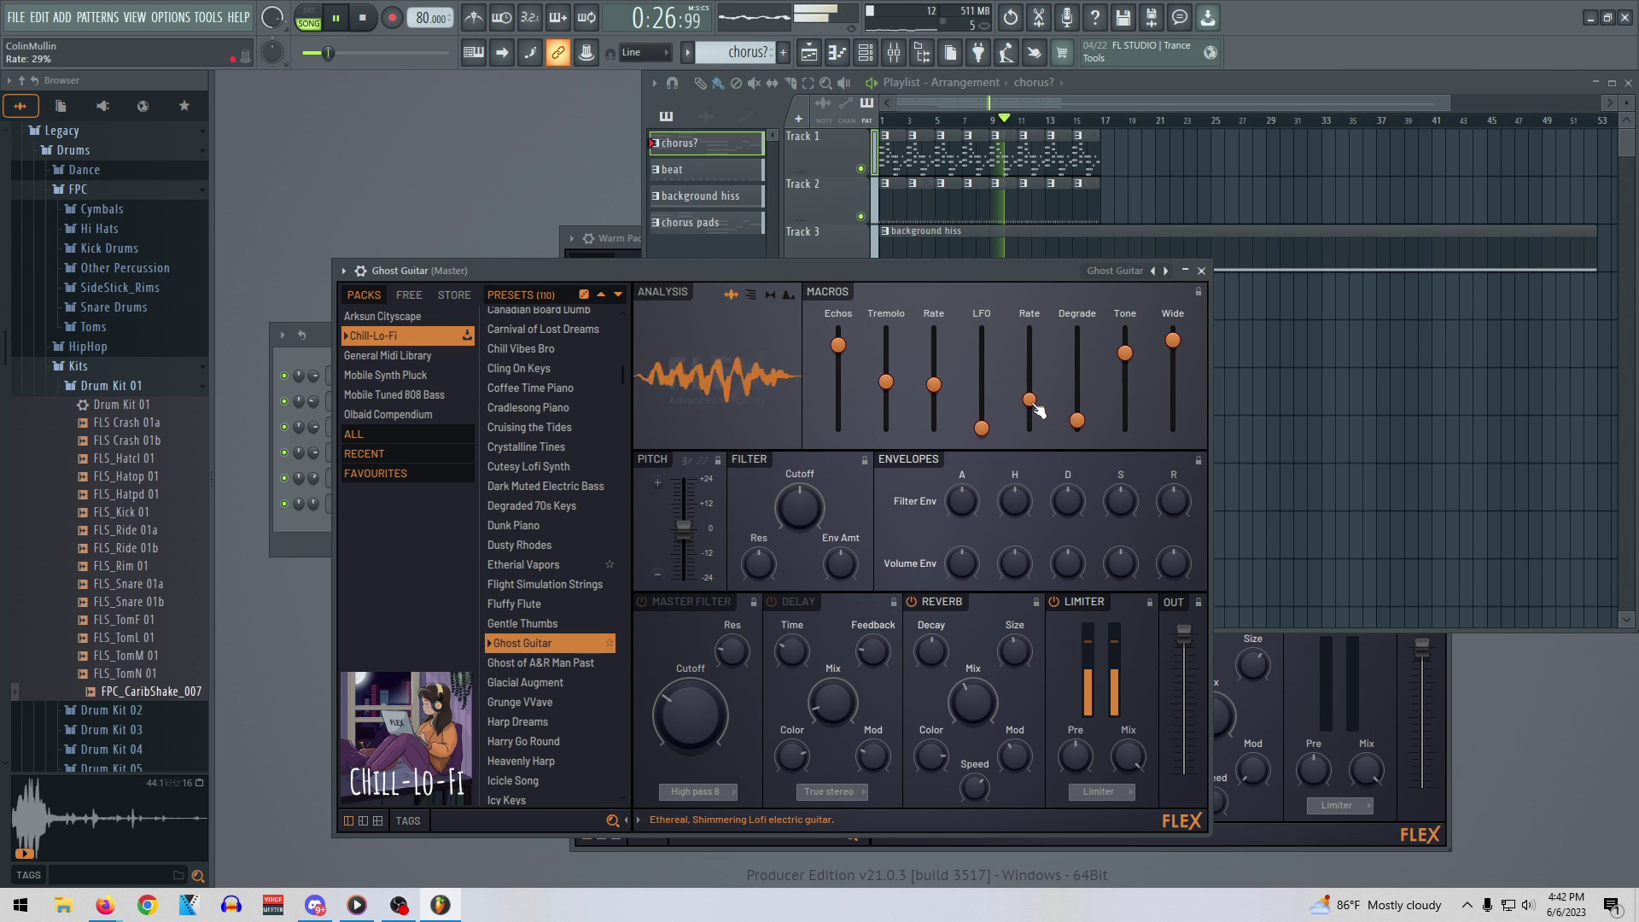
pyautogui.click(576, 663)
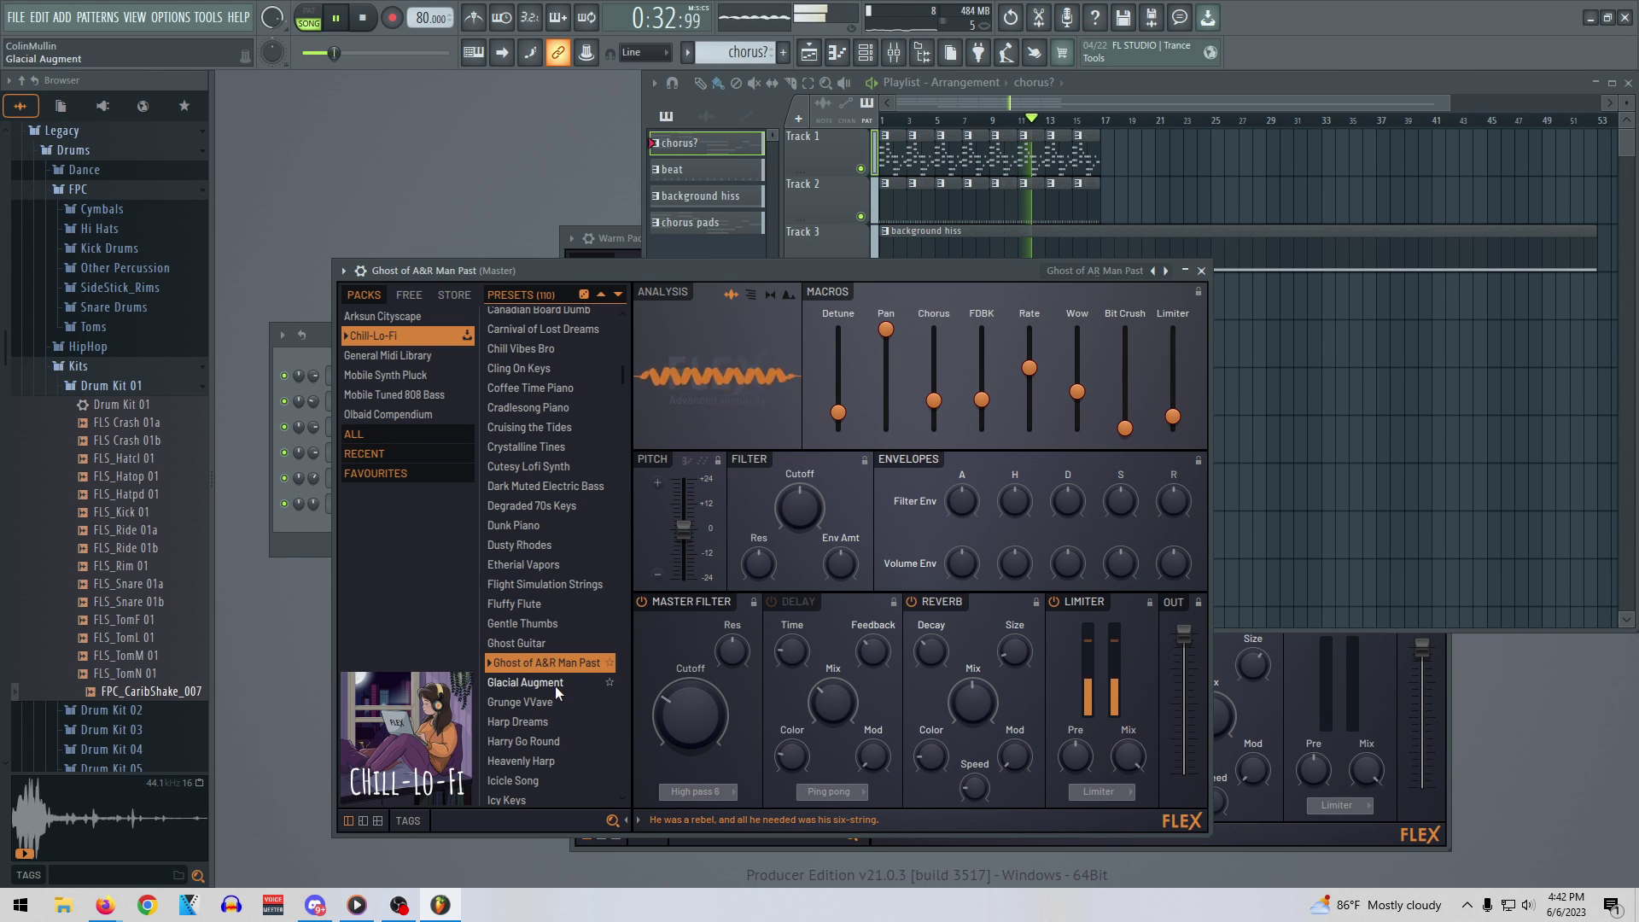
pyautogui.click(555, 684)
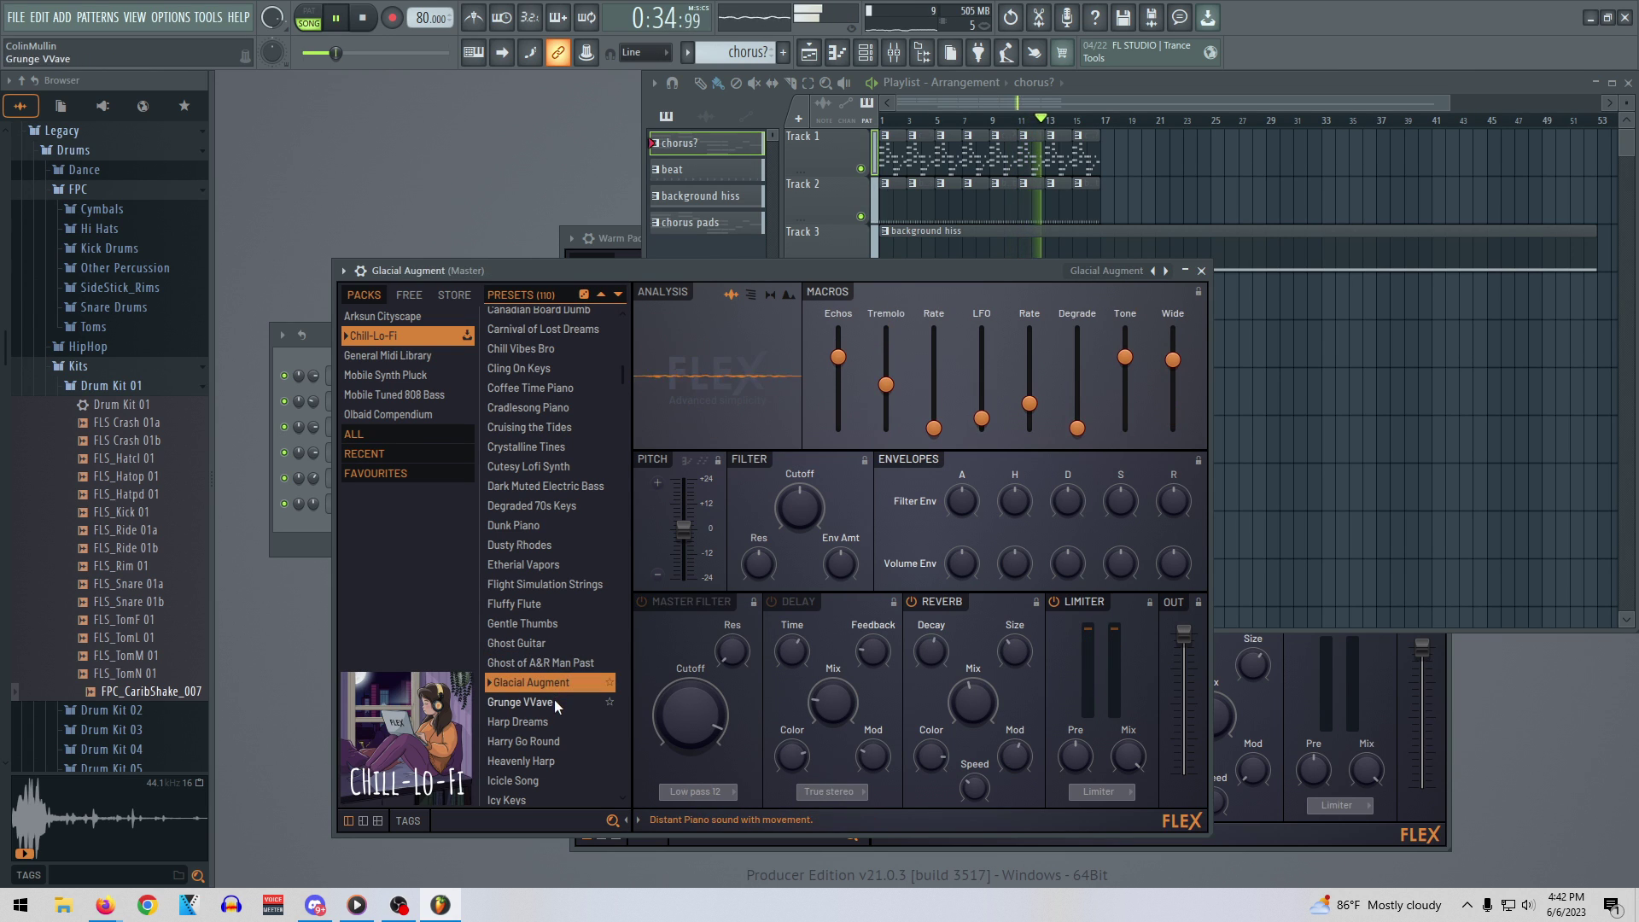
pyautogui.click(550, 723)
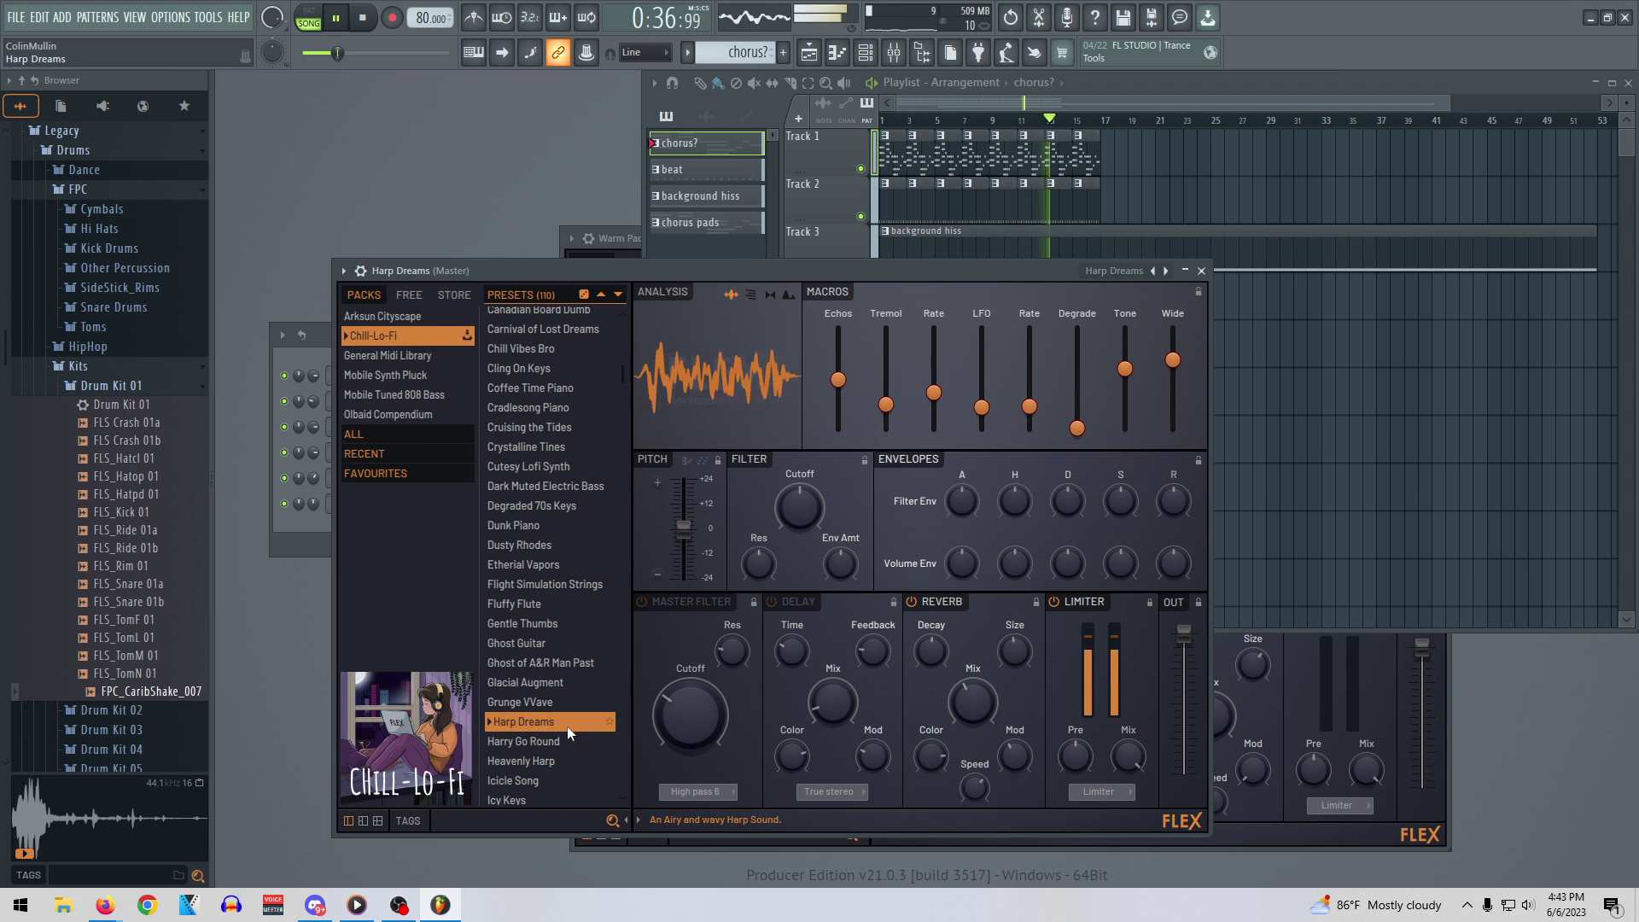
# Audition the Lofi Cassette Loop, Lofi Guitar and Msonic Piano presets, ending with playback stopped
pyautogui.scroll(-4, 554, 726)
pyautogui.click(556, 671)
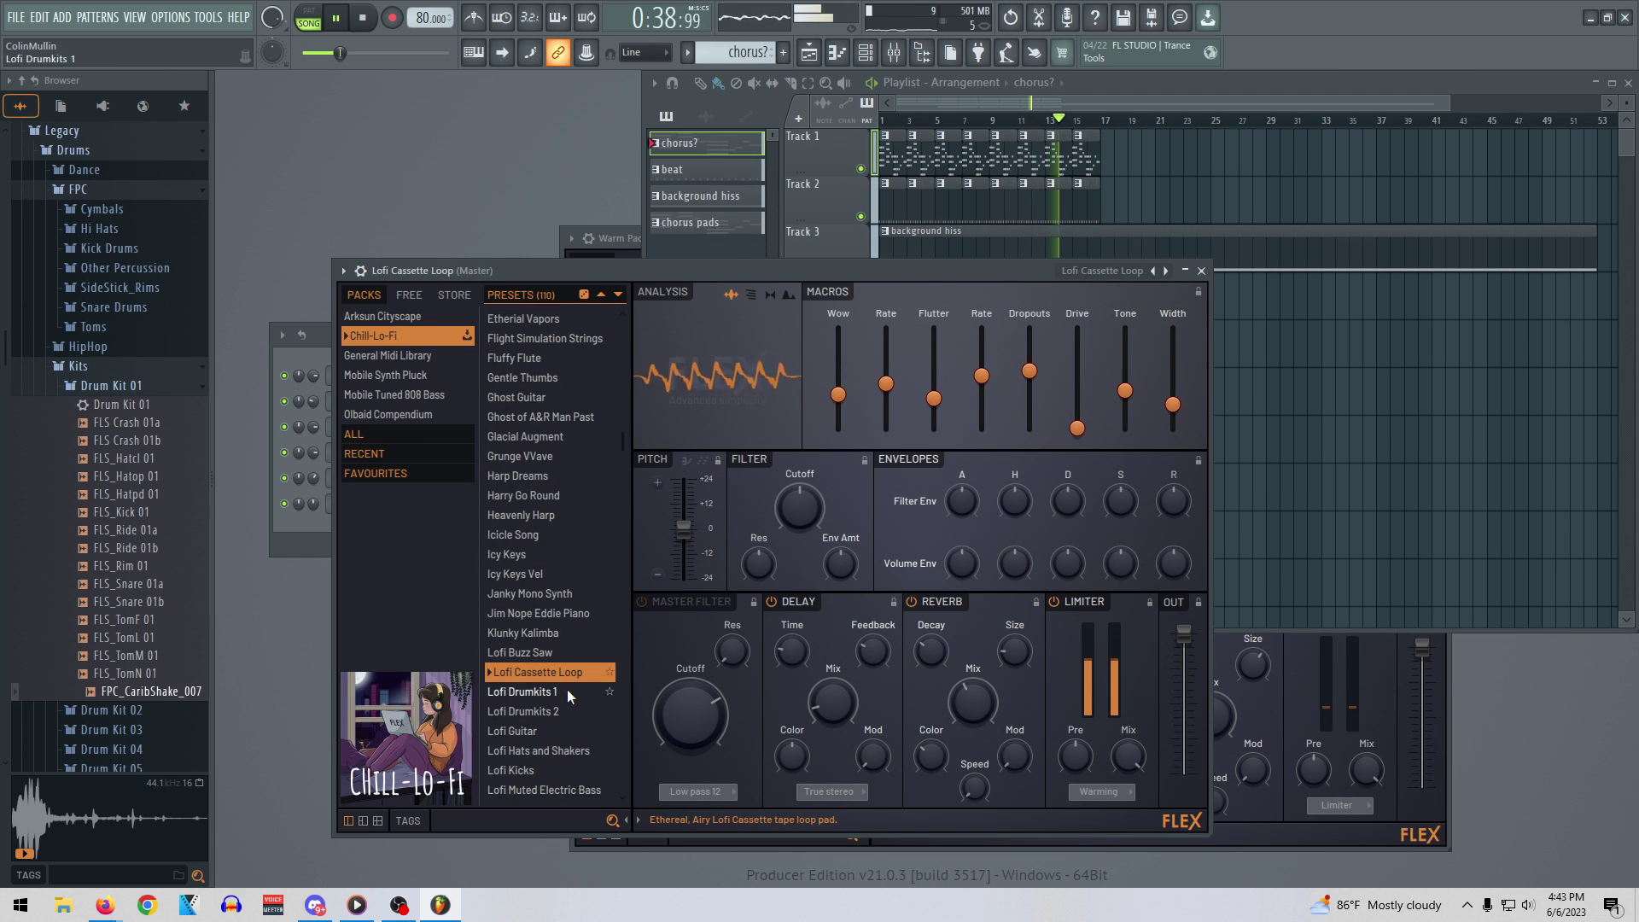
pyautogui.scroll(-1, 564, 689)
pyautogui.click(546, 650)
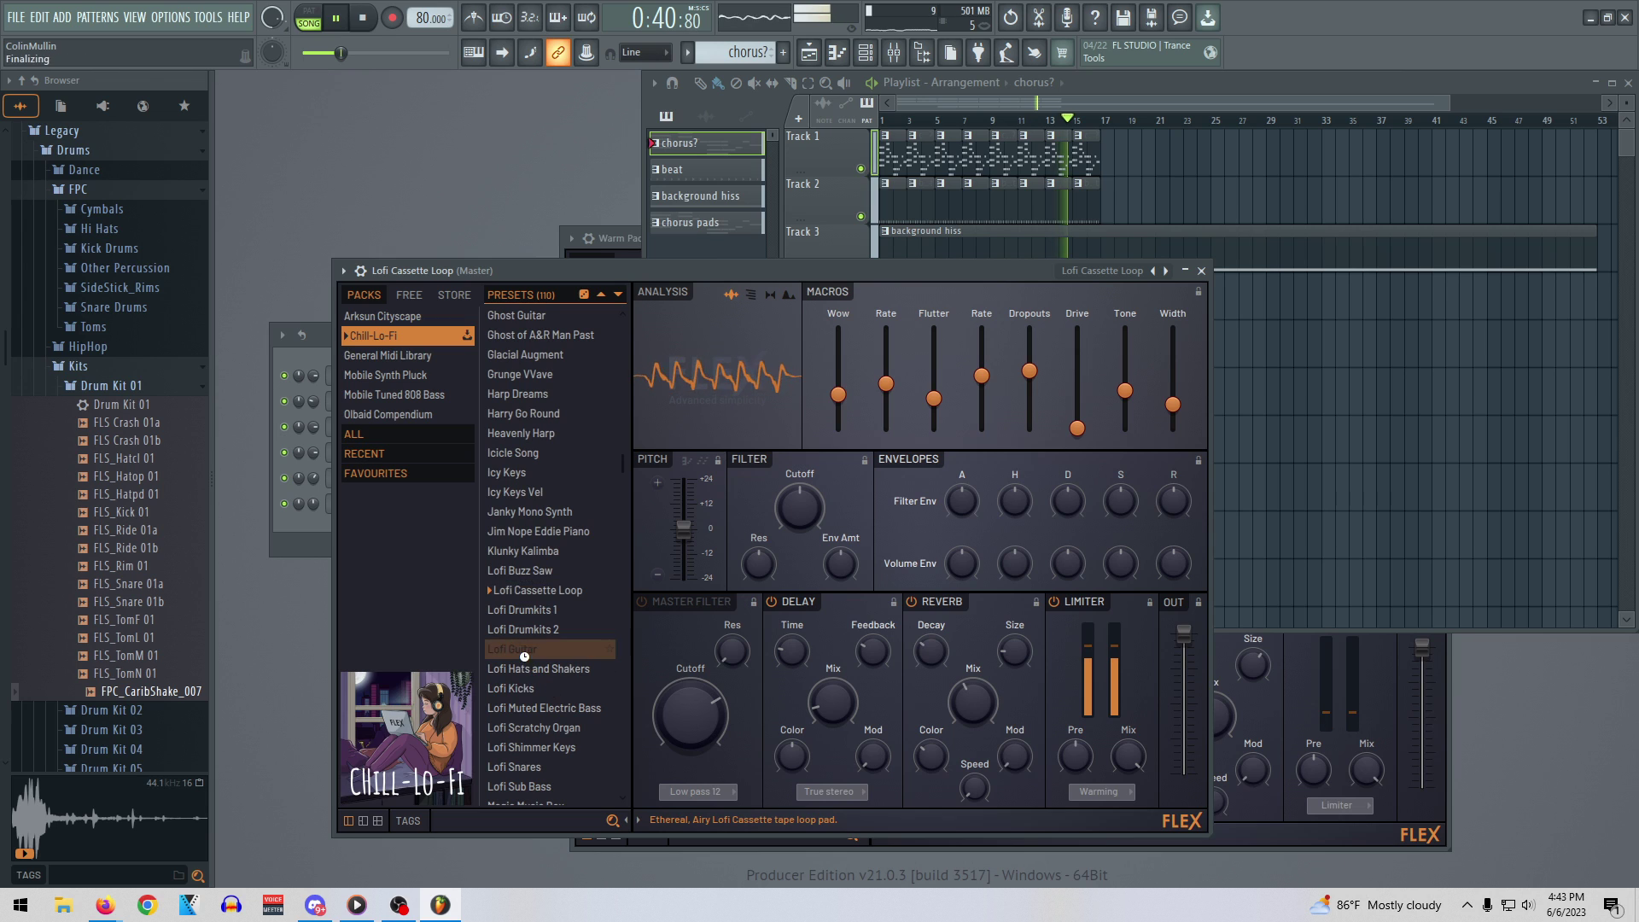
pyautogui.scroll(-3, 550, 696)
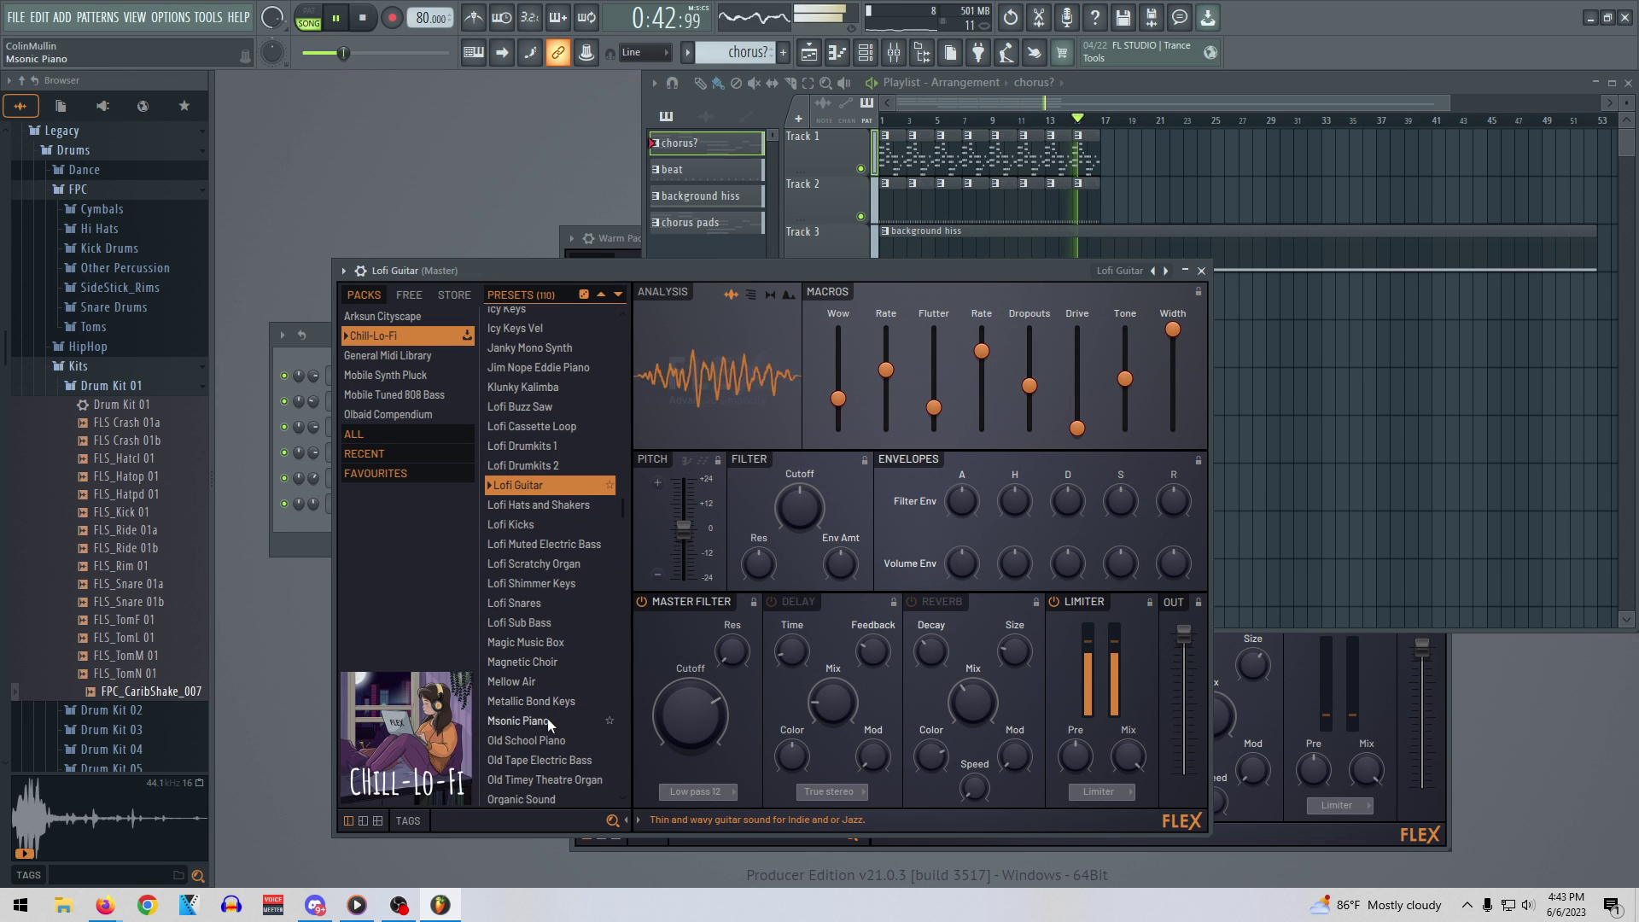
pyautogui.click(546, 719)
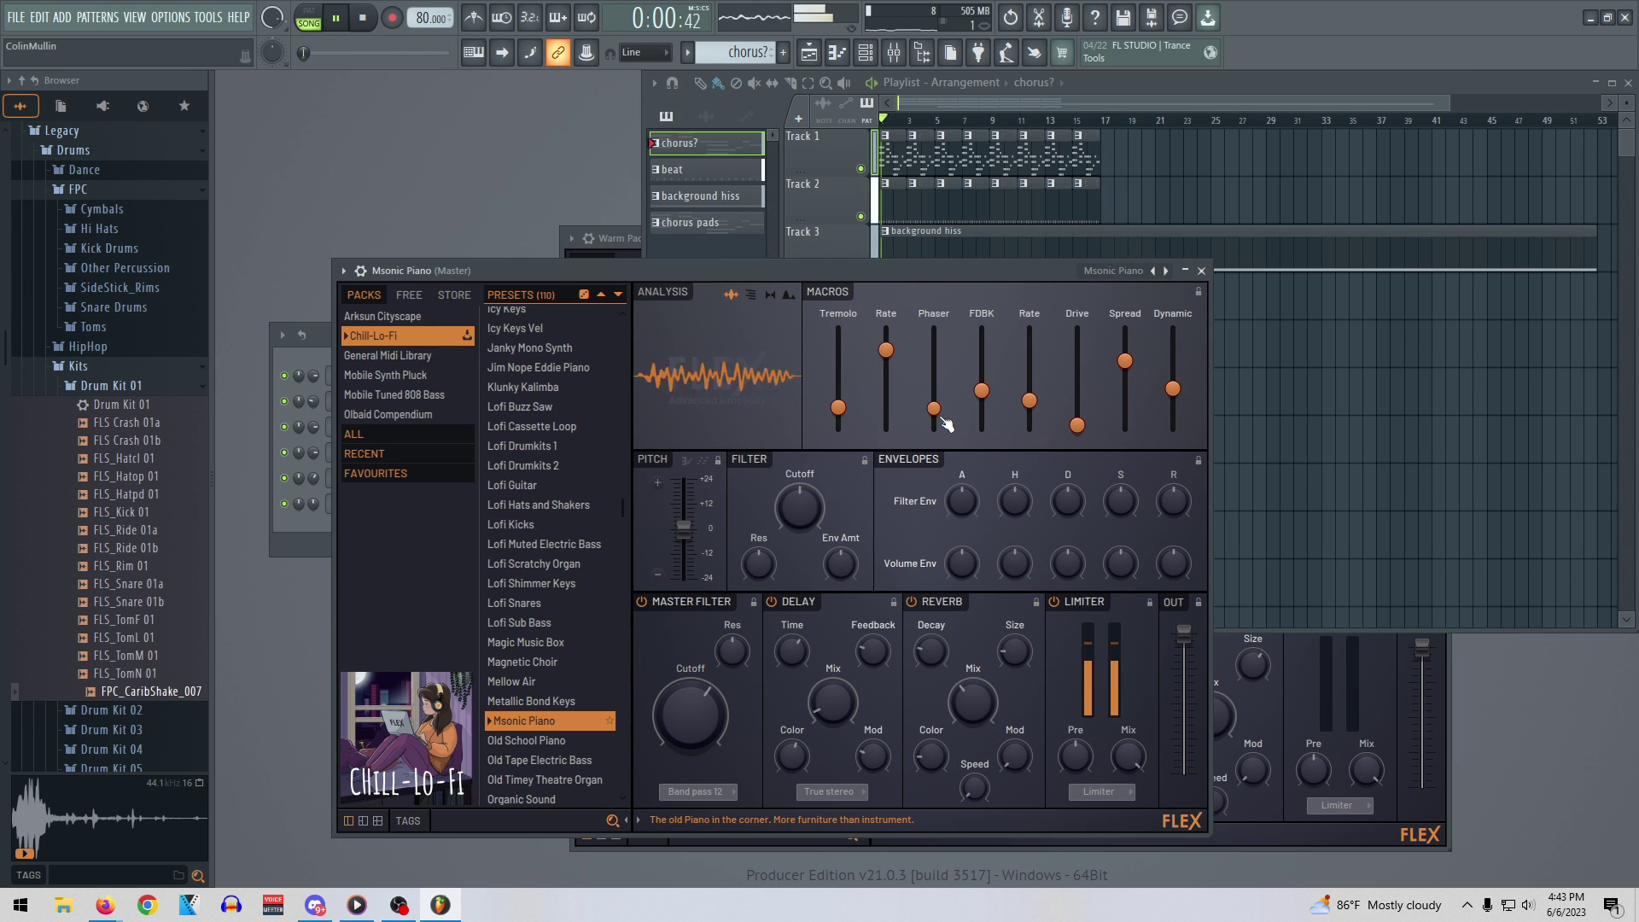
pyautogui.press('space')
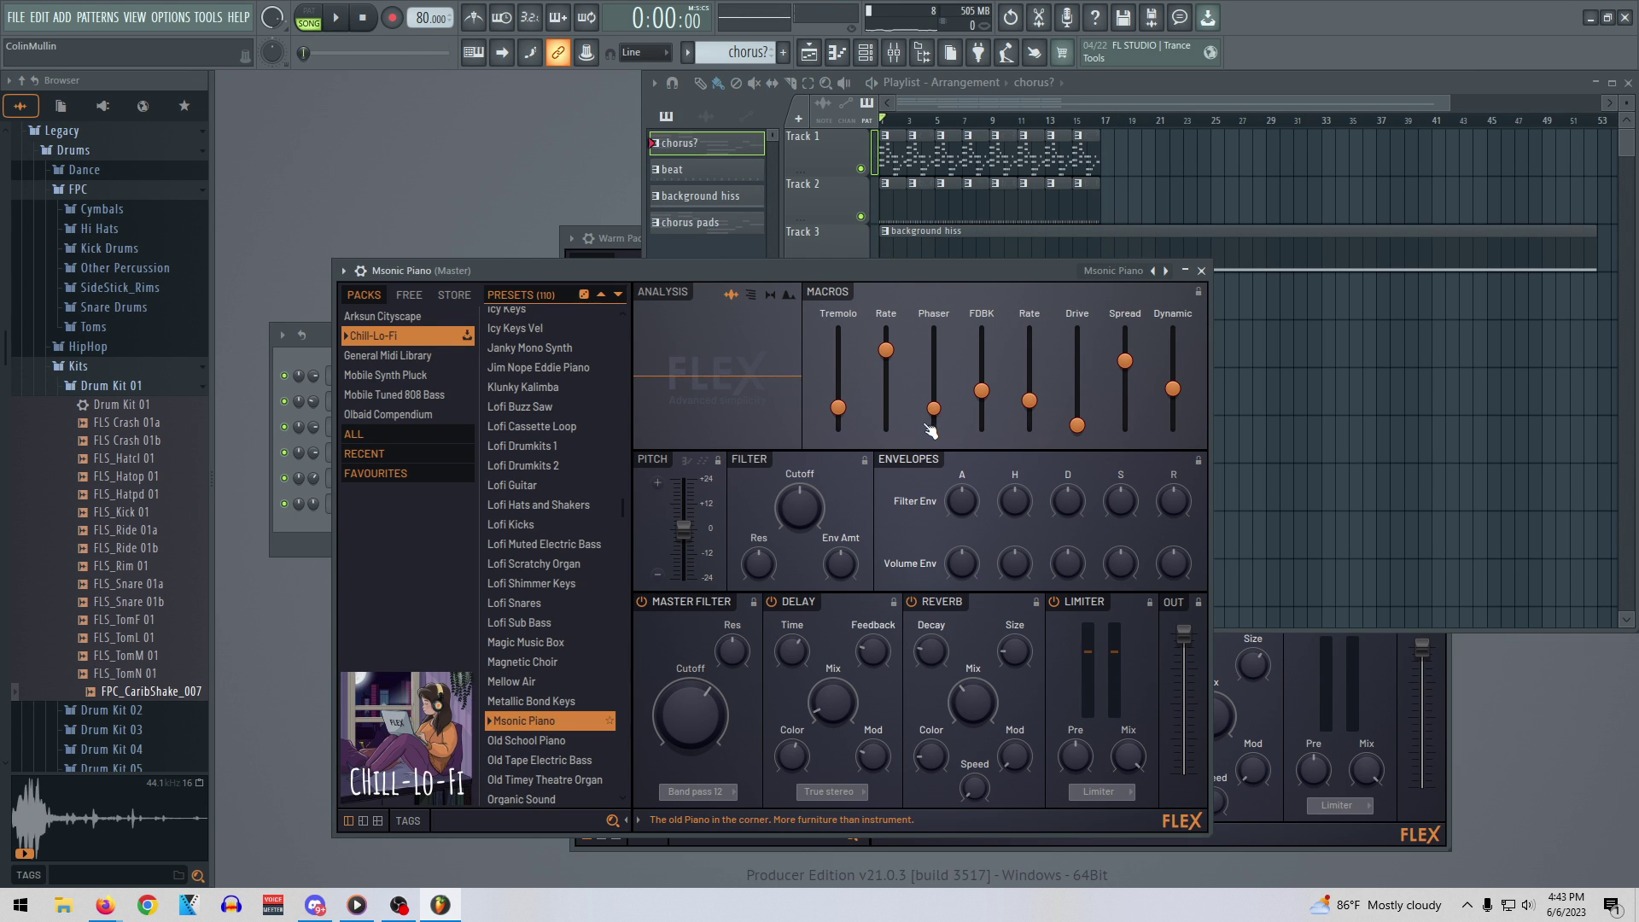
# Load Old School Piano, replay the song and lower the preset's first Rate, Drive, Tone and Bit Crush macros
pyautogui.click(551, 742)
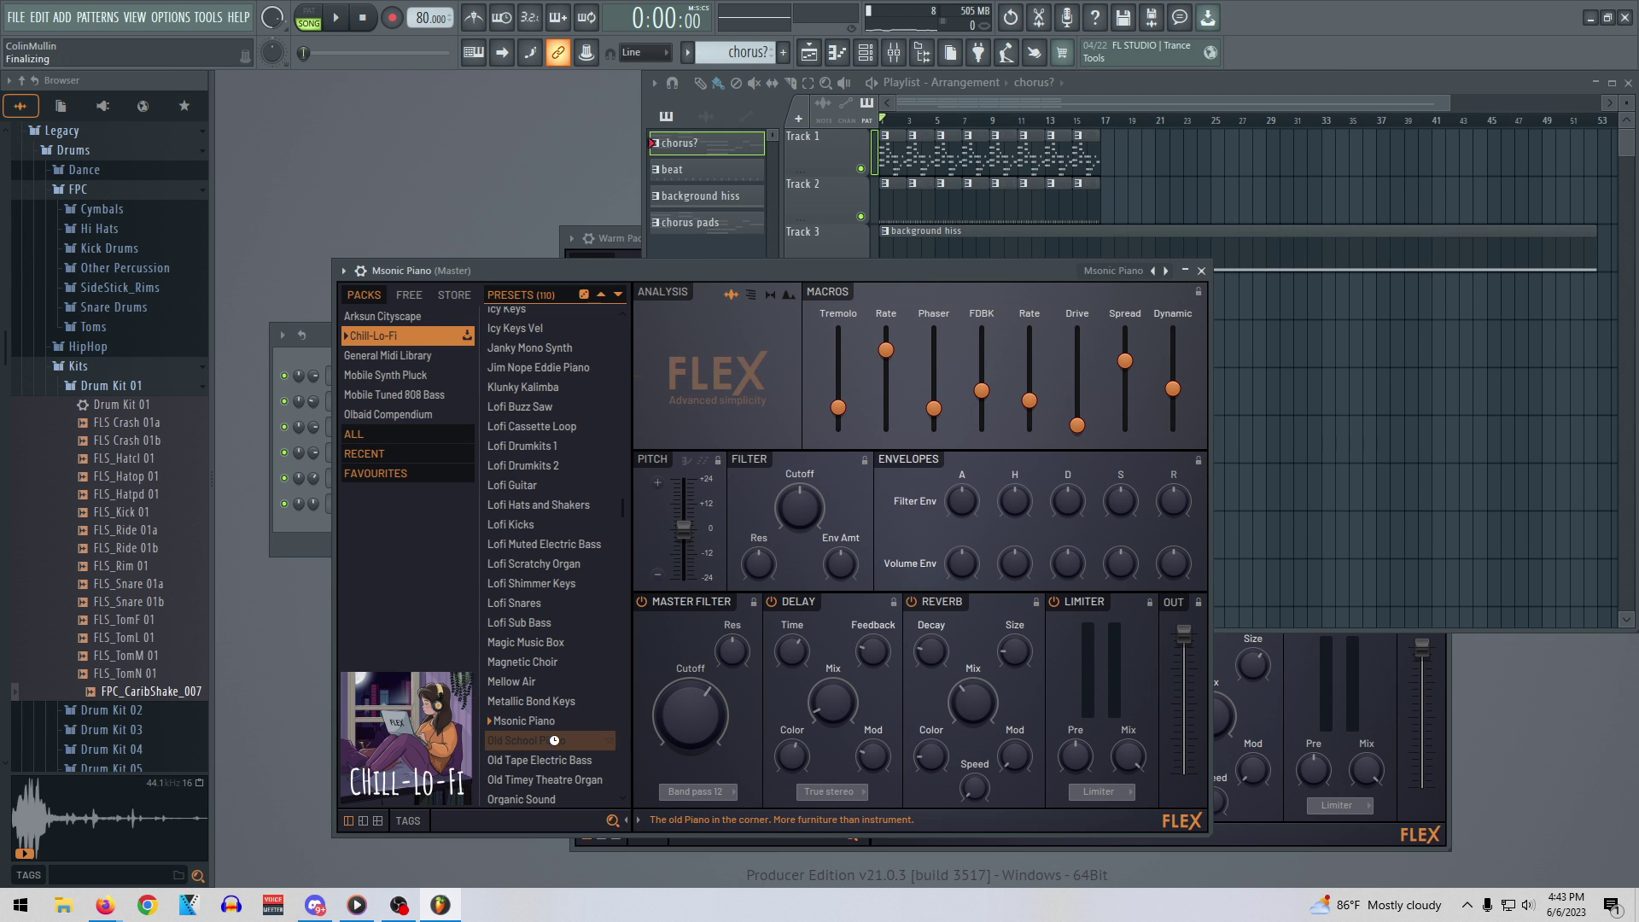
pyautogui.press('space')
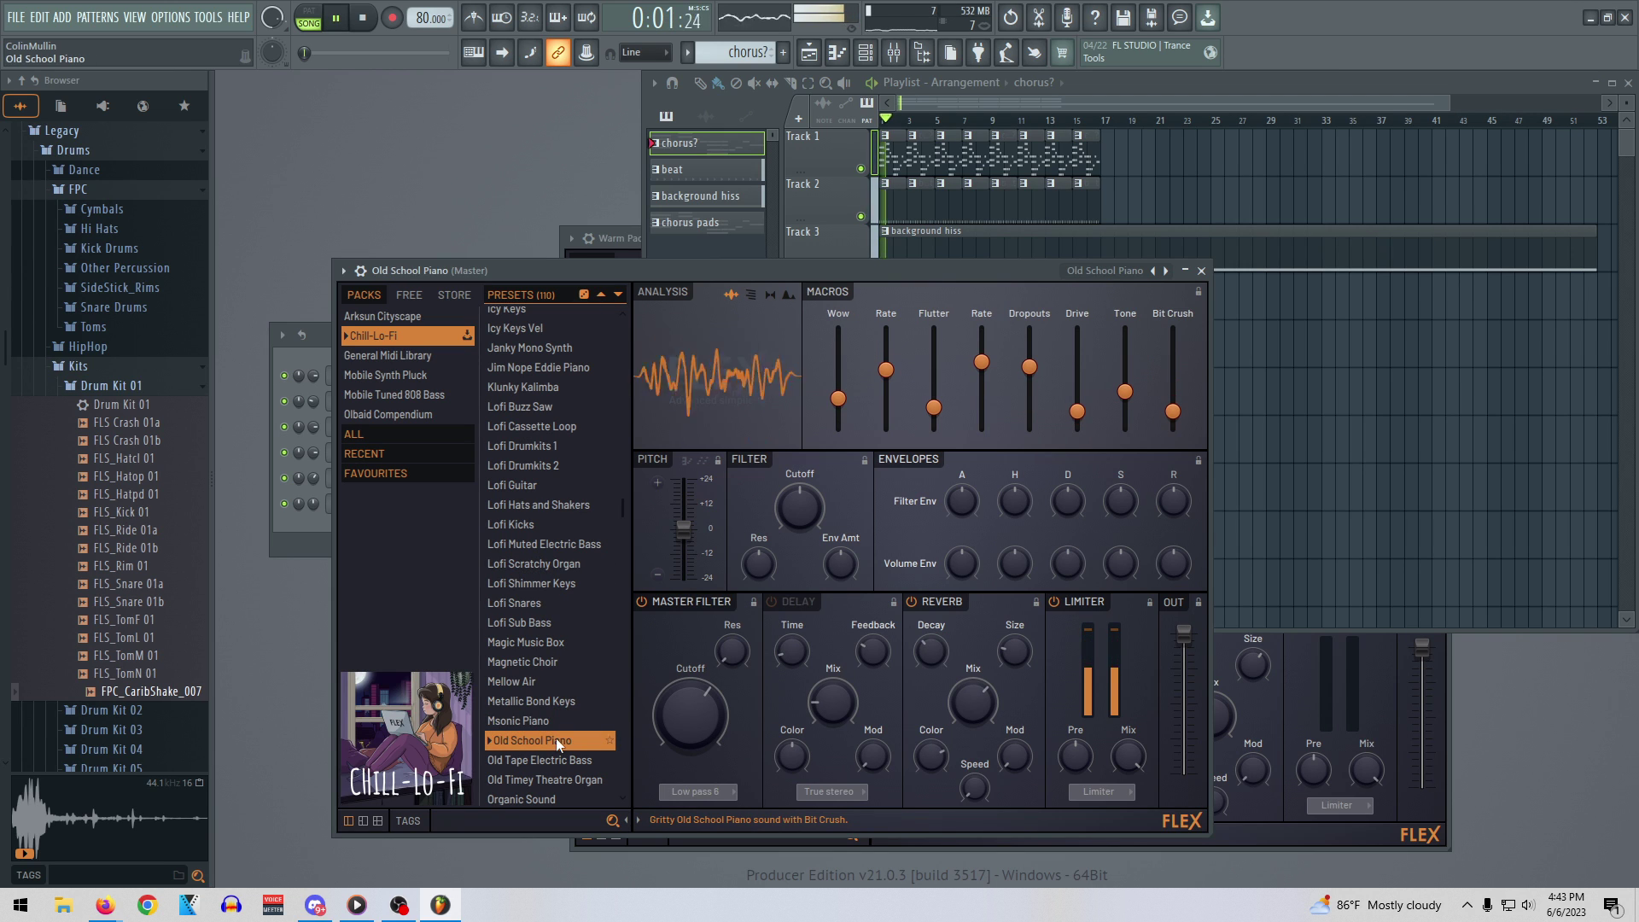
pyautogui.moveTo(885, 370); pyautogui.dragTo(885, 391)
pyautogui.moveTo(1173, 411); pyautogui.dragTo(1173, 417)
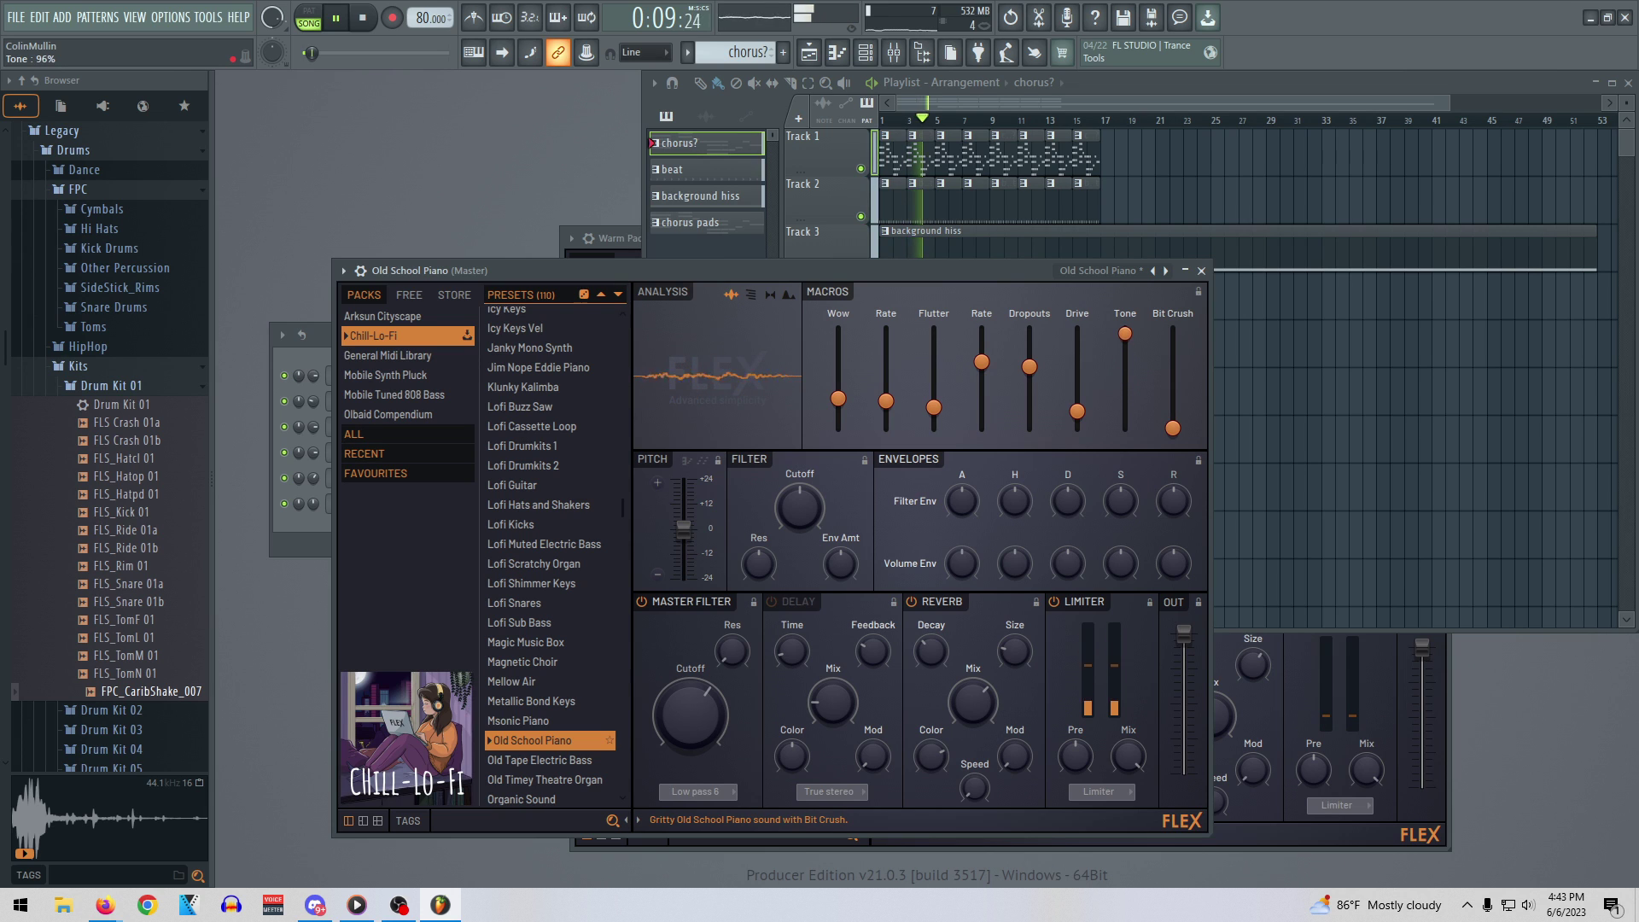
pyautogui.moveTo(1125, 372); pyautogui.dragTo(1125, 401)
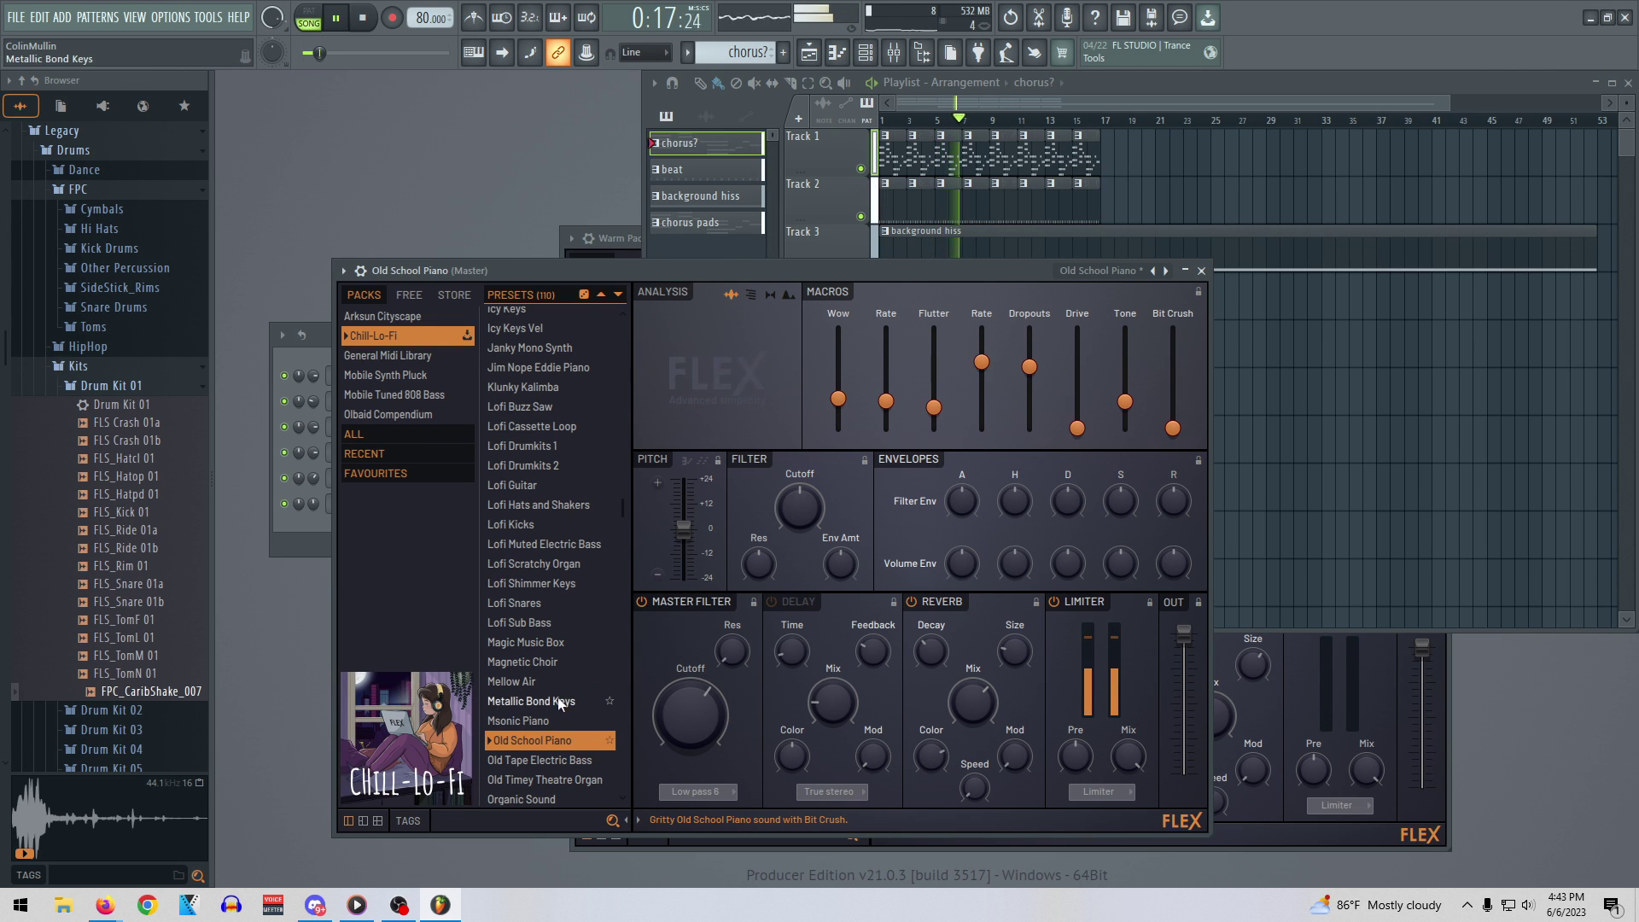
# Audition the Thin Lofi Pad and Walkman Headphones Piano presets further down the Chill-Lo-Fi pack
pyautogui.scroll(-2, 551, 689)
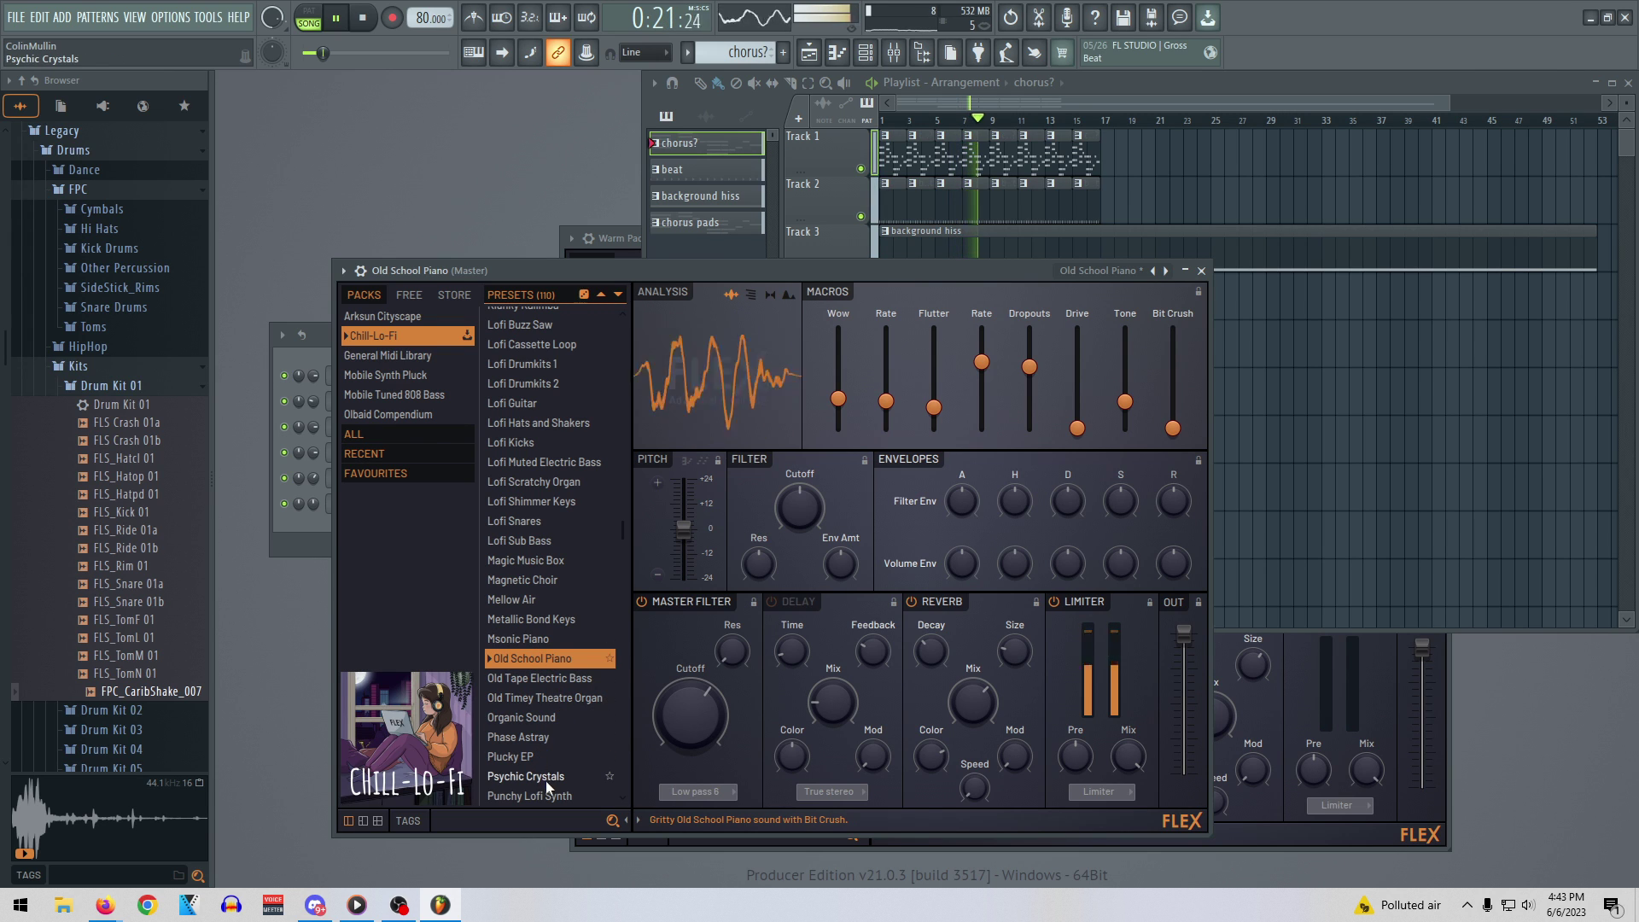
pyautogui.scroll(-8, 545, 777)
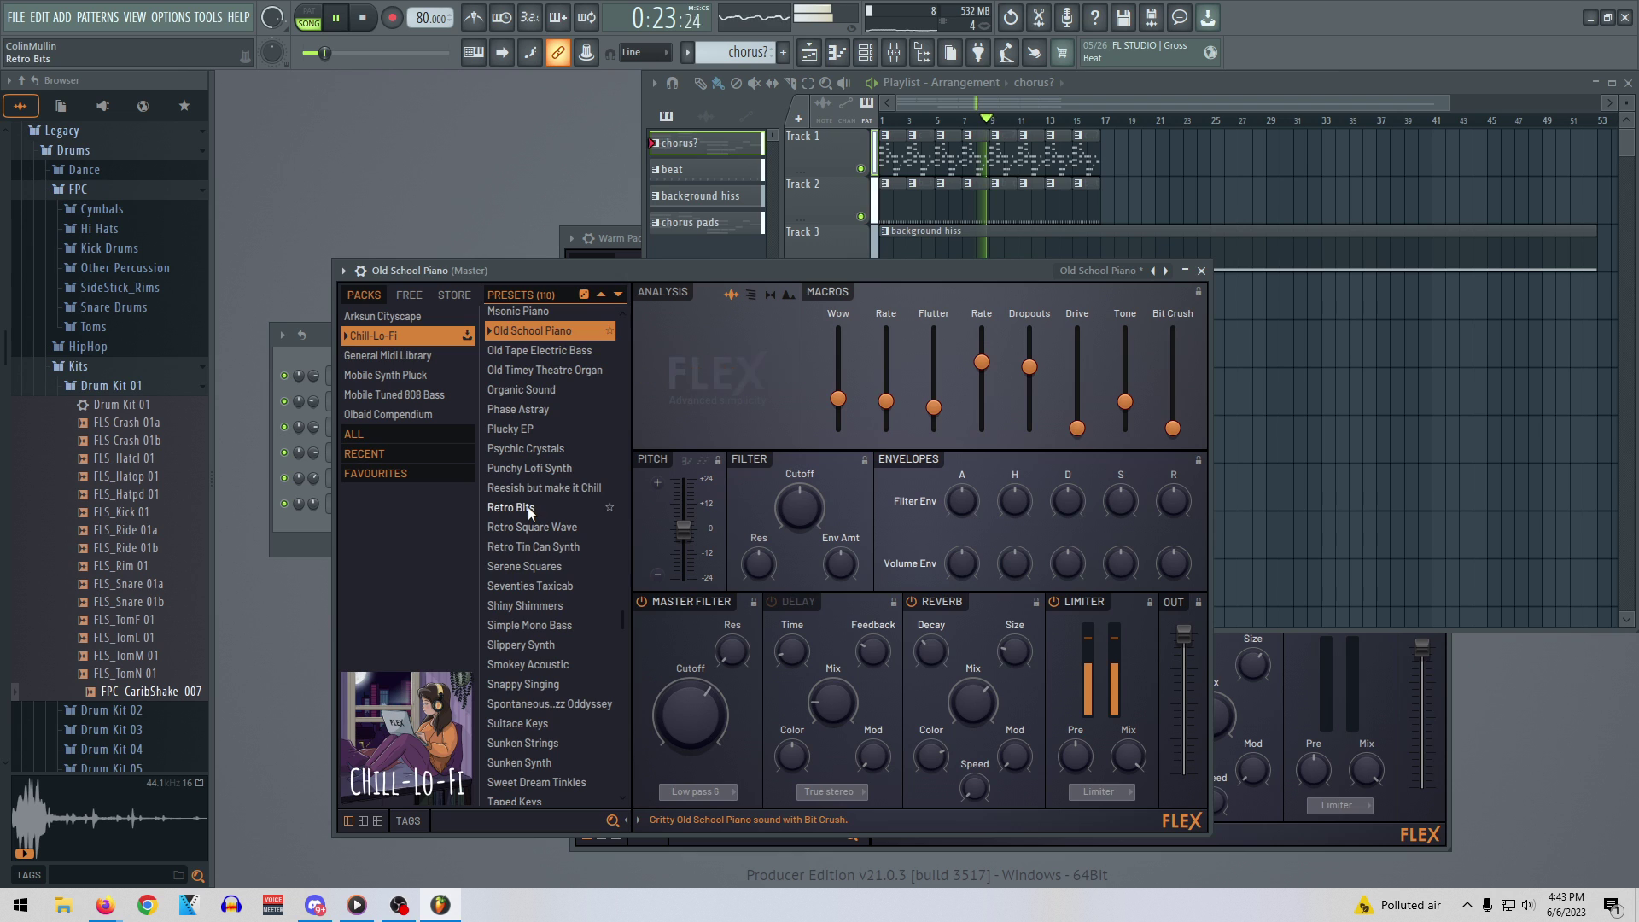
pyautogui.scroll(-10, 532, 484)
pyautogui.click(529, 434)
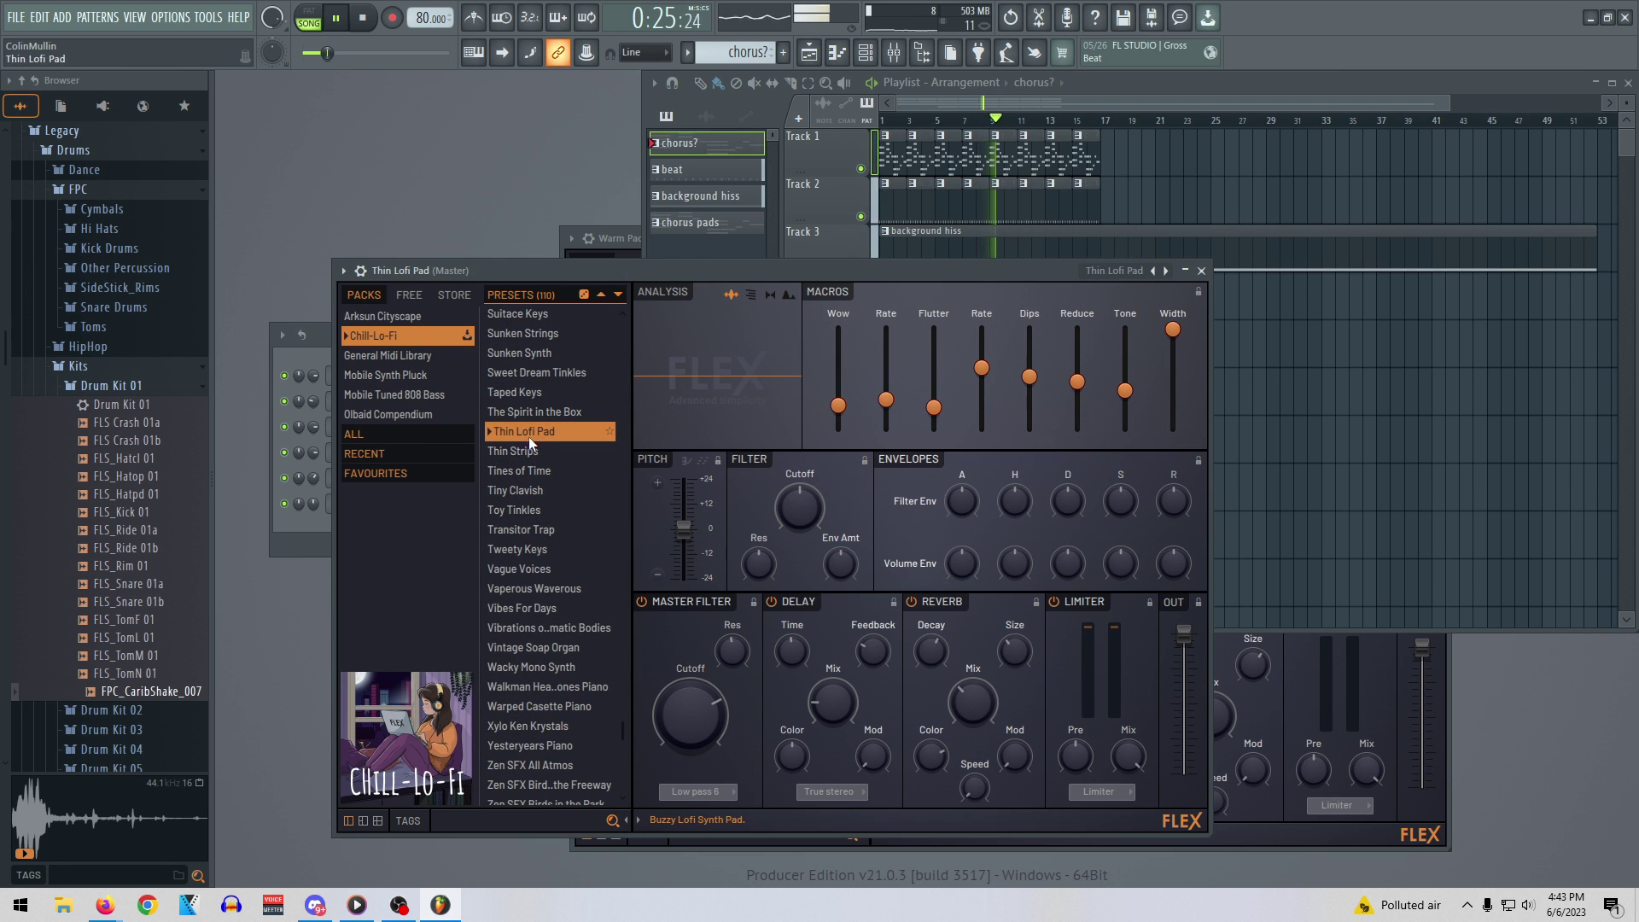
pyautogui.click(575, 706)
pyautogui.click(558, 688)
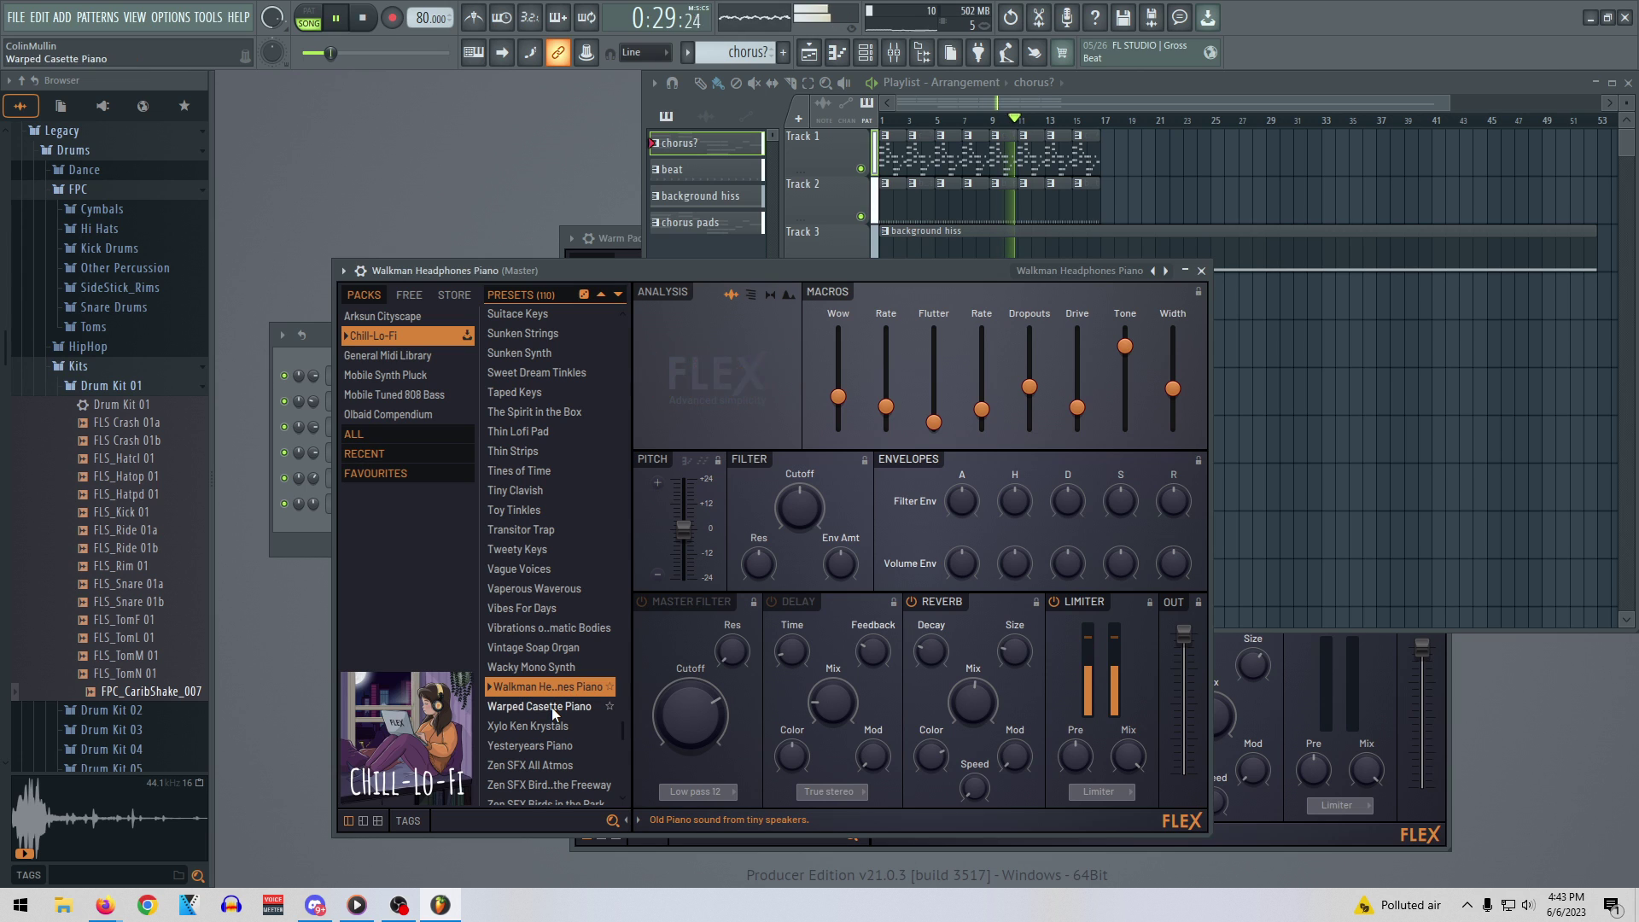
# Load Warped Casette Piano, lower its Filter macro to 19%, and raise Rate and set Flutter to 64%
pyautogui.click(555, 705)
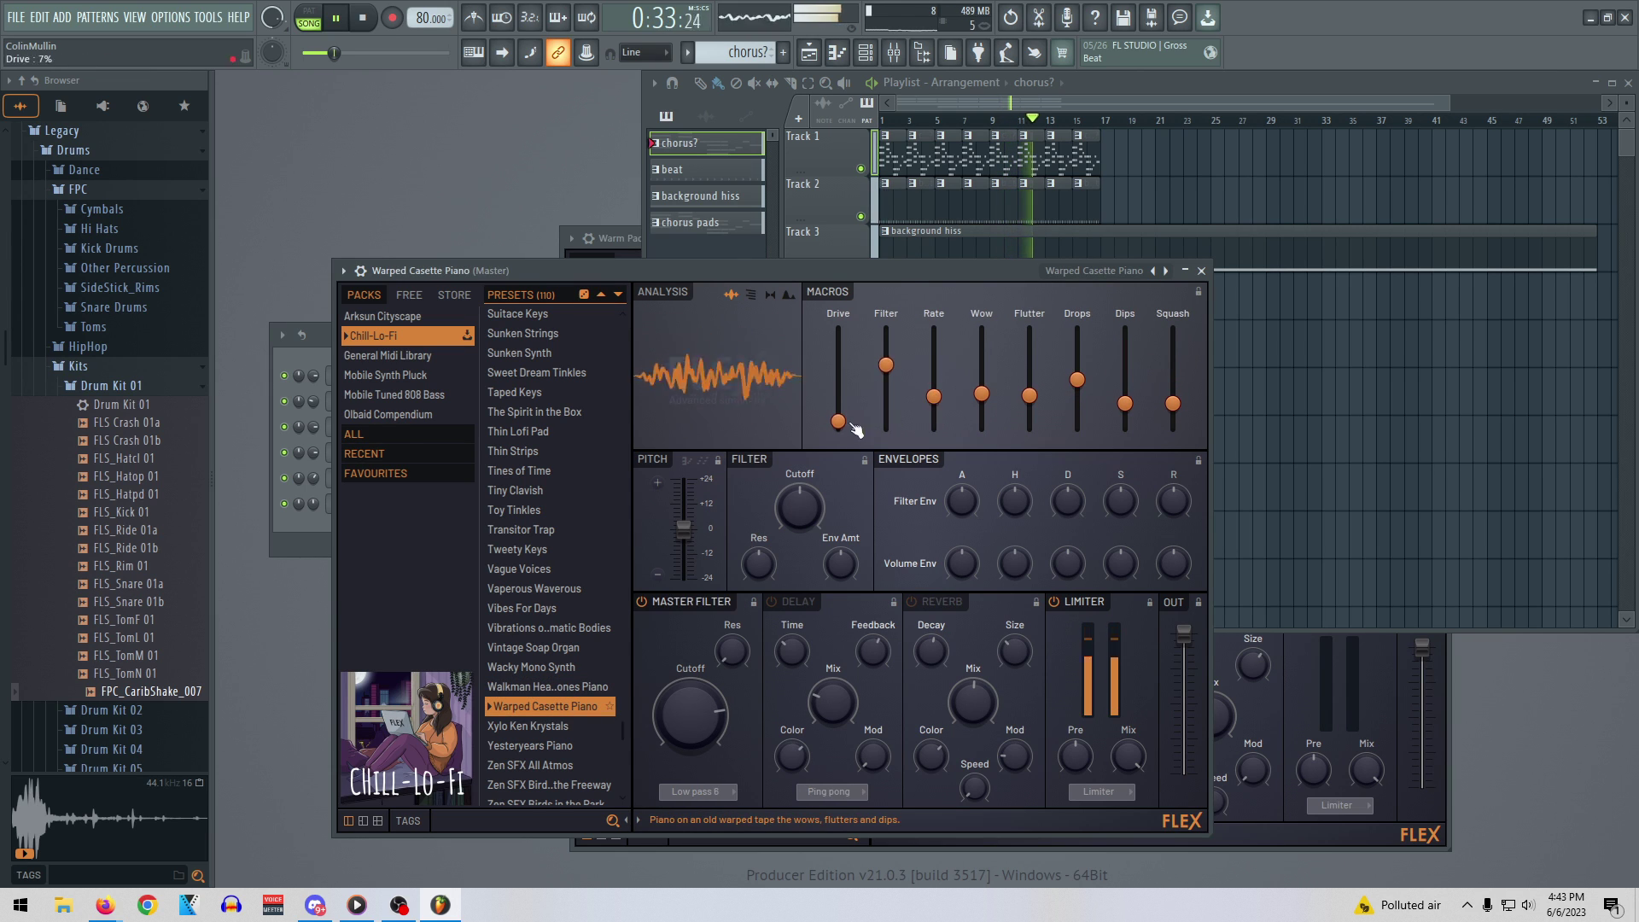
pyautogui.moveTo(886, 365); pyautogui.dragTo(886, 410)
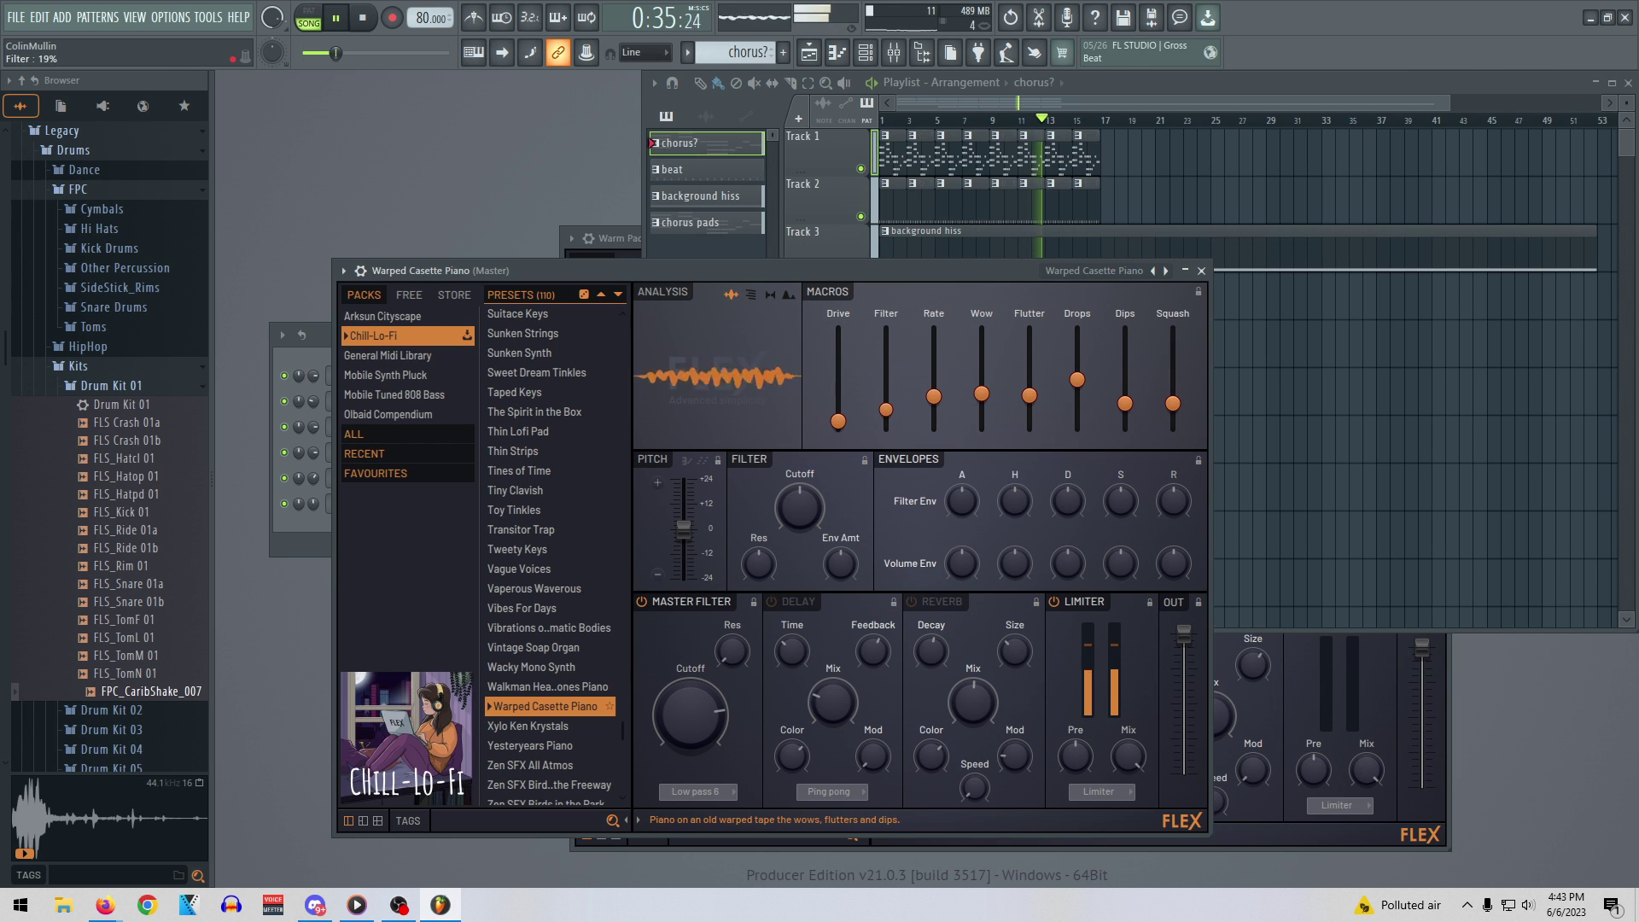
pyautogui.moveTo(981, 392); pyautogui.dragTo(946, 382)
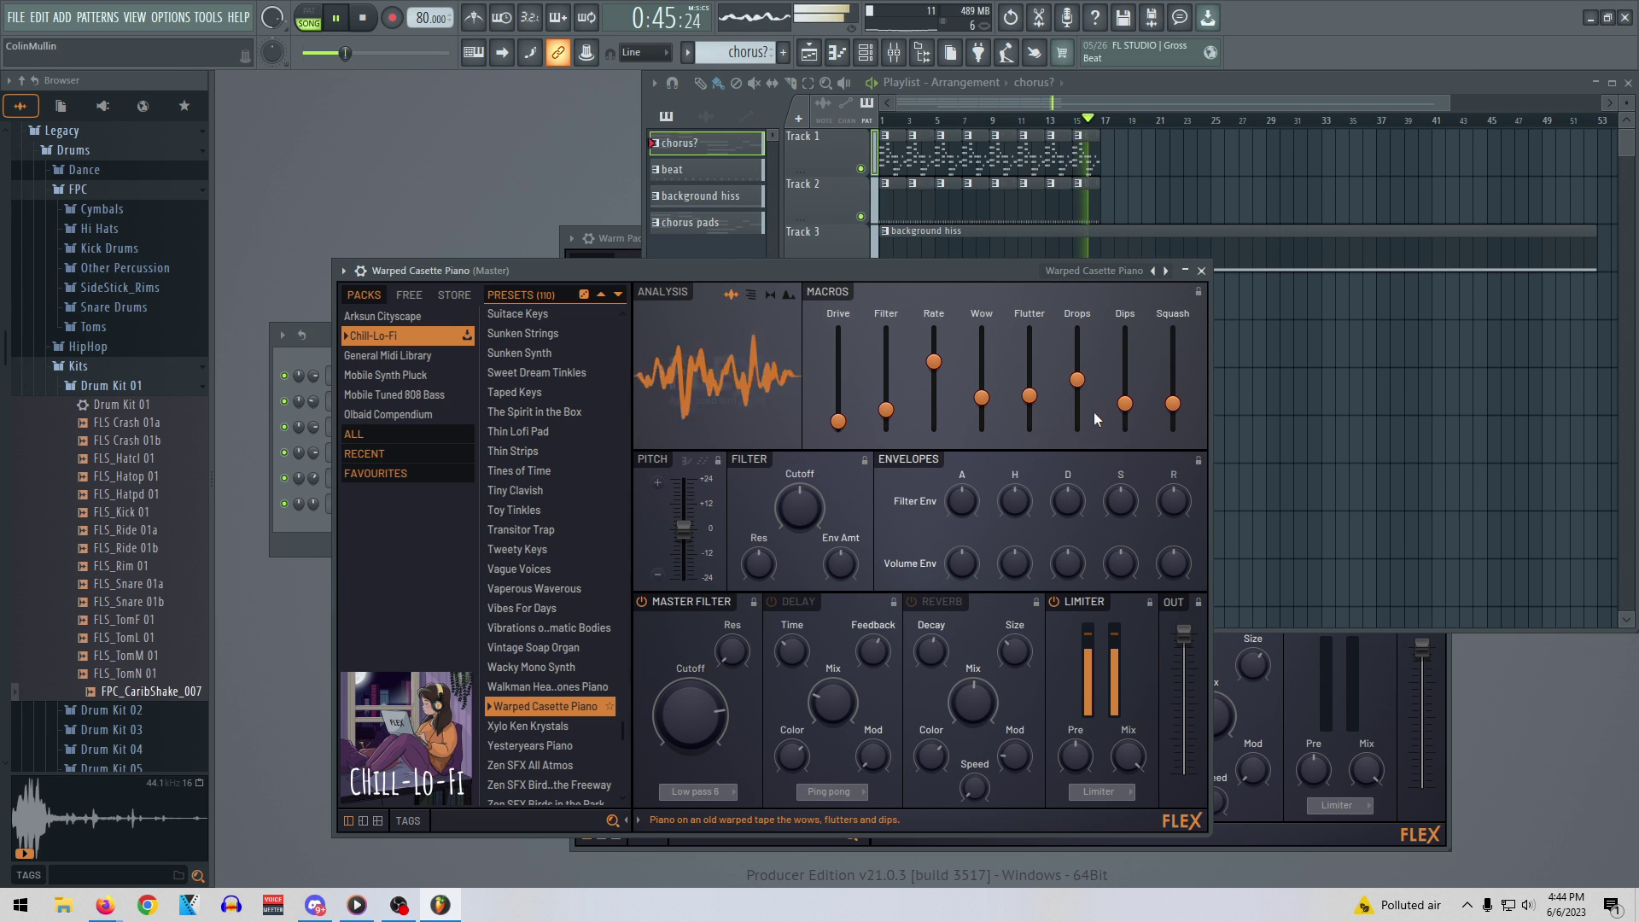
pyautogui.moveTo(1028, 396); pyautogui.dragTo(1028, 378)
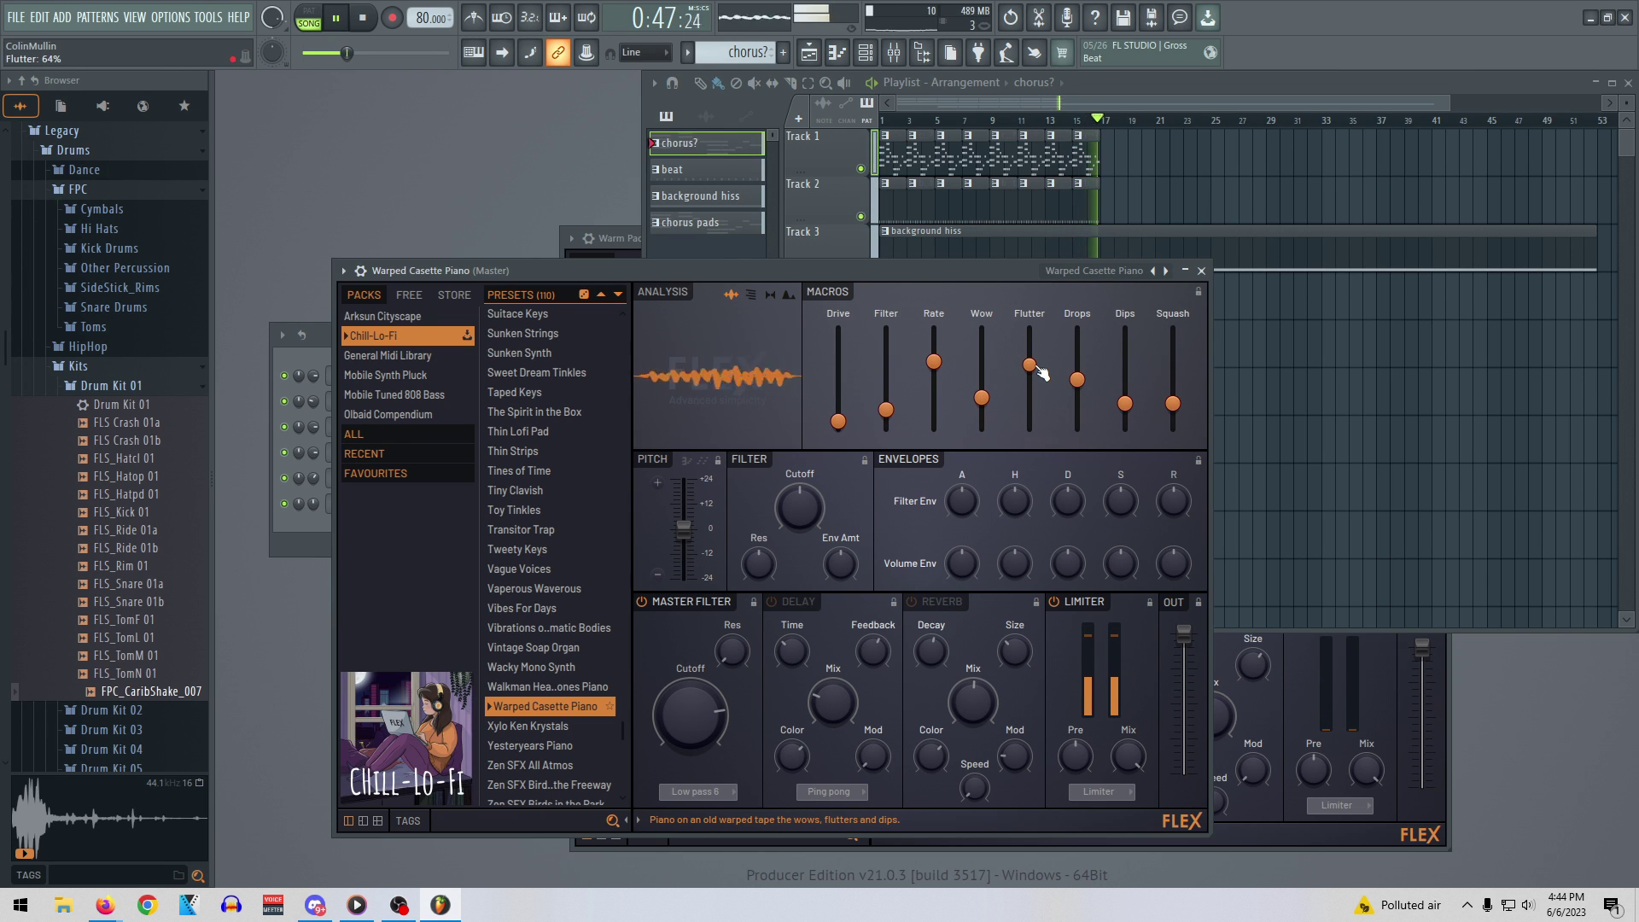
# Audition the Vintage Soap Organ, Xylo Ken Krystals, Yesteryears Piano and Sweet Dream Tinkles presets
pyautogui.click(575, 649)
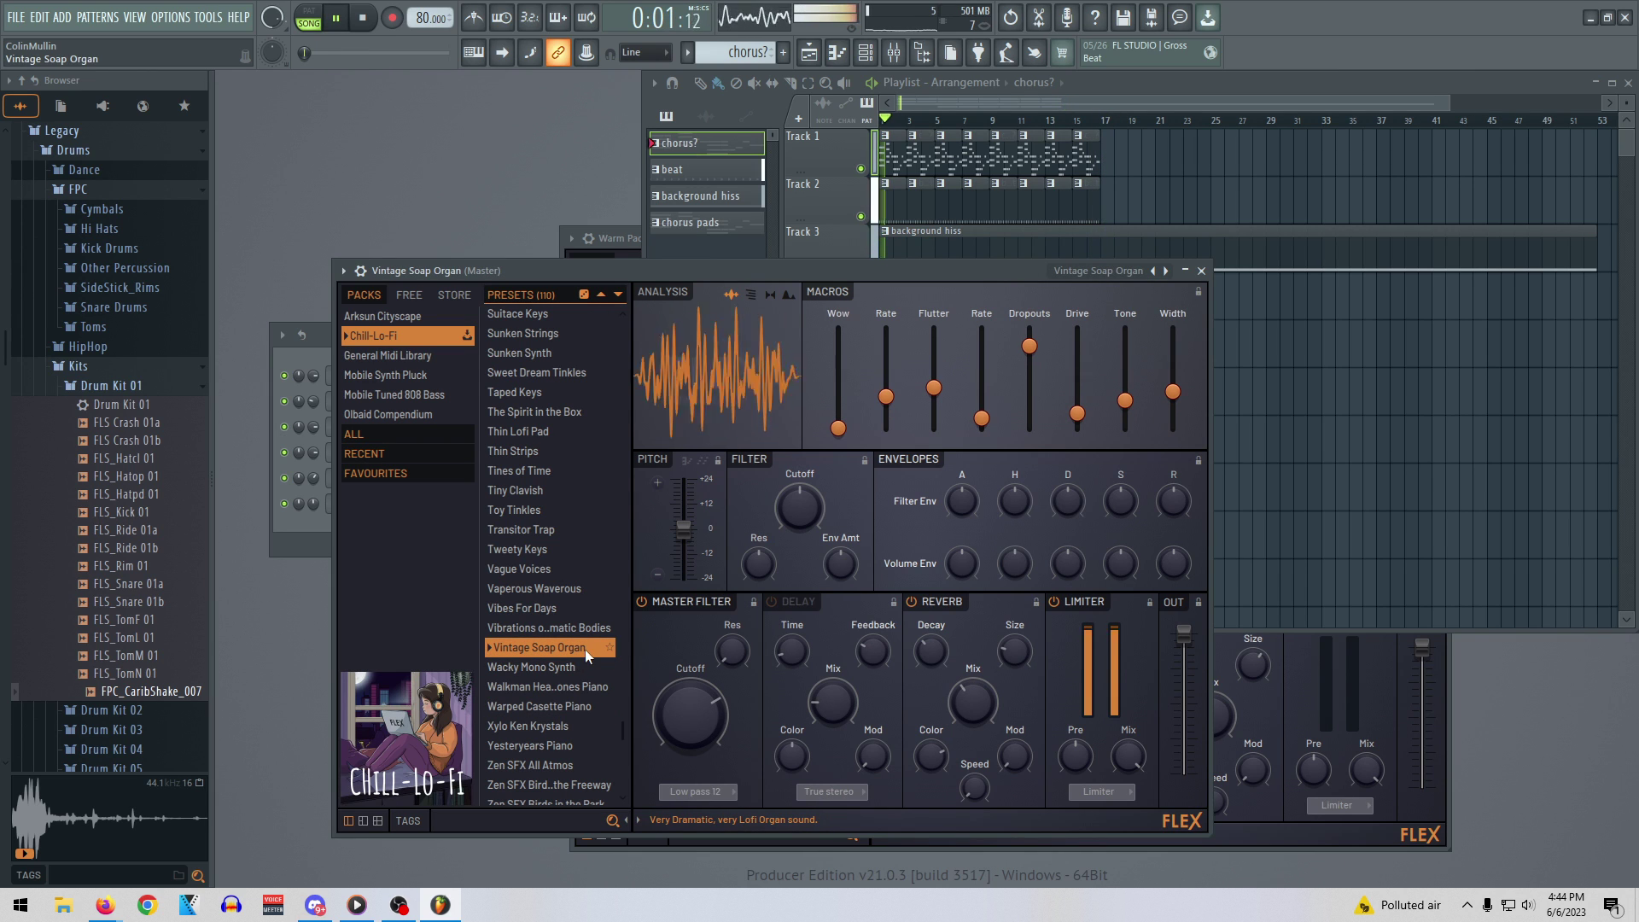
pyautogui.click(524, 727)
pyautogui.scroll(-3, 537, 725)
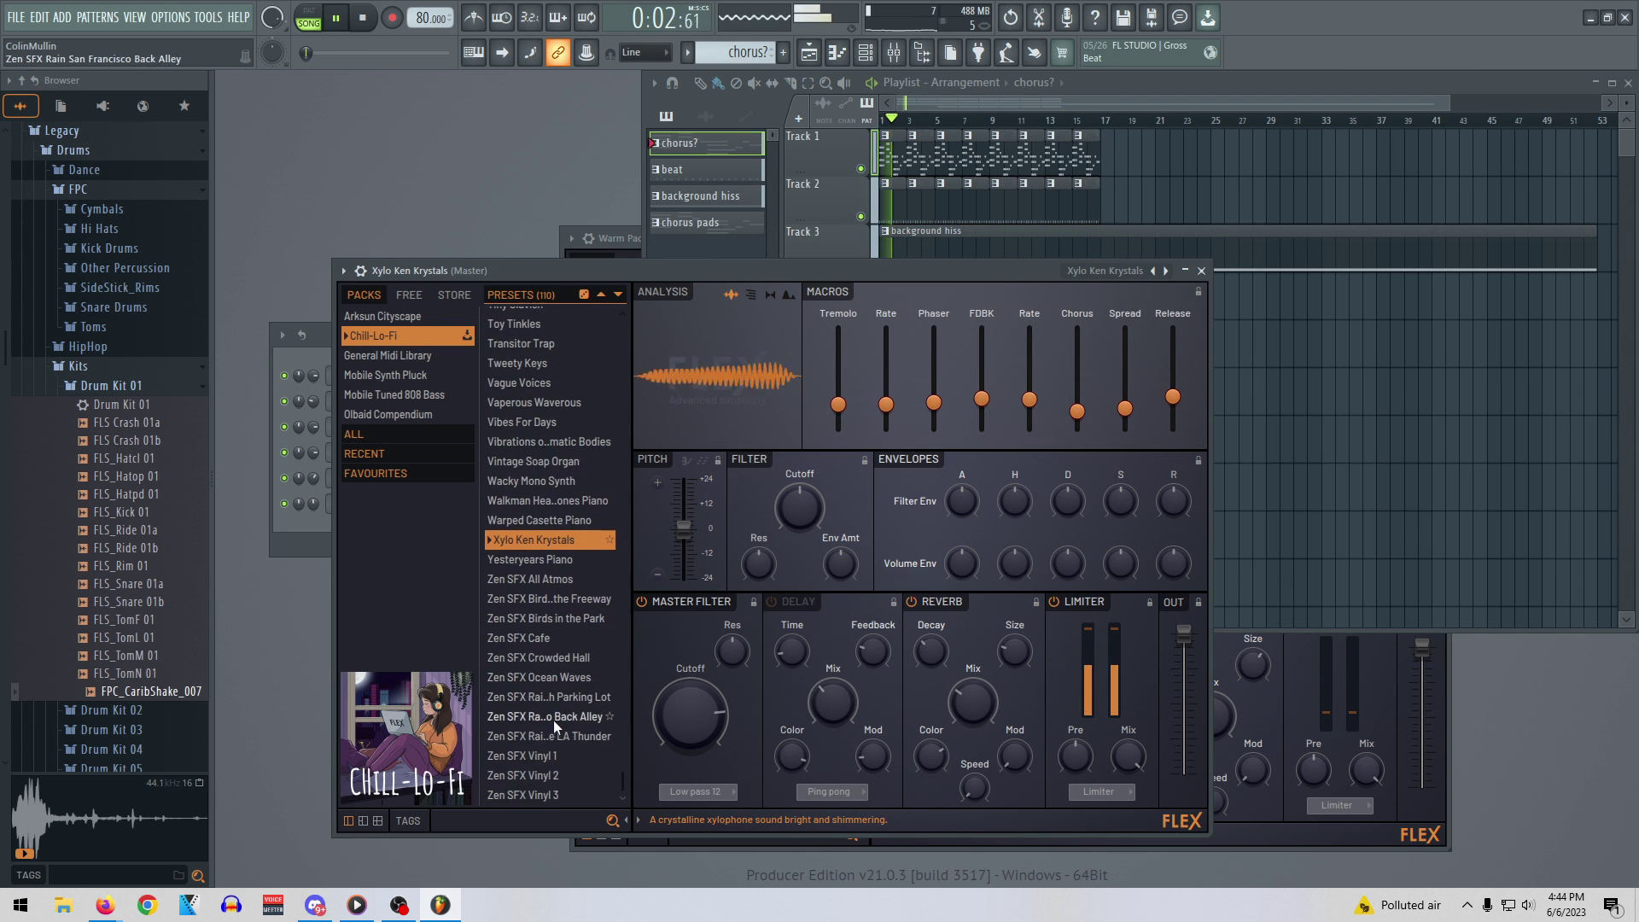
pyautogui.click(520, 559)
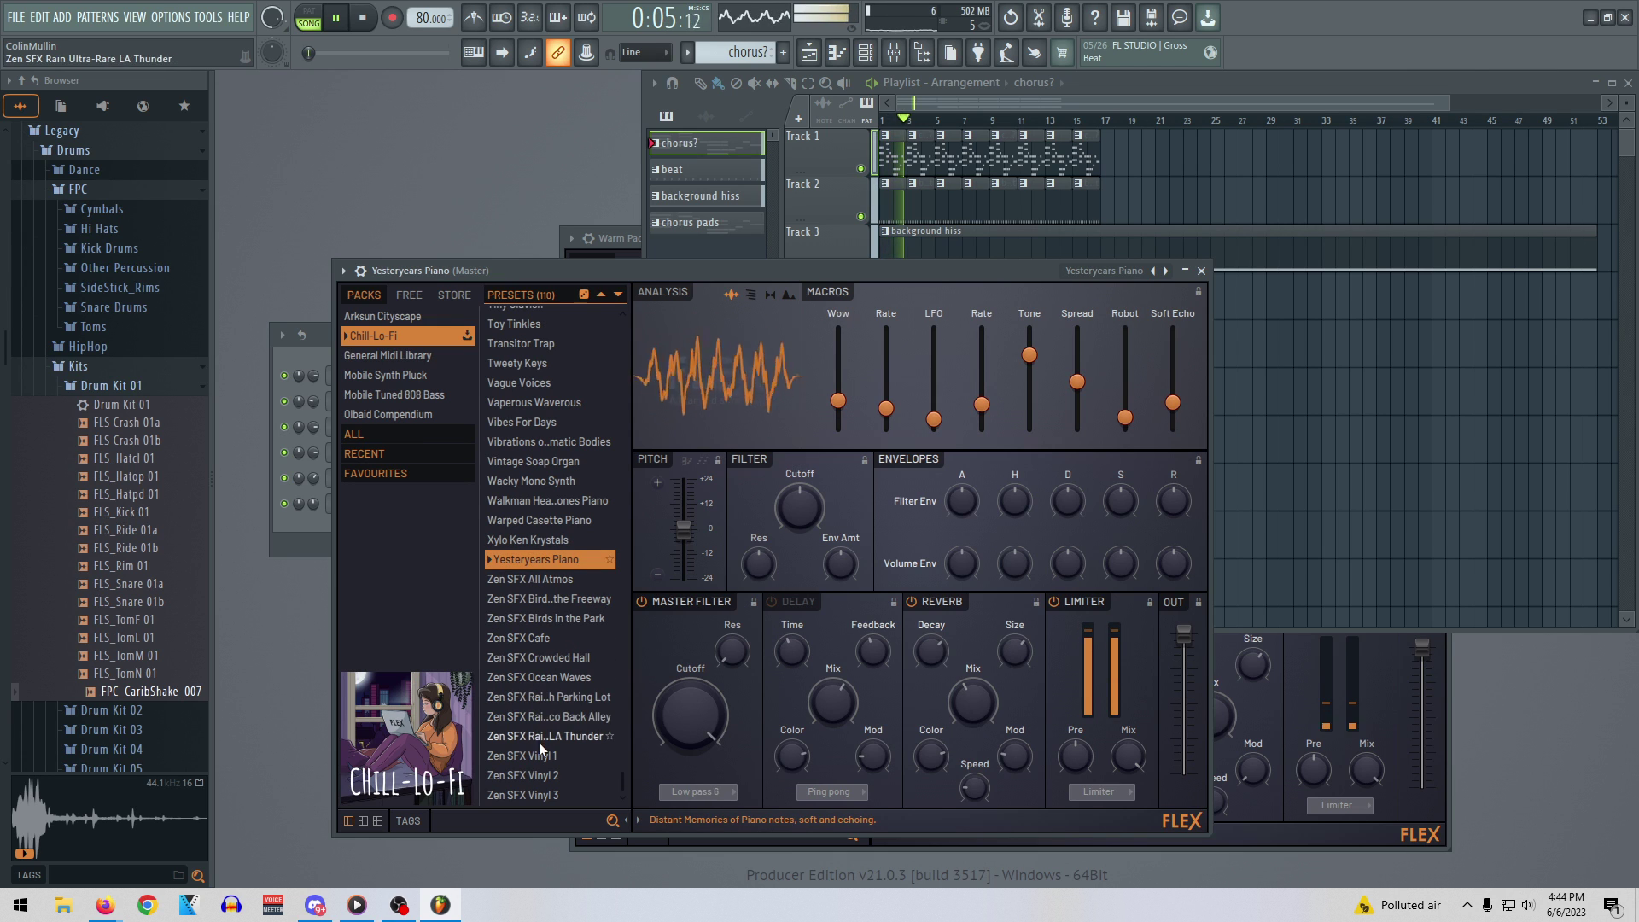
pyautogui.scroll(2, 536, 717)
pyautogui.scroll(3, 531, 674)
pyautogui.click(525, 515)
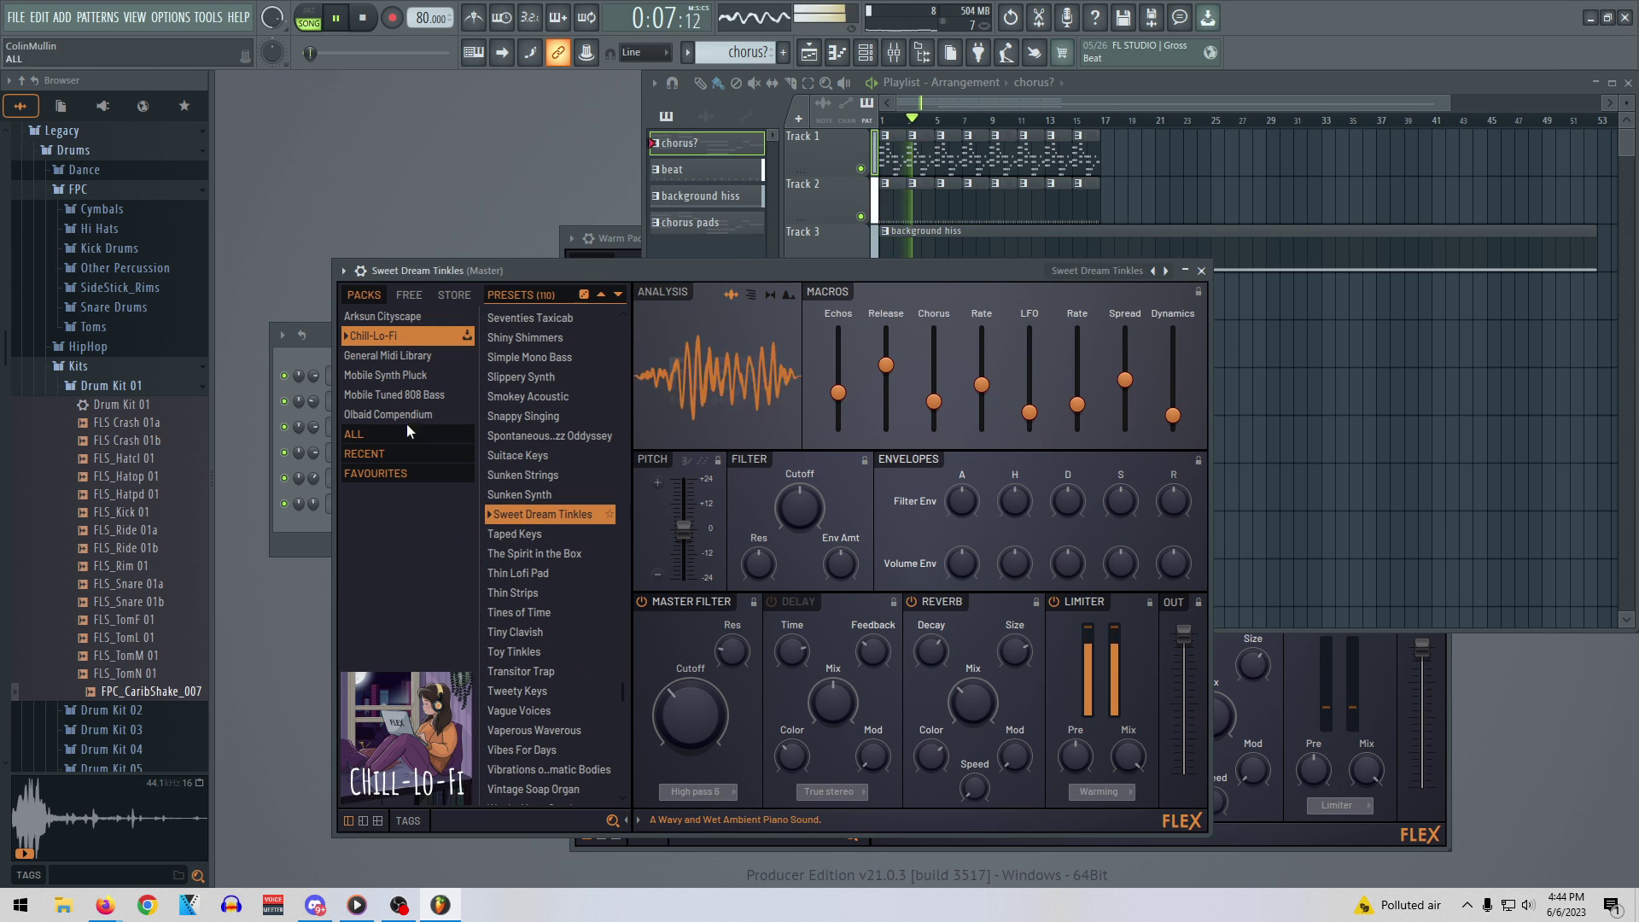
# Audition the Synpluck Multi and Synpluck Wish presets from the Mobile Synth Pluck pack
pyautogui.click(386, 375)
pyautogui.click(545, 594)
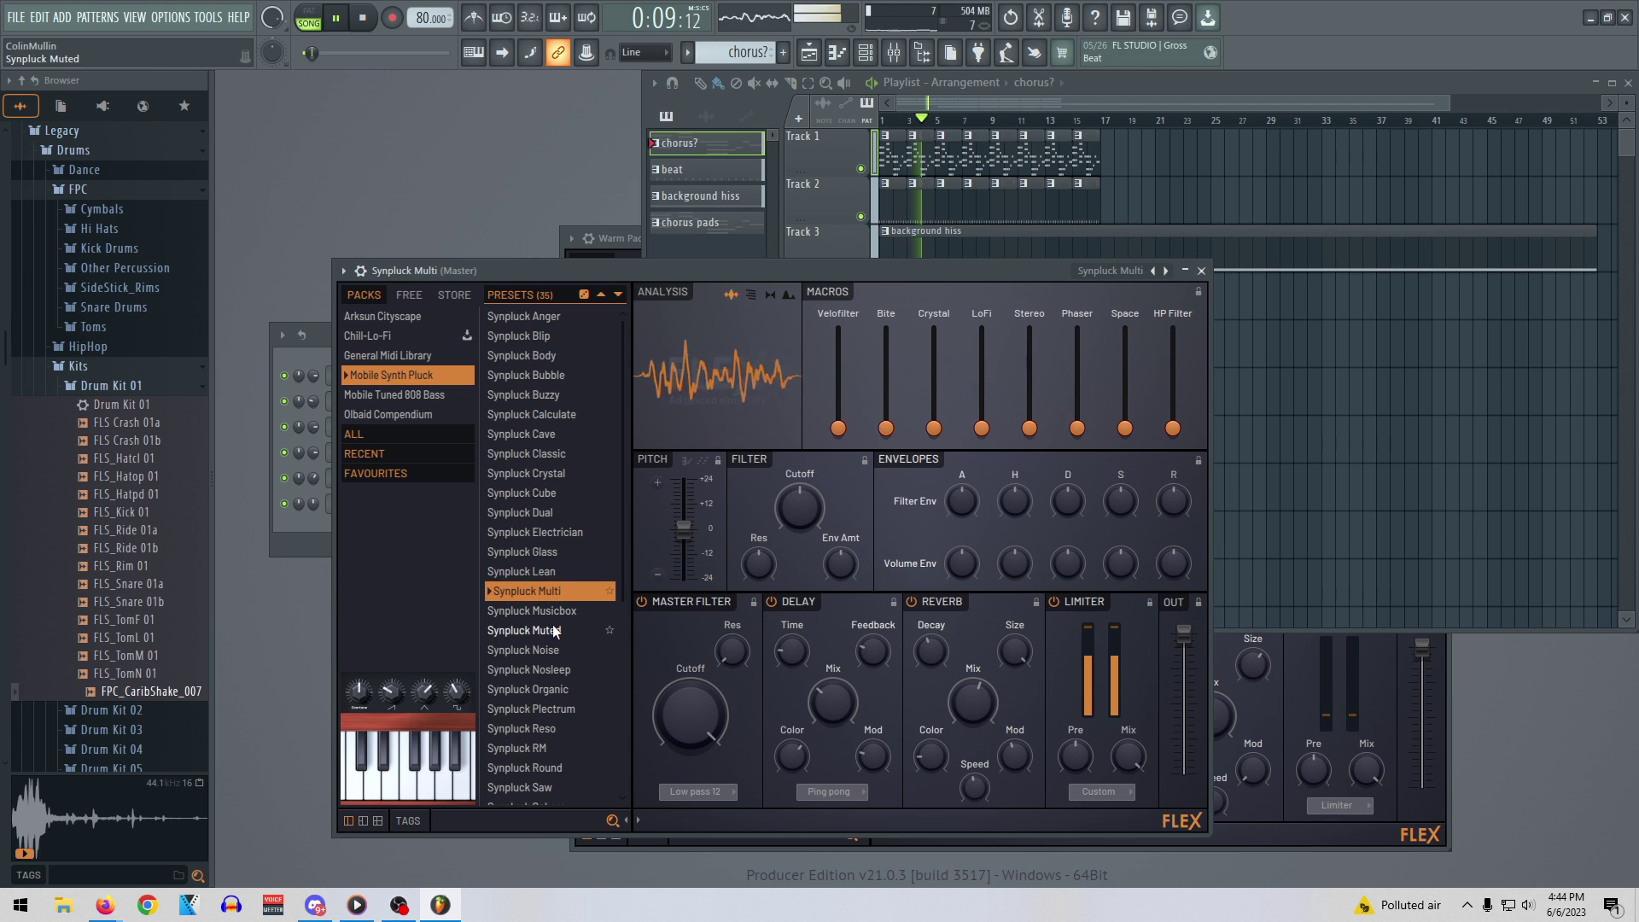
pyautogui.scroll(-3, 560, 595)
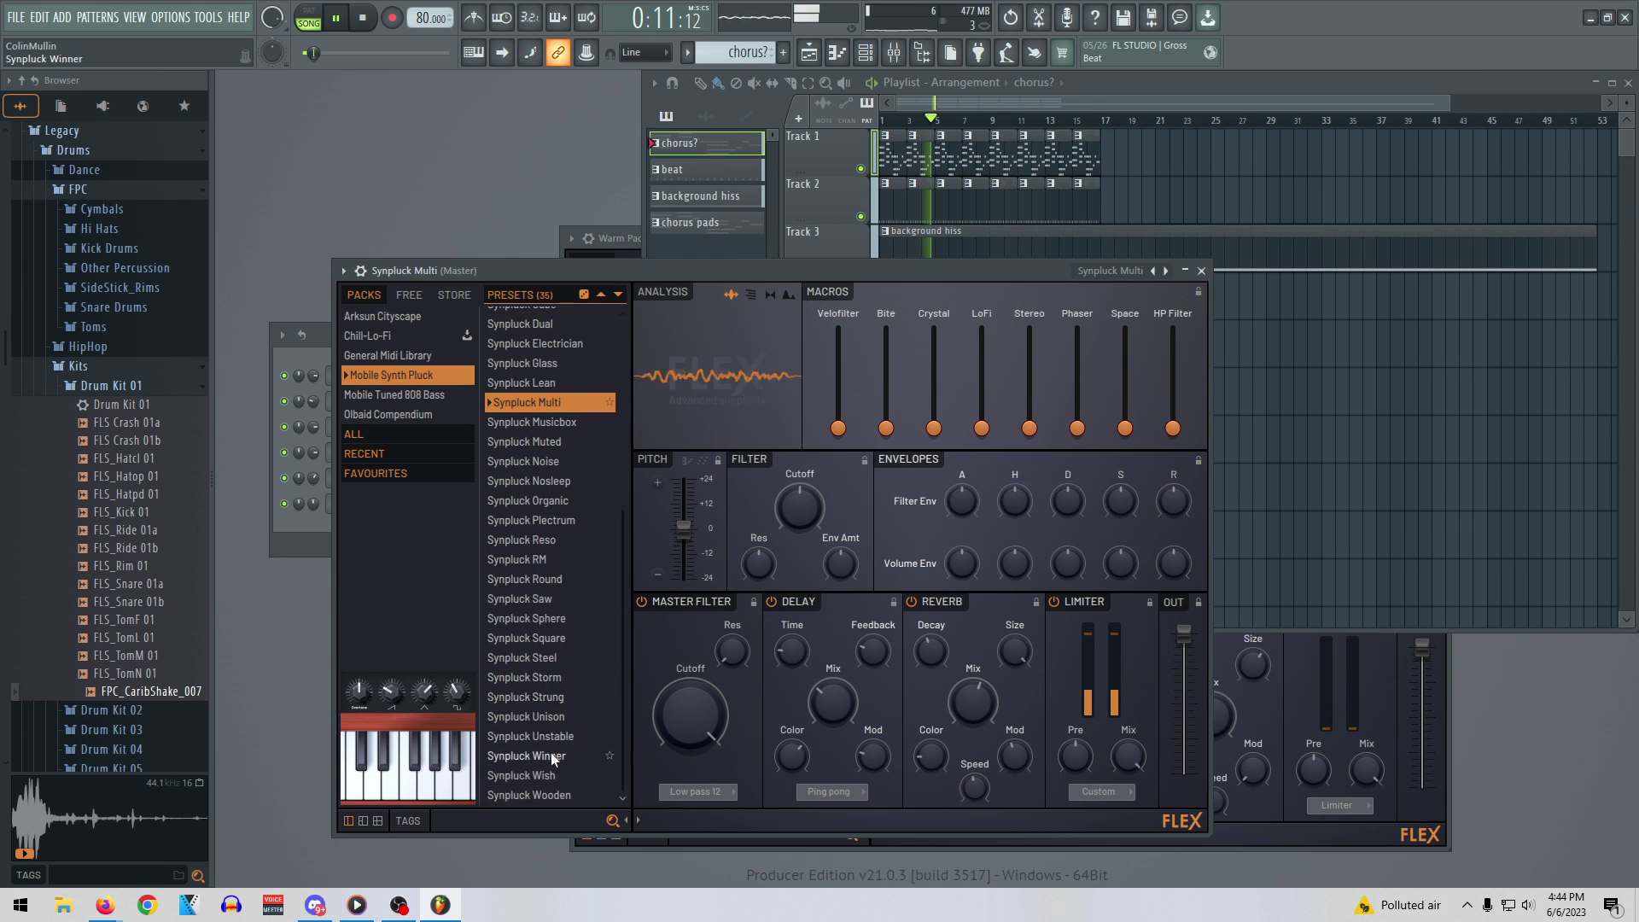
pyautogui.click(556, 776)
# Look at the Mobile Tuned 808 Bass pack, and audition Bounce Now and Focus Beam from Olbaid Compendium
pyautogui.click(374, 392)
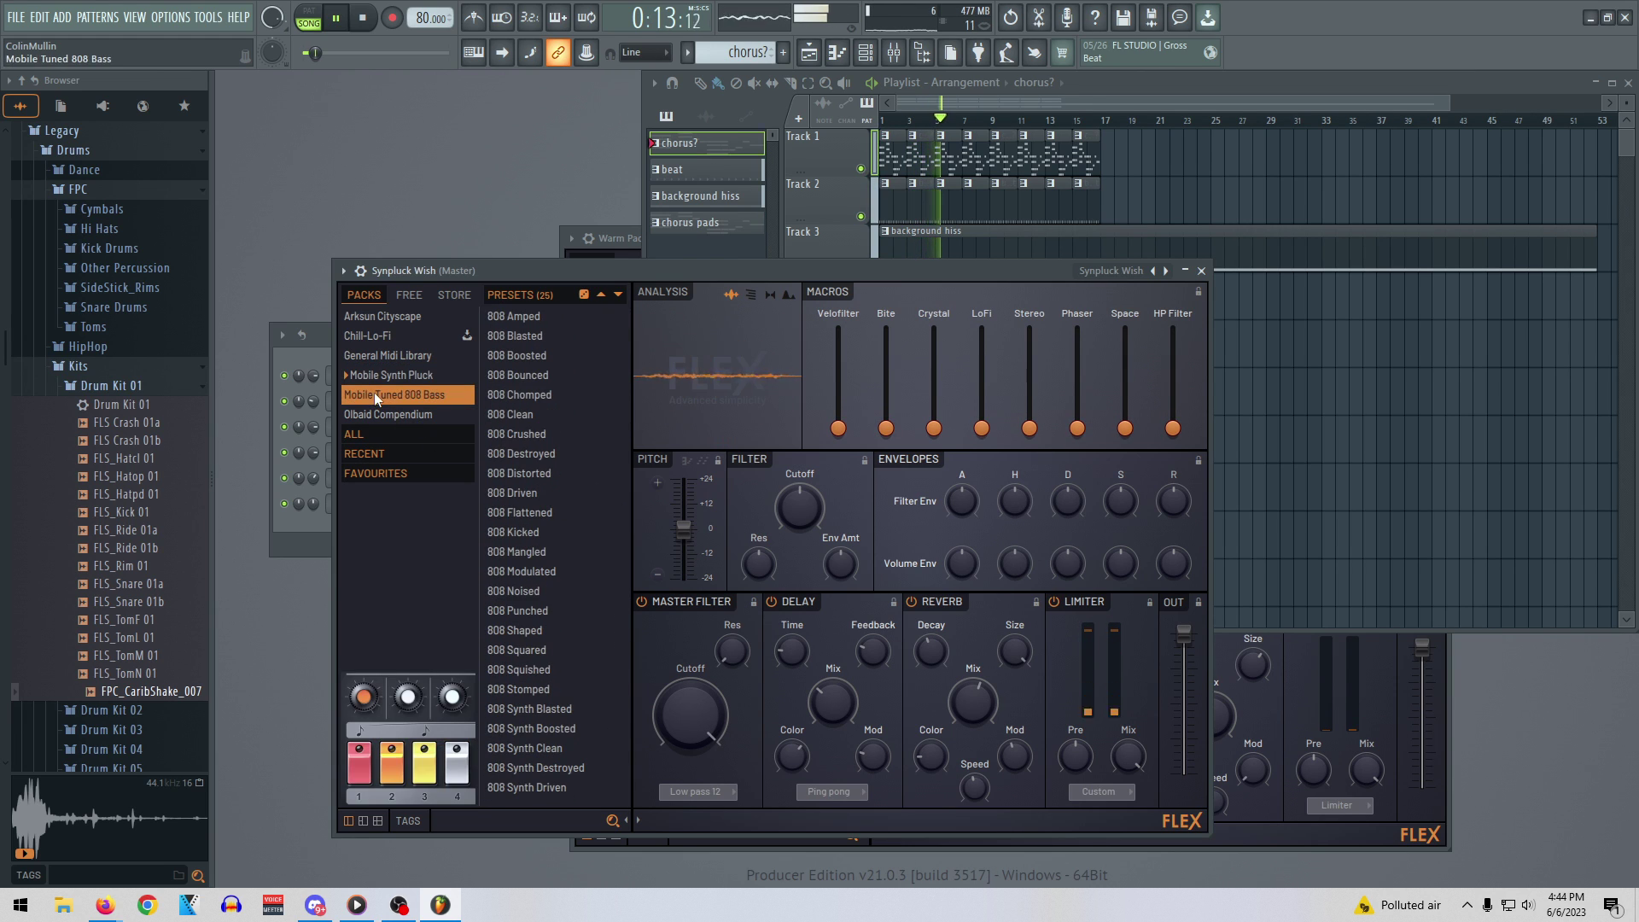
pyautogui.click(418, 416)
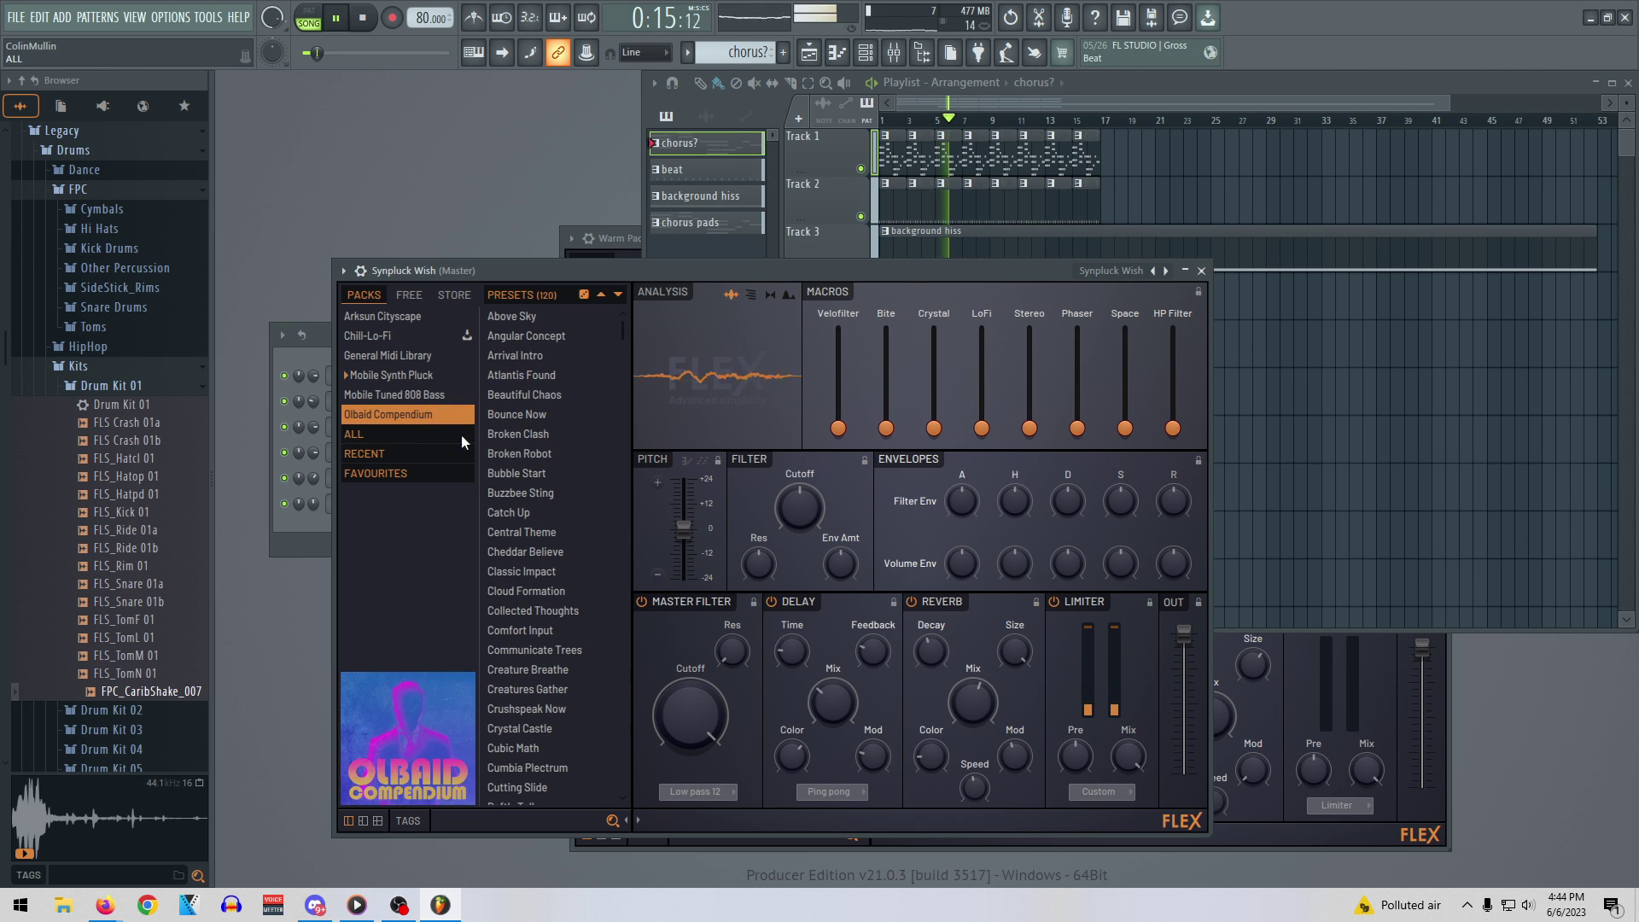
pyautogui.click(518, 416)
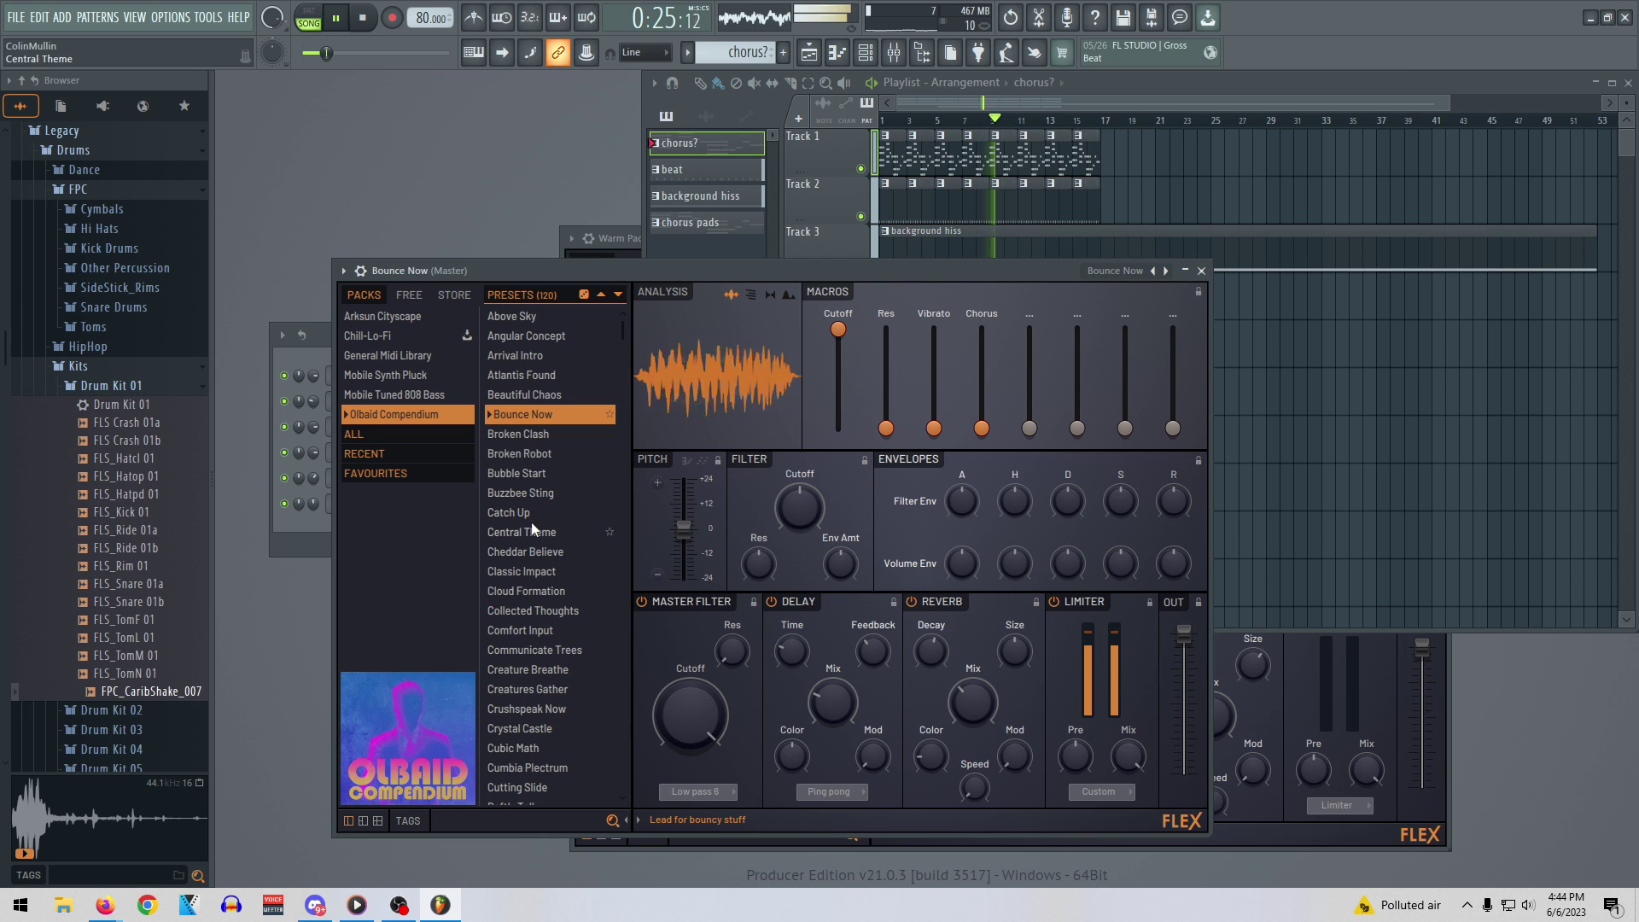
pyautogui.scroll(-5, 585, 648)
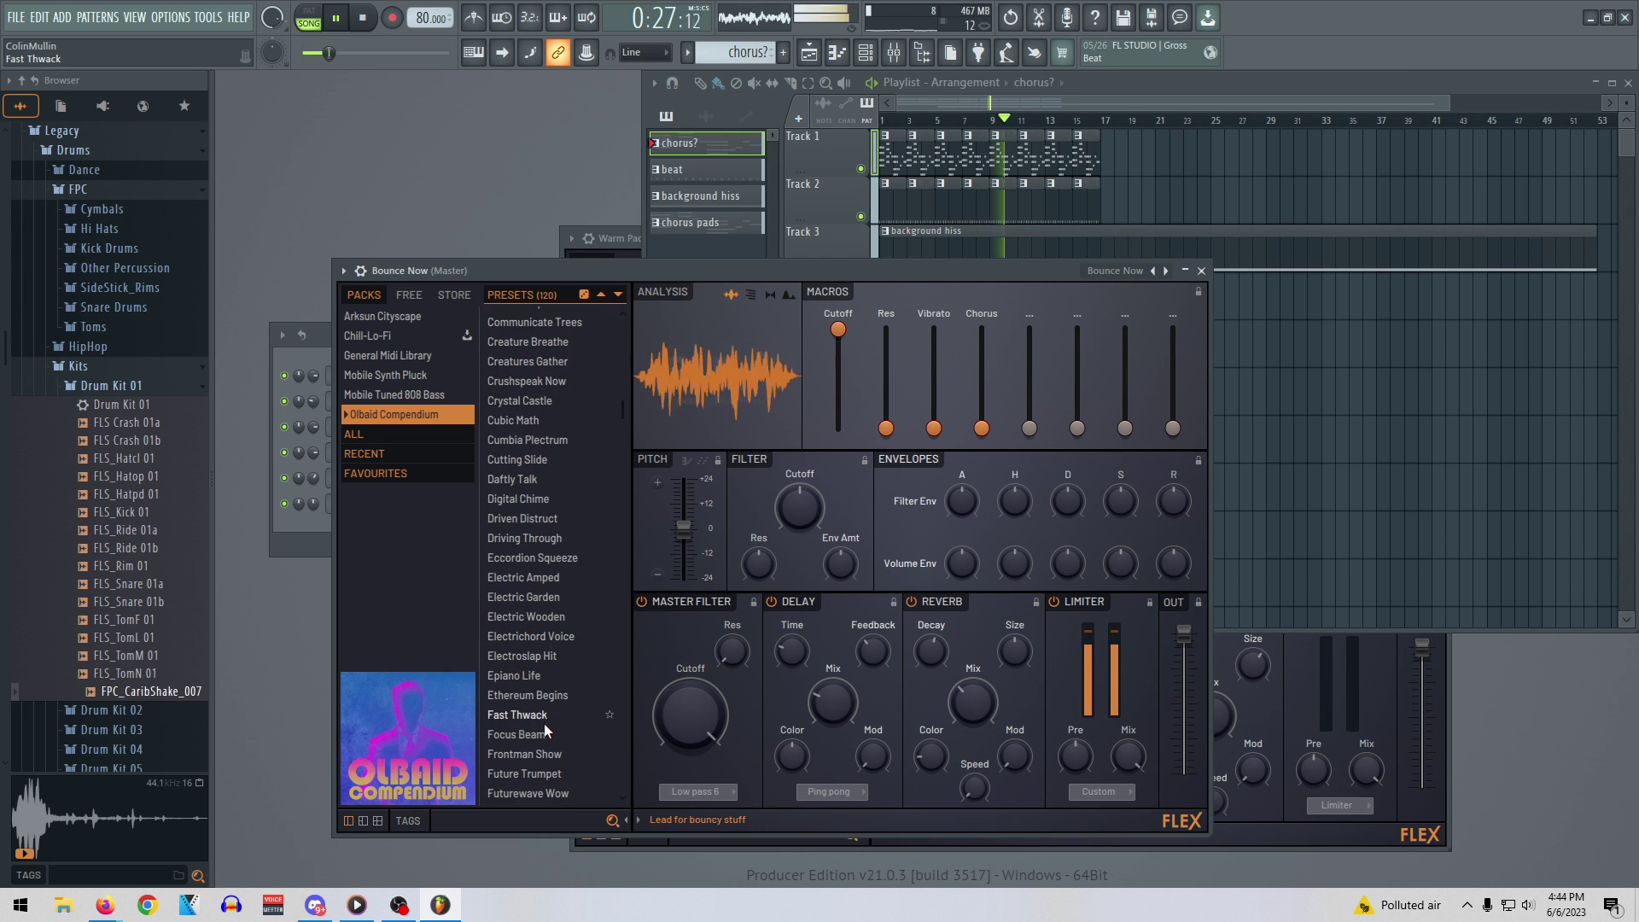
pyautogui.click(517, 734)
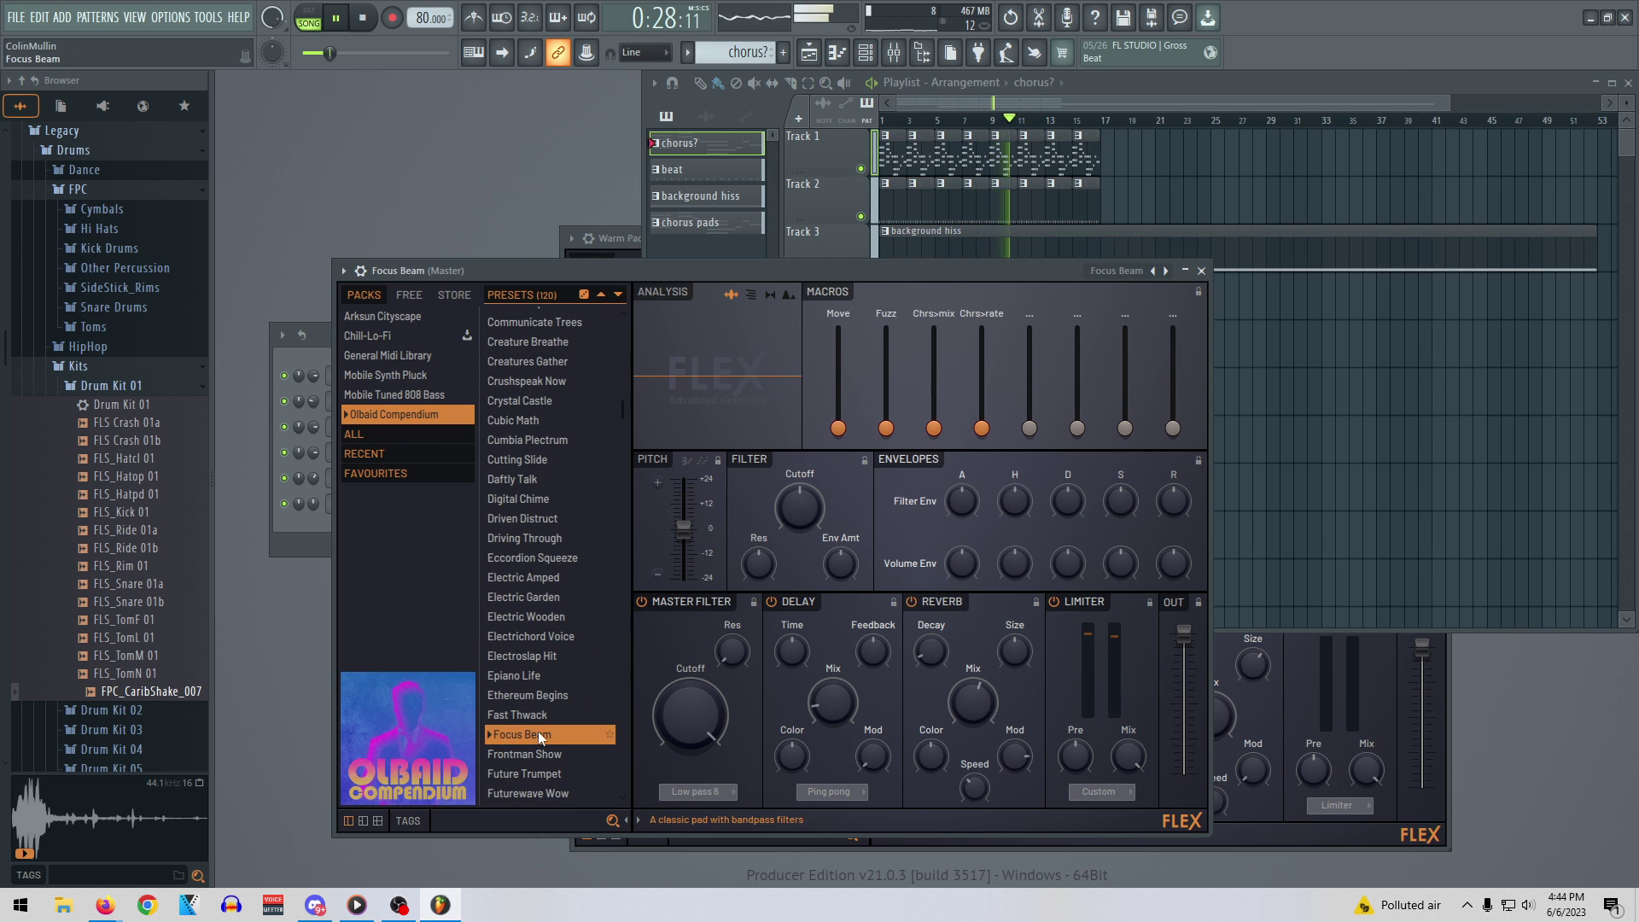
# Audition the Epiano Life, Isolated Feeling, Join Us and Lucky Pluck presets from the Olbaid Compendium pack
pyautogui.click(547, 637)
pyautogui.click(536, 677)
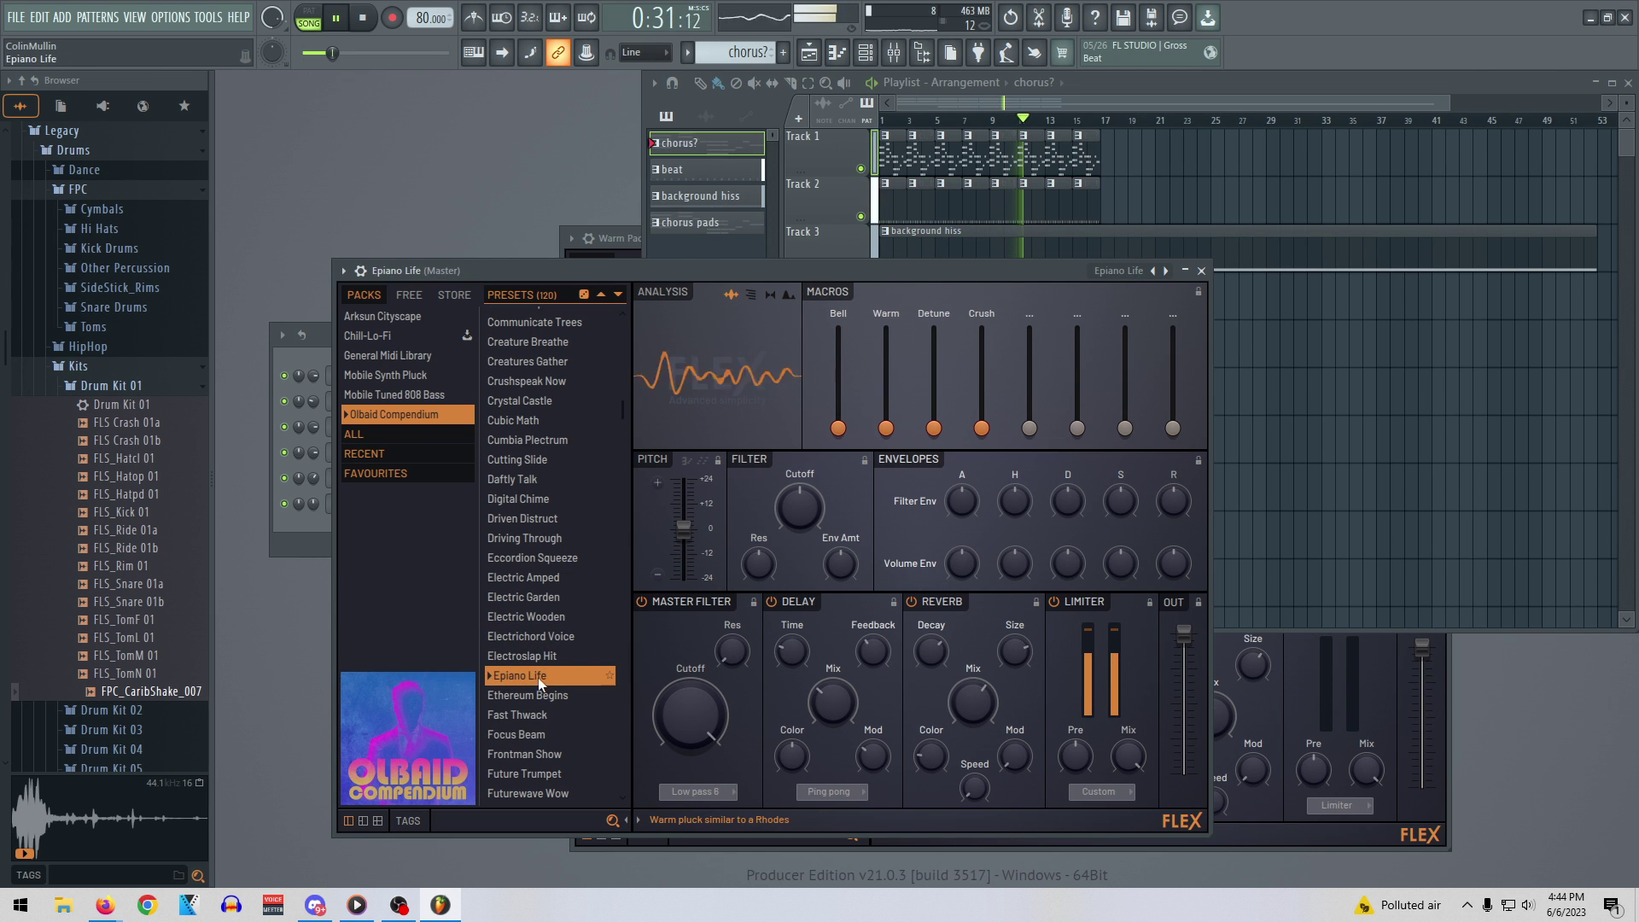
pyautogui.scroll(-5, 566, 637)
pyautogui.click(541, 610)
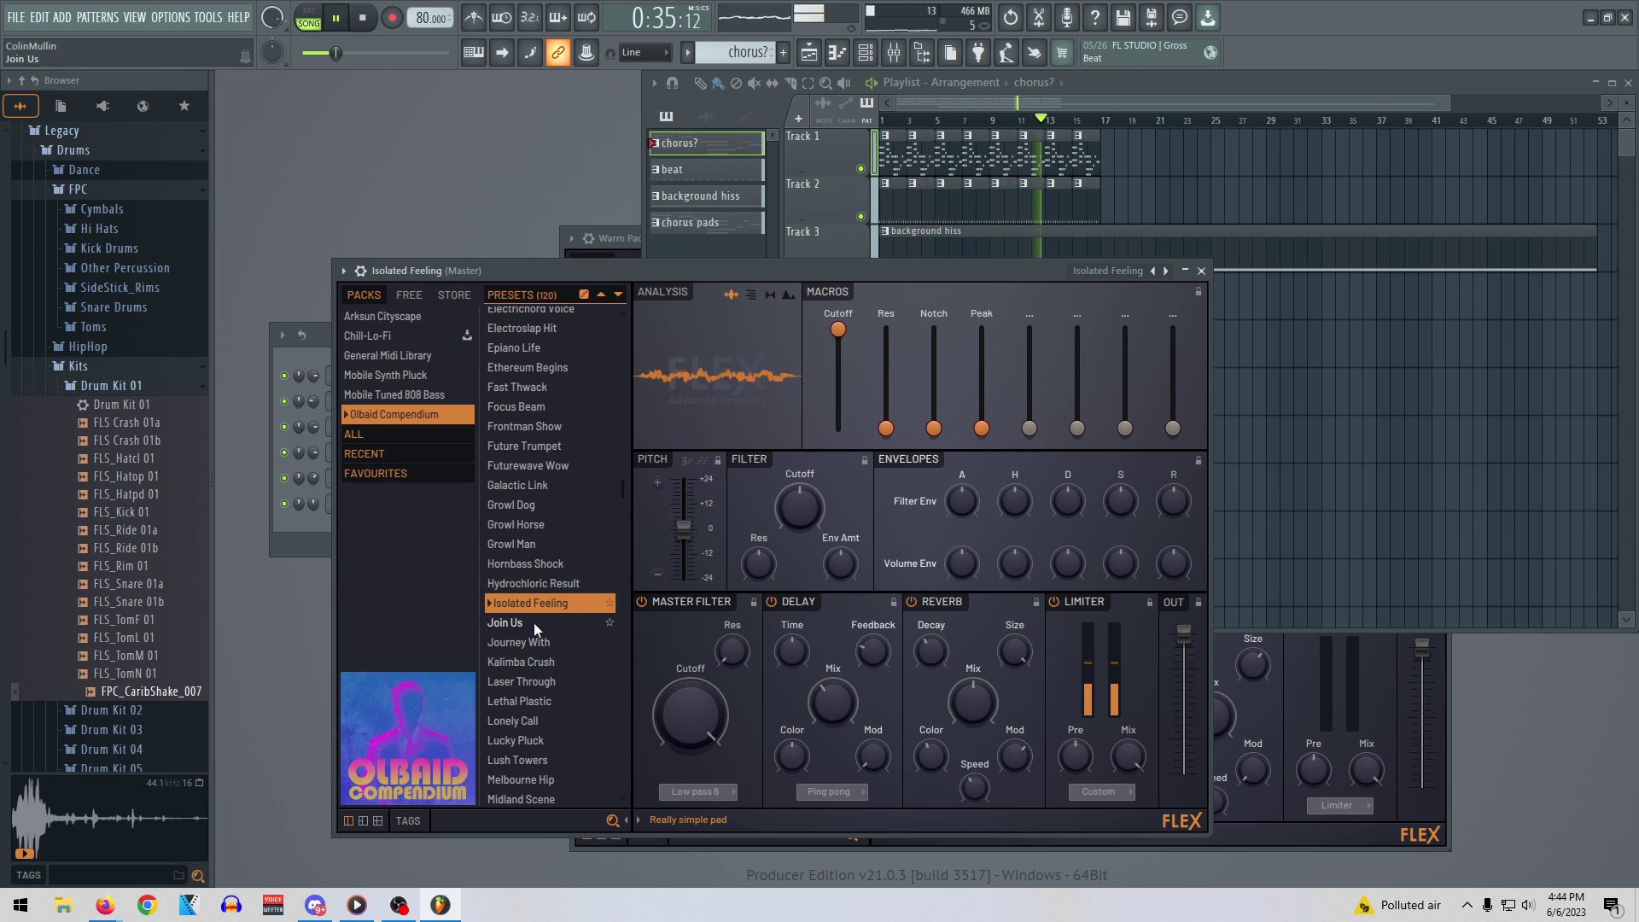
pyautogui.click(534, 623)
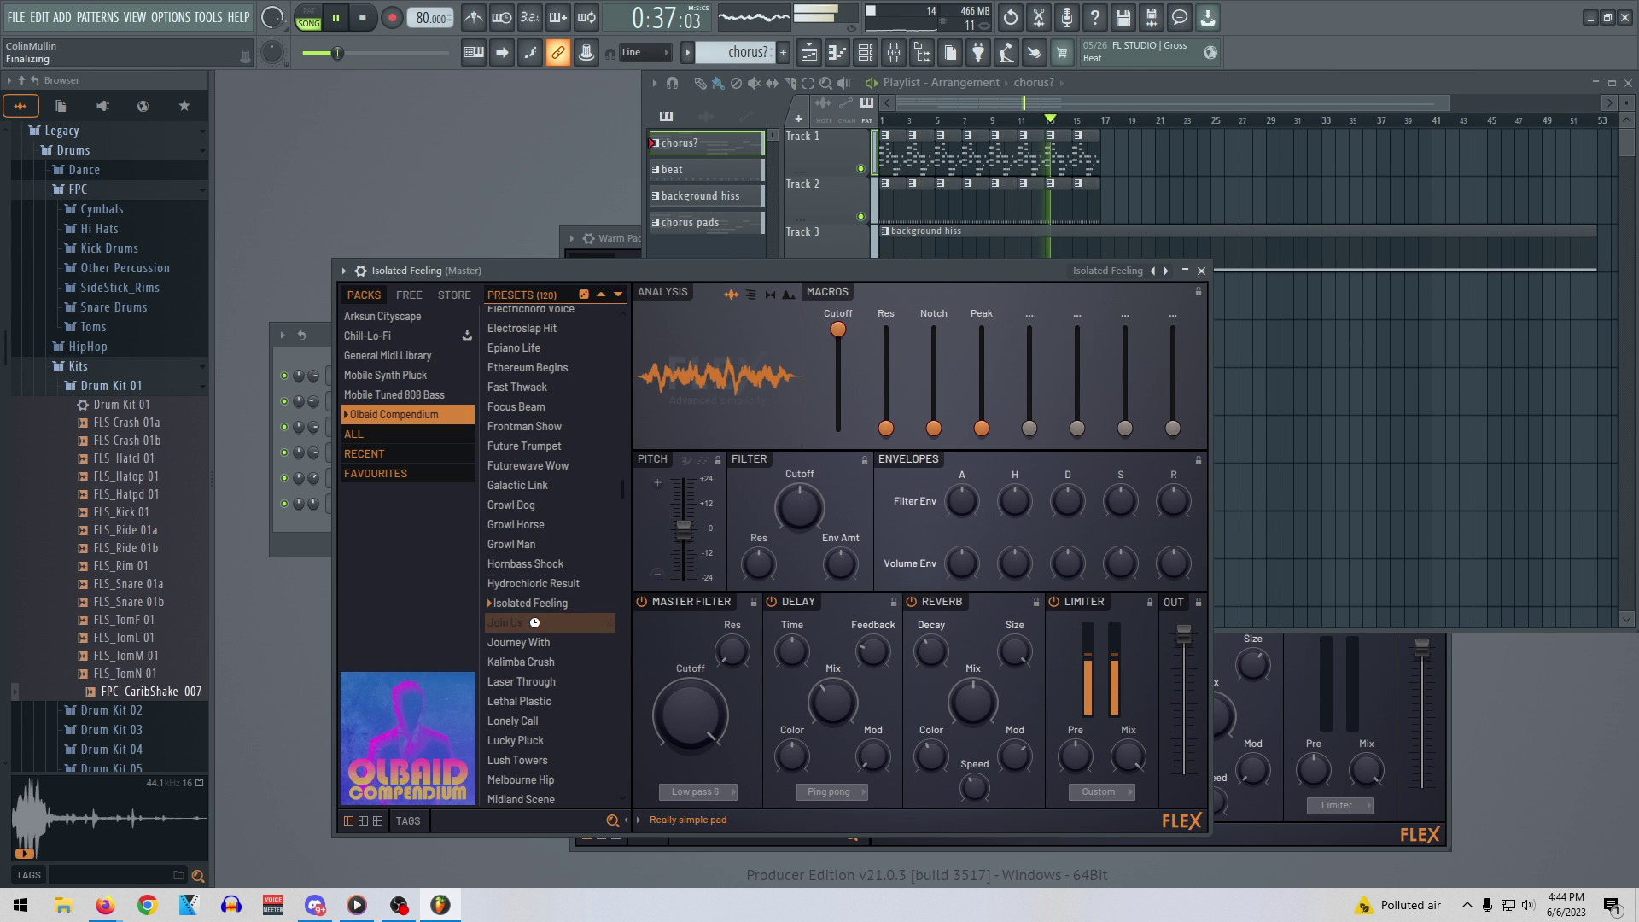
pyautogui.click(540, 741)
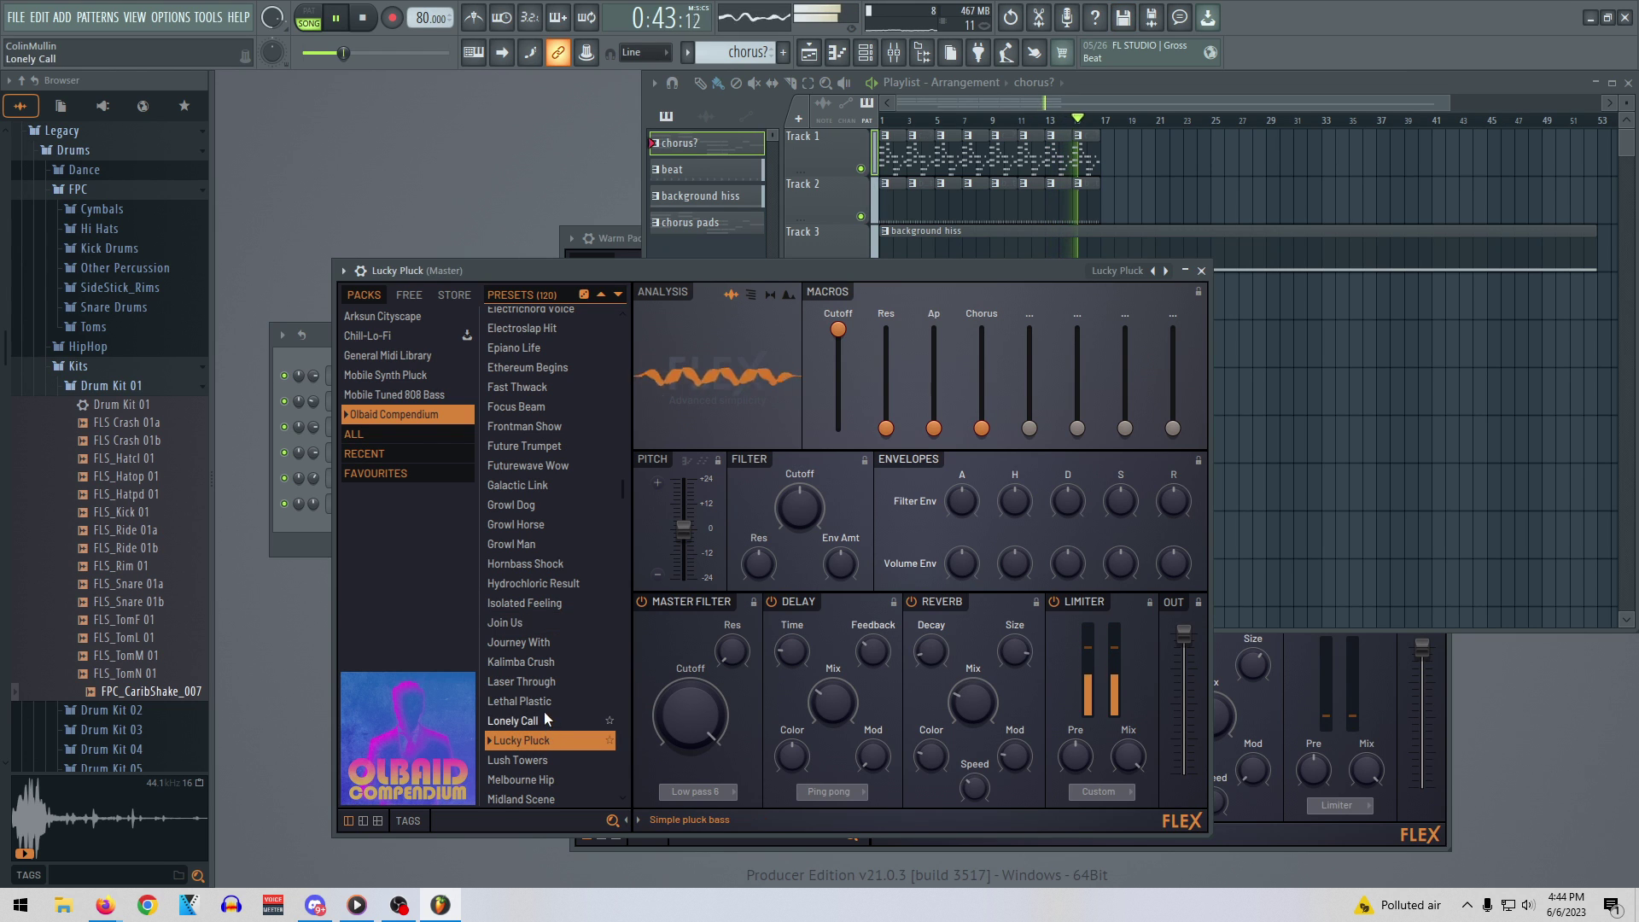
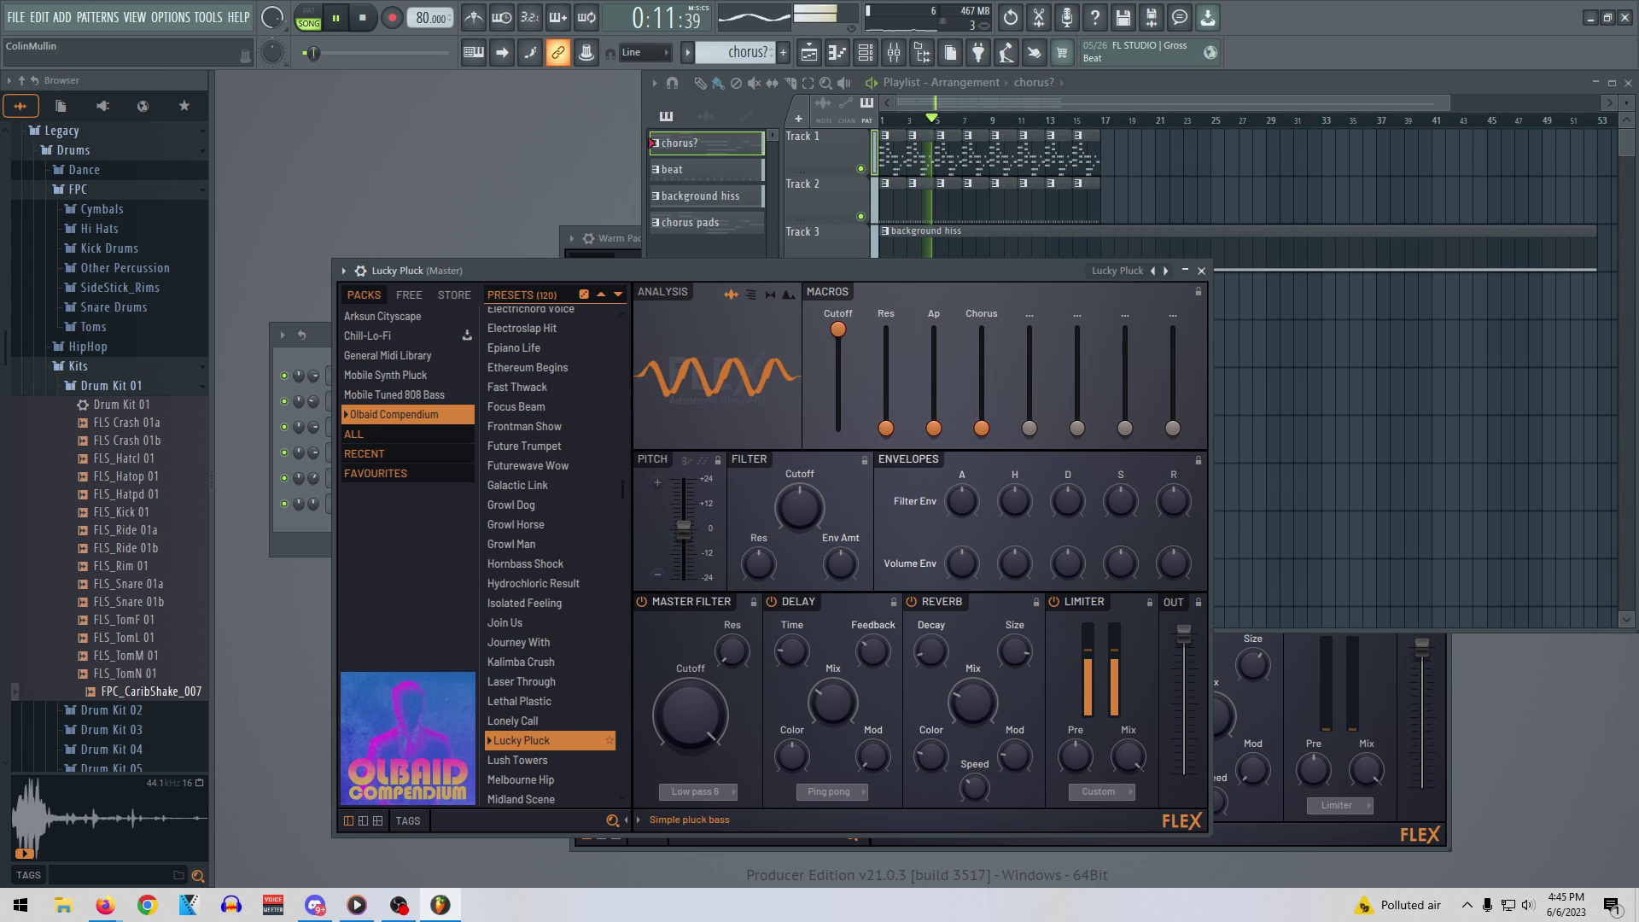
# Audition a Mobile Tuned 808 Bass preset and Synpluck Calculate, and look at the General Midi Library pack
pyautogui.scroll(-4, 591, 780)
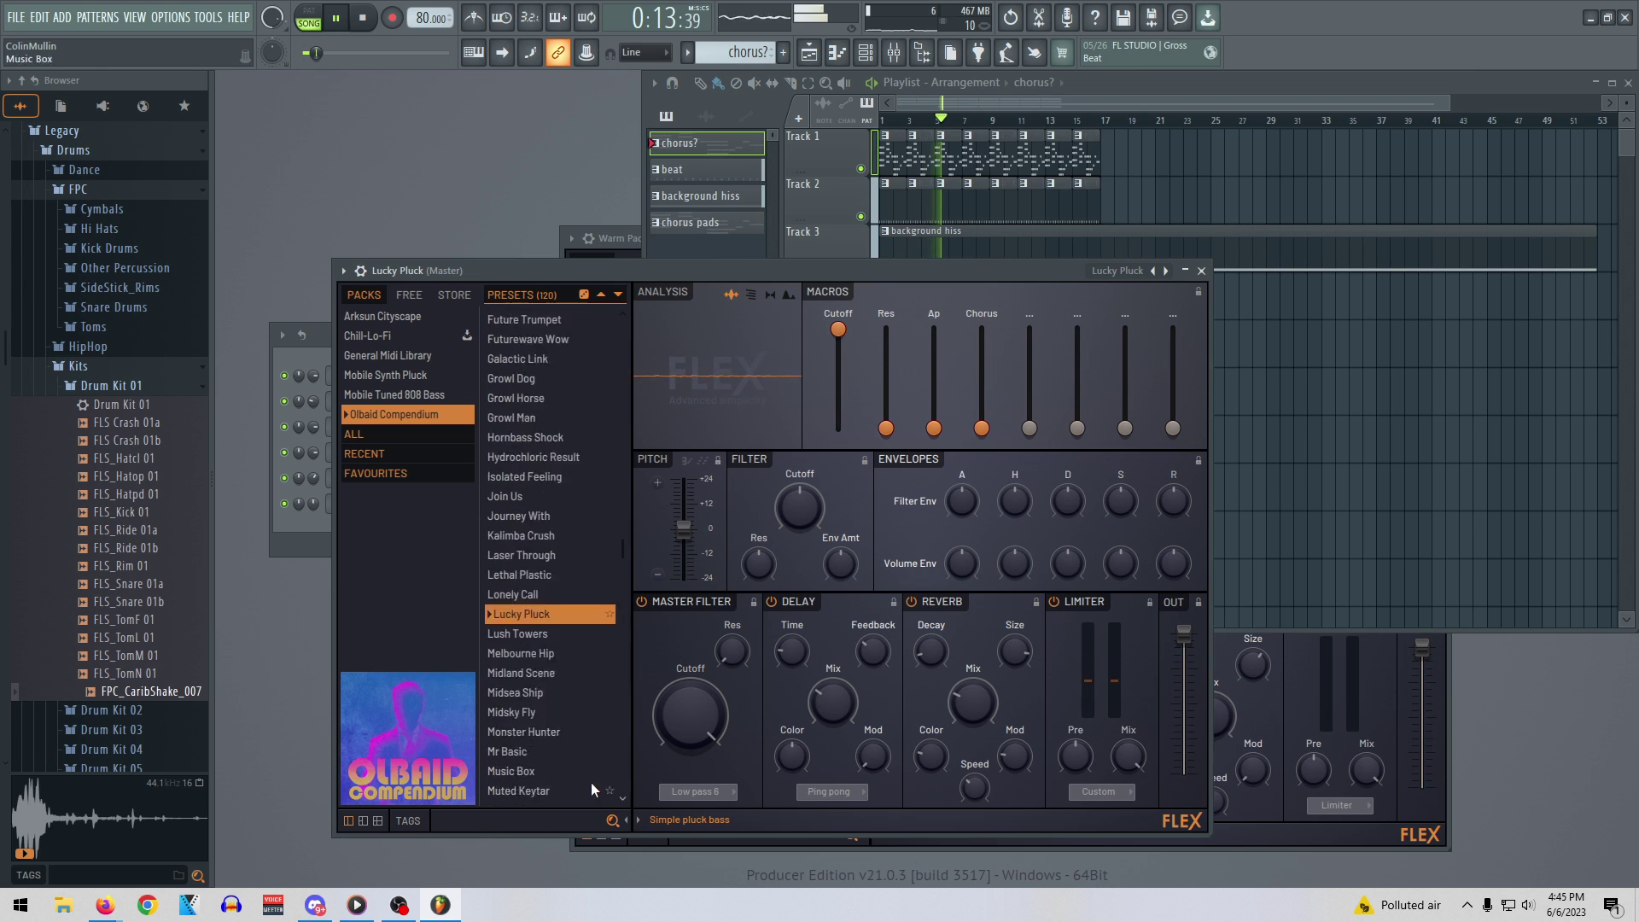
pyautogui.scroll(3, 562, 705)
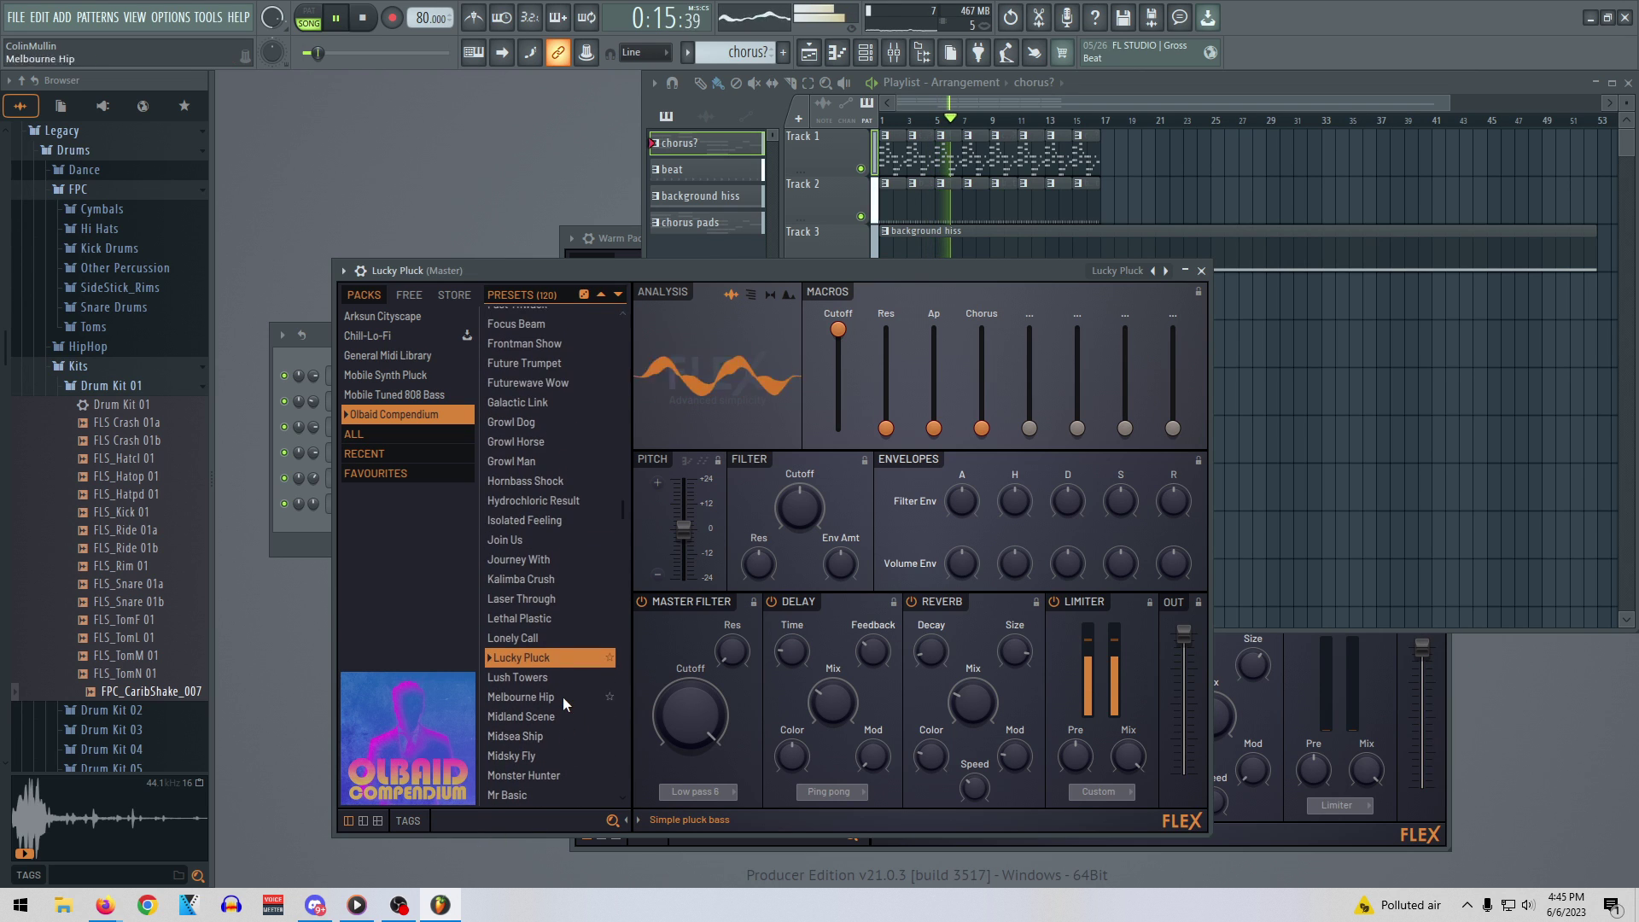
pyautogui.click(427, 395)
pyautogui.click(521, 512)
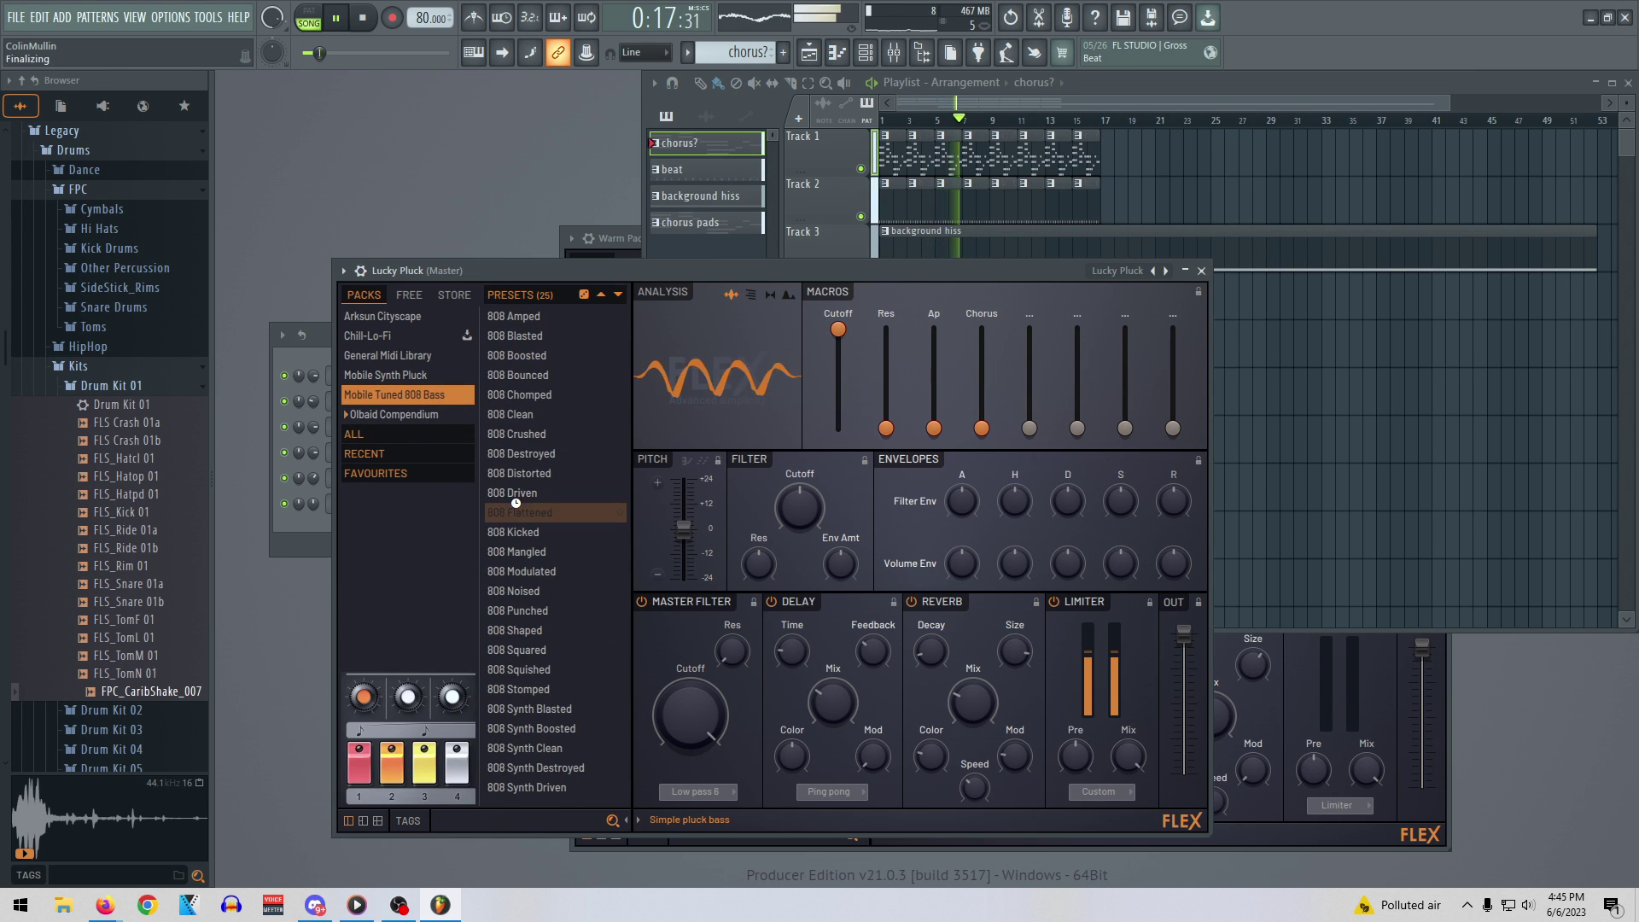
pyautogui.click(400, 376)
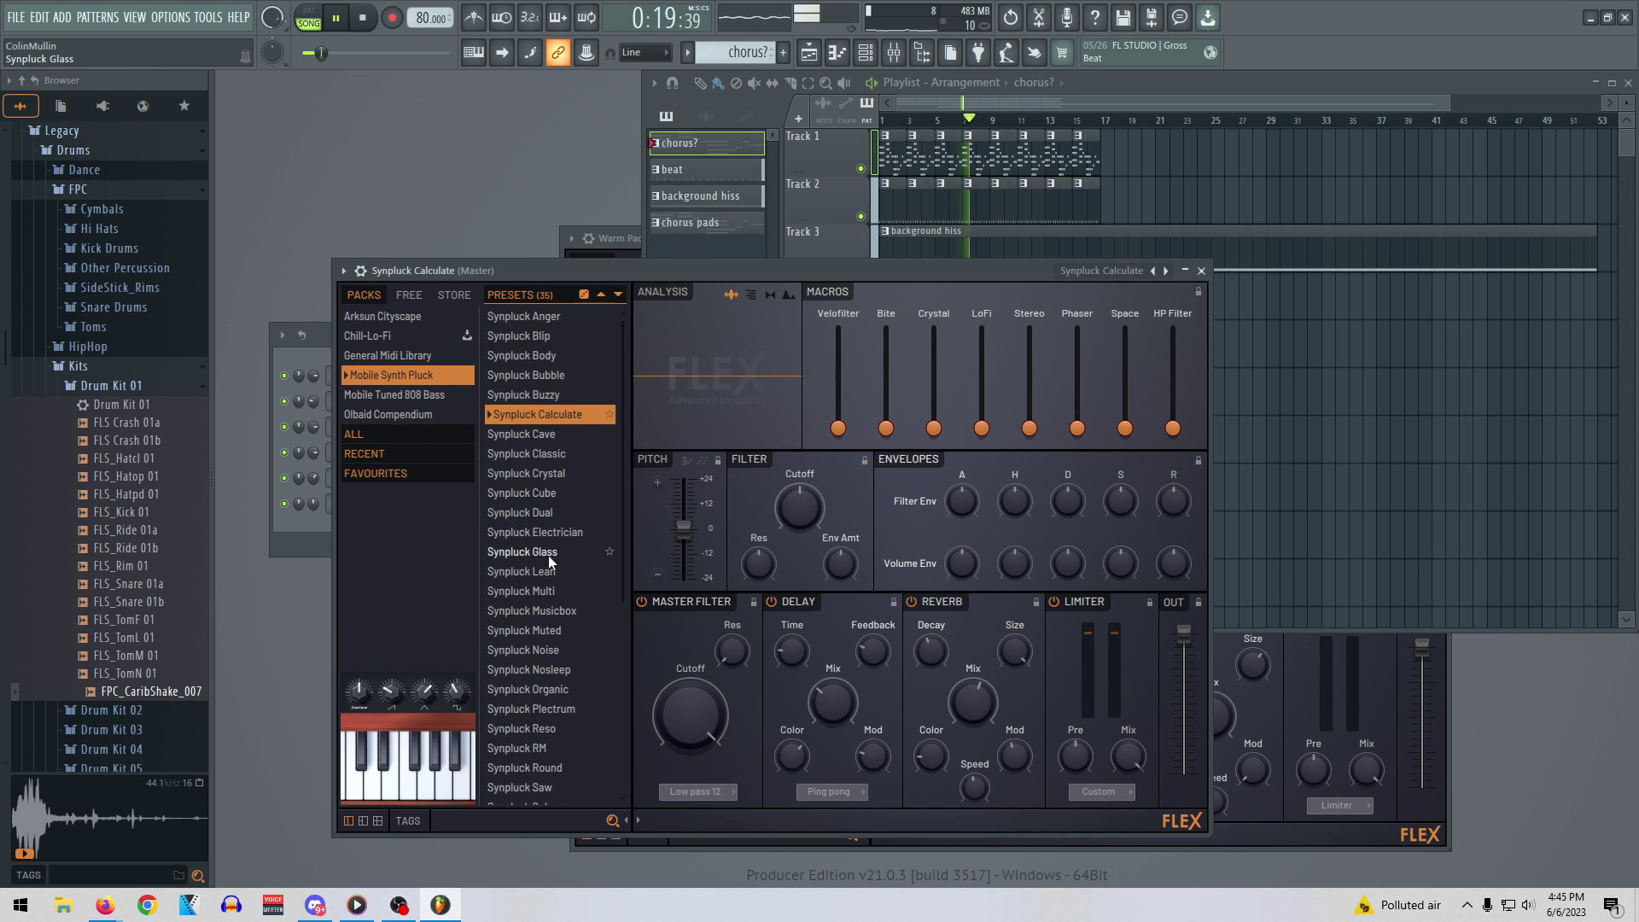
pyautogui.click(400, 356)
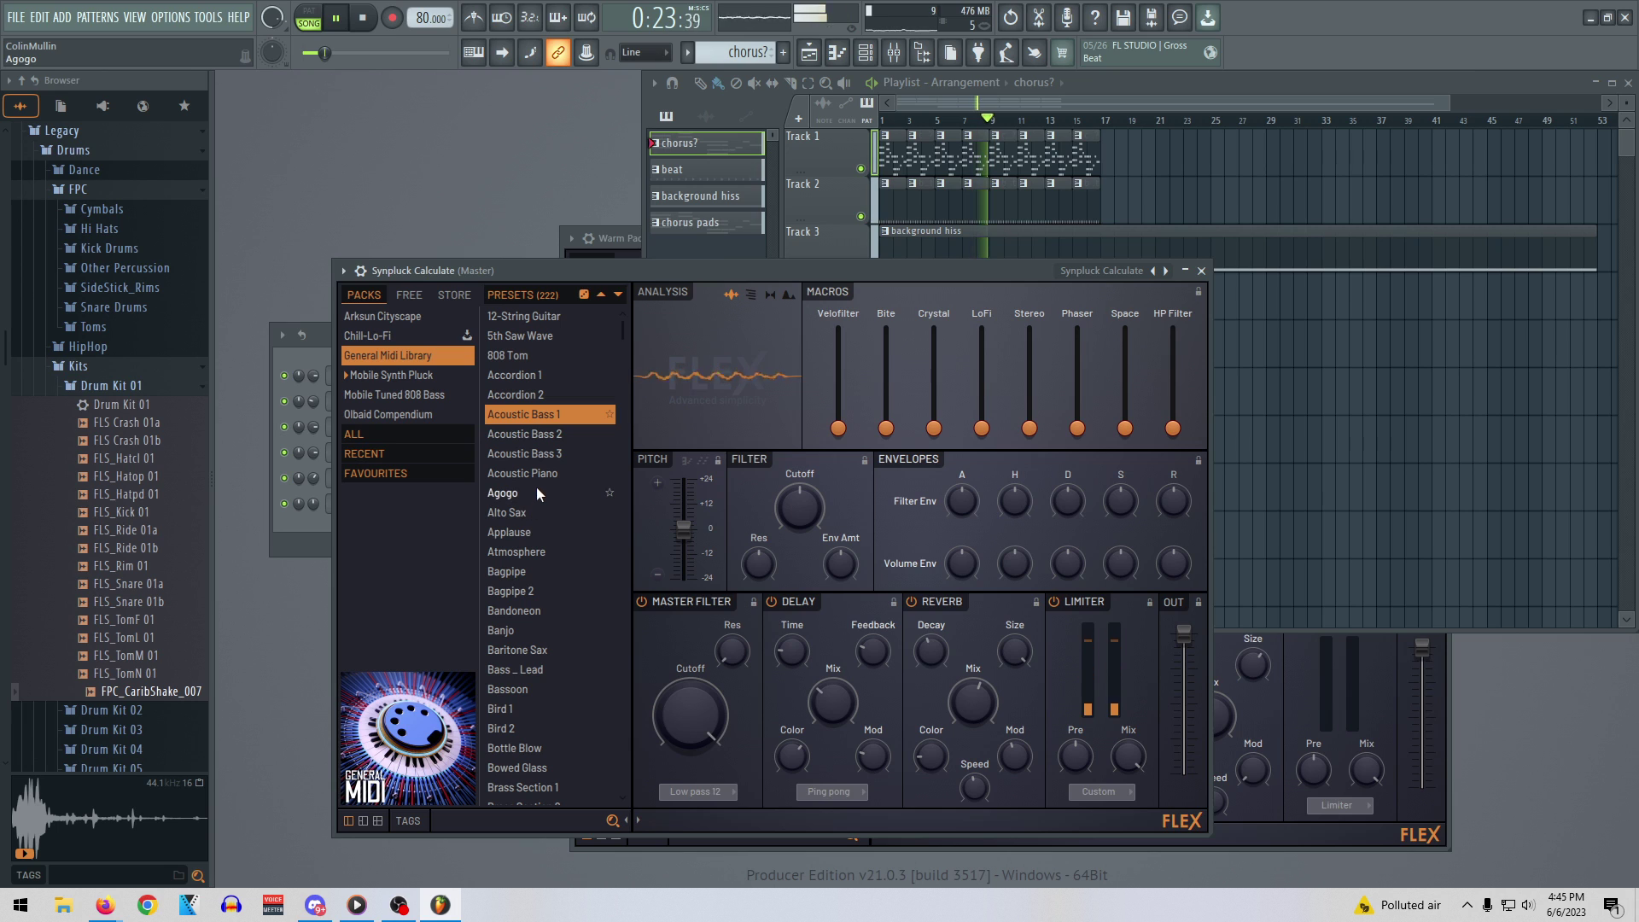
# Audition Analog Lofi from the Chill-Lo-Fi pack and load Coffee Time Piano for the chorus melody
pyautogui.click(423, 335)
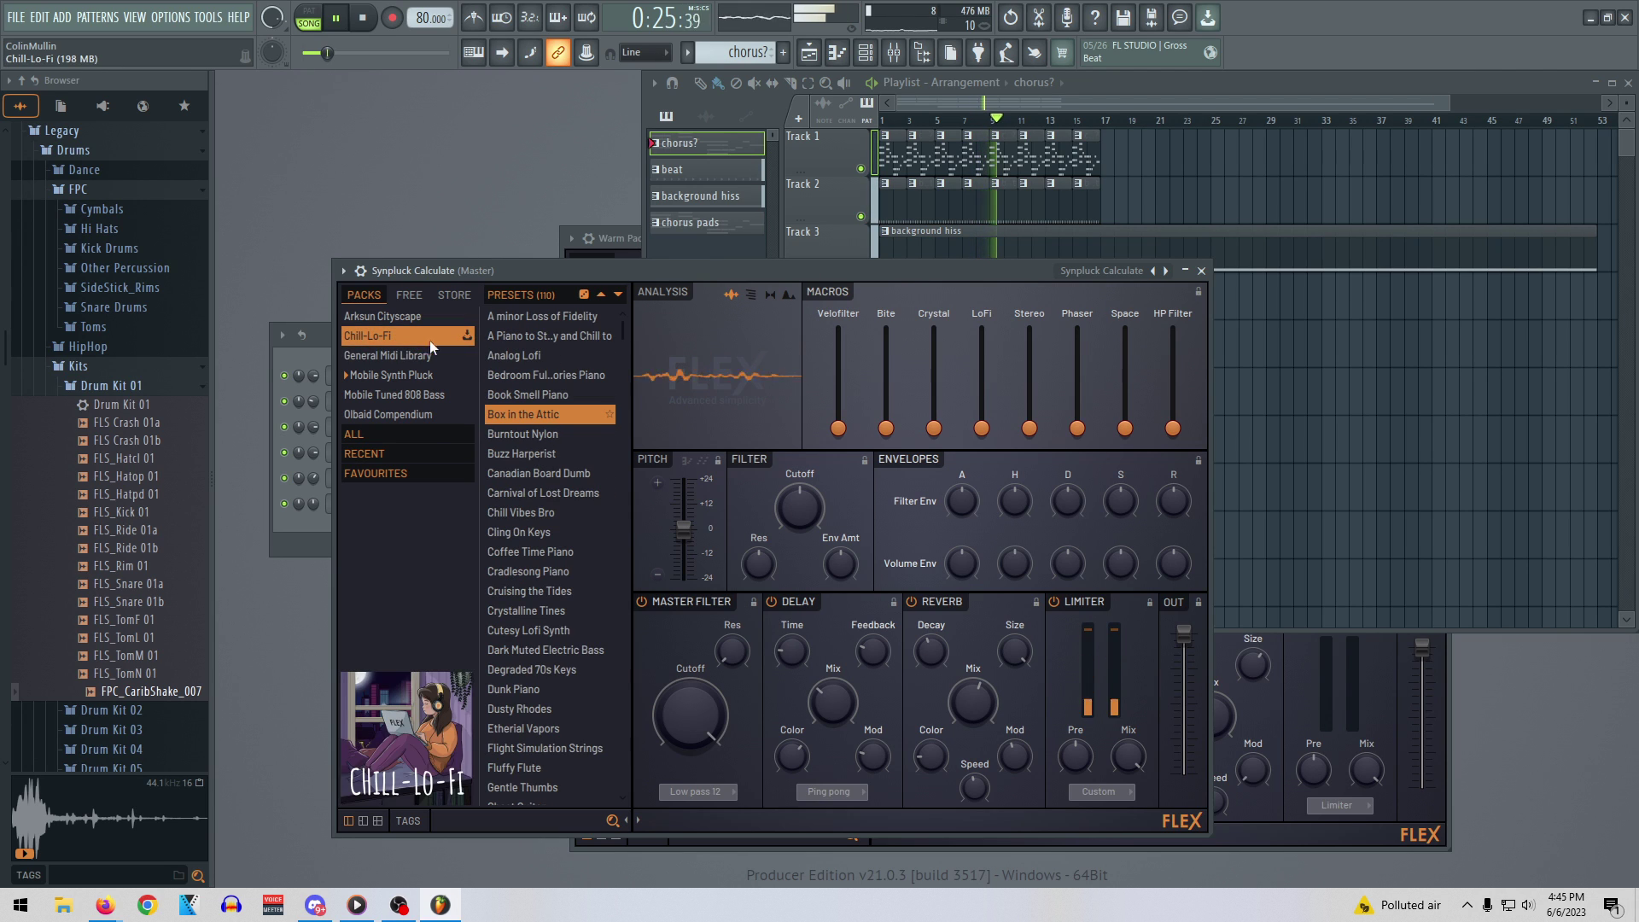
pyautogui.click(534, 359)
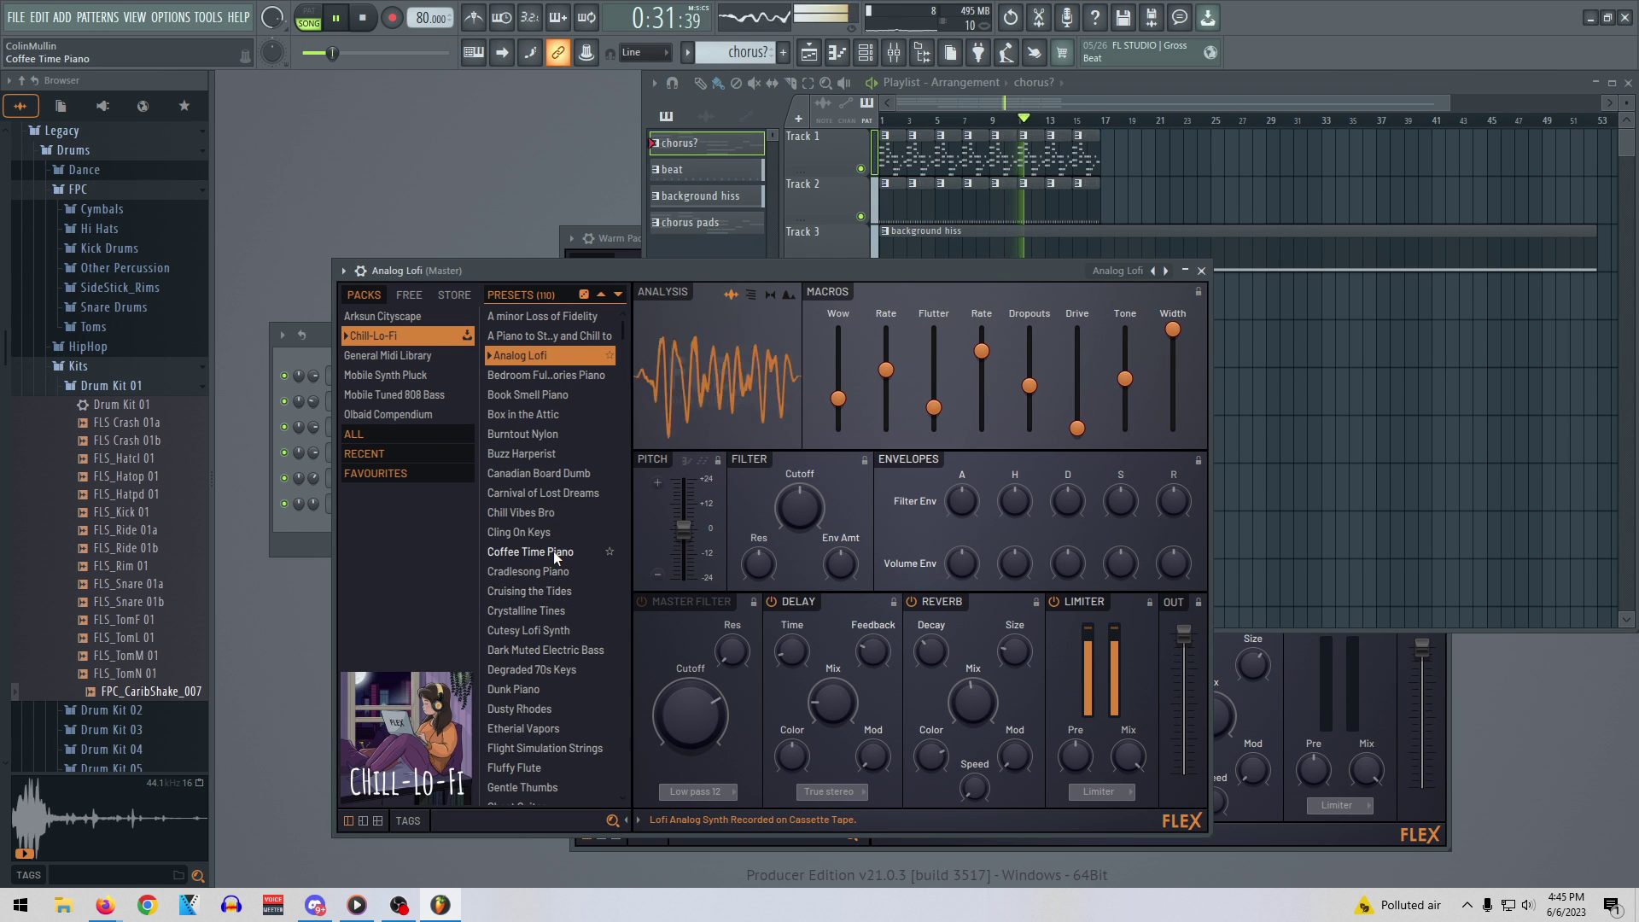
pyautogui.click(553, 550)
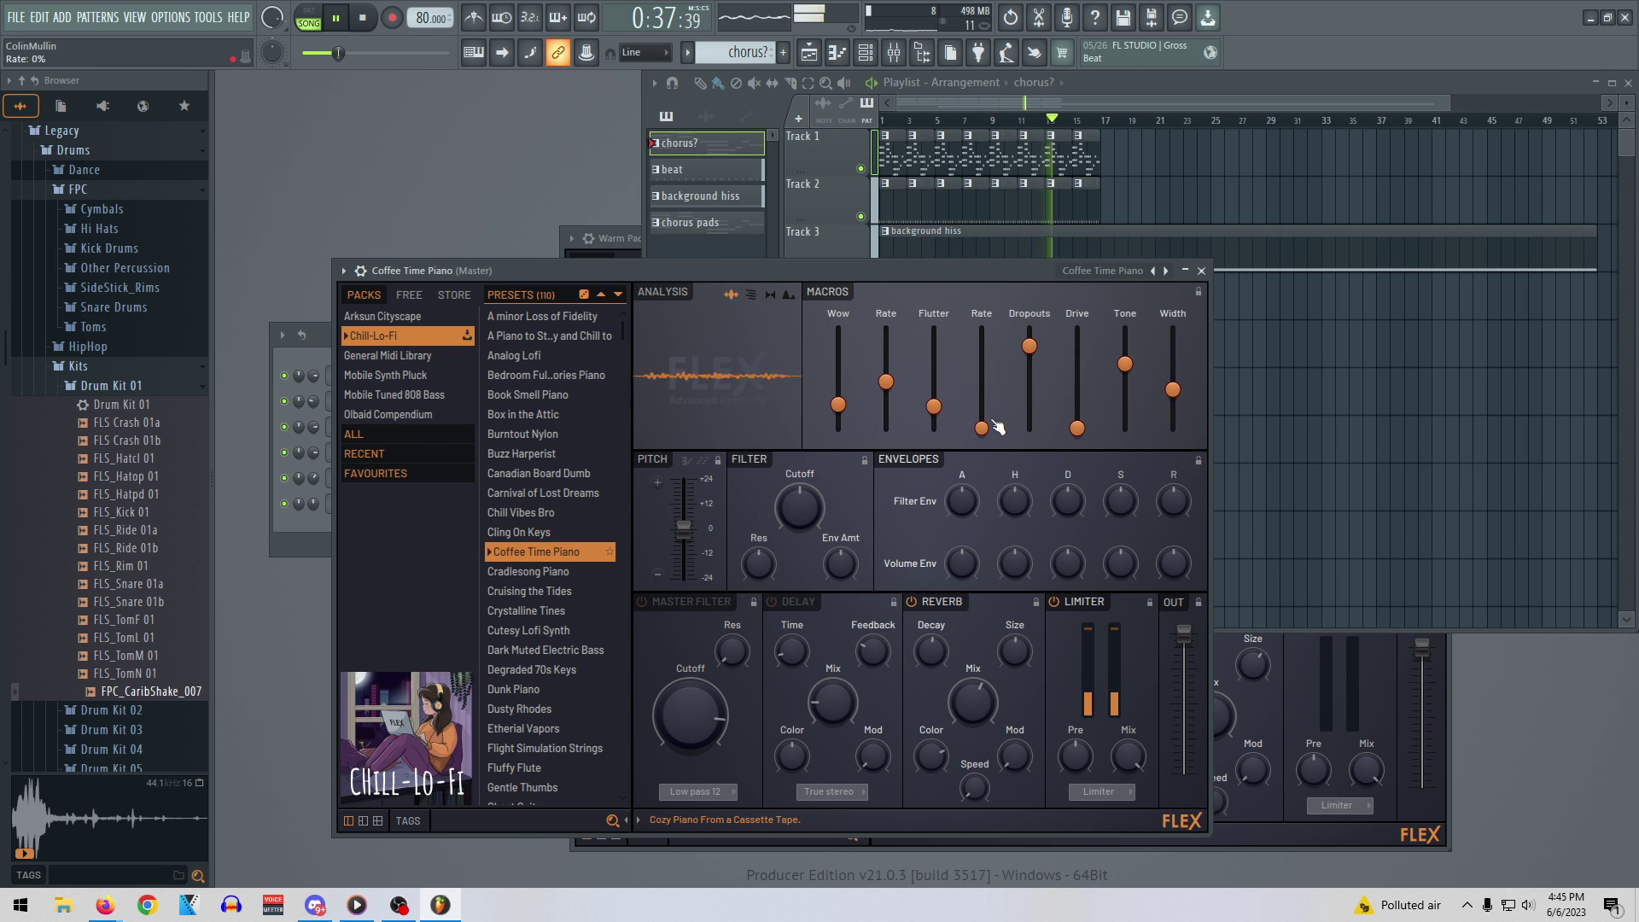
# Set the Dropouts macro of Coffee Time Piano to 34%, lower Wow slightly, and stop playback with the instrument closed
pyautogui.moveTo(1028, 346); pyautogui.dragTo(1028, 393)
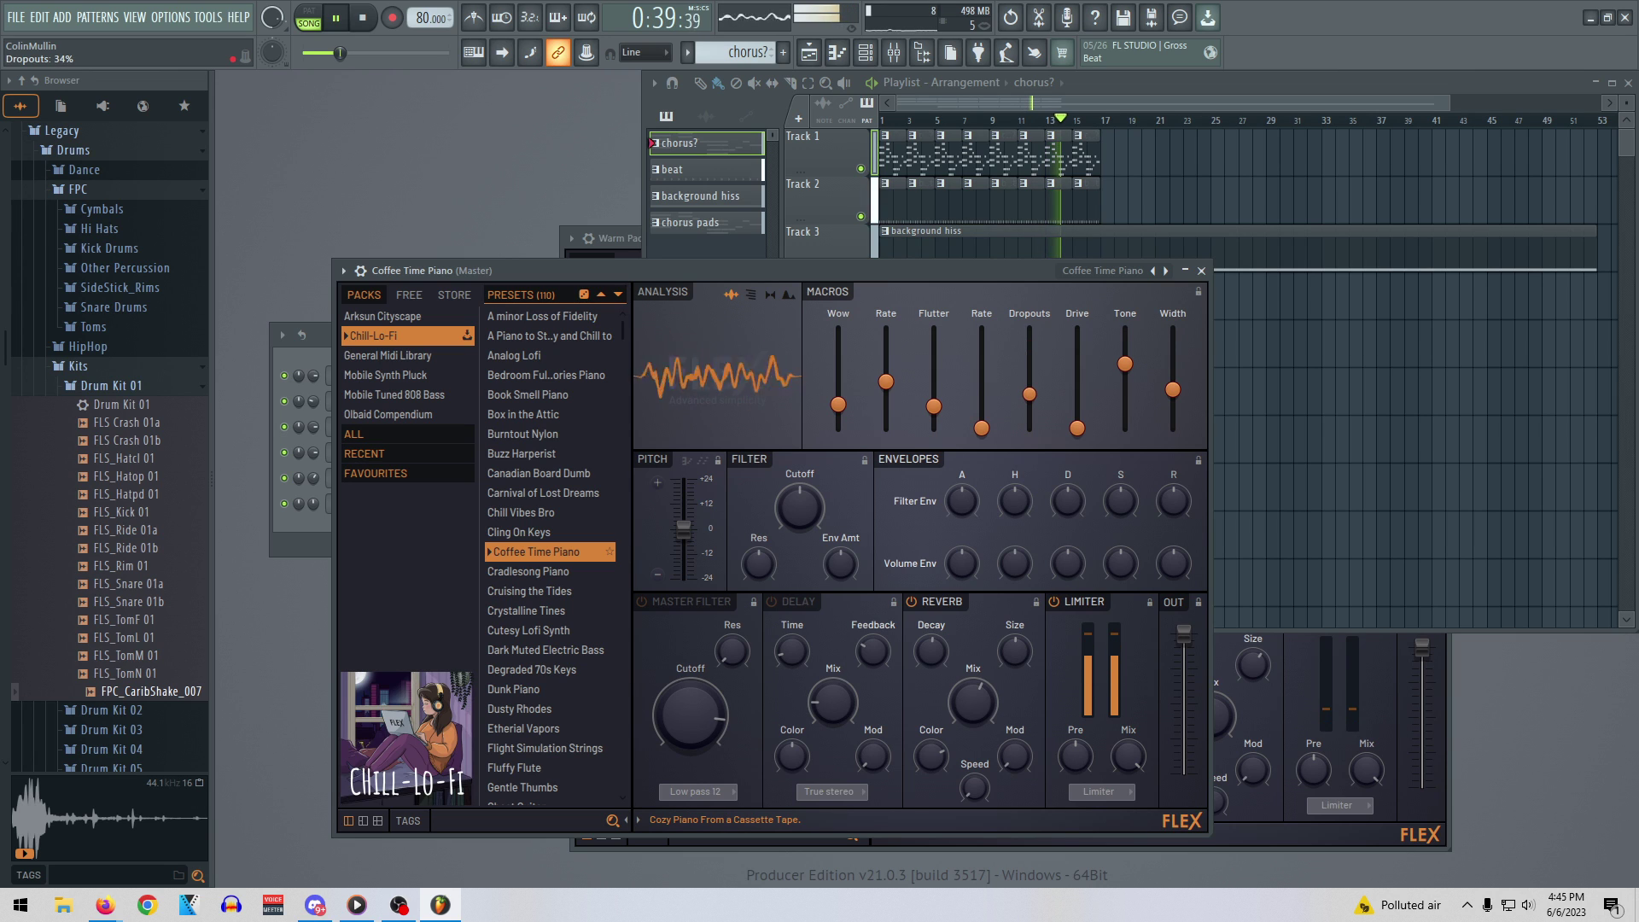
pyautogui.moveTo(838, 403); pyautogui.dragTo(840, 415)
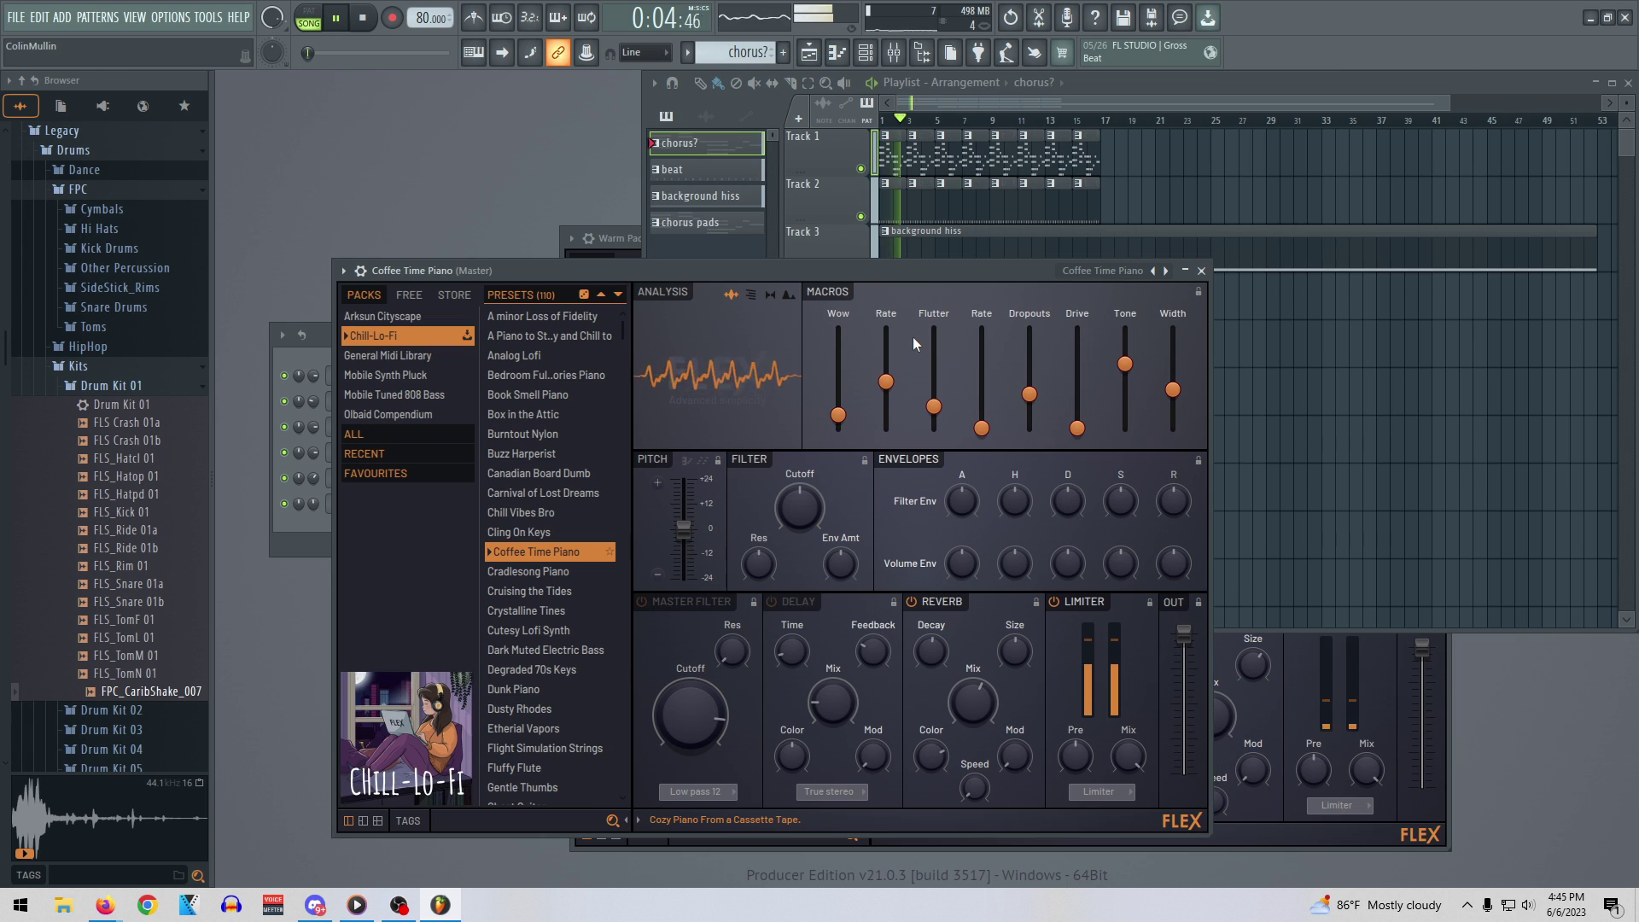
pyautogui.press('space')
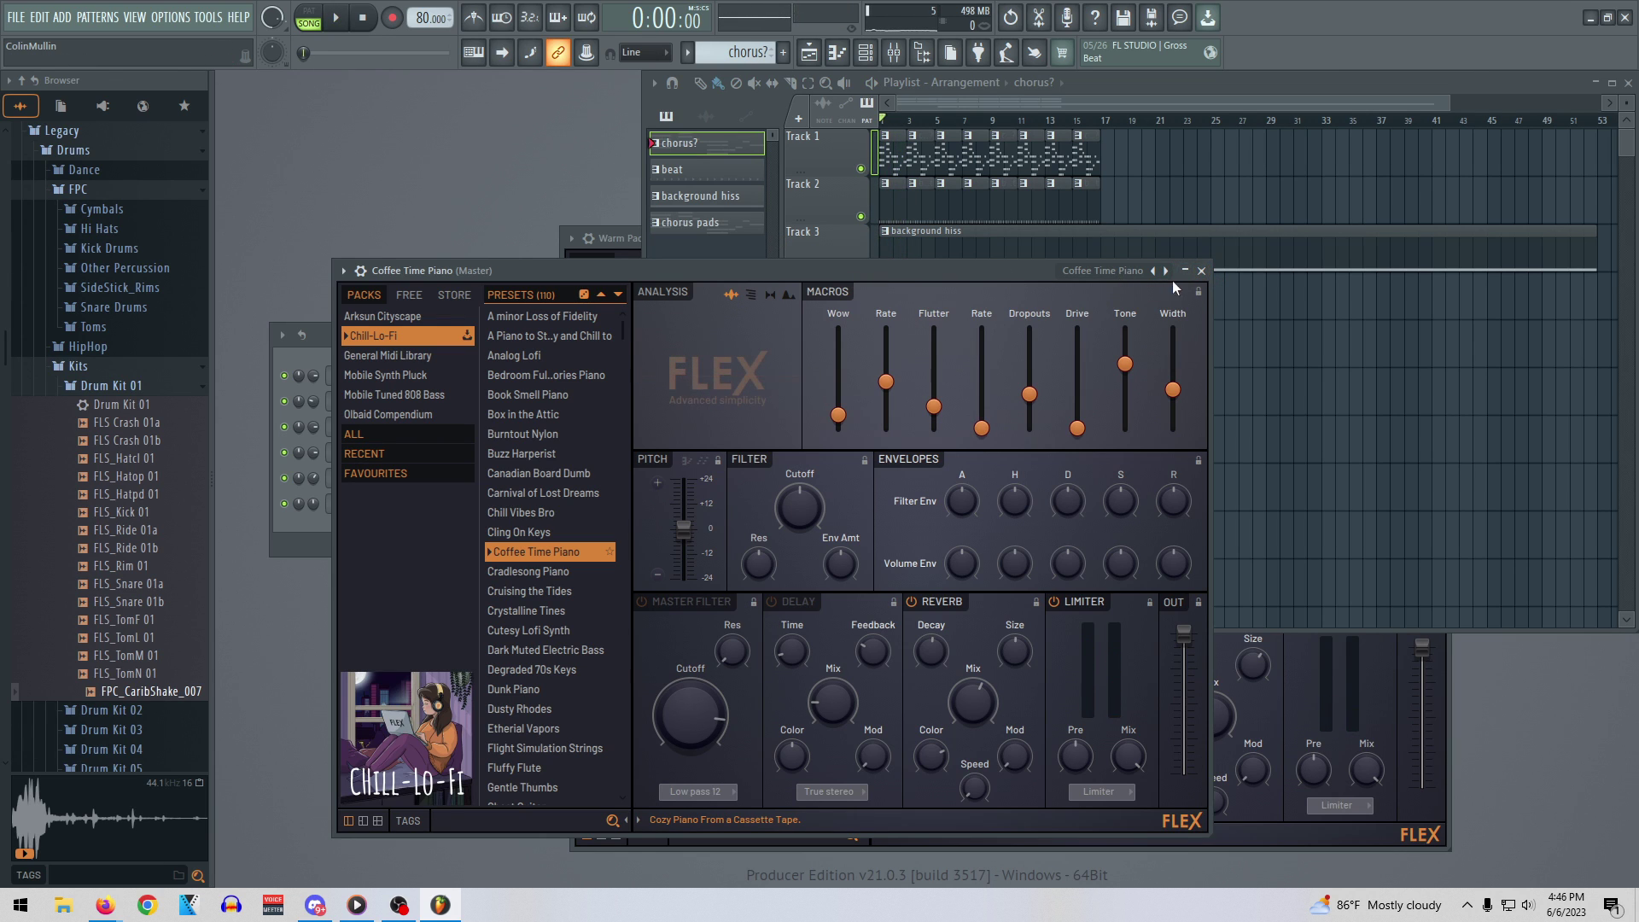
pyautogui.click(1202, 271)
pyautogui.click(1010, 335)
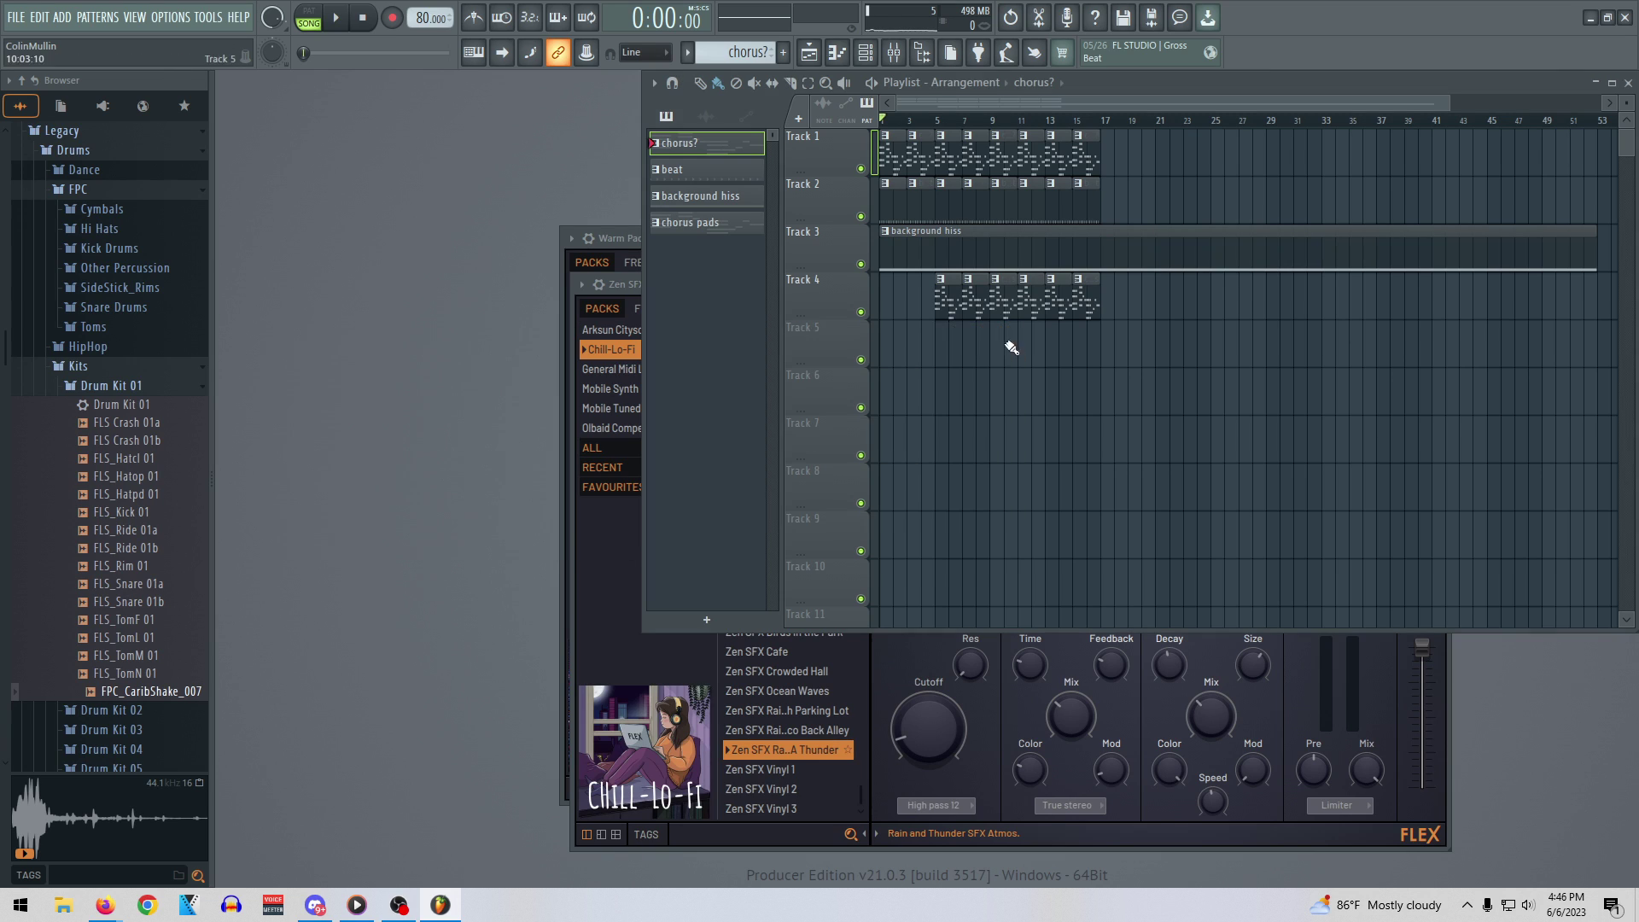
# Create a new pattern named "Chorus bass"
pyautogui.click(708, 618)
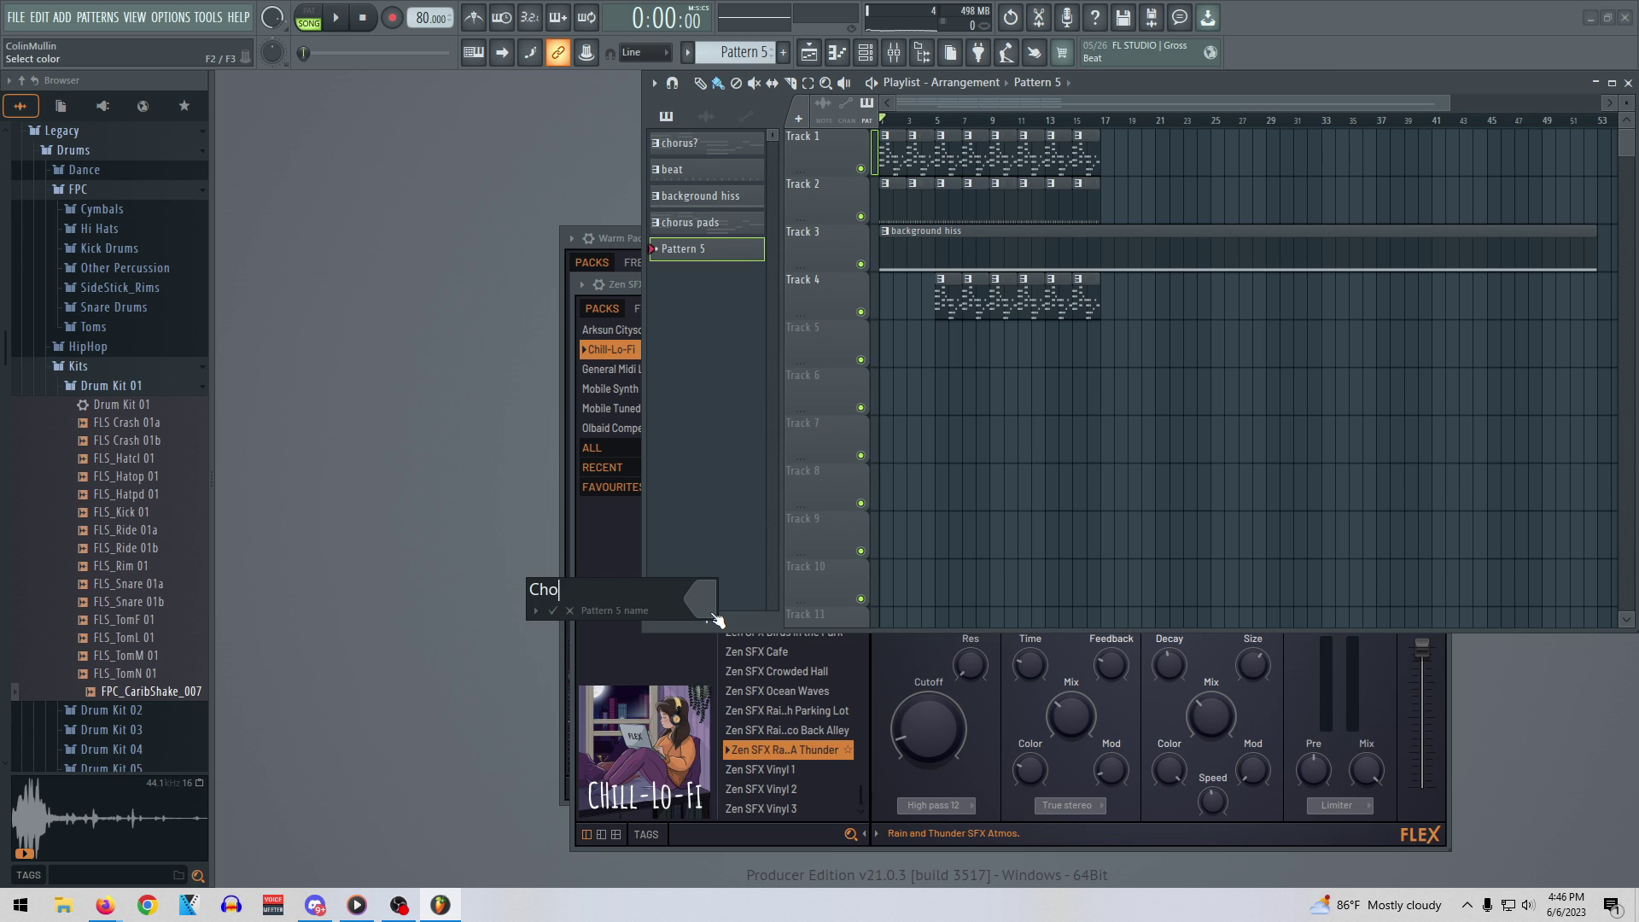
pyautogui.write('Chorus bass')
pyautogui.press('Return')
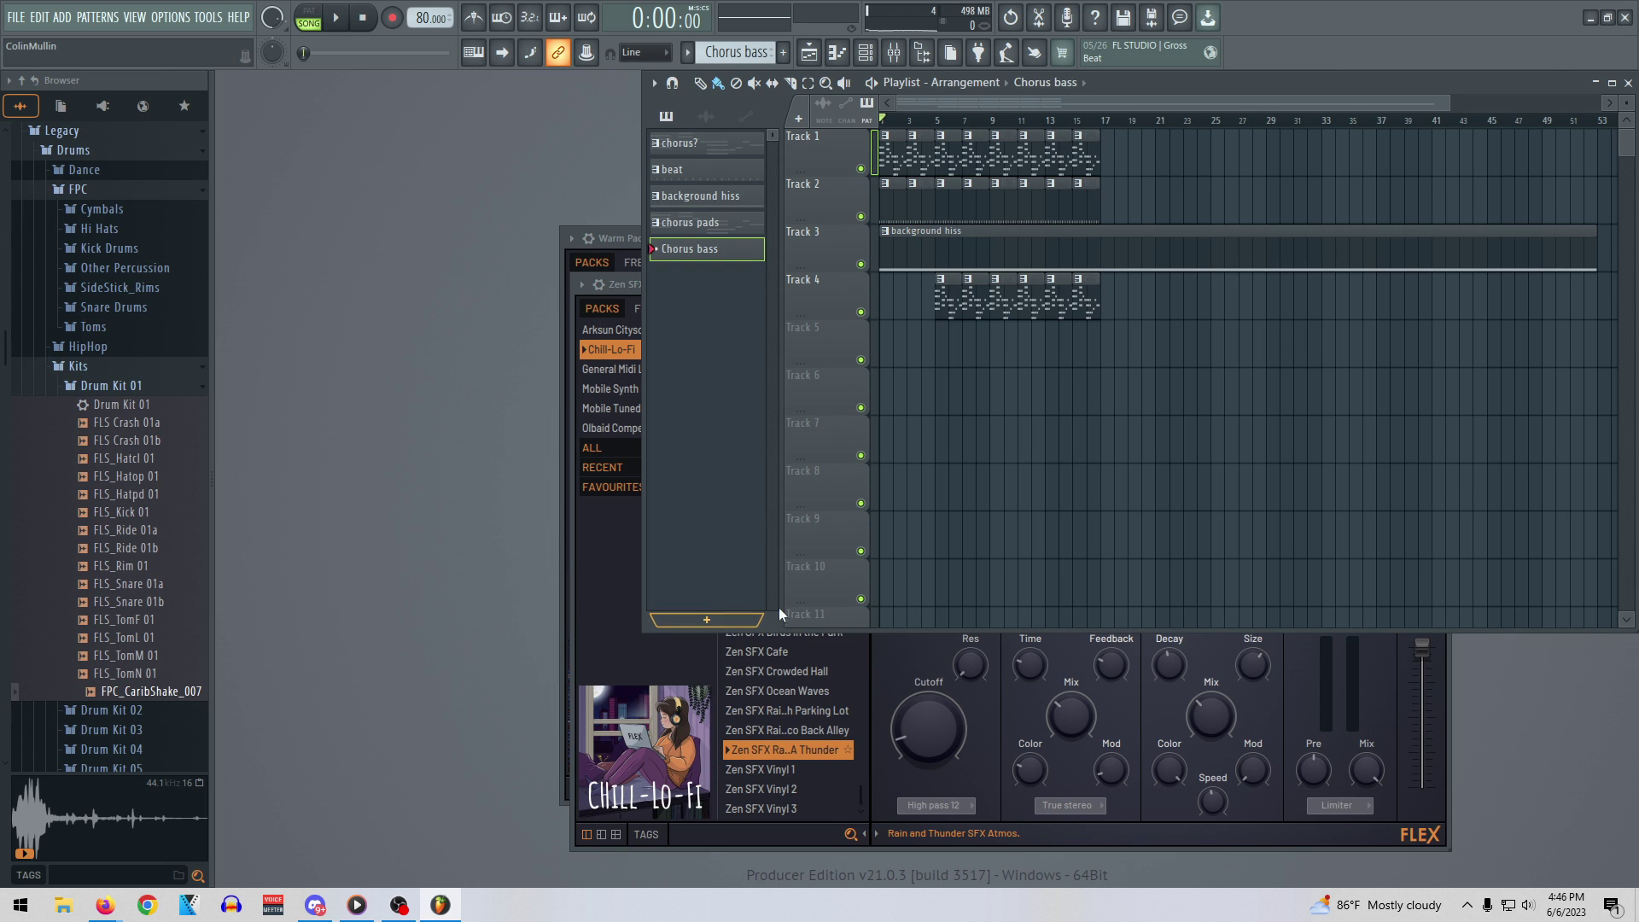
pyautogui.rightClick(674, 245)
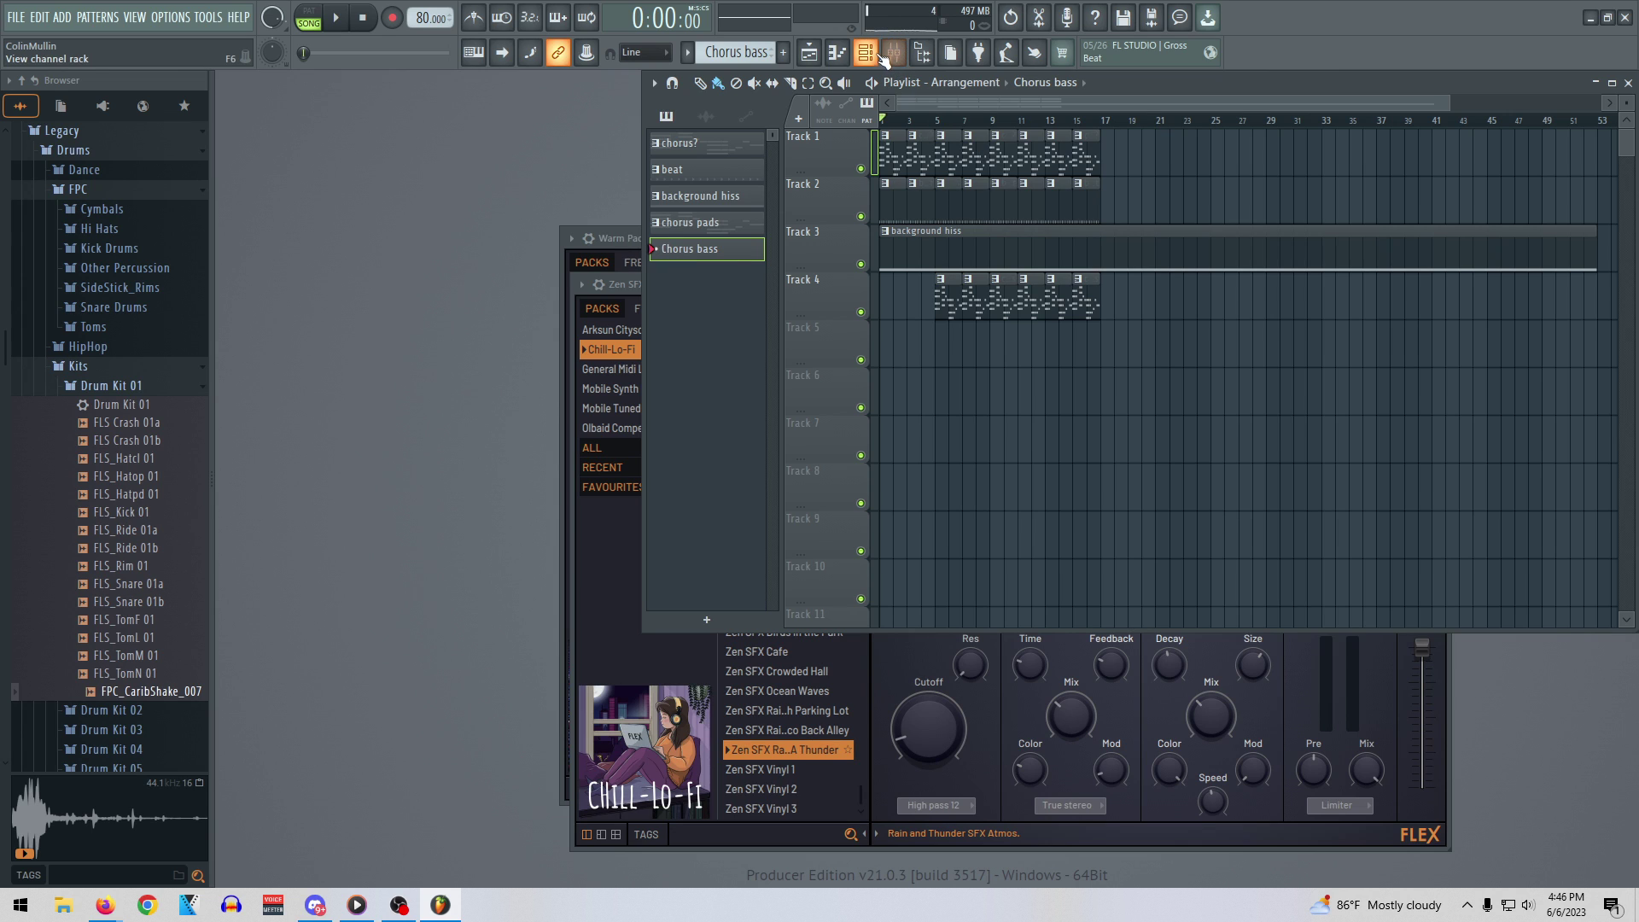
# Add a new FLEX channel and browse its Mobile Synth Pluck and Olbaid Compendium presets
pyautogui.press('F6')
pyautogui.click(397, 544)
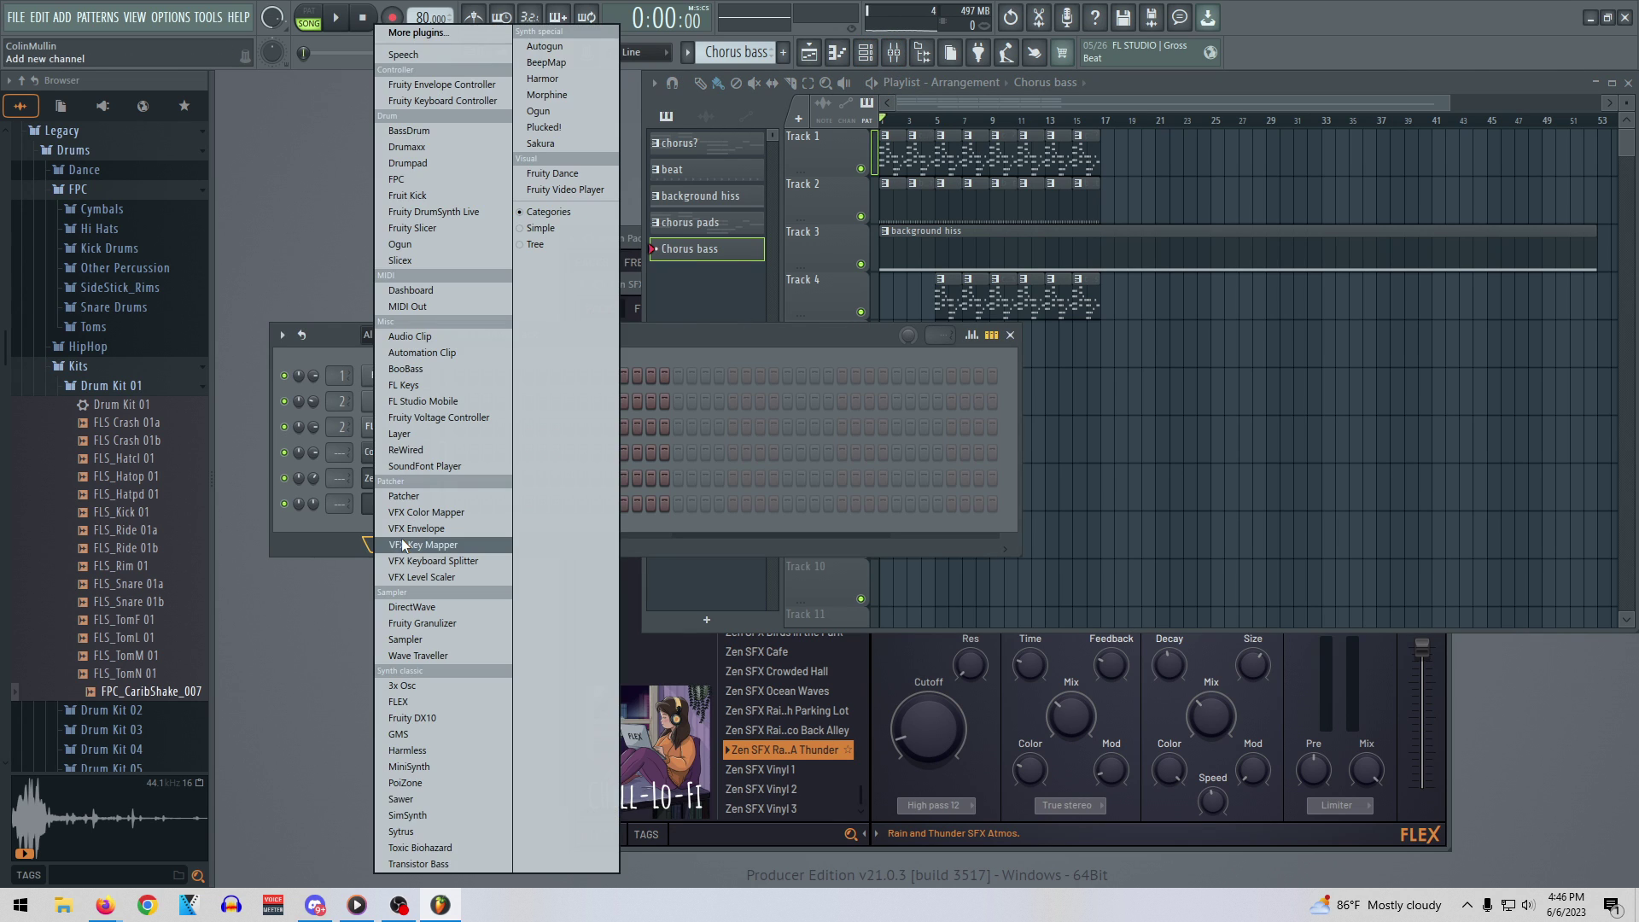
pyautogui.click(422, 701)
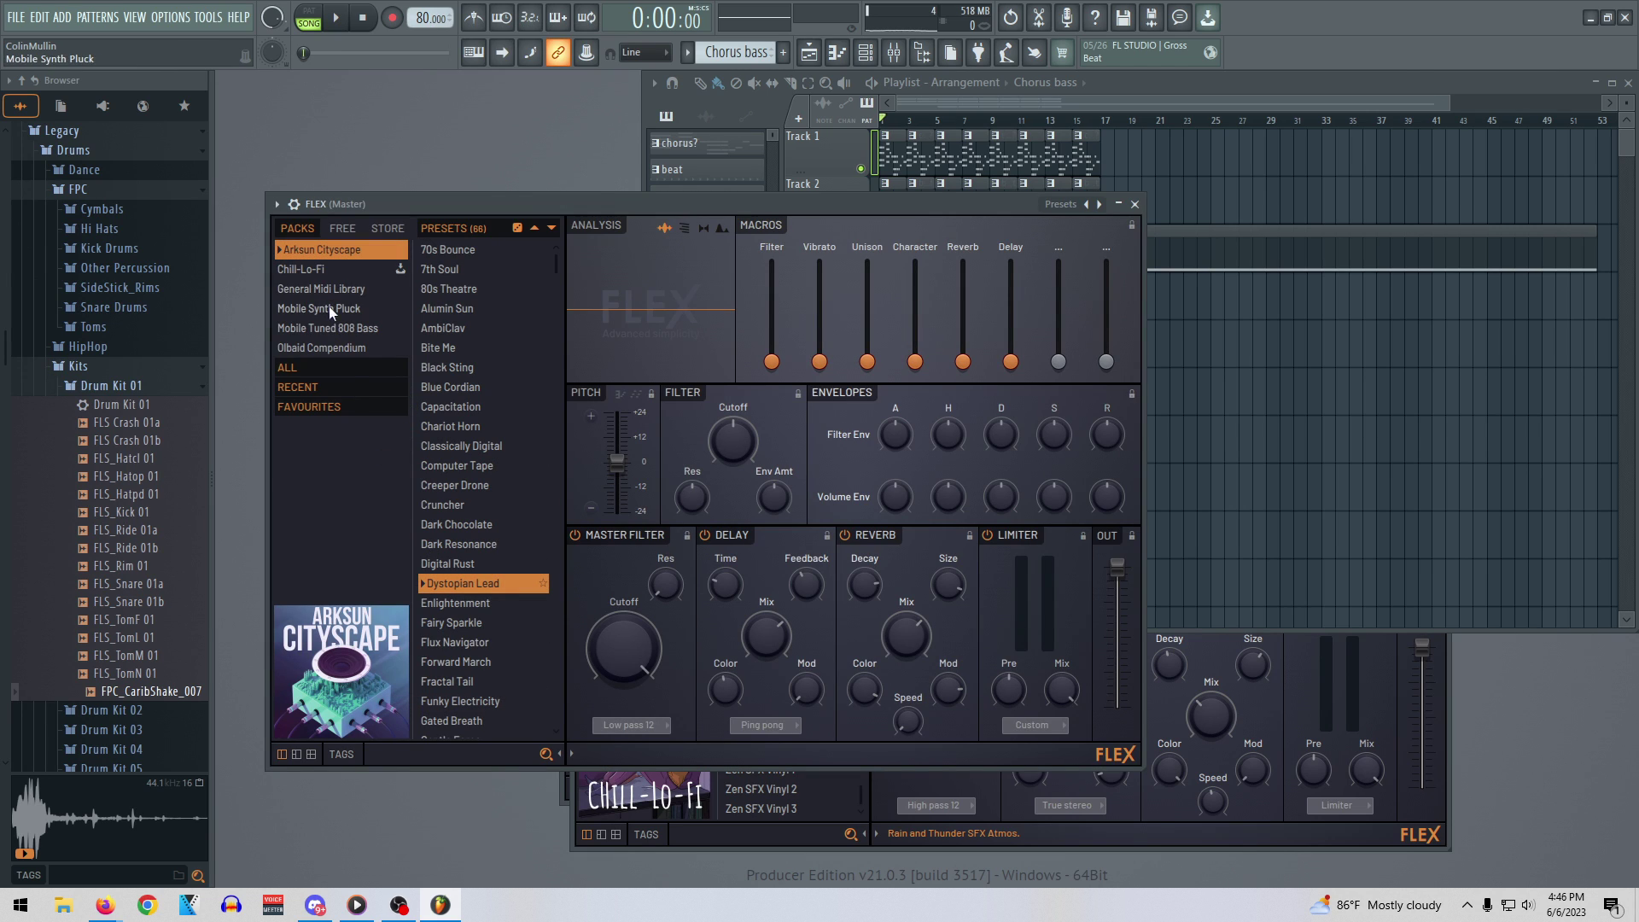
pyautogui.click(339, 311)
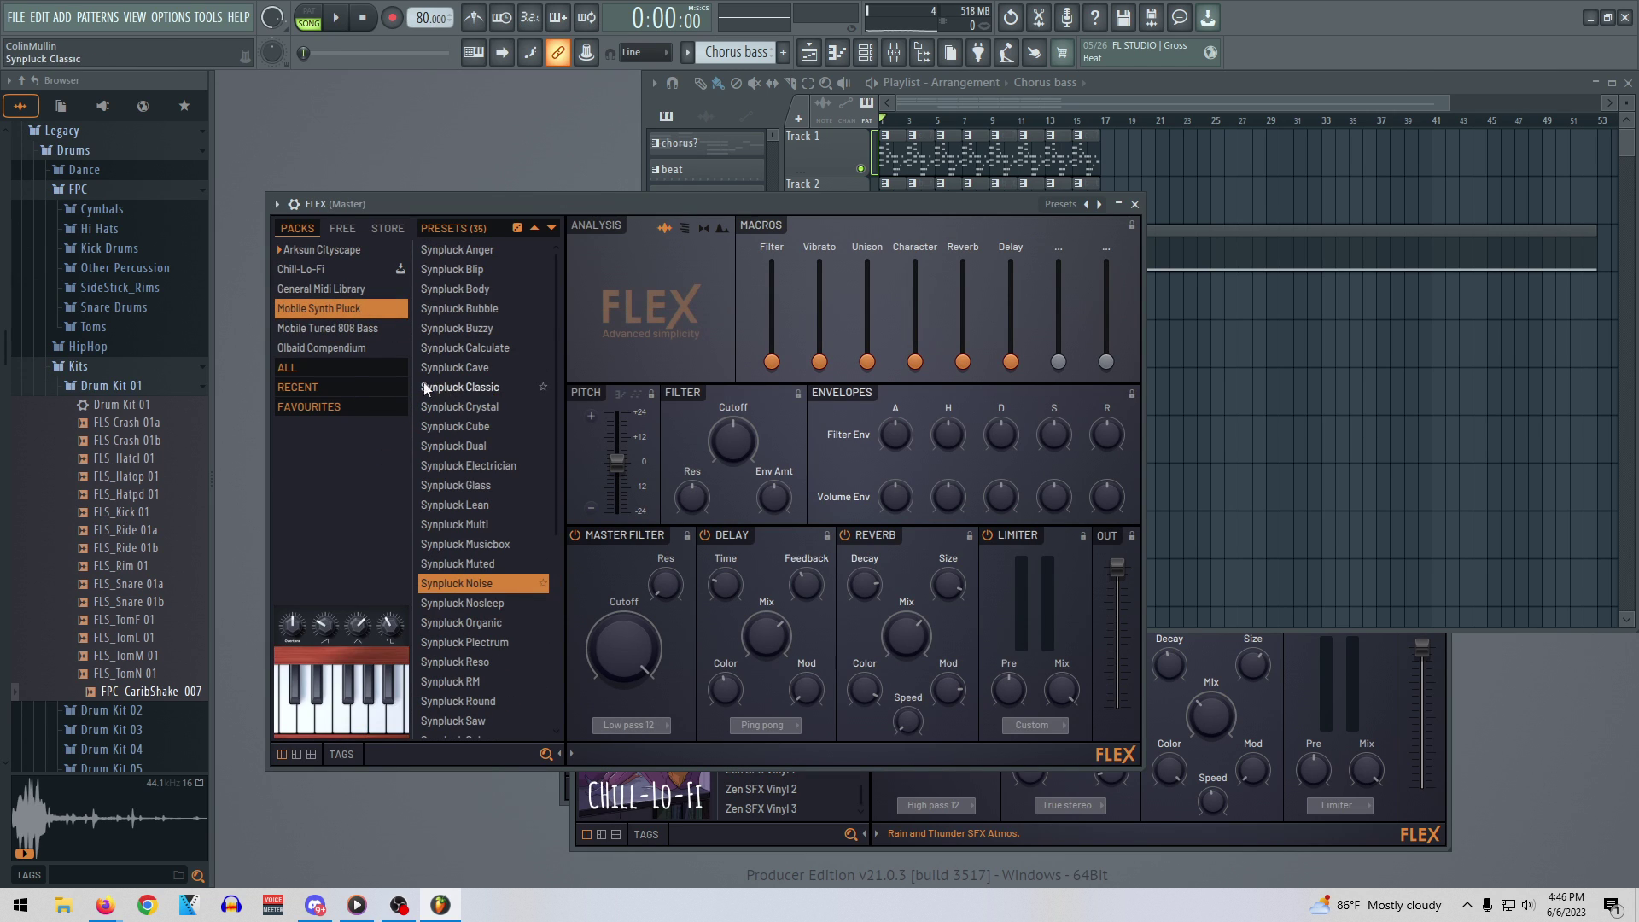
pyautogui.click(335, 348)
pyautogui.scroll(-10, 480, 461)
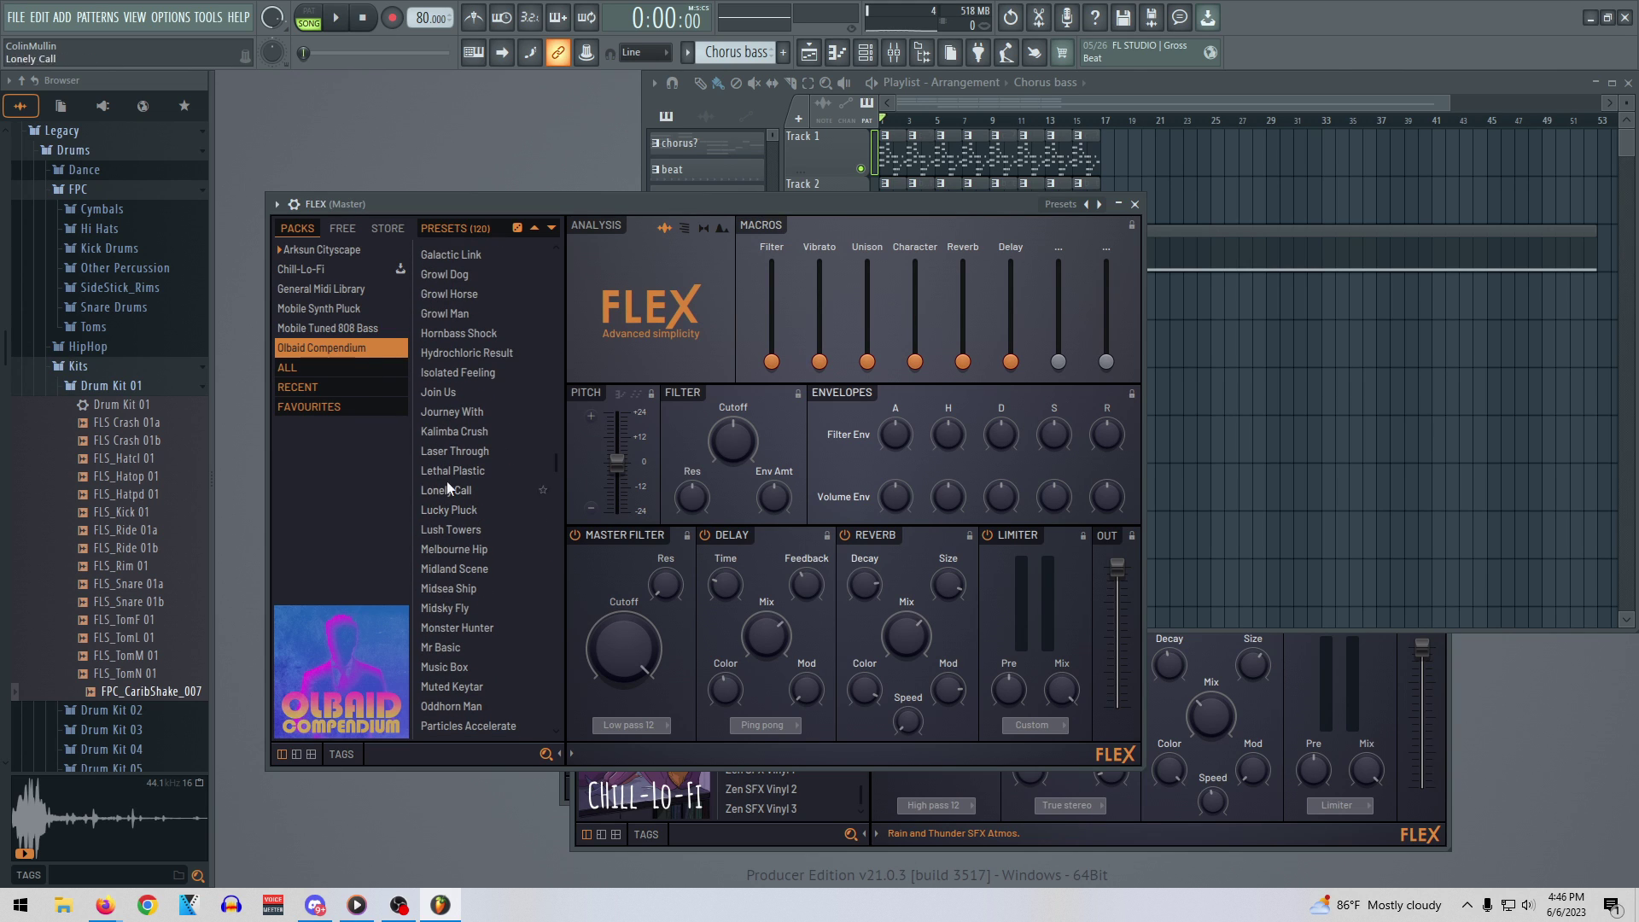
# Copy all notes of the "chorus?" pattern into the Coffee Time Piano piano roll of the Chorus bass pattern
pyautogui.click(695, 150)
pyautogui.rightClick(692, 146)
pyautogui.click(700, 147)
pyautogui.doubleClick(703, 146)
pyautogui.hotkey('ctrl', 'a')
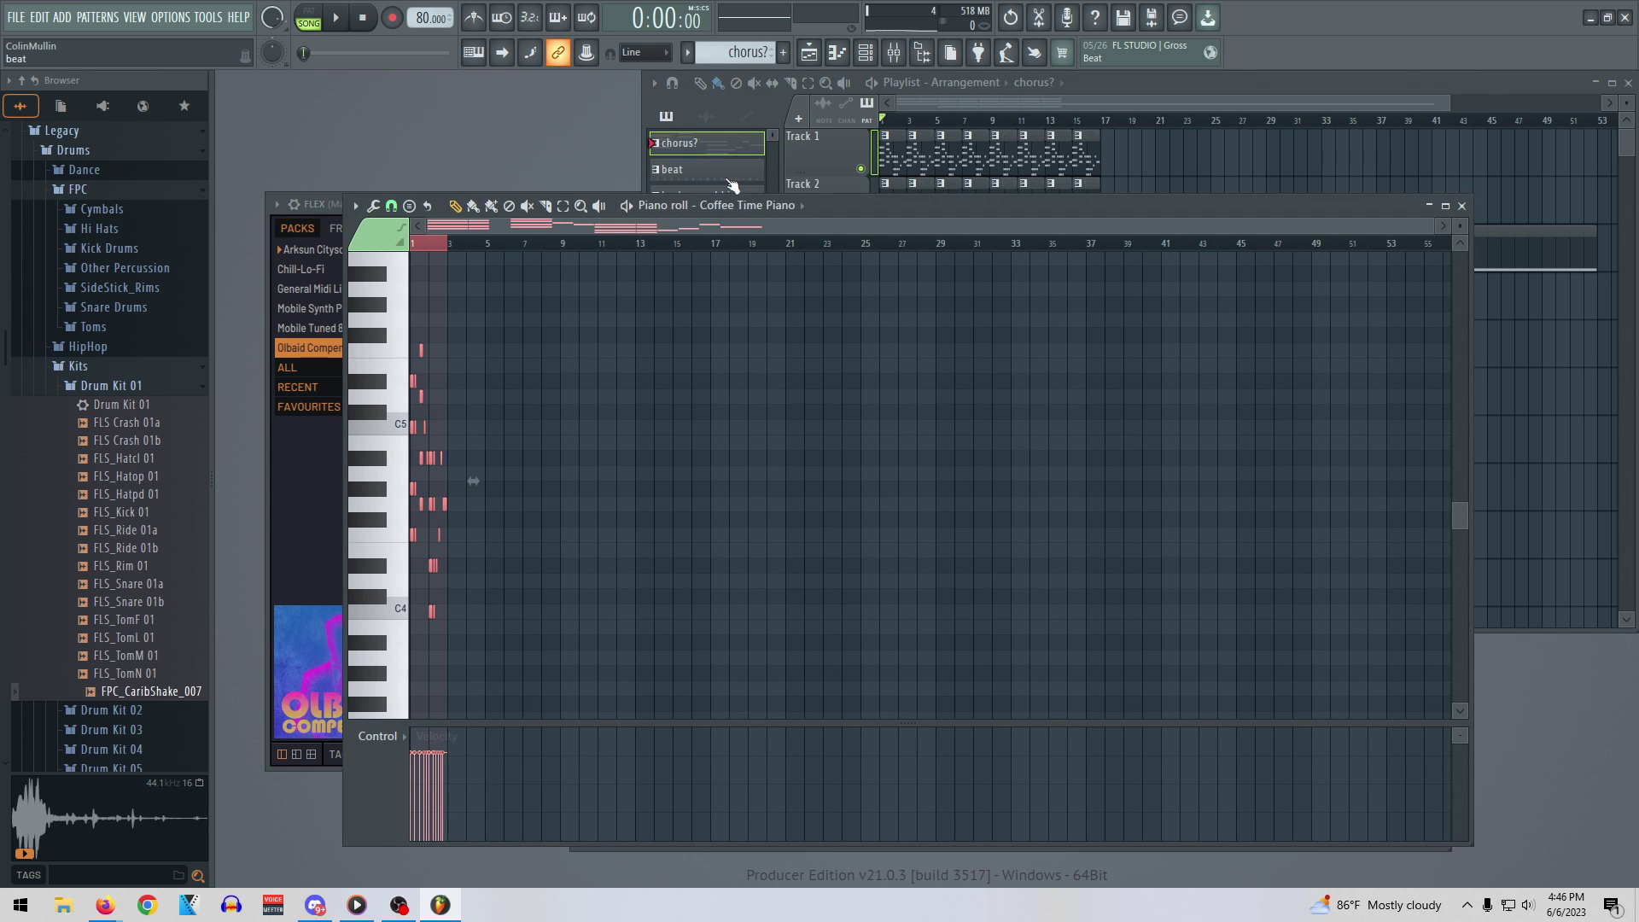
pyautogui.click(1461, 205)
pyautogui.click(715, 251)
pyautogui.rightClick(715, 250)
pyautogui.click(716, 256)
pyautogui.doubleClick(708, 250)
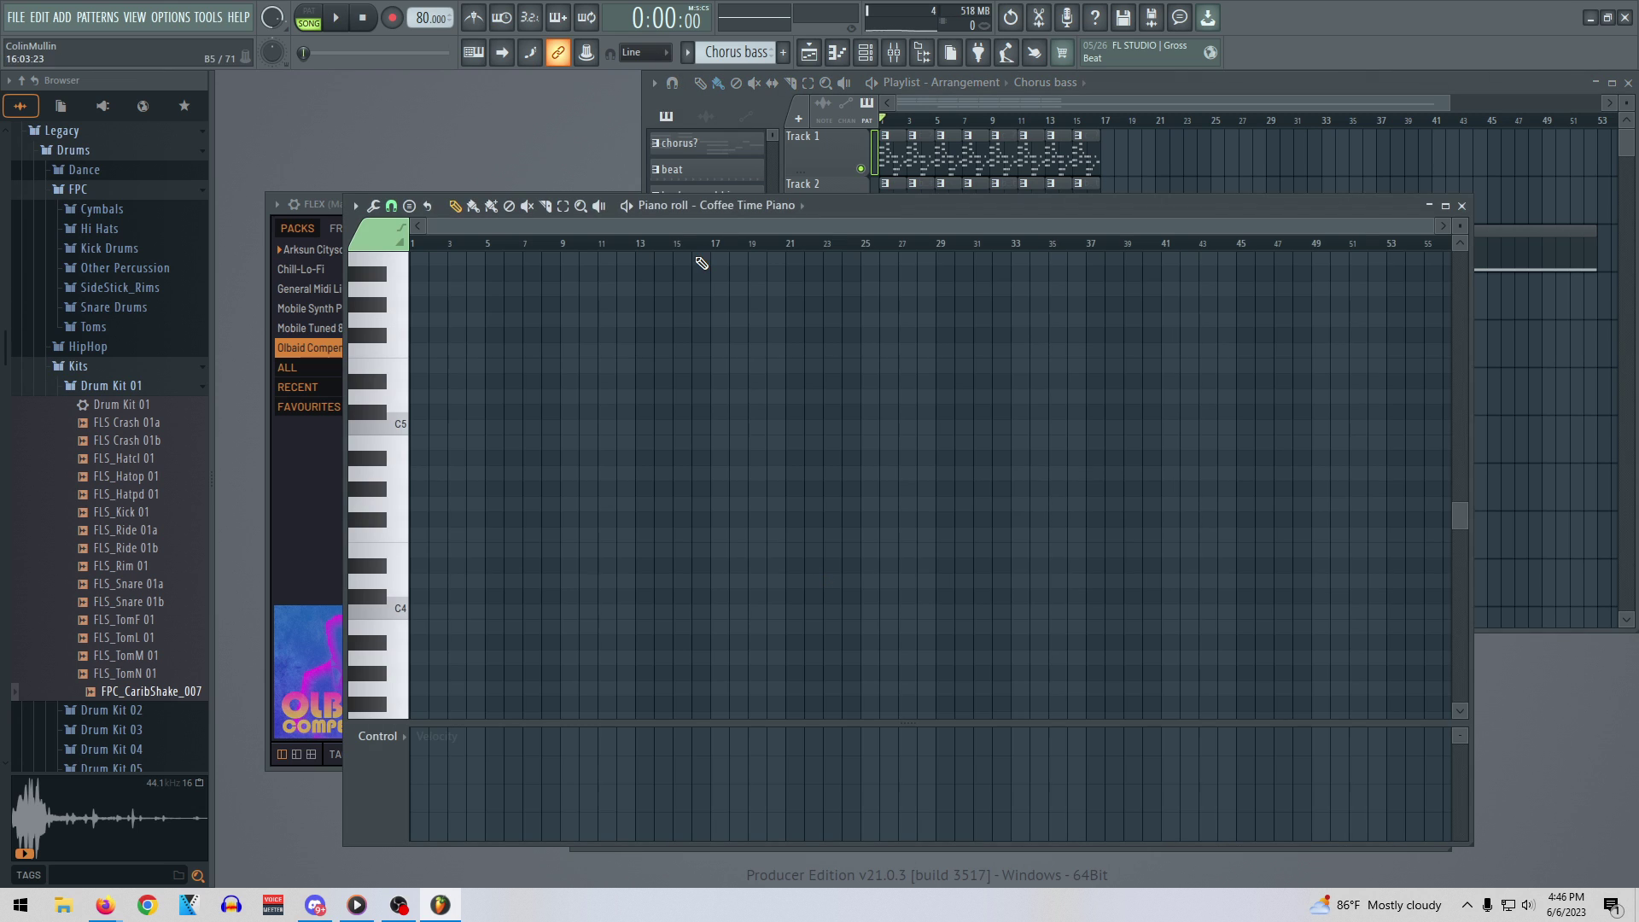
pyautogui.hotkey('ctrl', 'v')
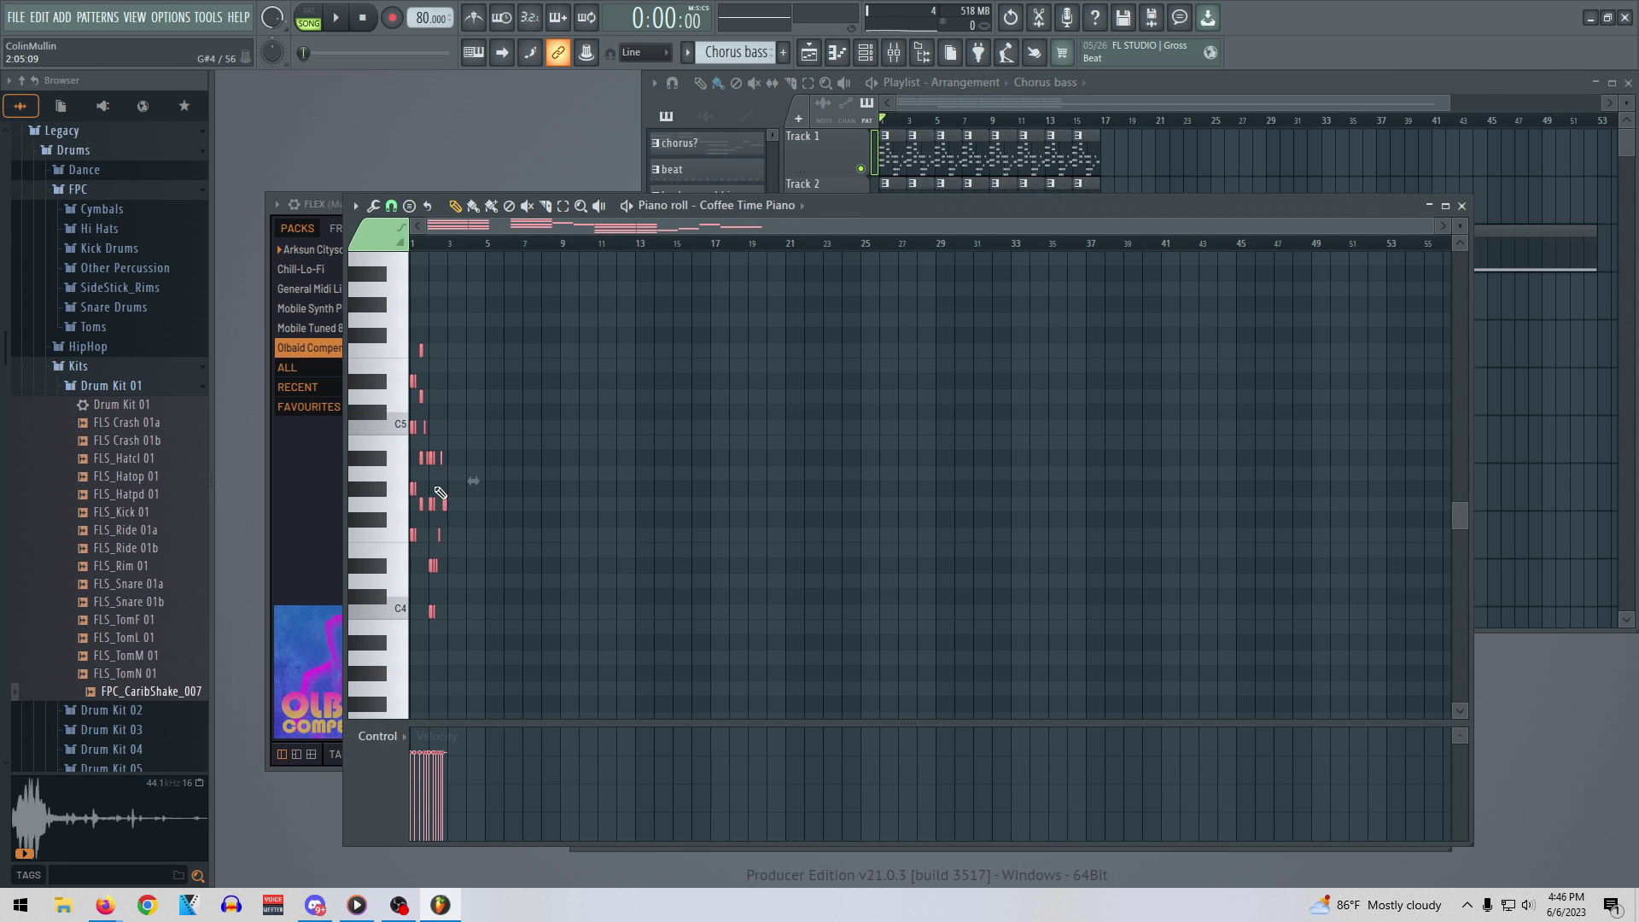
# Transpose all pasted Chorus bass notes down one octave so the lowest sits on C3, and close the piano roll
pyautogui.moveTo(433, 502); pyautogui.dragTo(415, 301)
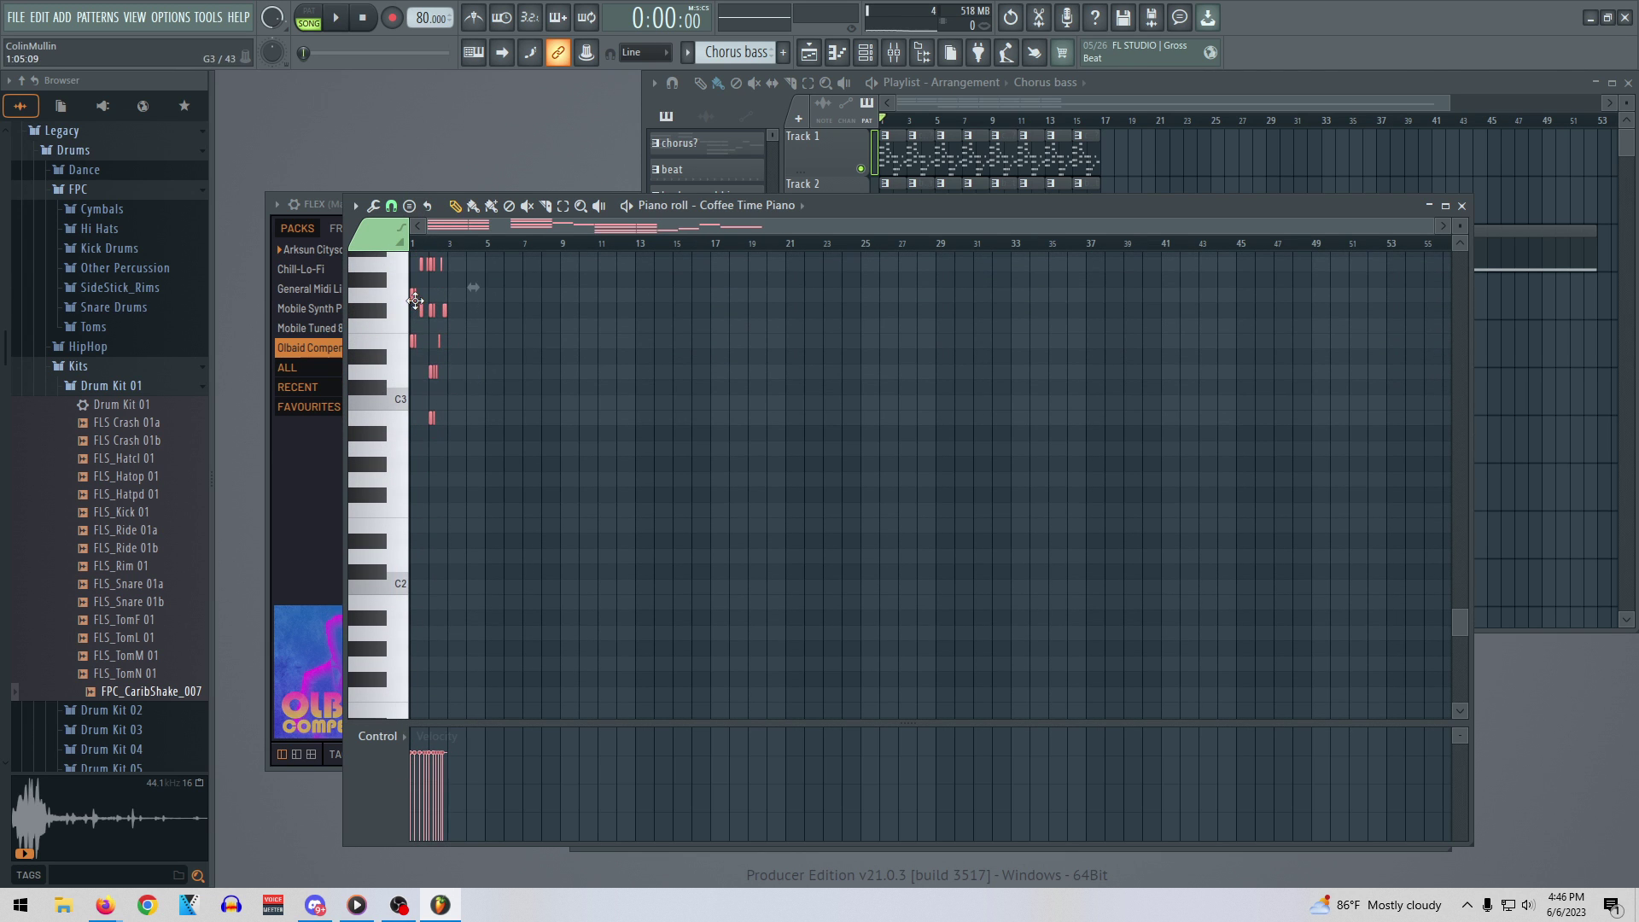
pyautogui.scroll(3, 428, 360)
pyautogui.scroll(-2, 478, 333)
pyautogui.click(583, 208)
pyautogui.moveTo(563, 516); pyautogui.dragTo(415, 305)
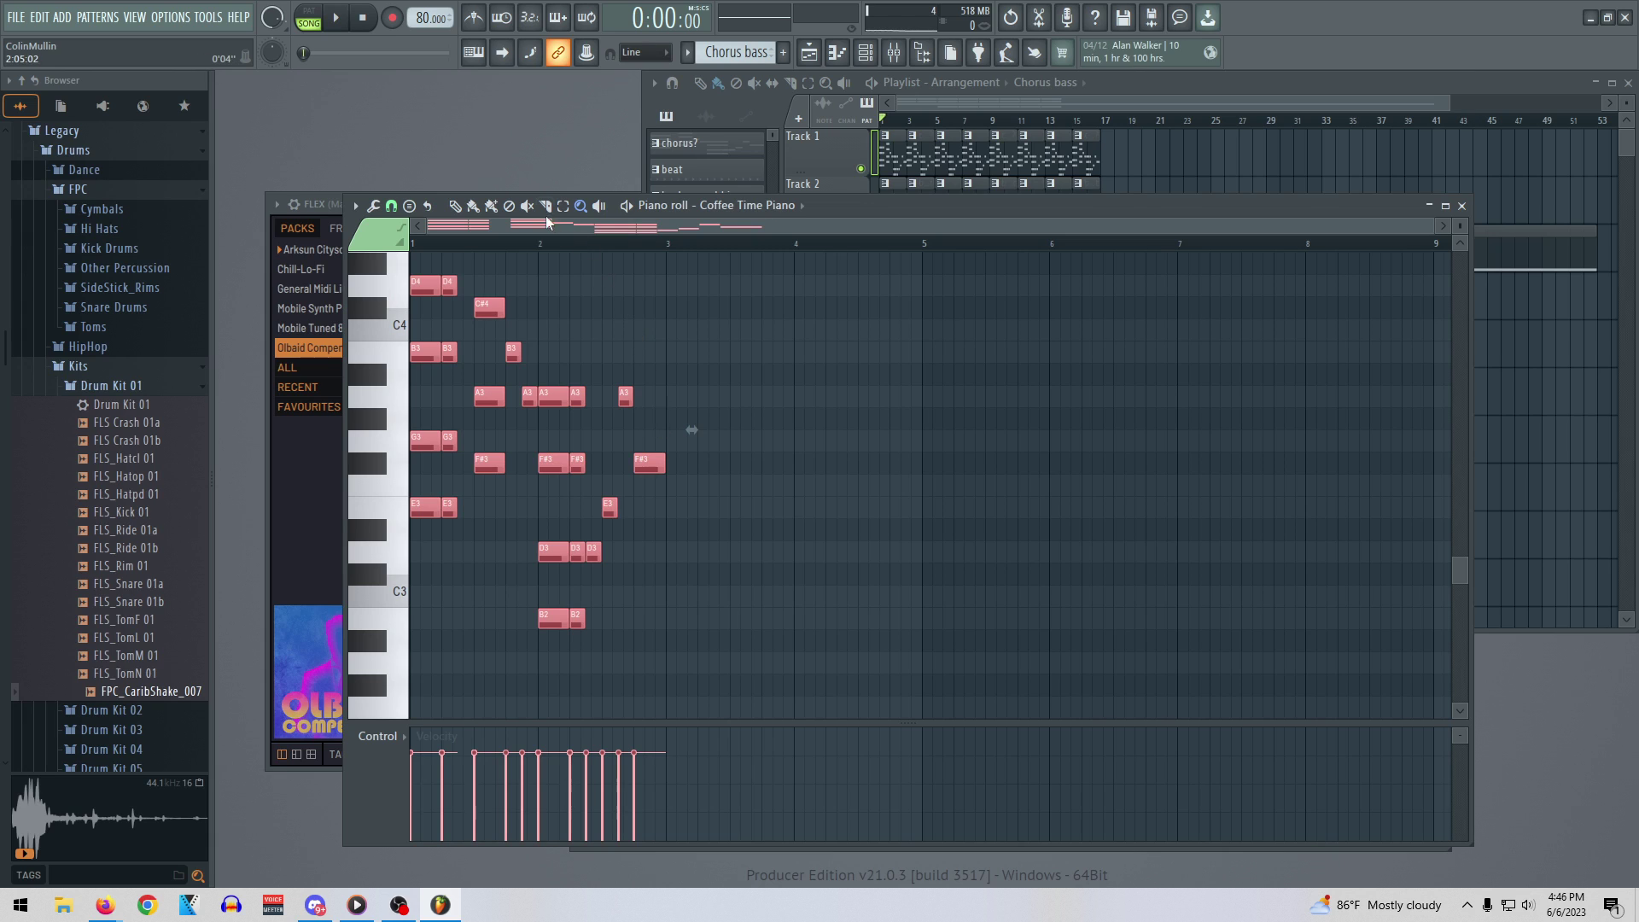
pyautogui.moveTo(416, 502)
pyautogui.mouseDown()
pyautogui.moveTo(415, 454)
pyautogui.moveTo(410, 498)
pyautogui.mouseUp()
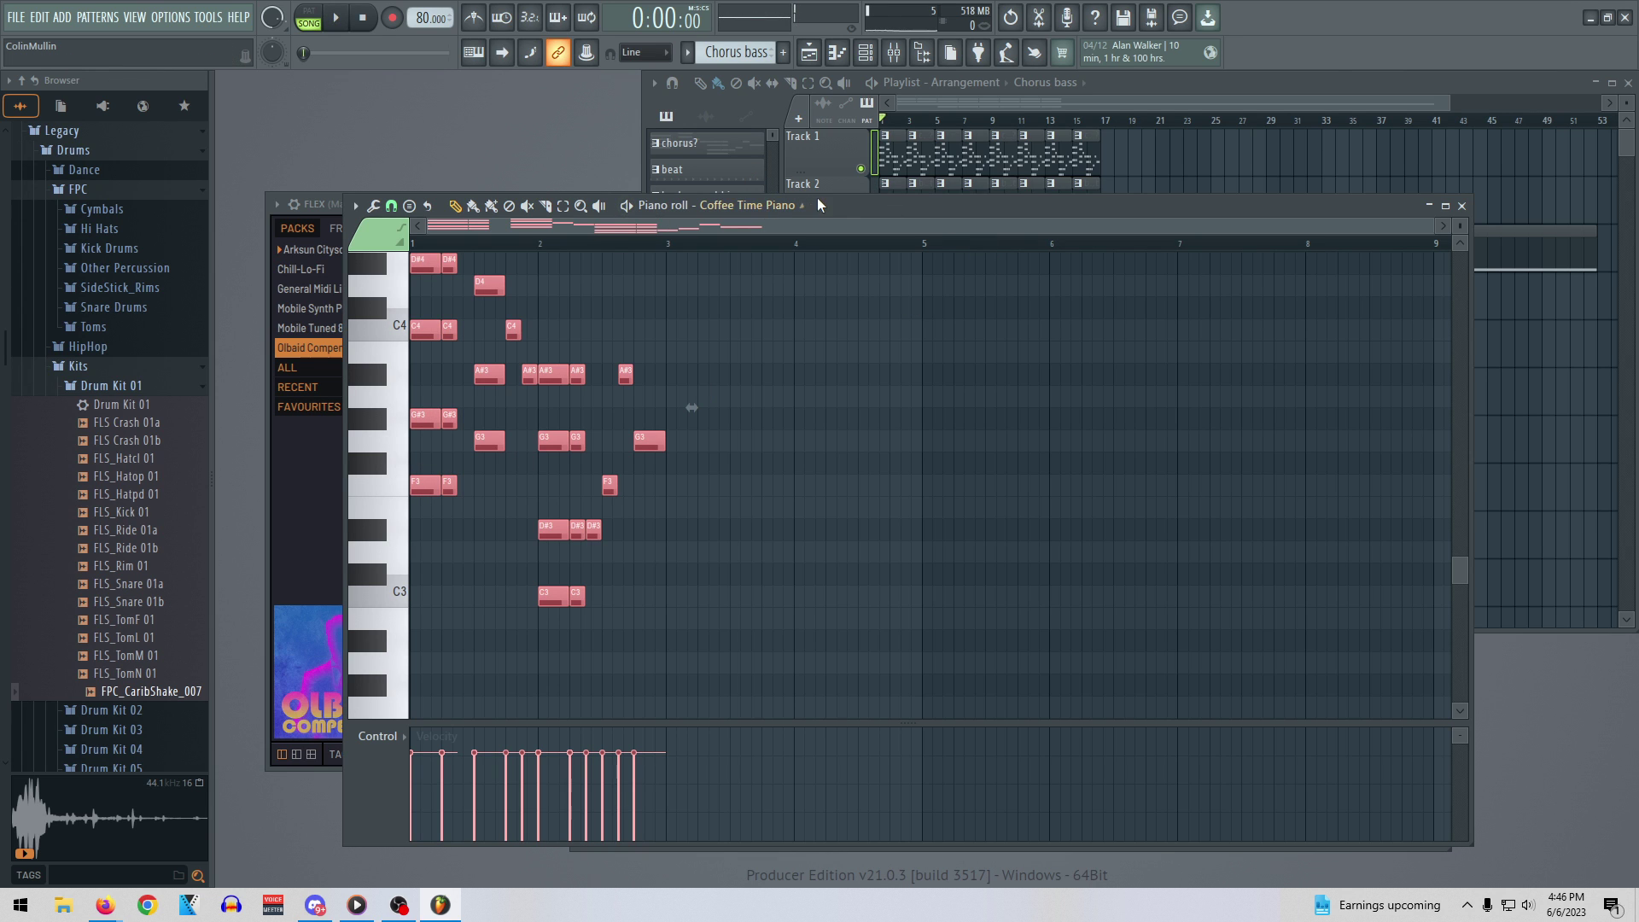
pyautogui.moveTo(839, 204); pyautogui.dragTo(992, 212)
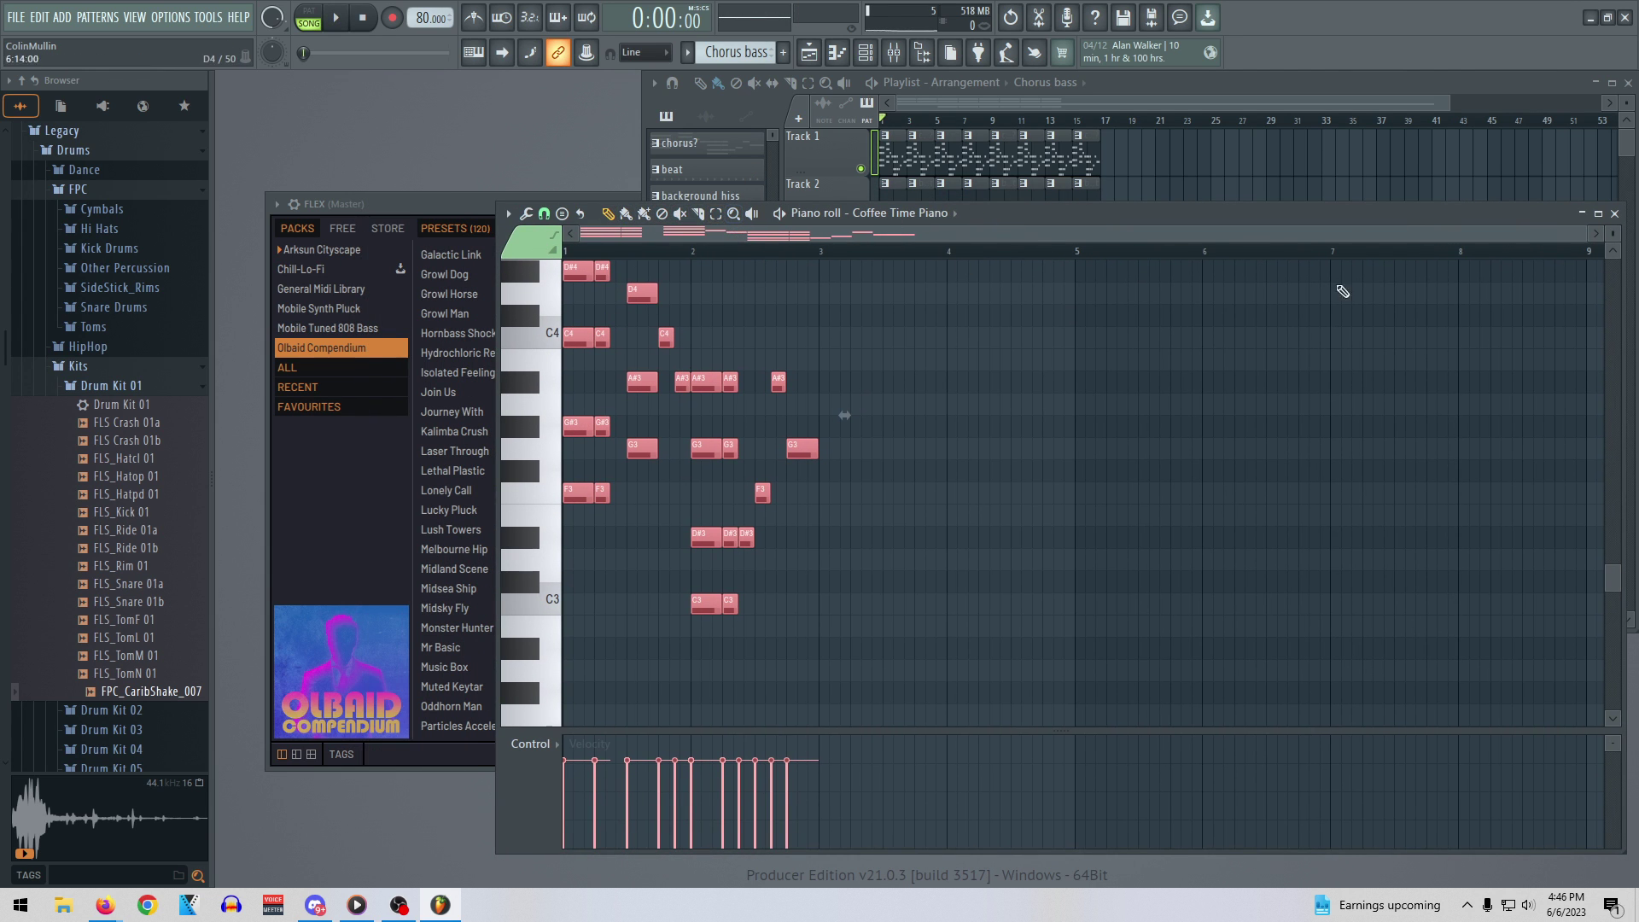
pyautogui.click(1613, 214)
# Open the channel rack and play the arrangement briefly
pyautogui.click(870, 56)
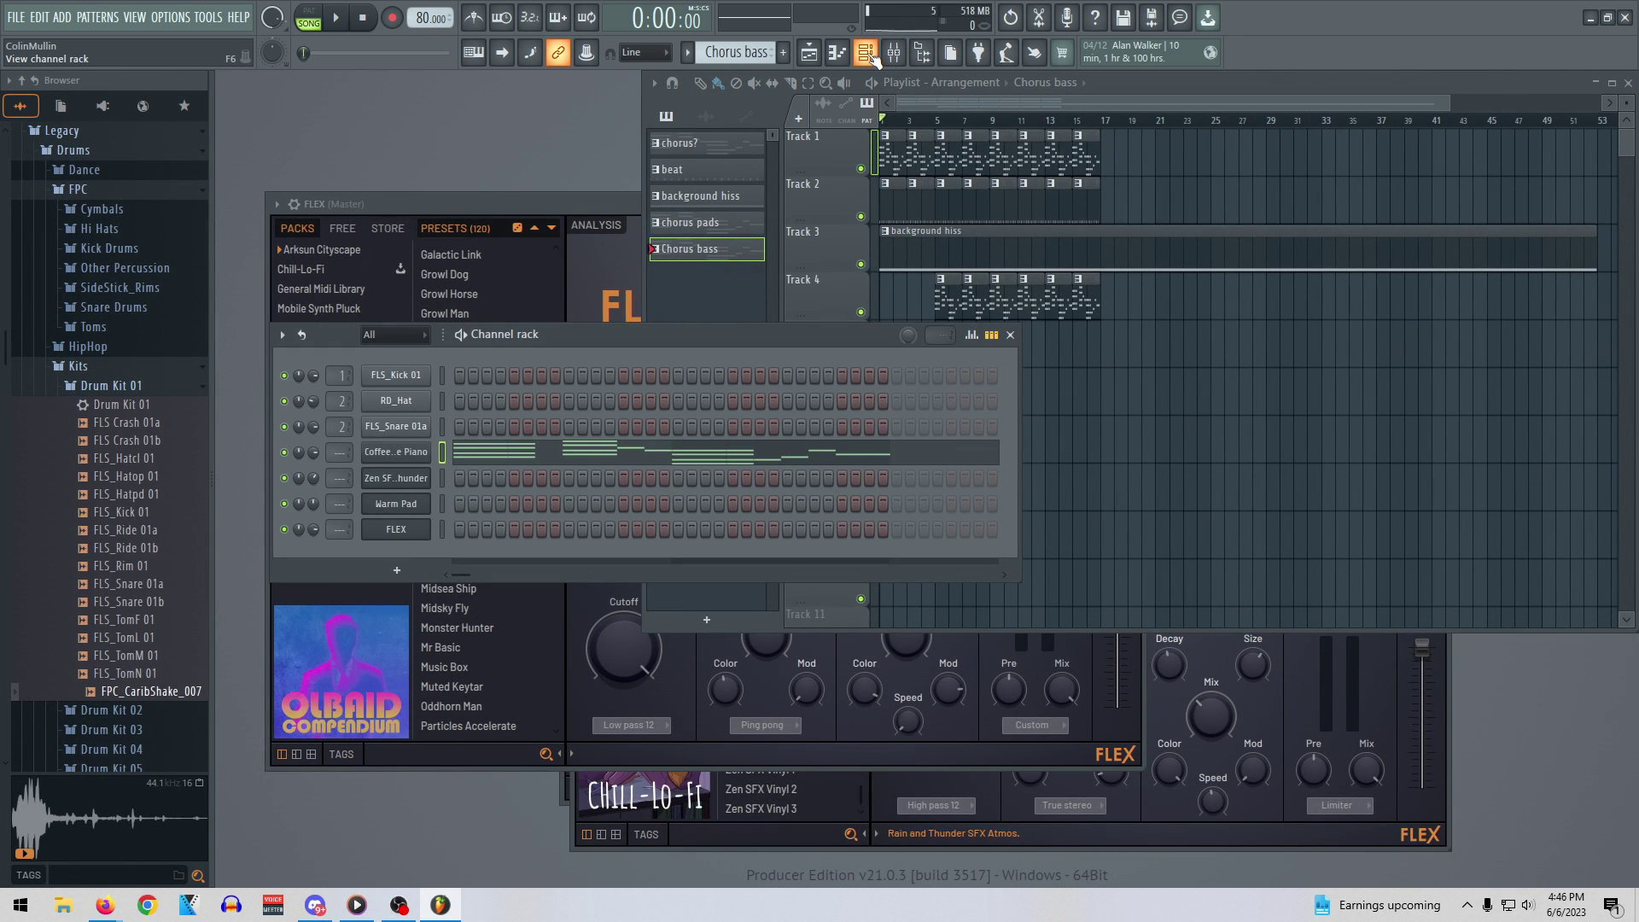
pyautogui.press('space')
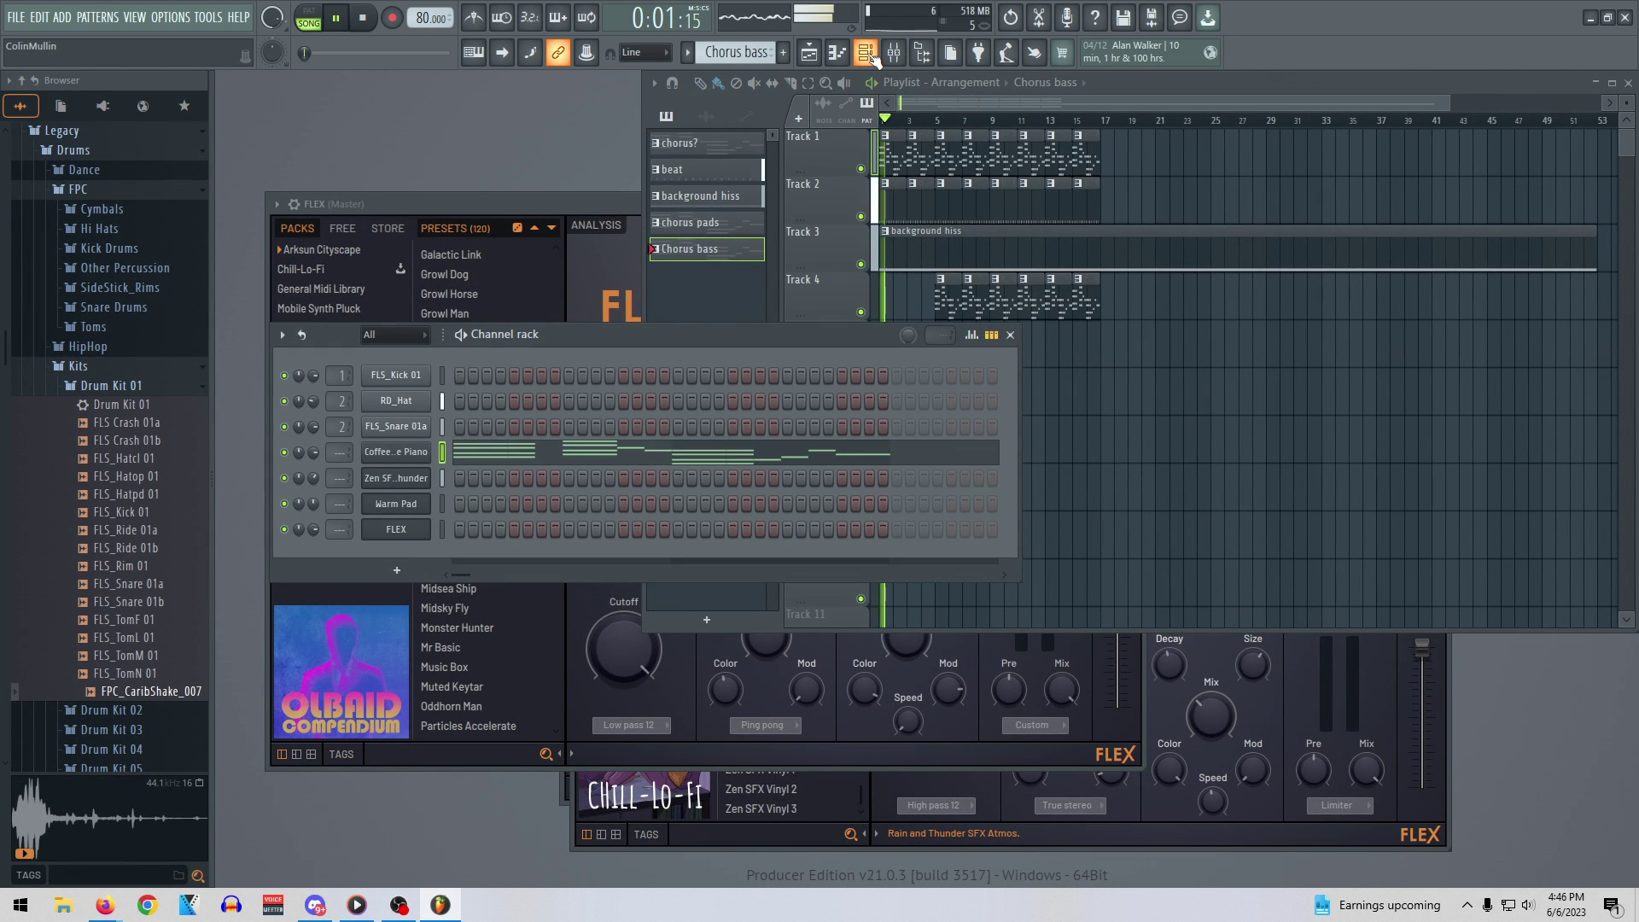
pyautogui.press('space')
pyautogui.rightClick(425, 448)
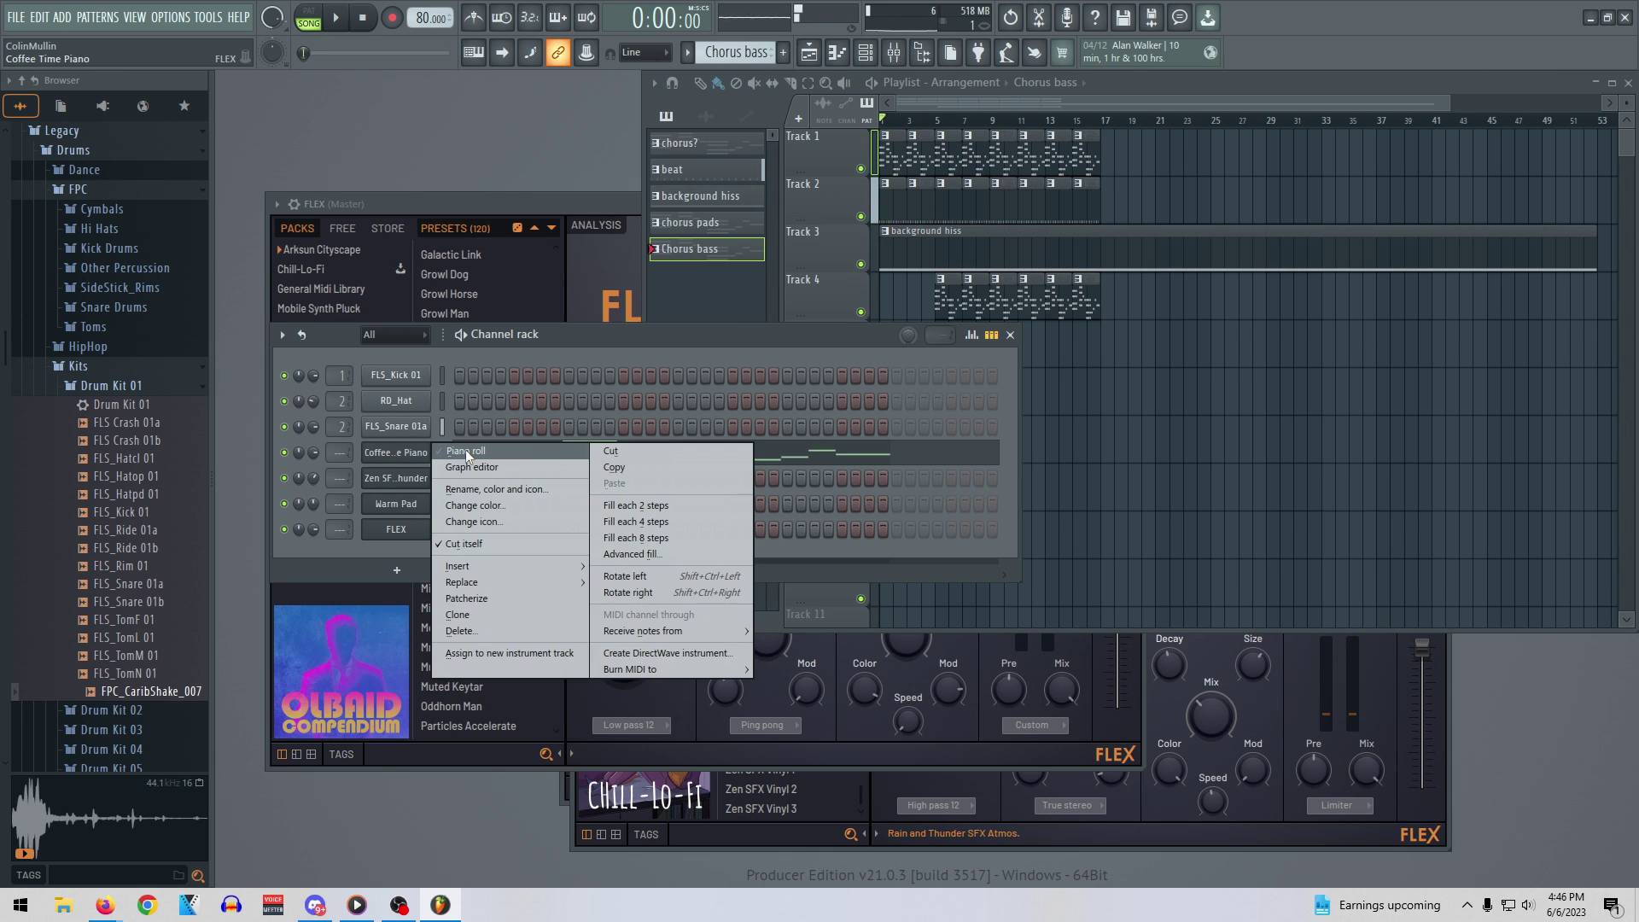
pyautogui.click(469, 451)
pyautogui.hotkey('ctrl', 'a')
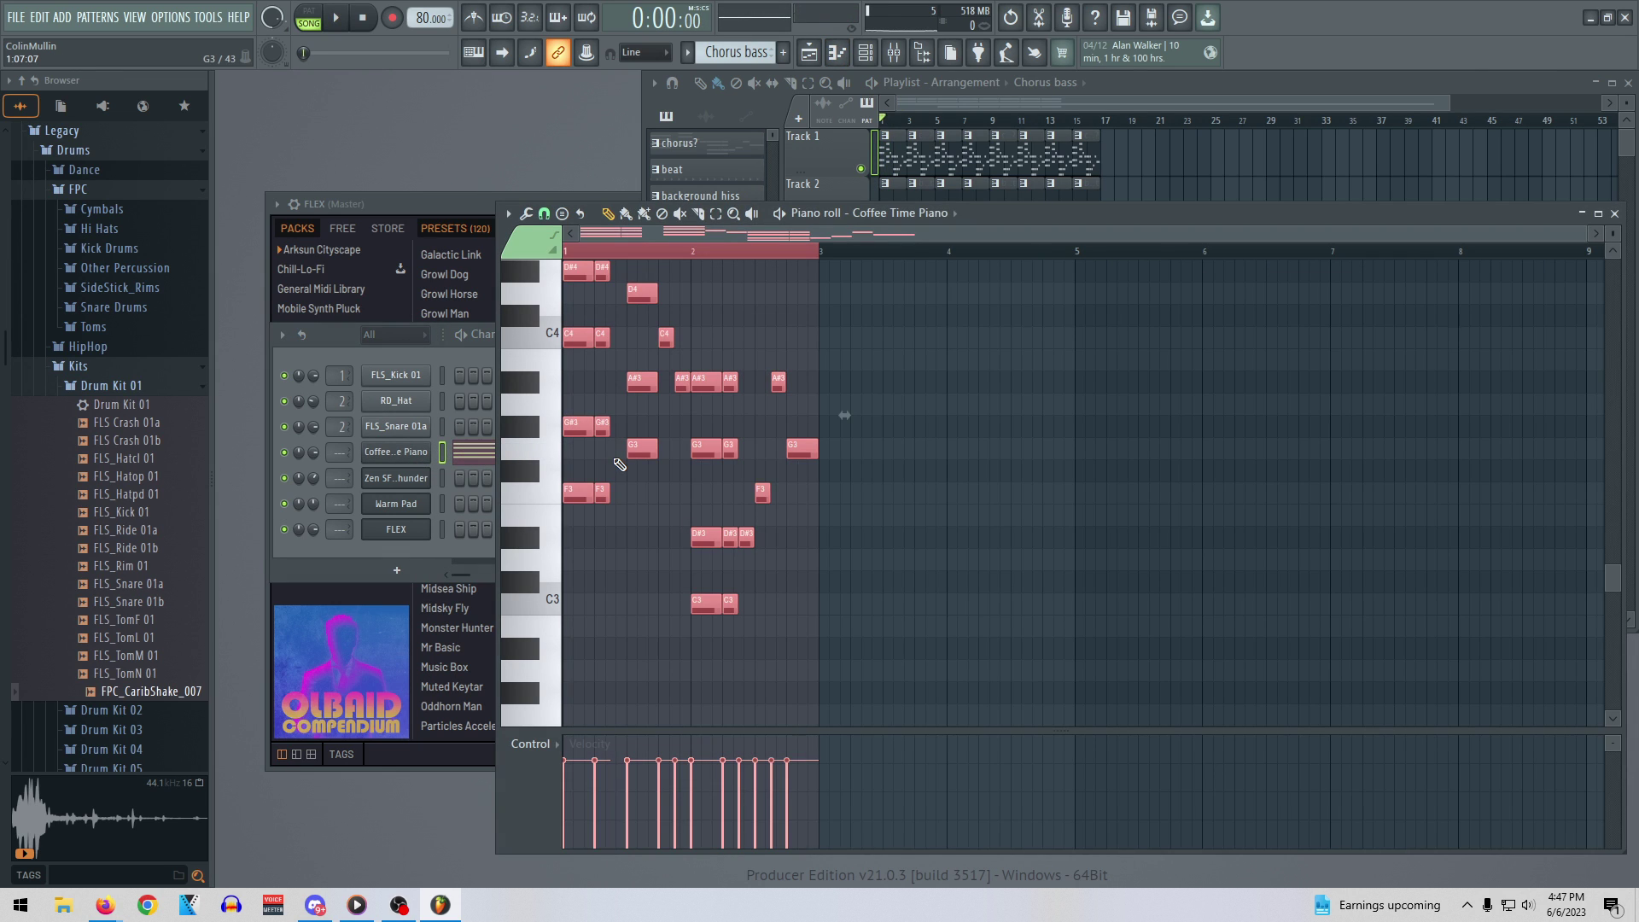
pyautogui.hotkey('ctrl', 'd')
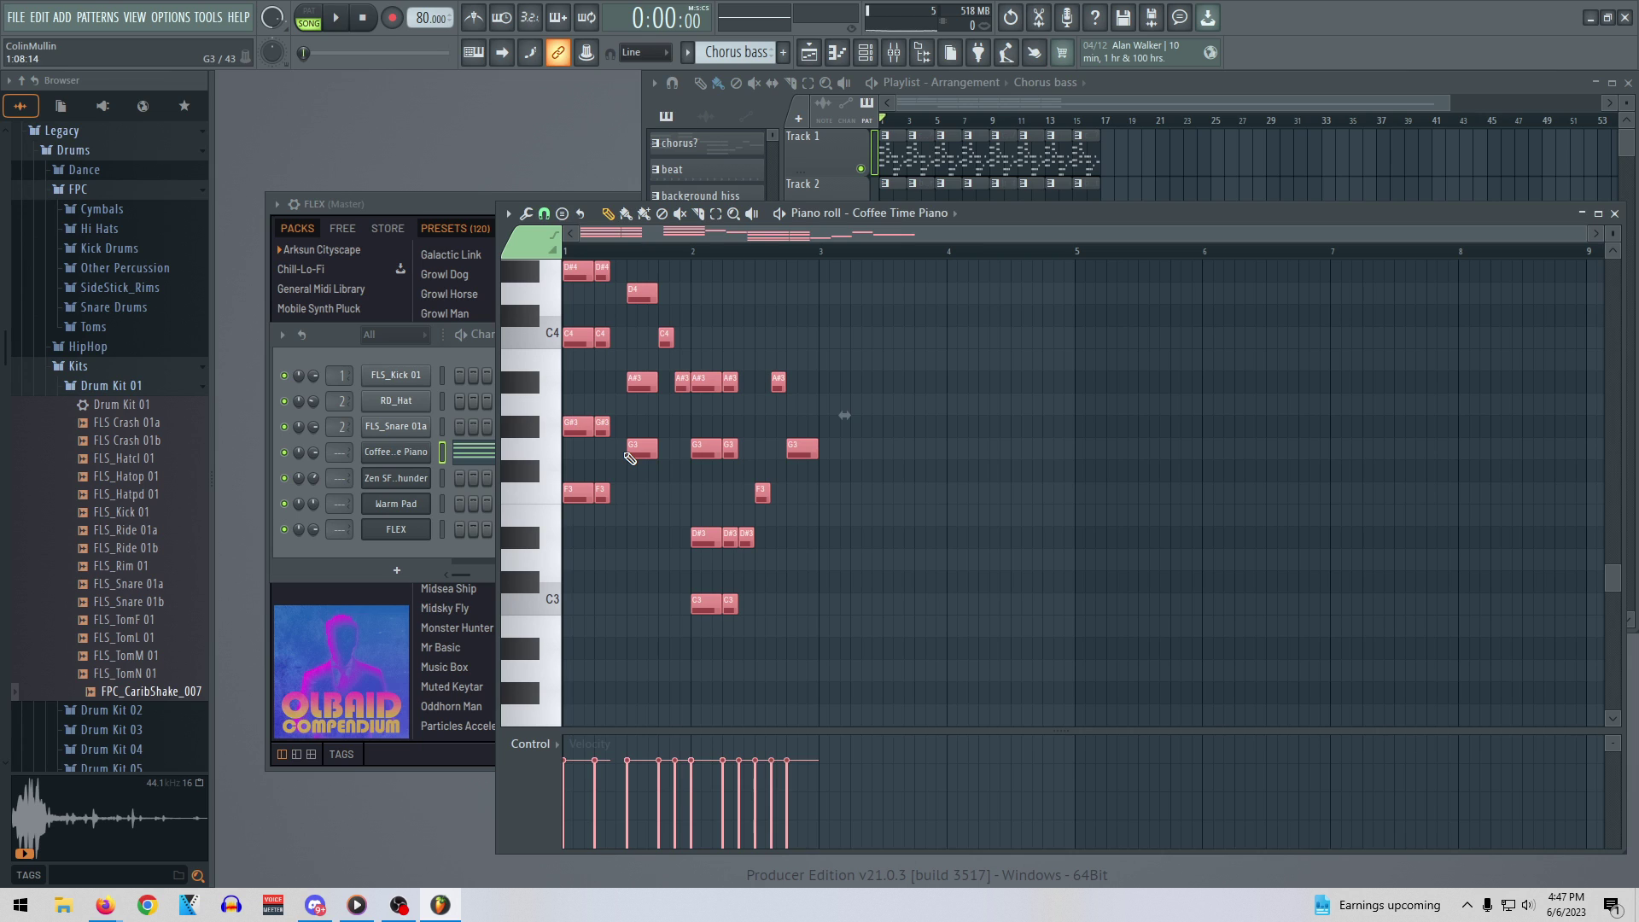
pyautogui.hotkey('ctrl', 'a')
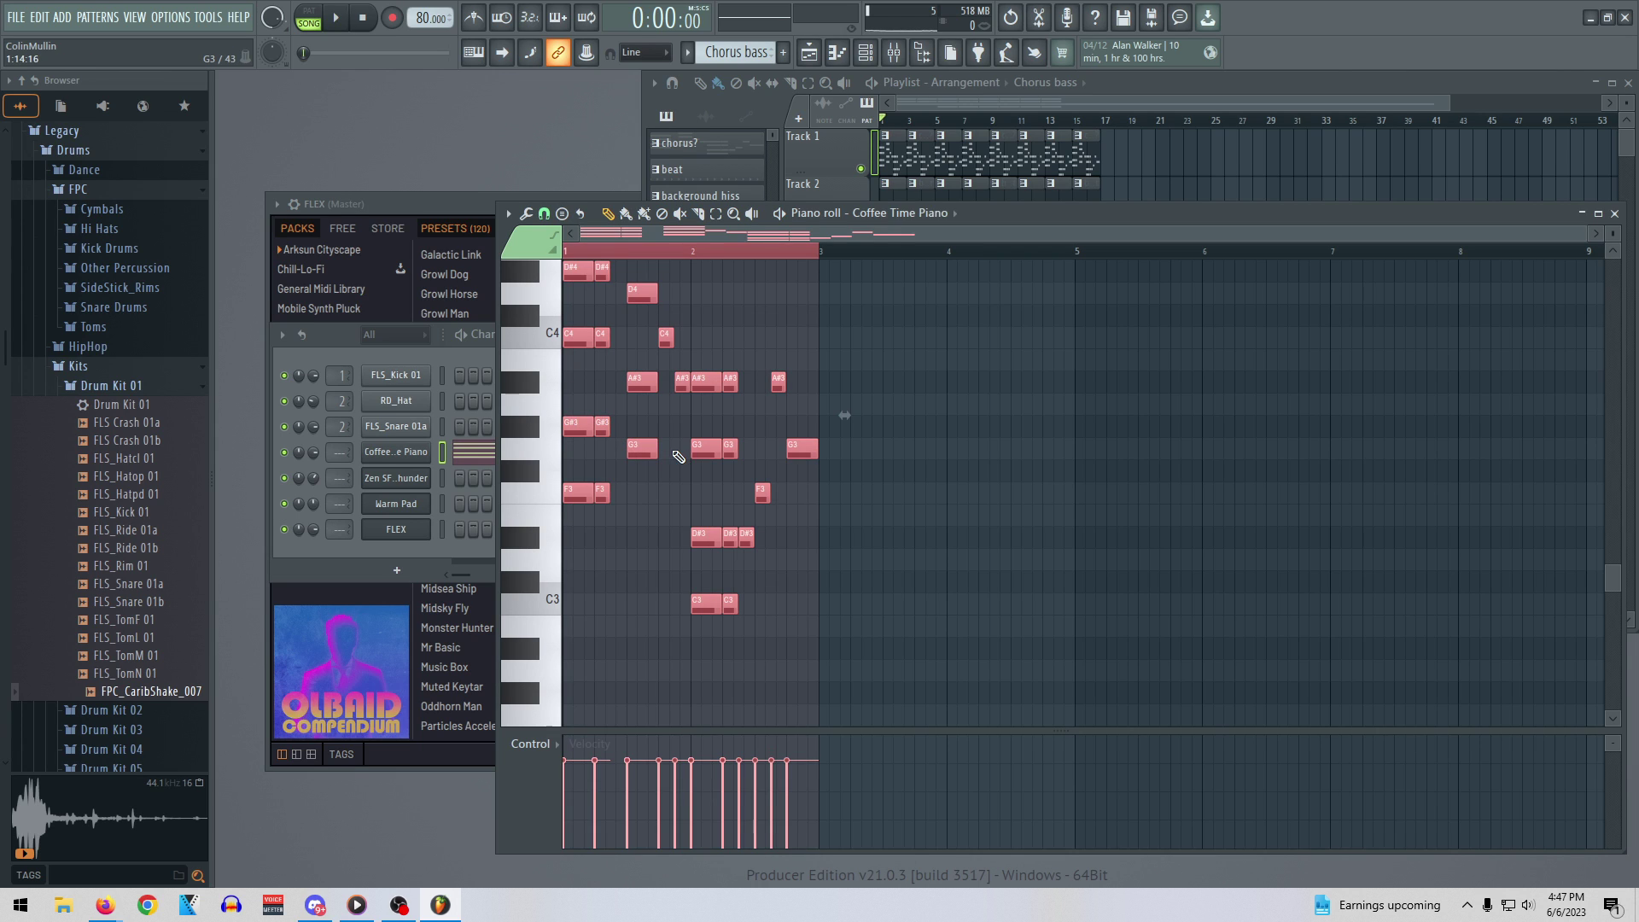
pyautogui.click(321, 332)
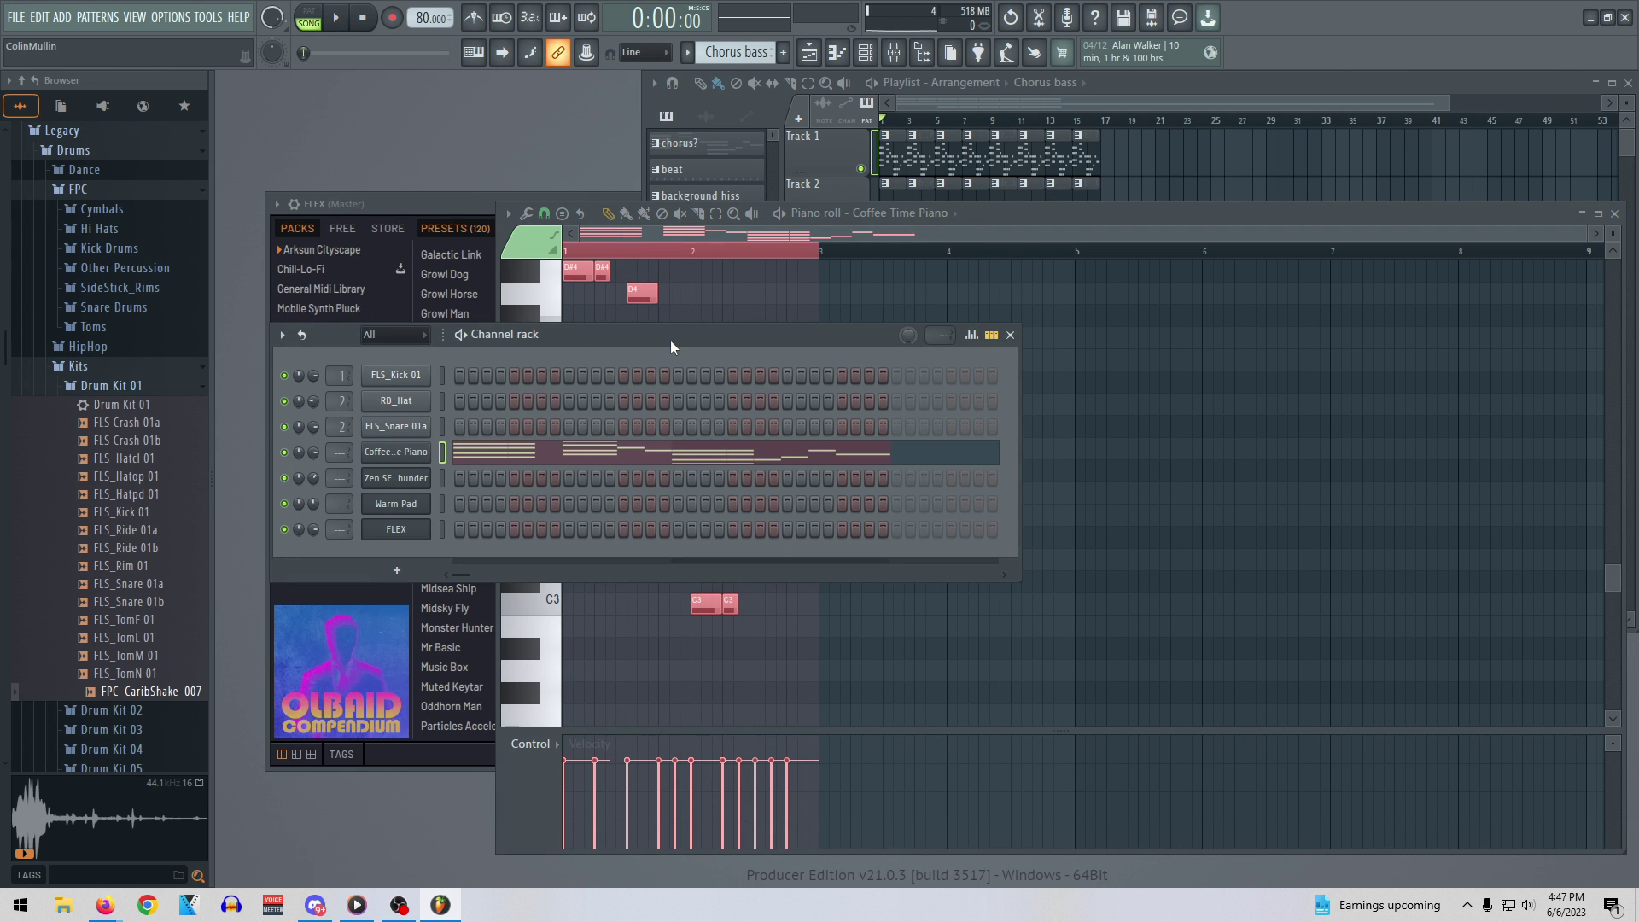
pyautogui.click(1010, 335)
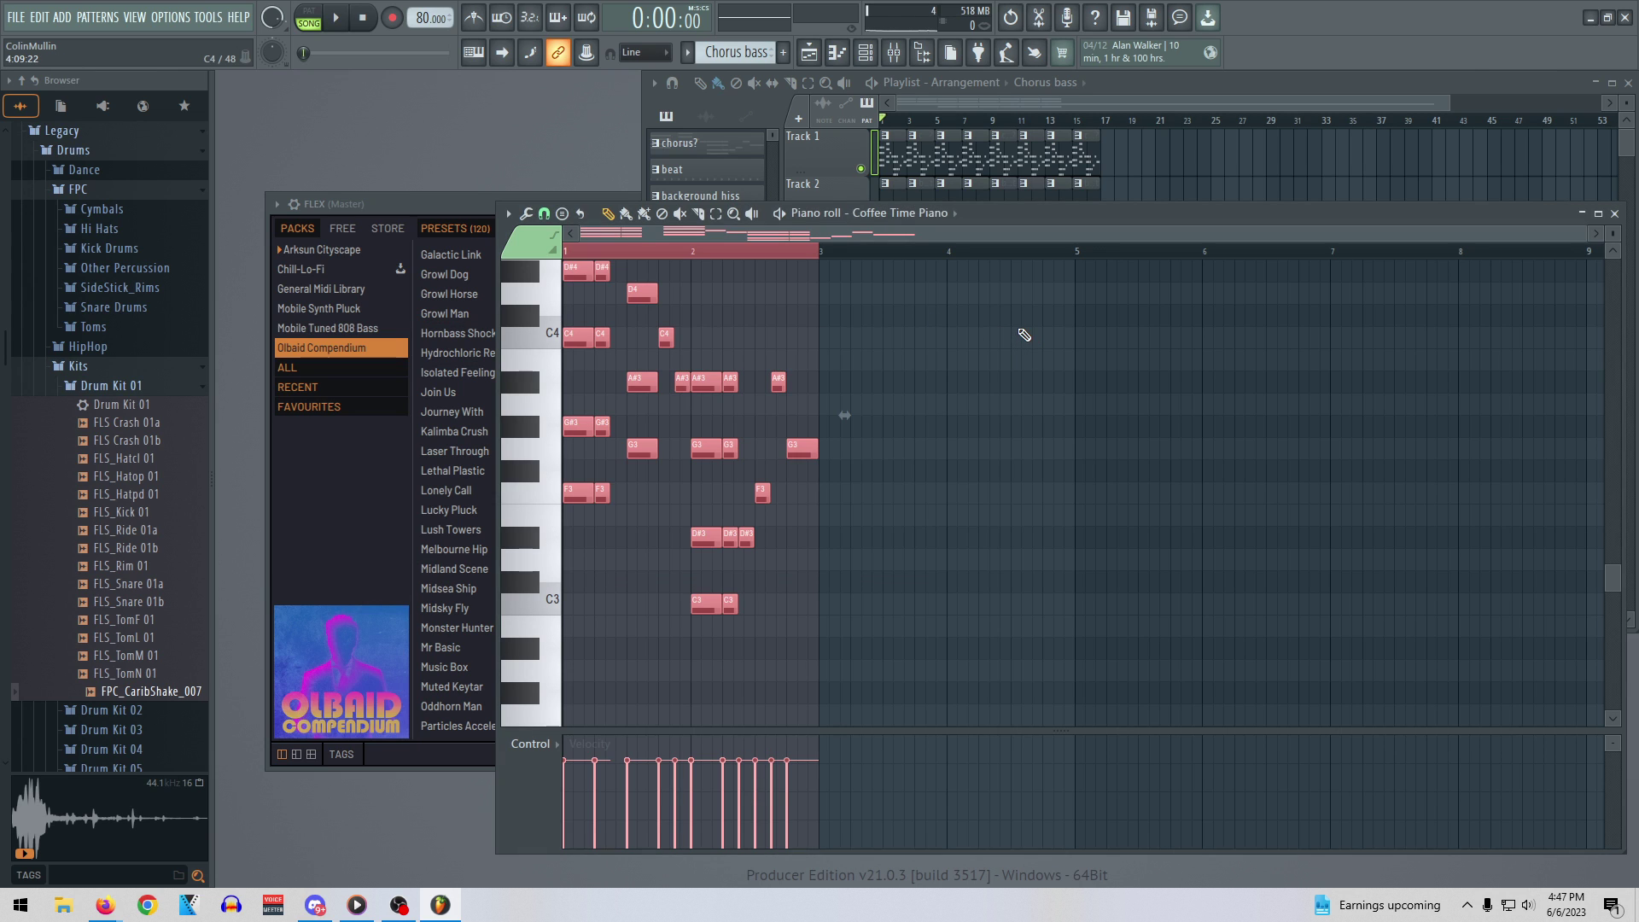
pyautogui.click(1613, 214)
pyautogui.rightClick(717, 251)
pyautogui.click(710, 260)
pyautogui.doubleClick(711, 260)
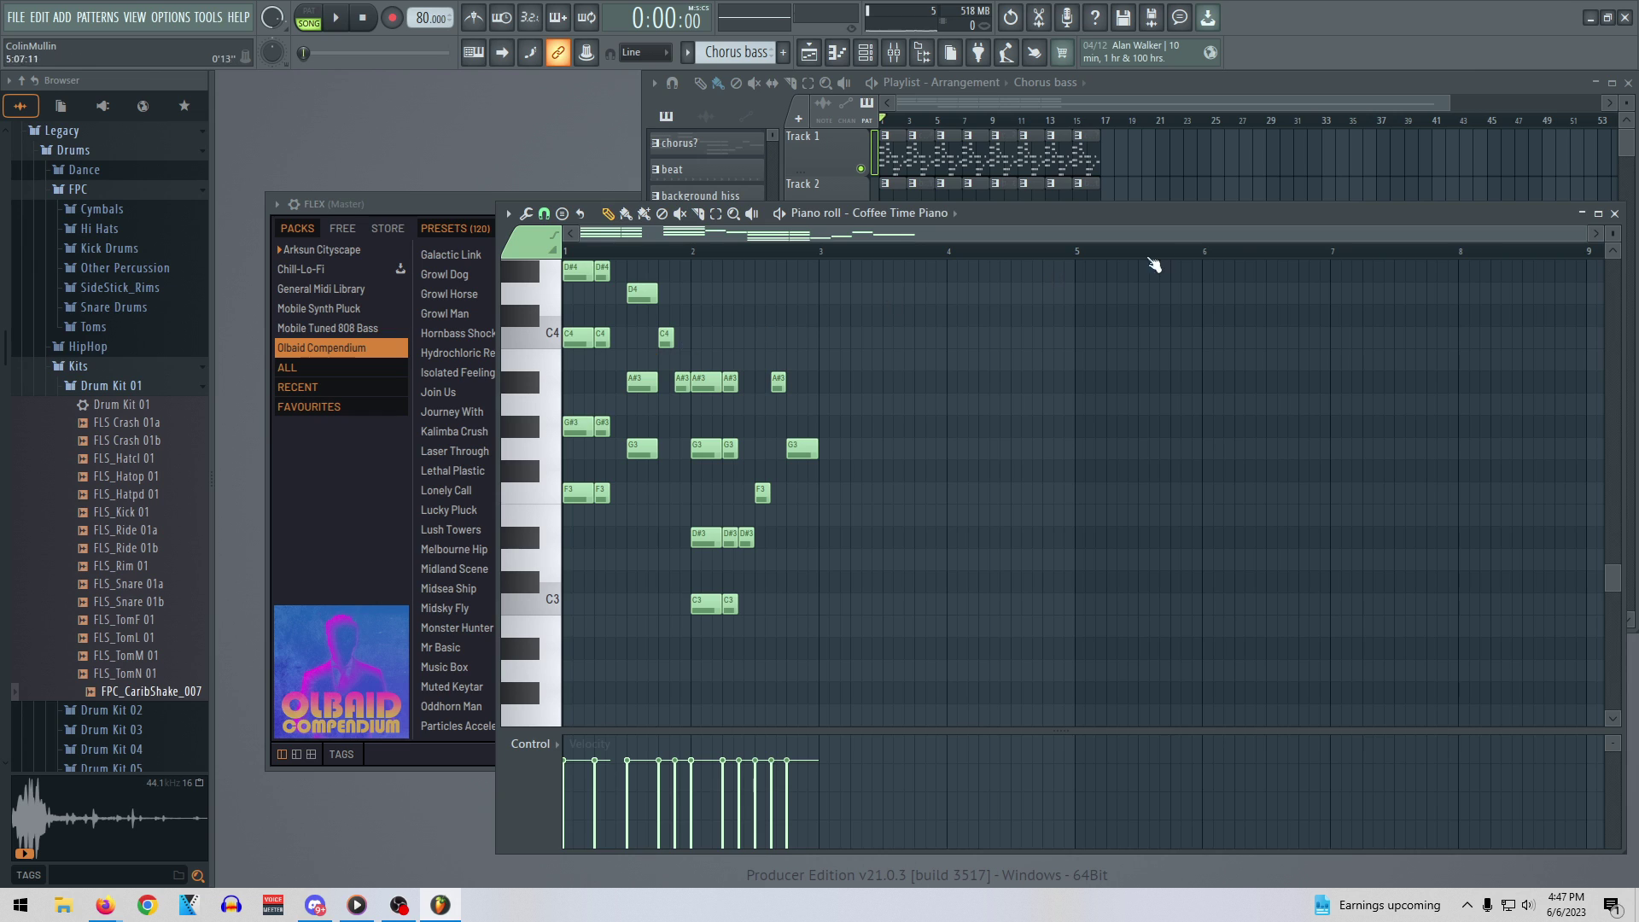
# Delete all notes from the Coffee Time Piano channel in the Chorus bass pattern
pyautogui.click(881, 60)
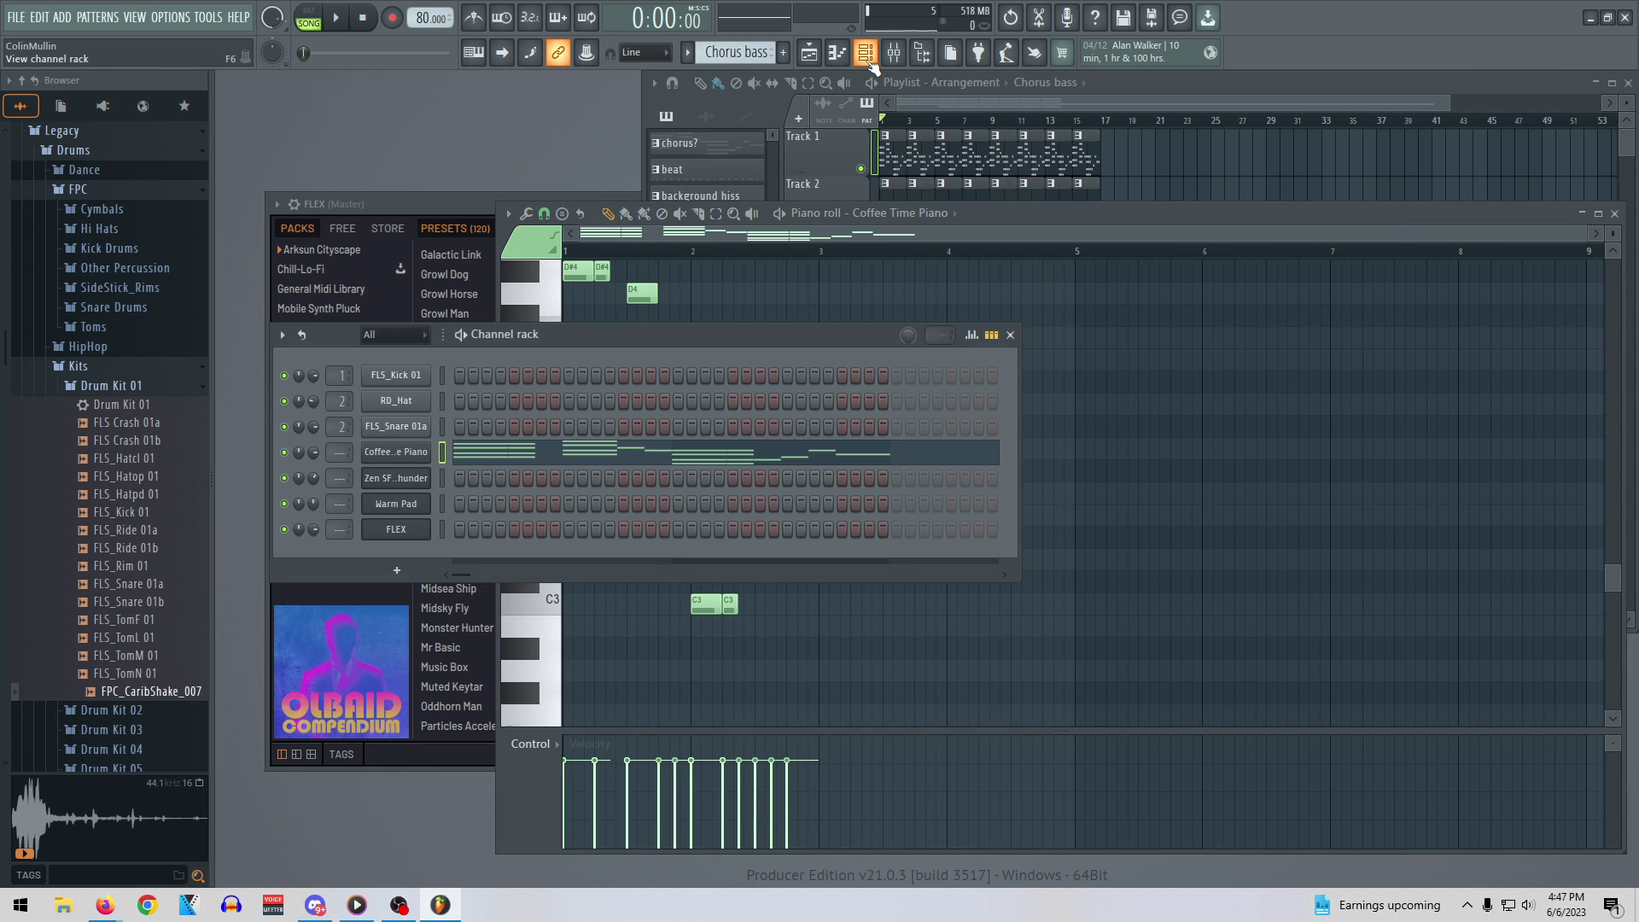
pyautogui.click(722, 240)
pyautogui.hotkey('ctrl', 'a')
pyautogui.press('Delete')
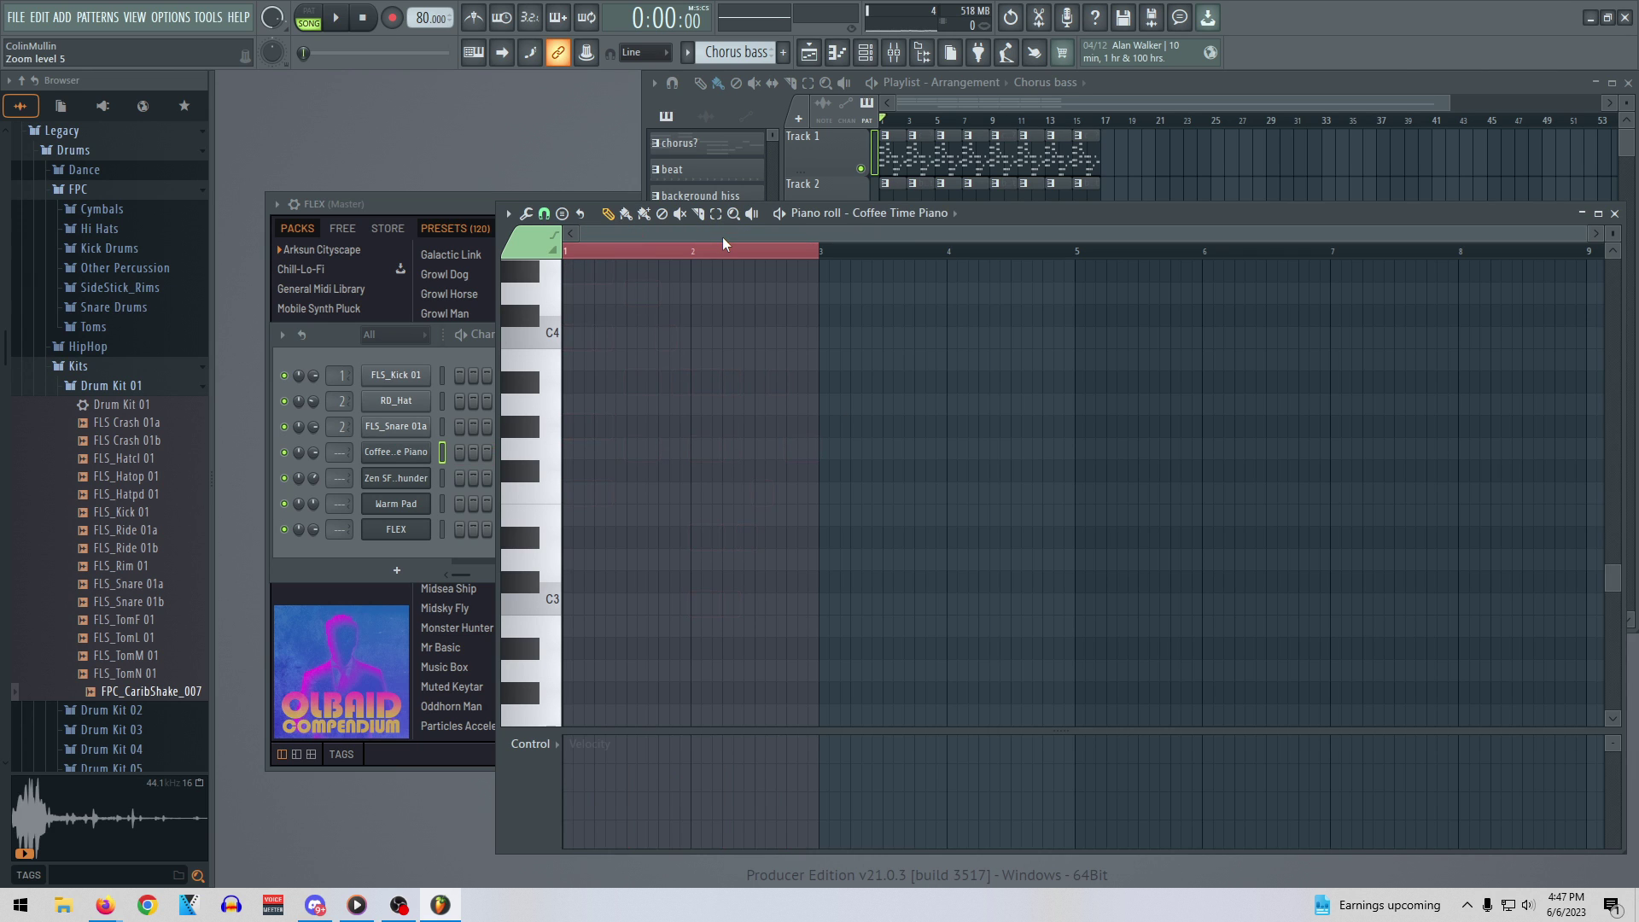
# Paste the melody notes into the FLEX channel's piano roll and transpose them down one octave so the lowest sits on C3
pyautogui.rightClick(413, 529)
pyautogui.click(471, 529)
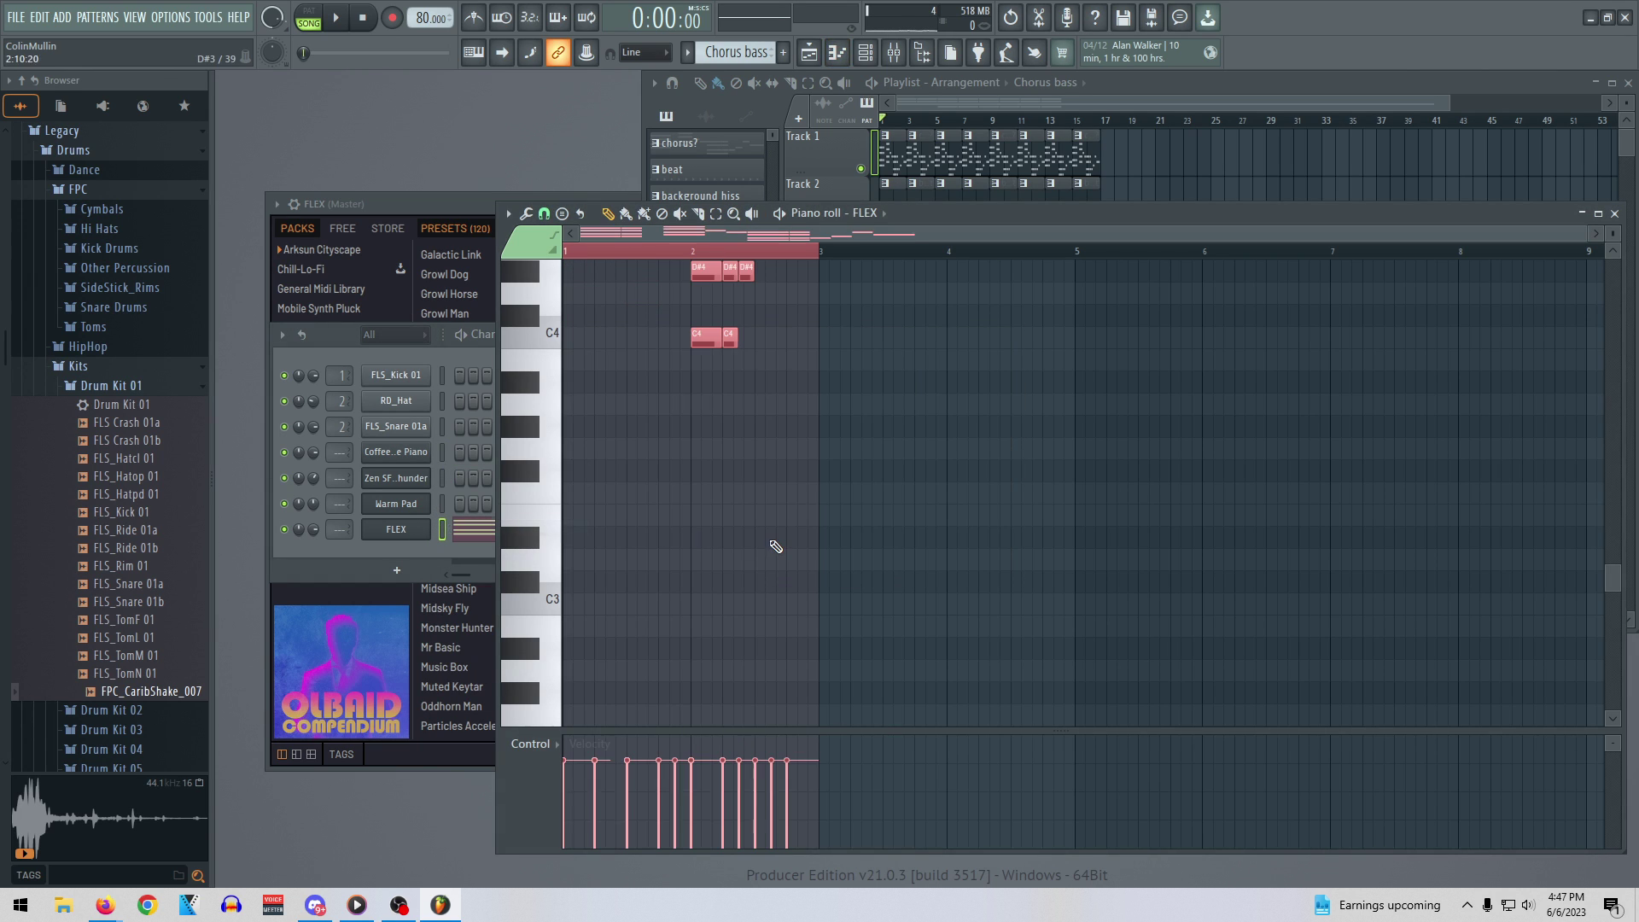
pyautogui.moveTo(705, 341); pyautogui.dragTo(706, 621)
pyautogui.scroll(3, 614, 622)
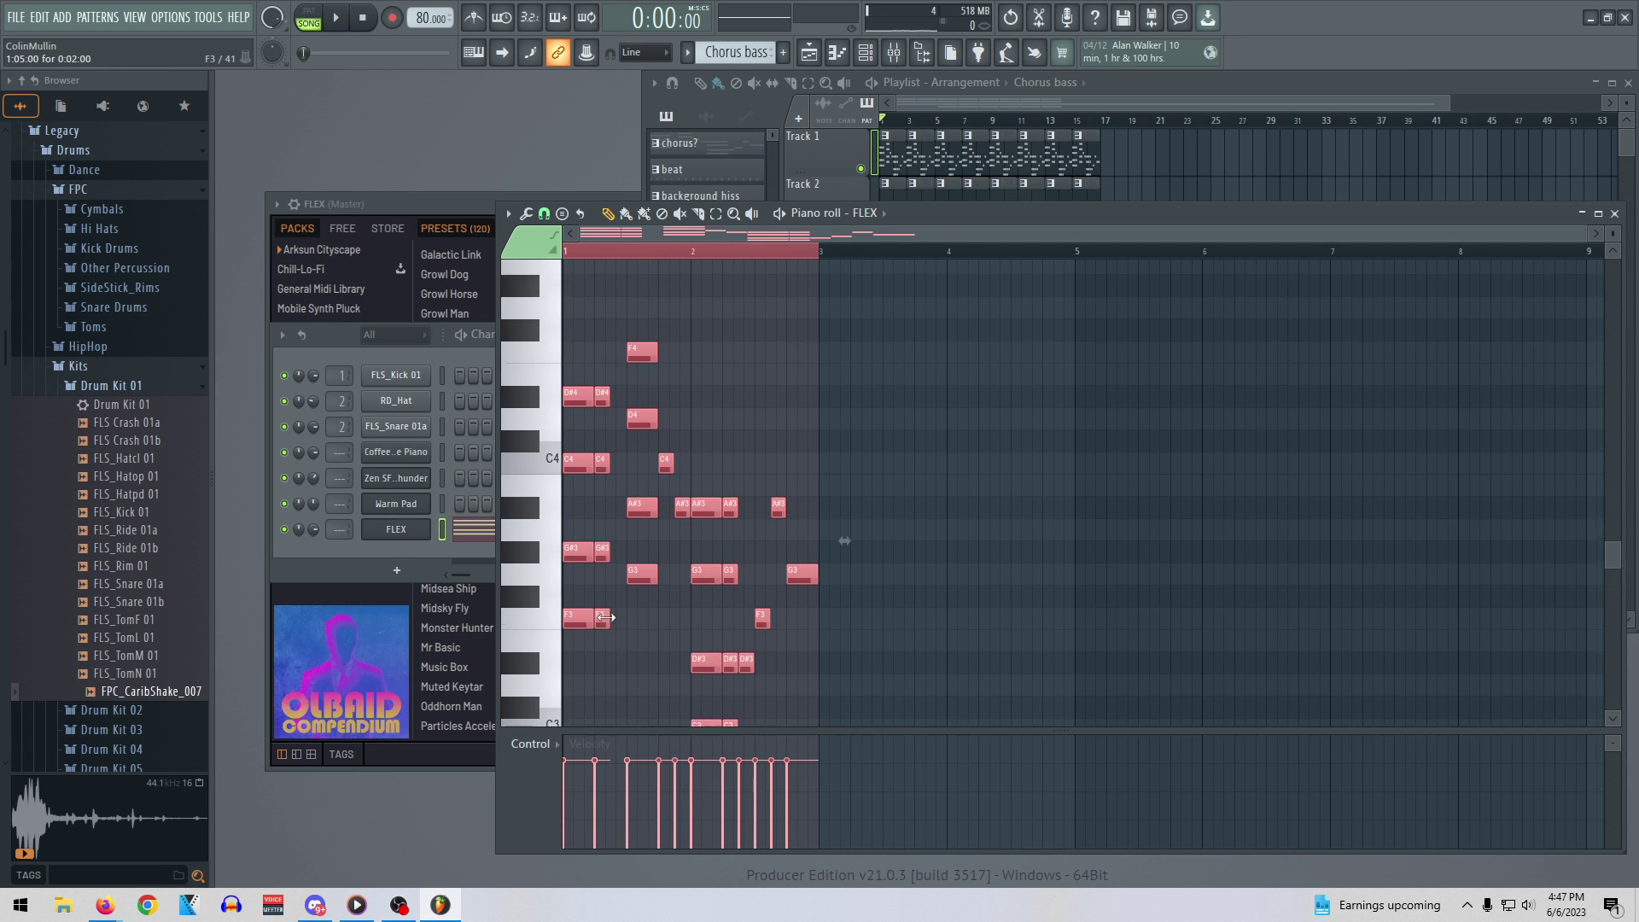
# Load the Lucky Pluck preset from the Olbaid Compendium pack in the new FLEX channel
pyautogui.click(331, 336)
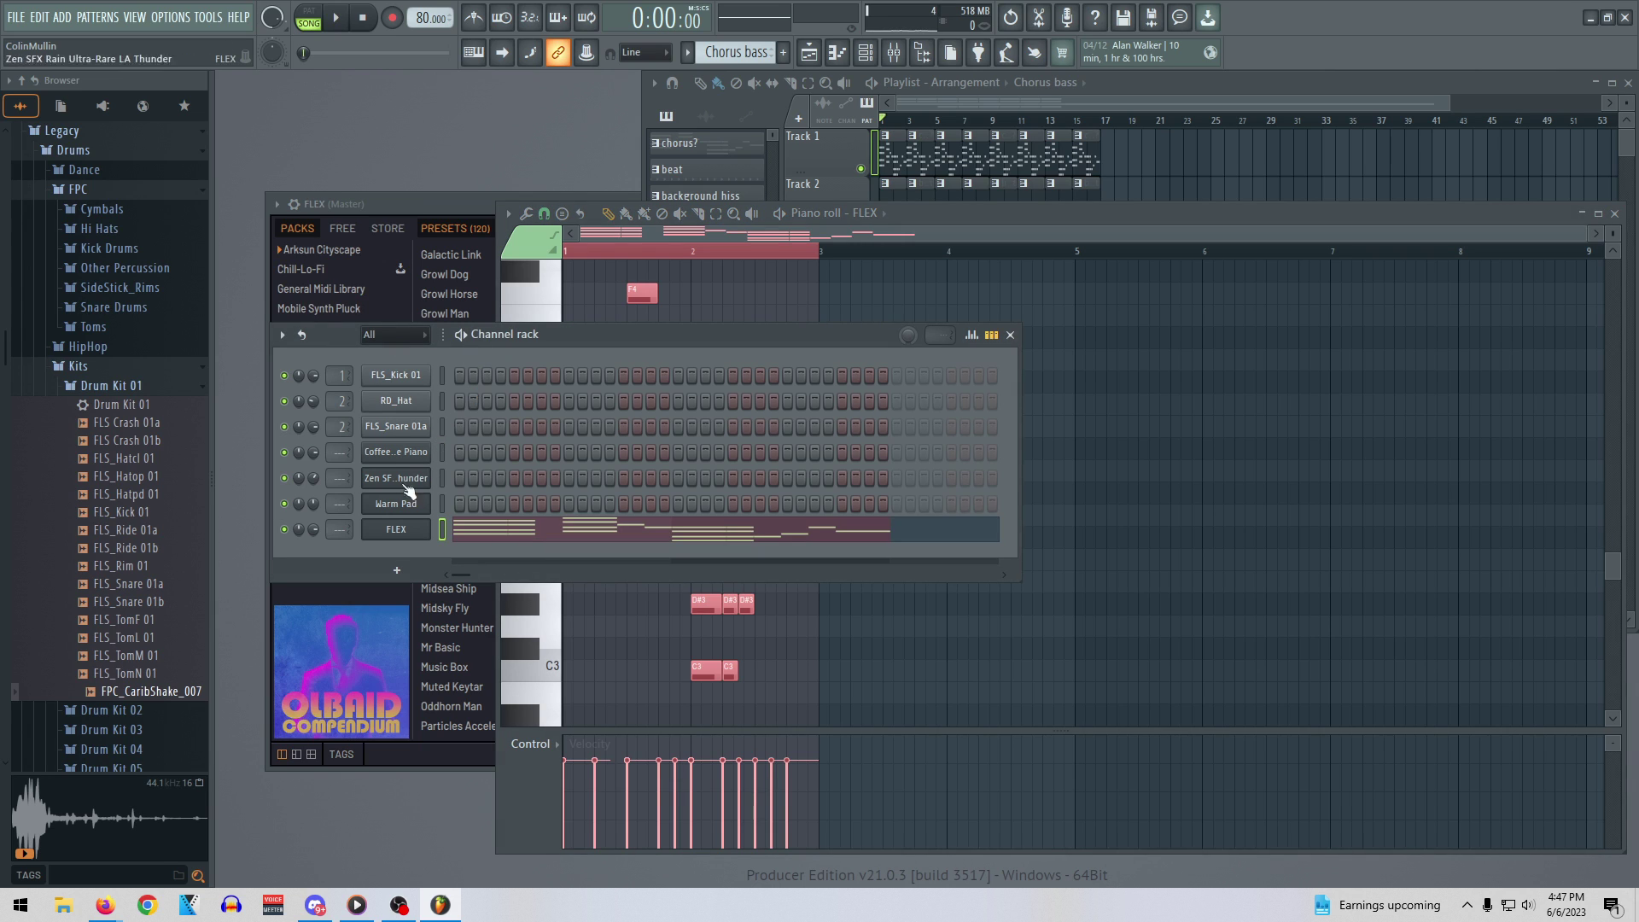
pyautogui.click(403, 203)
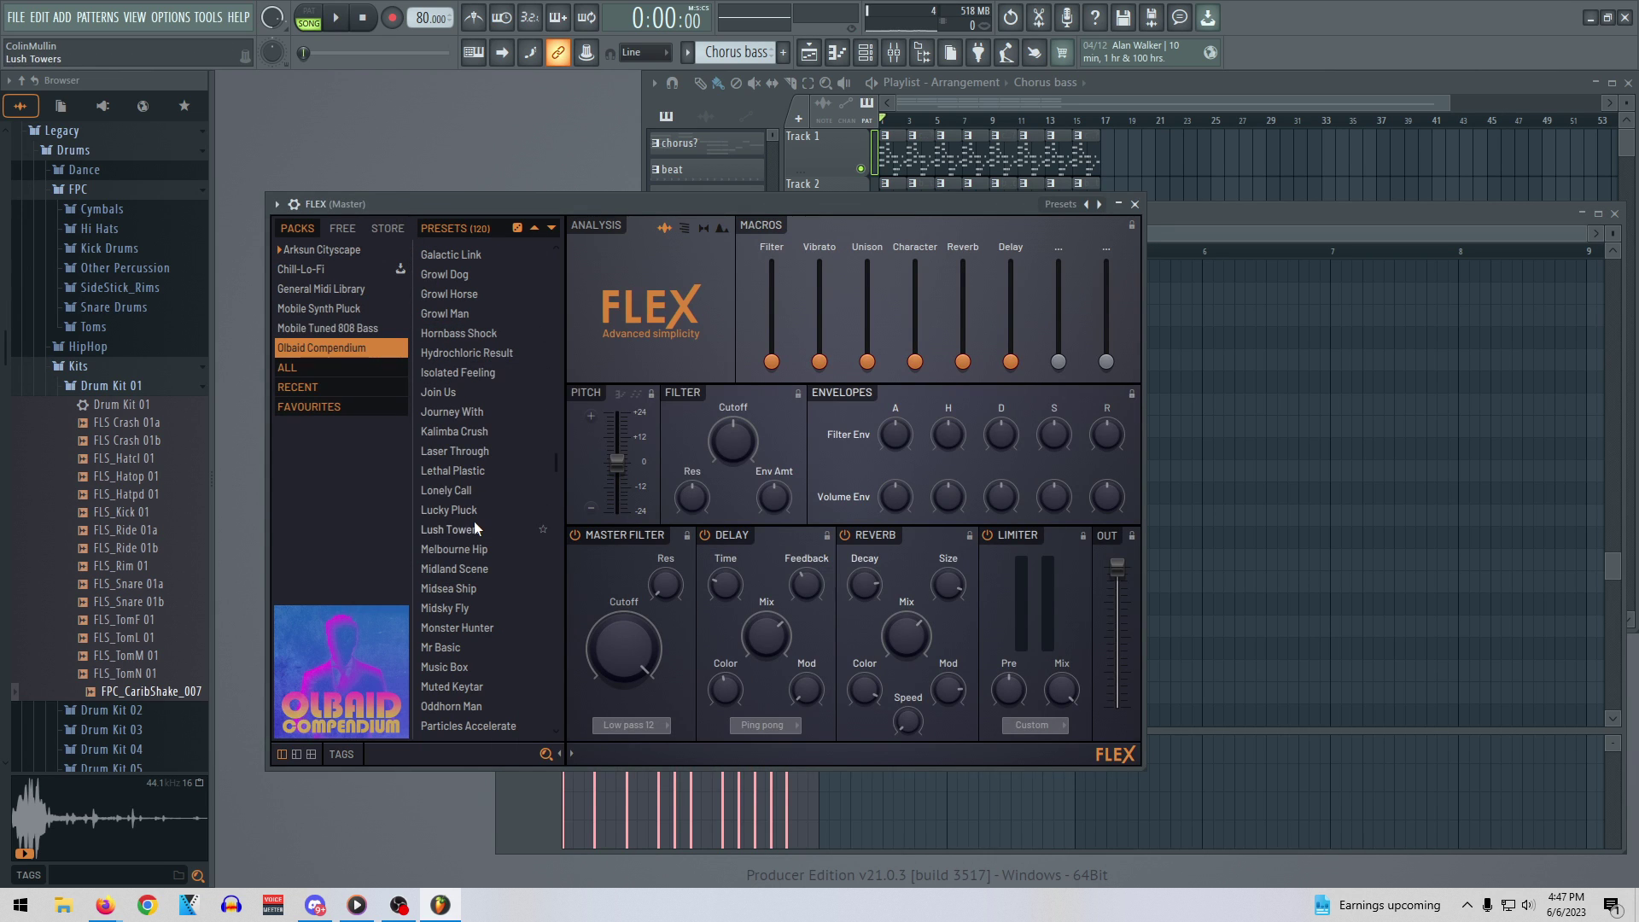
pyautogui.scroll(4, 475, 422)
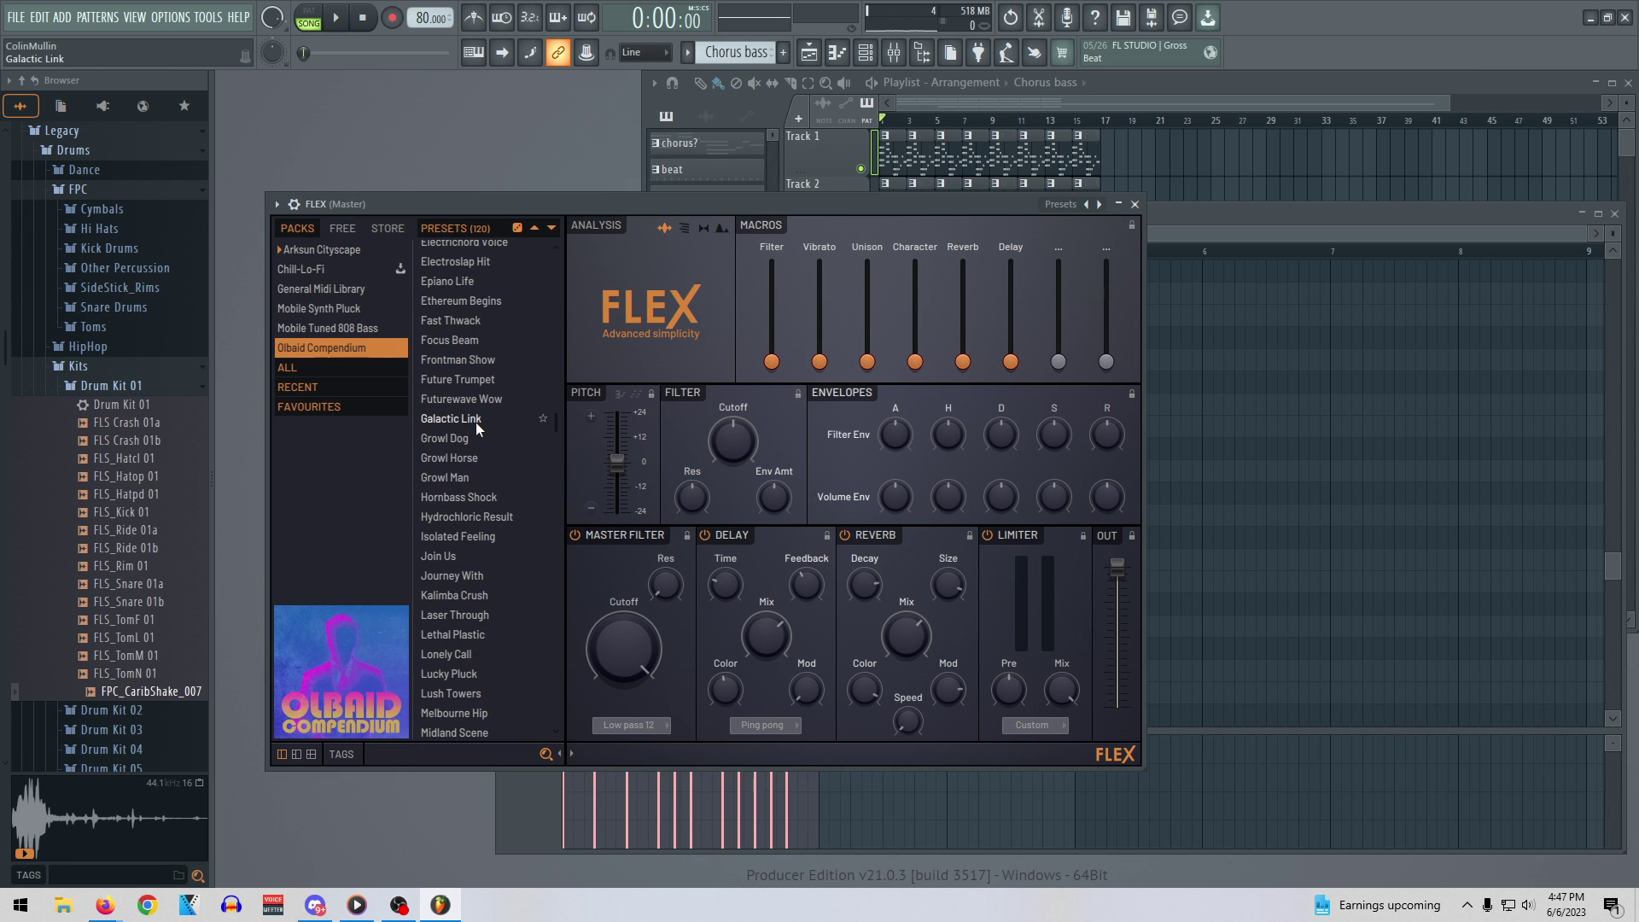
pyautogui.scroll(-7, 474, 422)
pyautogui.scroll(-6, 491, 461)
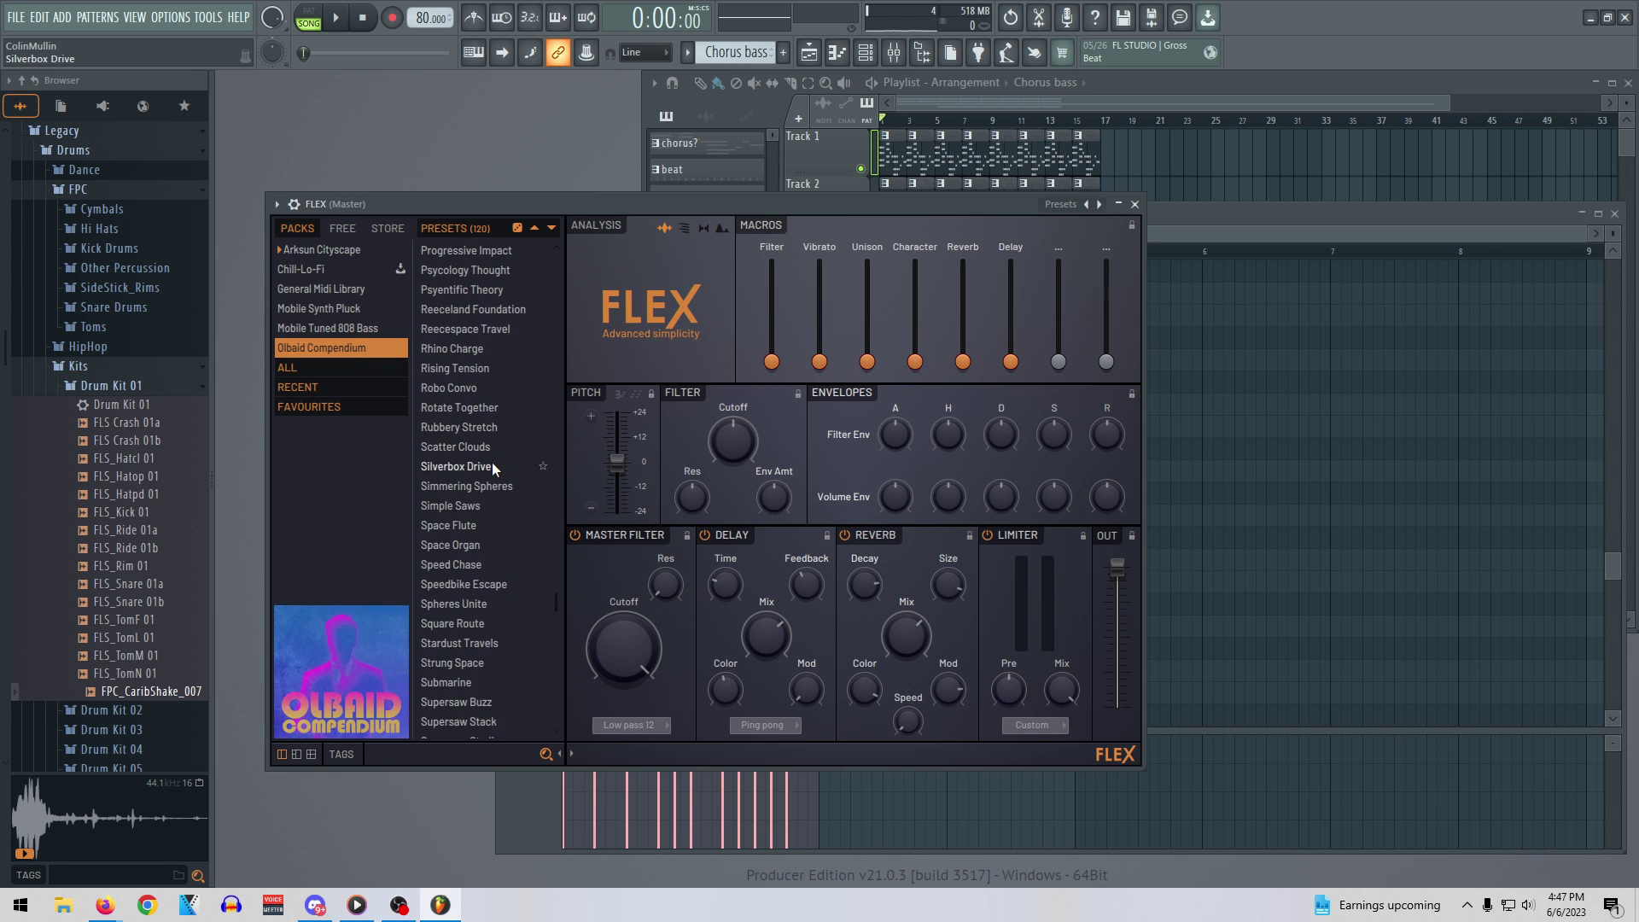
pyautogui.scroll(4, 491, 462)
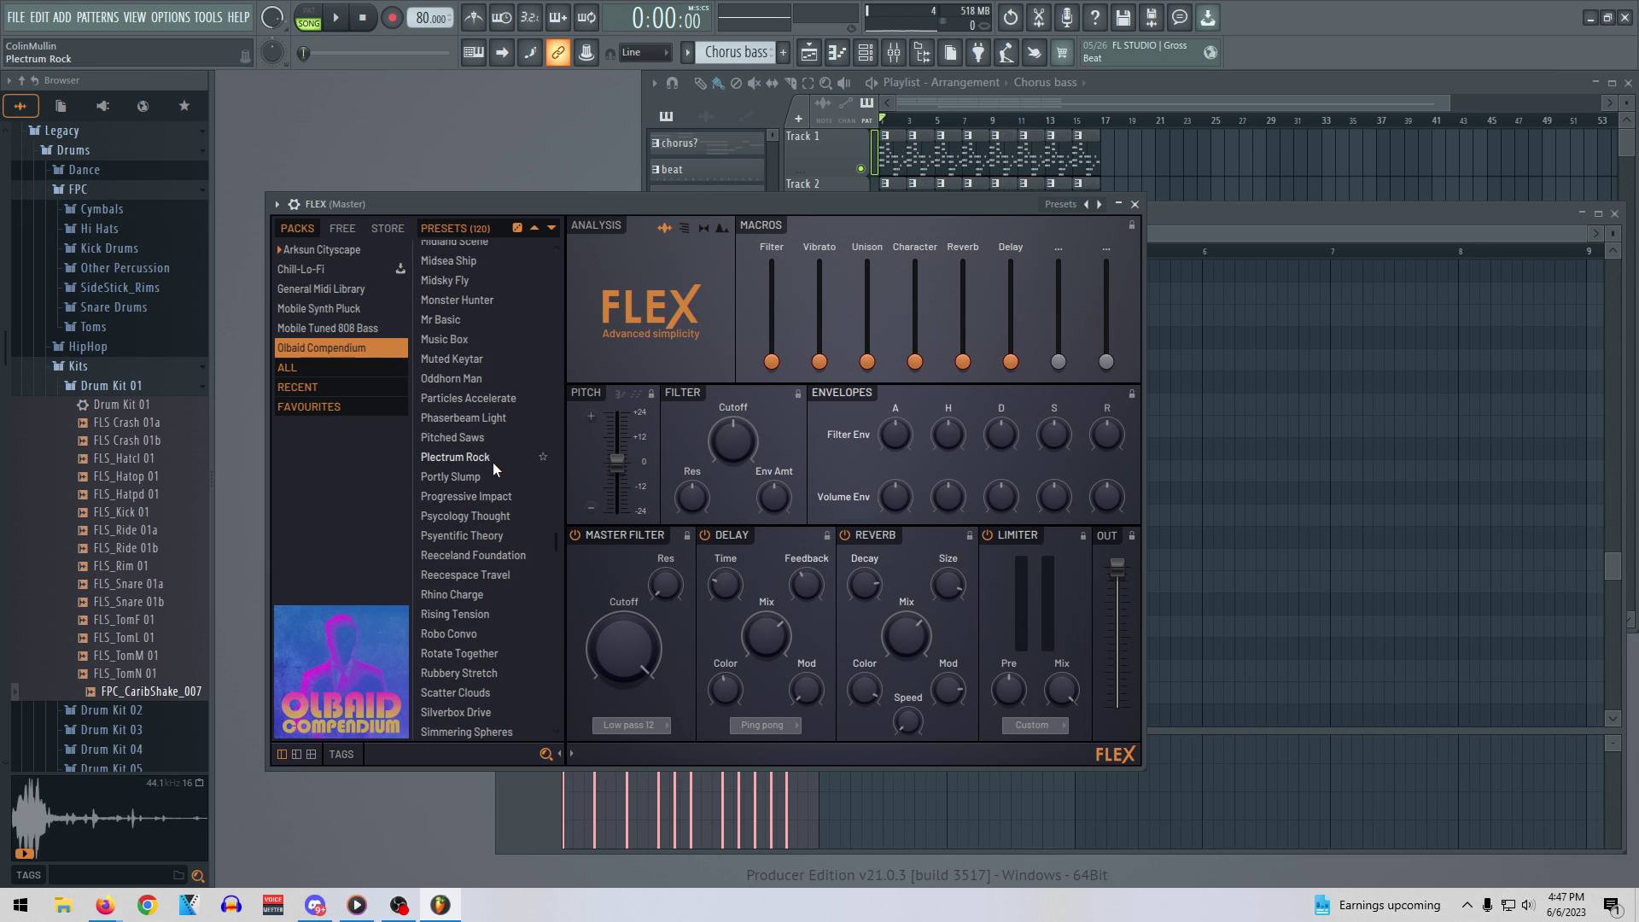
pyautogui.scroll(4, 490, 463)
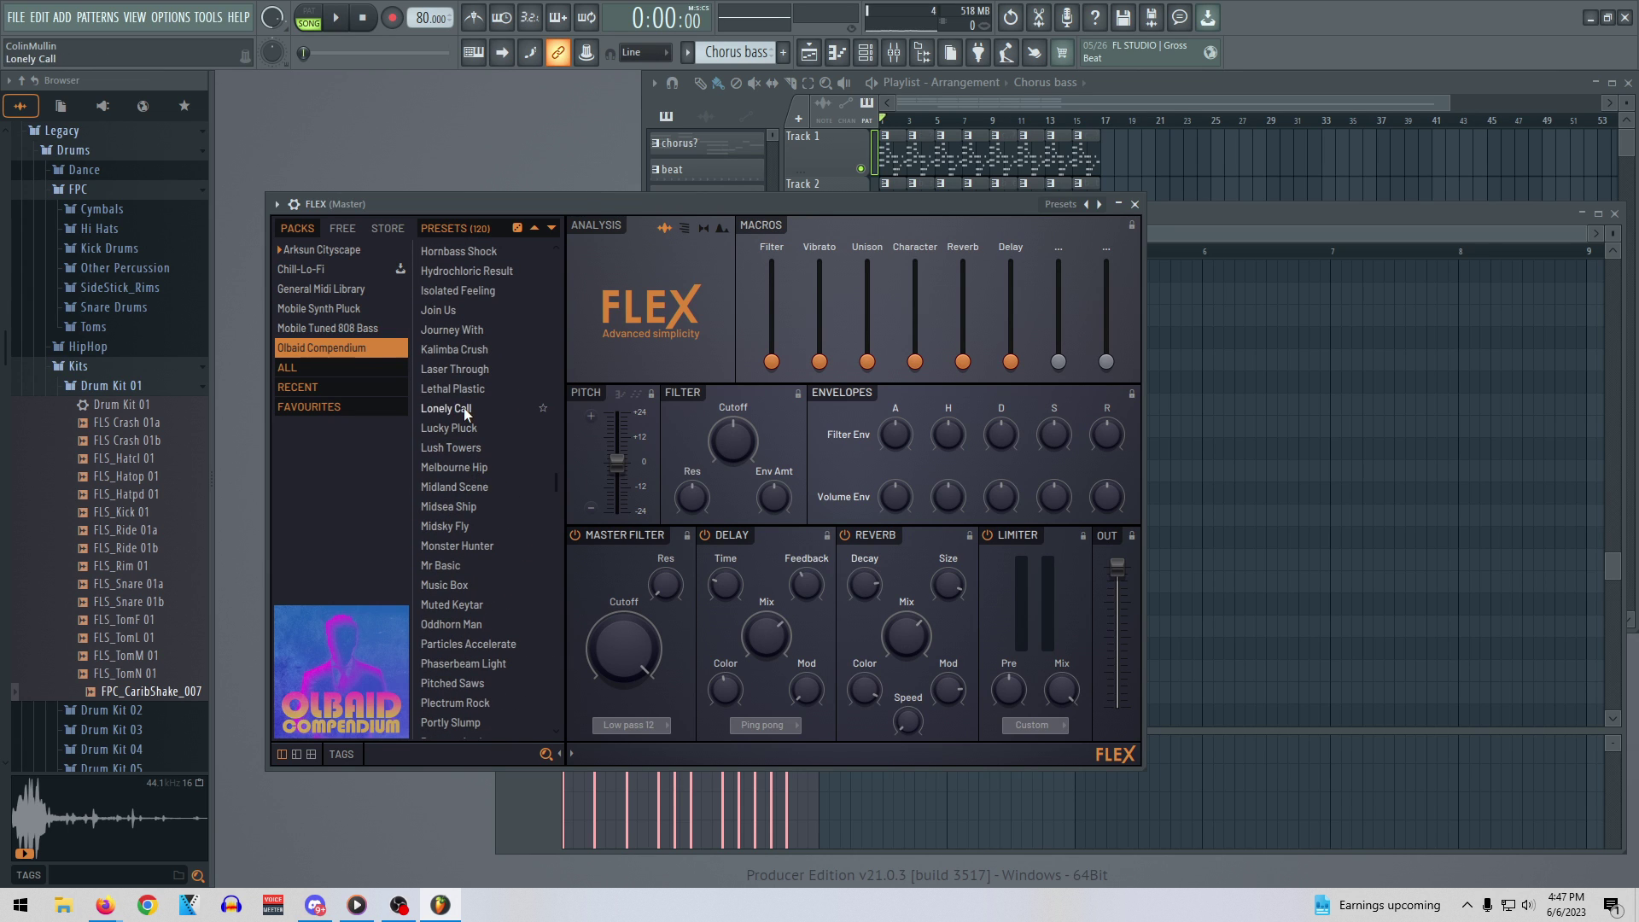
pyautogui.click(478, 428)
# Audition the Chorus bass pattern in pattern mode, and close the FLEX window and the channel rack
pyautogui.press('space')
pyautogui.click(308, 17)
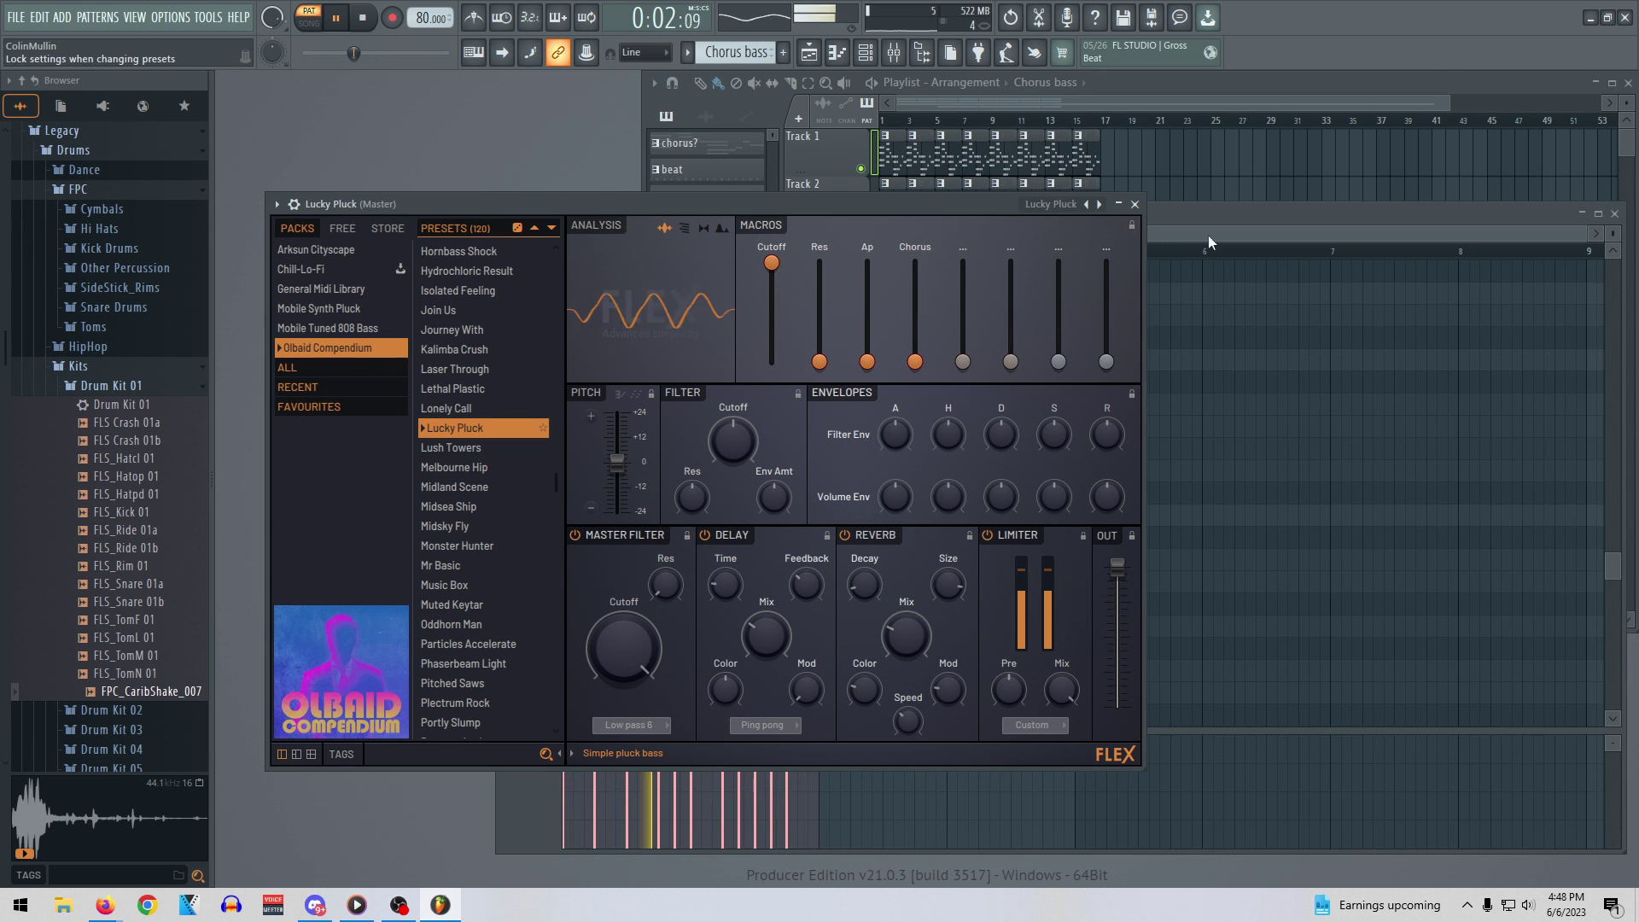
pyautogui.click(1134, 204)
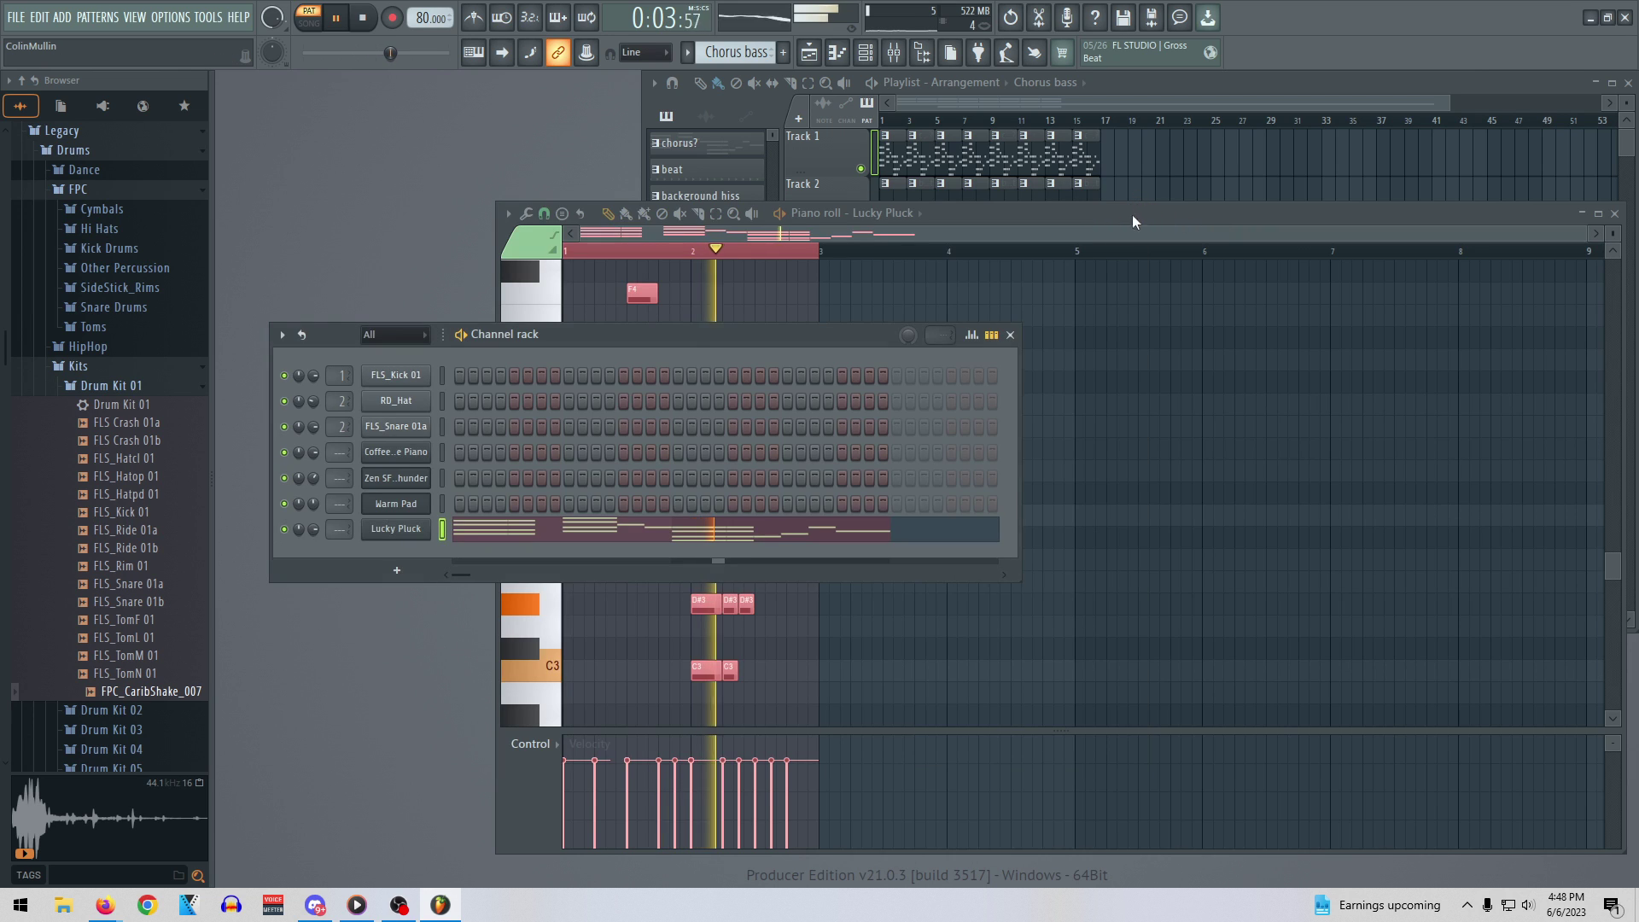
pyautogui.click(1011, 334)
pyautogui.press('space')
# Place Chorus bass clips on Track 5 at bars 1 and 5 and play the arrangement in song mode
pyautogui.click(1038, 100)
pyautogui.click(891, 352)
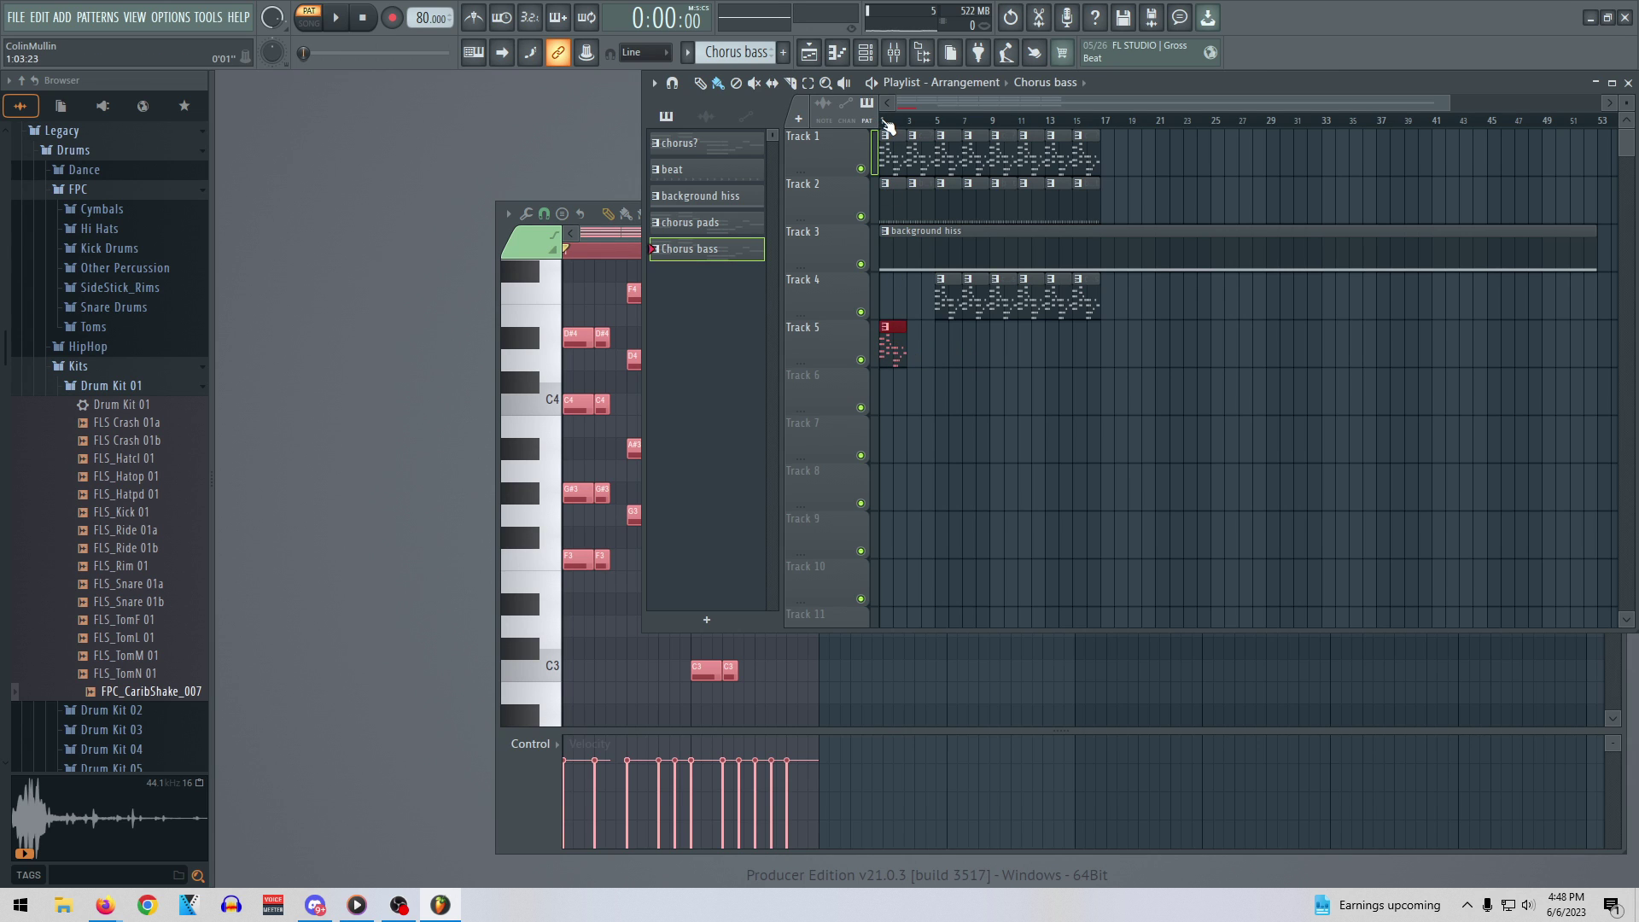
pyautogui.click(949, 344)
pyautogui.press('space')
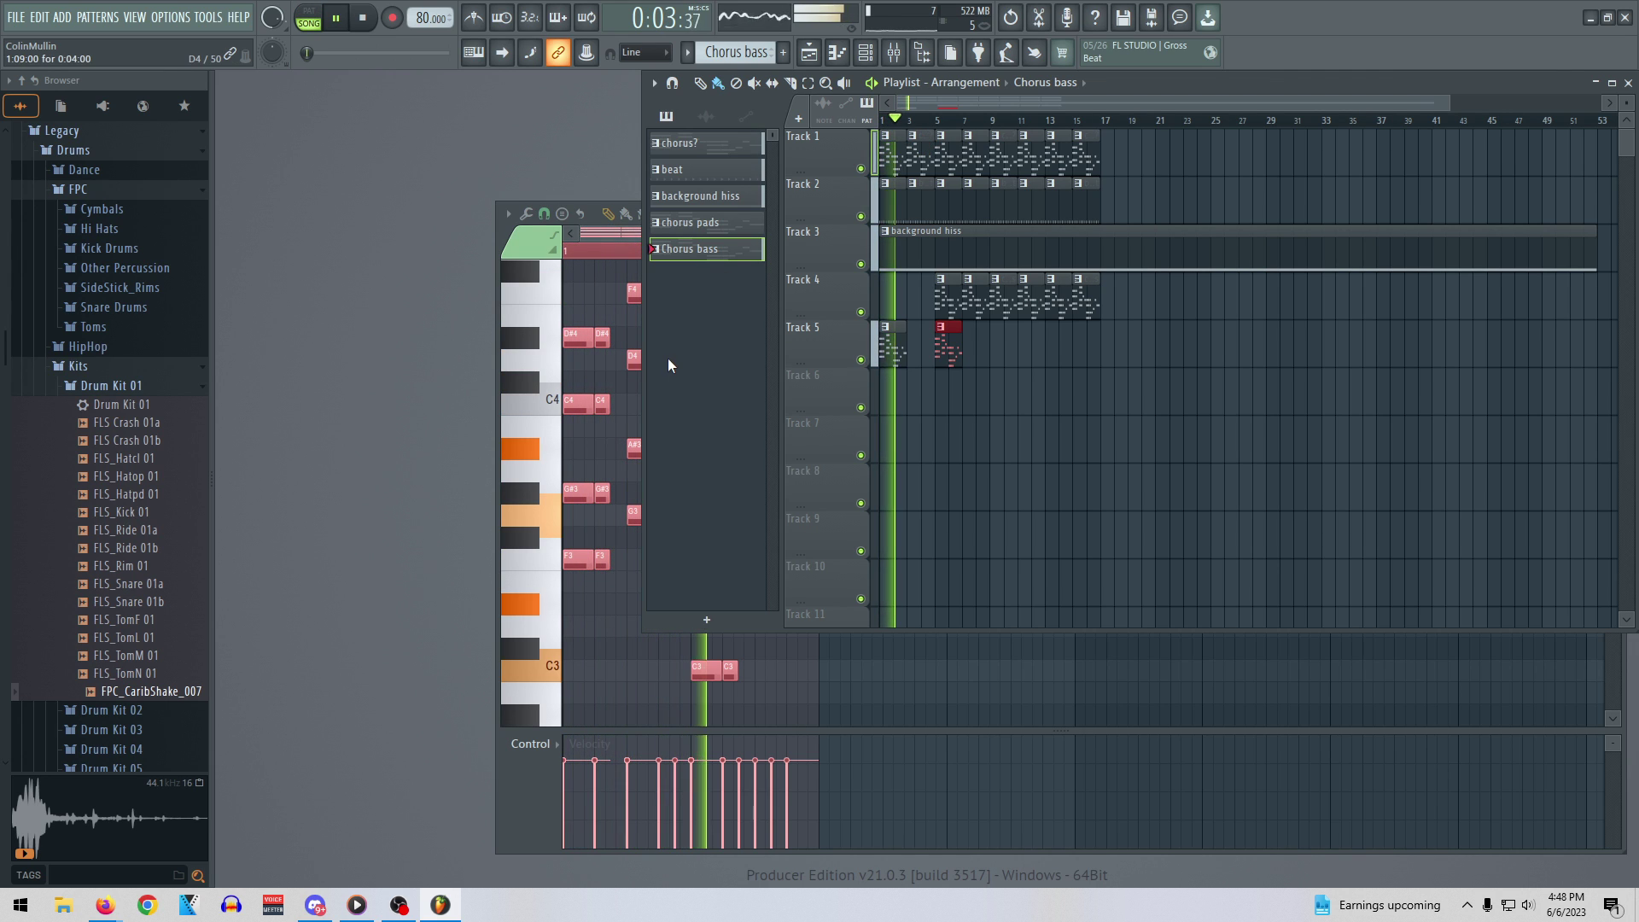
# Adjust the Lucky Pluck channel's volume during playback and add another Chorus bass clip on Track 5 at bar 7
pyautogui.click(875, 61)
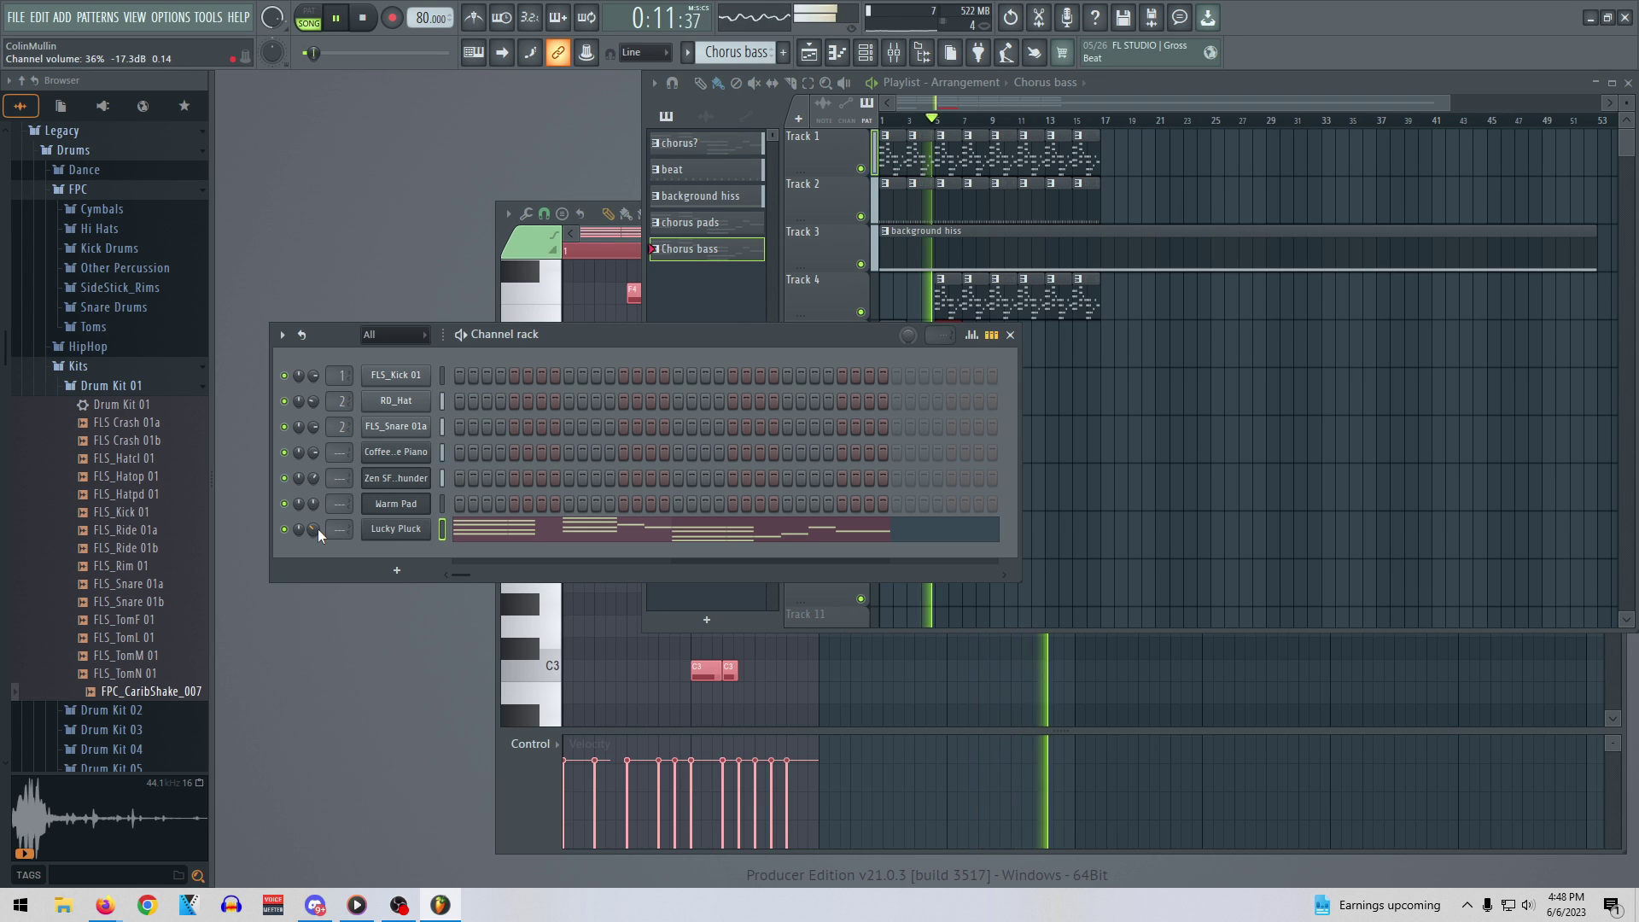
pyautogui.moveTo(816, 332); pyautogui.dragTo(785, 435)
pyautogui.click(969, 345)
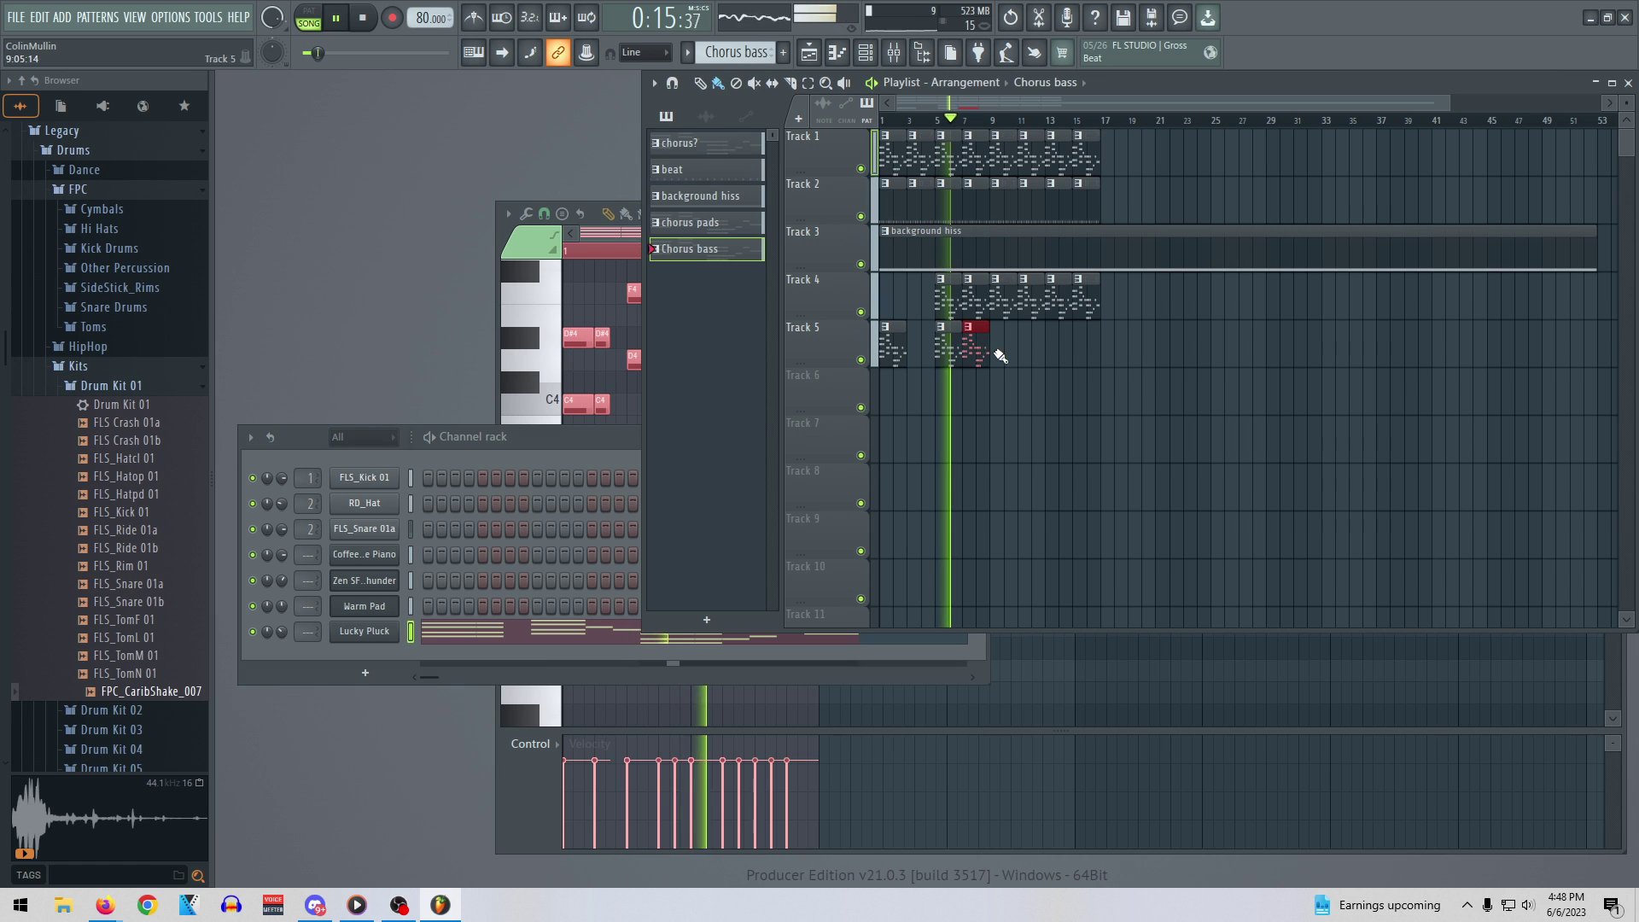
pyautogui.click(282, 632)
pyautogui.moveTo(281, 632); pyautogui.dragTo(283, 637)
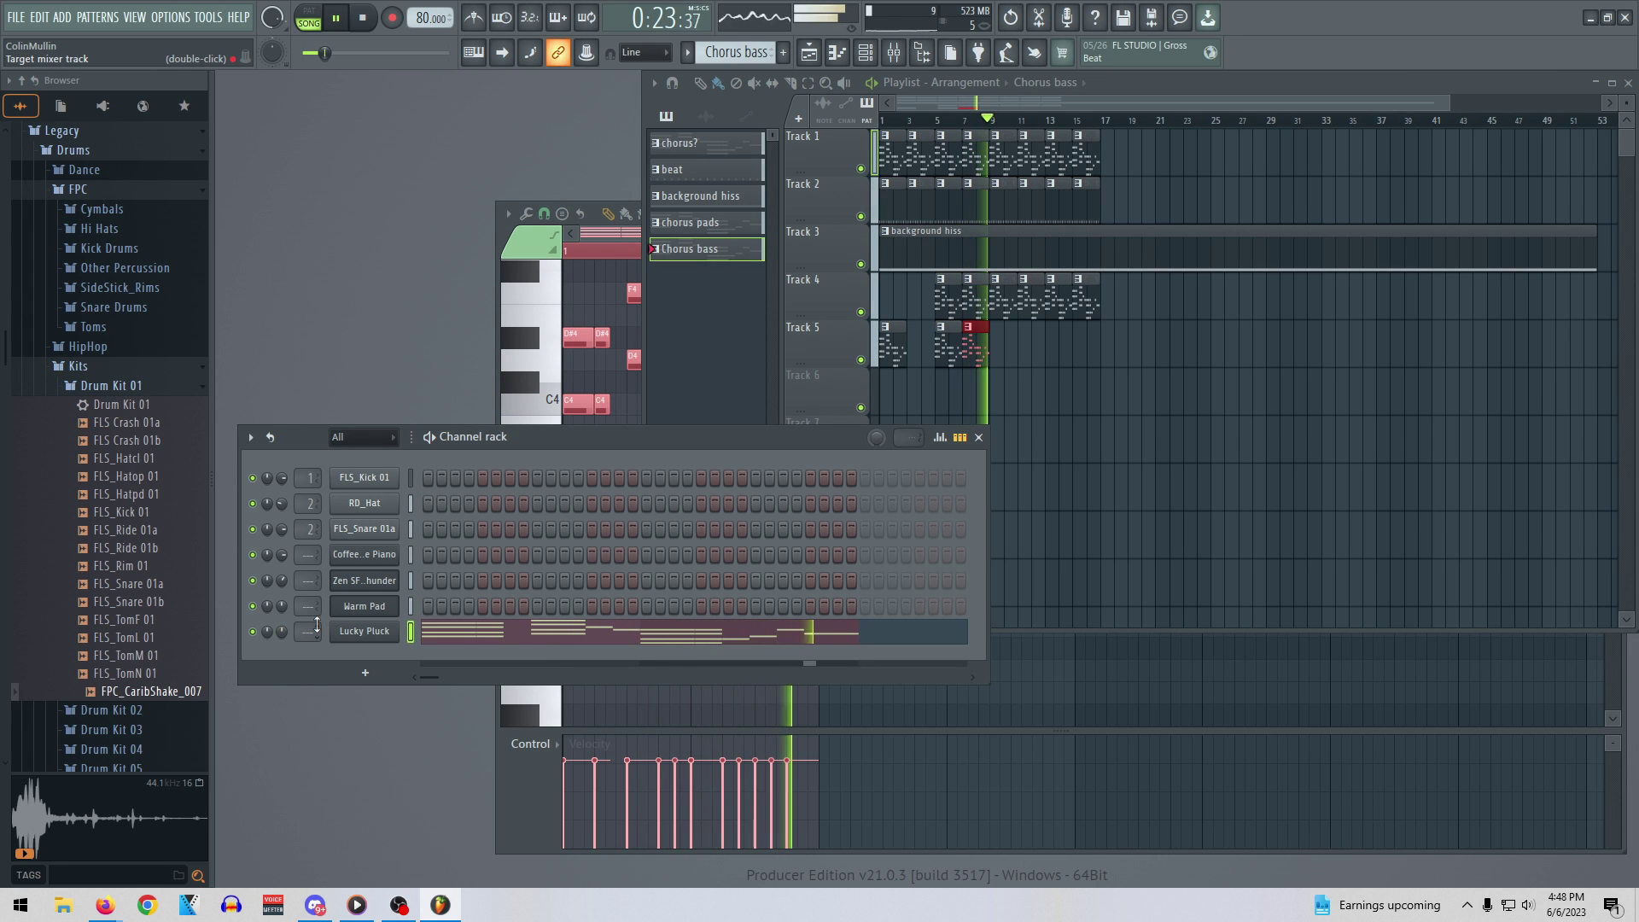
pyautogui.press('space')
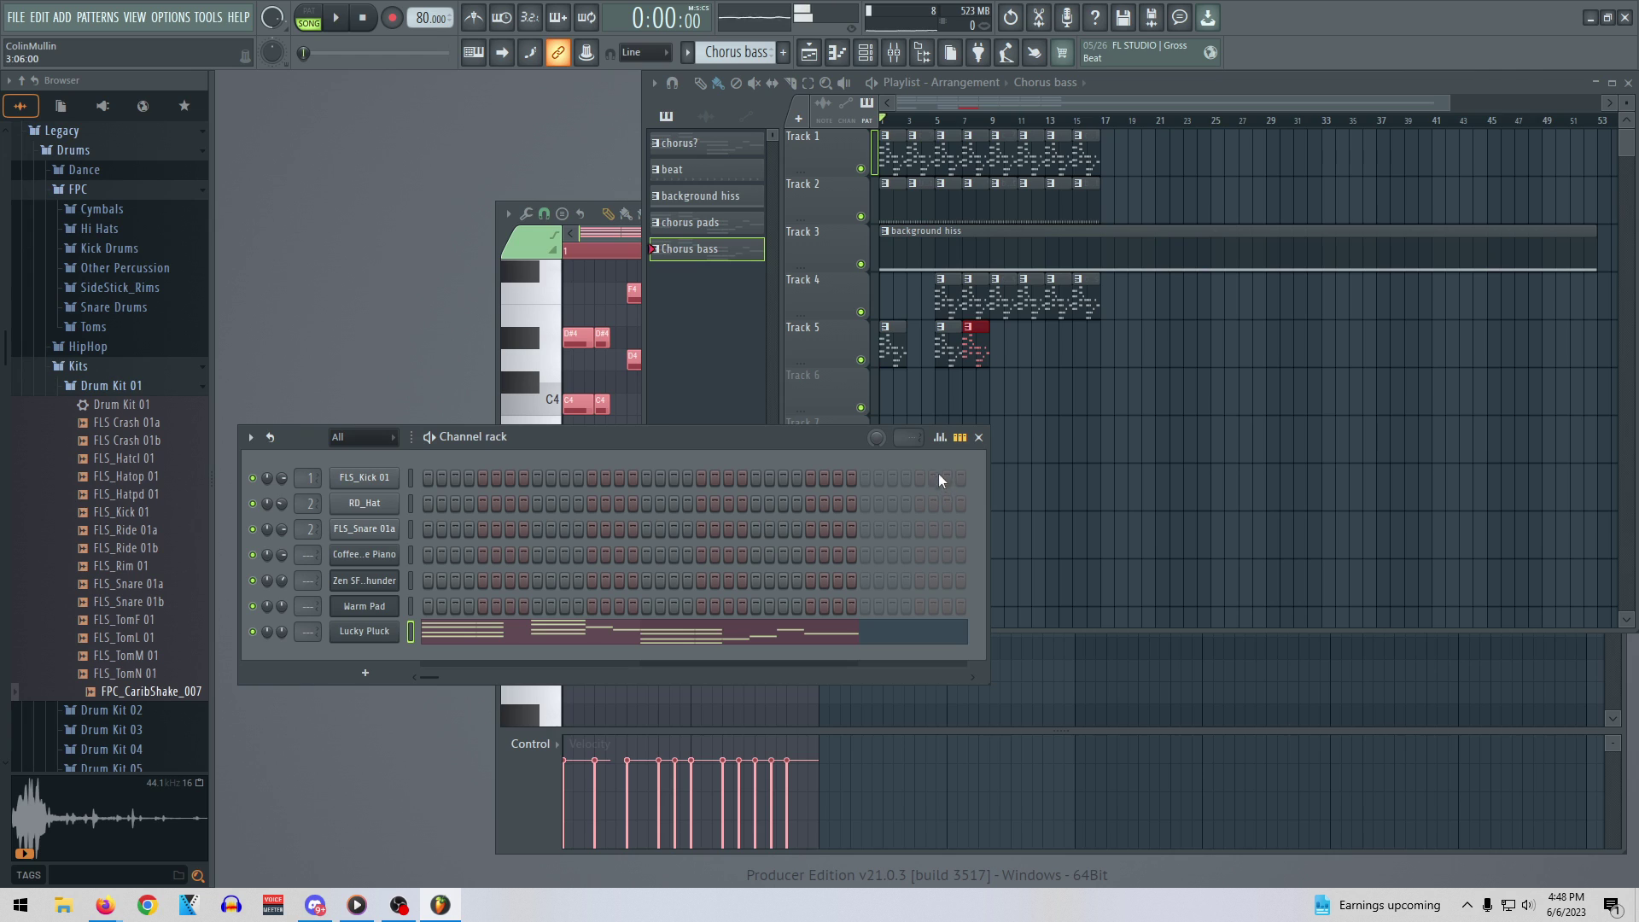
pyautogui.click(979, 438)
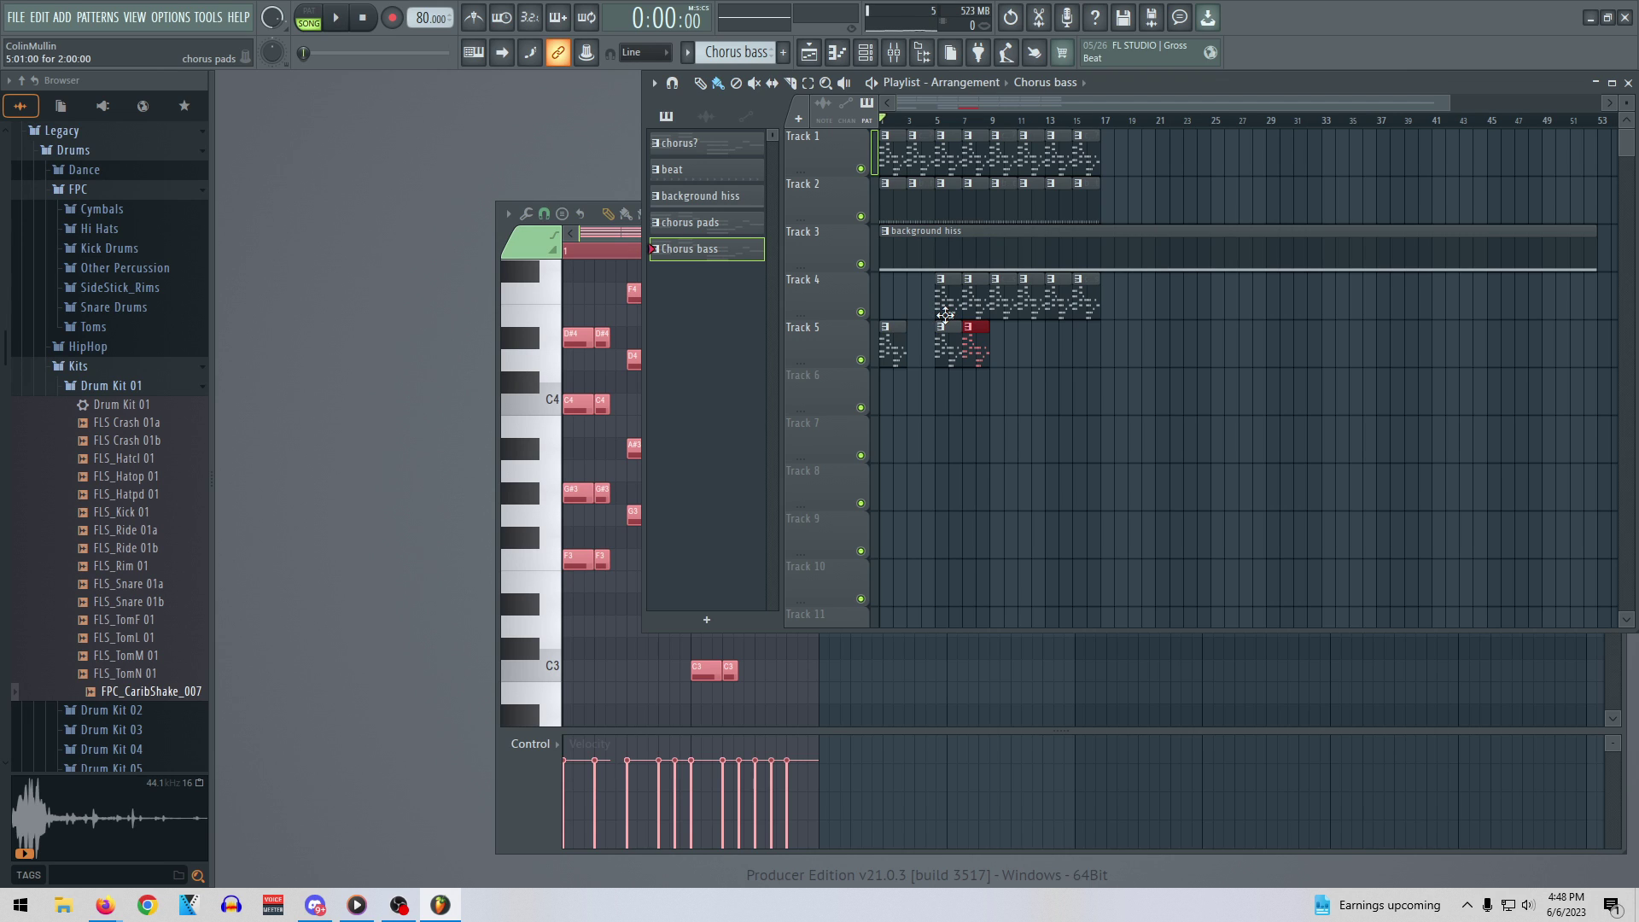
# Play the Chorus bass pattern on its own and compare it with the full arrangement in song mode
pyautogui.click(310, 17)
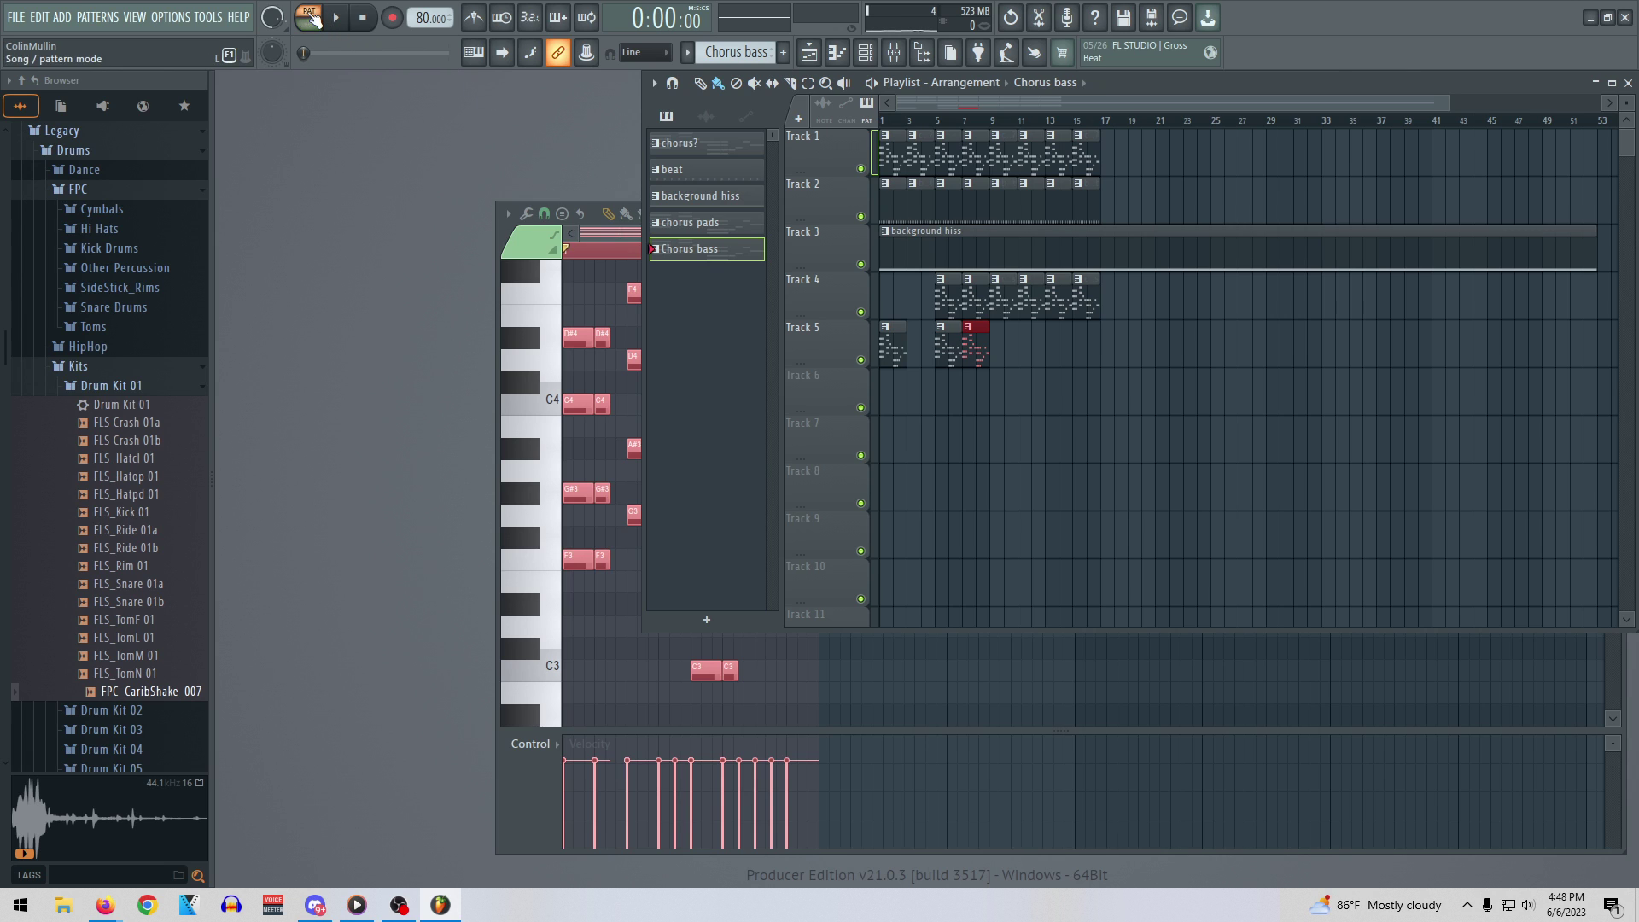
pyautogui.press('space')
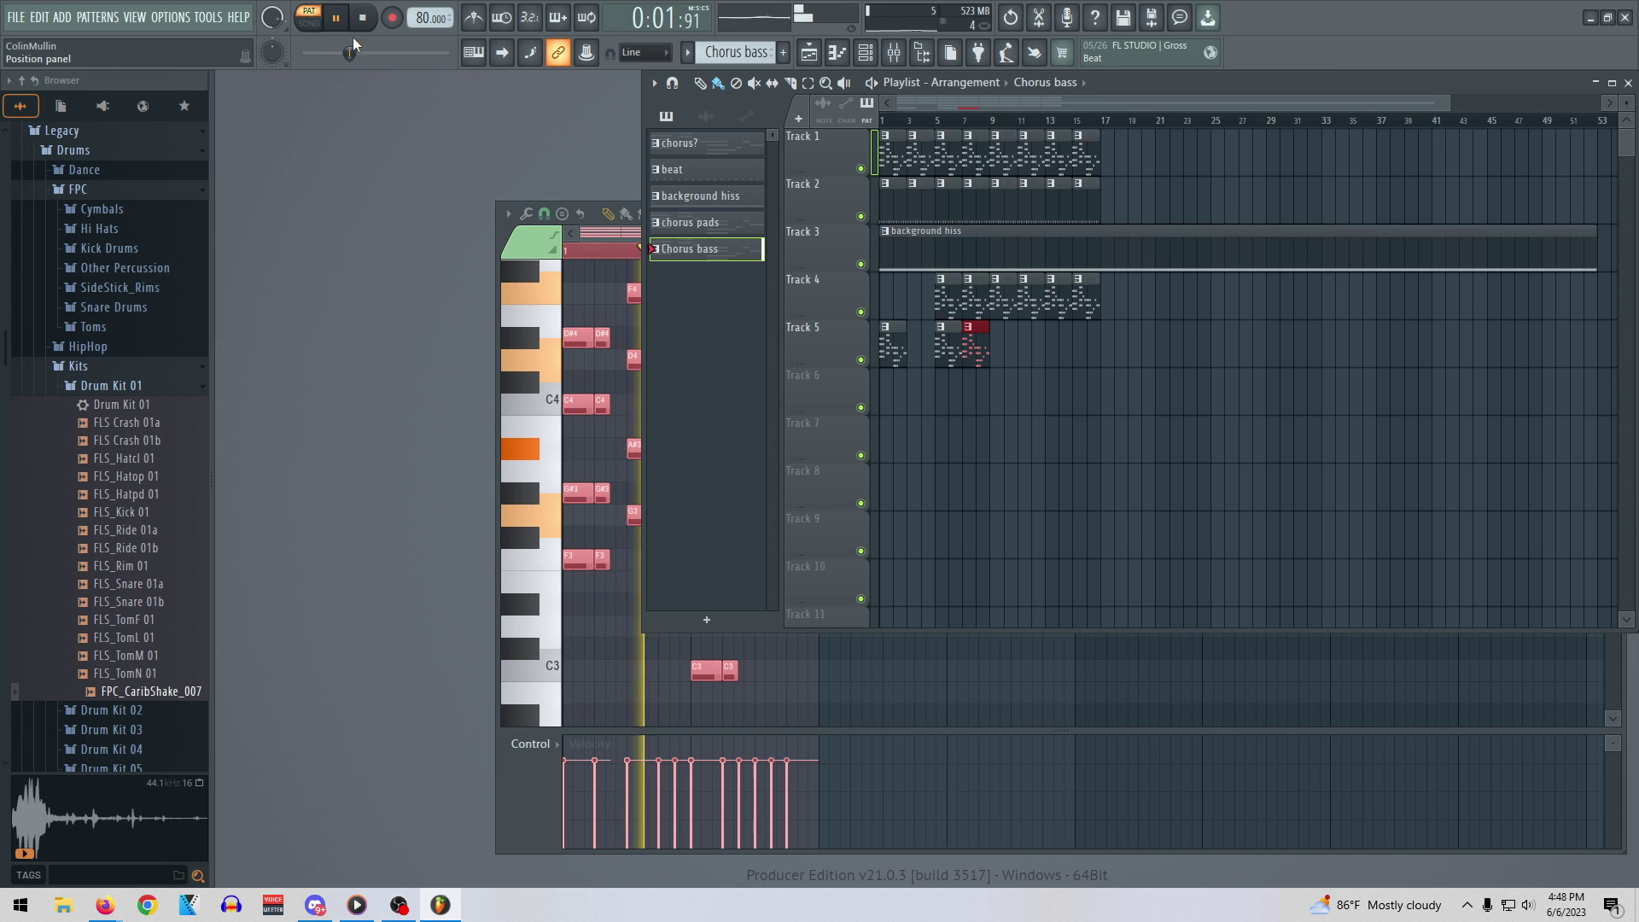
pyautogui.press('XF86AudioRaiseVolume')
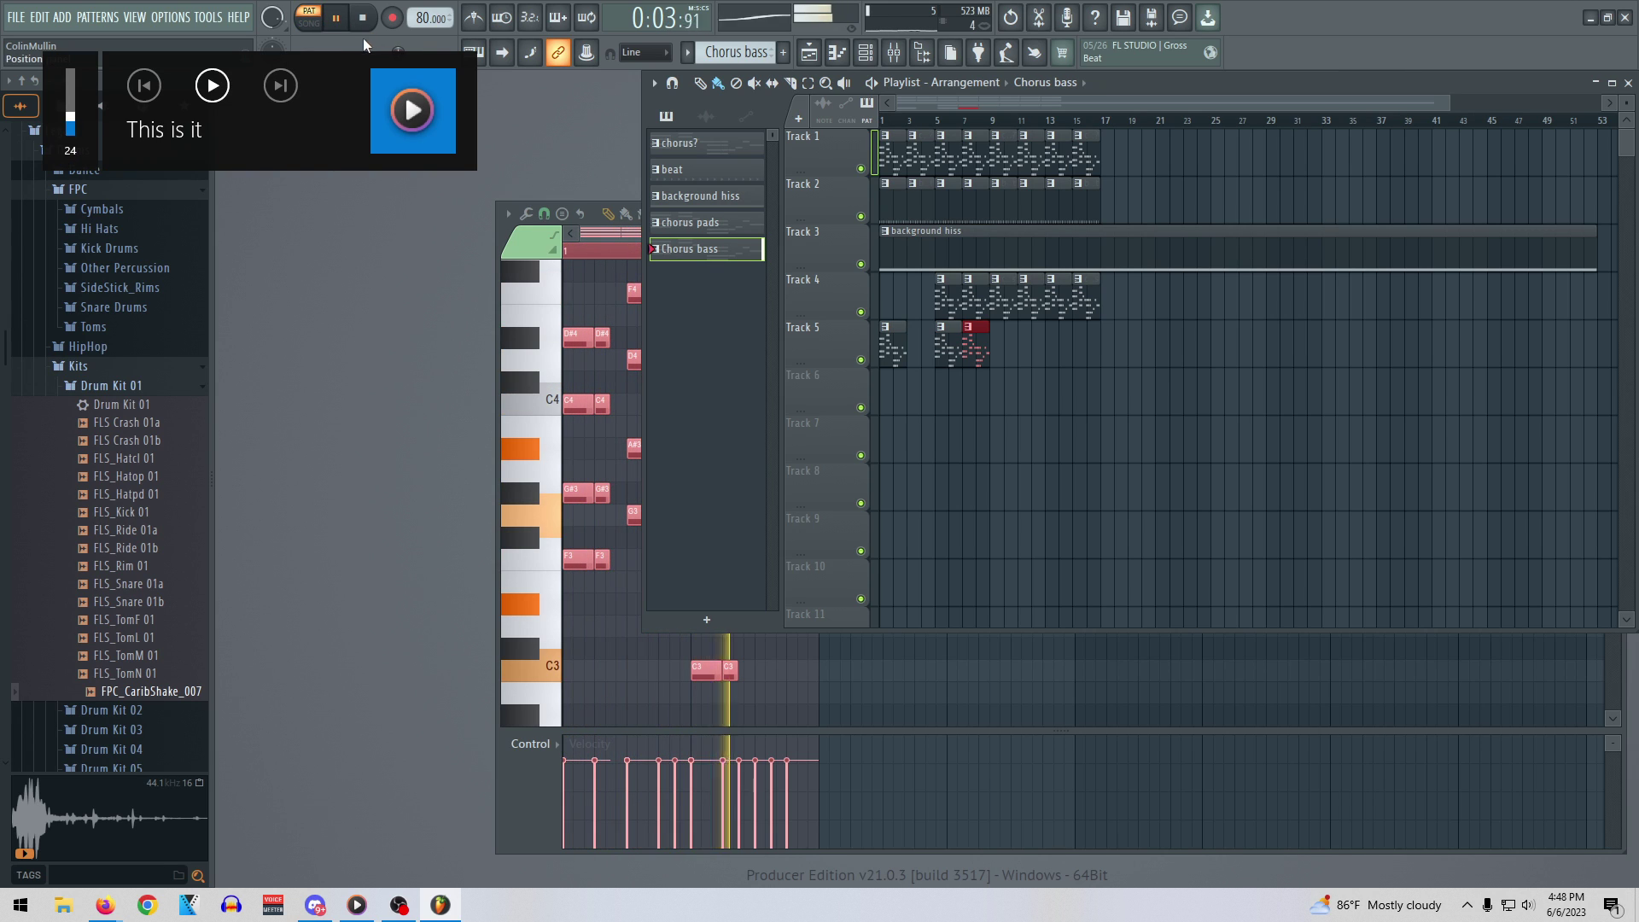
pyautogui.press('space')
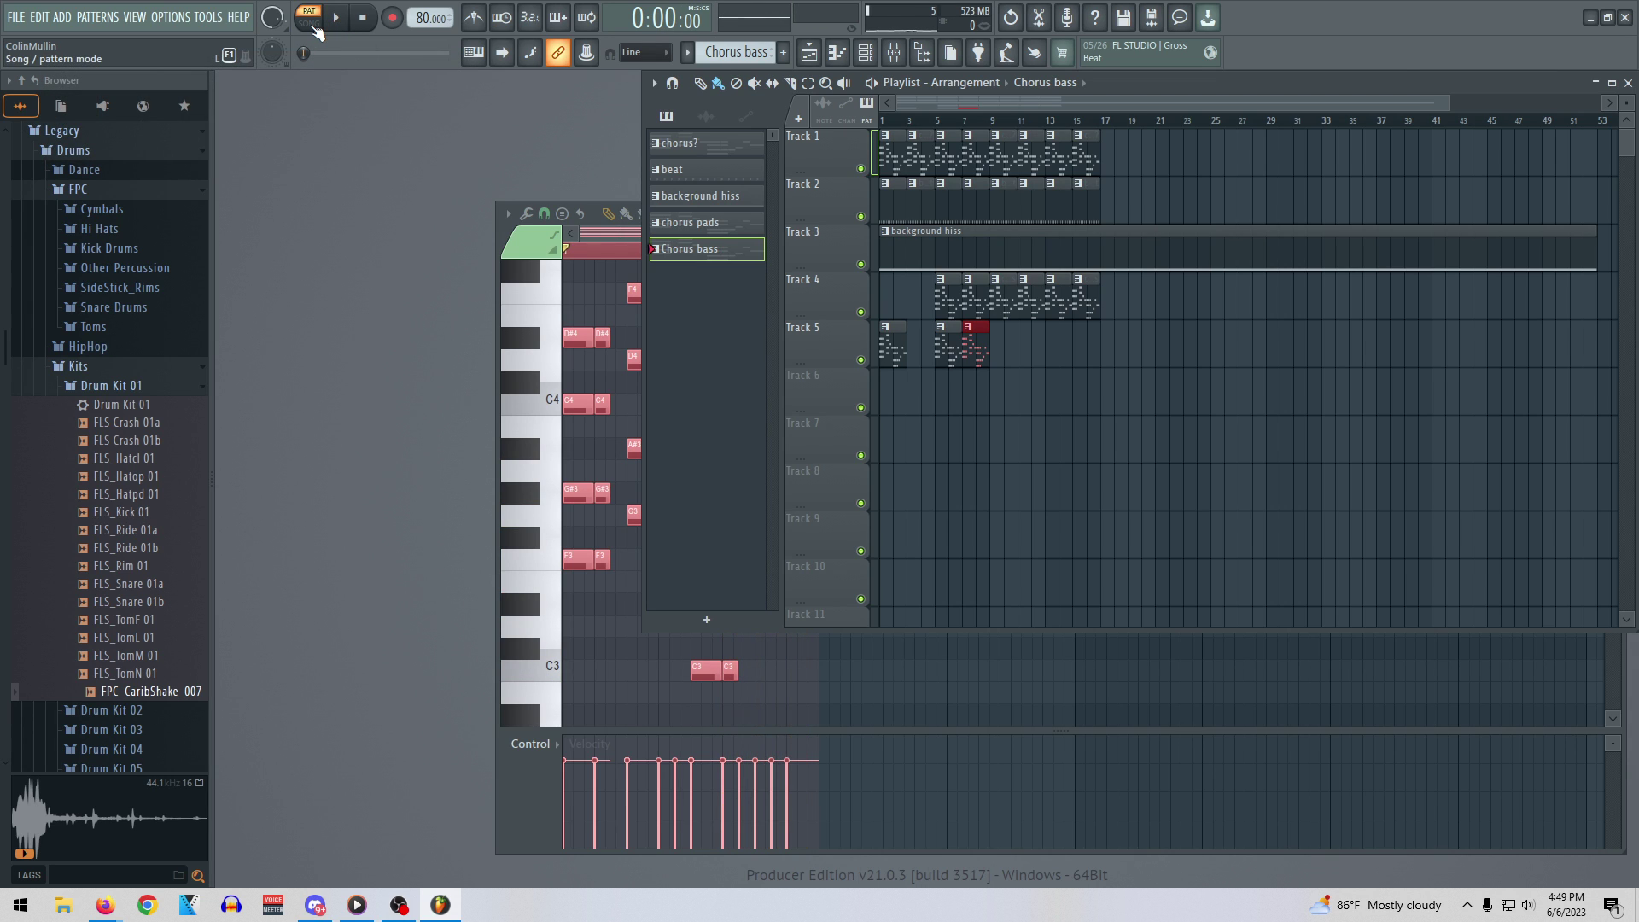
pyautogui.press('space')
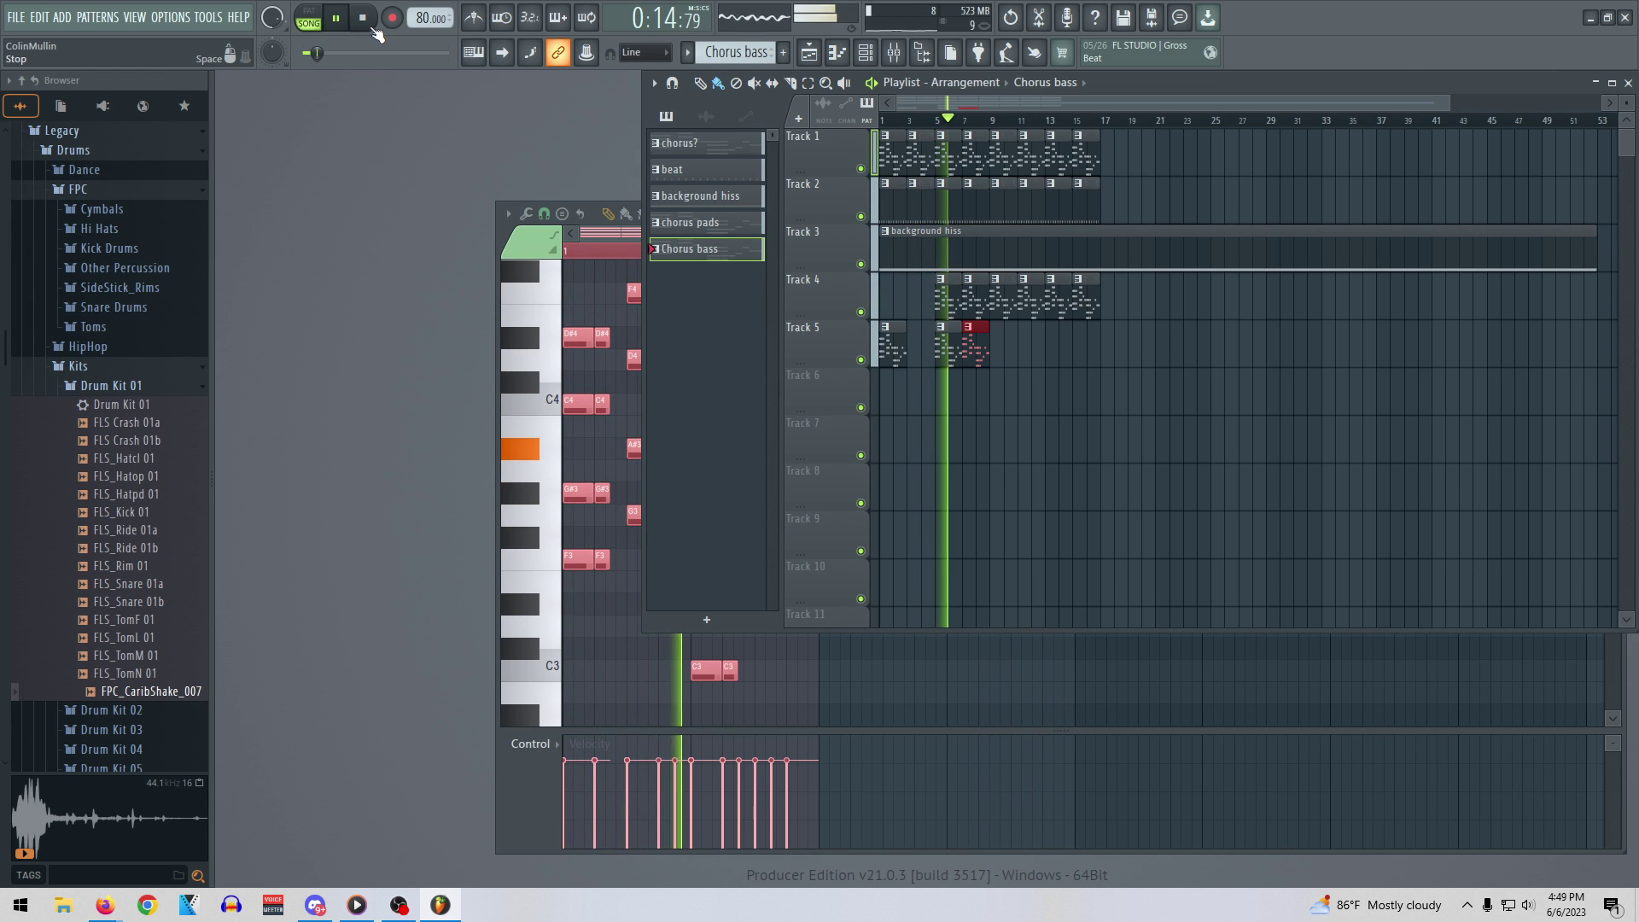
pyautogui.press('space')
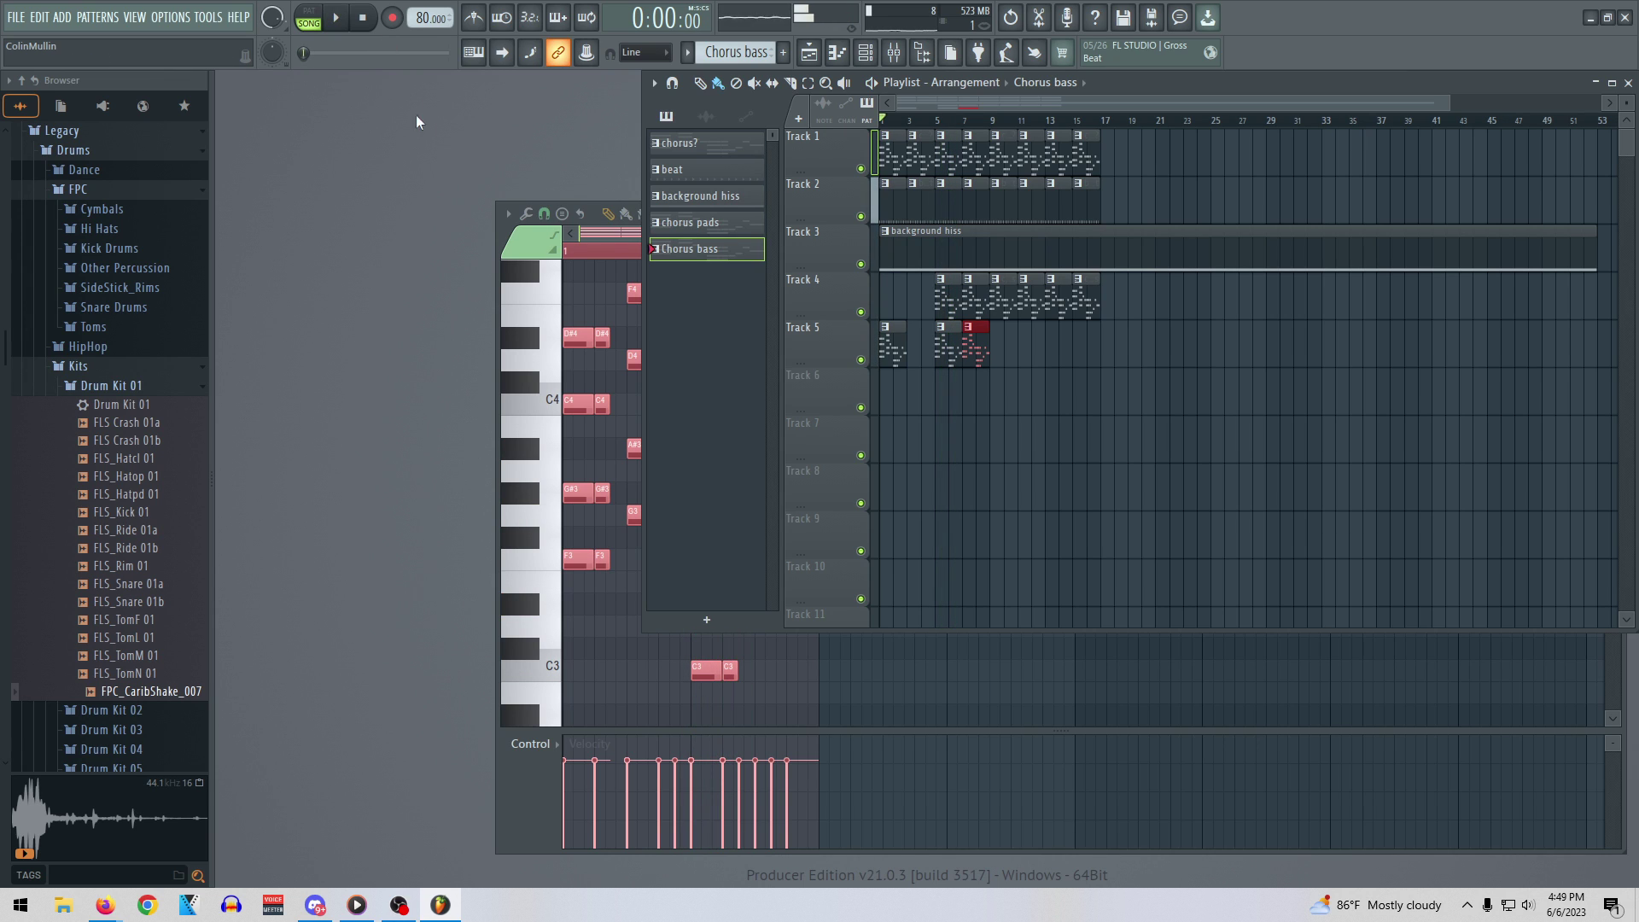
pyautogui.click(499, 227)
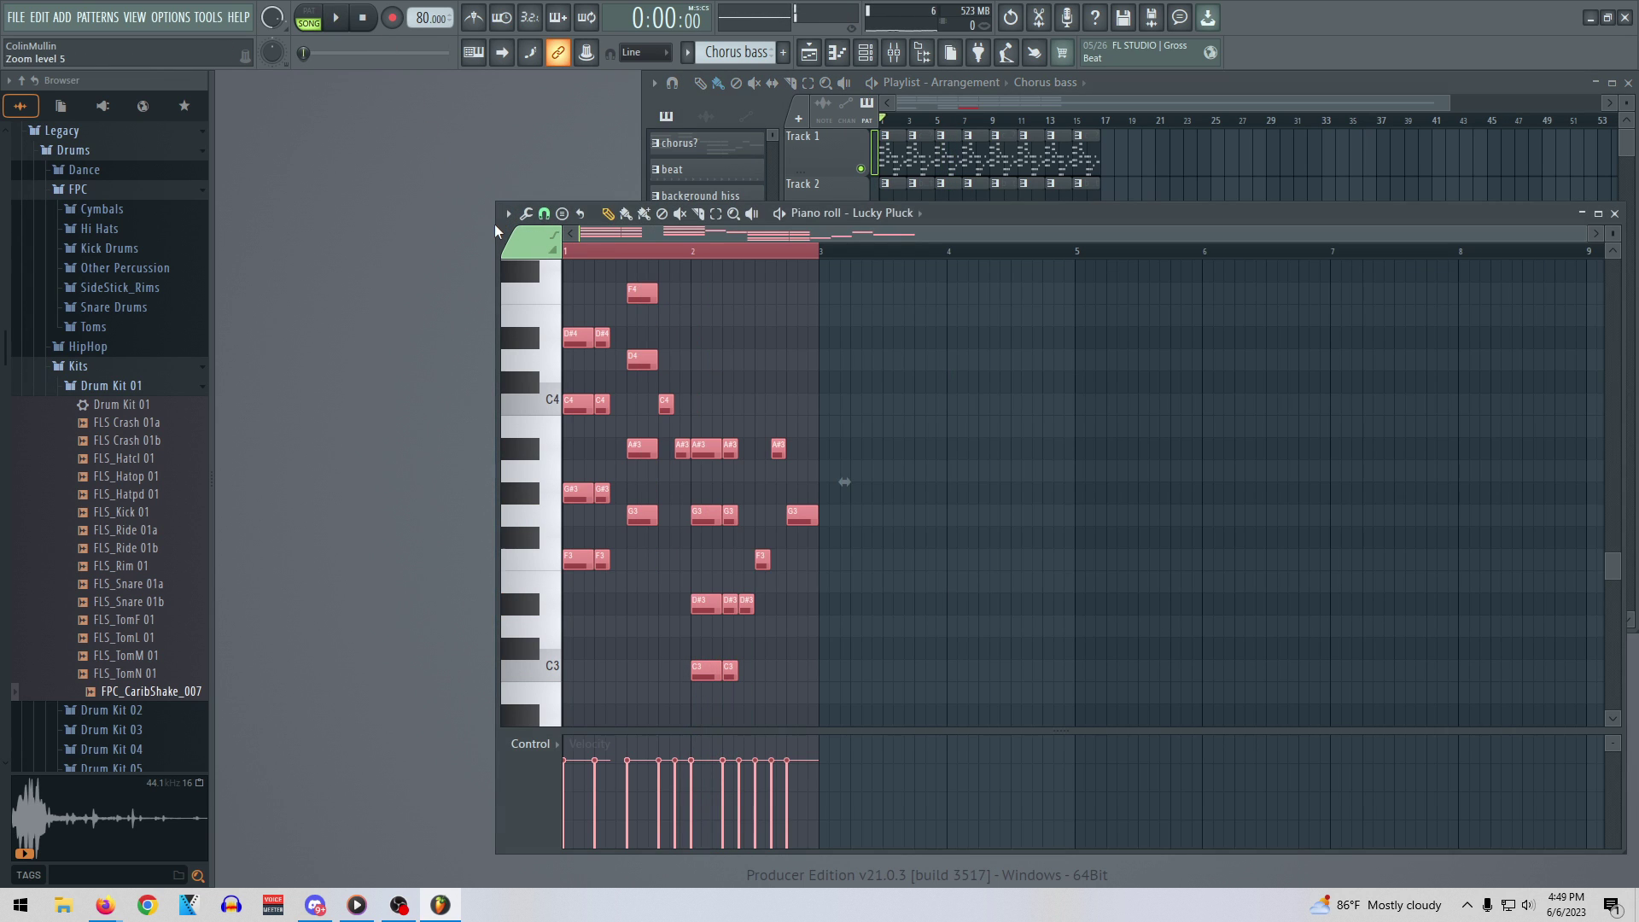
# Close the Lucky Pluck piano roll and the Warm Pad FLEX window
pyautogui.click(1614, 214)
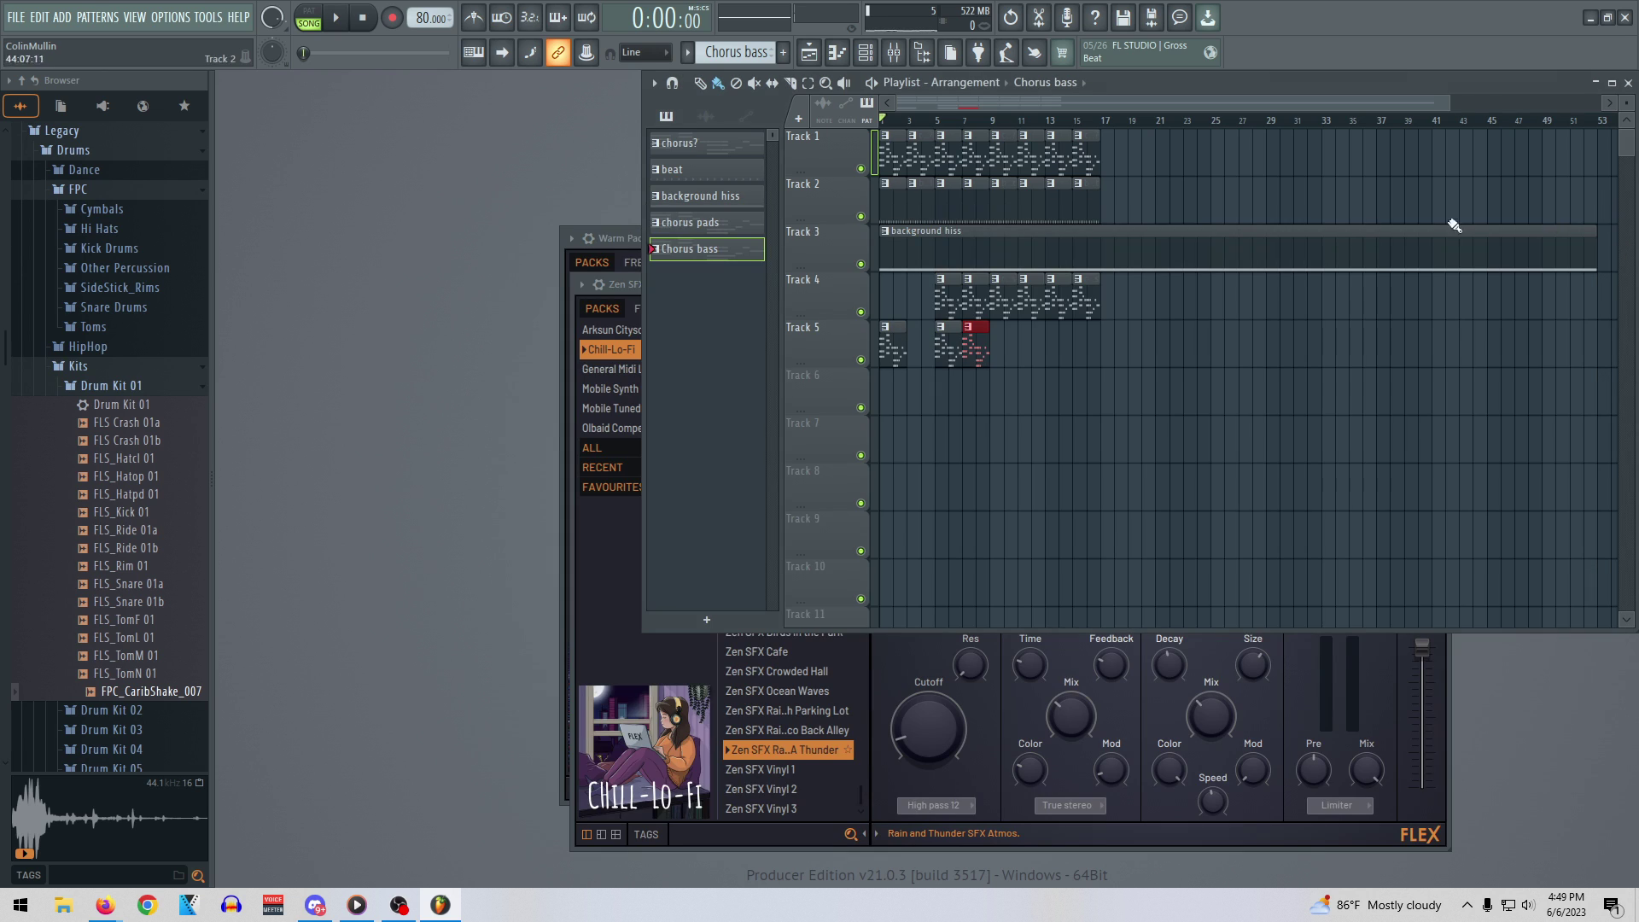
pyautogui.click(619, 238)
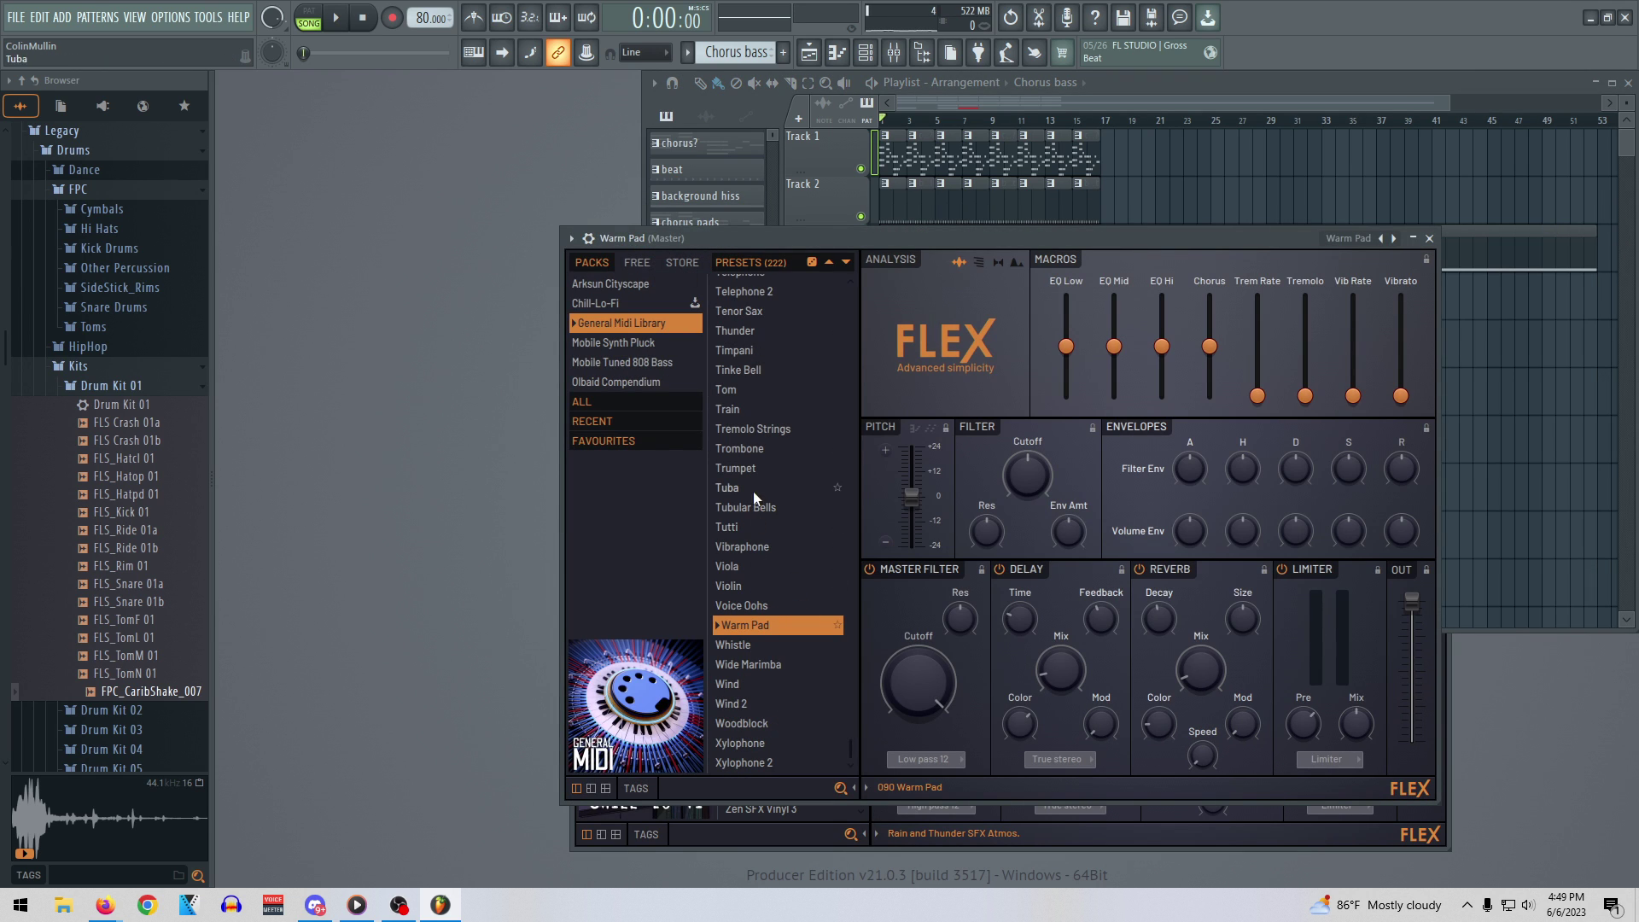
pyautogui.click(1429, 239)
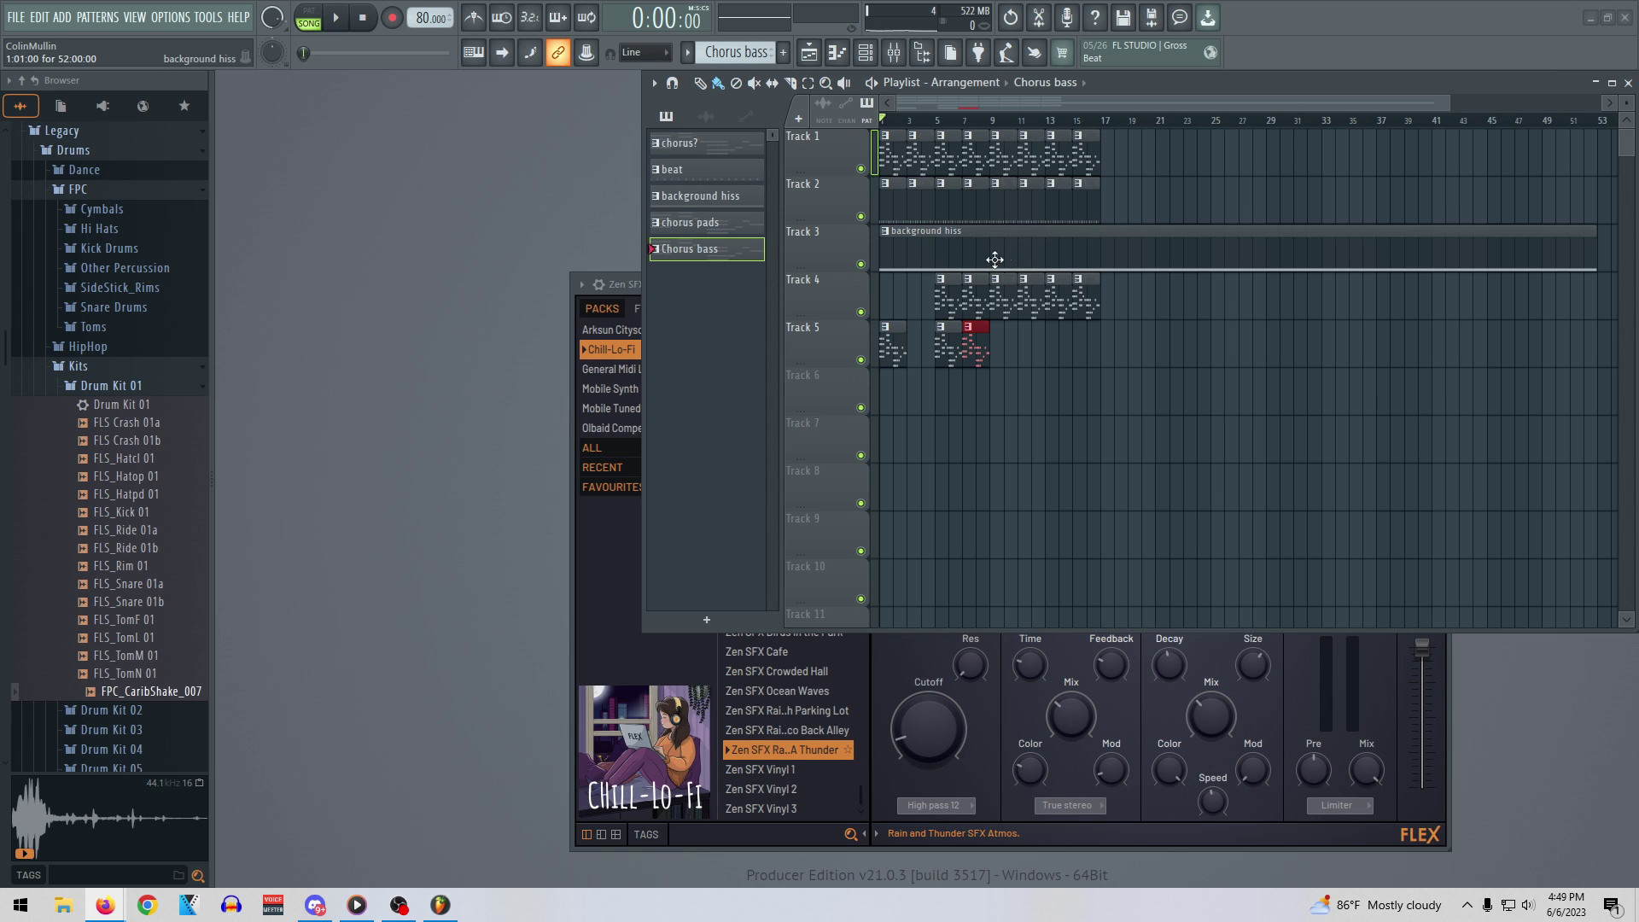
# Create a new pattern named verse? in the playlist
pyautogui.click(706, 620)
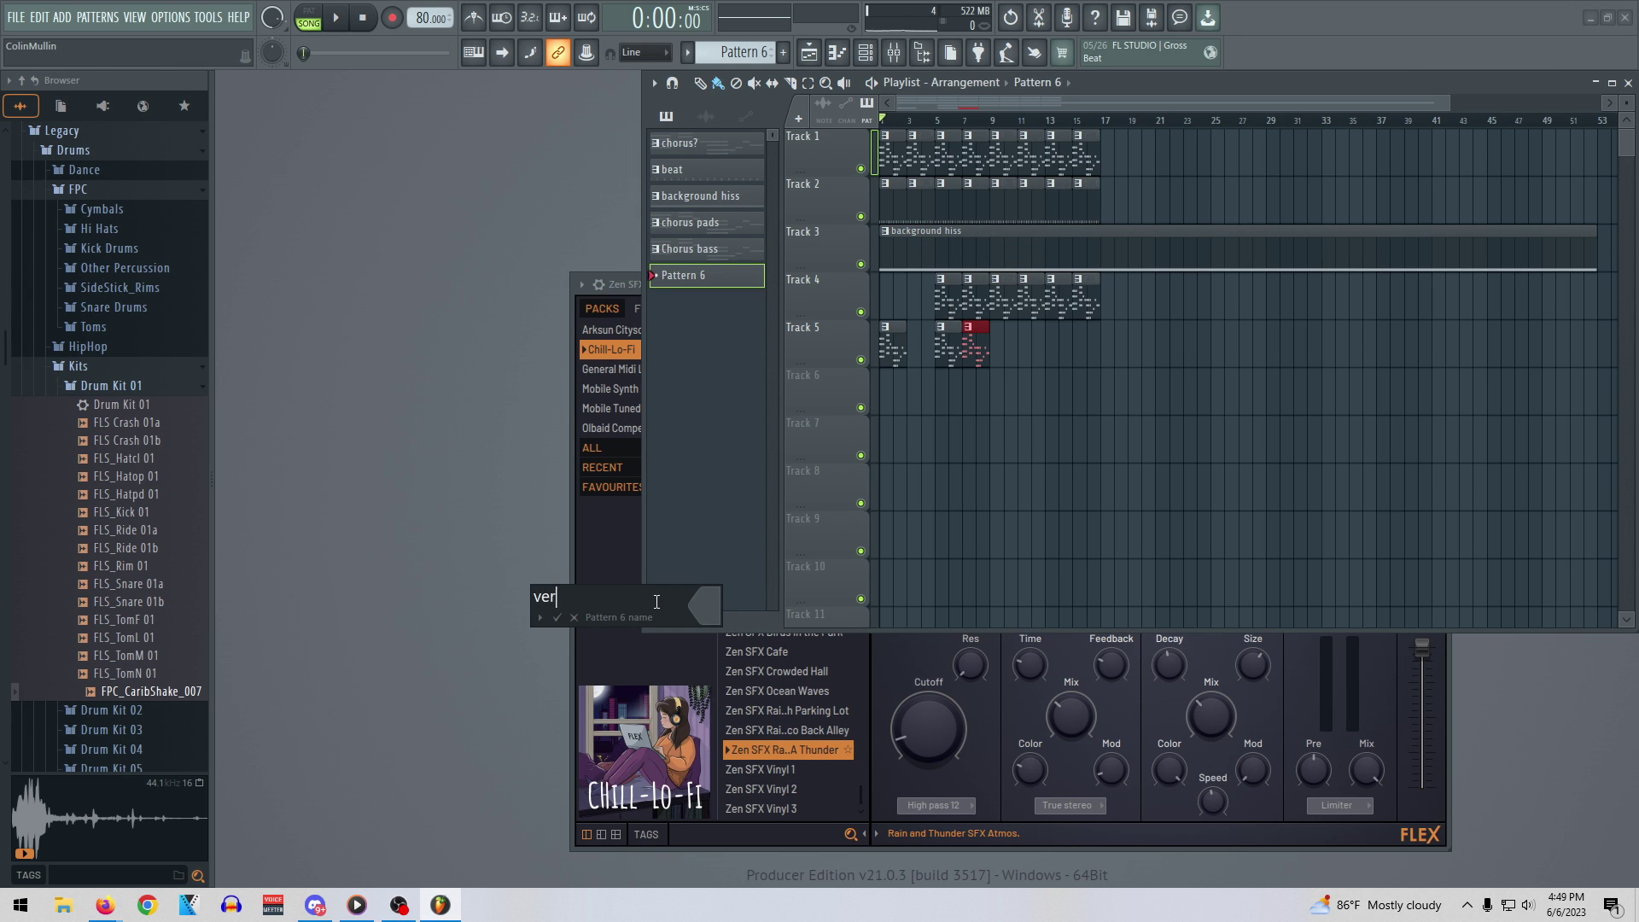
pyautogui.press('Return')
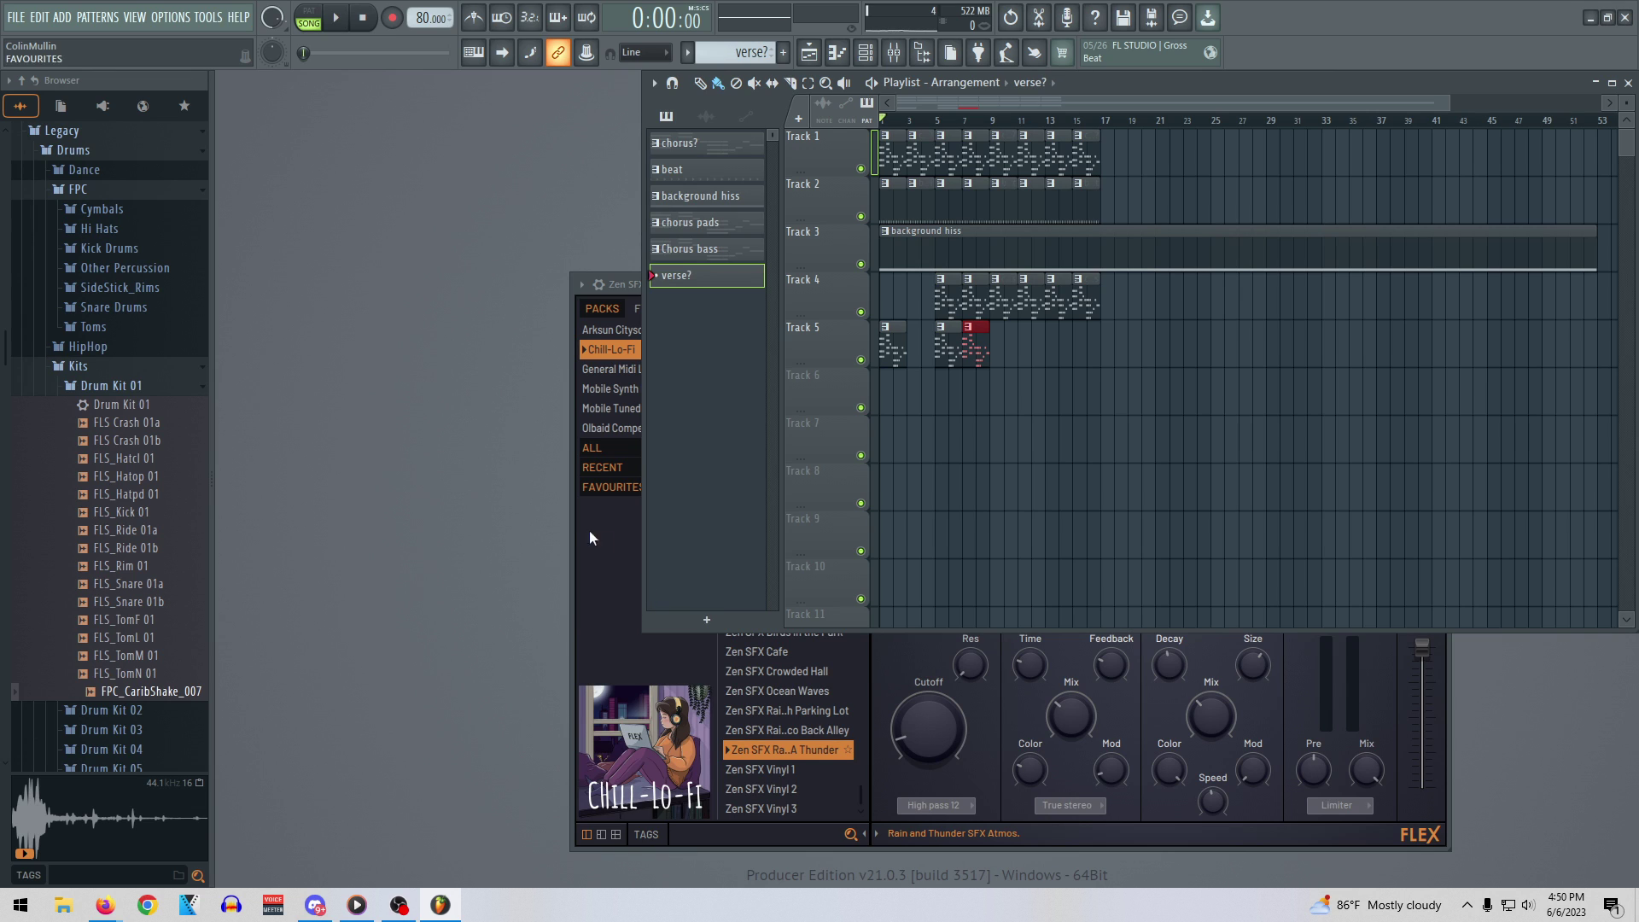
pyautogui.rightClick(689, 284)
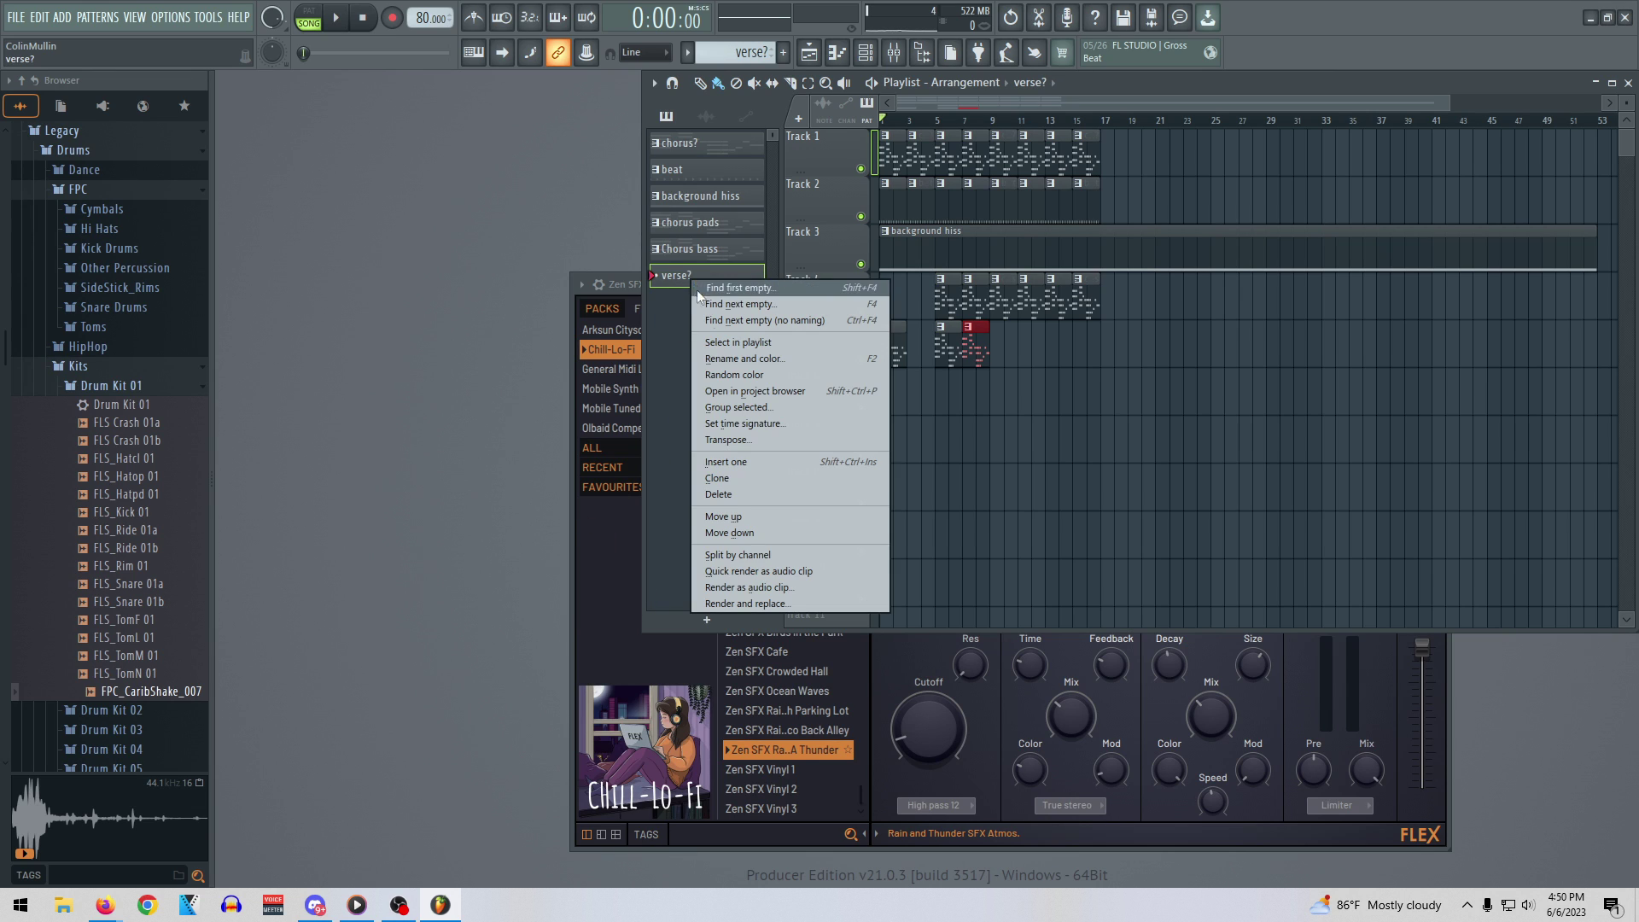
pyautogui.doubleClick(675, 281)
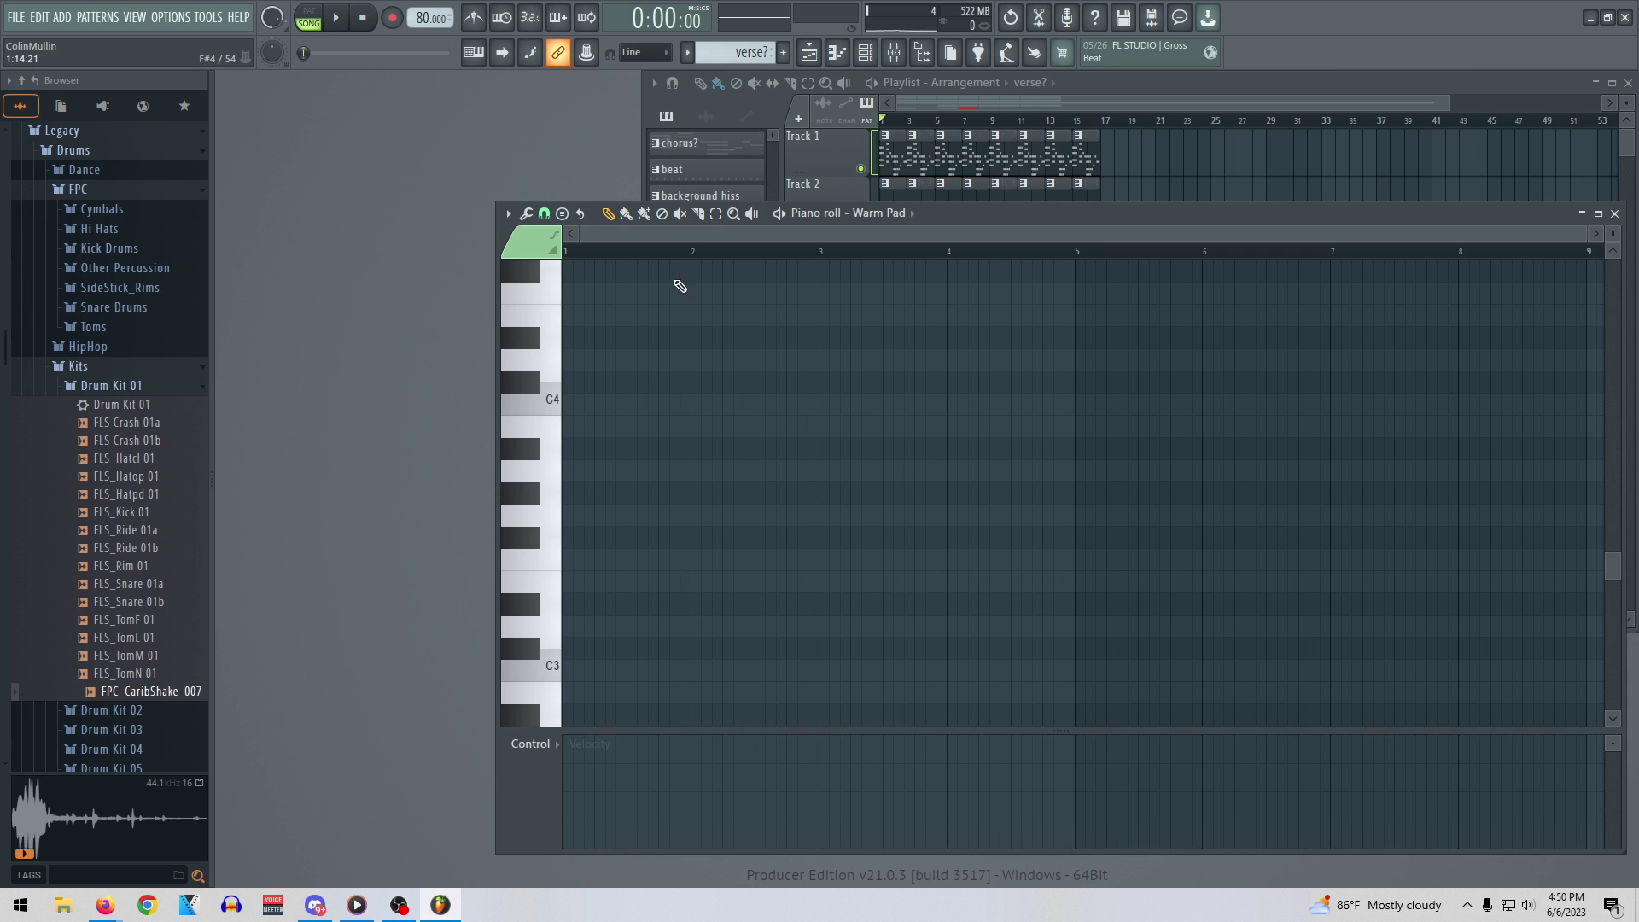
pyautogui.click(1614, 214)
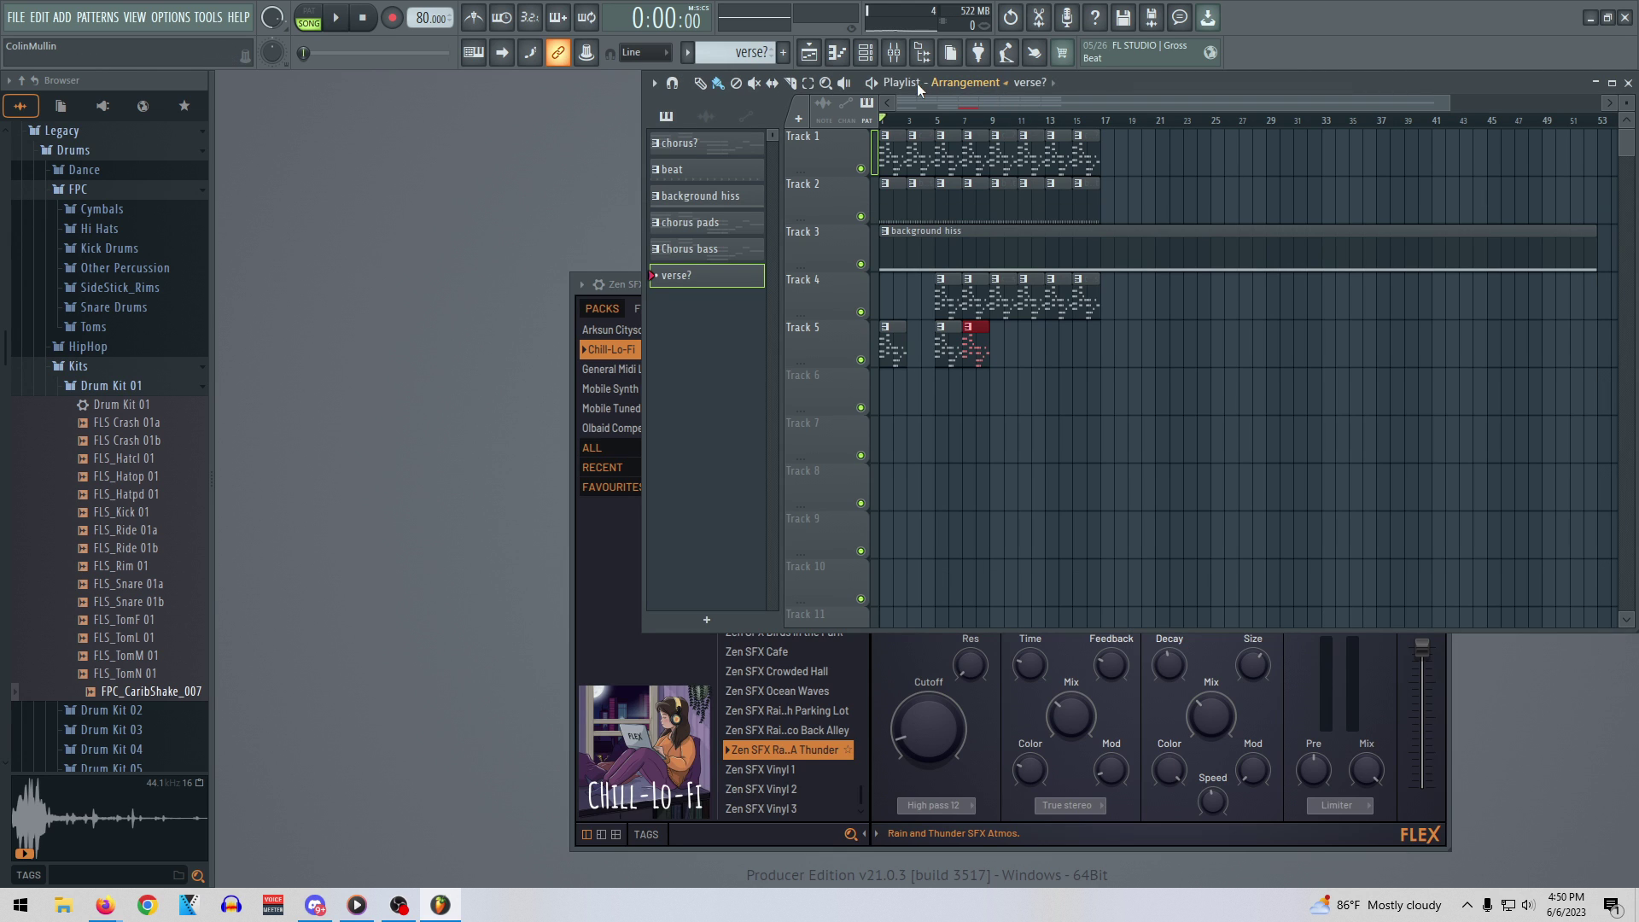
# Open the piano roll of the Coffee Time Piano channel for the verse? pattern
pyautogui.click(865, 53)
pyautogui.rightClick(391, 554)
pyautogui.click(438, 555)
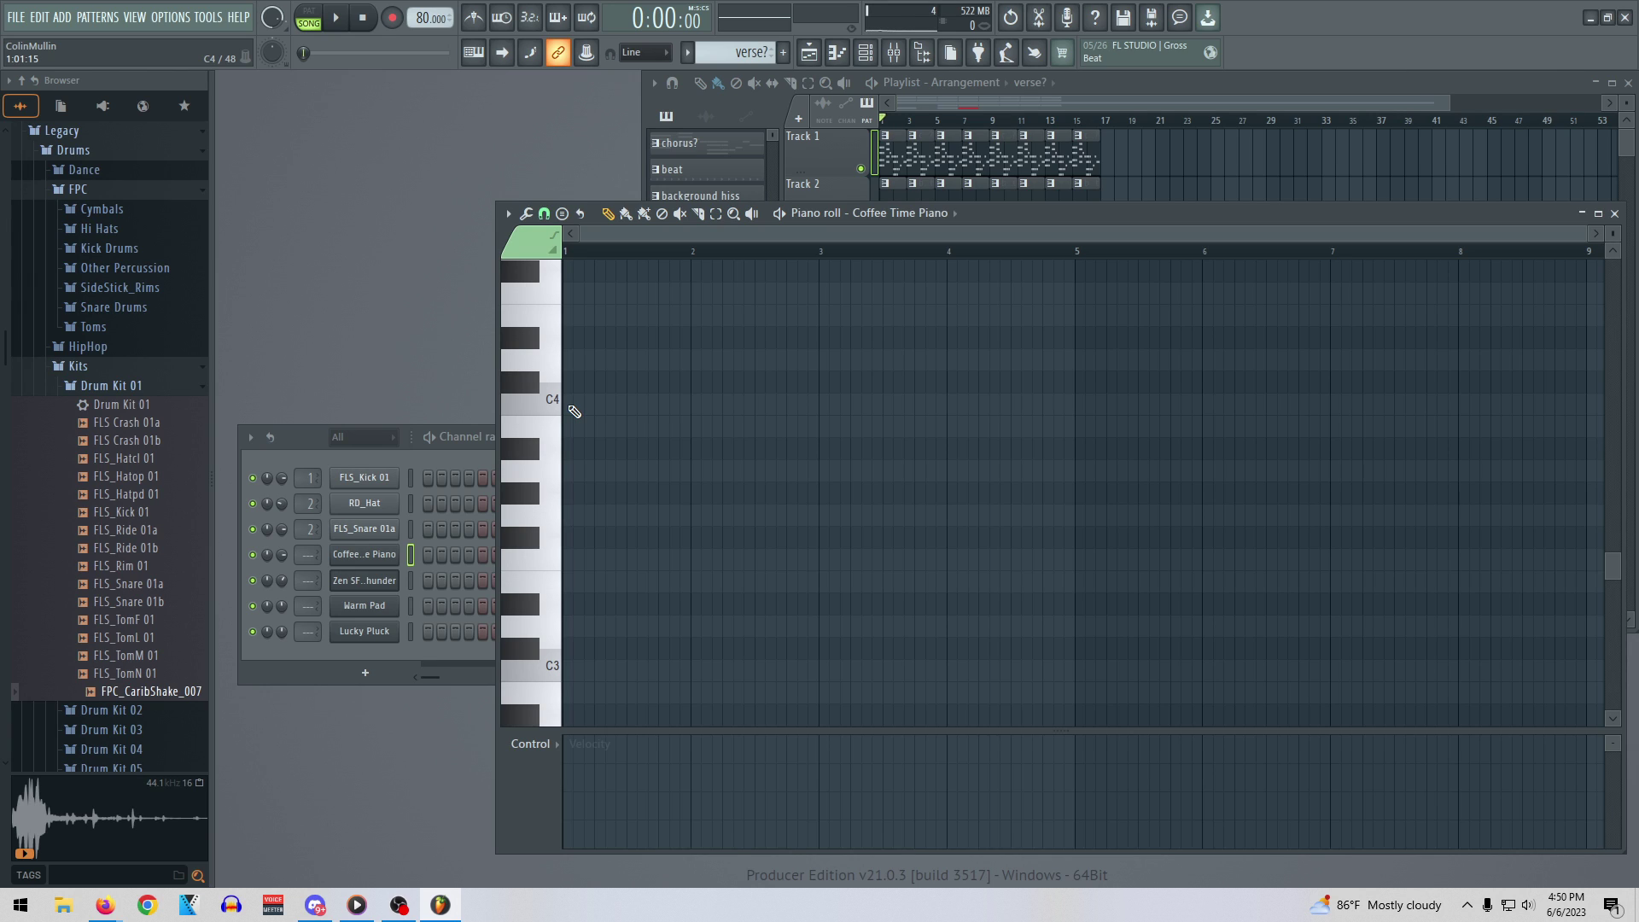
# Draw long C4 and C#4 trial notes, shorten the C#4 note to about two bars and delete the C4 note
pyautogui.click(570, 407)
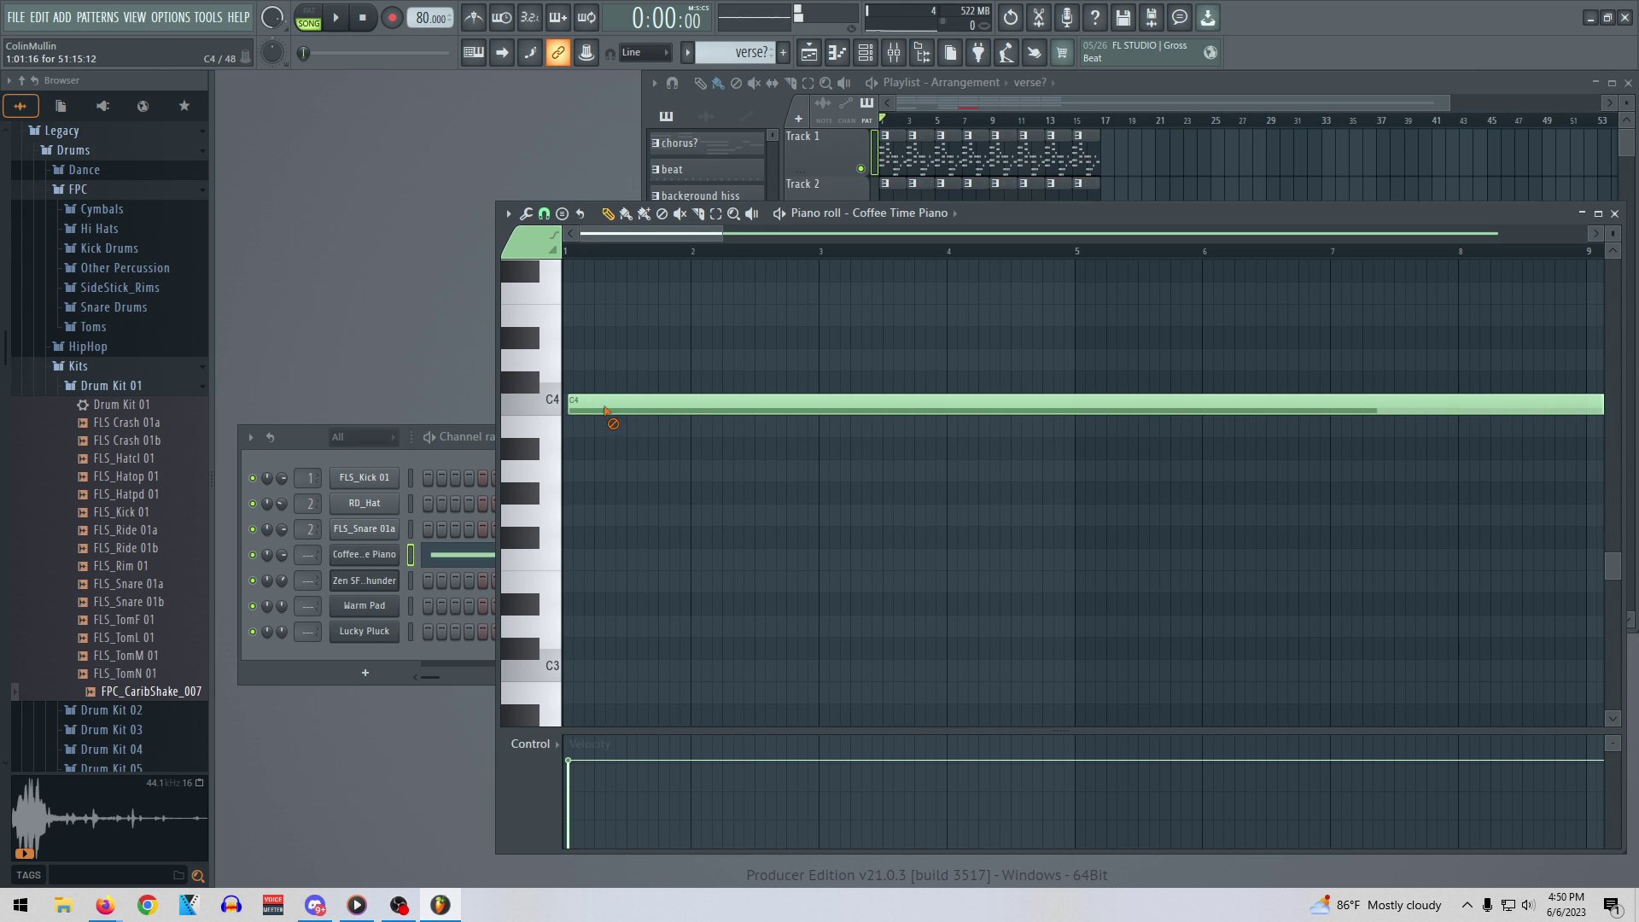
pyautogui.rightClick(606, 407)
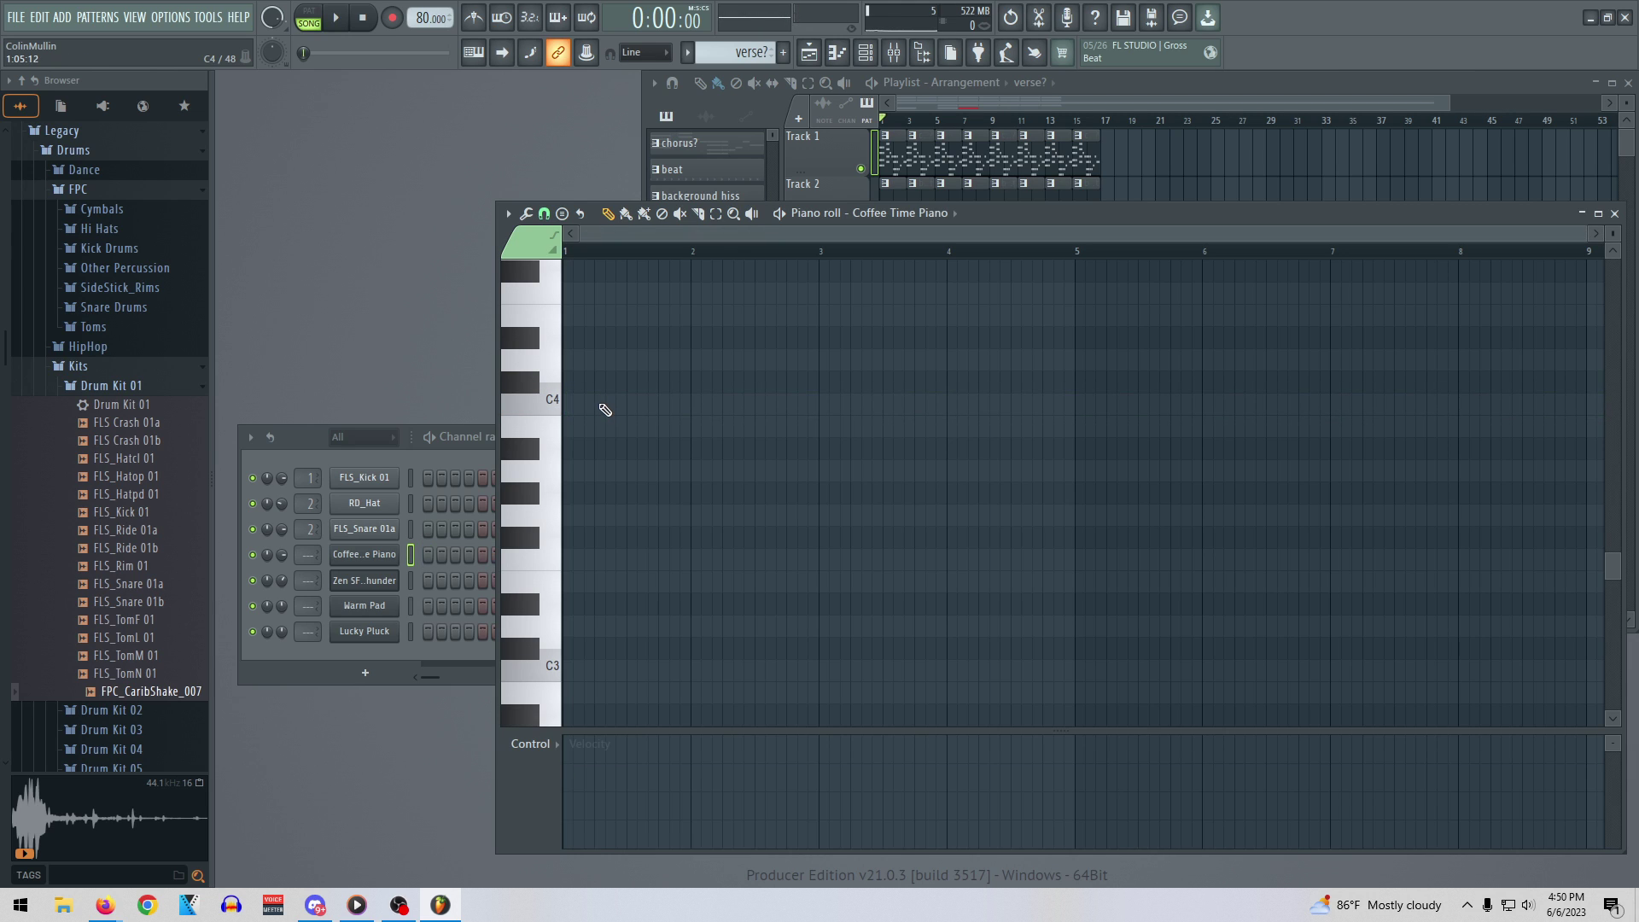
pyautogui.click(605, 407)
pyautogui.click(684, 380)
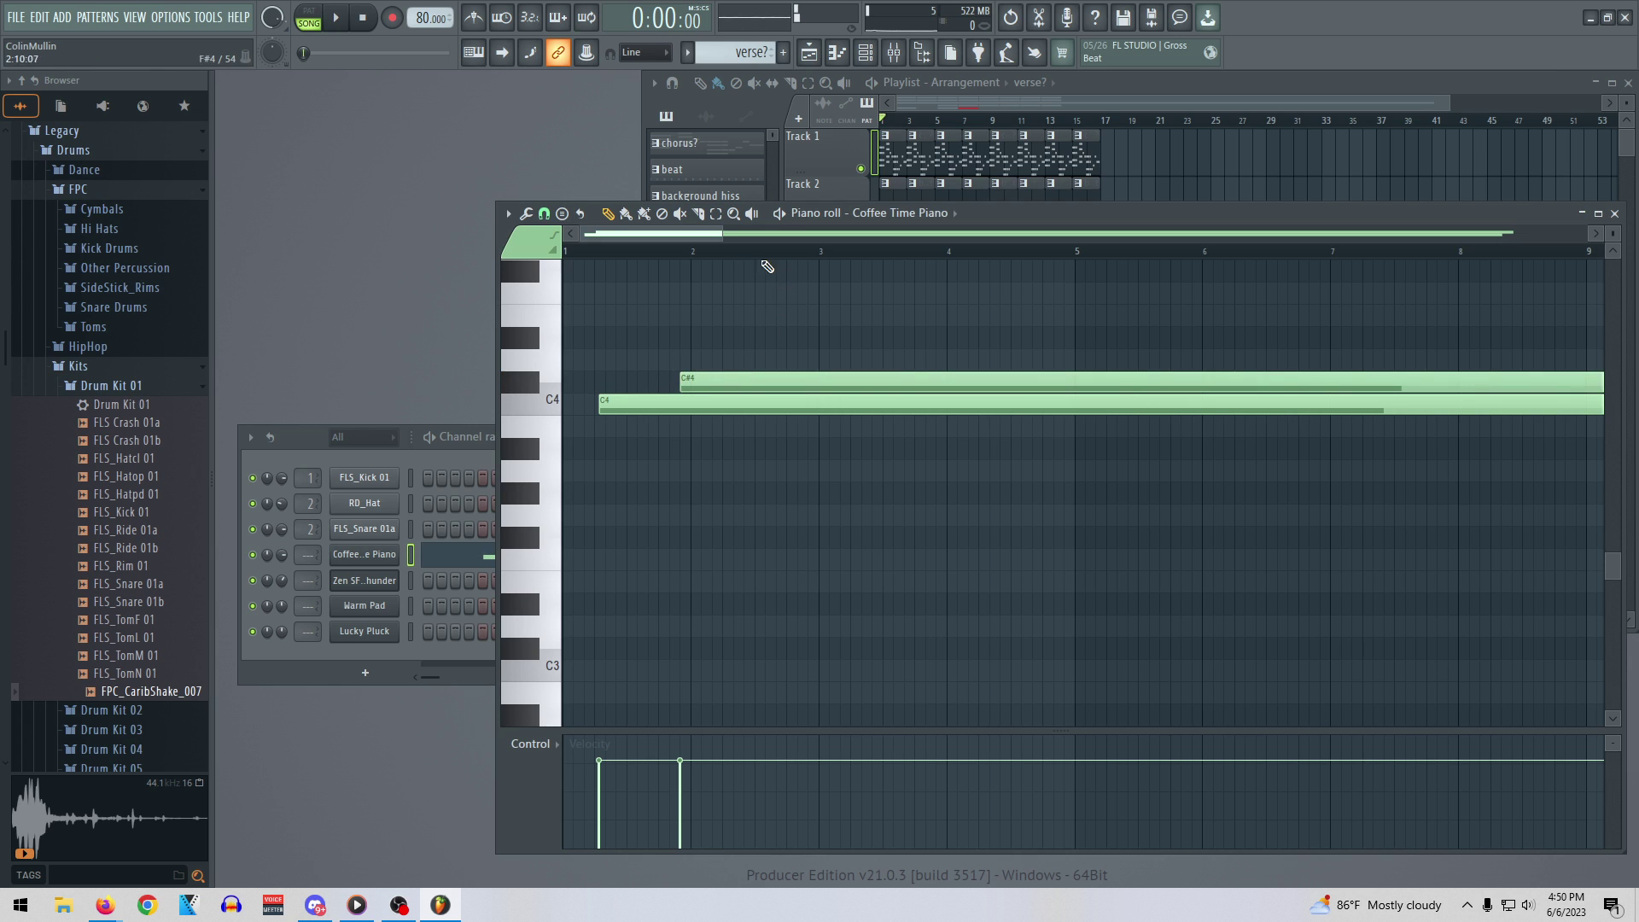
pyautogui.moveTo(722, 234); pyautogui.dragTo(1635, 367)
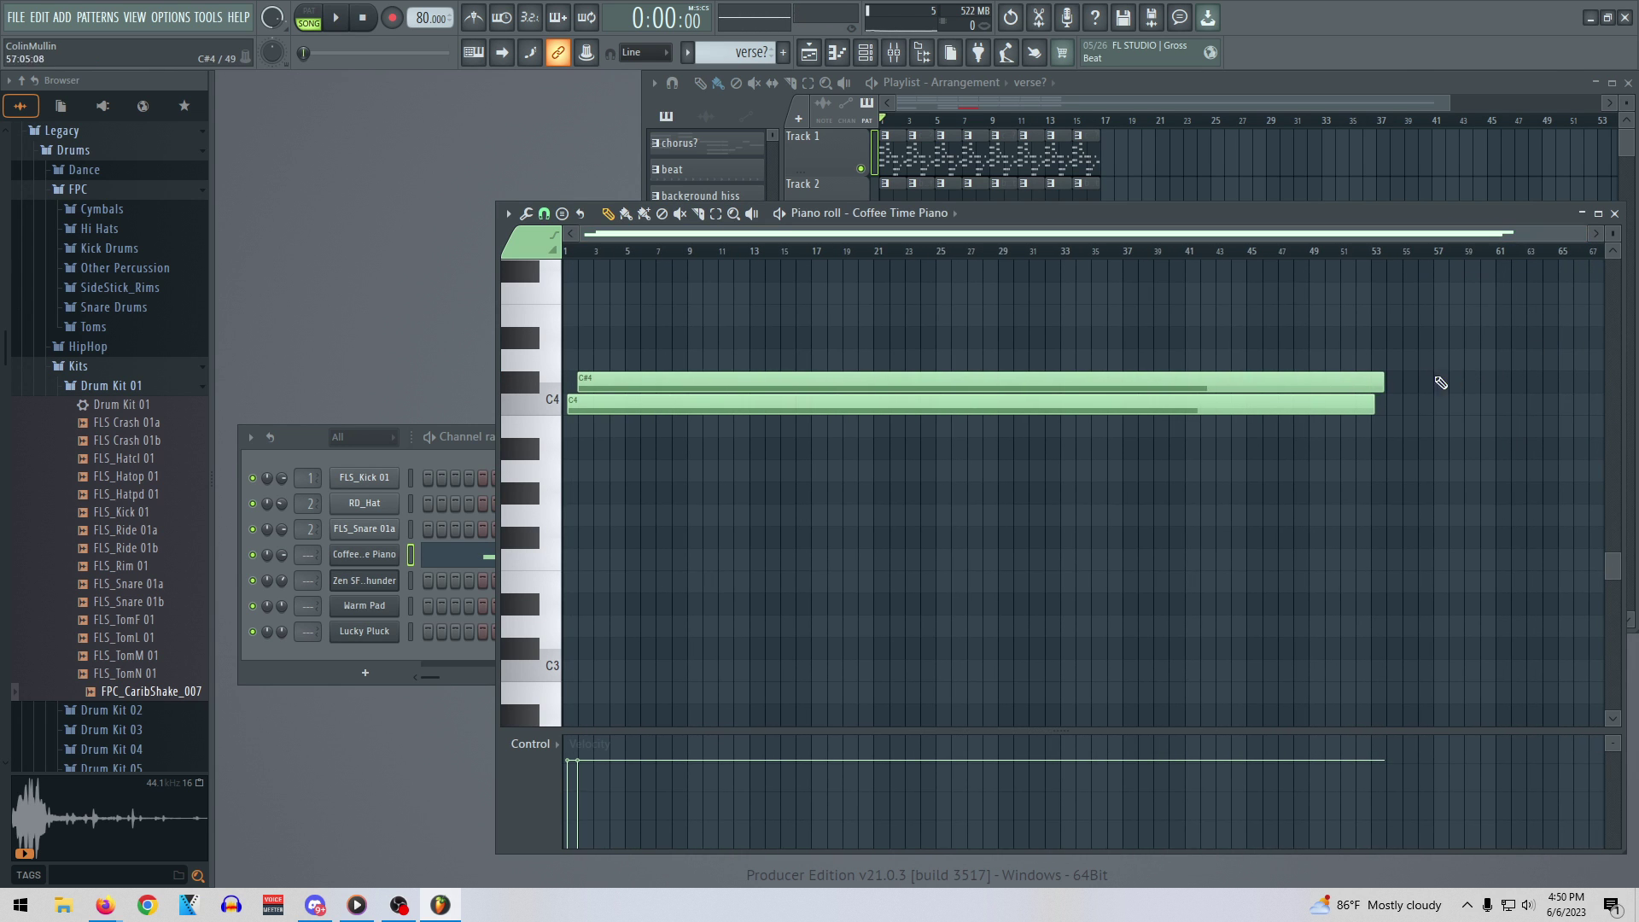
pyautogui.moveTo(1382, 382); pyautogui.dragTo(604, 382)
pyautogui.rightClick(625, 406)
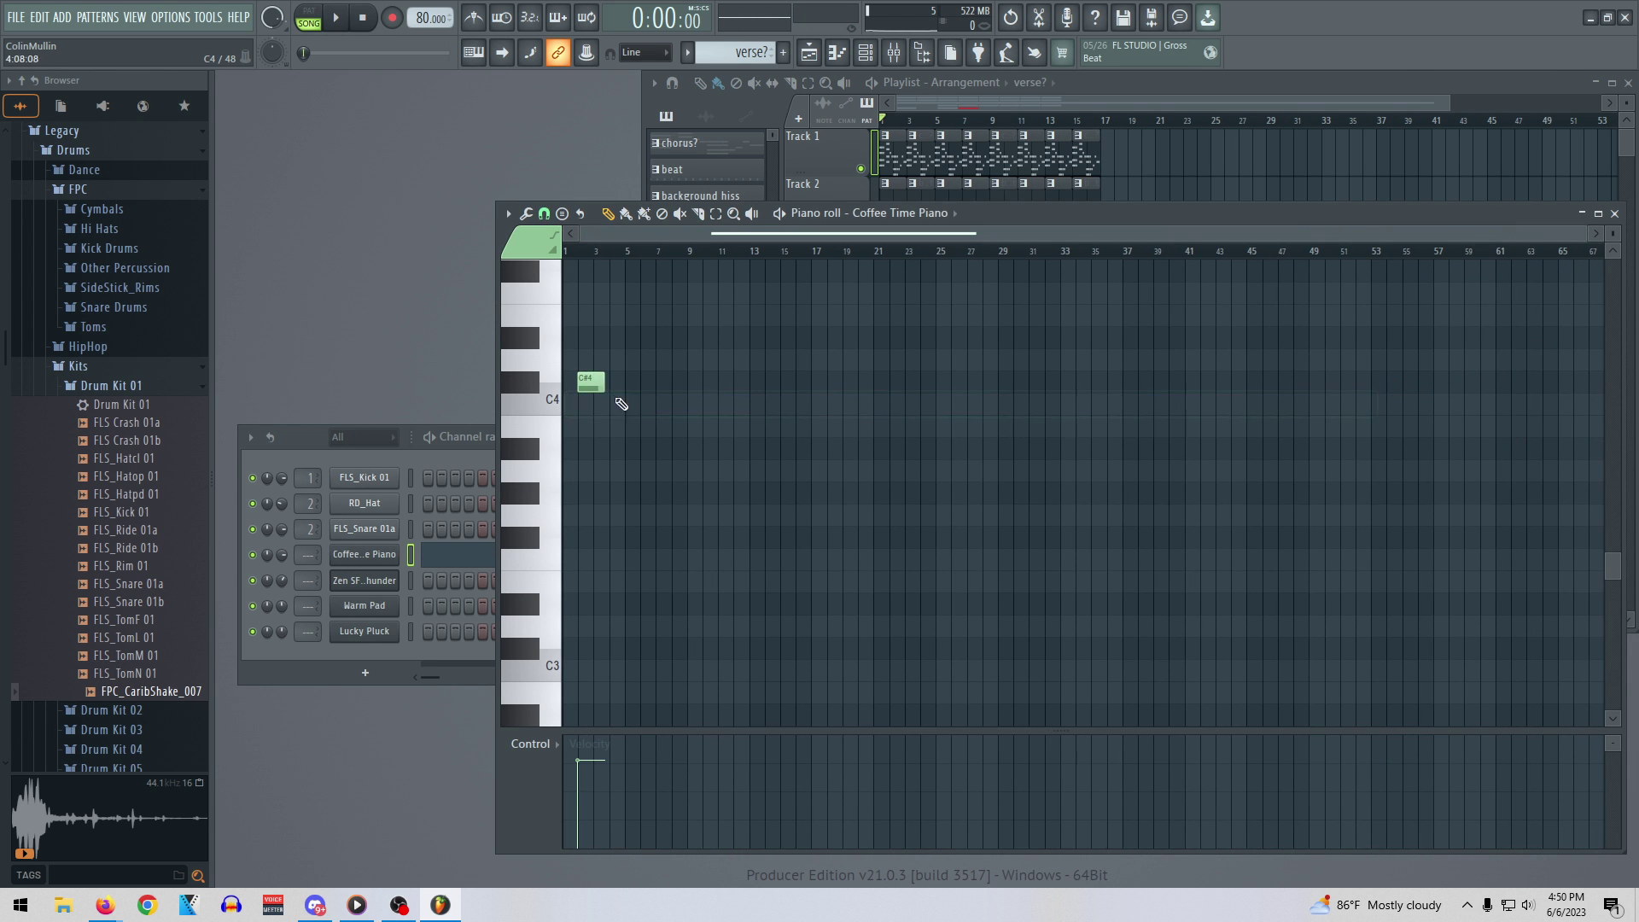
# Replace the C#4 note with a C4 note of the same length and move it to the start of bar 1
pyautogui.click(591, 381)
pyautogui.click(648, 405)
pyautogui.rightClick(592, 382)
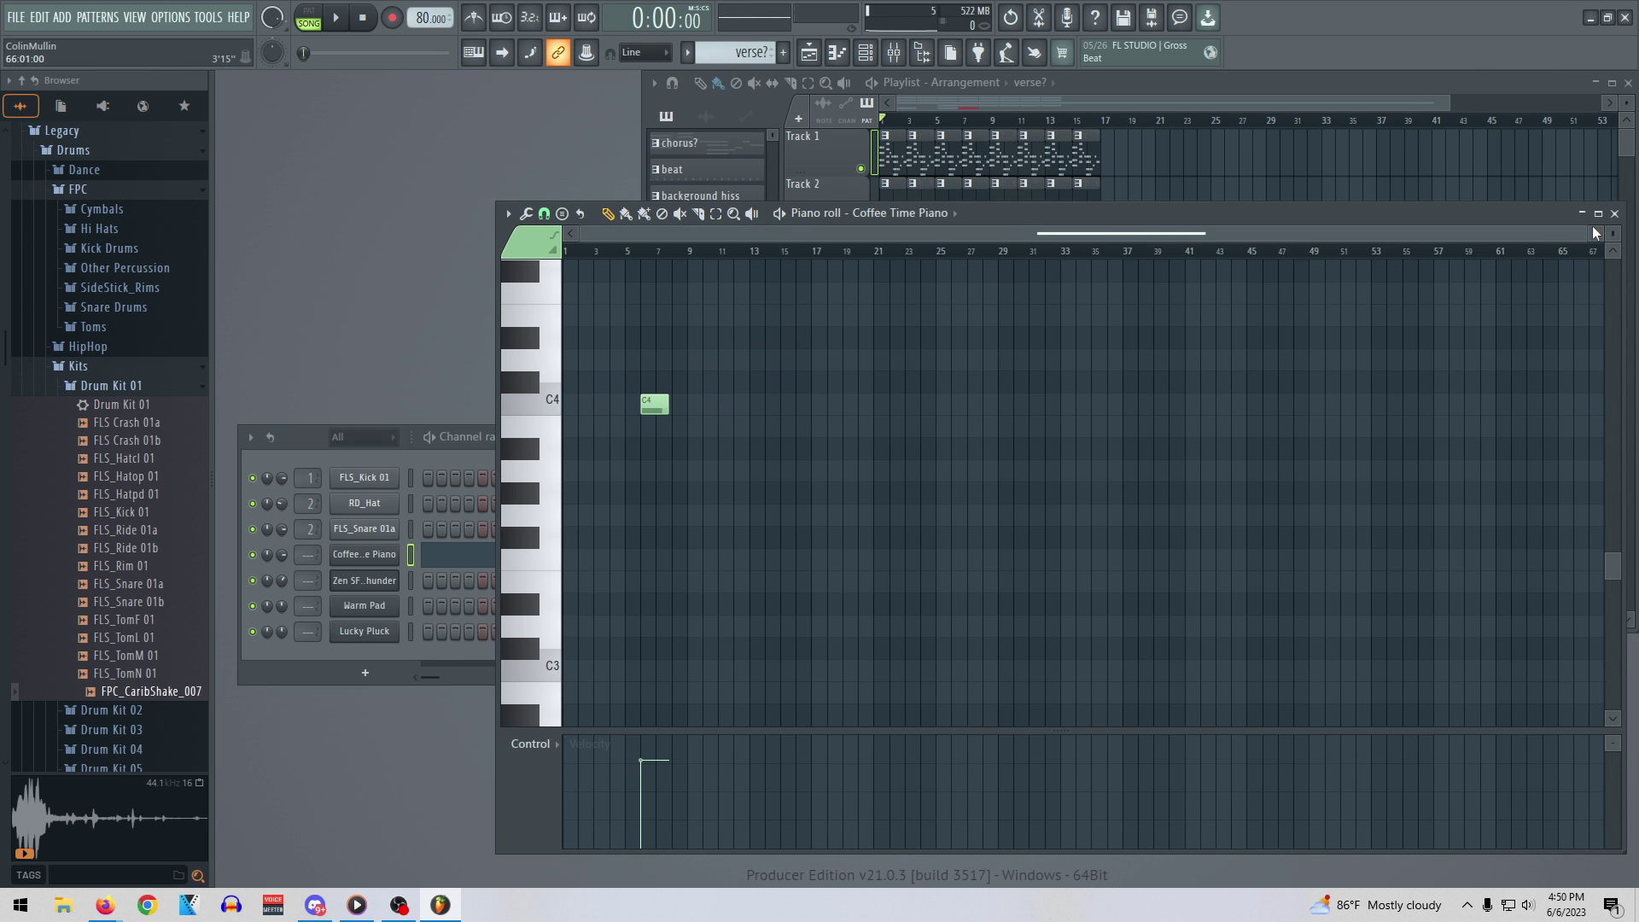
pyautogui.moveTo(1590, 239); pyautogui.dragTo(1212, 236)
pyautogui.moveTo(1420, 410); pyautogui.dragTo(660, 413)
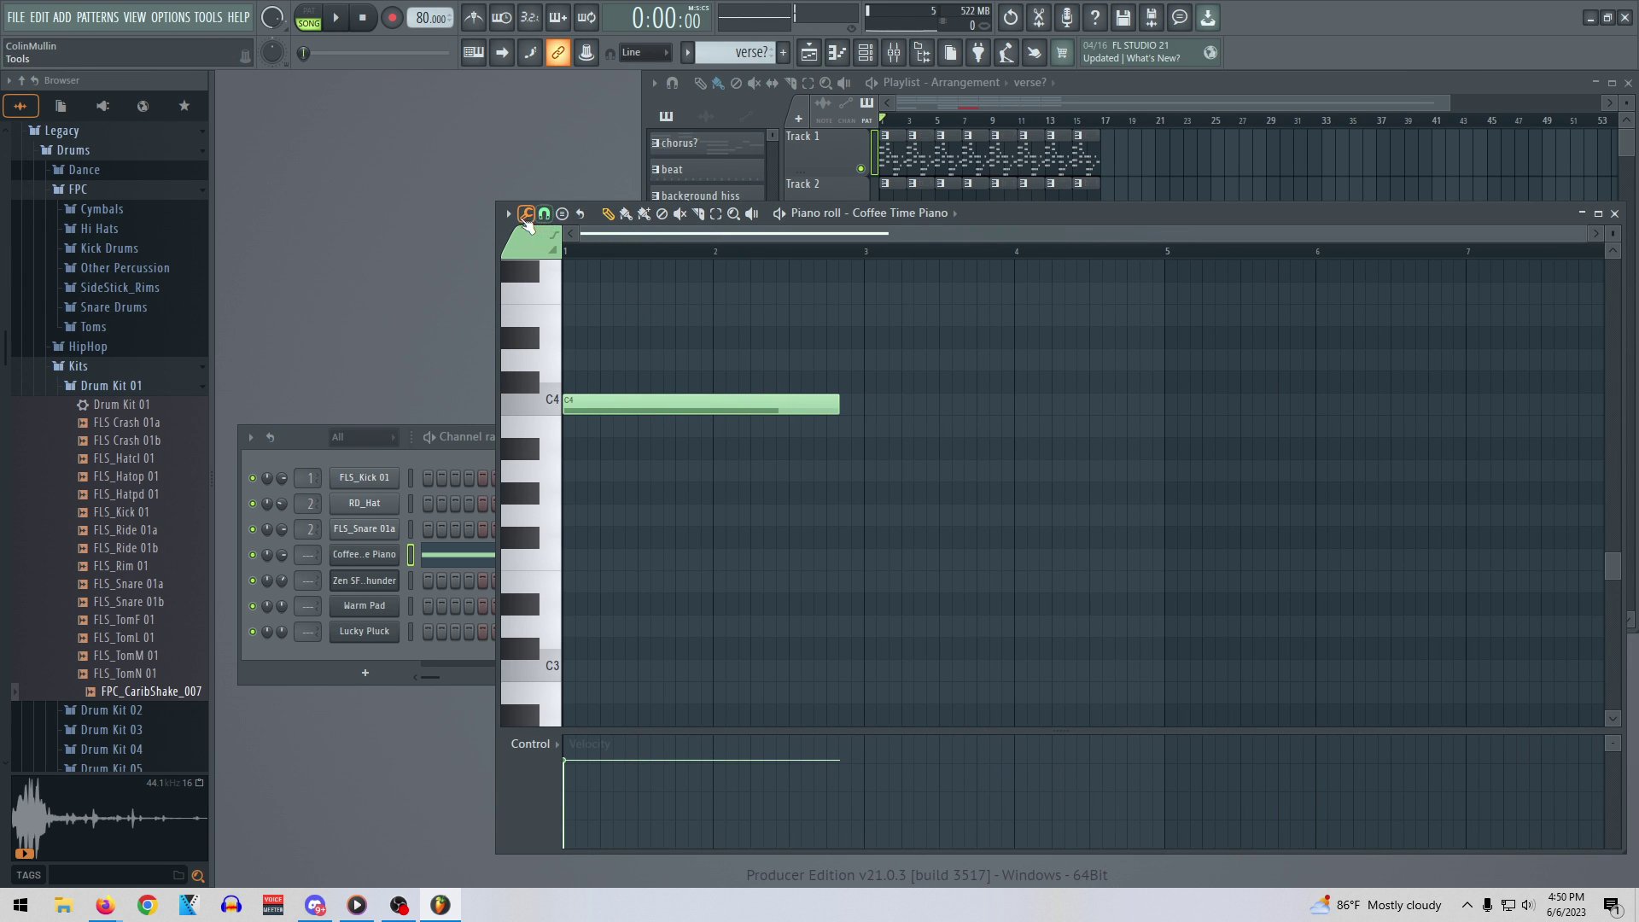
# Replace the single C4 note with a Major 7th chord stamp rooted on C4 at the start of bar 1
pyautogui.click(508, 213)
pyautogui.moveTo(570, 282)
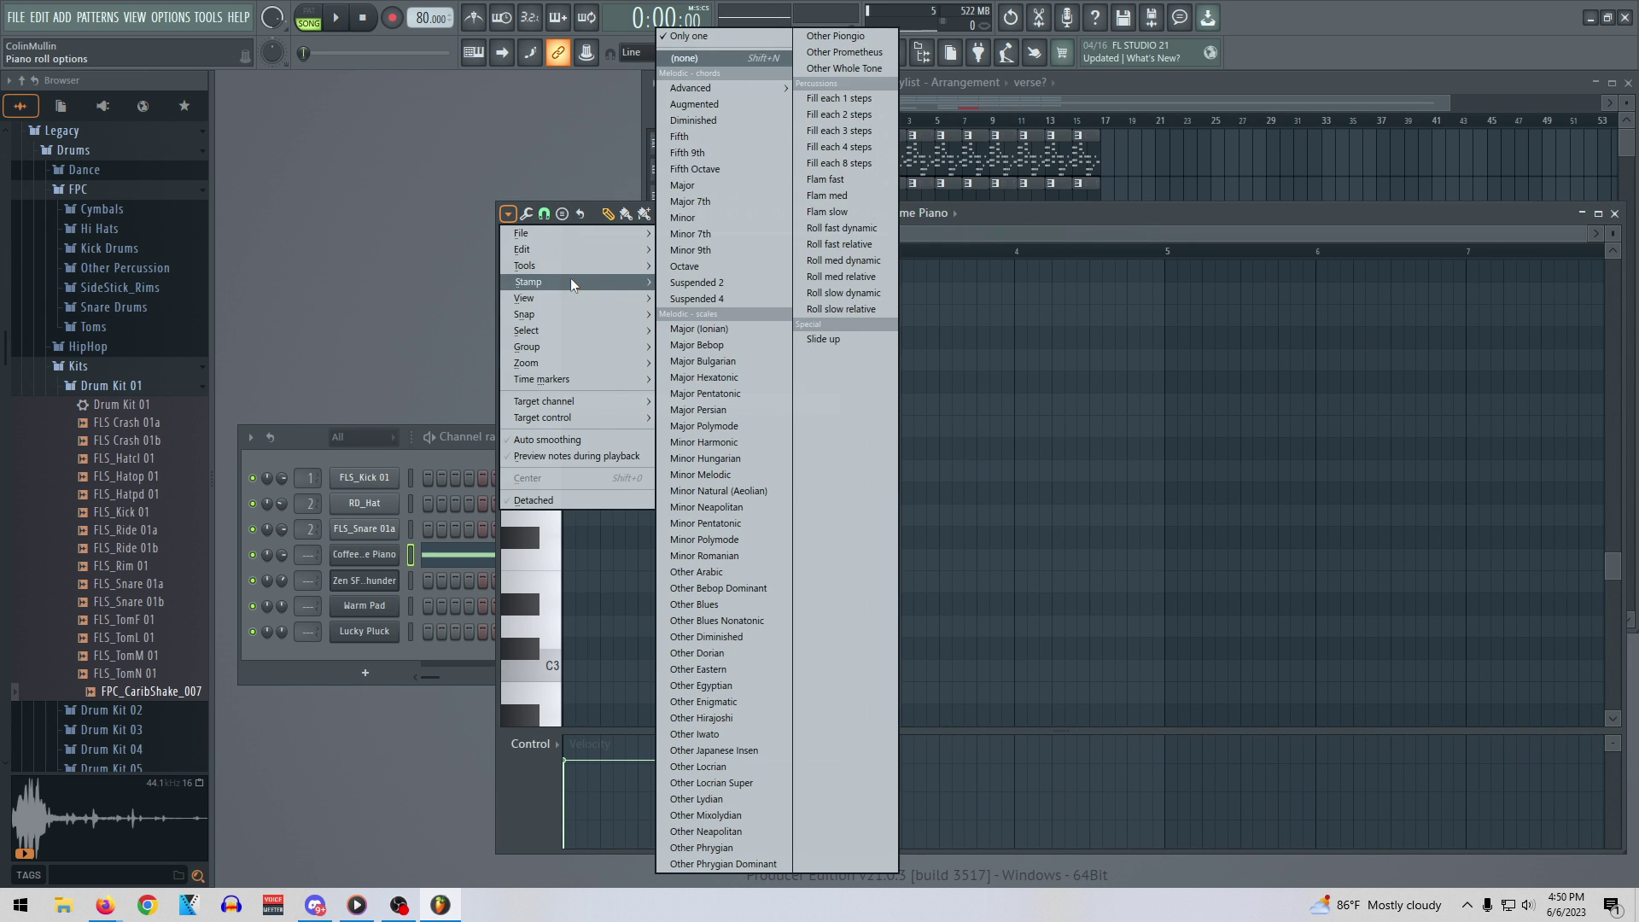
pyautogui.click(717, 202)
pyautogui.rightClick(747, 411)
pyautogui.click(609, 411)
pyautogui.moveTo(680, 413); pyautogui.dragTo(601, 409)
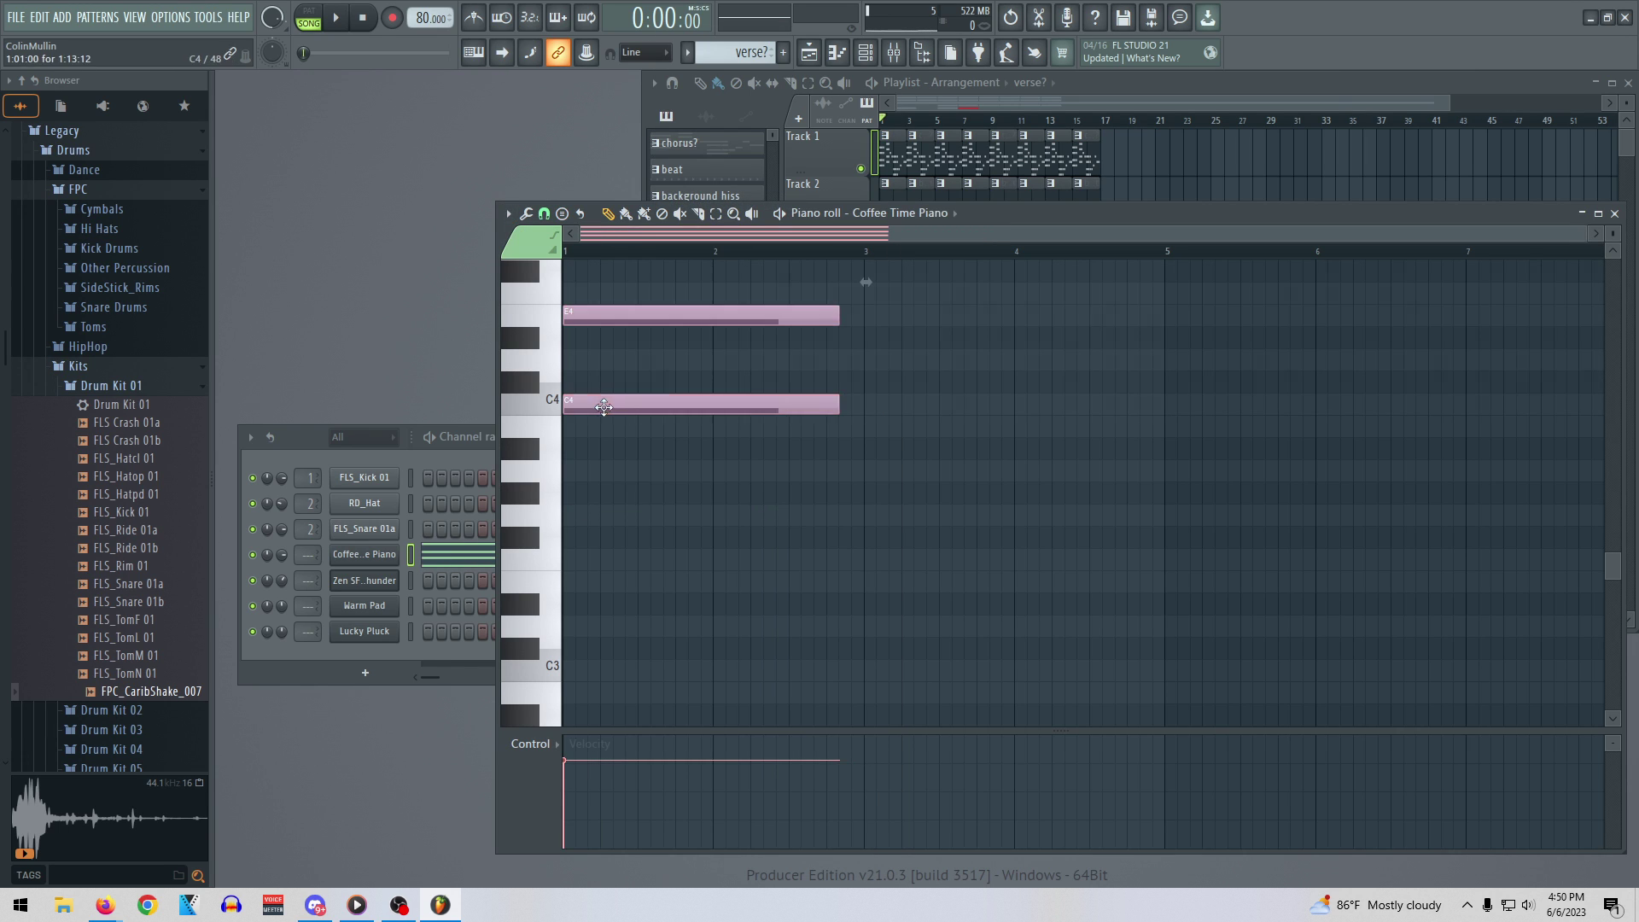
pyautogui.scroll(3, 669, 423)
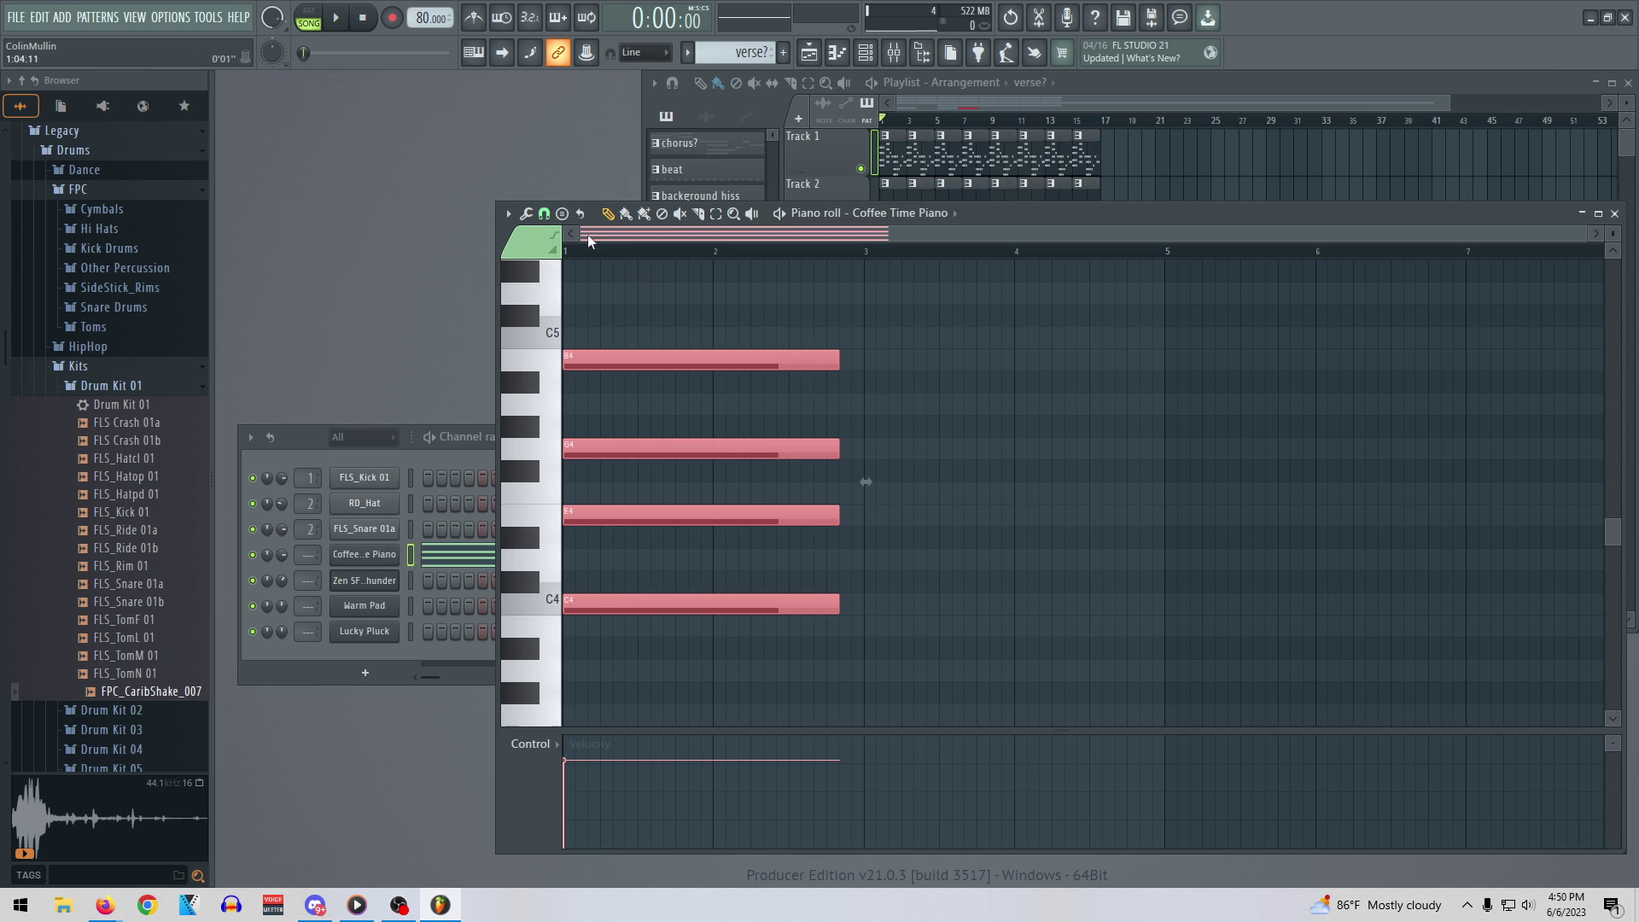
# Stamp a Minor 7th chord rooted on C4 directly after the Major 7th chord
pyautogui.click(511, 216)
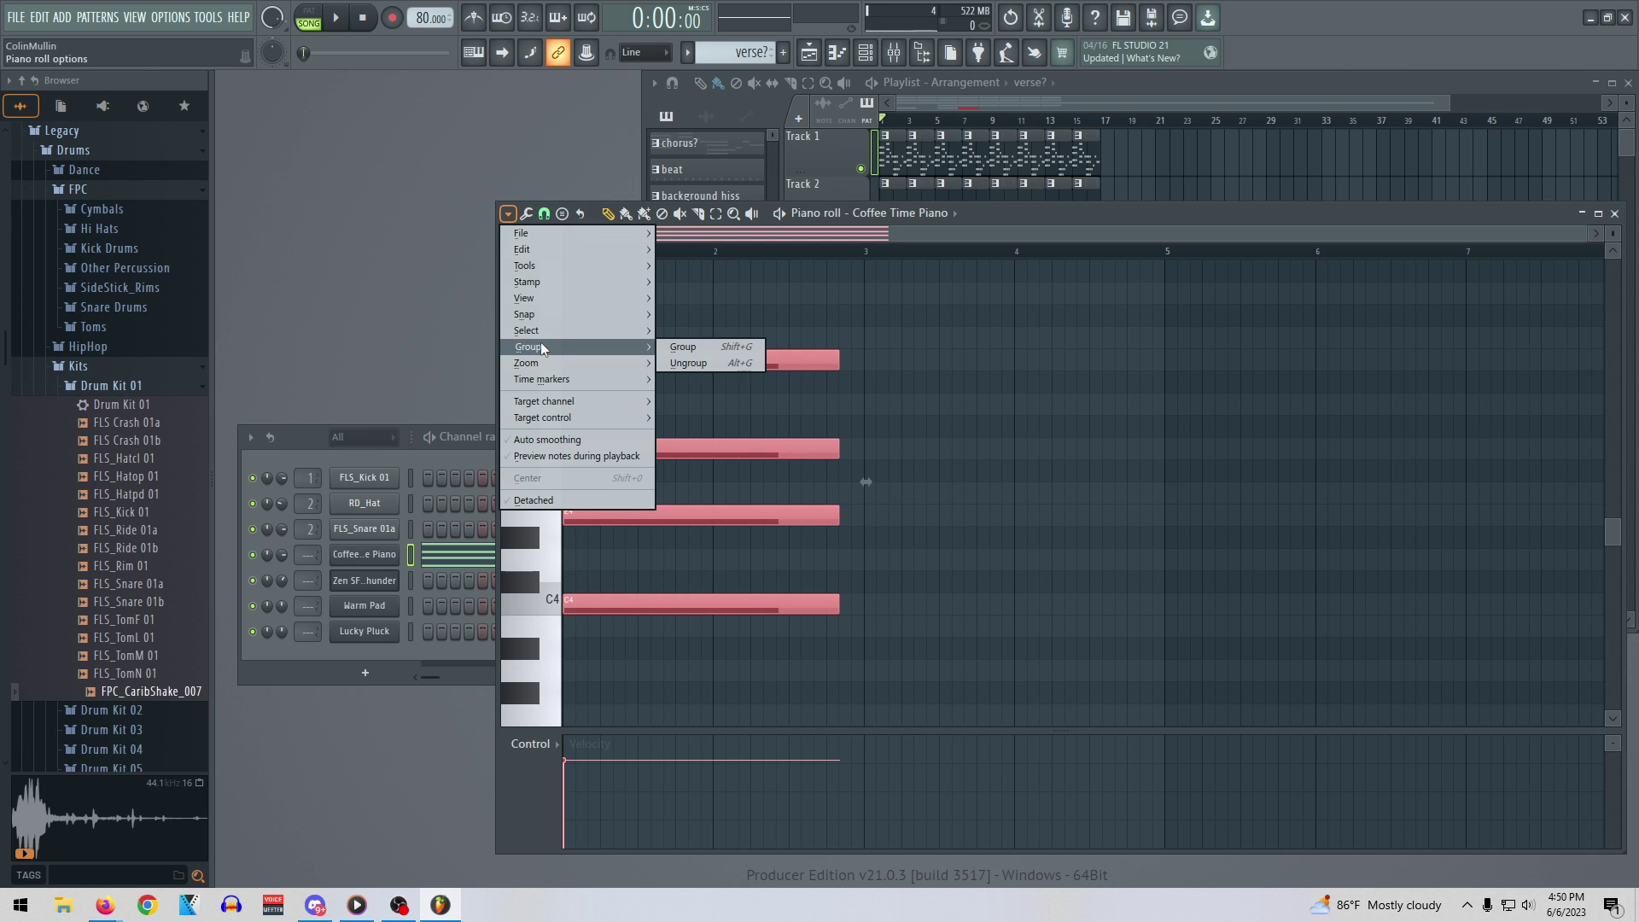
pyautogui.moveTo(571, 282)
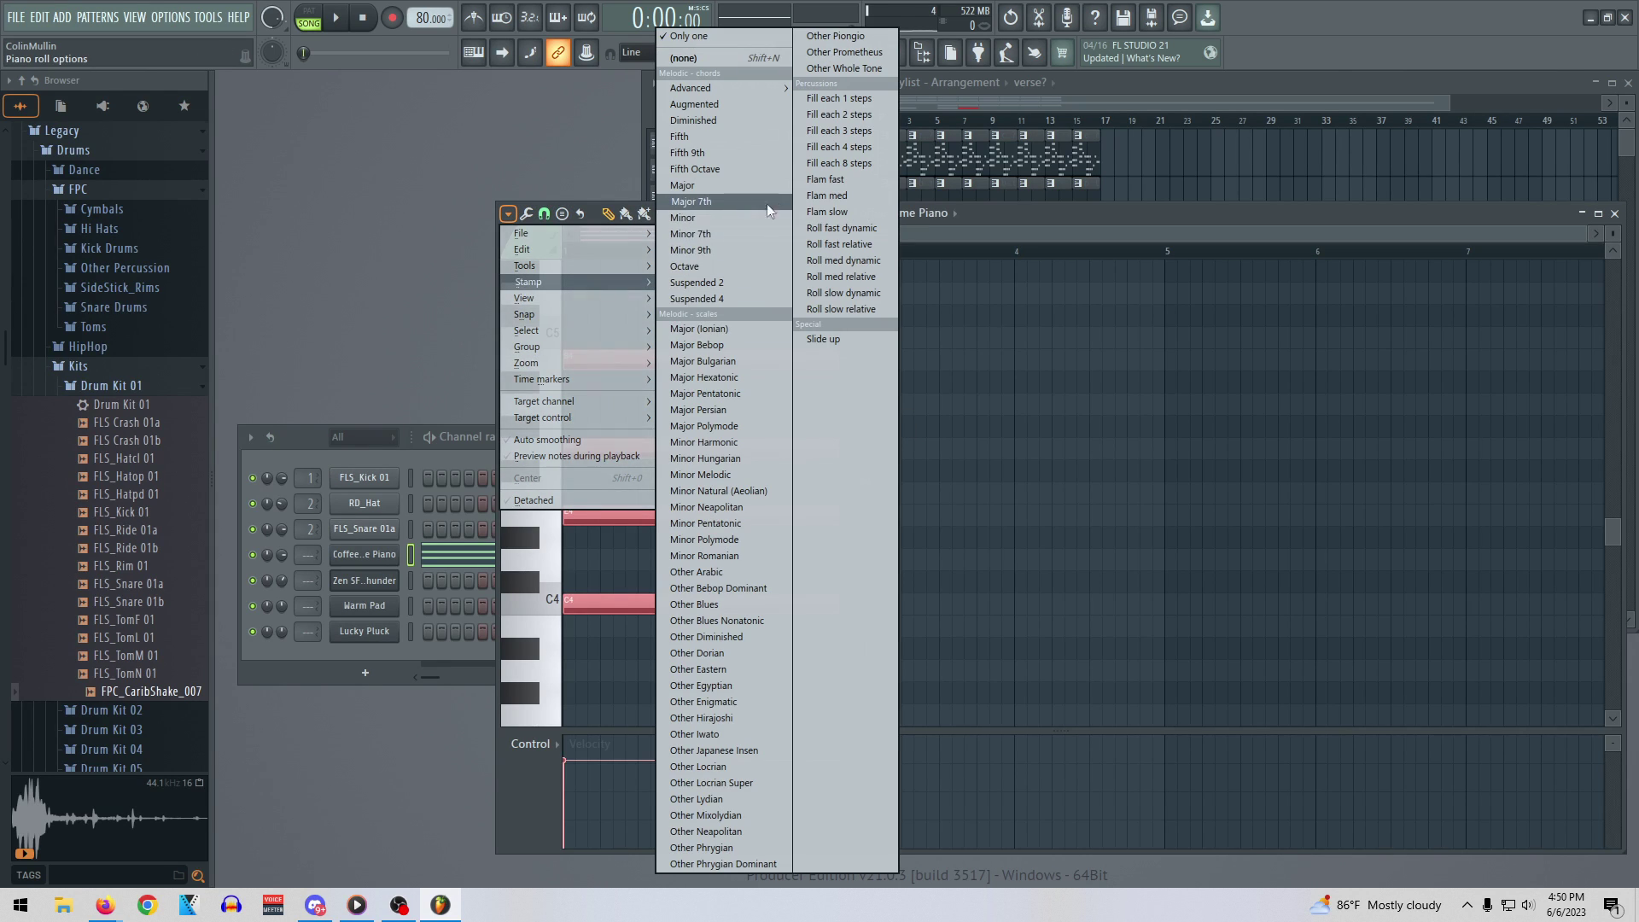
pyautogui.click(748, 237)
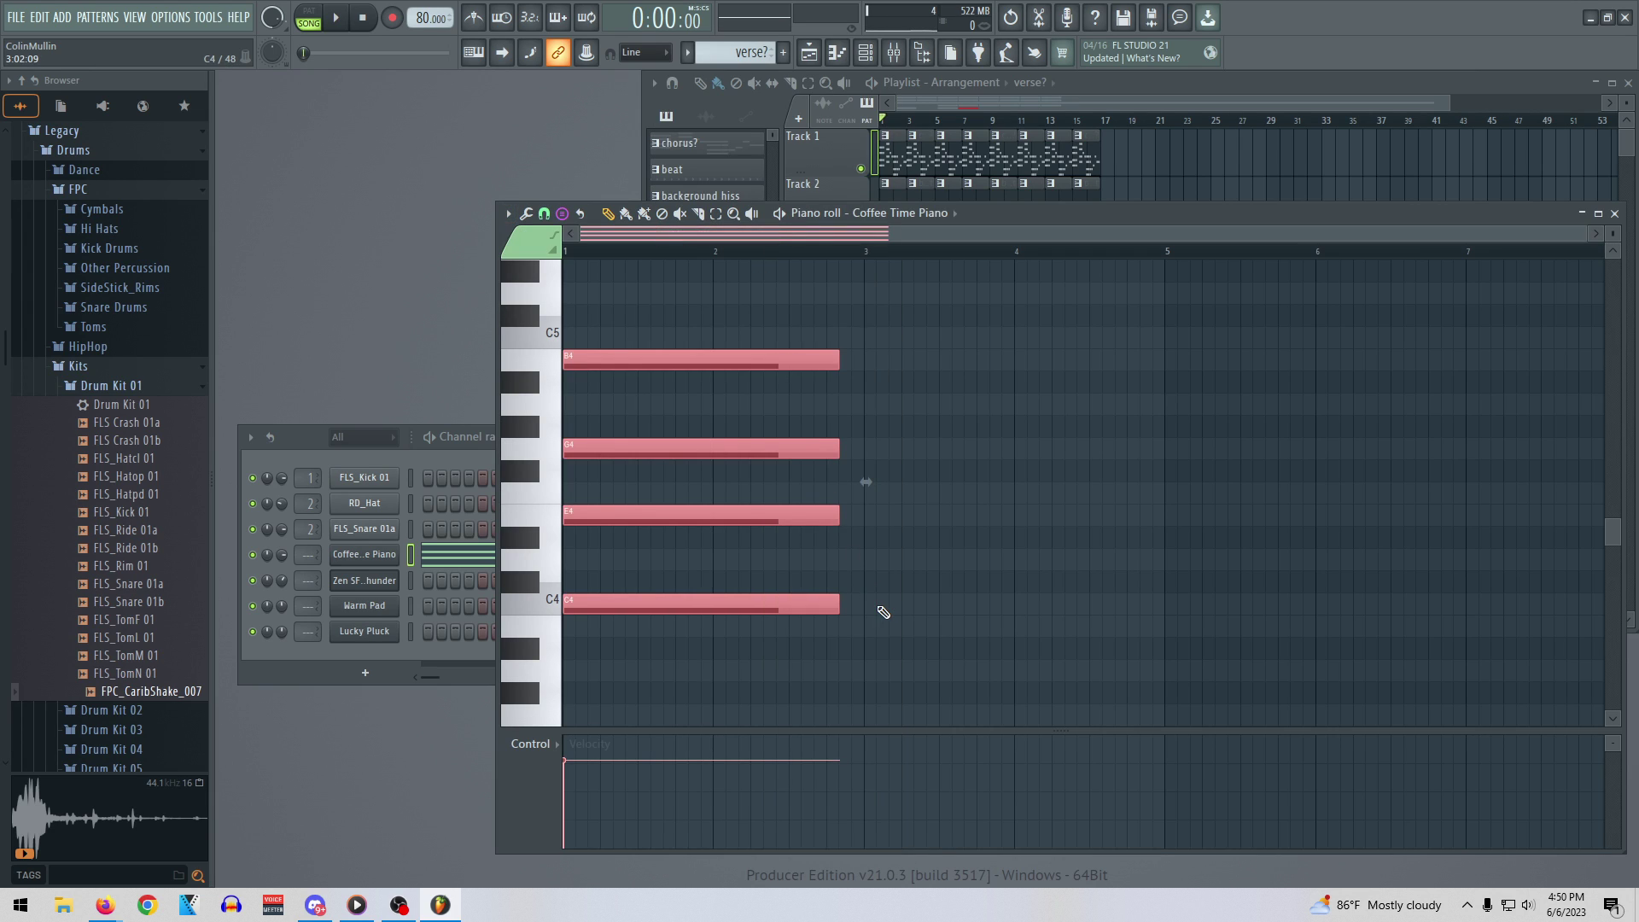
pyautogui.moveTo(879, 616); pyautogui.dragTo(841, 599)
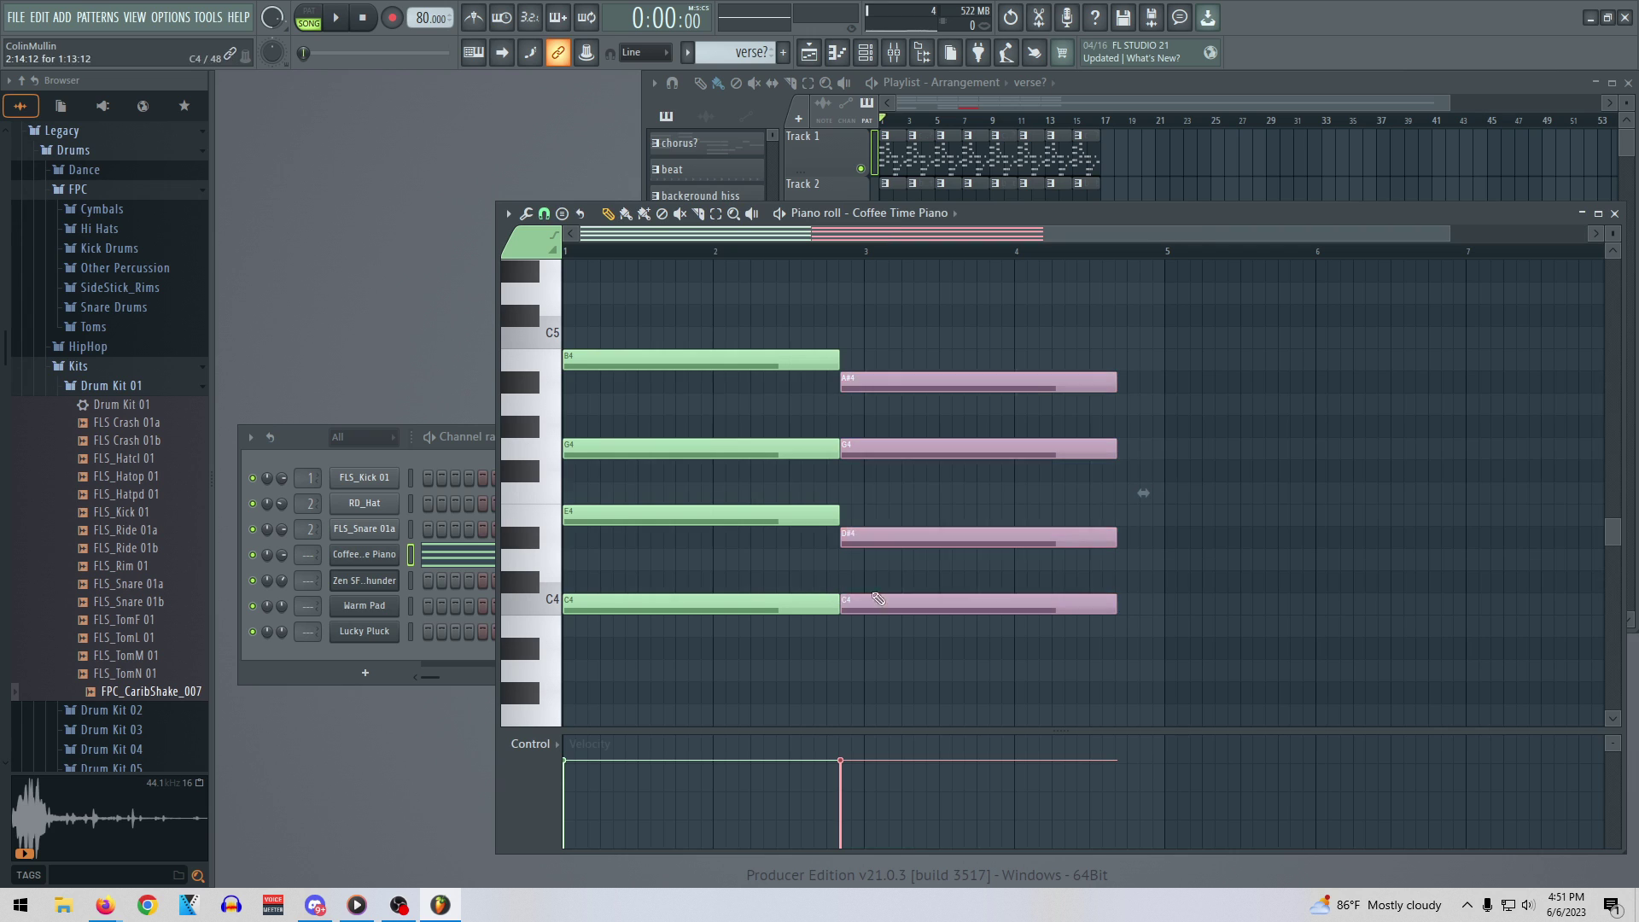
# Switch to pattern mode and audition the two stamped piano chords
pyautogui.click(307, 19)
pyautogui.press('space')
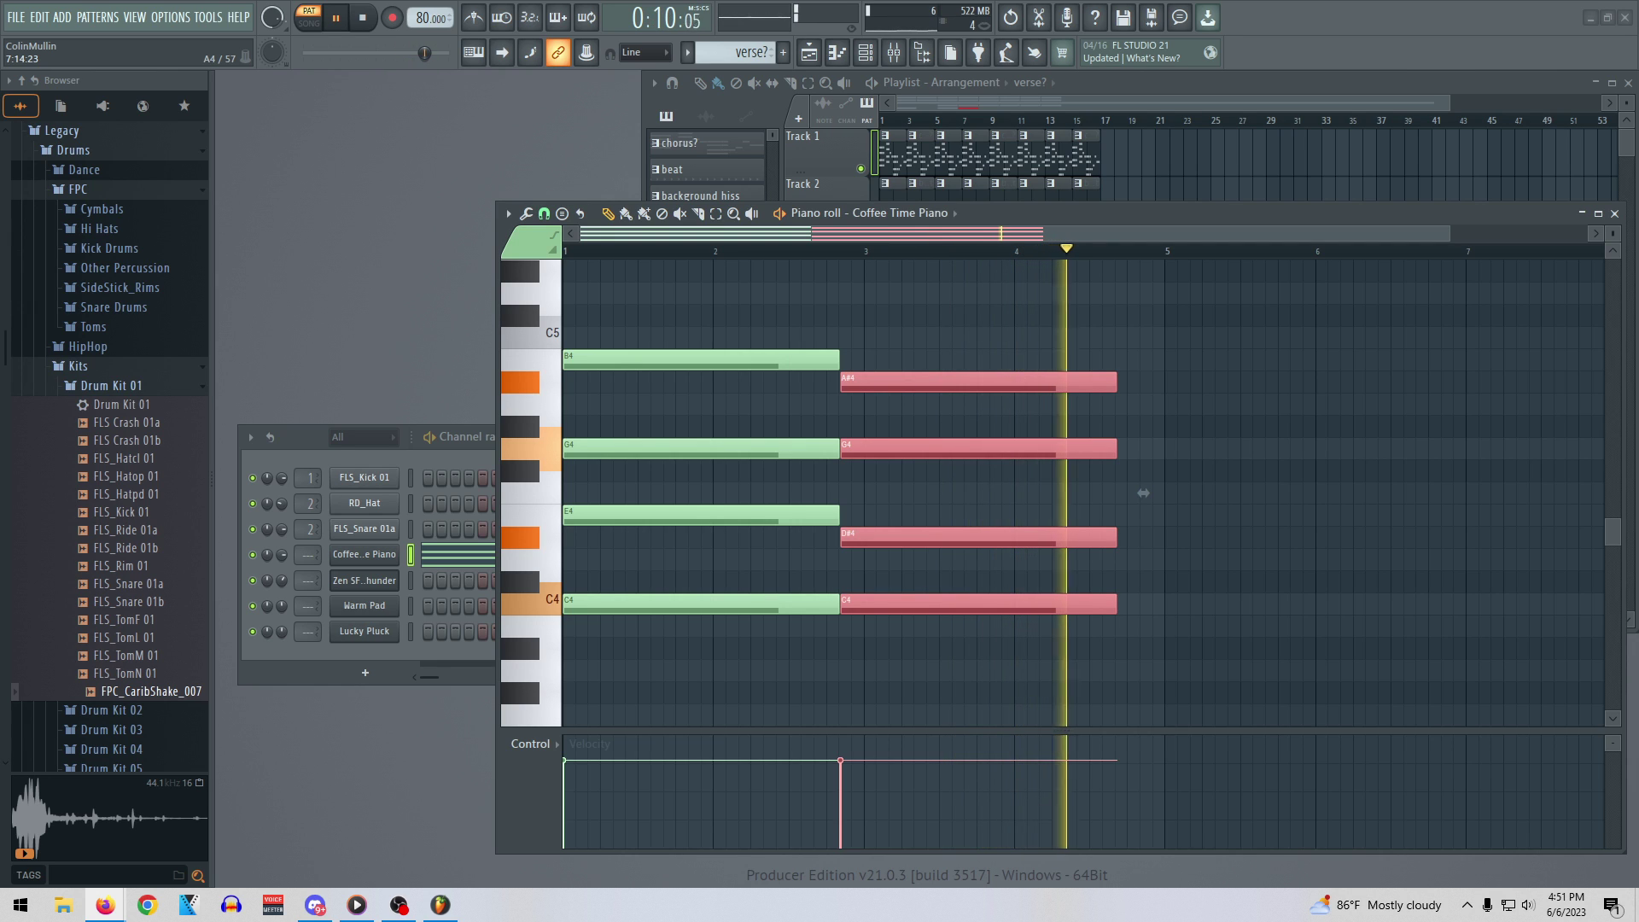
pyautogui.press('space')
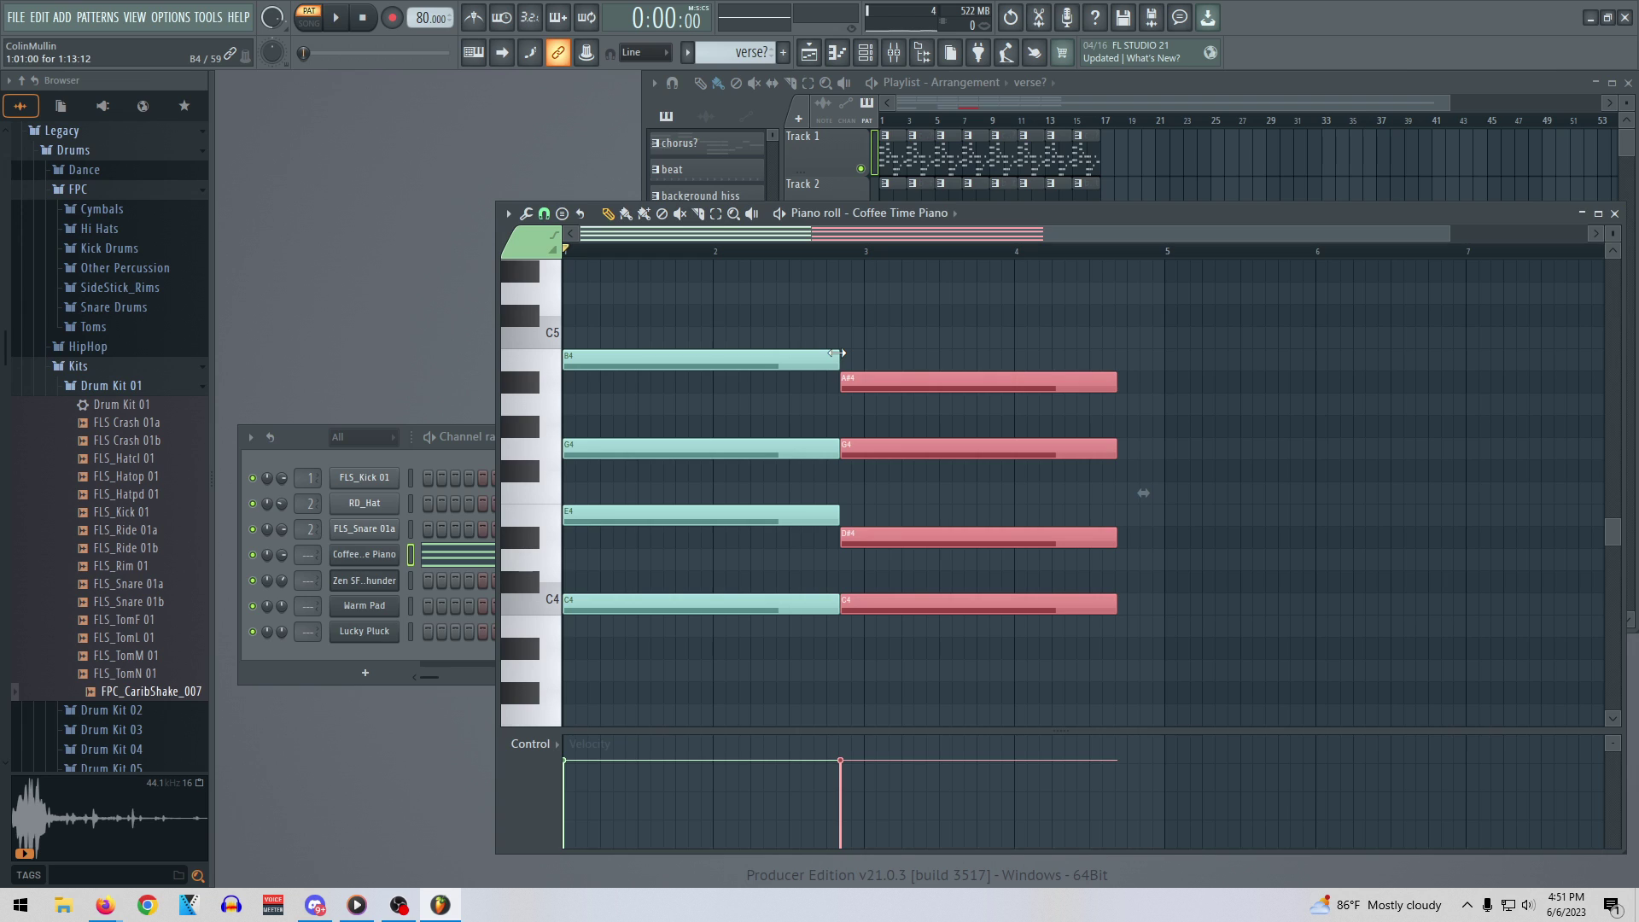
# Resize the Major 7th chord to two bars and move the Minor 7th chord to the start of bar 3
pyautogui.moveTo(837, 356); pyautogui.dragTo(713, 359)
pyautogui.moveTo(867, 384); pyautogui.dragTo(739, 384)
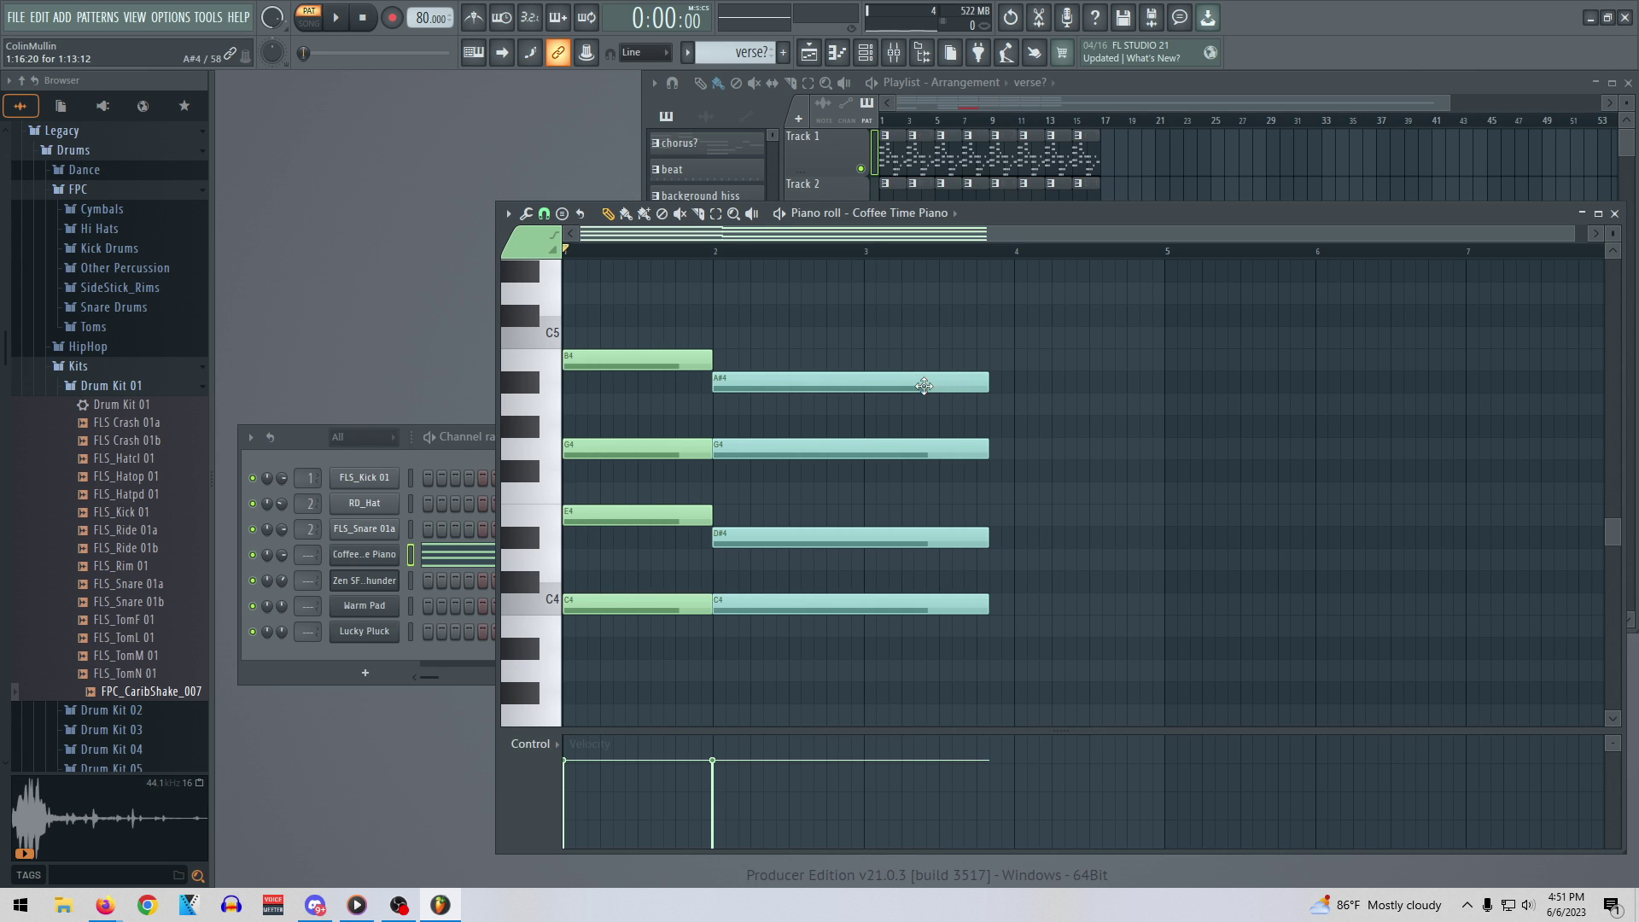
pyautogui.moveTo(714, 359); pyautogui.dragTo(1026, 379)
# Shorten both the Minor 7th chord and the Major 7th chord to one bar
pyautogui.click(855, 360)
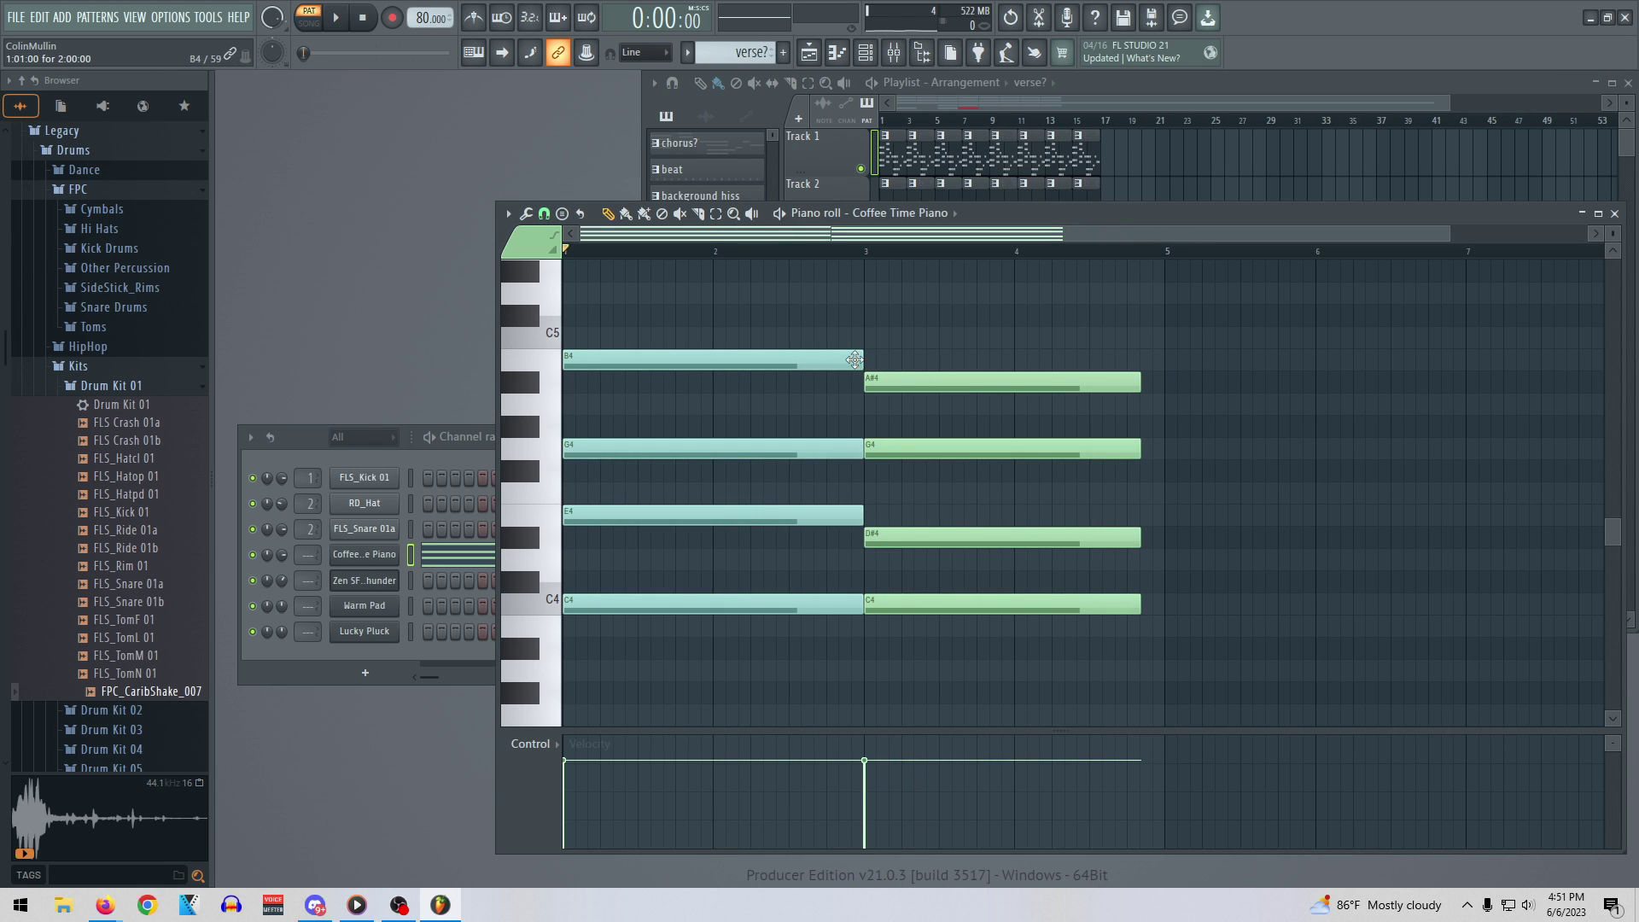
pyautogui.click(1123, 383)
pyautogui.moveTo(1140, 379); pyautogui.dragTo(1014, 378)
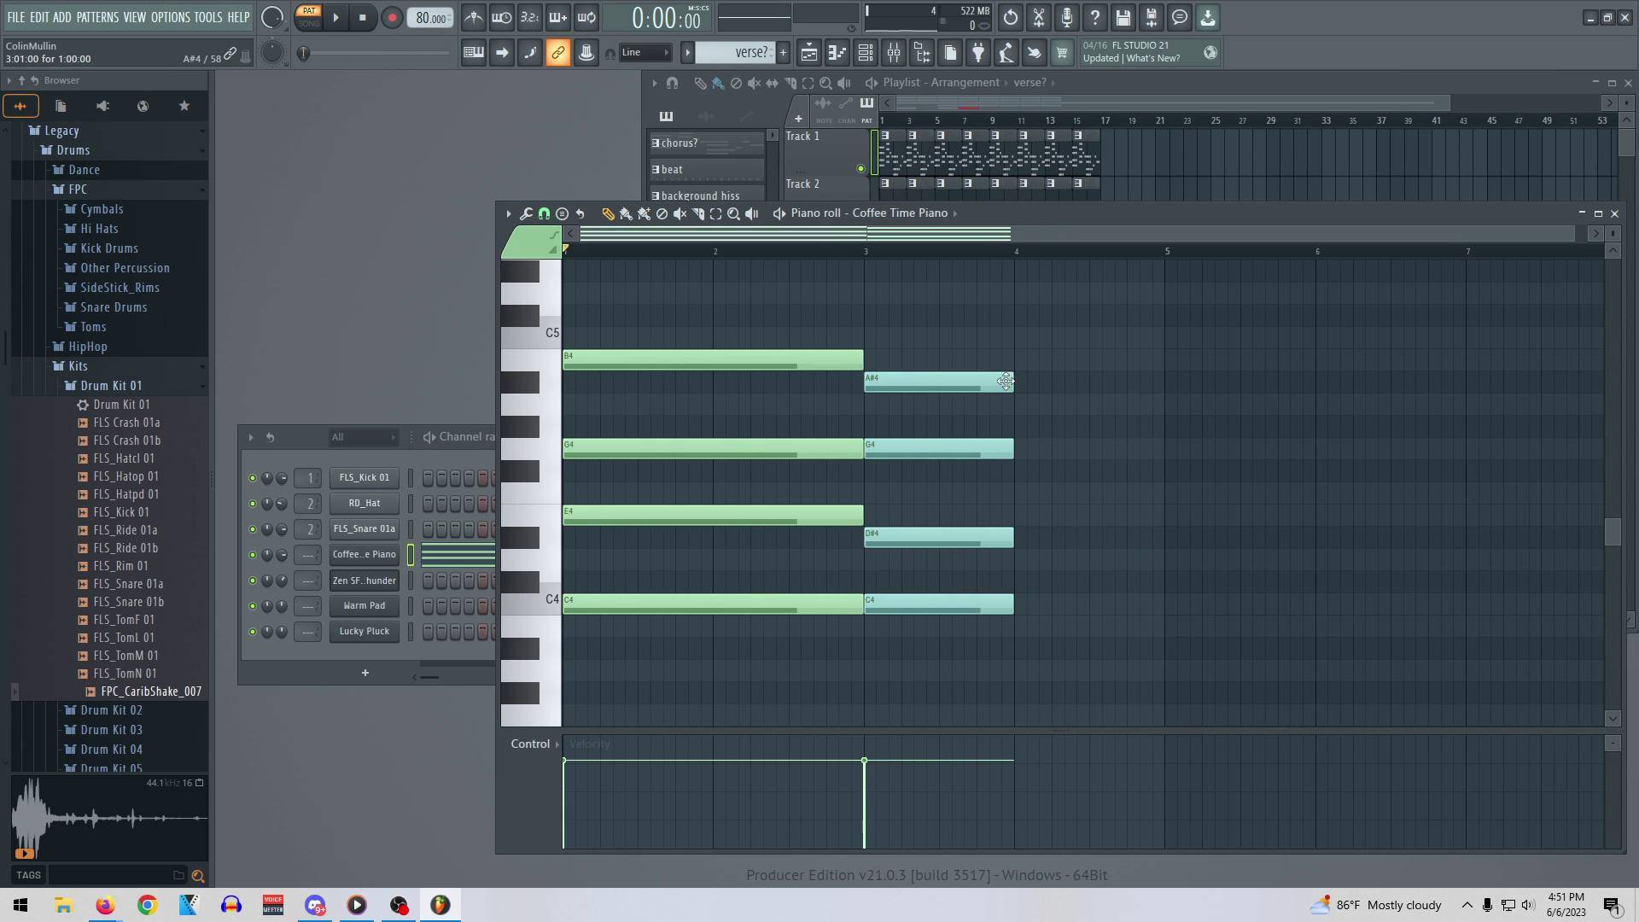
pyautogui.moveTo(860, 360); pyautogui.dragTo(714, 360)
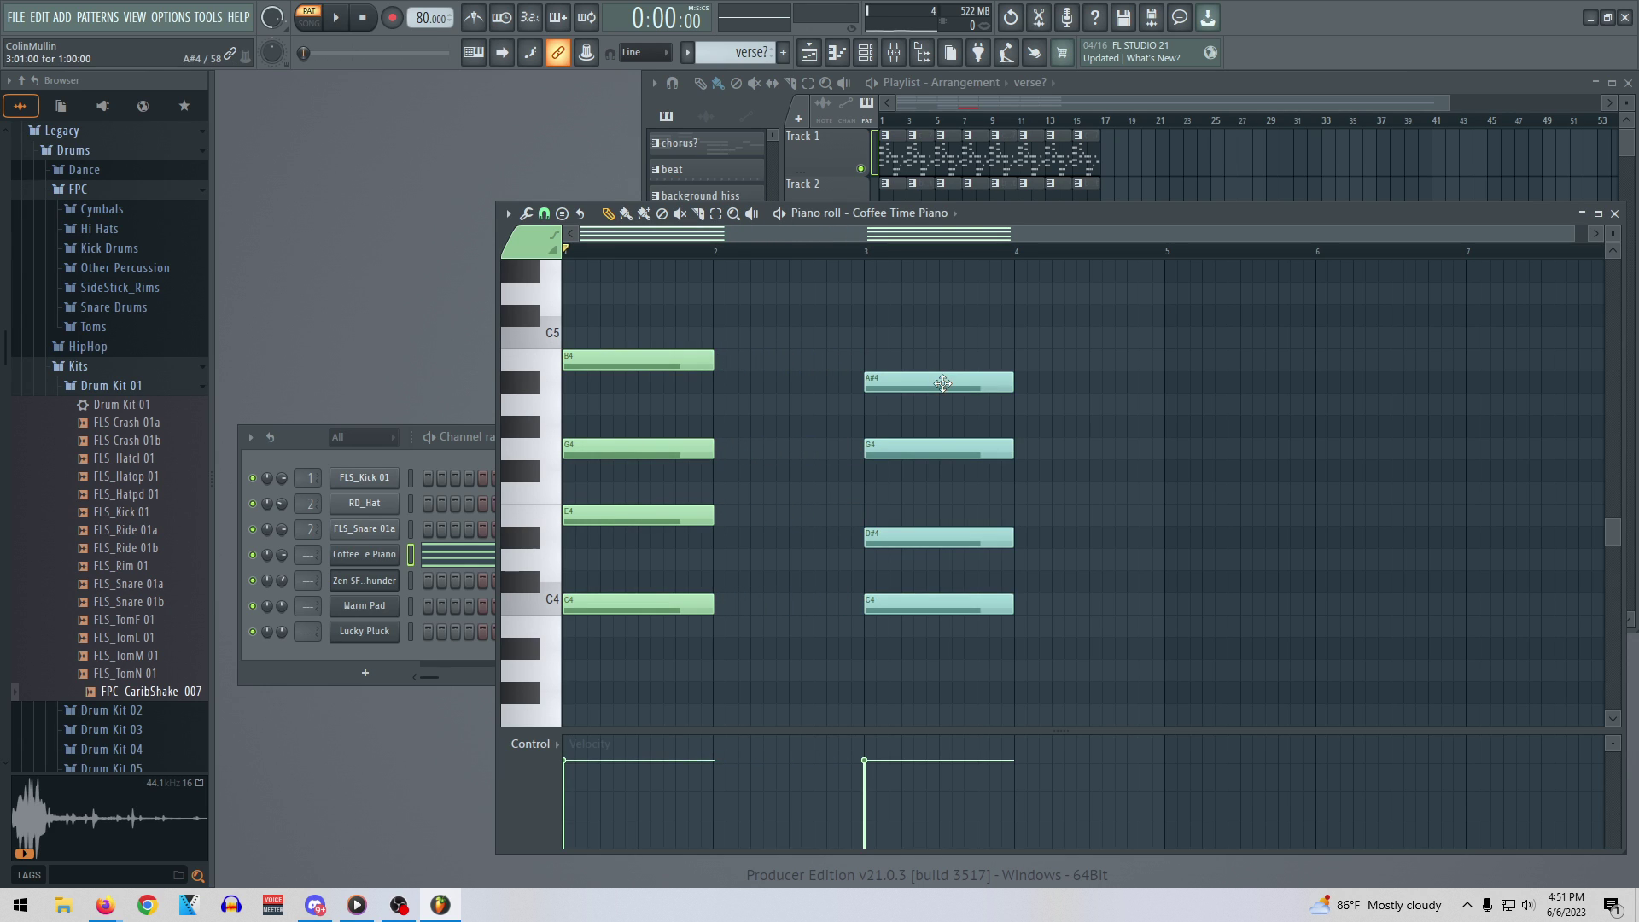
# Move the Minor 7th chord to the start of bar 2 and play the pattern
pyautogui.click(735, 377)
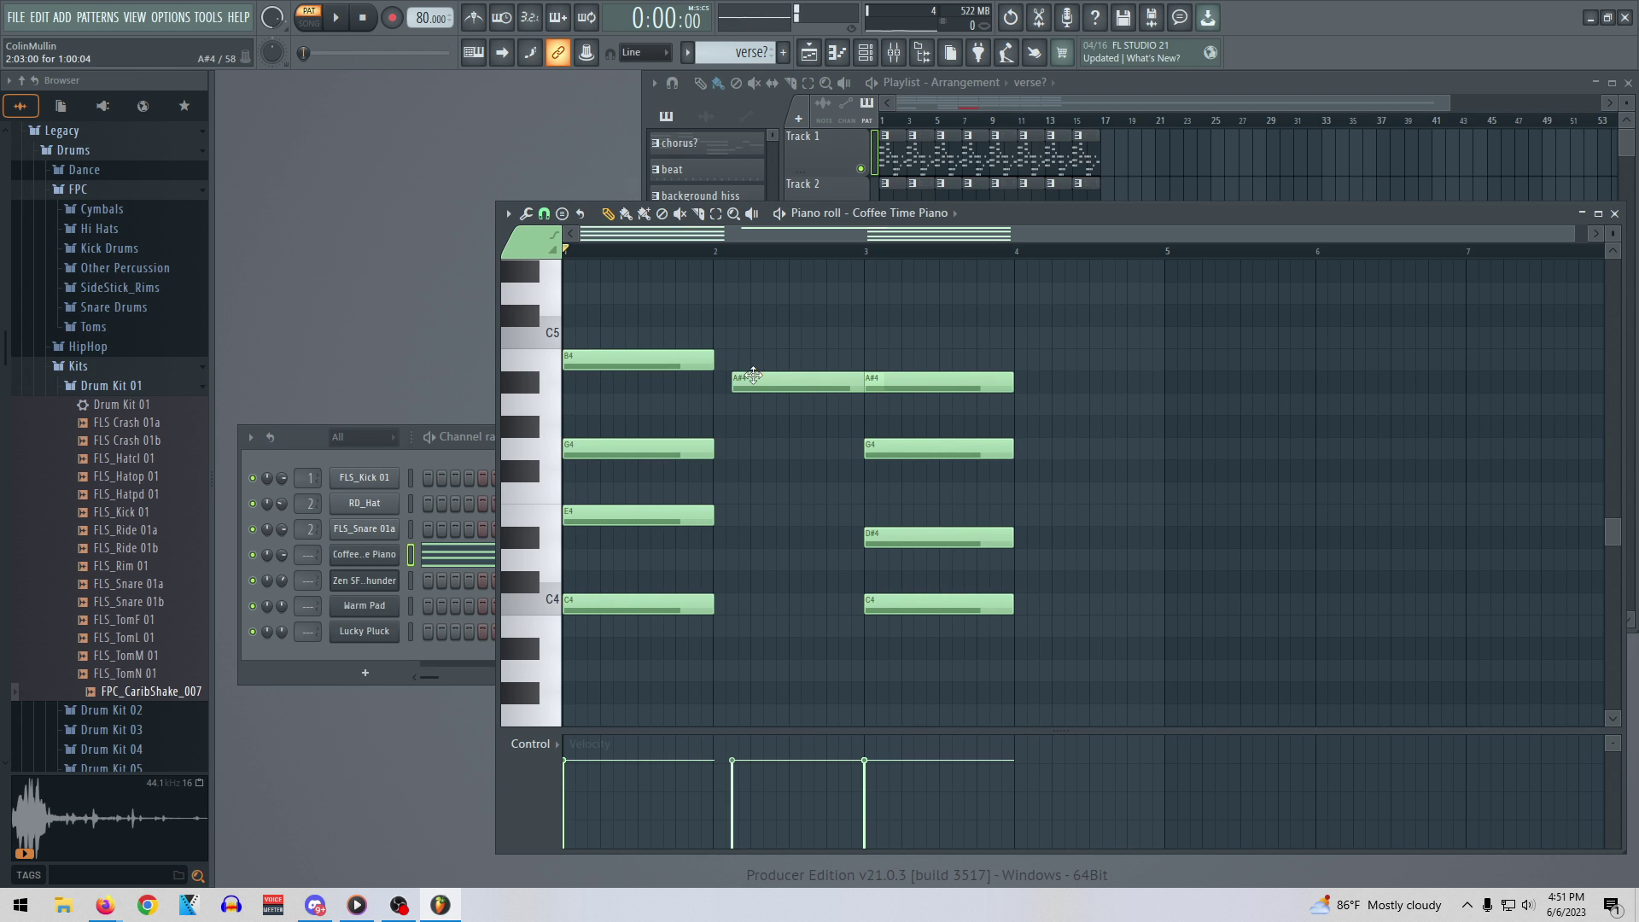
pyautogui.rightClick(753, 376)
pyautogui.press('space')
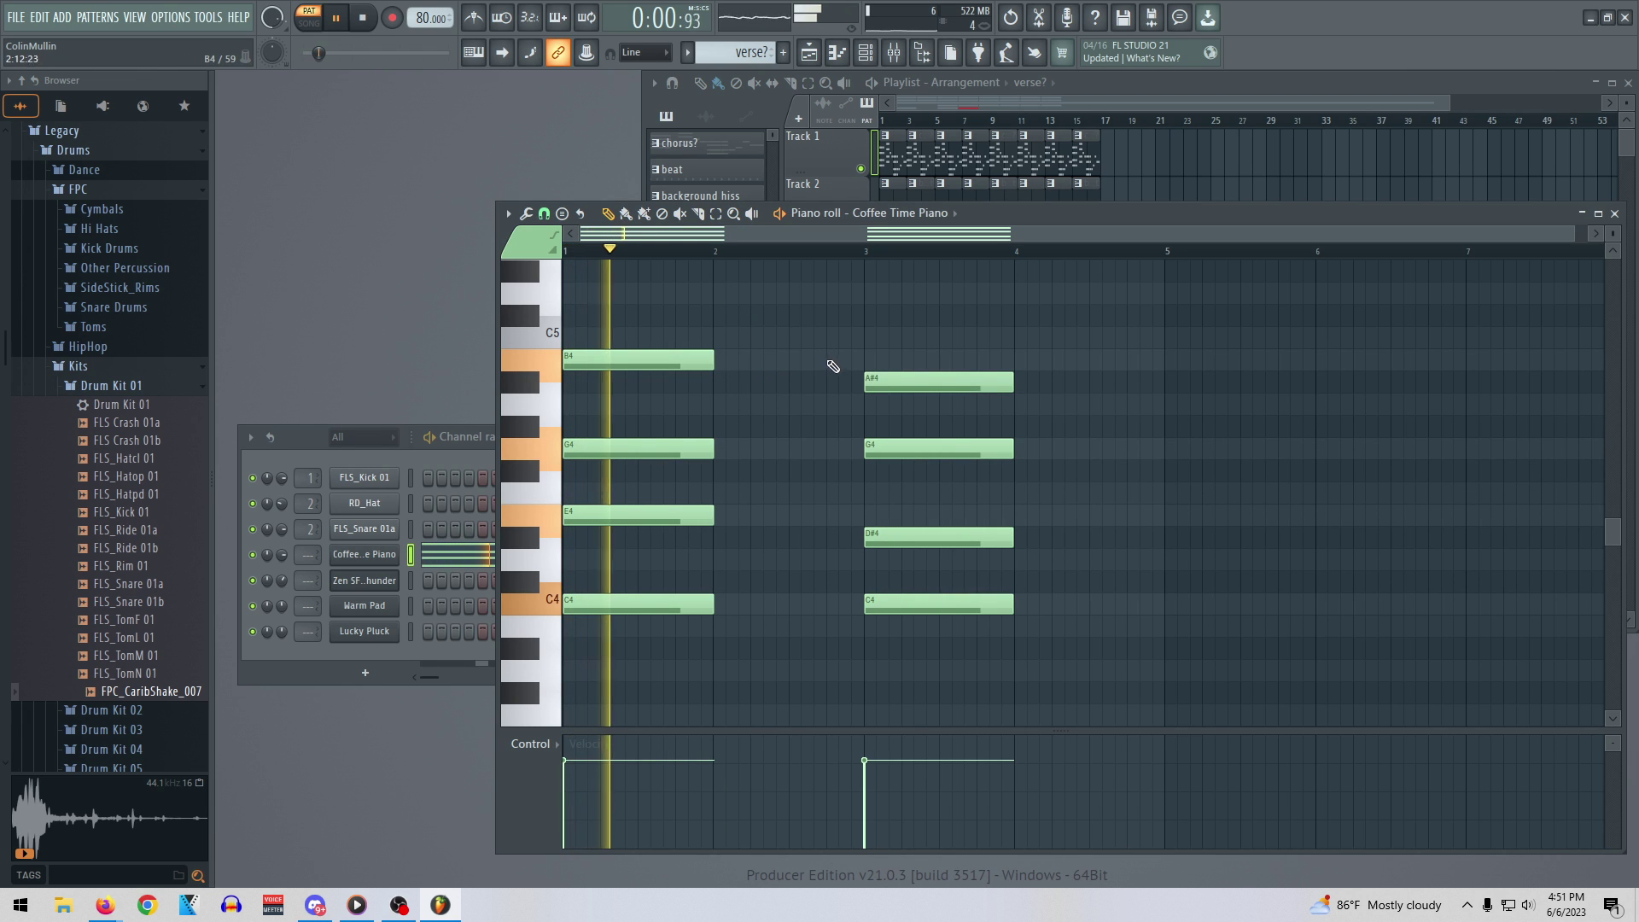
pyautogui.moveTo(913, 383); pyautogui.dragTo(765, 387)
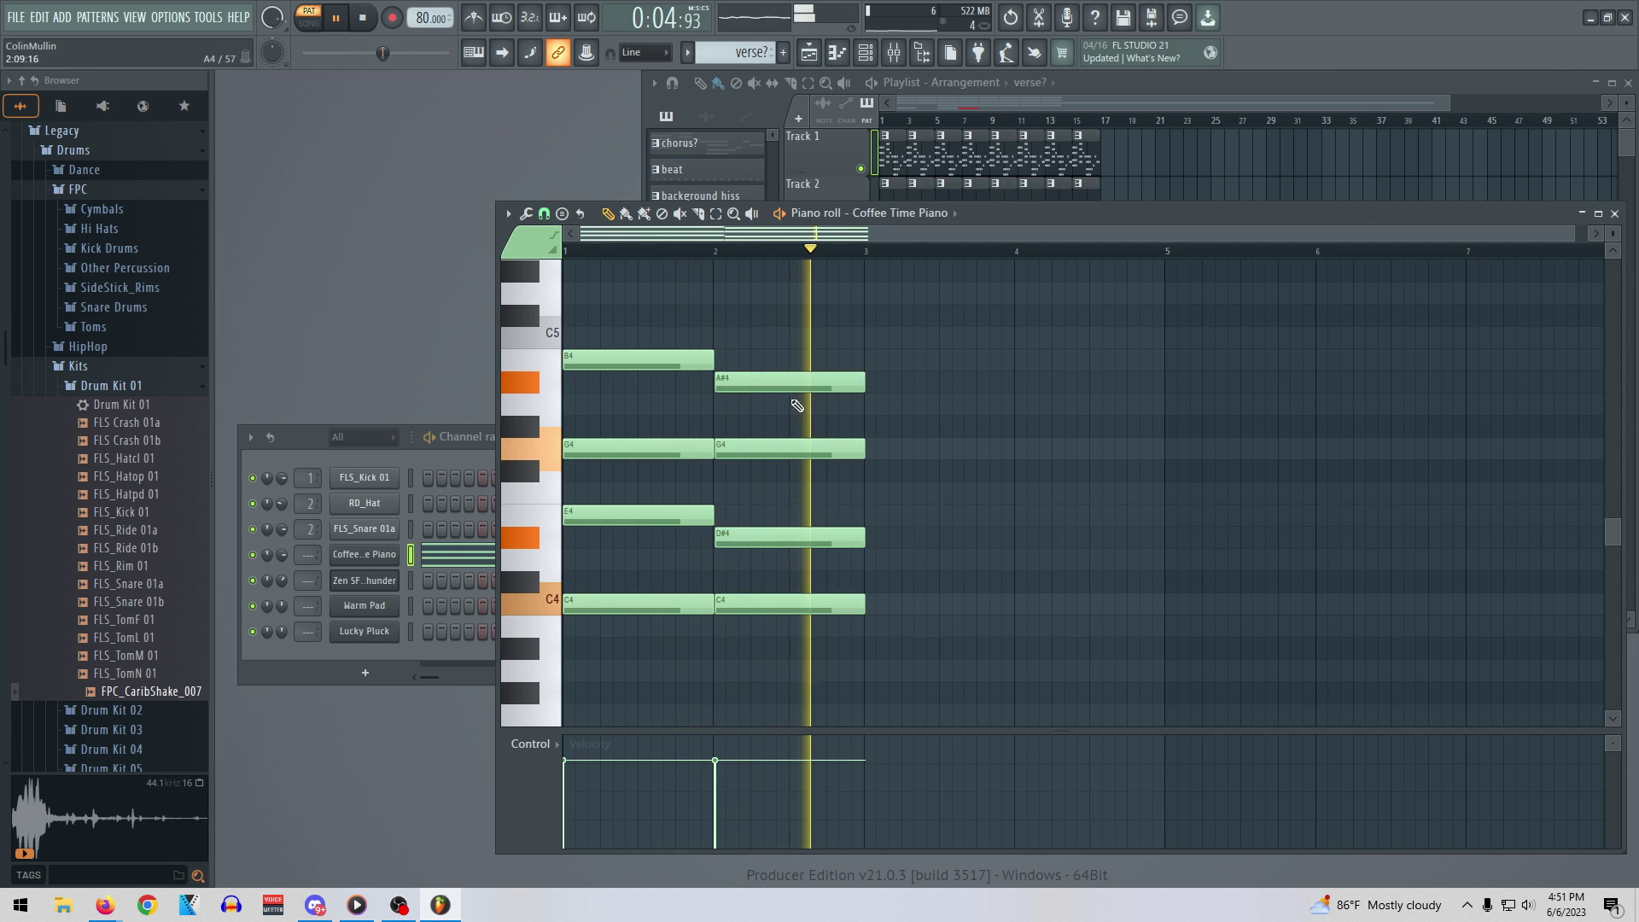
pyautogui.press('space')
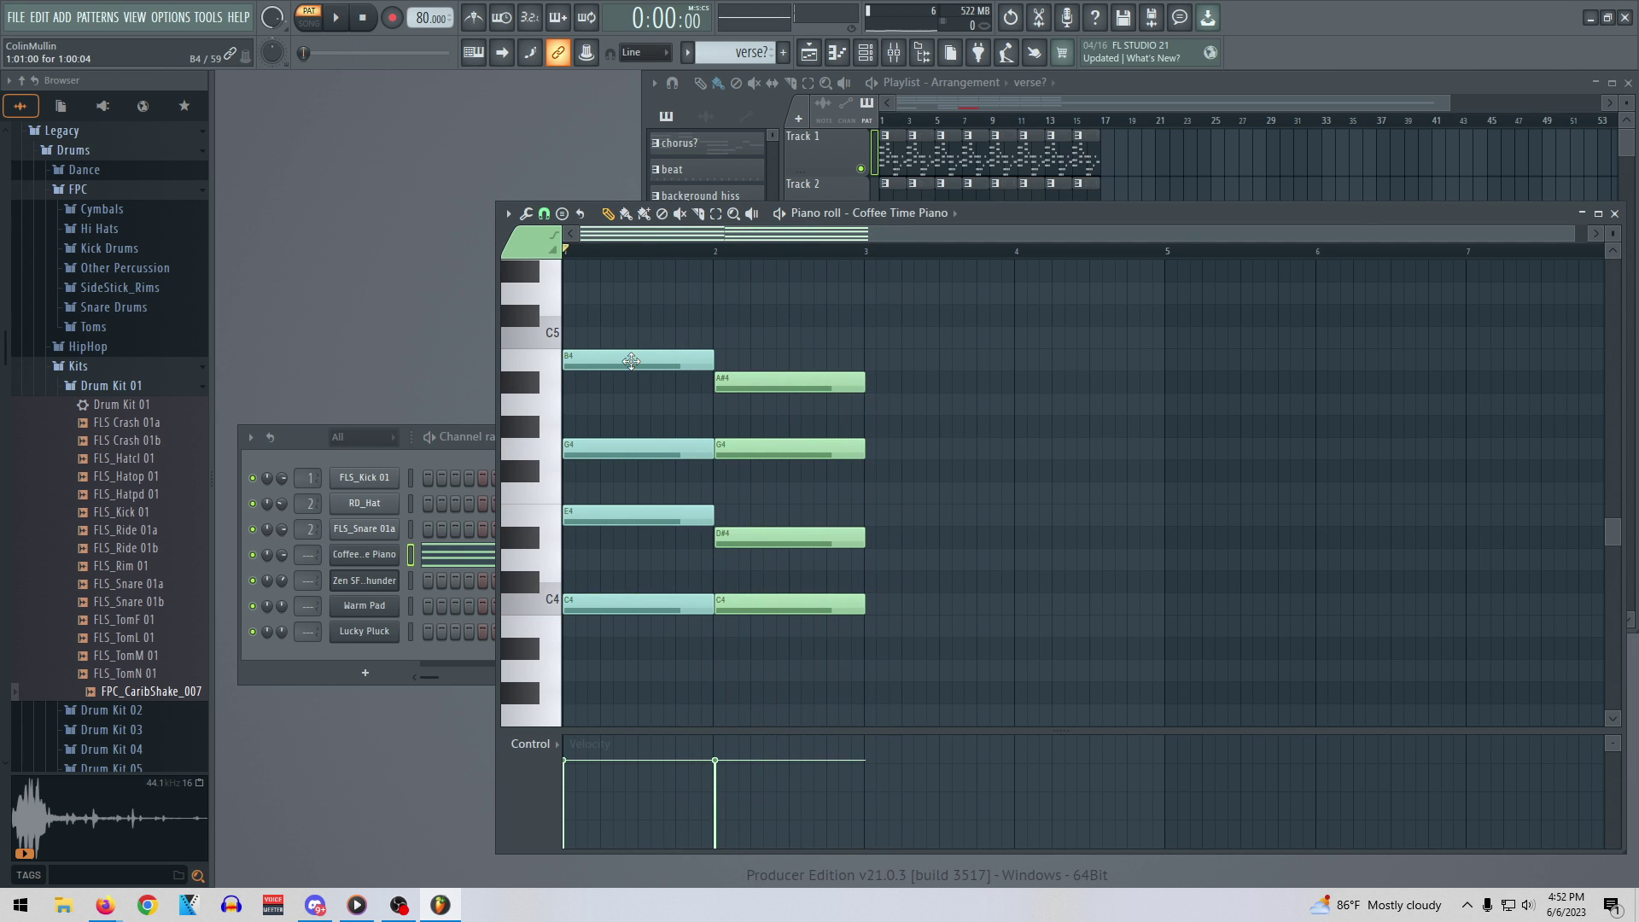
# Build a third chord in bar 3 from one-bar C4, E4, G4 and B4 notes and play the pattern
pyautogui.click(901, 604)
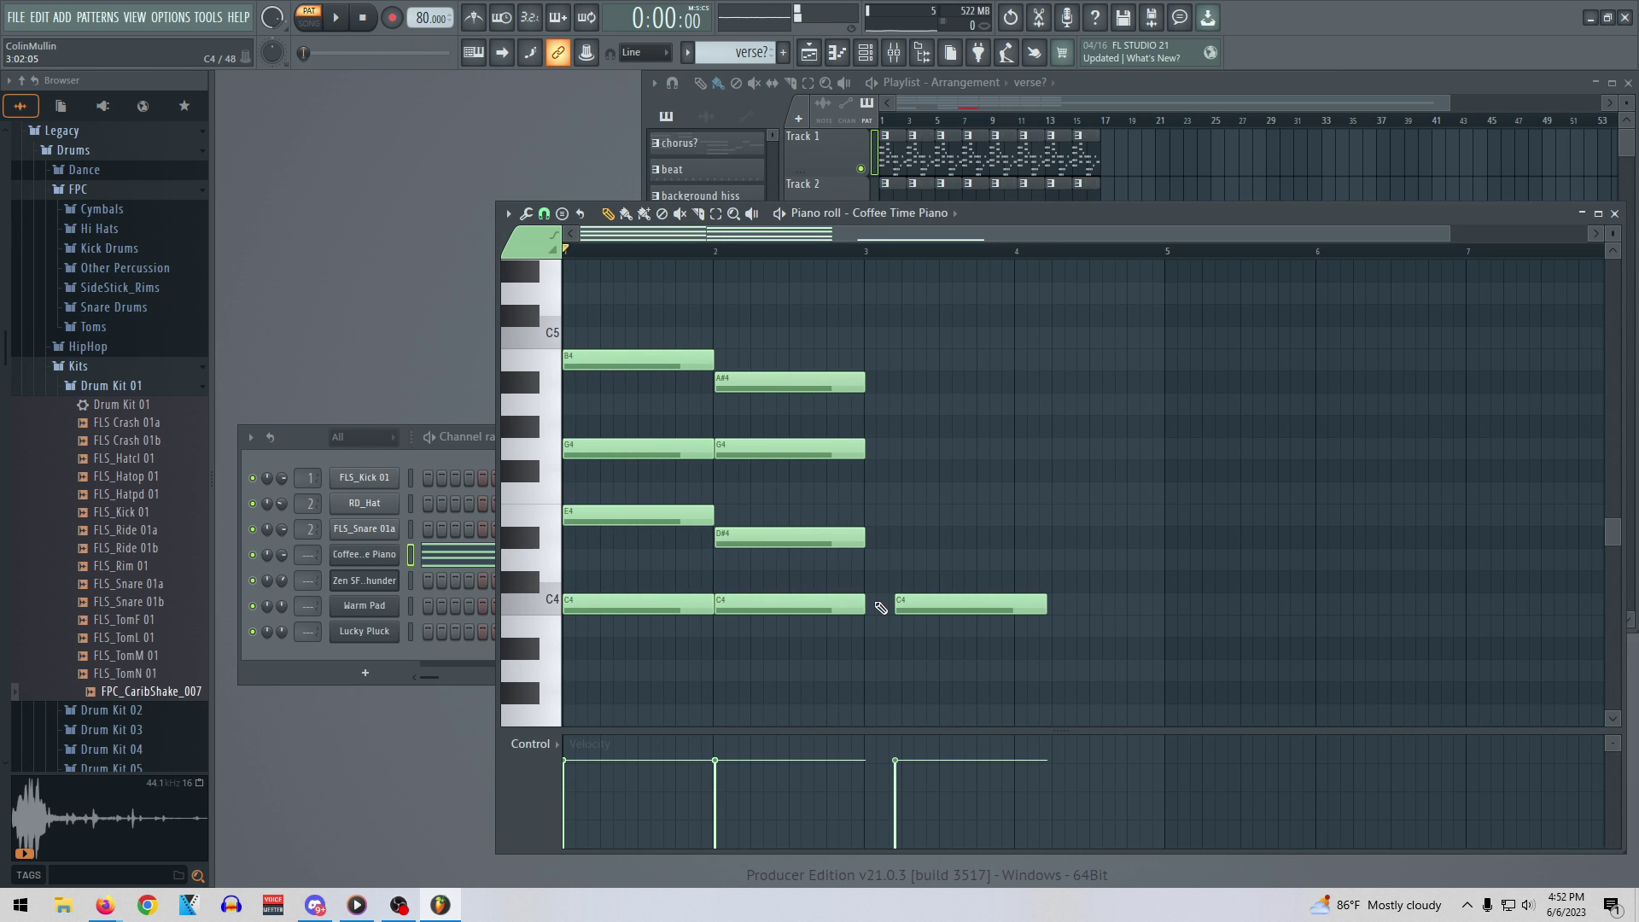
pyautogui.moveTo(927, 604); pyautogui.dragTo(869, 603)
pyautogui.click(910, 539)
pyautogui.moveTo(944, 541); pyautogui.dragTo(913, 480)
pyautogui.click(880, 445)
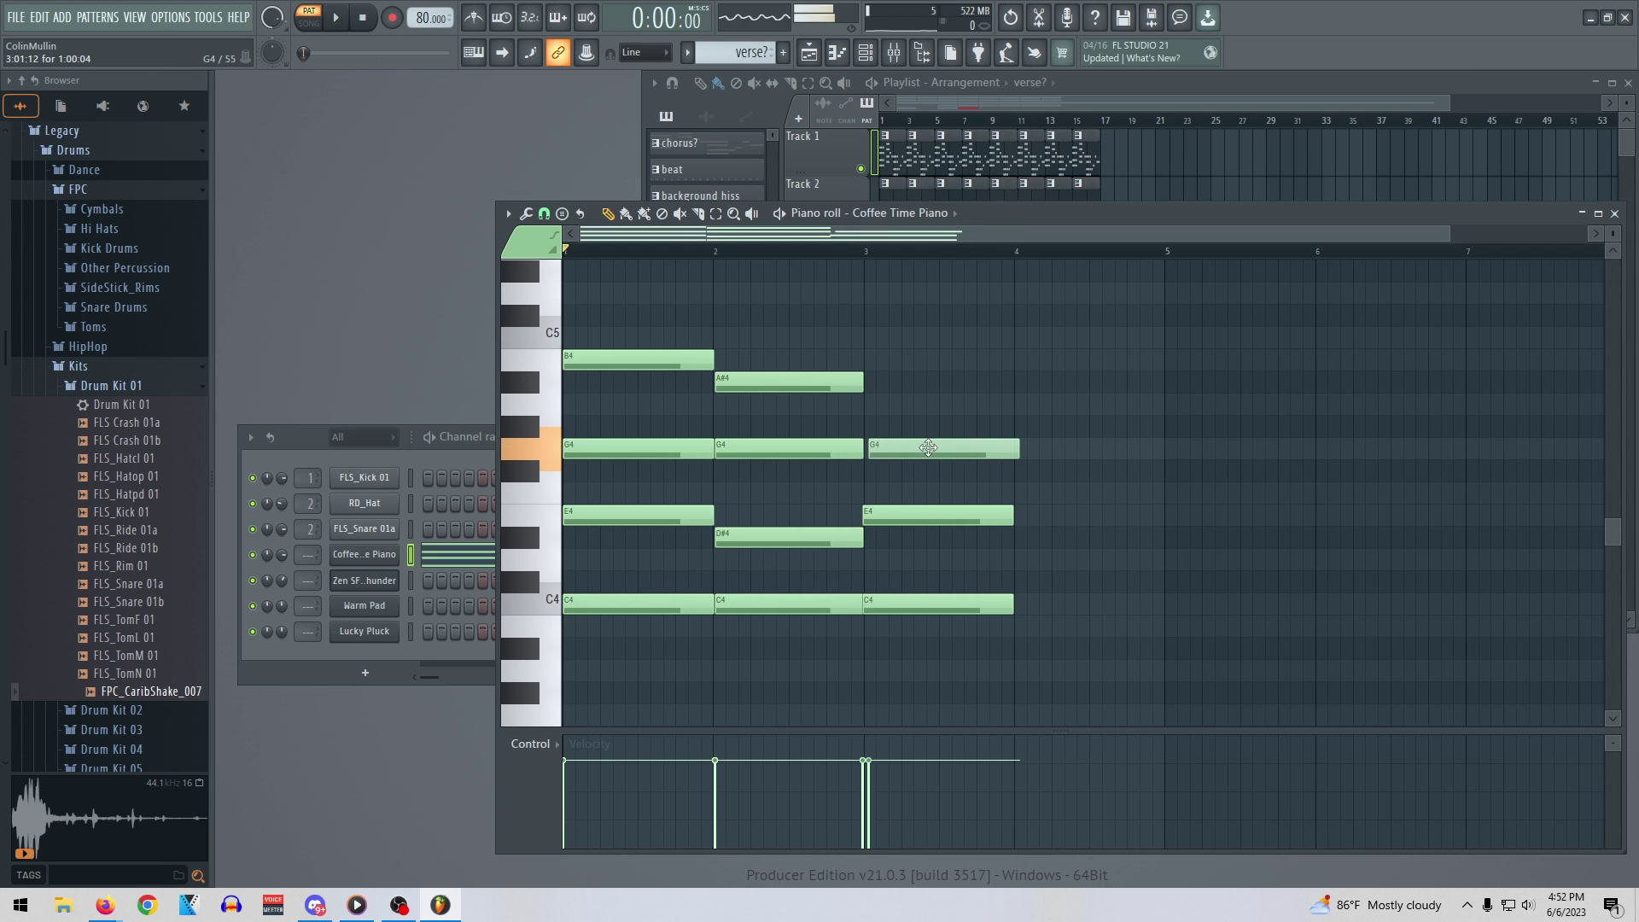
pyautogui.moveTo(899, 380); pyautogui.dragTo(922, 358)
pyautogui.press('space')
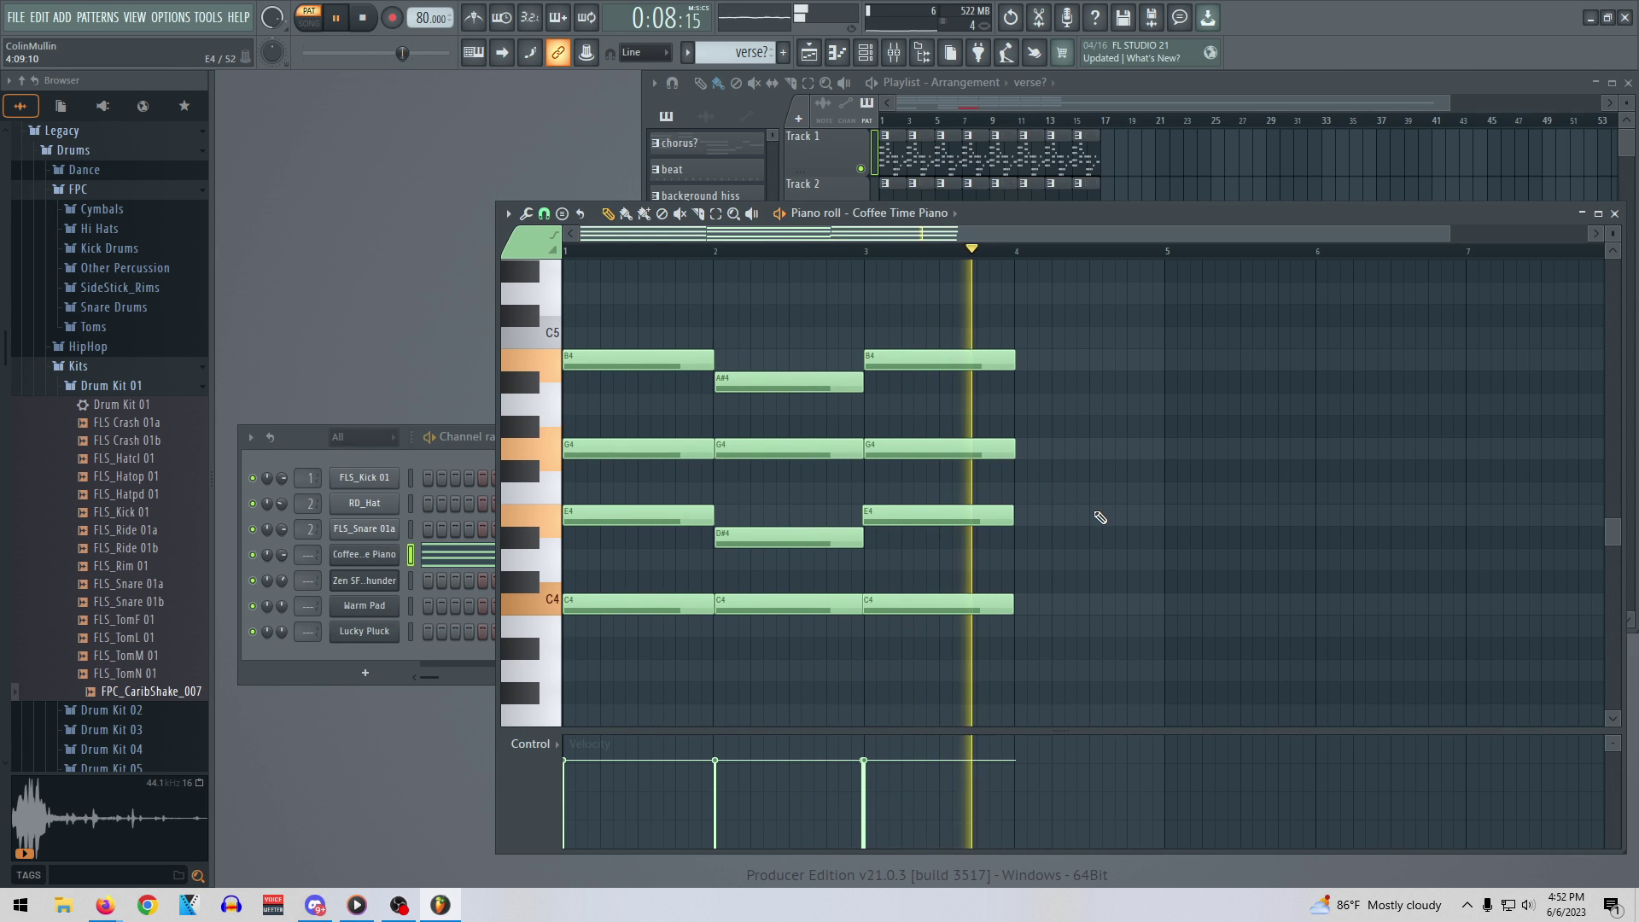
pyautogui.press('space')
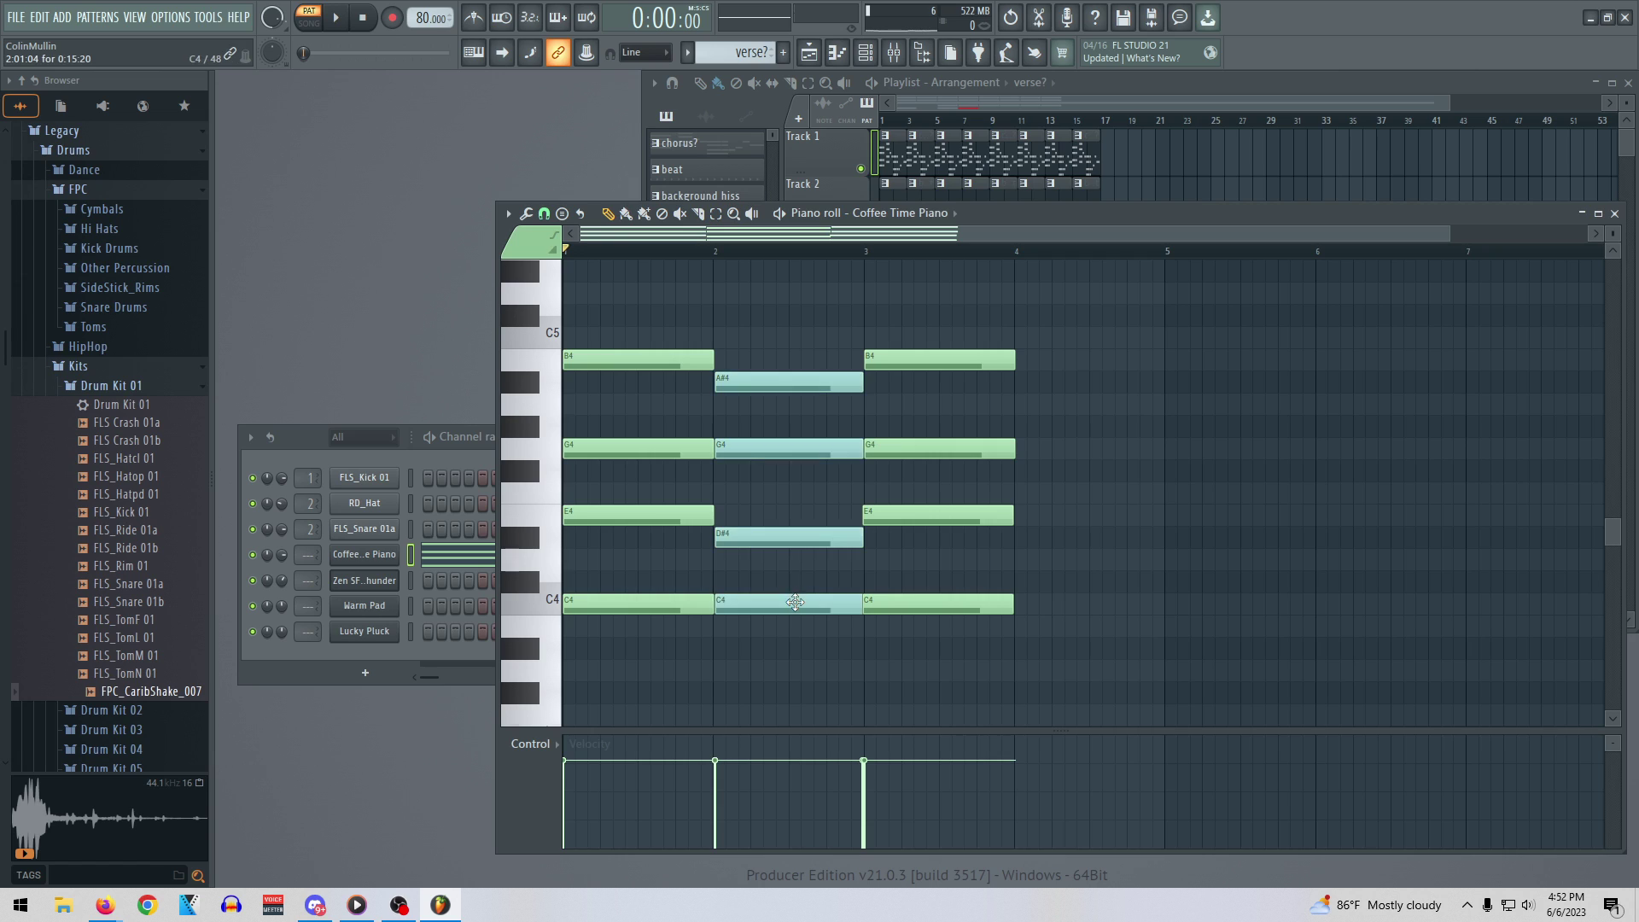
# Build a fourth chord in bar 4 from one-bar C4, D#4, G4 and A#4 notes and play the pattern
pyautogui.moveTo(1101, 603); pyautogui.dragTo(1063, 604)
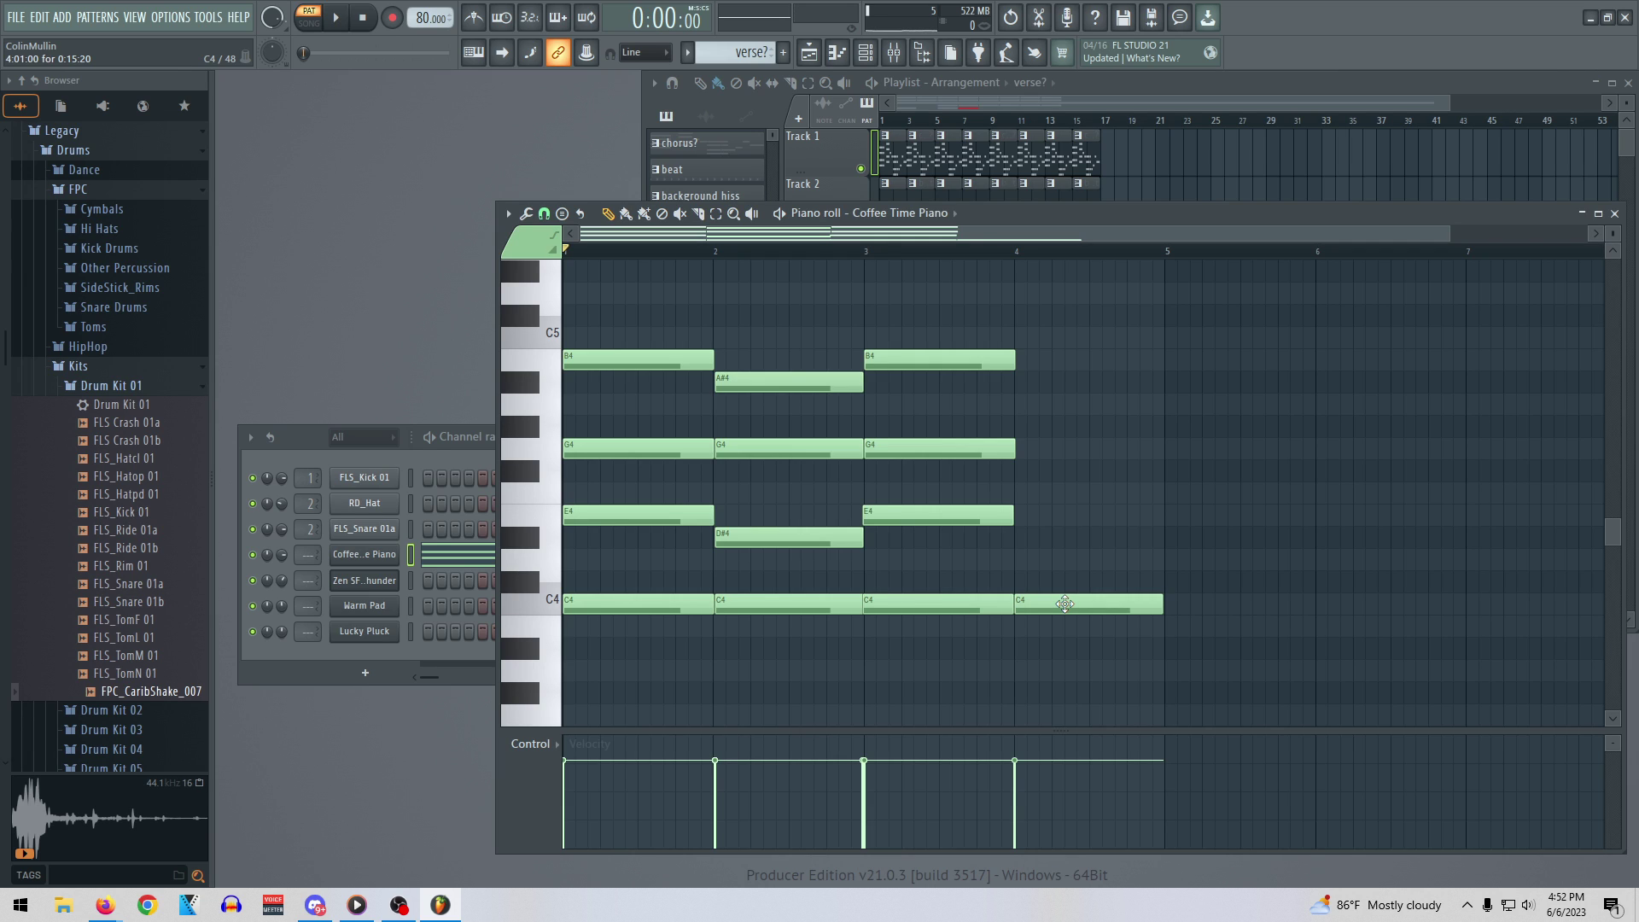
pyautogui.click(1041, 537)
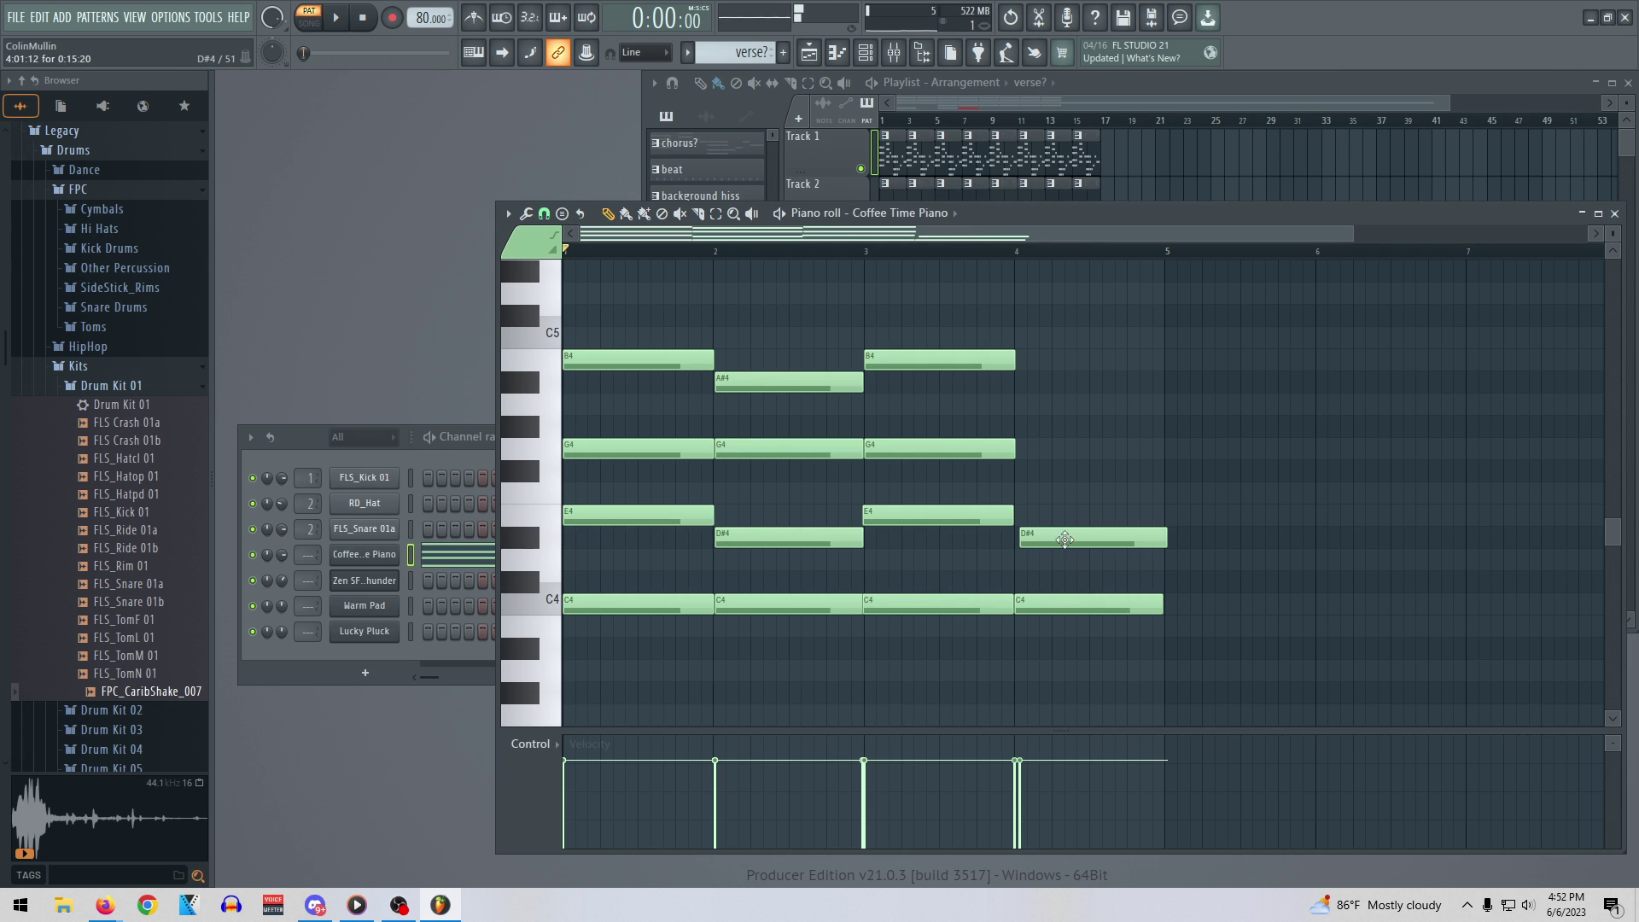
pyautogui.click(1061, 448)
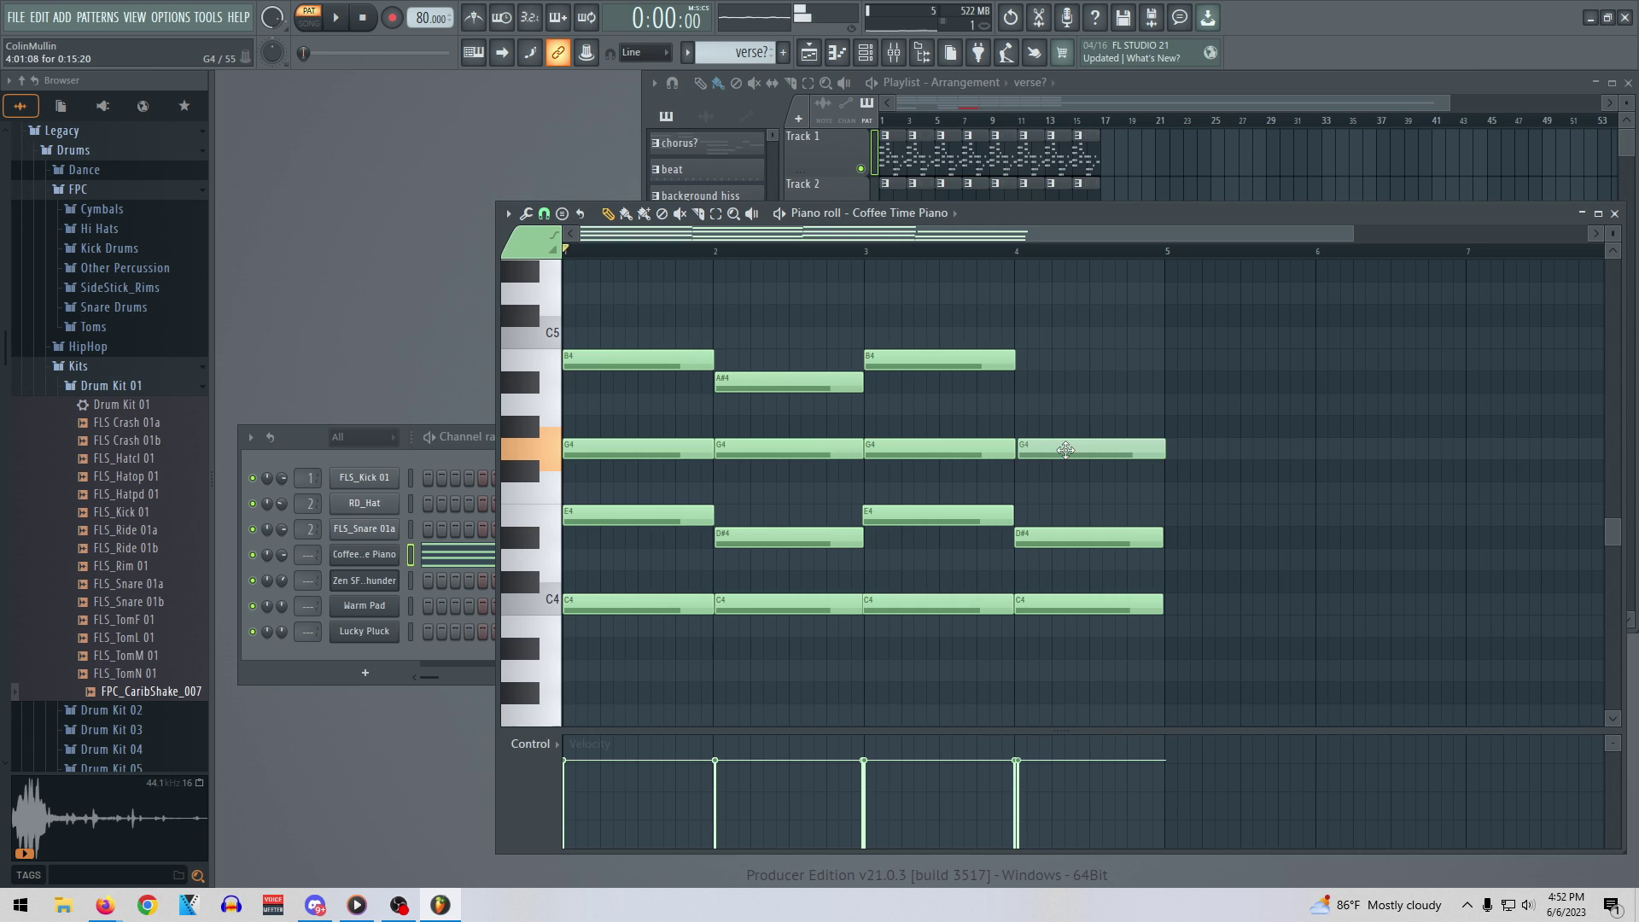
pyautogui.moveTo(1063, 448); pyautogui.dragTo(1069, 448)
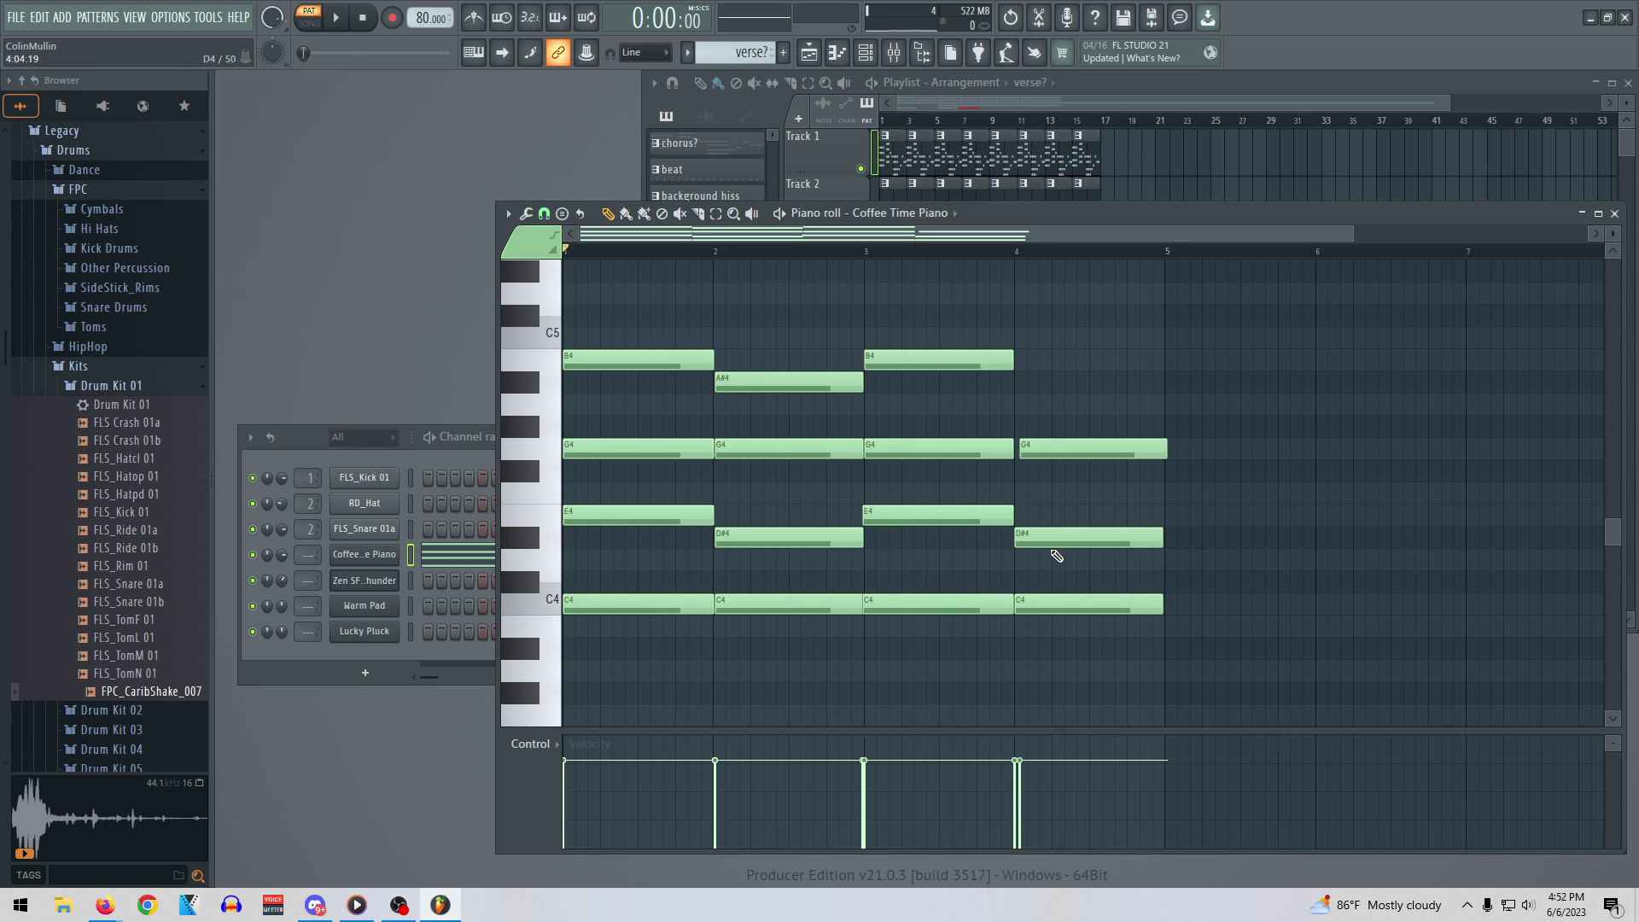
pyautogui.click(1040, 386)
pyautogui.click(1063, 384)
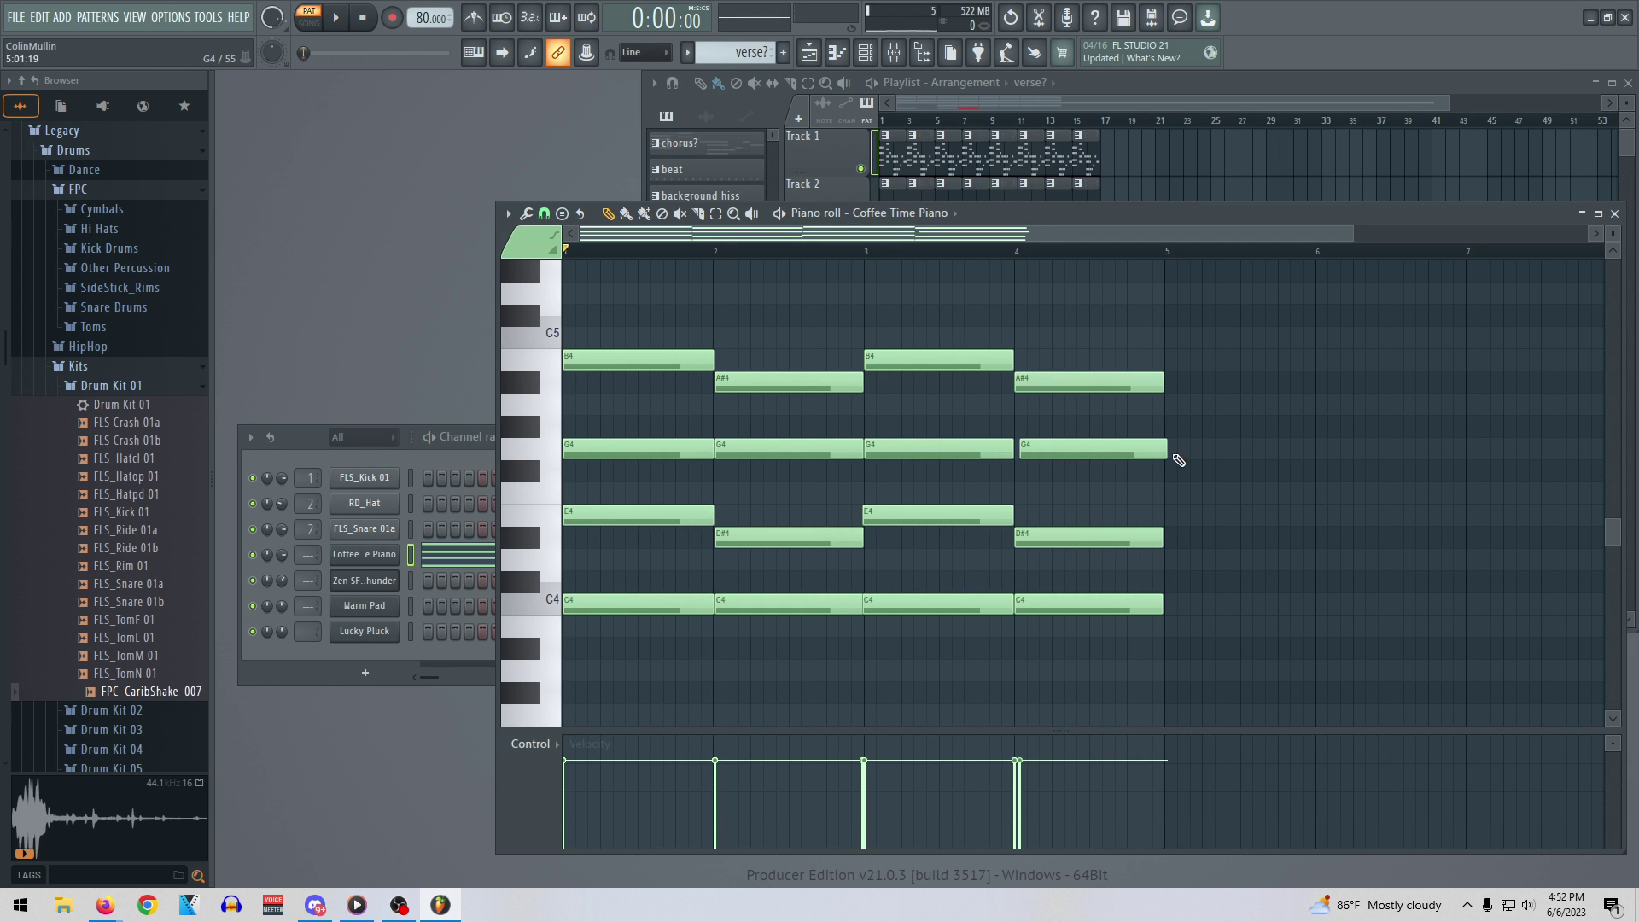
pyautogui.moveTo(1136, 452); pyautogui.dragTo(1130, 453)
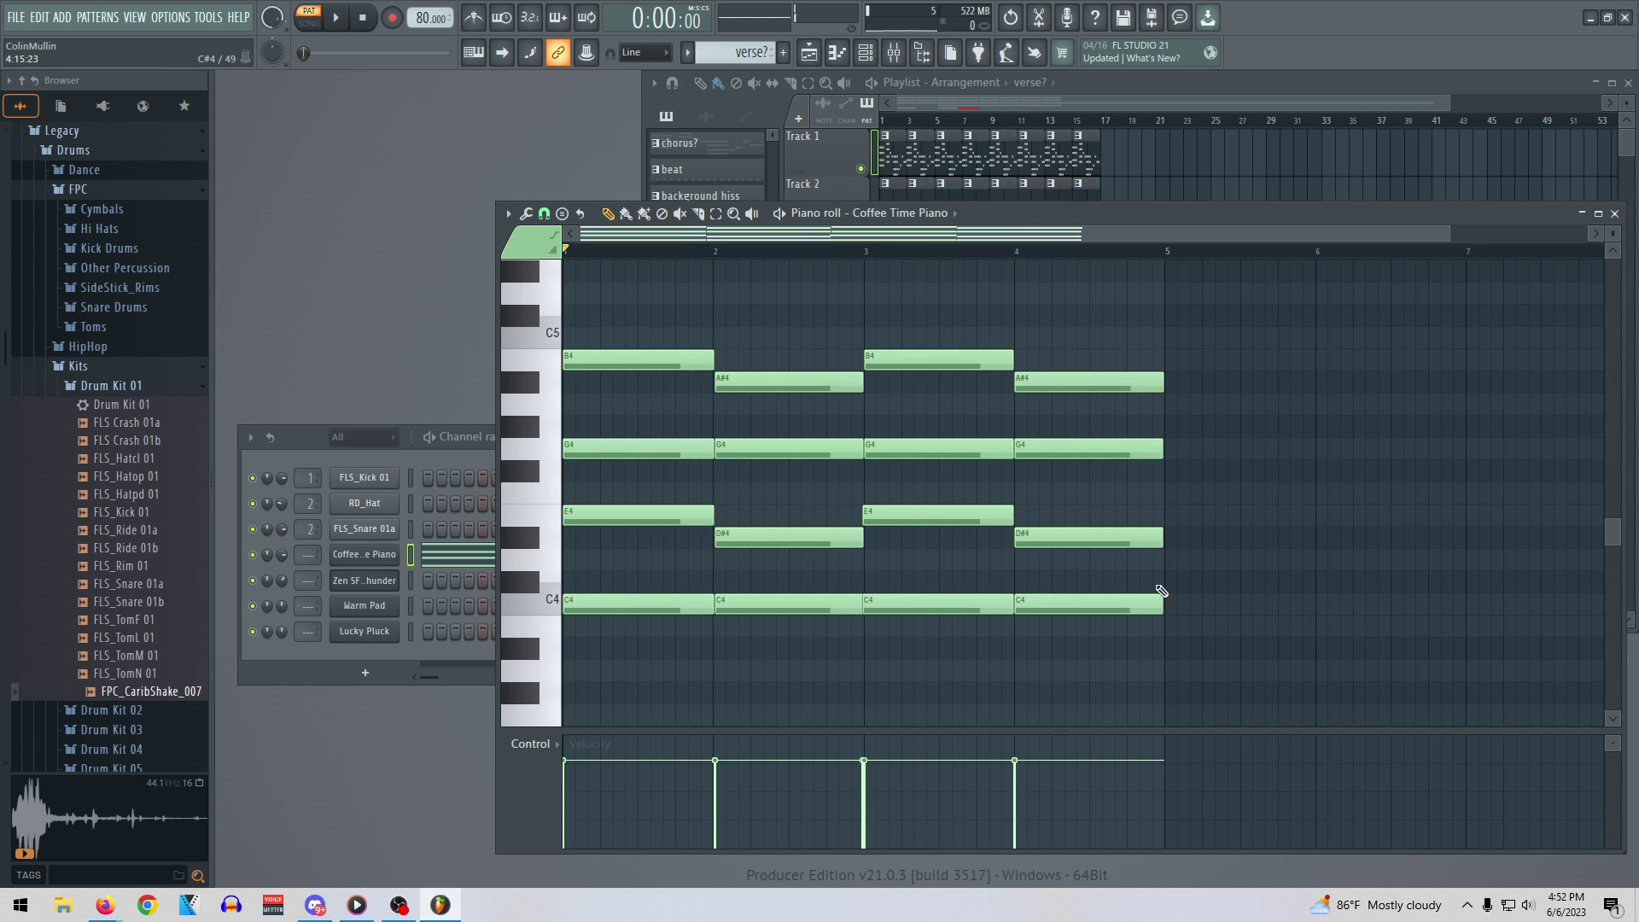
pyautogui.press('space')
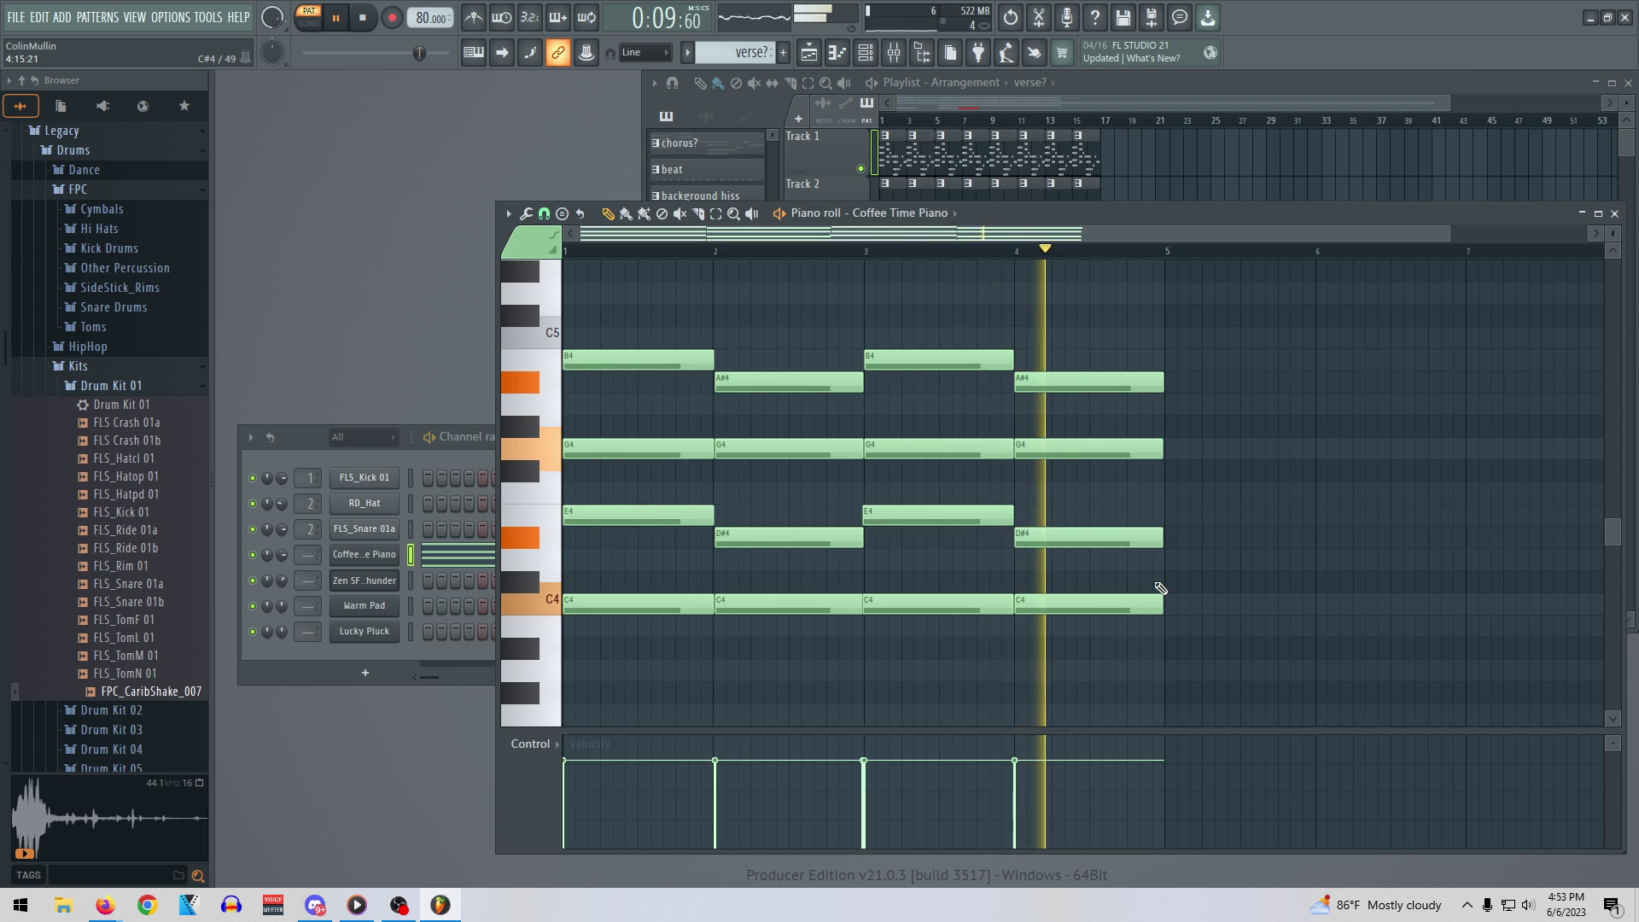
pyautogui.press('space')
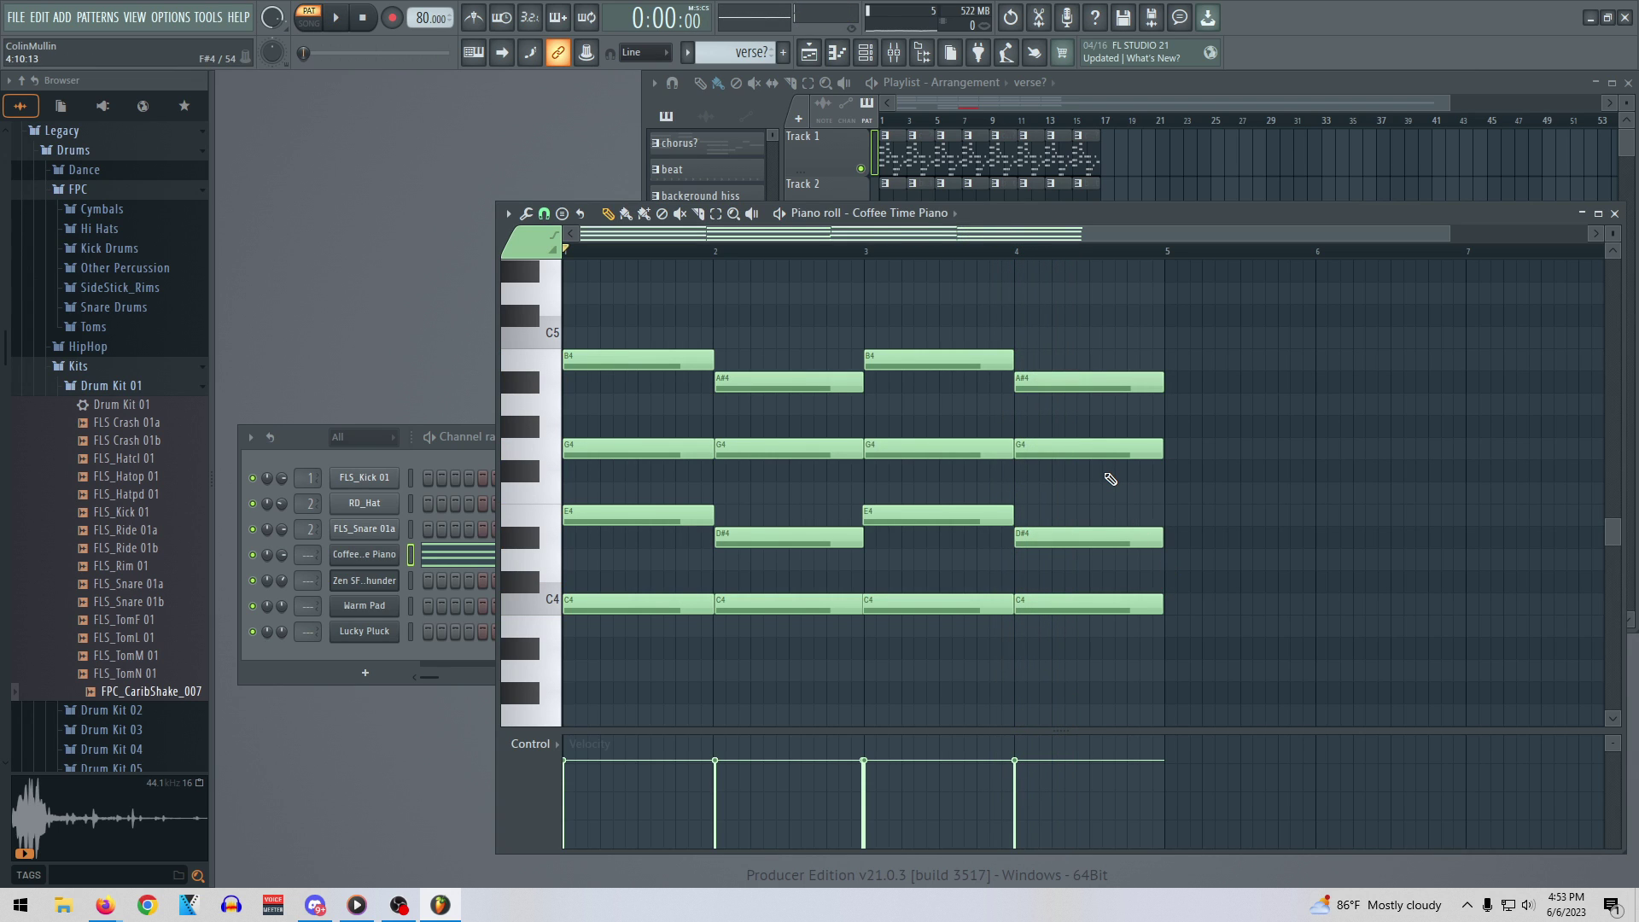
pyautogui.click(717, 214)
pyautogui.moveTo(1179, 639); pyautogui.dragTo(1049, 350)
pyautogui.click(610, 215)
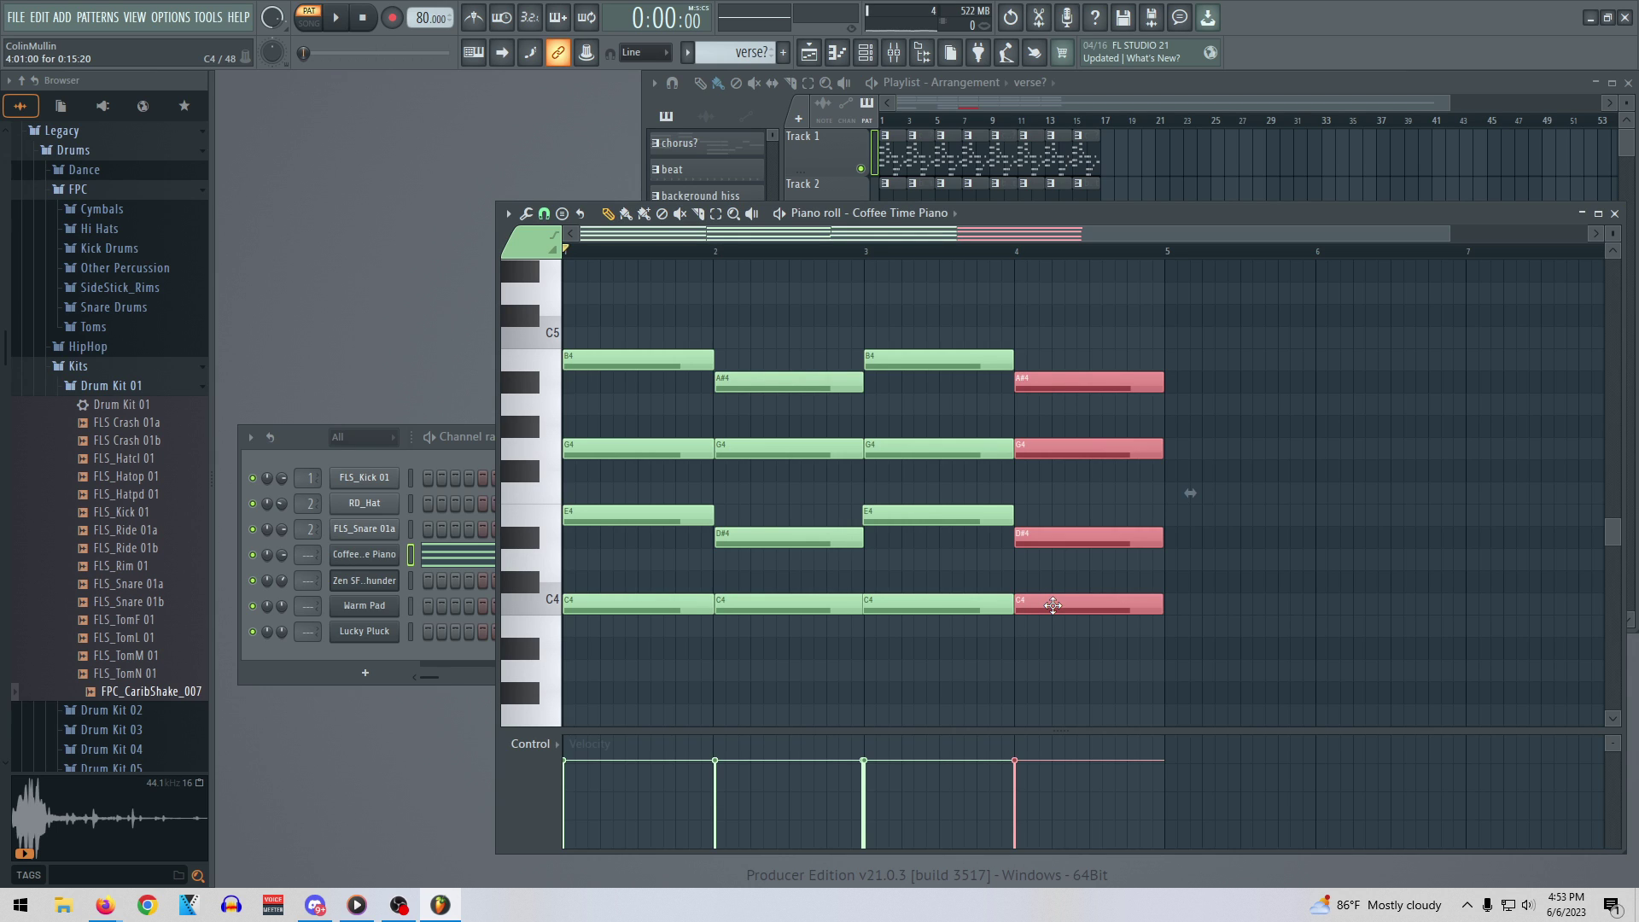
pyautogui.scroll(-5, 1062, 589)
pyautogui.scroll(2, 1083, 604)
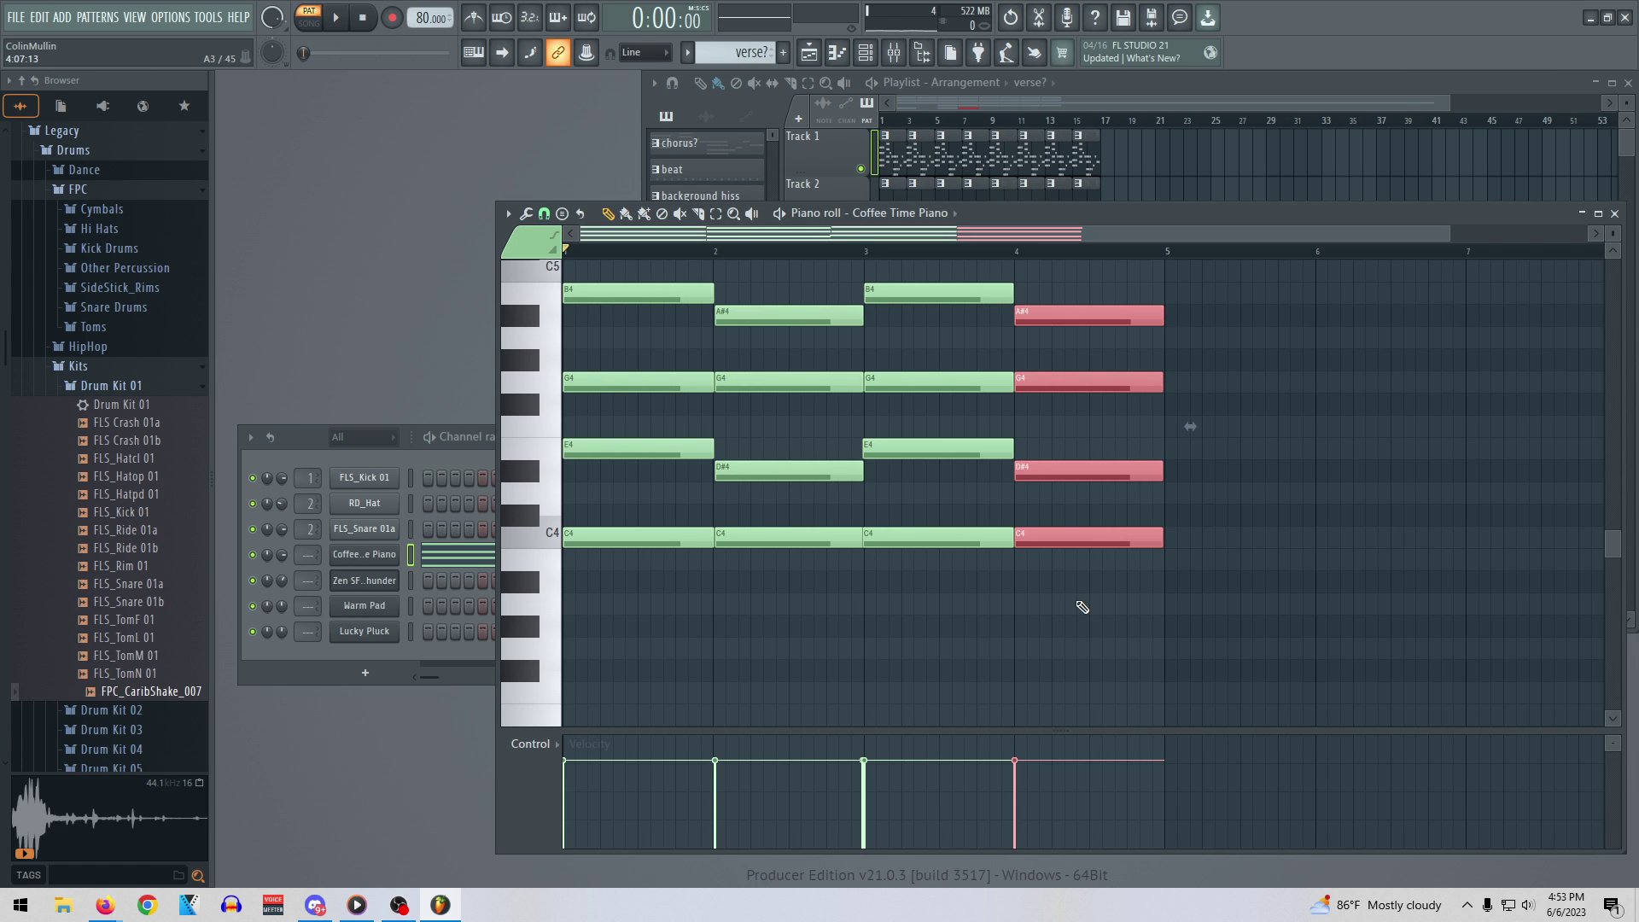
pyautogui.scroll(-3, 1058, 538)
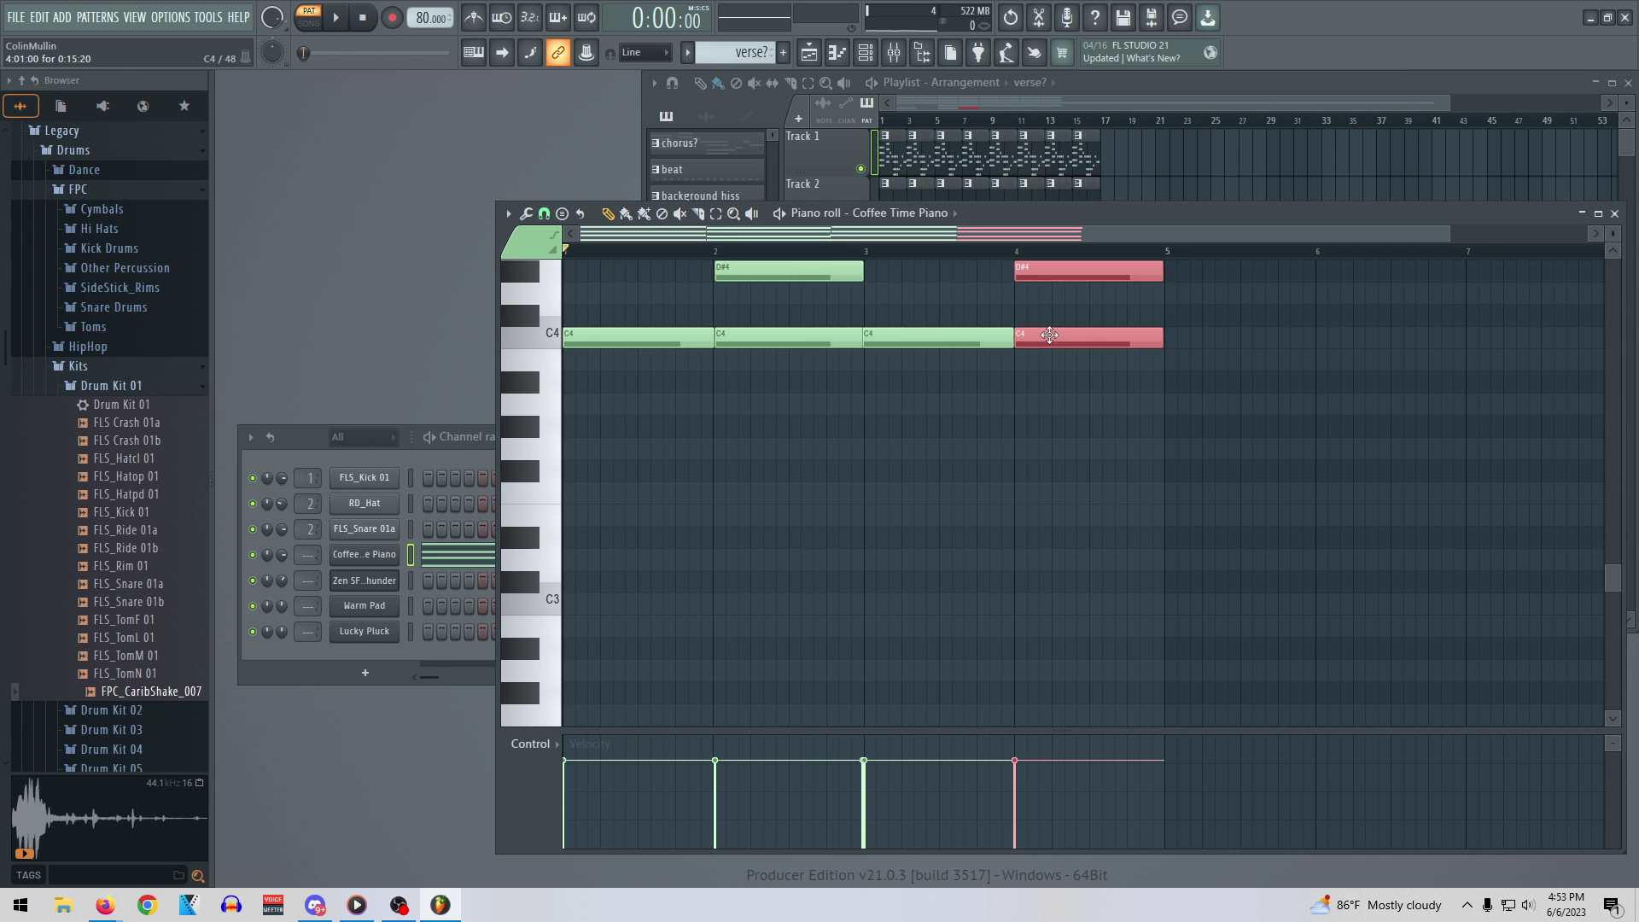
pyautogui.scroll(3, 1028, 529)
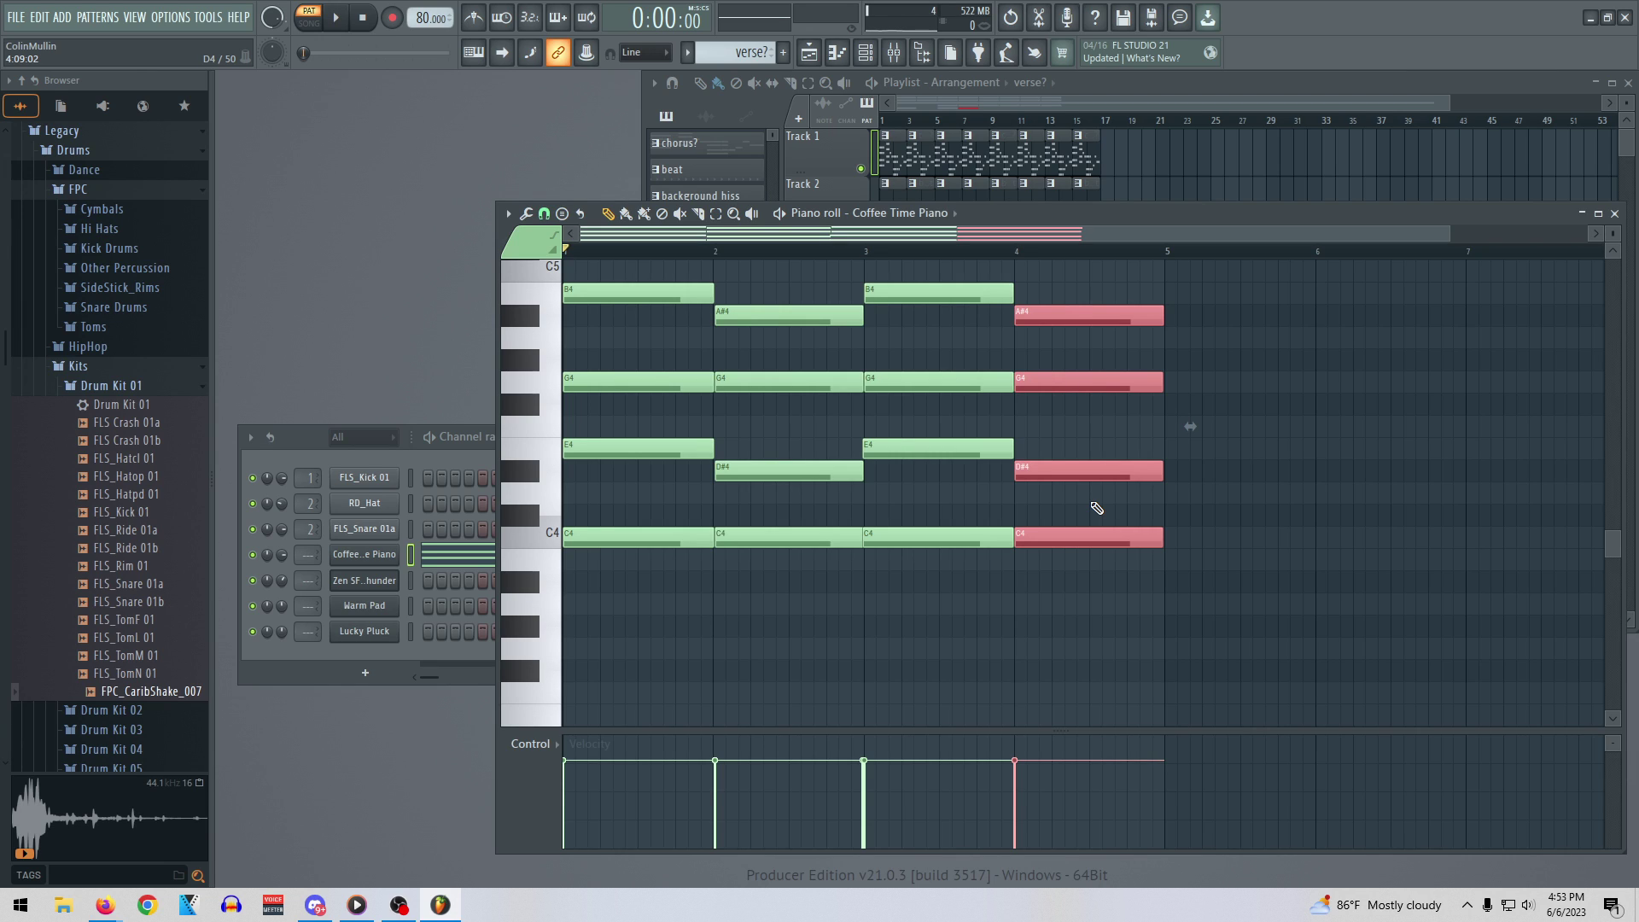
# Place two consecutive verse? clips on Track 1 at bars 17 and 21 and play the song from bar 17
pyautogui.click(1613, 214)
pyautogui.click(1118, 158)
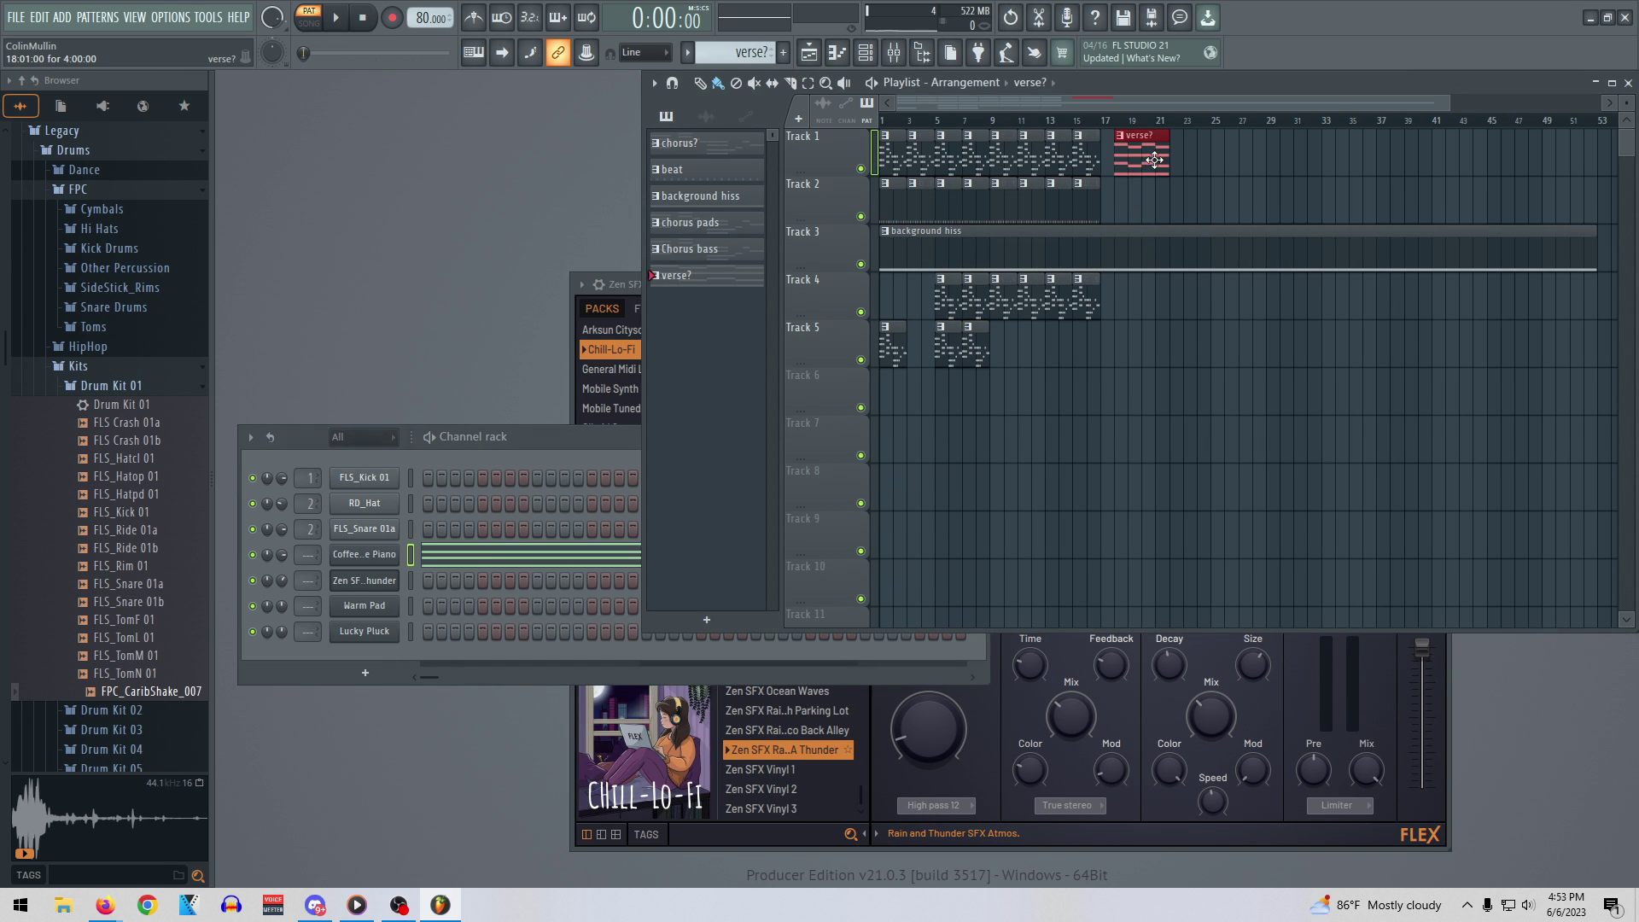
pyautogui.moveTo(1144, 156); pyautogui.dragTo(1199, 156)
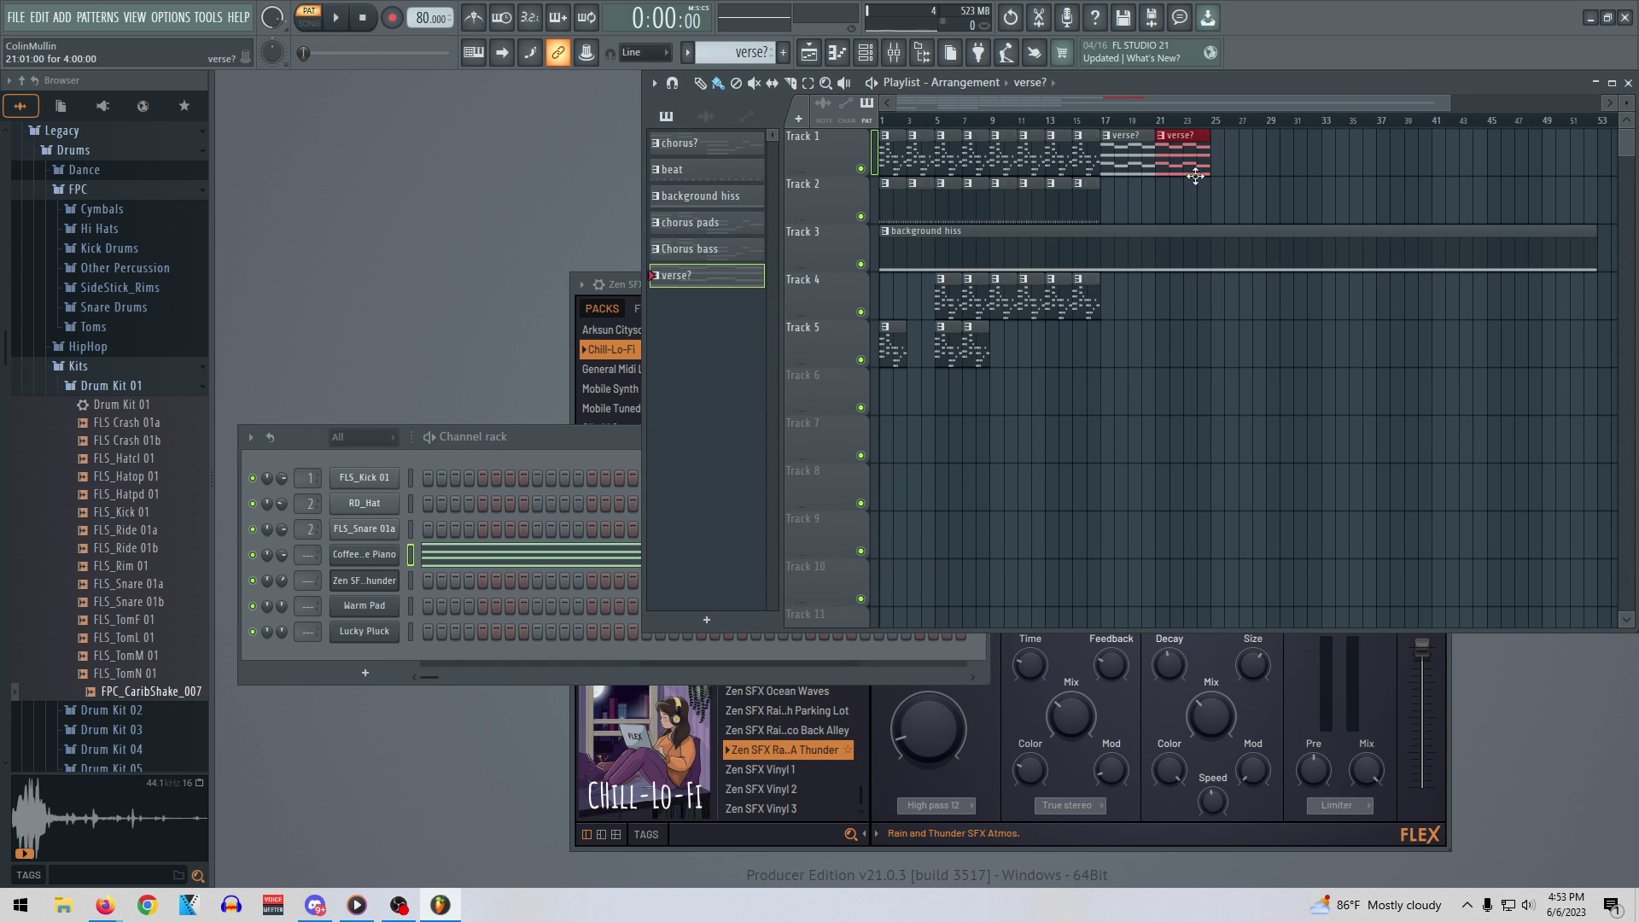
pyautogui.click(1107, 120)
pyautogui.press('space')
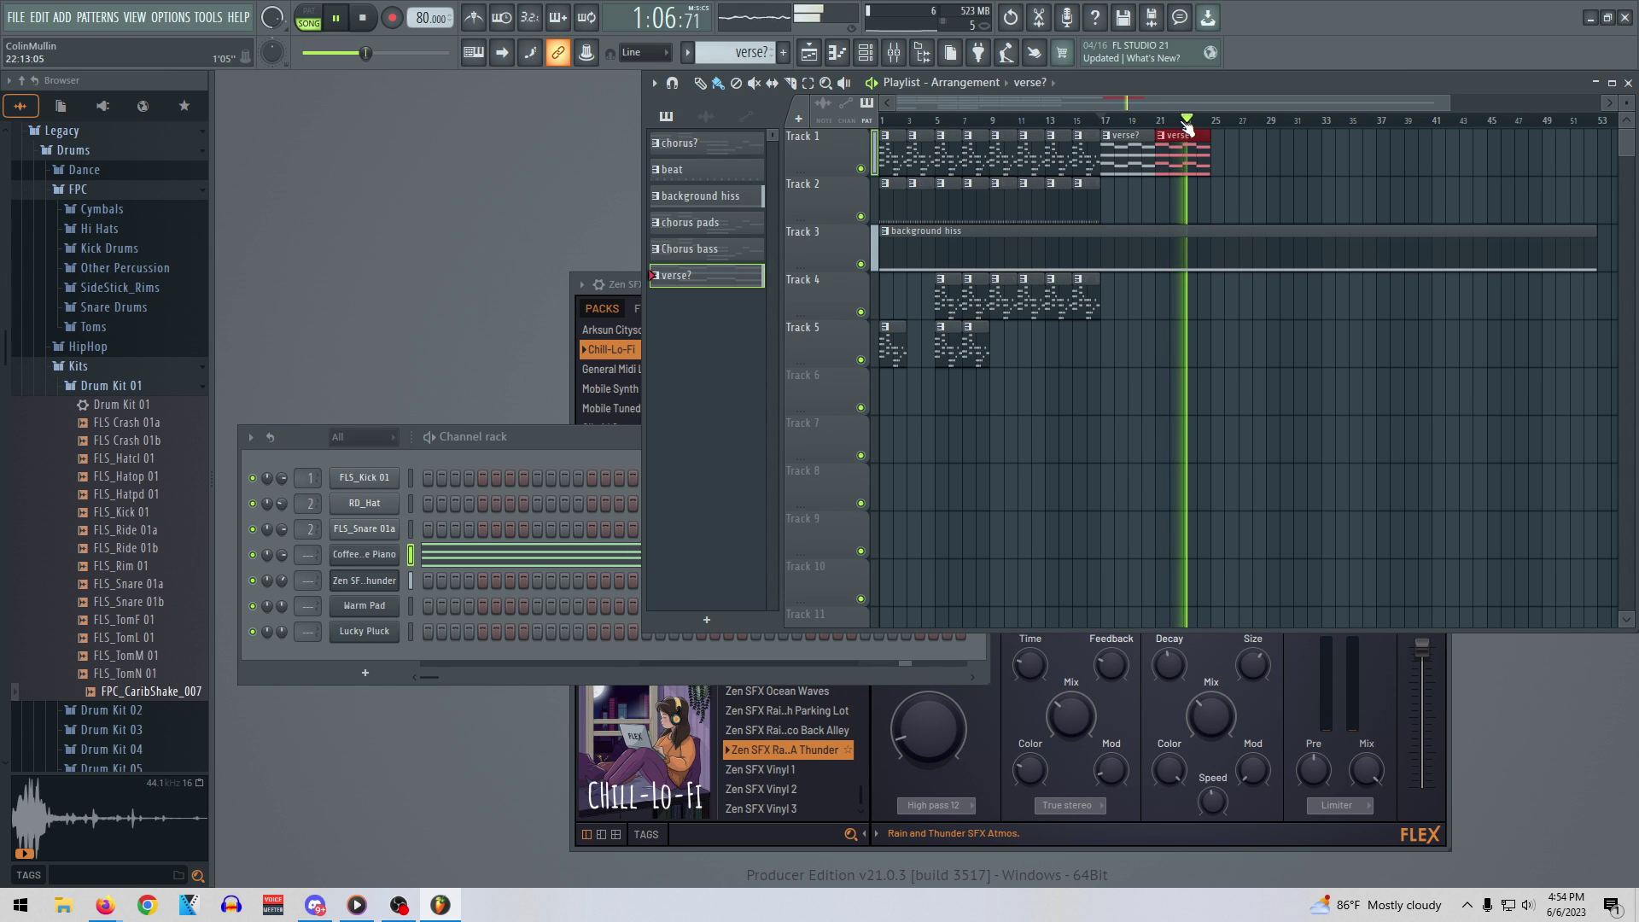
pyautogui.press('space')
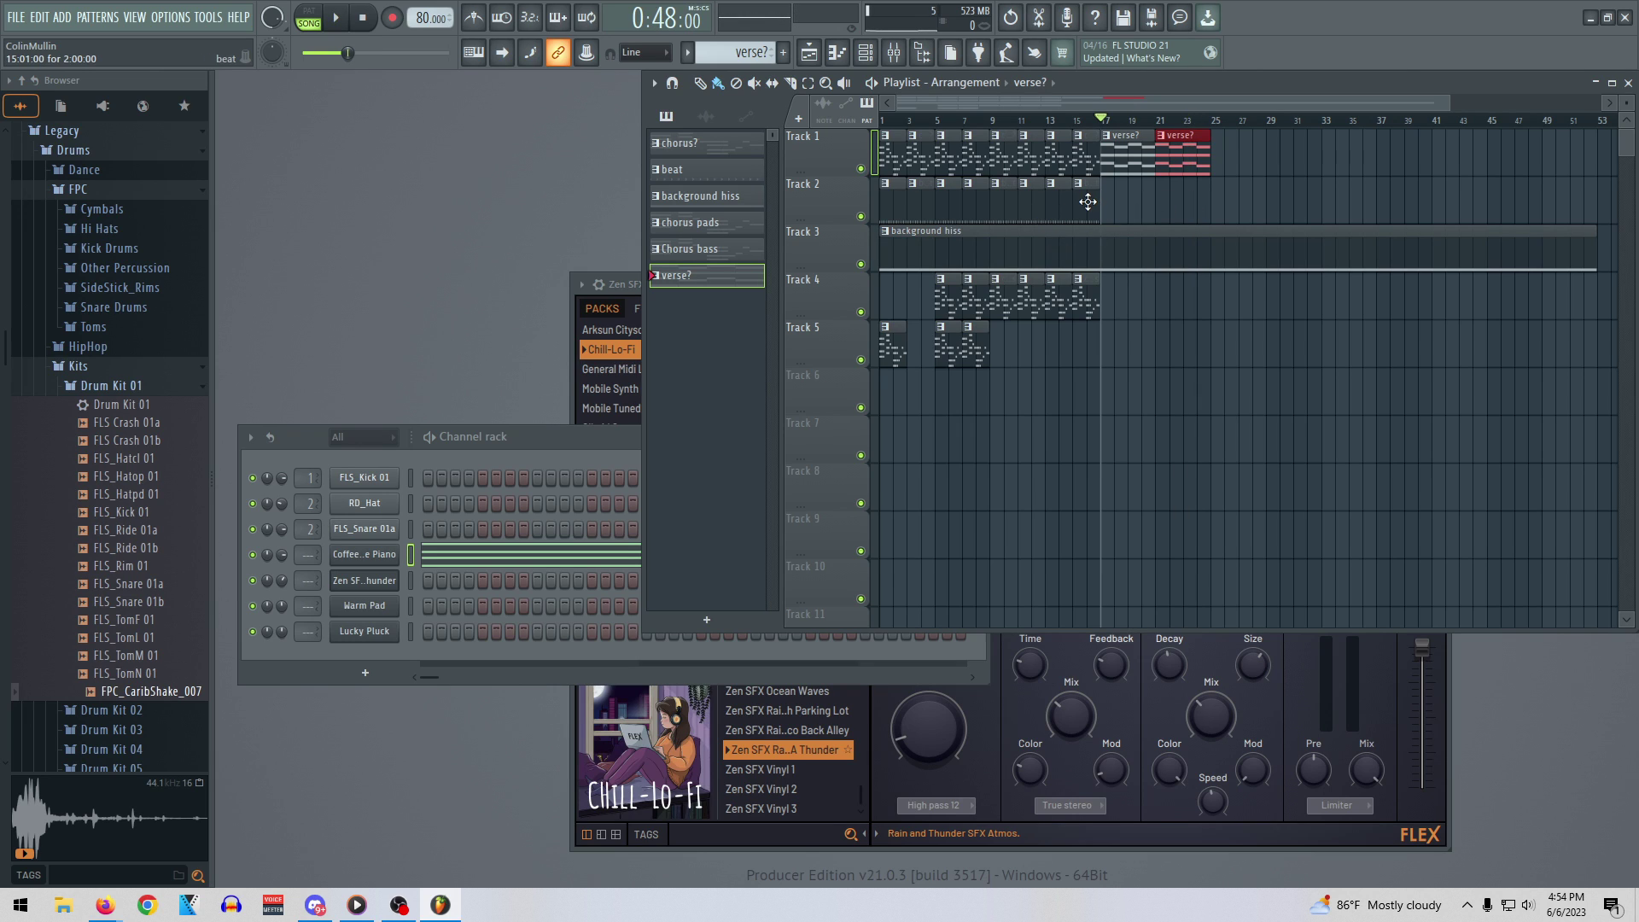
# Create a new pattern named "Verse ending"
pyautogui.rightClick(680, 277)
pyautogui.click(675, 494)
pyautogui.click(709, 618)
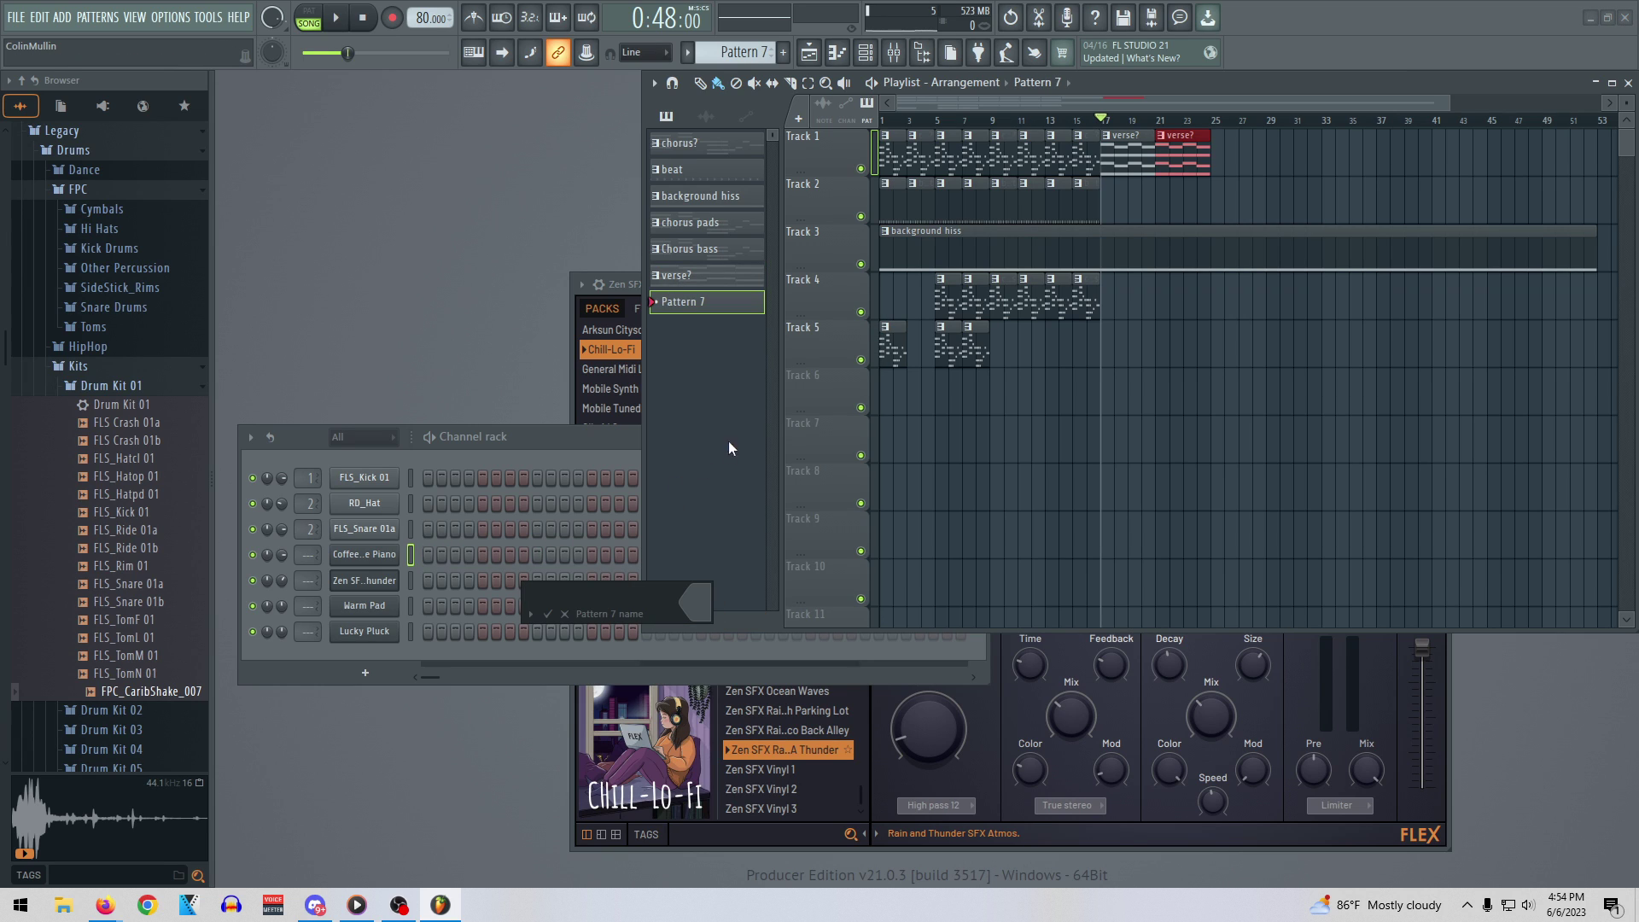
pyautogui.write('Verse ending')
pyautogui.press('Return')
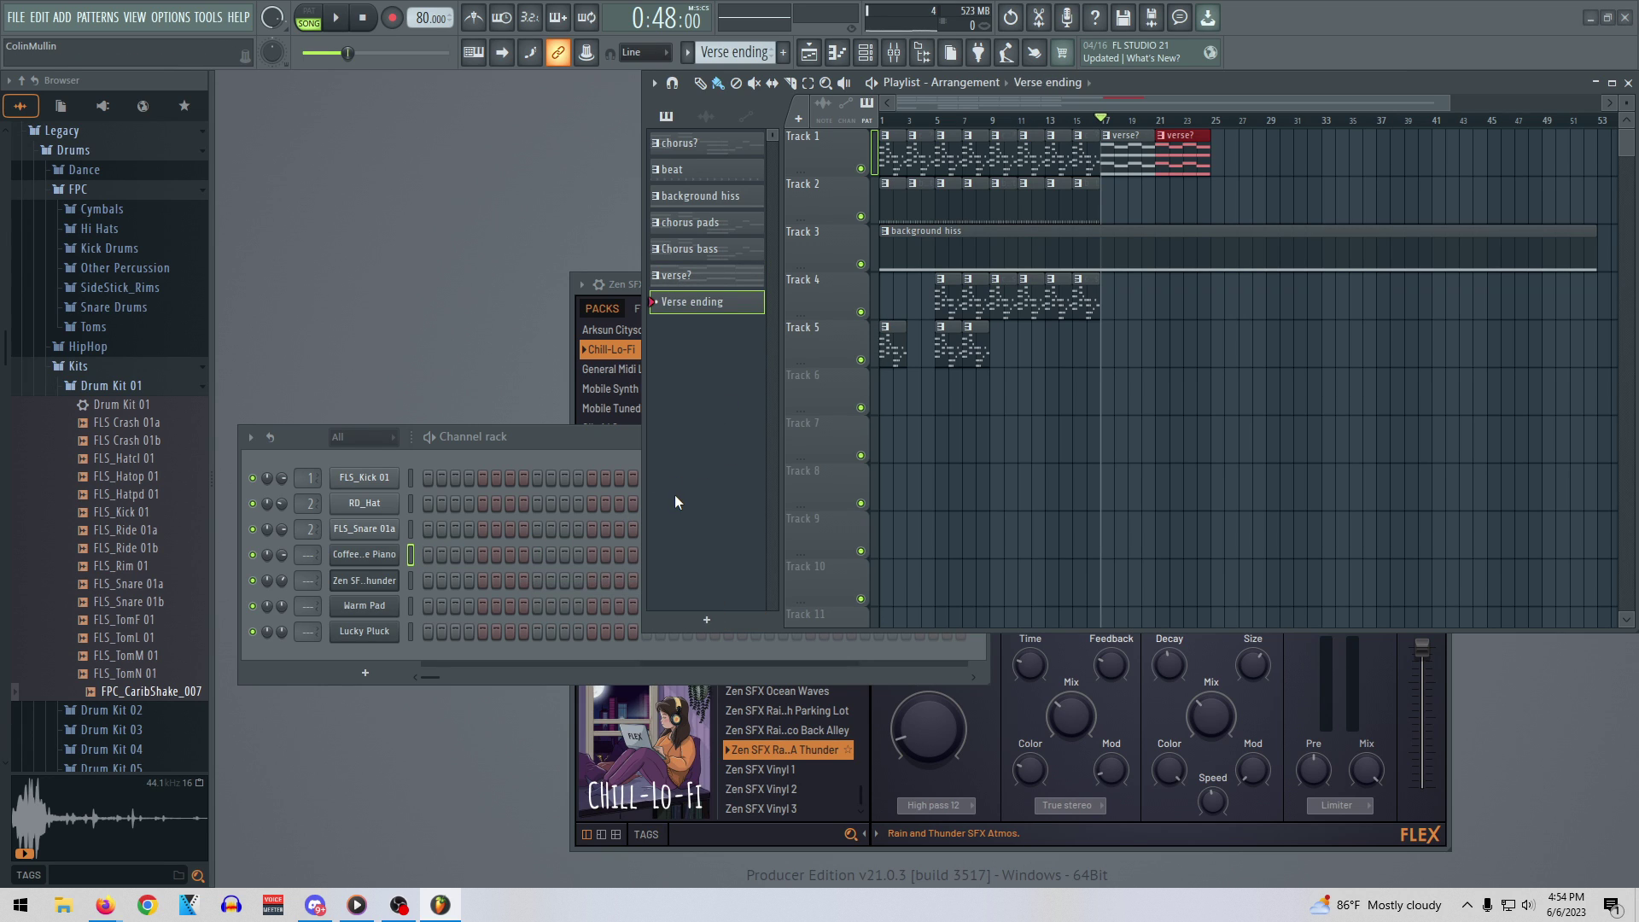
pyautogui.rightClick(685, 304)
pyautogui.rightClick(398, 555)
pyautogui.click(432, 563)
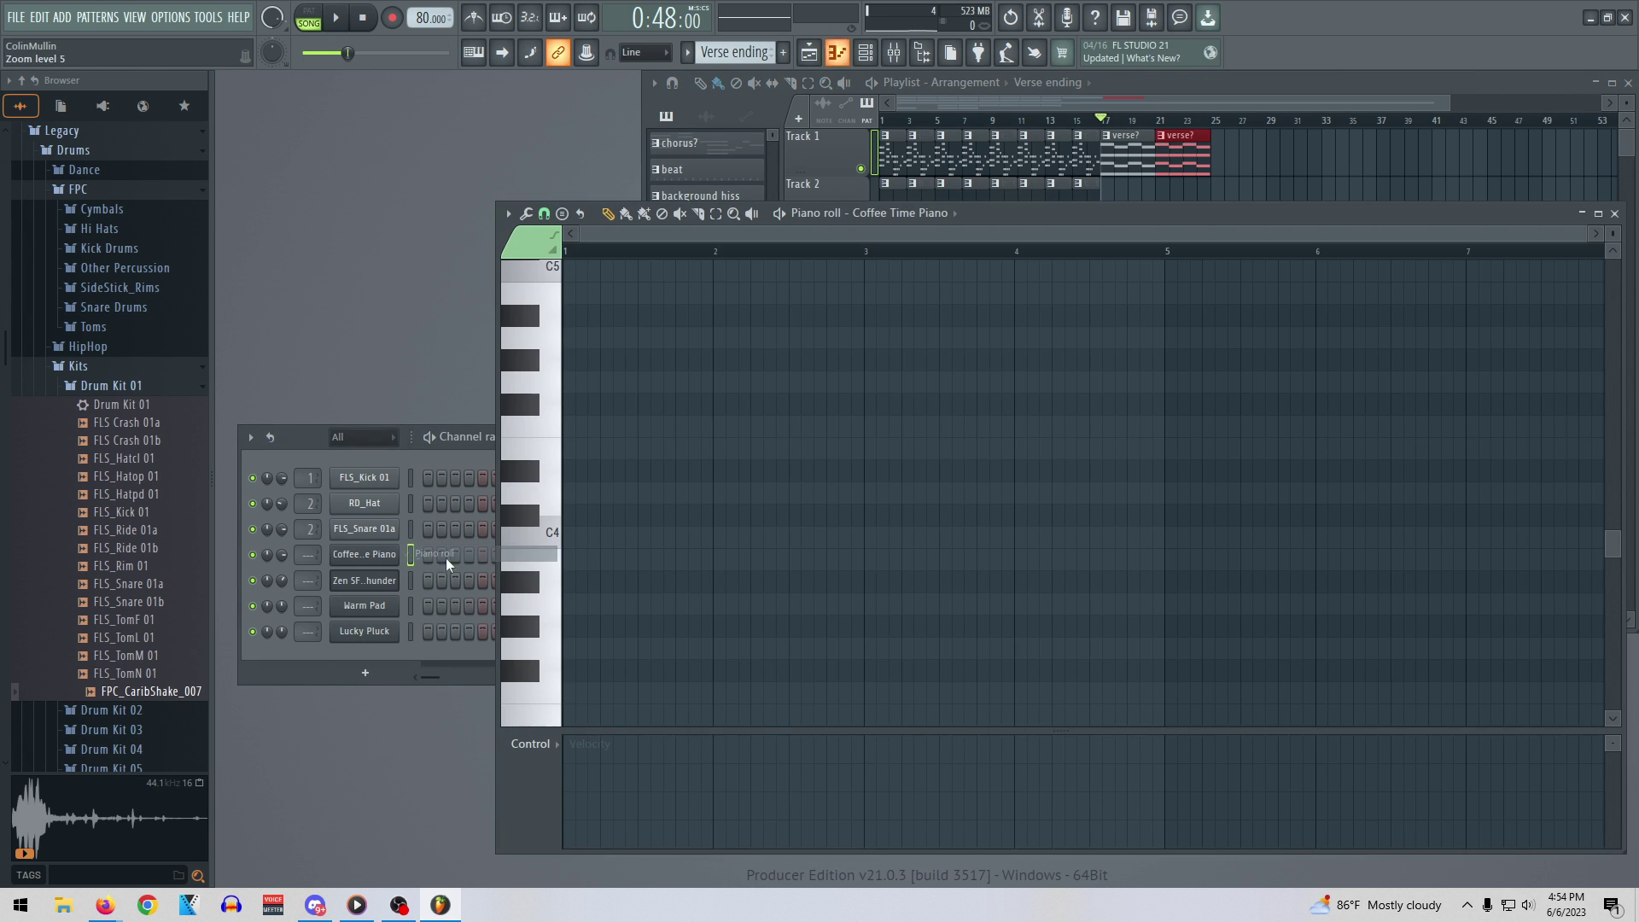
pyautogui.click(1186, 159)
pyautogui.hotkey('ctrl', 'a')
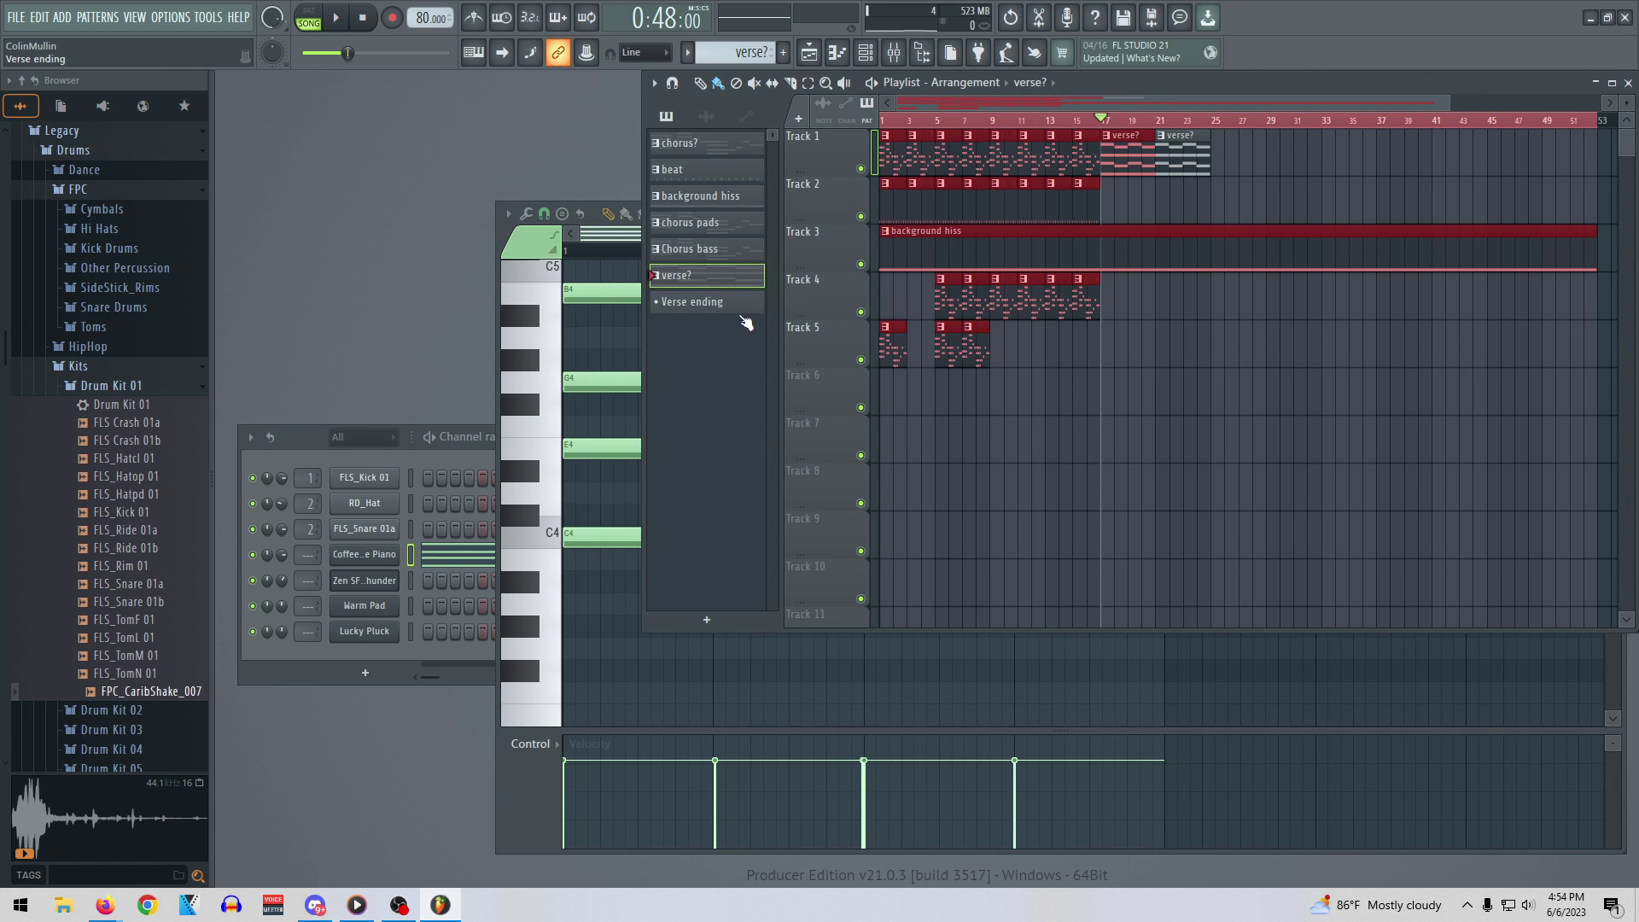
pyautogui.click(633, 260)
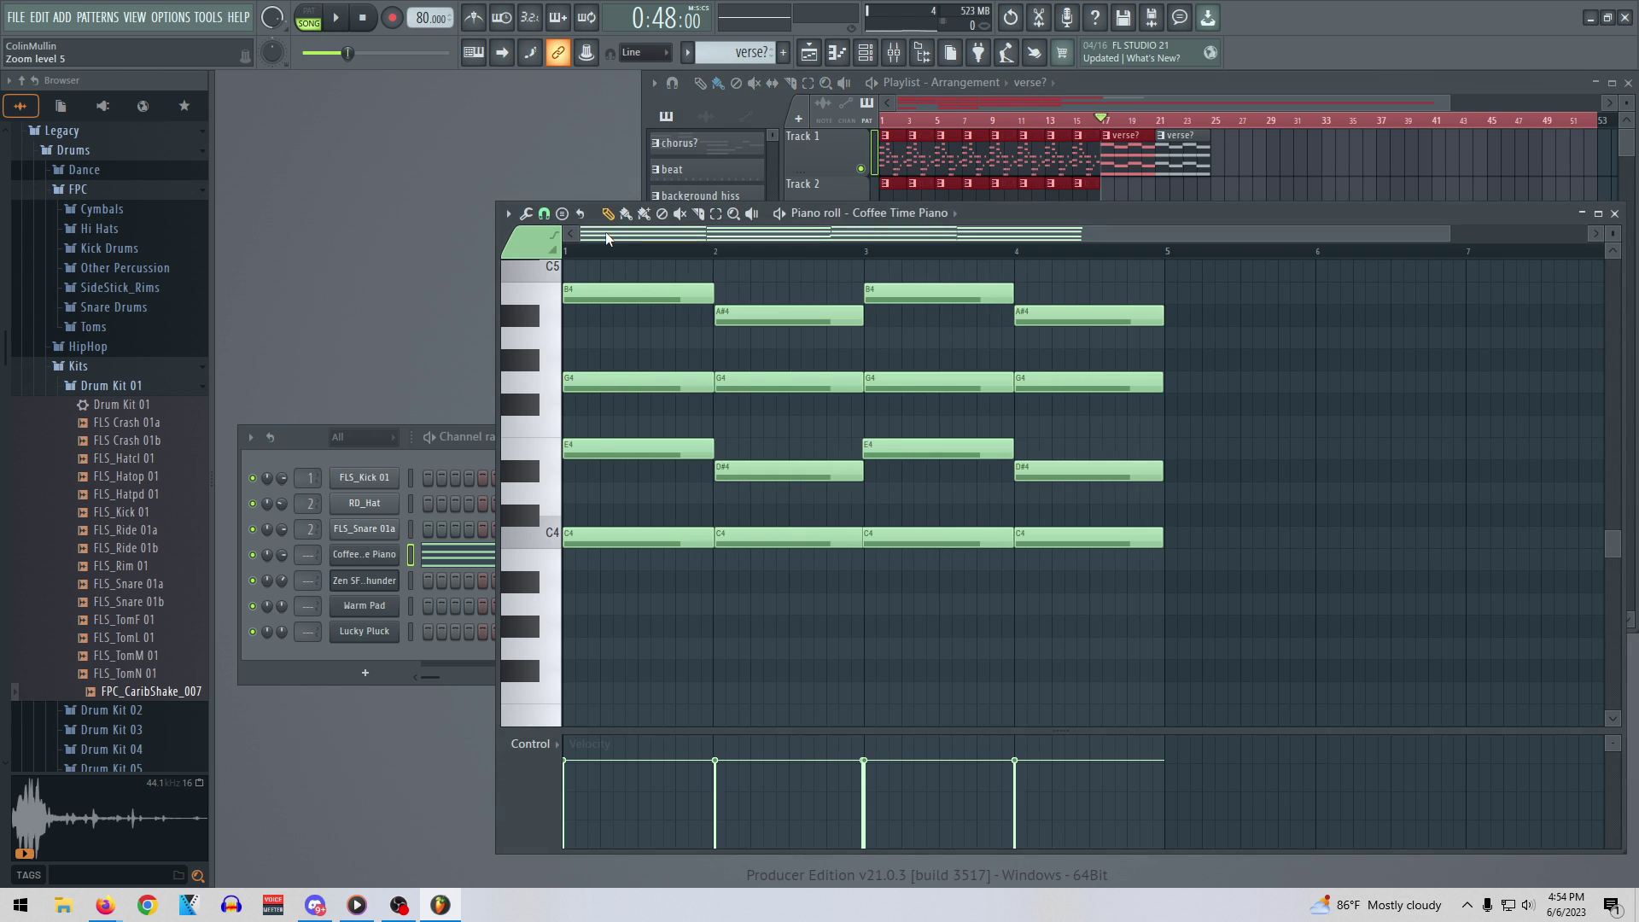
pyautogui.hotkey('ctrl', 'a')
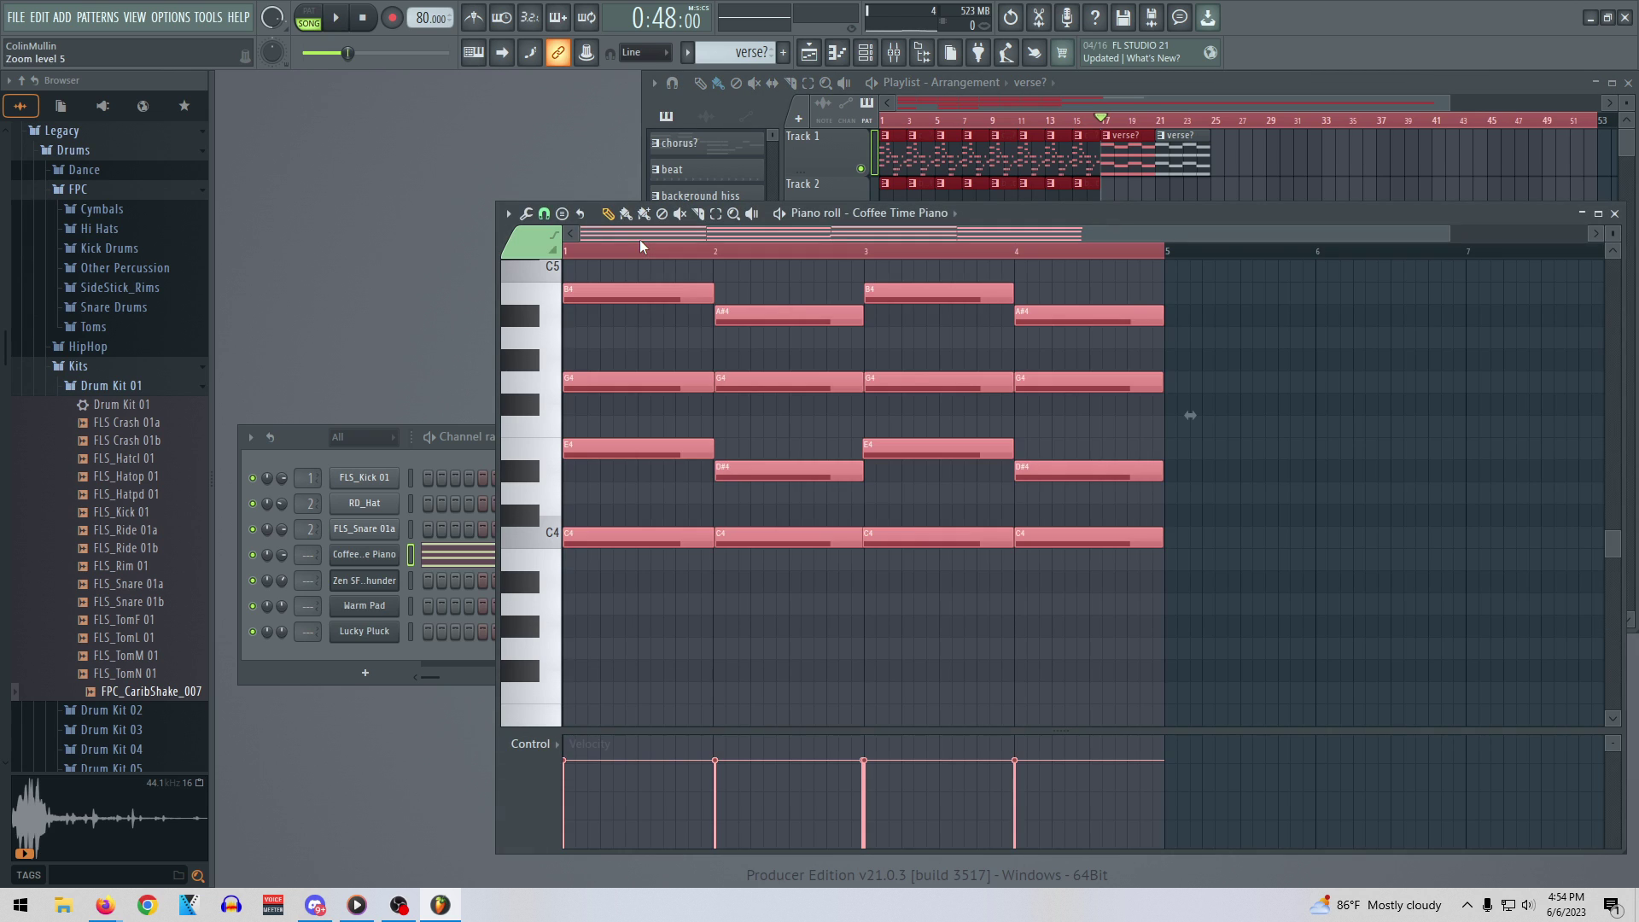
pyautogui.click(1612, 213)
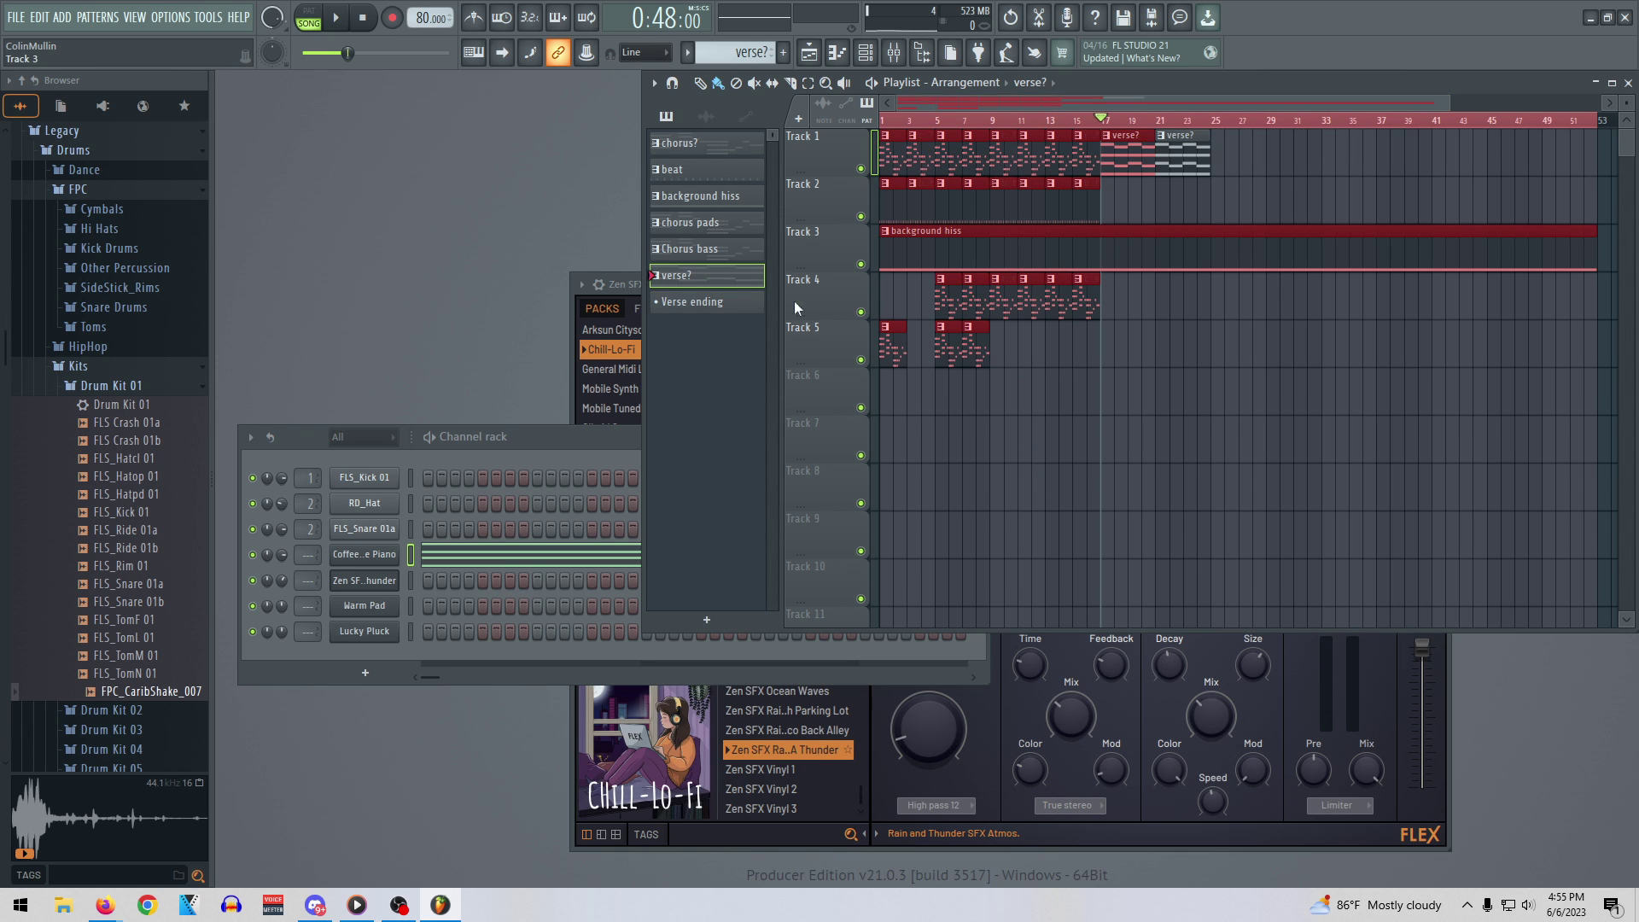
pyautogui.click(1006, 382)
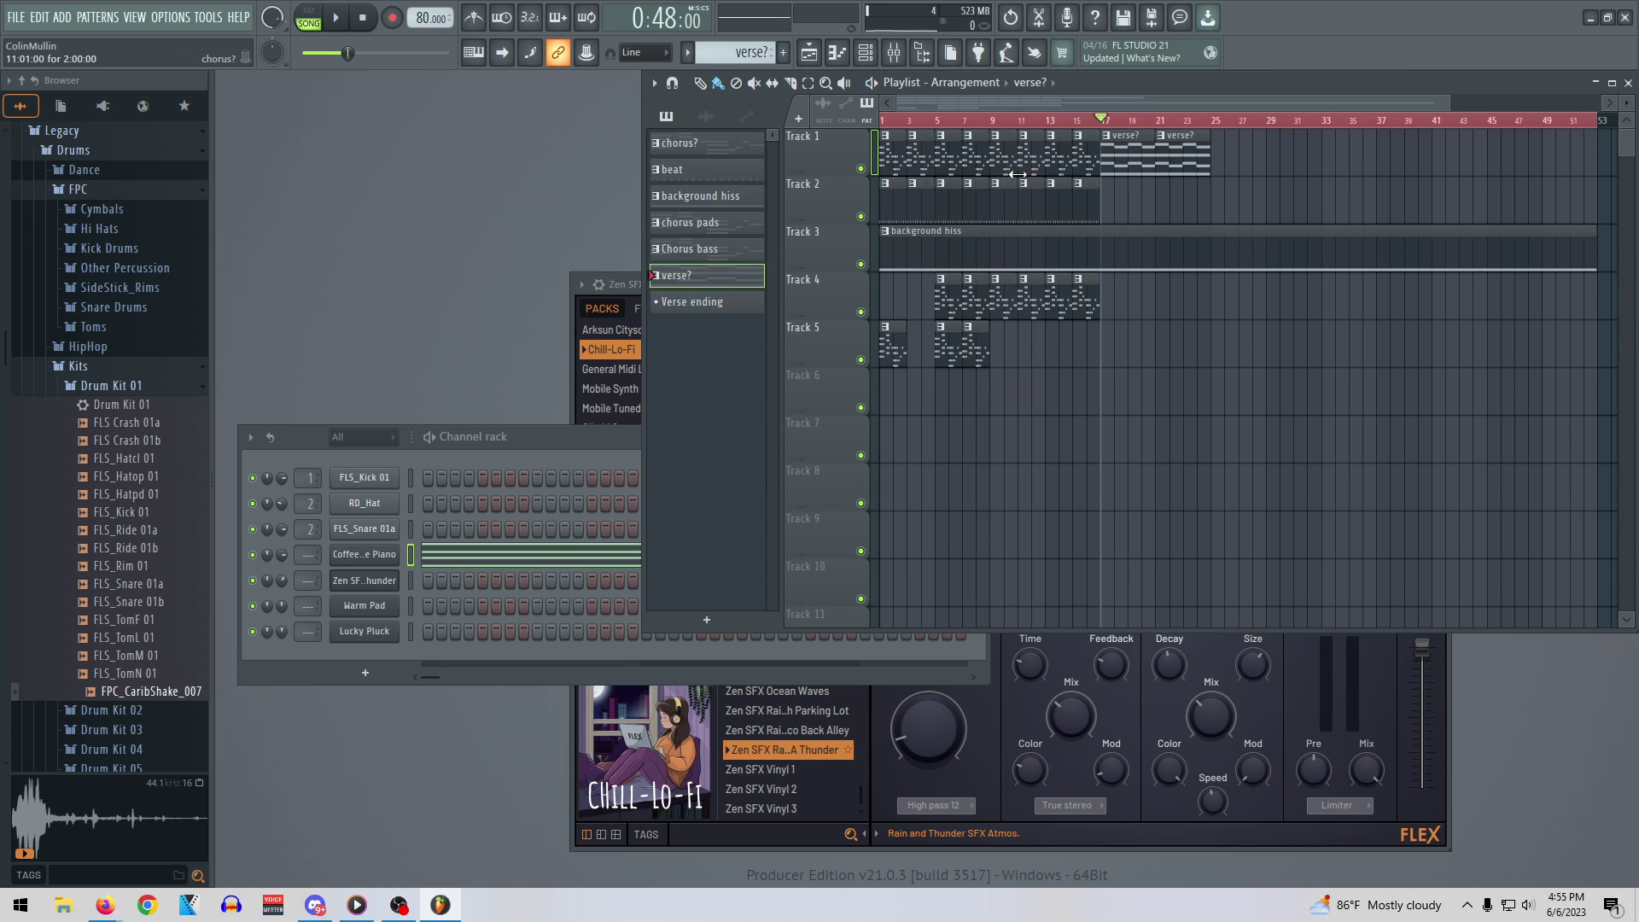
pyautogui.moveTo(990, 124); pyautogui.dragTo(1128, 123)
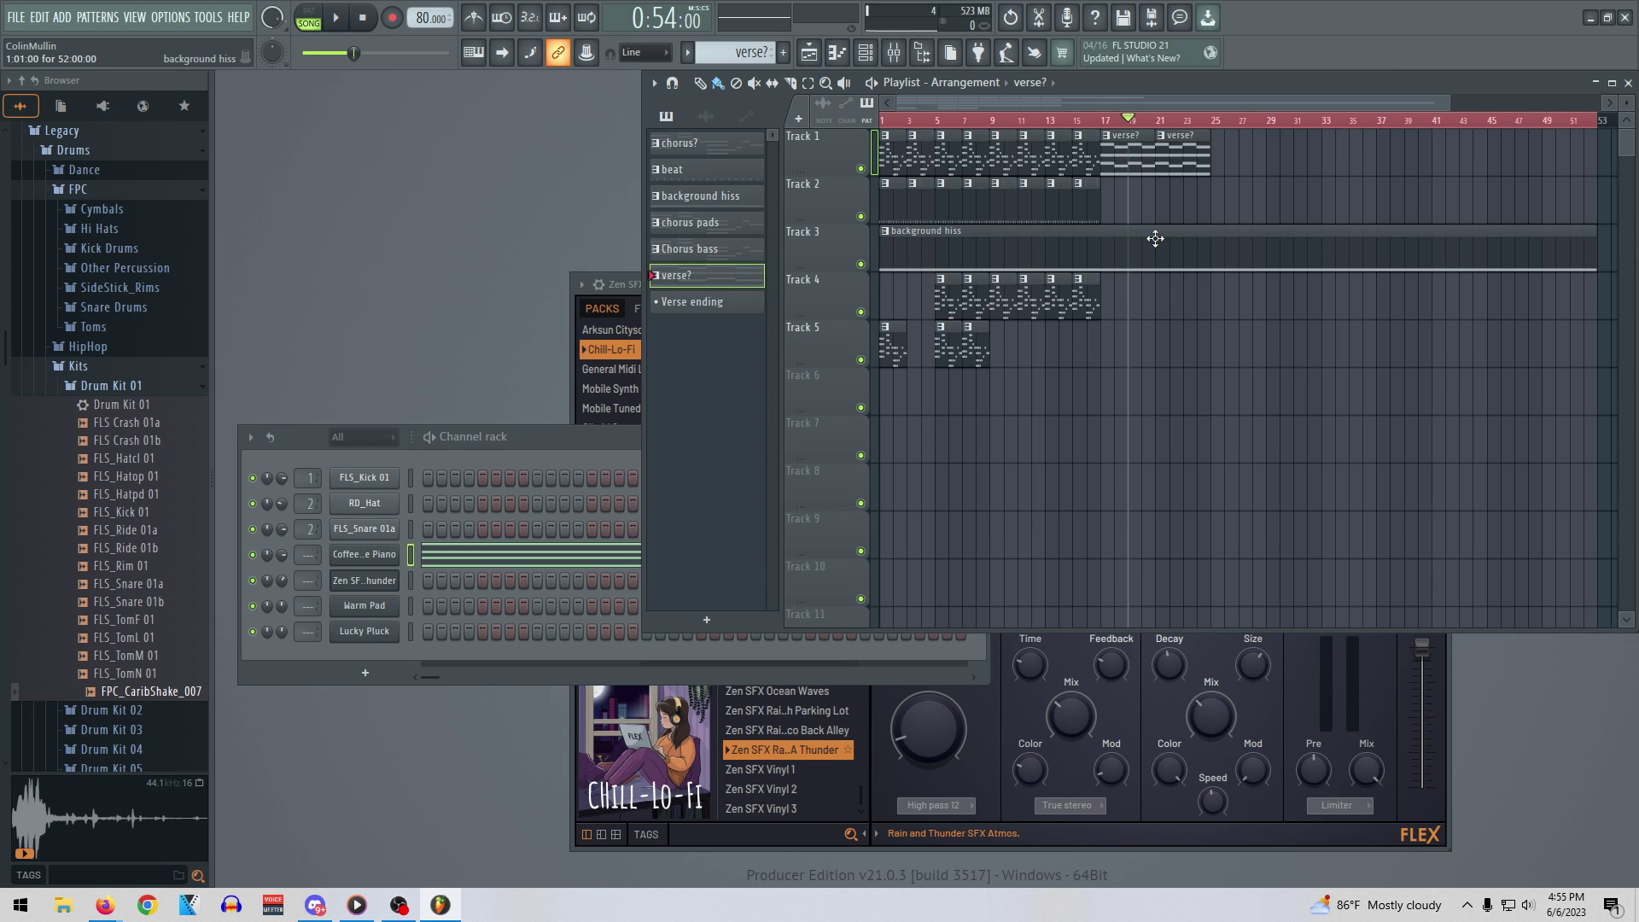
# Reopen the verse? pattern's Coffee Time Piano notes and delete all four notes of the bar 4 chord
pyautogui.rightClick(691, 281)
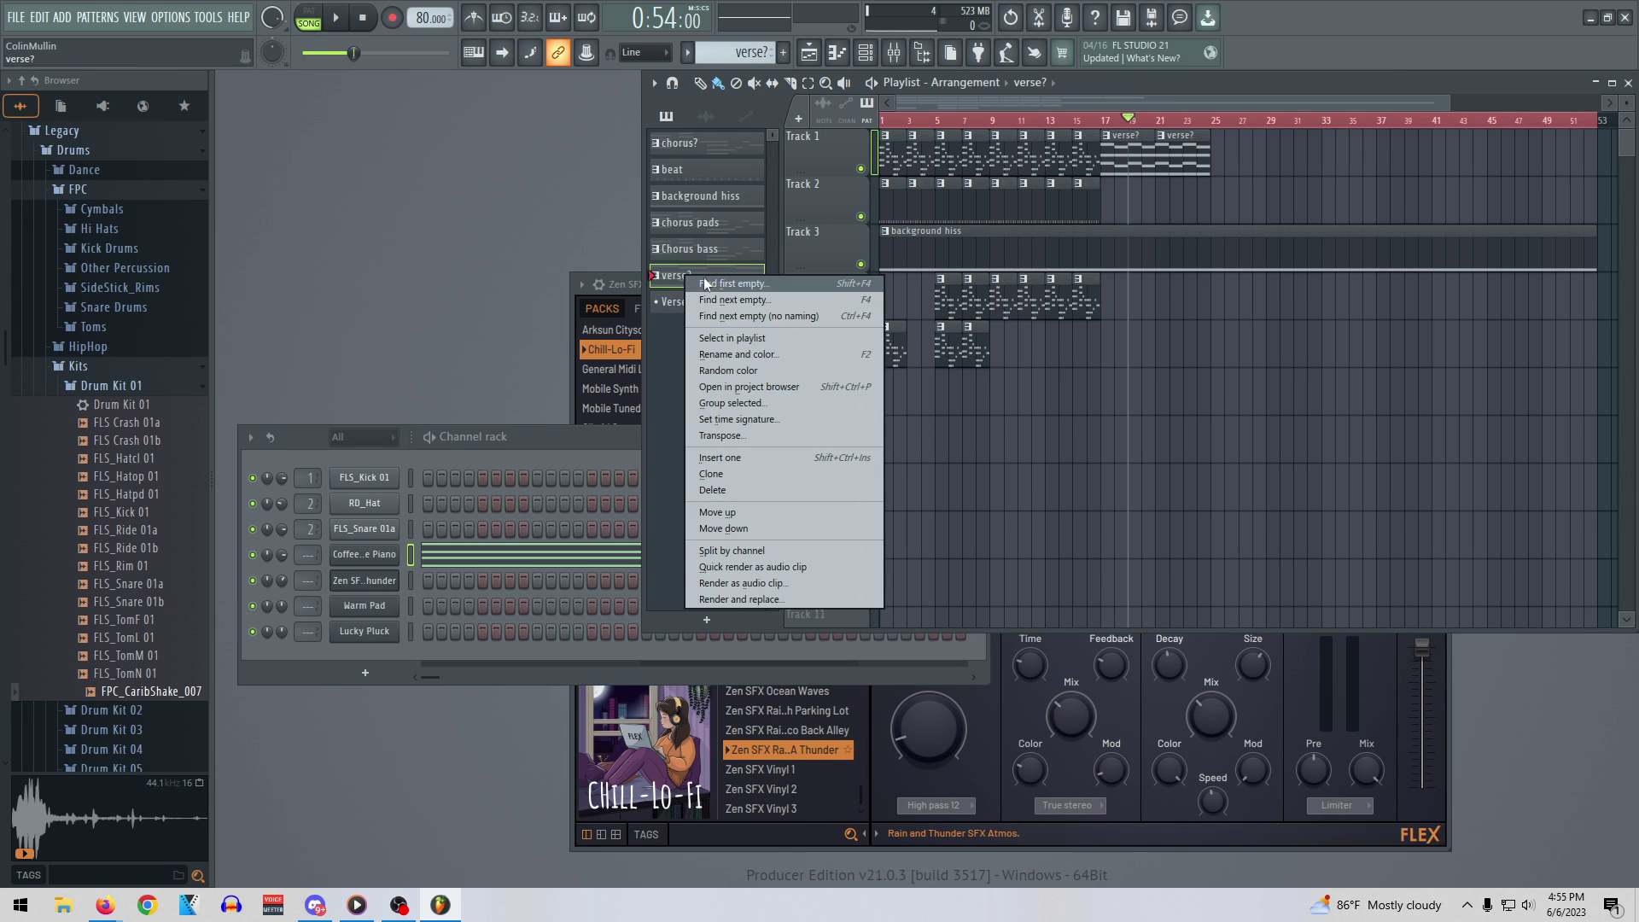
pyautogui.click(679, 285)
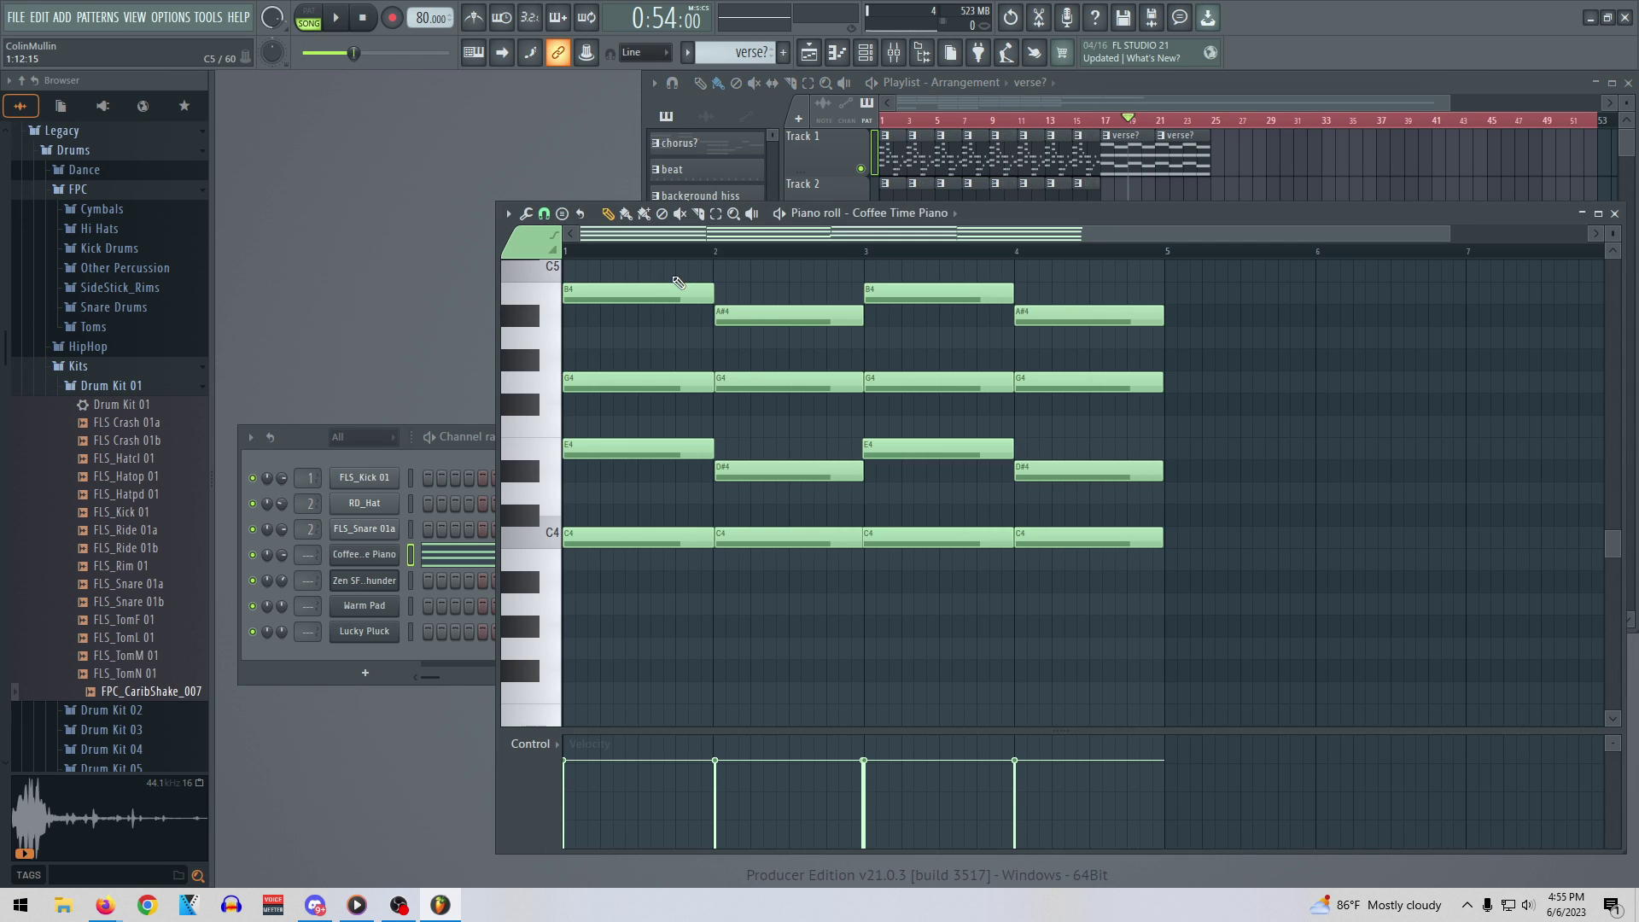
pyautogui.scroll(2, 1127, 409)
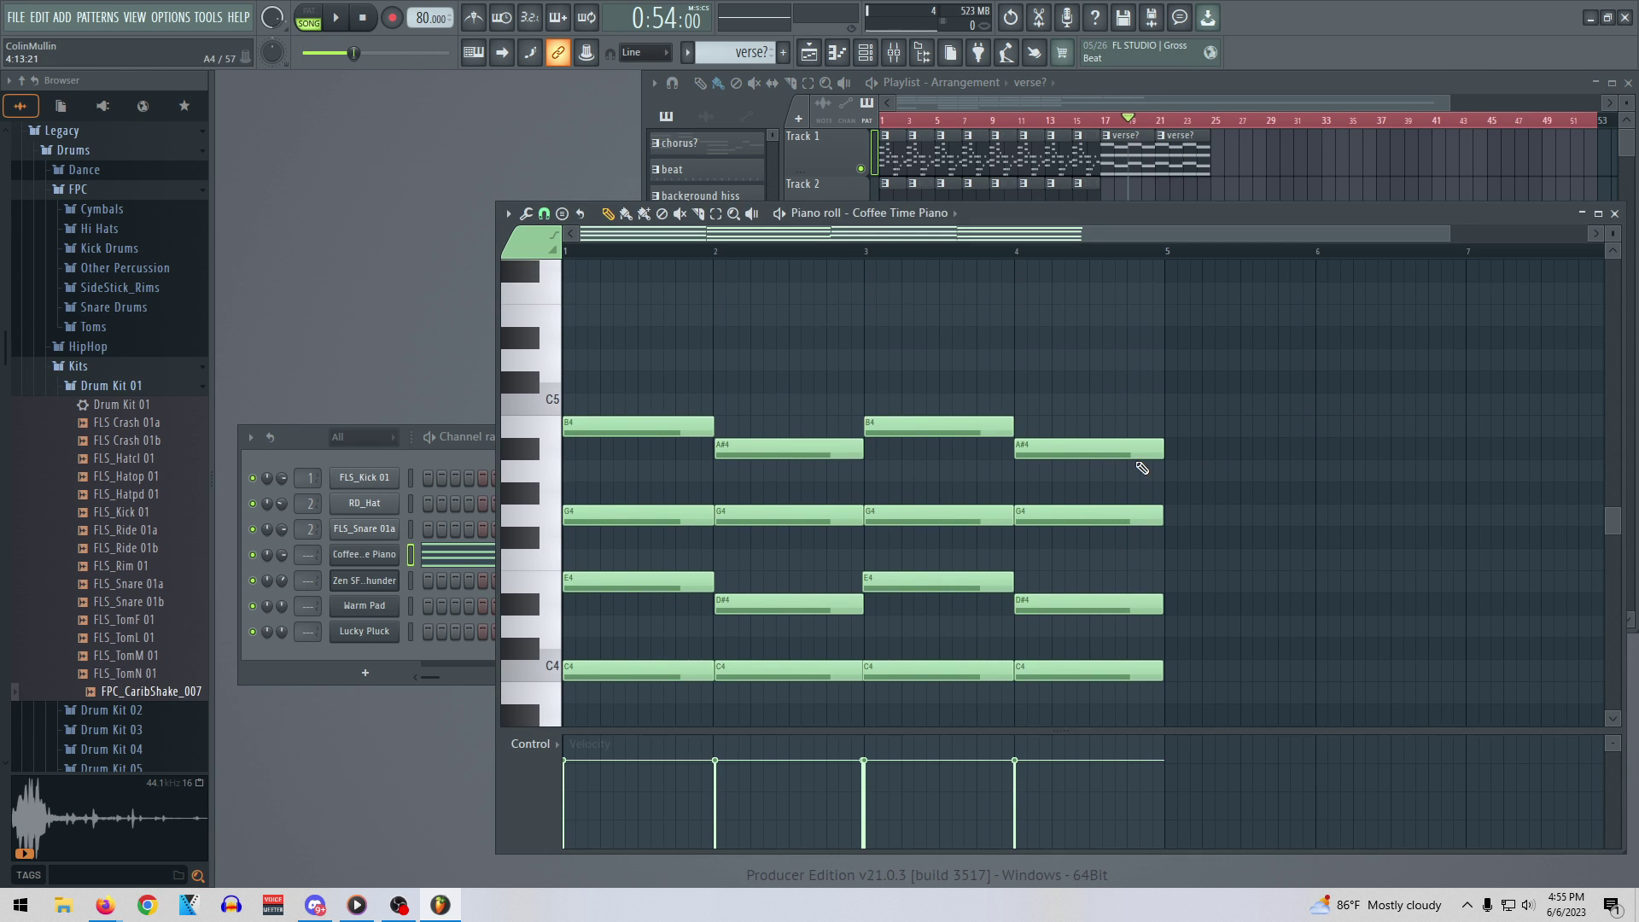
pyautogui.scroll(-2, 1112, 475)
pyautogui.click(1117, 536)
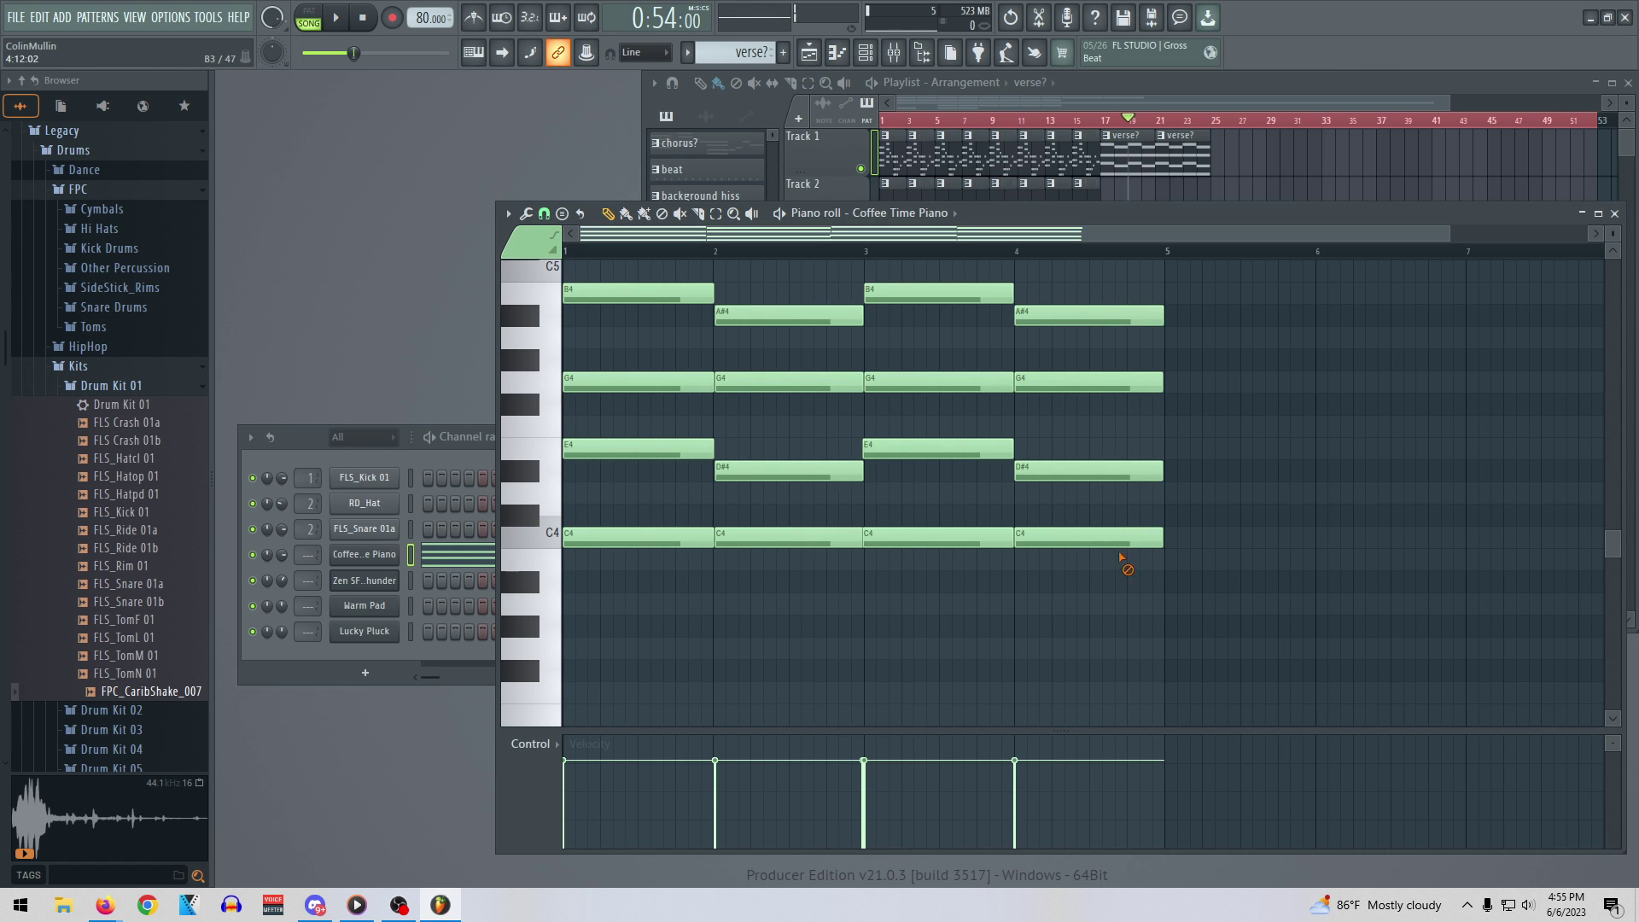
pyautogui.rightClick(1119, 536)
pyautogui.rightClick(1111, 472)
pyautogui.rightClick(1104, 381)
pyautogui.rightClick(1098, 316)
# Stamp a one-bar Major 7th chord on B3 in bar 4 of the verse? pattern and align it to the bar line
pyautogui.click(507, 213)
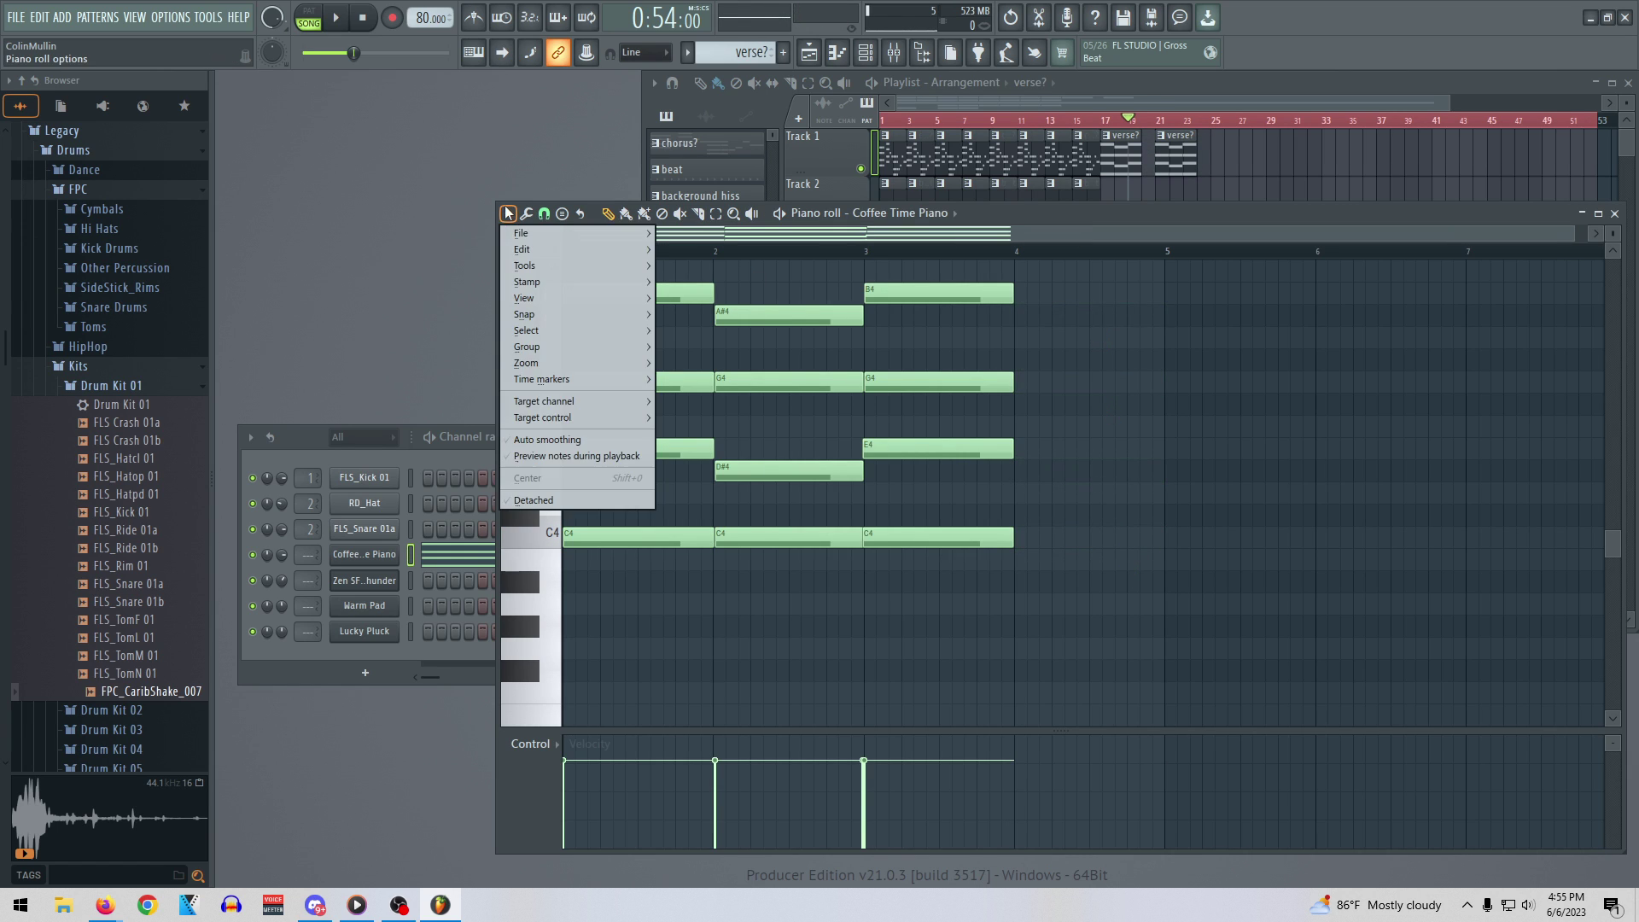
pyautogui.moveTo(583, 281)
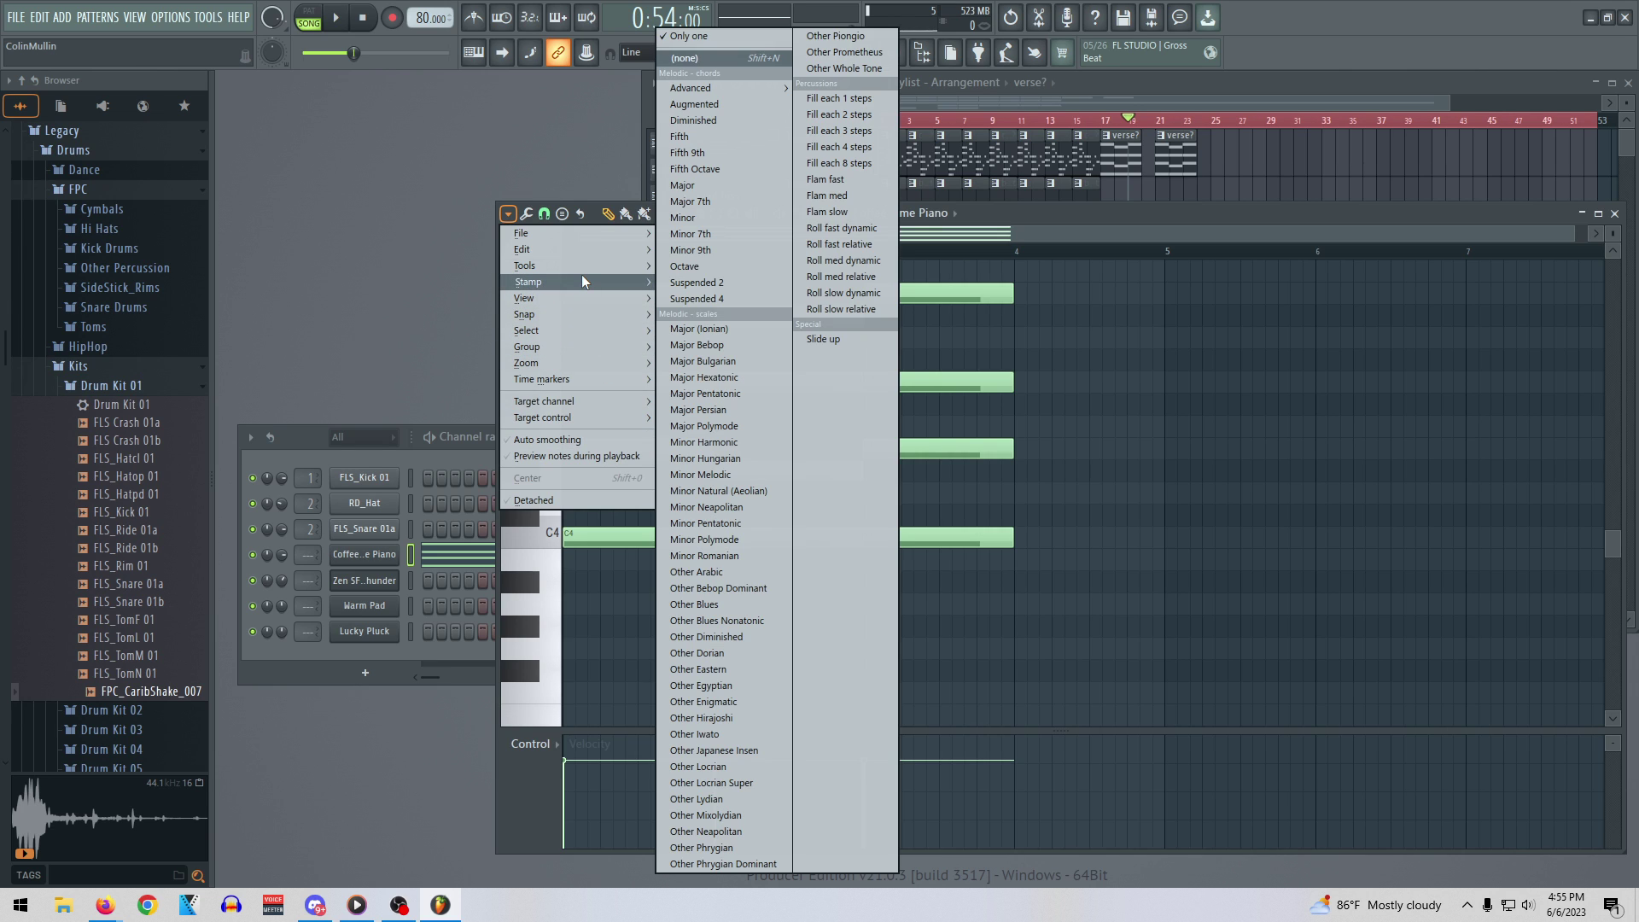
pyautogui.click(704, 203)
pyautogui.scroll(-4, 1069, 559)
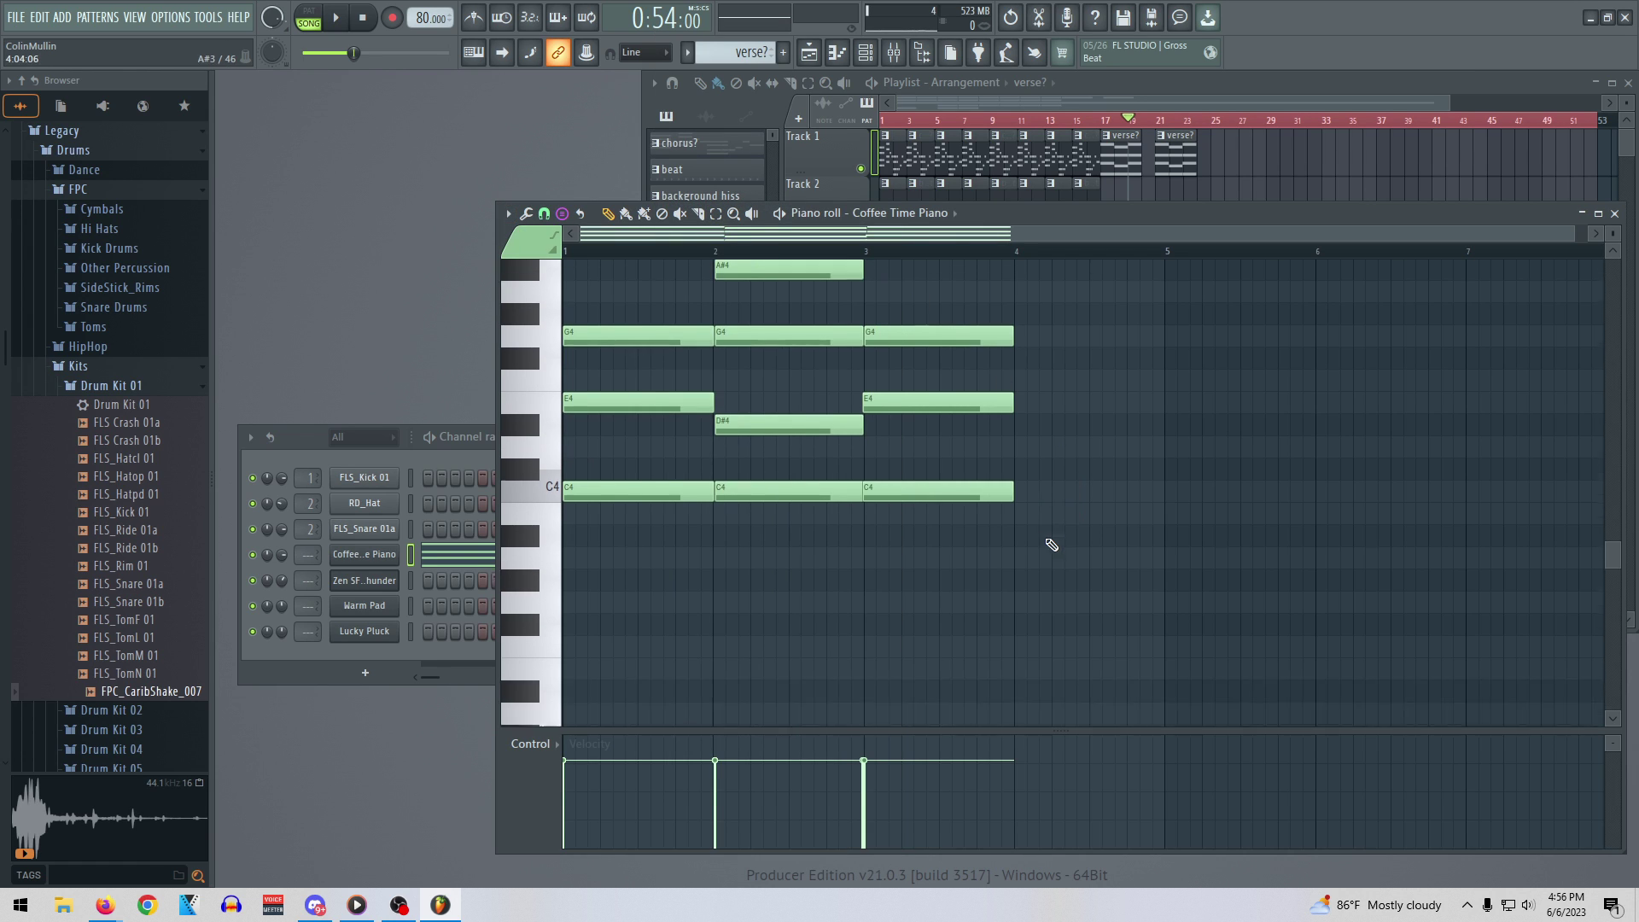
pyautogui.scroll(2, 1041, 546)
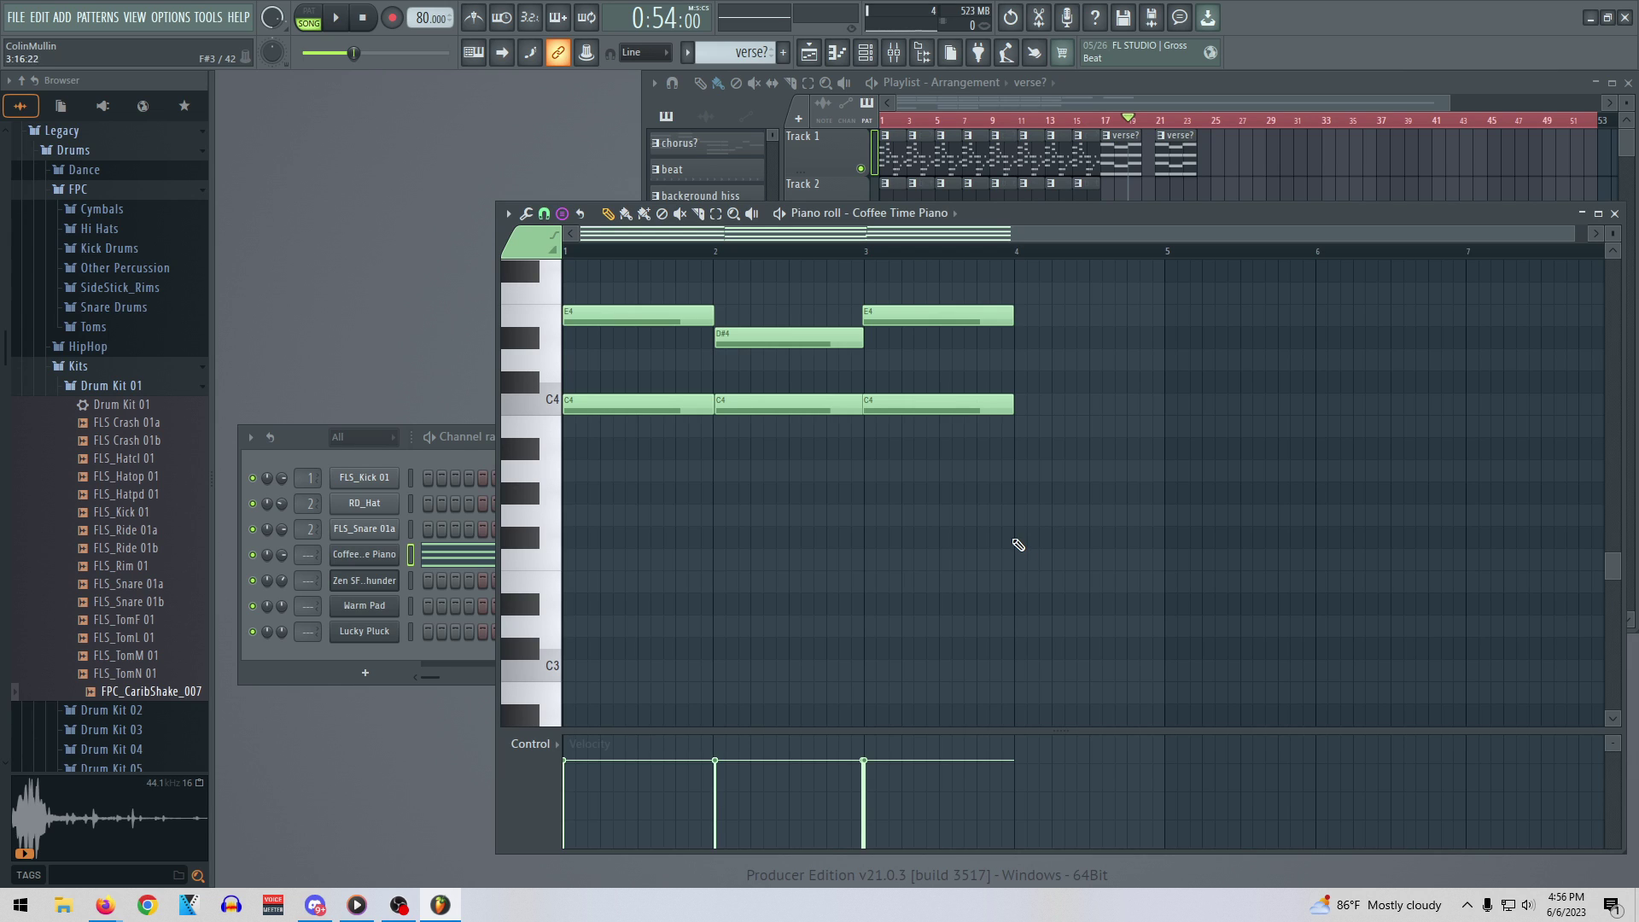
pyautogui.click(1022, 427)
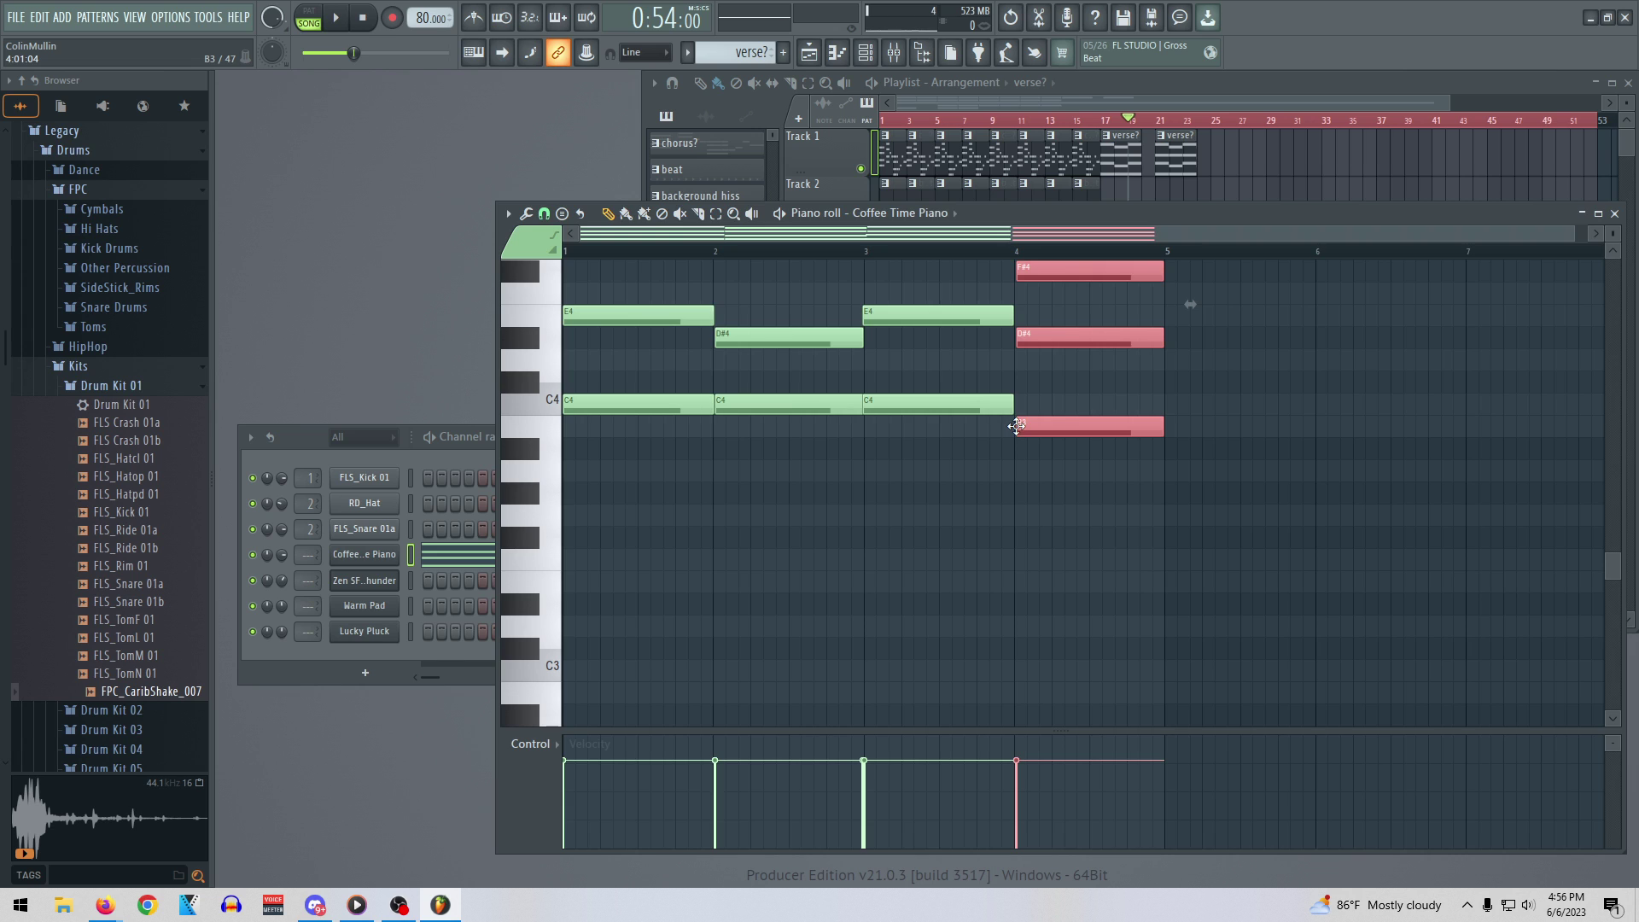
pyautogui.scroll(3, 1077, 556)
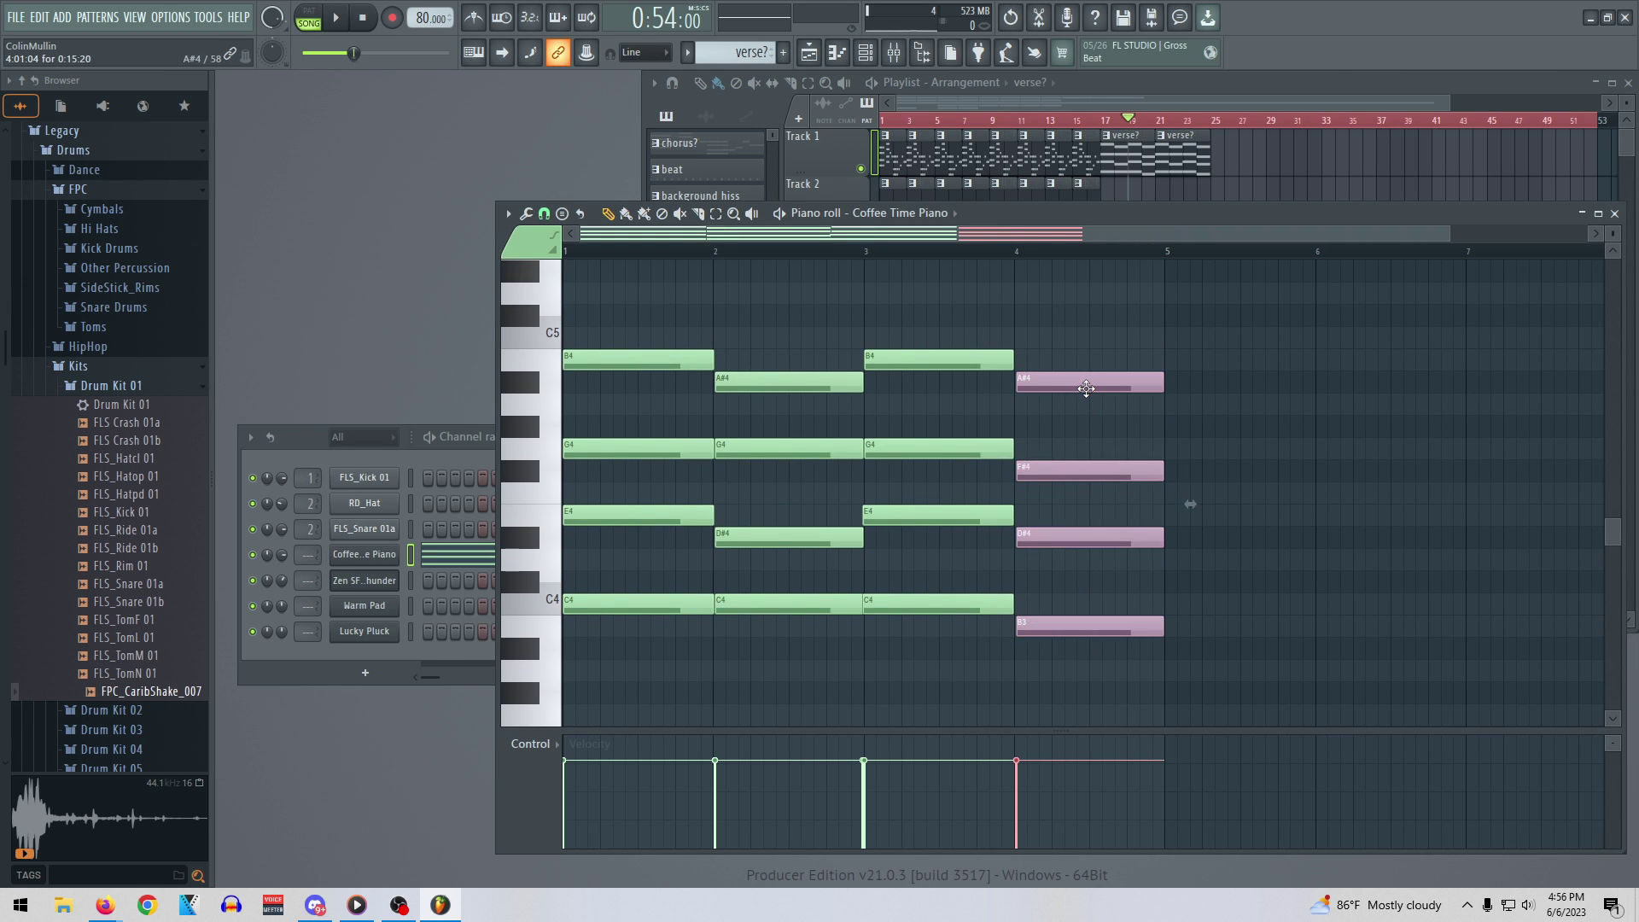
pyautogui.moveTo(1086, 388); pyautogui.dragTo(1084, 388)
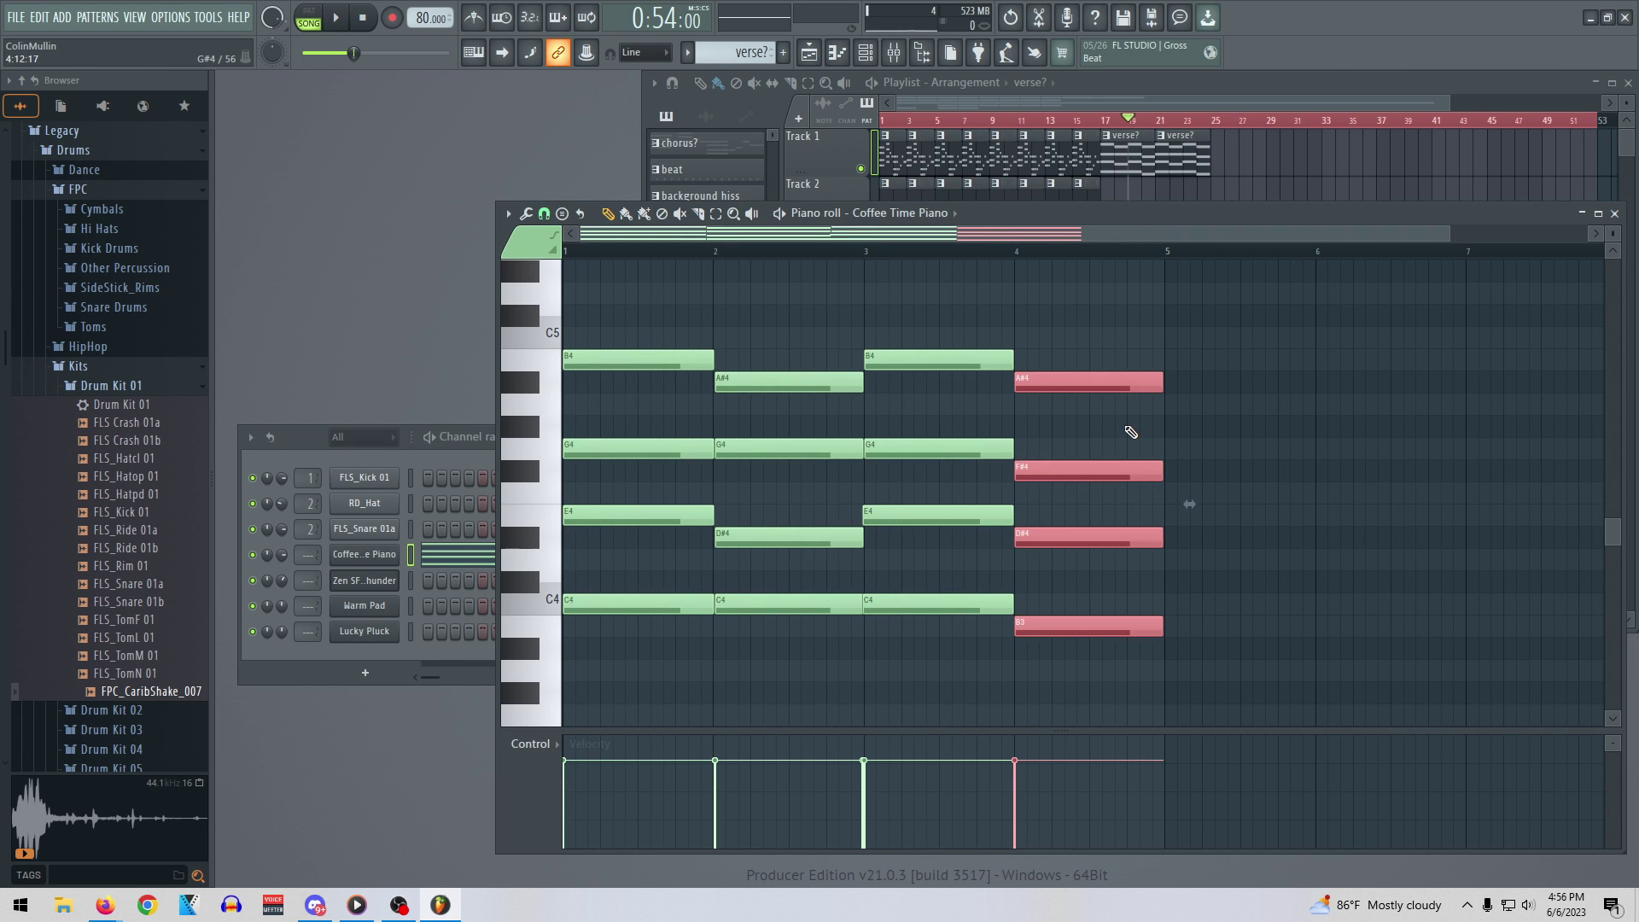
# Play the song with the new bar 4 chord and return the playhead to the start of the verse at bar 17
pyautogui.press('space')
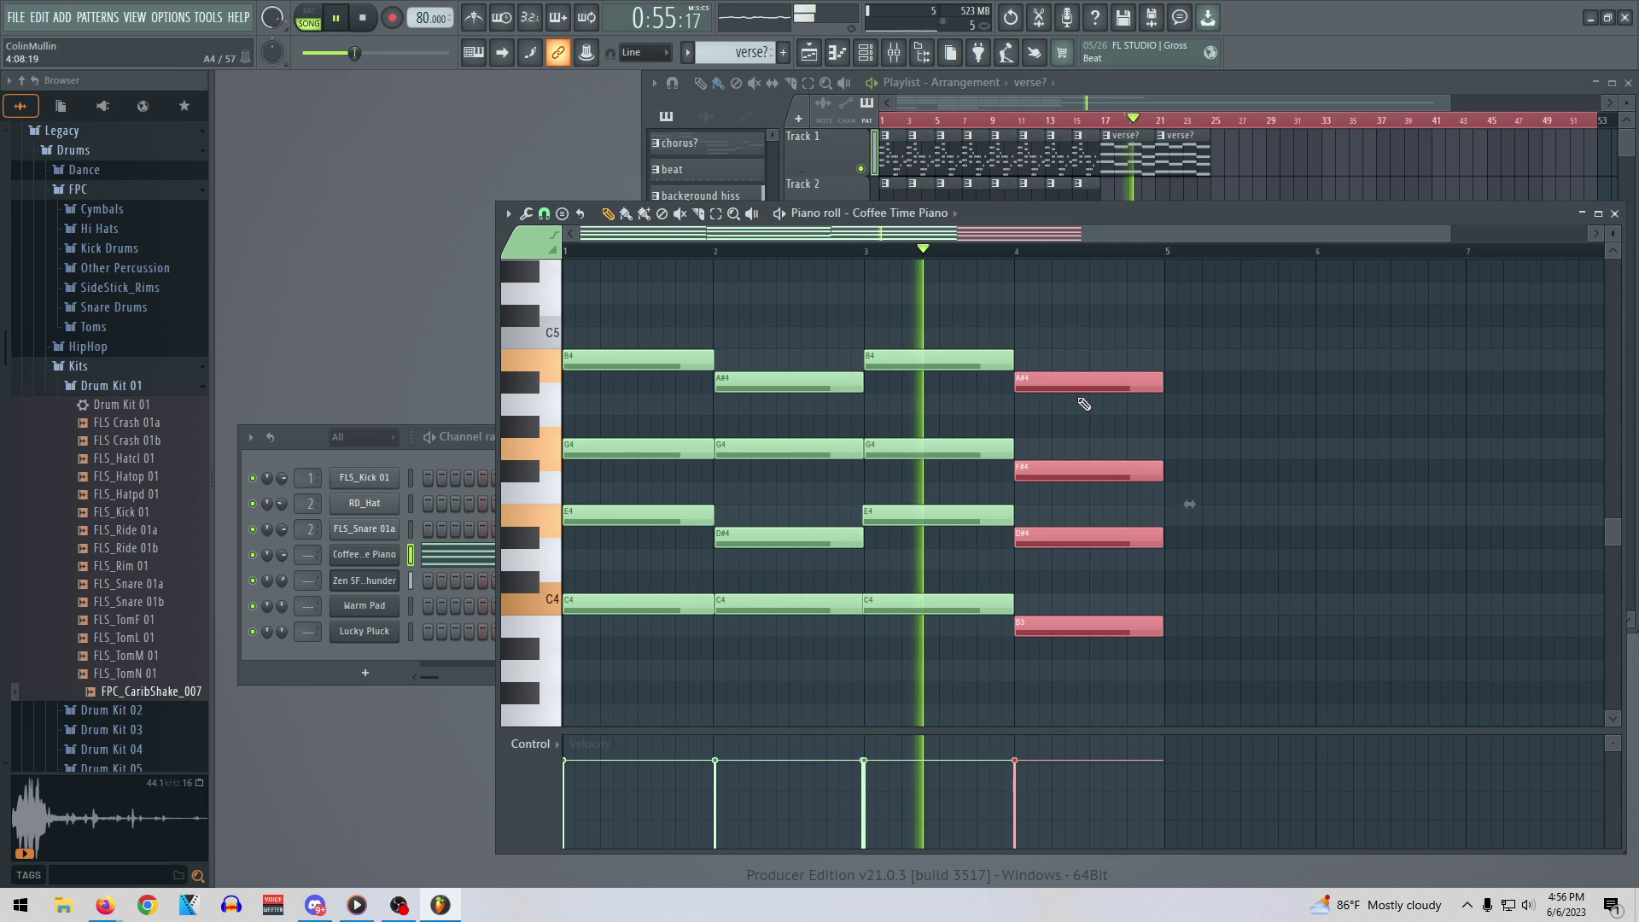
pyautogui.press('space')
pyautogui.click(571, 258)
pyautogui.press('space')
pyautogui.press('space')
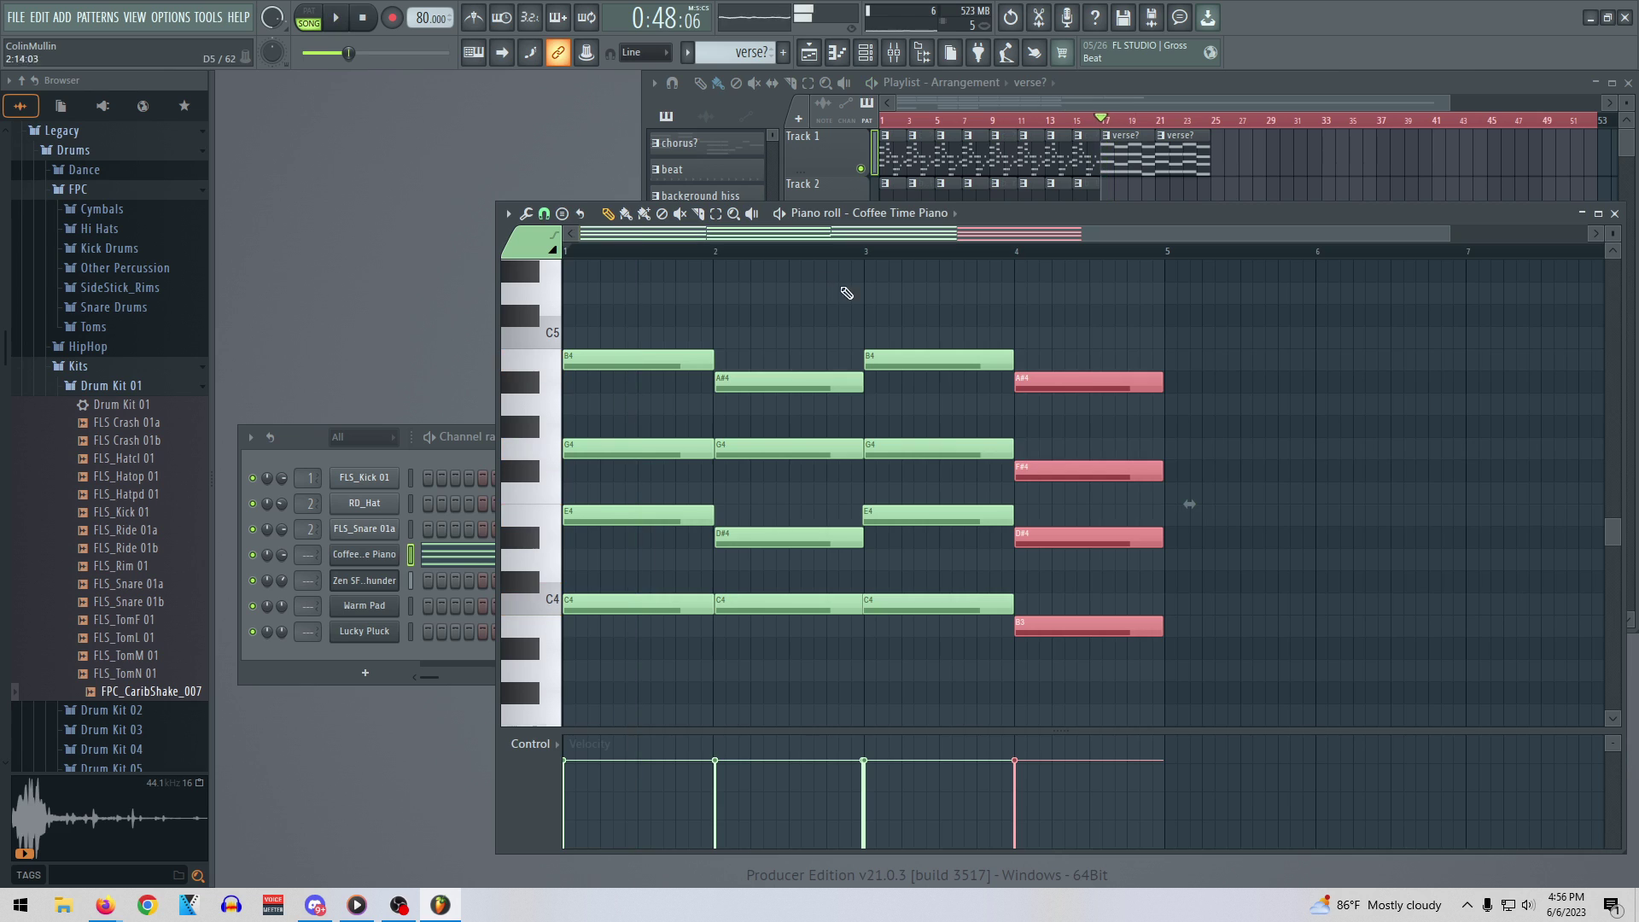
# Place a third verse? clip on Track 1 at bar 25 and delete the bar 4 chord from the verse? piano notes
pyautogui.click(1229, 158)
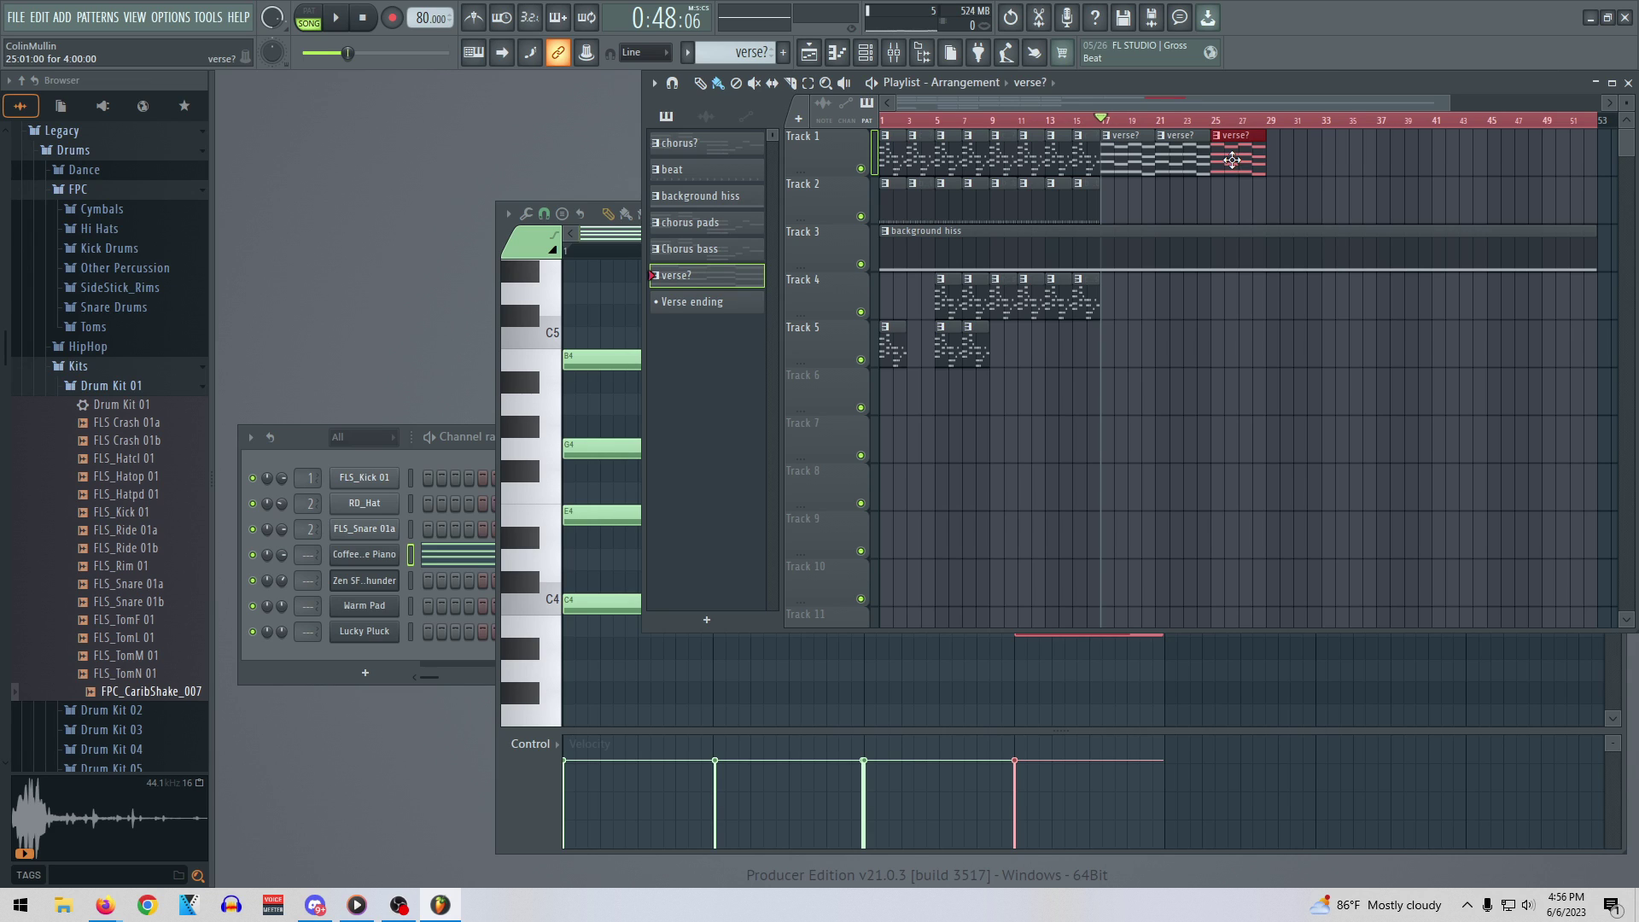
pyautogui.rightClick(717, 276)
pyautogui.click(695, 273)
pyautogui.click(619, 246)
pyautogui.press('Delete')
# Rebuild the bar 4 chord of the verse? pattern from one-bar C4, D#4, G4 and A#4 notes starting on the bar line
pyautogui.click(1050, 617)
pyautogui.moveTo(1114, 623); pyautogui.dragTo(1081, 599)
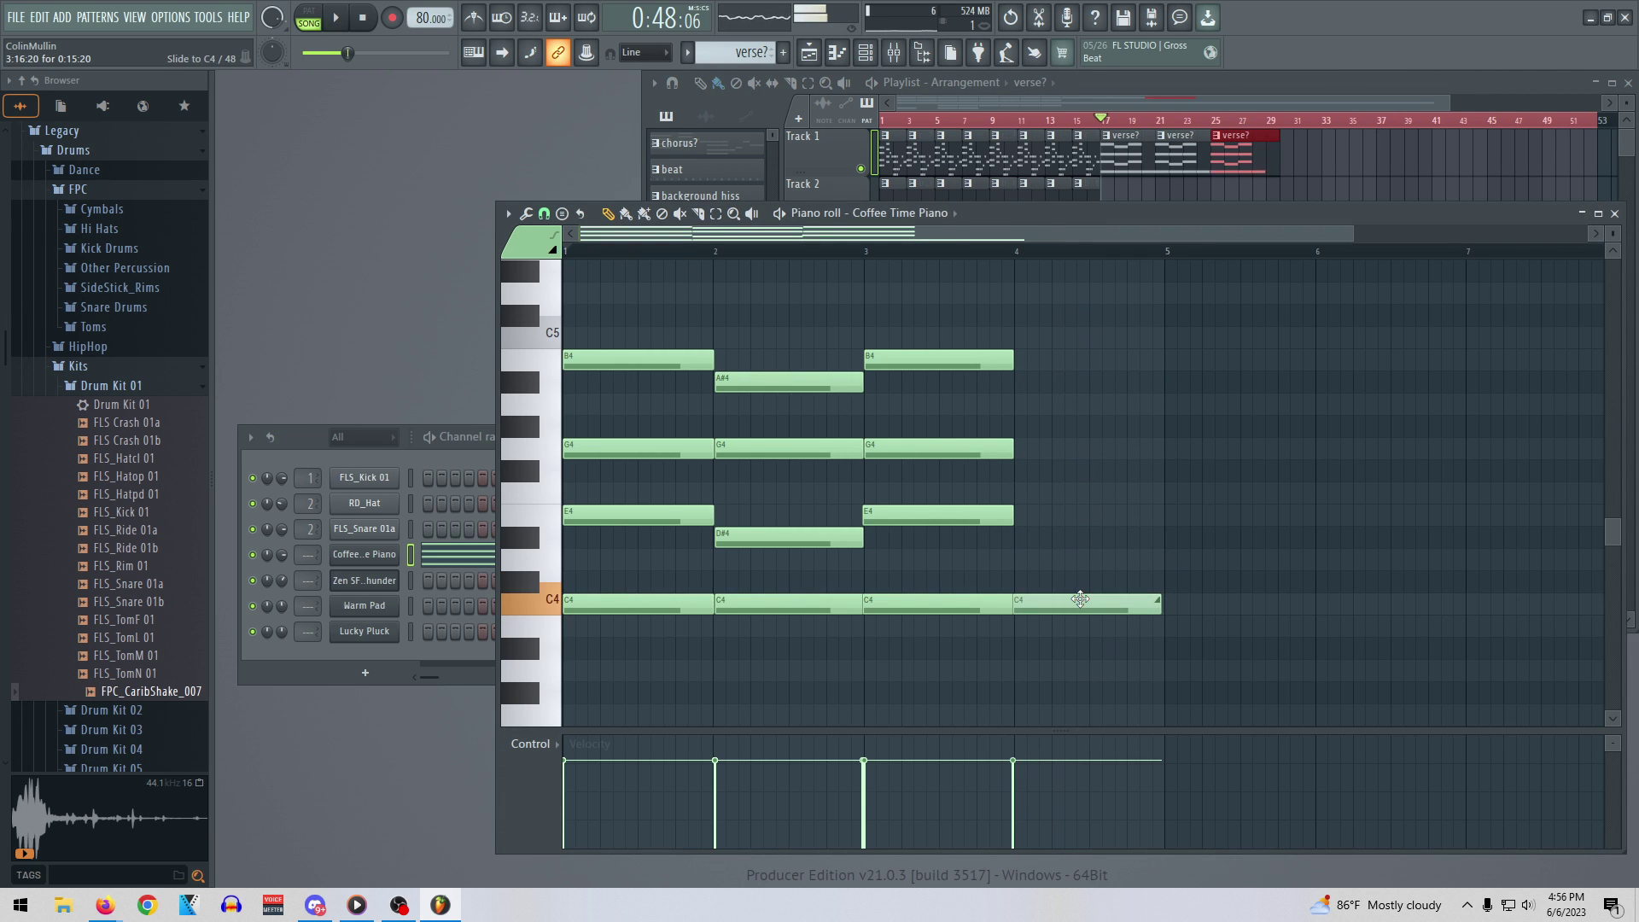
pyautogui.click(1046, 539)
pyautogui.moveTo(1072, 539); pyautogui.dragTo(1071, 538)
pyautogui.moveTo(1037, 451); pyautogui.dragTo(1017, 450)
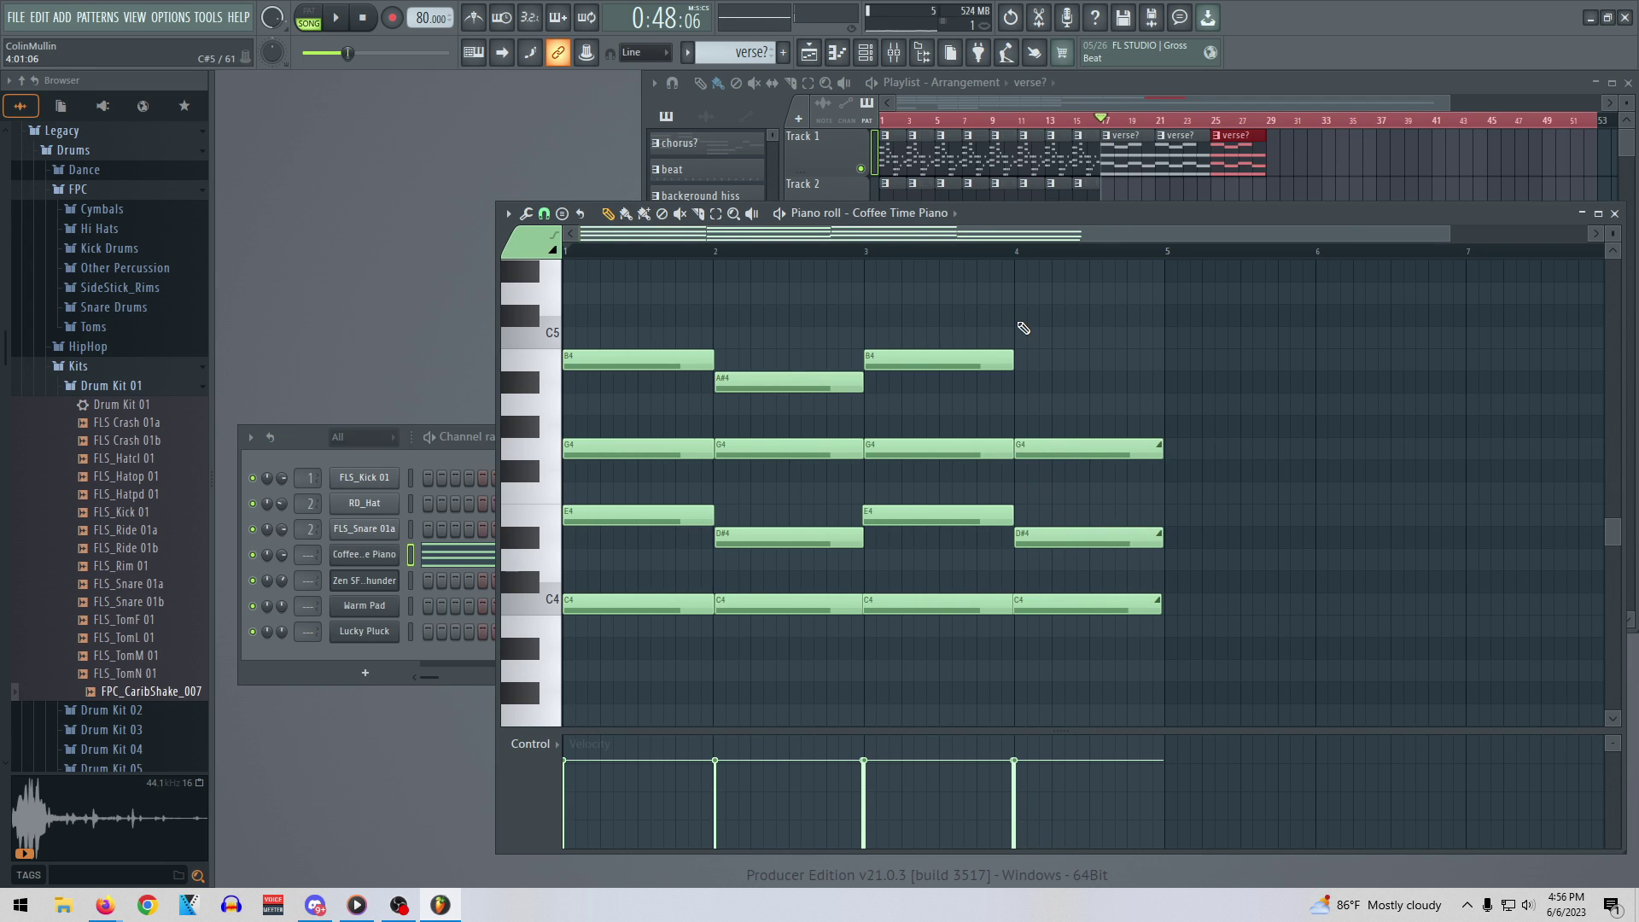
pyautogui.moveTo(1027, 382); pyautogui.dragTo(1066, 384)
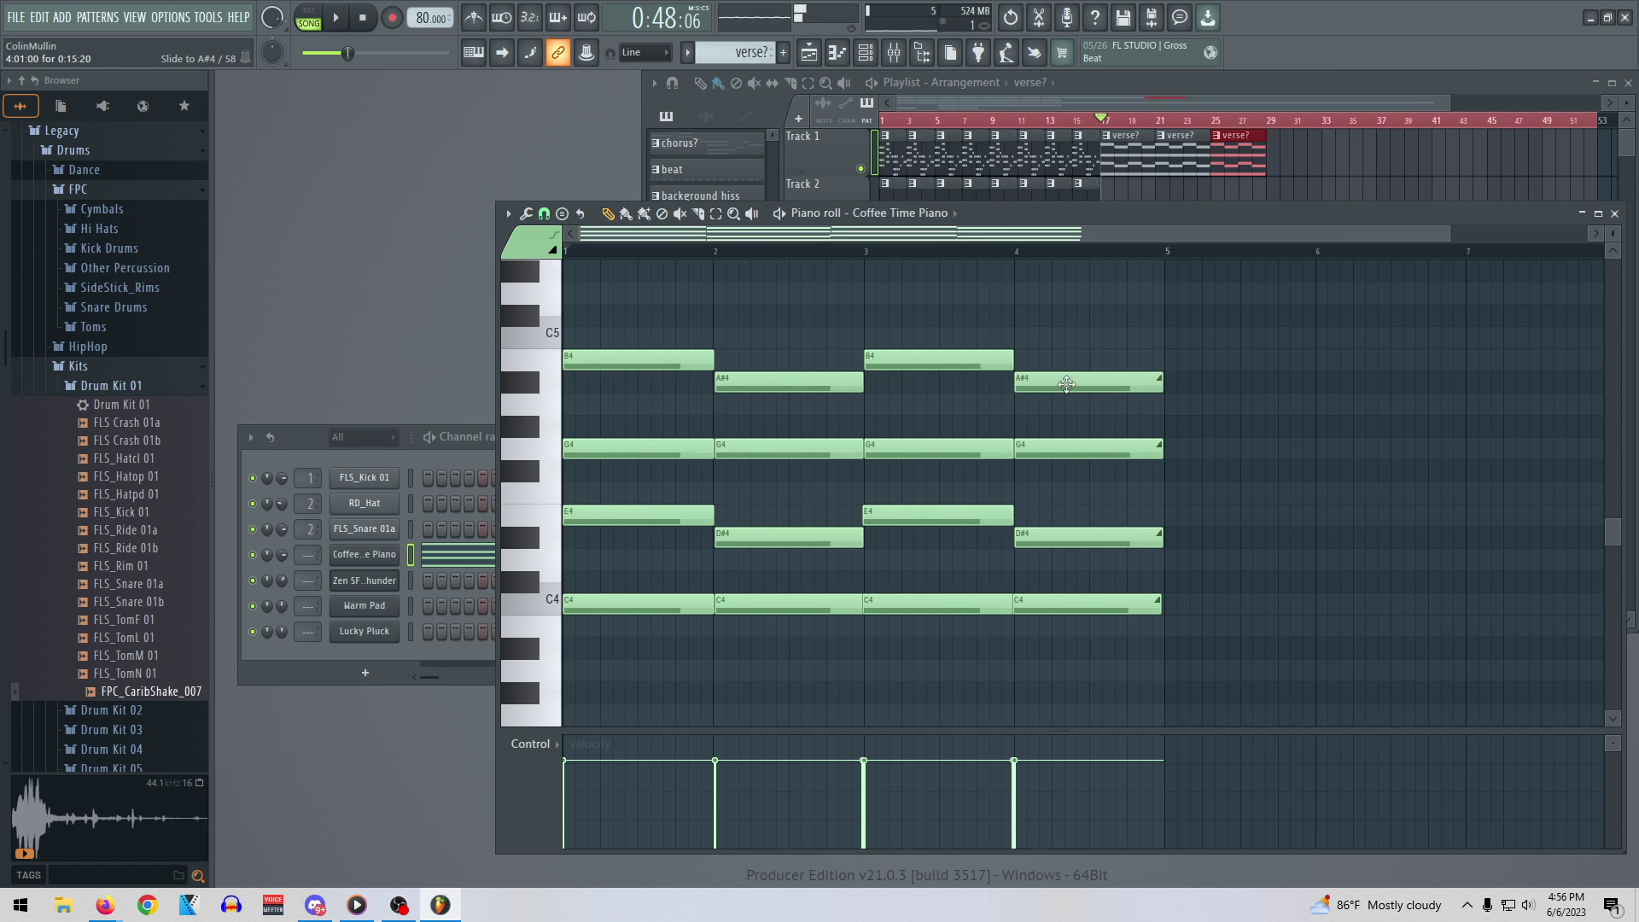
pyautogui.click(1101, 599)
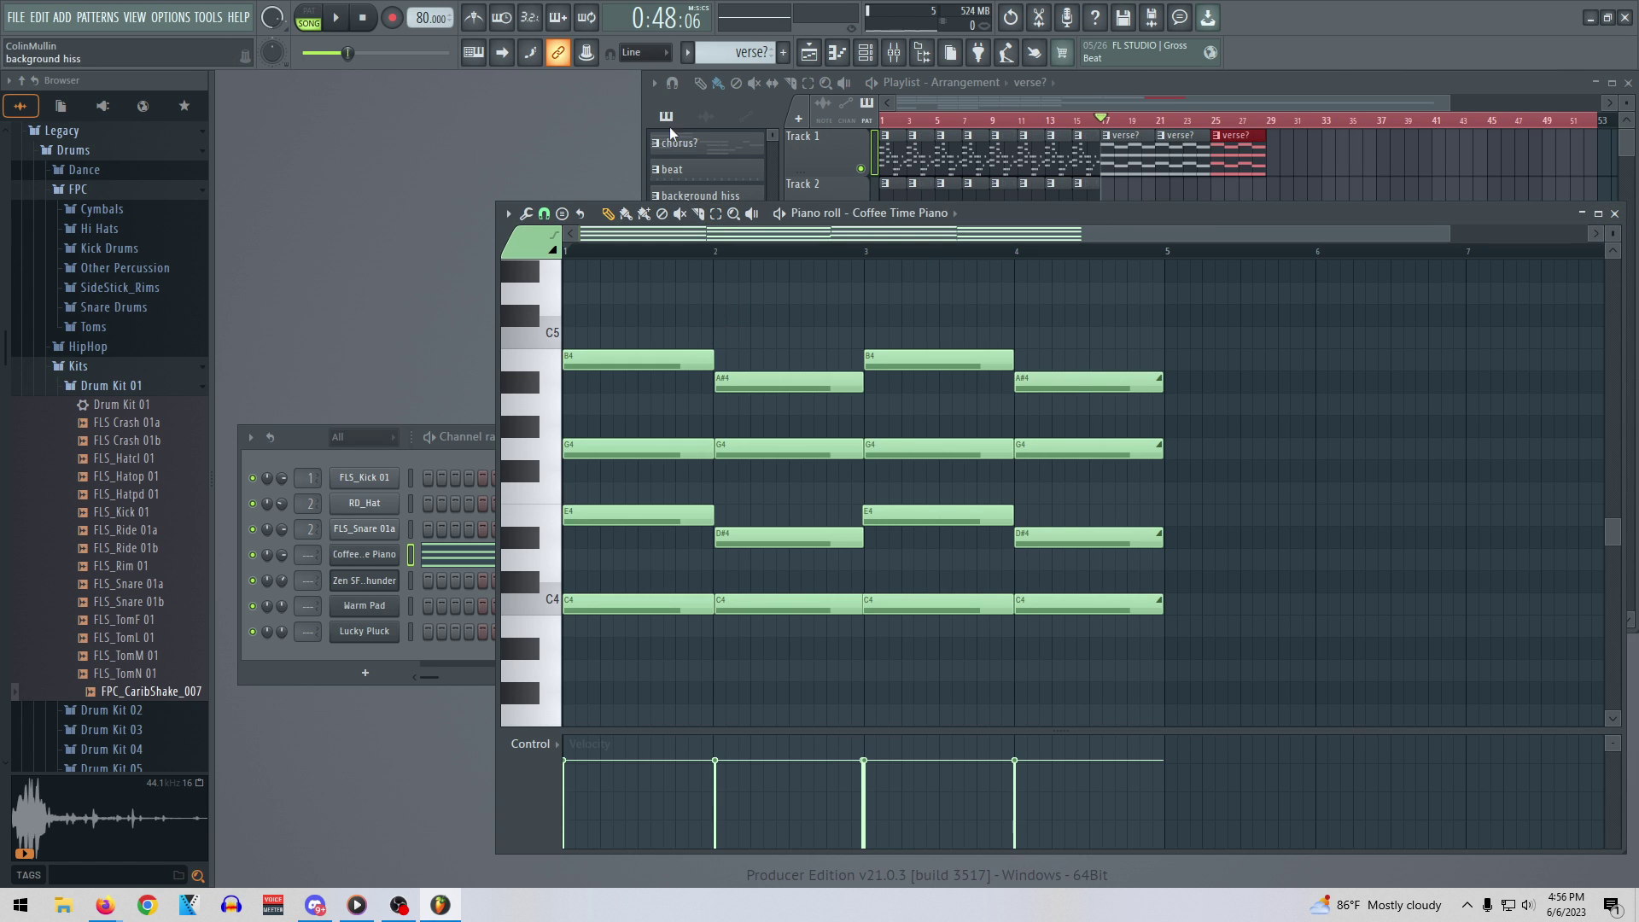
# Copy the verse? piano chords into the Verse ending pattern and delete the four notes of its bar 4 chord
pyautogui.click(705, 101)
pyautogui.click(715, 303)
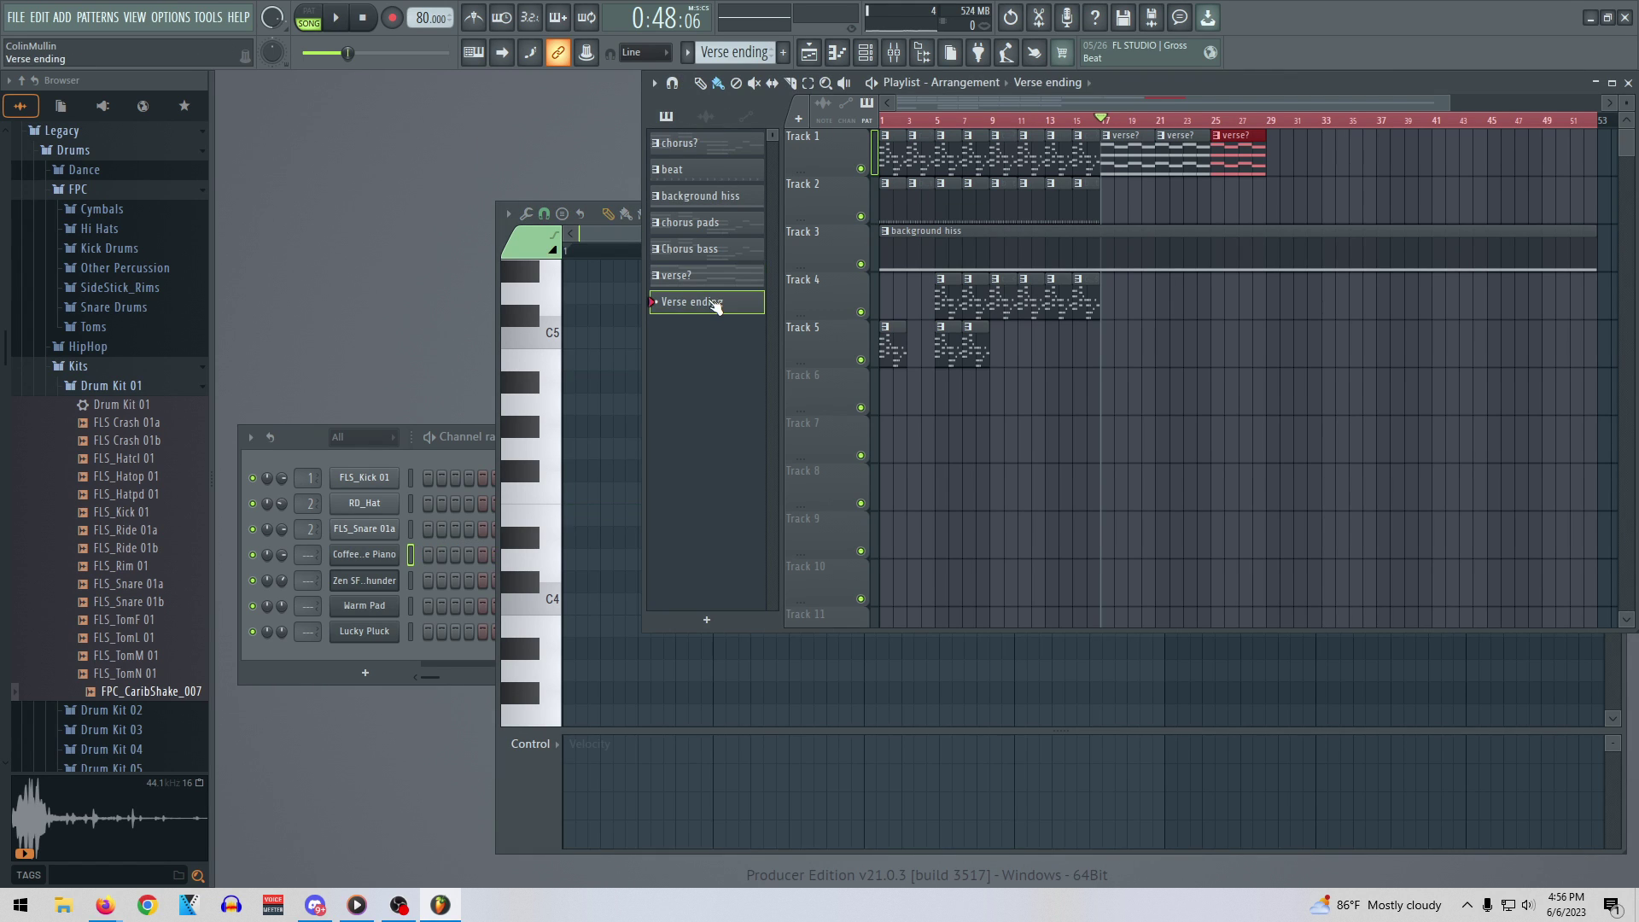
pyautogui.click(617, 228)
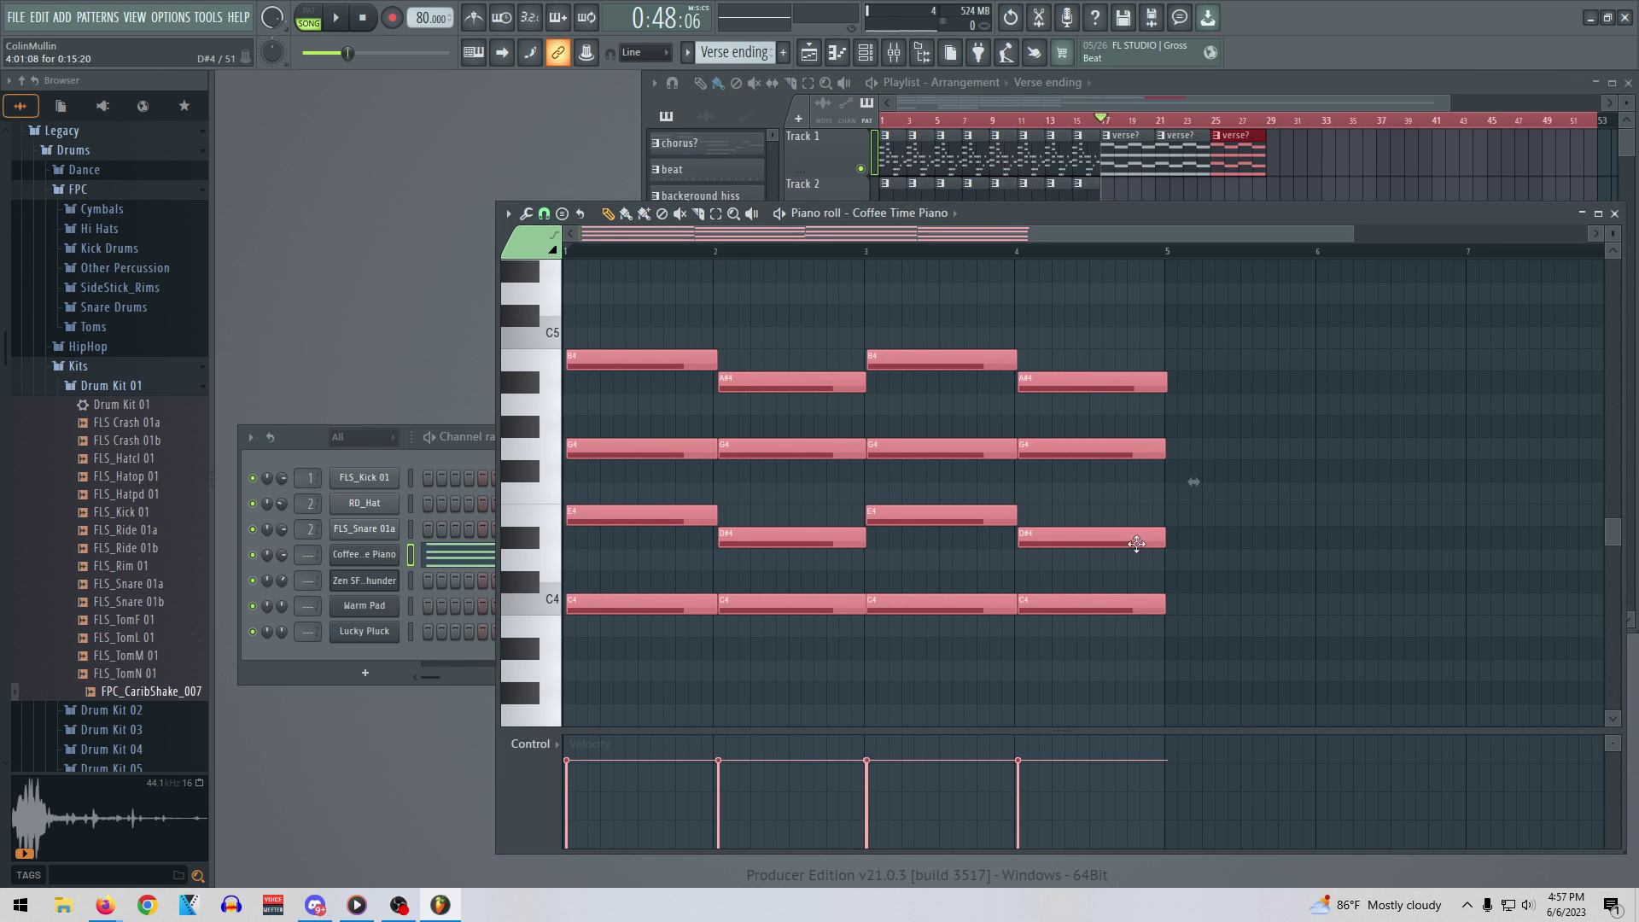
pyautogui.rightClick(1132, 603)
pyautogui.rightClick(1130, 538)
pyautogui.rightClick(1126, 449)
pyautogui.rightClick(1121, 384)
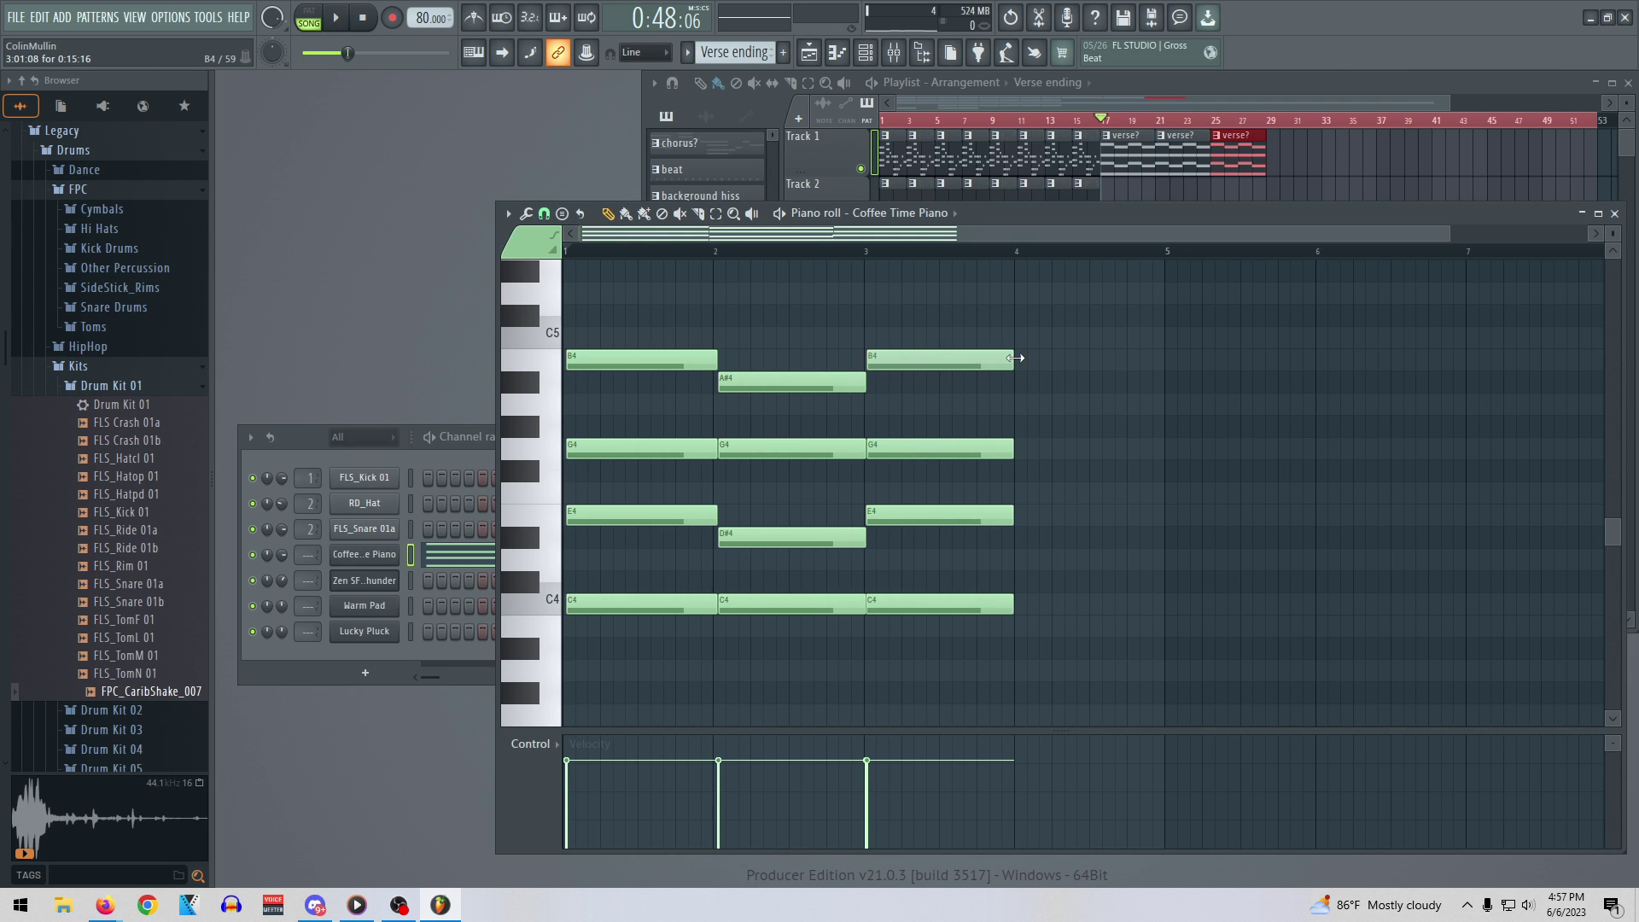
# Stamp a one-bar Major 7th chord on B3 in bar 4 of the Verse ending pattern and align it to the bar line
pyautogui.click(508, 214)
pyautogui.moveTo(560, 276)
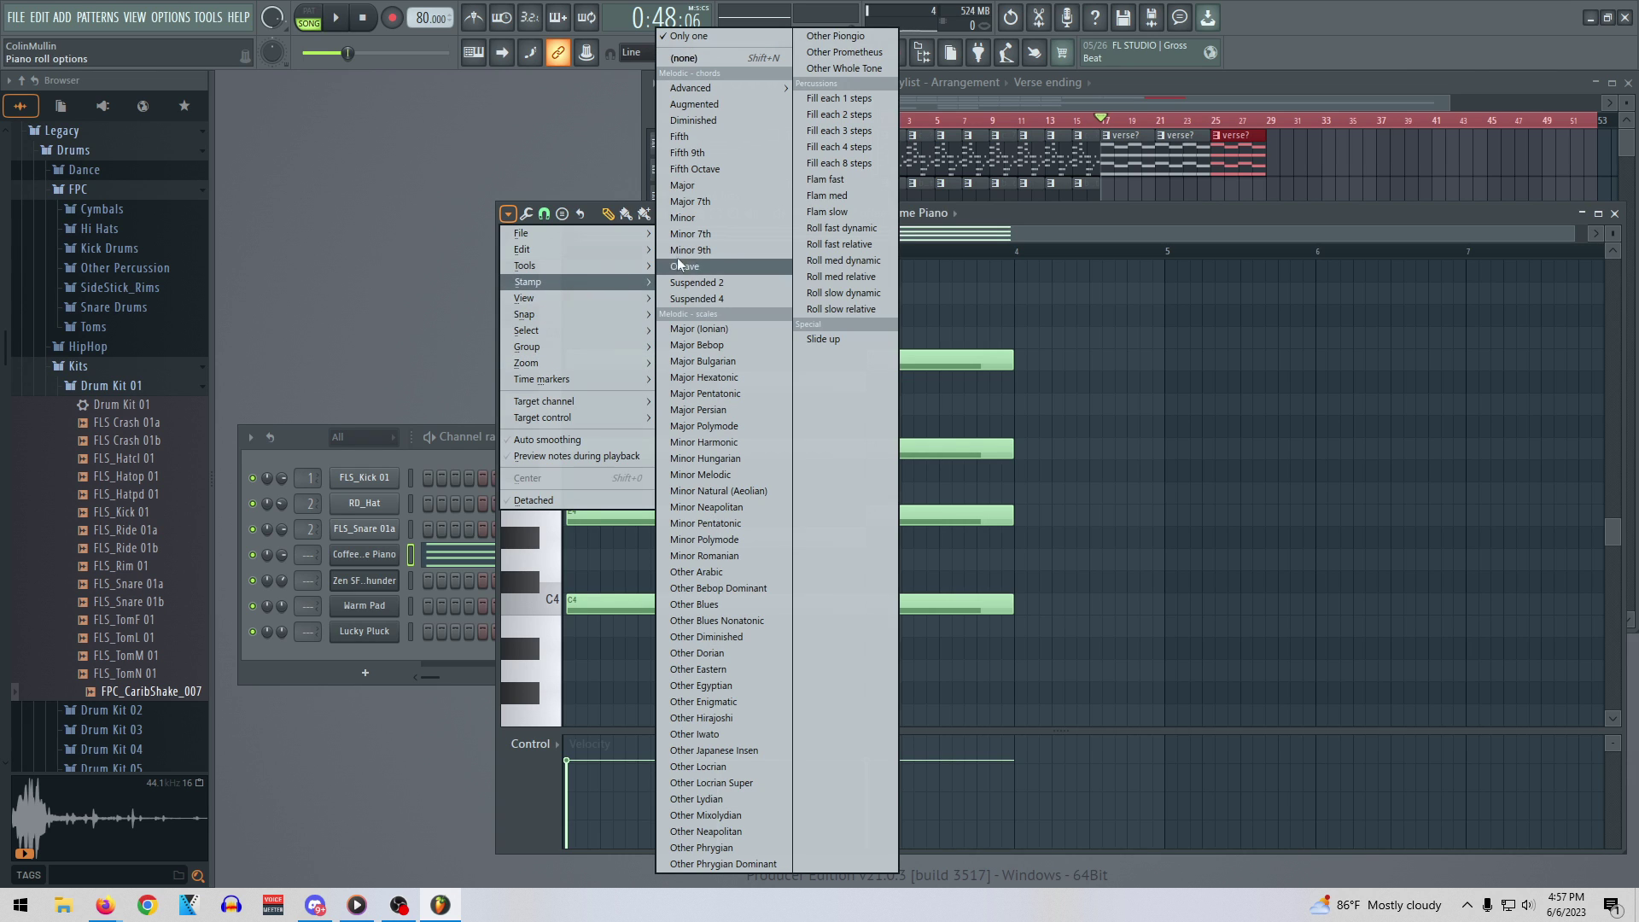
pyautogui.click(722, 202)
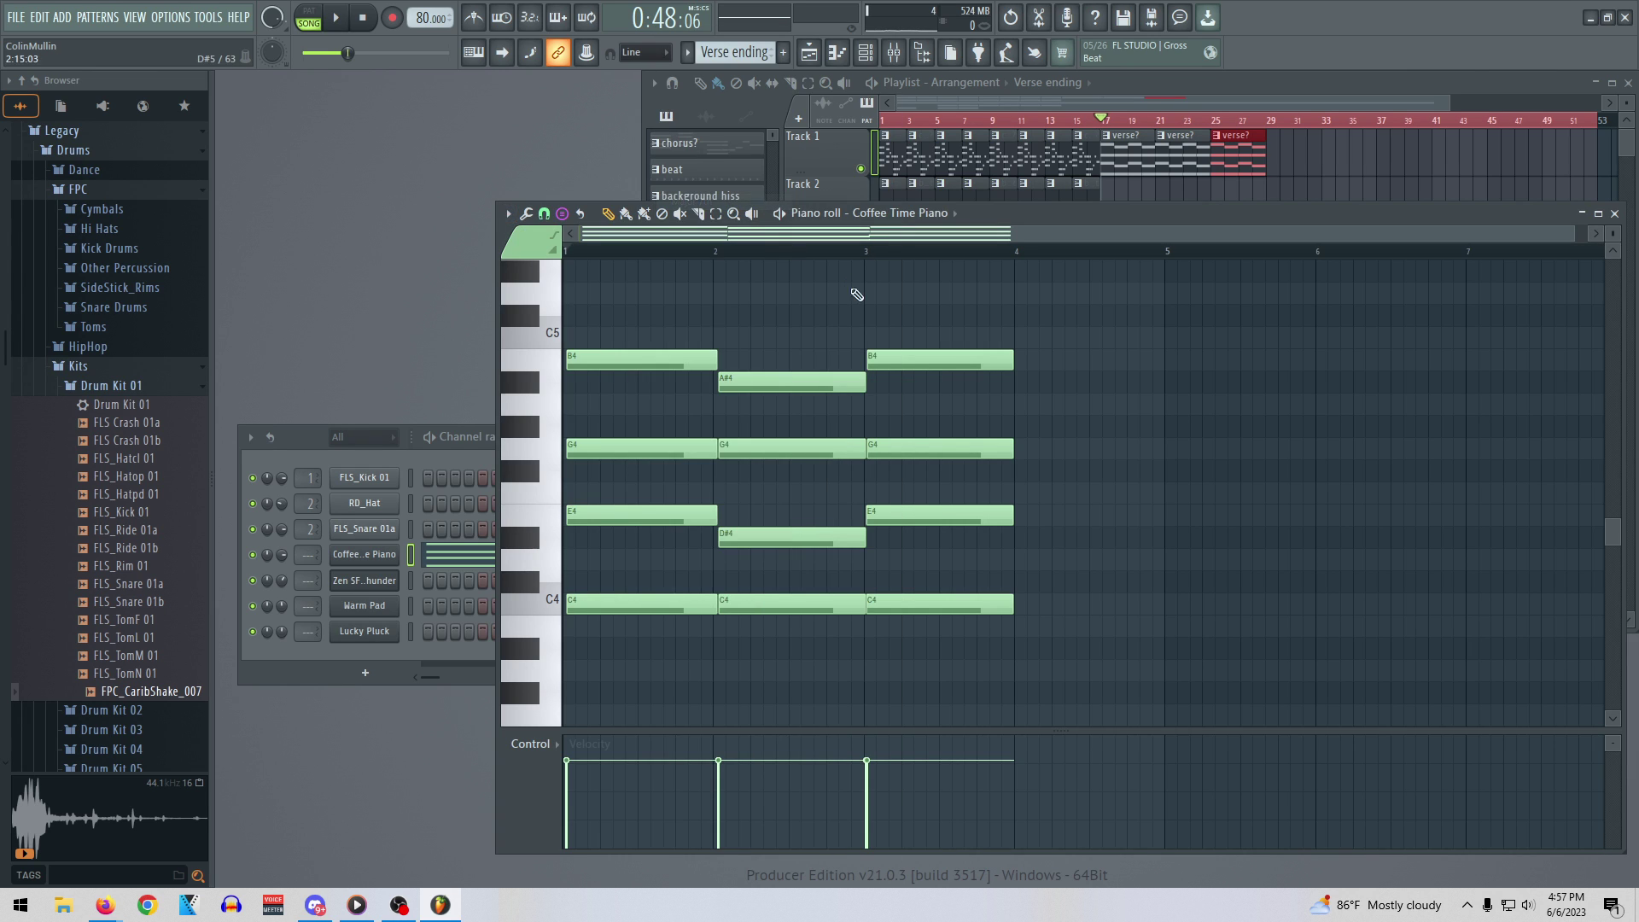
pyautogui.click(1027, 633)
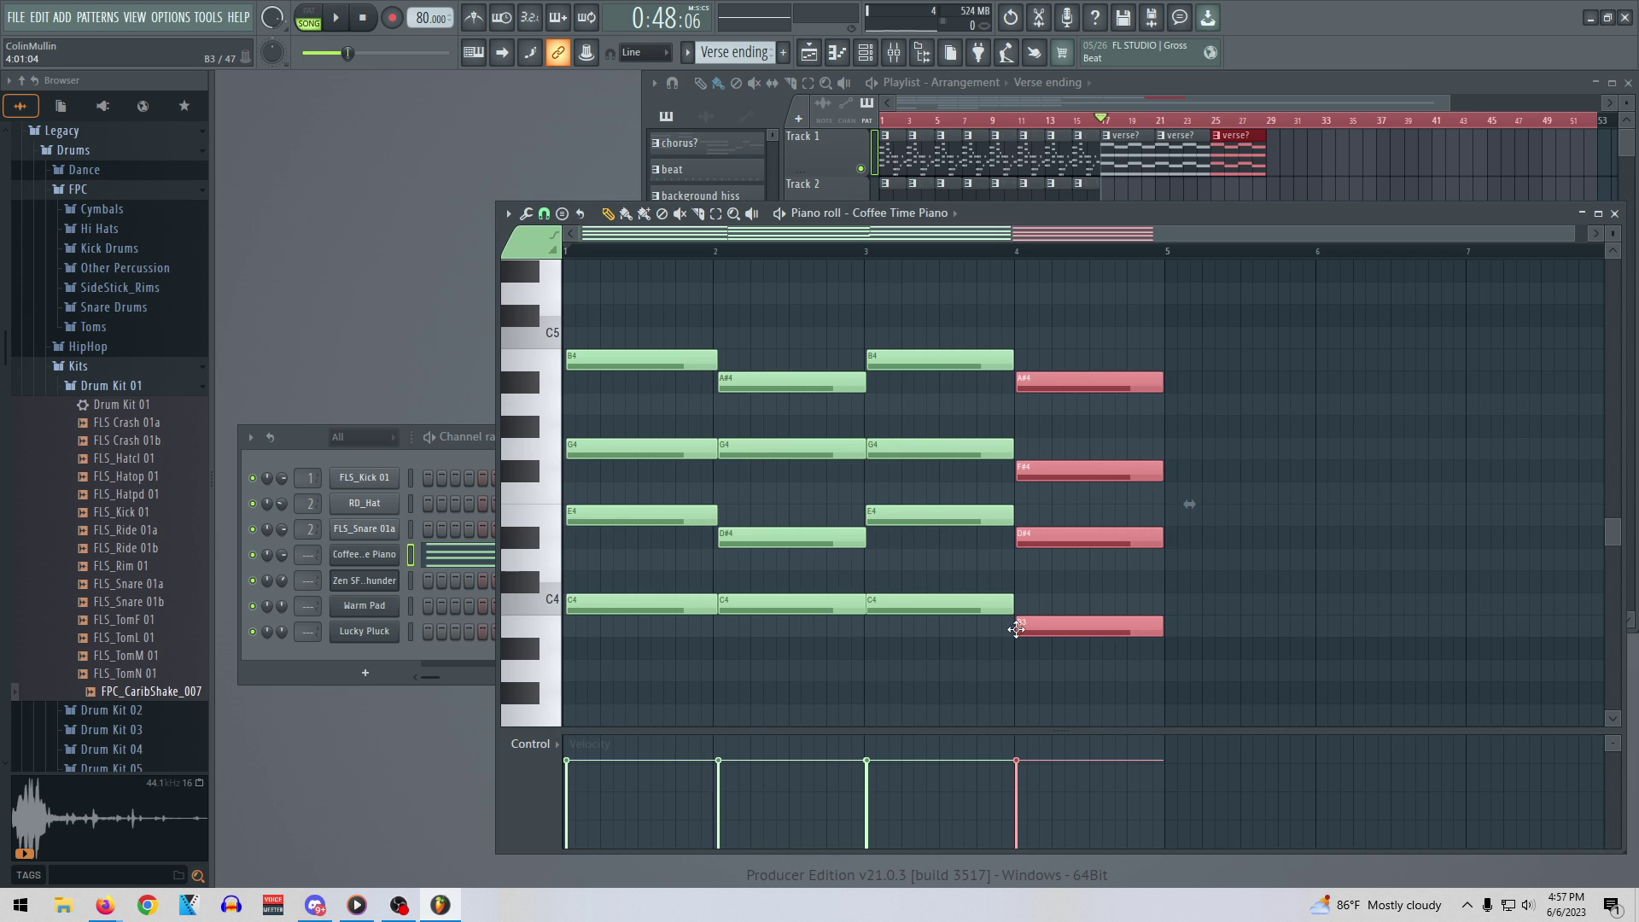
pyautogui.moveTo(1014, 629); pyautogui.dragTo(1013, 629)
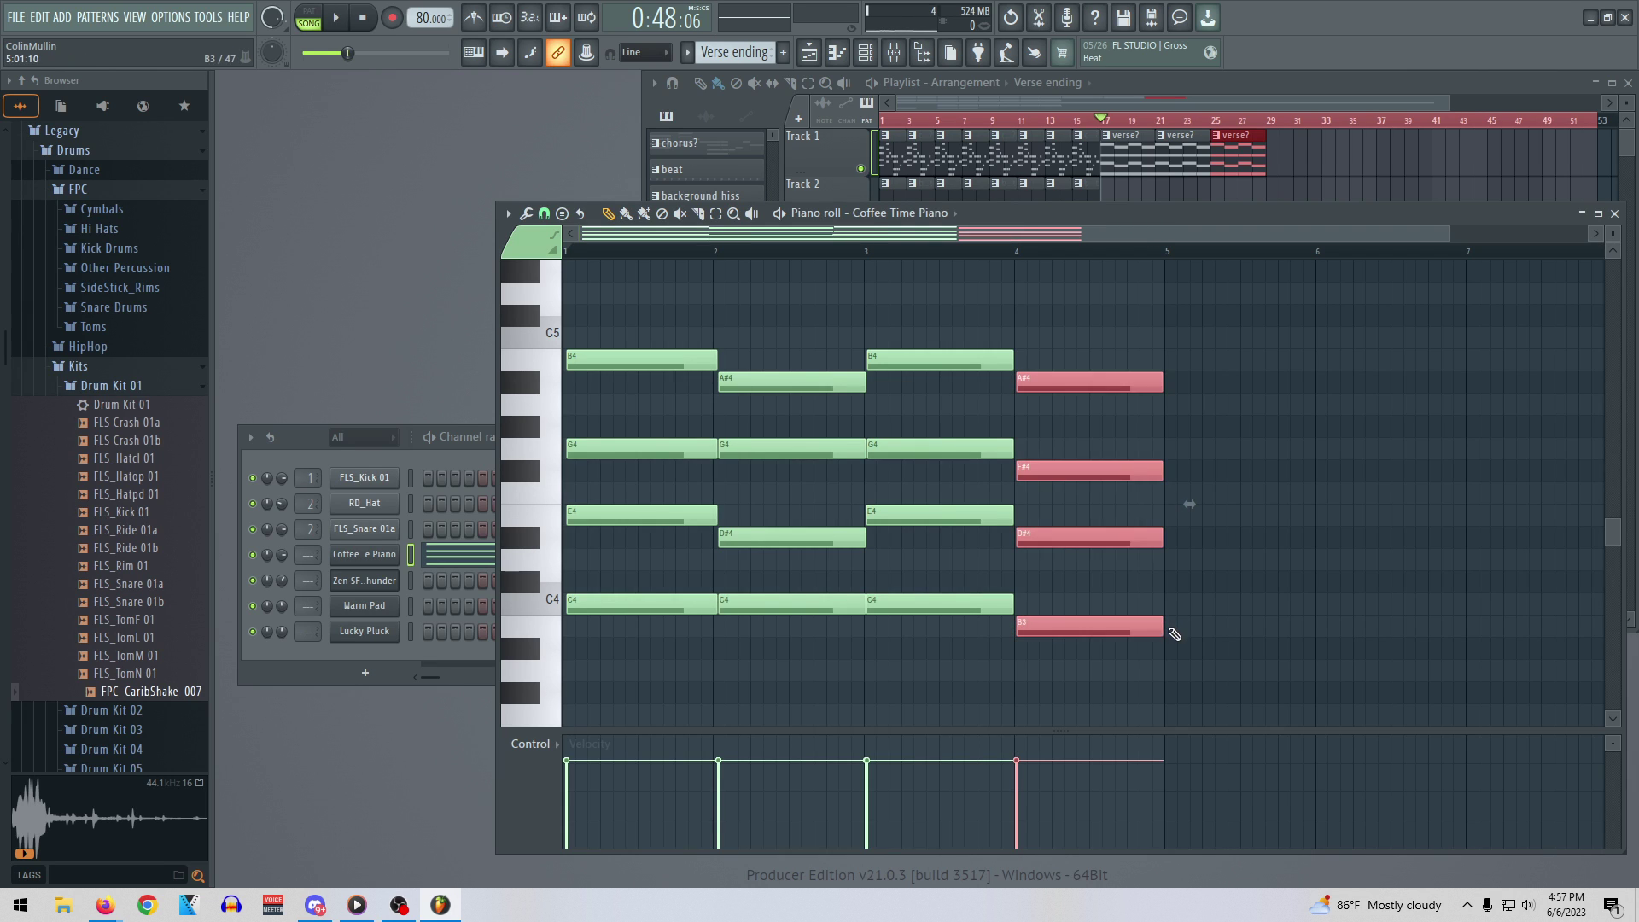
pyautogui.moveTo(1144, 628); pyautogui.dragTo(1146, 628)
pyautogui.click(1163, 626)
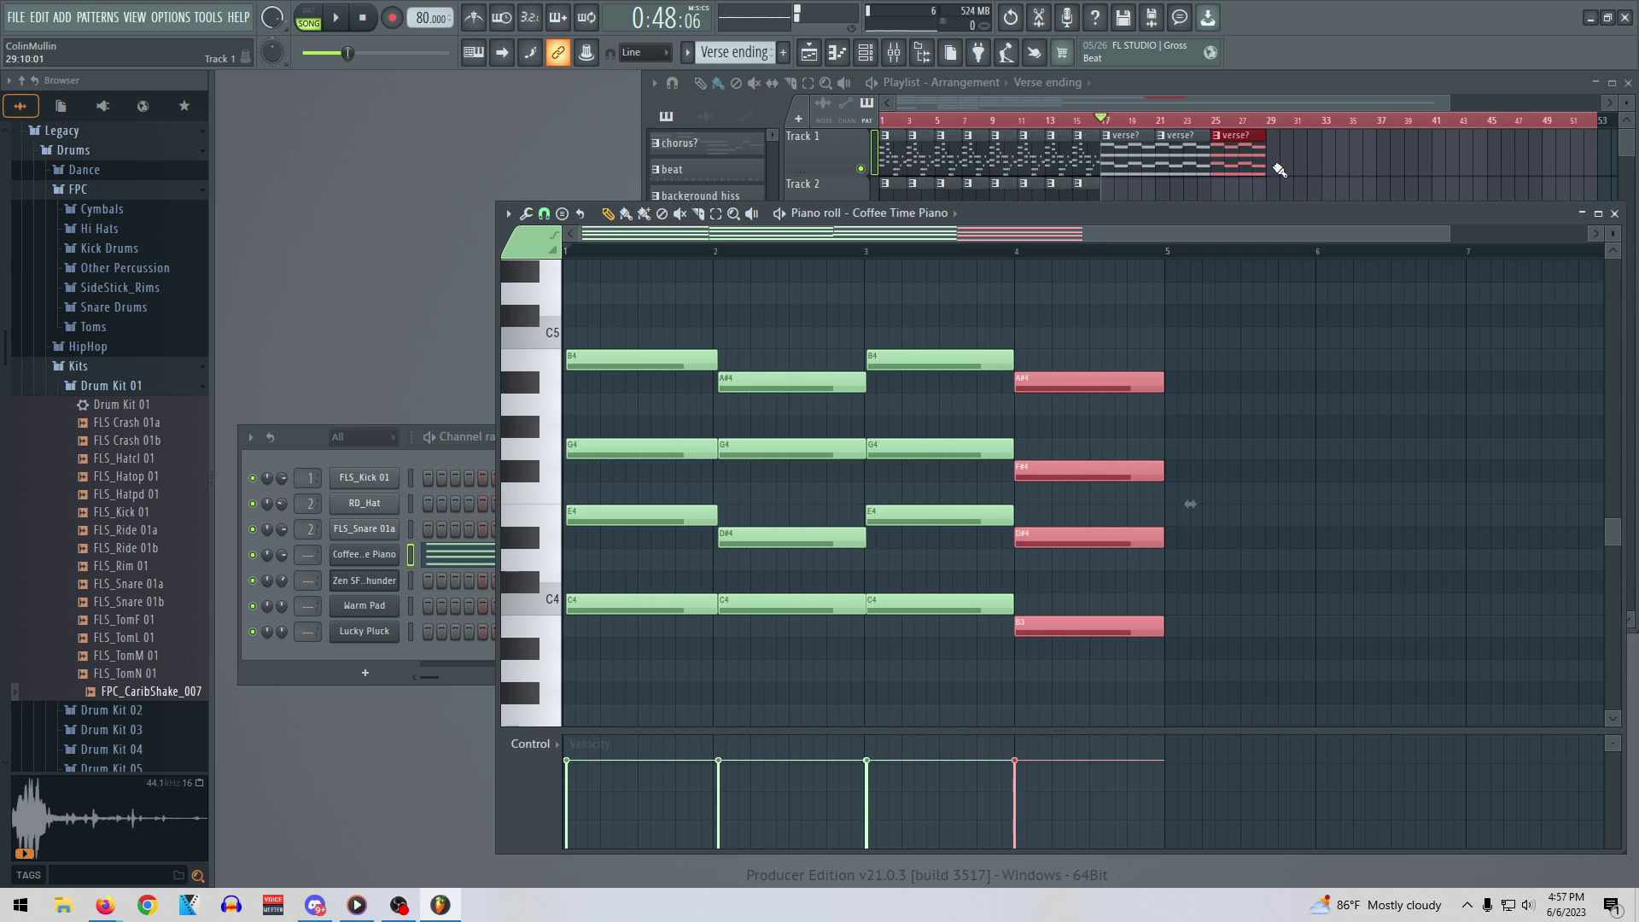
# Replace the verse? clip at bar 25 on Track 1 with a Verse ending clip and play the verse section
pyautogui.moveTo(1278, 163); pyautogui.dragTo(1244, 155)
pyautogui.press('space')
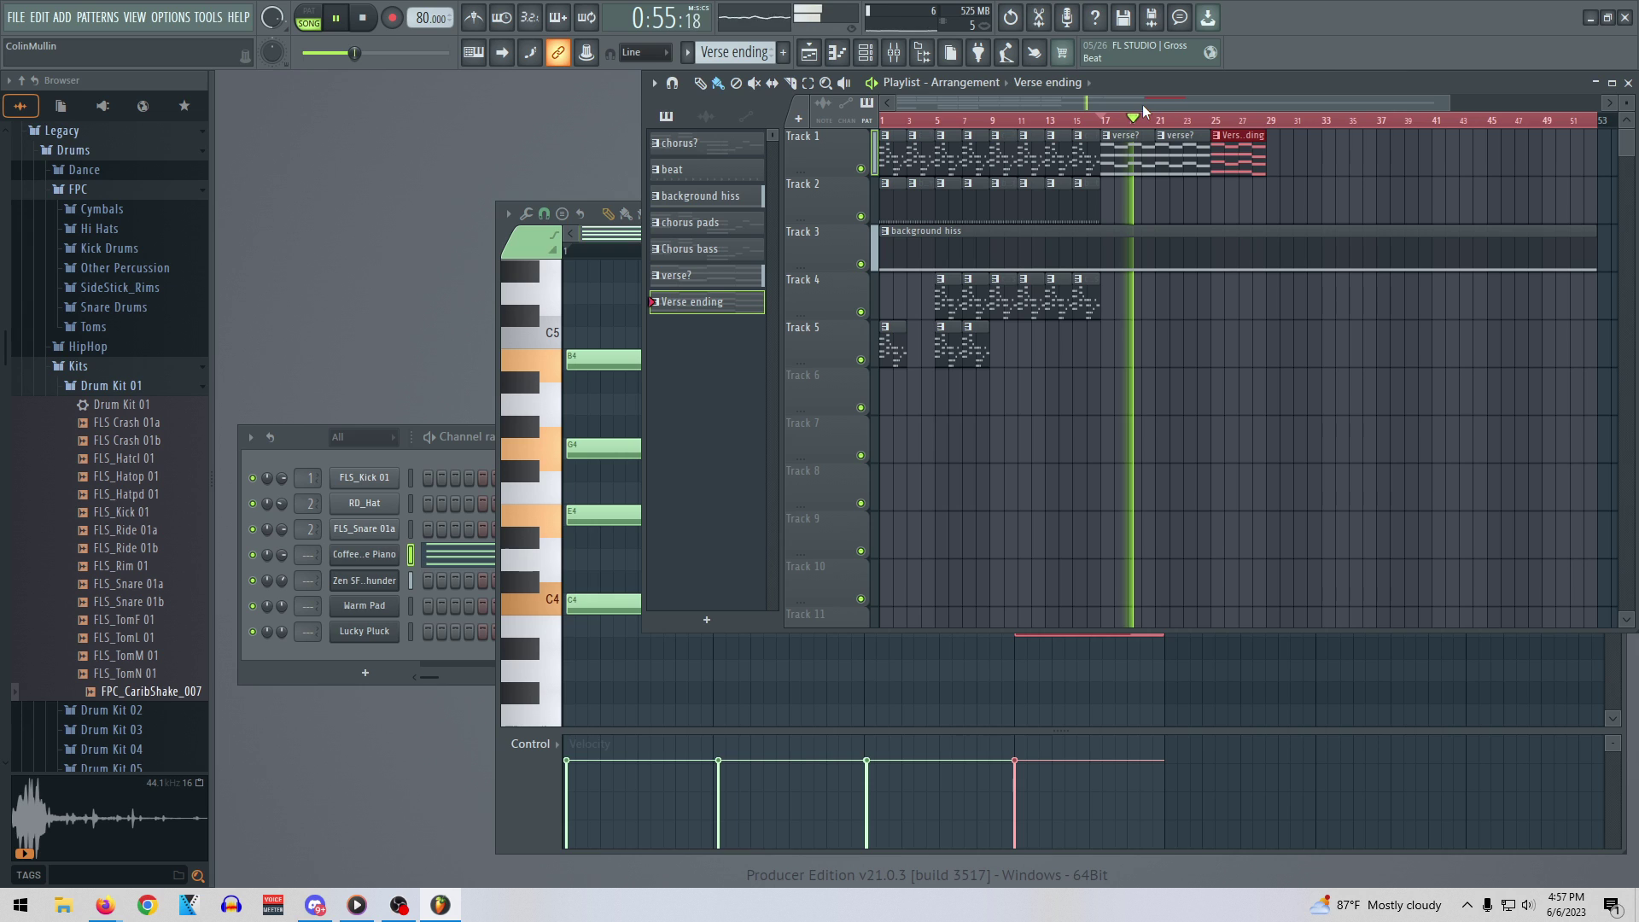
pyautogui.click(1199, 120)
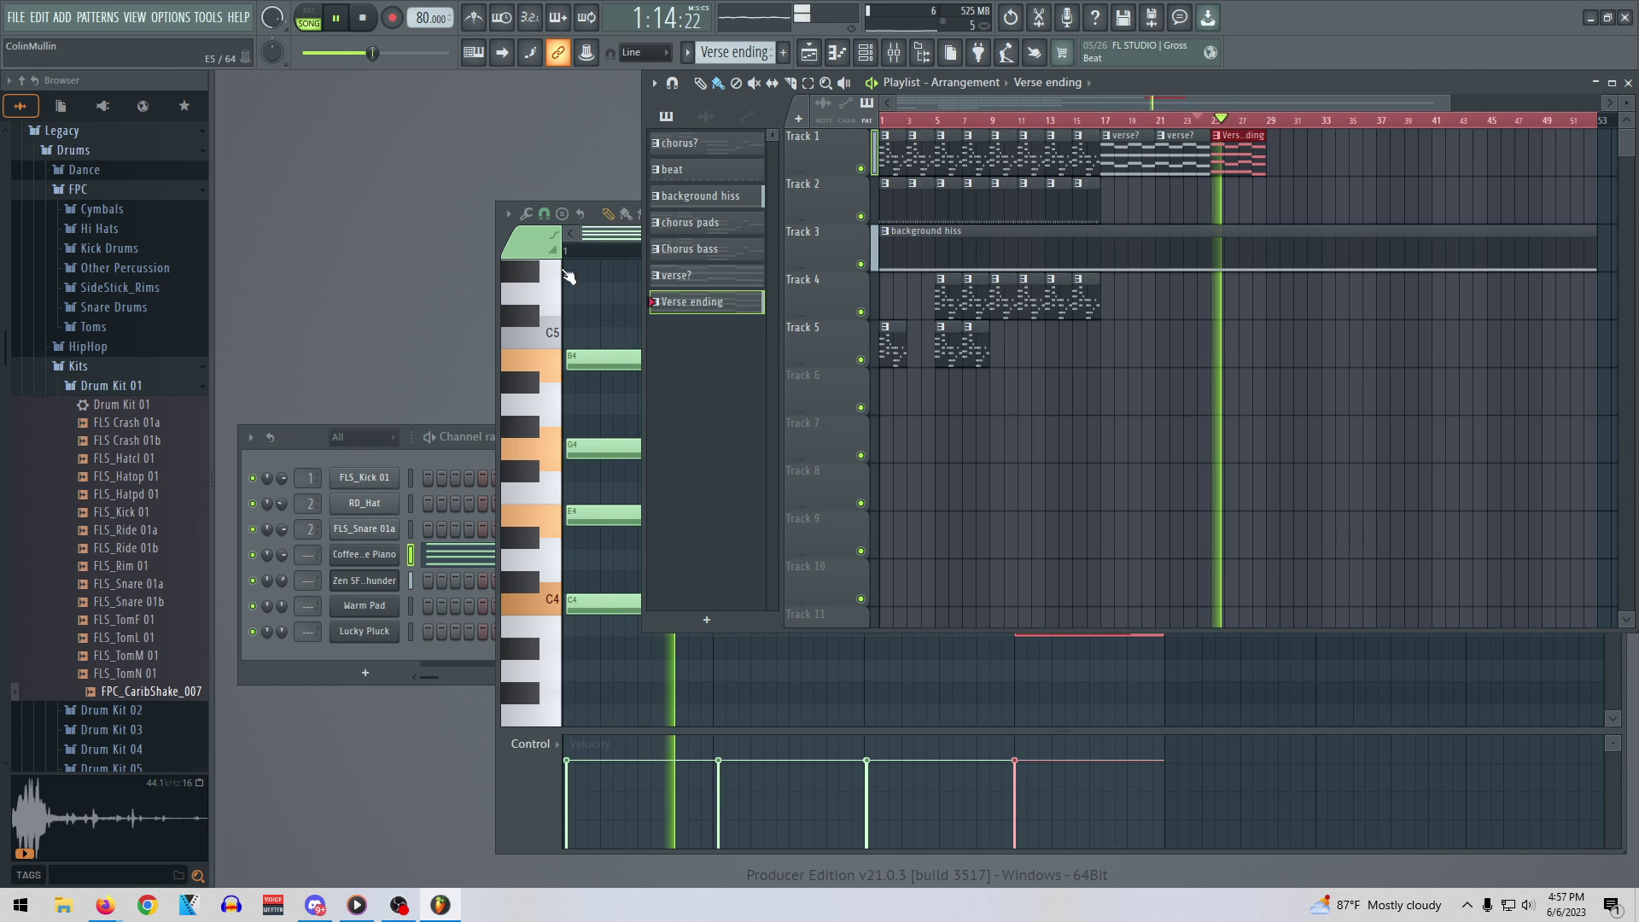
# Shift the Verse ending chords in bars 1 to 3 so their notes start exactly on the bar lines
pyautogui.click(640, 356)
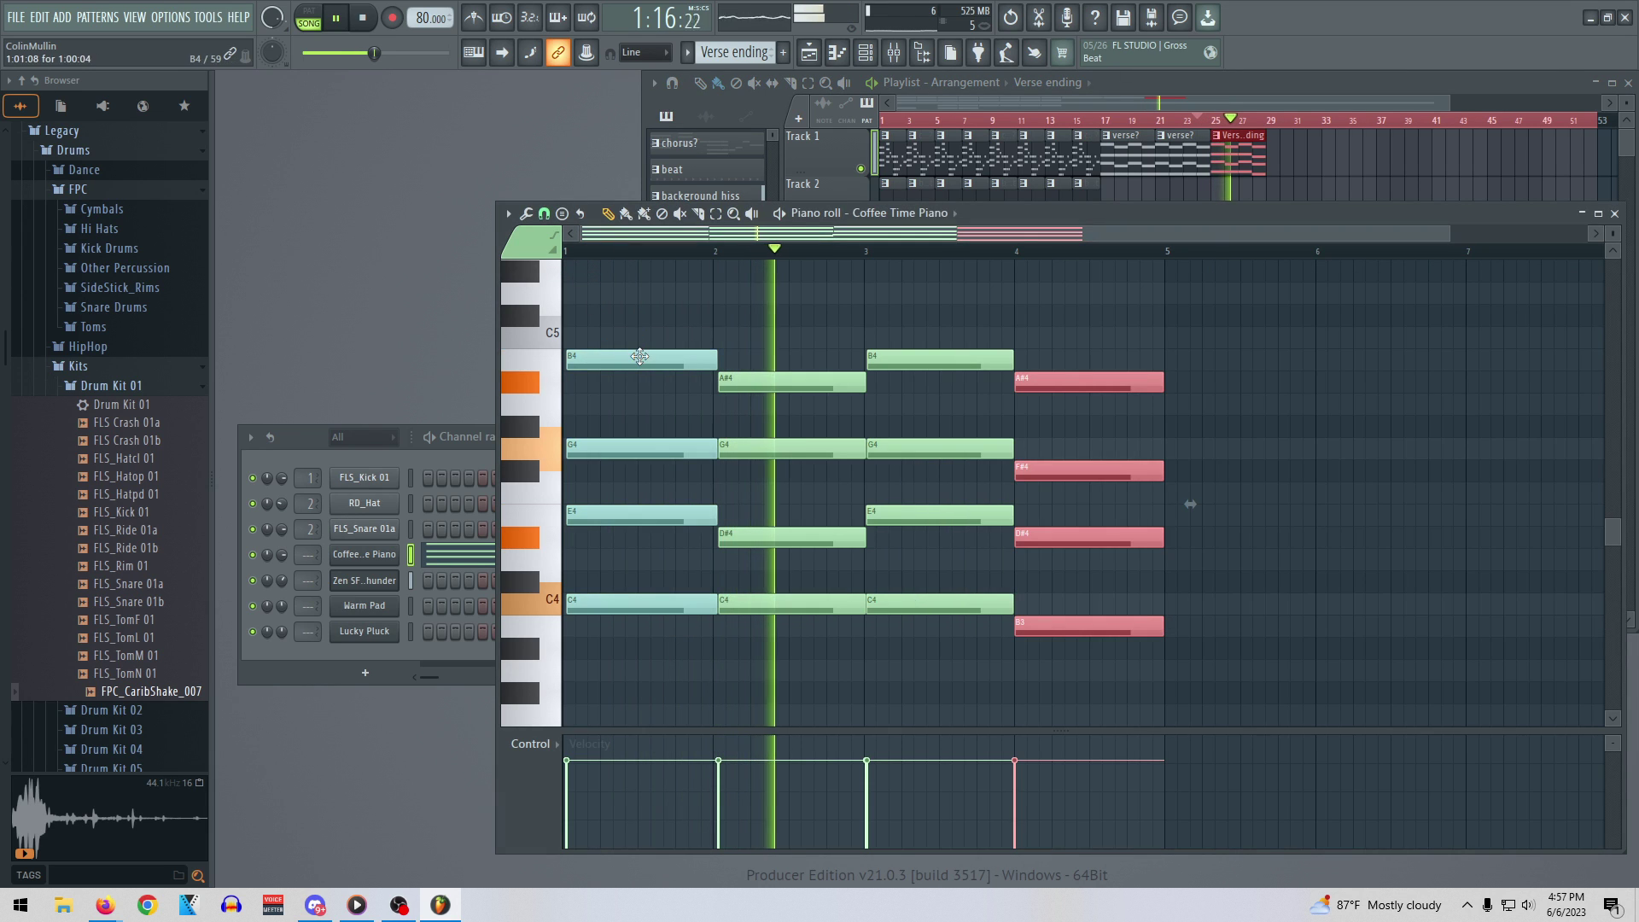
pyautogui.moveTo(640, 356); pyautogui.dragTo(637, 355)
pyautogui.moveTo(791, 539); pyautogui.dragTo(788, 540)
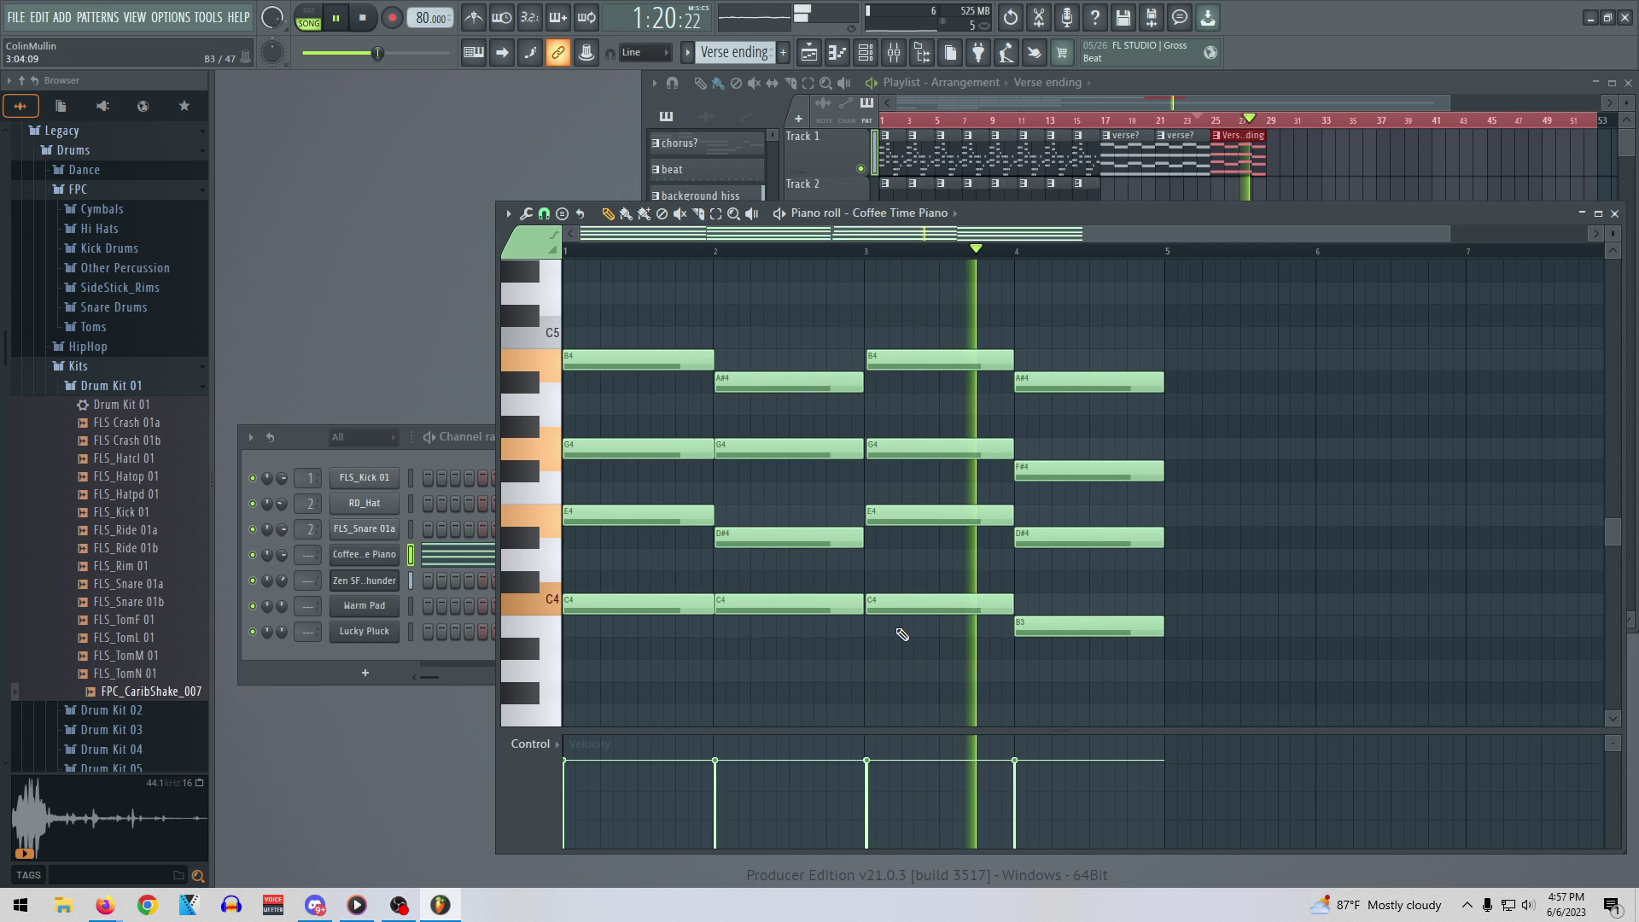
pyautogui.moveTo(896, 606); pyautogui.dragTo(894, 606)
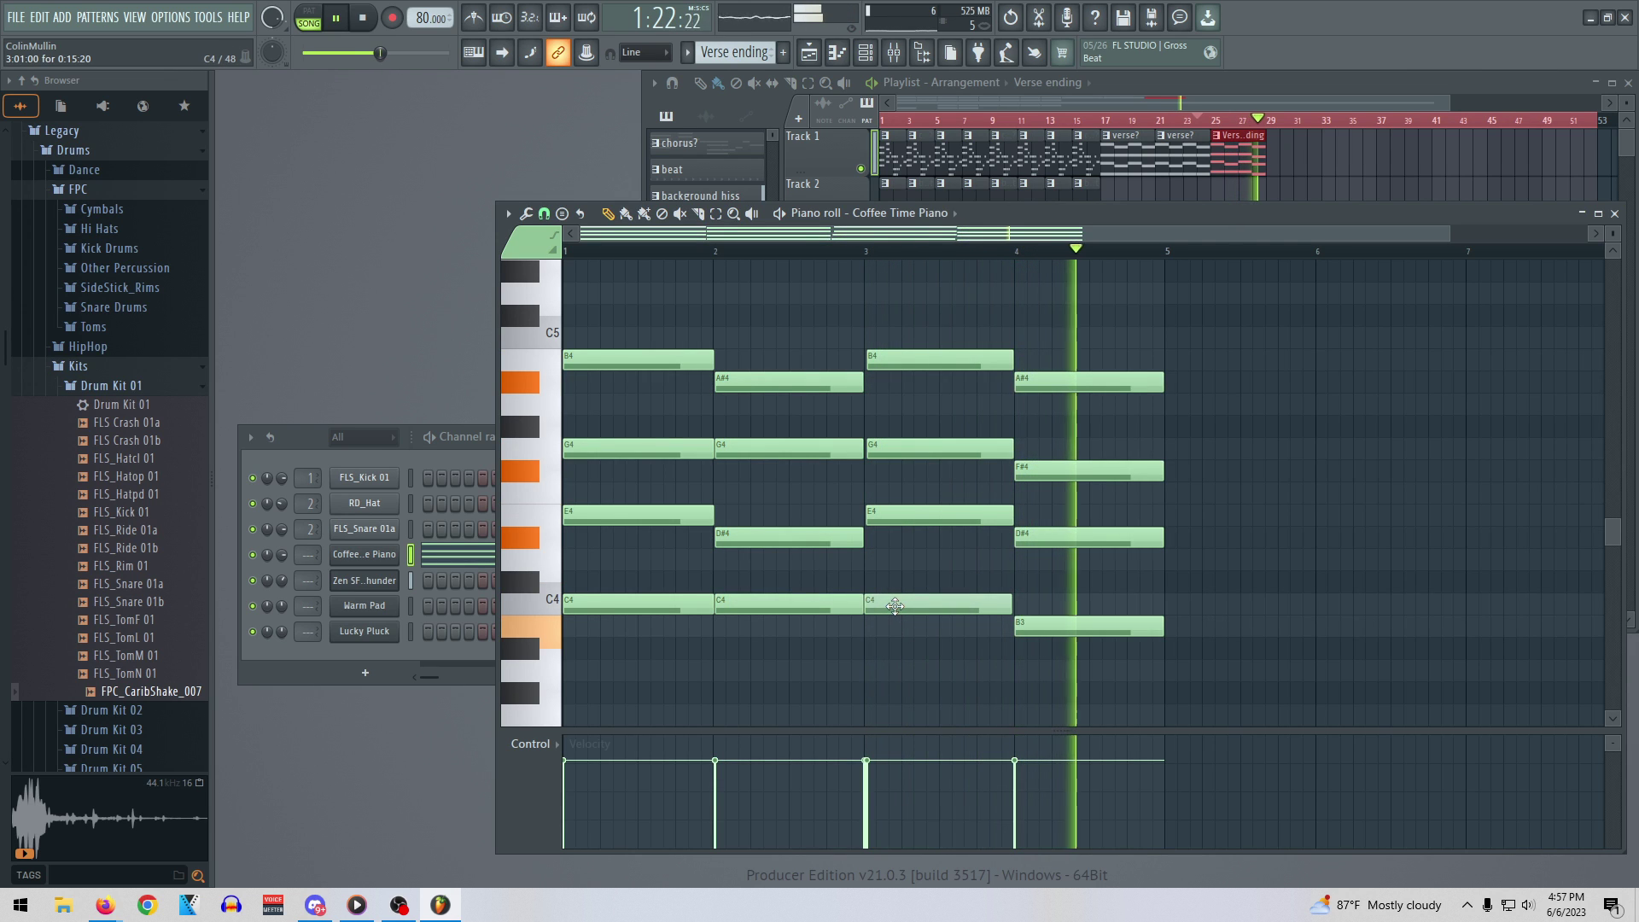
pyautogui.moveTo(908, 453); pyautogui.dragTo(904, 452)
pyautogui.moveTo(918, 363); pyautogui.dragTo(914, 363)
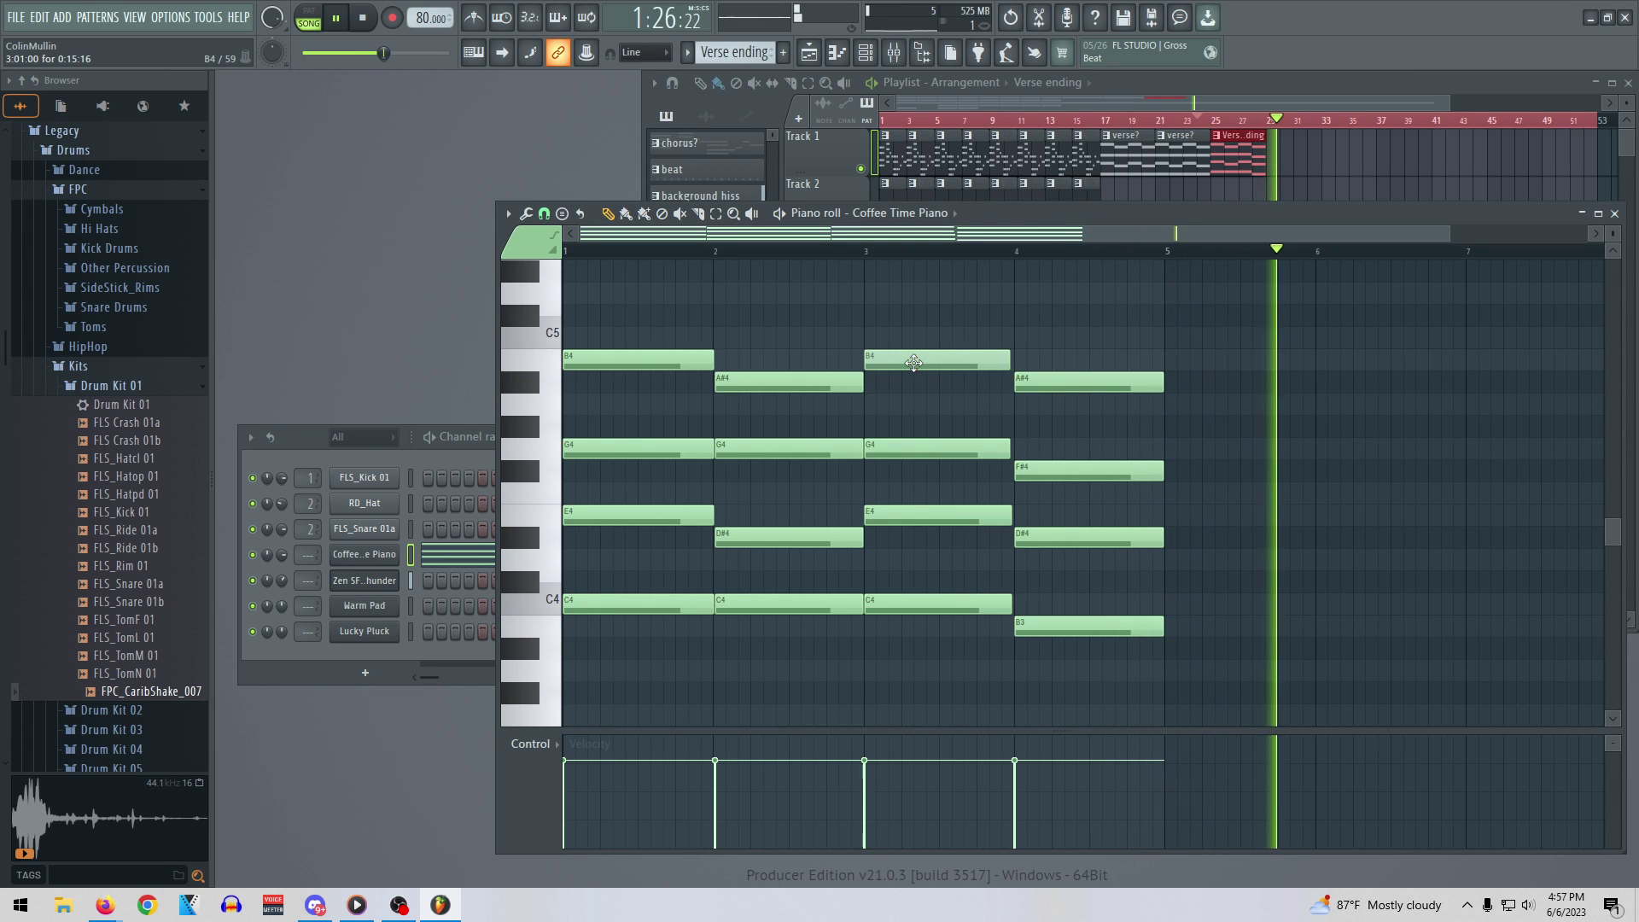
# Extend the notes of the Verse ending pattern's bar 3 chord so they end at the start of bar 4
pyautogui.click(1031, 381)
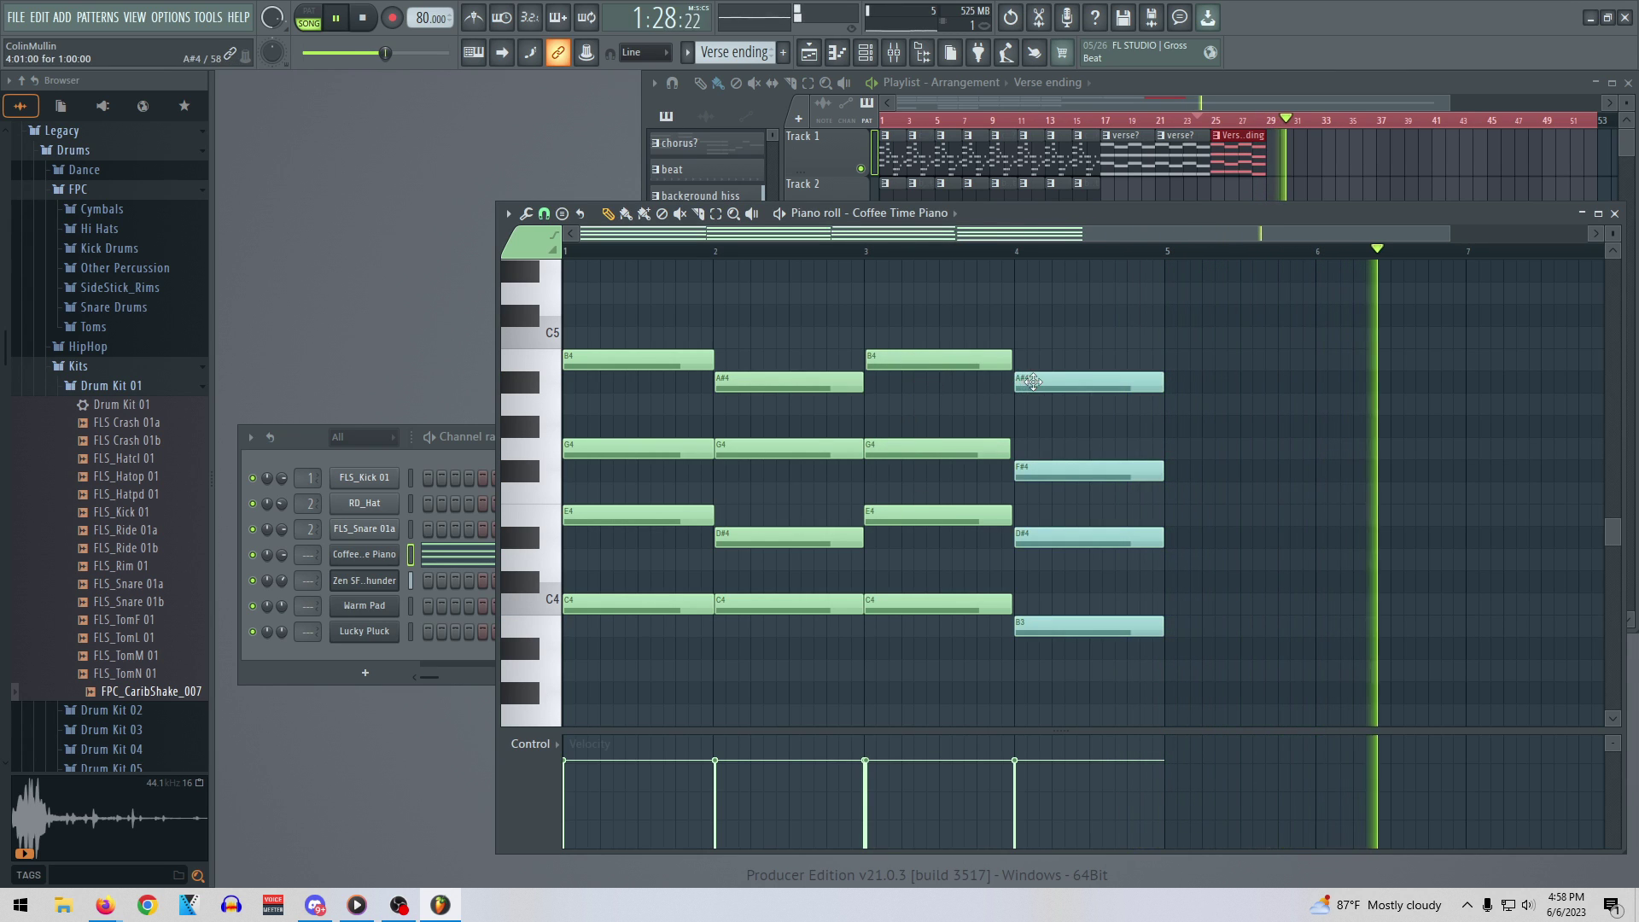
pyautogui.moveTo(1006, 358); pyautogui.dragTo(1007, 358)
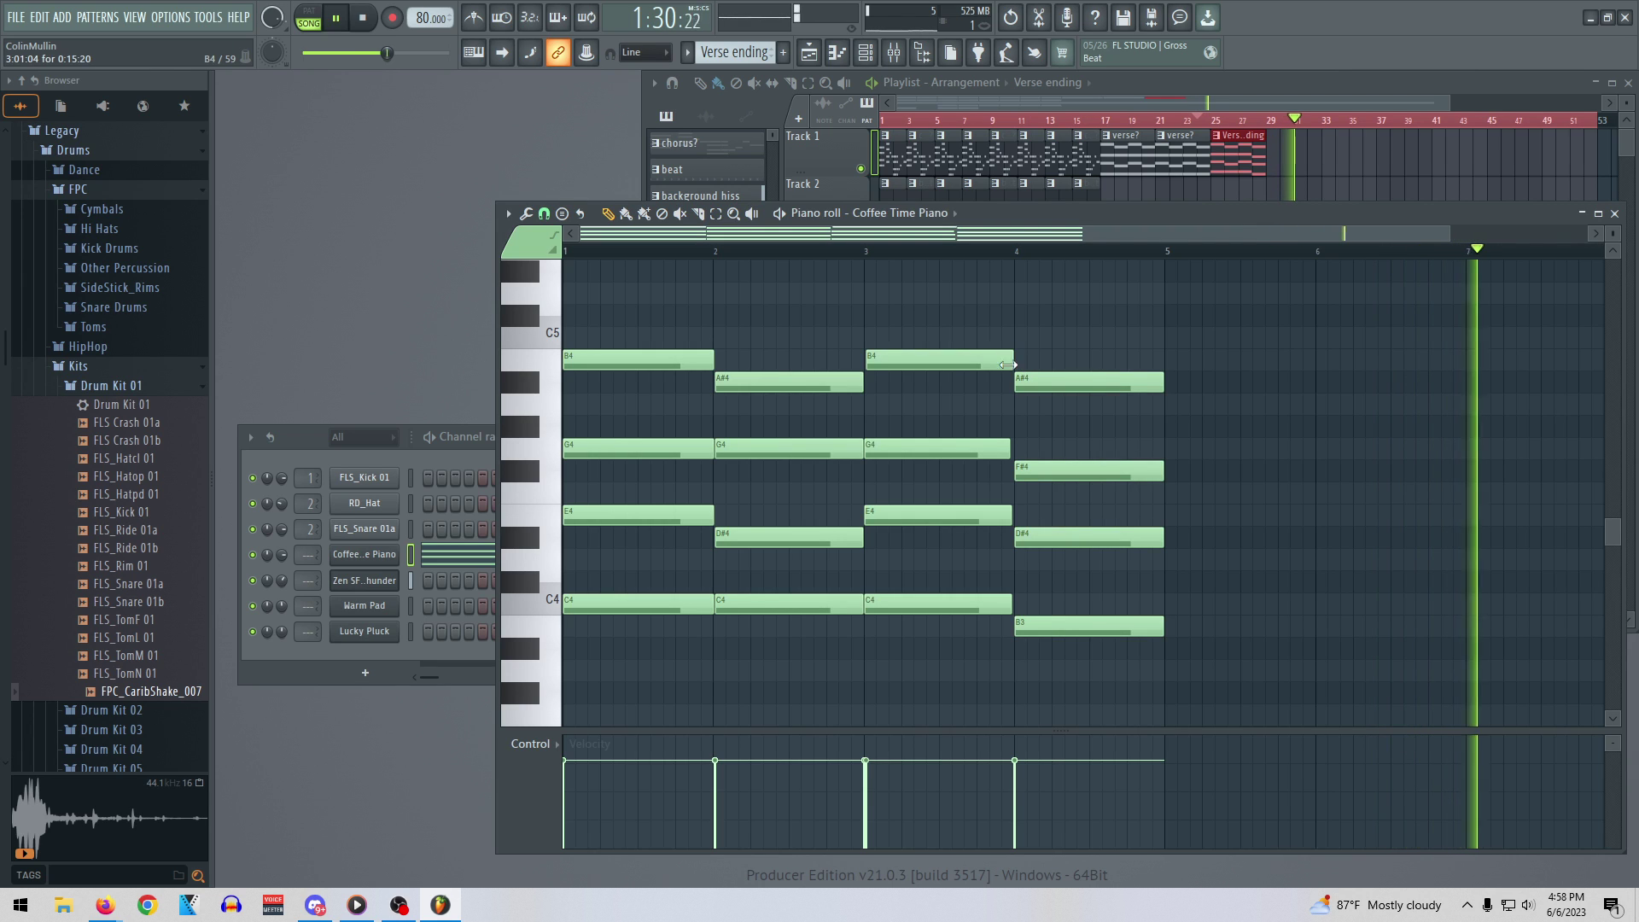
pyautogui.moveTo(1007, 447); pyautogui.dragTo(1012, 447)
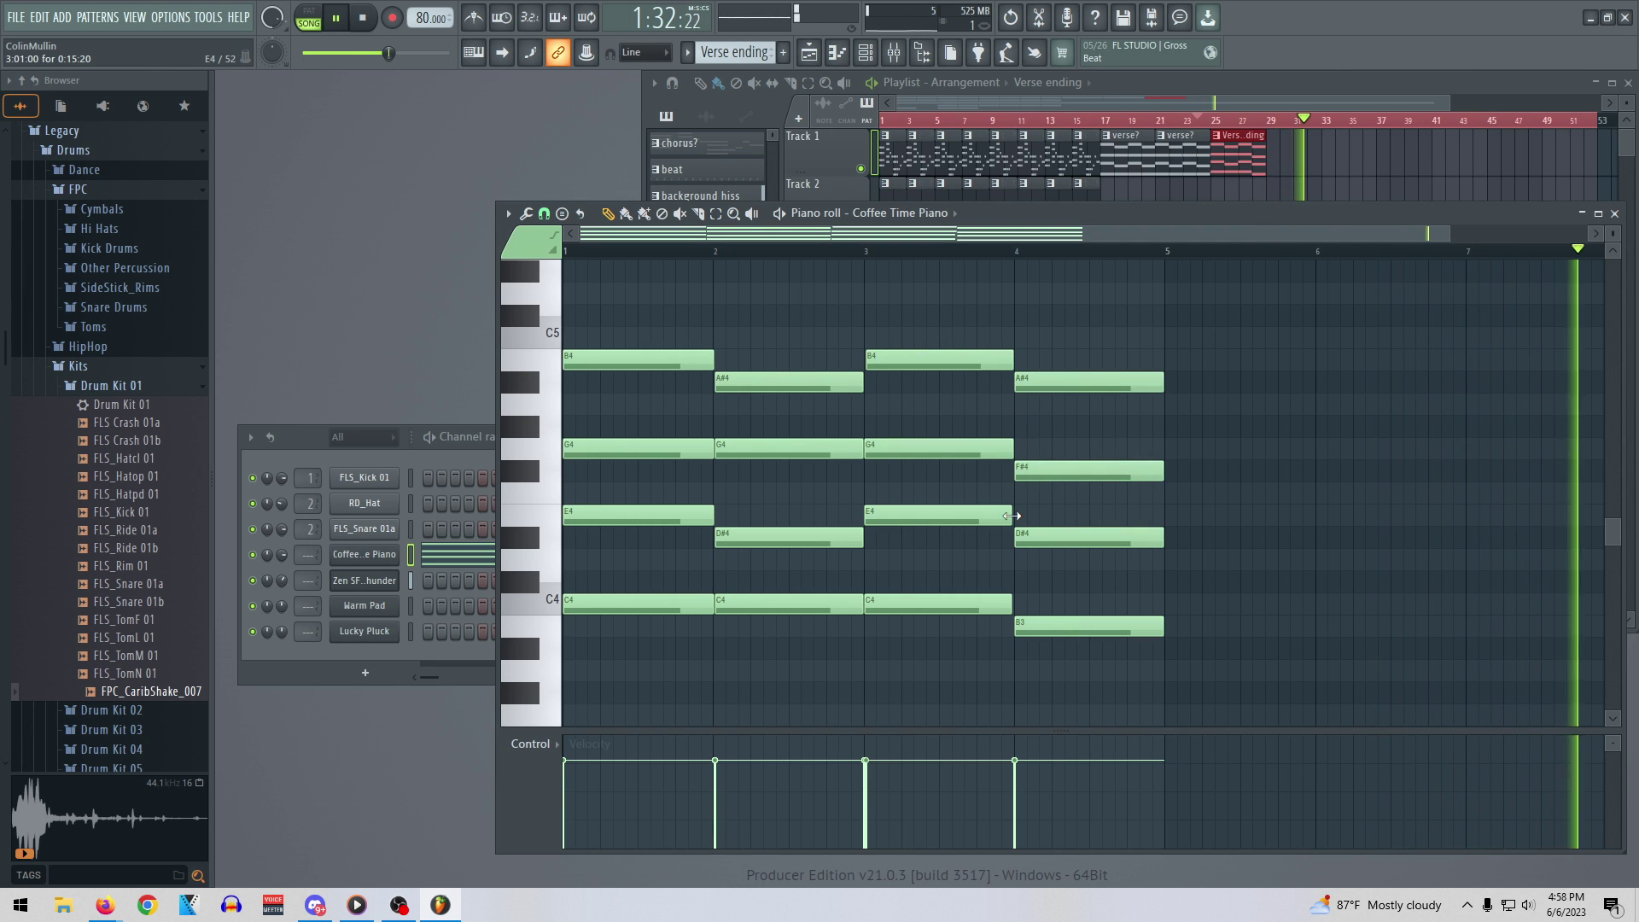
pyautogui.moveTo(1011, 603); pyautogui.dragTo(1014, 604)
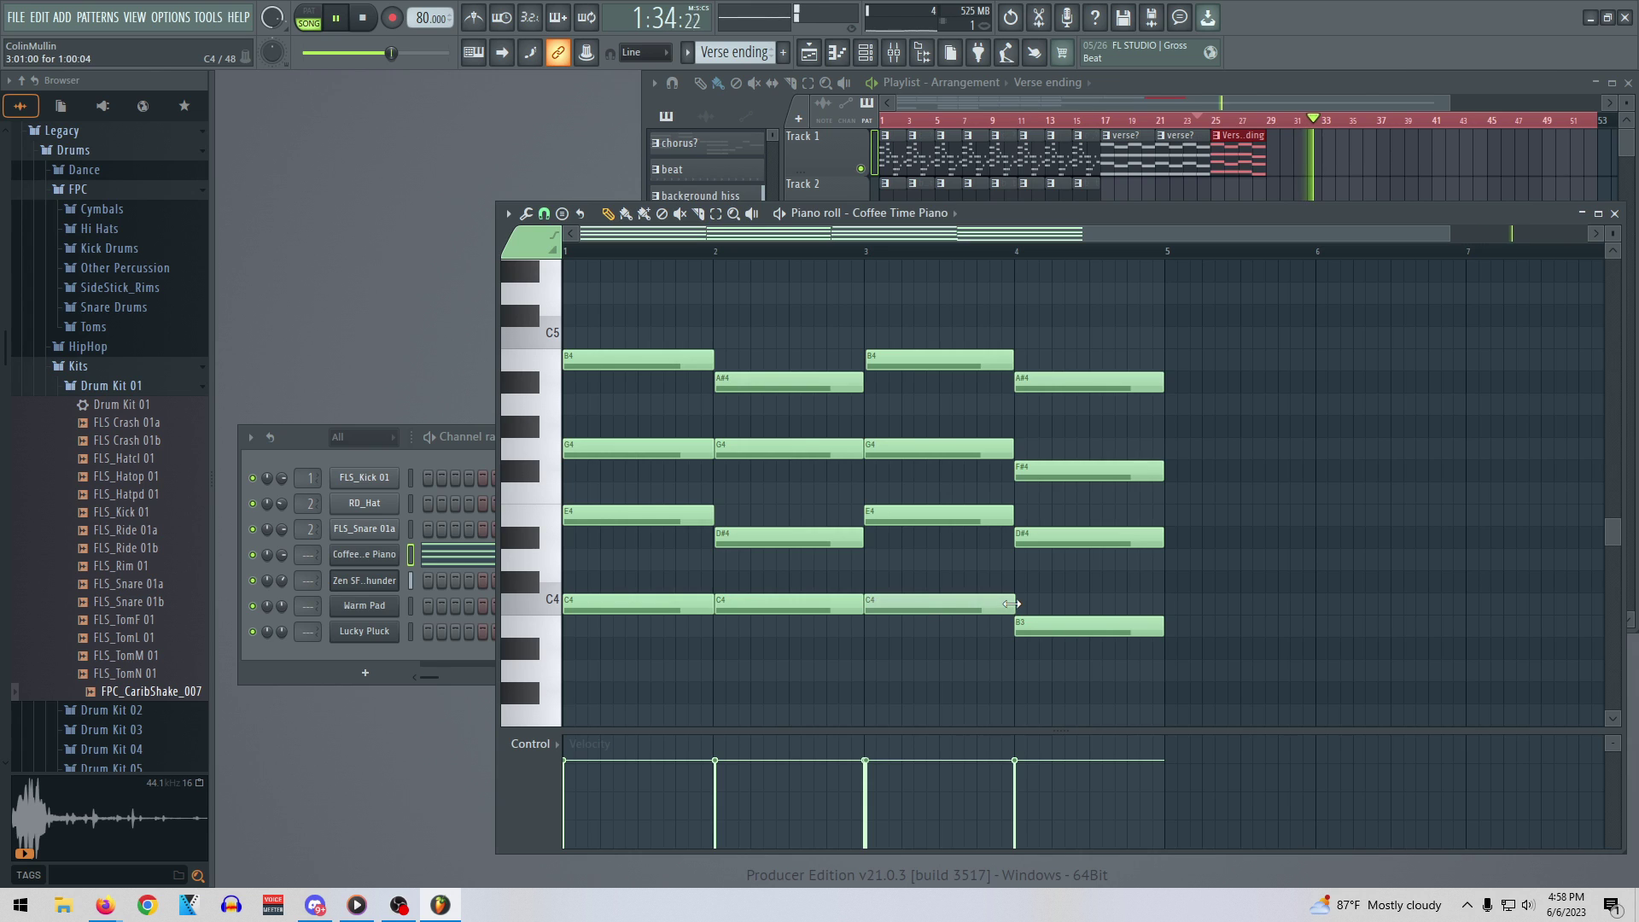
# Reopen the verse? pattern's Coffee Time Piano notes and bring the channel rack to the front
pyautogui.click(1120, 139)
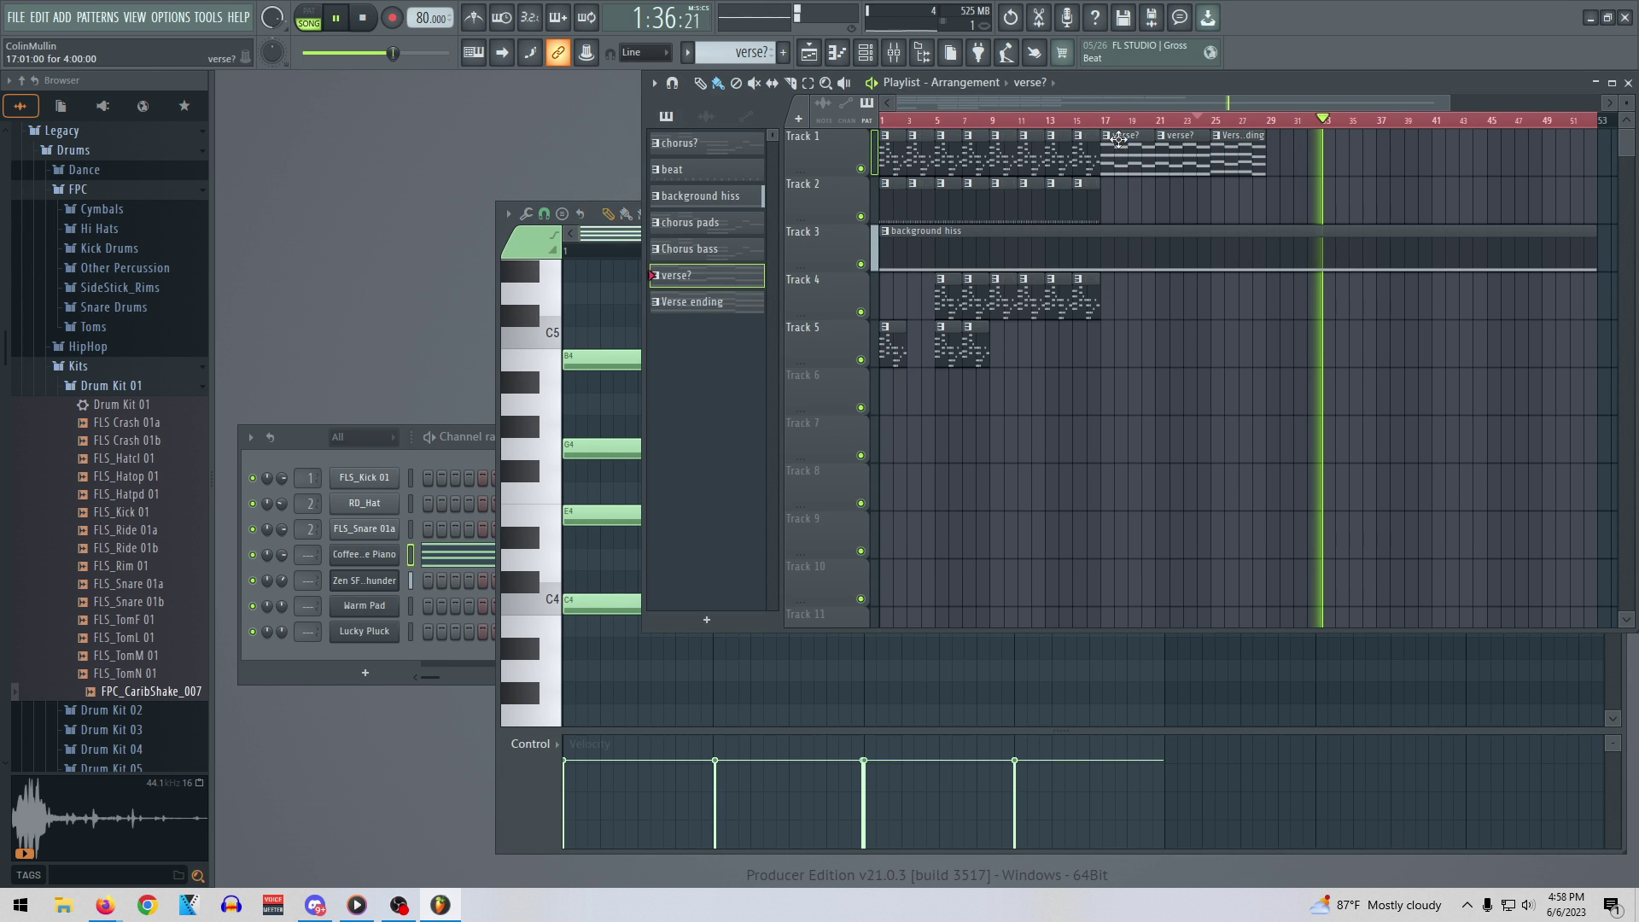
pyautogui.click(598, 240)
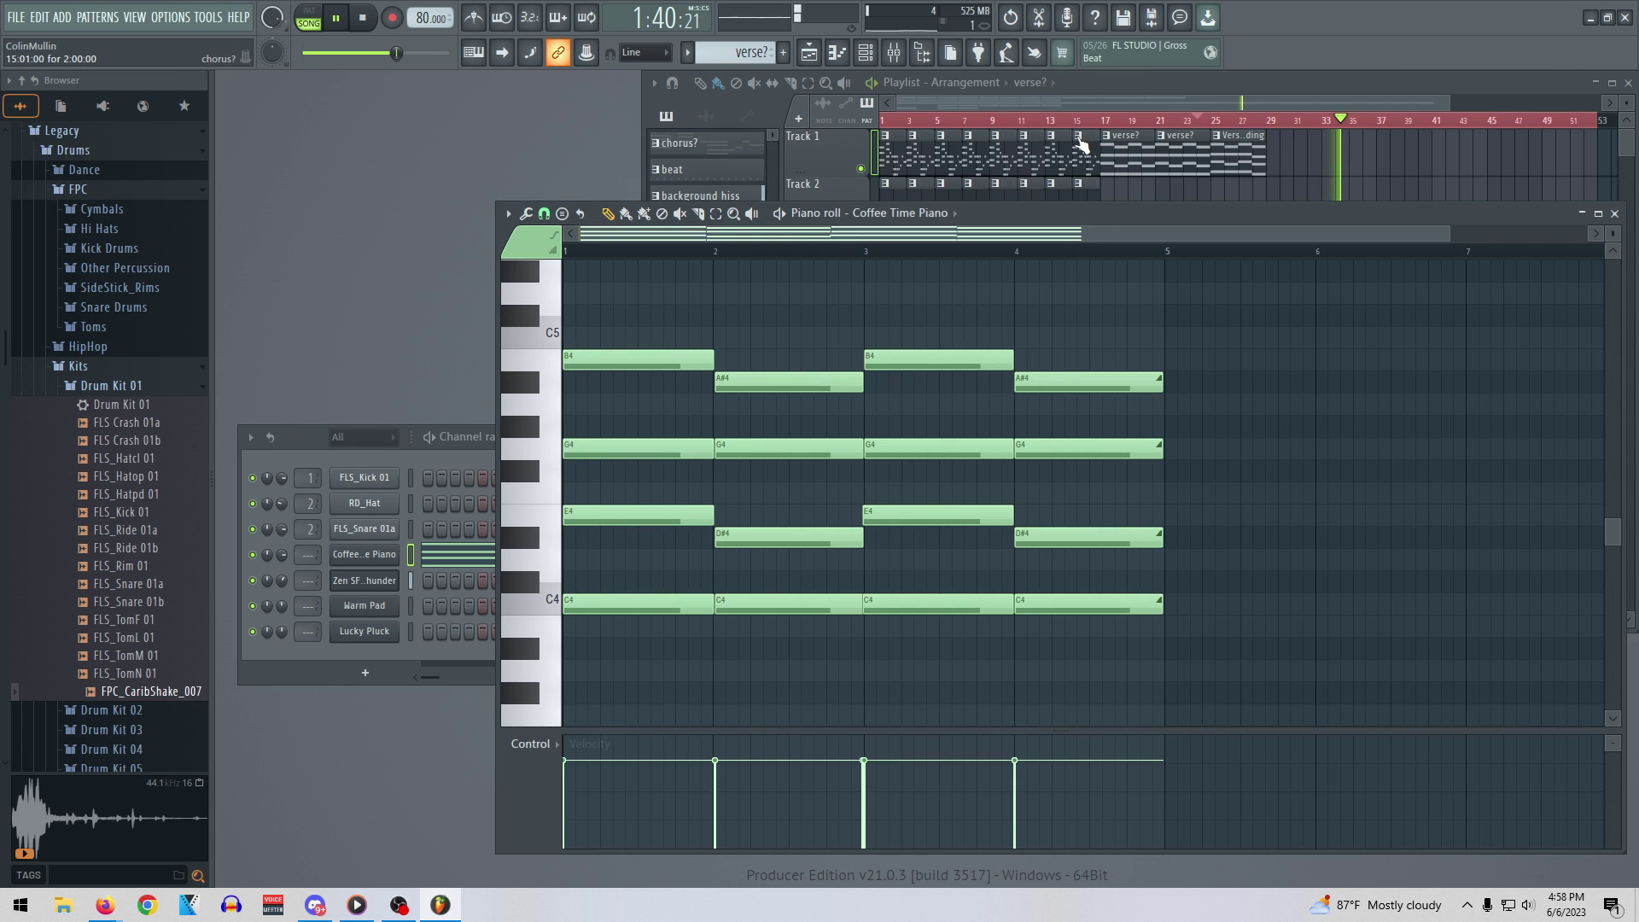
pyautogui.press('F6')
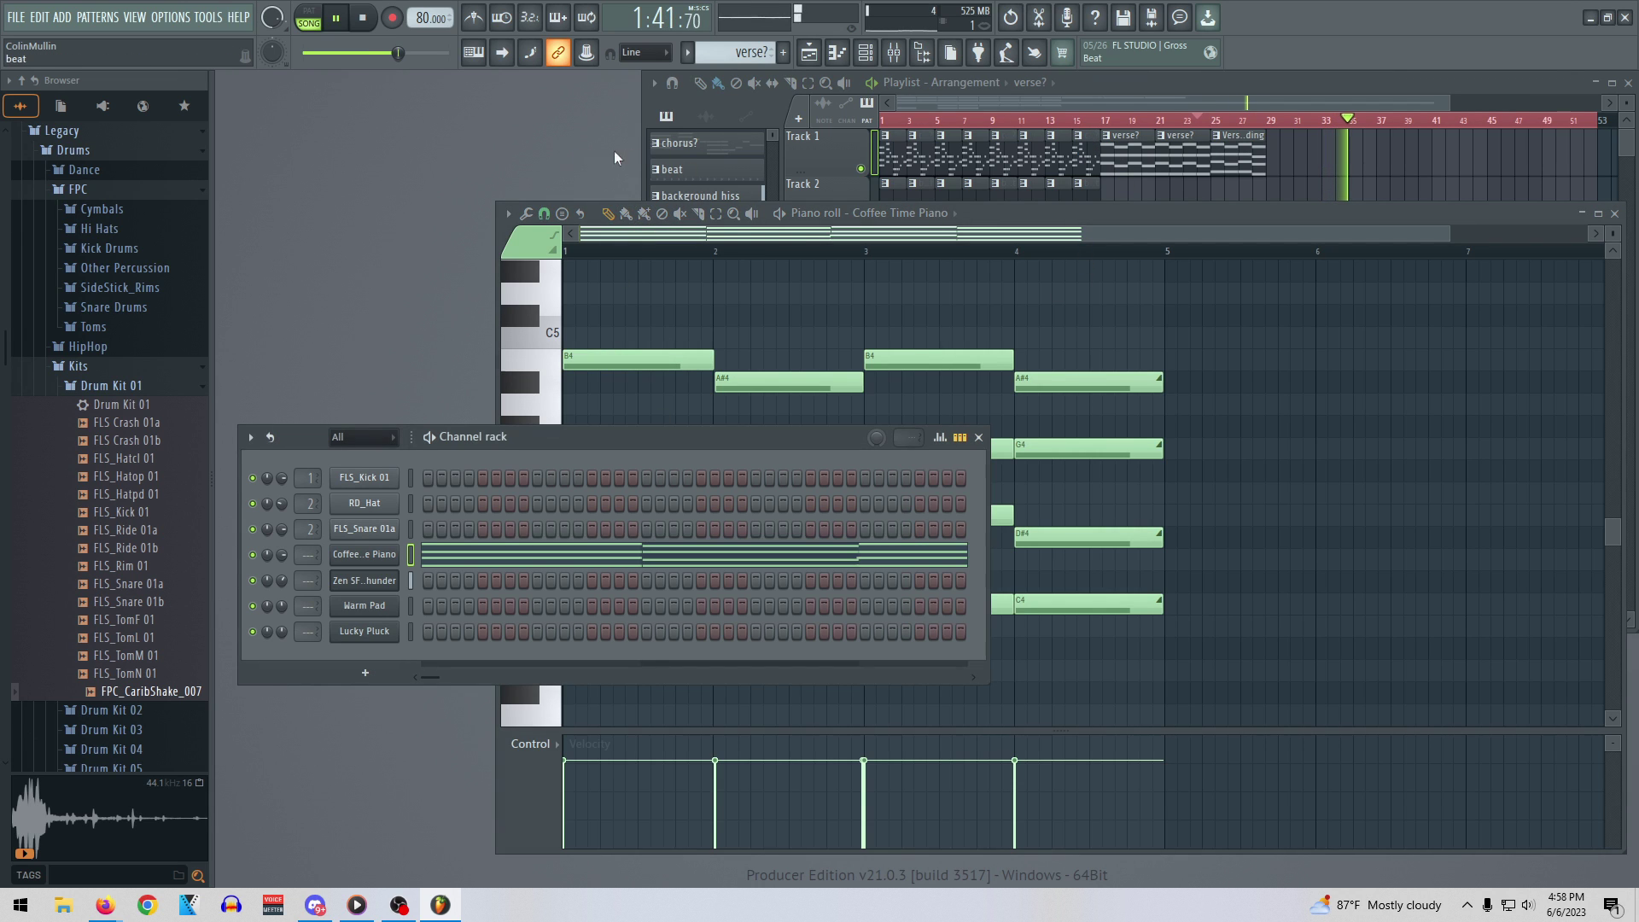
# Examine the Coffee Time Piano channel's instrument settings and its verse? chords while the song plays
pyautogui.click(739, 117)
pyautogui.click(701, 278)
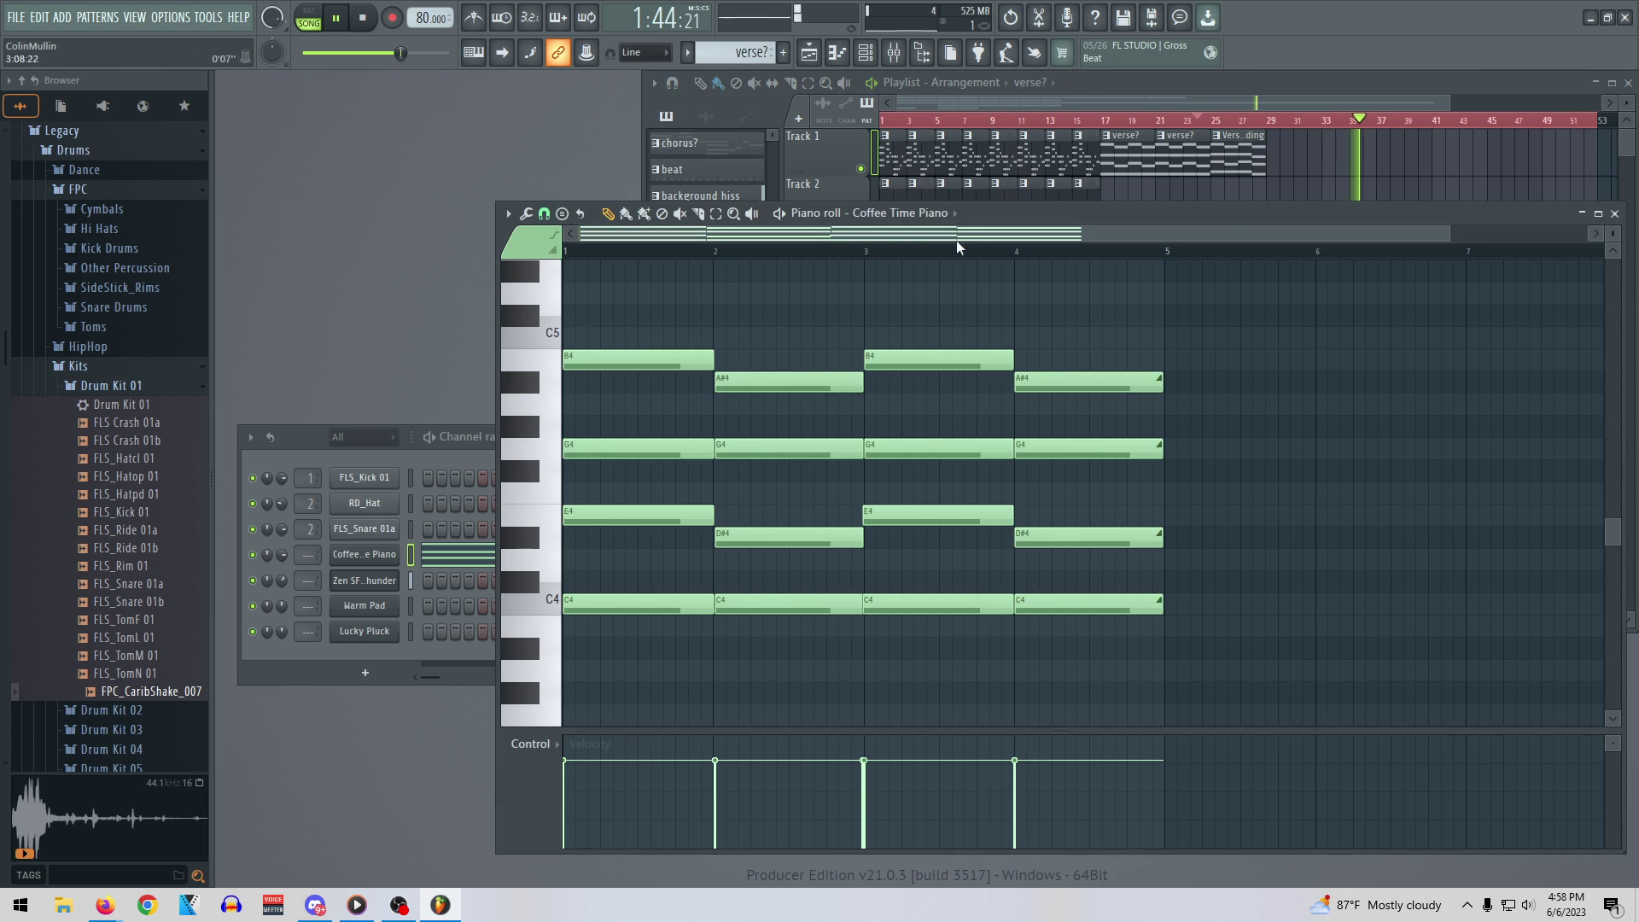
pyautogui.click(1614, 213)
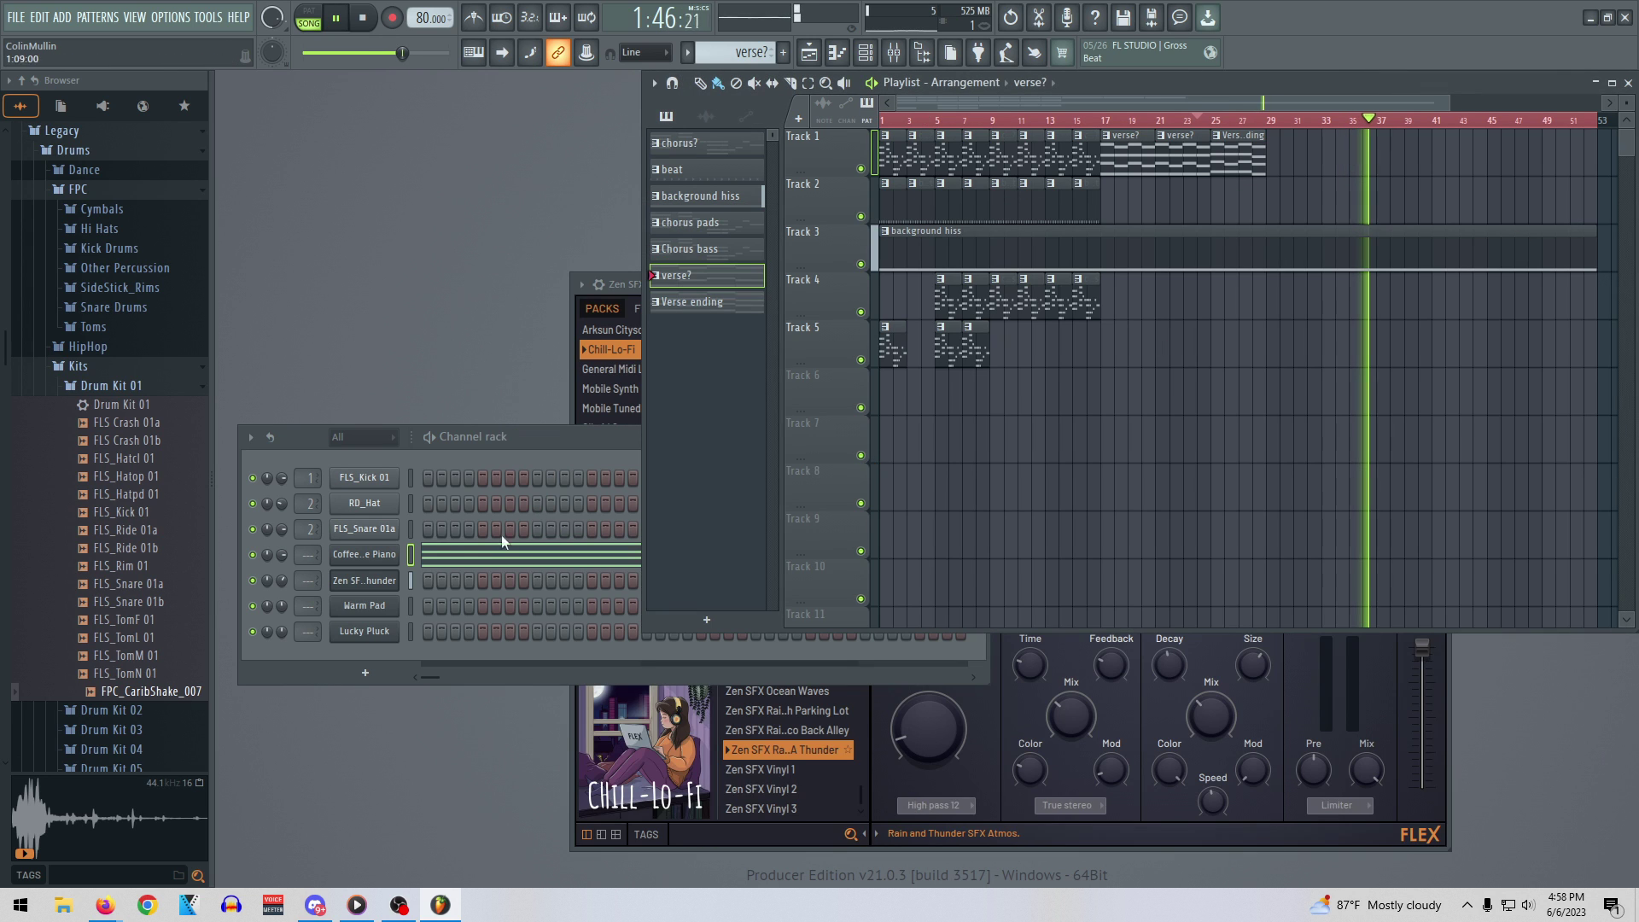
pyautogui.click(375, 555)
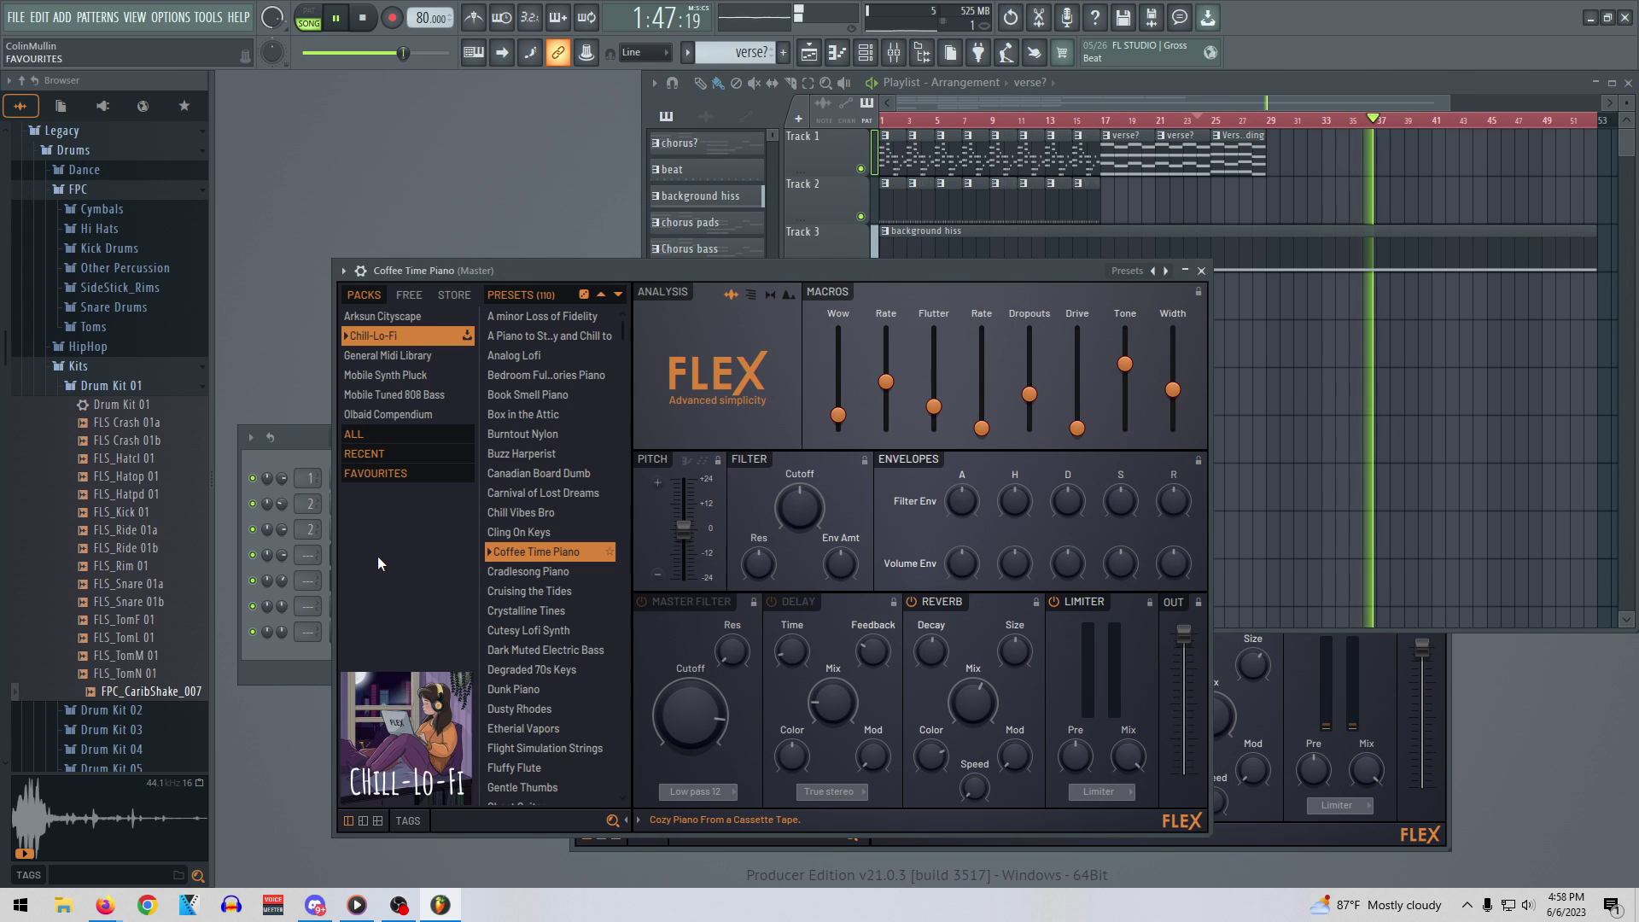
pyautogui.click(1201, 272)
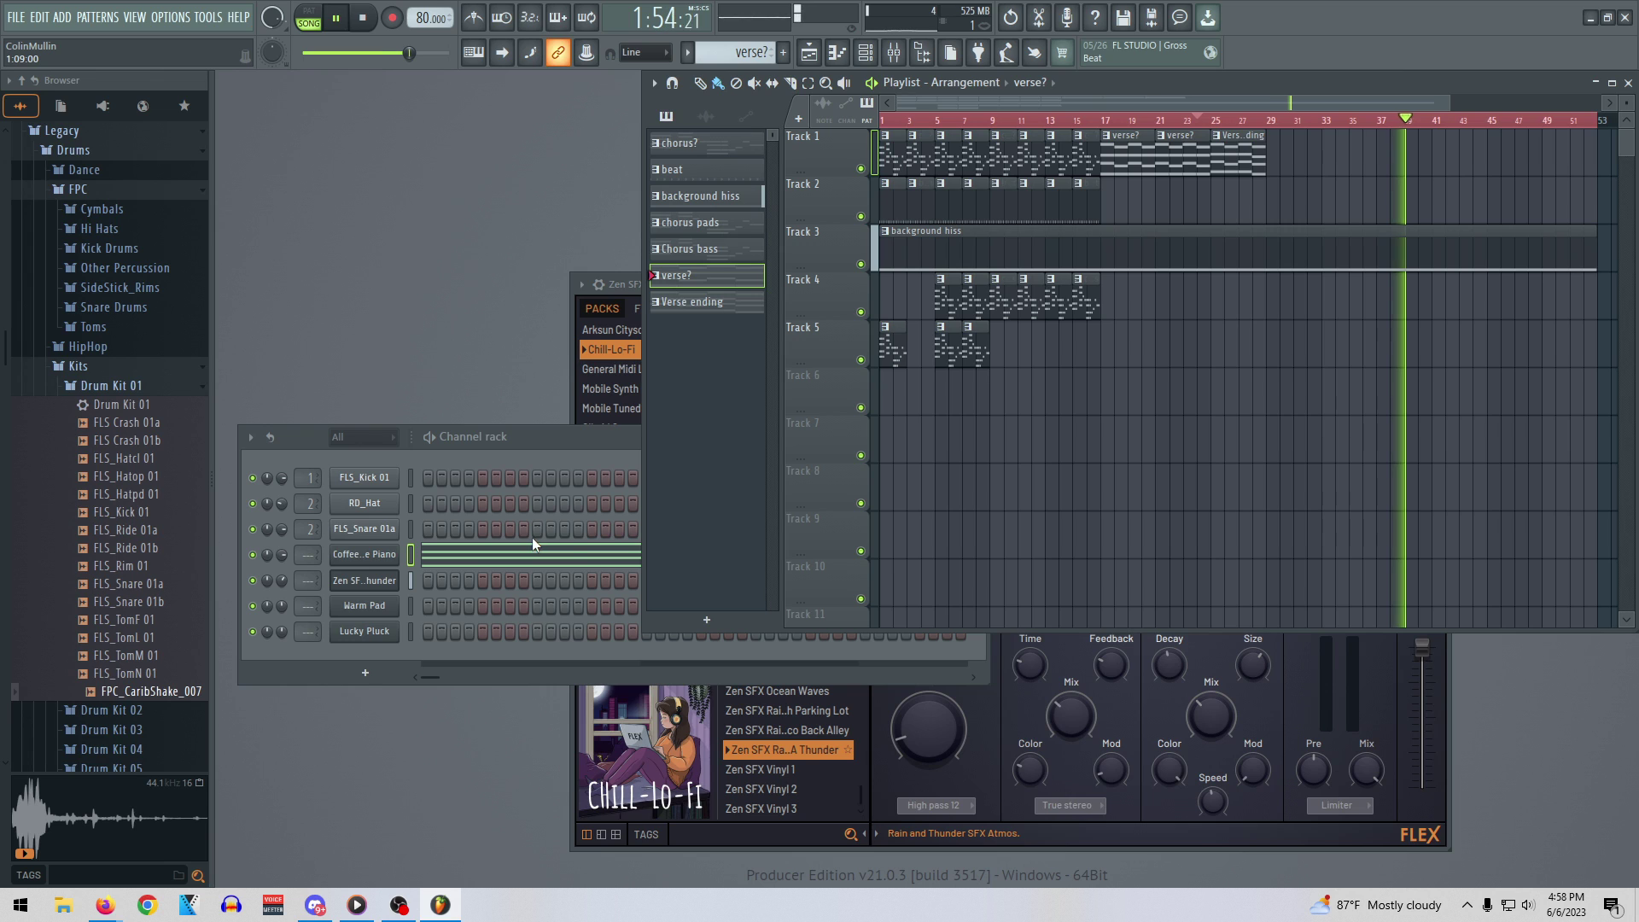
pyautogui.rightClick(421, 551)
pyautogui.click(421, 551)
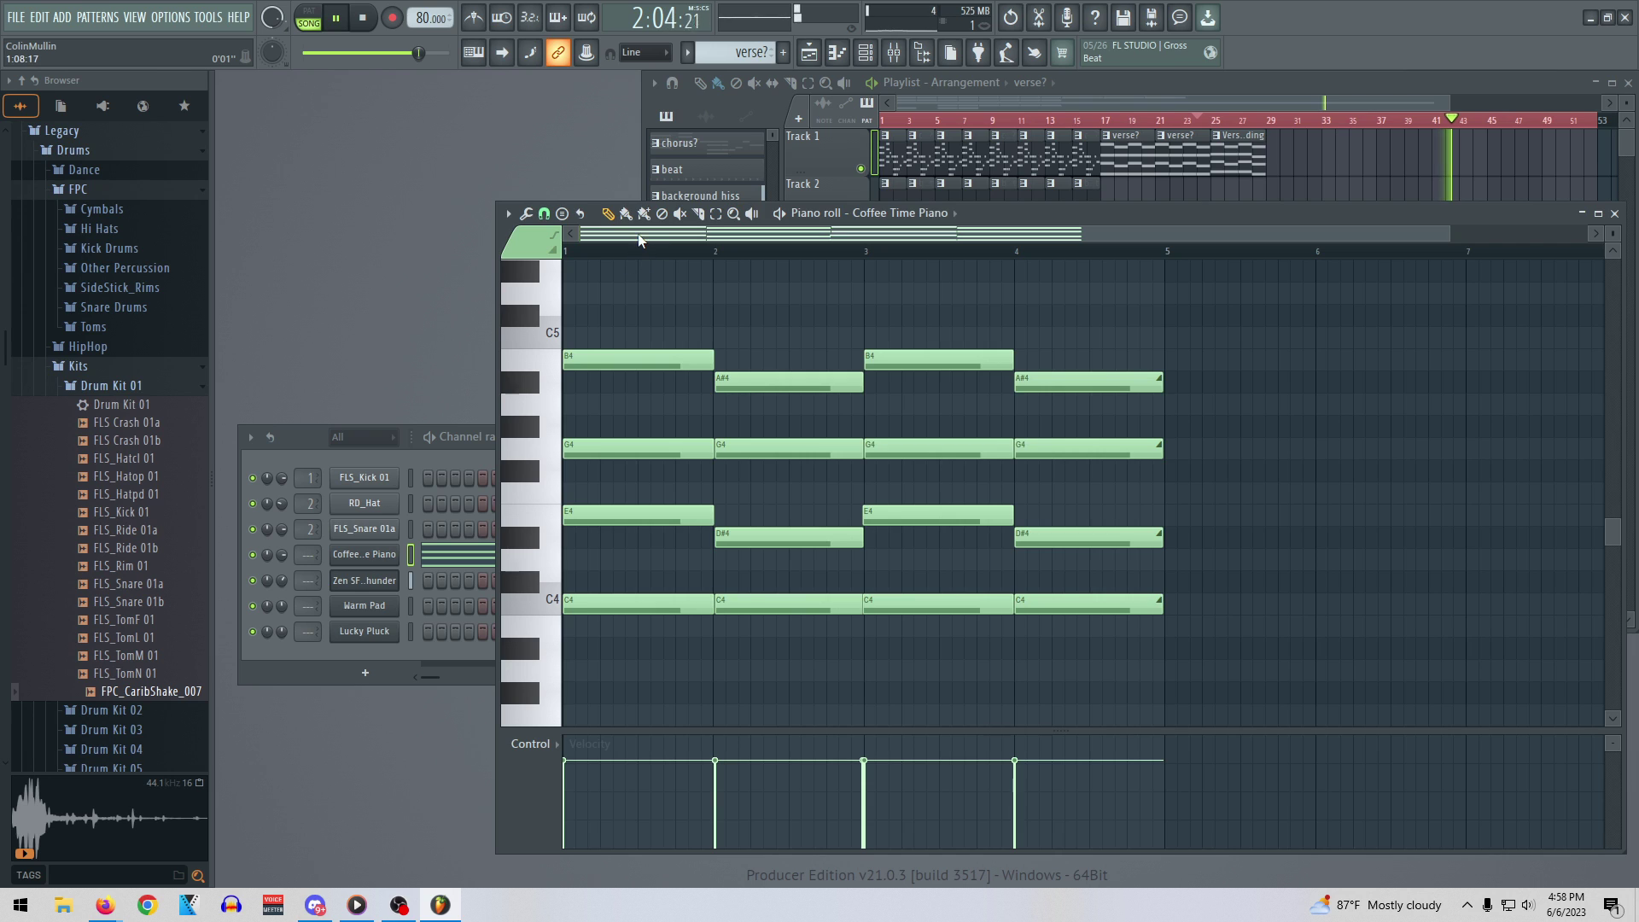
pyautogui.hotkey('ctrl', 'a')
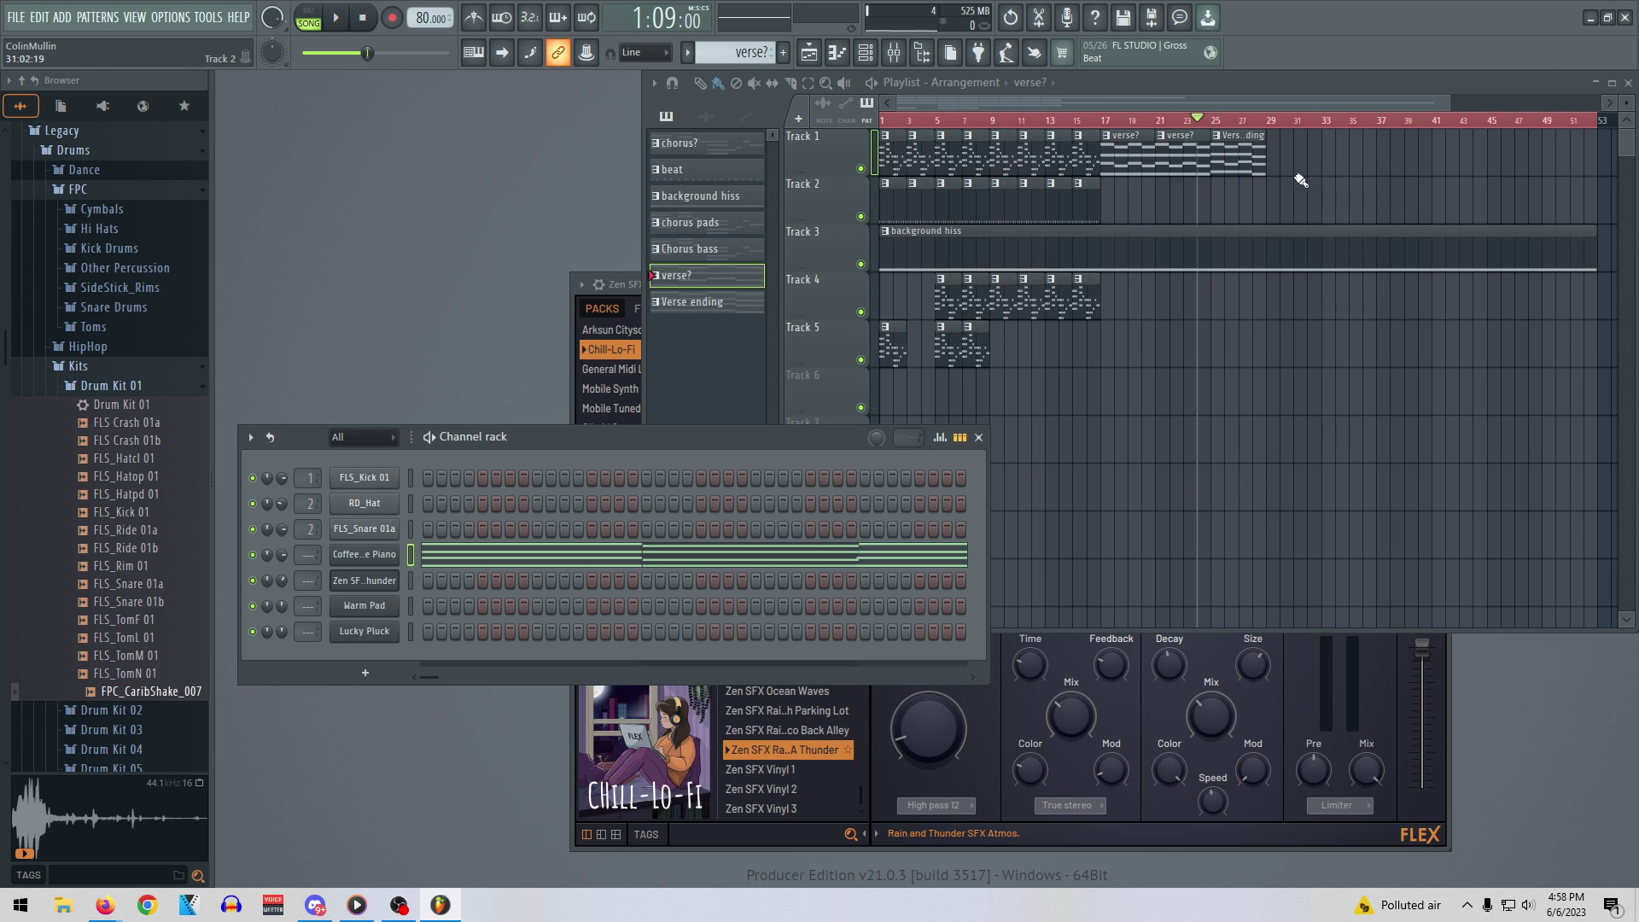
# Open the Verse ending pattern's Coffee Time Piano notes and delete the chord in bar 4
pyautogui.click(1242, 139)
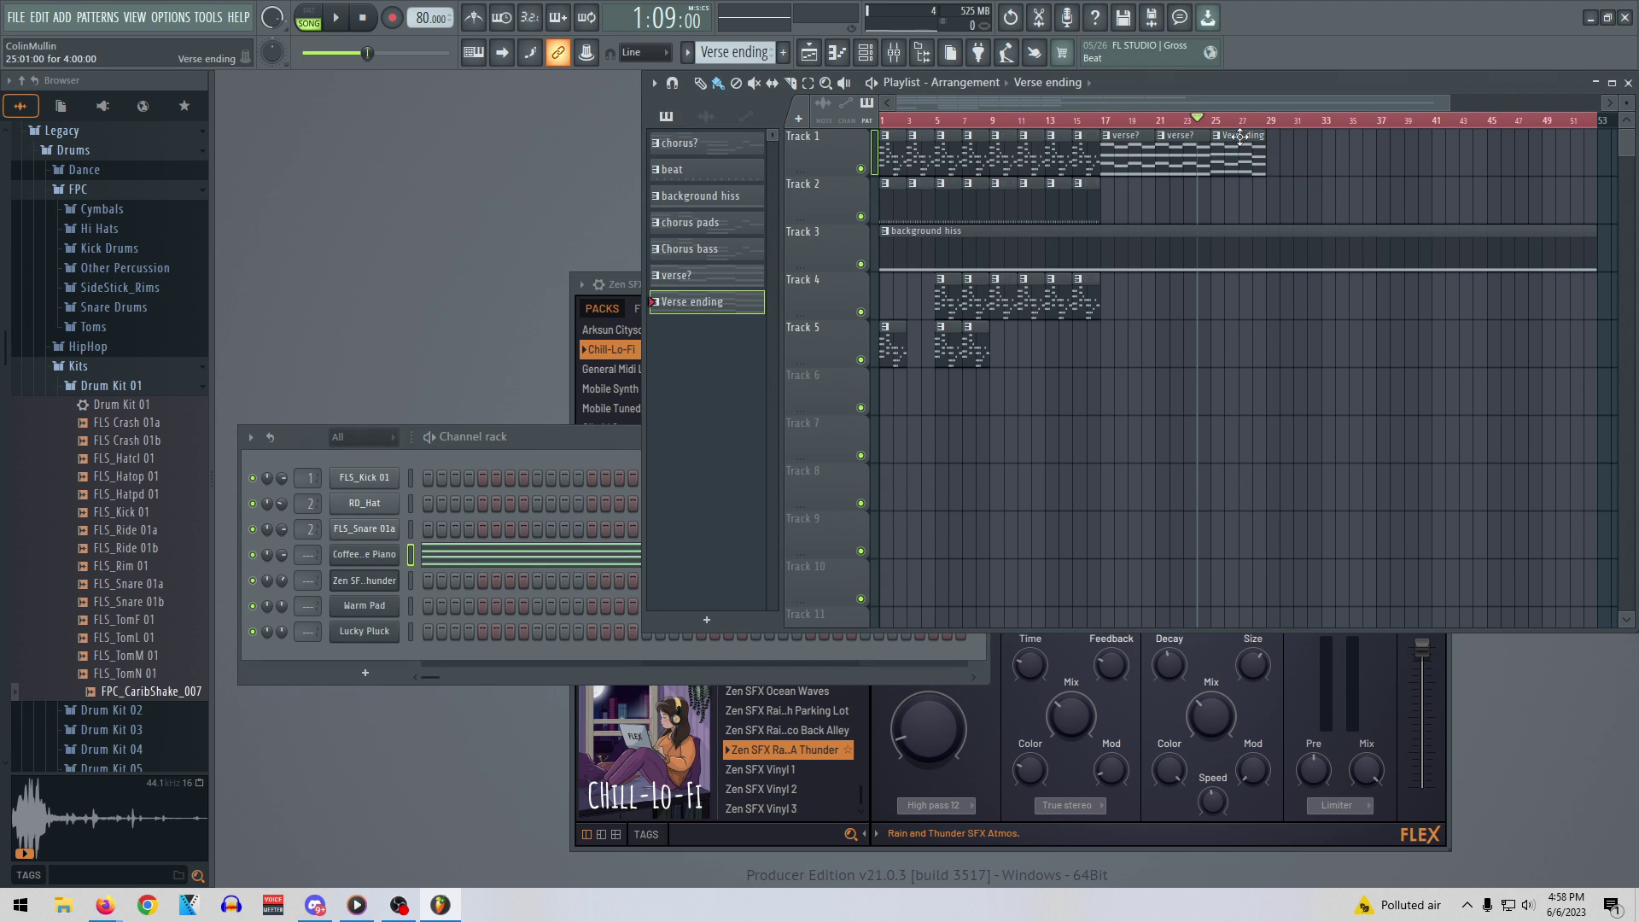
pyautogui.click(624, 283)
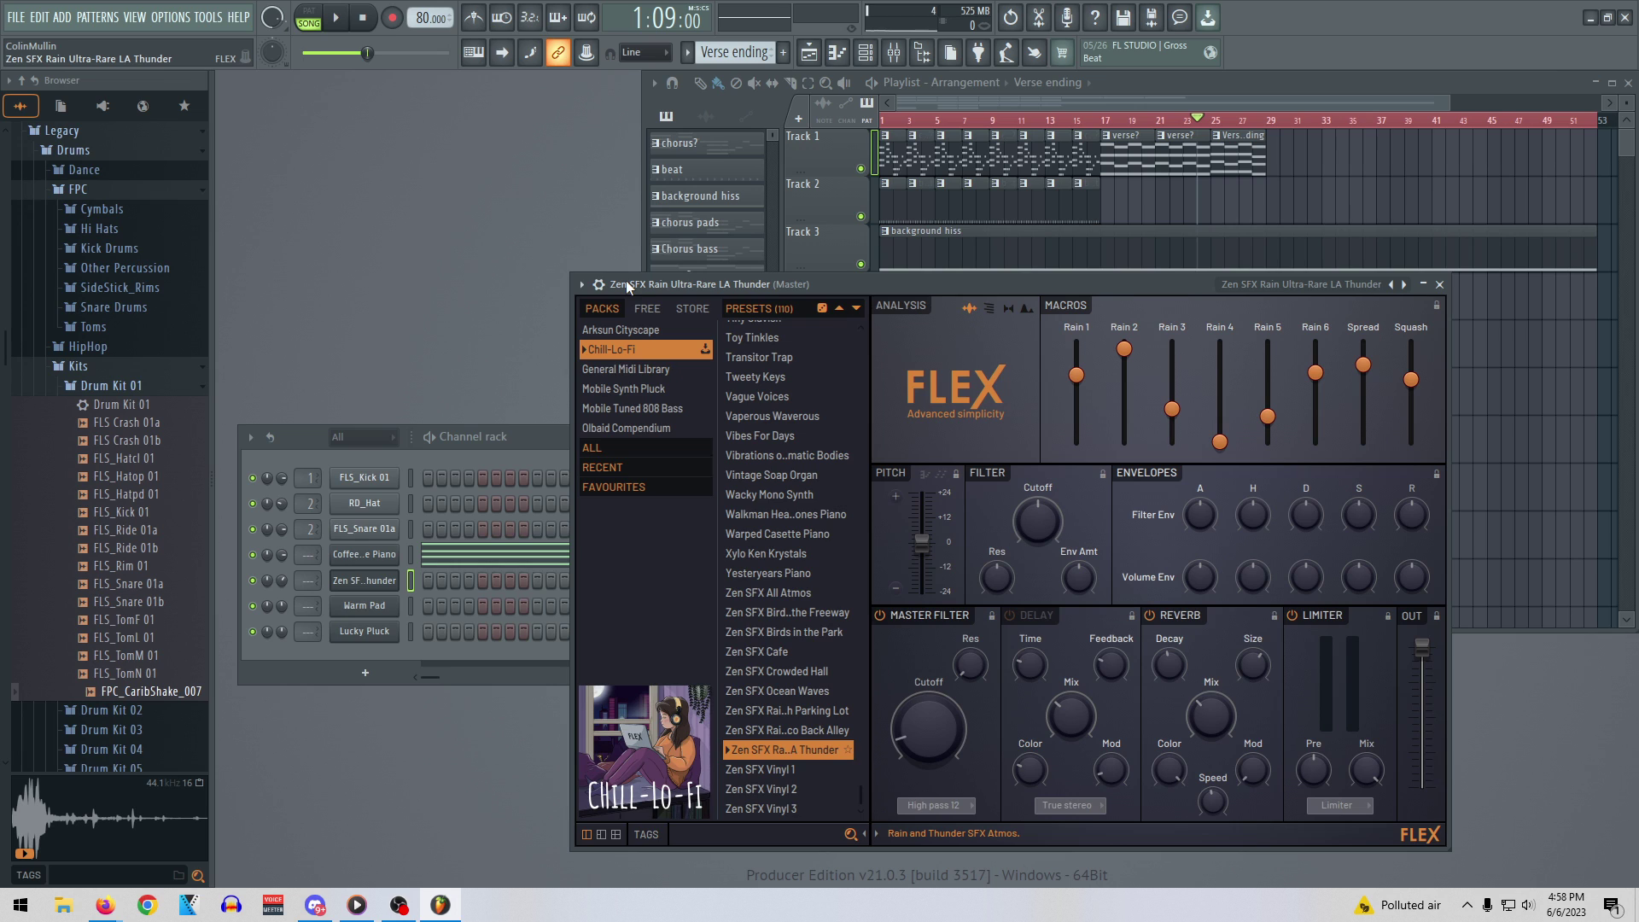
pyautogui.click(544, 437)
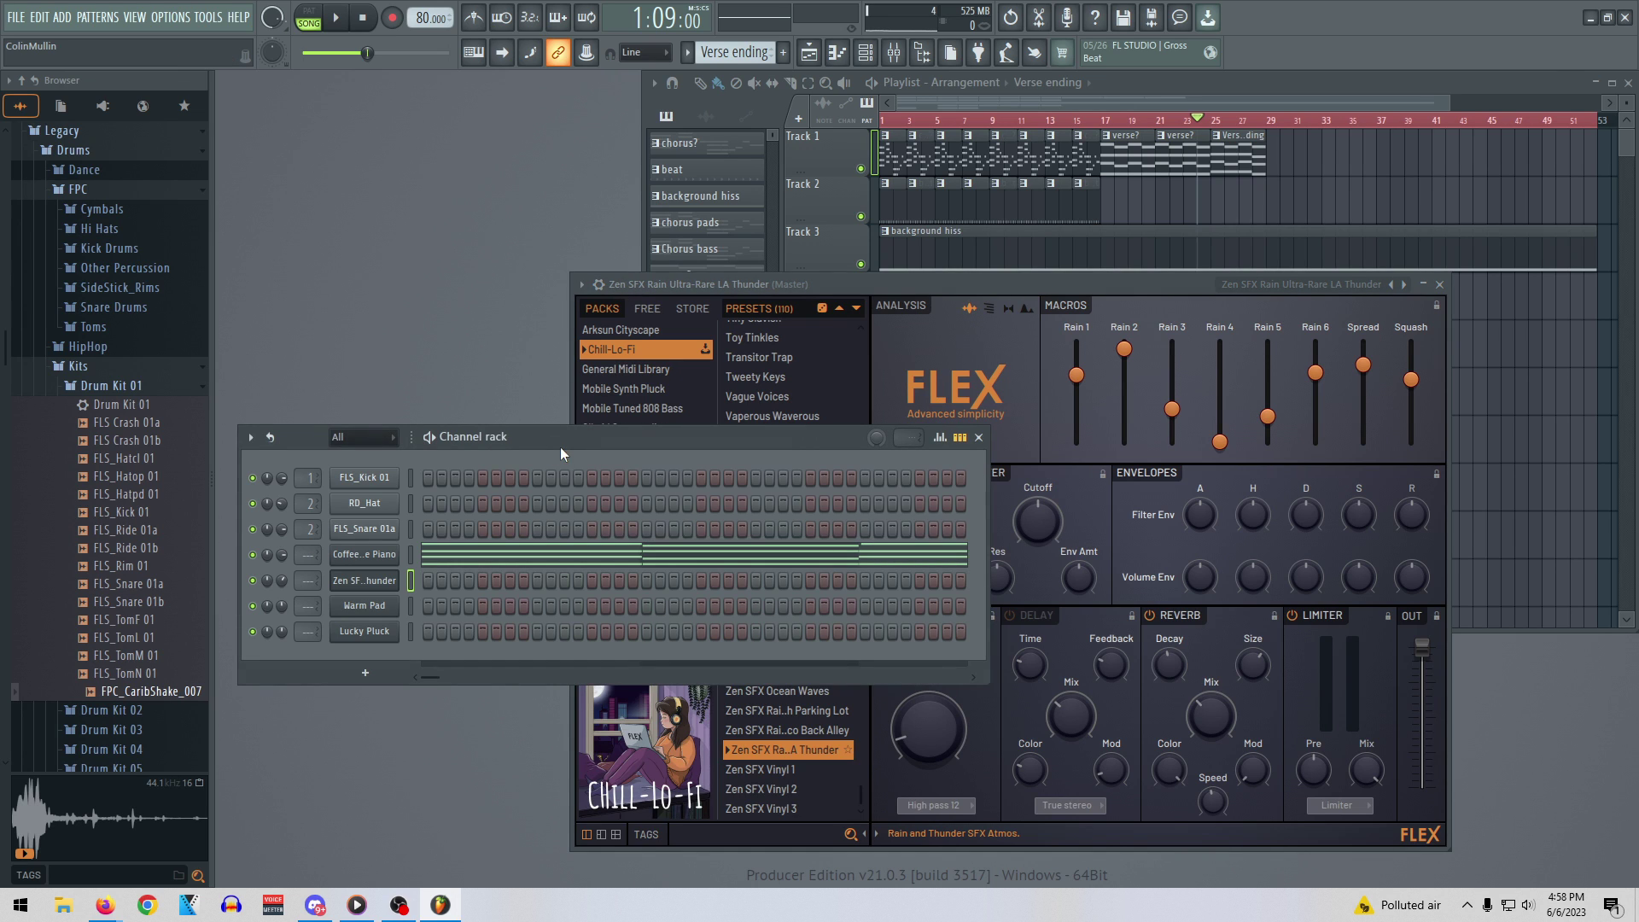
pyautogui.rightClick(357, 551)
pyautogui.click(413, 555)
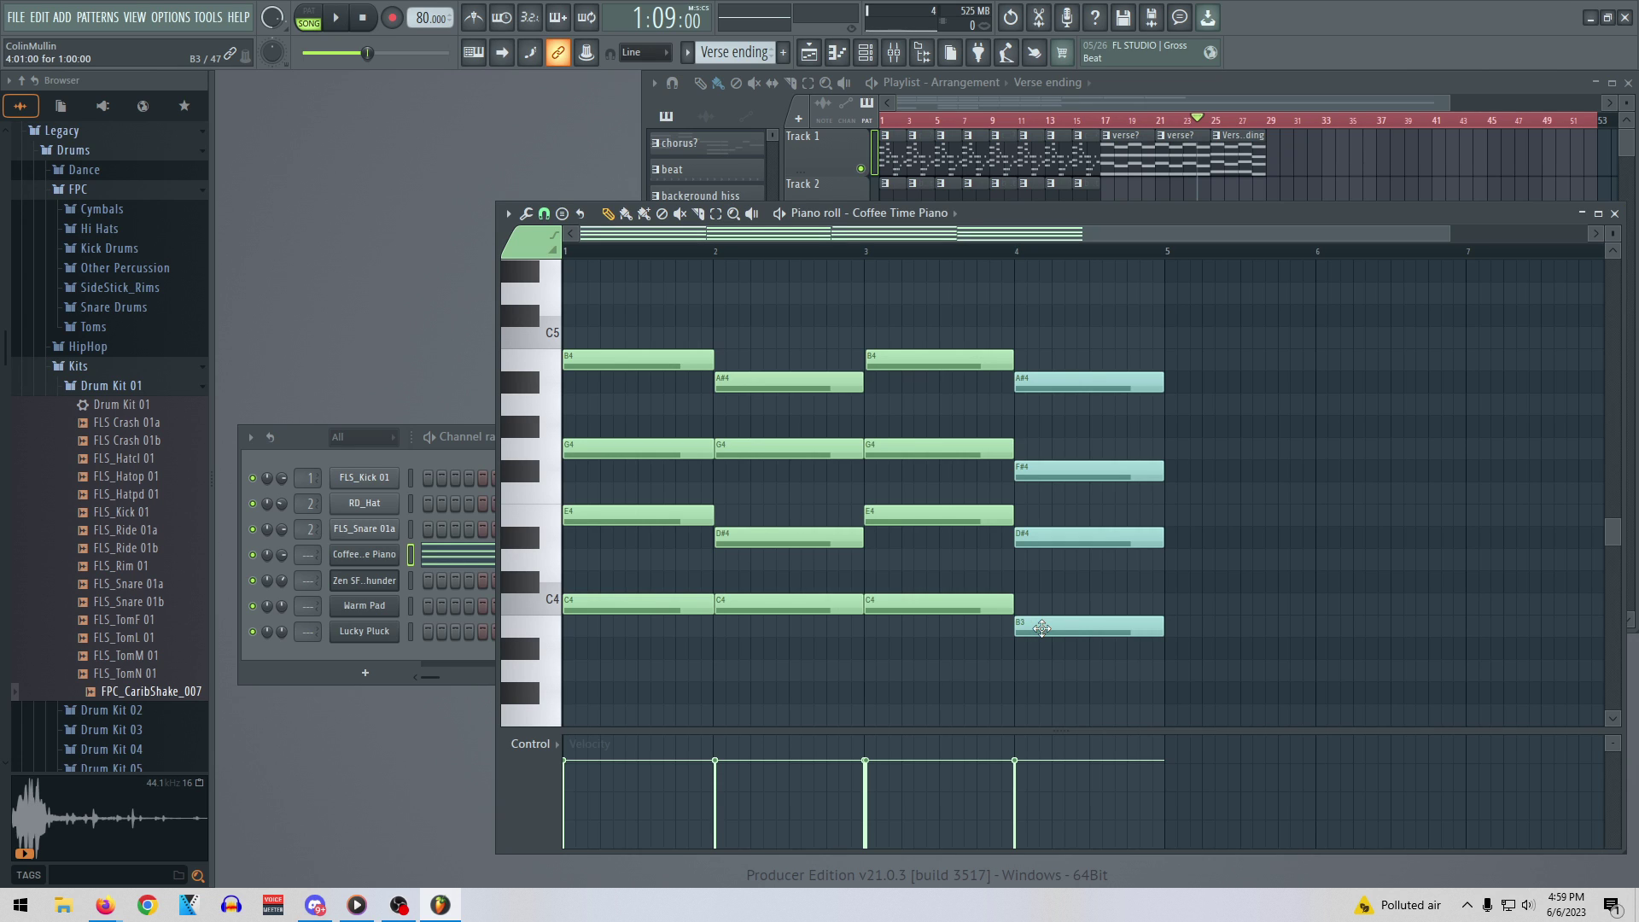
pyautogui.press('Delete')
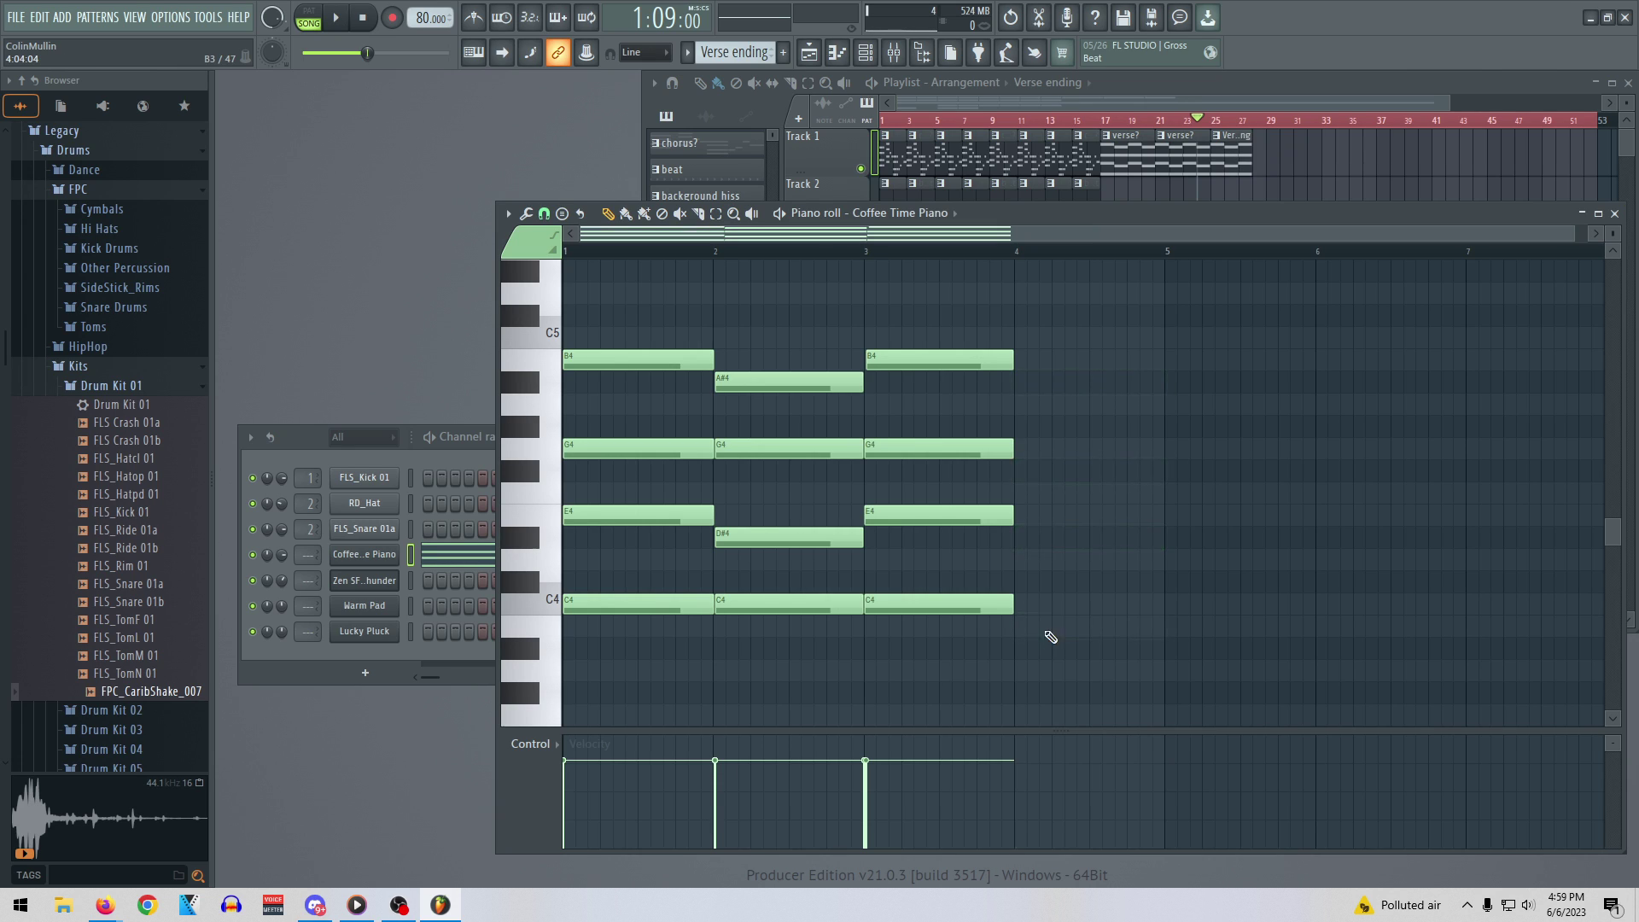
# Stamp a Minor 9th chord in bar 4 of the Verse ending pattern and lower its root to G3
pyautogui.click(509, 215)
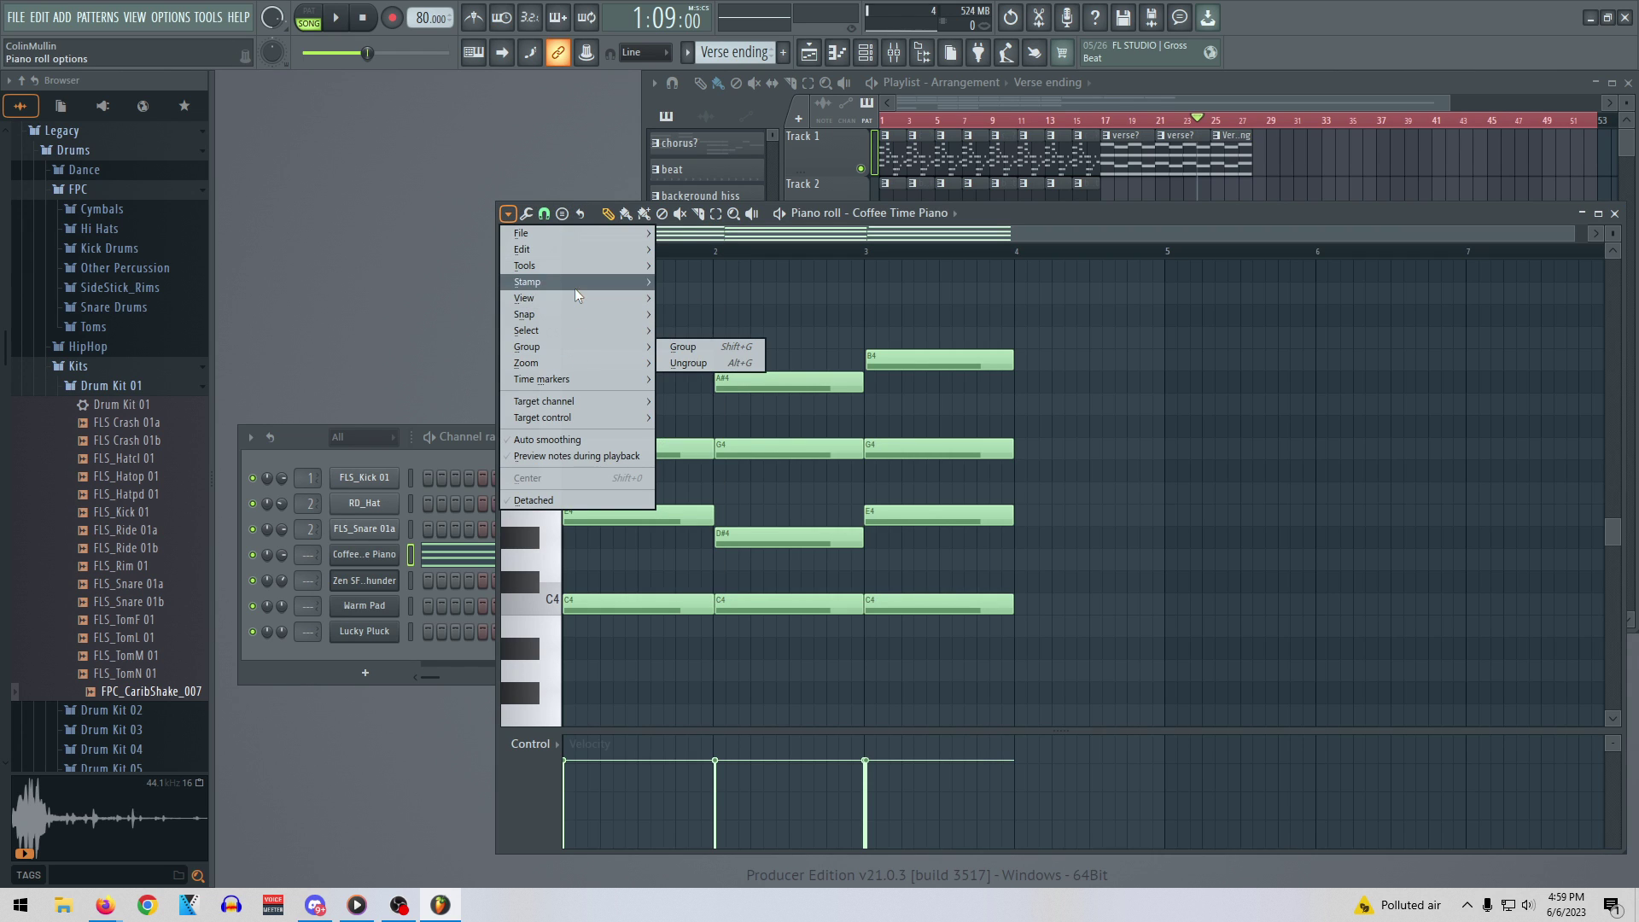
pyautogui.moveTo(576, 284)
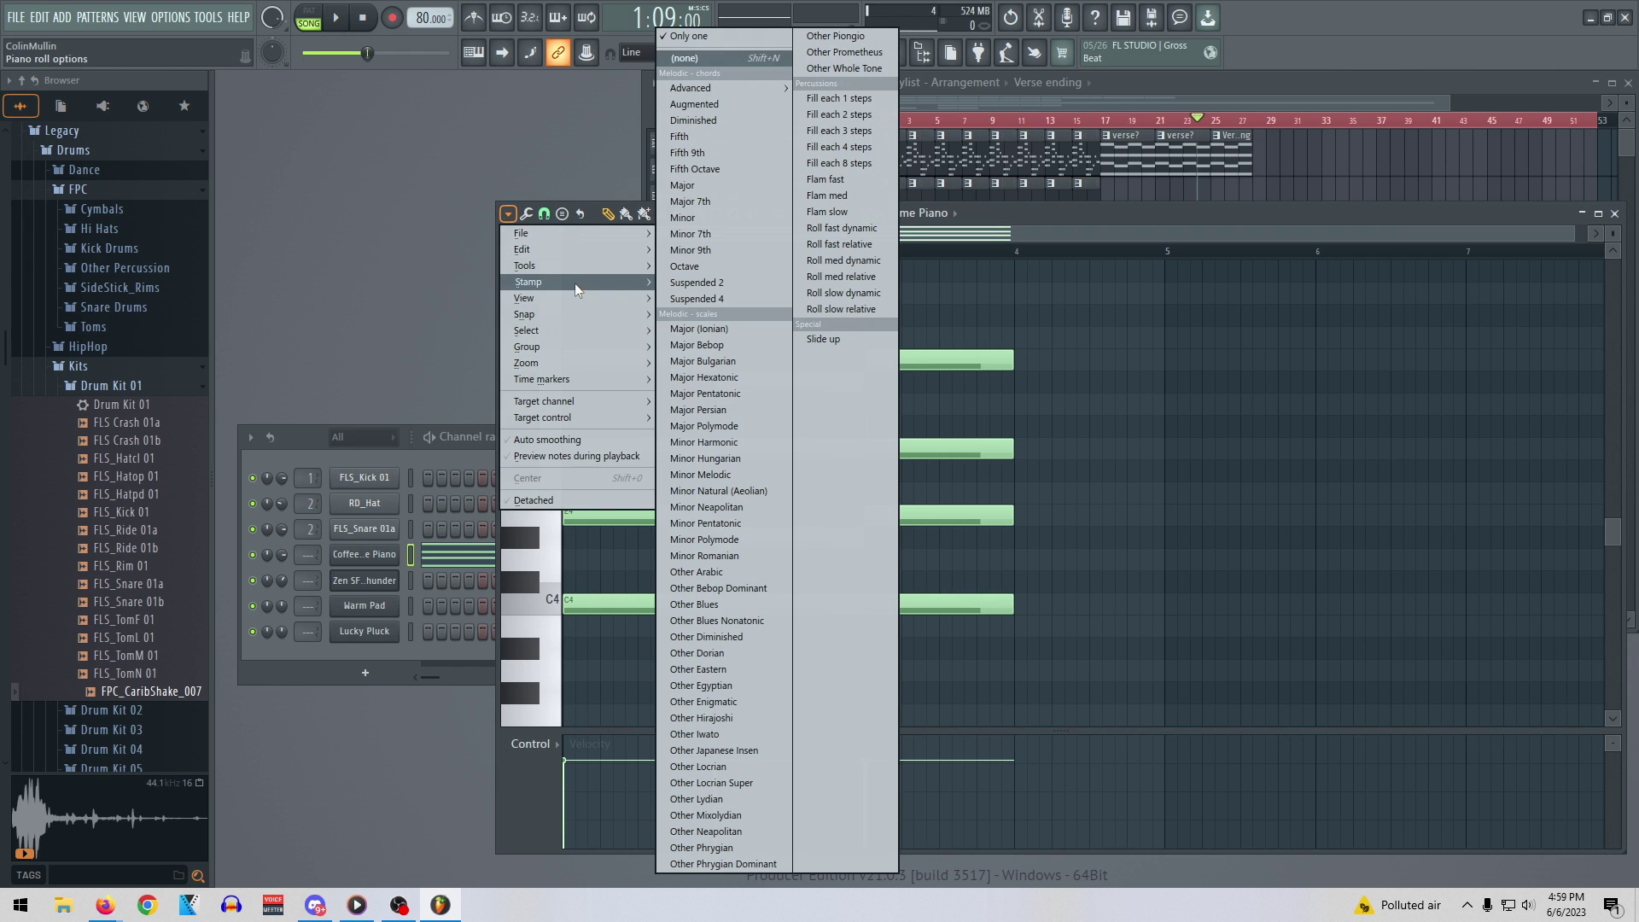
pyautogui.click(739, 250)
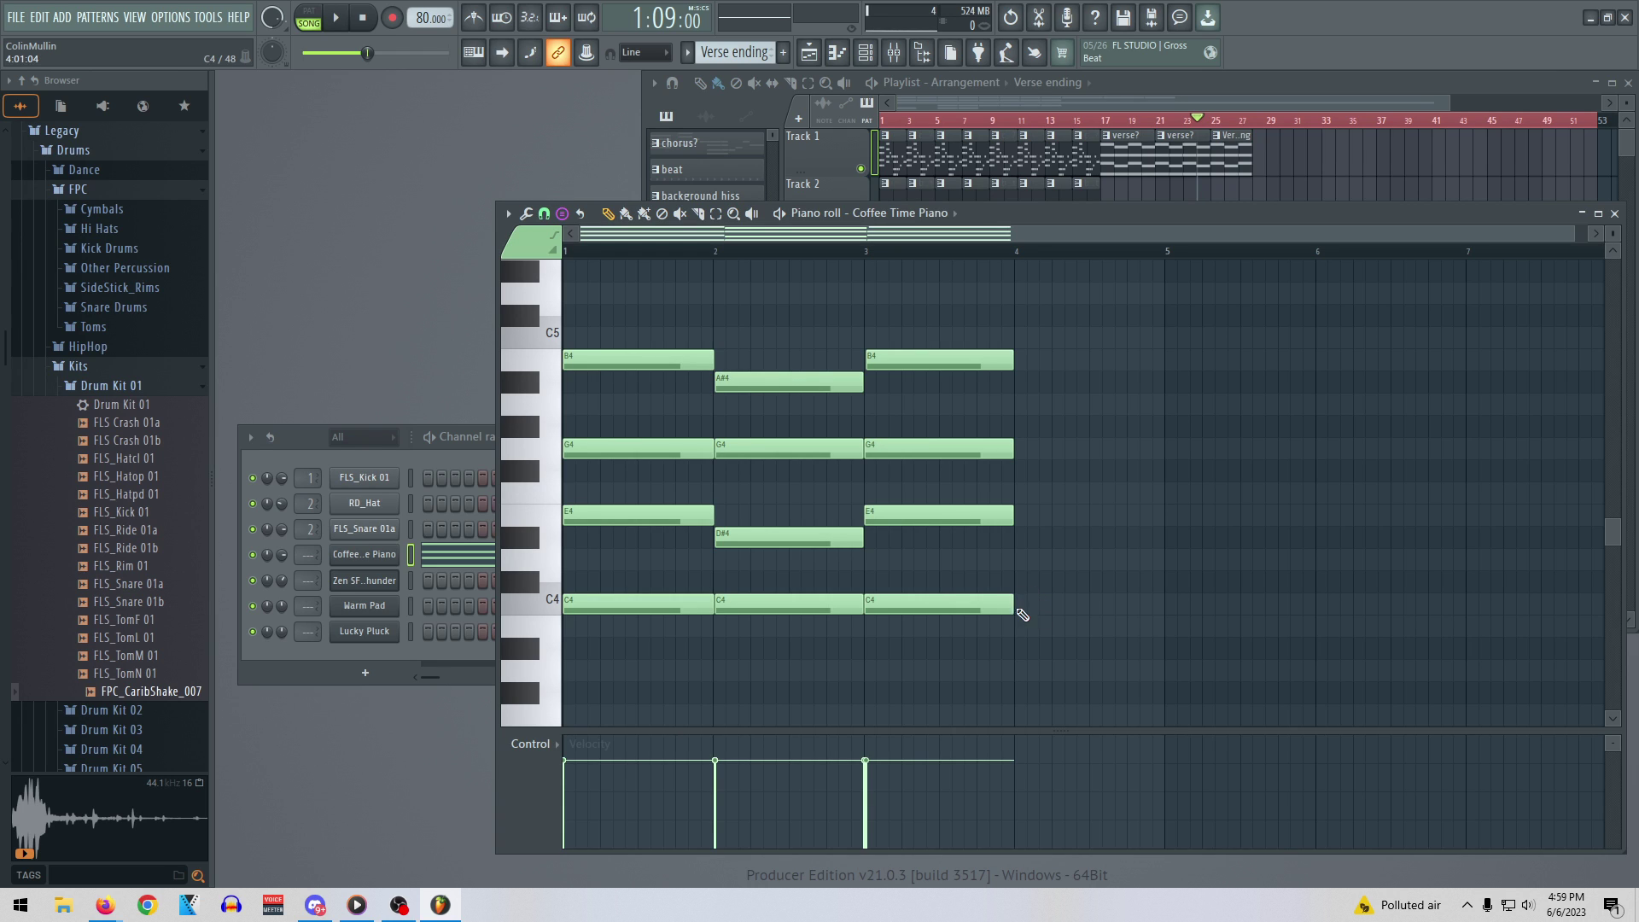
pyautogui.scroll(2, 1021, 641)
pyautogui.click(1015, 582)
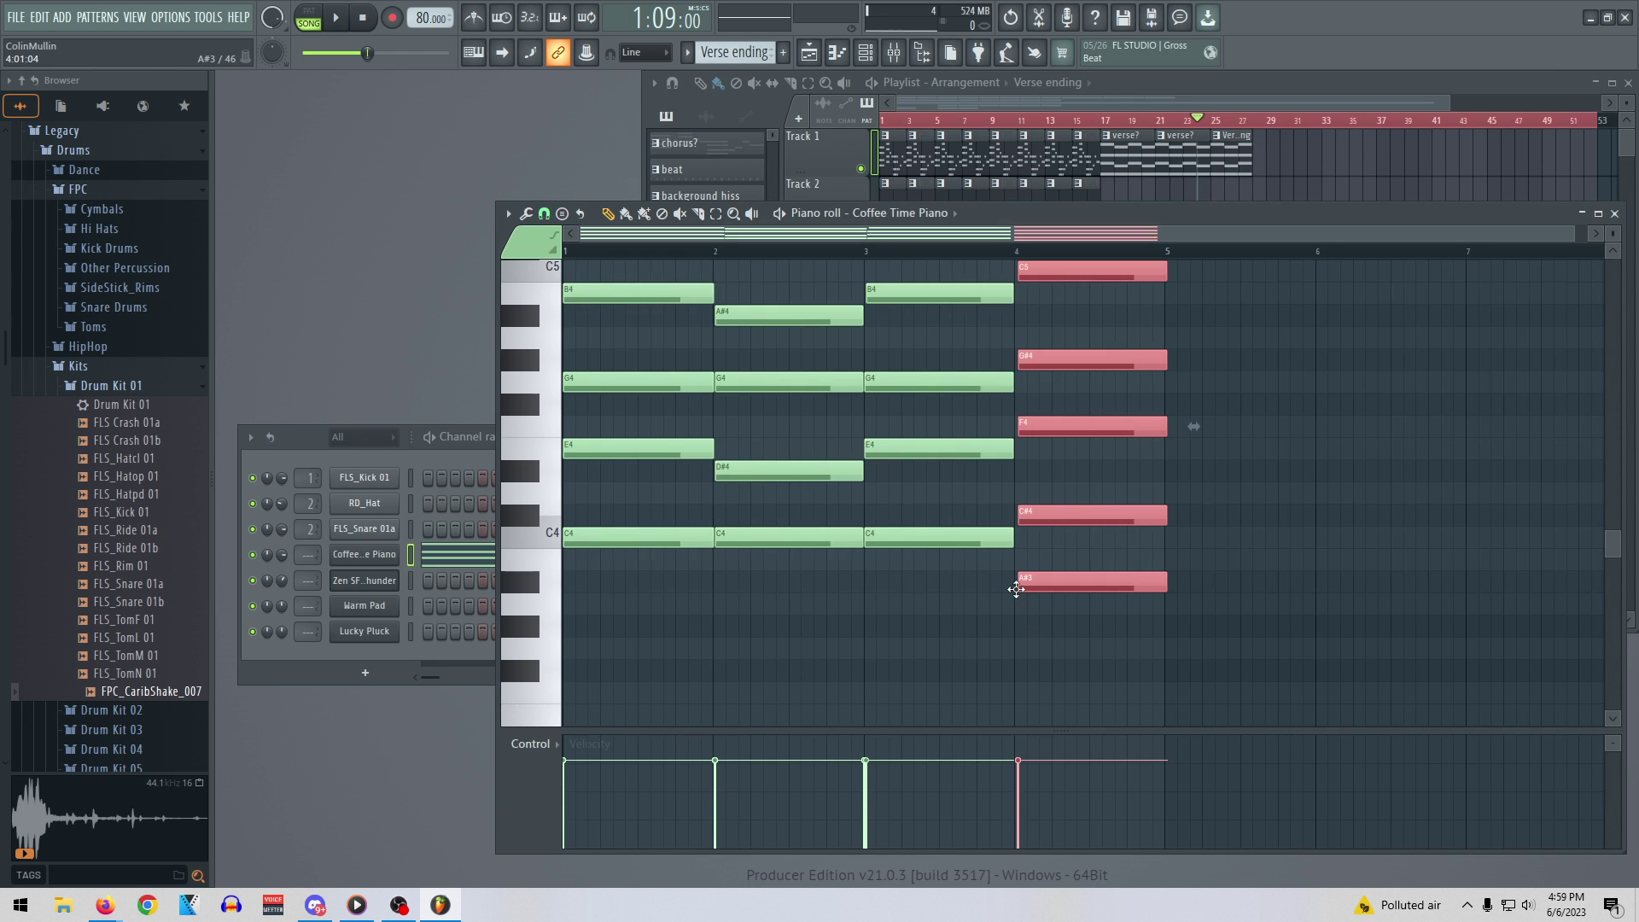
pyautogui.moveTo(1015, 588); pyautogui.dragTo(1014, 666)
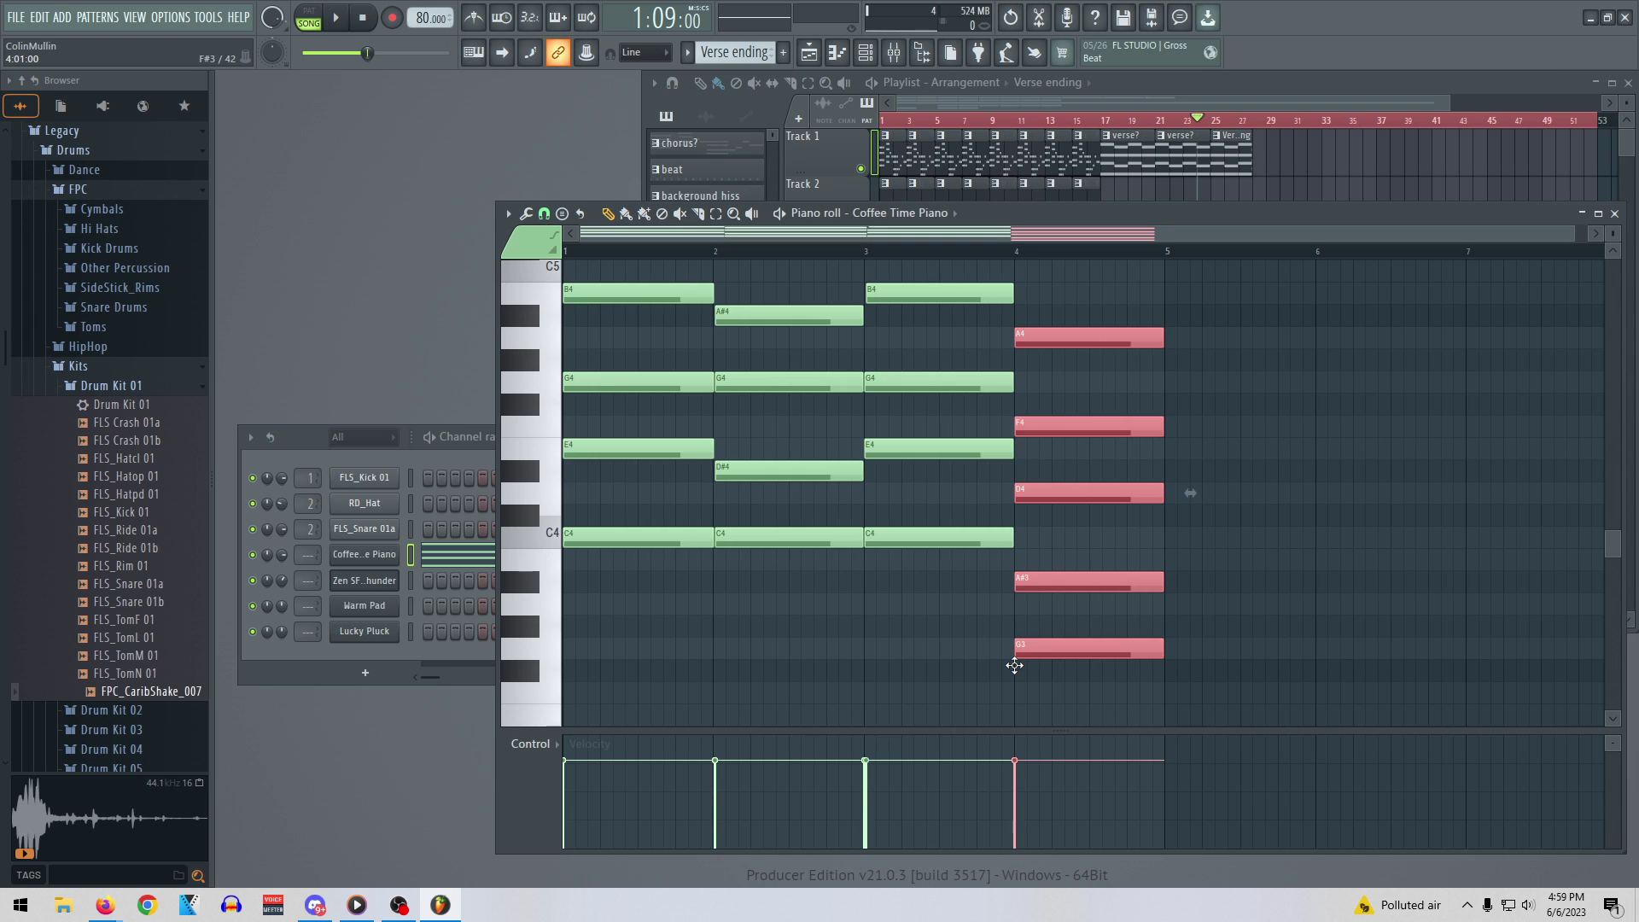
pyautogui.moveTo(1014, 665); pyautogui.dragTo(1014, 666)
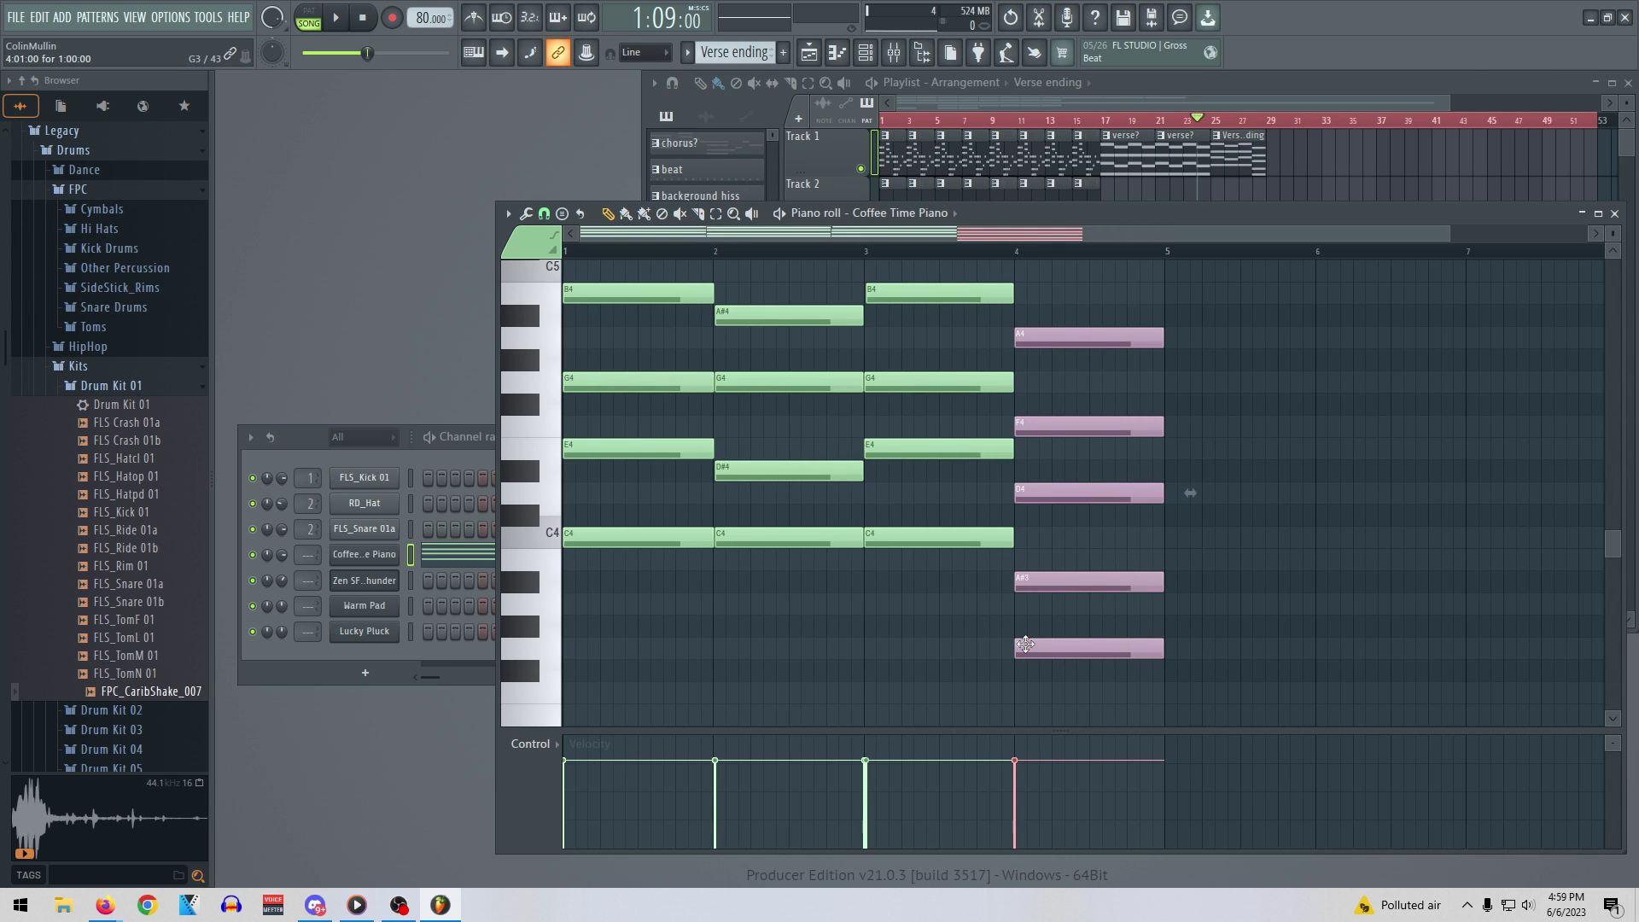
# Play the verse ending, raise the bar 4 chord by an octave to a G4 root, and play it again
pyautogui.press('space')
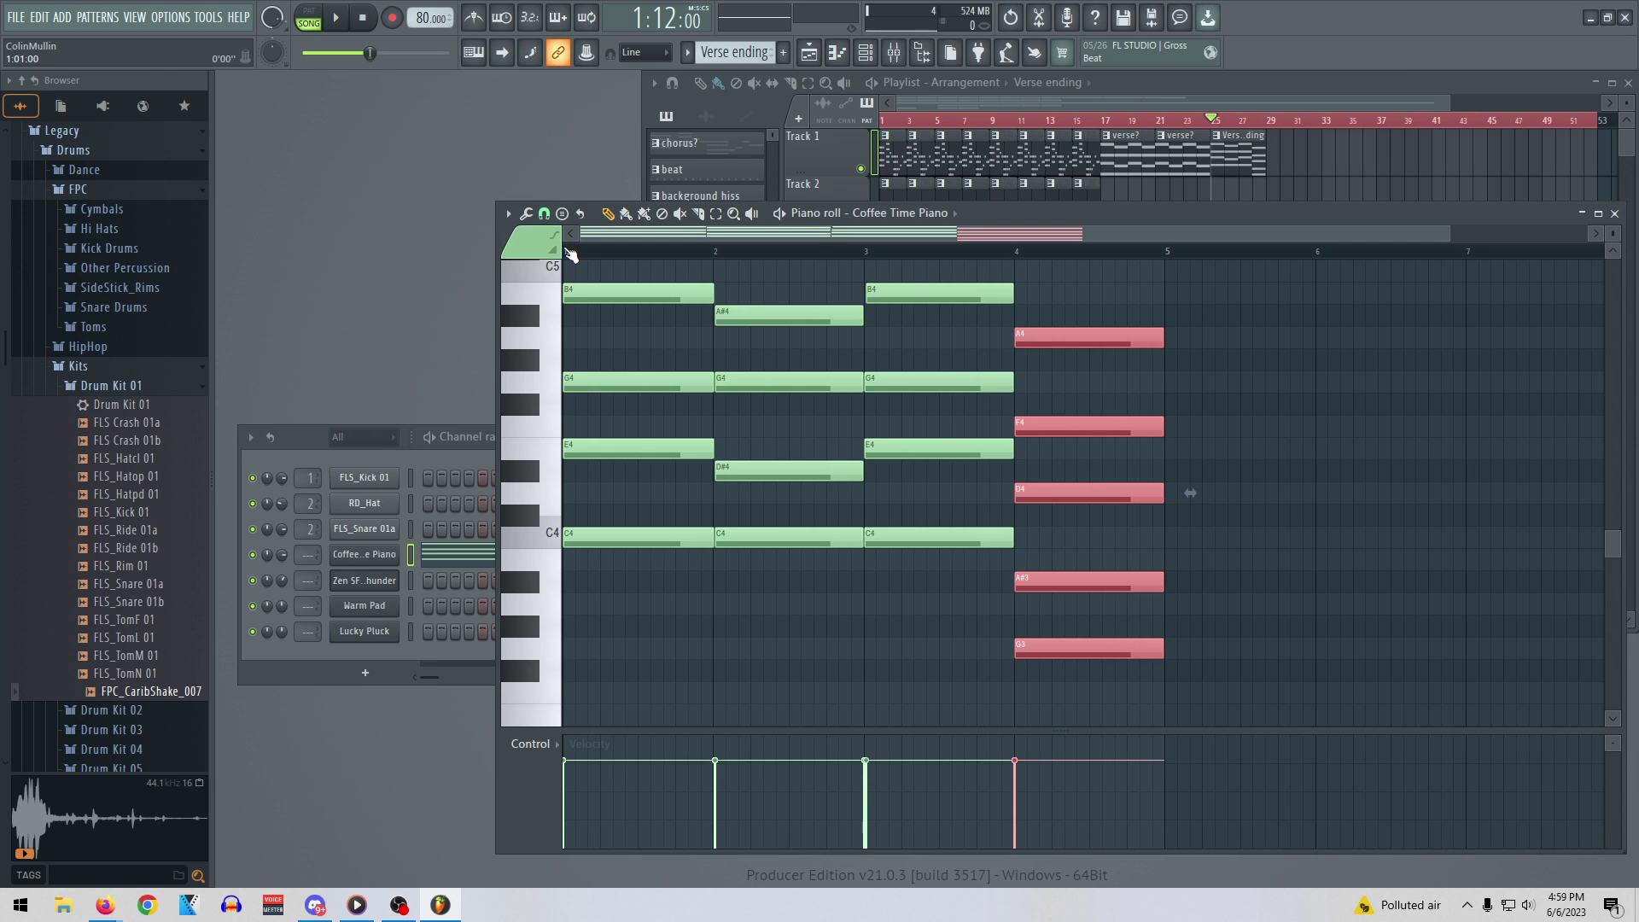
pyautogui.press('space')
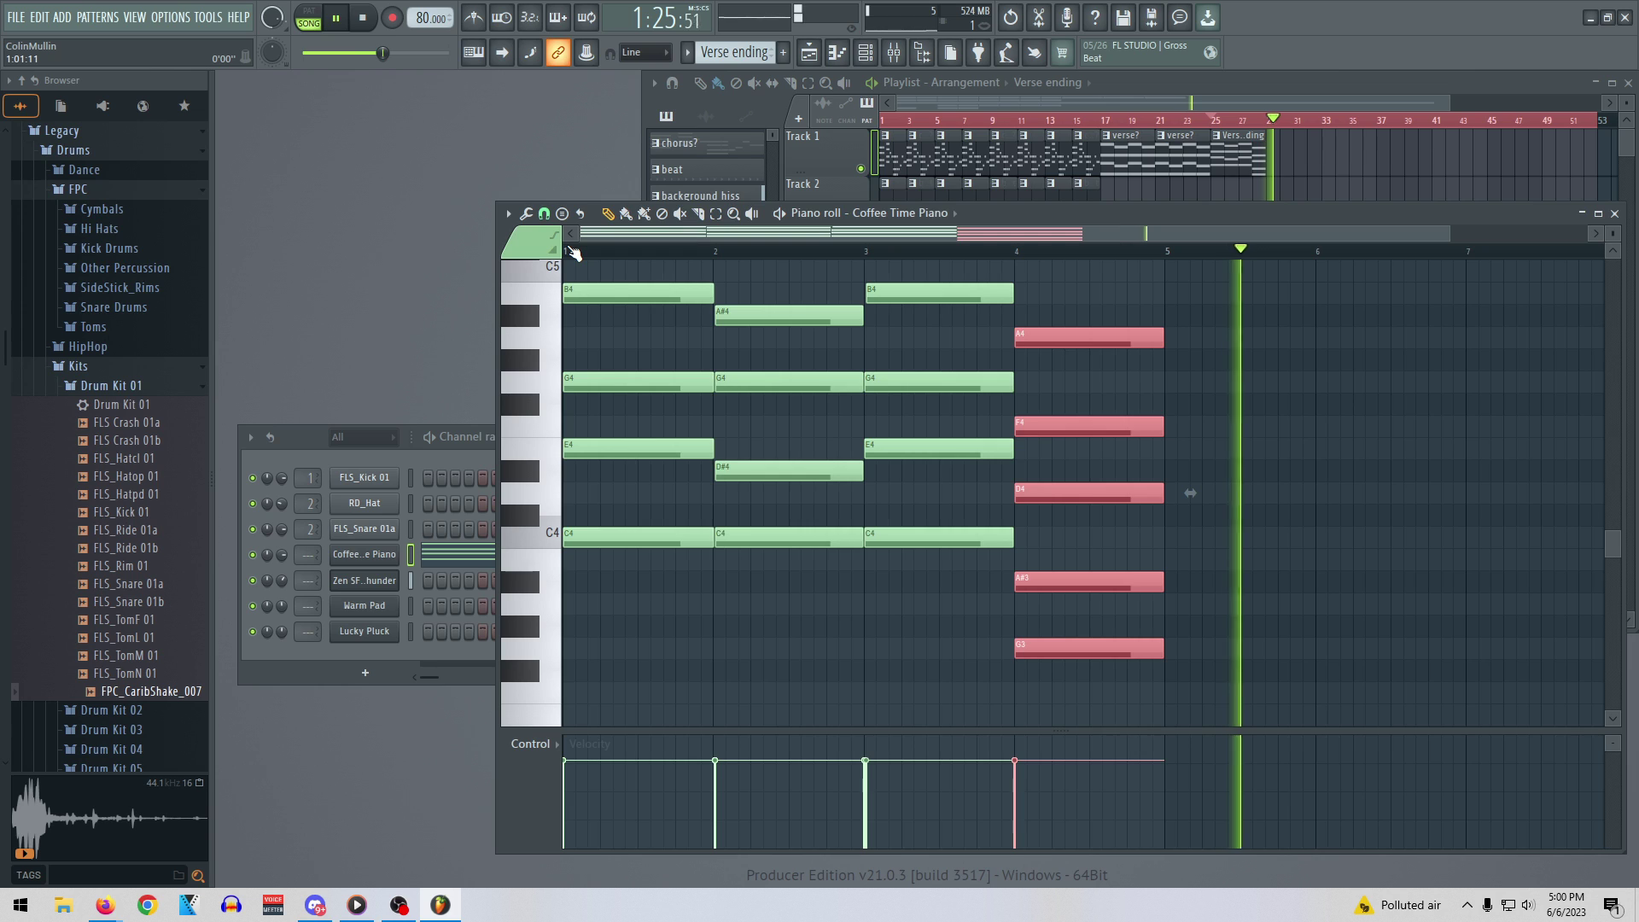
pyautogui.press('space')
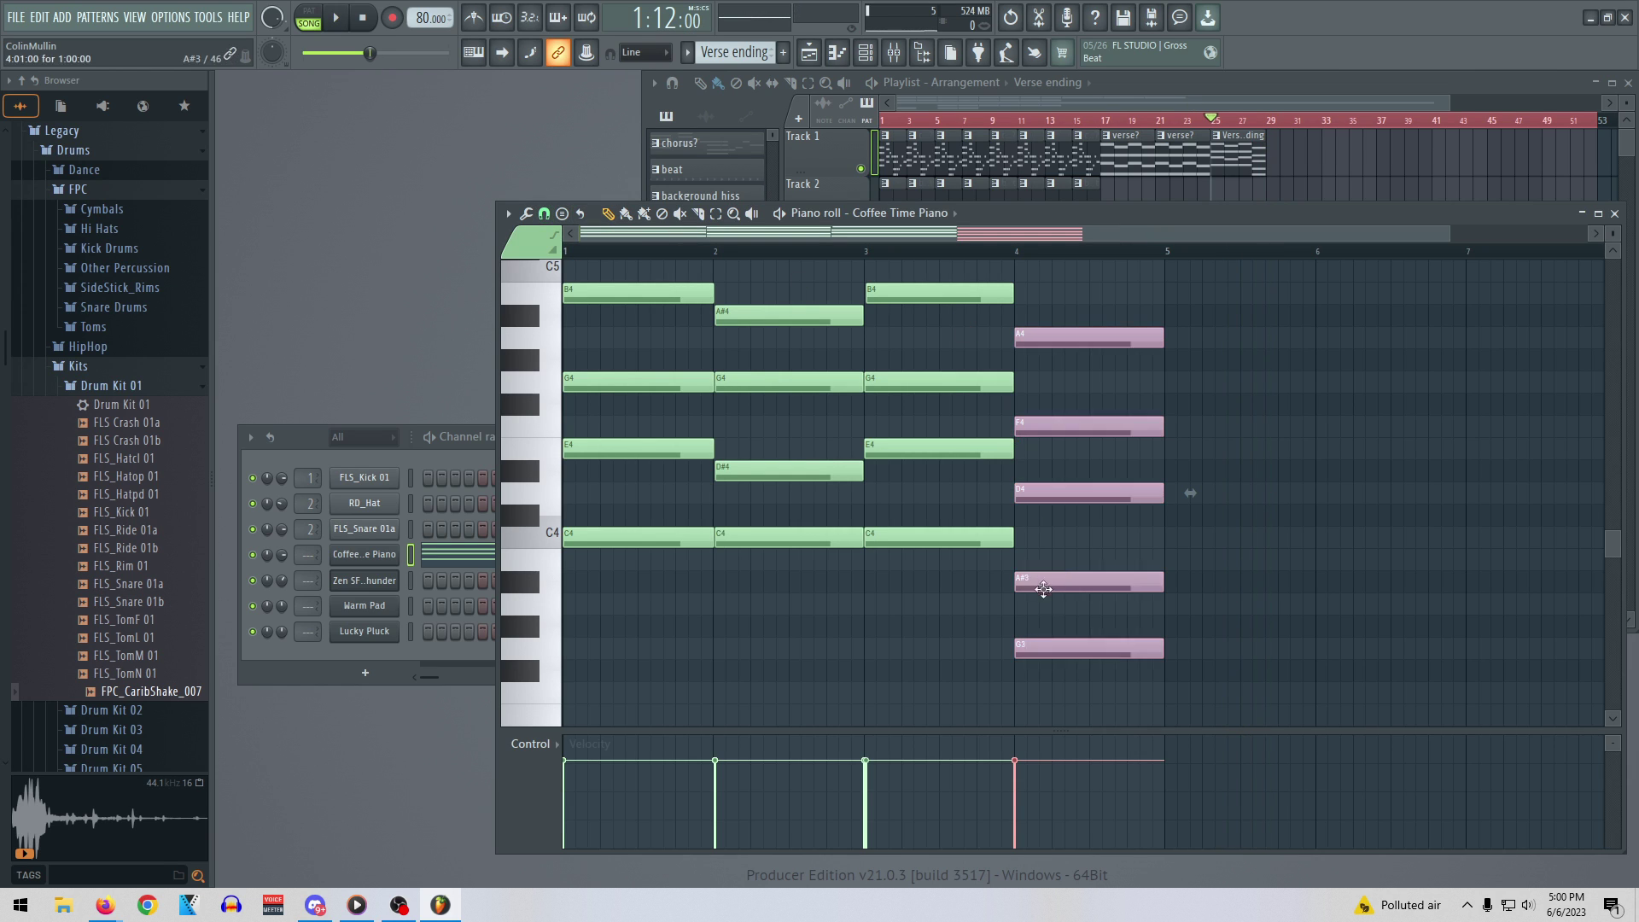
pyautogui.moveTo(1055, 651); pyautogui.dragTo(1056, 375)
pyautogui.scroll(3, 1133, 512)
pyautogui.press('space')
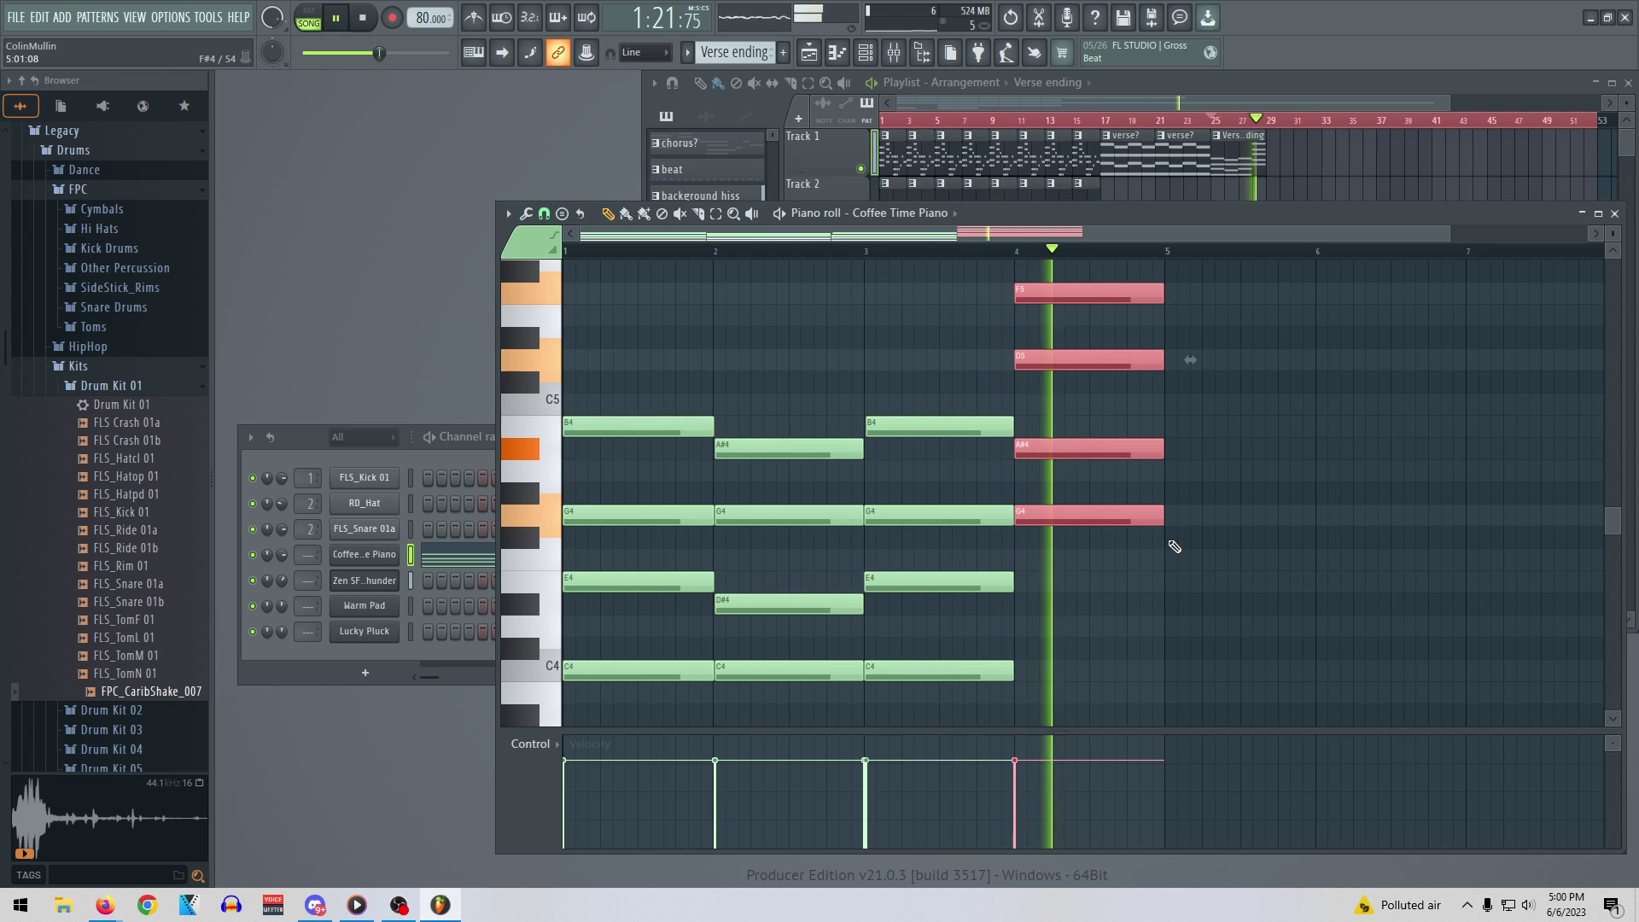
pyautogui.press('space')
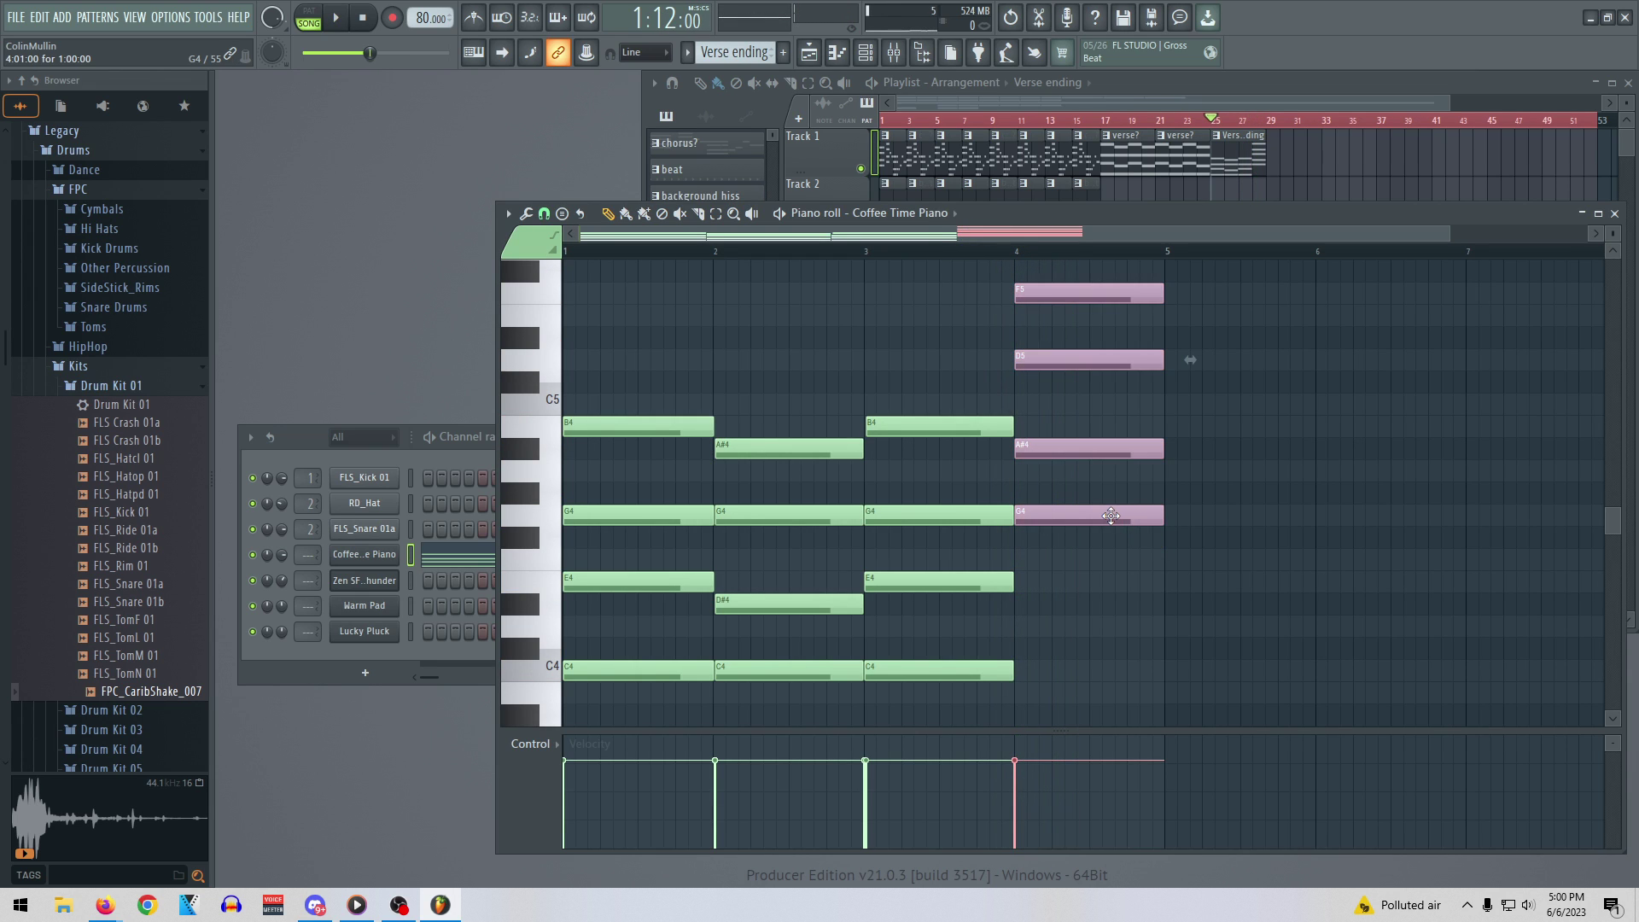
# Lower the Minor 9th chord to a B3 root and delete it from bar 4
pyautogui.moveTo(1110, 515); pyautogui.dragTo(1113, 701)
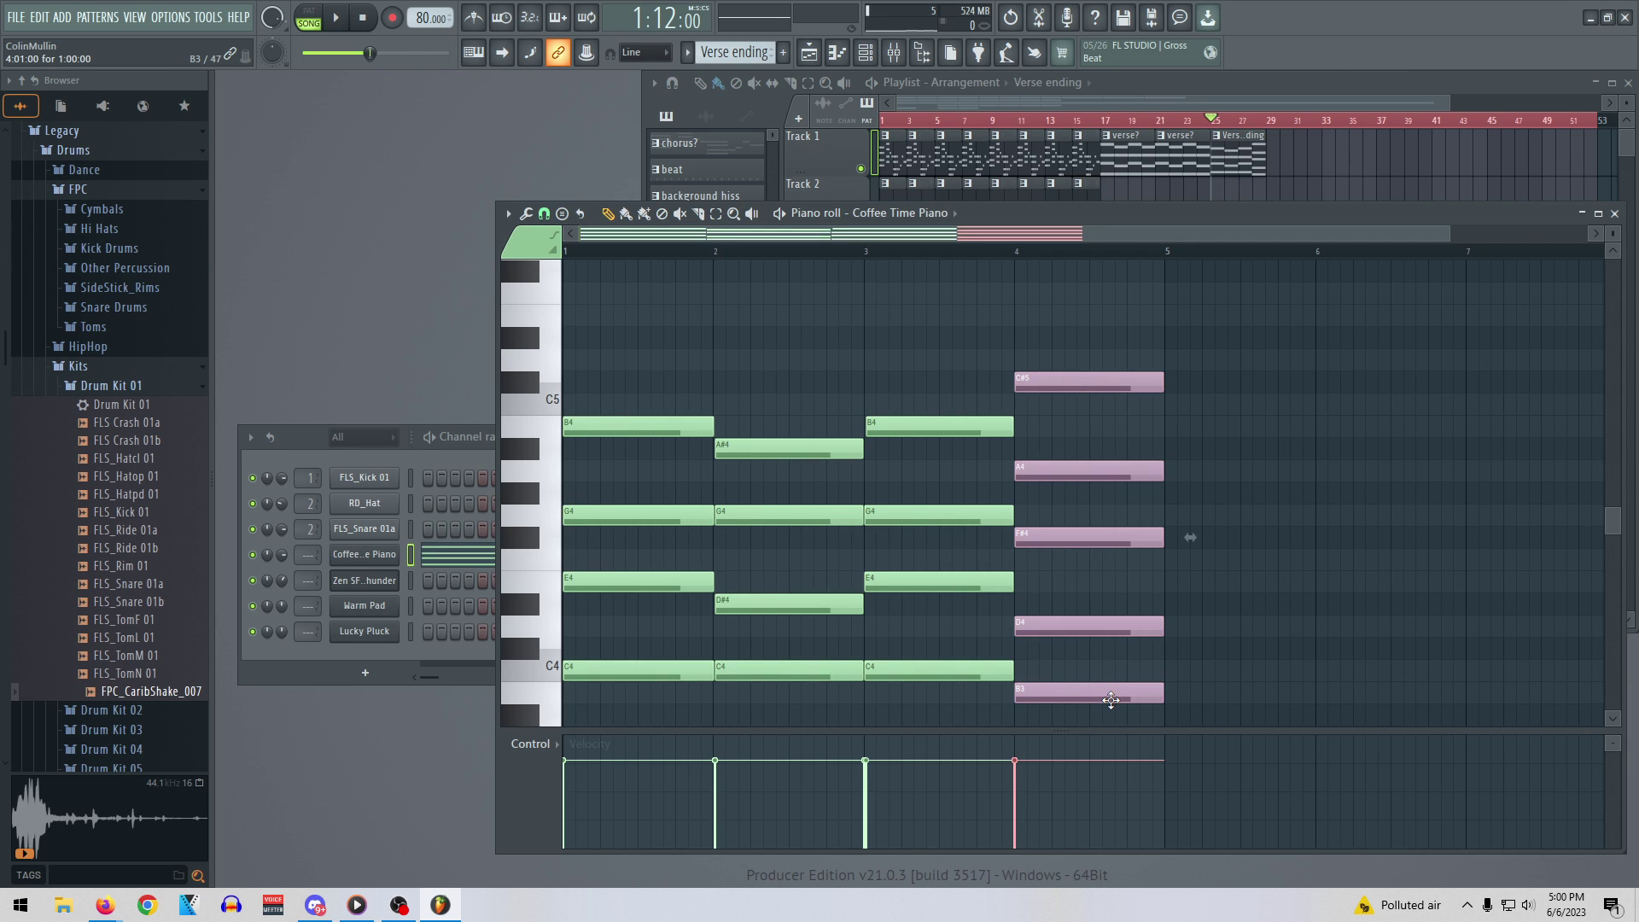
pyautogui.press('Delete')
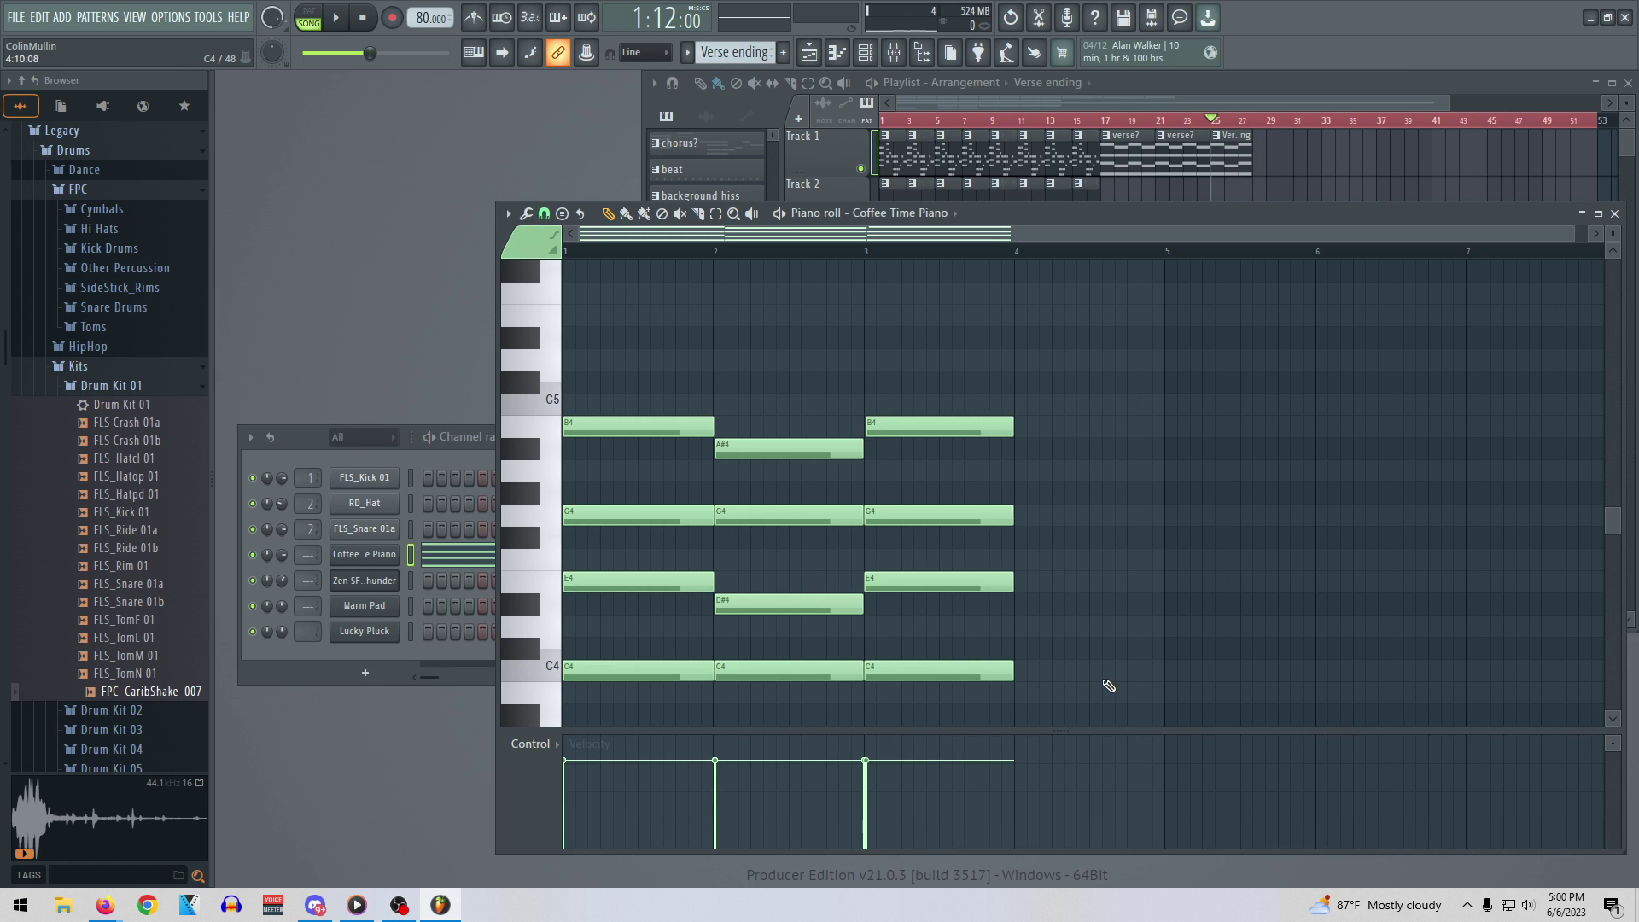
pyautogui.scroll(-3, 1100, 666)
pyautogui.click(1037, 570)
pyautogui.rightClick(1071, 570)
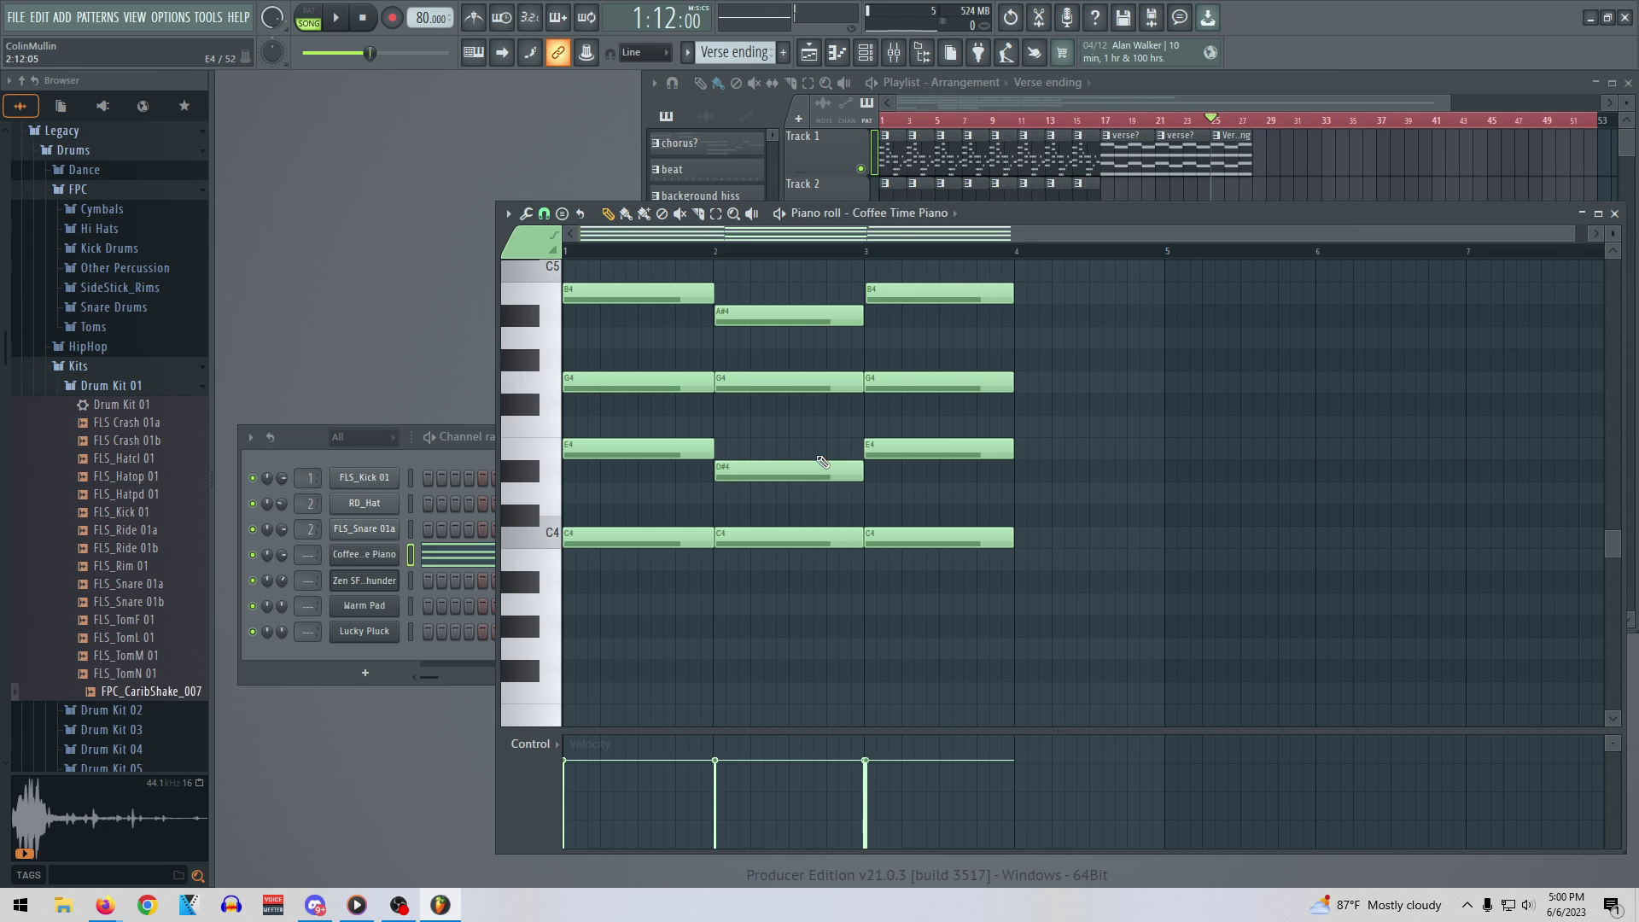
# Stamp a Major 7th chord rooted on A#3 in bar 4 of the Verse ending pattern and play the verse ending
pyautogui.click(512, 216)
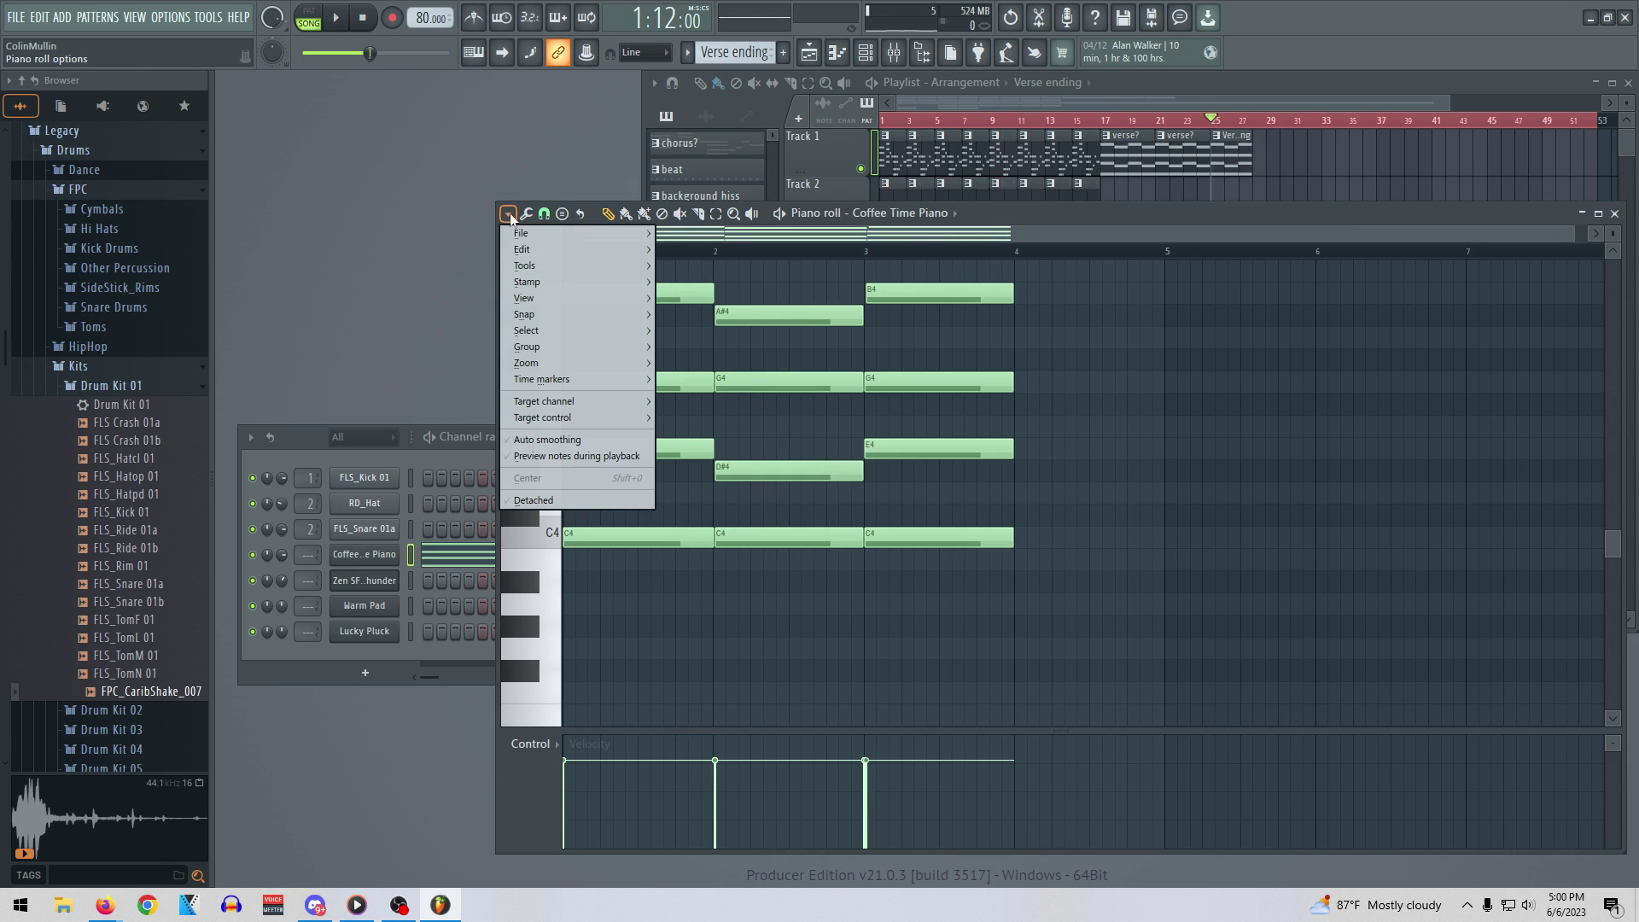
pyautogui.moveTo(559, 350)
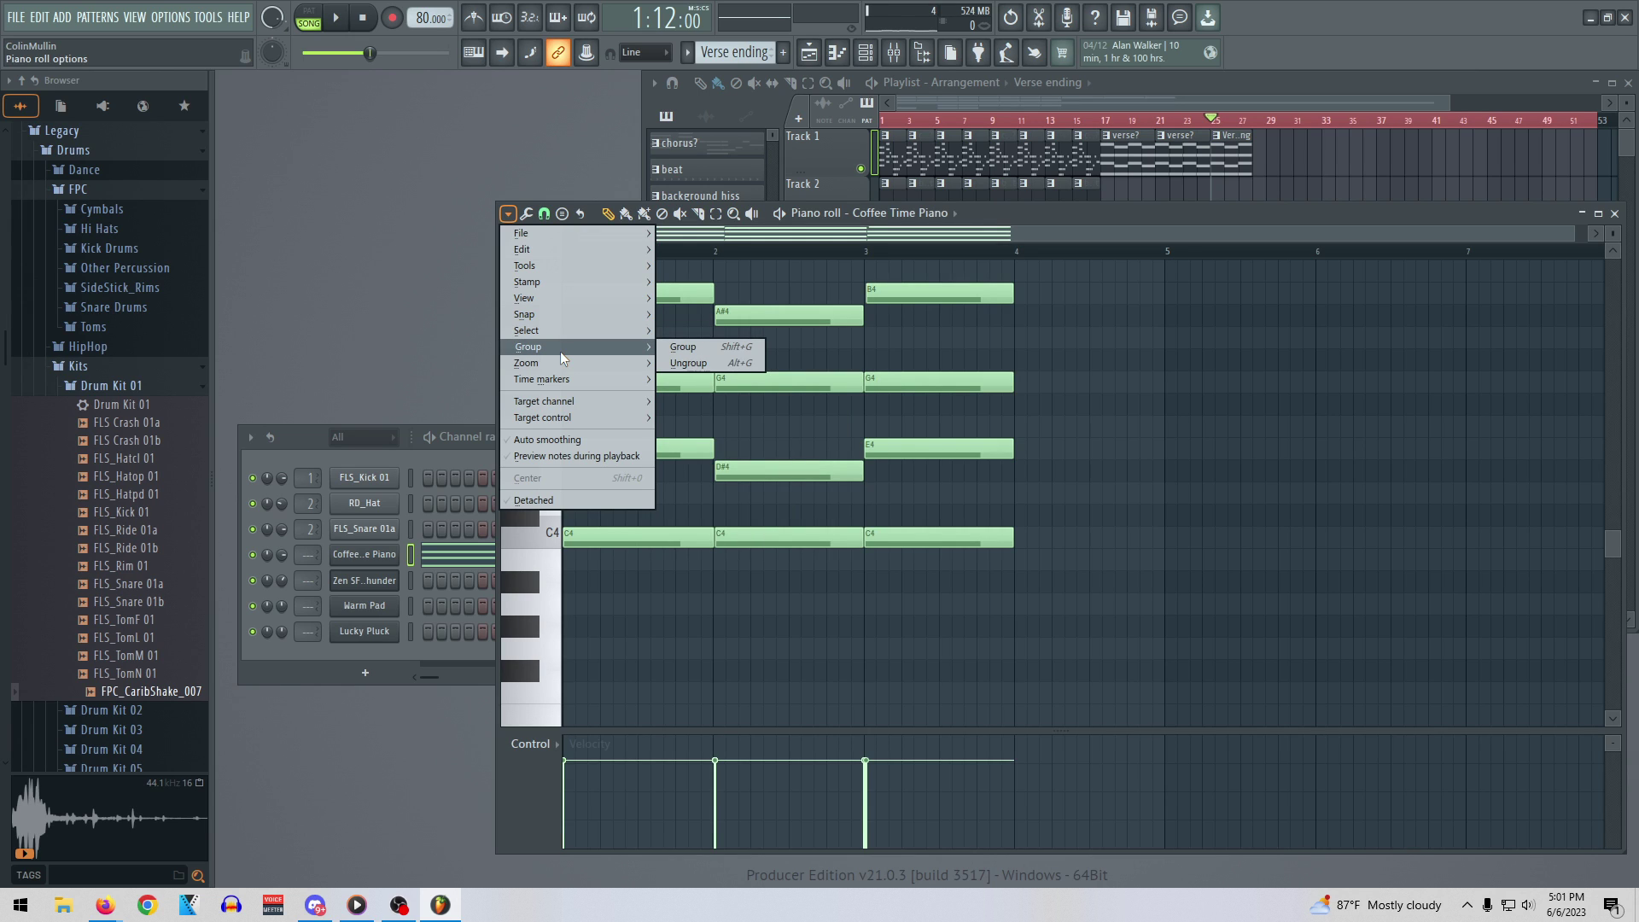
pyautogui.moveTo(576, 283)
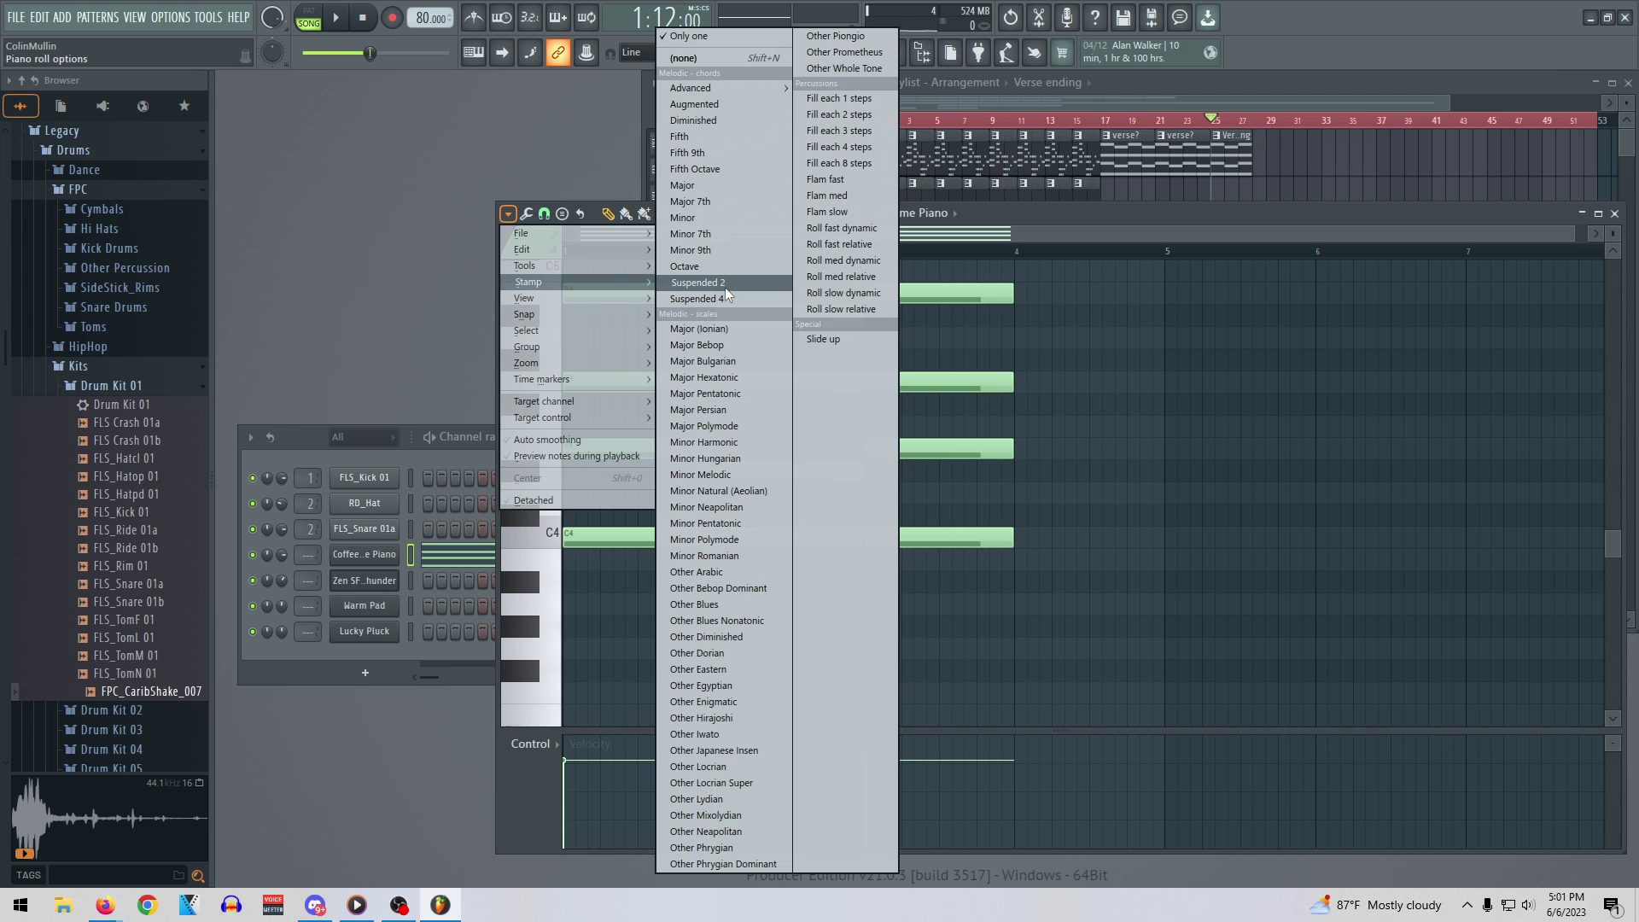
pyautogui.click(722, 201)
pyautogui.click(1035, 563)
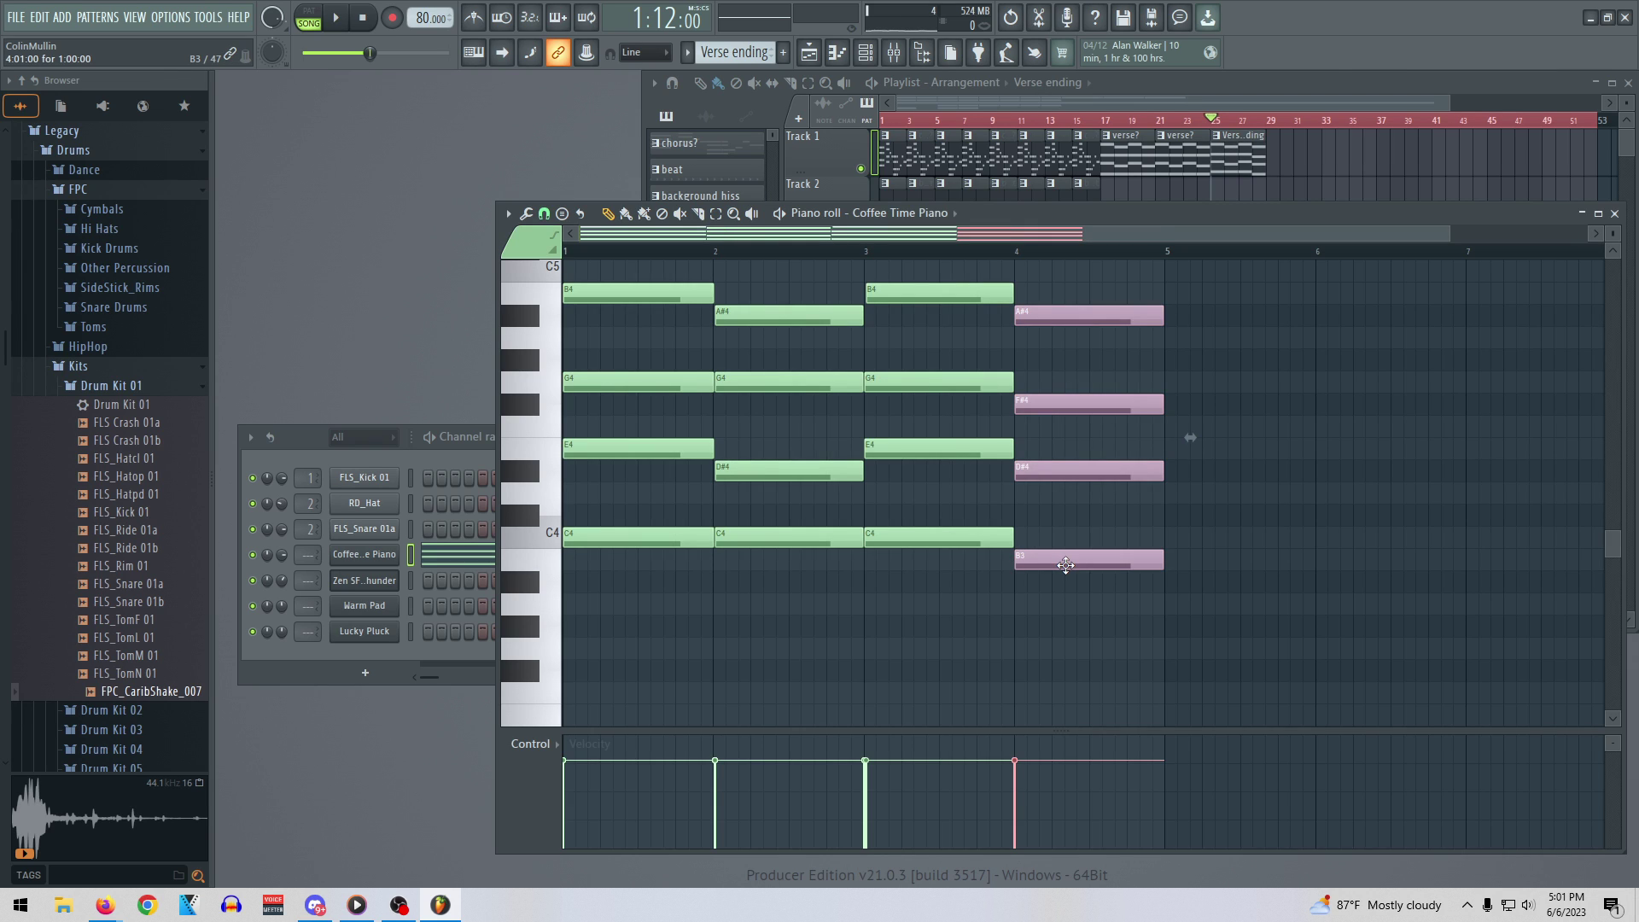
pyautogui.moveTo(1067, 567); pyautogui.dragTo(1070, 589)
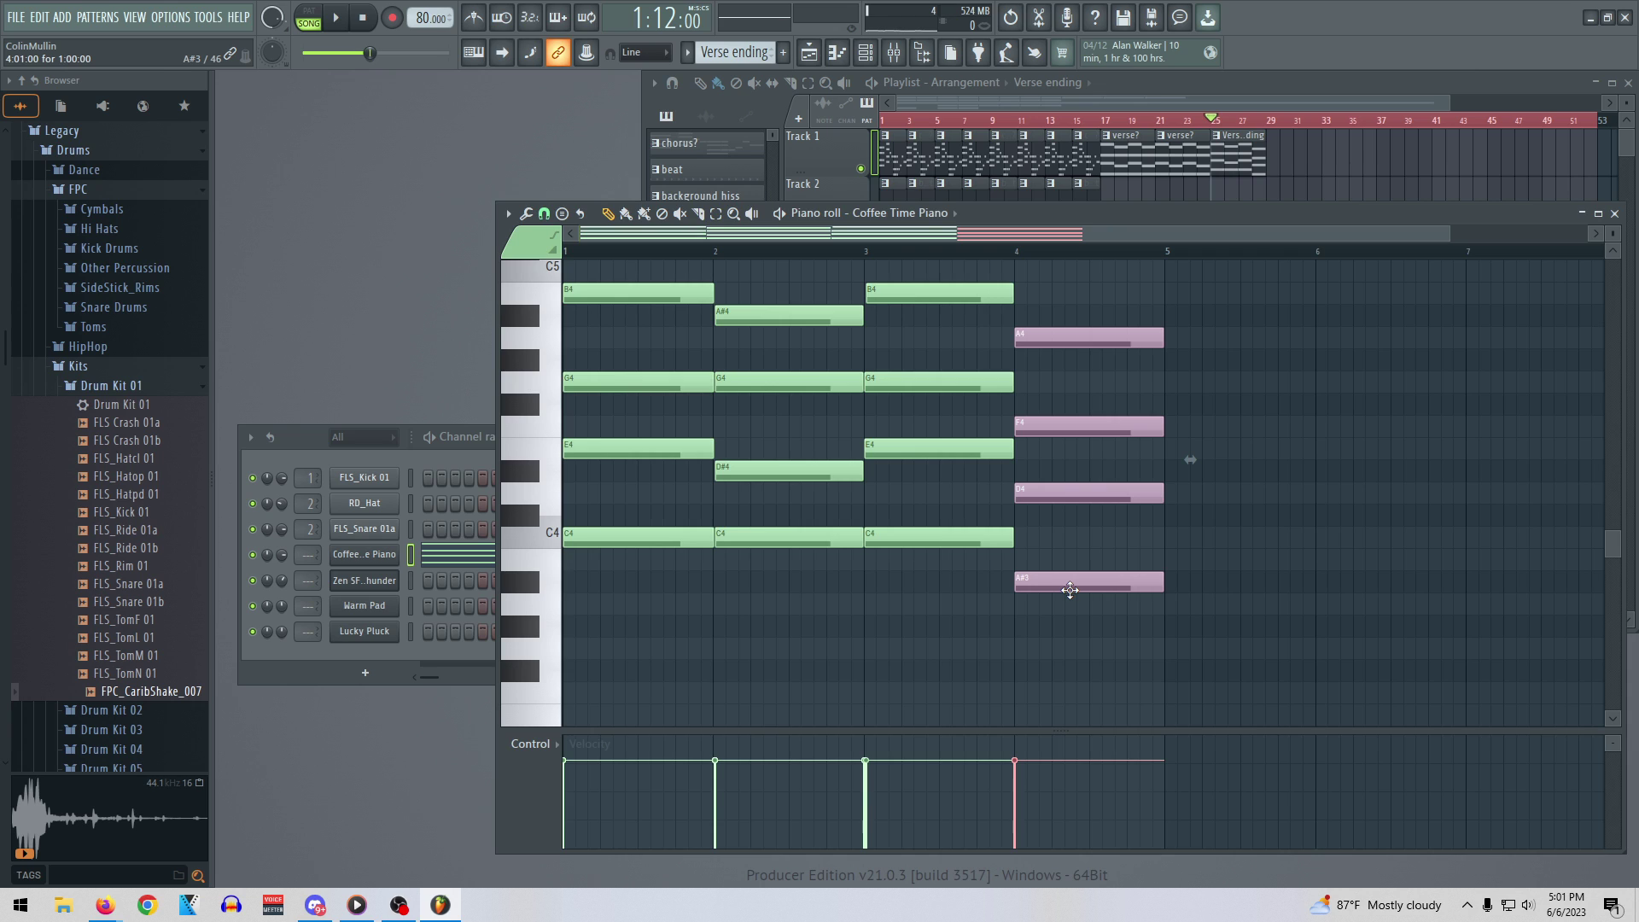
pyautogui.press('space')
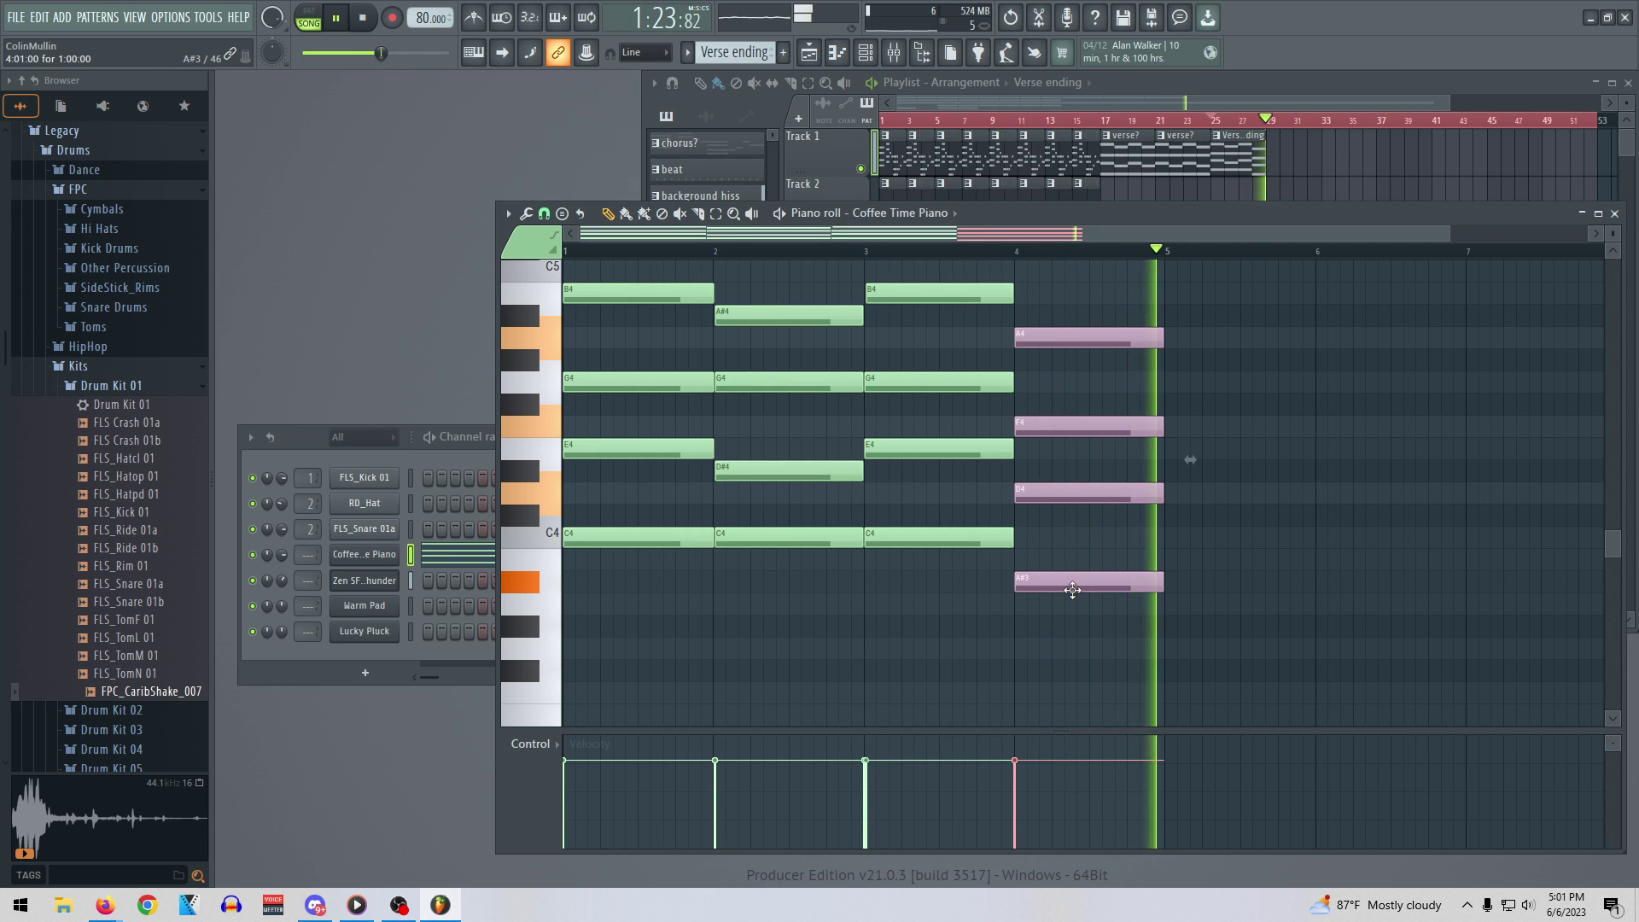
pyautogui.press('space')
# Add a chorus? clip on Track 1 and a beat clip on Track 2 at bar 29, playing the transition out of the verse
pyautogui.click(1082, 169)
pyautogui.click(1082, 168)
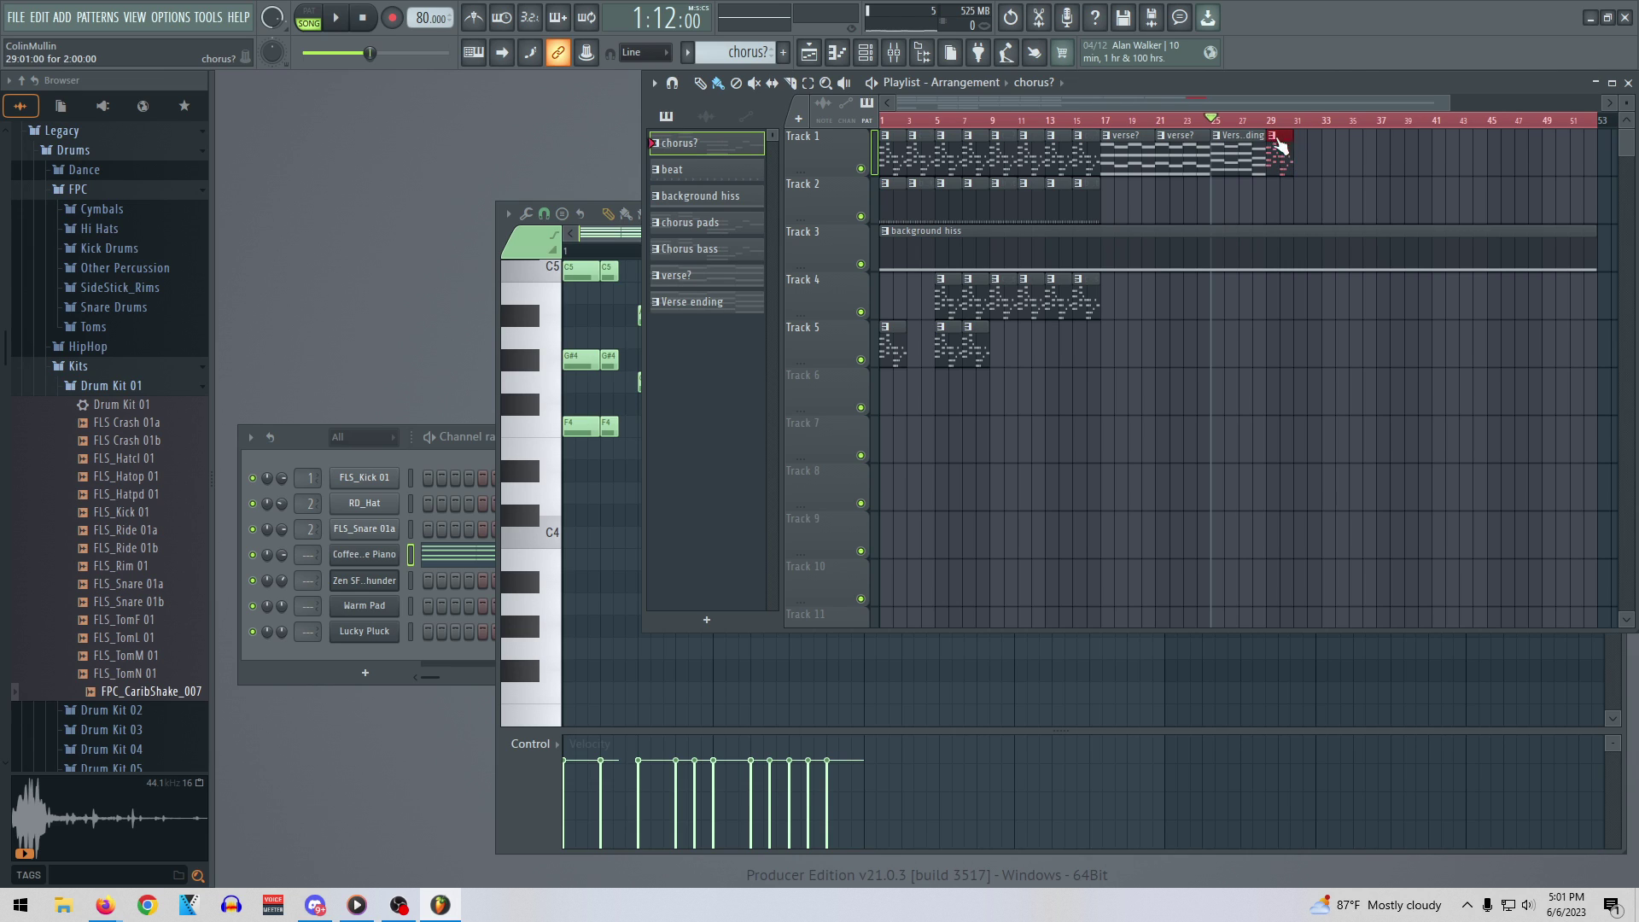
pyautogui.click(1243, 121)
pyautogui.press('space')
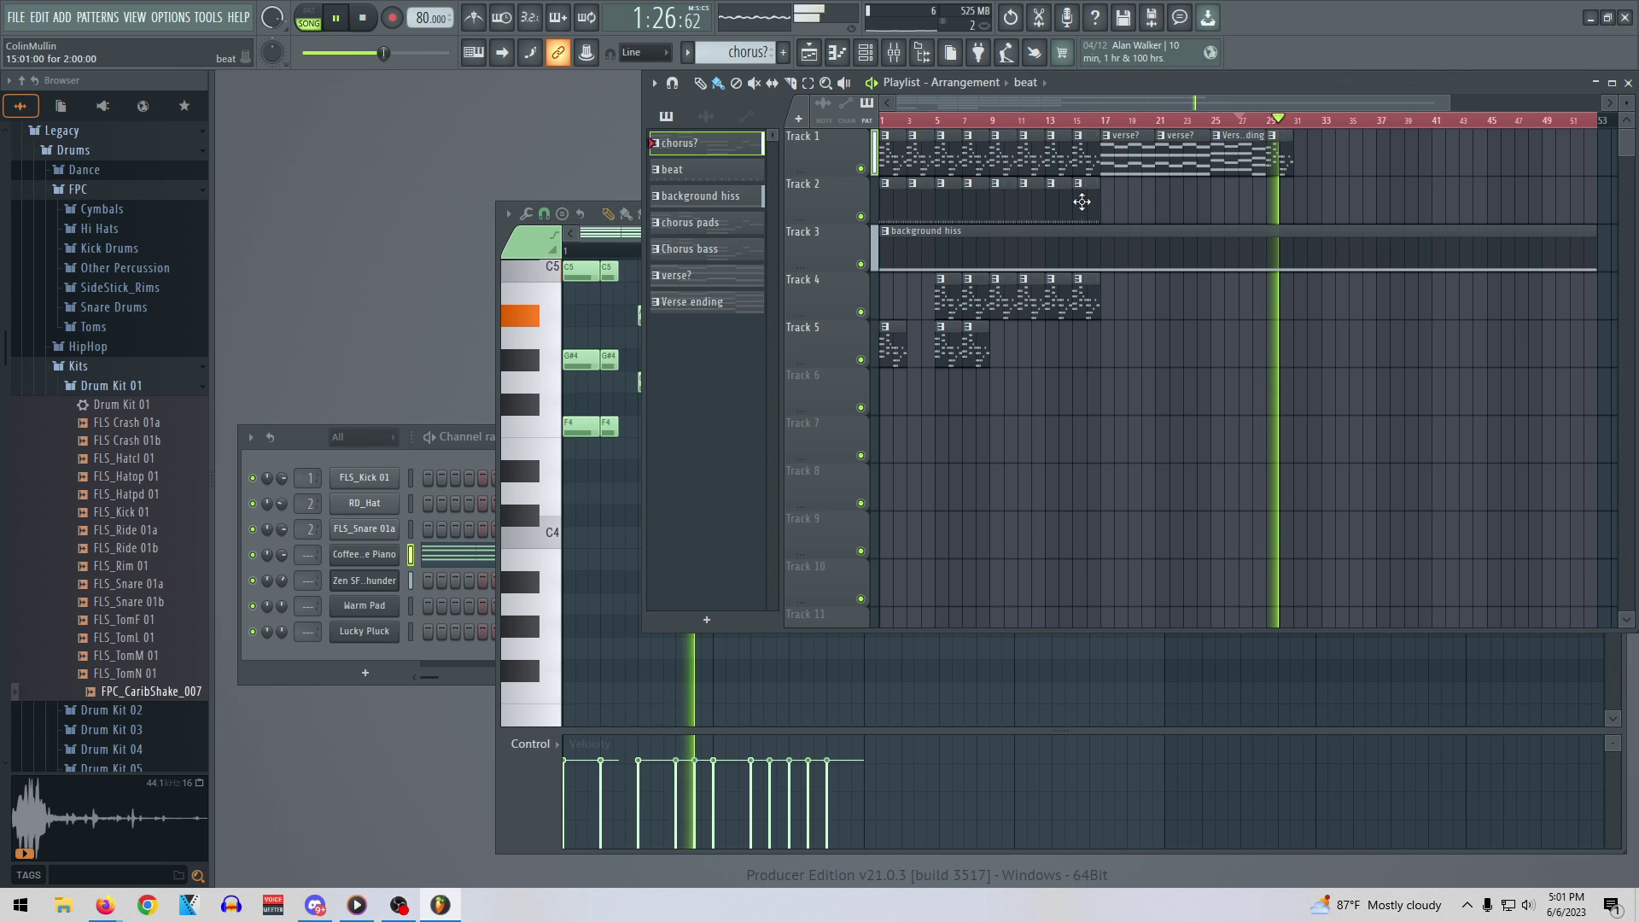
pyautogui.click(1279, 199)
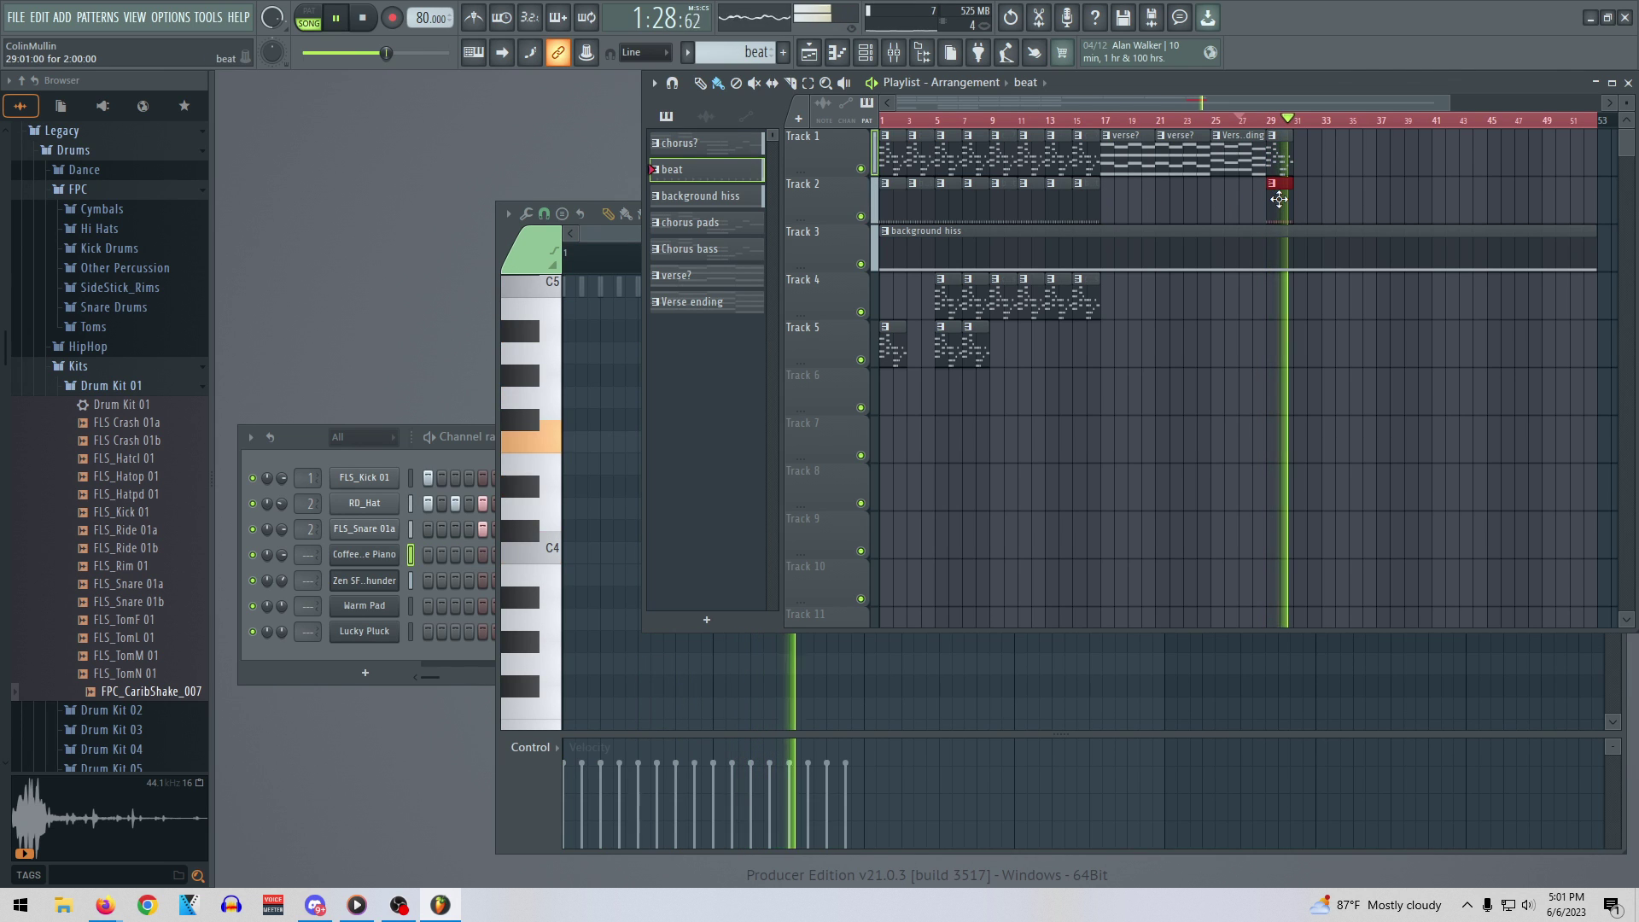
pyautogui.press('space')
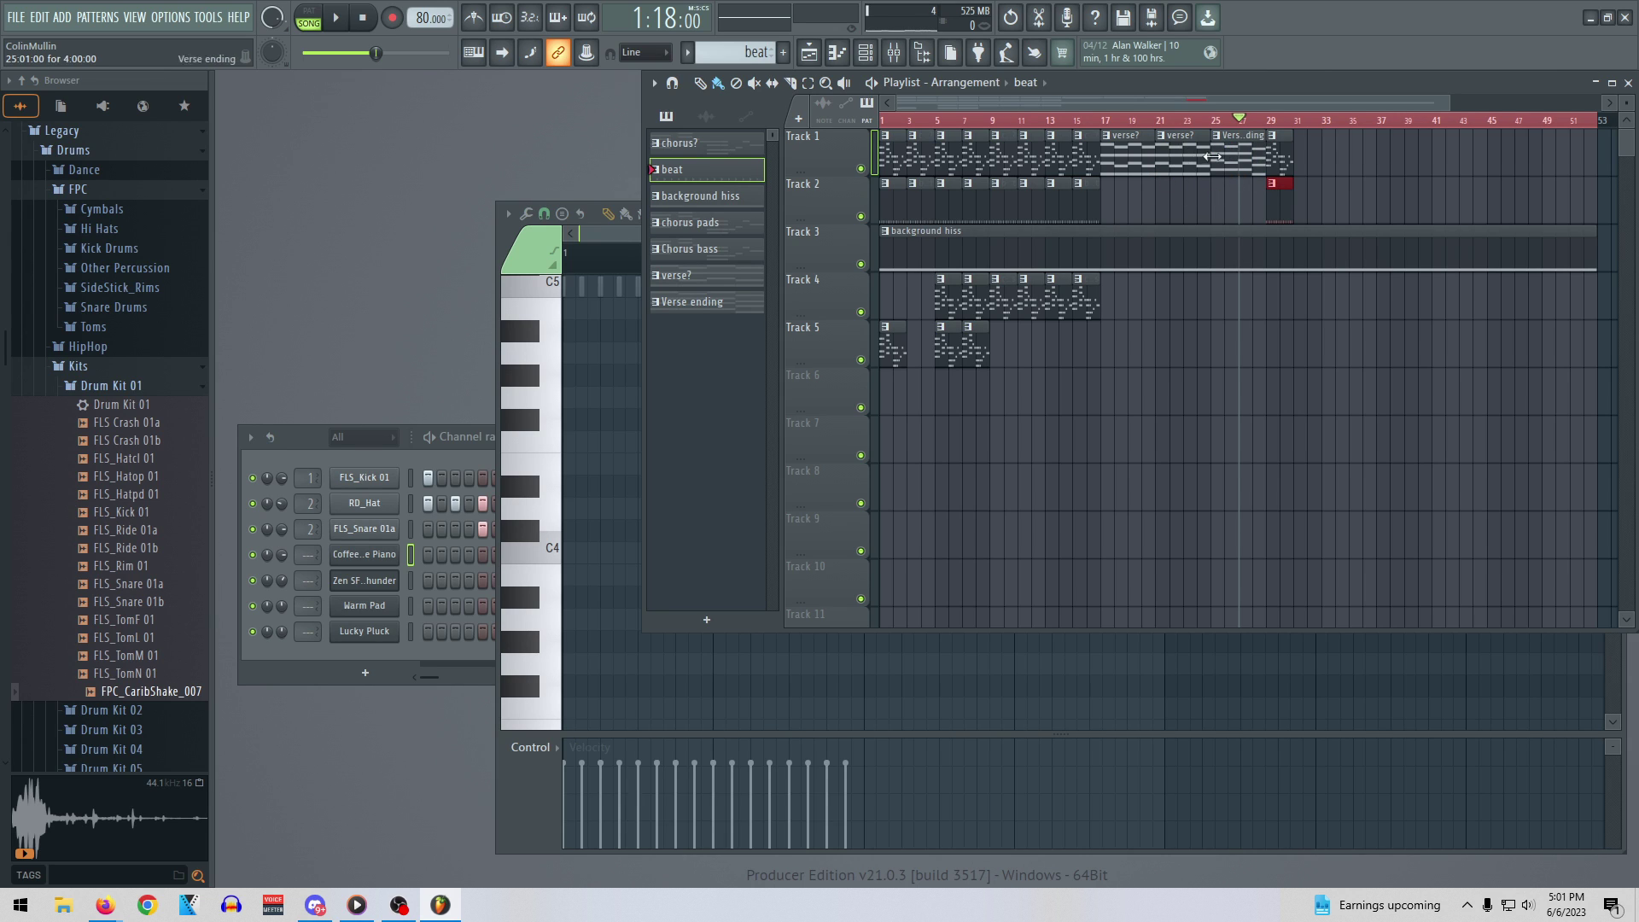
# Play the verse transition once more, and delete the chorus? clip on Track 1 and the beat clip on Track 2 at bar 29
pyautogui.press('space')
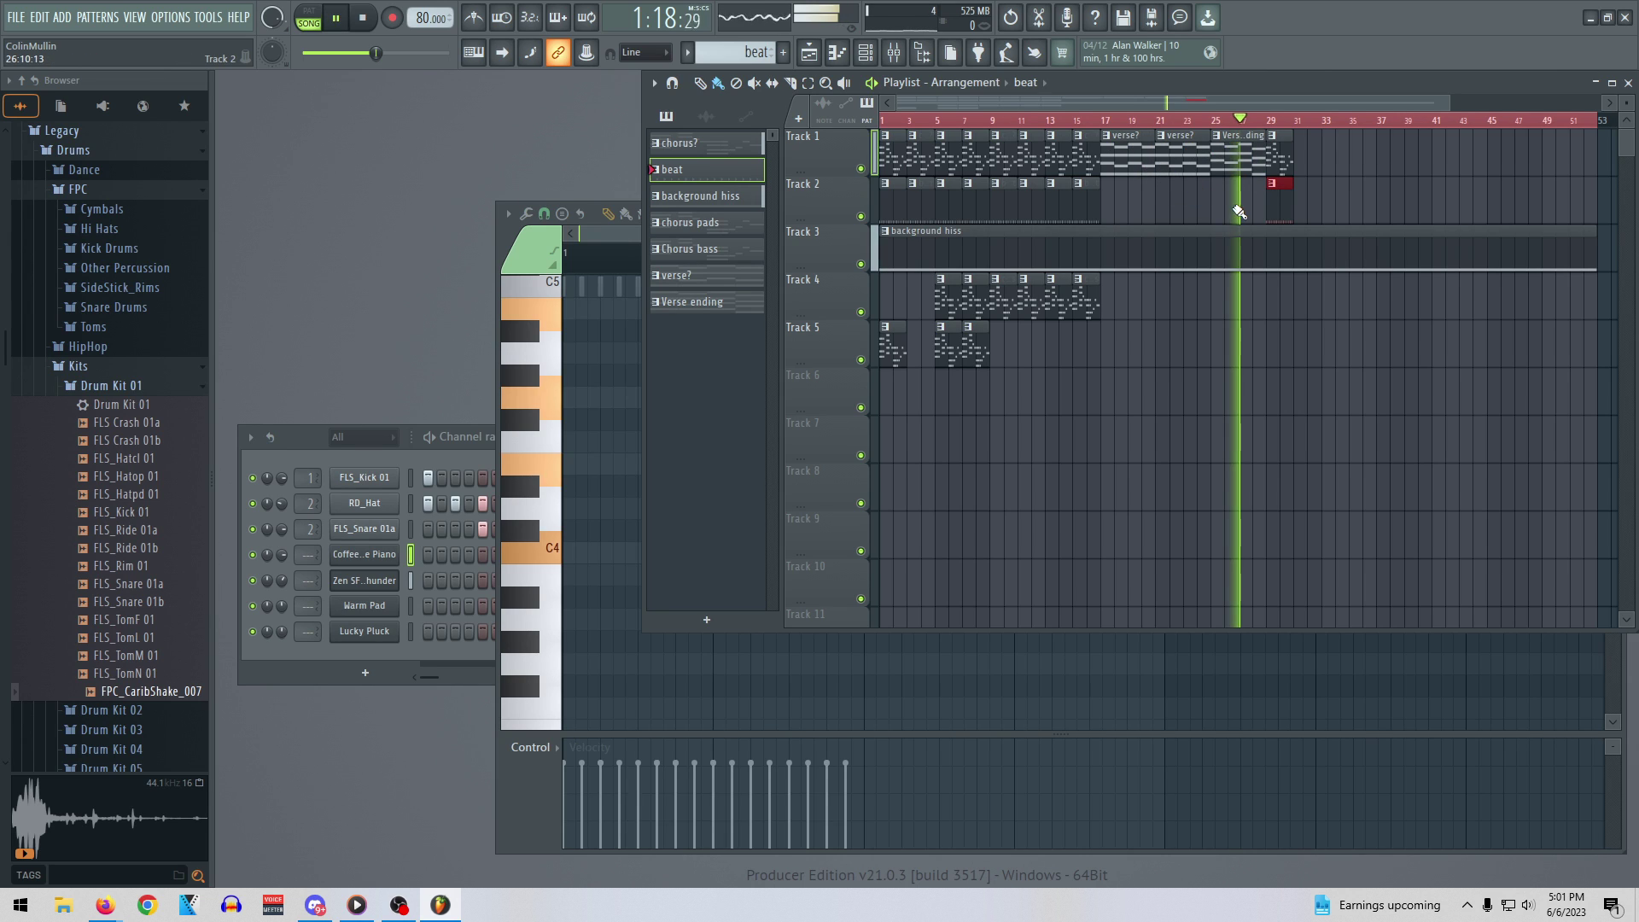
pyautogui.press('space')
pyautogui.rightClick(1280, 160)
pyautogui.rightClick(1286, 204)
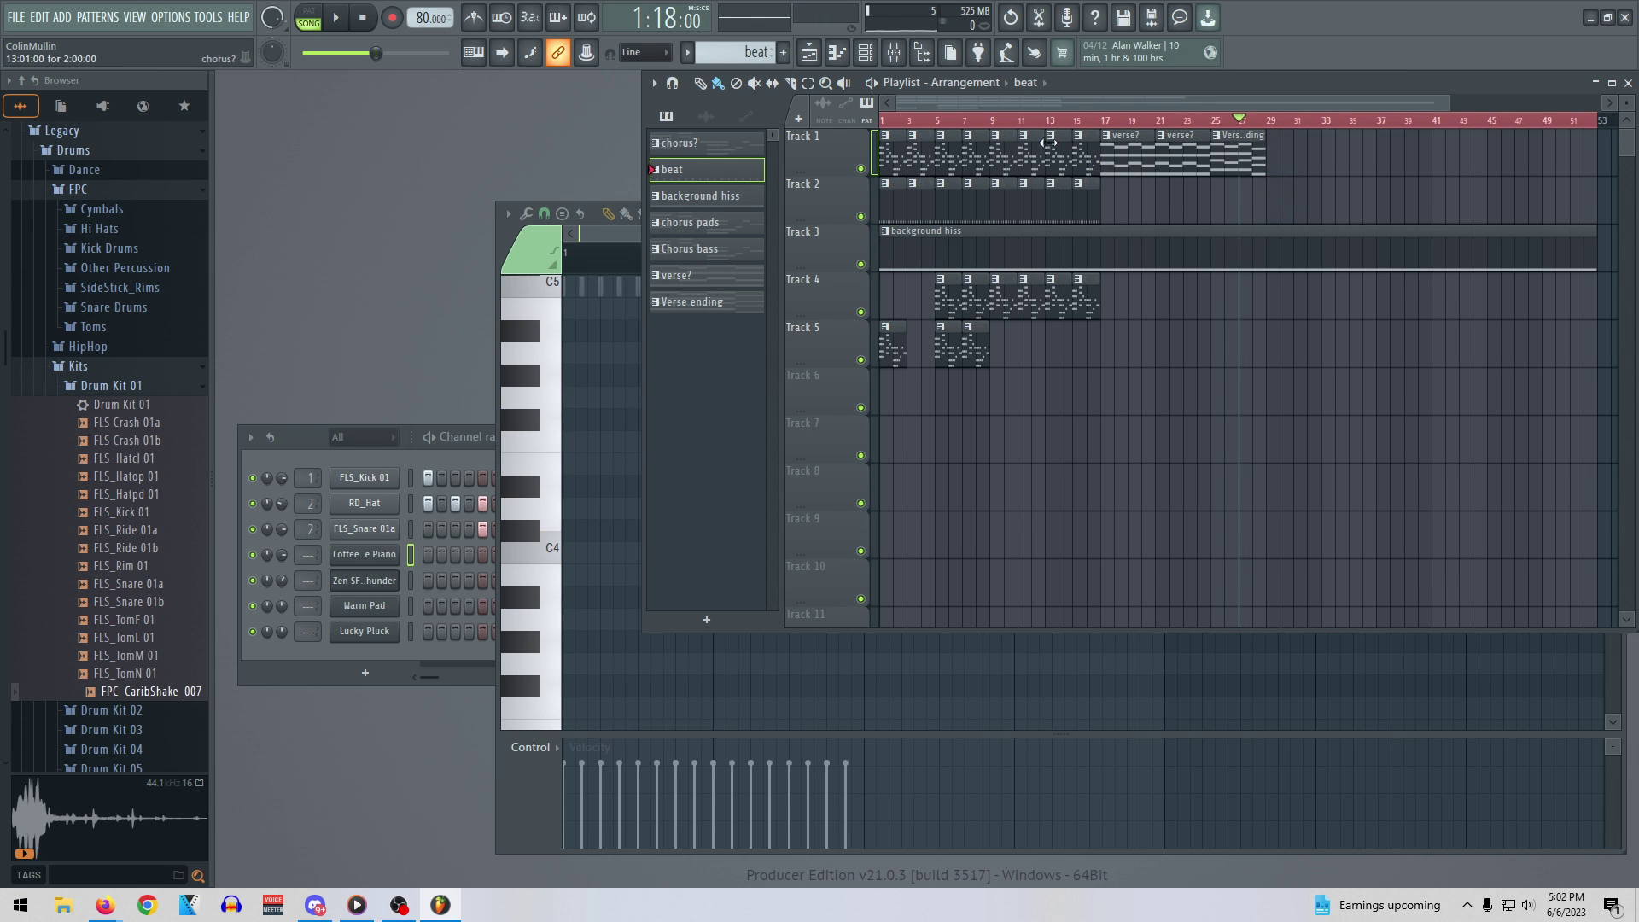
# Delete the Chorus bass clip at bar 1 on Track 5 while playing the song from the start, looping bars 1 through 28
pyautogui.click(888, 128)
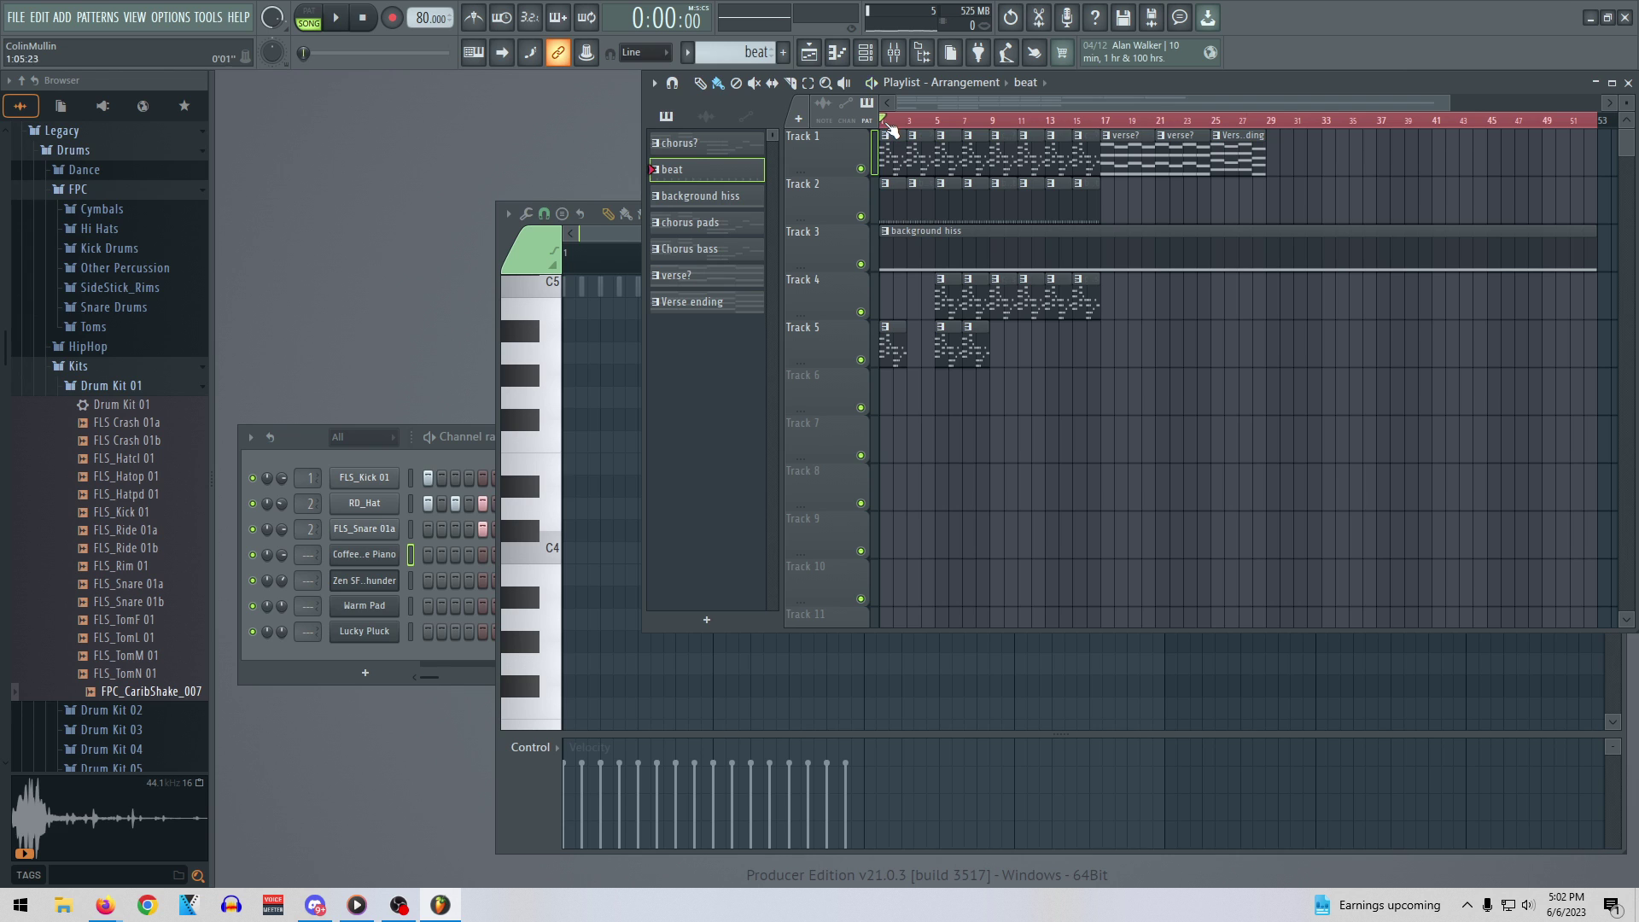
pyautogui.press('space')
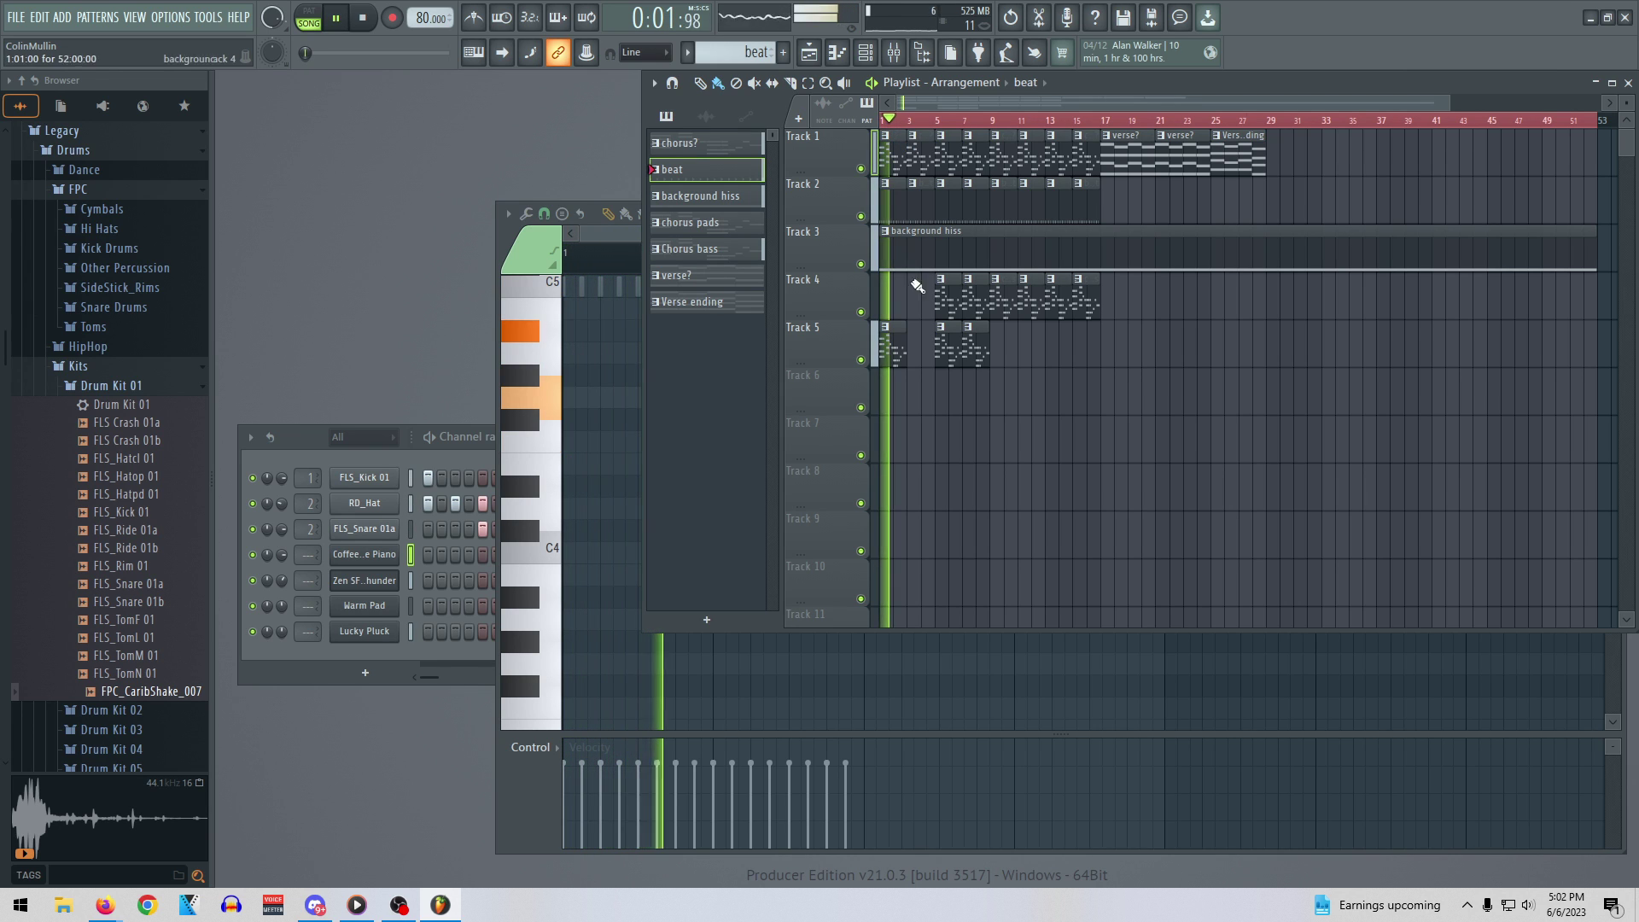
pyautogui.rightClick(892, 345)
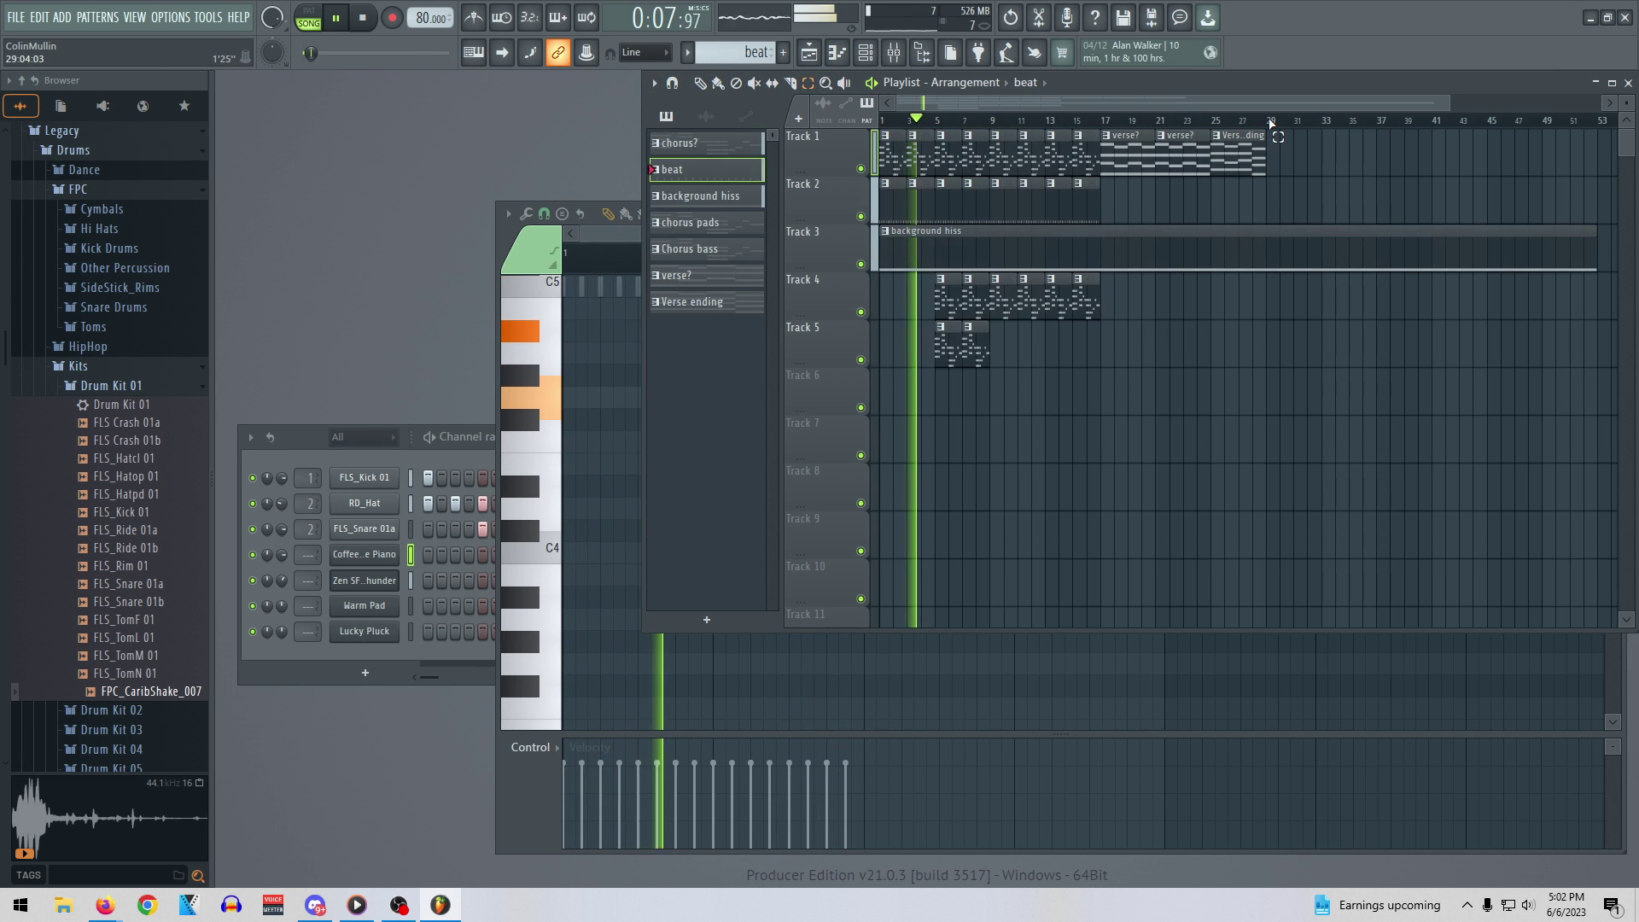
pyautogui.moveTo(1270, 124); pyautogui.dragTo(877, 121)
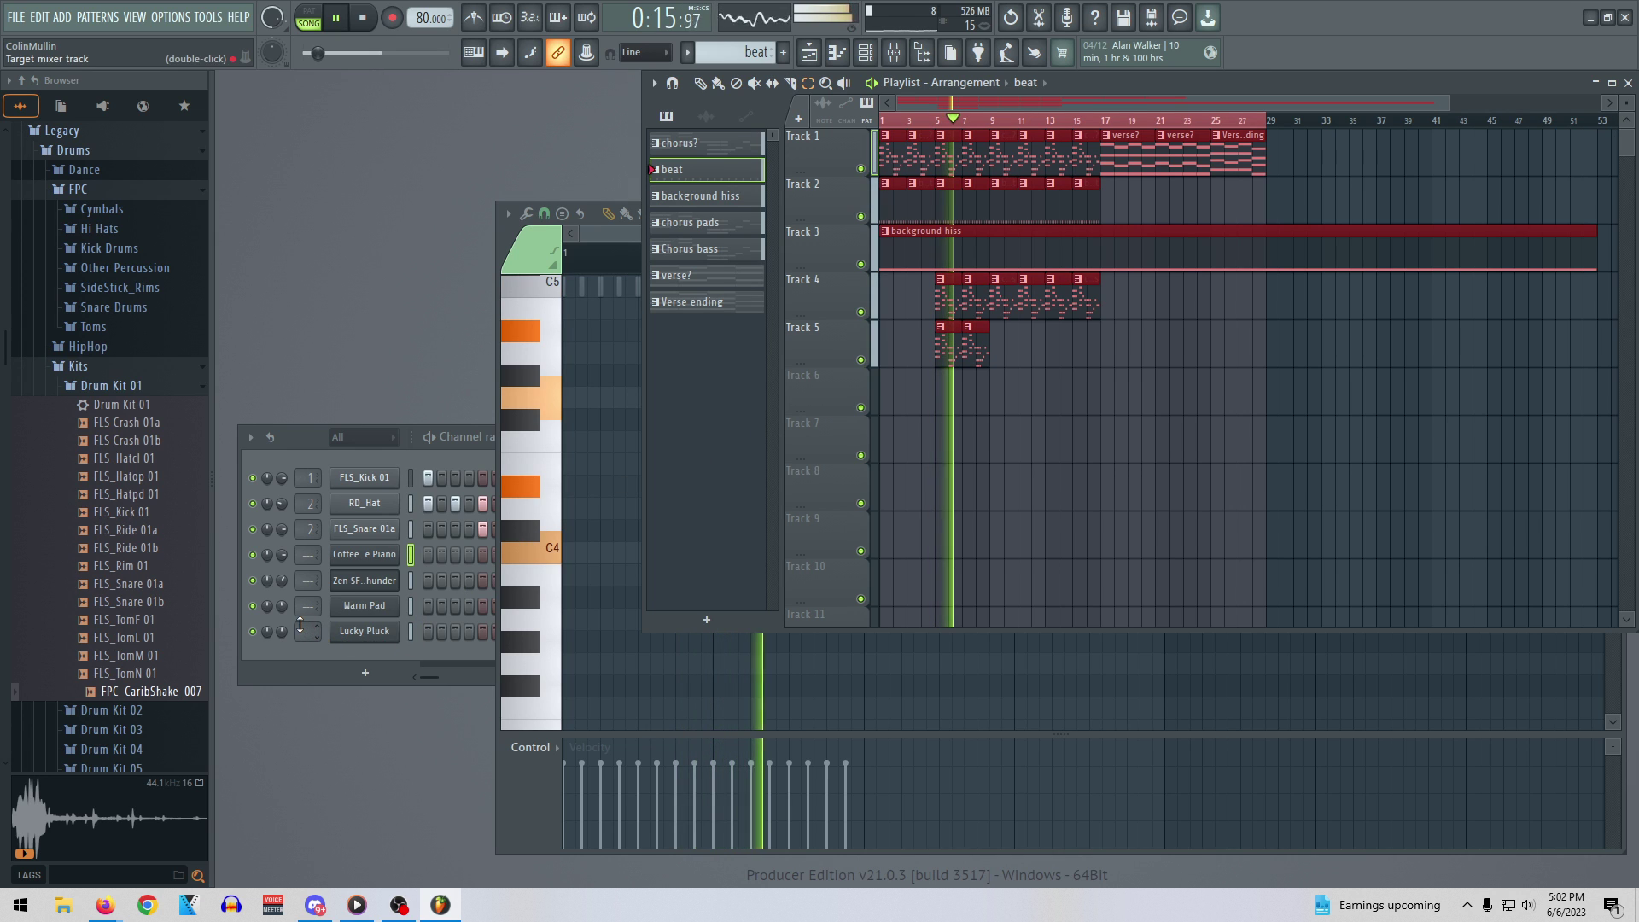
pyautogui.moveTo(284, 634); pyautogui.dragTo(287, 636)
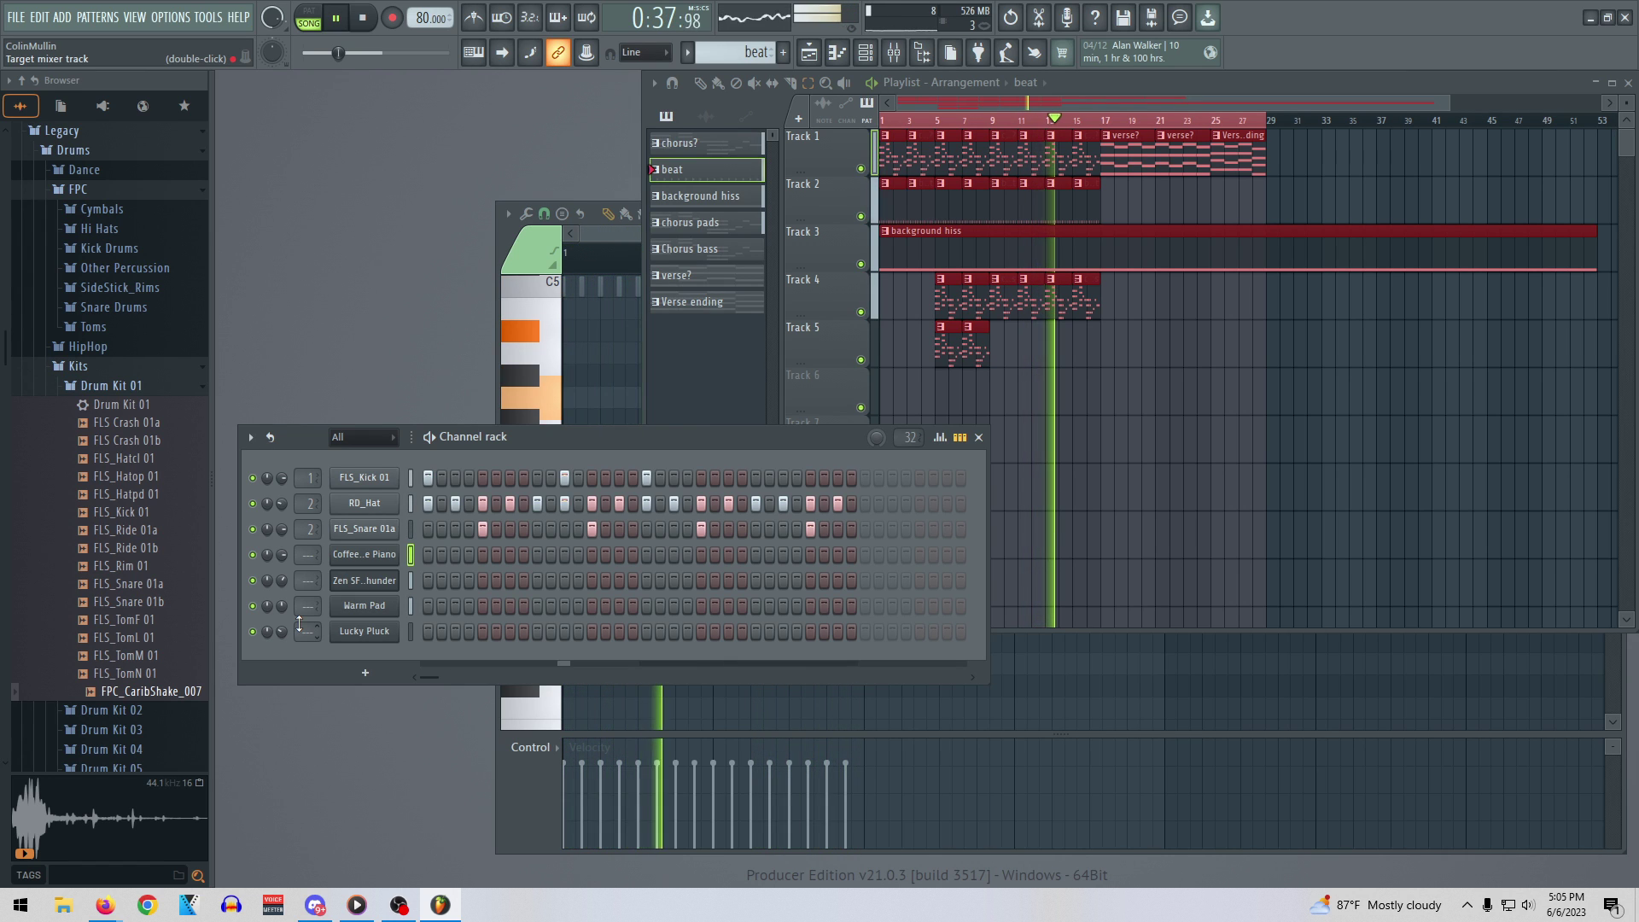
pyautogui.press('space')
pyautogui.click(1148, 124)
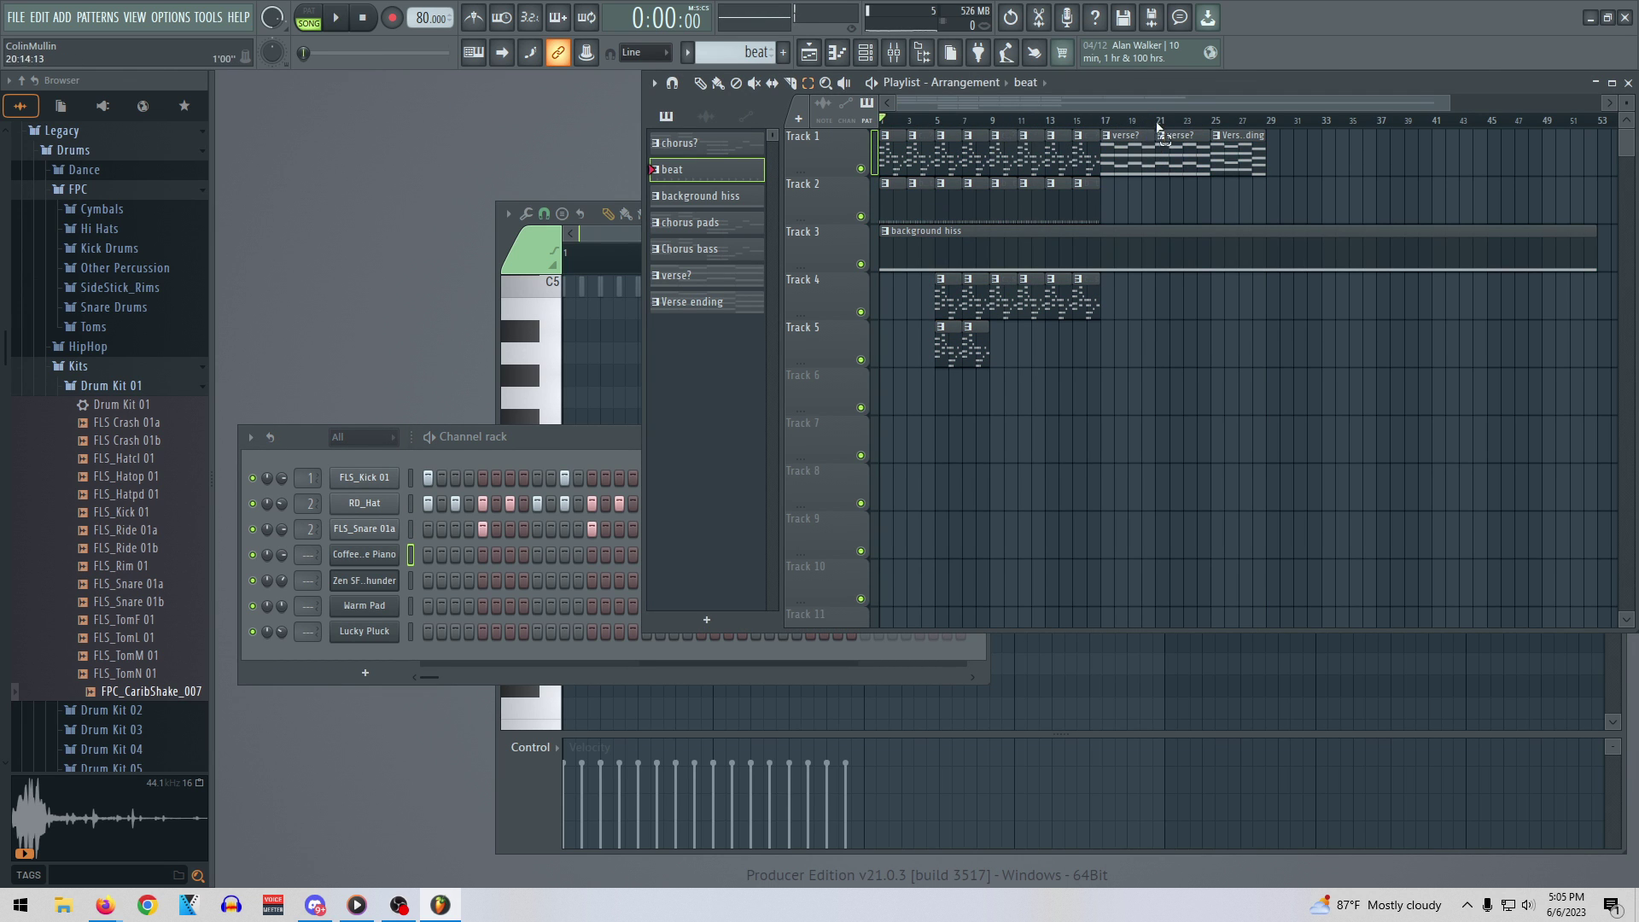
pyautogui.scroll(5, 1157, 128)
pyautogui.scroll(2, 1193, 148)
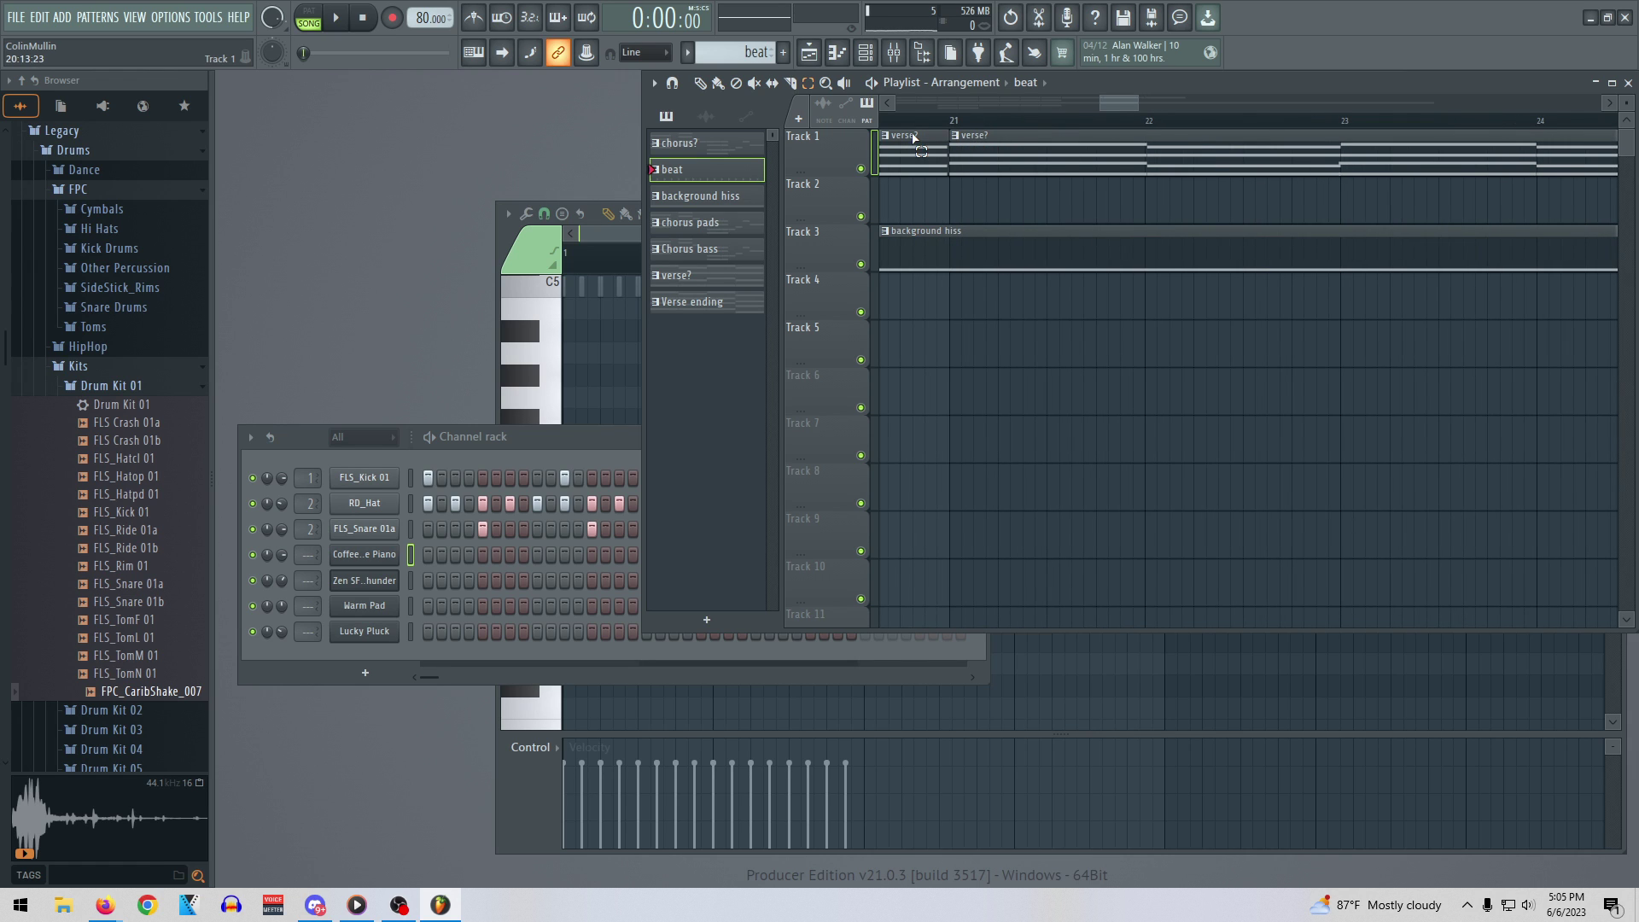
pyautogui.scroll(-1, 915, 139)
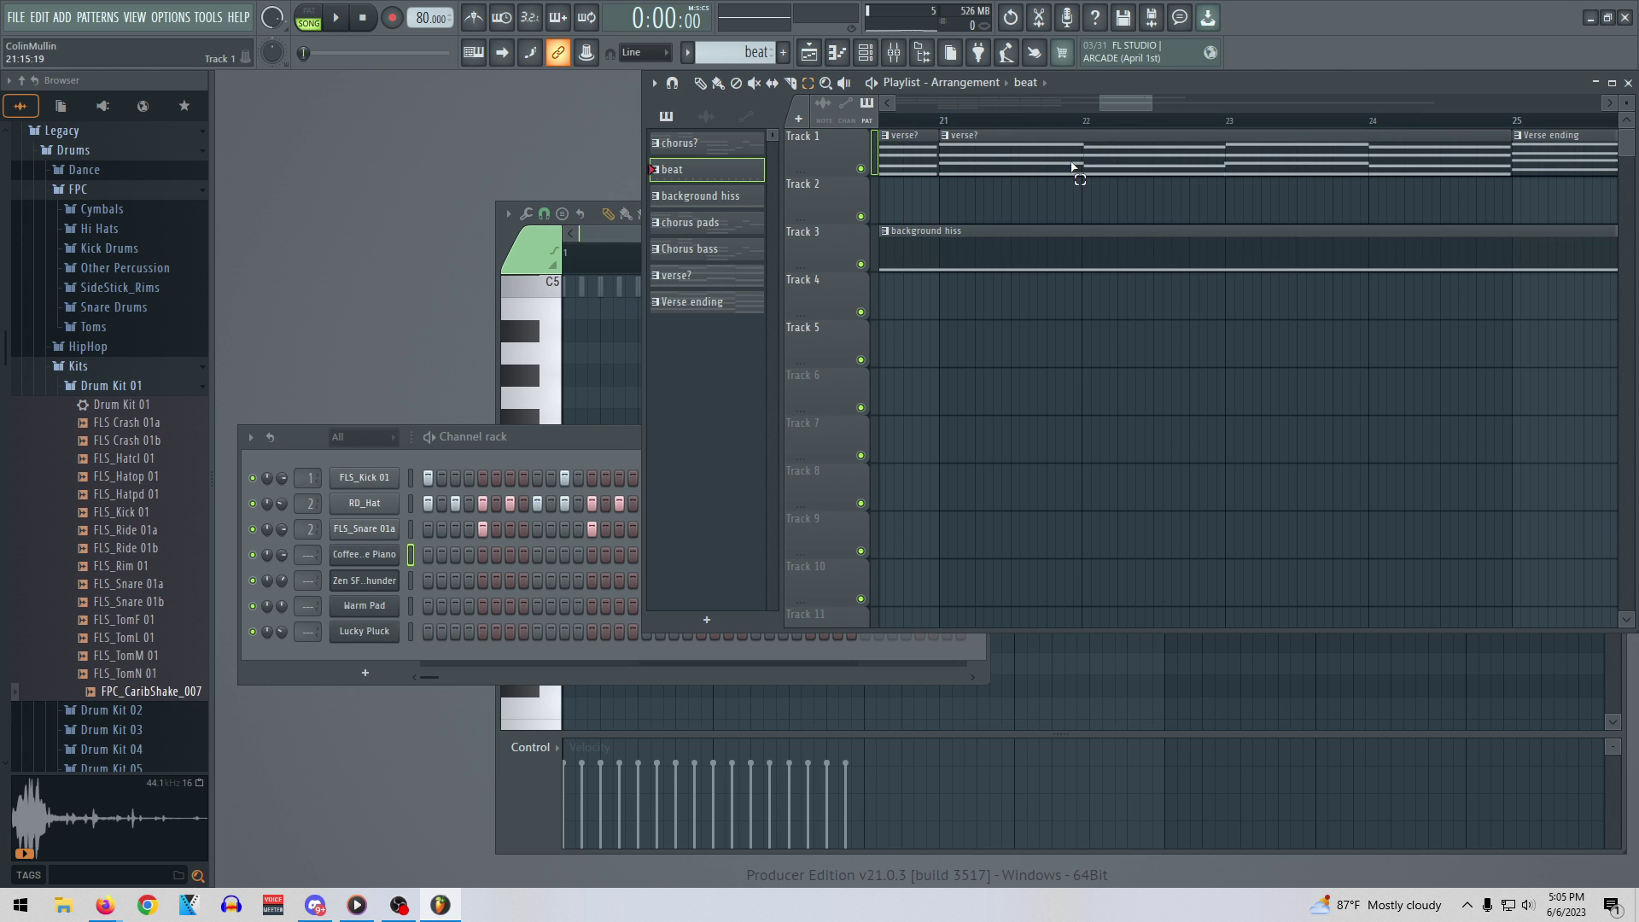
pyautogui.moveTo(1137, 109); pyautogui.dragTo(984, 111)
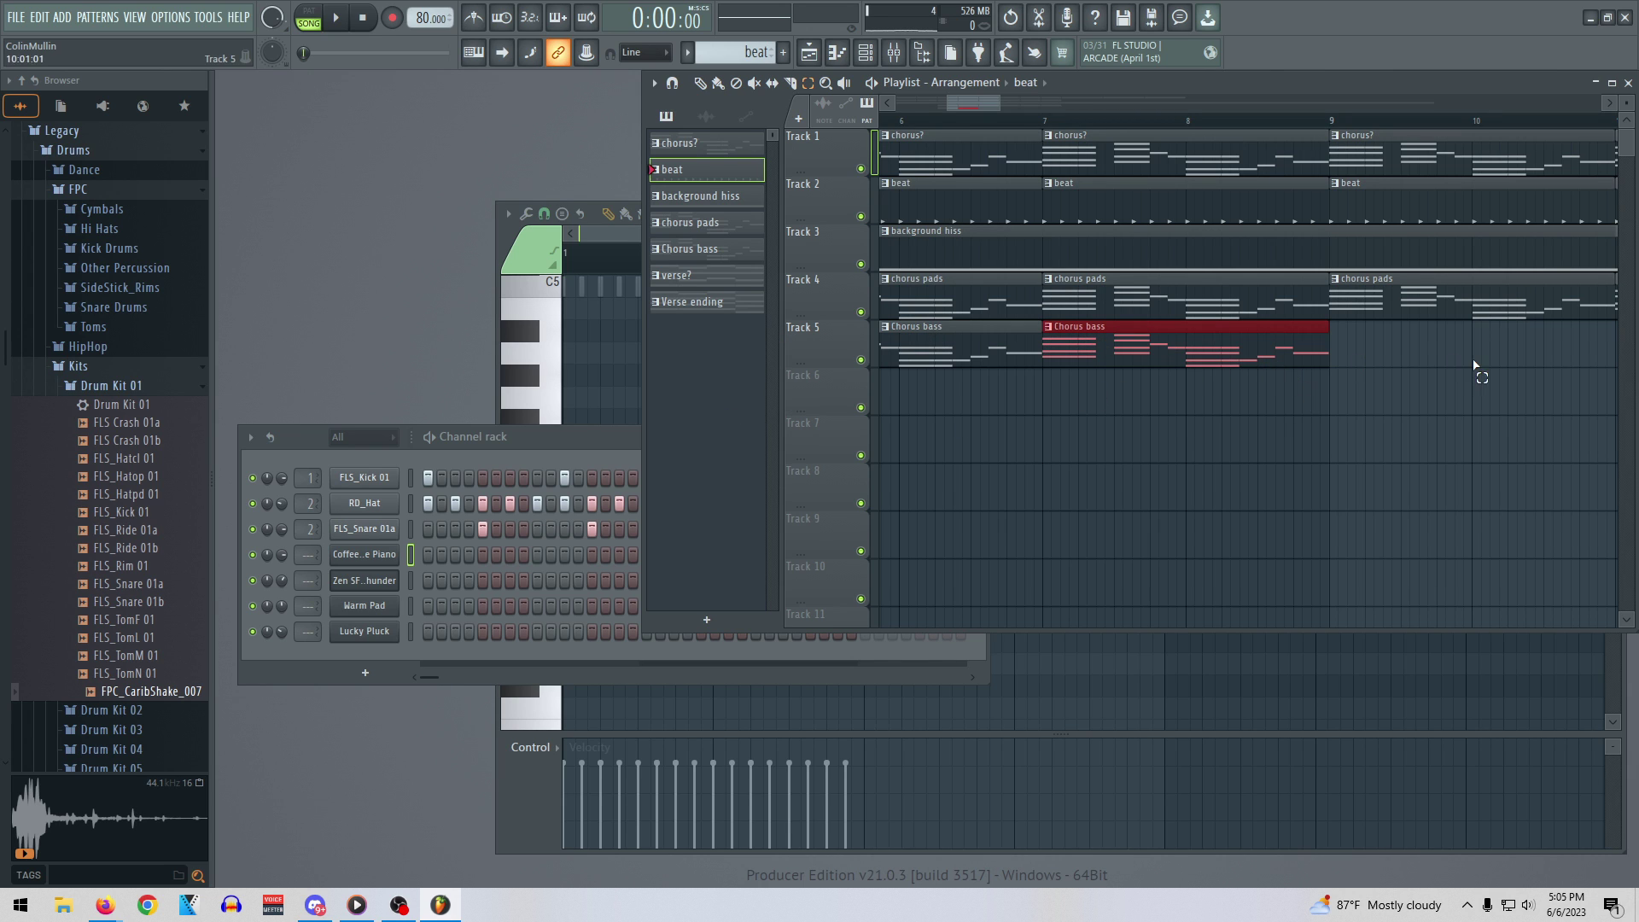
pyautogui.moveTo(997, 101); pyautogui.dragTo(910, 103)
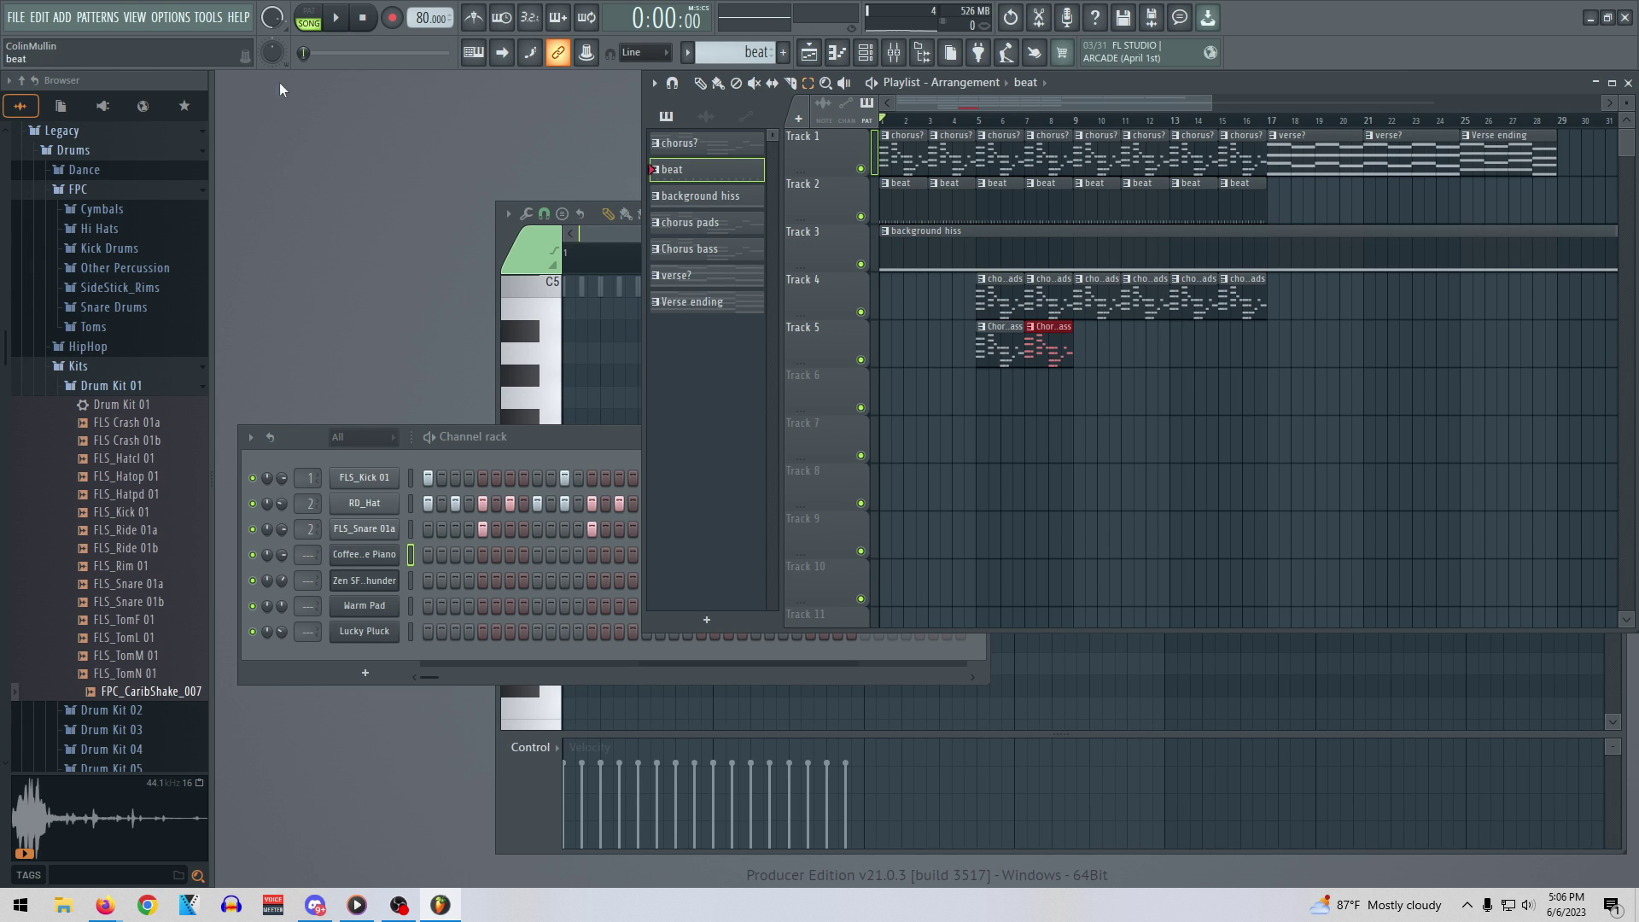
# Save the project under the name Kevin in a new project folder
pyautogui.click(17, 19)
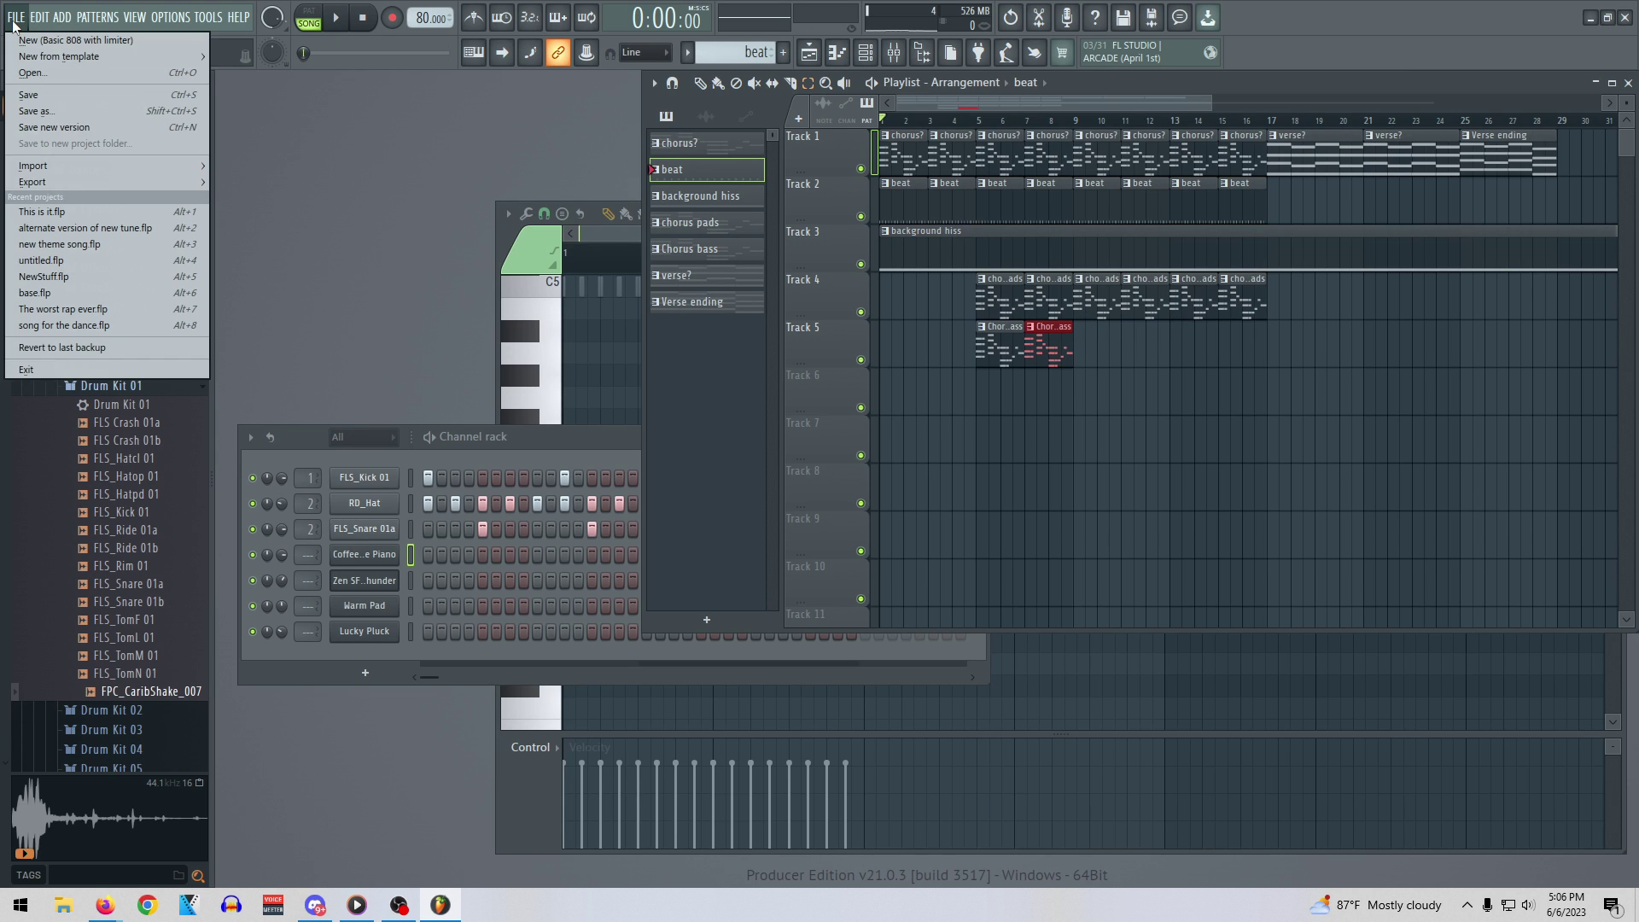
pyautogui.click(53, 111)
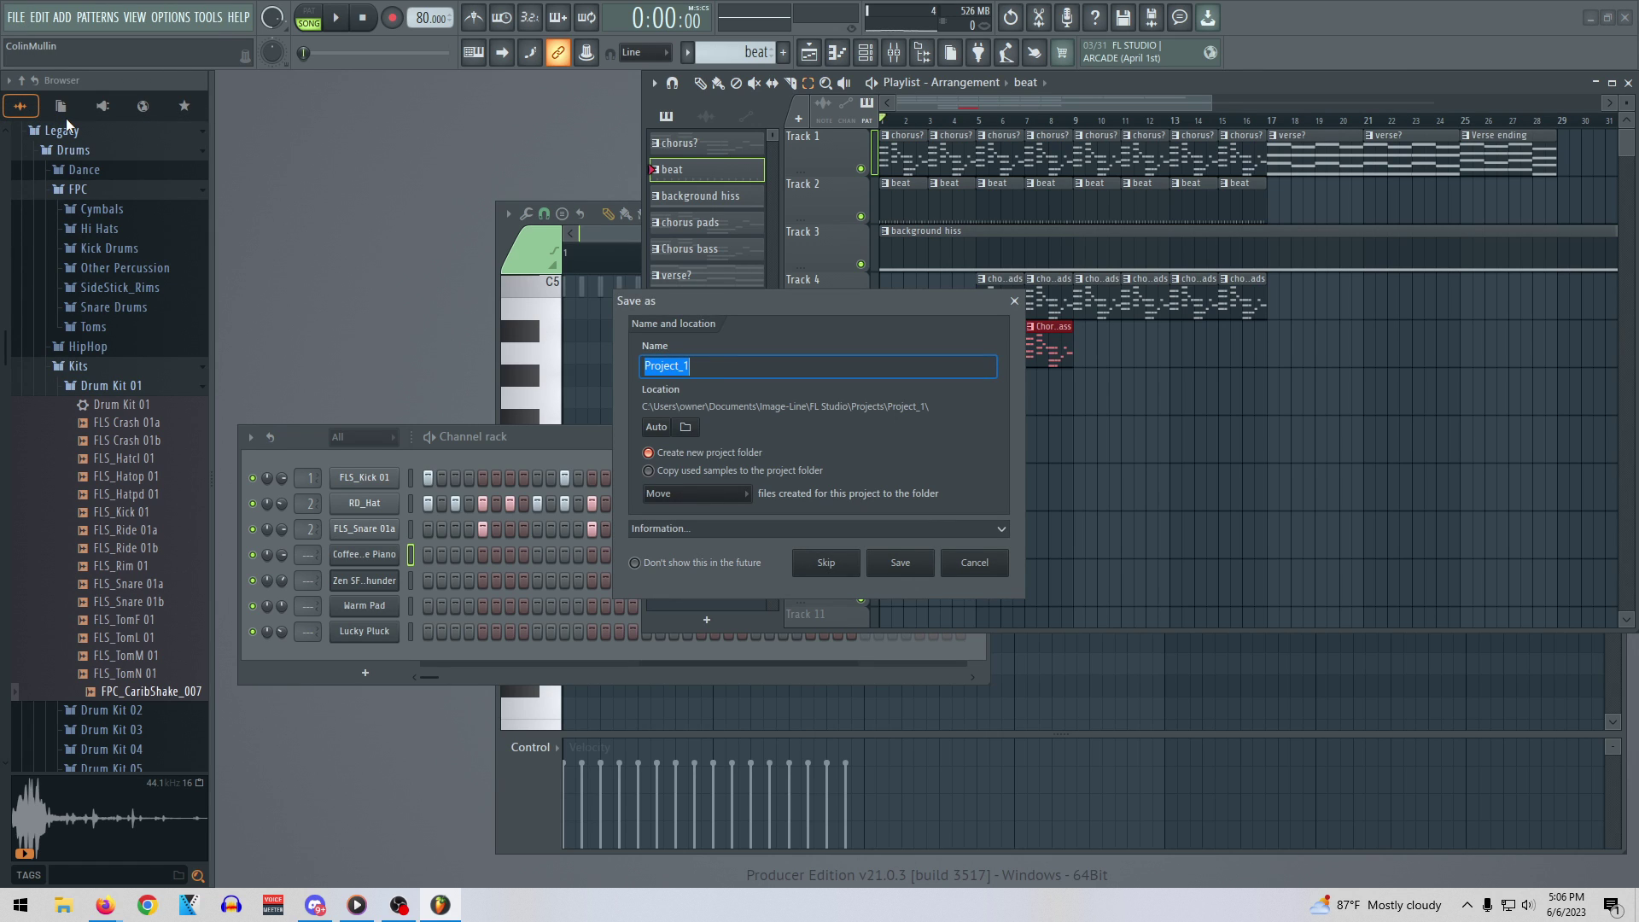
pyautogui.write('New')
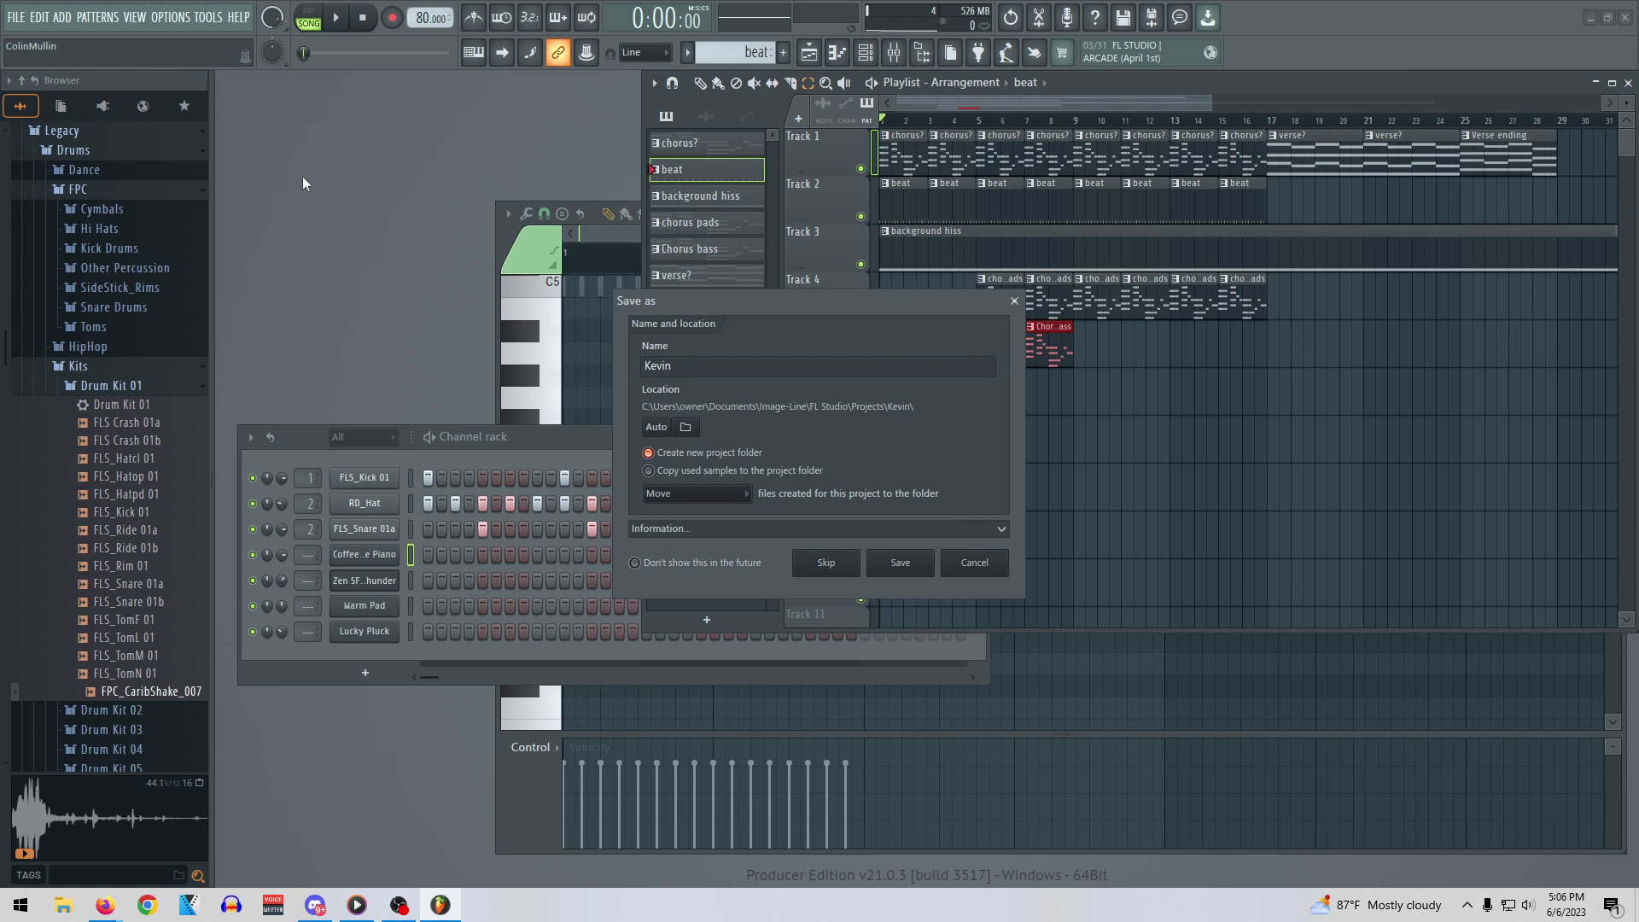
pyautogui.click(887, 559)
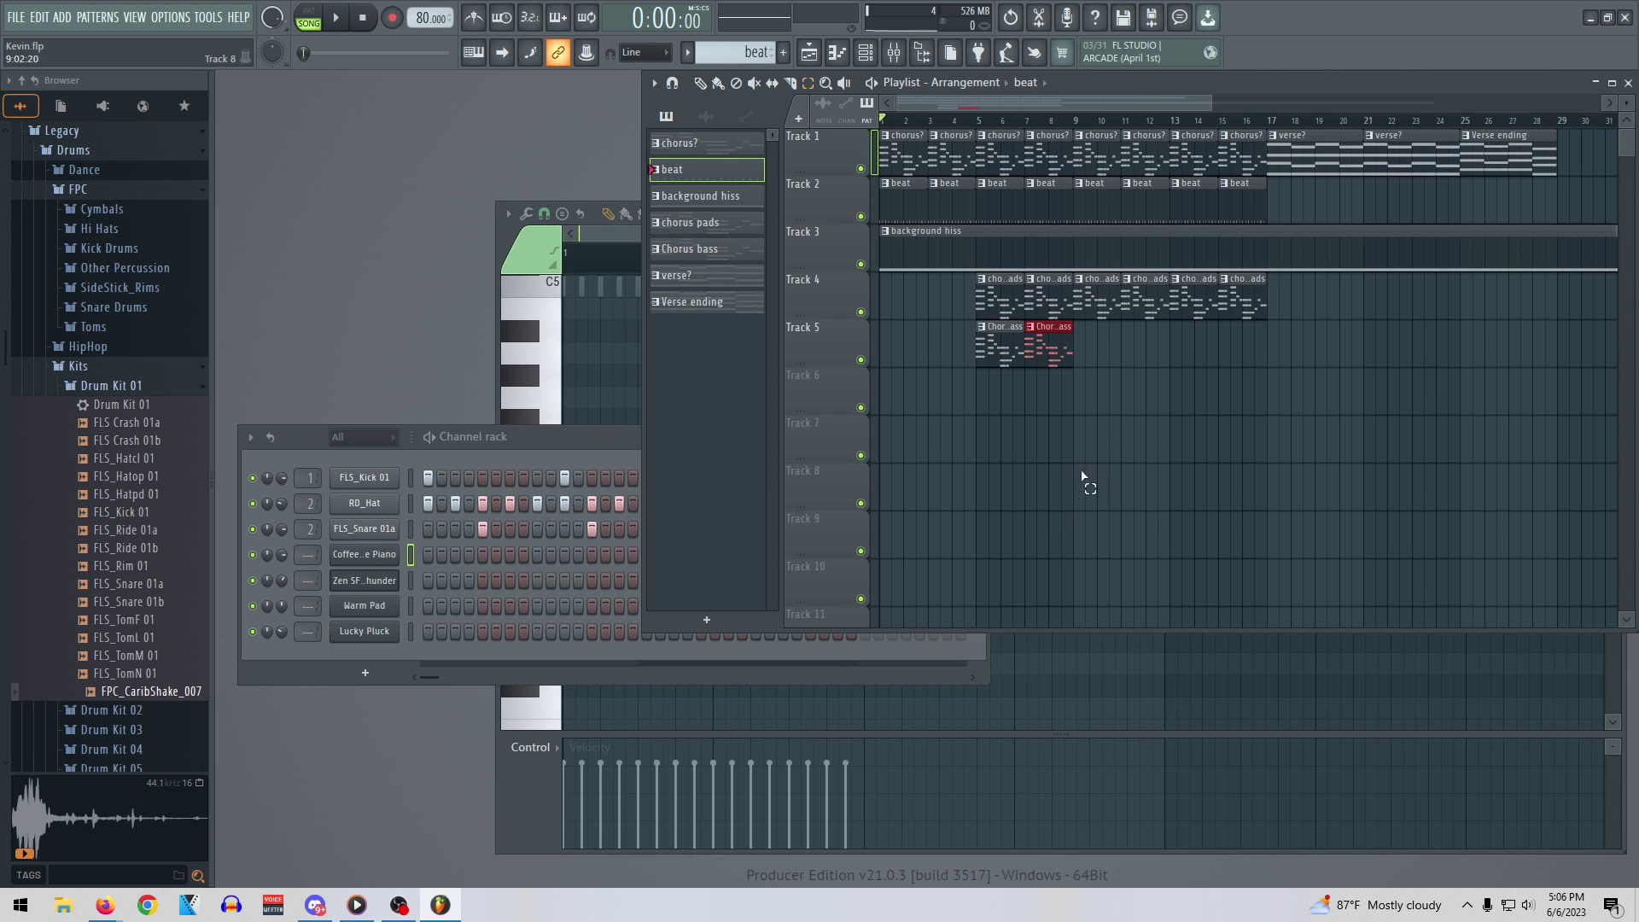
# Select the verse? pattern, examine its piano chords, and play the arrangement from the start of the verse at bar 17
pyautogui.moveTo(996, 105); pyautogui.dragTo(1069, 109)
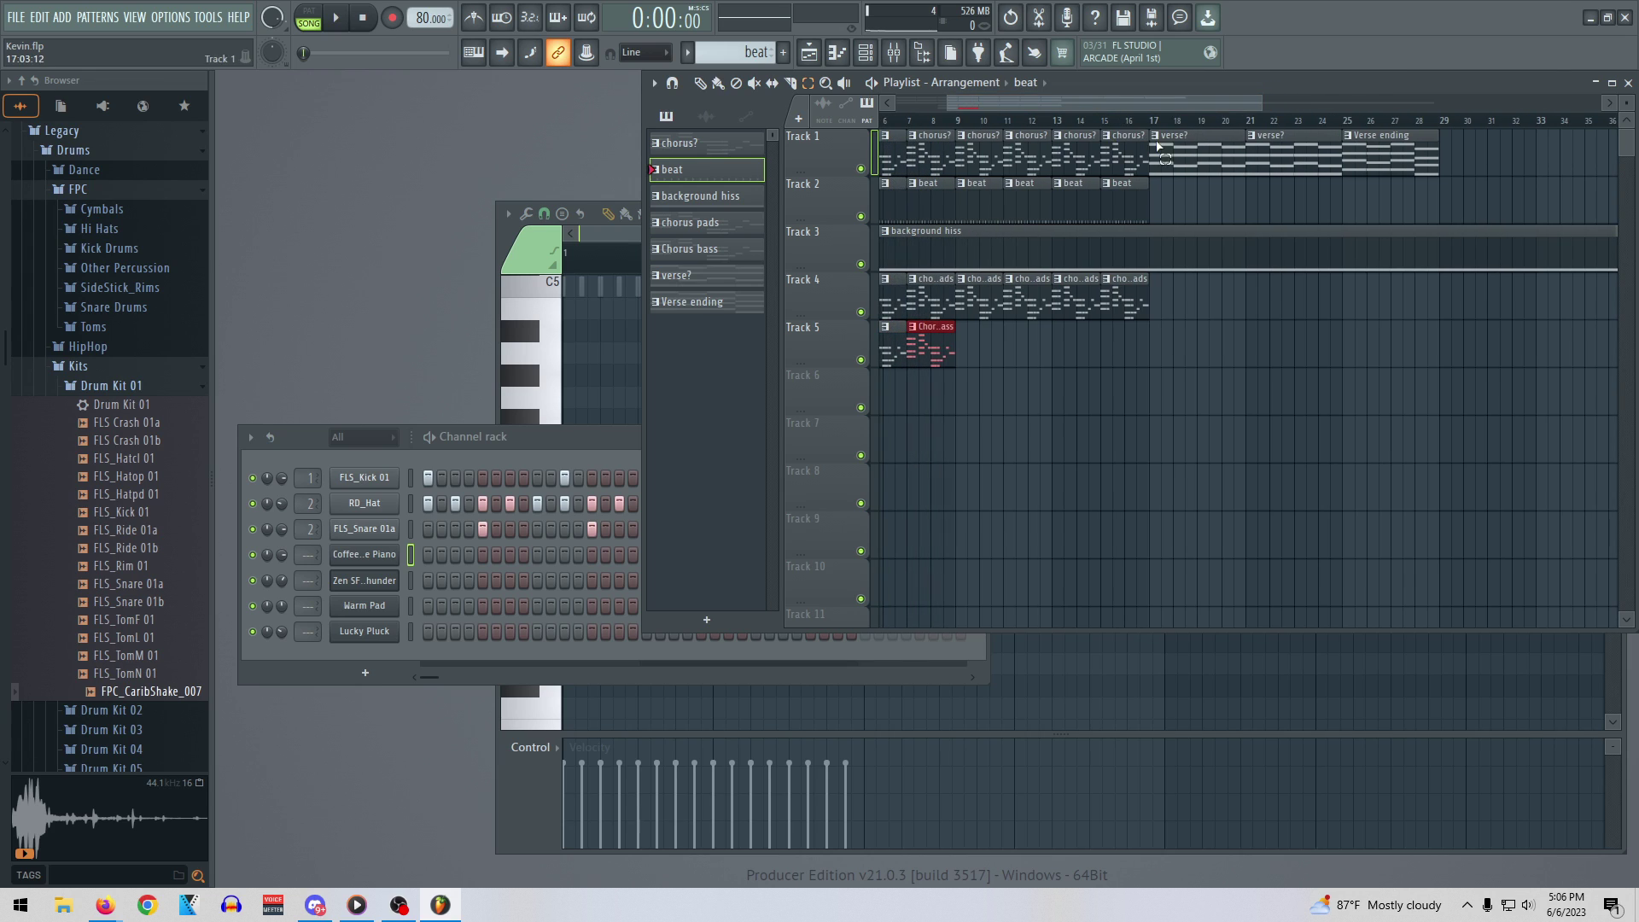
pyautogui.rightClick(1153, 120)
pyautogui.click(682, 276)
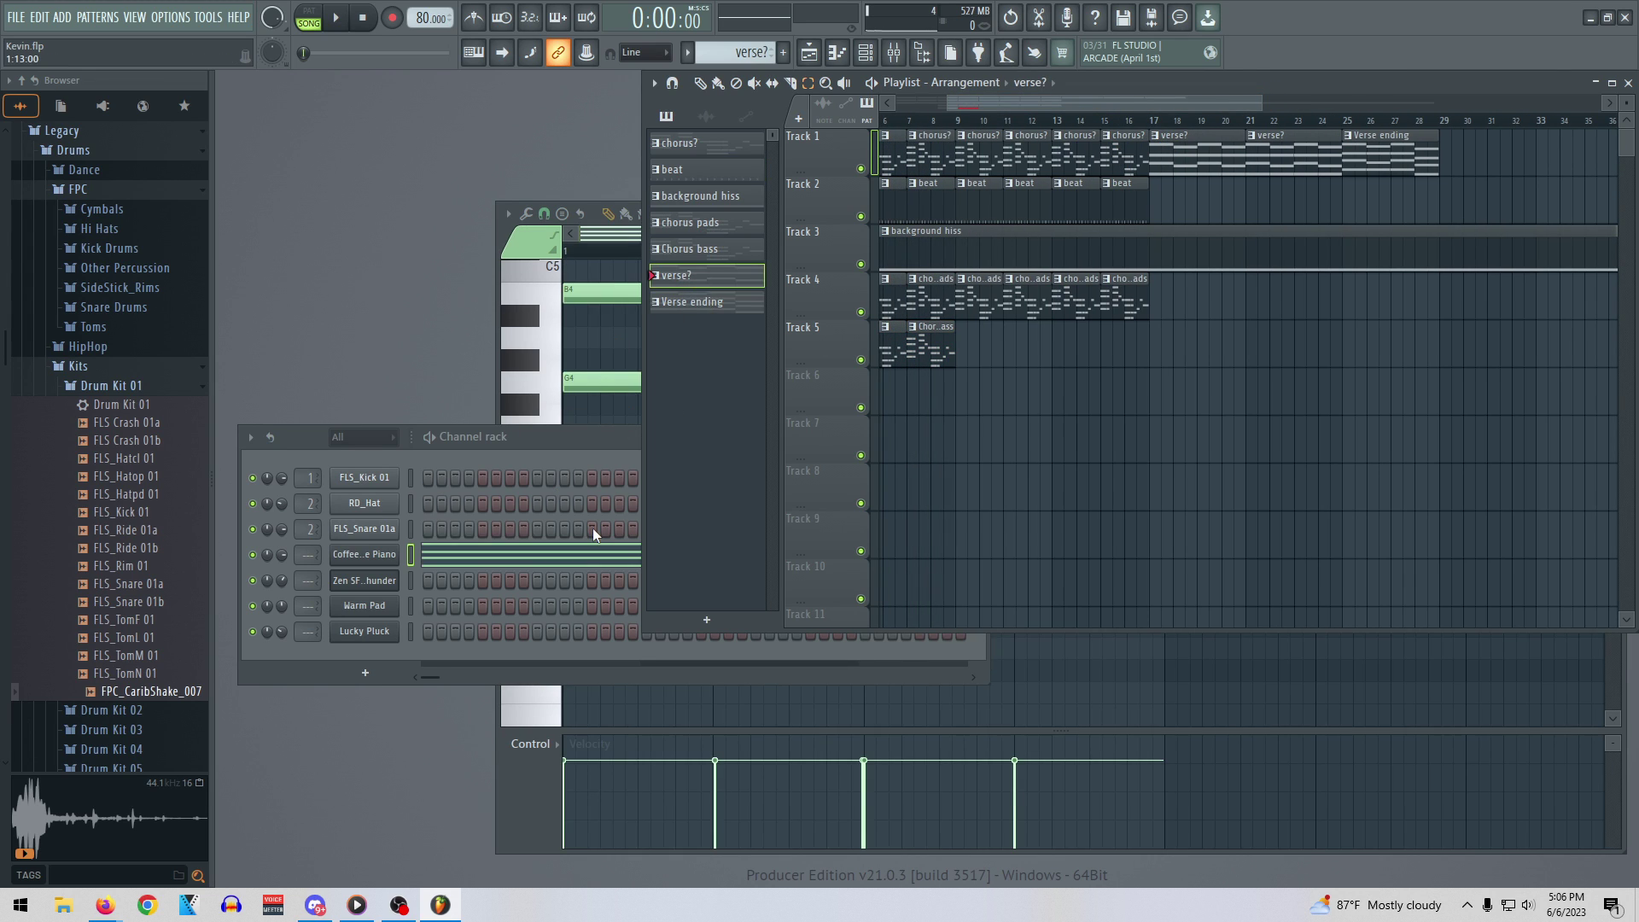
pyautogui.click(524, 239)
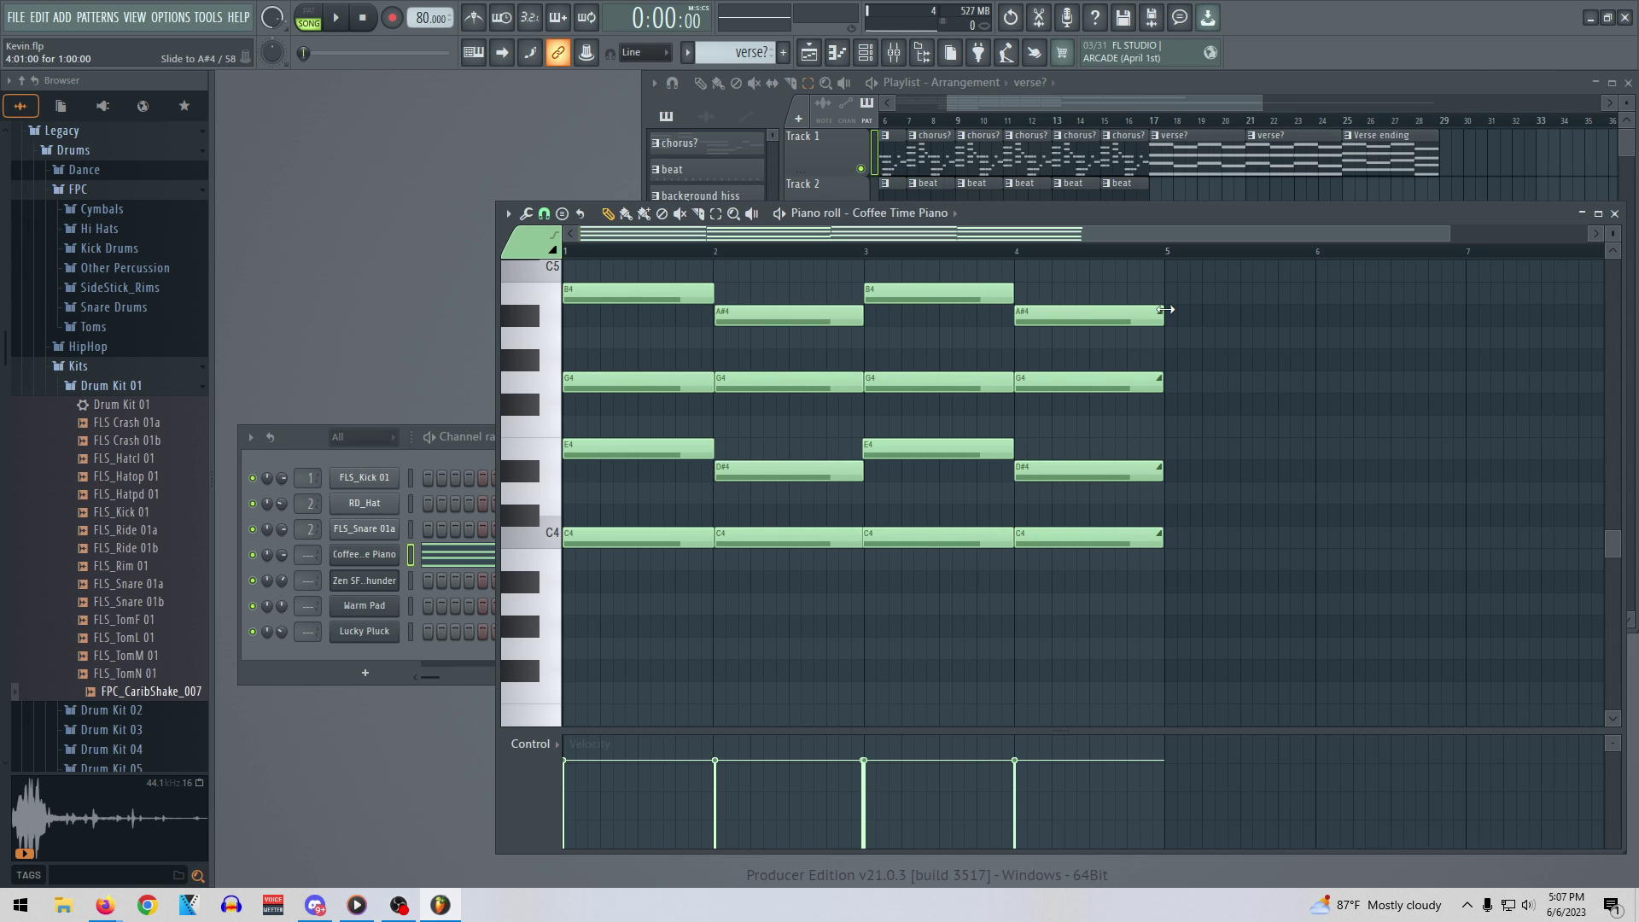
pyautogui.click(1173, 127)
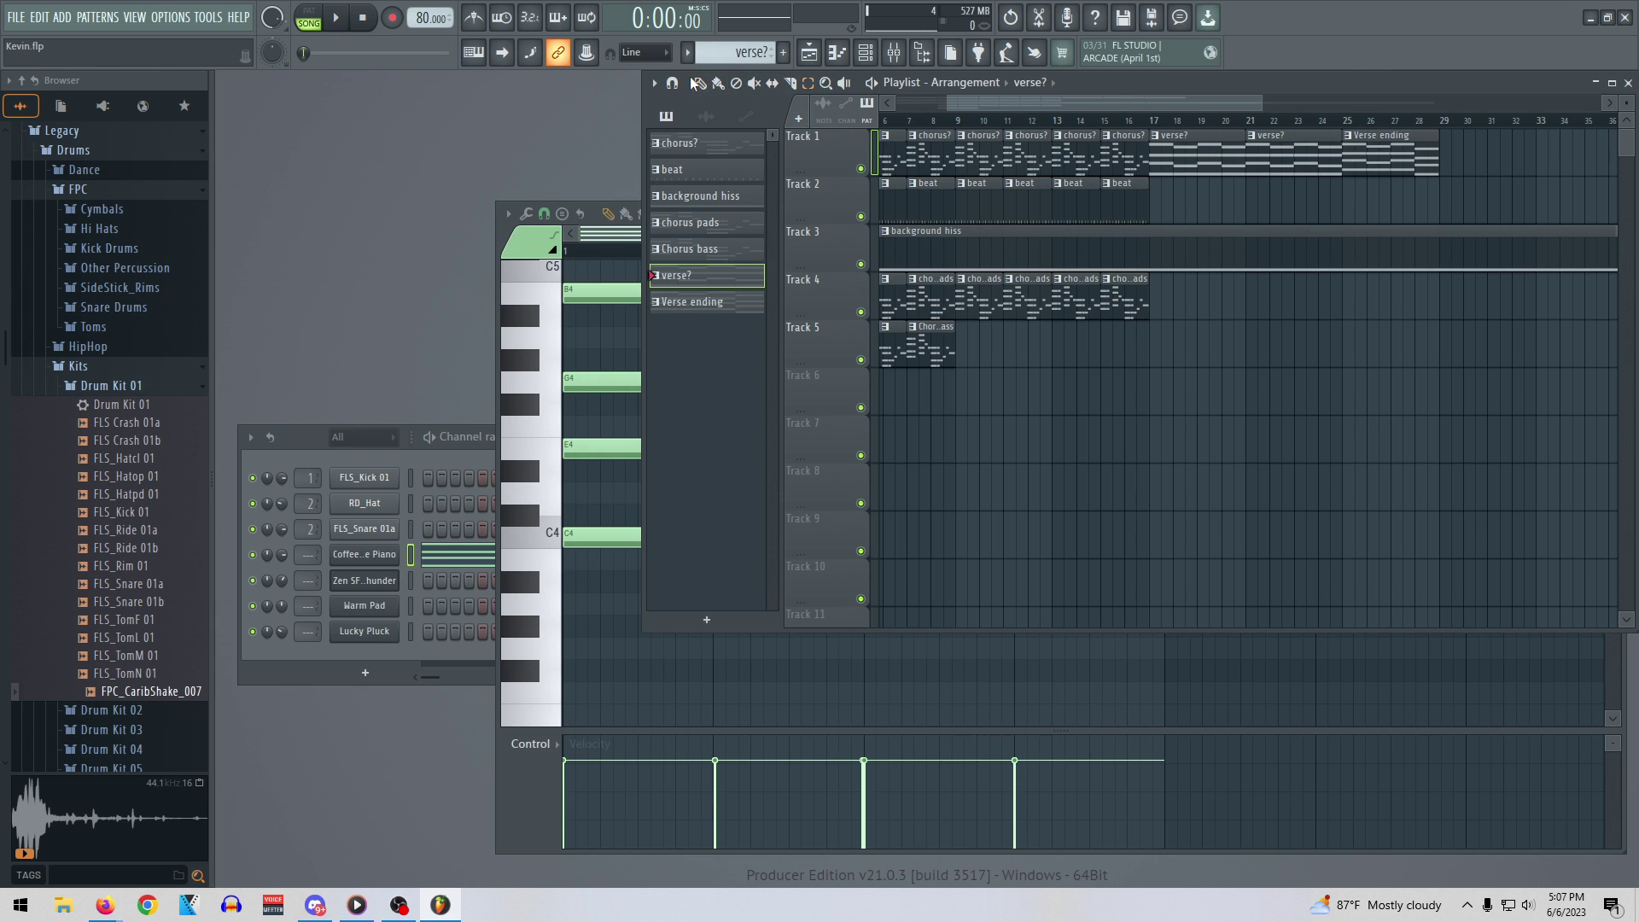
pyautogui.click(1150, 121)
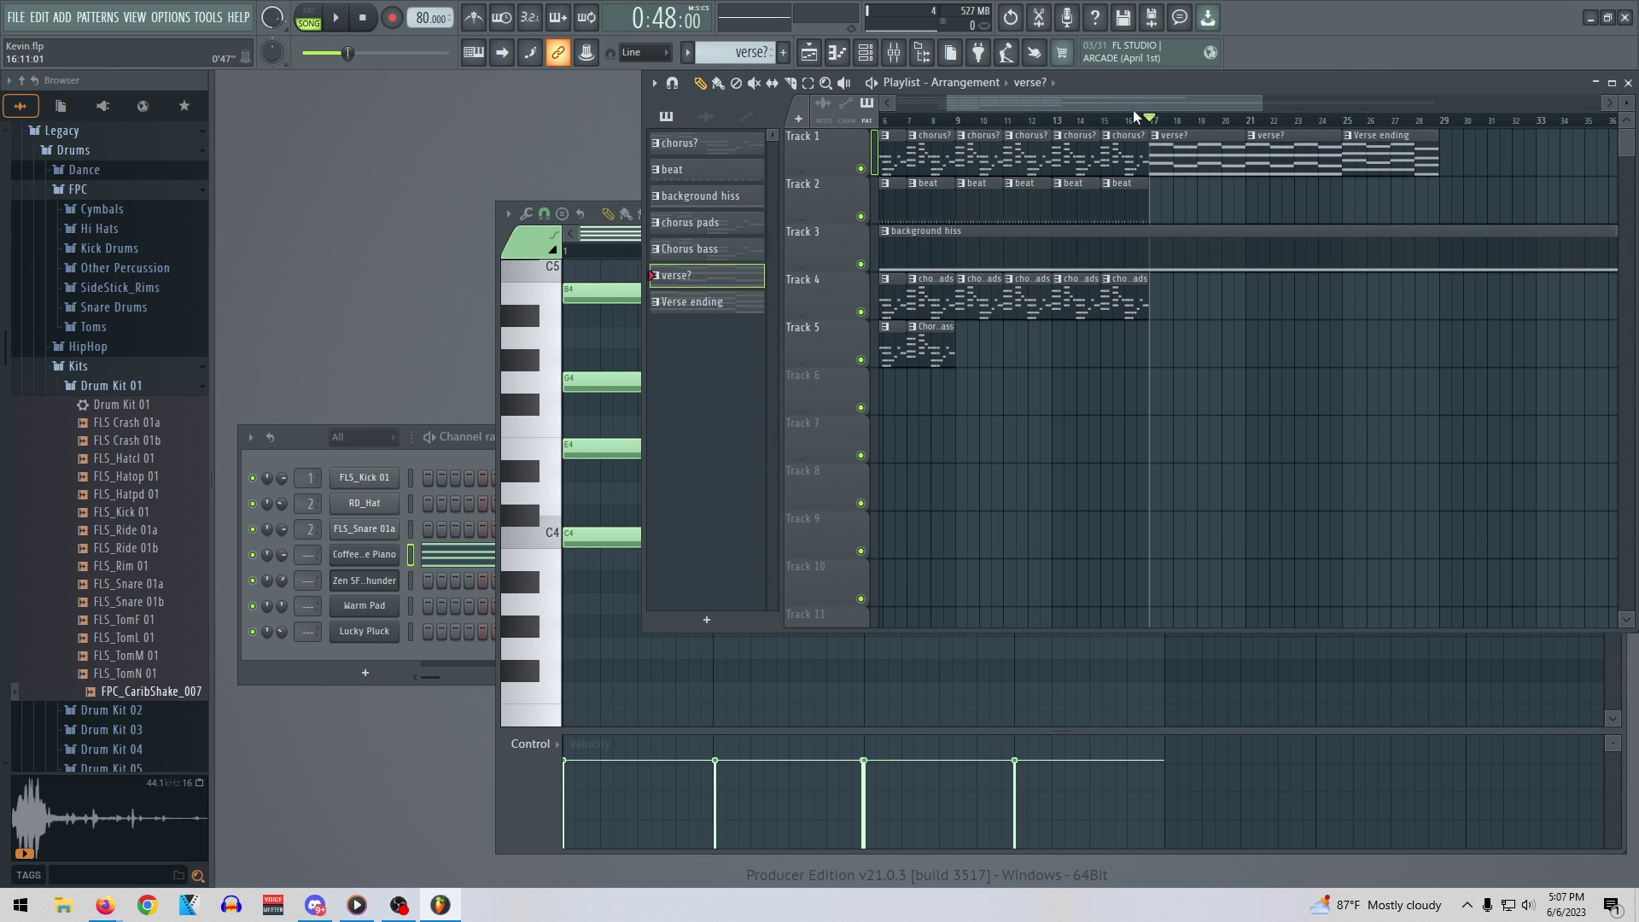
pyautogui.press('space')
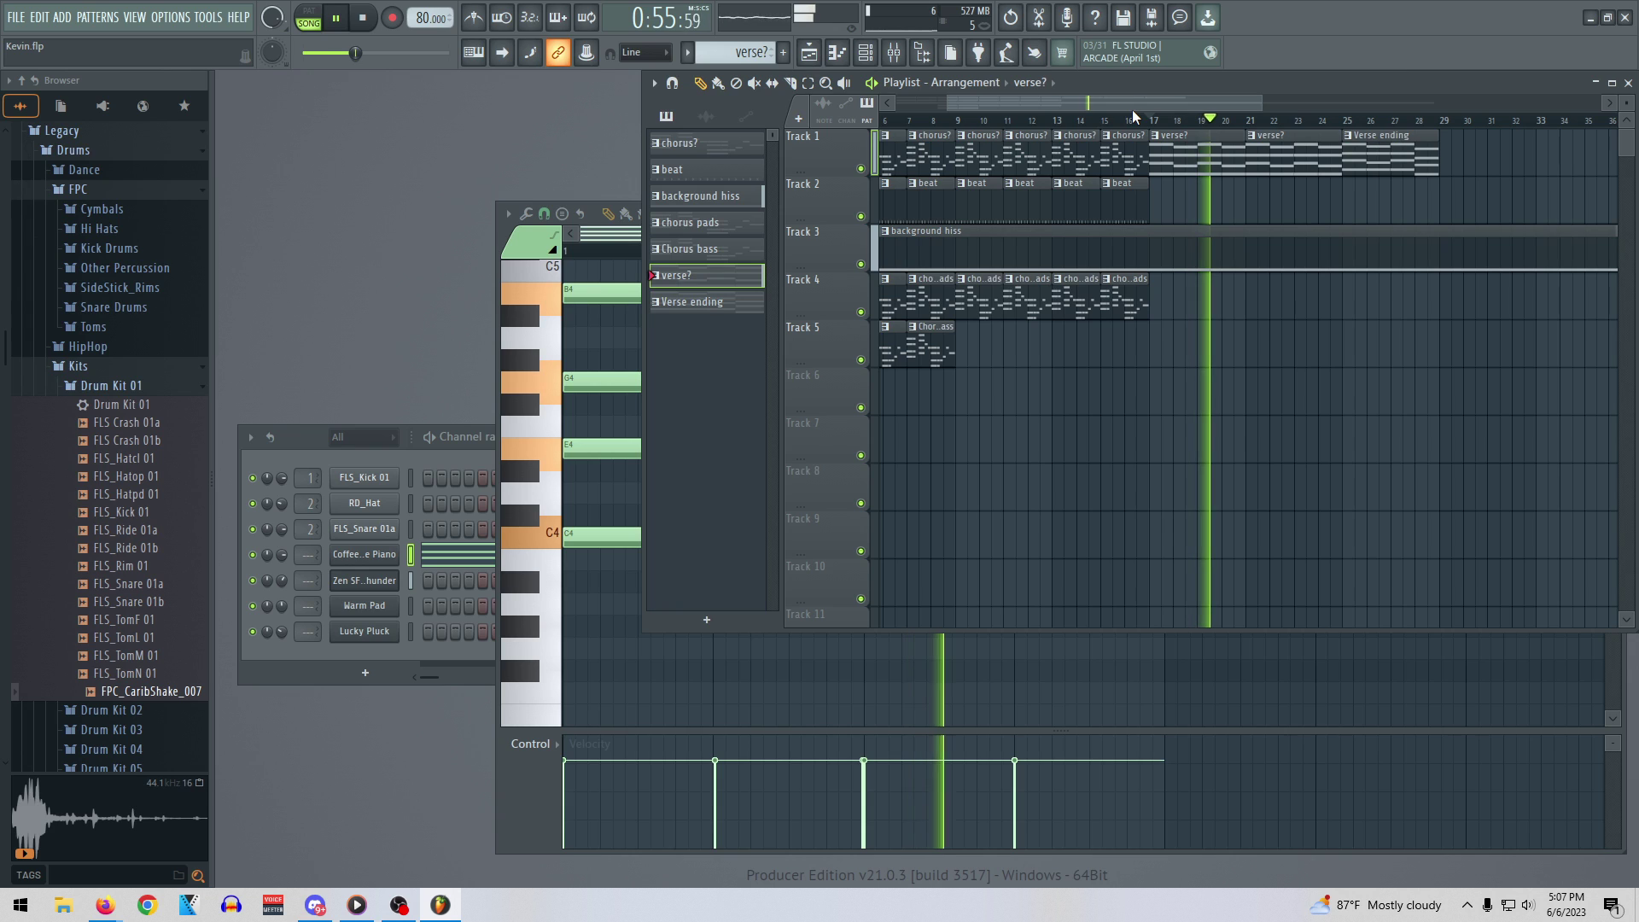
# Delete the four notes of the bar 4 chord from the verse? pattern's Coffee Time Piano part
pyautogui.click(599, 239)
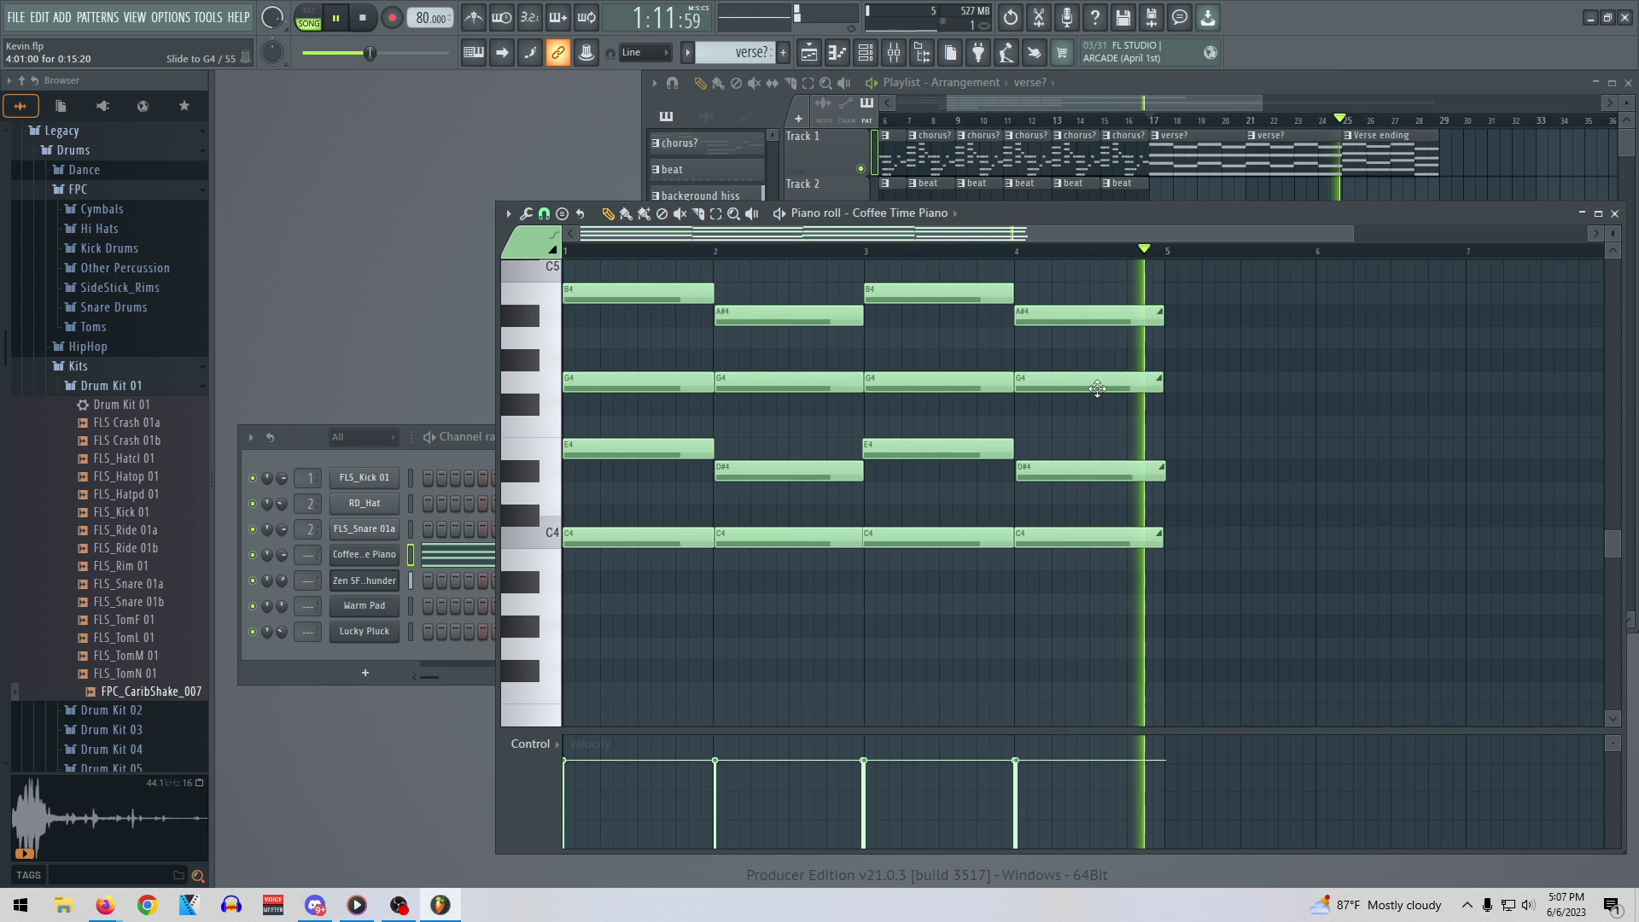
pyautogui.rightClick(1118, 536)
pyautogui.rightClick(1105, 471)
pyautogui.rightClick(1093, 382)
pyautogui.rightClick(1080, 315)
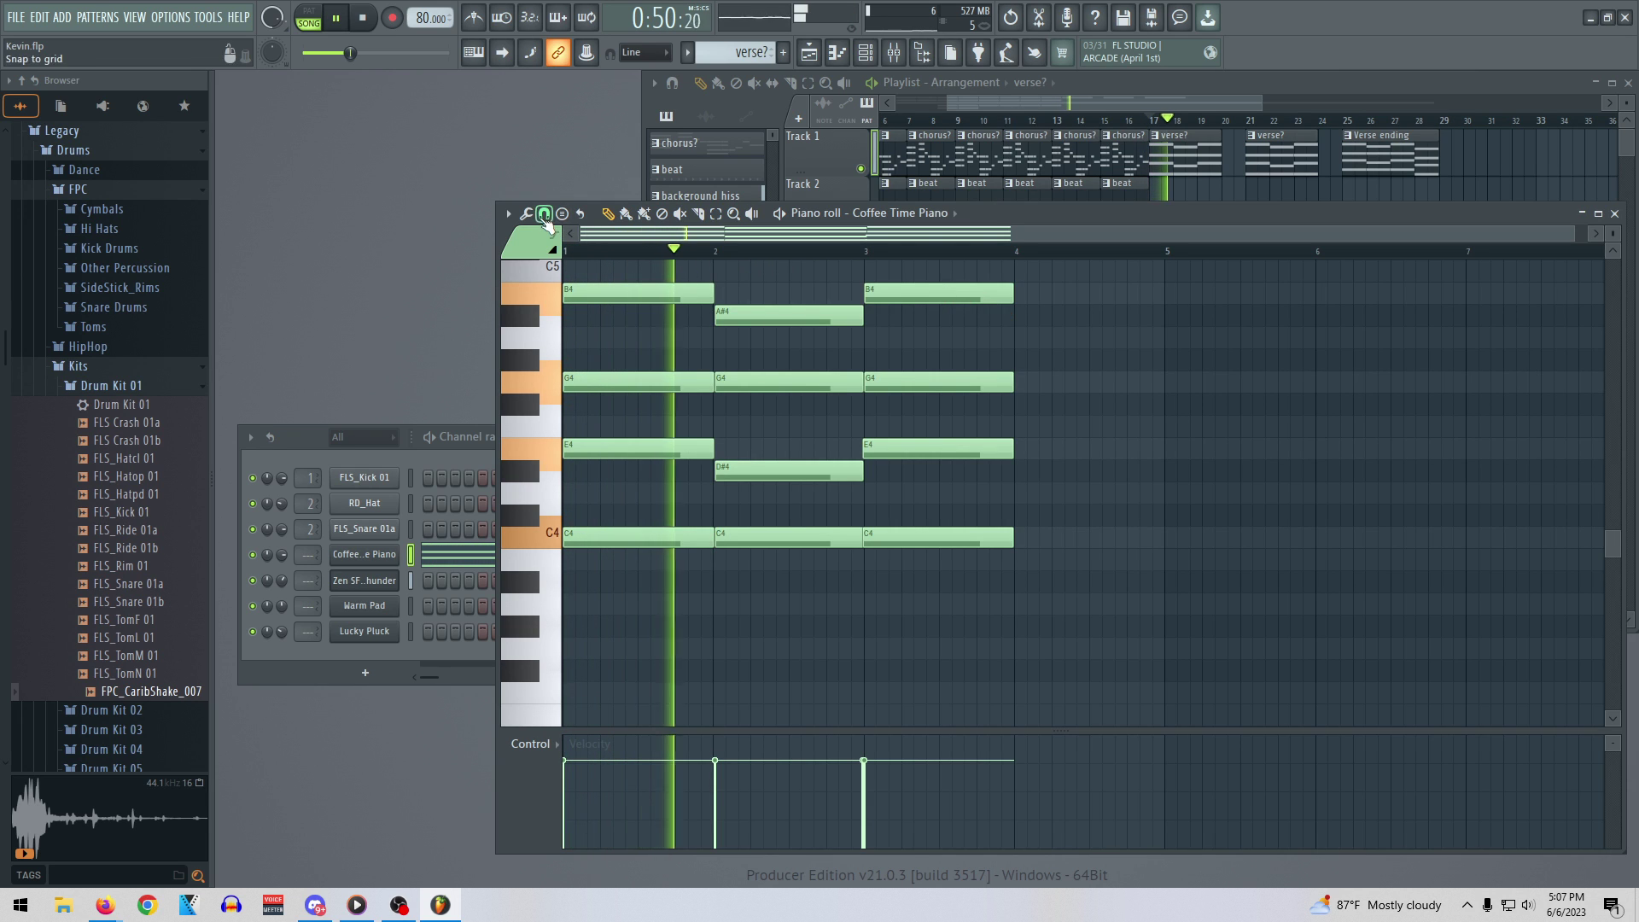
# Stamp a Minor 7th chord rooted on C4 in bar 4 and align it with the start of the bar
pyautogui.click(509, 213)
pyautogui.moveTo(557, 280)
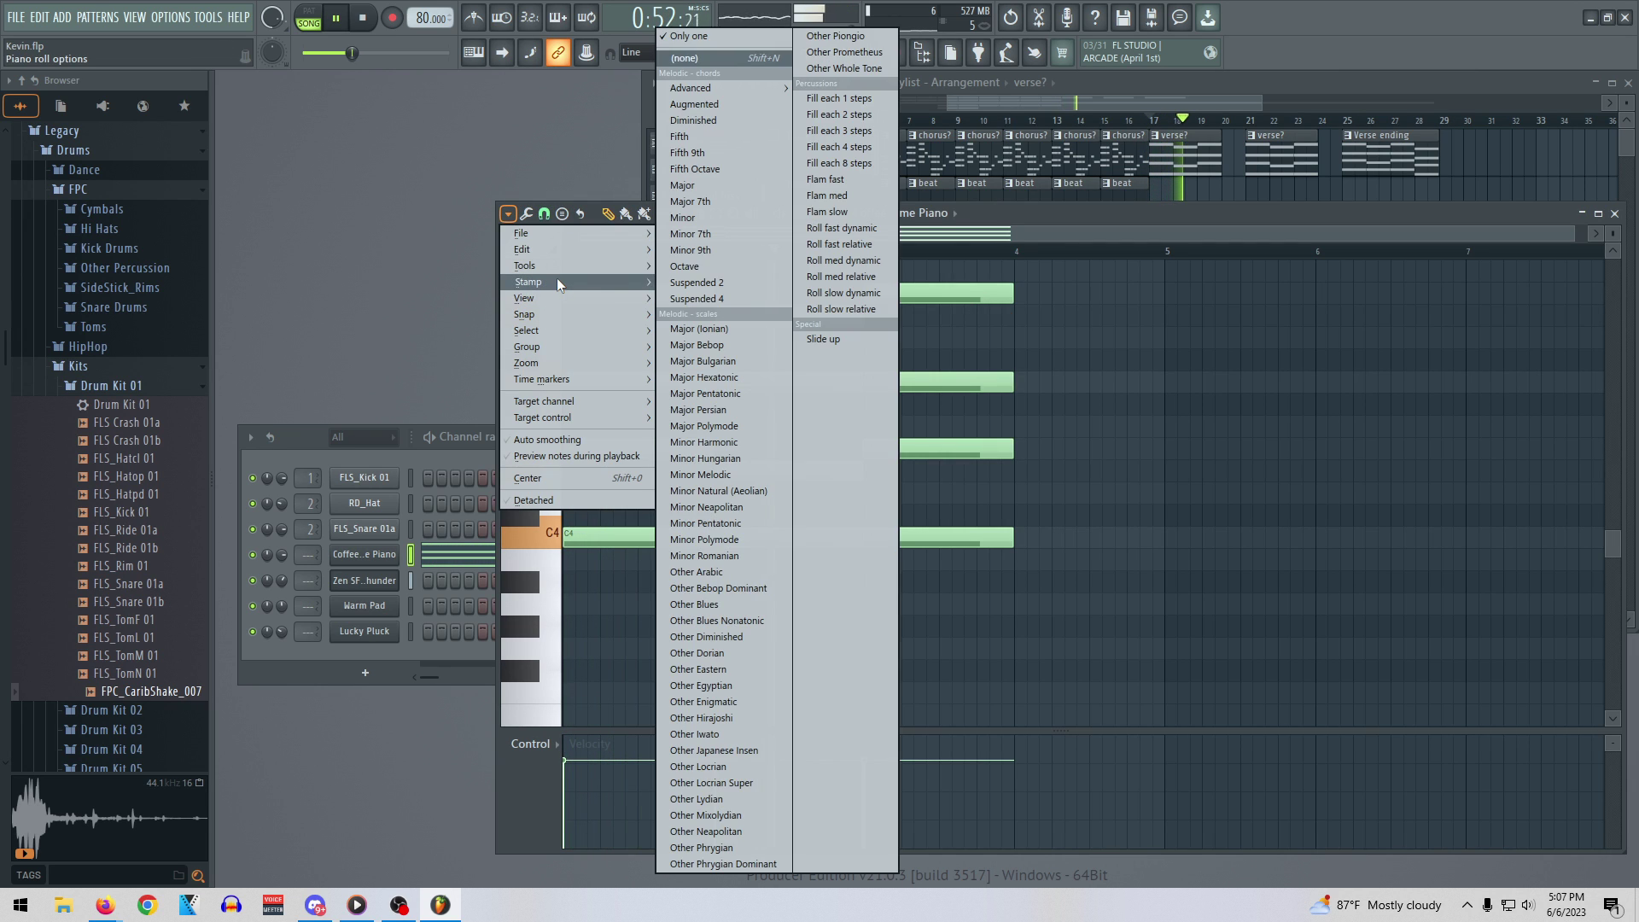
pyautogui.click(720, 233)
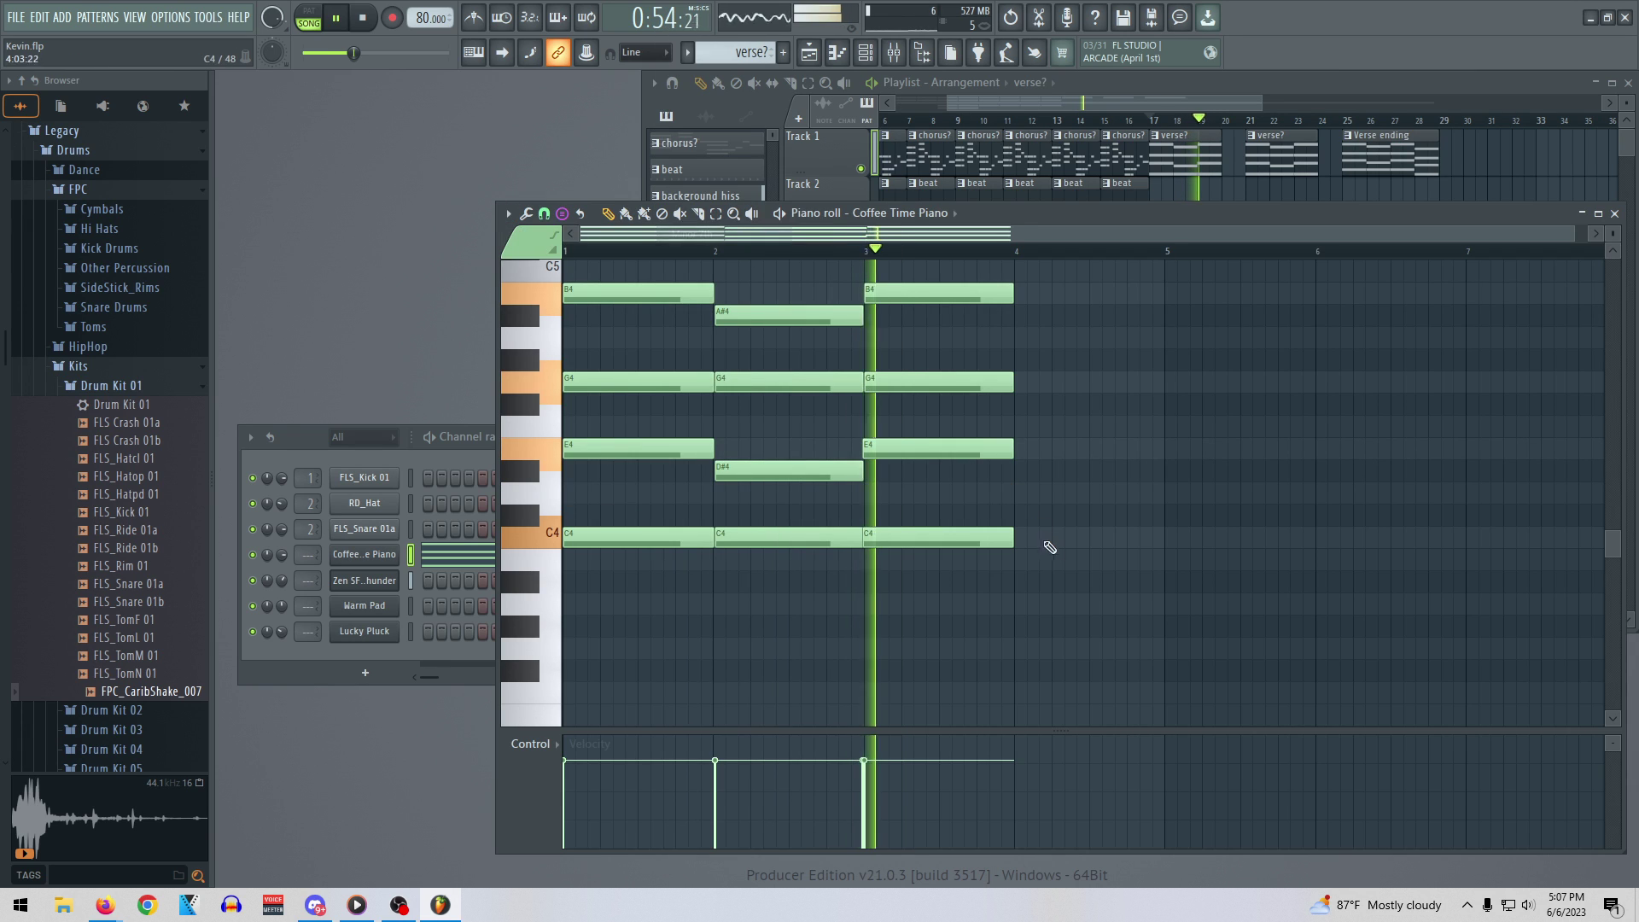
pyautogui.click(1042, 538)
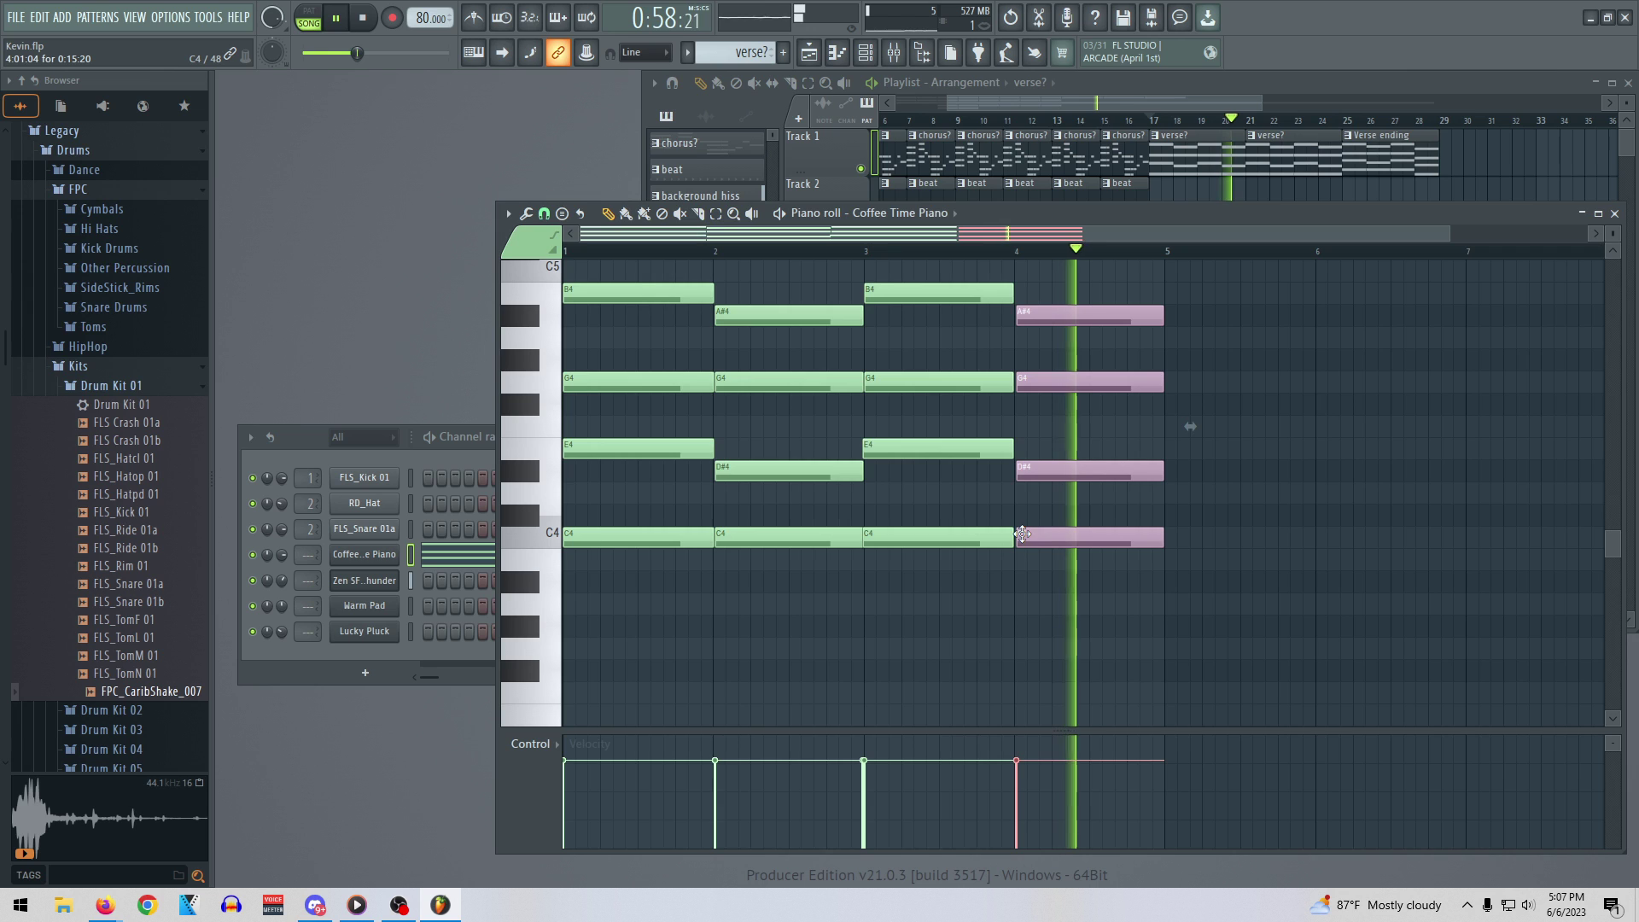
pyautogui.moveTo(1045, 539); pyautogui.dragTo(1007, 539)
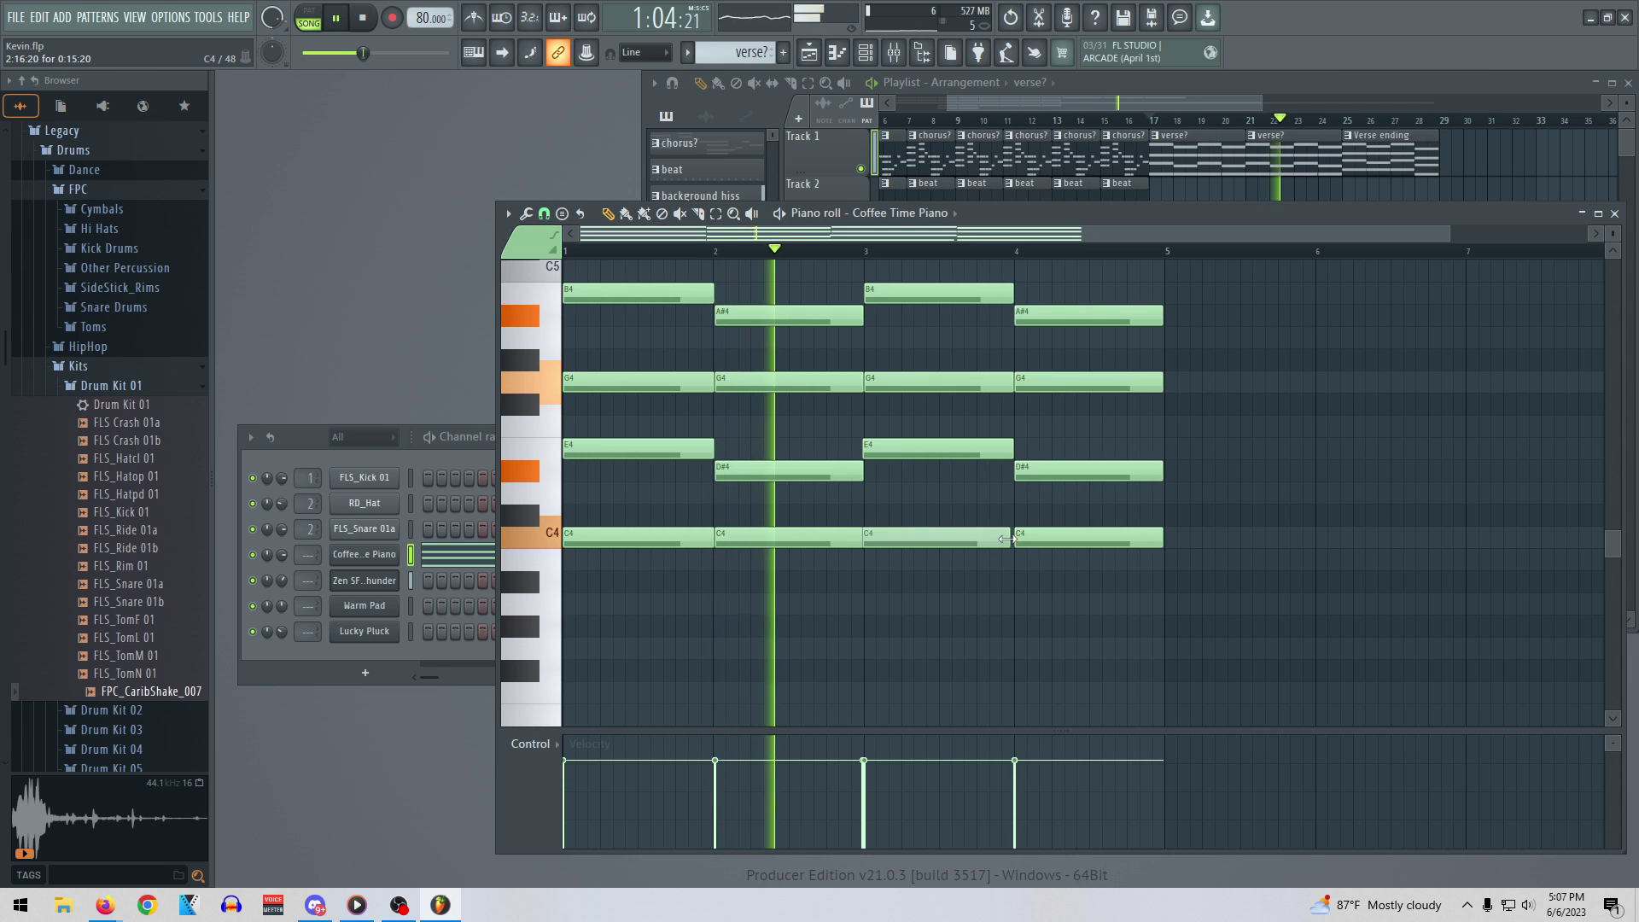
# Fine-tune the ends of the bar 3 chord notes to meet the bar 4 chord and close the piano roll
pyautogui.moveTo(1013, 454); pyautogui.dragTo(1014, 454)
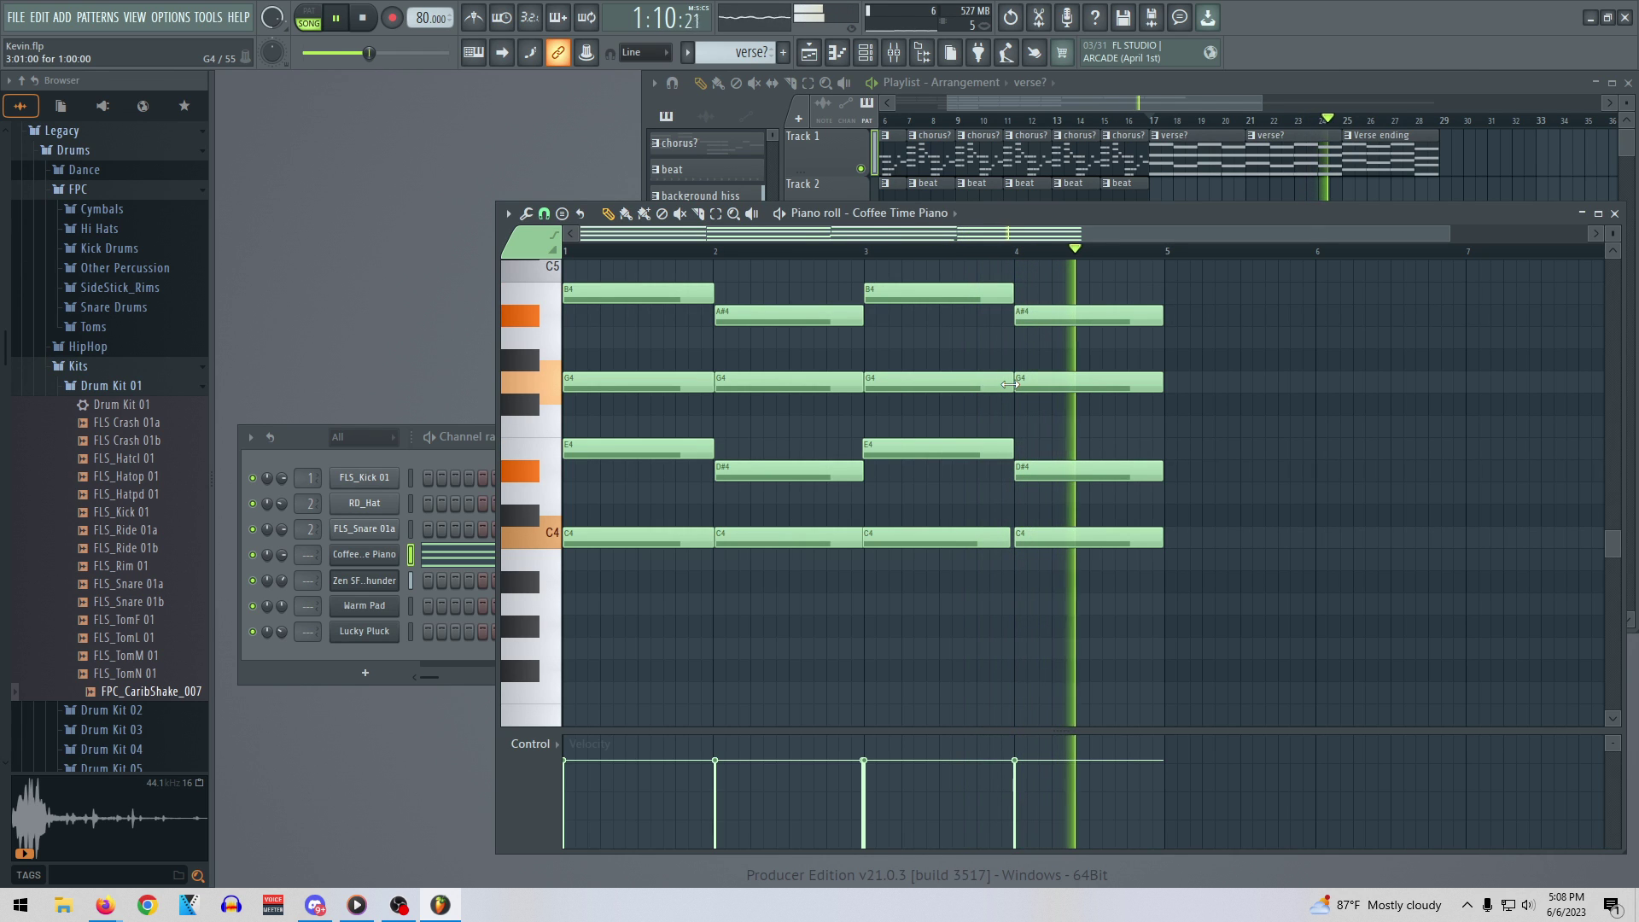
pyautogui.moveTo(1008, 386); pyautogui.dragTo(1013, 387)
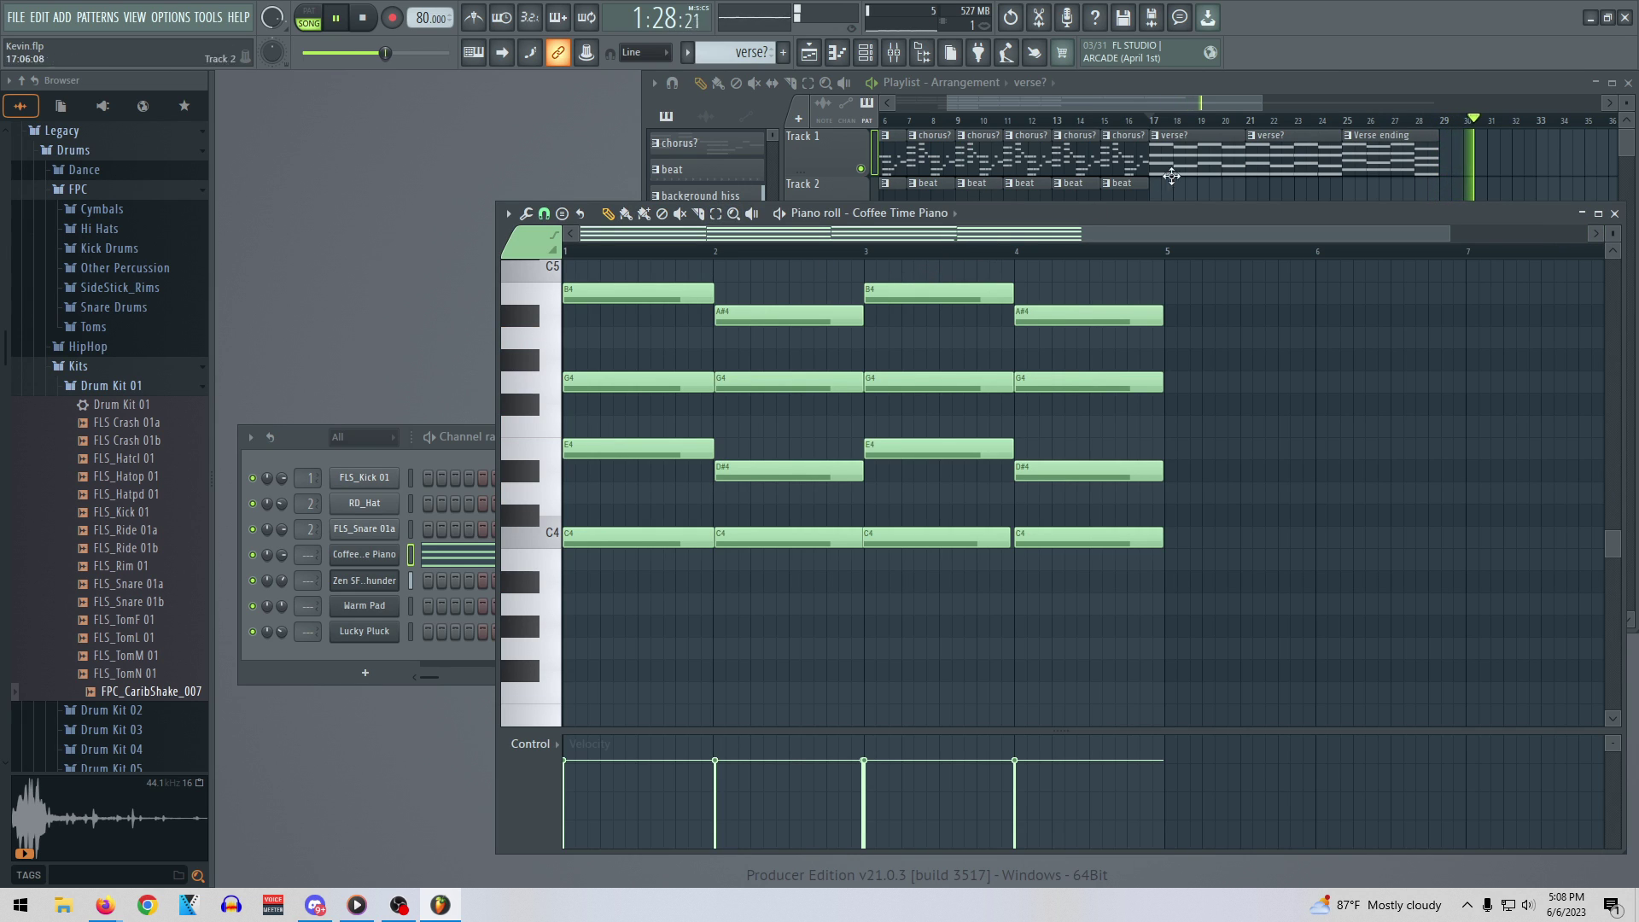
pyautogui.click(1614, 213)
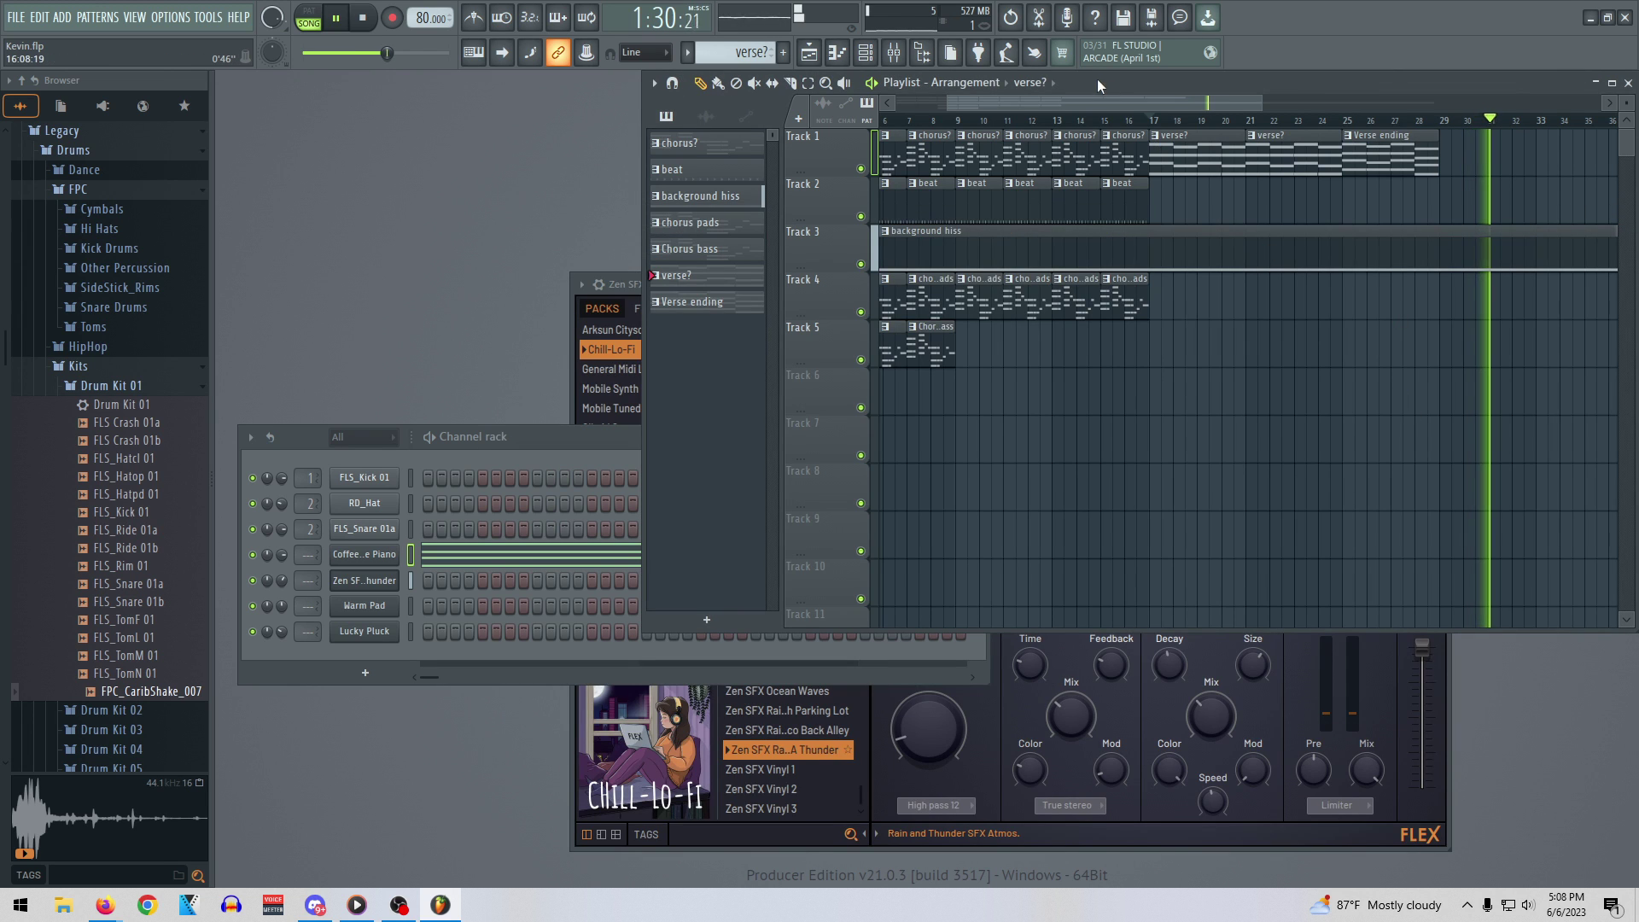
pyautogui.moveTo(1106, 103); pyautogui.dragTo(1154, 100)
pyautogui.press('space')
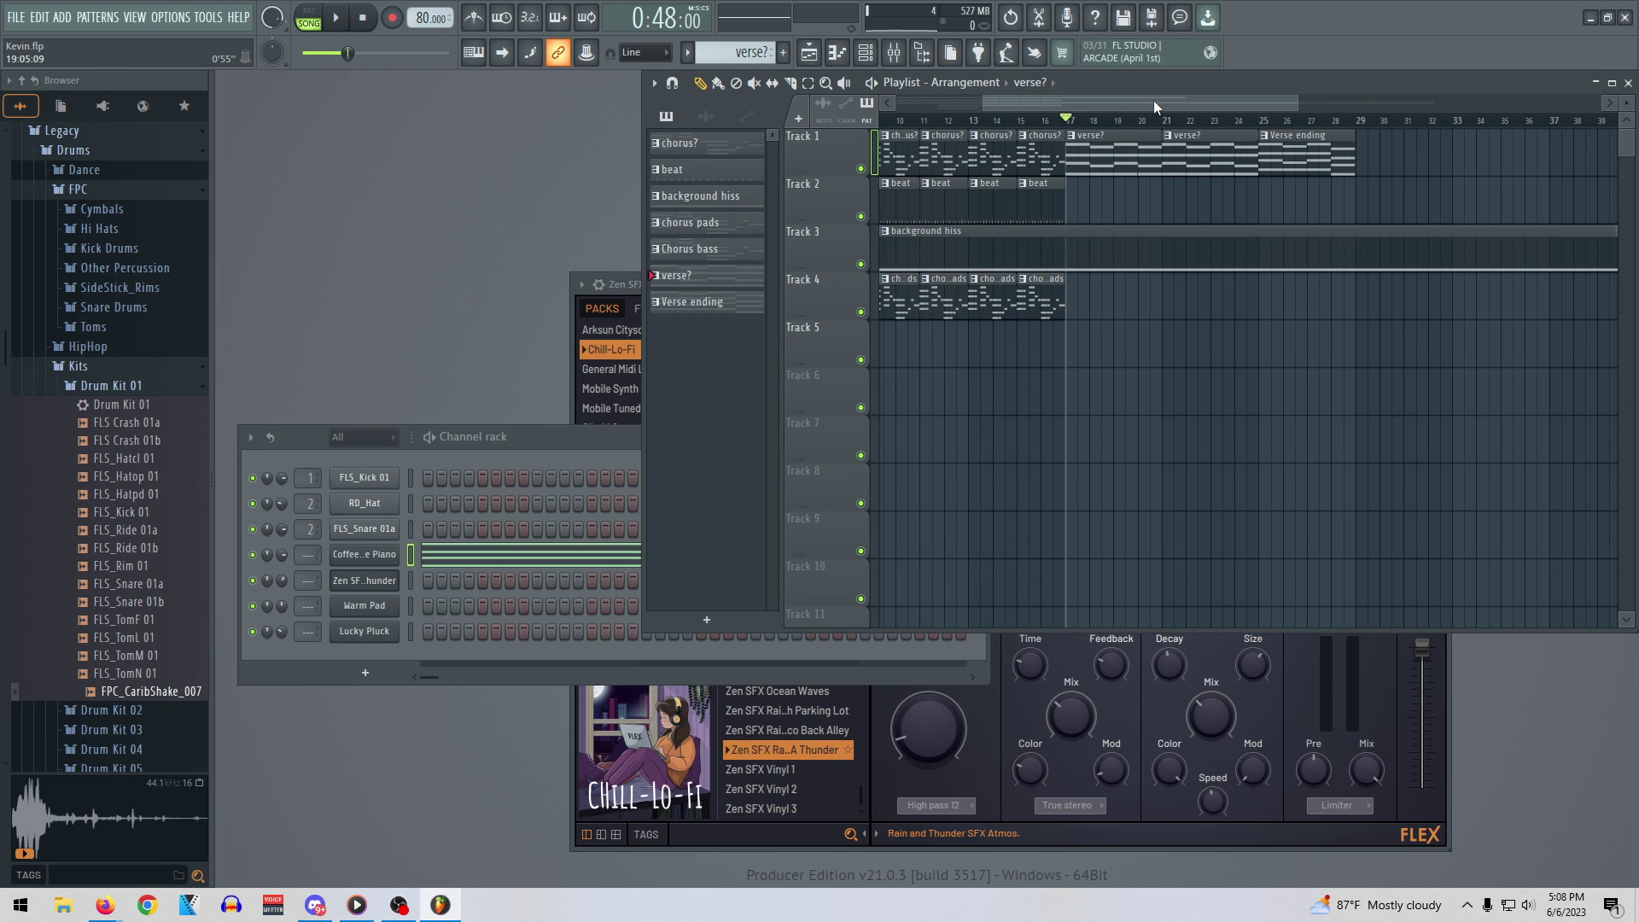
pyautogui.click(623, 285)
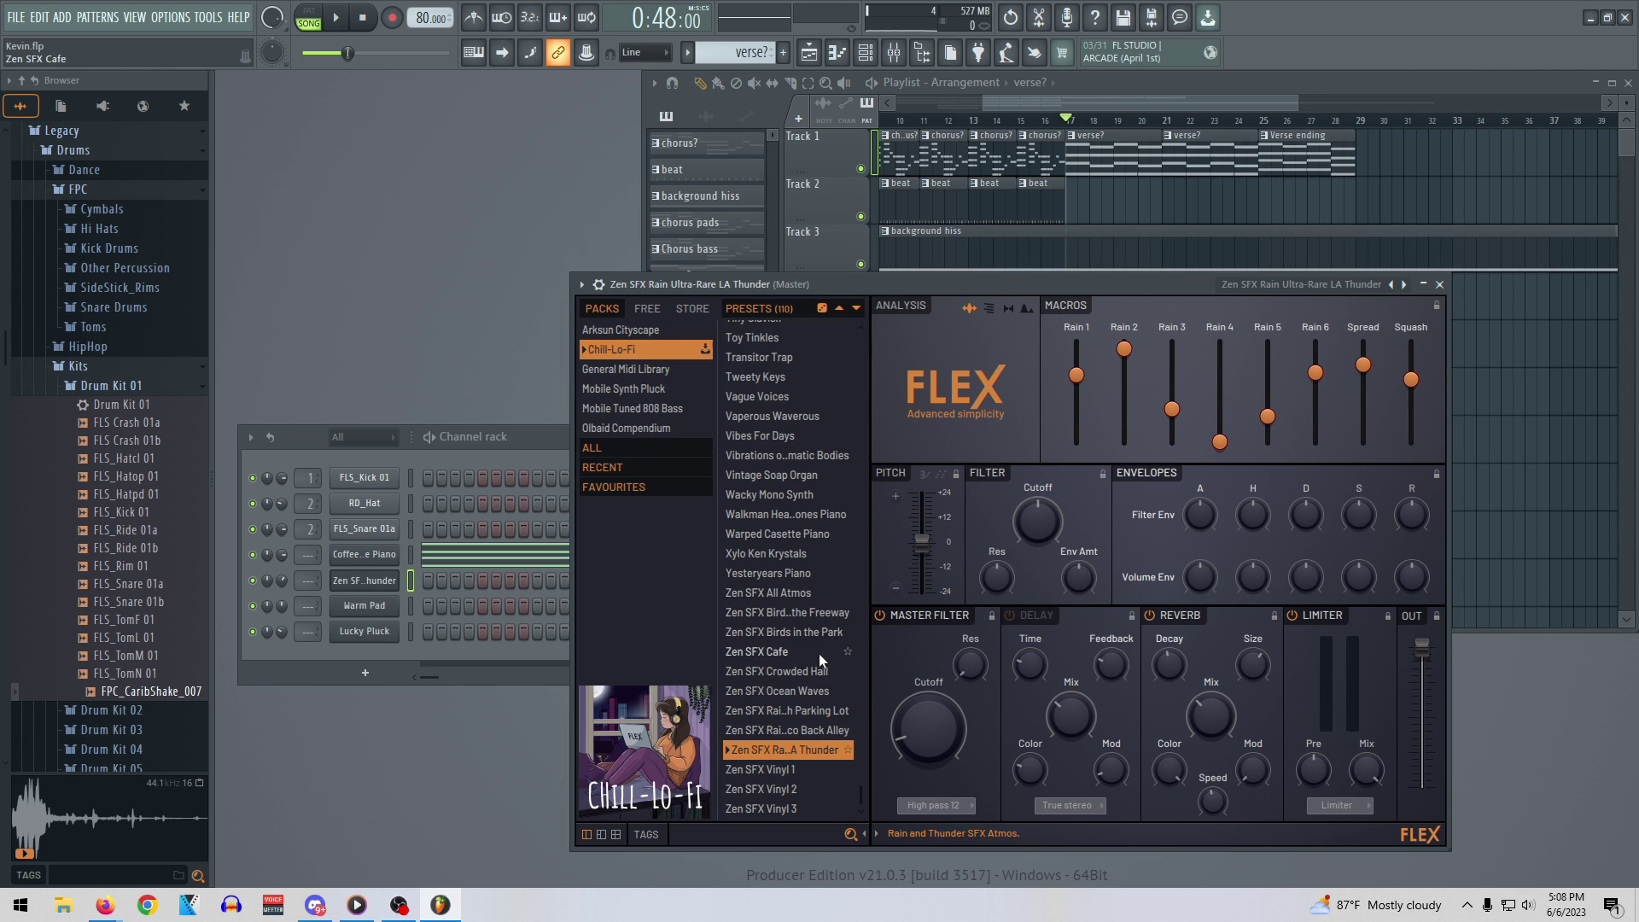
pyautogui.click(1438, 285)
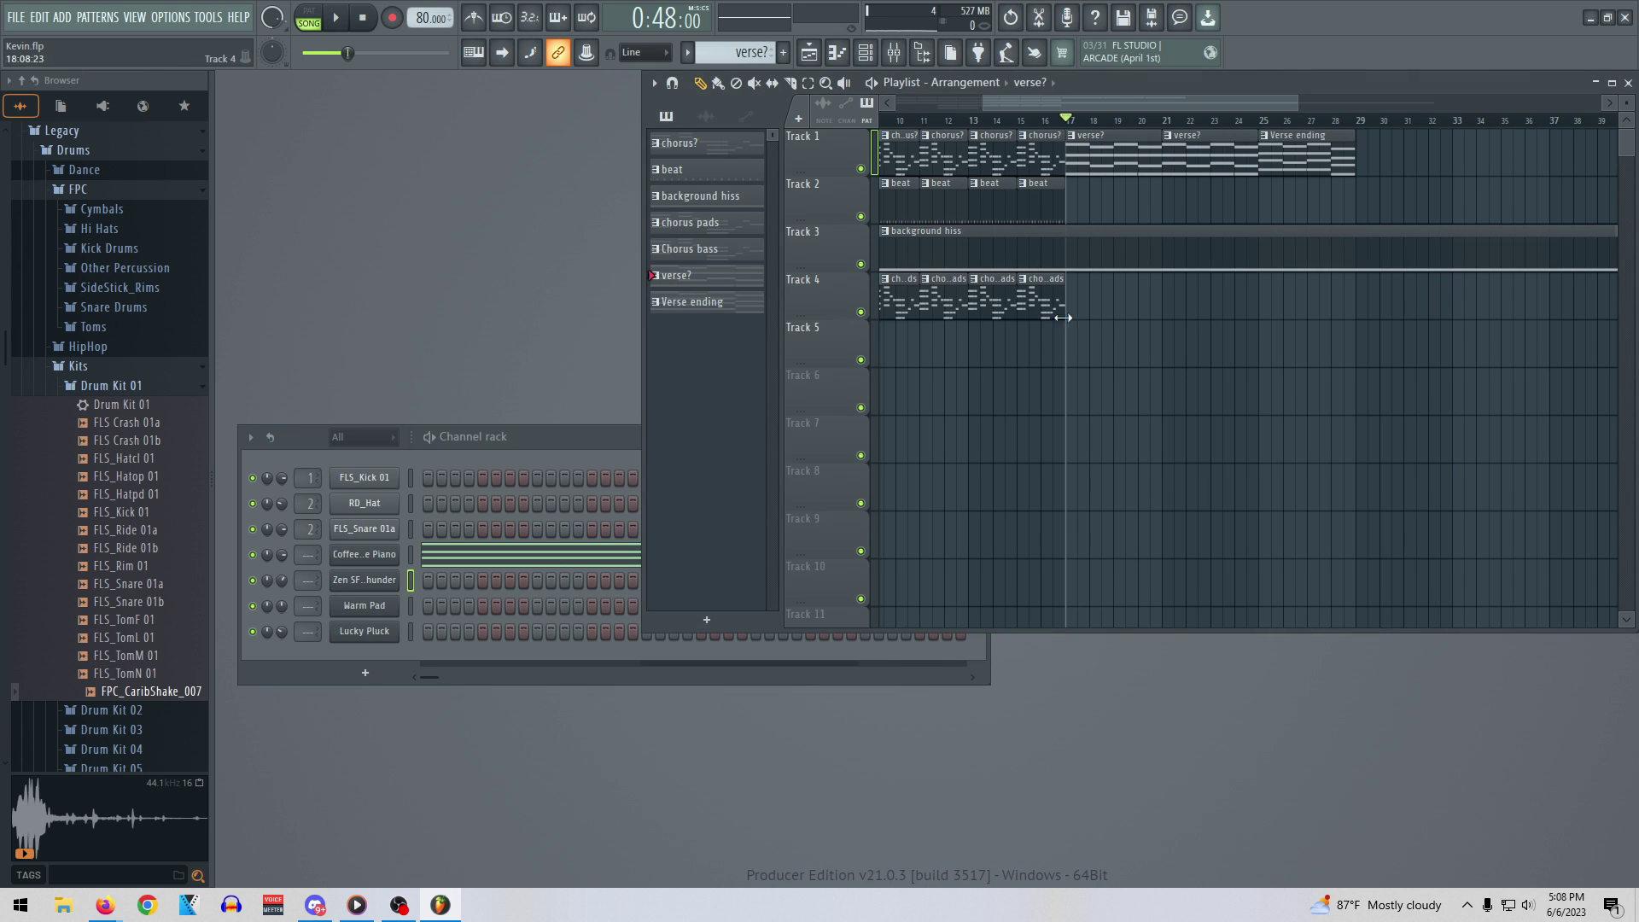
# Add a new empty pattern after Verse ending and name it "verse melody"
pyautogui.rightClick(706, 280)
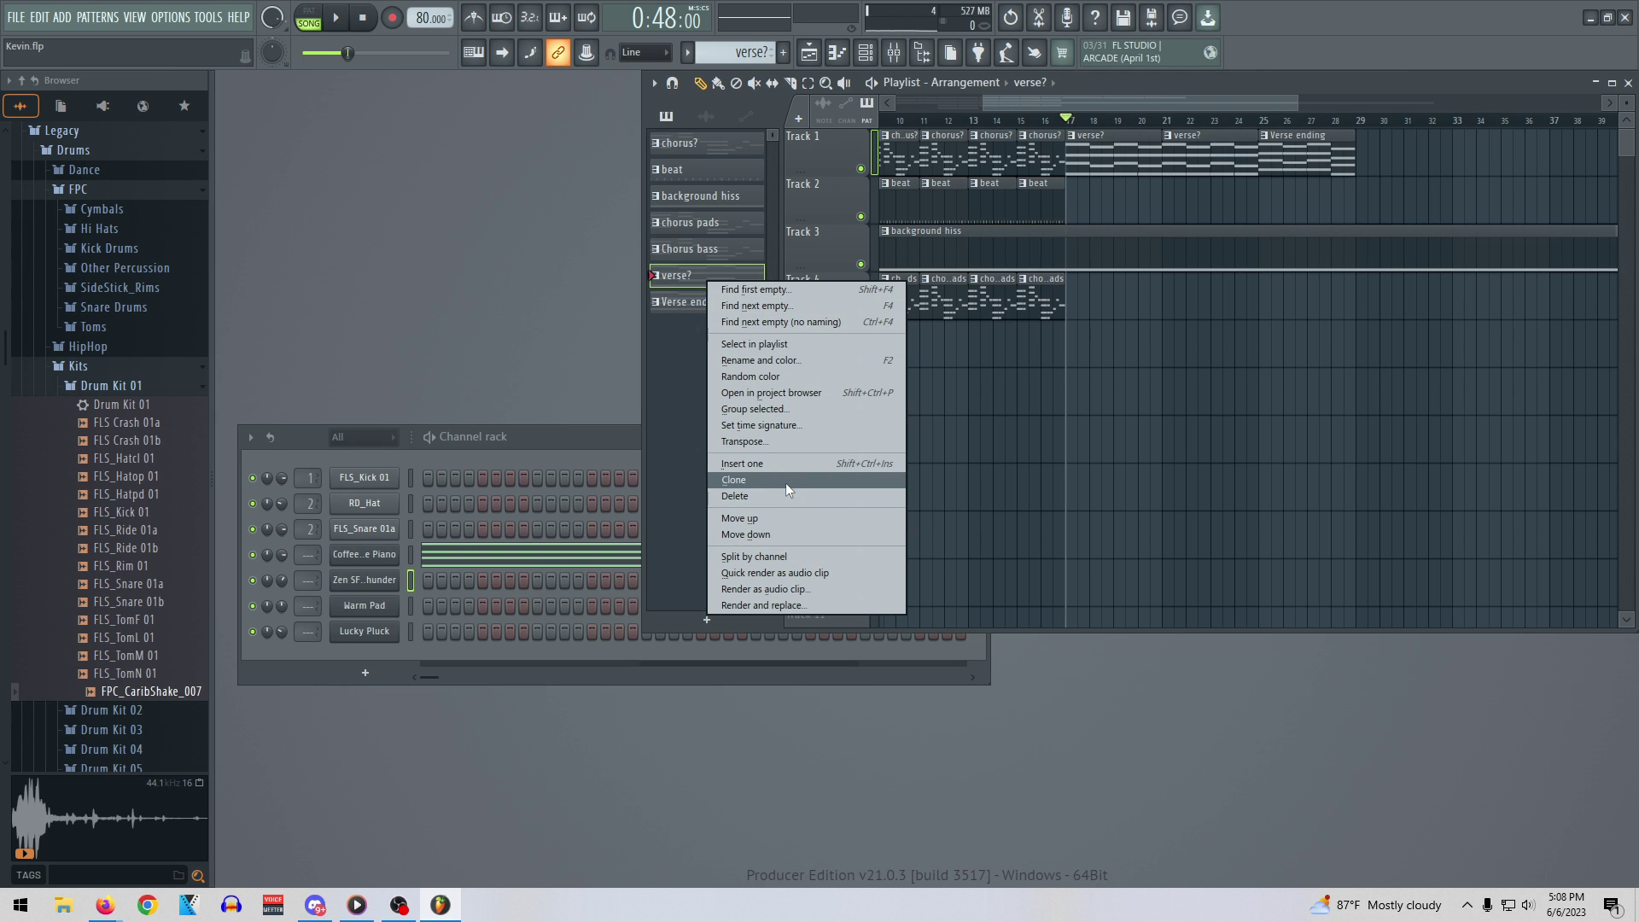
pyautogui.click(684, 408)
pyautogui.click(706, 620)
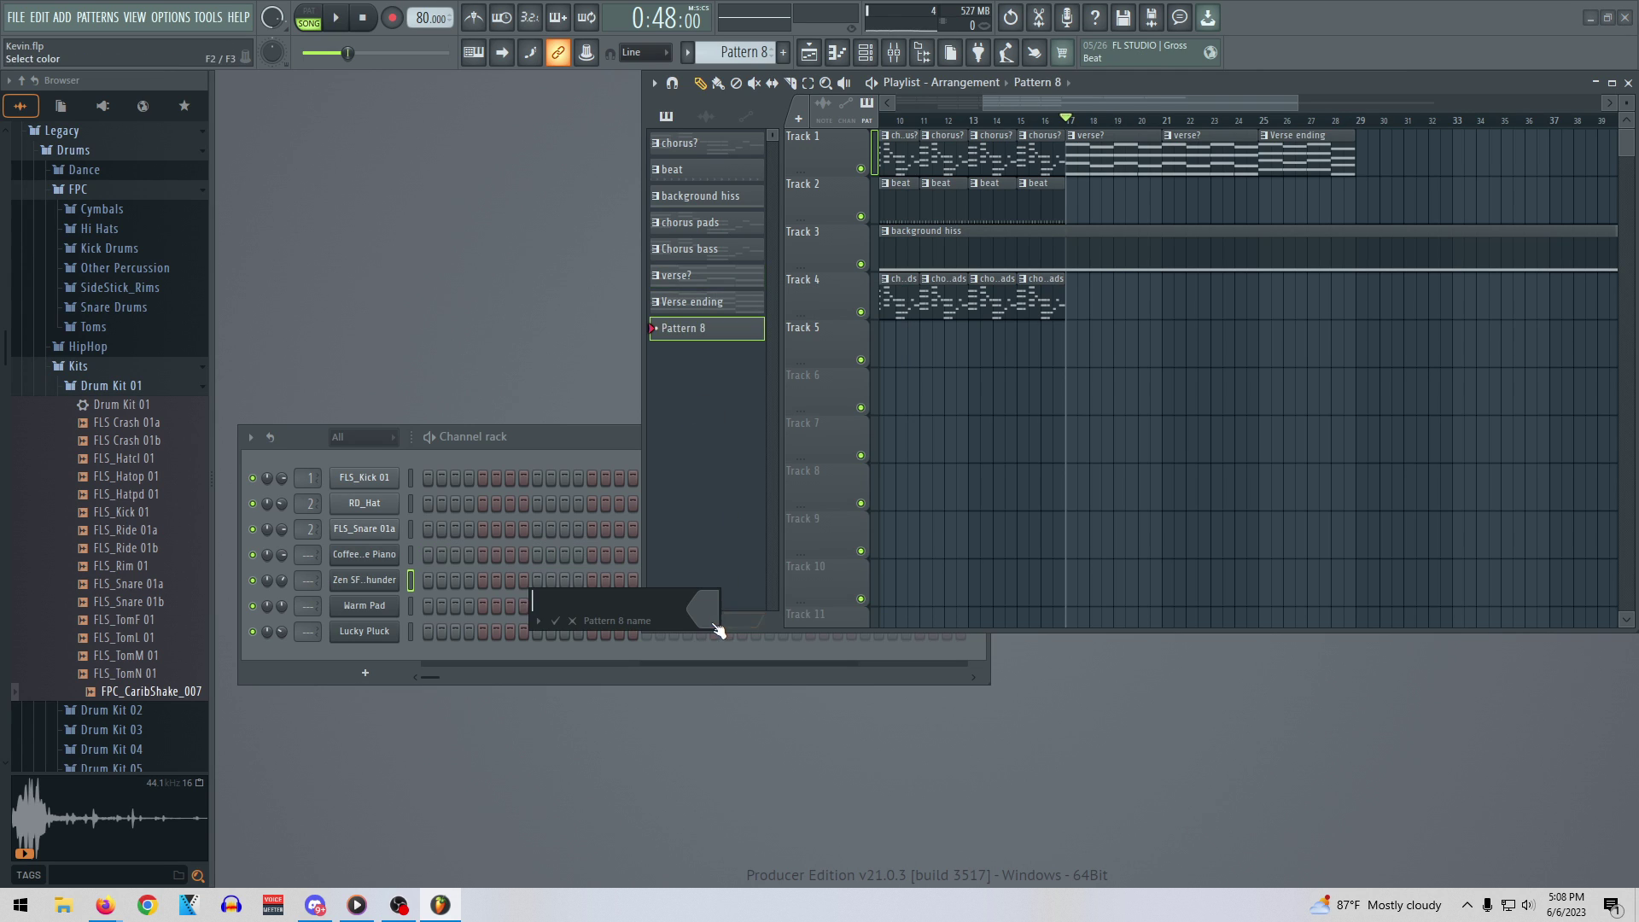
pyautogui.write('verse melody')
pyautogui.press('Return')
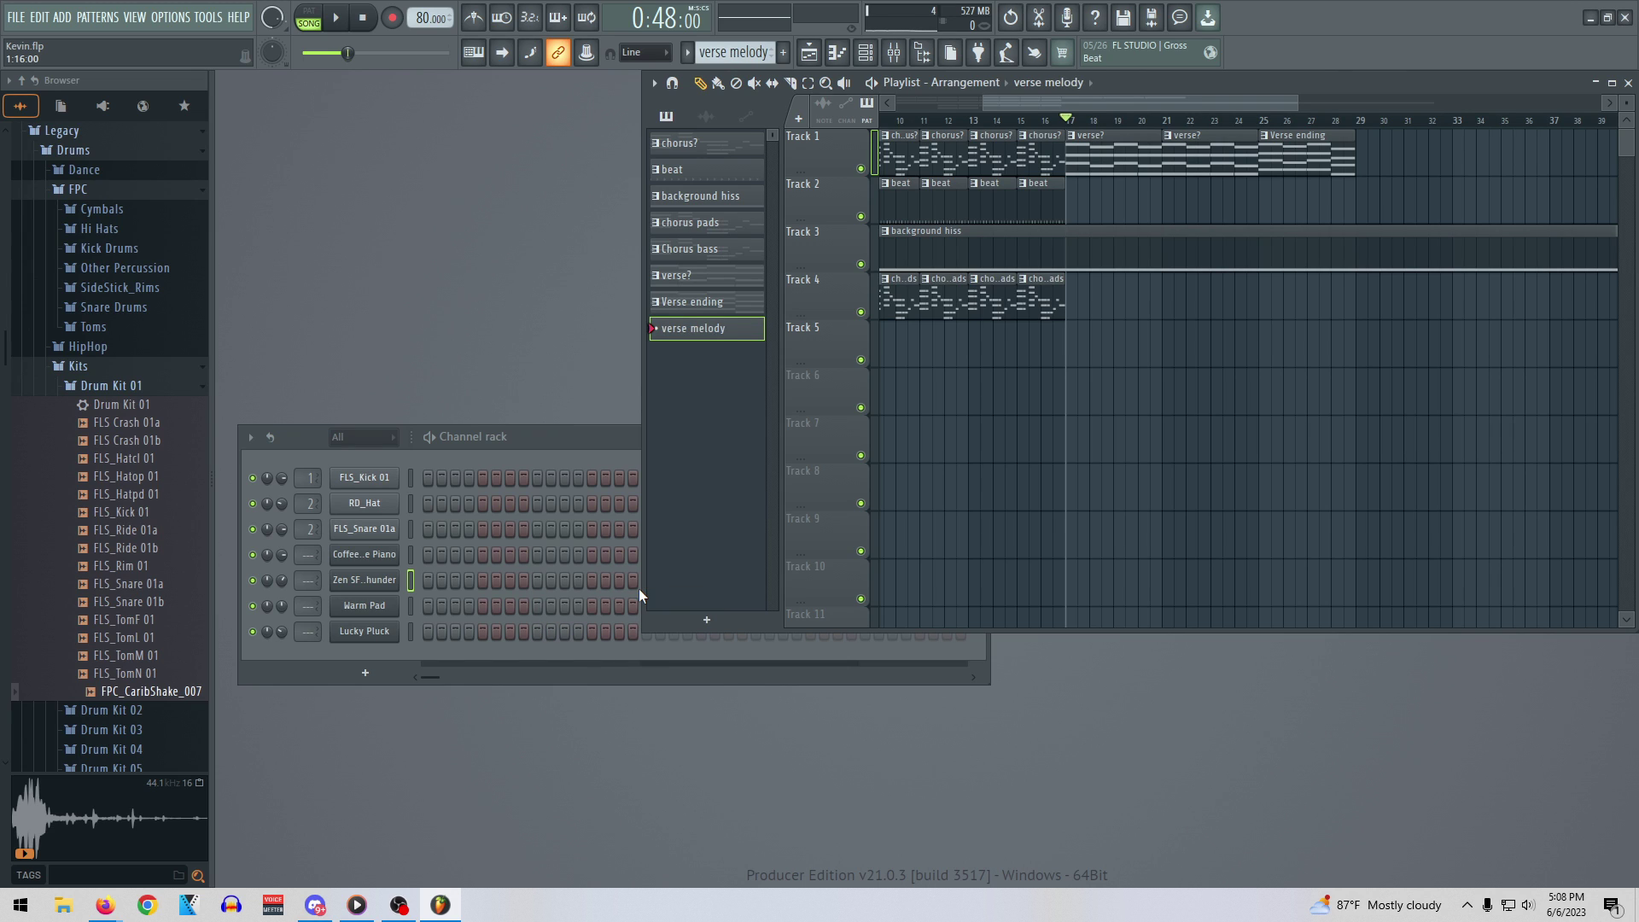
# Select the chorus? pattern and examine the notes of its Coffee Time Piano part in the piano roll
pyautogui.click(712, 144)
pyautogui.click(585, 437)
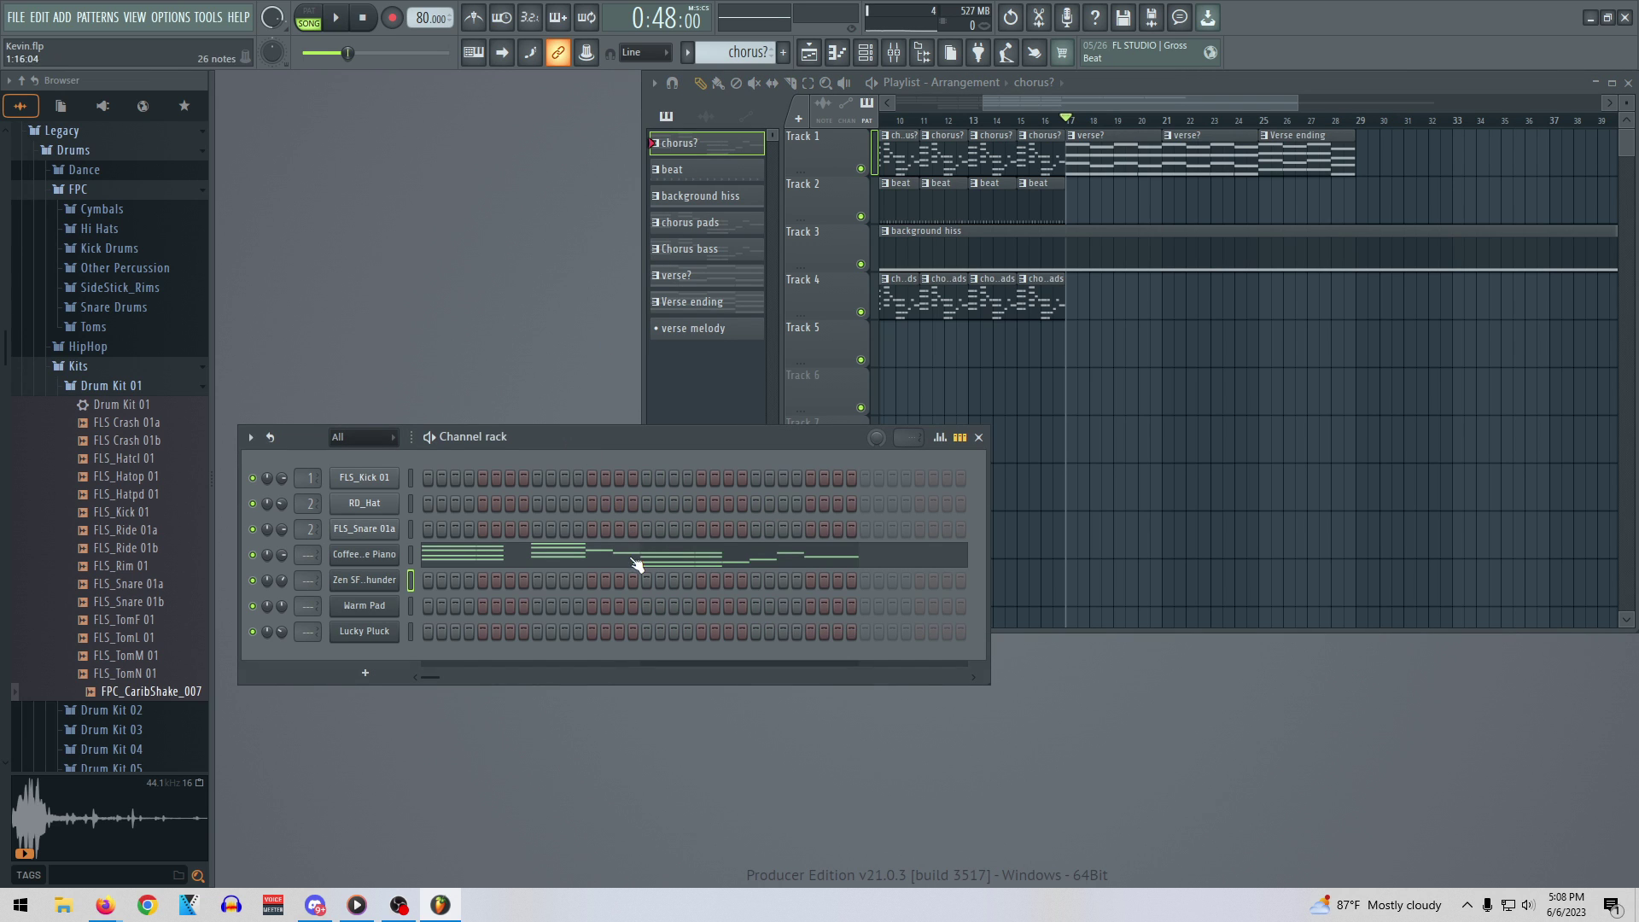
pyautogui.rightClick(379, 553)
pyautogui.click(433, 553)
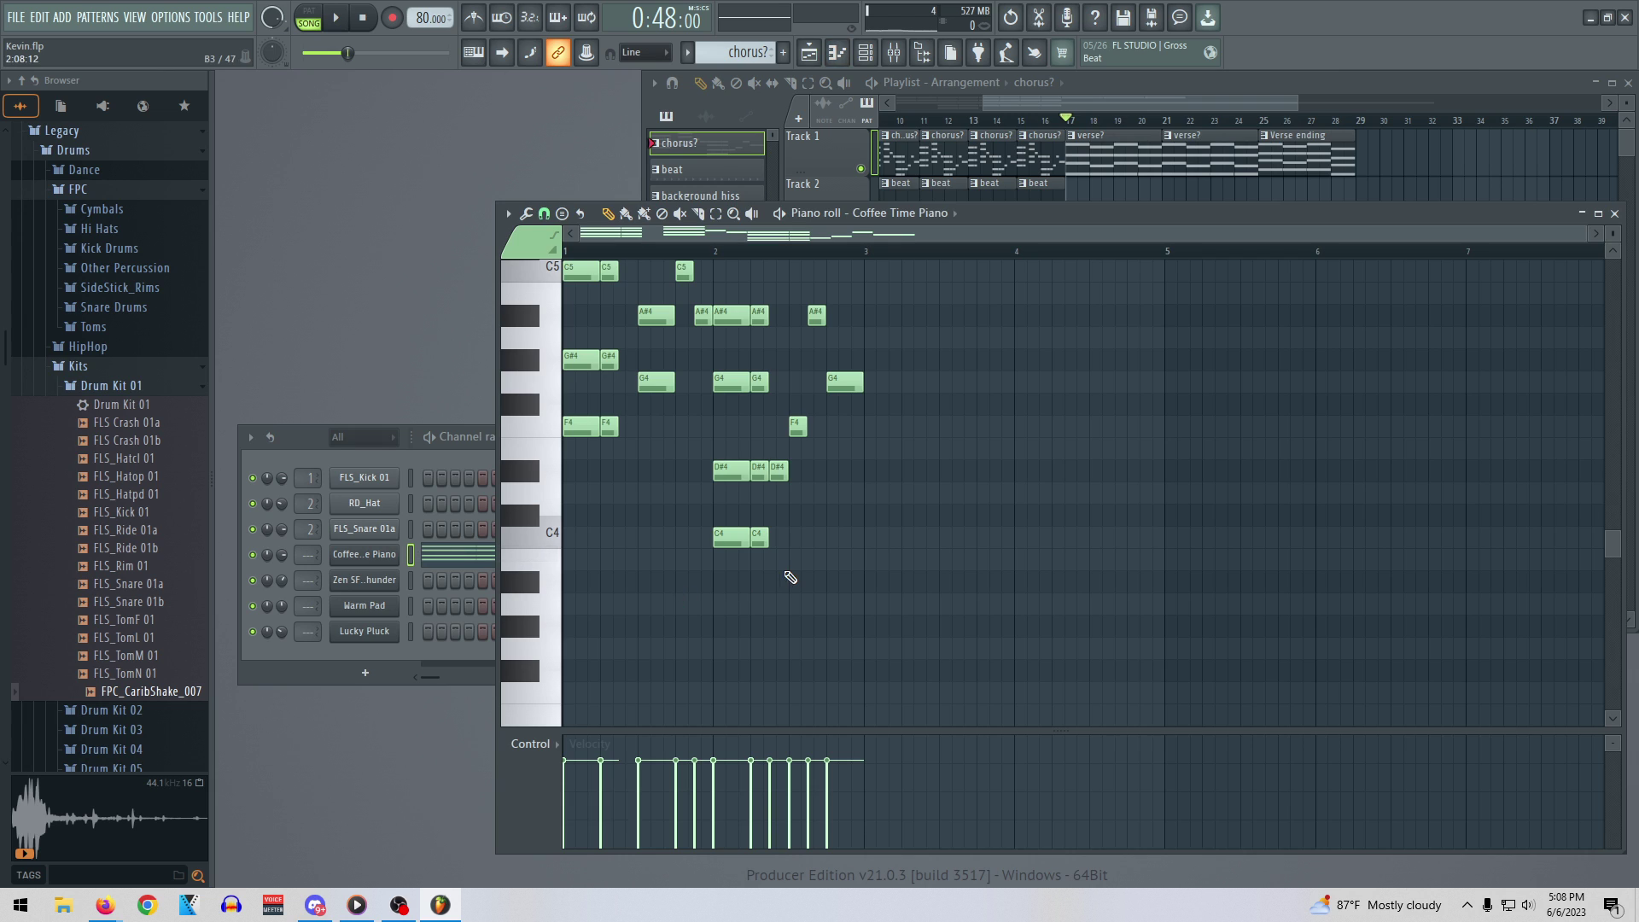
pyautogui.scroll(3, 794, 576)
pyautogui.scroll(-2, 795, 577)
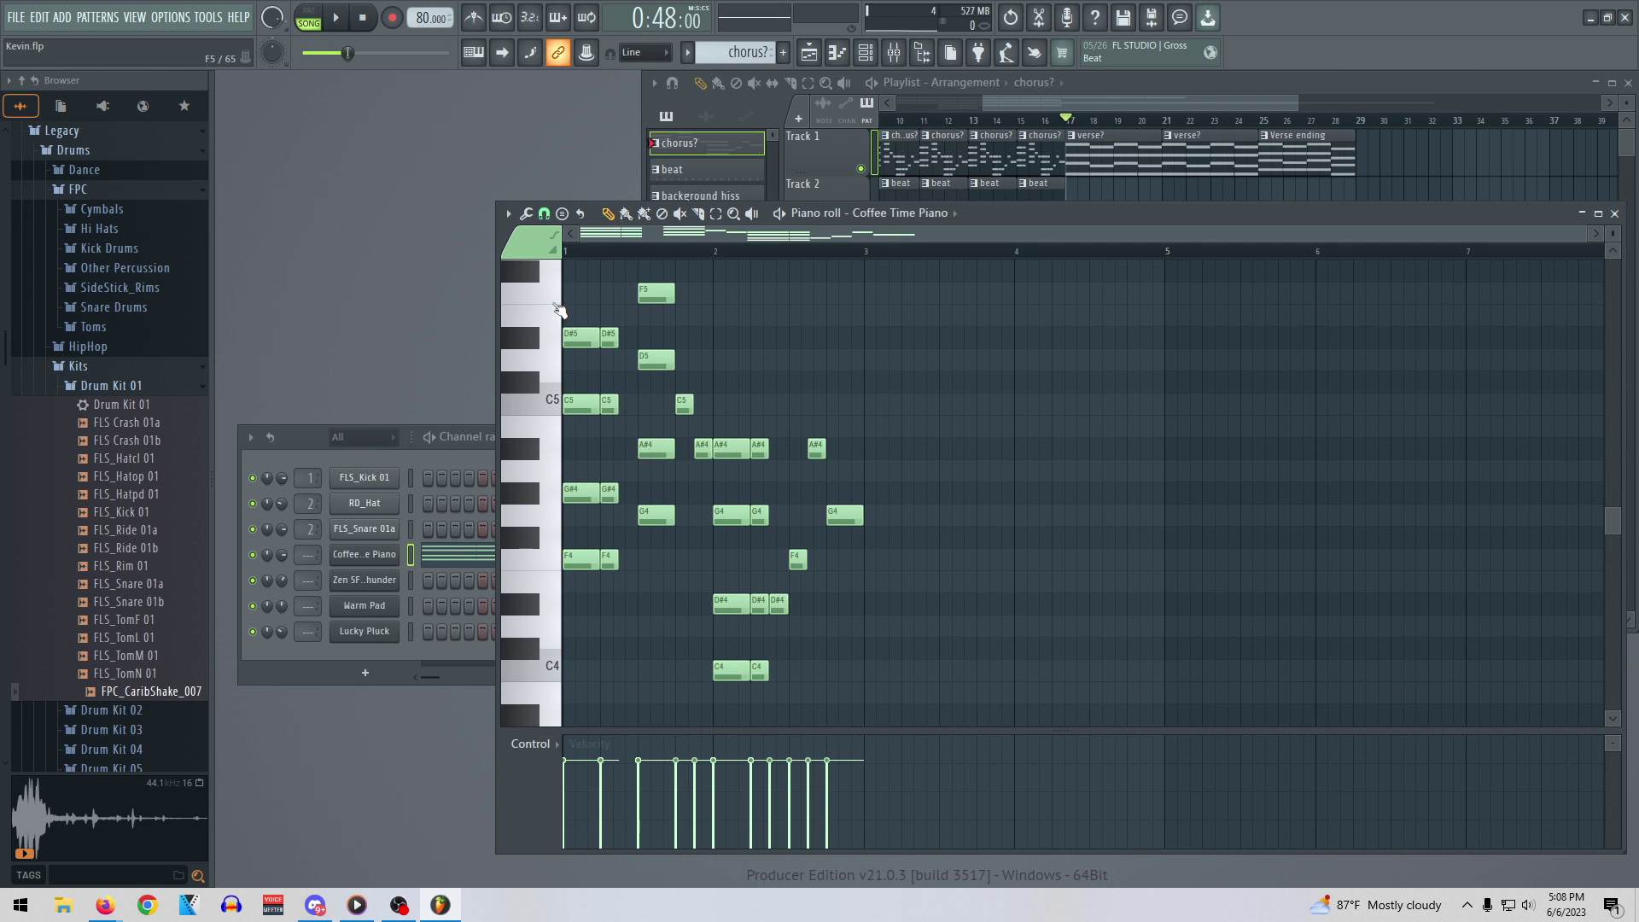
# Highlight all piano notes following the second chord of the chorus? pattern, from C5 onward, and close the piano roll
pyautogui.moveTo(882, 722); pyautogui.dragTo(775, 344)
pyautogui.click(701, 411)
pyautogui.click(688, 406)
pyautogui.click(701, 448)
pyautogui.moveTo(896, 690); pyautogui.dragTo(691, 372)
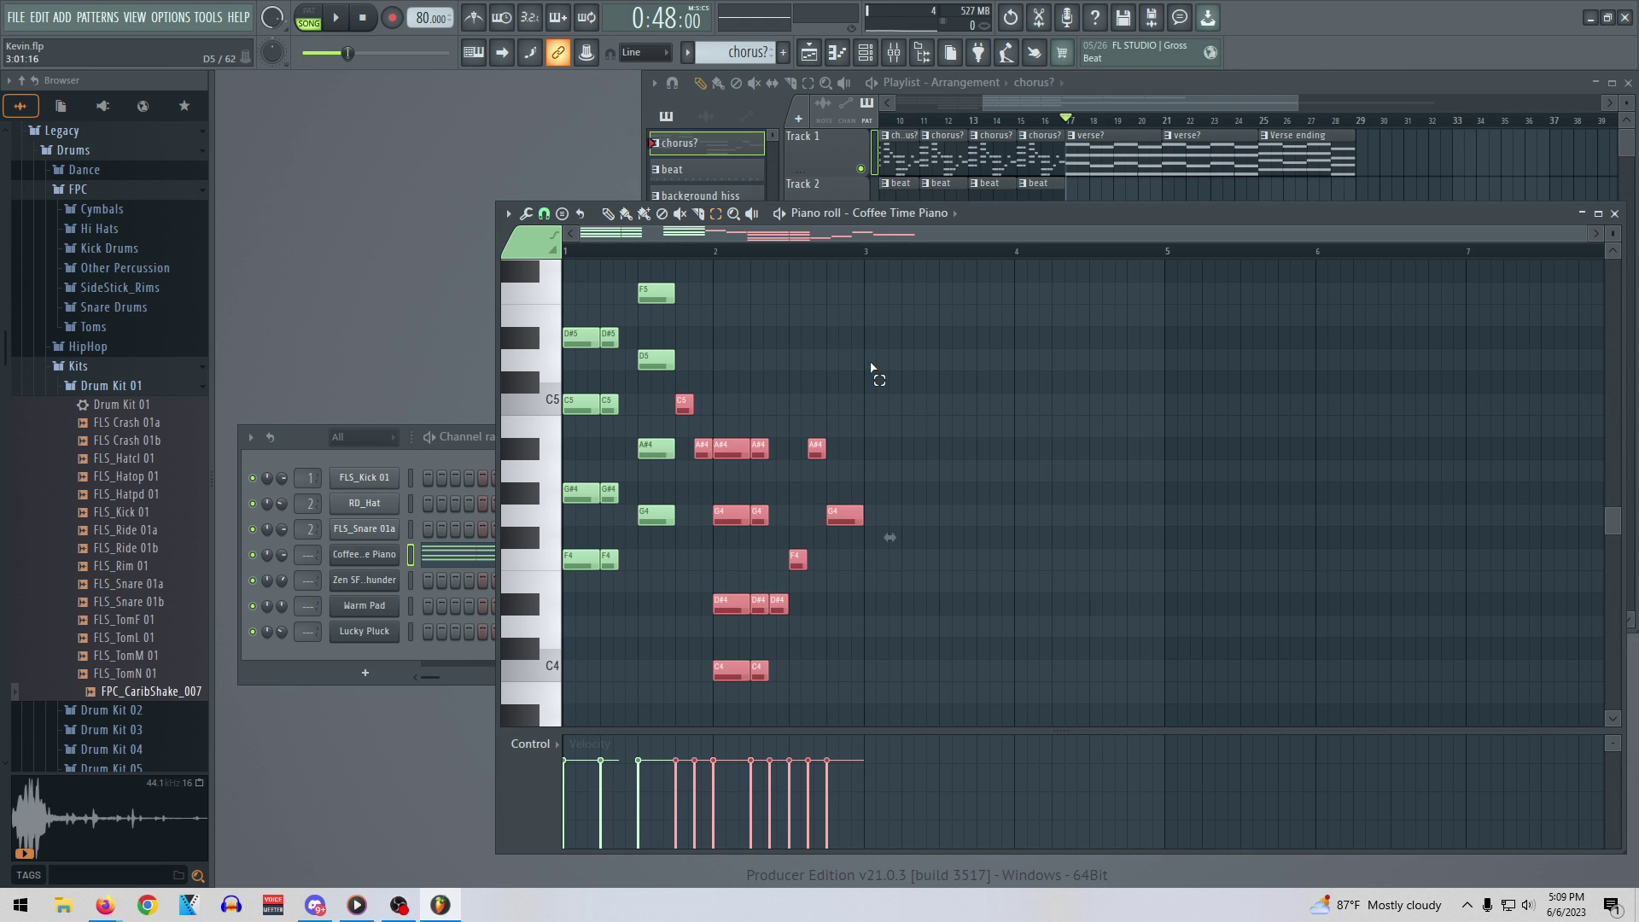
pyautogui.click(1614, 213)
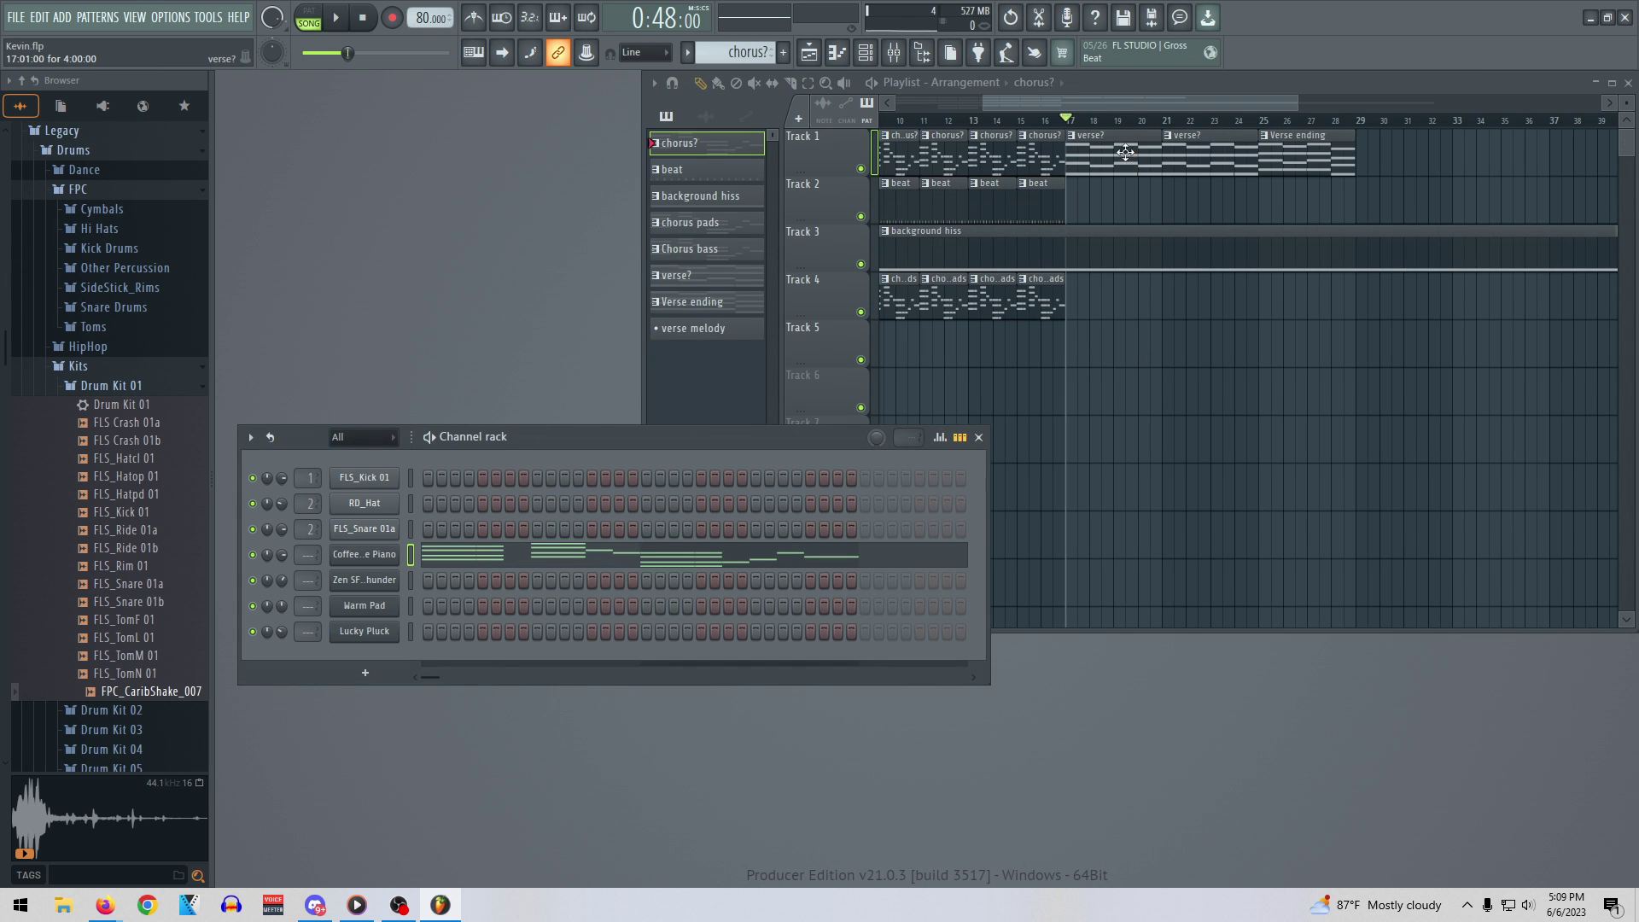
# Reopen the chorus? pattern's Coffee Time Piano part to review its chords and melody, and close it again
pyautogui.click(1049, 144)
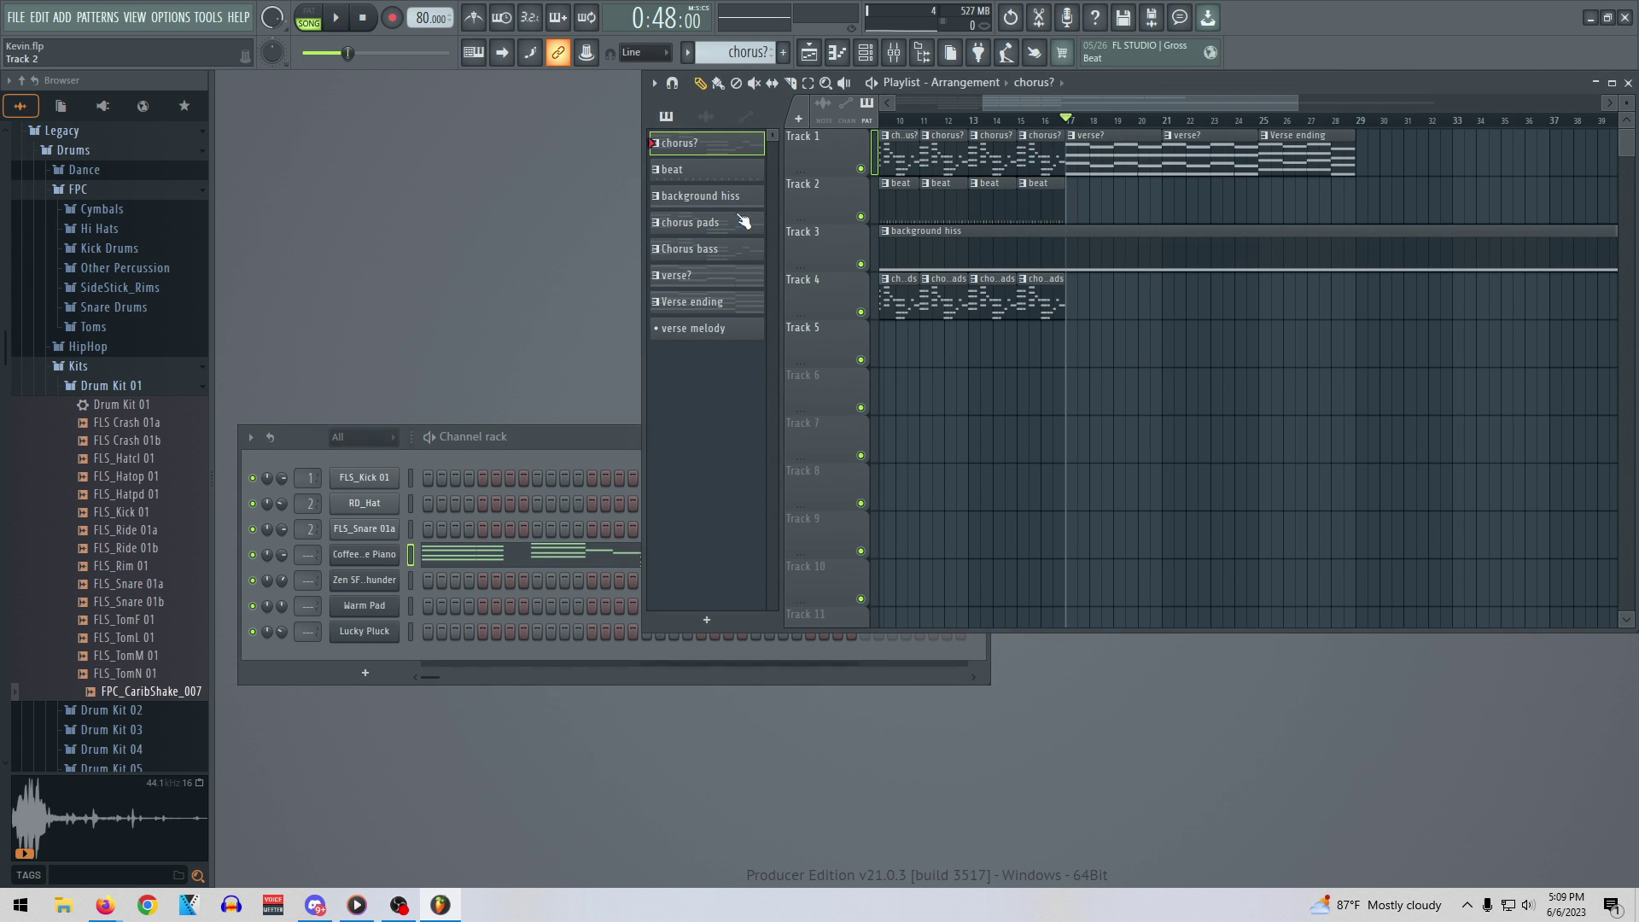
pyautogui.doubleClick(701, 156)
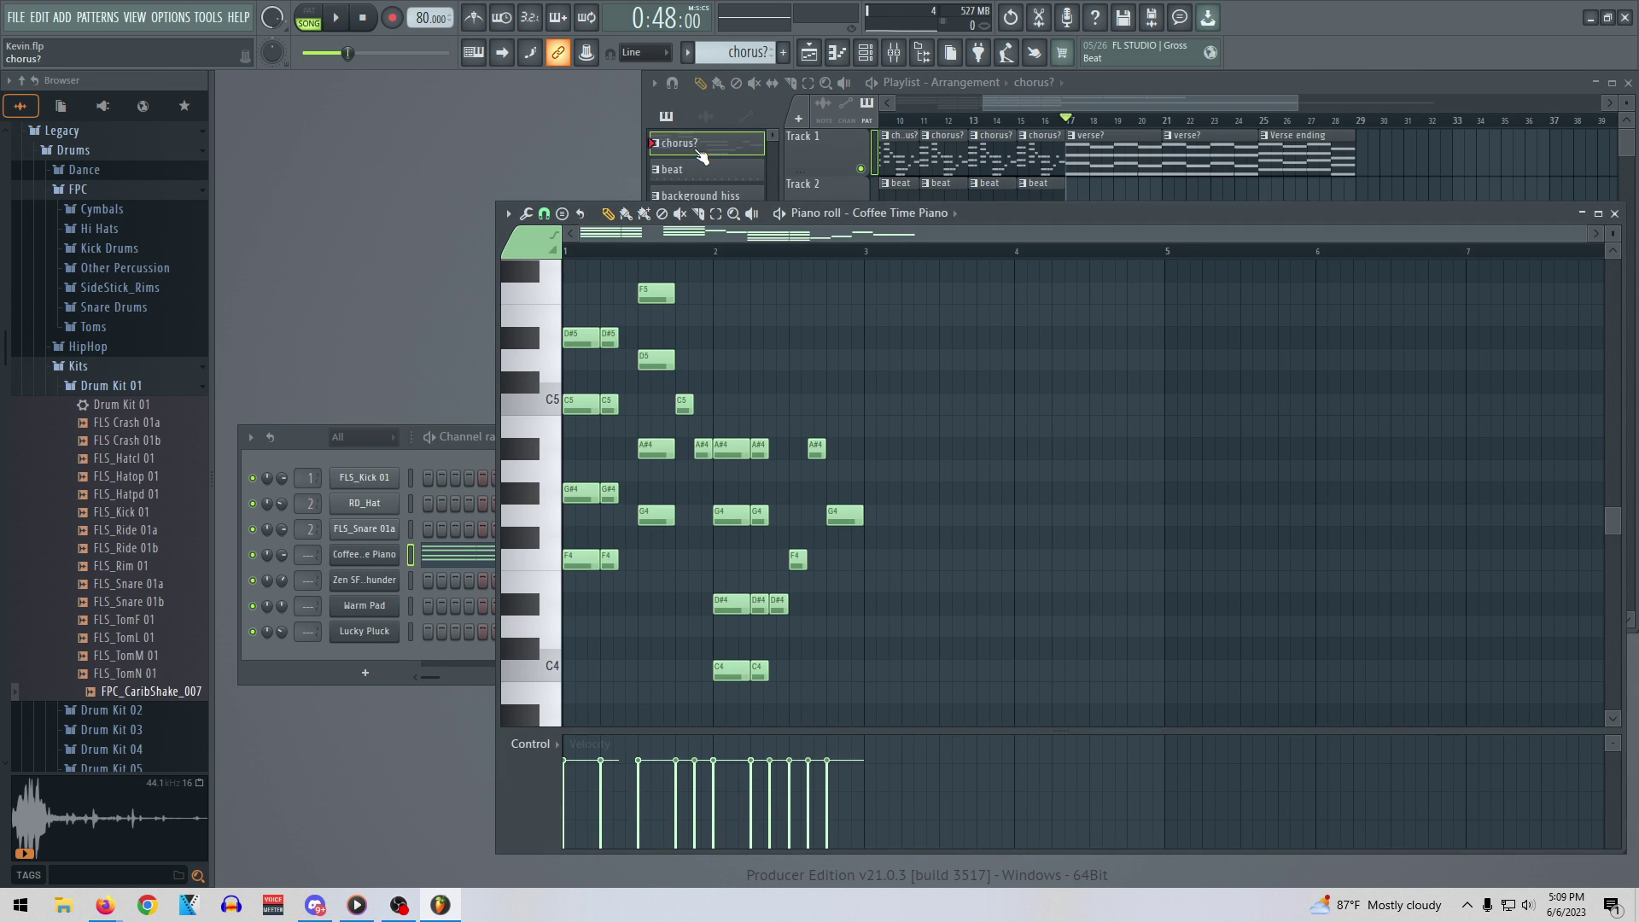
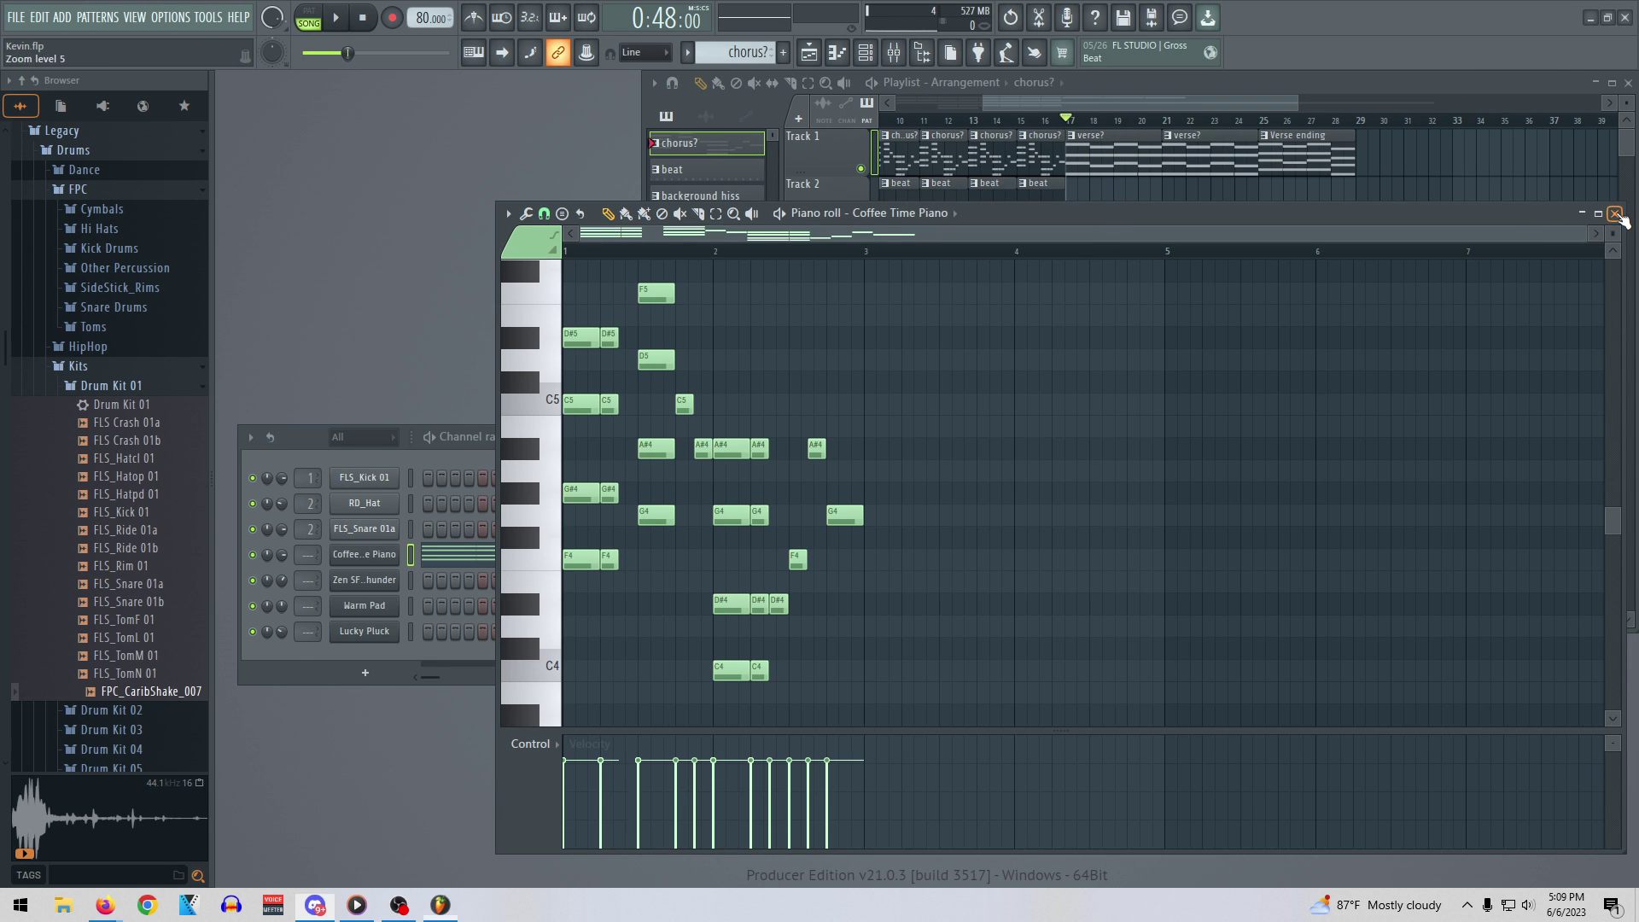
pyautogui.press('F7')
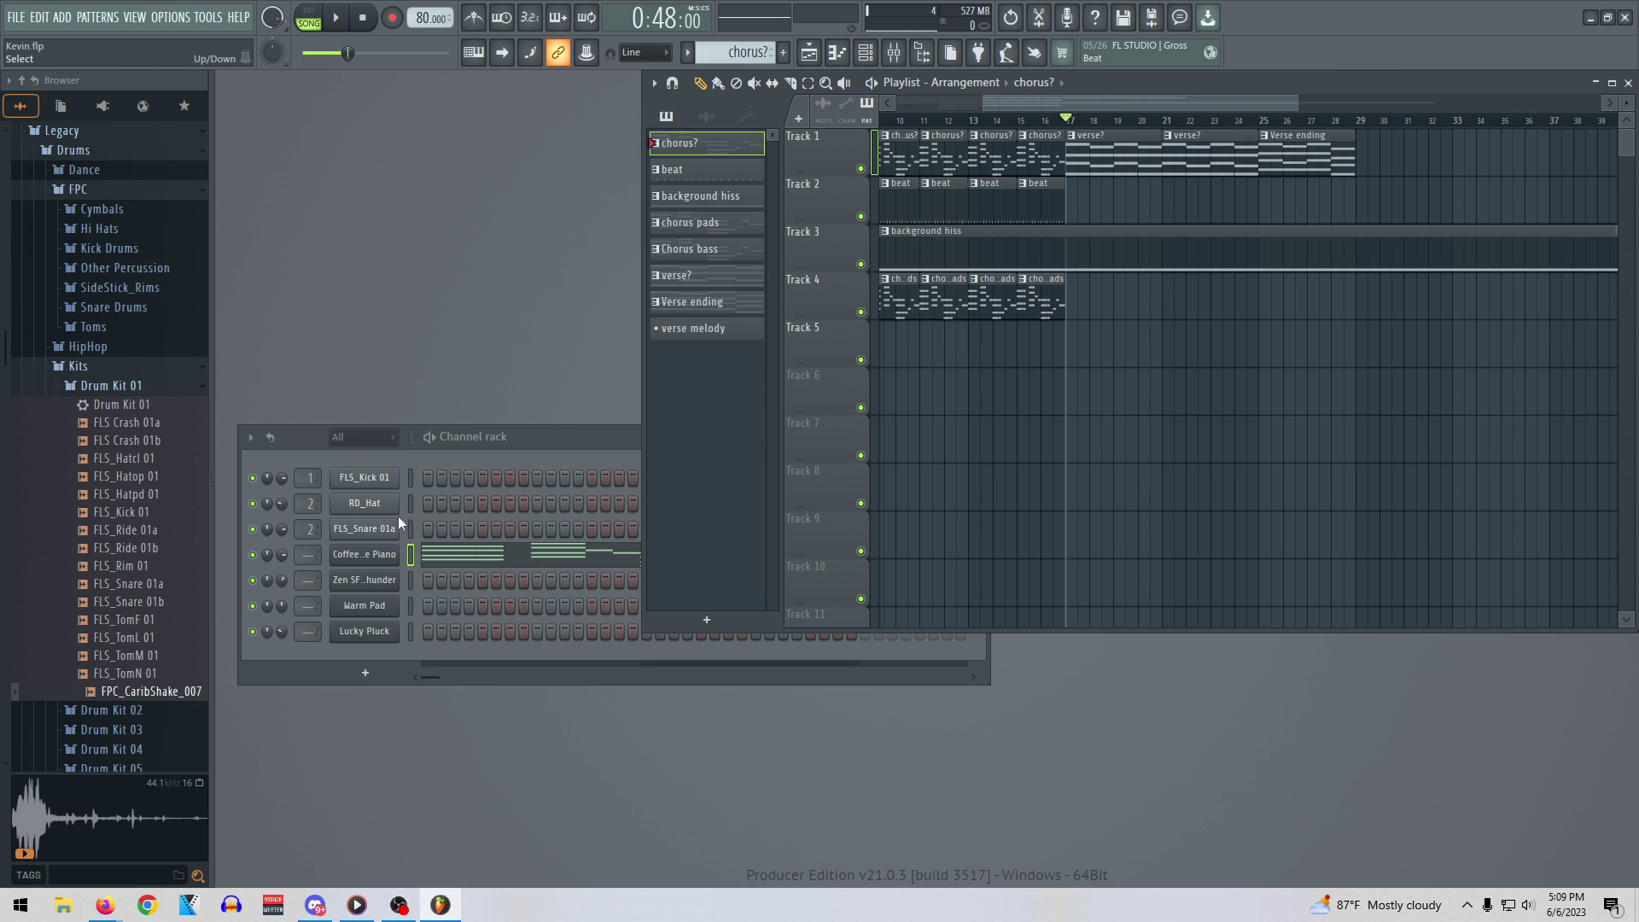
# Open the Coffee Time Piano's piano roll for the verse melody pattern
pyautogui.click(743, 331)
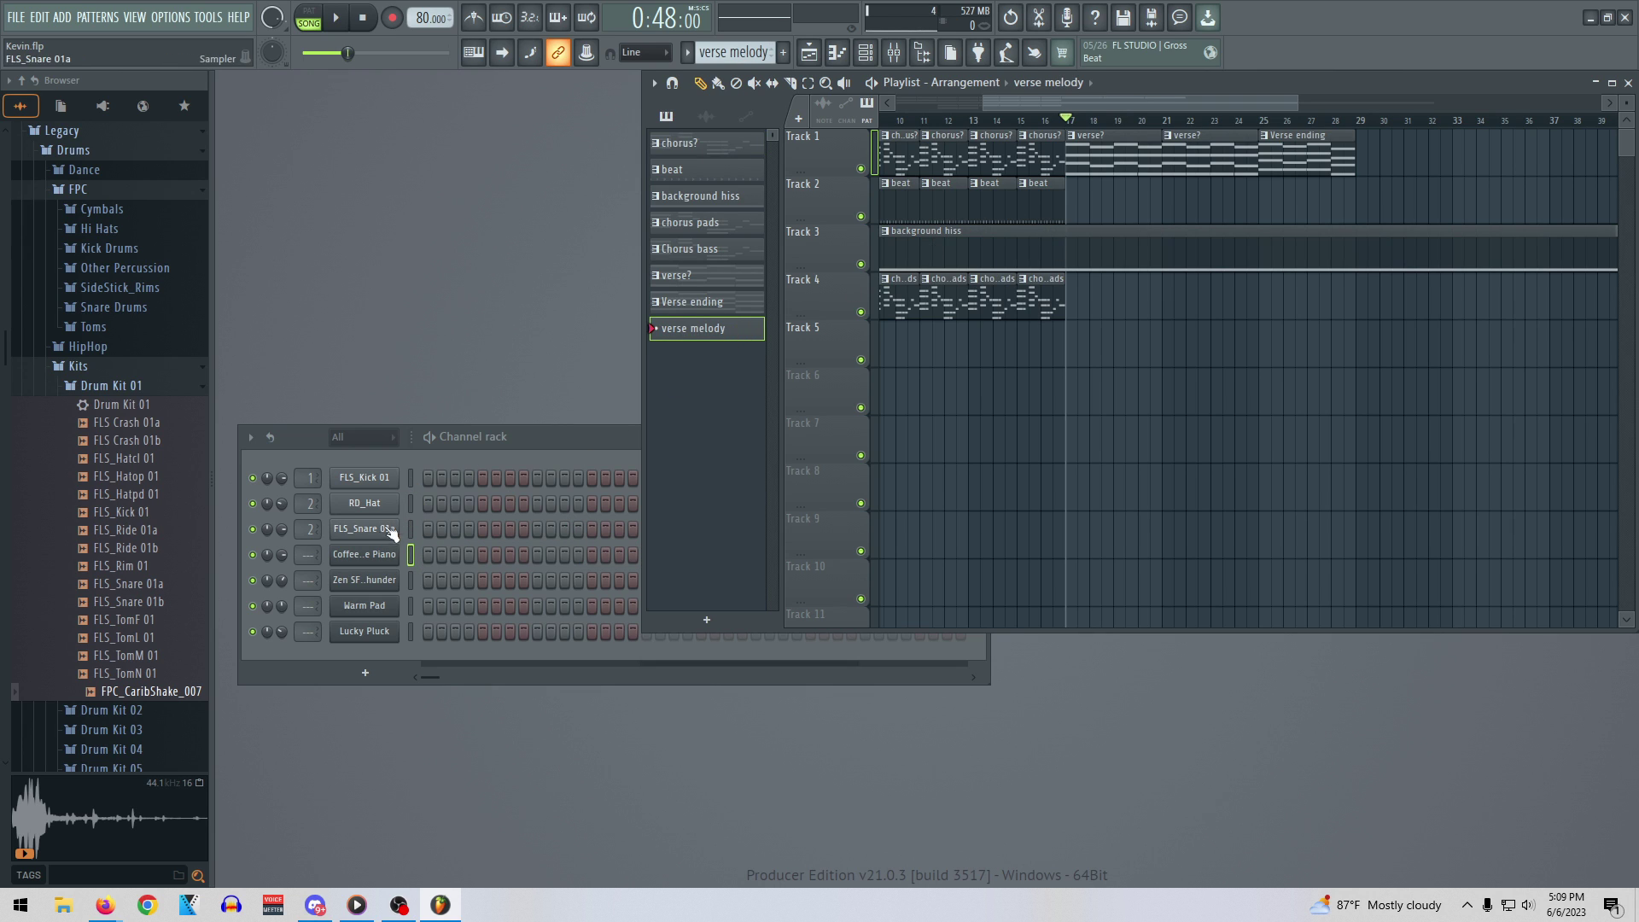
pyautogui.rightClick(439, 557)
pyautogui.click(438, 557)
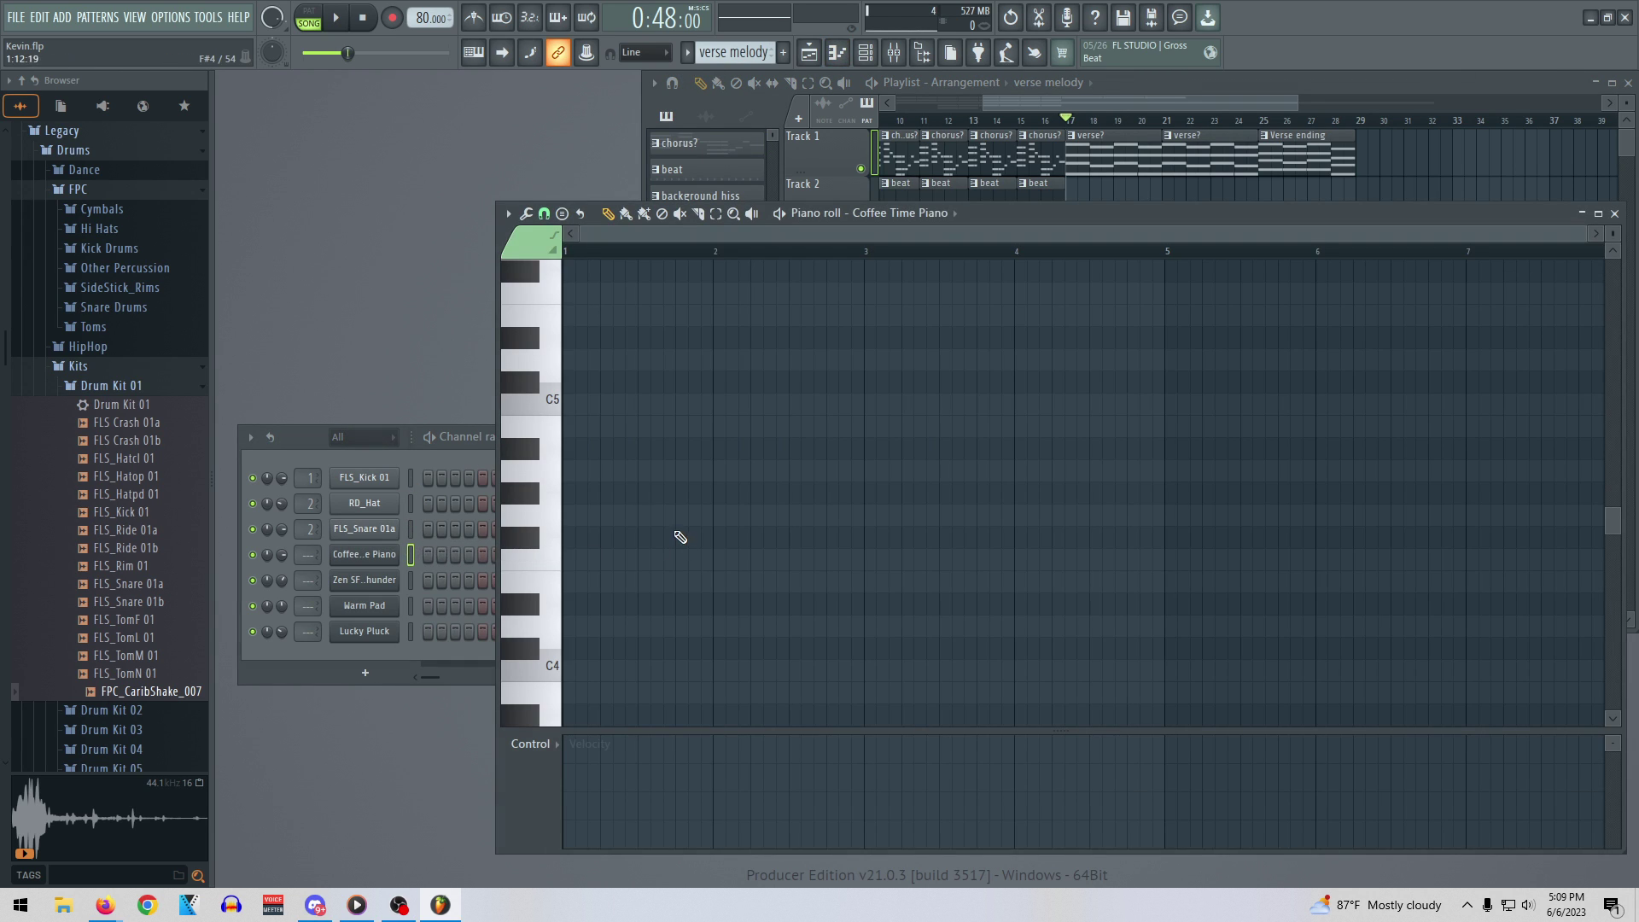
# Stamp a one-bar Major Pentatonic scale from C4 at the start of bar 1
pyautogui.click(593, 603)
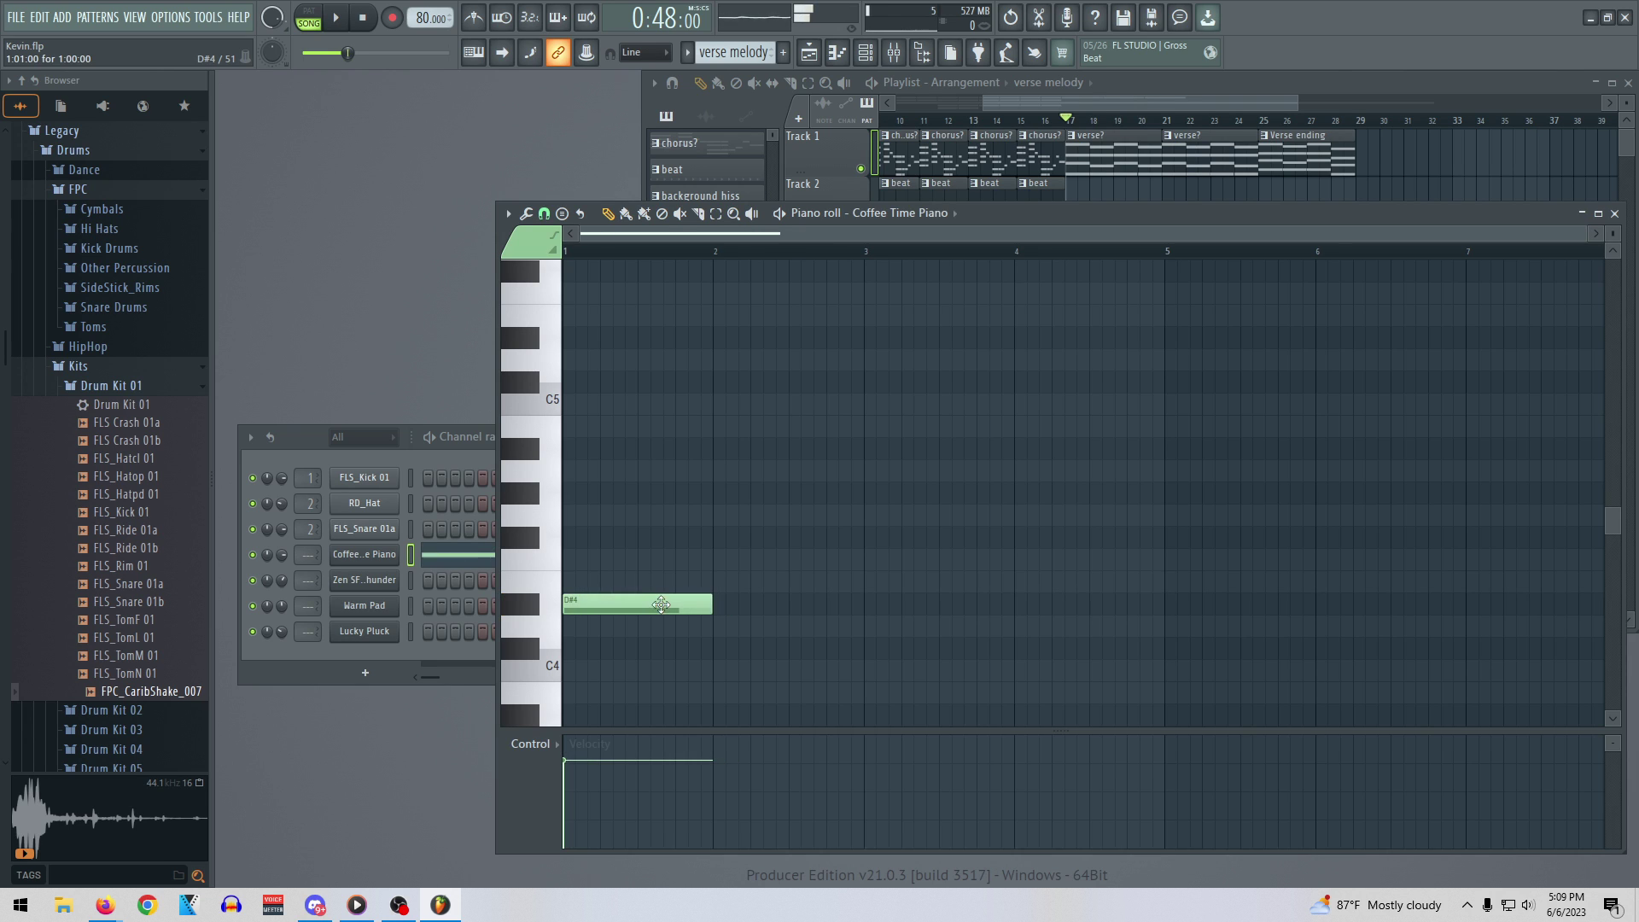
pyautogui.rightClick(606, 601)
pyautogui.scroll(-3, 611, 606)
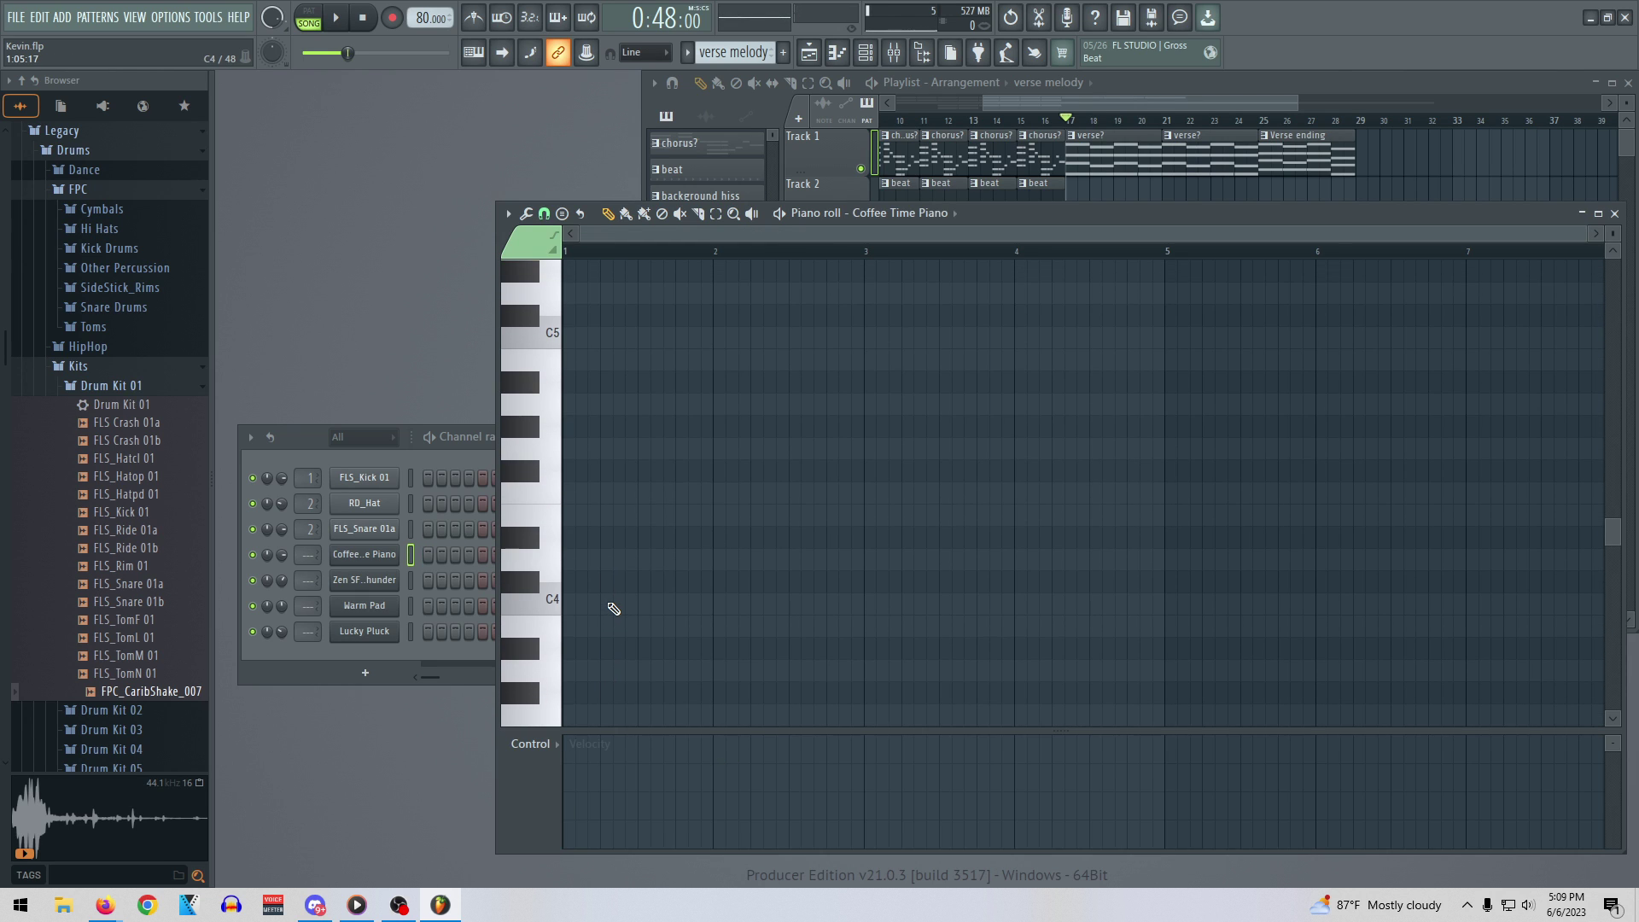
pyautogui.click(510, 214)
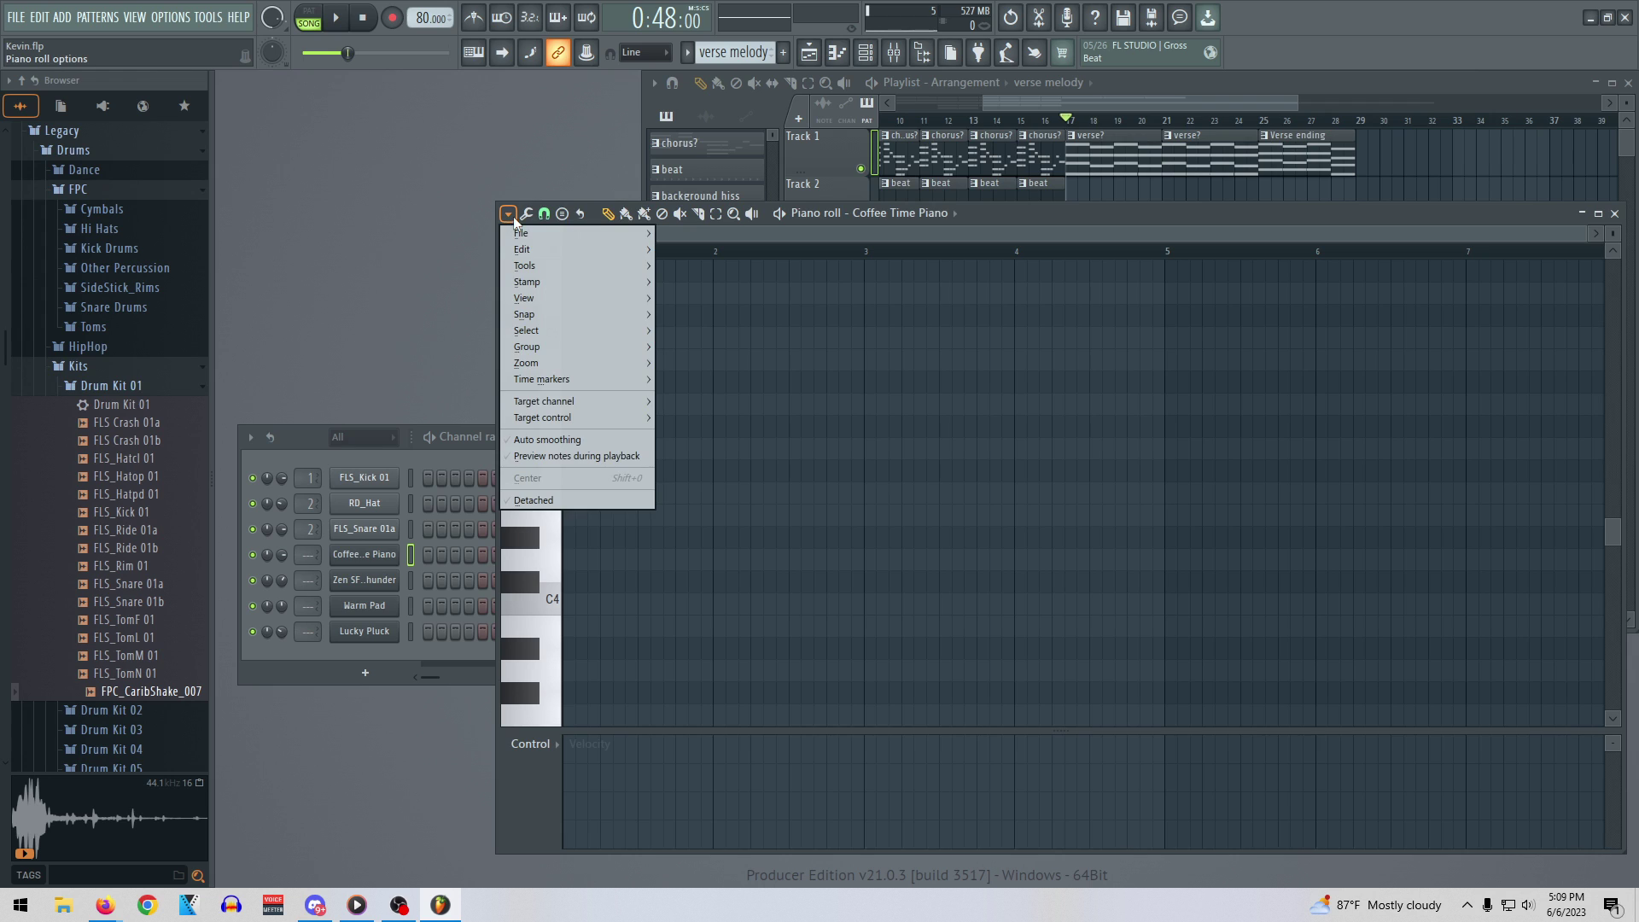
pyautogui.moveTo(555, 344)
pyautogui.moveTo(555, 283)
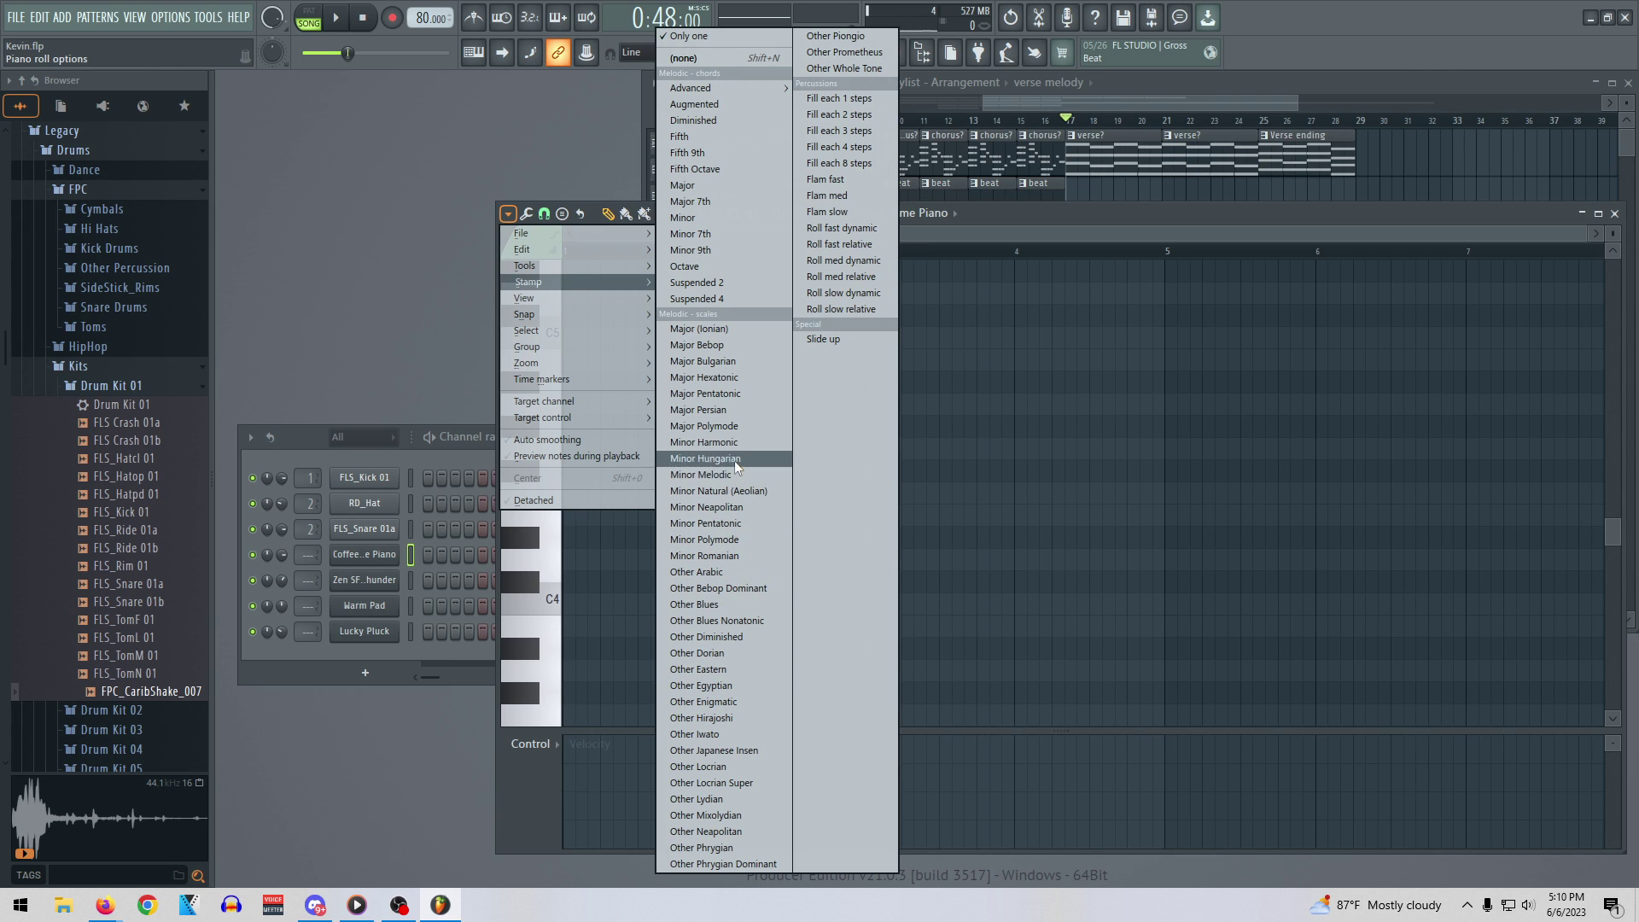
pyautogui.click(734, 393)
pyautogui.click(578, 603)
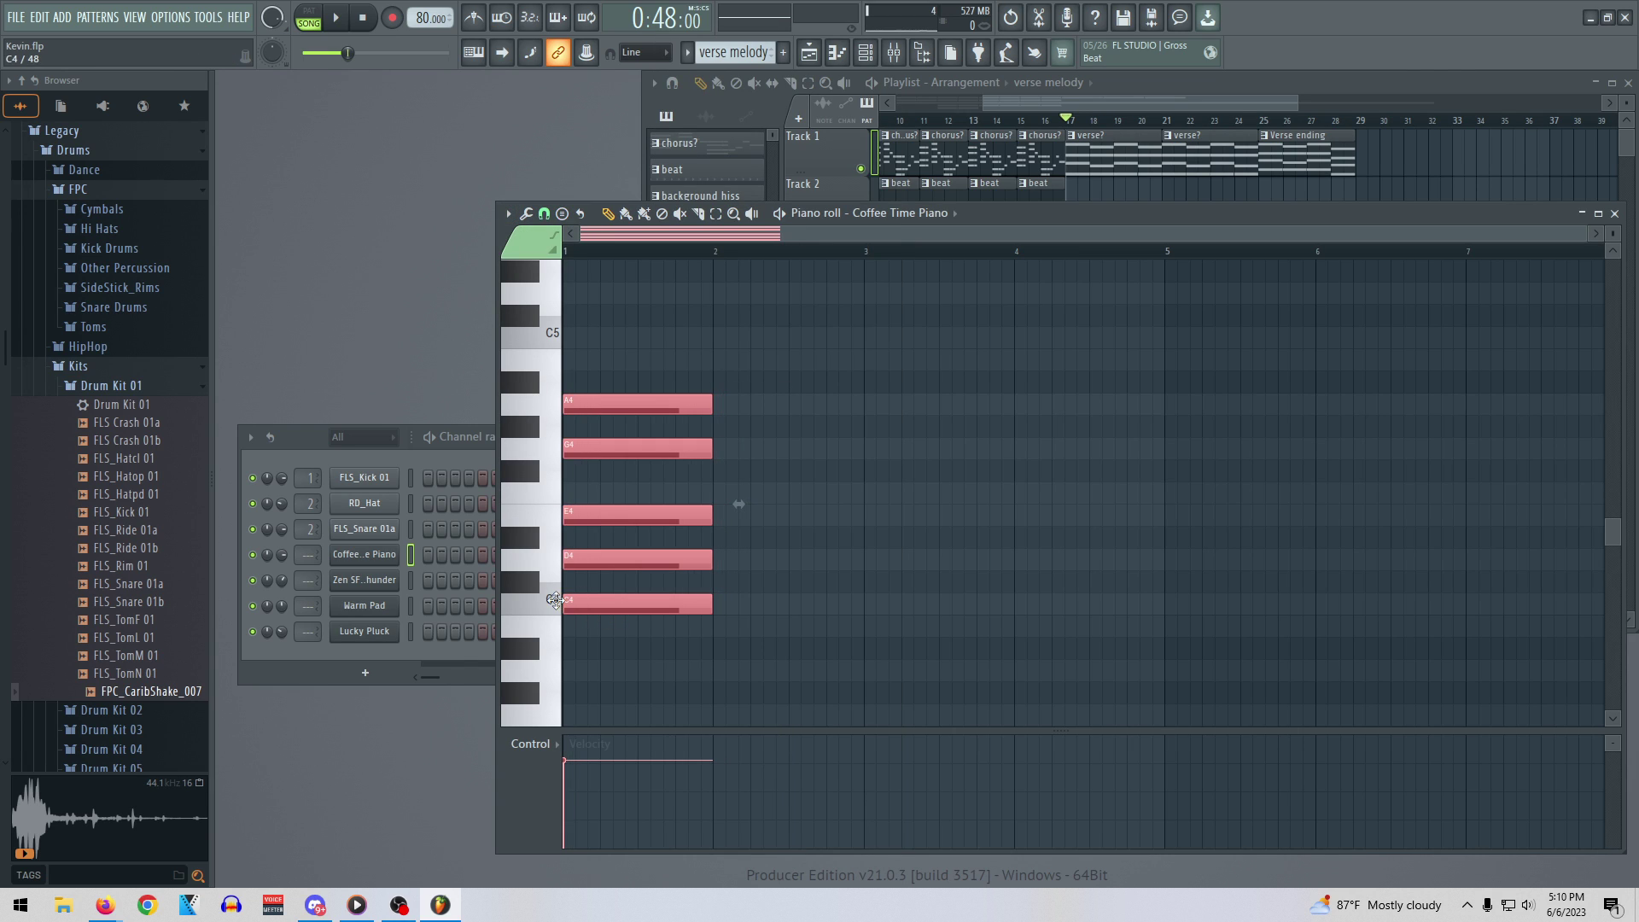
# Draw one-bar notes C4, D4, E4, G4 and A4 in bar 3, repeating the scale of bar 1
pyautogui.click(870, 605)
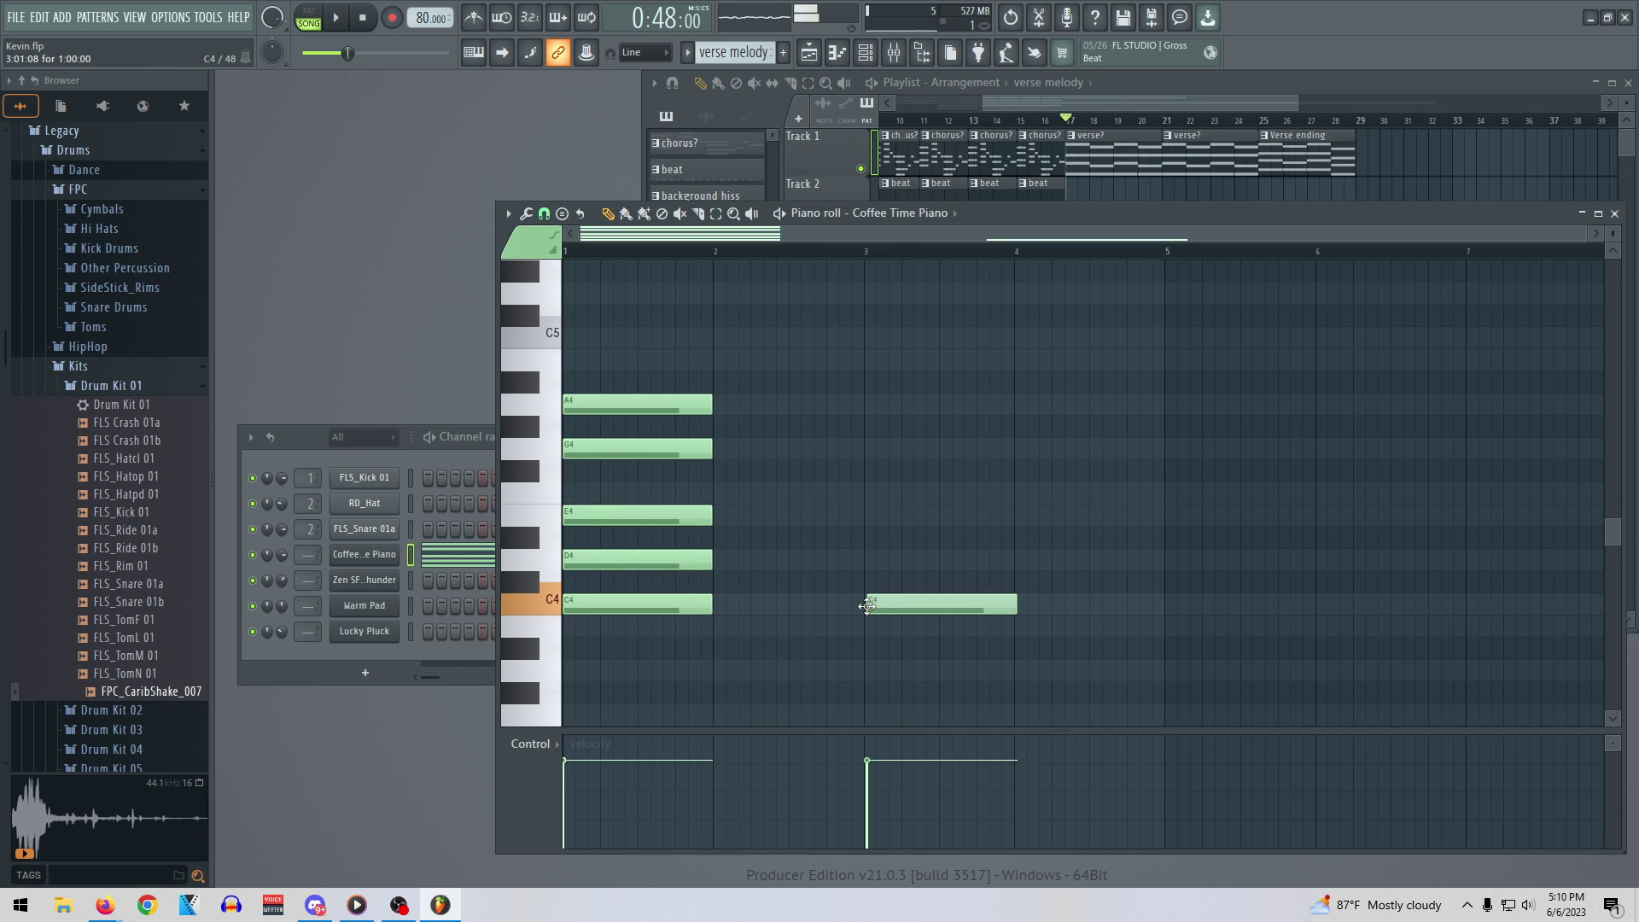
pyautogui.click(866, 557)
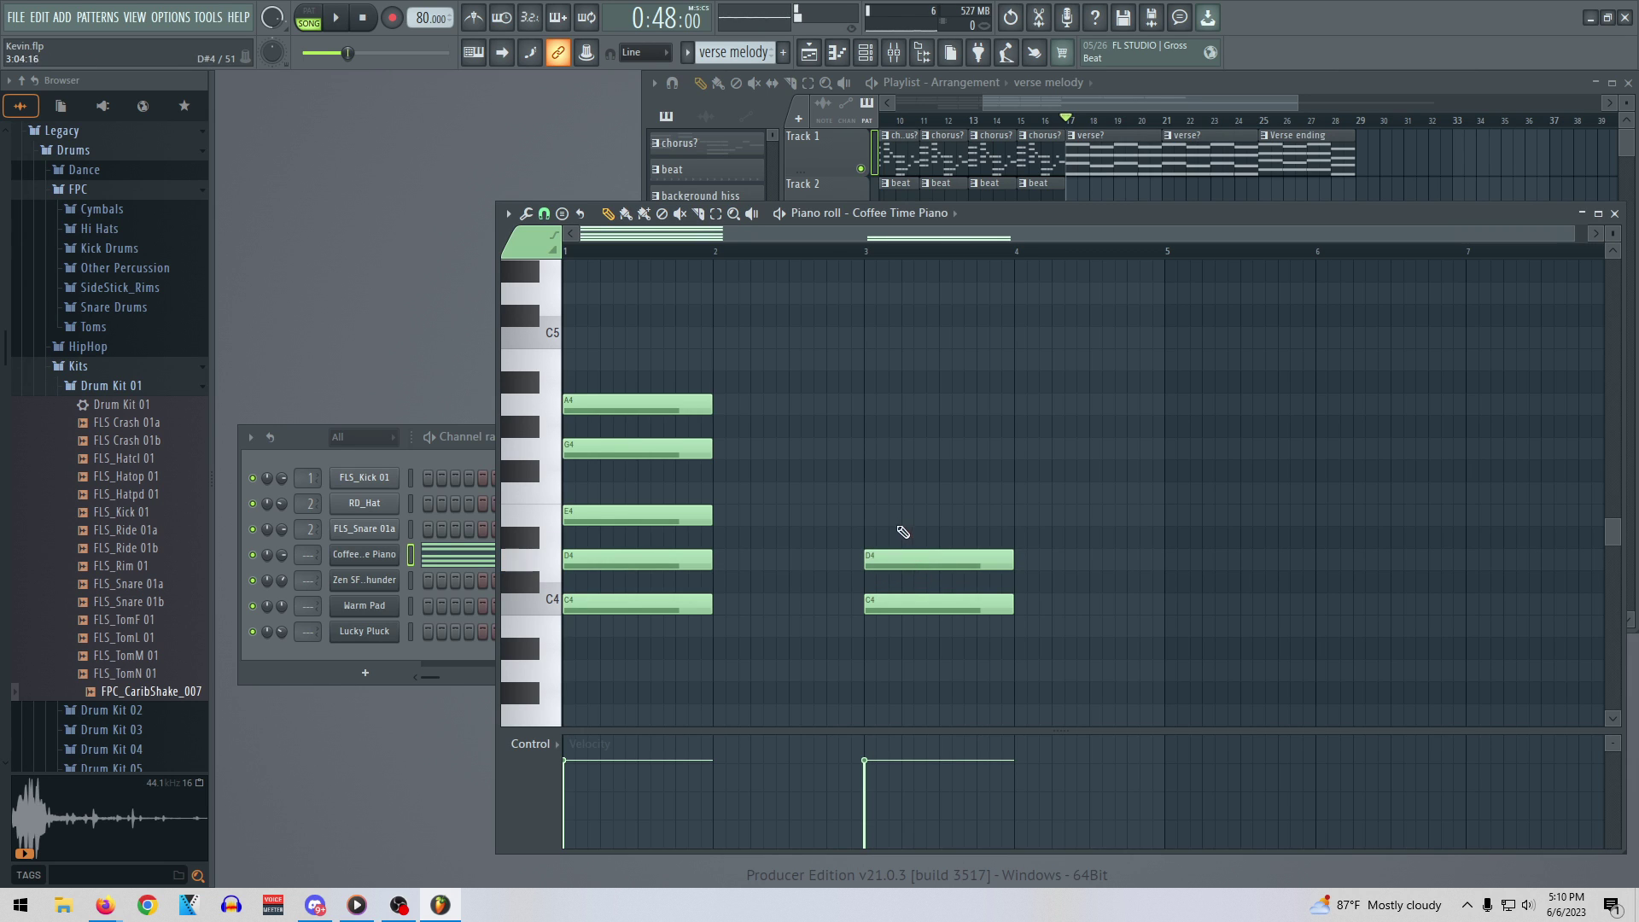
pyautogui.click(879, 516)
pyautogui.moveTo(909, 520); pyautogui.dragTo(898, 520)
pyautogui.click(891, 471)
pyautogui.click(905, 449)
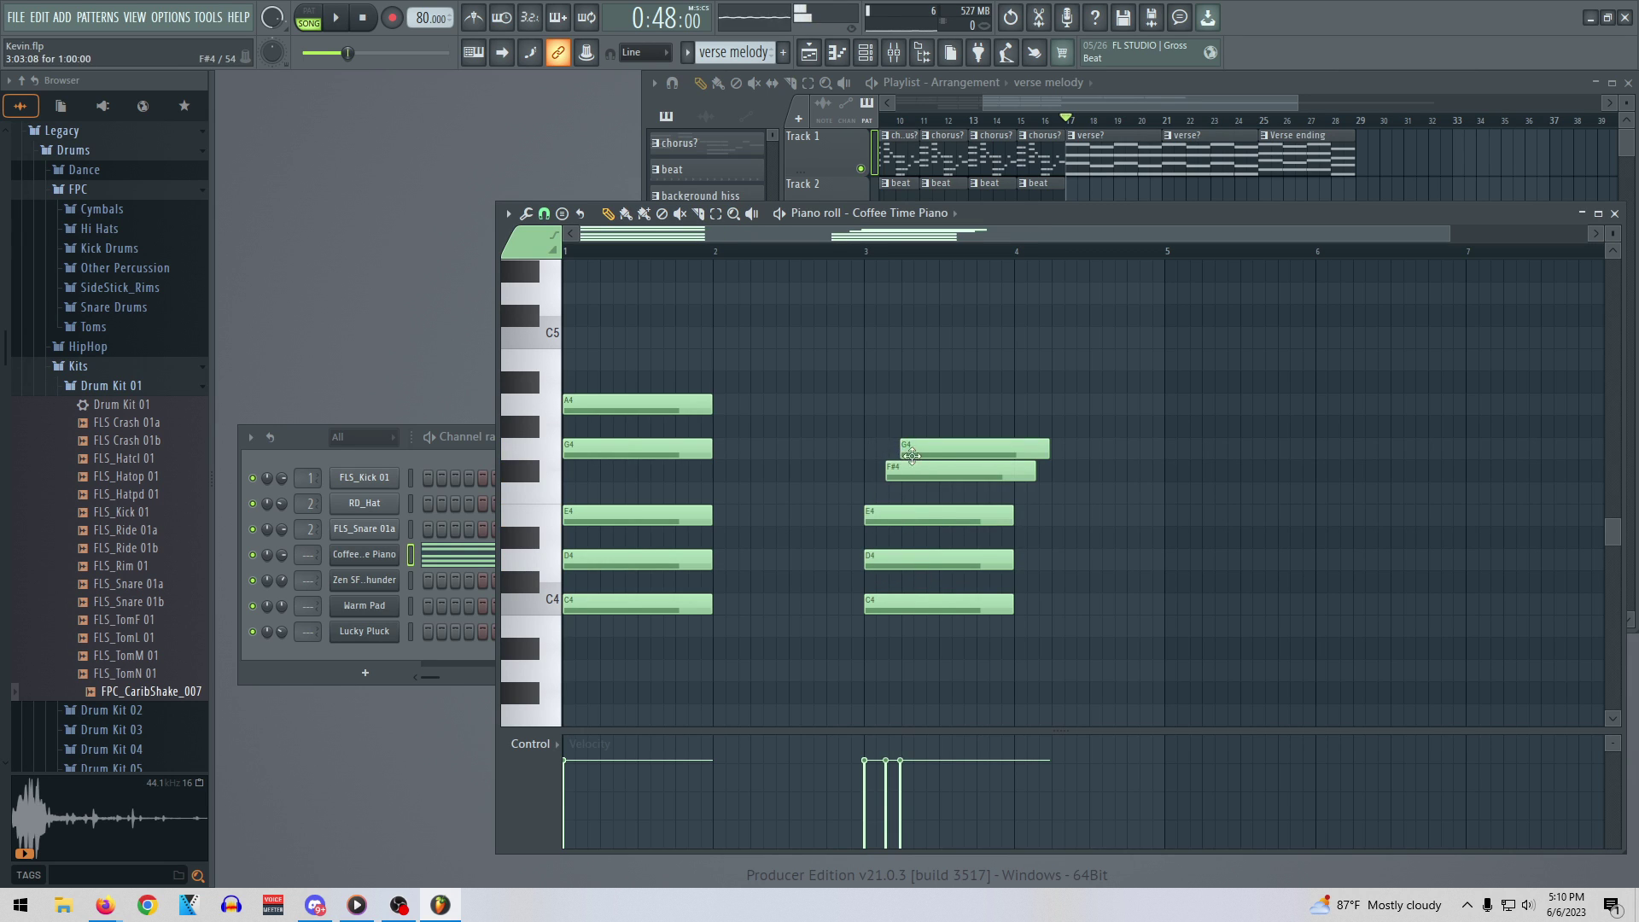
pyautogui.moveTo(935, 452); pyautogui.dragTo(868, 412)
pyautogui.rightClick(920, 476)
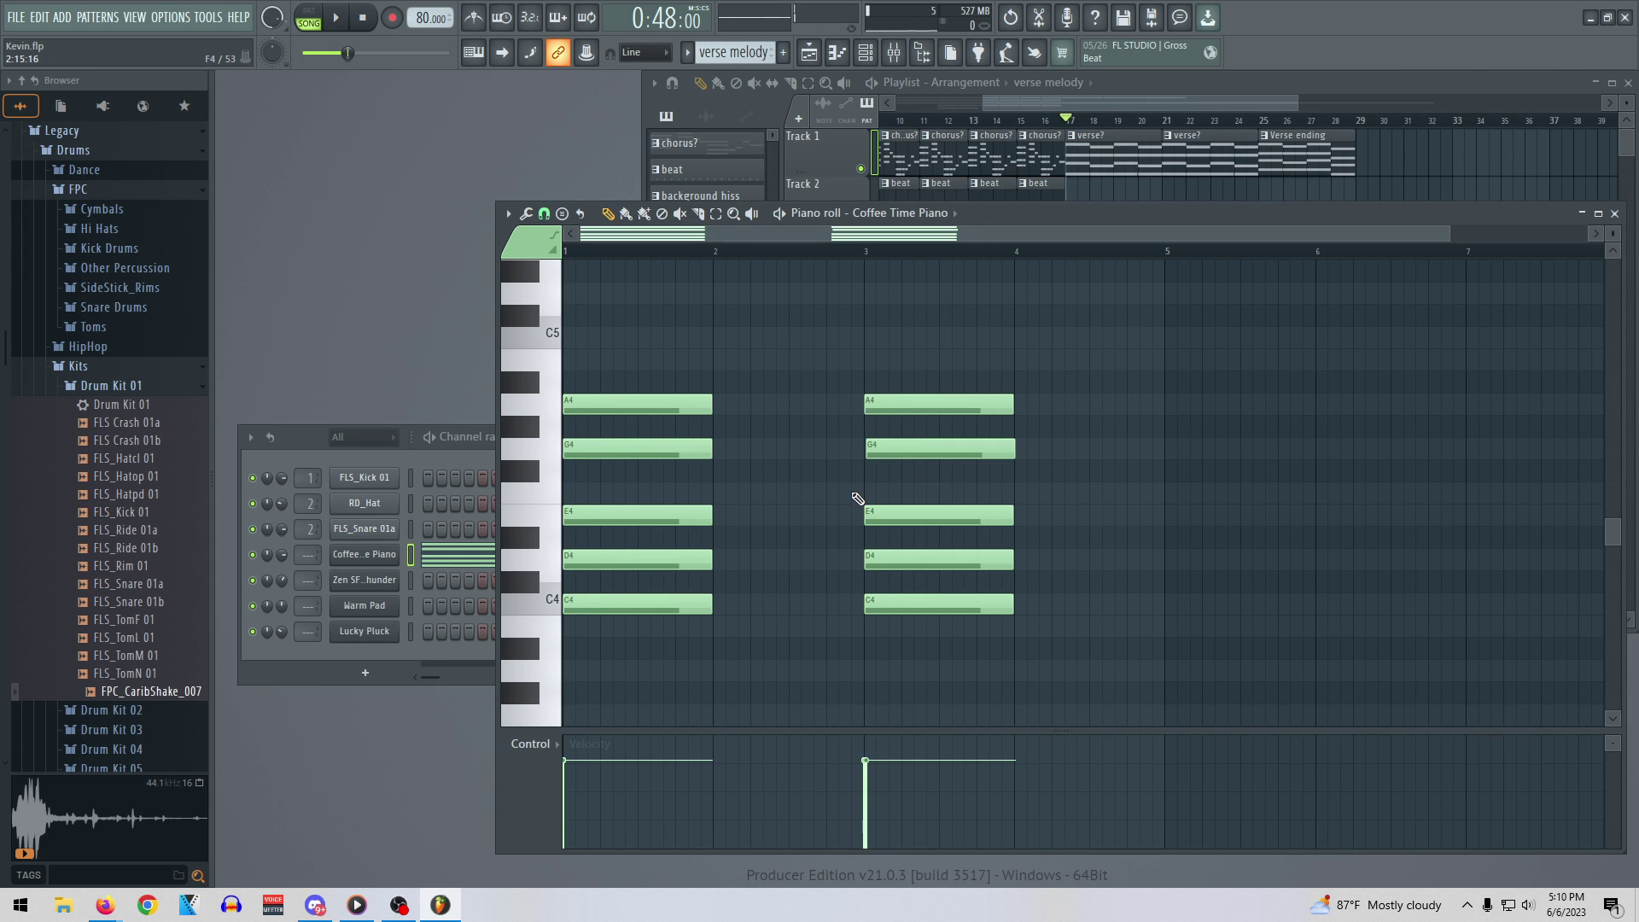
# Stamp a one-bar Minor Pentatonic scale from C4 in bar 2
pyautogui.click(507, 213)
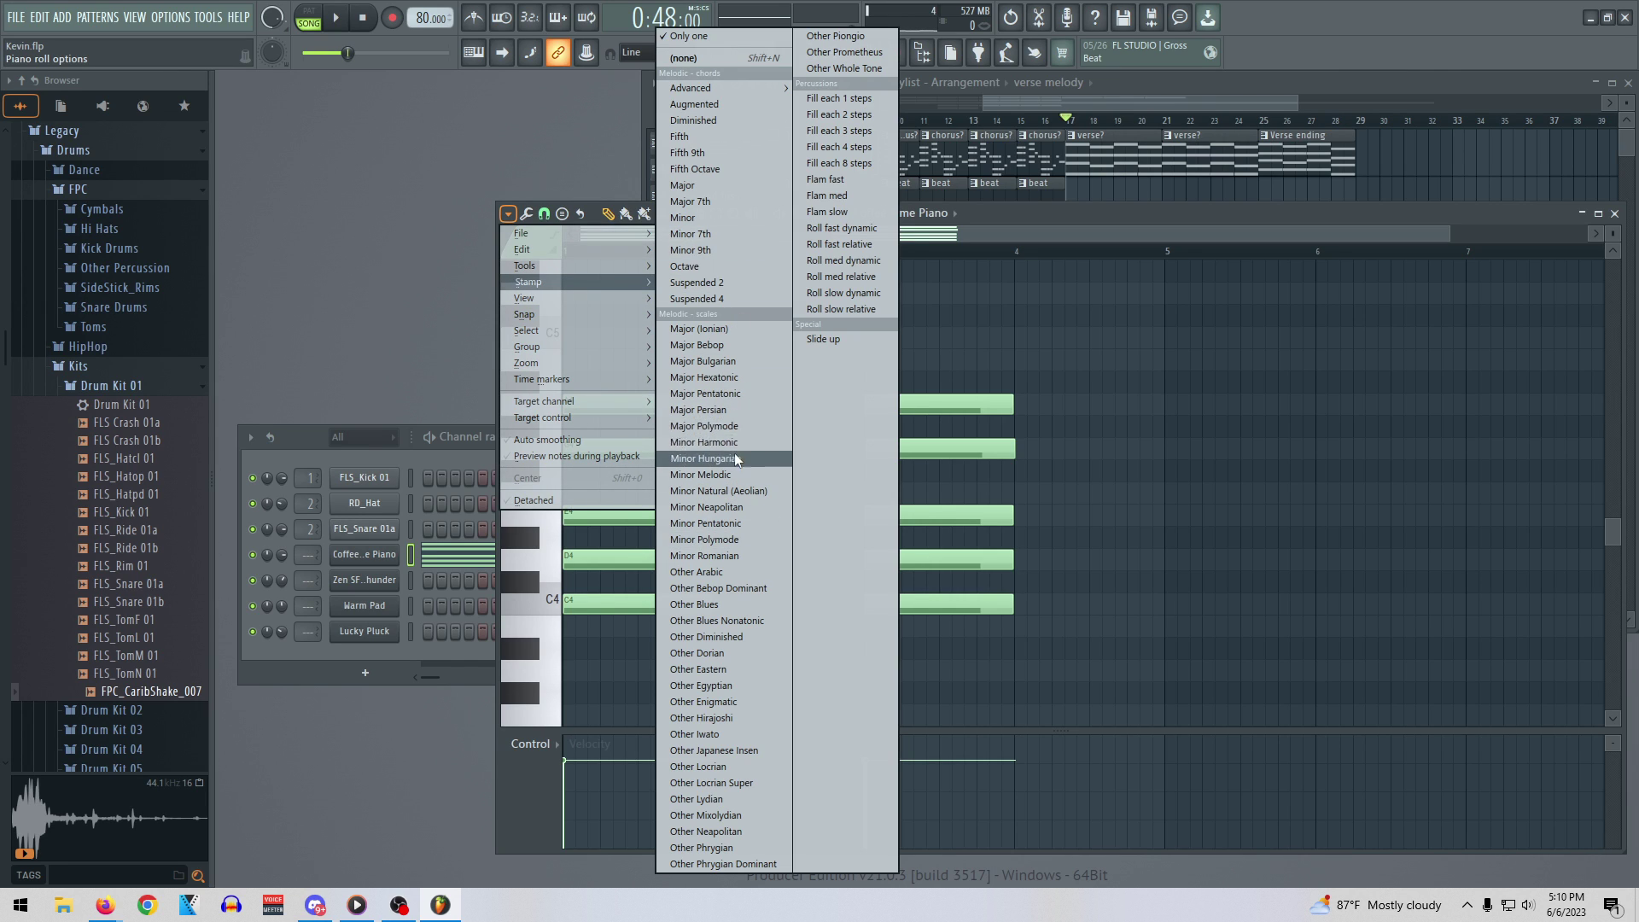
pyautogui.click(746, 522)
pyautogui.click(714, 601)
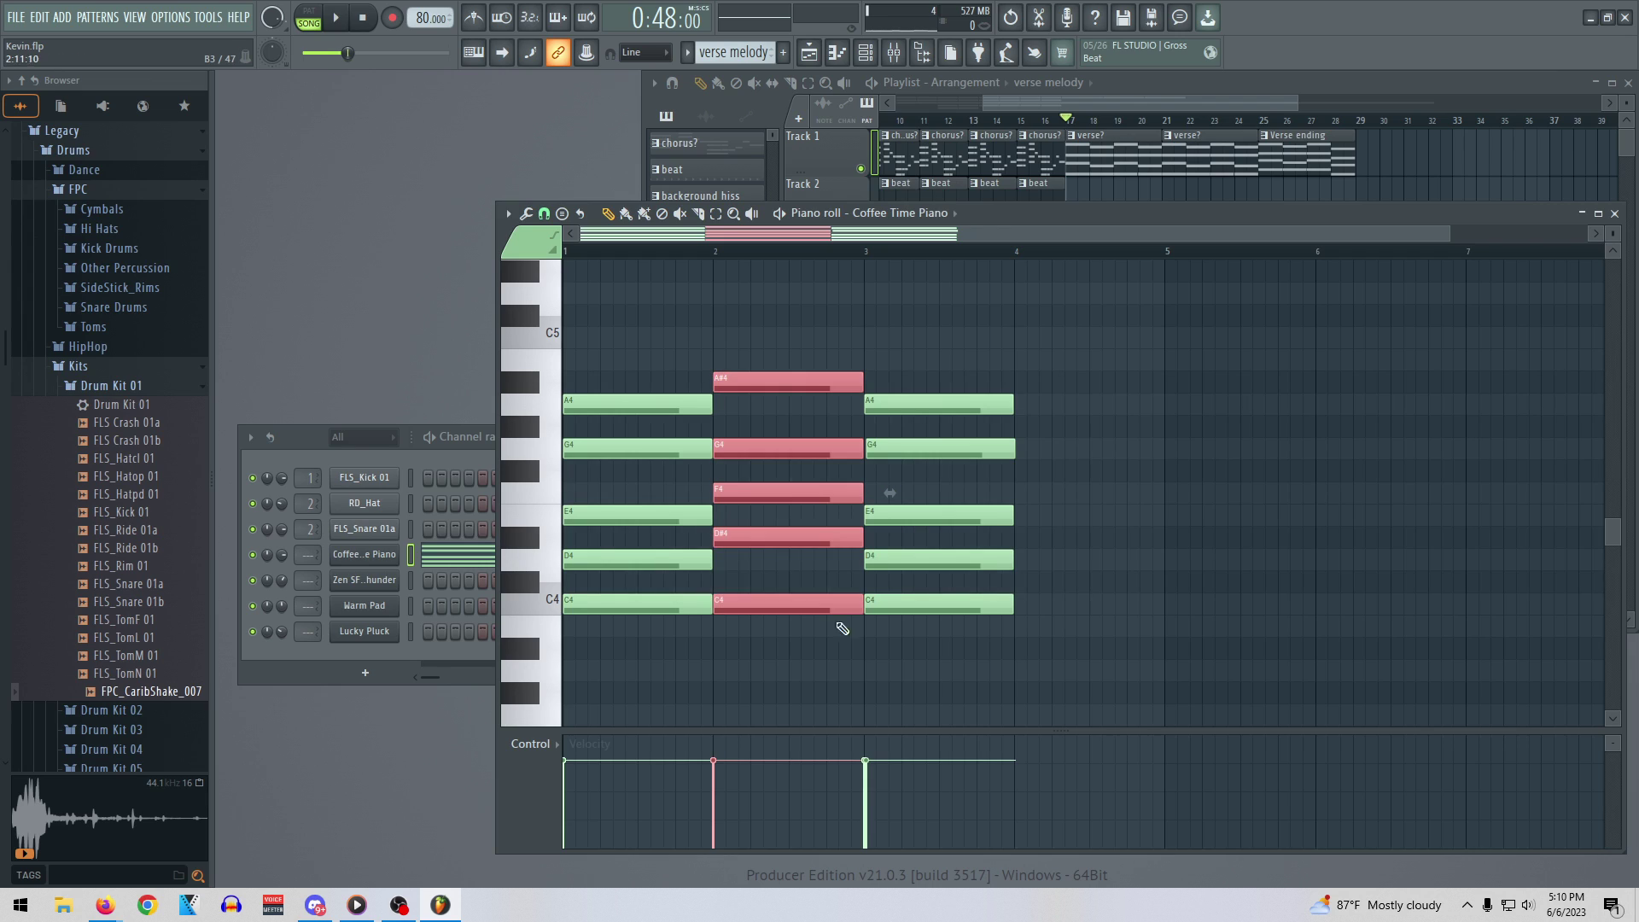
# Draw one-bar notes C4, D#4, F4, G4 and A#4 in bar 4, repeating the scale of bar 2
pyautogui.click(1033, 608)
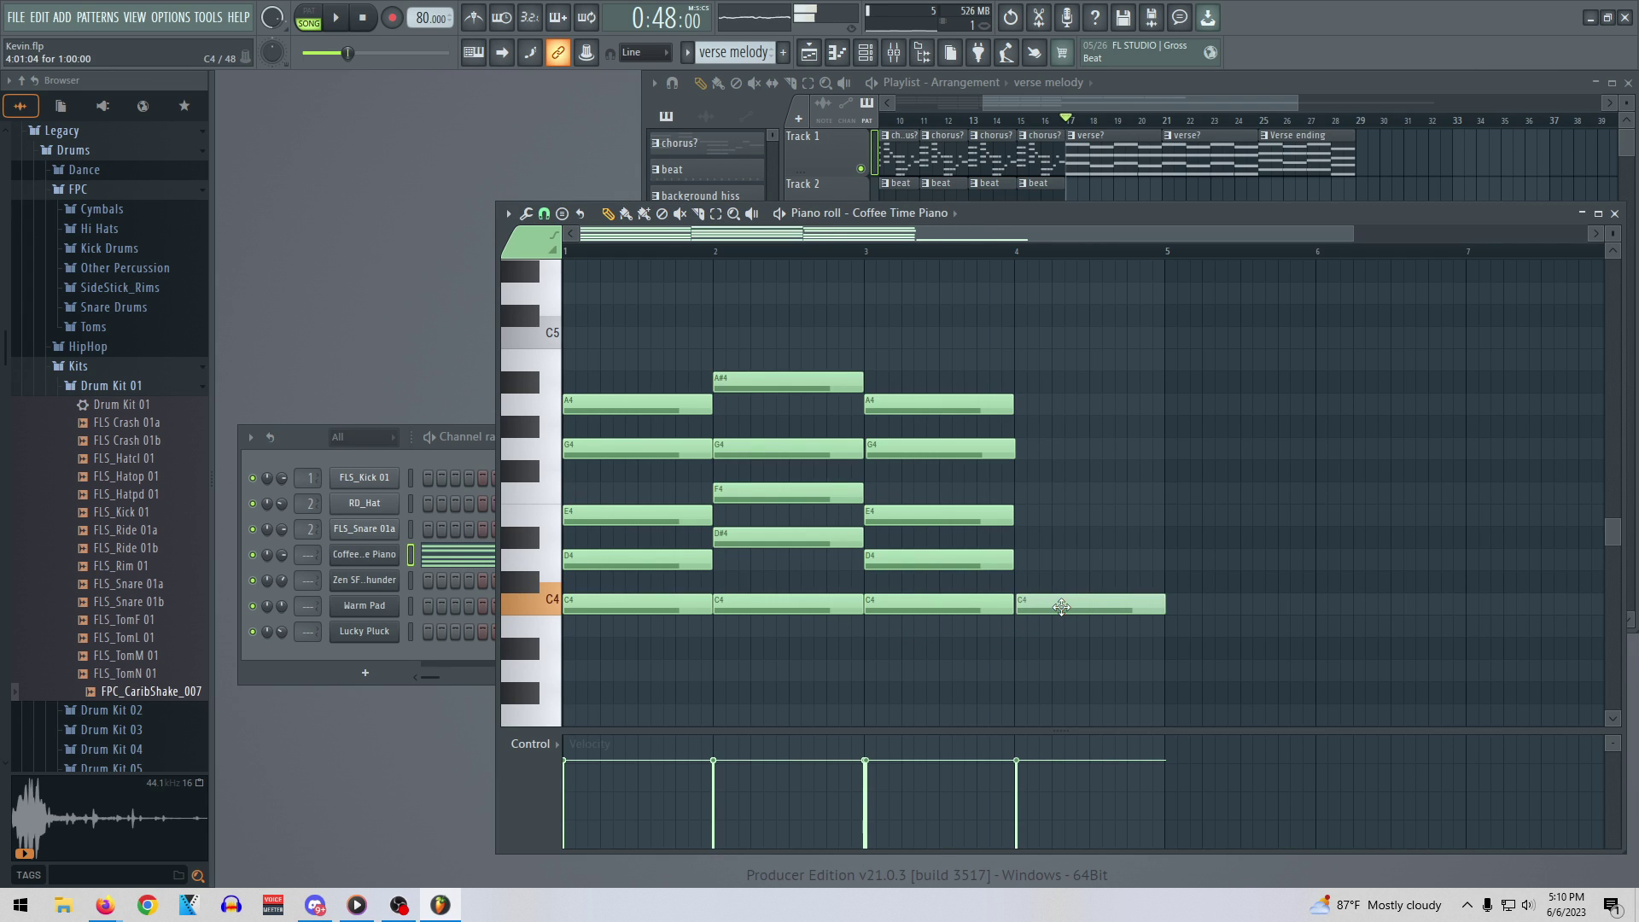
pyautogui.moveTo(1058, 607); pyautogui.dragTo(1059, 606)
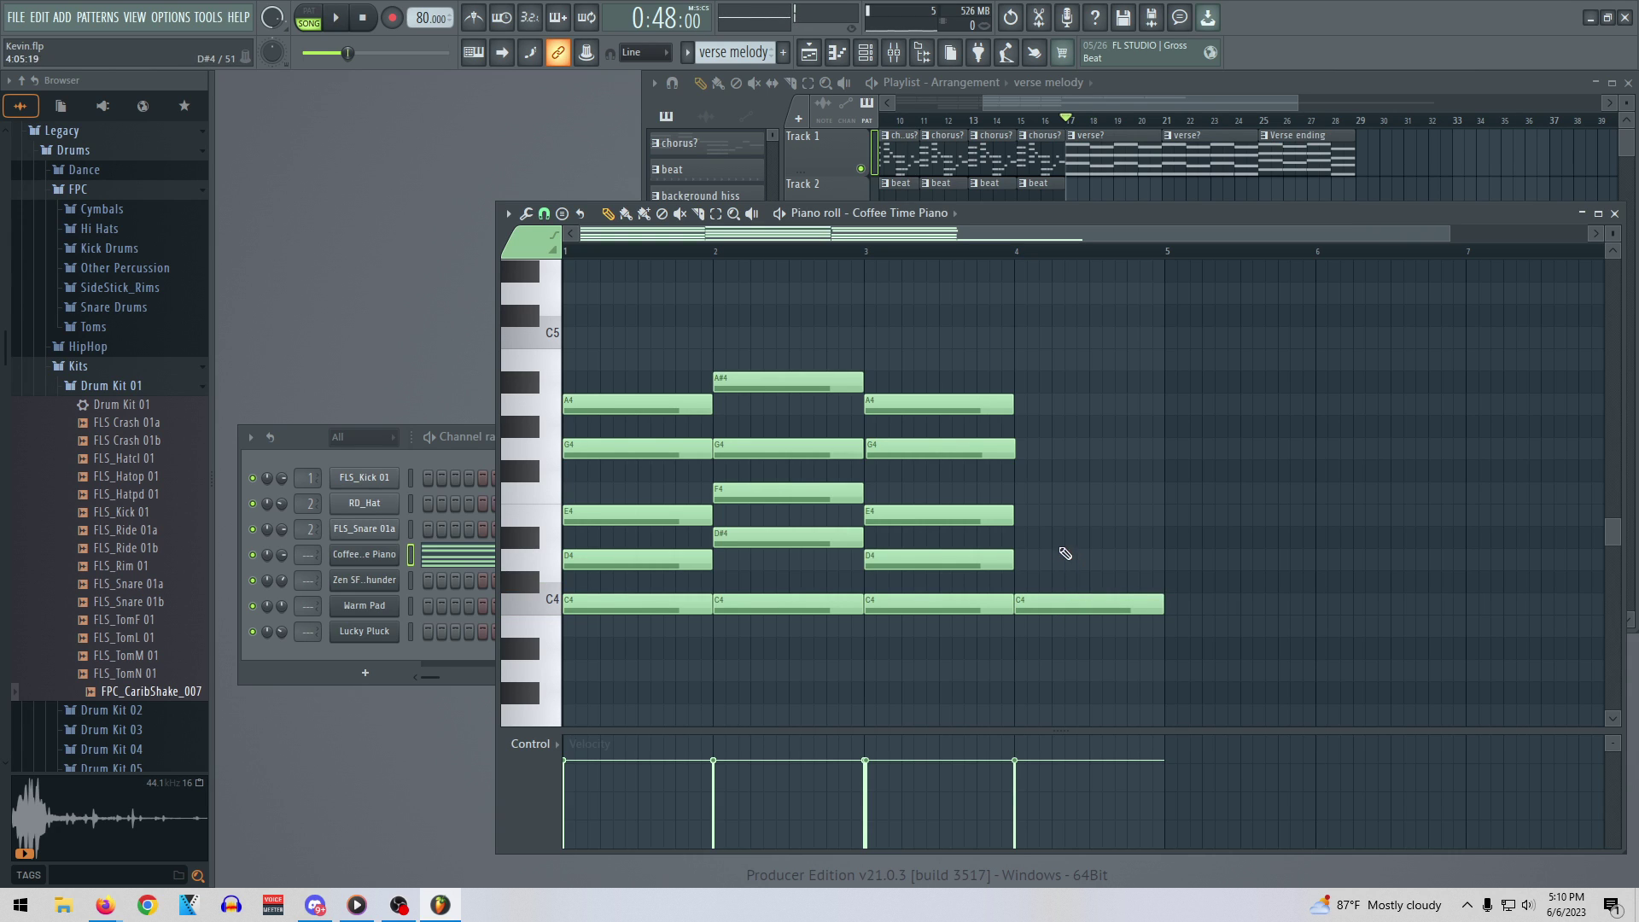
pyautogui.click(1035, 543)
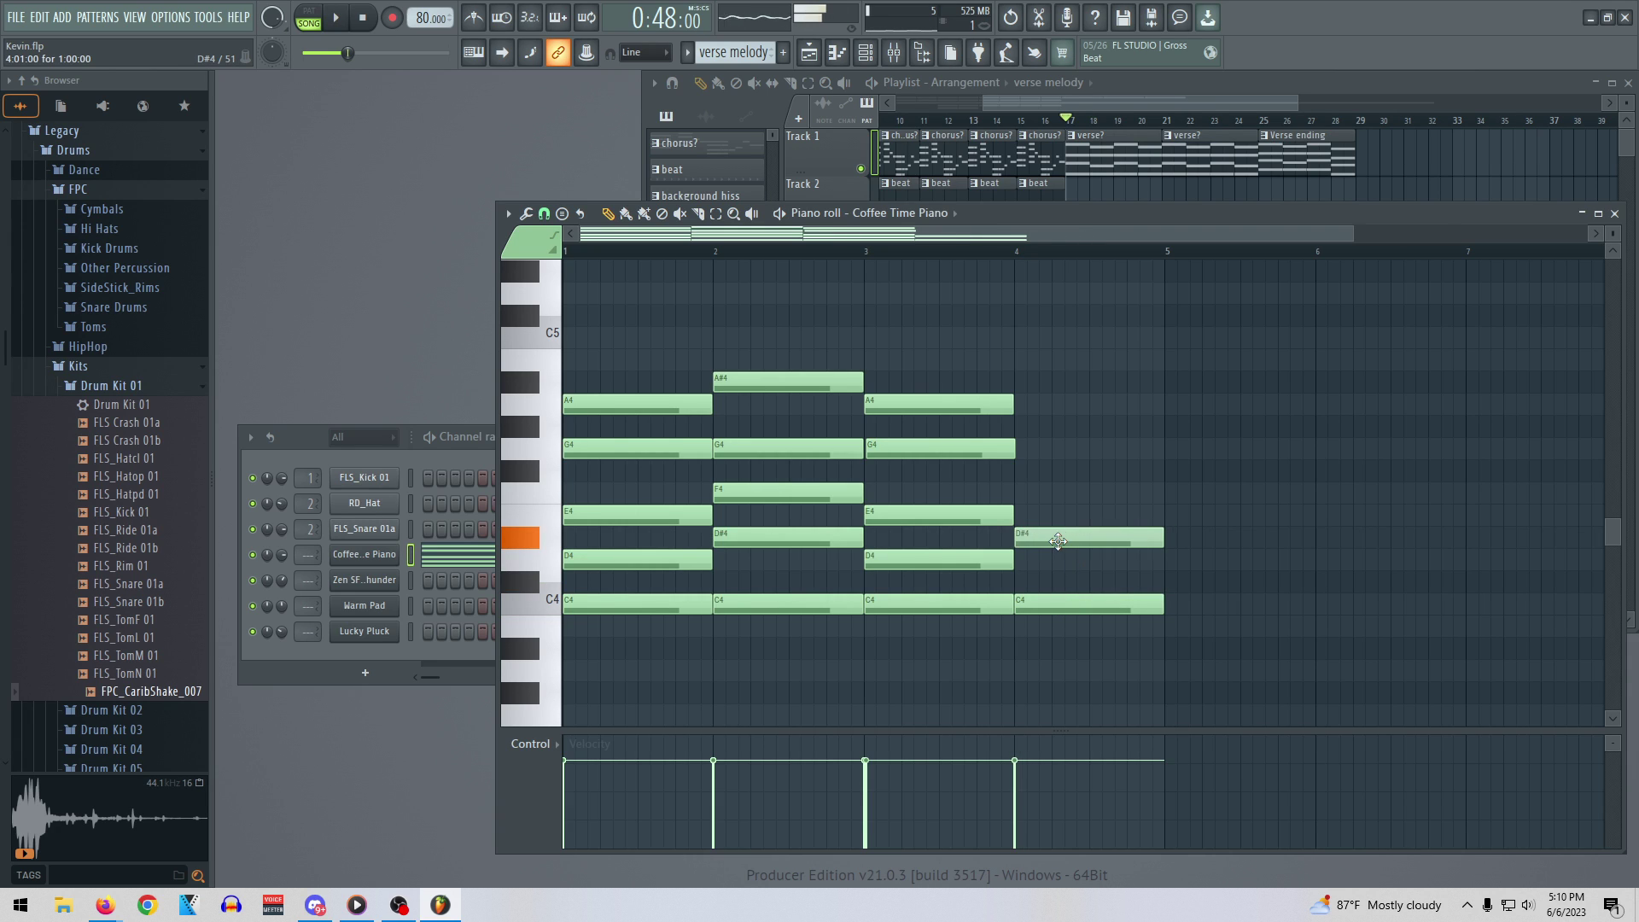
pyautogui.click(1044, 495)
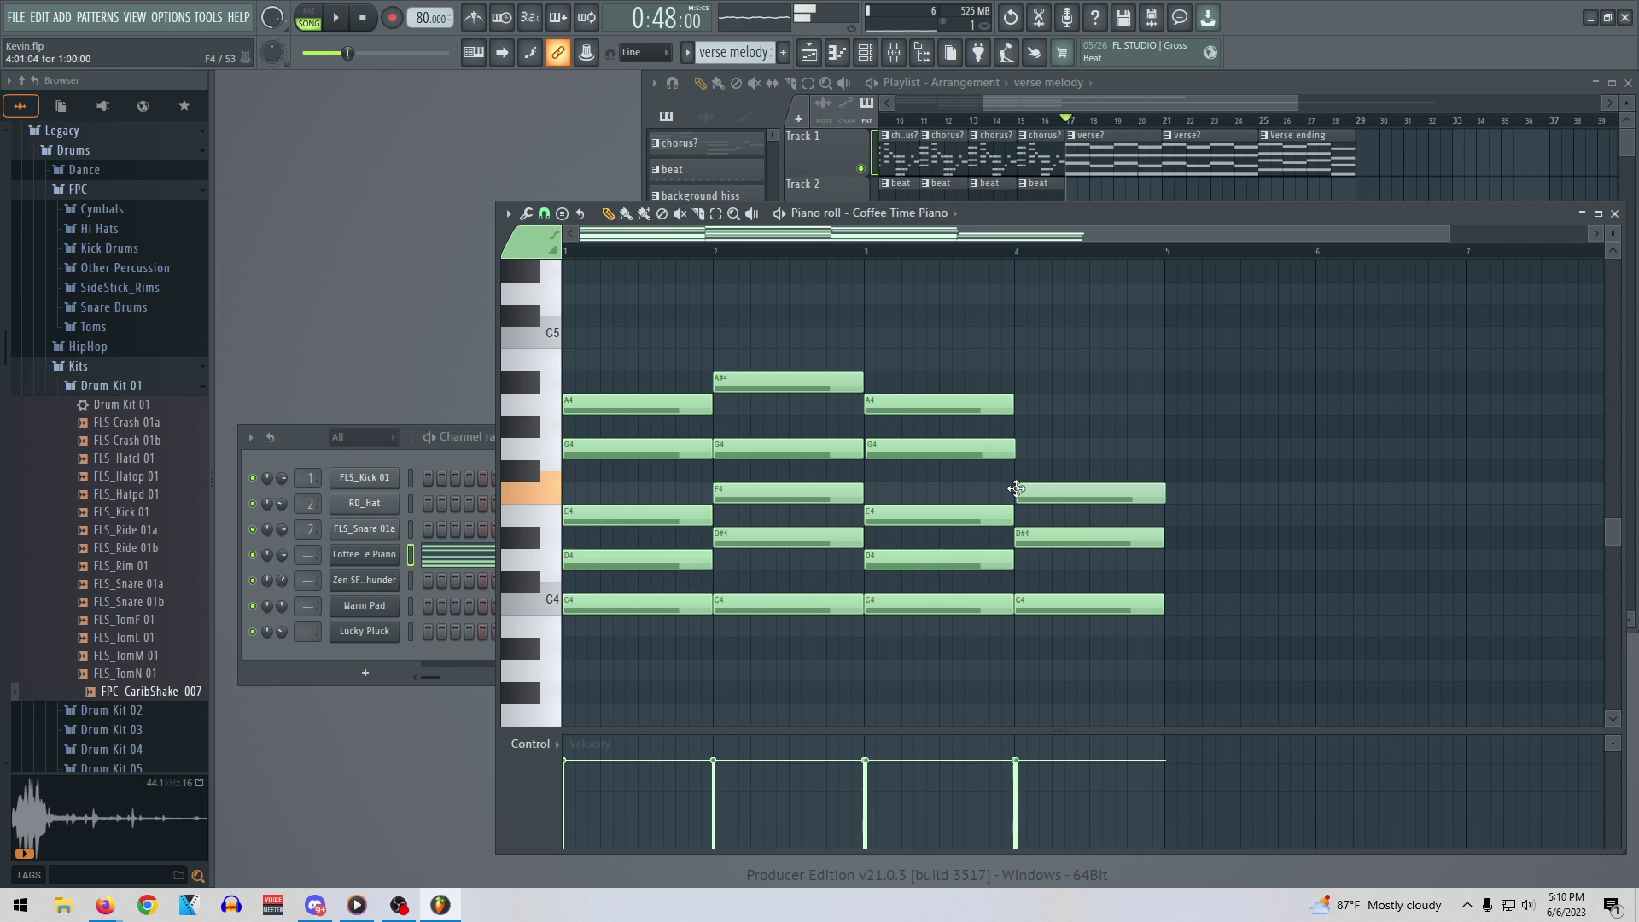
pyautogui.click(1031, 448)
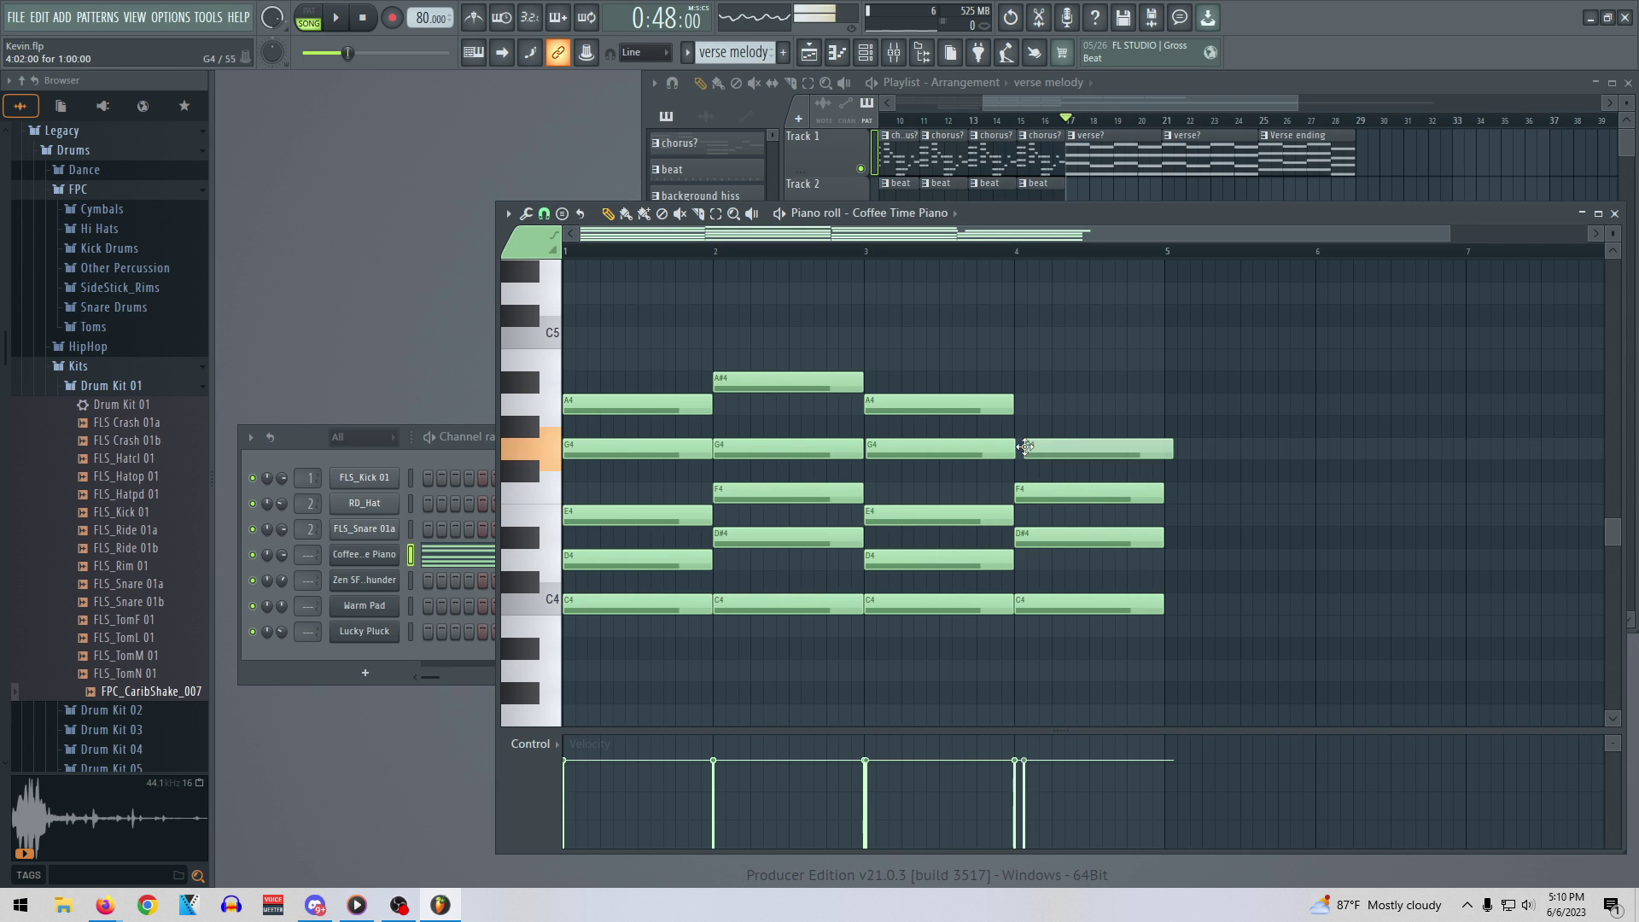
pyautogui.moveTo(980, 458); pyautogui.dragTo(978, 457)
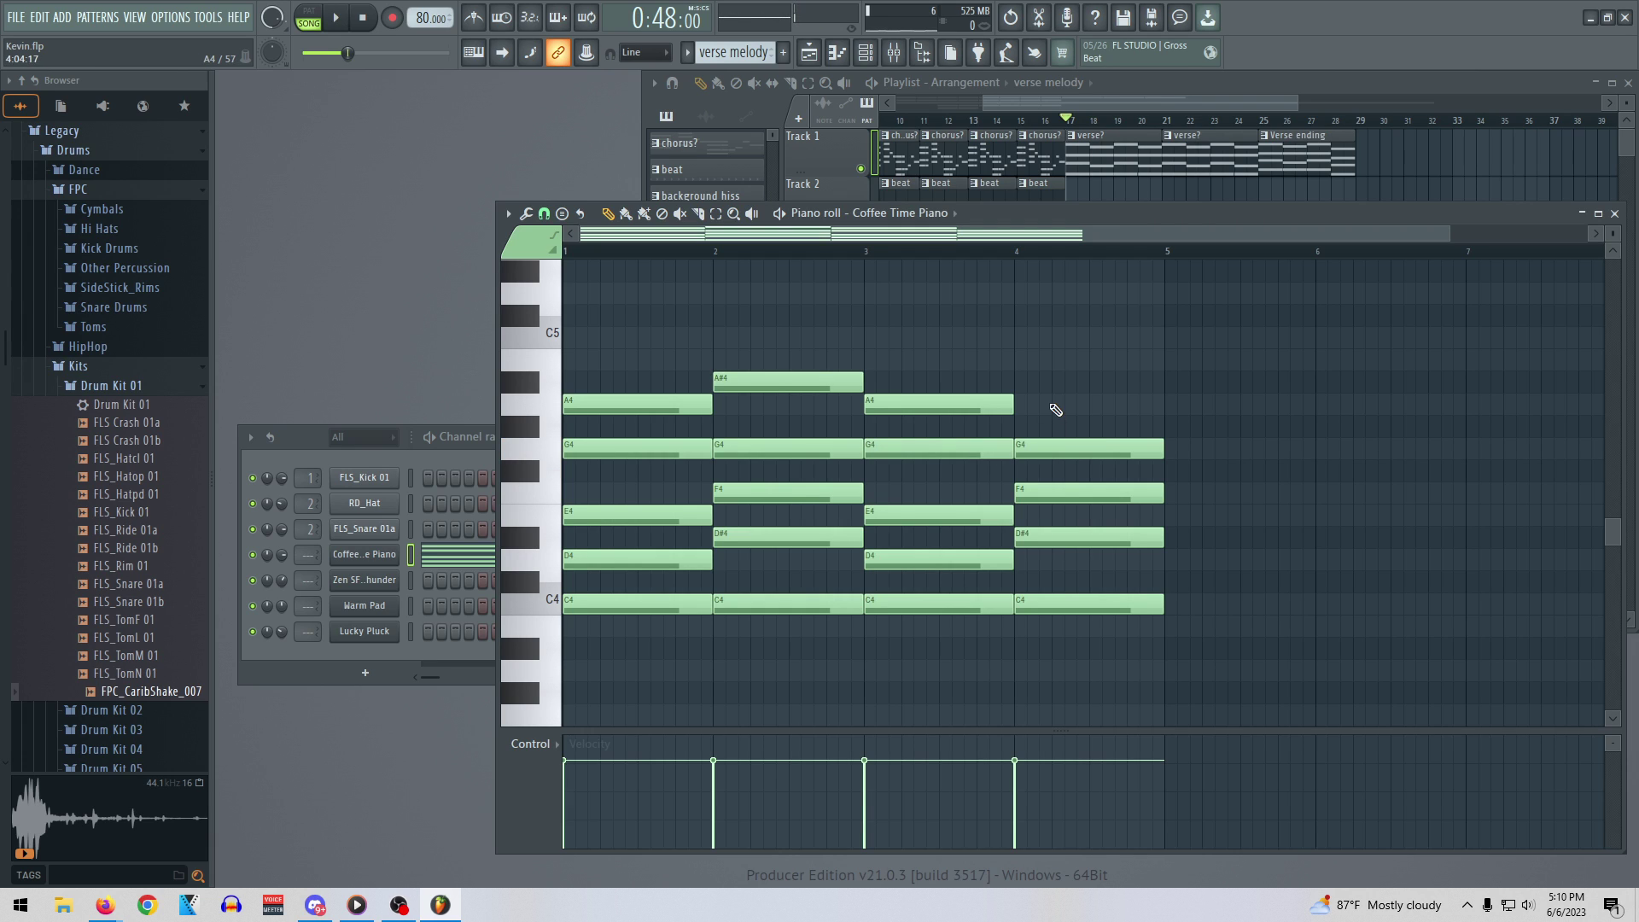
pyautogui.moveTo(1087, 389)
pyautogui.mouseDown()
pyautogui.moveTo(1101, 383)
pyautogui.moveTo(1080, 382)
pyautogui.mouseUp()
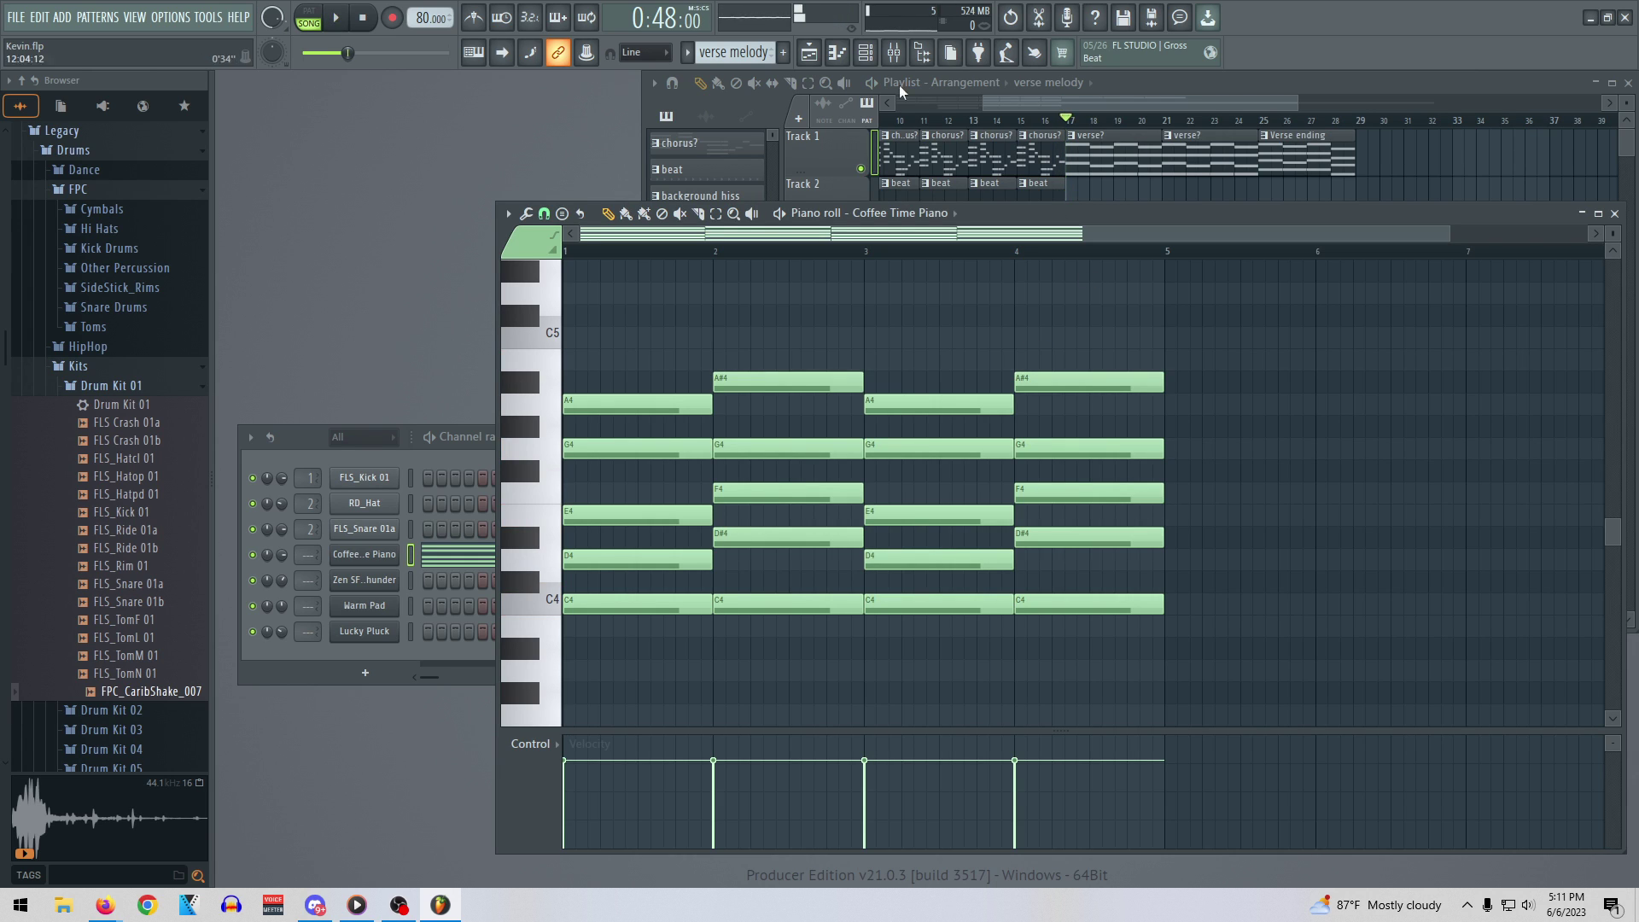
# Switch playback to pattern mode and listen to the verse melody pattern
pyautogui.click(316, 11)
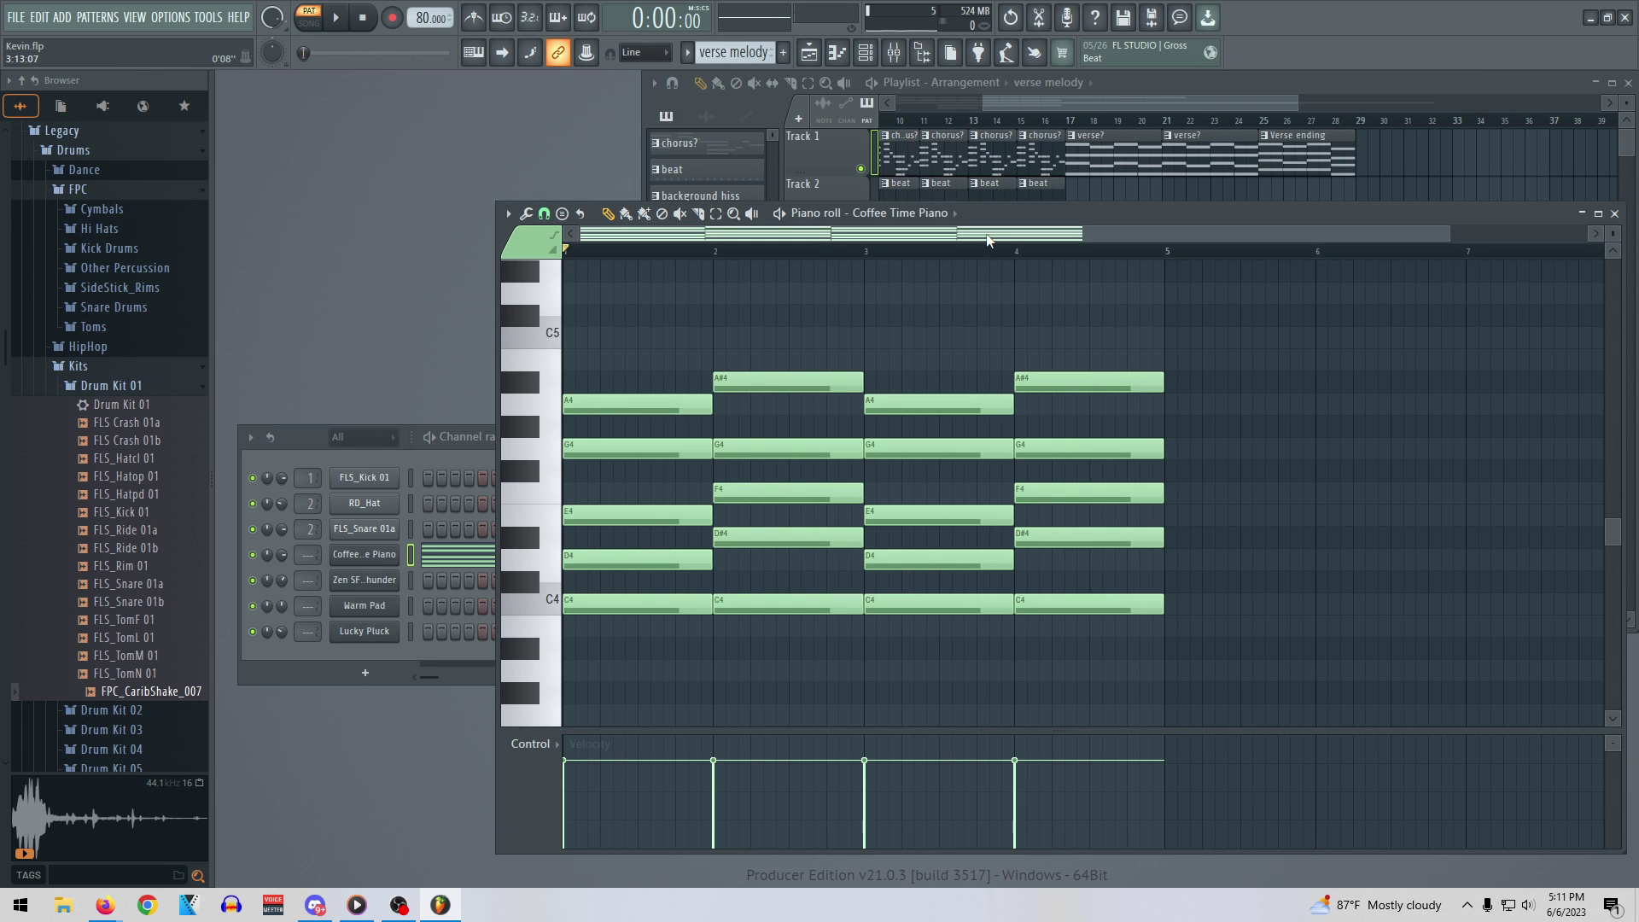
pyautogui.press('space')
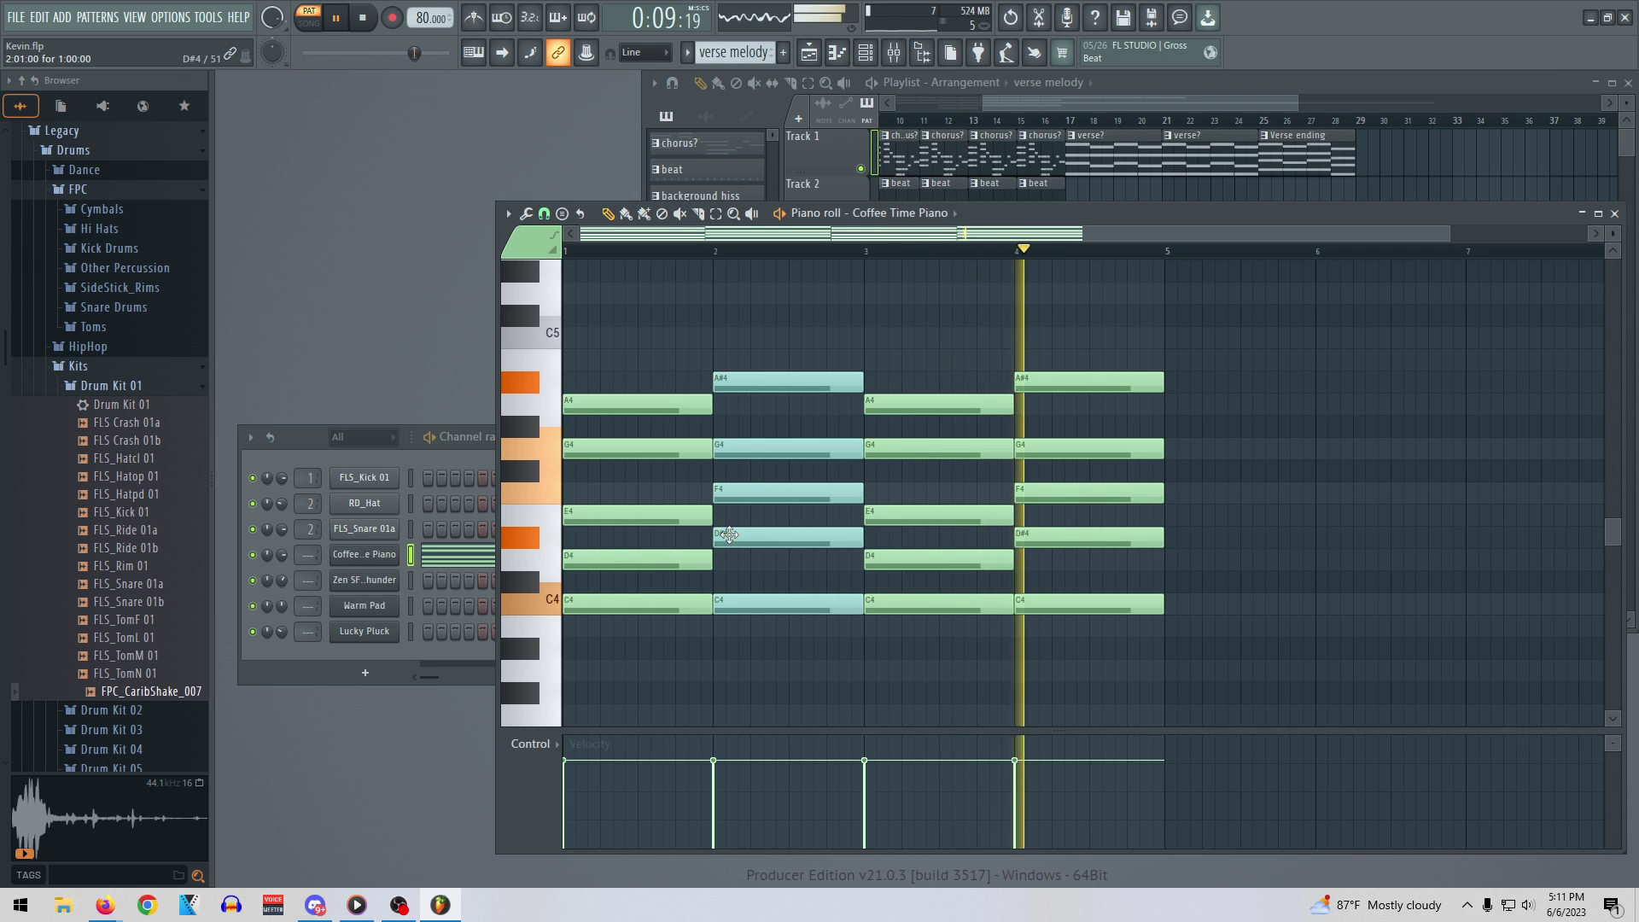
pyautogui.press('space')
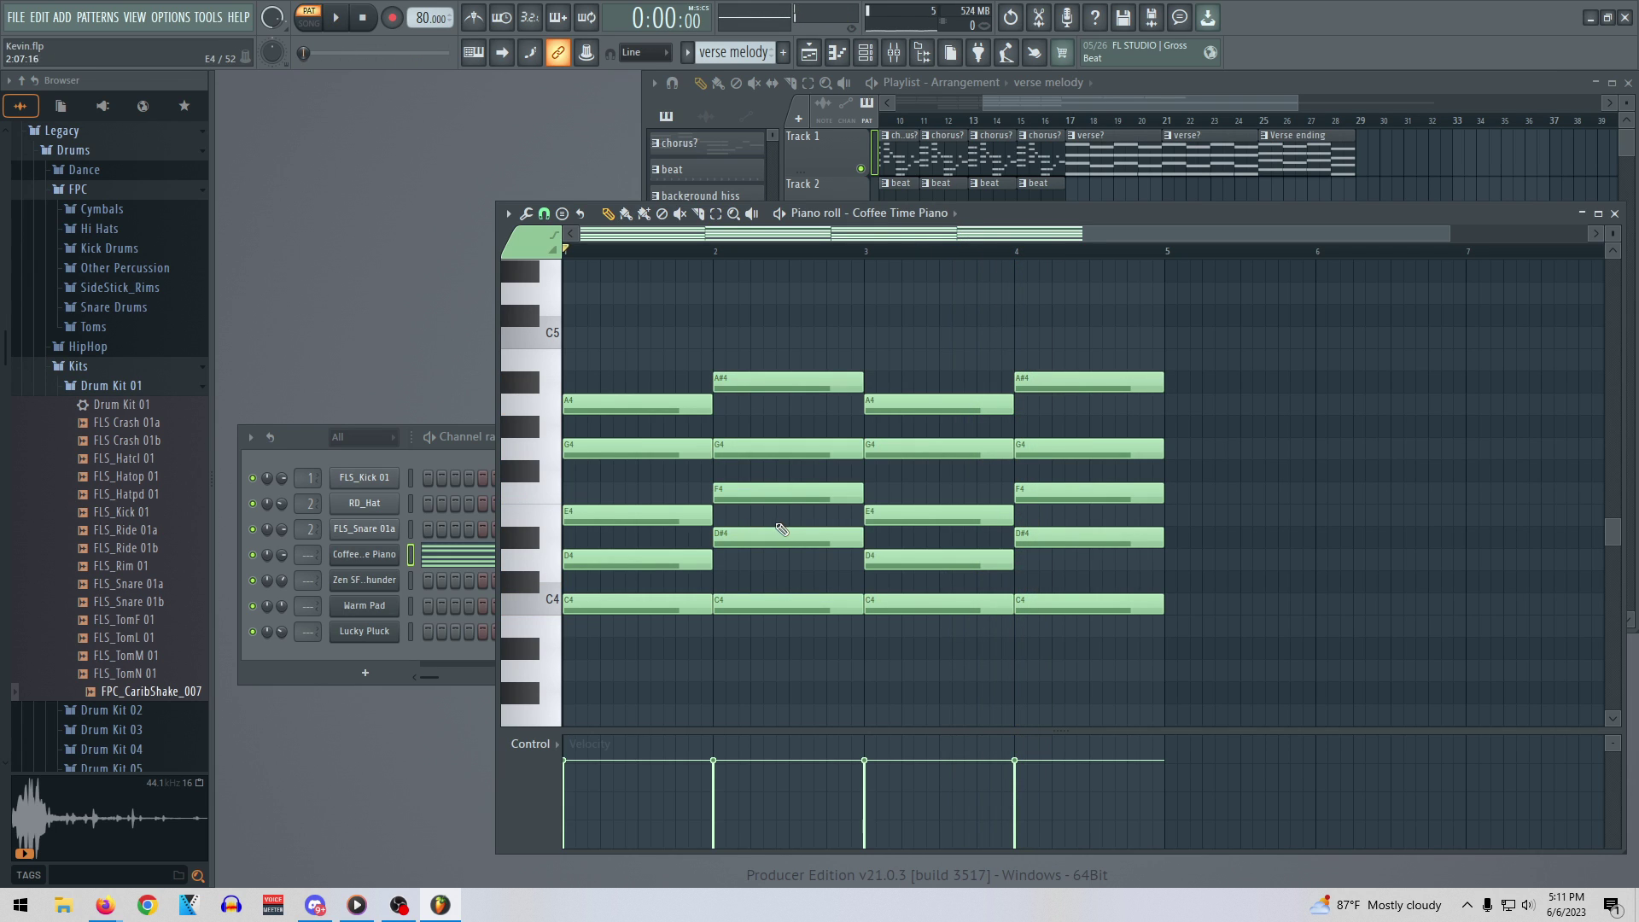
pyautogui.moveTo(1259, 450); pyautogui.dragTo(1224, 448)
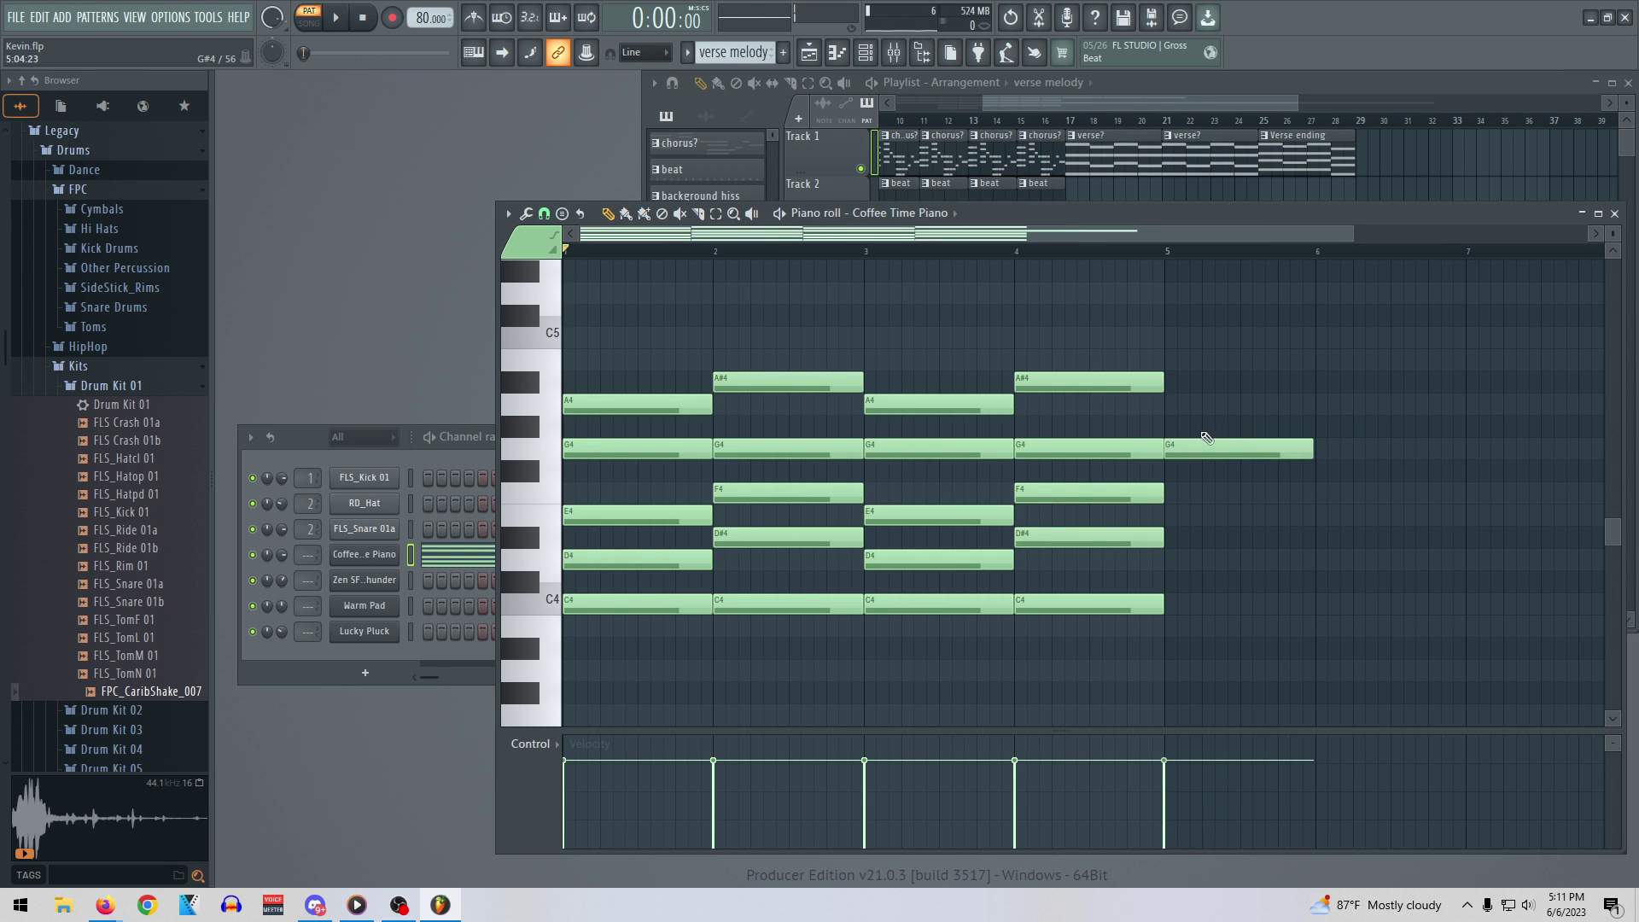
pyautogui.click(894, 452)
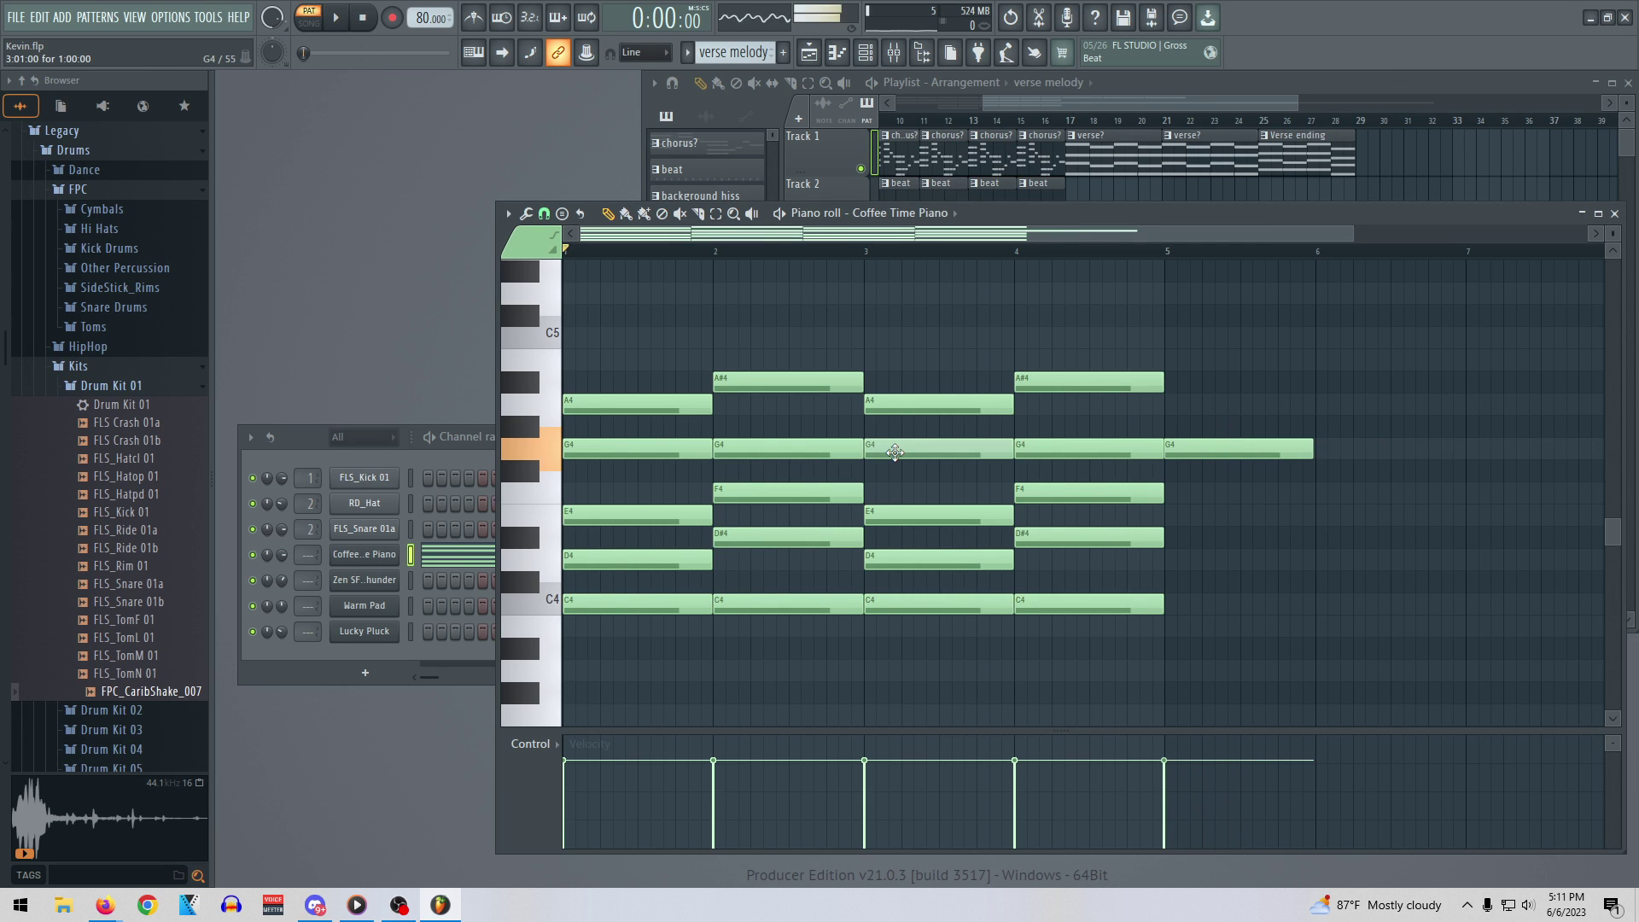
pyautogui.moveTo(895, 449)
pyautogui.mouseDown()
pyautogui.moveTo(895, 436)
pyautogui.moveTo(894, 456)
pyautogui.mouseUp()
pyautogui.moveTo(1032, 448)
pyautogui.mouseDown()
pyautogui.moveTo(1033, 424)
pyautogui.moveTo(1032, 452)
pyautogui.mouseUp()
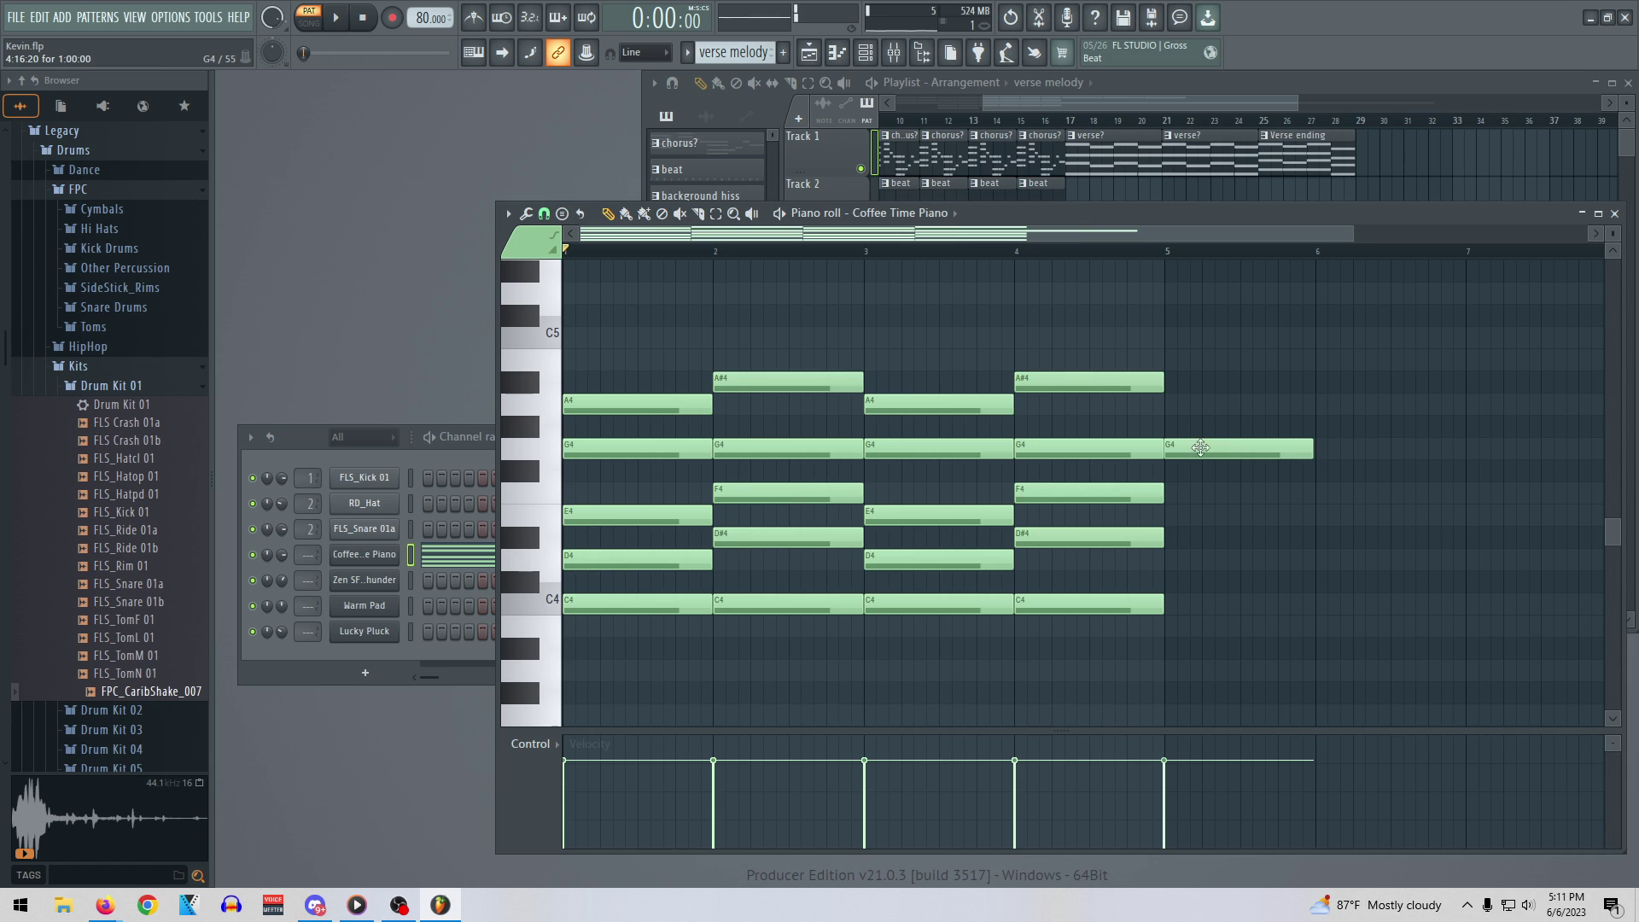
pyautogui.rightClick(1200, 447)
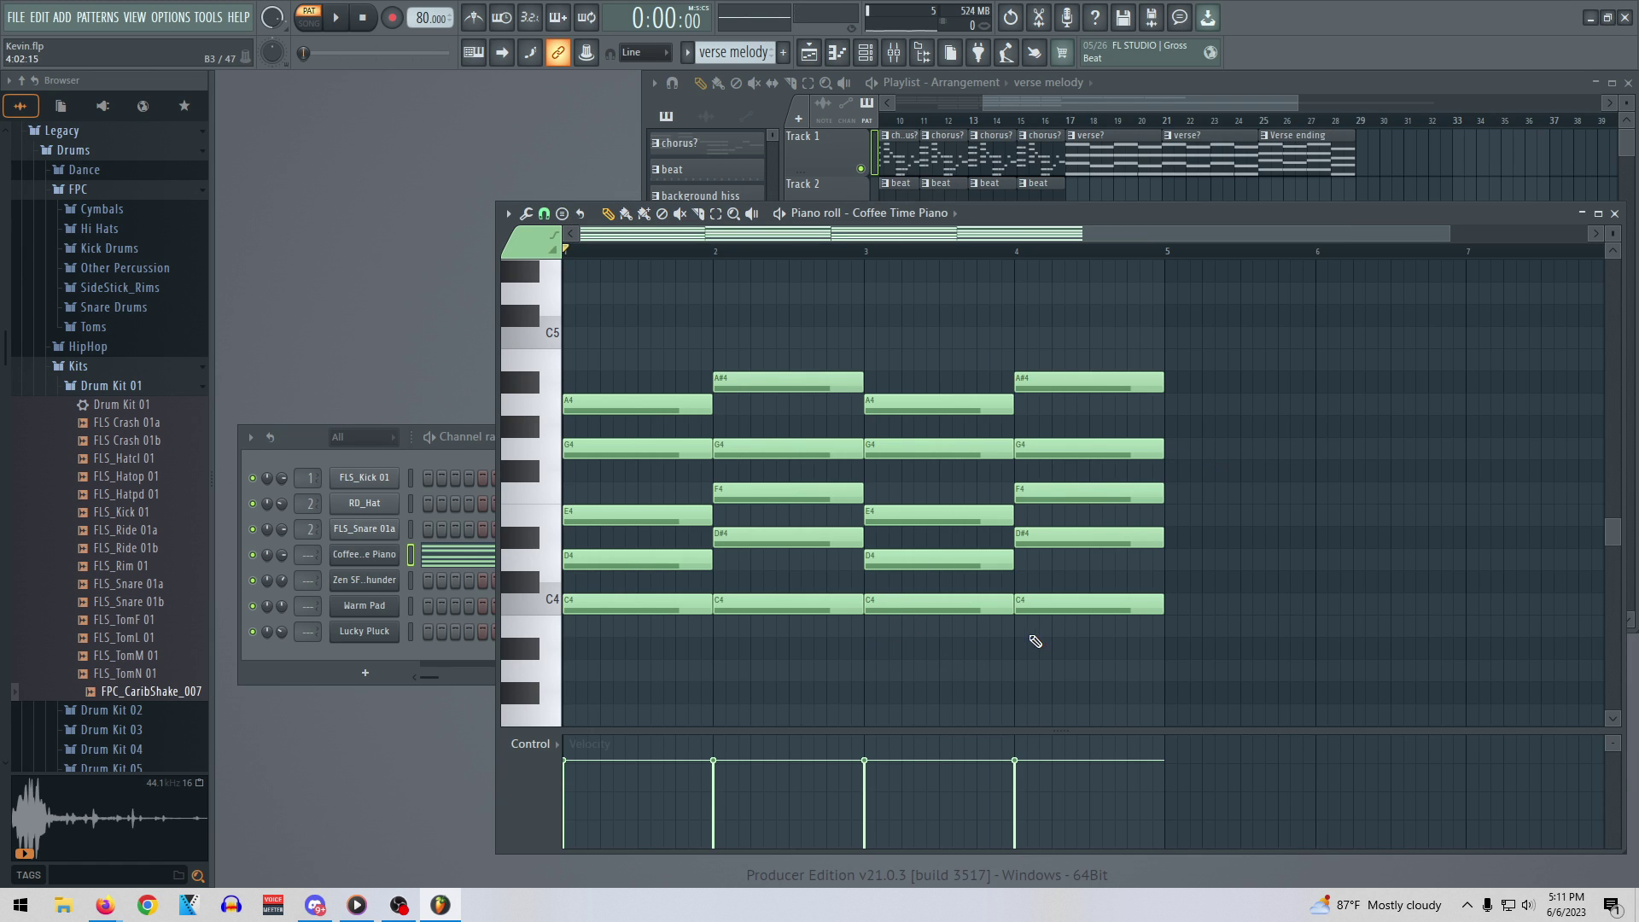
# Delete the notes in bar 2 and replace them with a copy of the notes in bar 4
pyautogui.rightClick(779, 603)
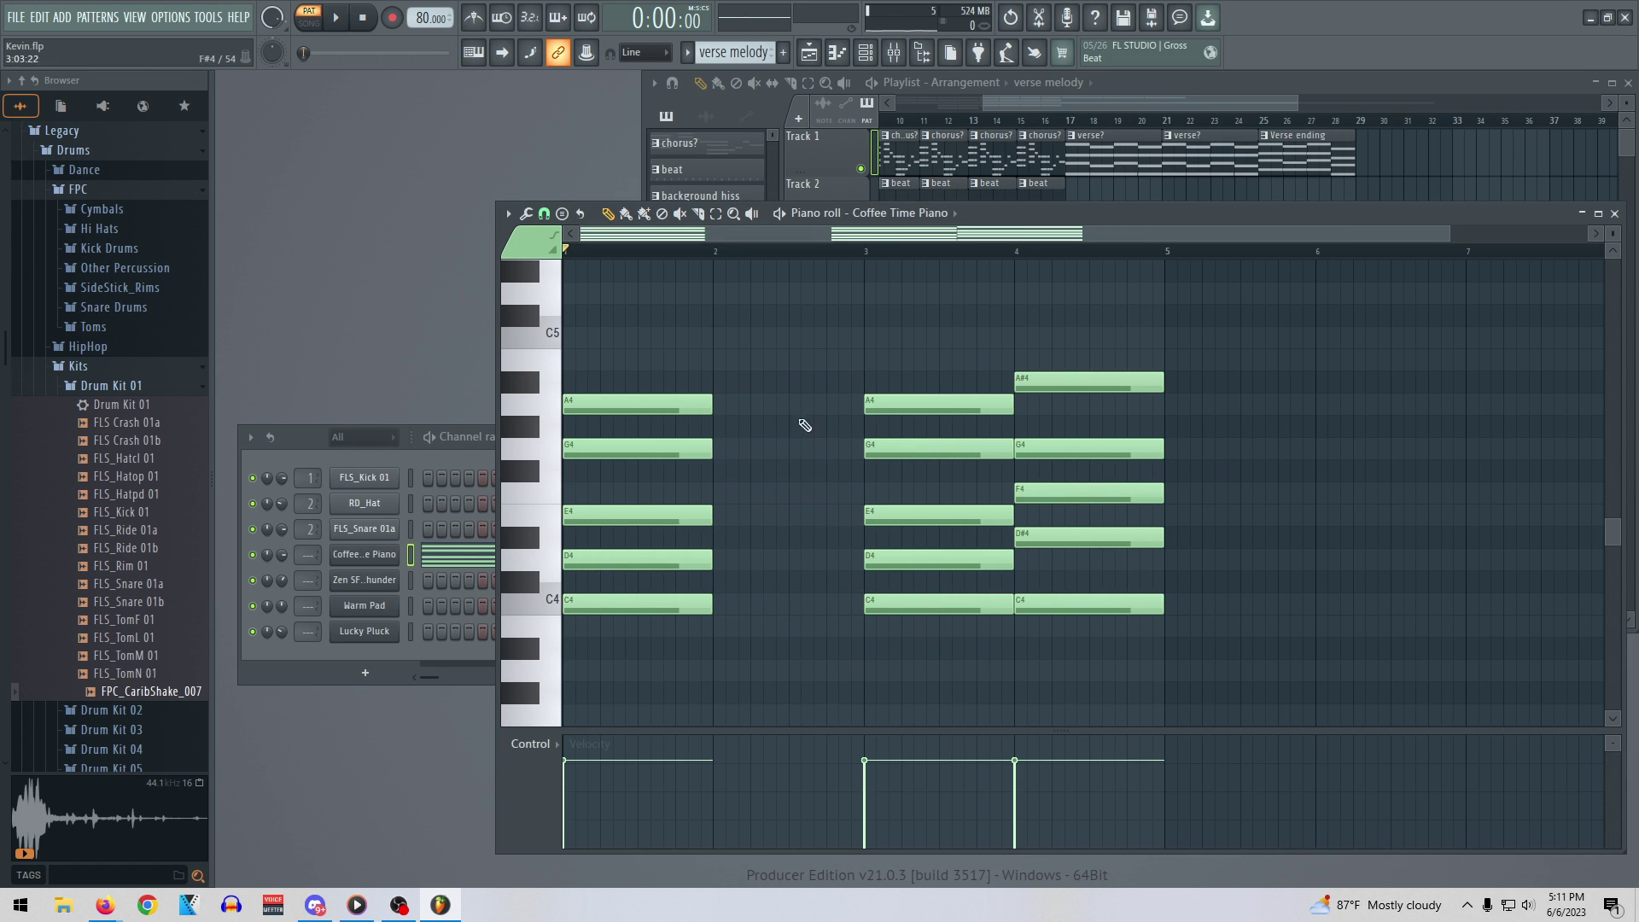
pyautogui.moveTo(1127, 651); pyautogui.dragTo(1044, 320)
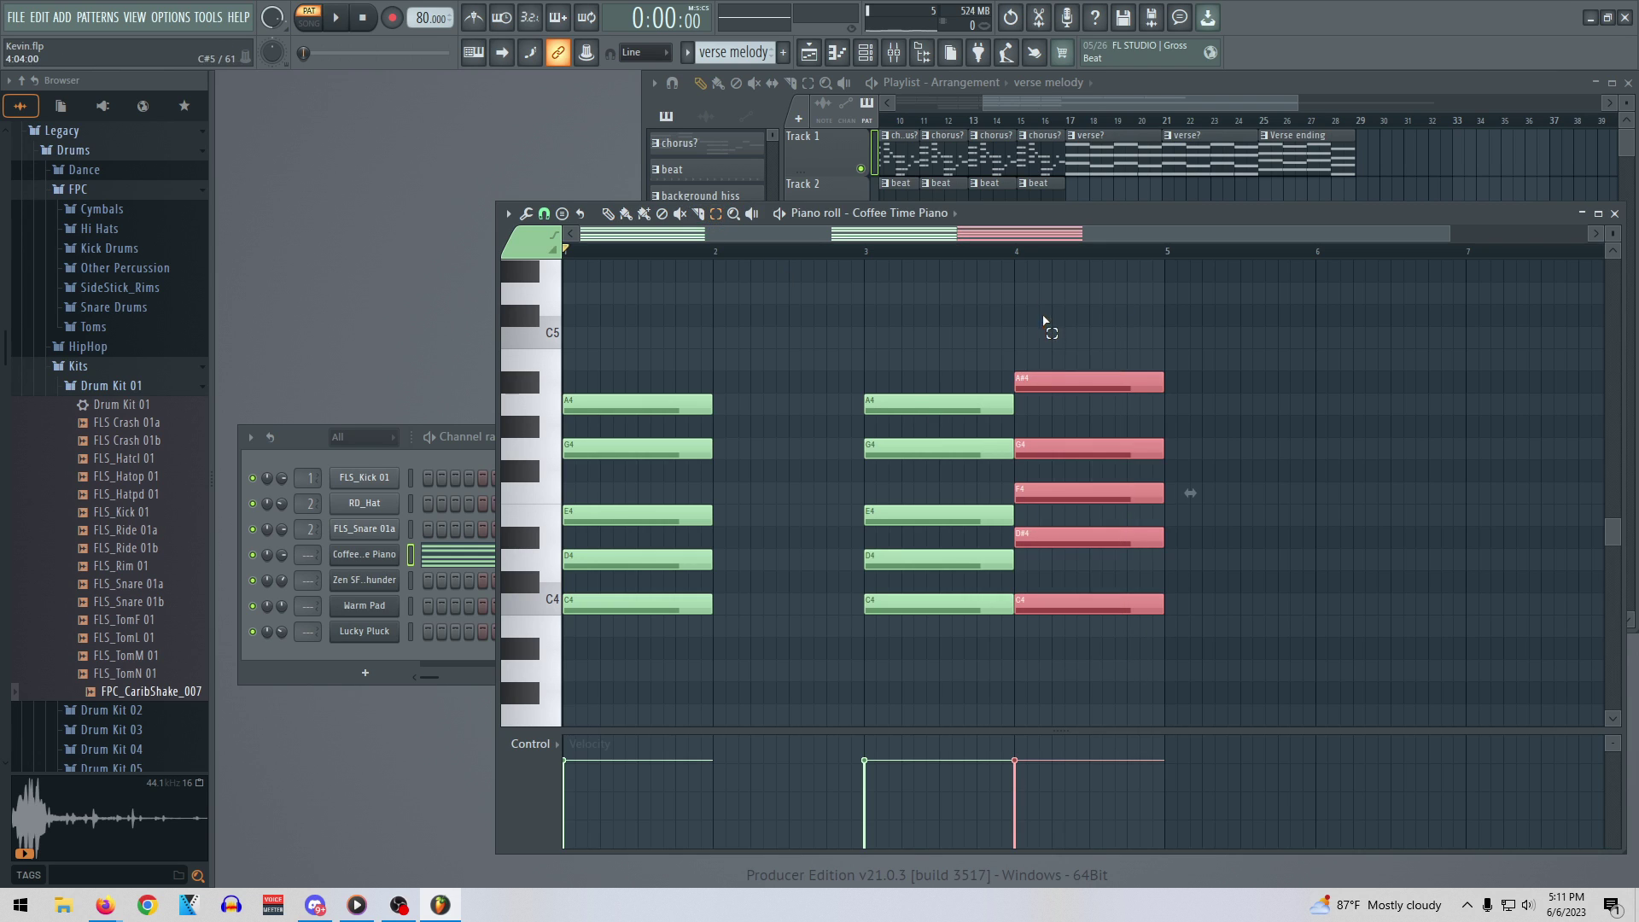
pyautogui.hotkey('ctrl', 'v')
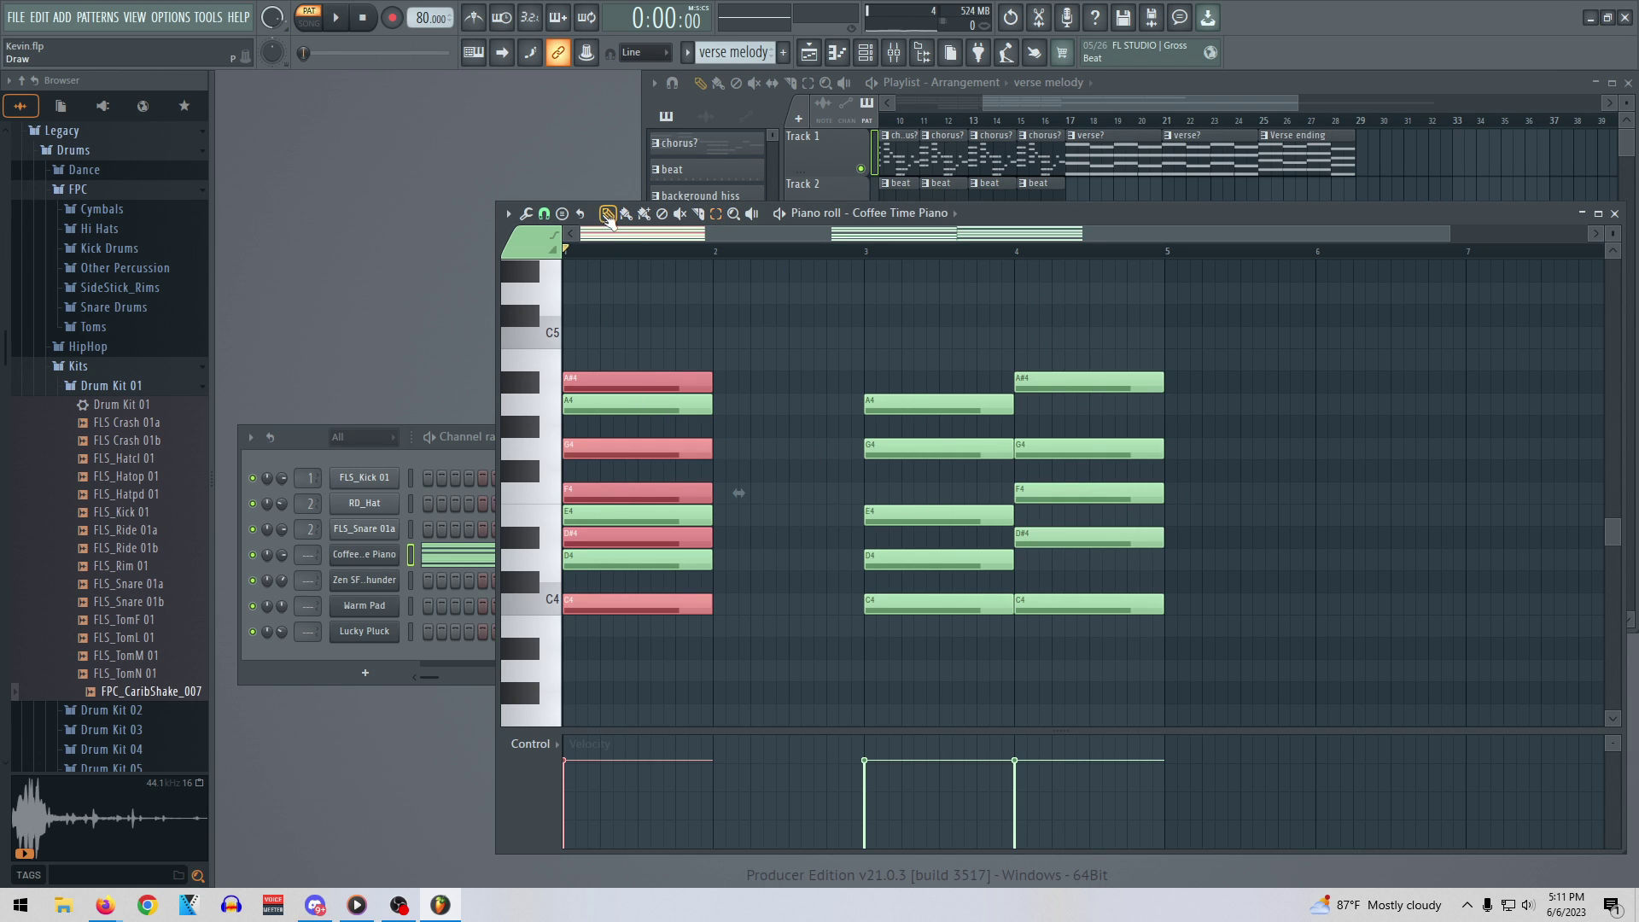
pyautogui.moveTo(628, 384); pyautogui.dragTo(777, 387)
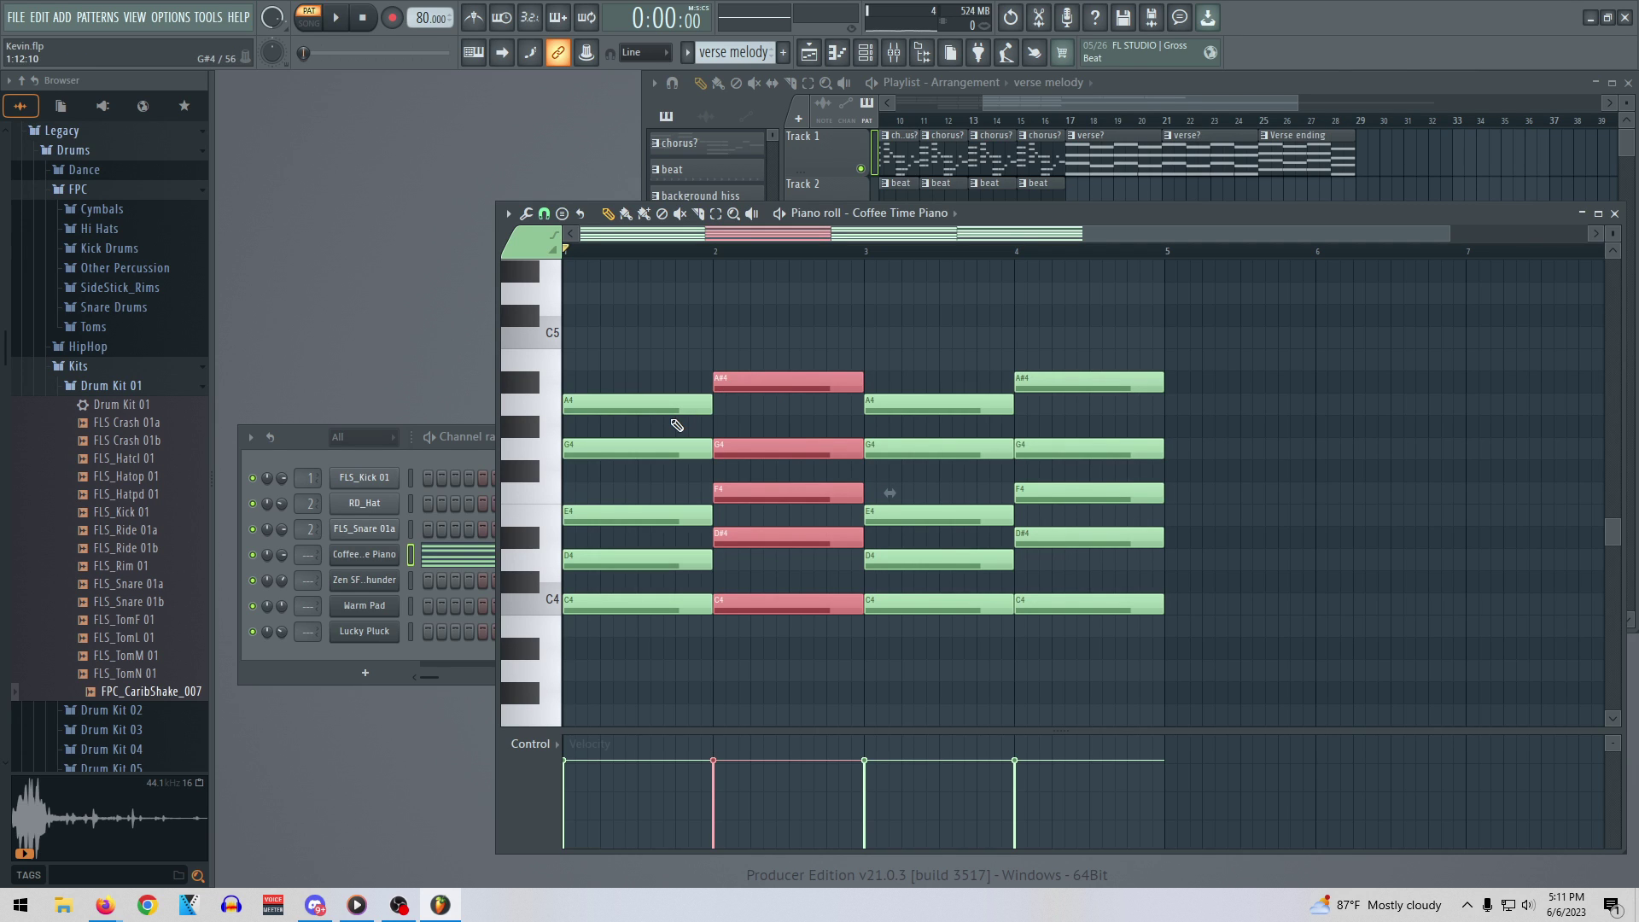
pyautogui.click(891, 409)
# Select all the piano notes in the pattern and add a Sawer synth channel to the channel rack
pyautogui.hotkey('ctrl', 'a')
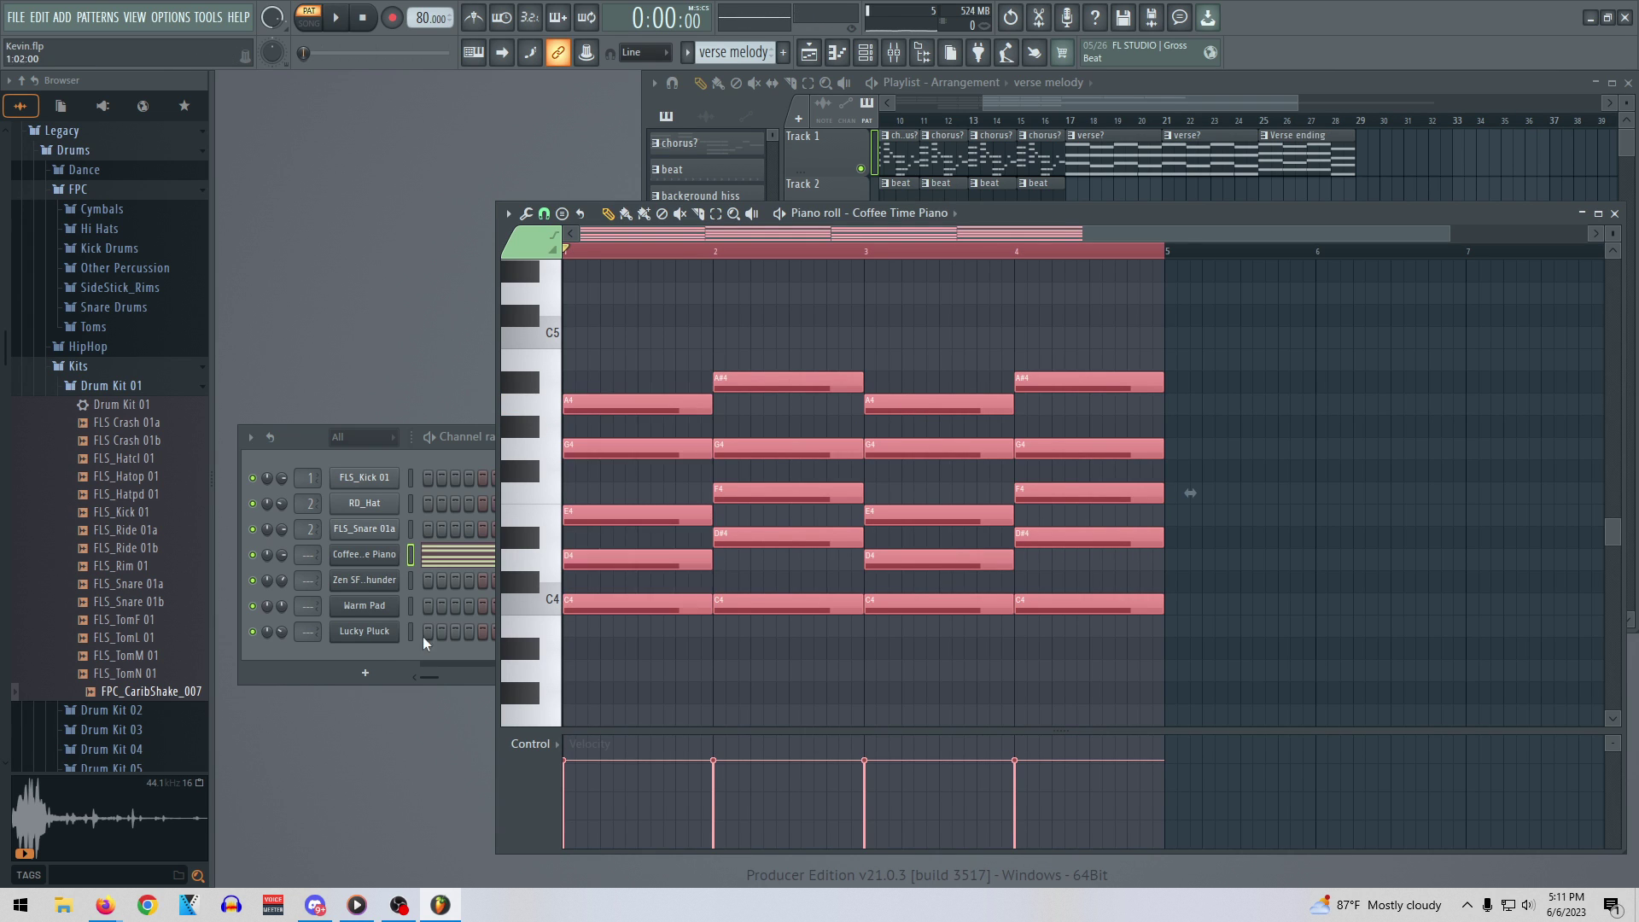
pyautogui.click(375, 638)
pyautogui.click(379, 636)
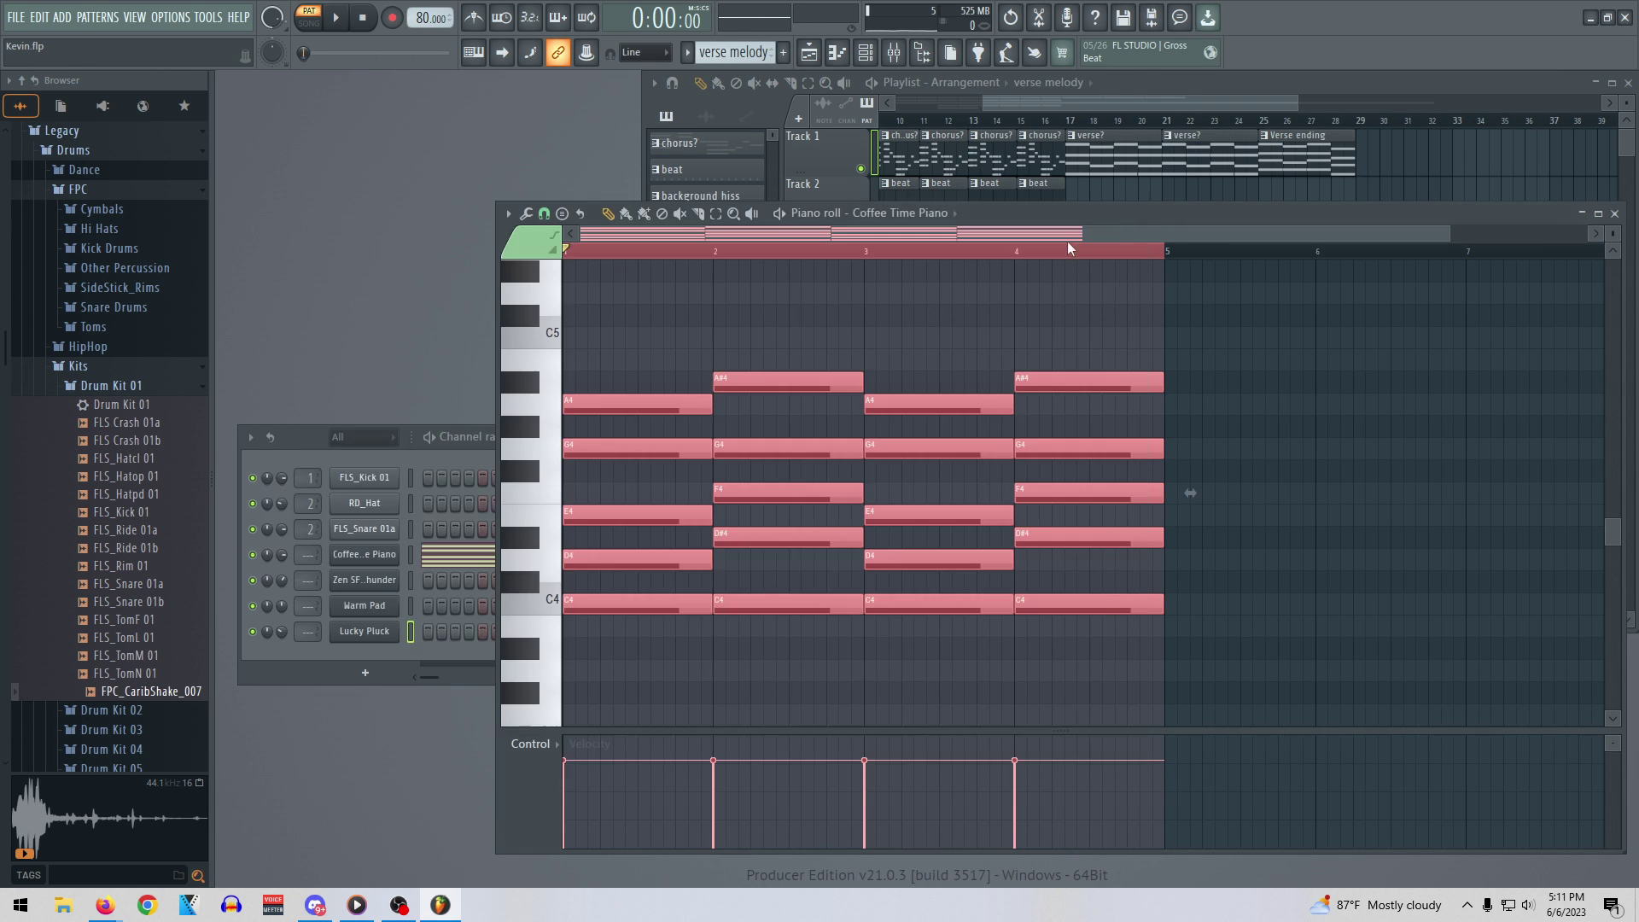
pyautogui.click(369, 673)
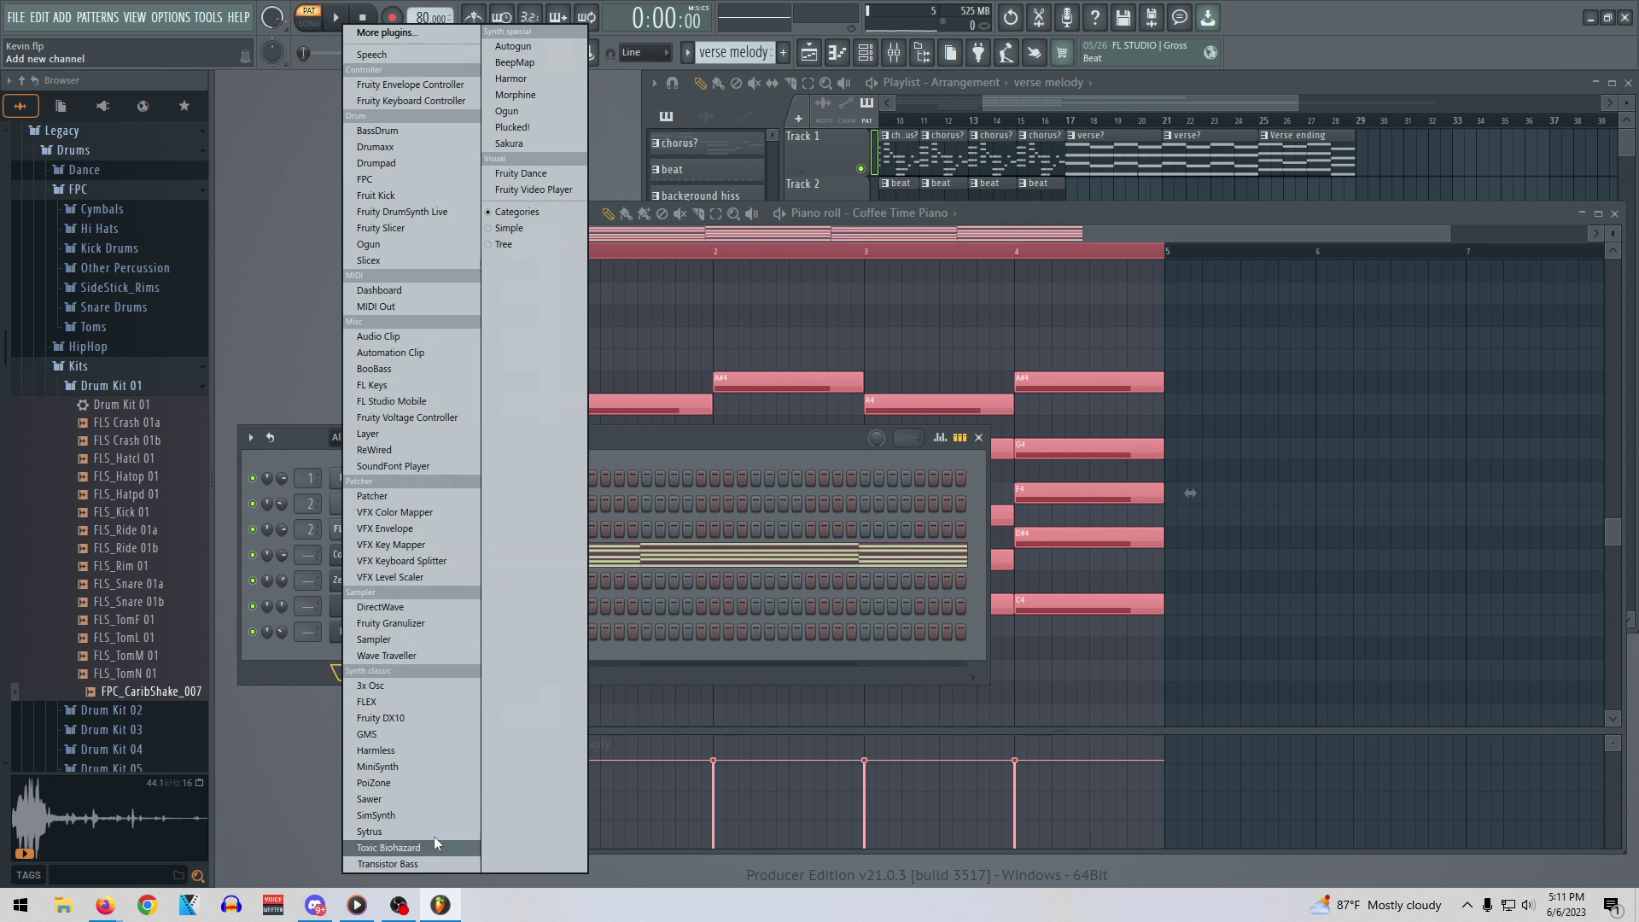
pyautogui.click(385, 795)
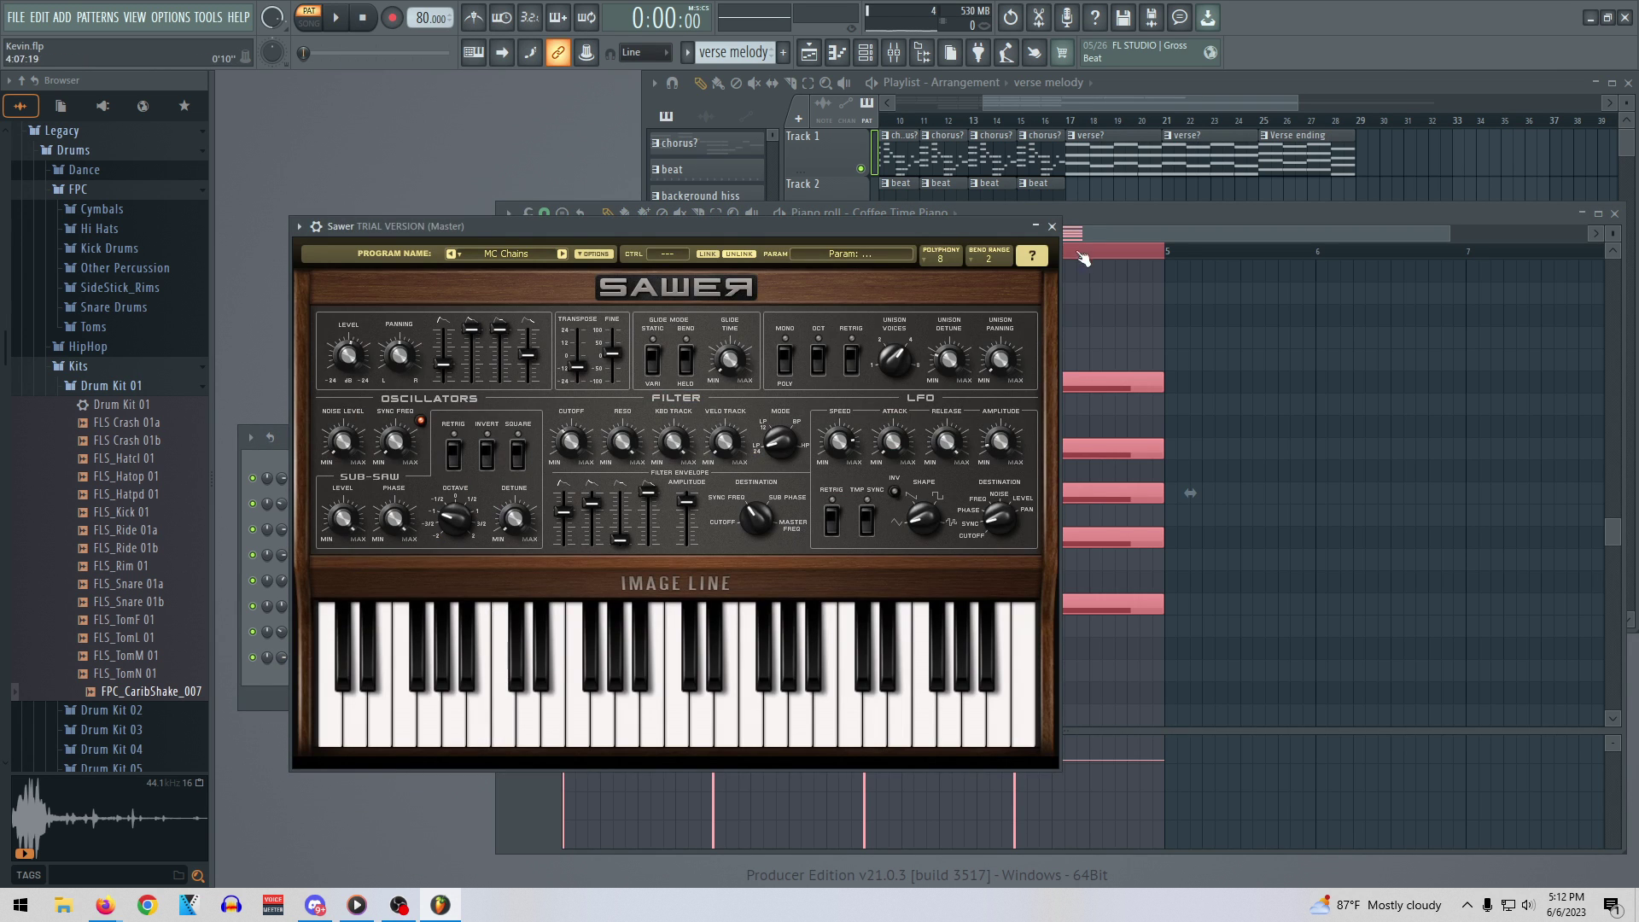
# Mute the Sawer channel and paste the copied scale notes into its piano roll
pyautogui.click(1055, 229)
pyautogui.click(253, 657)
pyautogui.rightClick(379, 659)
pyautogui.click(442, 645)
pyautogui.hotkey('ctrl', 'v')
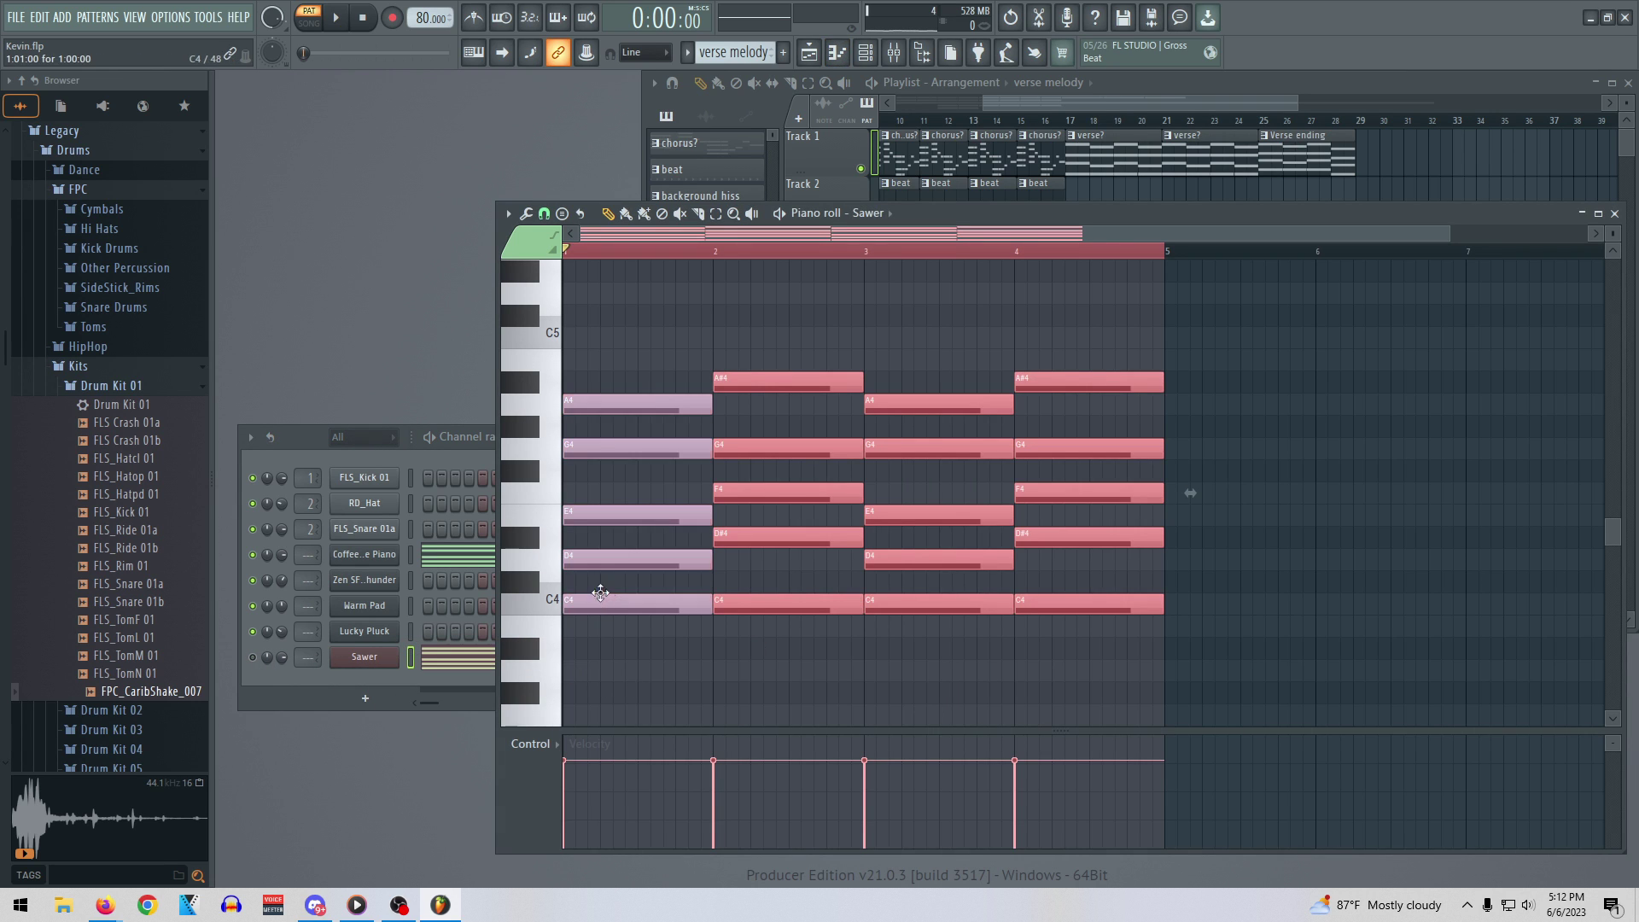
# Delete all notes from the Coffee Time Piano channel's piano roll
pyautogui.rightClick(376, 555)
pyautogui.click(466, 553)
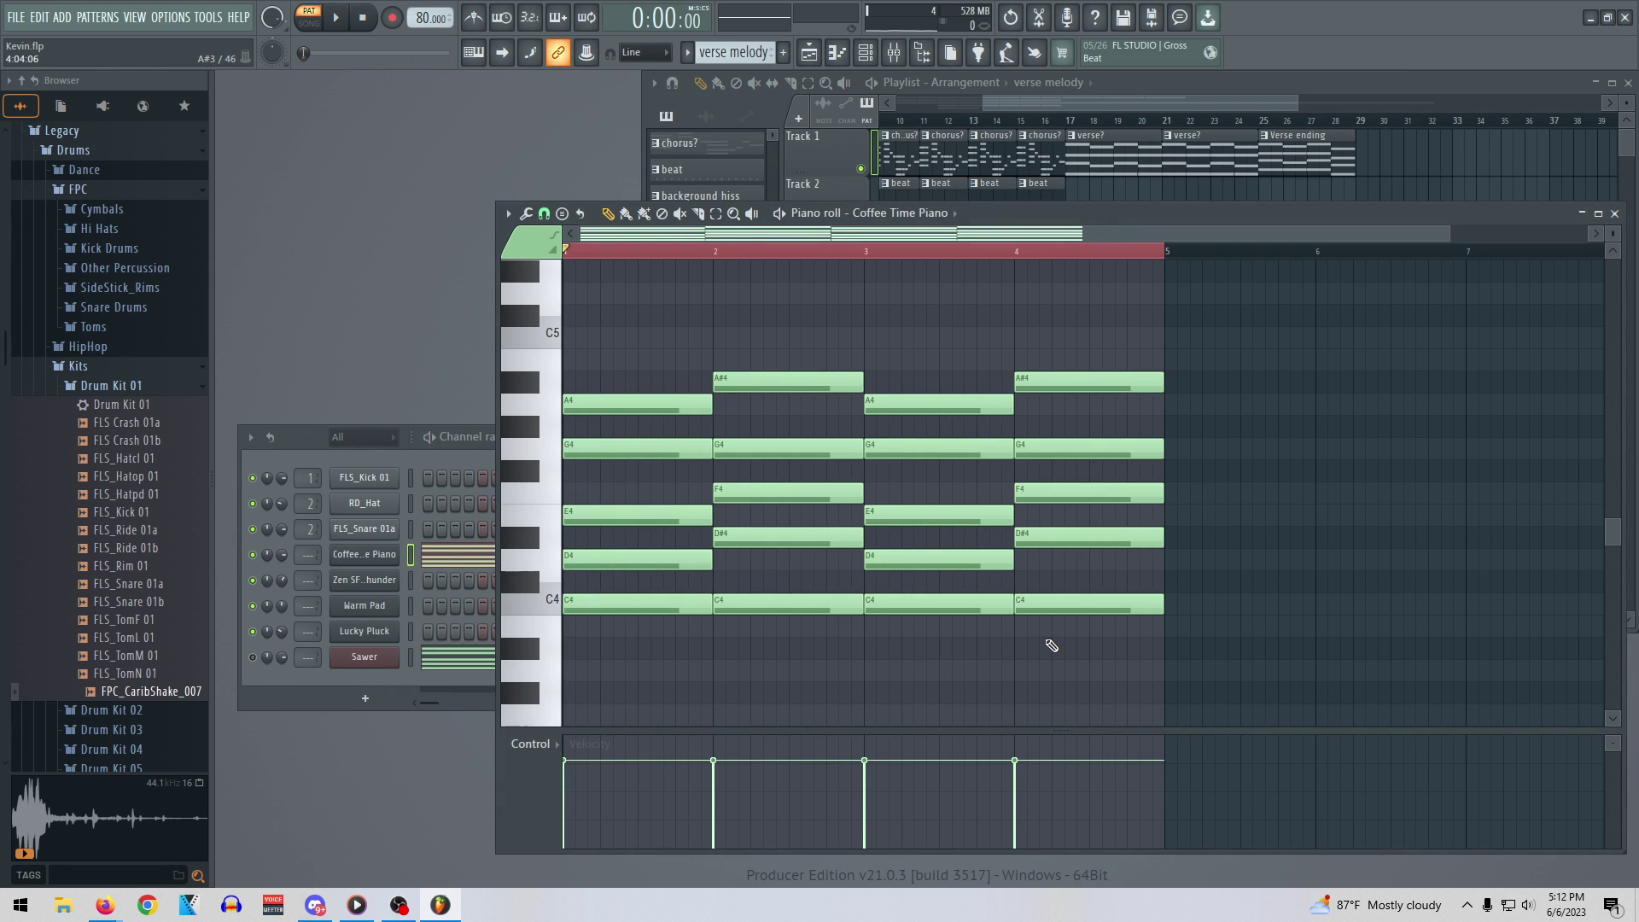
pyautogui.hotkey('ctrl', 'a')
pyautogui.press('Delete')
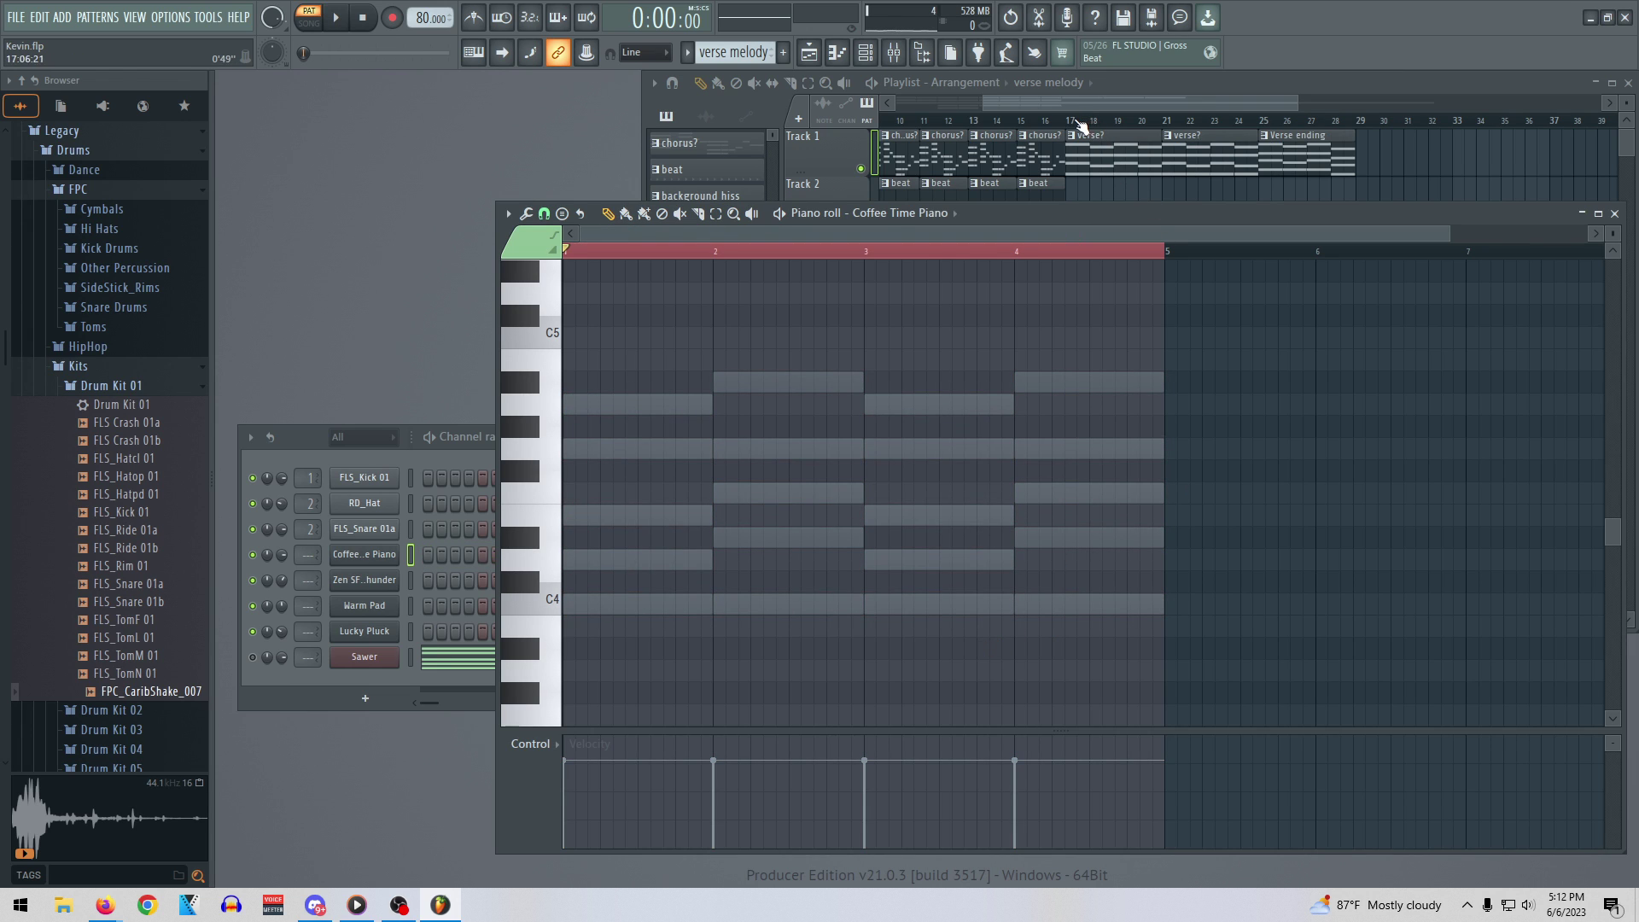
# Place the verse melody pattern on Track 2 at bar 17 and play the song from there
pyautogui.click(1078, 121)
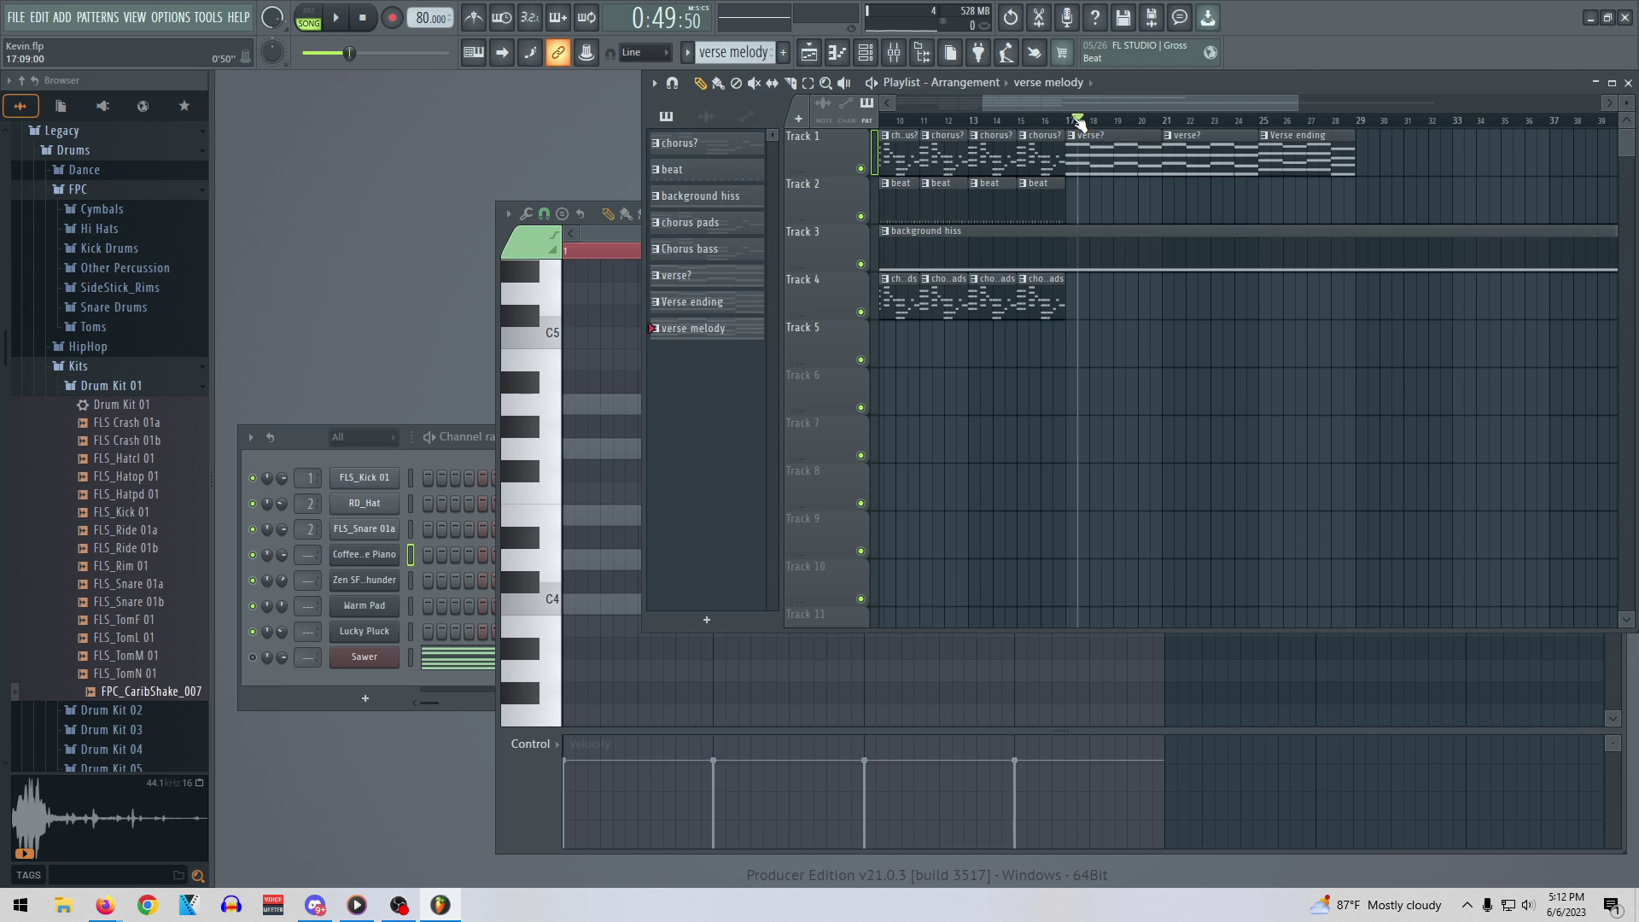
pyautogui.click(1091, 209)
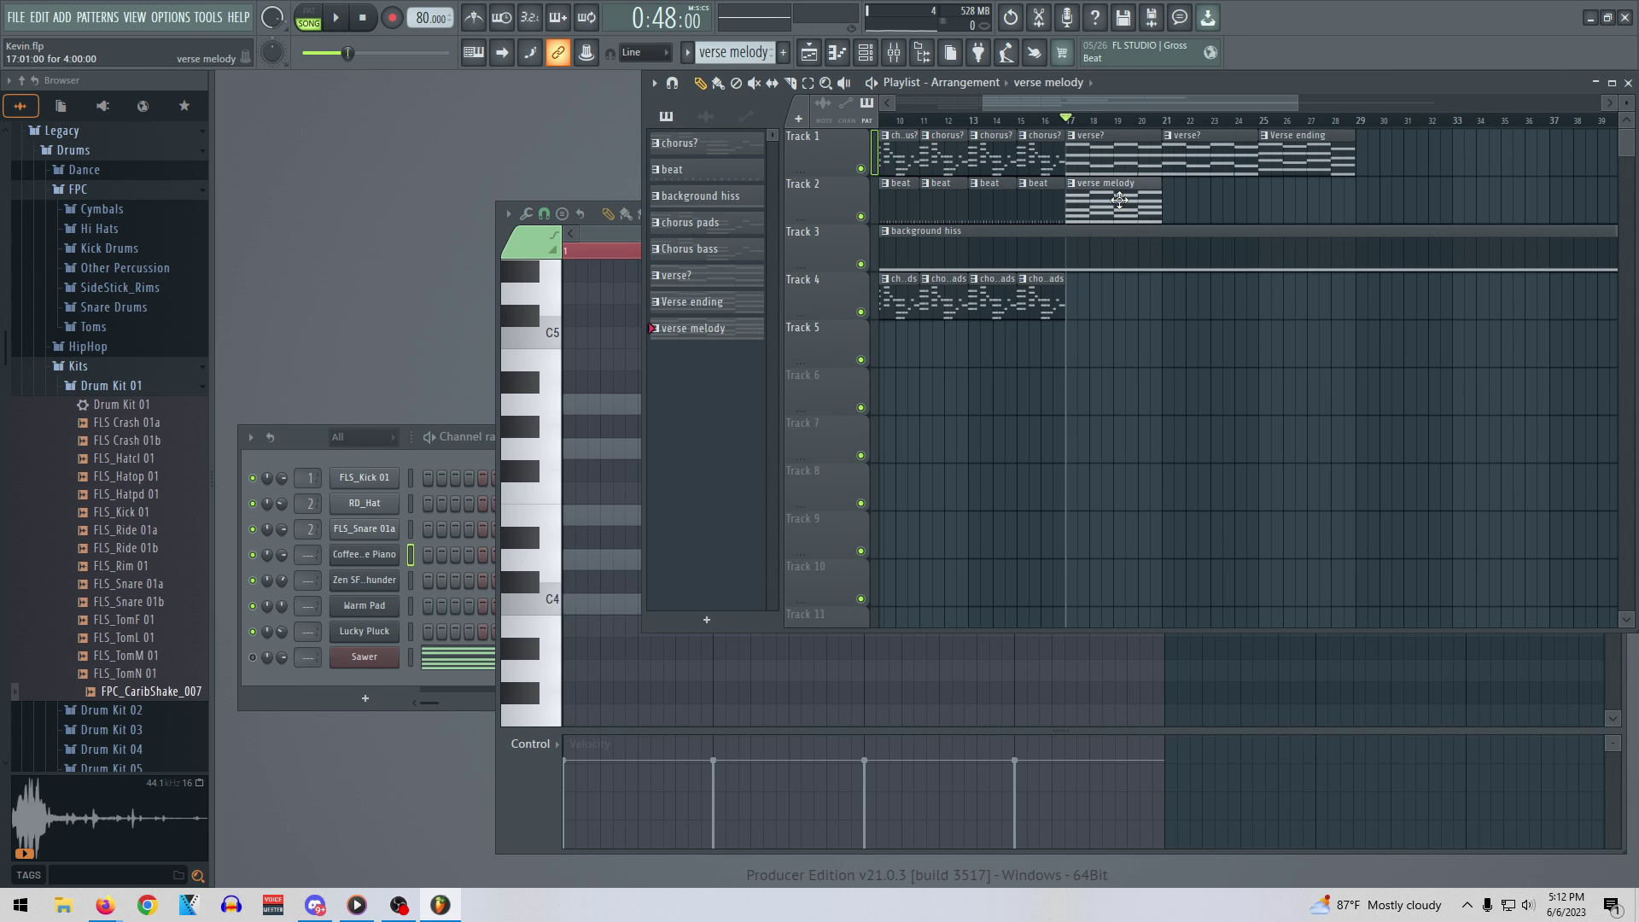
pyautogui.press('space')
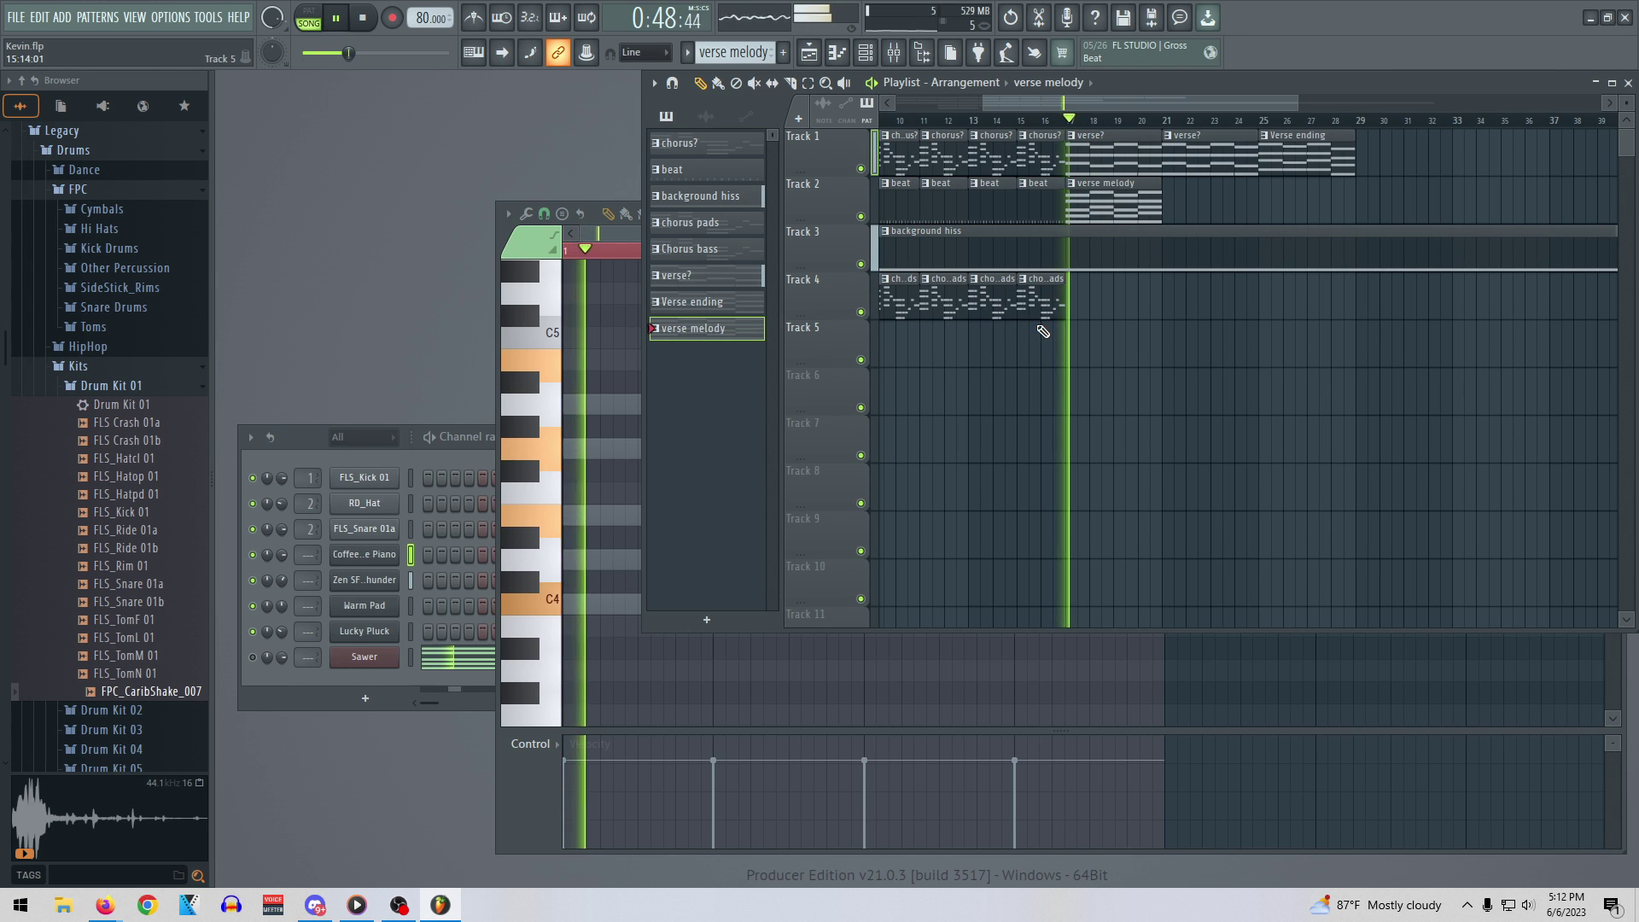
pyautogui.press('space')
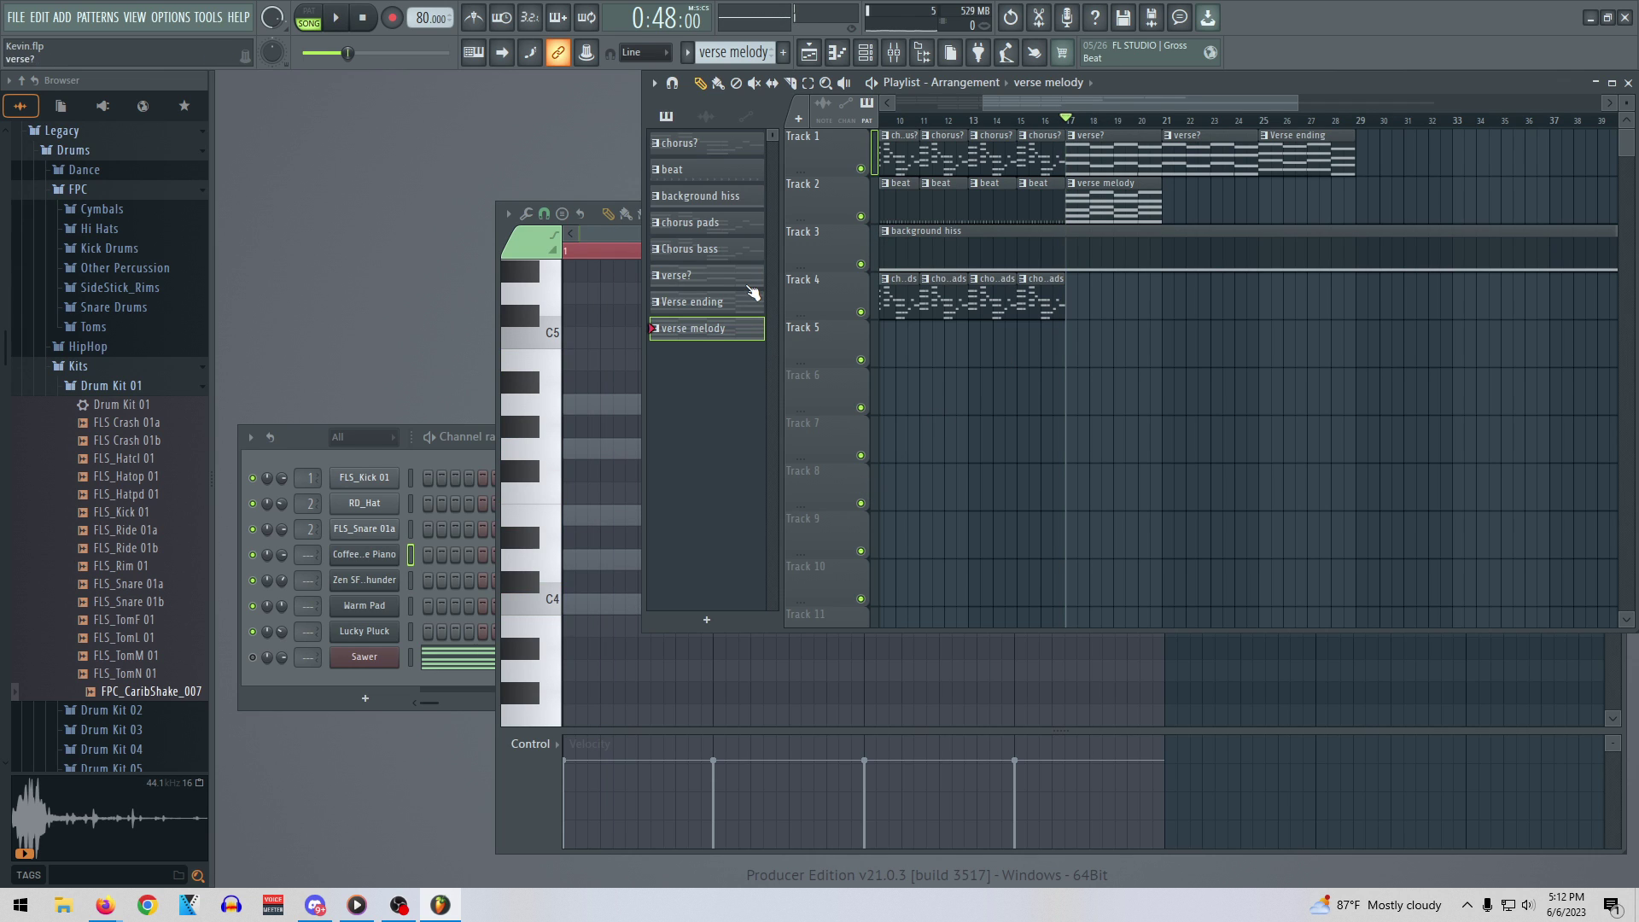
# Try a 1/4 step snap in the Coffee Time Piano roll with a one-bar G4 note at the start of bar 1
pyautogui.click(608, 236)
pyautogui.click(507, 213)
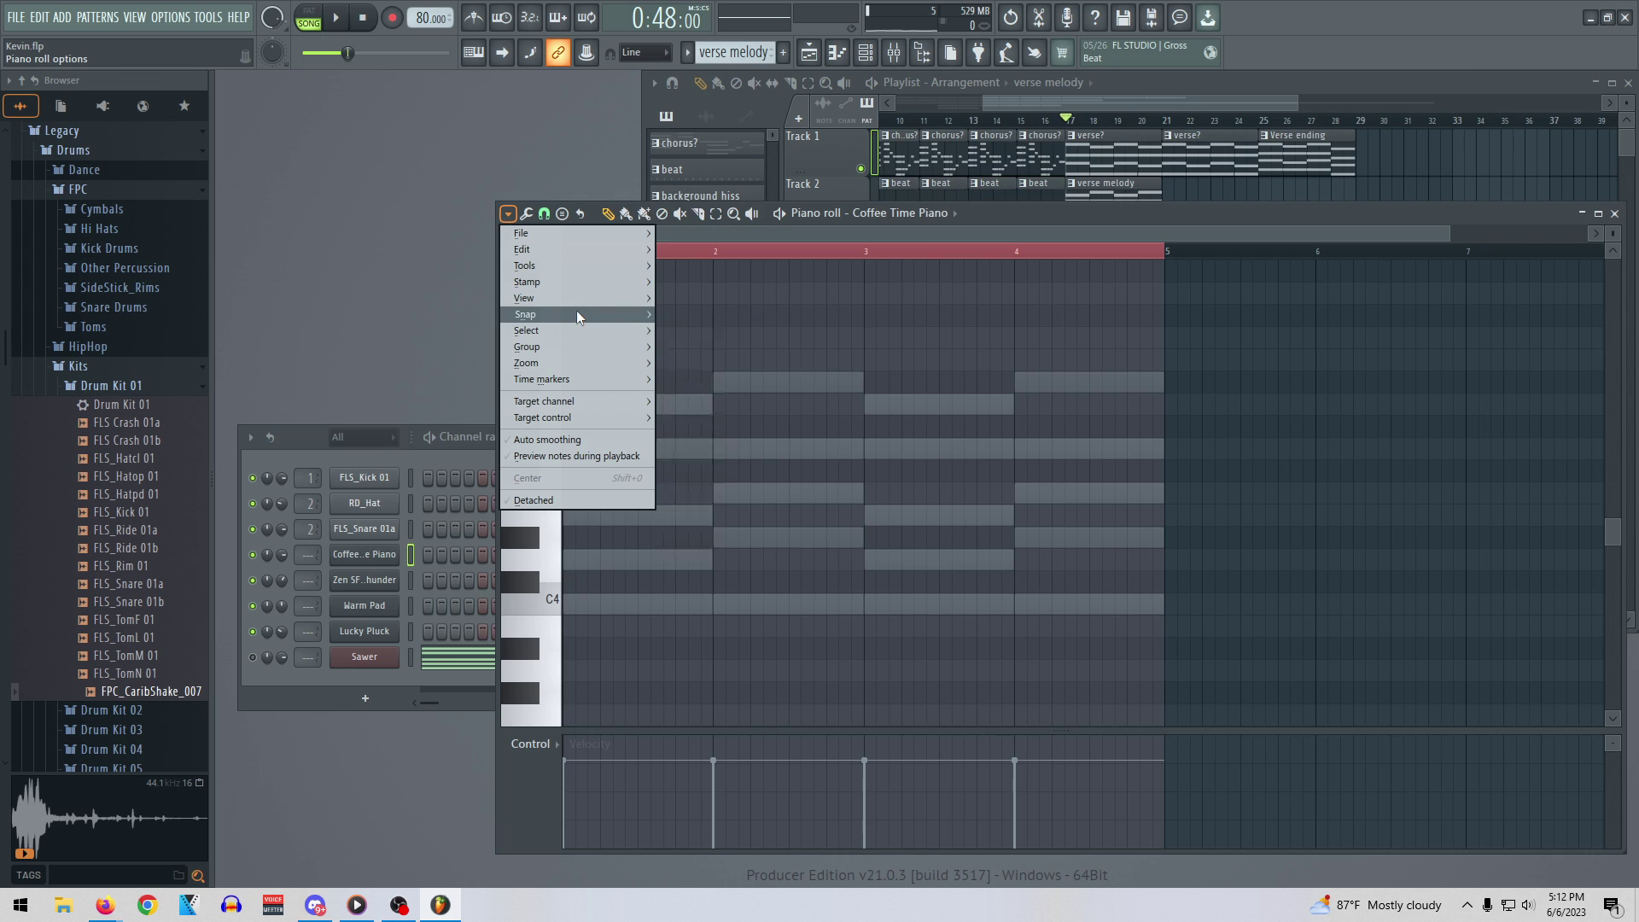
pyautogui.moveTo(576, 314)
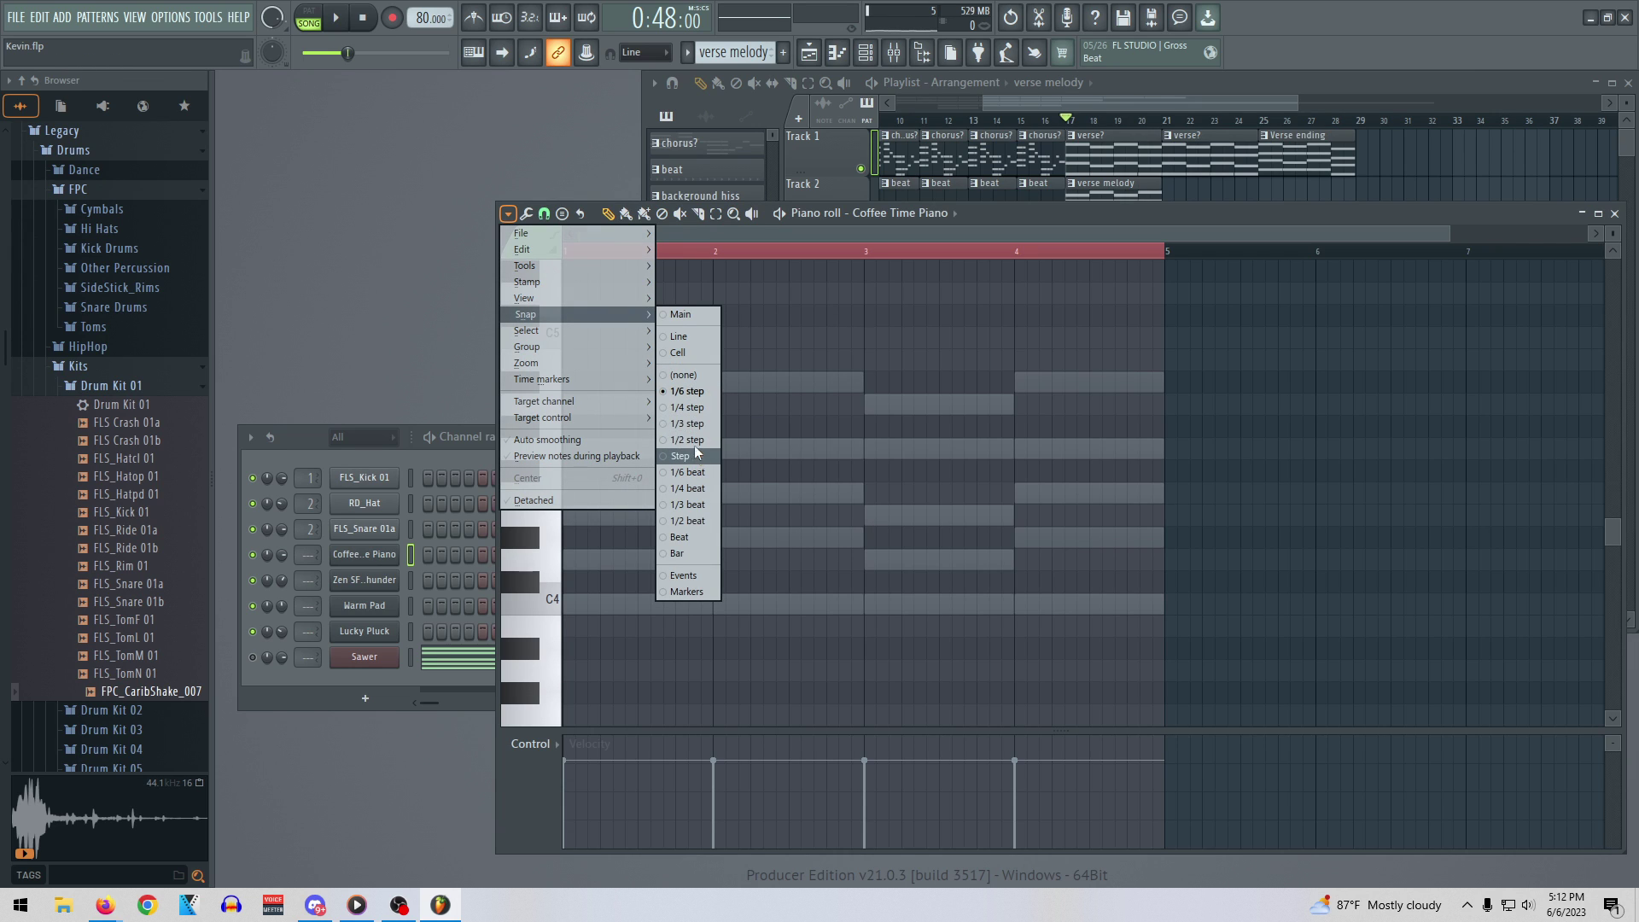
pyautogui.click(691, 423)
pyautogui.click(728, 449)
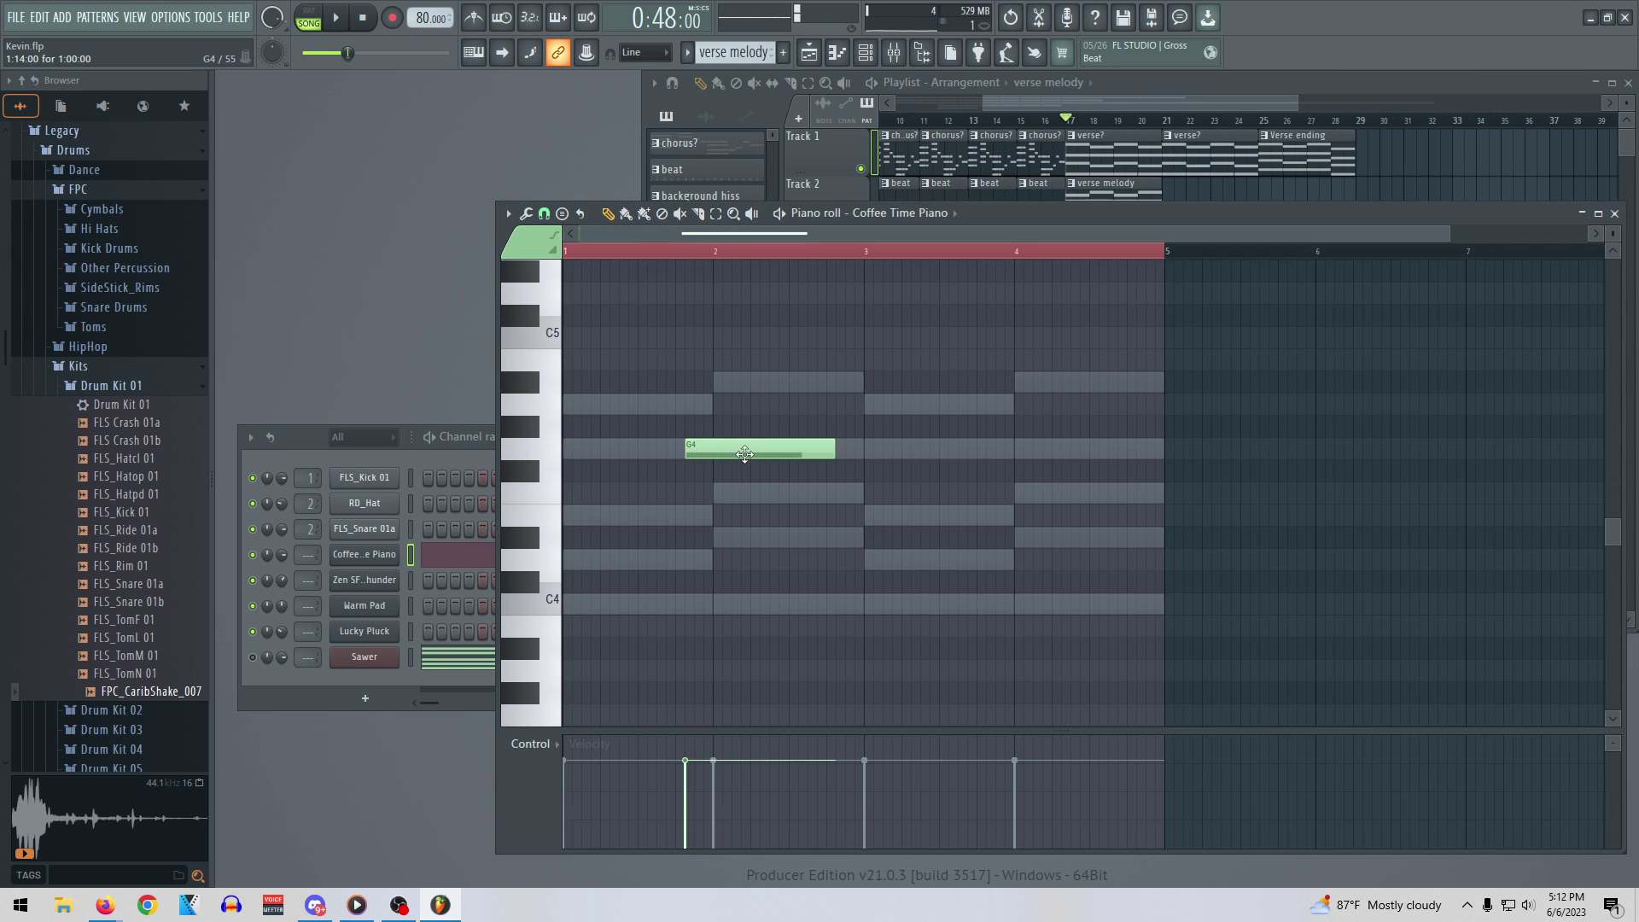
pyautogui.moveTo(729, 449); pyautogui.dragTo(604, 449)
pyautogui.moveTo(712, 448)
pyautogui.mouseDown()
pyautogui.moveTo(844, 446)
pyautogui.moveTo(714, 444)
pyautogui.mouseUp()
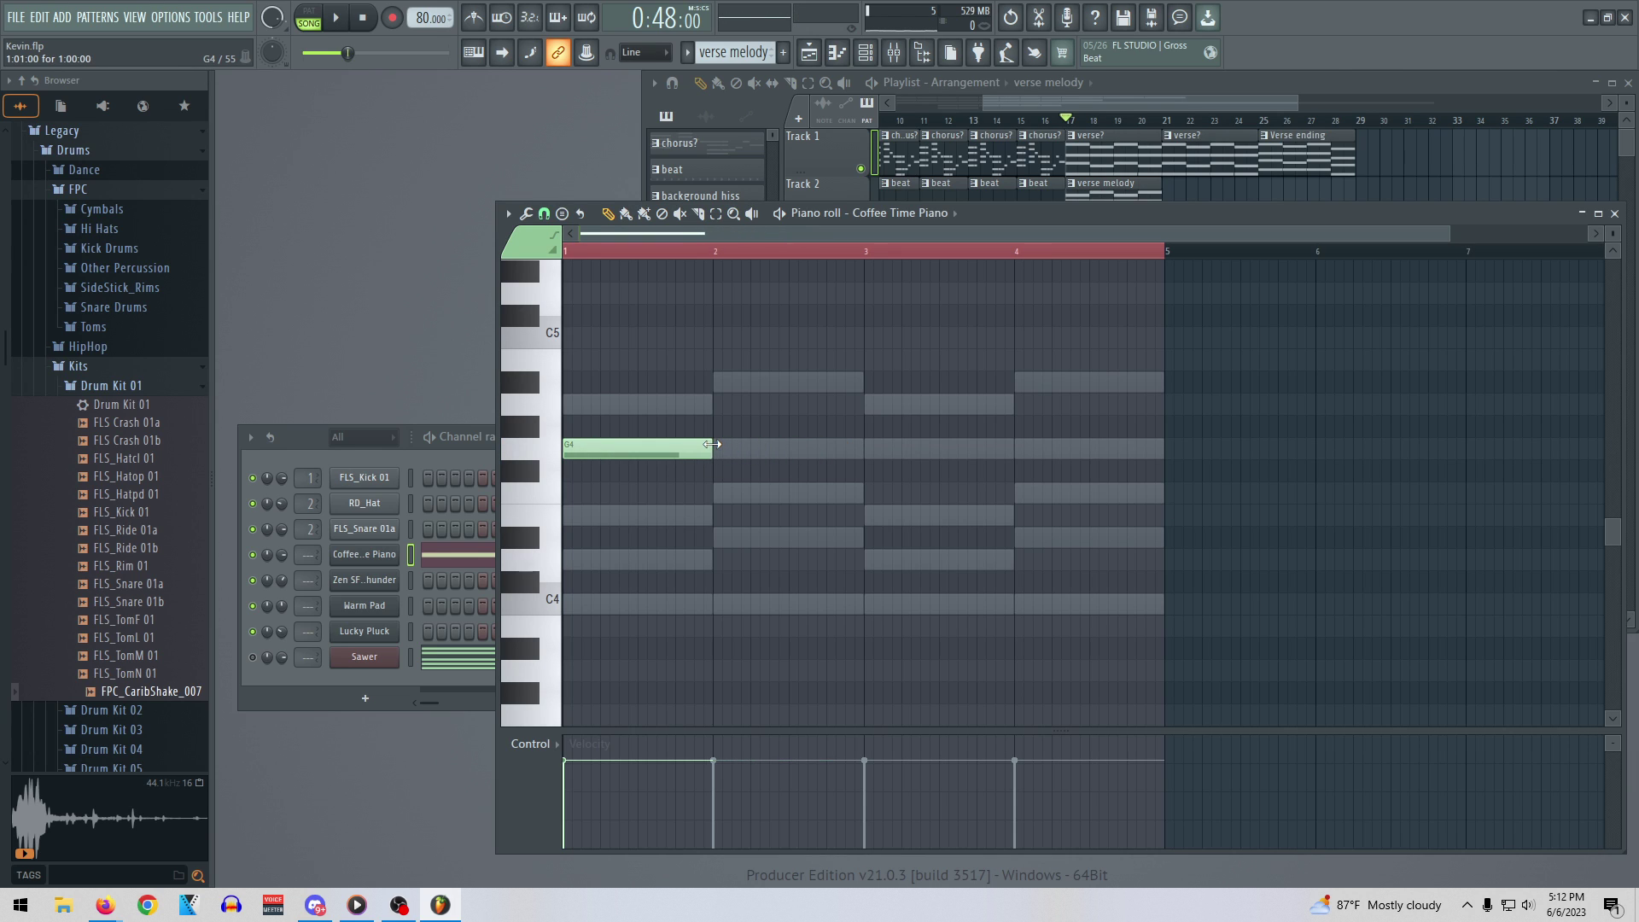
# Change the piano roll's snap resolution and test it by resizing a G#4 note and moving it to the start of bar 1
pyautogui.click(508, 214)
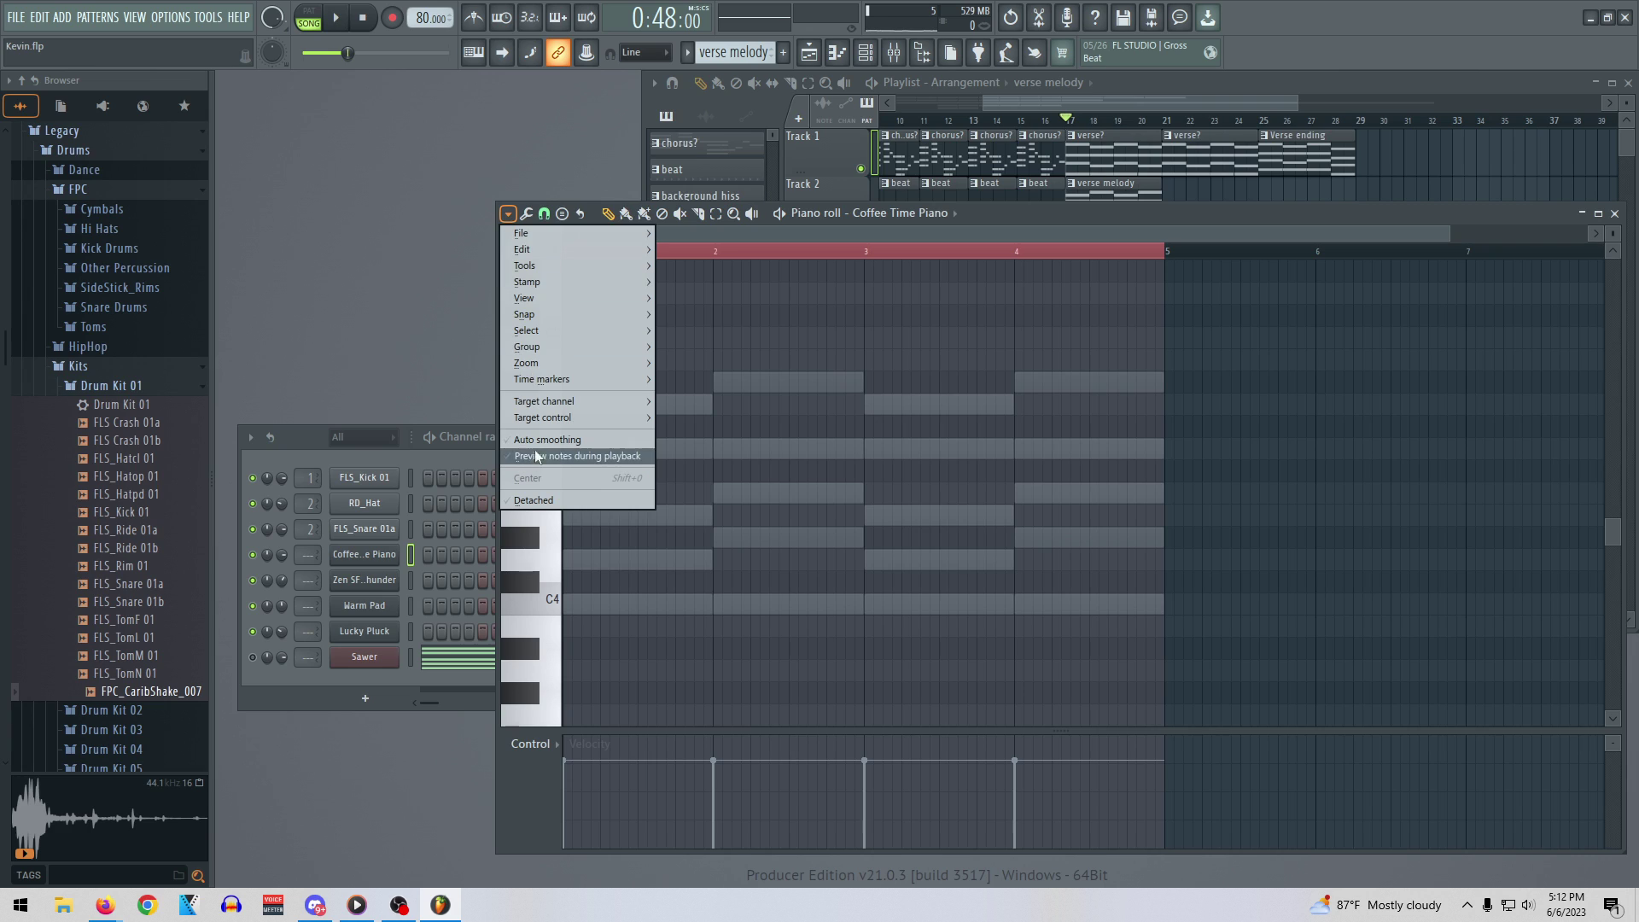
pyautogui.moveTo(578, 320)
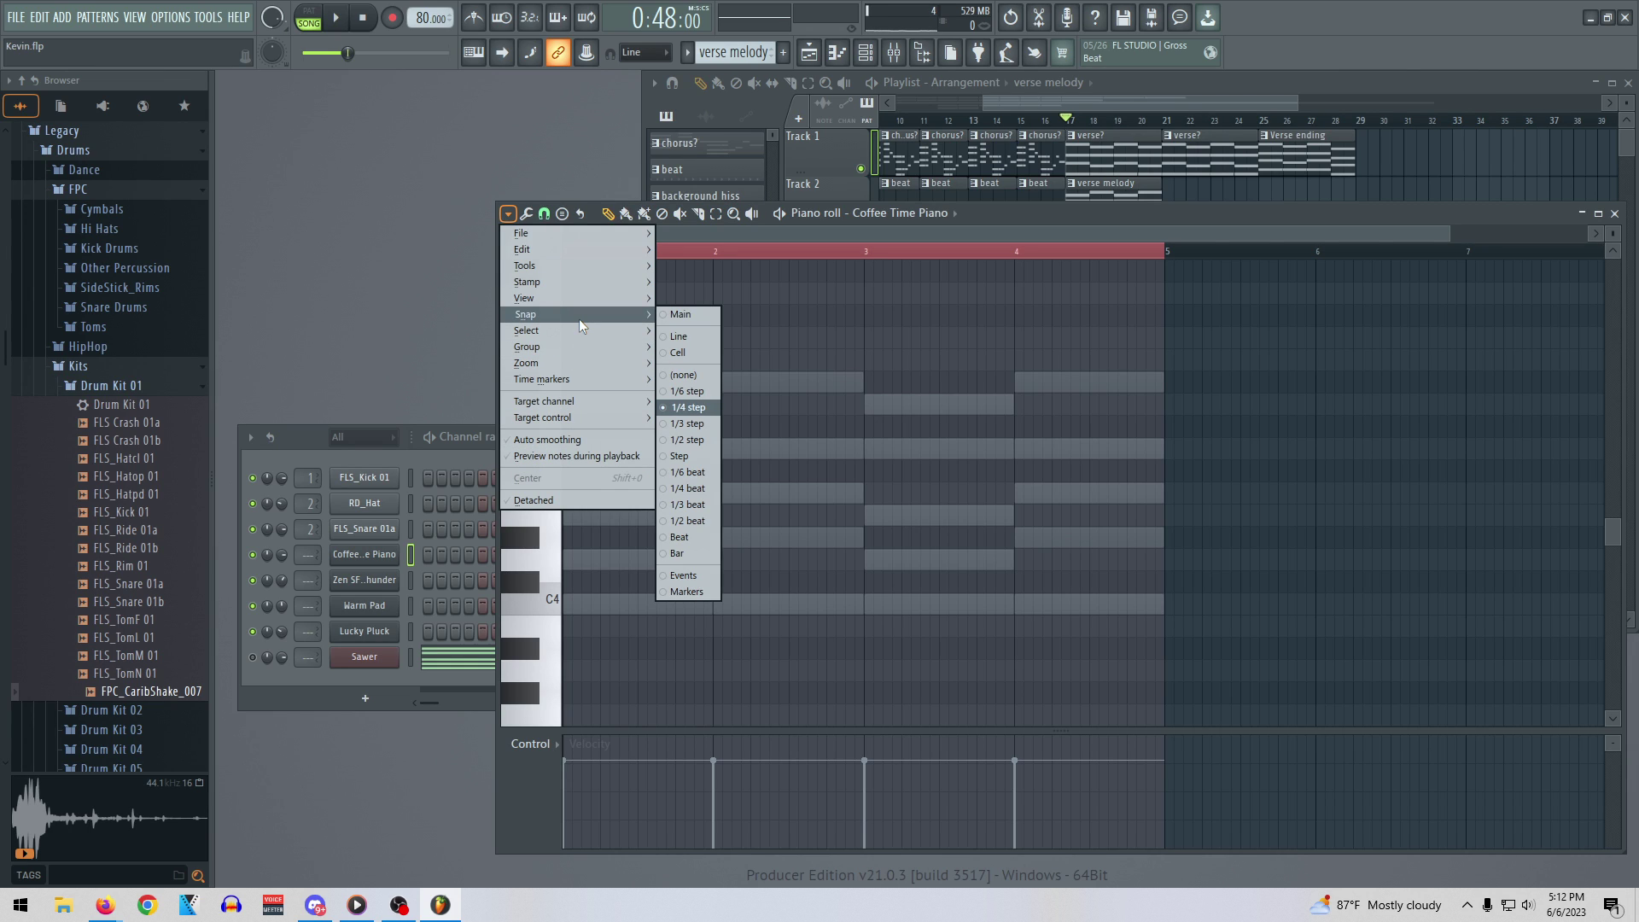
pyautogui.click(705, 331)
pyautogui.click(696, 426)
pyautogui.moveTo(847, 431); pyautogui.dragTo(872, 433)
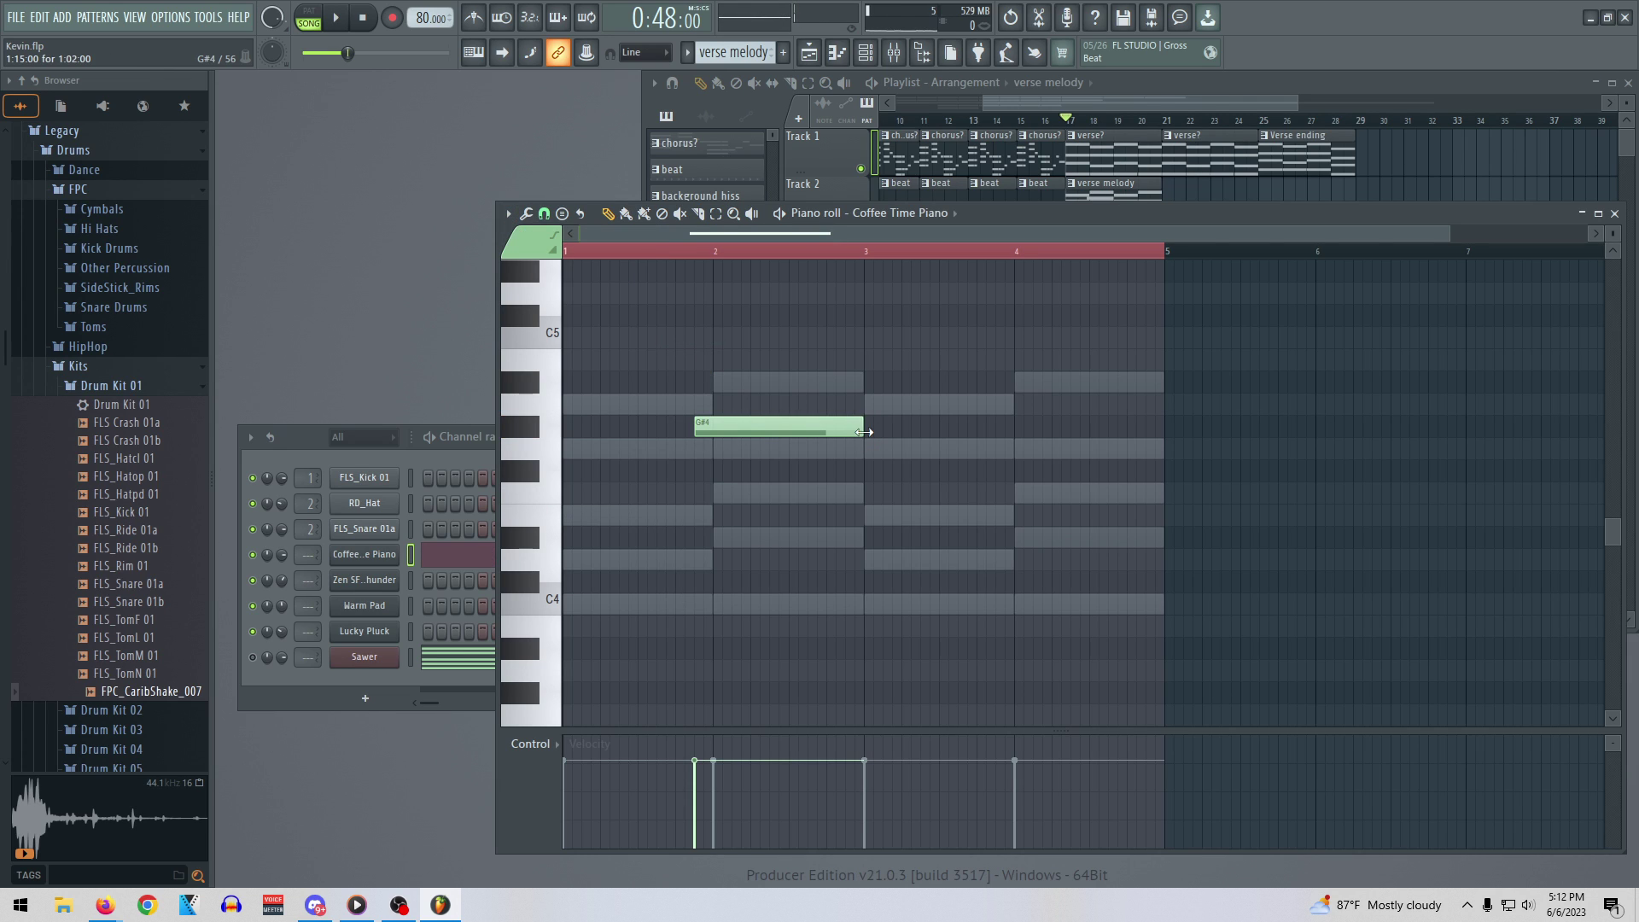
pyautogui.moveTo(819, 425); pyautogui.dragTo(634, 421)
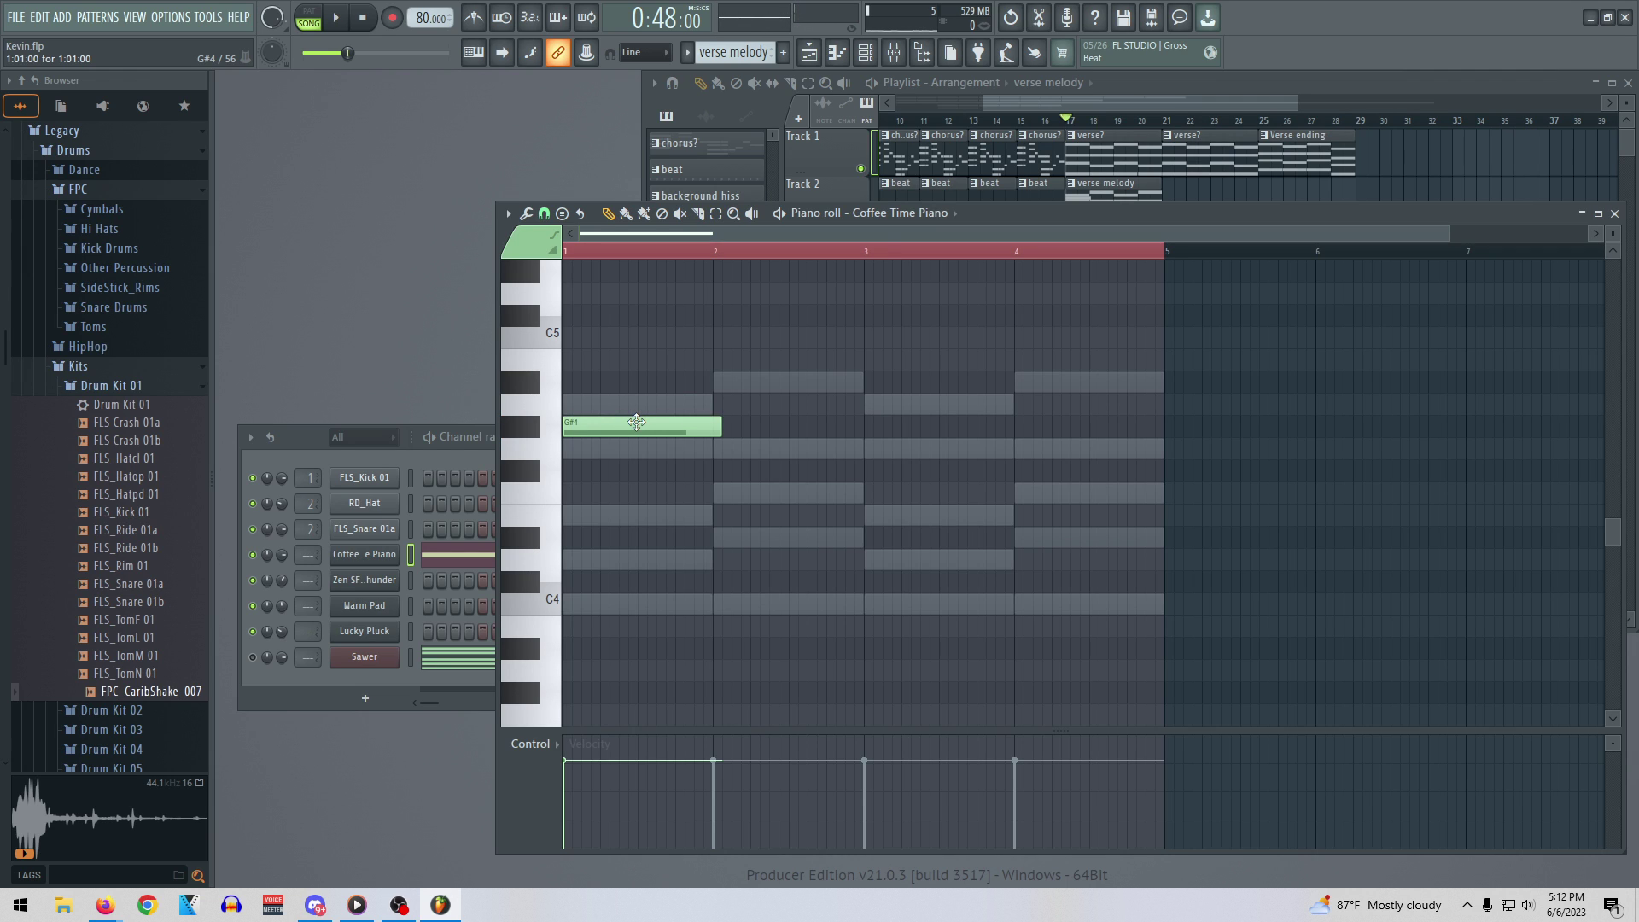
# Fill bar 1 with a one-beat C4 and D4, followed by half-beat D4, C4, D4 and E4 notes
pyautogui.moveTo(634, 429); pyautogui.dragTo(597, 611)
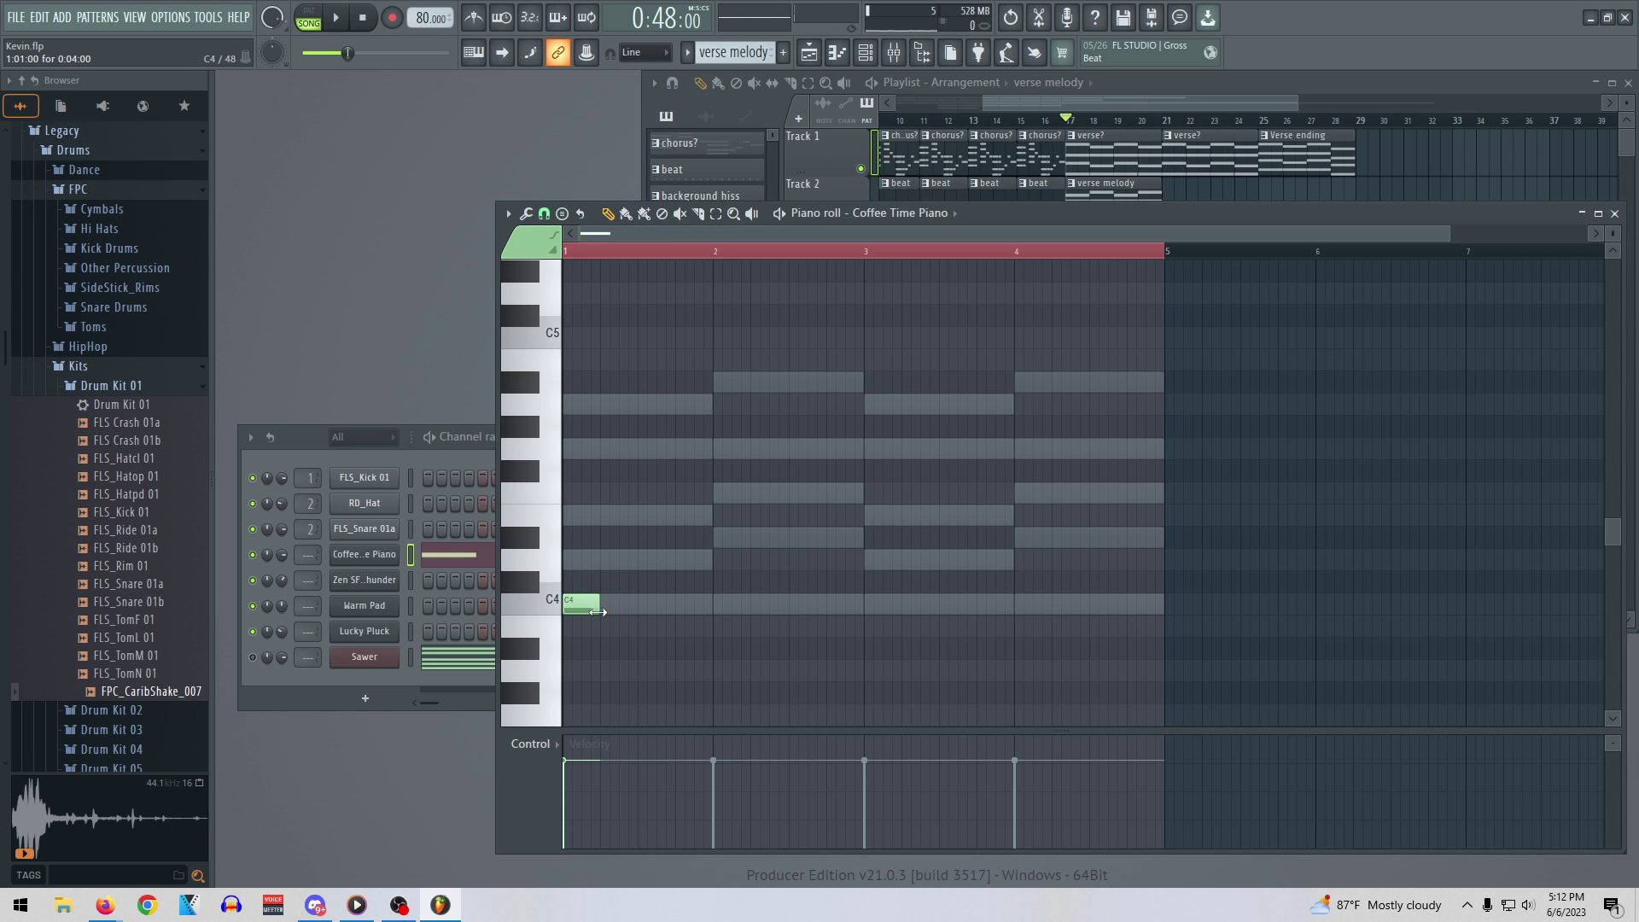
pyautogui.click(621, 559)
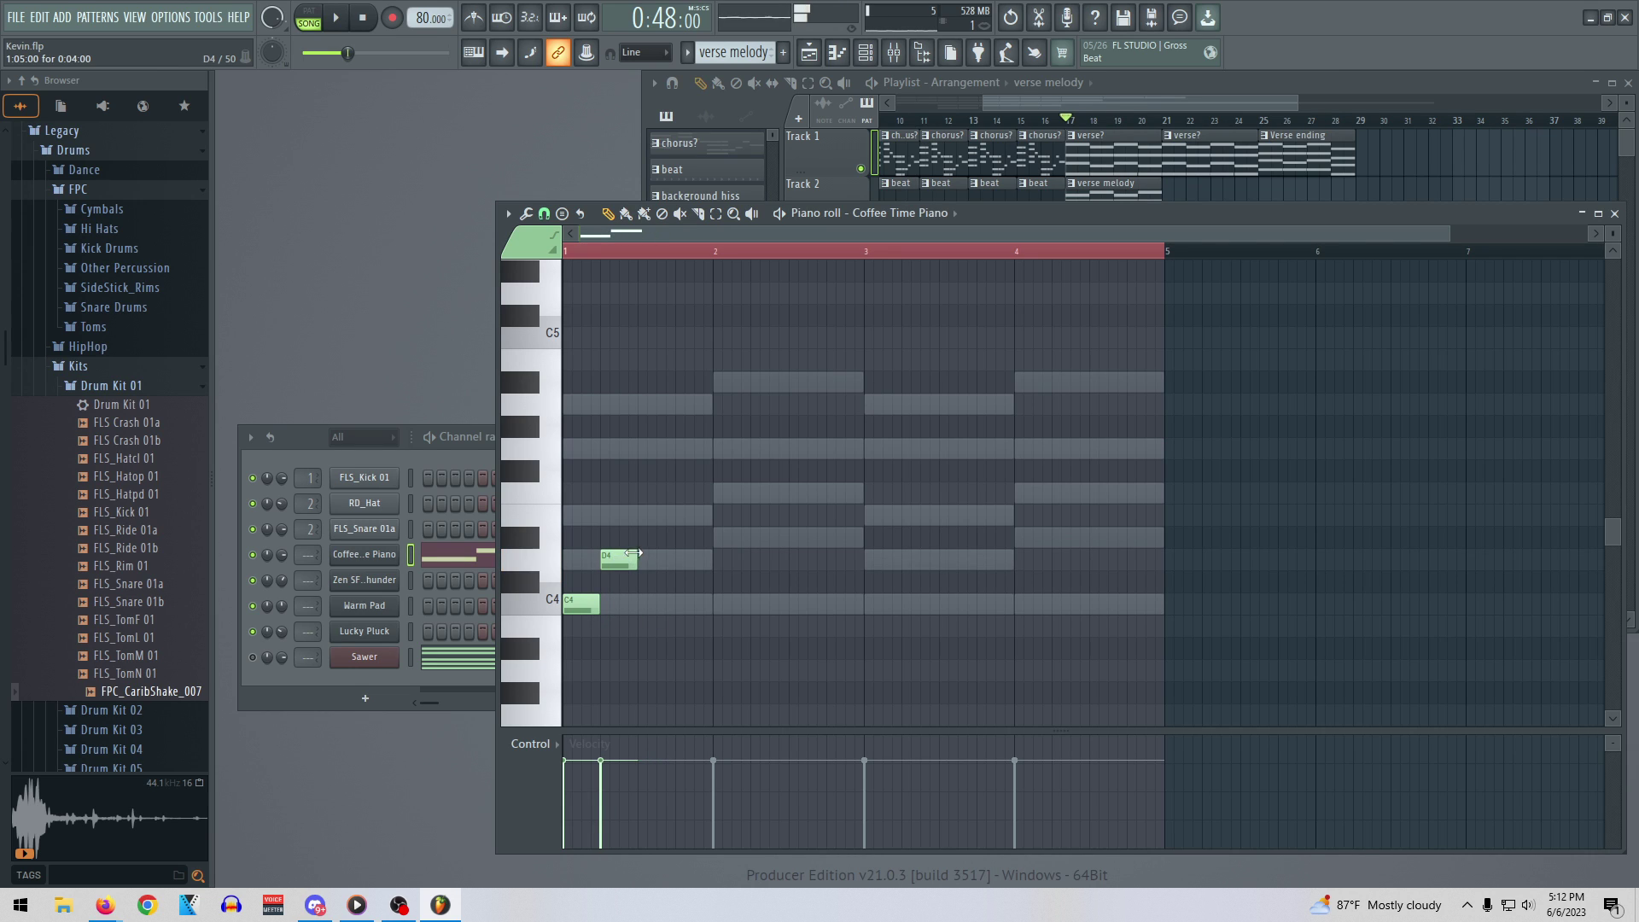
pyautogui.click(657, 558)
pyautogui.moveTo(665, 555); pyautogui.dragTo(646, 557)
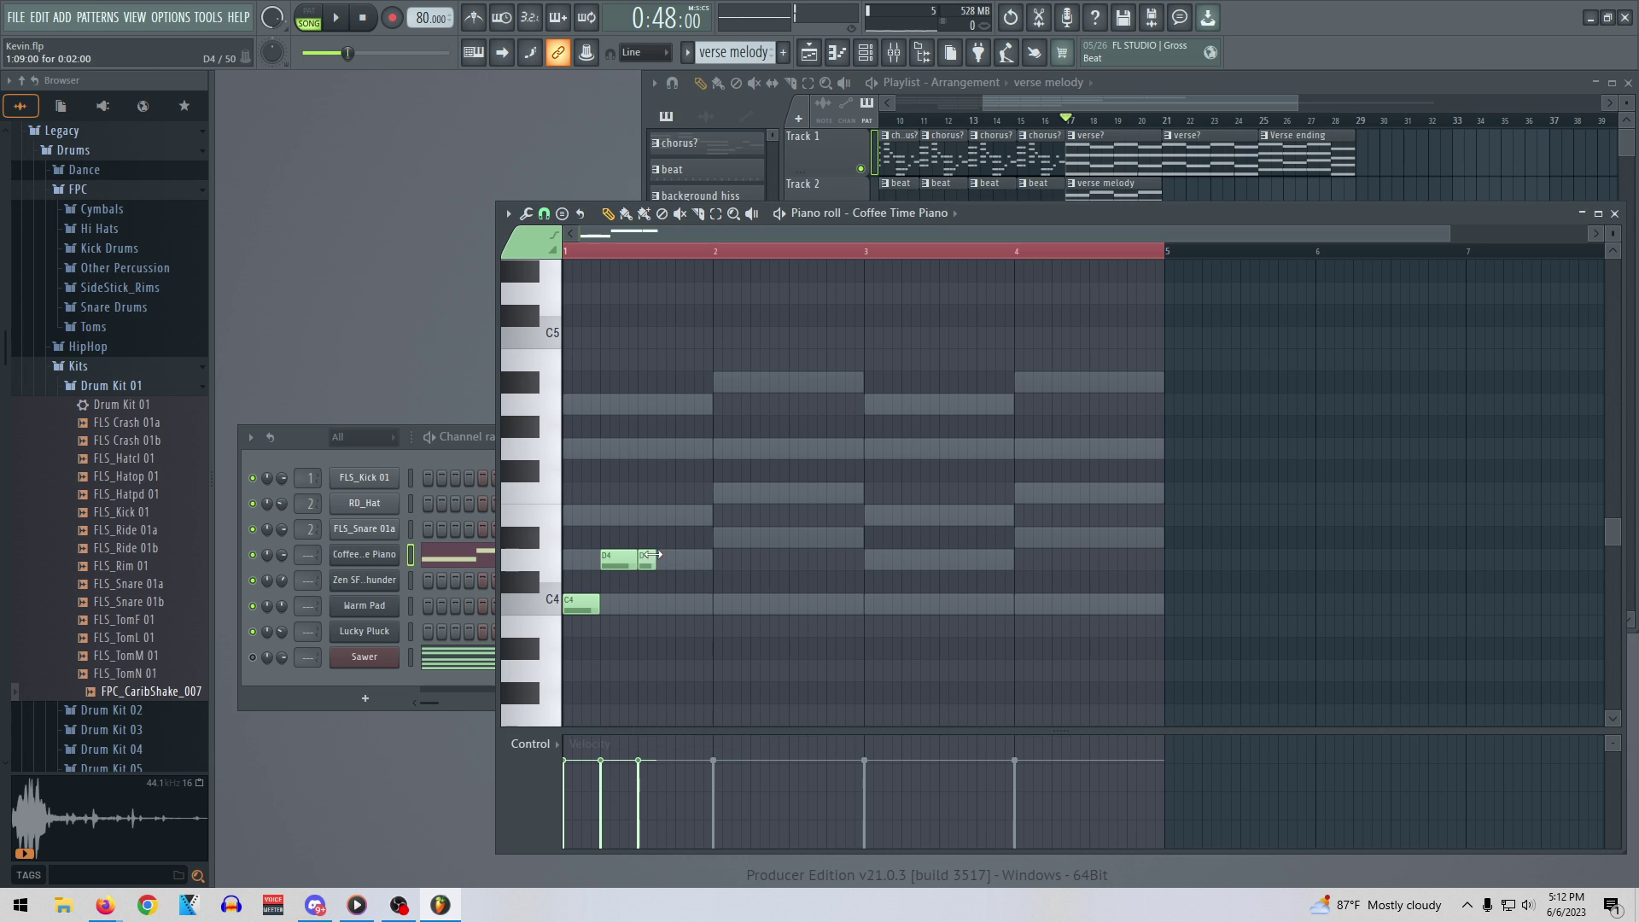
pyautogui.click(666, 602)
pyautogui.click(683, 558)
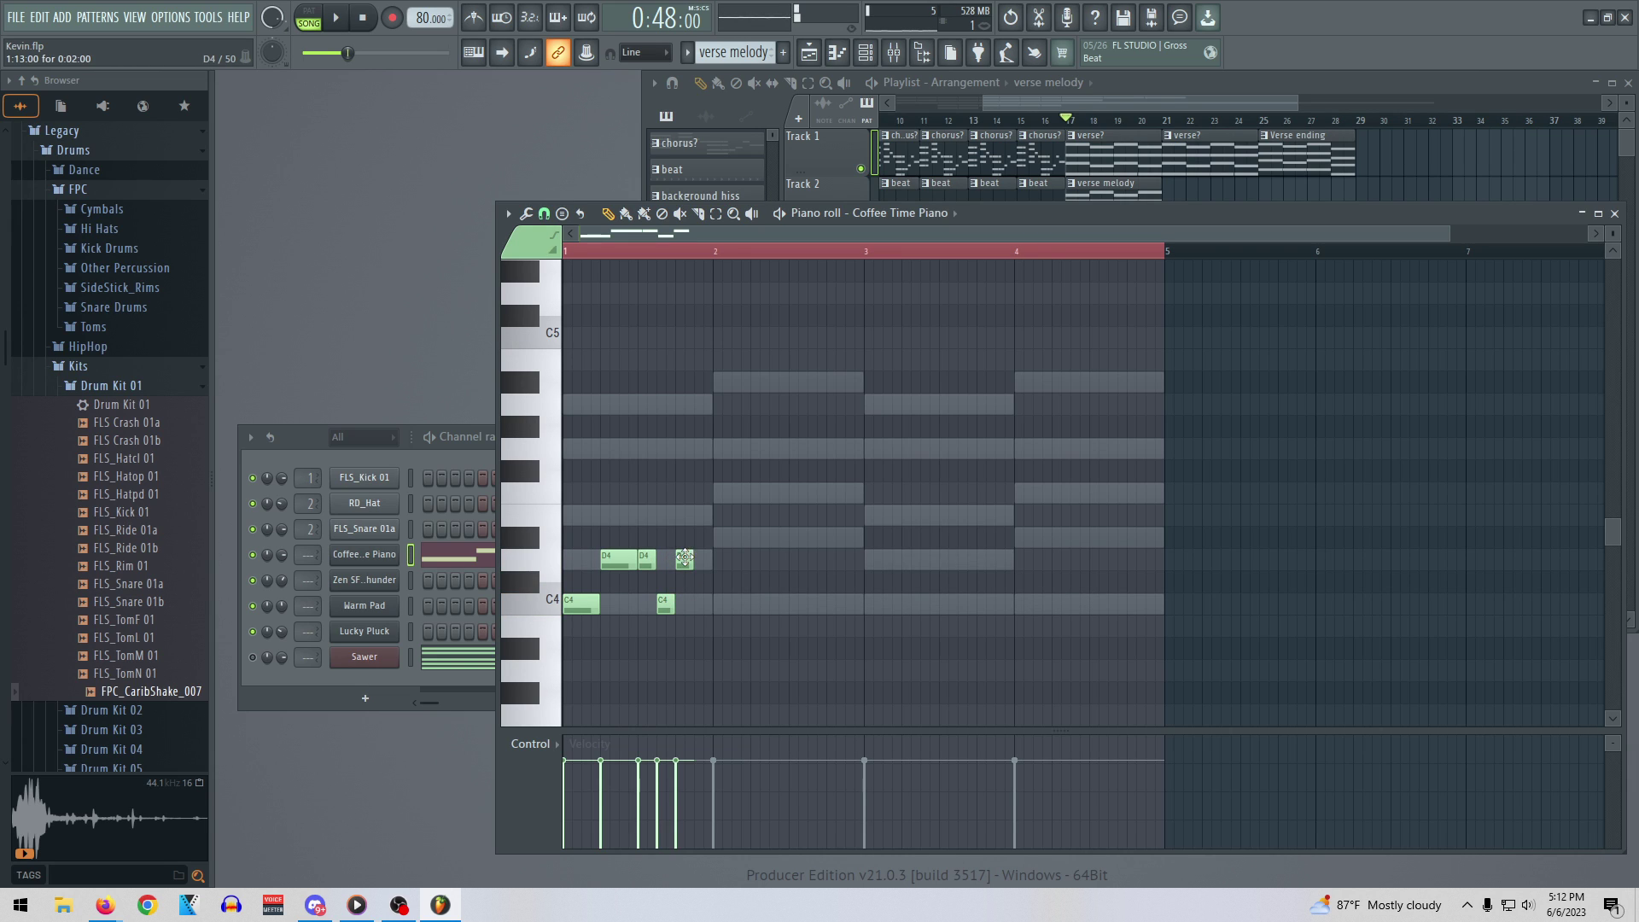
pyautogui.click(700, 515)
# Add half-beat F4 and D#4 notes at the start of bar 2 and play back the melody
pyautogui.click(719, 492)
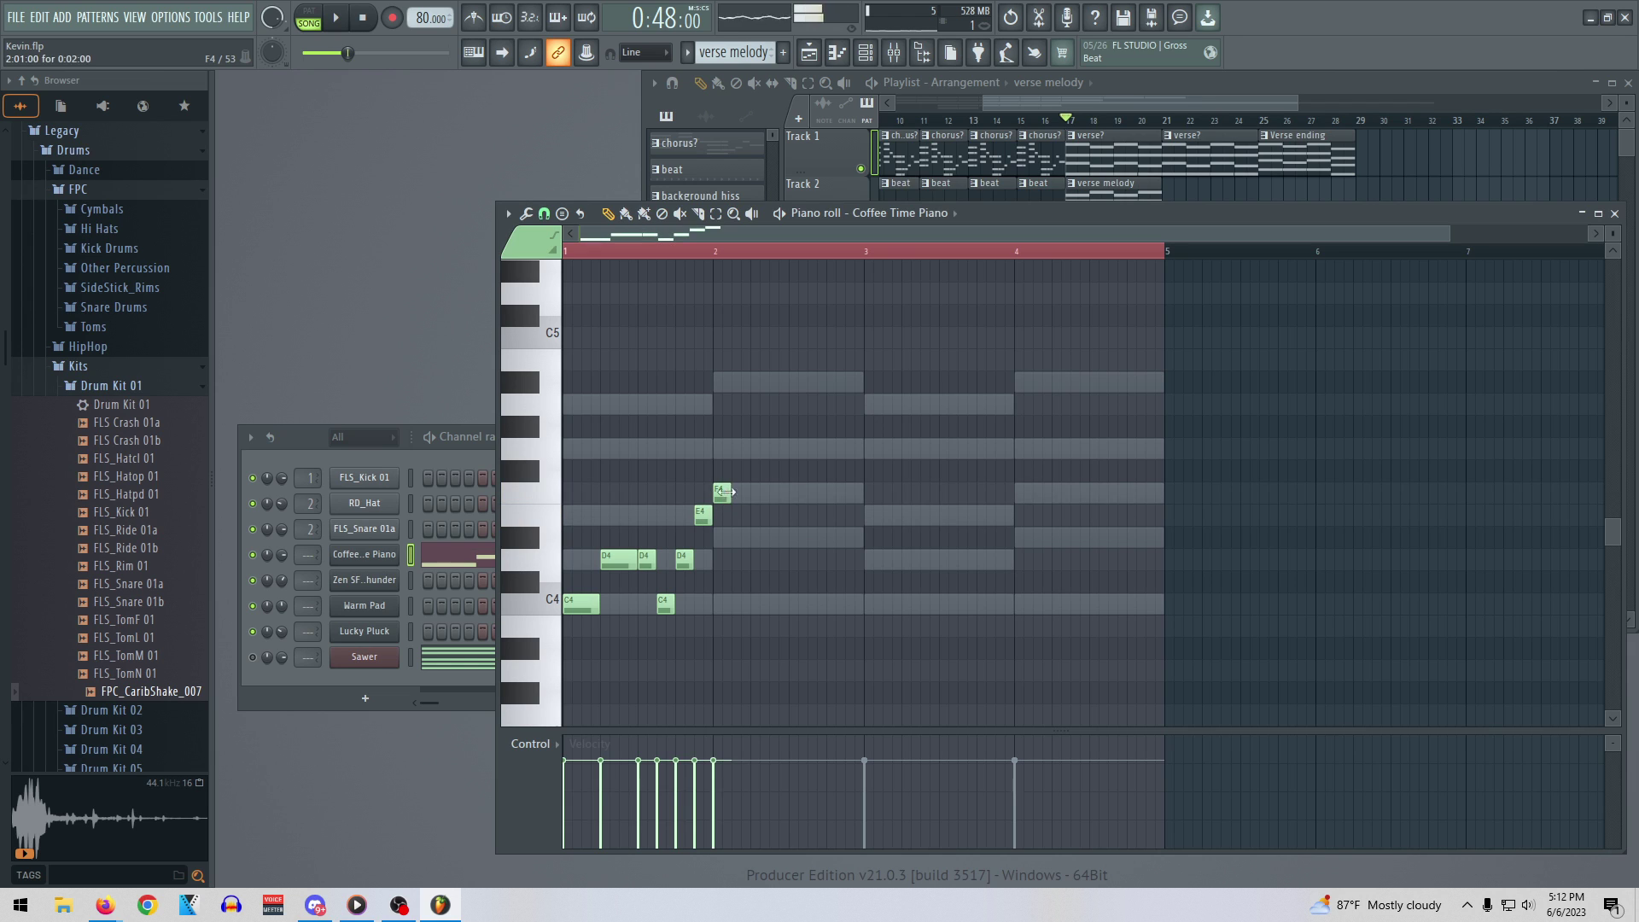
pyautogui.click(739, 537)
pyautogui.press('space')
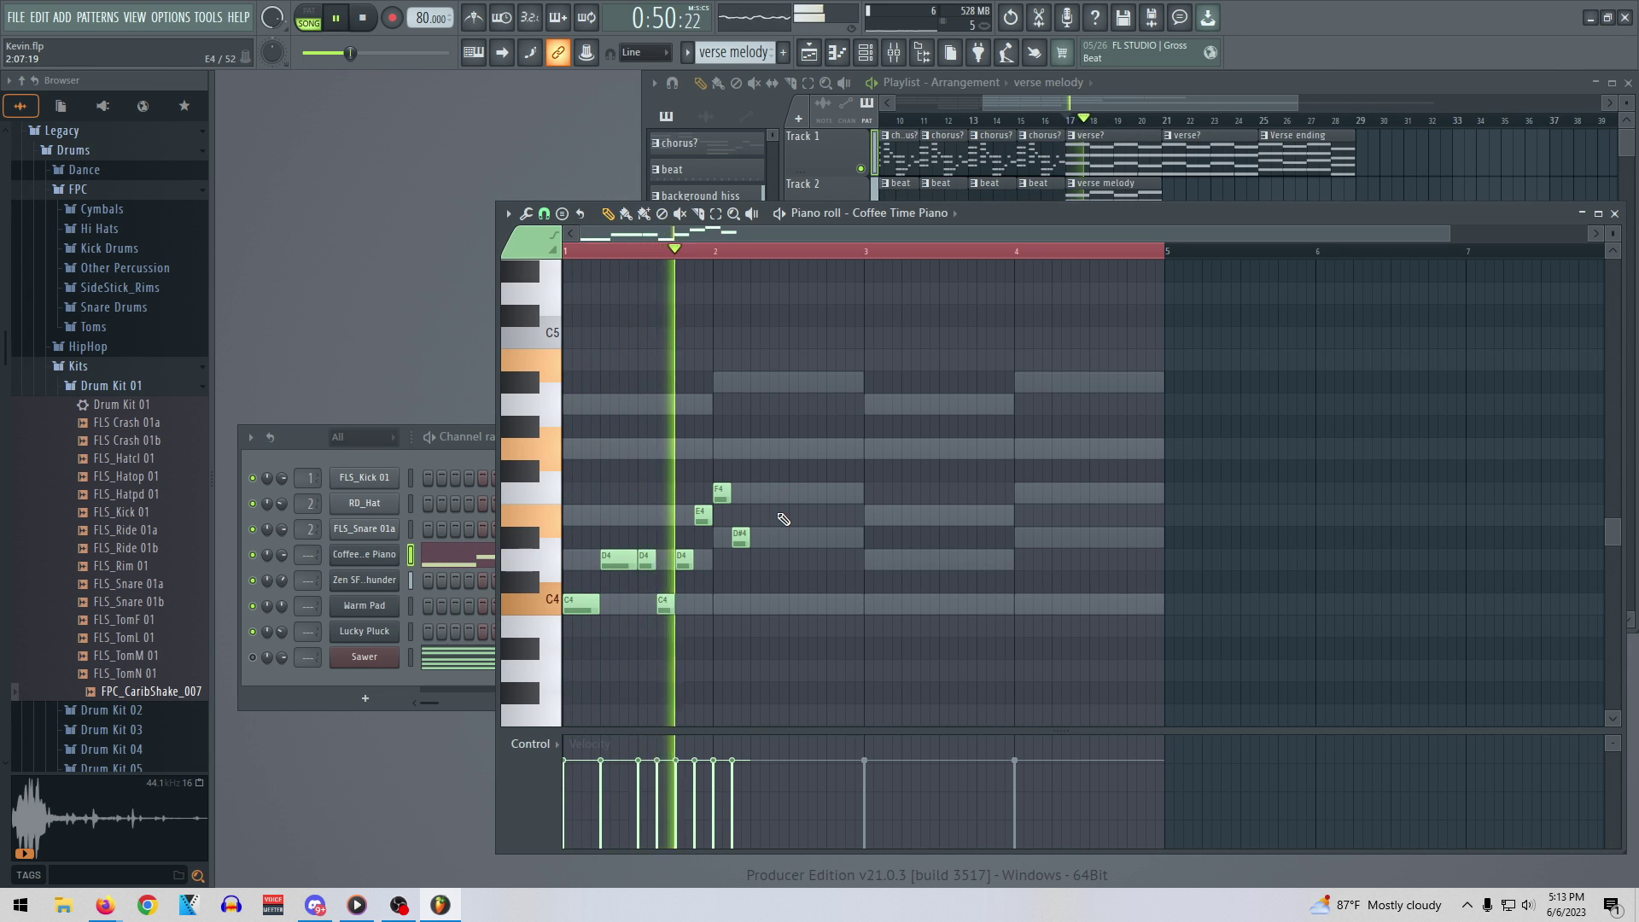
pyautogui.press('space')
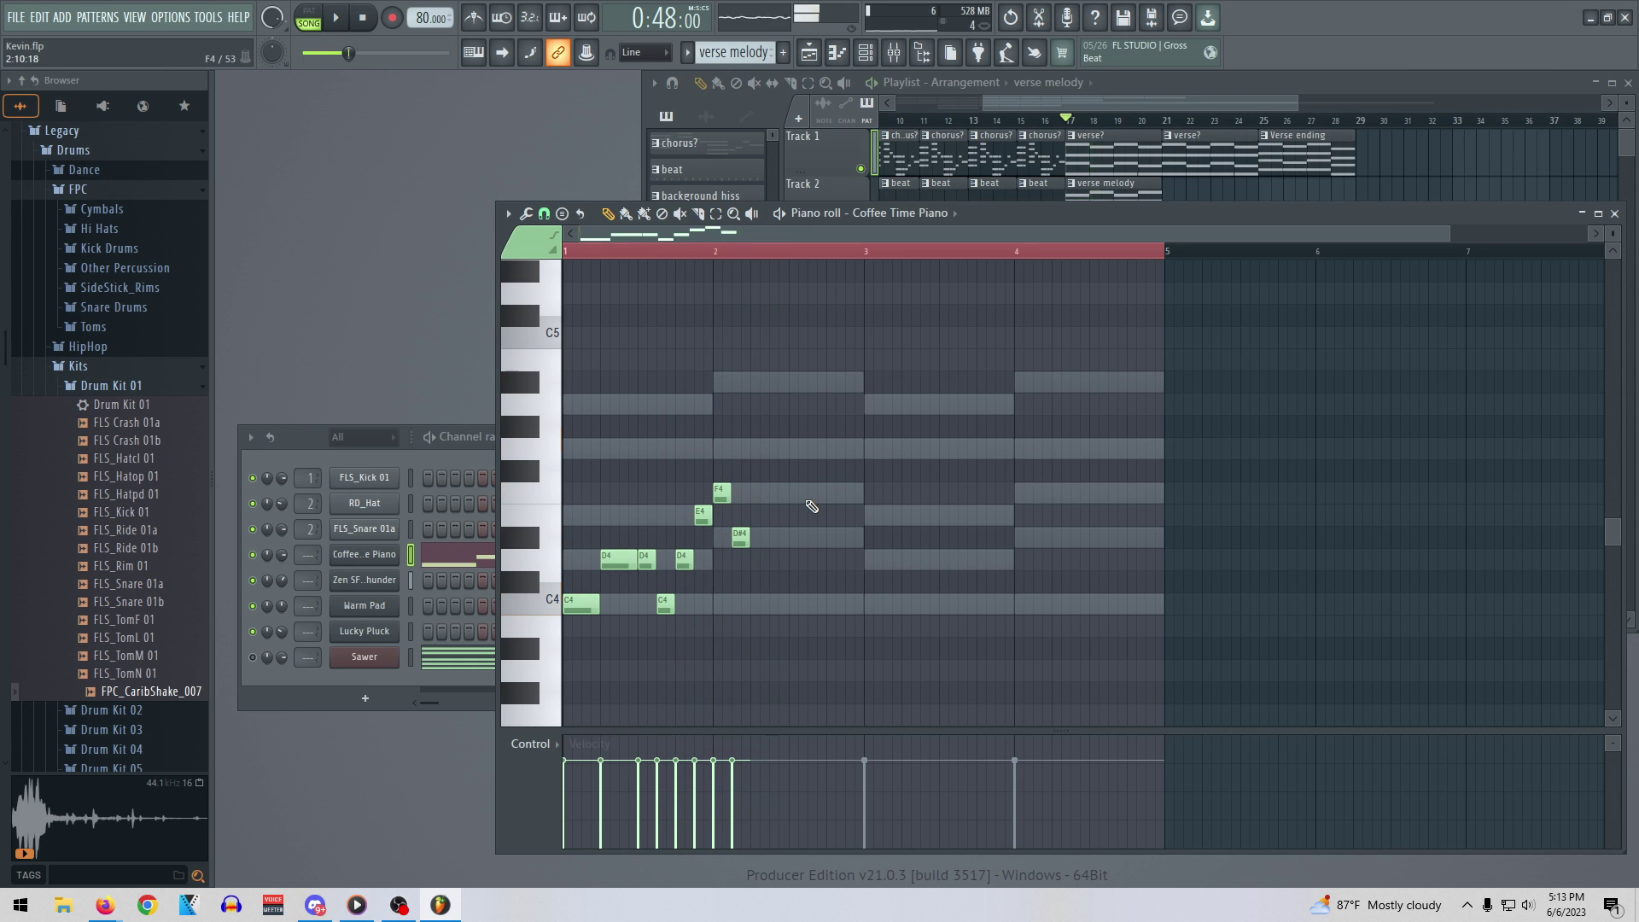
# Transpose all the guide notes in the Sawer channel up one octave so the lowest row sits on C5
pyautogui.hotkey('ctrl', 'a')
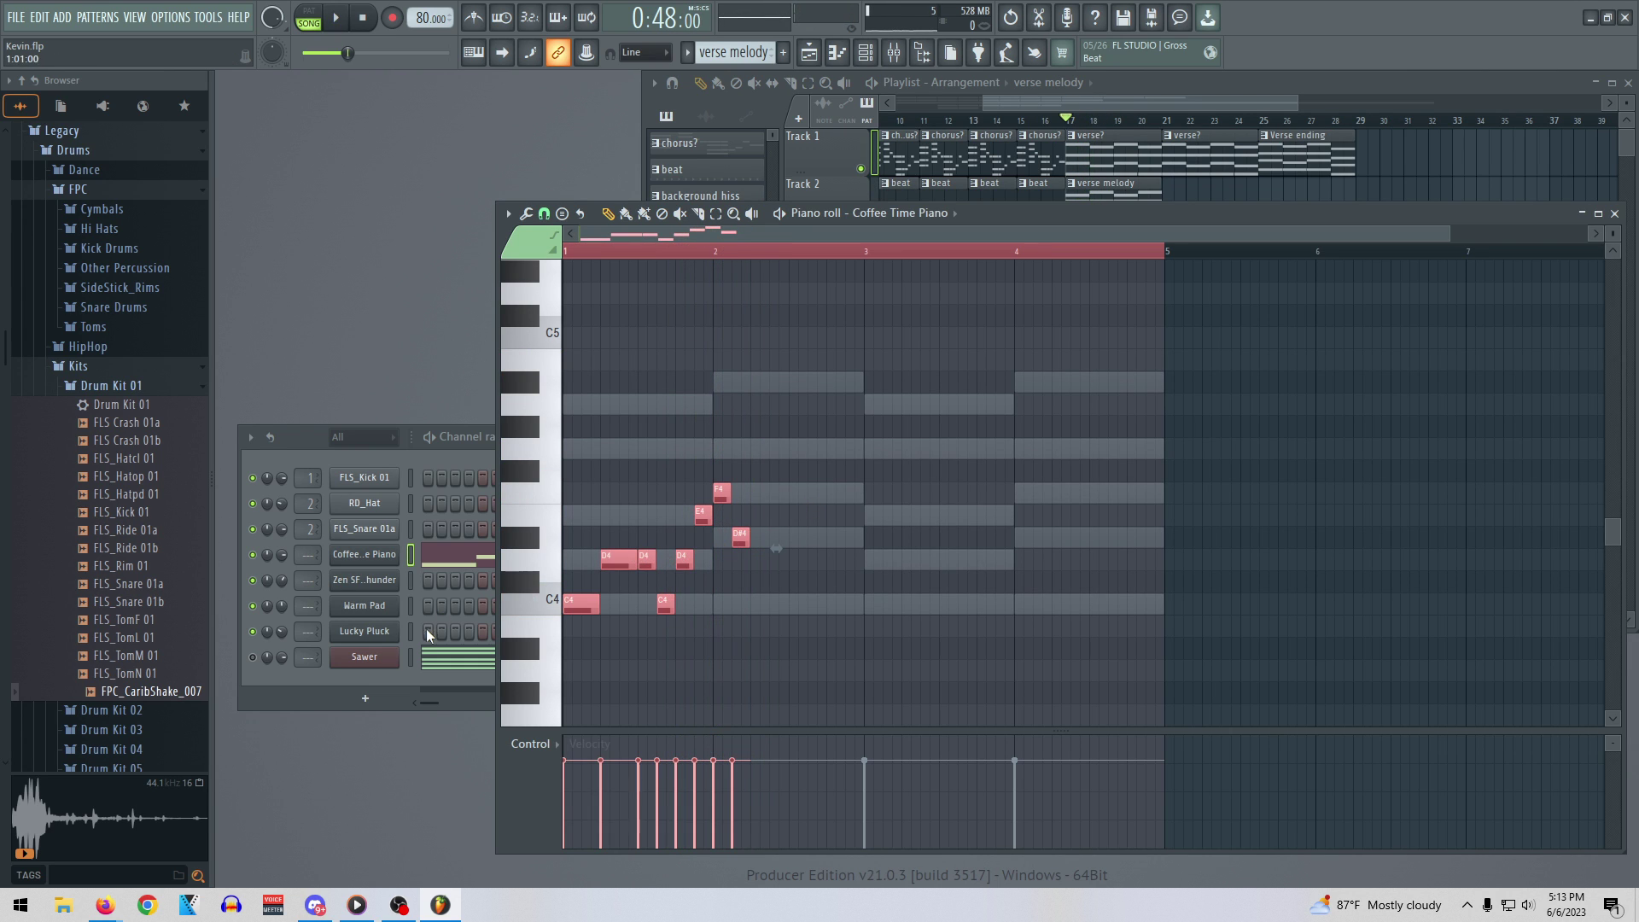
pyautogui.click(364, 656)
pyautogui.click(1051, 226)
pyautogui.rightClick(365, 657)
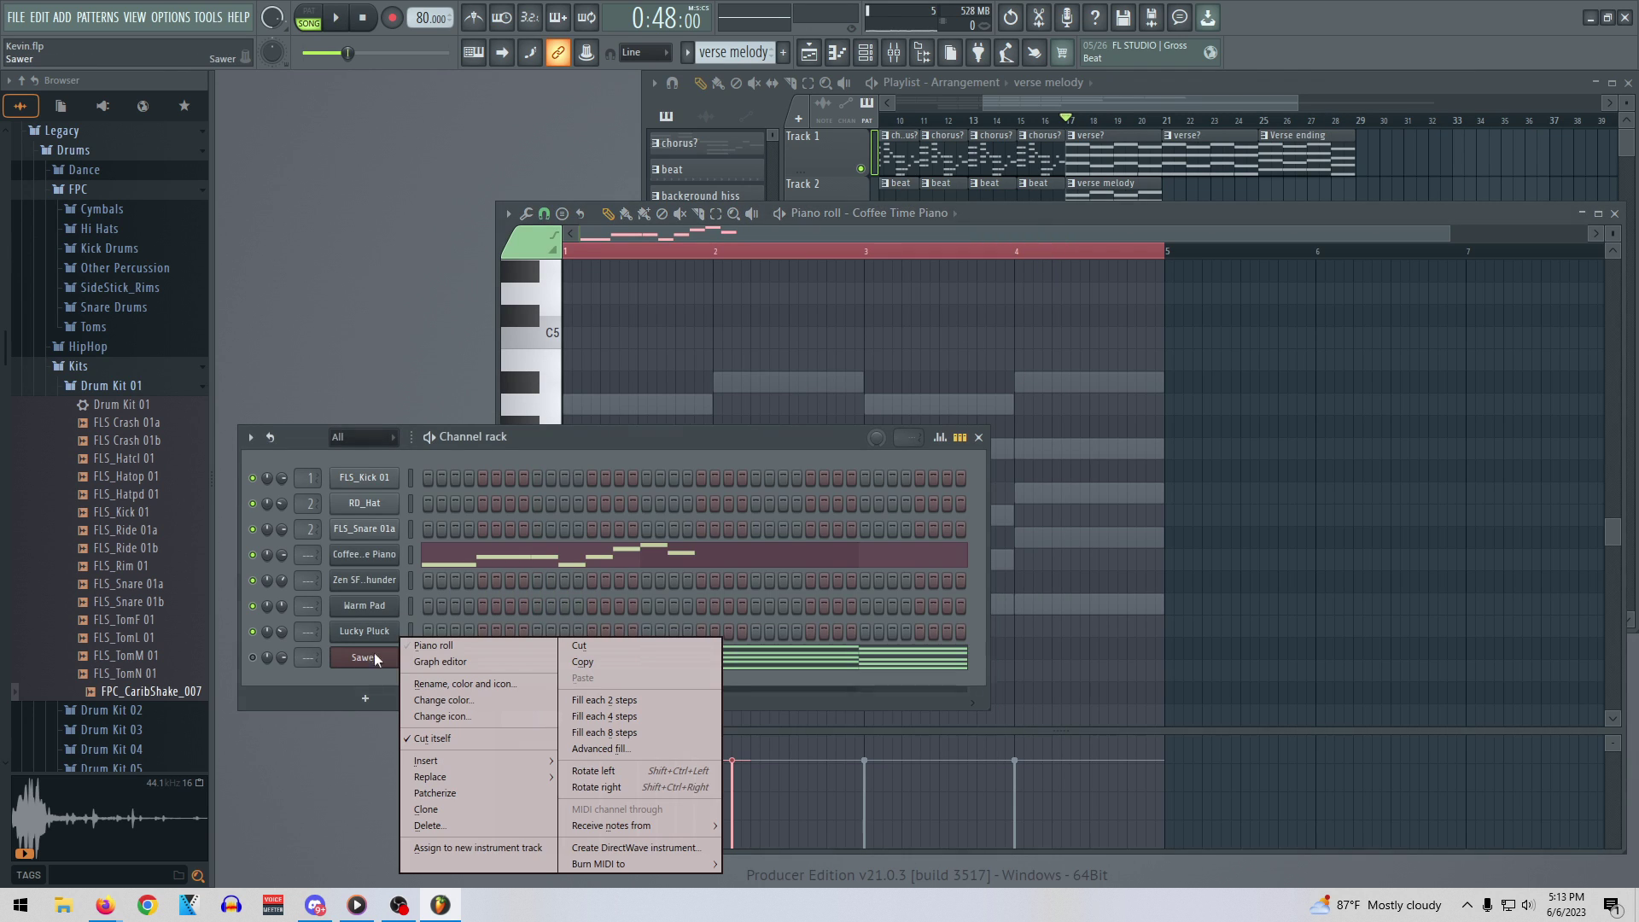
pyautogui.click(433, 645)
pyautogui.hotkey('ctrl', 'a')
pyautogui.moveTo(637, 600); pyautogui.dragTo(595, 333)
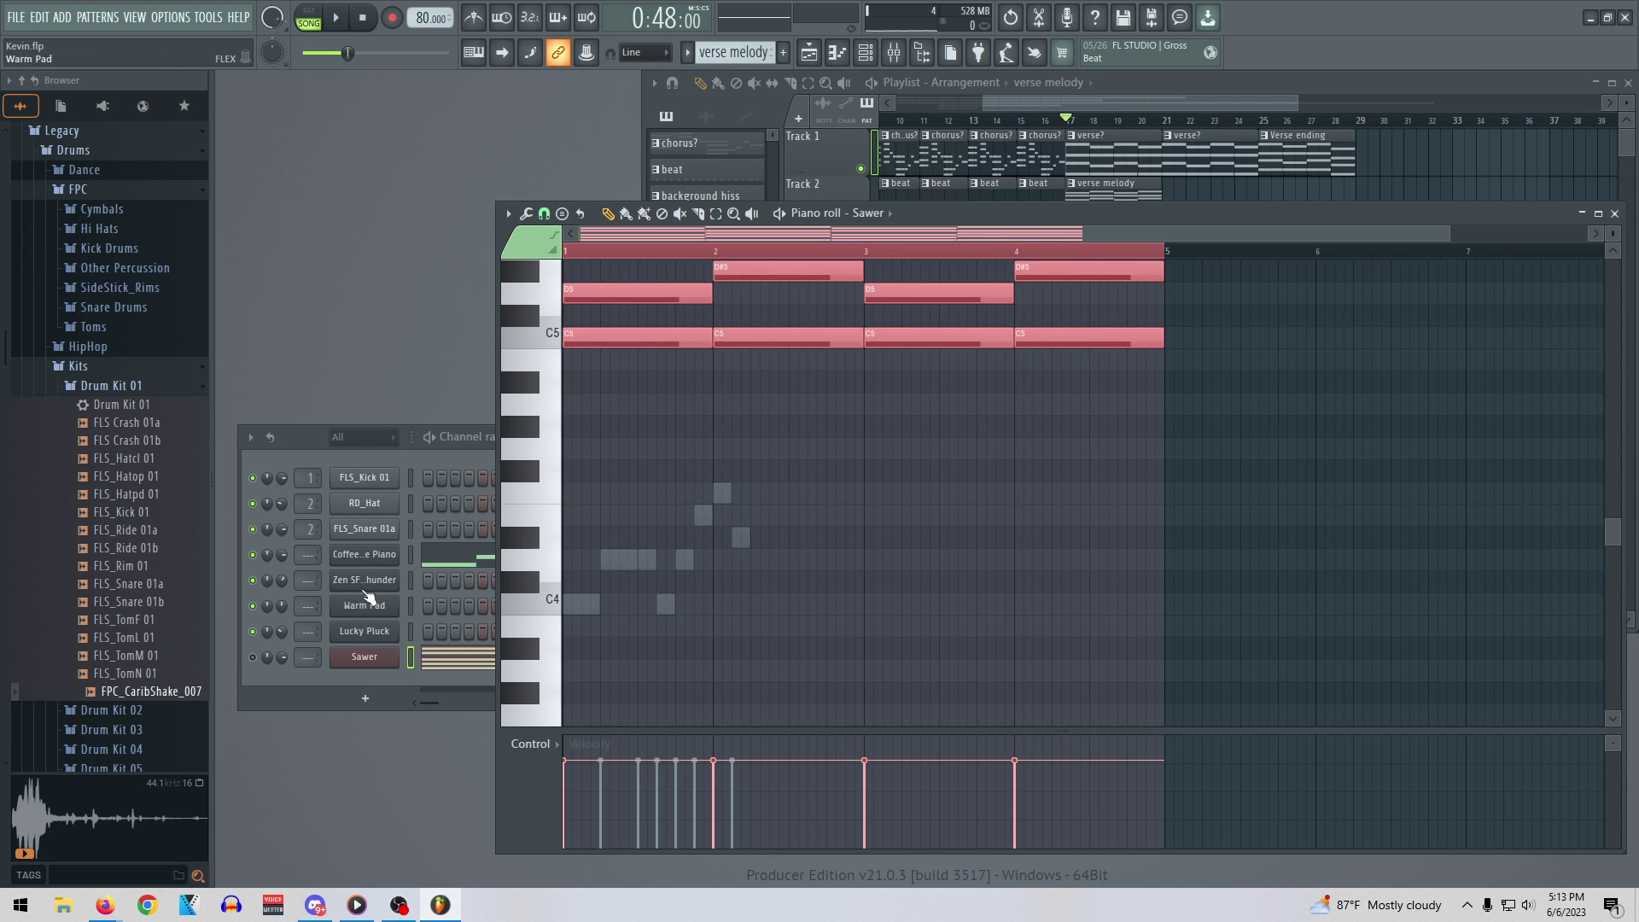
pyautogui.scroll(4, 669, 588)
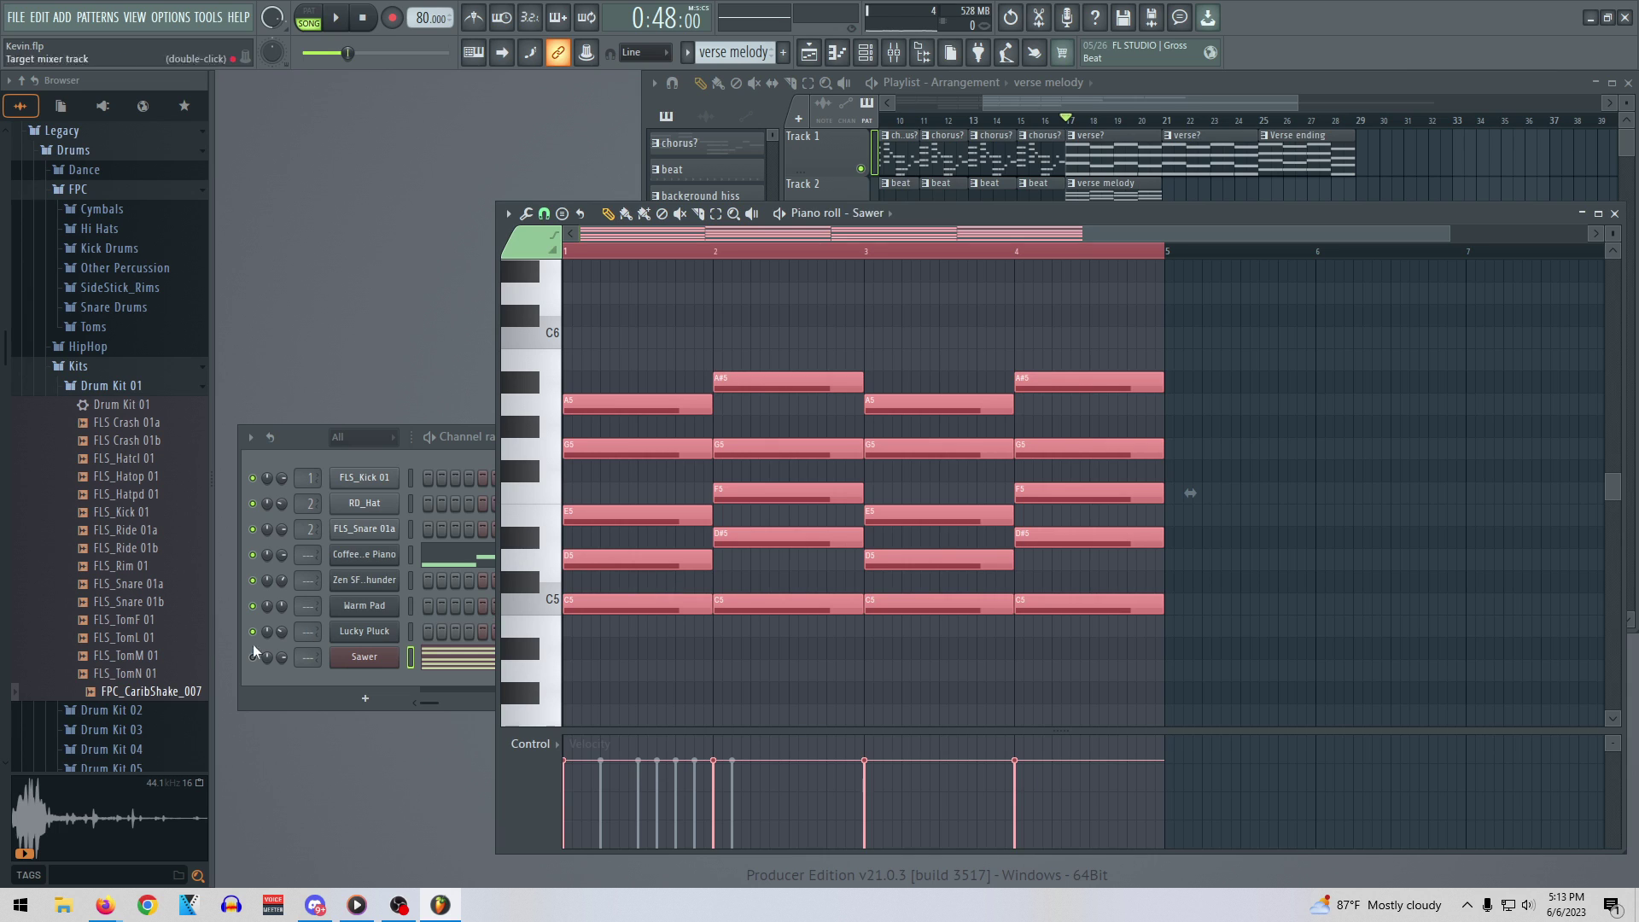
# Transpose all the Coffee Time Piano melody notes up one octave, starting on C5
pyautogui.rightClick(359, 554)
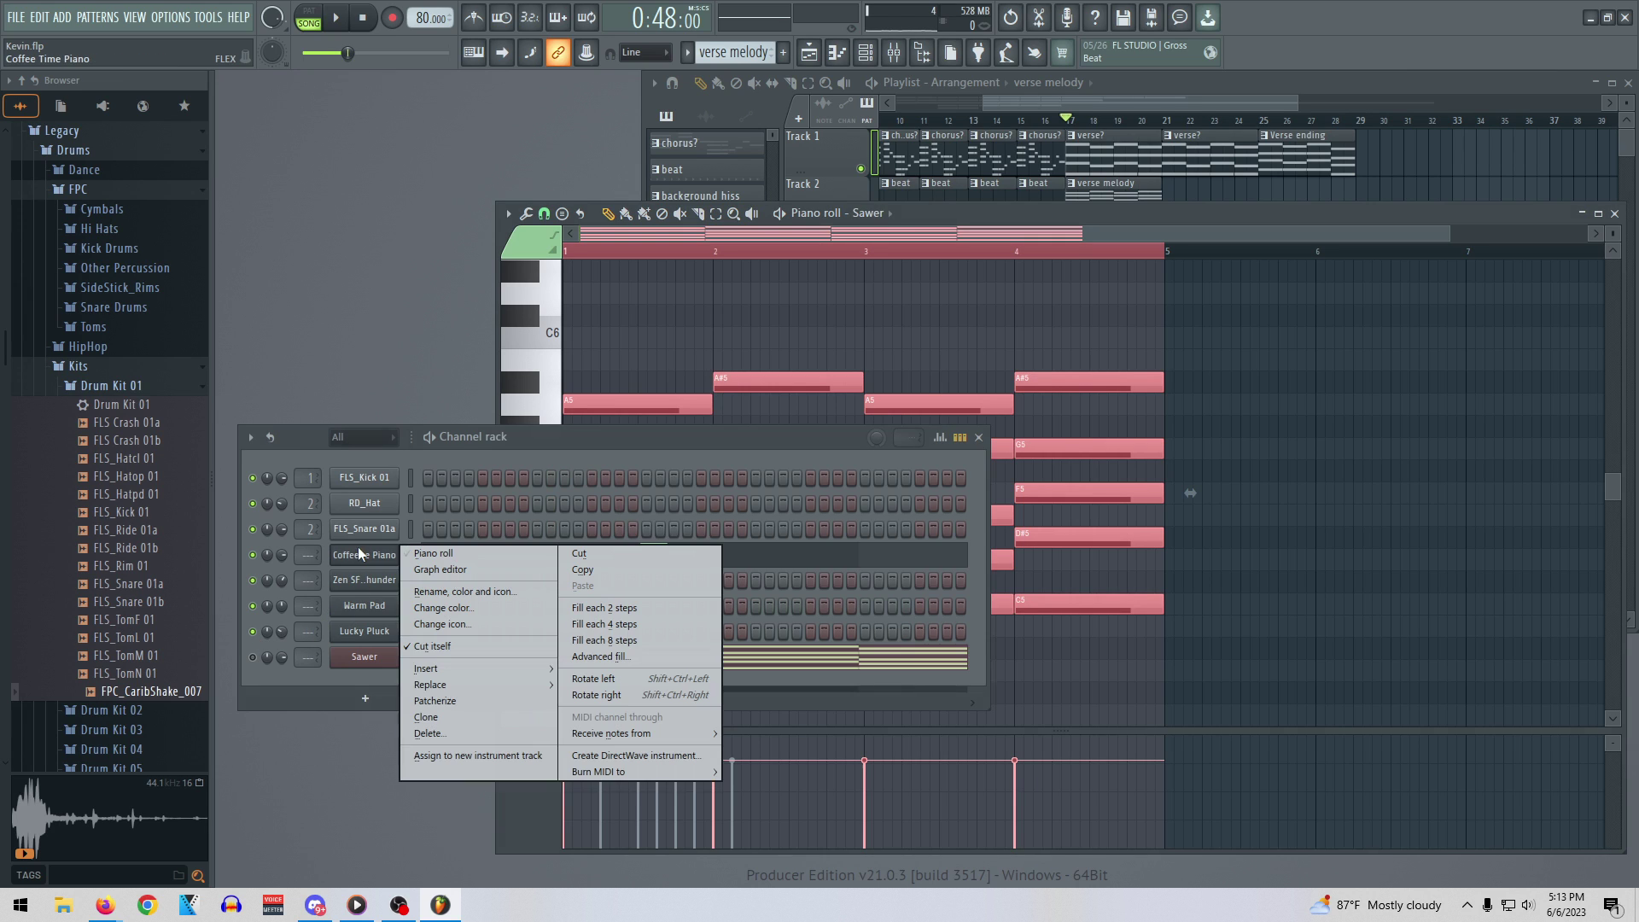
pyautogui.click(408, 553)
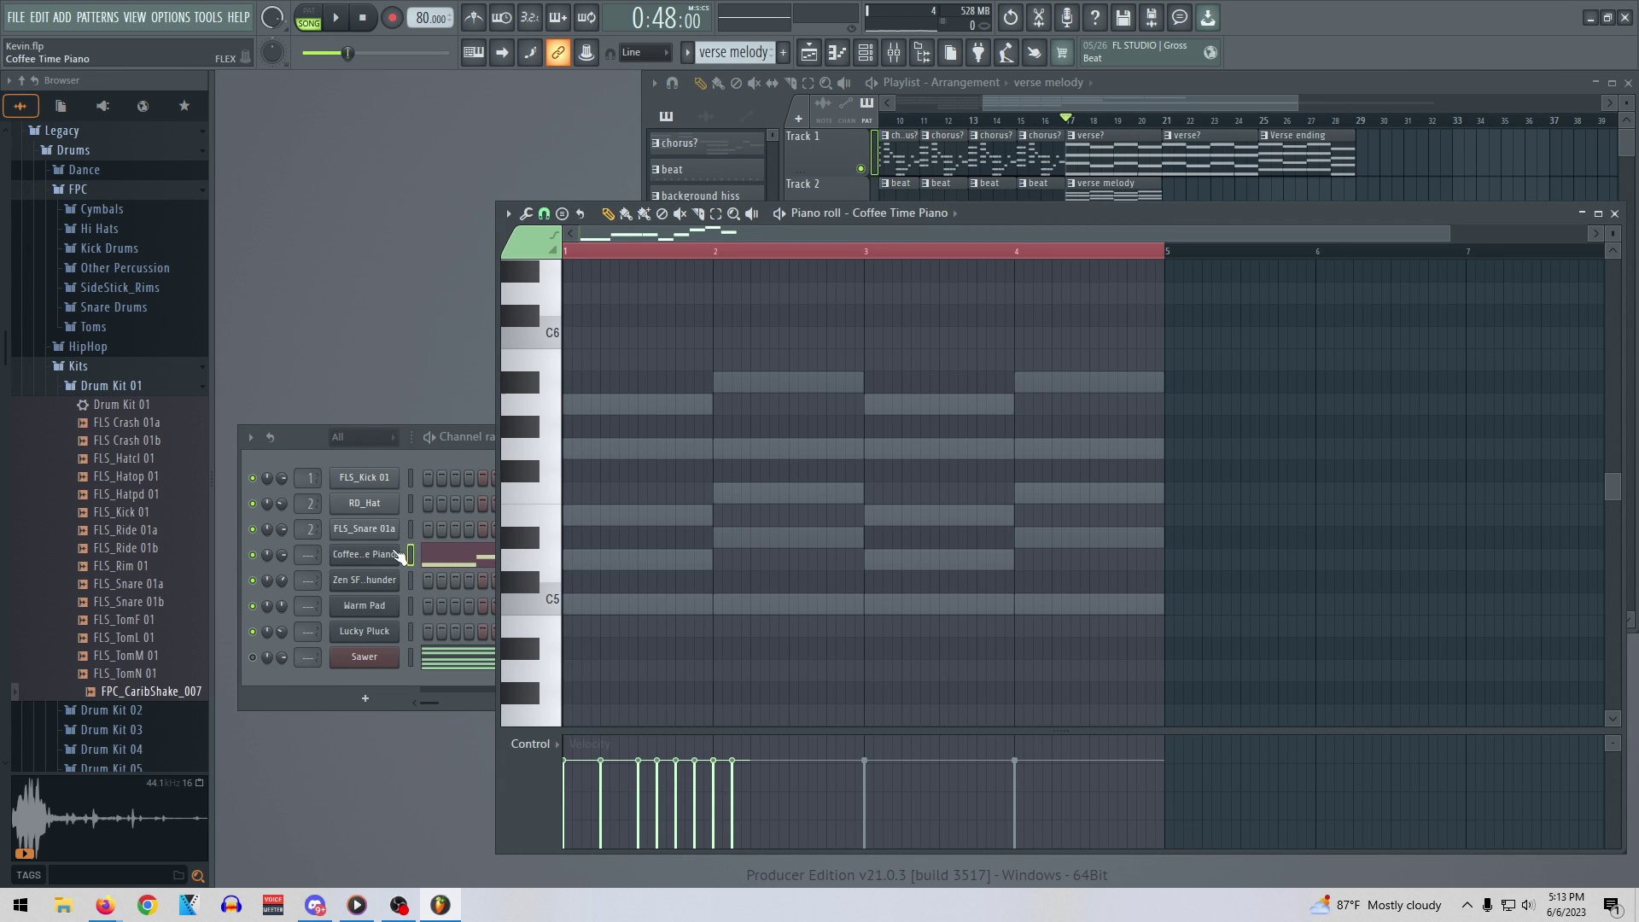
pyautogui.scroll(-5, 684, 575)
pyautogui.scroll(2, 683, 581)
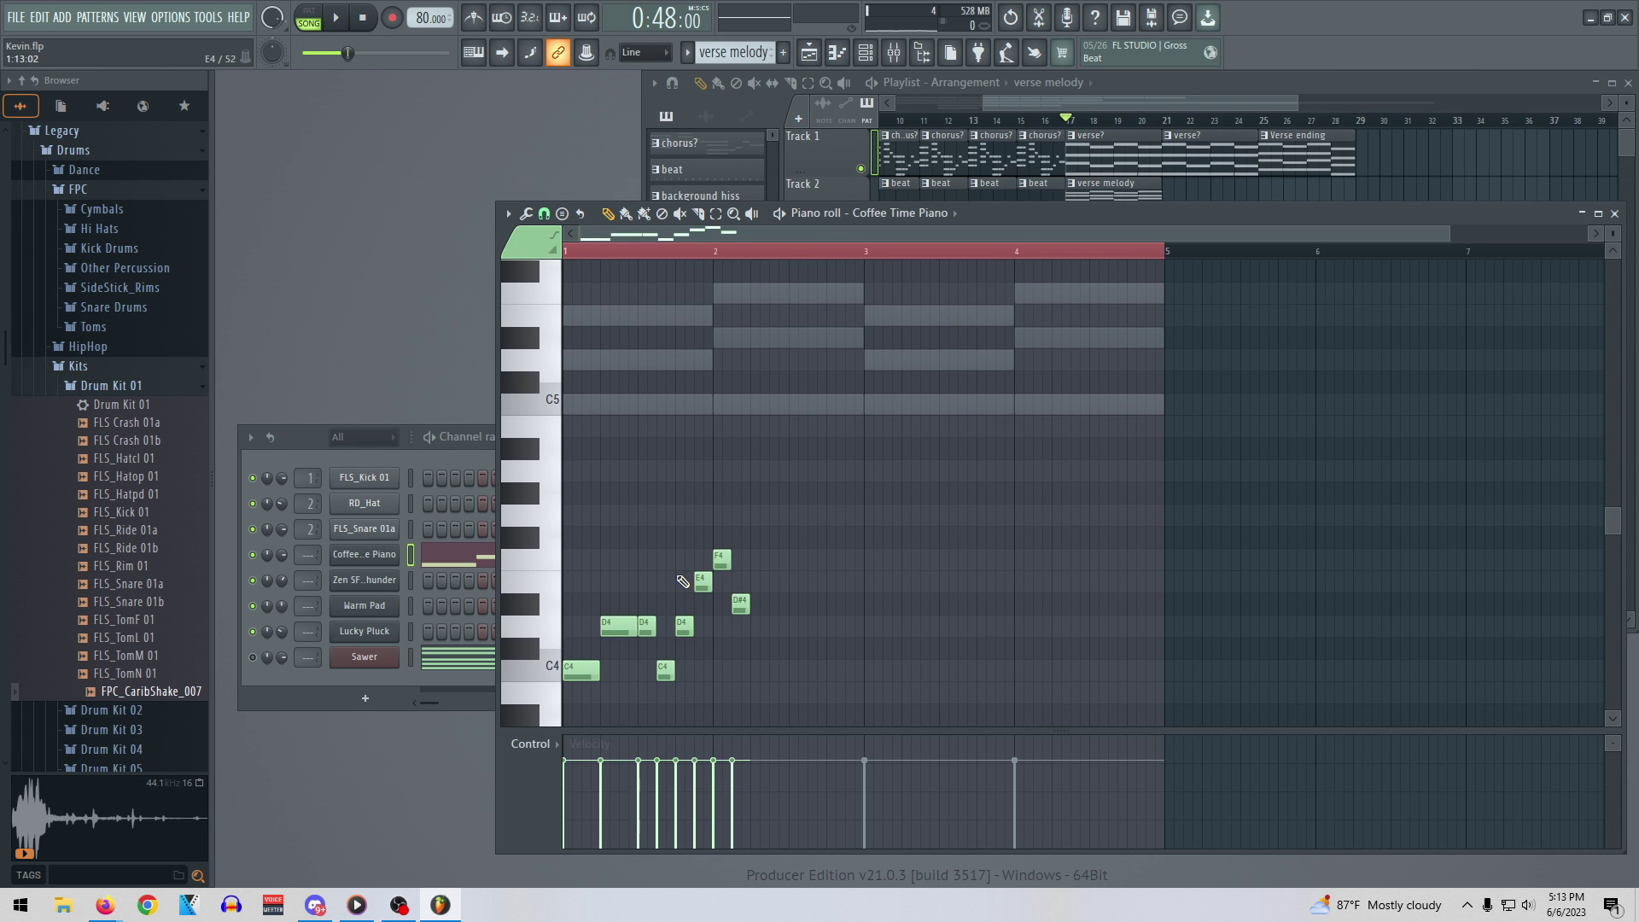
pyautogui.hotkey('ctrl', 'a')
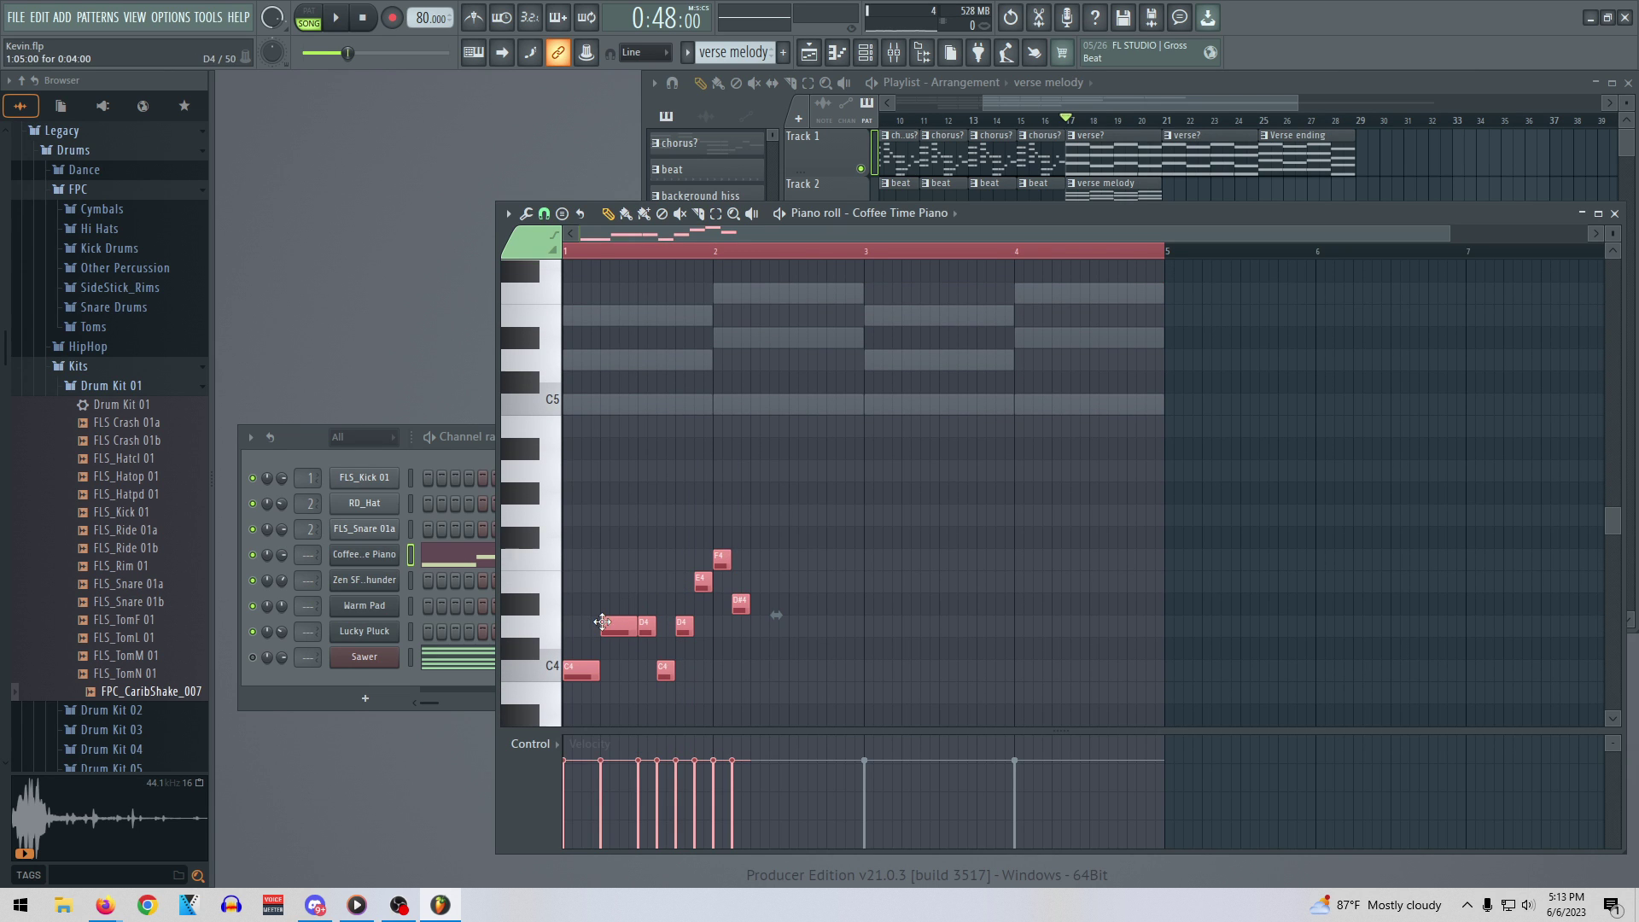
pyautogui.moveTo(610, 625); pyautogui.dragTo(609, 359)
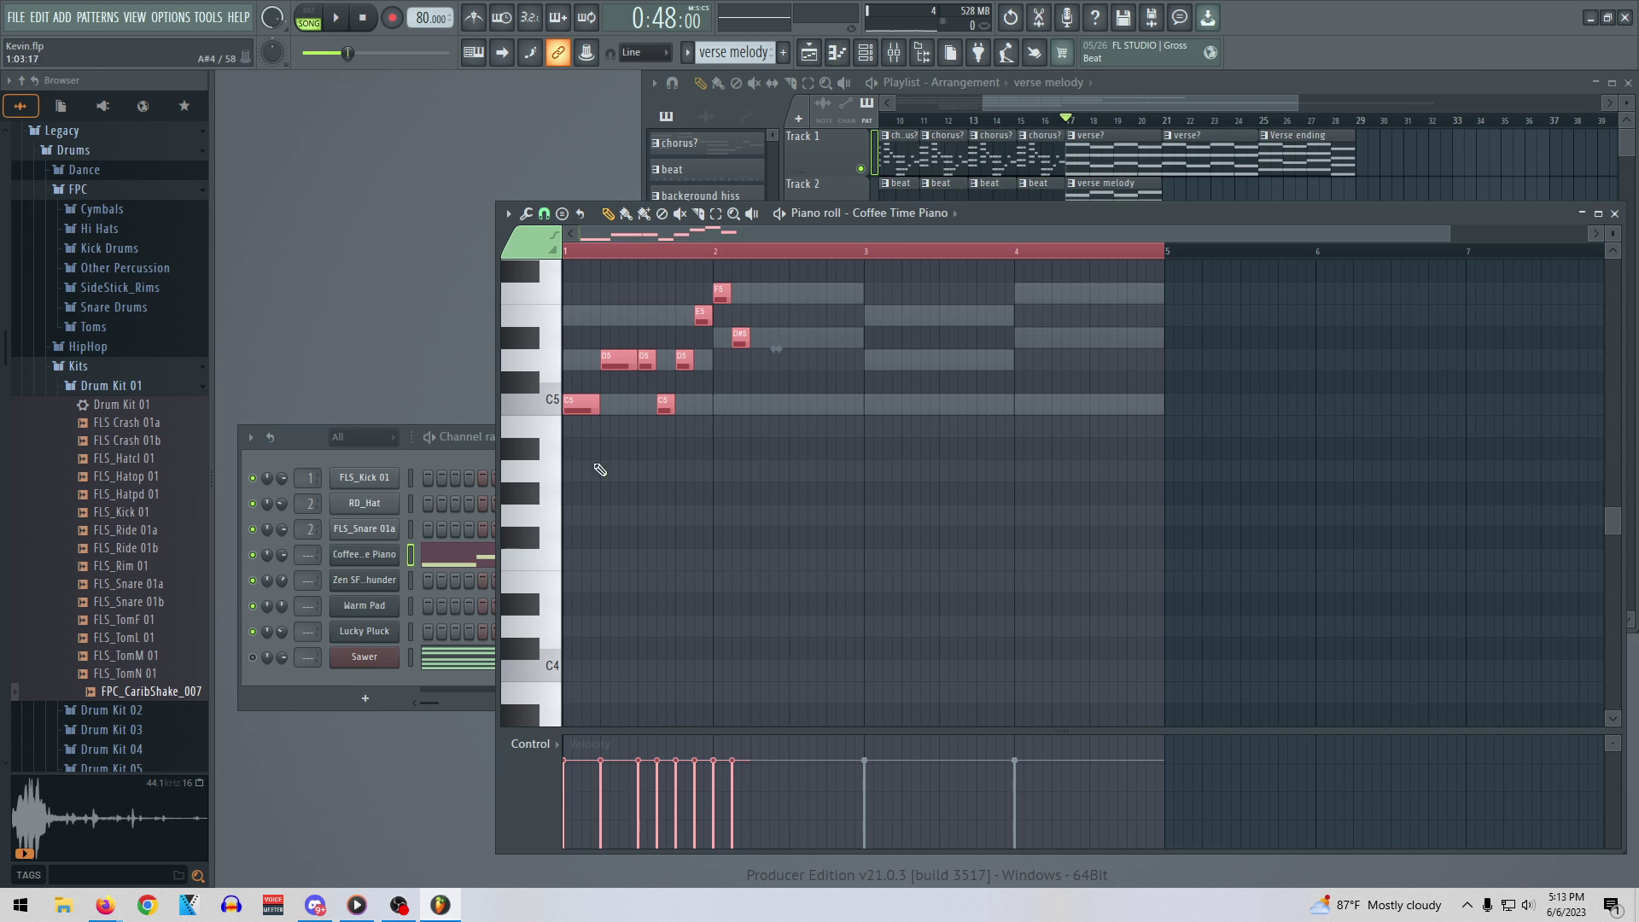
pyautogui.scroll(3, 663, 629)
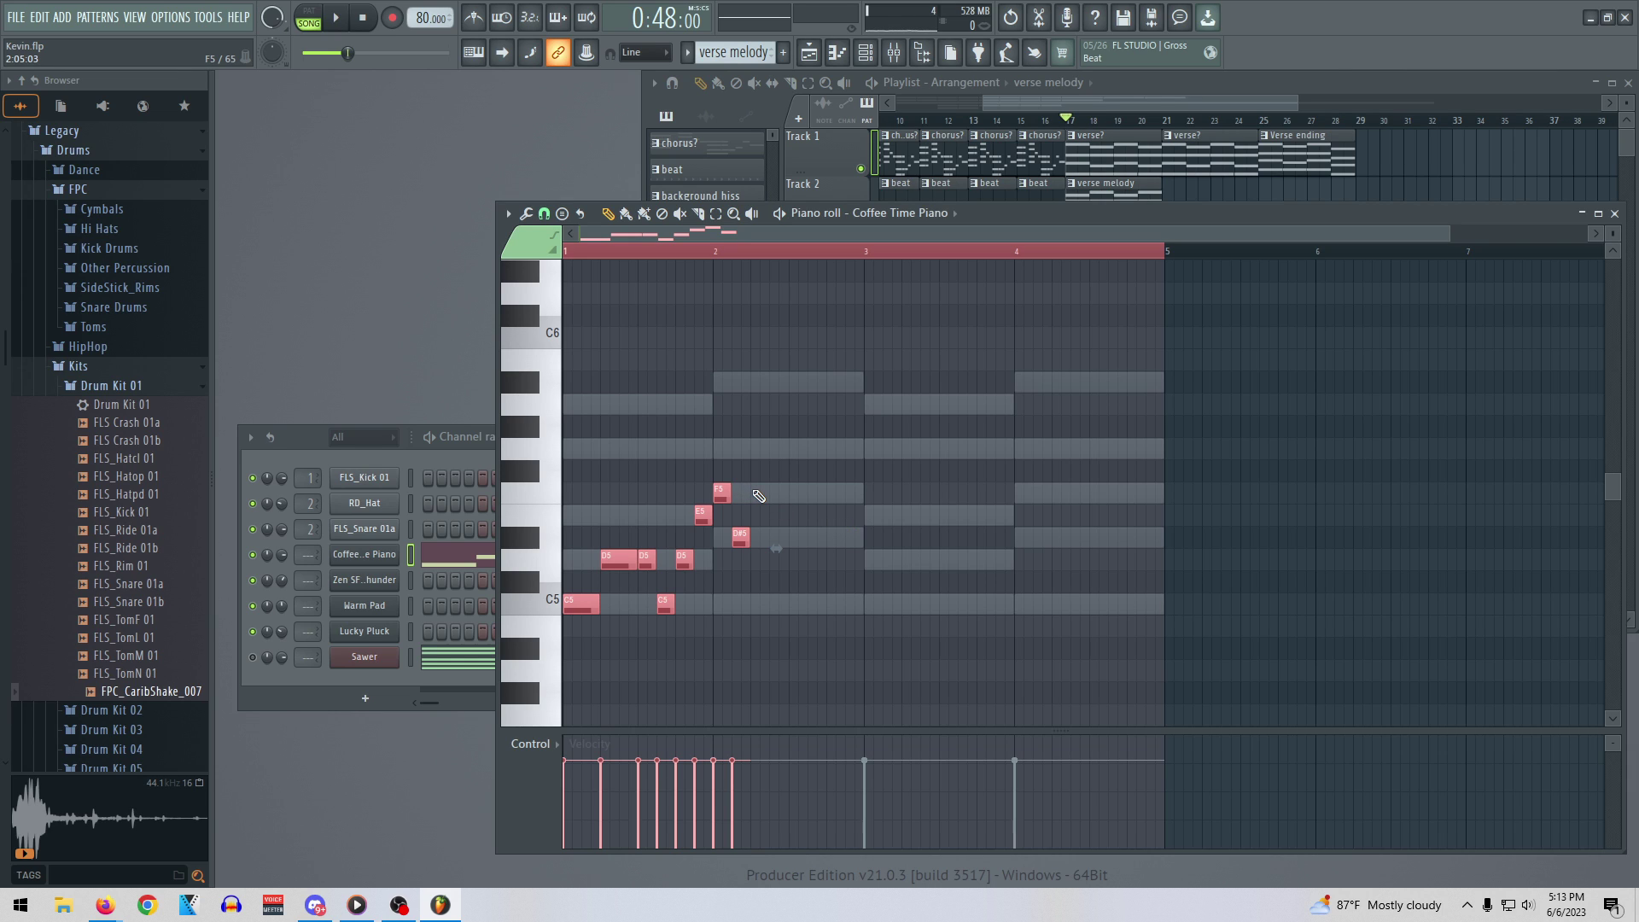
# Complete bar 2 of the melody with one-beat F5, G5 and F5 notes after the D#5
pyautogui.click(758, 496)
pyautogui.click(851, 496)
pyautogui.moveTo(900, 493); pyautogui.dragTo(784, 494)
pyautogui.click(802, 449)
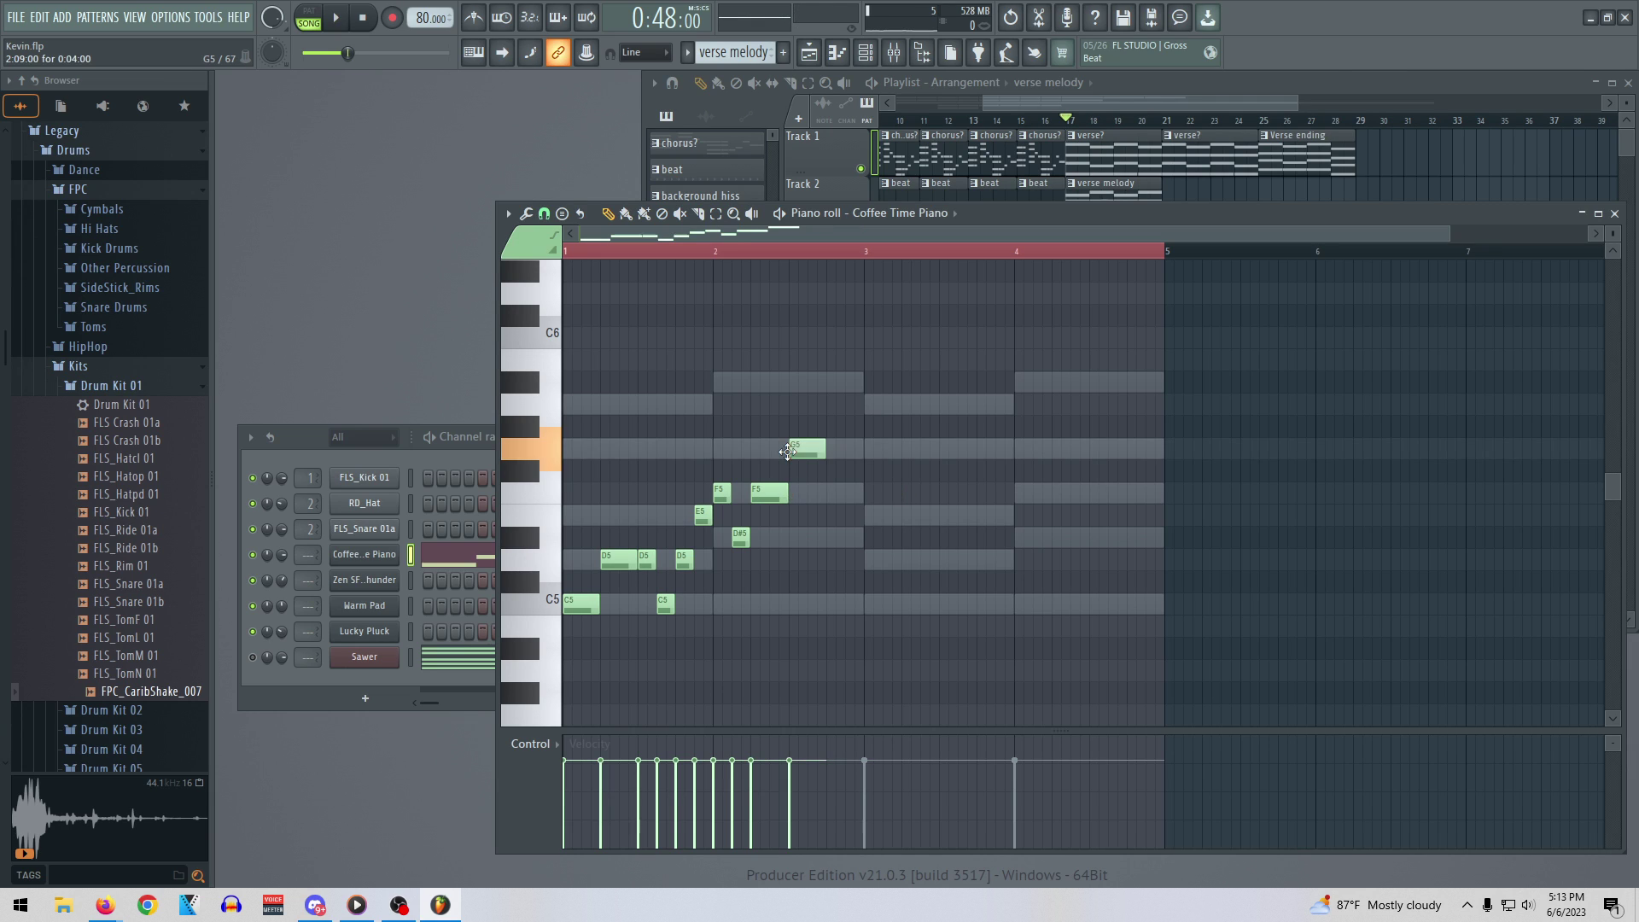
pyautogui.click(831, 494)
# Begin bar 3 with a one-beat A5 followed by three half-beat G5 notes
pyautogui.click(879, 404)
pyautogui.click(911, 450)
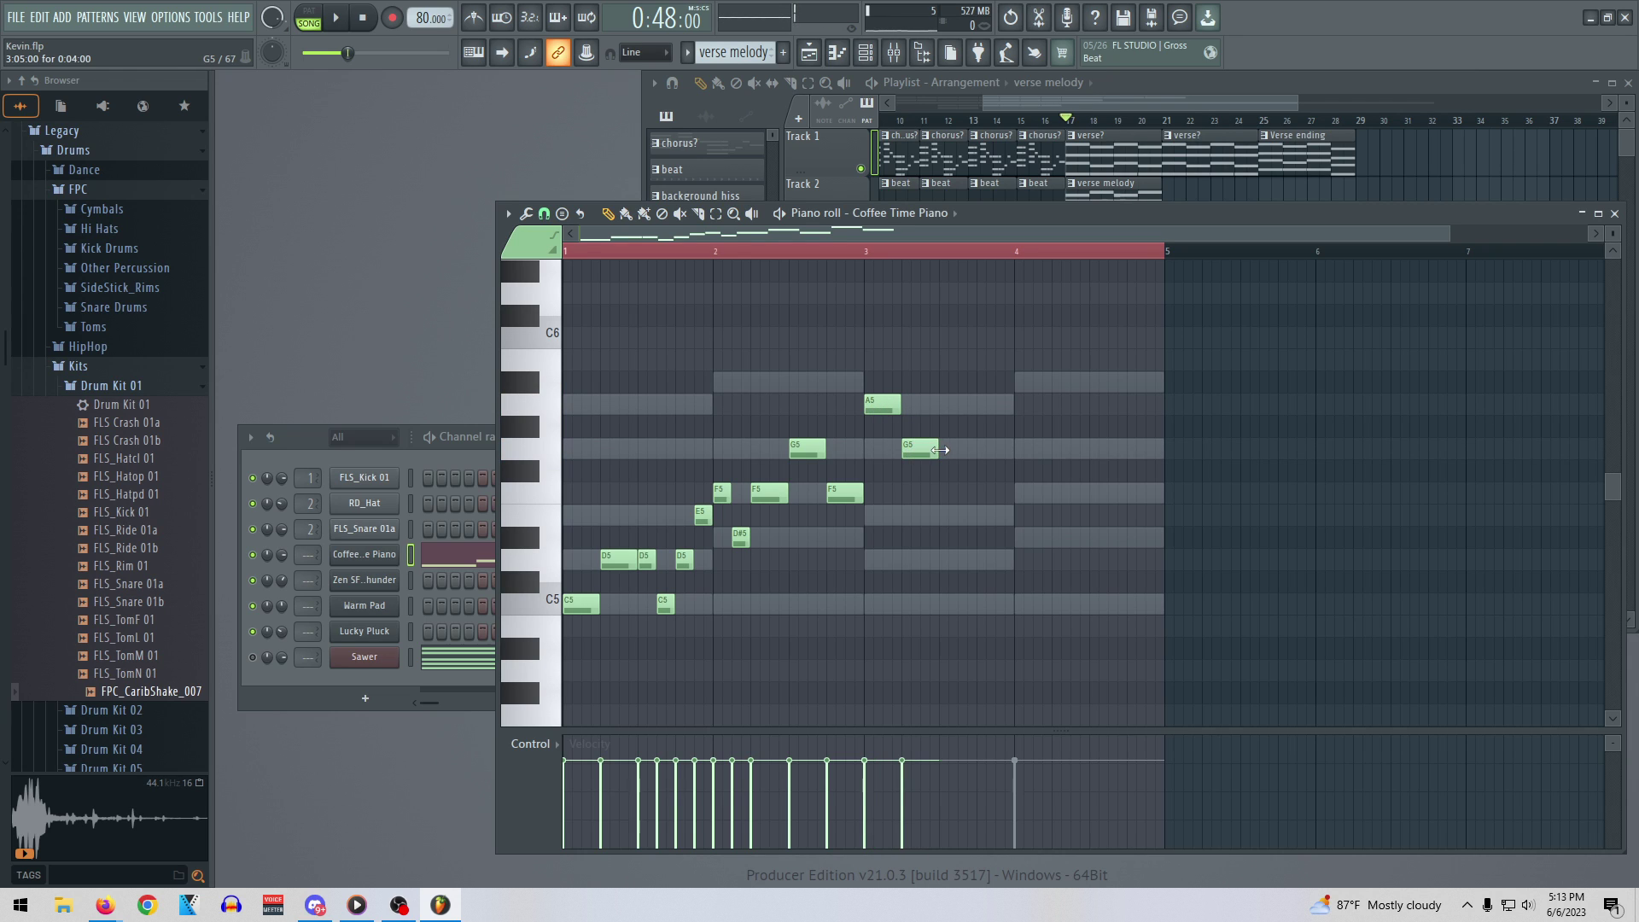
pyautogui.moveTo(940, 449); pyautogui.dragTo(911, 449)
pyautogui.click(925, 449)
pyautogui.click(946, 449)
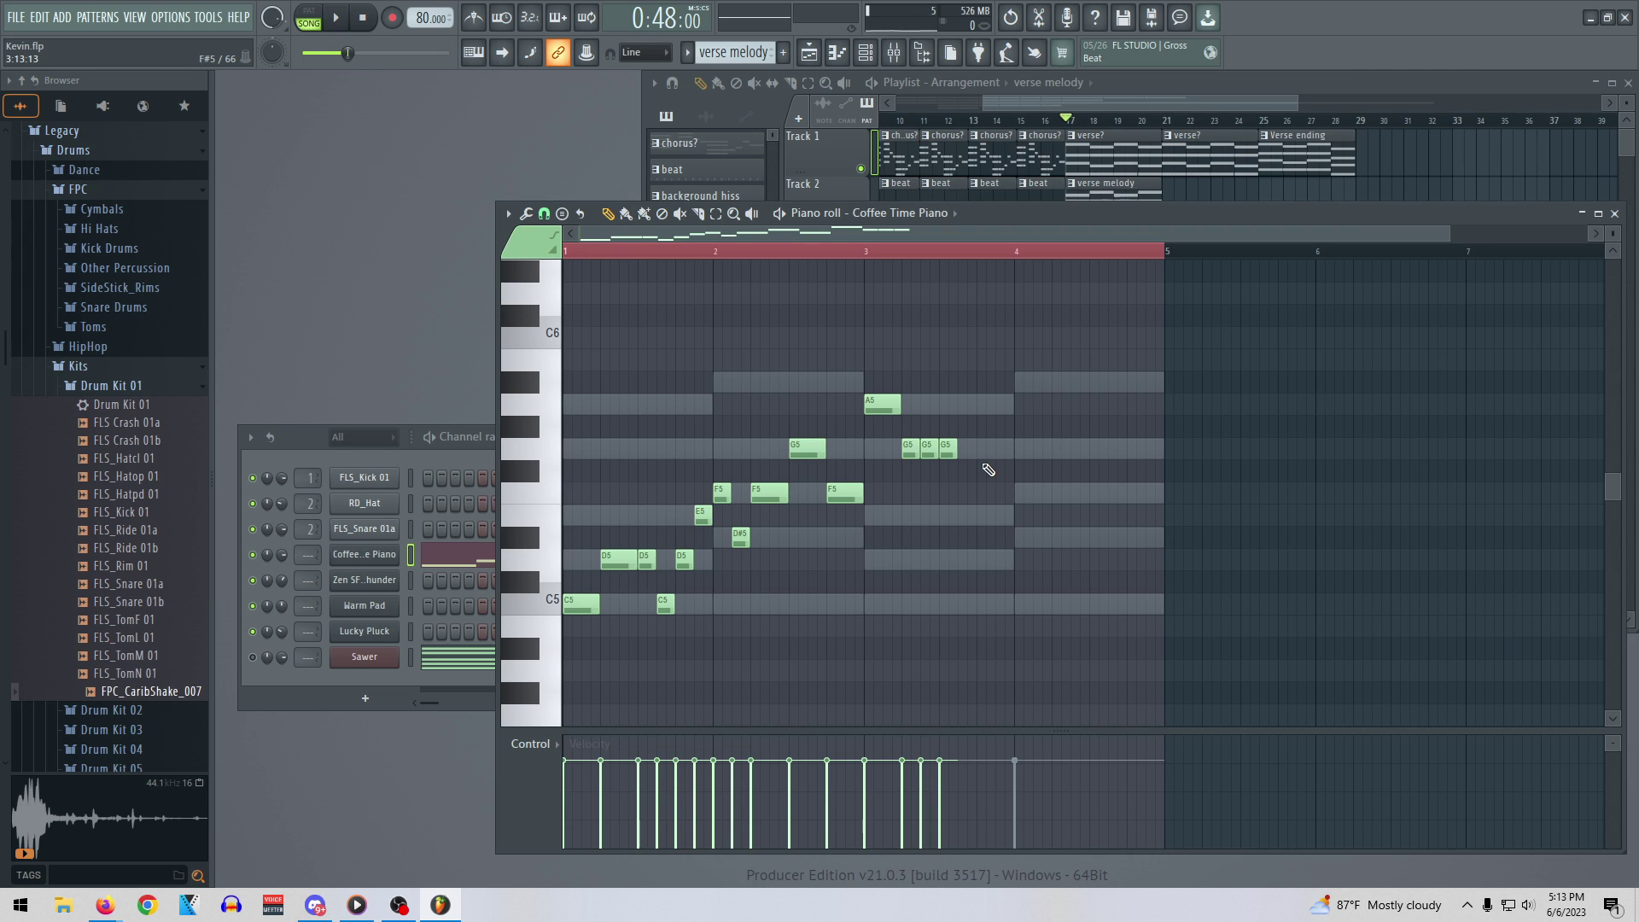
# Play back the melody, and raise bar 2's one-beat G5 to A#5 and its last F5 to G5
pyautogui.press('space')
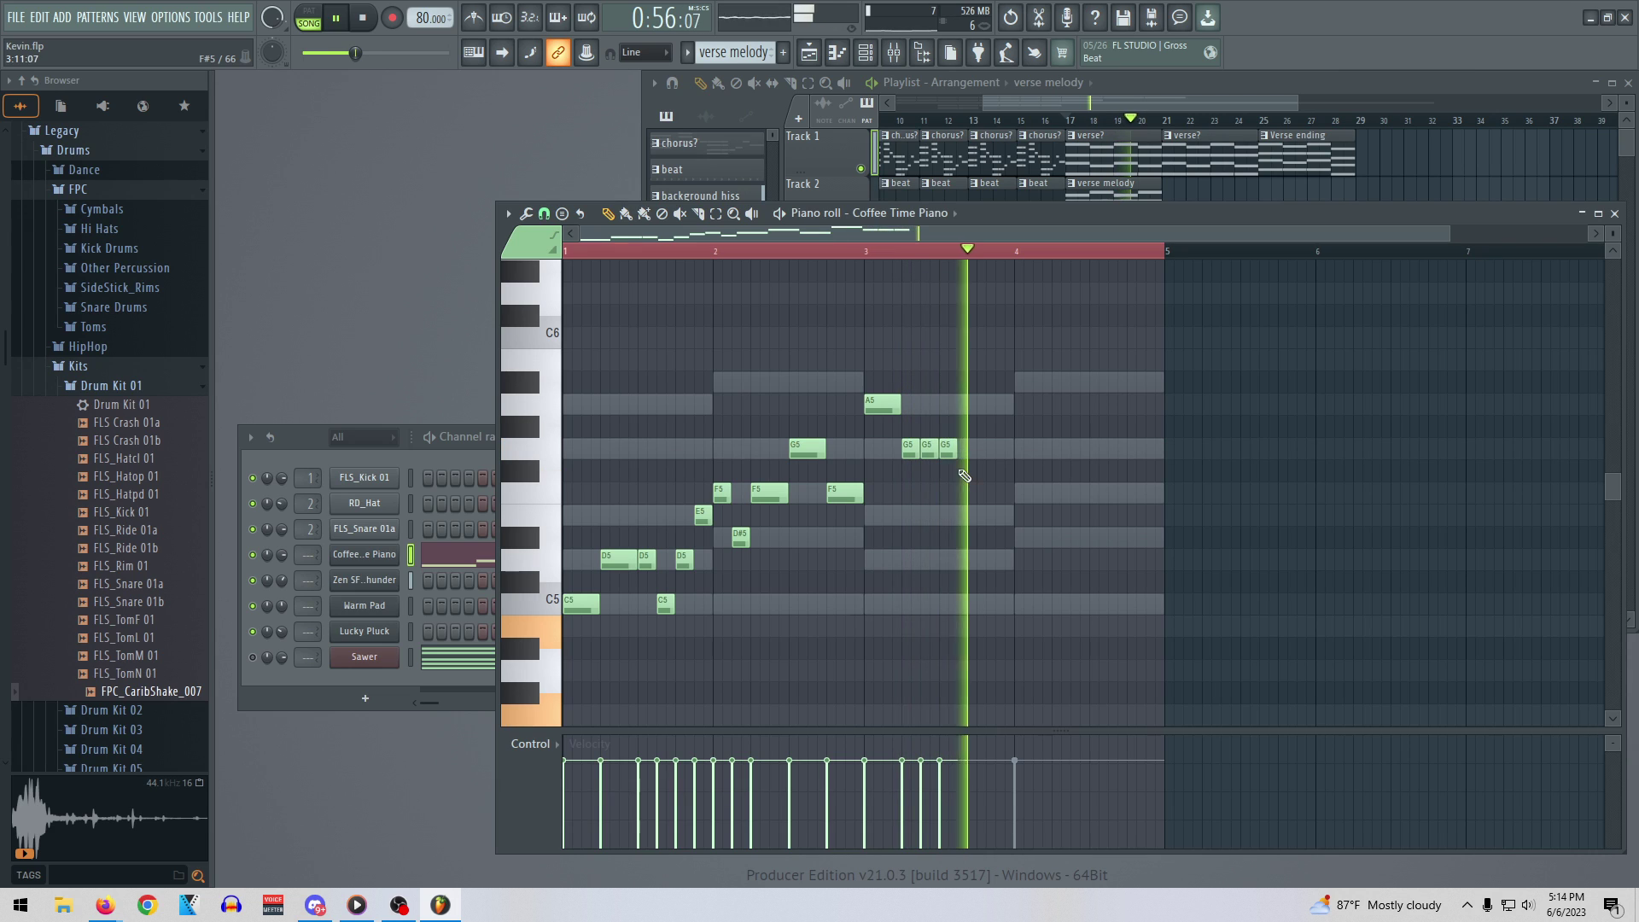
pyautogui.press('space')
pyautogui.moveTo(953, 453); pyautogui.dragTo(960, 457)
pyautogui.moveTo(805, 449); pyautogui.dragTo(805, 385)
pyautogui.moveTo(832, 489); pyautogui.dragTo(833, 448)
# Split bar 2's second F5 into half-beat F5 and G5 notes, and delete the last G5 in bar 3
pyautogui.moveTo(774, 493); pyautogui.dragTo(778, 448)
pyautogui.click(783, 447)
pyautogui.press('space')
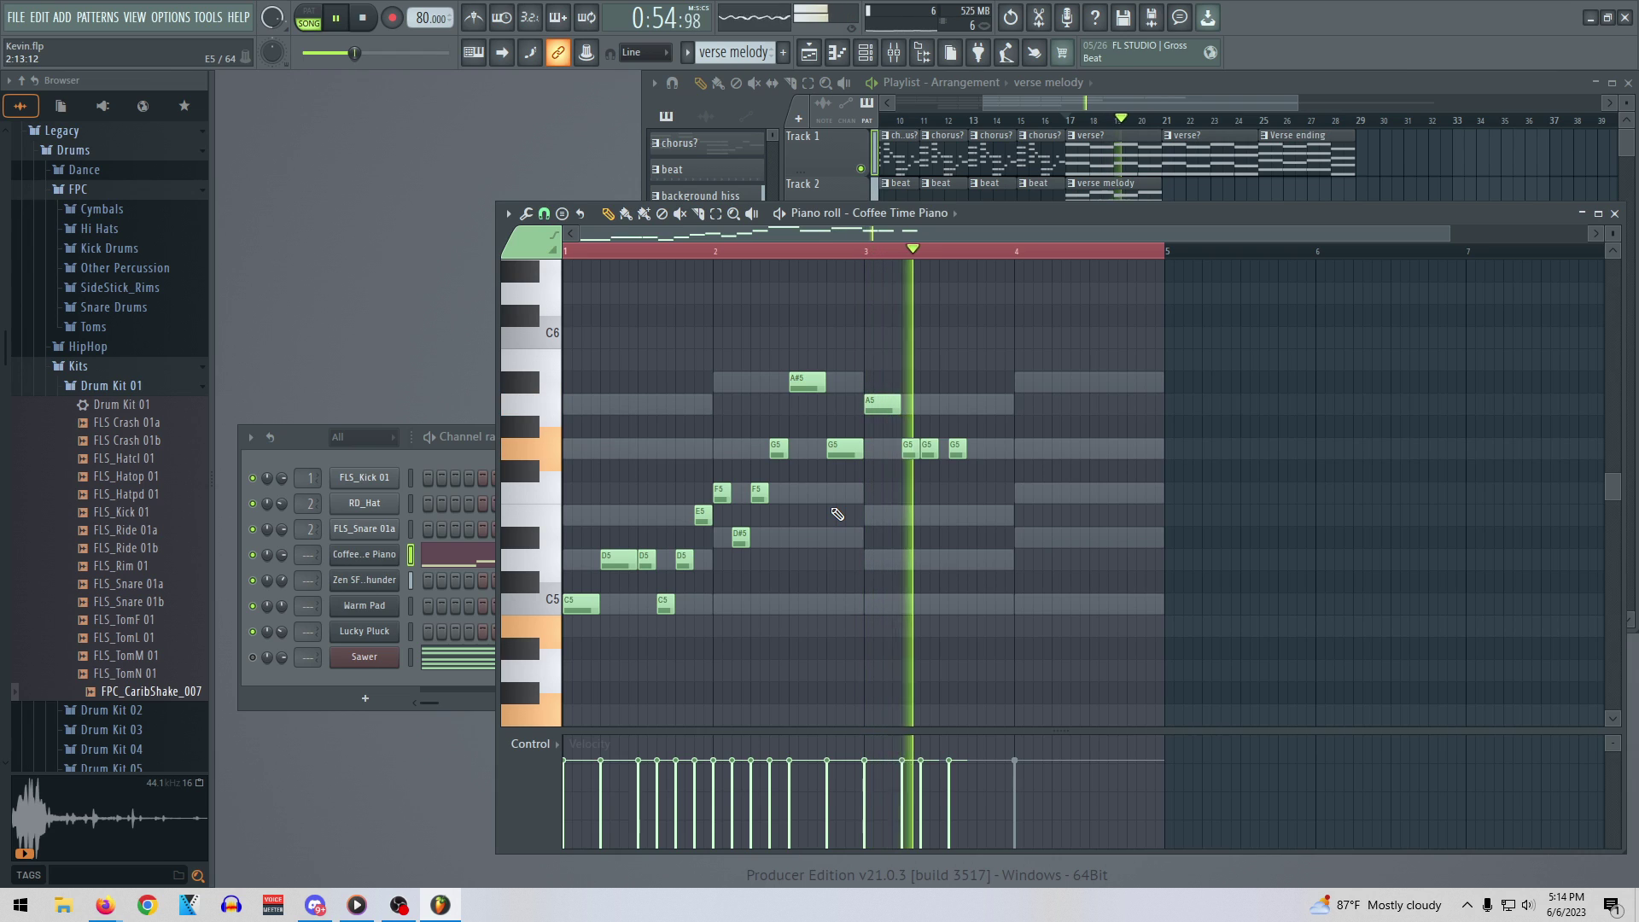
pyautogui.press('space')
pyautogui.rightClick(957, 451)
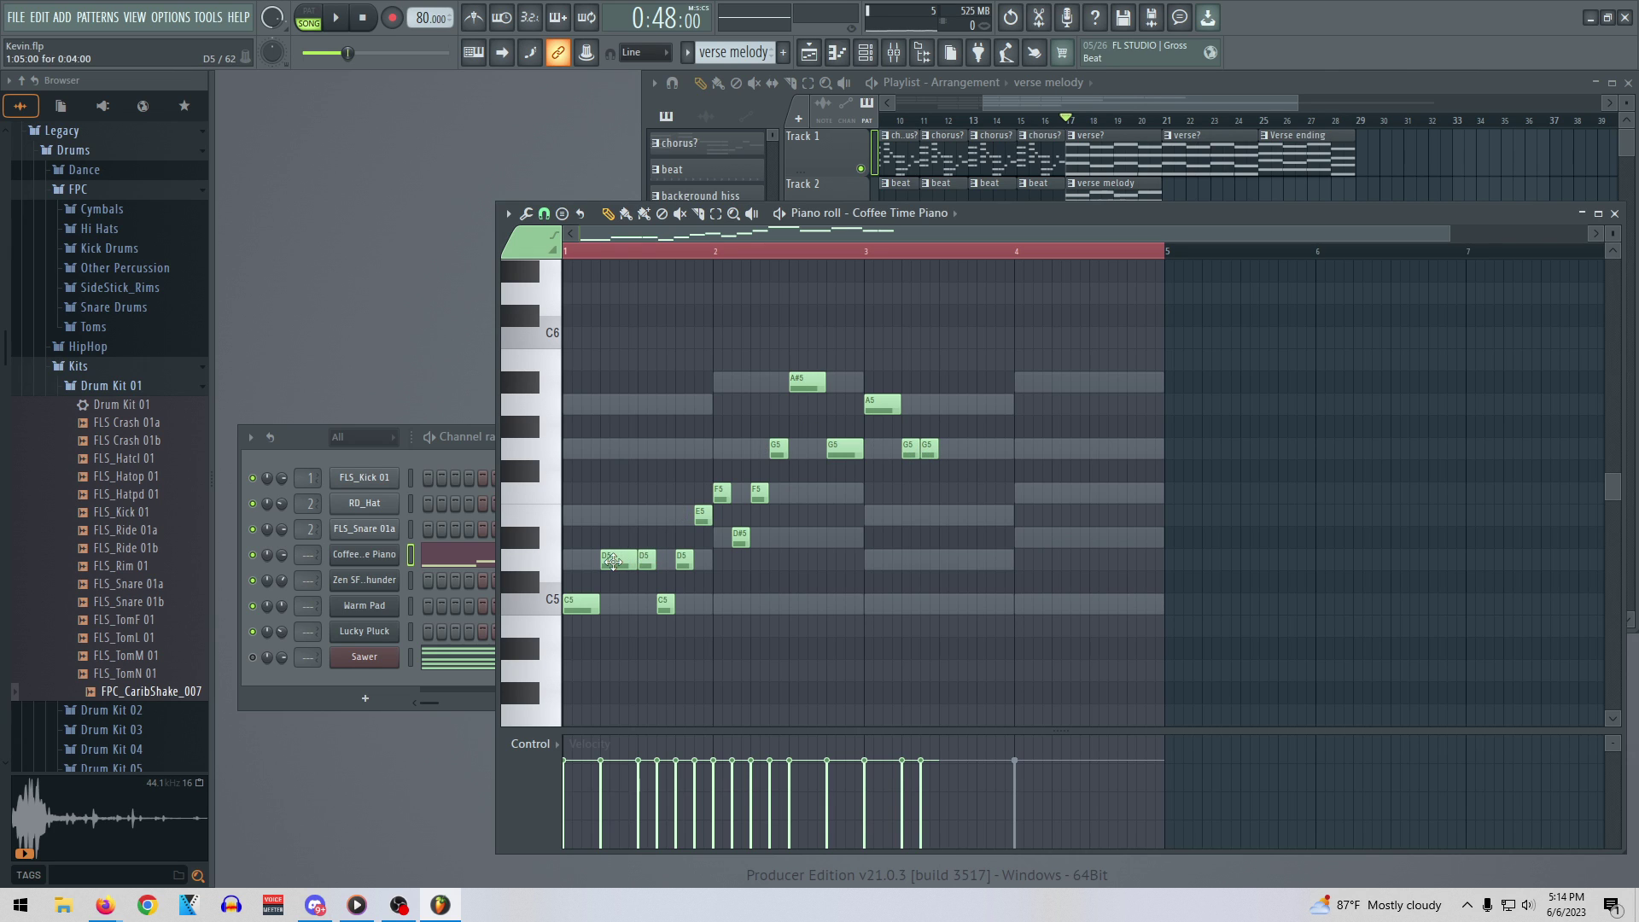
# Try raising the one-beat D5 in bar 1 to E5 and play back the melody
pyautogui.moveTo(613, 561); pyautogui.dragTo(616, 516)
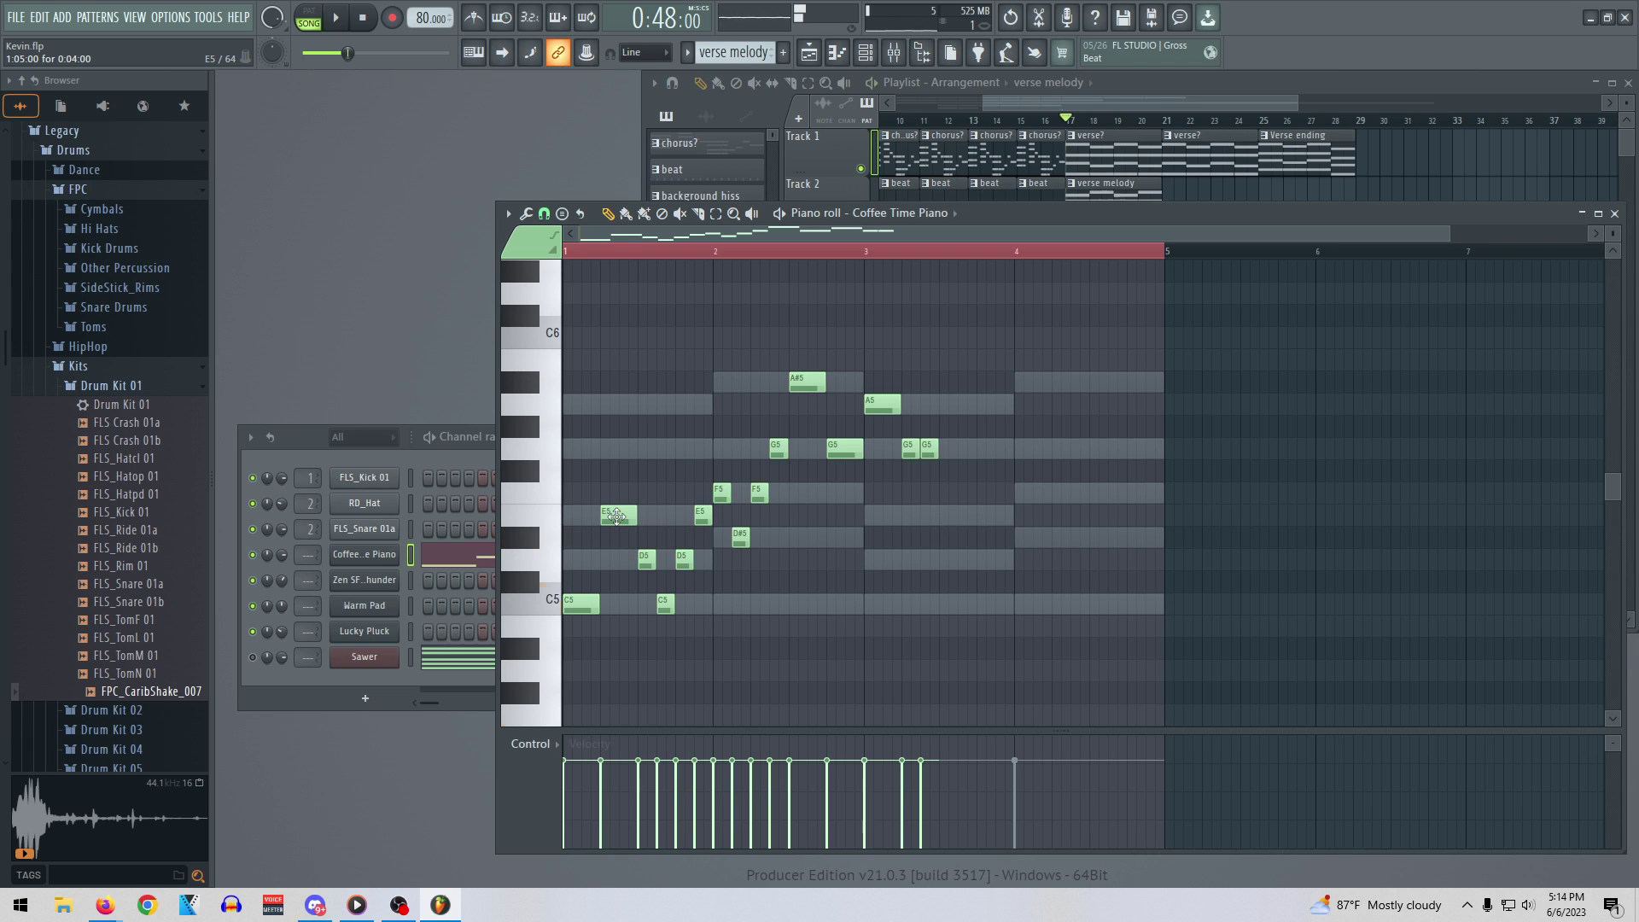
pyautogui.press('space')
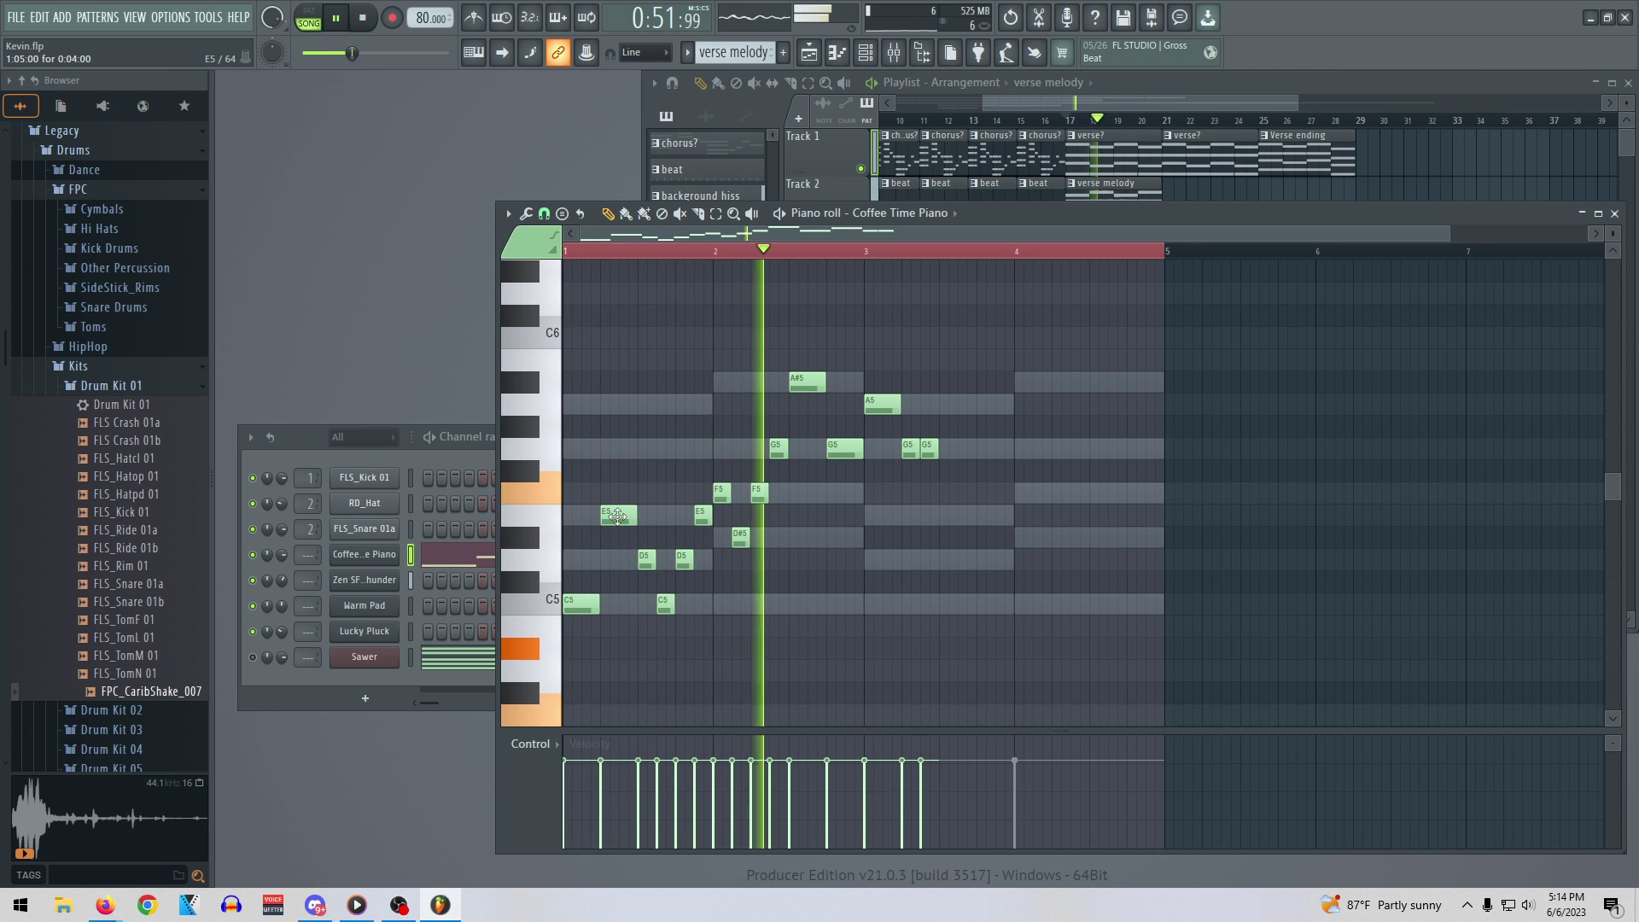
pyautogui.press('space')
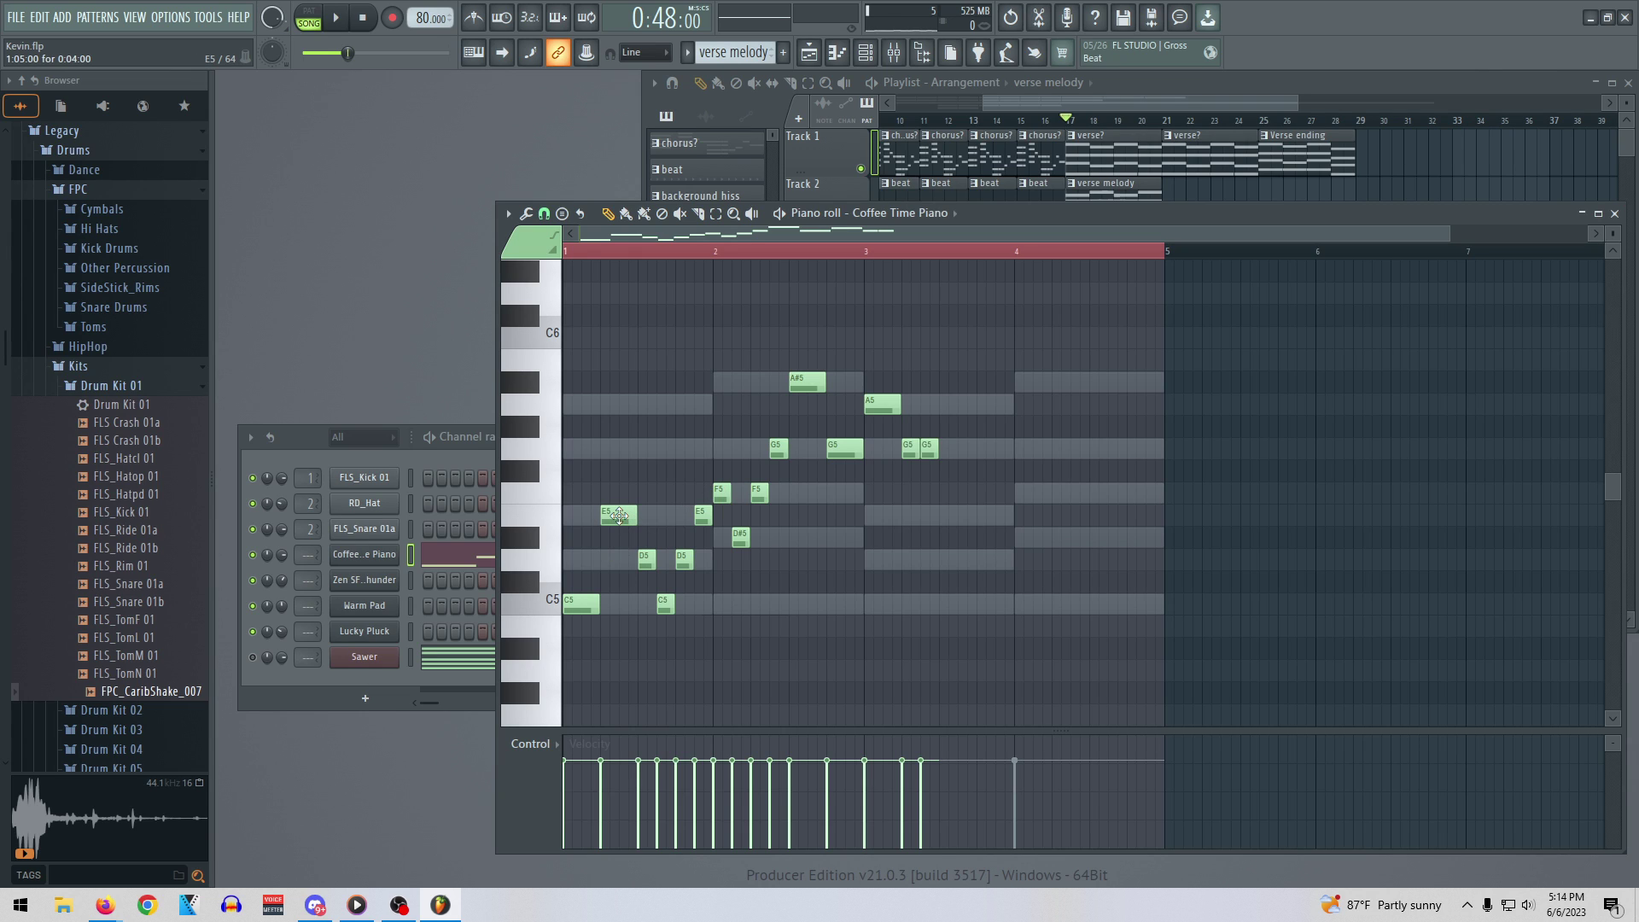
# Return bar 1's second note to a one-beat D5 and delete the half-beat D5 right after it
pyautogui.moveTo(619, 515); pyautogui.dragTo(642, 559)
pyautogui.rightClick(645, 557)
pyautogui.press('space')
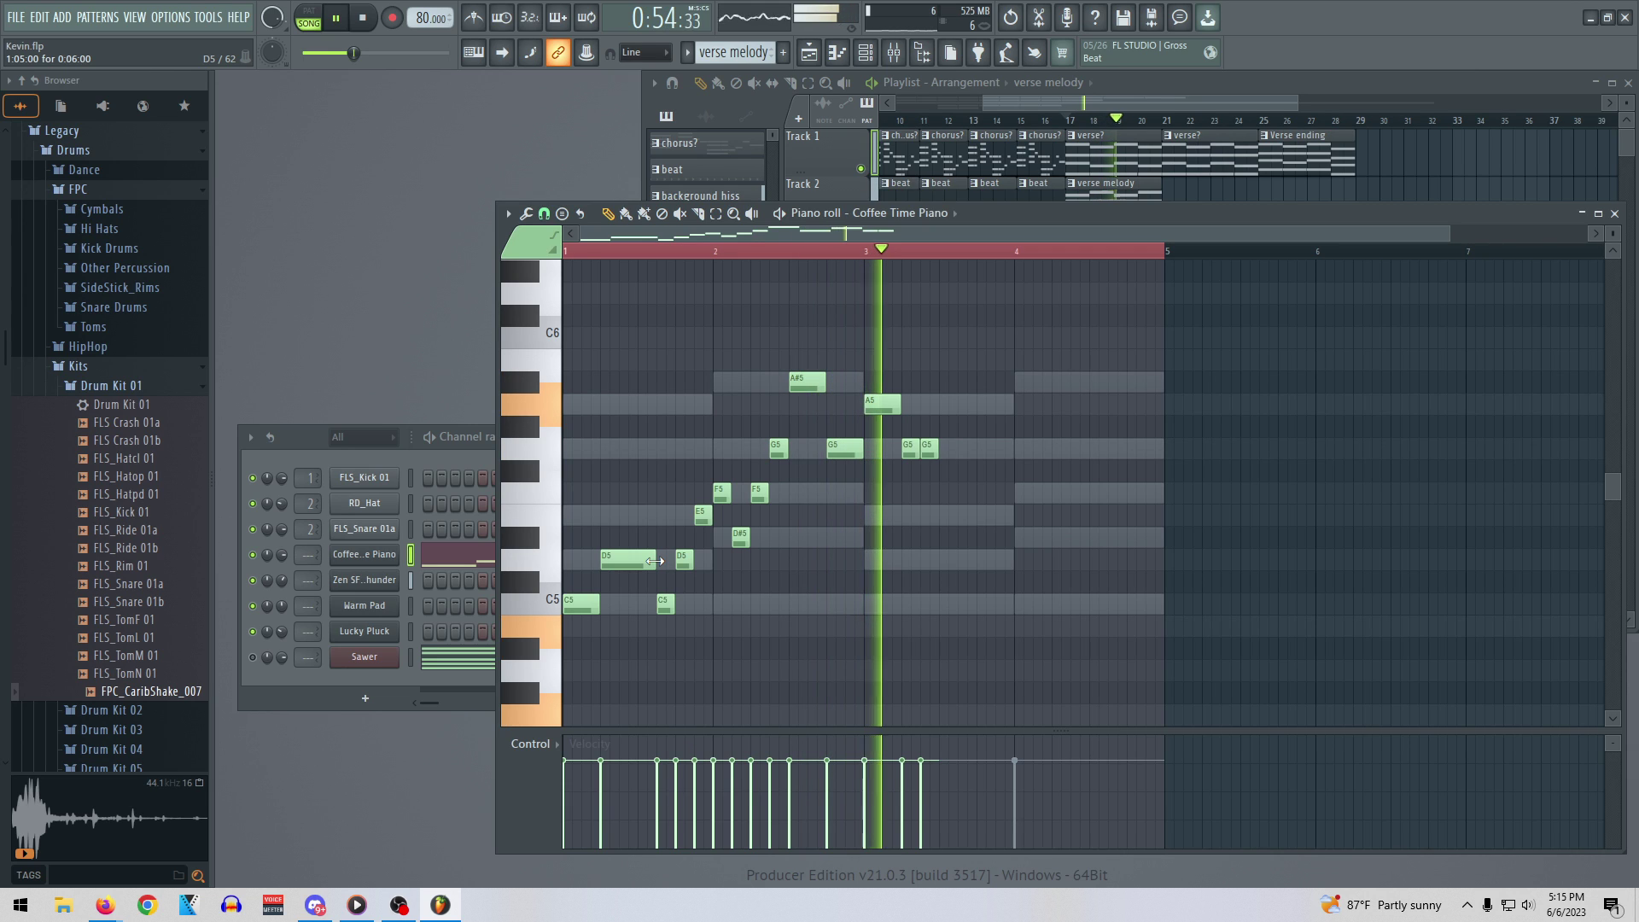
pyautogui.press('space')
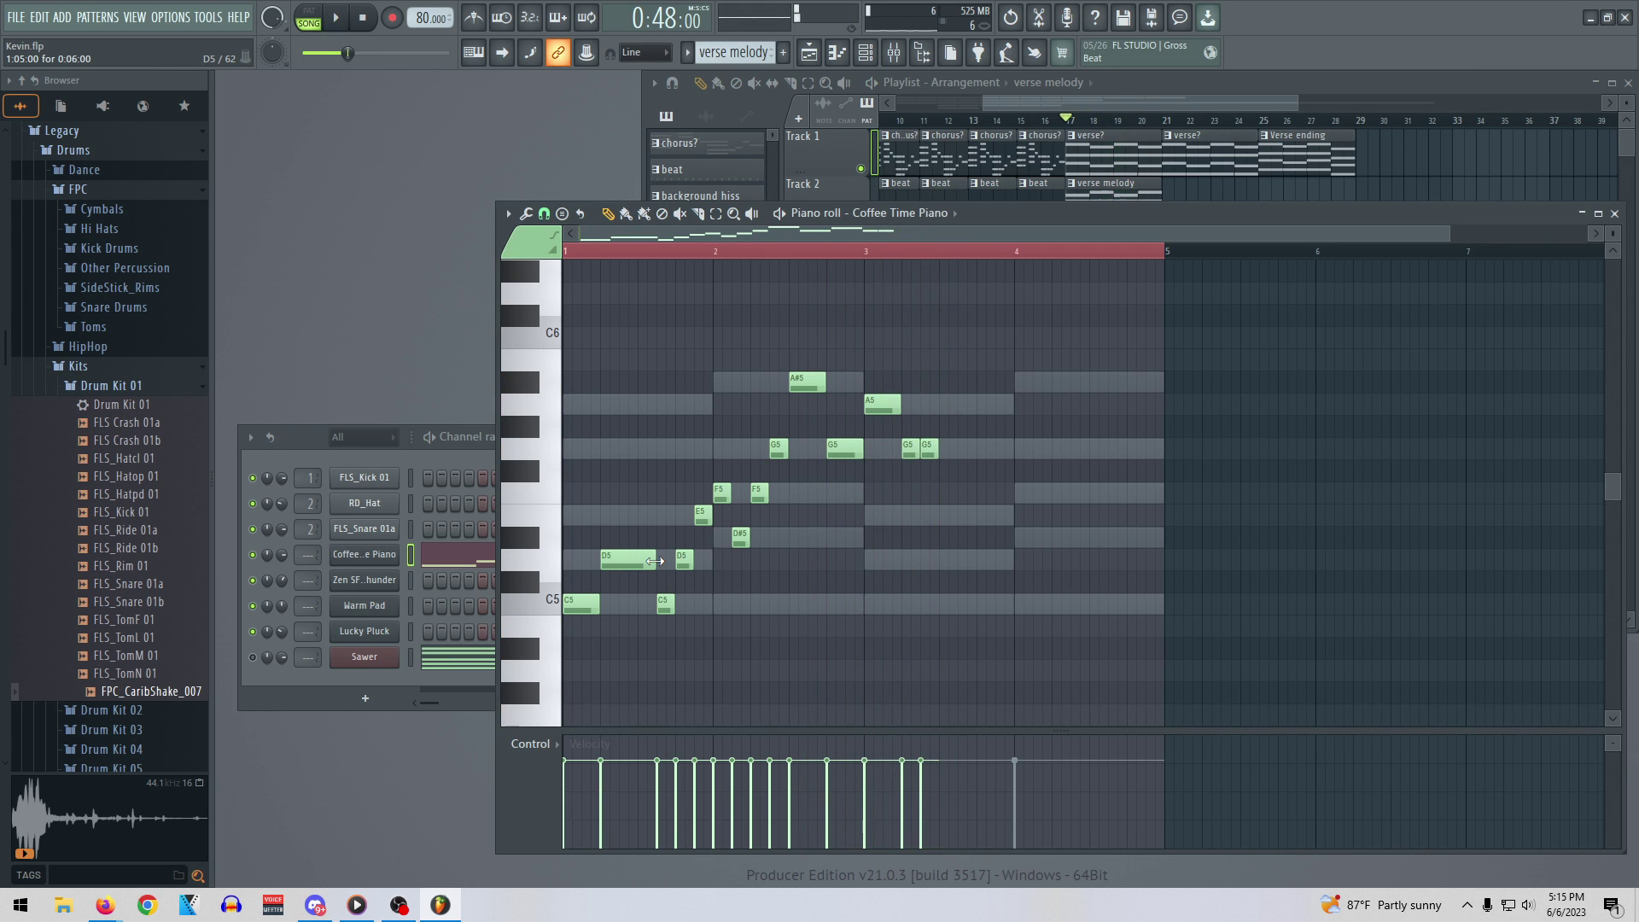
pyautogui.moveTo(652, 560); pyautogui.dragTo(634, 563)
# Fill the second half of bar 3 with alternating half-beat A5, G5, A5 and G5 notes
pyautogui.click(948, 409)
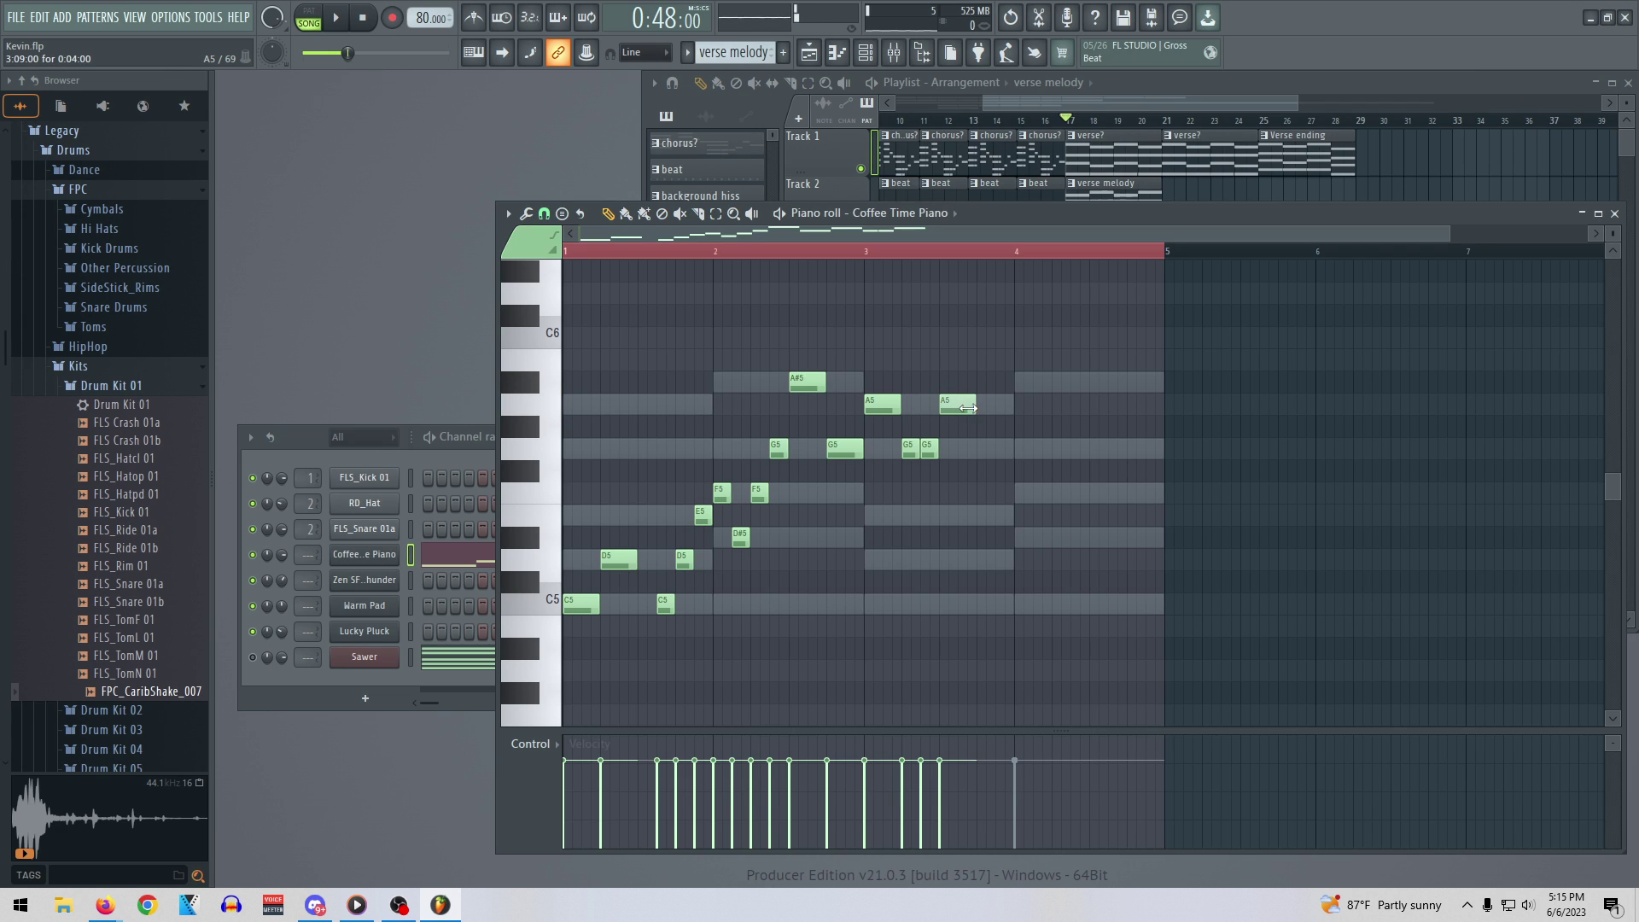
pyautogui.click(966, 447)
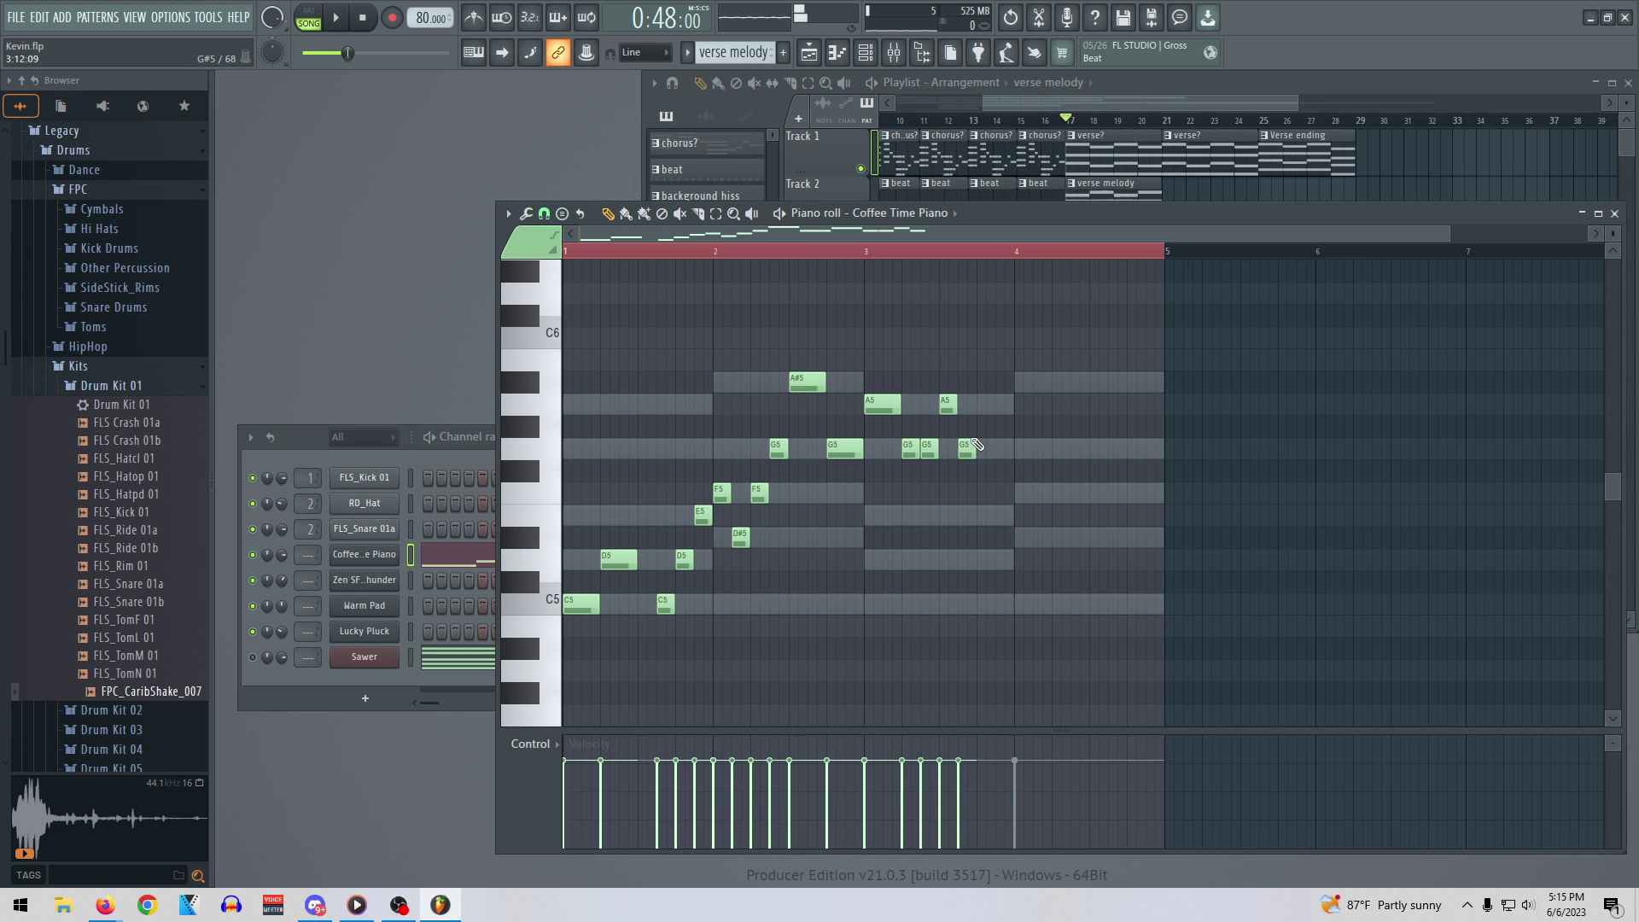
pyautogui.click(984, 406)
pyautogui.click(1002, 449)
# Add a two-beat A#5 followed by a one-beat G5 in bar 4 and play back the melody
pyautogui.click(1021, 382)
pyautogui.moveTo(1029, 387); pyautogui.dragTo(1055, 386)
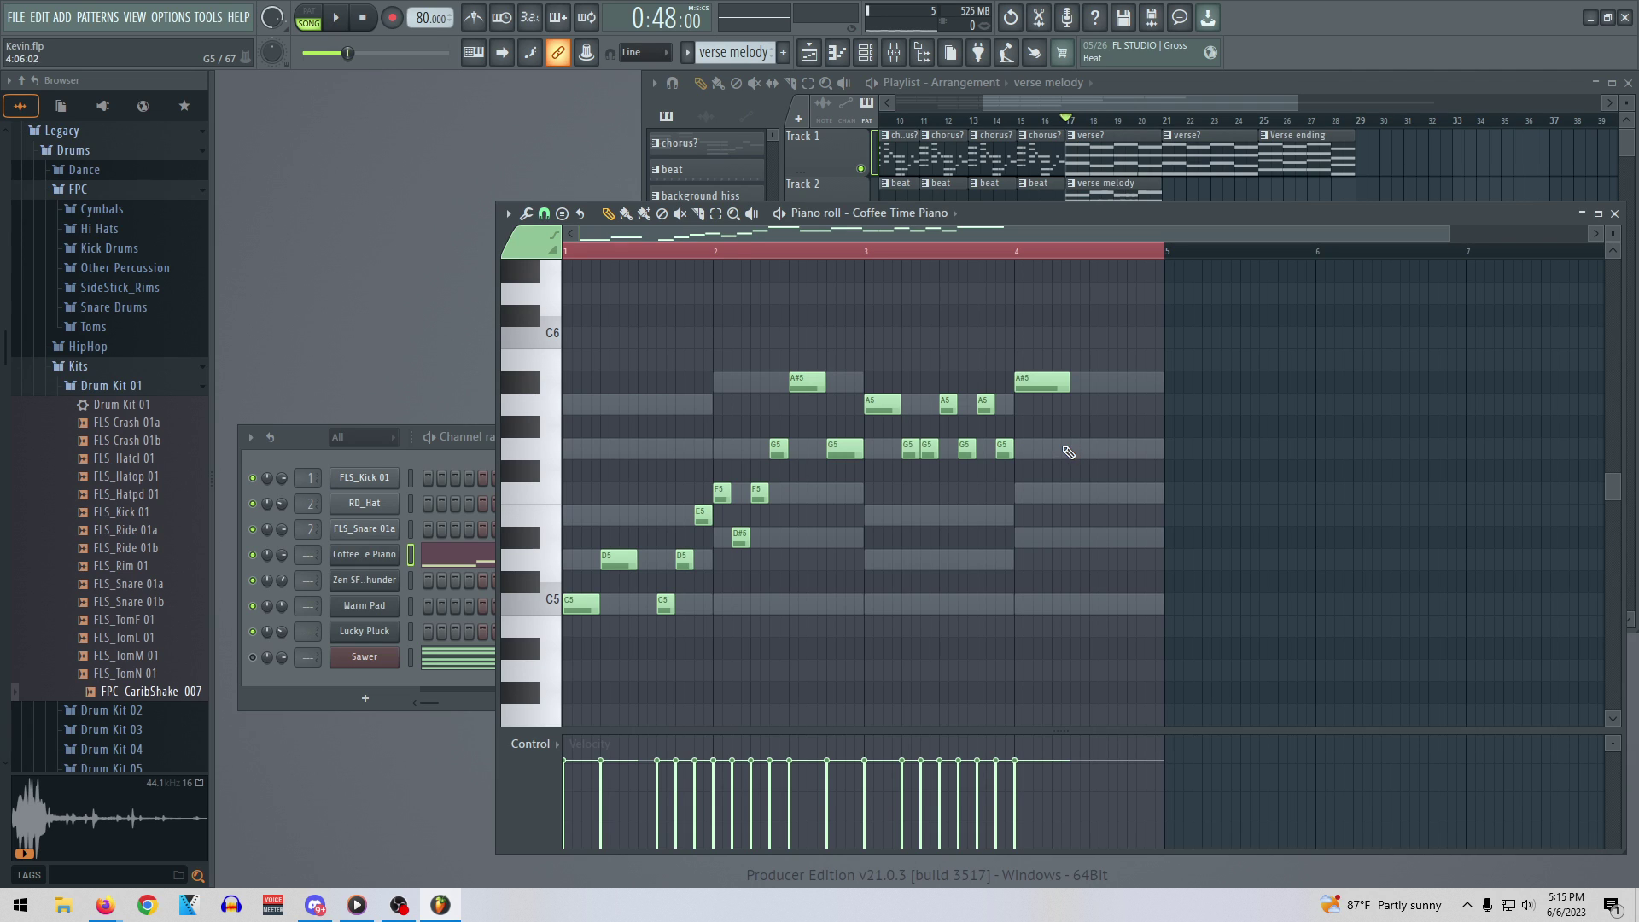
pyautogui.moveTo(1065, 382); pyautogui.dragTo(1088, 384)
pyautogui.click(1095, 453)
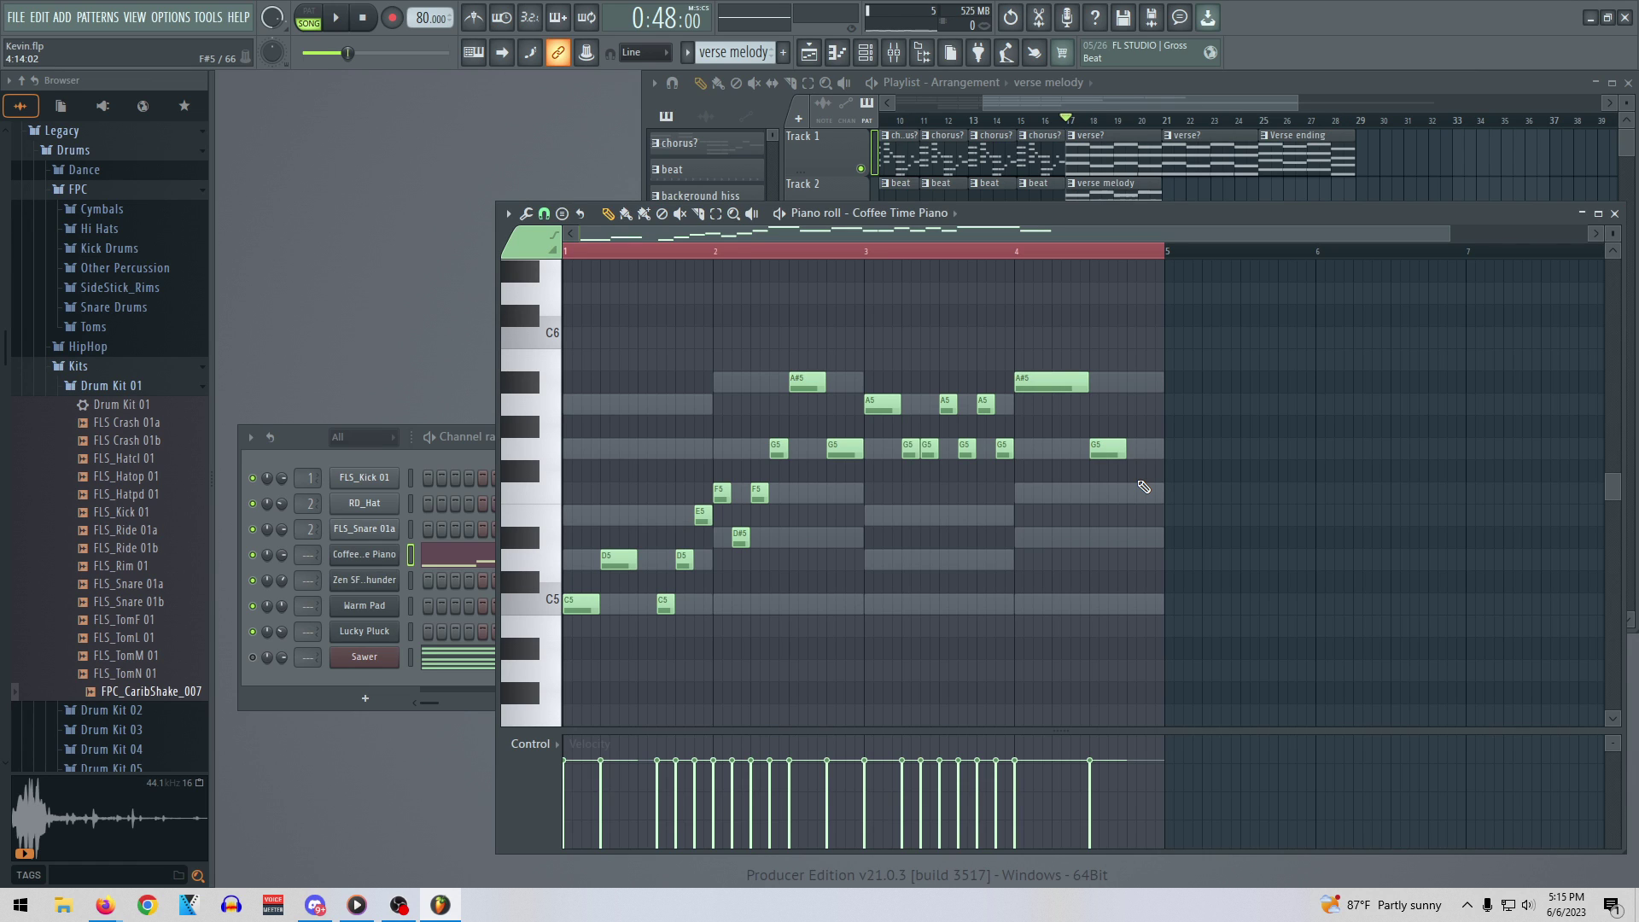
pyautogui.press('space')
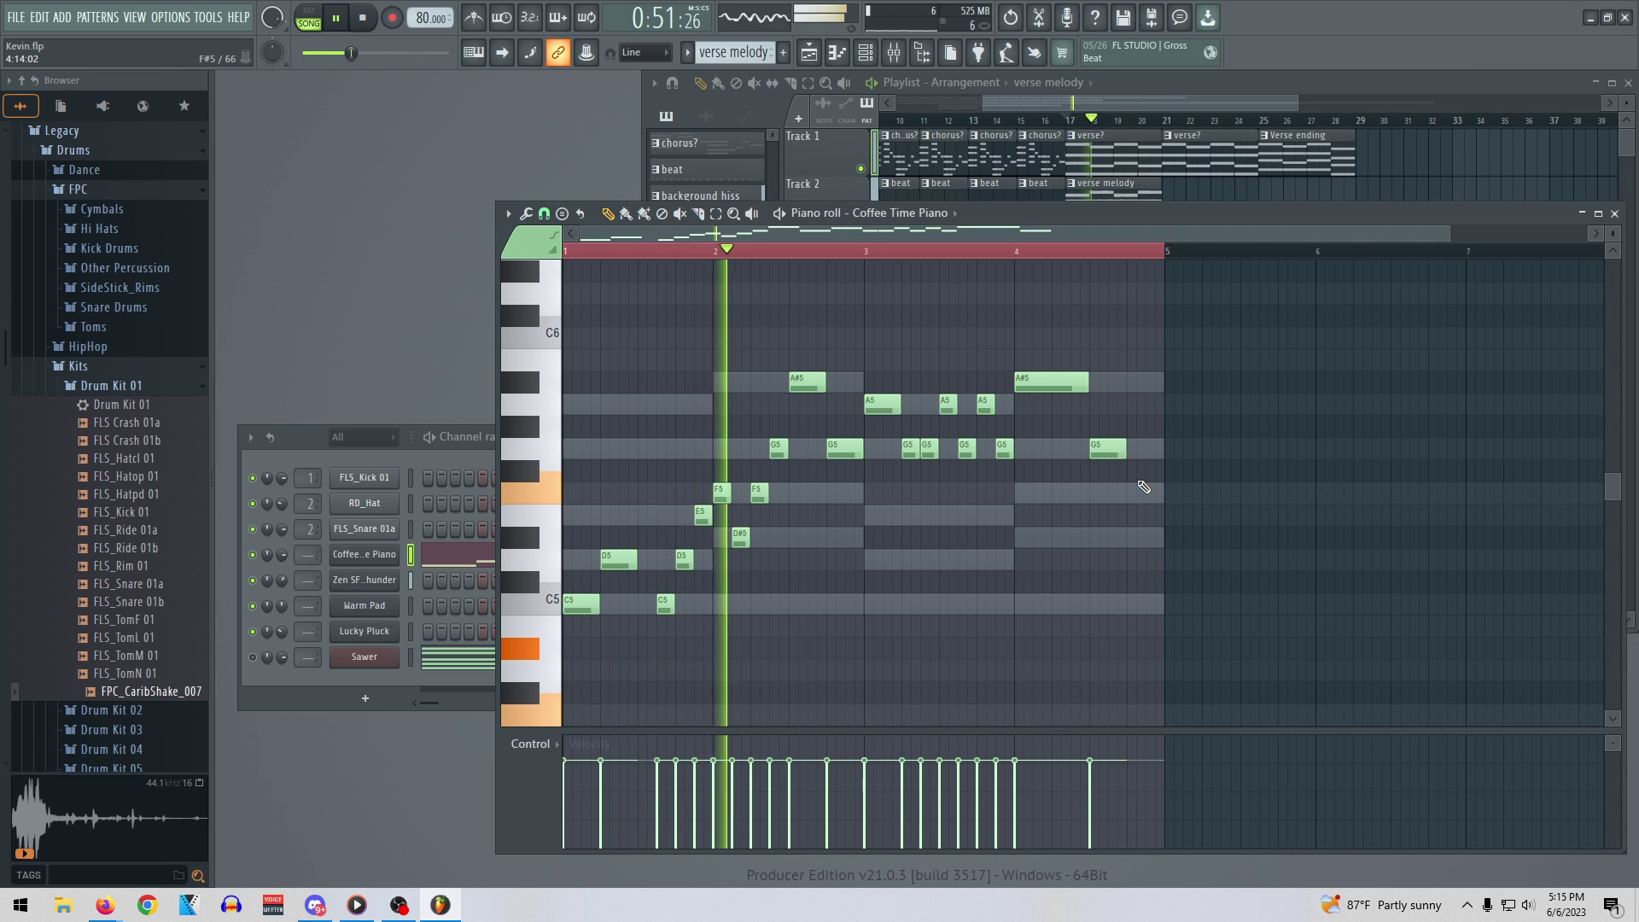
pyautogui.press('space')
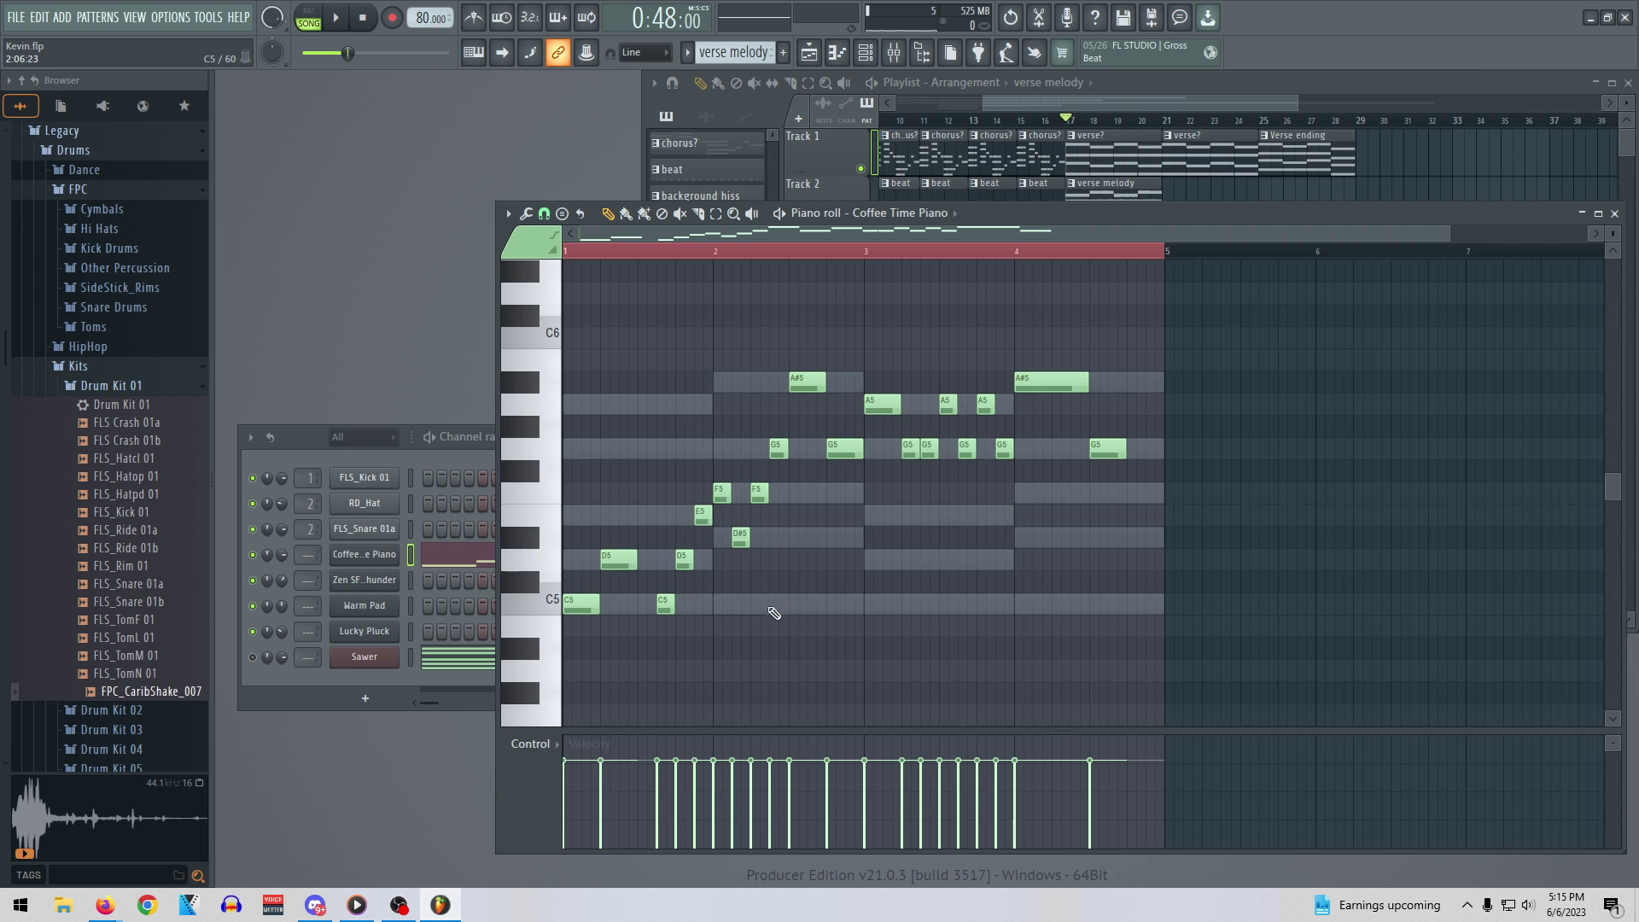
# Move bar 1's half-beat C5 to directly after the D5, and add a second half-beat C5 behind it
pyautogui.moveTo(662, 606); pyautogui.dragTo(645, 605)
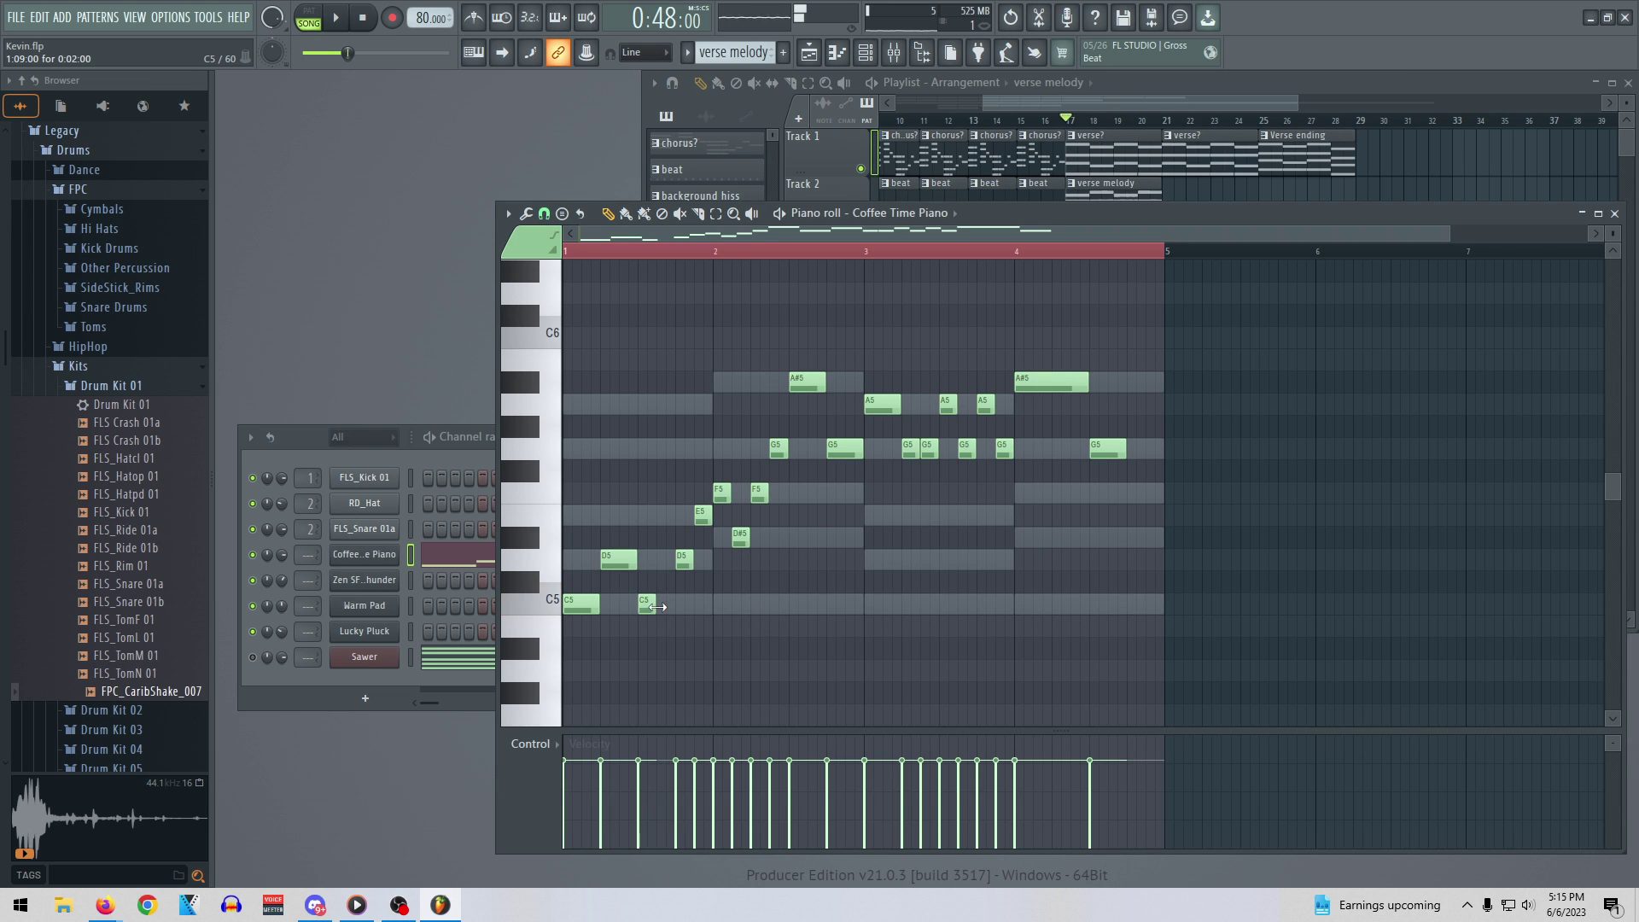
pyautogui.press('space')
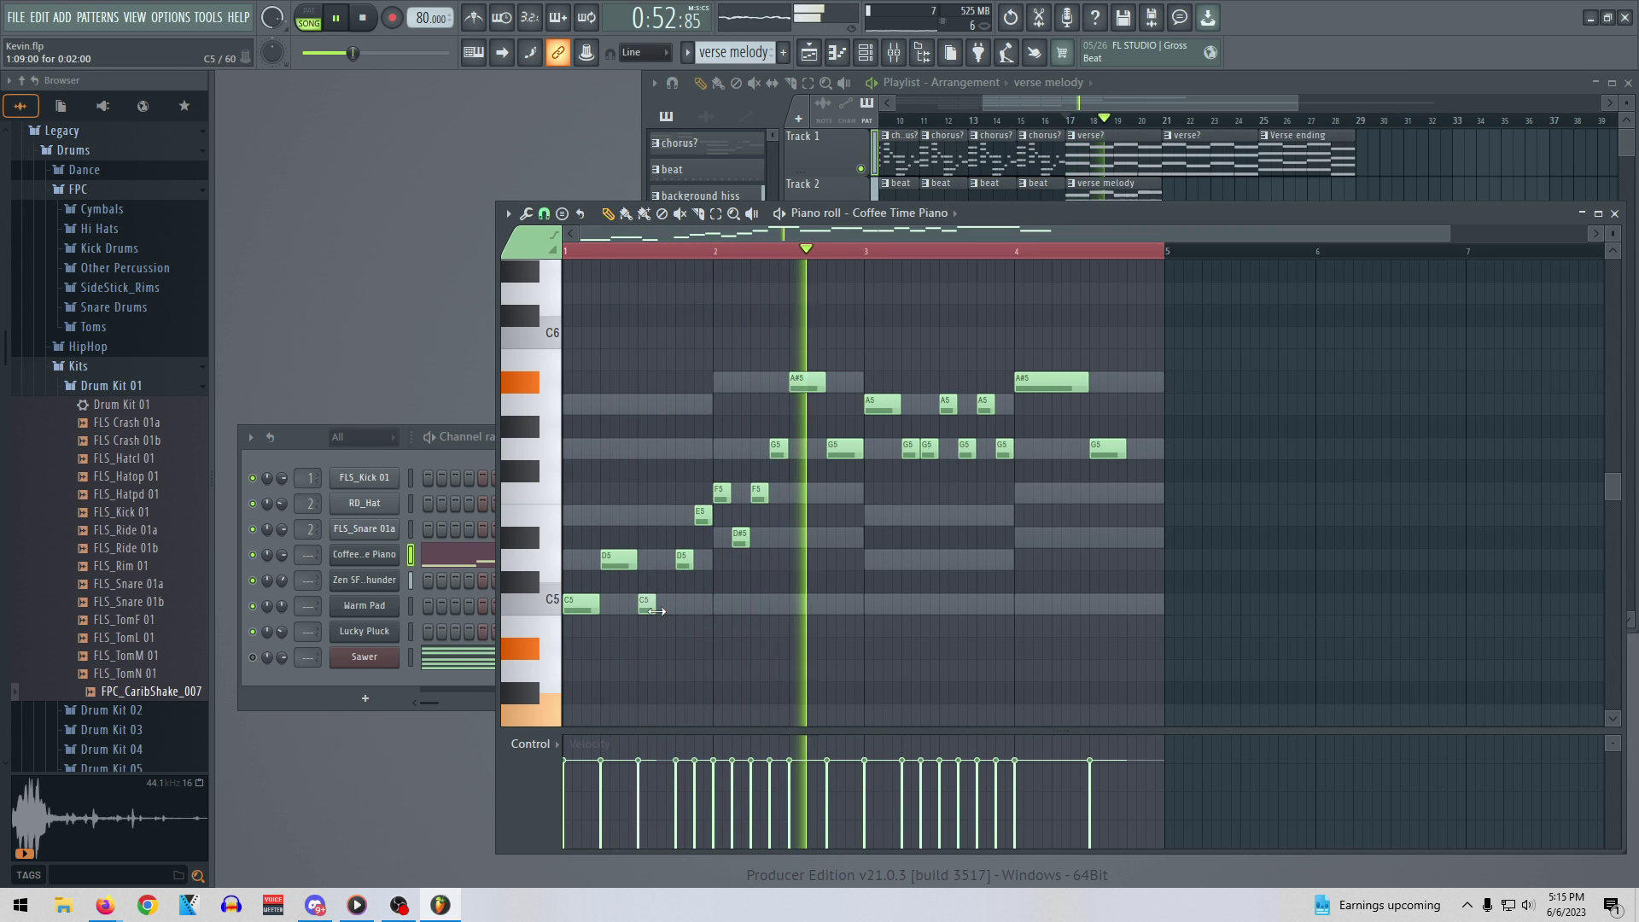
pyautogui.moveTo(673, 603); pyautogui.dragTo(656, 602)
pyautogui.click(670, 604)
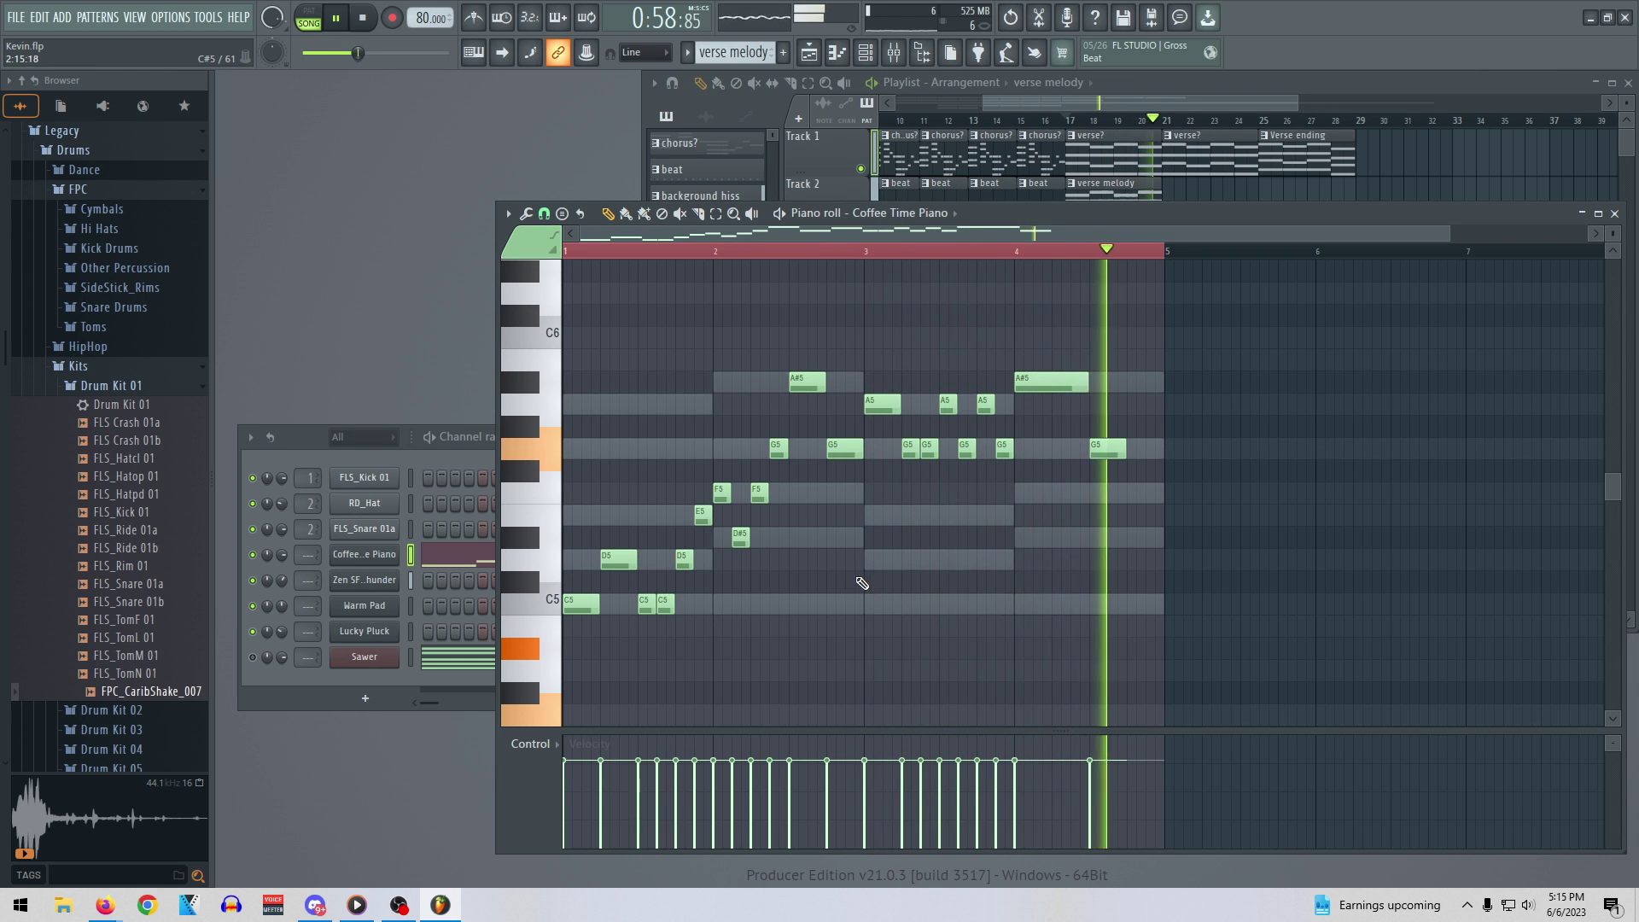
pyautogui.press('space')
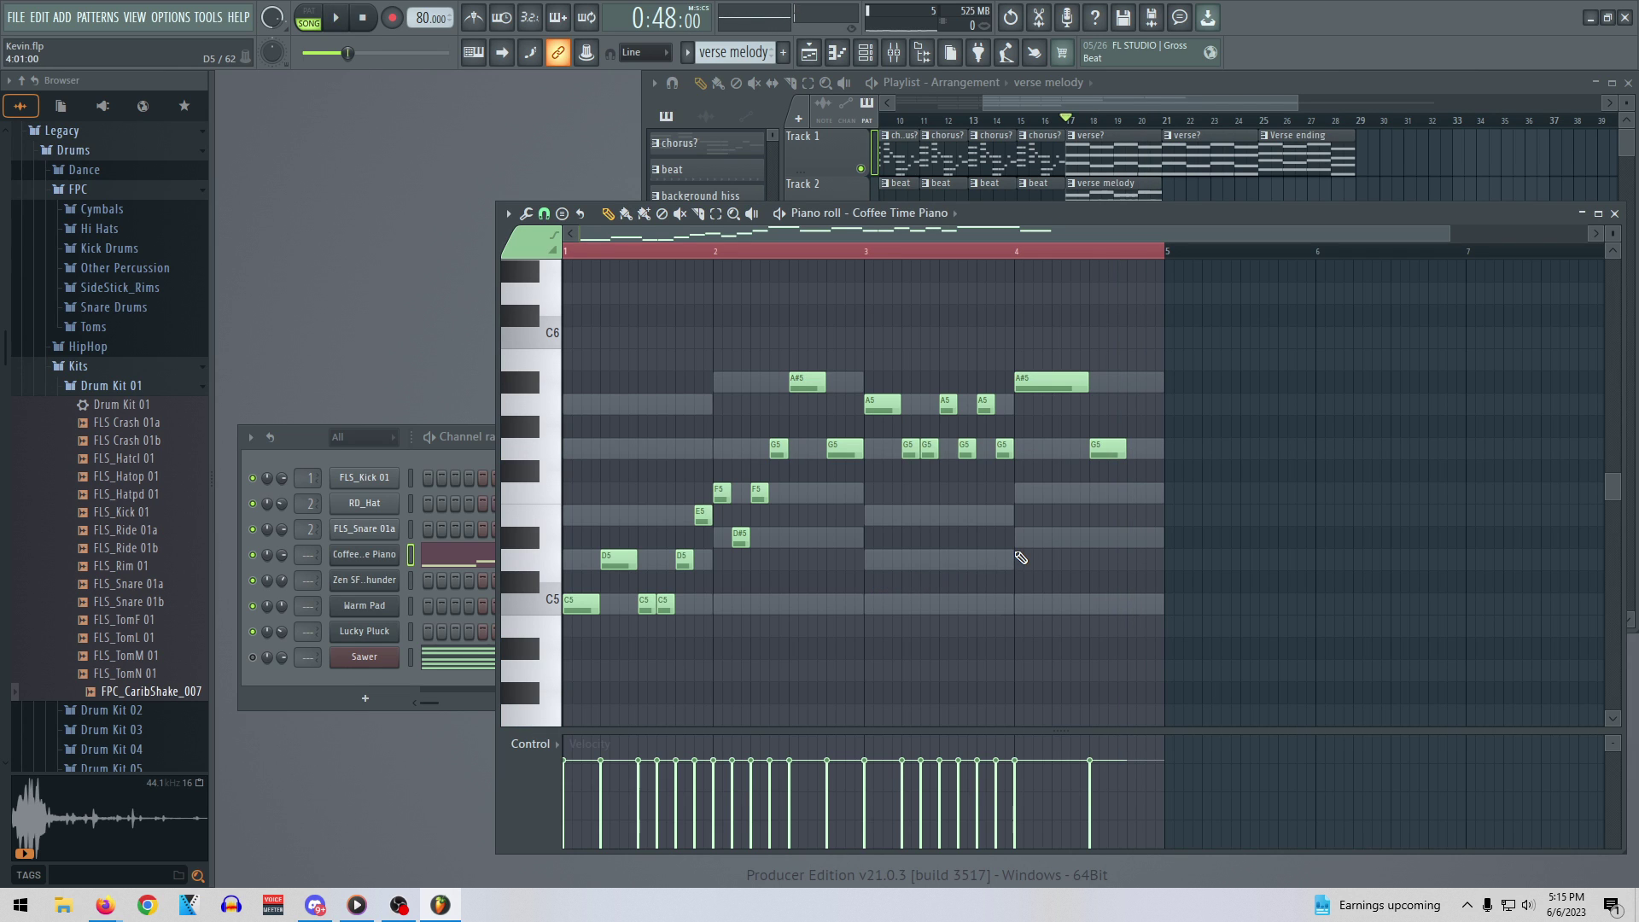
# Reposition the piano roll window lower so the playlist's ruler and first tracks stay visible above it
pyautogui.moveTo(1063, 213); pyautogui.dragTo(978, 246)
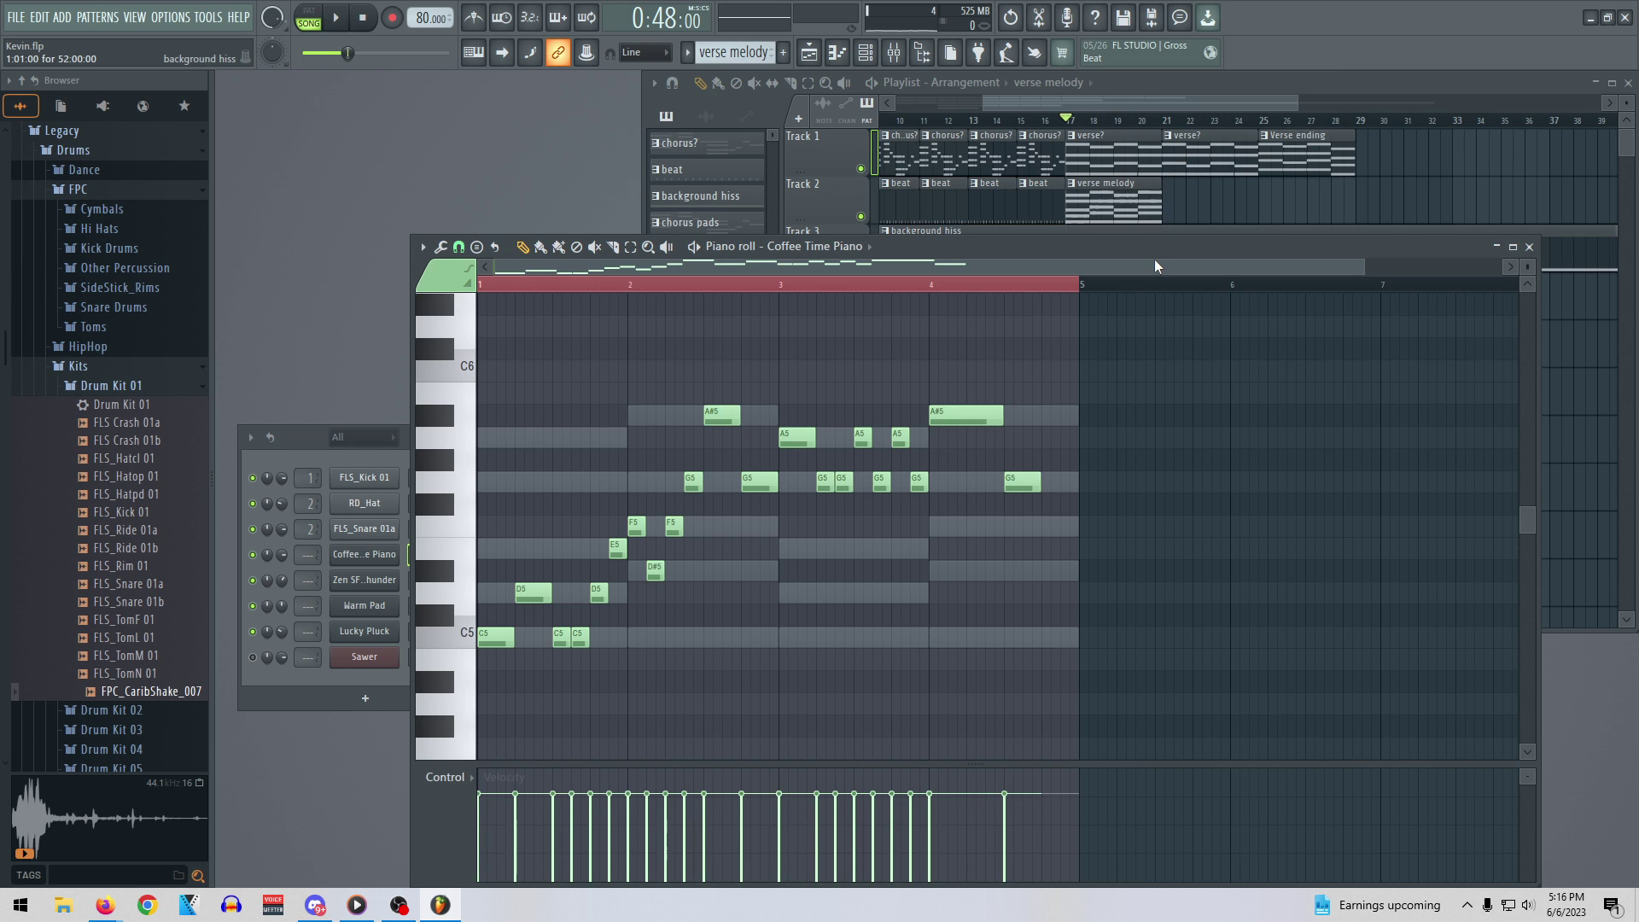
pyautogui.moveTo(906, 250); pyautogui.dragTo(1104, 176)
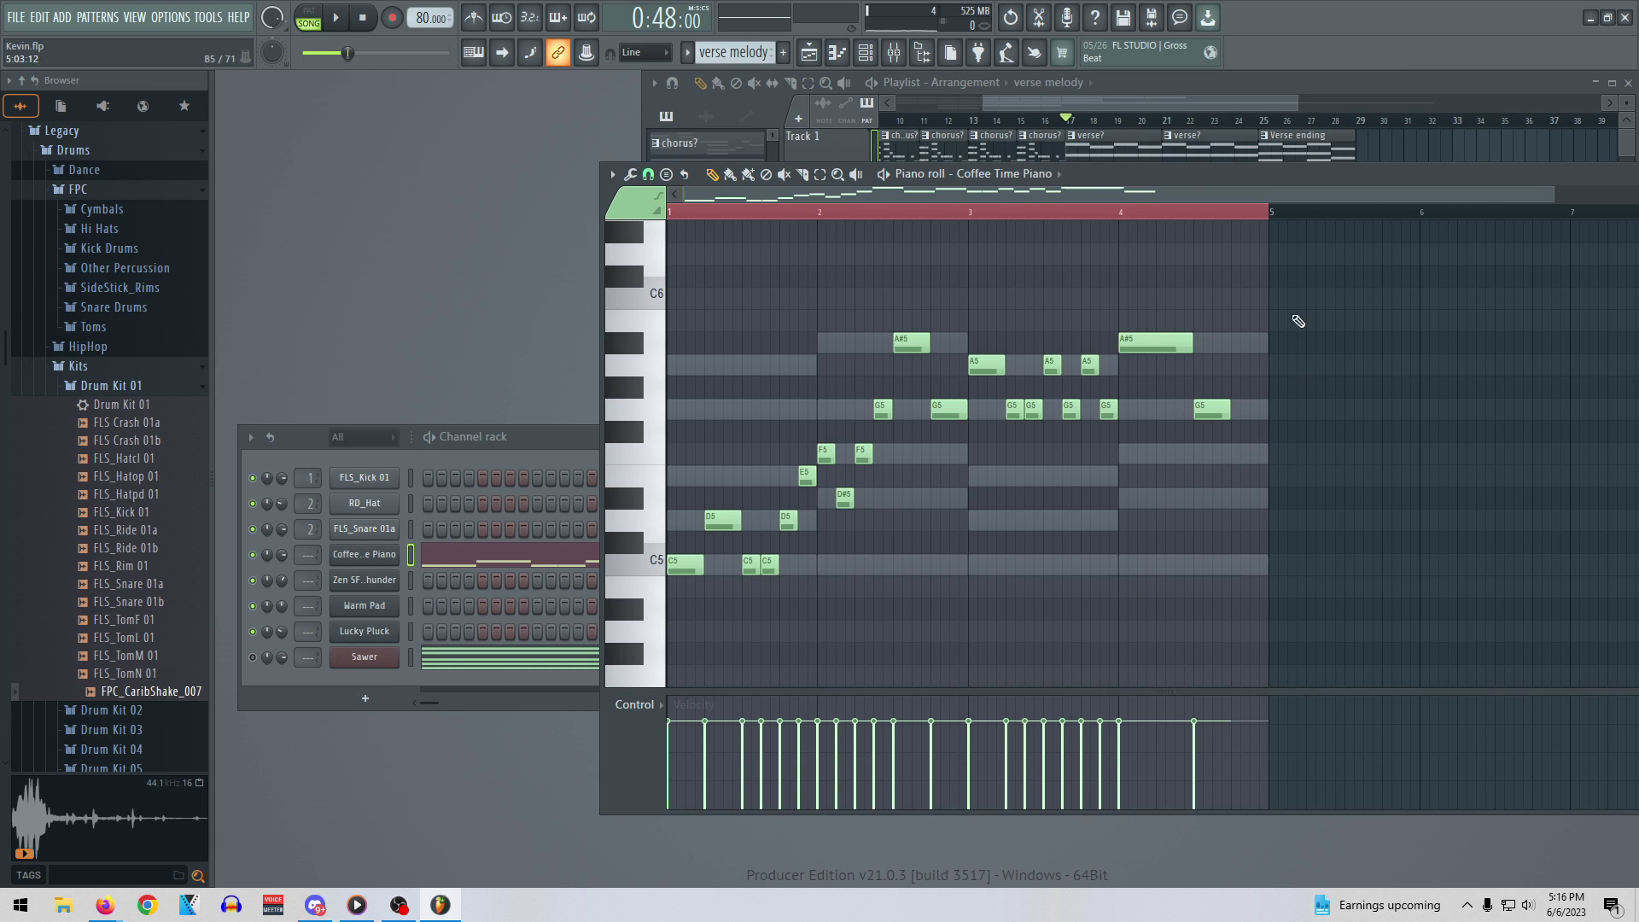
pyautogui.moveTo(1262, 181); pyautogui.dragTo(1245, 488)
pyautogui.moveTo(1161, 184); pyautogui.dragTo(1366, 197)
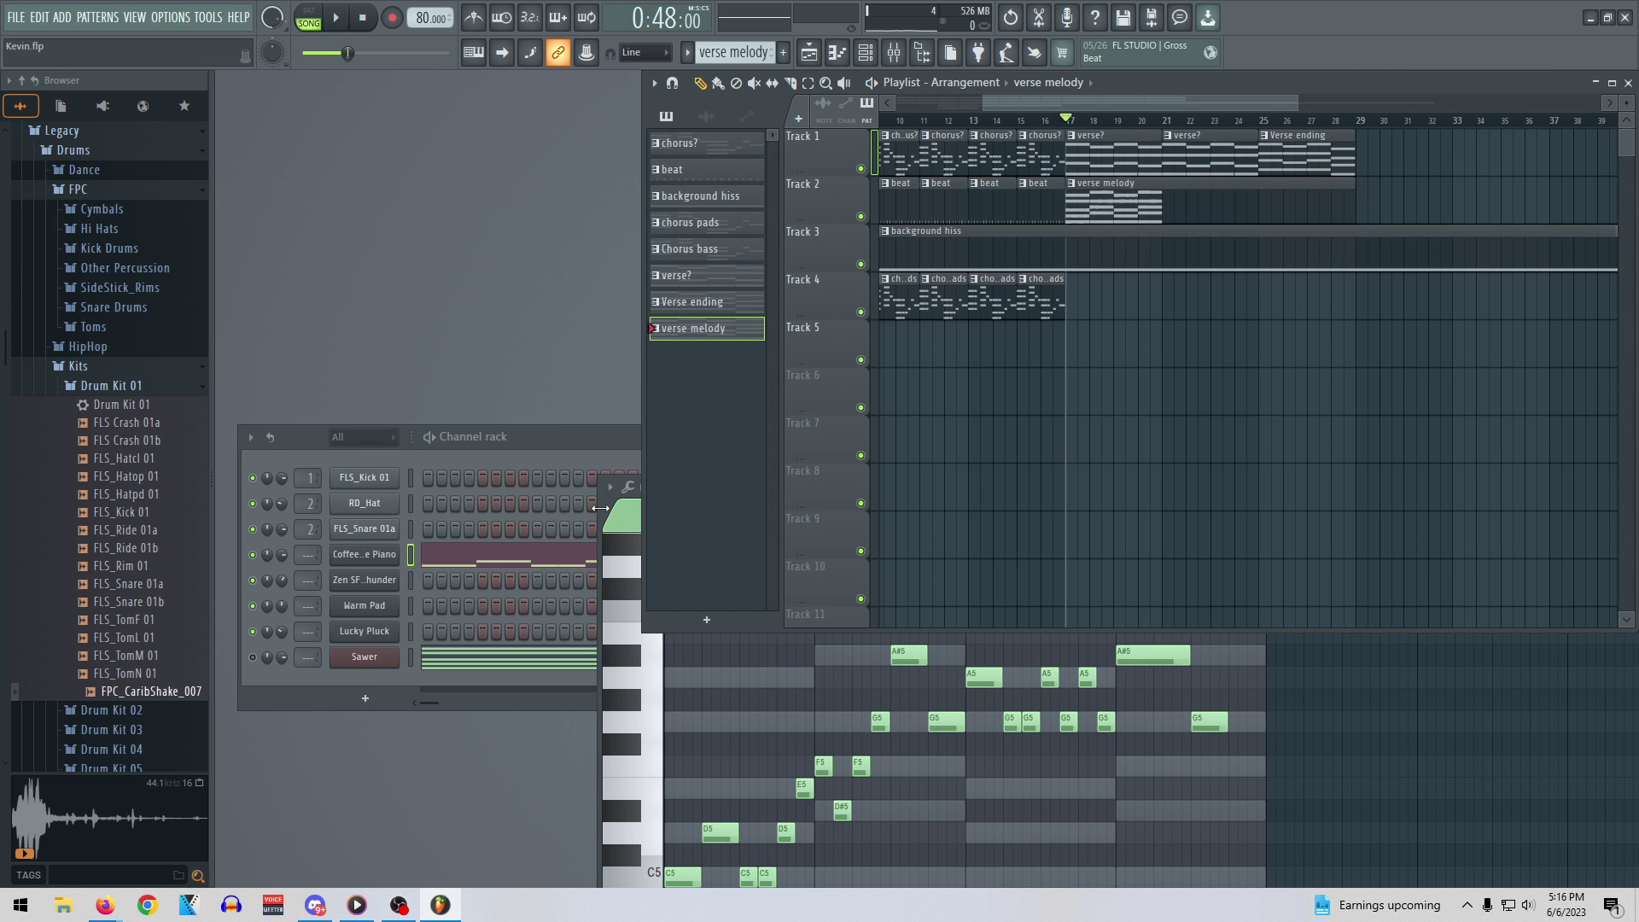
pyautogui.click(607, 494)
pyautogui.moveTo(1165, 489); pyautogui.dragTo(1069, 398)
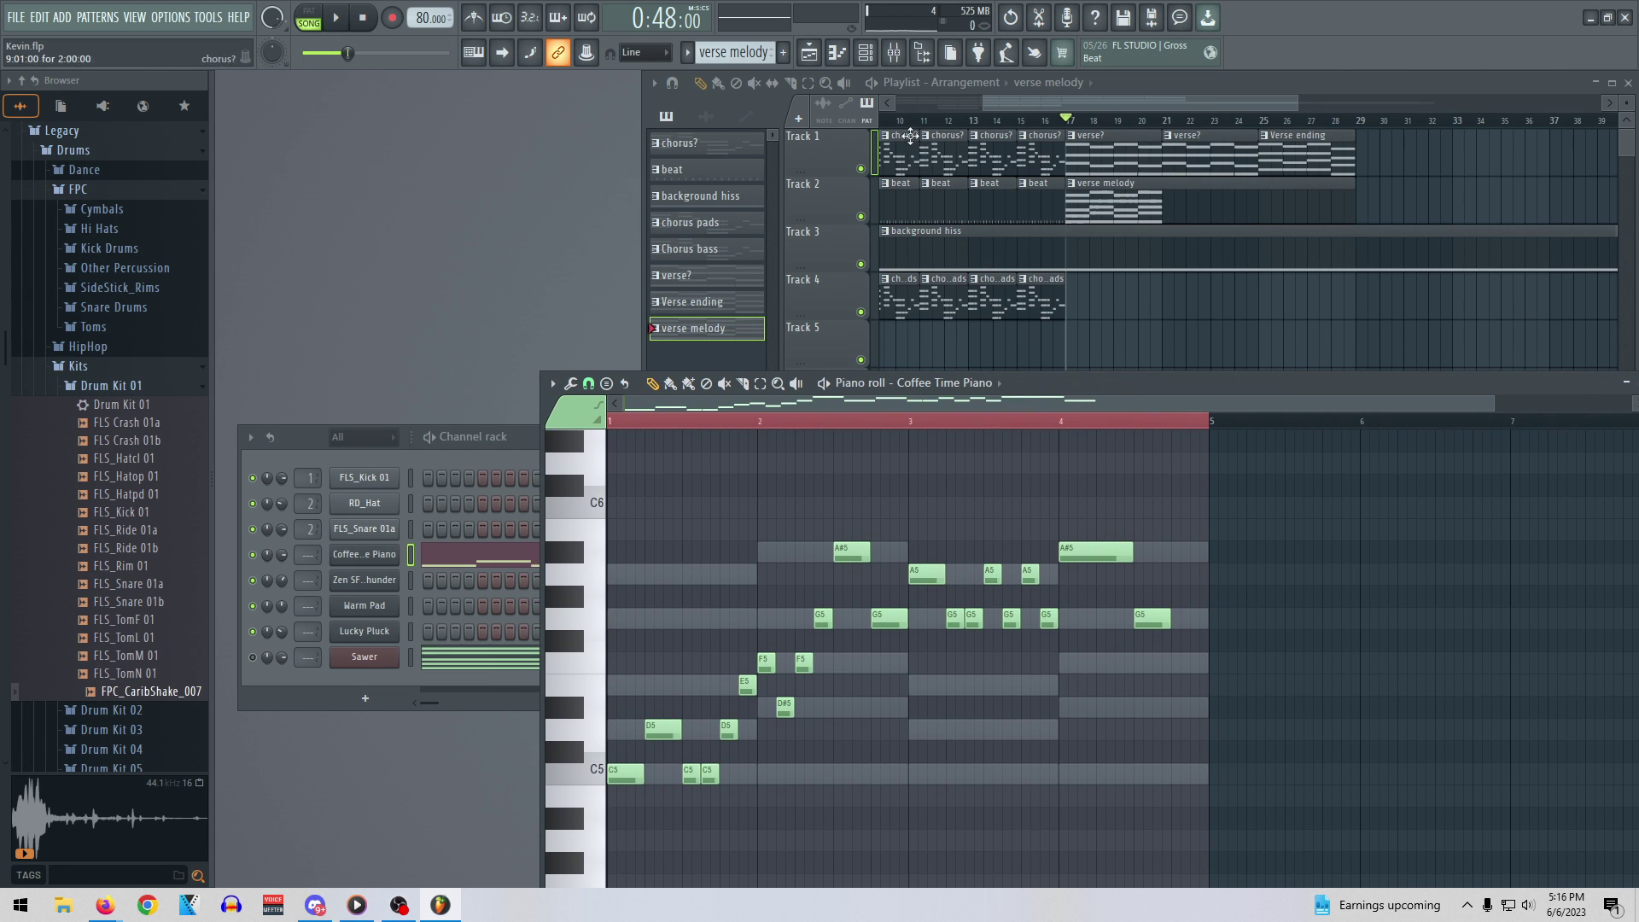
# Play the arrangement in the playlist from bar 13 through the verse melody clip
pyautogui.click(885, 121)
pyautogui.moveTo(1030, 109); pyautogui.dragTo(889, 112)
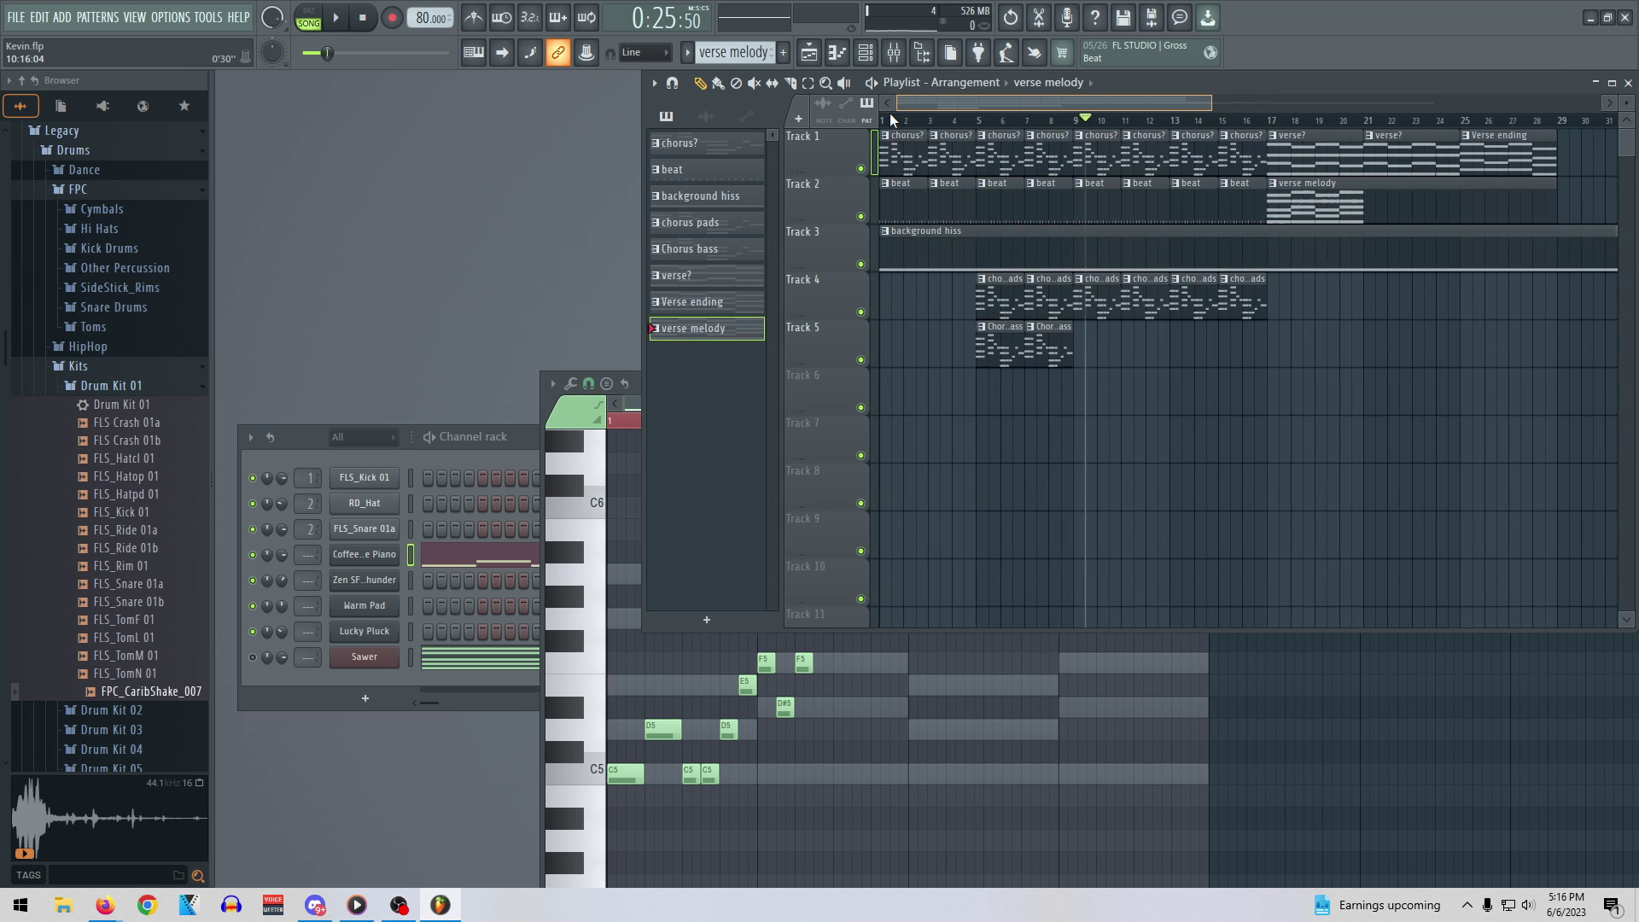
pyautogui.click(1173, 121)
pyautogui.press('space')
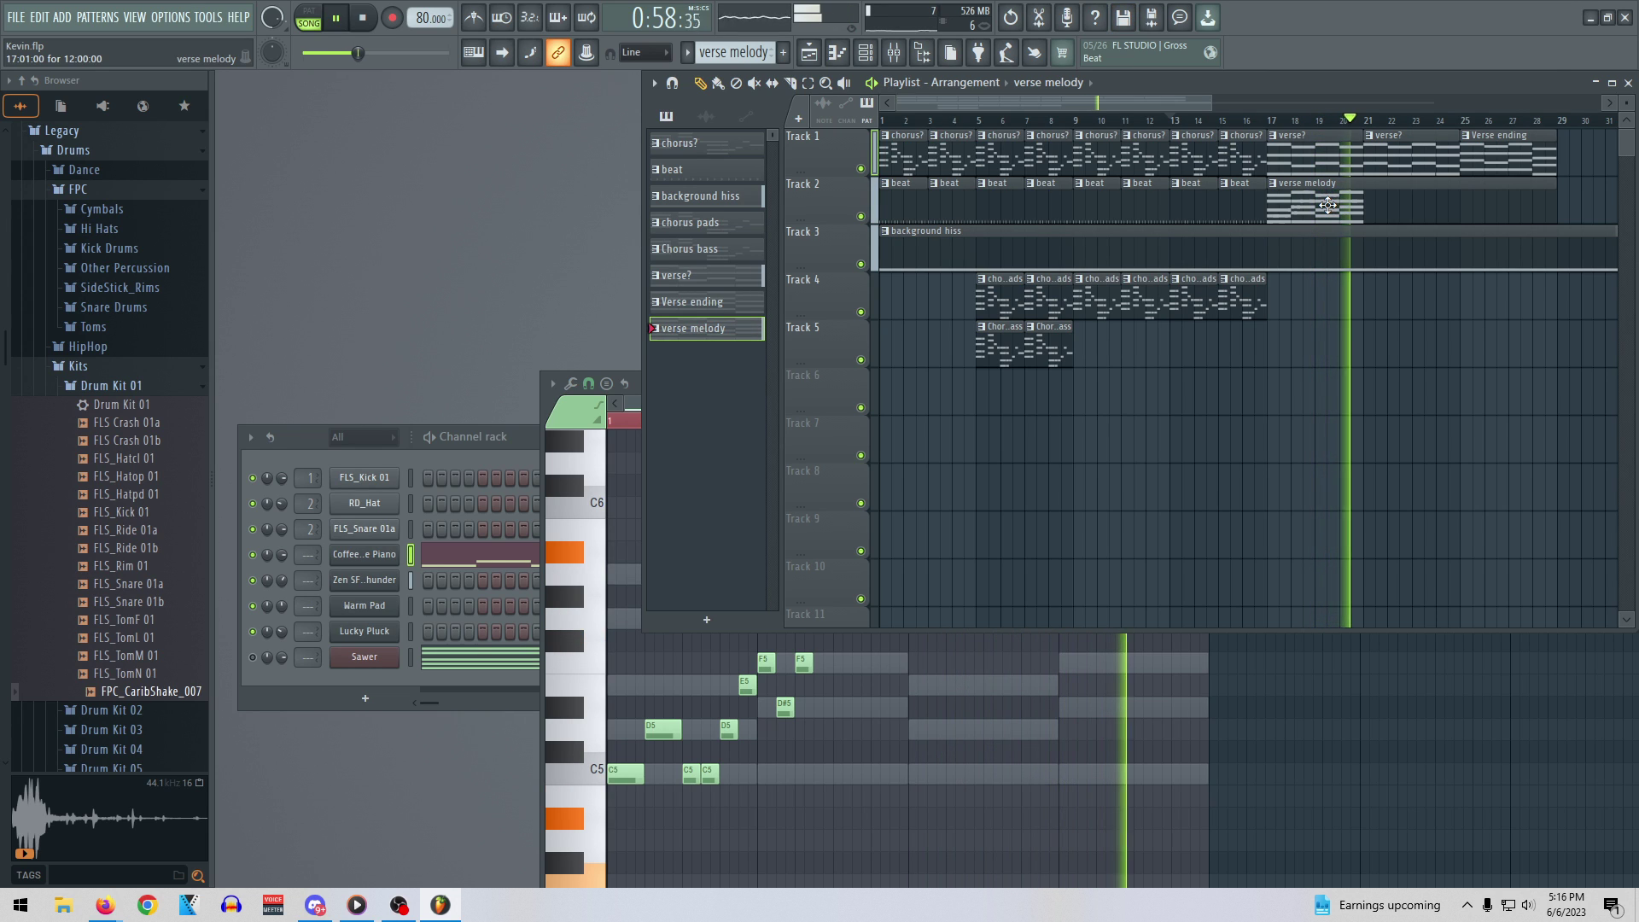
pyautogui.press('space')
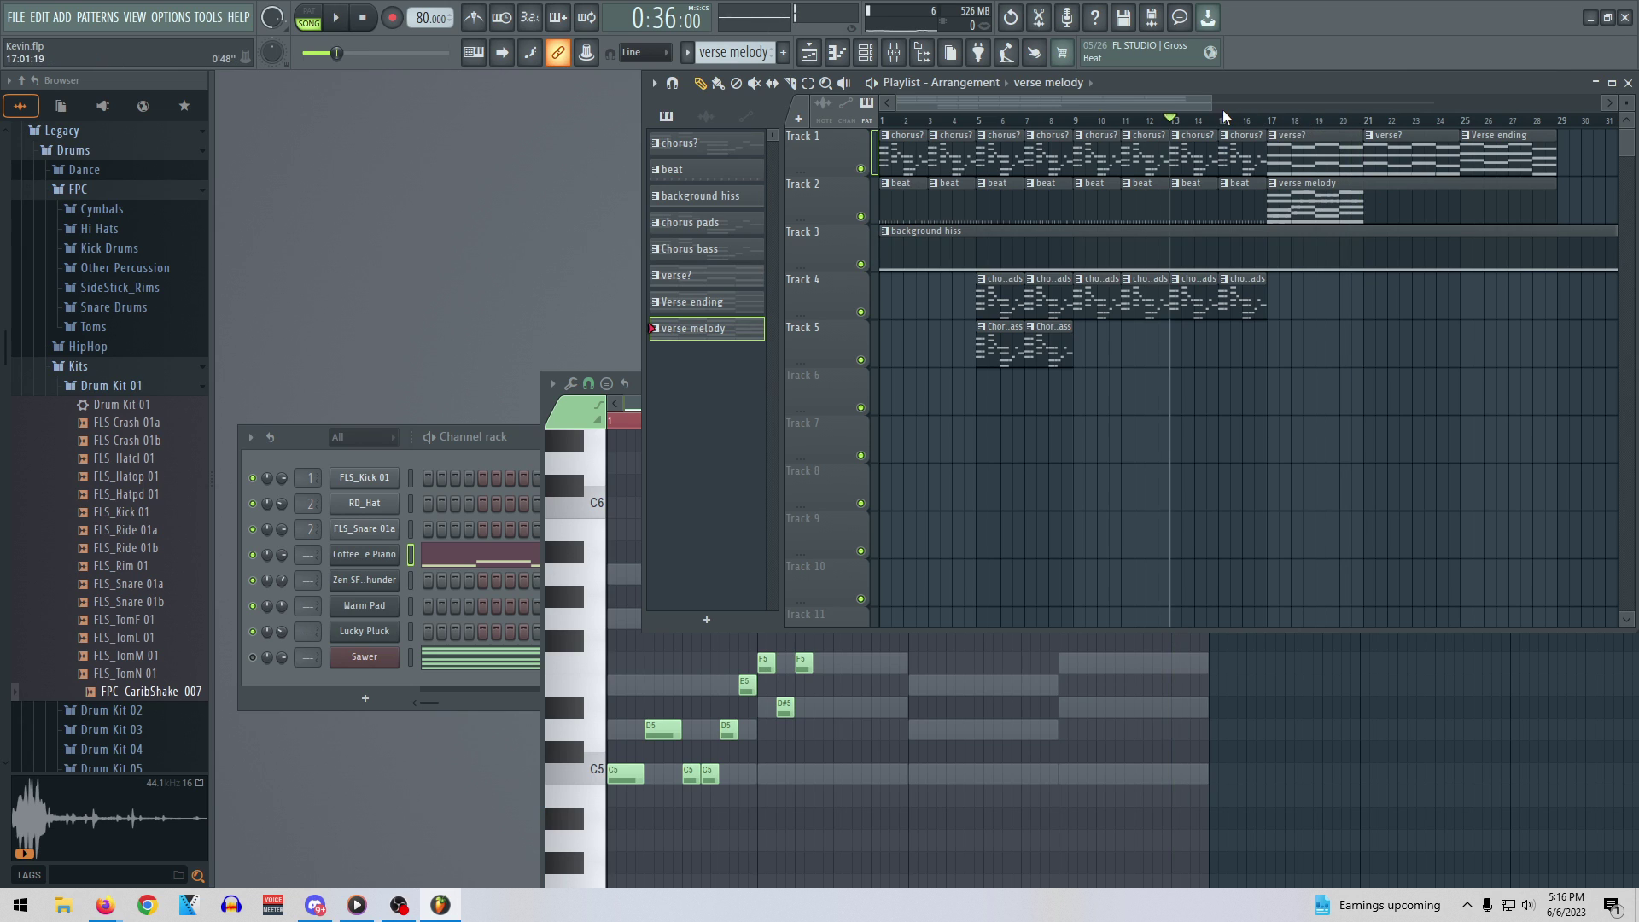
# Try shifting the verse melody clip slightly later on Track 2, and return it to bar 17
pyautogui.moveTo(1214, 110); pyautogui.dragTo(1286, 111)
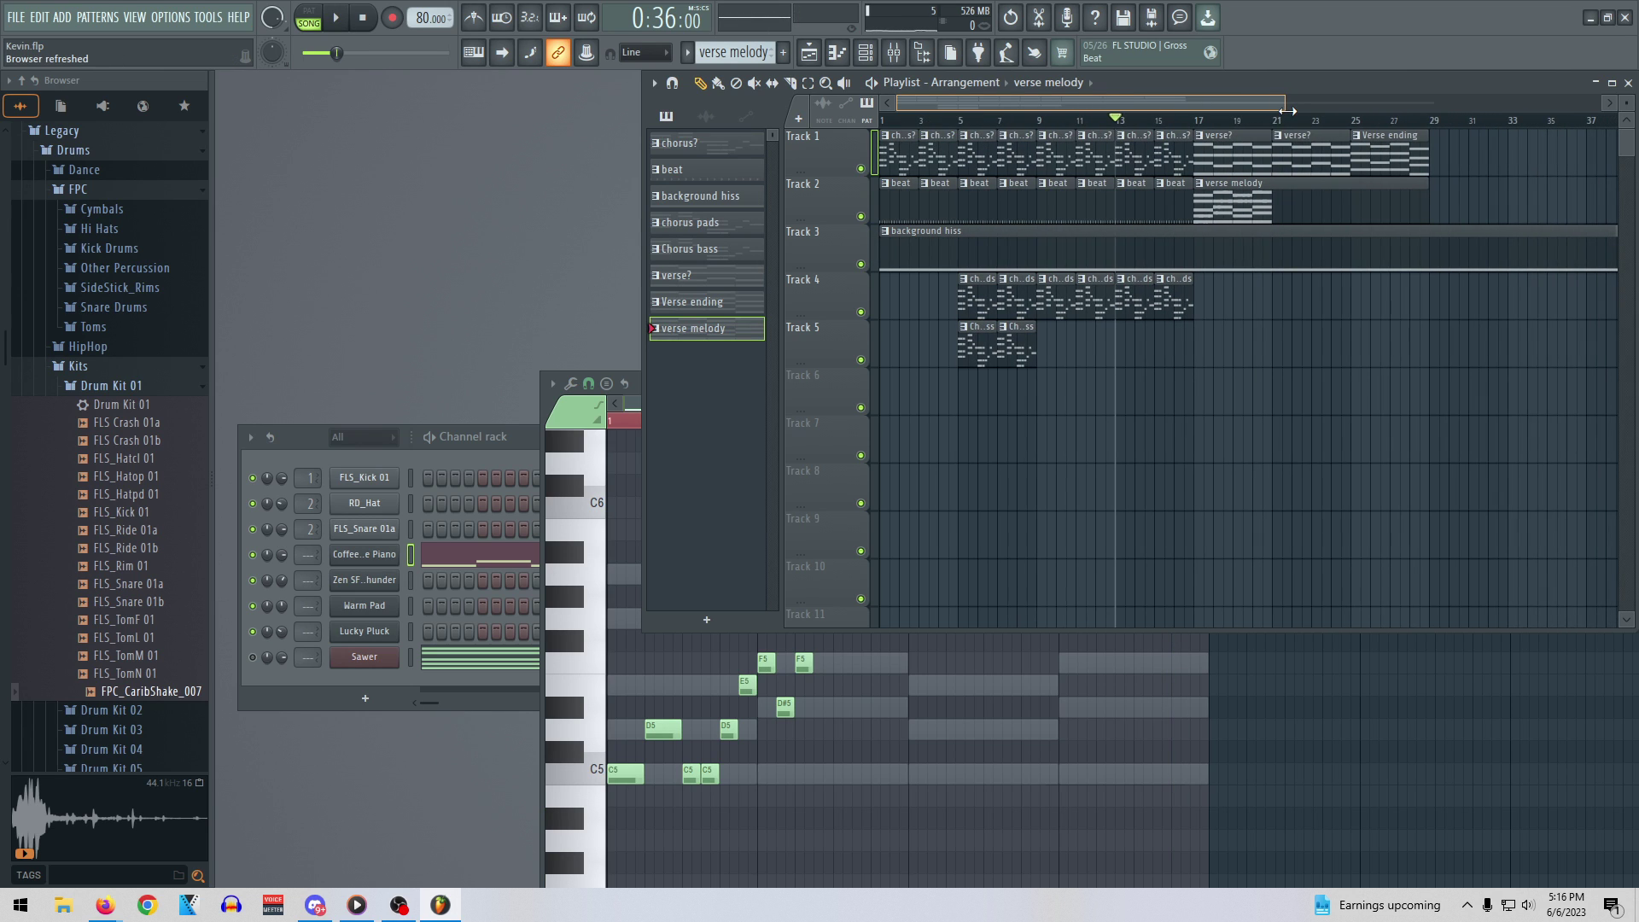
pyautogui.moveTo(1250, 199); pyautogui.dragTo(1259, 200)
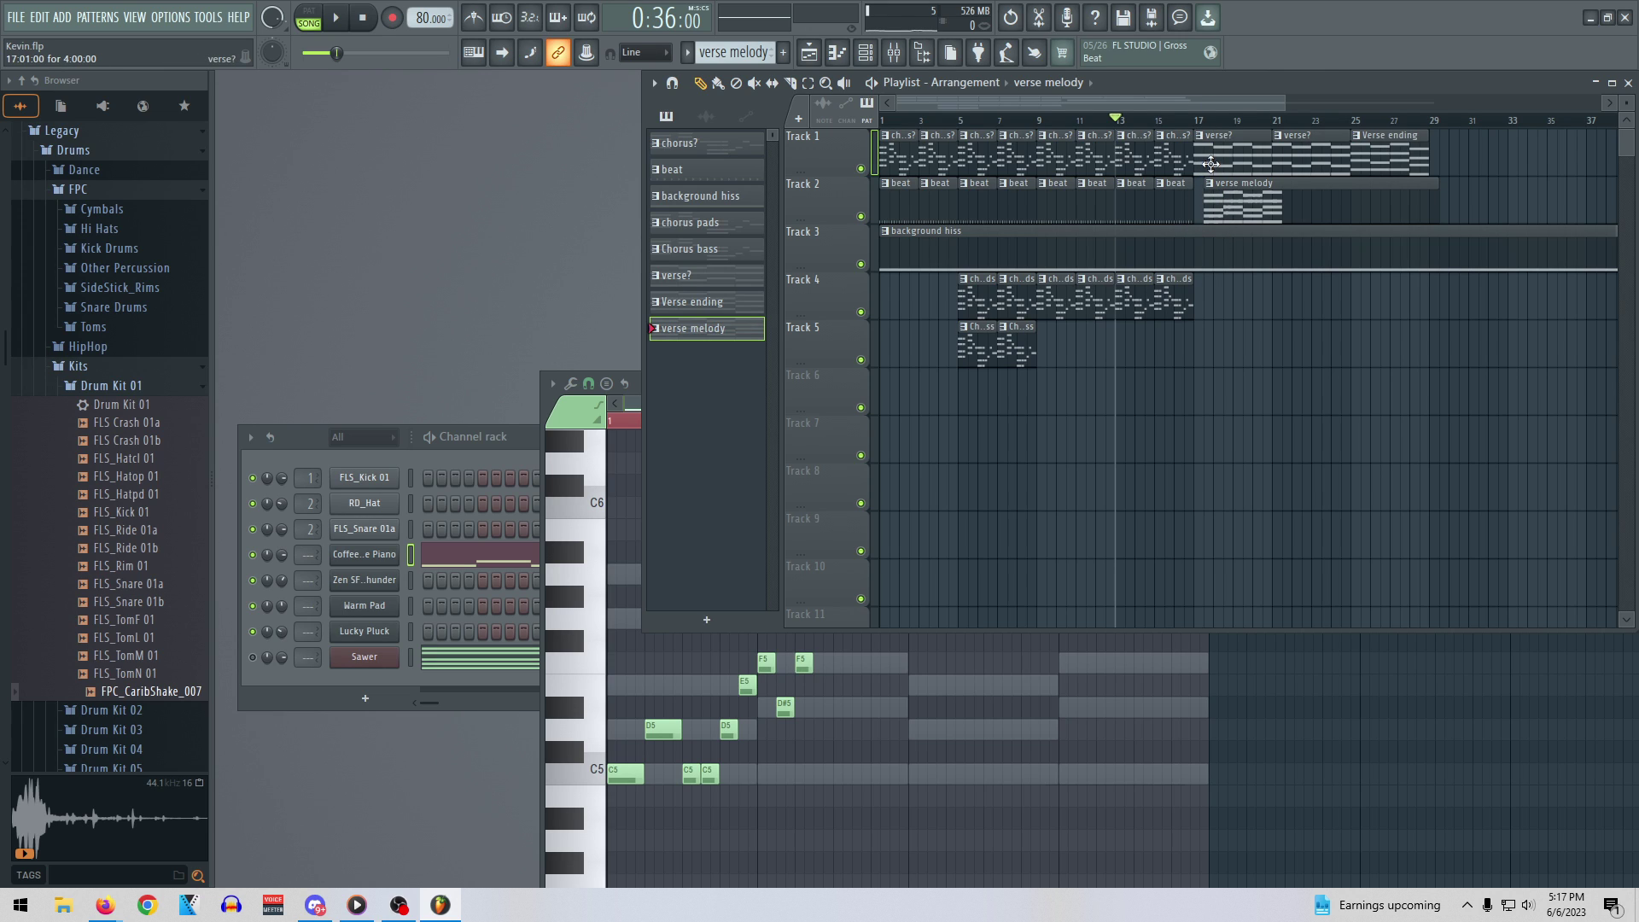
pyautogui.moveTo(1227, 210); pyautogui.dragTo(1216, 210)
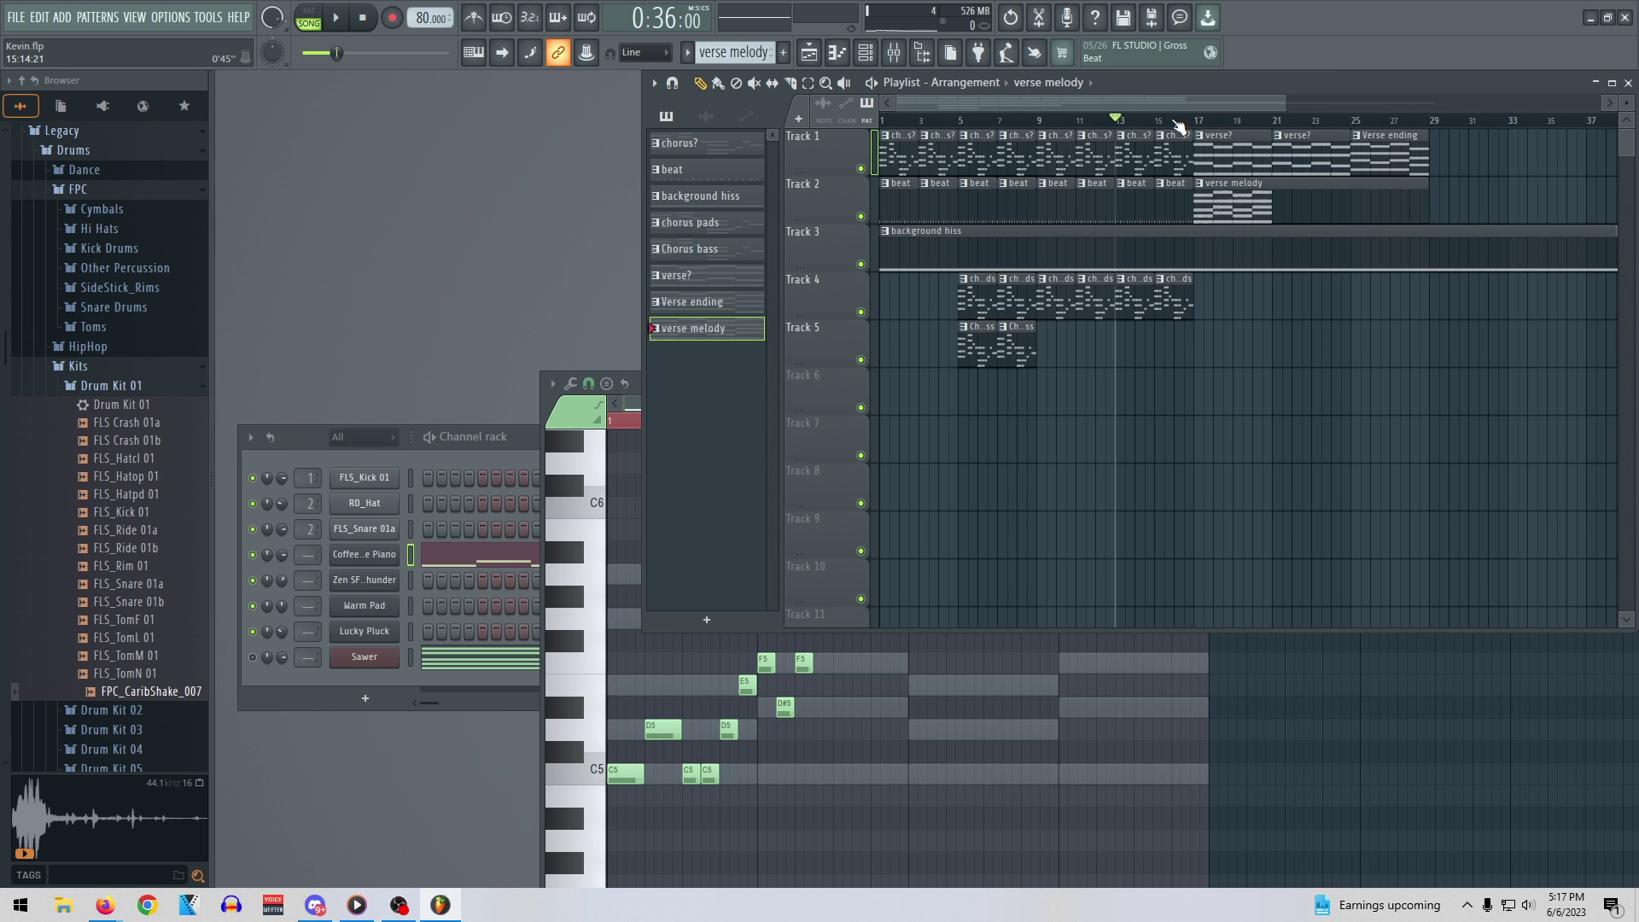
# Play the arrangement from bar 16 through the verse melody, and the end of the Verse ending clip from bar 28
pyautogui.click(1177, 125)
pyautogui.press('space')
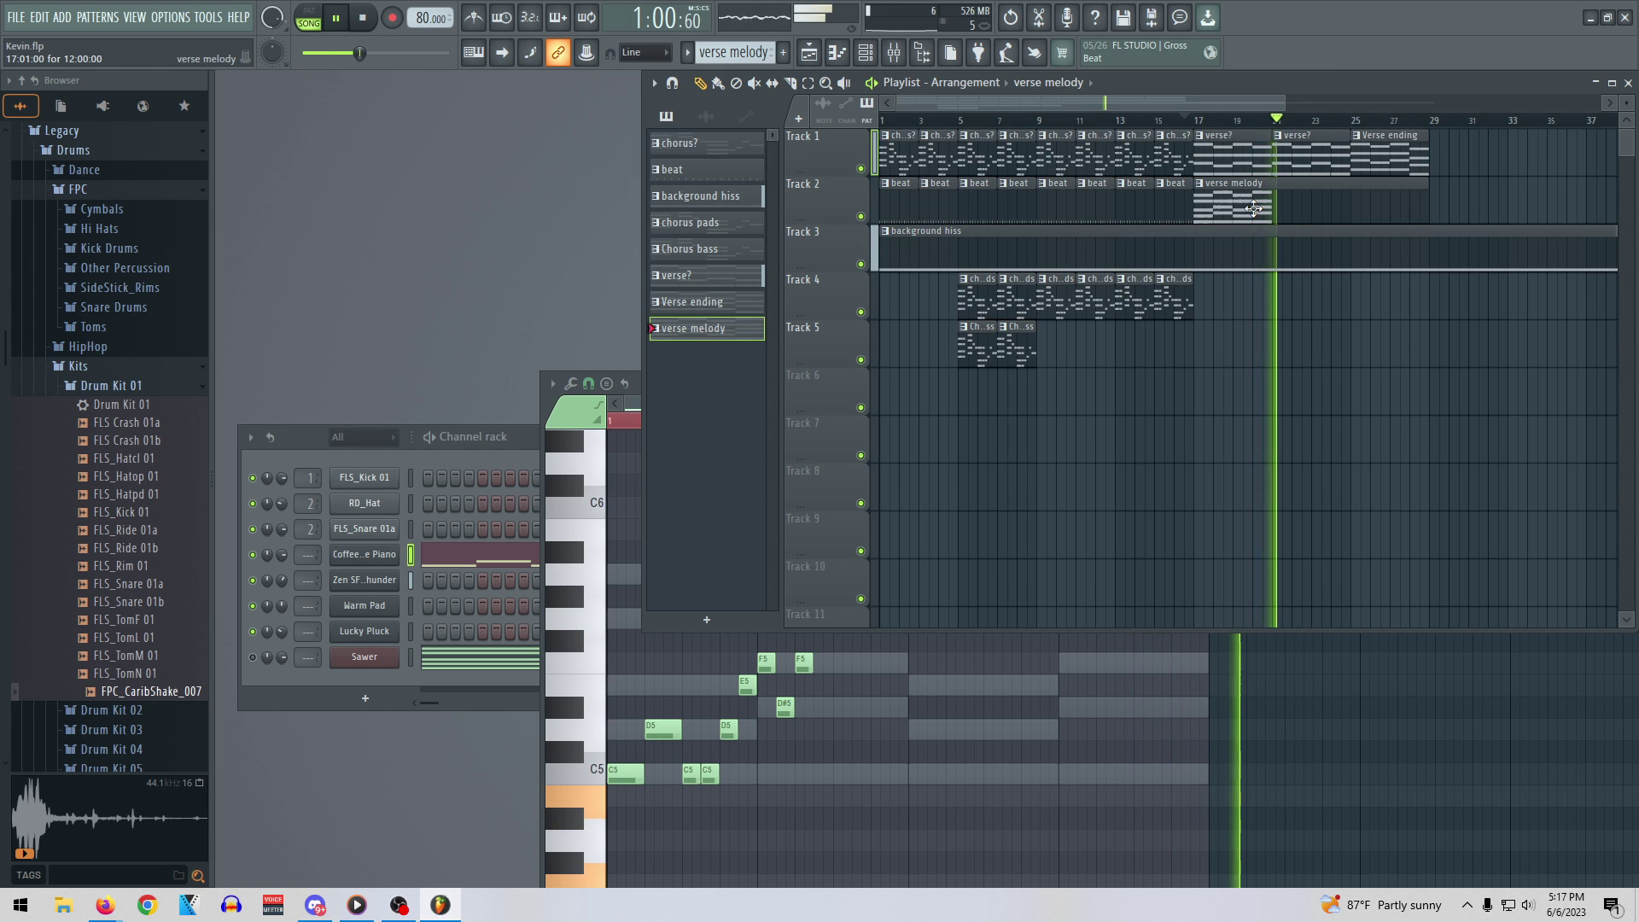
pyautogui.press('space')
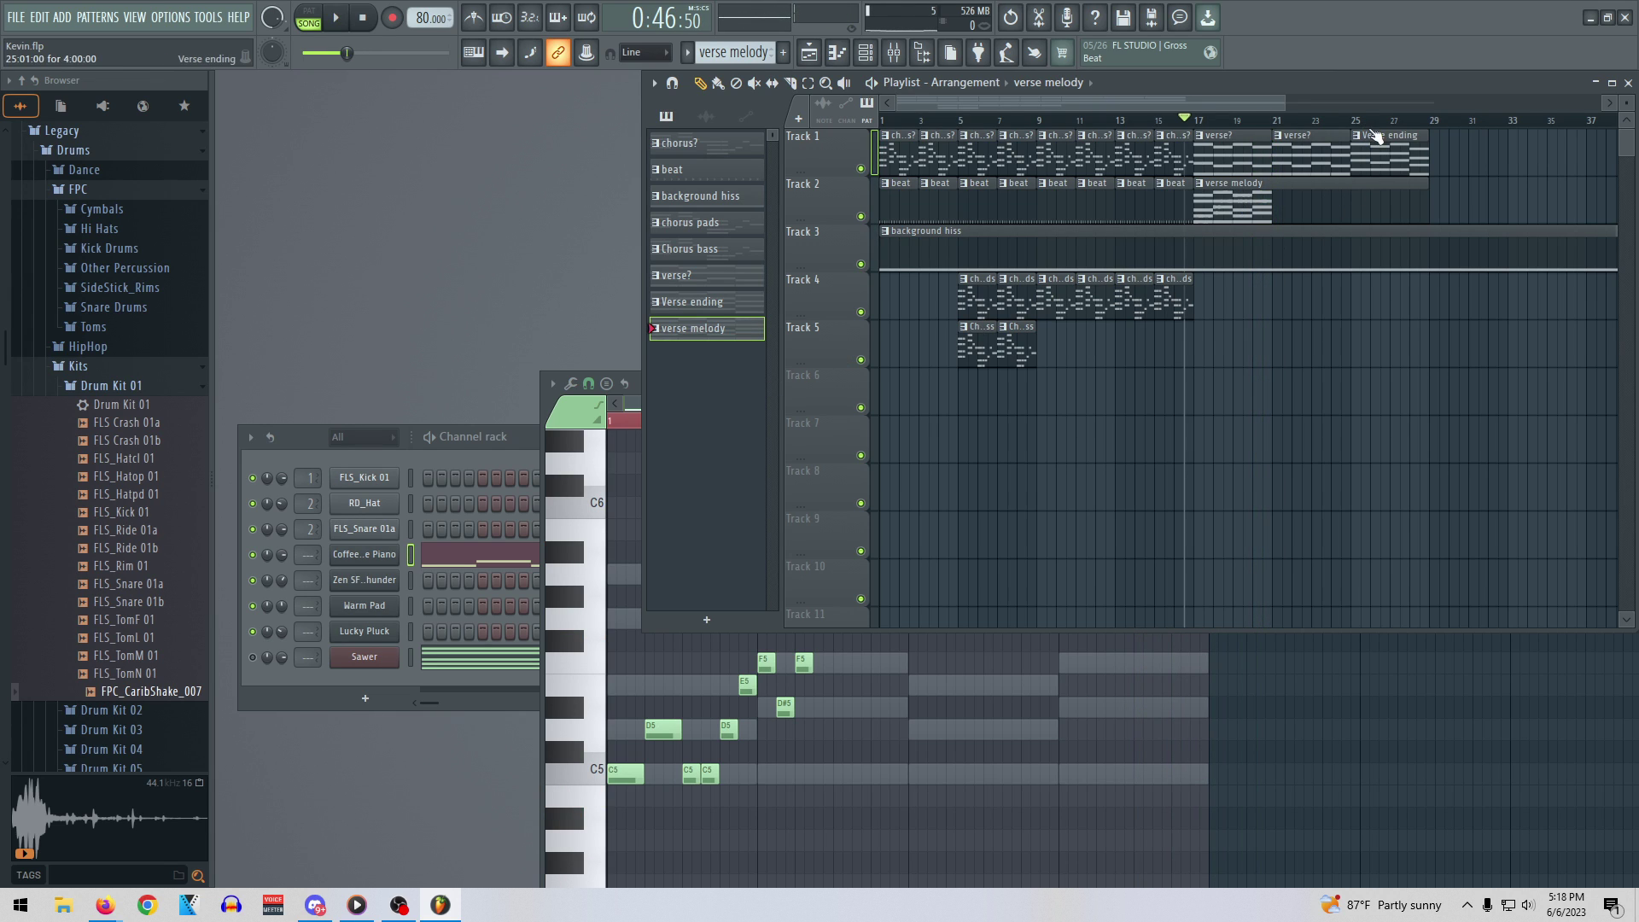
pyautogui.click(1408, 126)
pyautogui.press('space')
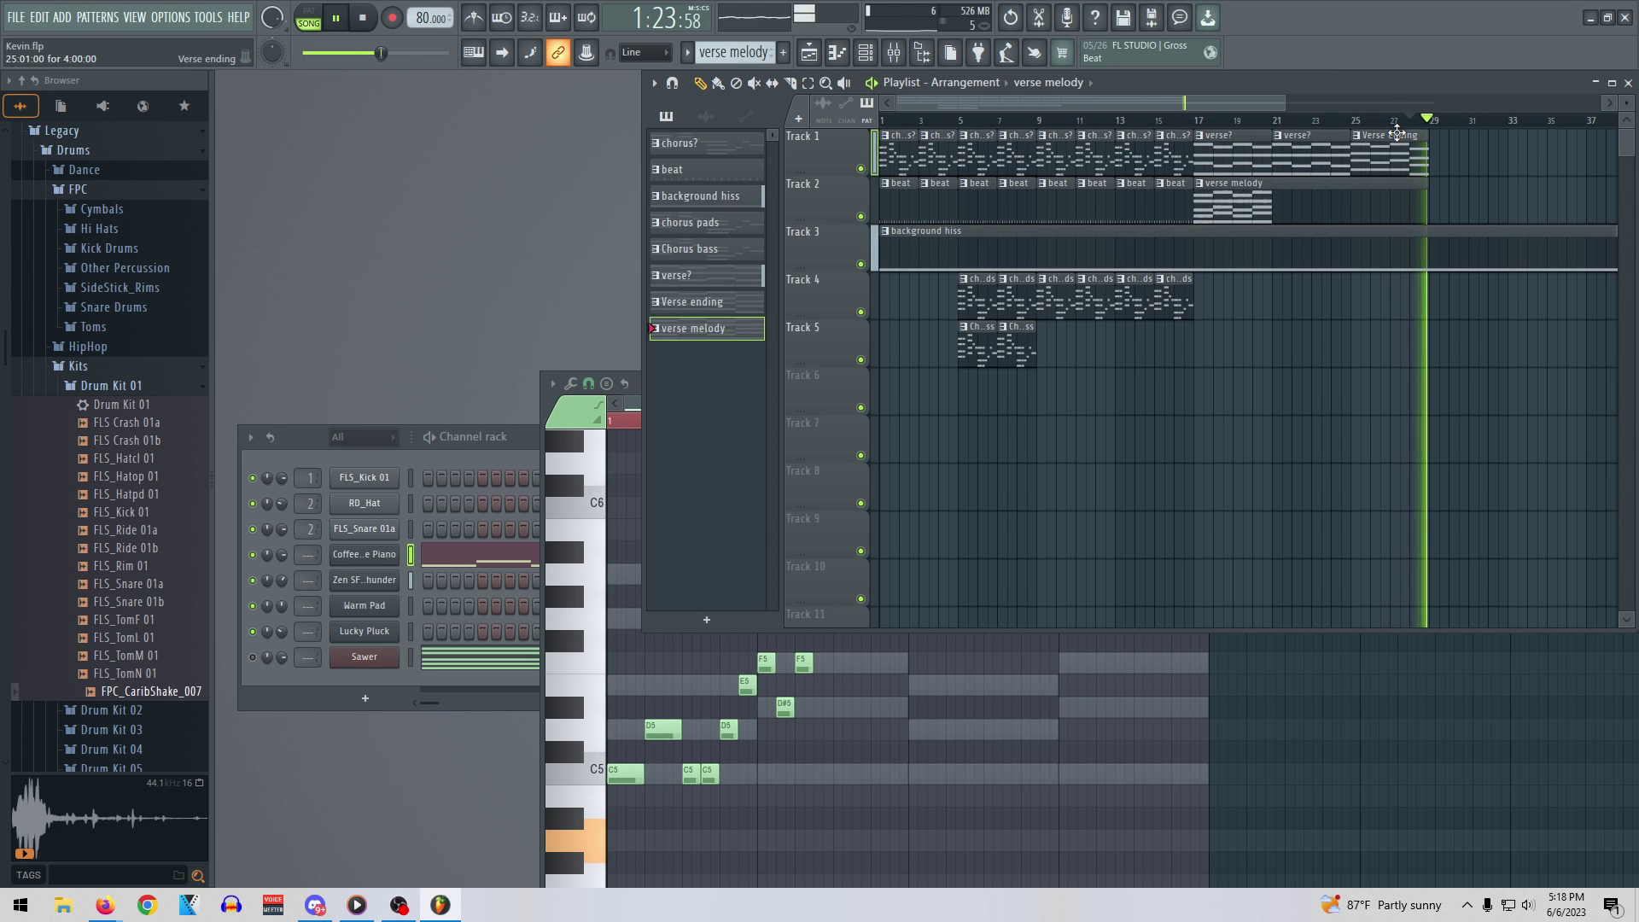
pyautogui.press('space')
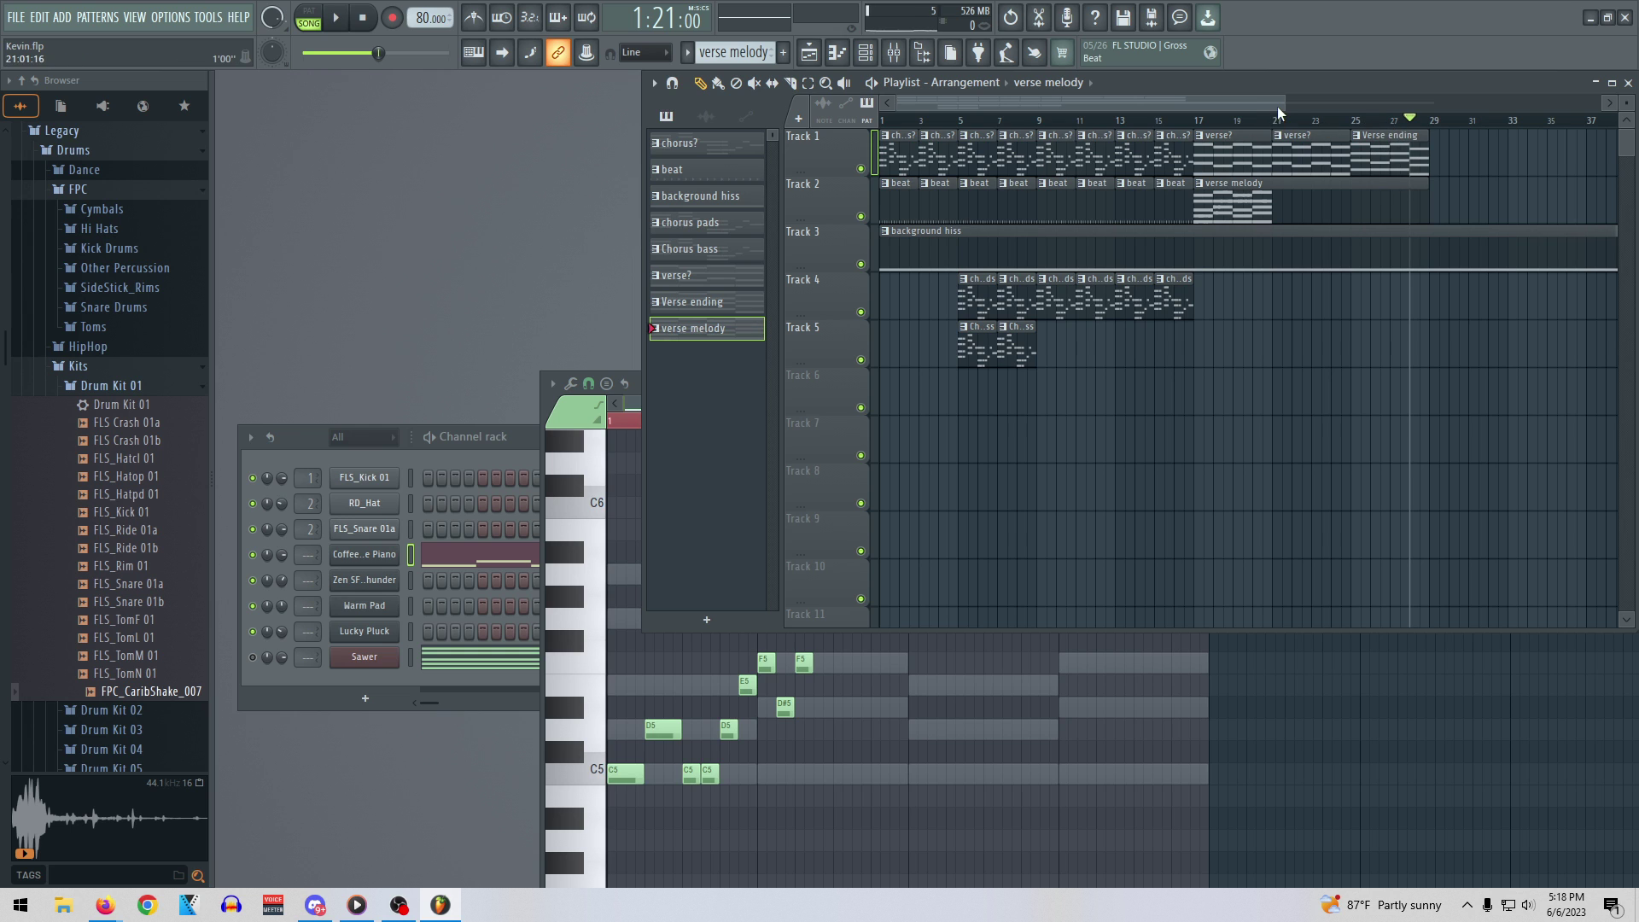
# Examine the verse melody's notes across all four bars in the Coffee Time Piano's piano roll
pyautogui.moveTo(1285, 100); pyautogui.dragTo(1085, 121)
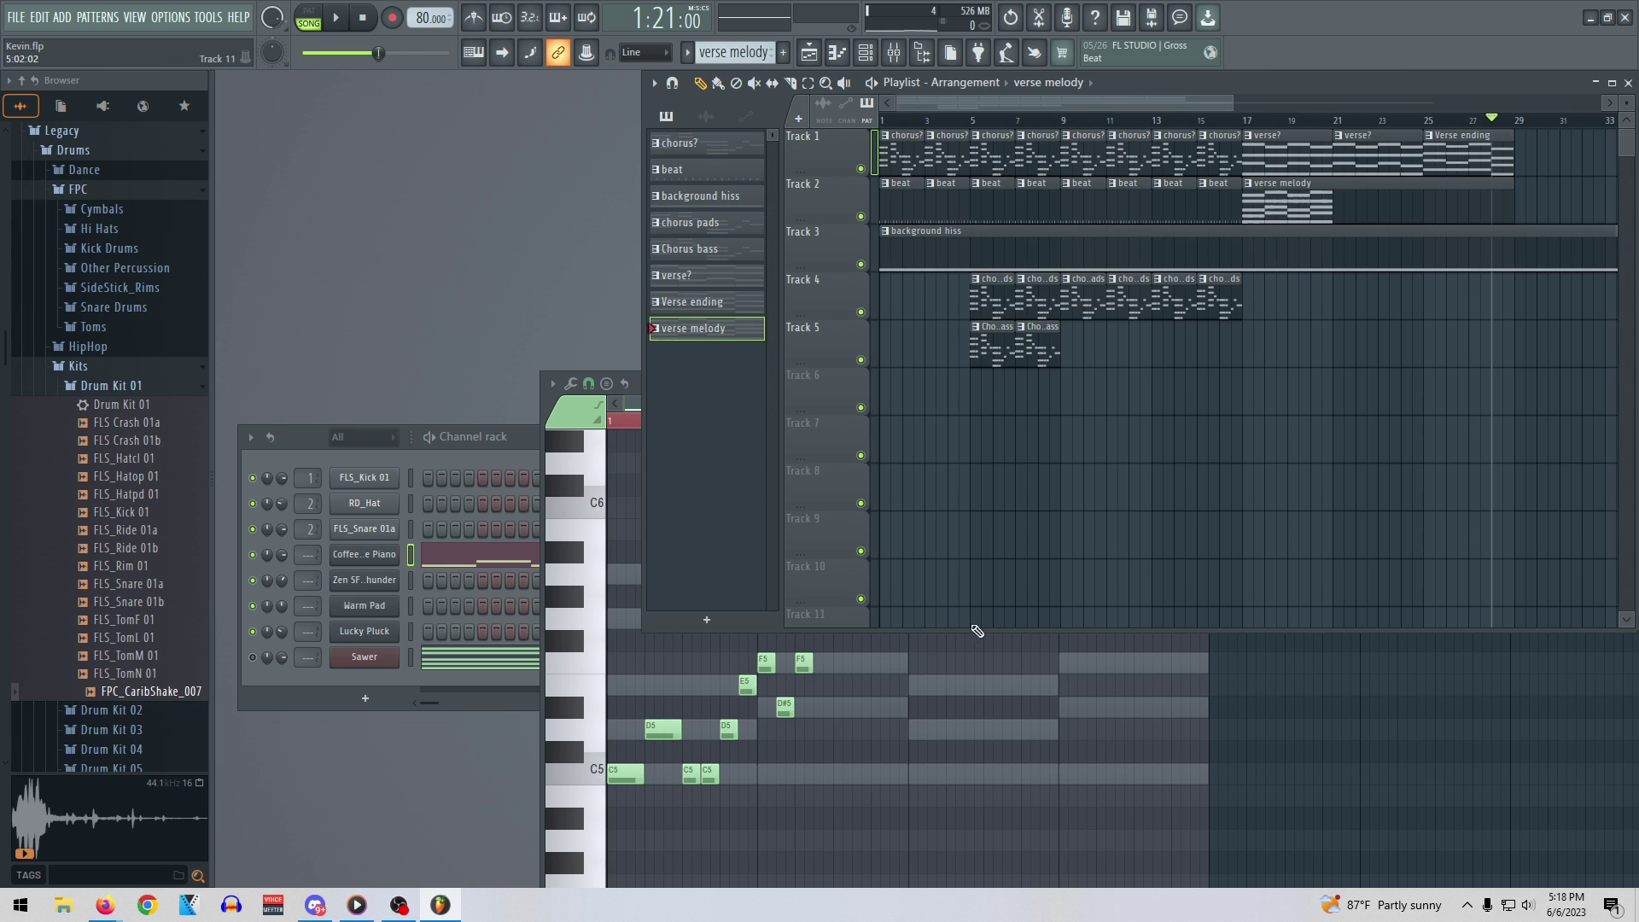
pyautogui.click(553, 402)
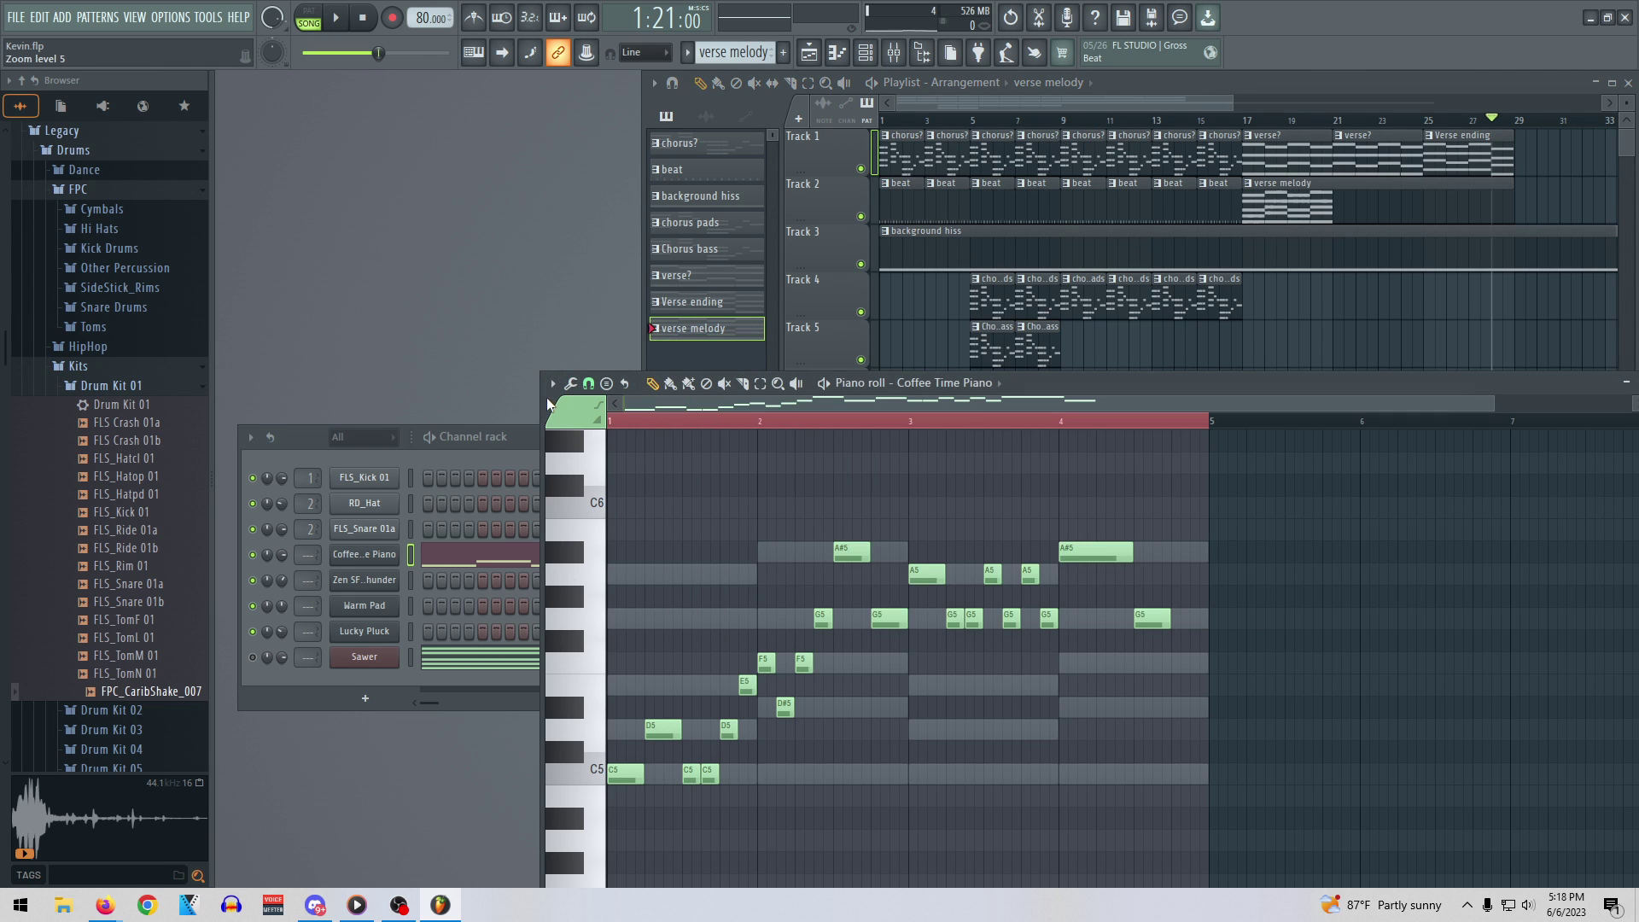
pyautogui.scroll(-2, 943, 509)
pyautogui.scroll(3, 948, 509)
pyautogui.scroll(-6, 950, 512)
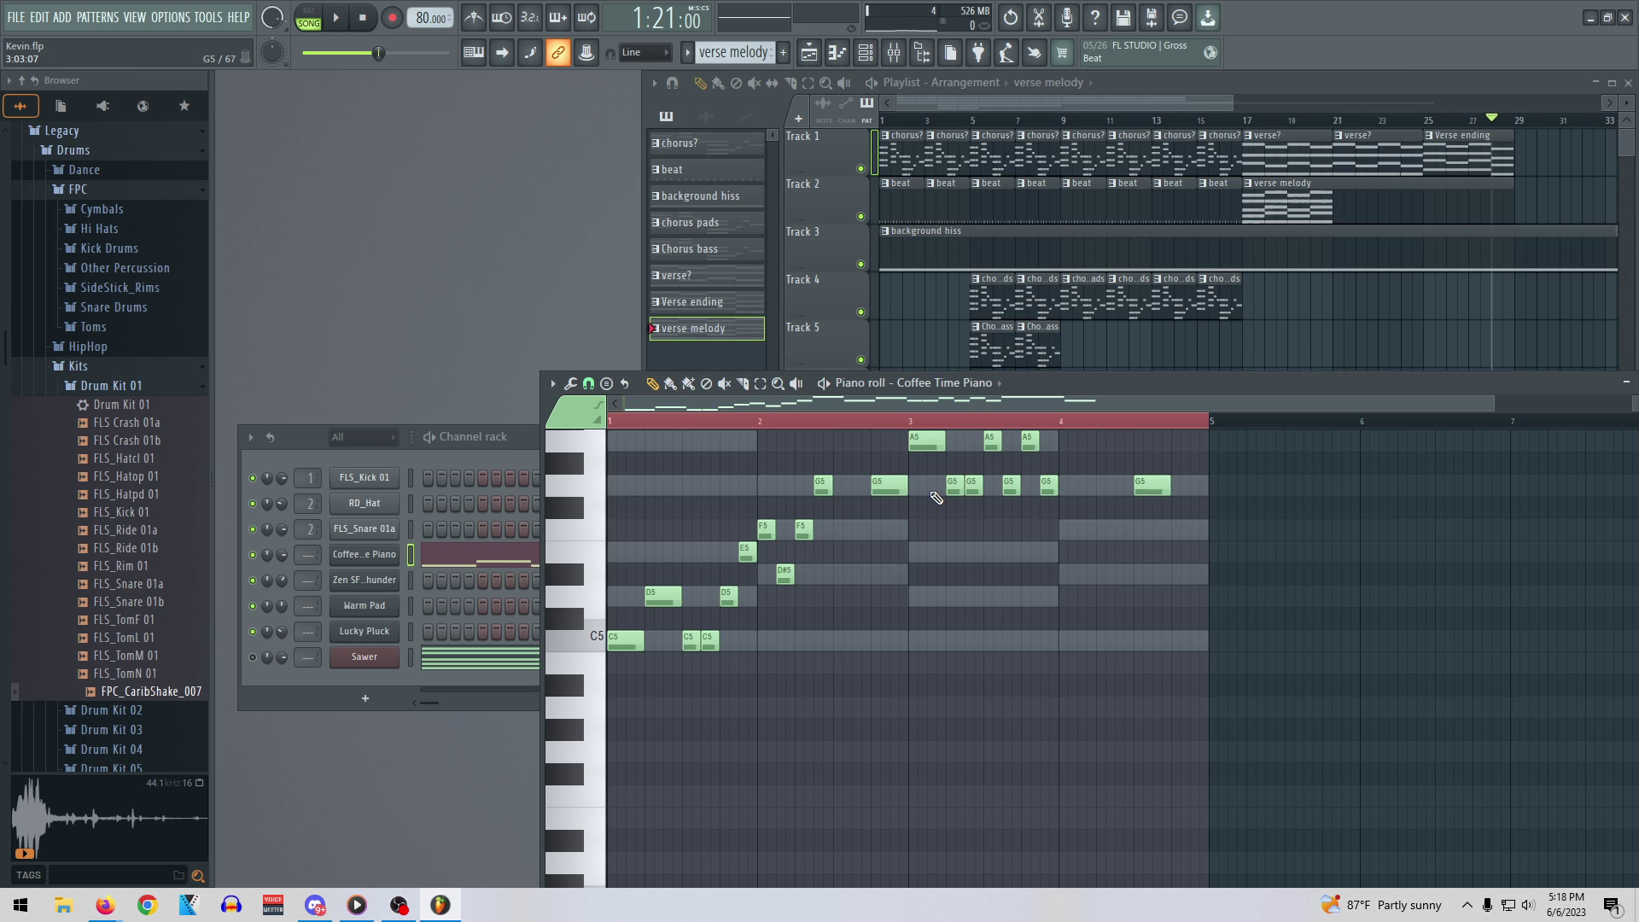
pyautogui.scroll(3, 981, 505)
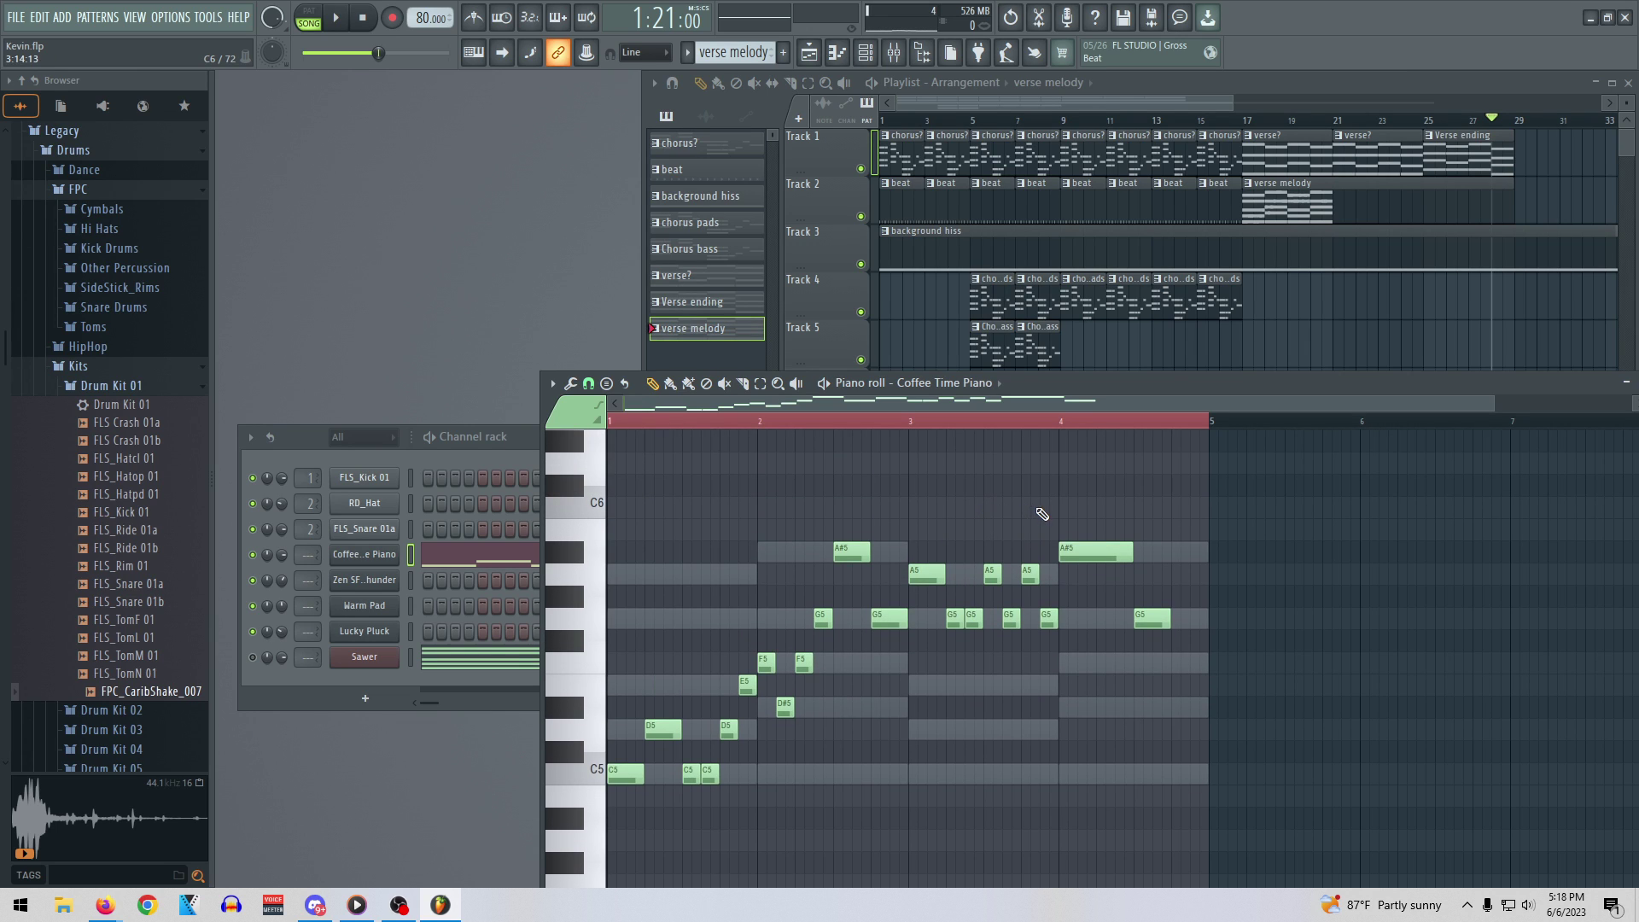
pyautogui.scroll(-2, 1054, 523)
pyautogui.scroll(2, 1067, 533)
# Play the opening of the arrangement from bar 1 to hear how the song starts
pyautogui.click(882, 122)
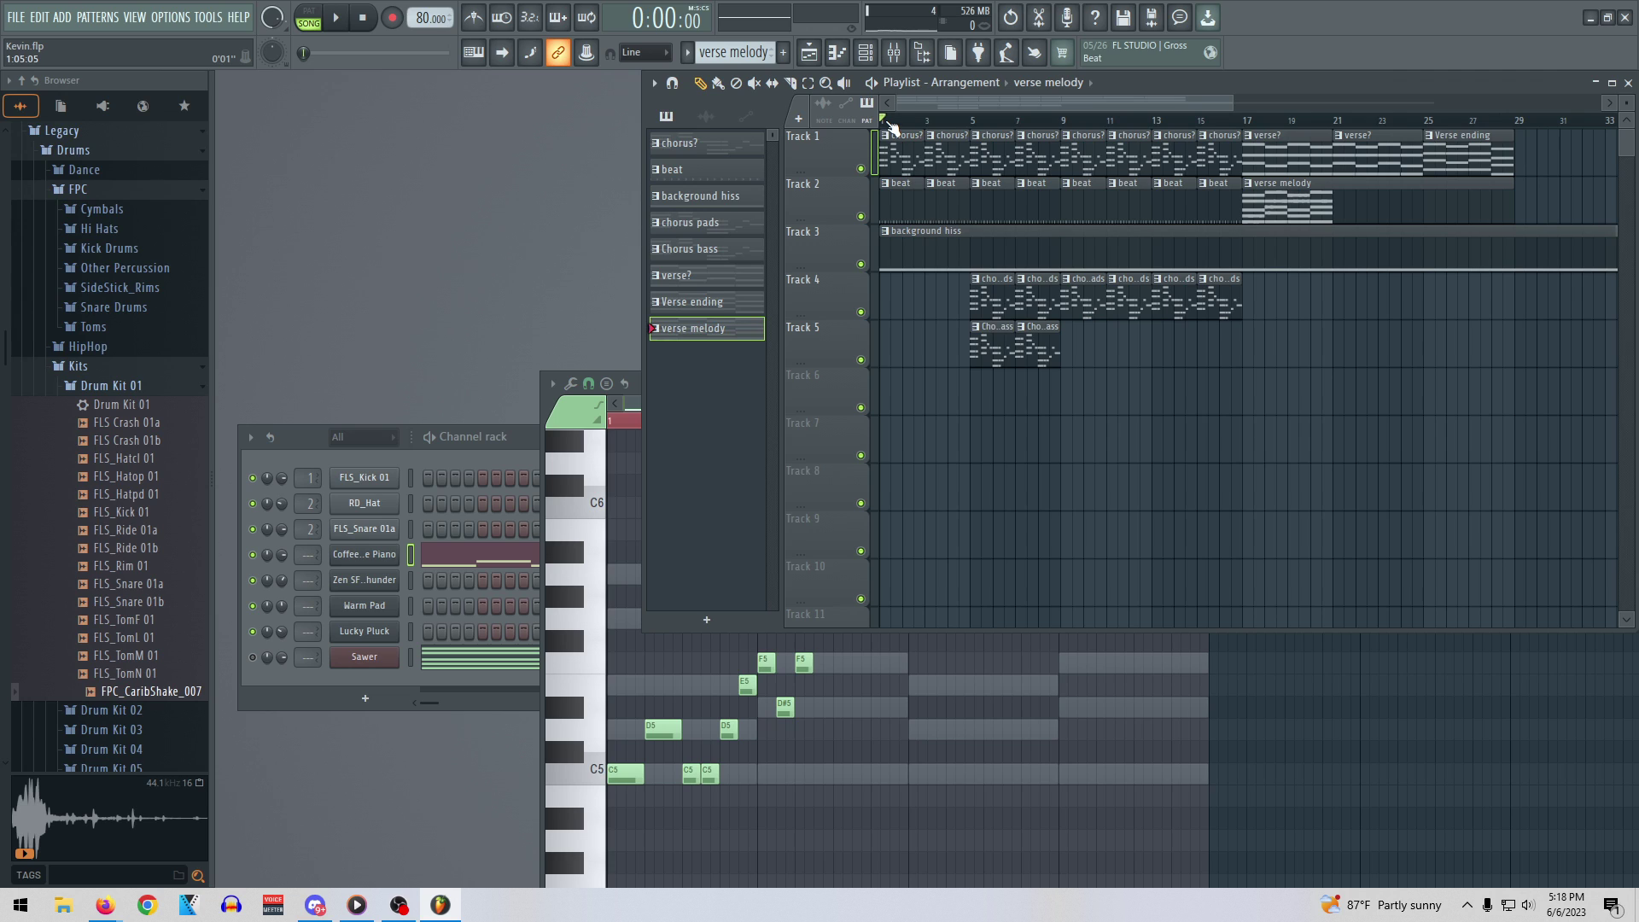
pyautogui.press('space')
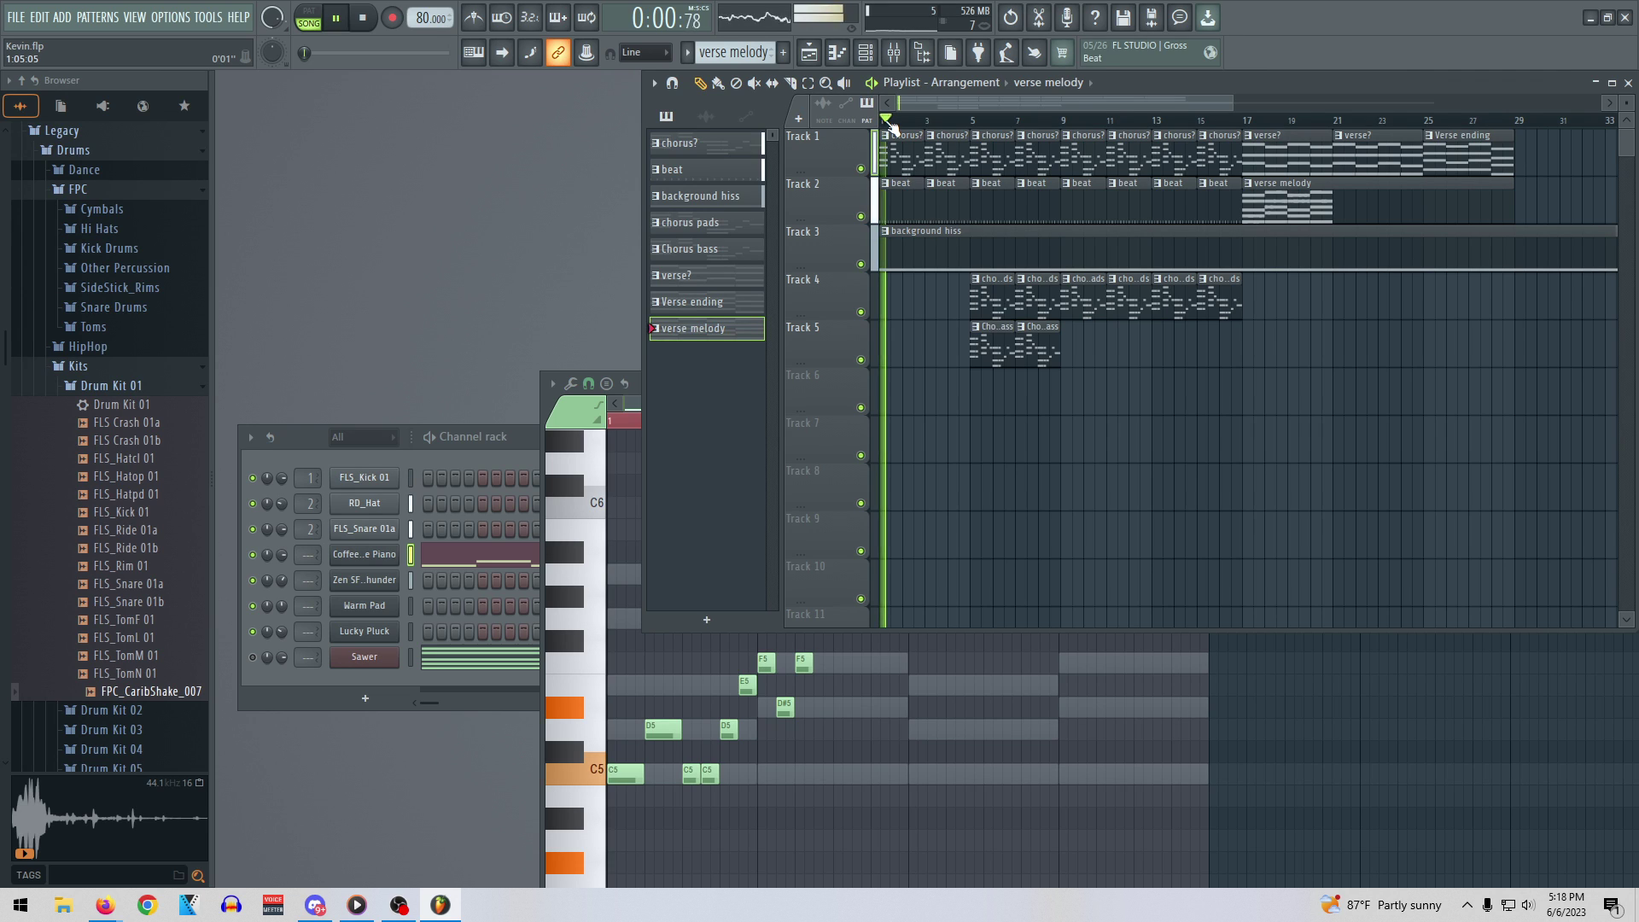
pyautogui.press('space')
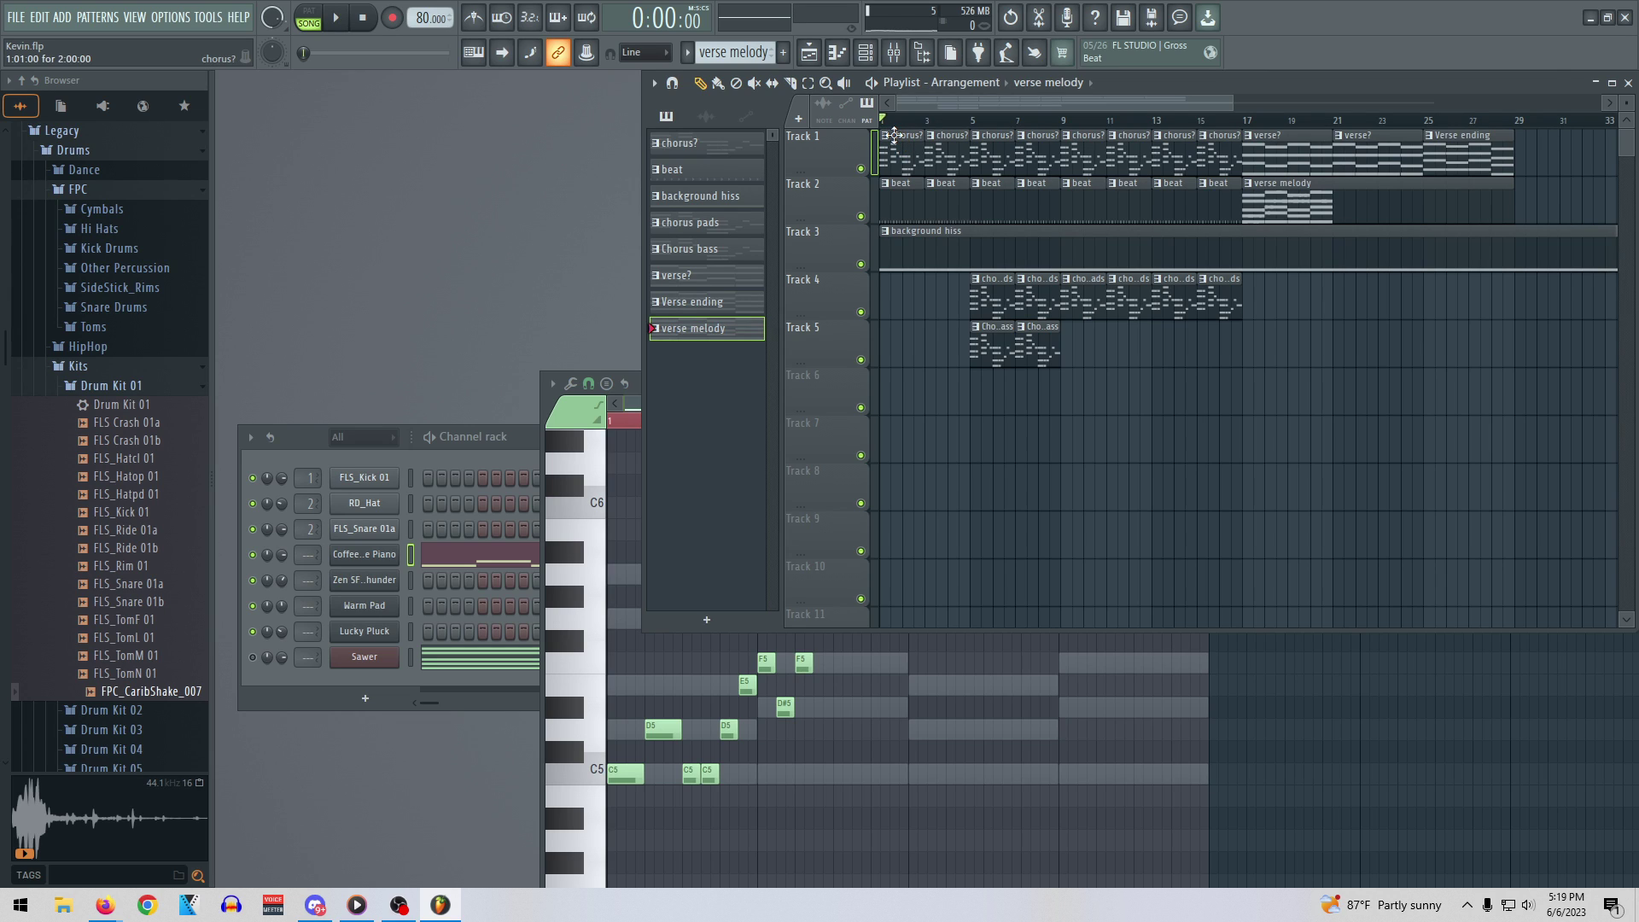
# Trim the first chorus? clip on Track 1 to one bar, start it at bar 2, and play the opening
pyautogui.moveTo(923, 132); pyautogui.dragTo(900, 132)
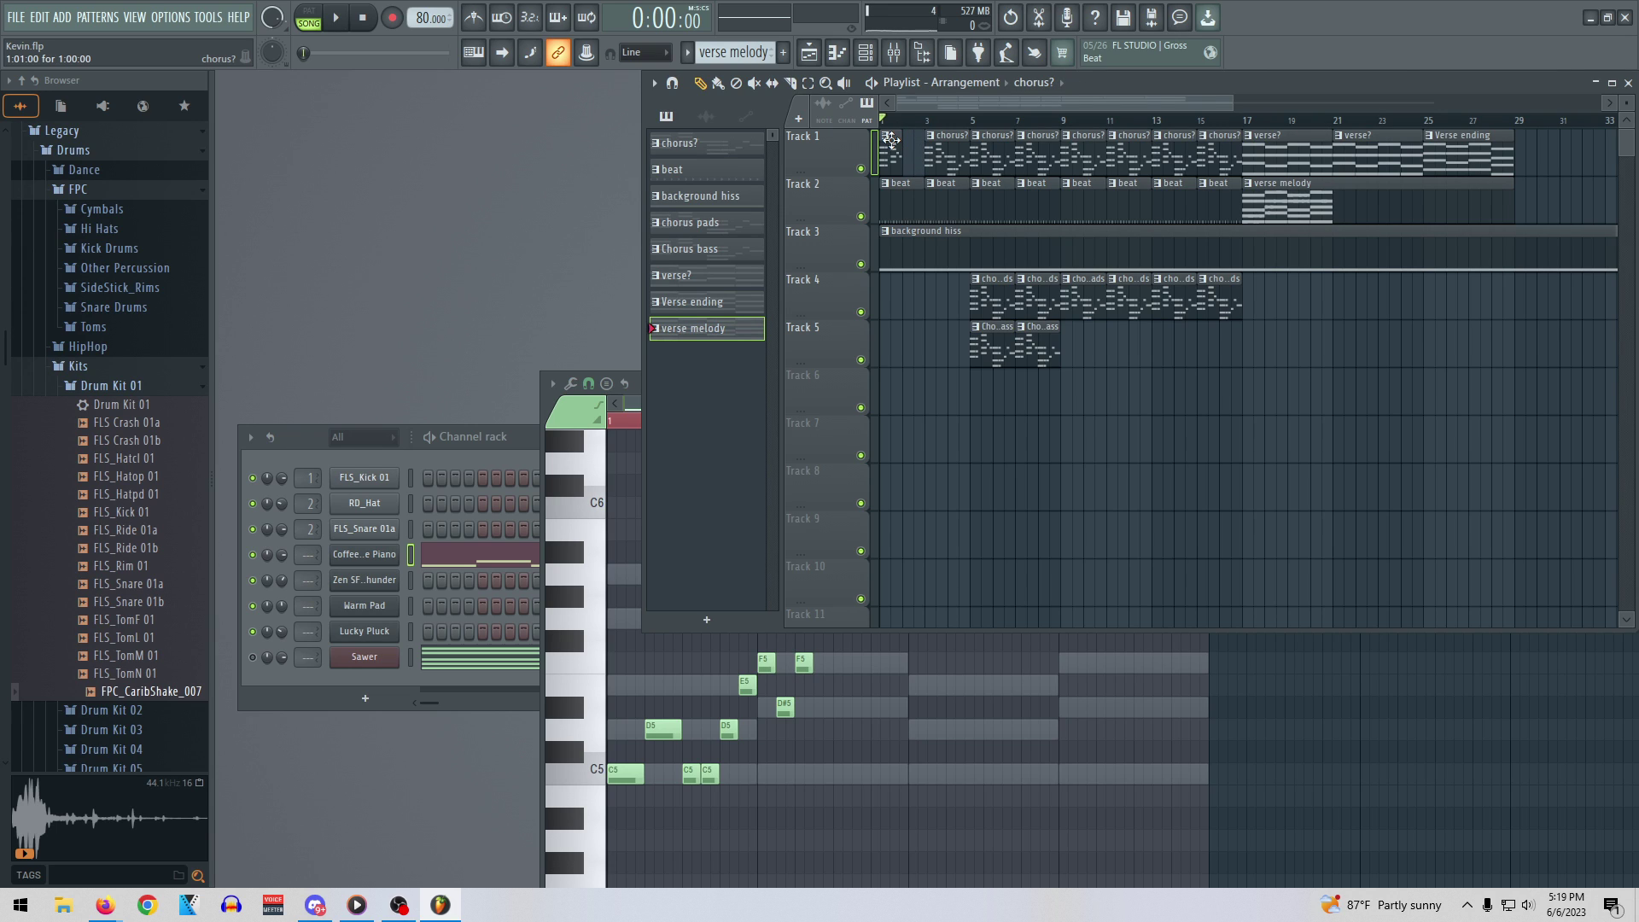
pyautogui.moveTo(891, 143); pyautogui.dragTo(913, 141)
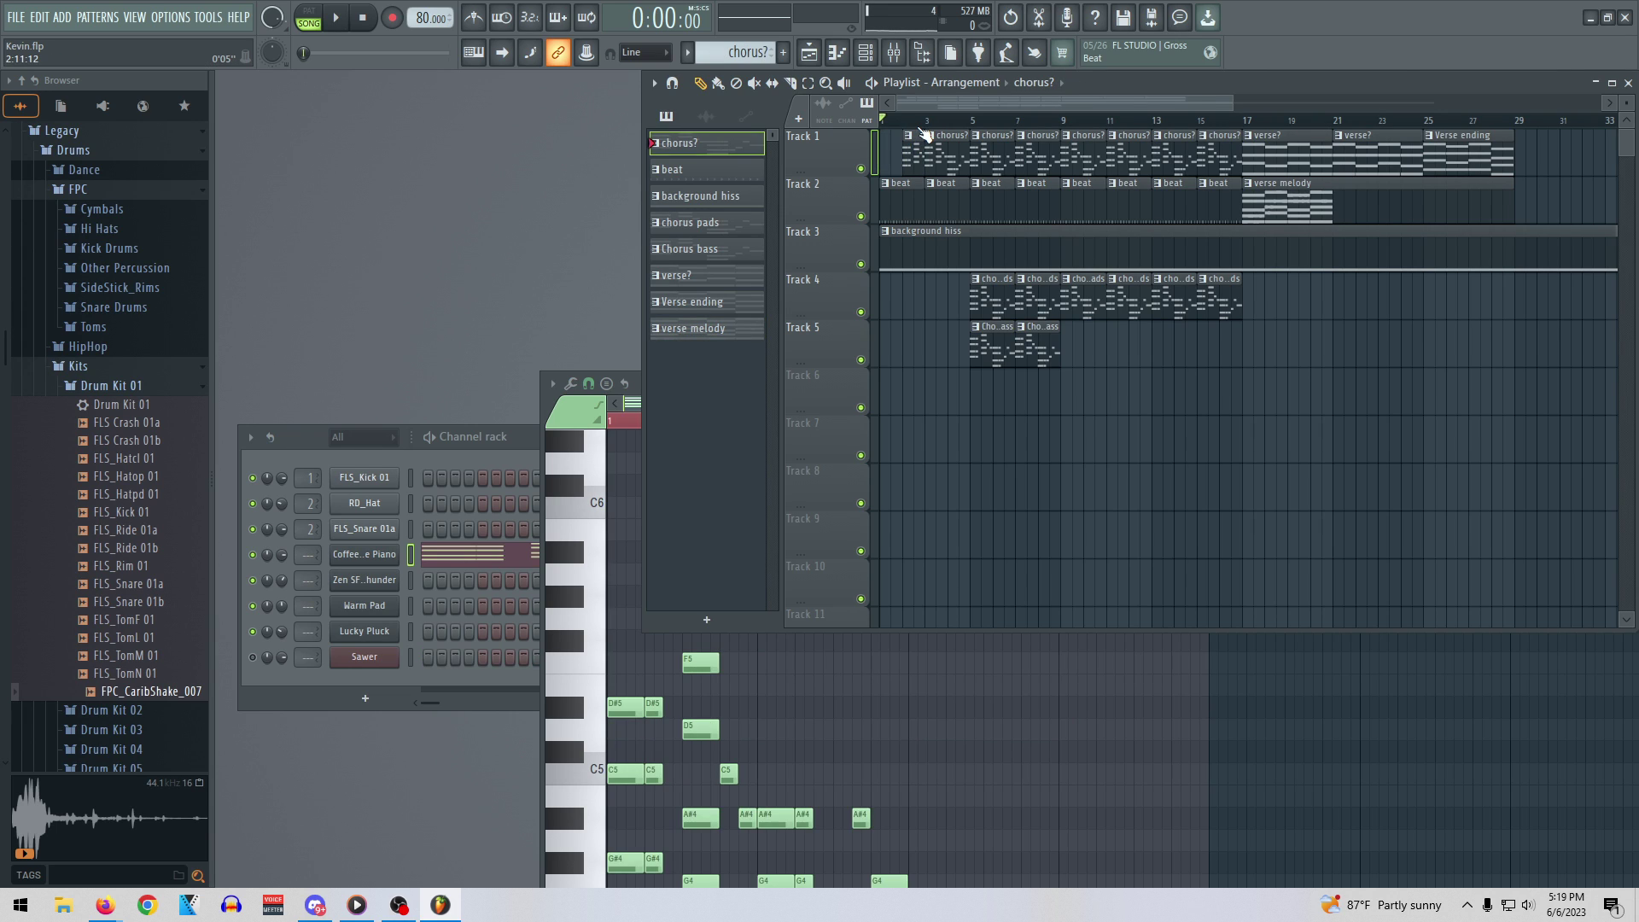
pyautogui.press('space')
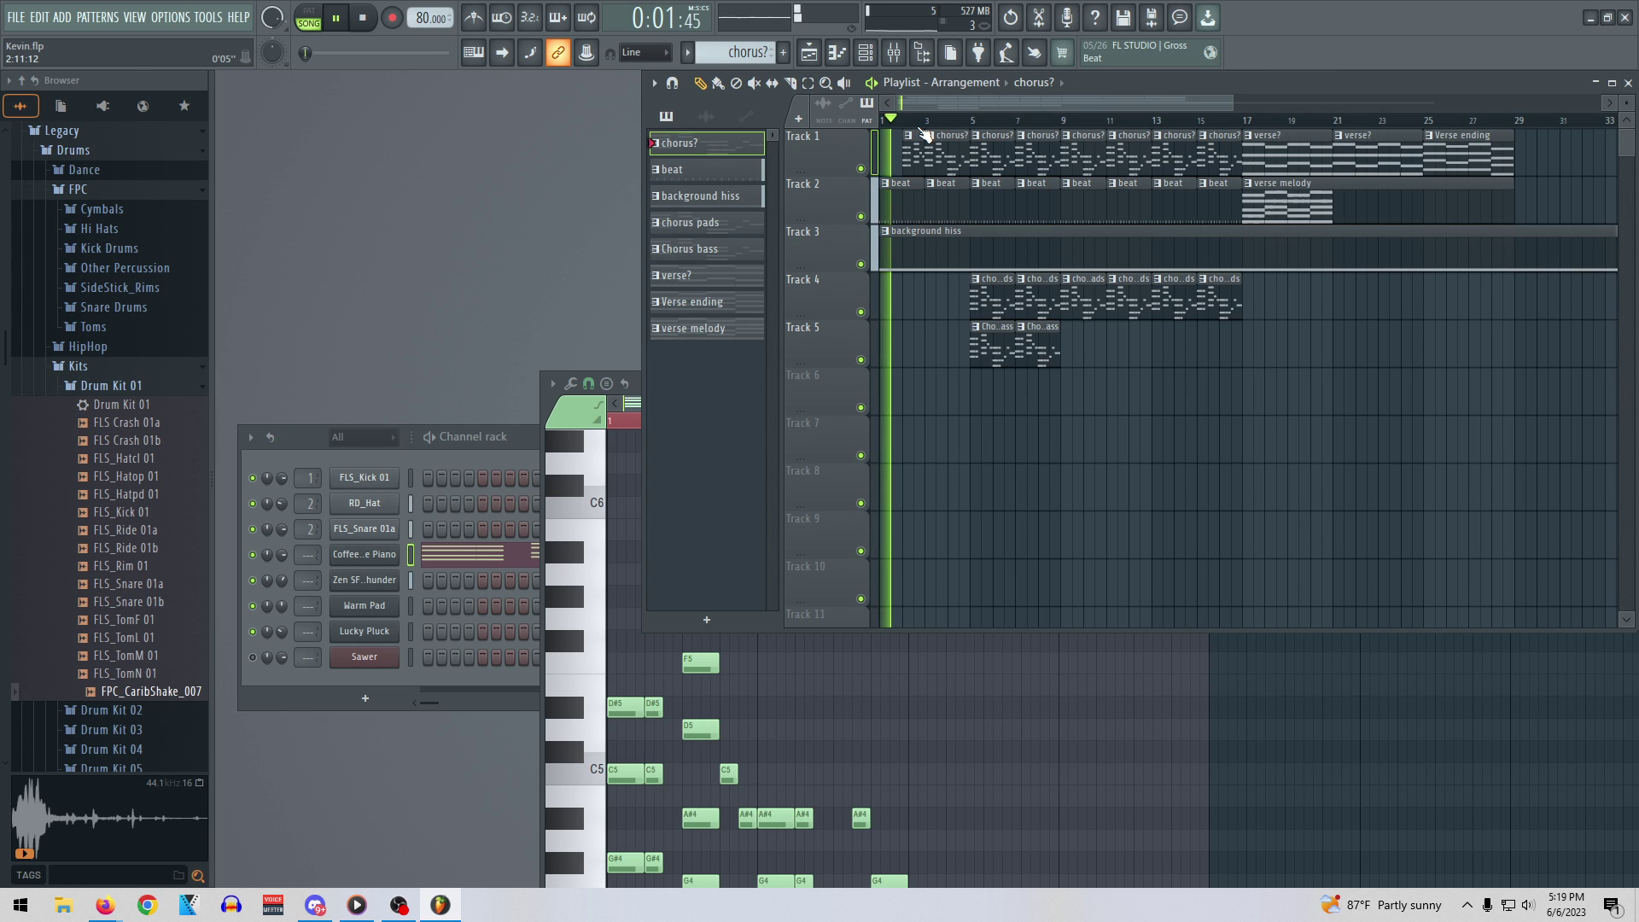
pyautogui.press('space')
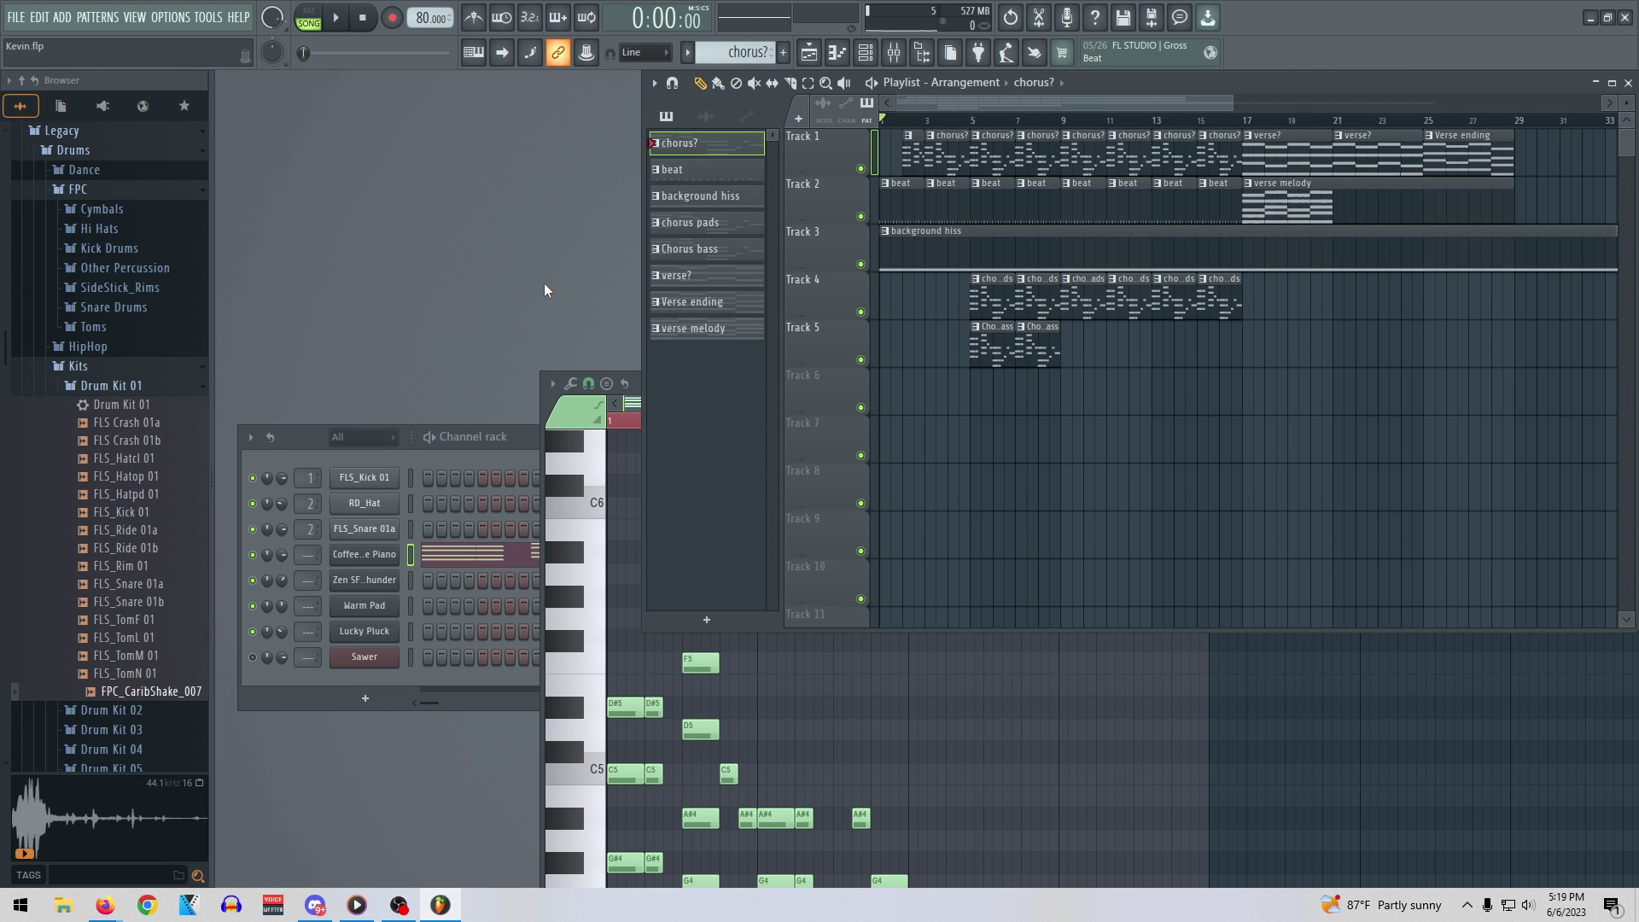
pyautogui.click(707, 621)
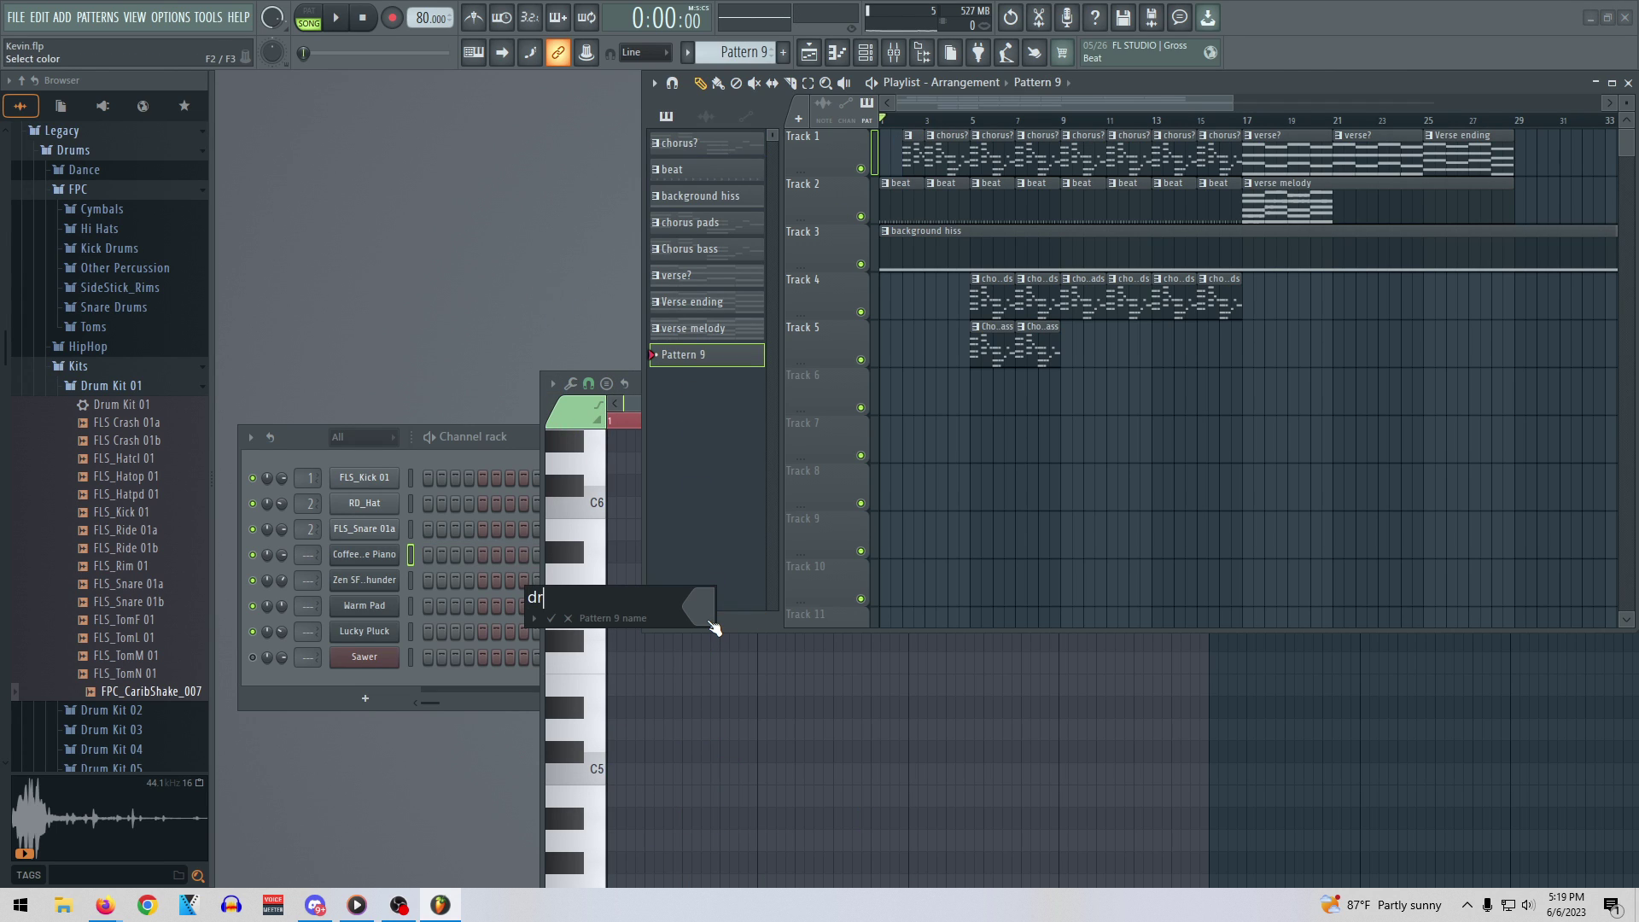
pyautogui.press('Return')
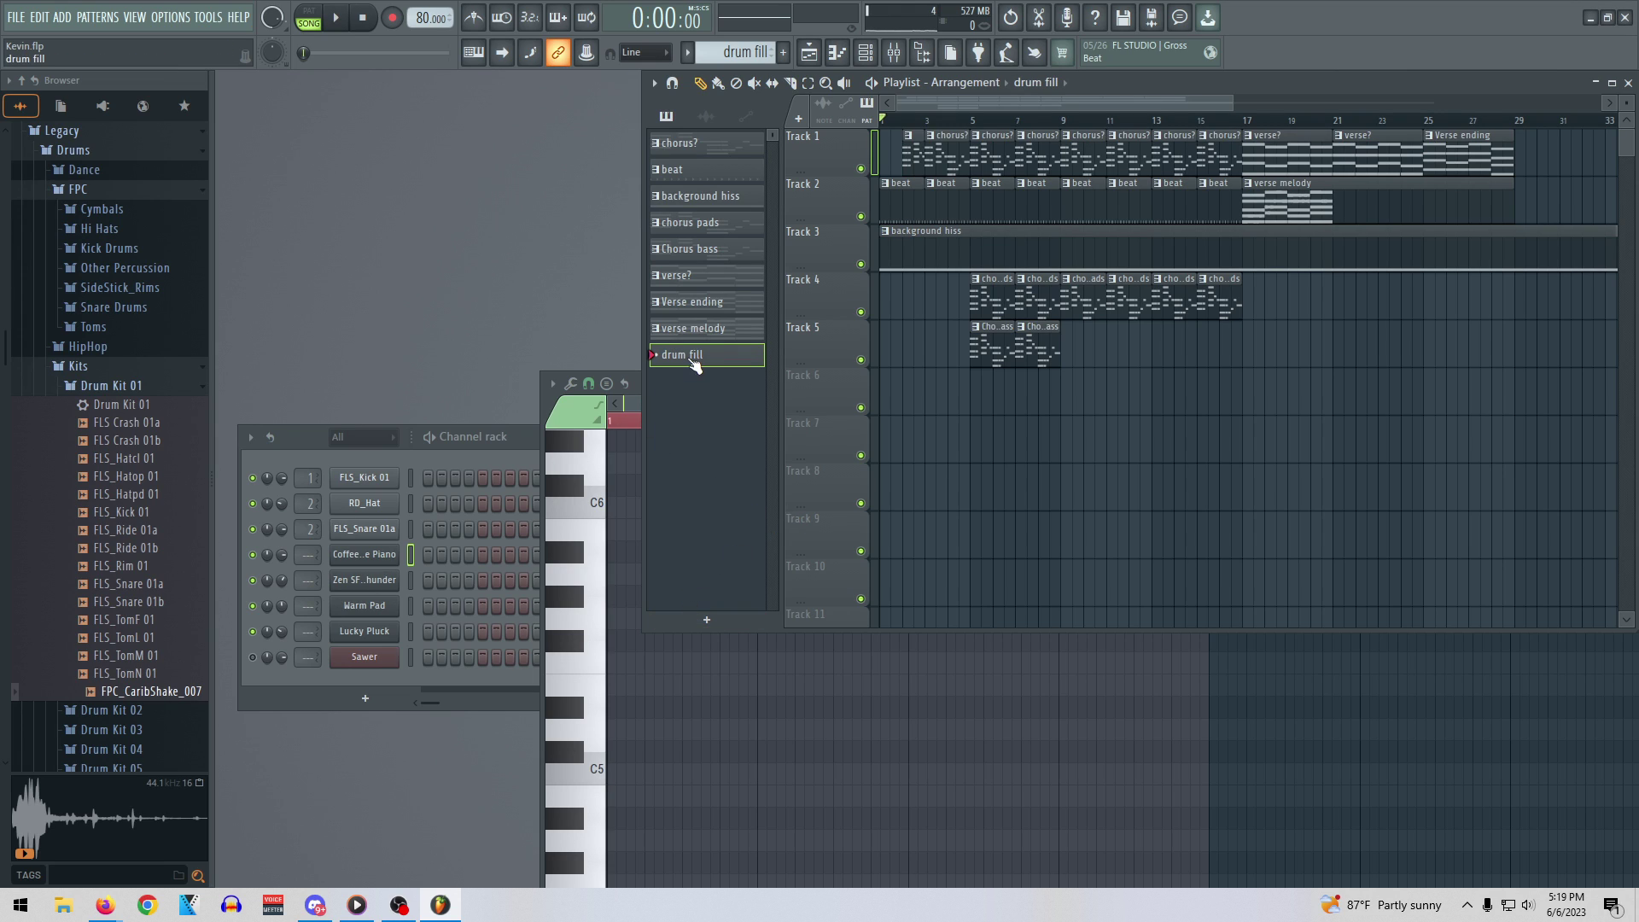
pyautogui.click(628, 404)
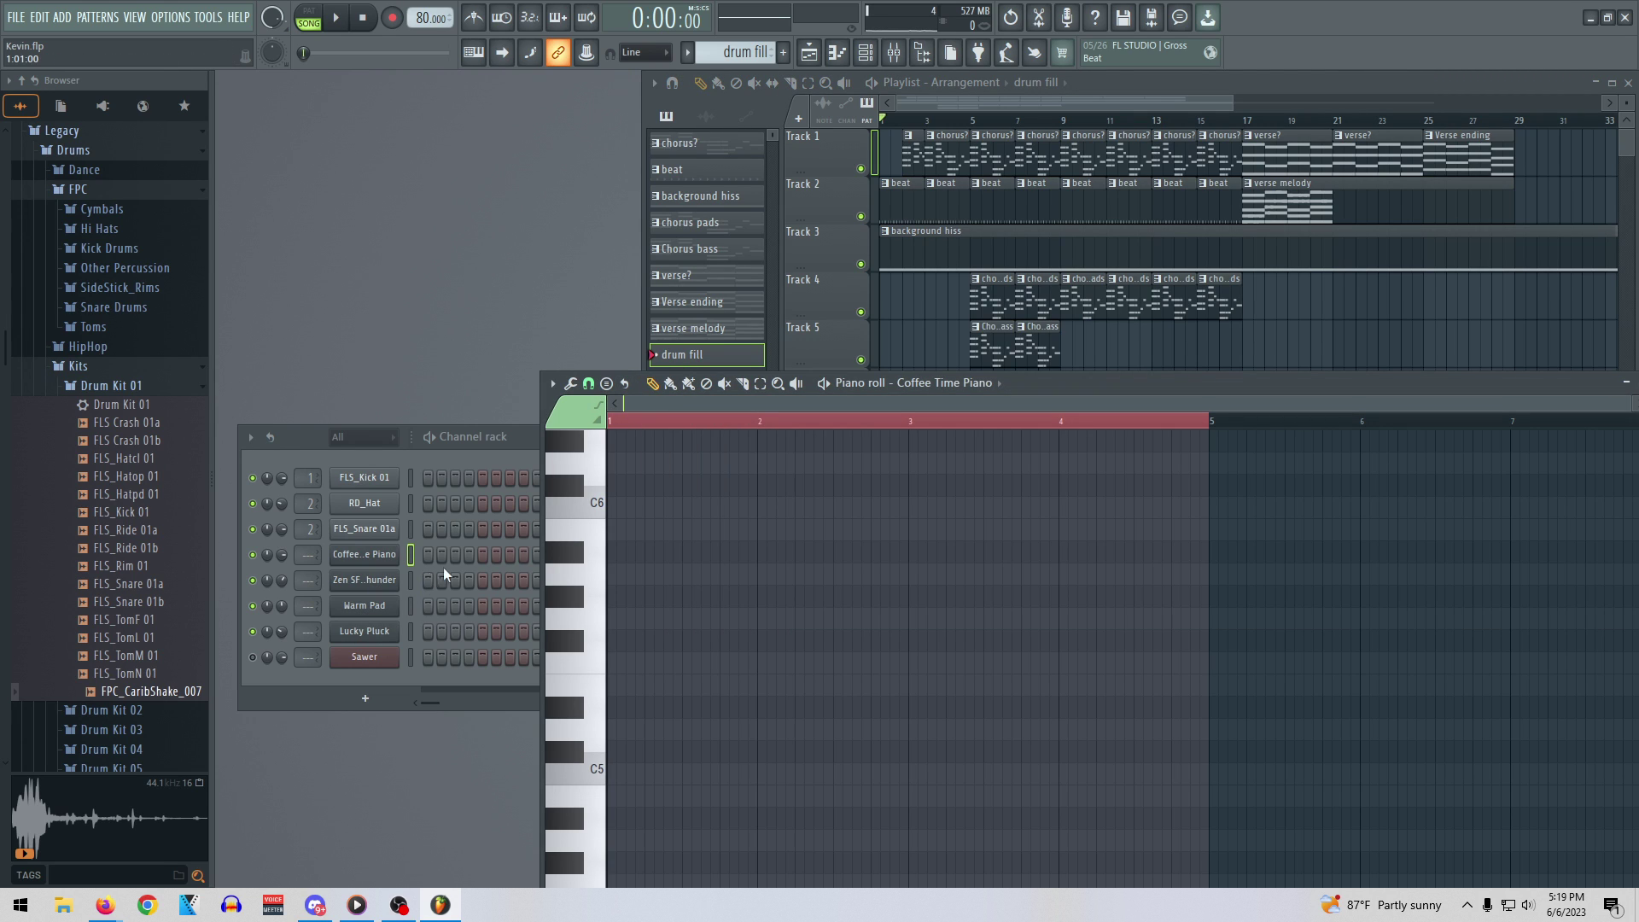
pyautogui.click(918, 197)
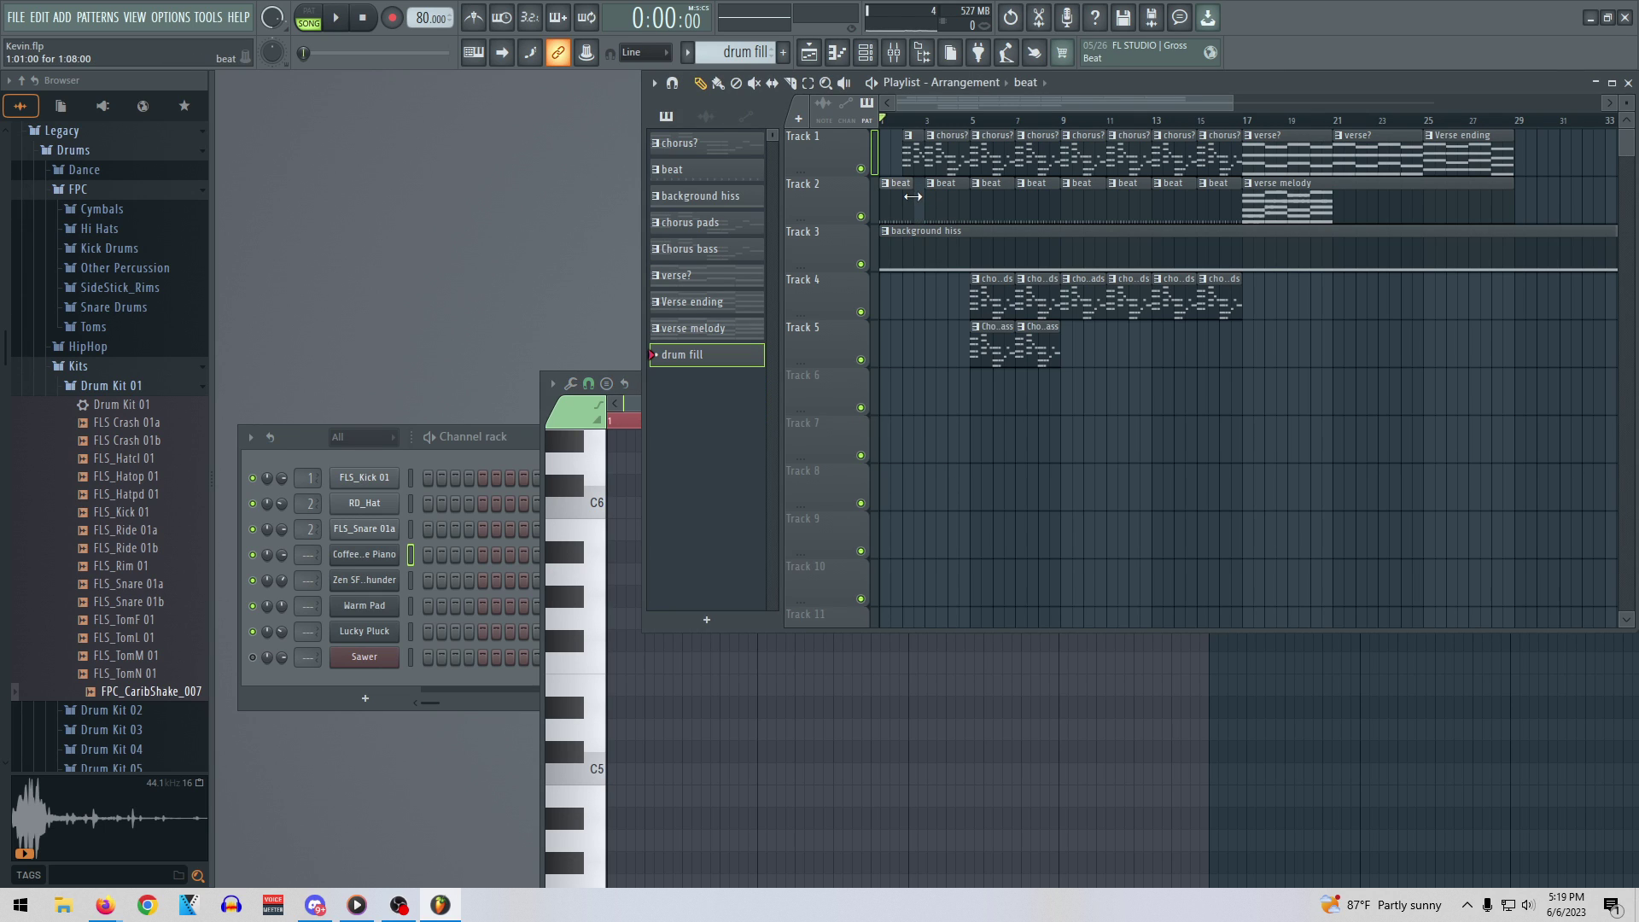
pyautogui.click(687, 171)
pyautogui.rightClick(684, 174)
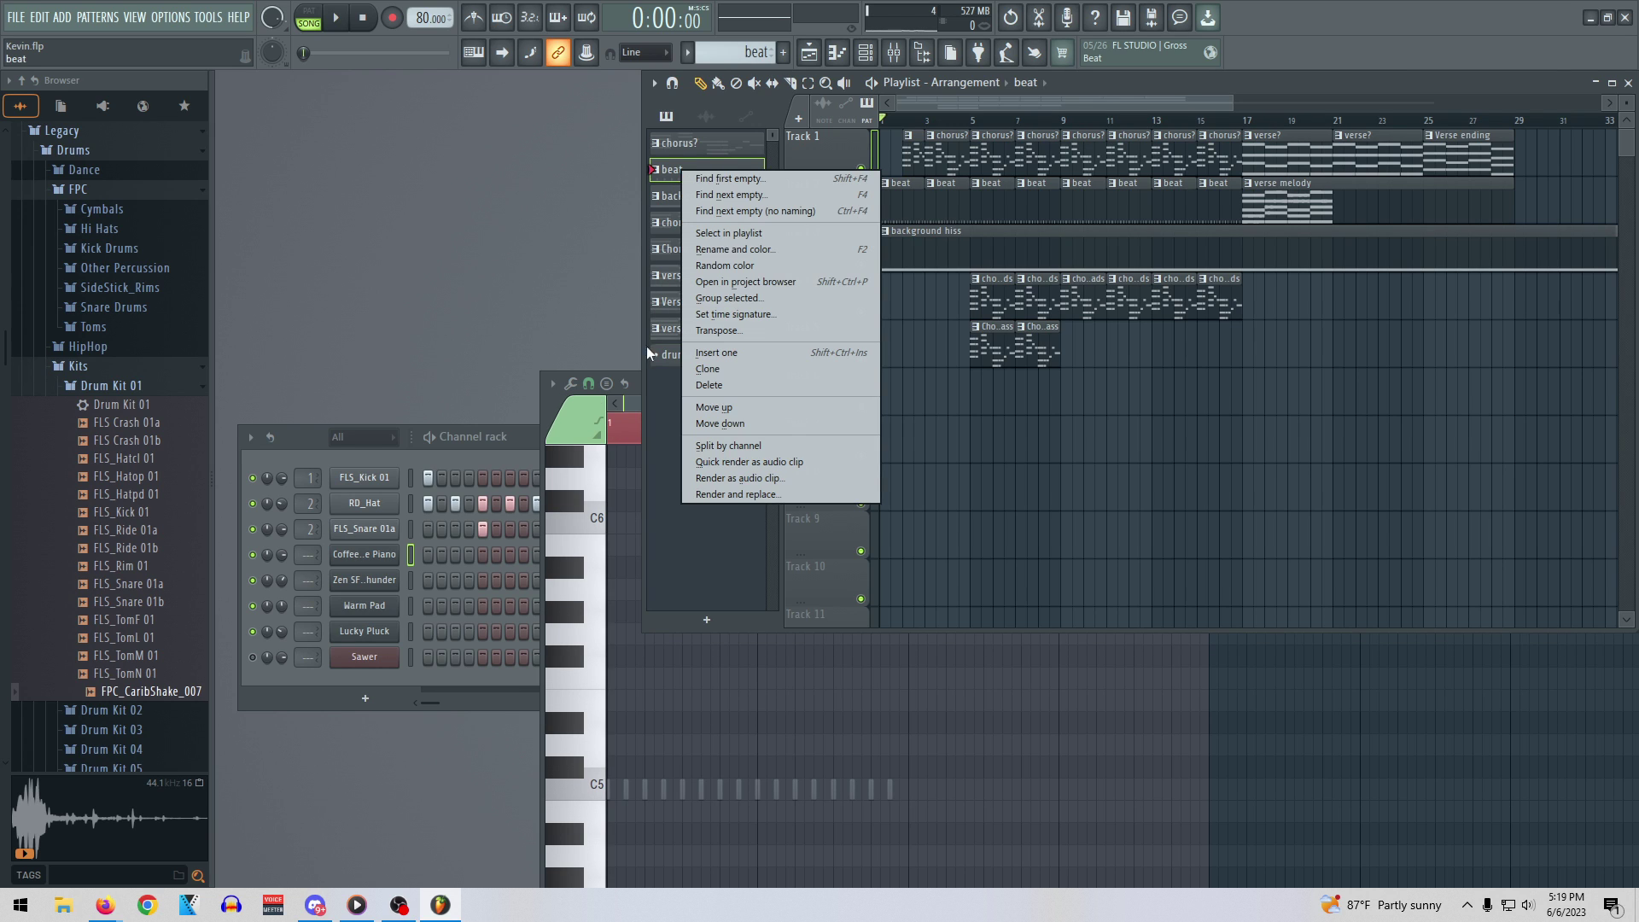
pyautogui.click(674, 354)
pyautogui.rightClick(683, 355)
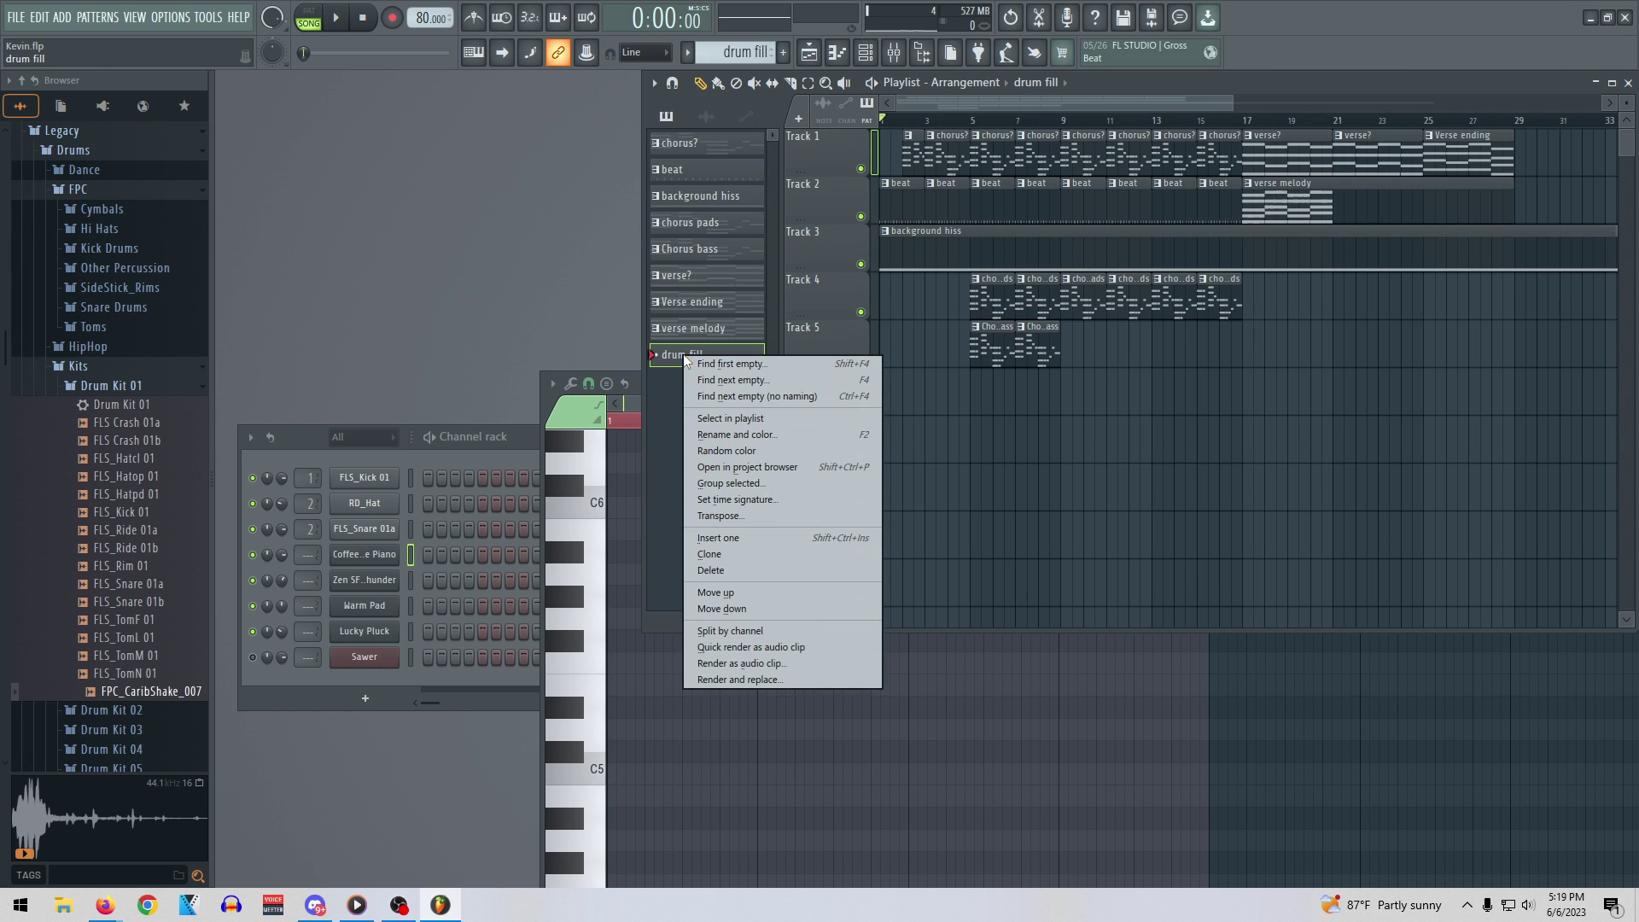
pyautogui.click(742, 567)
pyautogui.click(878, 505)
# Clone the beat pattern and rename the copy as drum fill
pyautogui.rightClick(670, 175)
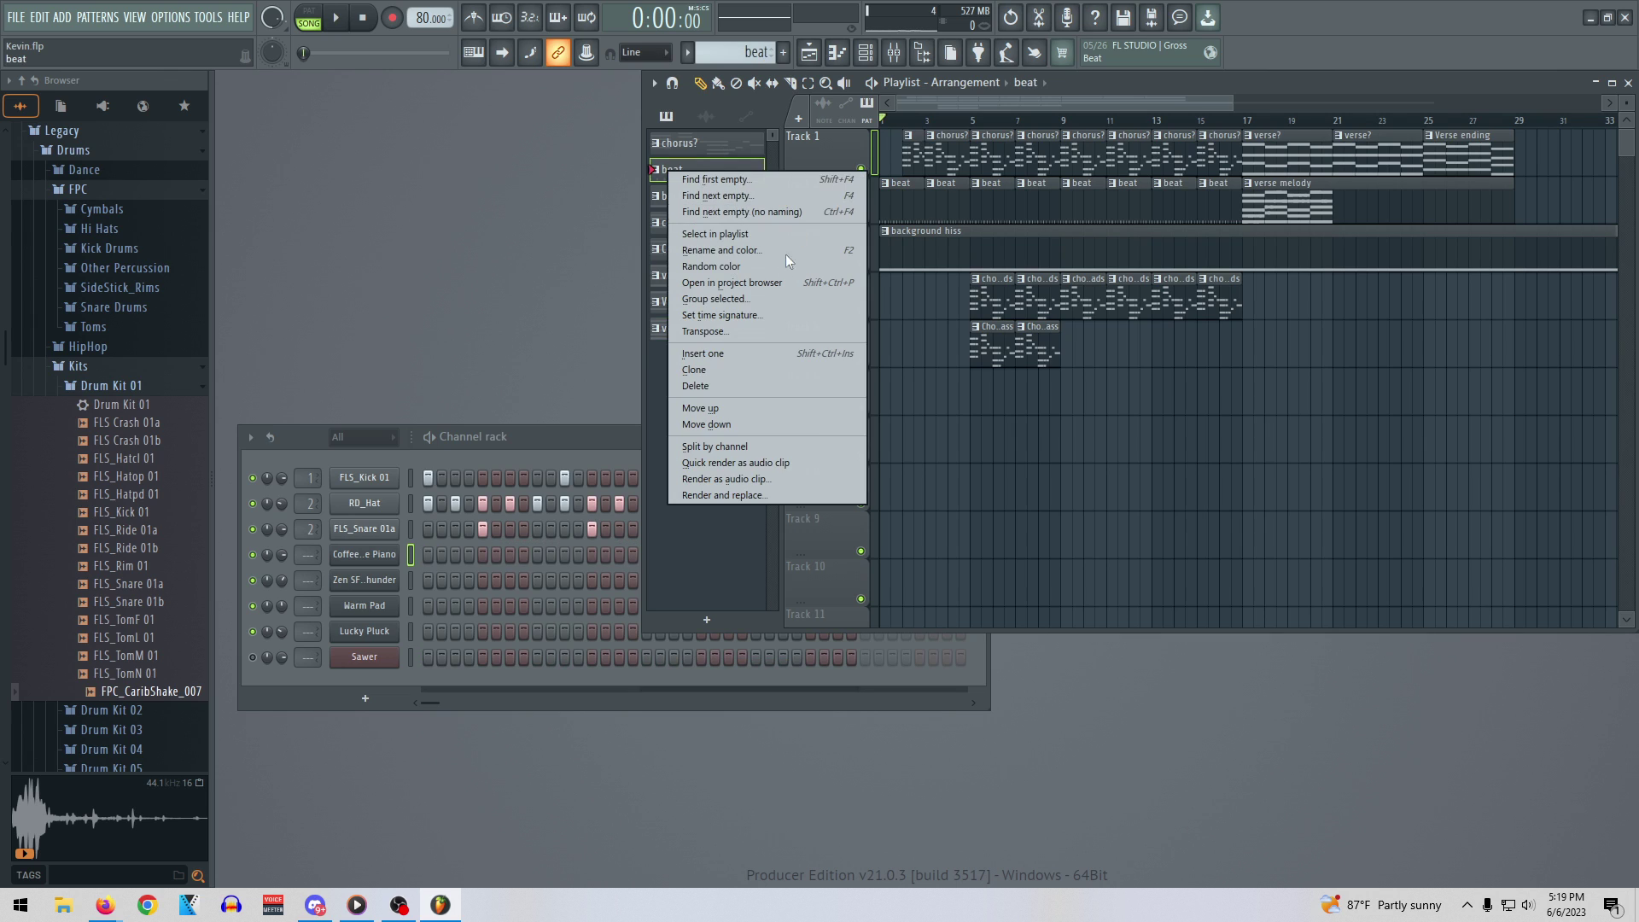
pyautogui.click(748, 371)
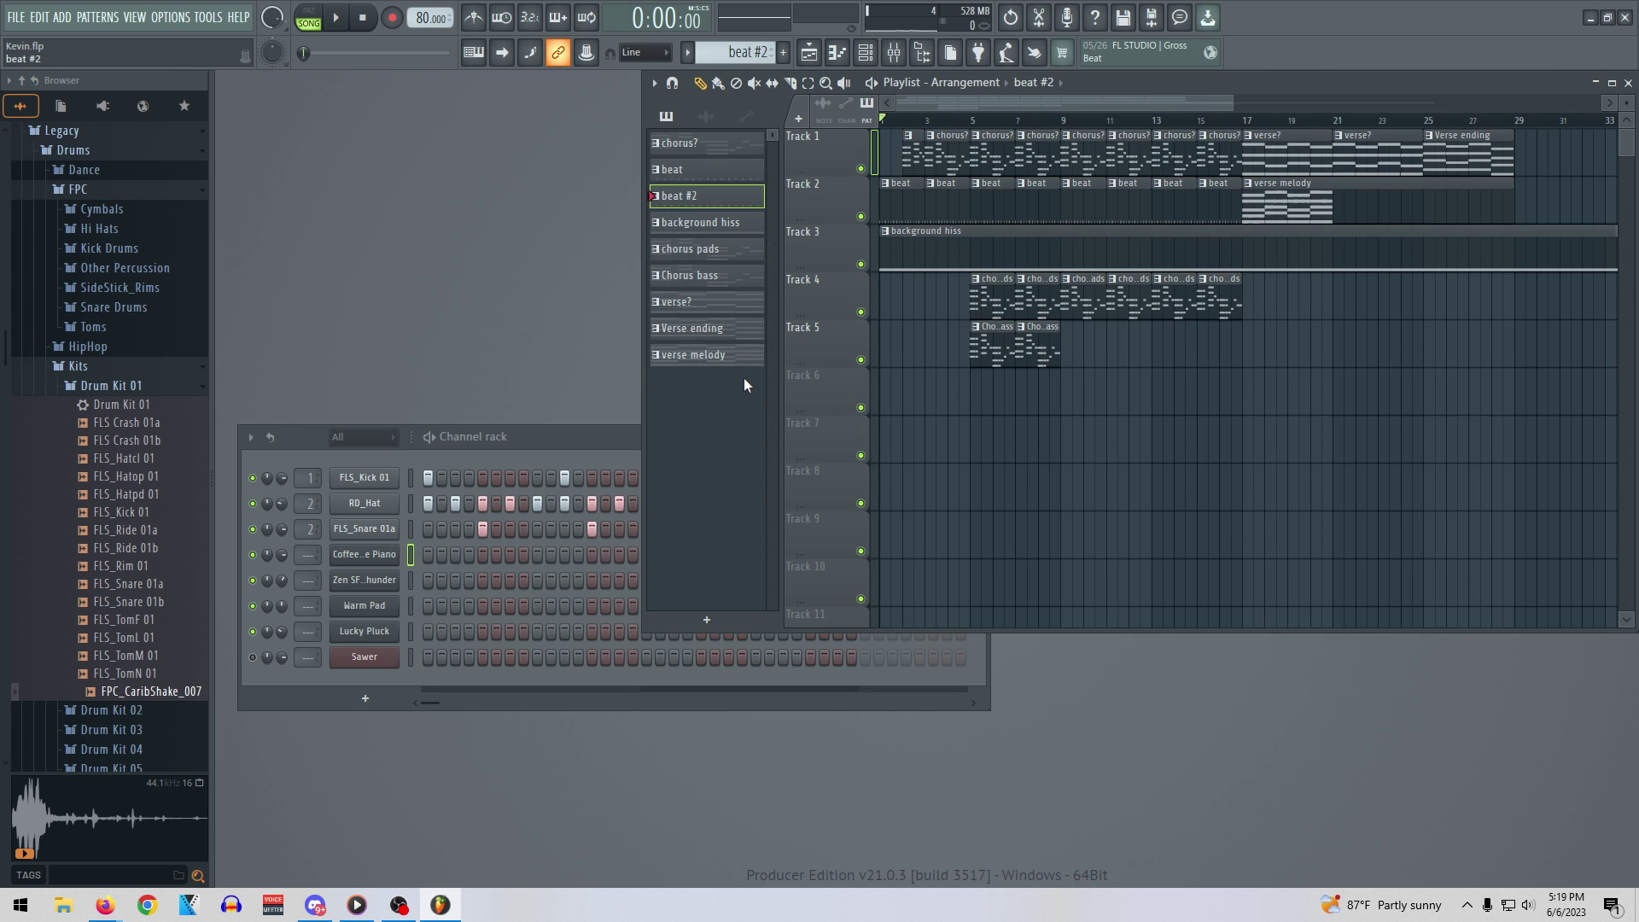
pyautogui.rightClick(689, 198)
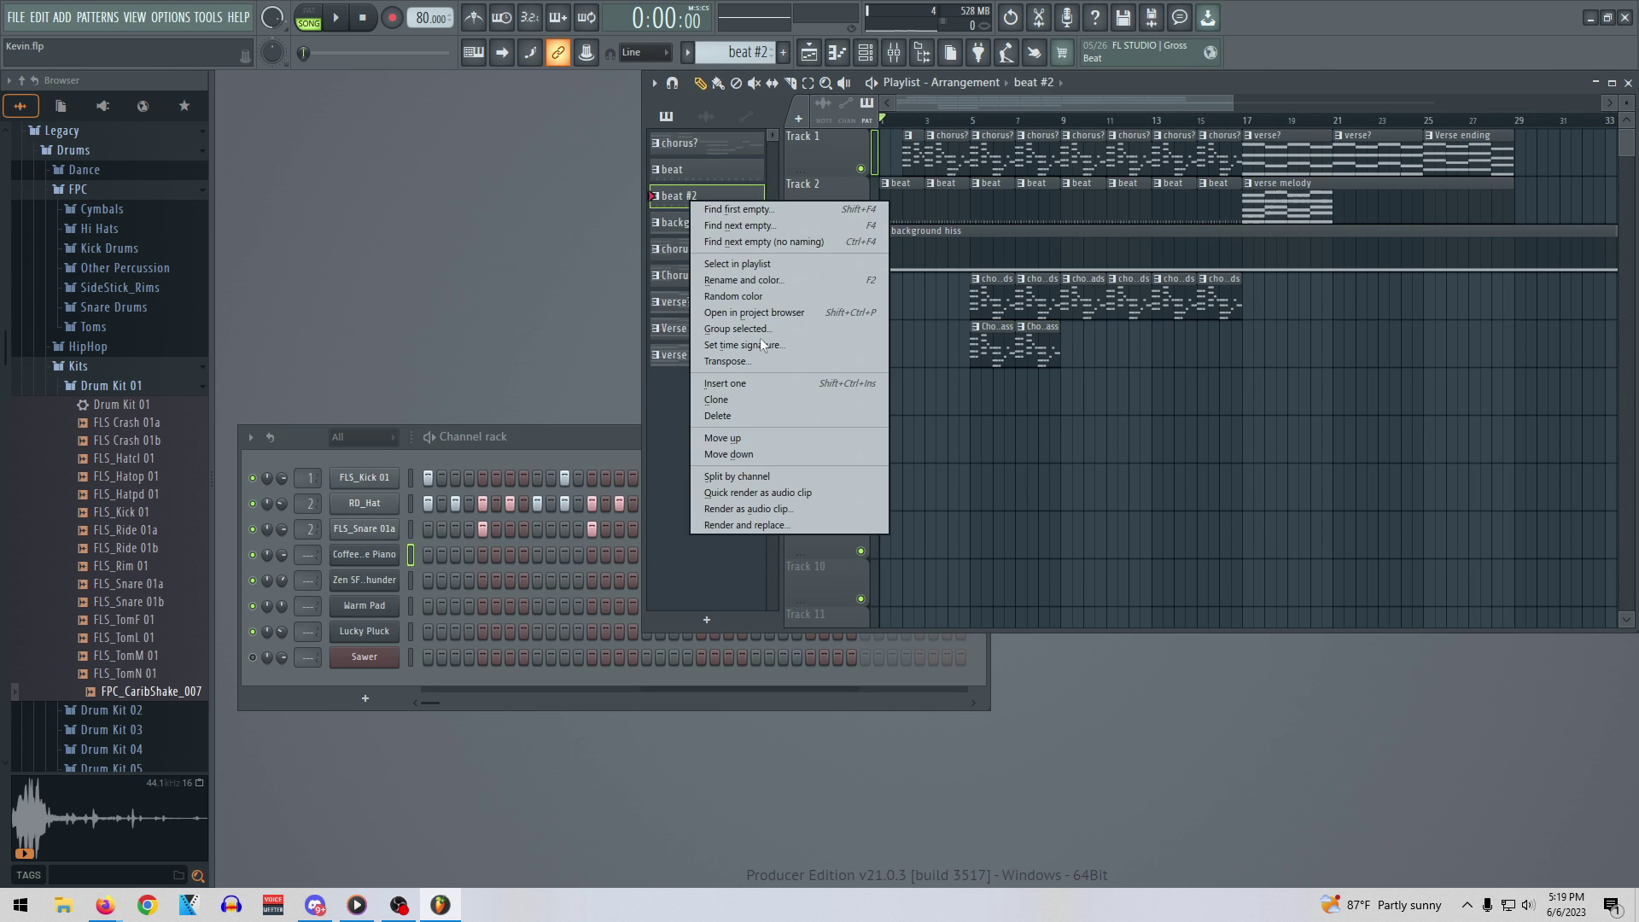
pyautogui.click(755, 279)
pyautogui.write('drum fill')
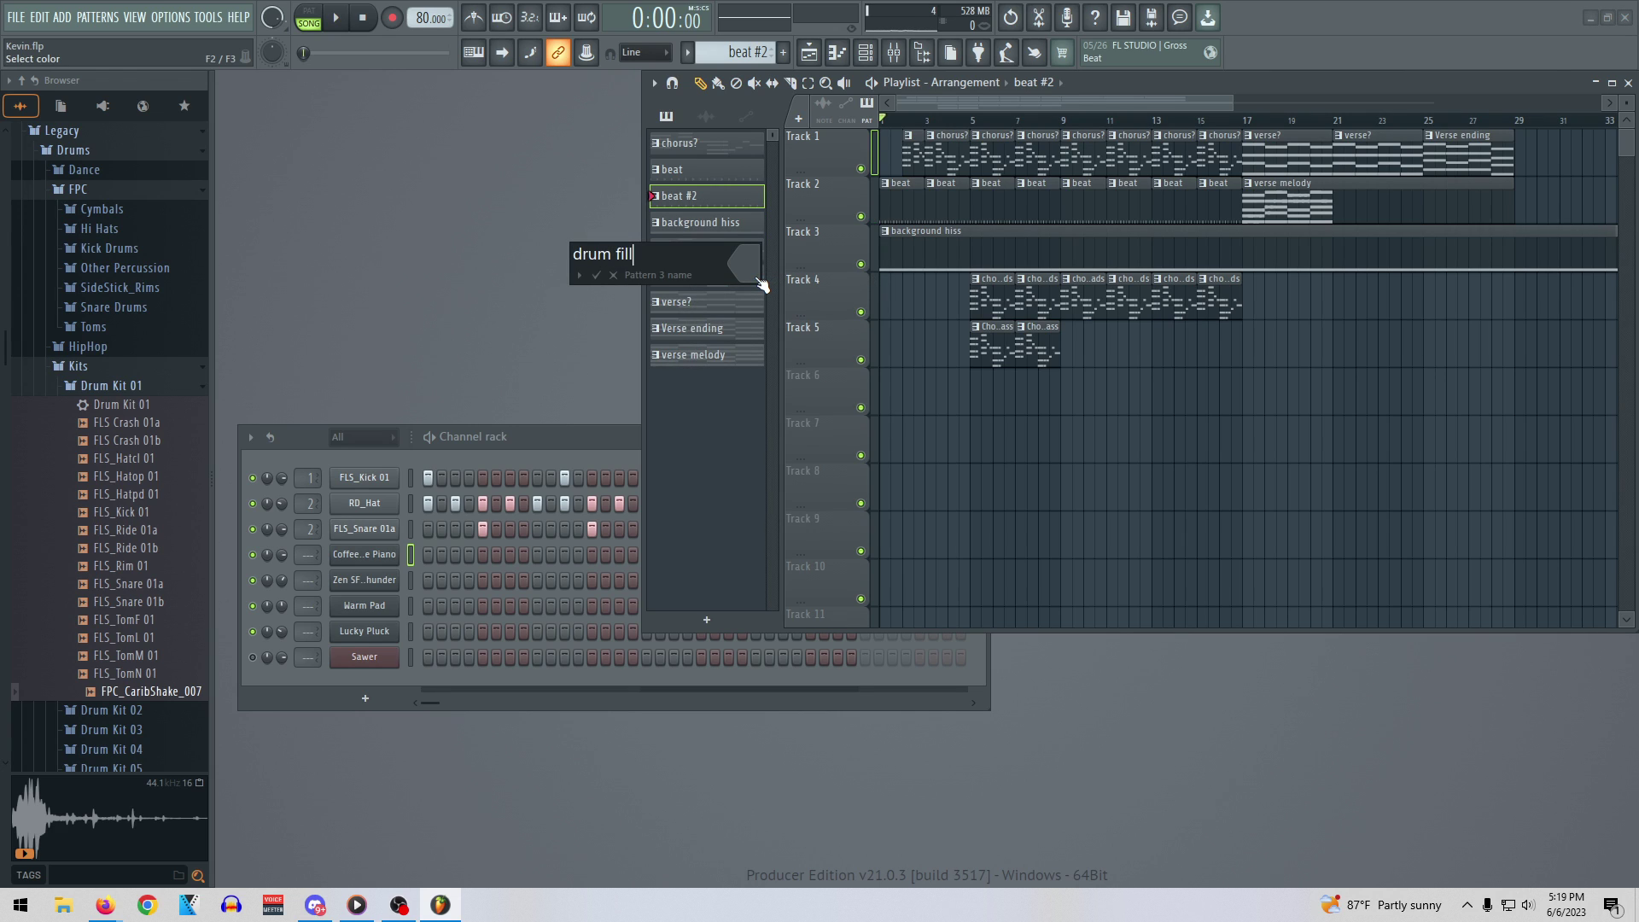
pyautogui.press('Return')
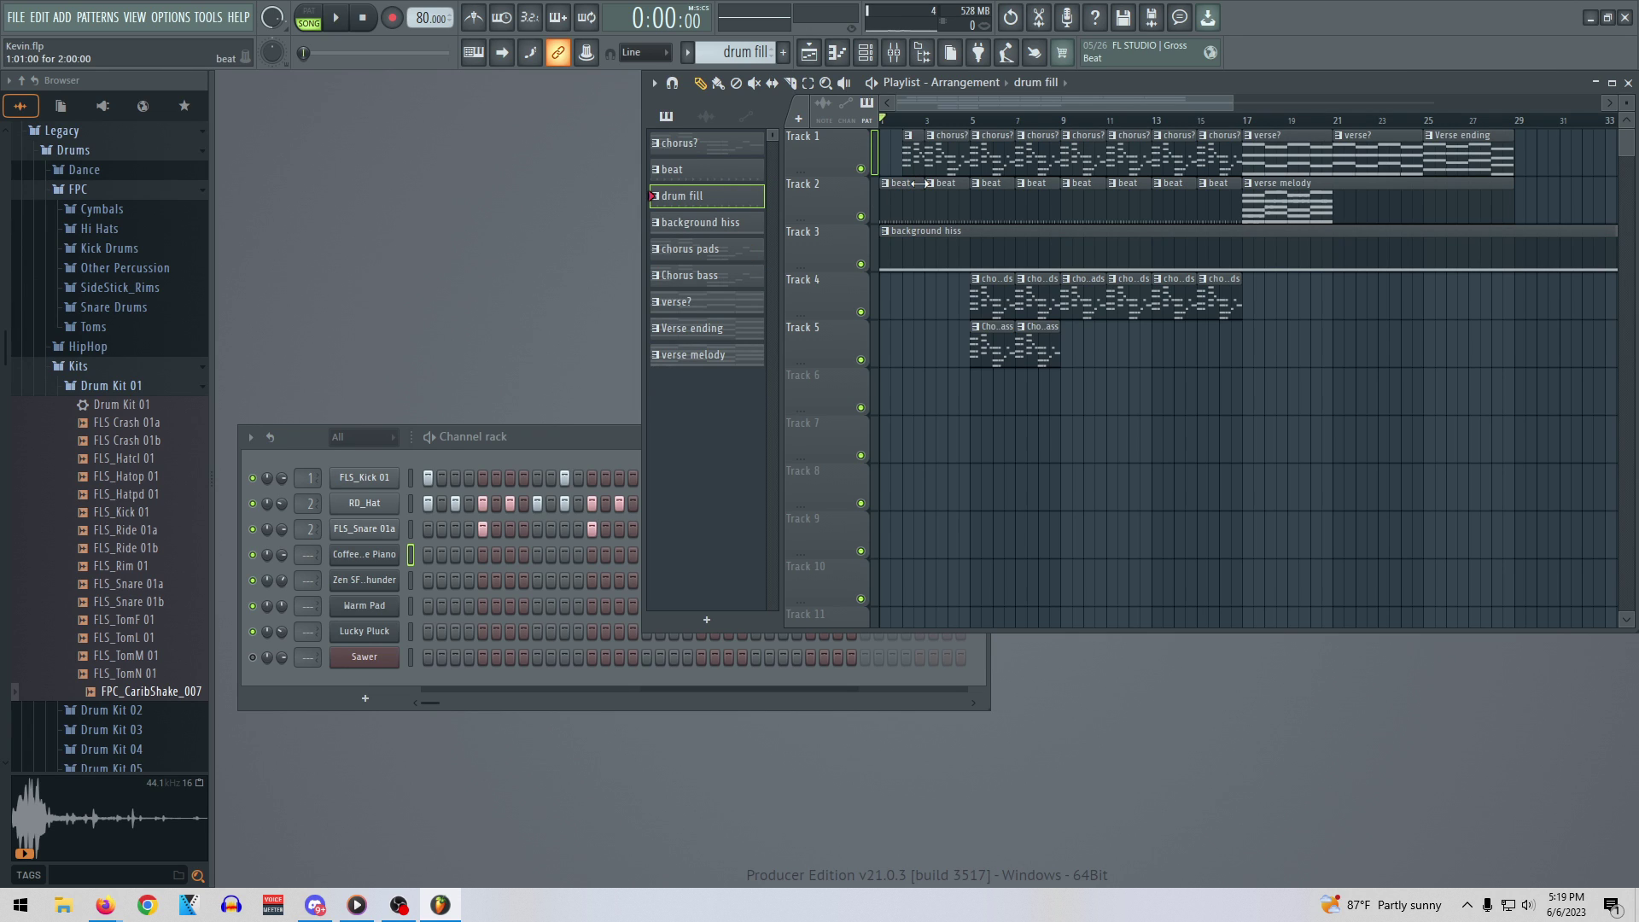
# Trim the first beat clip on Track 2 to one and a half bars and play the arrangement from bar 1
pyautogui.moveTo(917, 183); pyautogui.dragTo(911, 182)
pyautogui.press('space')
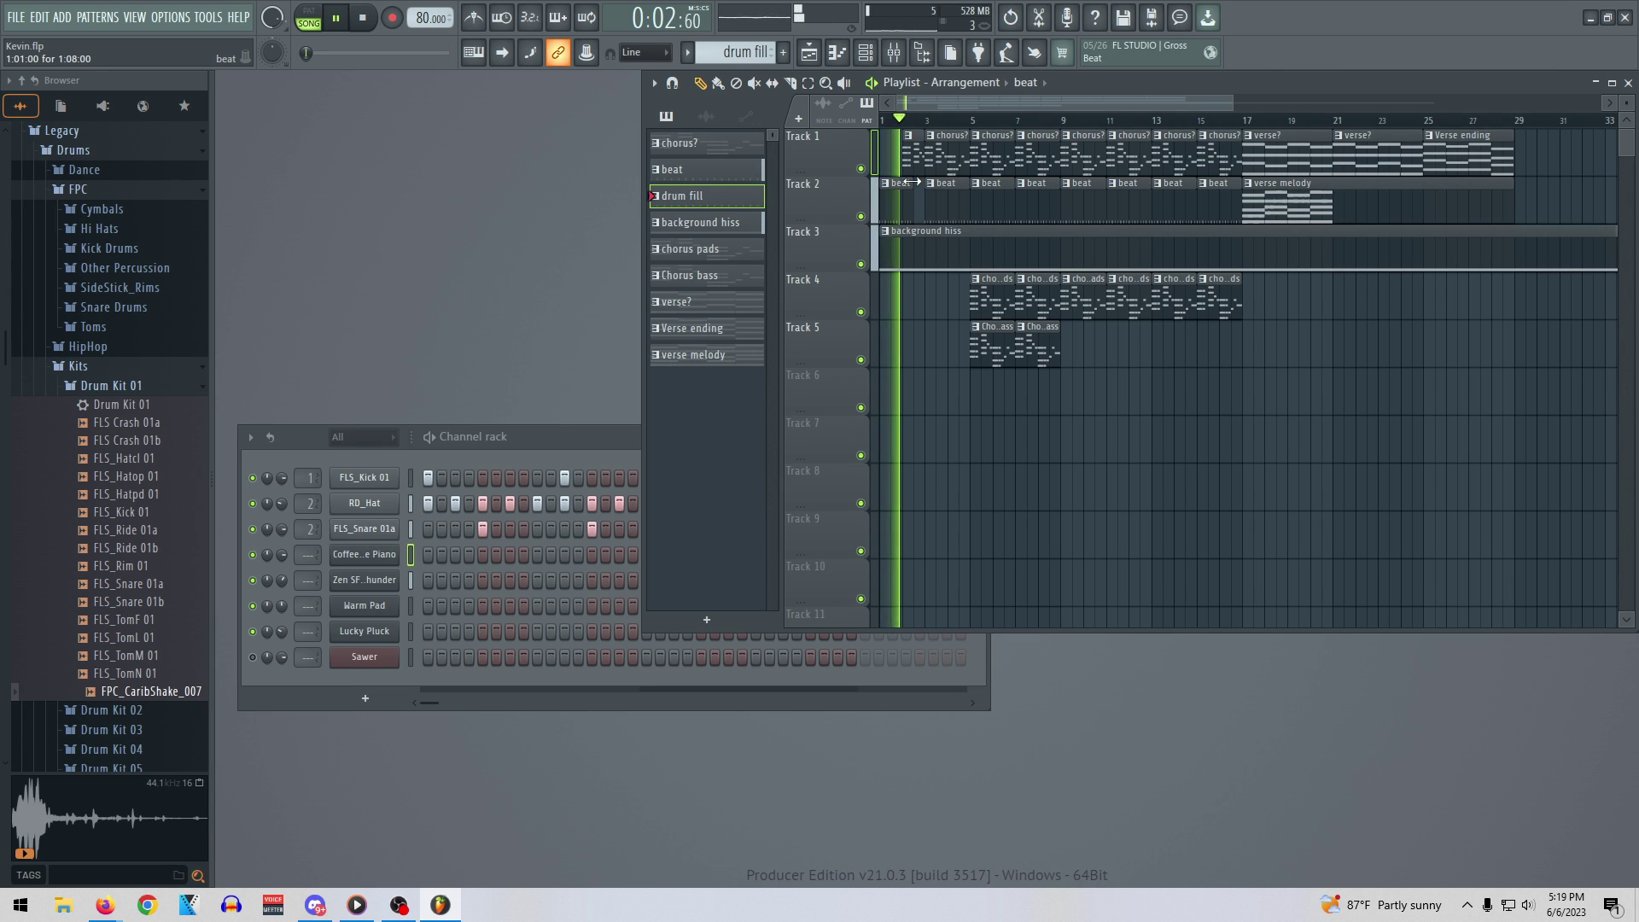
pyautogui.press('space')
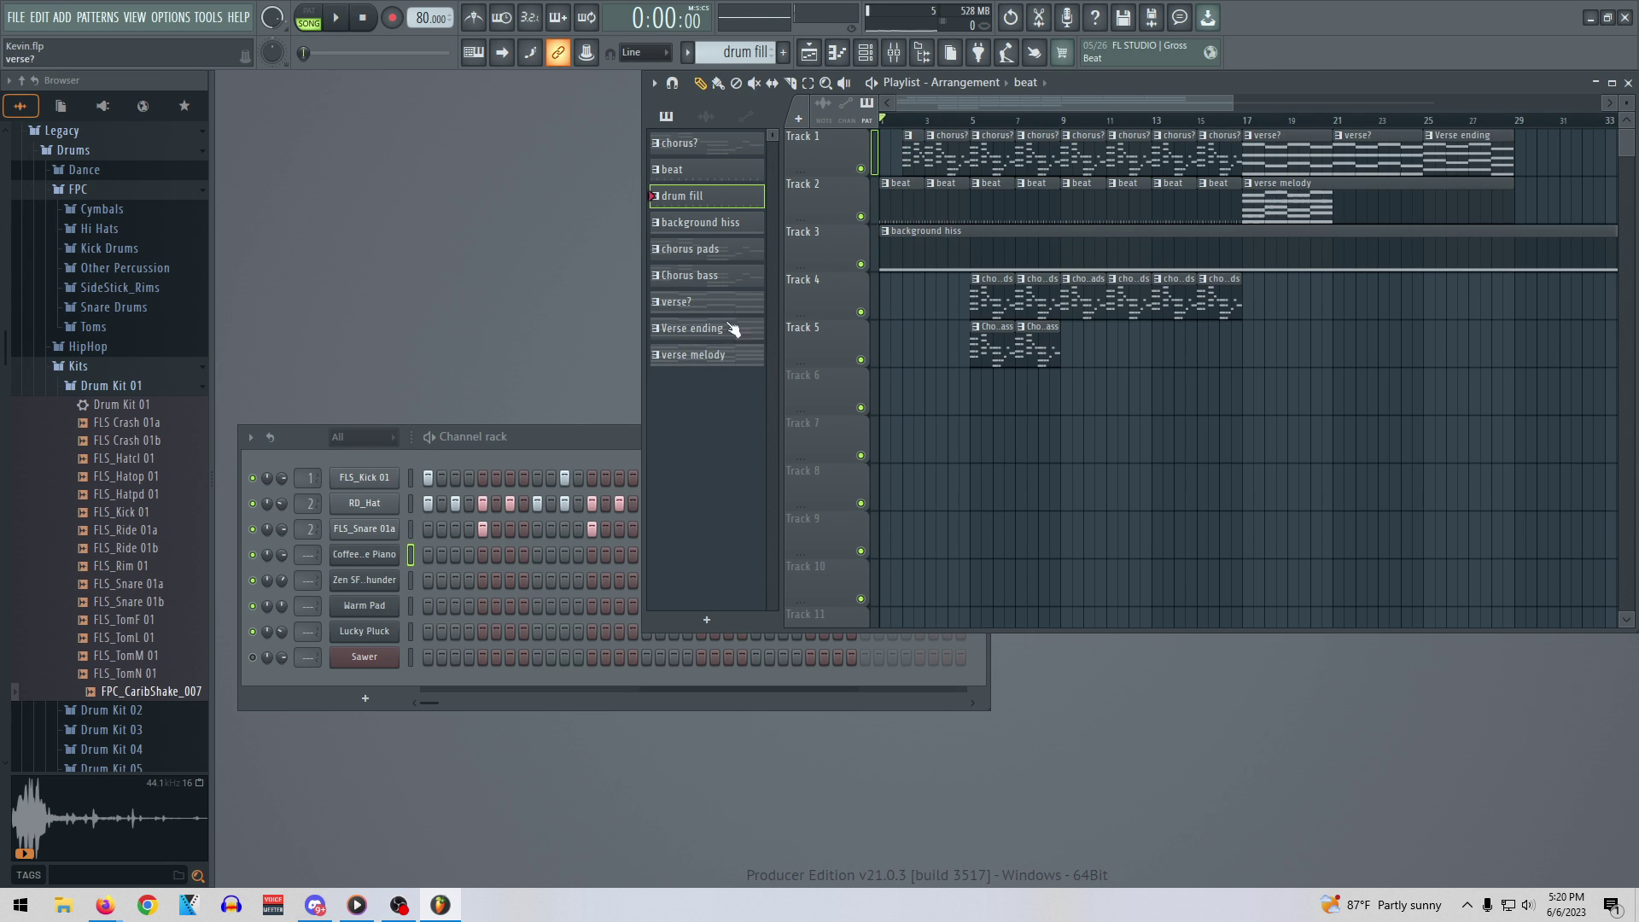
# Clear all RD_Hat steps from the drum fill pattern and switch playback to pattern mode
pyautogui.click(576, 432)
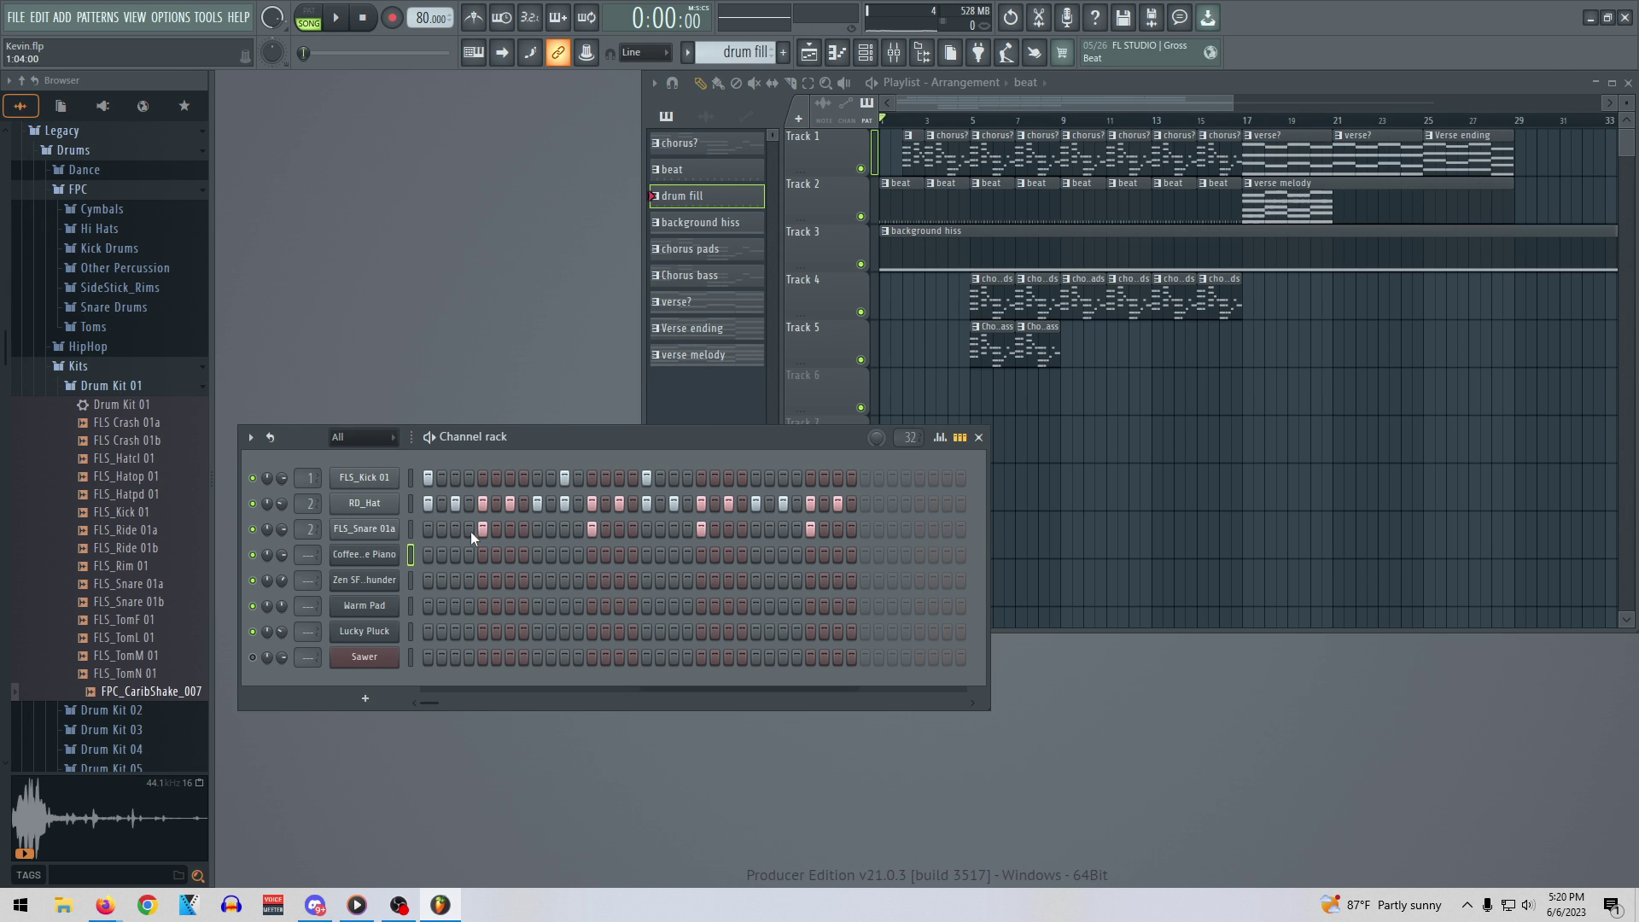
pyautogui.moveTo(428, 504); pyautogui.dragTo(826, 509)
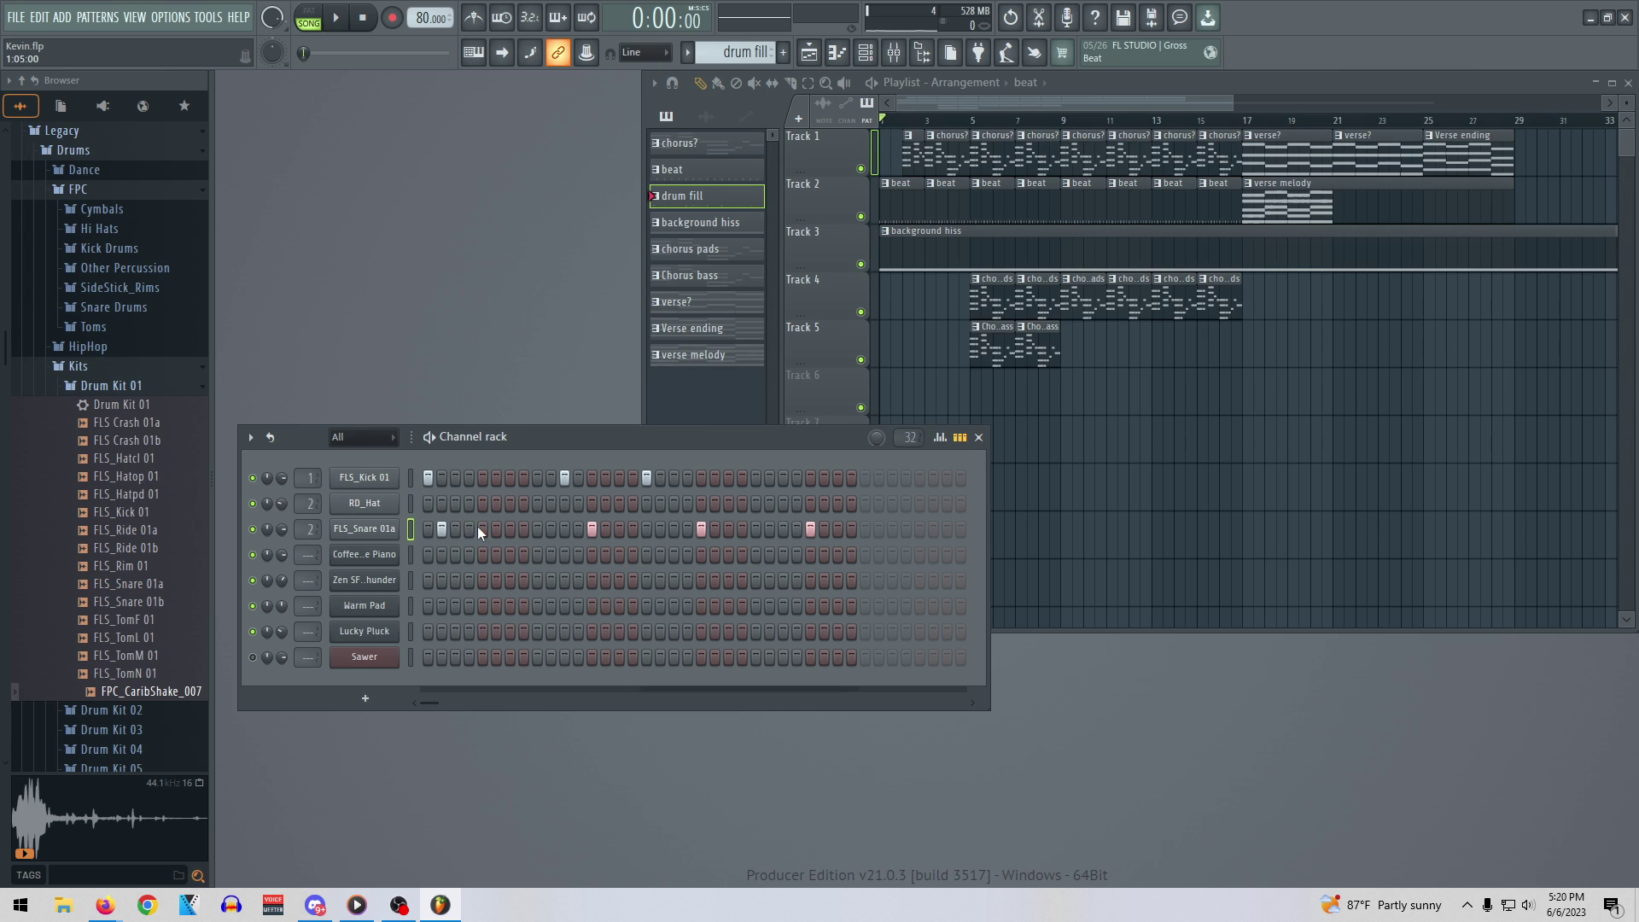
pyautogui.click(315, 21)
# Audition the Drum Kit 01 rim, crash and hi-hat samples, comparing FLS_Hatop 01 with FLS_Hatpd 01
pyautogui.click(120, 566)
pyautogui.click(124, 440)
pyautogui.click(125, 458)
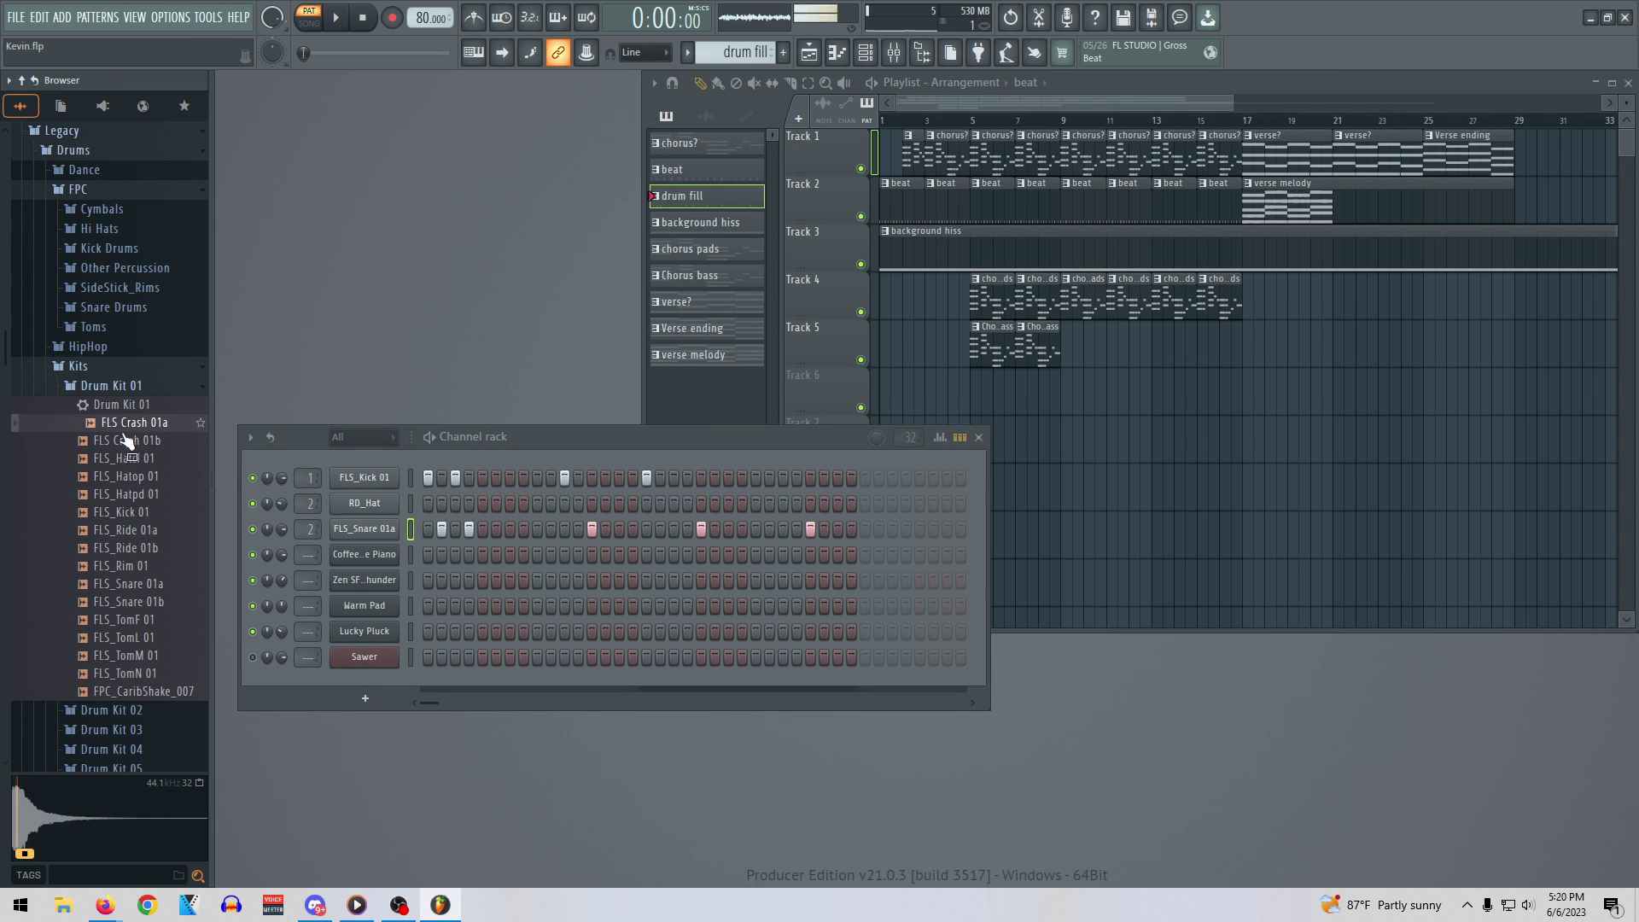
pyautogui.click(134, 477)
pyautogui.click(135, 495)
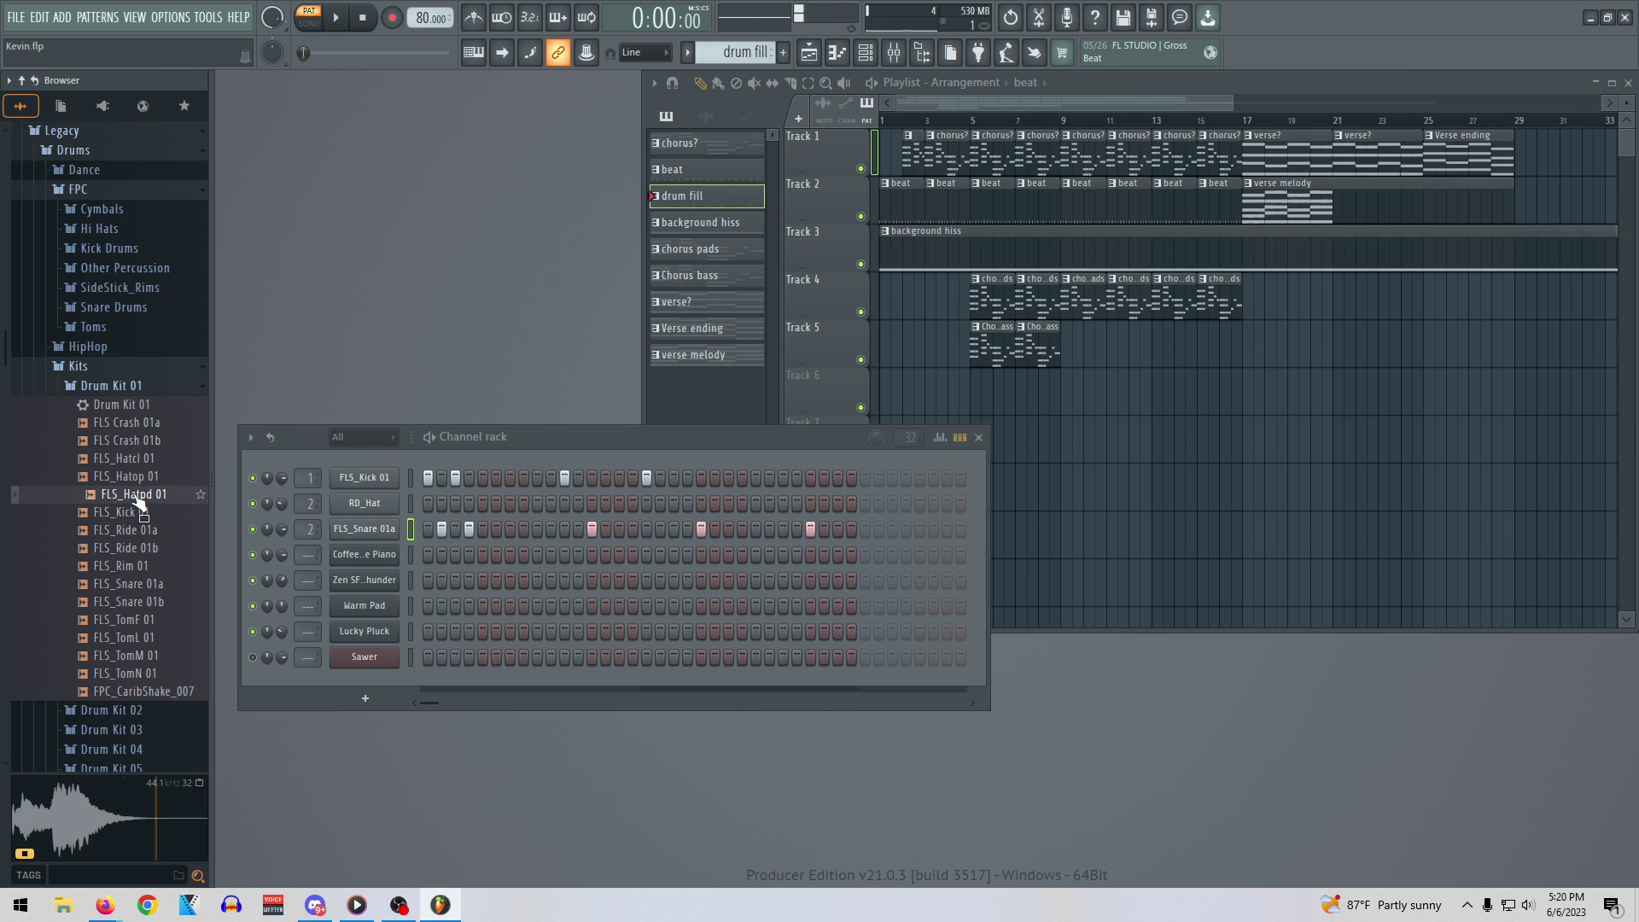
pyautogui.click(134, 478)
pyautogui.click(133, 496)
pyautogui.click(134, 477)
pyautogui.click(135, 491)
# Add FLS_Hatop 01 to the channel rack as two channels, with a hit on step 5 of the first and step 6 of the second
pyautogui.moveTo(134, 476); pyautogui.dragTo(340, 679)
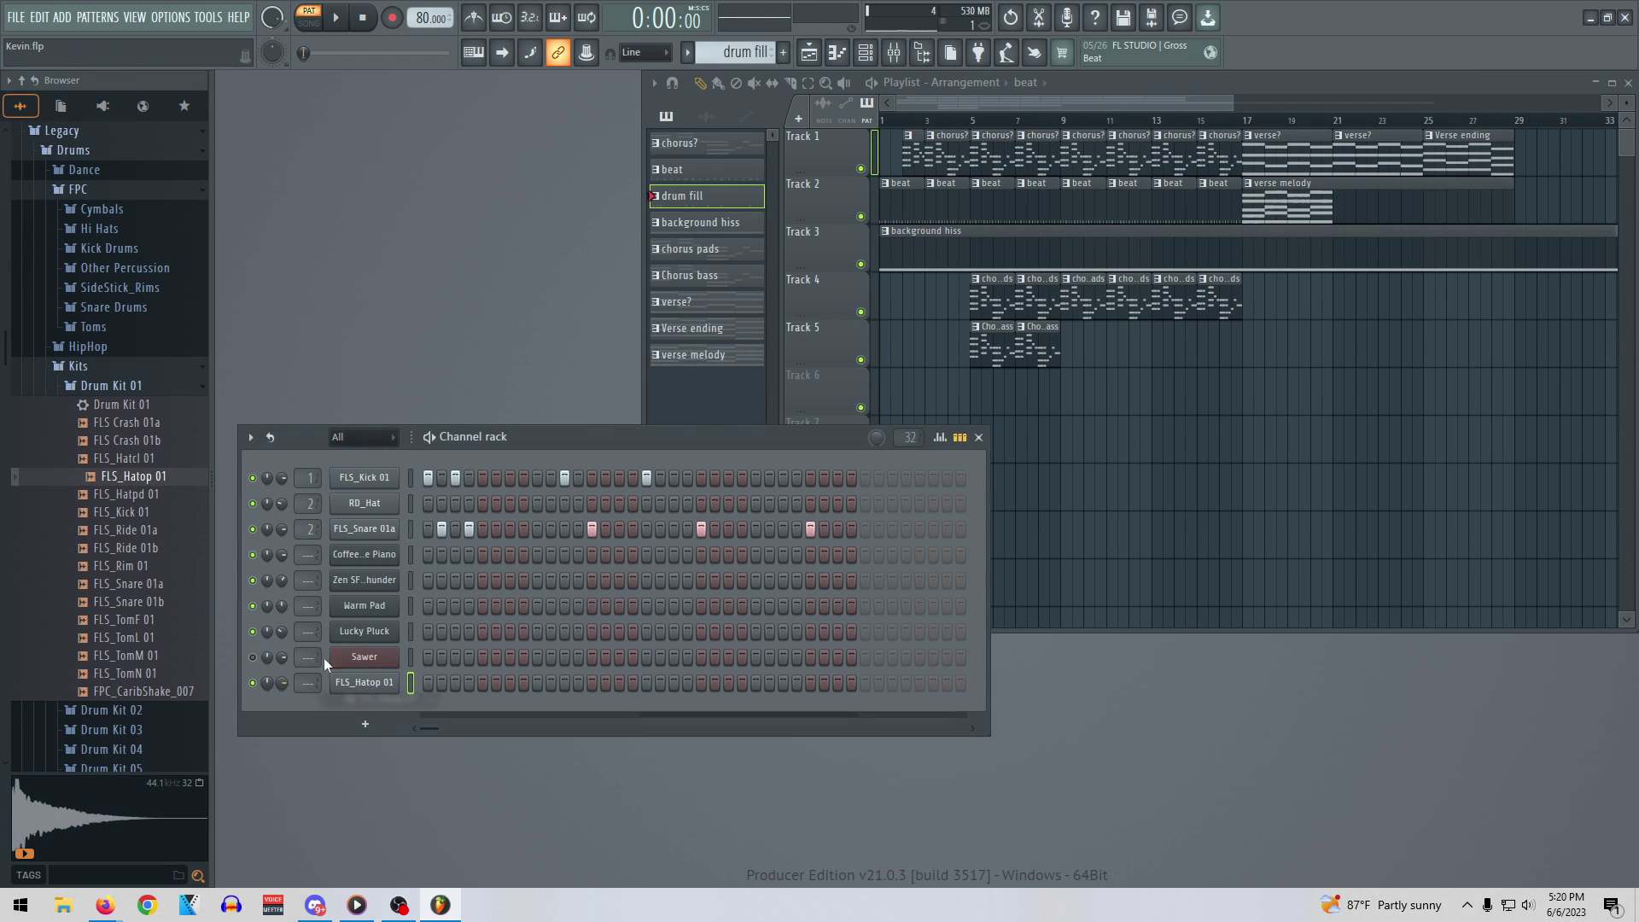
pyautogui.moveTo(136, 478); pyautogui.dragTo(377, 695)
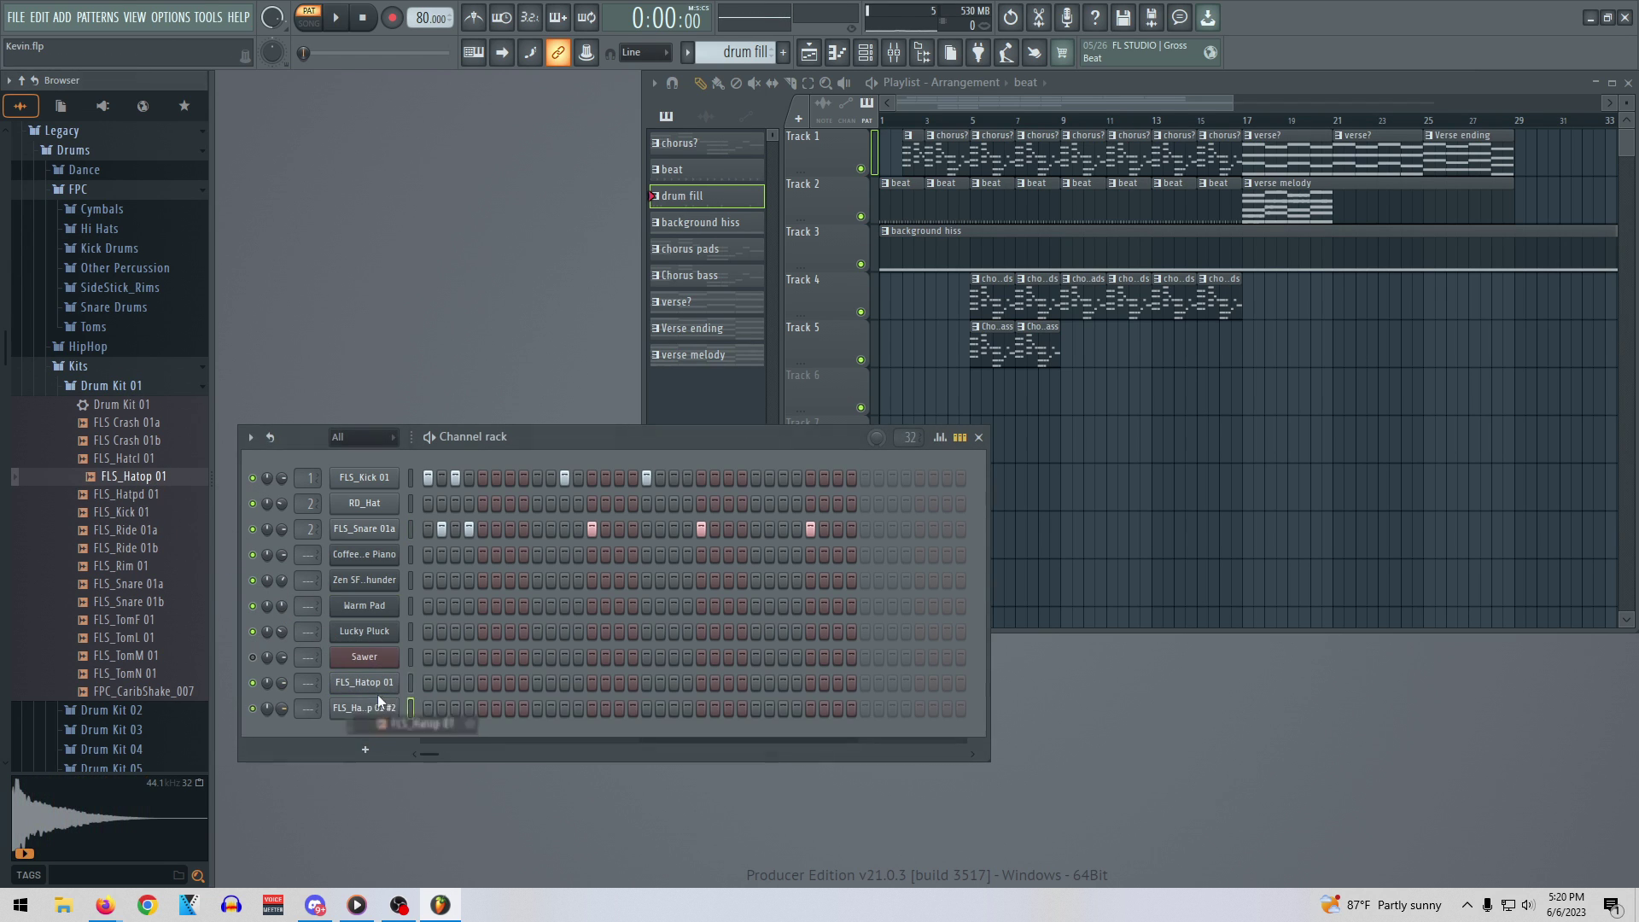
pyautogui.click(483, 682)
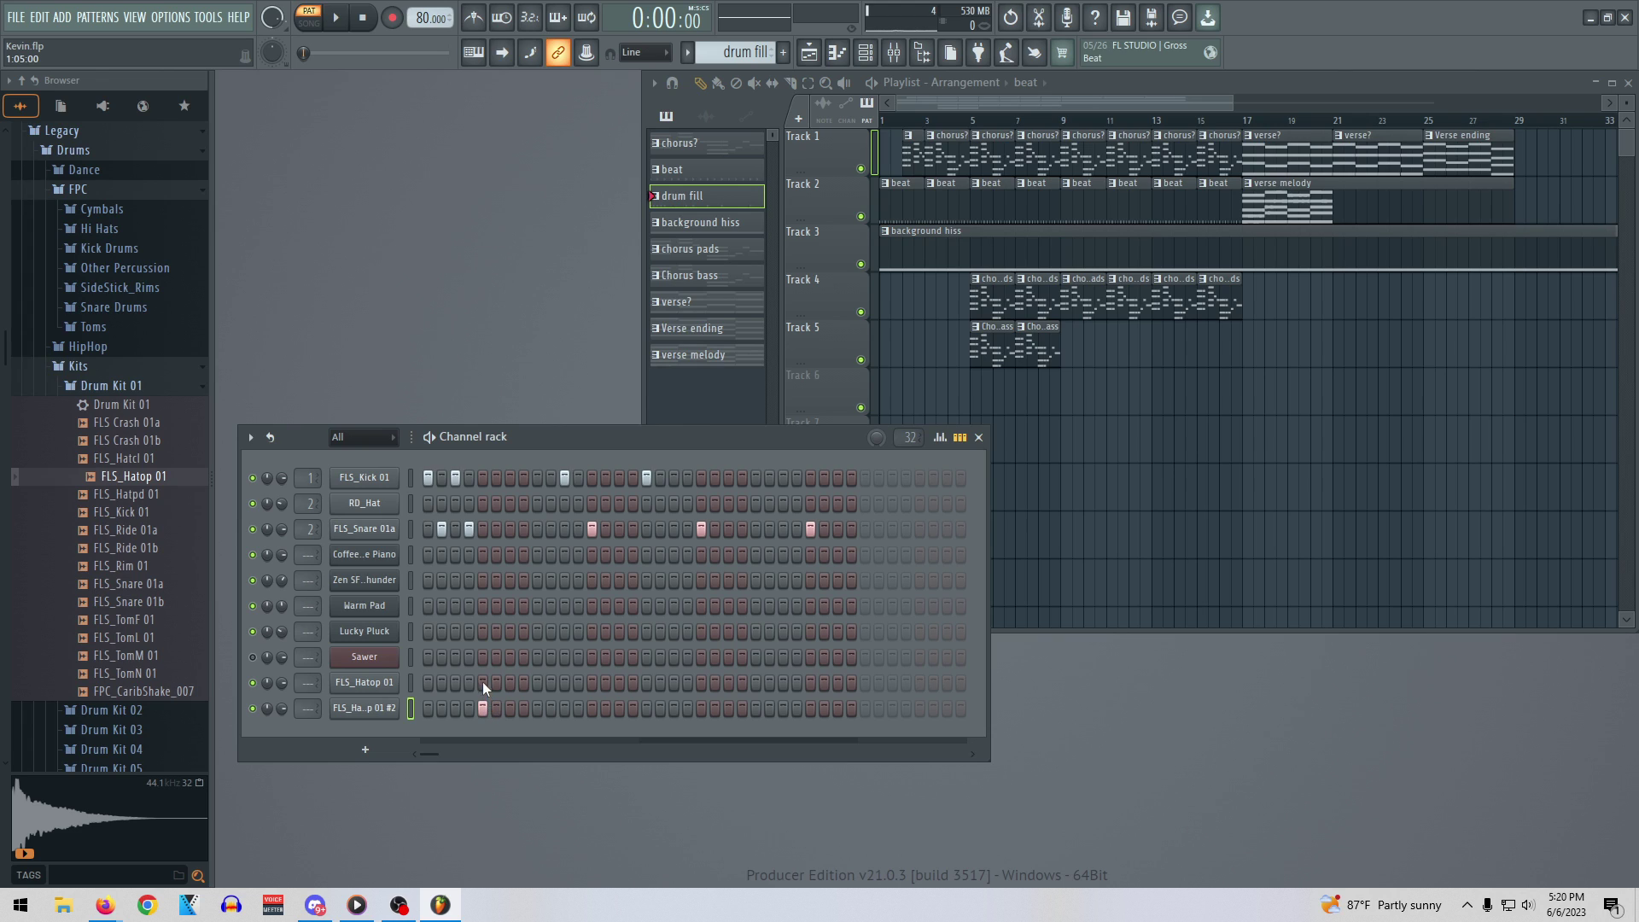
pyautogui.click(483, 708)
pyautogui.click(496, 708)
# Set the drum fill's kick hits on steps 1 and 5 and its snare hits on steps 3 and 7, and play the pattern
pyautogui.click(457, 530)
pyautogui.click(483, 479)
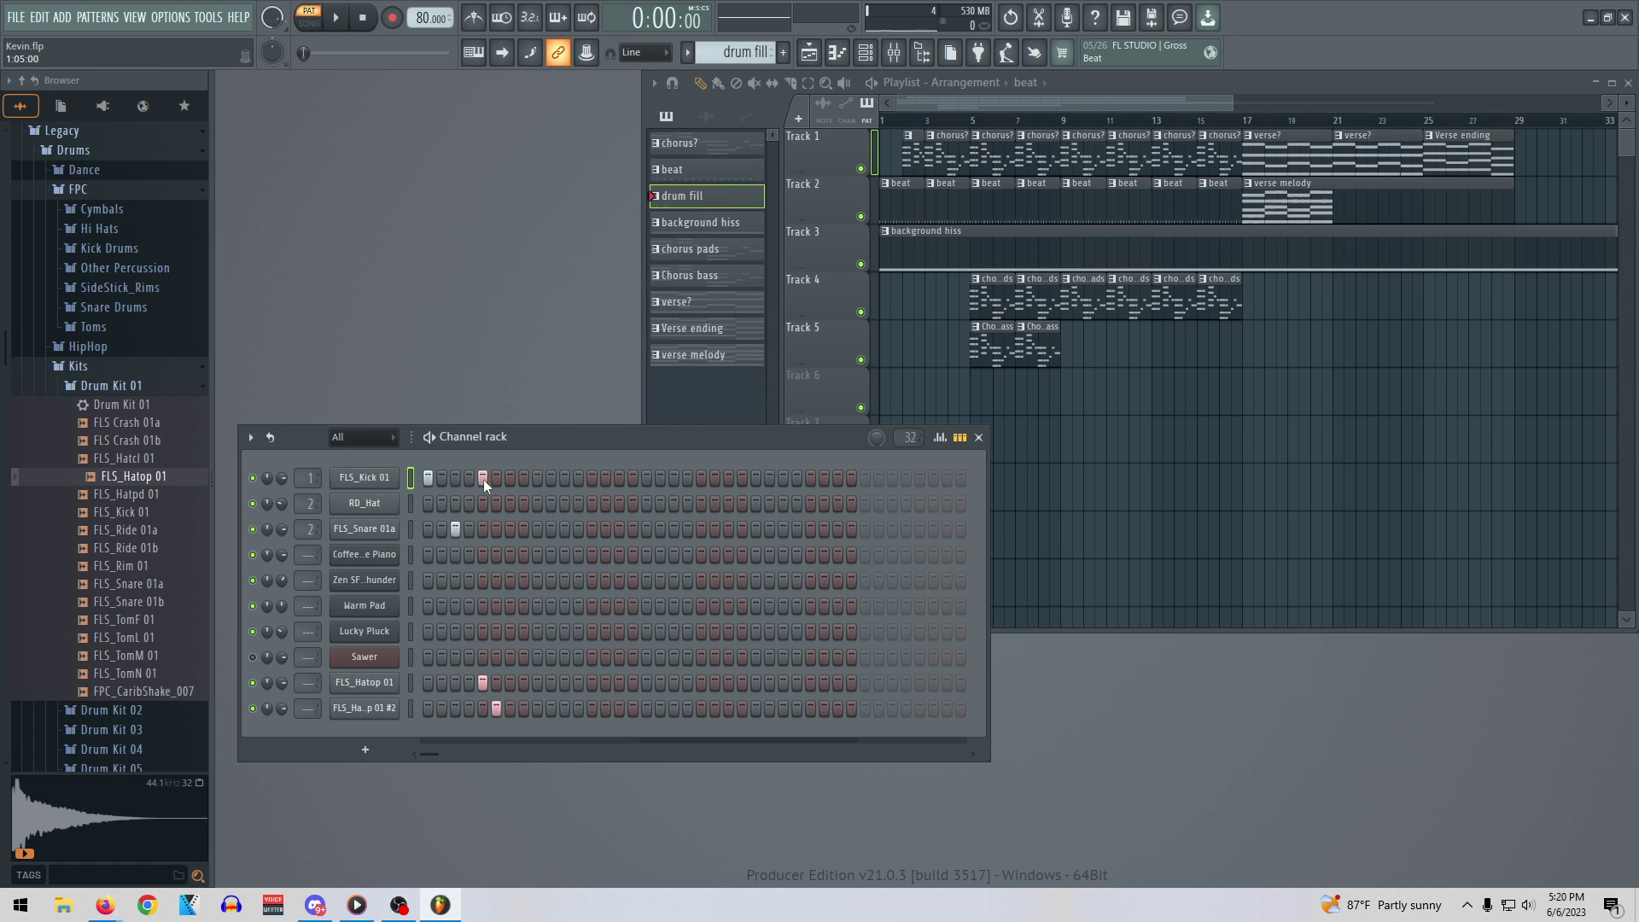
pyautogui.click(509, 529)
pyautogui.press('space')
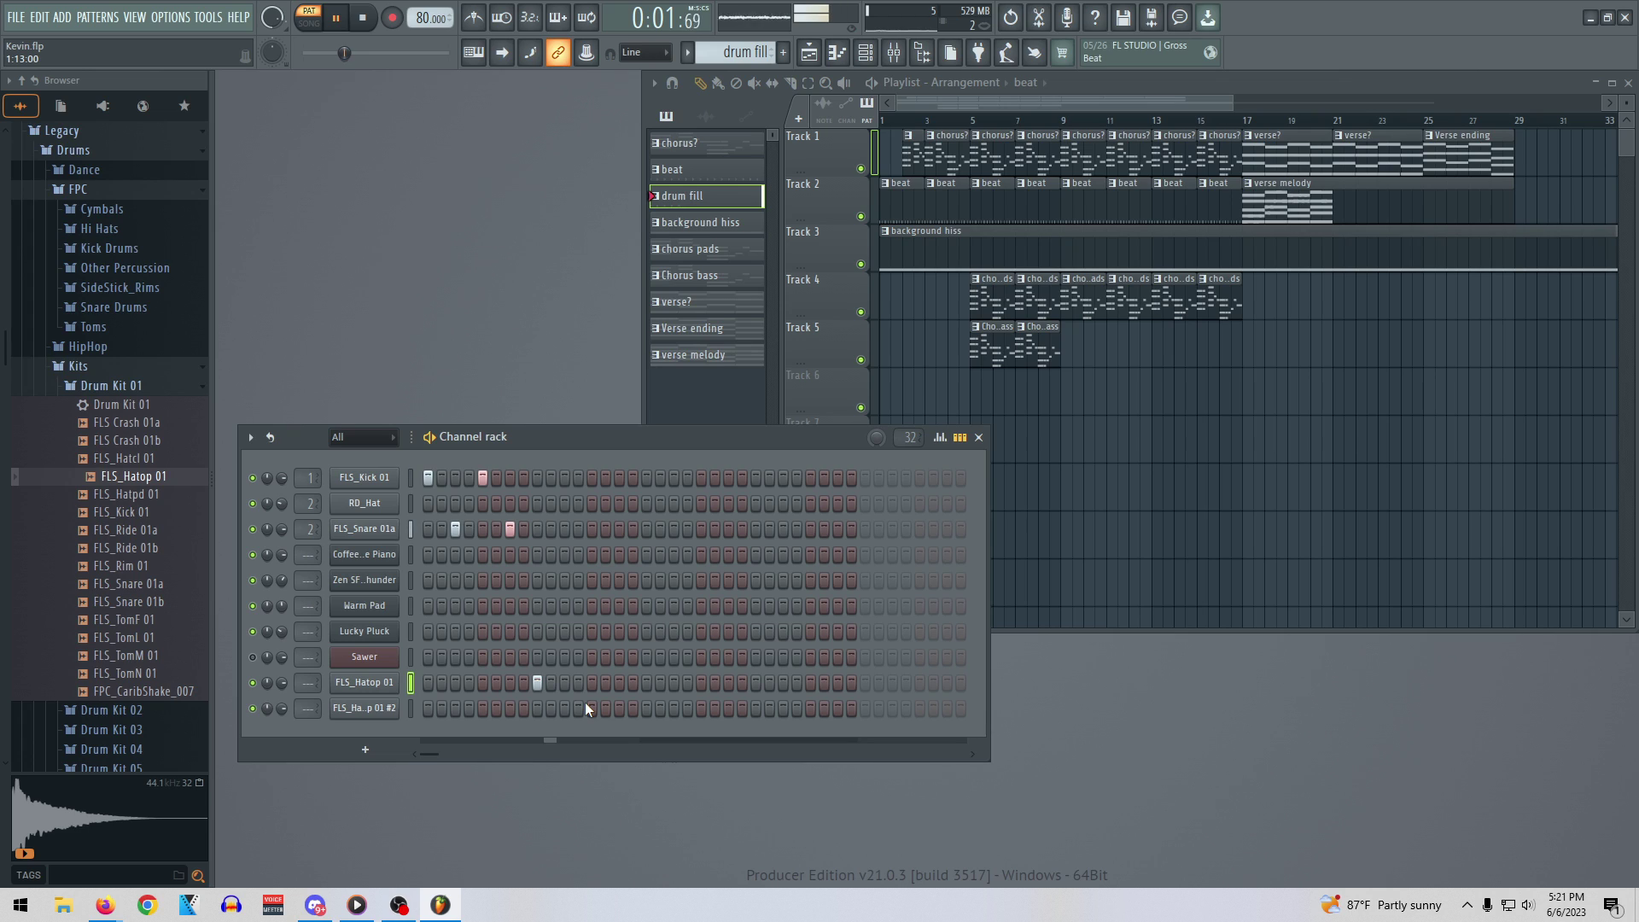
pyautogui.press('space')
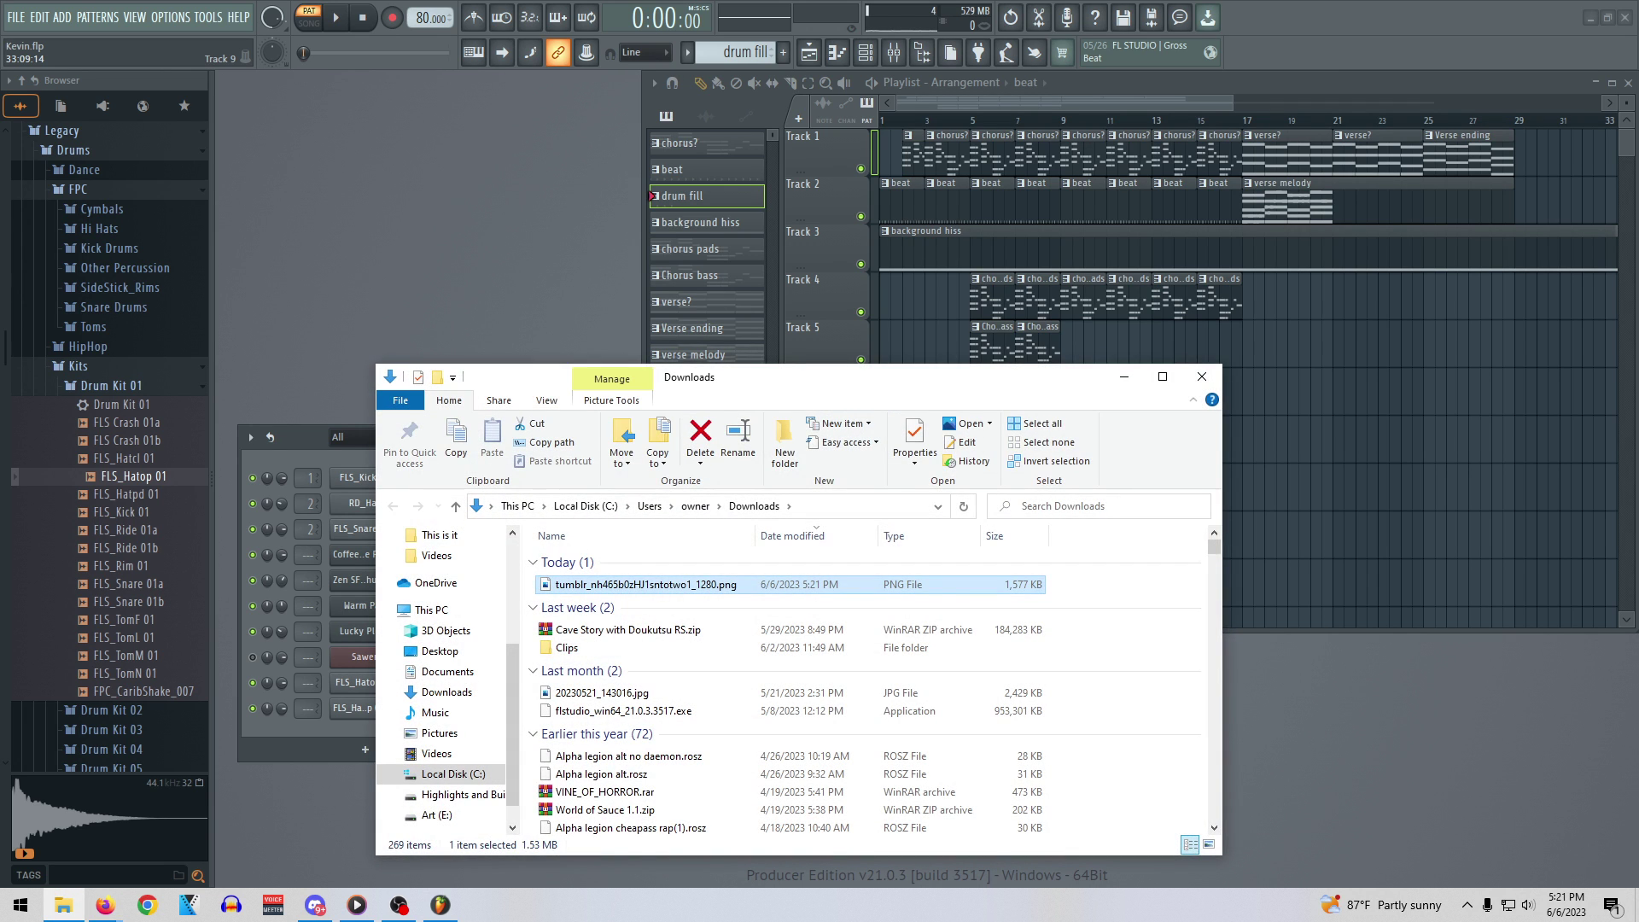
# Move the Downloads folder window out of the way of the channel rack and playlist
pyautogui.moveTo(955, 385); pyautogui.dragTo(1638, 342)
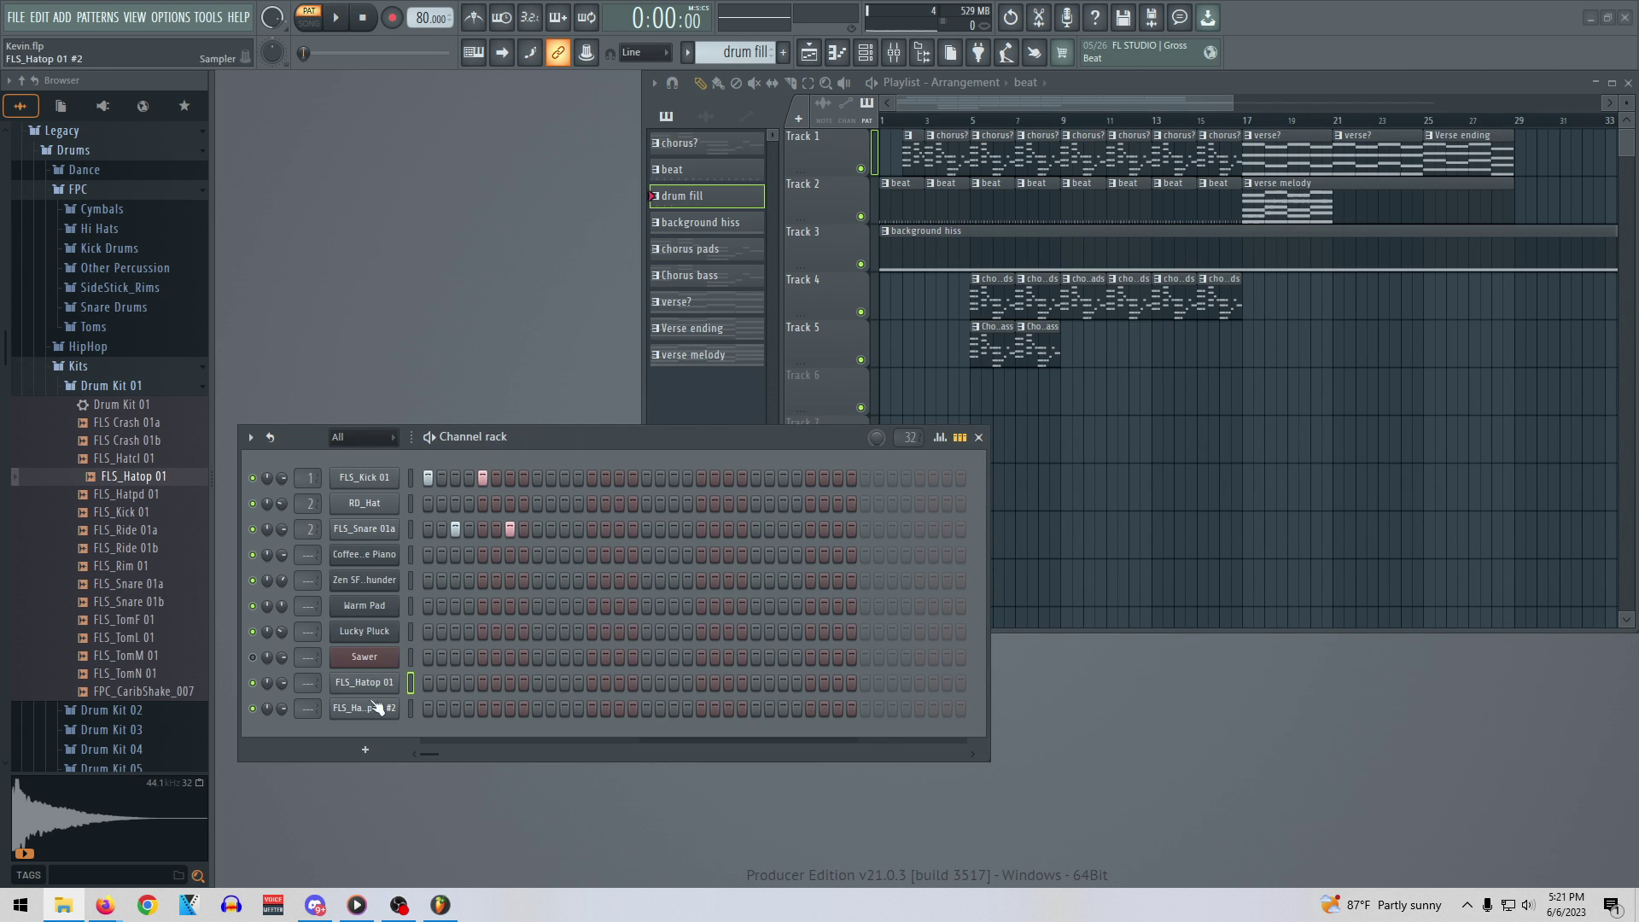
# Delete both FLS_Hatop 01 channels from the channel rack
pyautogui.rightClick(366, 684)
pyautogui.click(453, 841)
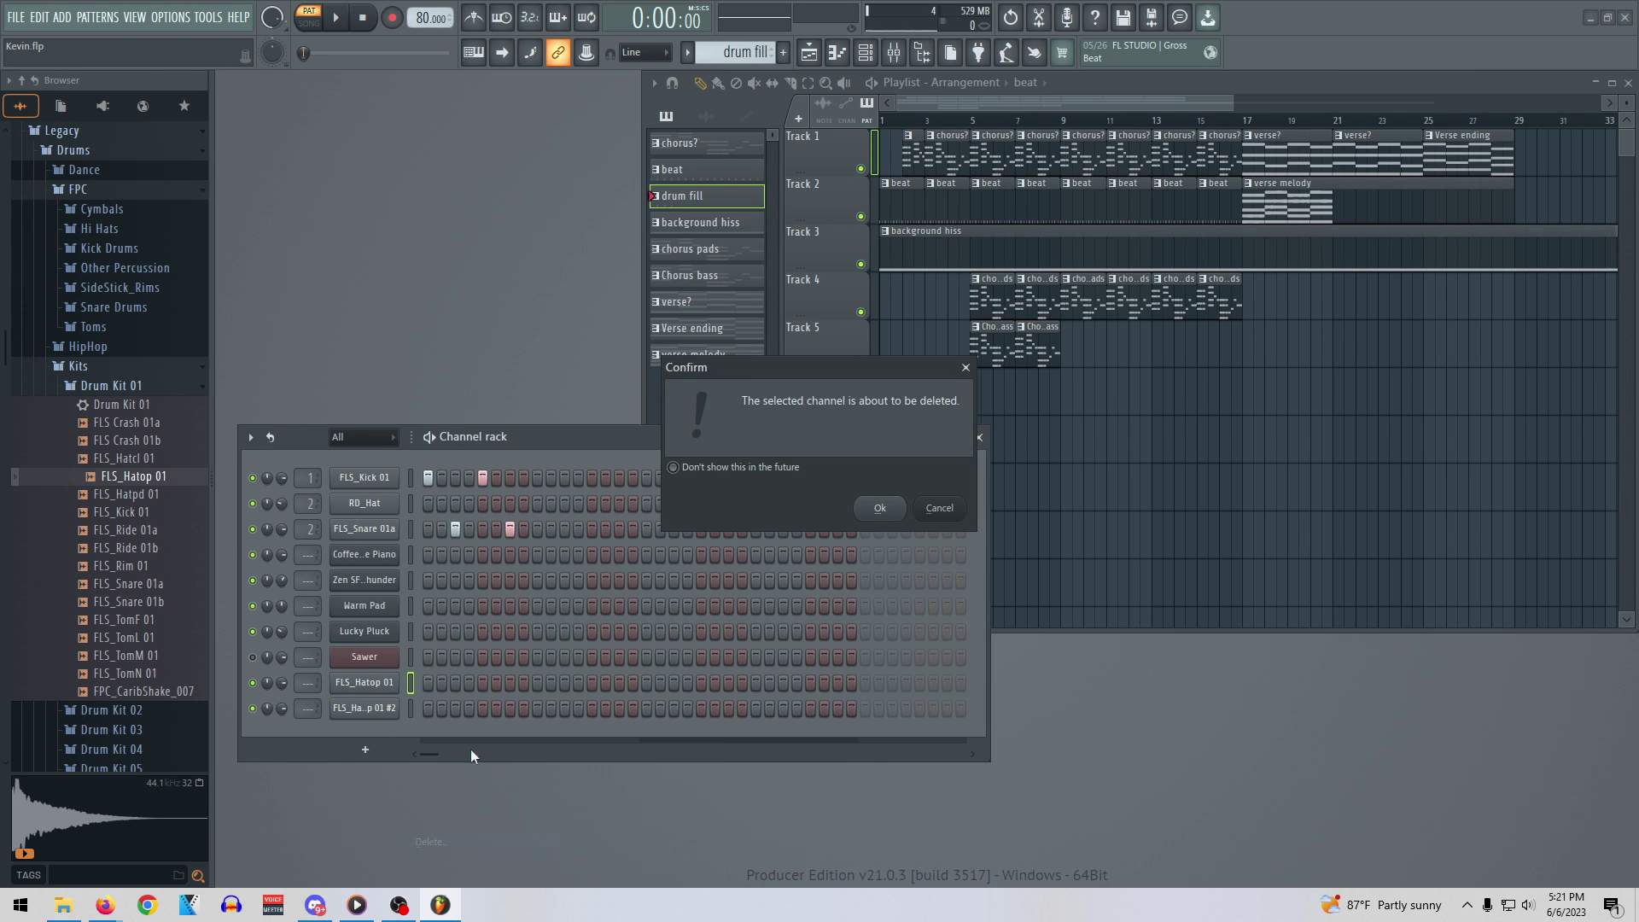
pyautogui.click(879, 508)
pyautogui.rightClick(367, 683)
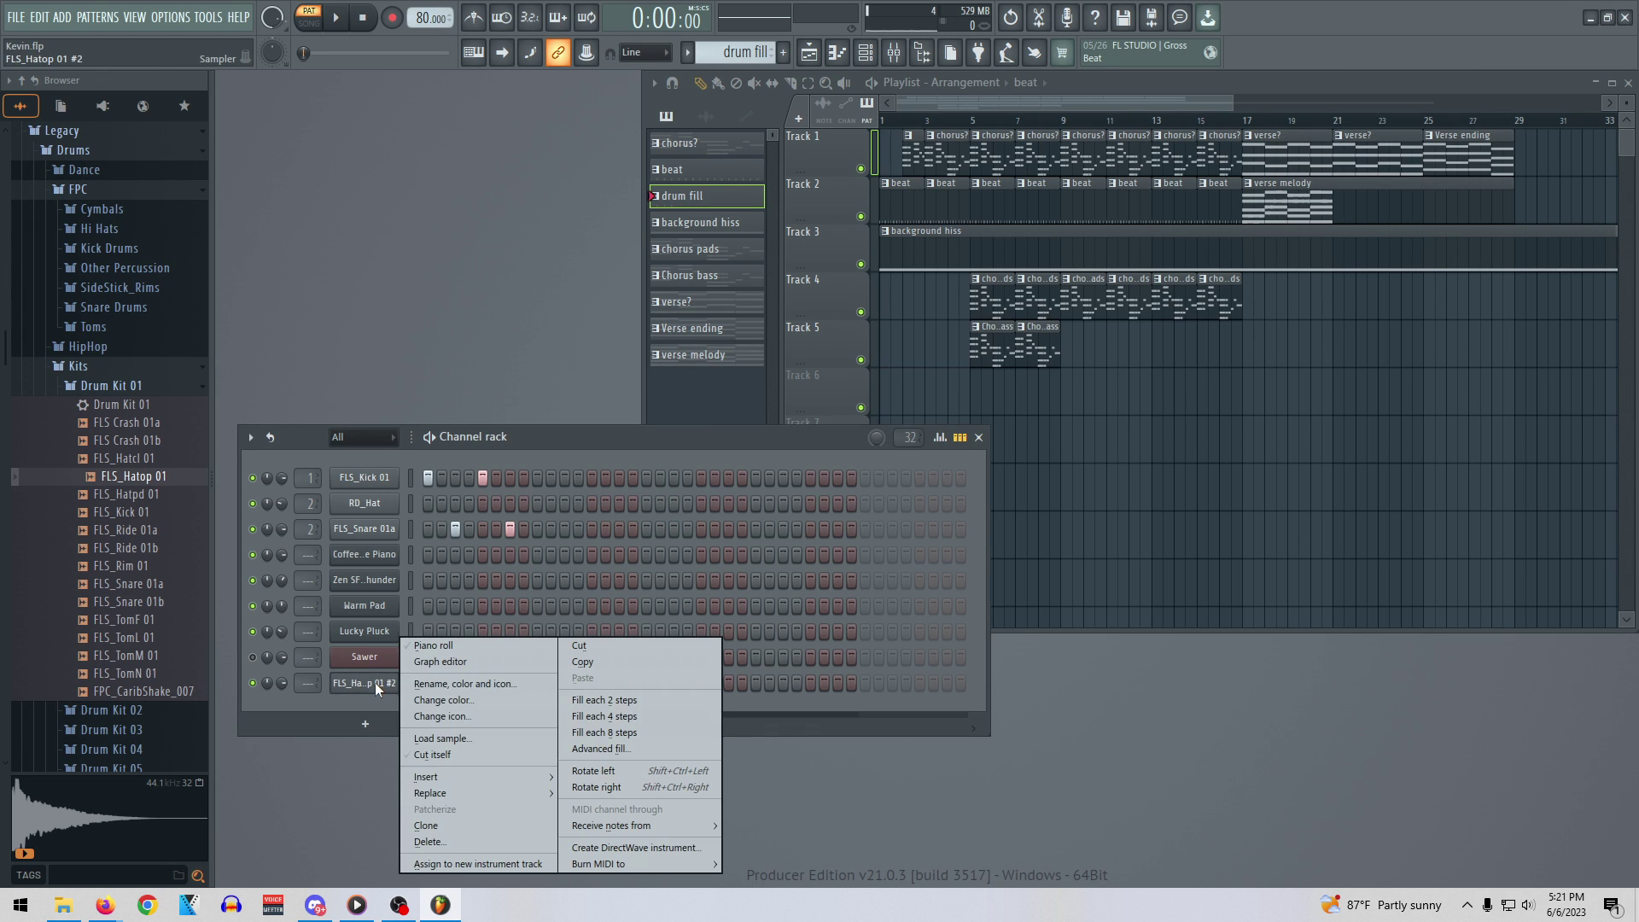
pyautogui.click(428, 842)
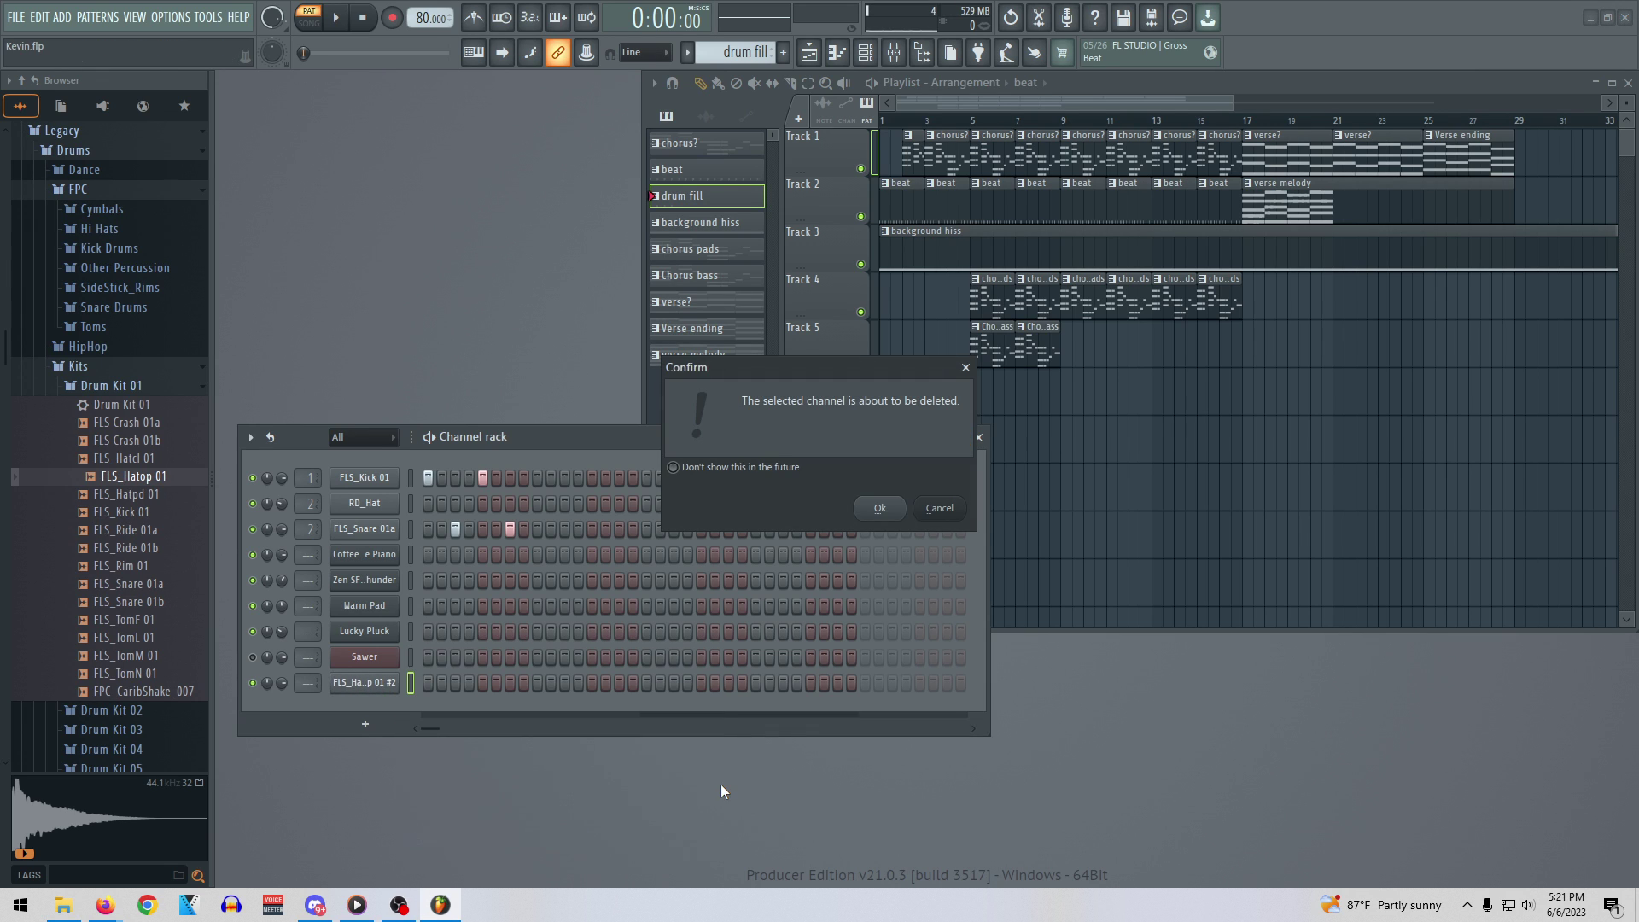
pyautogui.click(879, 507)
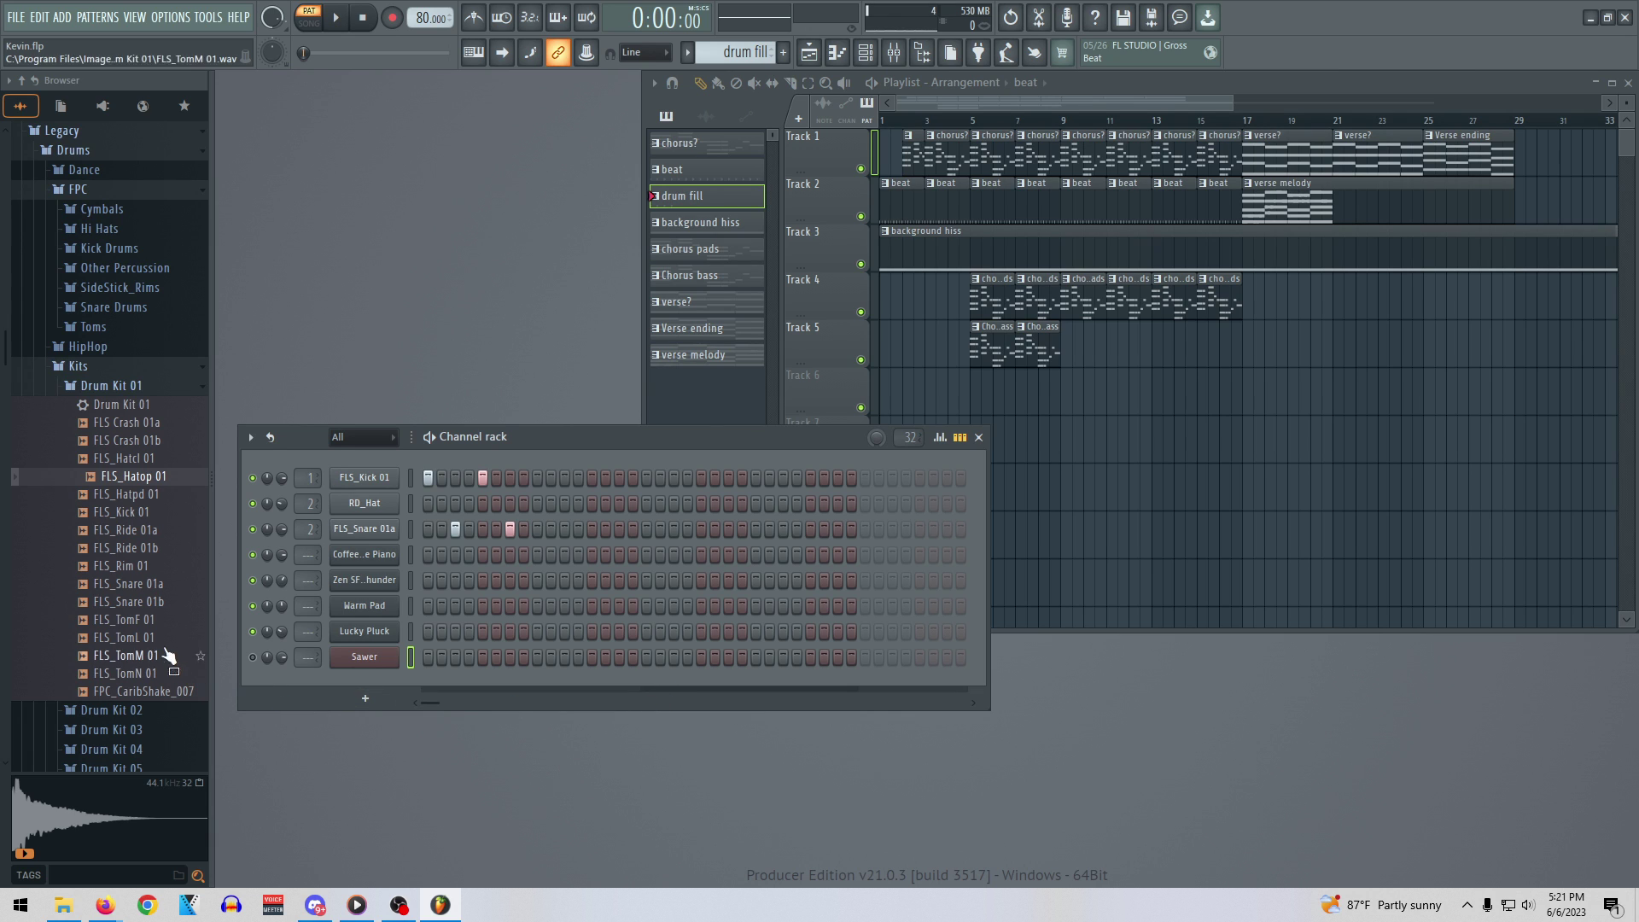
# Collapse Drum Kit 01 and look through the RealDrumkits and Vintage folders for a hi-hat sample
pyautogui.scroll(5, 85, 598)
pyautogui.click(93, 602)
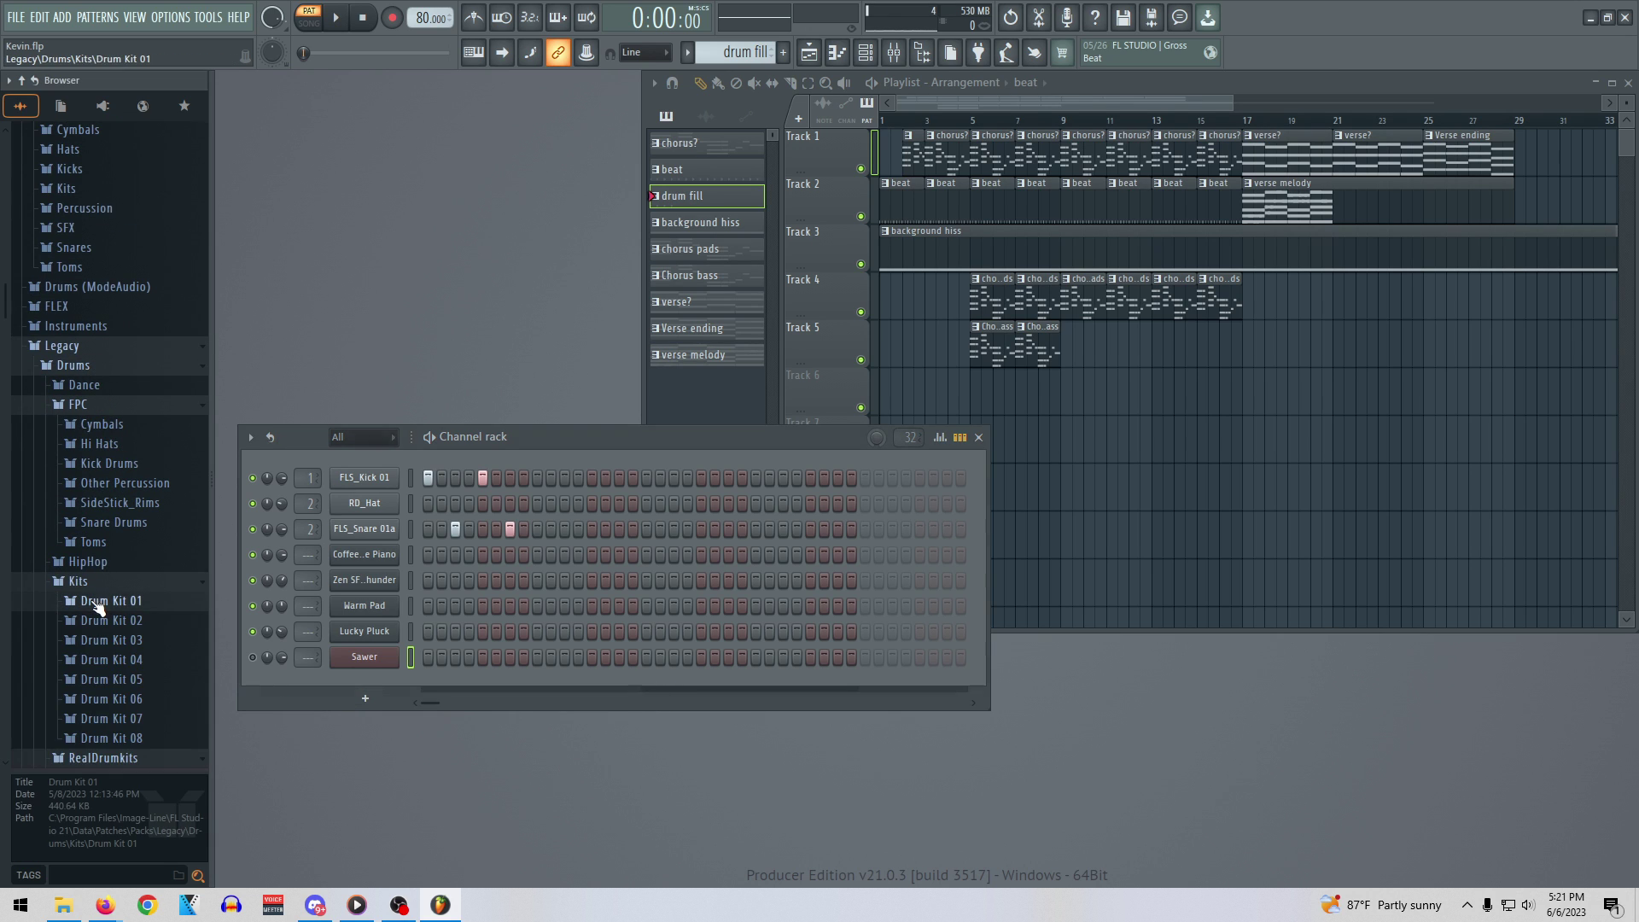
pyautogui.scroll(-4, 94, 559)
pyautogui.click(116, 549)
pyautogui.scroll(-12, 126, 561)
pyautogui.scroll(12, 128, 563)
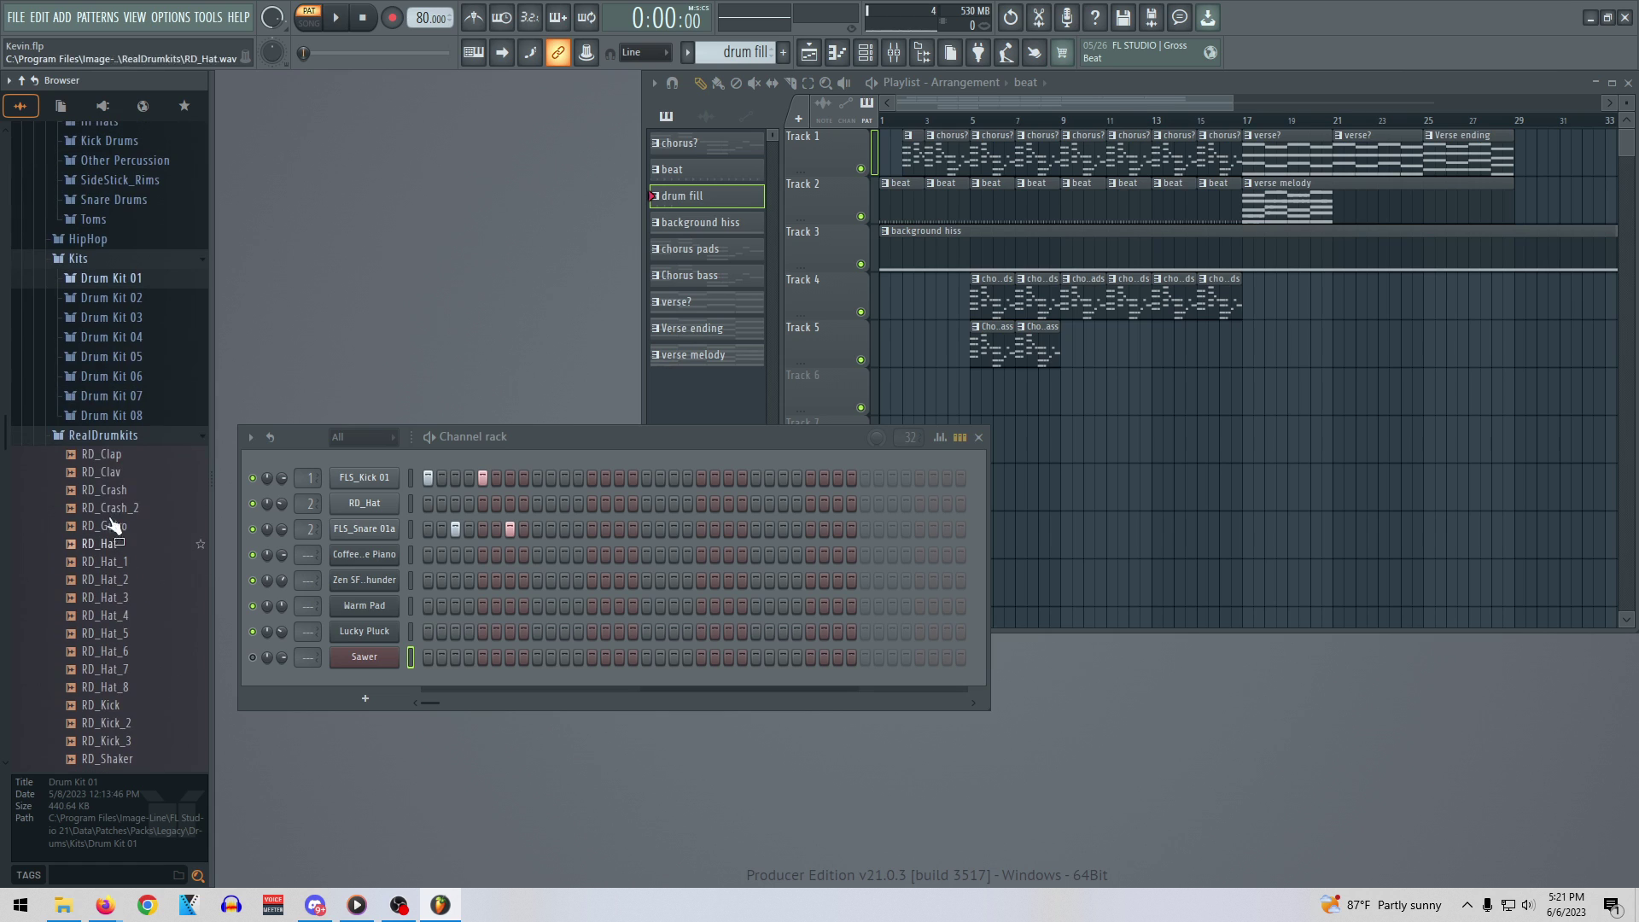
pyautogui.click(102, 435)
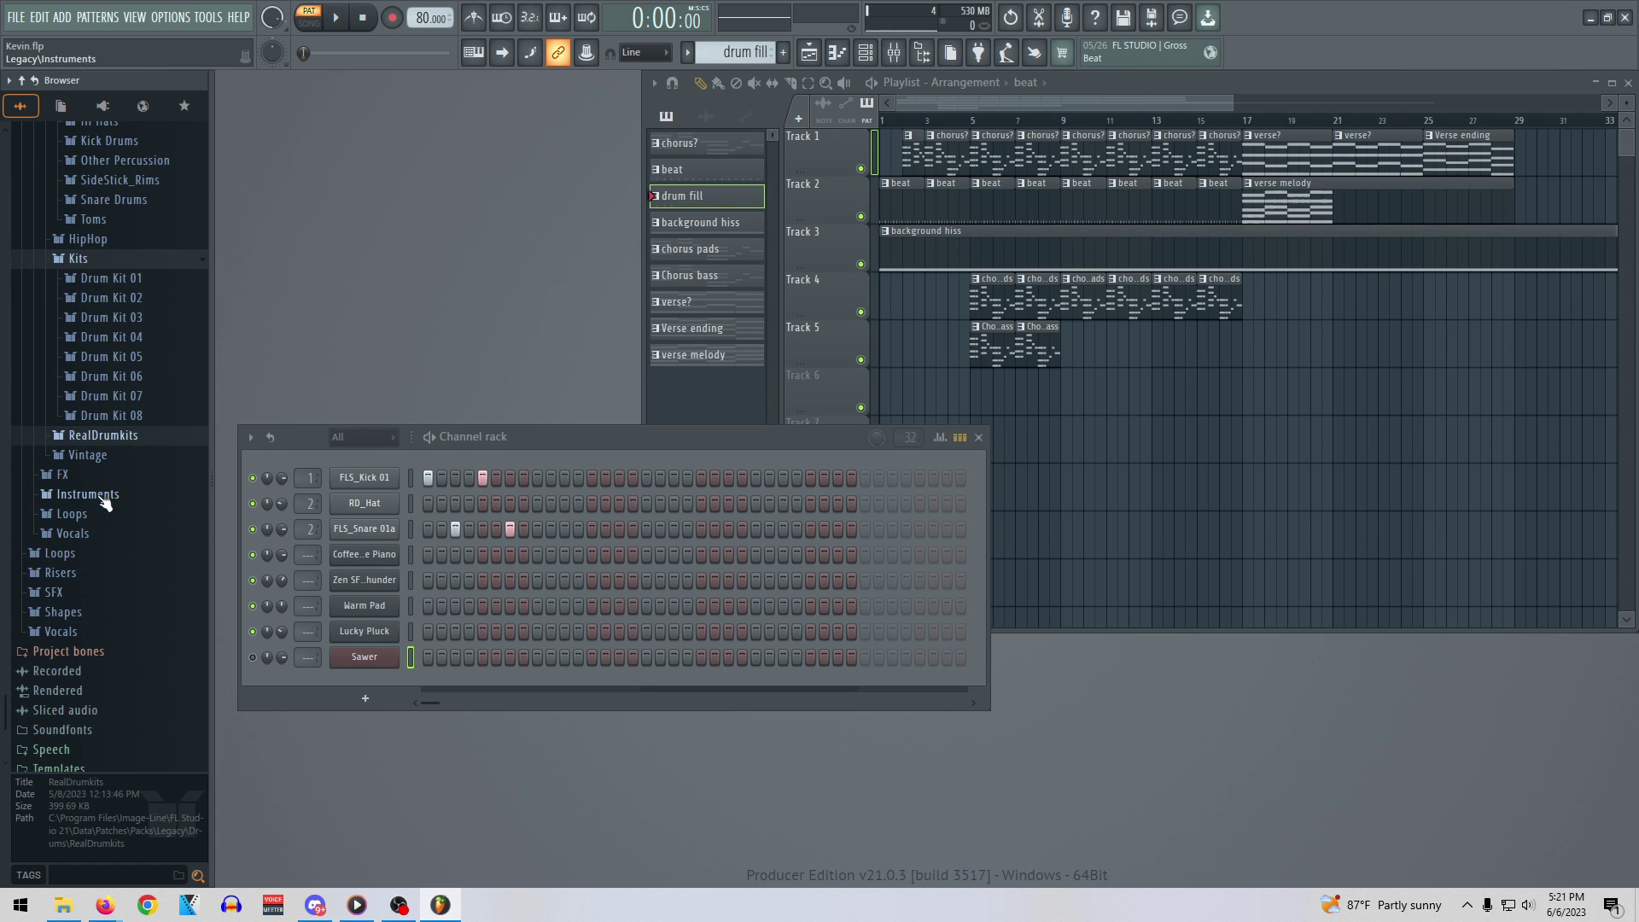
pyautogui.click(102, 455)
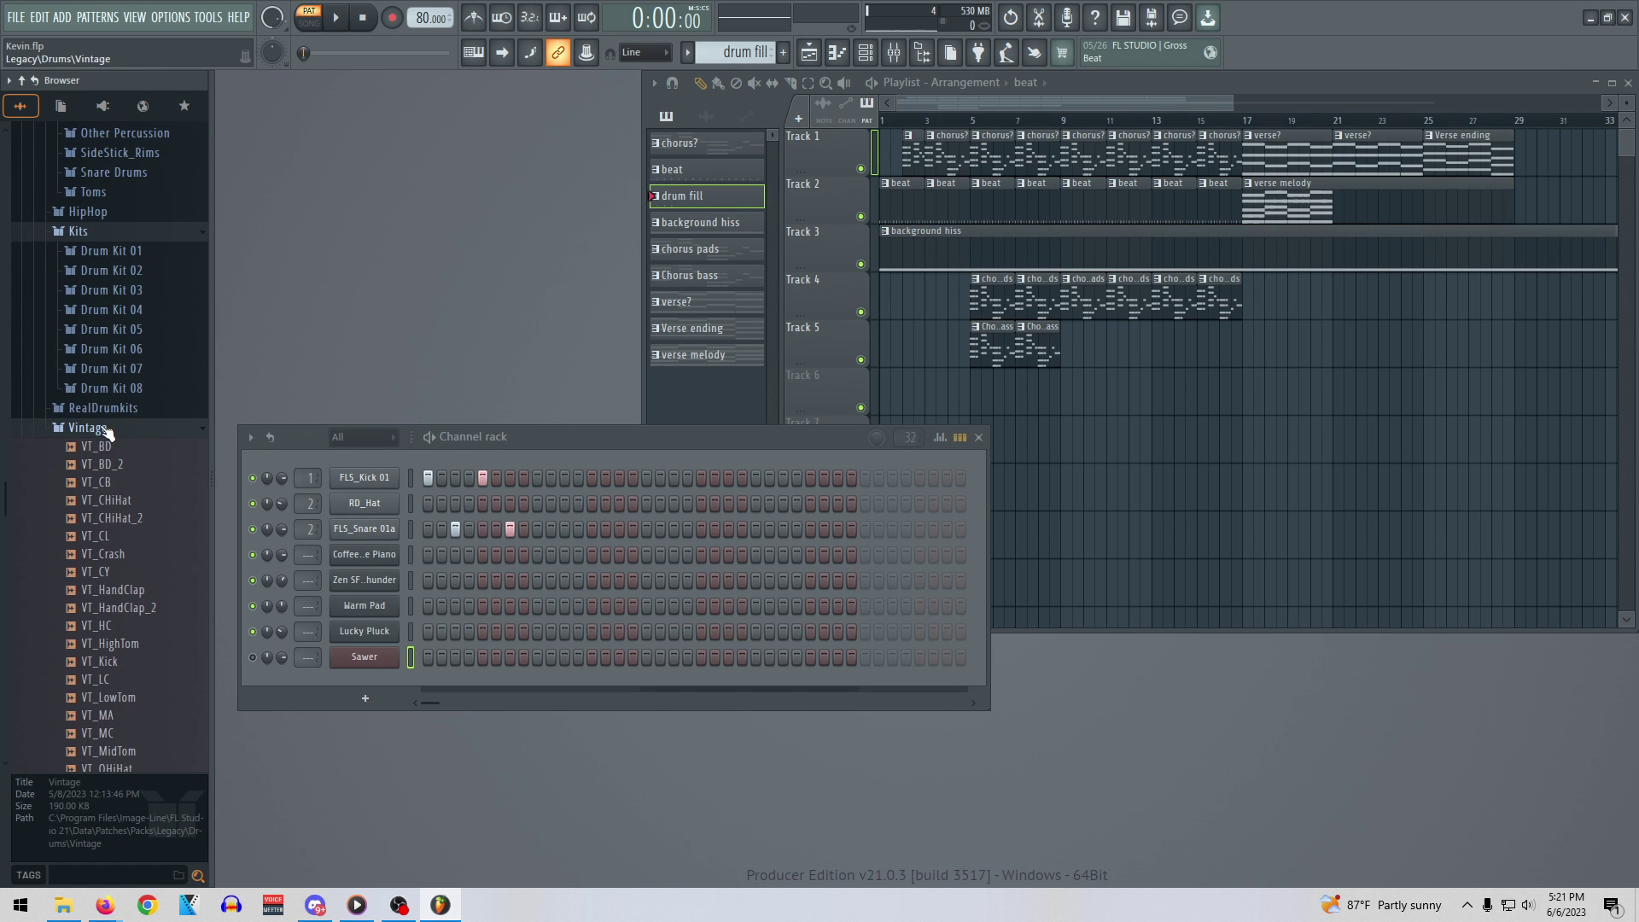
pyautogui.click(96, 427)
pyautogui.scroll(4, 111, 384)
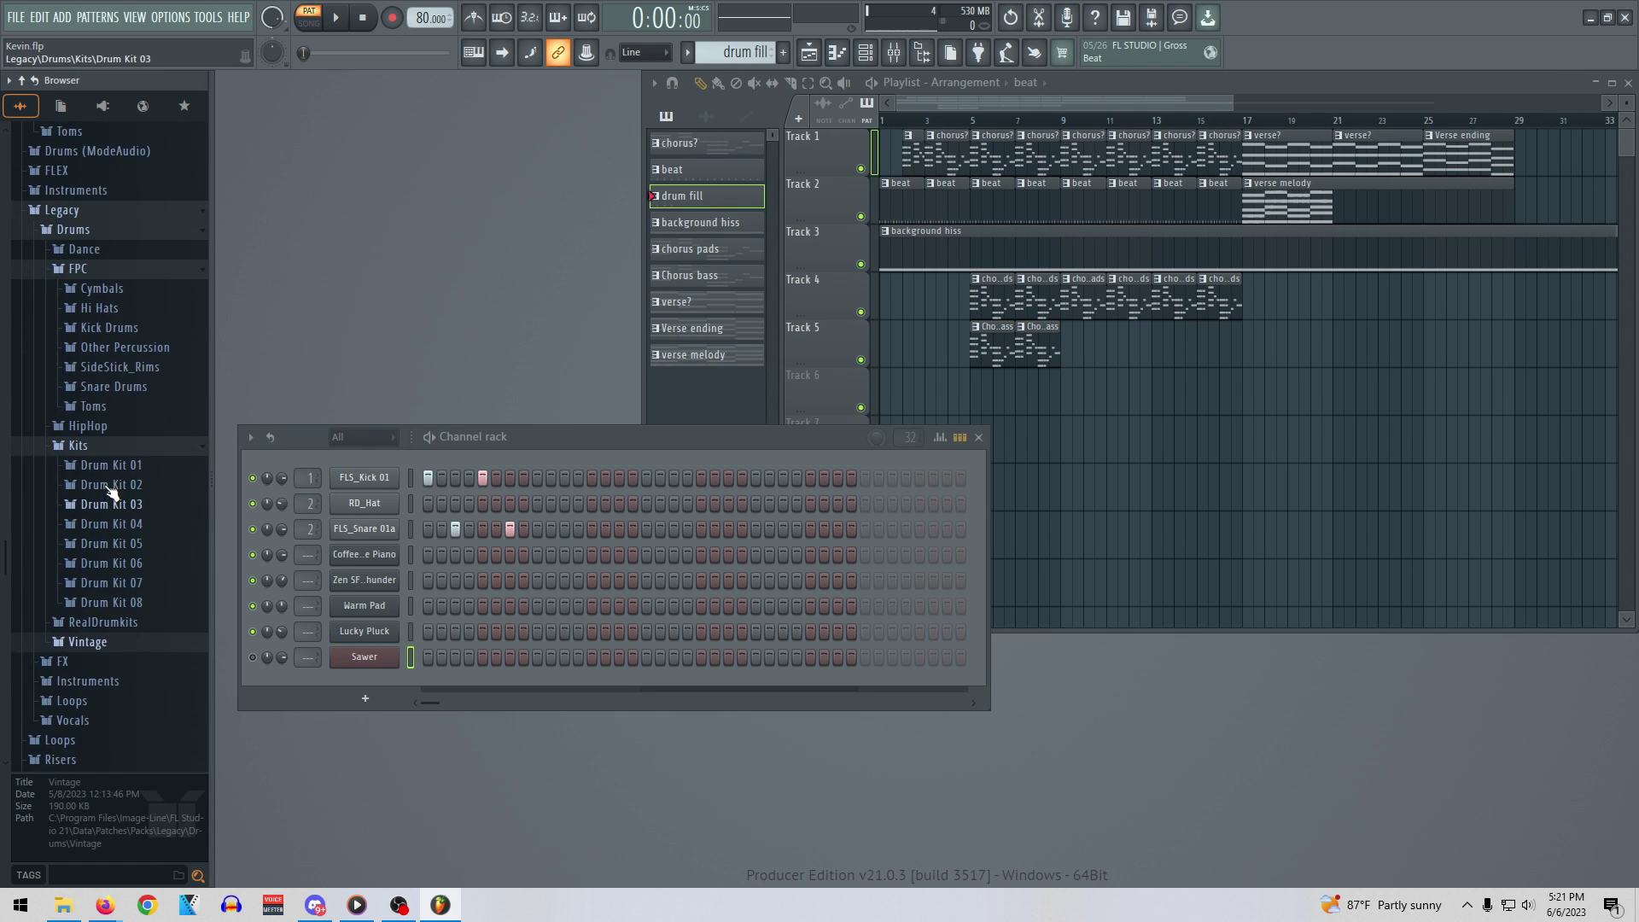
# Audition hi-hat samples in the FPC Hi Hats folder and check the FPC Cymbals folder
pyautogui.click(120, 310)
pyautogui.click(124, 400)
pyautogui.click(148, 472)
pyautogui.click(149, 525)
pyautogui.click(152, 562)
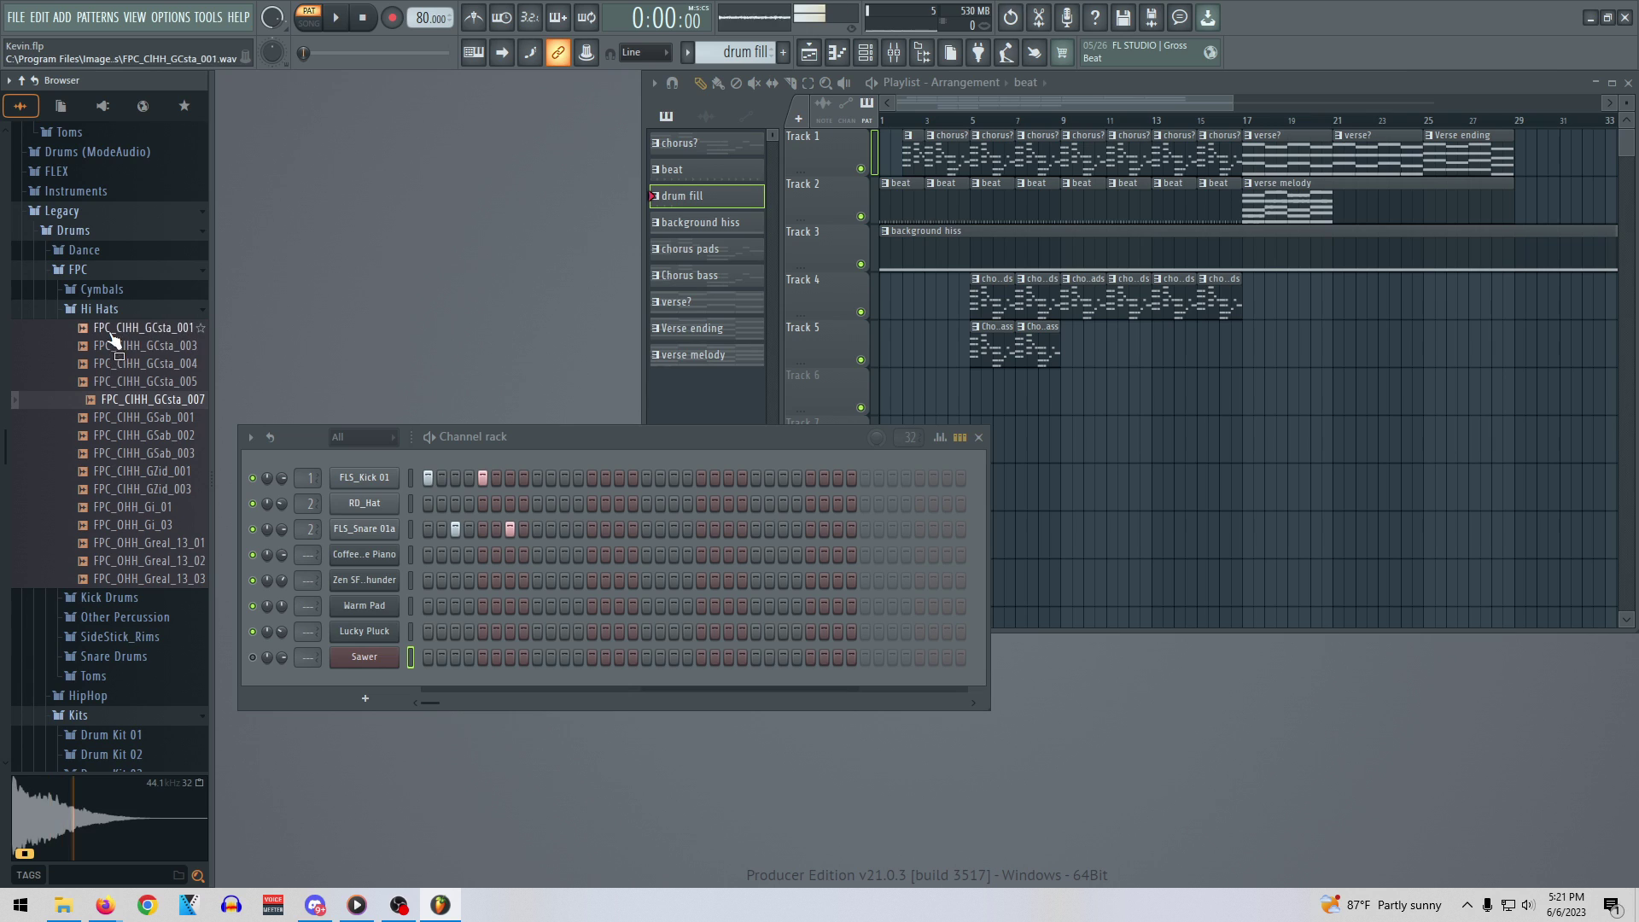
pyautogui.click(101, 309)
pyautogui.click(106, 290)
pyautogui.click(109, 290)
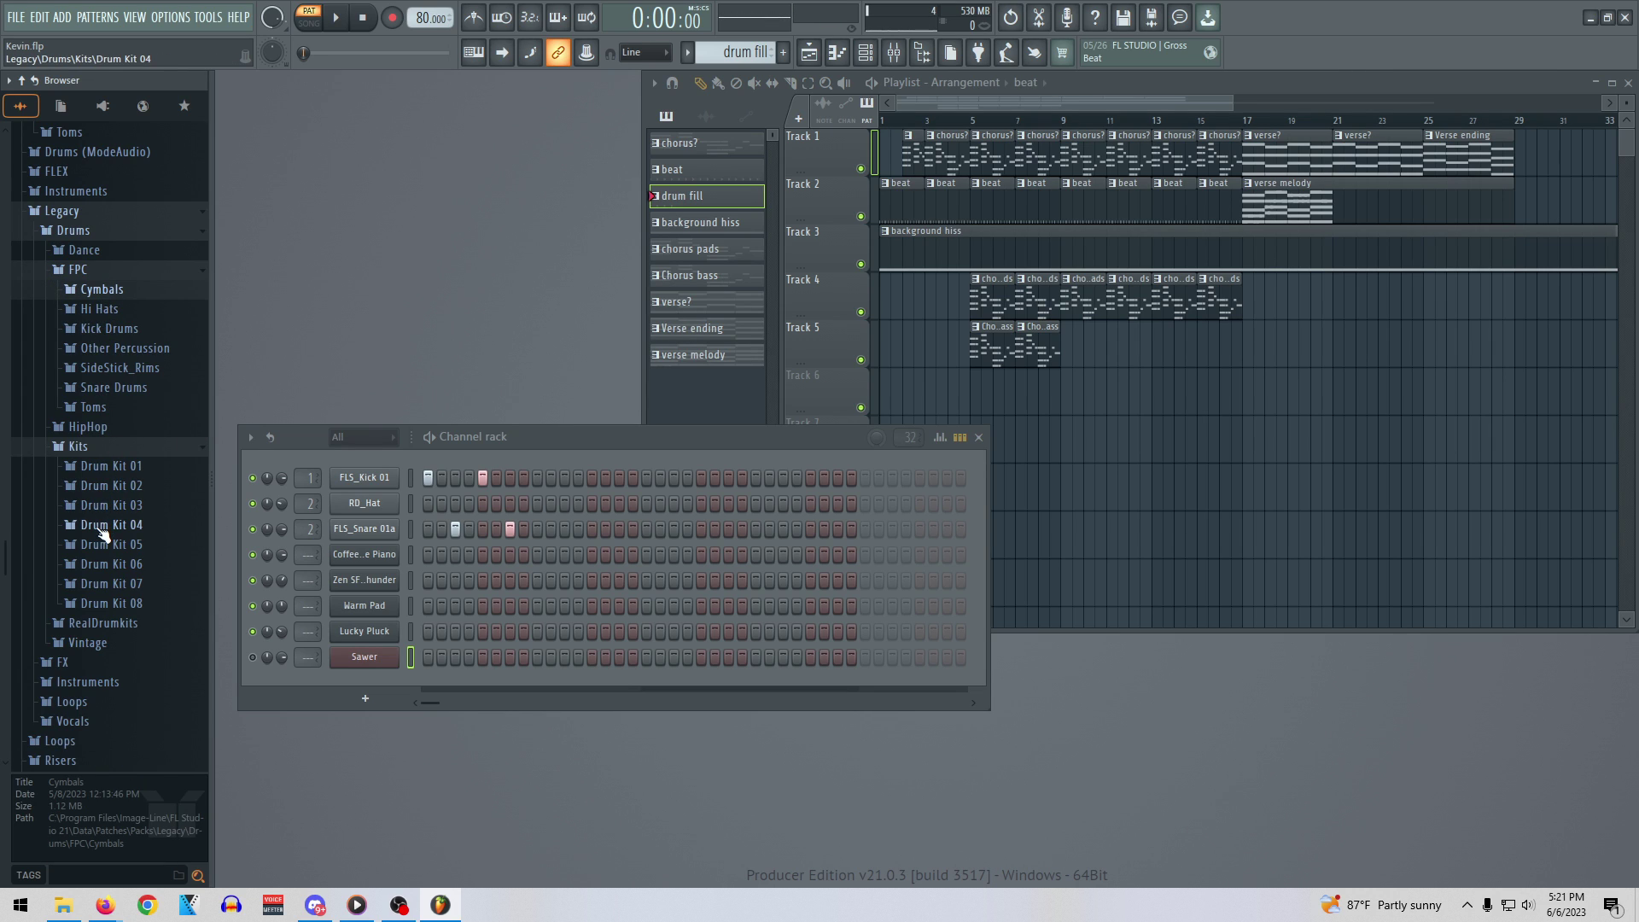
# Audition the samples in the Legacy FX folder, including FLS_Gun 001, FLS_Phone 001, FLS_BadNeedleDrop_02 and FX_EH
pyautogui.scroll(-3, 86, 610)
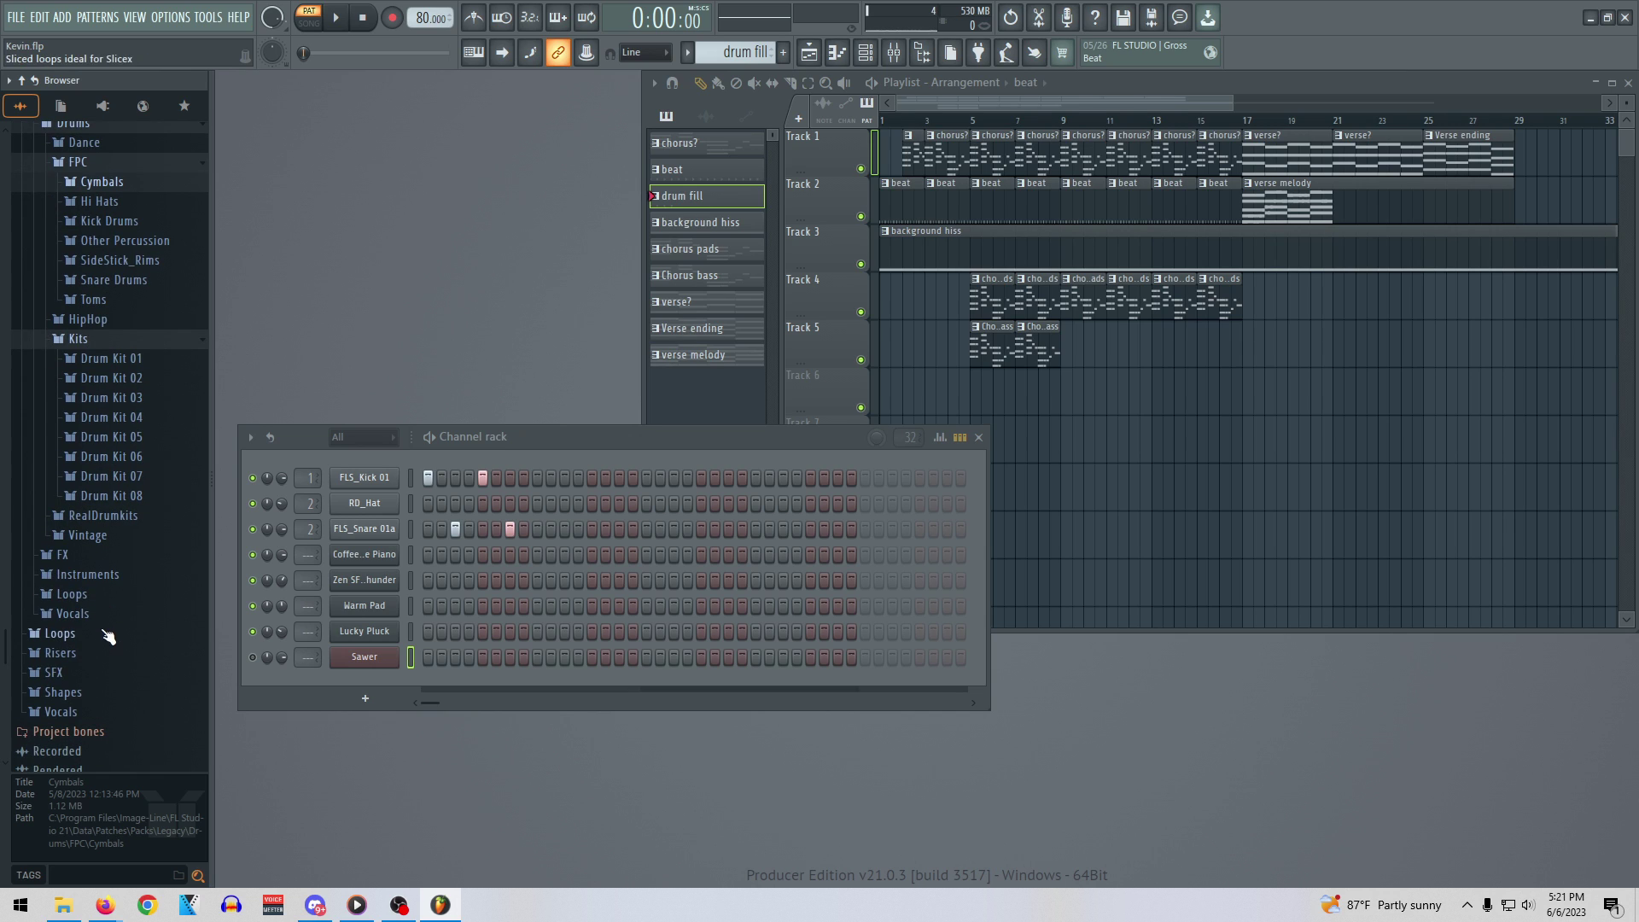
pyautogui.click(84, 551)
pyautogui.click(81, 548)
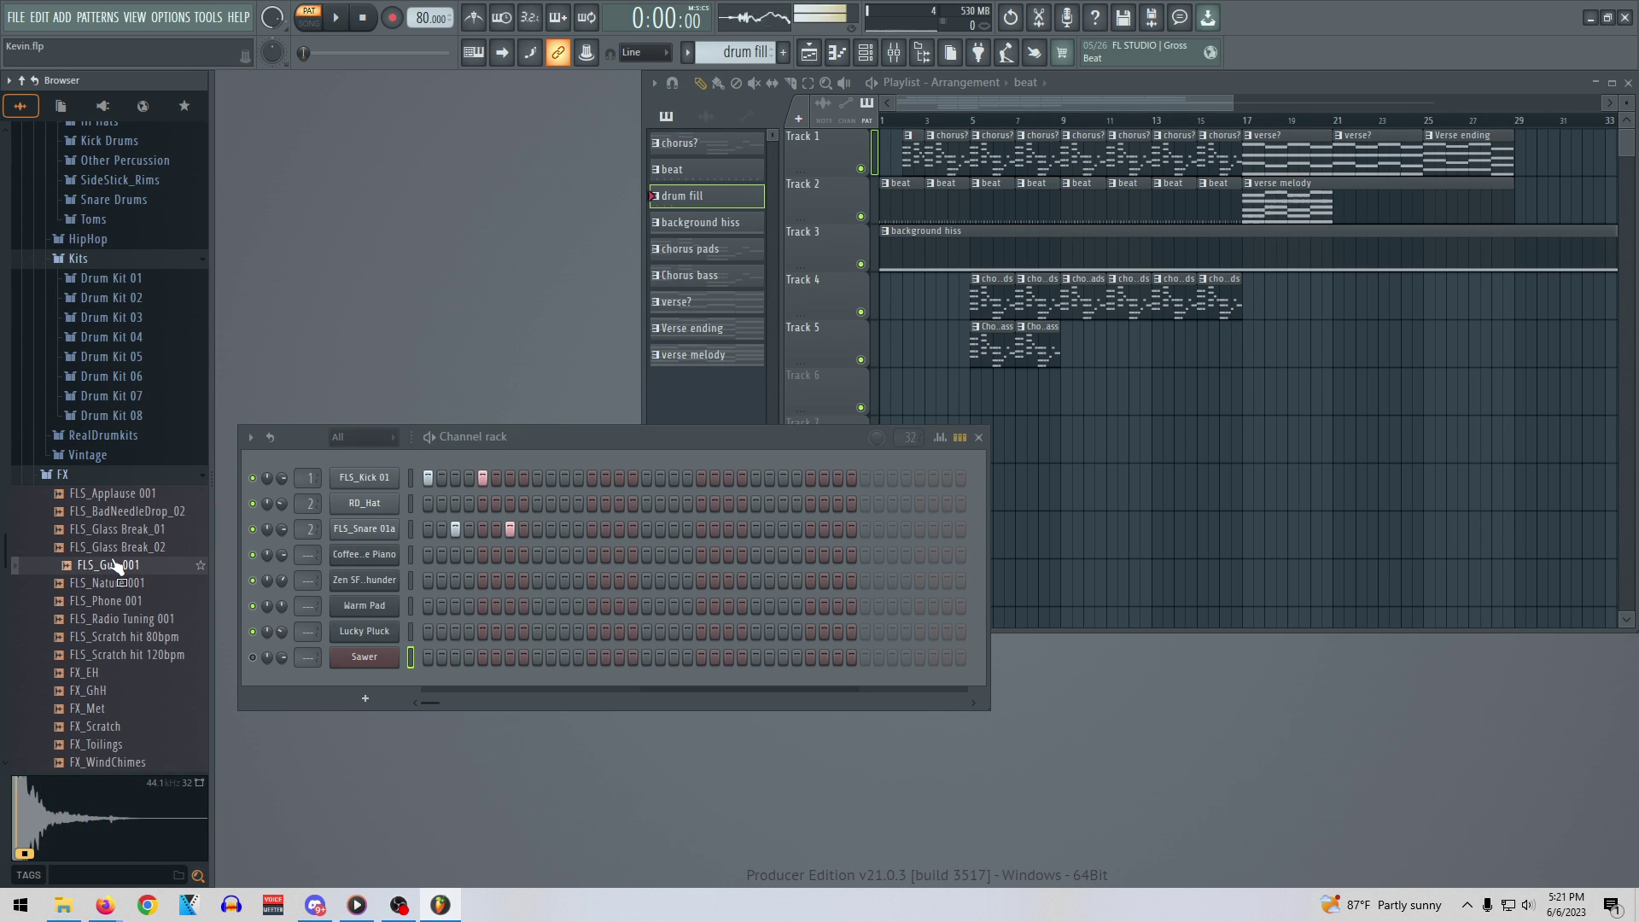
pyautogui.click(119, 604)
pyautogui.scroll(-4, 137, 640)
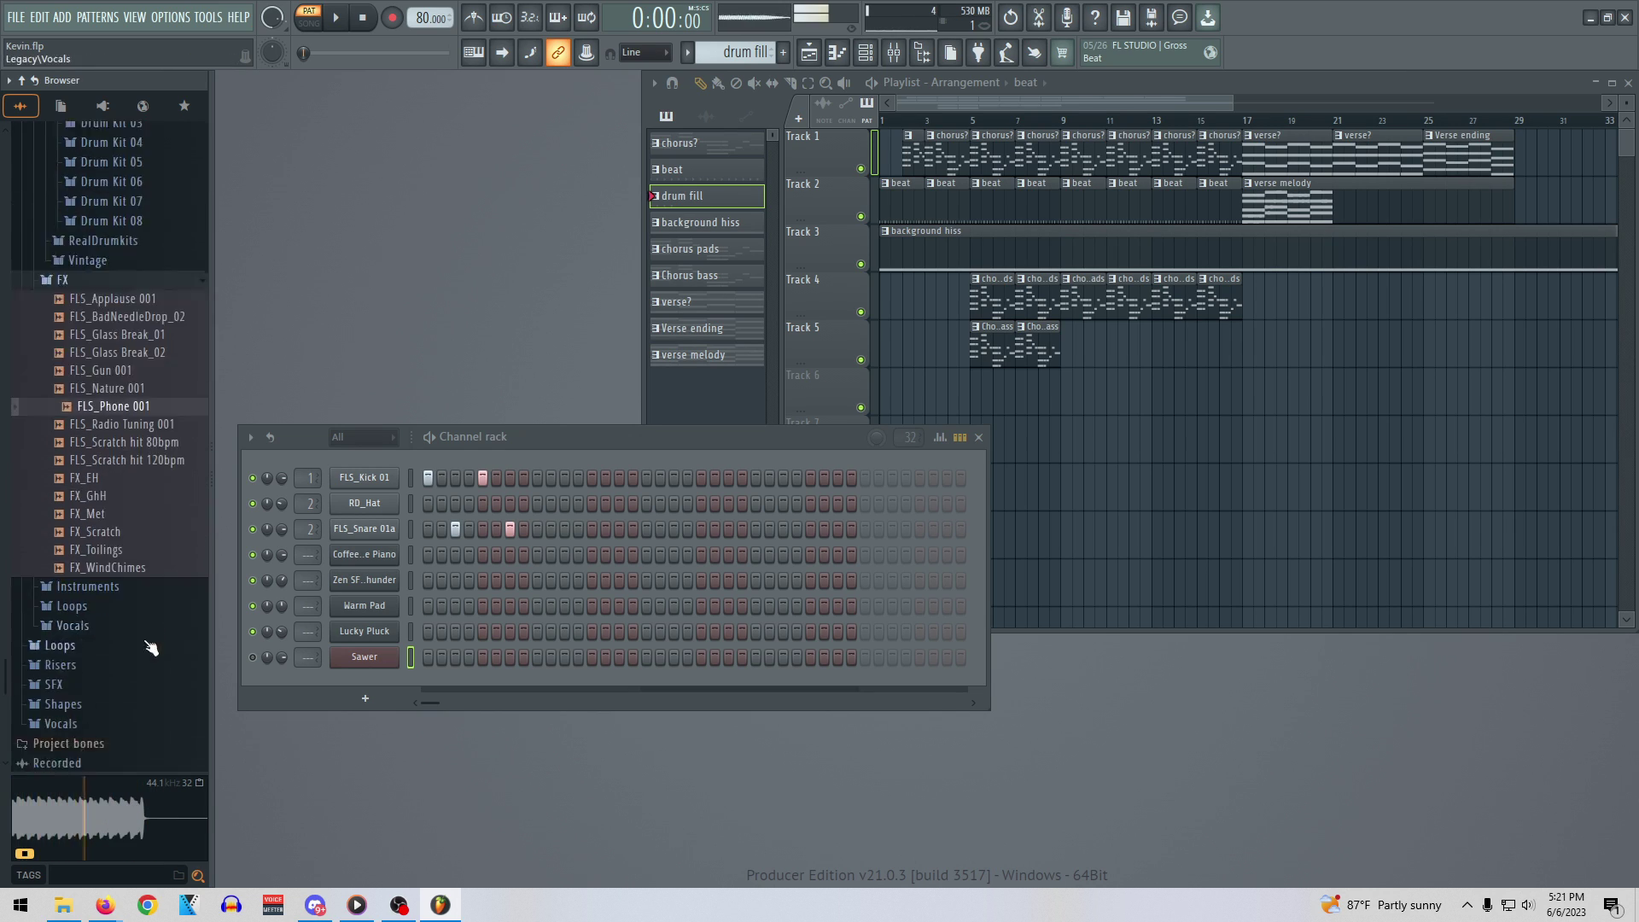
pyautogui.click(128, 529)
pyautogui.click(128, 547)
pyautogui.click(99, 512)
pyautogui.click(98, 476)
pyautogui.click(94, 458)
pyautogui.click(119, 440)
pyautogui.click(120, 422)
pyautogui.click(118, 404)
pyautogui.click(113, 386)
pyautogui.click(110, 368)
pyautogui.click(107, 350)
pyautogui.click(111, 332)
pyautogui.click(111, 314)
pyautogui.click(110, 296)
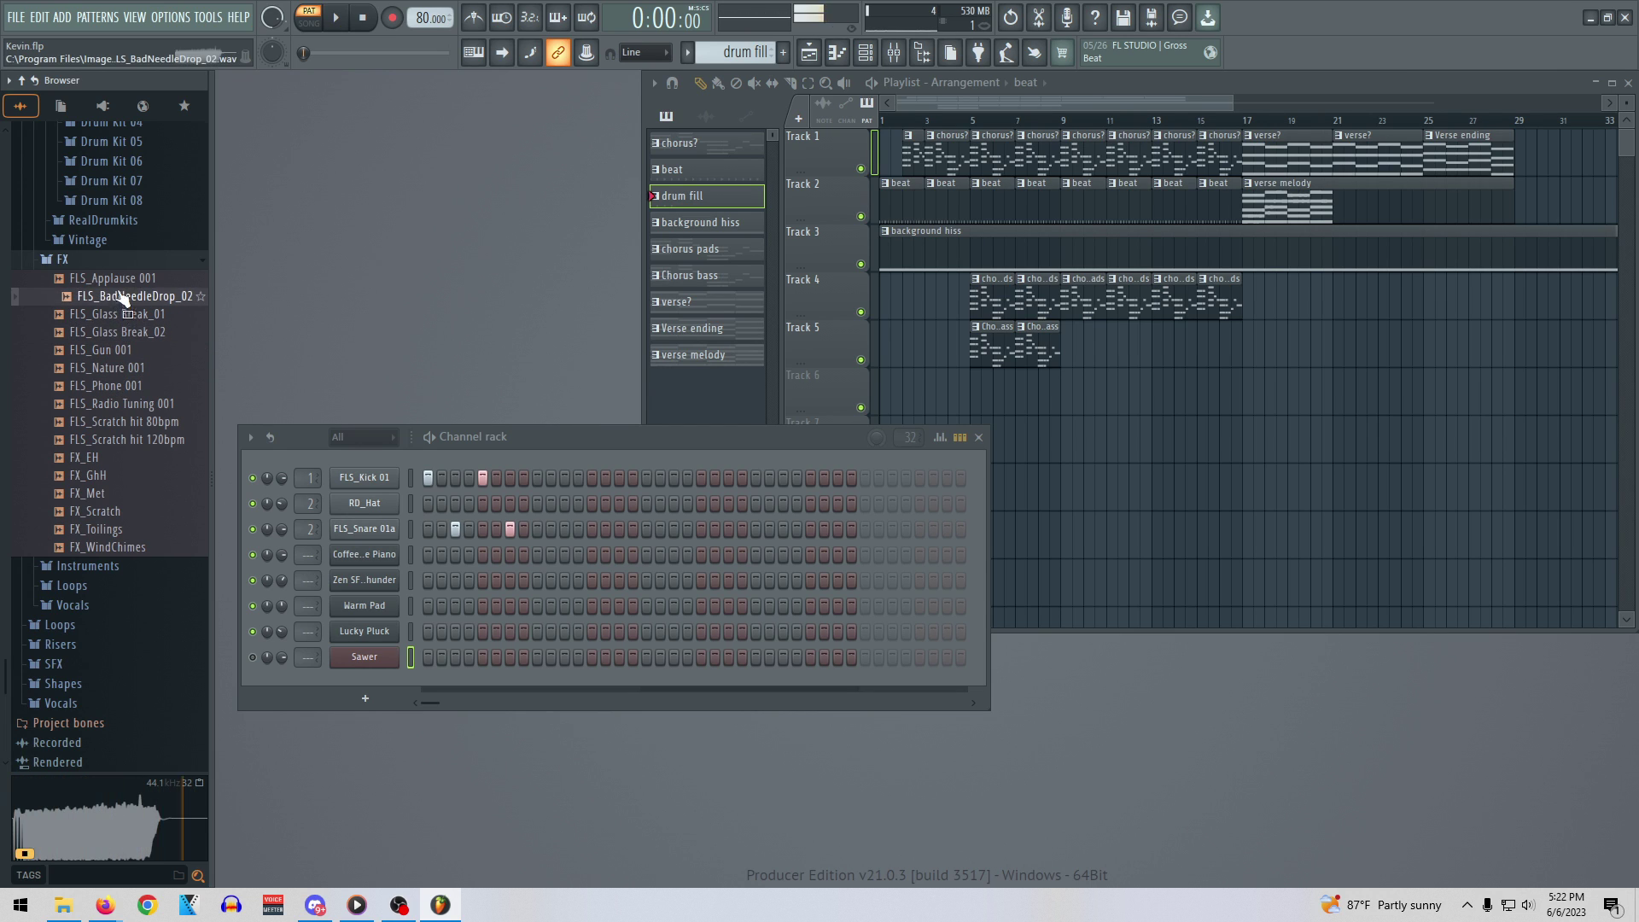
pyautogui.click(119, 279)
pyautogui.click(112, 566)
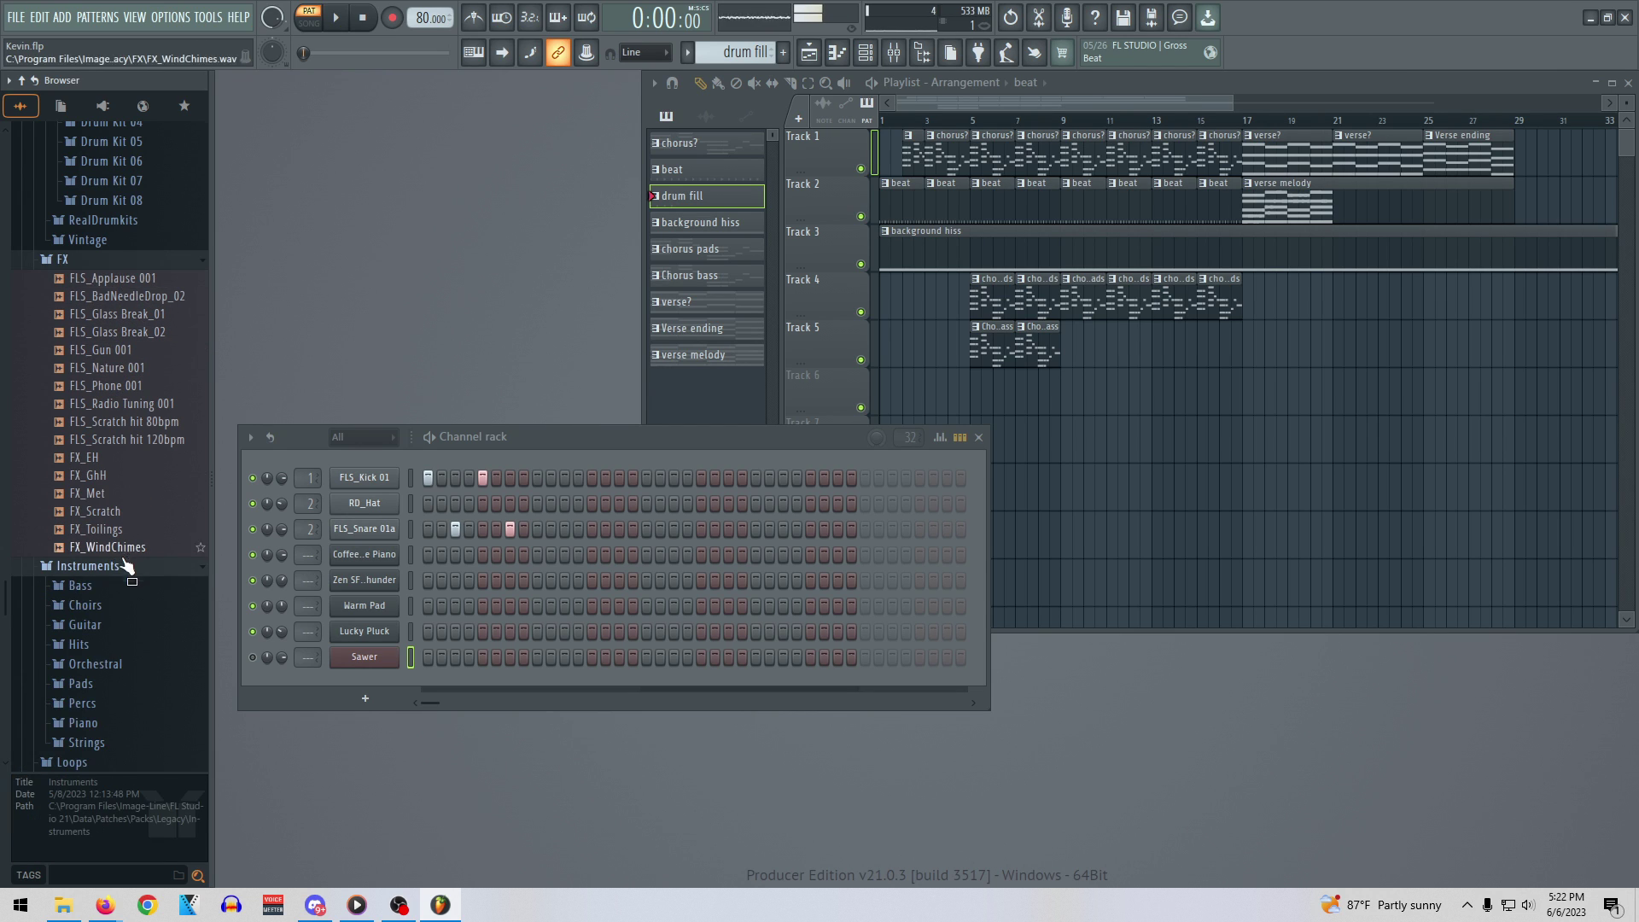
pyautogui.click(112, 566)
pyautogui.click(110, 460)
pyautogui.scroll(4, 102, 461)
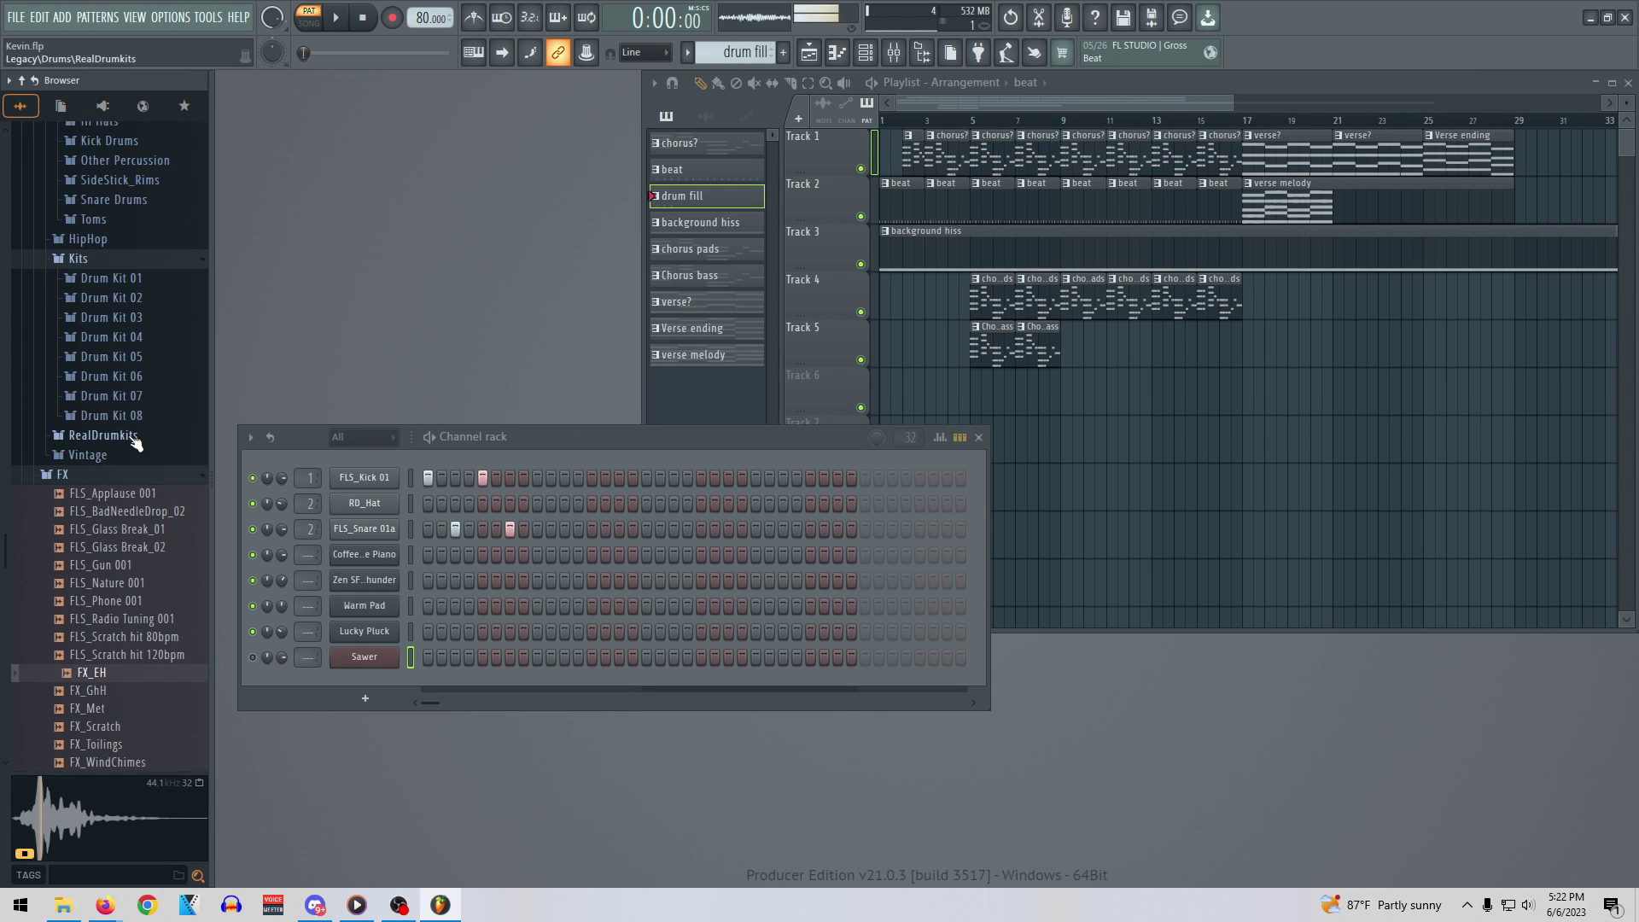
# Try the Vintage sample VT_CHiHat_2 as a new channel with a hit on step 1, and play the pattern
pyautogui.click(97, 465)
pyautogui.click(93, 457)
pyautogui.click(120, 518)
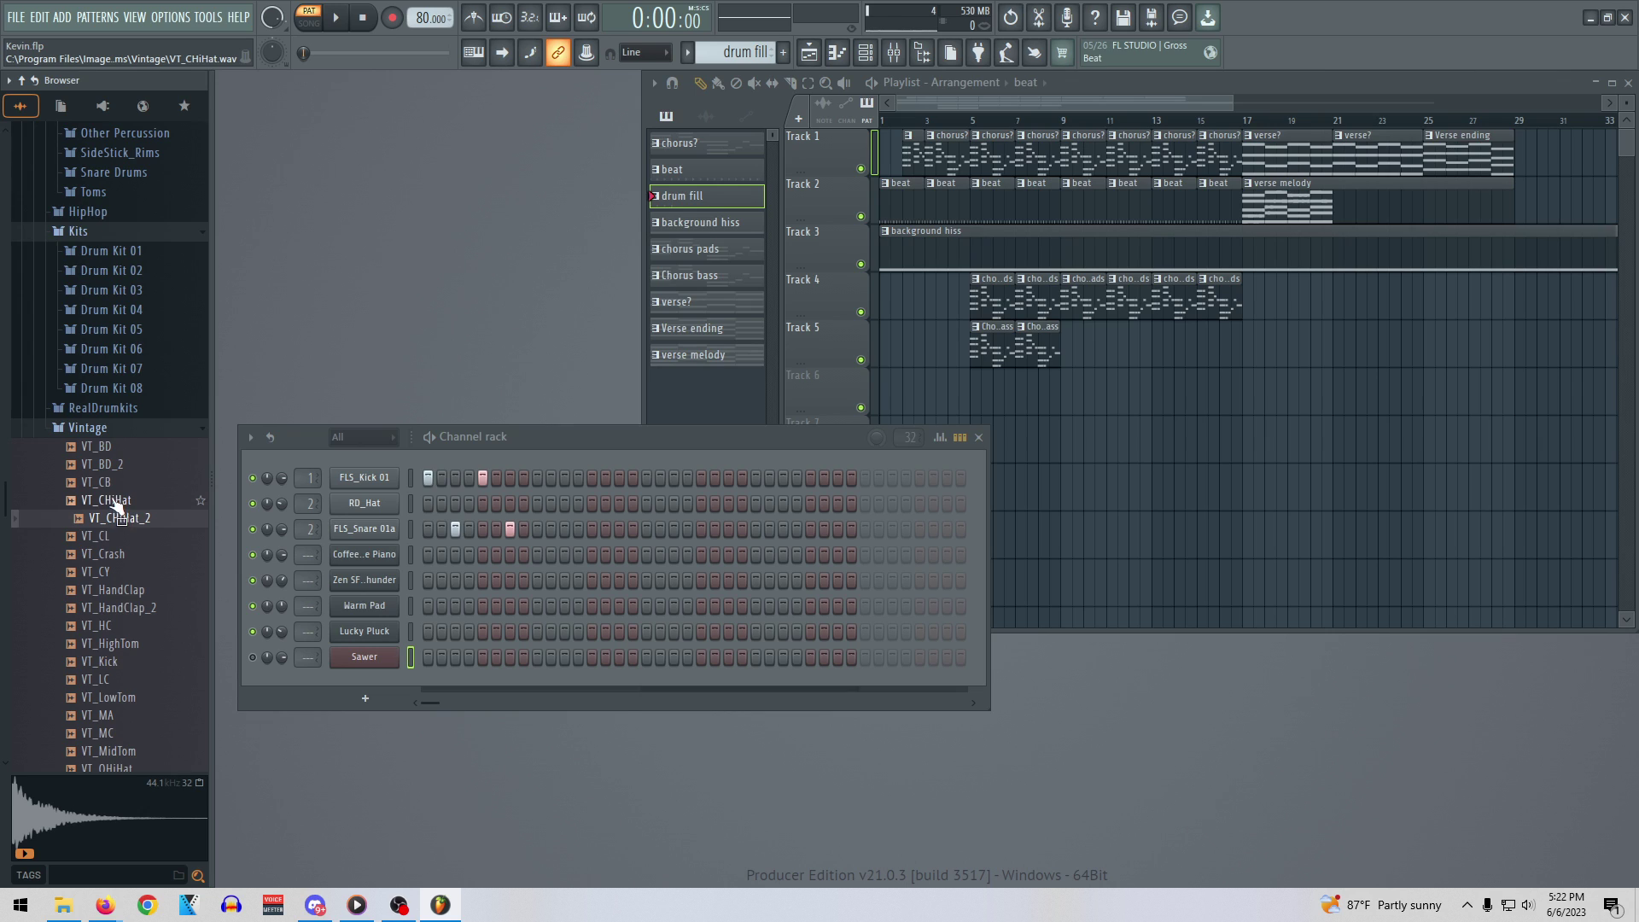
pyautogui.press('Up')
pyautogui.press('Down')
pyautogui.moveTo(118, 524); pyautogui.dragTo(367, 691)
pyautogui.click(428, 681)
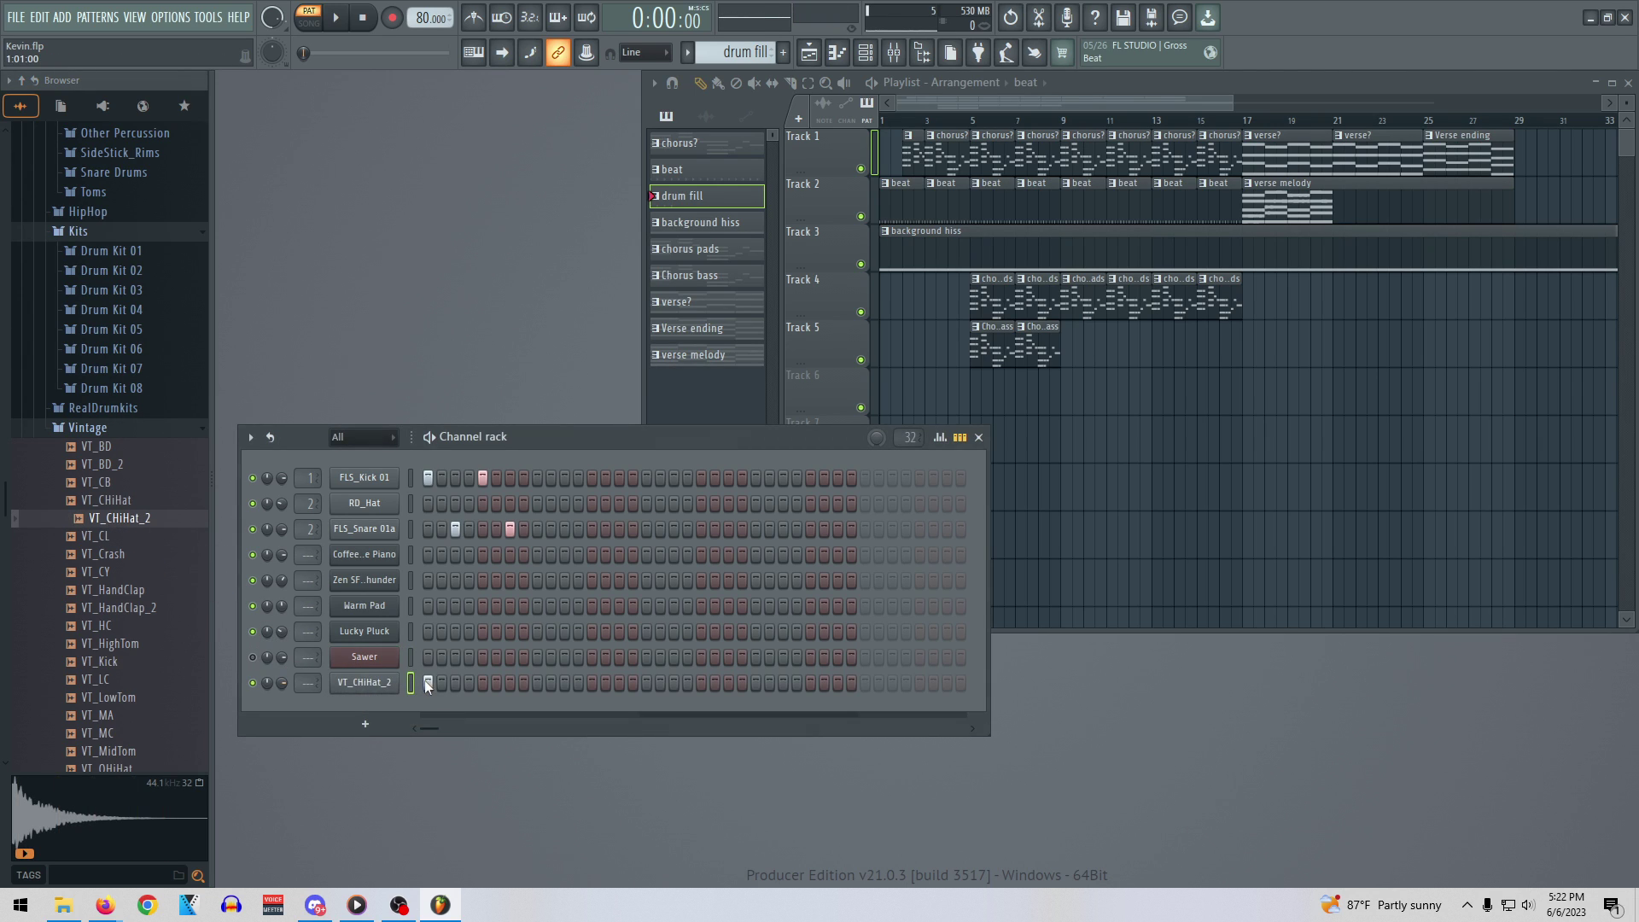
pyautogui.press('space')
pyautogui.press('space')
pyautogui.click(432, 682)
# Audition the hi-hats in Drum Kit 01 and the 808 and 909 samples in the Drums pack's Hats folder
pyautogui.click(111, 250)
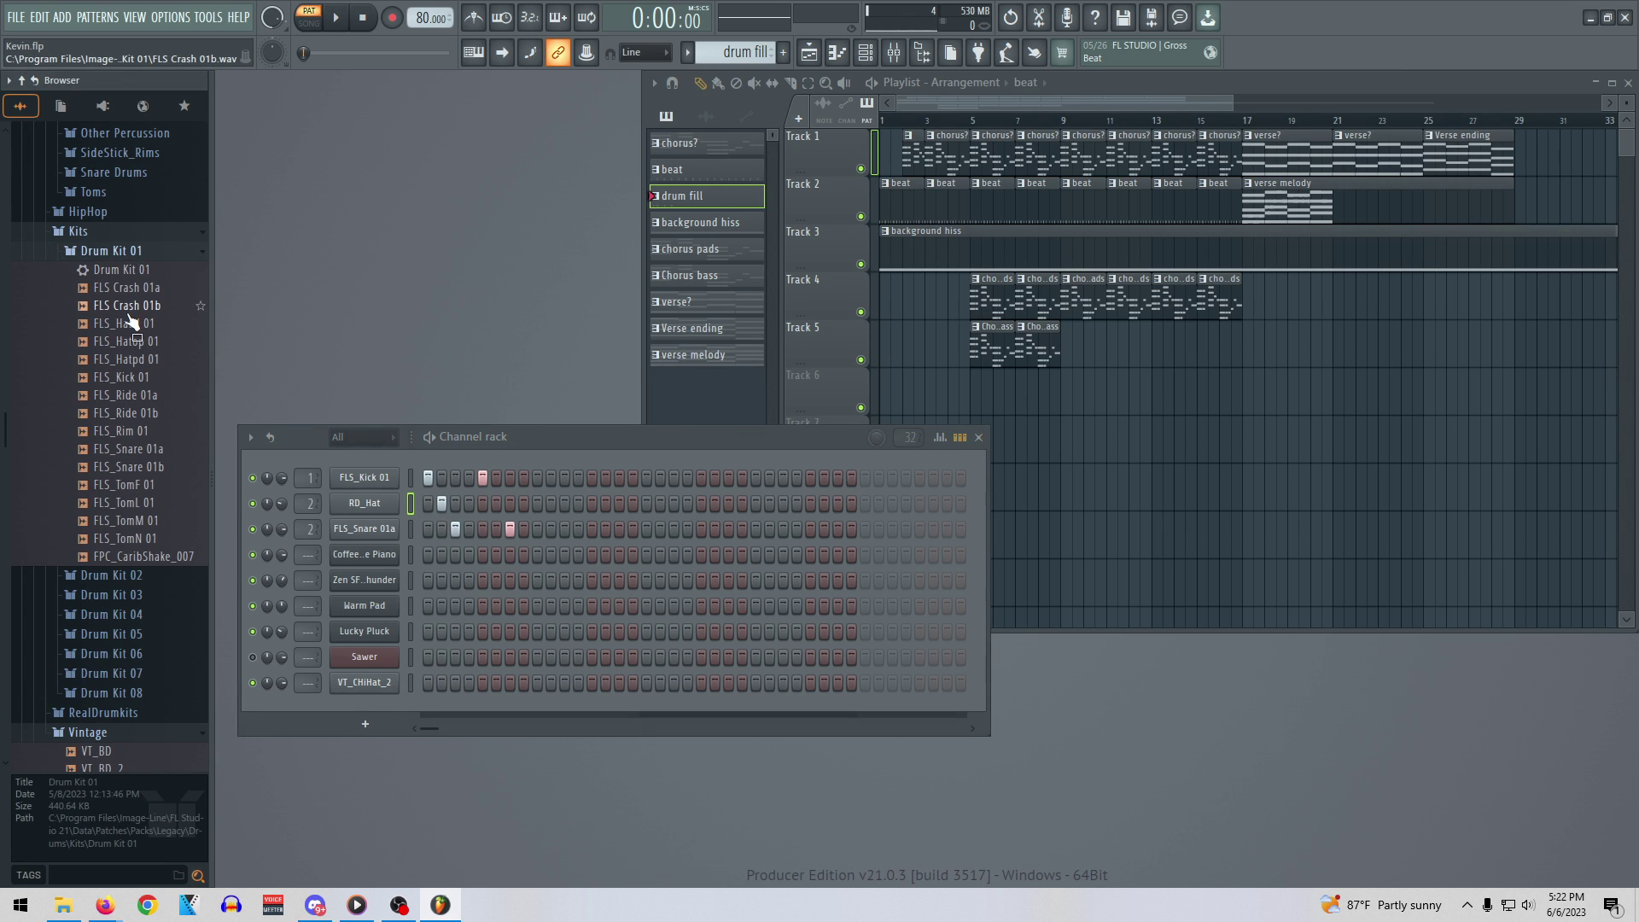
pyautogui.click(147, 359)
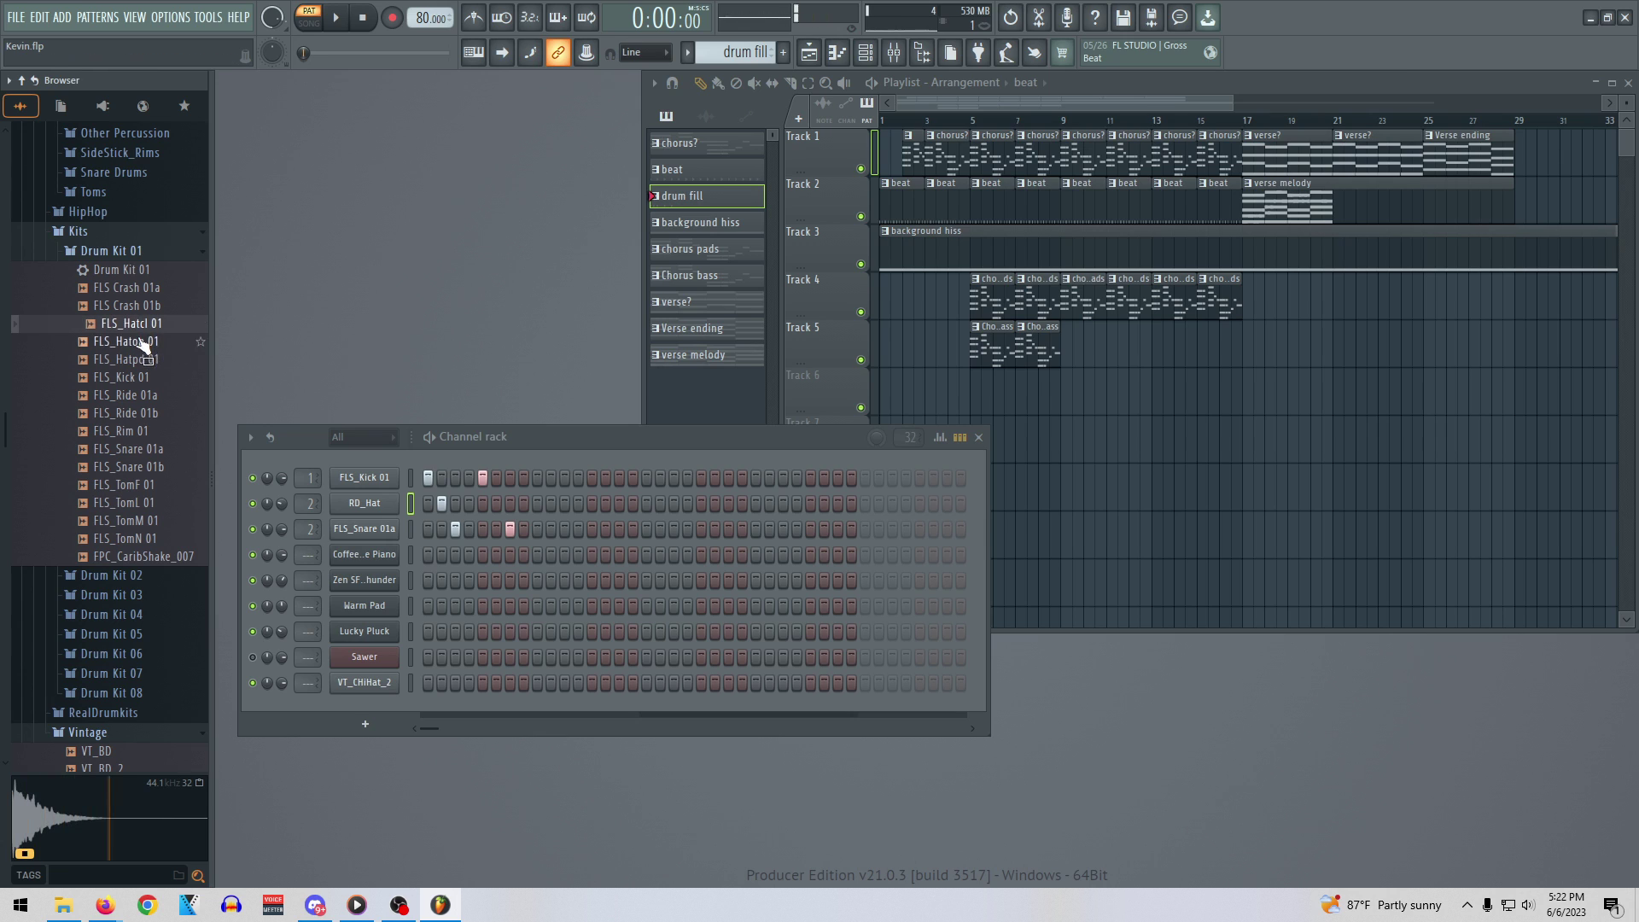
pyautogui.scroll(10, 149, 369)
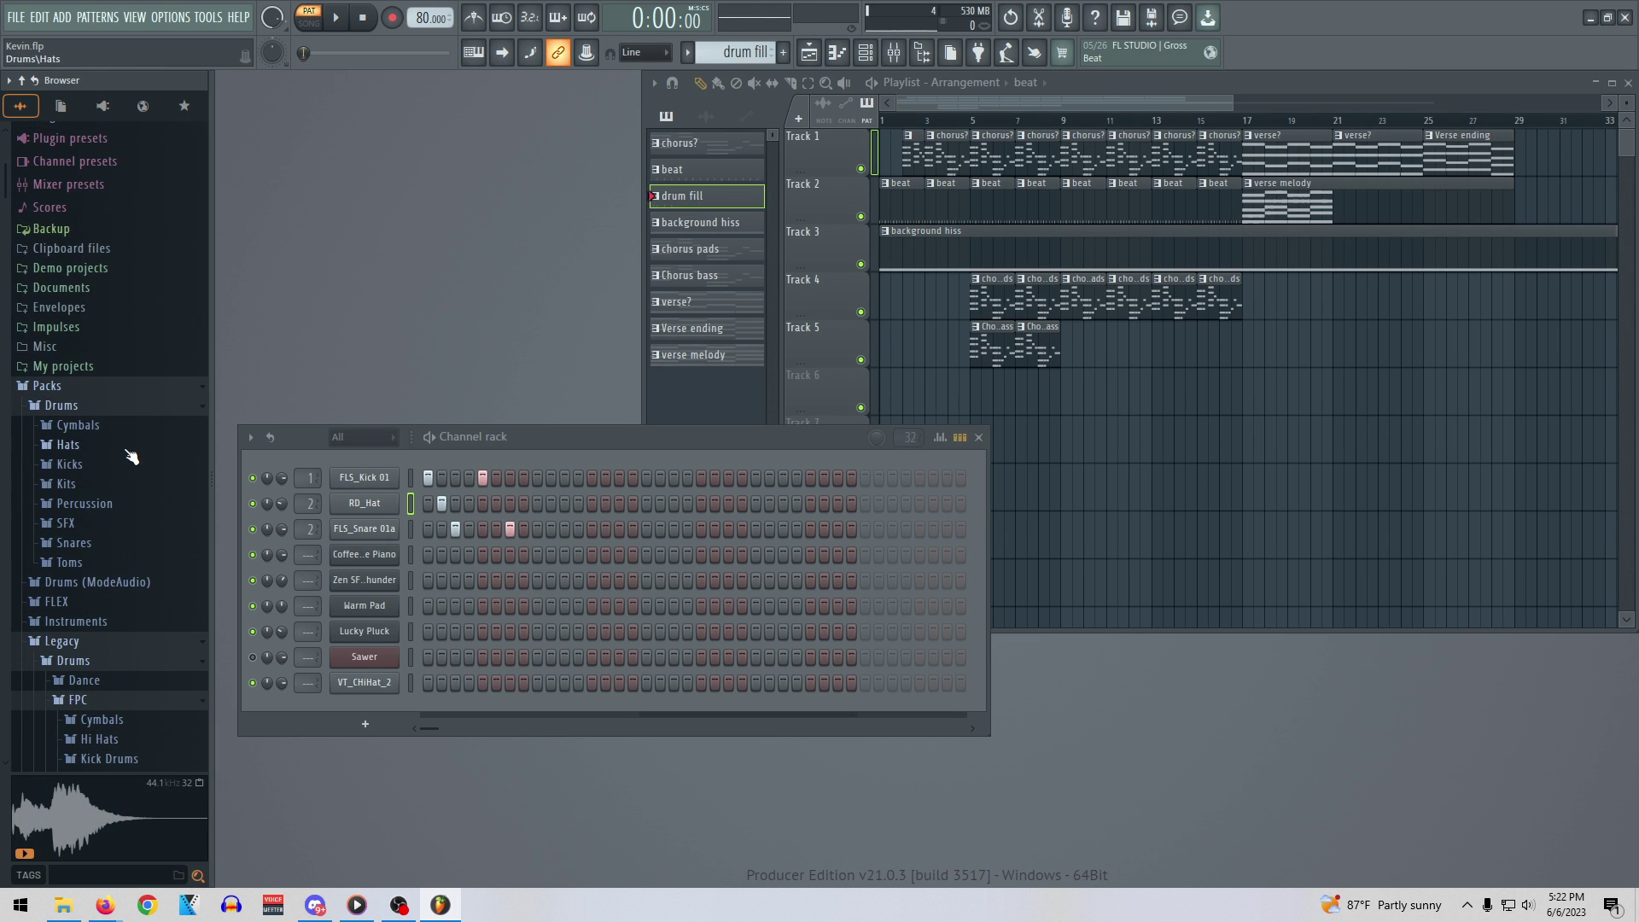
pyautogui.click(117, 446)
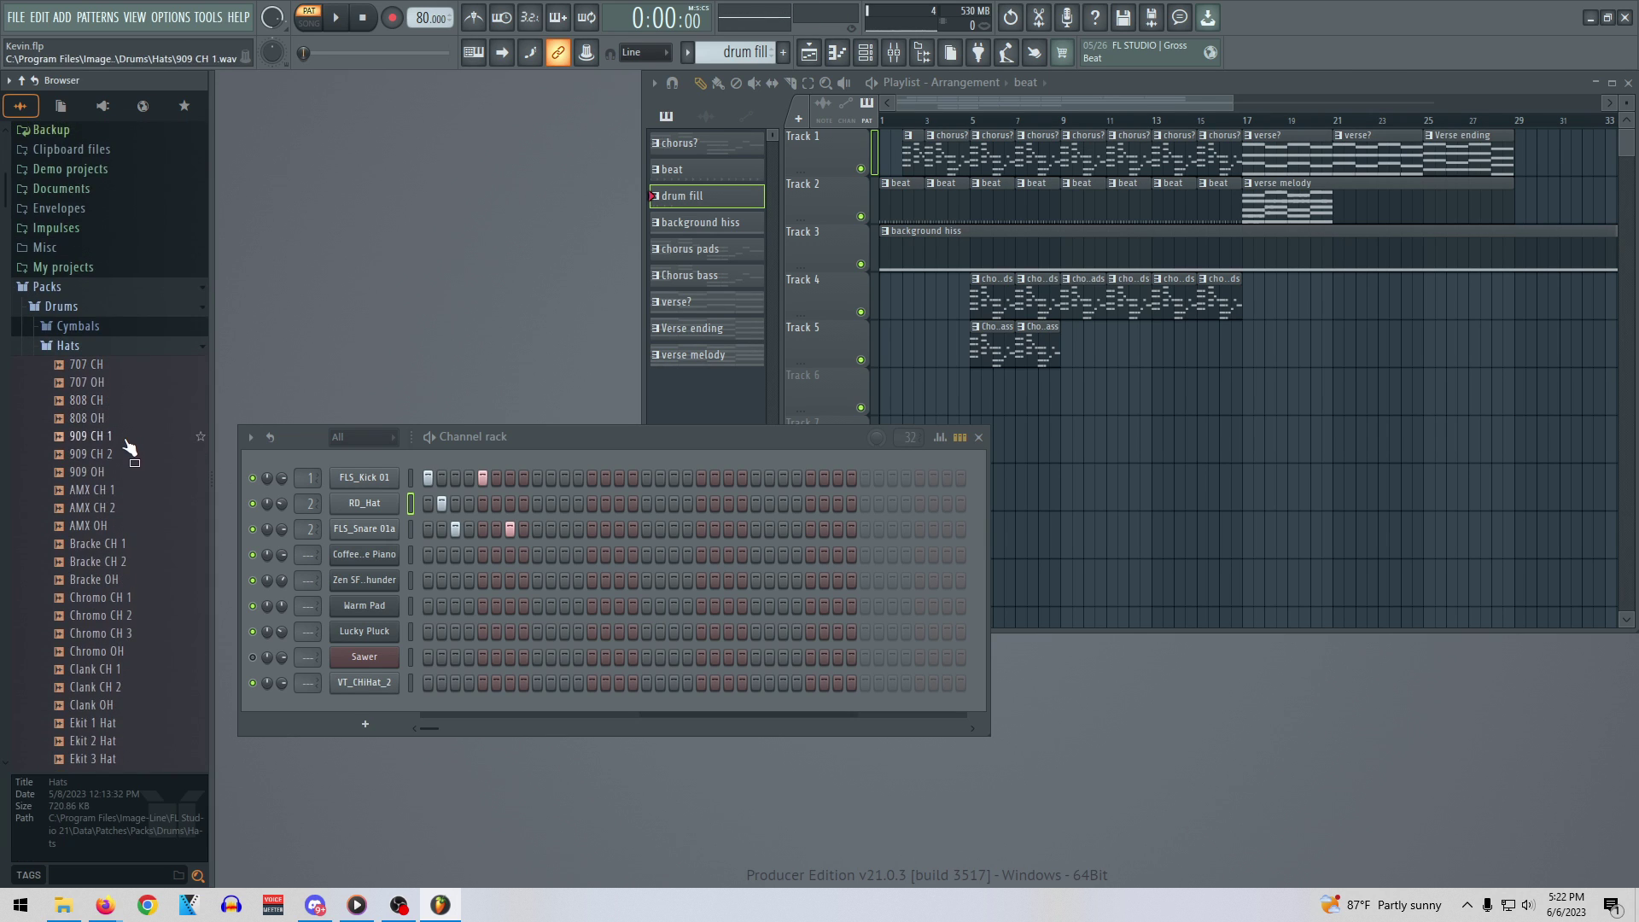
pyautogui.click(127, 437)
pyautogui.click(104, 457)
pyautogui.click(107, 475)
pyautogui.click(101, 418)
pyautogui.click(102, 405)
pyautogui.click(102, 408)
# Replace the VT_CHiHat_2 channel with 808 CH, move the step 2 hit from RD_Hat to it, and play the pattern before closing the channel rack
pyautogui.moveTo(104, 415); pyautogui.dragTo(354, 685)
pyautogui.click(443, 682)
pyautogui.click(442, 503)
pyautogui.press('space')
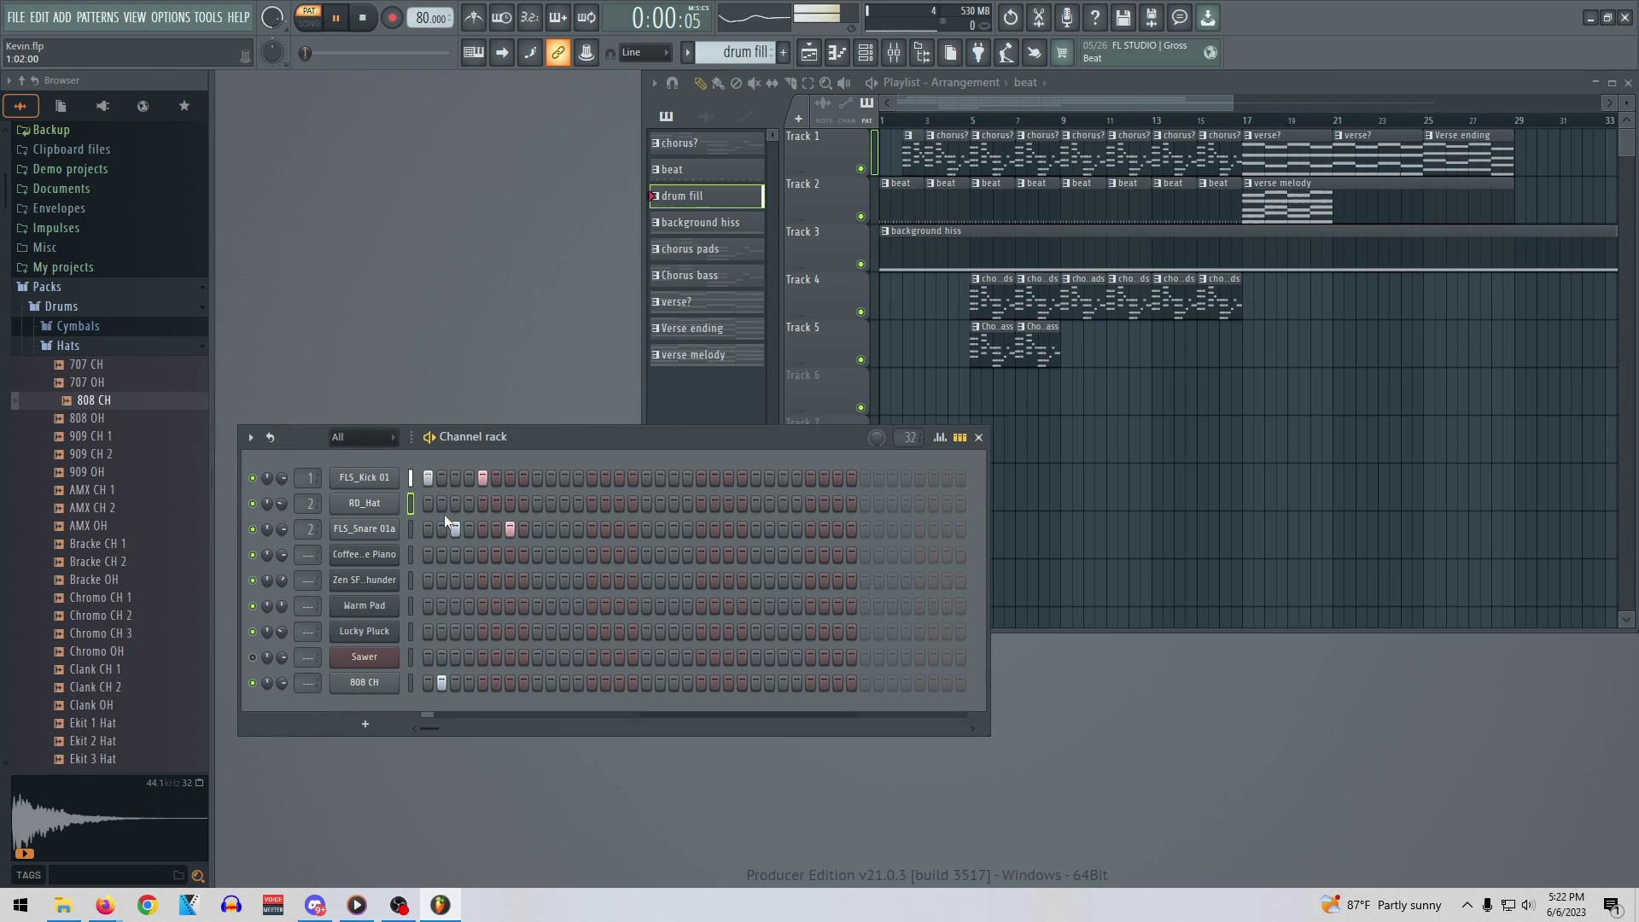
pyautogui.press('space')
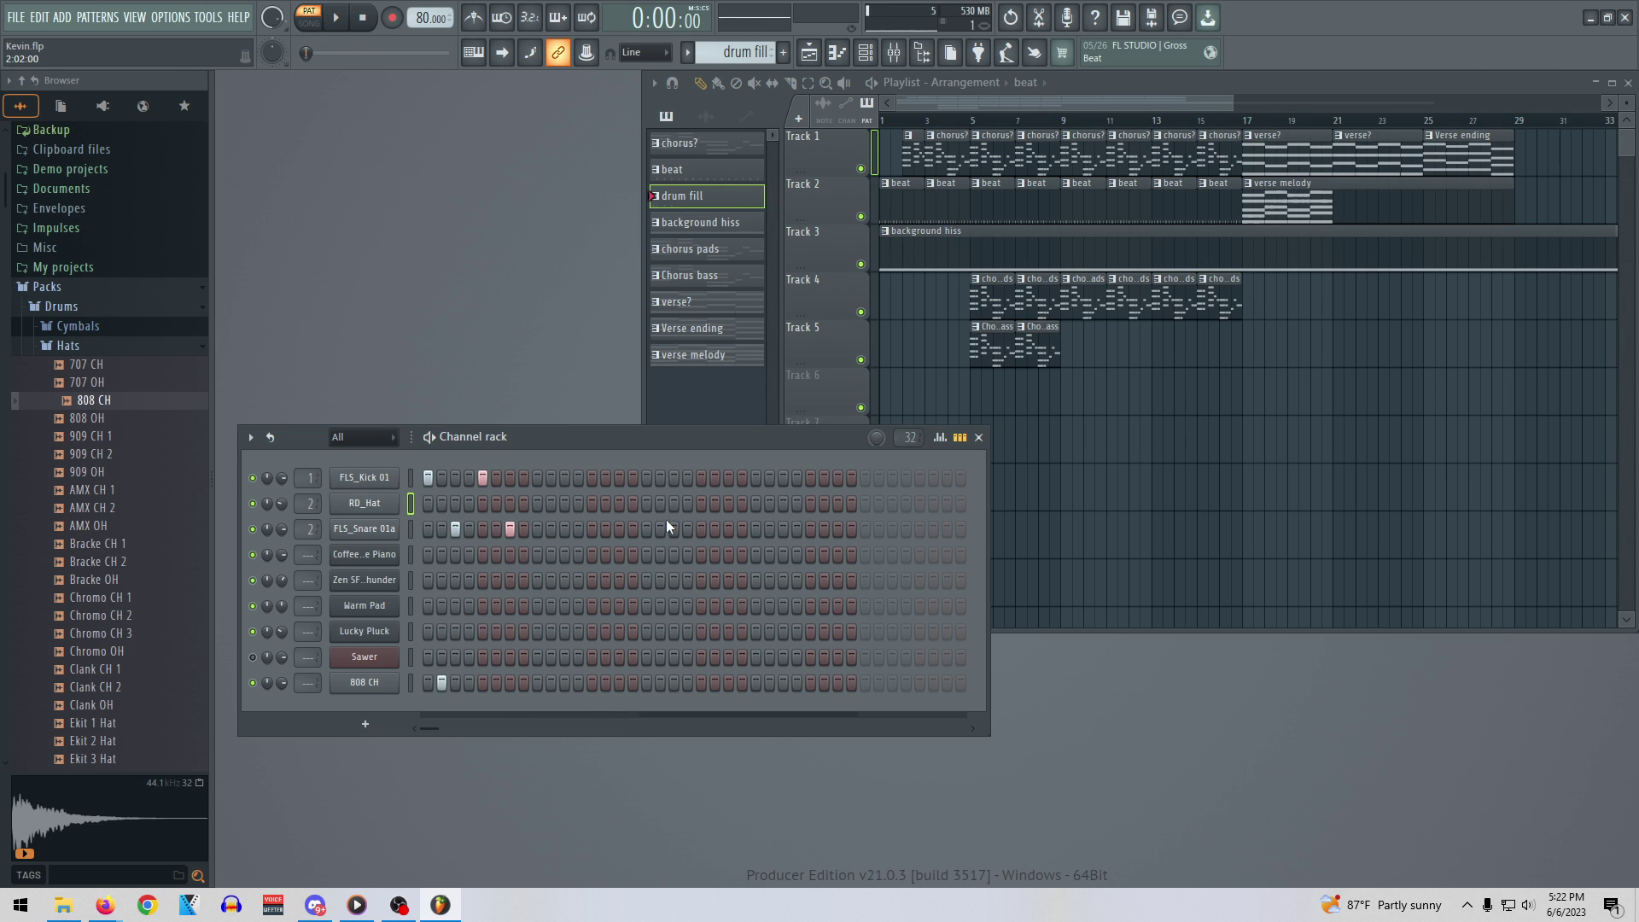
pyautogui.click(979, 437)
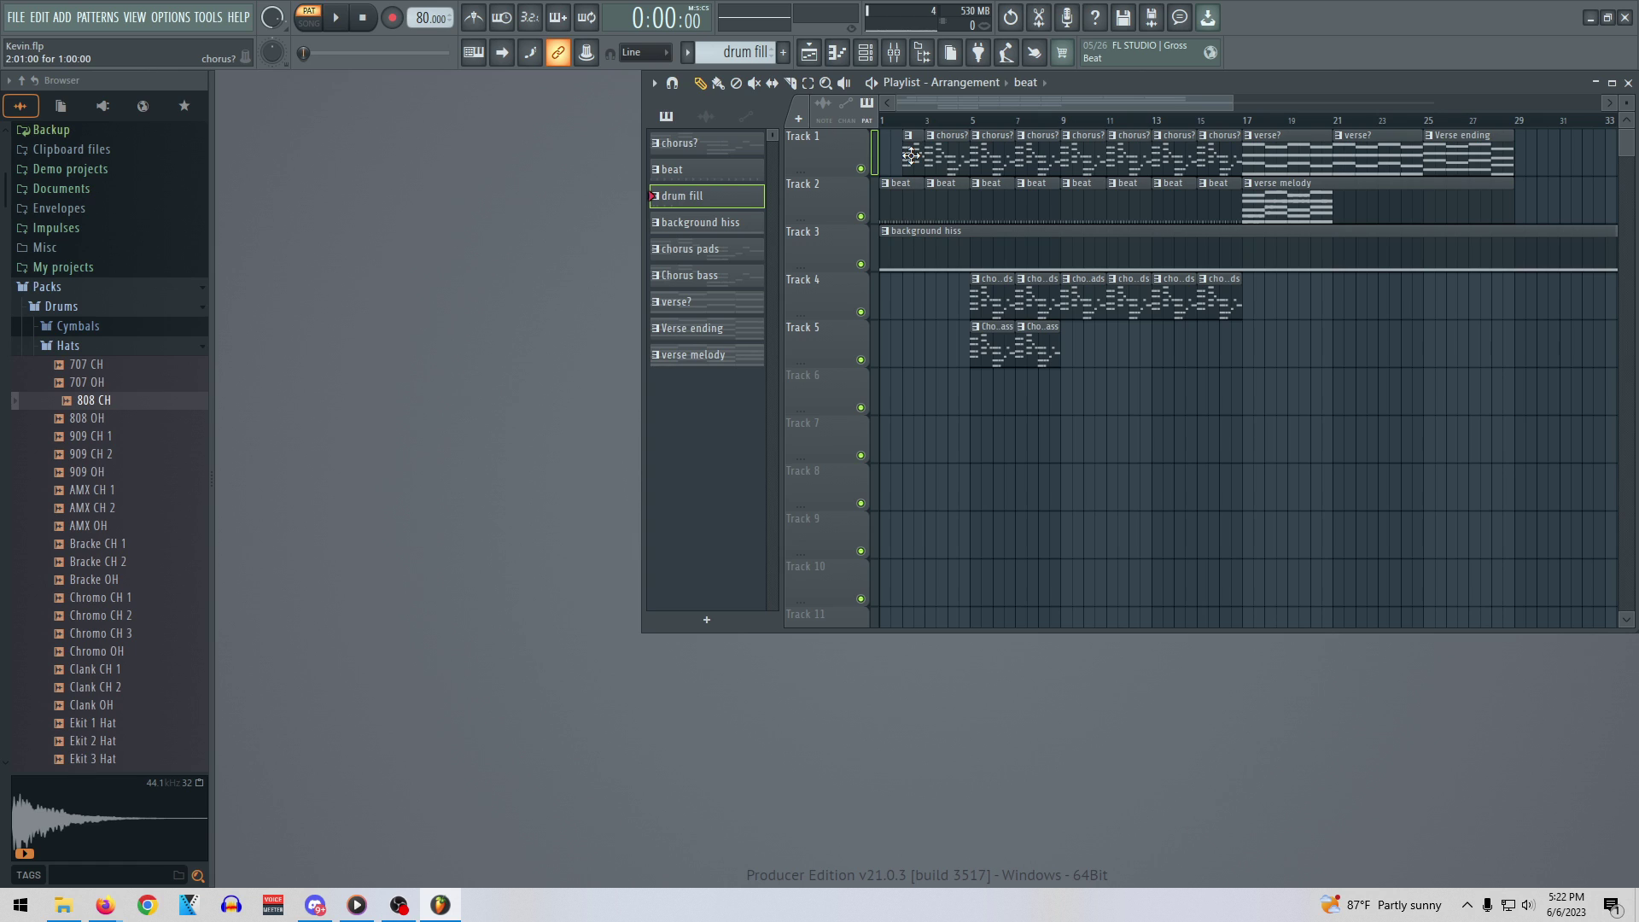
# Shorten the first beat clip on Track 2 to one bar
pyautogui.moveTo(922, 187); pyautogui.dragTo(901, 188)
pyautogui.click(907, 190)
pyautogui.rightClick(910, 194)
pyautogui.click(915, 311)
pyautogui.moveTo(925, 304); pyautogui.dragTo(945, 294)
pyautogui.click(911, 299)
pyautogui.rightClick(946, 294)
# Place a drum fill clip on Track 4 in the second half of bar 2 and extend the first beat clip to one and a half bars
pyautogui.click(700, 195)
pyautogui.click(907, 301)
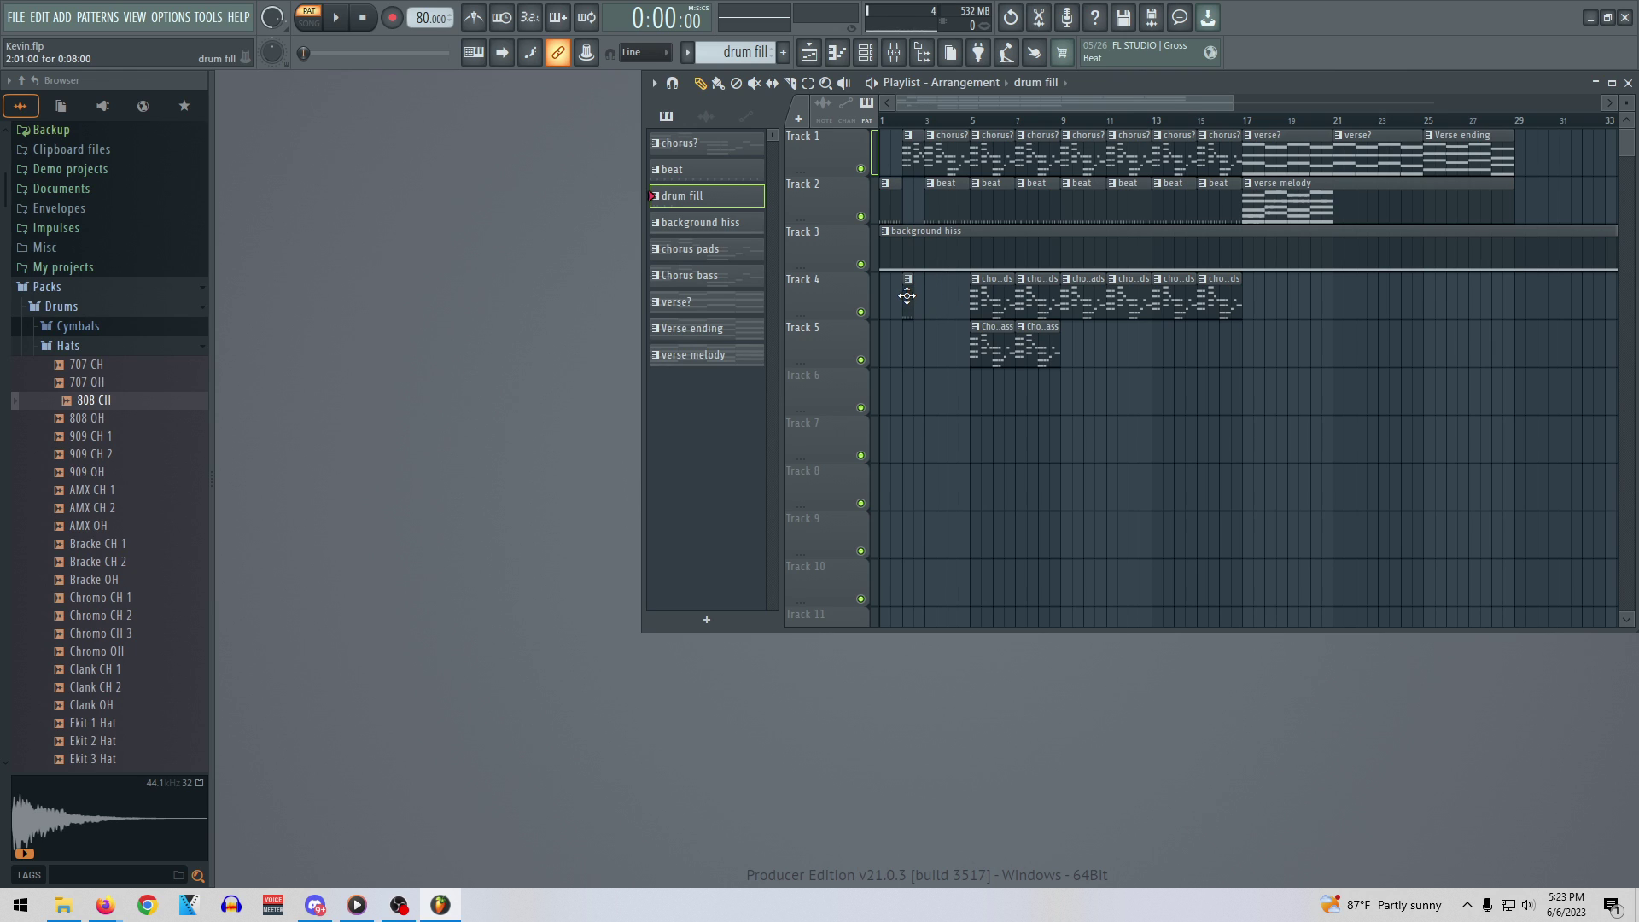
pyautogui.moveTo(905, 306); pyautogui.dragTo(916, 305)
pyautogui.moveTo(892, 217); pyautogui.dragTo(911, 217)
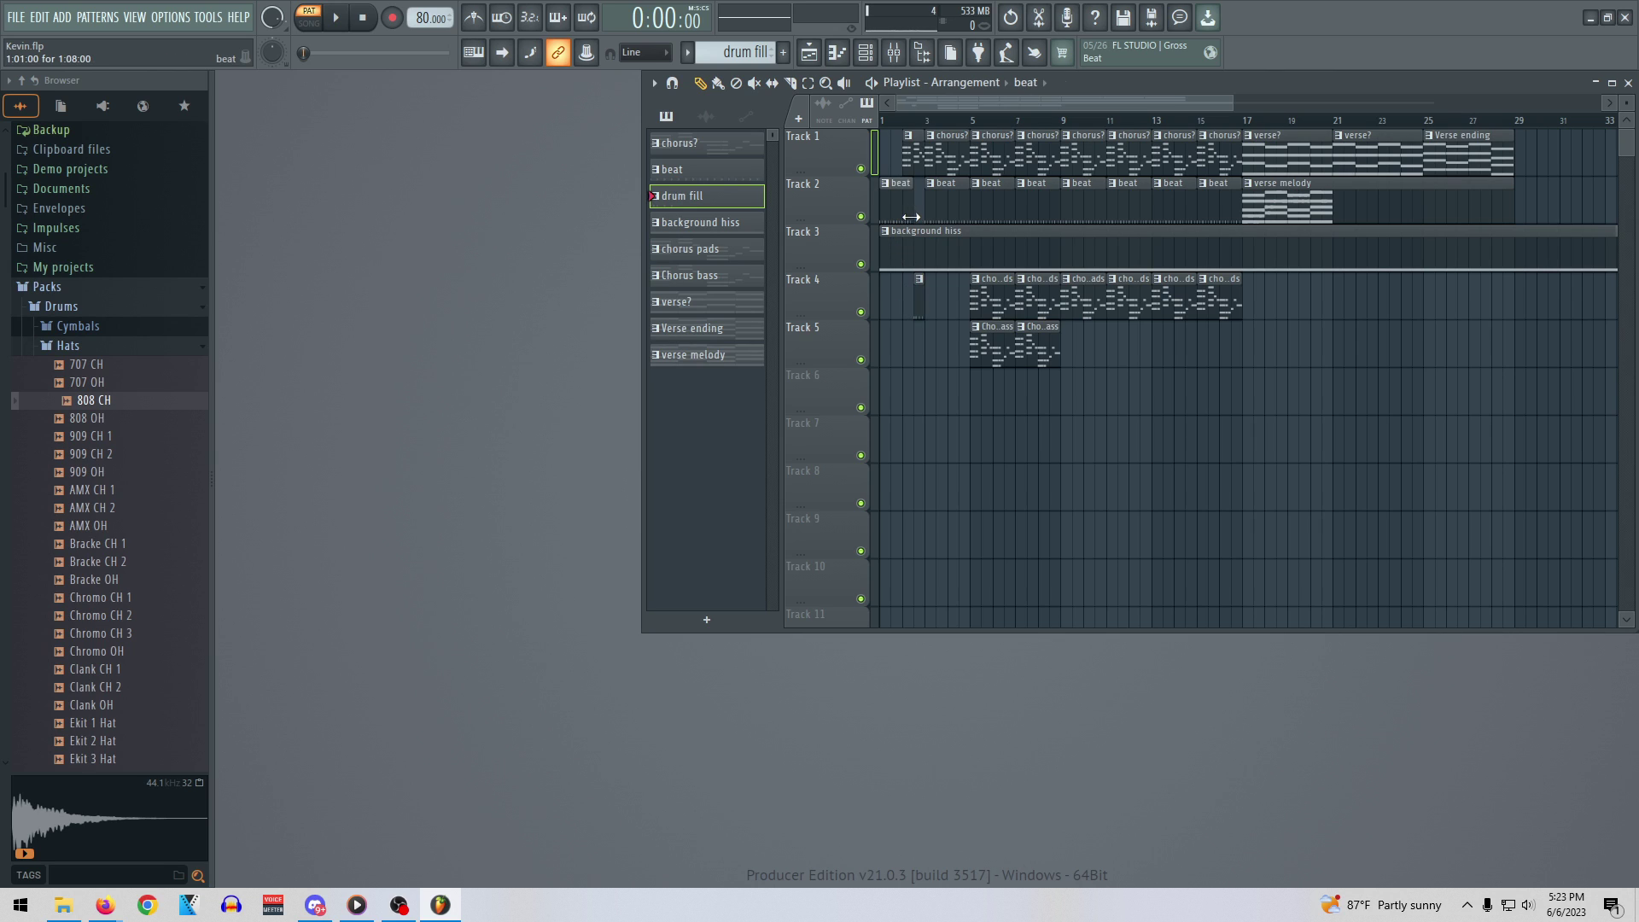
# Remove the short chorus? clip in bar 2 of Track 1 and play the song from the start
pyautogui.rightClick(913, 163)
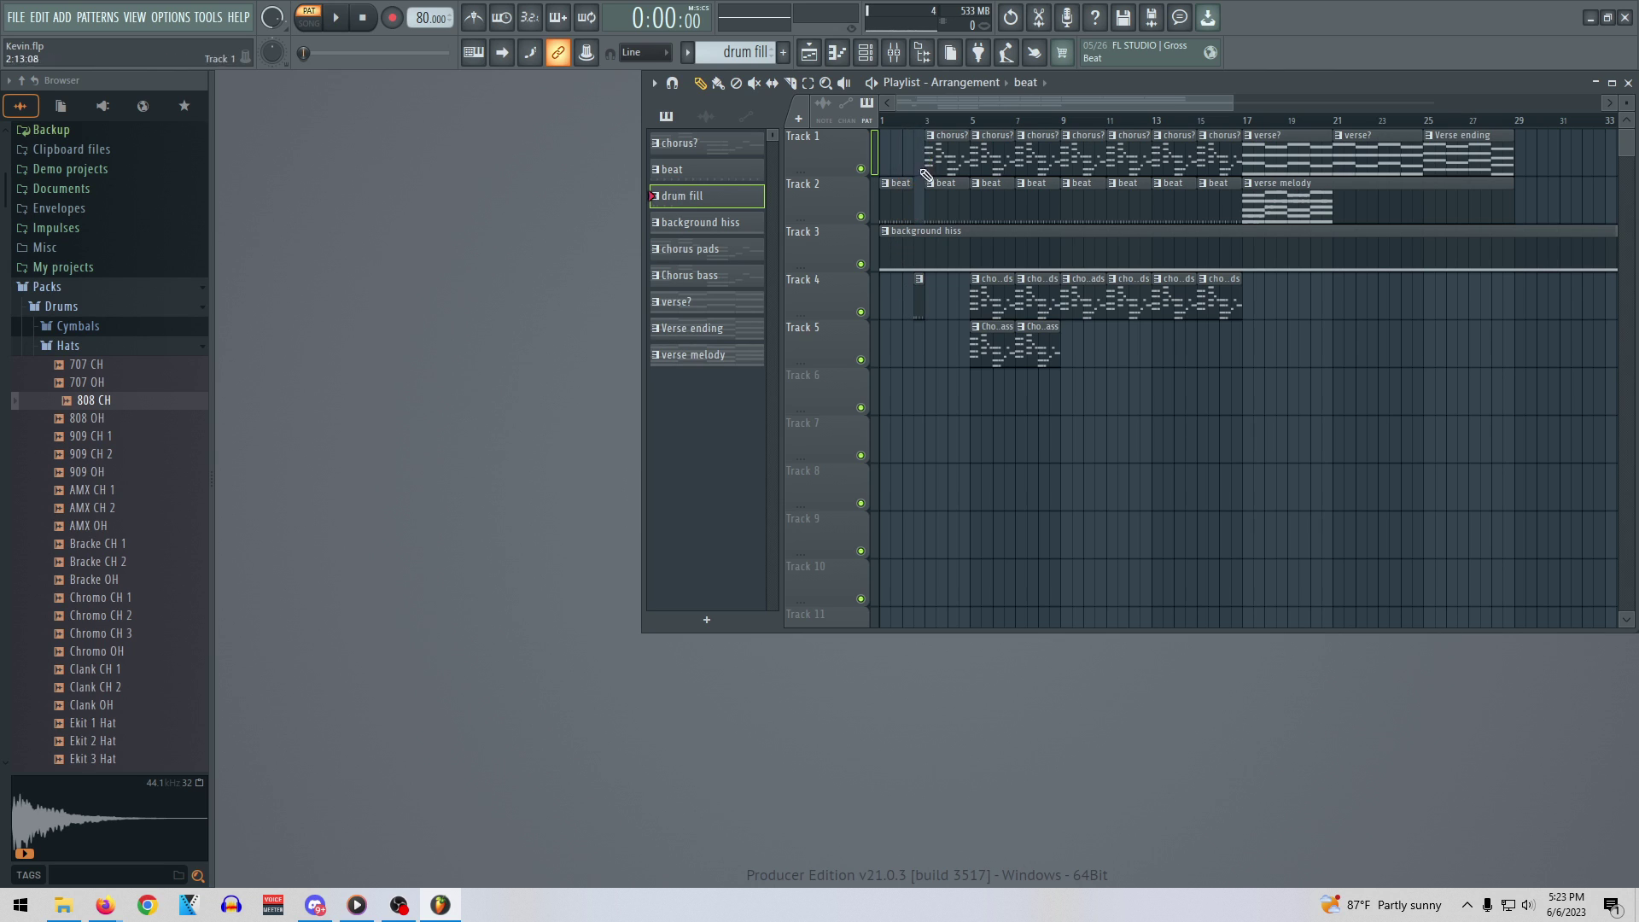
pyautogui.press('space')
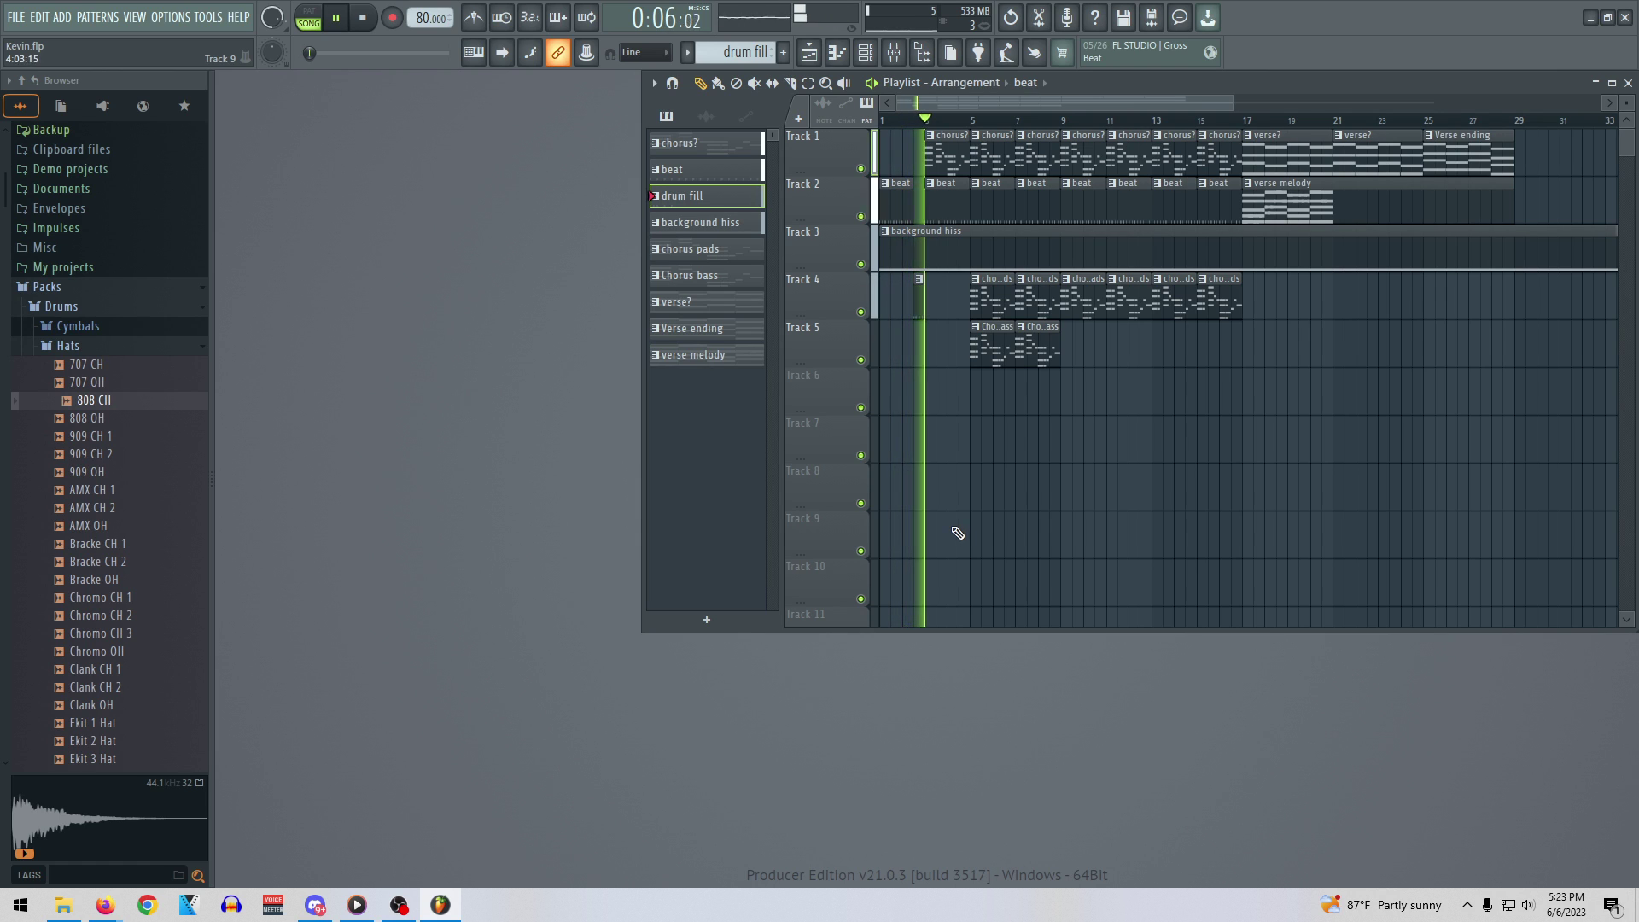
pyautogui.press('space')
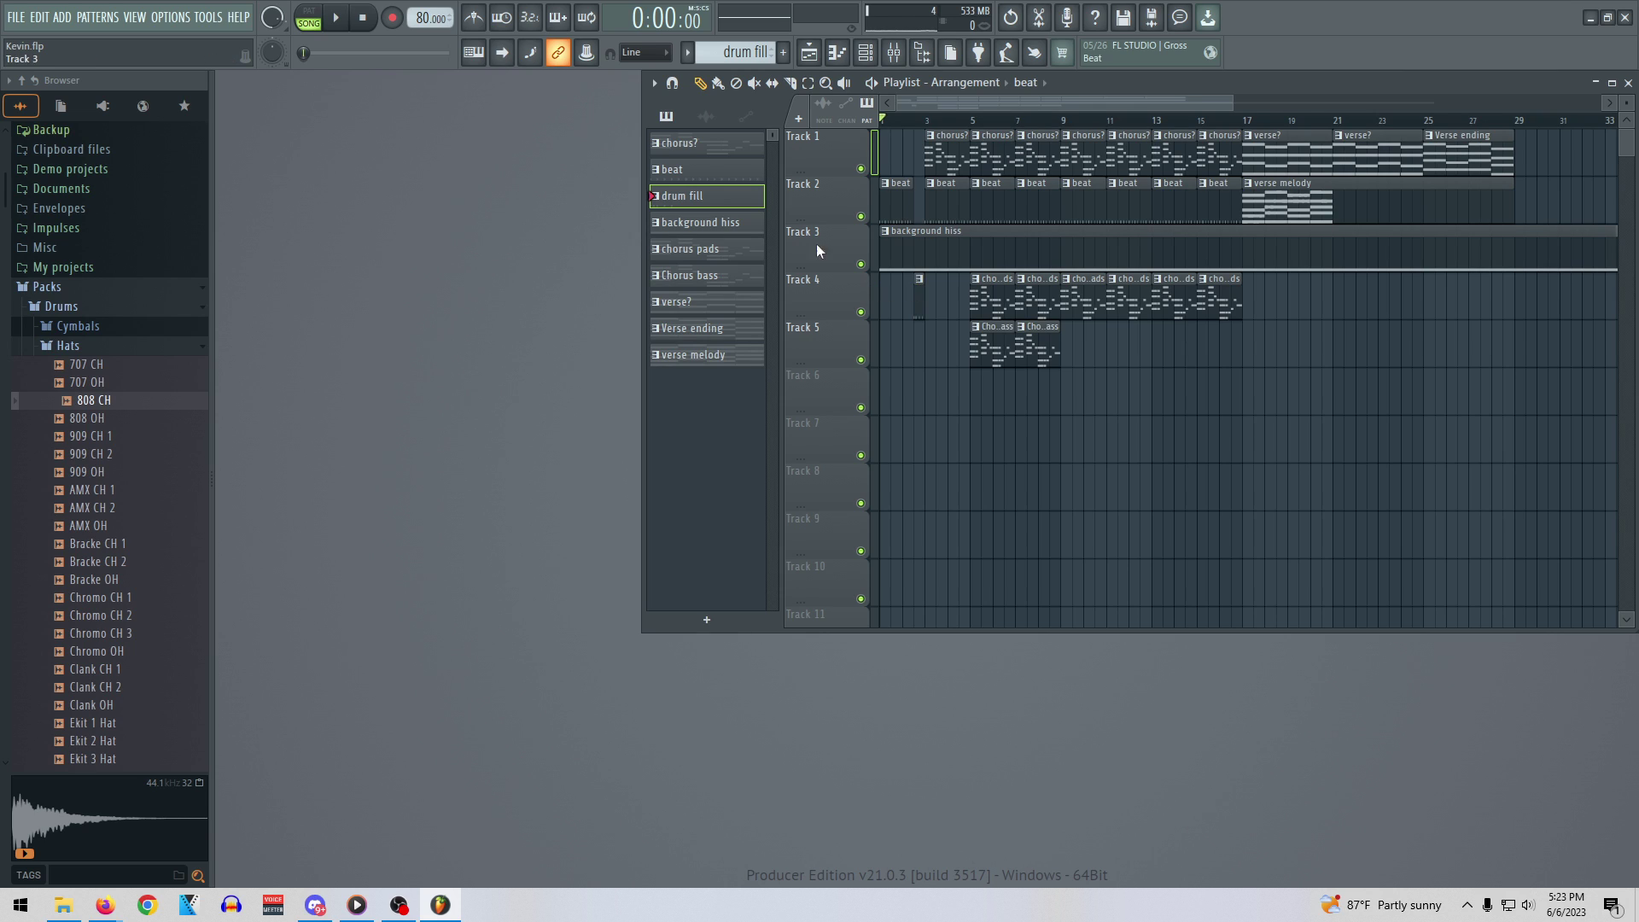
# Select the drum fill pattern, collapse the Hats folder and look inside the Impulses and Misc folders
pyautogui.click(698, 198)
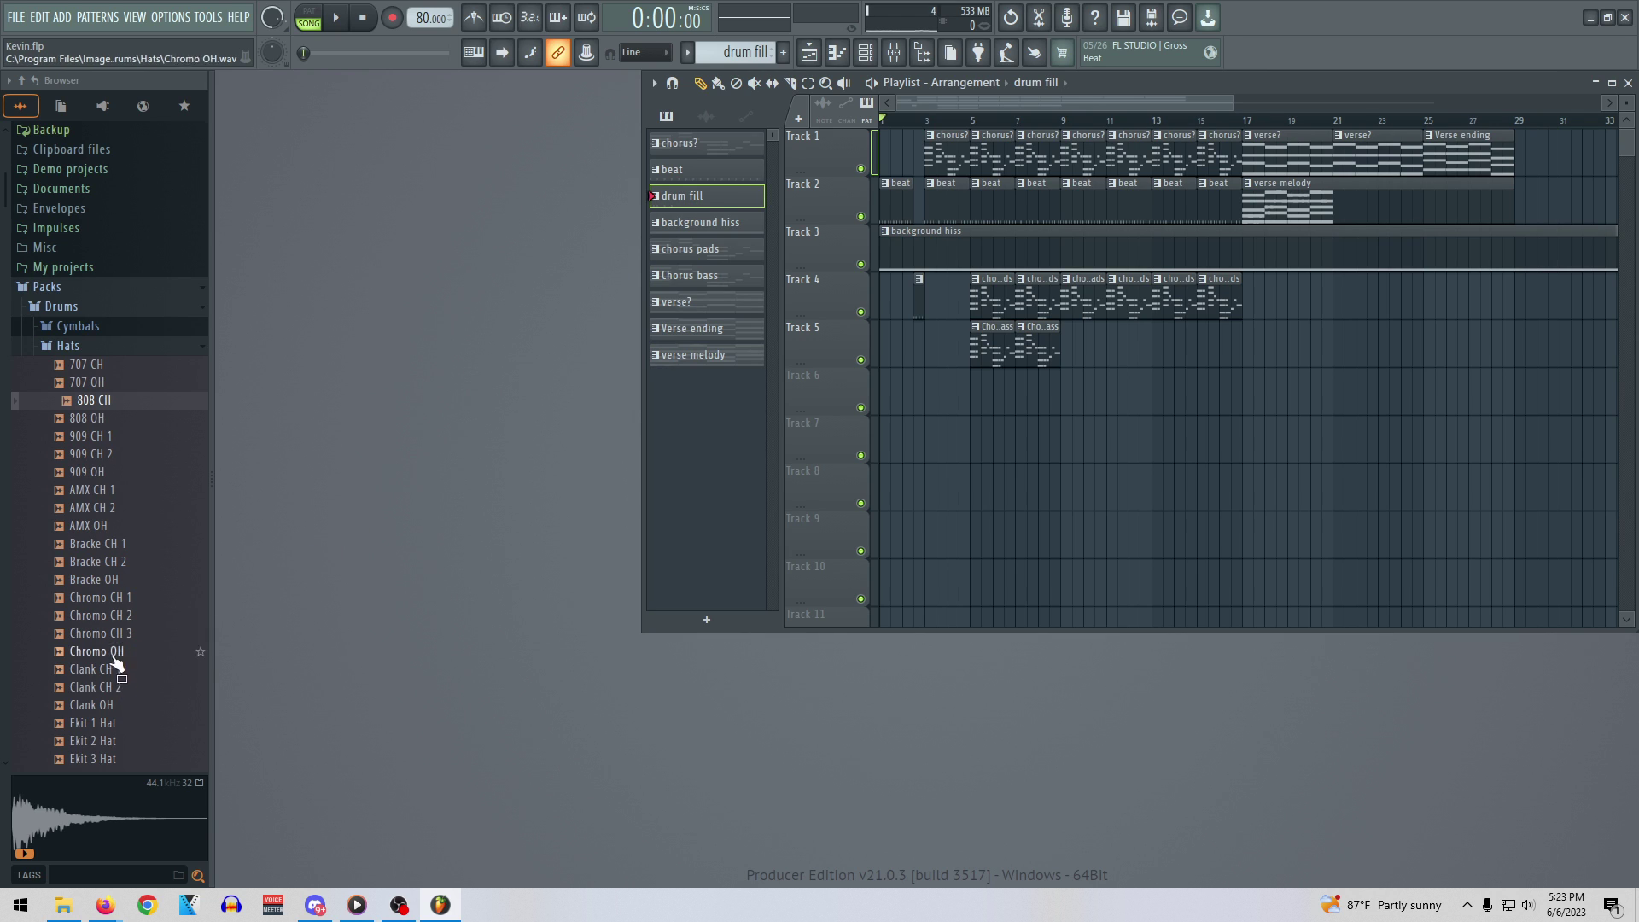
pyautogui.scroll(3, 143, 553)
pyautogui.click(102, 502)
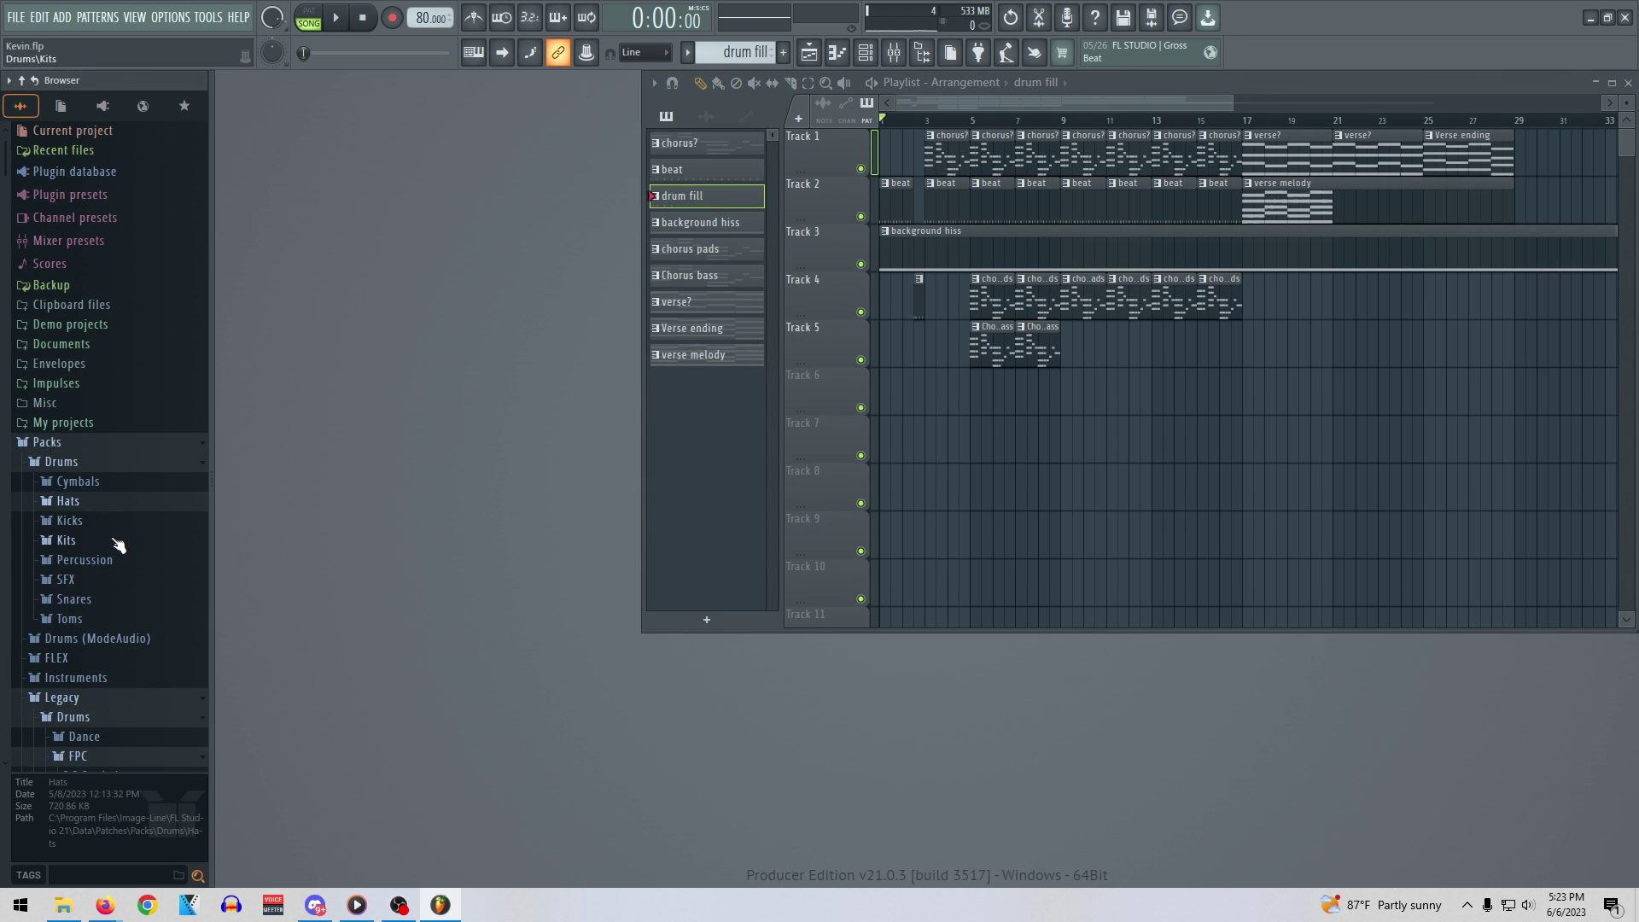
pyautogui.click(75, 389)
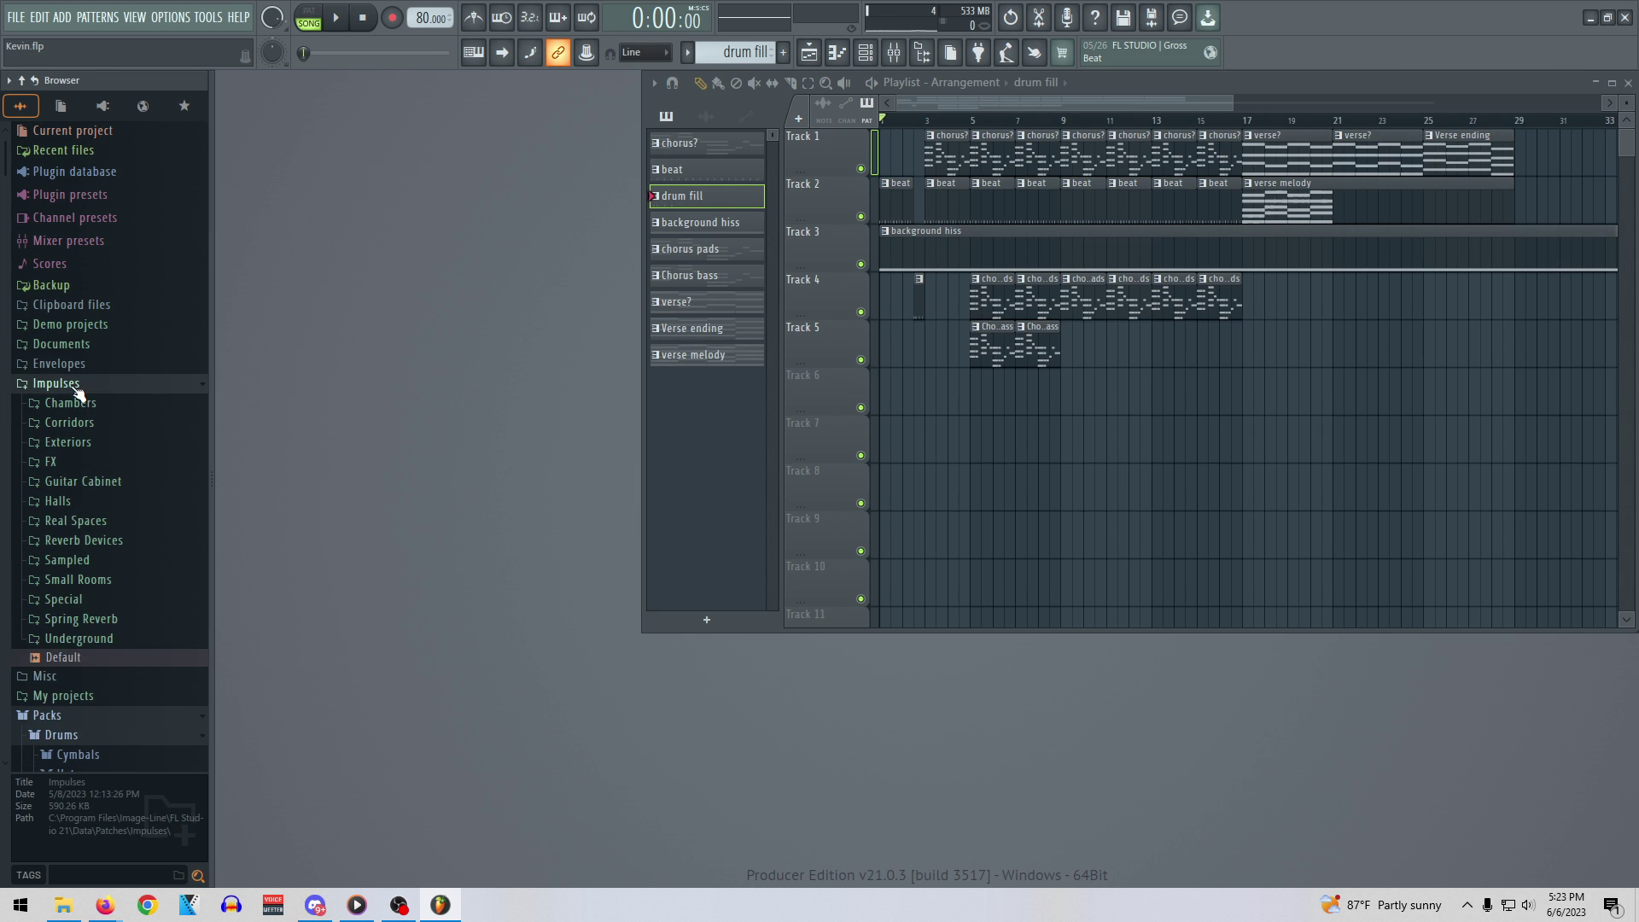
pyautogui.click(75, 389)
pyautogui.click(68, 409)
pyautogui.click(68, 410)
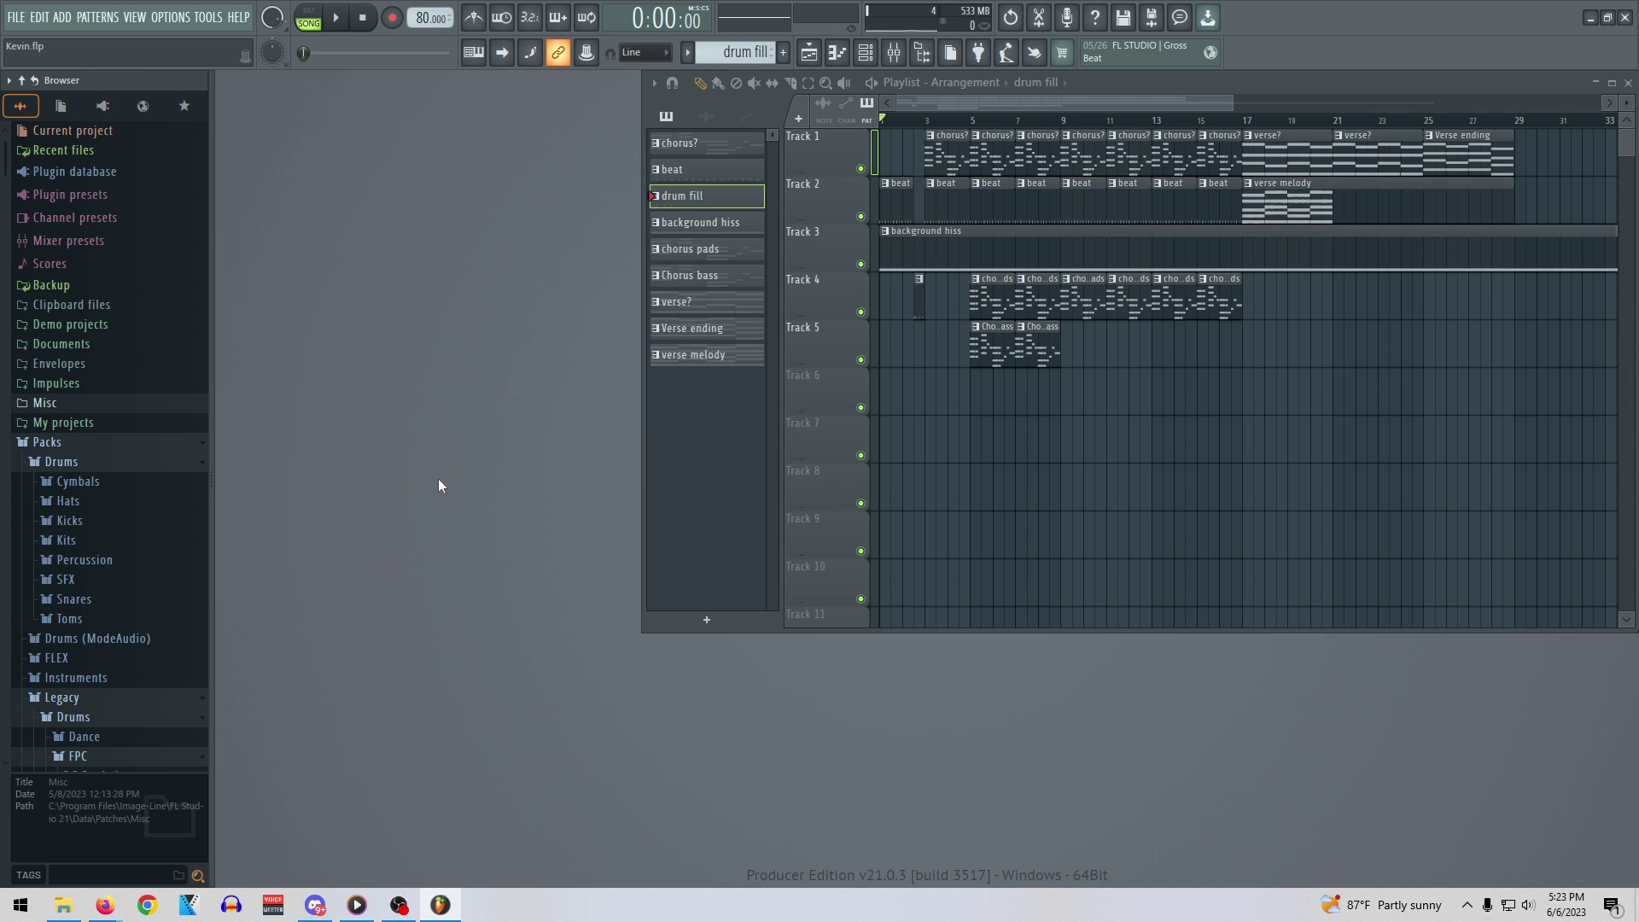
# Create a new pattern named flex
pyautogui.click(707, 620)
pyautogui.write('flex')
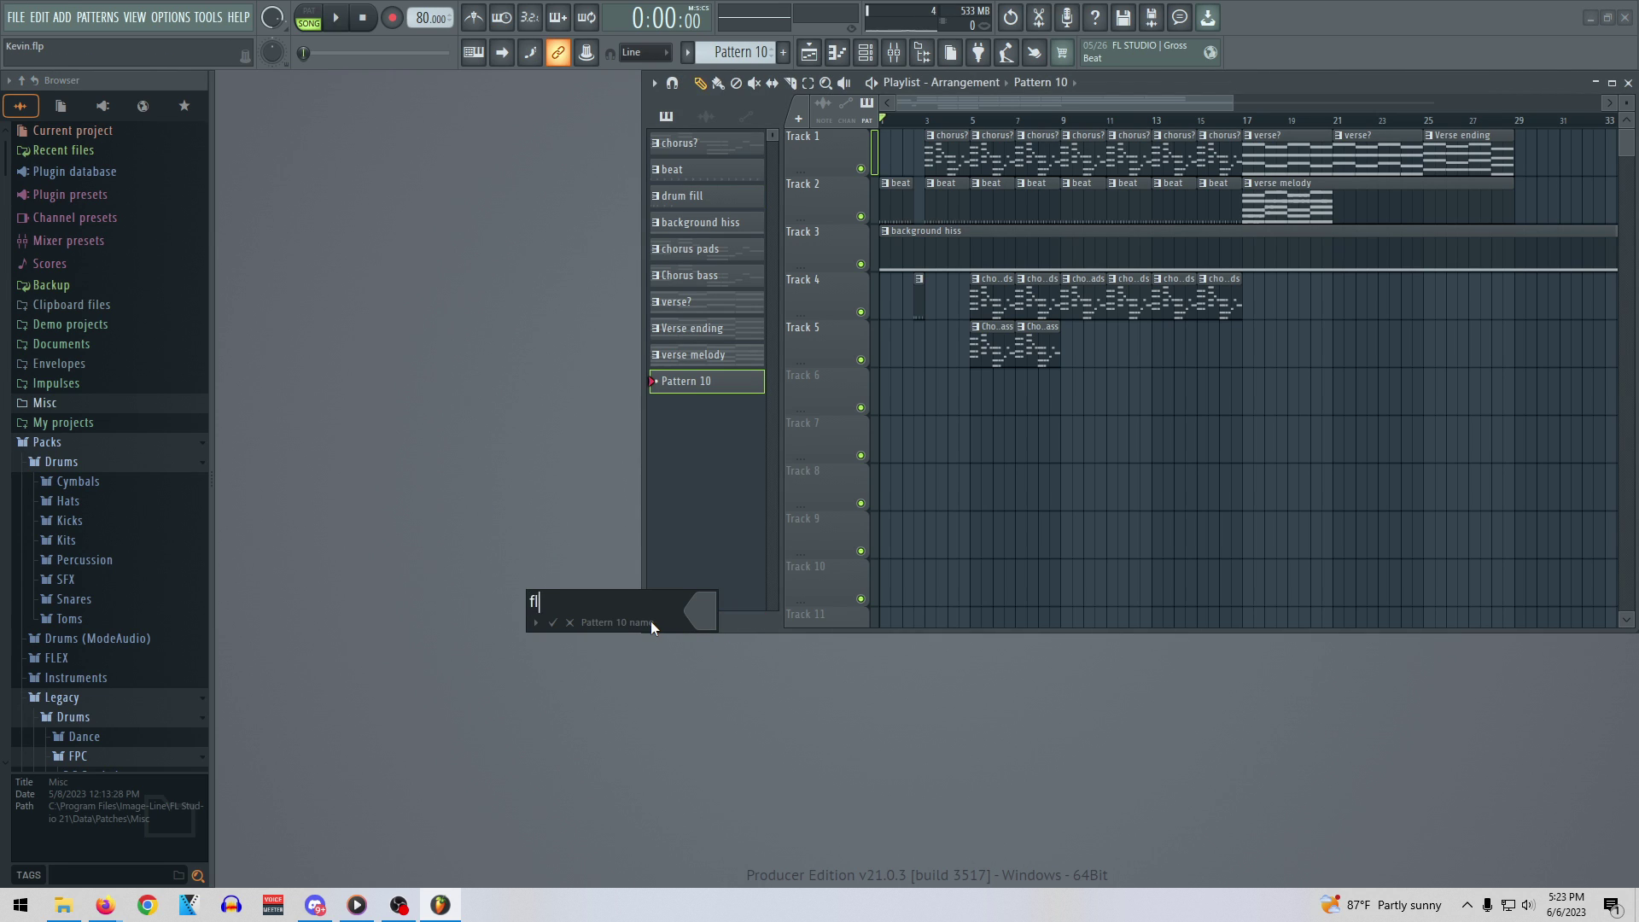
pyautogui.press('Return')
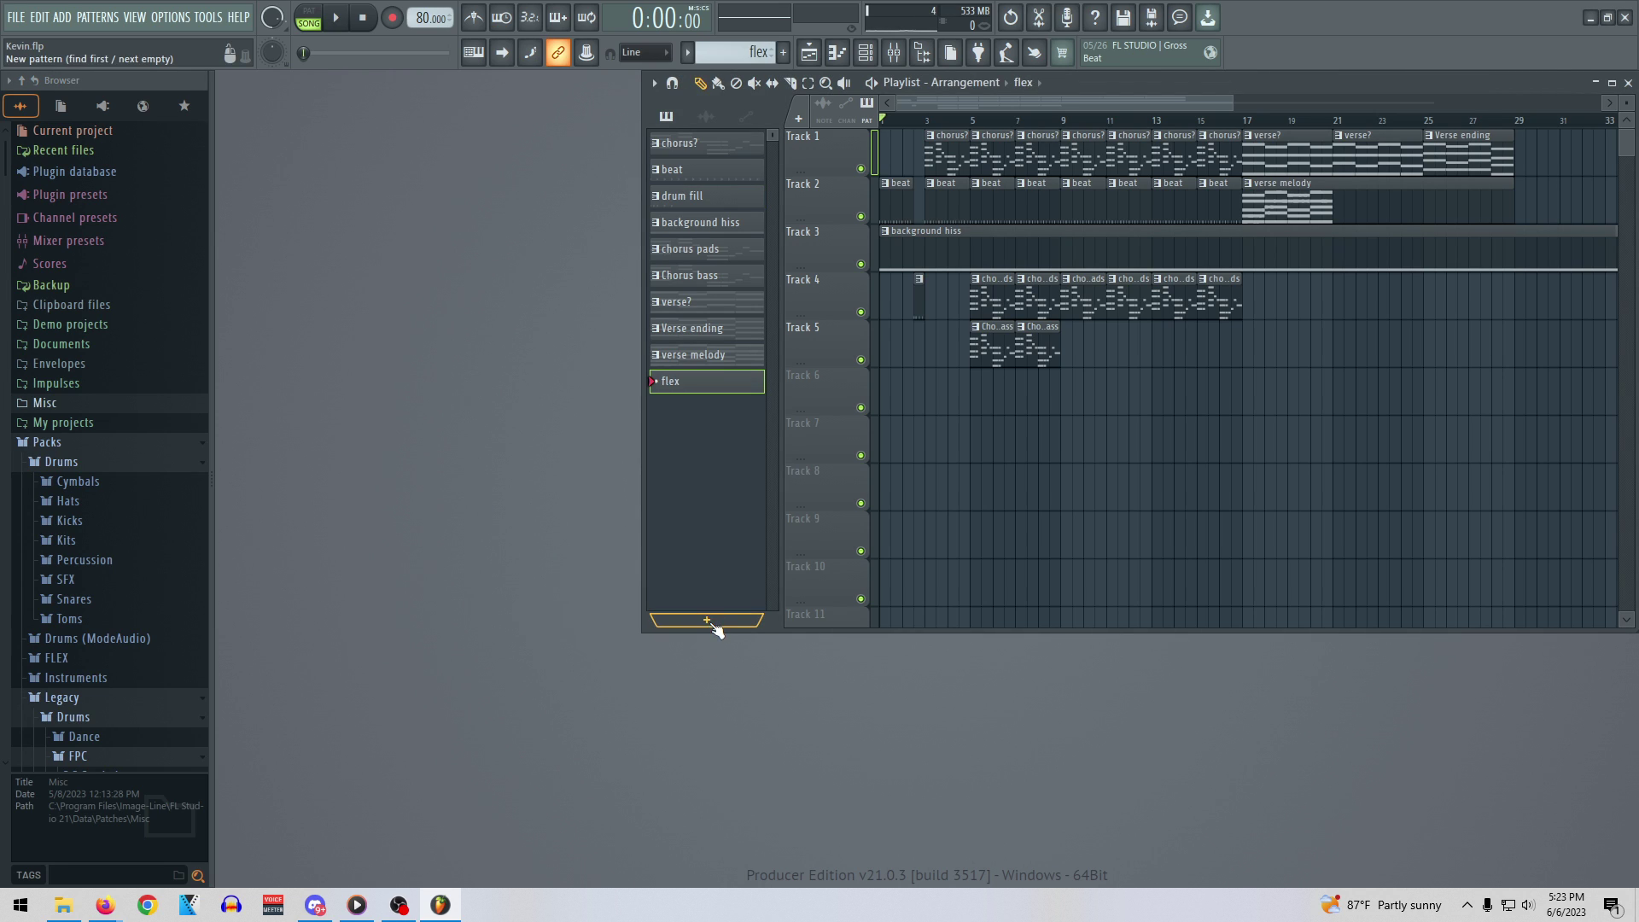
pyautogui.doubleClick(678, 391)
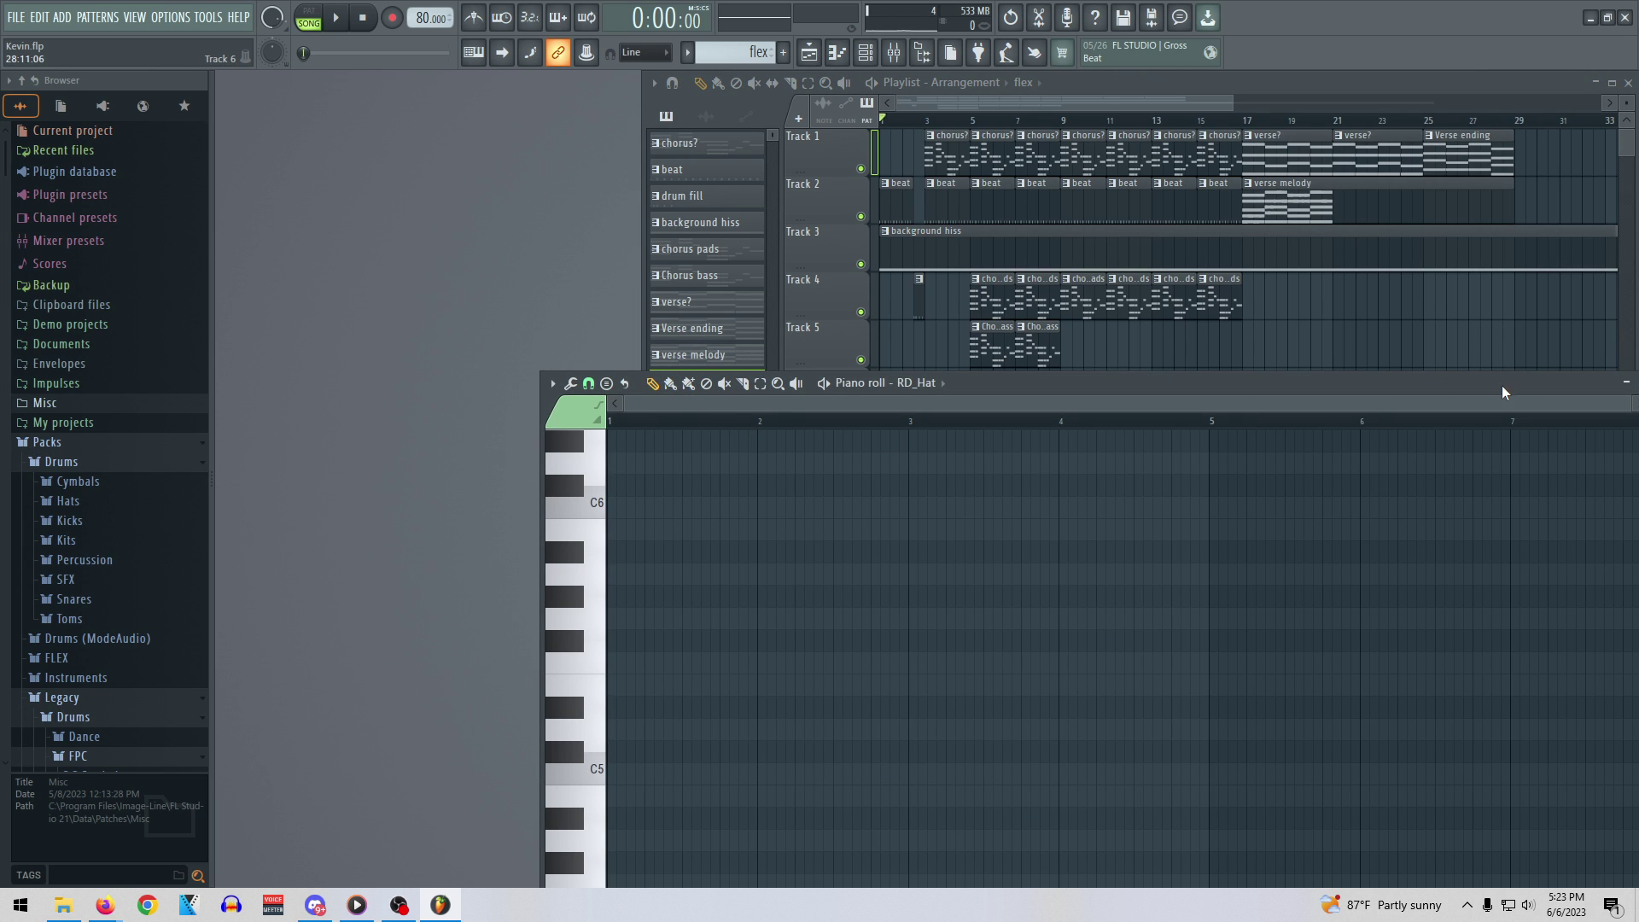
pyautogui.moveTo(1501, 385); pyautogui.dragTo(1193, 371)
pyautogui.click(1355, 370)
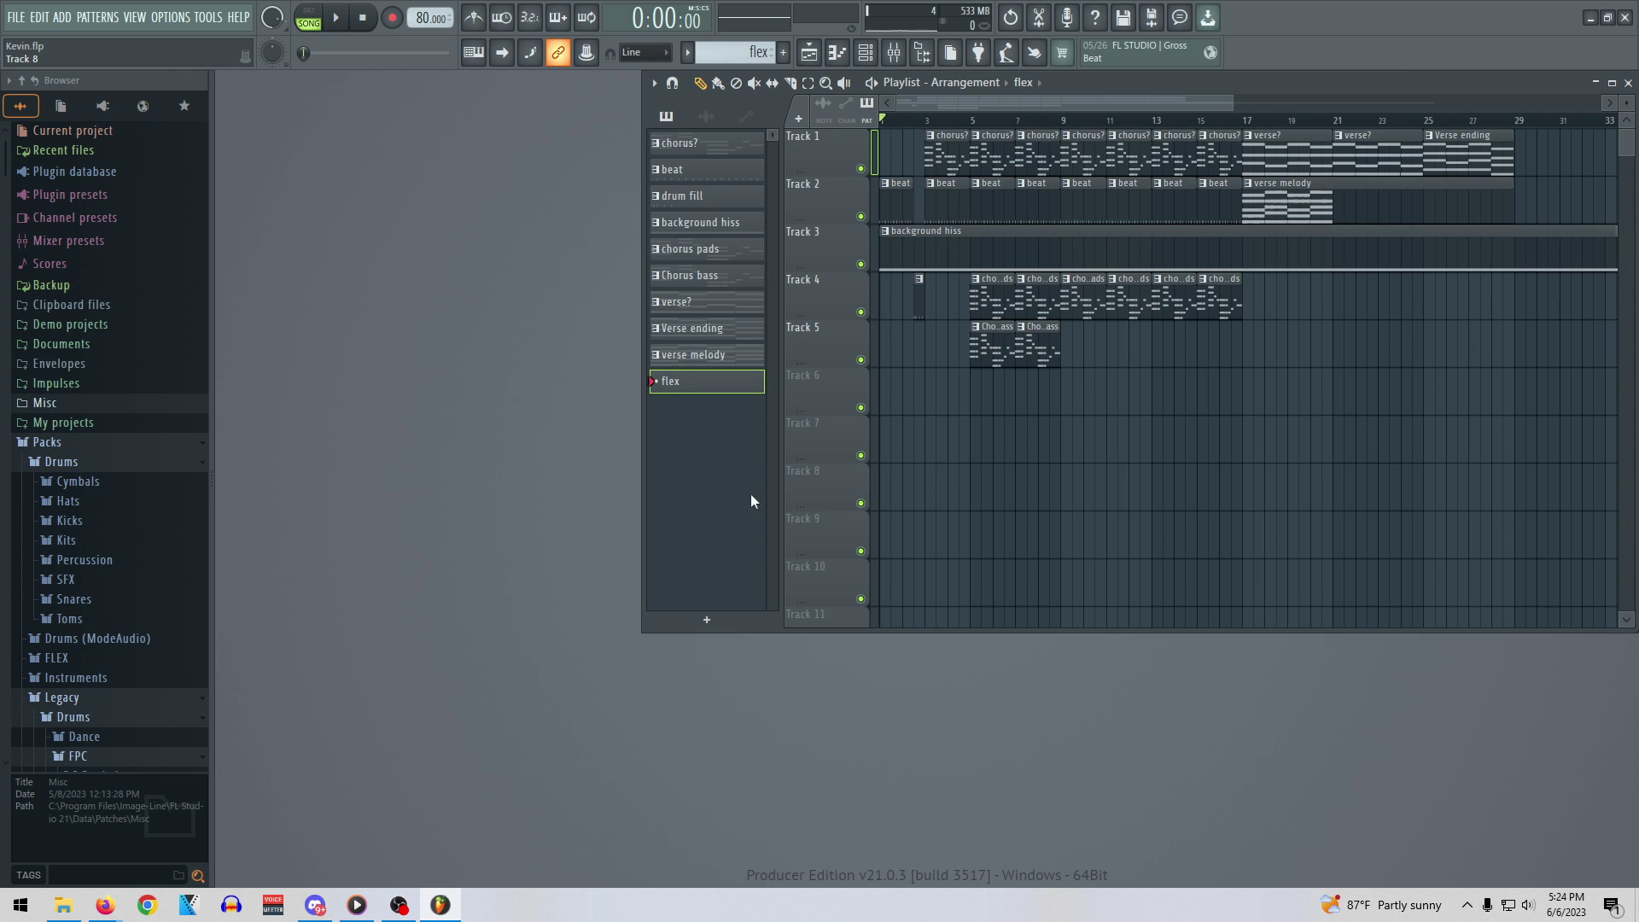
pyautogui.rightClick(672, 385)
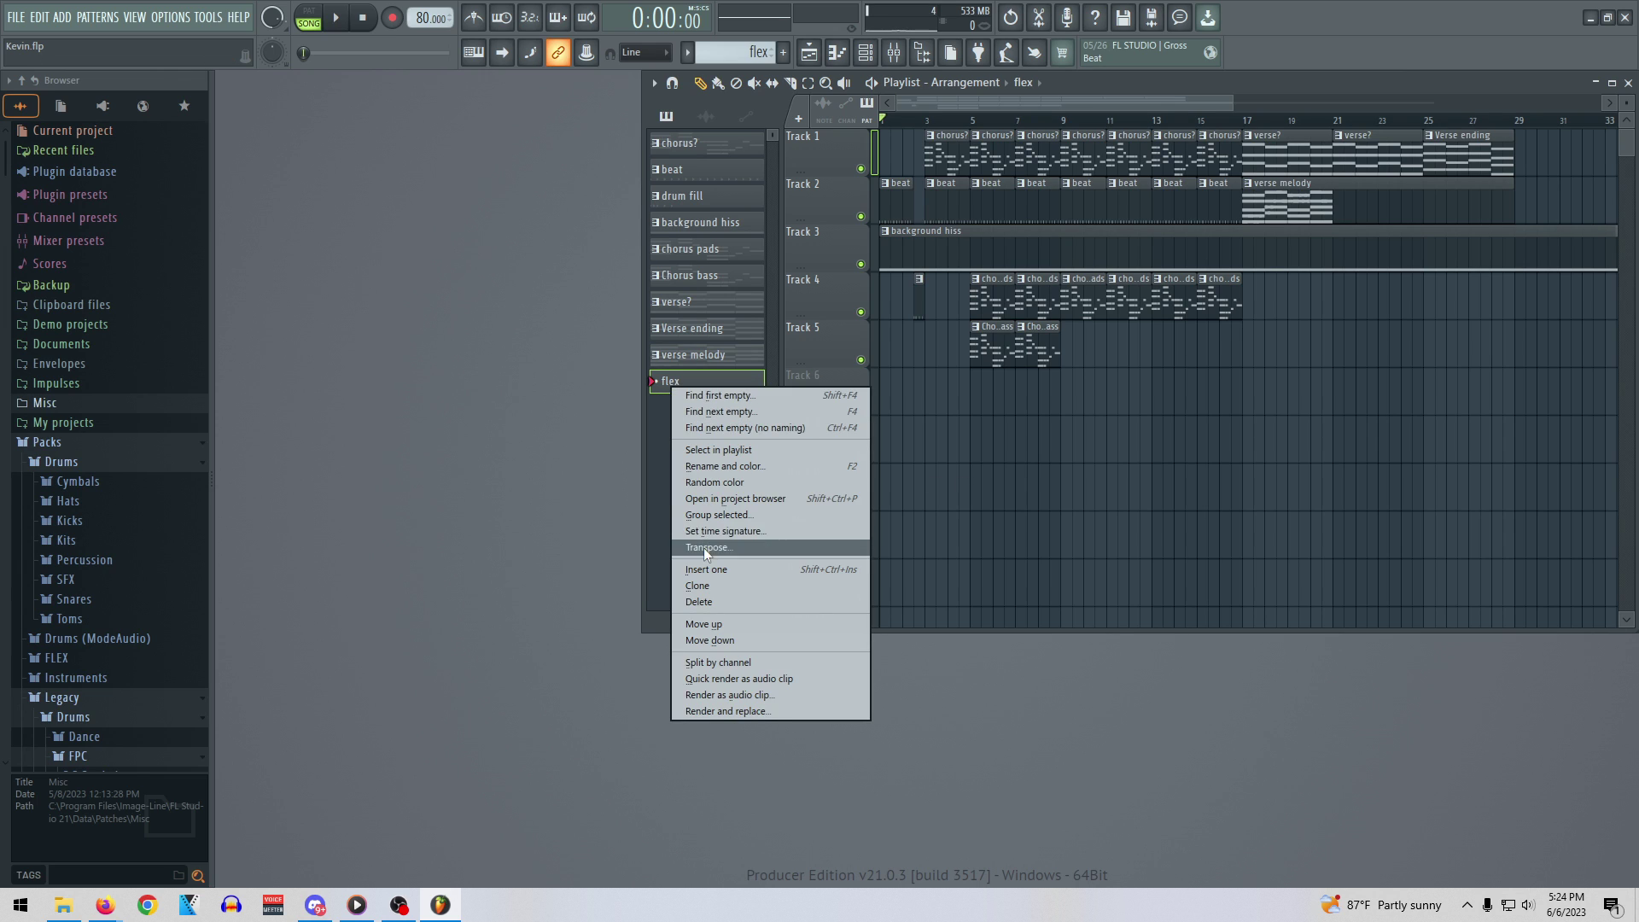
pyautogui.click(695, 384)
pyautogui.doubleClick(693, 381)
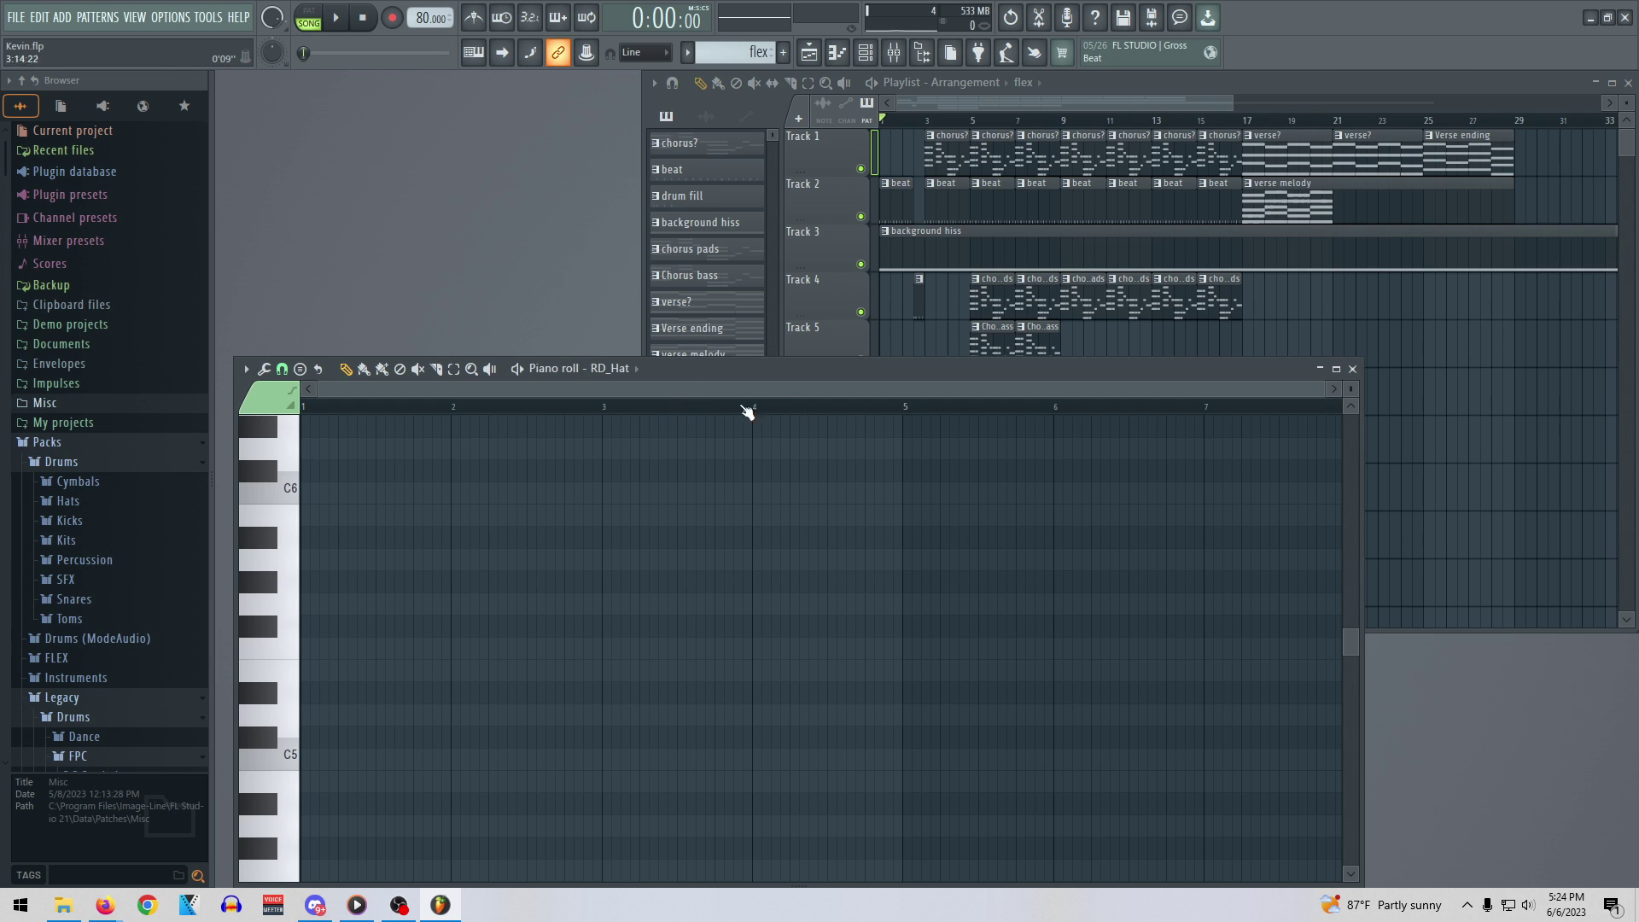
pyautogui.click(1353, 369)
# Add a FLEX instrument channel to the flex pattern and load its Creeper Drone preset from the Arksun Cityscape pack
pyautogui.click(893, 57)
pyautogui.click(865, 53)
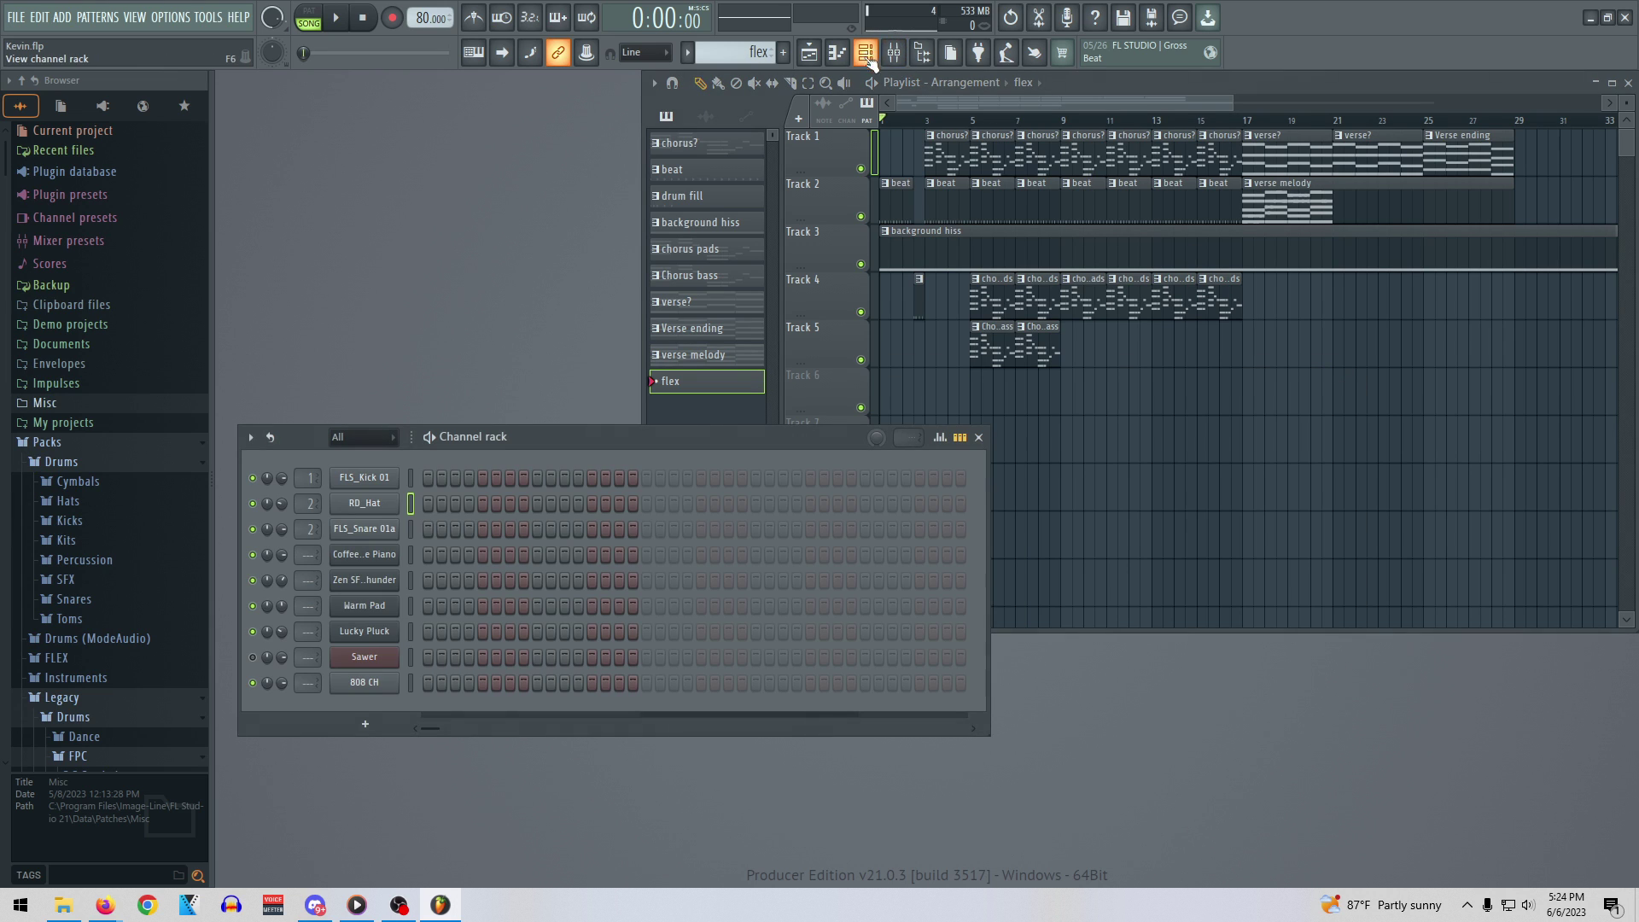
pyautogui.click(348, 725)
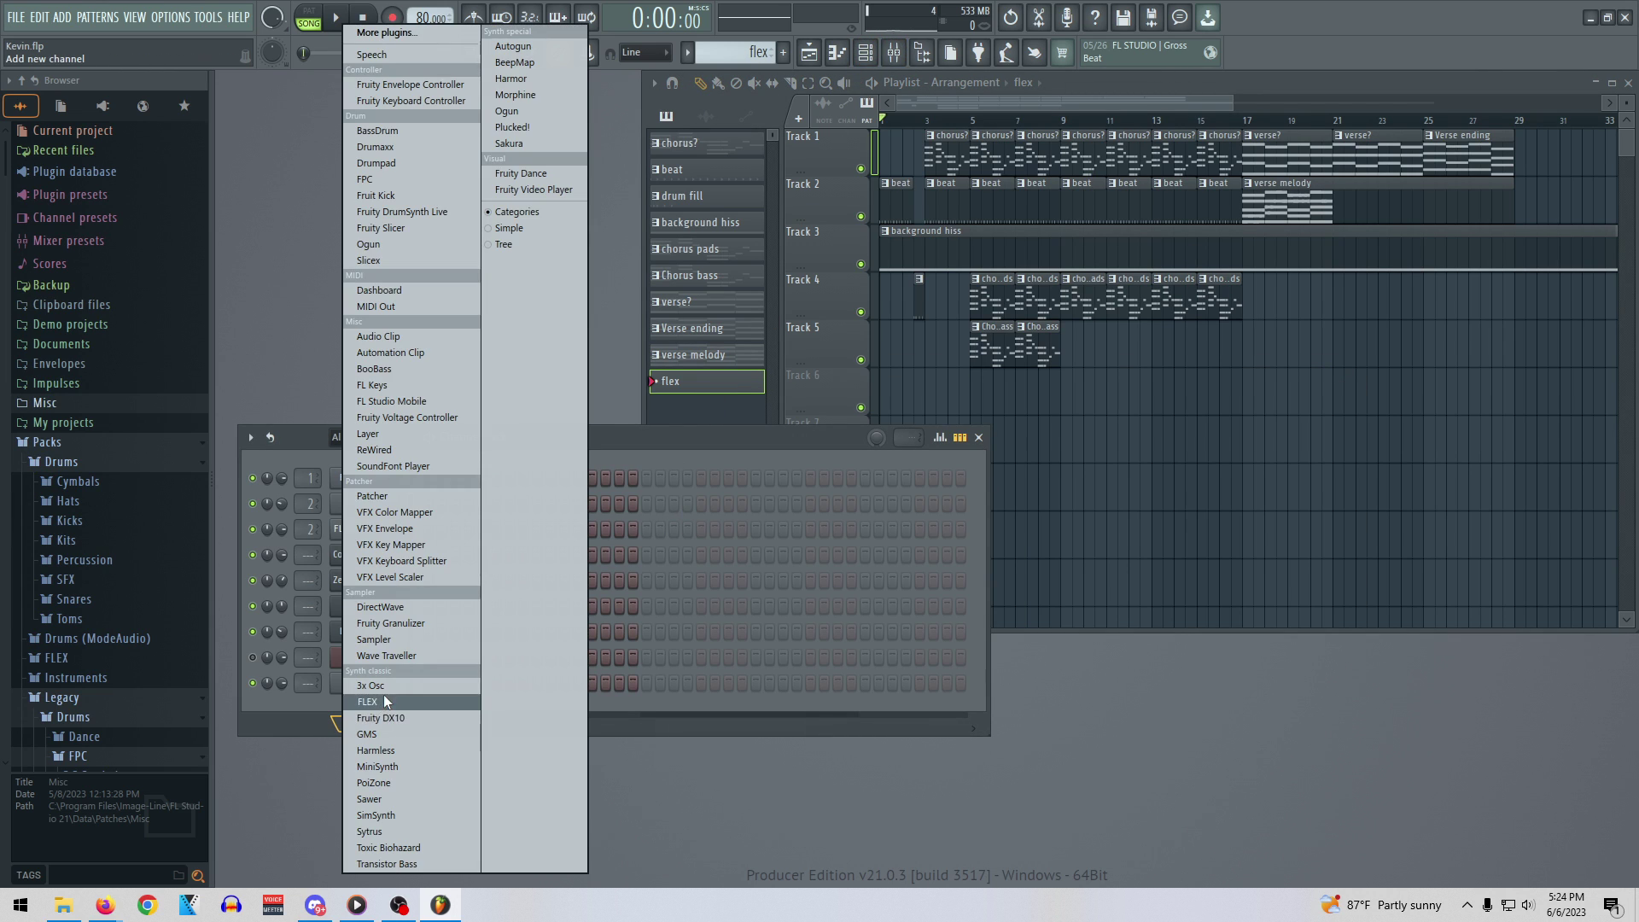
pyautogui.click(369, 701)
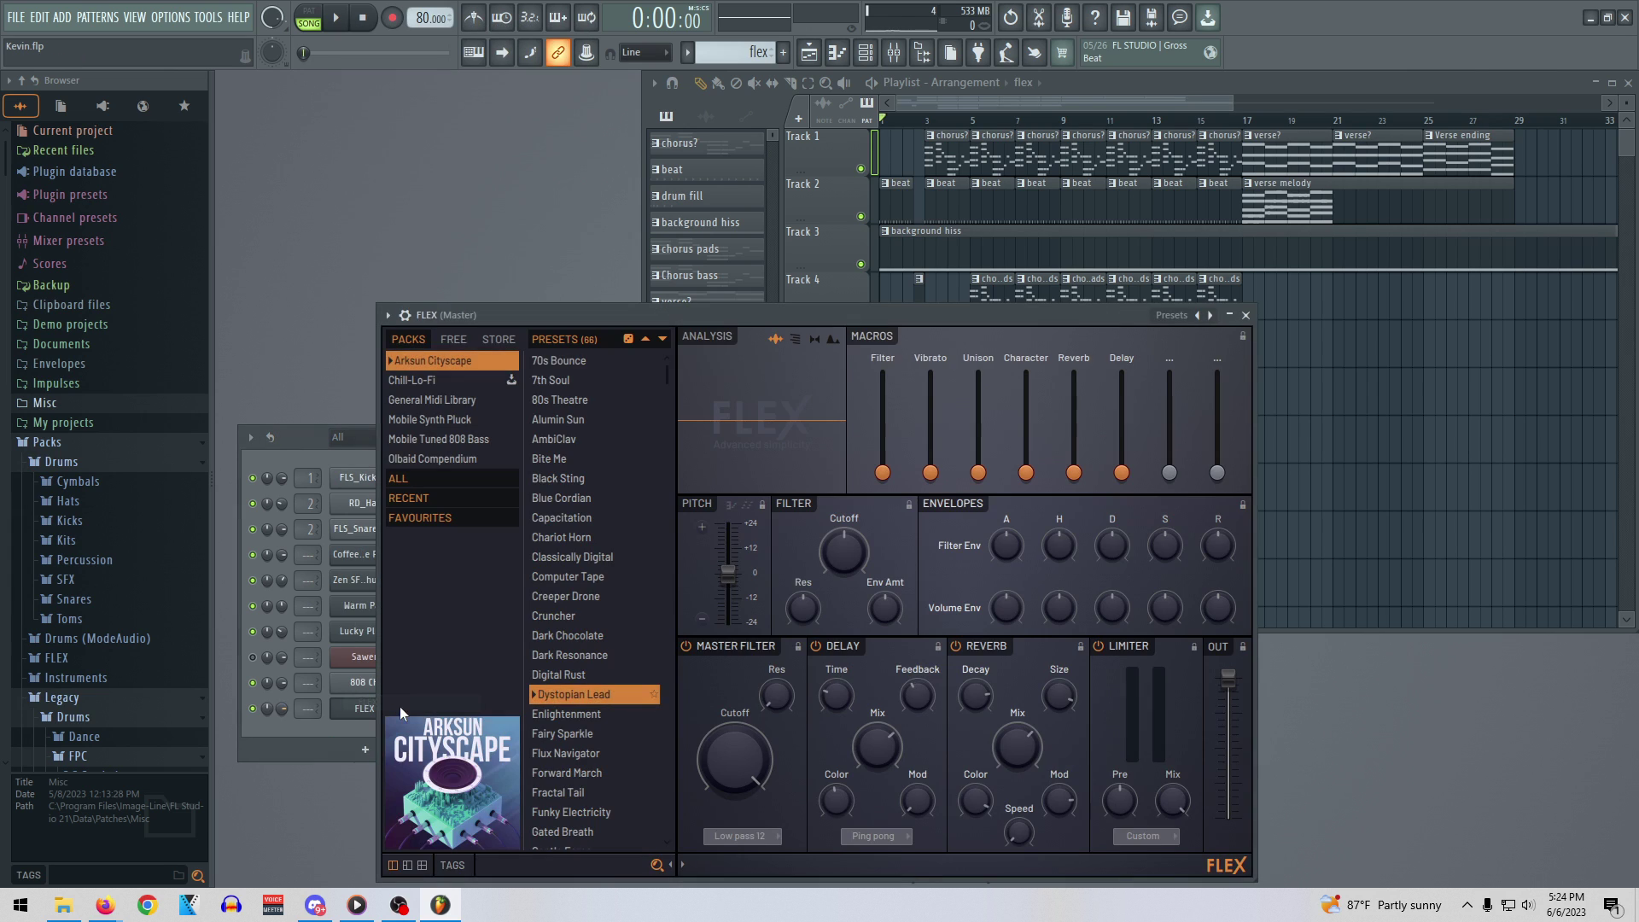
pyautogui.click(568, 595)
pyautogui.moveTo(642, 315); pyautogui.dragTo(861, 287)
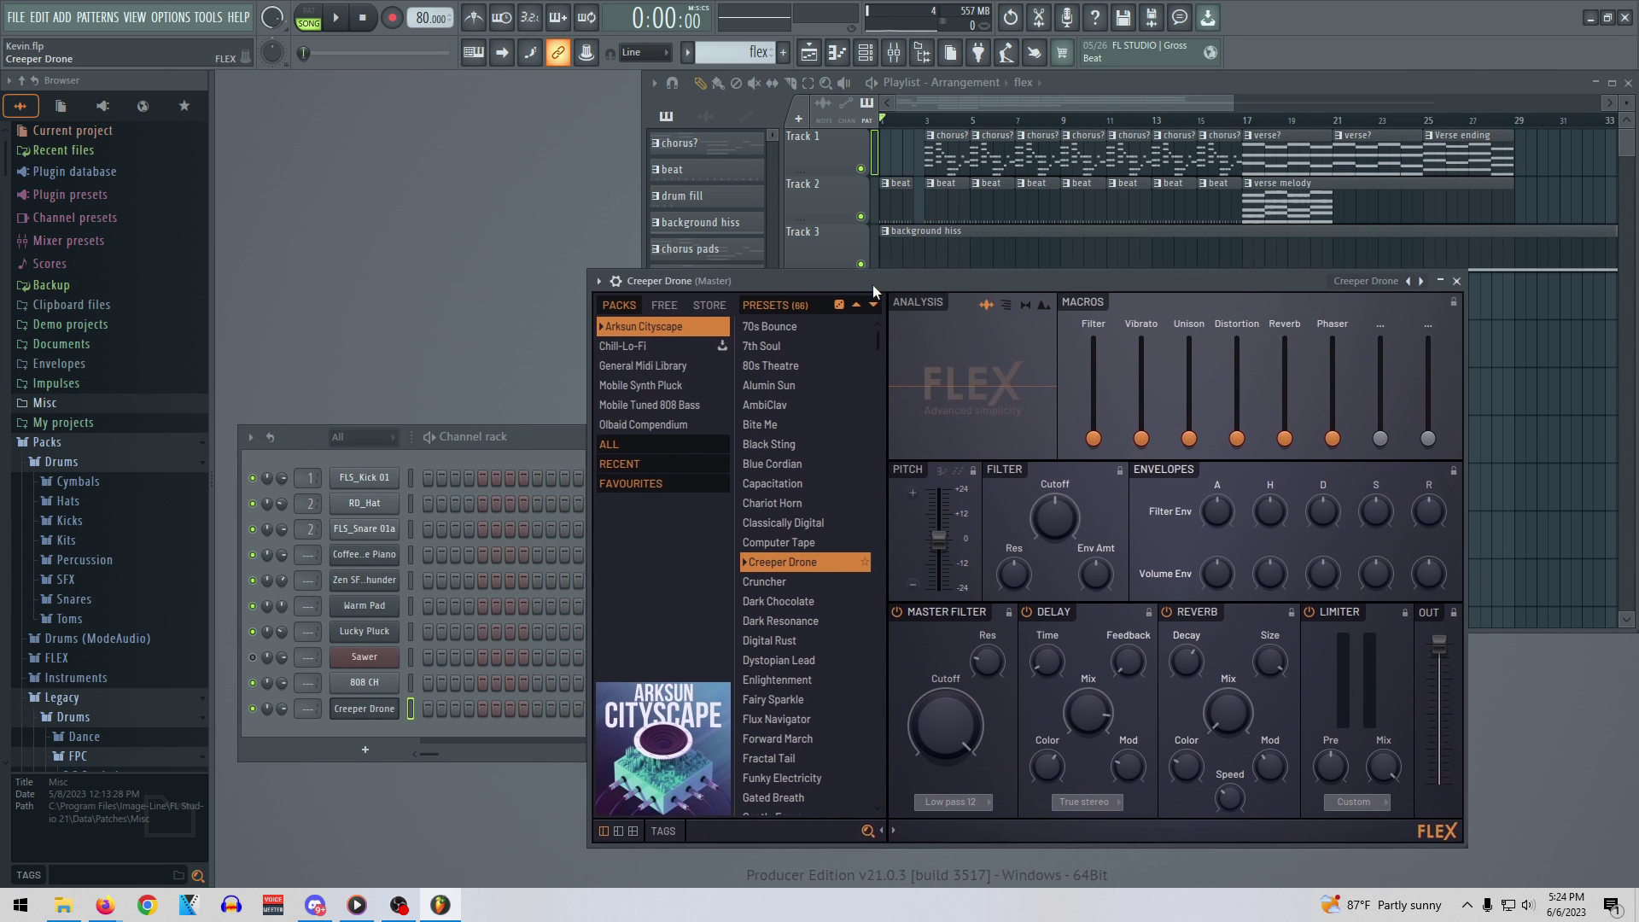
# Place a note on the first step of the Creeper Drone channel and switch playback to pattern mode
pyautogui.click(428, 708)
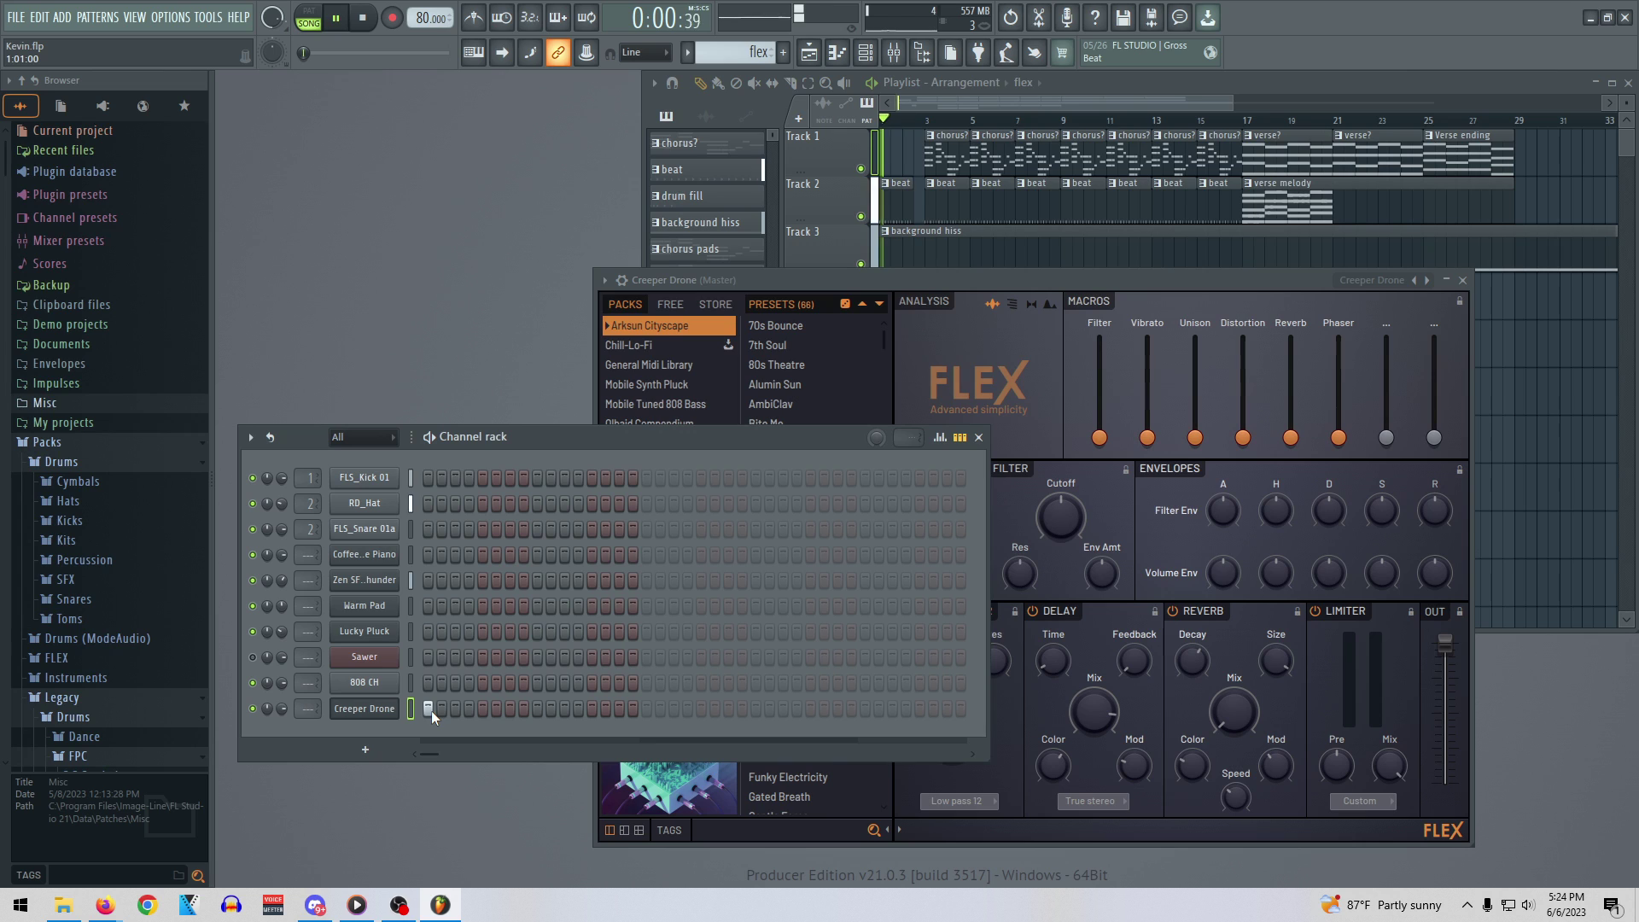
pyautogui.click(308, 17)
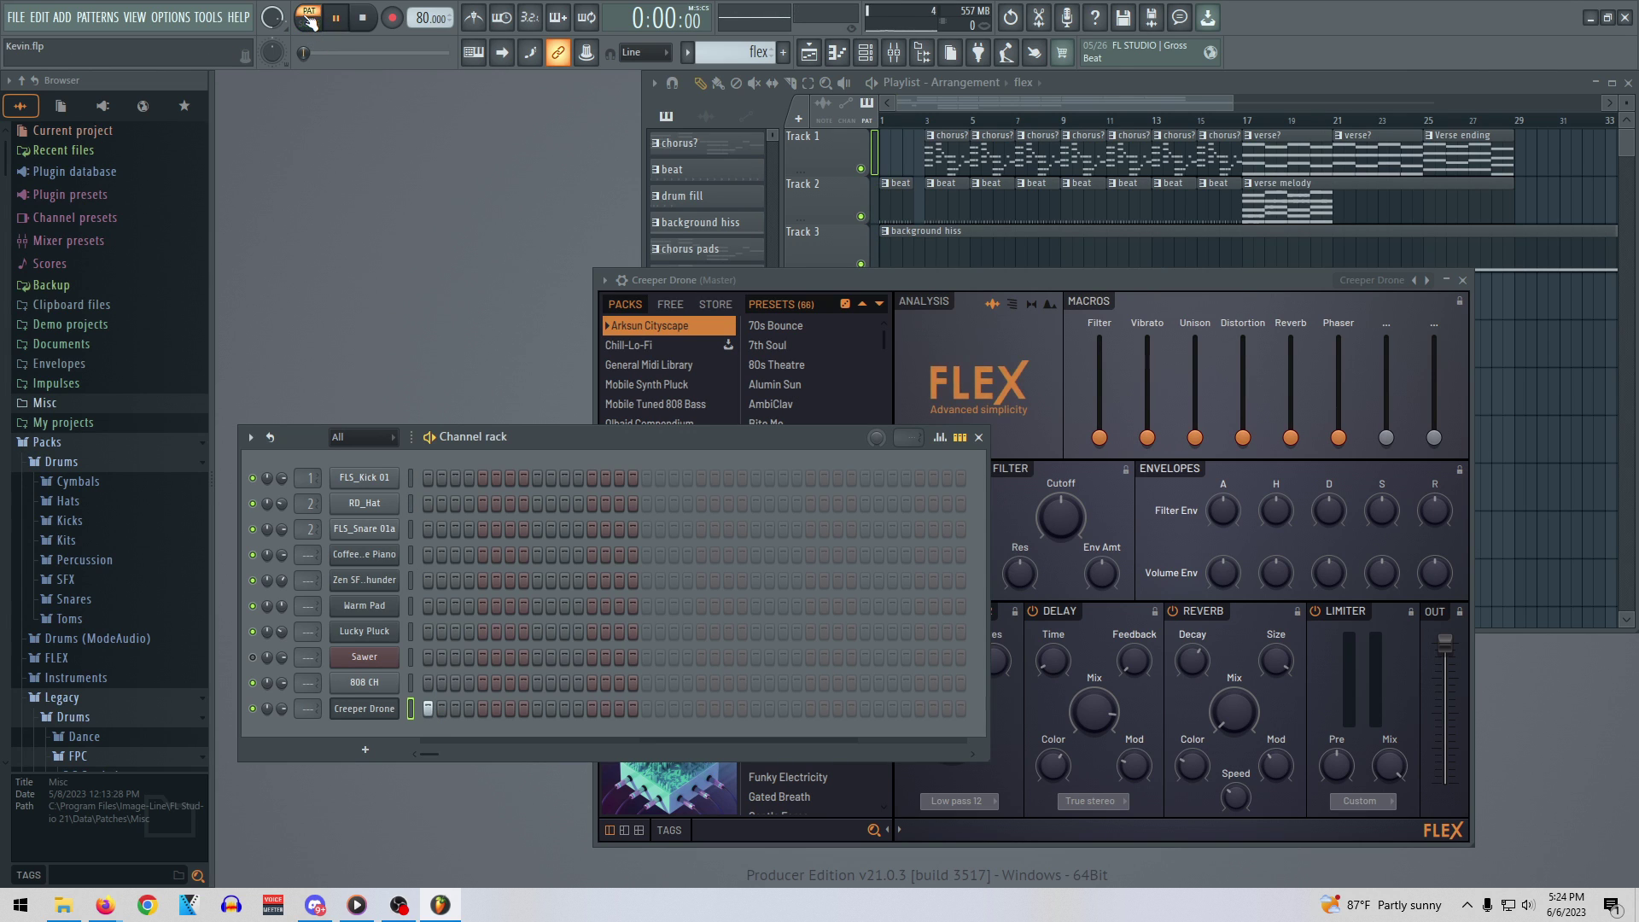
pyautogui.press('space')
# Audition the FLEX presets Bite Me, Blue Cordian, Capacitation, Classically Digital and Creeper Drone with the pattern
pyautogui.click(842, 280)
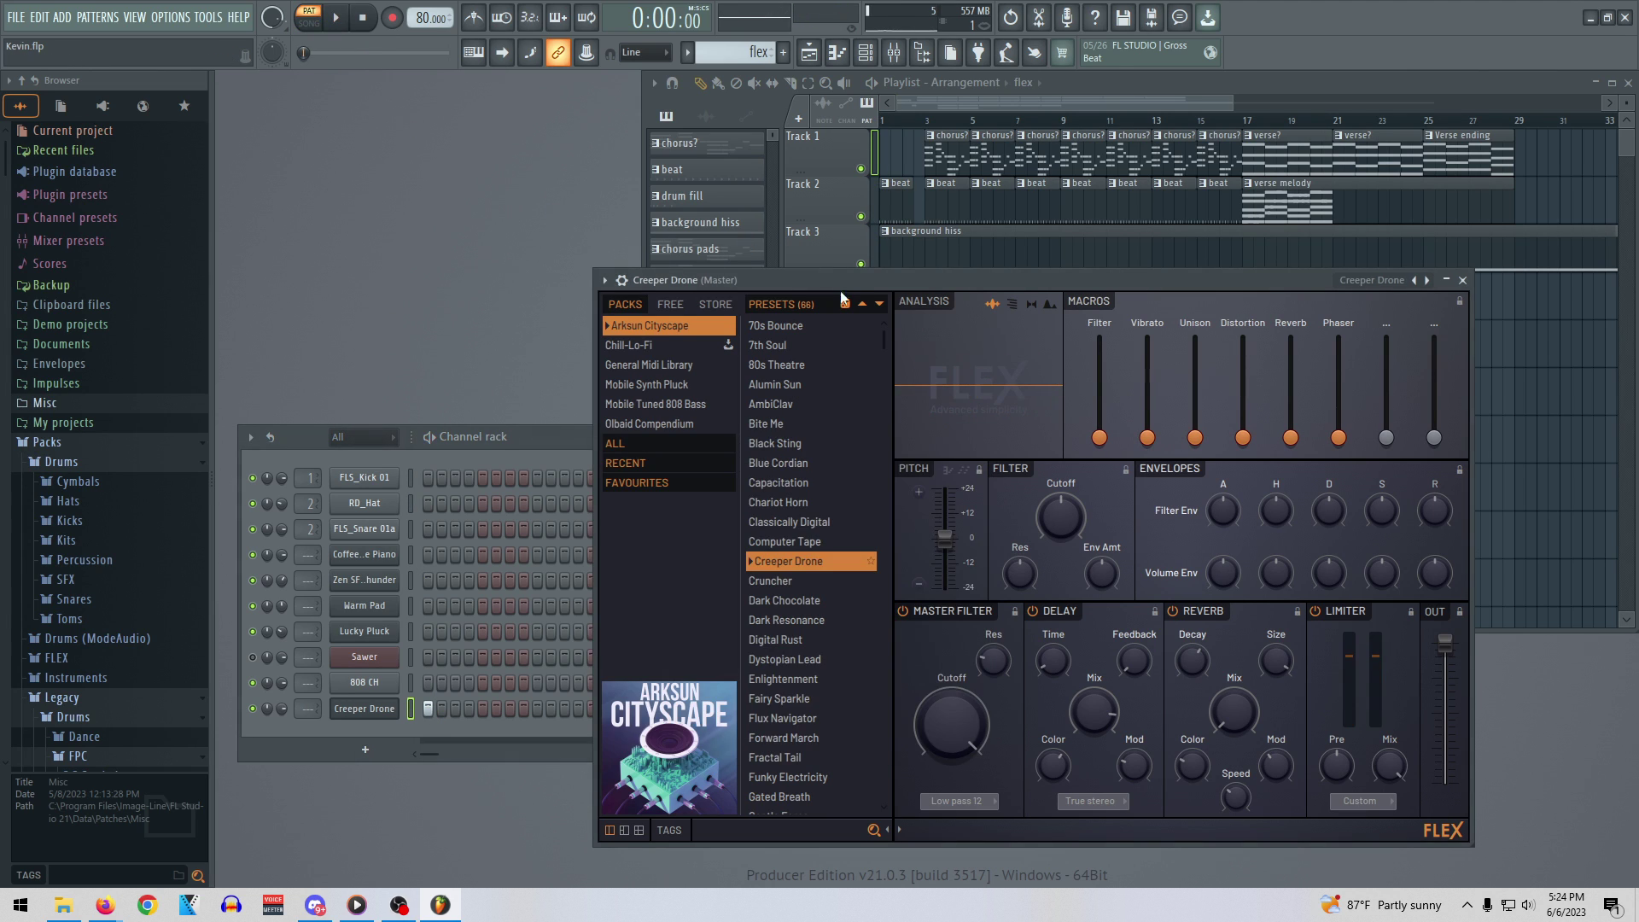
pyautogui.click(817, 430)
pyautogui.click(803, 463)
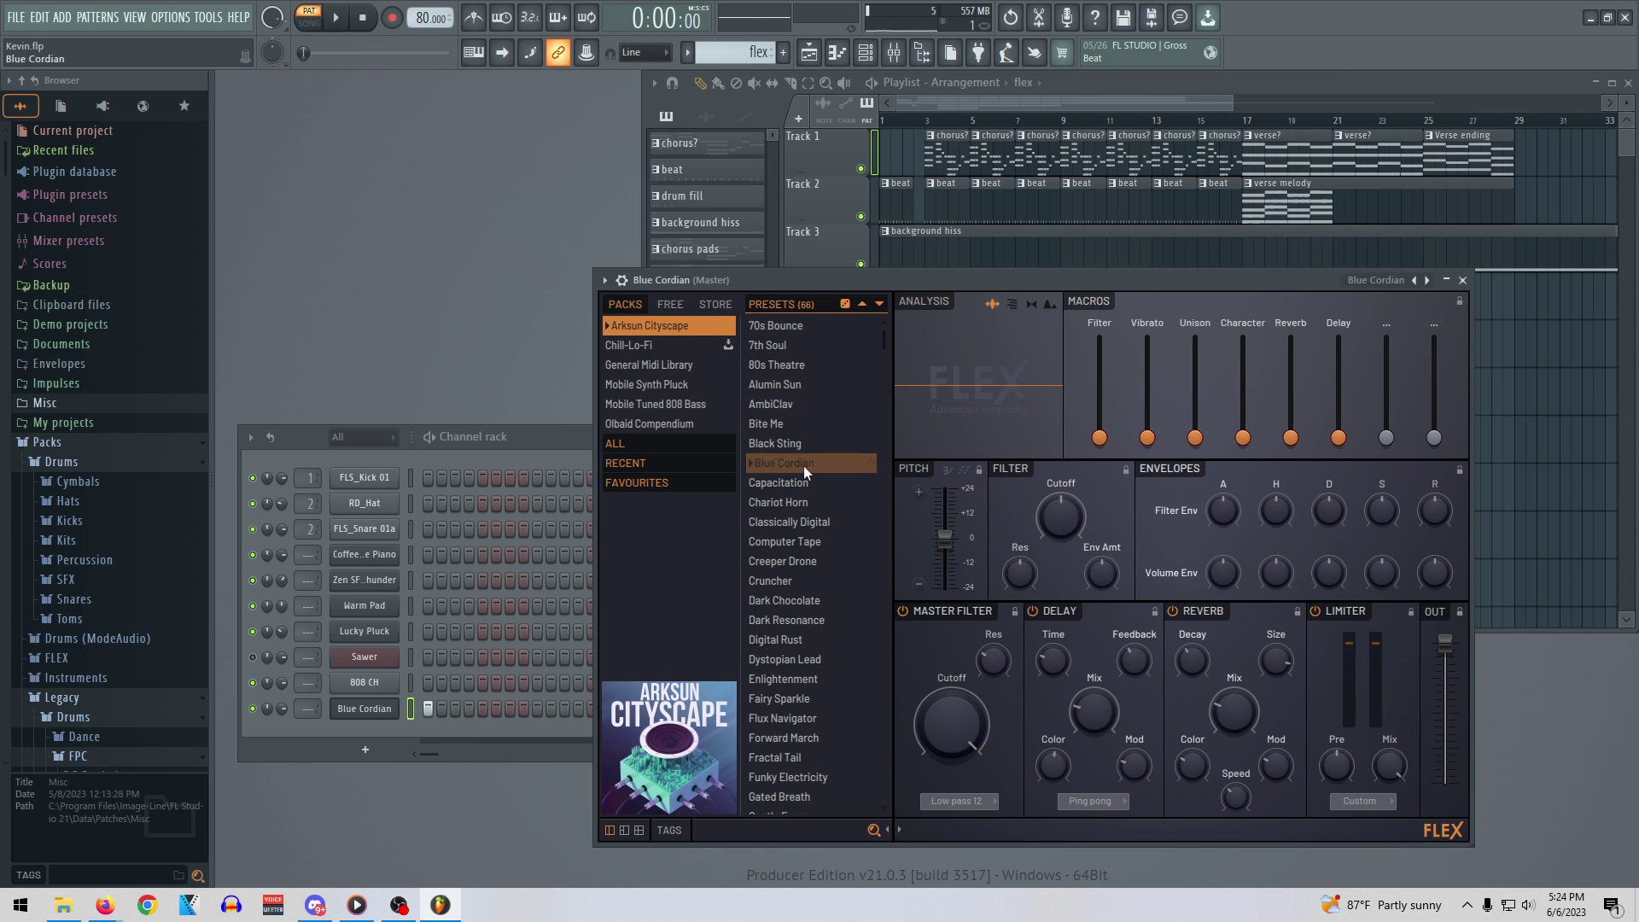
pyautogui.click(804, 485)
pyautogui.press('space')
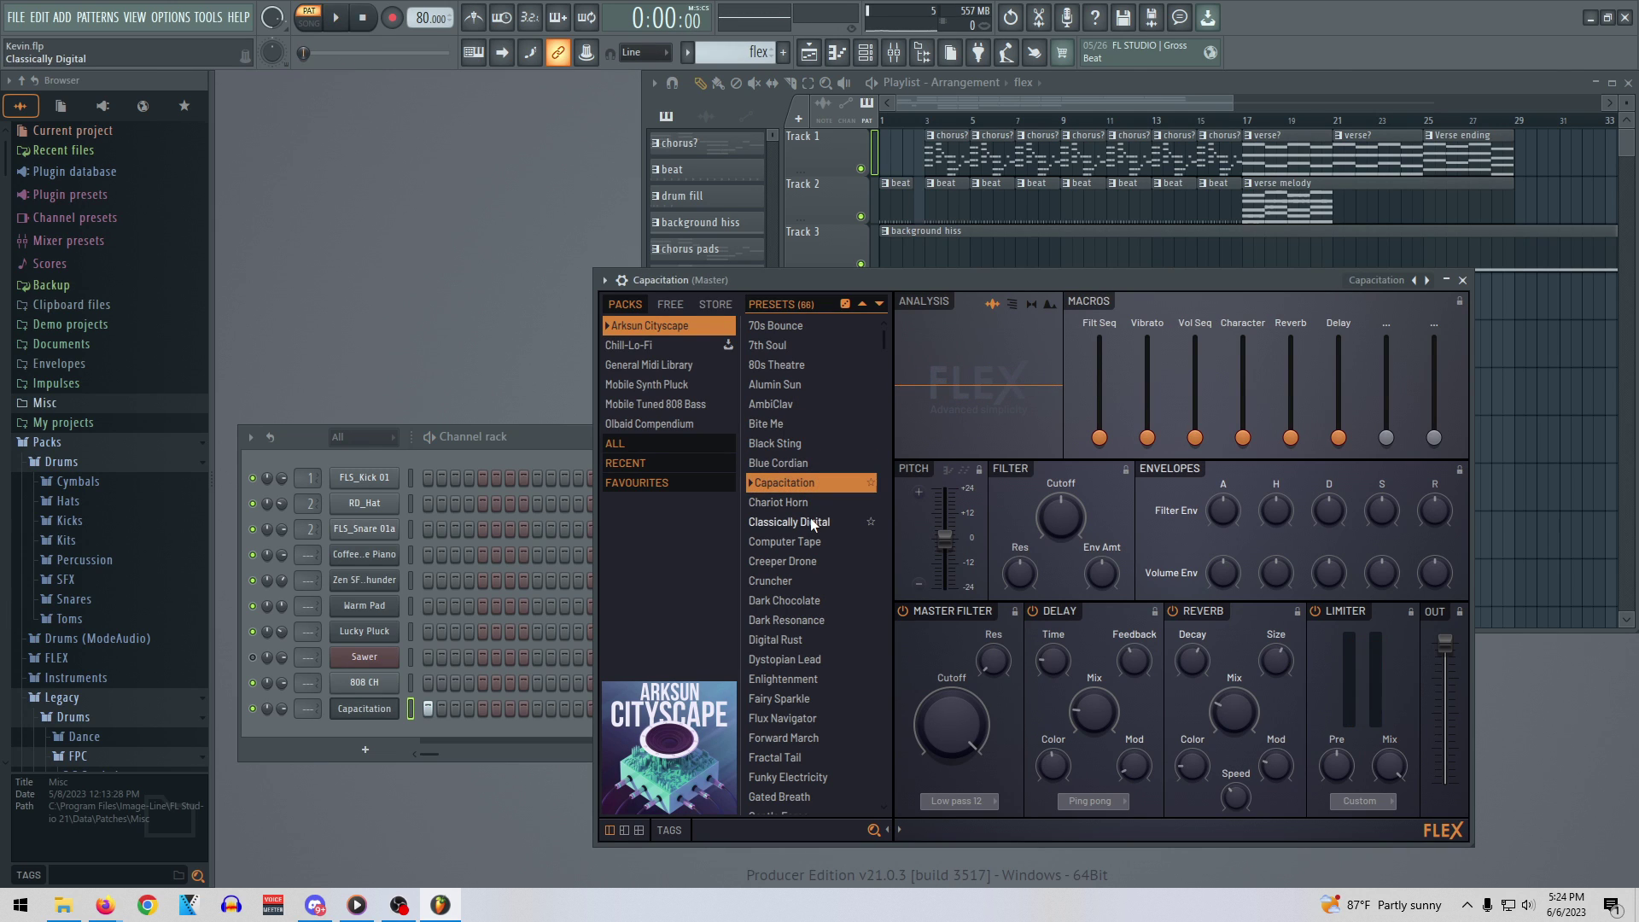
pyautogui.click(807, 520)
pyautogui.press('space')
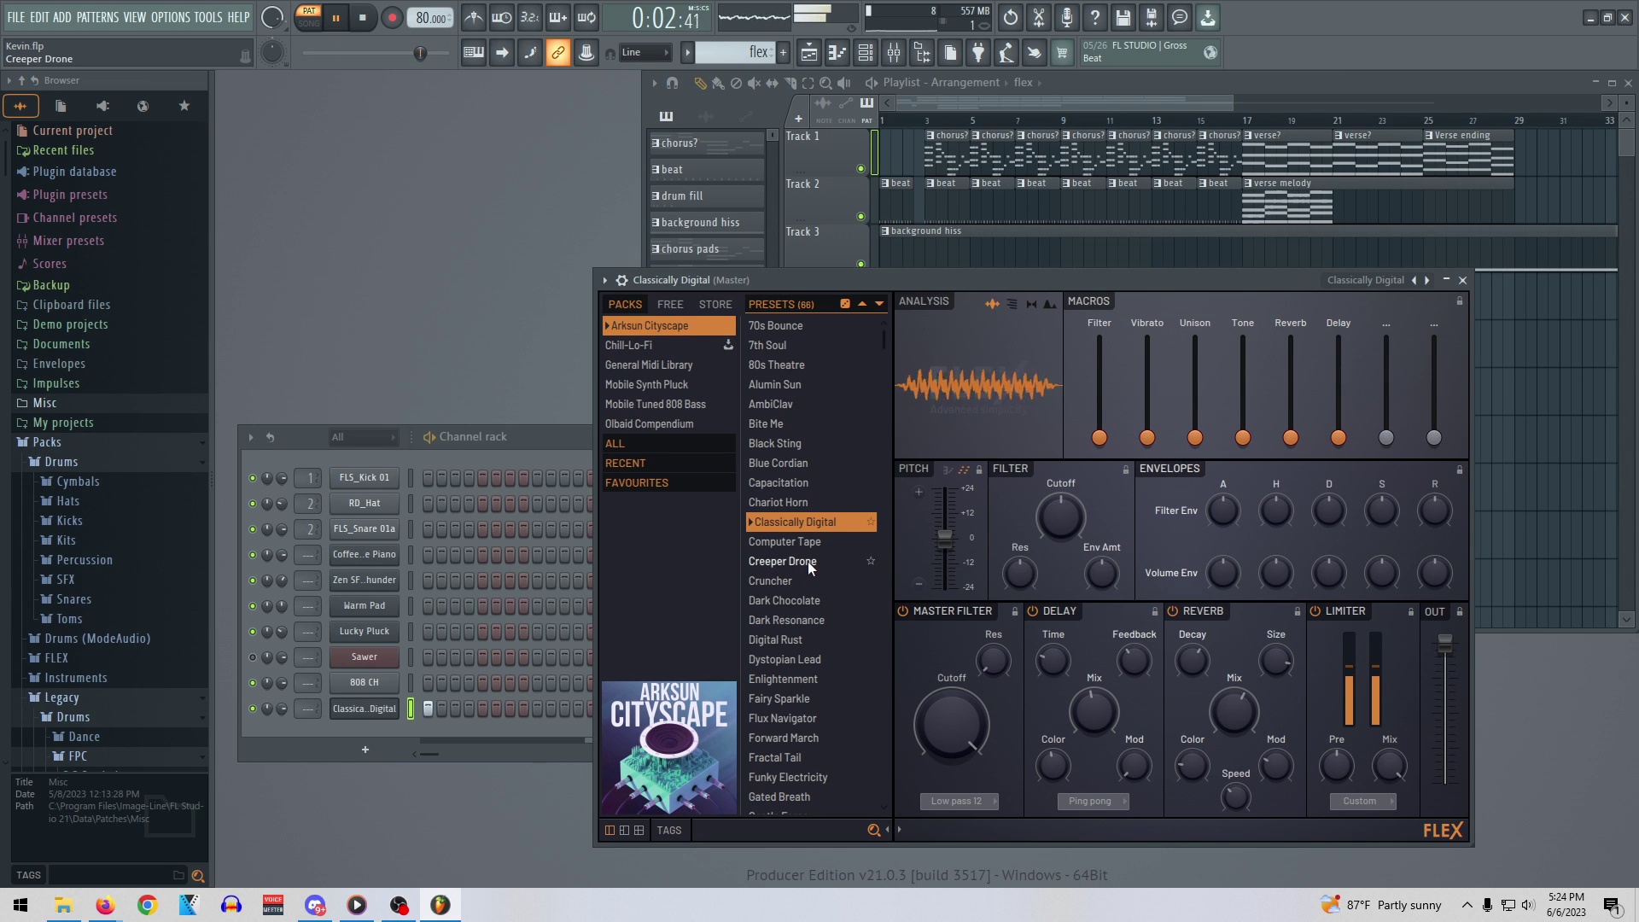
pyautogui.press('space')
pyautogui.click(807, 560)
pyautogui.press('space')
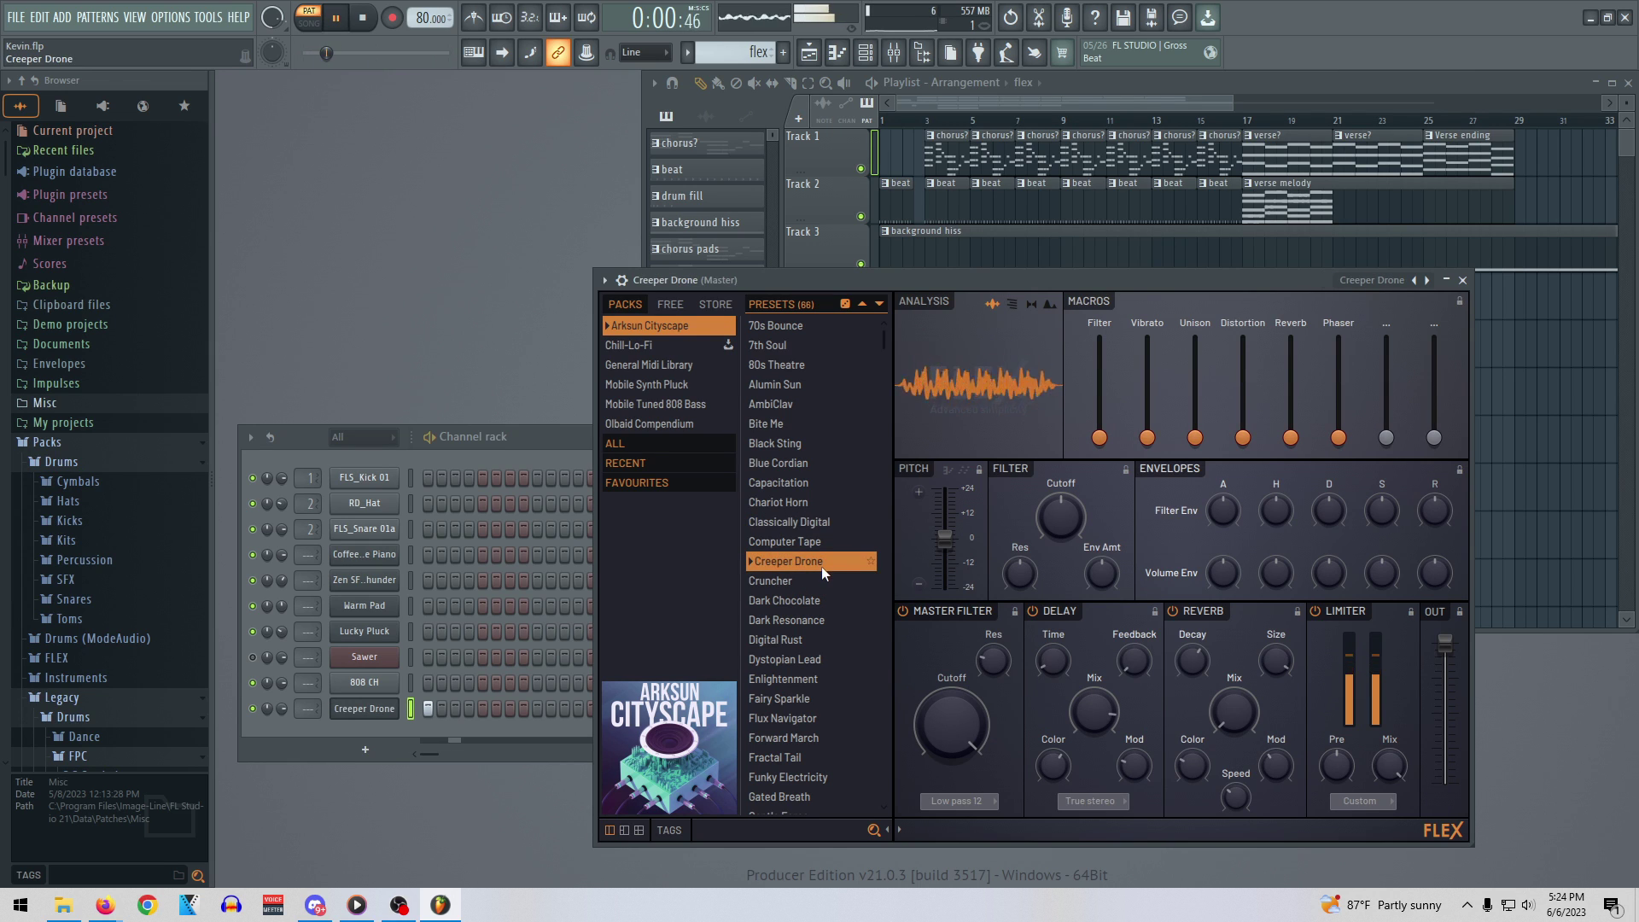
# Audition the FLEX presets Cruncher, Dark Chocolate, Forward March, Haunting Hour and Head Buzzer, ending with Jam Strut loaded
pyautogui.click(820, 580)
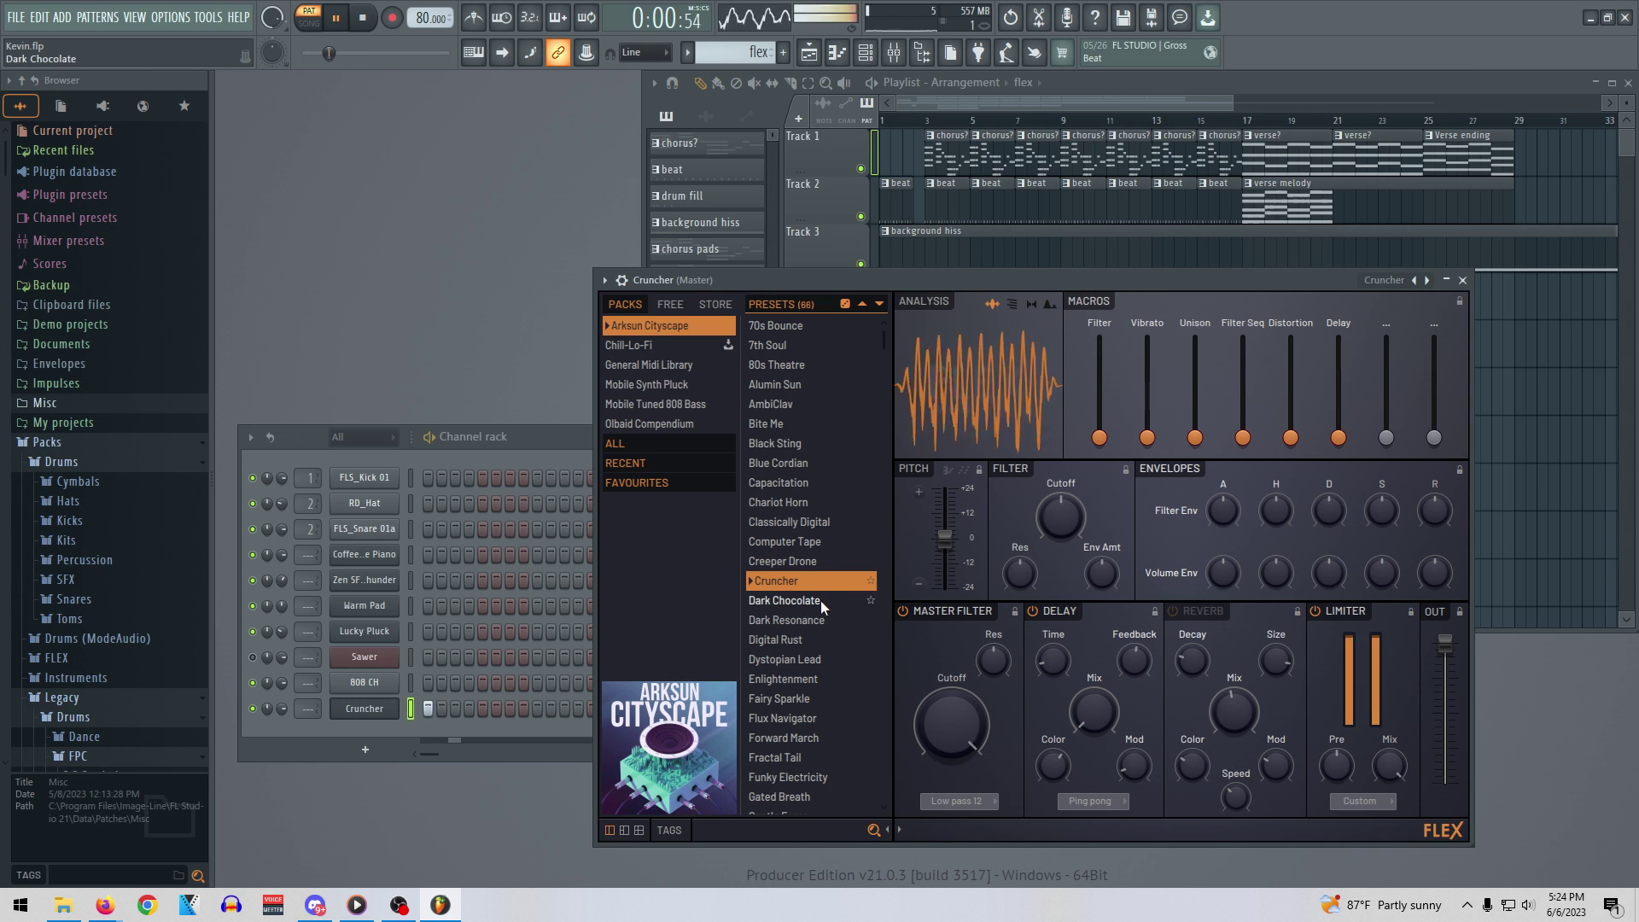
pyautogui.press('space')
pyautogui.click(819, 601)
pyautogui.click(804, 734)
pyautogui.press('space')
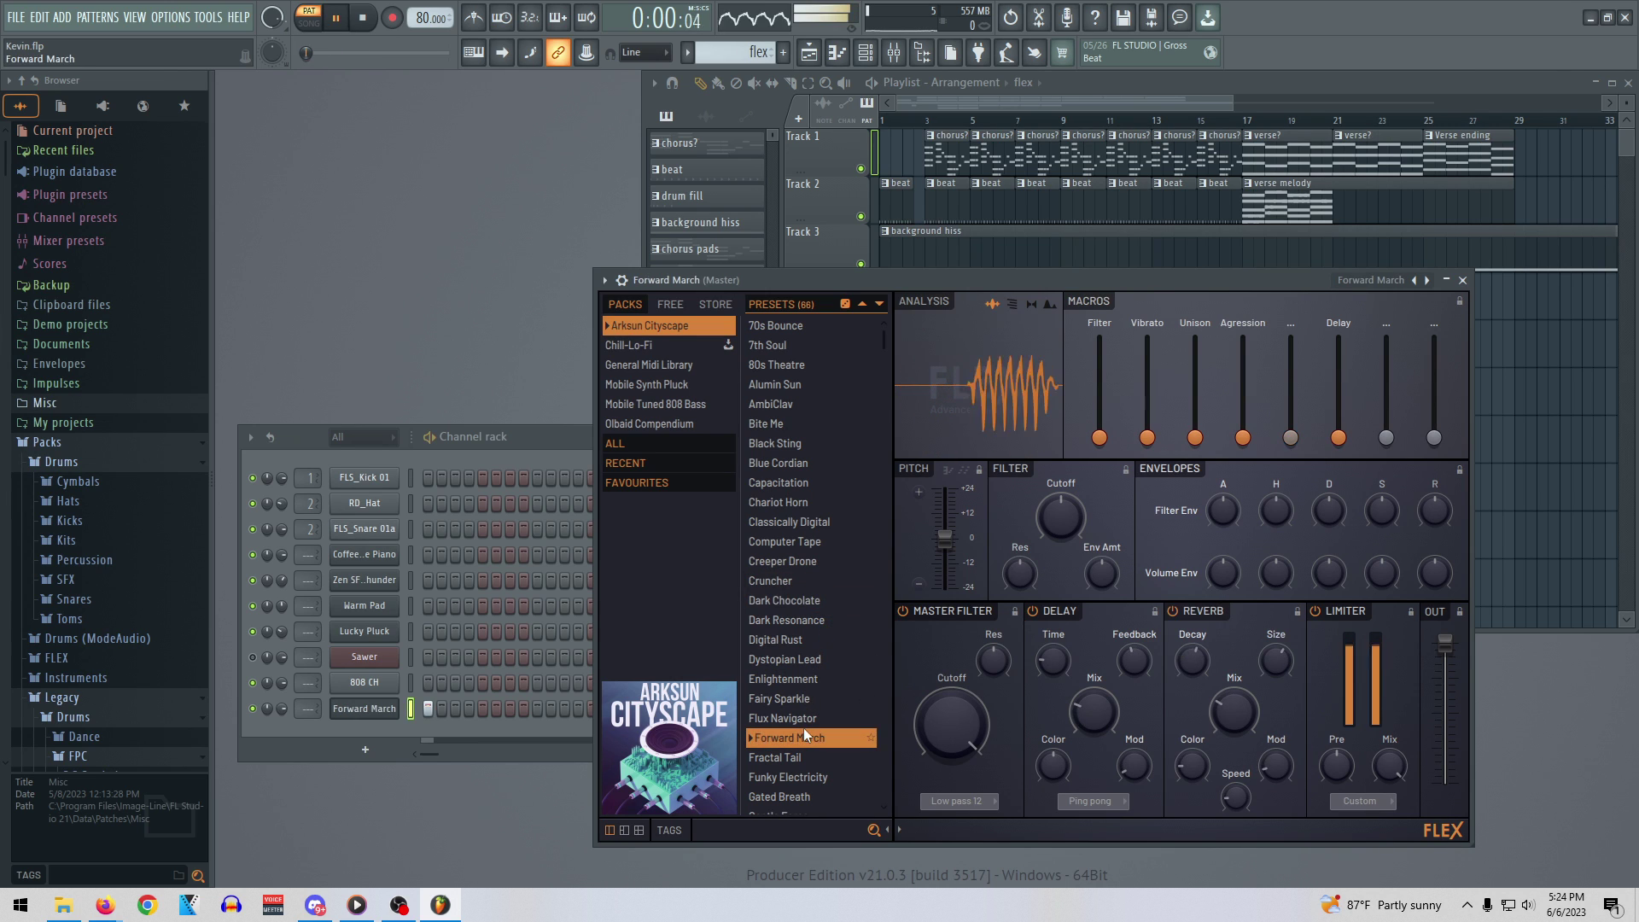
pyautogui.scroll(-3, 806, 713)
pyautogui.click(804, 671)
pyautogui.press('space')
pyautogui.click(798, 692)
pyautogui.press('space')
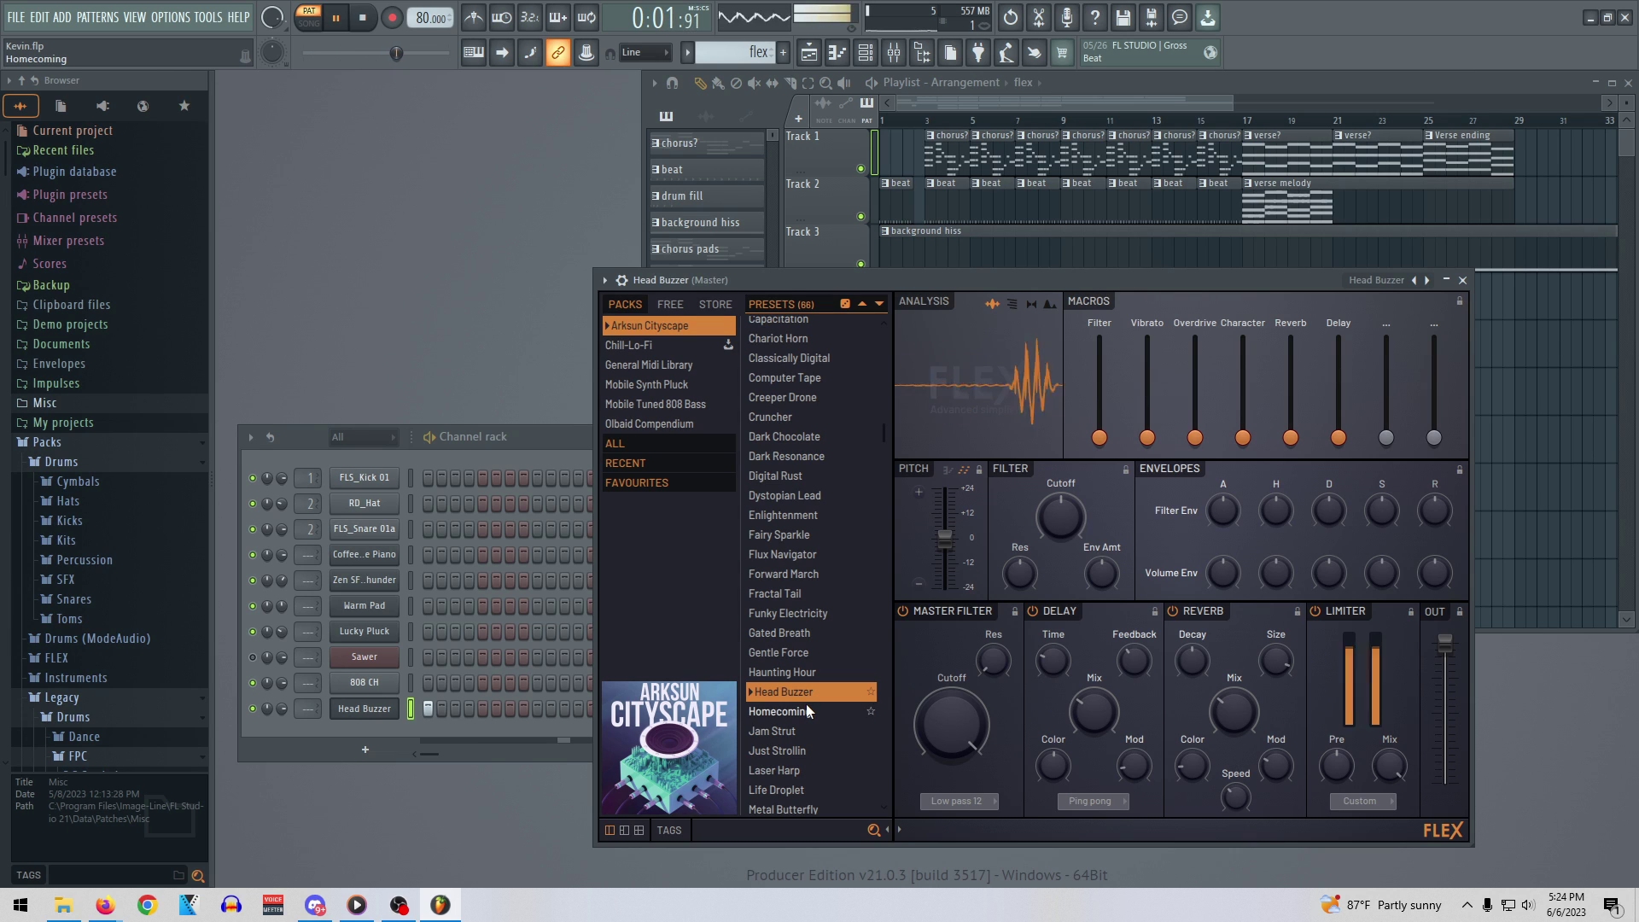
pyautogui.click(801, 730)
pyautogui.press('space')
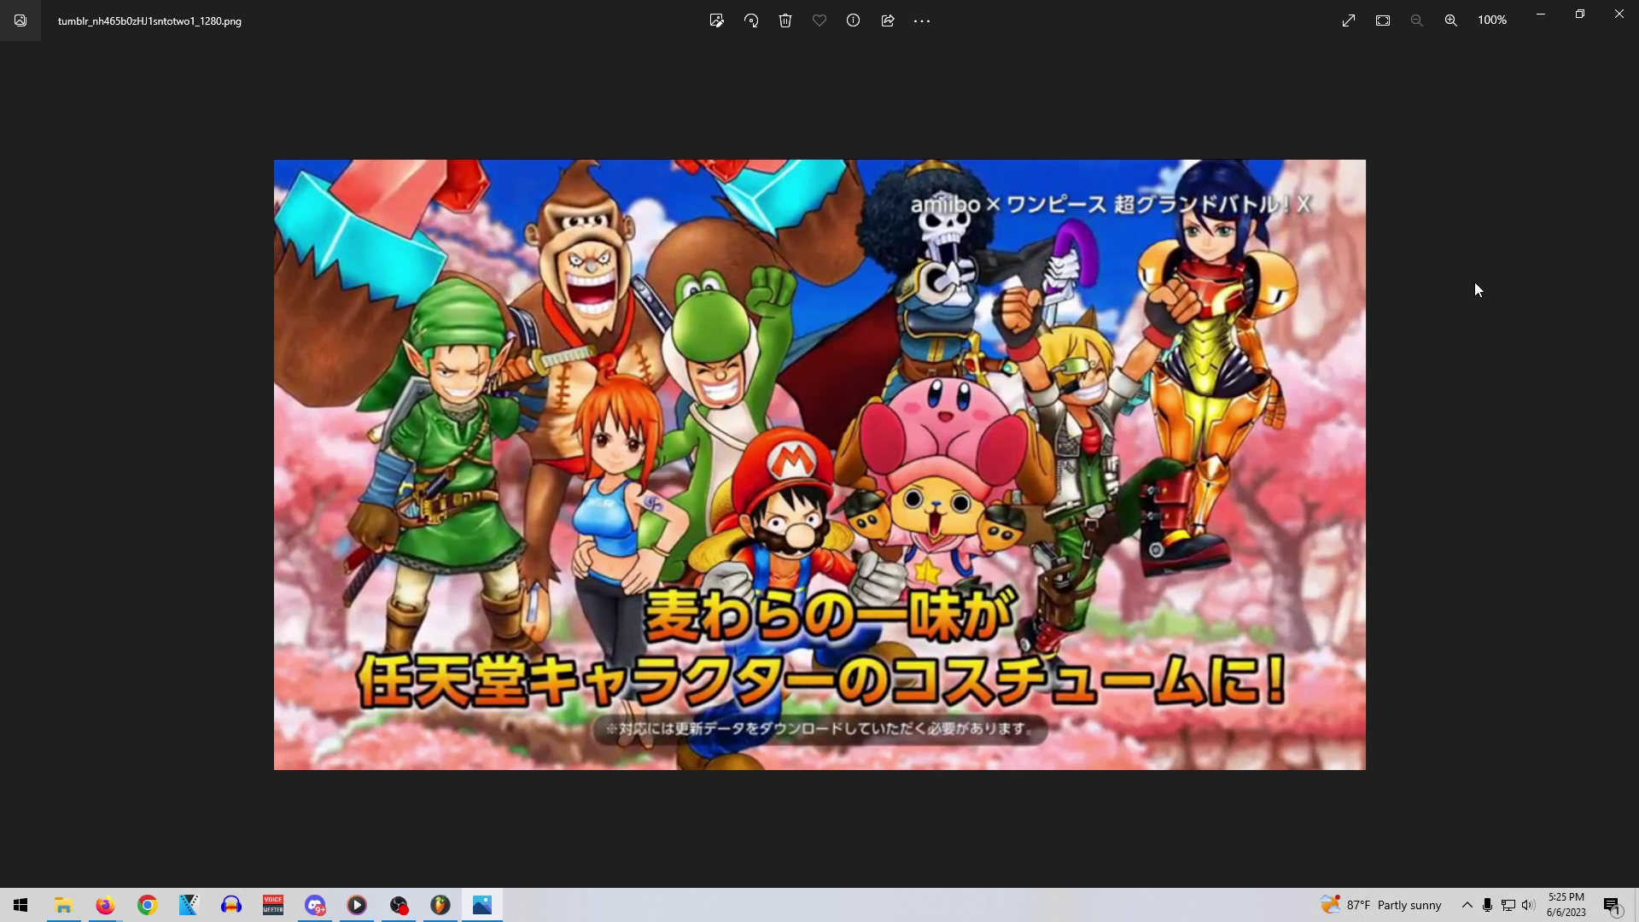
pyautogui.click(1619, 19)
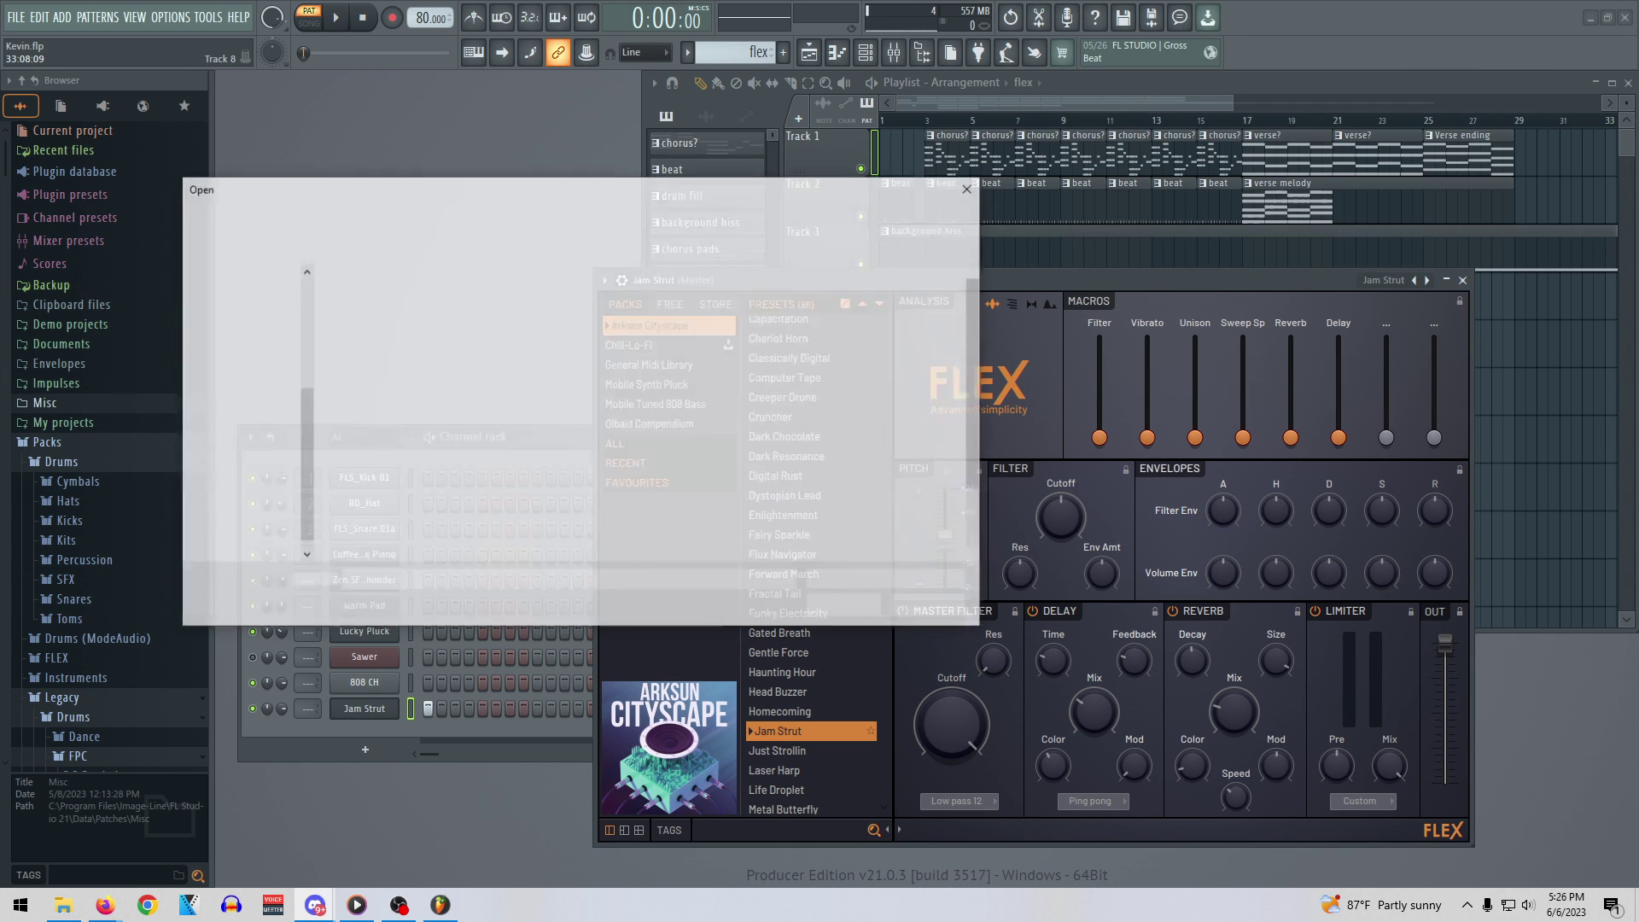
pyautogui.moveTo(592, 190); pyautogui.dragTo(1638, 207)
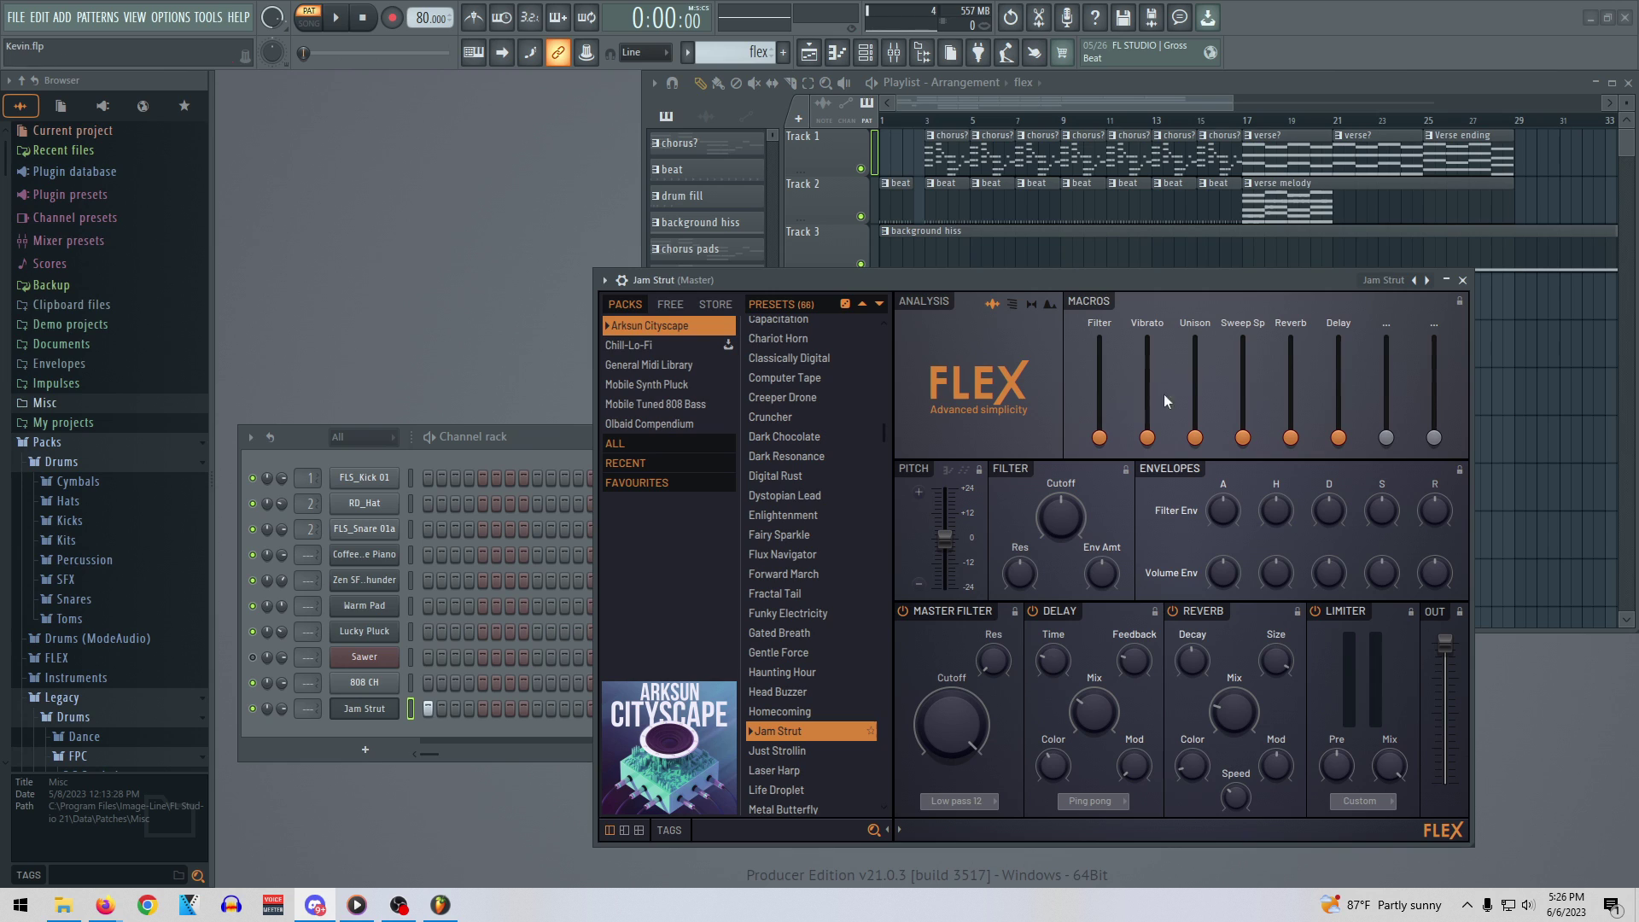
# Close the FLEX instrument and clear the first step of the Jam Strut channel
pyautogui.click(1463, 280)
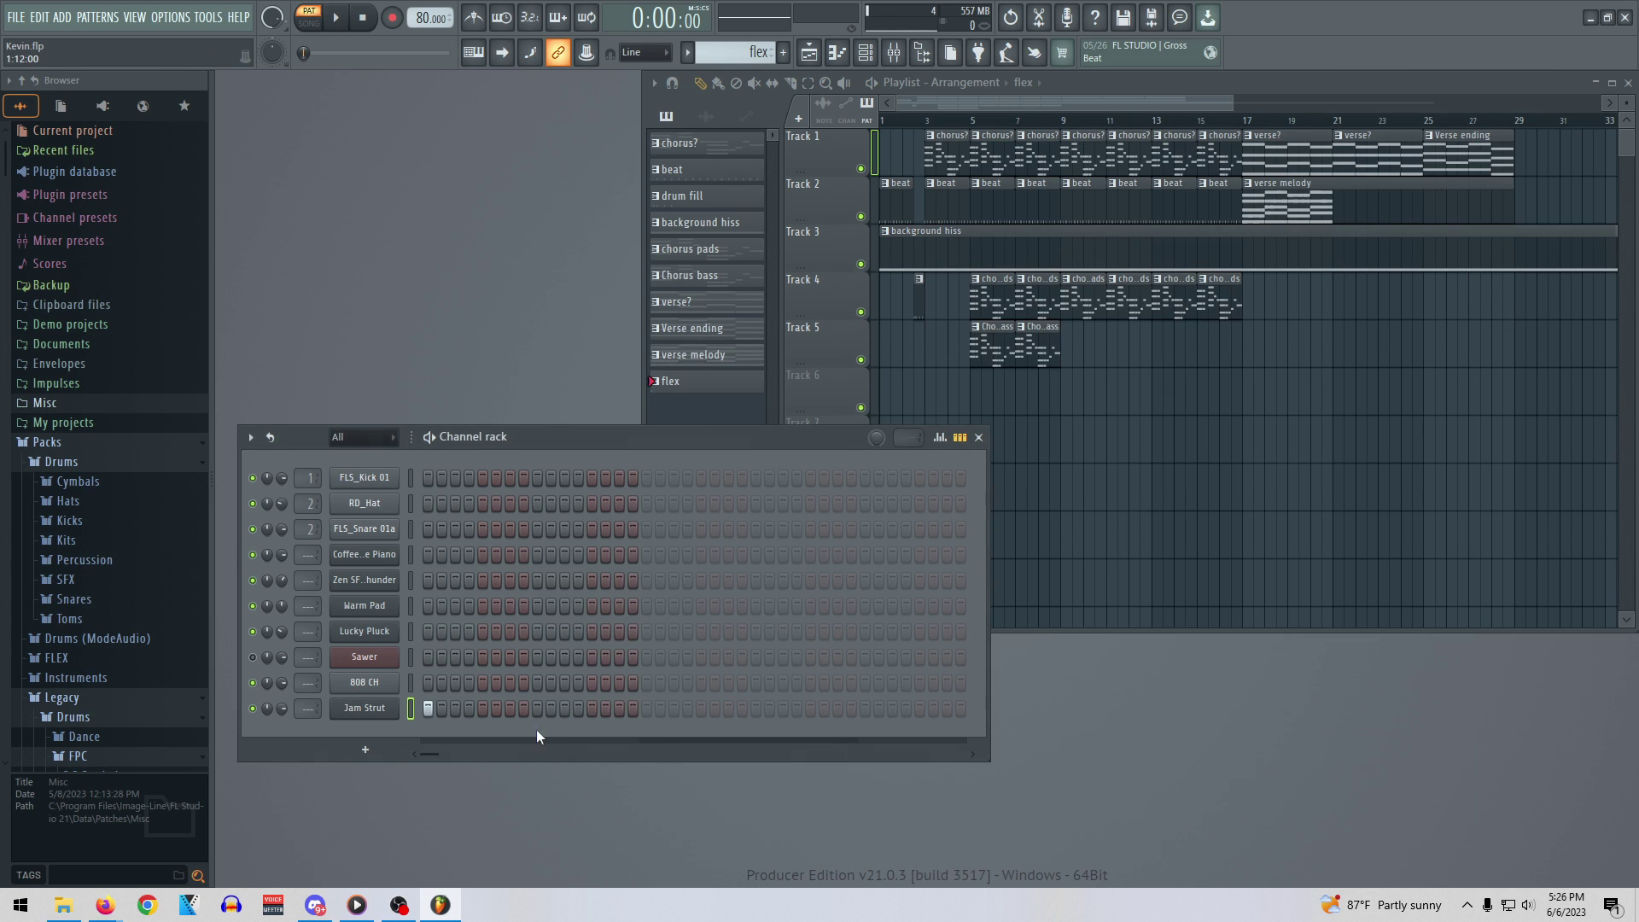
pyautogui.click(428, 706)
# Copy the short C4, D#4, G4 and A#4 chord from bar 2 of the chorus? pattern's Coffee Time Piano notes, keeping the original
pyautogui.click(947, 143)
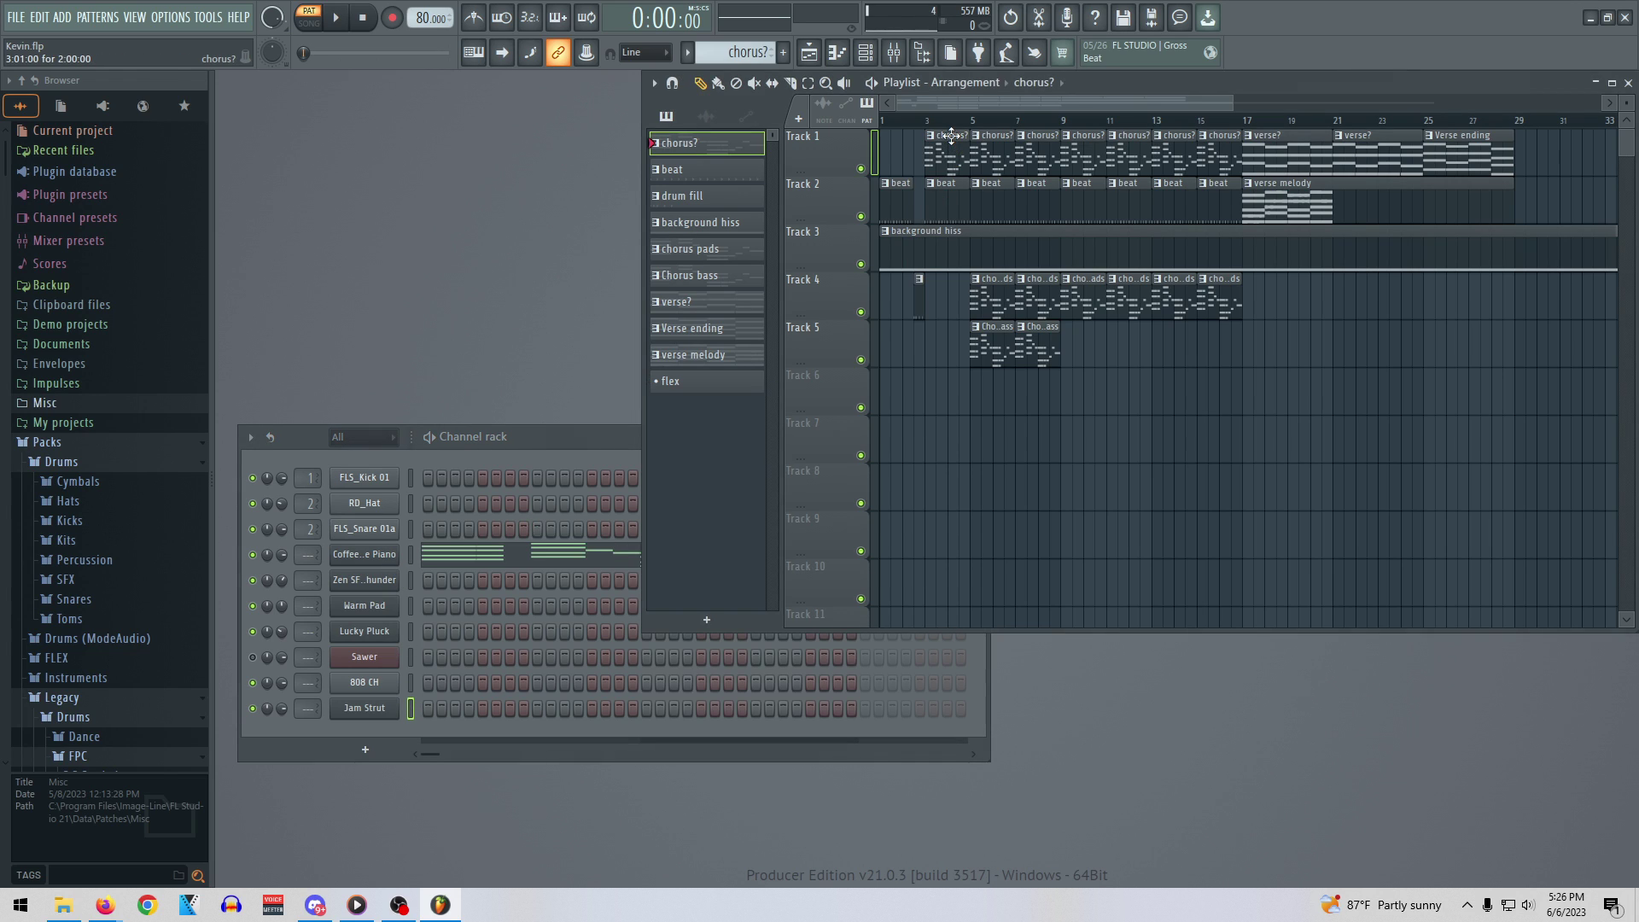
pyautogui.rightClick(373, 556)
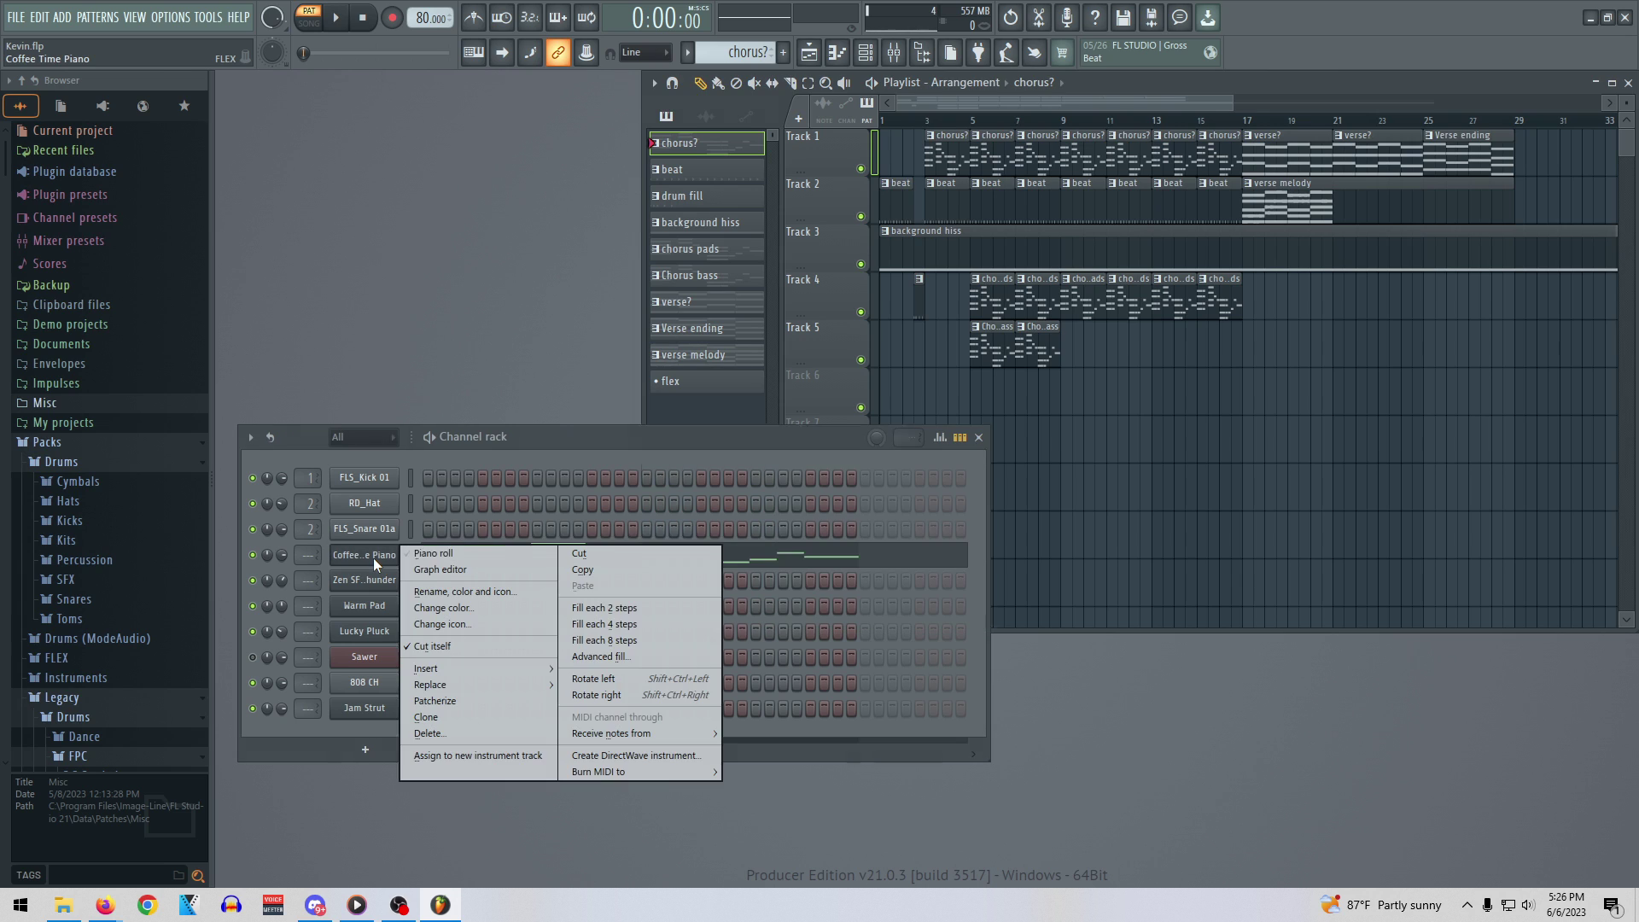
pyautogui.click(426, 554)
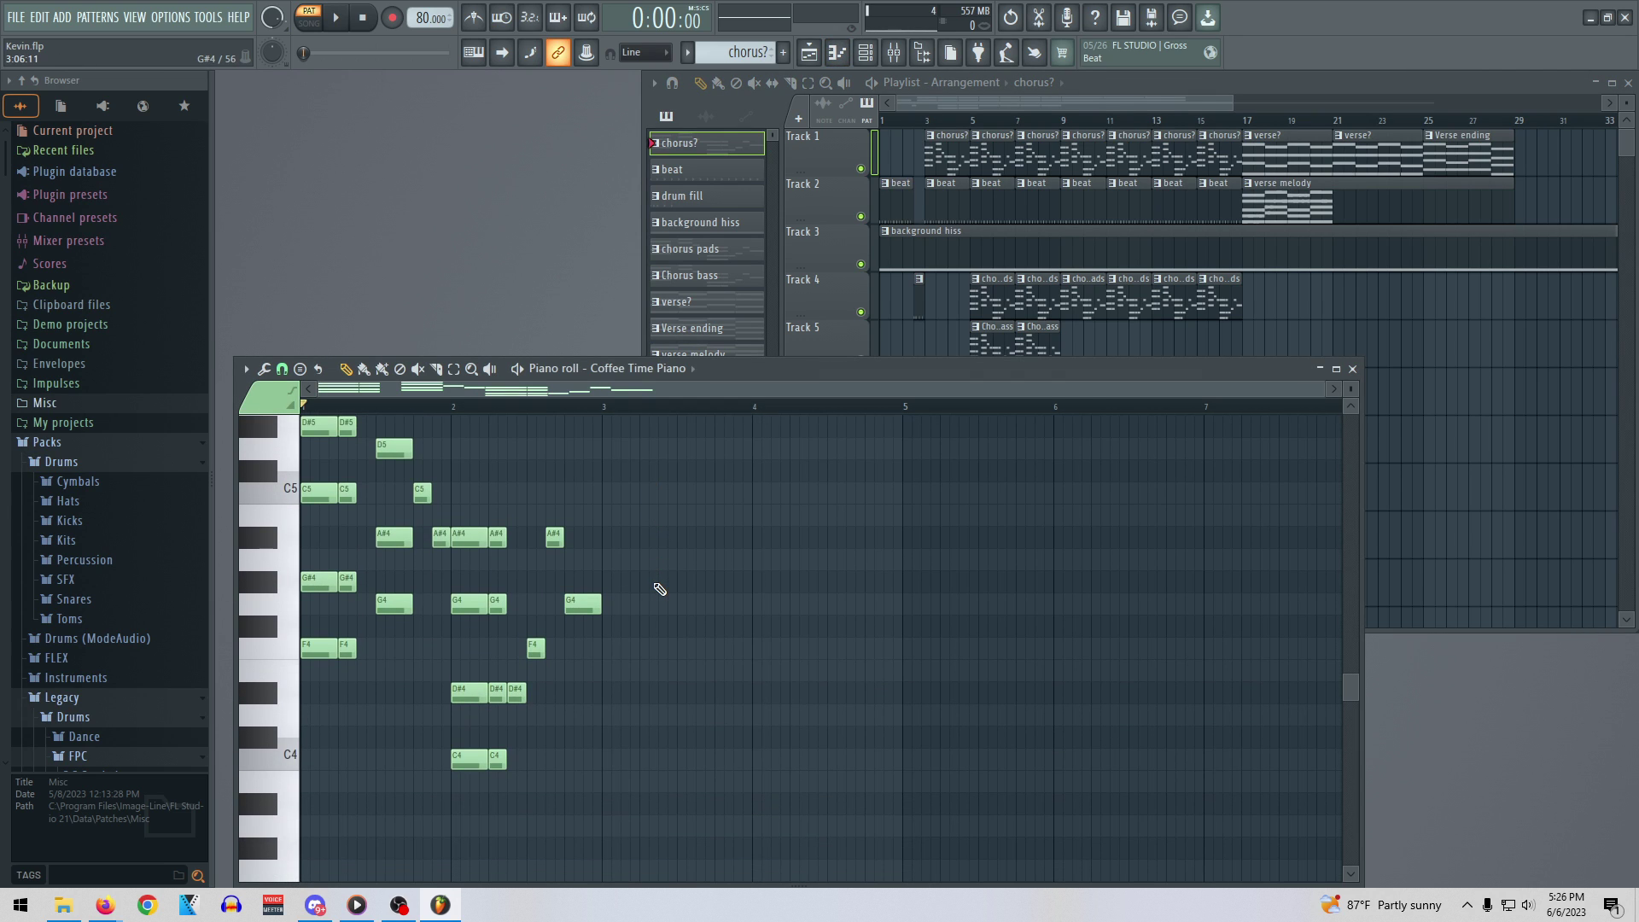
pyautogui.scroll(-3, 660, 589)
pyautogui.click(494, 533)
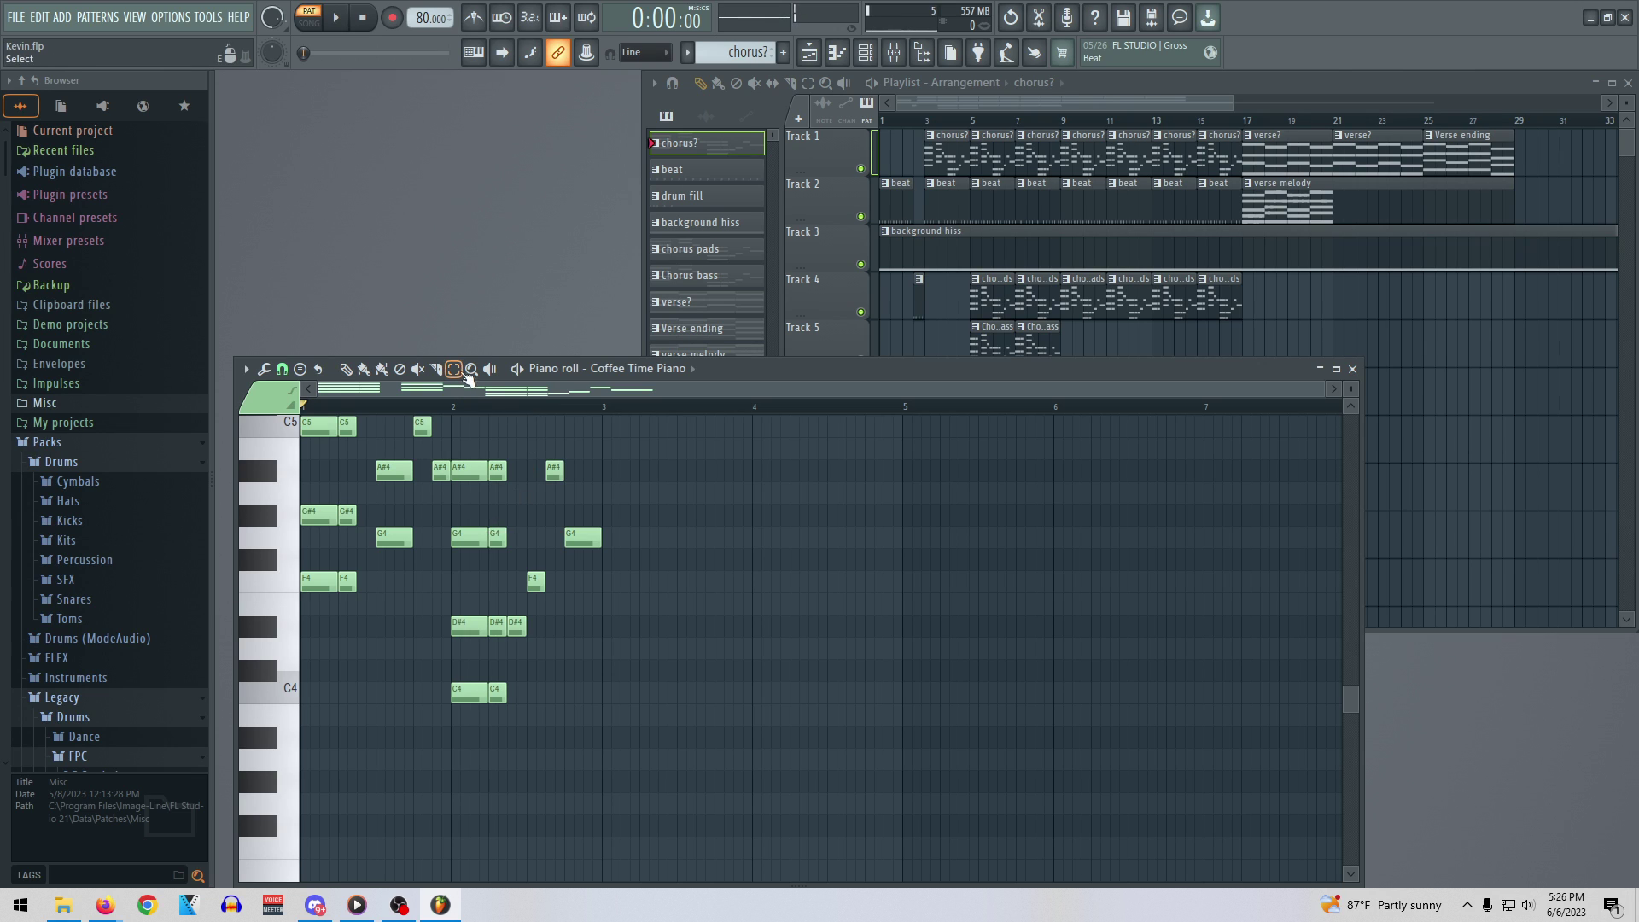
pyautogui.moveTo(501, 747); pyautogui.dragTo(506, 465)
pyautogui.press('Delete')
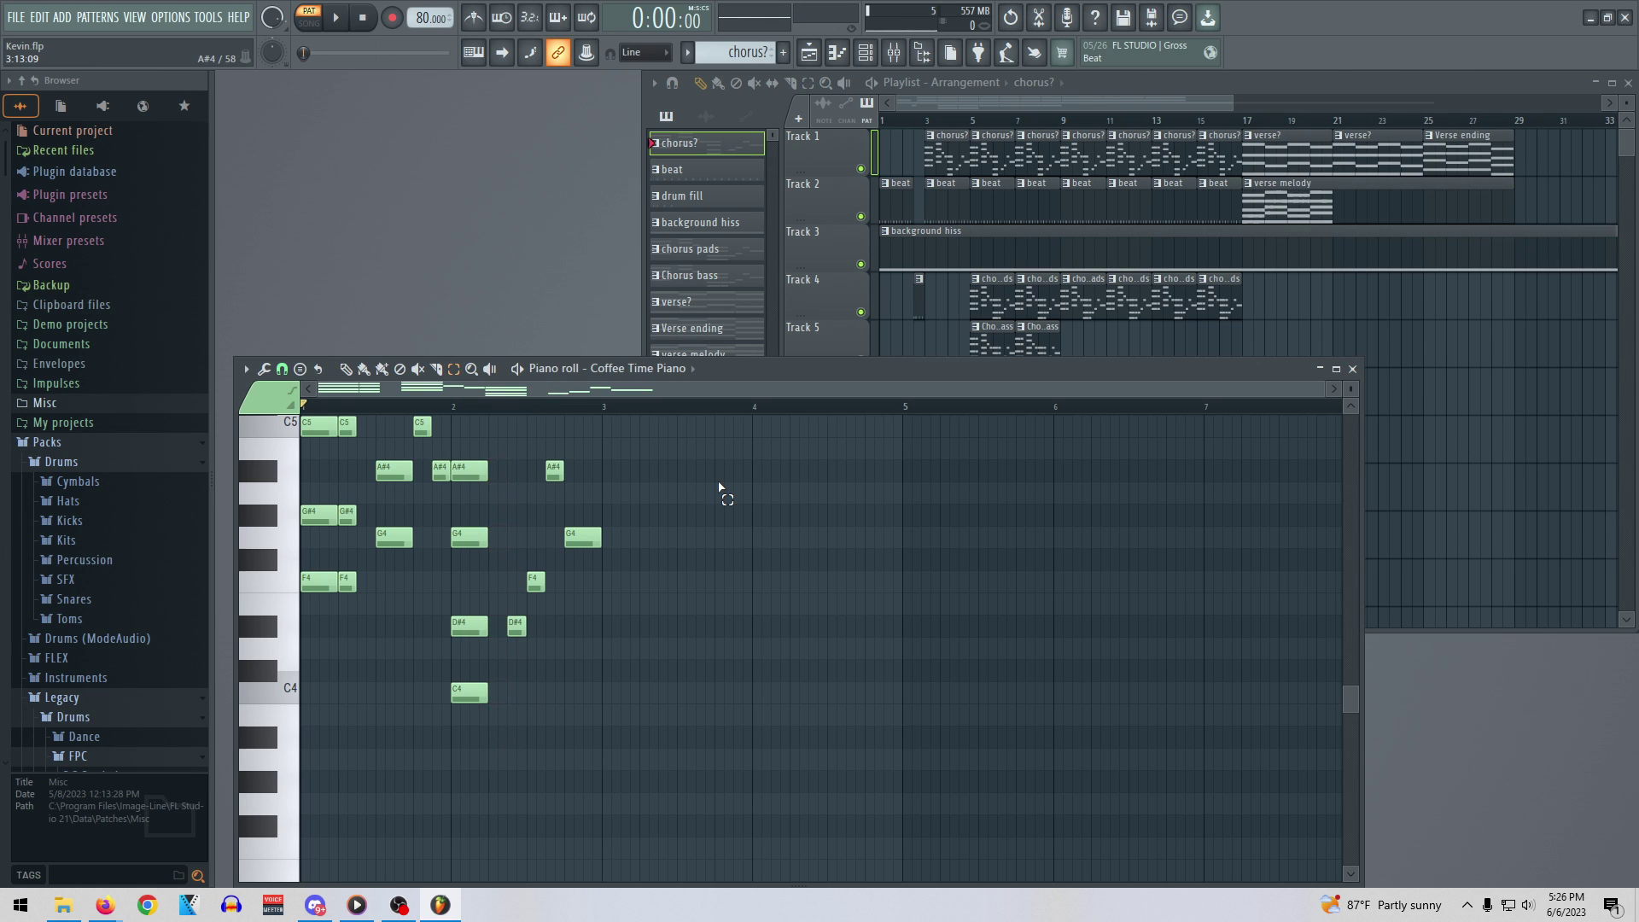
pyautogui.hotkey('ctrl', 'z')
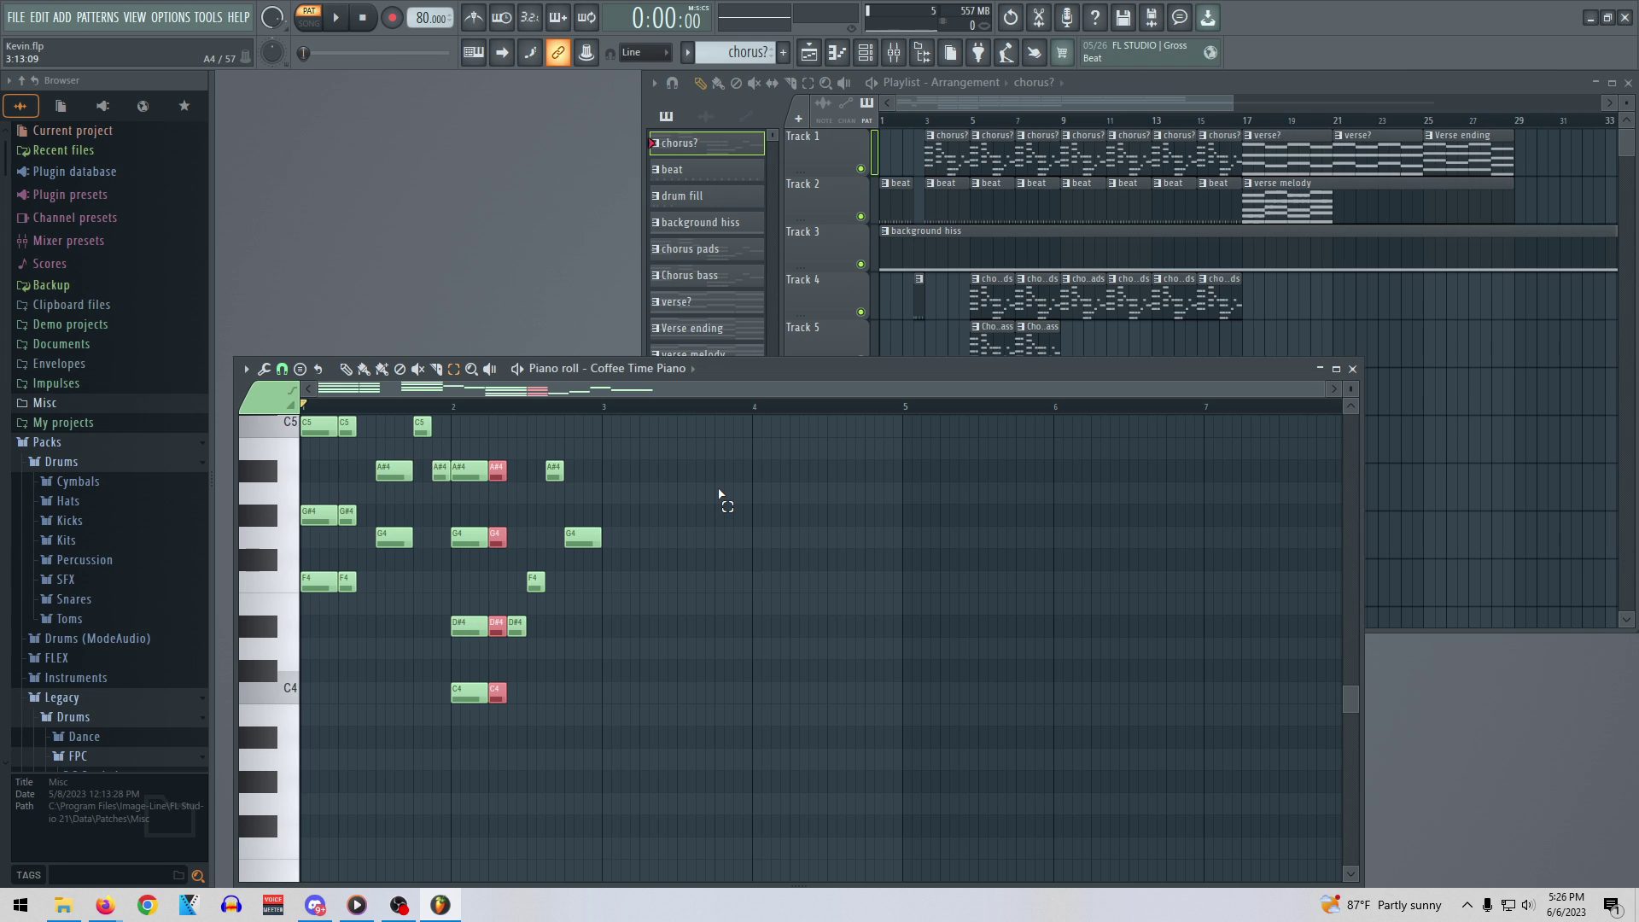
pyautogui.press('Delete')
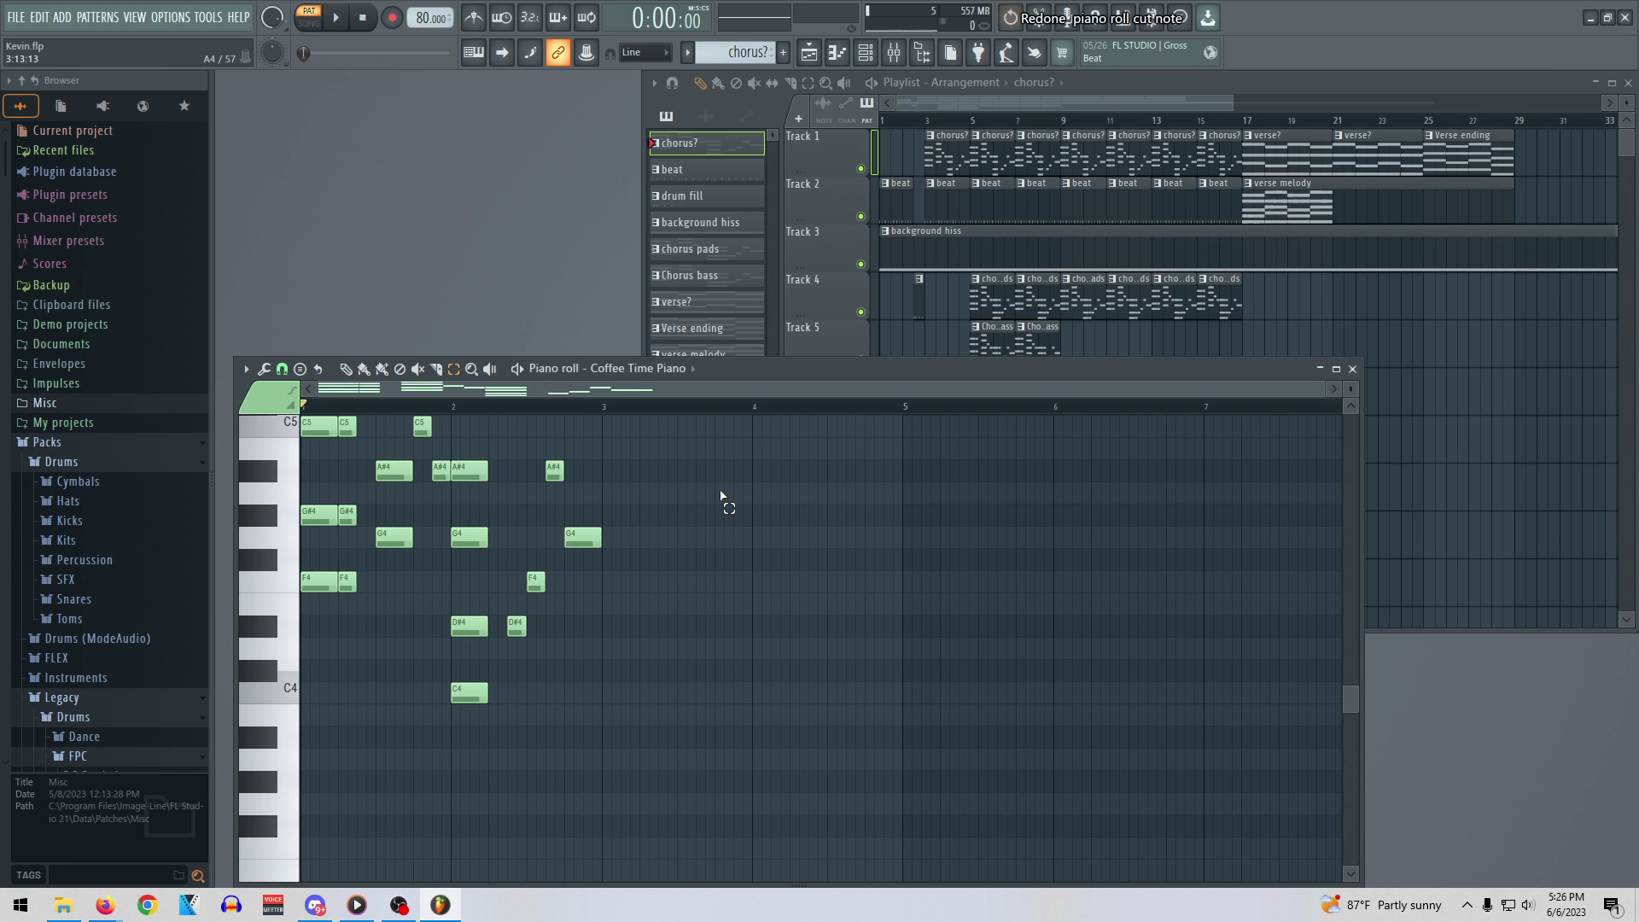
pyautogui.hotkey('ctrl', 'z')
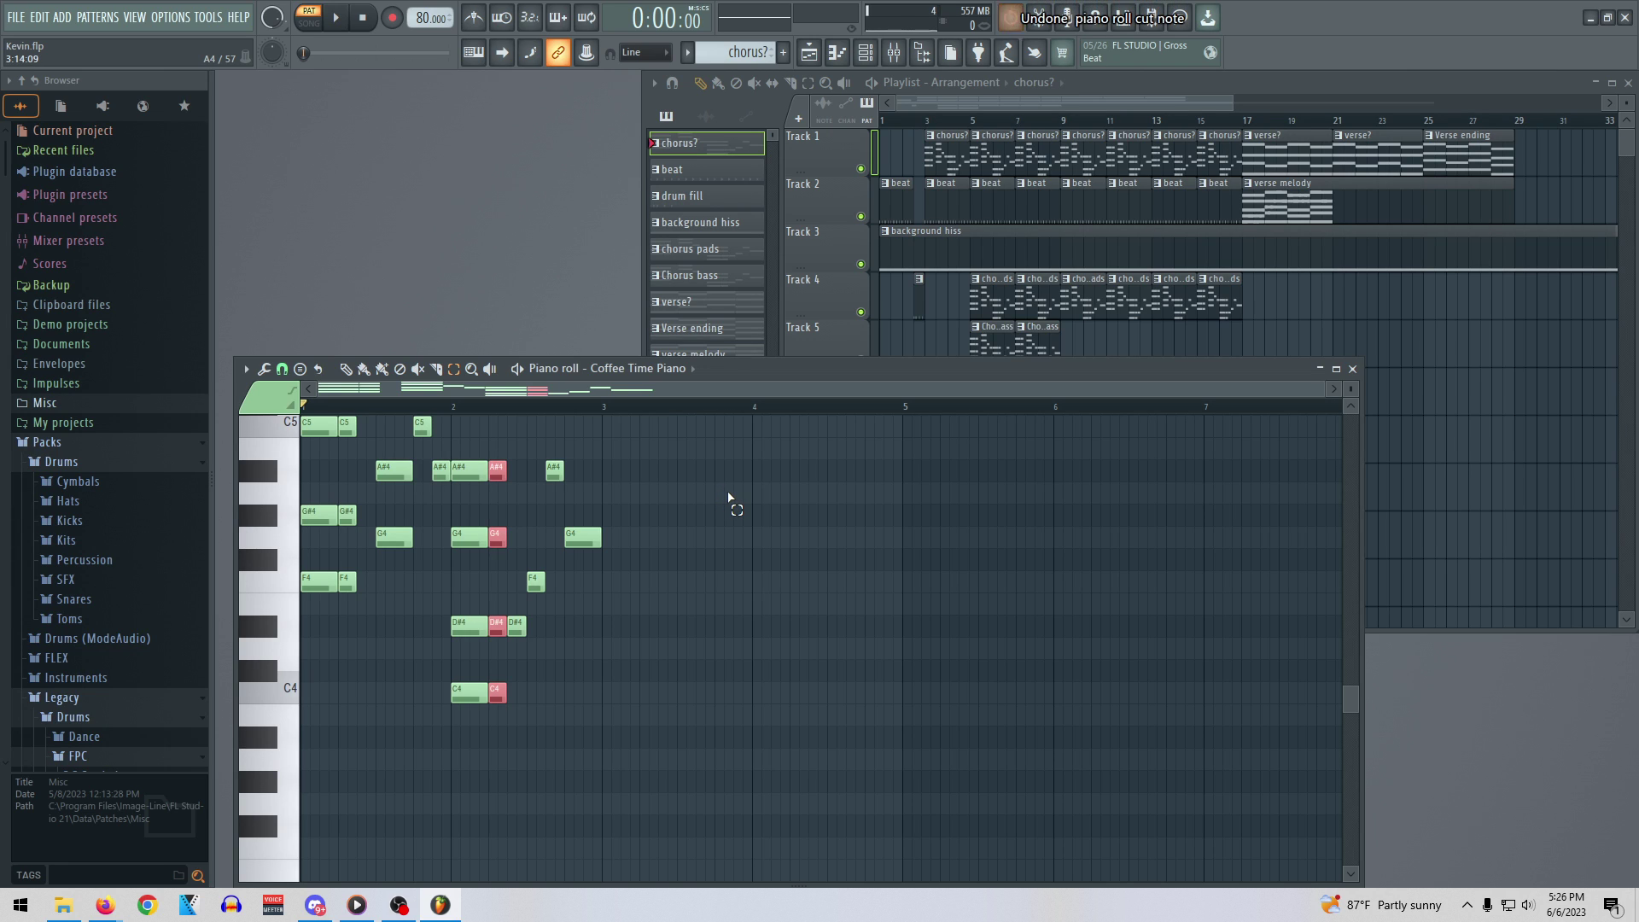
pyautogui.click(1352, 368)
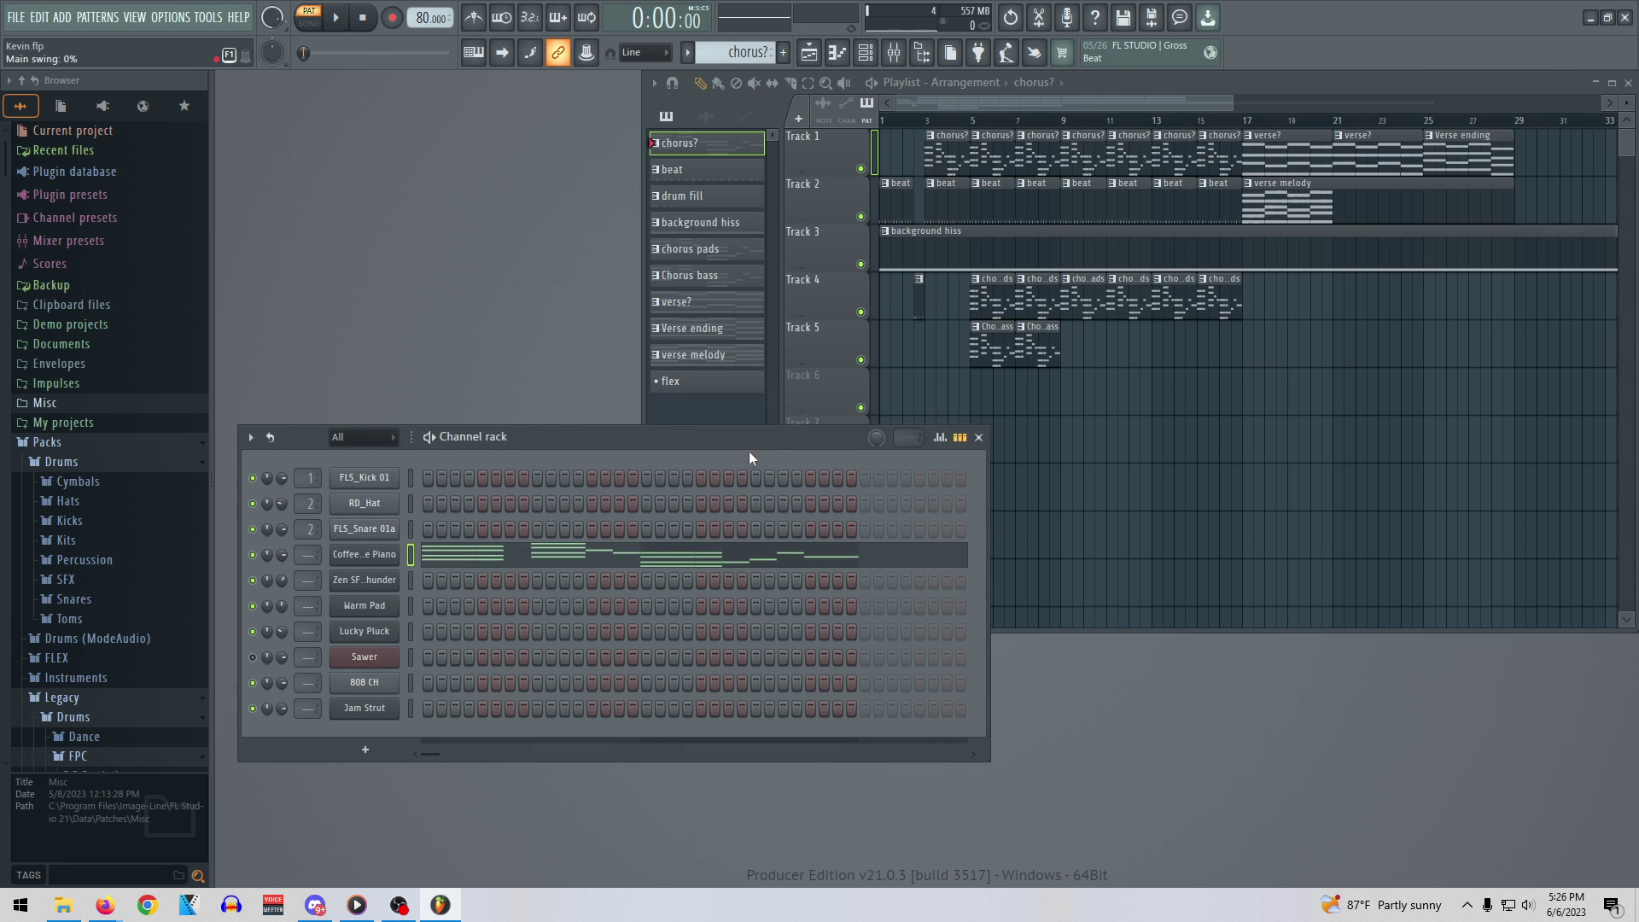
# Paste the copied four-note chord into bar 1 of the Coffee Time Piano piano roll in the flex pattern
pyautogui.click(701, 380)
pyautogui.rightClick(406, 554)
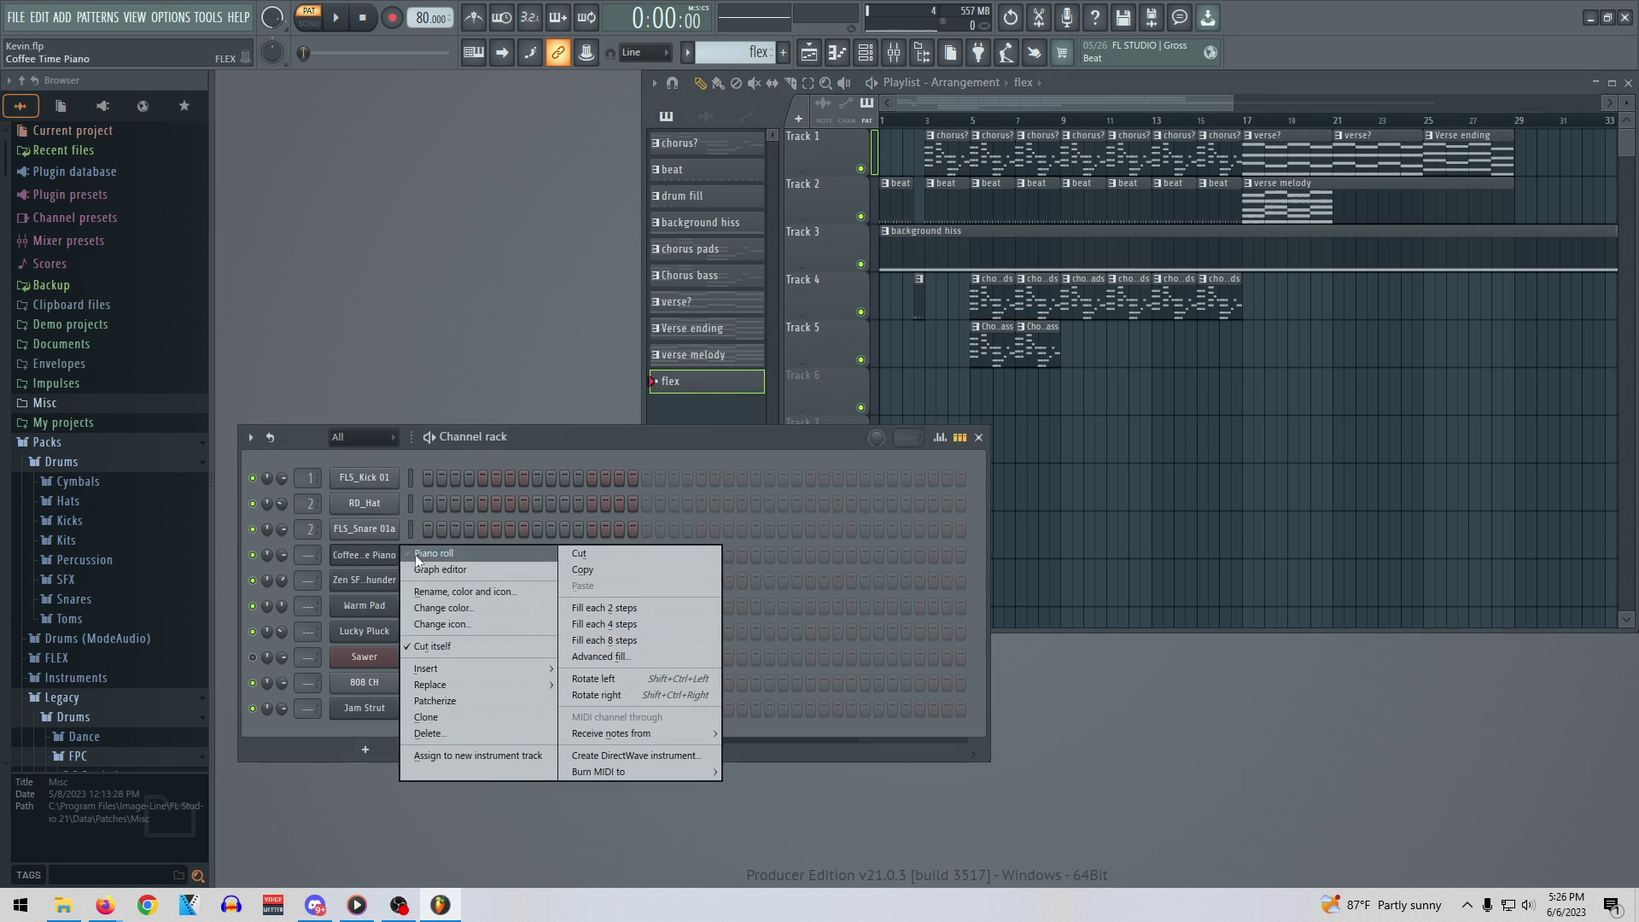
pyautogui.click(461, 551)
pyautogui.scroll(-3, 461, 619)
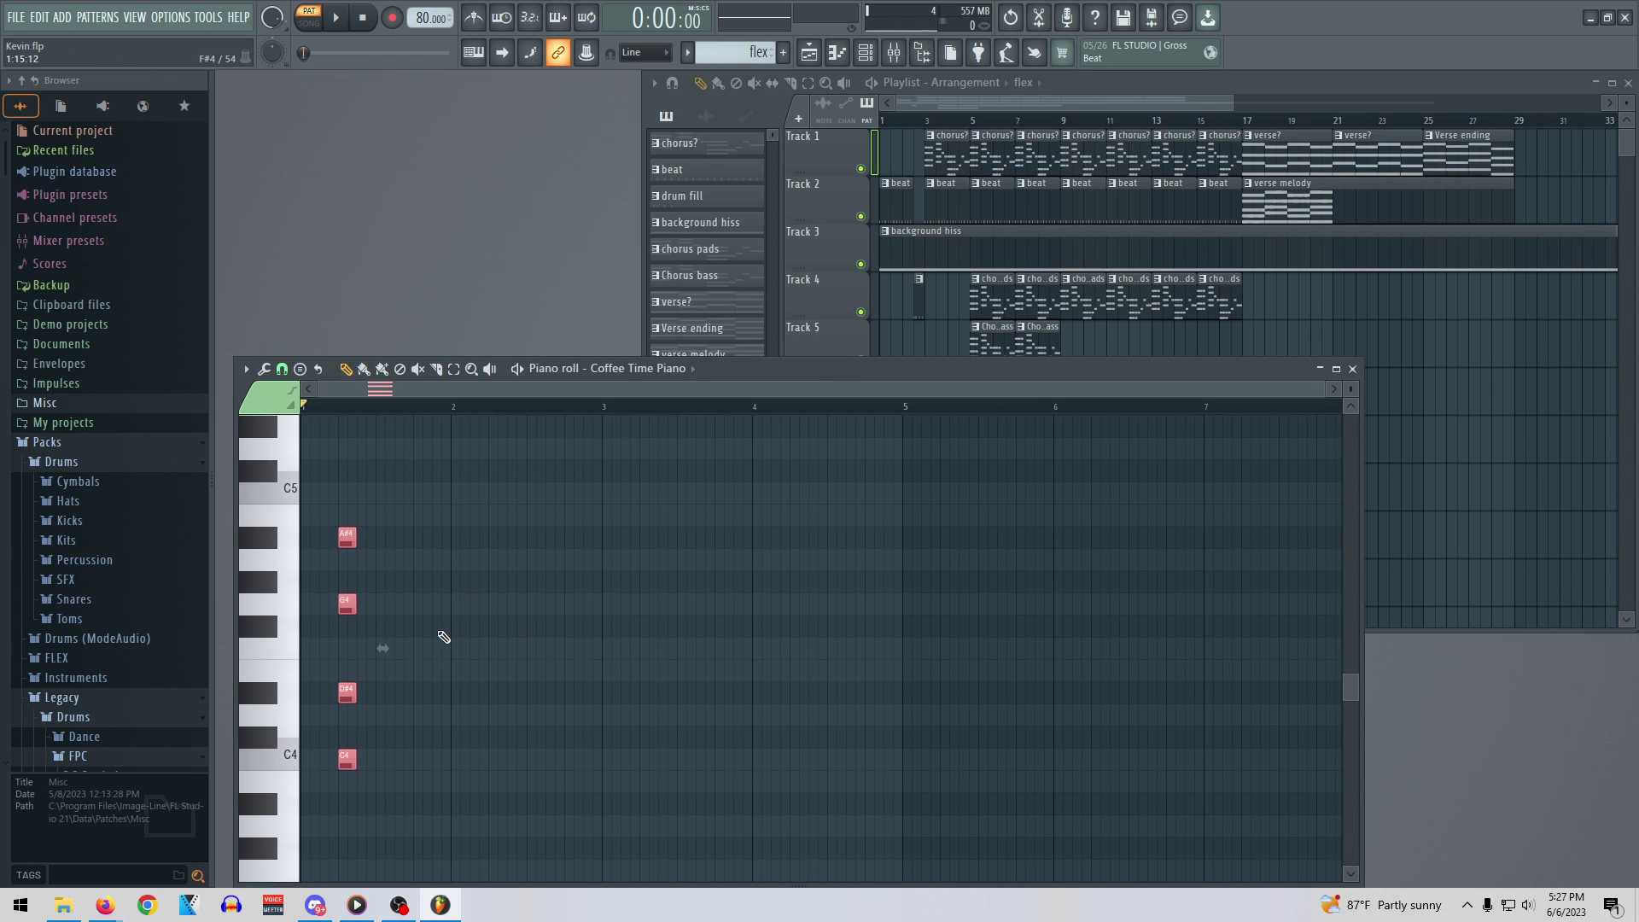
# Move the pasted four-note chord to the very start of bar 1 in the Coffee Time Piano roll
pyautogui.moveTo(346, 627); pyautogui.dragTo(304, 629)
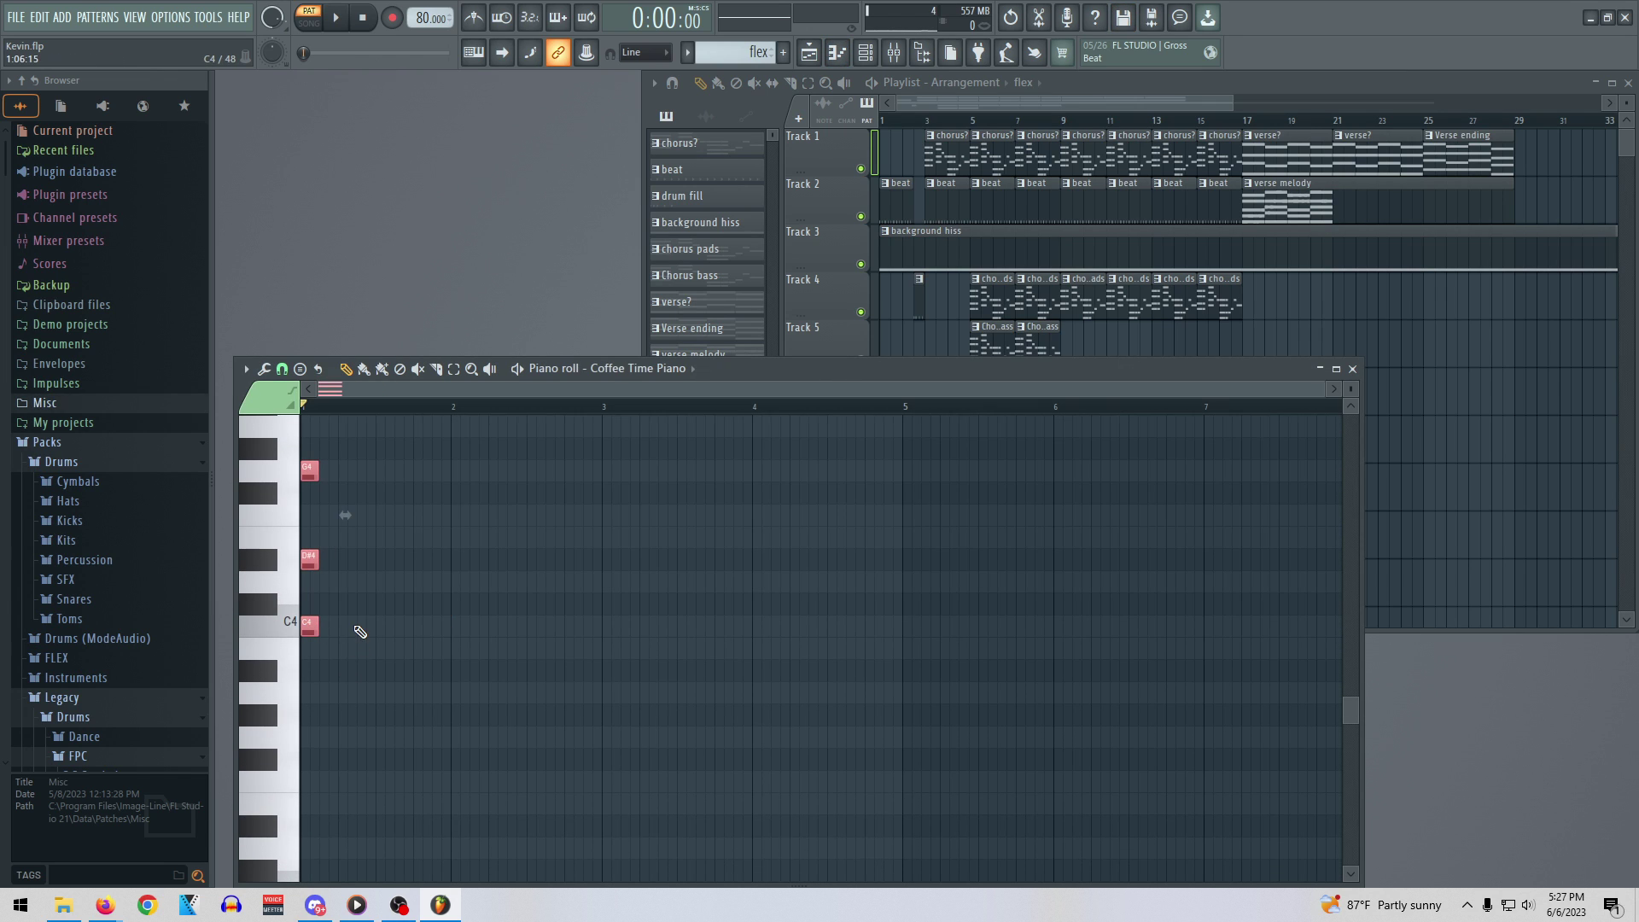
pyautogui.scroll(6, 386, 631)
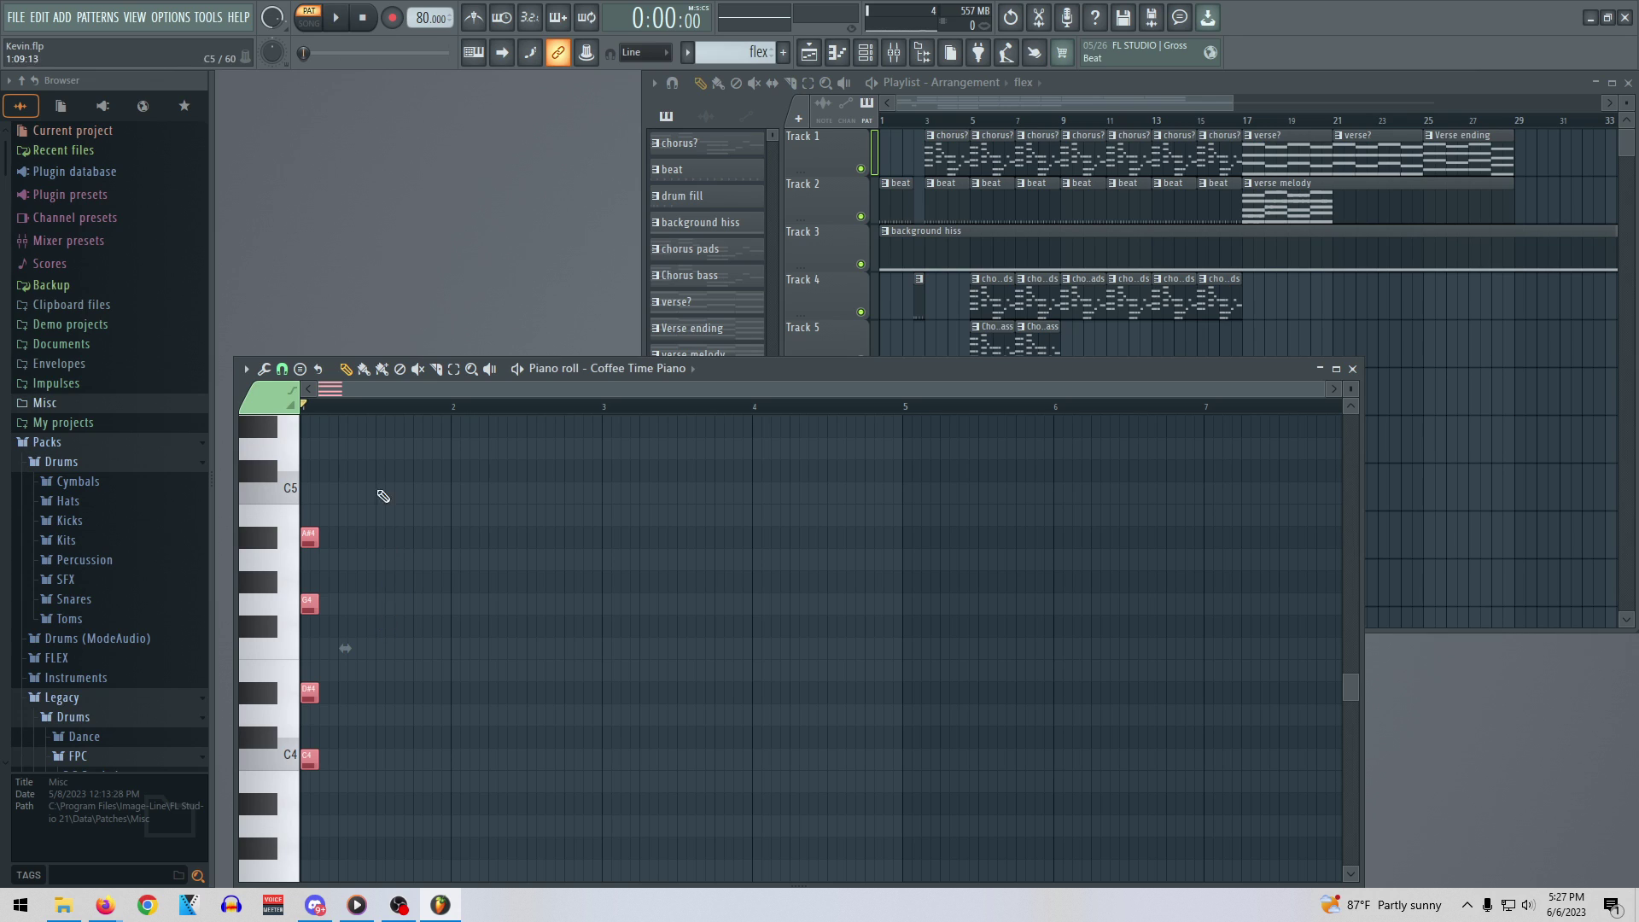
pyautogui.click(245, 368)
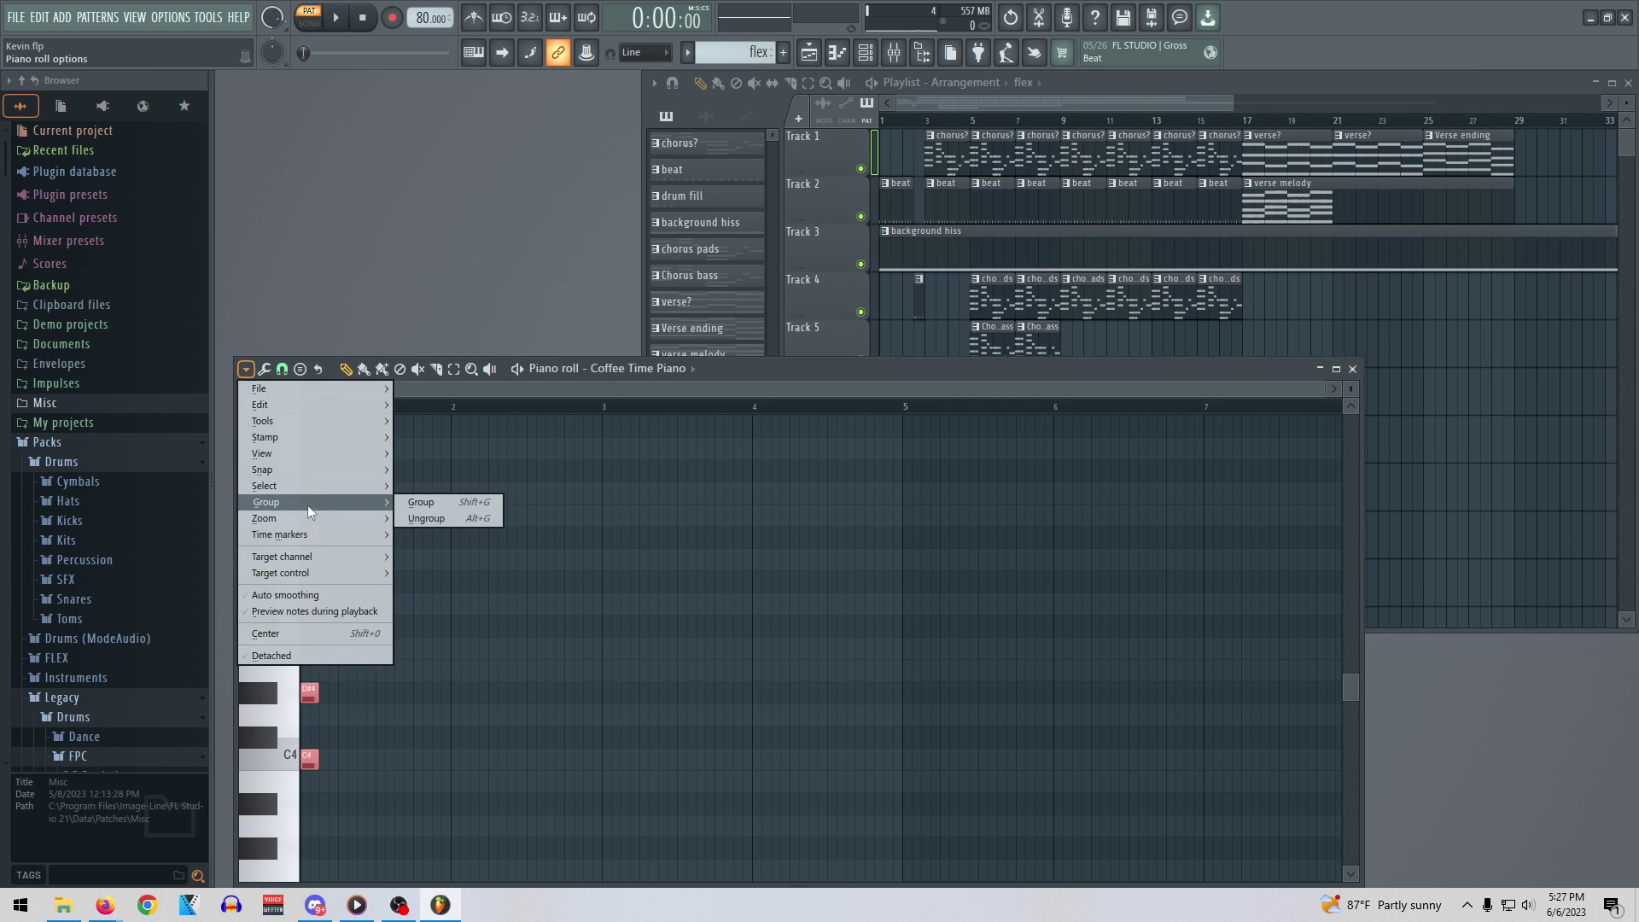
pyautogui.moveTo(309, 461)
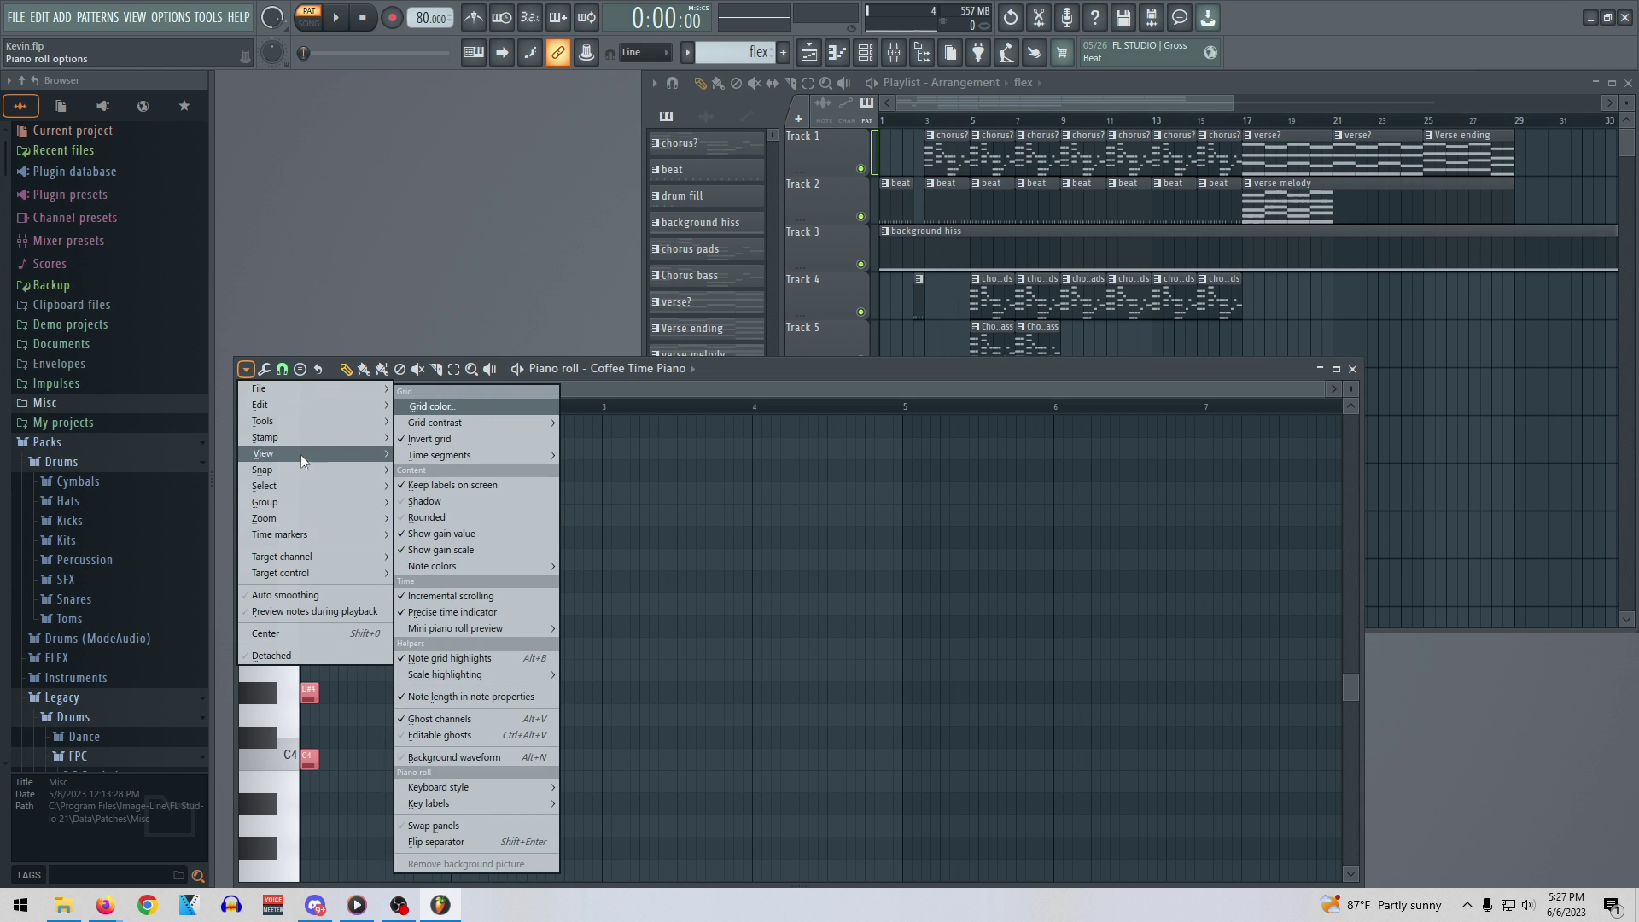
pyautogui.click(248, 371)
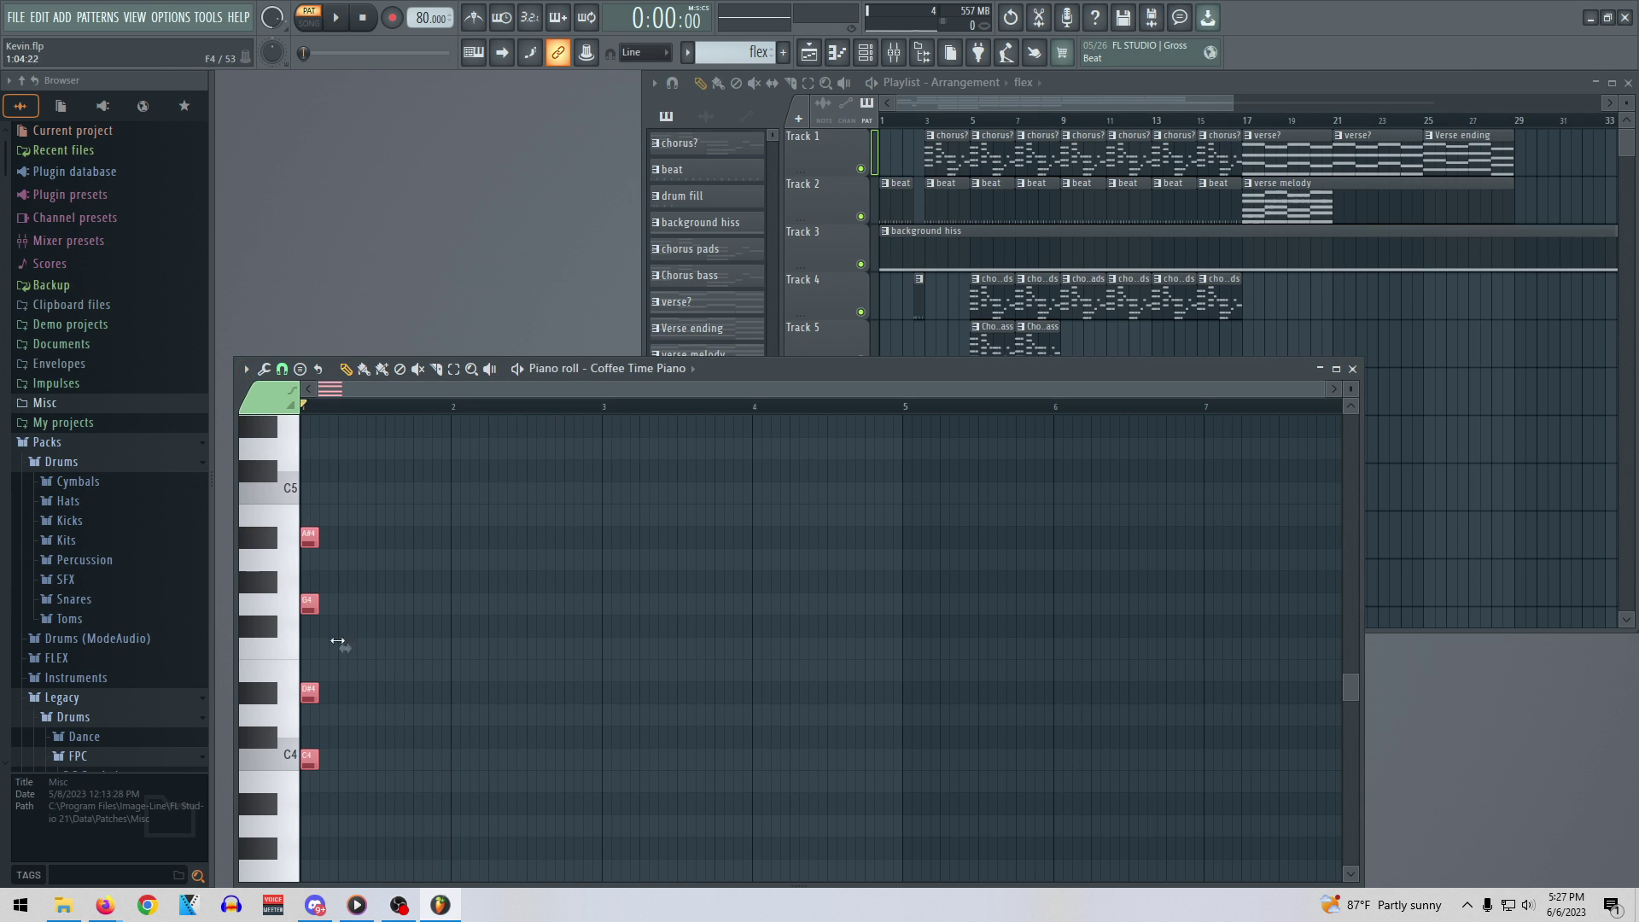
# Spread the chord into a rising C4, D#4, G4, A#4 run, add falling G4, D#4 and C4 notes, and play it
pyautogui.click(329, 700)
pyautogui.moveTo(309, 692); pyautogui.dragTo(326, 690)
pyautogui.moveTo(310, 607); pyautogui.dragTo(348, 607)
pyautogui.moveTo(308, 537); pyautogui.dragTo(365, 538)
pyautogui.click(386, 608)
pyautogui.click(403, 693)
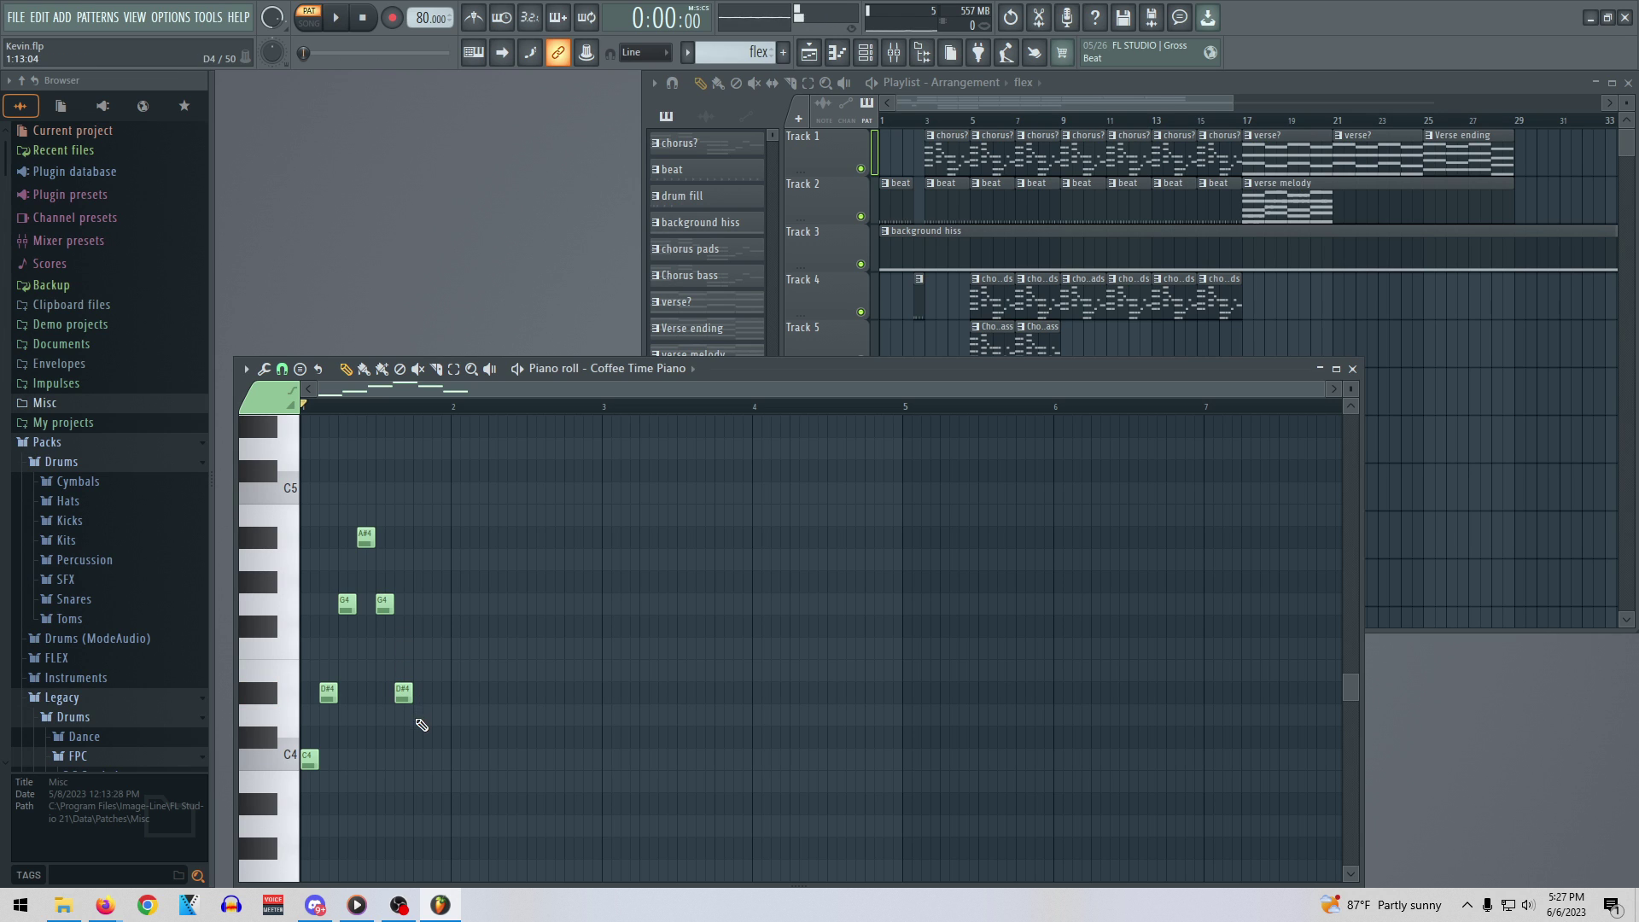
pyautogui.click(421, 757)
pyautogui.press('space')
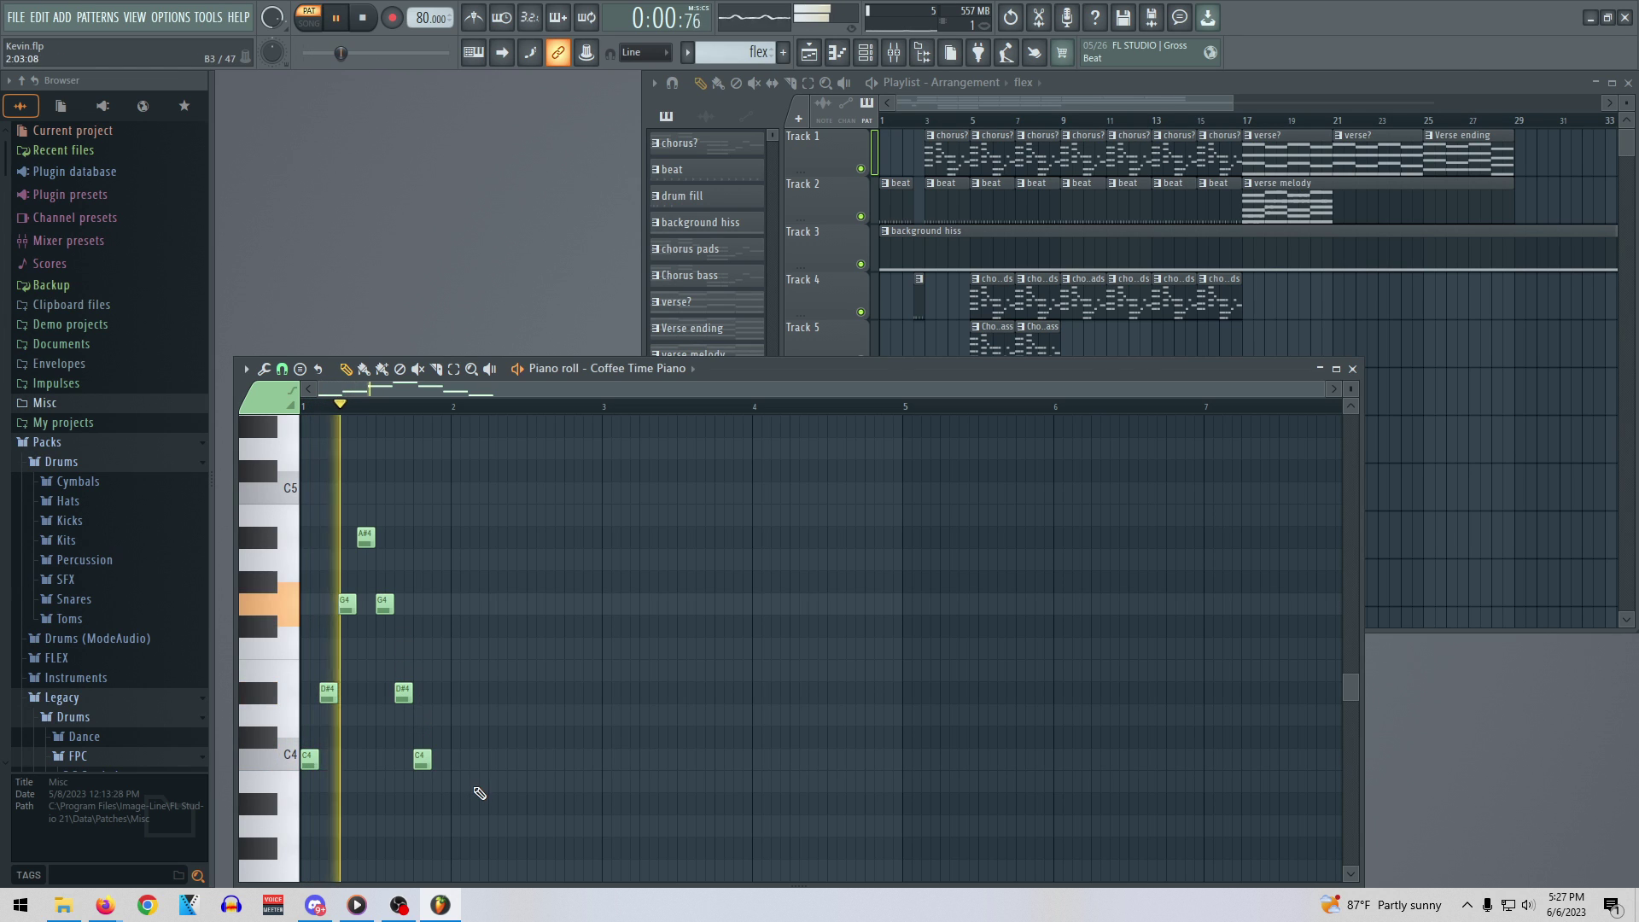
pyautogui.press('space')
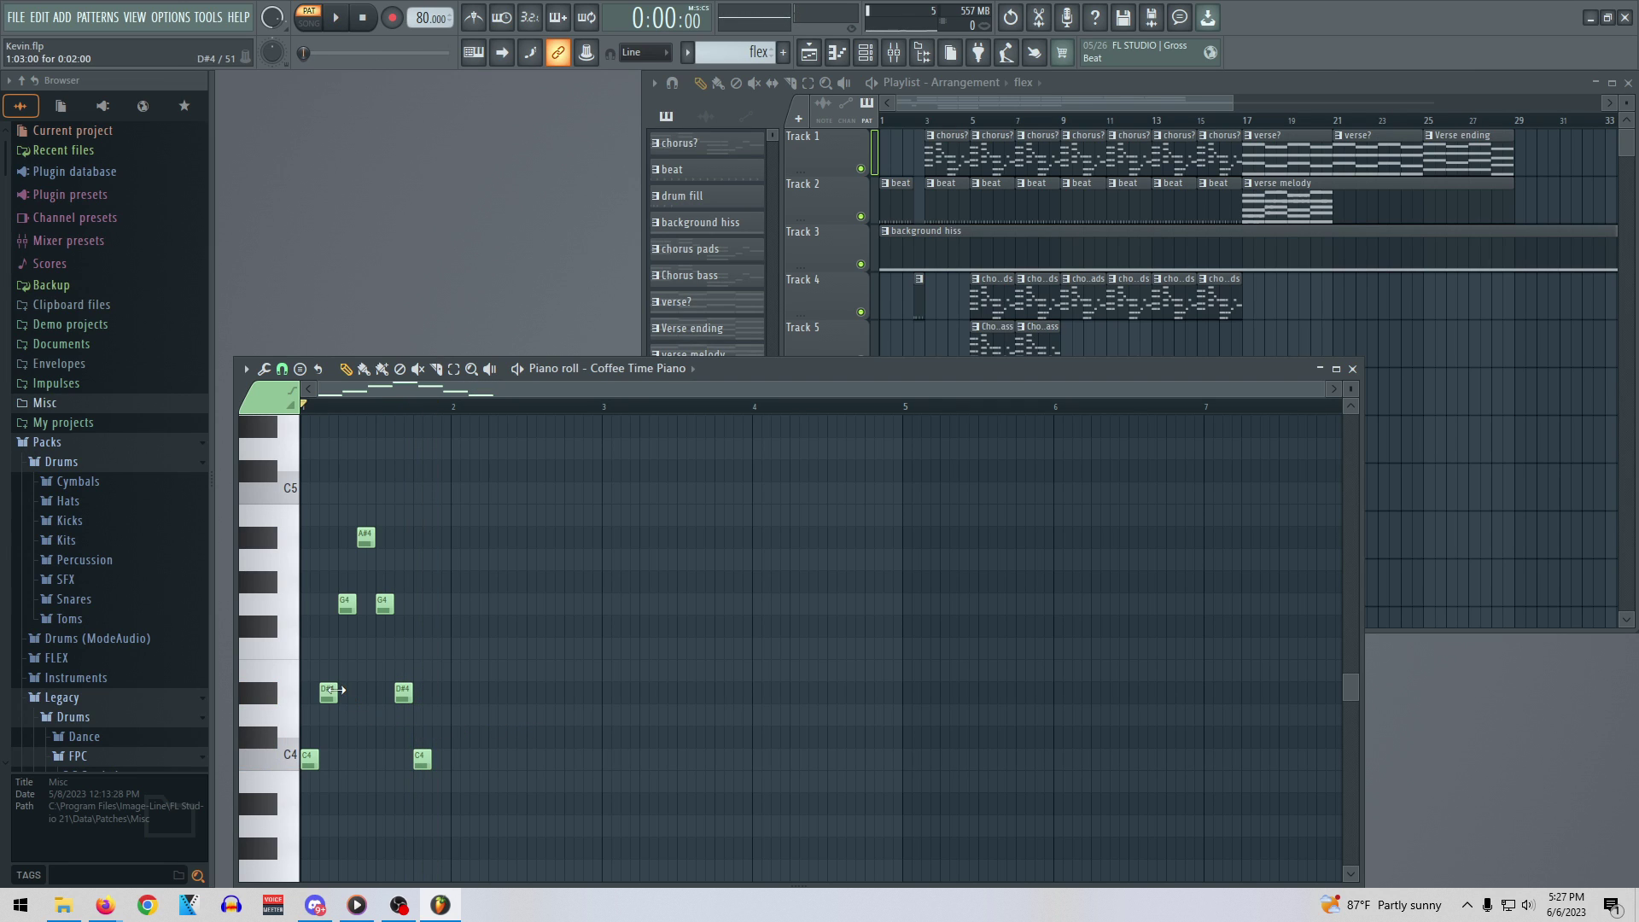
# Halve the length of the rising C4, D#4, G4 and A#4 notes, close the gaps between them, and play the run
pyautogui.moveTo(325, 690); pyautogui.dragTo(315, 691)
pyautogui.moveTo(318, 757); pyautogui.dragTo(308, 757)
pyautogui.press('space')
pyautogui.press('space')
pyautogui.moveTo(350, 607); pyautogui.dragTo(322, 607)
pyautogui.moveTo(365, 537); pyautogui.dragTo(338, 539)
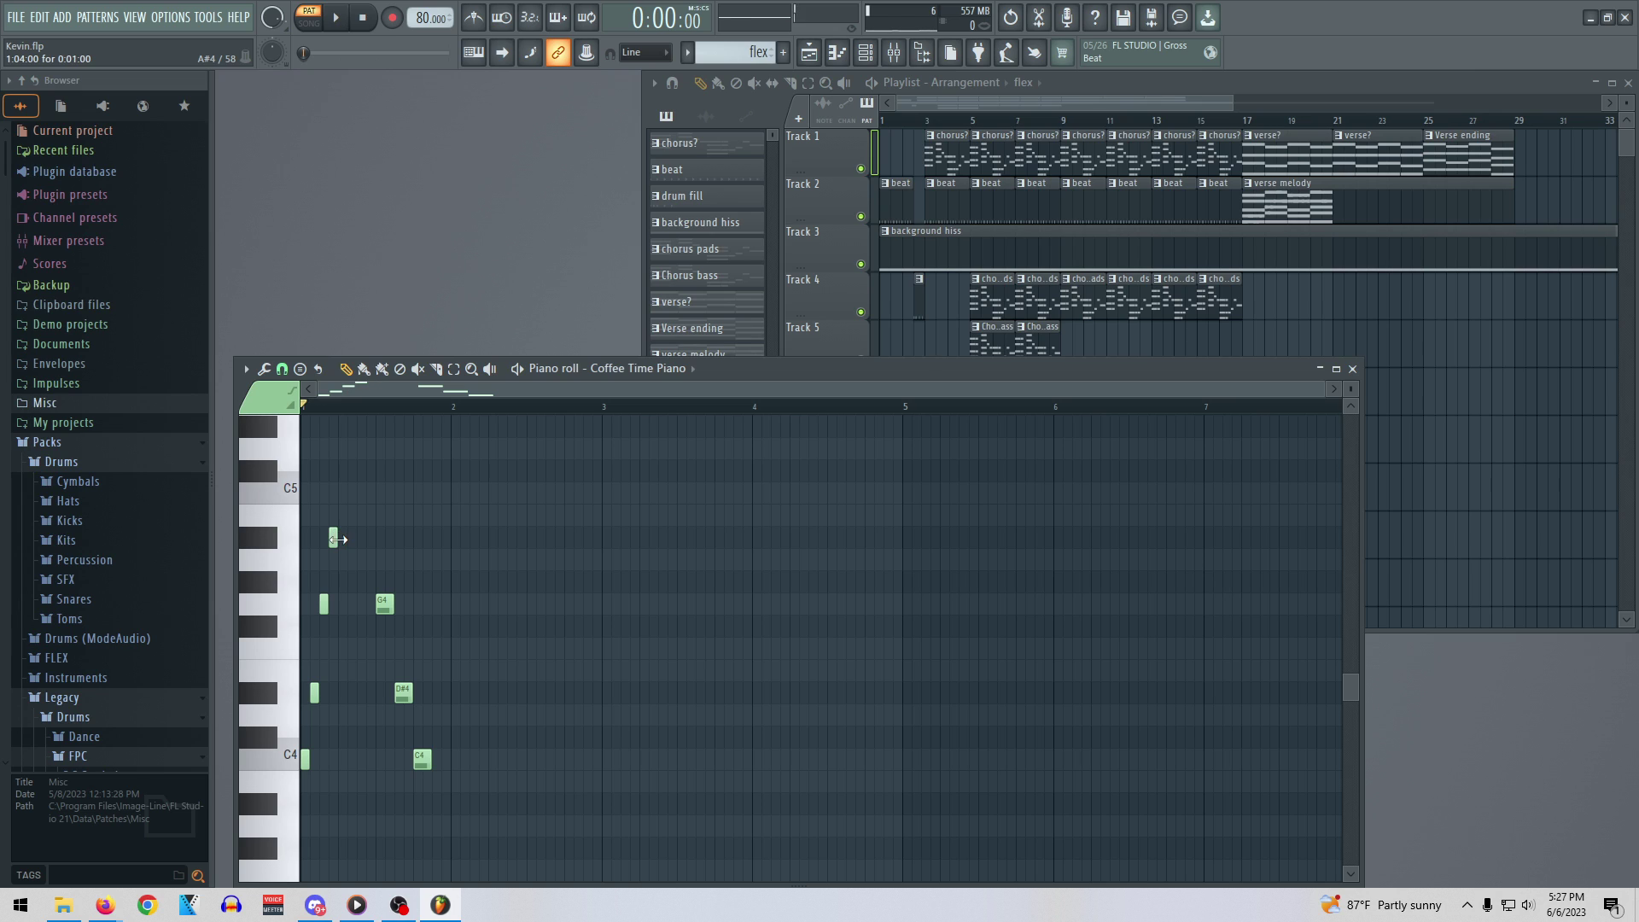
pyautogui.press('space')
pyautogui.press('space')
# Shorten the falling G4, D#4 and C4 notes to match, place them directly after the A#4, and play the result
pyautogui.moveTo(385, 604); pyautogui.dragTo(338, 605)
pyautogui.moveTo(403, 693); pyautogui.dragTo(358, 695)
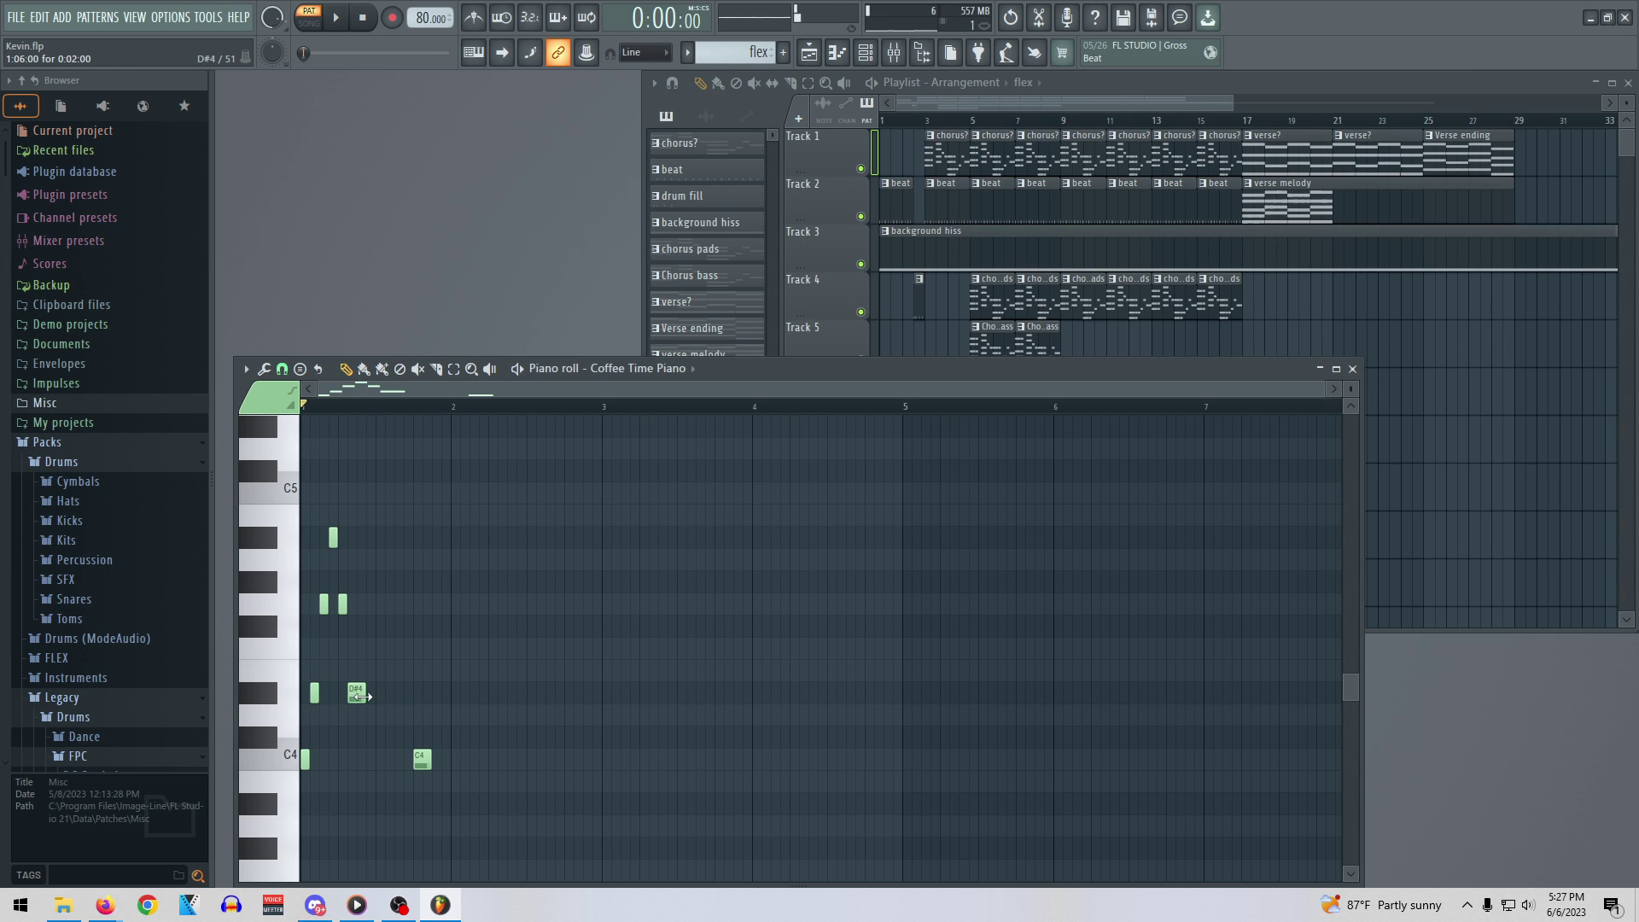
pyautogui.moveTo(422, 759); pyautogui.dragTo(365, 759)
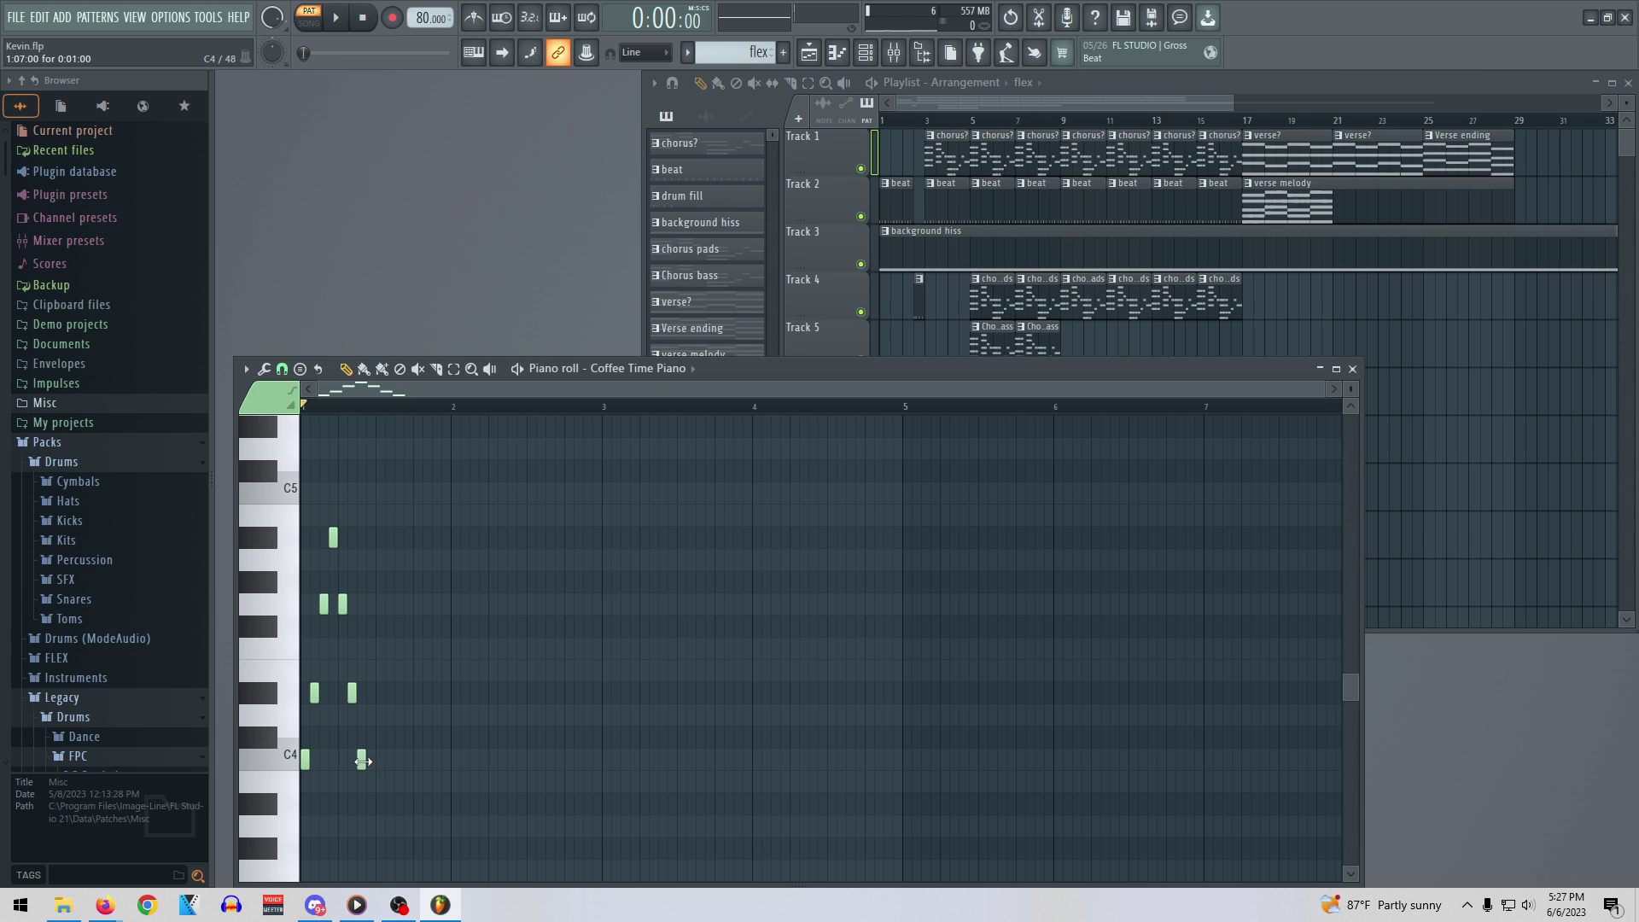
pyautogui.press('space')
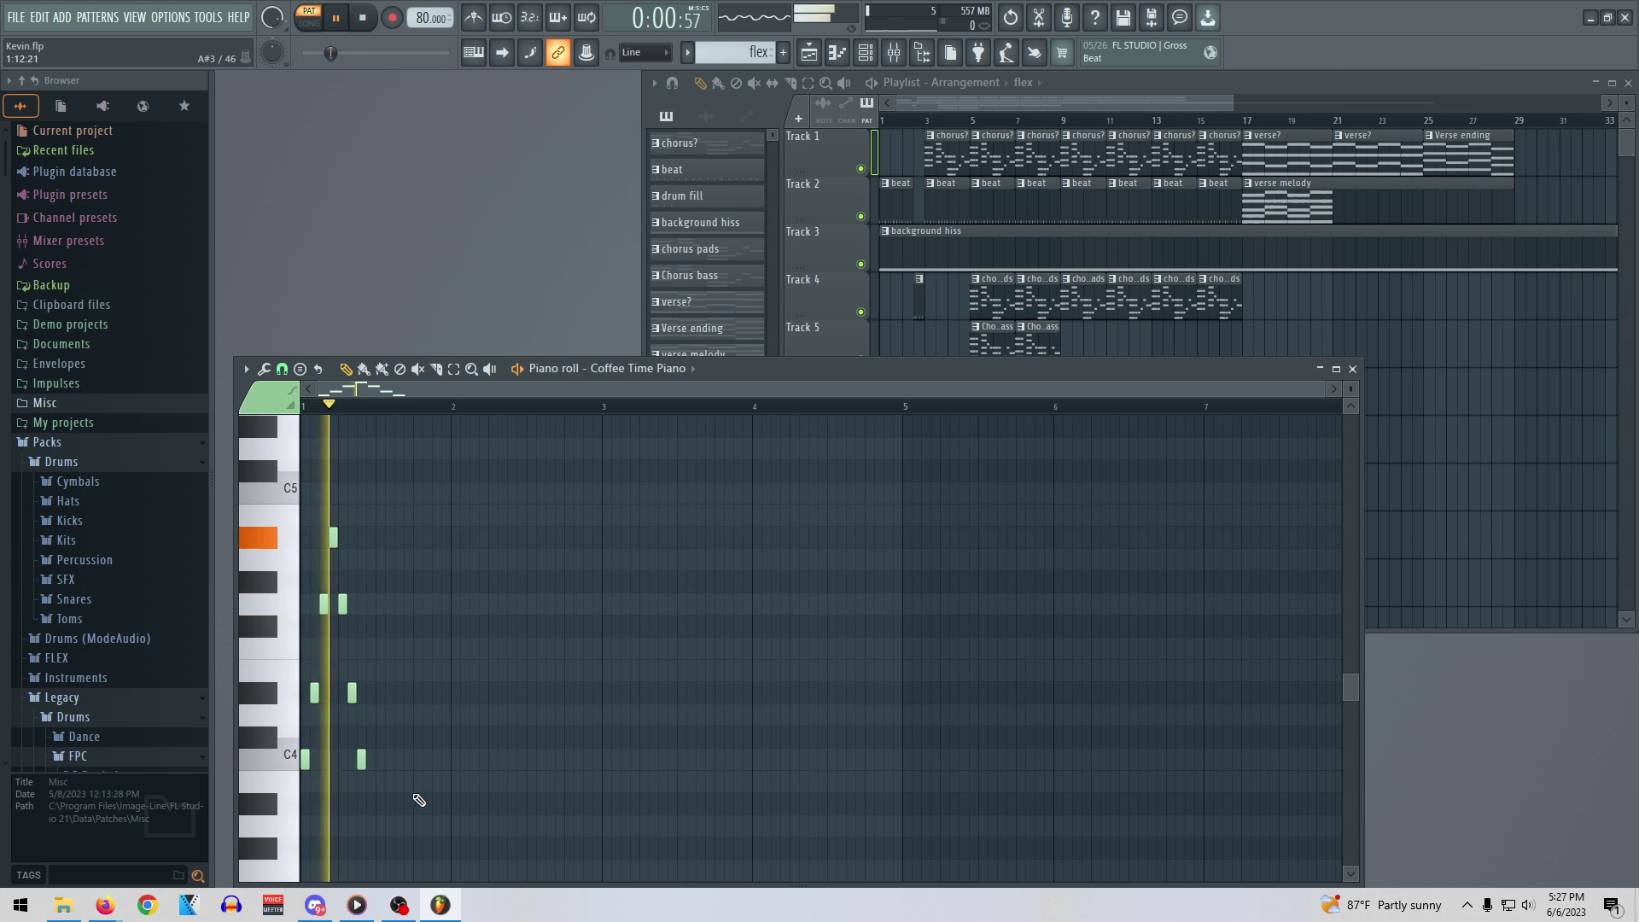
pyautogui.press('space')
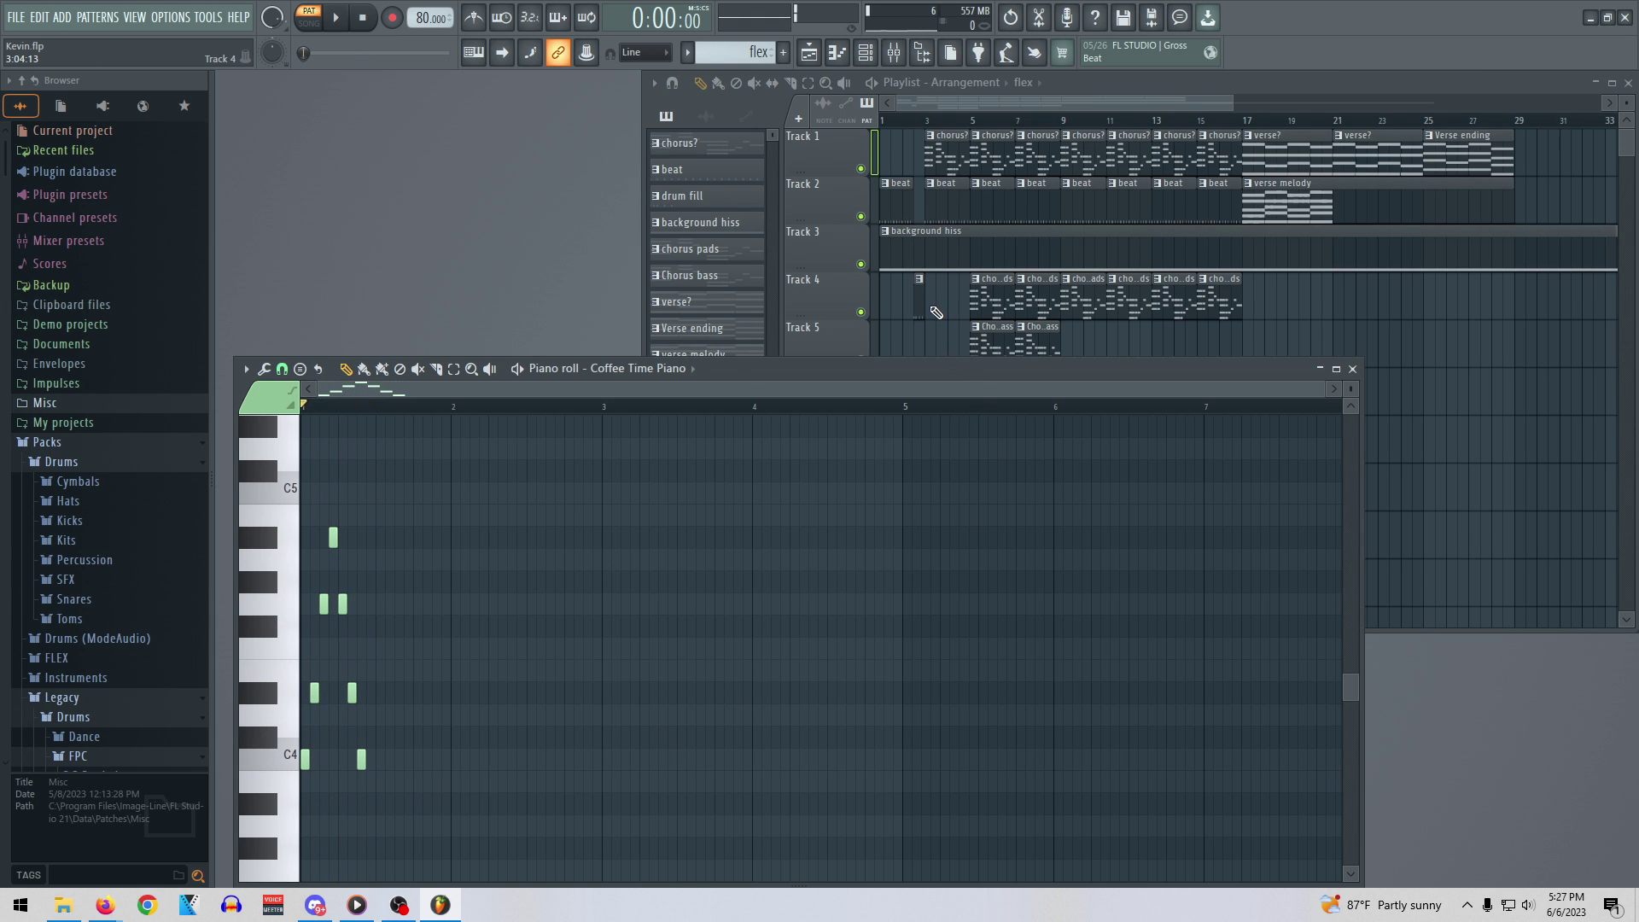
# Place a flex clip on Track 1 just before the first chorus? clip and play the arrangement in song mode
pyautogui.click(918, 158)
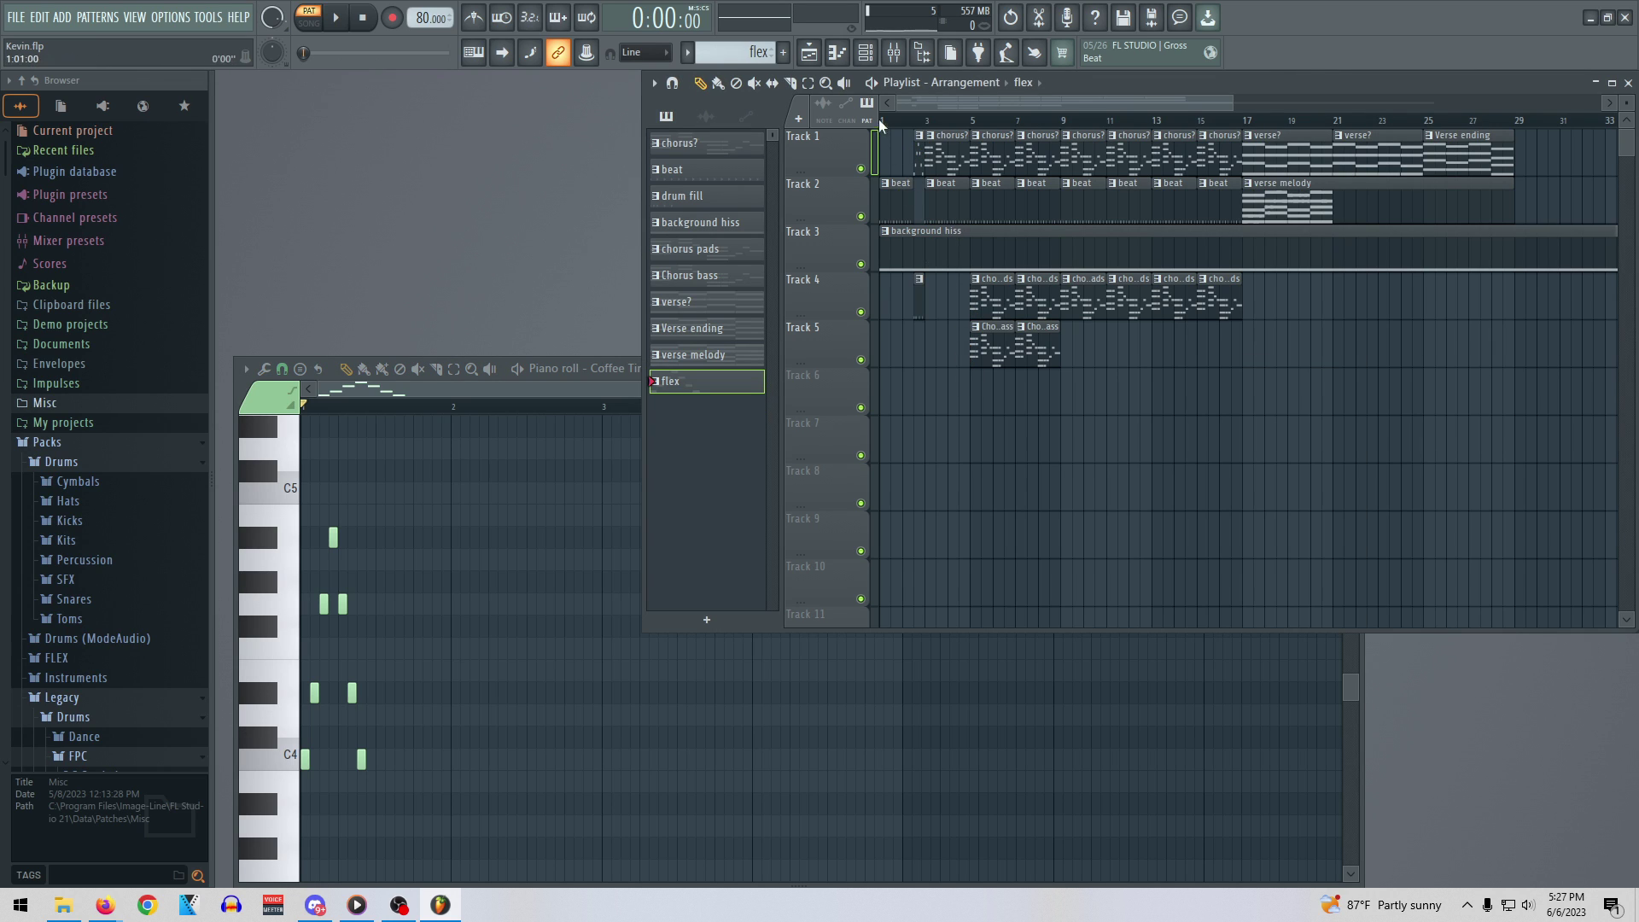
pyautogui.press('l')
pyautogui.press('space')
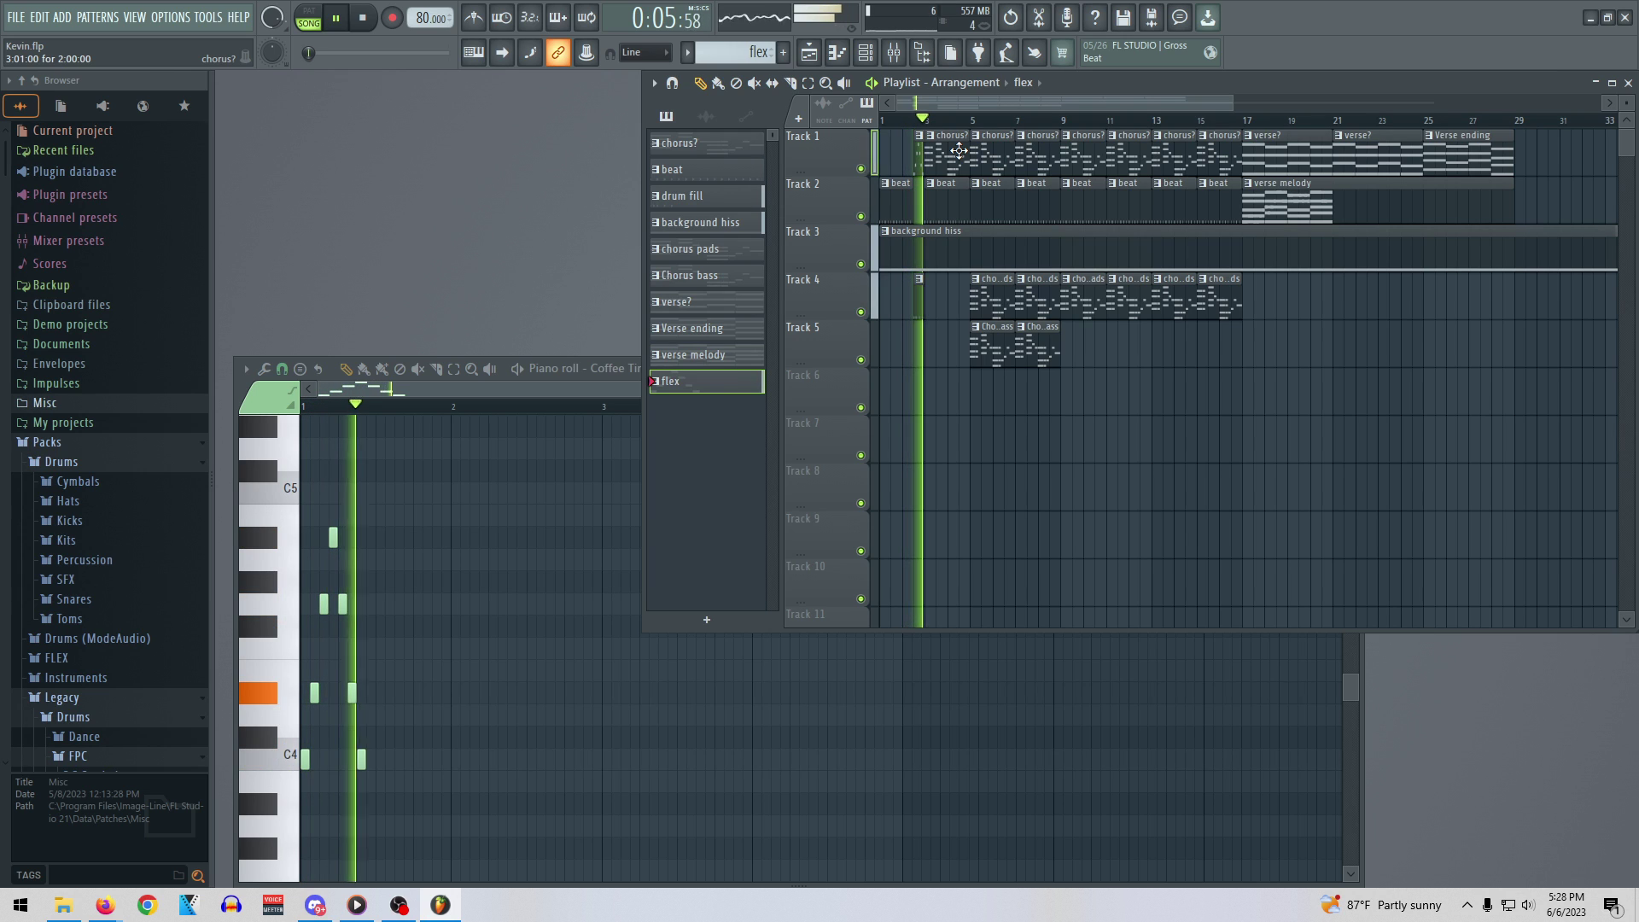
pyautogui.press('space')
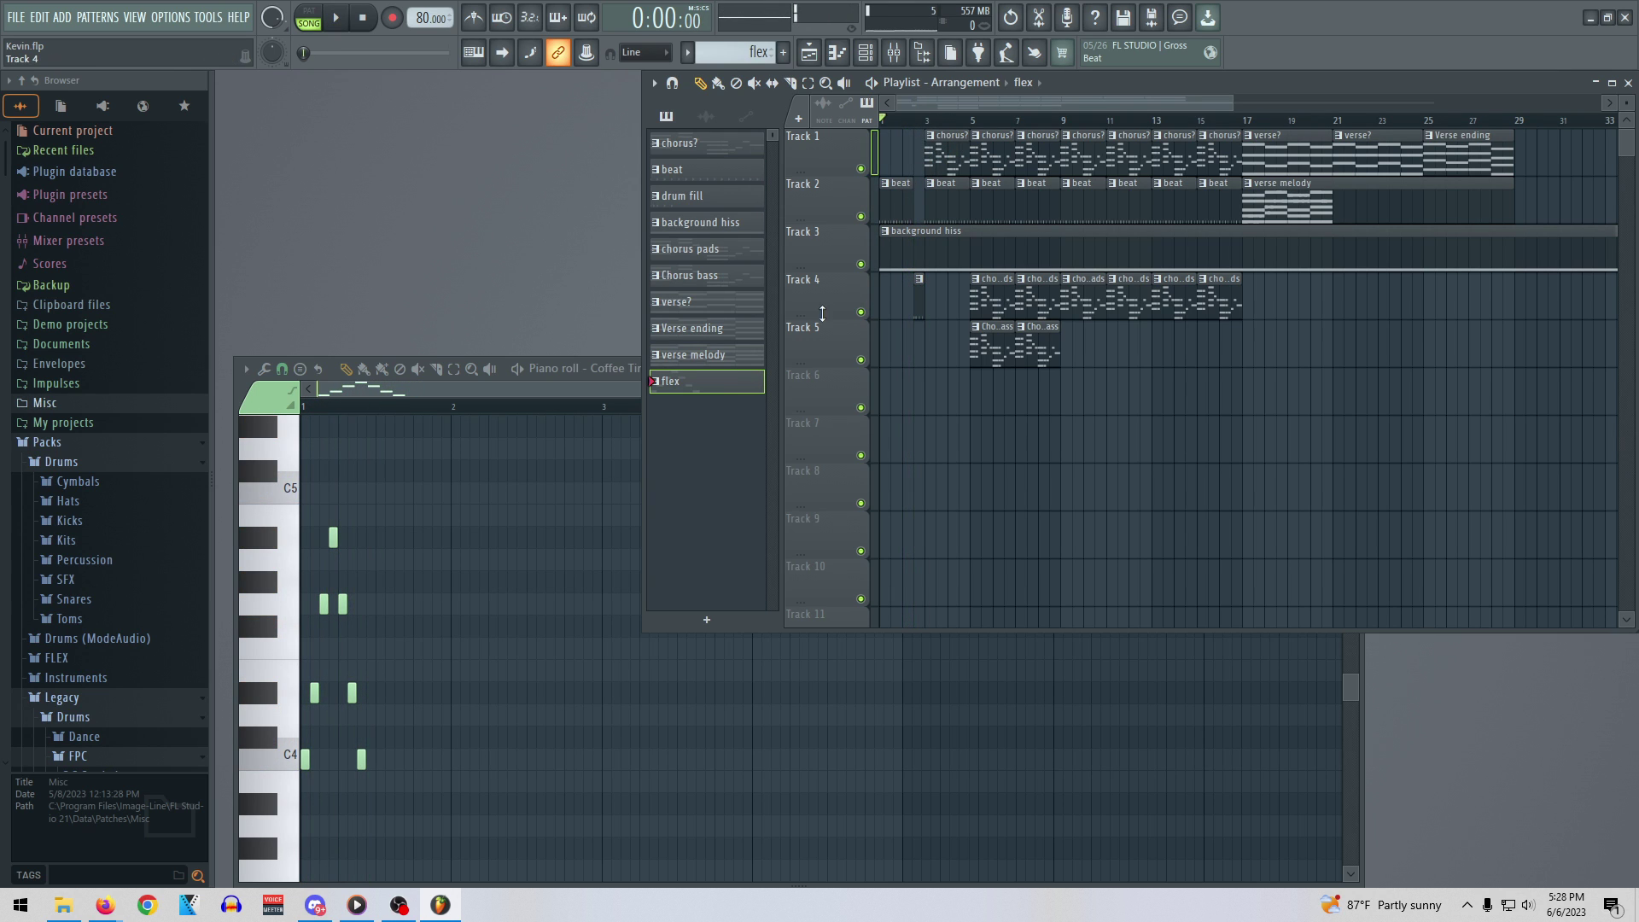
# Delete the flex pattern from the project
pyautogui.rightClick(712, 383)
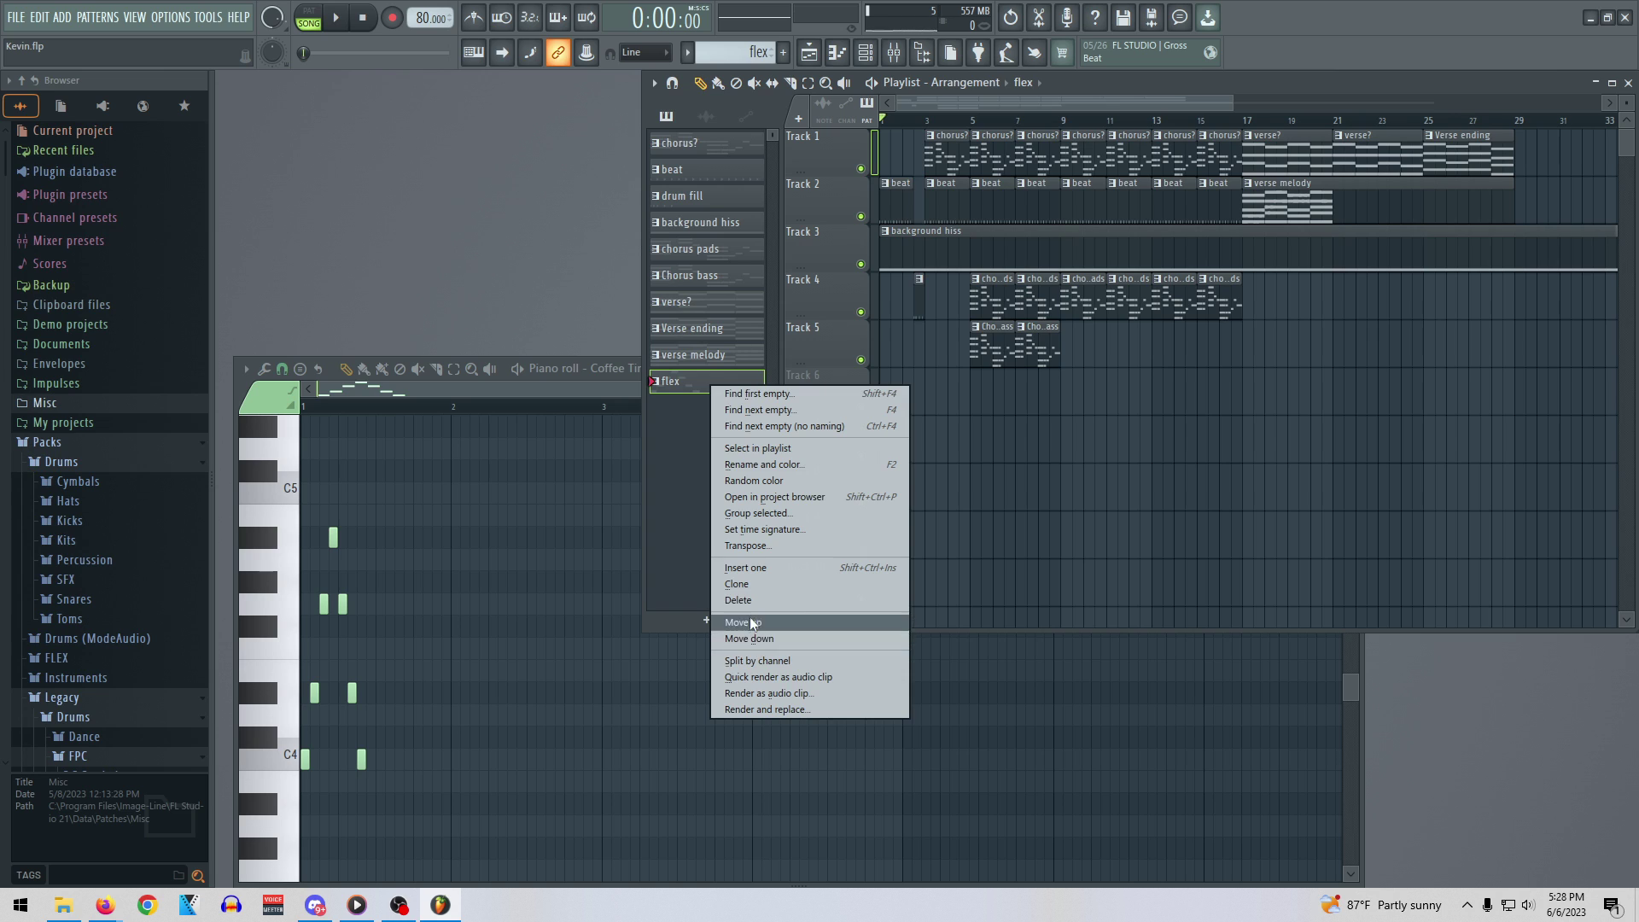
pyautogui.click(739, 600)
pyautogui.click(890, 507)
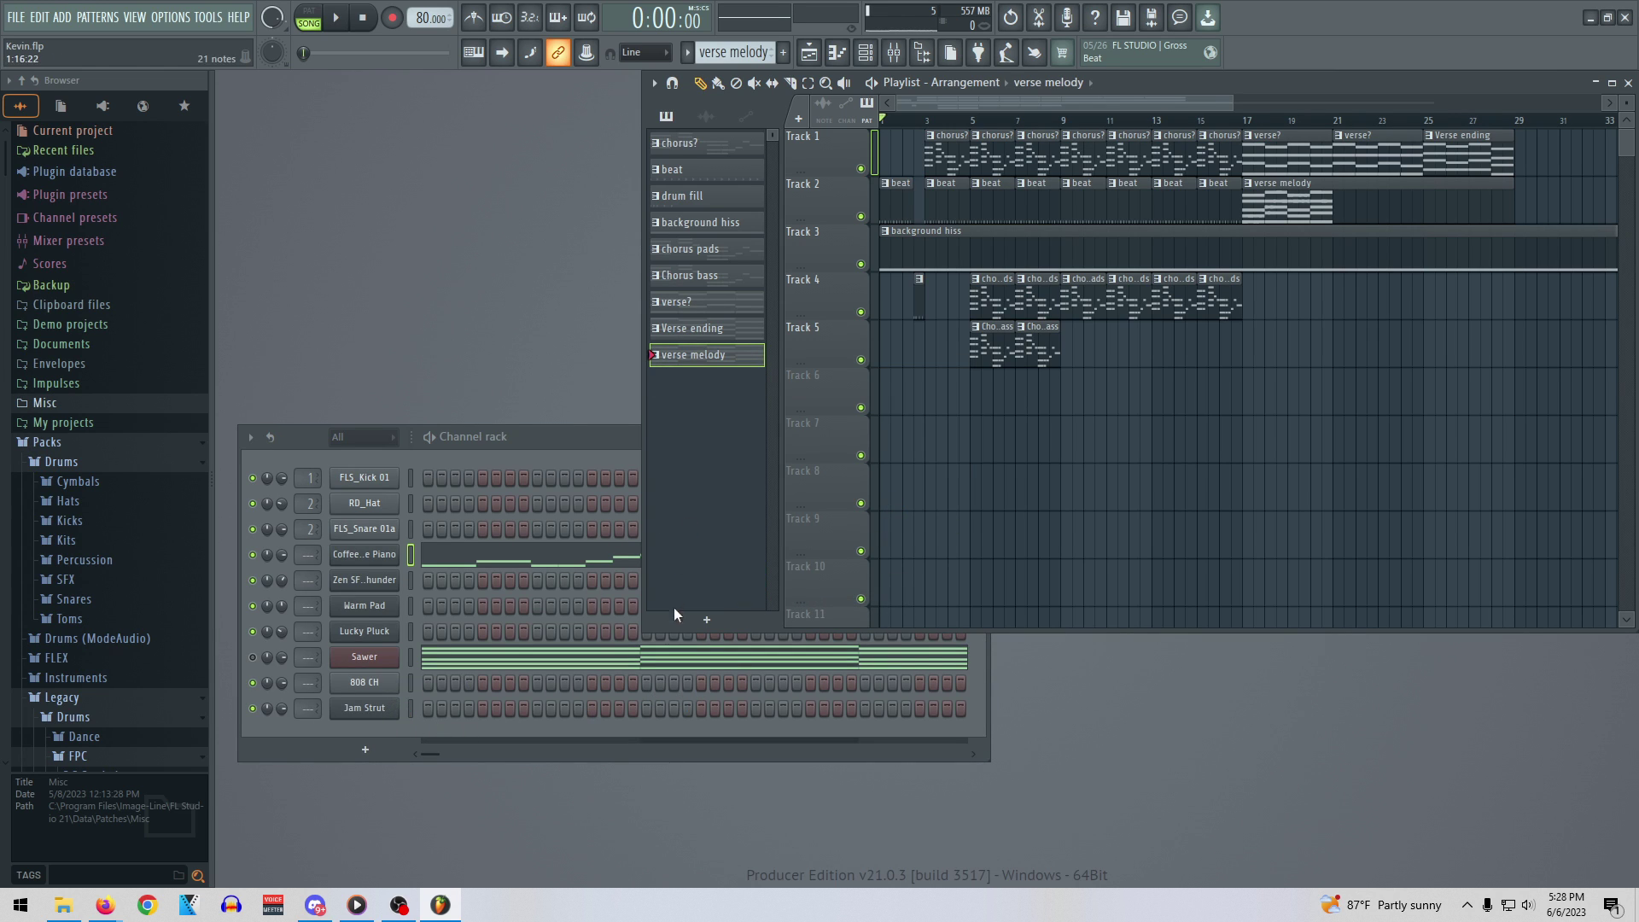
# Create a new pattern named whoosh
pyautogui.click(707, 620)
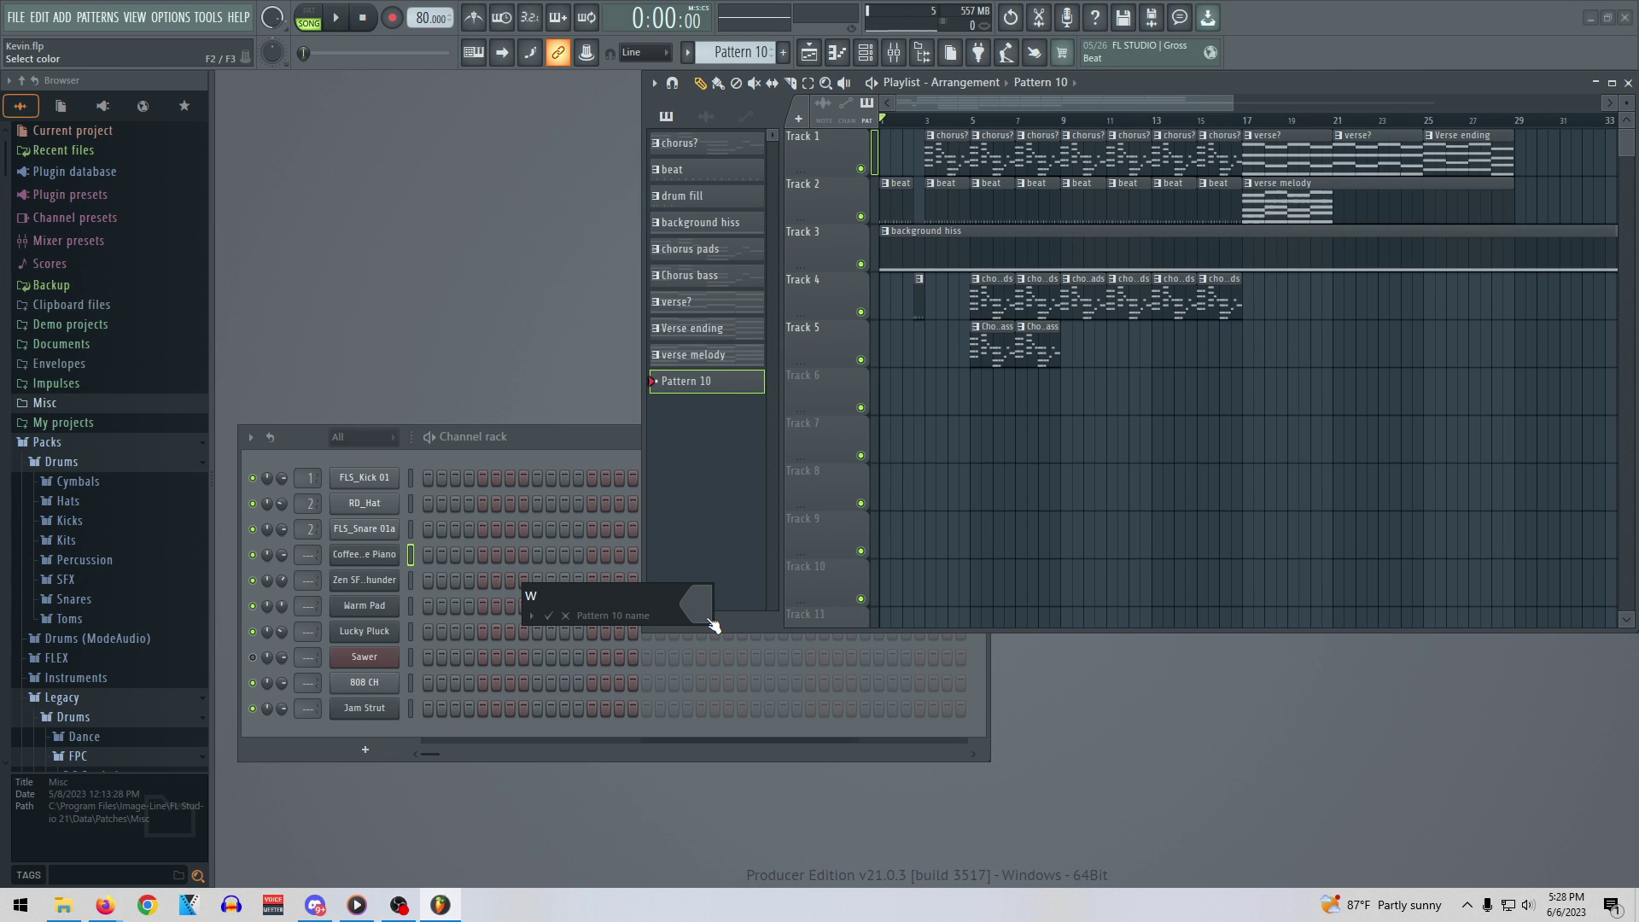
pyautogui.press('Return')
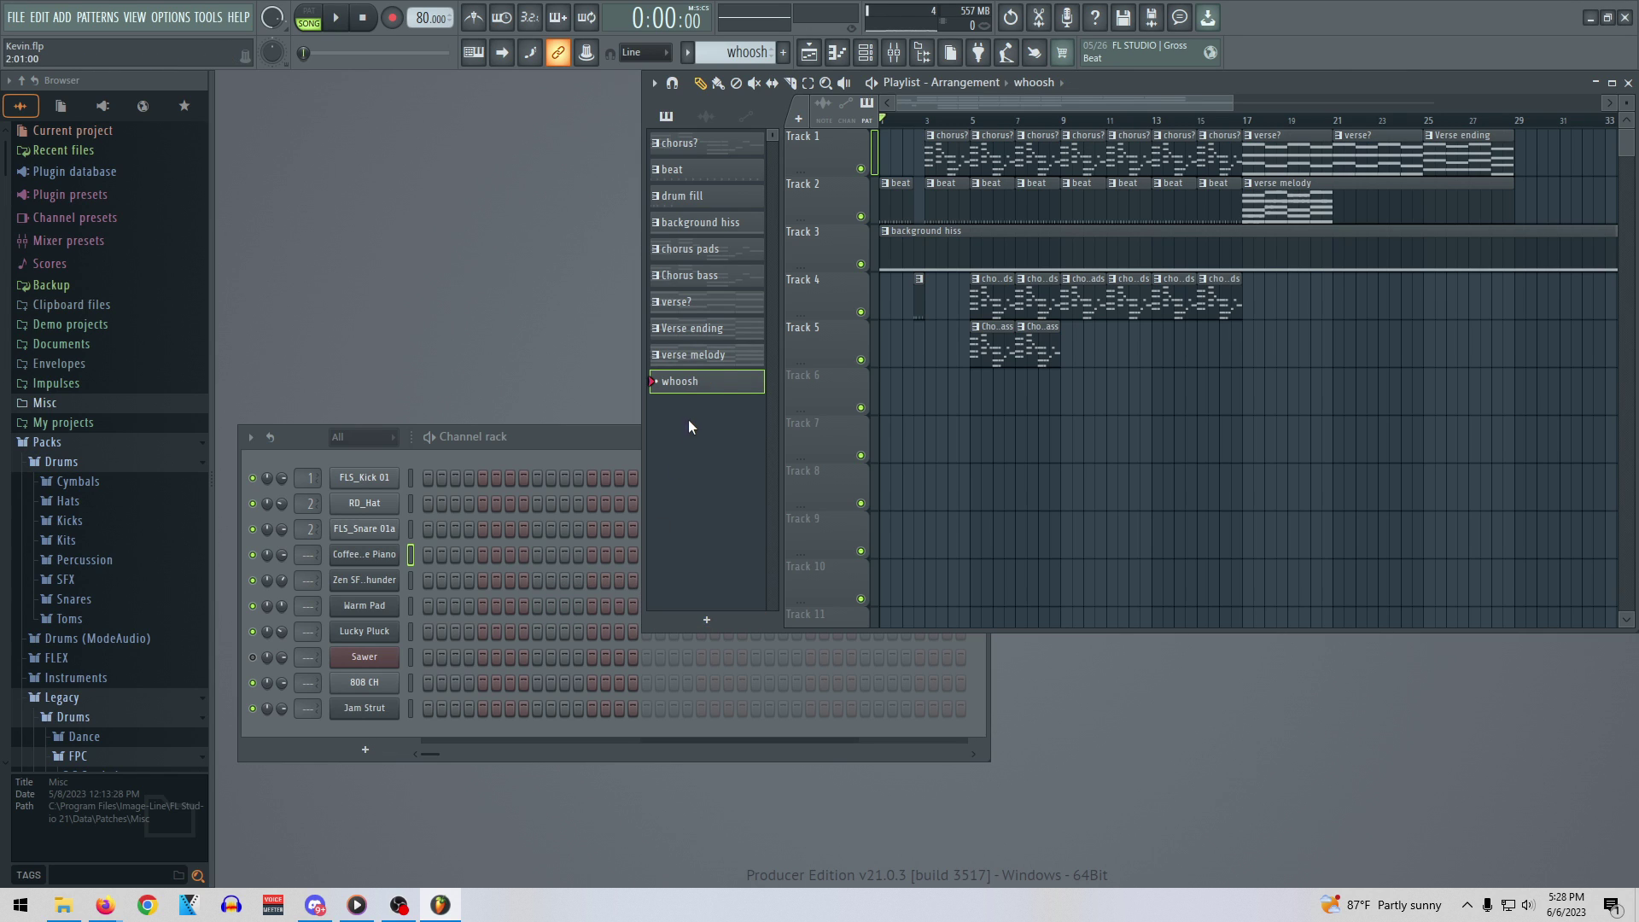
pyautogui.rightClick(682, 381)
pyautogui.doubleClick(682, 383)
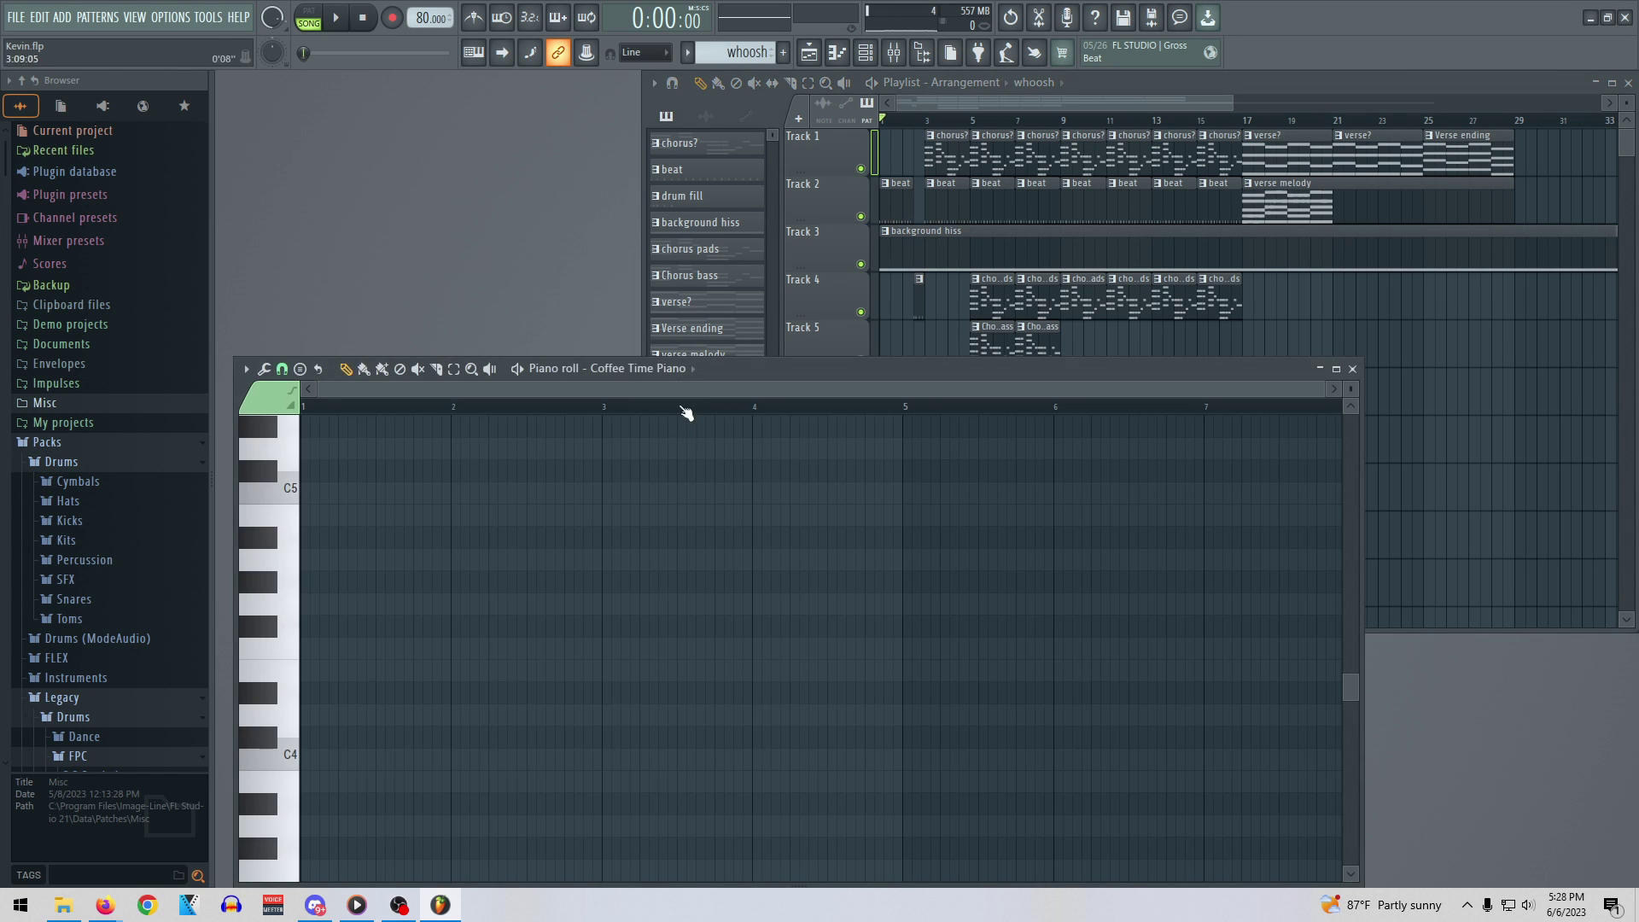
pyautogui.click(1352, 369)
# Draw a one-bar C#4 note at the start of the Jam Strut piano roll and play it in pattern mode
pyautogui.rightClick(373, 710)
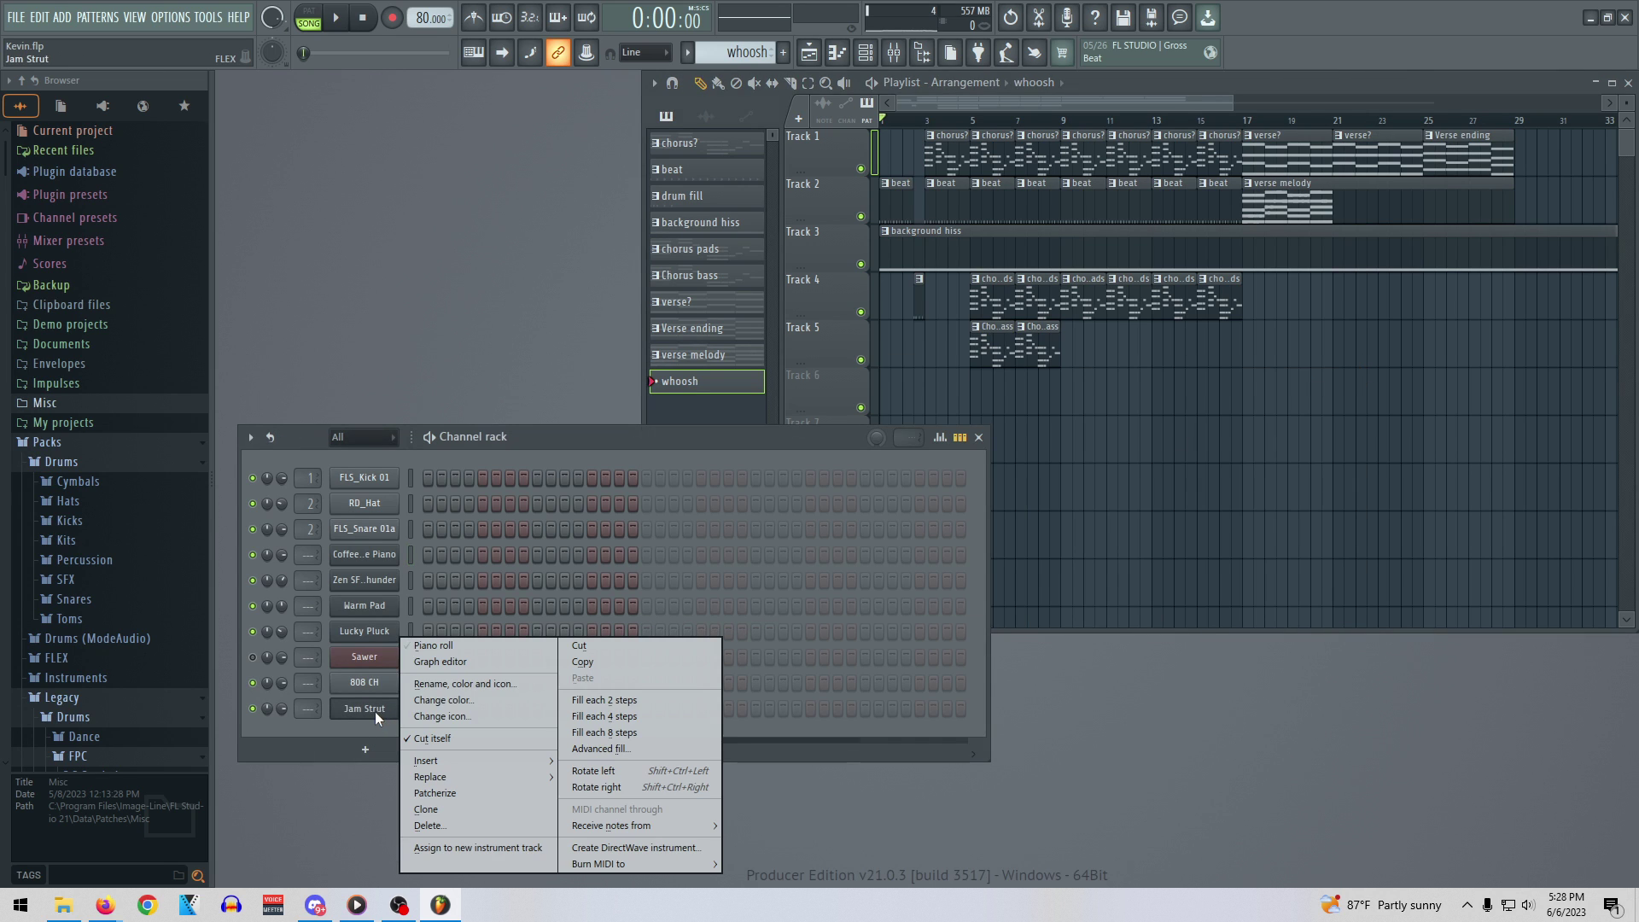
pyautogui.click(443, 643)
pyautogui.moveTo(316, 736)
pyautogui.mouseDown()
pyautogui.moveTo(300, 739)
pyautogui.moveTo(677, 714)
pyautogui.moveTo(375, 722)
pyautogui.moveTo(449, 715)
pyautogui.mouseUp()
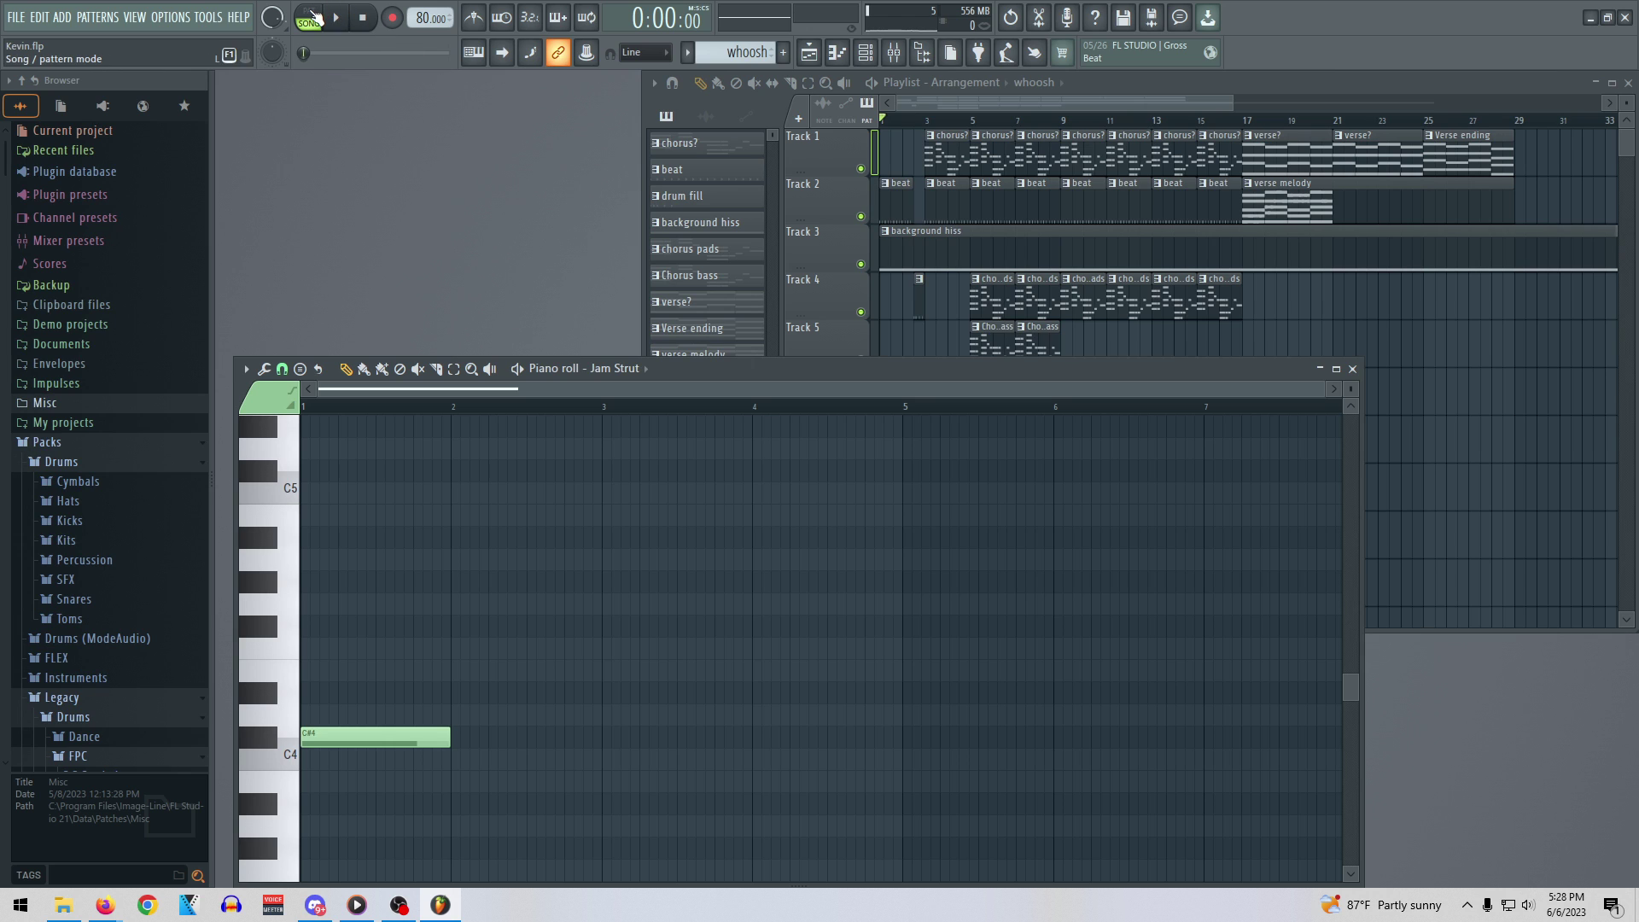
pyautogui.press('space')
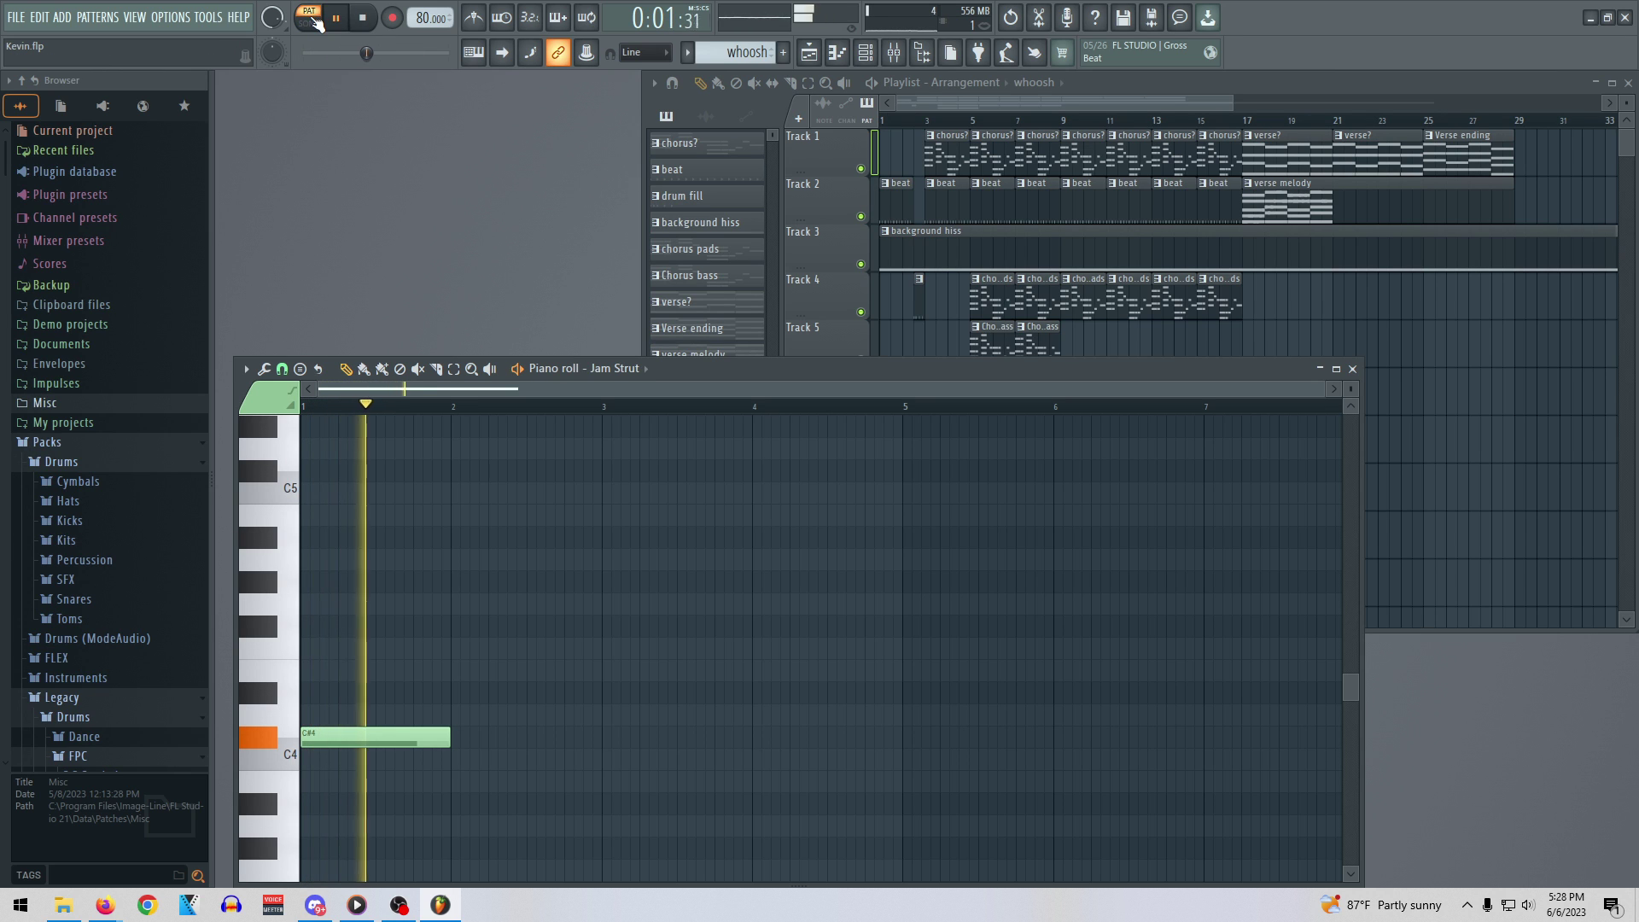
pyautogui.moveTo(855, 361); pyautogui.dragTo(935, 372)
pyautogui.press('space')
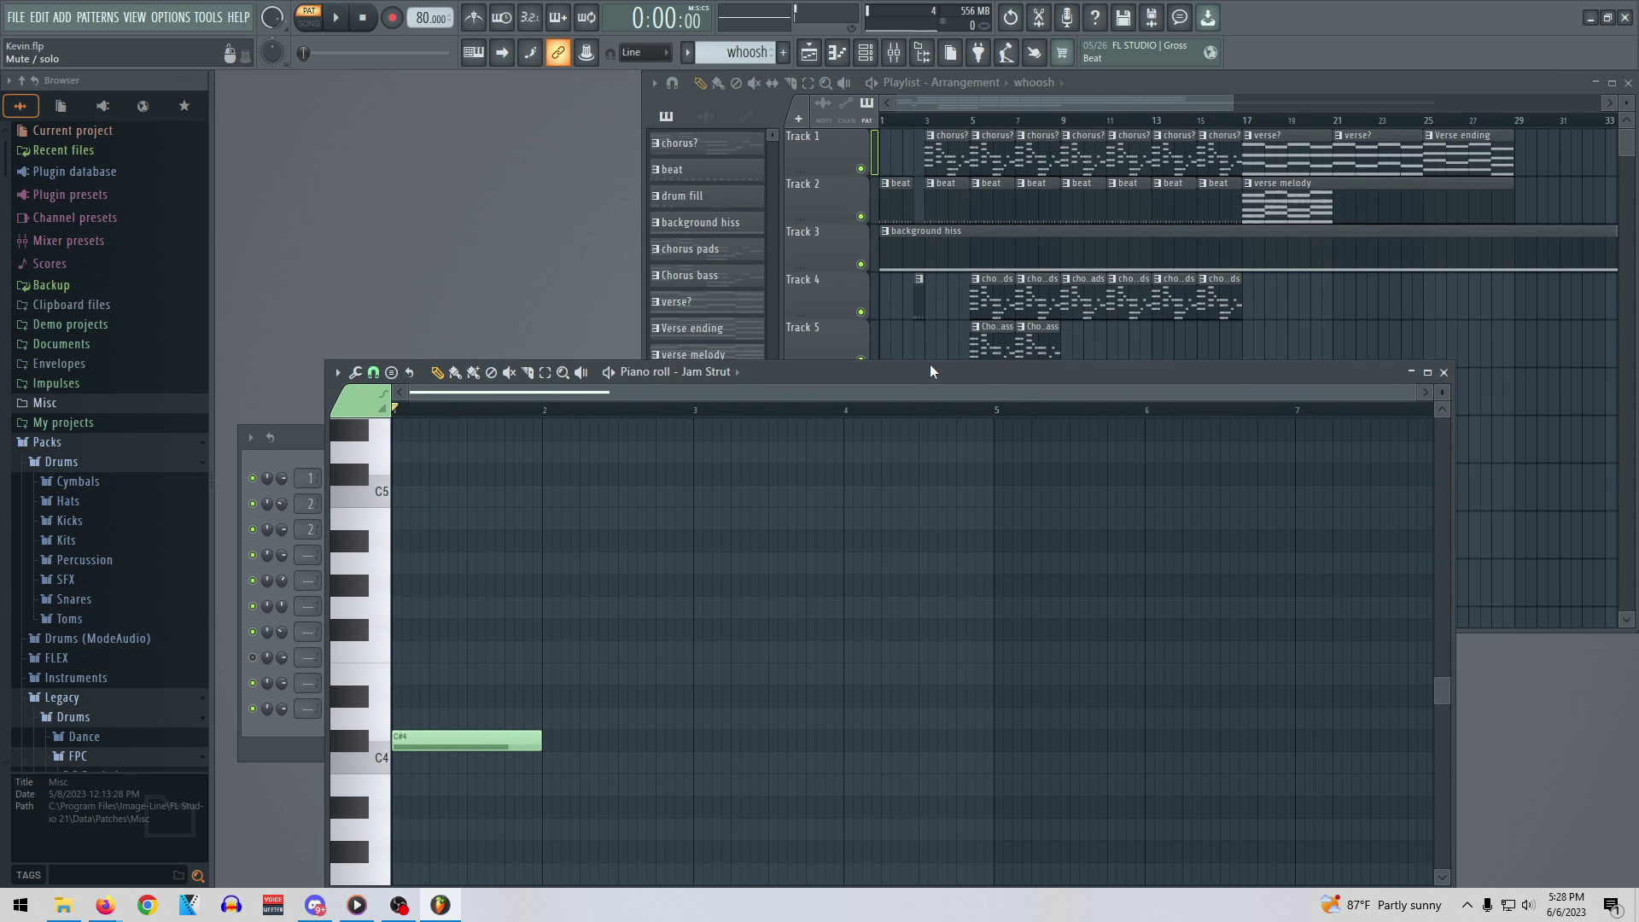
# Return to the channel rack and open the Jam Strut channel's FLEX instrument
pyautogui.click(311, 433)
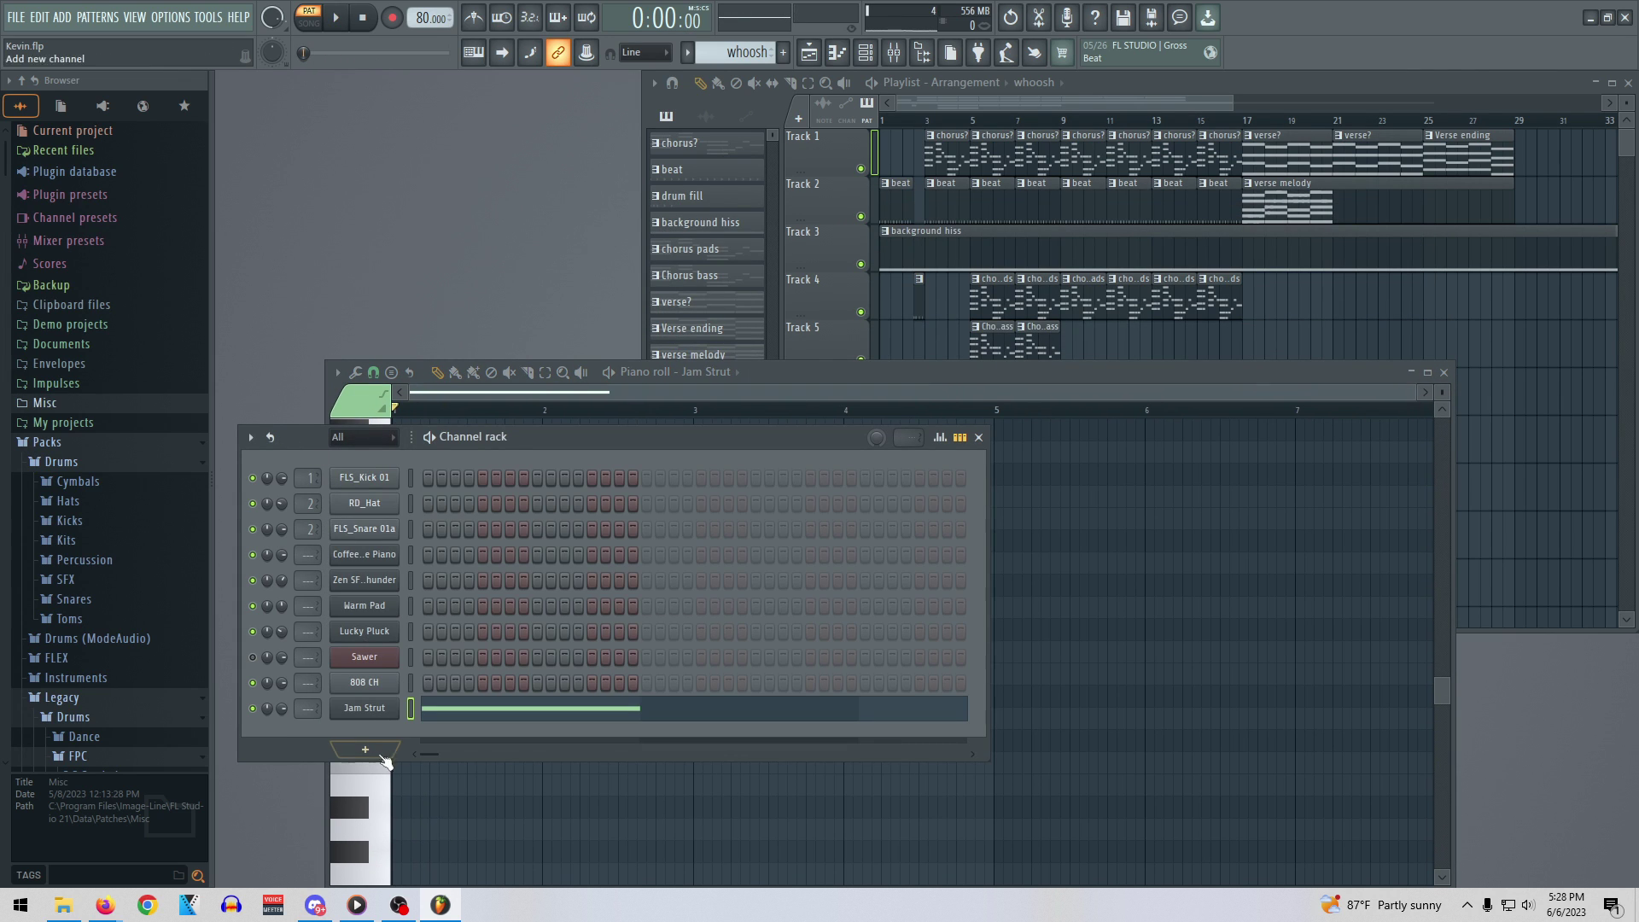
pyautogui.rightClick(386, 707)
pyautogui.click(435, 646)
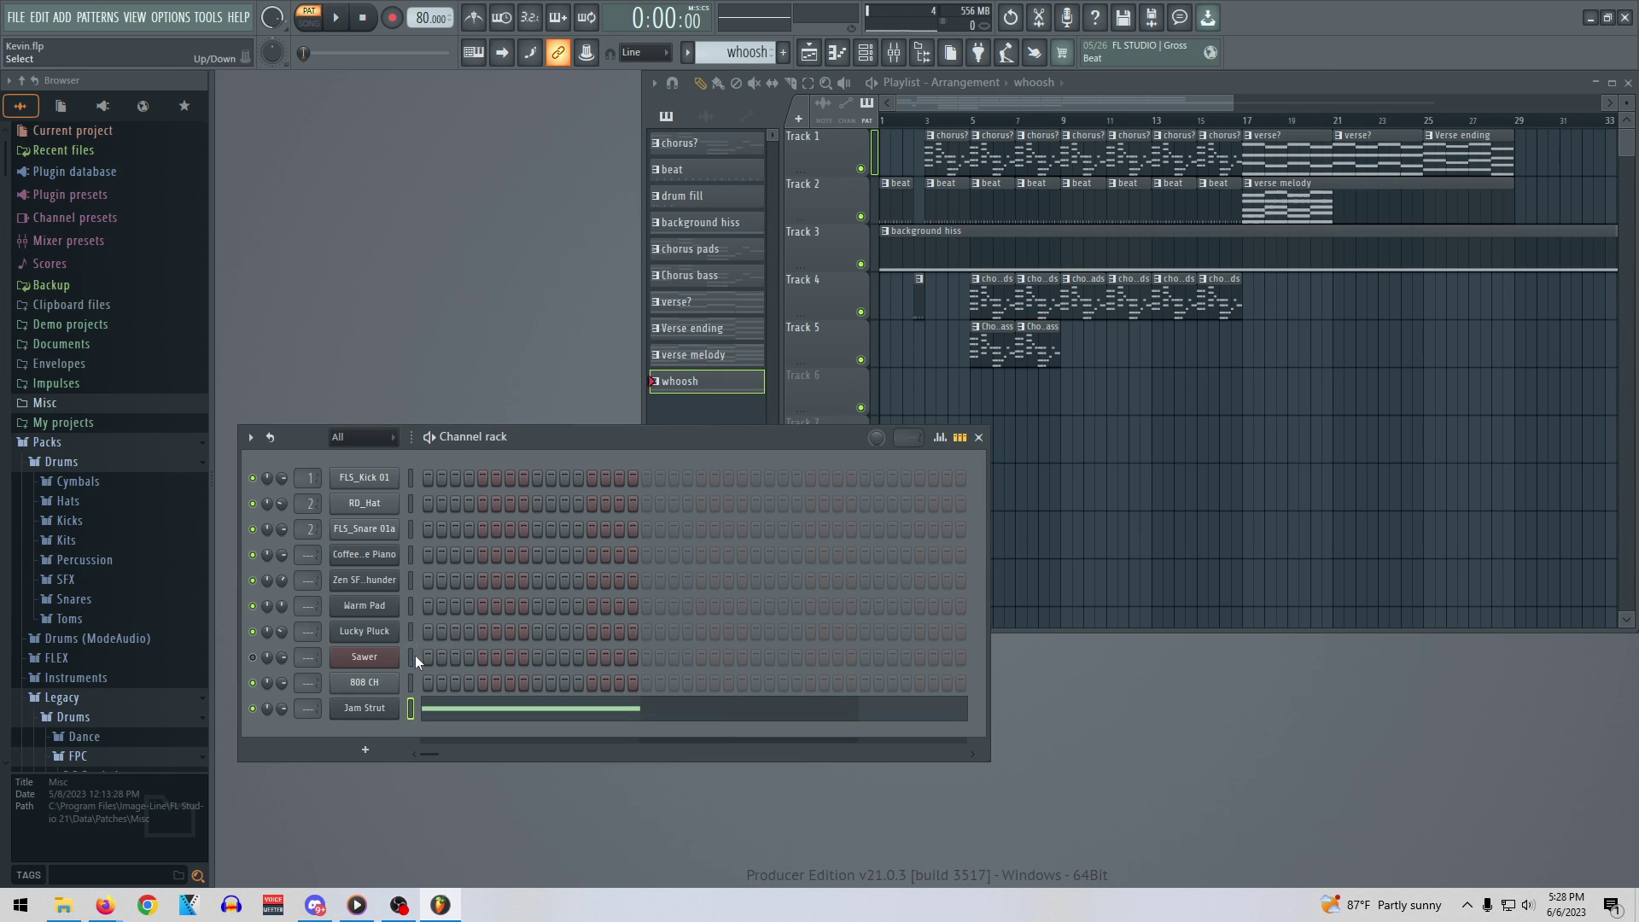
pyautogui.rightClick(372, 704)
pyautogui.click(376, 708)
pyautogui.click(376, 709)
# Audition presets from the Arksun Cityscape pack, including Digital Rust, against the whoosh note
pyautogui.click(805, 551)
pyautogui.scroll(-4, 802, 581)
pyautogui.press('space')
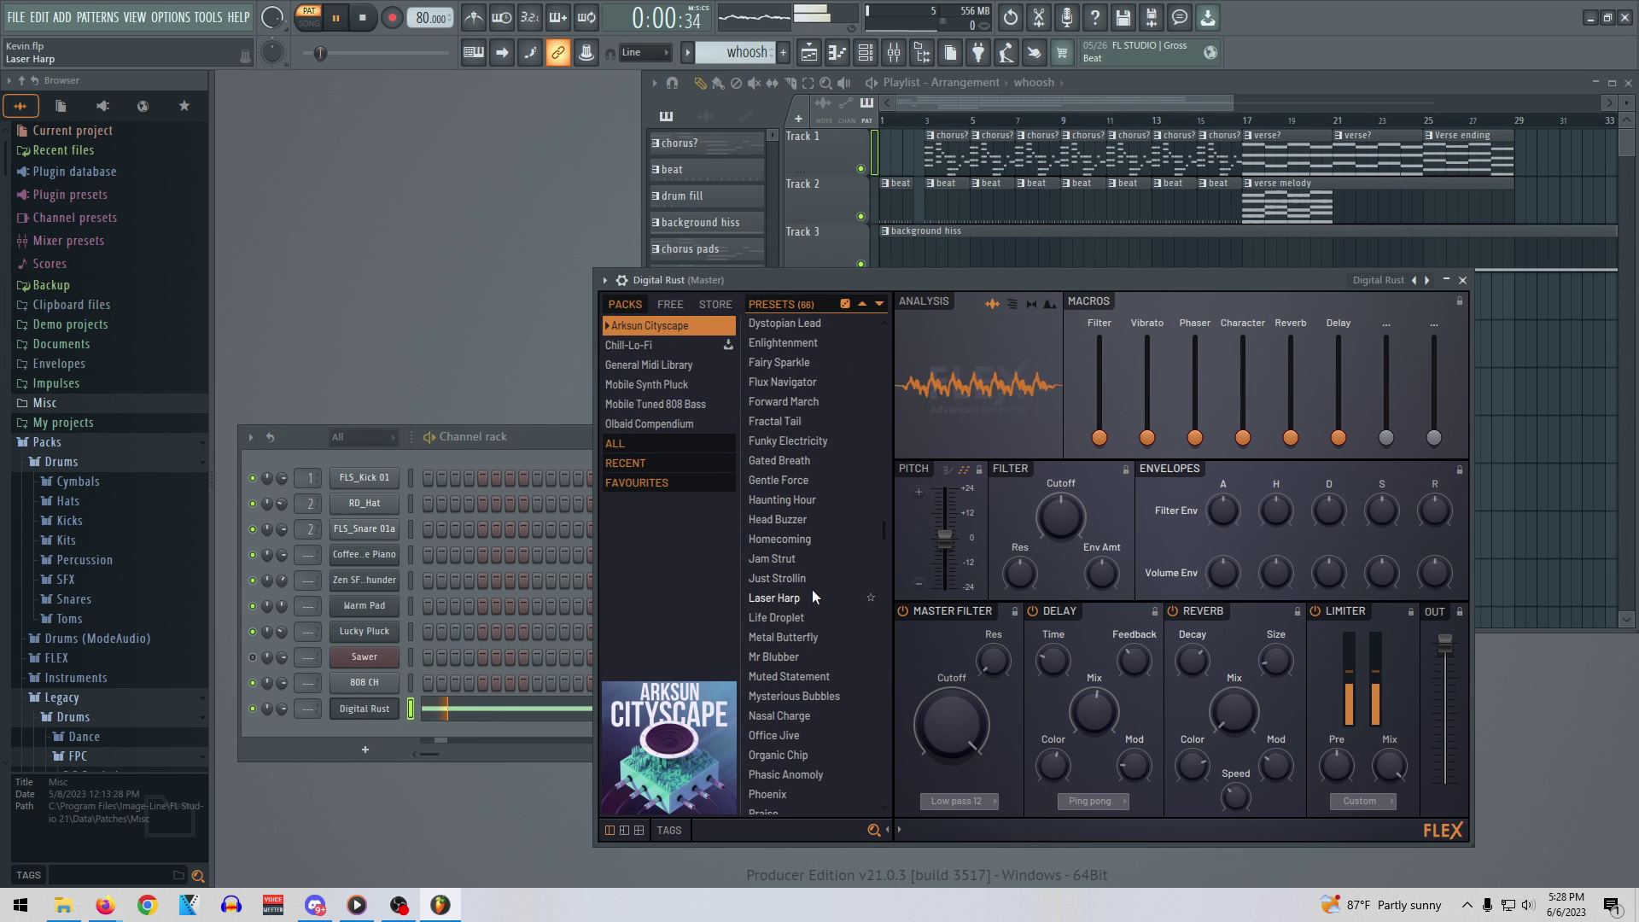
pyautogui.click(807, 752)
pyautogui.press('space')
# Audition the Chill-Lo-Fi presets Etherial Vapors, Jim Nope Eddie Piano, Lofi Buzz Saw and Glacial Augment, ending with Glacial Augment loaded
pyautogui.click(657, 345)
pyautogui.click(787, 509)
pyautogui.press('space')
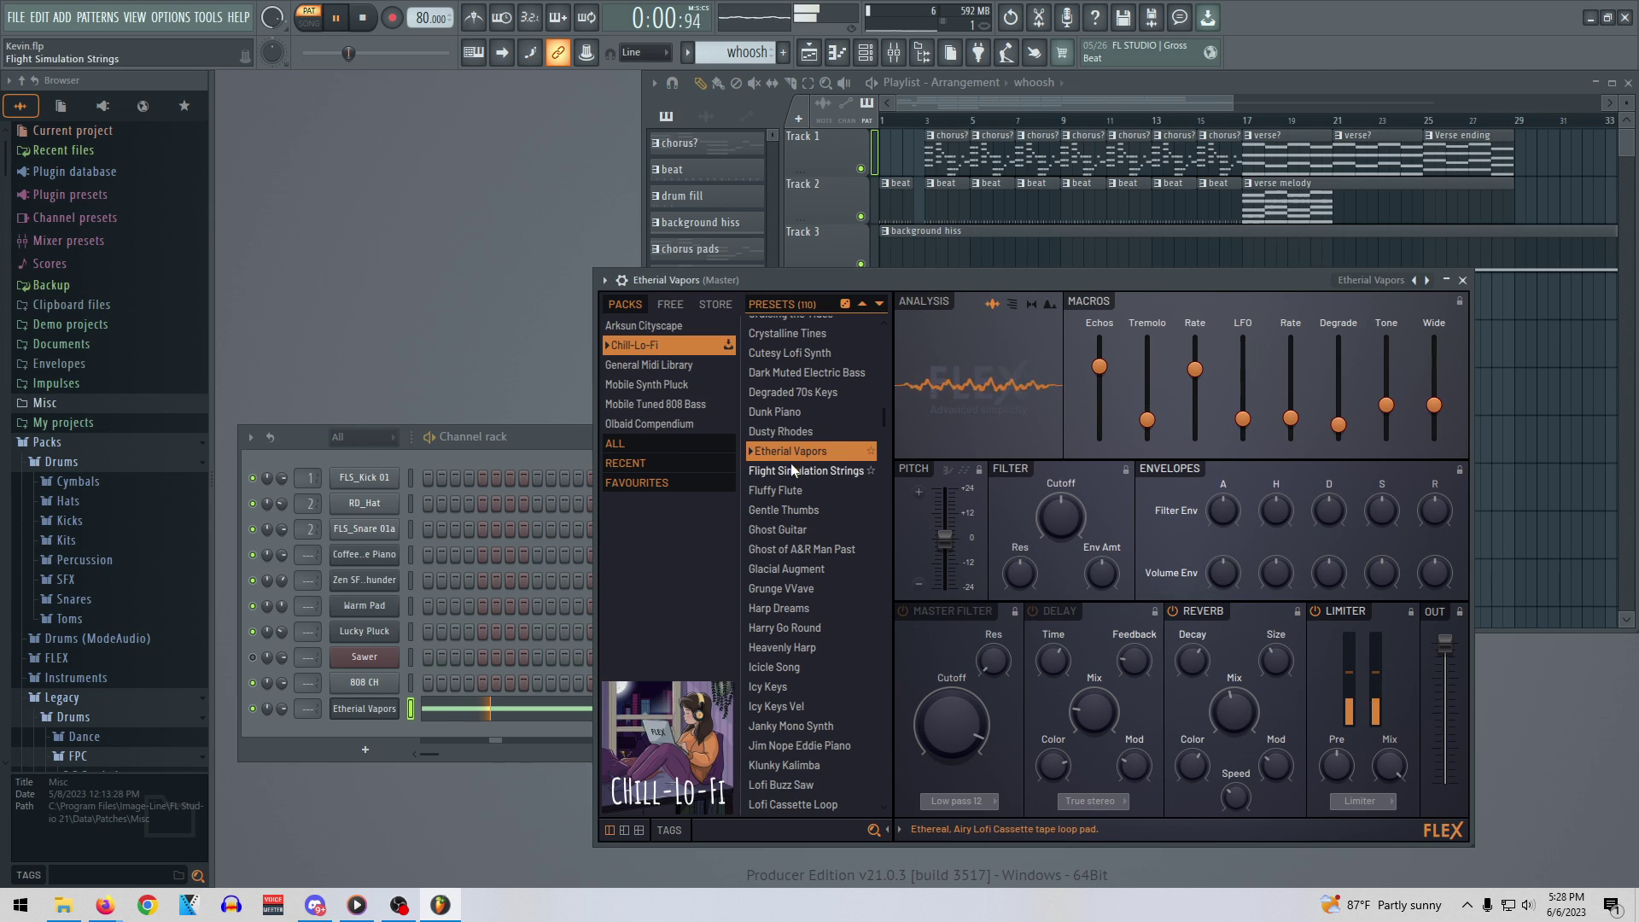
pyautogui.click(808, 737)
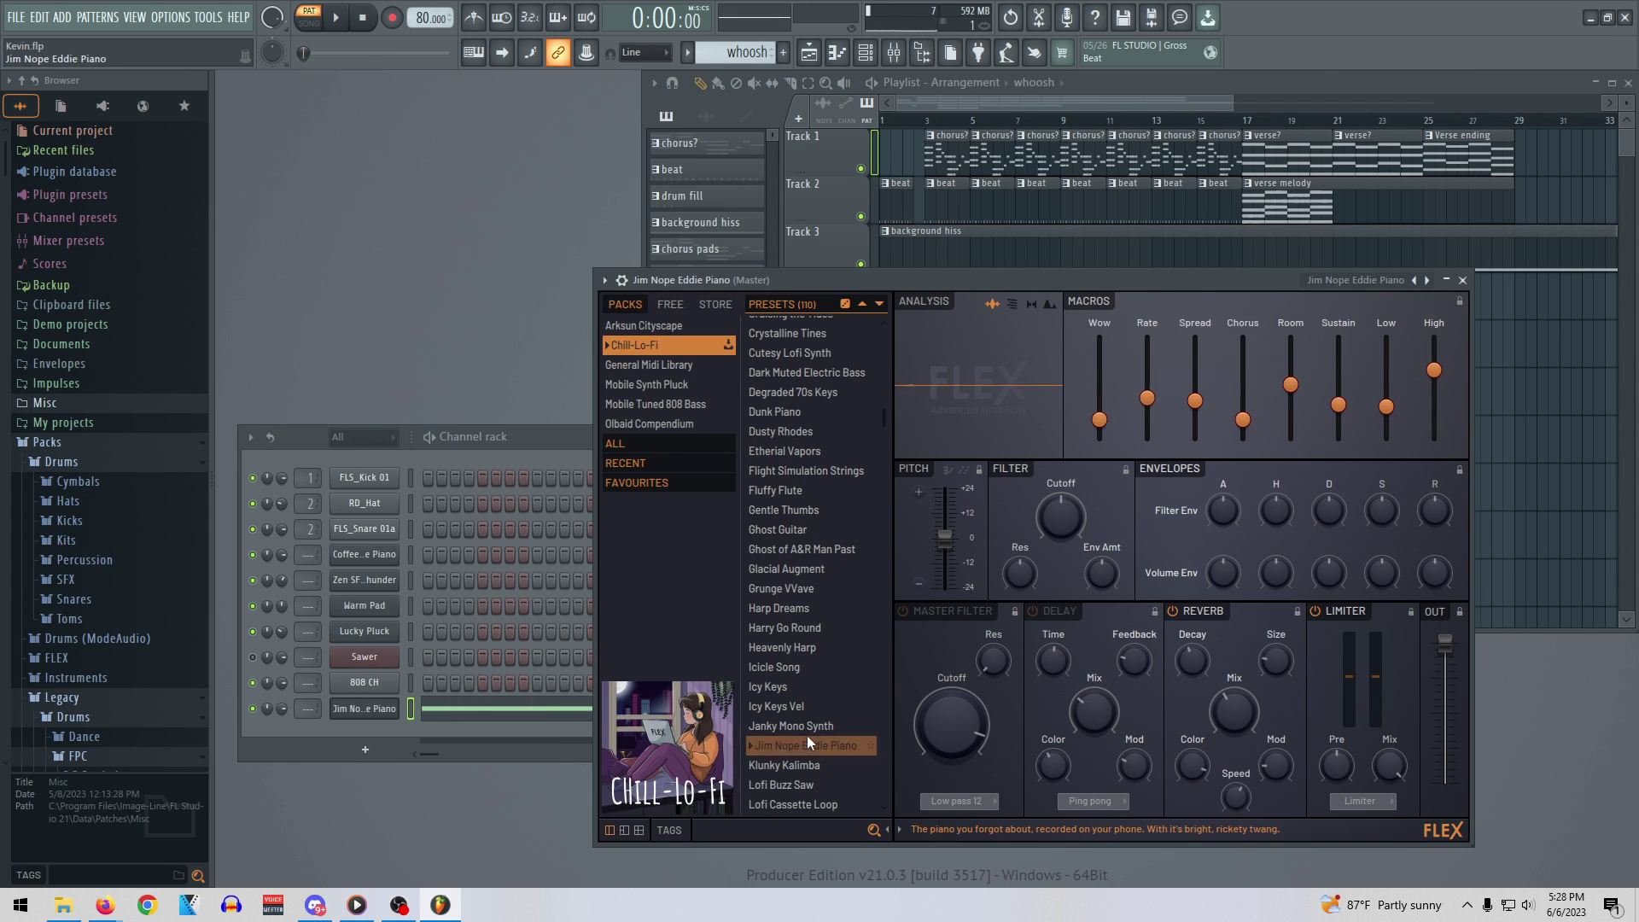
pyautogui.click(784, 449)
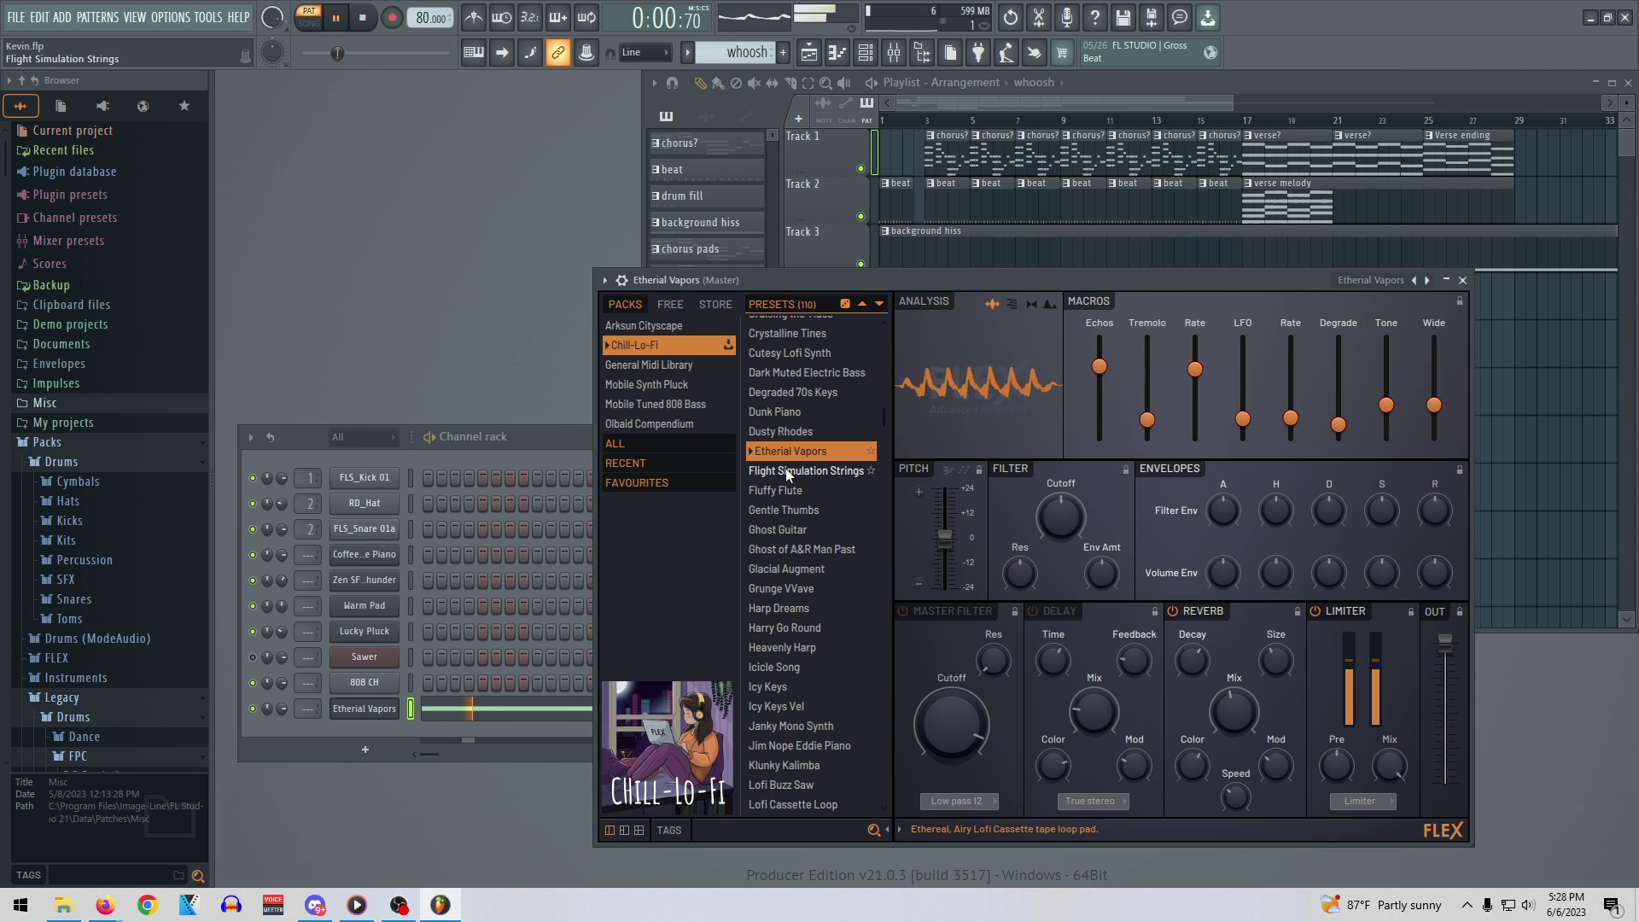
pyautogui.click(813, 785)
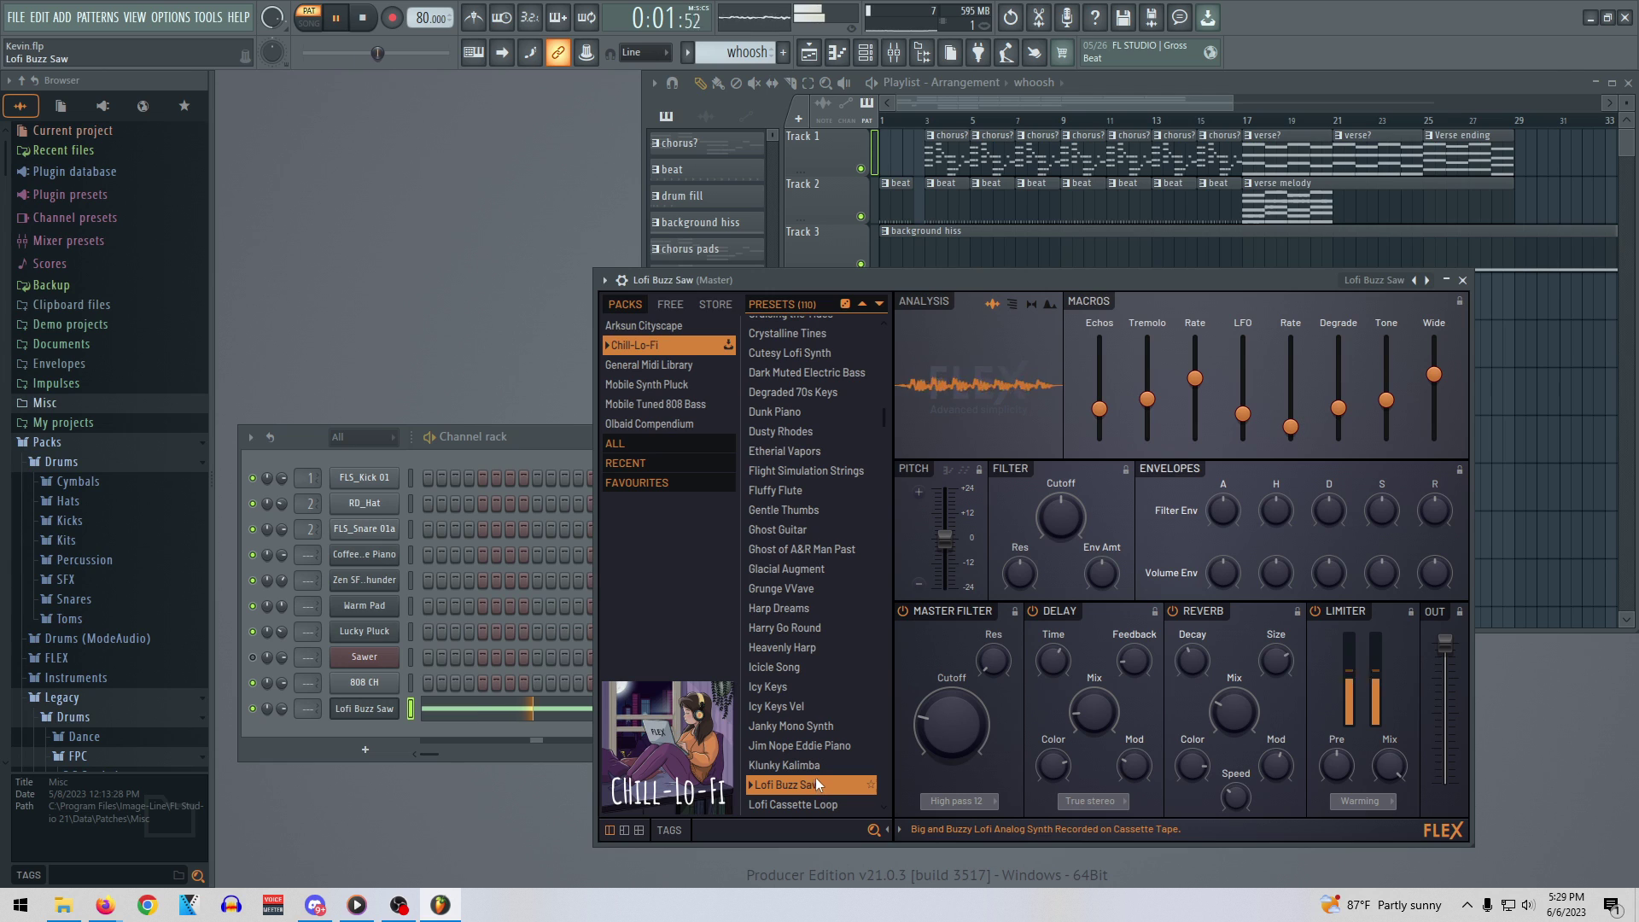
pyautogui.click(812, 570)
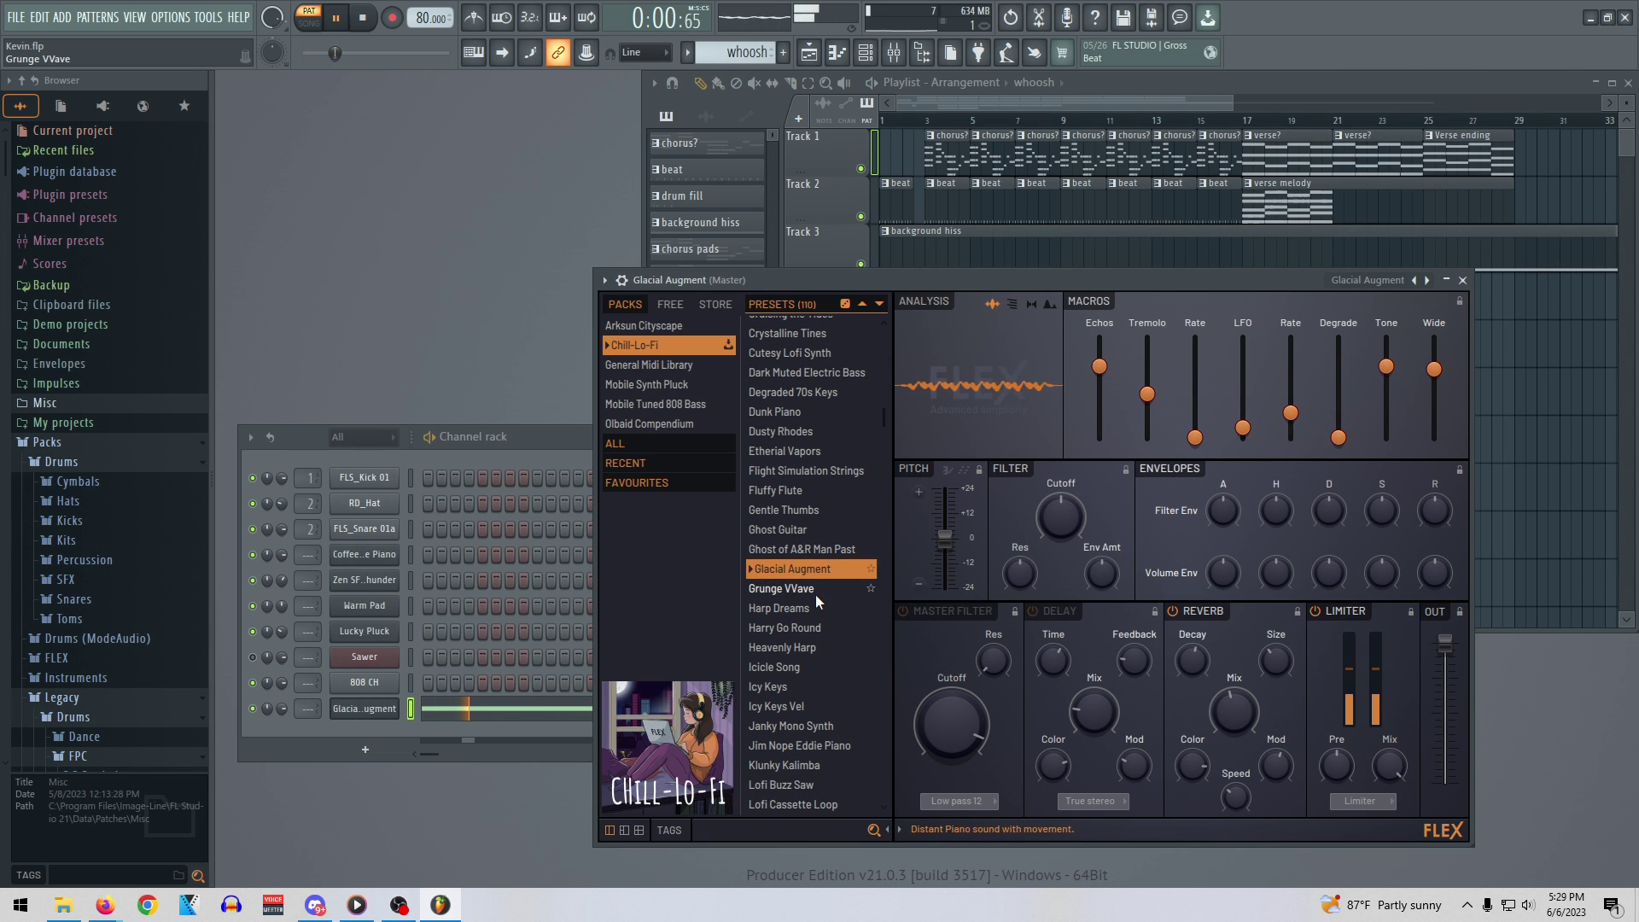
pyautogui.press('space')
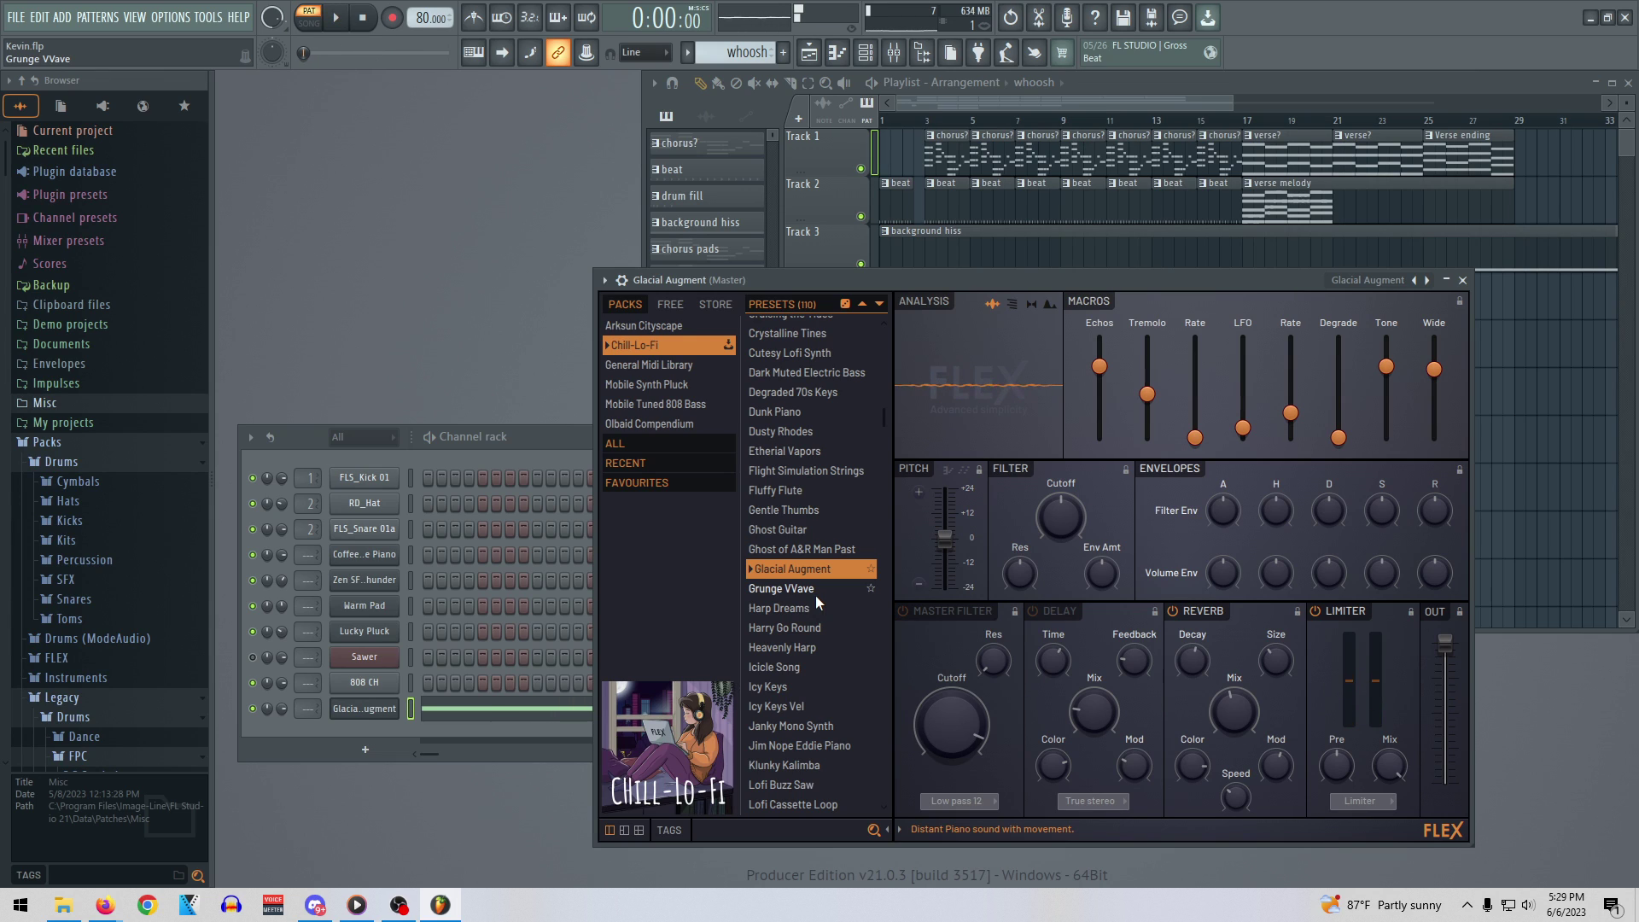
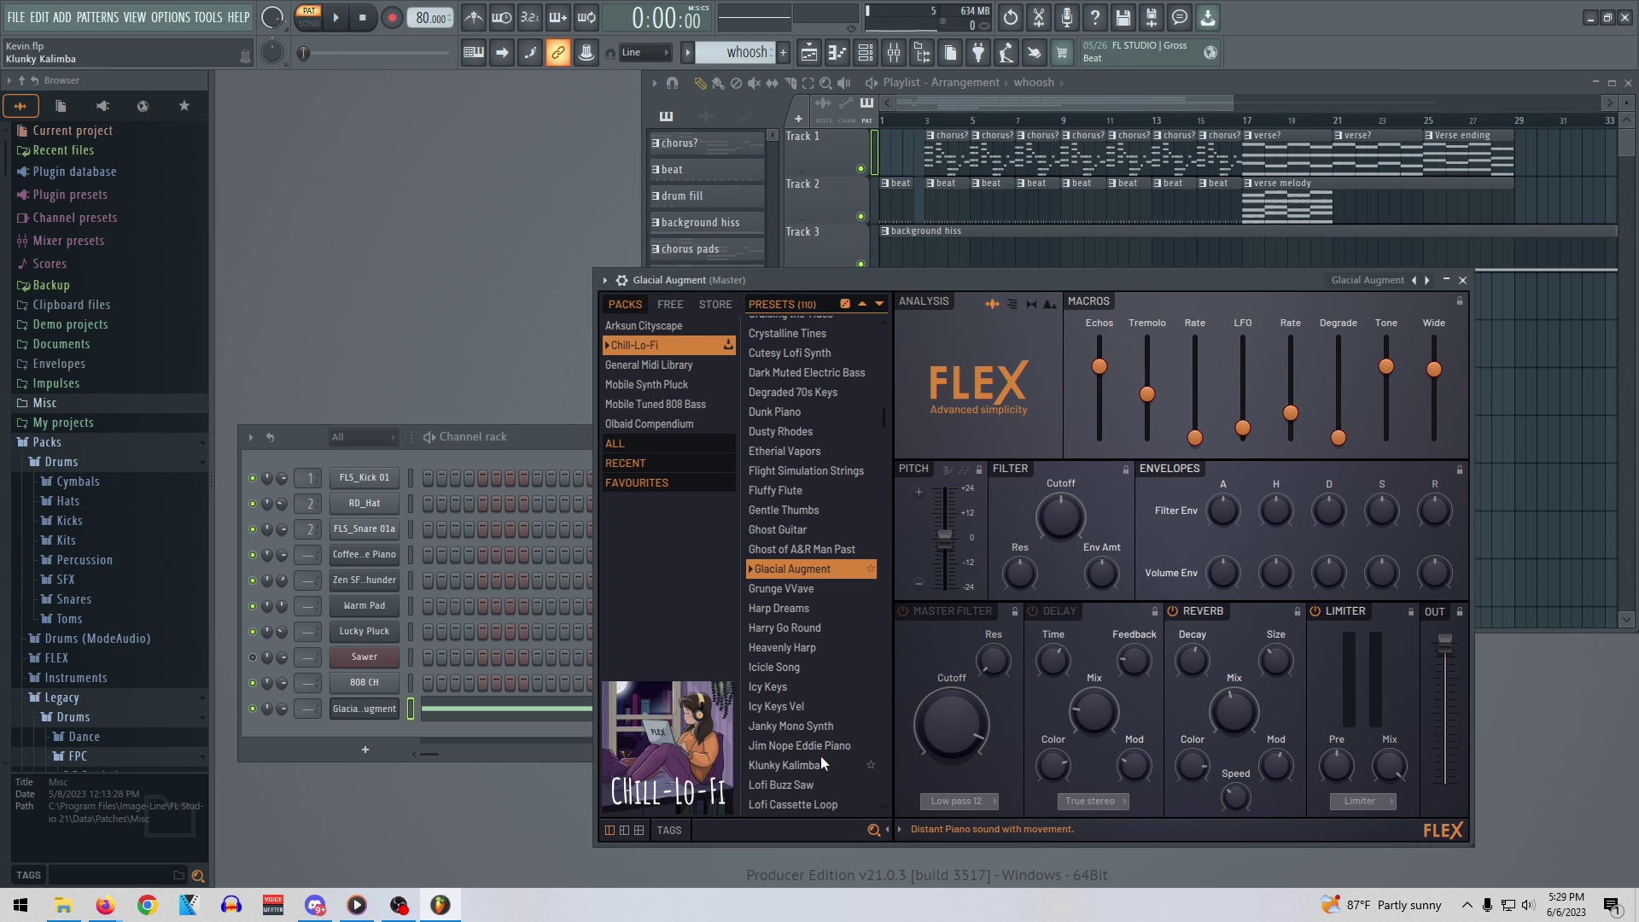
# Audition the Chill-Lo-Fi presets Lofi Guitar, Heavenly Harp, Icicle Song and Icy Keys, ending with Jim Nope Eddie Piano loaded
pyautogui.scroll(-4, 817, 756)
pyautogui.scroll(2, 811, 761)
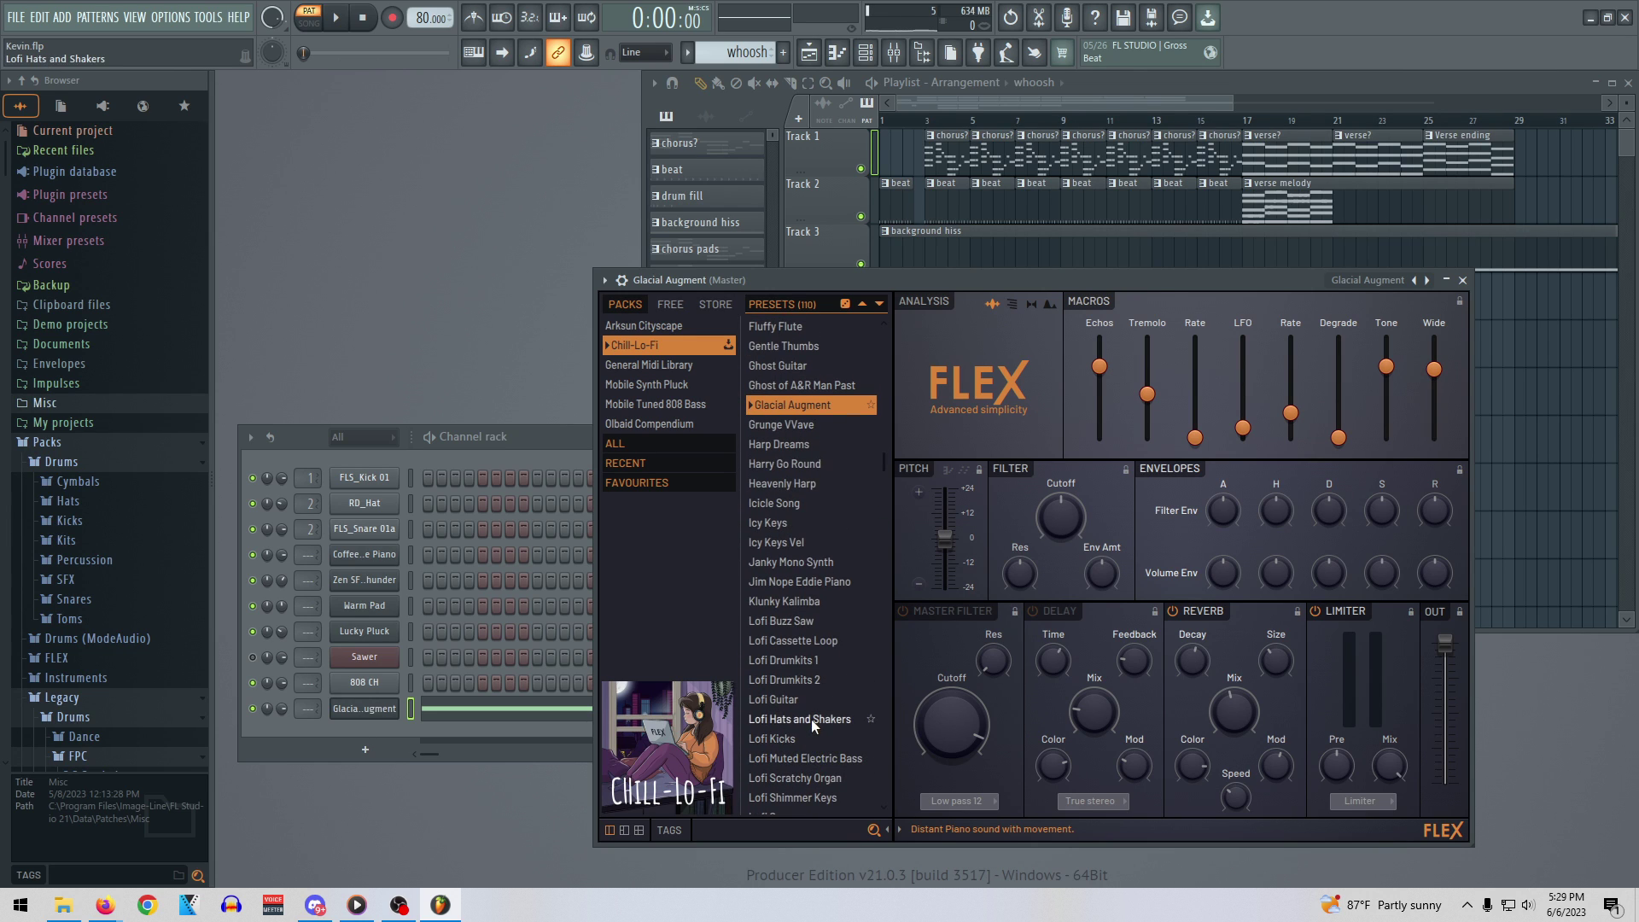
pyautogui.click(797, 700)
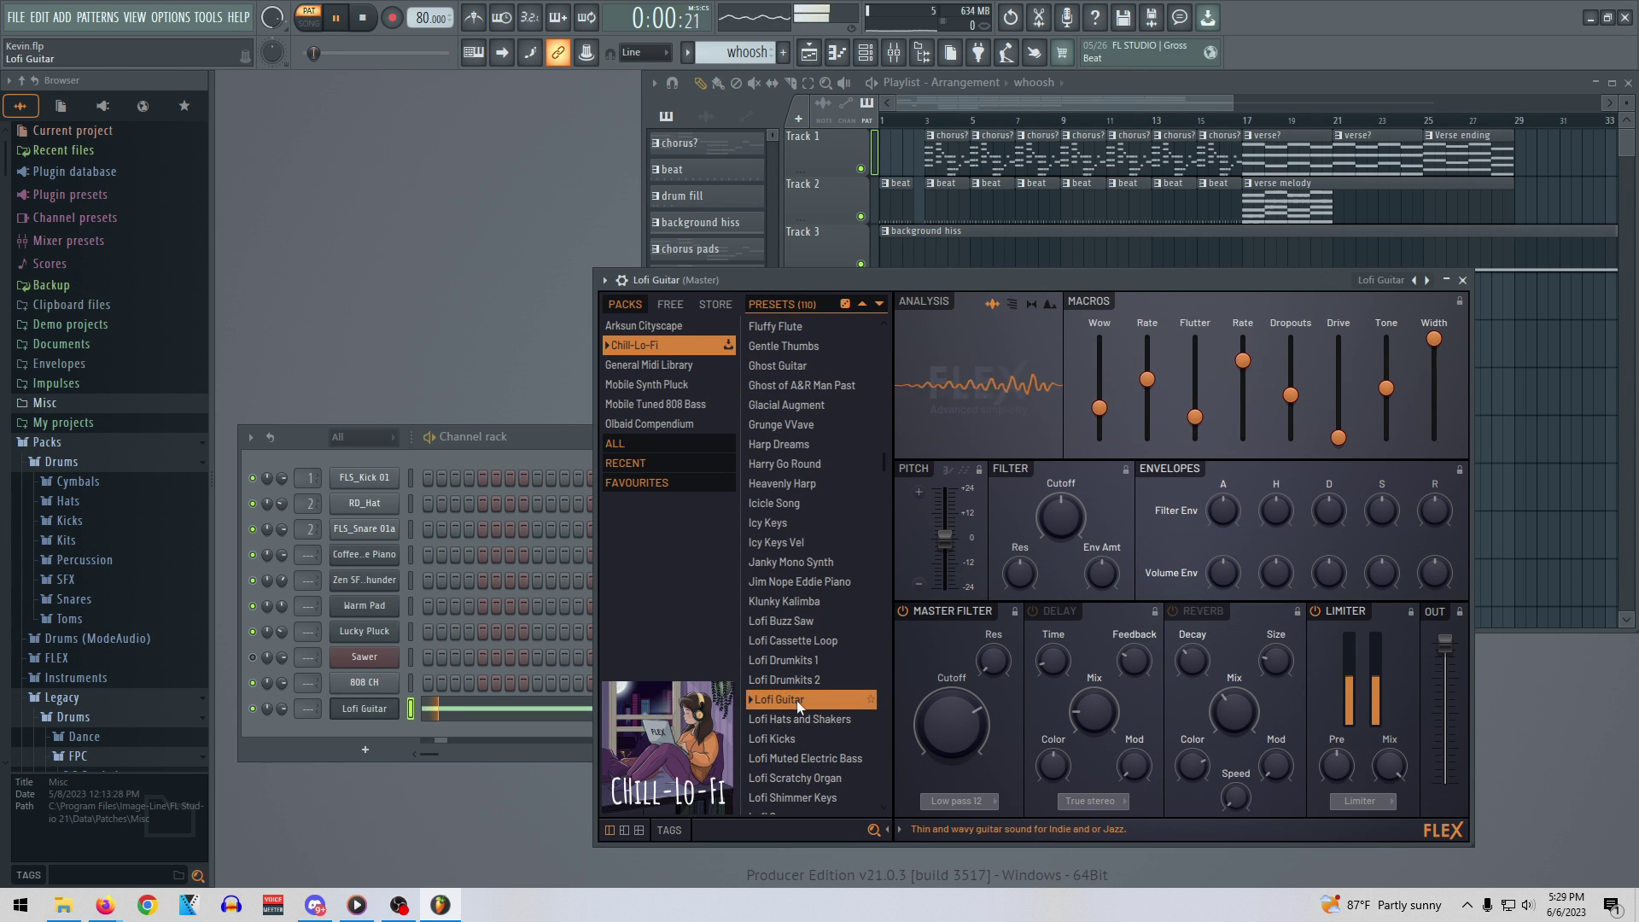
pyautogui.click(789, 483)
pyautogui.click(791, 503)
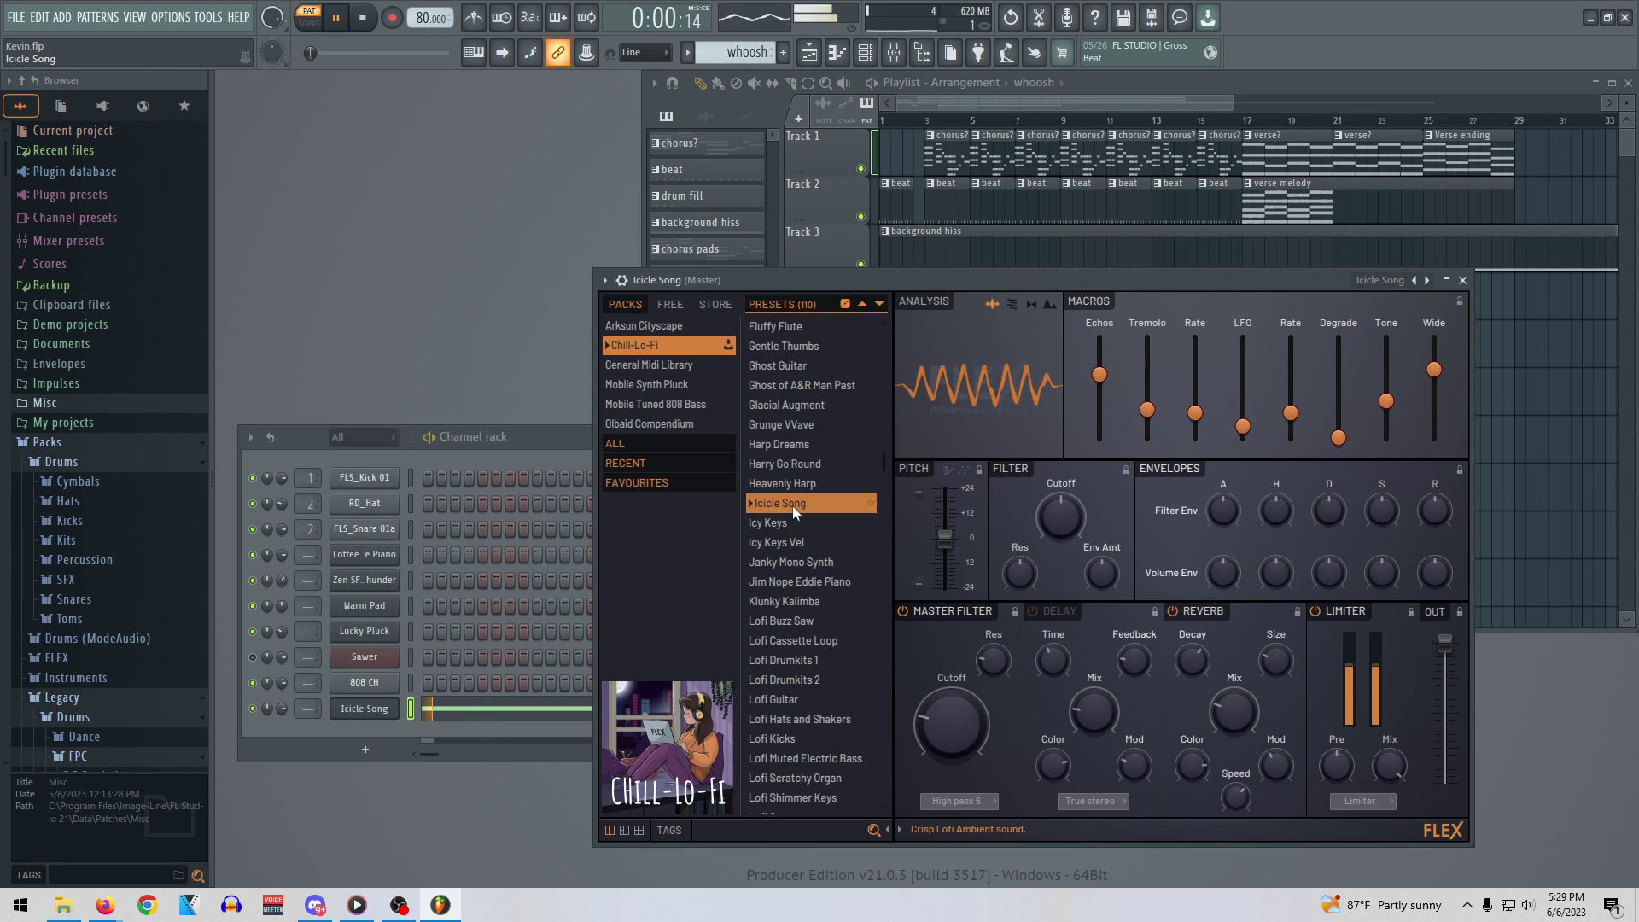
pyautogui.click(795, 521)
pyautogui.press('space')
pyautogui.click(807, 580)
pyautogui.press('space')
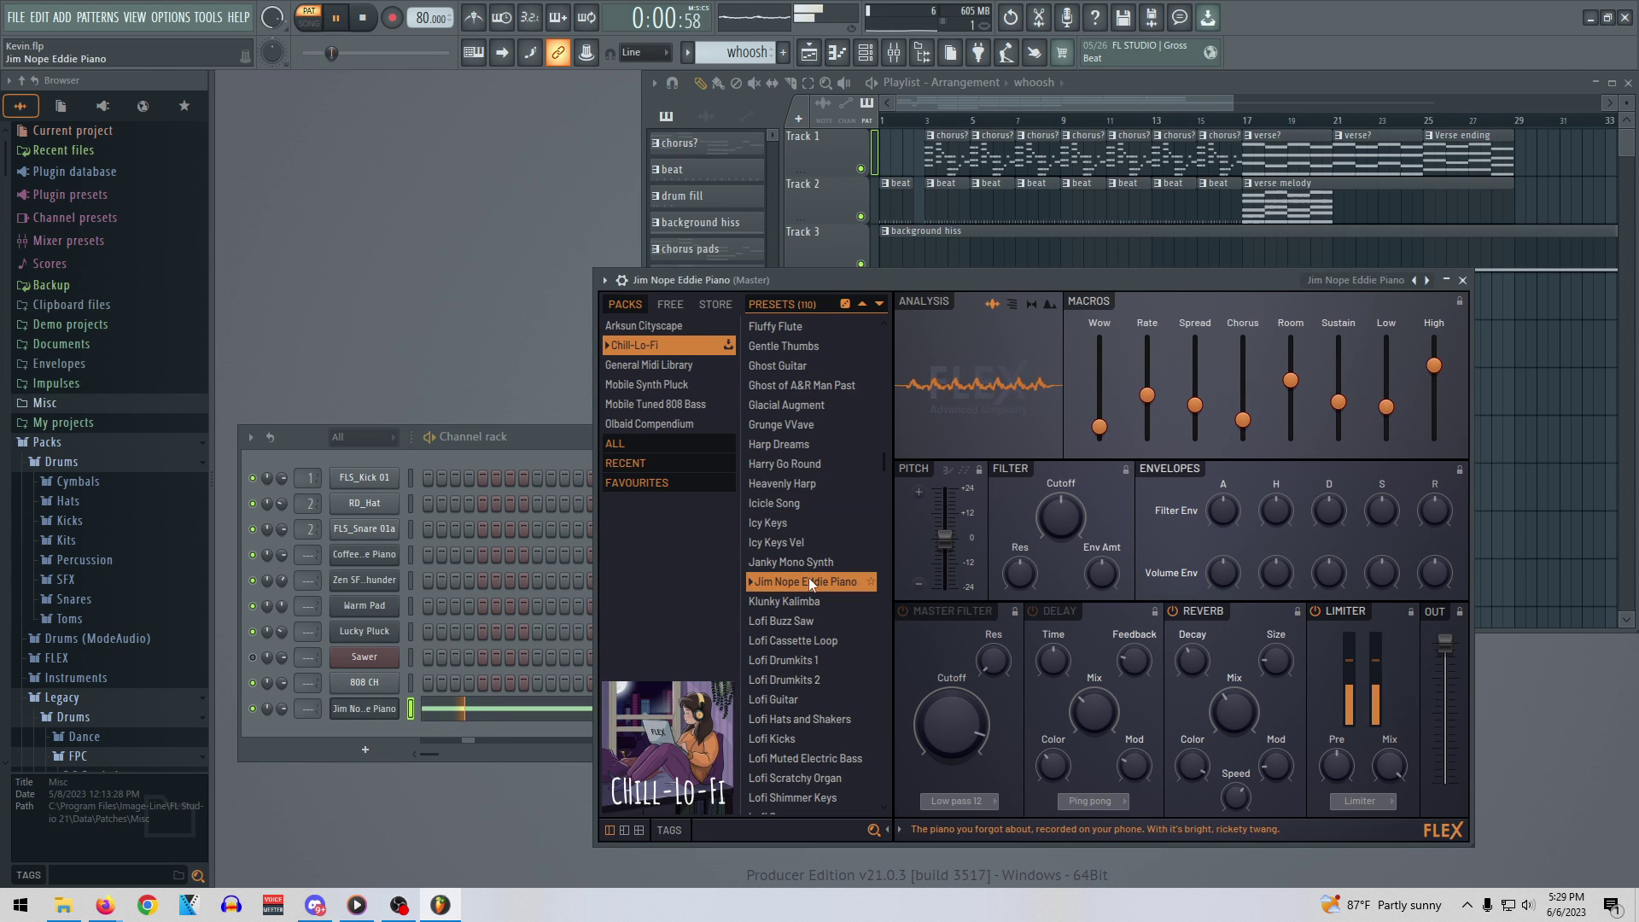
# Create an automation clip for the Jim Nope Eddie Piano channel volume and shape it as a curve rising from 0%
pyautogui.rightClick(283, 708)
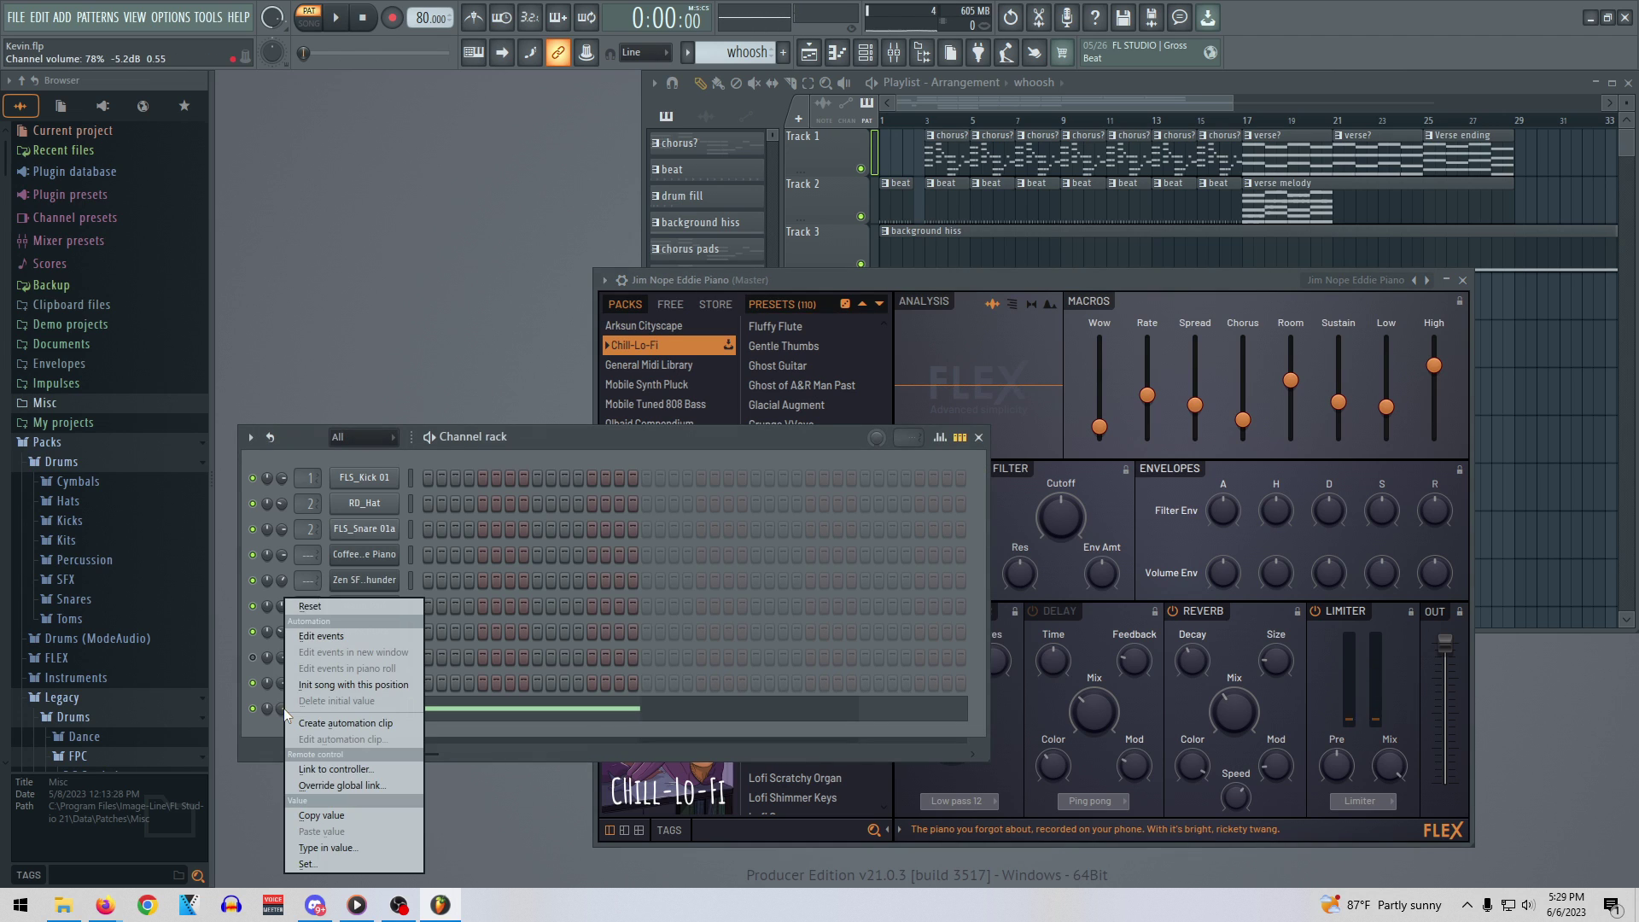
pyautogui.click(326, 715)
pyautogui.moveTo(908, 284); pyautogui.dragTo(849, 544)
pyautogui.click(926, 375)
pyautogui.moveTo(885, 389); pyautogui.dragTo(939, 423)
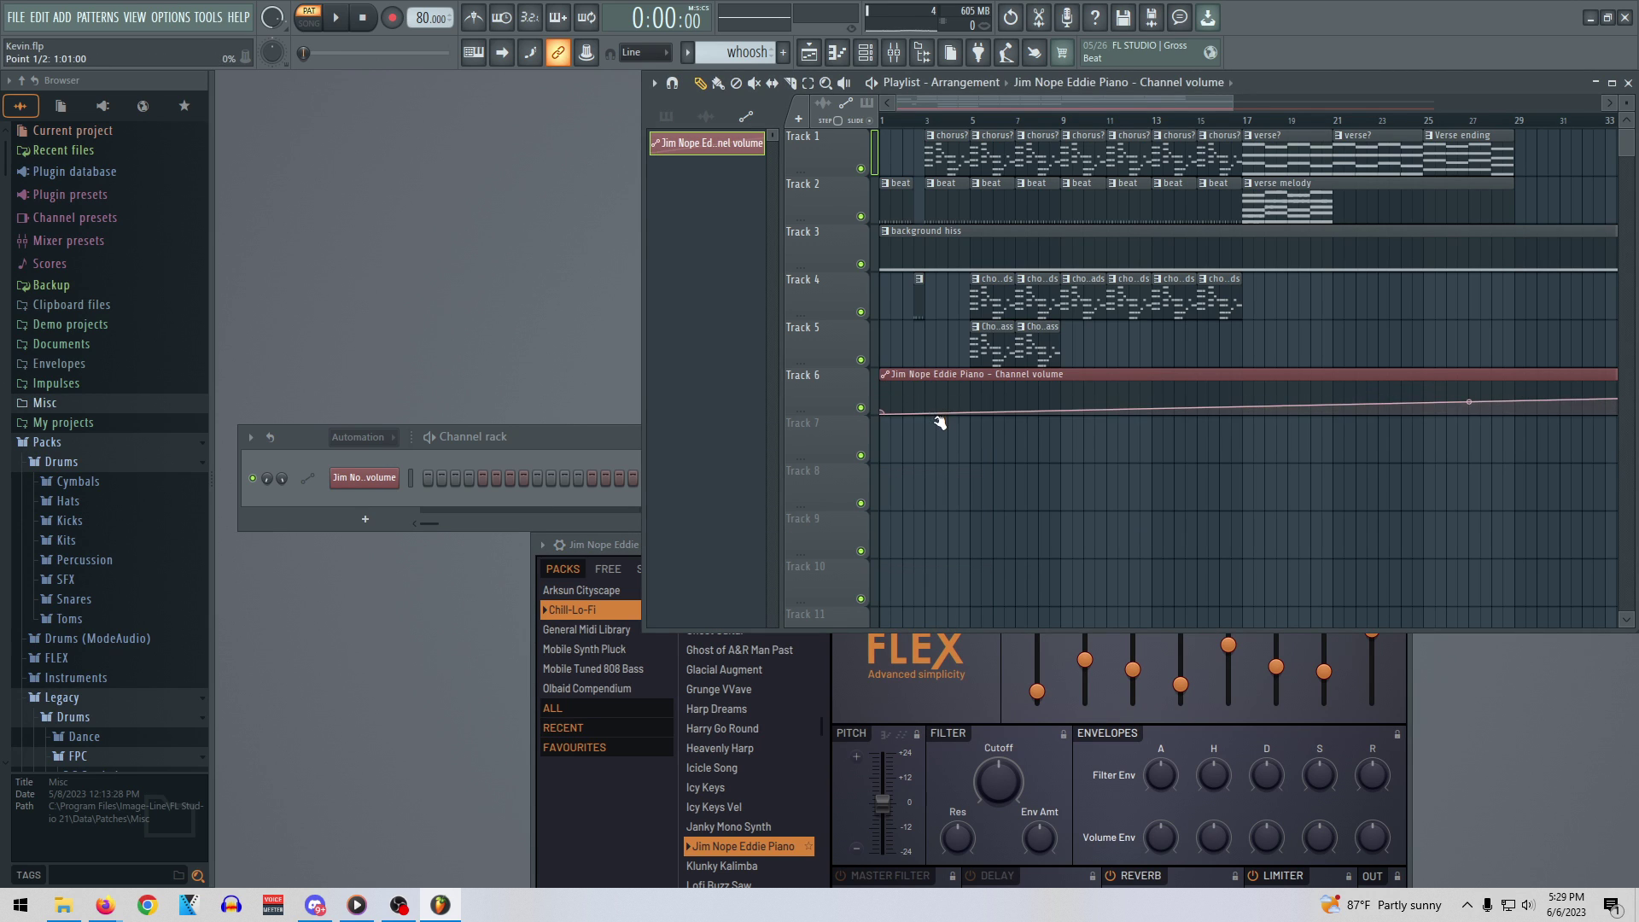
pyautogui.moveTo(1472, 400); pyautogui.dragTo(1472, 341)
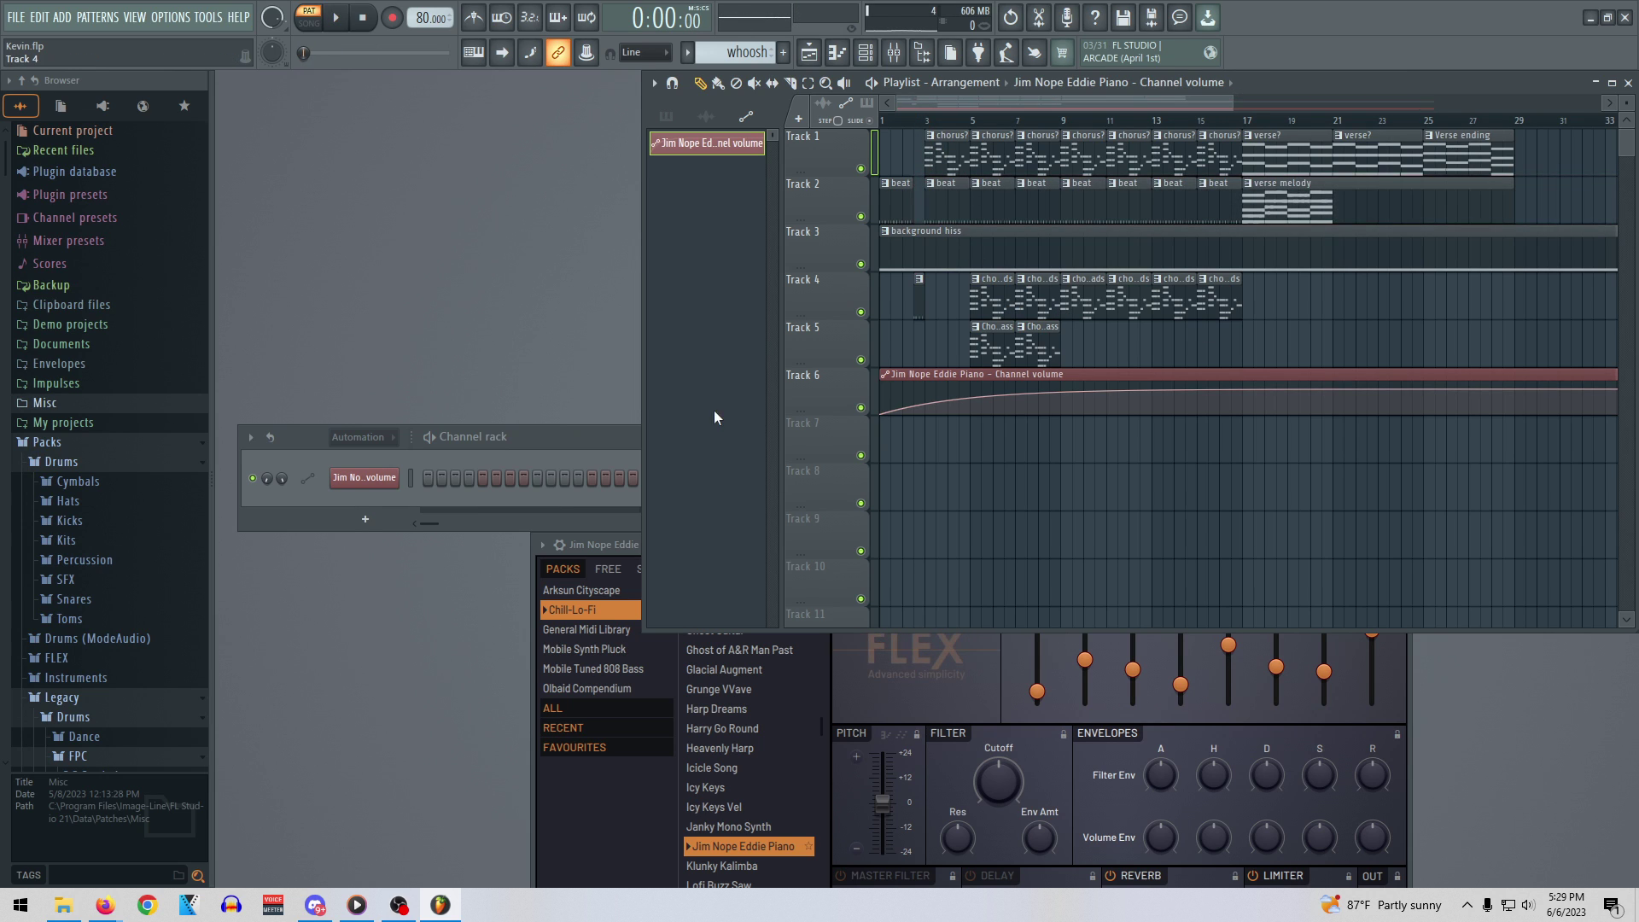
# Place the whoosh pattern on Track 5 just before bar 3, below the drum fill, and play the song's opening
pyautogui.click(666, 115)
pyautogui.click(701, 390)
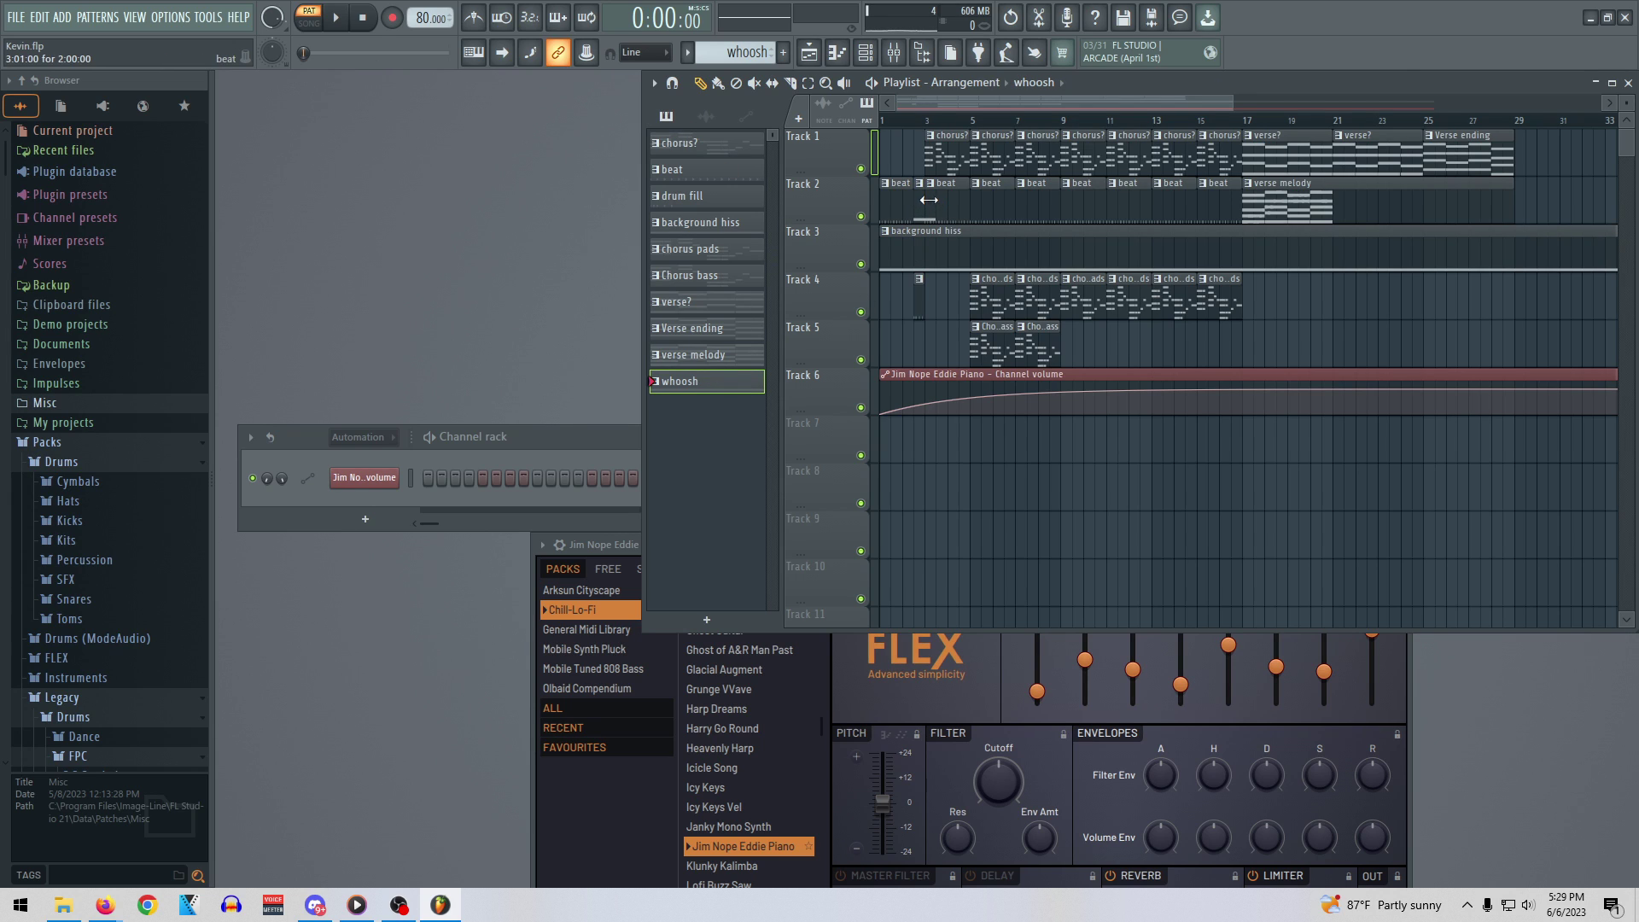
pyautogui.moveTo(920, 192); pyautogui.dragTo(925, 338)
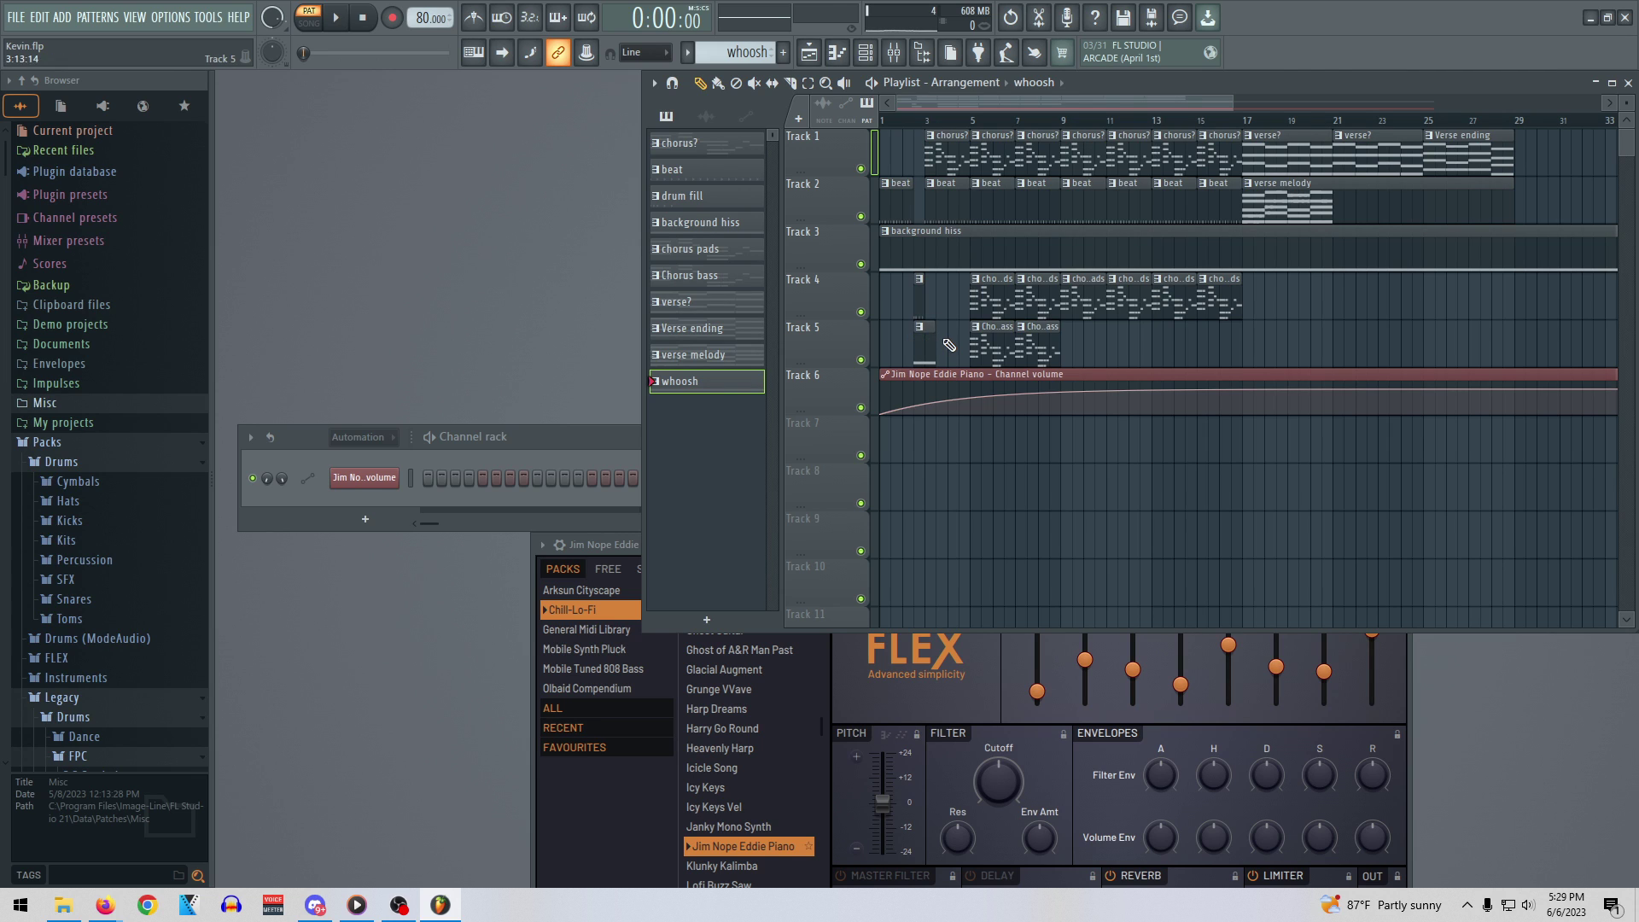
pyautogui.press('space')
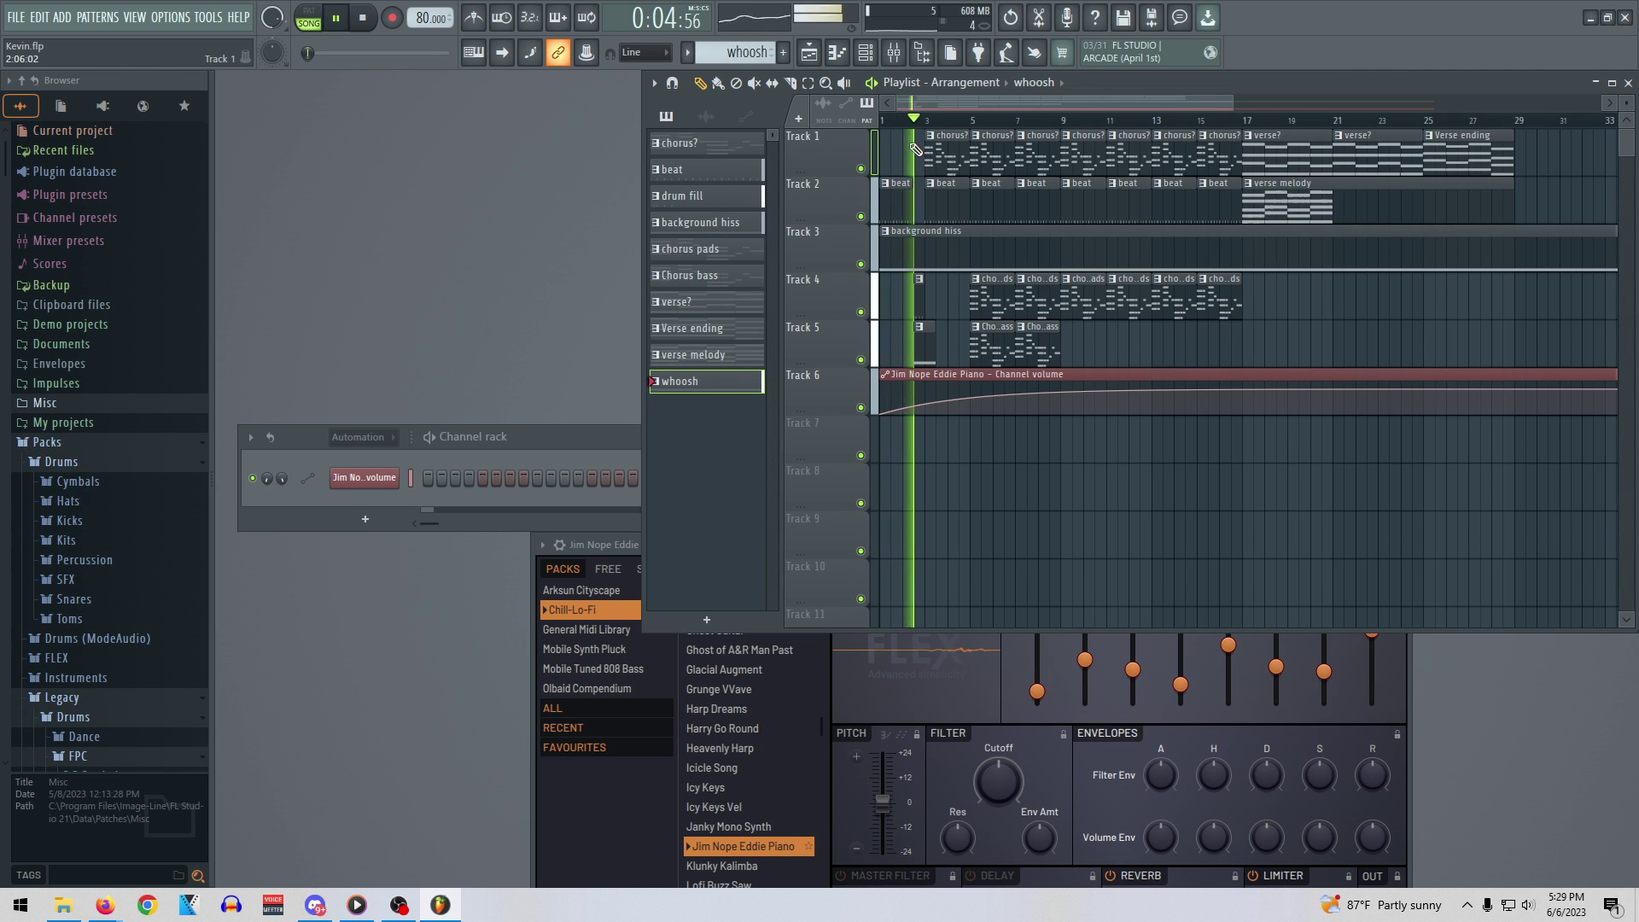
pyautogui.press('space')
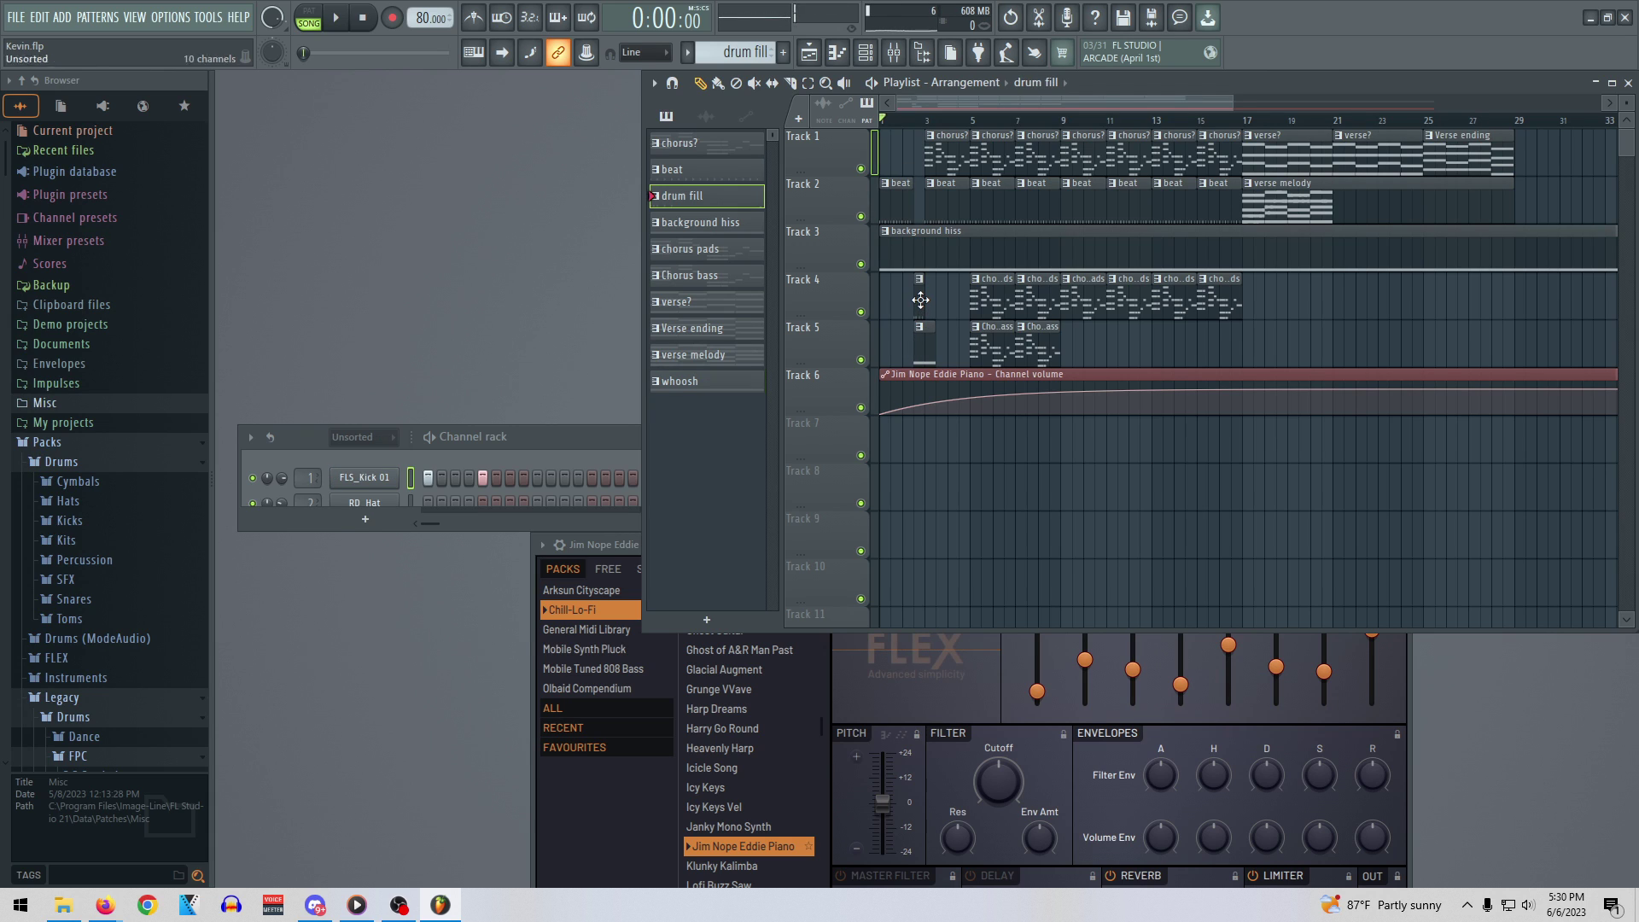
# Replay the opening, then delete the whoosh clip from Track 5 and the volume automation clip from Track 6
pyautogui.press('space')
pyautogui.rightClick(929, 339)
pyautogui.press('space')
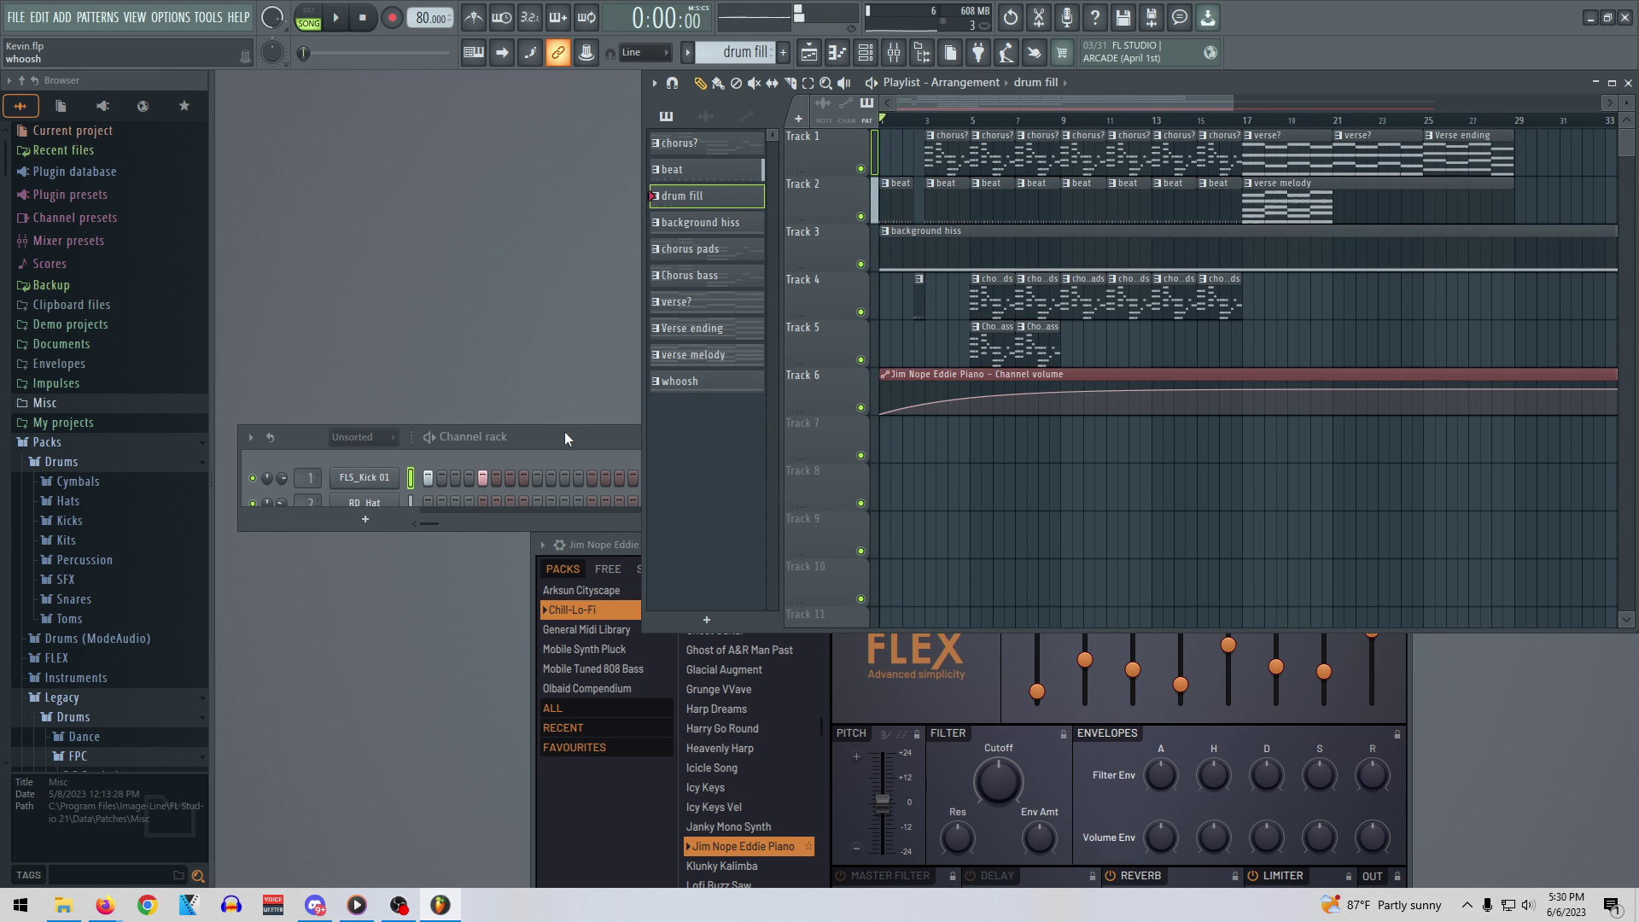
pyautogui.rightClick(959, 389)
# Reopen the Jim Nope Eddie Piano channel's FLEX instrument, load the Crystalline Tines preset and arrange its window beside the channel rack
pyautogui.moveTo(532, 435); pyautogui.dragTo(556, 241)
pyautogui.moveTo(565, 342); pyautogui.dragTo(541, 605)
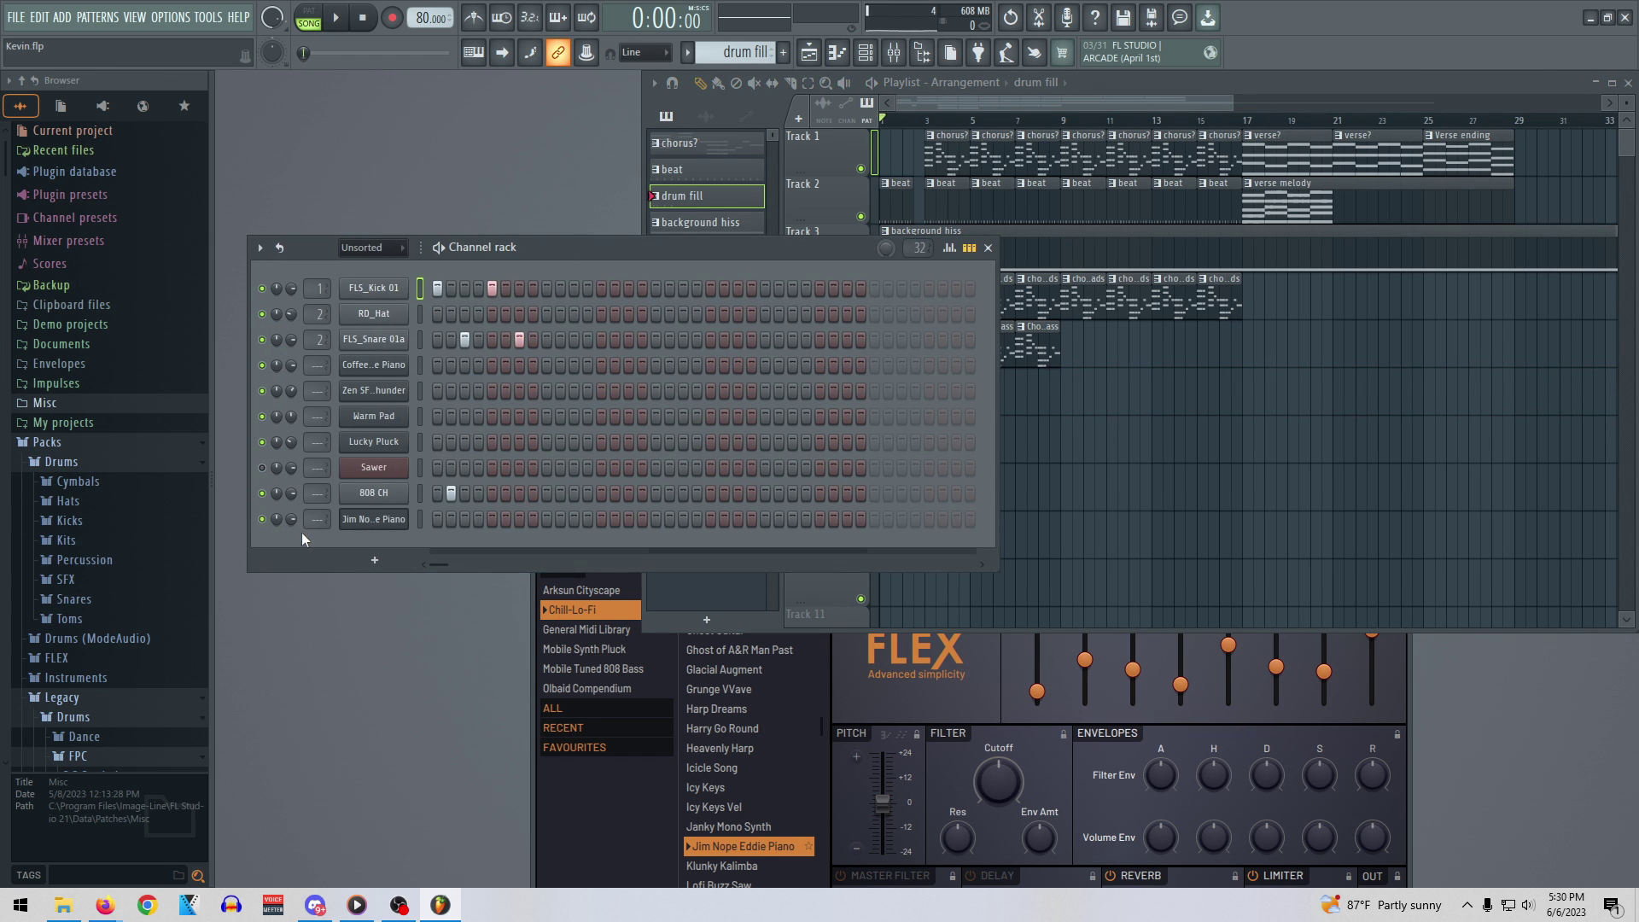
pyautogui.click(371, 521)
pyautogui.click(761, 662)
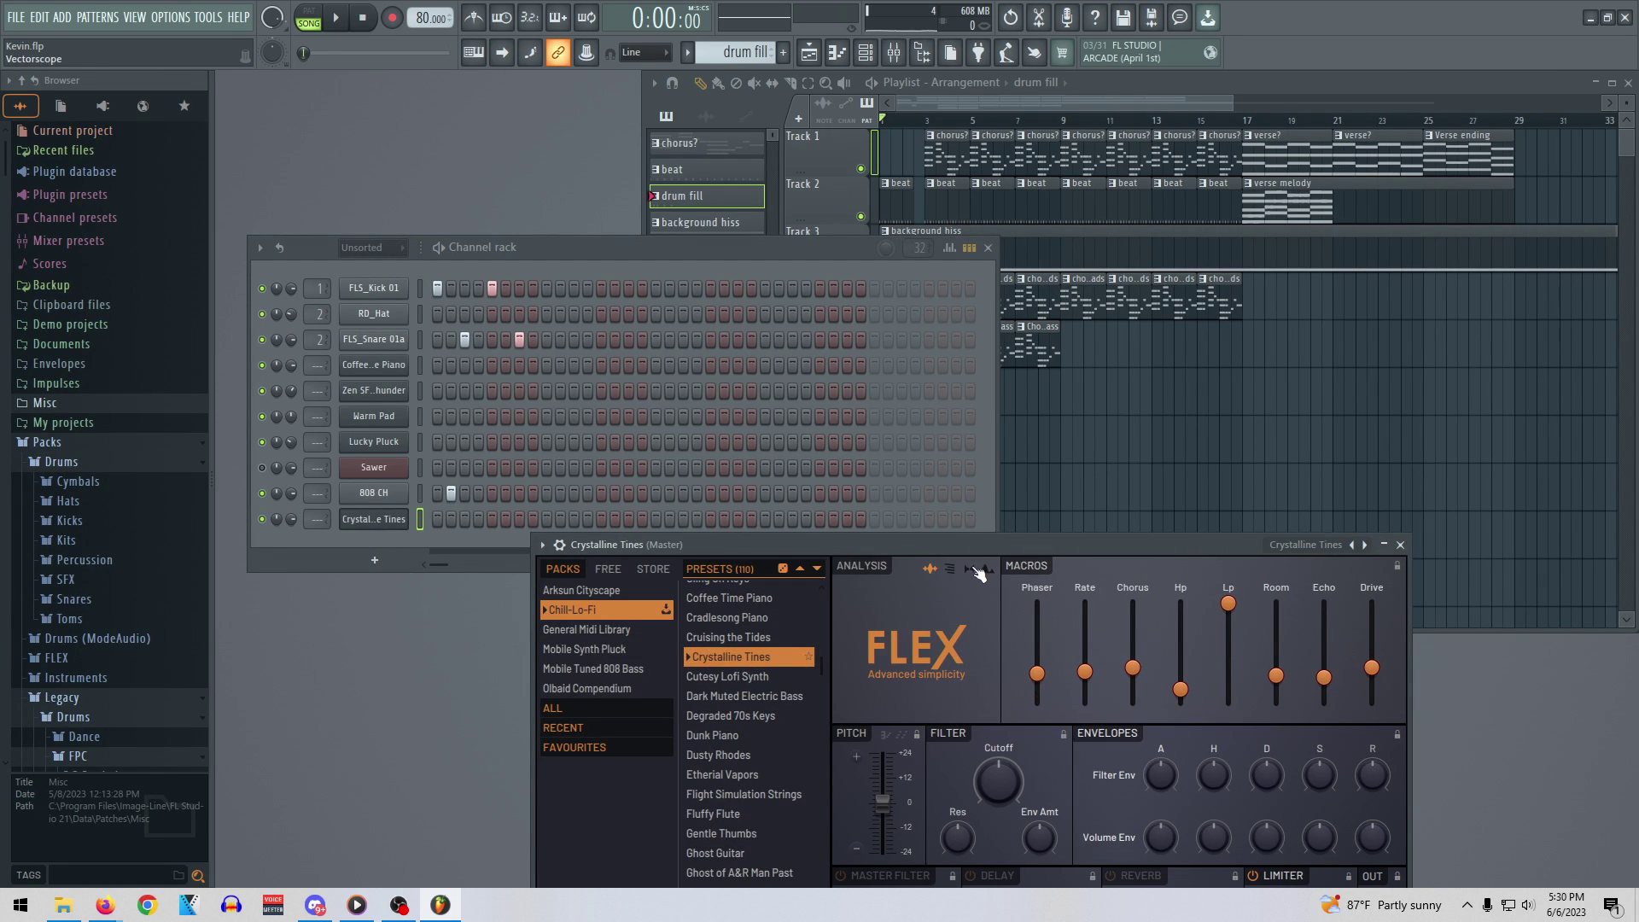
pyautogui.moveTo(894, 217); pyautogui.dragTo(1056, 245)
pyautogui.click(435, 517)
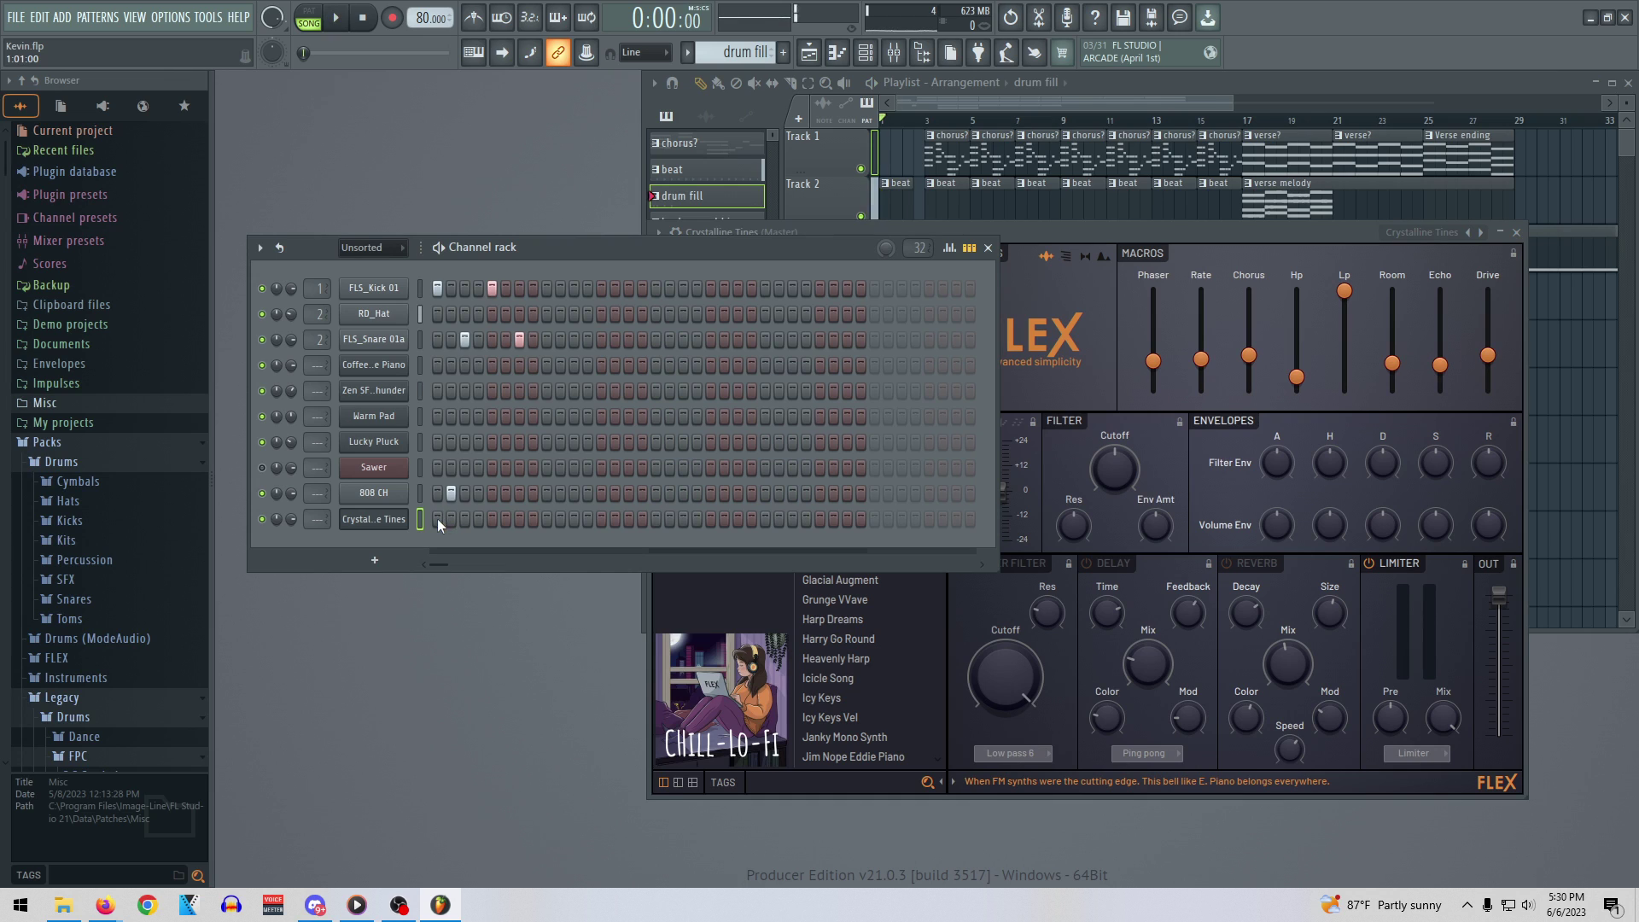
# Select the whoosh pattern and switch playback to pattern mode to hear it with Crystalline Tines
pyautogui.click(817, 162)
pyautogui.click(722, 384)
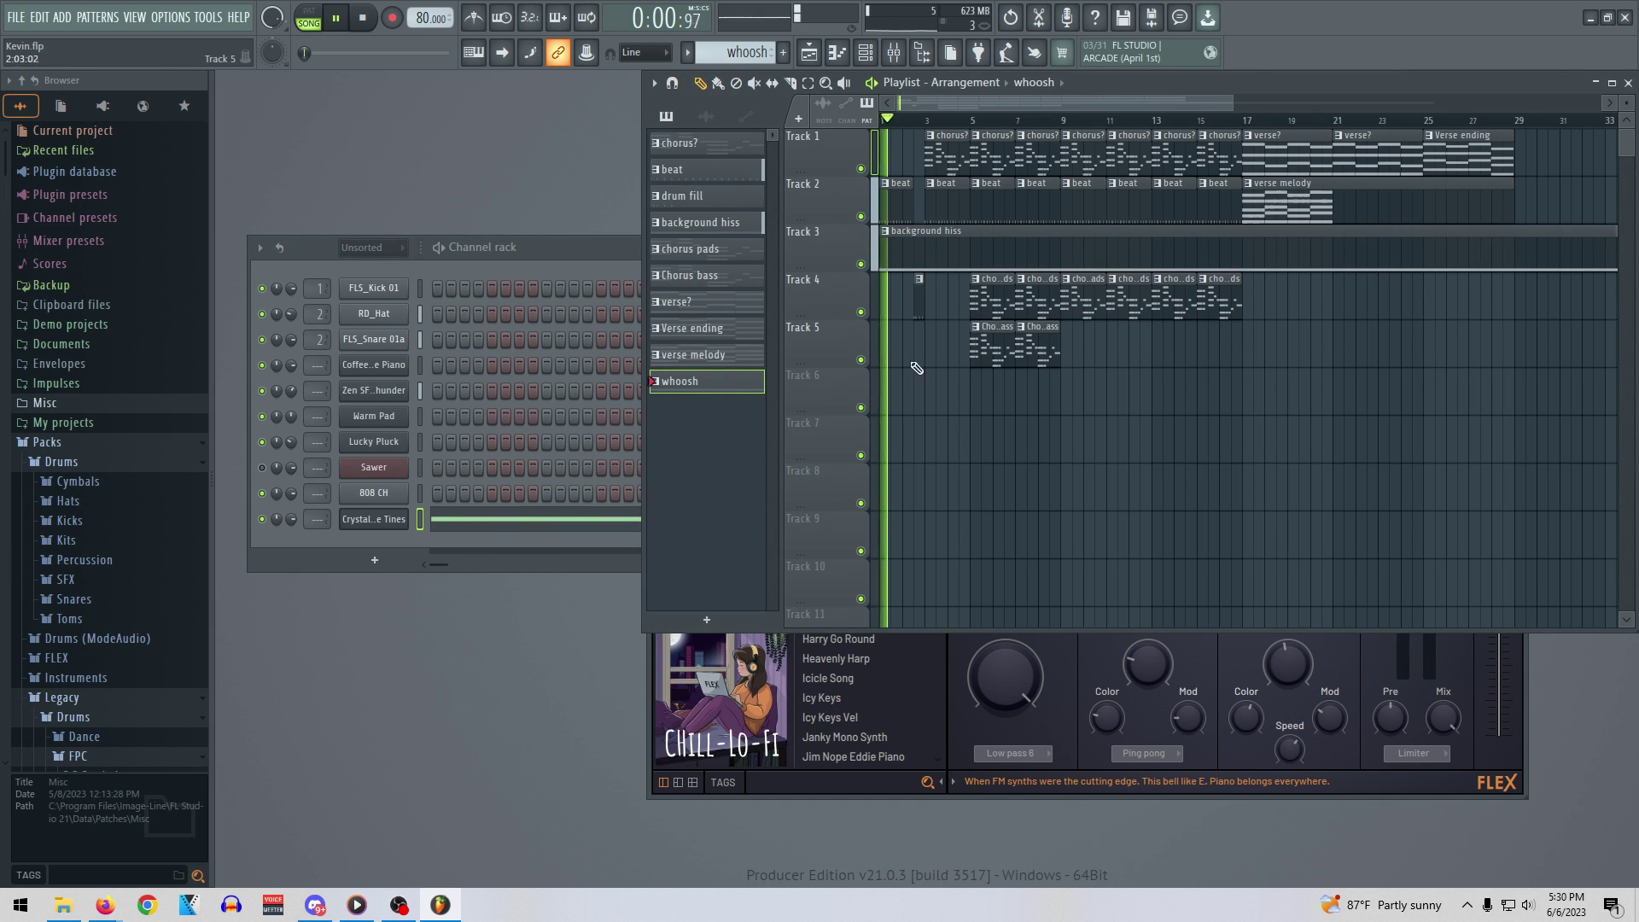
pyautogui.click(308, 12)
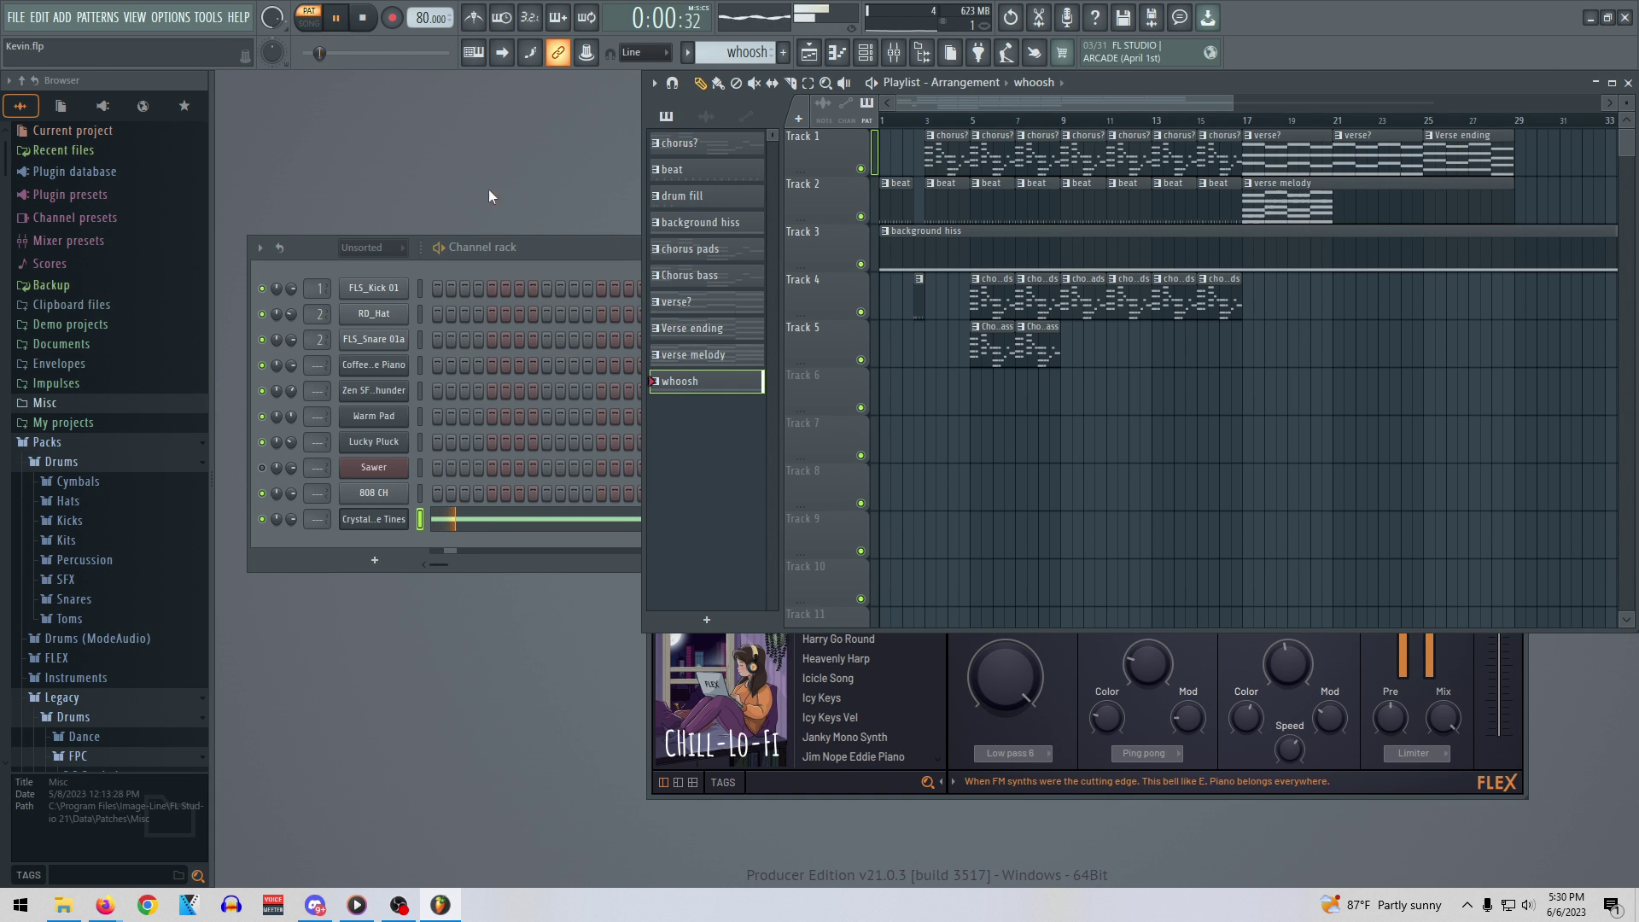
pyautogui.click(580, 249)
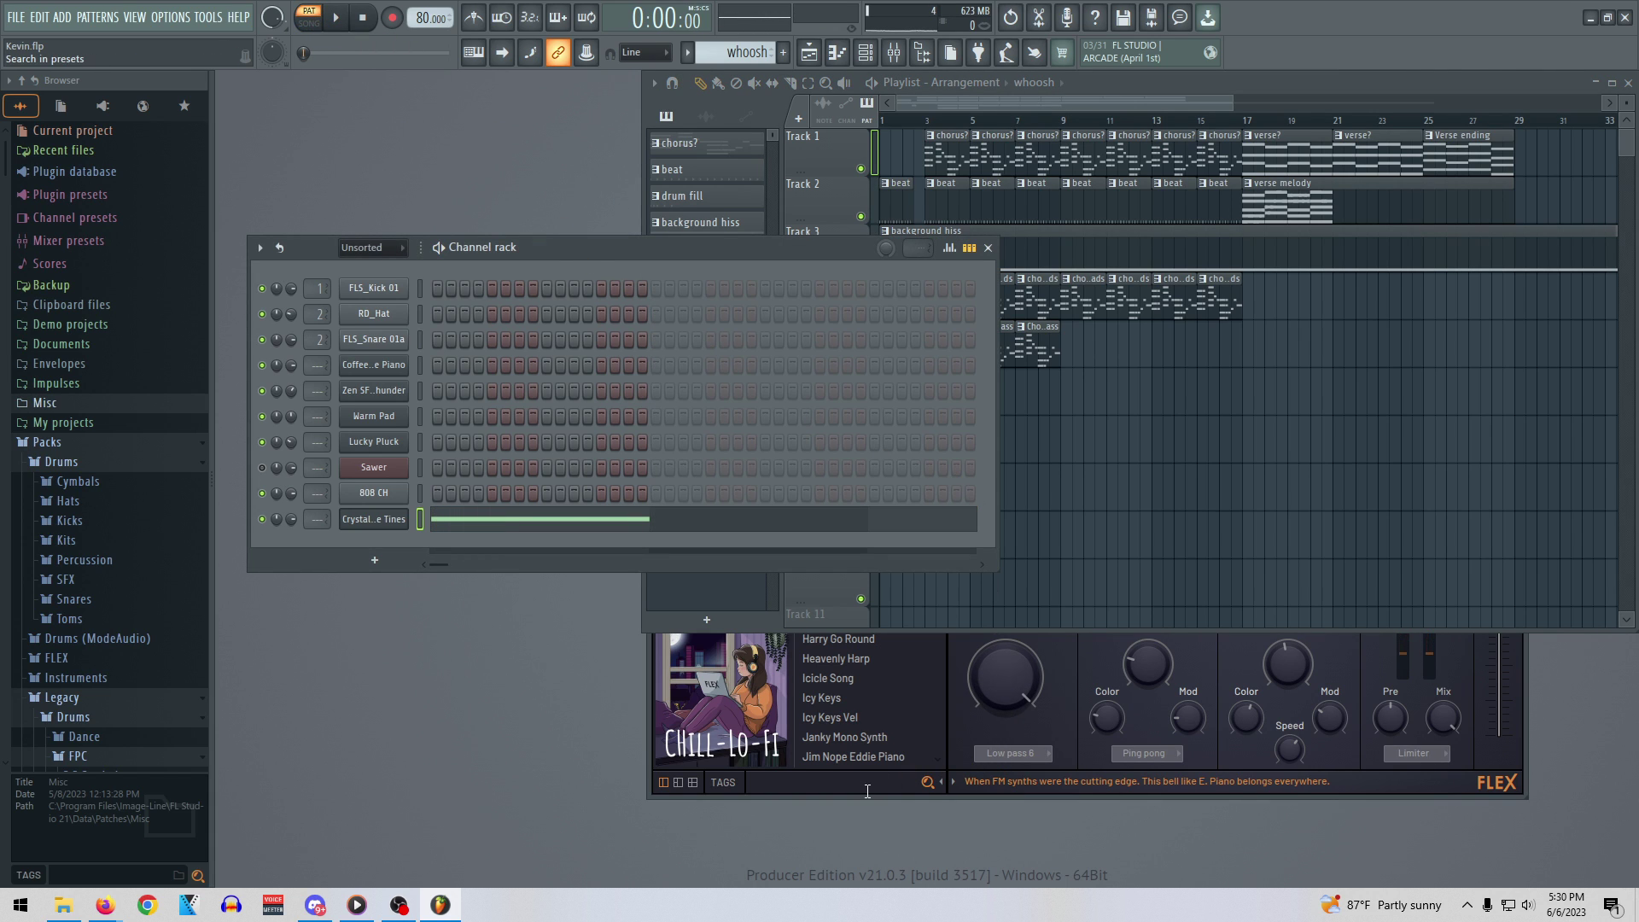
# Return to FLEX and try the Synpluck Blip and Synpluck Crystal presets from the Mobile Synth Pluck pack
pyautogui.click(869, 789)
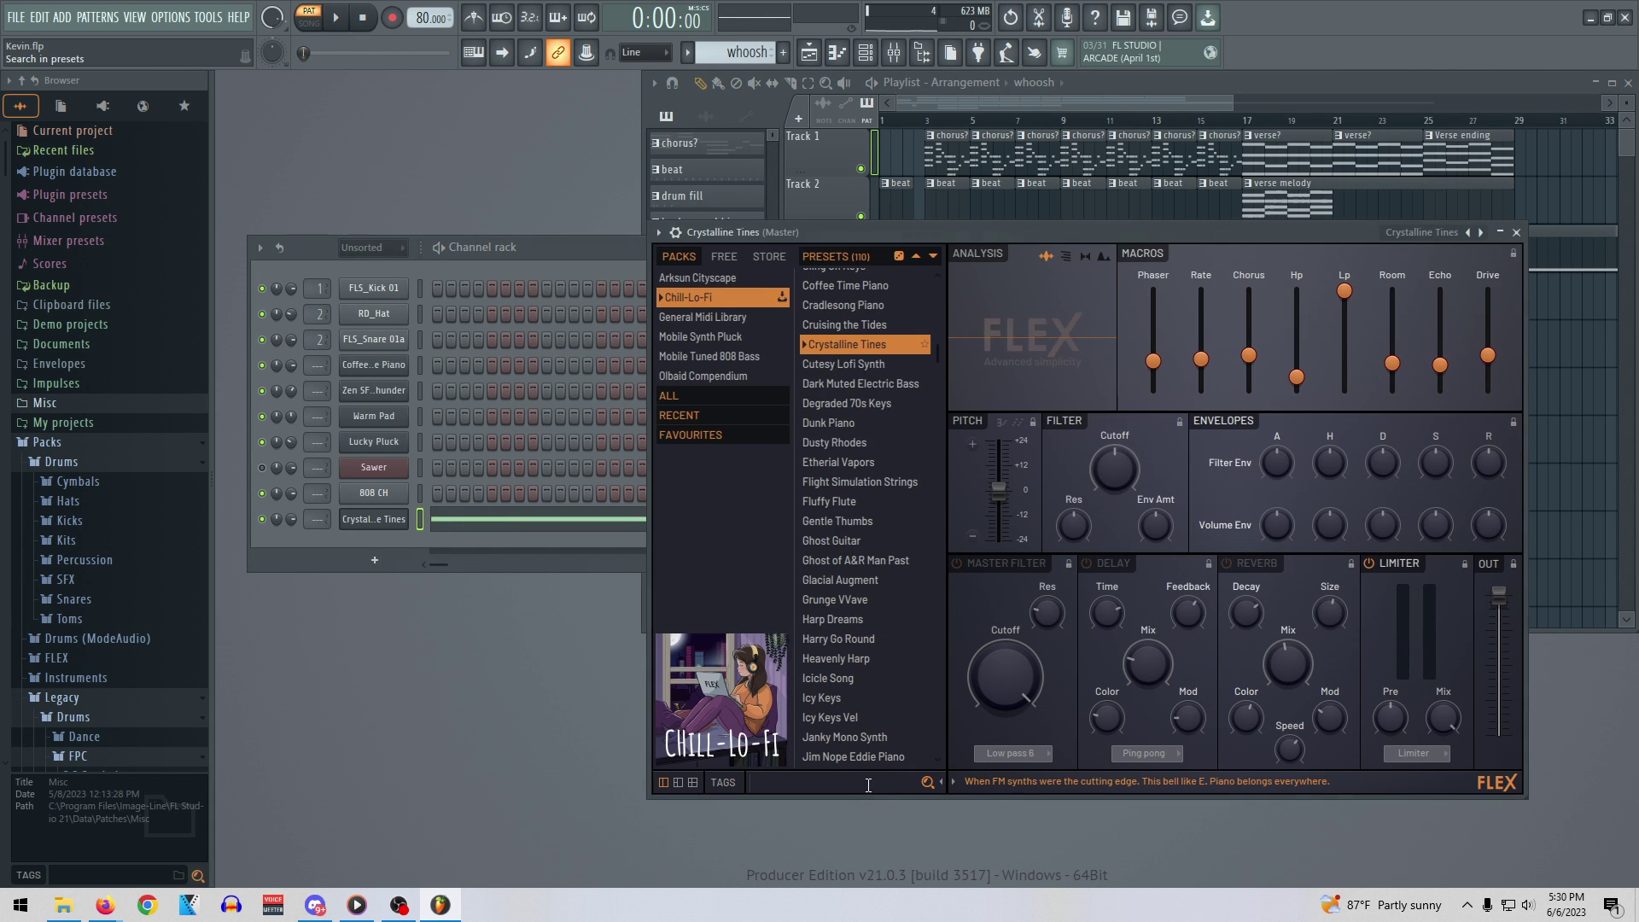
pyautogui.click(732, 336)
pyautogui.click(826, 298)
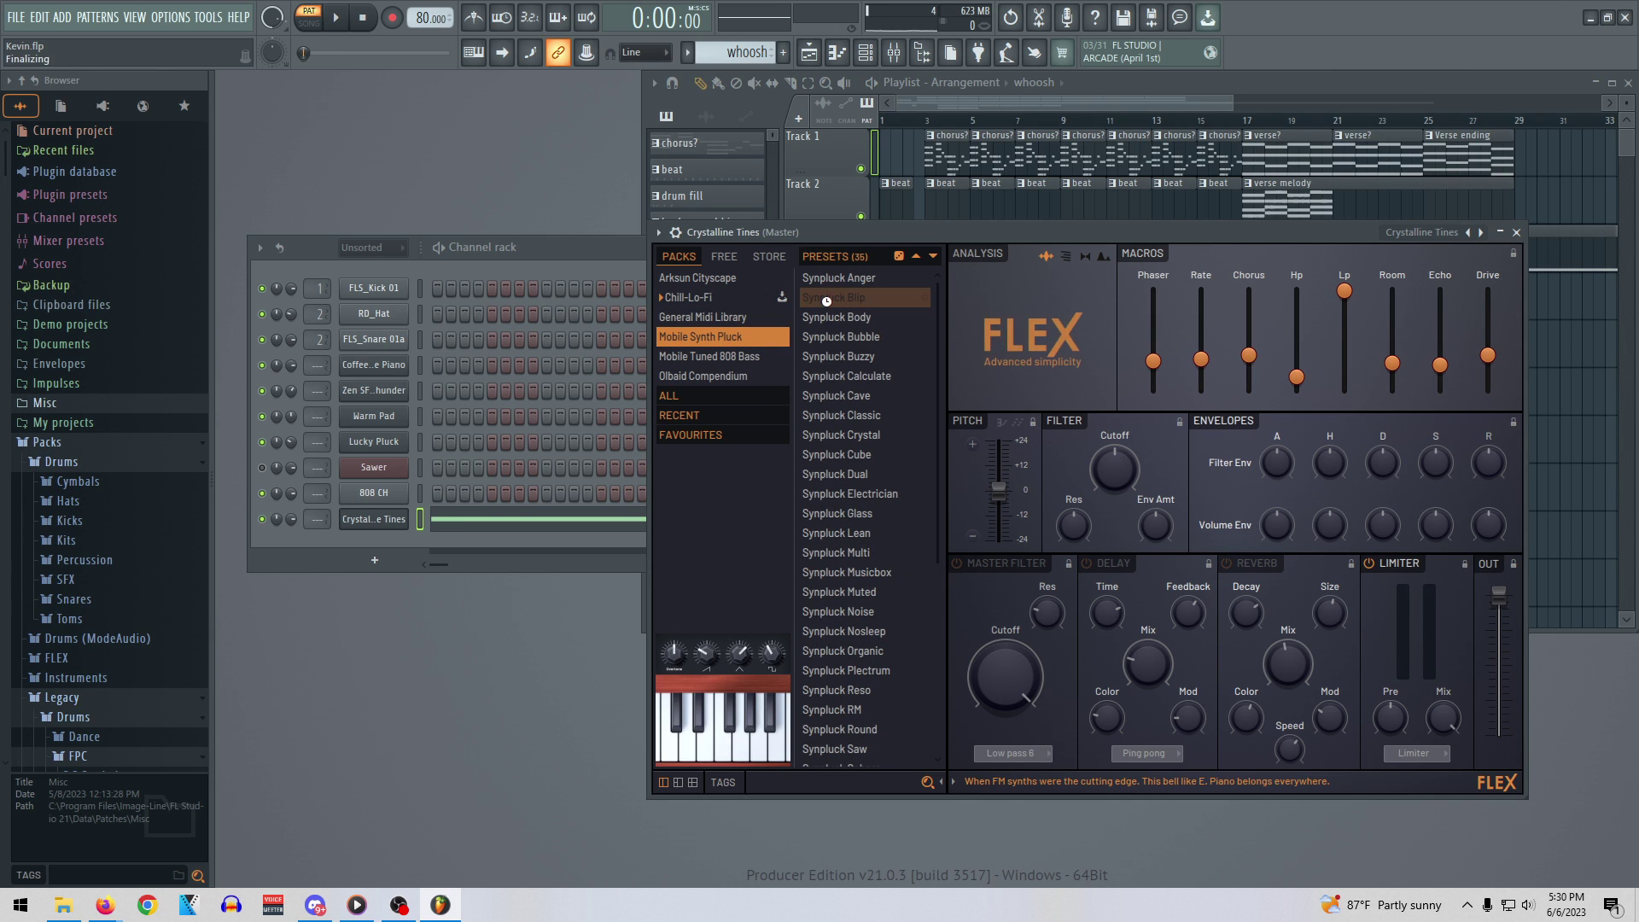
pyautogui.click(835, 434)
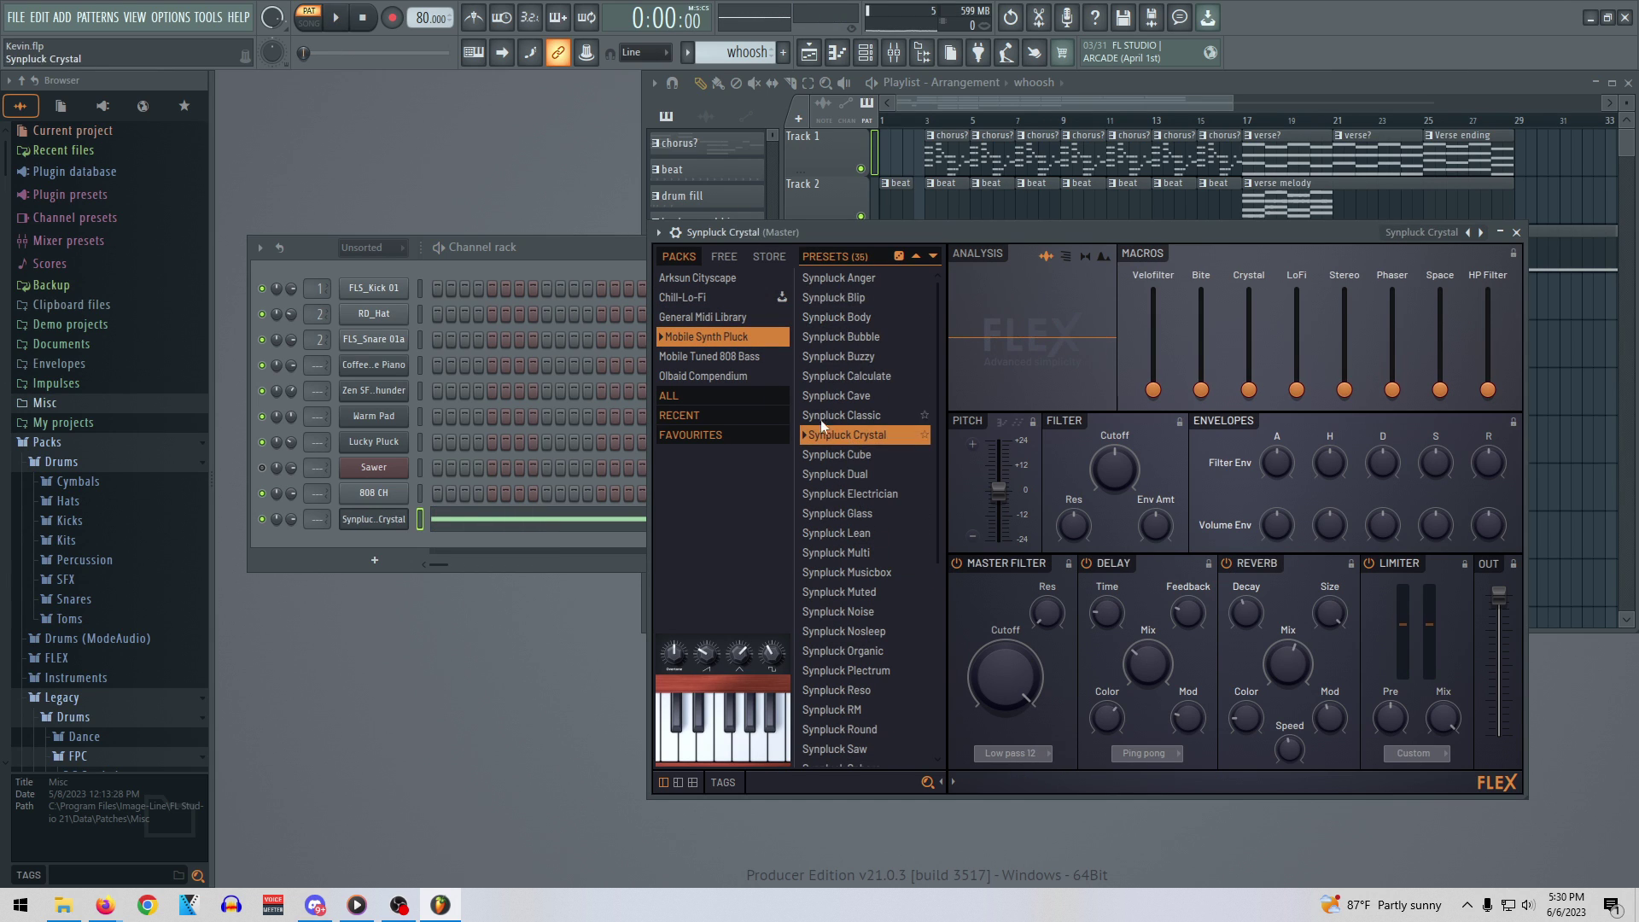
# Audition Mobile Tuned 808 Bass presets on the whoosh note, including 808 Chomped, 808 Stomped, 808 Punched and 808 Bounced, ending with 808 Amped
pyautogui.click(700, 358)
pyautogui.click(850, 350)
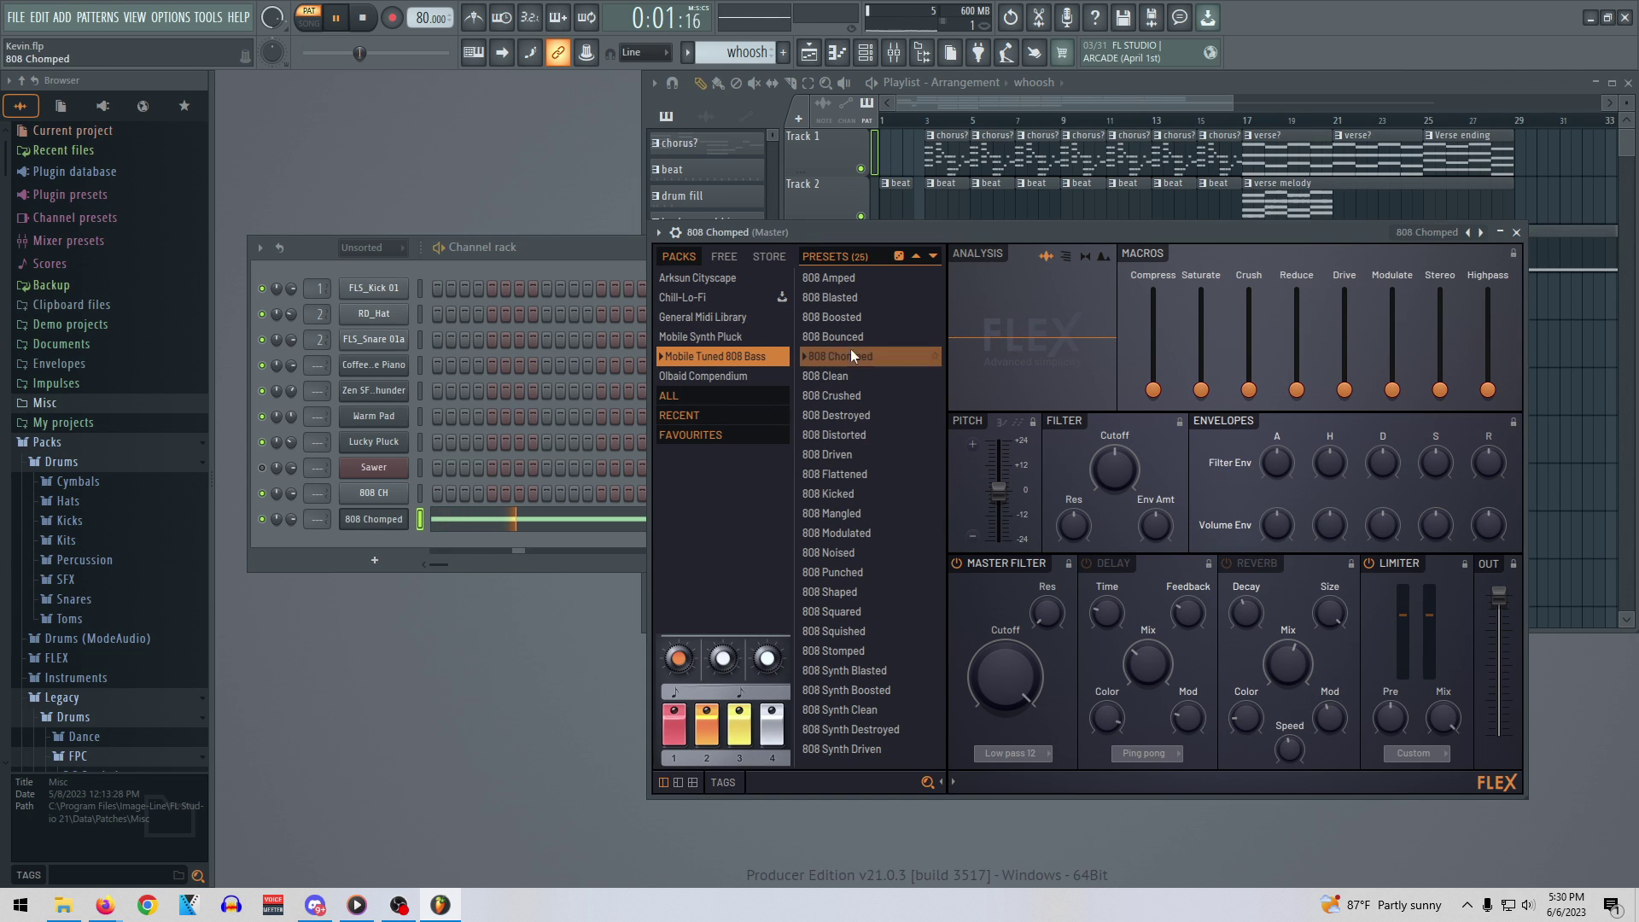
pyautogui.press('space')
pyautogui.click(867, 579)
pyautogui.click(864, 606)
pyautogui.press('space')
pyautogui.click(871, 670)
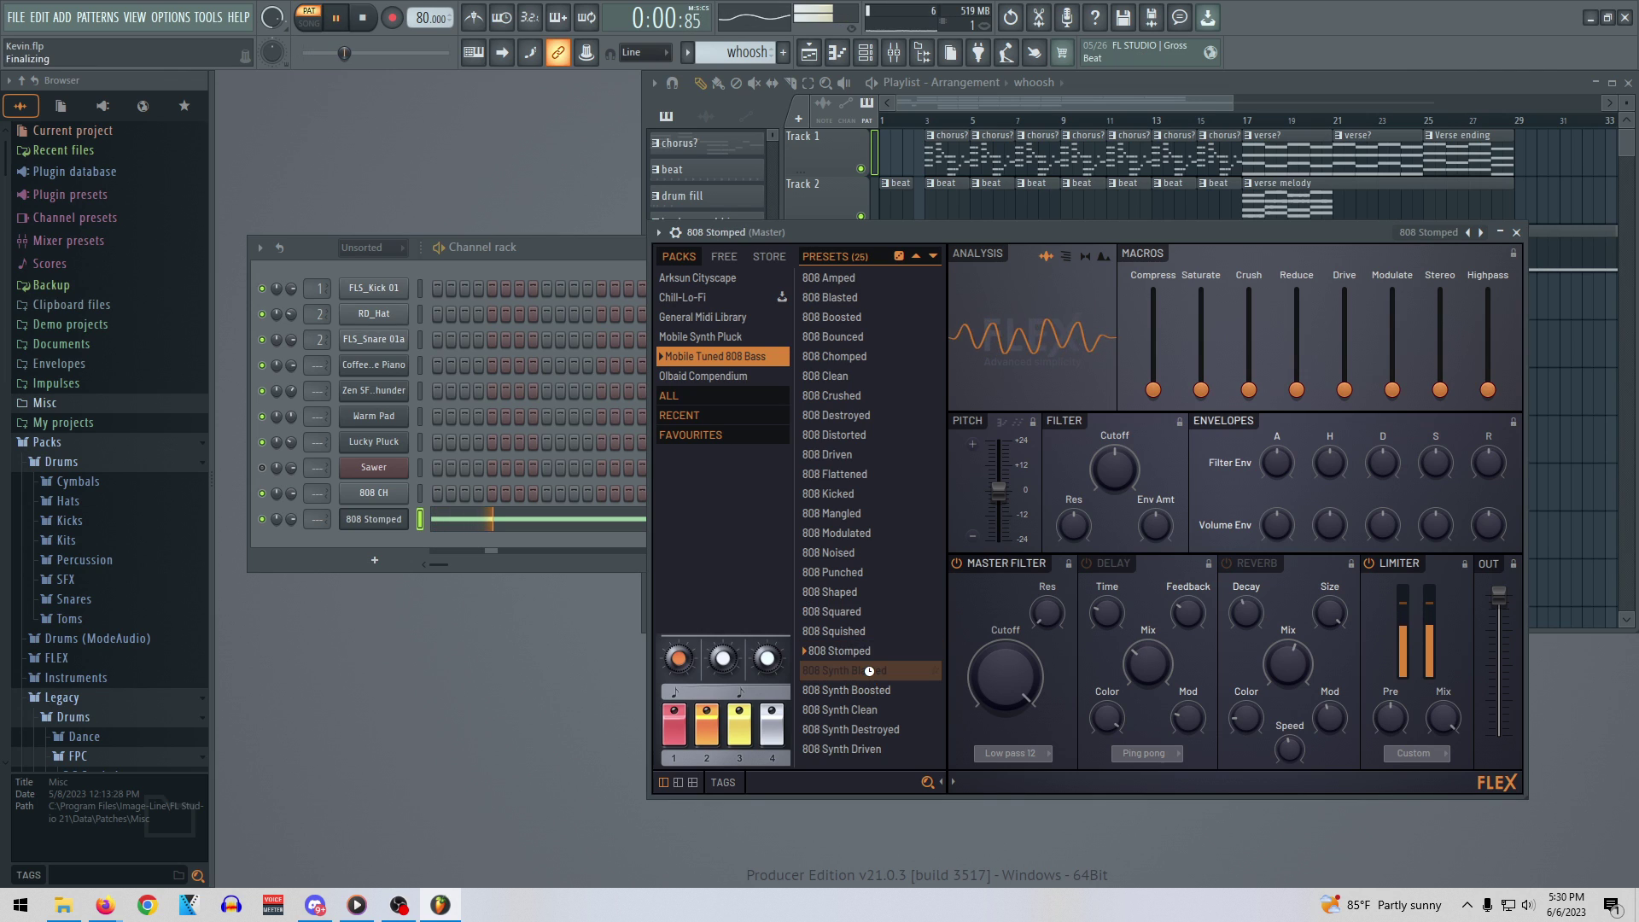
pyautogui.press('space')
pyautogui.click(846, 572)
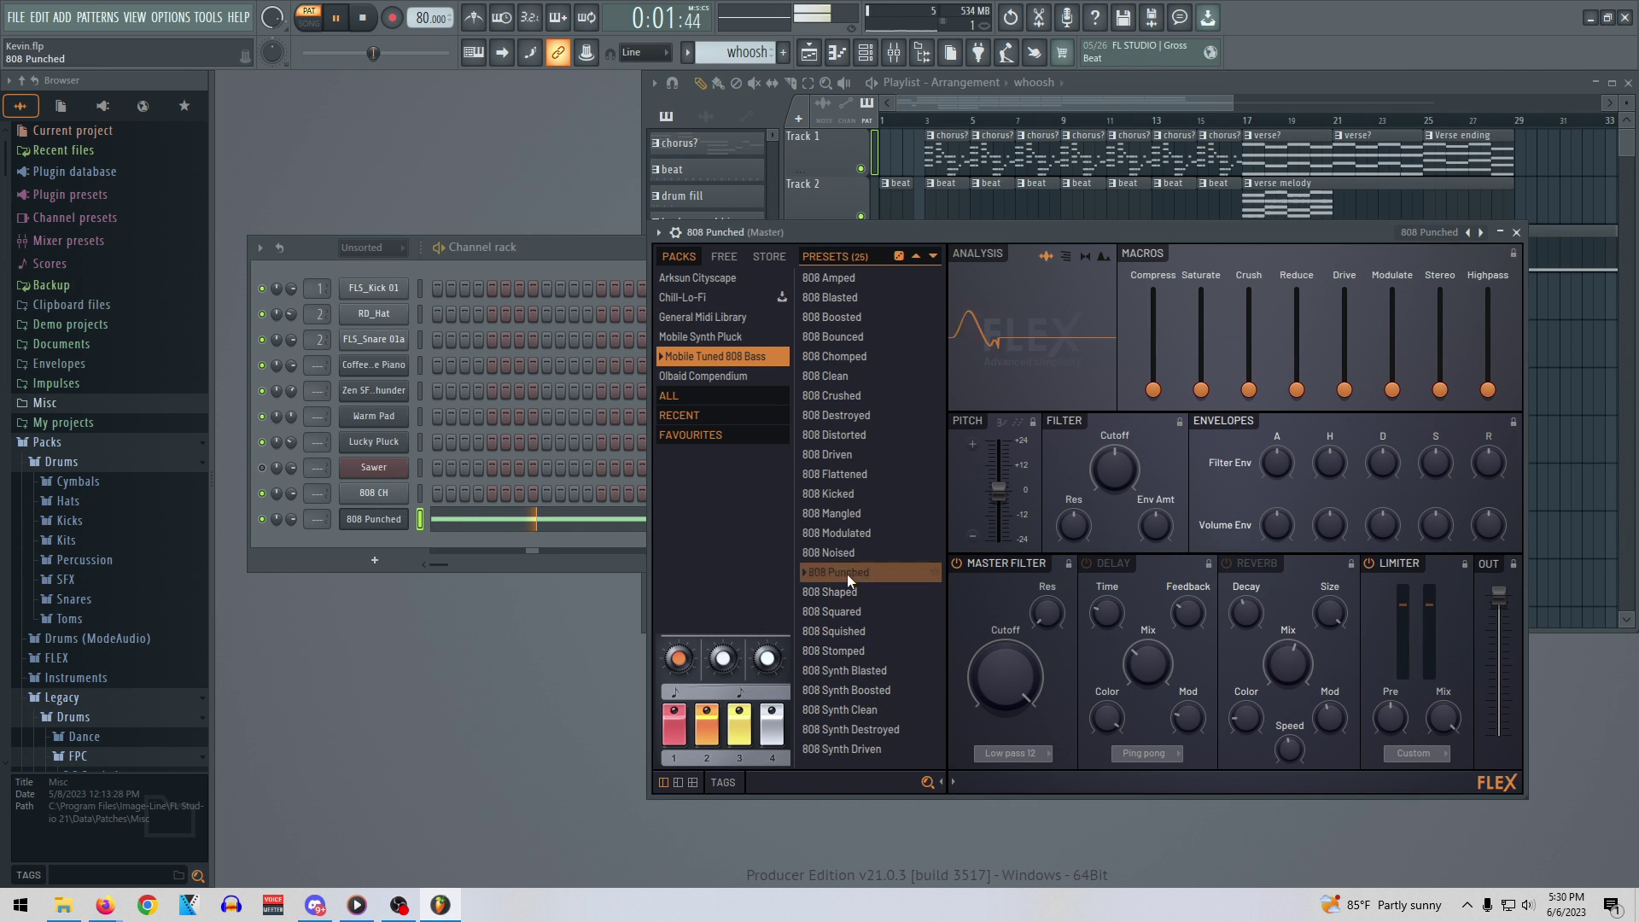
pyautogui.click(841, 336)
pyautogui.press('space')
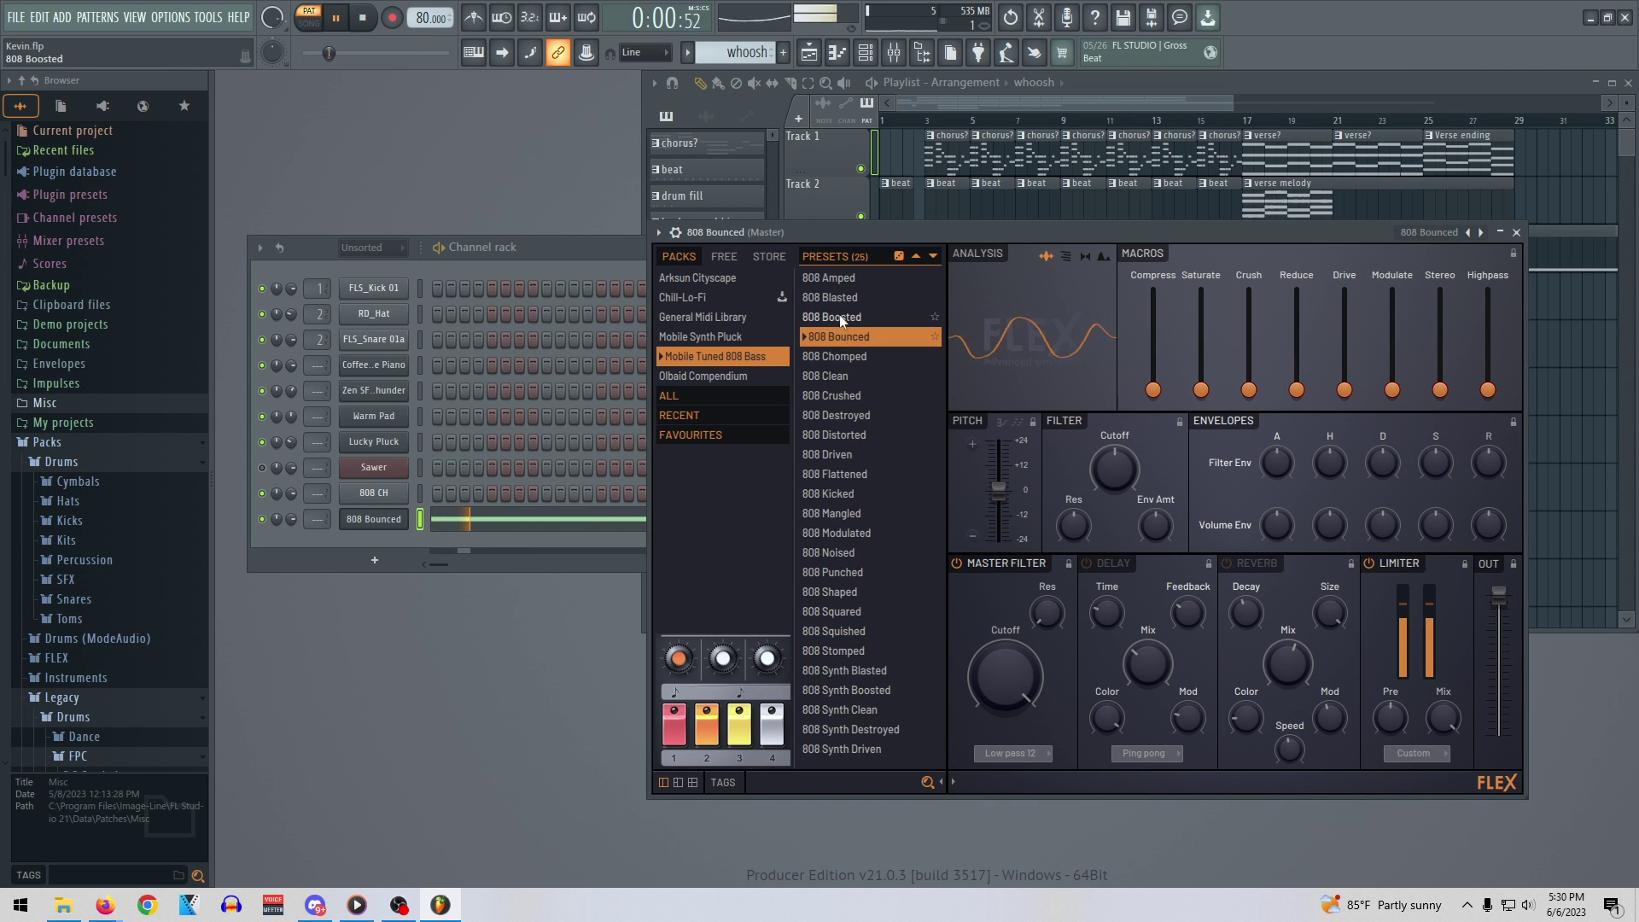
pyautogui.click(837, 277)
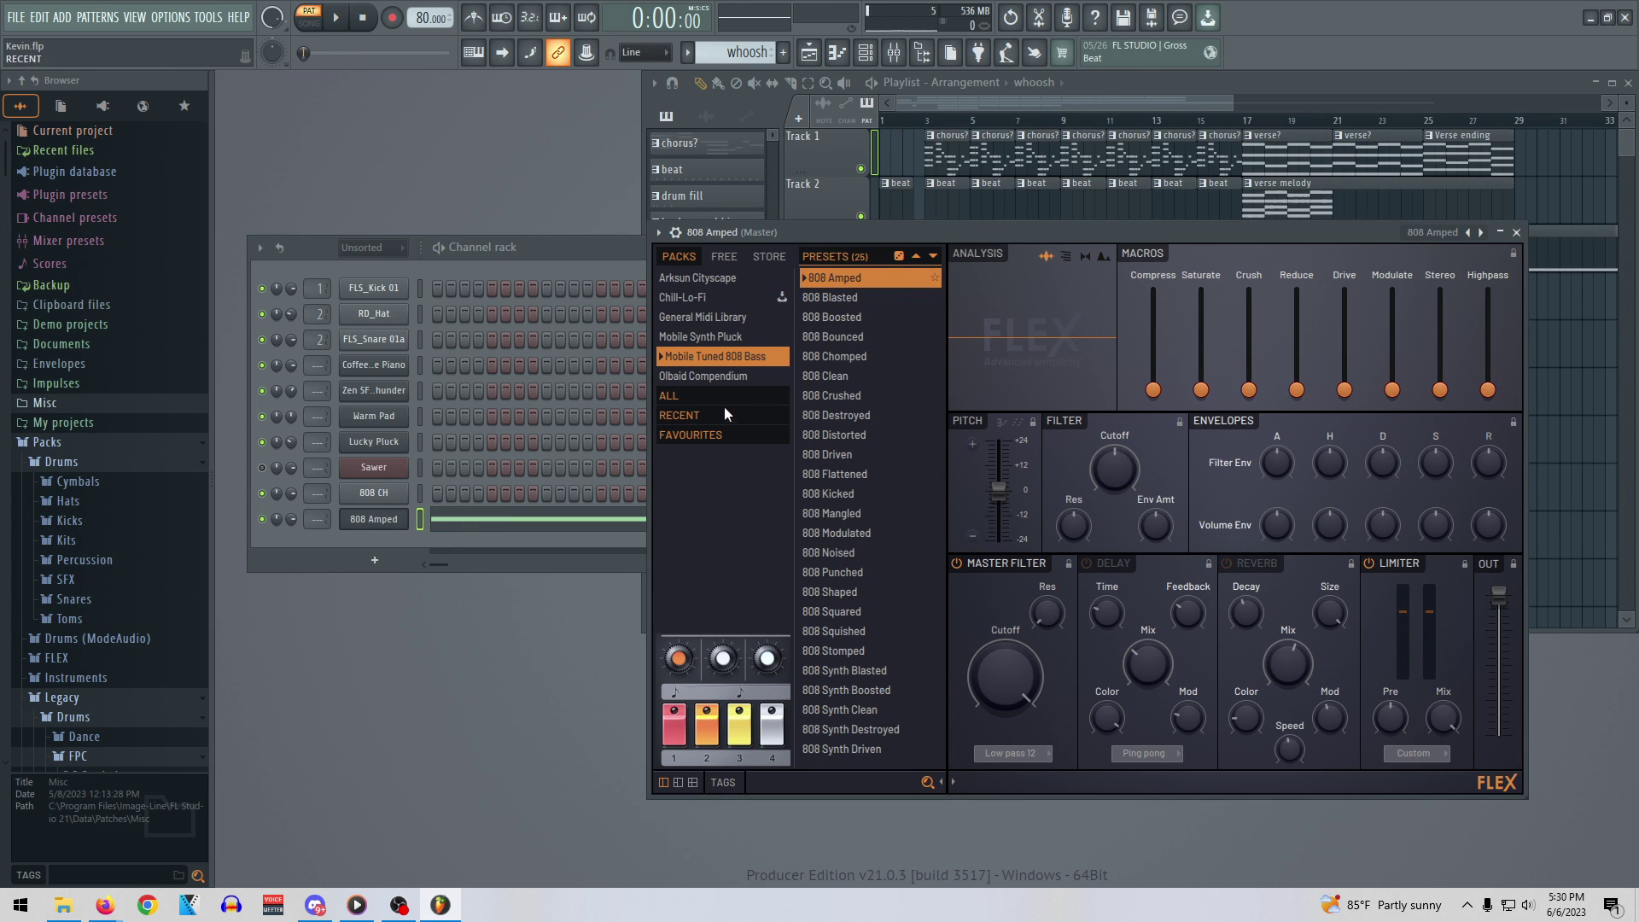
# Audition the Broken Clash, Catch Up and Growl Dog presets from the Olbaid Compendium pack against the whoosh note
pyautogui.click(707, 377)
pyautogui.click(852, 396)
pyautogui.press('space')
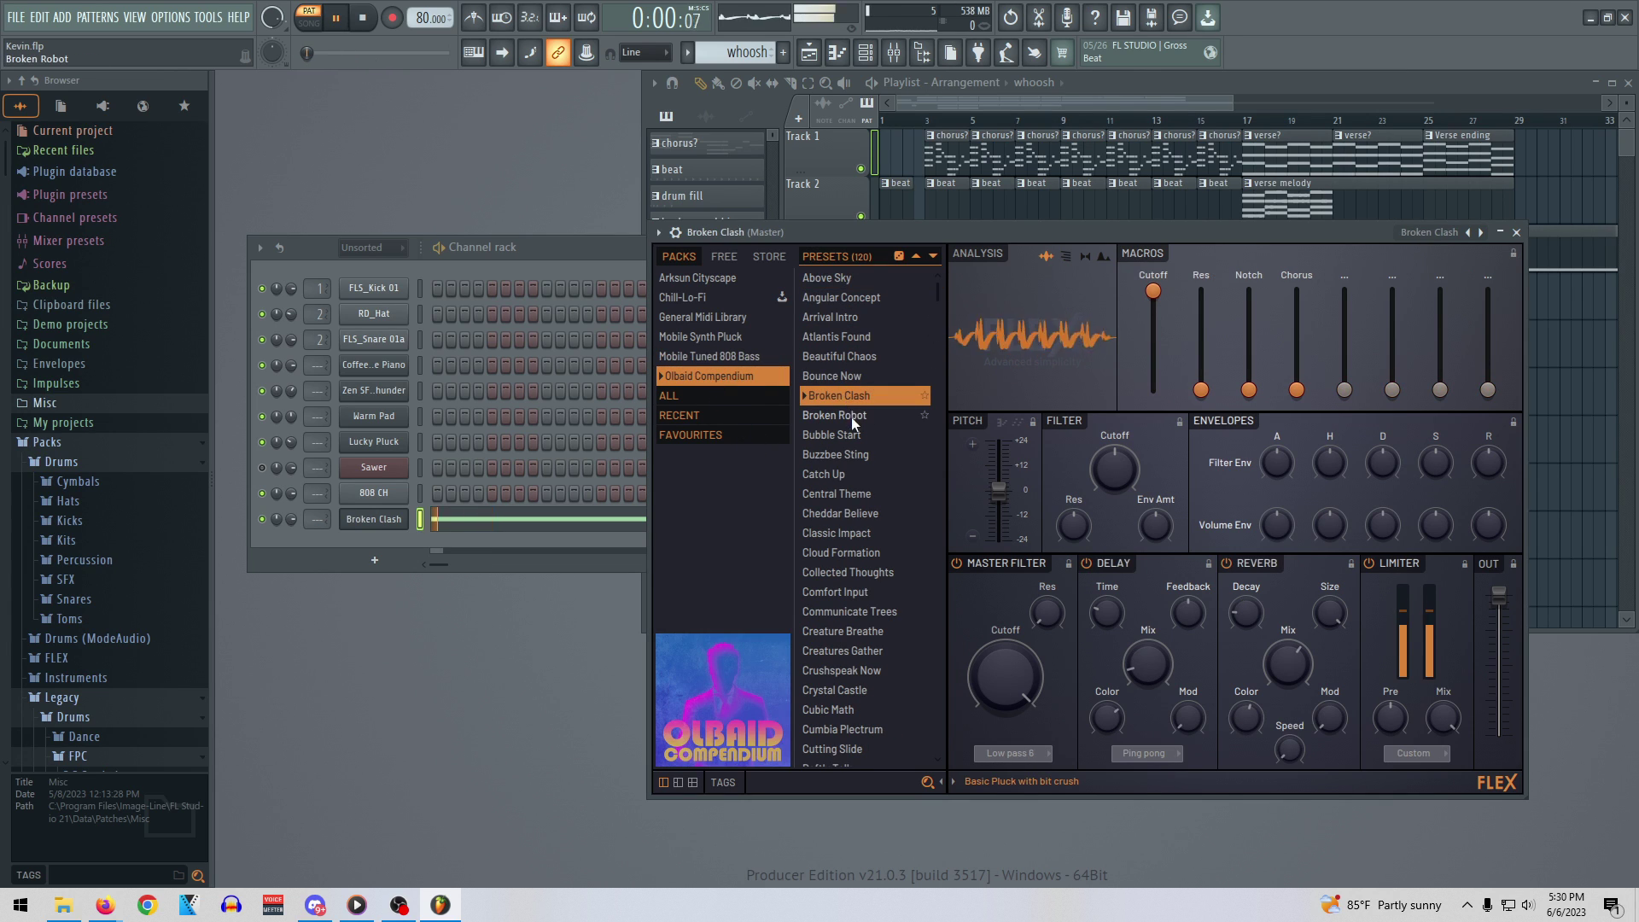
pyautogui.click(849, 473)
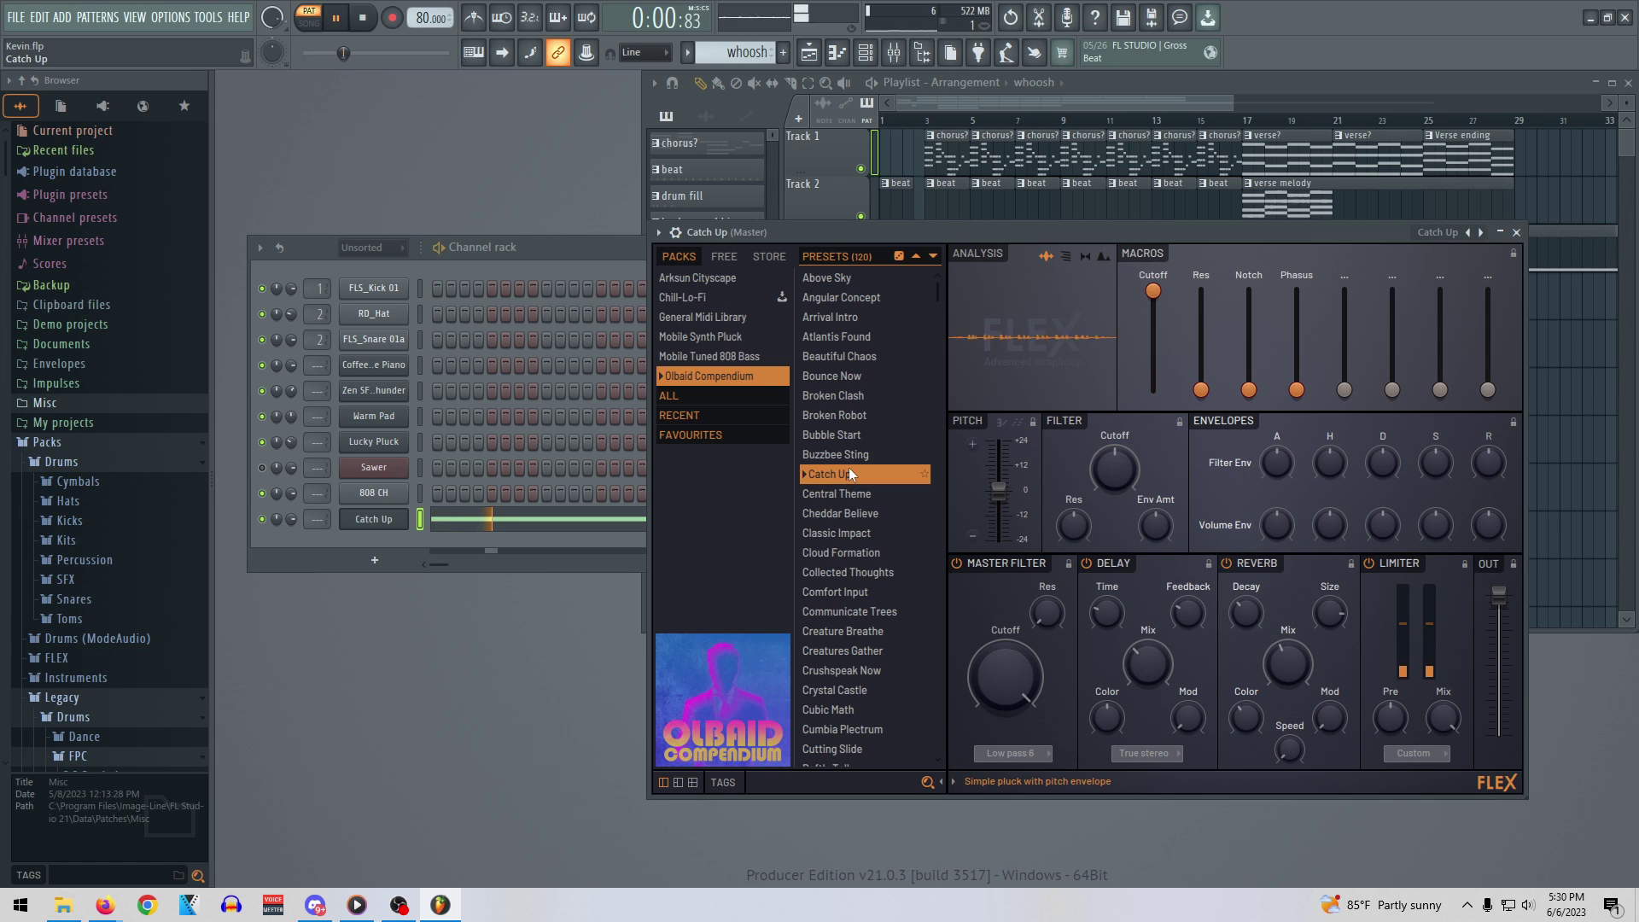
pyautogui.scroll(-8, 870, 581)
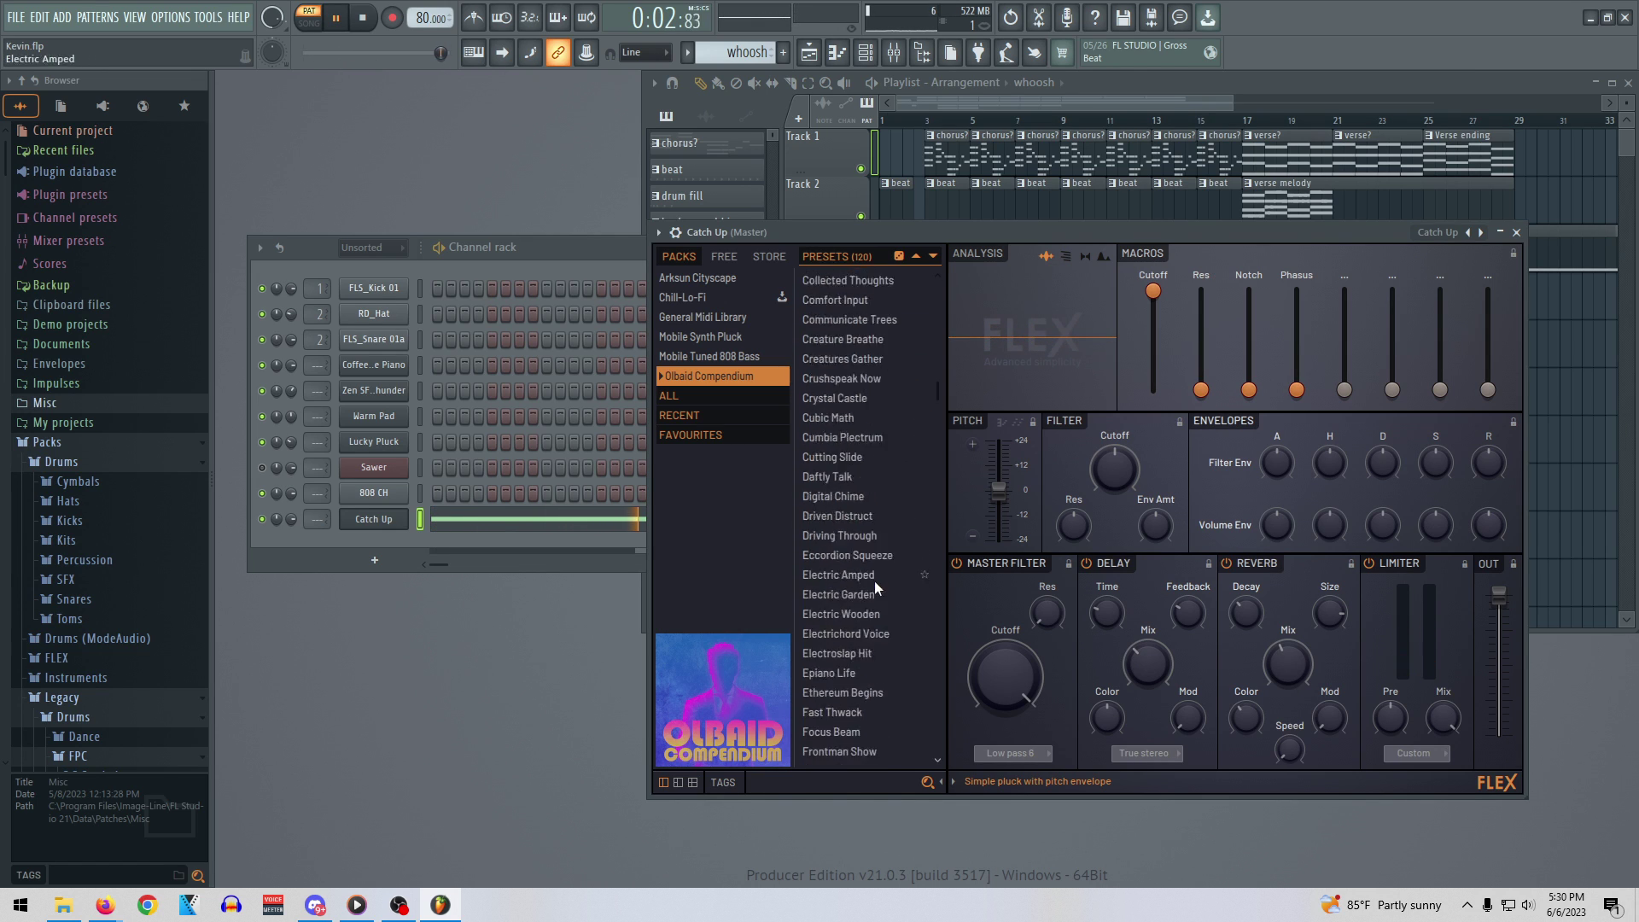
pyautogui.click(862, 636)
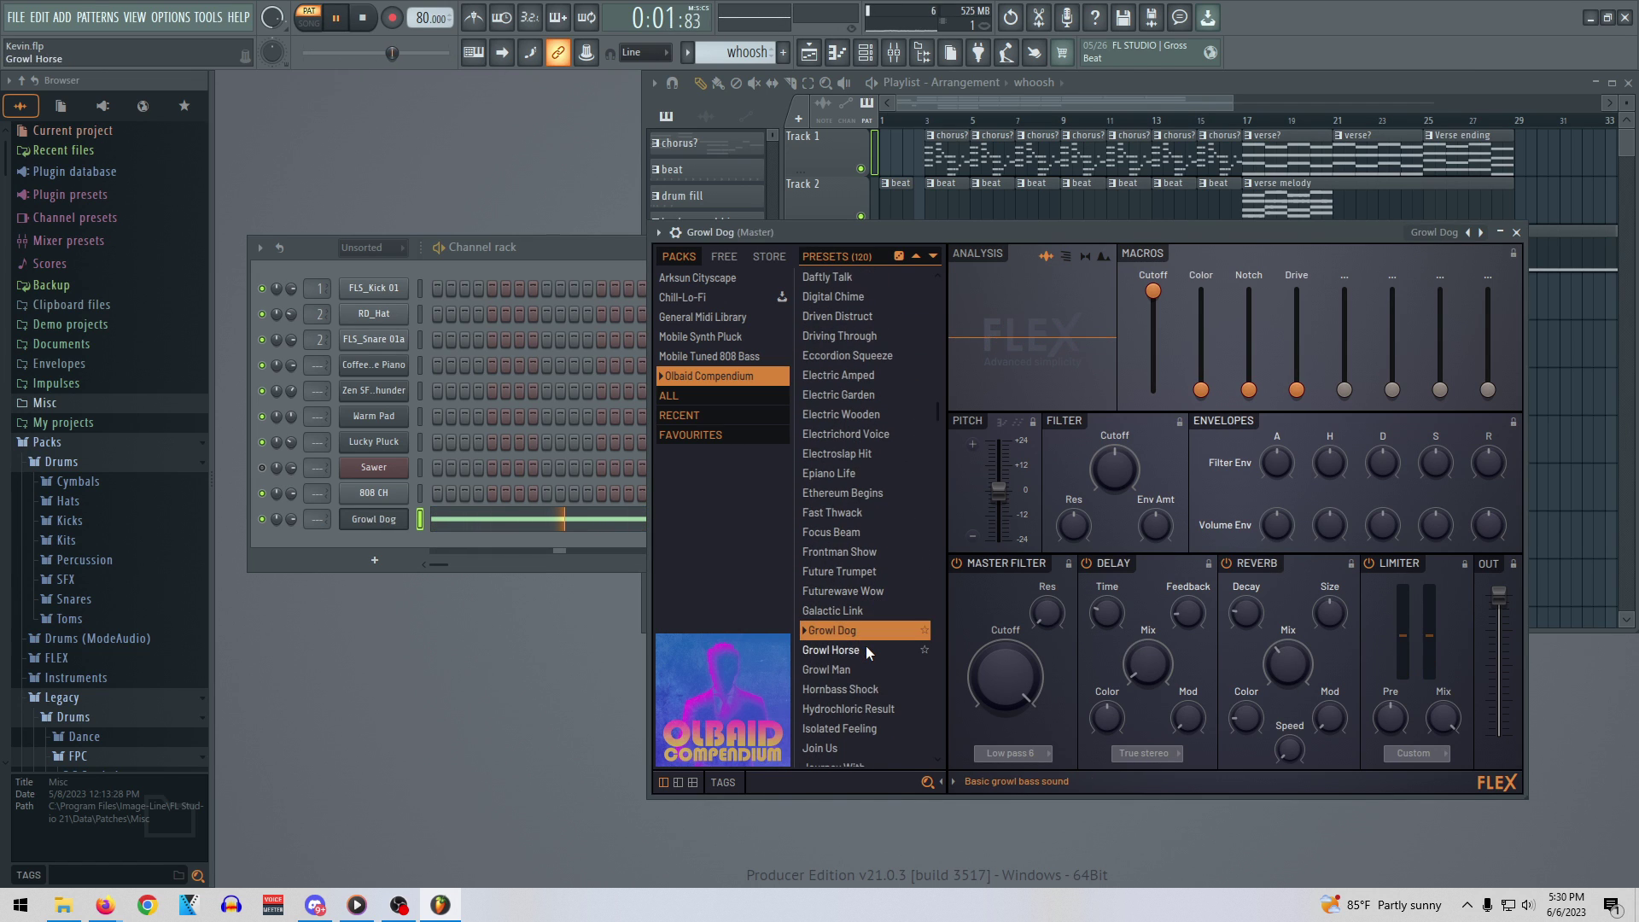
pyautogui.press('space')
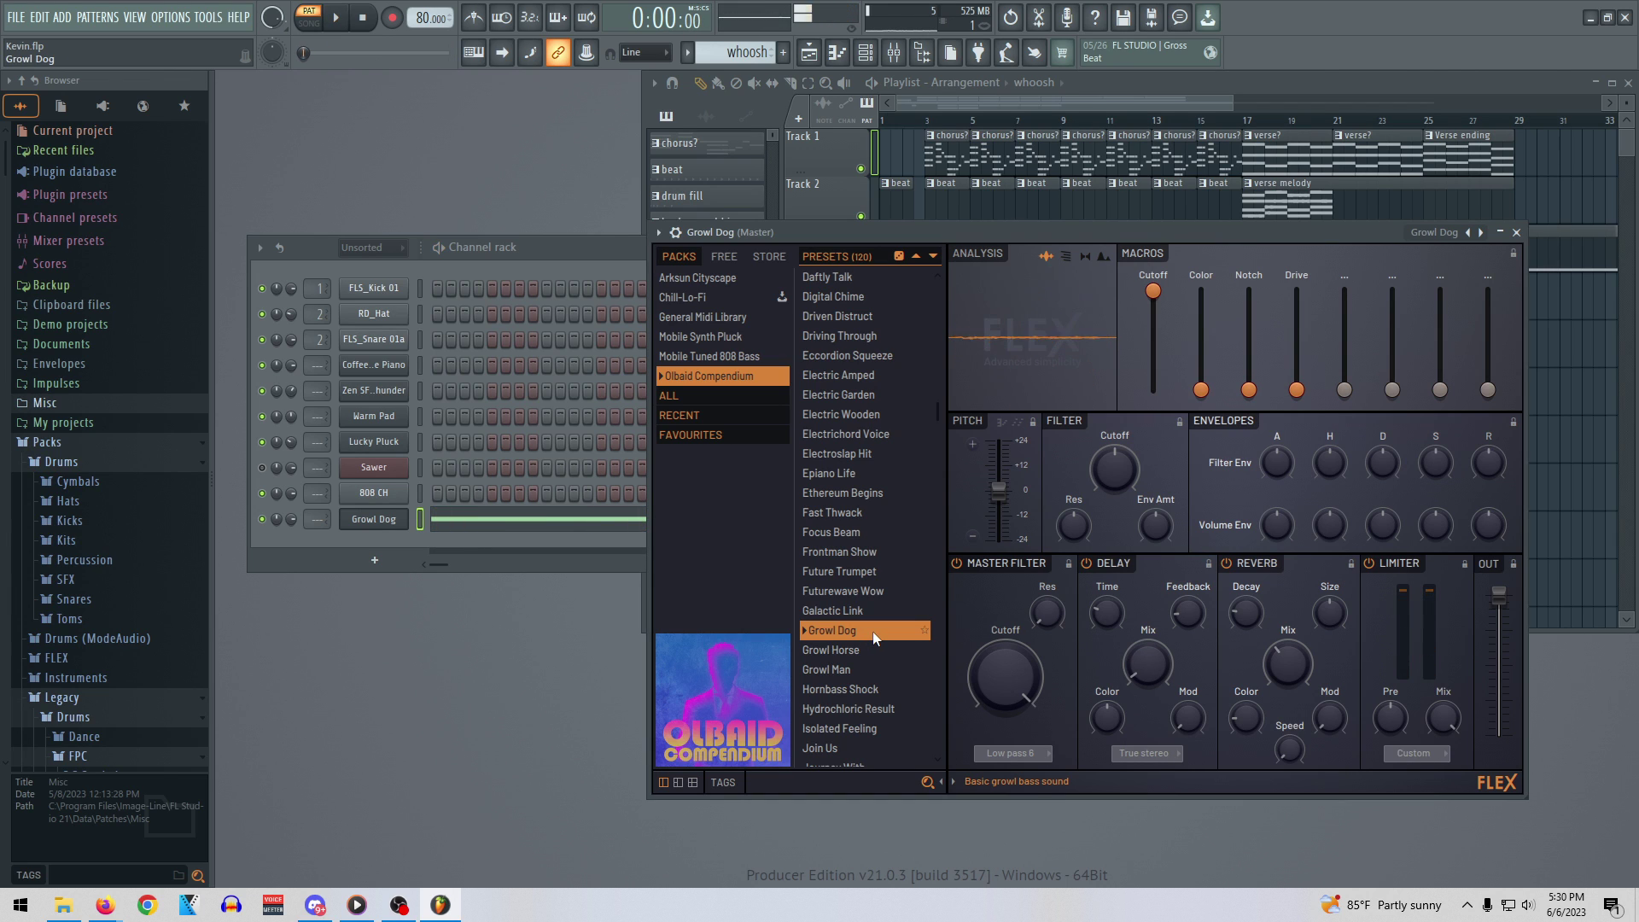
# Audition the Olbaid Compendium presets Hornbass Shock and Midsea Ship, ending with Midland Scene loaded
pyautogui.click(852, 690)
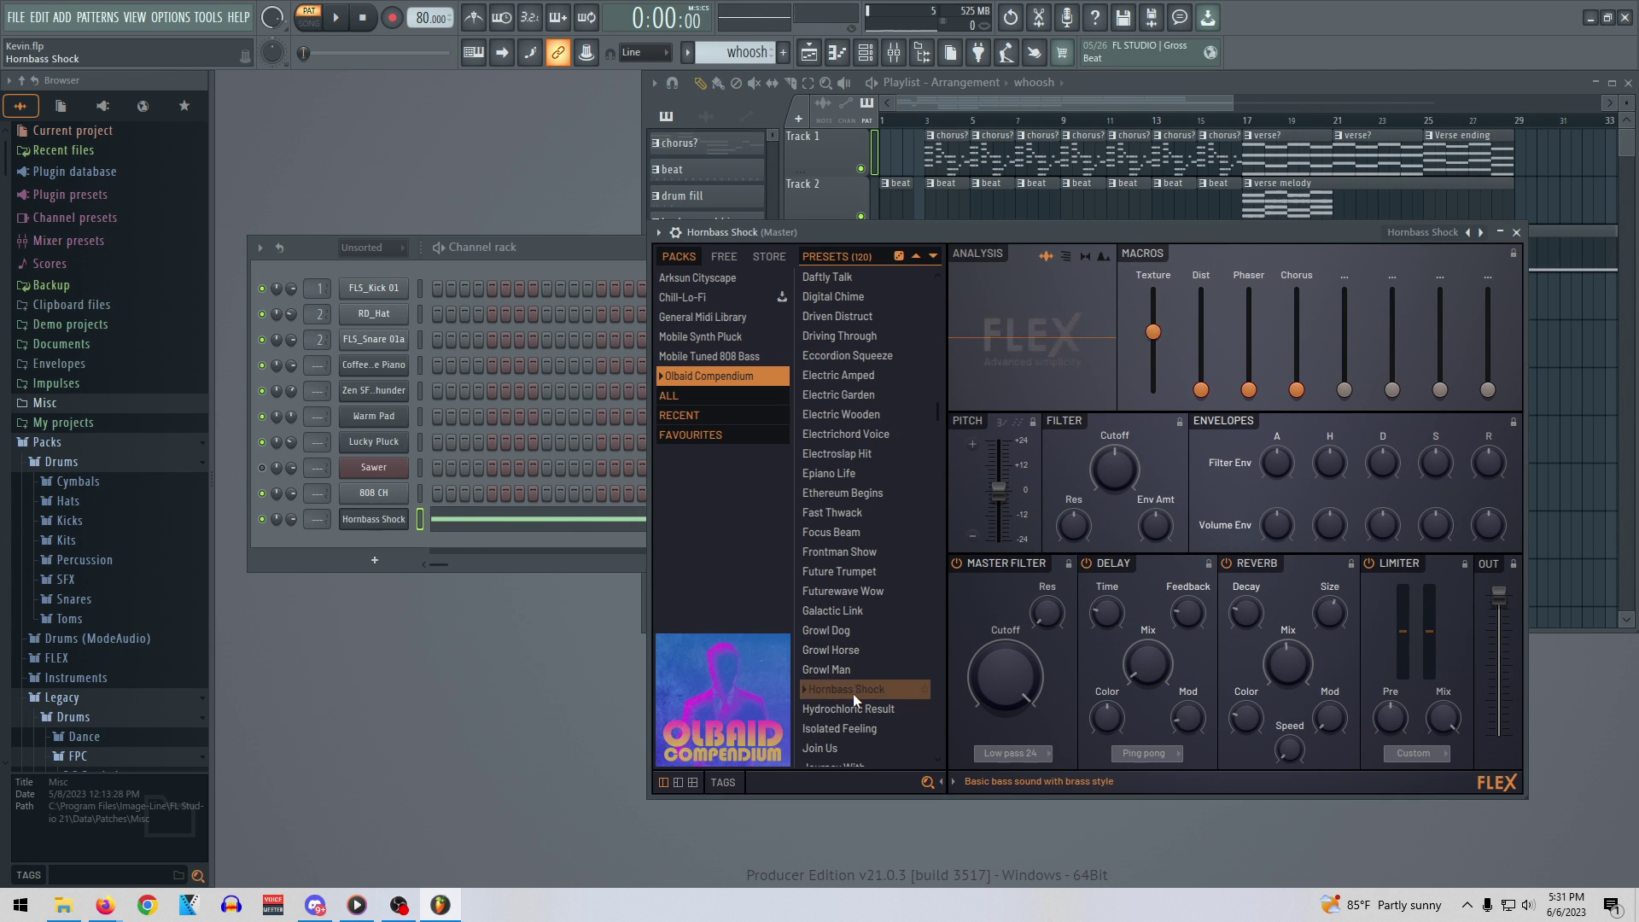
pyautogui.scroll(-6, 854, 695)
pyautogui.click(831, 616)
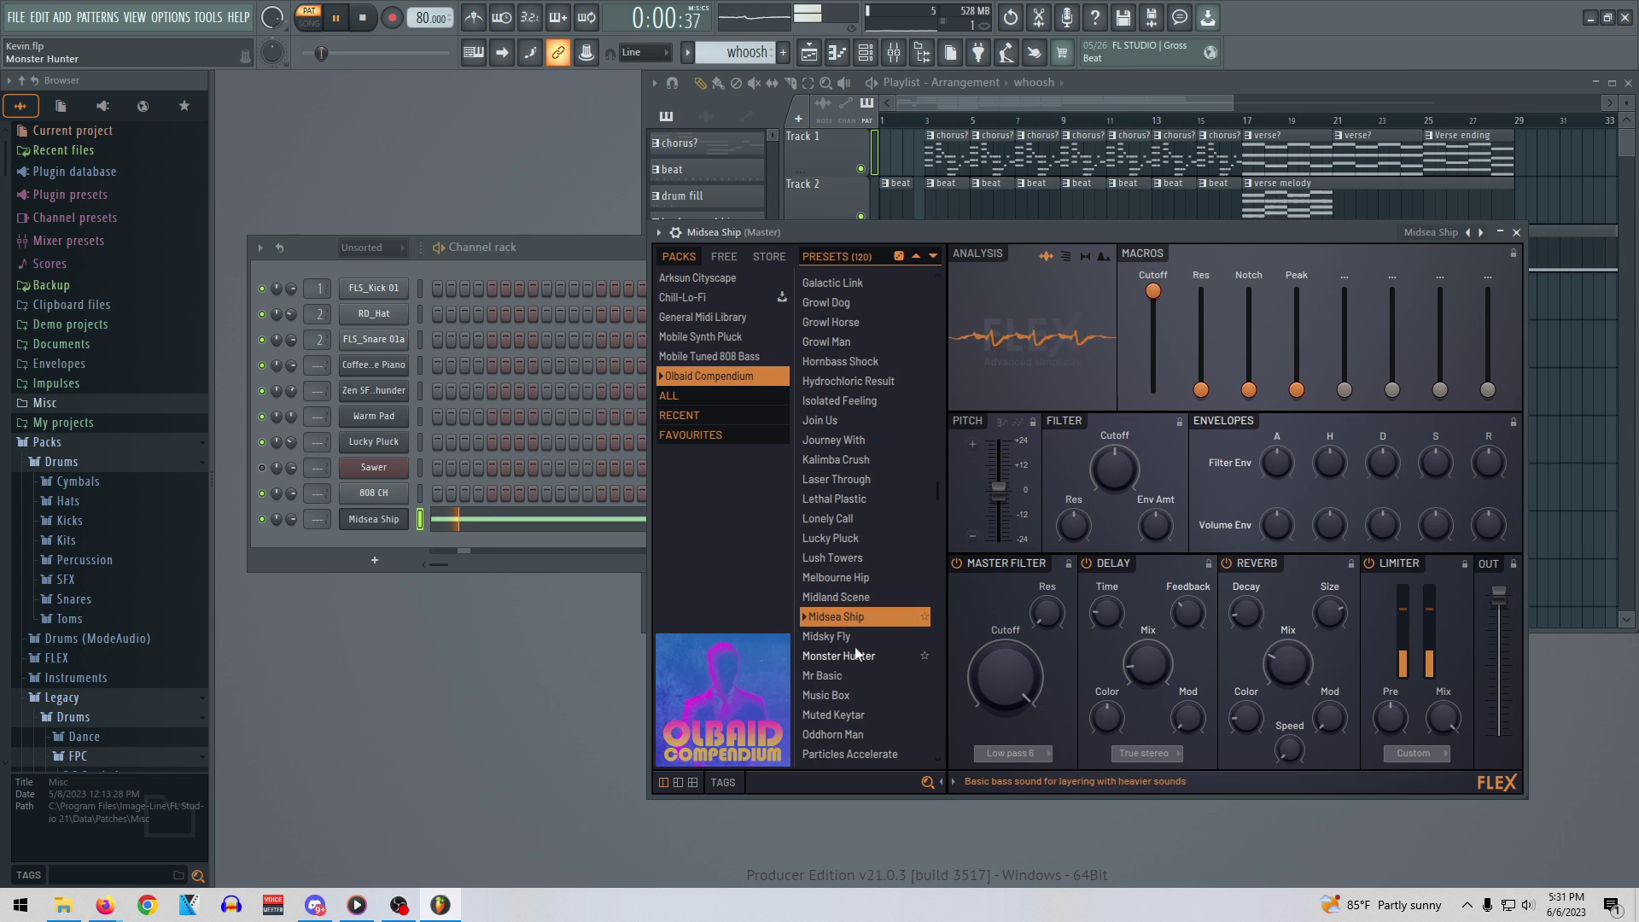
pyautogui.click(838, 601)
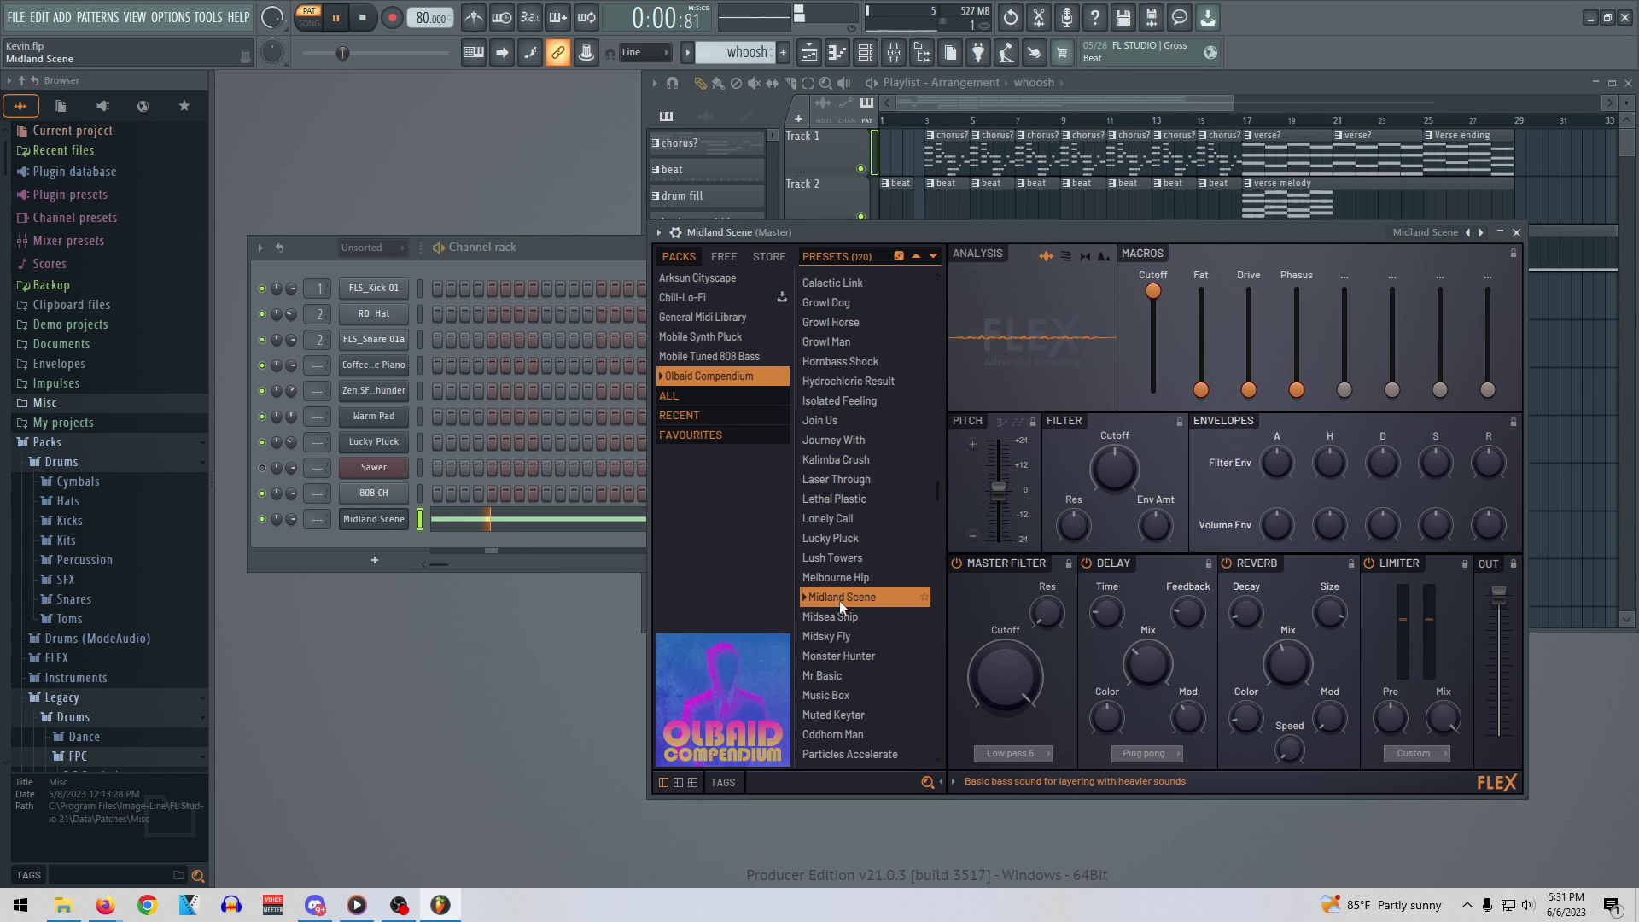
pyautogui.press('space')
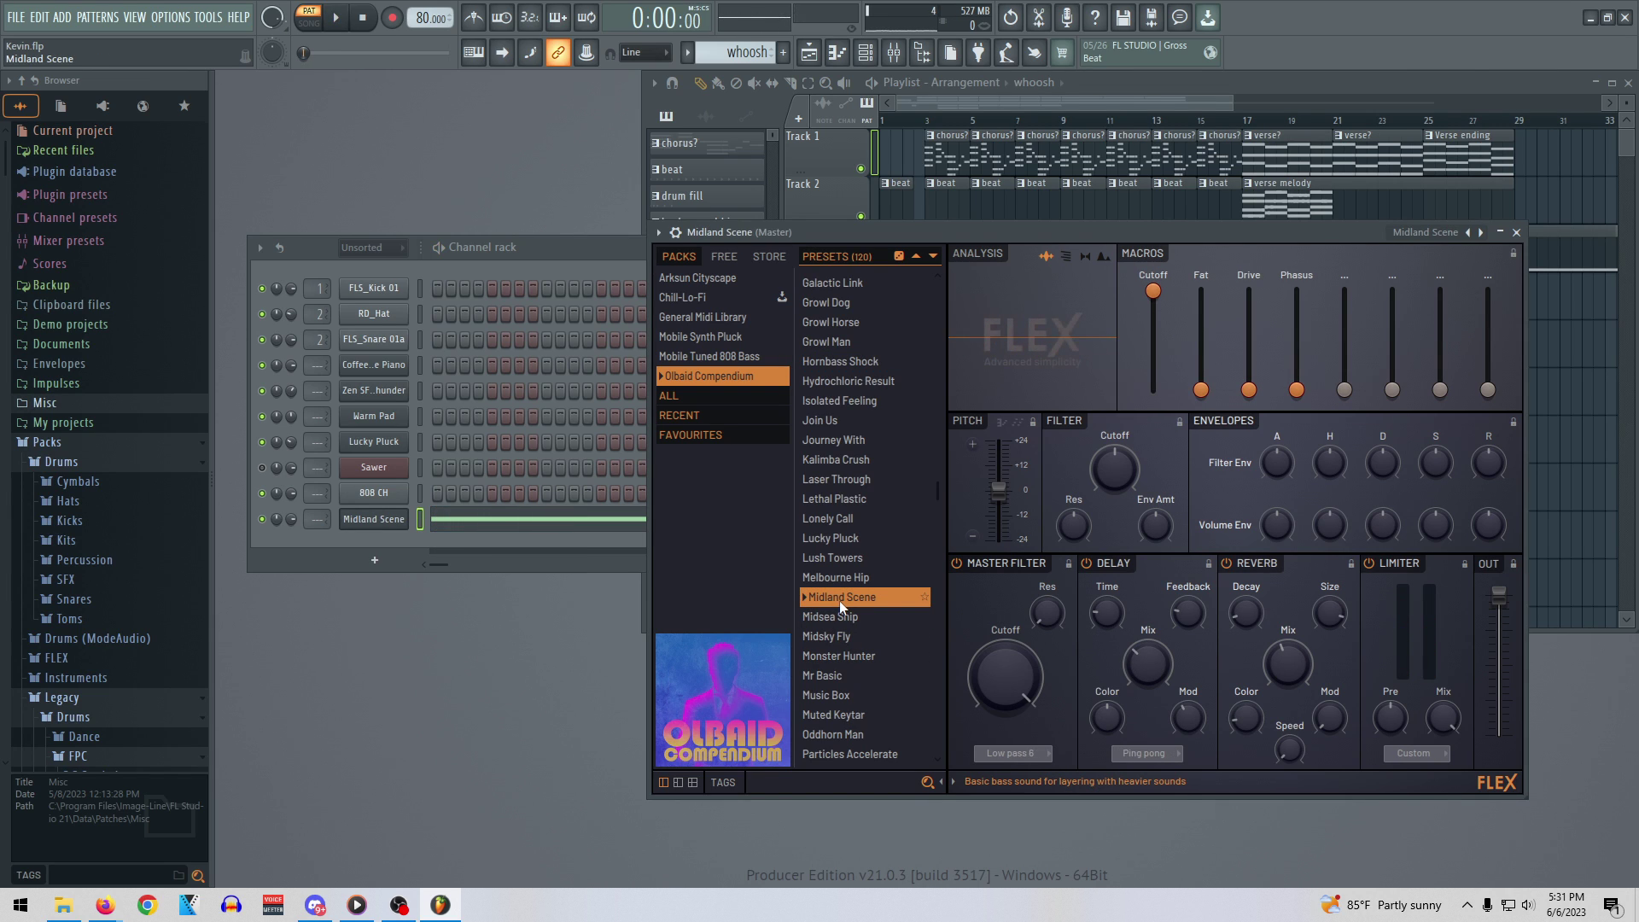
# Check the whoosh note of the Midland Scene channel in the piano roll
pyautogui.rightClick(432, 522)
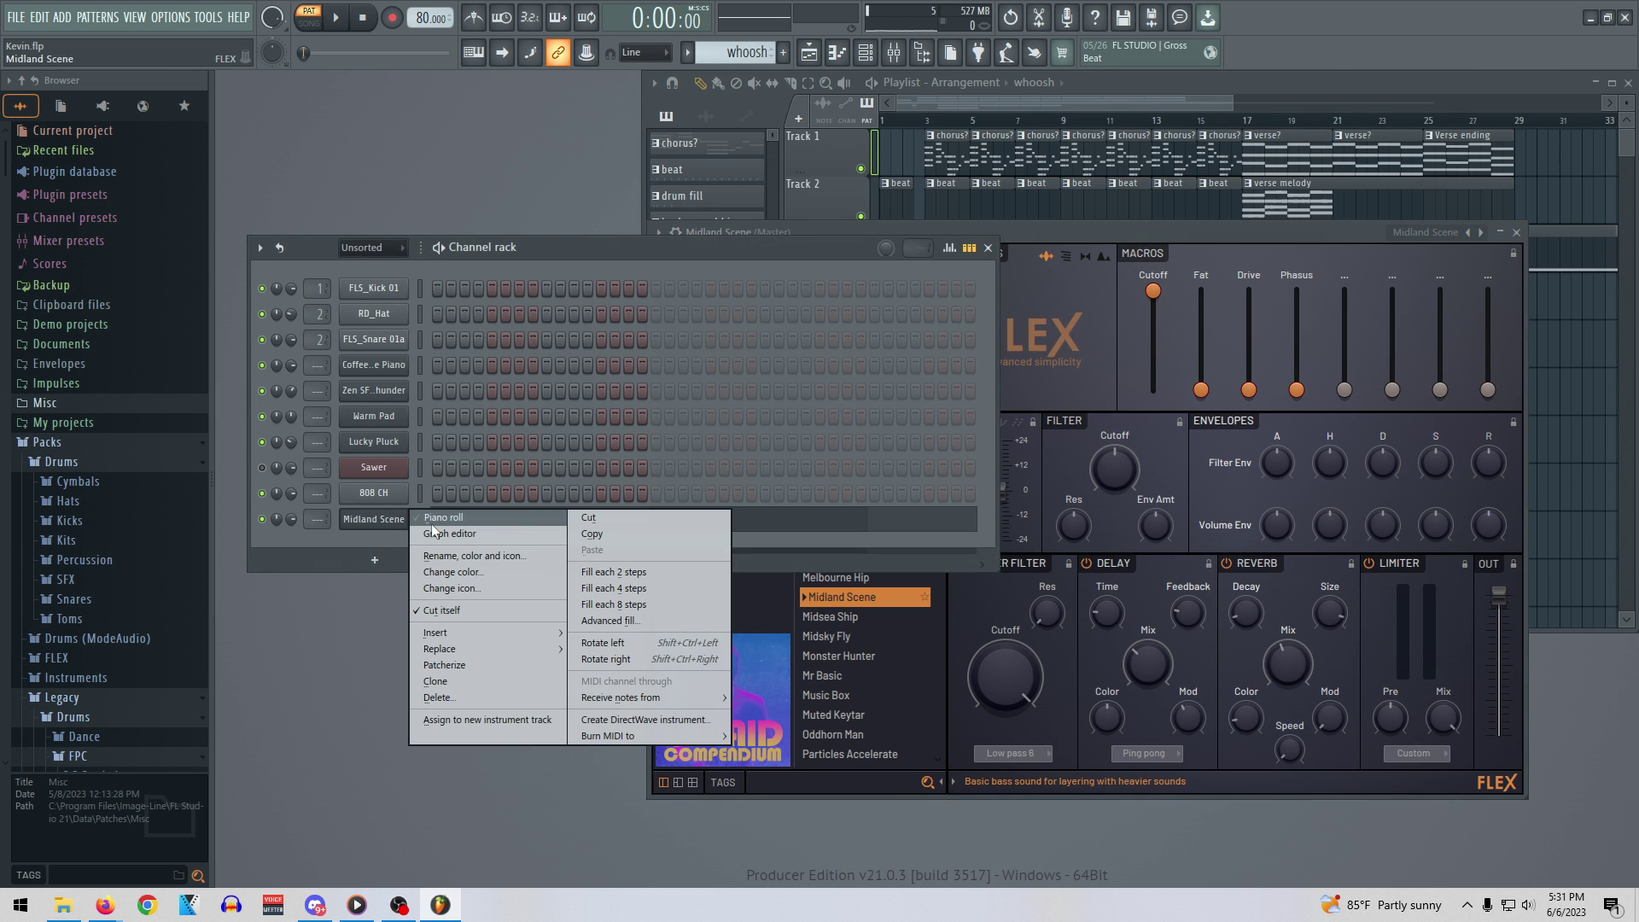
pyautogui.click(432, 524)
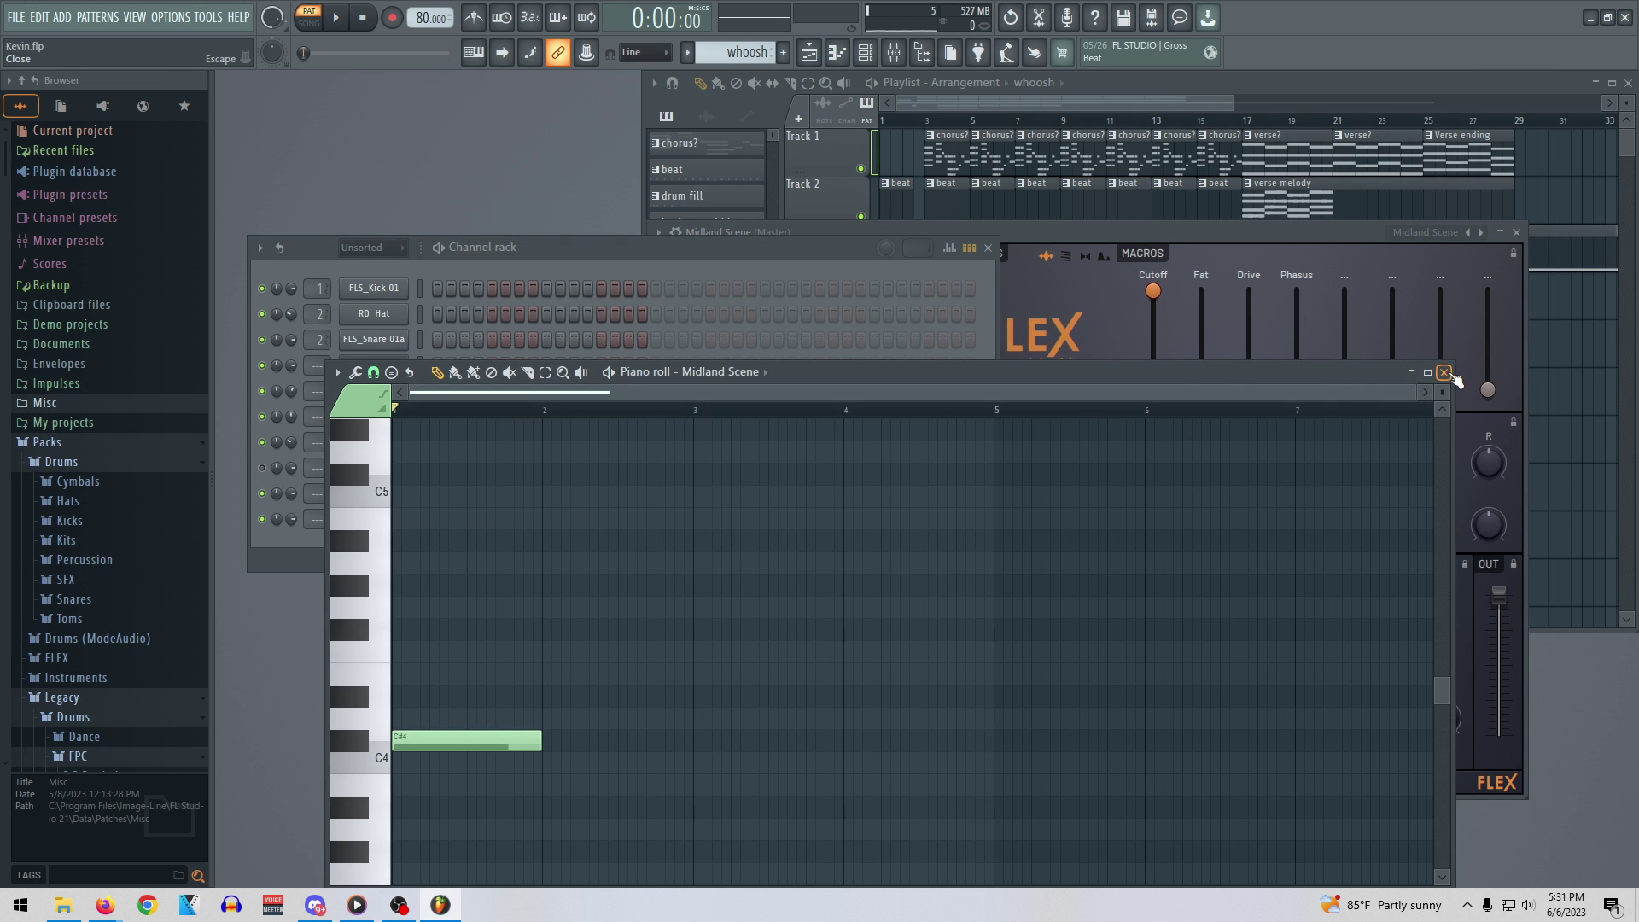
pyautogui.click(1443, 373)
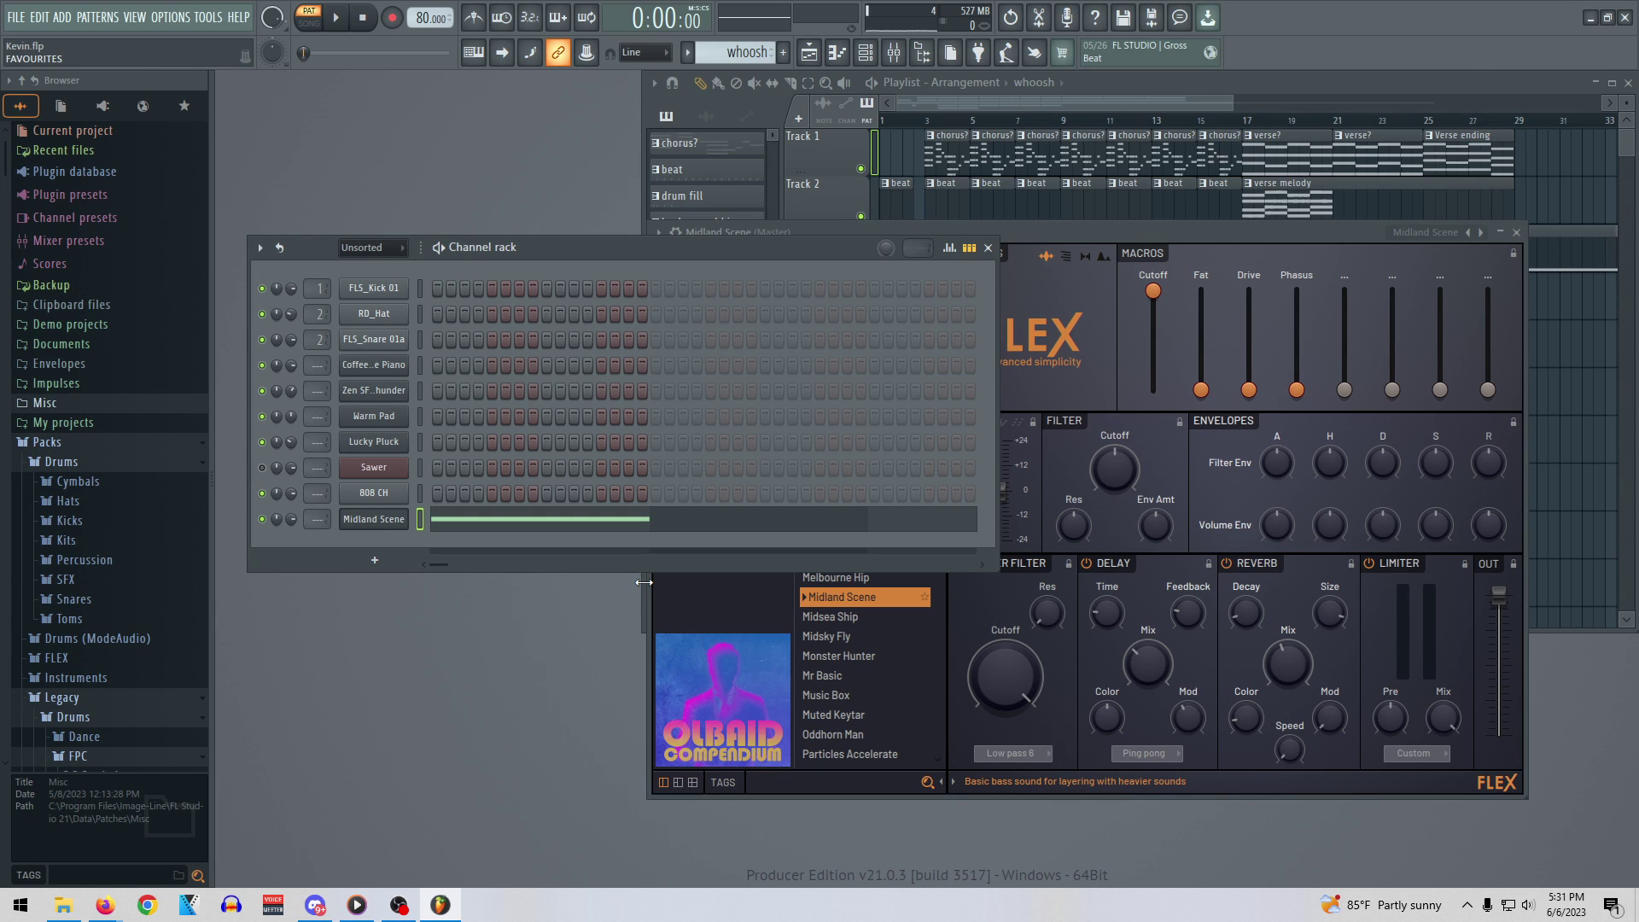
pyautogui.rightClick(415, 515)
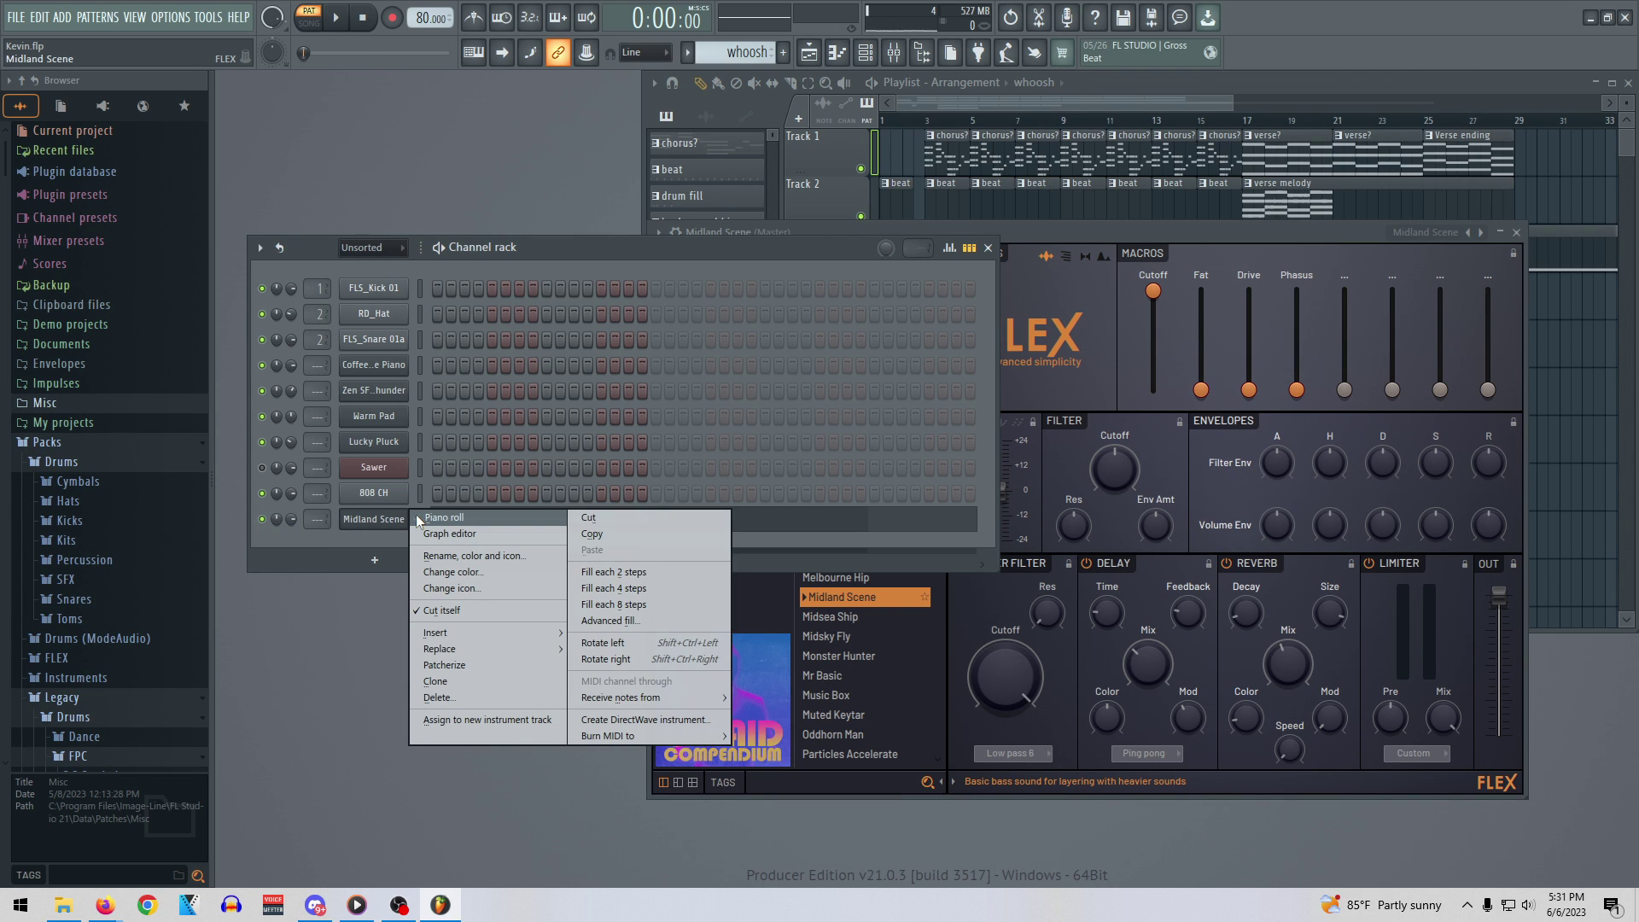
pyautogui.click(372, 523)
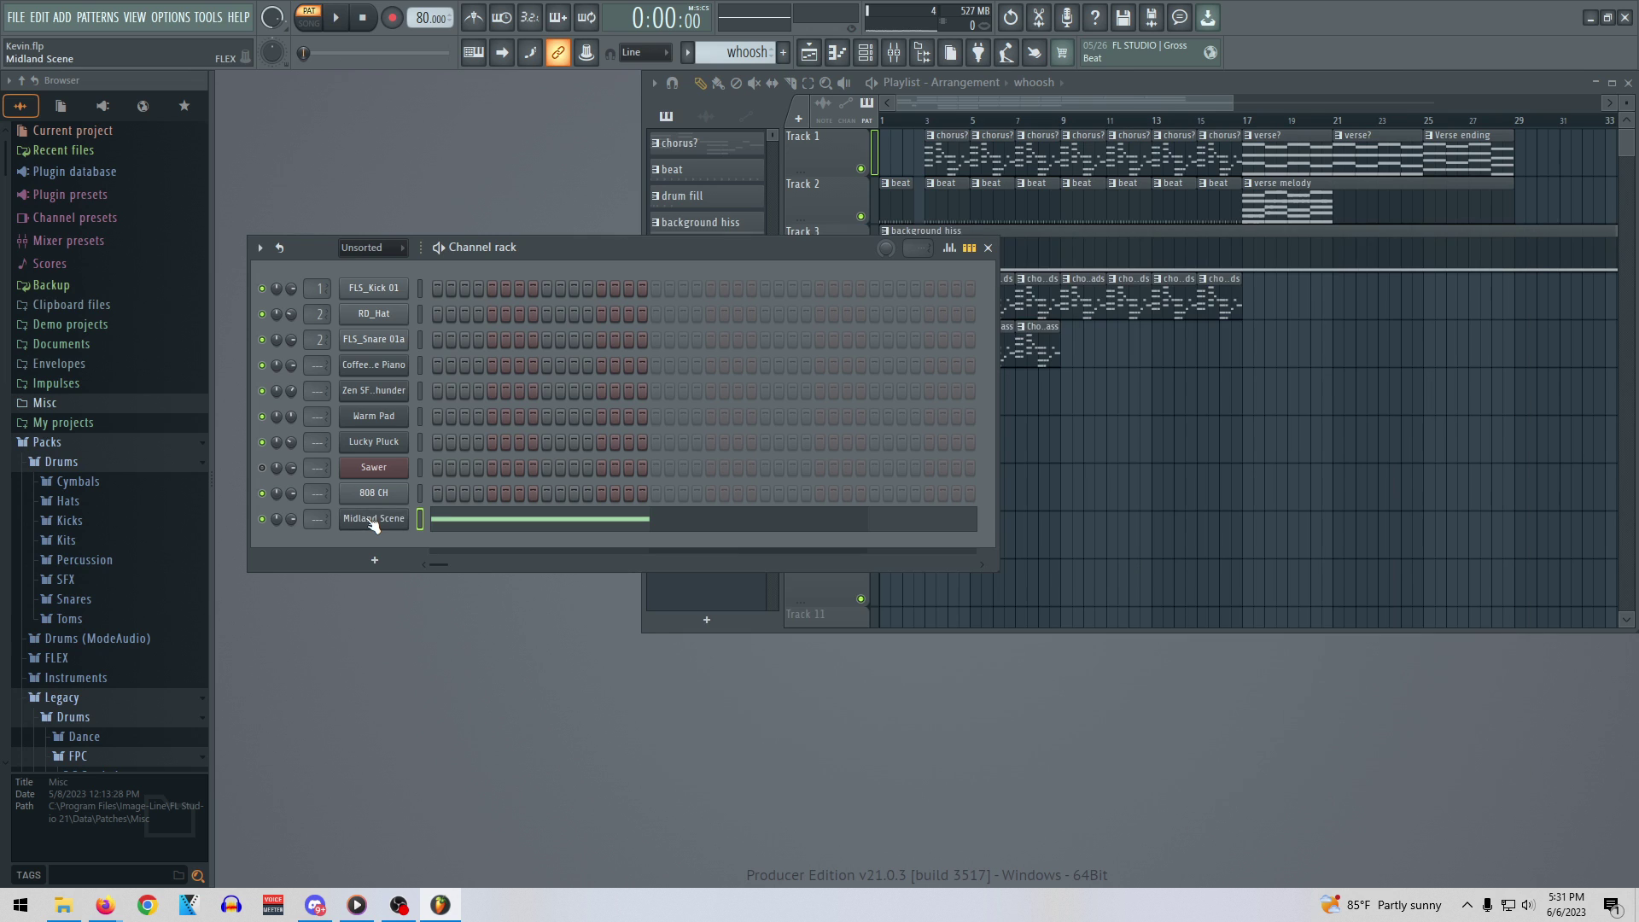
pyautogui.click(373, 523)
# Replace the Midland Scene instrument with Toxic Biohazard and audition the AquaTone, Beneath Me and DarkStar 1 presets on the whoosh note
pyautogui.rightClick(398, 519)
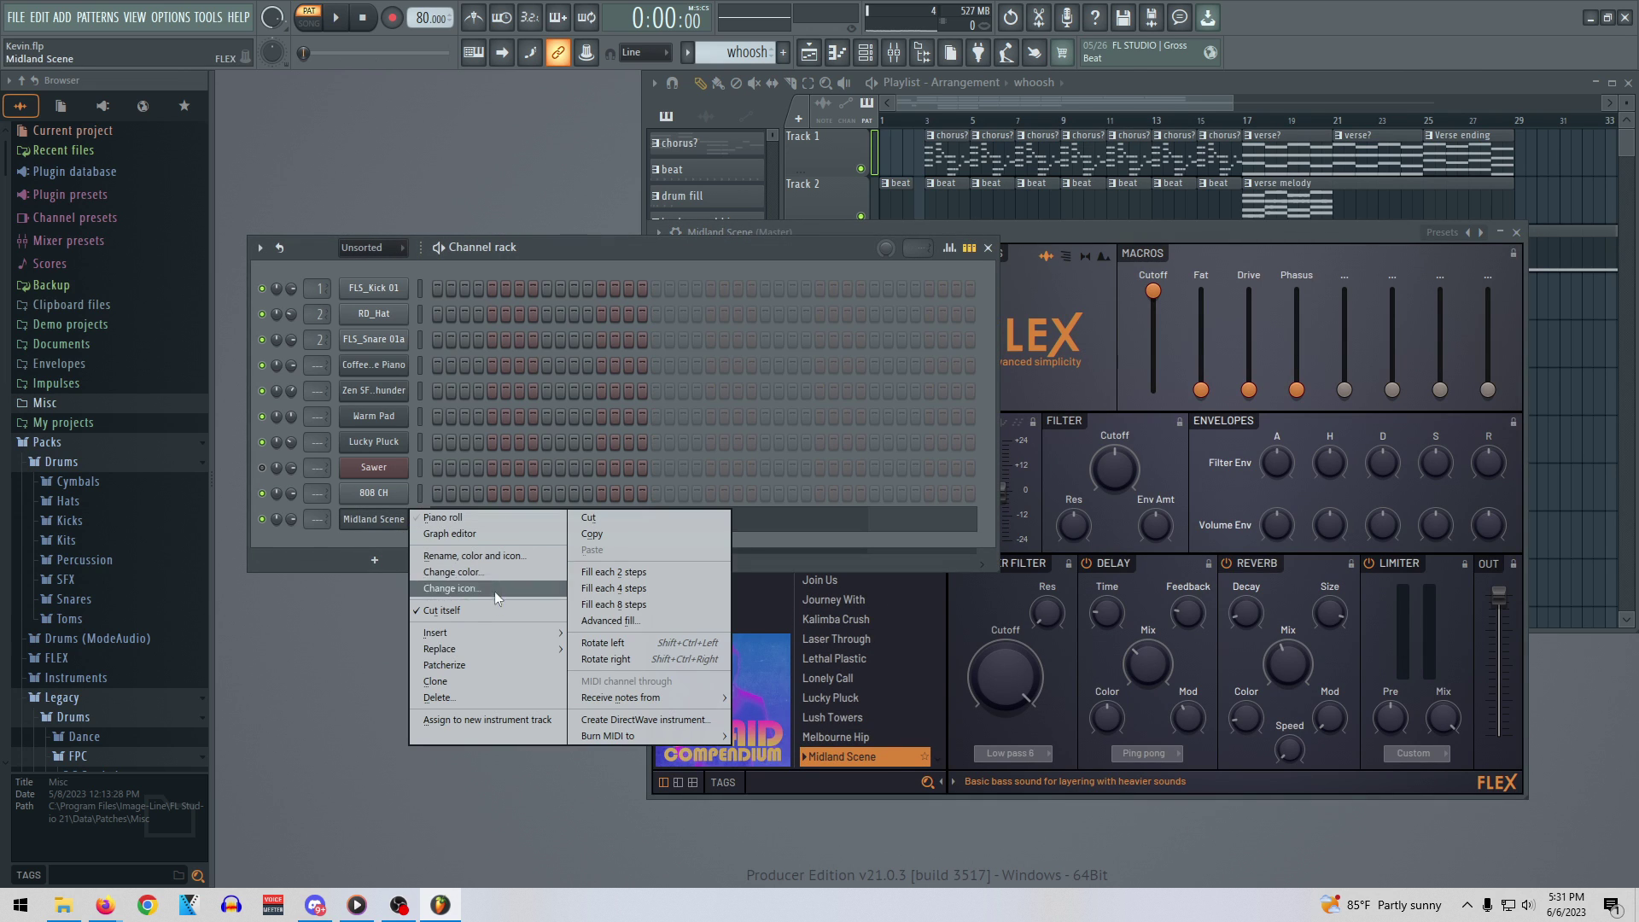
pyautogui.moveTo(480, 647)
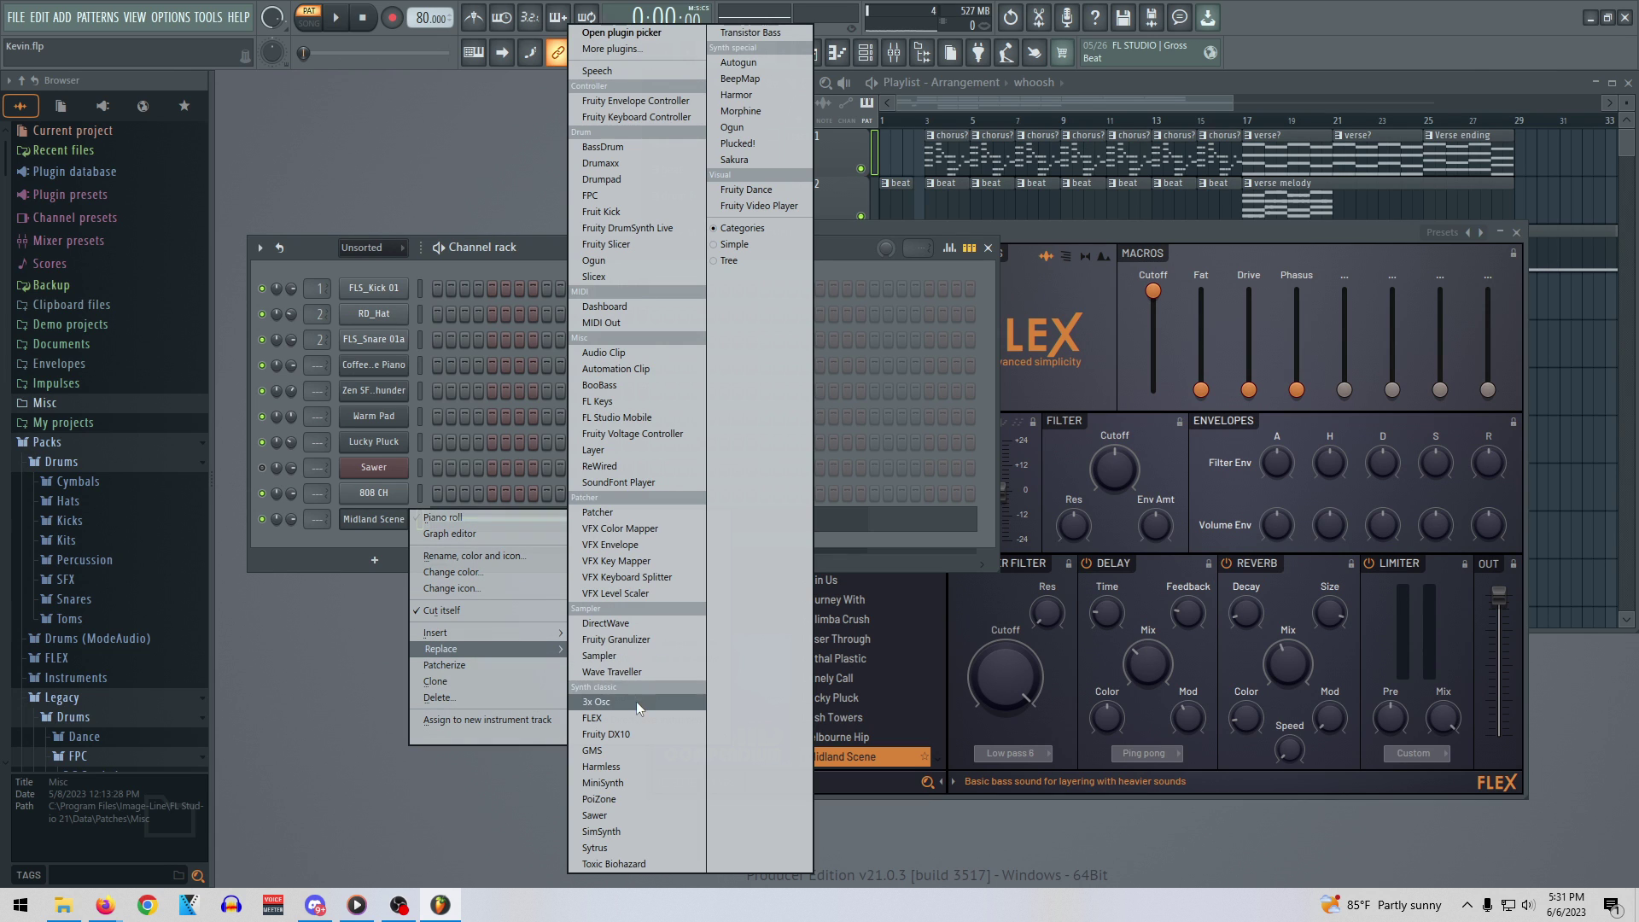
pyautogui.click(657, 859)
pyautogui.press('space')
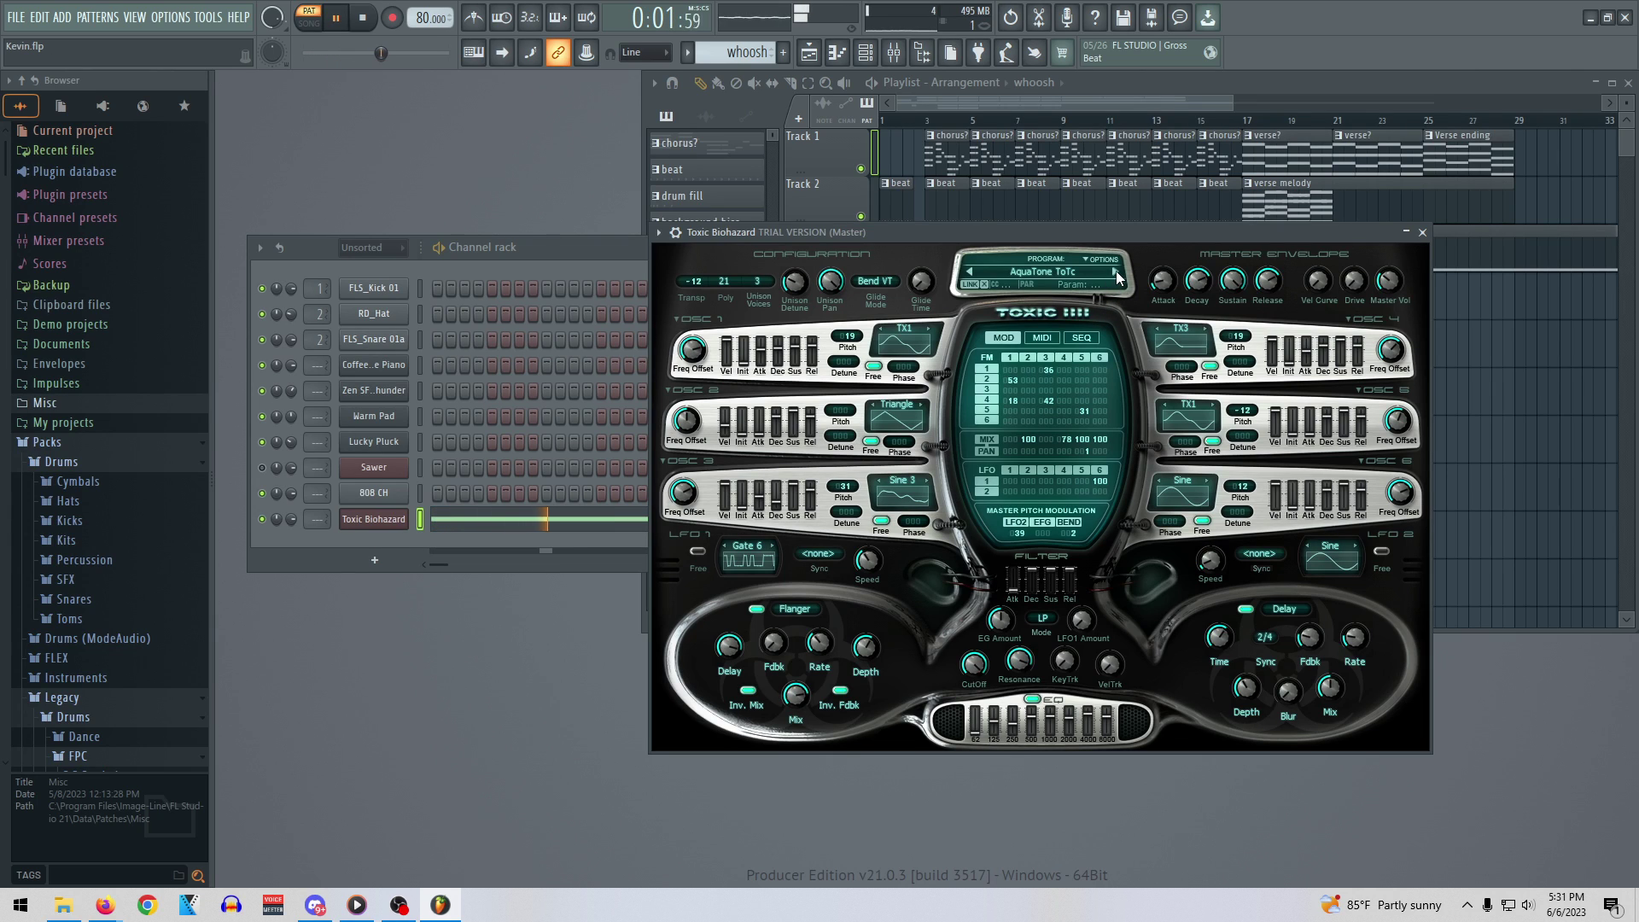
pyautogui.click(1117, 275)
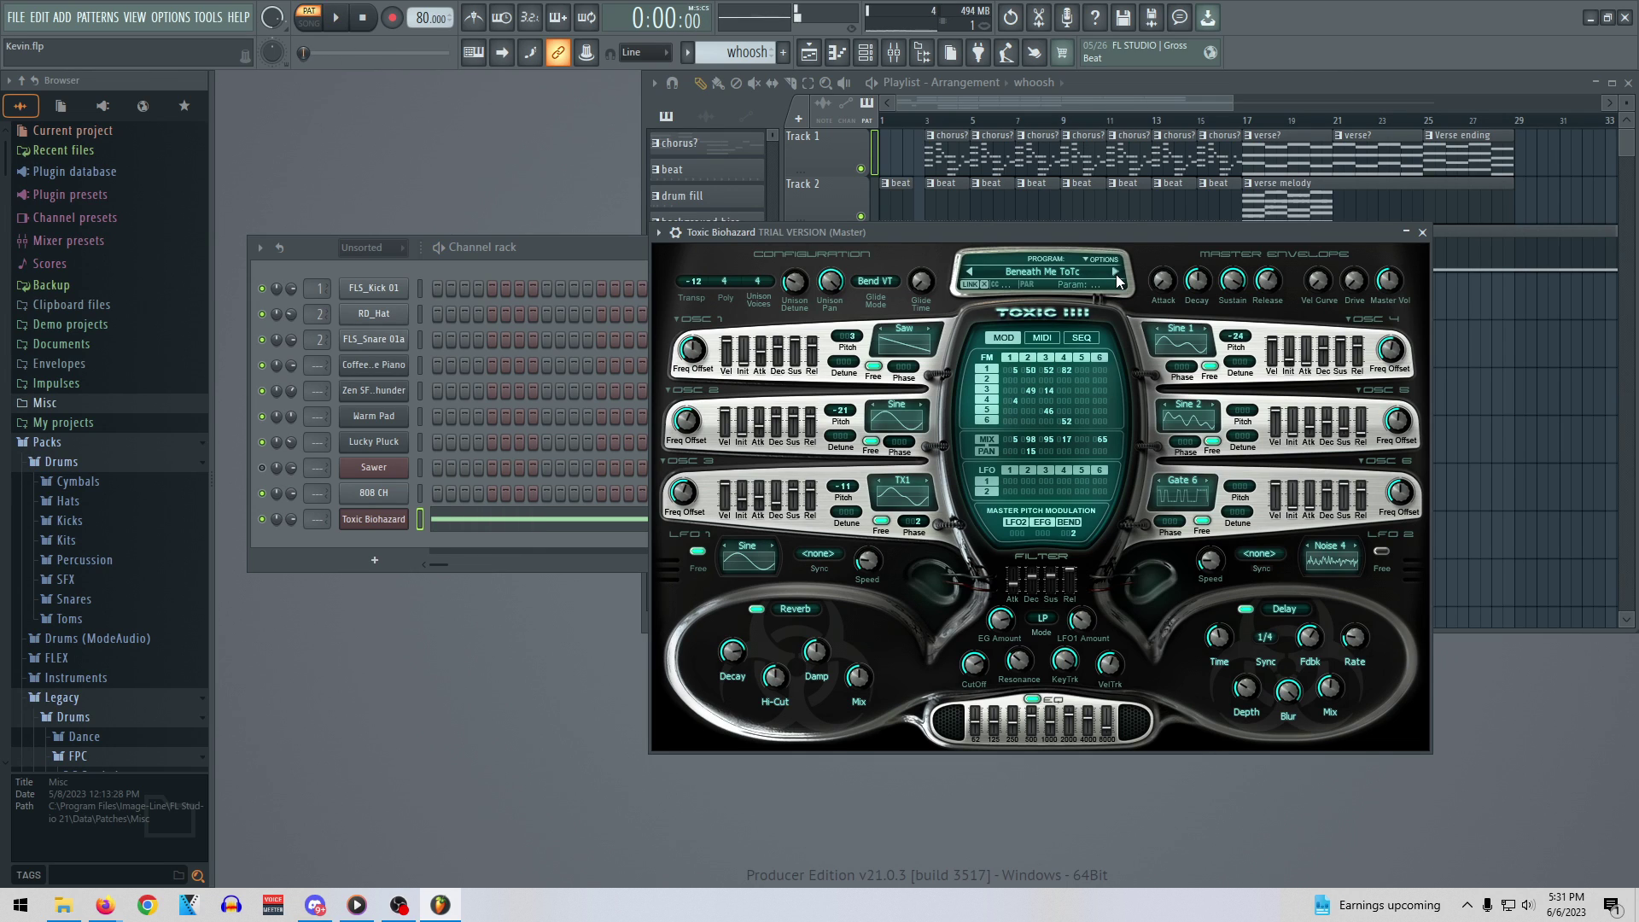
pyautogui.click(1116, 276)
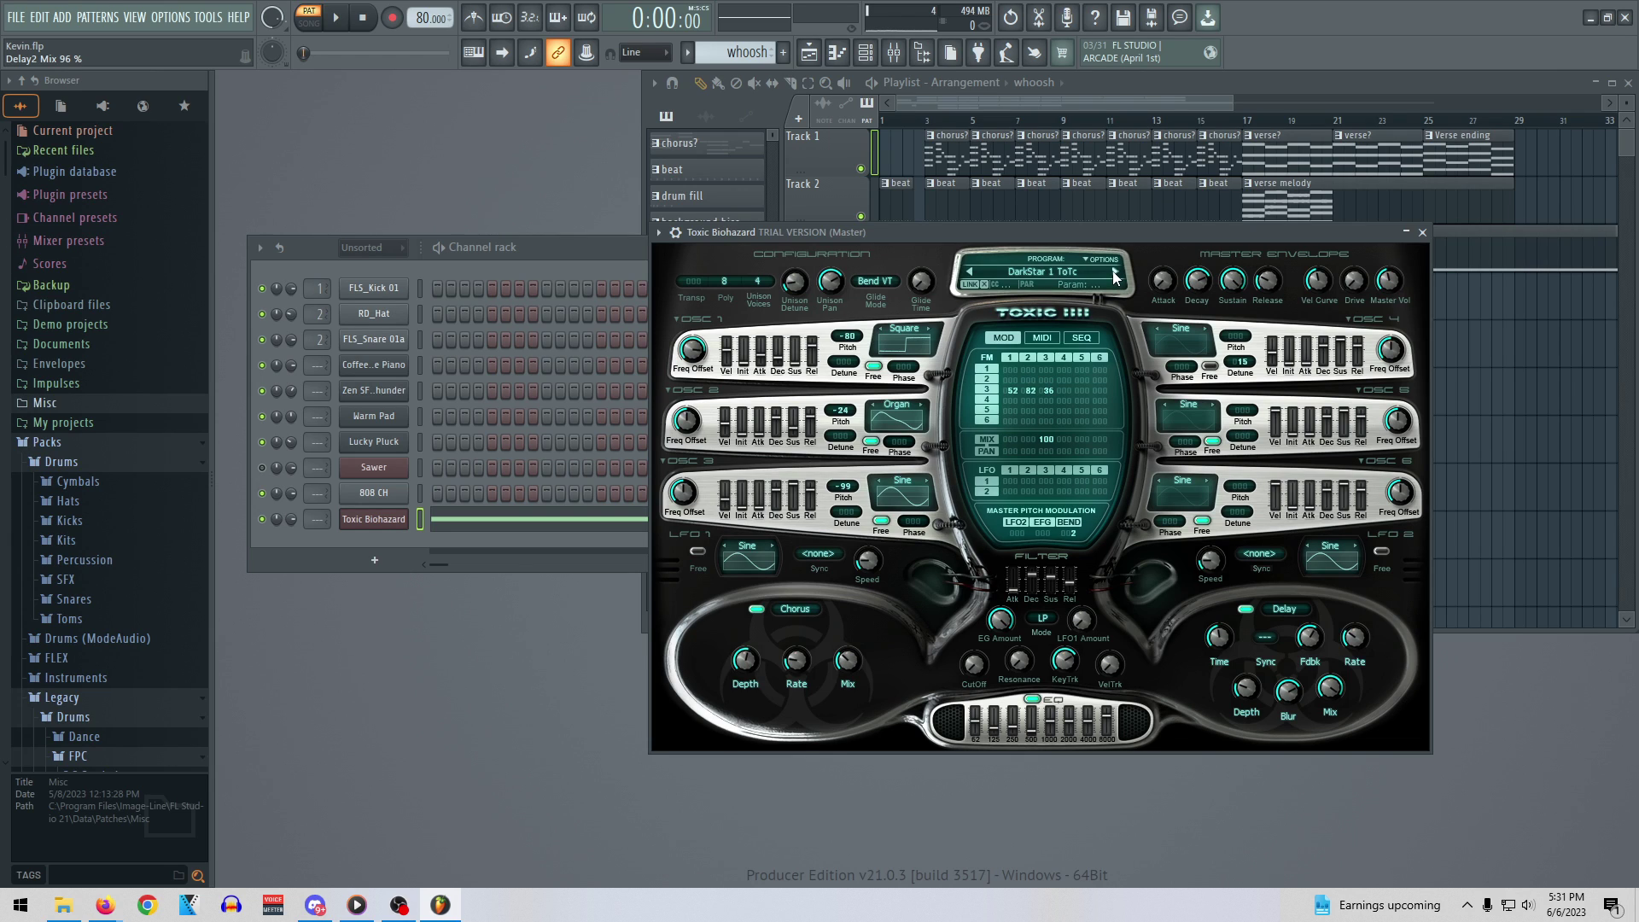
# Audition the Toxic Biohazard presets Darkstar 2, E.T., Feedback, Insects and Metallic, and close the synth's window
pyautogui.click(1115, 273)
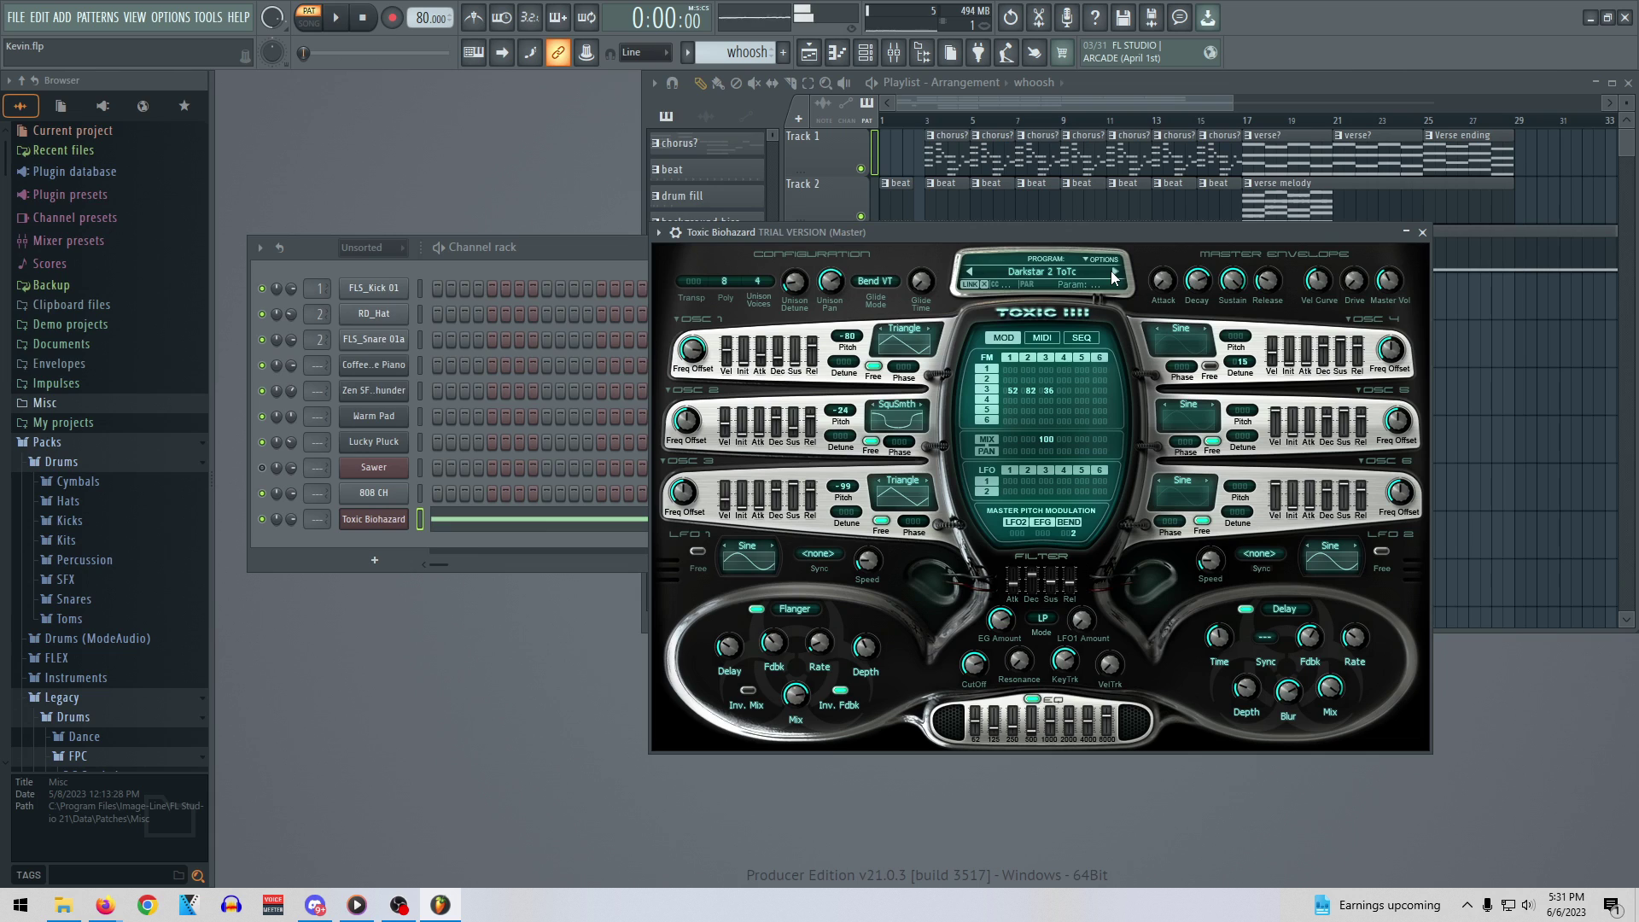
pyautogui.click(1115, 273)
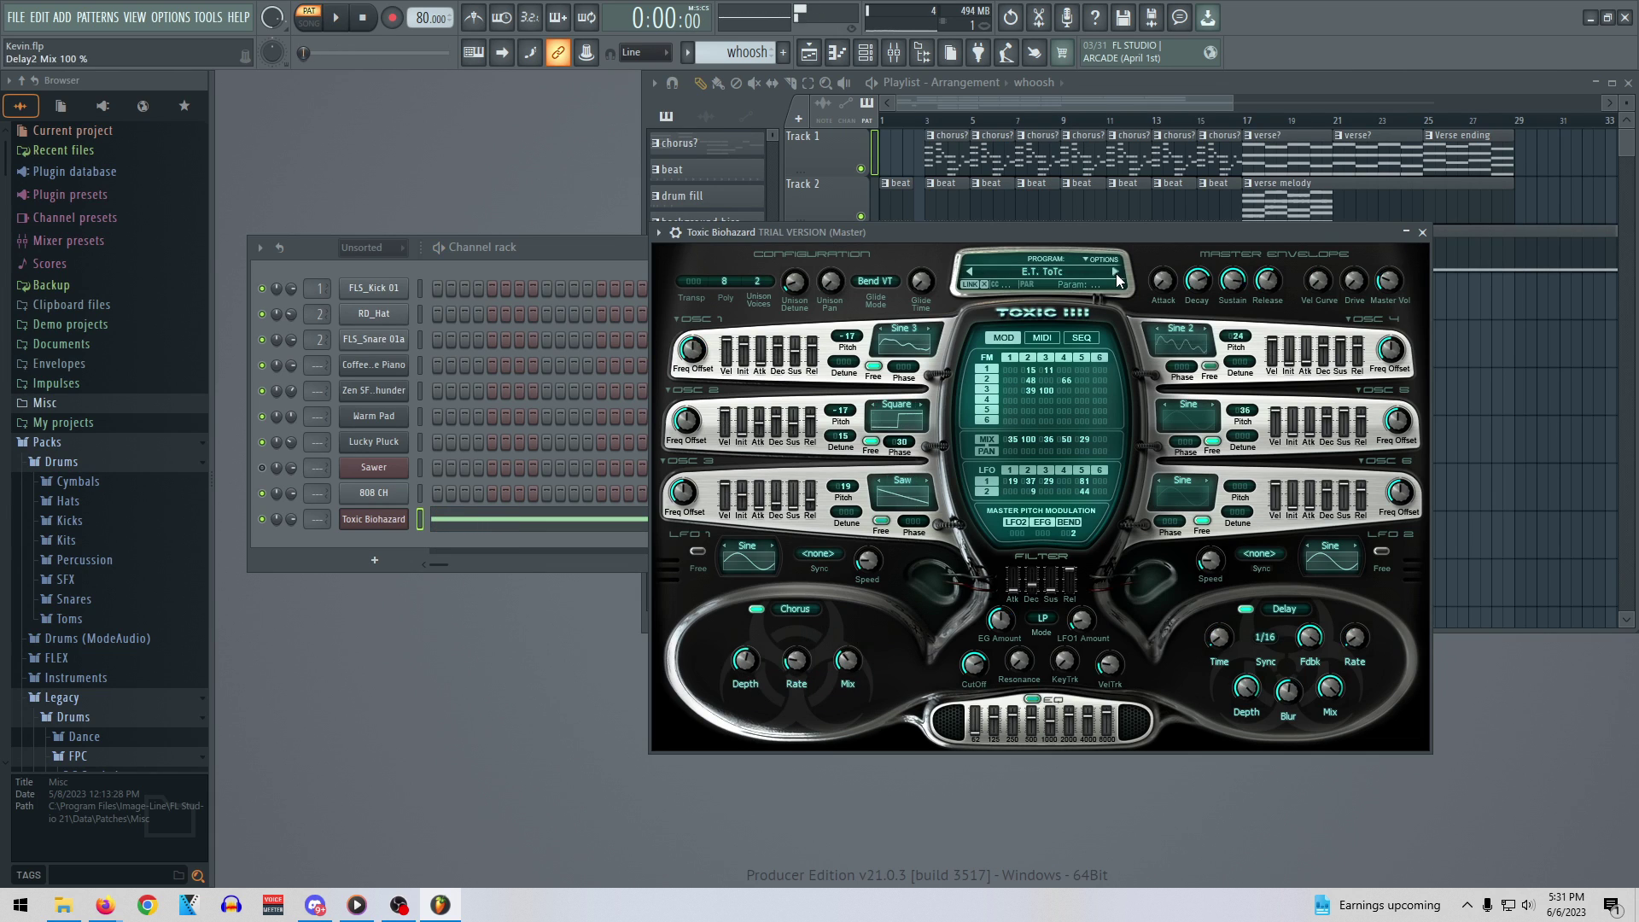
pyautogui.click(1115, 274)
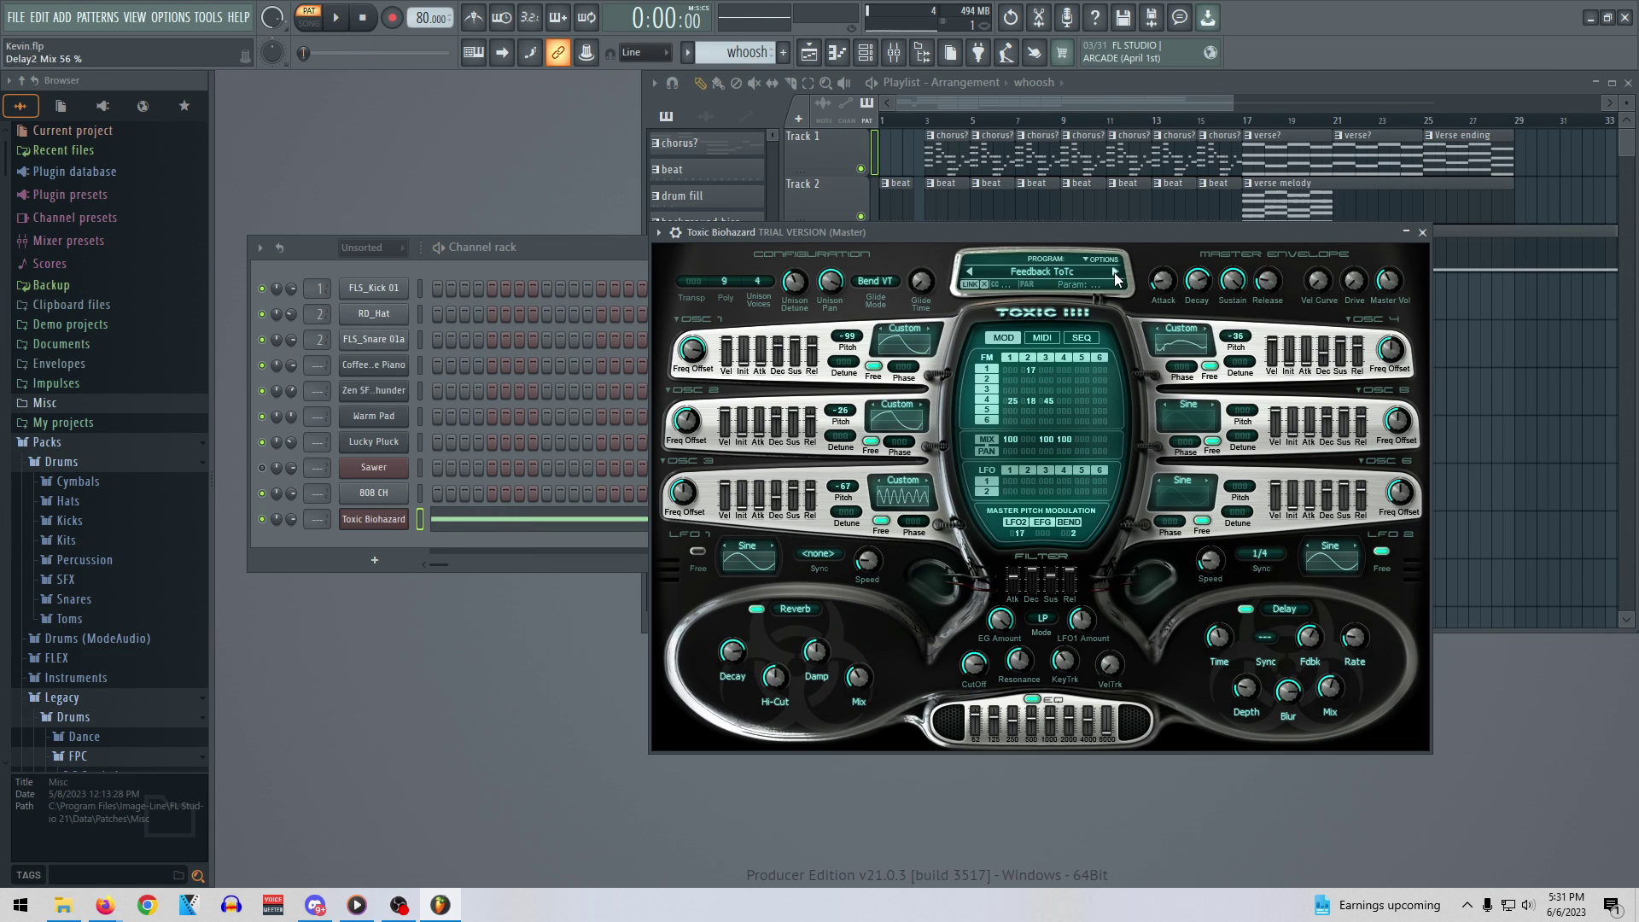
pyautogui.click(1114, 273)
pyautogui.press('space')
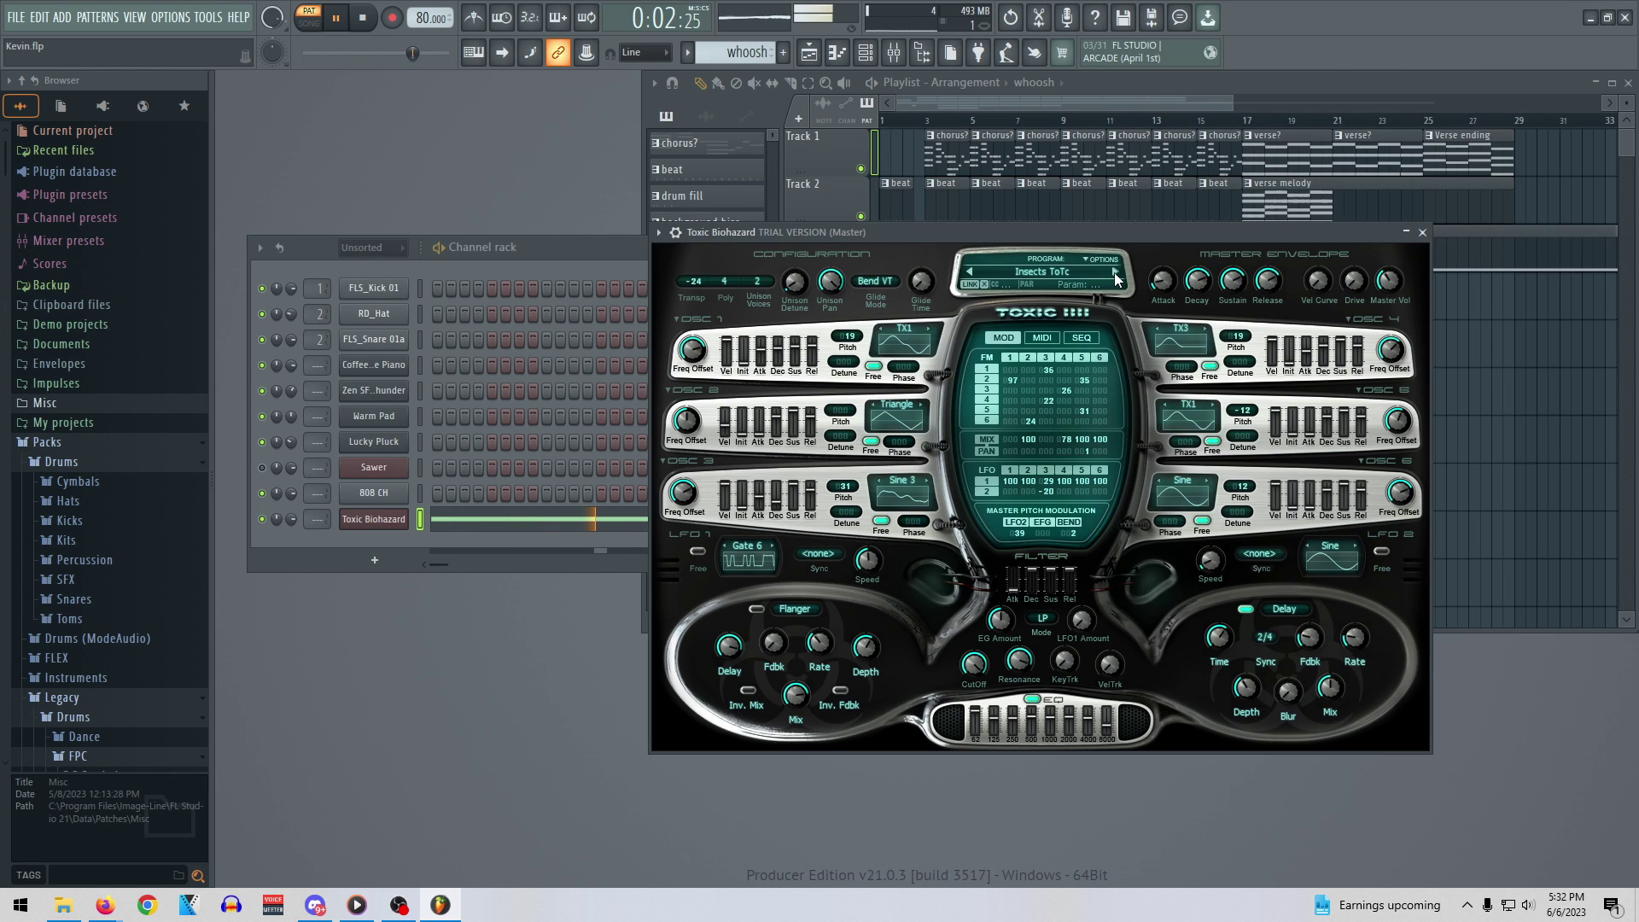
pyautogui.click(1114, 273)
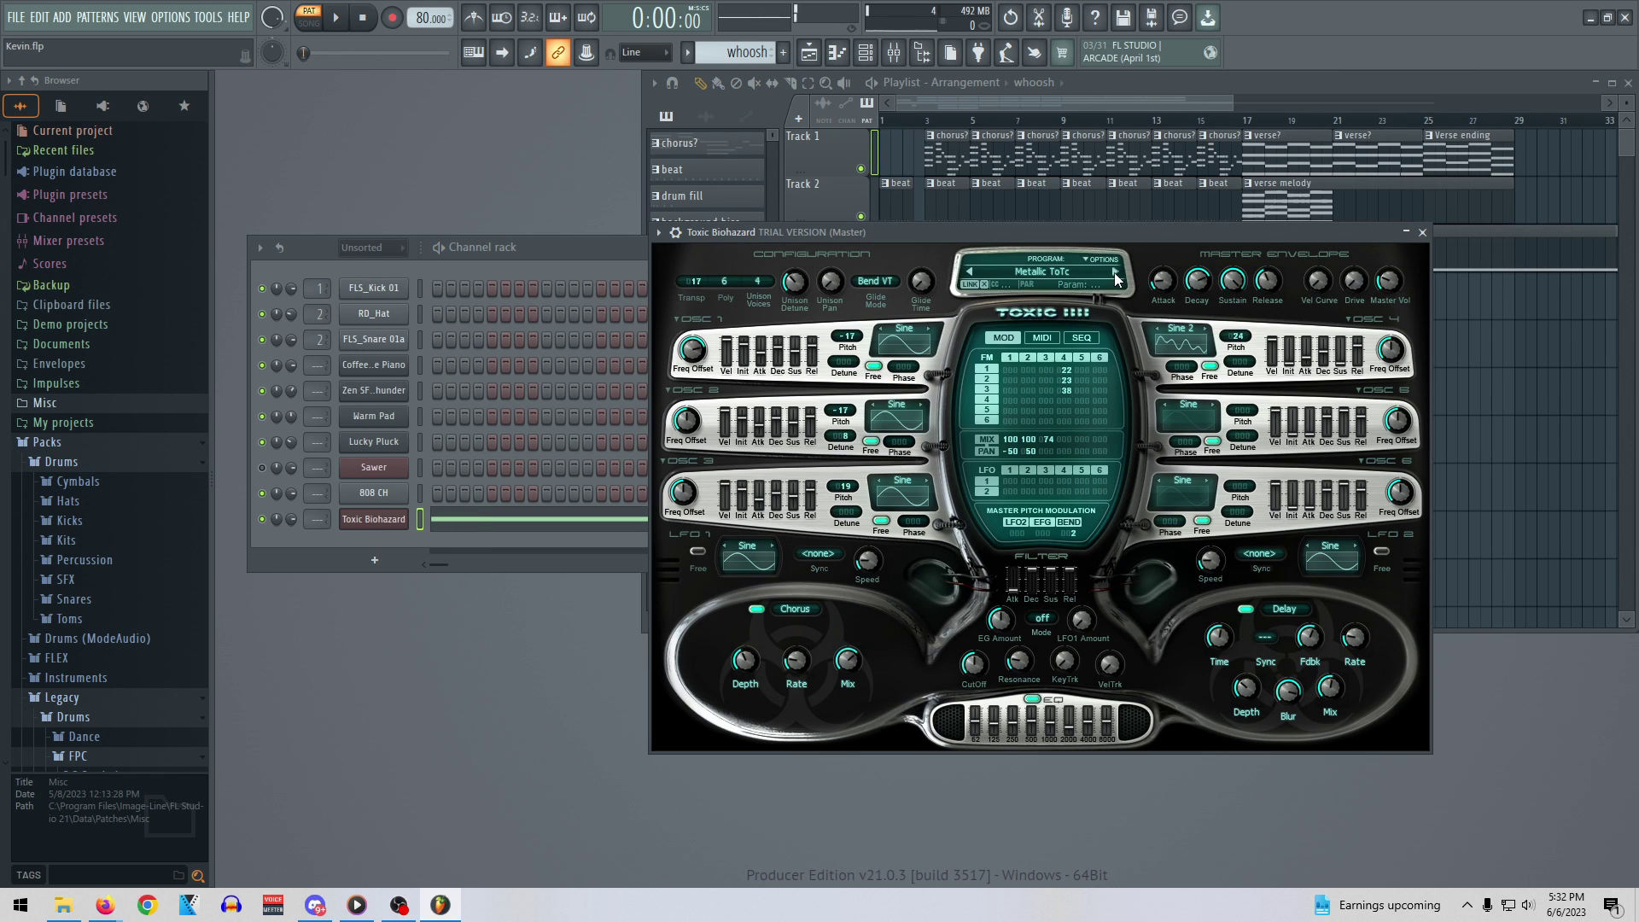
pyautogui.click(1421, 232)
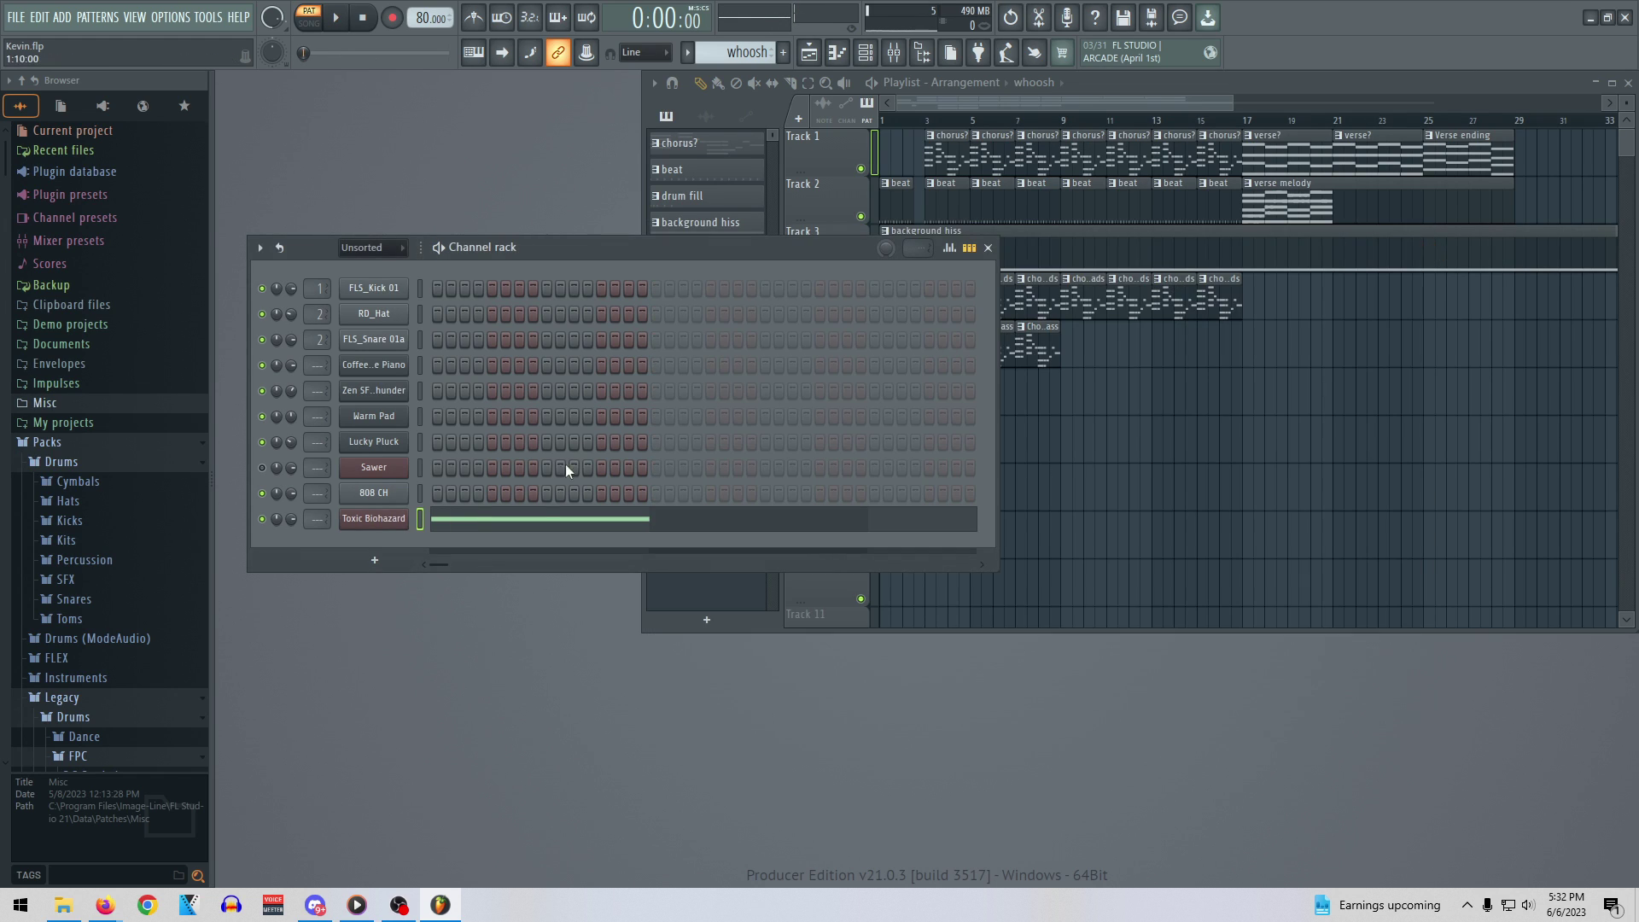
# Replace the Toxic Biohazard instrument with Harmless and close its window
pyautogui.rightClick(394, 521)
pyautogui.moveTo(473, 647)
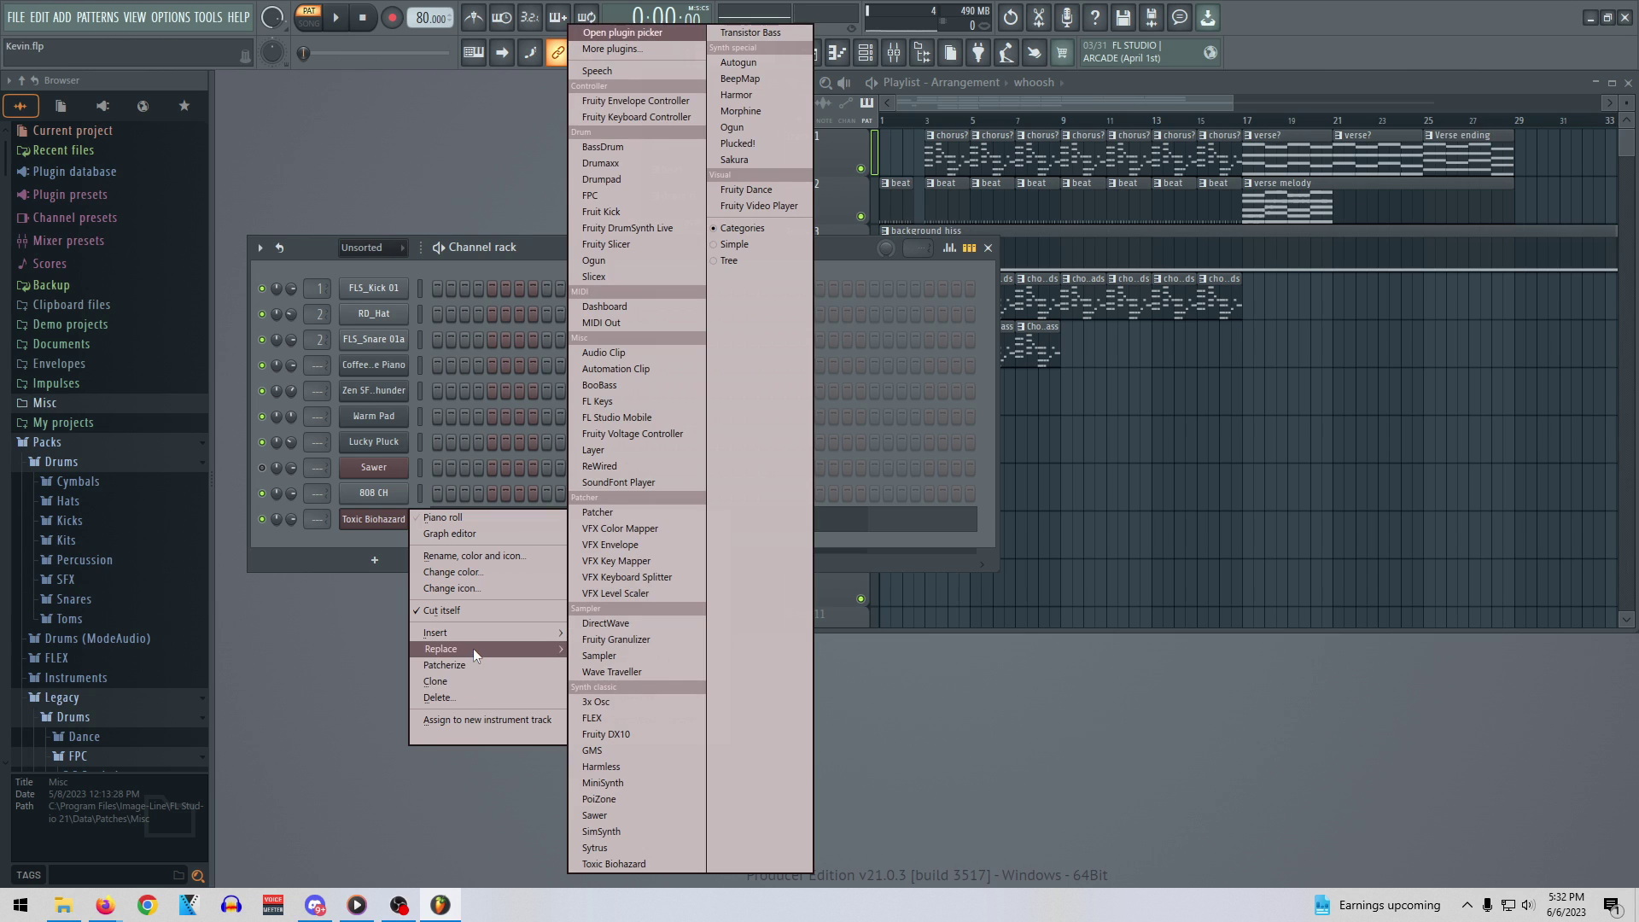
pyautogui.click(636, 766)
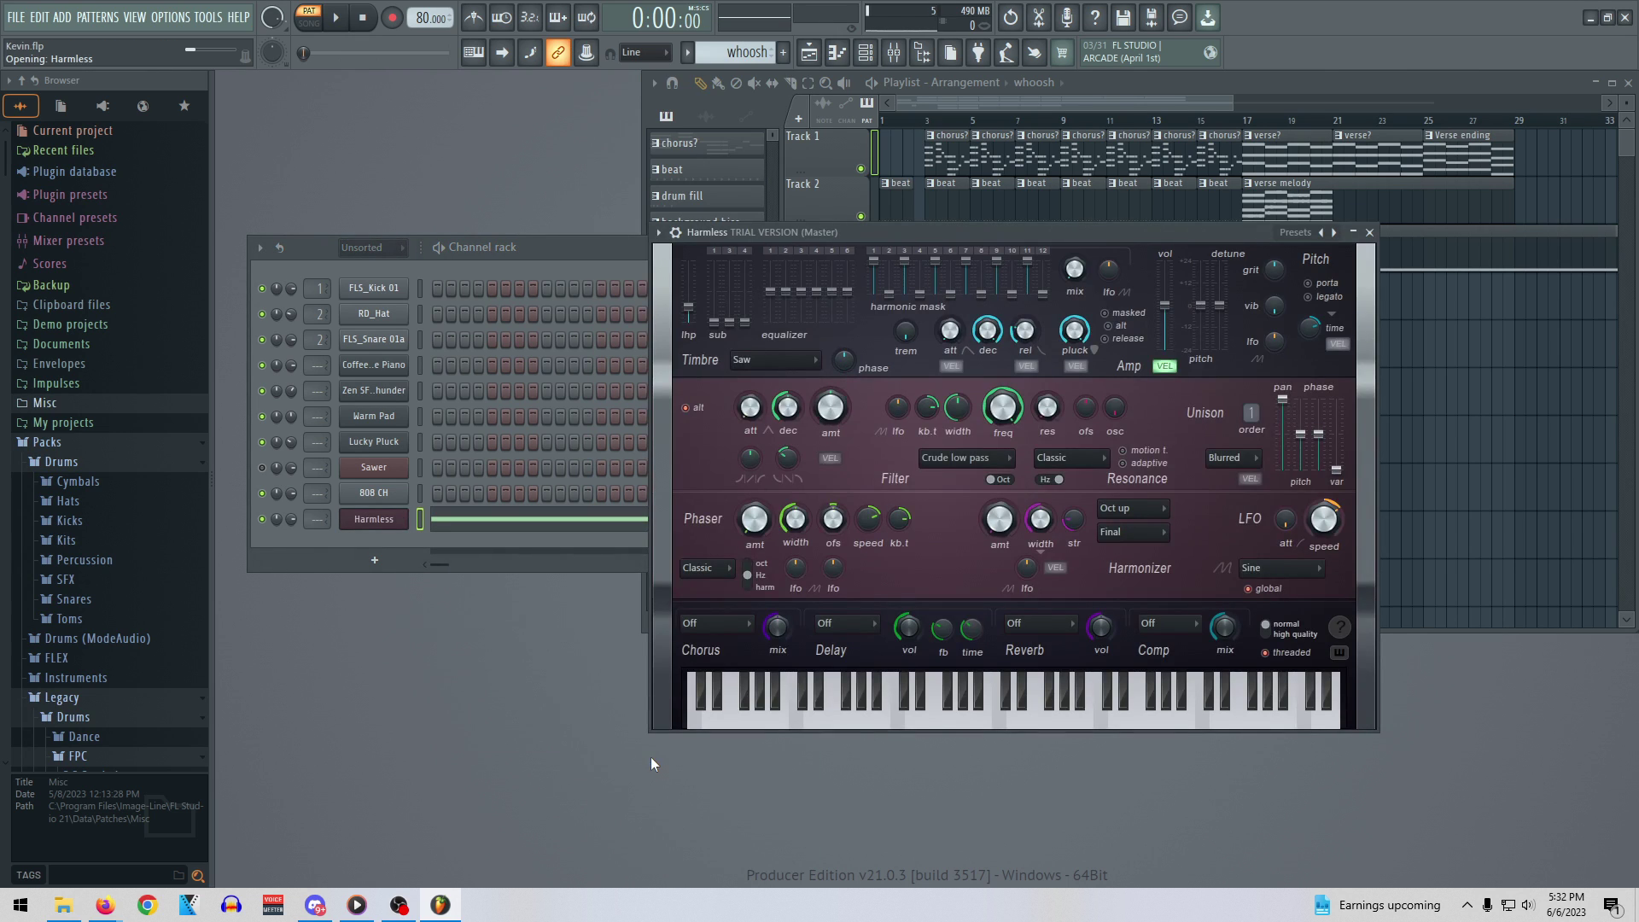
pyautogui.press('Escape')
# Replace Harmless with PoiZone and try its ARP Classic VA and ARP Heavy presets on the built-in keyboard
pyautogui.rightClick(371, 519)
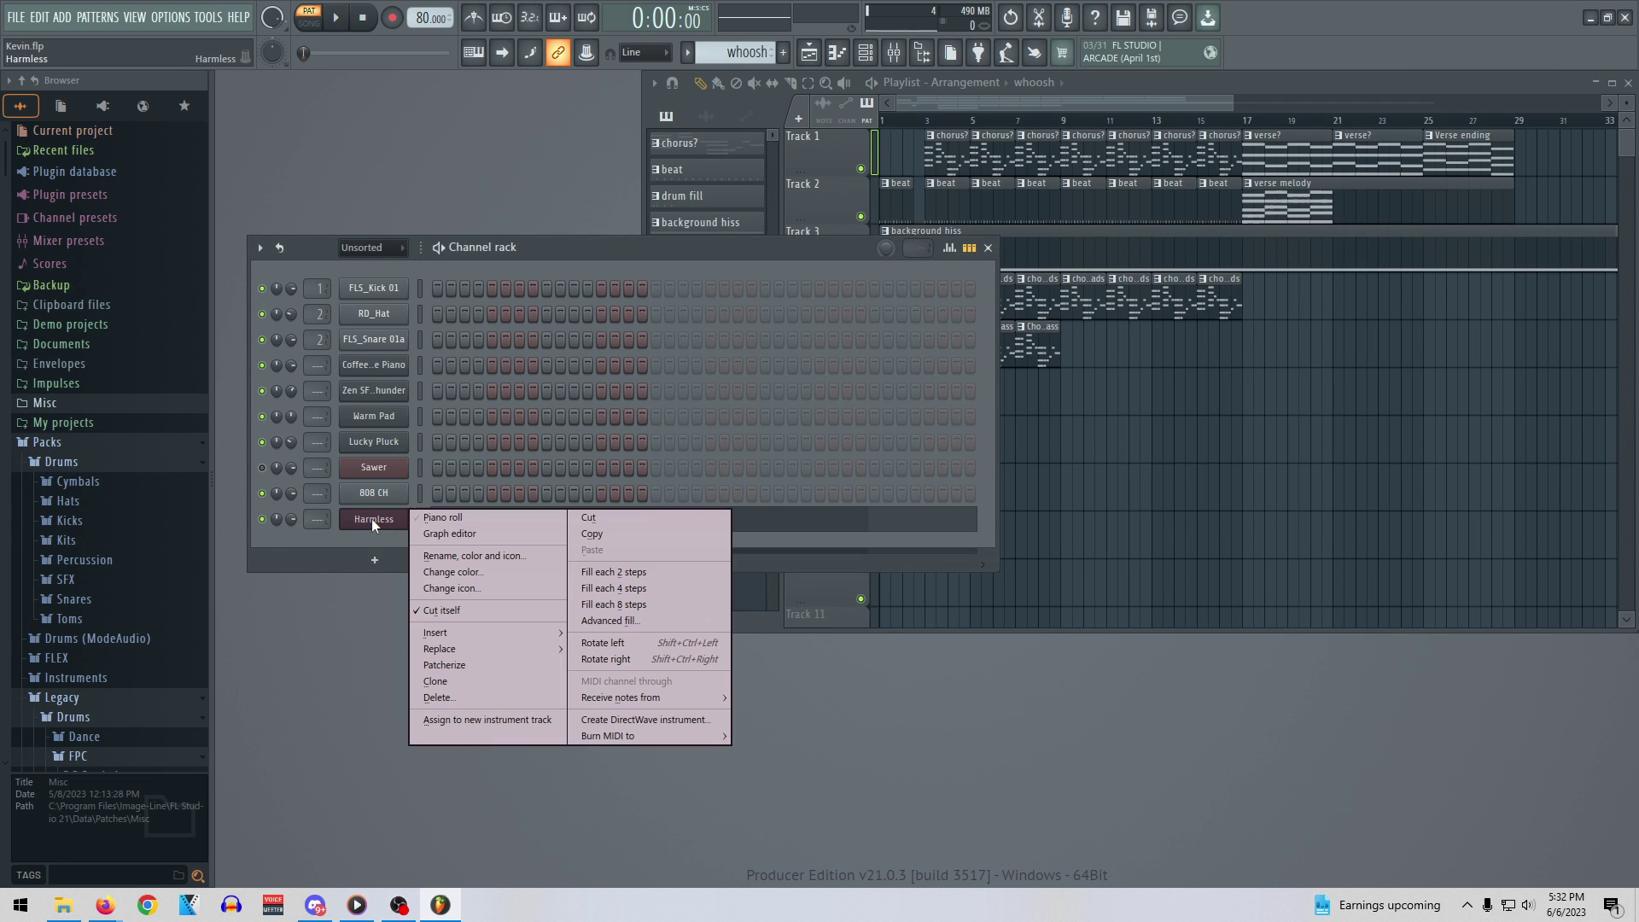
pyautogui.moveTo(438, 648)
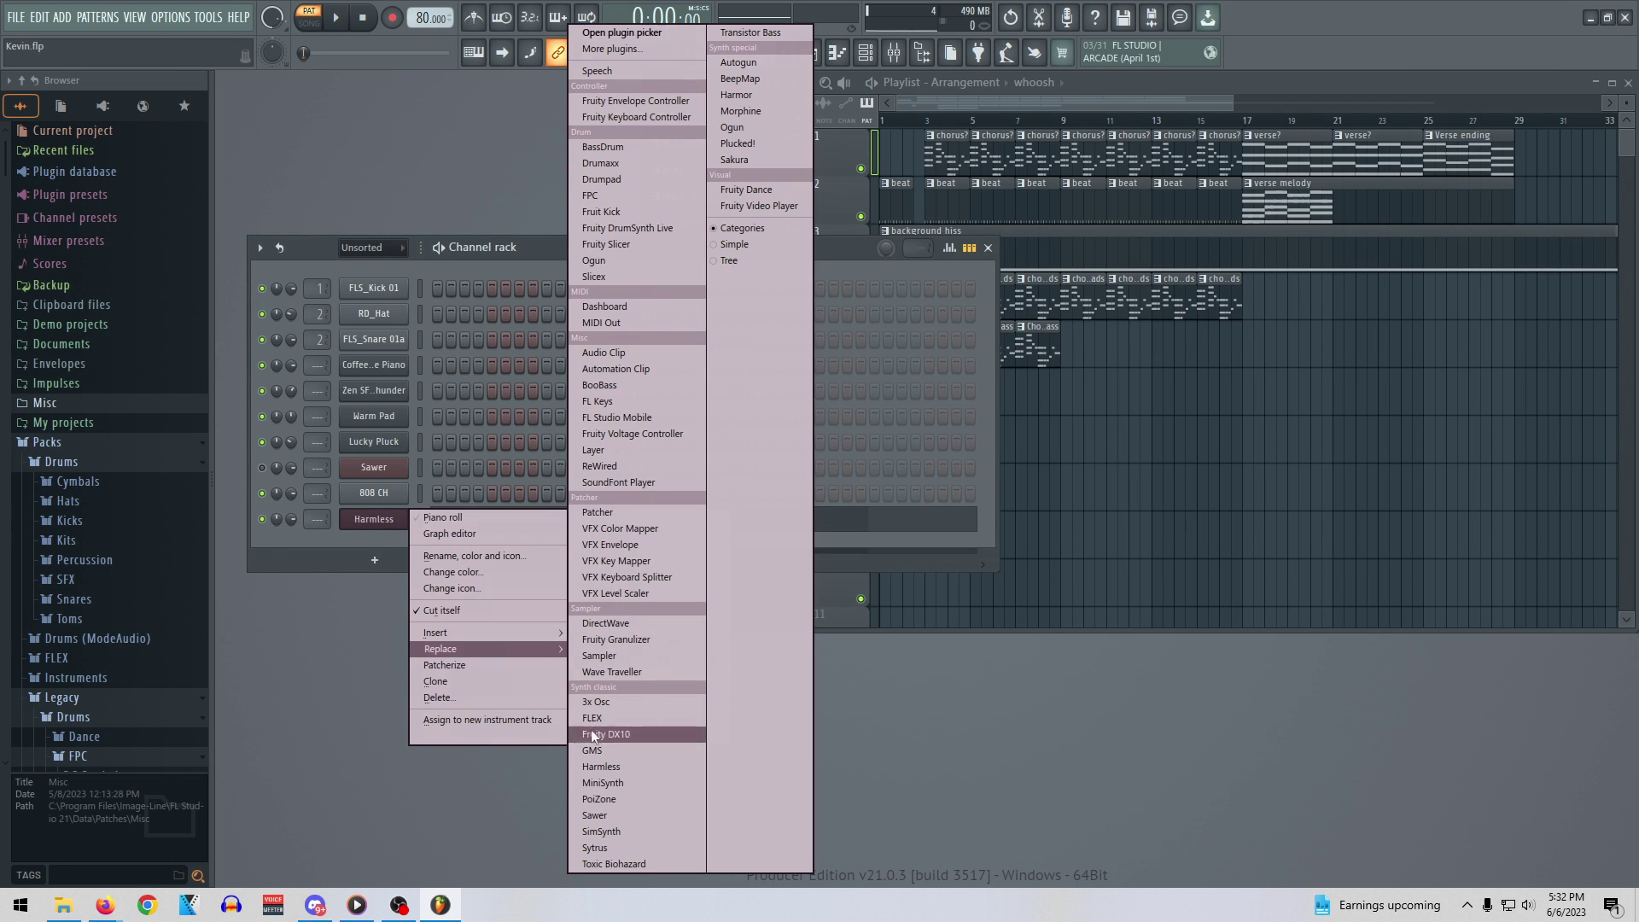
pyautogui.click(628, 801)
pyautogui.click(1109, 662)
pyautogui.click(1107, 661)
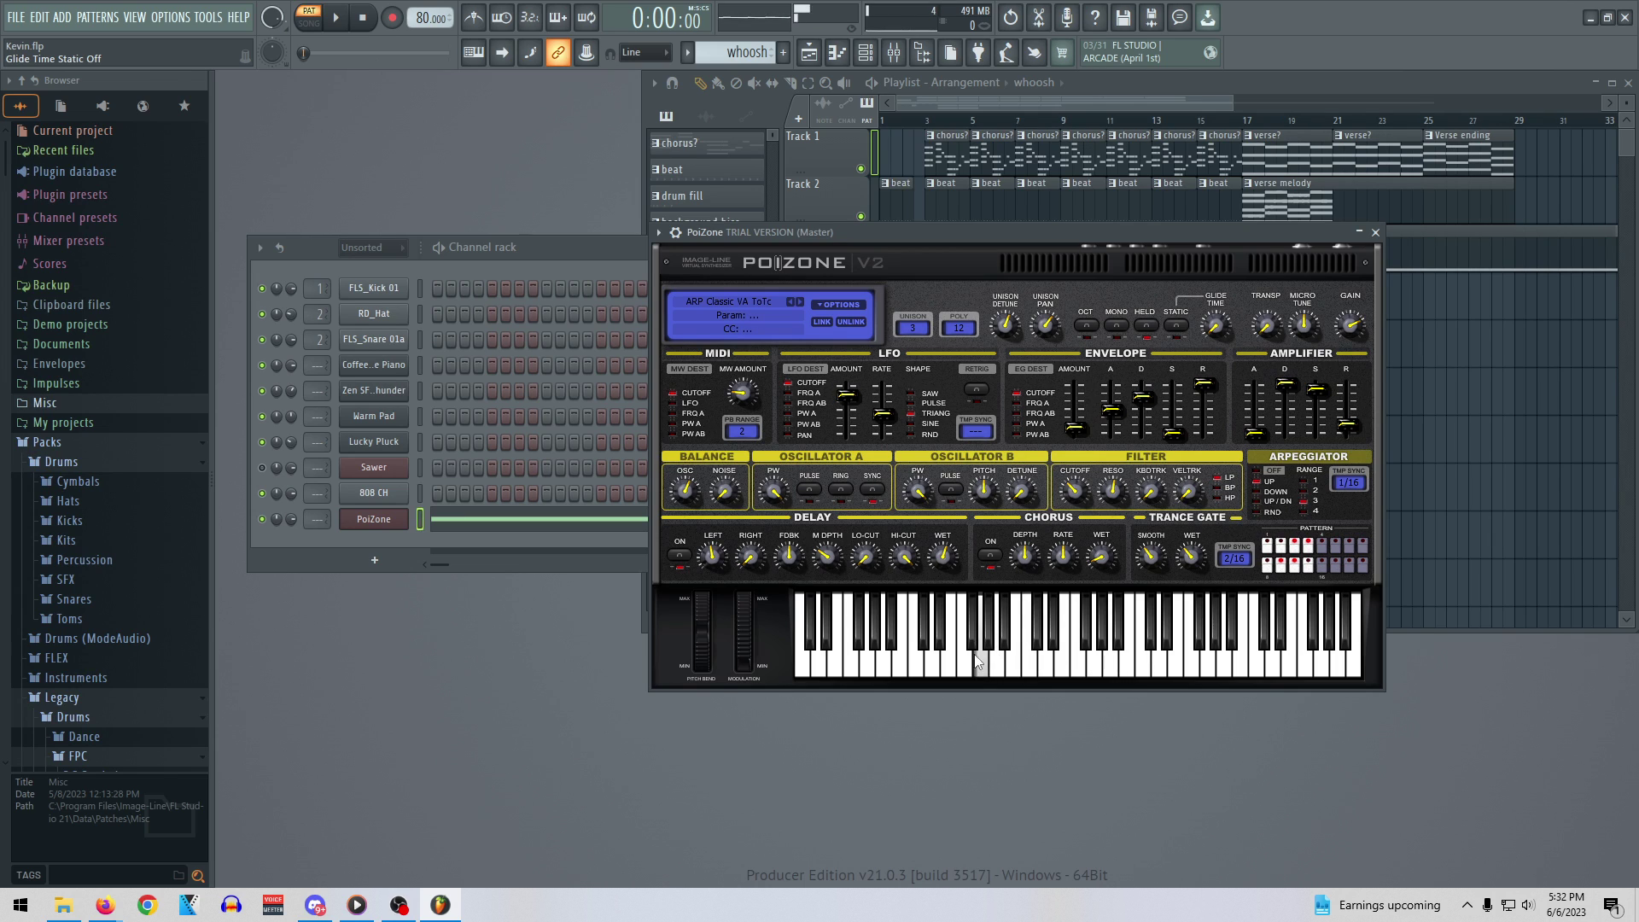
pyautogui.click(800, 301)
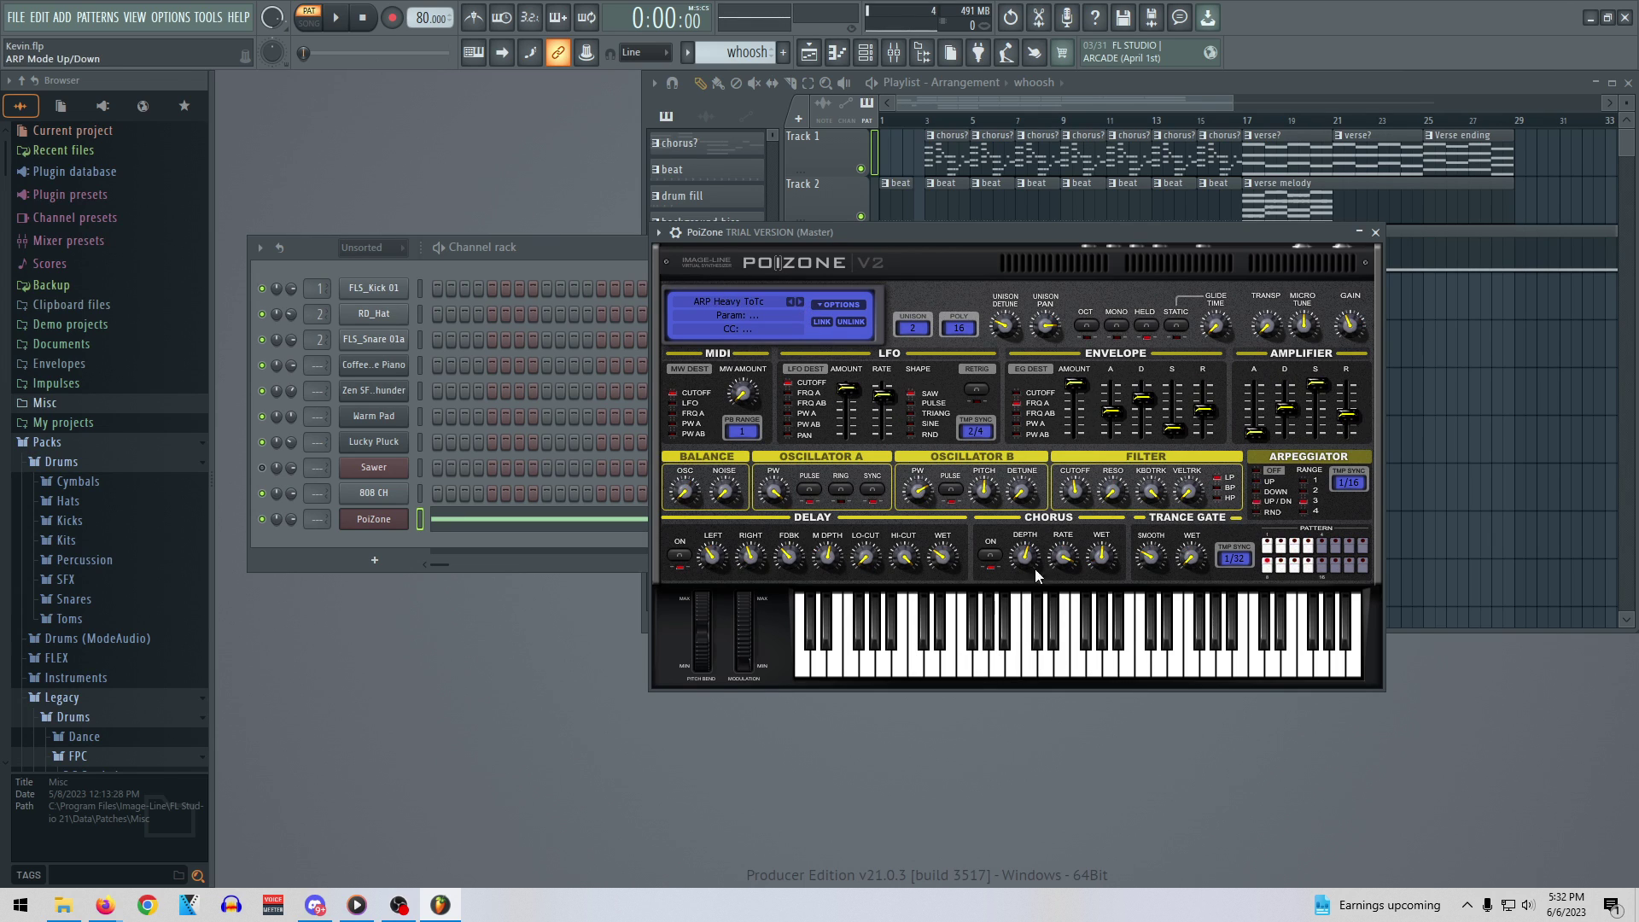
pyautogui.click(1082, 661)
# Replace the PoiZone instrument with Sytrus and play a note with its default sound
pyautogui.rightClick(399, 524)
pyautogui.moveTo(453, 654)
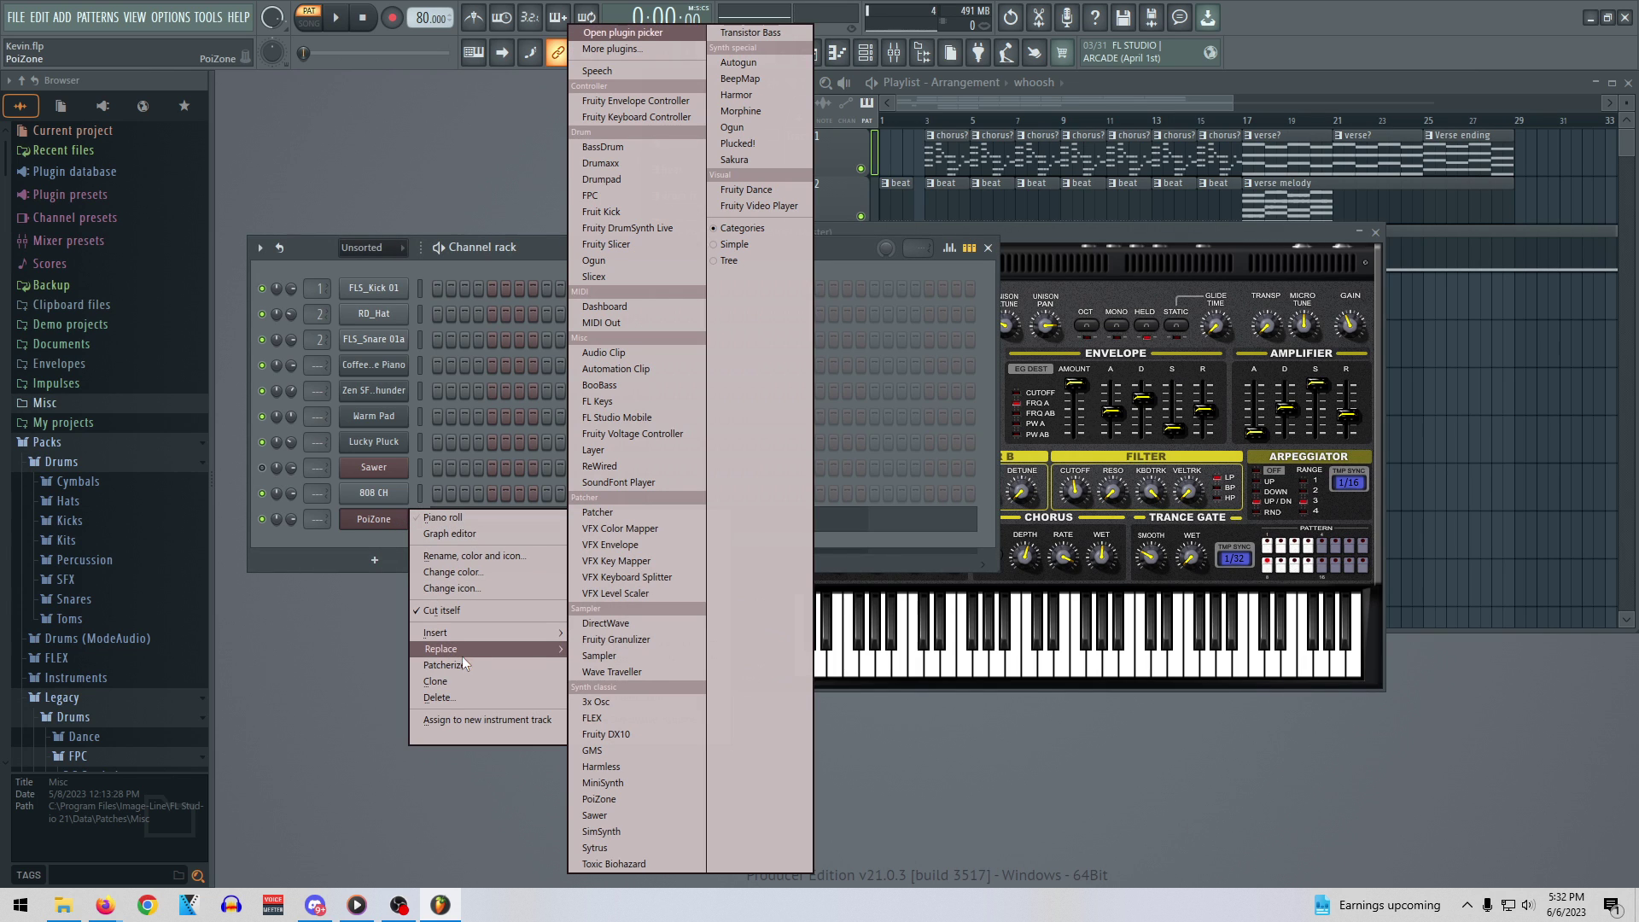
pyautogui.click(597, 847)
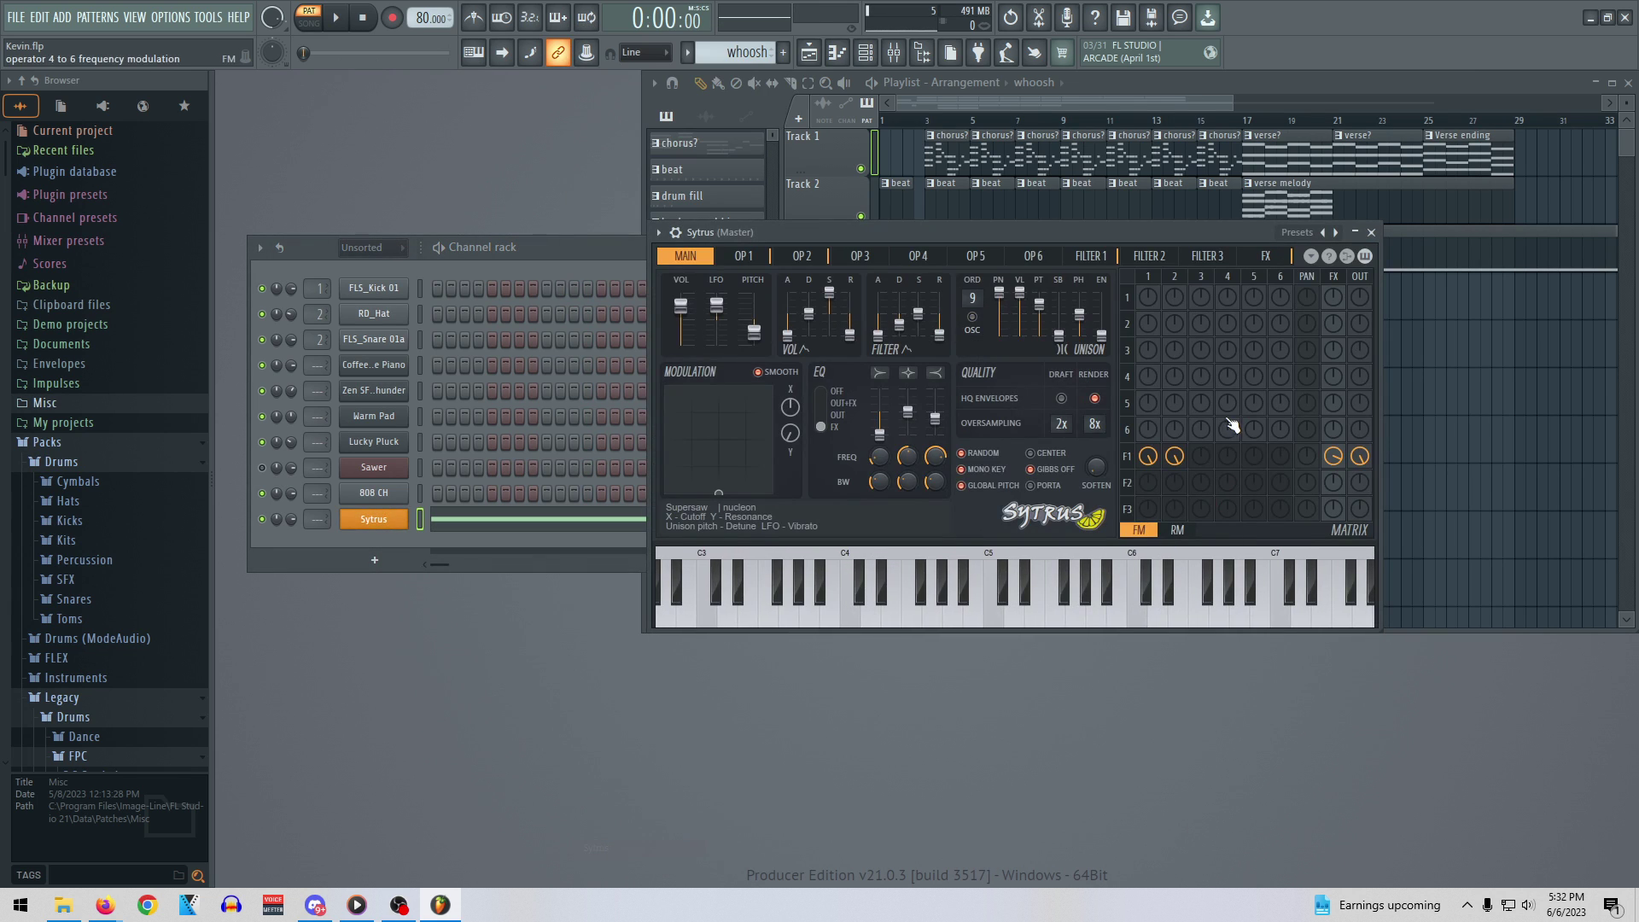
pyautogui.click(1014, 621)
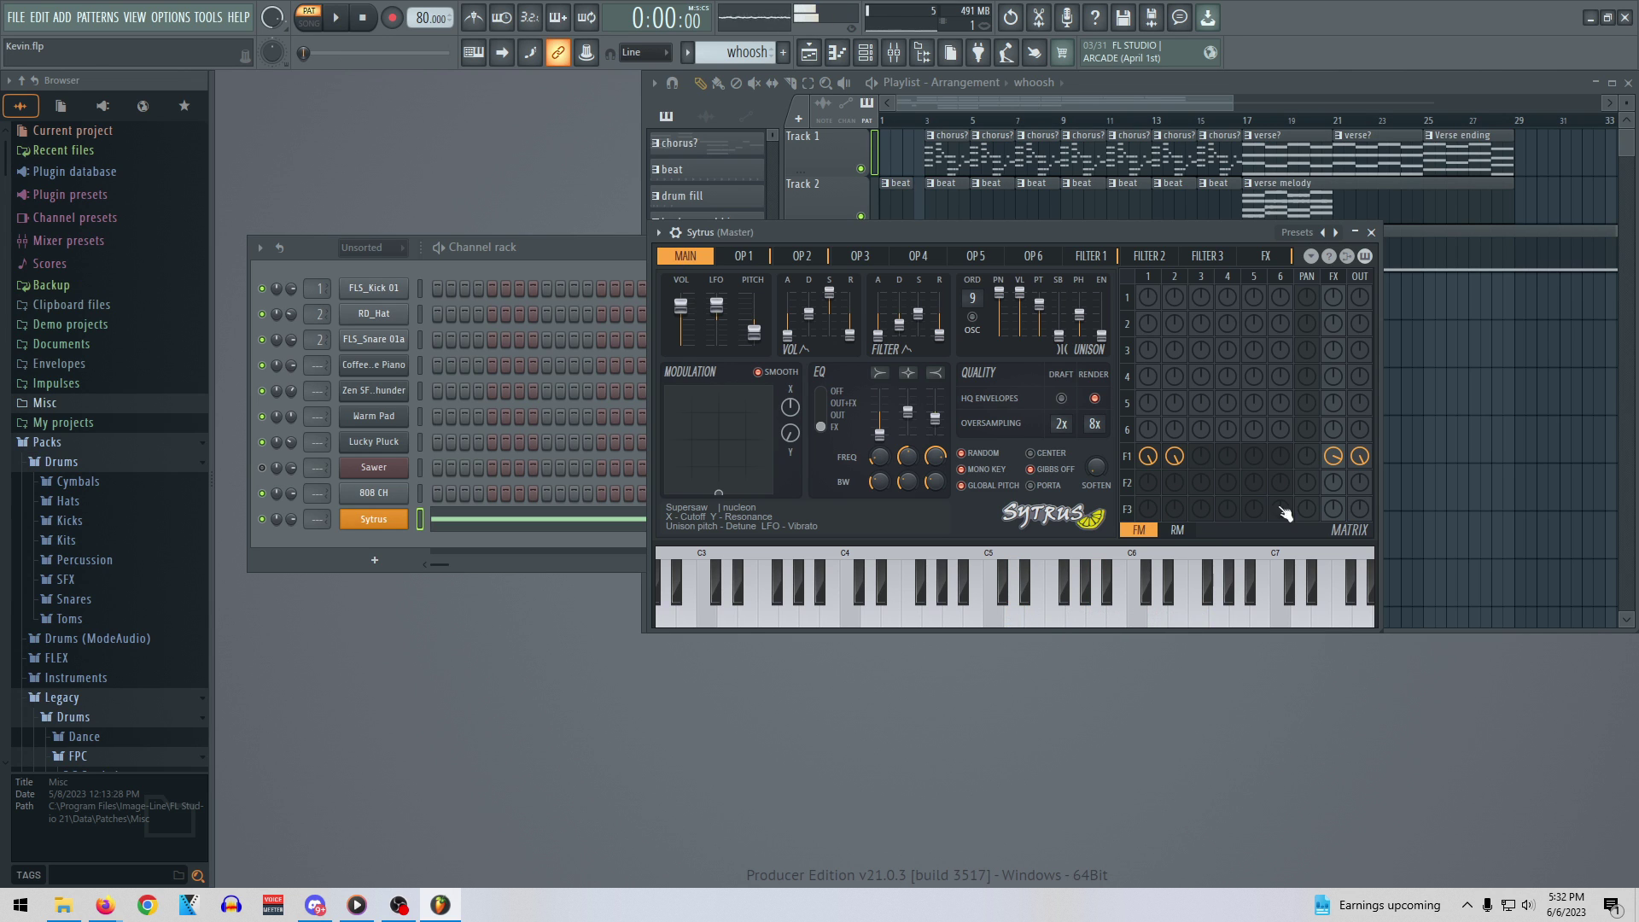
# Load the Archeopterix preset in Sytrus and play the whoosh pattern with it
pyautogui.click(1336, 232)
pyautogui.click(1308, 237)
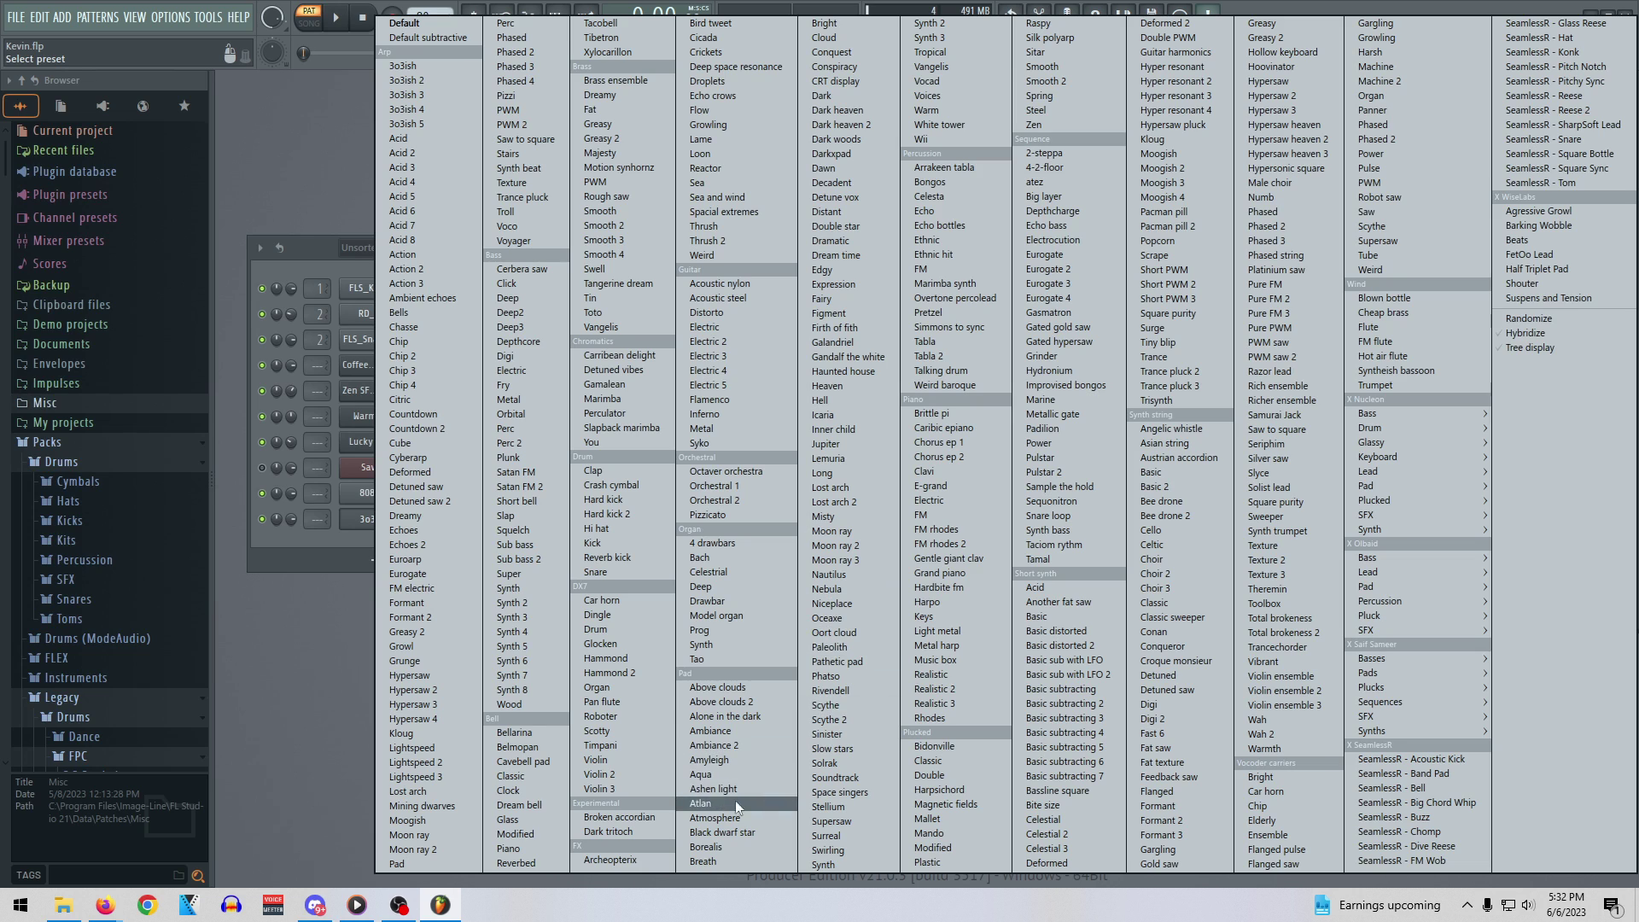
pyautogui.click(634, 857)
pyautogui.press('space')
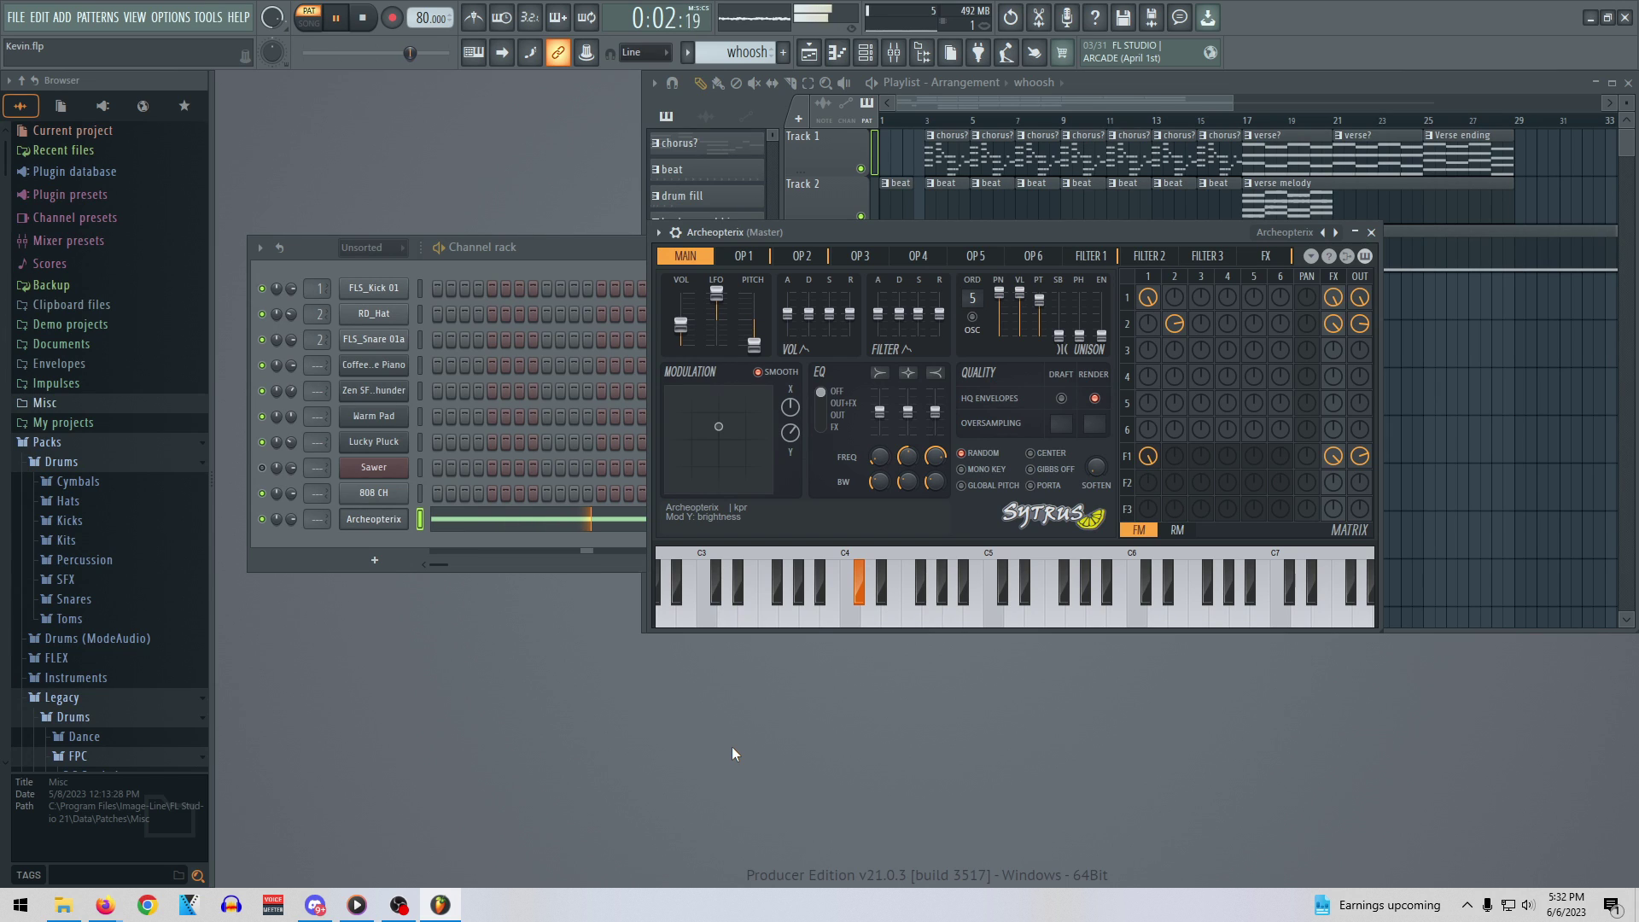
pyautogui.press('space')
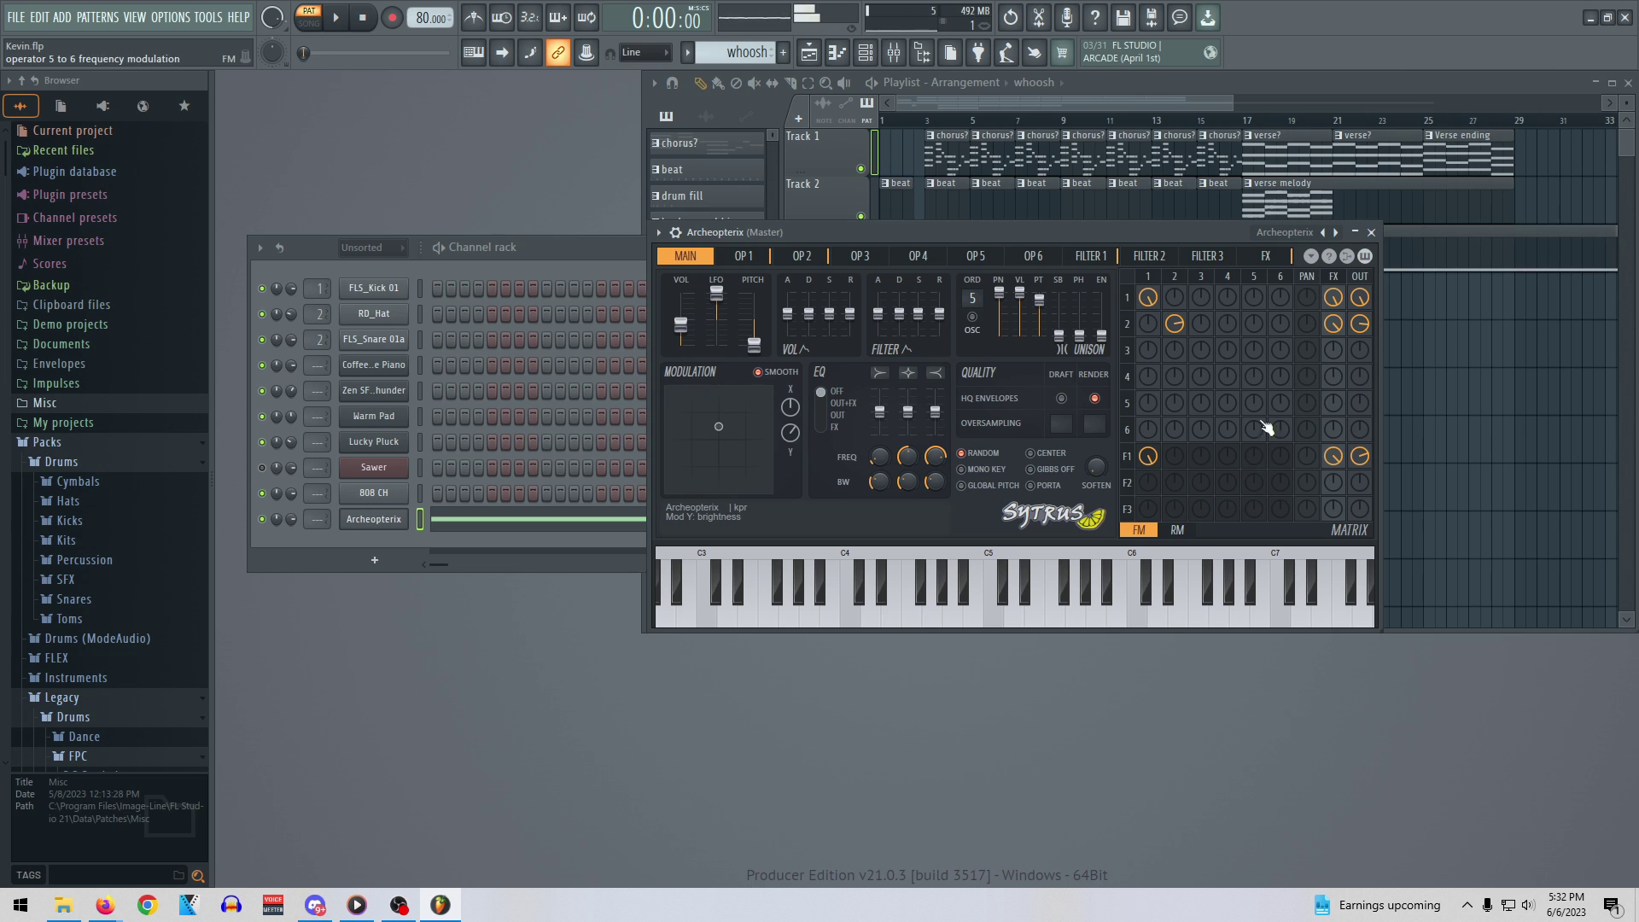
# Audition the Sytrus effect presets Bird tweet and Cicada on the whoosh pattern
pyautogui.click(1336, 233)
pyautogui.press('space')
pyautogui.press('space')
pyautogui.press('space')
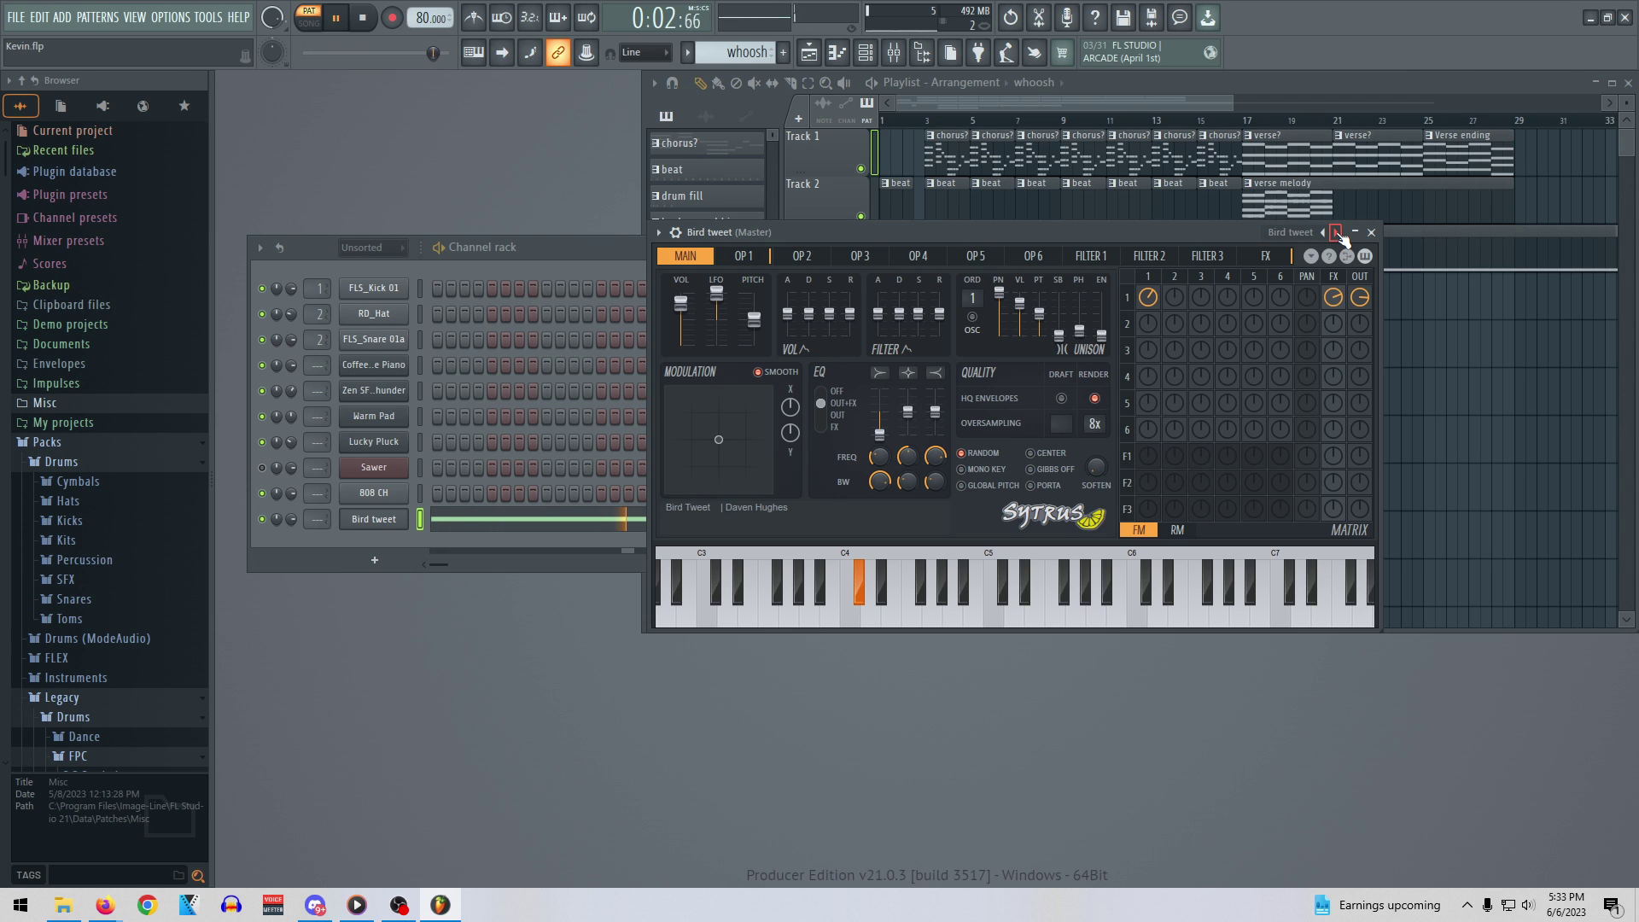
pyautogui.press('space')
pyautogui.click(1342, 238)
pyautogui.press('space')
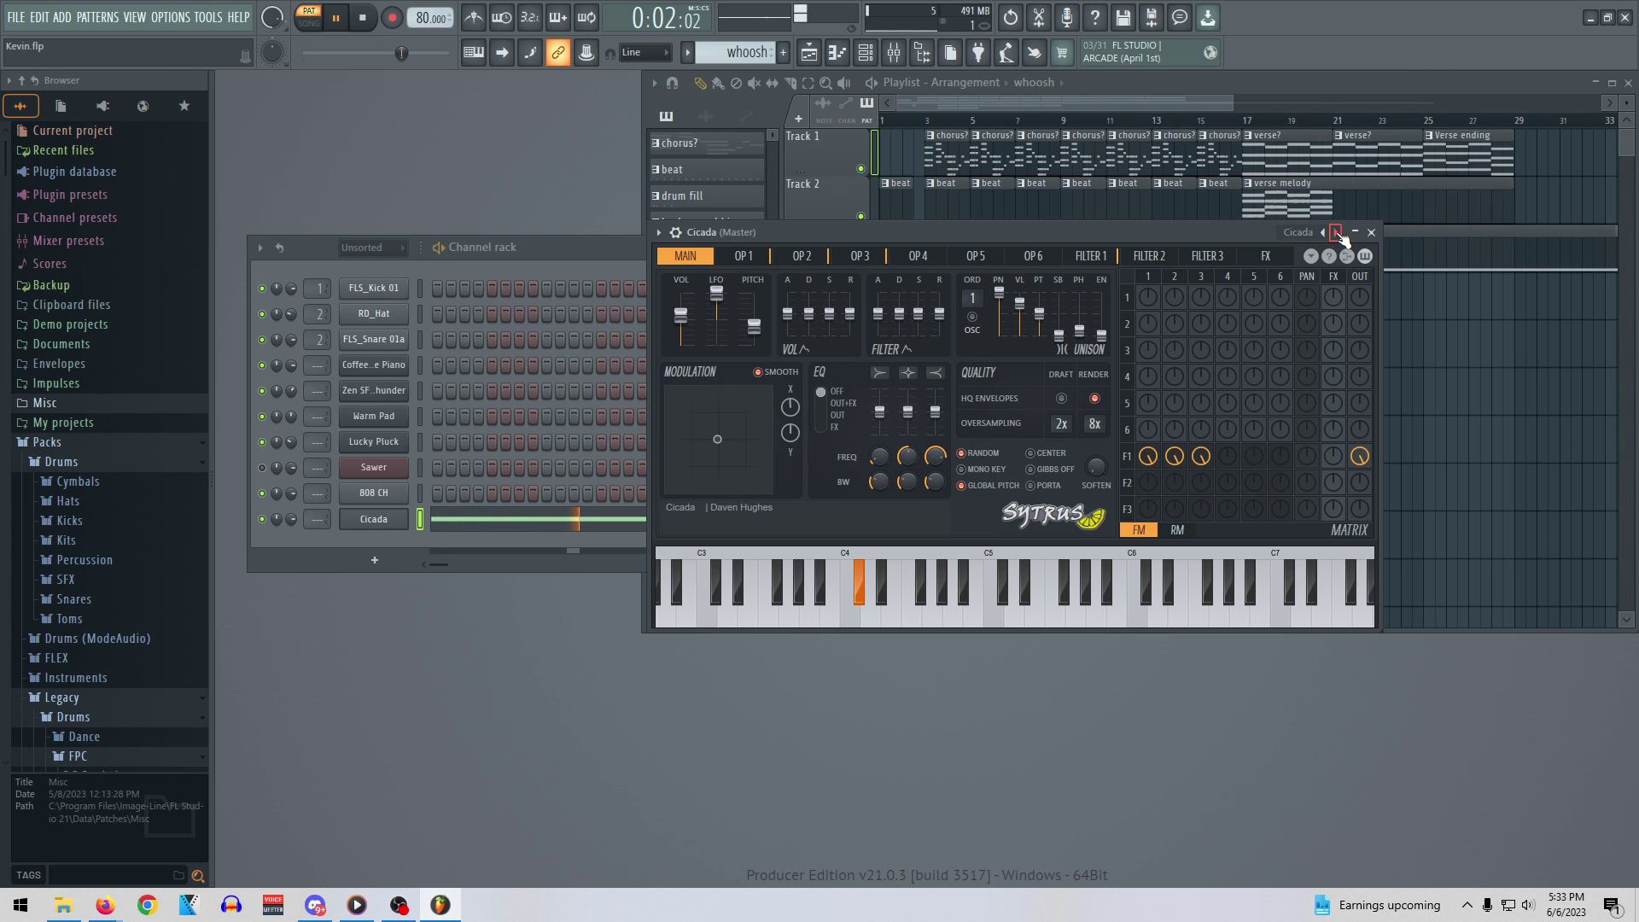
# Audition the Sytrus presets Crickets and Deep space resonance on the whoosh pattern
pyautogui.click(1343, 238)
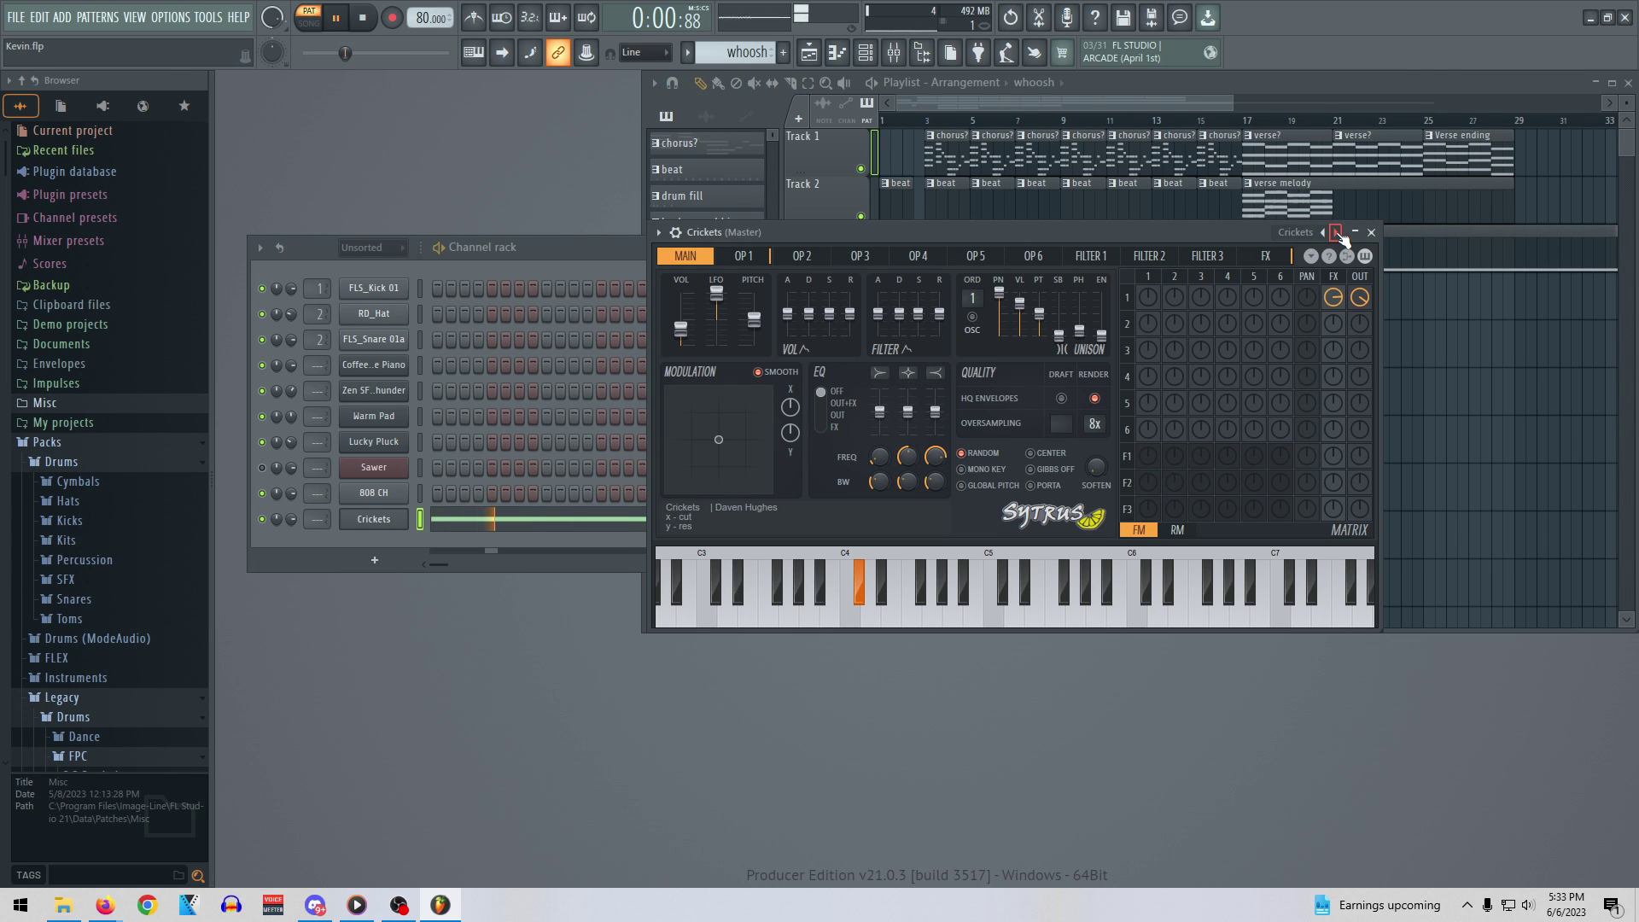
pyautogui.press('space')
pyautogui.click(1342, 238)
pyautogui.press('space')
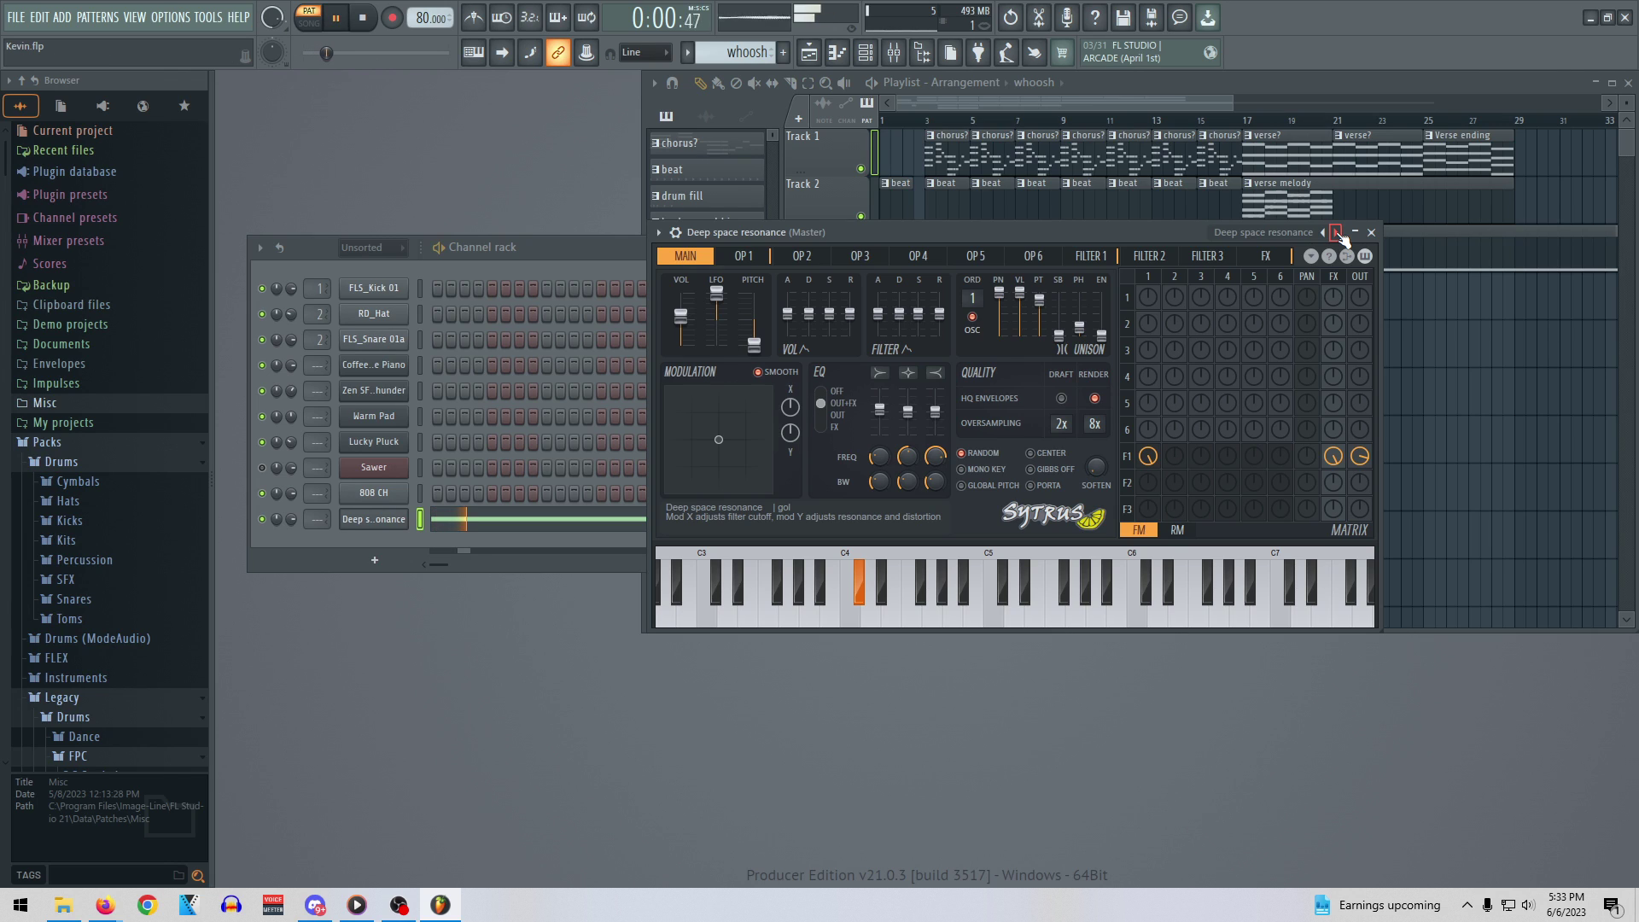
# Audition the Sytrus presets Droplets and Echo crows, ending with Flow loaded on the whoosh channel
pyautogui.press('space')
pyautogui.click(1343, 238)
pyautogui.press('space')
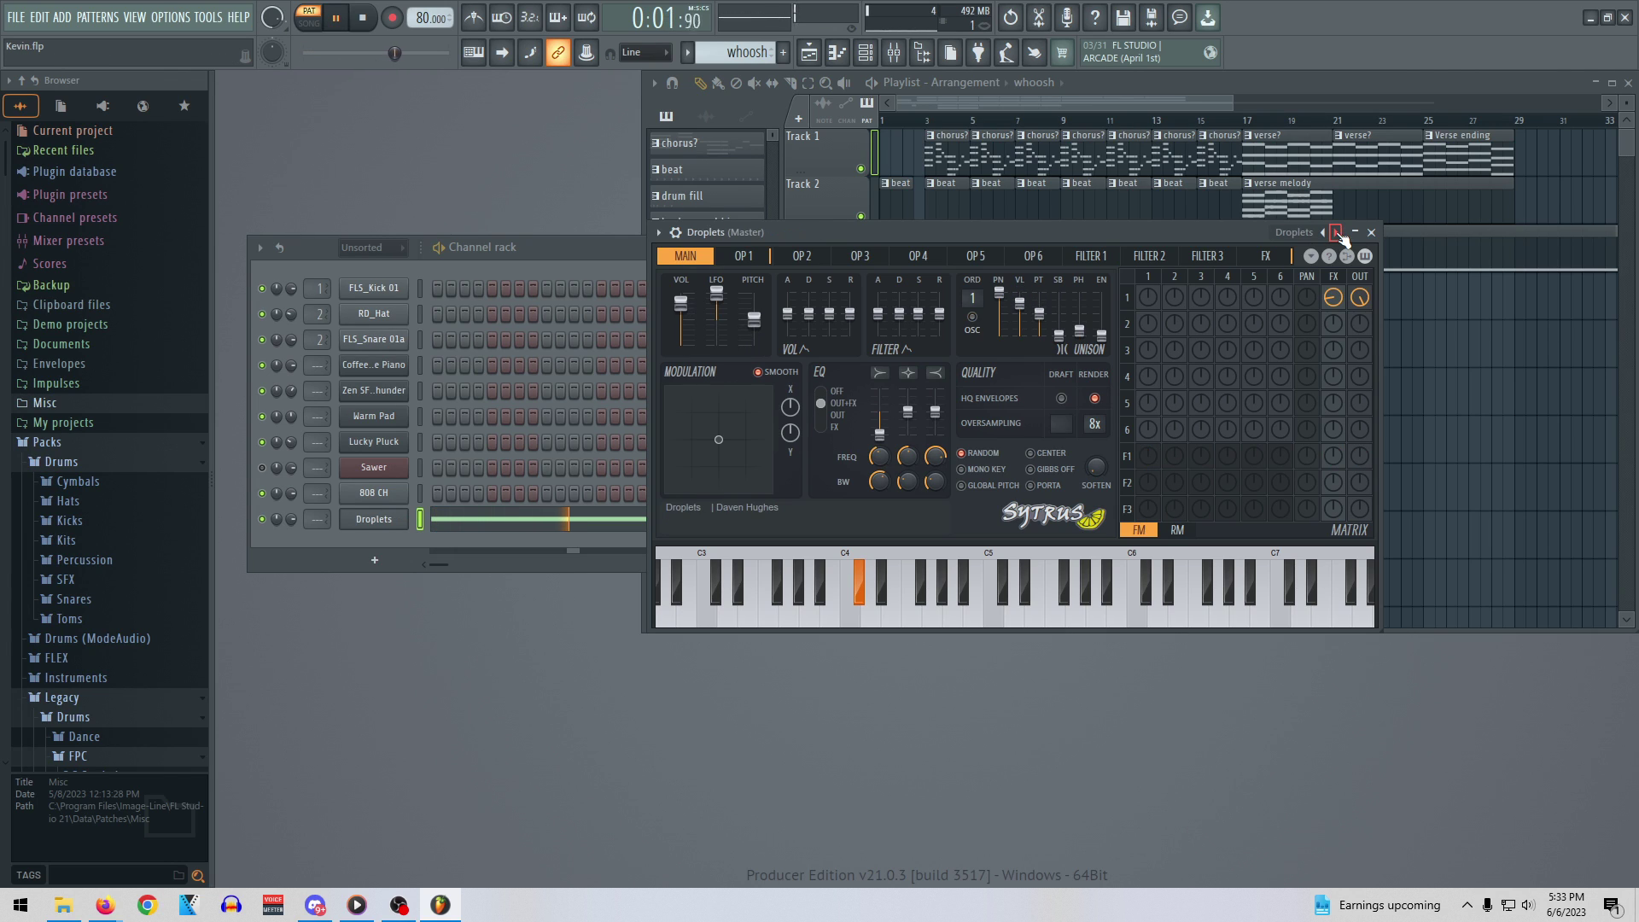
pyautogui.click(1342, 238)
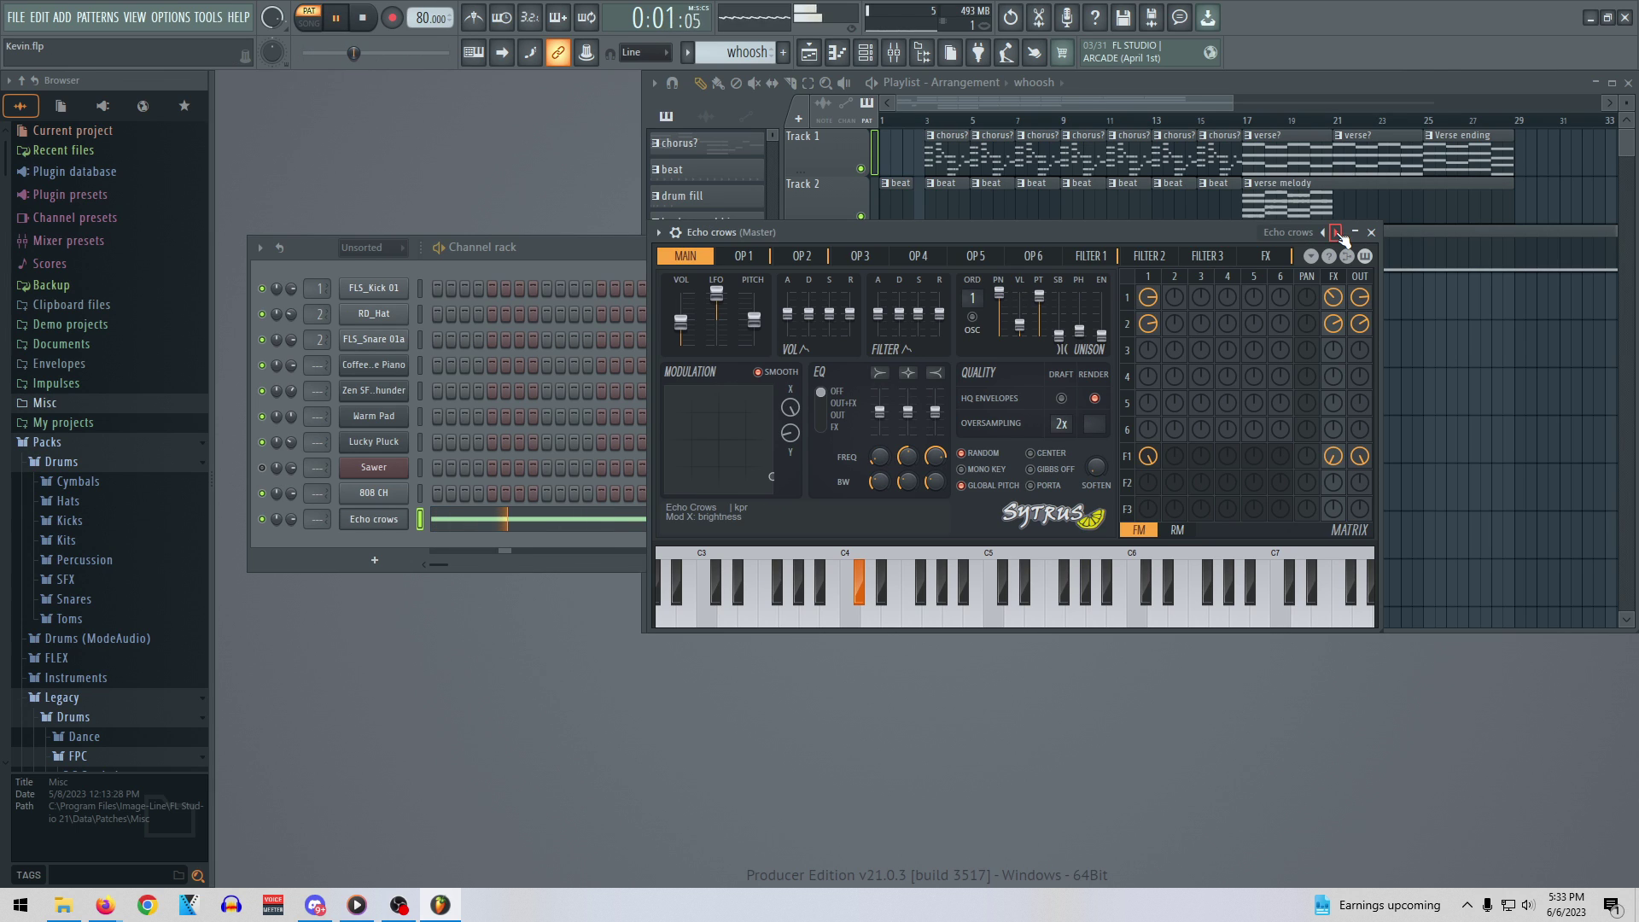
pyautogui.click(1343, 238)
pyautogui.press('space')
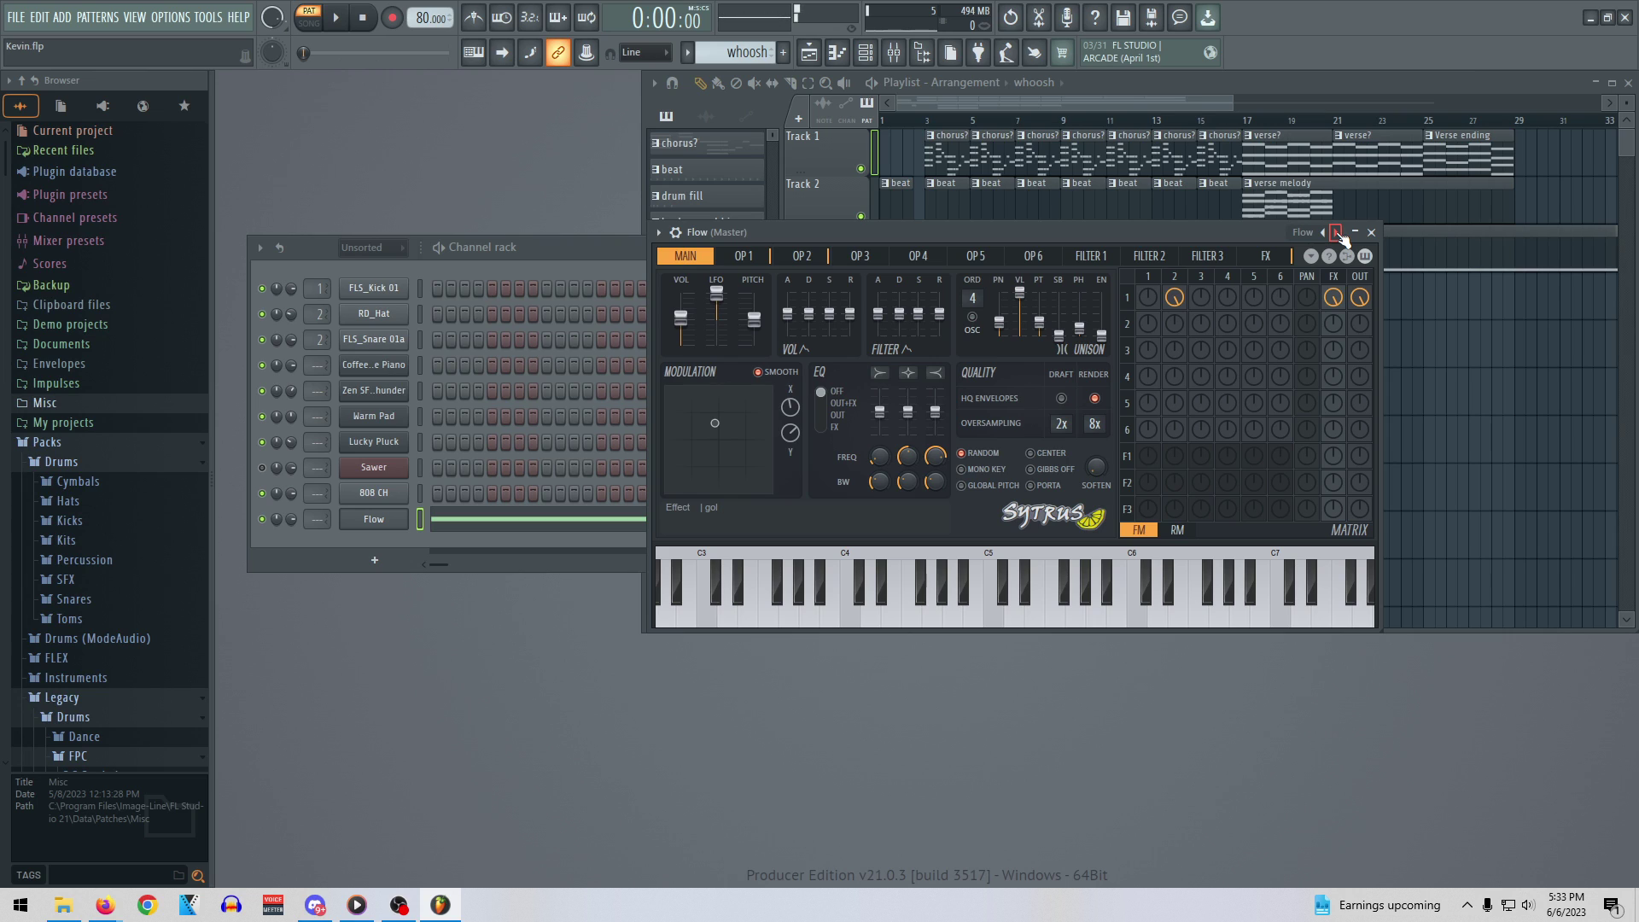
# Audition the Sytrus effect presets Growling, Lame and Loon on the whoosh pattern
pyautogui.click(1338, 233)
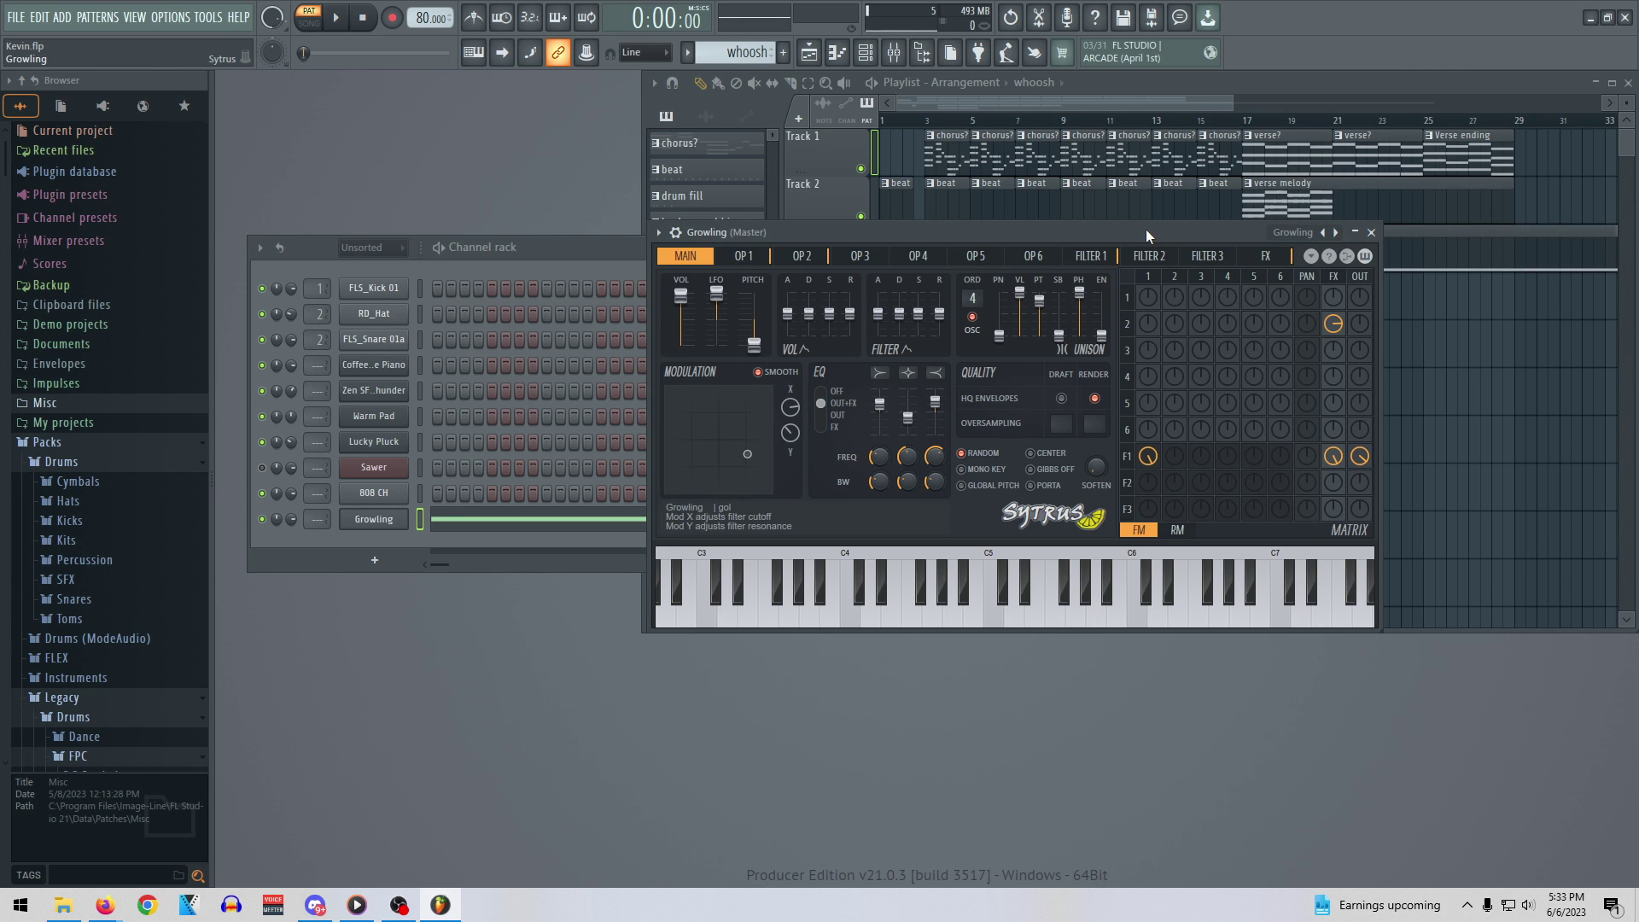
pyautogui.press('space')
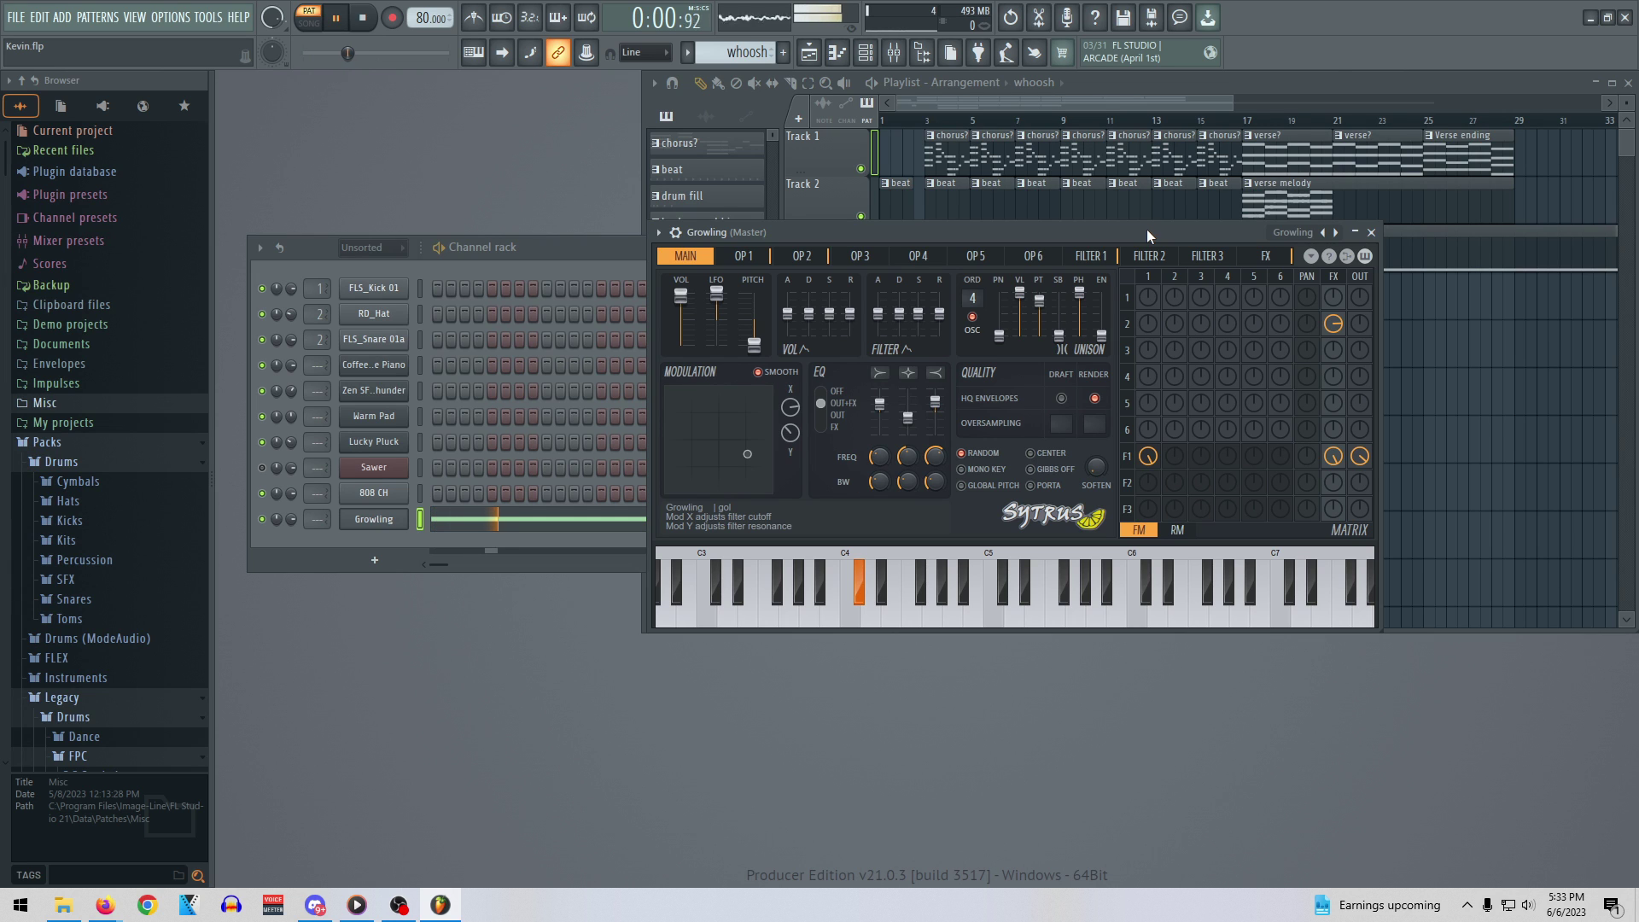
pyautogui.press('space')
pyautogui.moveTo(1149, 228); pyautogui.dragTo(1128, 284)
pyautogui.click(1315, 288)
pyautogui.press('space')
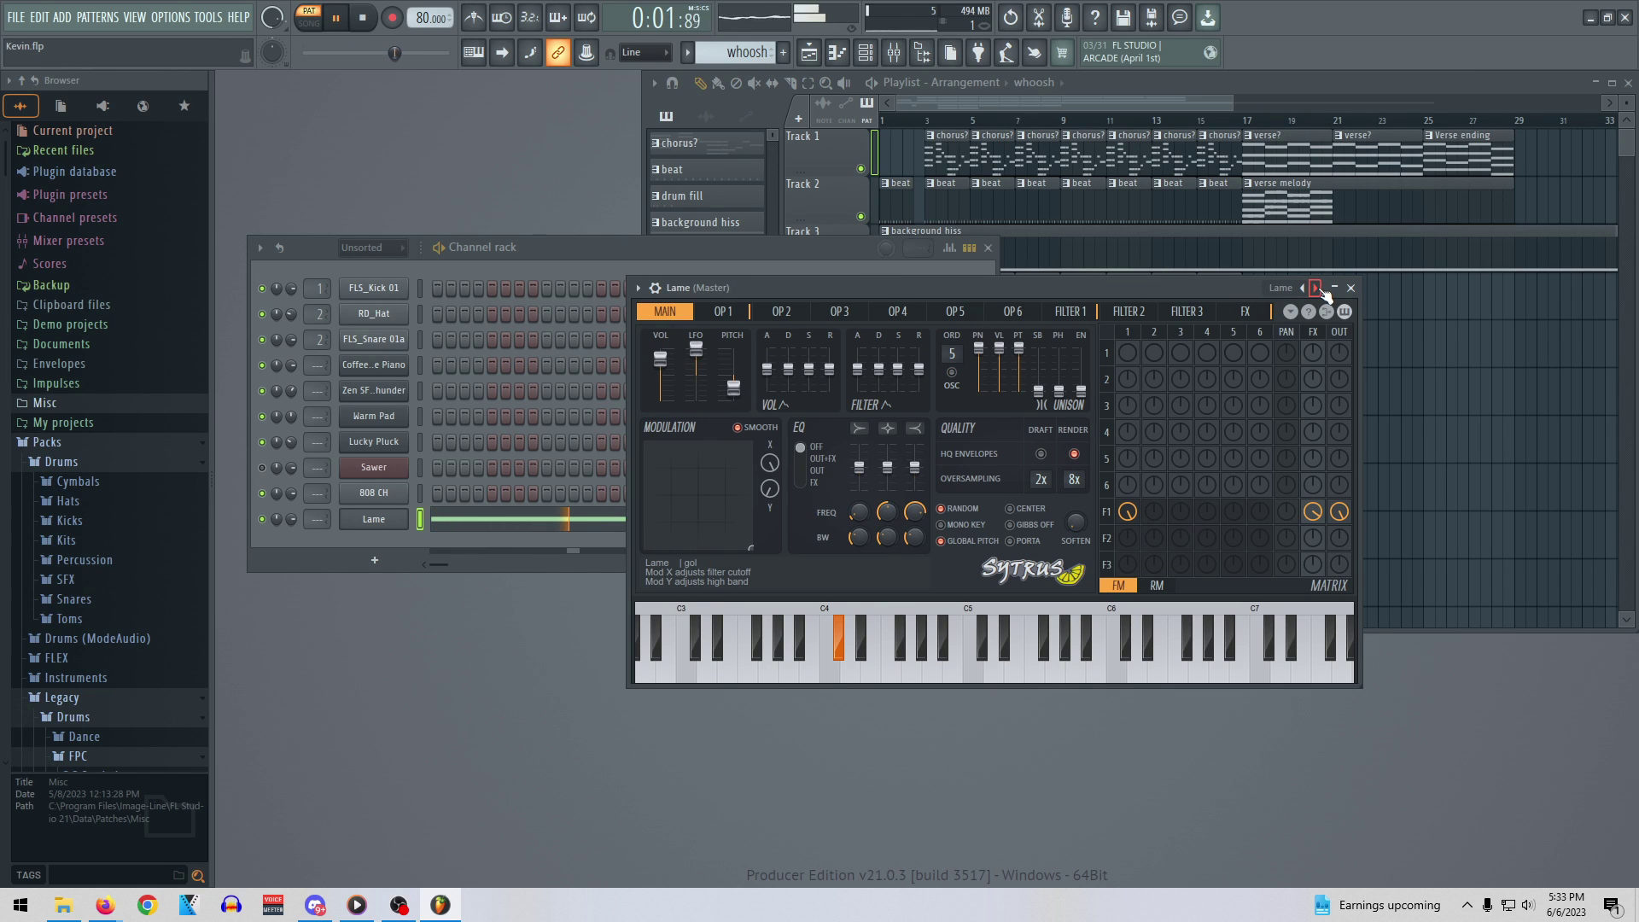
pyautogui.click(1315, 288)
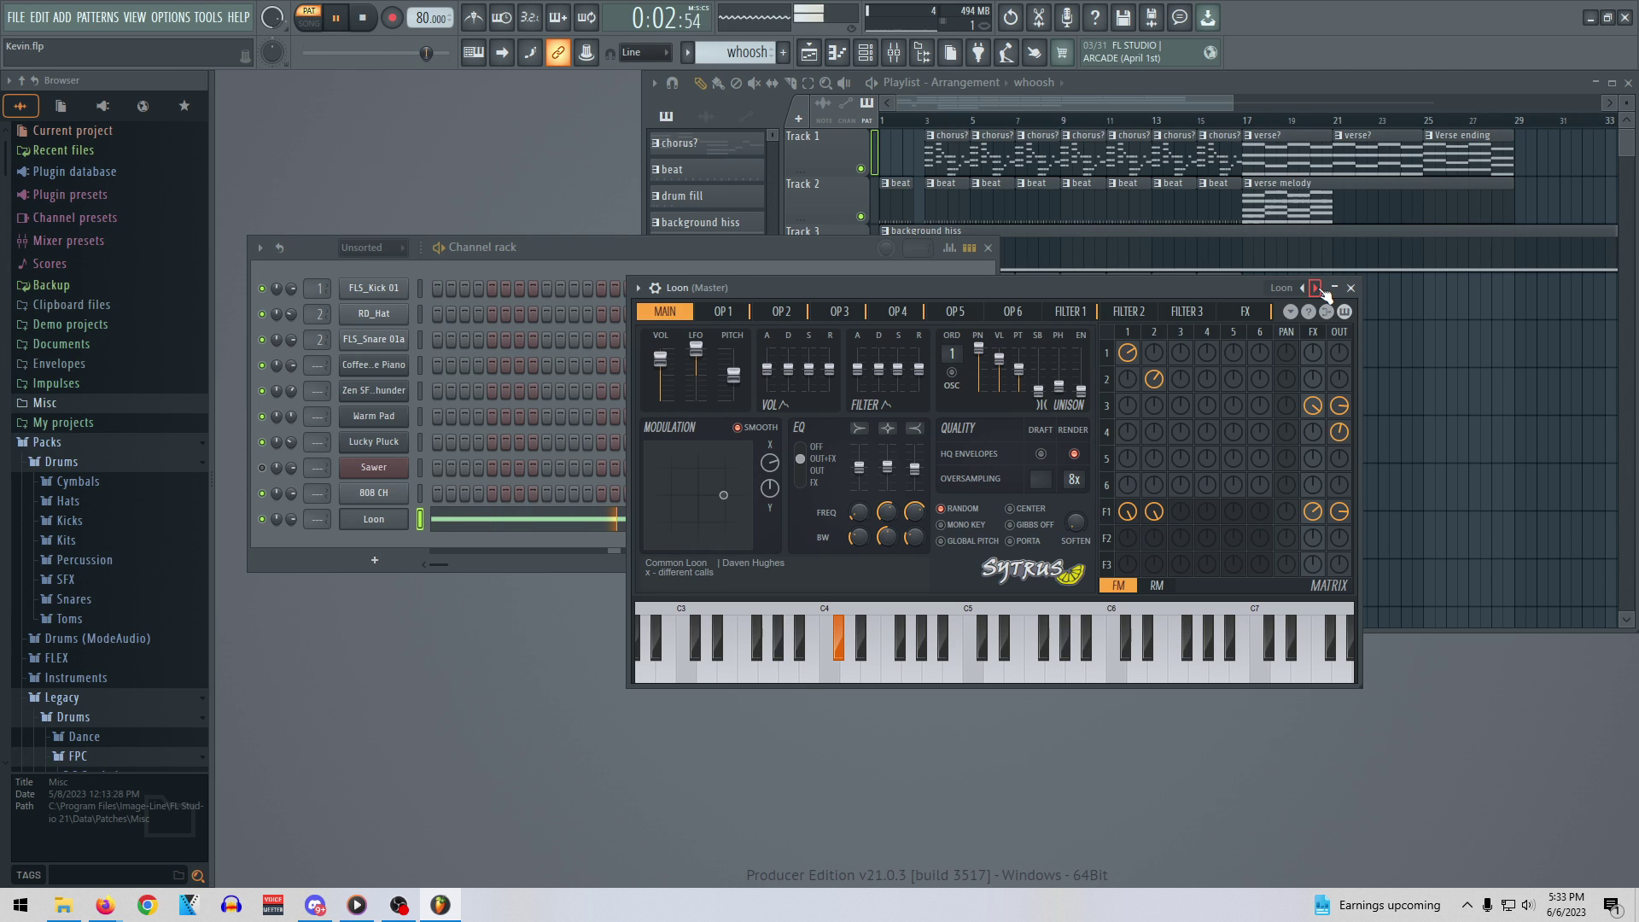
pyautogui.press('space')
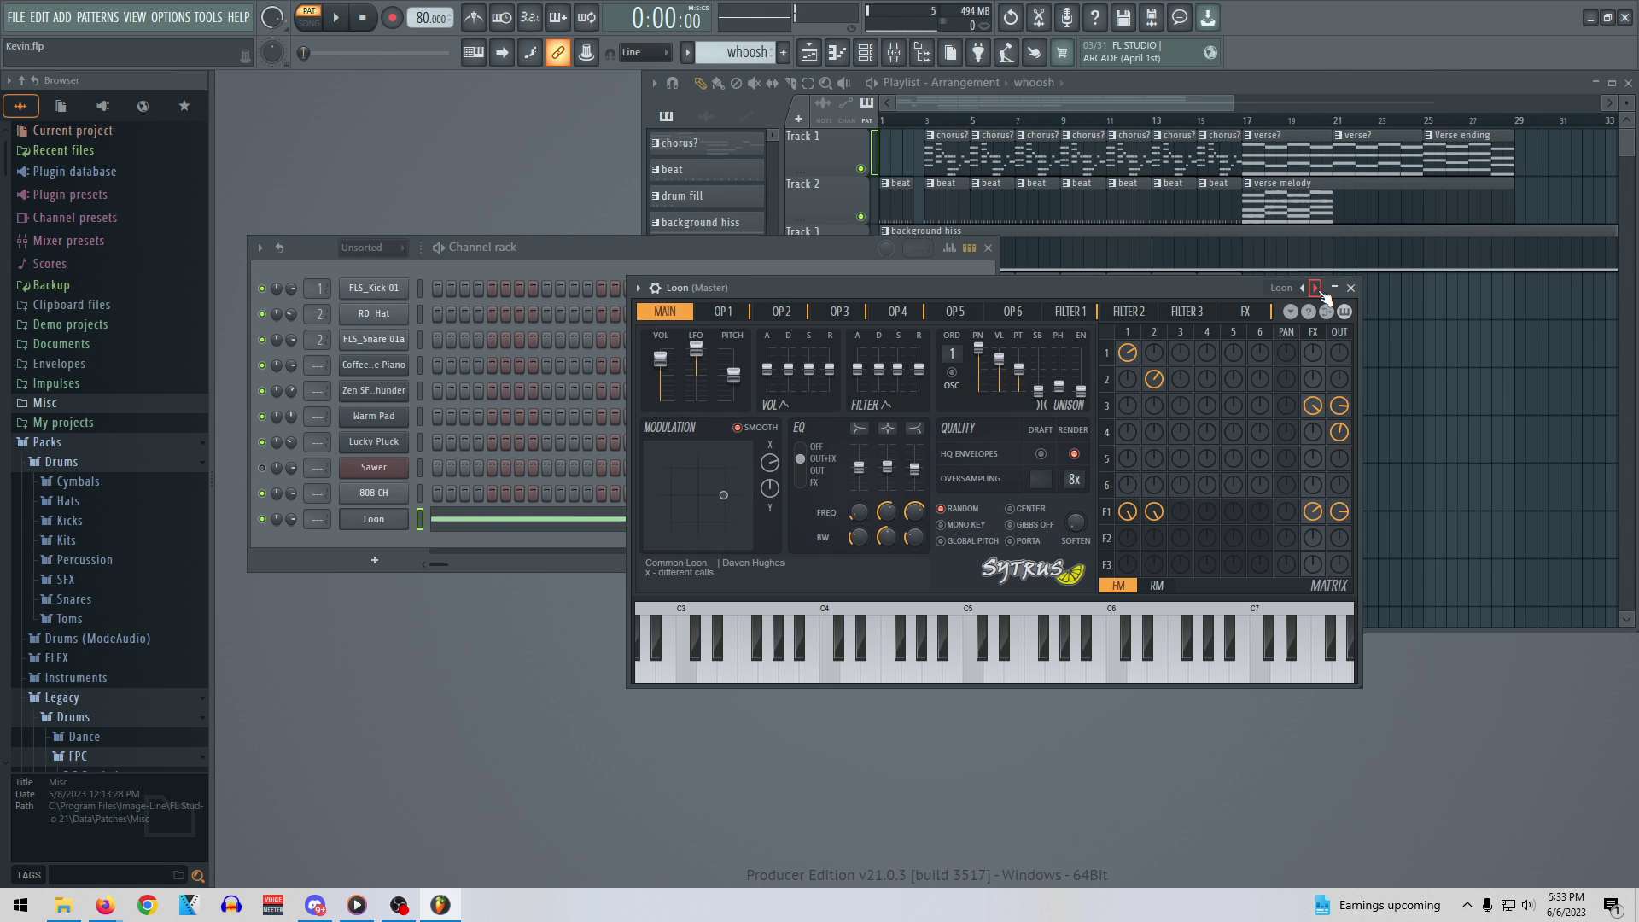
# Audition the Sytrus effect presets Reactor, Sea, Sea and wind, and Spacial extremes on the whoosh pattern
pyautogui.click(1320, 290)
pyautogui.press('space')
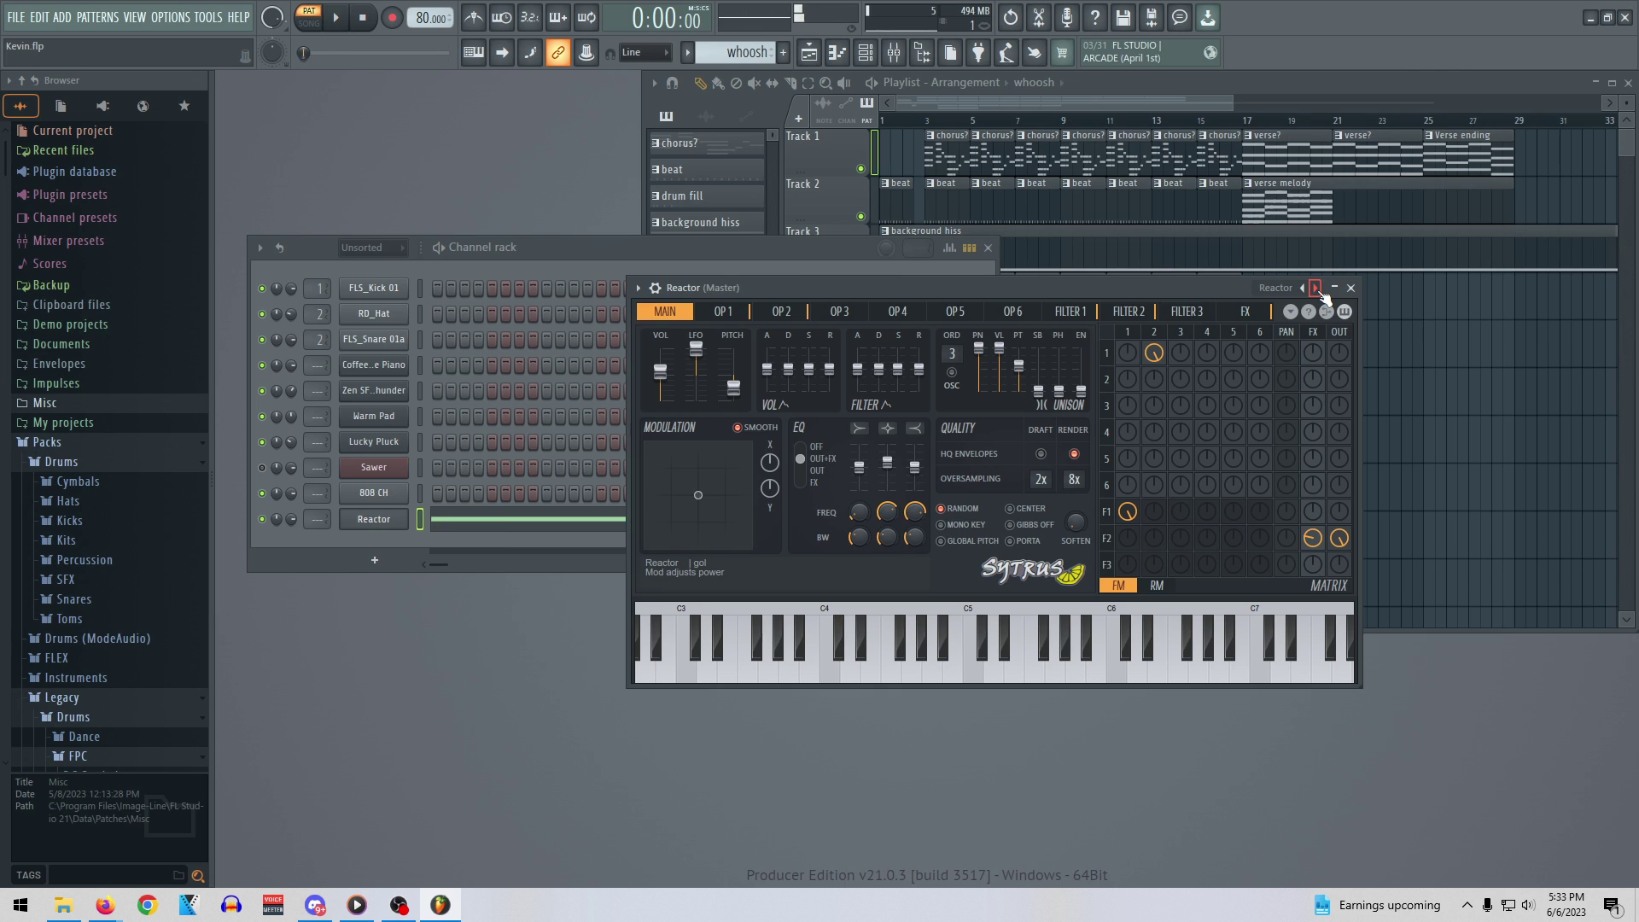
pyautogui.click(1320, 291)
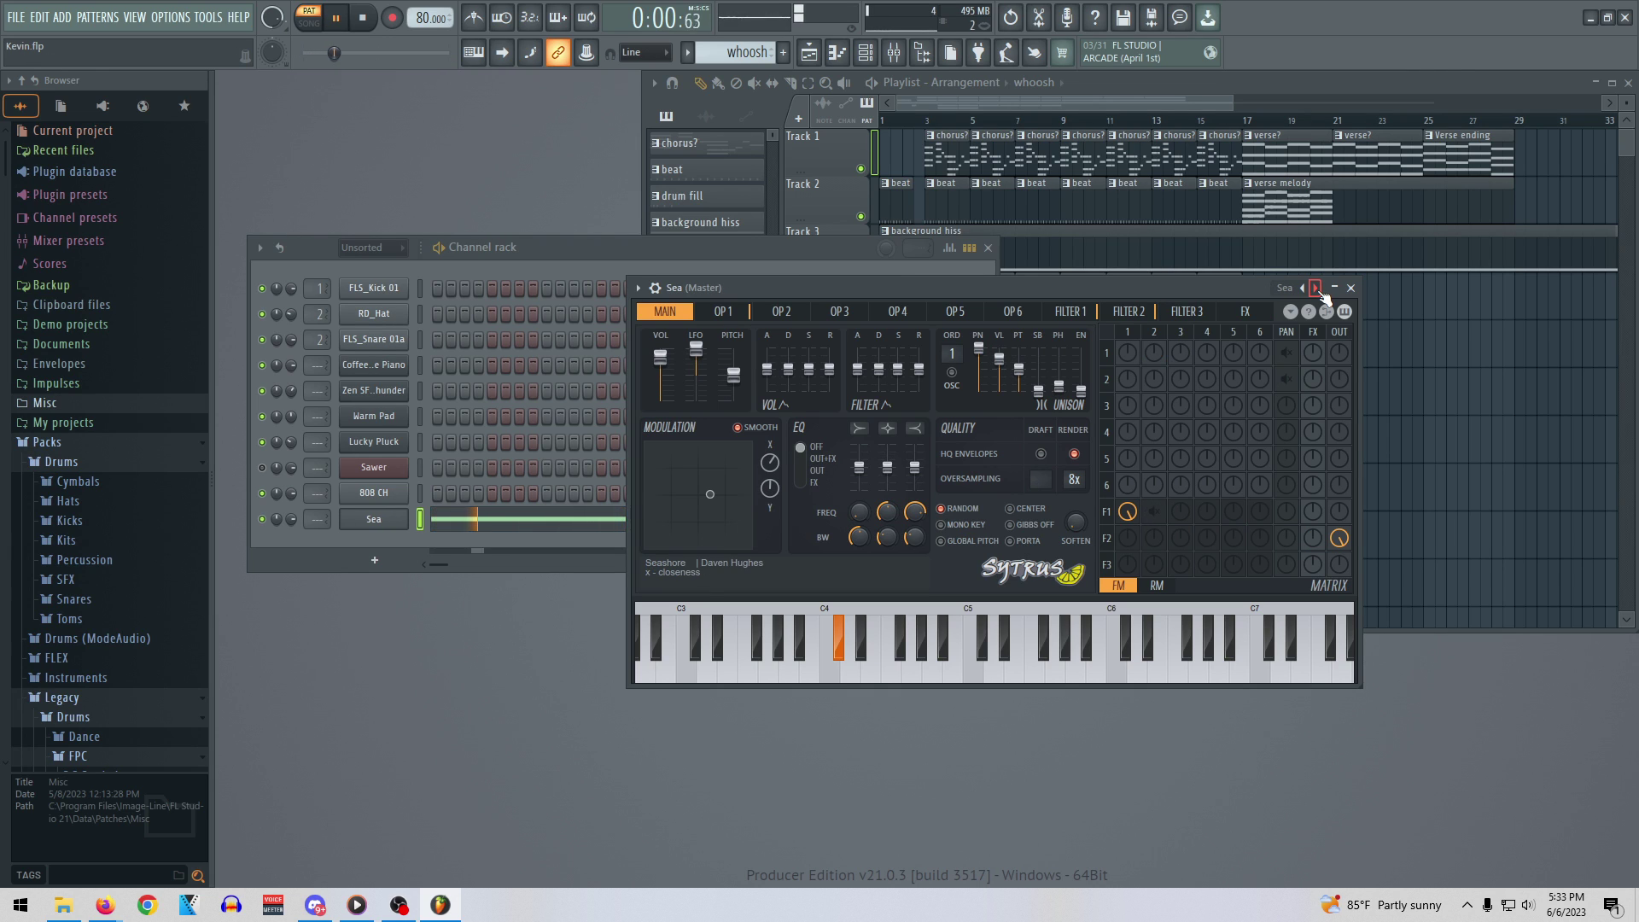
pyautogui.click(1320, 291)
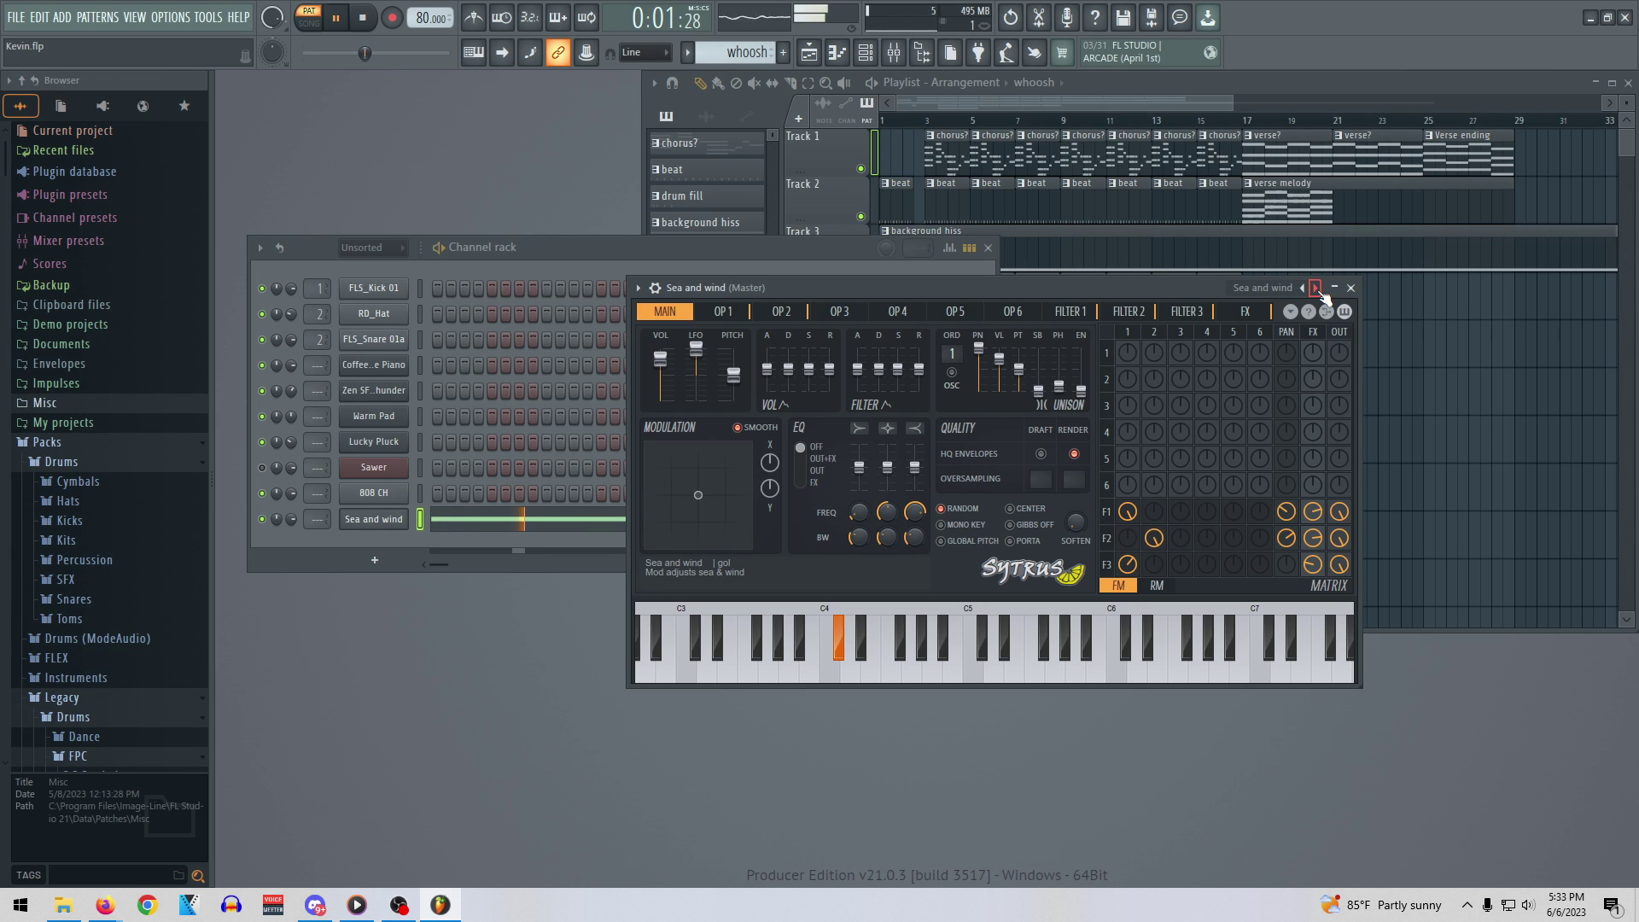
pyautogui.click(1319, 291)
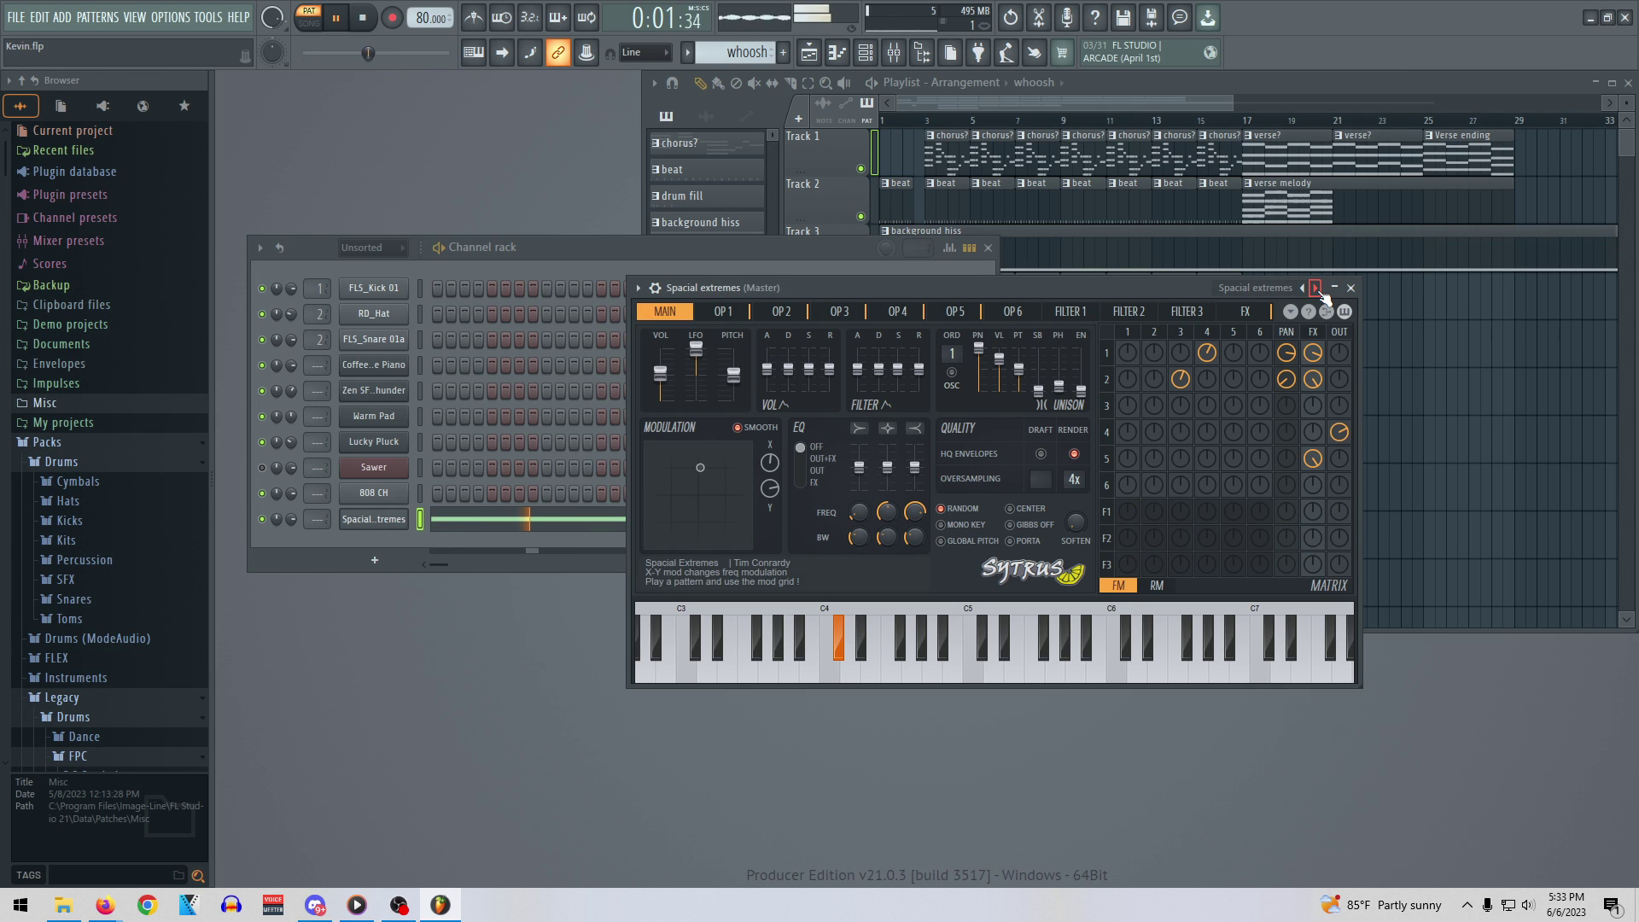
# Audition the Sytrus presets Thrush, Thrush 2, Weird and Acoustic nylon on the whoosh pattern
pyautogui.click(1319, 291)
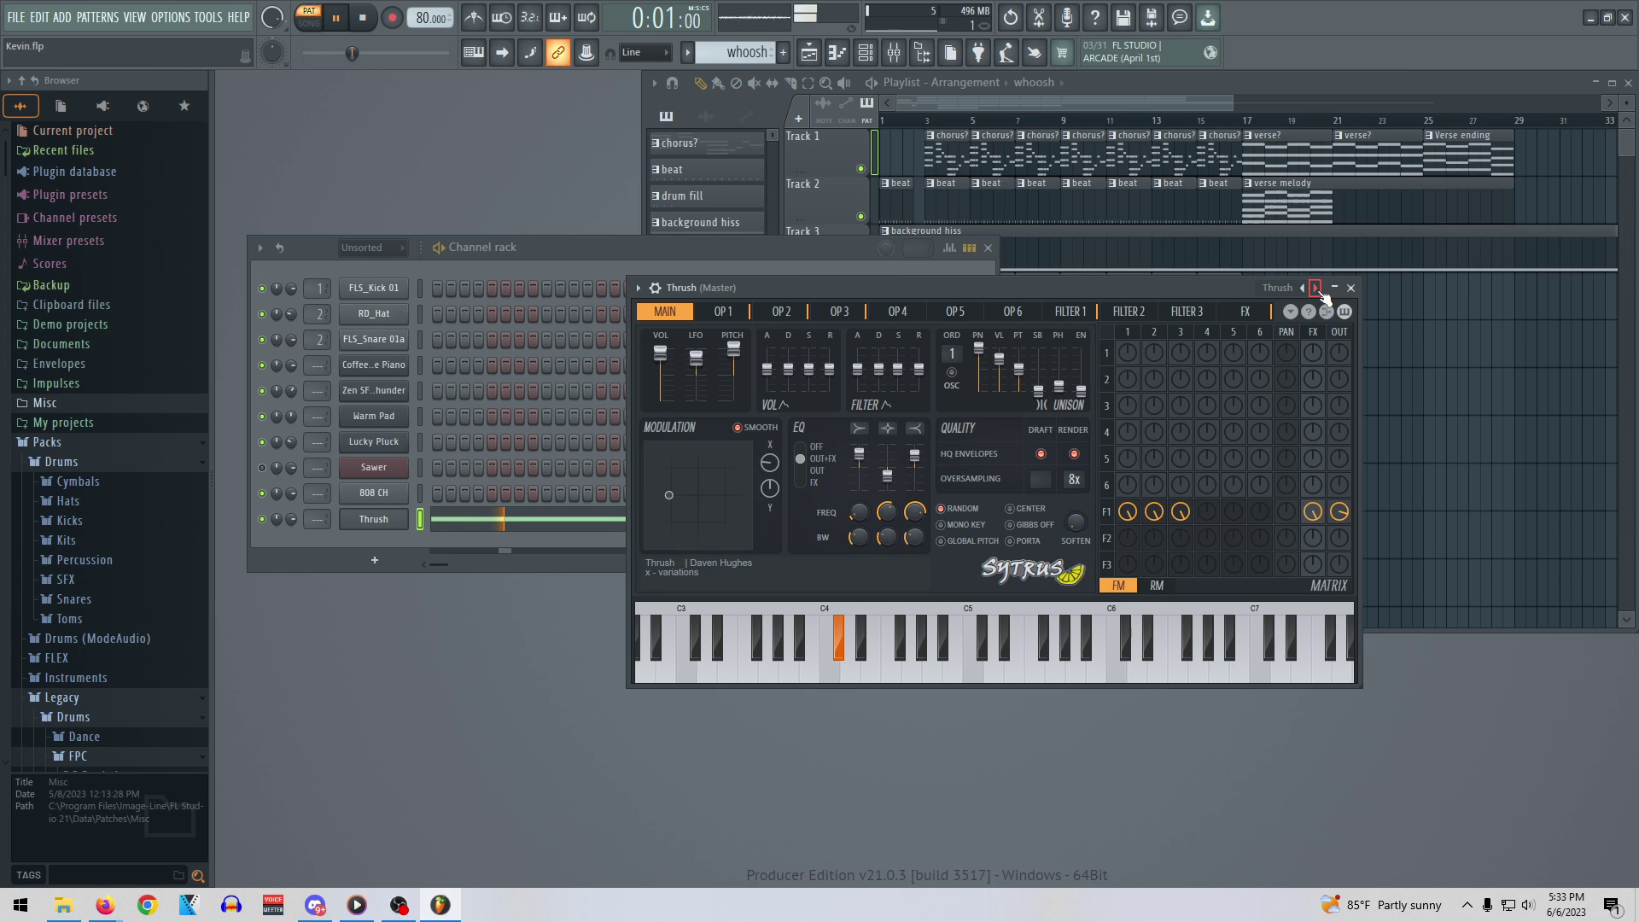
pyautogui.click(1319, 291)
pyautogui.press('space')
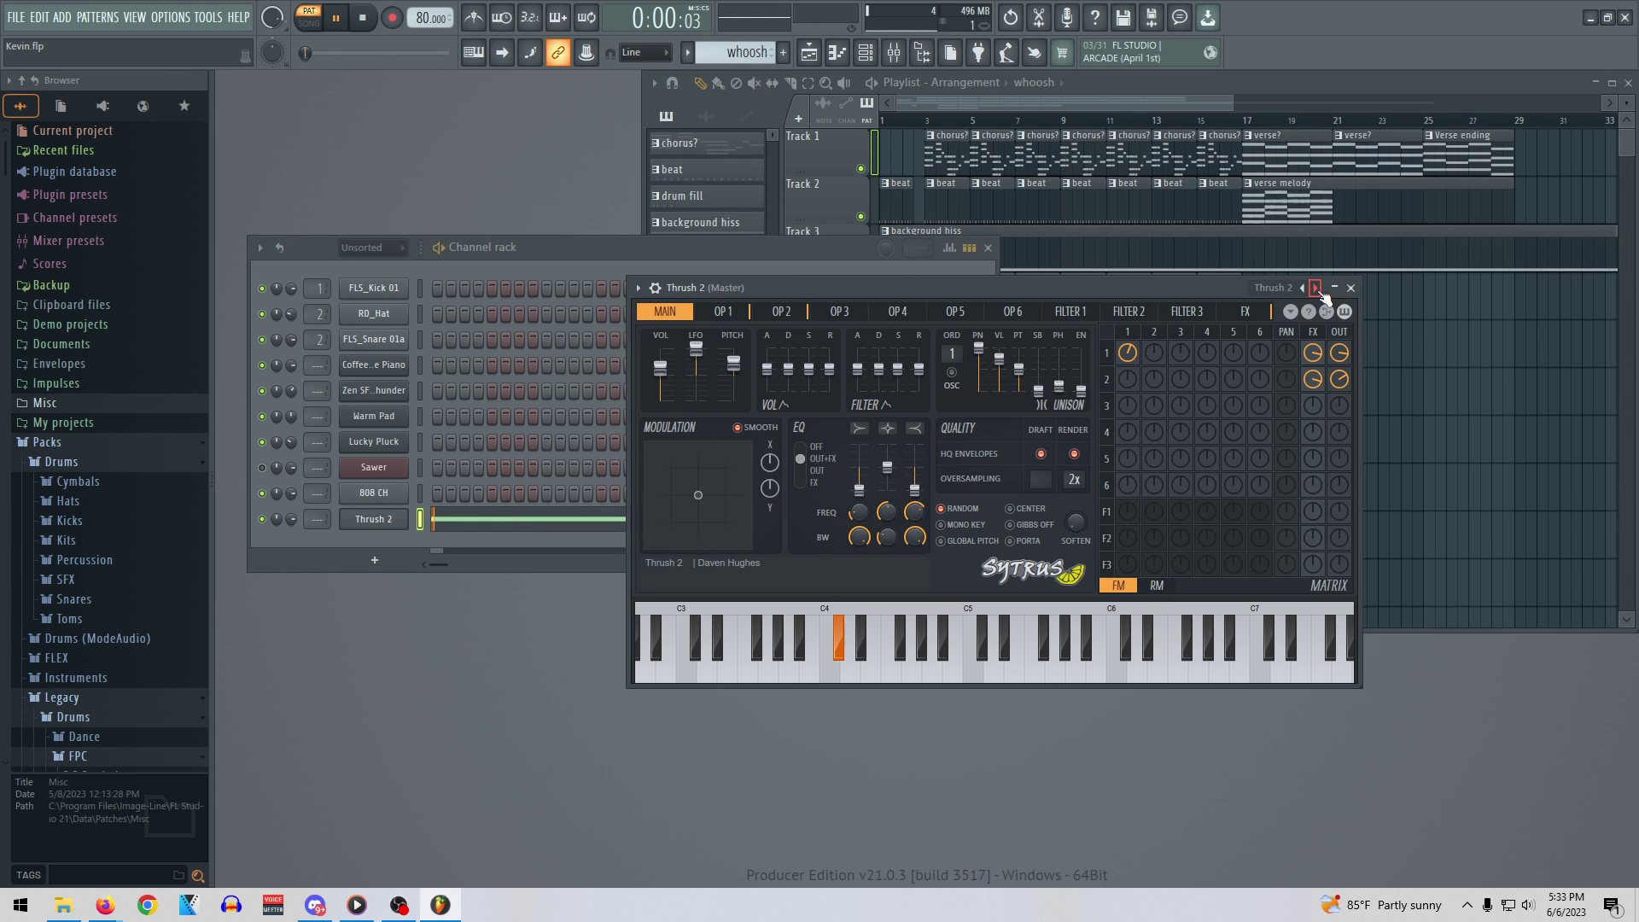
pyautogui.click(1316, 290)
pyautogui.press('space')
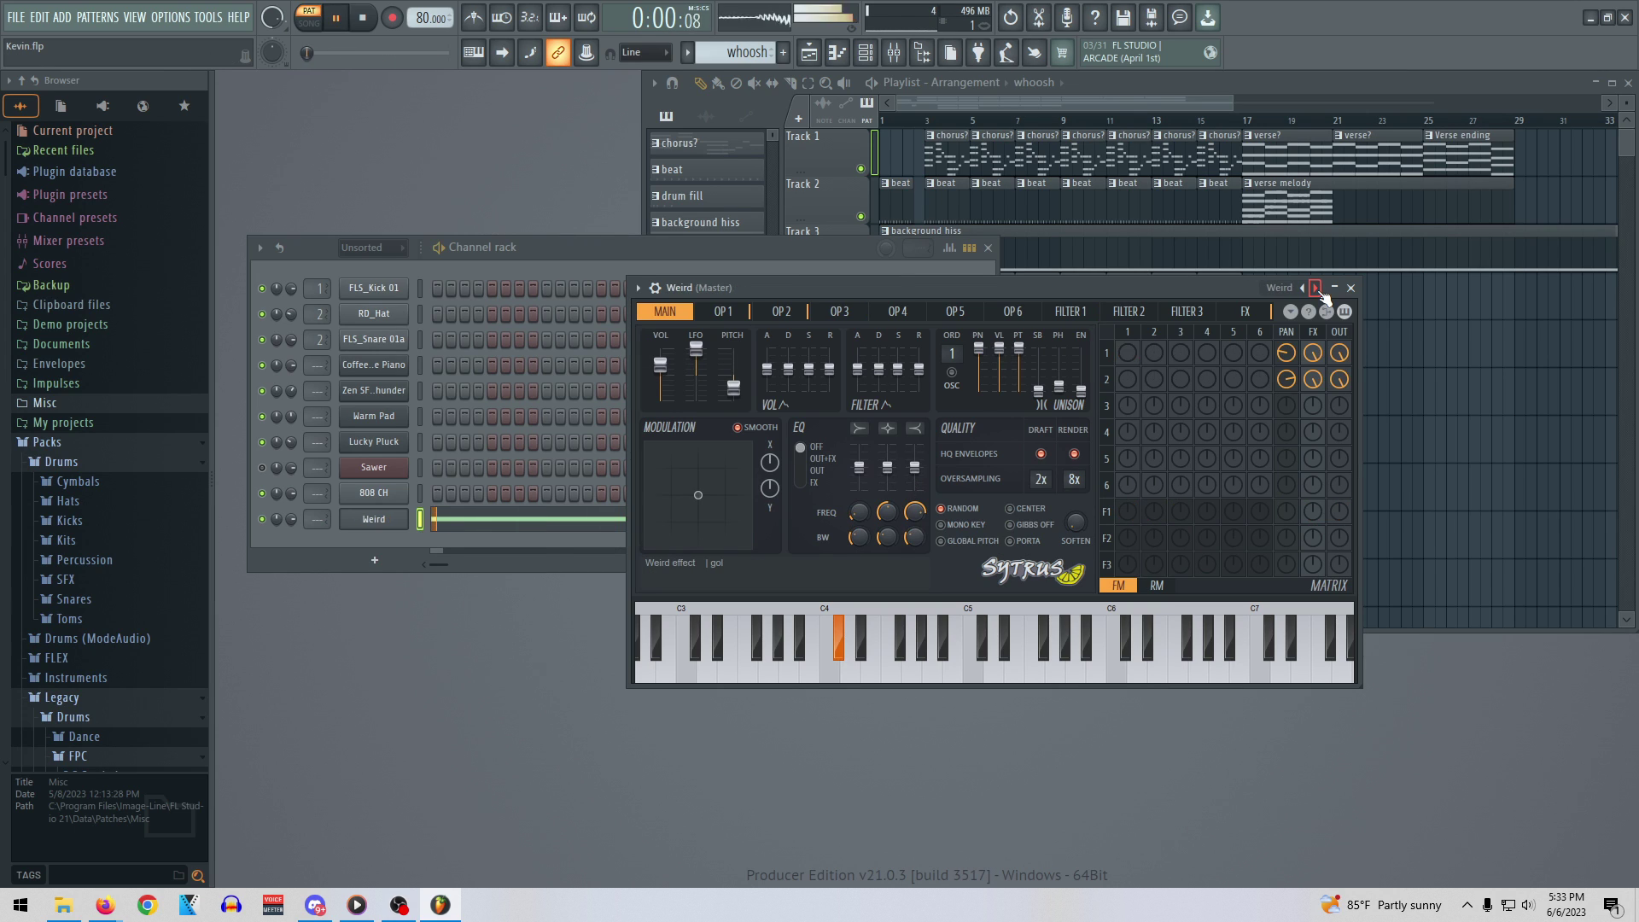
pyautogui.press('space')
pyautogui.click(1317, 290)
pyautogui.press('space')
pyautogui.press('space')
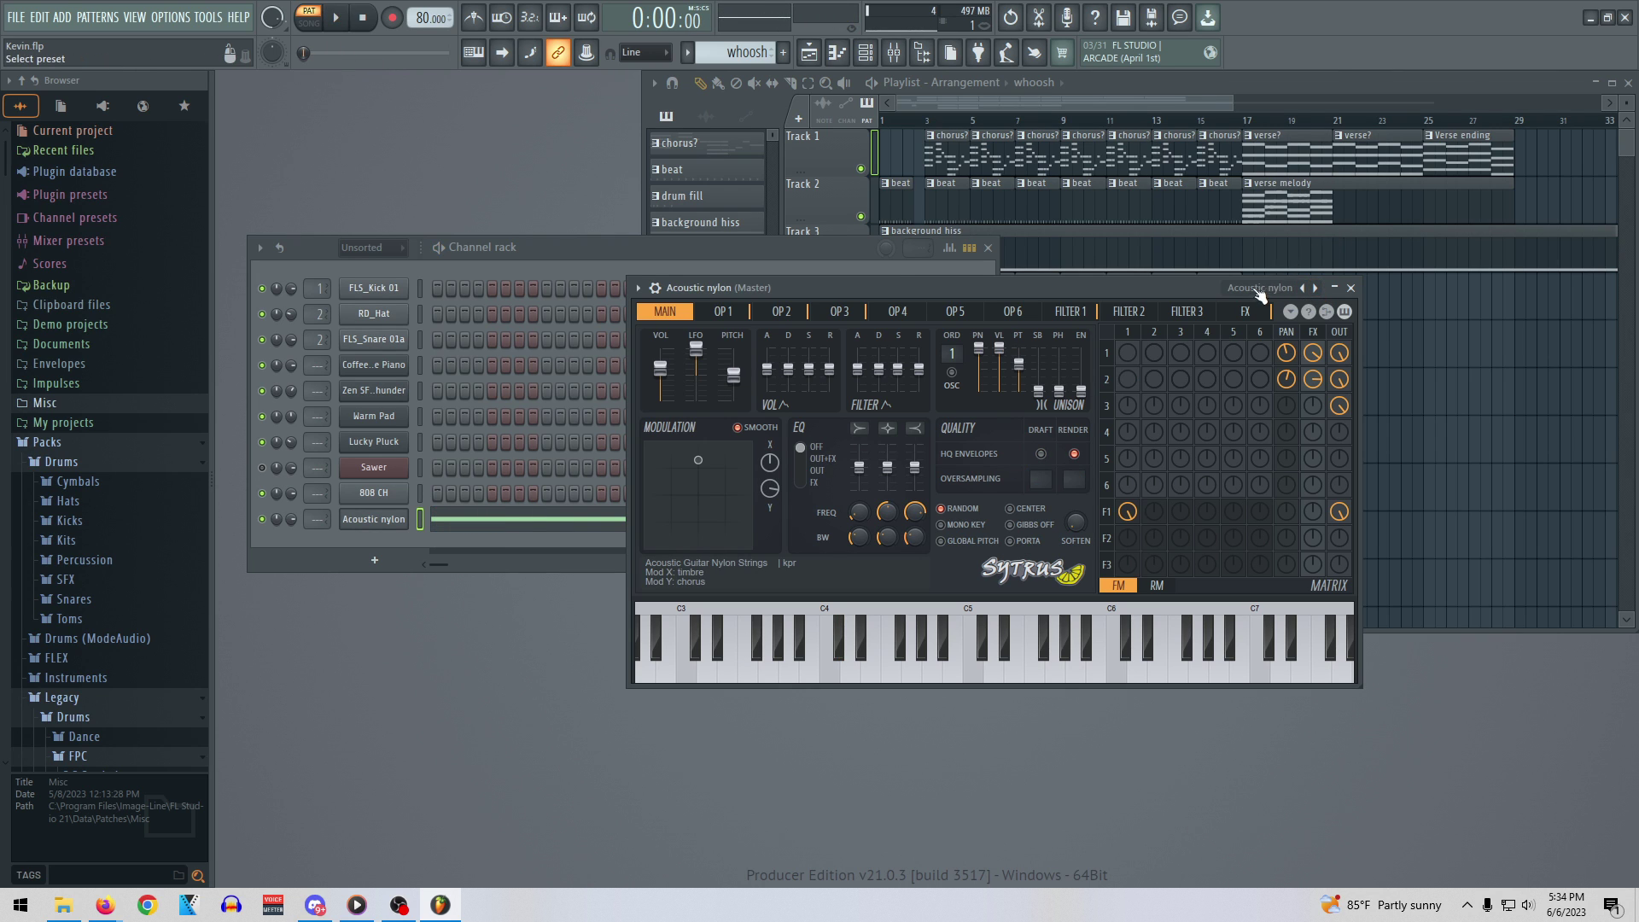
# Load the Sytrus pad preset Gandalf the white, play the whoosh pattern with it, and close the synth
pyautogui.click(1252, 289)
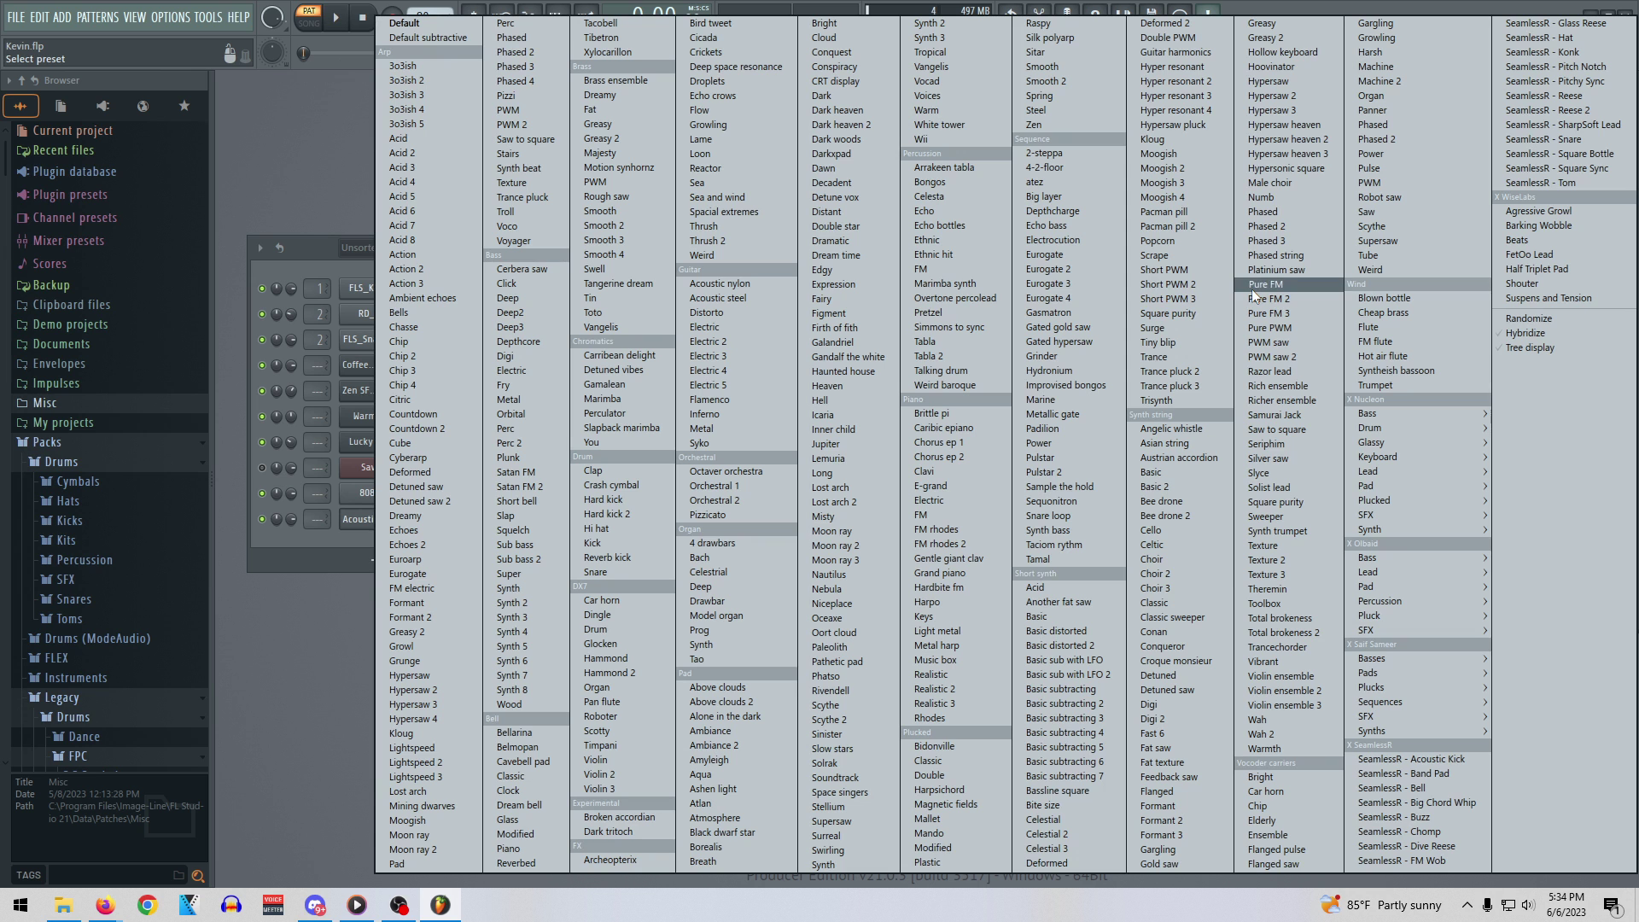
pyautogui.click(889, 355)
pyautogui.press('space')
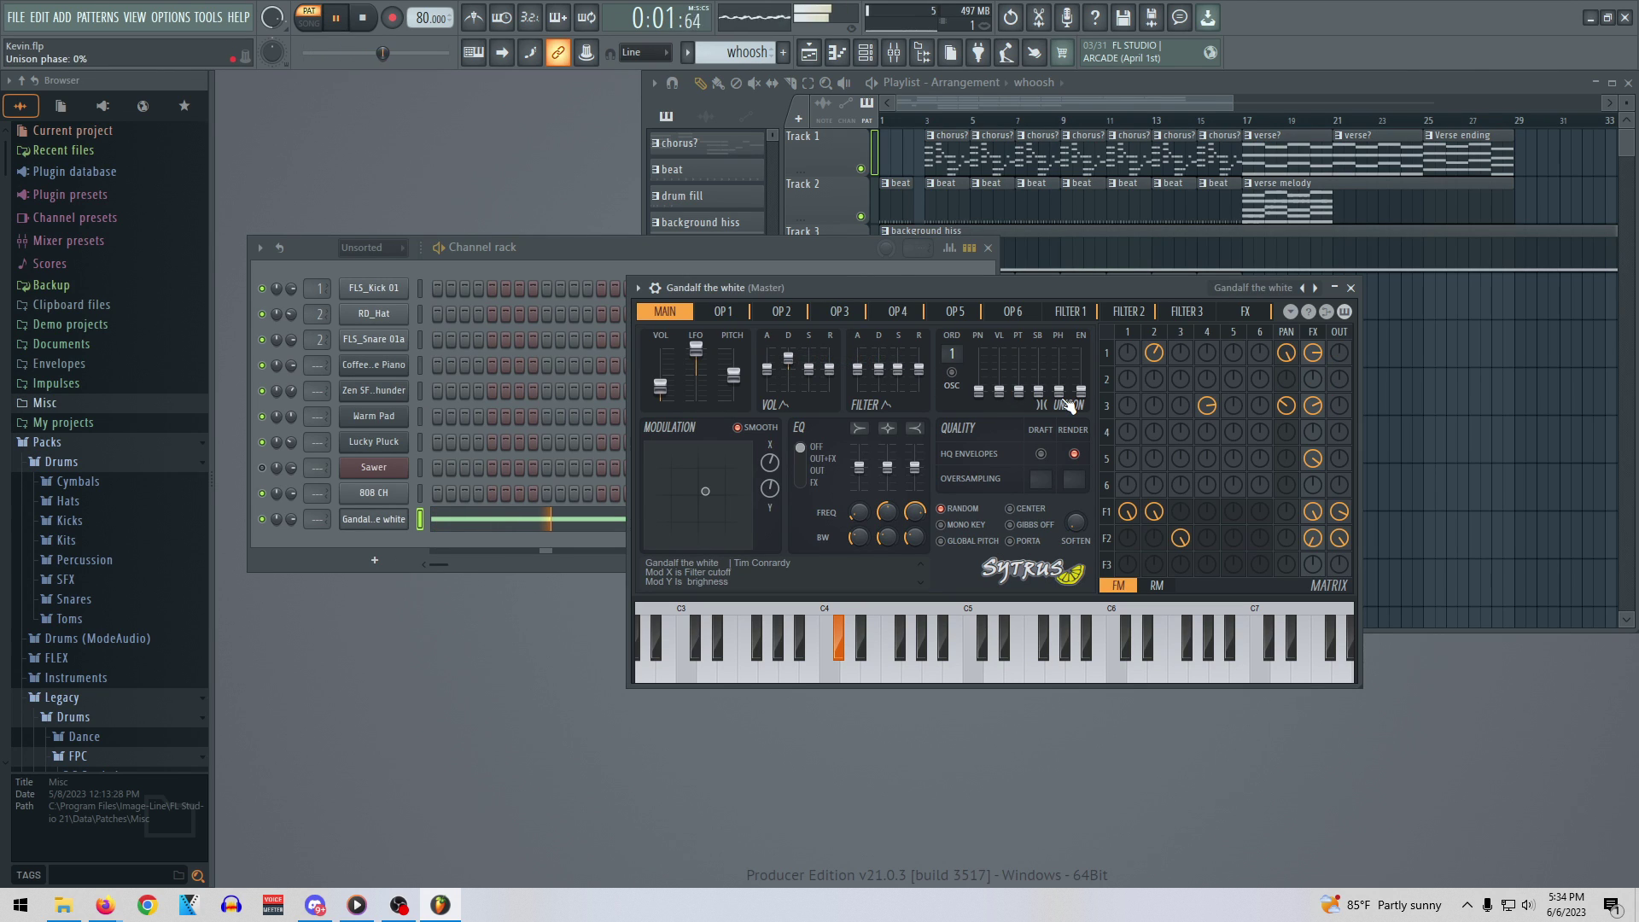
pyautogui.press('space')
pyautogui.click(1350, 287)
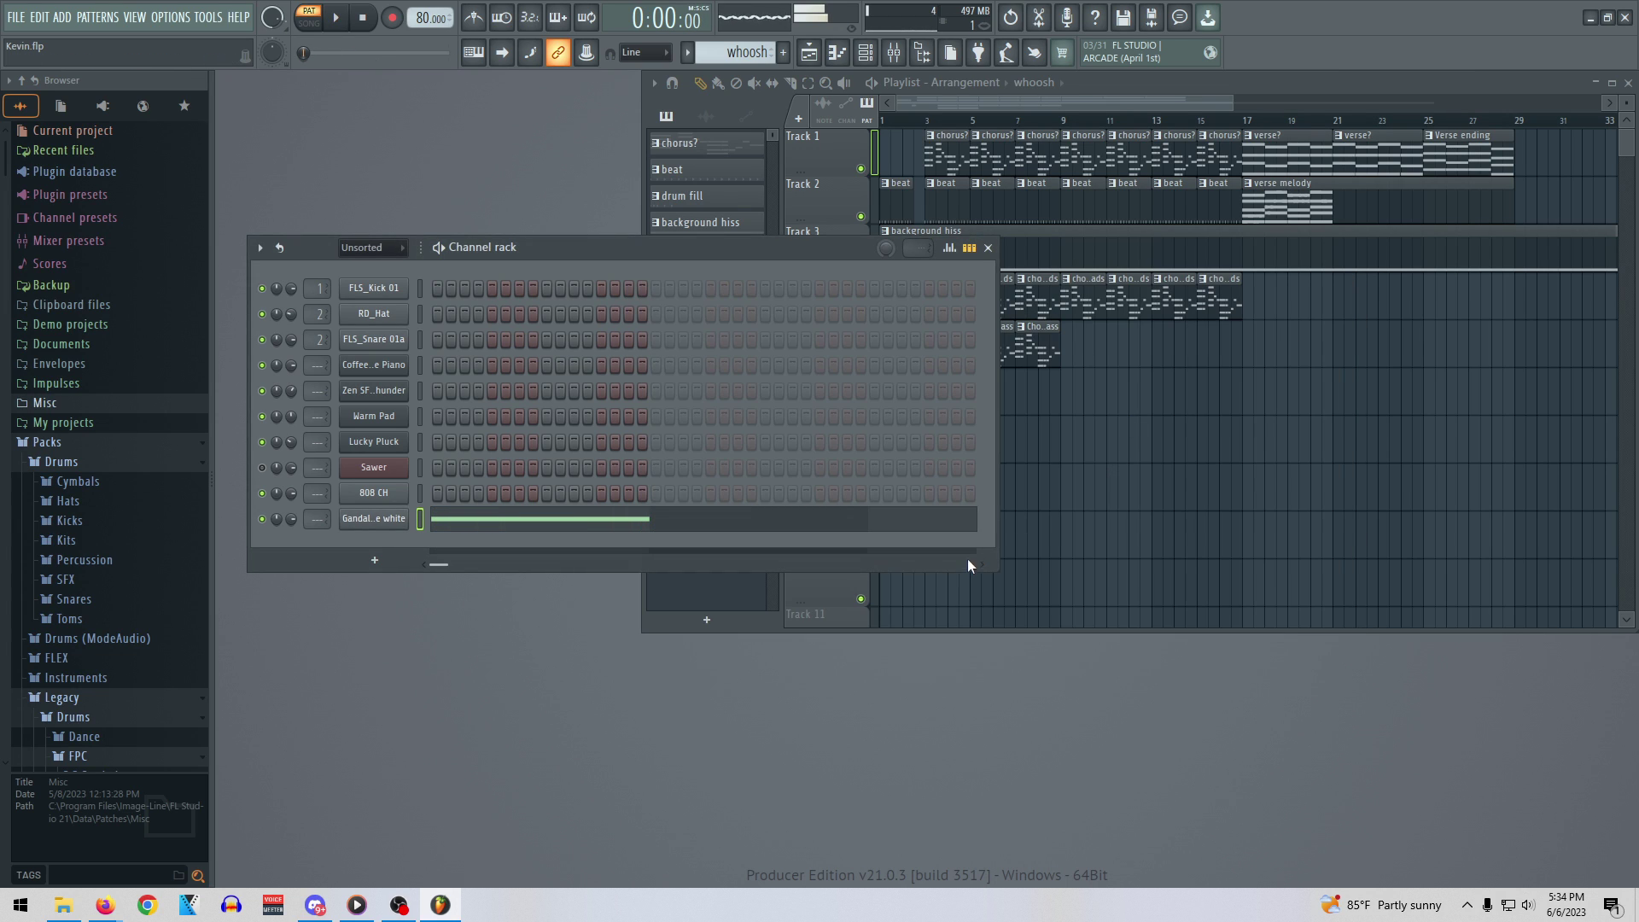
# Try a whoosh clip on Track 6 at the lead-in to the chorus, and remove it while the song plays
pyautogui.click(1071, 115)
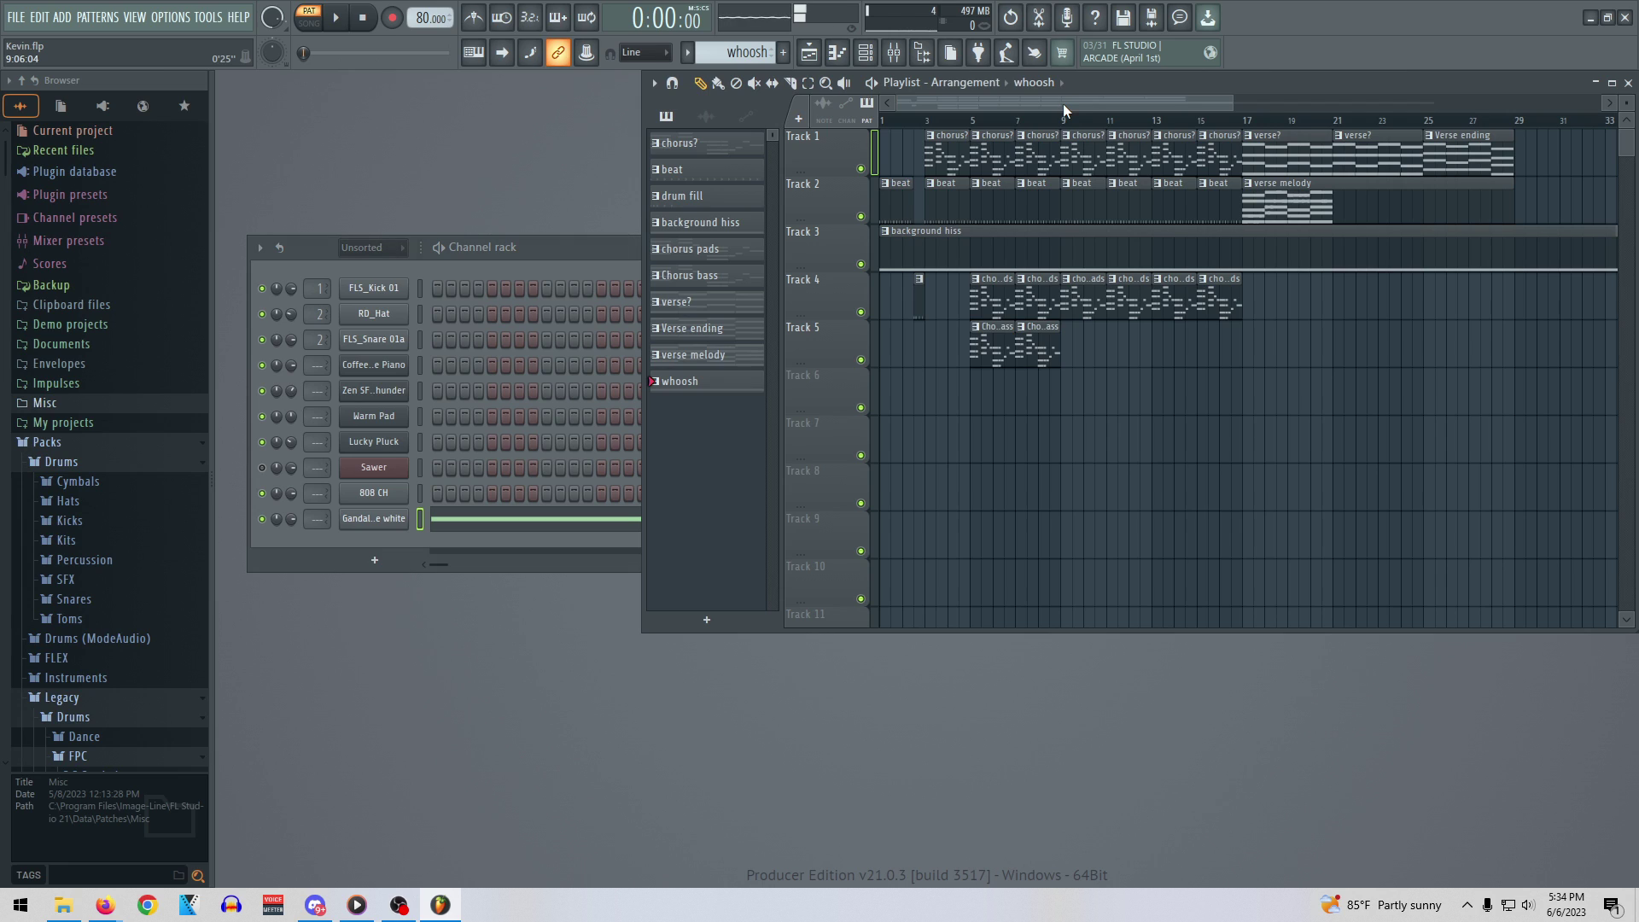
pyautogui.click(917, 393)
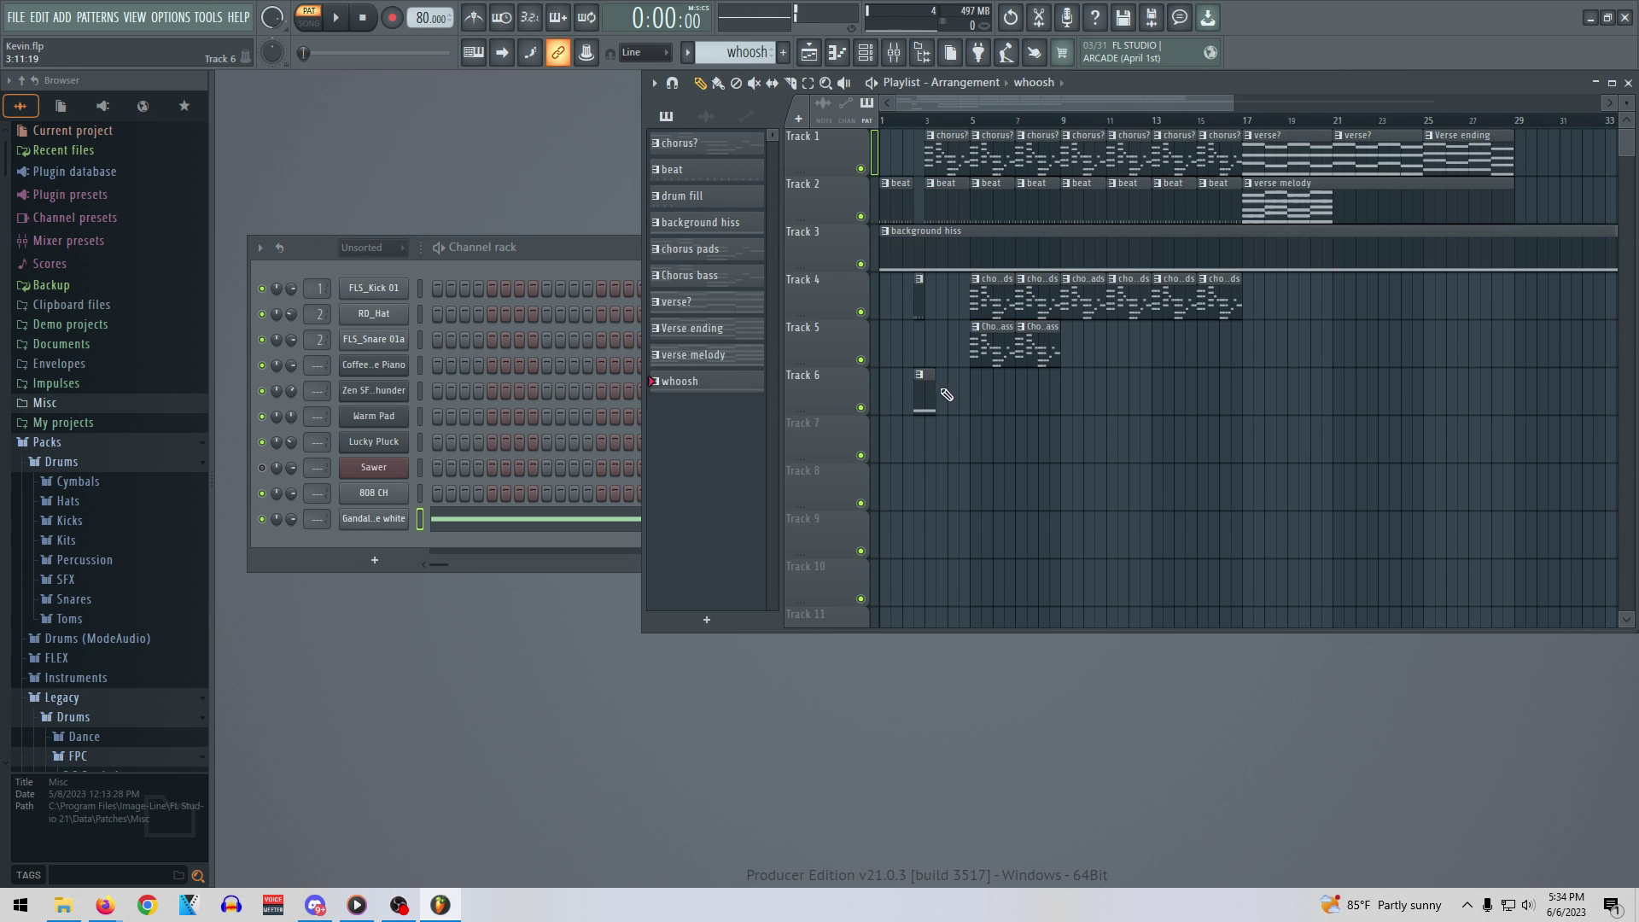
pyautogui.click(888, 123)
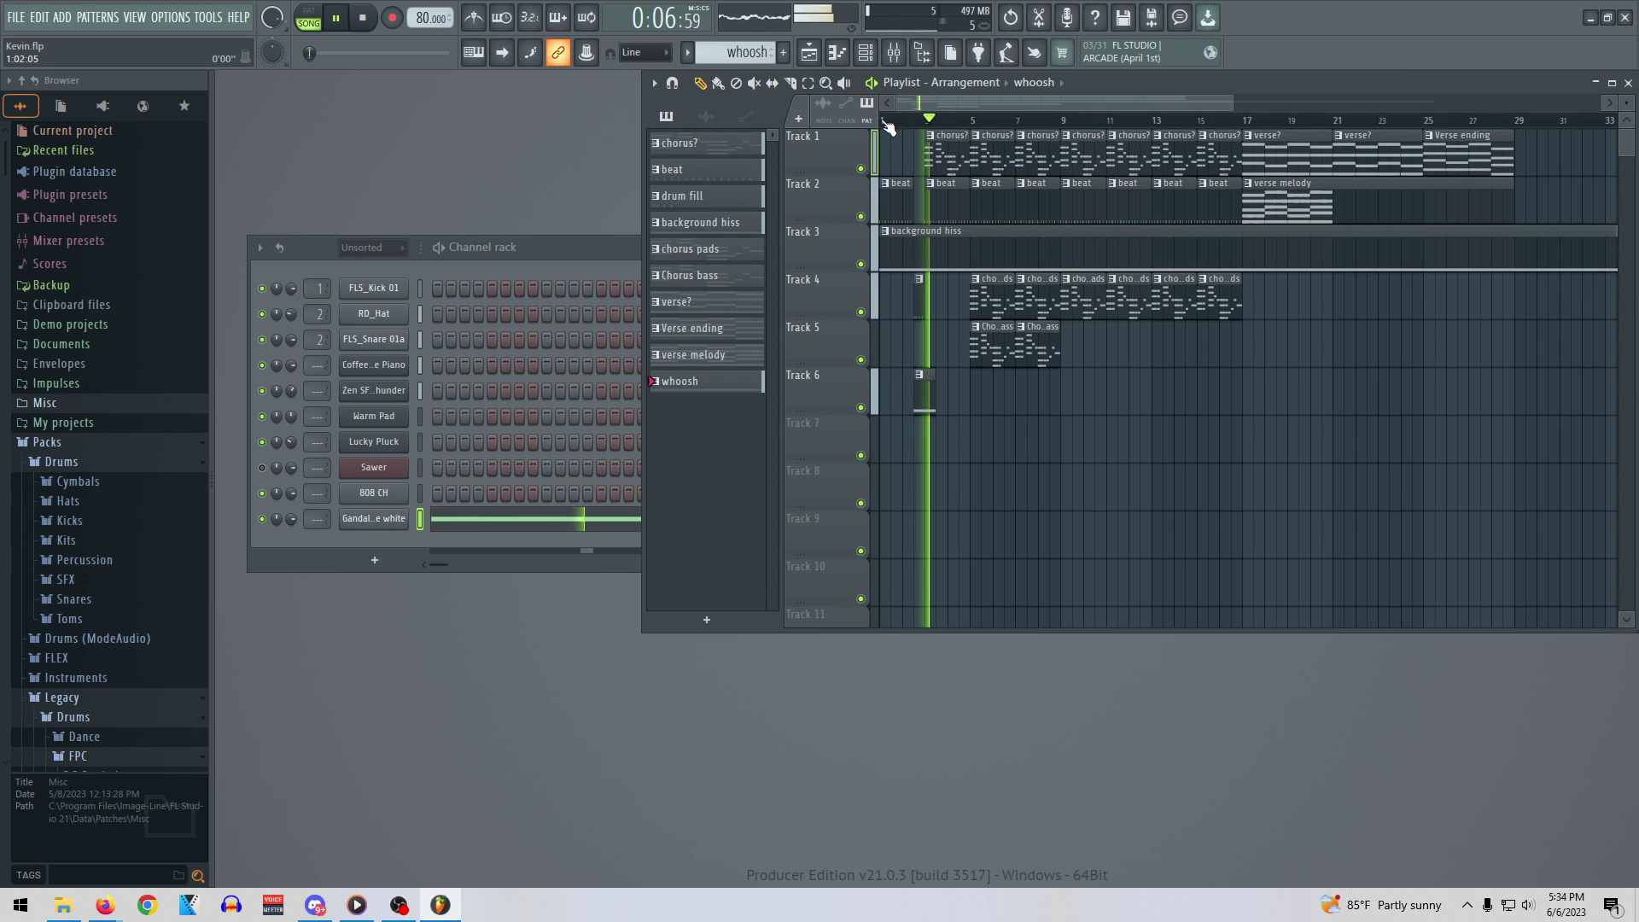
pyautogui.press('space')
pyautogui.rightClick(926, 377)
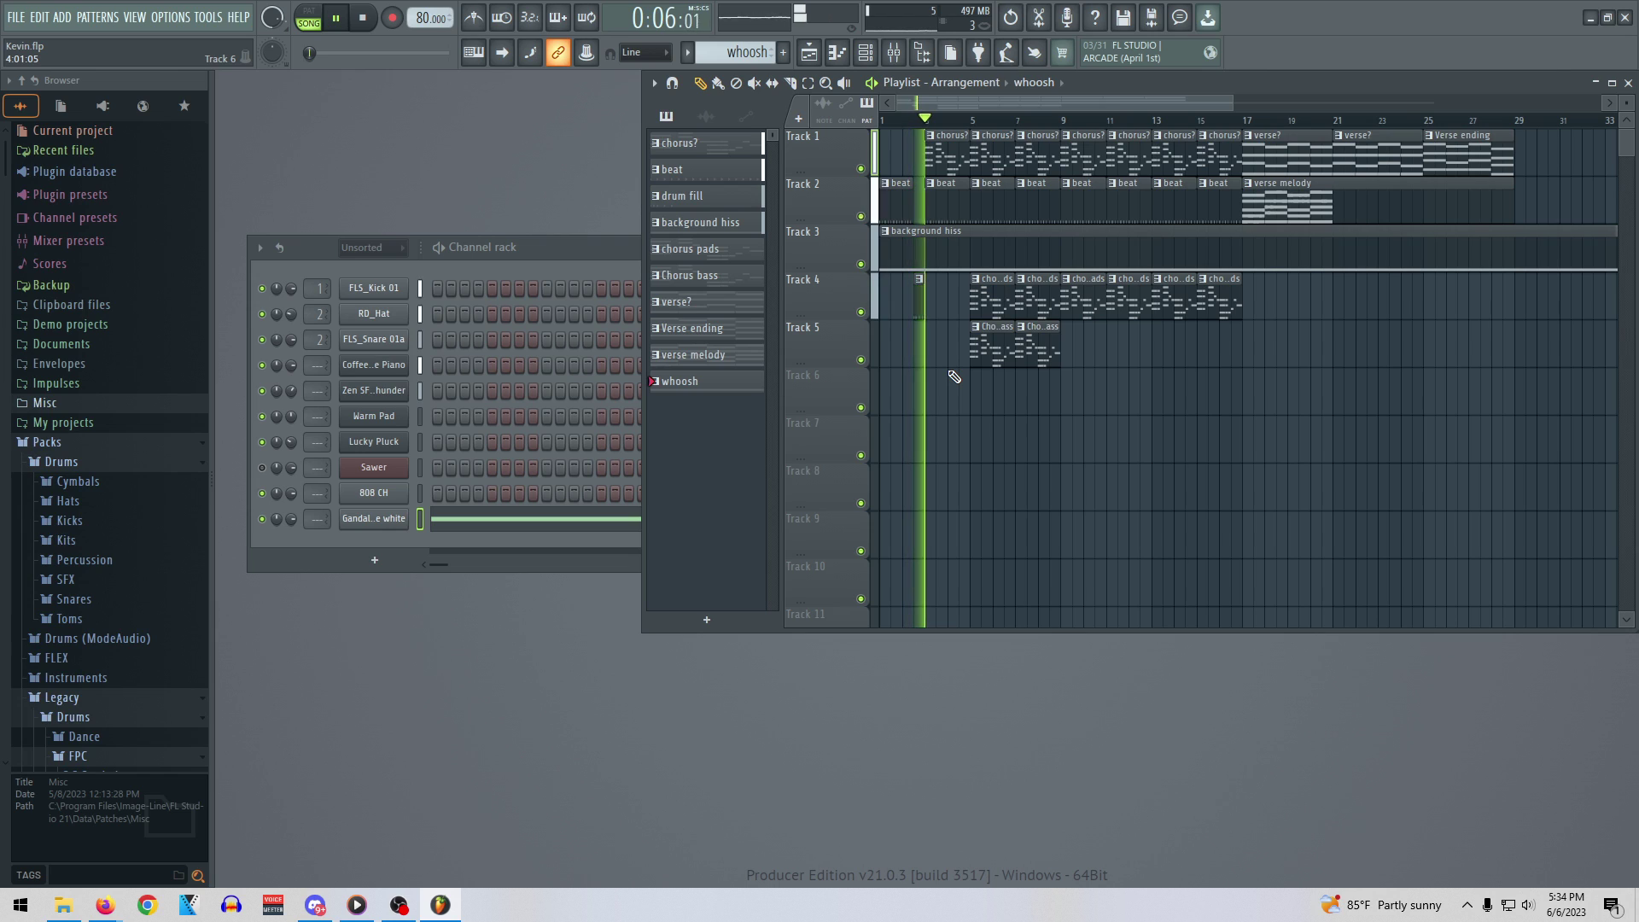
pyautogui.press('space')
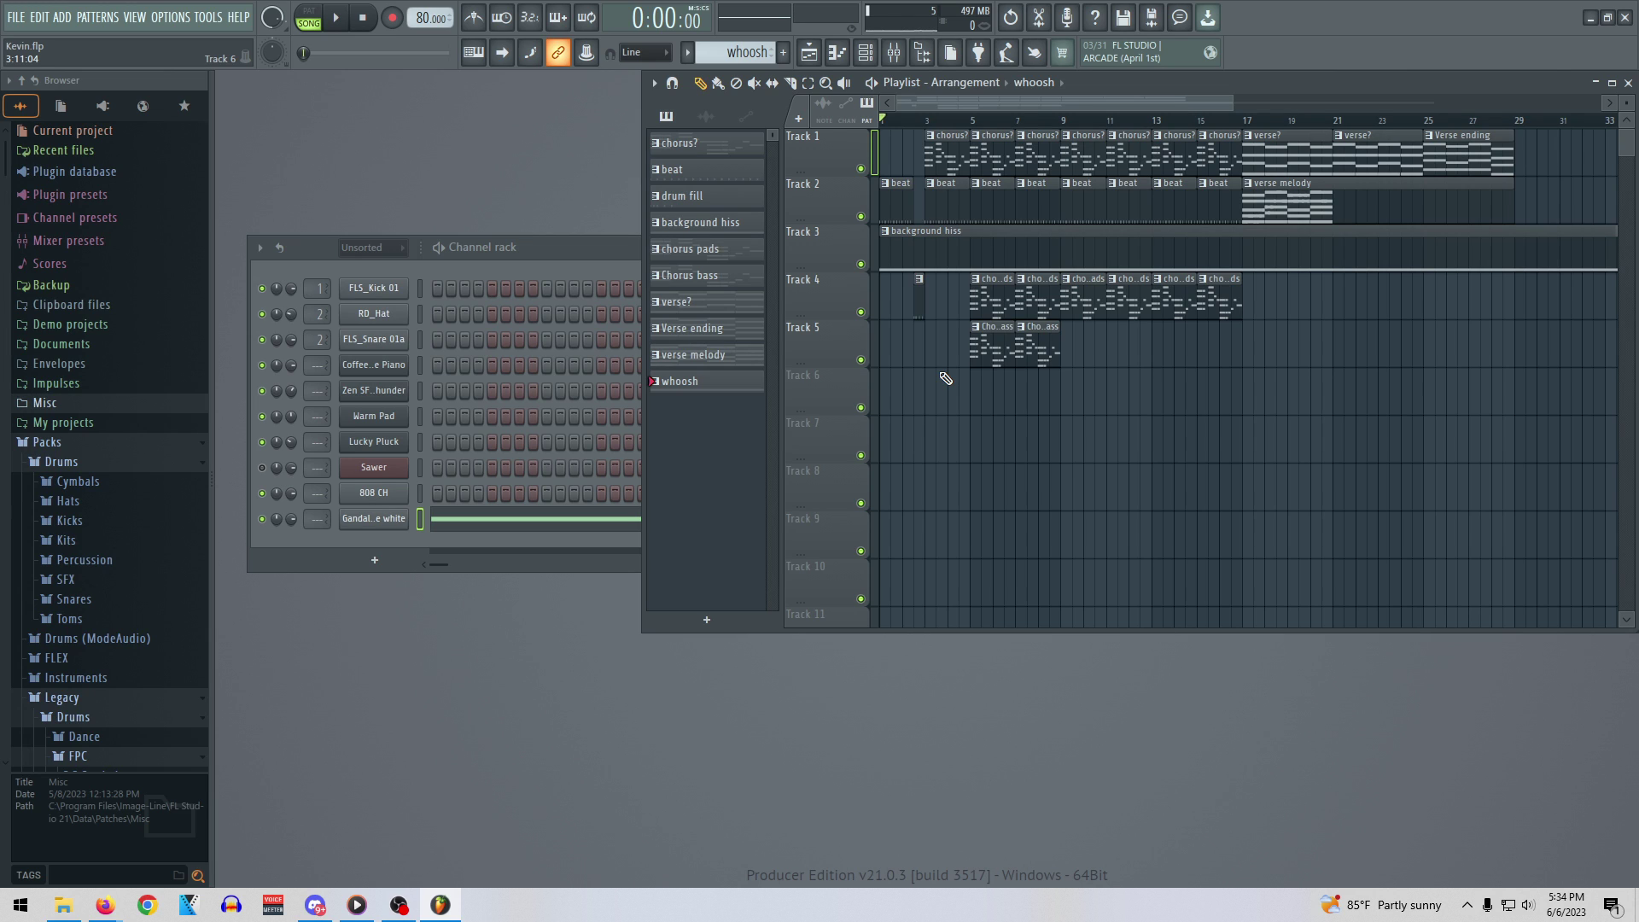
# Delete the whoosh pattern from the project
pyautogui.rightClick(731, 392)
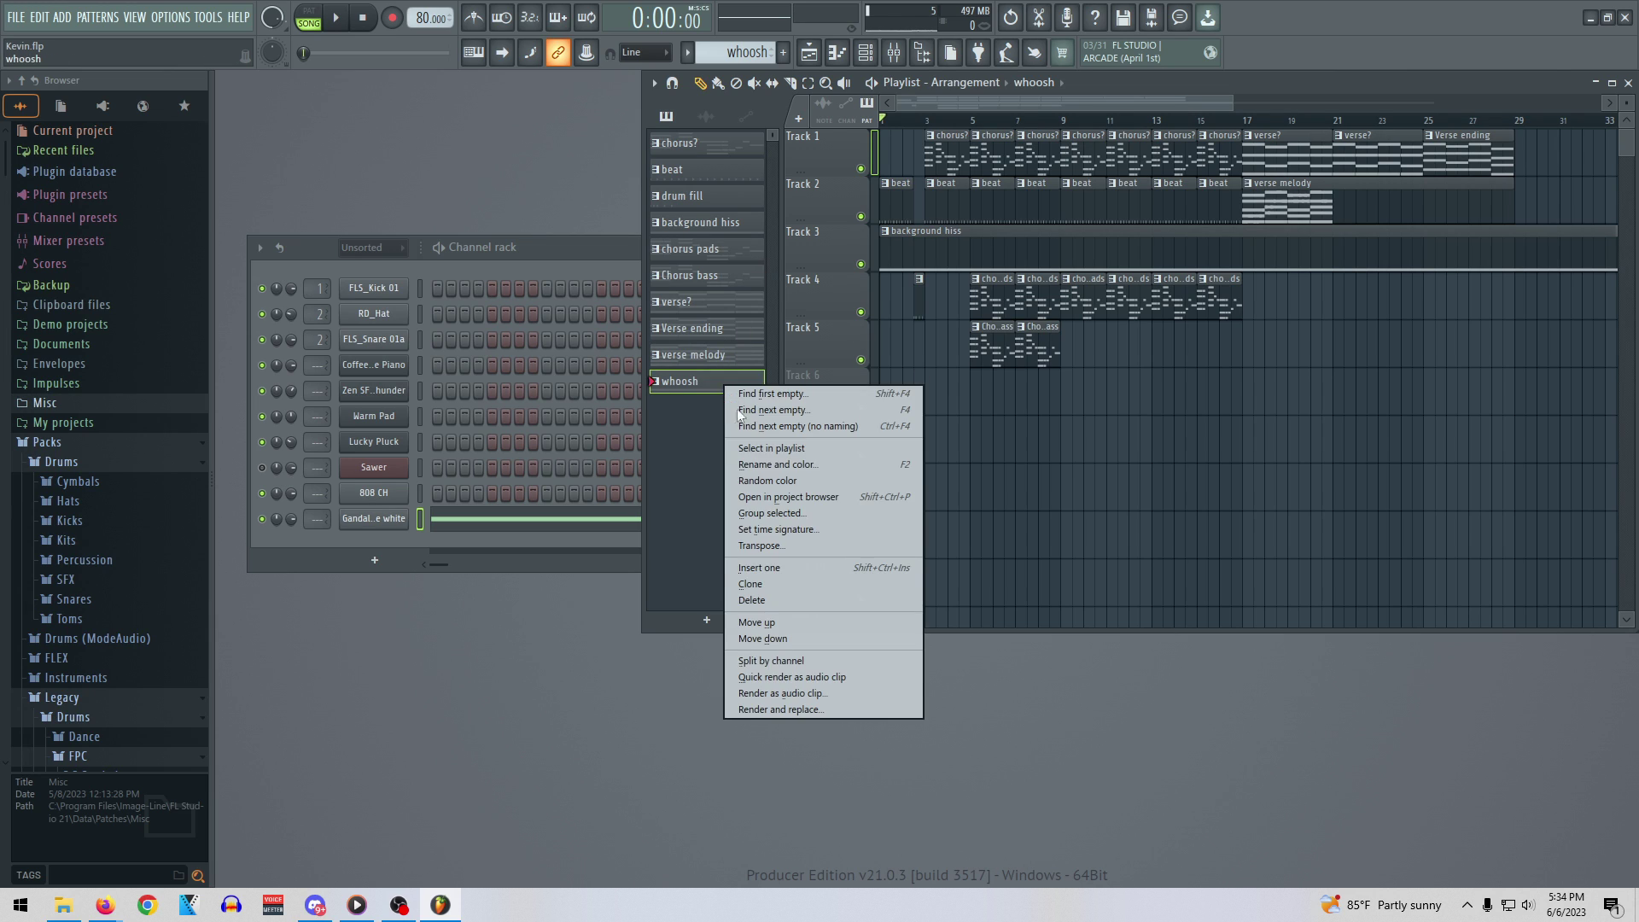
pyautogui.click(776, 596)
pyautogui.click(874, 510)
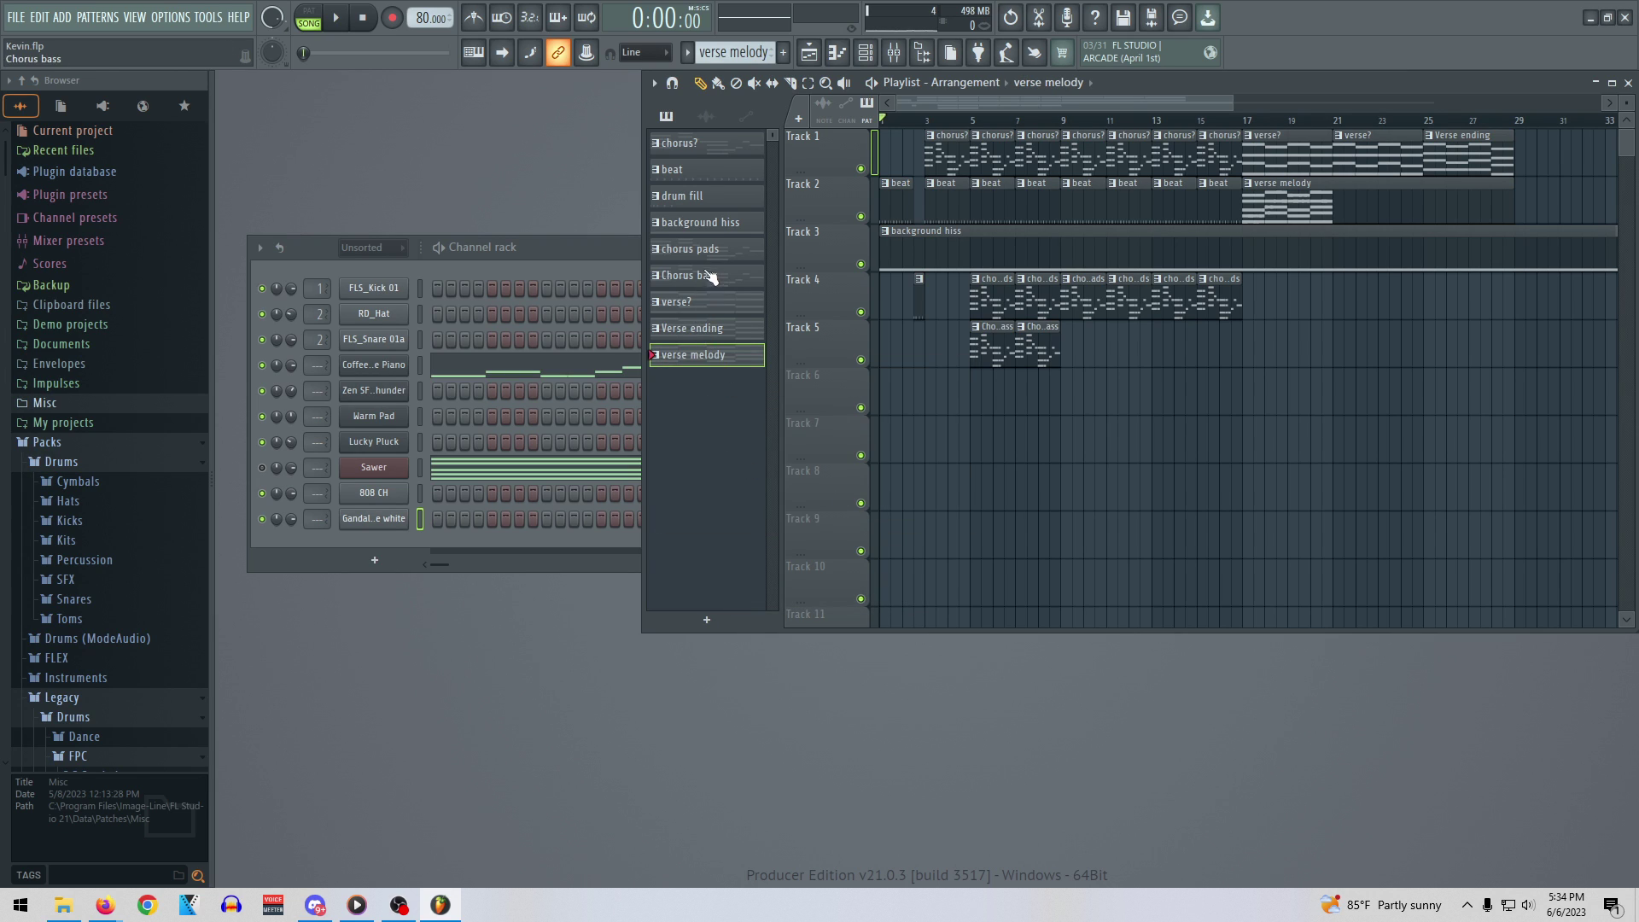
# In the drum fill pattern, replace the 808 CH hit on step 2 with an RD_Hat hit and play the song
pyautogui.click(717, 198)
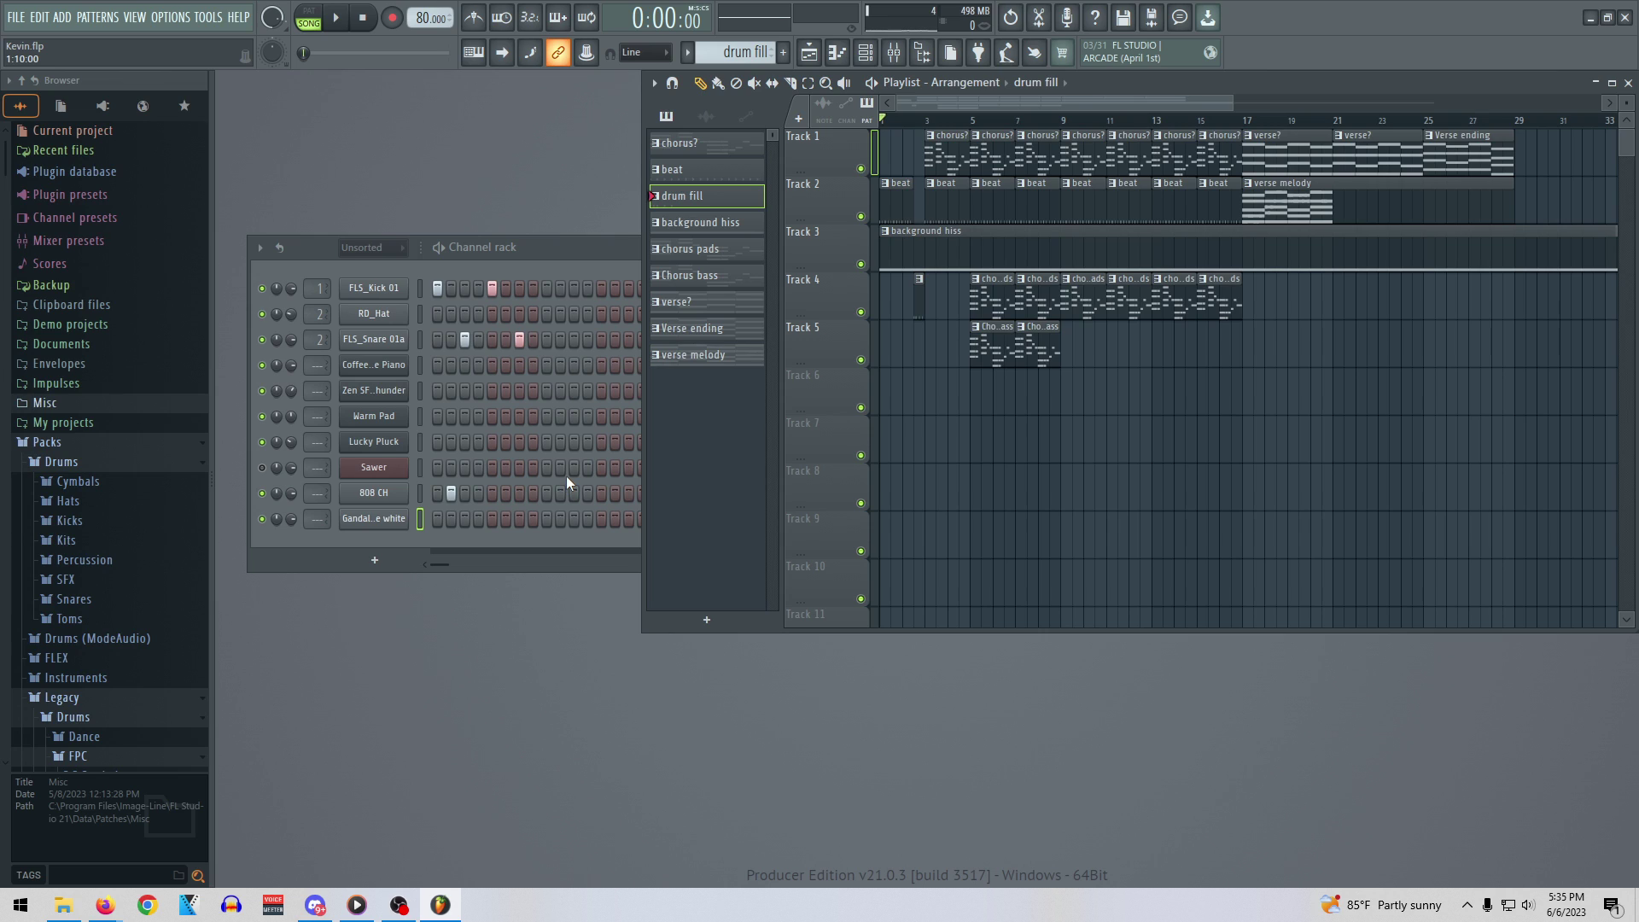
pyautogui.press('space')
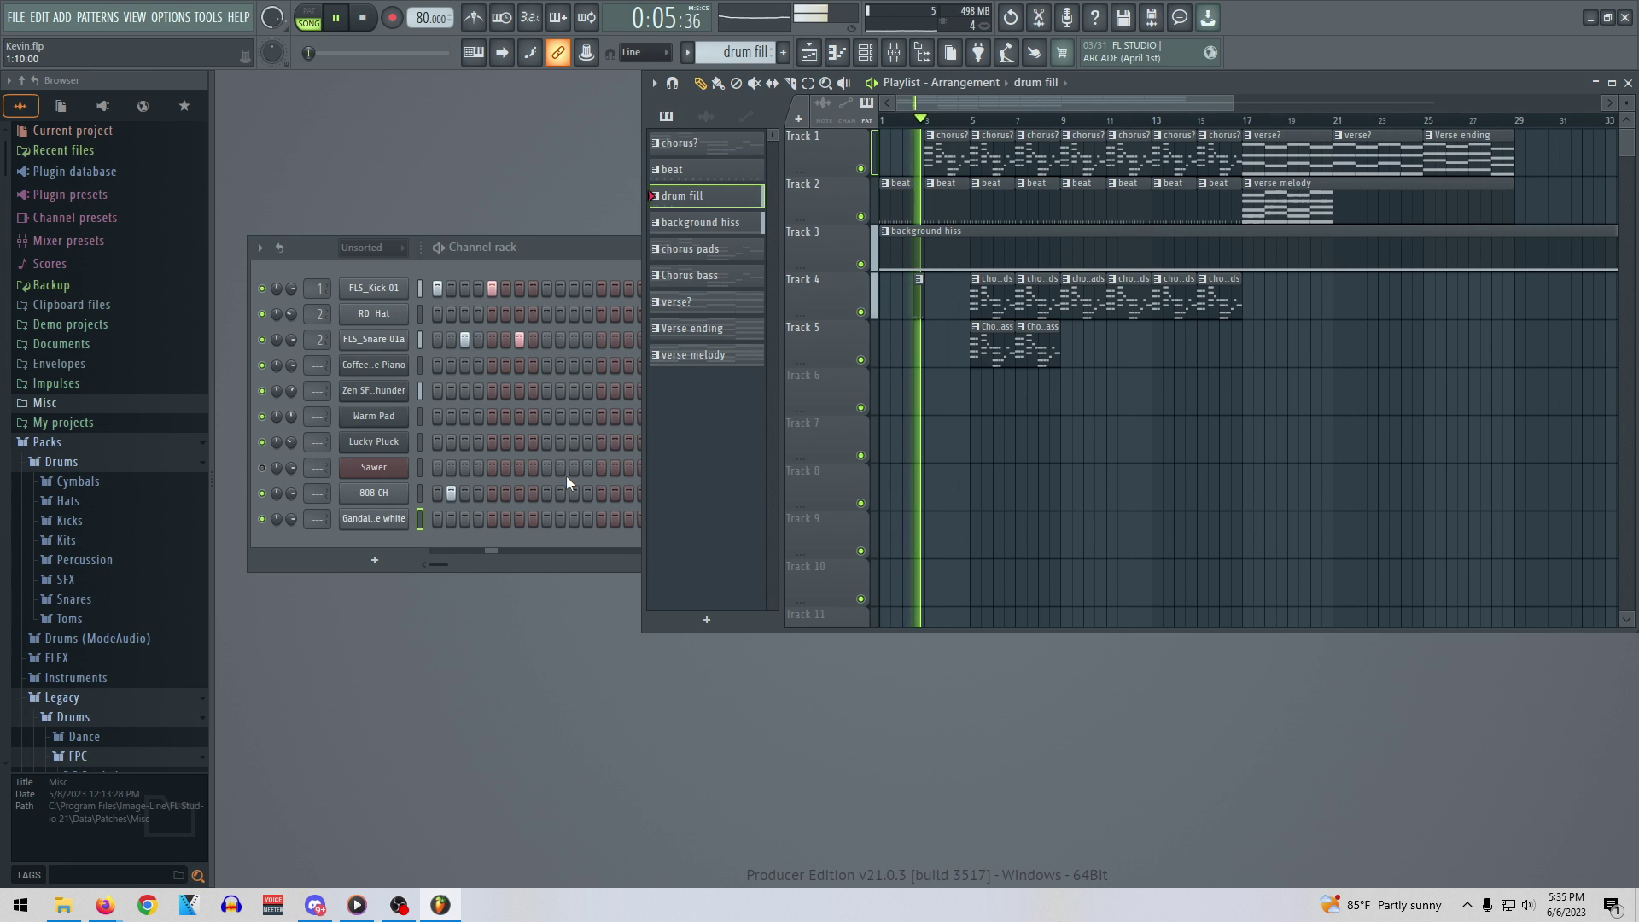
pyautogui.press('space')
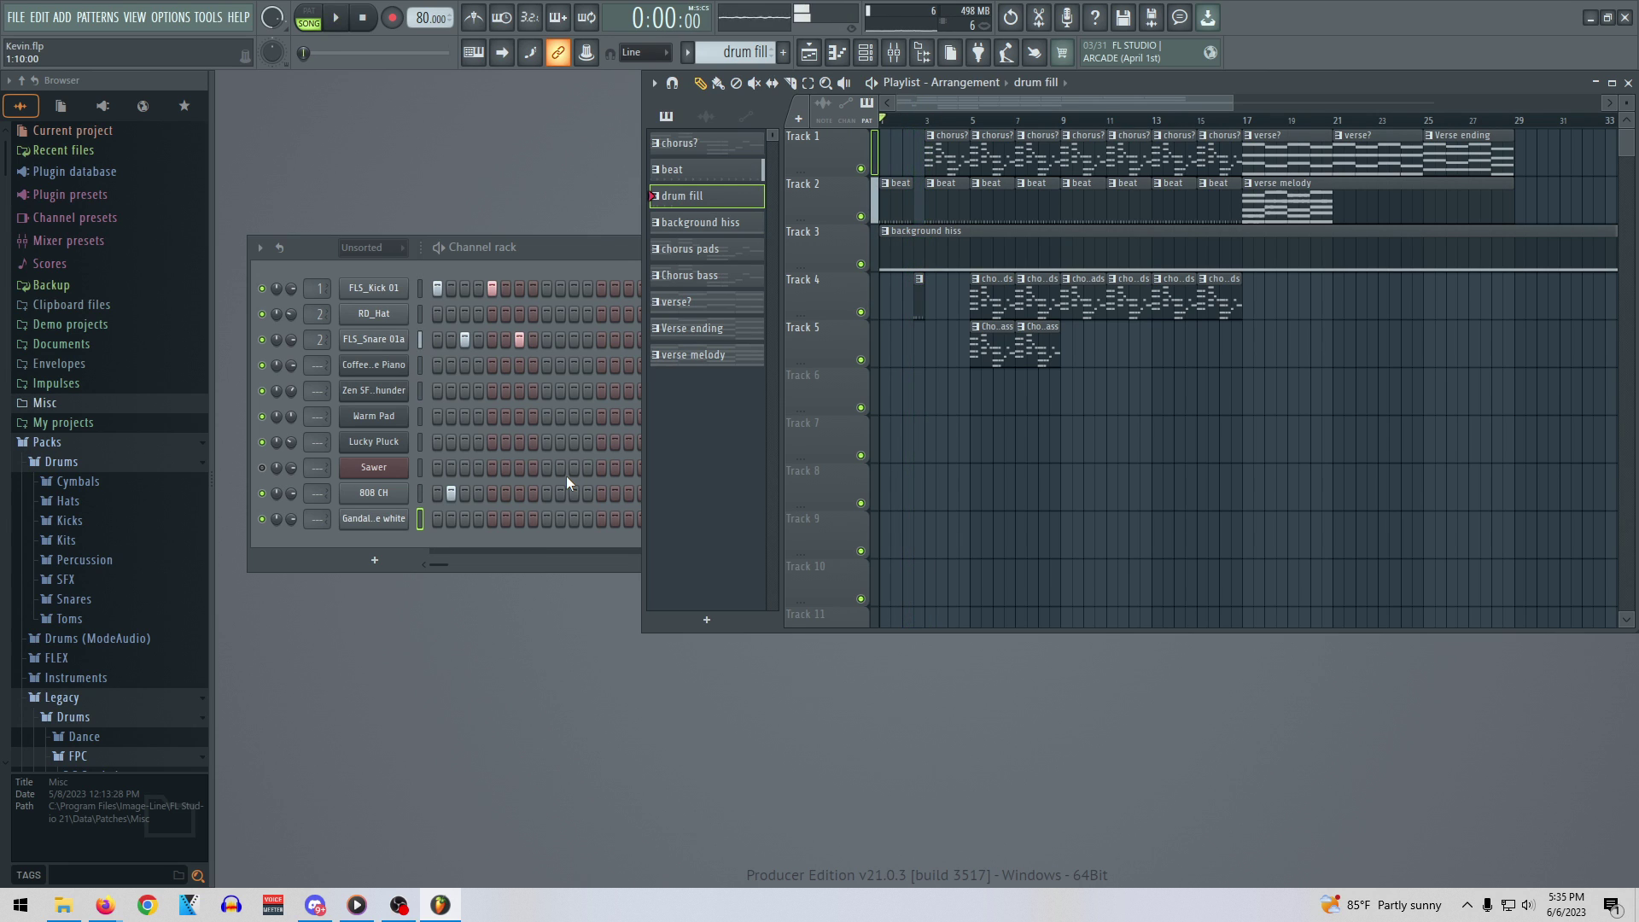
pyautogui.click(448, 492)
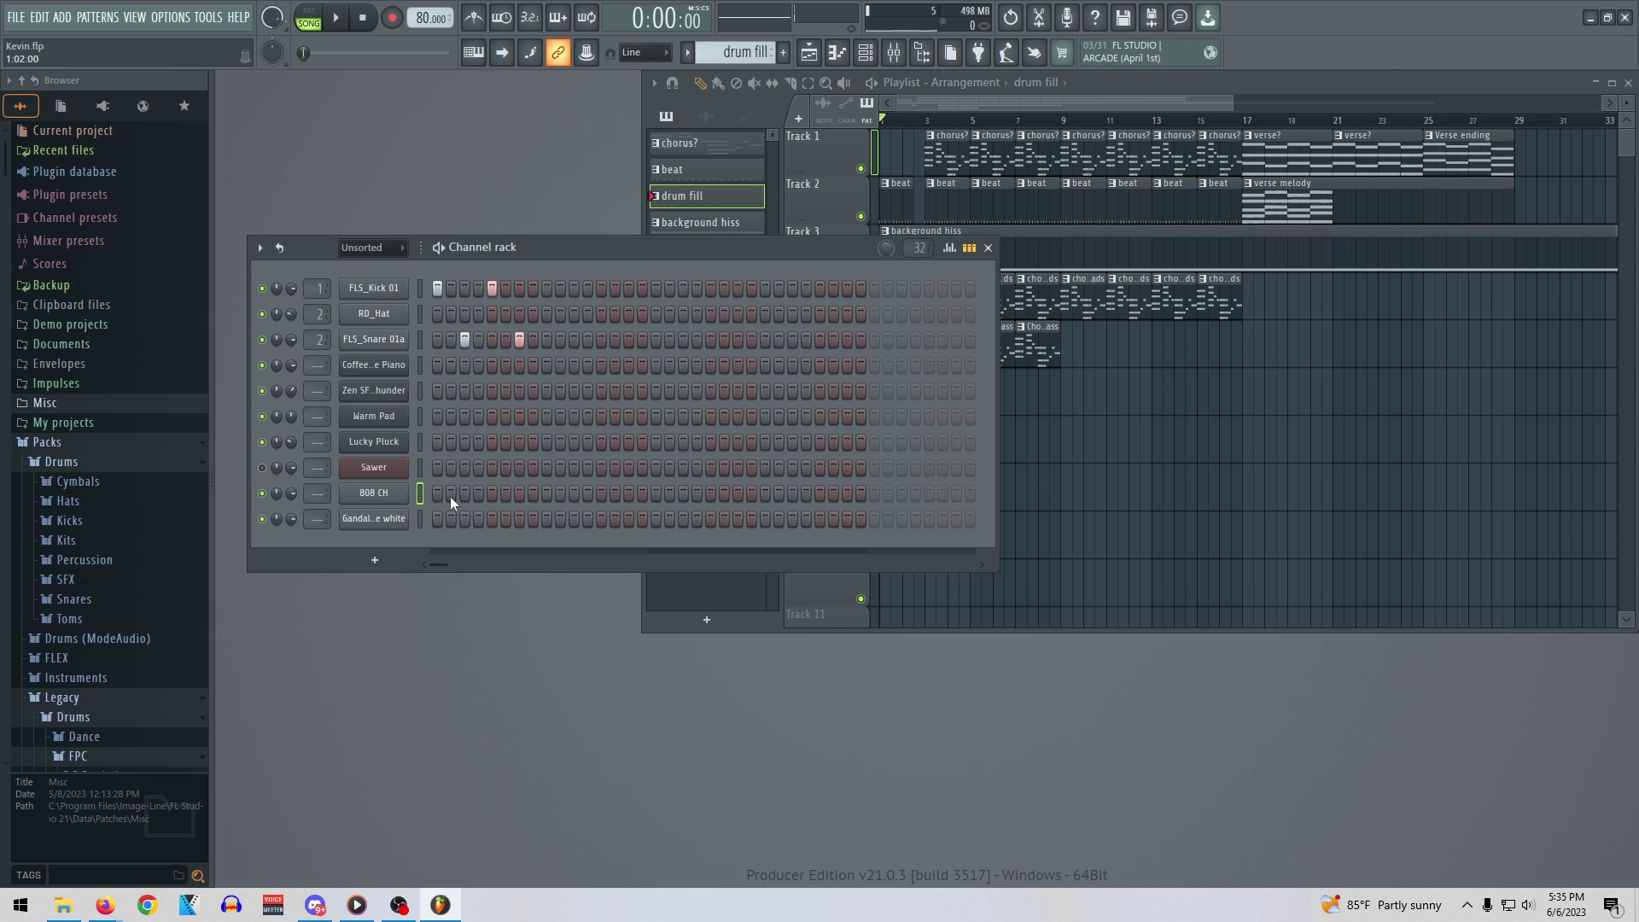
pyautogui.press('space')
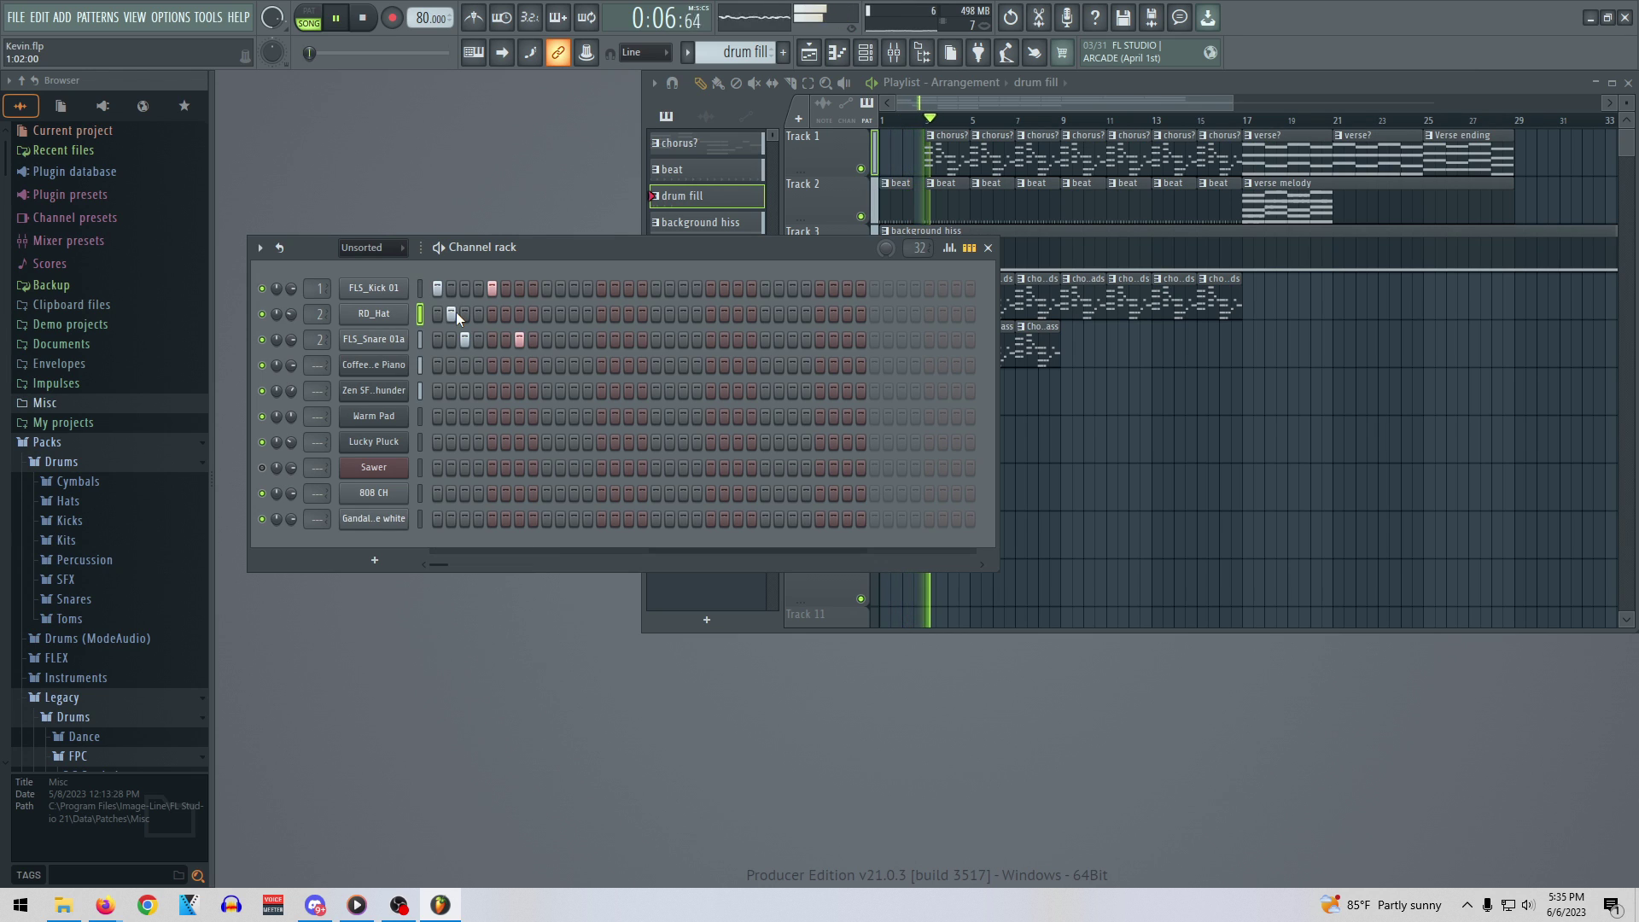
pyautogui.press('space')
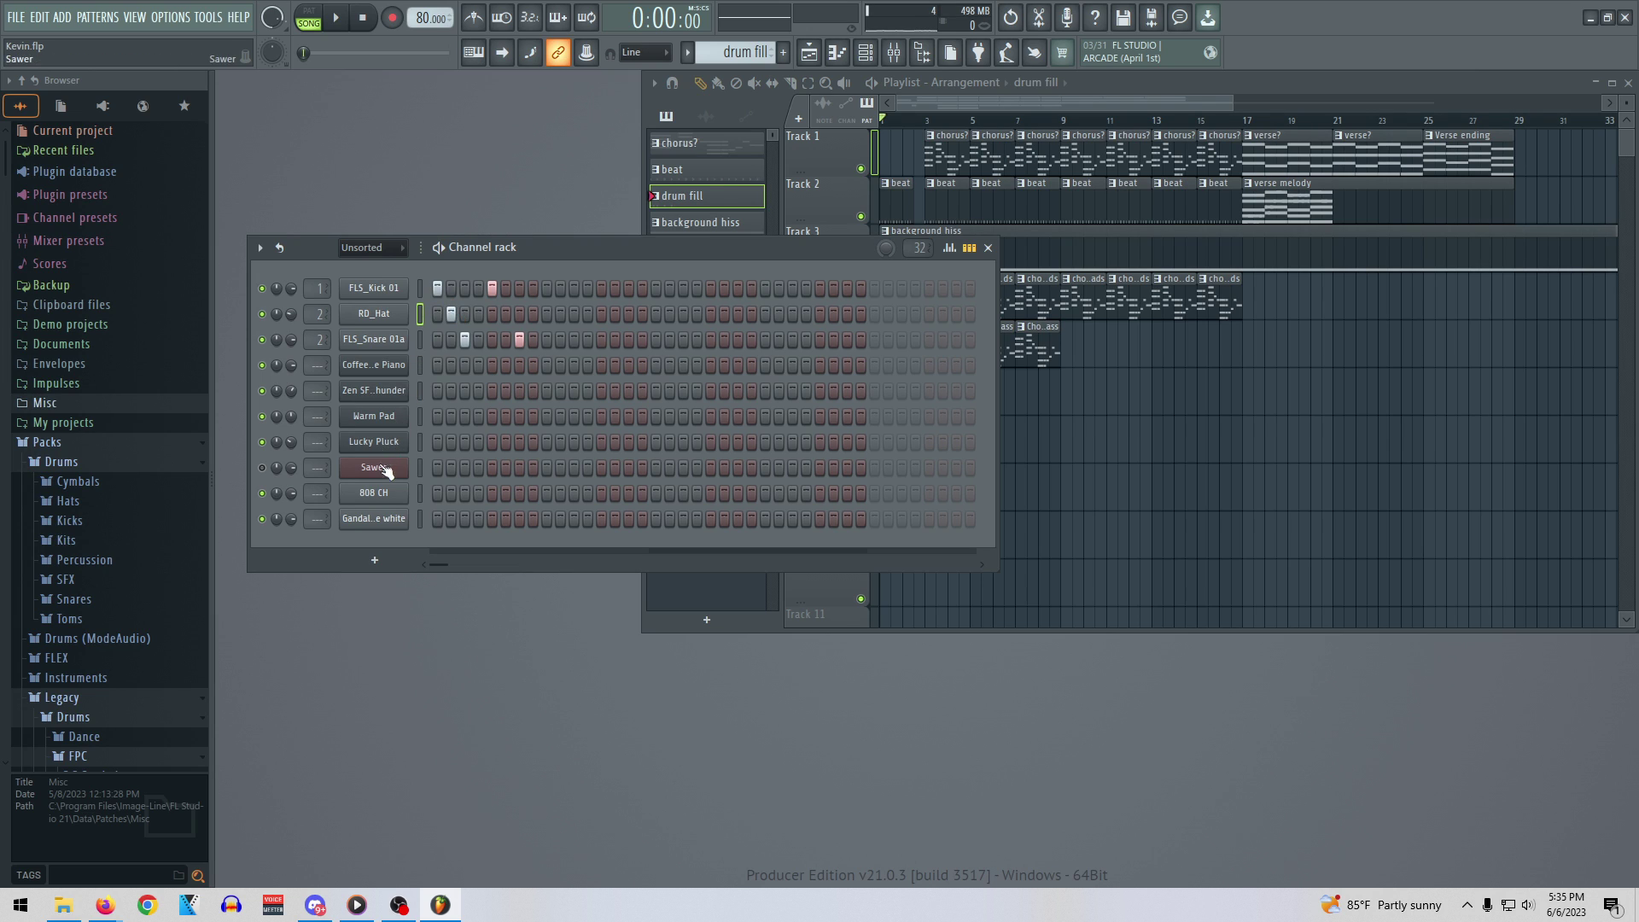
# Delete the 808 CH and Sawer channels from the channel rack
pyautogui.rightClick(387, 494)
pyautogui.click(546, 686)
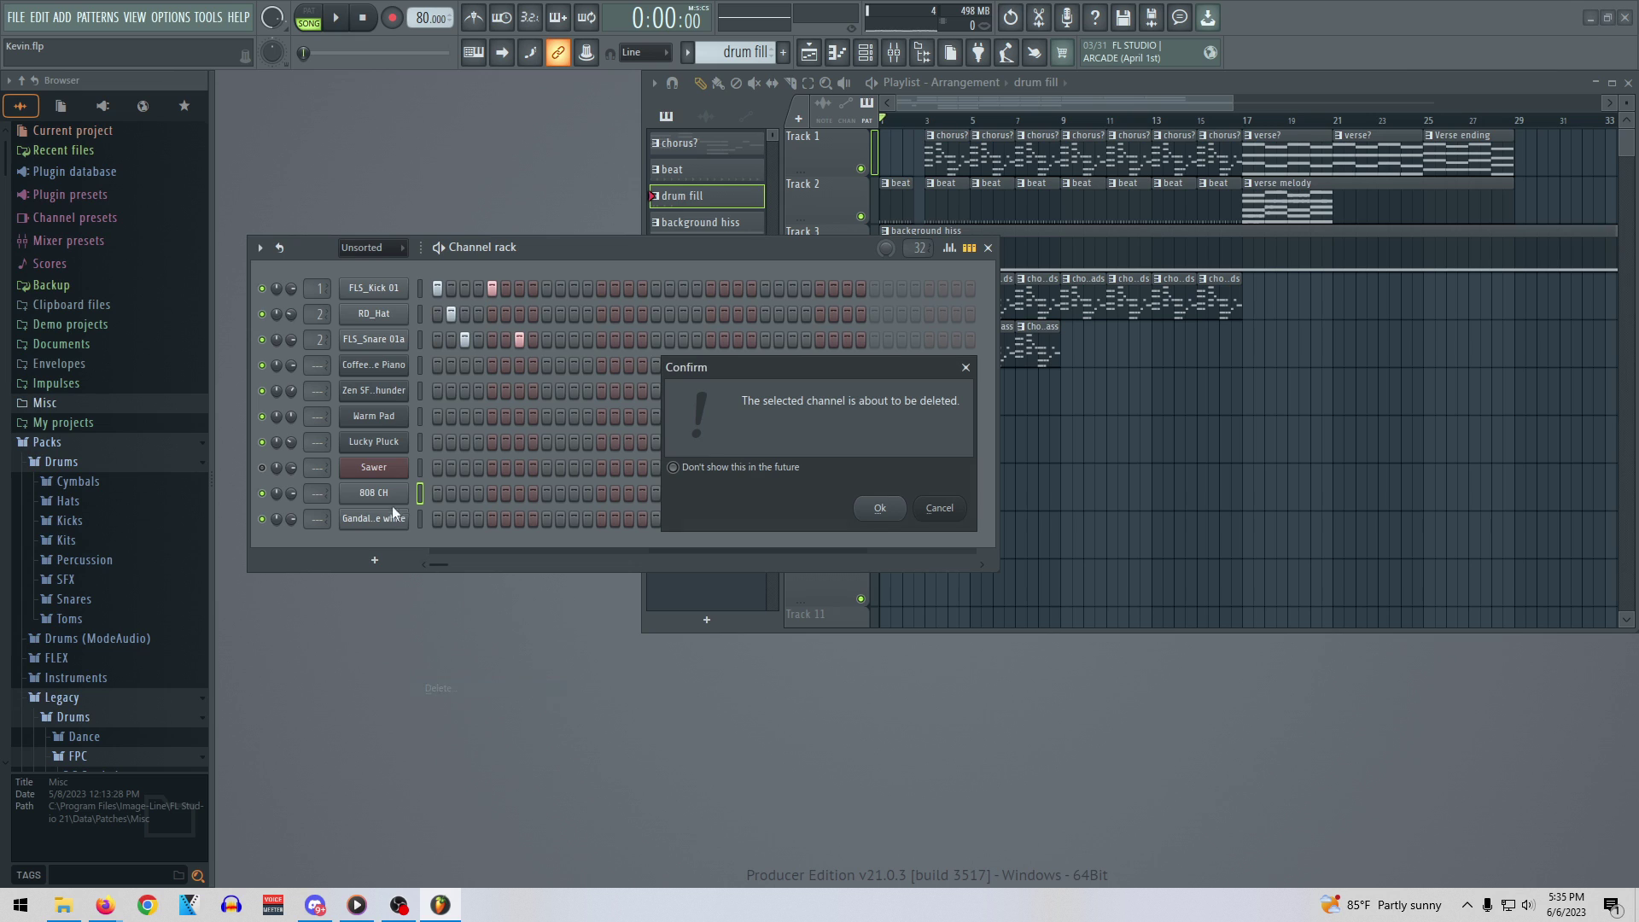
pyautogui.click(876, 509)
pyautogui.rightClick(367, 467)
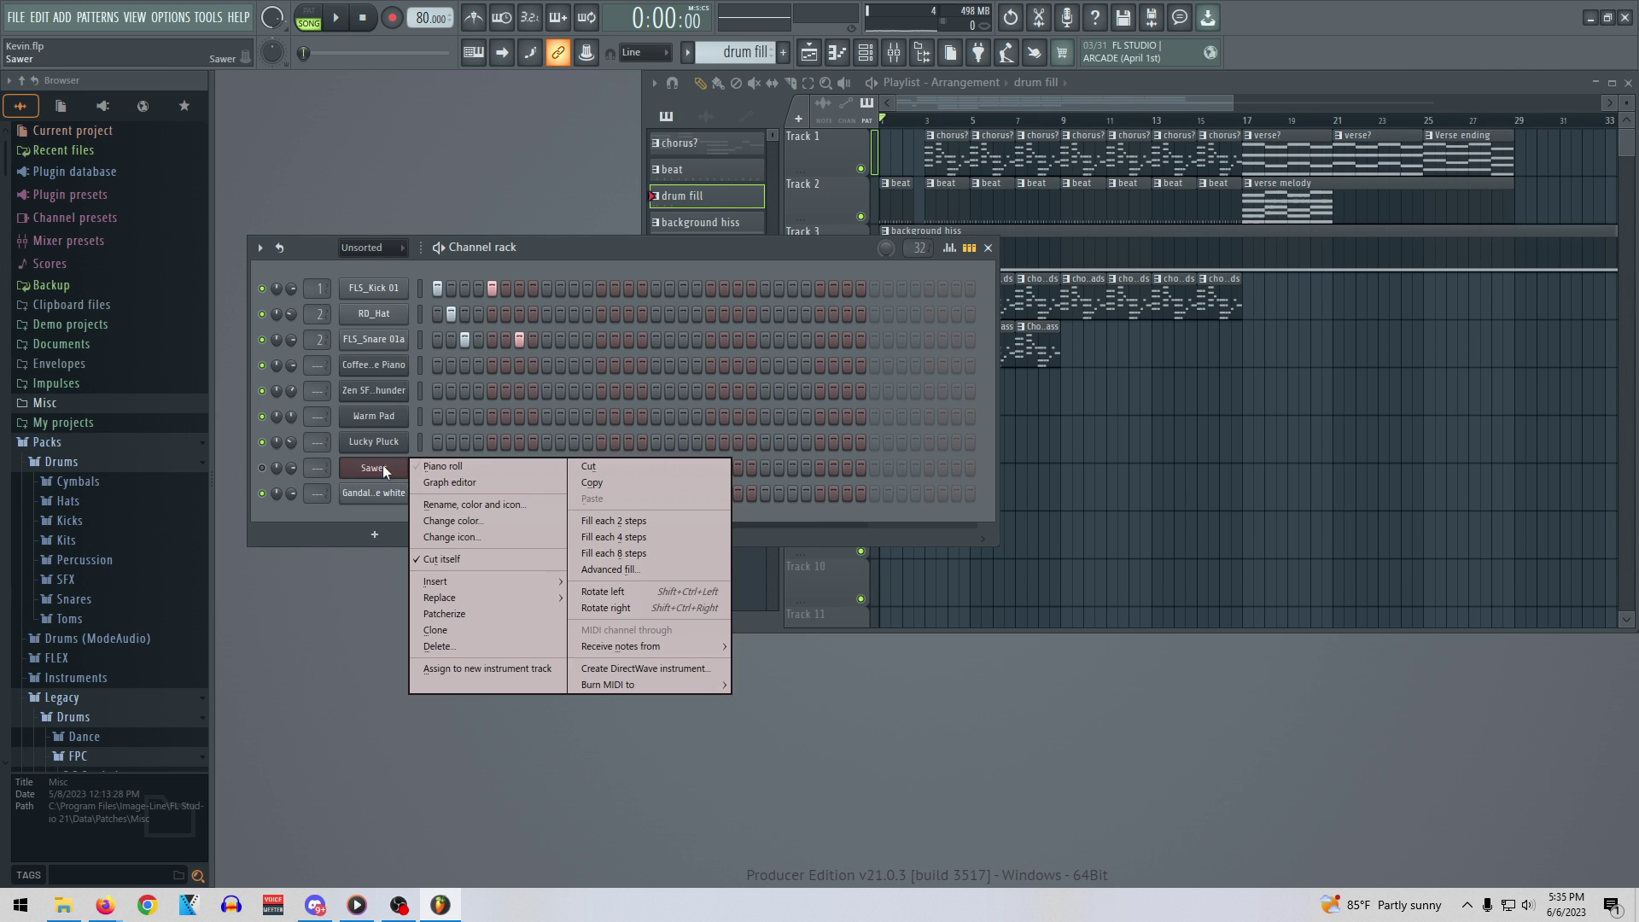
pyautogui.click(483, 642)
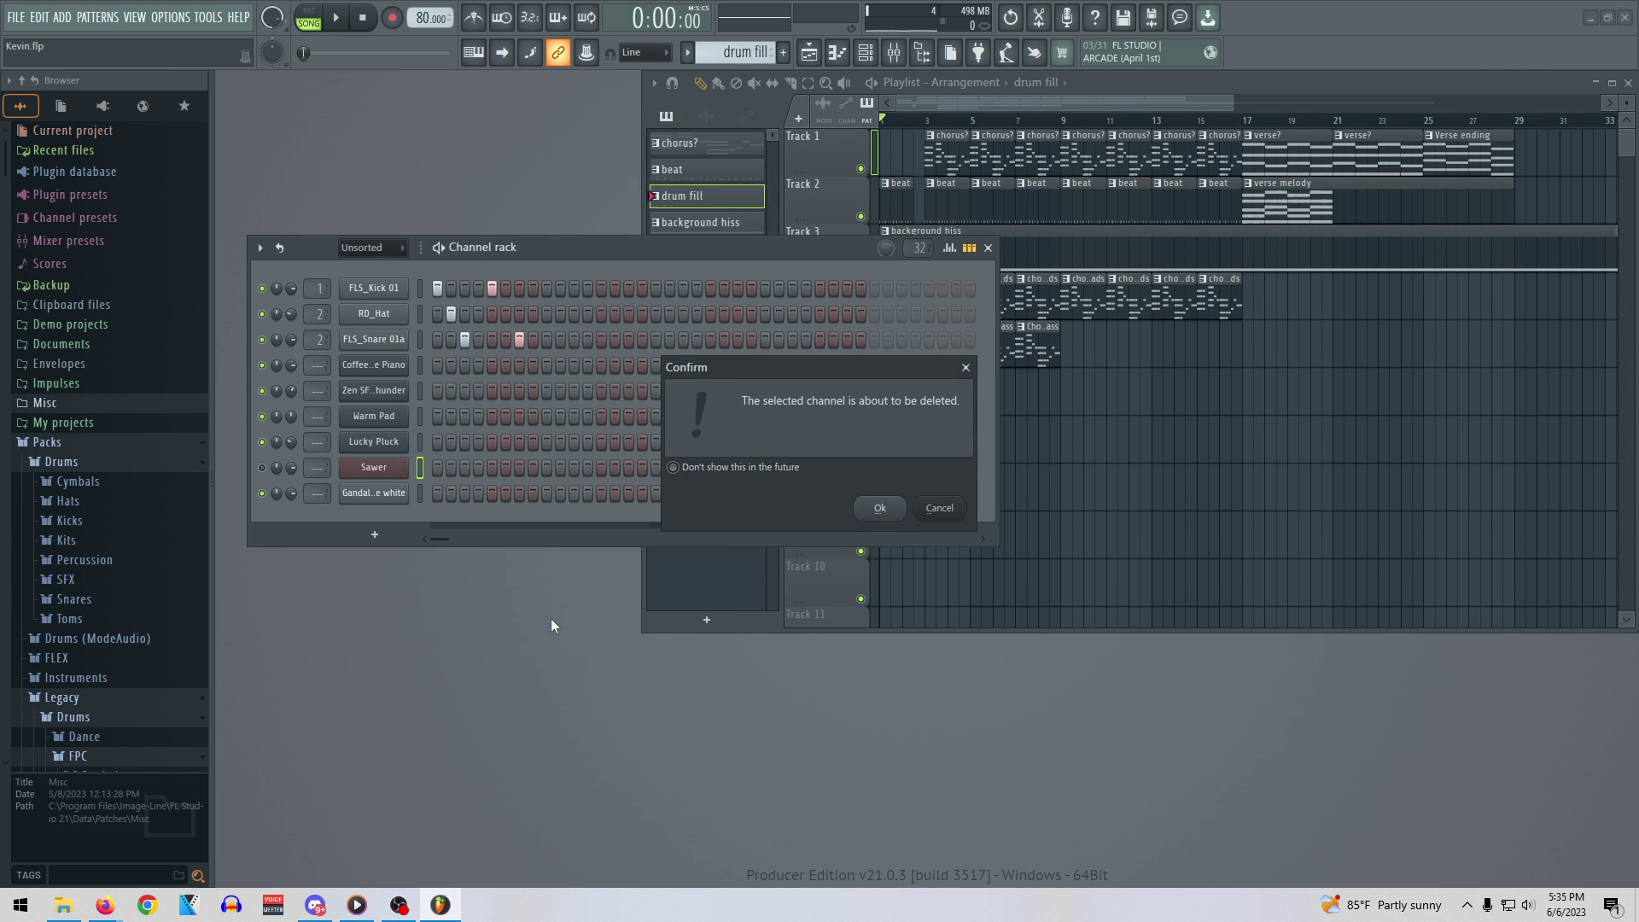
pyautogui.click(879, 508)
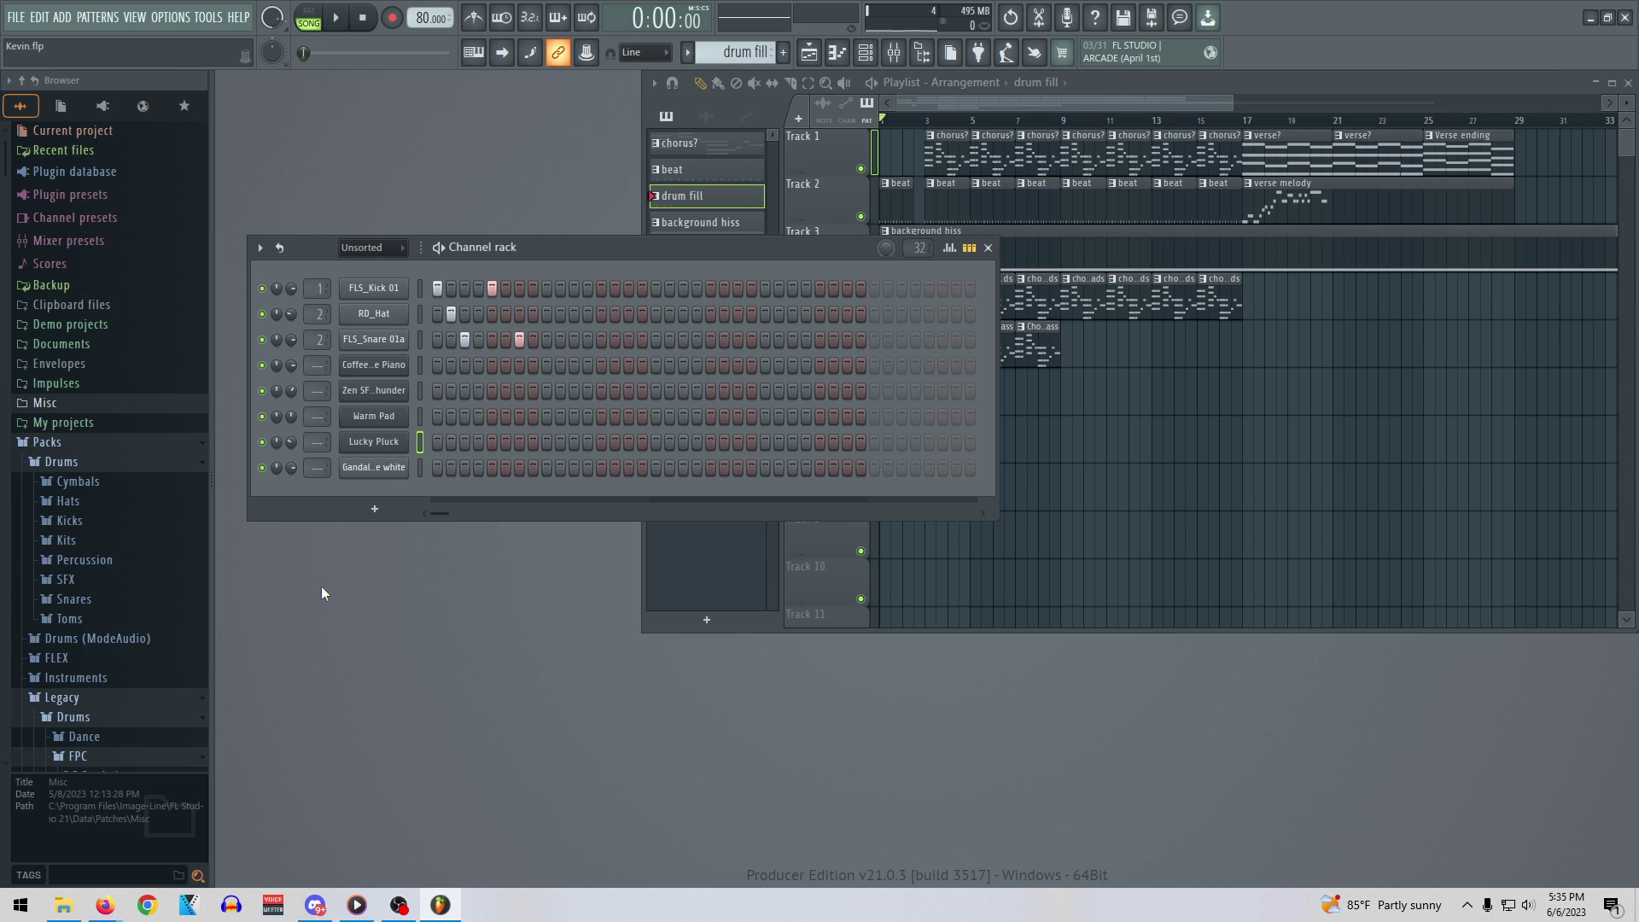
# Preview samples from the Percussion pack, including FPC Triangle, 707 Tamb and 808 Clav
pyautogui.click(111, 560)
pyautogui.click(111, 562)
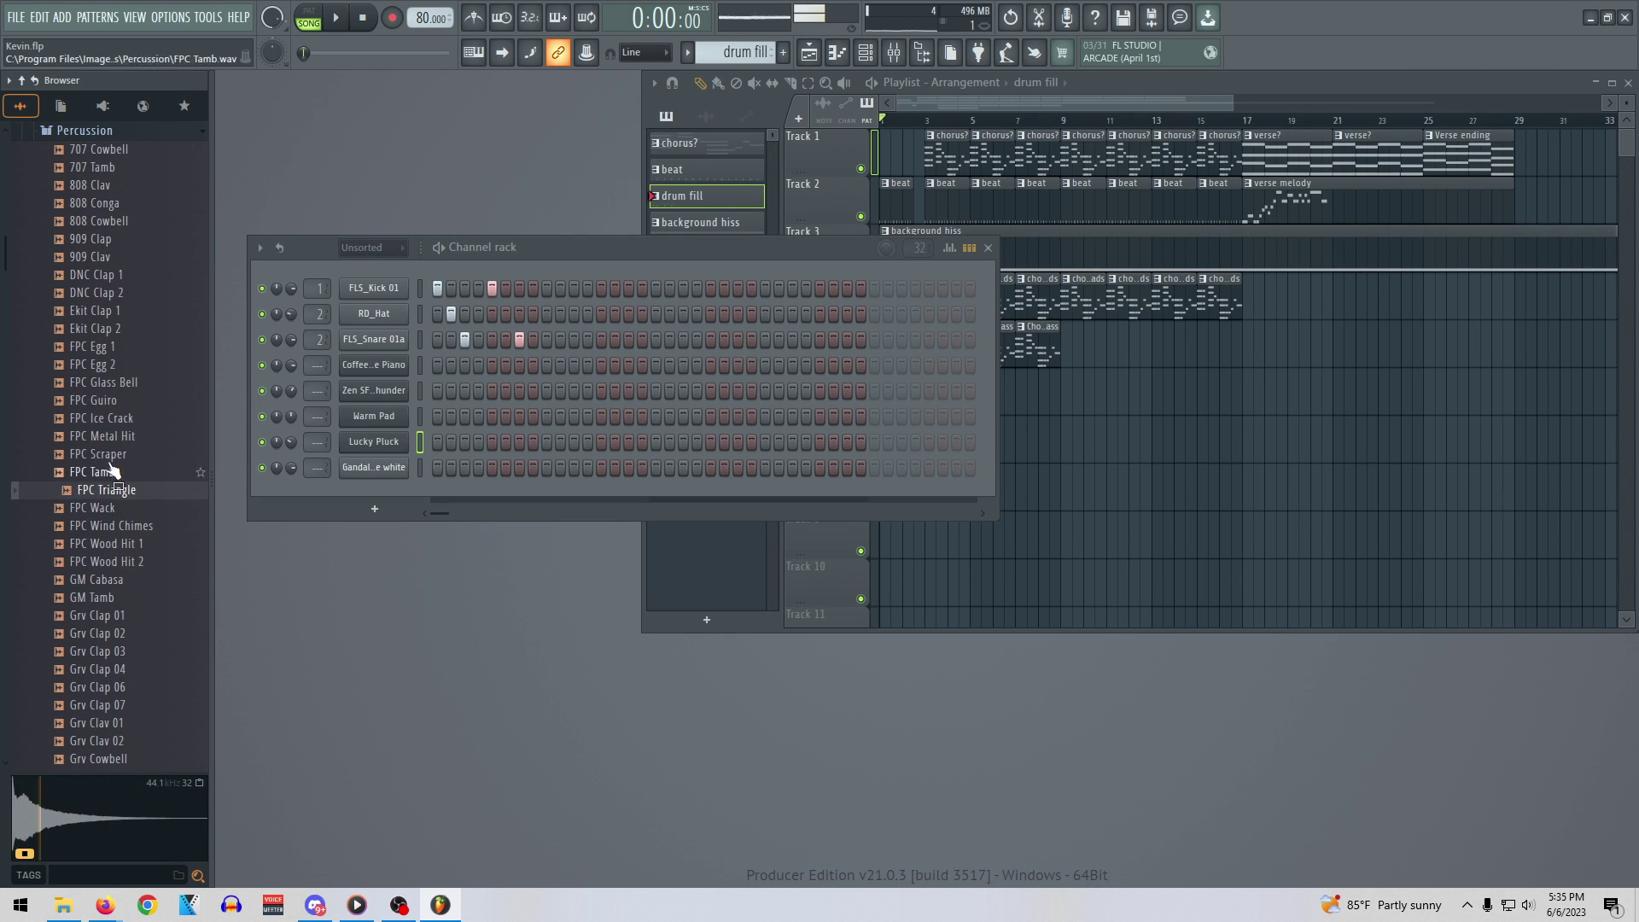
pyautogui.click(105, 170)
pyautogui.click(98, 187)
# Save the project
pyautogui.click(17, 18)
pyautogui.click(36, 100)
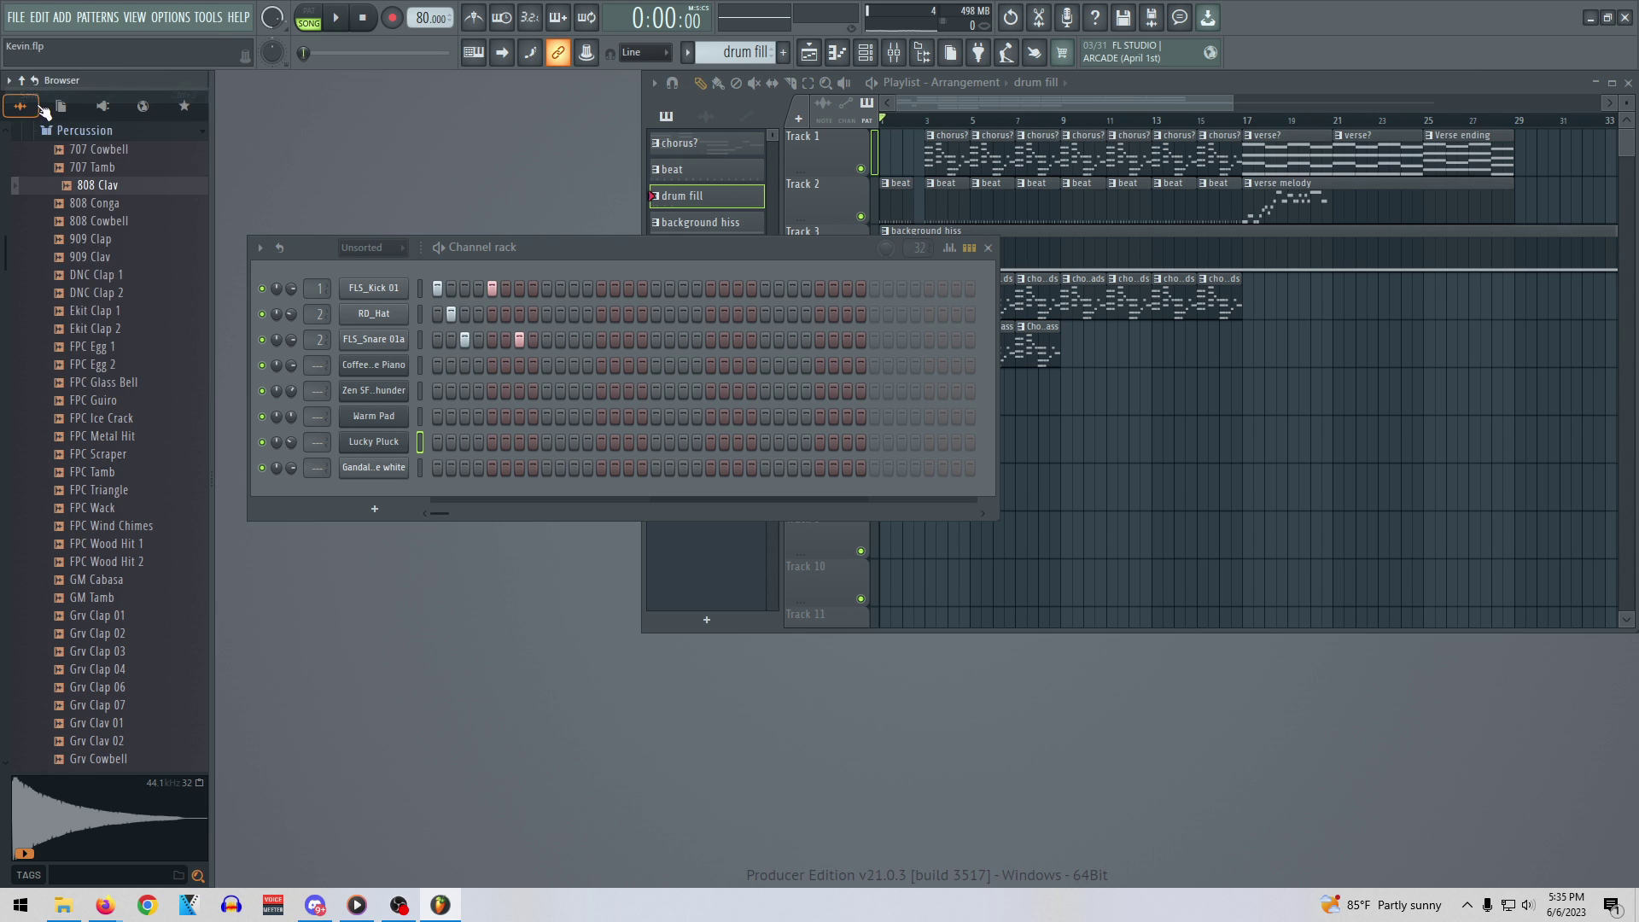
# Preview more samples from the Percussion pack, including Grv Clap 07 and Linn Conga
pyautogui.click(104, 705)
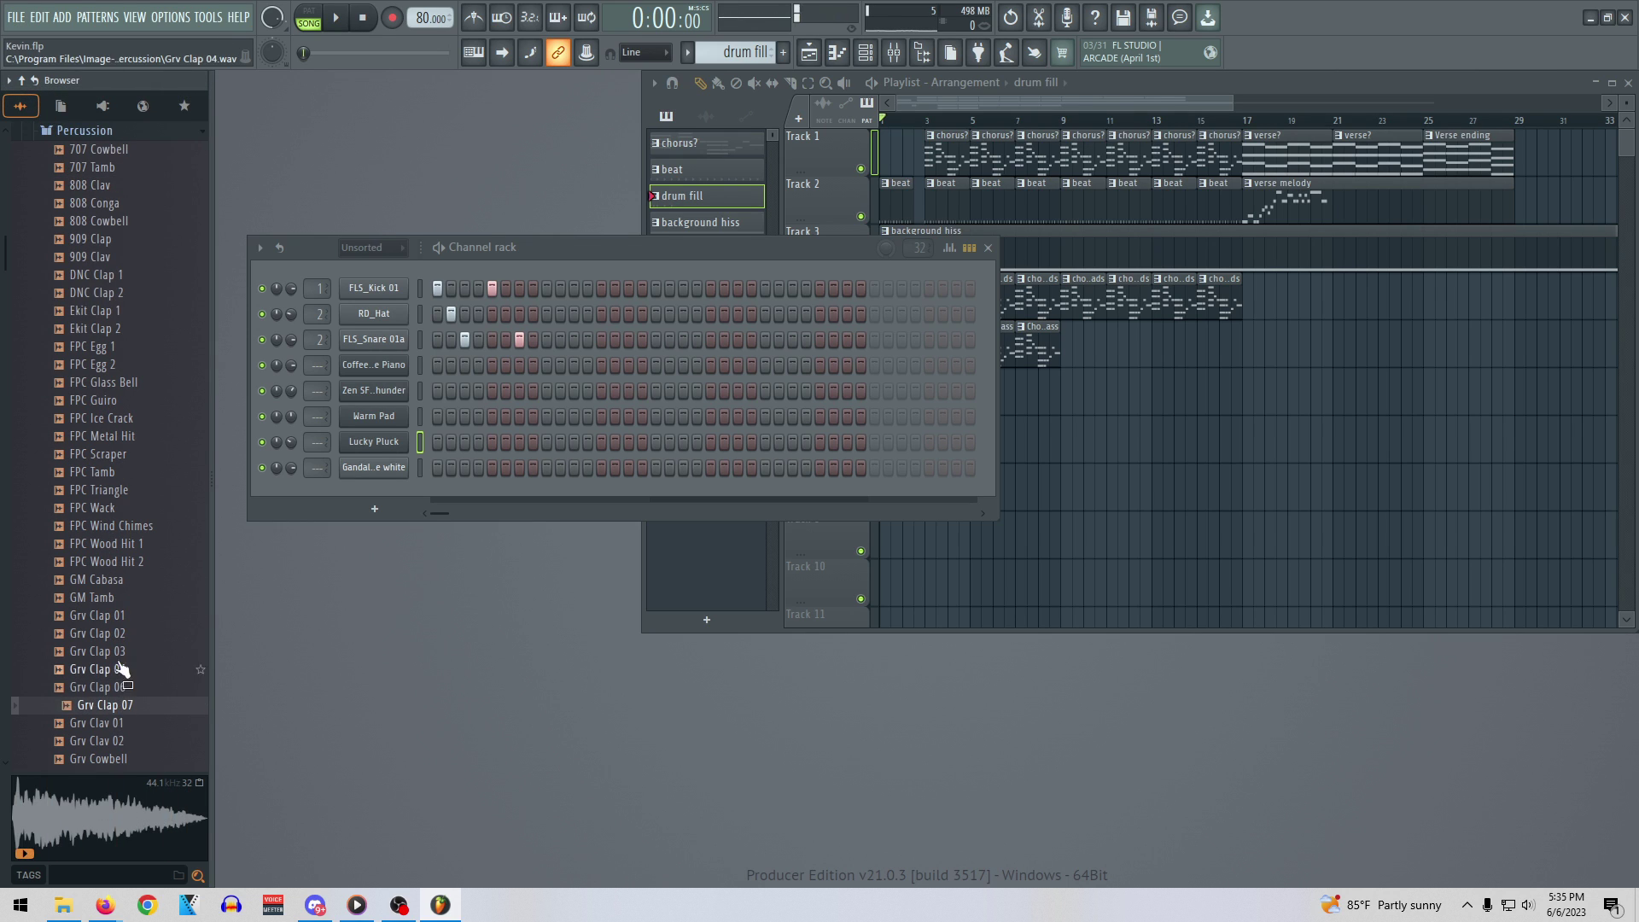
pyautogui.scroll(-6, 119, 615)
pyautogui.click(101, 740)
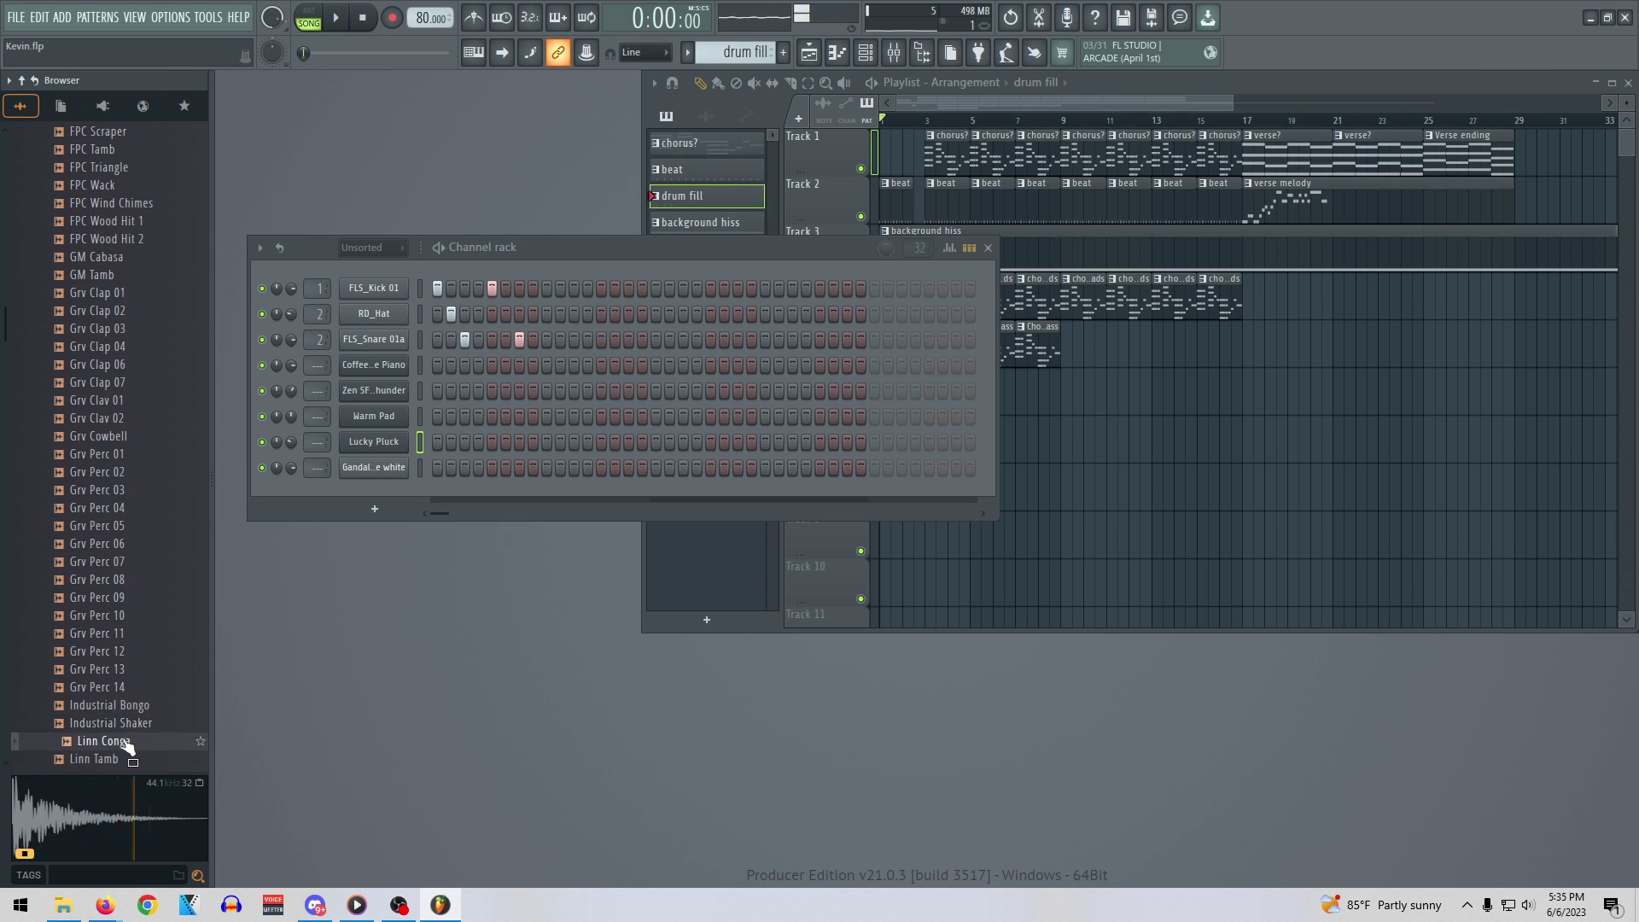
# Add a new FLEX instrument channel and display the presets of its Chill-Lo-Fi pack
pyautogui.click(375, 510)
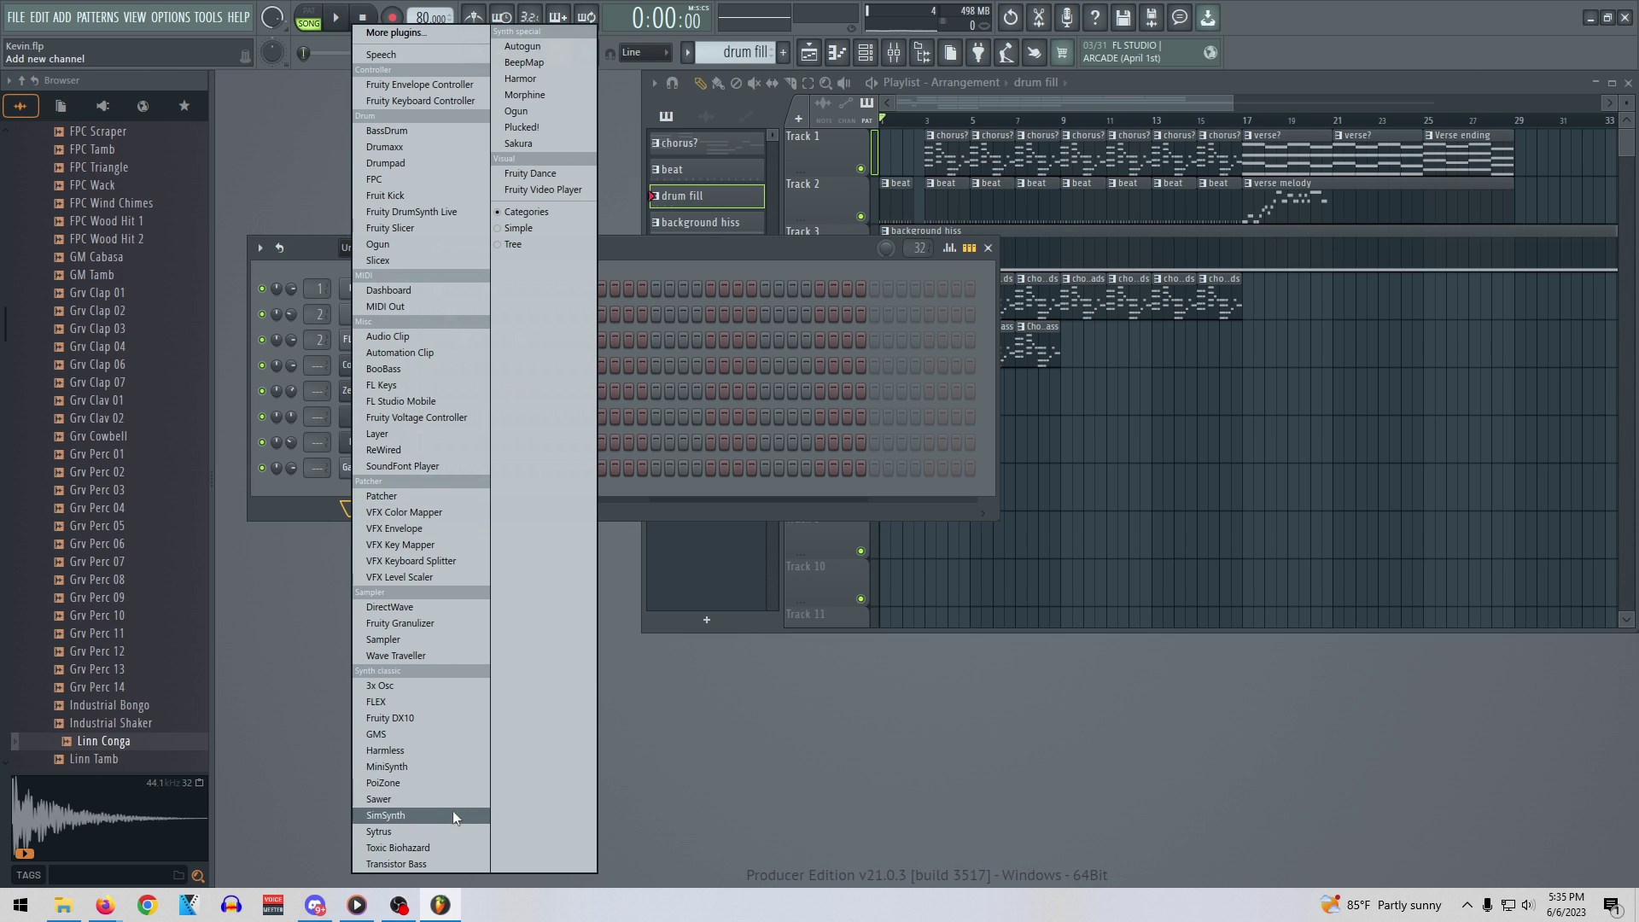
pyautogui.click(423, 703)
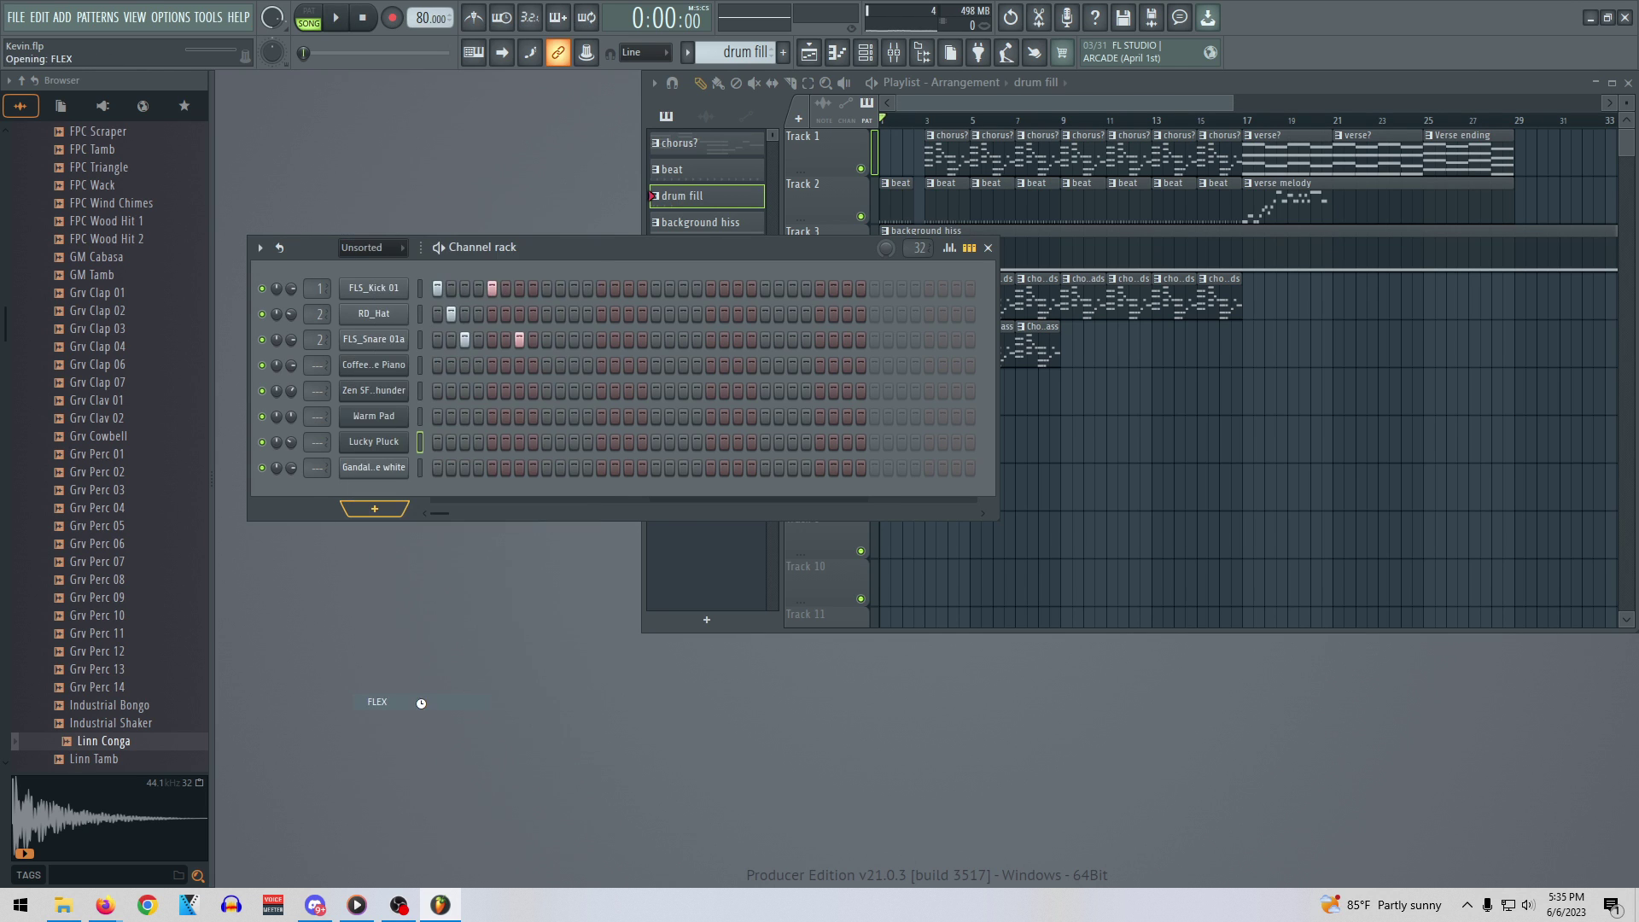
pyautogui.click(284, 249)
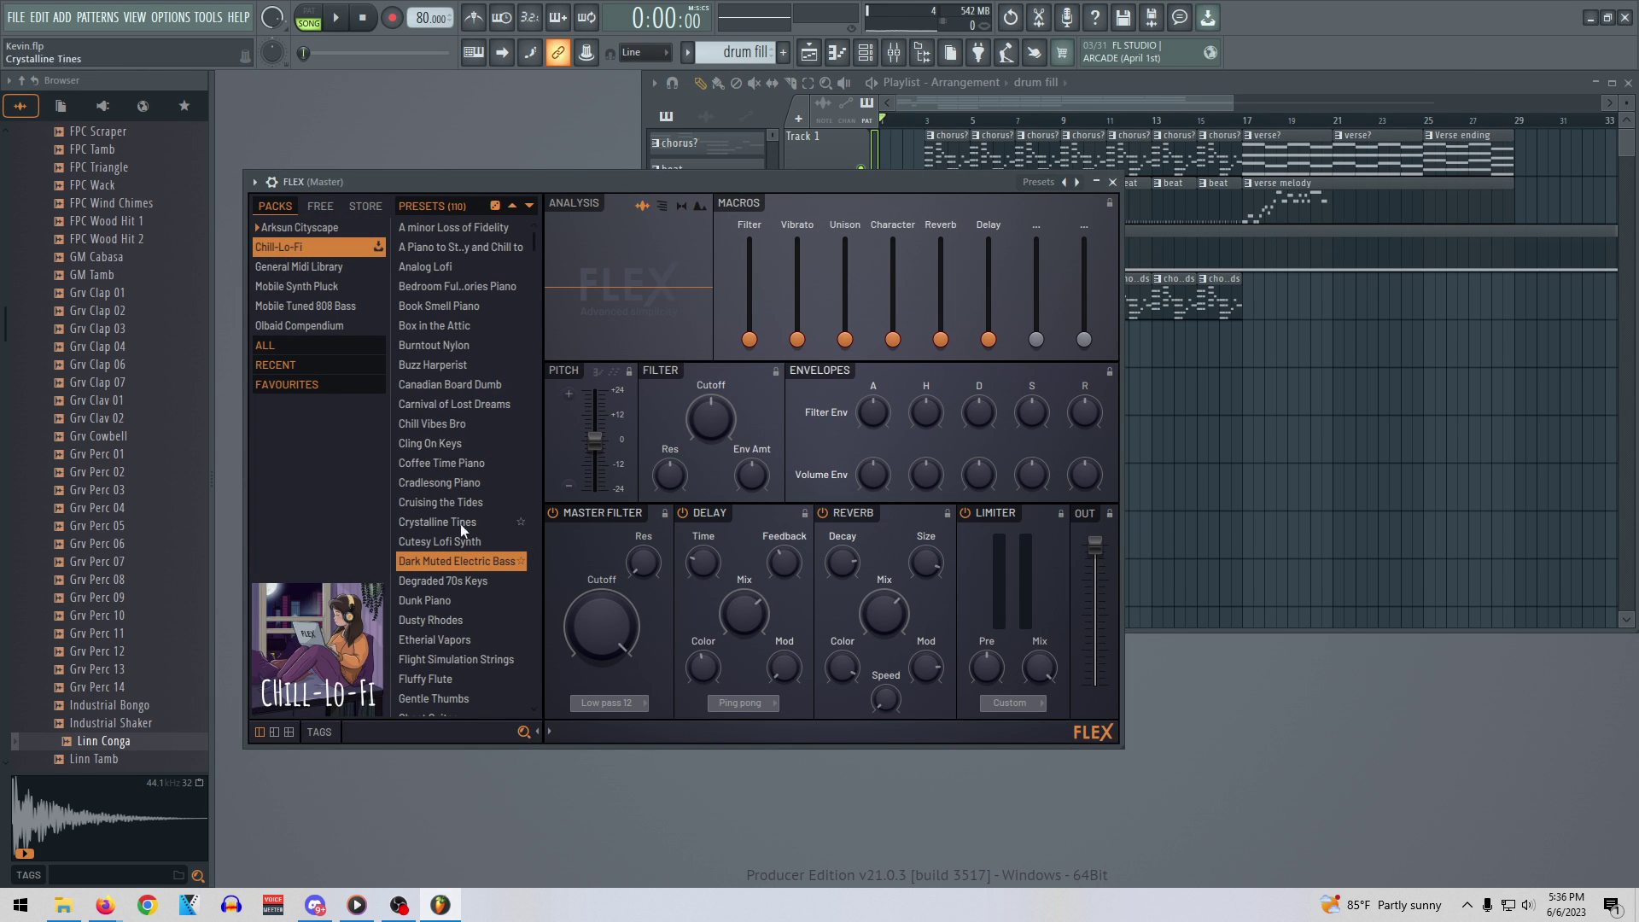
# Browse the Chill-Lo-Fi presets and load The Spirit in the Box
pyautogui.scroll(-20, 489, 636)
pyautogui.scroll(12, 461, 640)
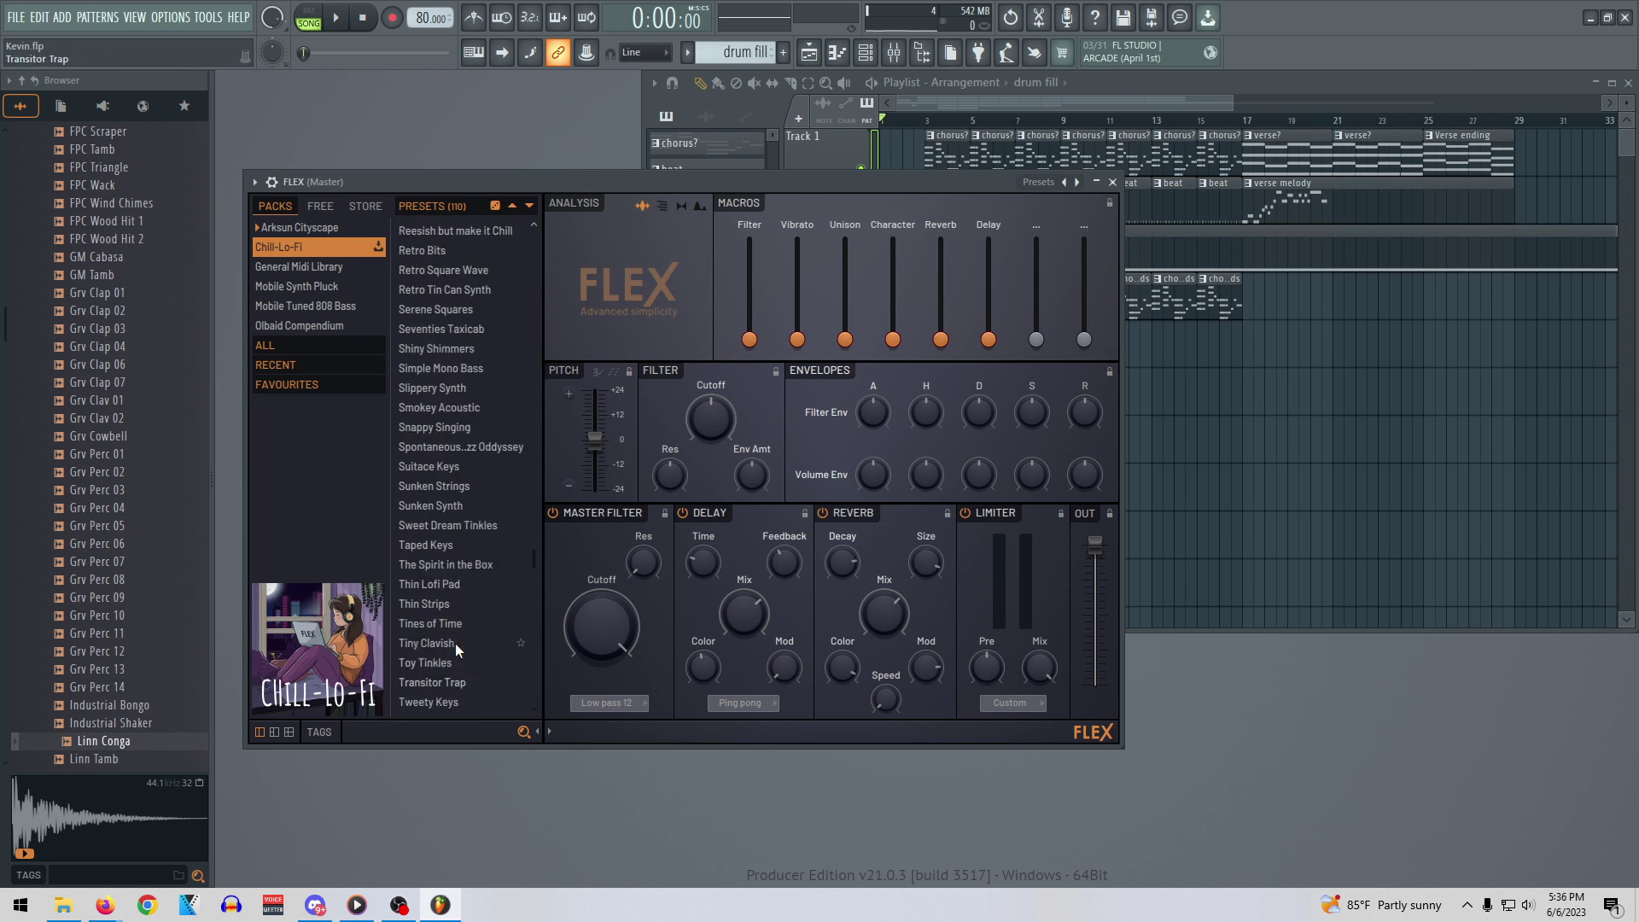
pyautogui.click(464, 623)
pyautogui.scroll(-7, 464, 626)
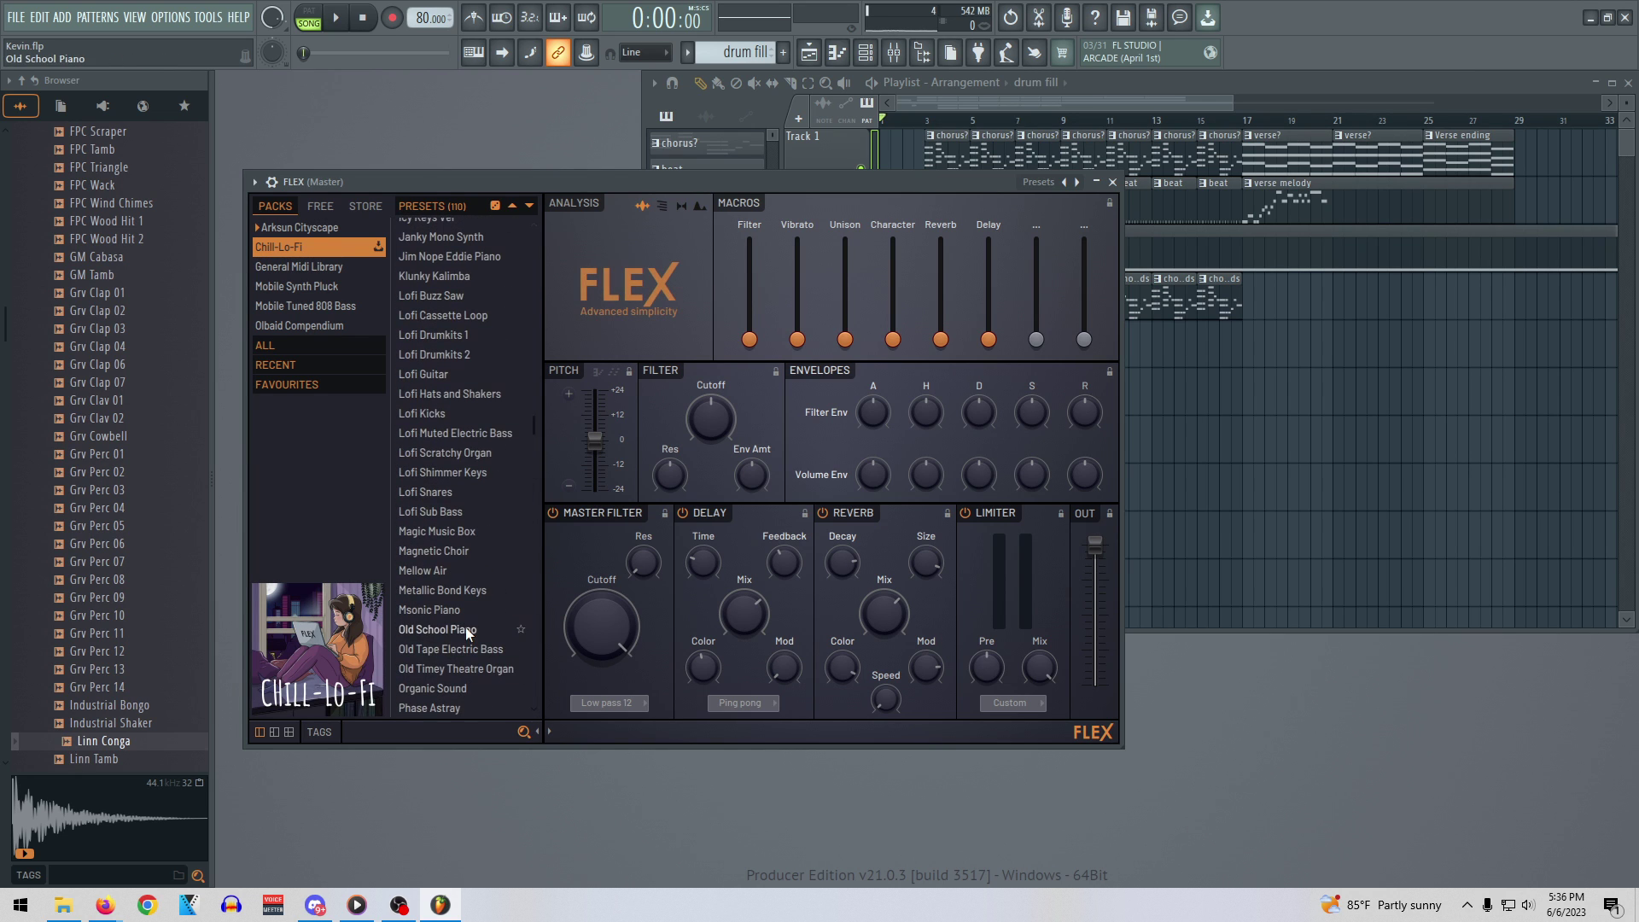
pyautogui.click(450, 600)
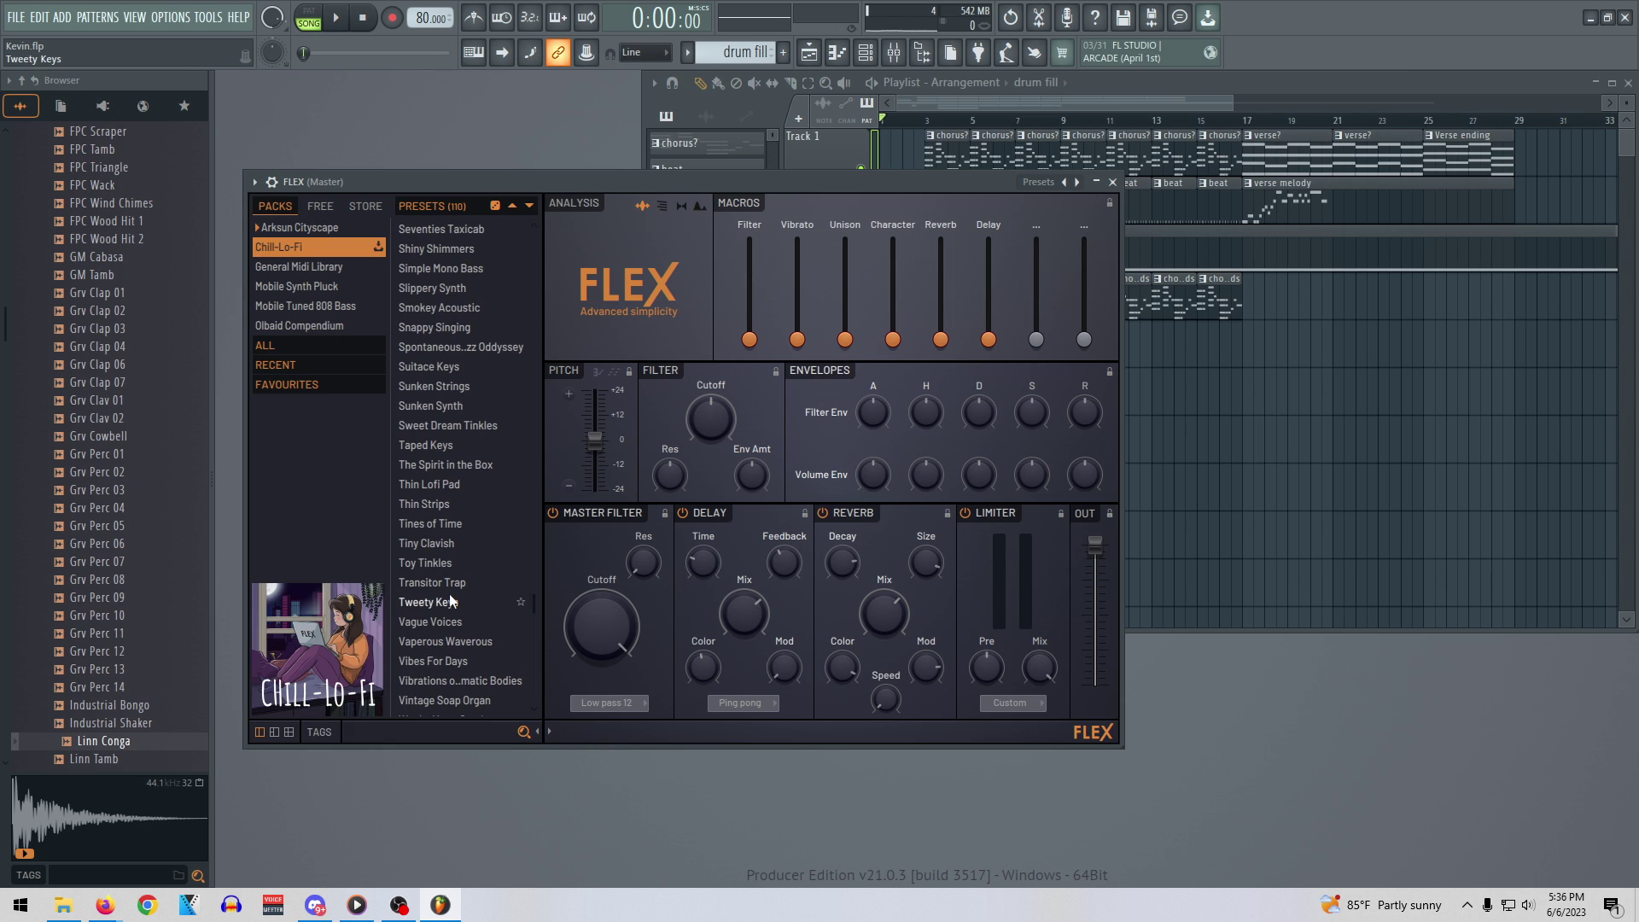
pyautogui.scroll(-6, 449, 601)
pyautogui.click(453, 607)
pyautogui.click(454, 548)
pyautogui.scroll(6, 454, 546)
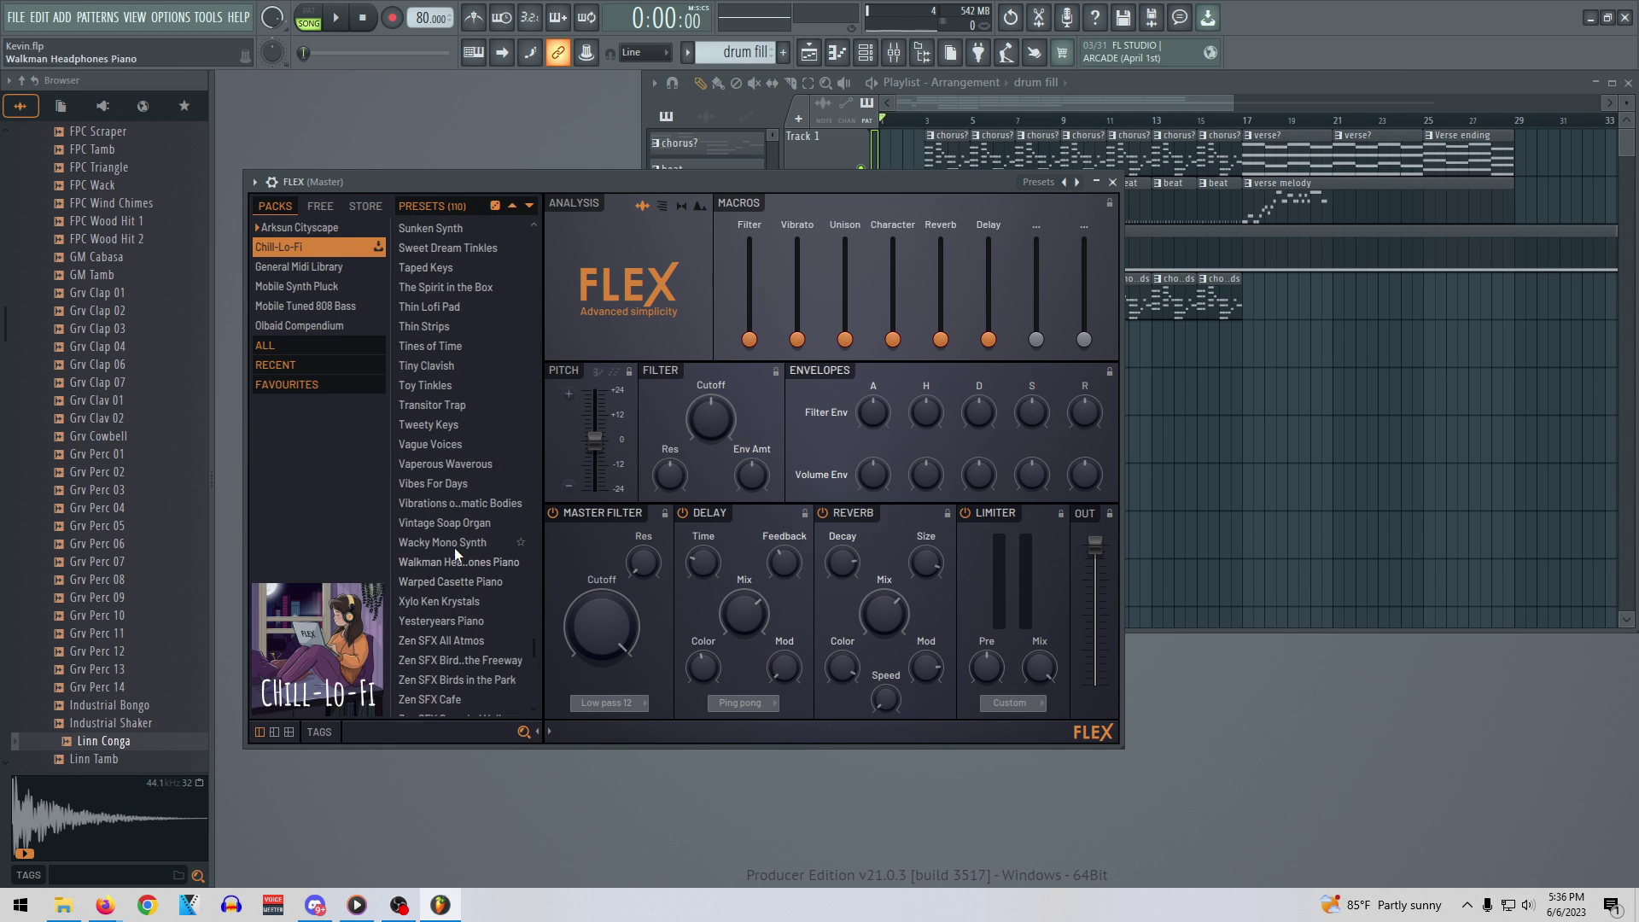
pyautogui.click(454, 550)
pyautogui.scroll(3, 454, 553)
pyautogui.click(456, 551)
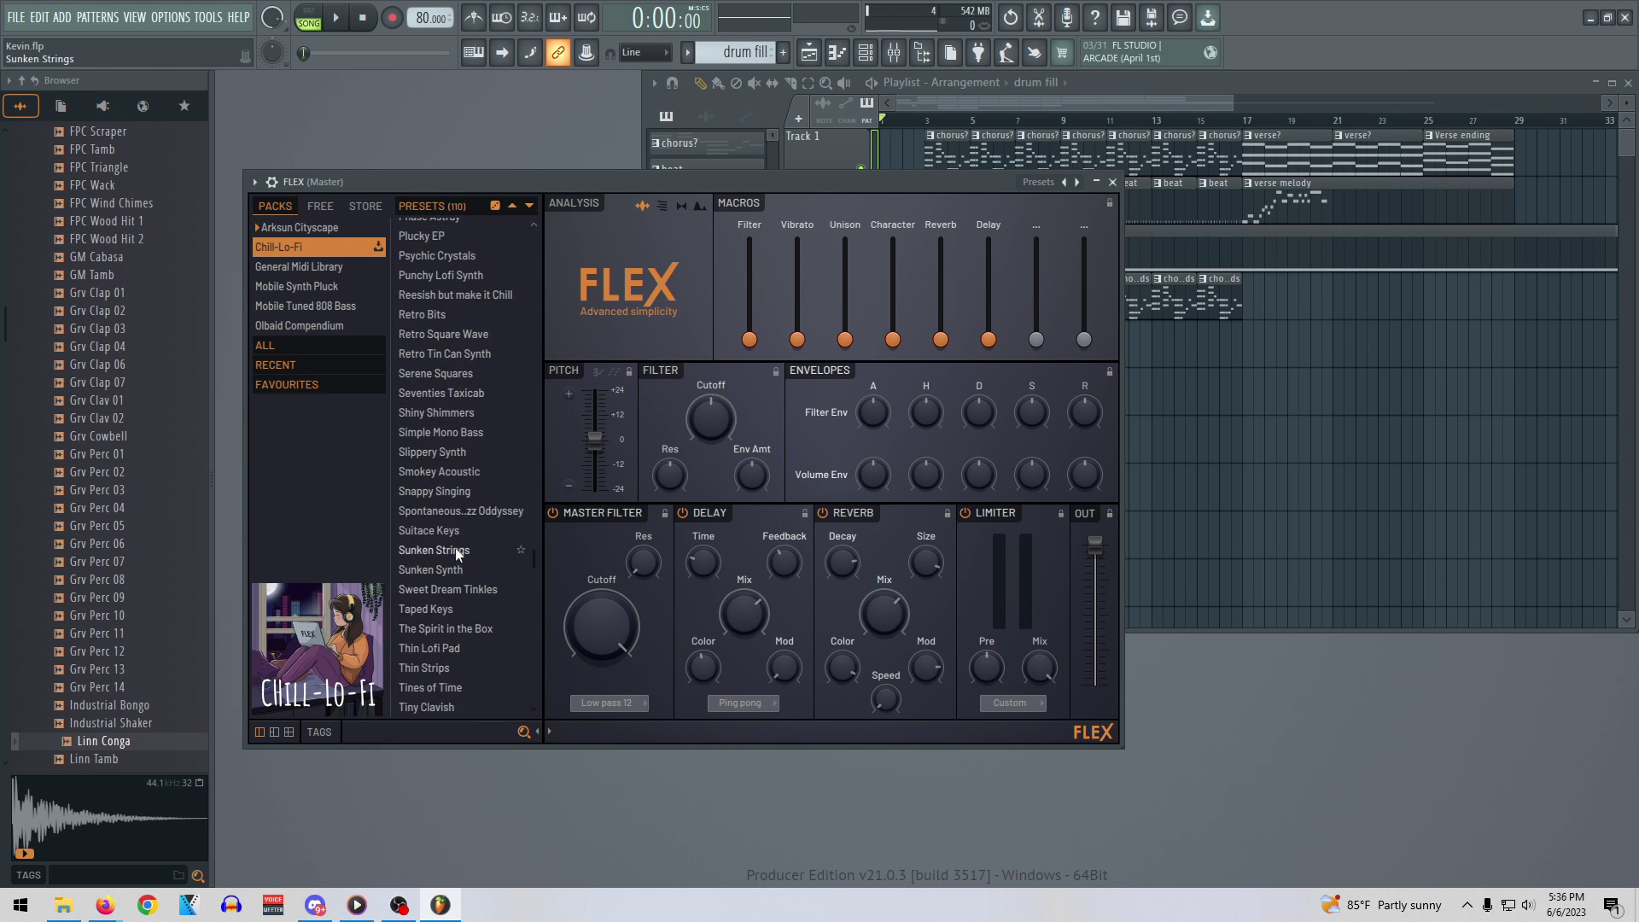
pyautogui.click(471, 628)
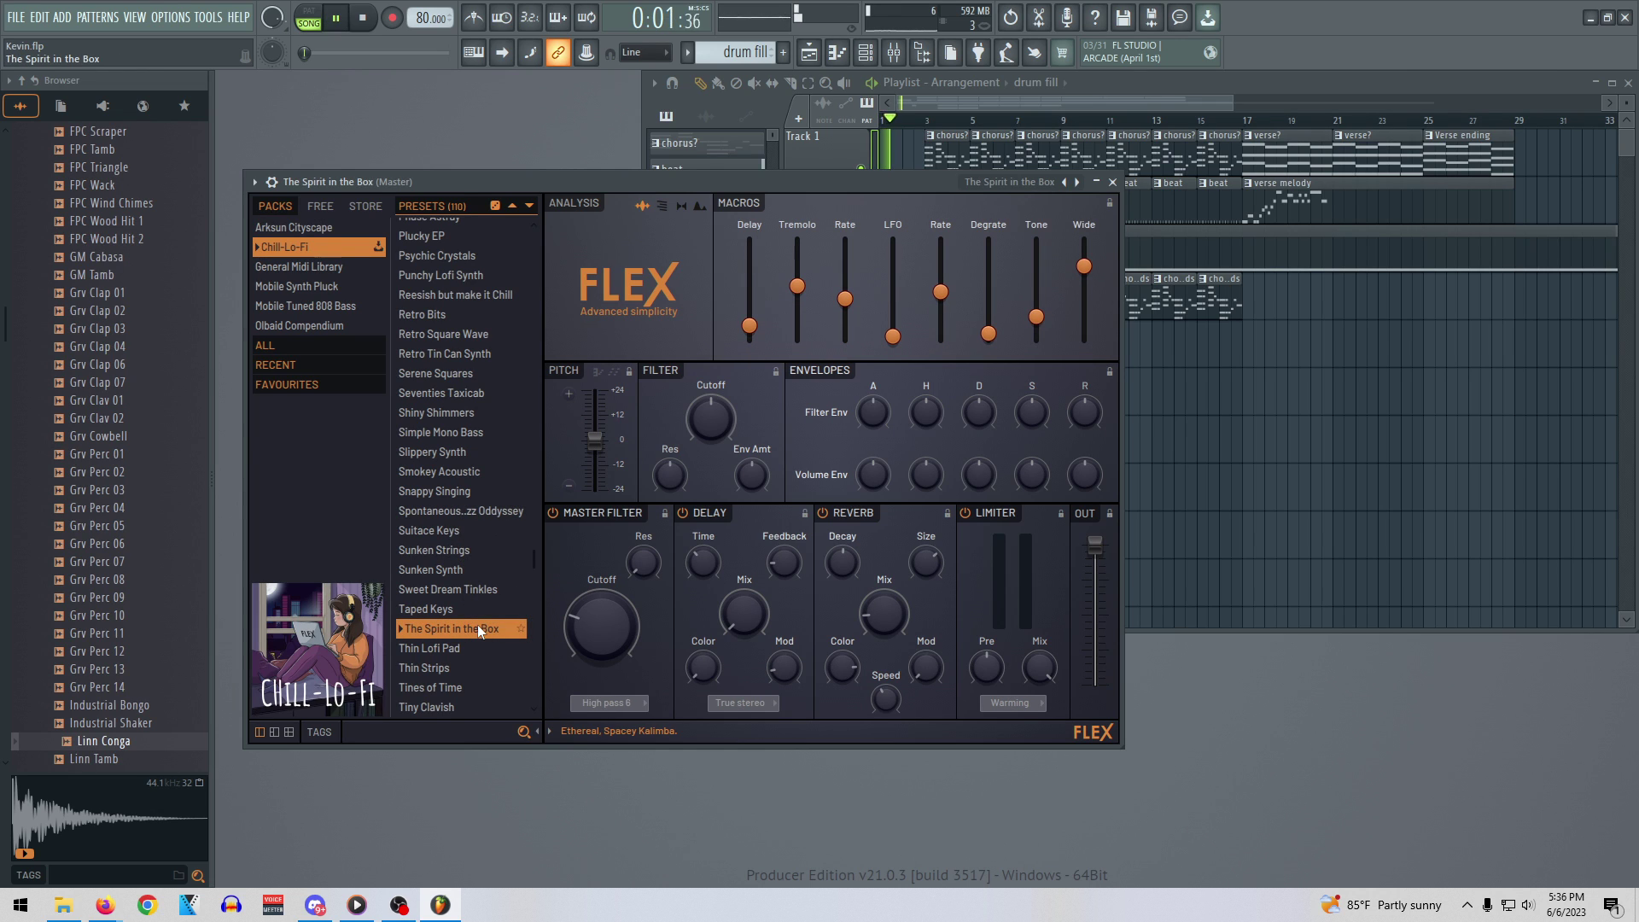
# During song playback, reposition the channel rack and the FLEX window so both can be reached
pyautogui.moveTo(442, 180); pyautogui.dragTo(695, 279)
pyautogui.click(437, 489)
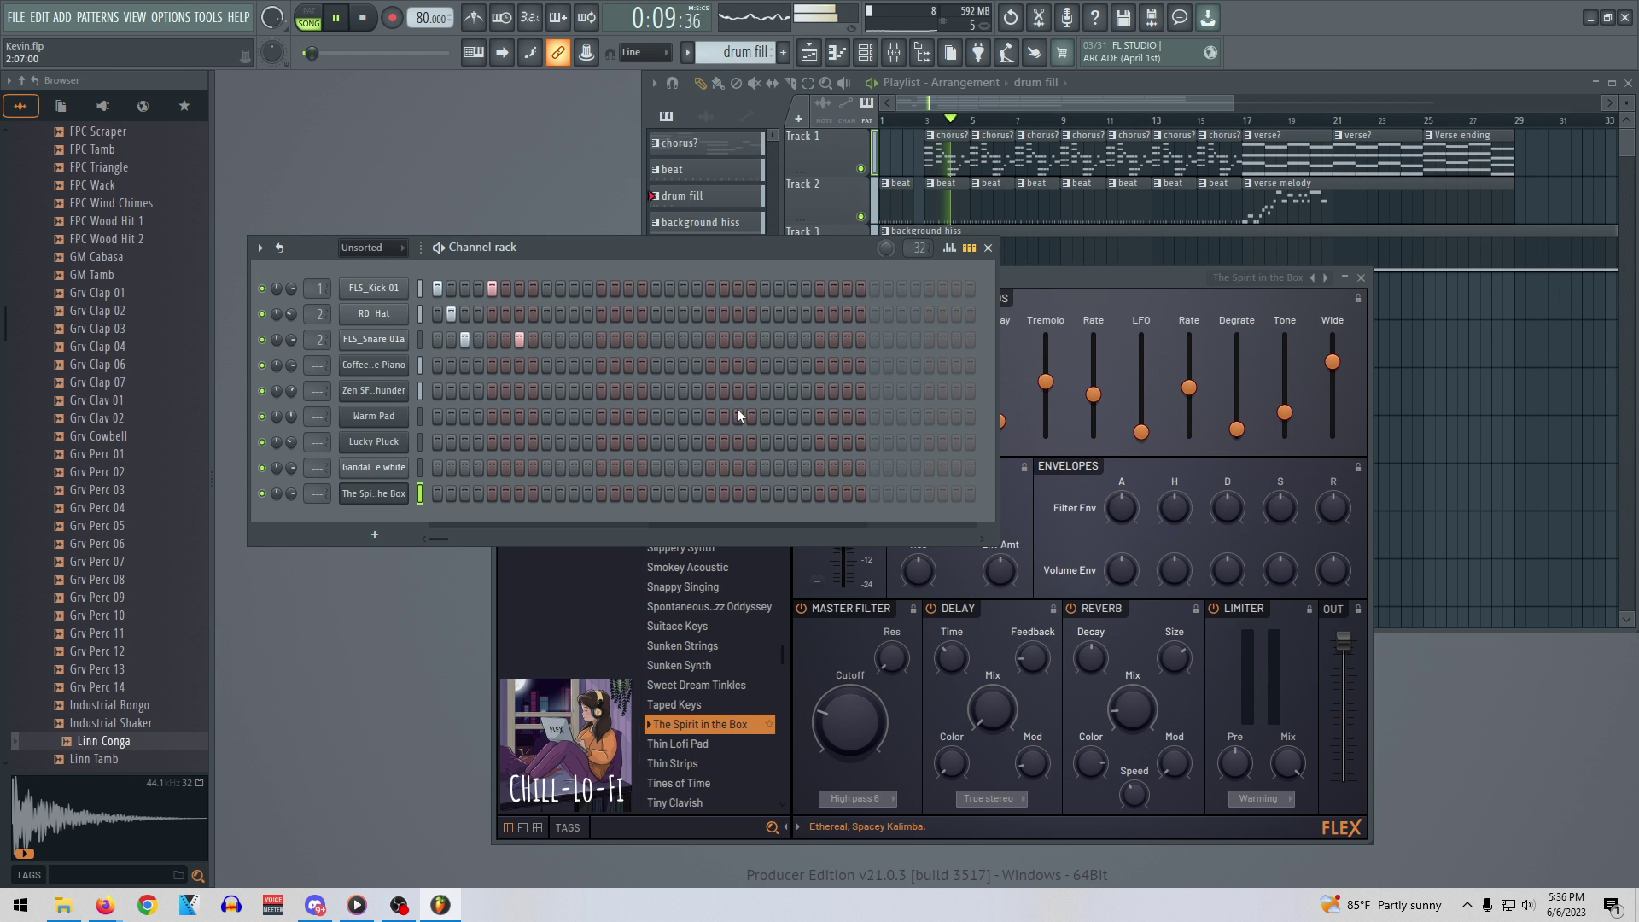
pyautogui.moveTo(767, 254); pyautogui.dragTo(752, 454)
pyautogui.moveTo(880, 279); pyautogui.dragTo(799, 193)
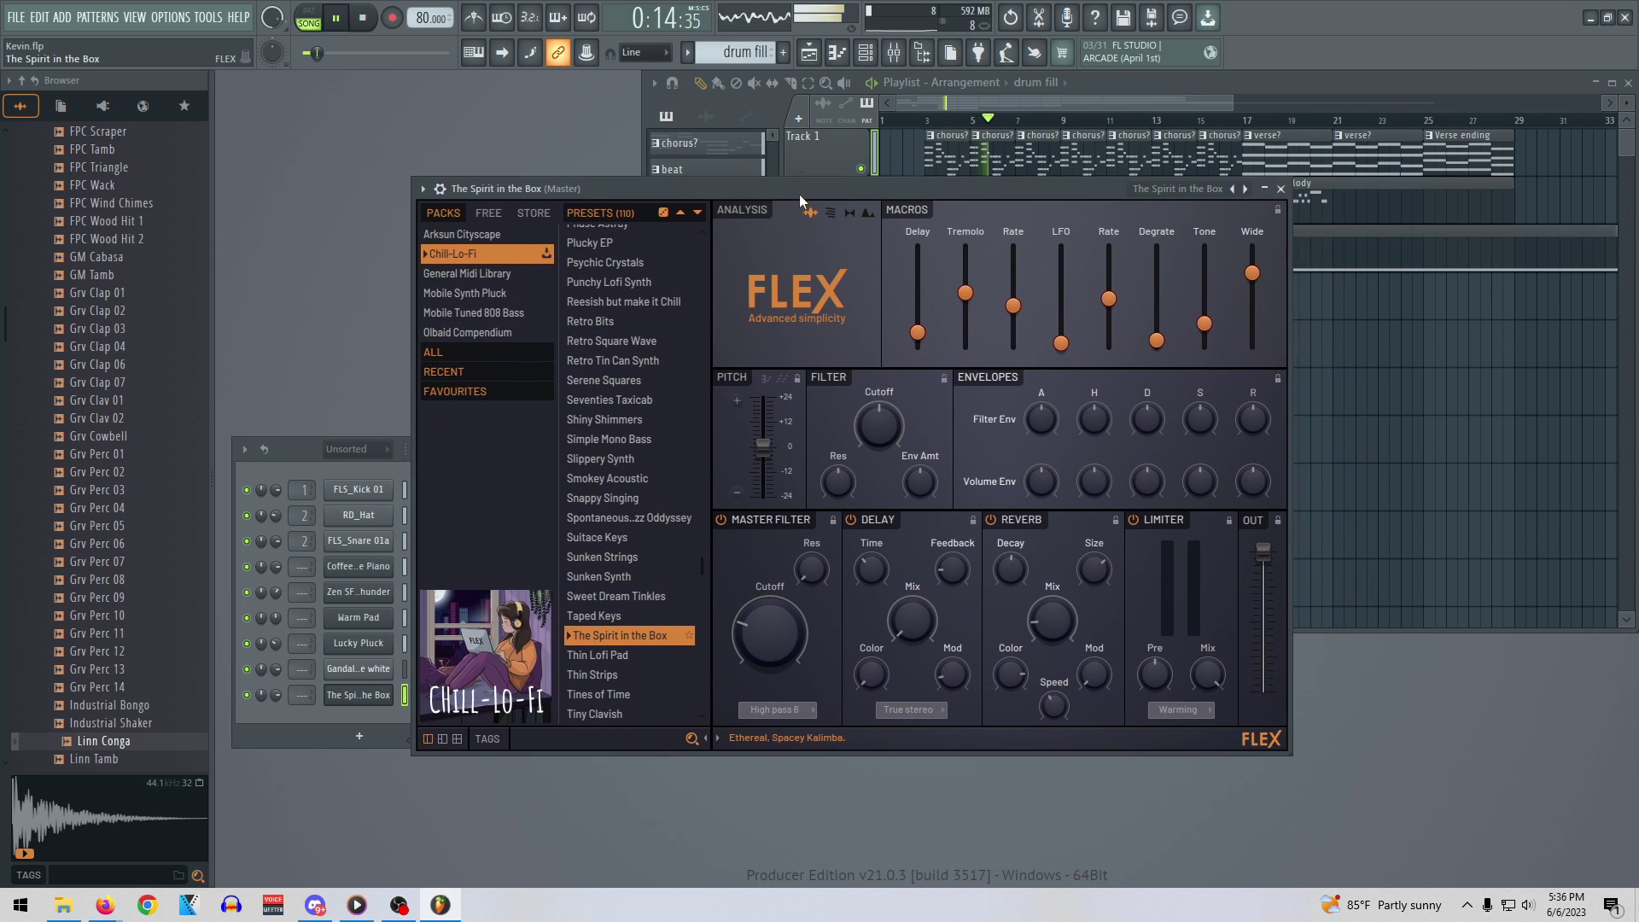
pyautogui.click(320, 448)
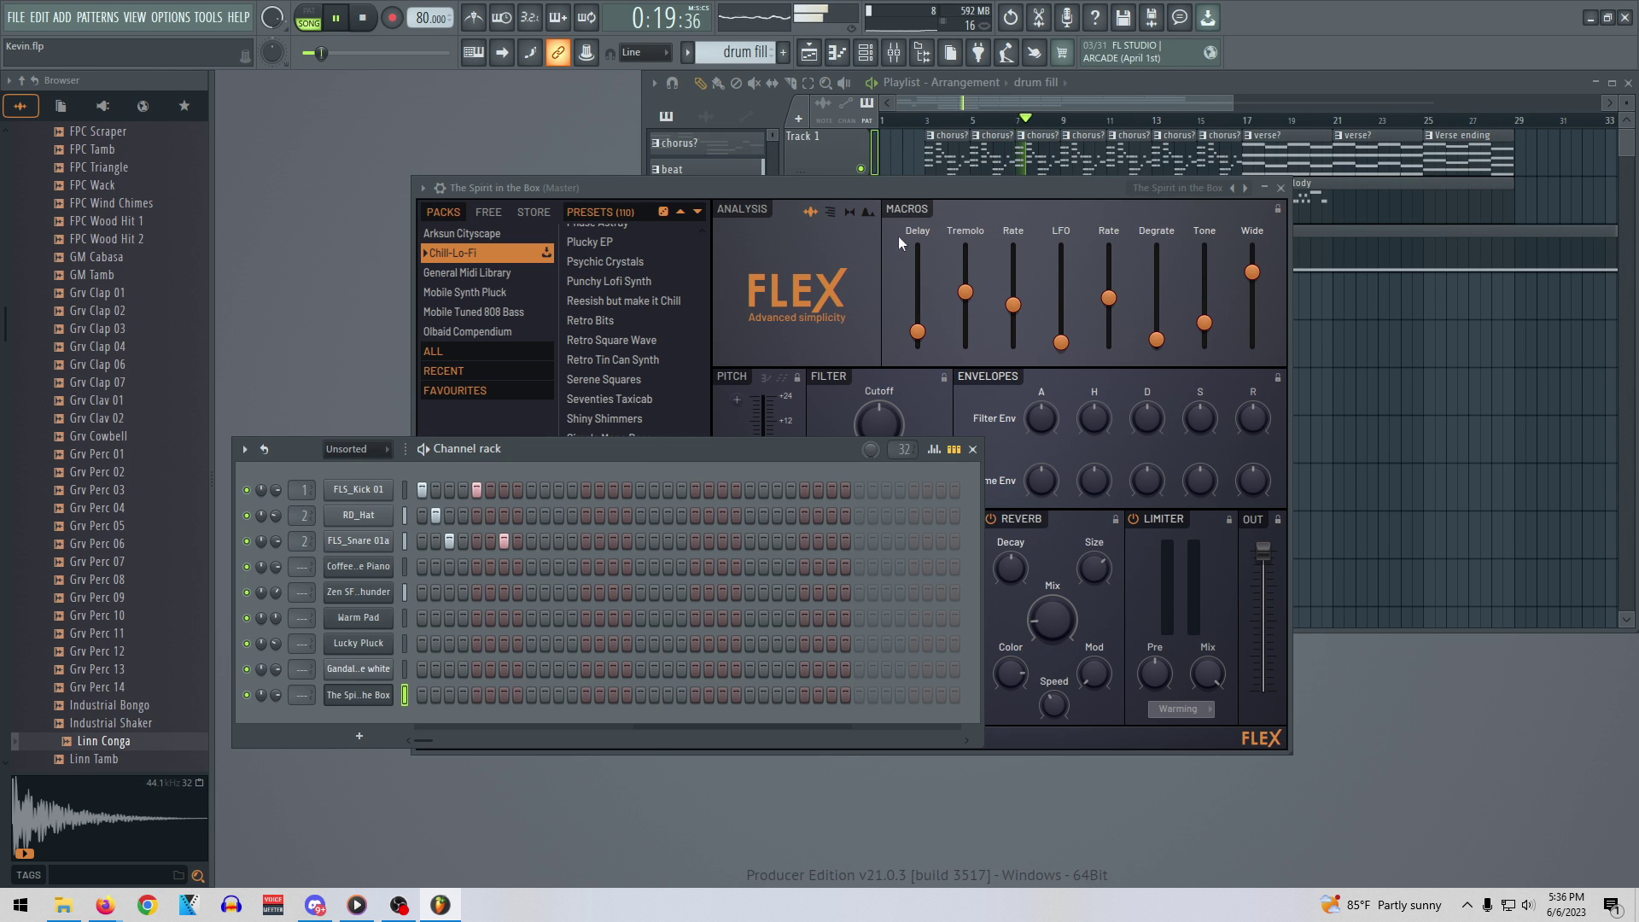
pyautogui.click(901, 187)
# On Track 5, remove the Chorus bass clip at bar 5 and place Chorus bass clips at bars 9, 11, 13 and 15
pyautogui.click(1067, 99)
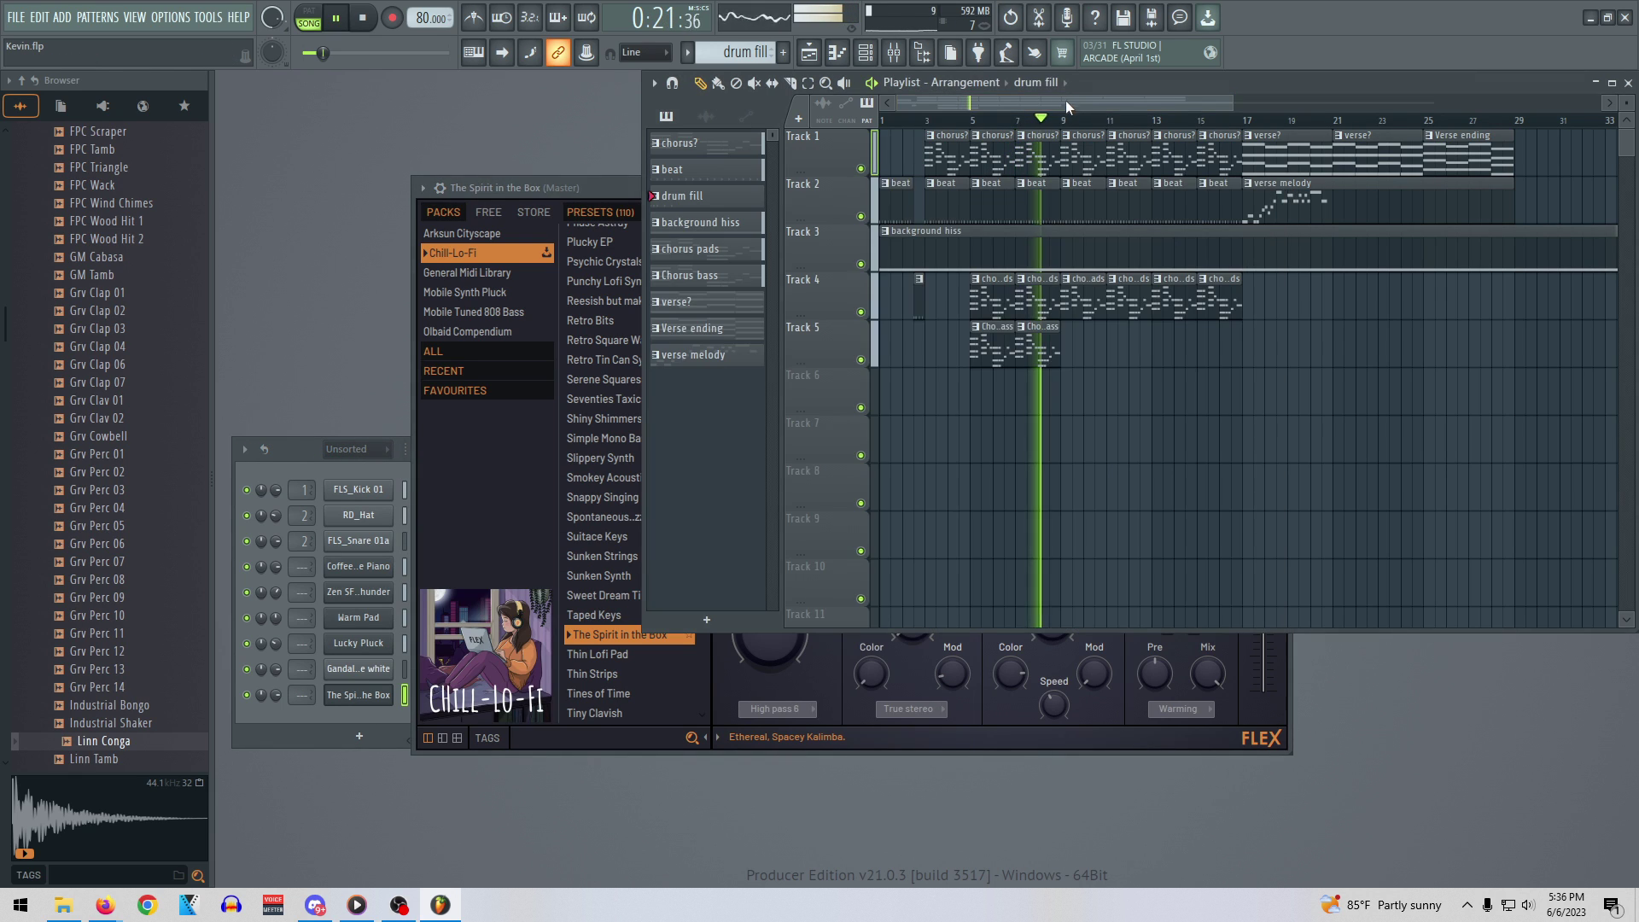
pyautogui.rightClick(992, 345)
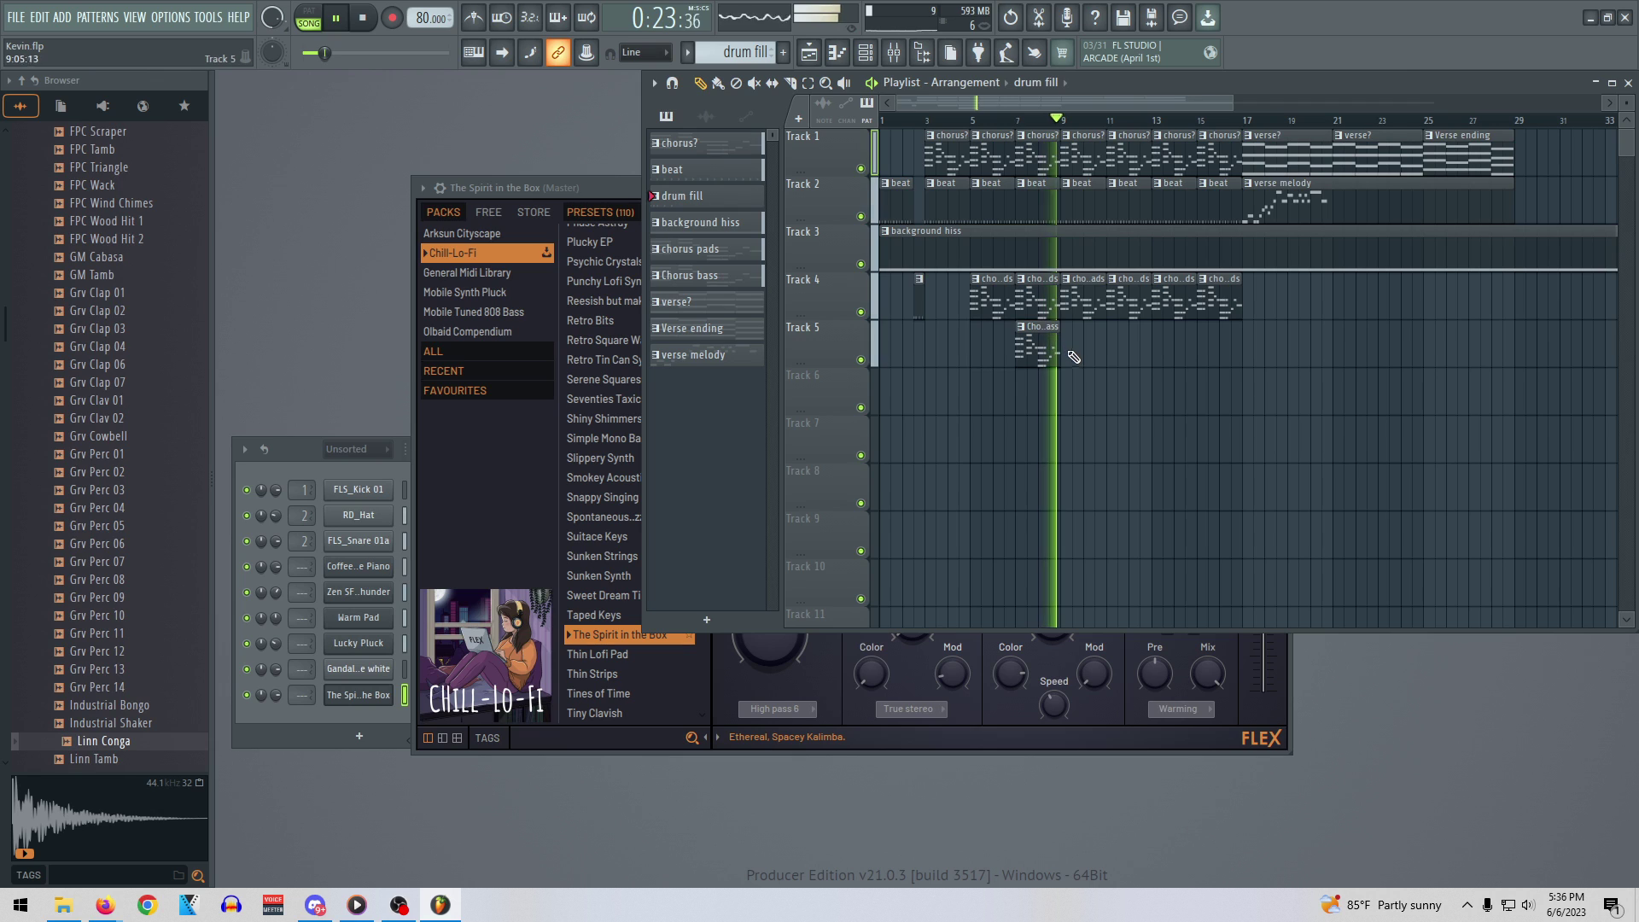
pyautogui.click(1096, 350)
pyautogui.rightClick(1096, 350)
pyautogui.click(1039, 350)
pyautogui.moveTo(1106, 351); pyautogui.dragTo(1084, 350)
pyautogui.click(1125, 349)
pyautogui.click(1171, 351)
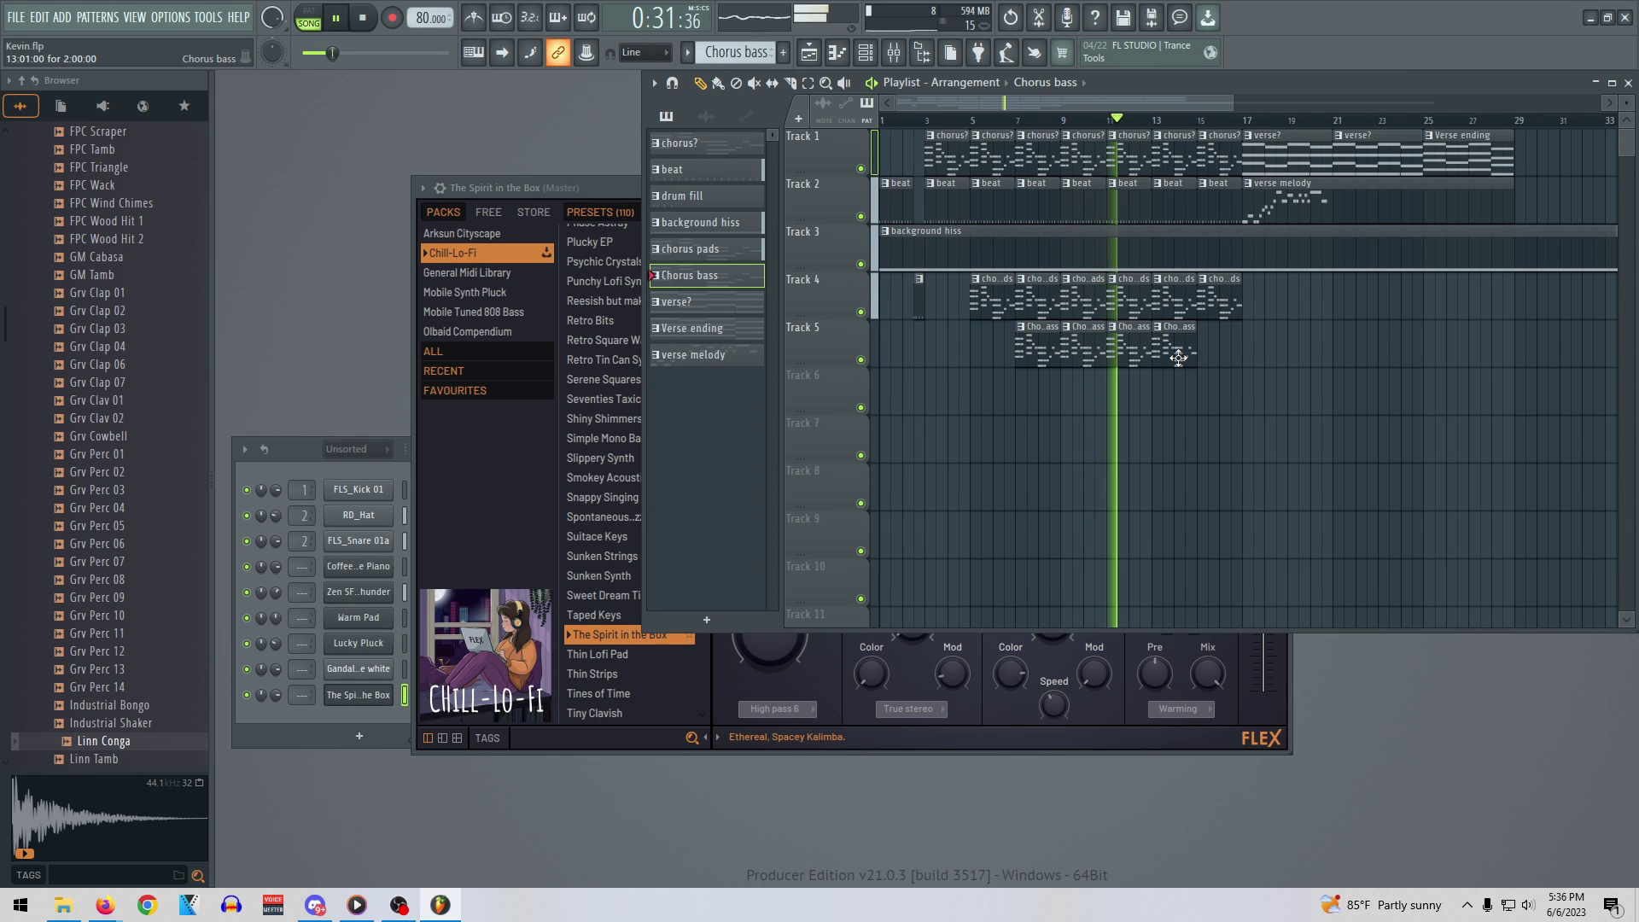
pyautogui.click(1206, 357)
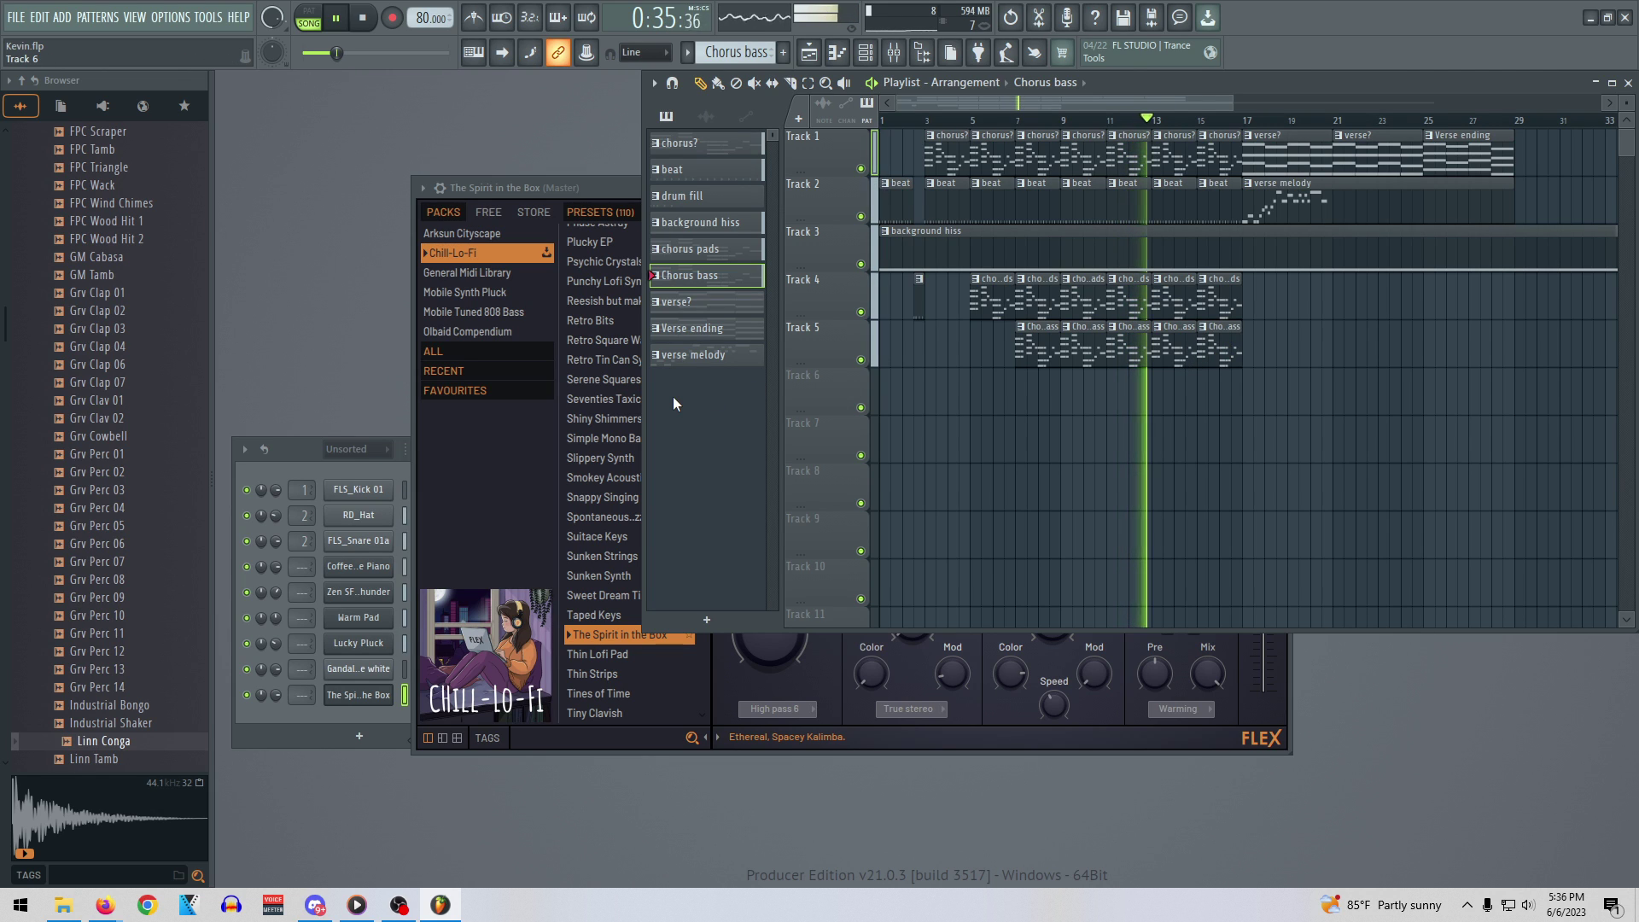
# Delete the Chorus bass clip at bar 7 on Track 5 and replay the song from the start
pyautogui.rightClick(1037, 342)
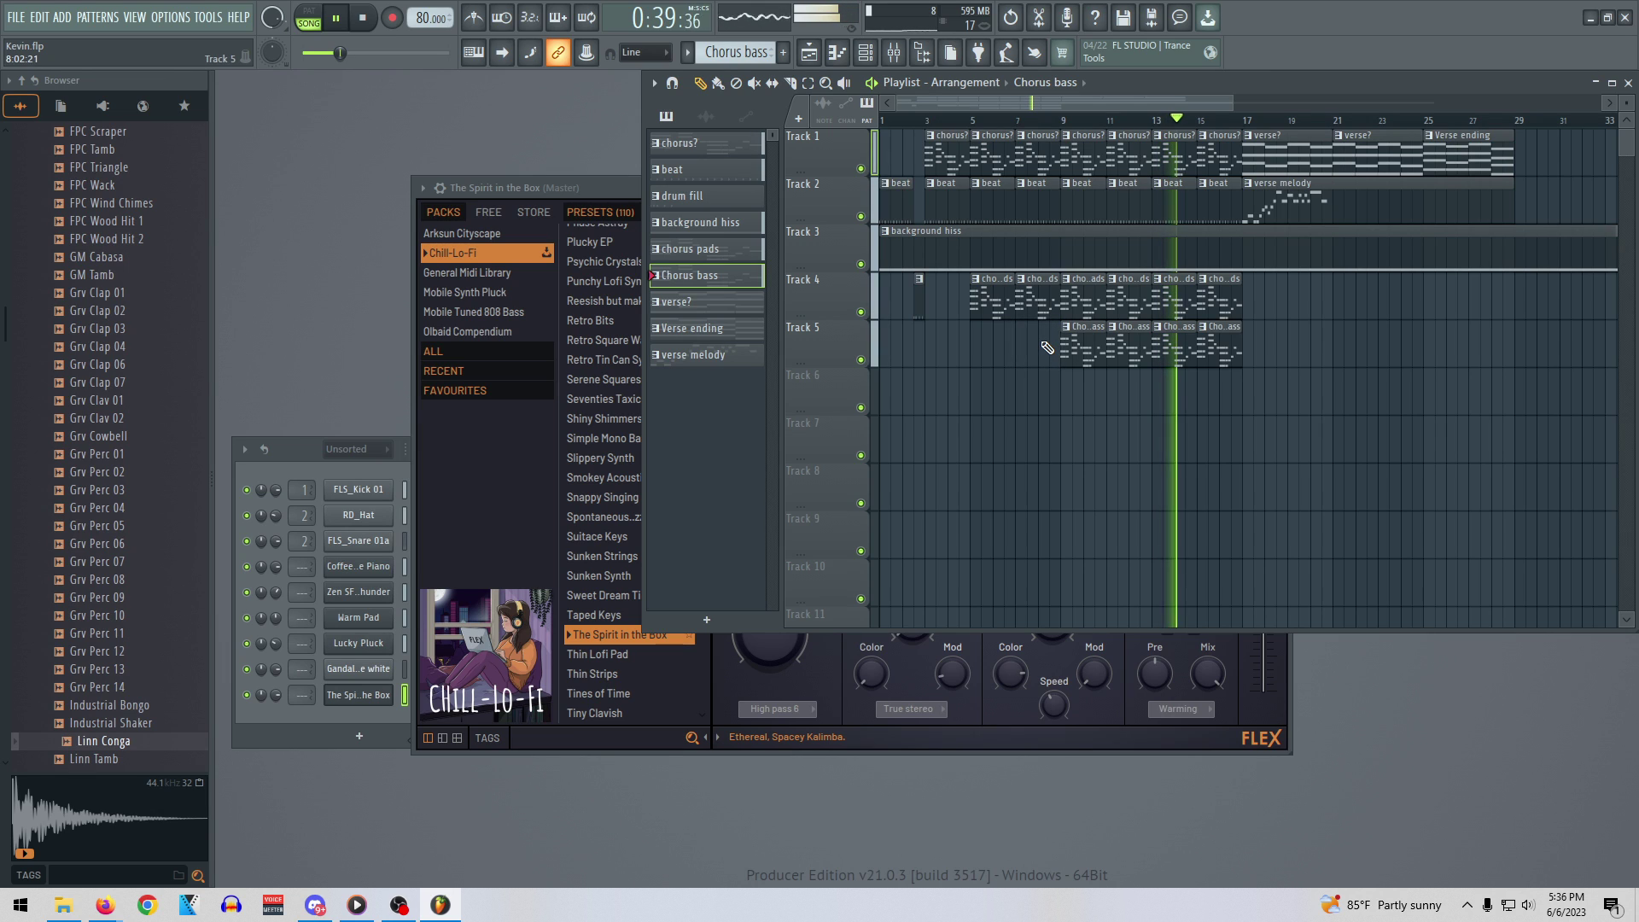
pyautogui.press('space')
pyautogui.press('space')
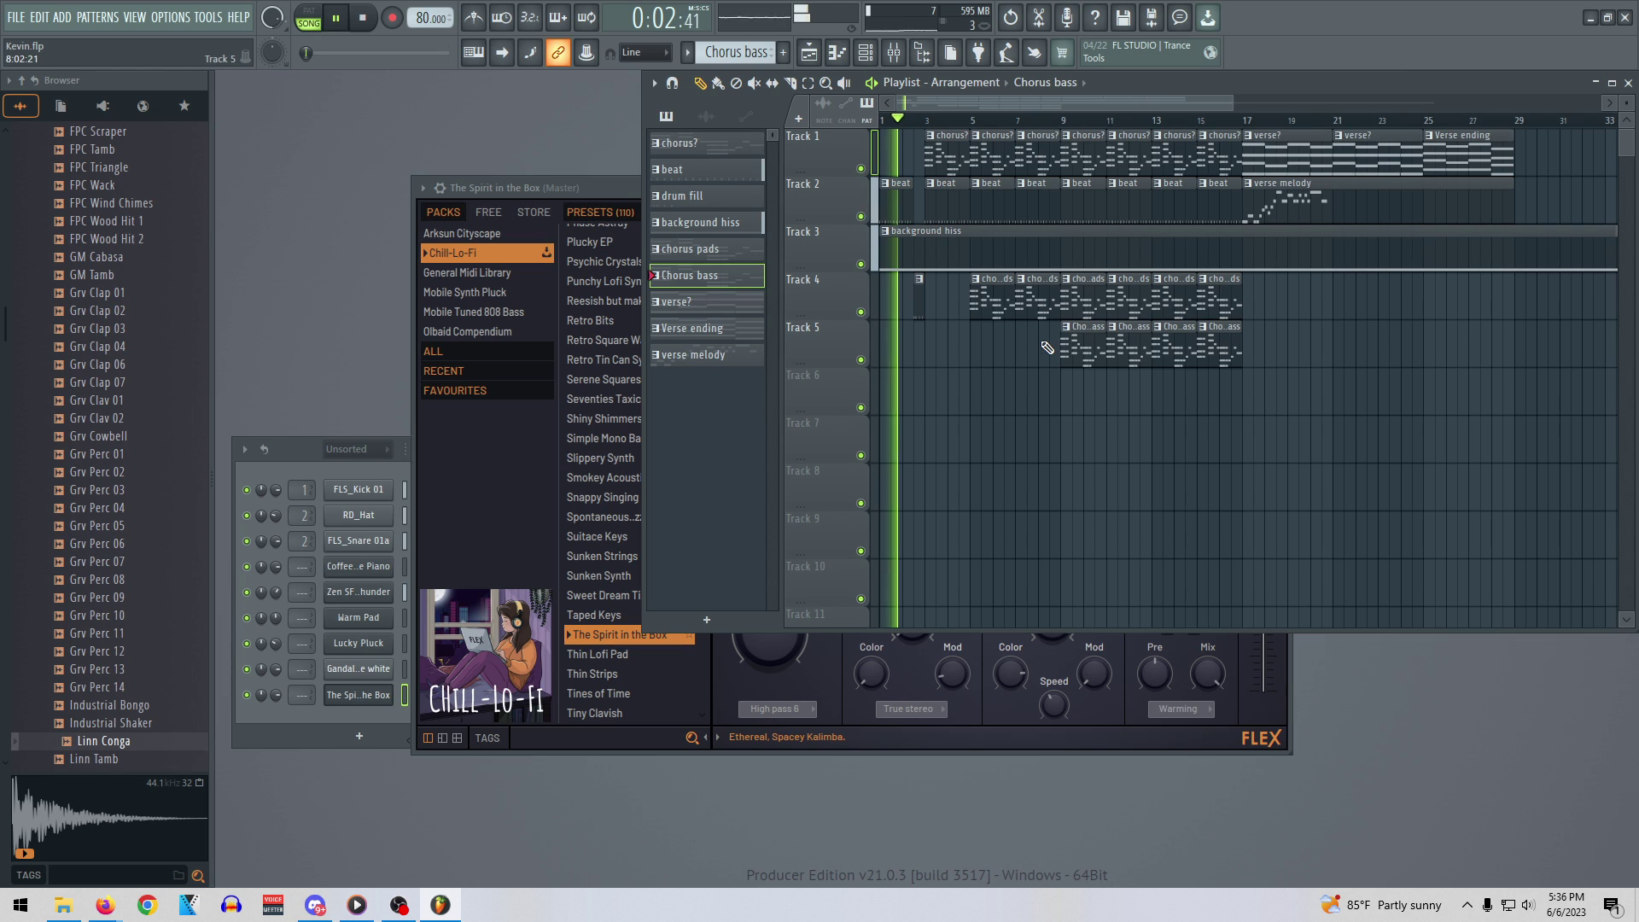
# Bring up the FLEX window while the song plays, close it and stop playback
pyautogui.click(622, 189)
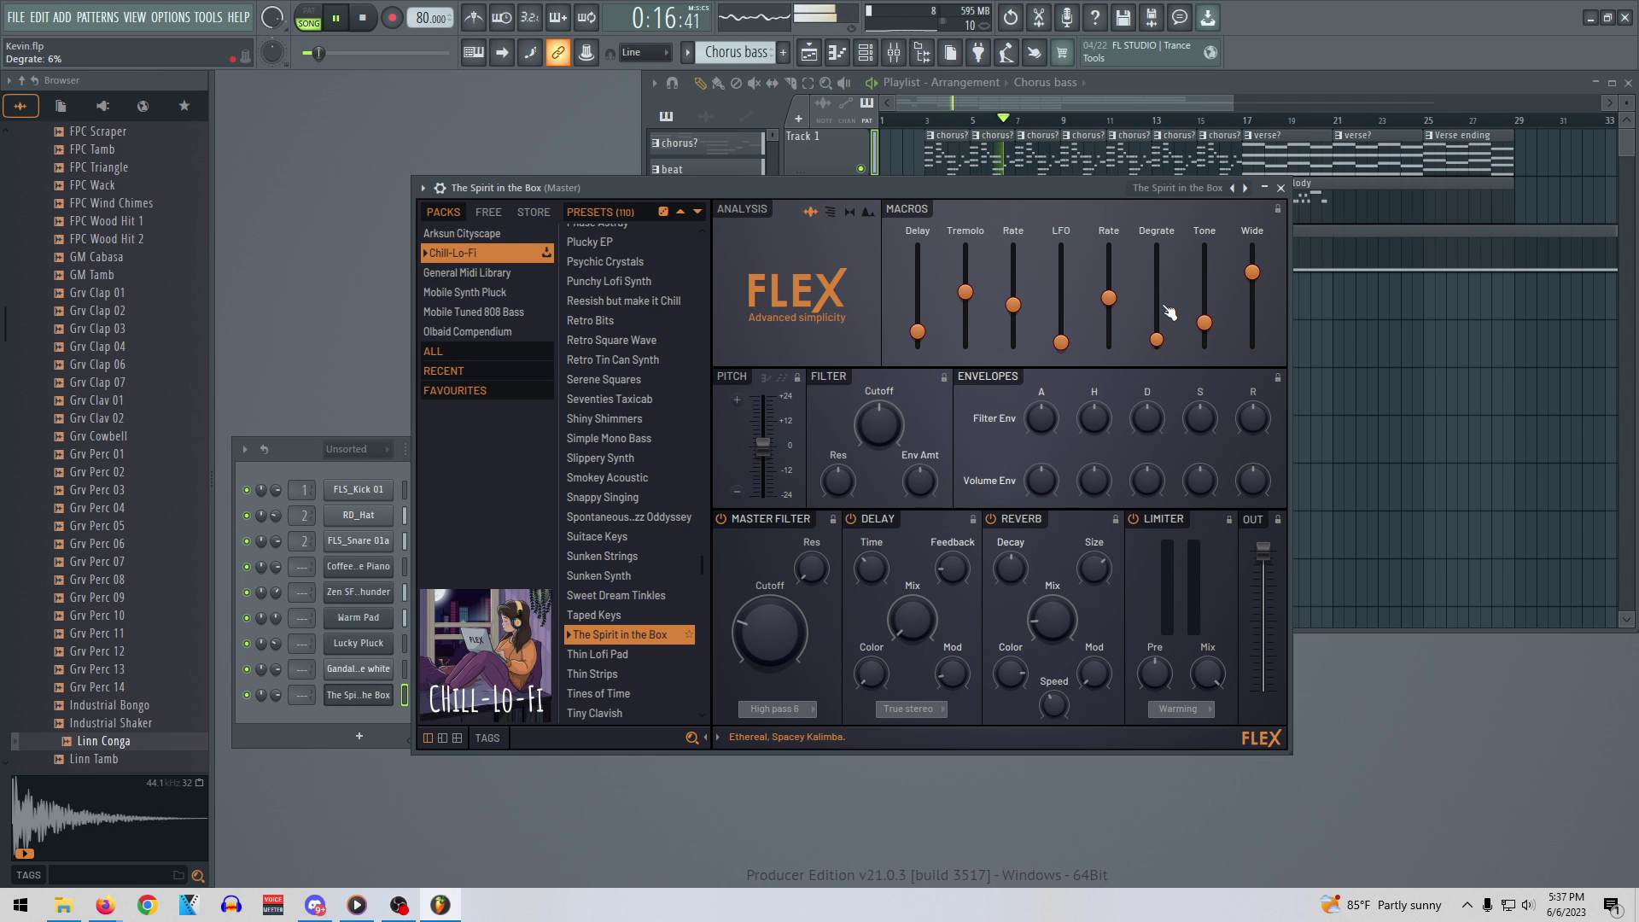
pyautogui.moveTo(1046, 186); pyautogui.dragTo(1031, 243)
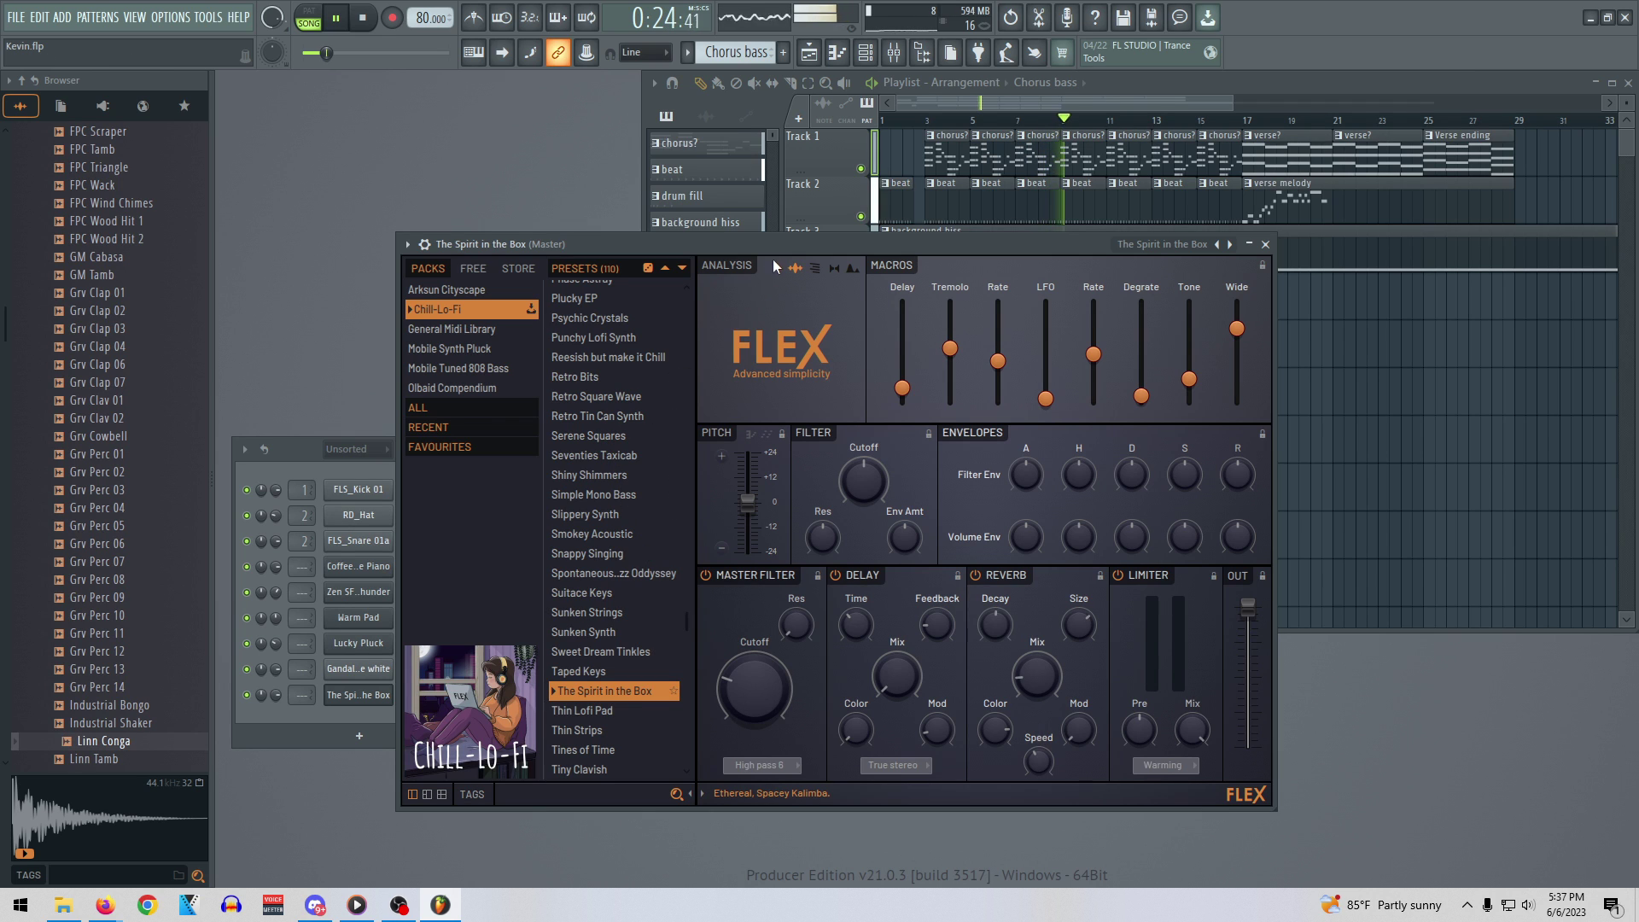
pyautogui.moveTo(782, 247); pyautogui.dragTo(811, 280)
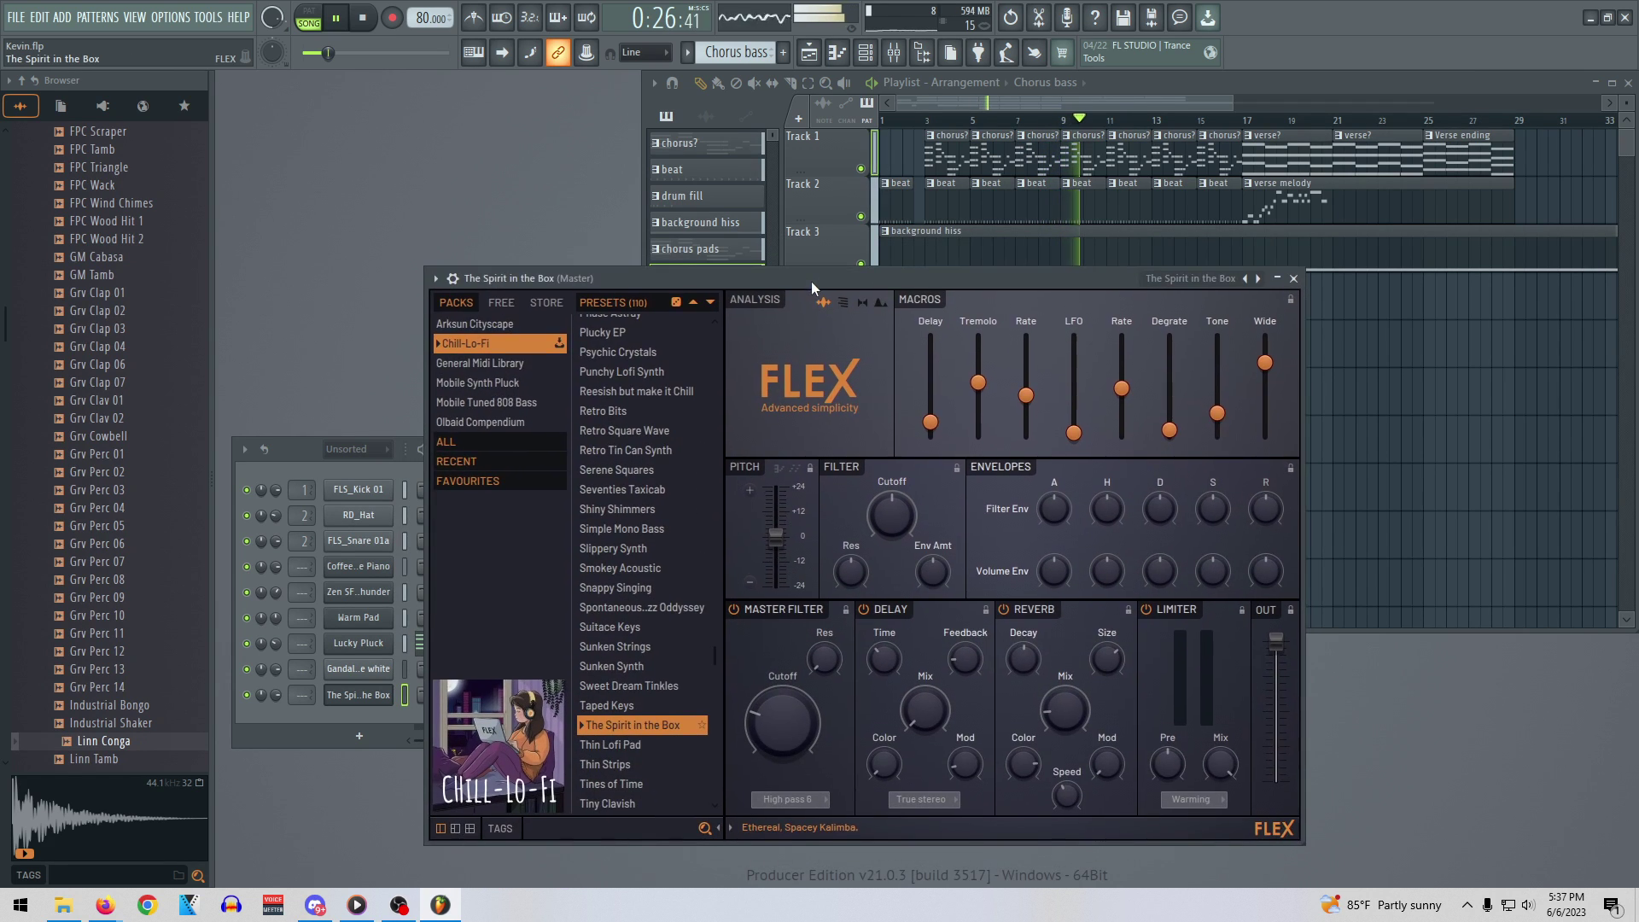
pyautogui.click(1296, 280)
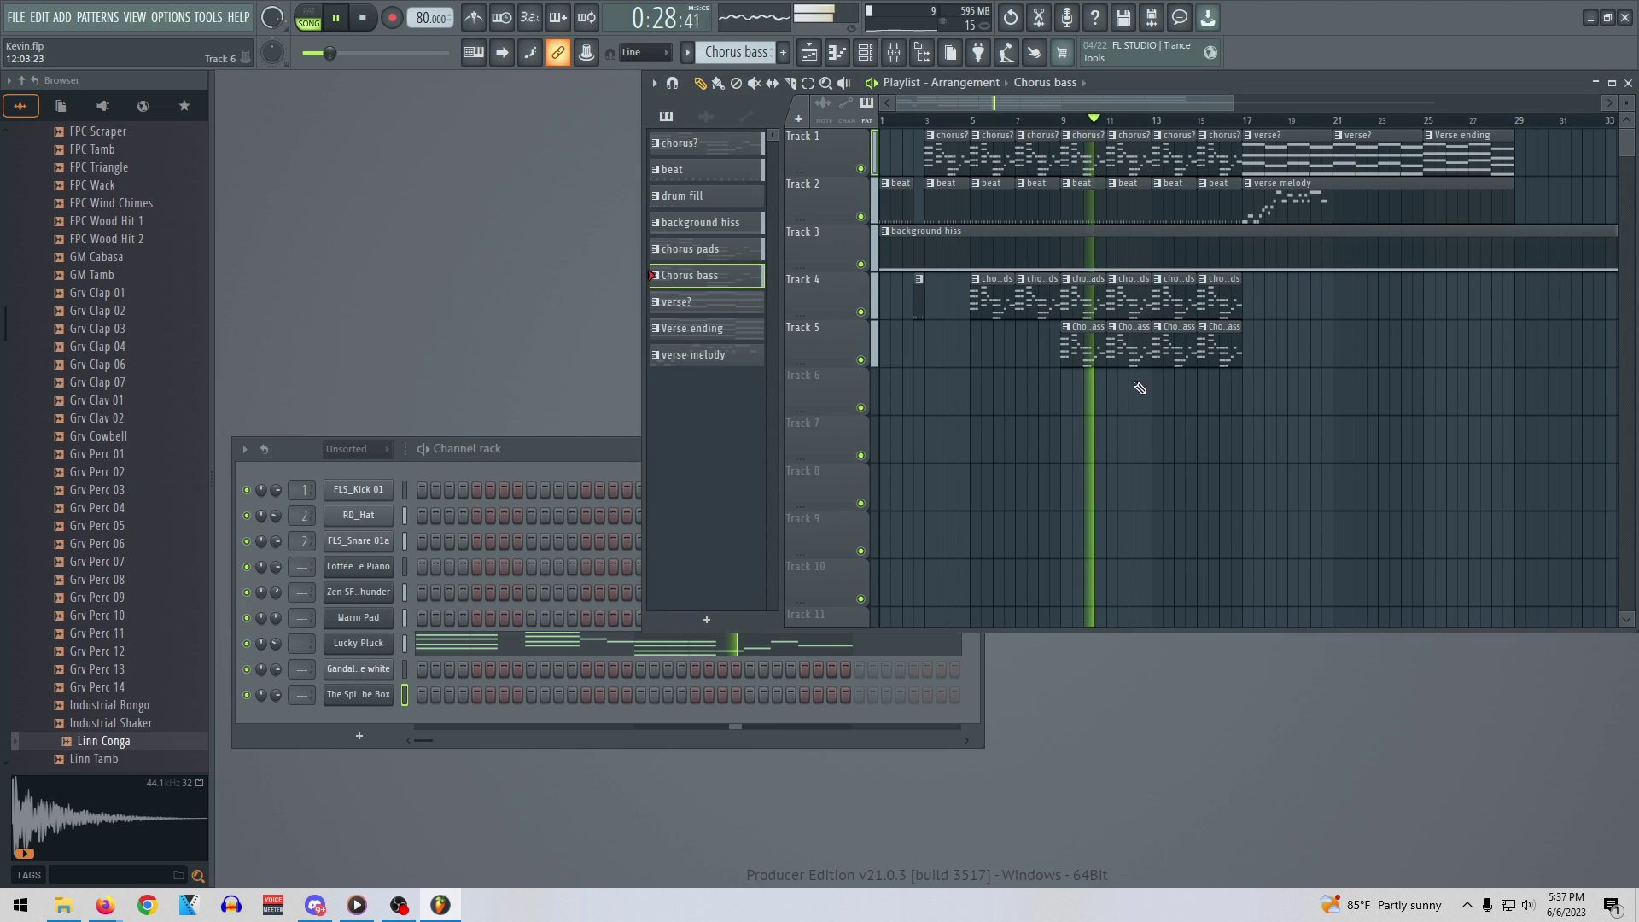
pyautogui.press('space')
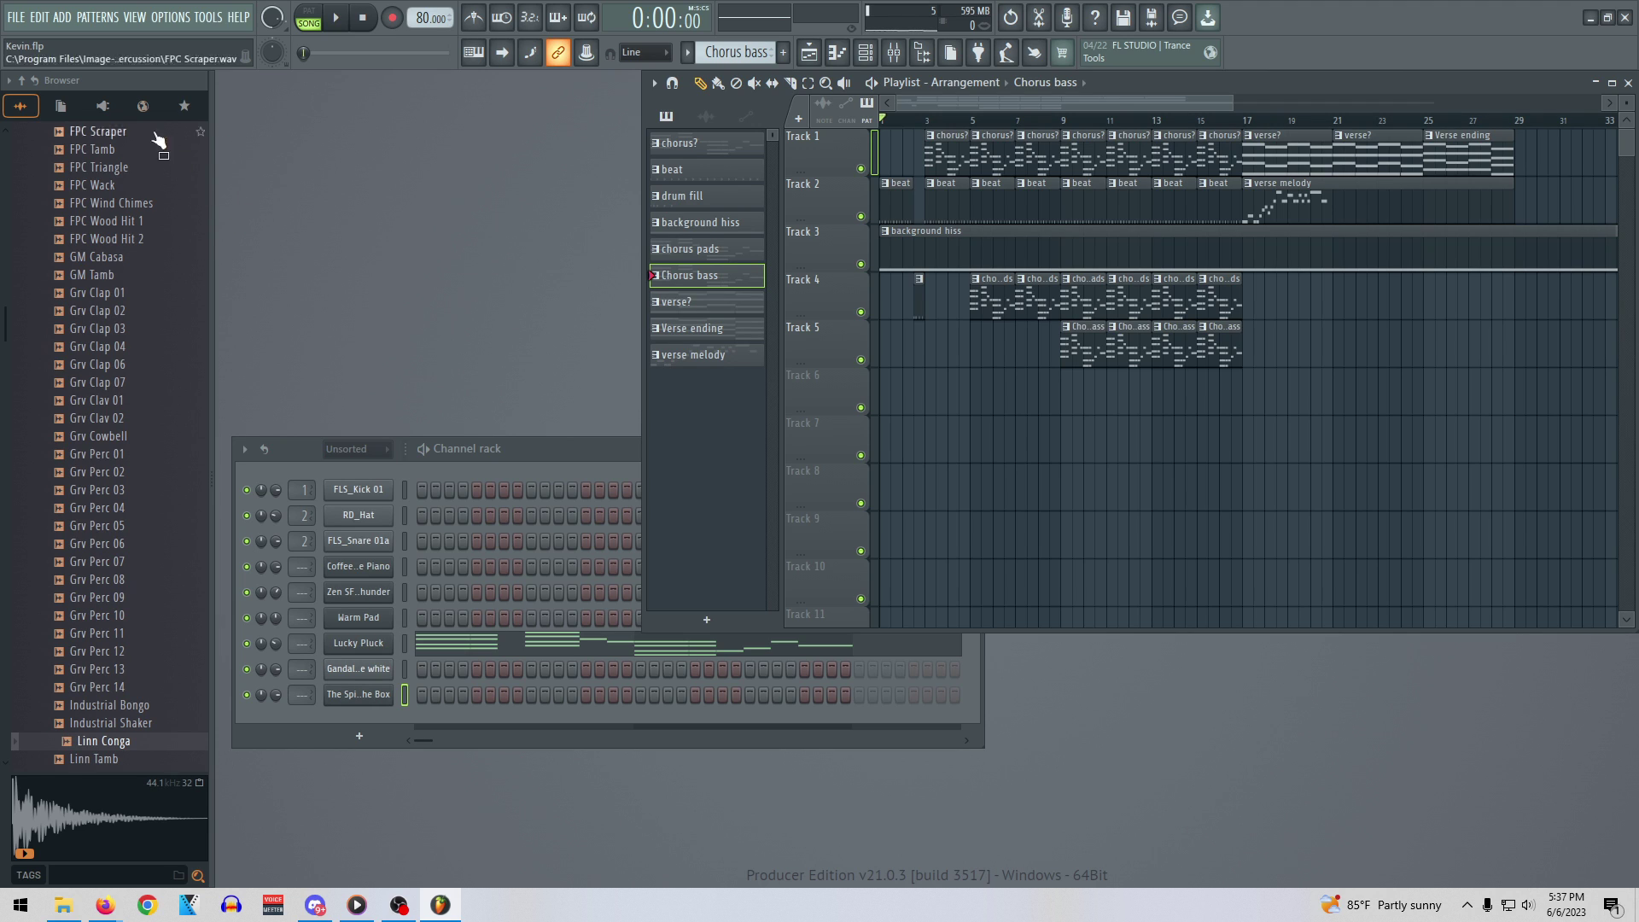
# Save the project
pyautogui.click(17, 17)
pyautogui.click(38, 94)
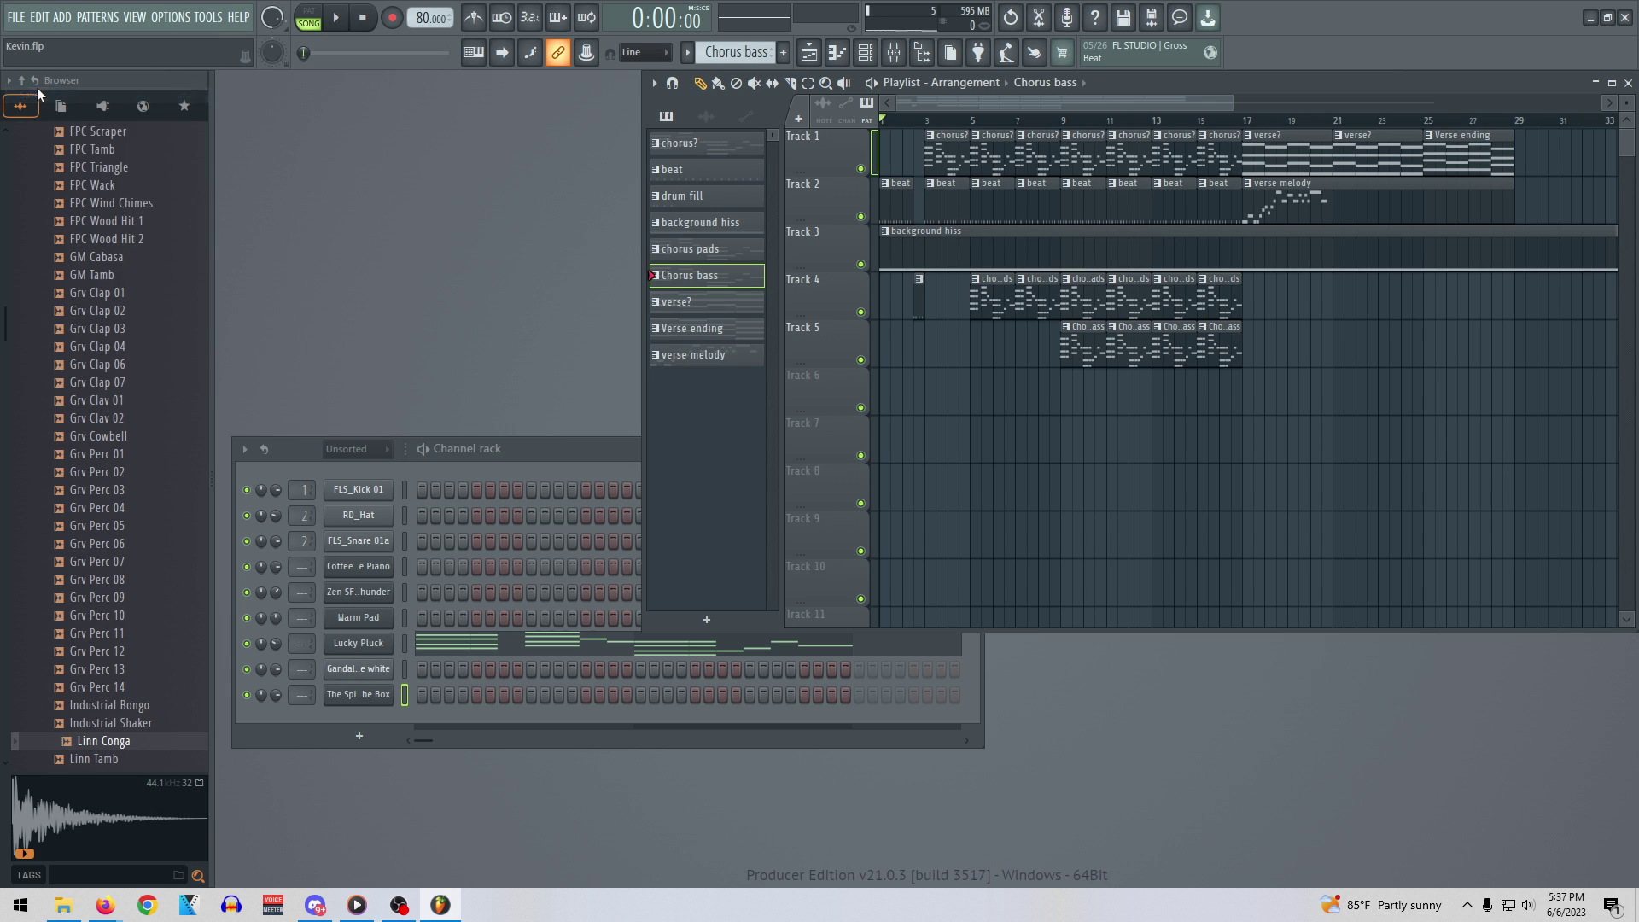
# Replace The Spirit in the Box channel with FLEX, load the Lofi Kicks preset and close the instrument window
pyautogui.click(586, 449)
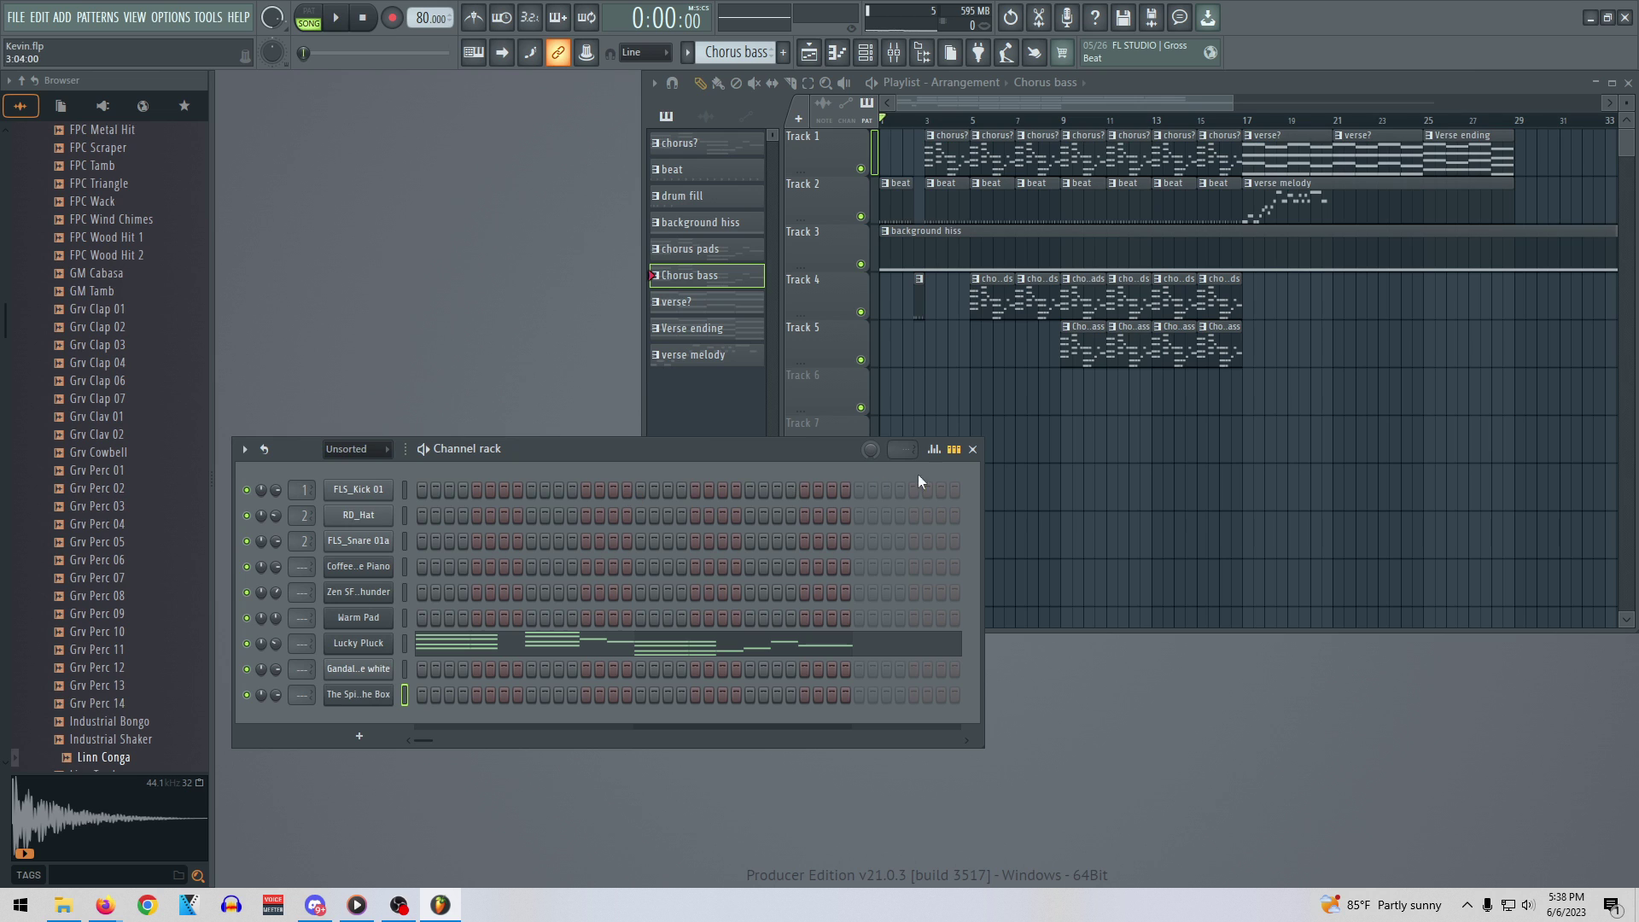
pyautogui.rightClick(365, 693)
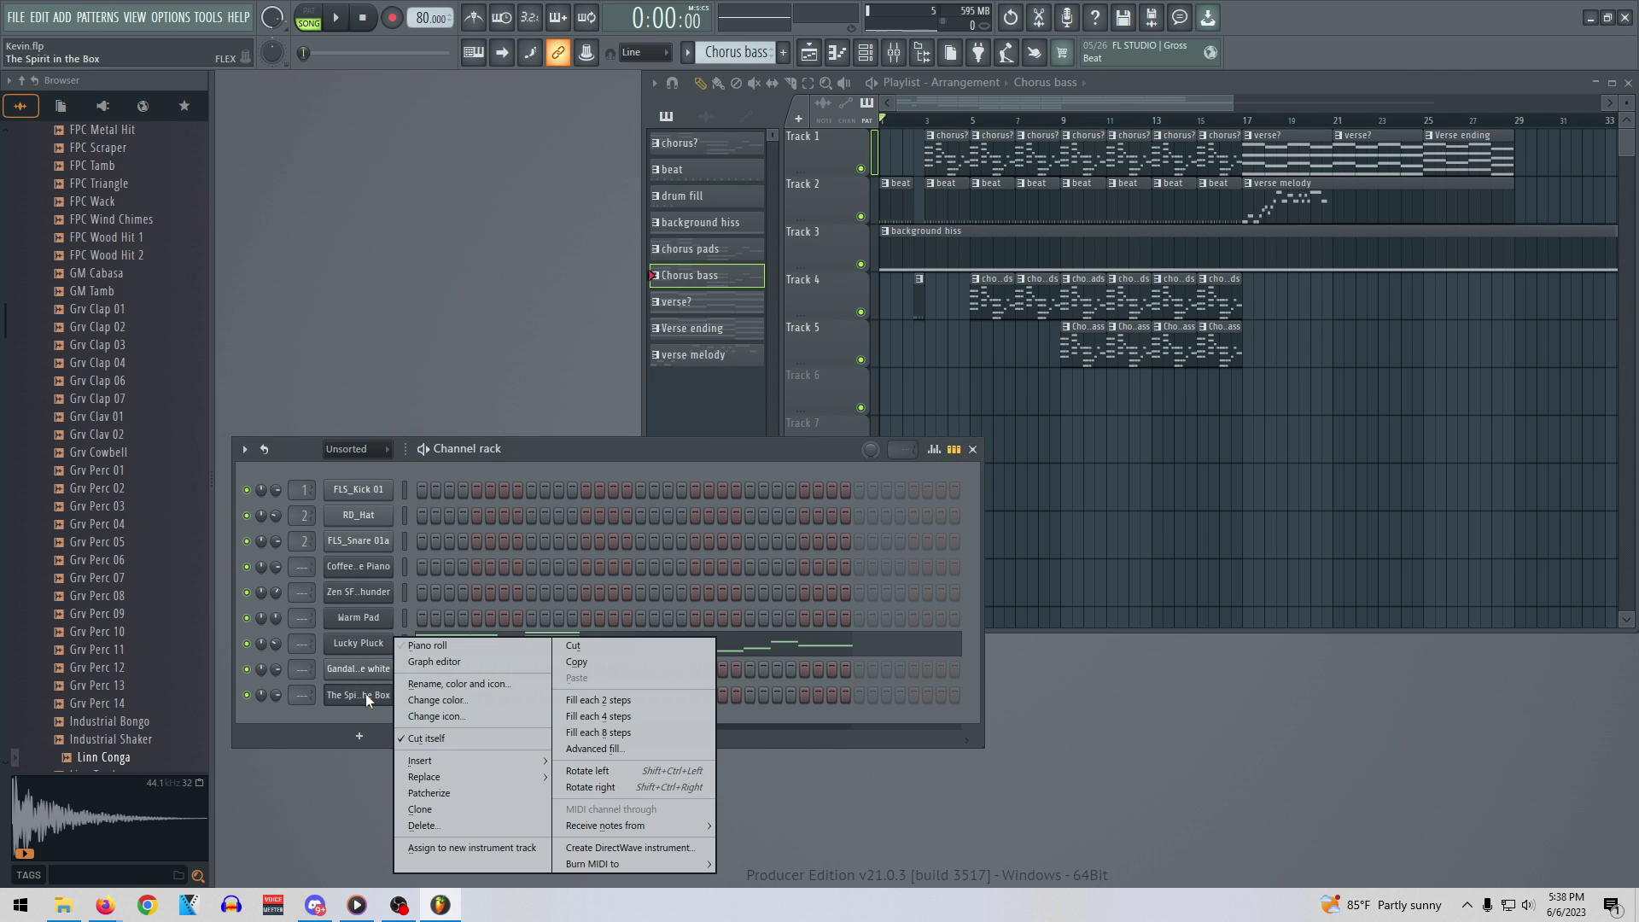
pyautogui.moveTo(442, 775)
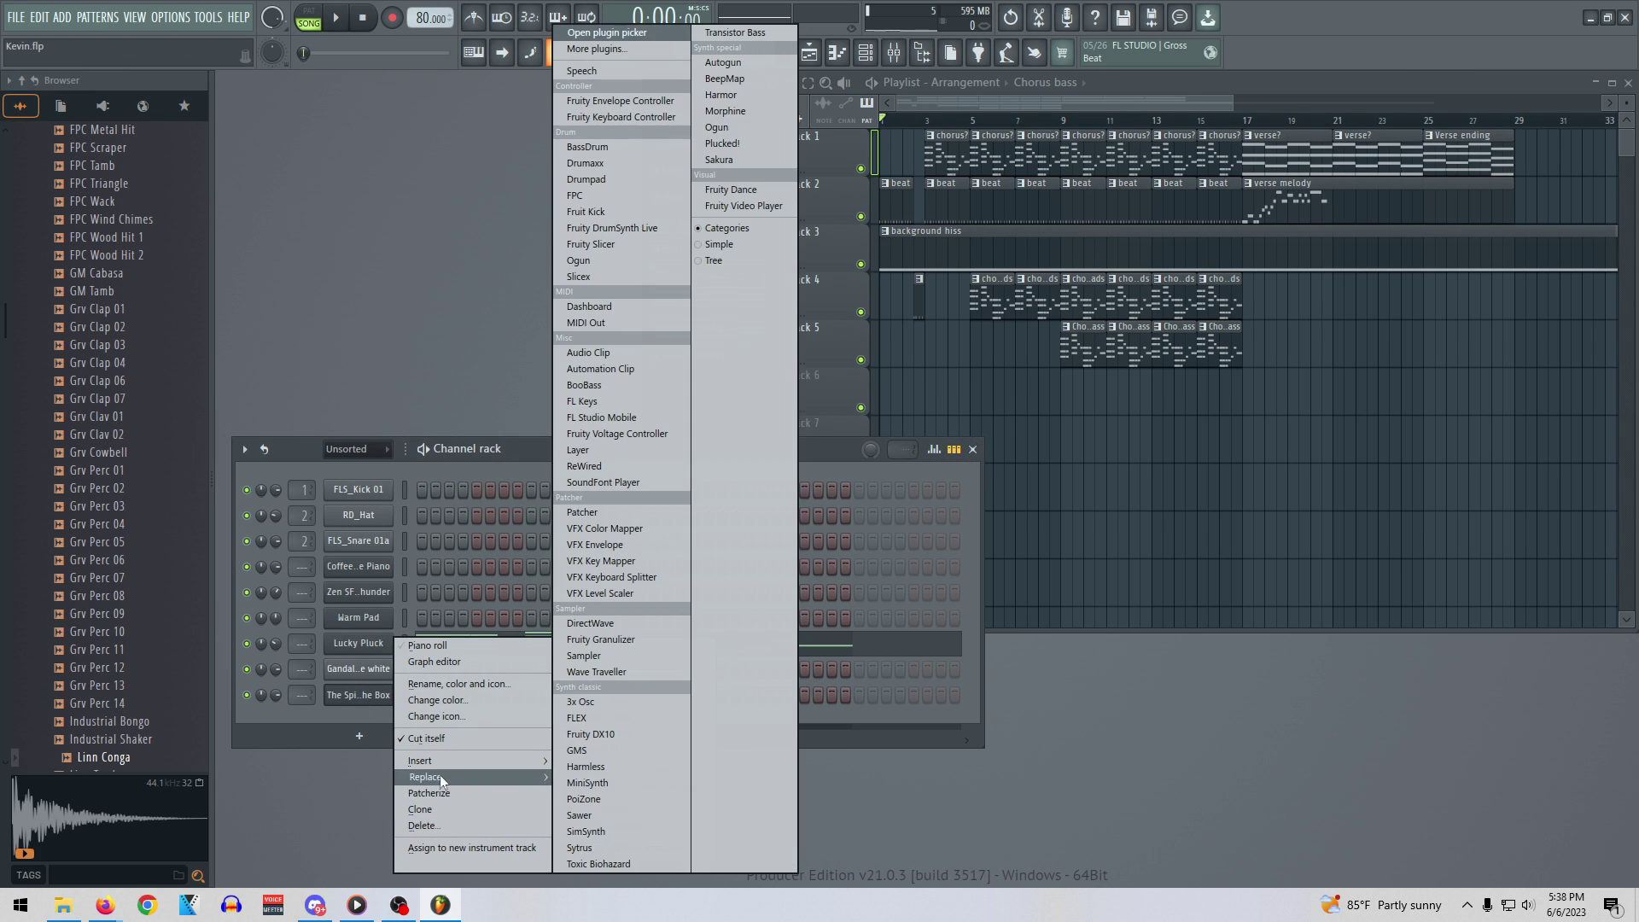
pyautogui.click(576, 718)
pyautogui.scroll(-10, 617, 637)
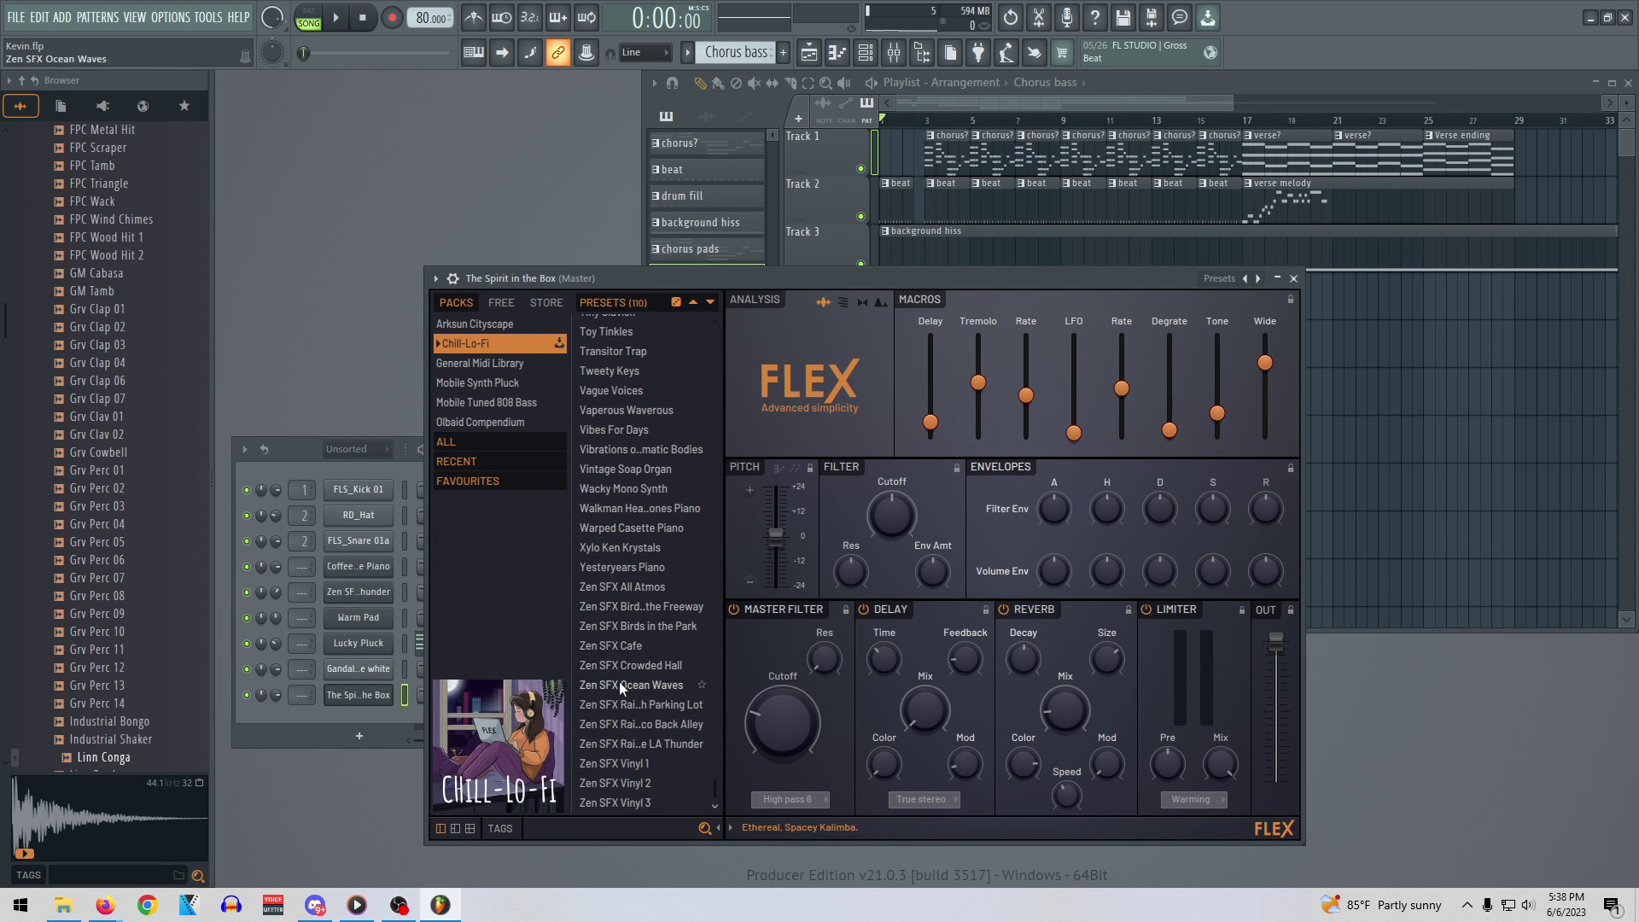
pyautogui.scroll(15, 618, 691)
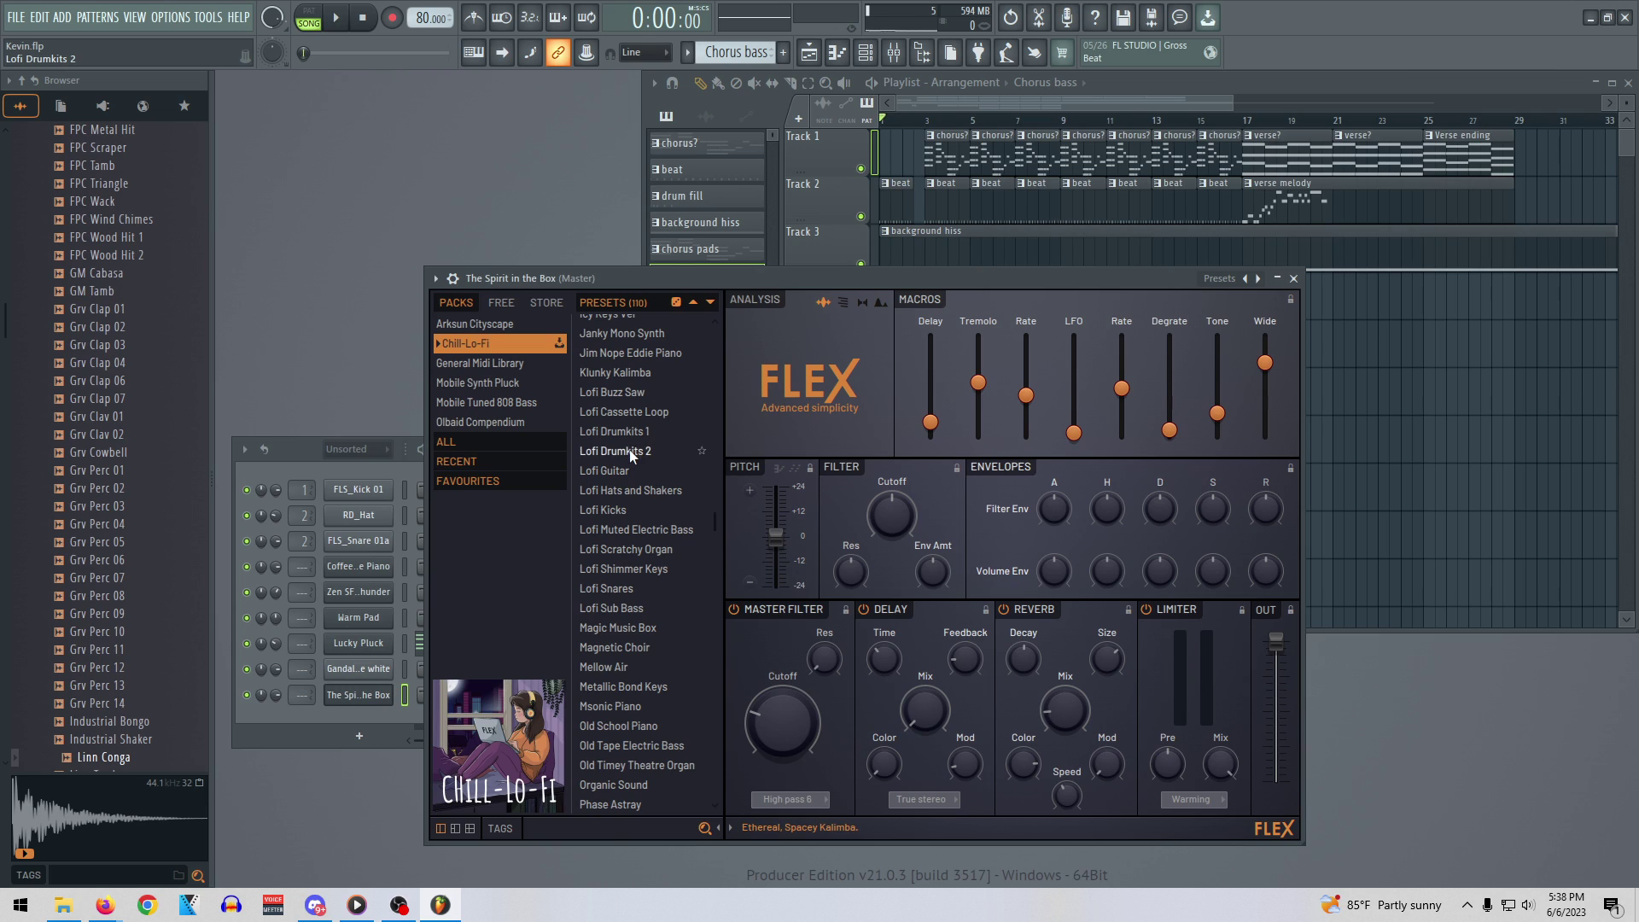
pyautogui.click(618, 510)
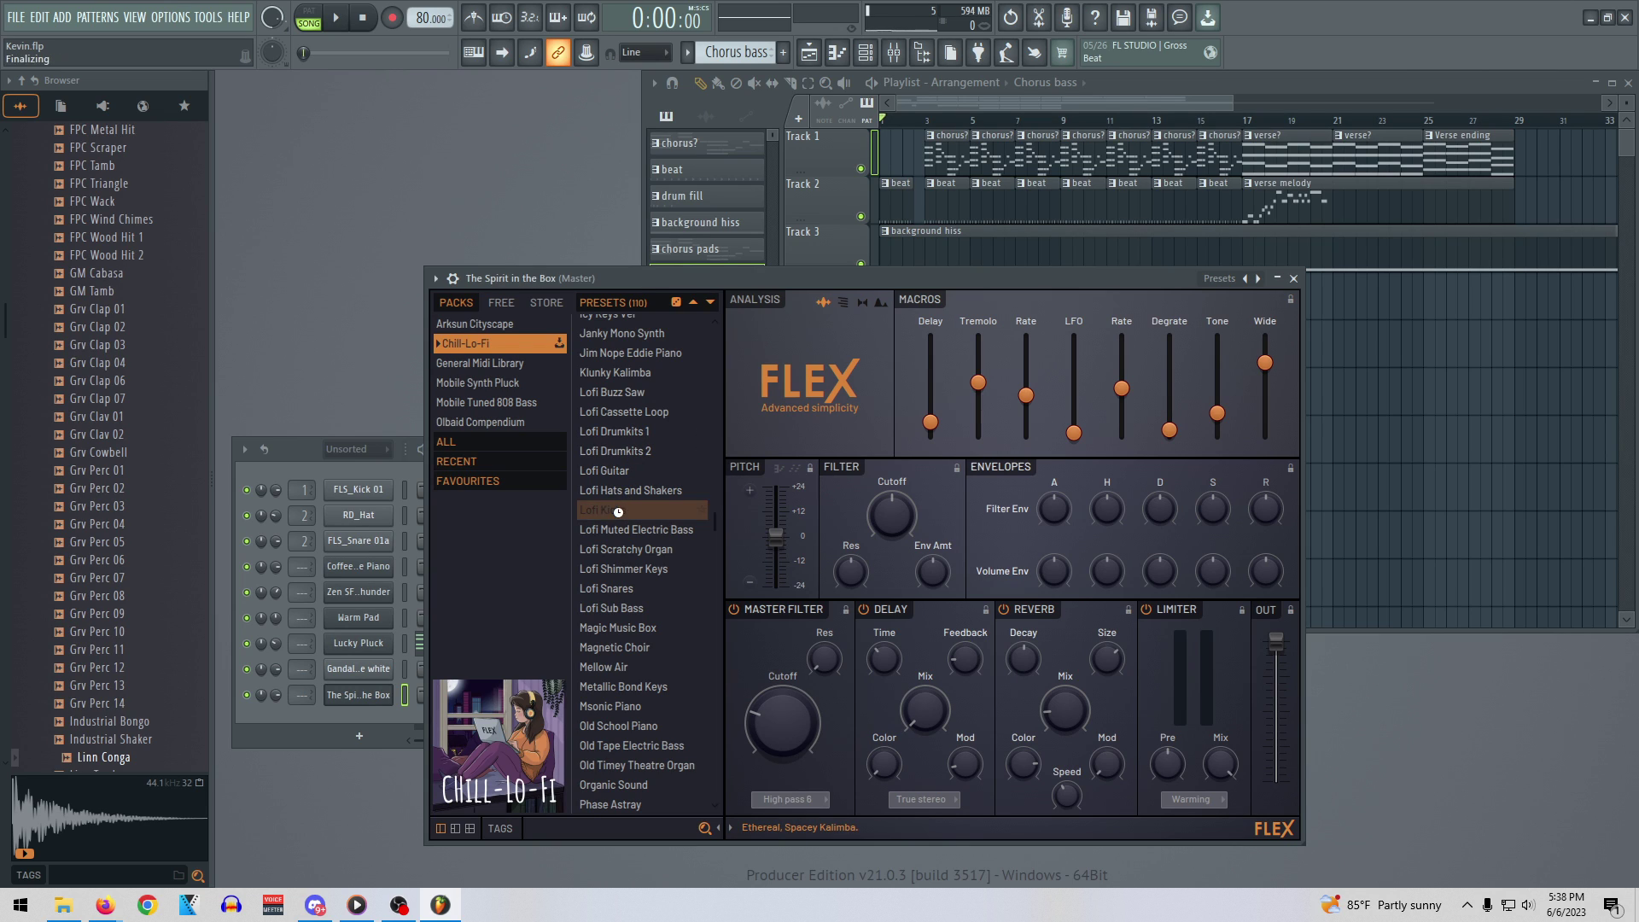
pyautogui.click(1294, 279)
# Create a new playlist pattern named "test"
pyautogui.moveTo(417, 694)
pyautogui.mouseDown()
pyautogui.moveTo(659, 705)
pyautogui.moveTo(418, 693)
pyautogui.mouseUp()
pyautogui.click(647, 418)
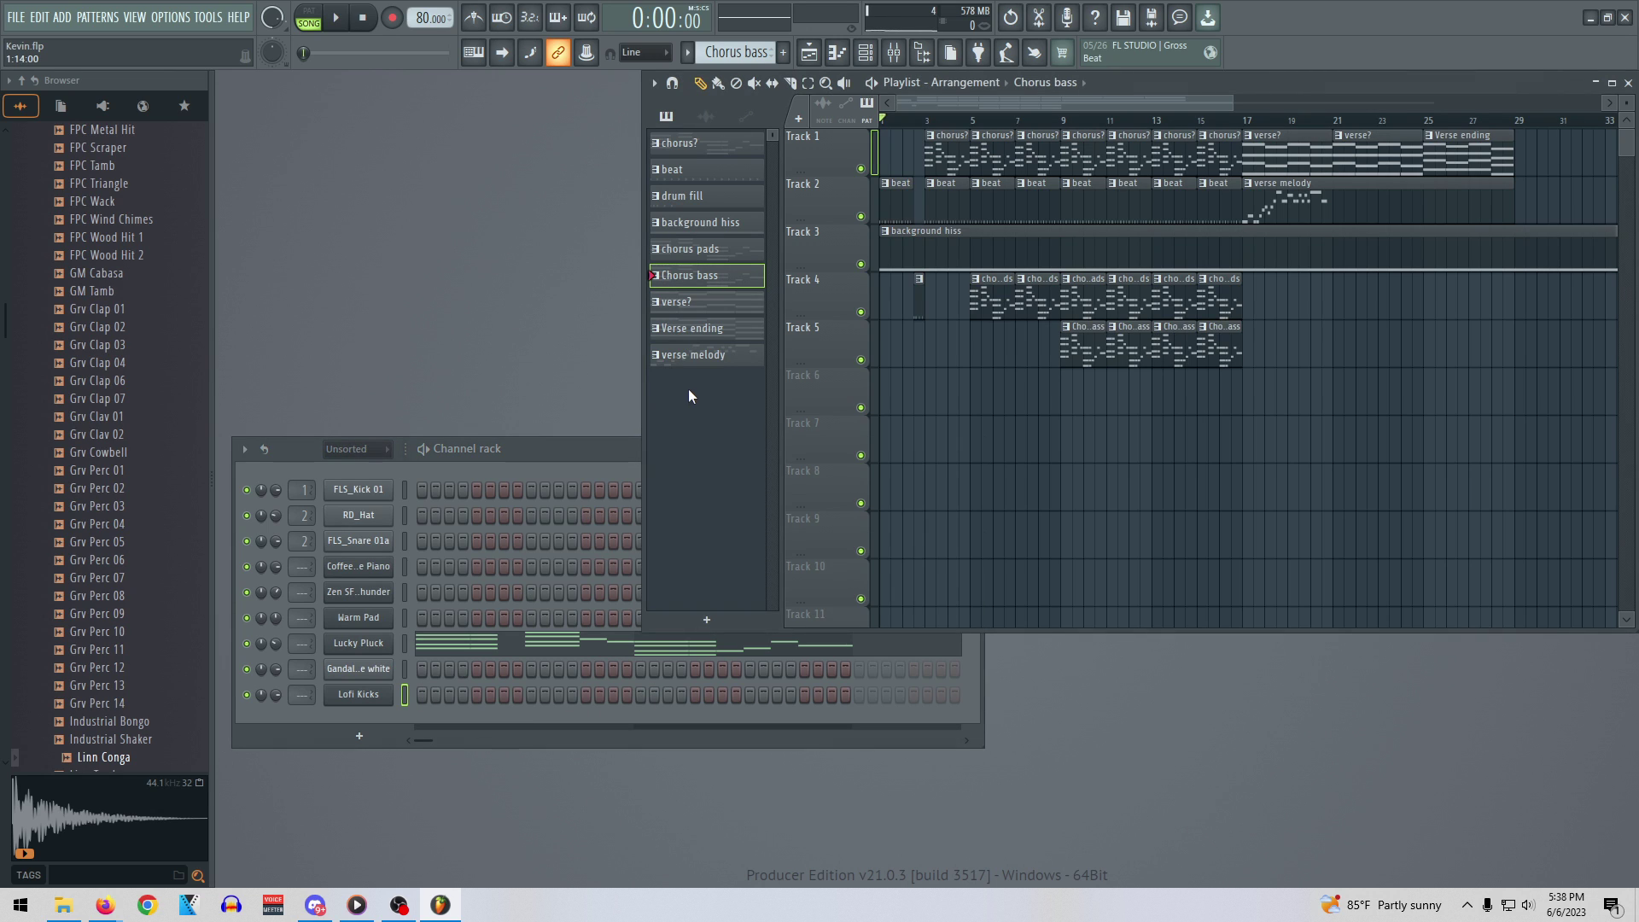
pyautogui.press('F4')
pyautogui.write('test')
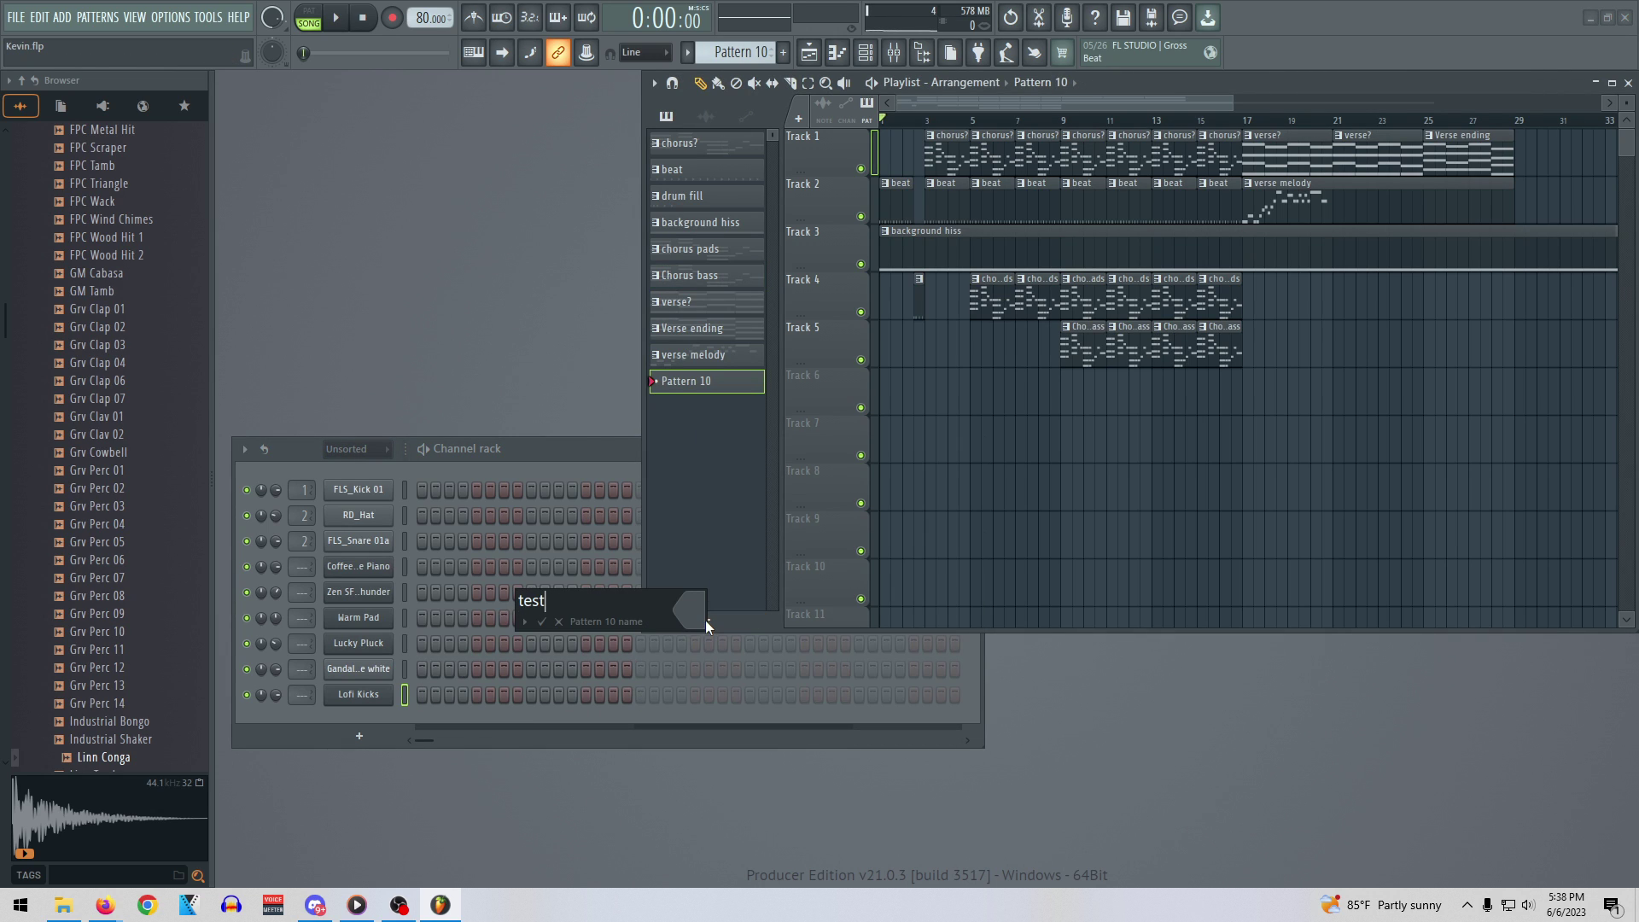
pyautogui.press('Return')
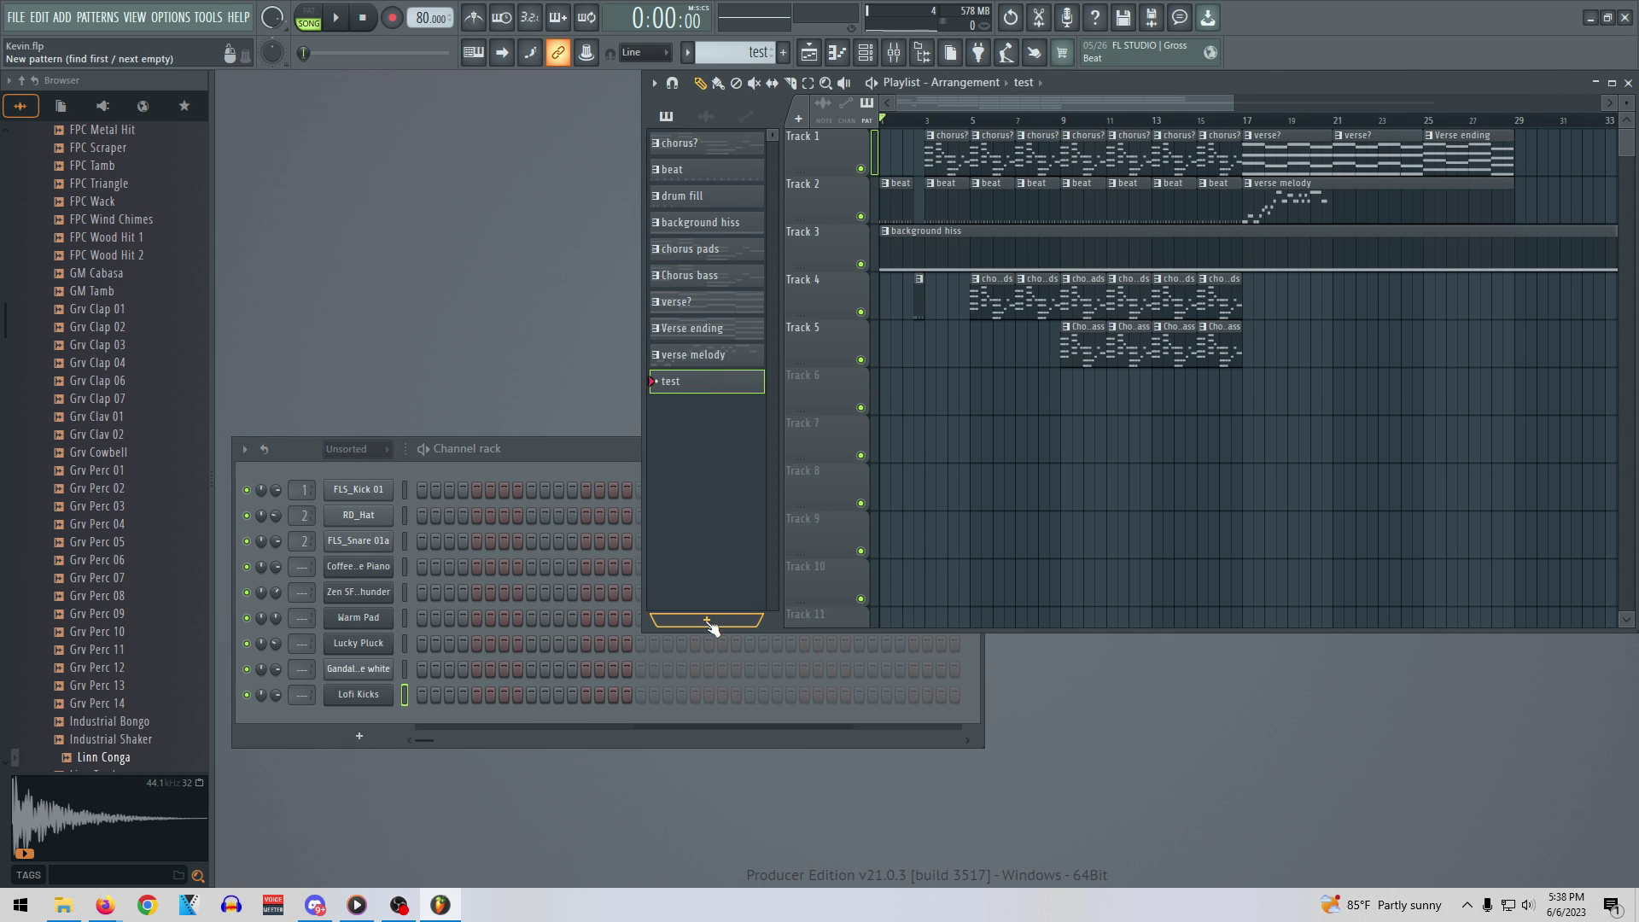
# Select the beat pattern to show its drum steps in the channel rack
pyautogui.rightClick(695, 176)
pyautogui.click(667, 177)
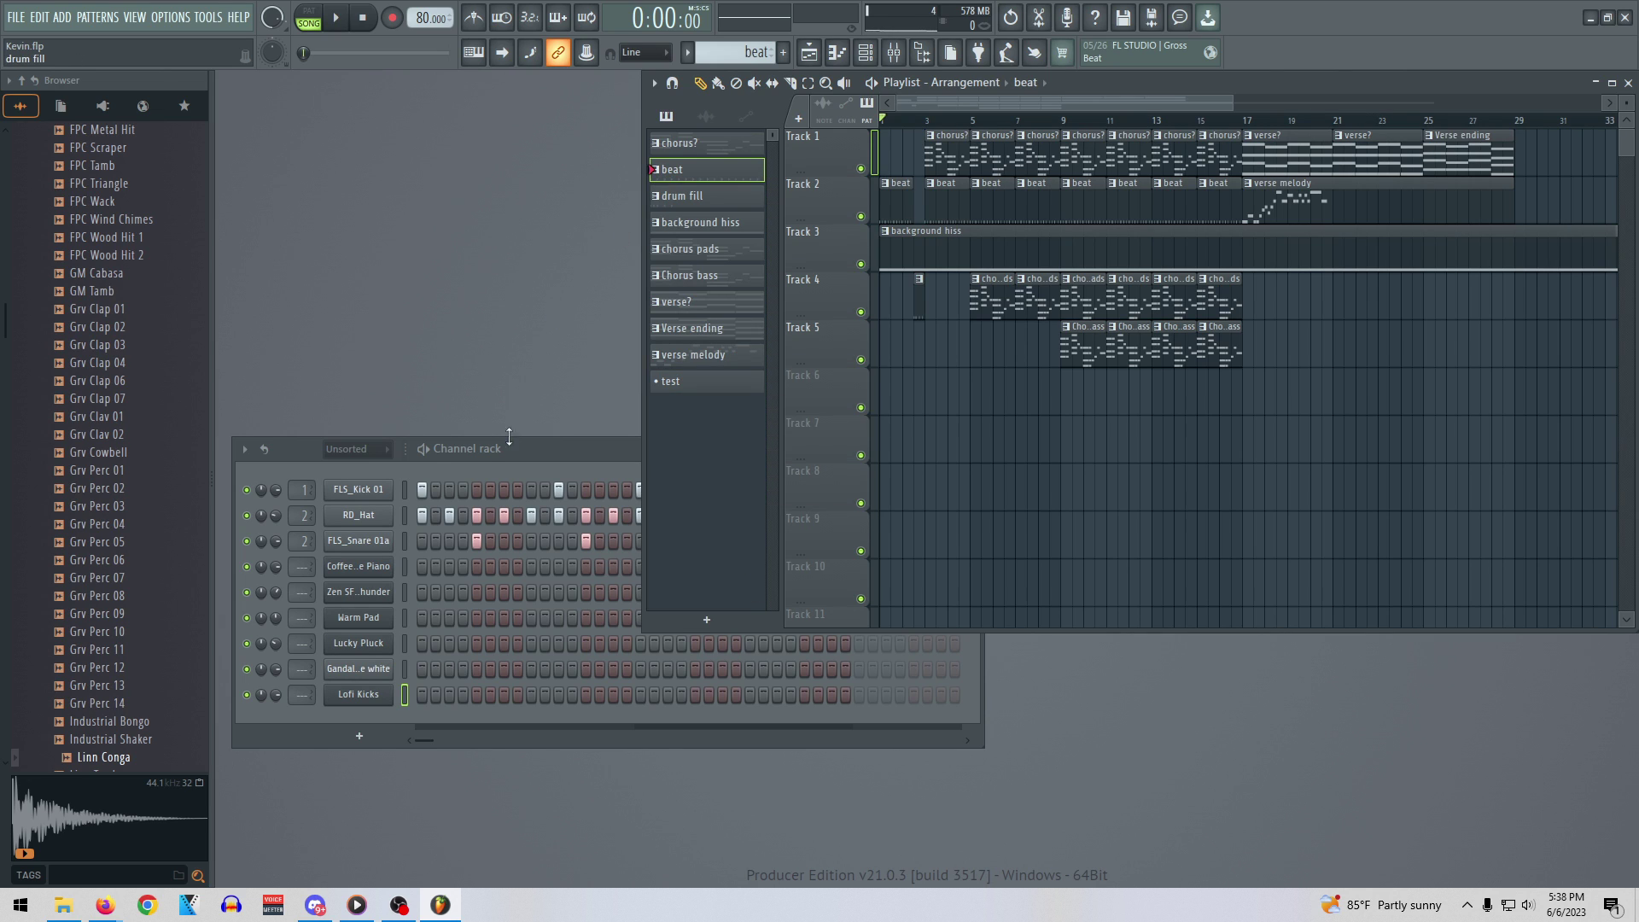
# Clone the beat pattern and delete the test pattern
pyautogui.rightClick(678, 167)
pyautogui.click(725, 371)
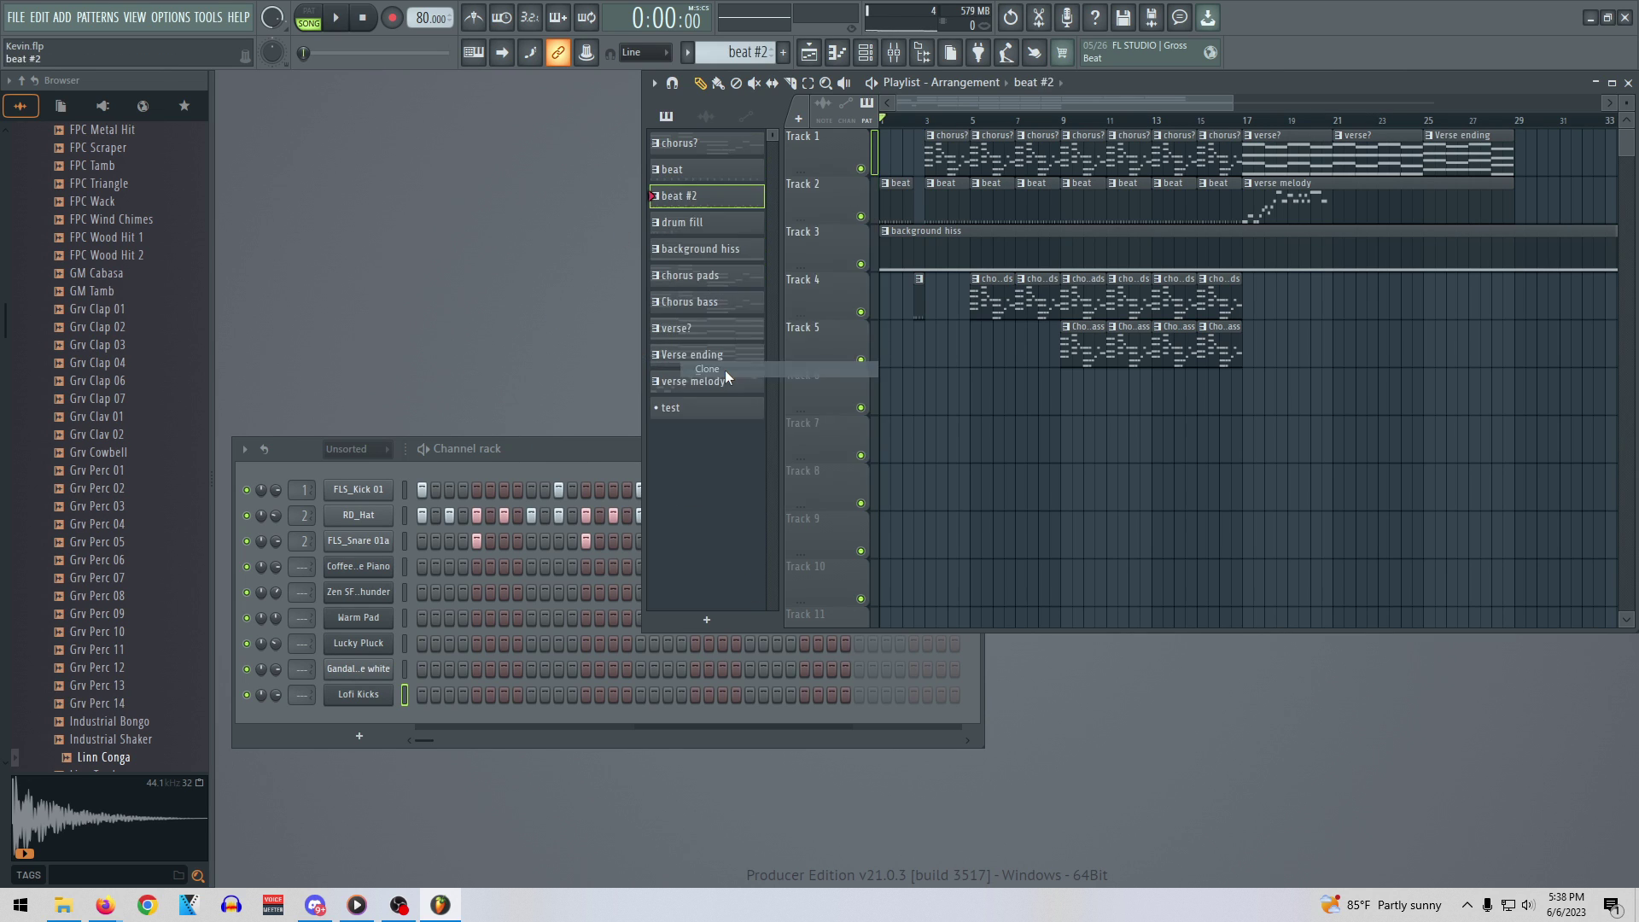
pyautogui.rightClick(691, 409)
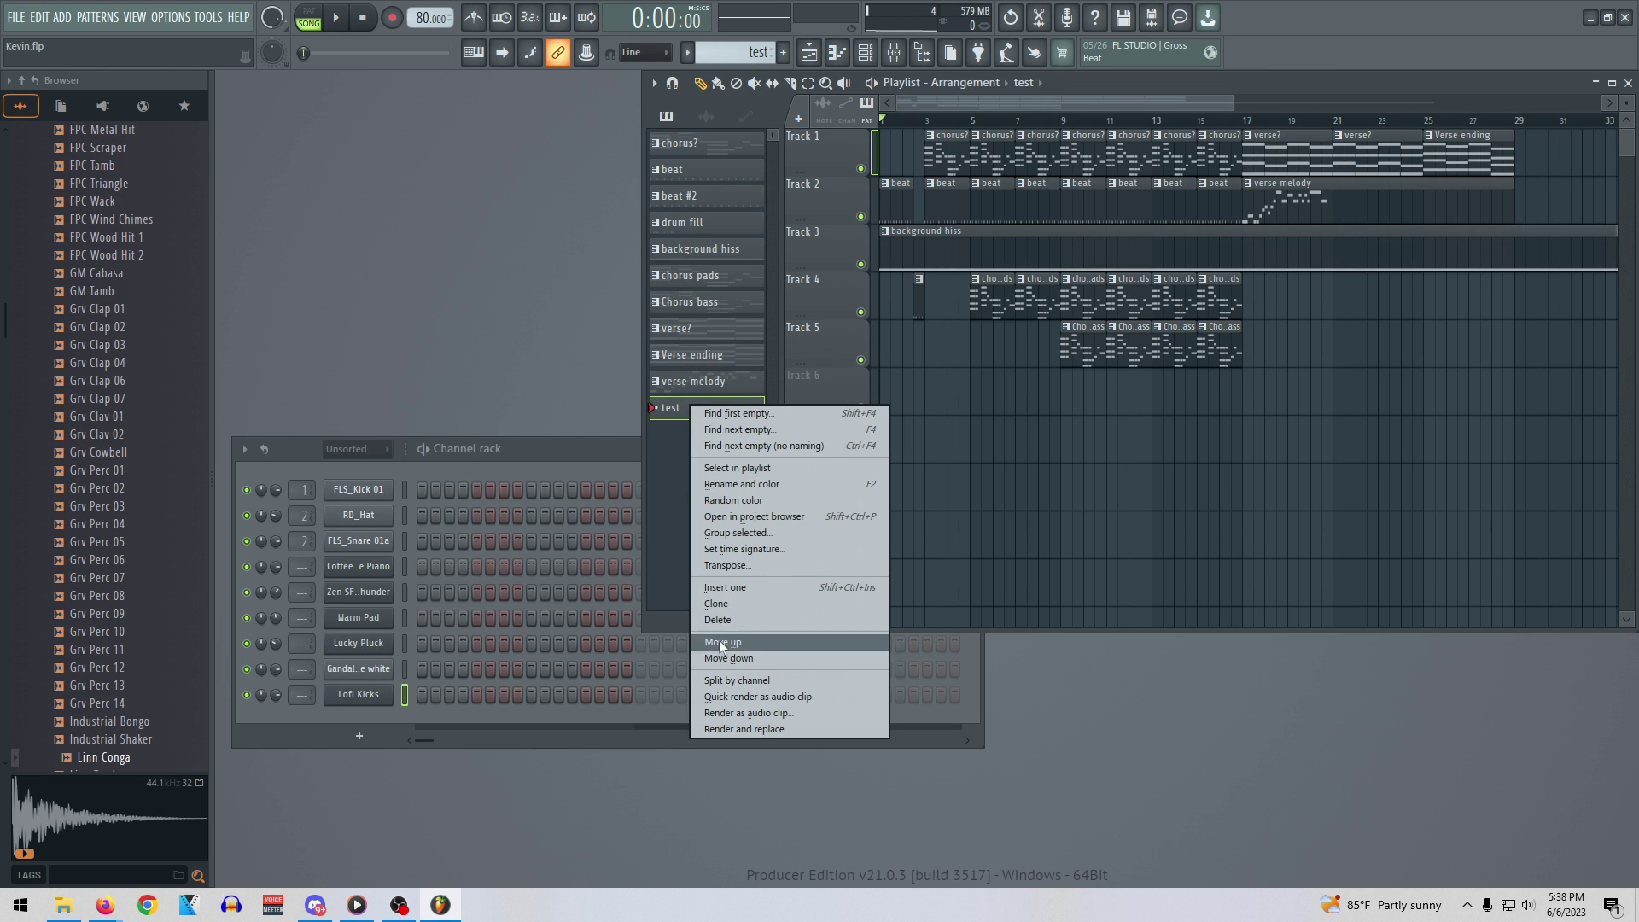
pyautogui.click(717, 620)
pyautogui.click(875, 508)
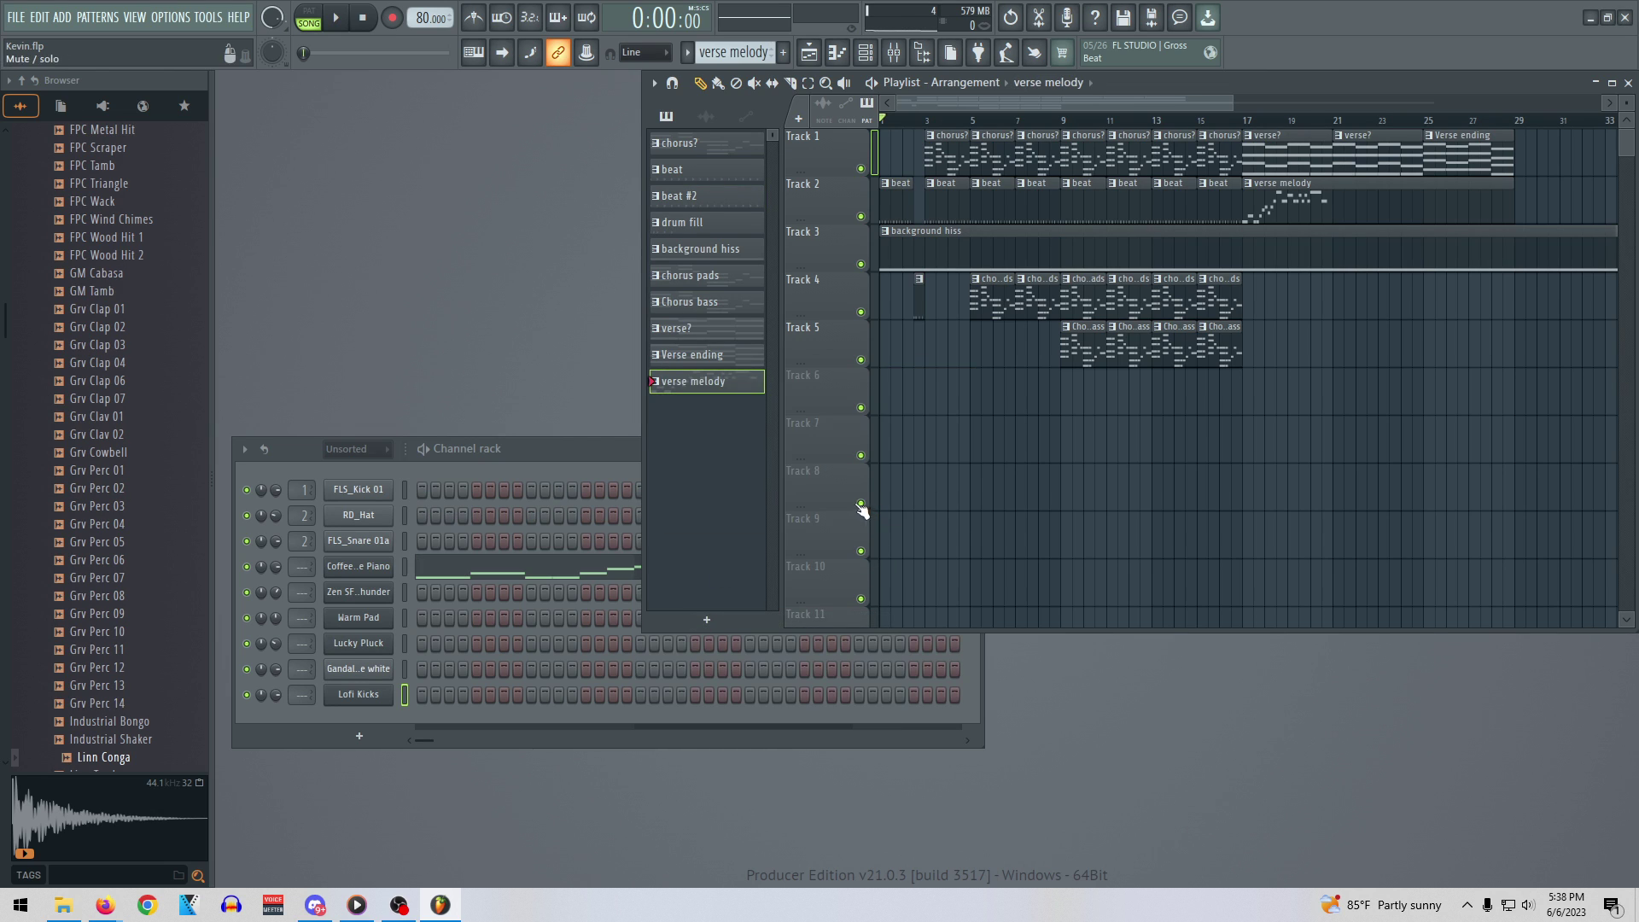
# In the beat #2 pattern, replace the first FLS_Kick 01 hit with a Lofi Kicks hit and audition it in pattern mode
pyautogui.click(687, 198)
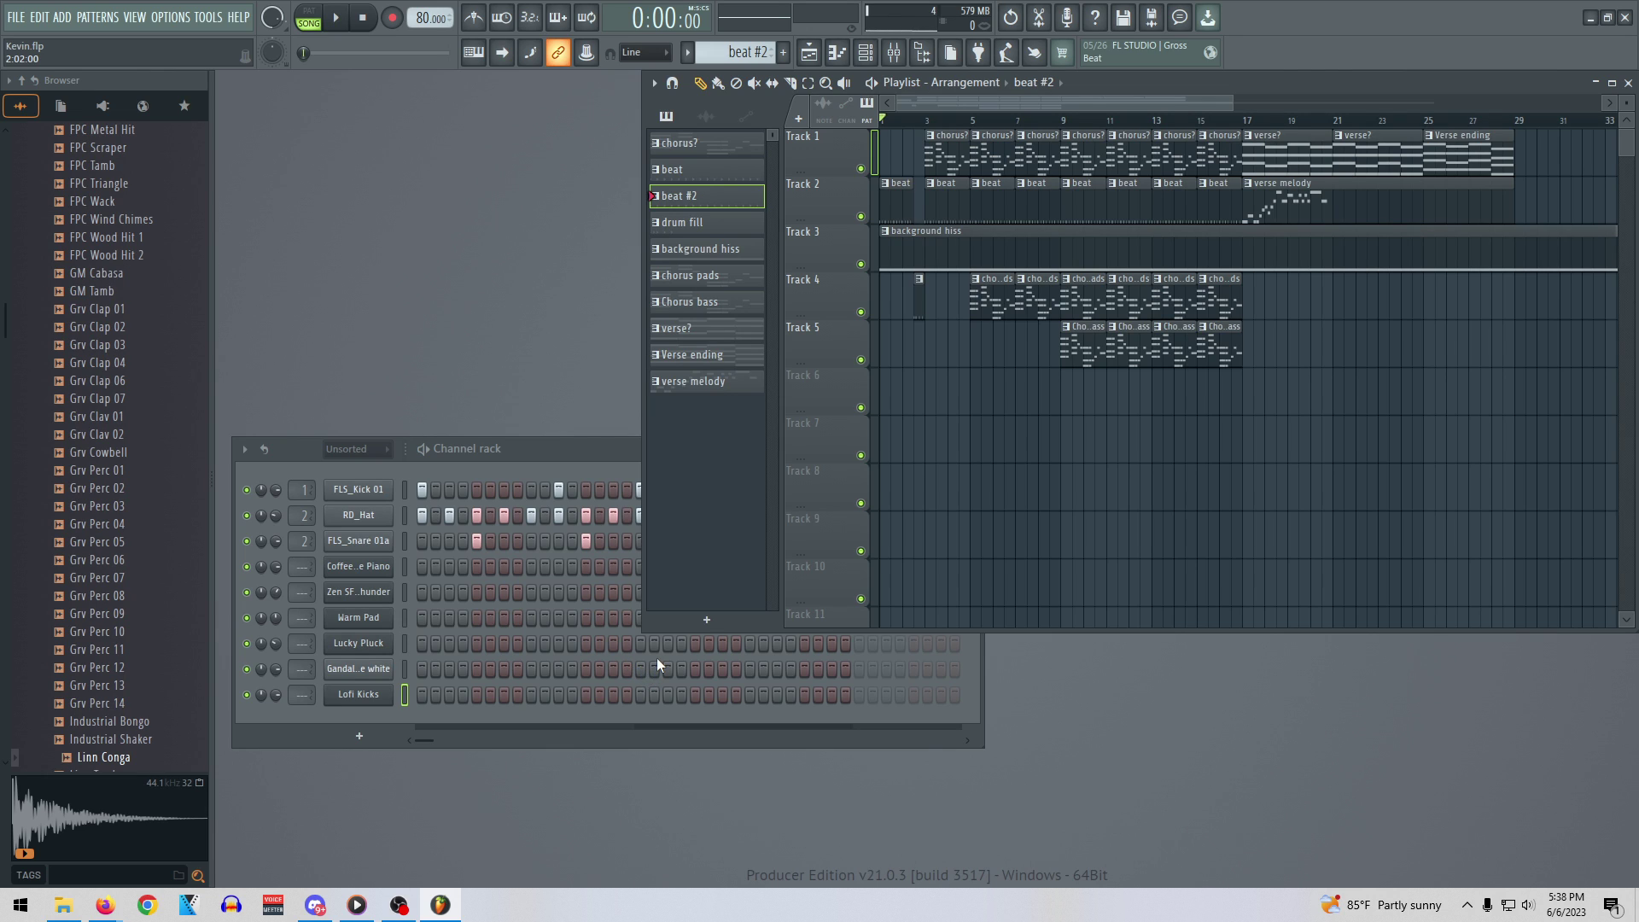
pyautogui.click(422, 694)
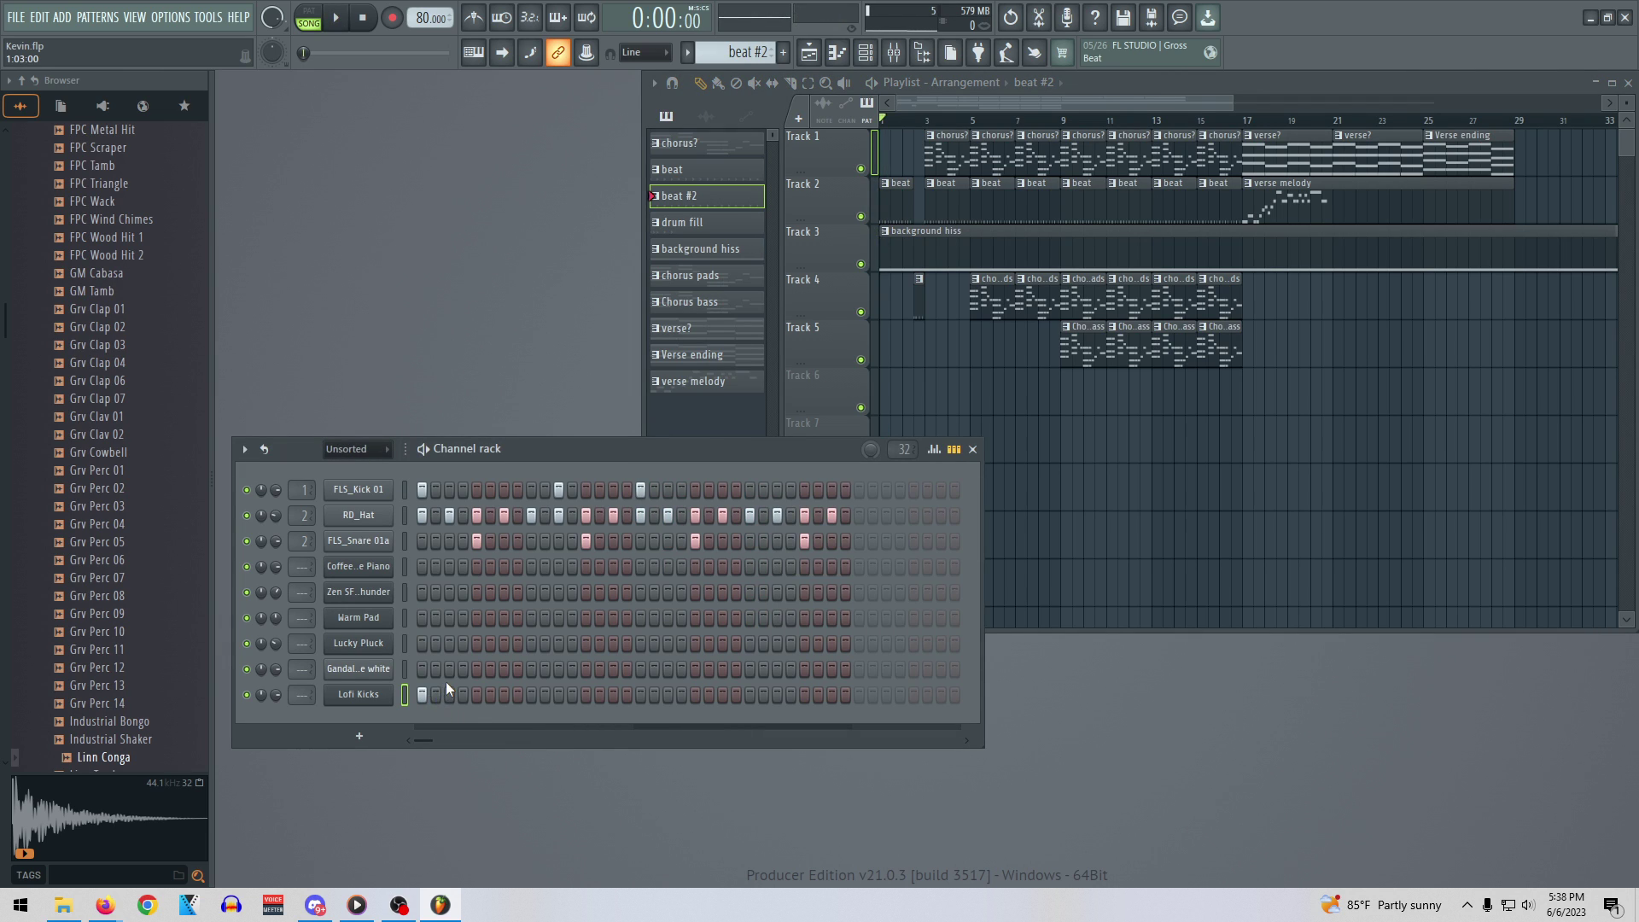
pyautogui.click(309, 17)
pyautogui.press('space')
pyautogui.press('space')
pyautogui.click(423, 494)
pyautogui.press('space')
pyautogui.press('space')
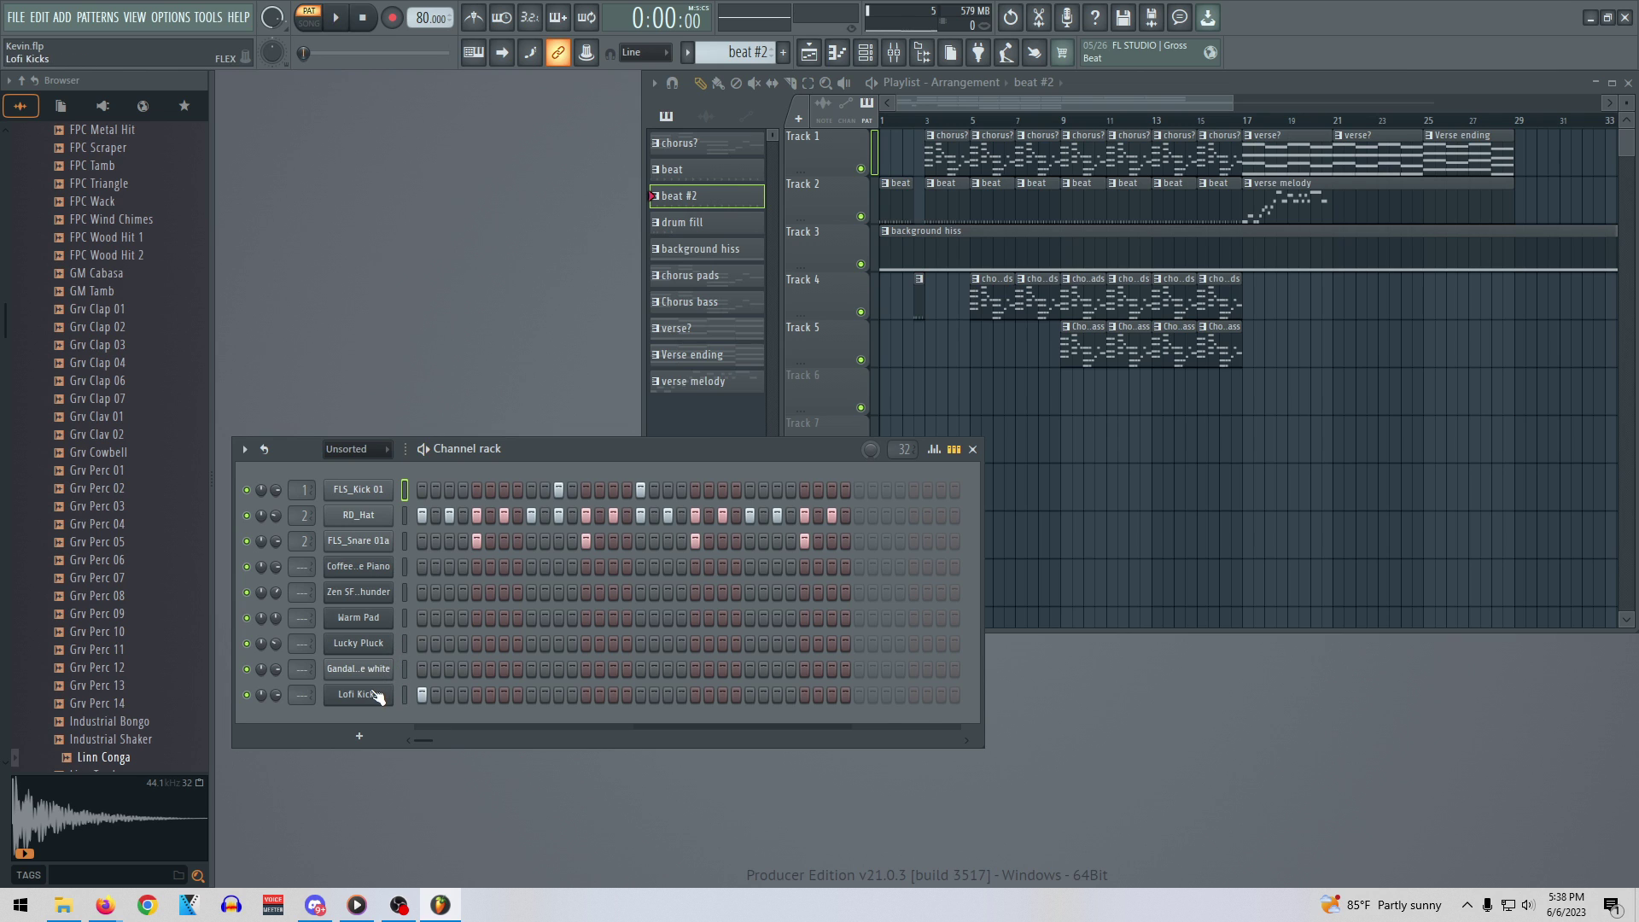
# Open the Lofi Kicks piano roll, try long notes at D5 and a lower pitch, and delete them
pyautogui.click(375, 695)
pyautogui.click(376, 695)
pyautogui.rightClick(376, 695)
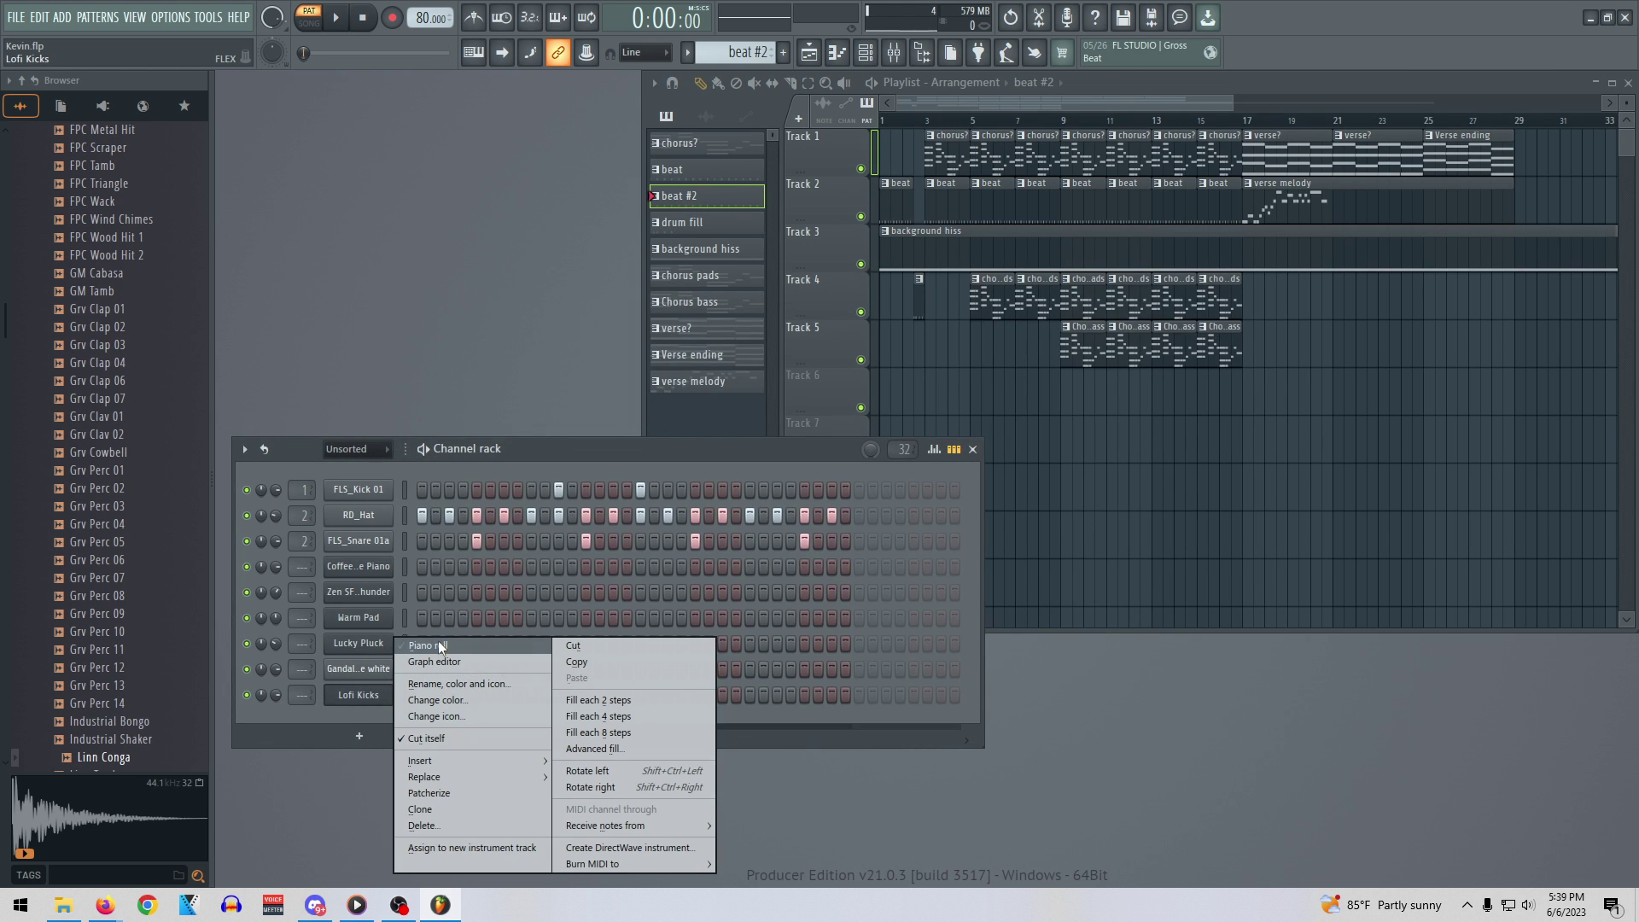
pyautogui.click(551, 443)
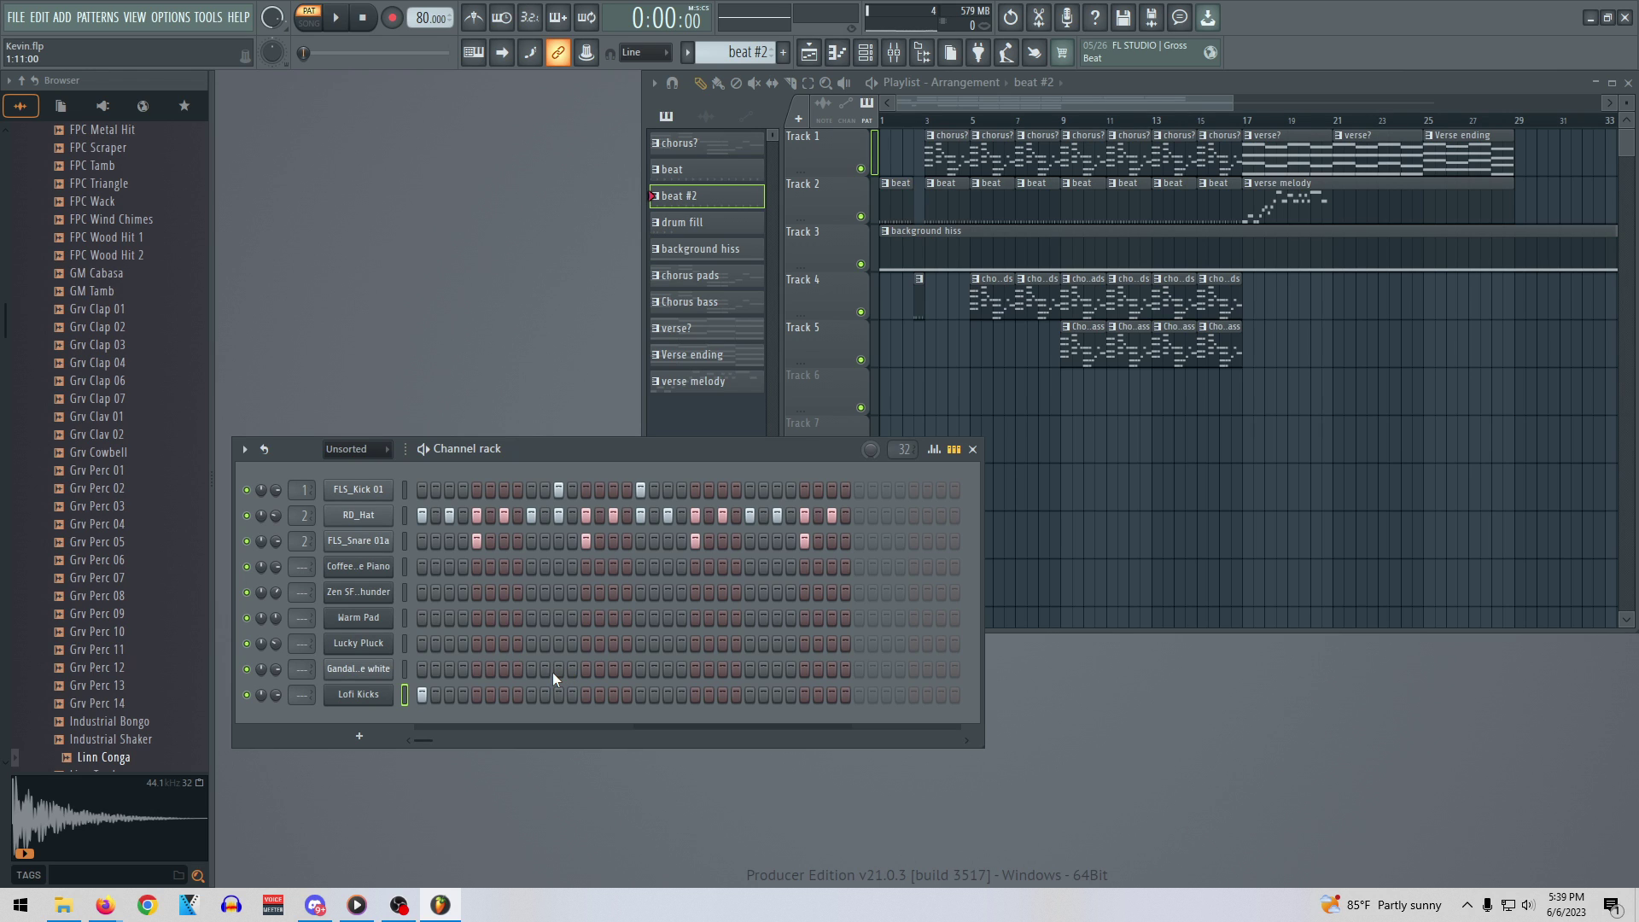
pyautogui.rightClick(381, 694)
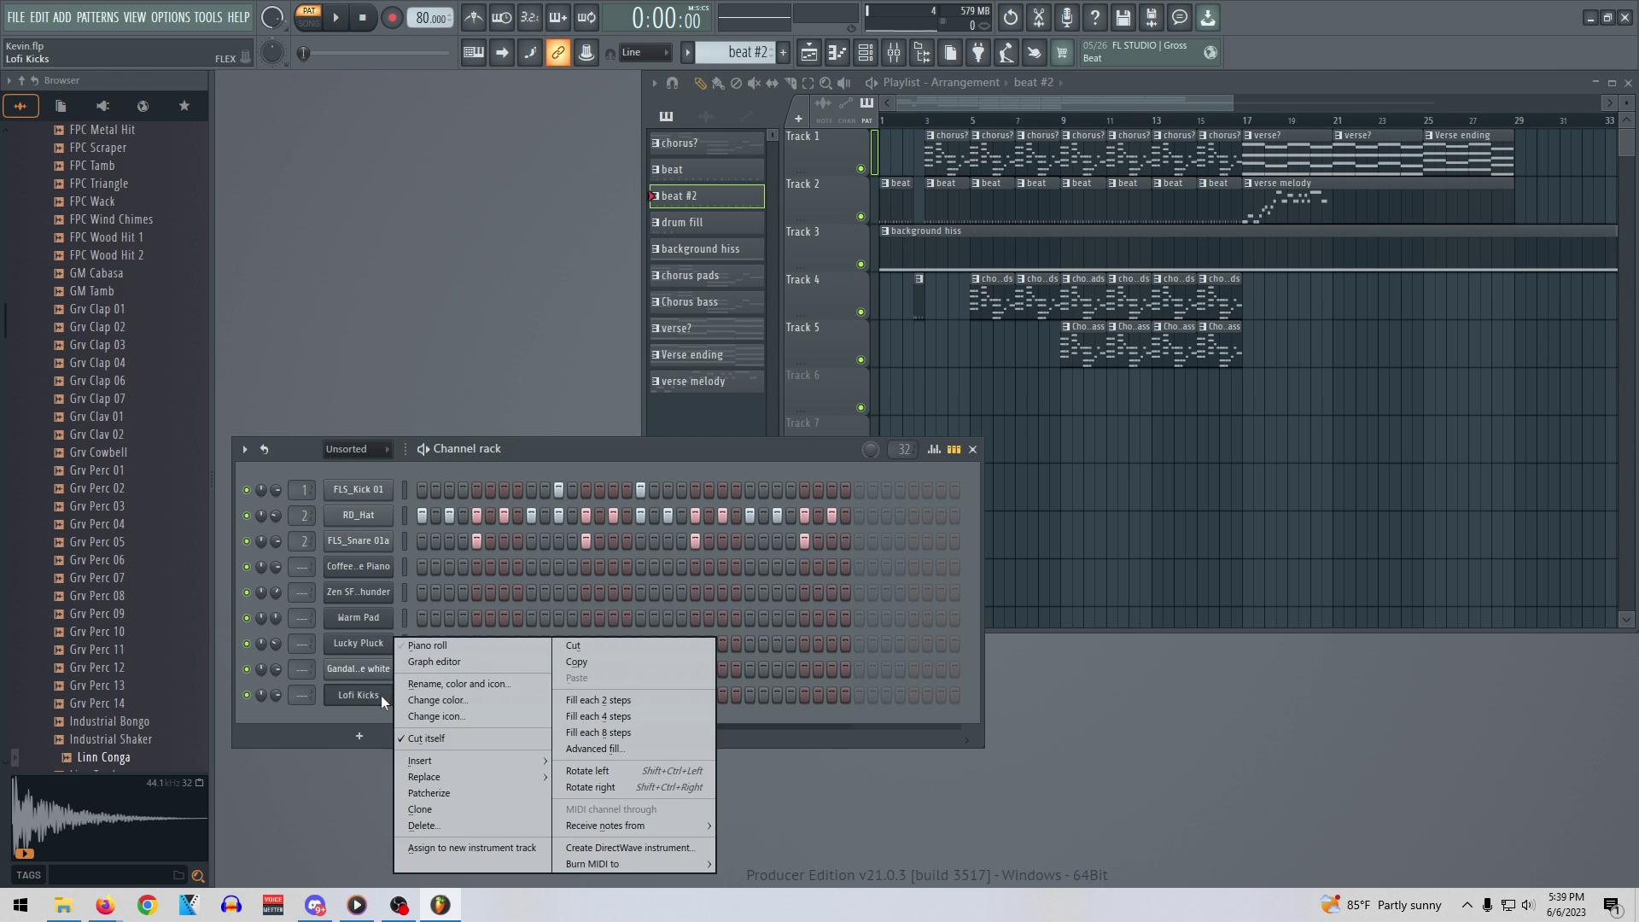
pyautogui.click(447, 645)
pyautogui.scroll(3, 623, 595)
pyautogui.click(459, 600)
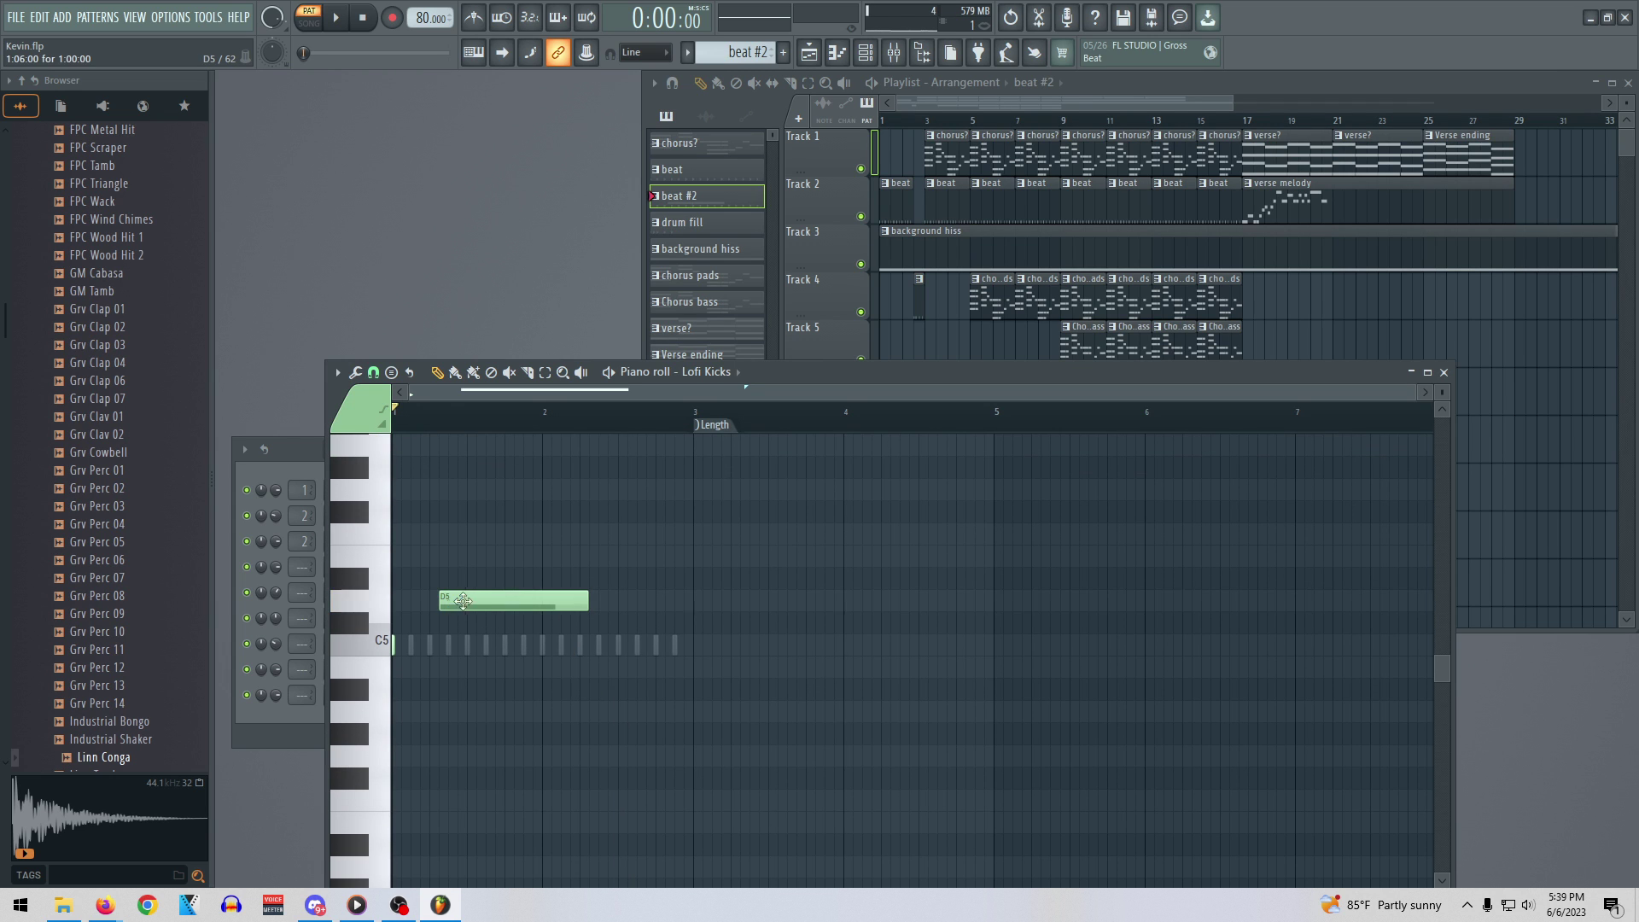
pyautogui.moveTo(512, 570); pyautogui.dragTo(423, 786)
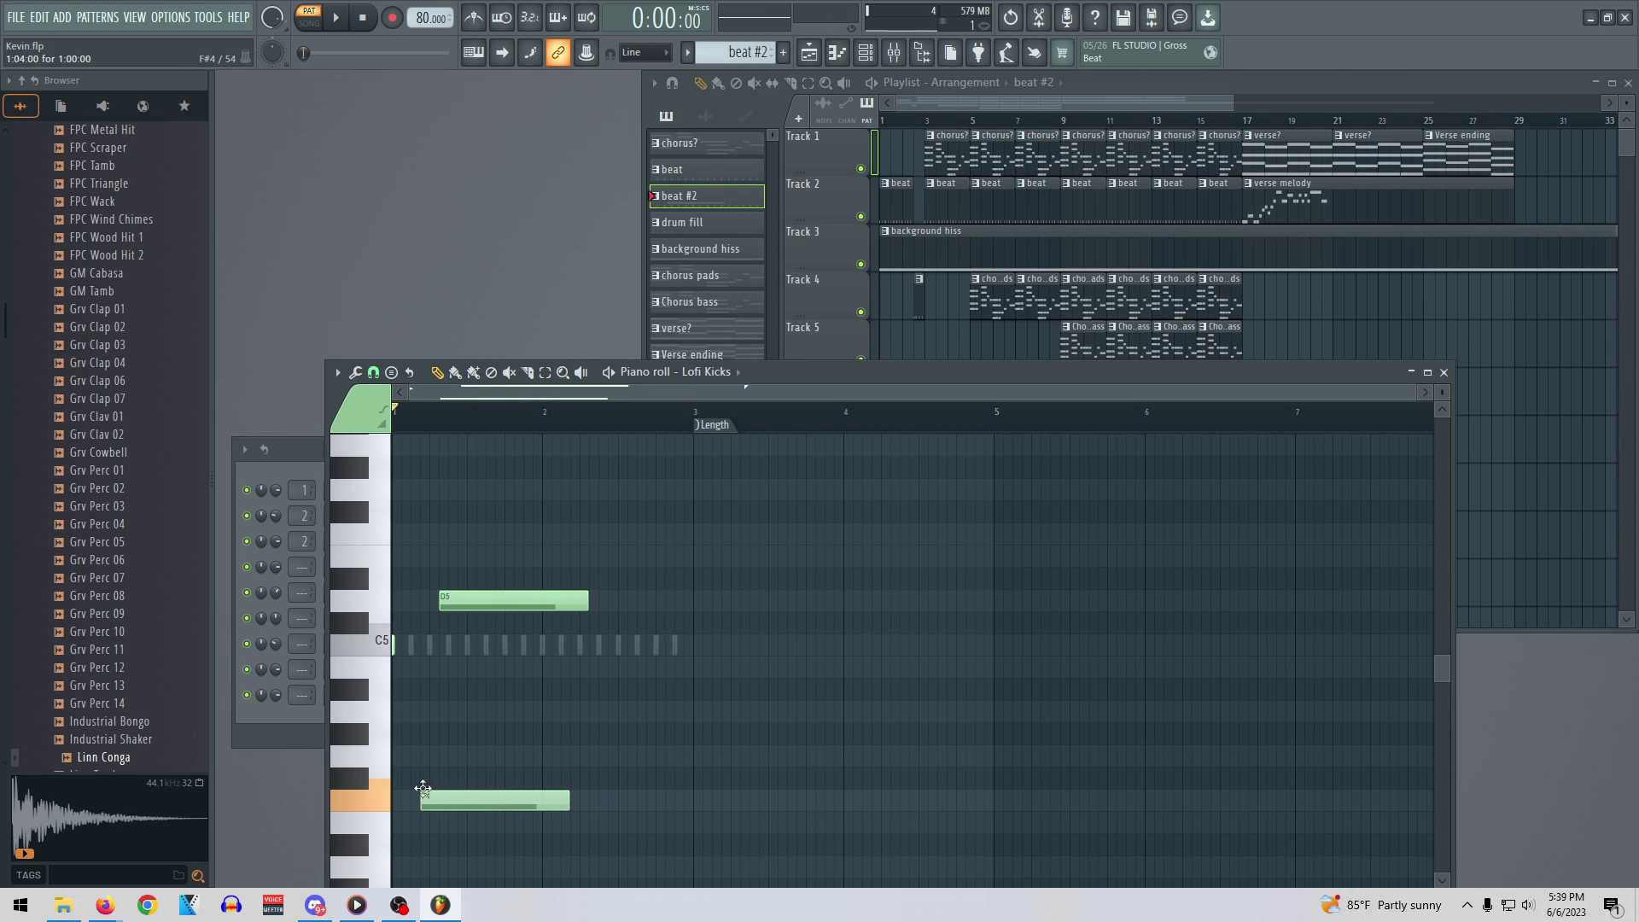
pyautogui.rightClick(490, 803)
pyautogui.rightClick(510, 606)
# Try a short, lower Lofi Kicks note at the pattern start, and clear the channel's notes
pyautogui.scroll(-2, 469, 674)
pyautogui.click(414, 649)
pyautogui.moveTo(464, 650); pyautogui.dragTo(431, 711)
pyautogui.moveTo(536, 708); pyautogui.dragTo(329, 709)
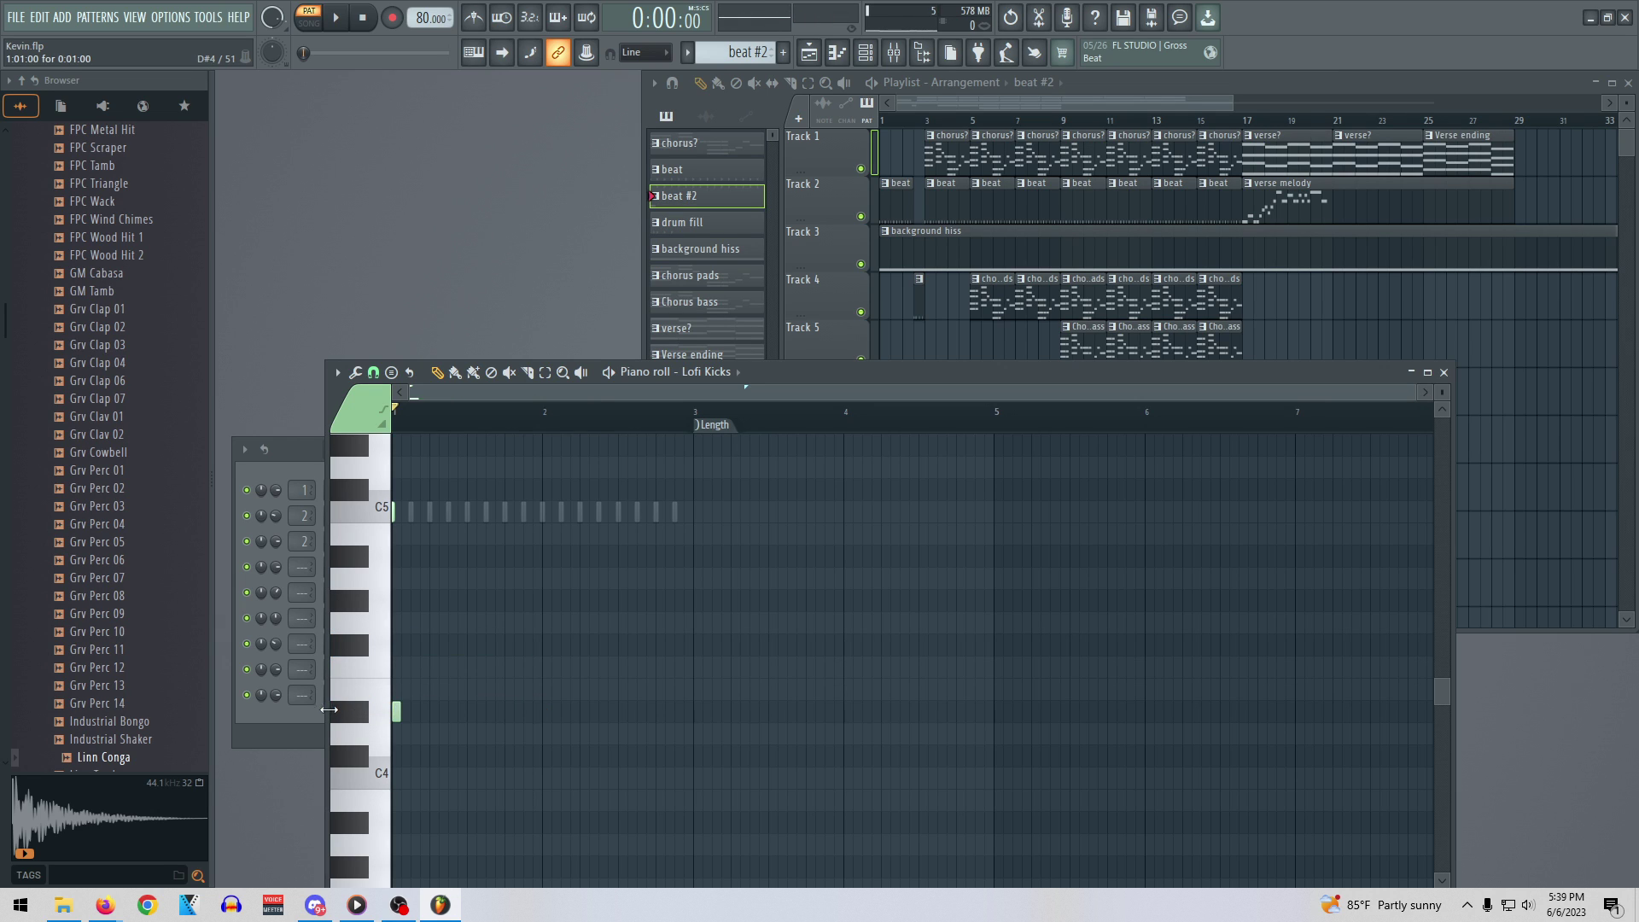
pyautogui.rightClick(394, 710)
pyautogui.moveTo(393, 512); pyautogui.dragTo(393, 581)
pyautogui.click(302, 446)
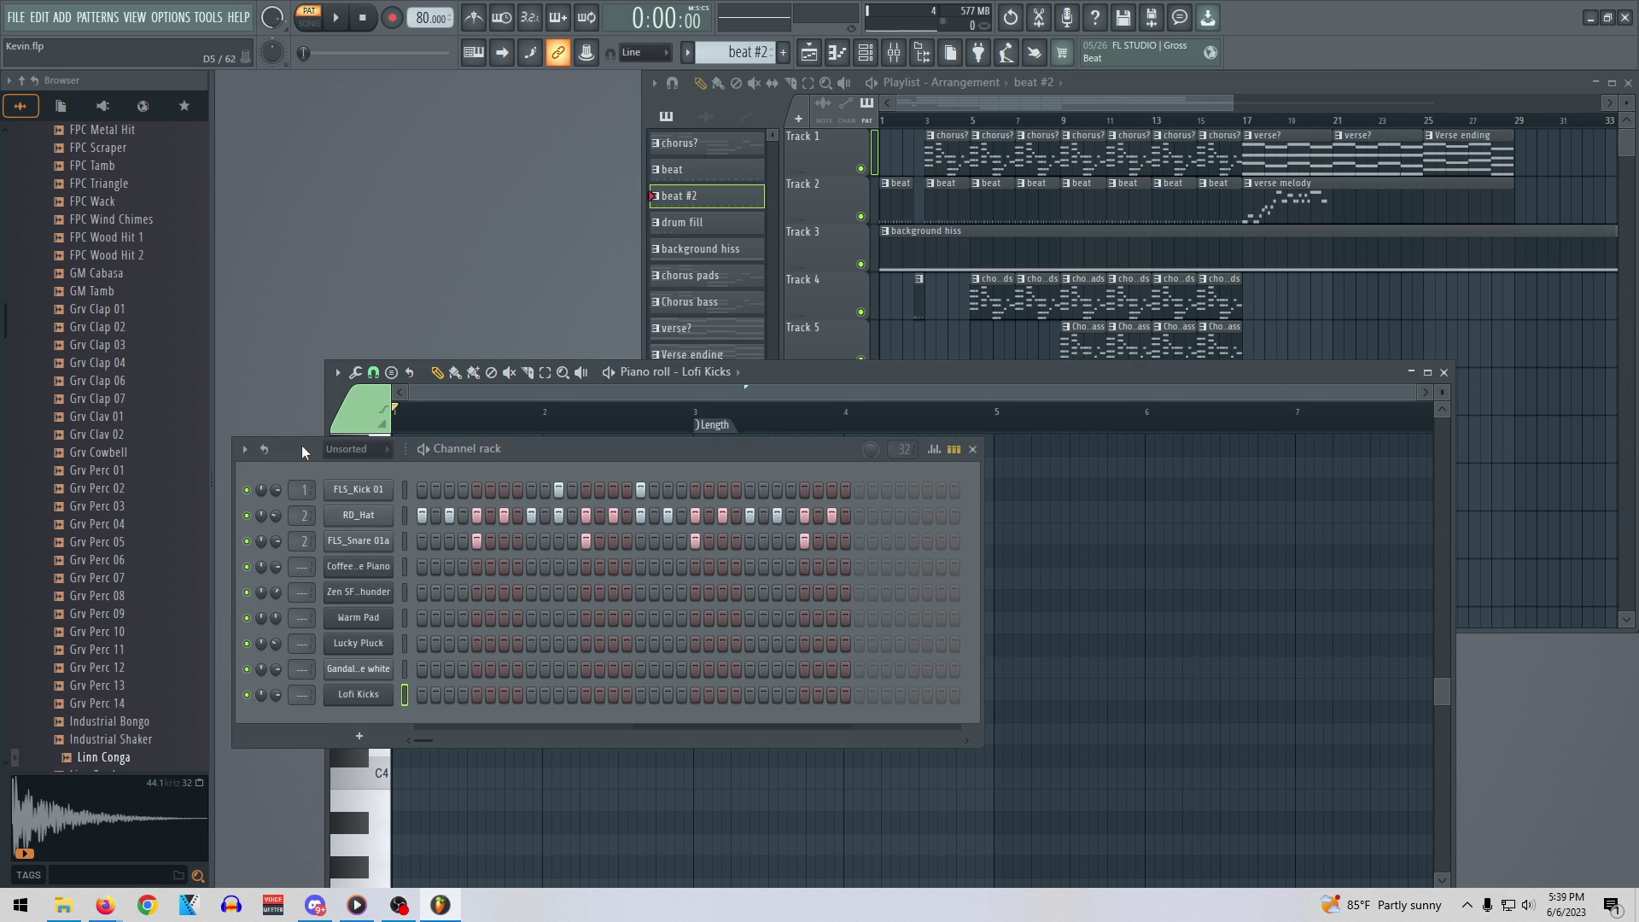
# Copy all FLS_Kick 01 notes of the beat #2 pattern from that channel's piano roll
pyautogui.click(368, 493)
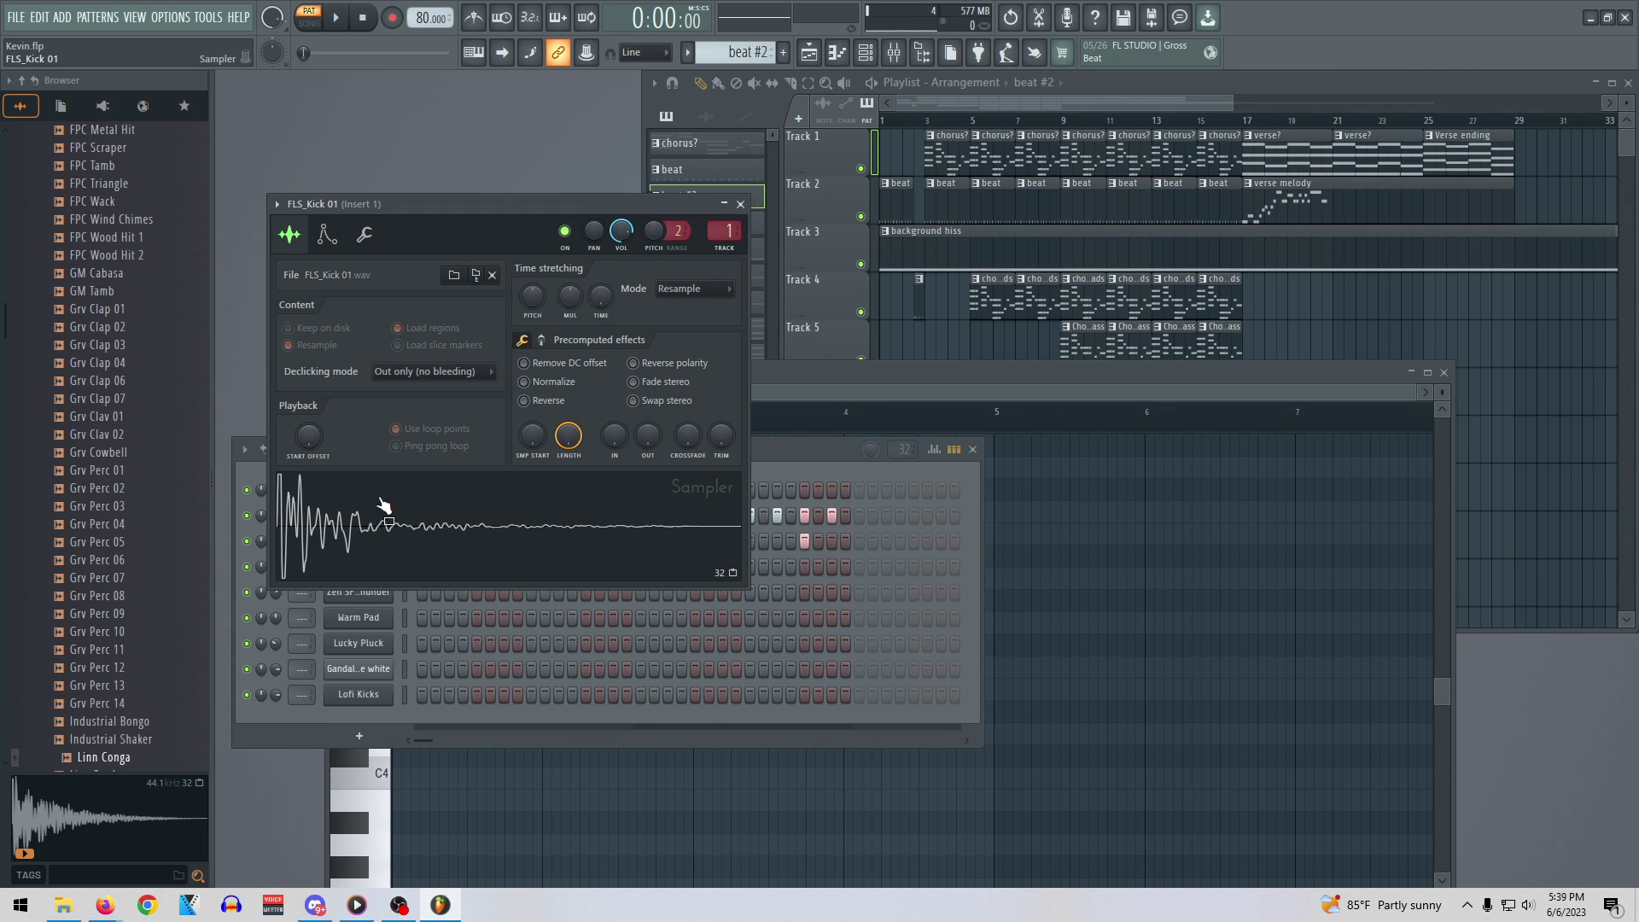
pyautogui.click(740, 204)
pyautogui.rightClick(365, 483)
pyautogui.click(411, 488)
pyautogui.hotkey('ctrl', 'a')
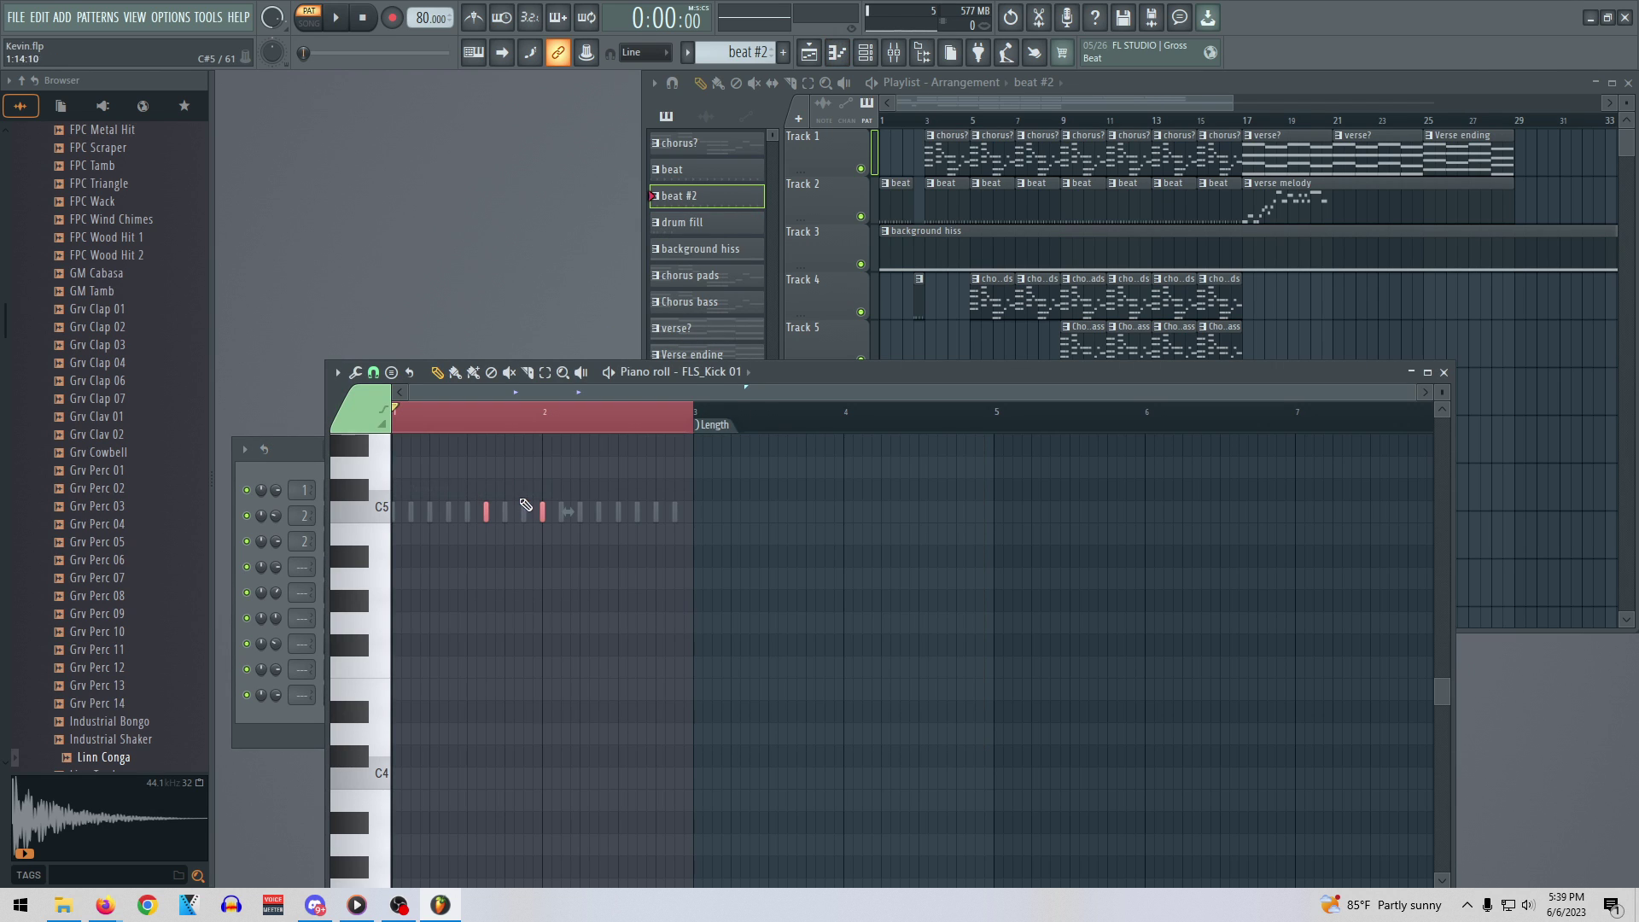
pyautogui.click(1443, 372)
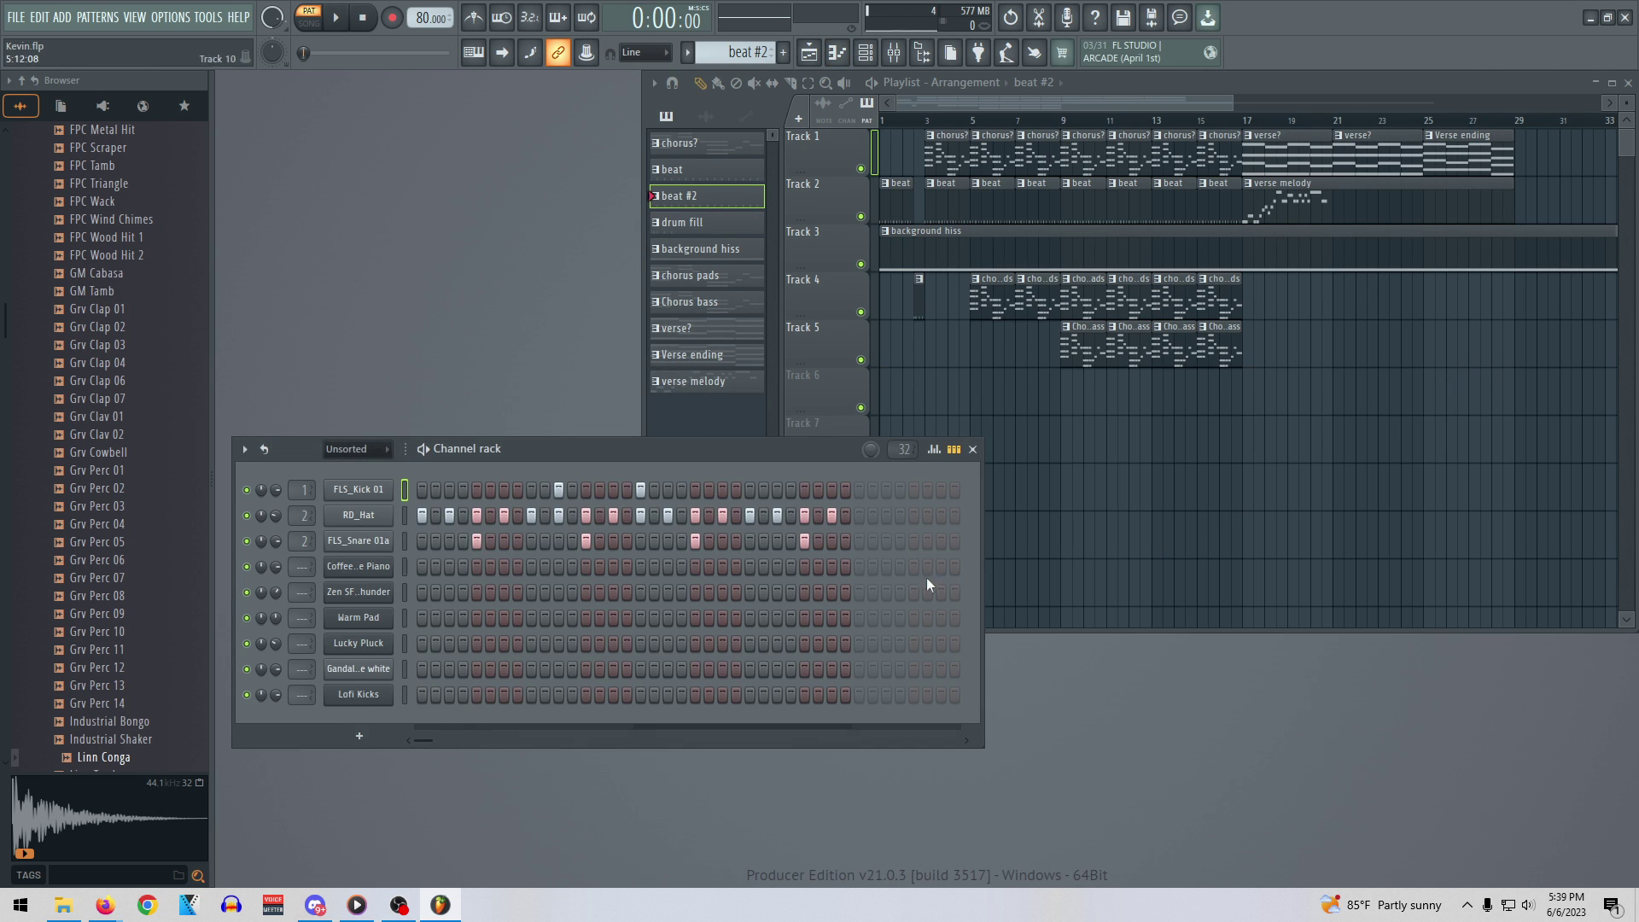
# Paste the copied kick notes into the Lofi Kicks piano roll, lower them to F#4, and audition the pattern
pyautogui.rightClick(367, 694)
pyautogui.click(441, 646)
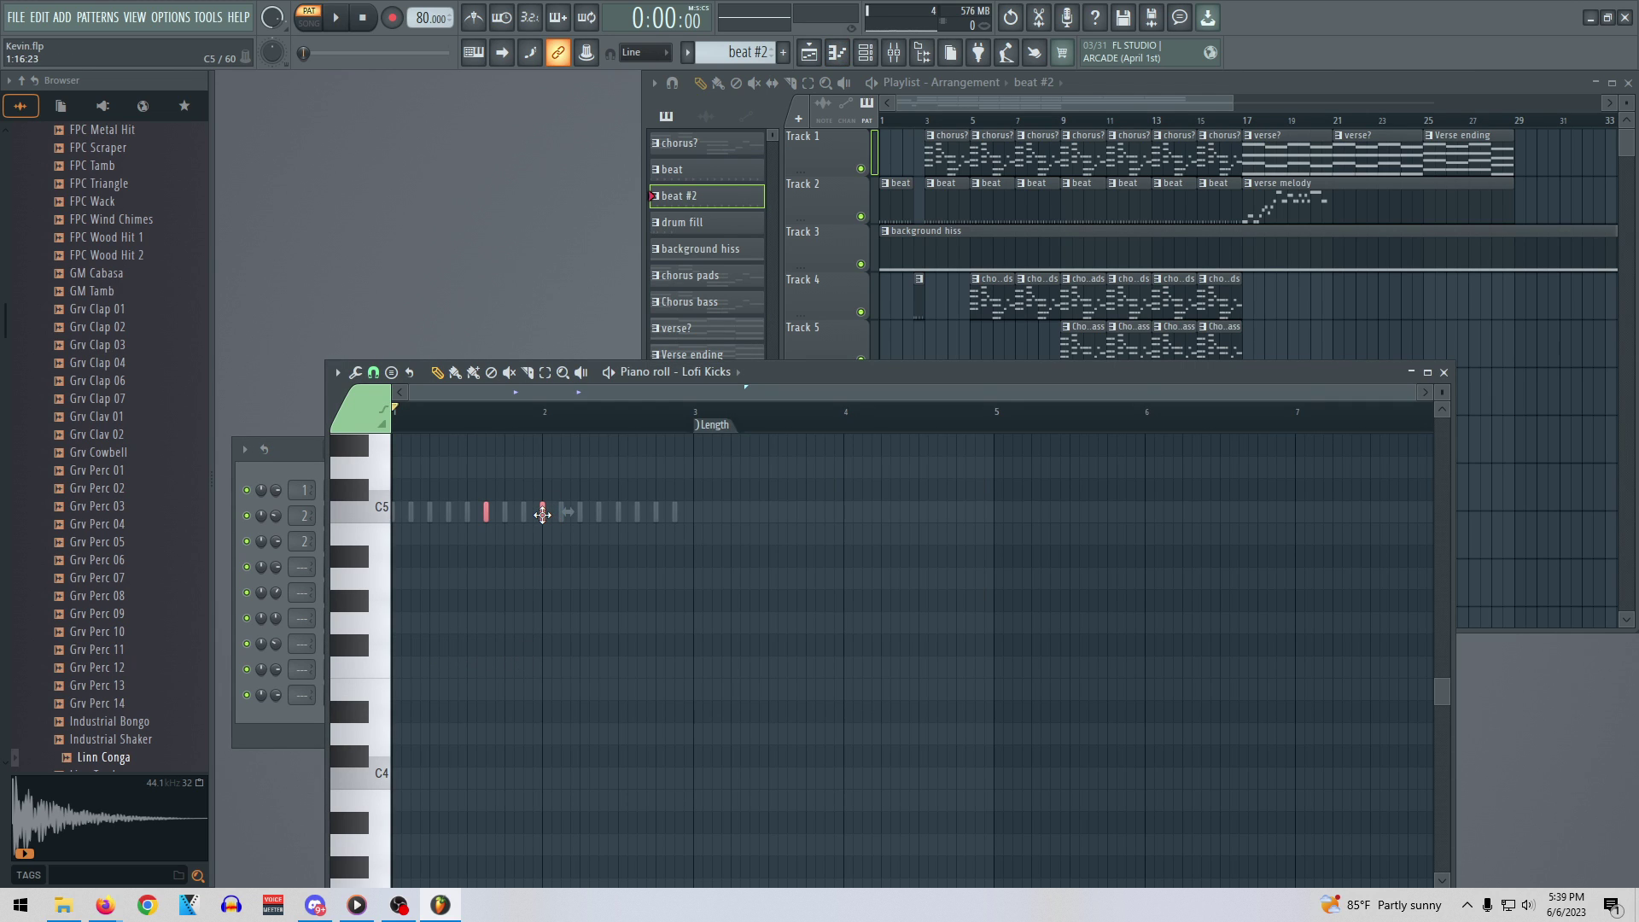
pyautogui.moveTo(543, 533); pyautogui.dragTo(545, 659)
pyautogui.press('space')
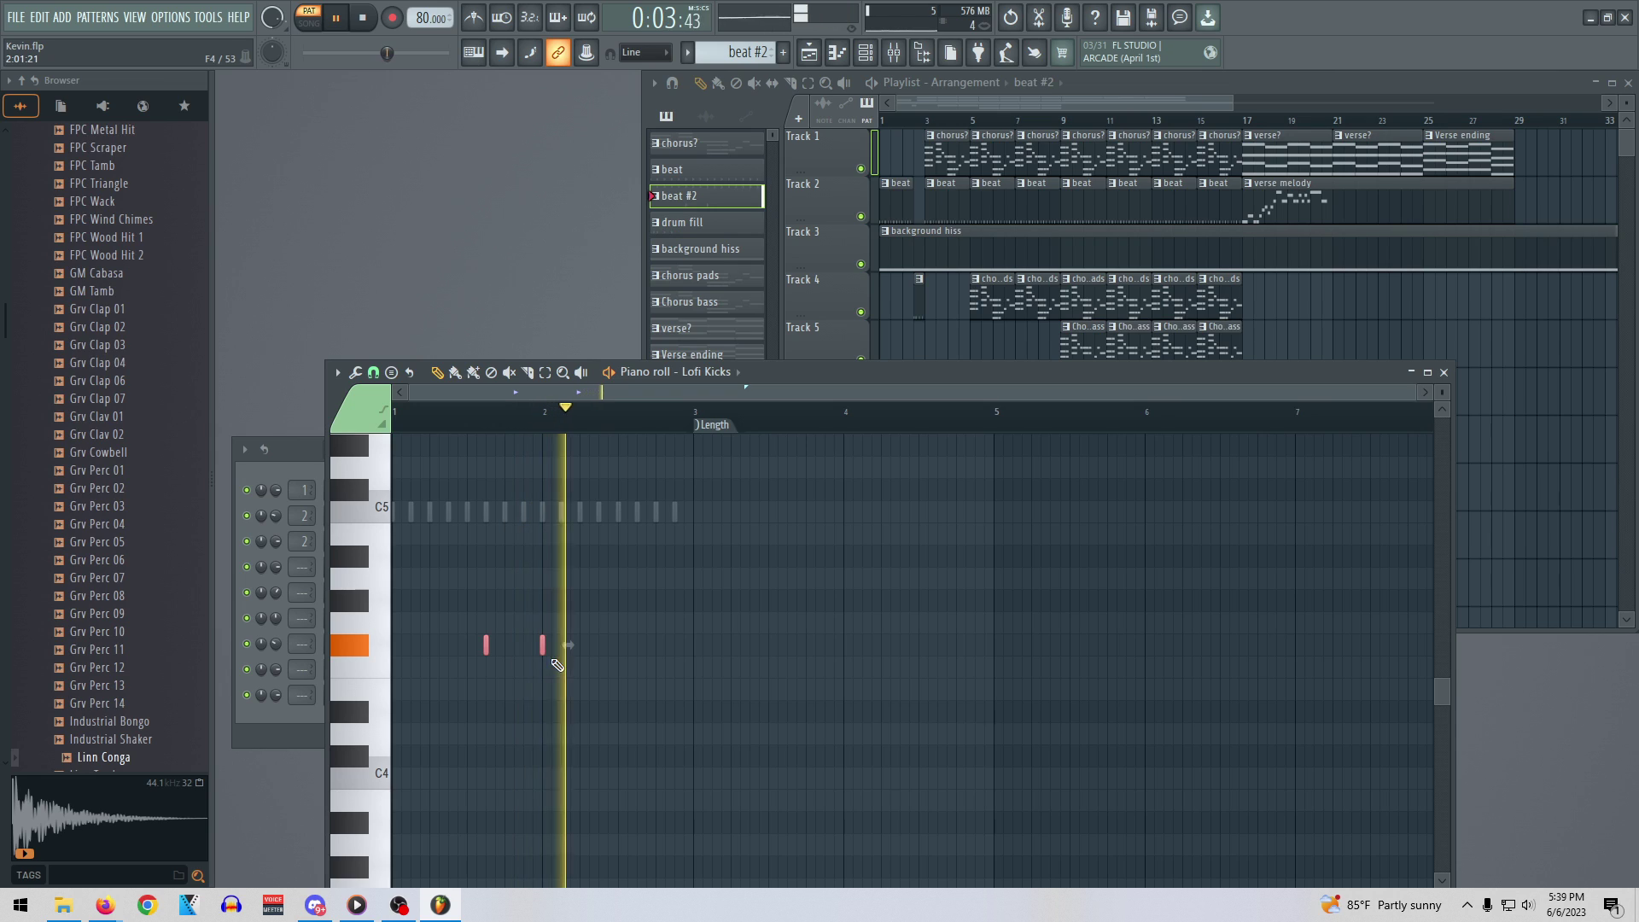
pyautogui.press('space')
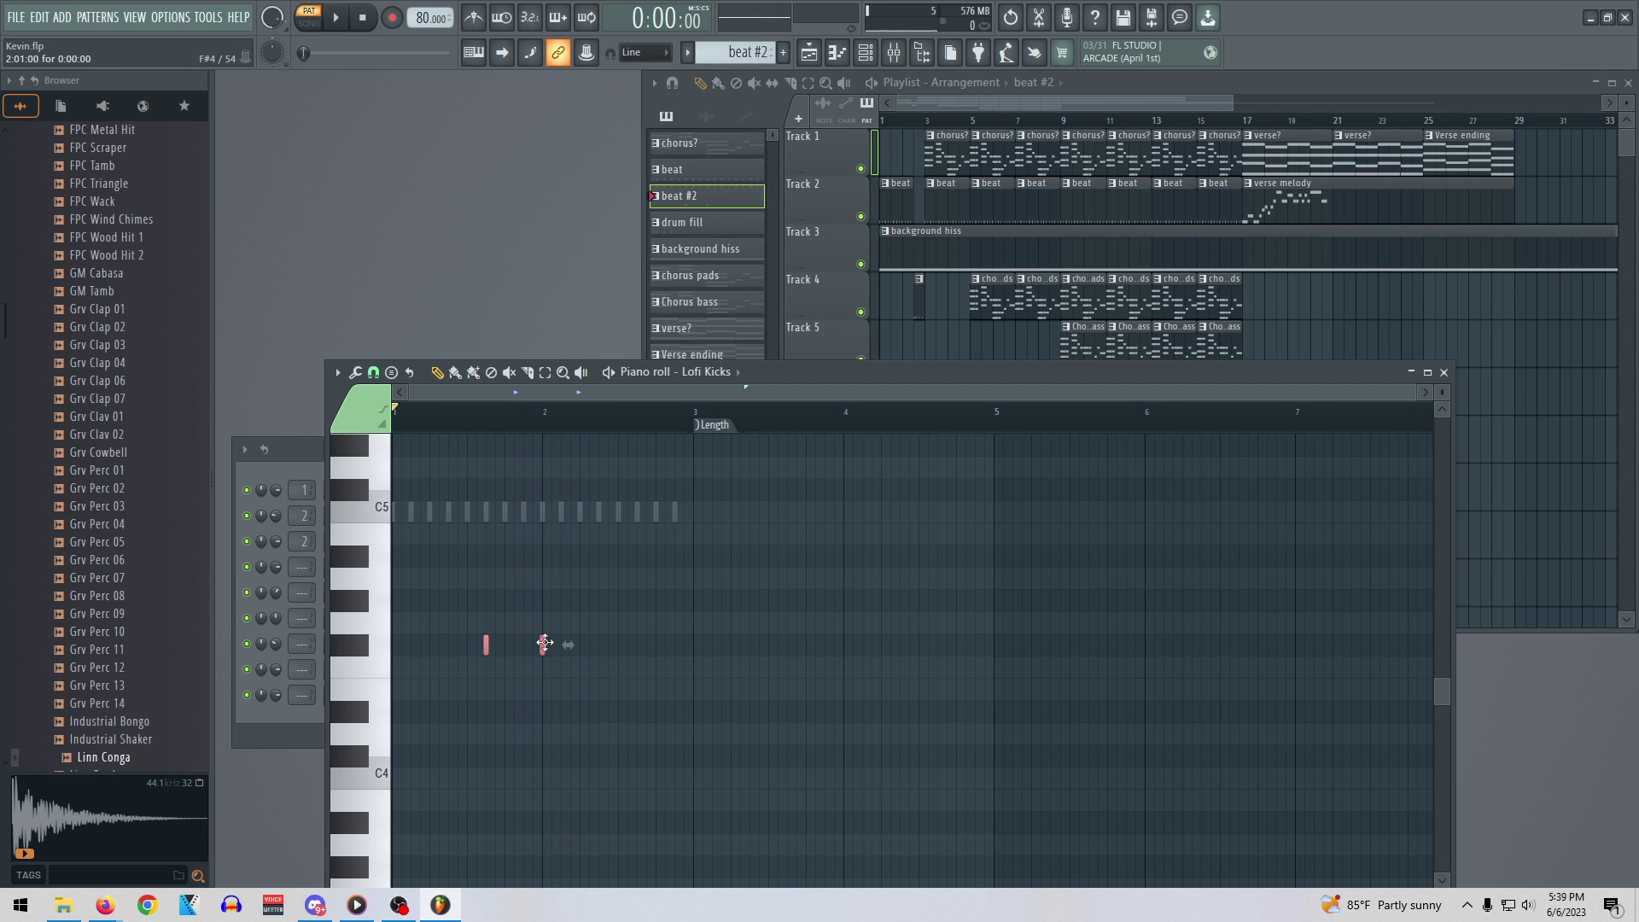
# Try longer Lofi Kicks notes at pitches from G#4 down to F3, and delete these trial notes
pyautogui.click(534, 604)
pyautogui.click(534, 602)
pyautogui.moveTo(572, 604); pyautogui.dragTo(512, 576)
pyautogui.click(561, 608)
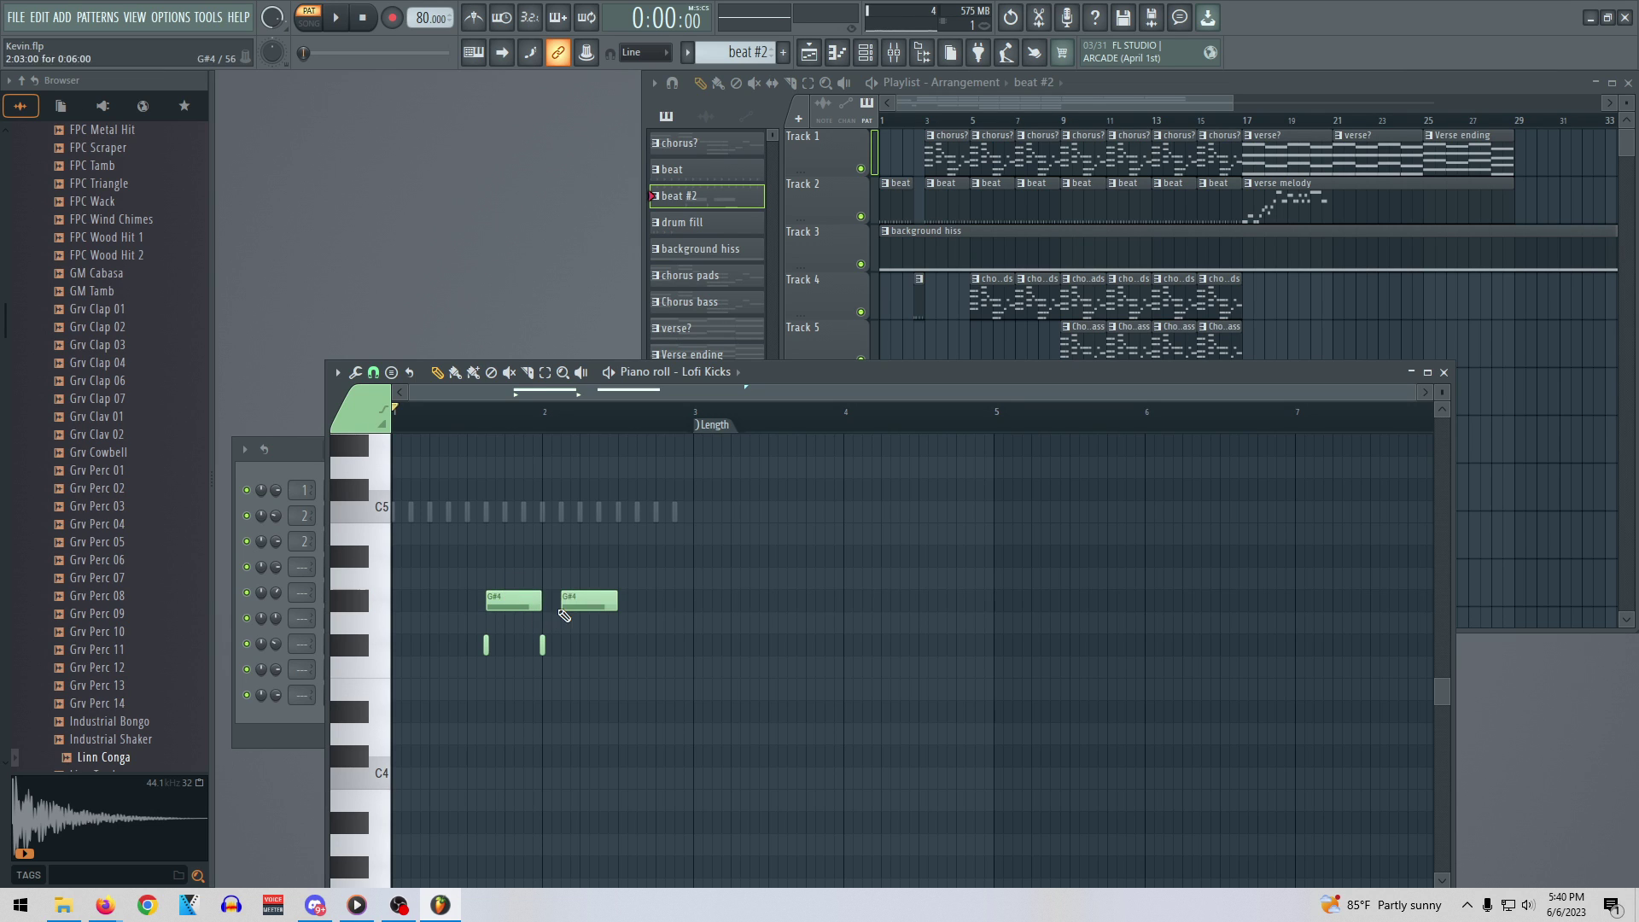
pyautogui.rightClick(512, 604)
pyautogui.rightClick(573, 604)
pyautogui.click(569, 607)
pyautogui.moveTo(579, 607); pyautogui.dragTo(581, 867)
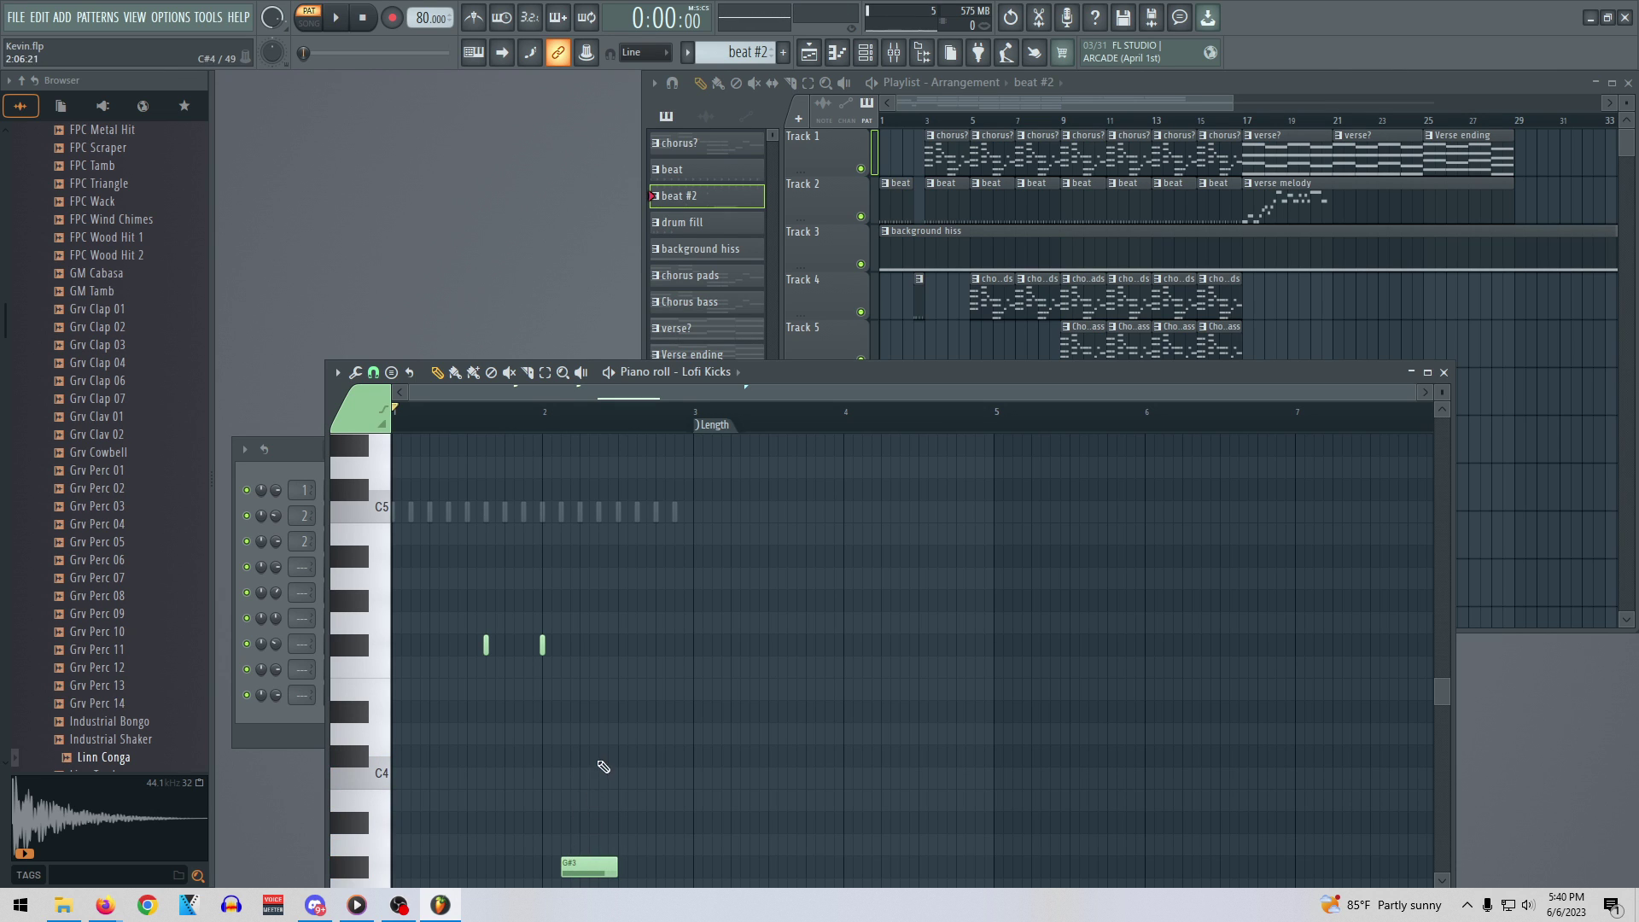
pyautogui.scroll(-3, 597, 751)
pyautogui.moveTo(593, 725); pyautogui.dragTo(497, 789)
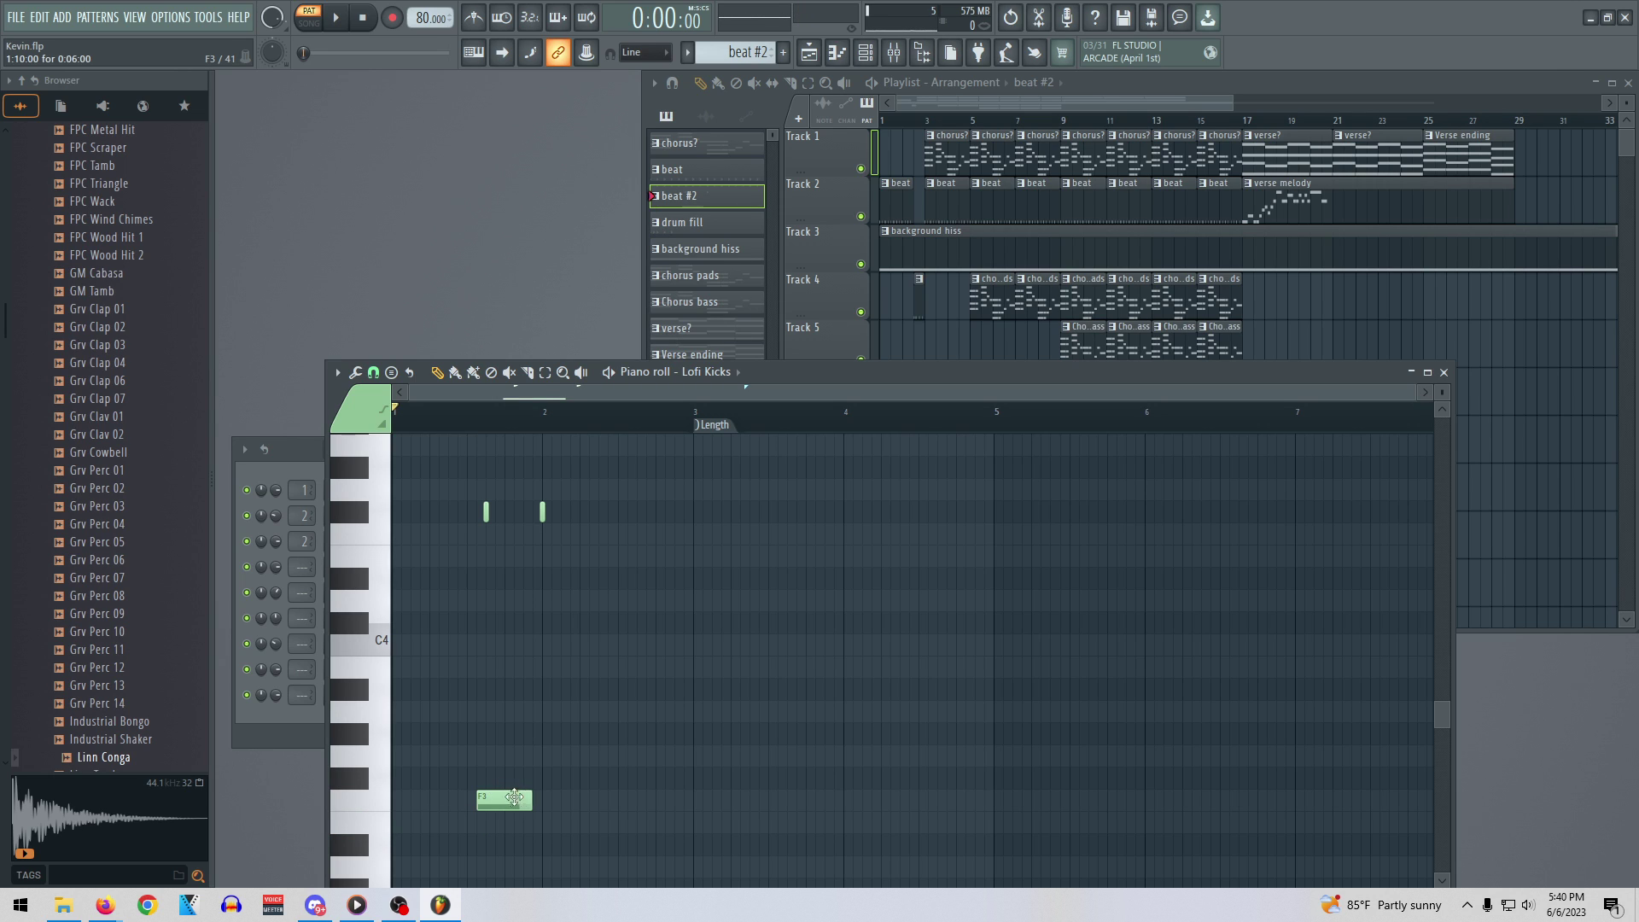
pyautogui.rightClick(518, 797)
# Lower both pasted Lofi Kicks notes to F3 and play the pattern
pyautogui.hotkey('ctrl', 'a')
pyautogui.moveTo(484, 511); pyautogui.dragTo(486, 786)
pyautogui.press('space')
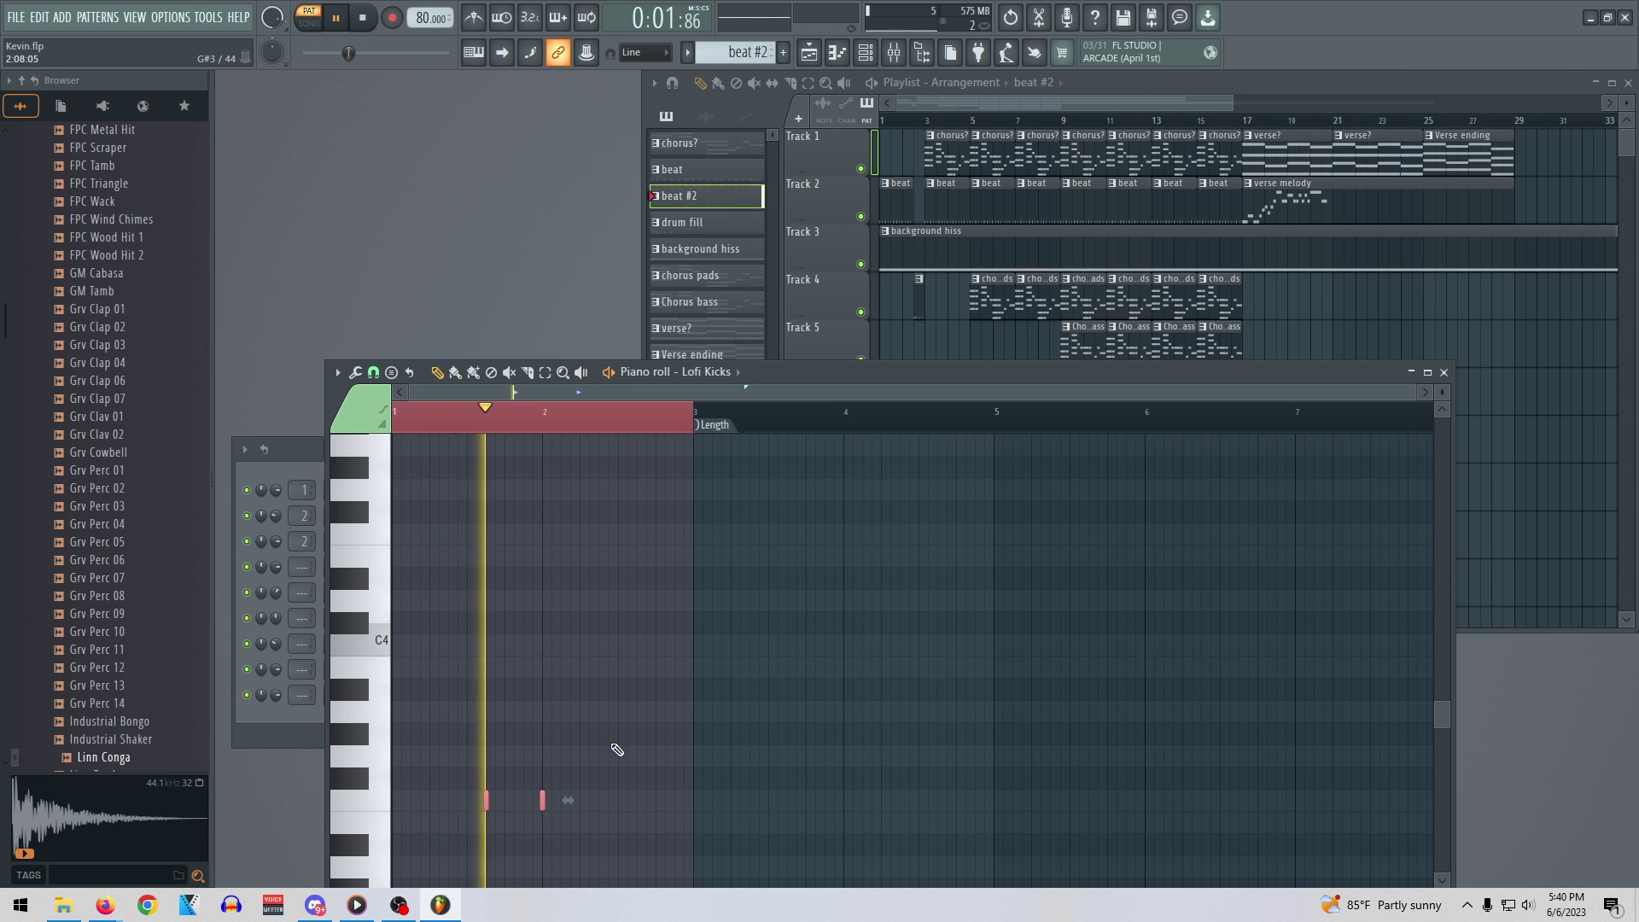
# Mute the FLS_Kick 01 channel and replay the pattern with the Lofi Kicks notes
pyautogui.click(295, 454)
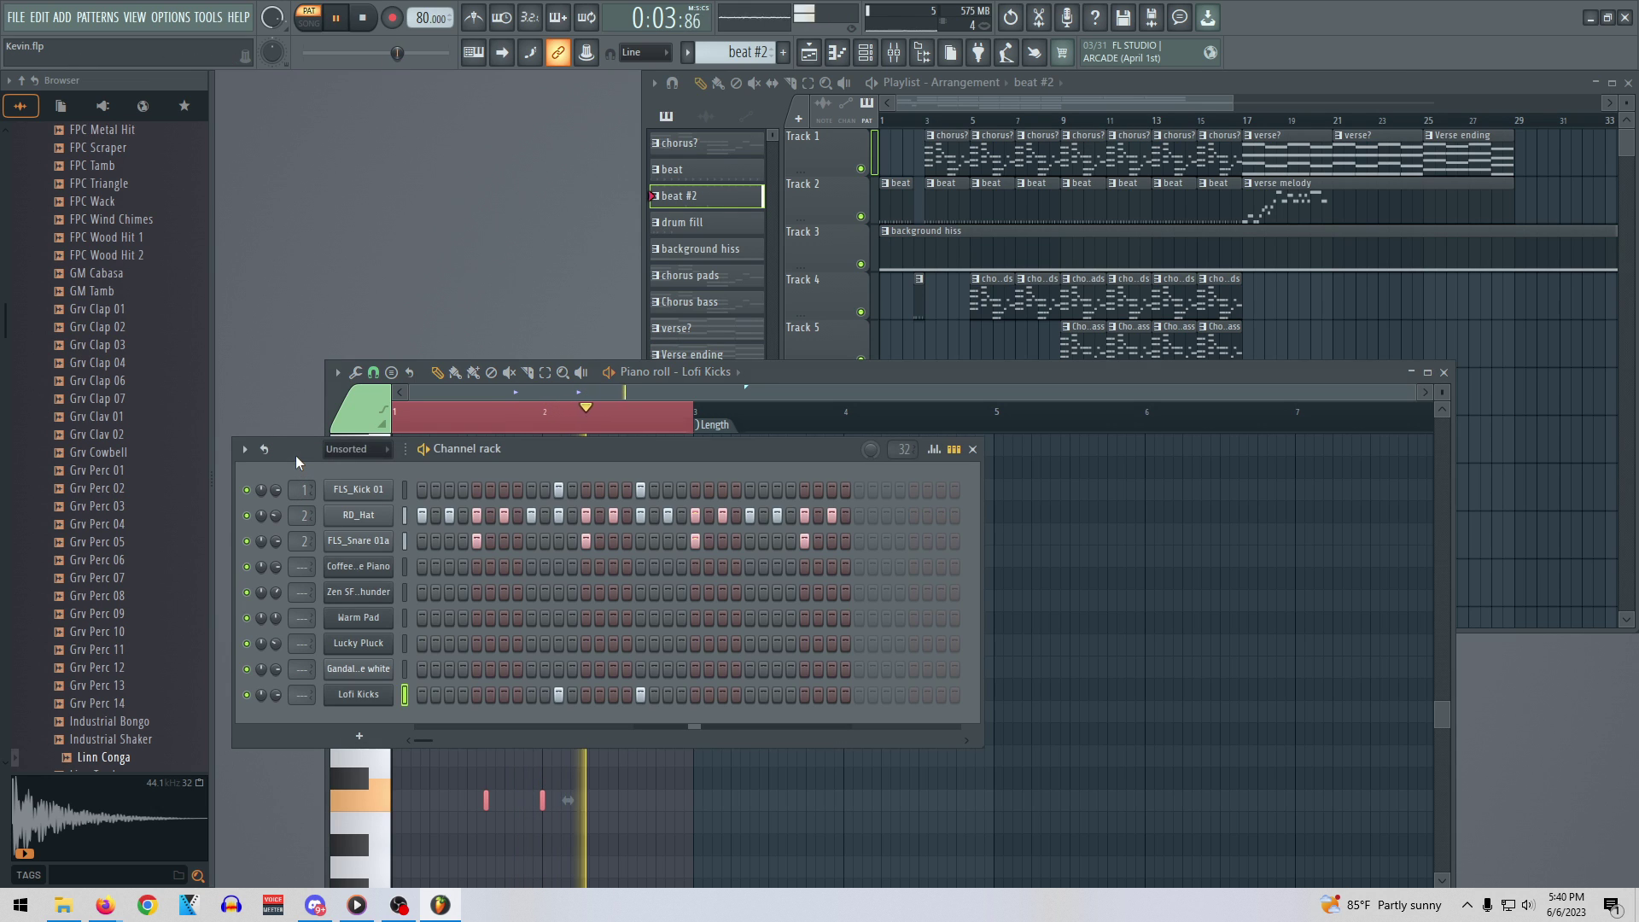
pyautogui.click(248, 489)
pyautogui.press('space')
pyautogui.press('space')
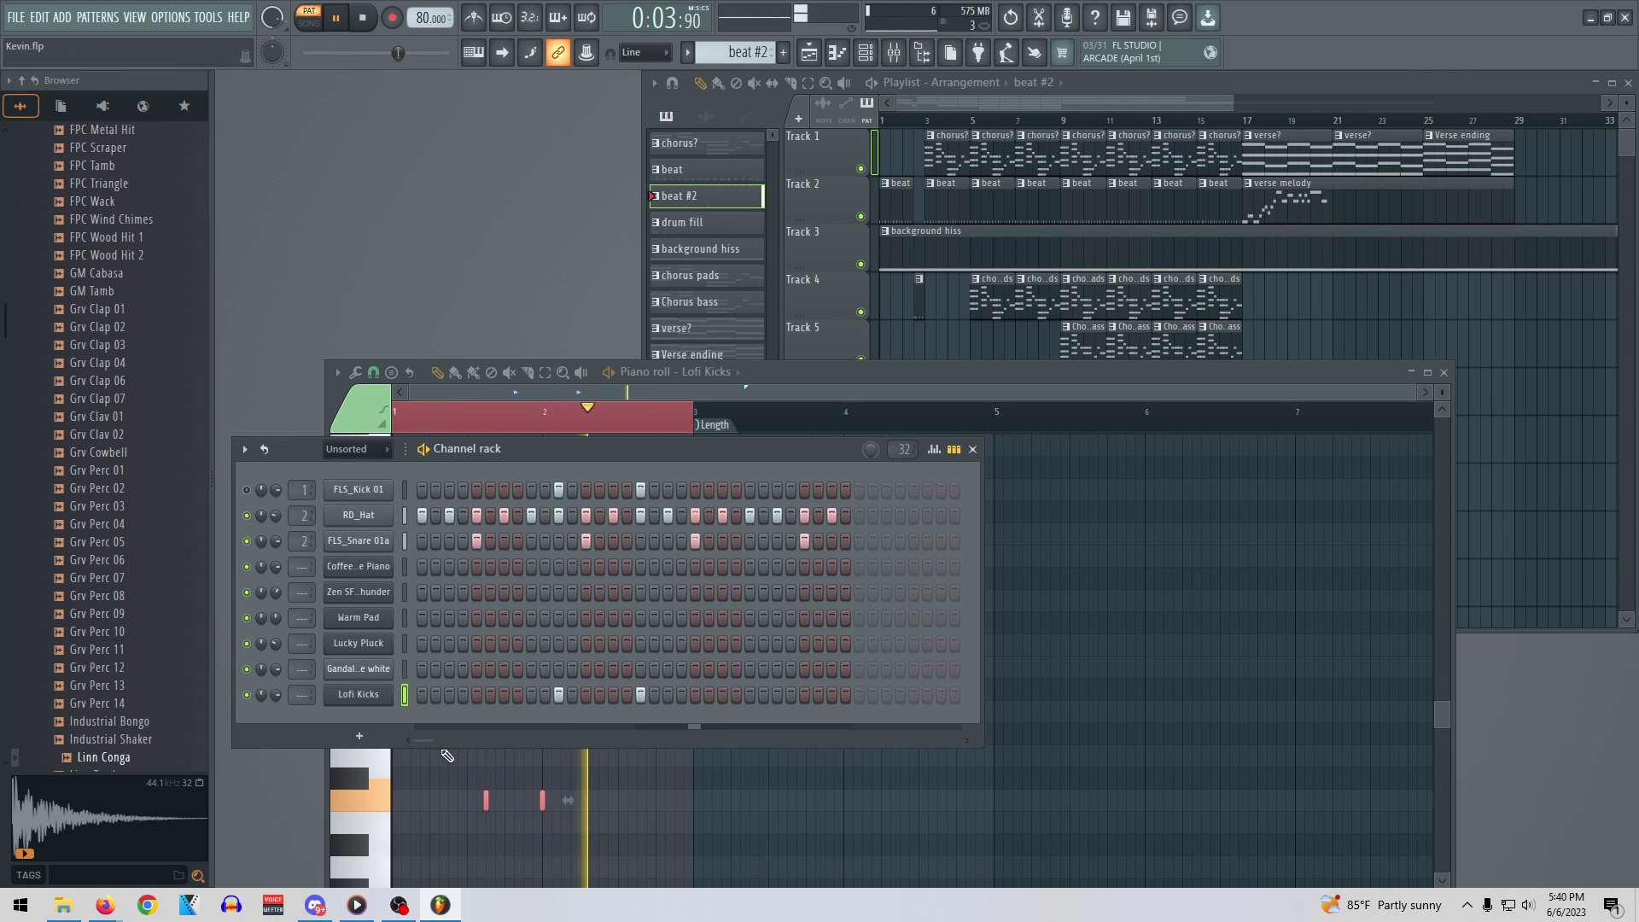
pyautogui.press('space')
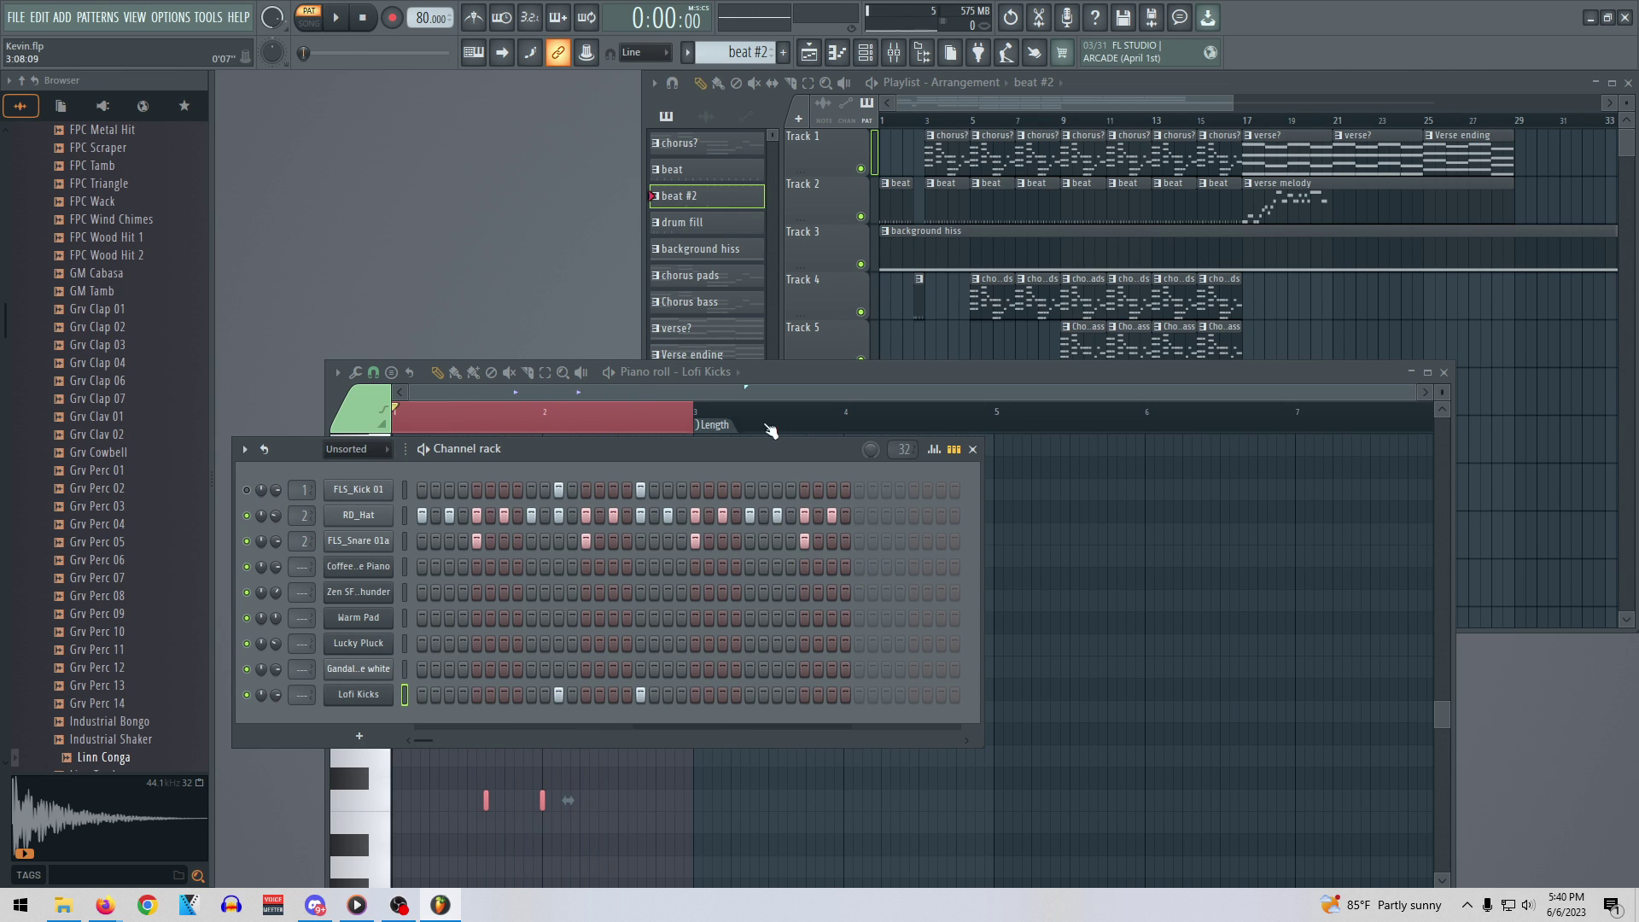
# Raise both Lofi Kicks notes to F#3 and G3 in turn, auditioning the pattern at each pitch
pyautogui.click(807, 377)
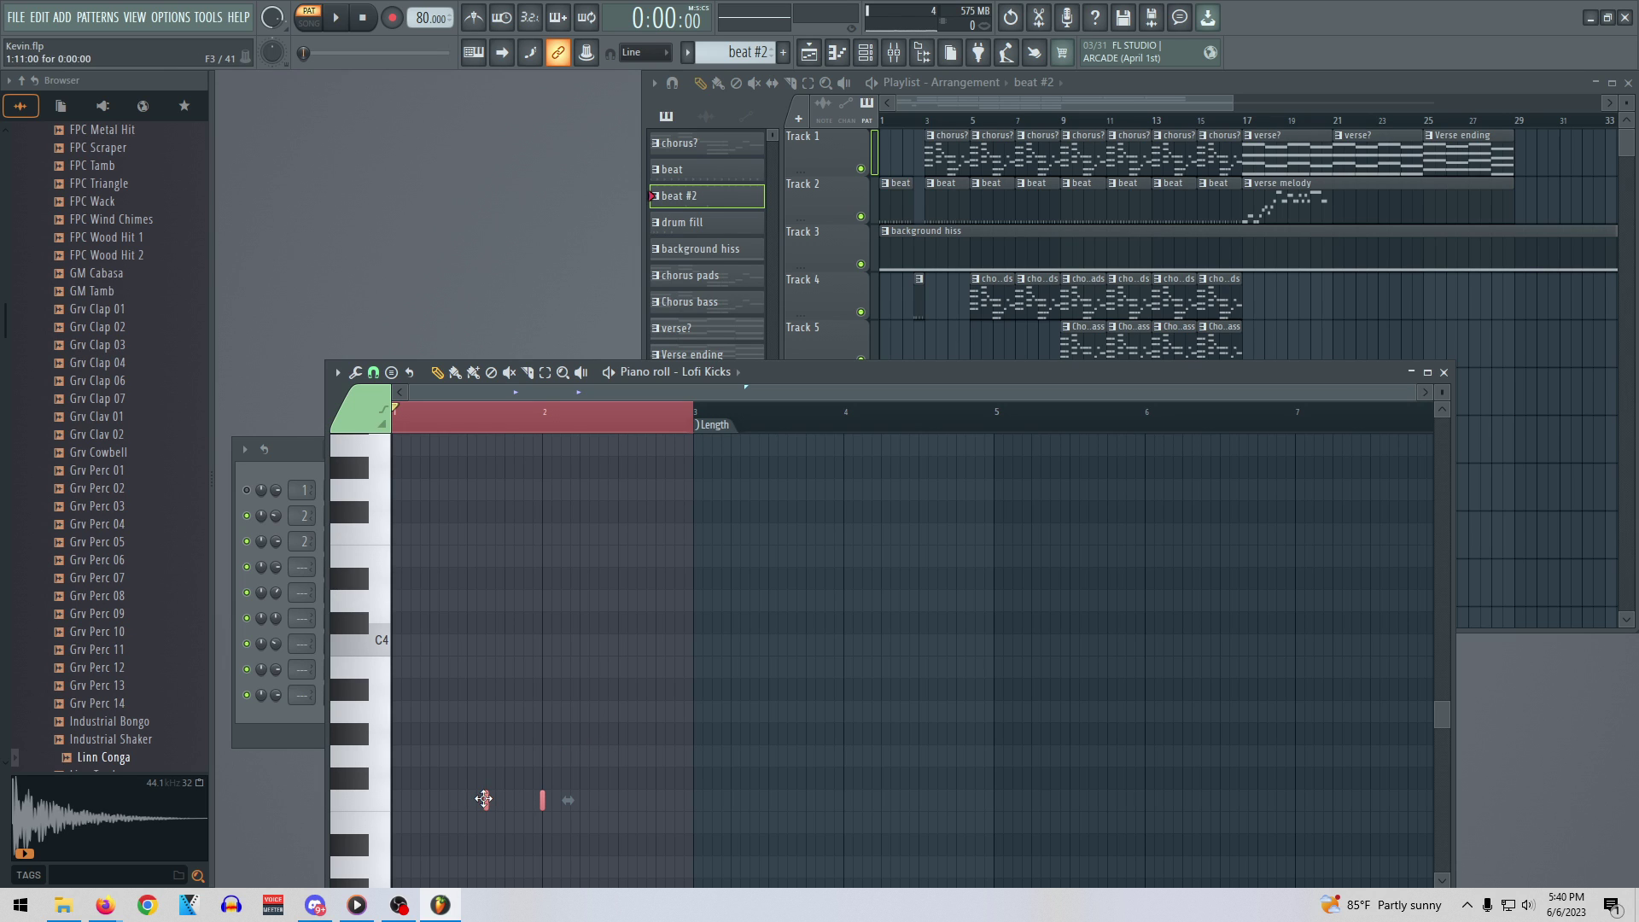
pyautogui.press('space')
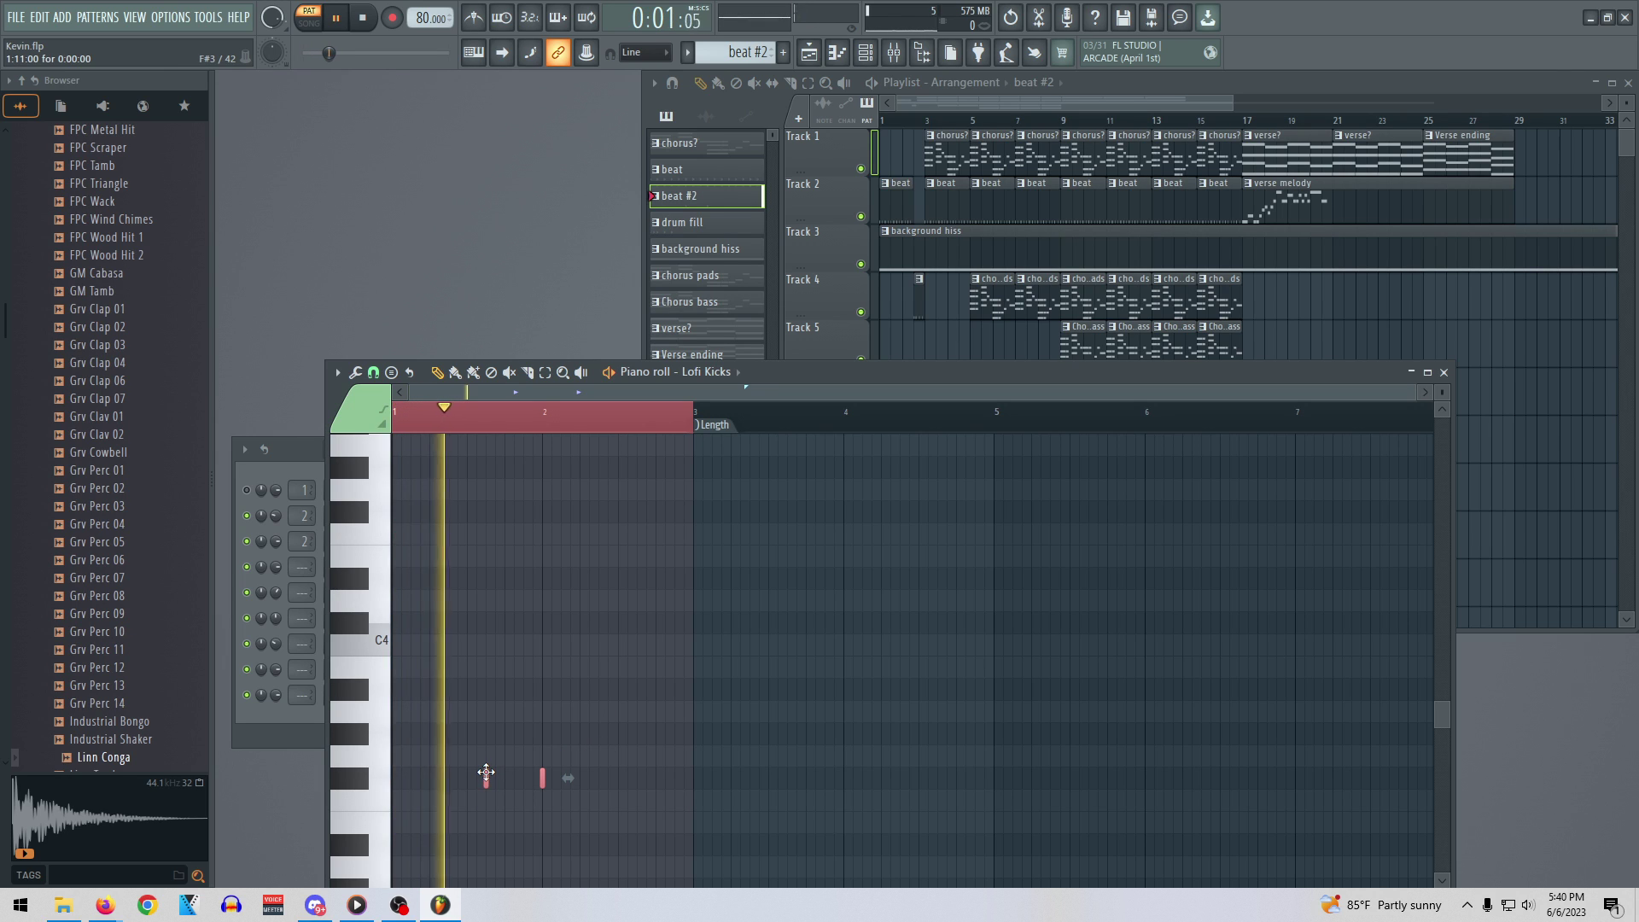
pyautogui.press('space')
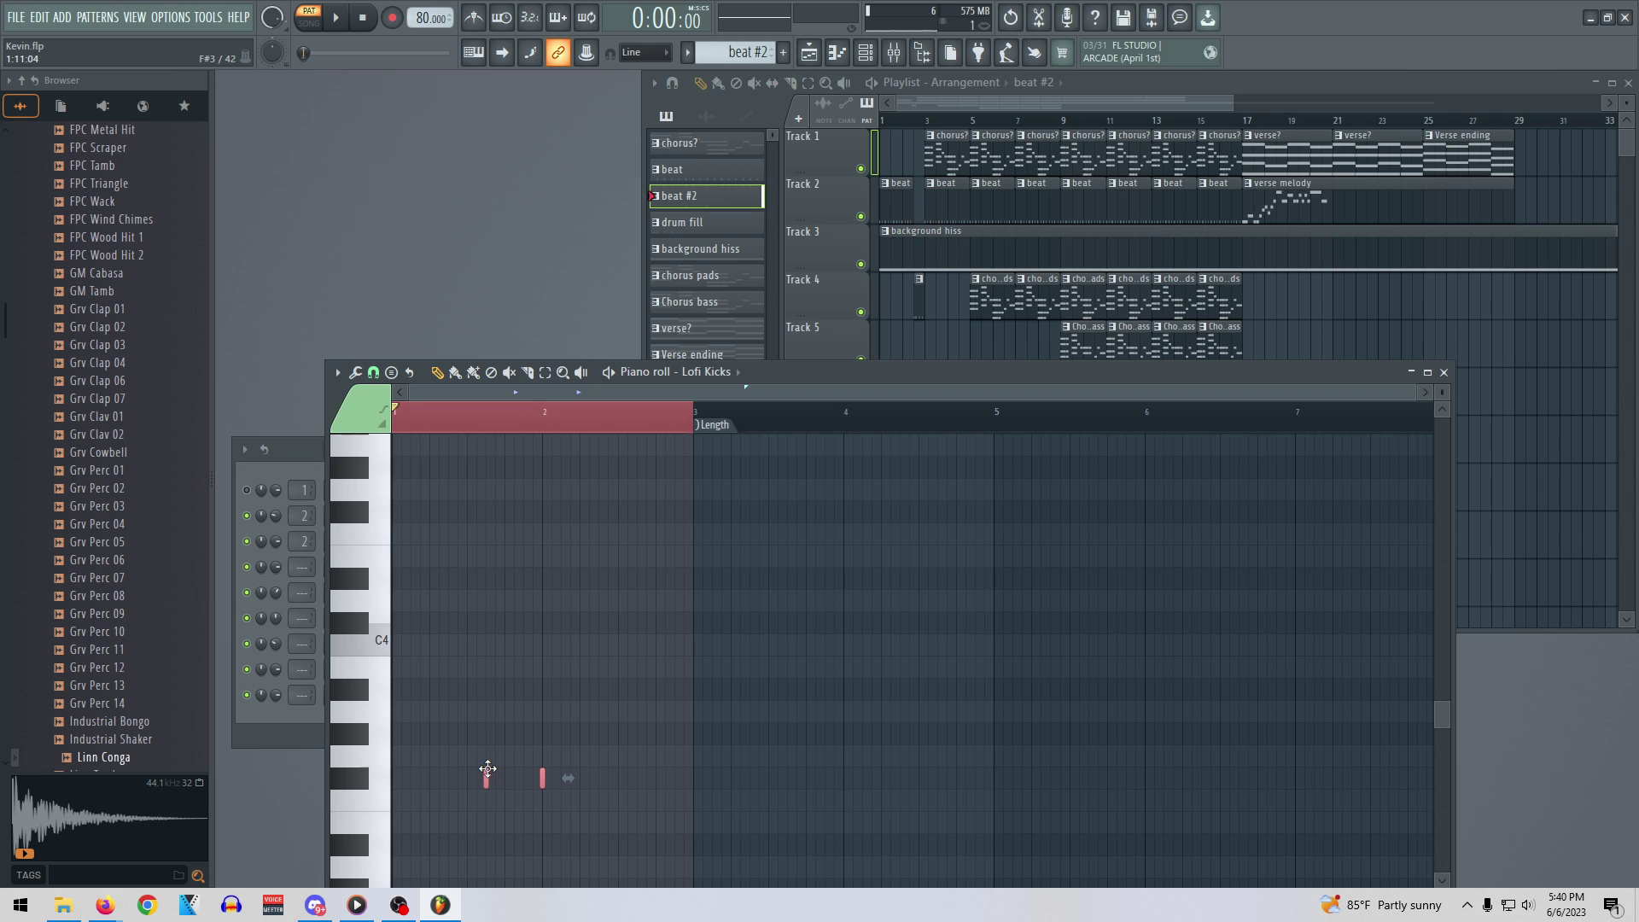
pyautogui.moveTo(489, 755); pyautogui.dragTo(489, 747)
pyautogui.press('space')
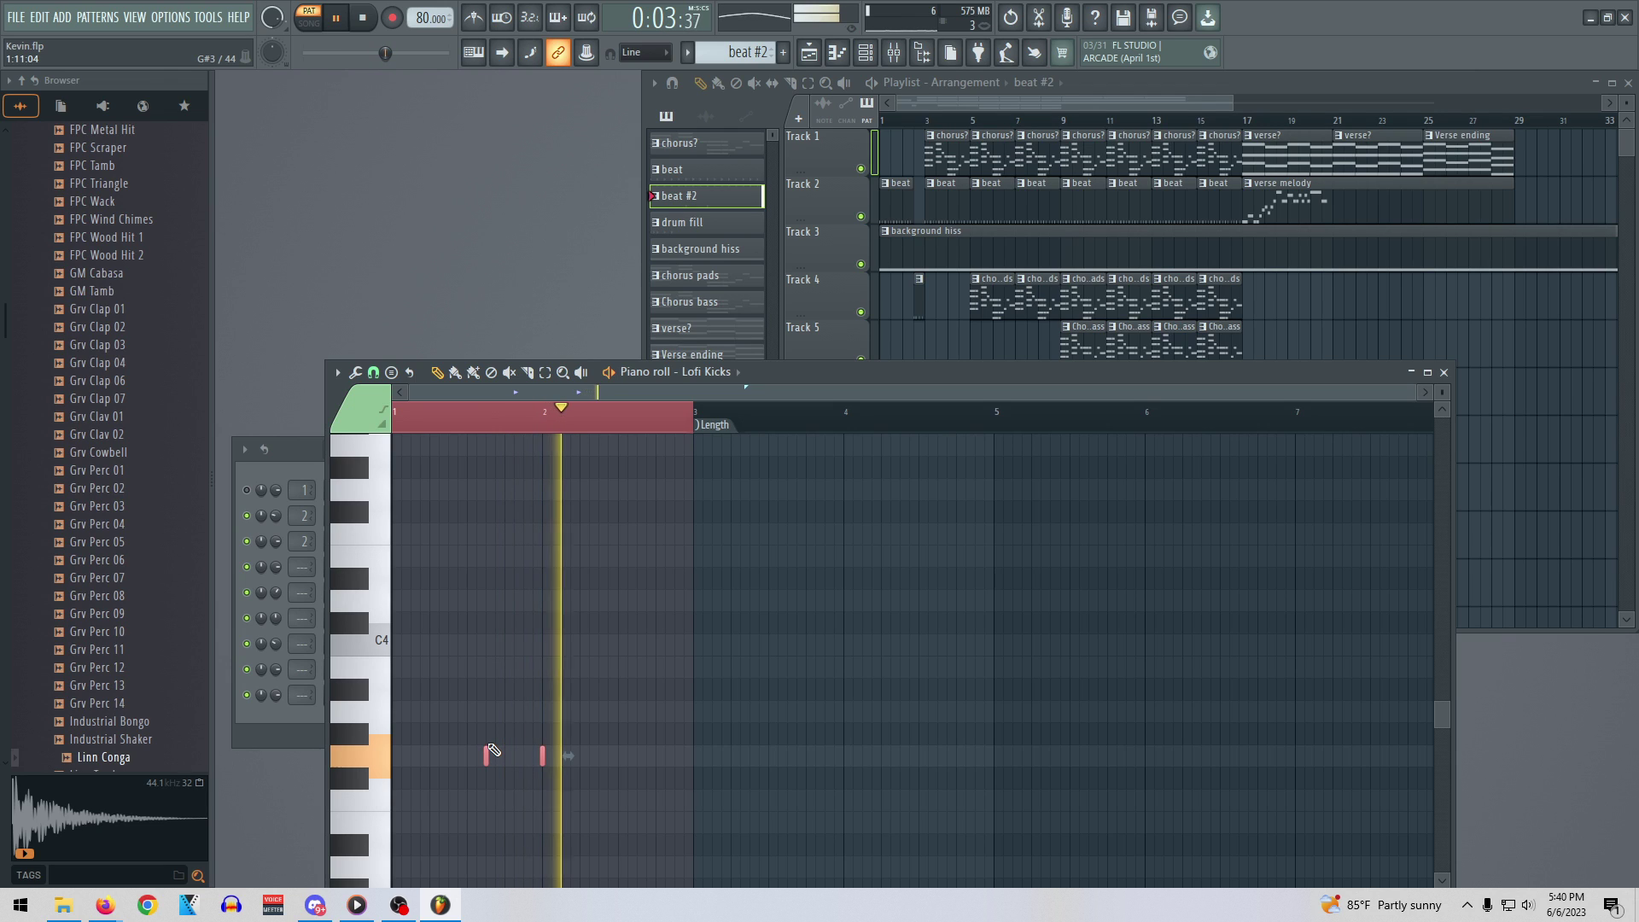
pyautogui.press('space')
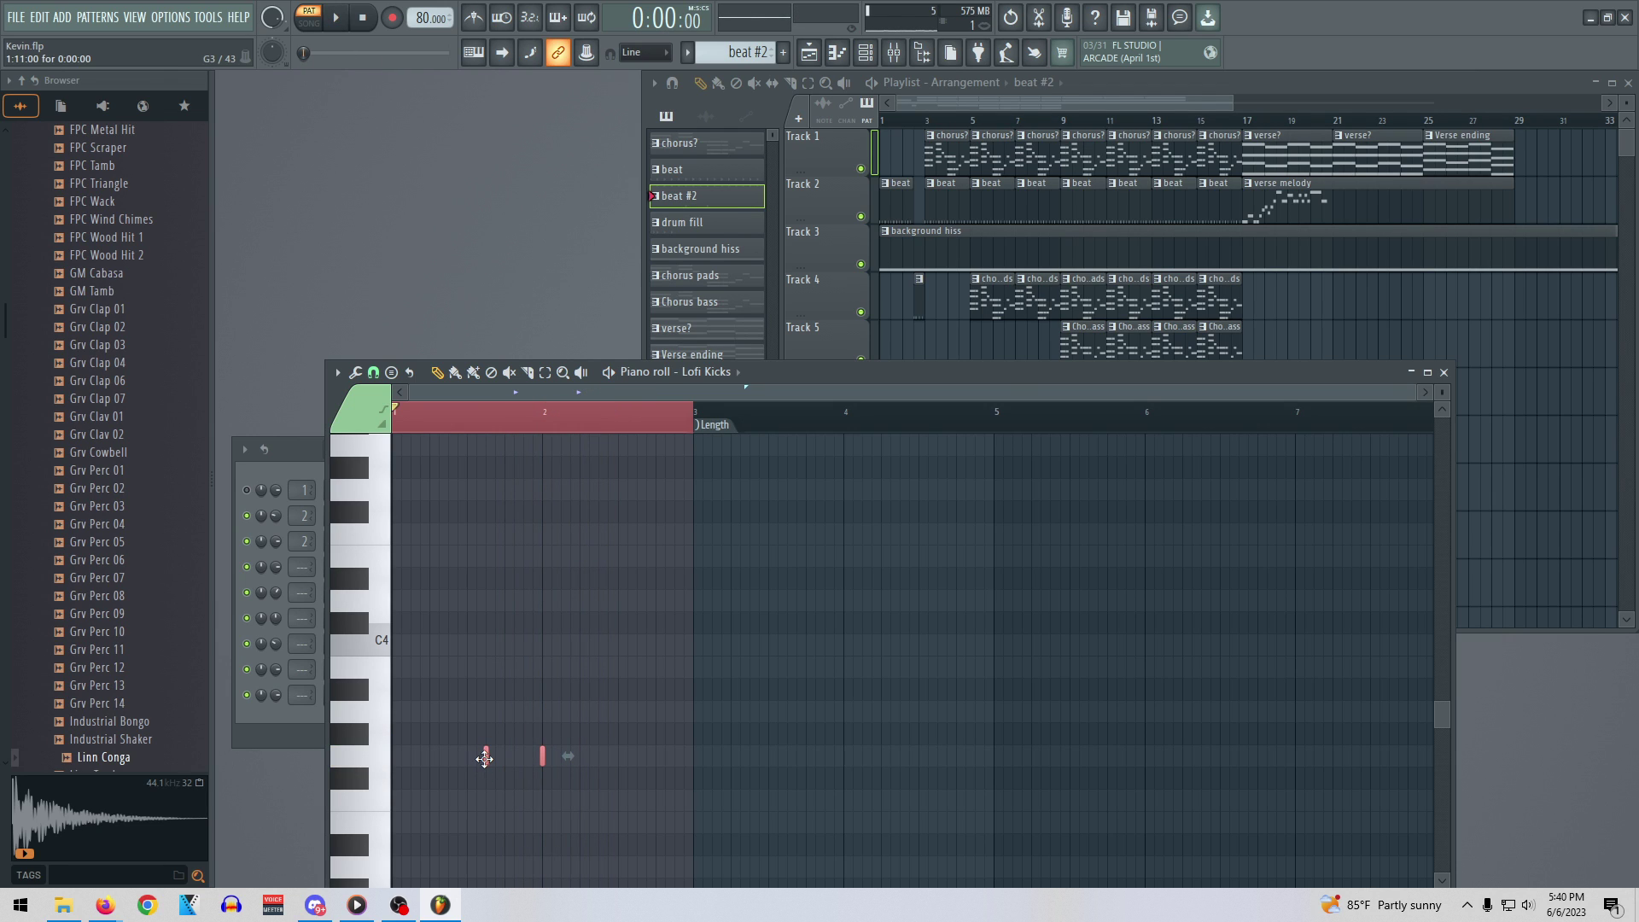
# Raise both Lofi Kicks notes by semitones from G#3 up to B3, auditioning the pattern at each pitch
pyautogui.press('space')
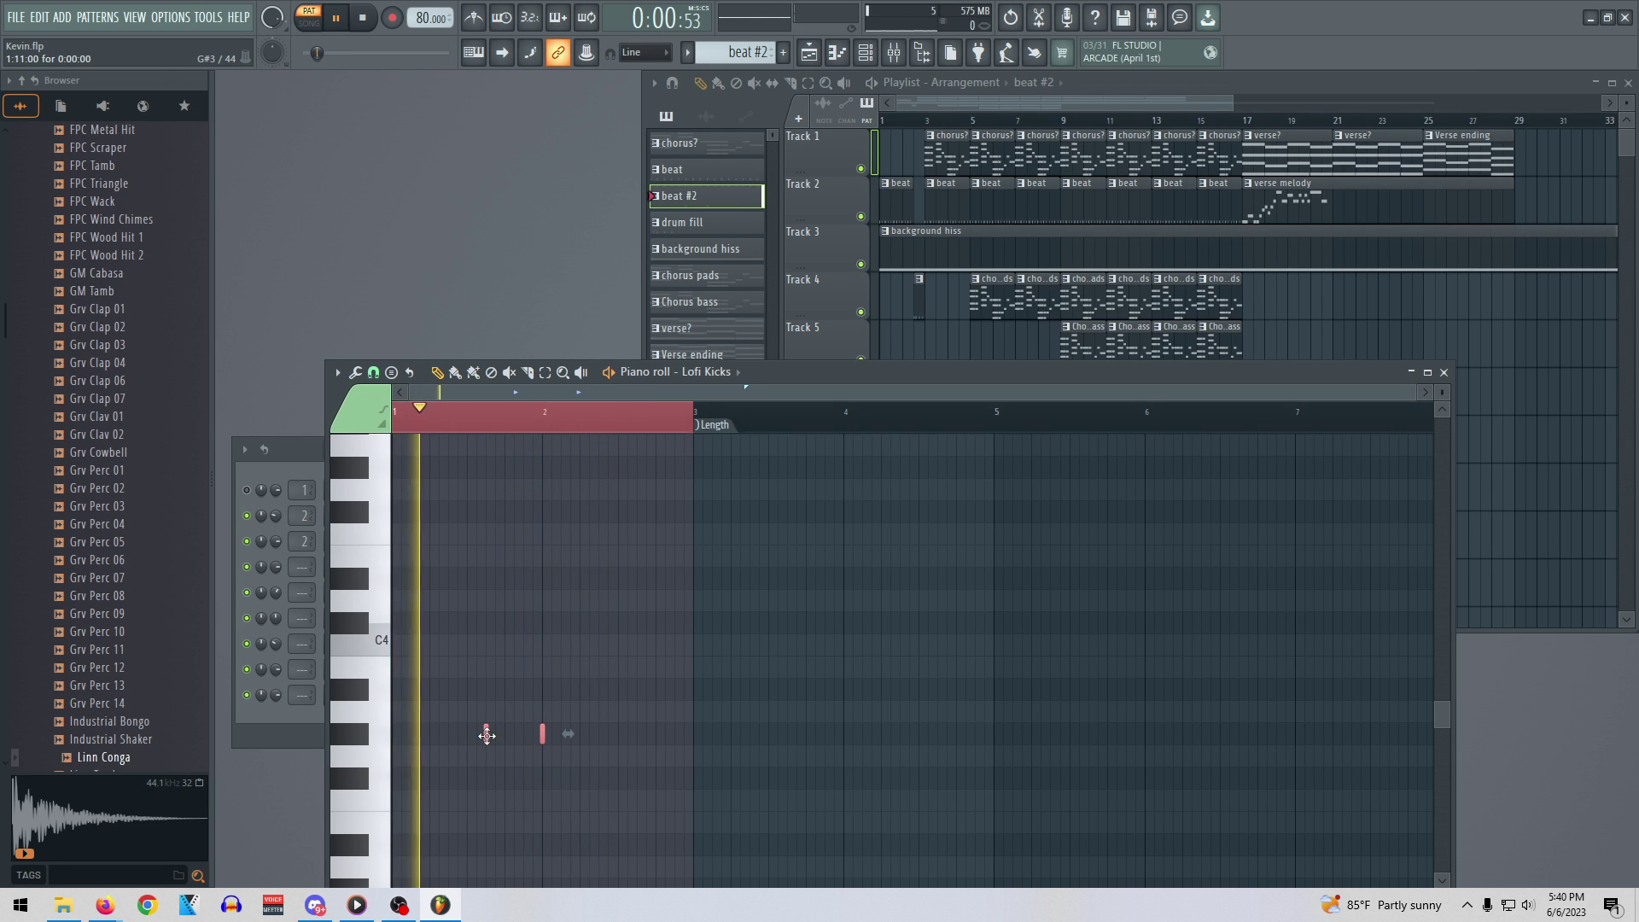
pyautogui.press('space')
pyautogui.press('space')
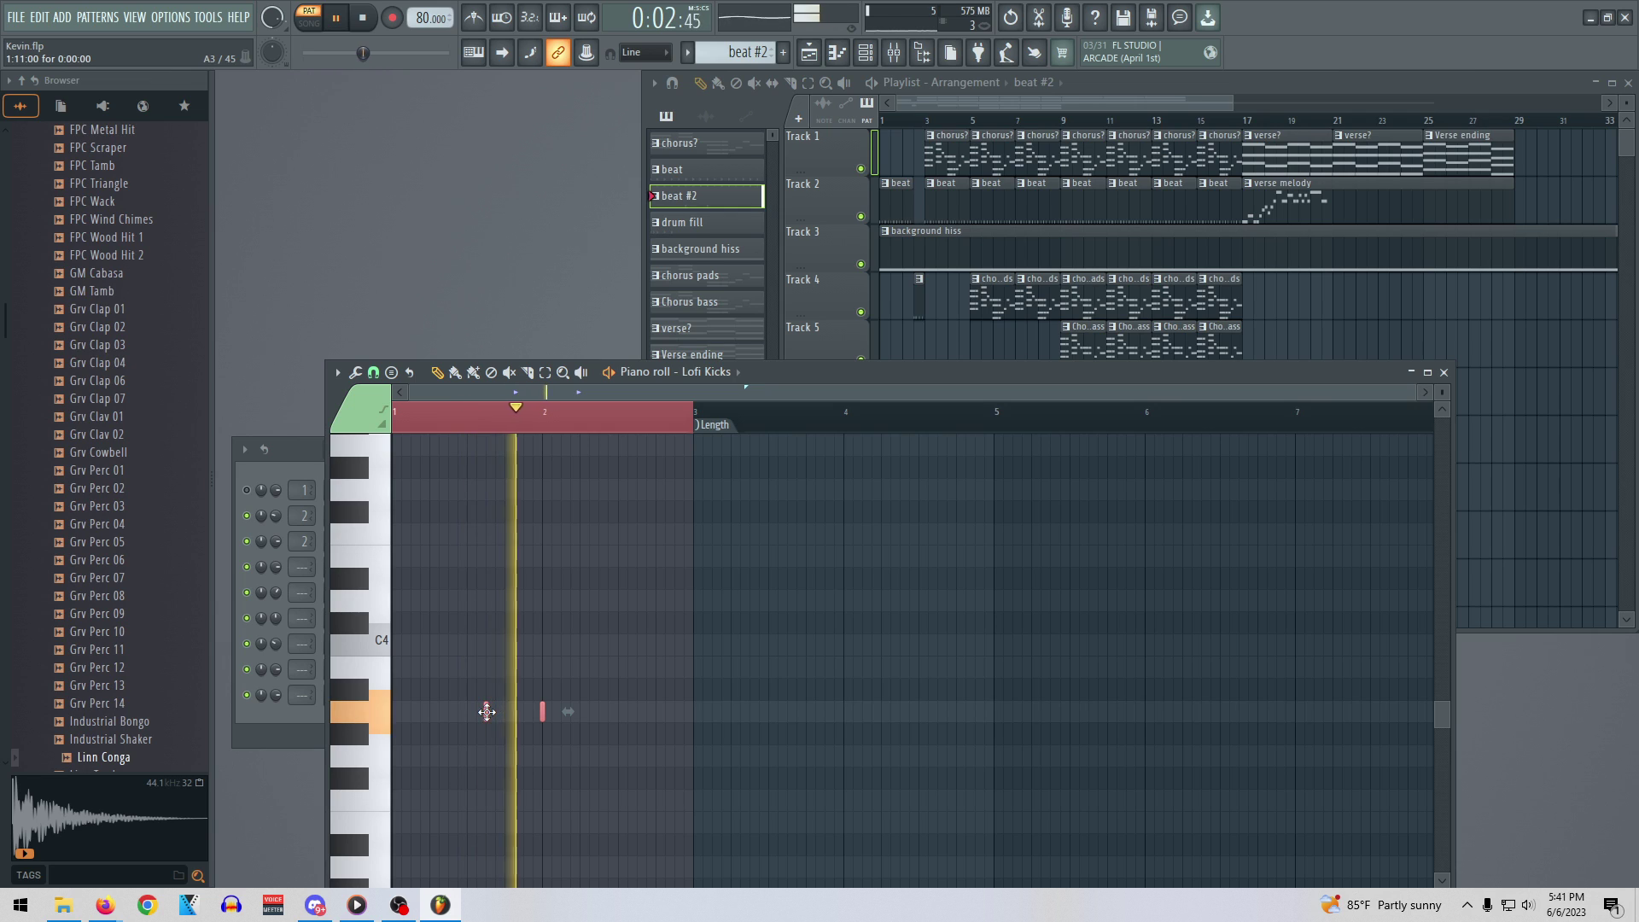
pyautogui.press('space')
pyautogui.press('space')
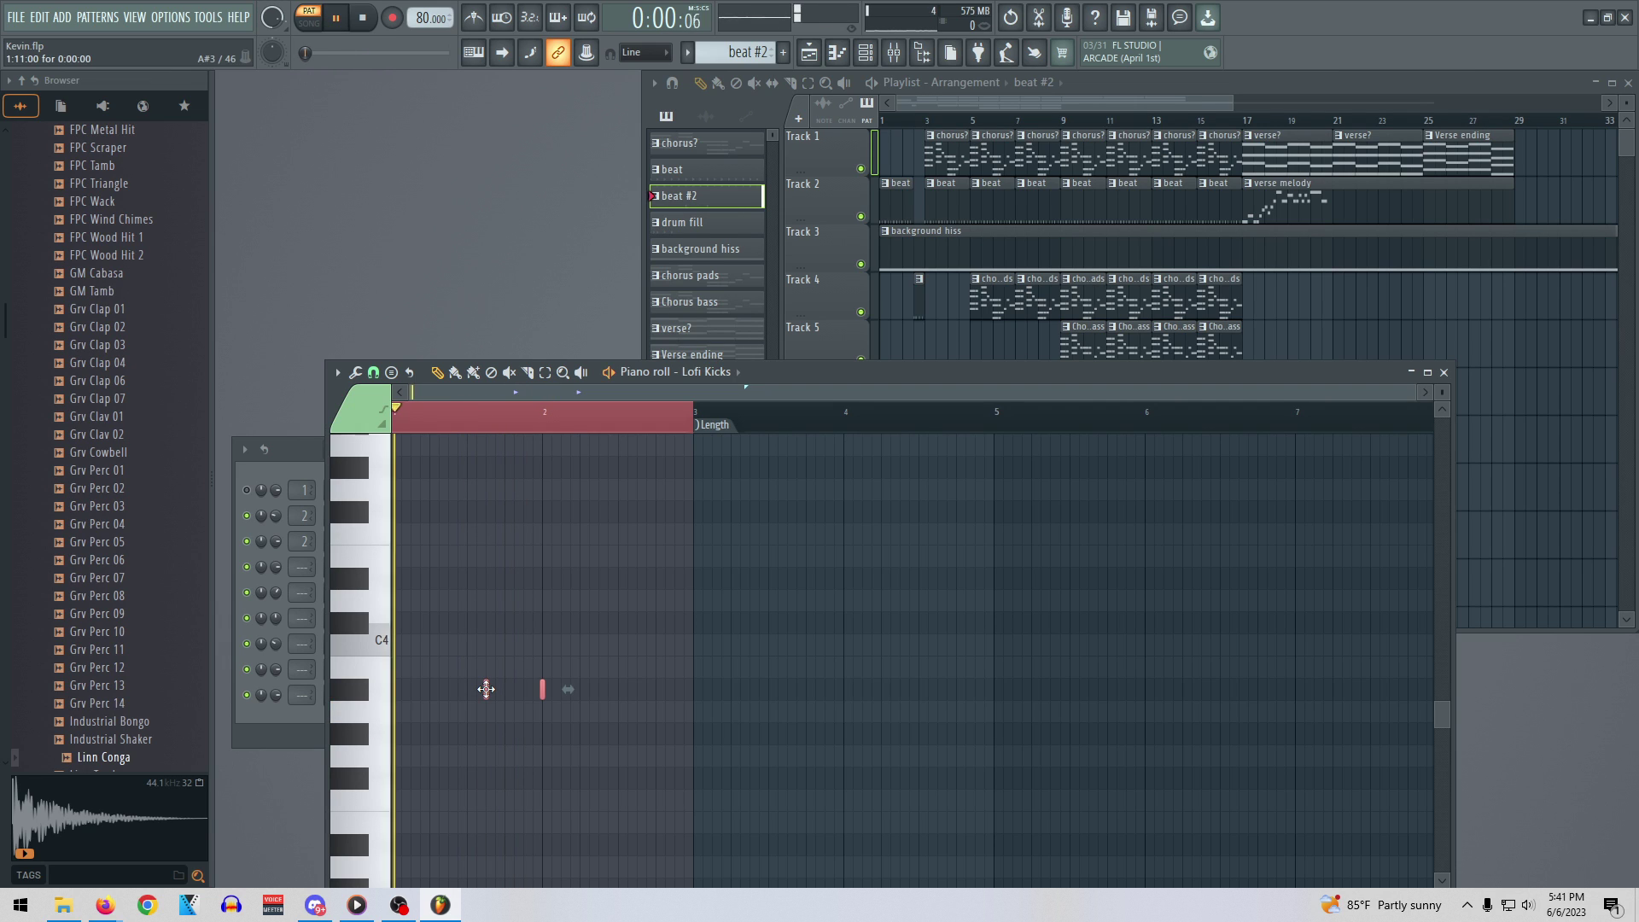
pyautogui.press('space')
pyautogui.press('space')
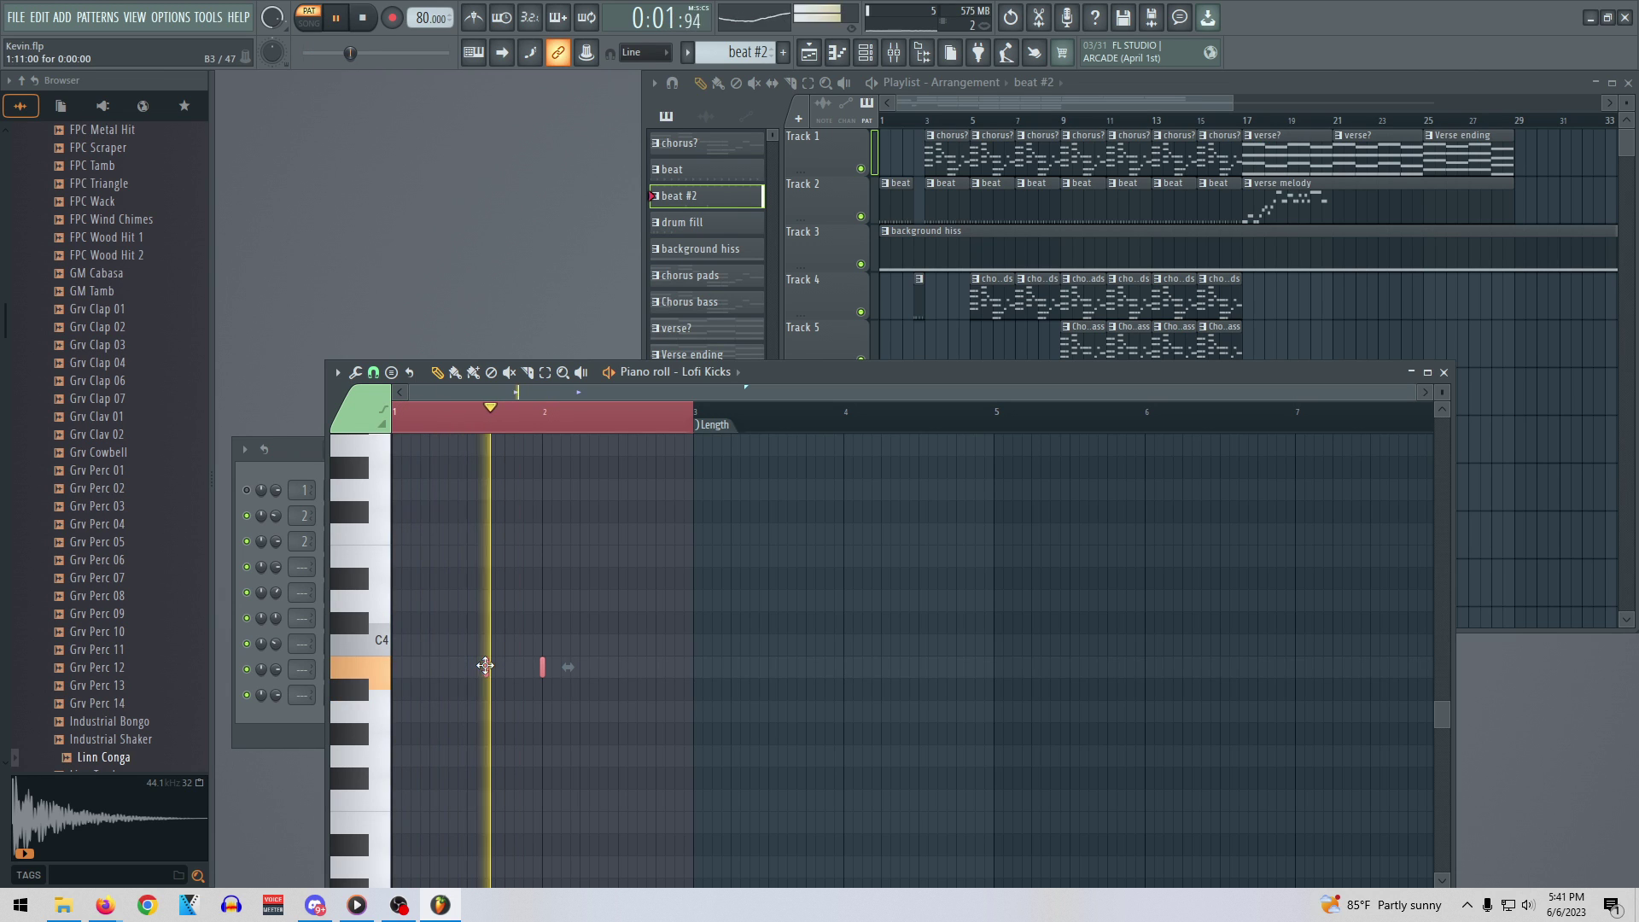
# Lower both Lofi Kicks notes to F#3 and F3 in turn, auditioning the pattern at each pitch
pyautogui.press('space')
pyautogui.press('space')
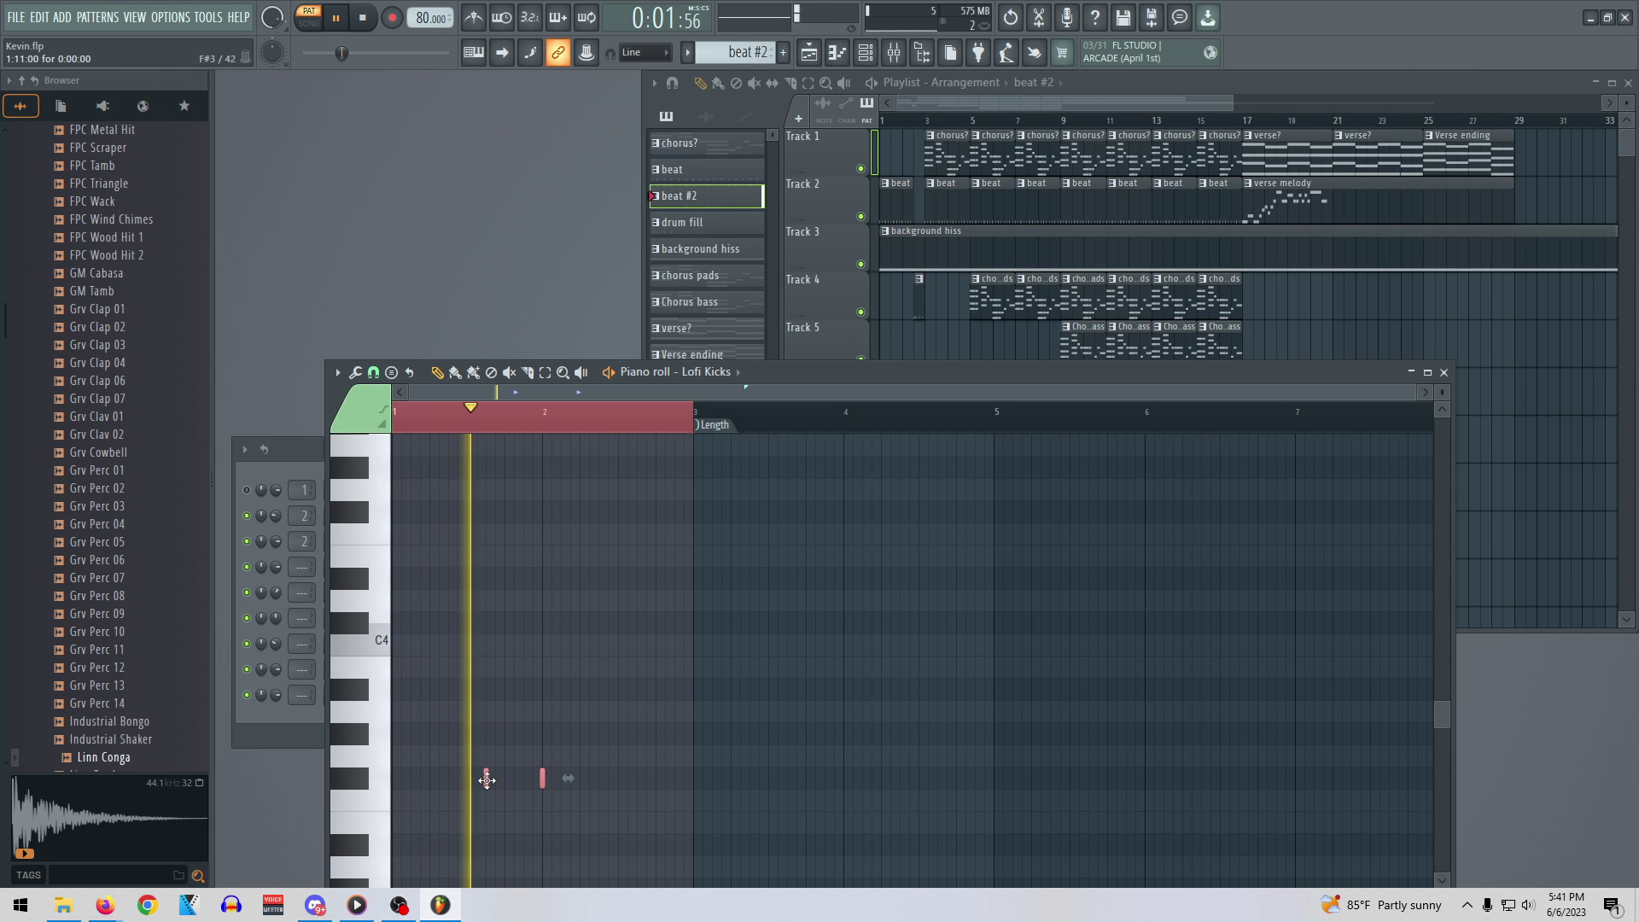
pyautogui.press('space')
pyautogui.moveTo(487, 800); pyautogui.dragTo(486, 805)
pyautogui.press('space')
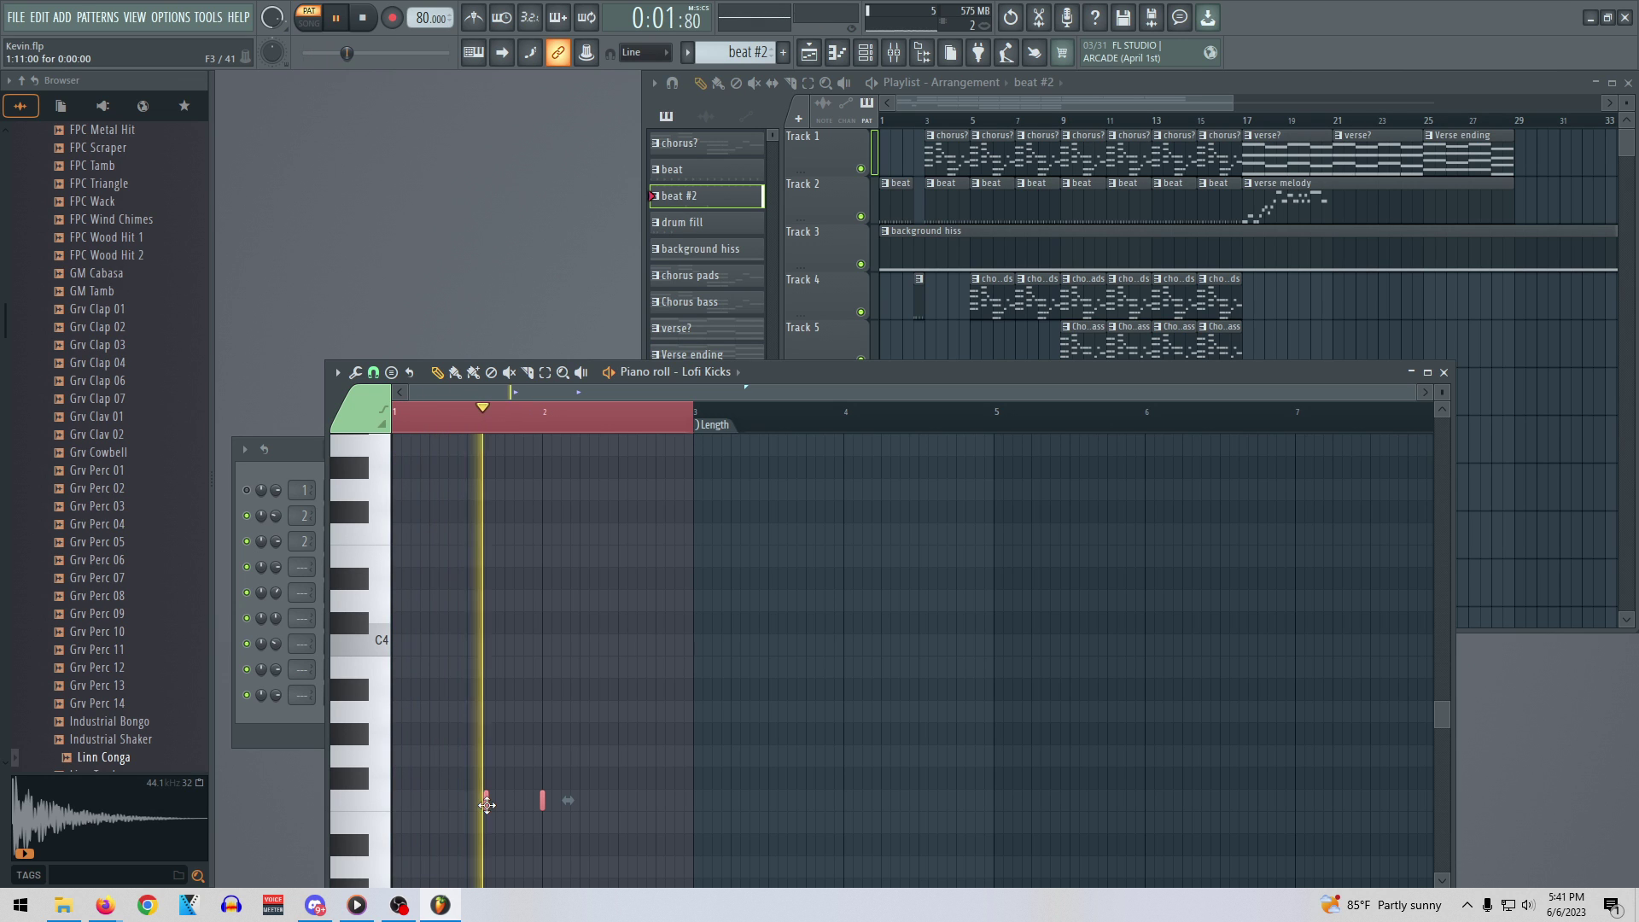
pyautogui.scroll(-3, 553, 764)
pyautogui.scroll(-2, 551, 766)
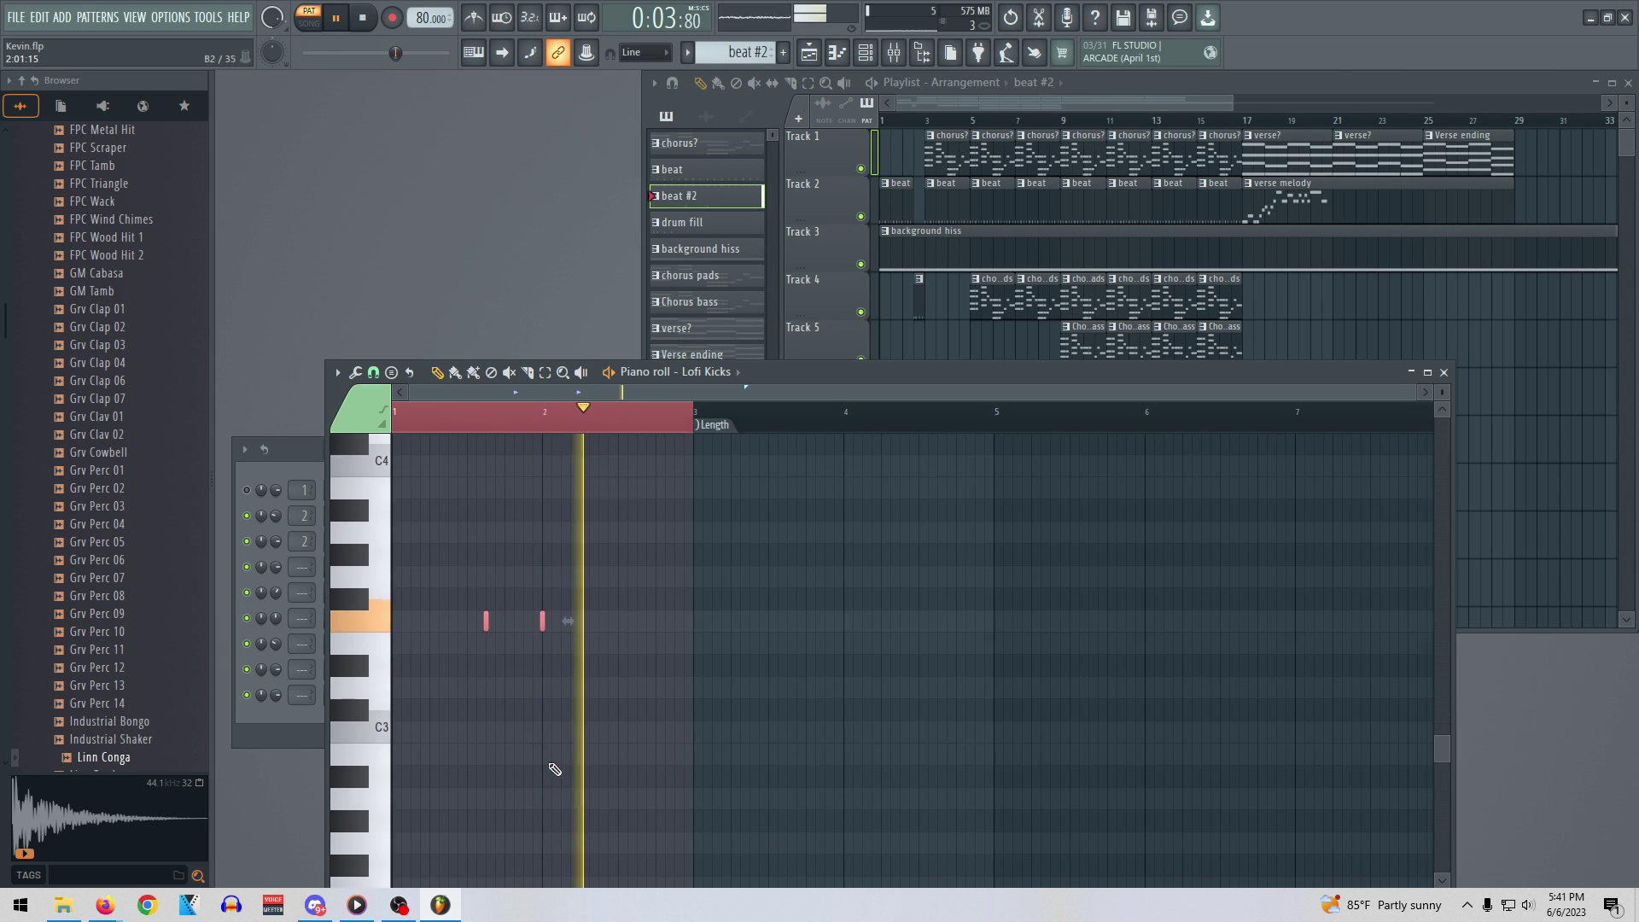
pyautogui.press('space')
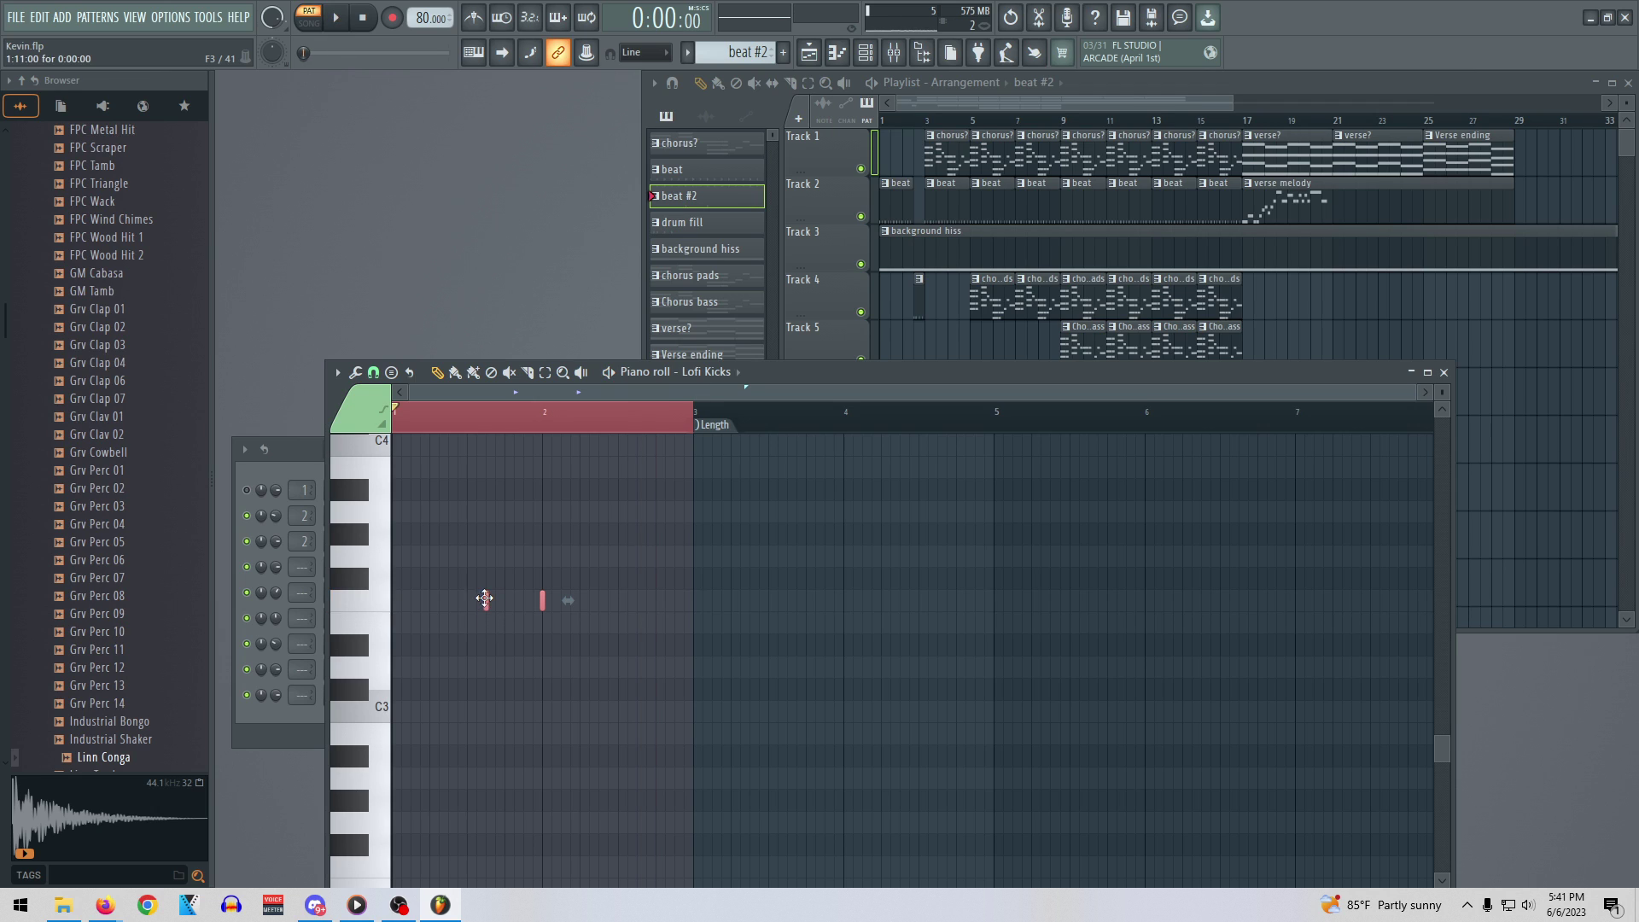
# Lower both Lofi Kicks notes by semitones from E3 down to D3, auditioning the pattern
pyautogui.moveTo(487, 606); pyautogui.dragTo(488, 629)
pyautogui.press('space')
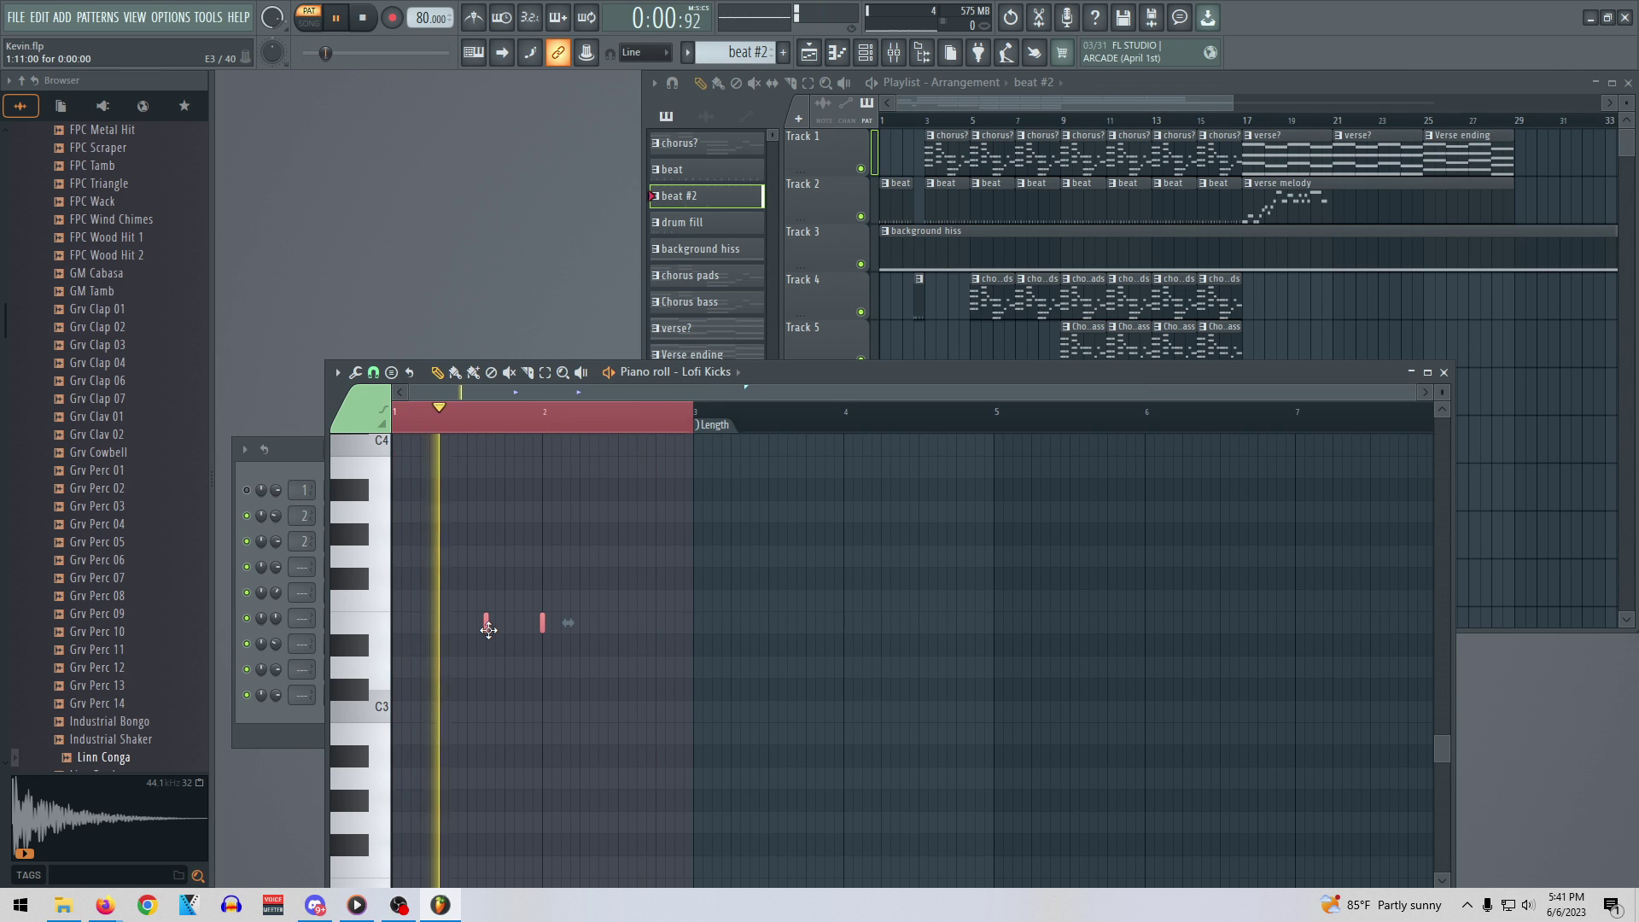
pyautogui.press('space')
pyautogui.moveTo(486, 629); pyautogui.dragTo(485, 650)
pyautogui.press('space')
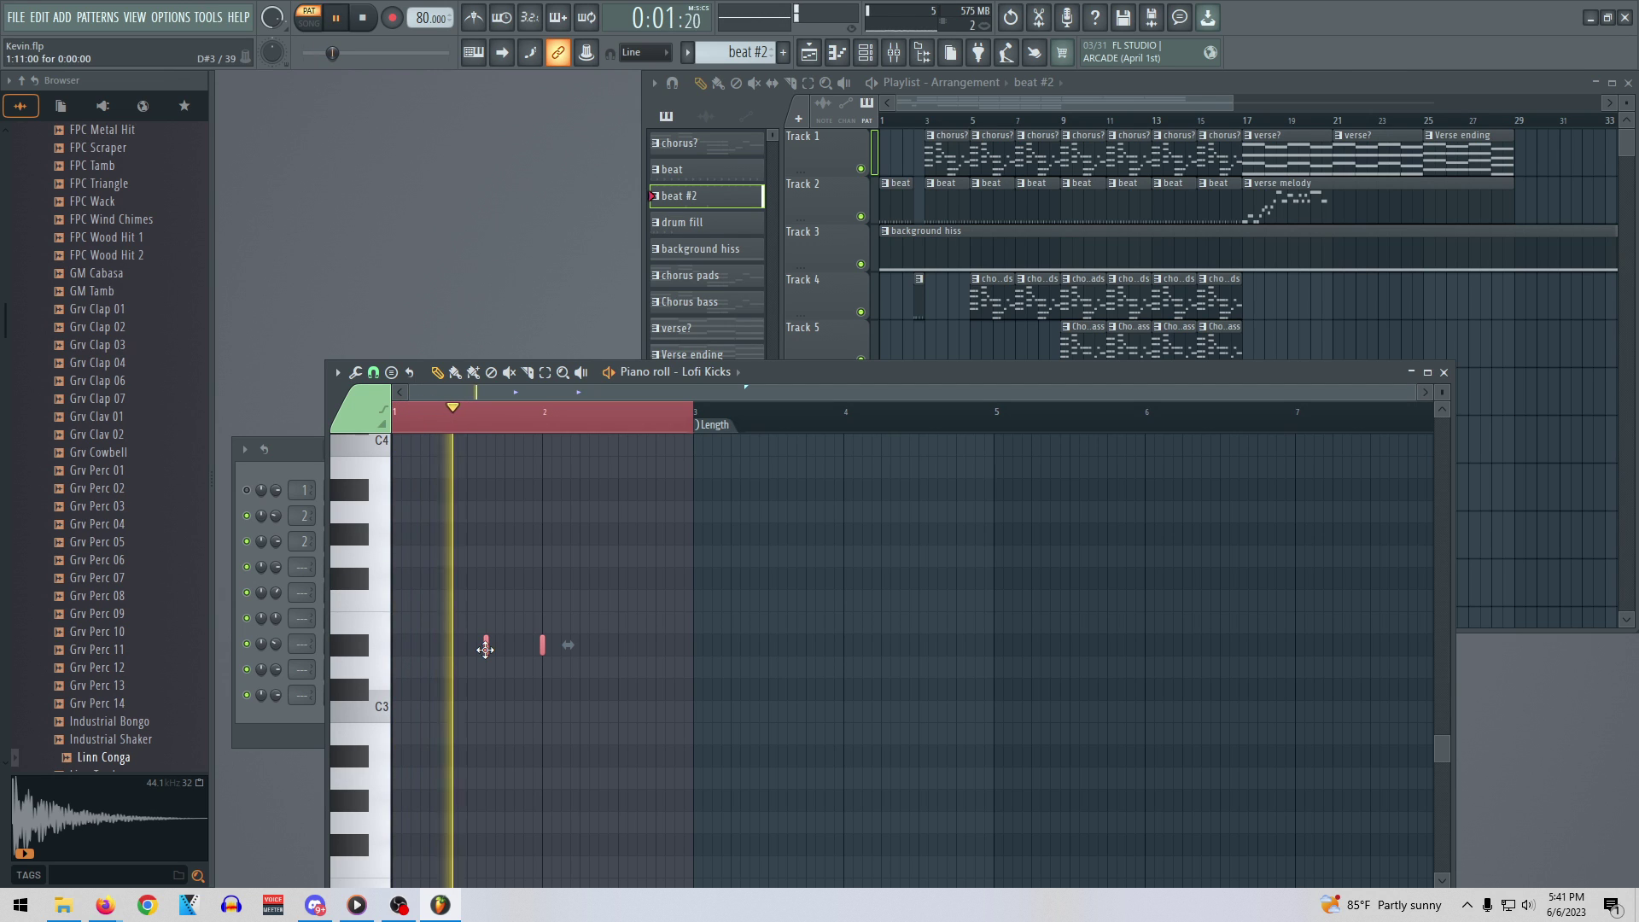
pyautogui.press('space')
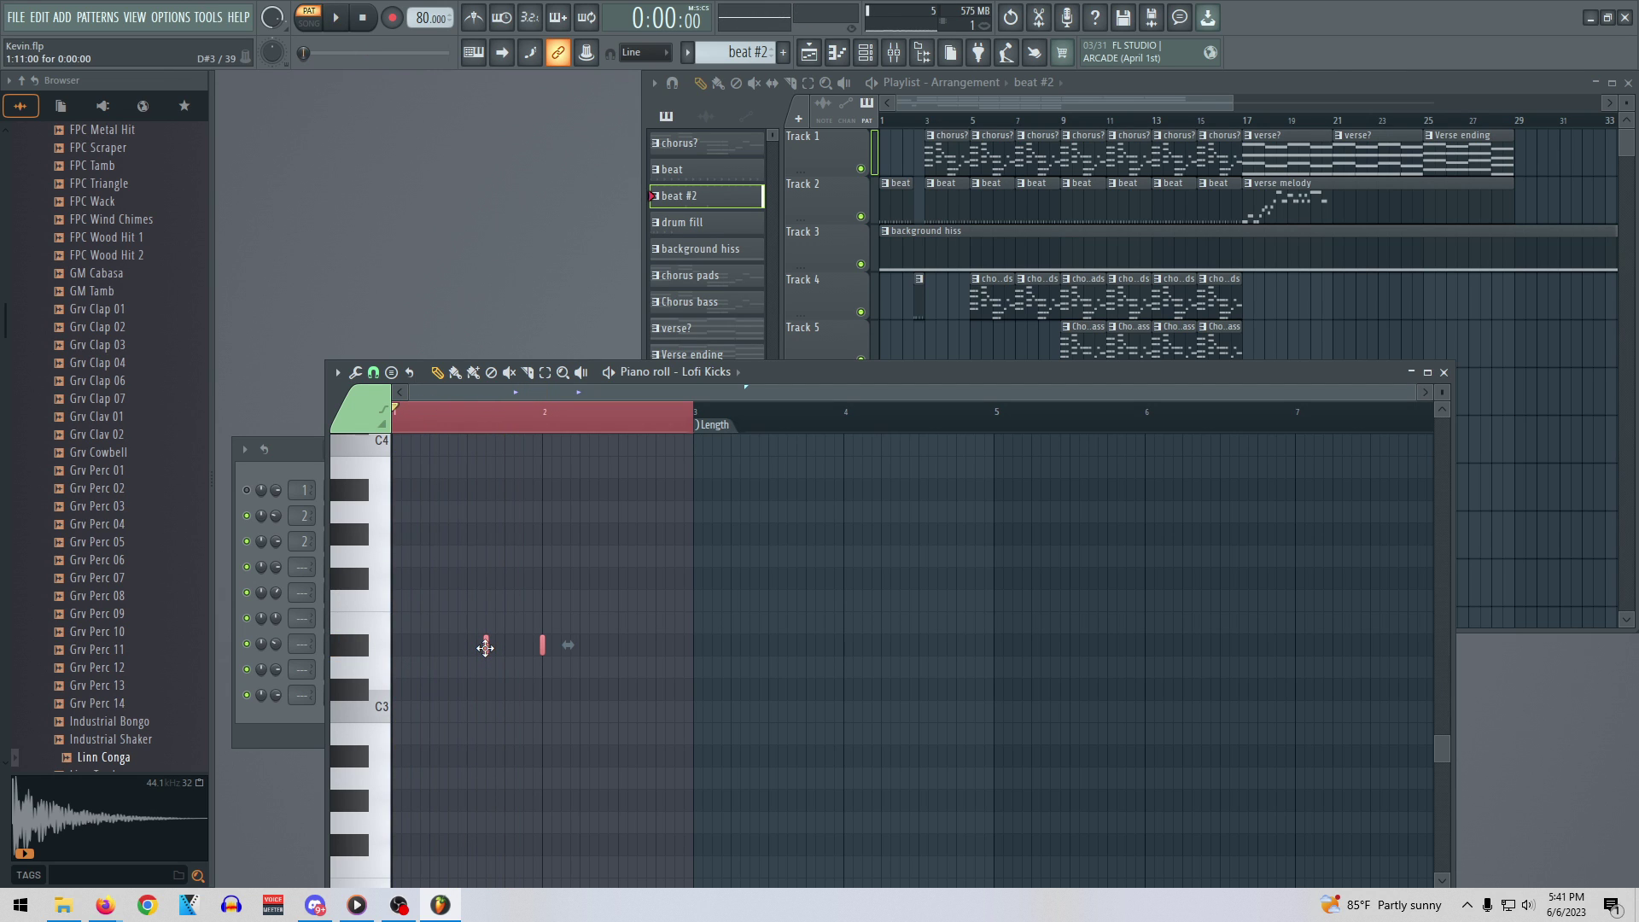
pyautogui.moveTo(485, 669); pyautogui.dragTo(582, 471)
pyautogui.press('space')
pyautogui.press('space')
pyautogui.click(496, 690)
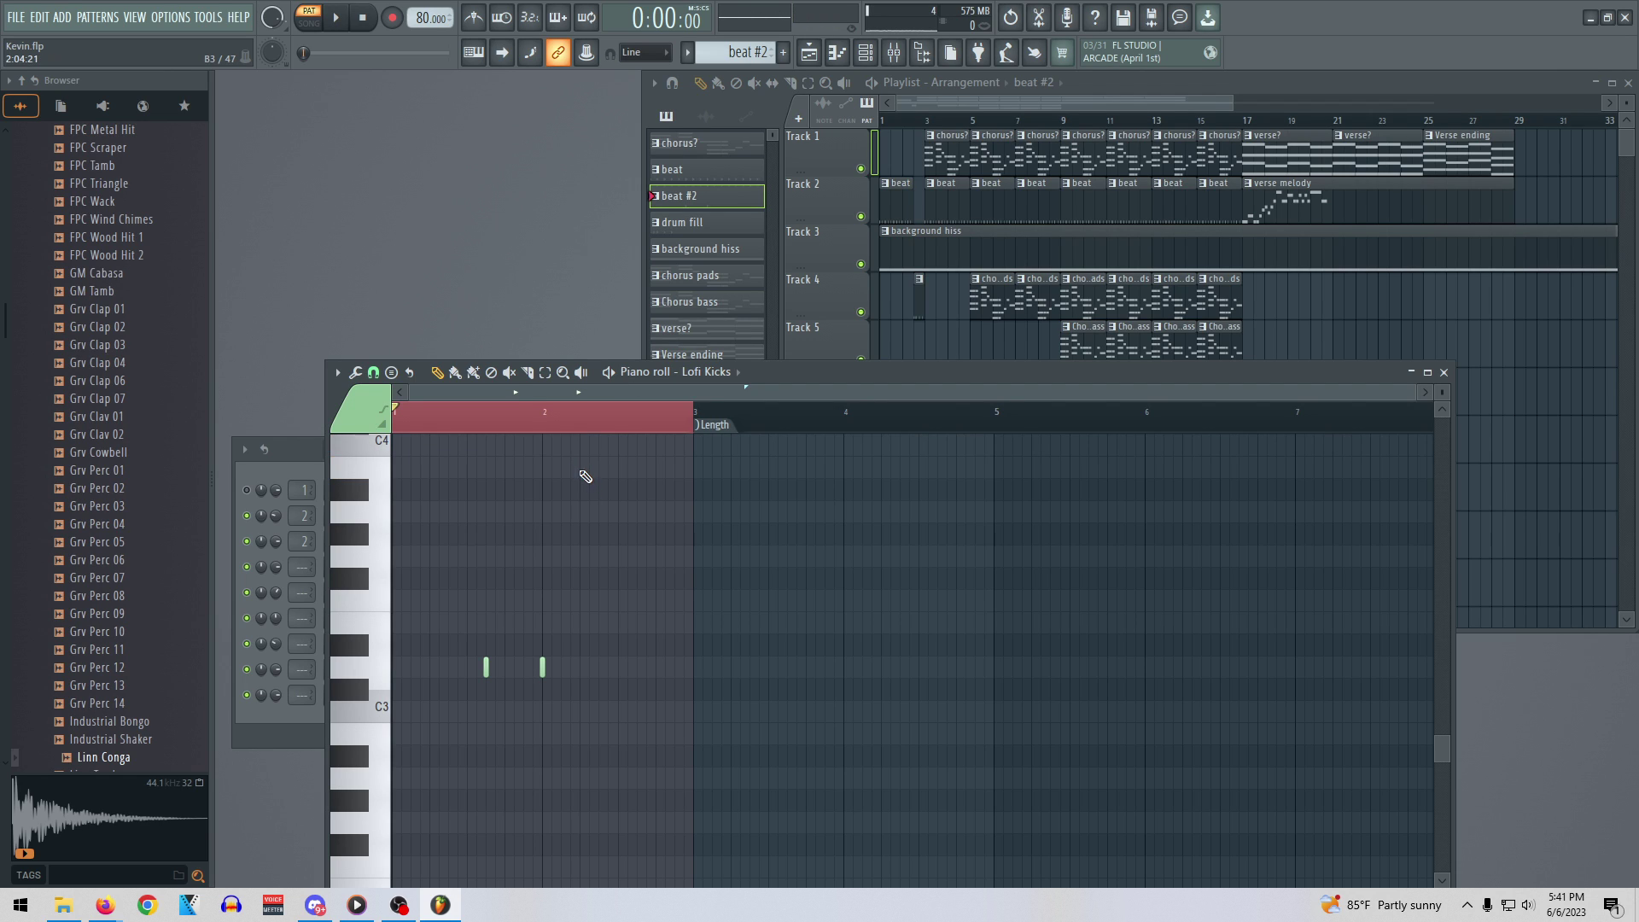
# Raise both Lofi Kicks notes to B3 and play the pattern
pyautogui.moveTo(485, 670); pyautogui.dragTo(482, 464)
pyautogui.press('space')
pyautogui.scroll(3, 598, 572)
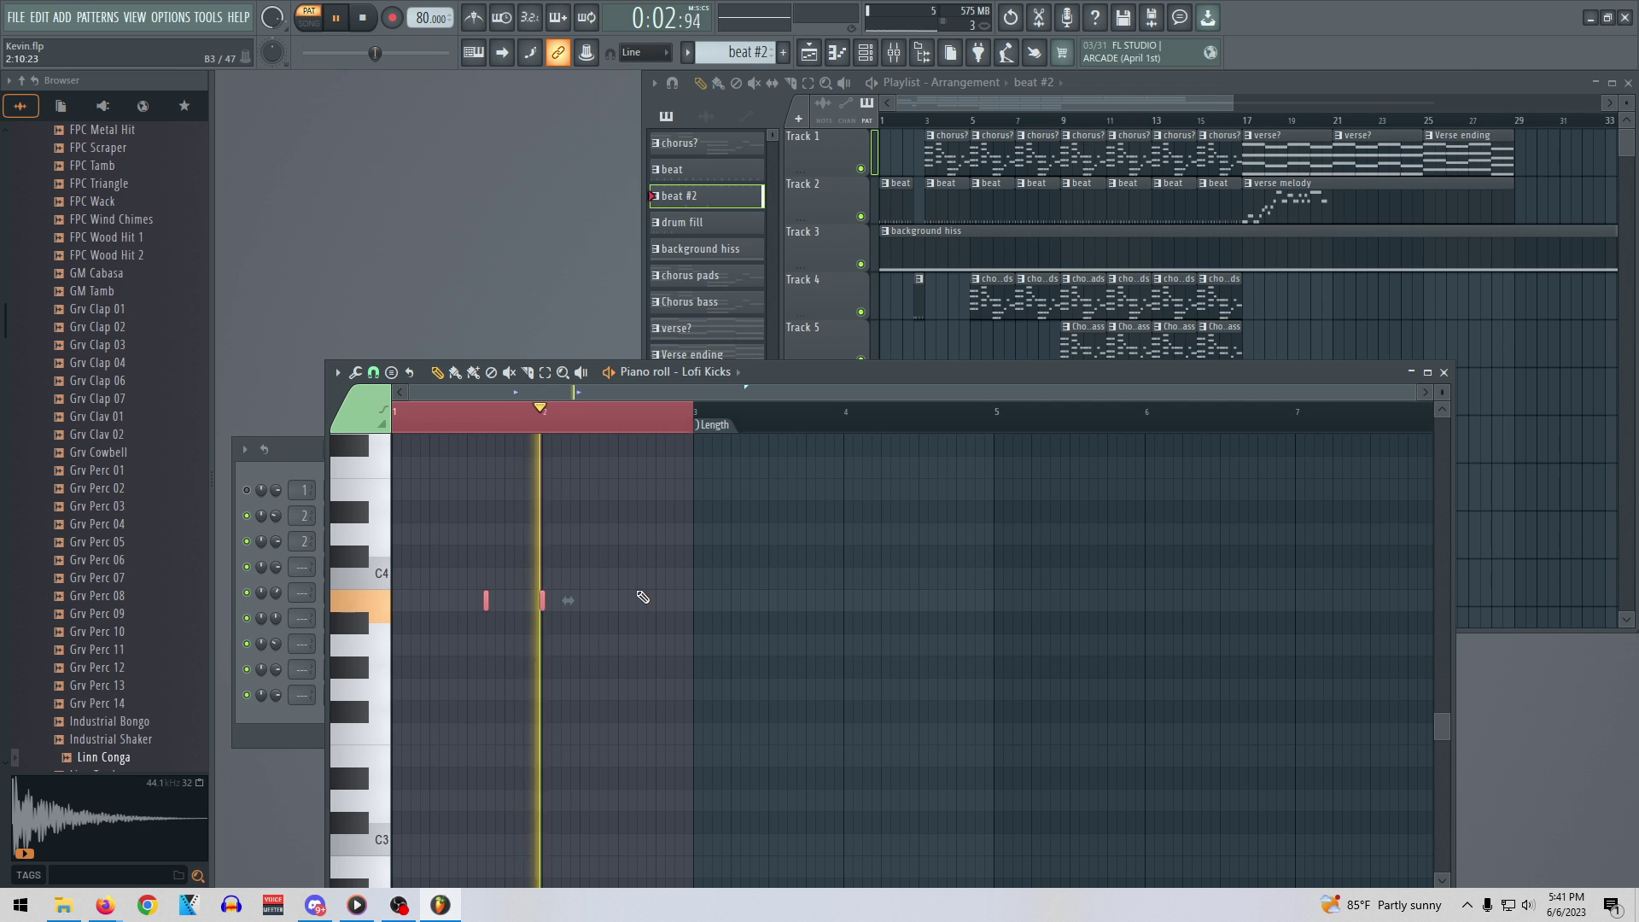
pyautogui.press('space')
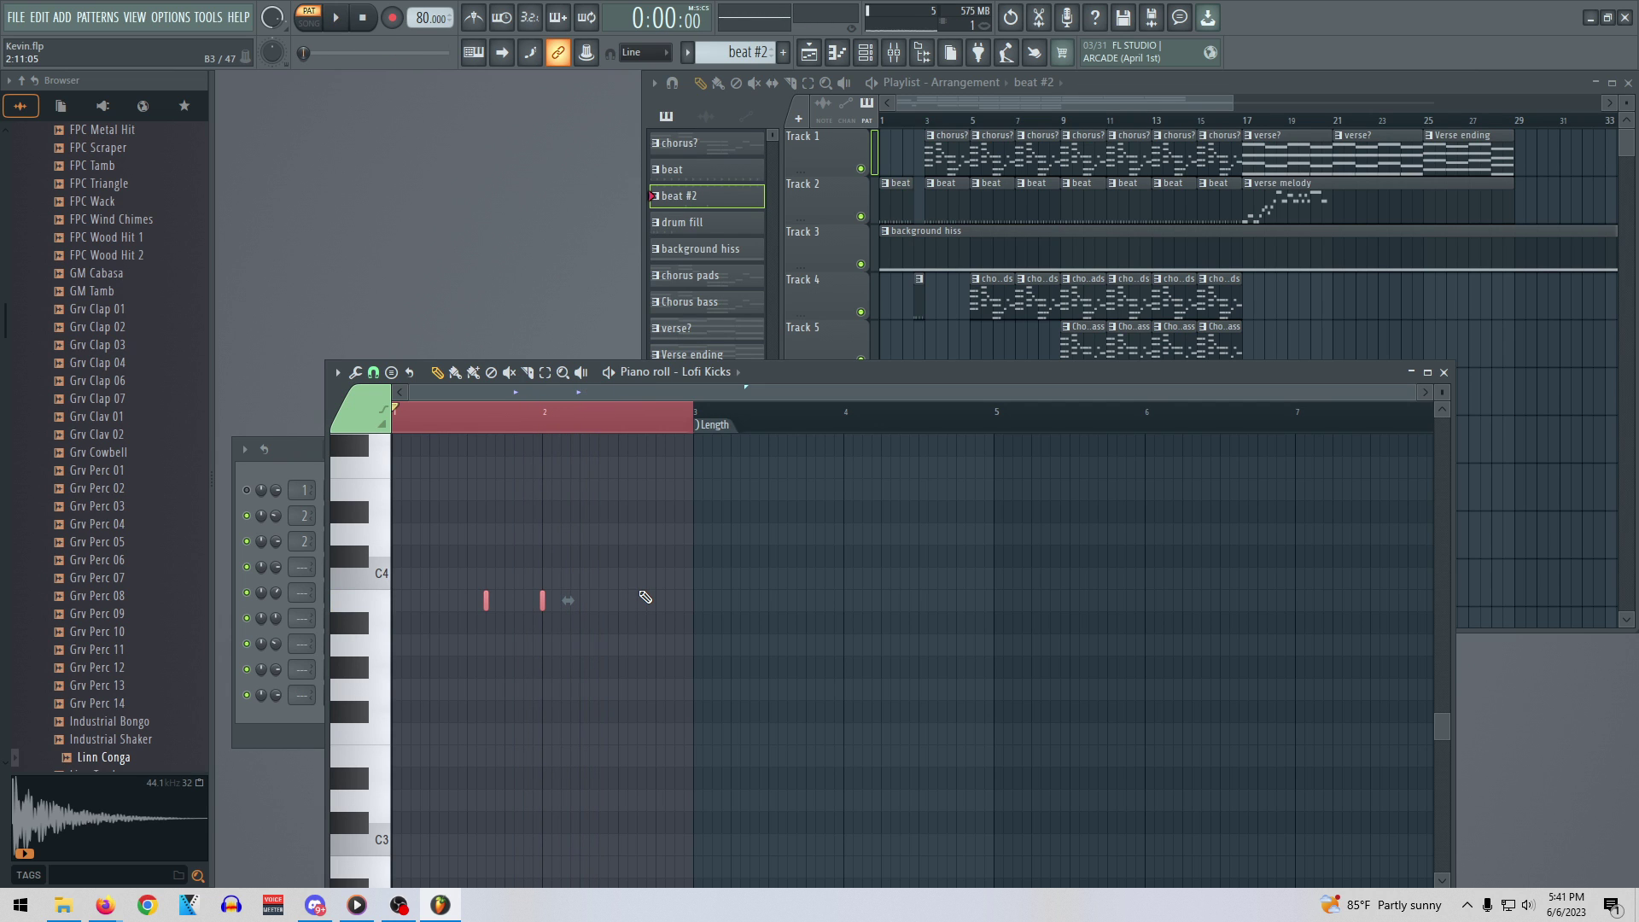
# Move the piano roll clear of the channel rack and add a new FLEX channel
pyautogui.moveTo(886, 375); pyautogui.dragTo(1200, 314)
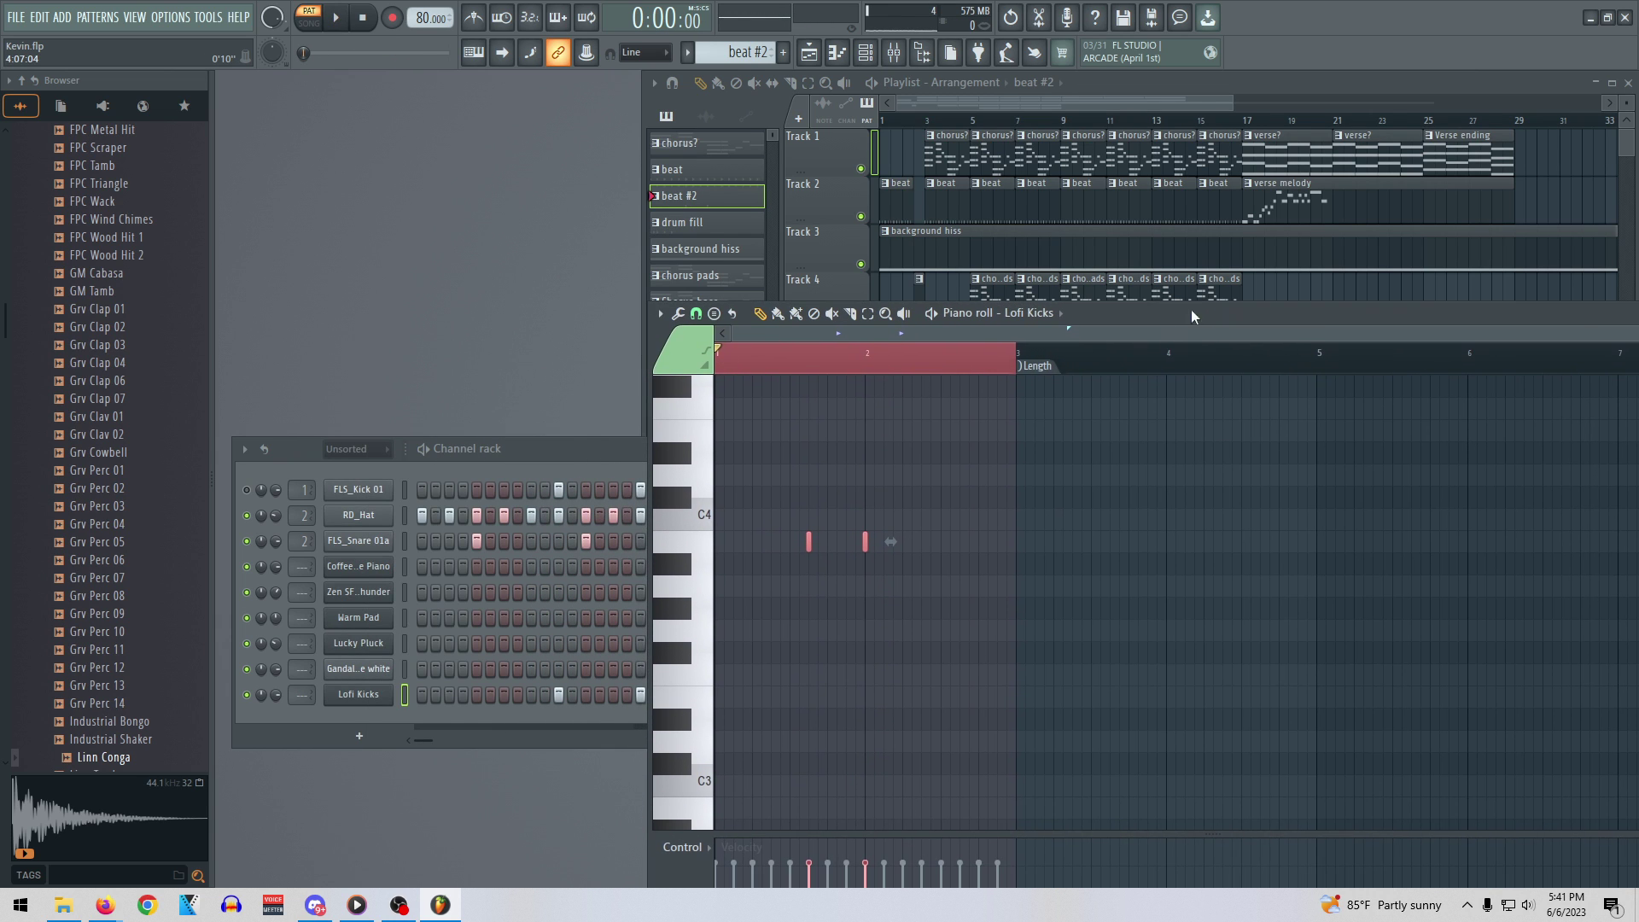
pyautogui.click(606, 444)
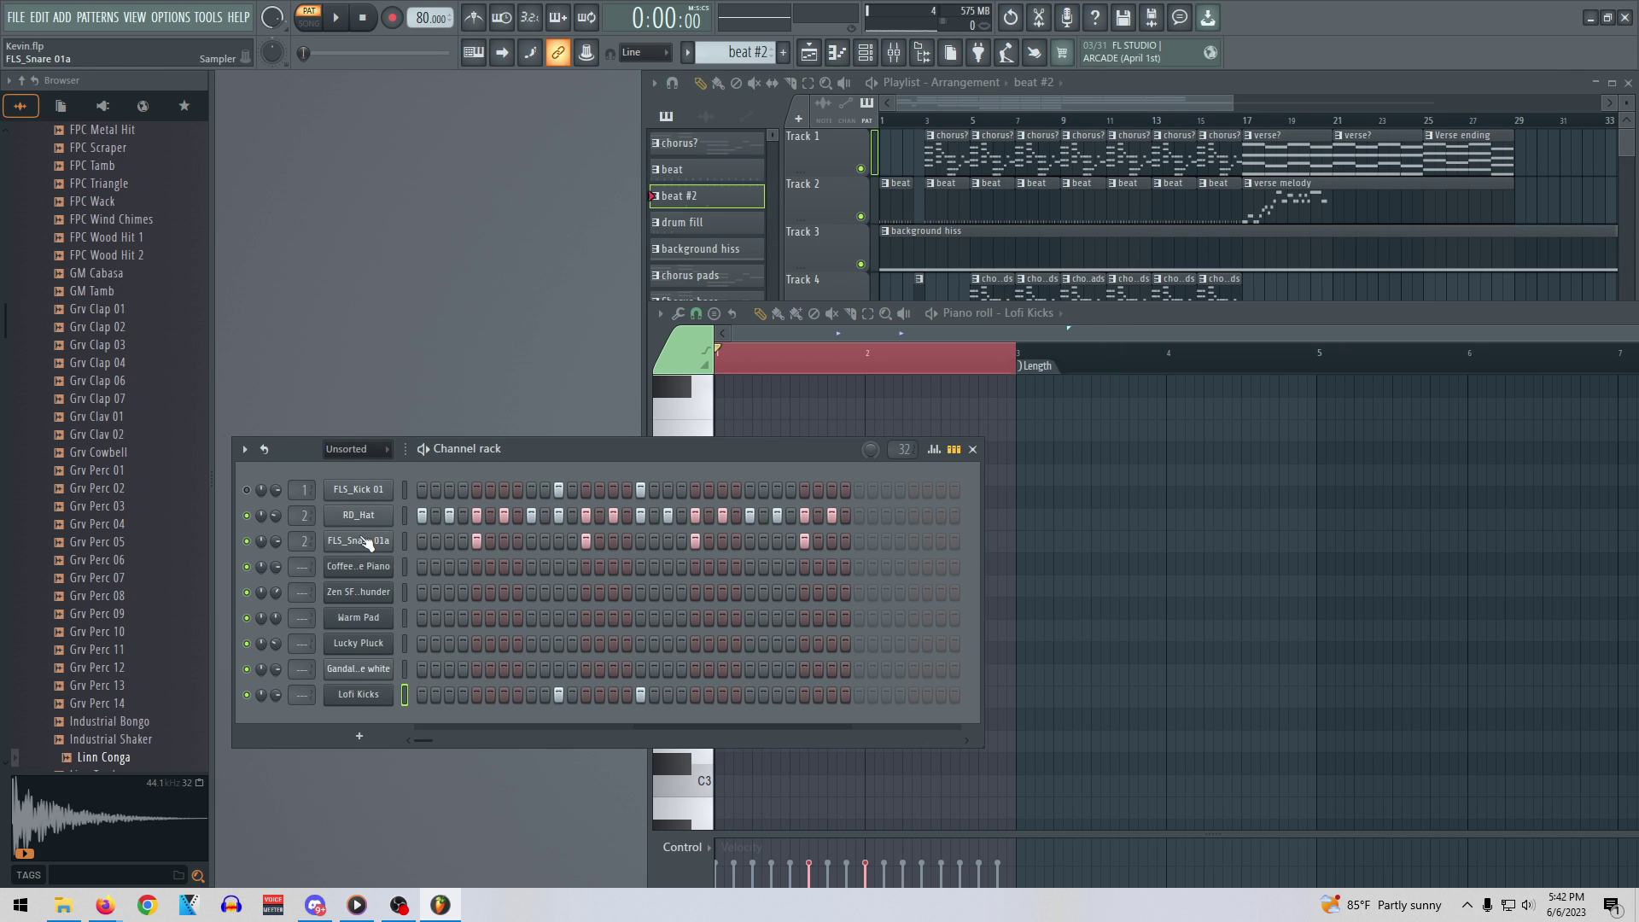
pyautogui.click(359, 736)
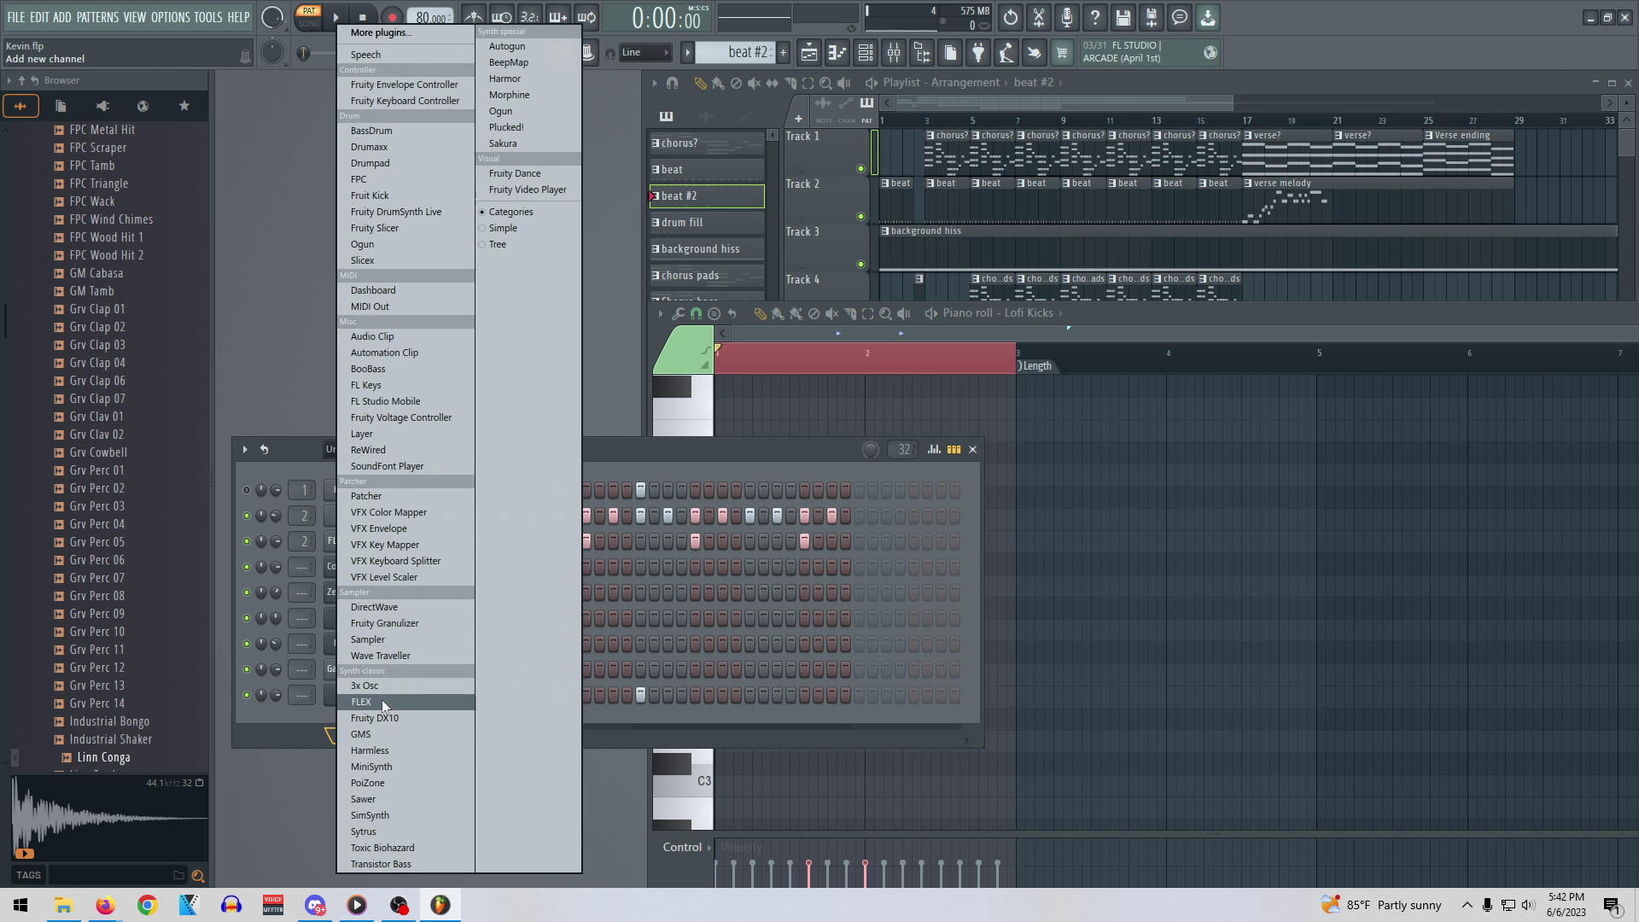
pyautogui.click(382, 701)
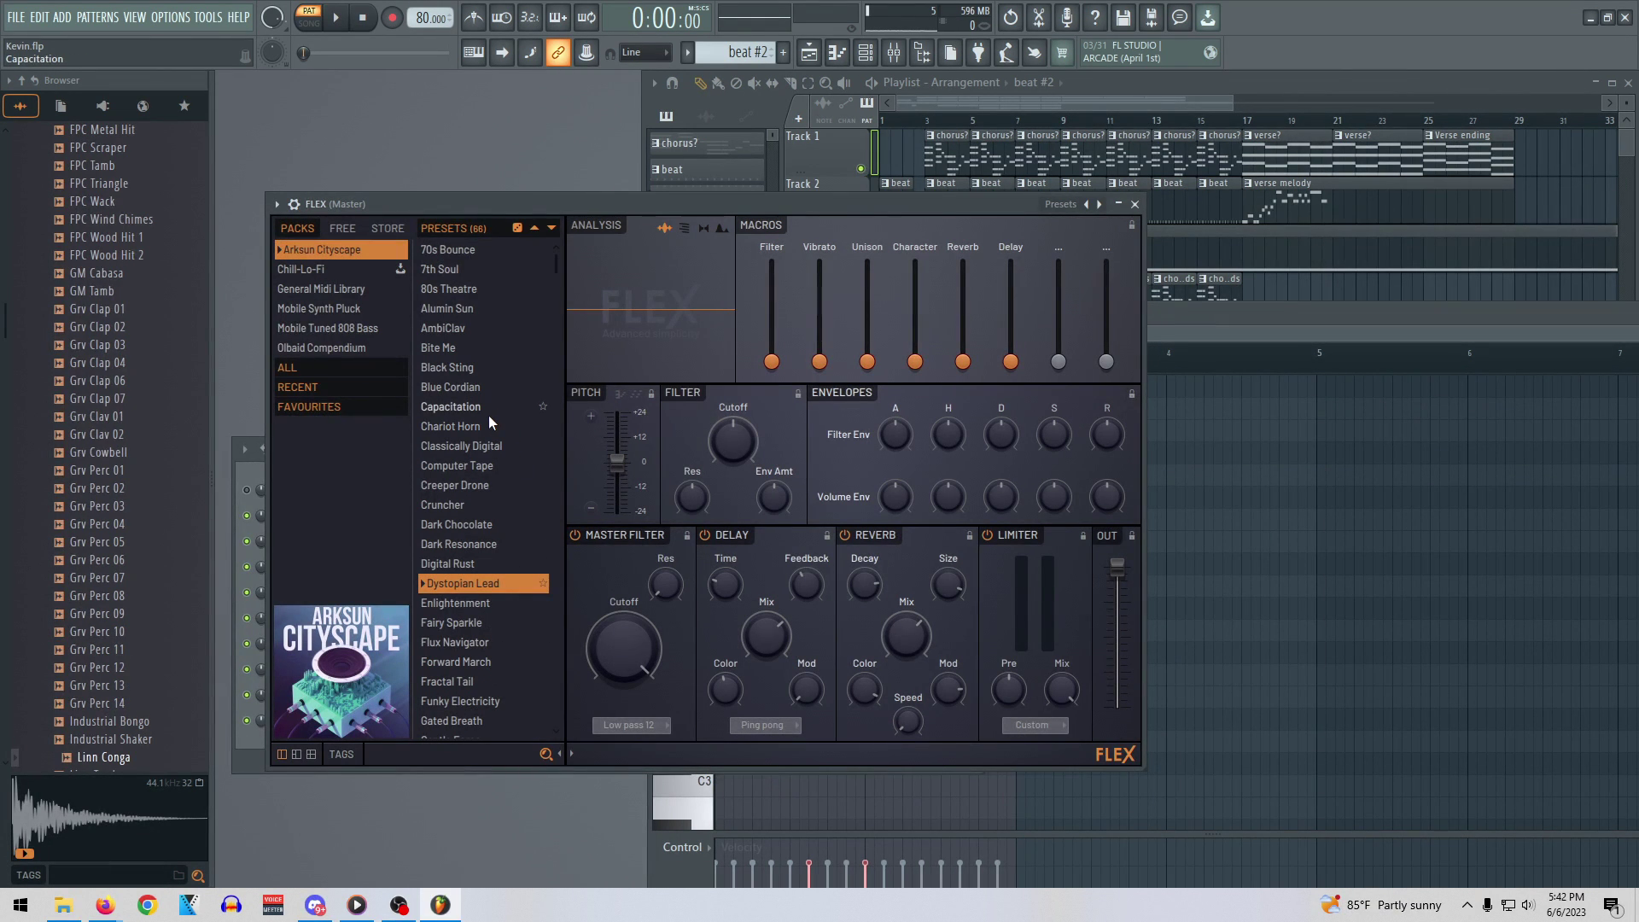
# Load the Lofi Drumkits 1 preset from the Chill-Lo-Fi pack into the new FLEX channel and close its window
pyautogui.scroll(-5, 469, 483)
pyautogui.scroll(-8, 469, 491)
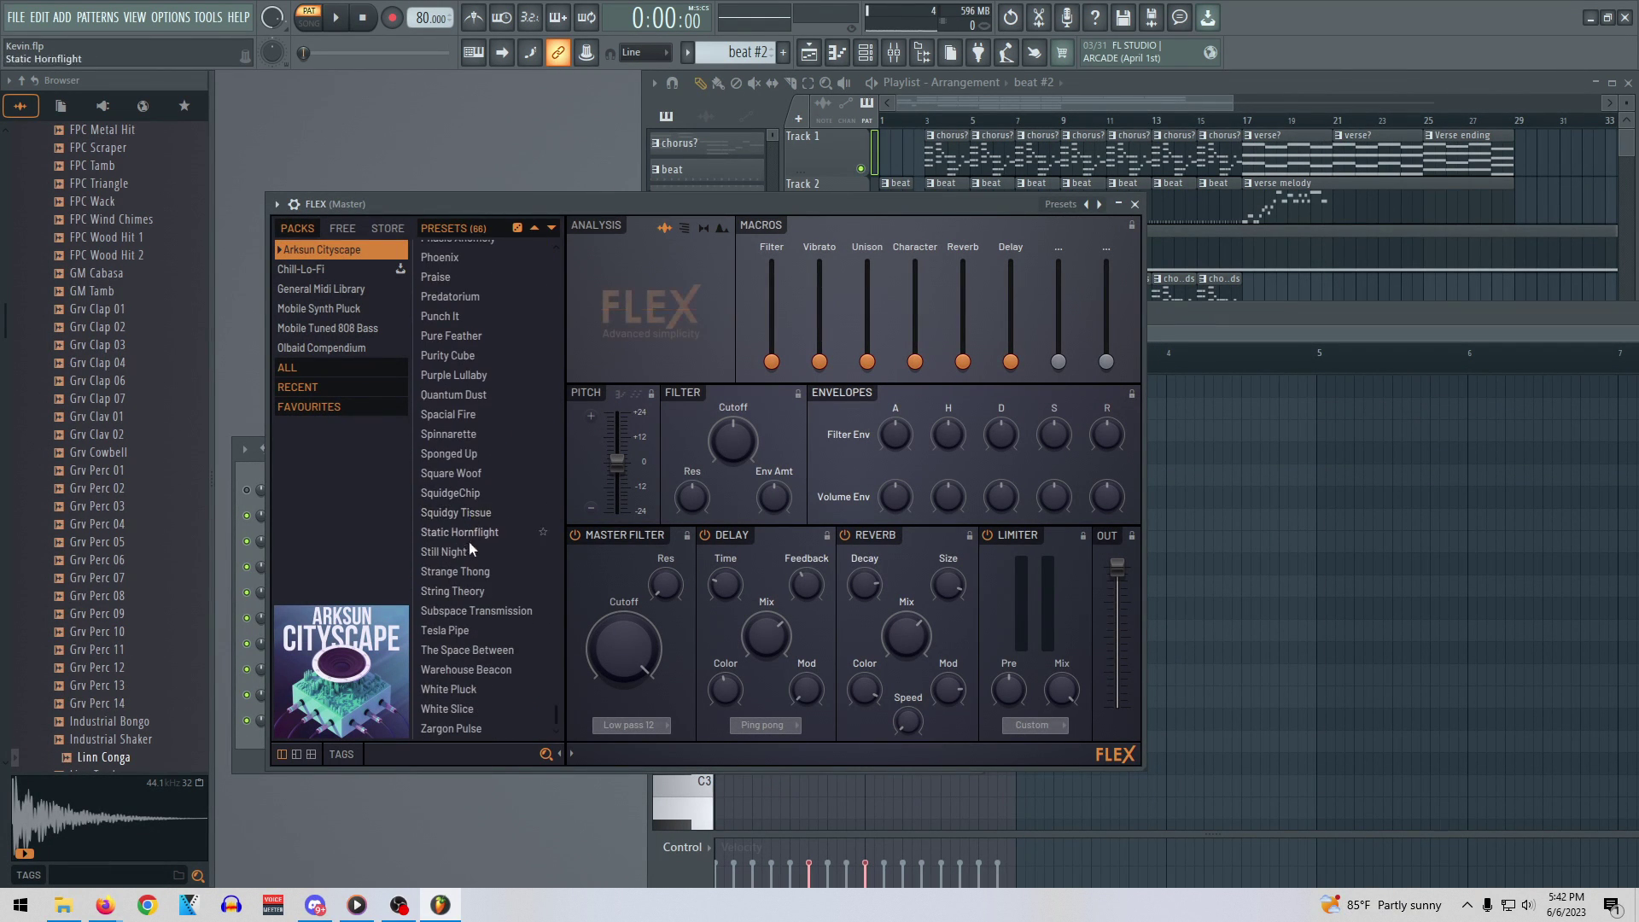
pyautogui.scroll(8, 490, 555)
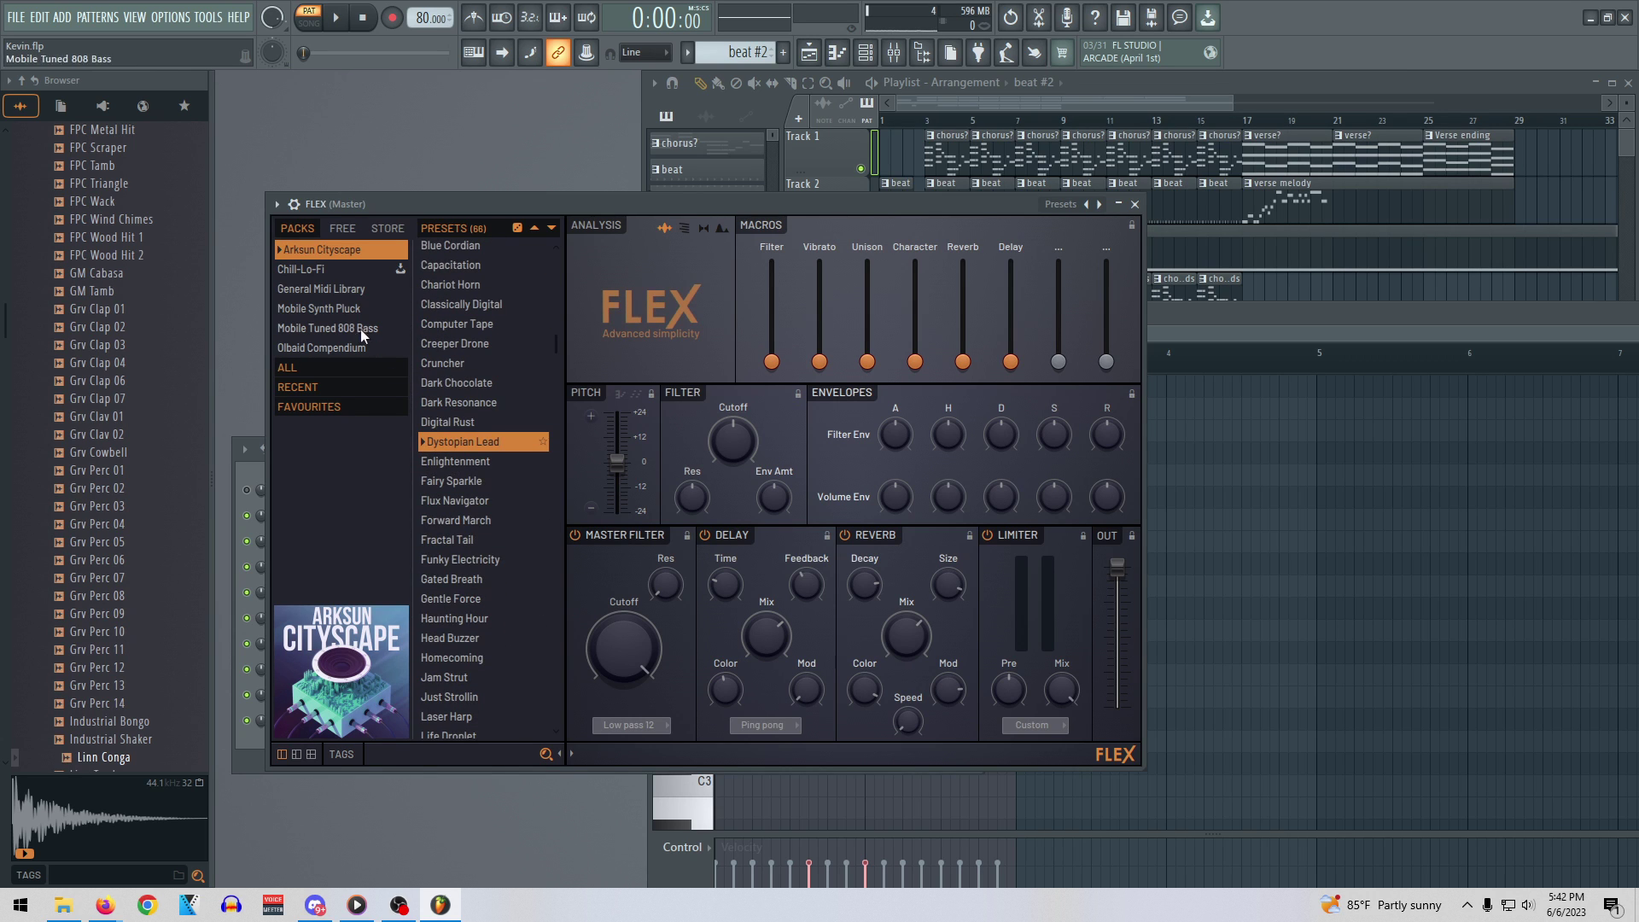
pyautogui.click(324, 267)
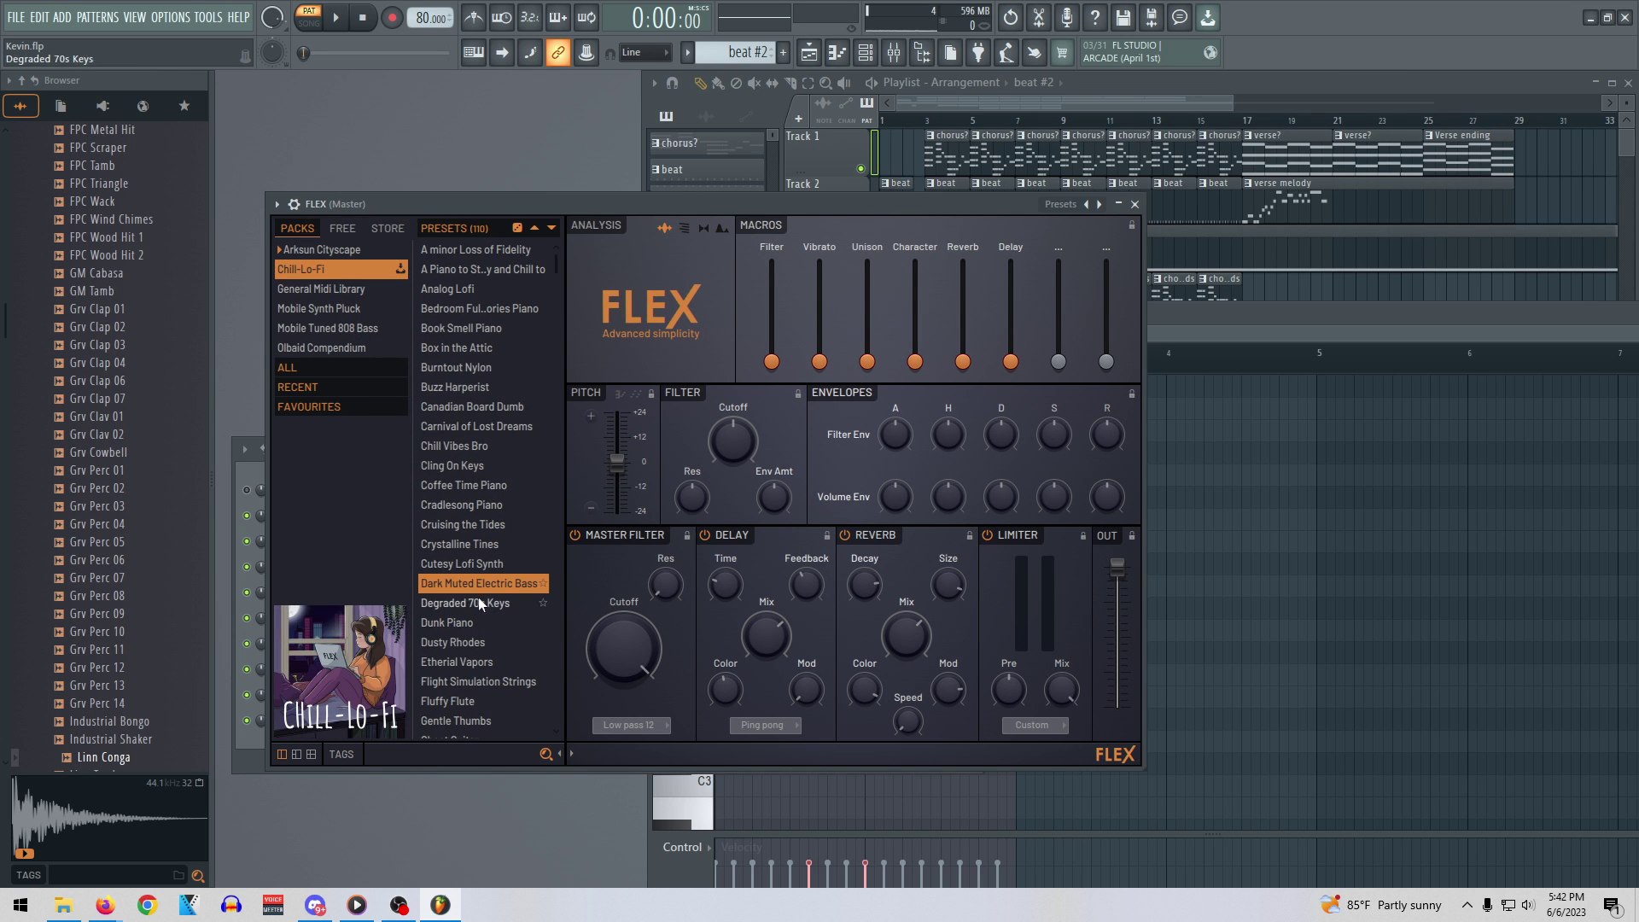
pyautogui.scroll(-10, 476, 498)
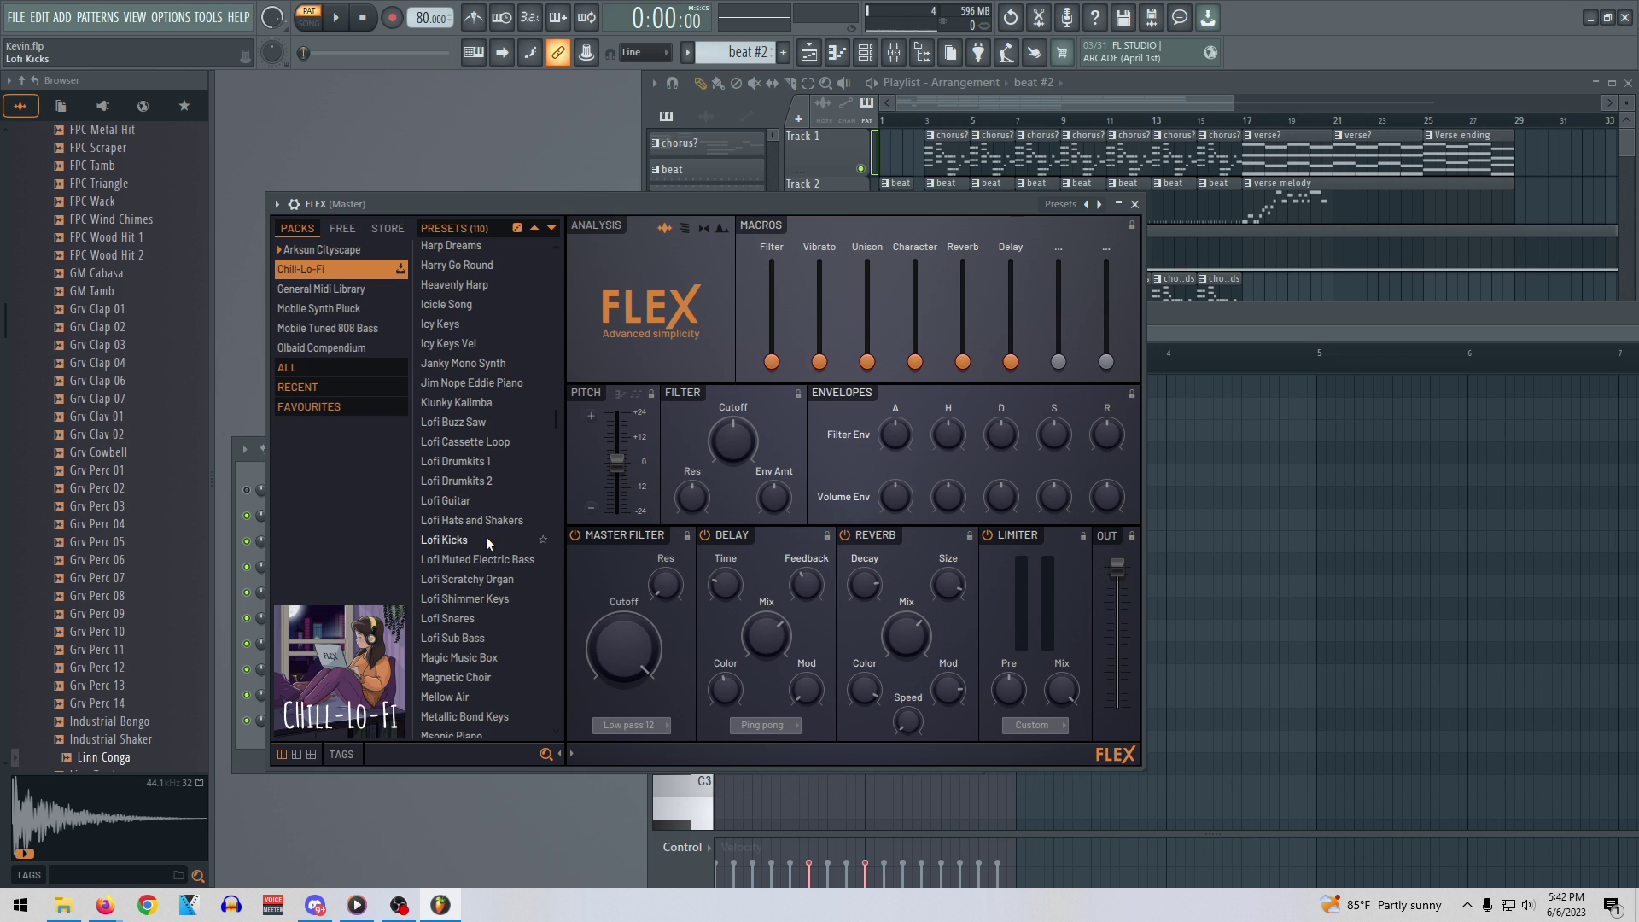
pyautogui.click(471, 461)
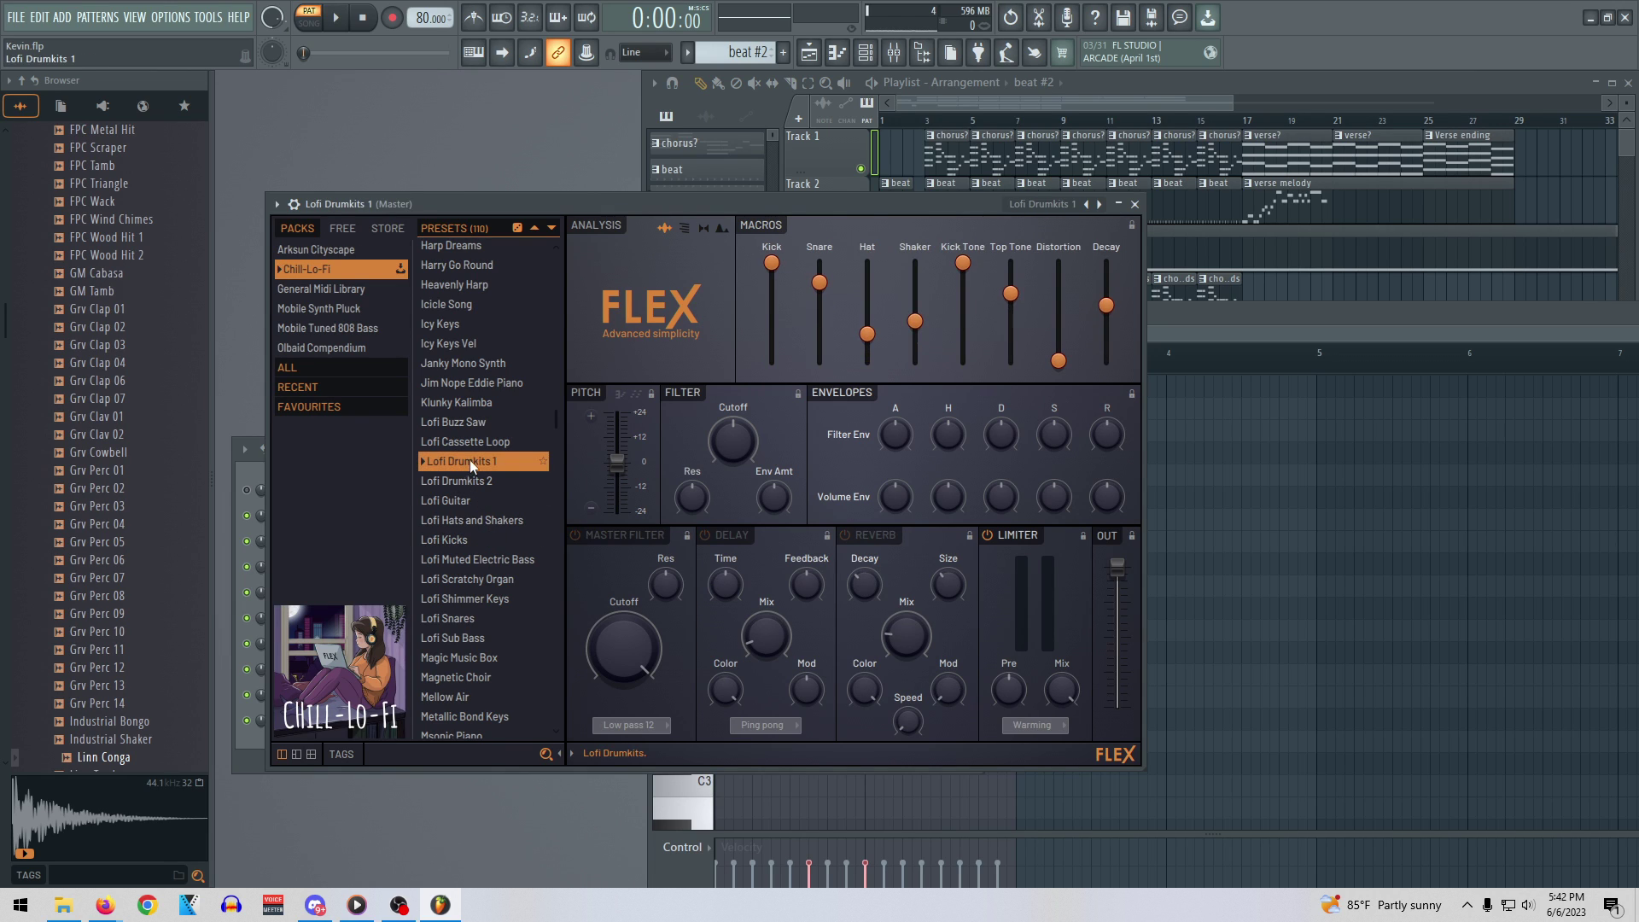
pyautogui.click(1135, 204)
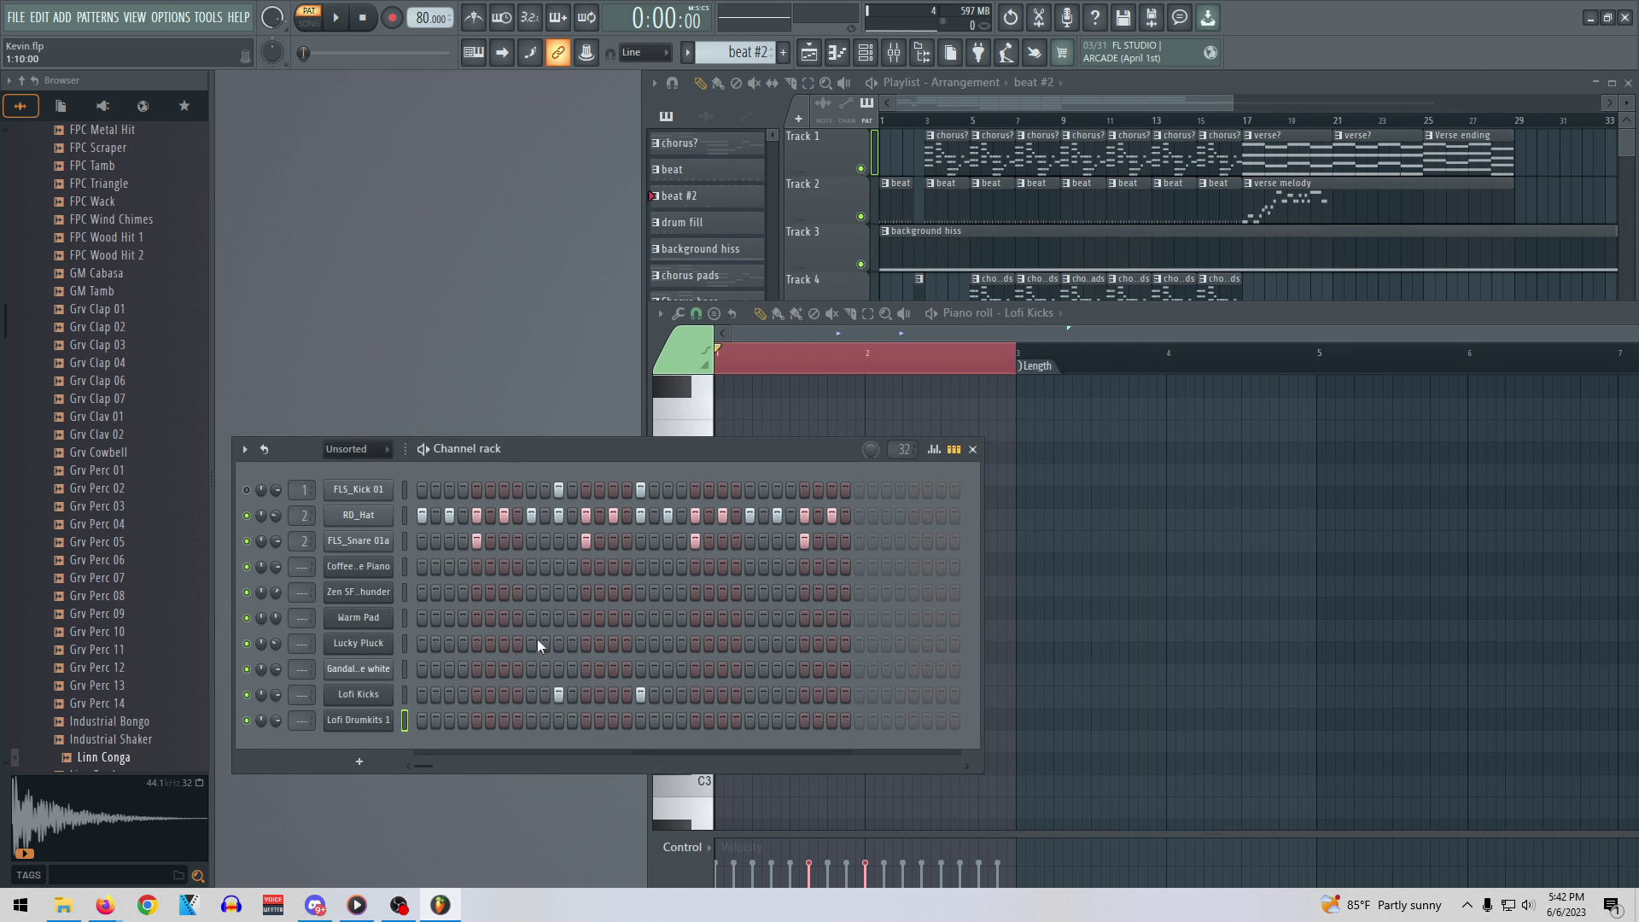
# Open the RD_Hat channel's piano roll and copy its notes
pyautogui.click(391, 718)
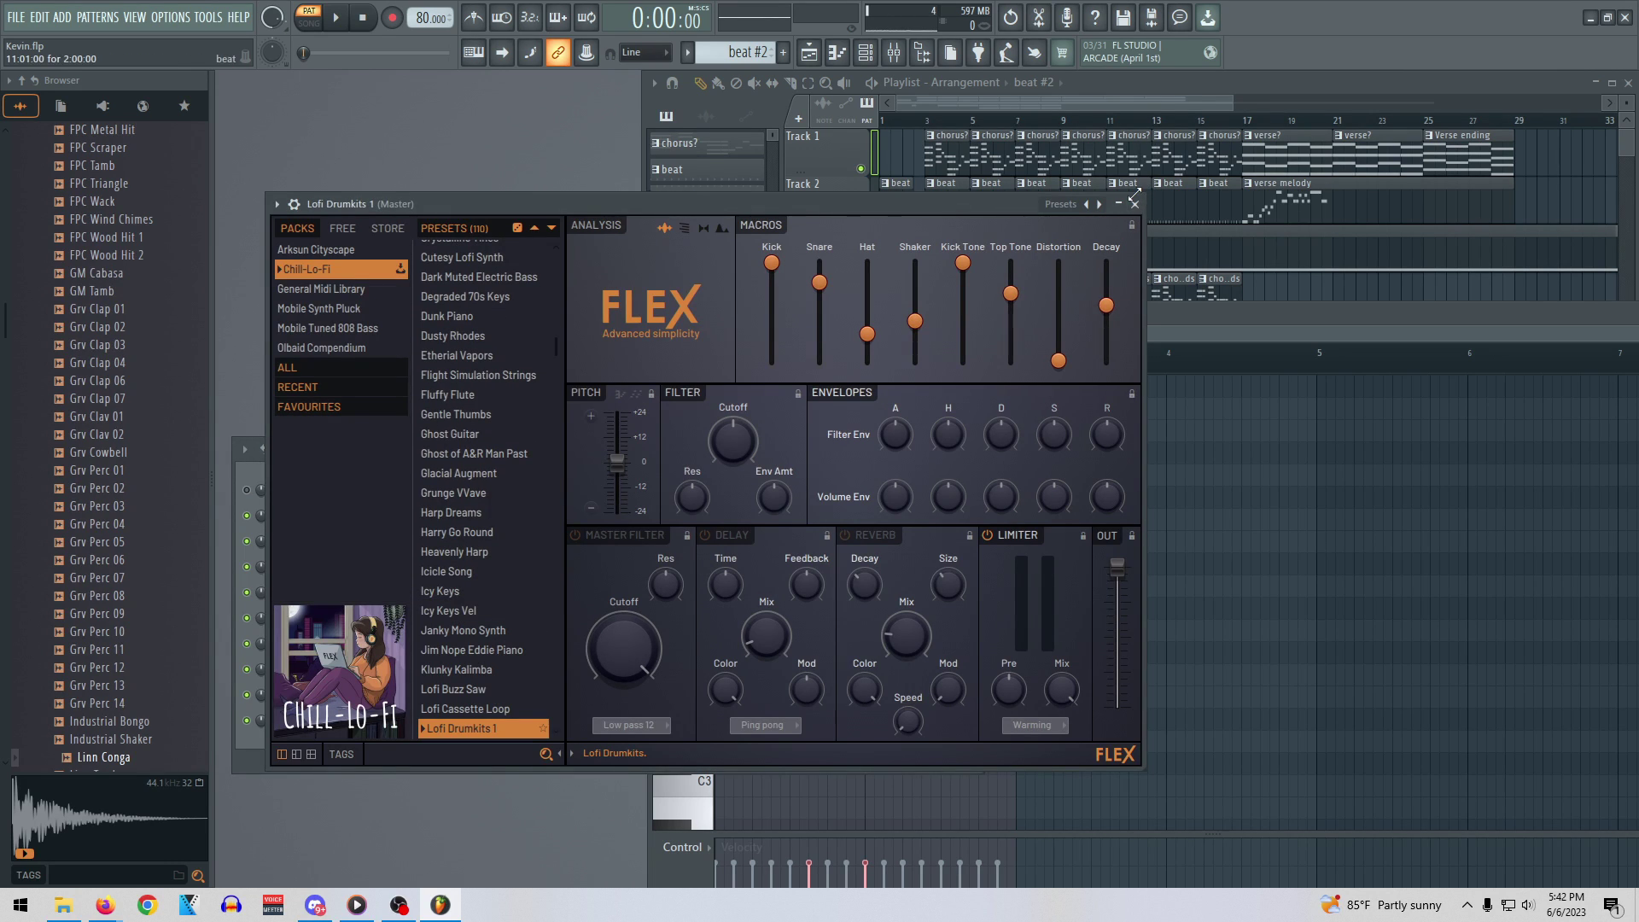
pyautogui.click(1134, 202)
pyautogui.rightClick(383, 520)
pyautogui.click(487, 519)
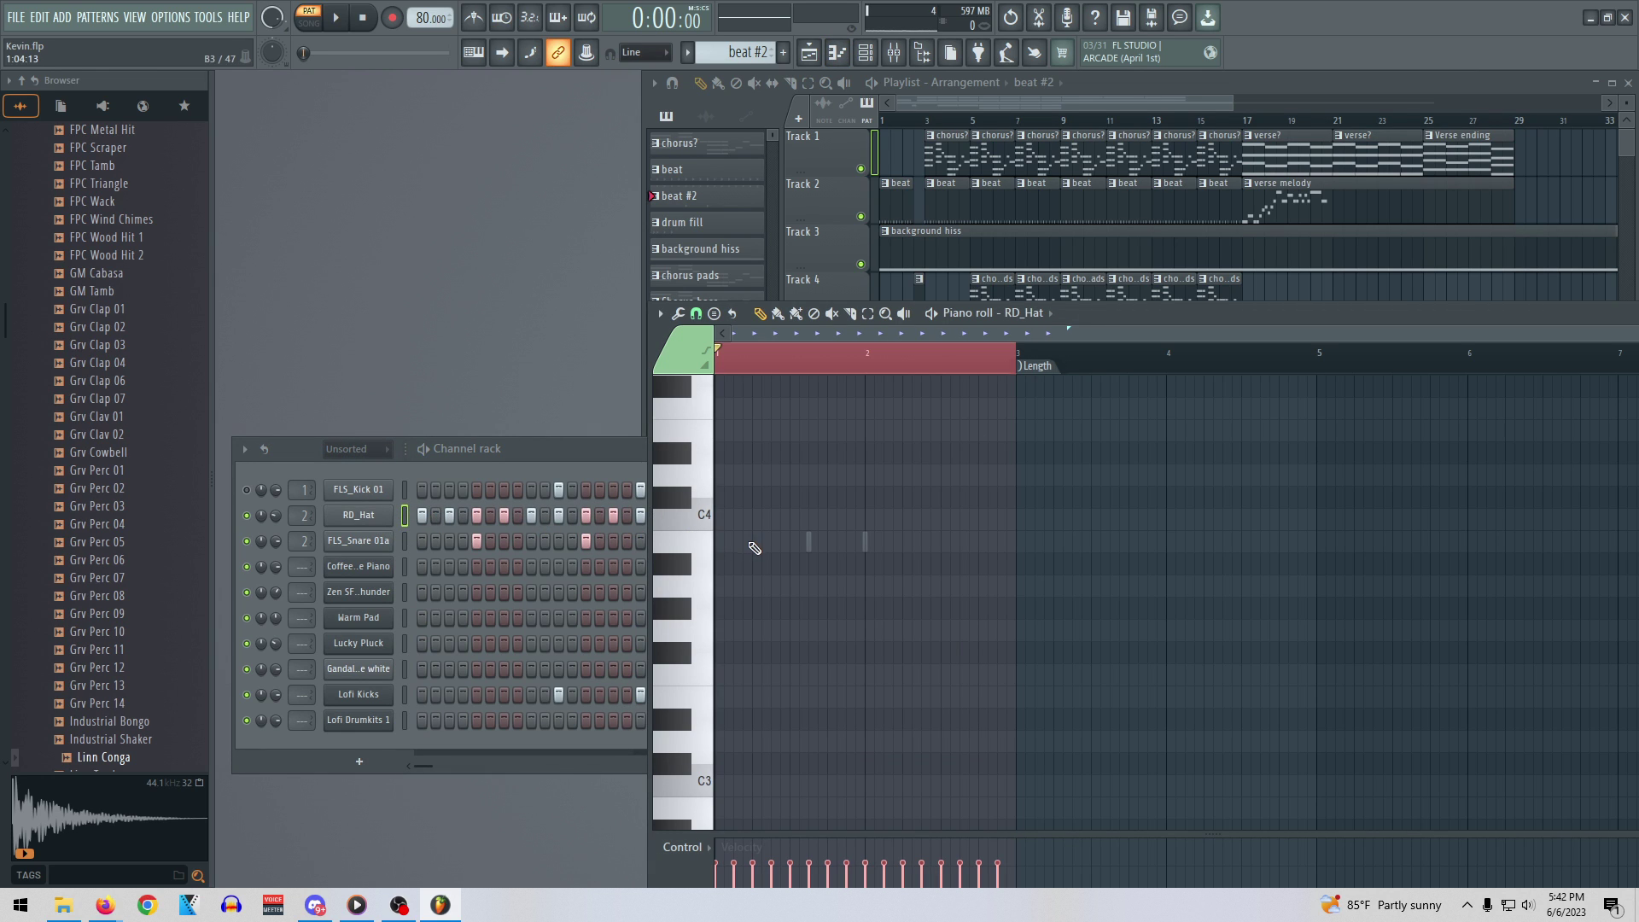
# Paste the hat notes into the Lofi Drumkits 1 channel's piano roll
pyautogui.click(378, 719)
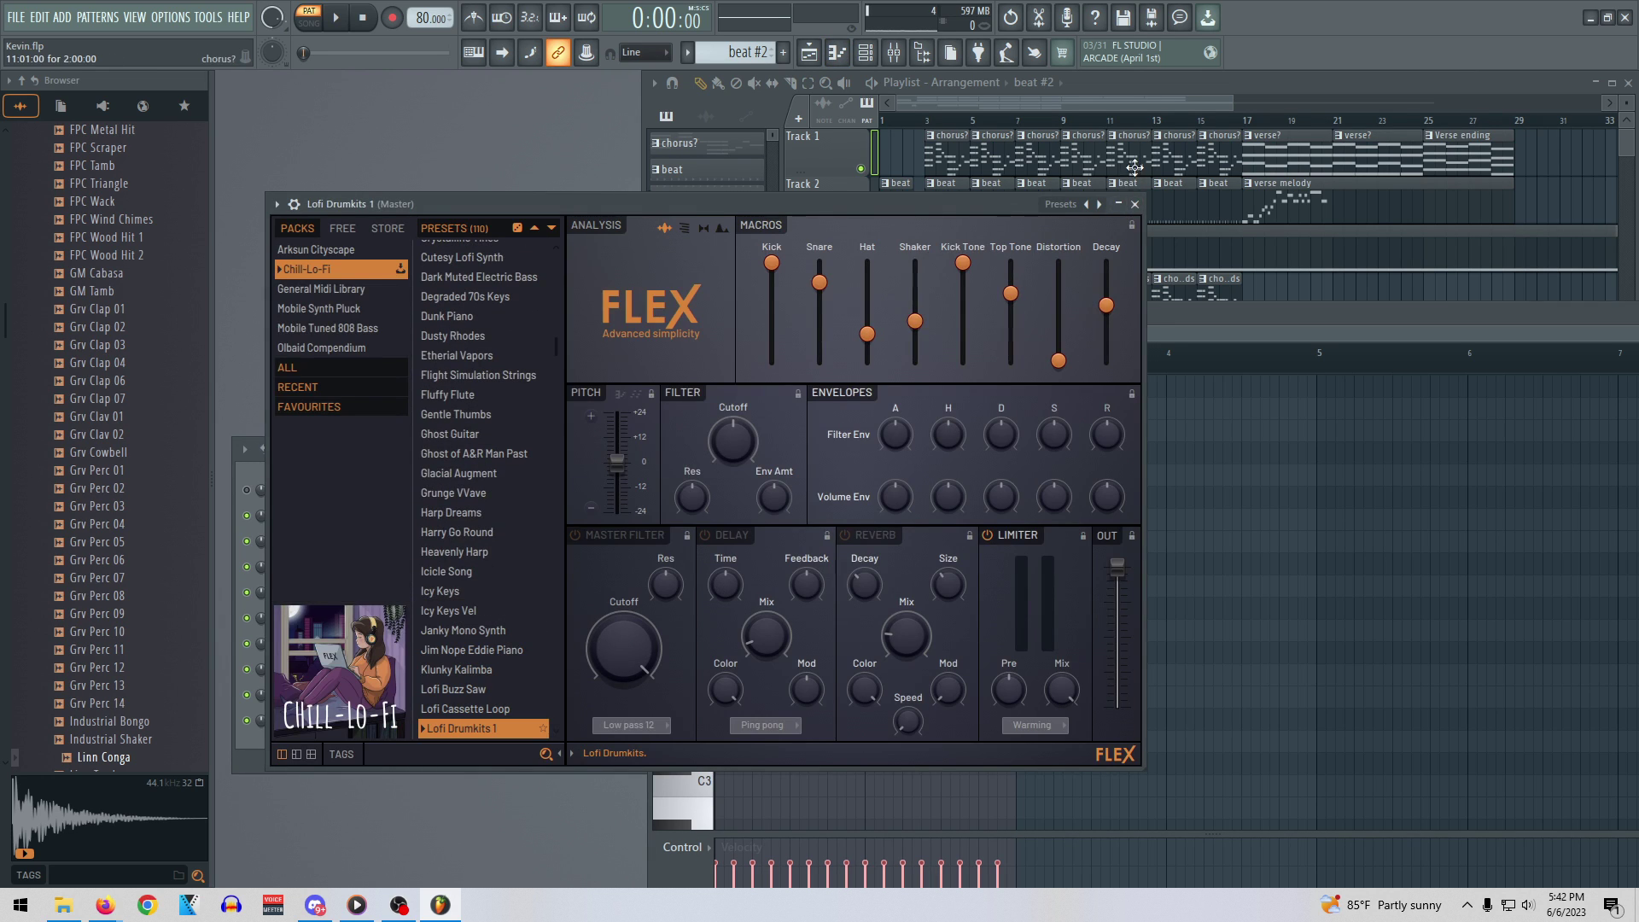
pyautogui.click(1134, 201)
pyautogui.rightClick(377, 720)
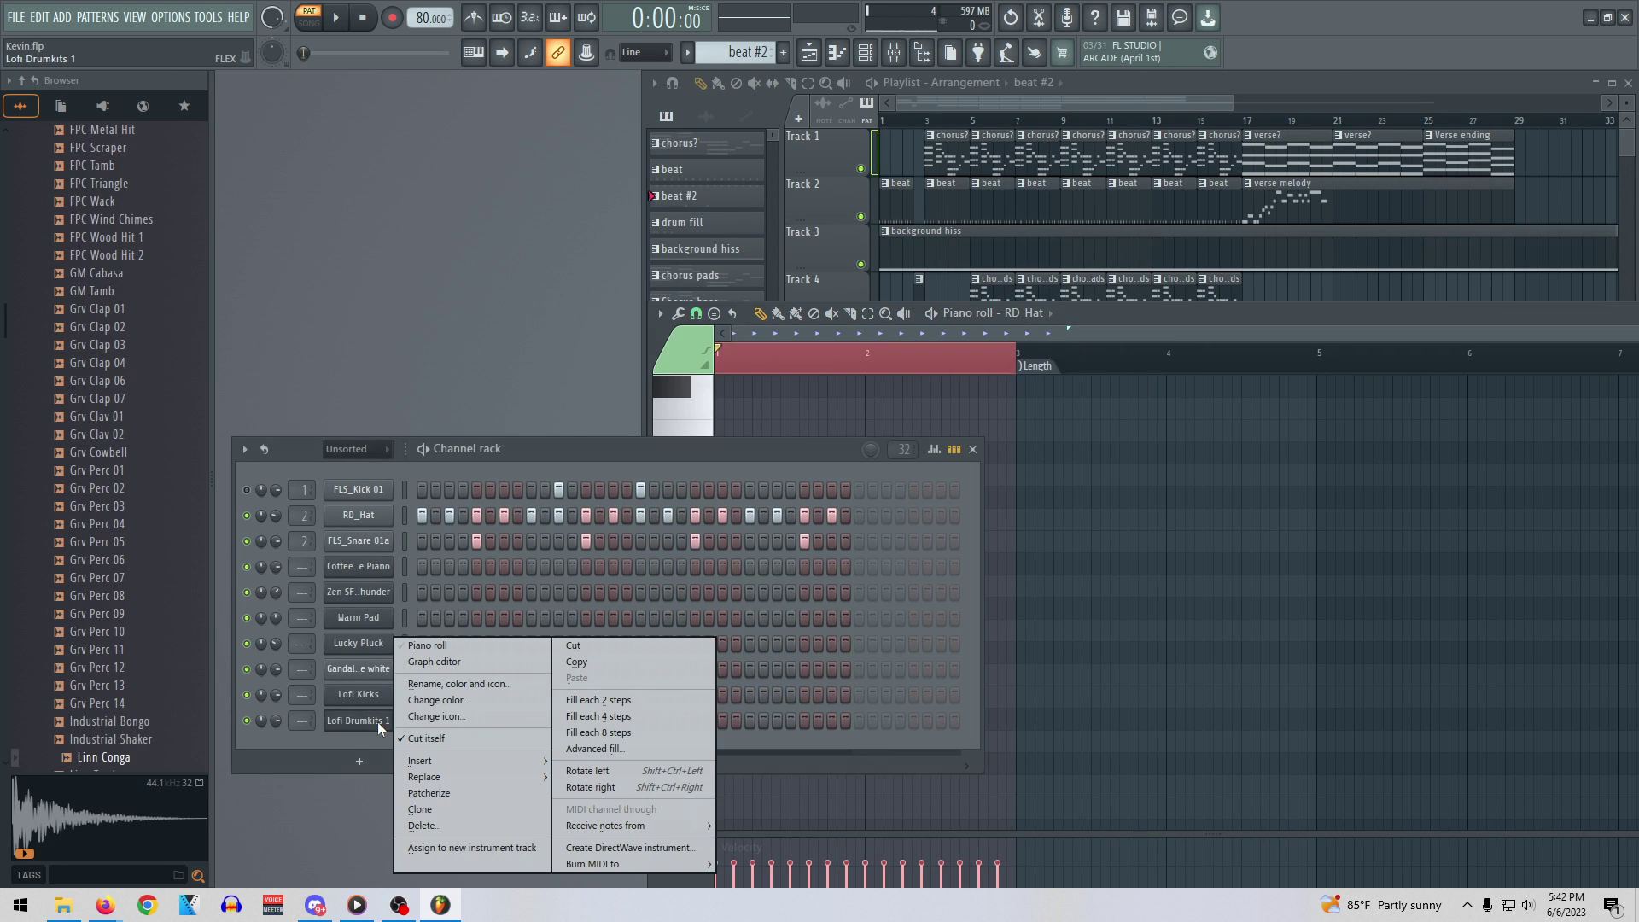
pyautogui.click(454, 639)
pyautogui.hotkey('ctrl', 'v')
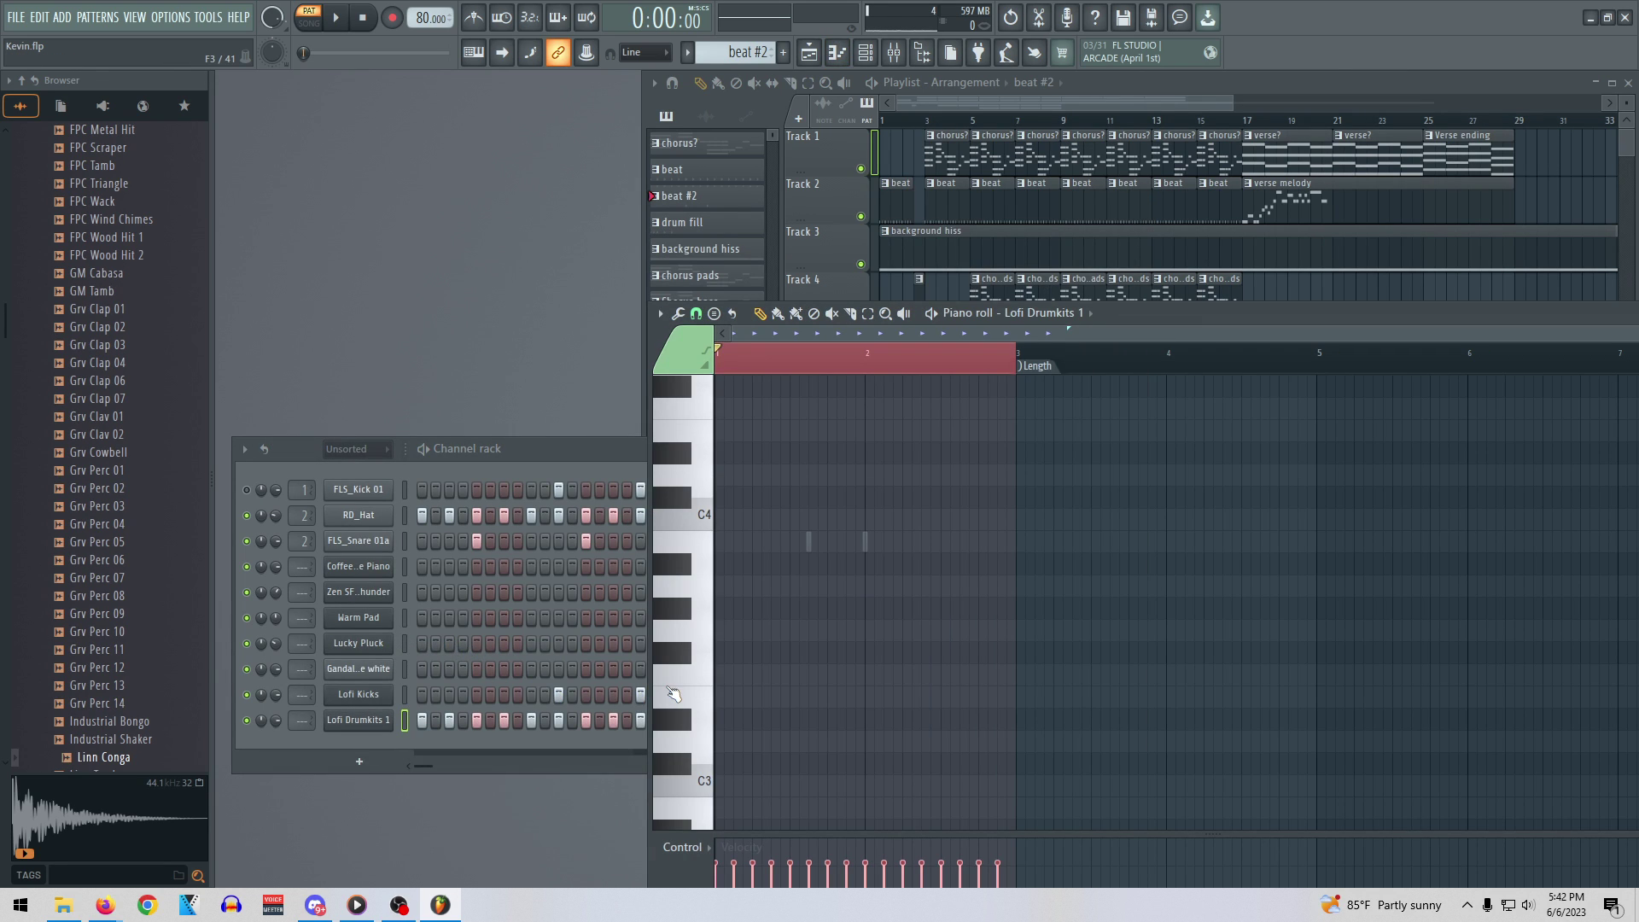
pyautogui.scroll(5, 715, 680)
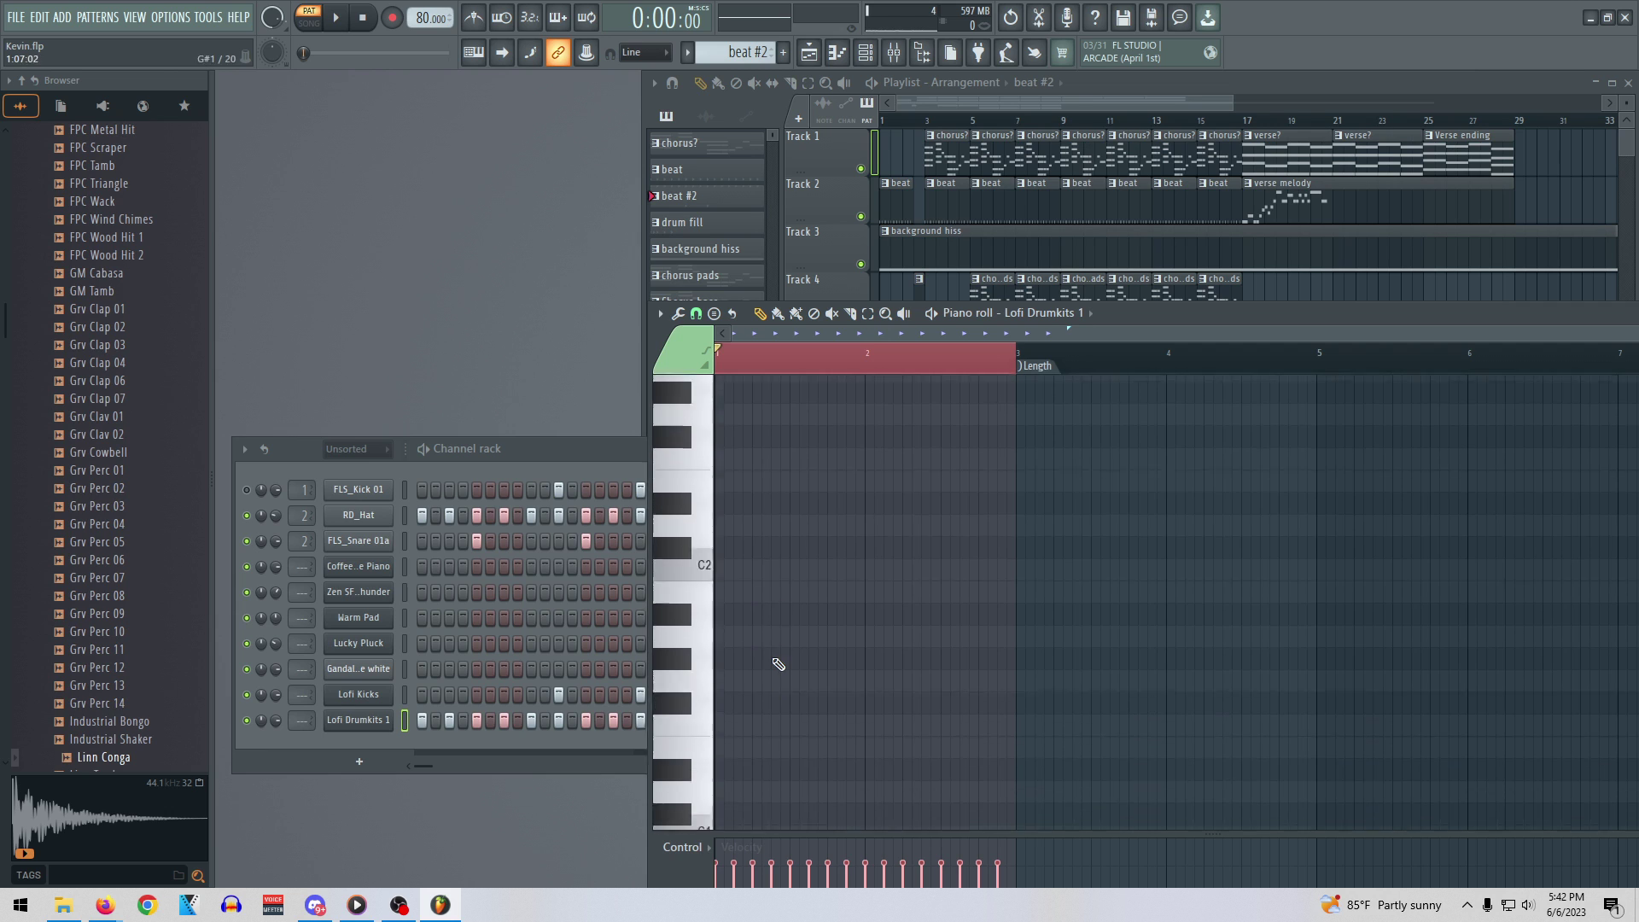
pyautogui.scroll(2, 785, 673)
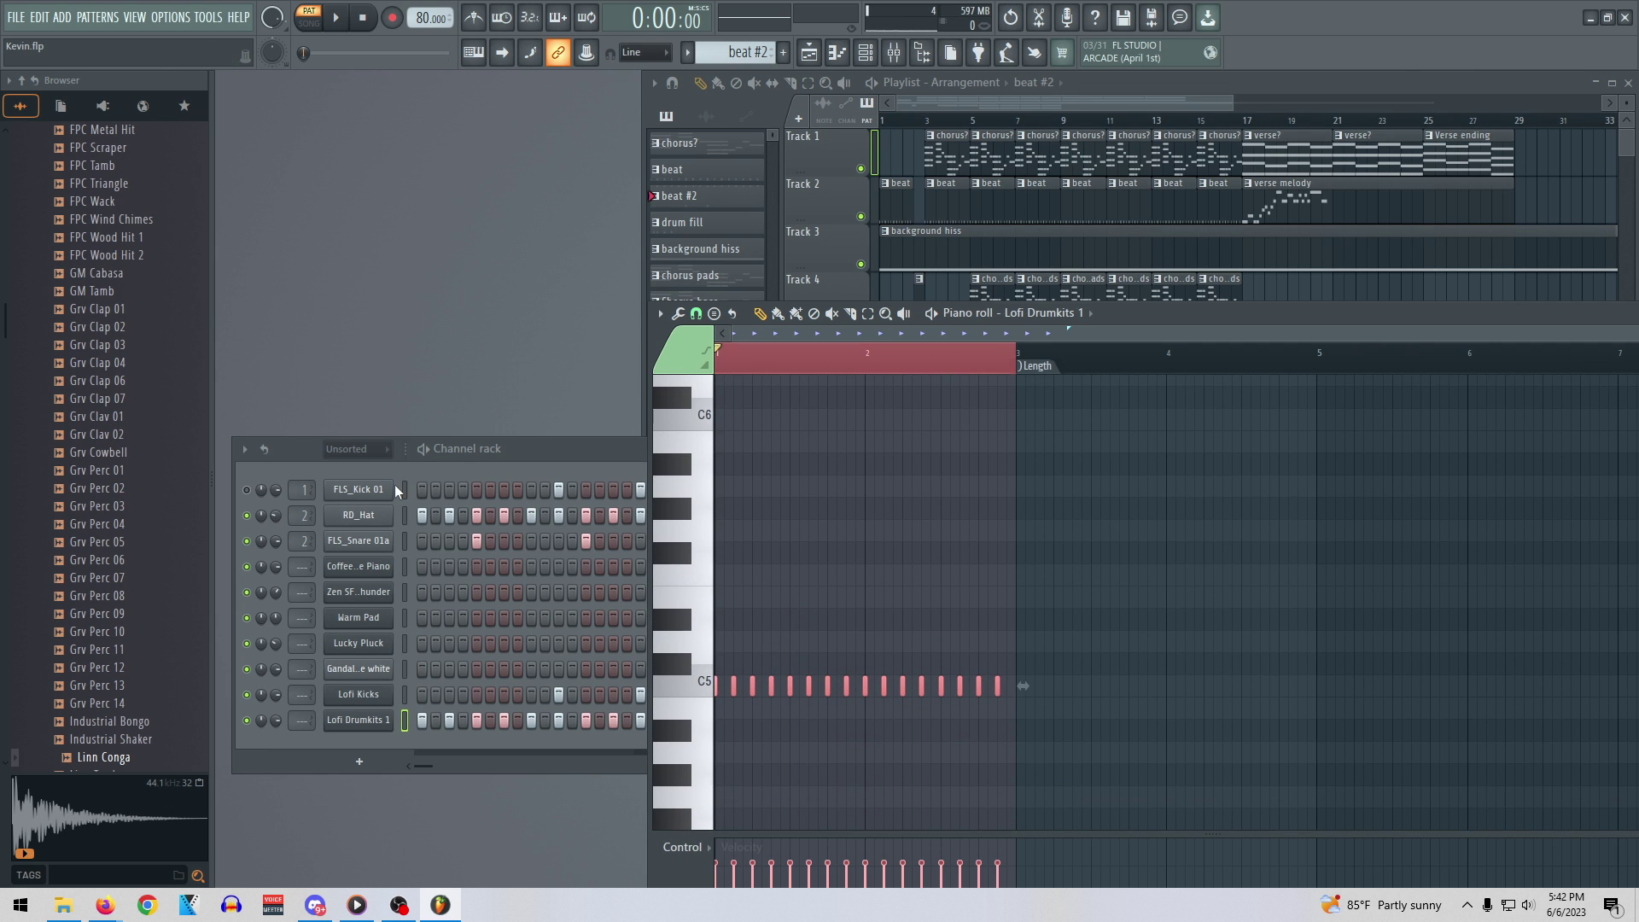
# Mute the RD_Hat and FLS_Snare 01a channels and audition the pattern with the C5 Lofi Drumkits 1 notes
pyautogui.click(247, 515)
pyautogui.press('space')
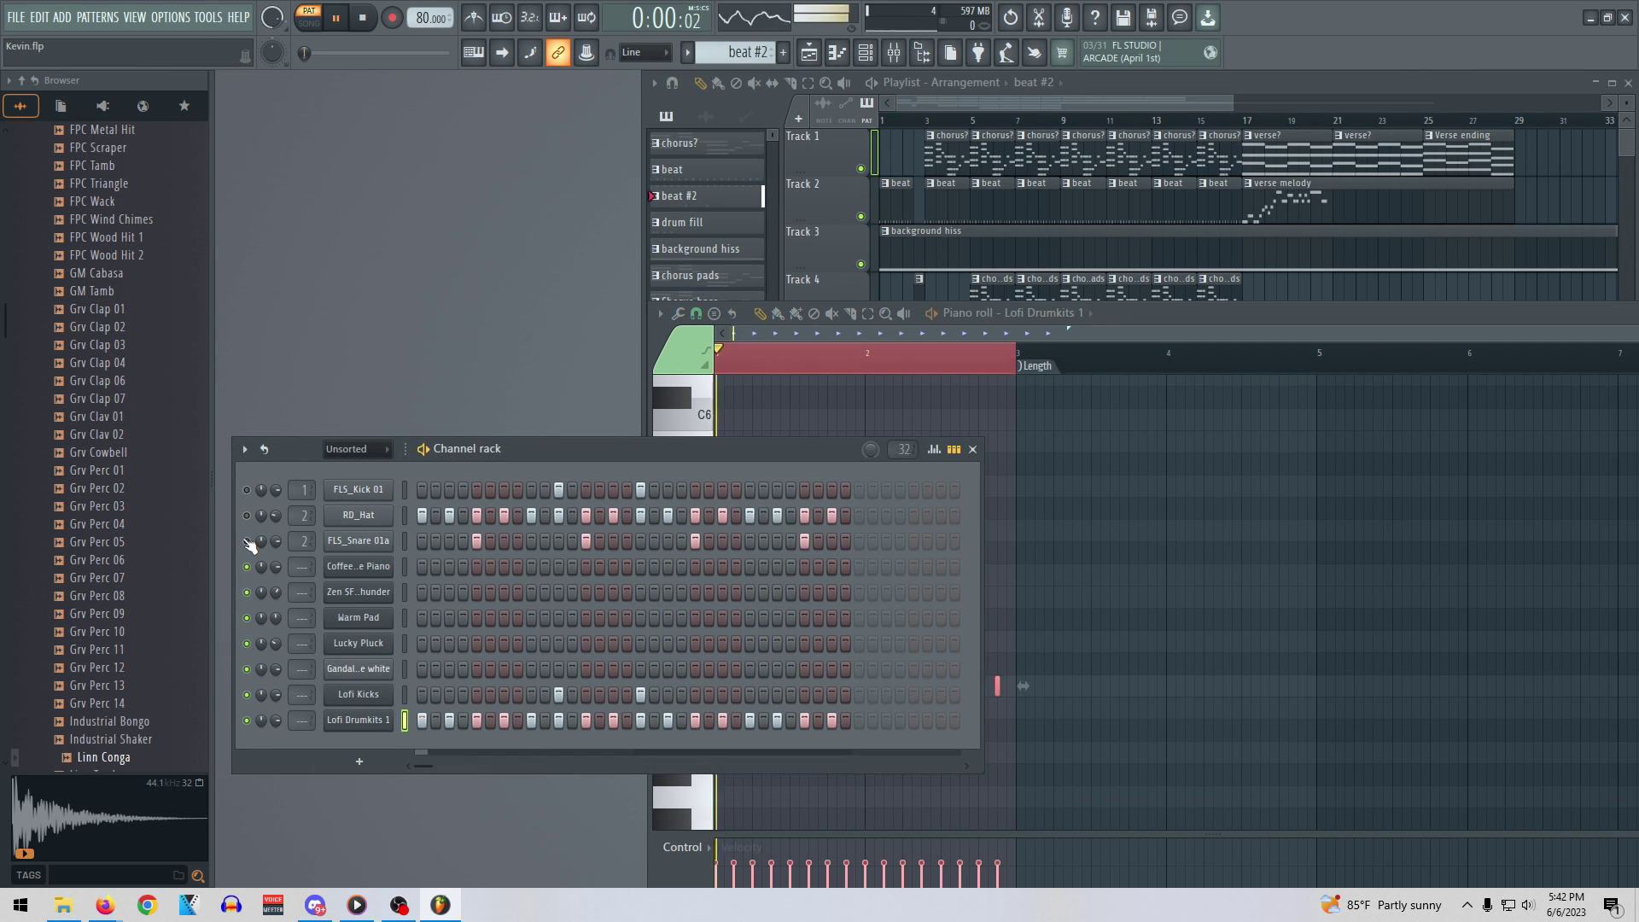
pyautogui.click(988, 335)
pyautogui.scroll(-2, 1008, 474)
pyautogui.press('space')
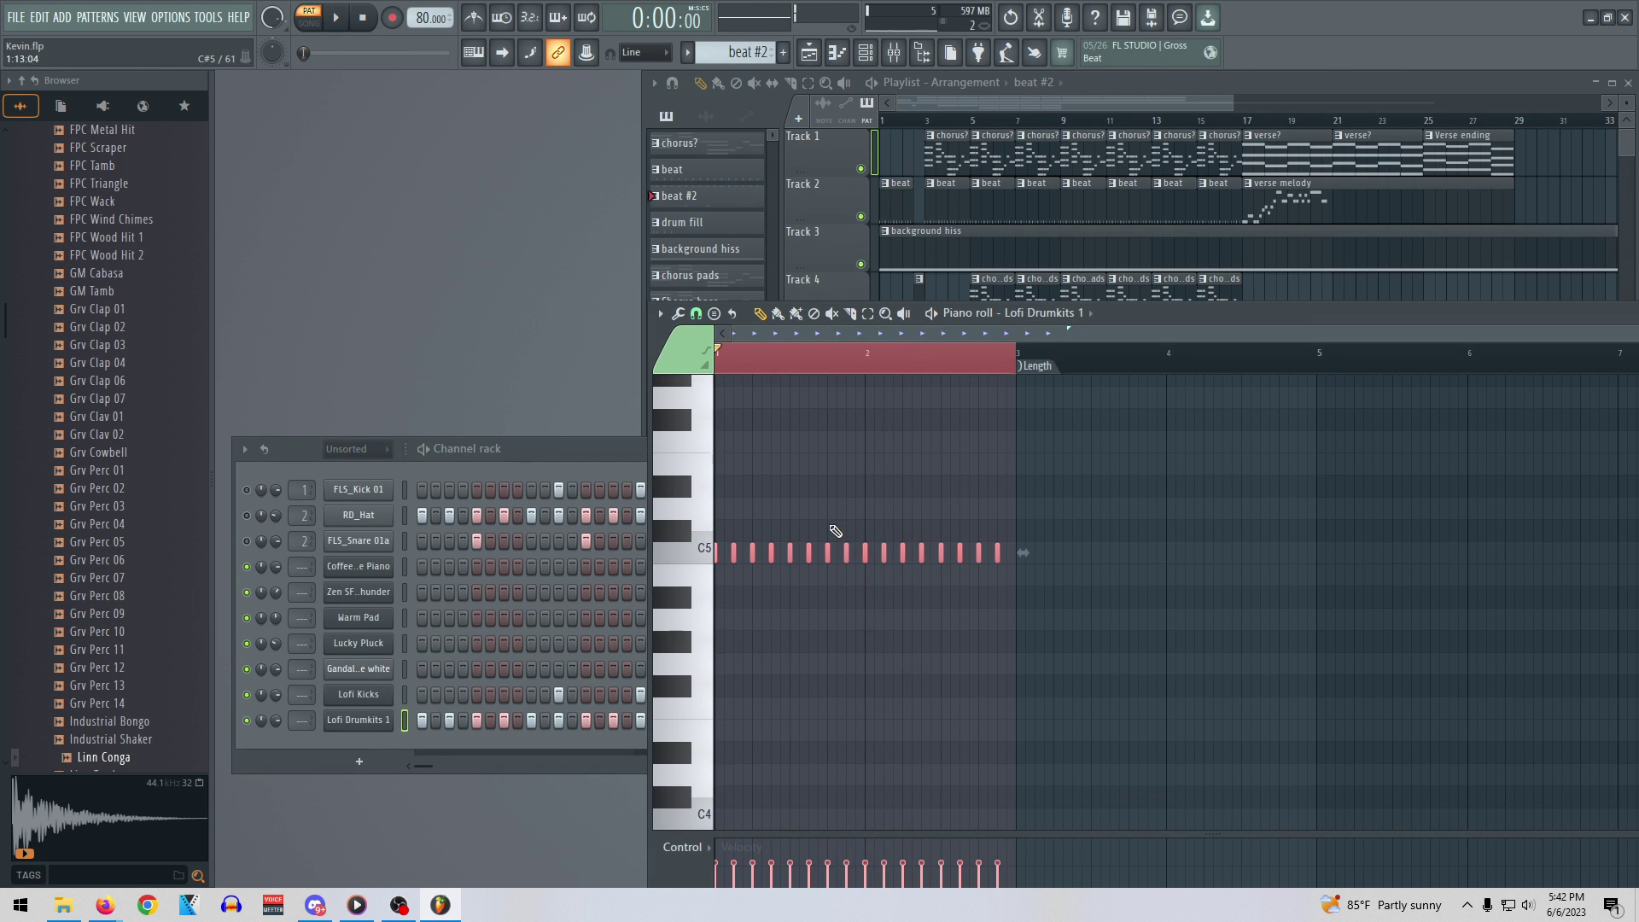
# Try the drum sounds on C#5 and D5 by placing trial notes above the C5 row in Lofi Drumkits 1
pyautogui.click(799, 524)
pyautogui.click(800, 510)
pyautogui.click(818, 529)
pyautogui.click(846, 529)
pyautogui.click(865, 529)
pyautogui.click(894, 529)
pyautogui.click(903, 529)
pyautogui.click(913, 529)
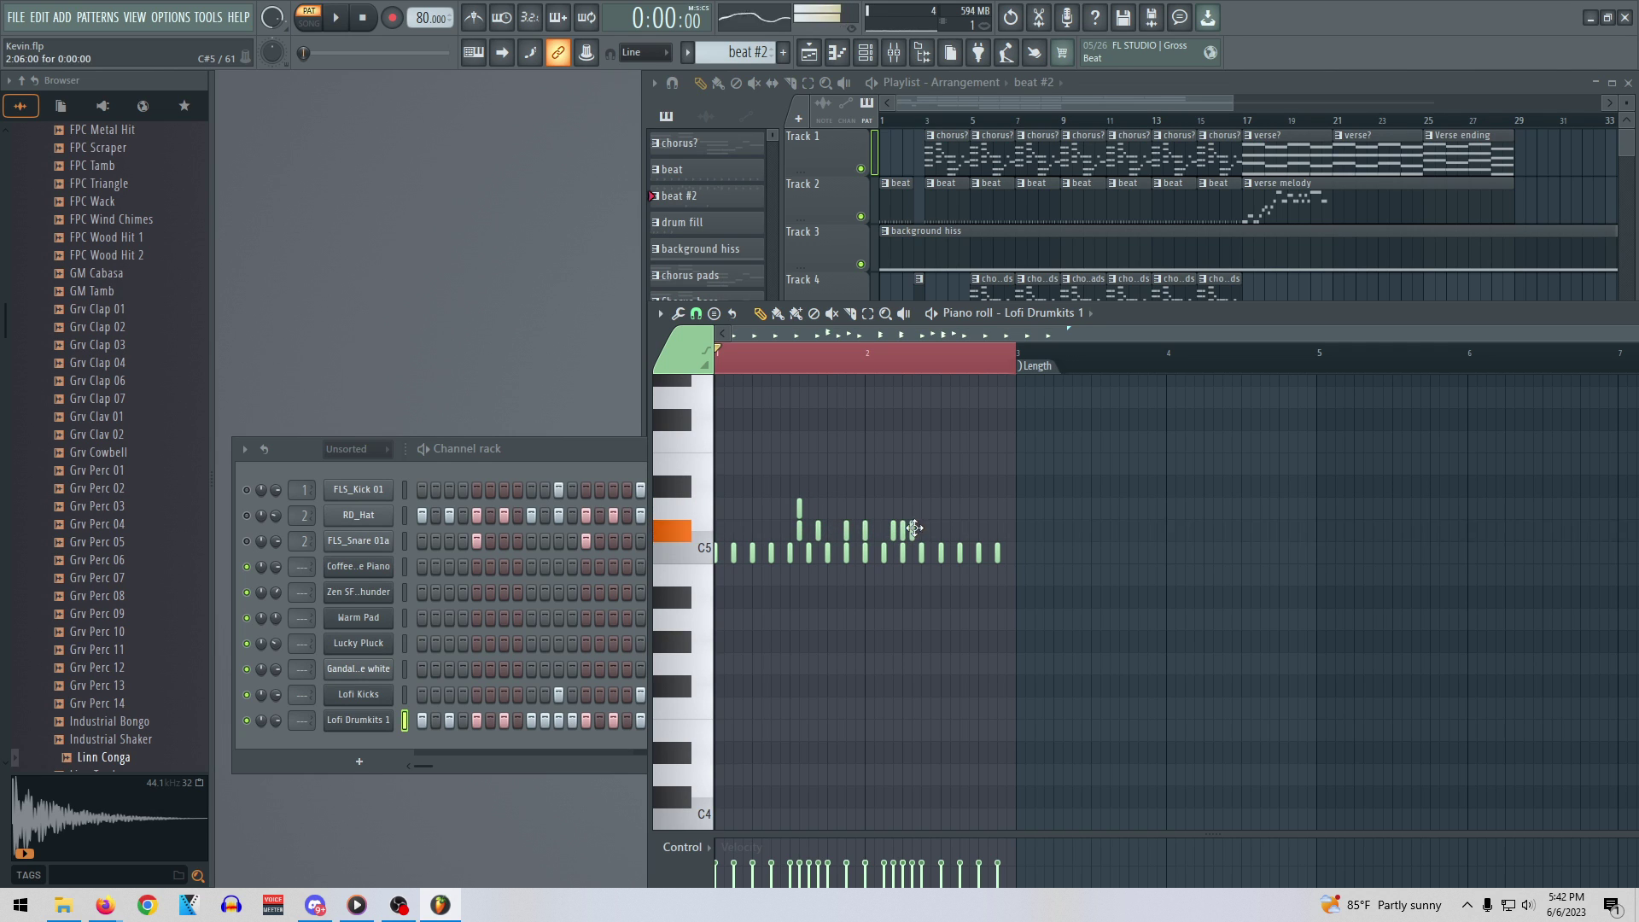
# Delete the trial notes on C#5 and D5, keeping only the C5 row
pyautogui.rightClick(912, 529)
pyautogui.rightClick(903, 530)
pyautogui.rightClick(893, 529)
pyautogui.rightClick(864, 529)
pyautogui.rightClick(845, 529)
pyautogui.rightClick(818, 529)
pyautogui.rightClick(798, 529)
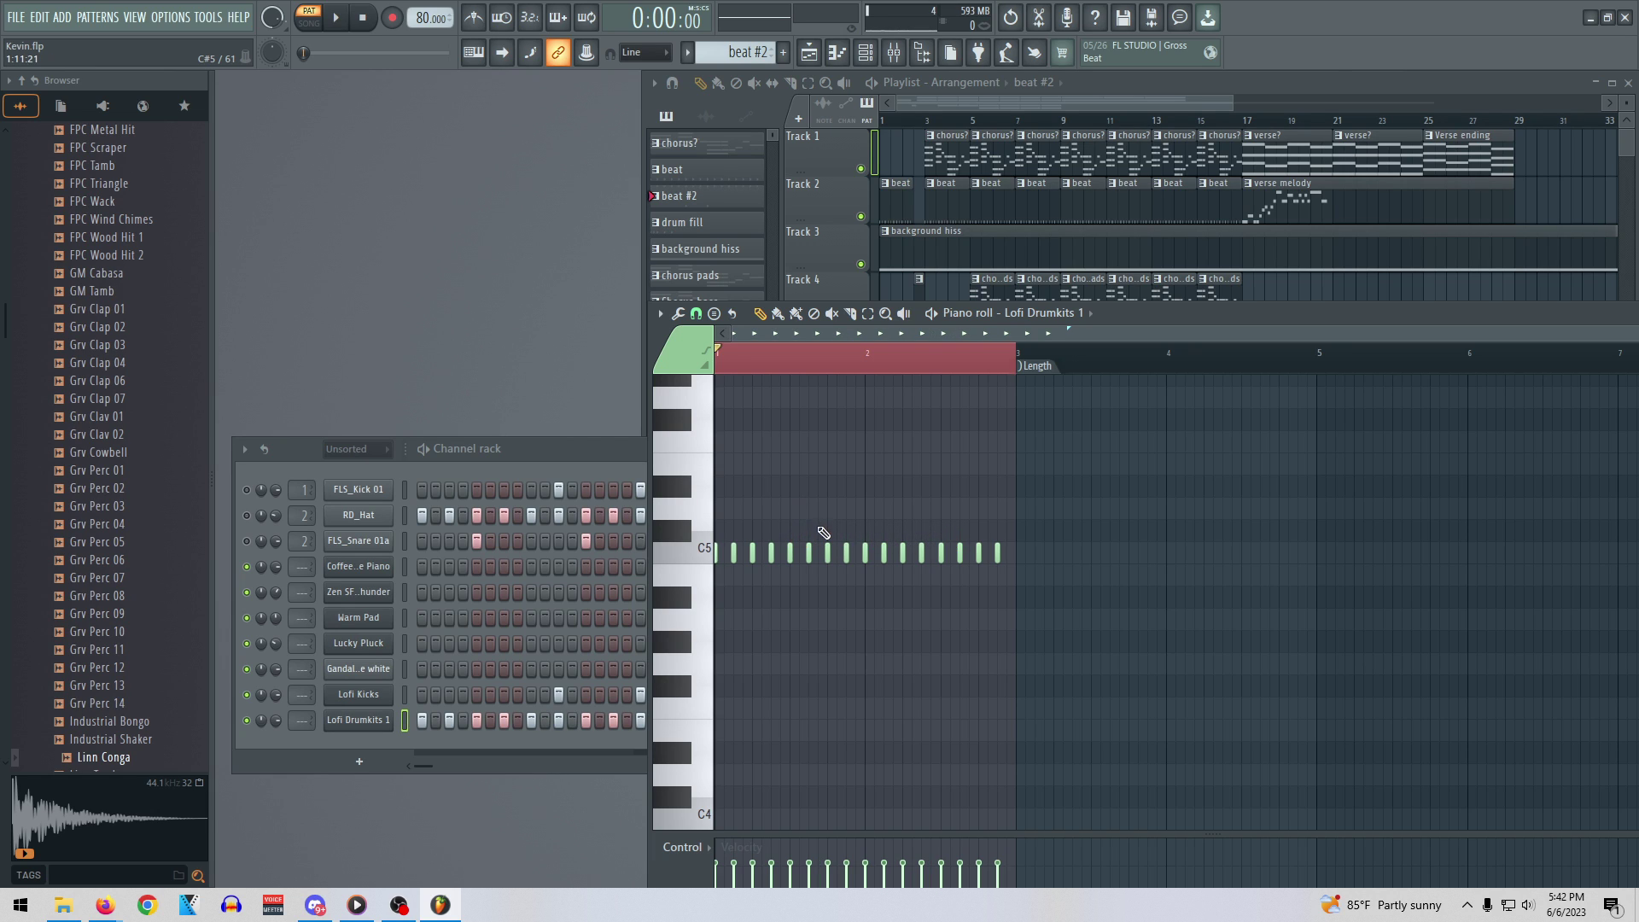
# Try the drum sounds on A#4 and B4 by placing trial notes below the C5 row
pyautogui.click(827, 597)
pyautogui.click(837, 575)
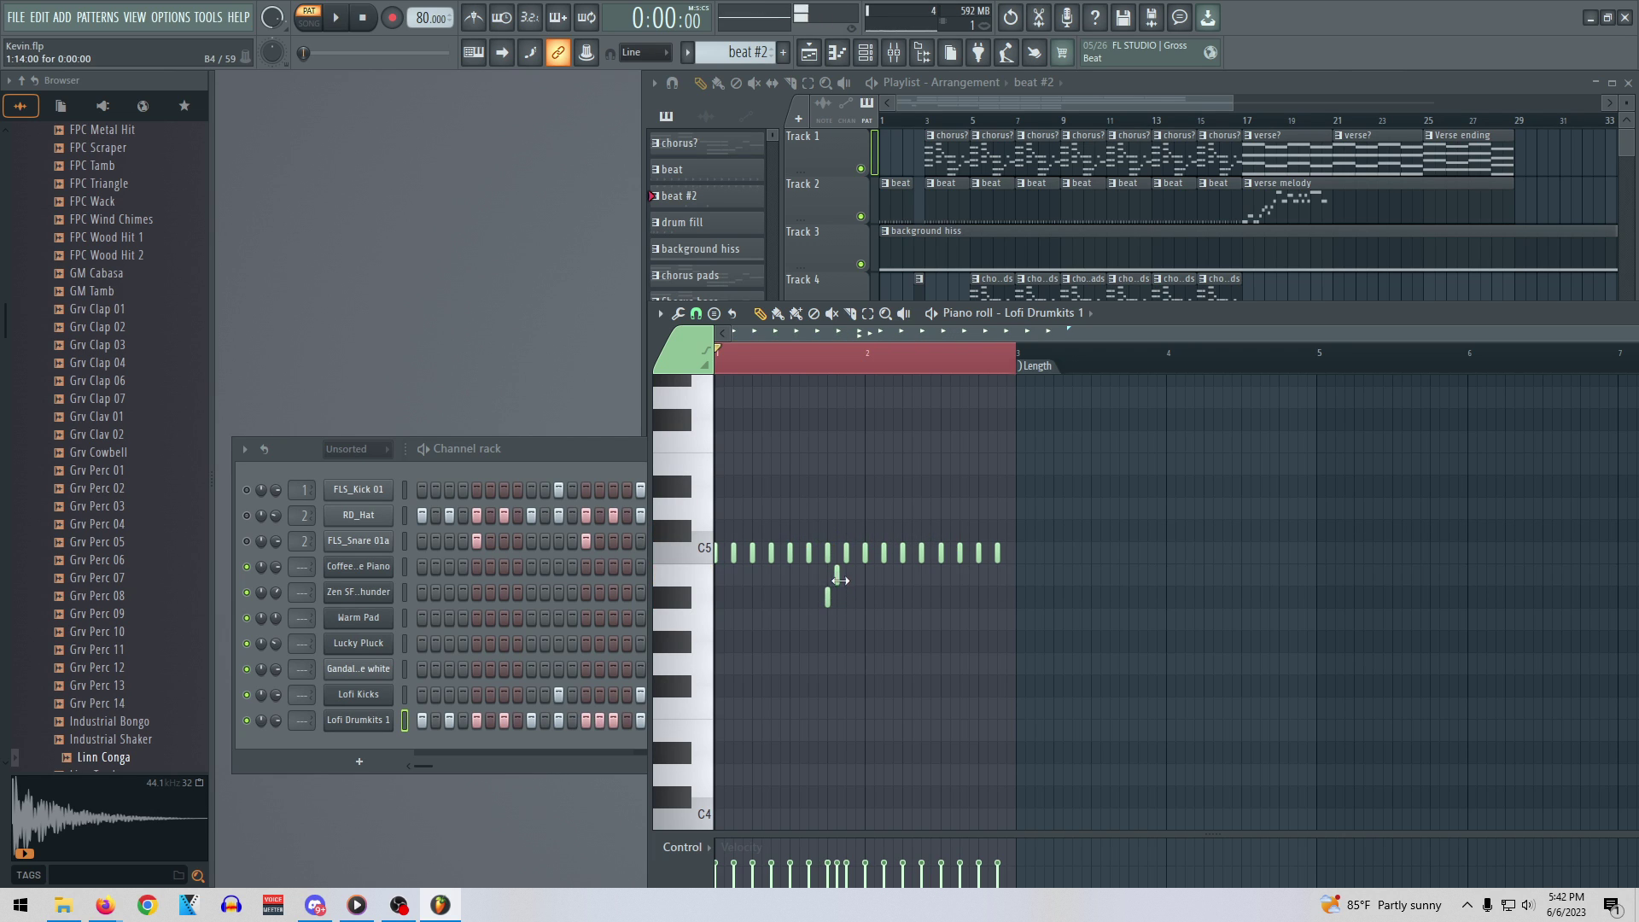
pyautogui.click(846, 575)
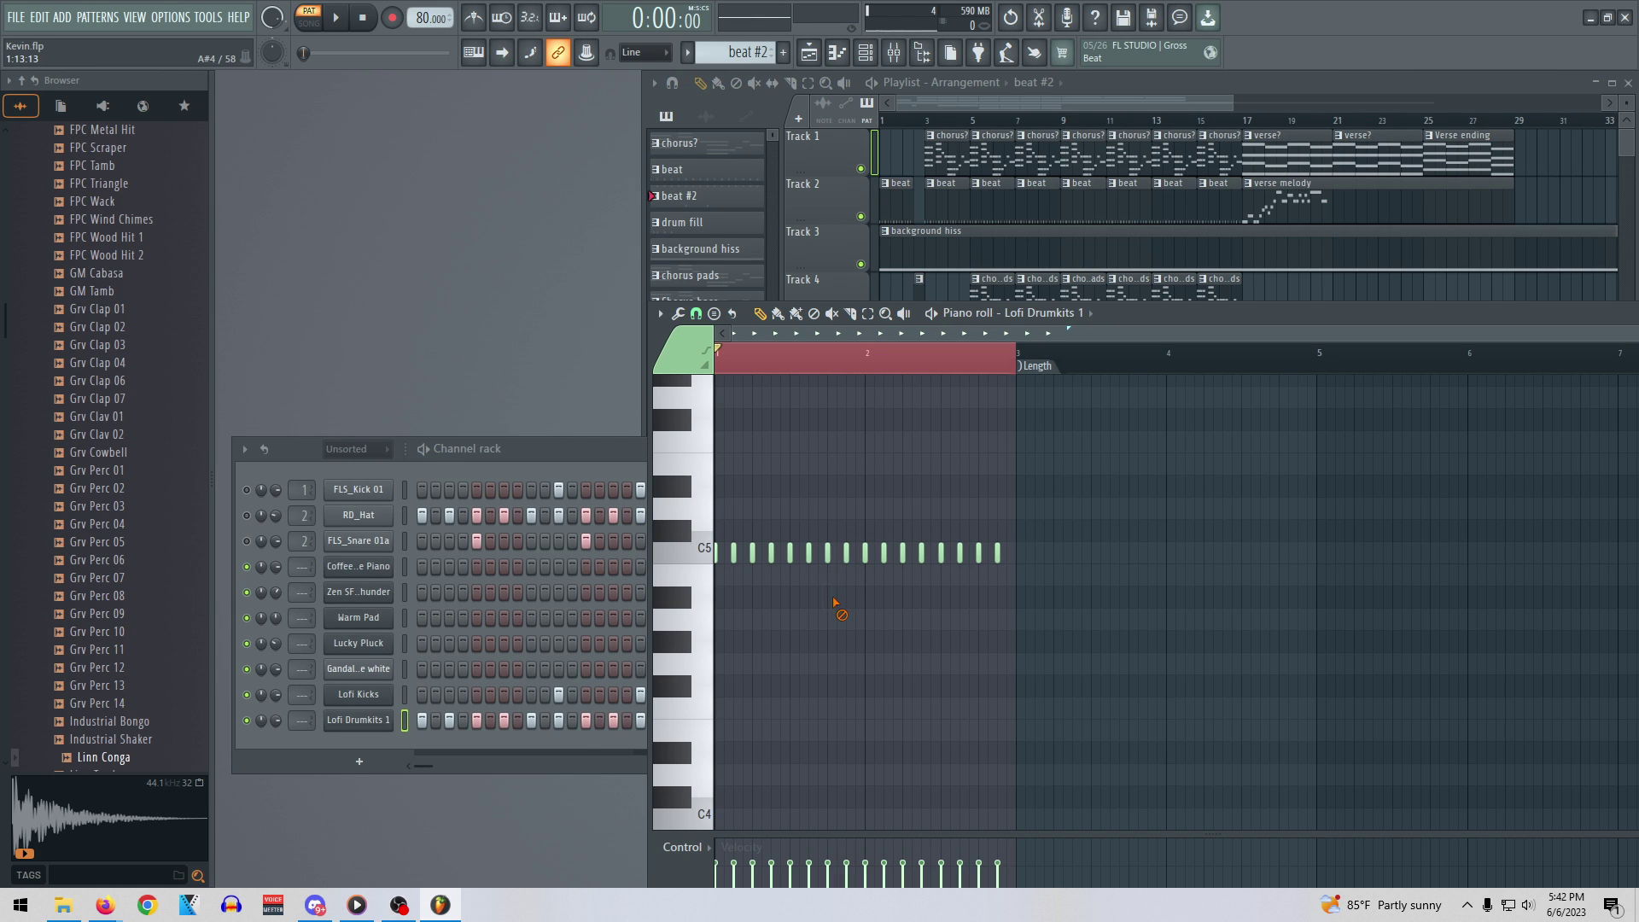
# Place B4 notes at 1:11 and 2:07 in Lofi Drumkits 1, playing the pattern to check their timing
pyautogui.click(844, 572)
pyautogui.press('space')
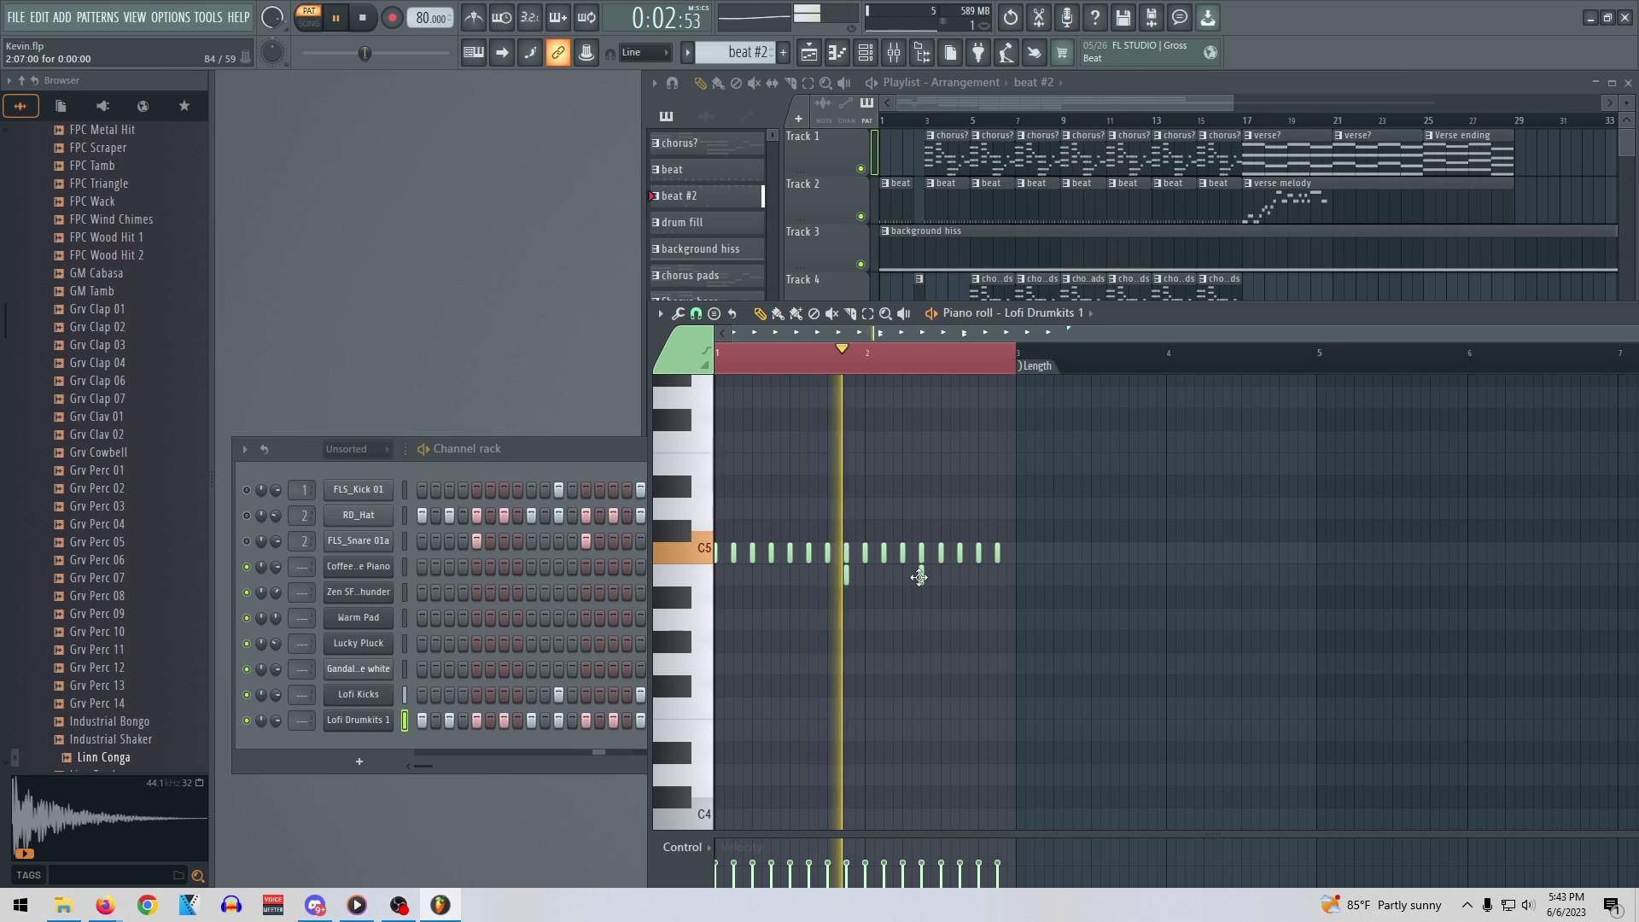
pyautogui.press('space')
pyautogui.click(845, 573)
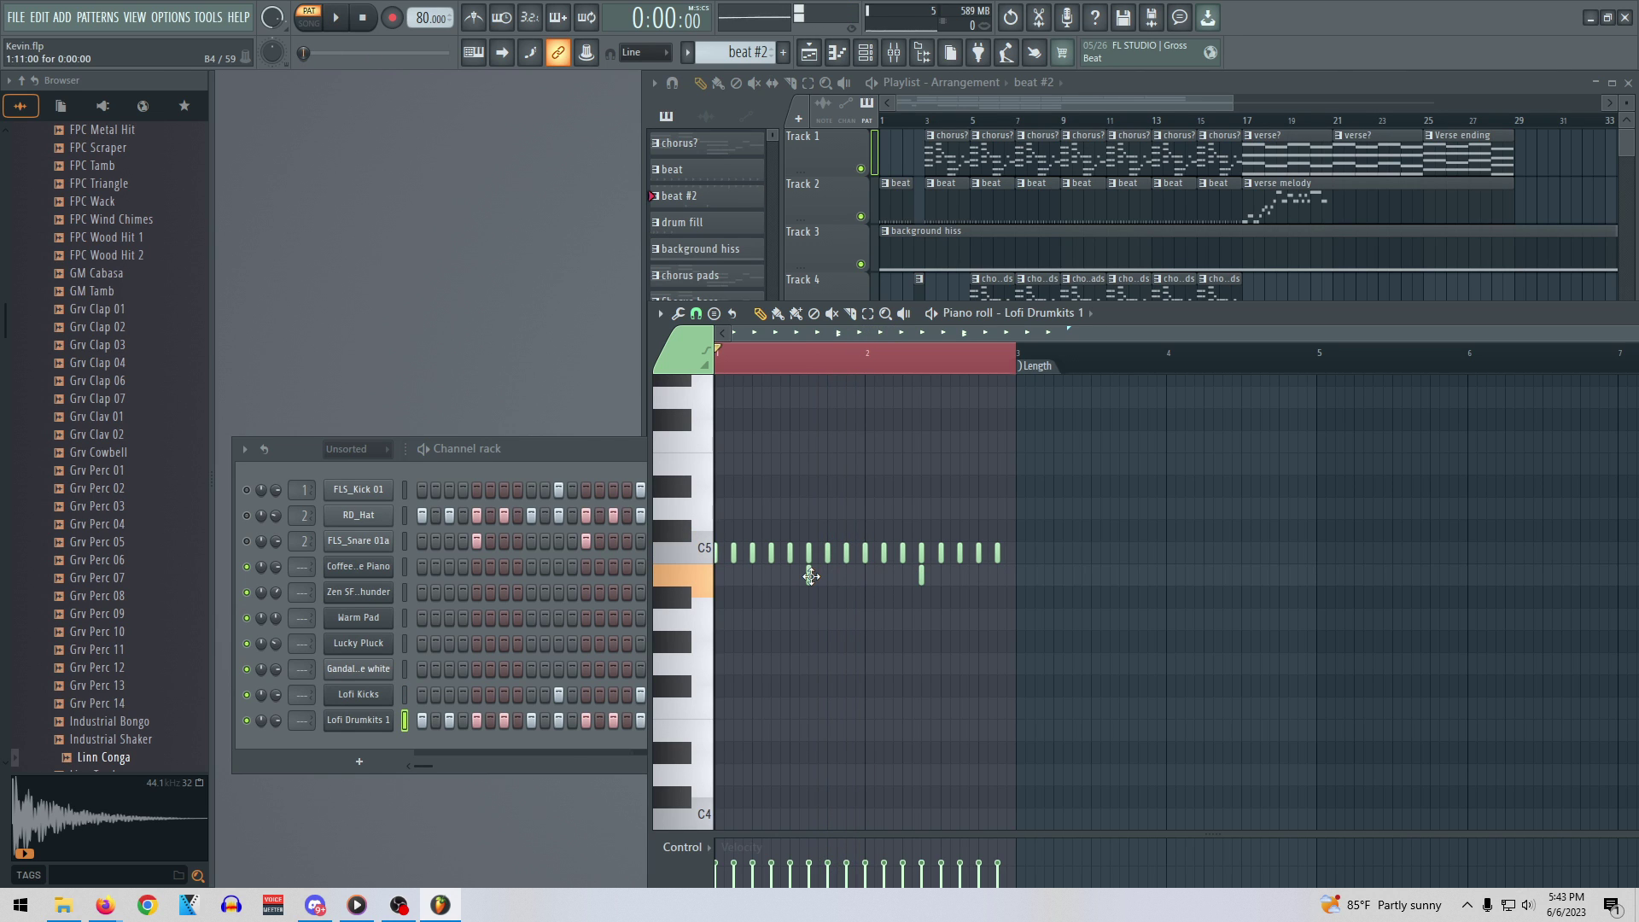
# Move the second B4 note in Lofi Drumkits 1 to 2:01, playing the pattern to check its timing
pyautogui.press('space')
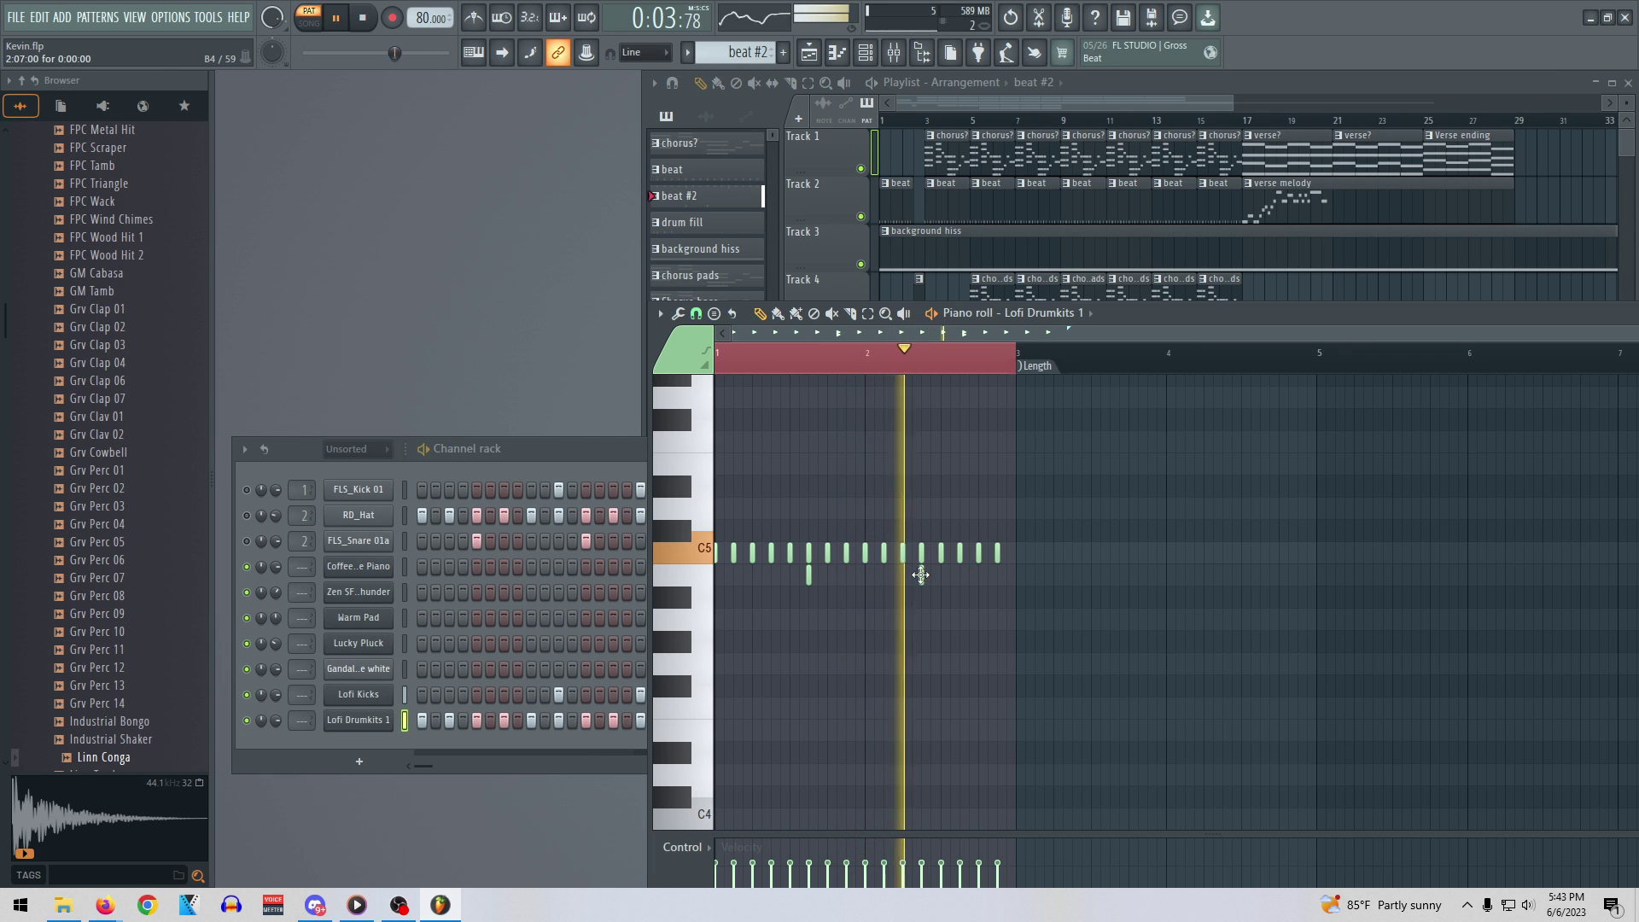
pyautogui.press('space')
pyautogui.press('space')
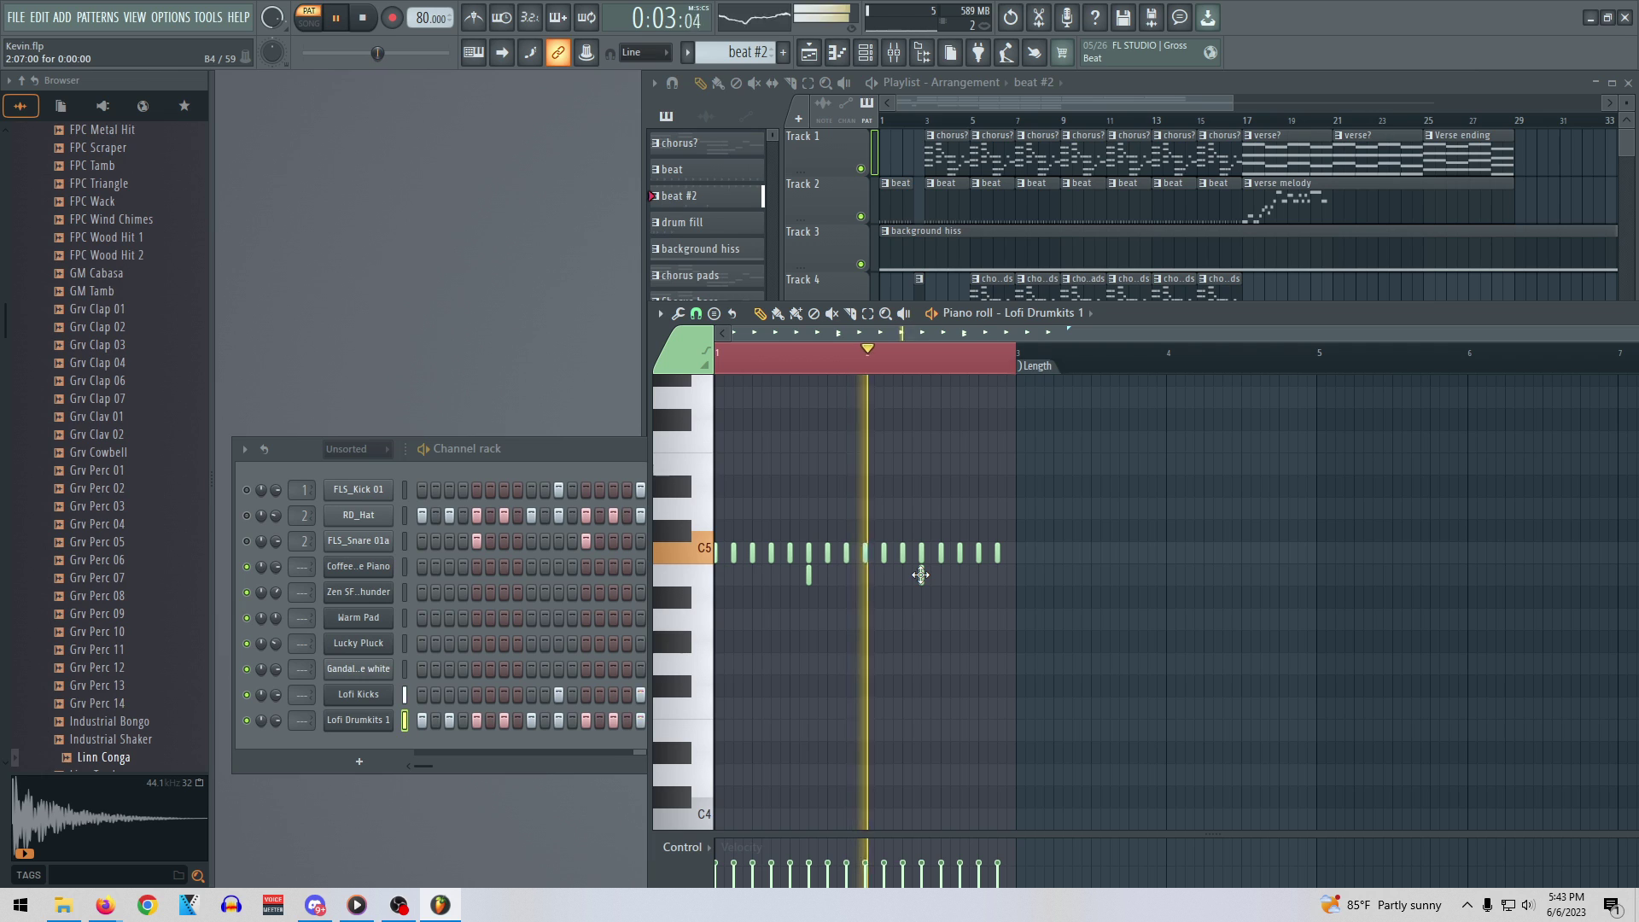
pyautogui.press('space')
pyautogui.moveTo(921, 575); pyautogui.dragTo(889, 576)
pyautogui.press('space')
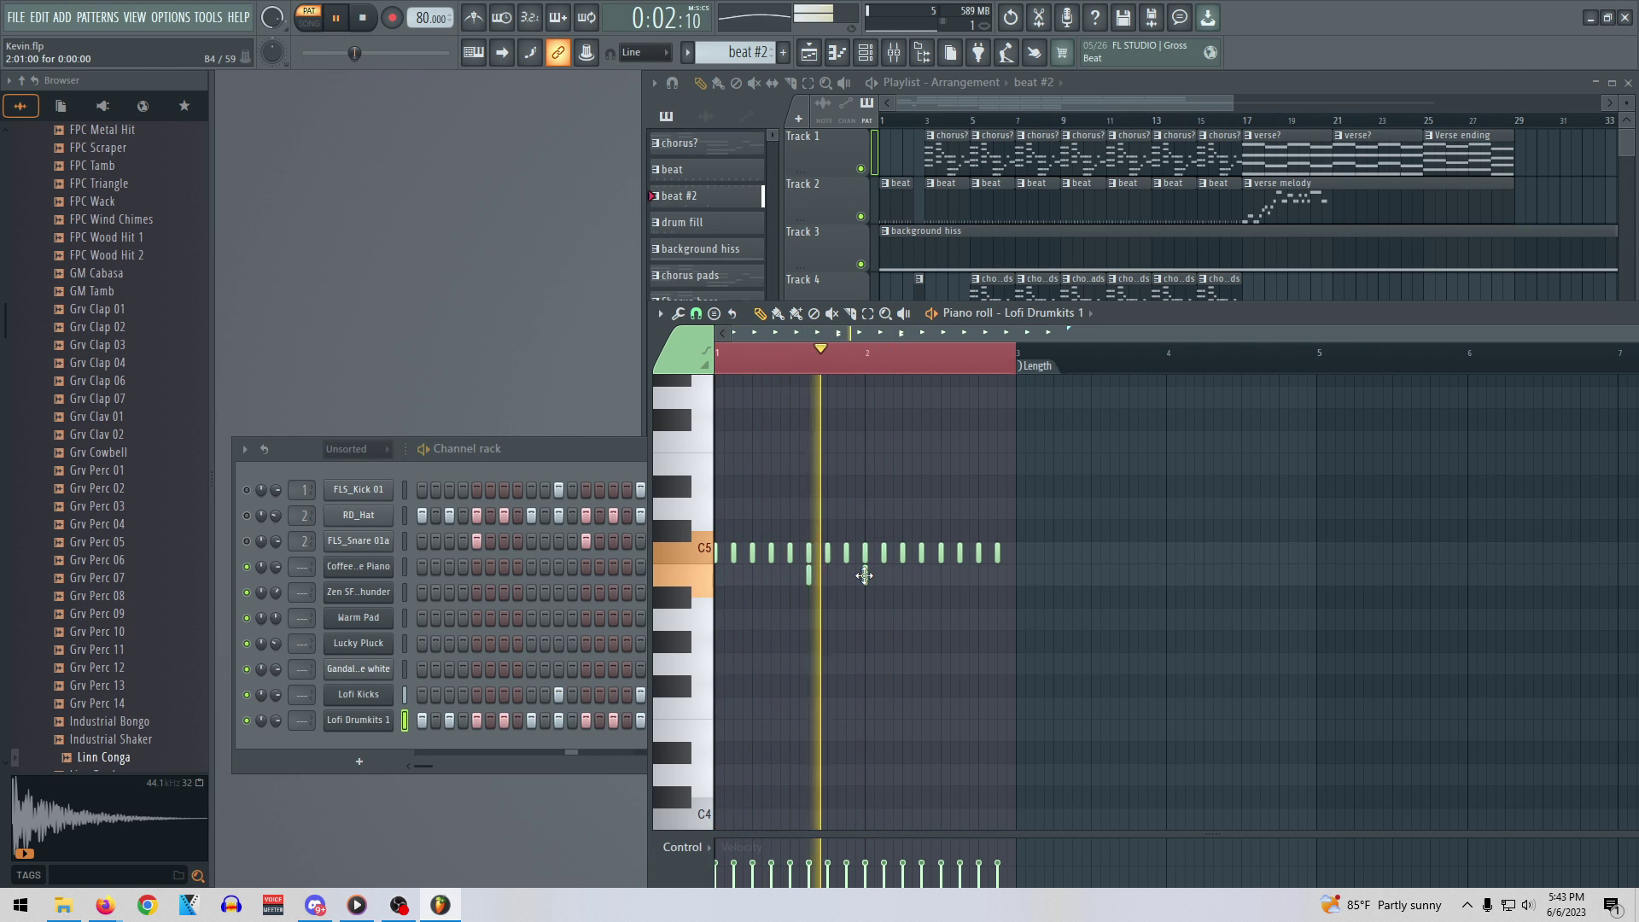
pyautogui.press('space')
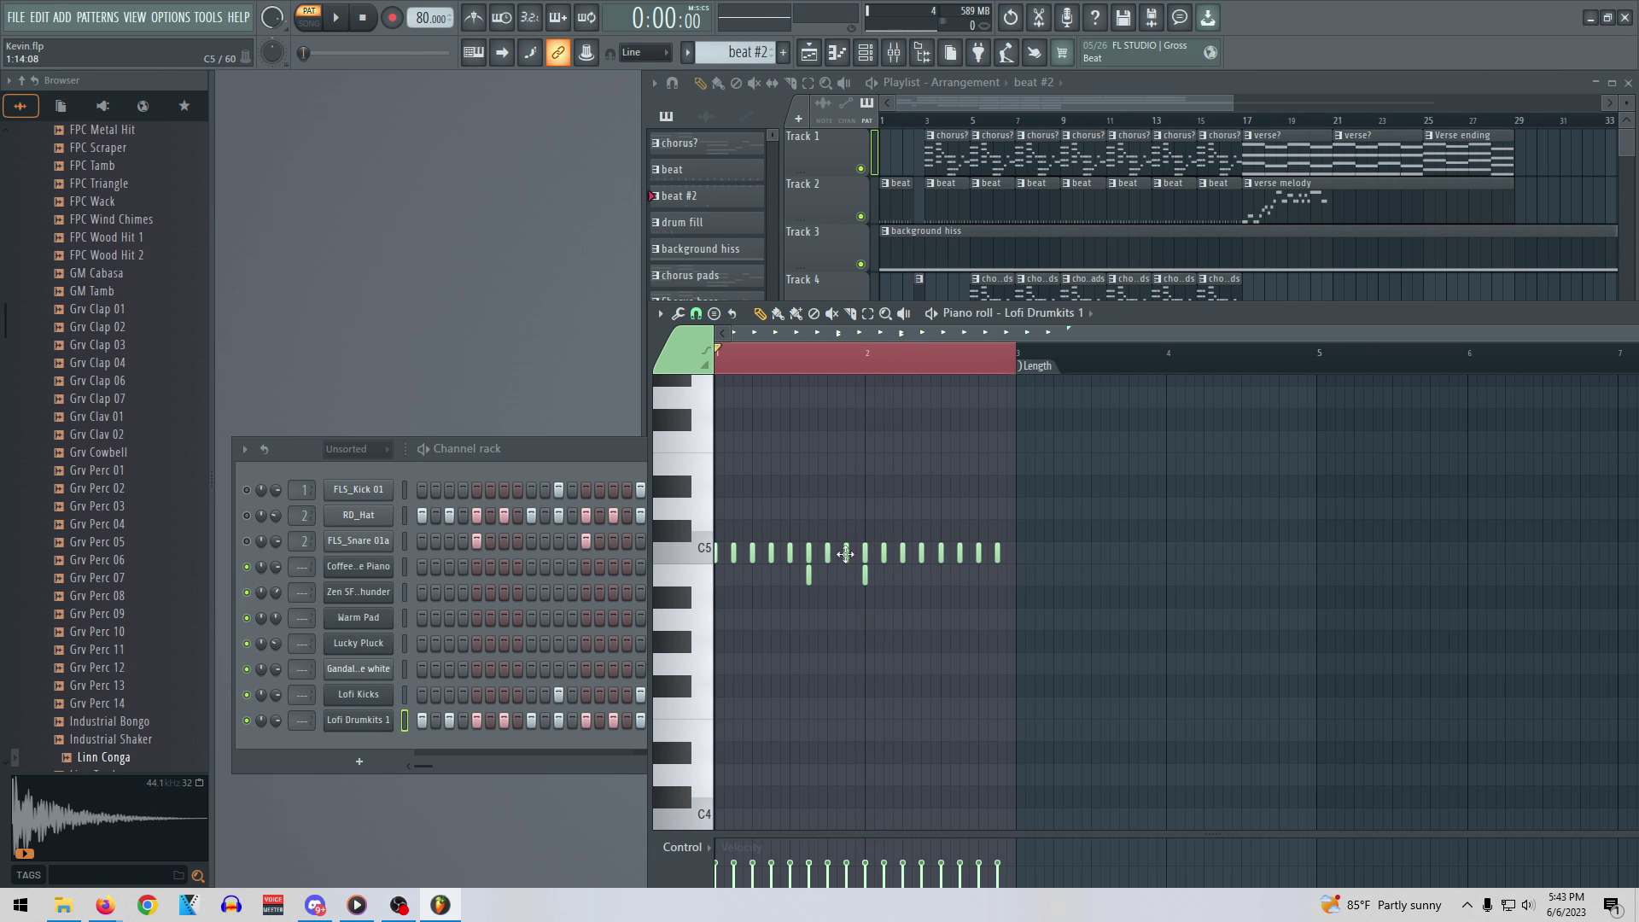
# Mute the Lofi Kicks channel and move the whole C5 row in Lofi Drumkits 1 down to A#4
pyautogui.moveTo(1022, 555); pyautogui.dragTo(702, 553)
pyautogui.scroll(-3, 813, 550)
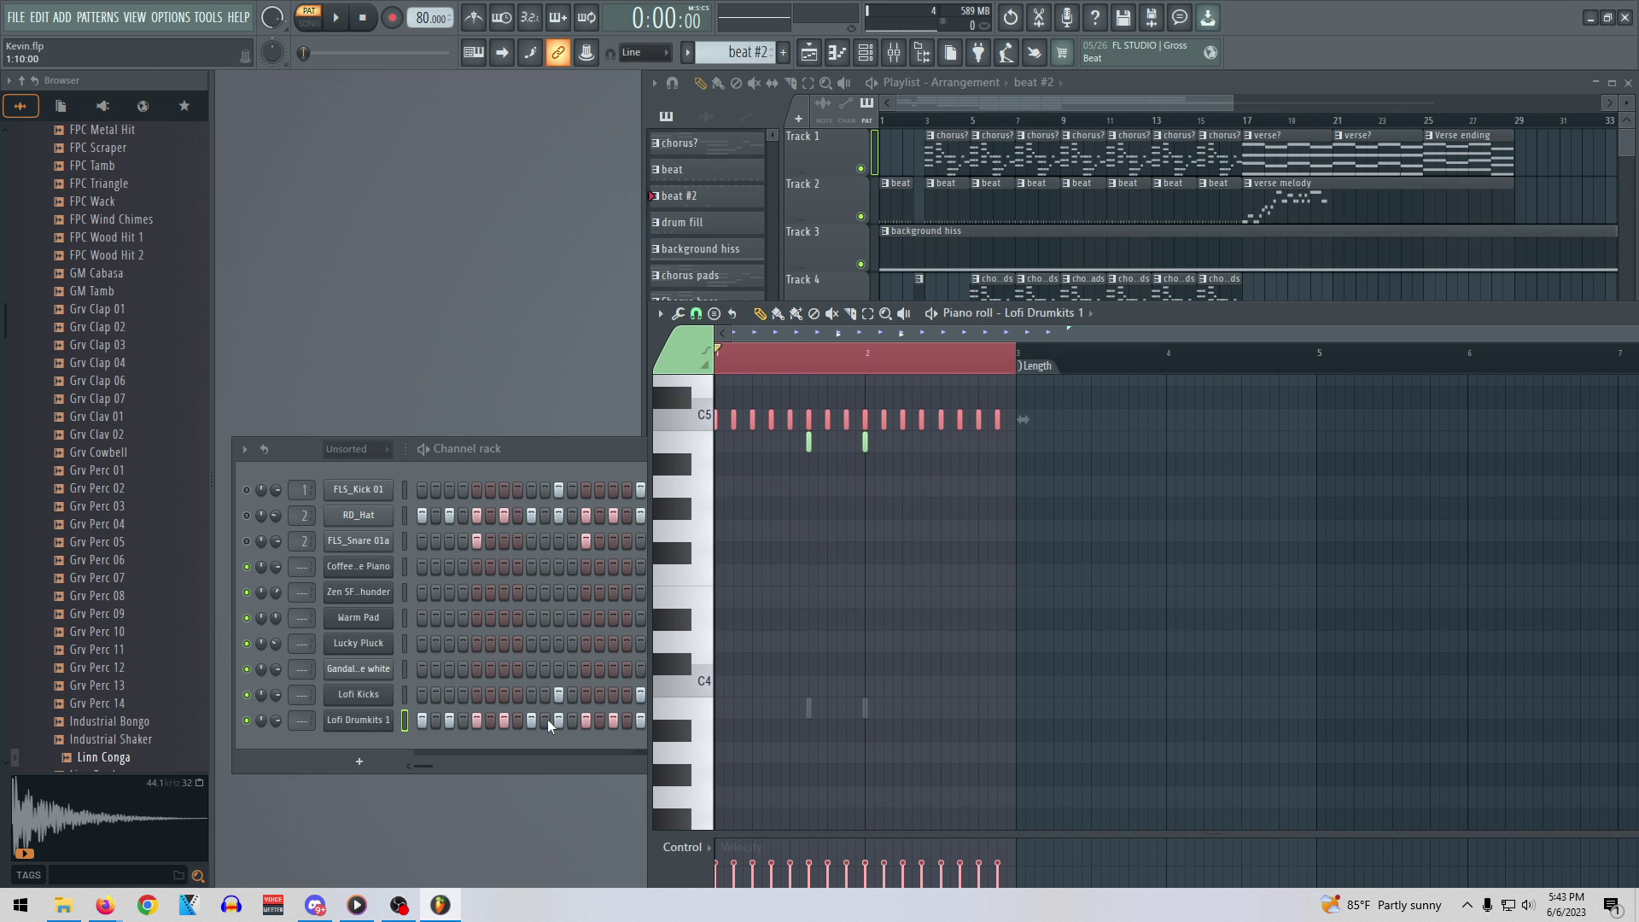
pyautogui.click(248, 694)
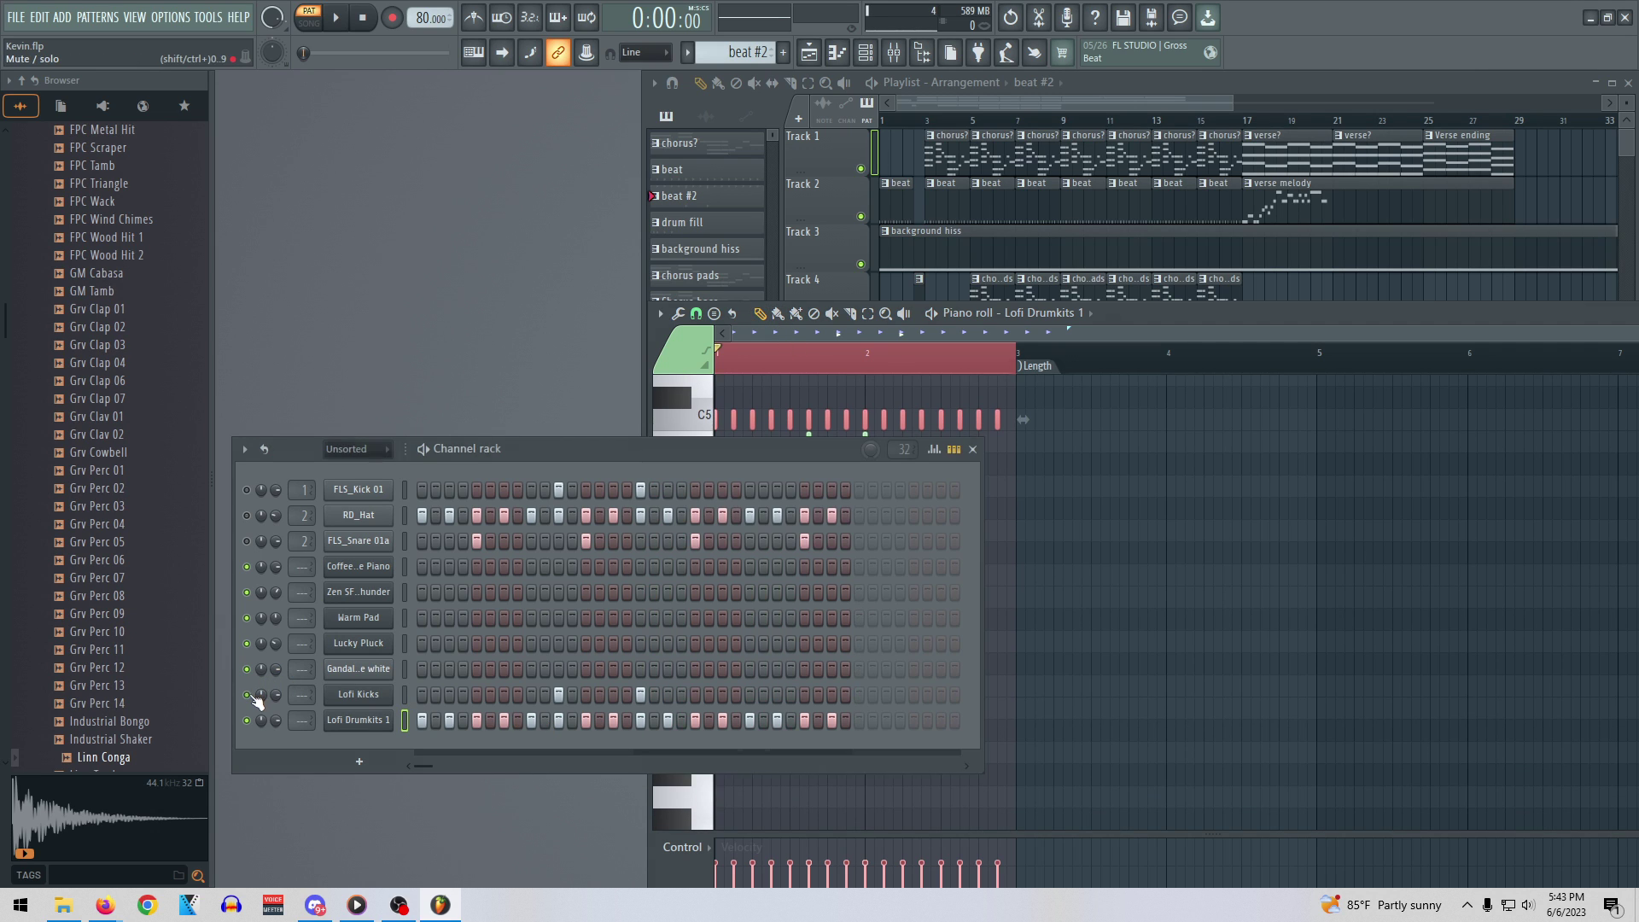
pyautogui.click(896, 371)
pyautogui.moveTo(809, 419); pyautogui.dragTo(806, 469)
# Try the G#4 drum sound and its lower neighbours with trial notes, deleting the G#4 ones
pyautogui.click(819, 508)
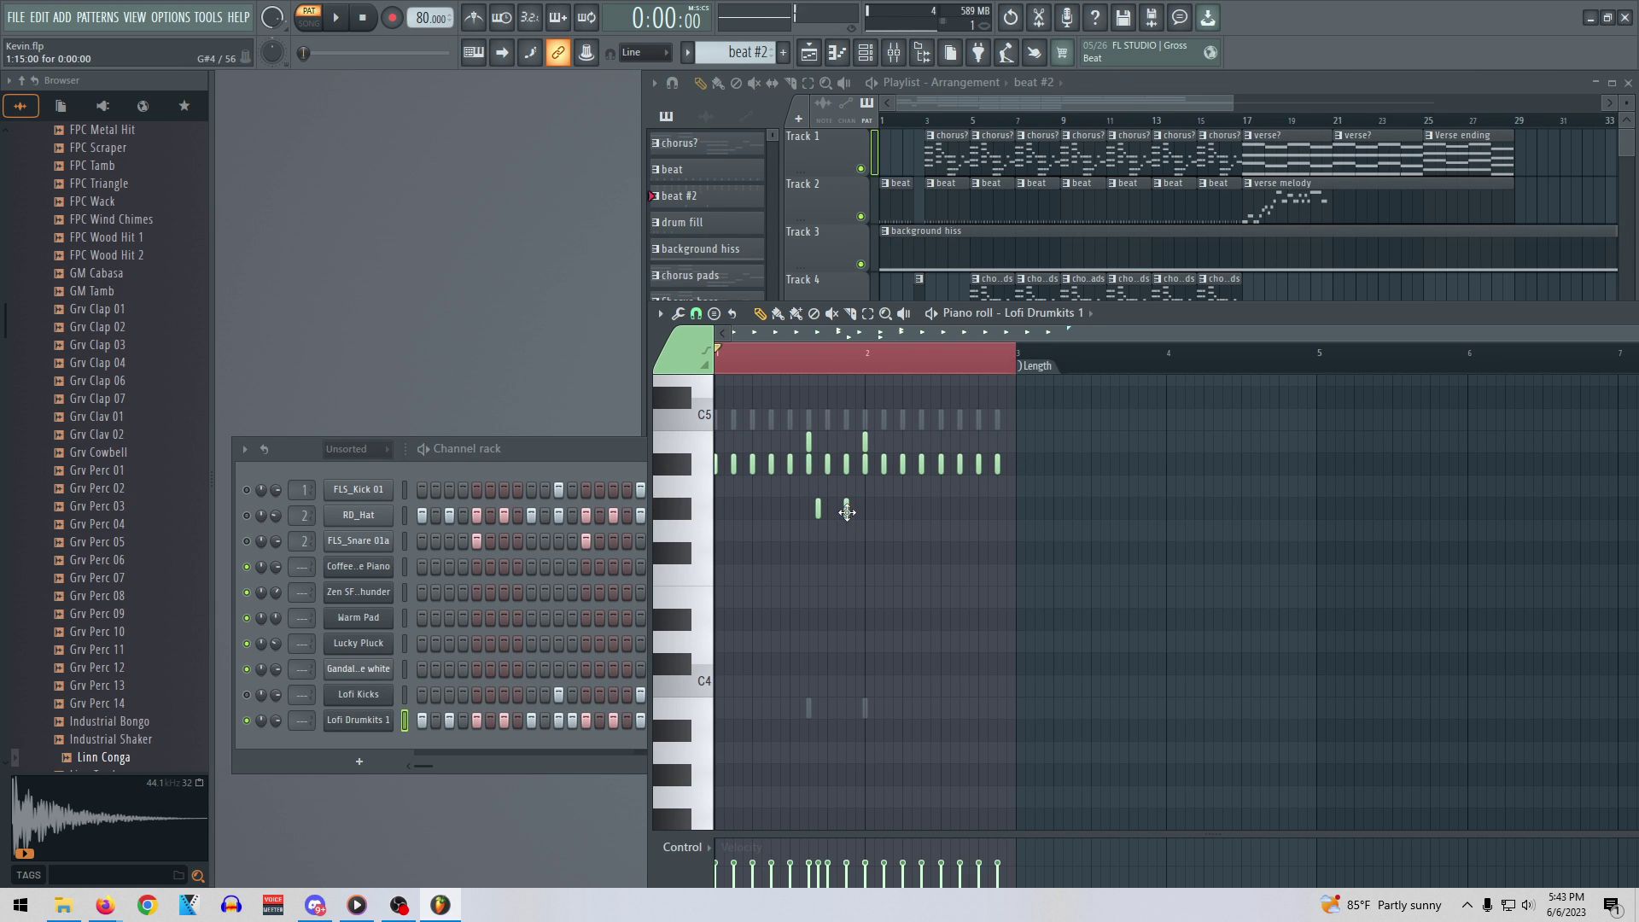
pyautogui.click(893, 511)
pyautogui.click(902, 552)
pyautogui.click(922, 528)
pyautogui.rightClick(893, 509)
pyautogui.rightClick(846, 510)
pyautogui.rightClick(818, 509)
# Try the drum sounds between B3 and F4 by placing trial notes within the two-bar pattern
pyautogui.click(921, 620)
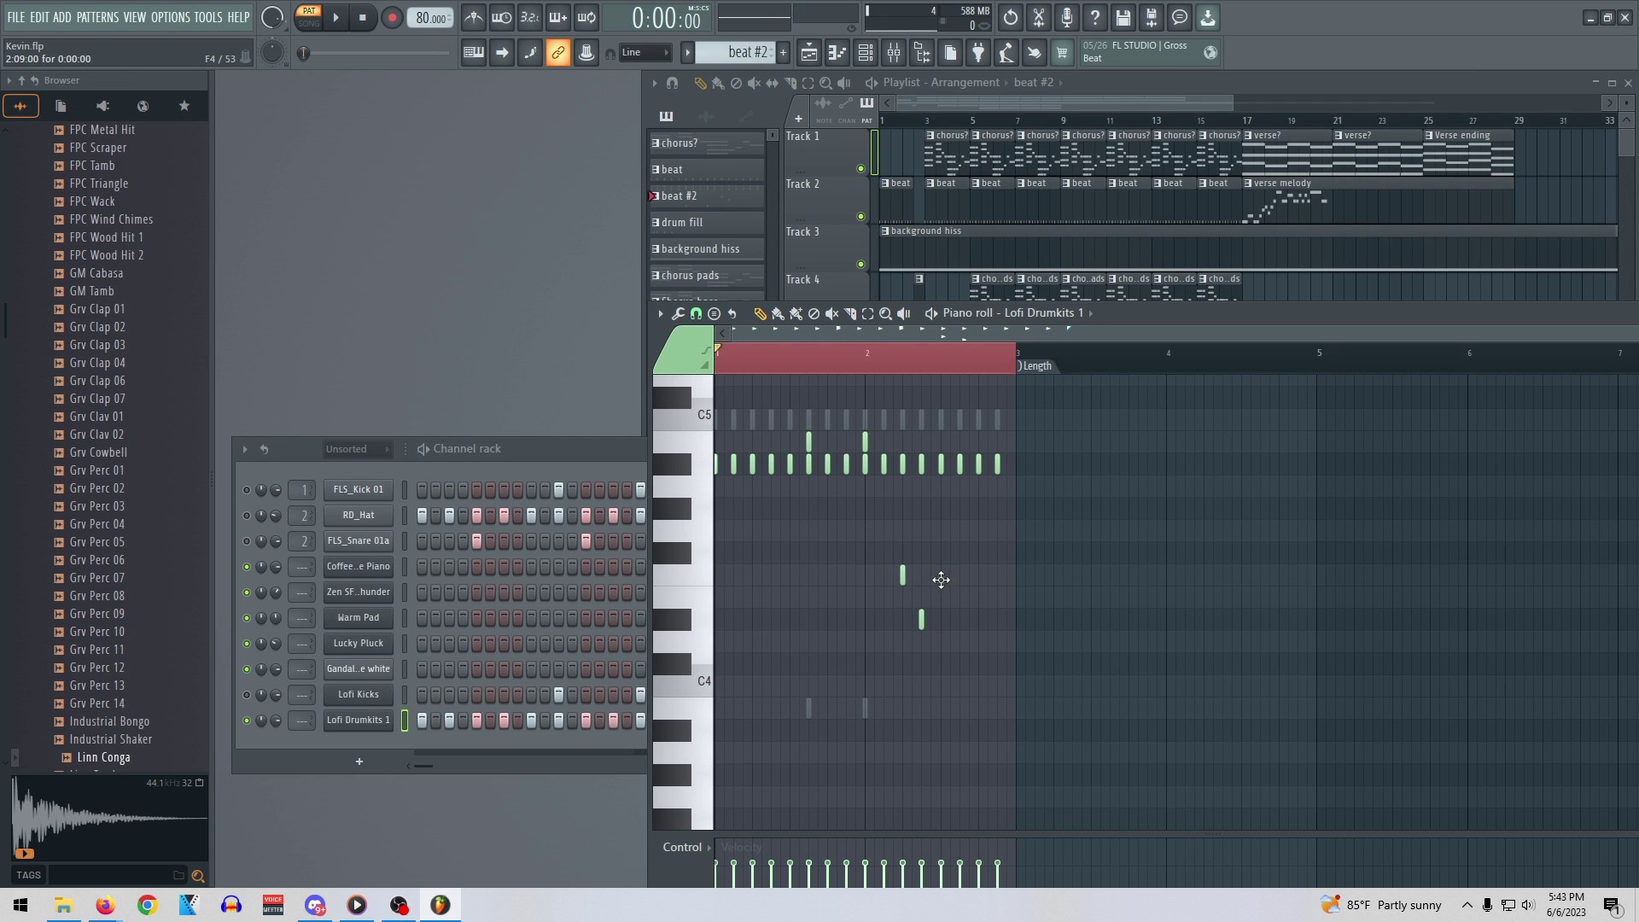
pyautogui.click(930, 686)
pyautogui.click(883, 686)
pyautogui.click(817, 664)
pyautogui.click(799, 619)
pyautogui.click(789, 619)
pyautogui.click(761, 642)
pyautogui.click(780, 686)
pyautogui.click(827, 708)
pyautogui.click(874, 664)
pyautogui.click(884, 620)
pyautogui.click(911, 620)
pyautogui.click(931, 642)
pyautogui.click(930, 664)
pyautogui.click(950, 686)
pyautogui.click(968, 641)
pyautogui.click(978, 620)
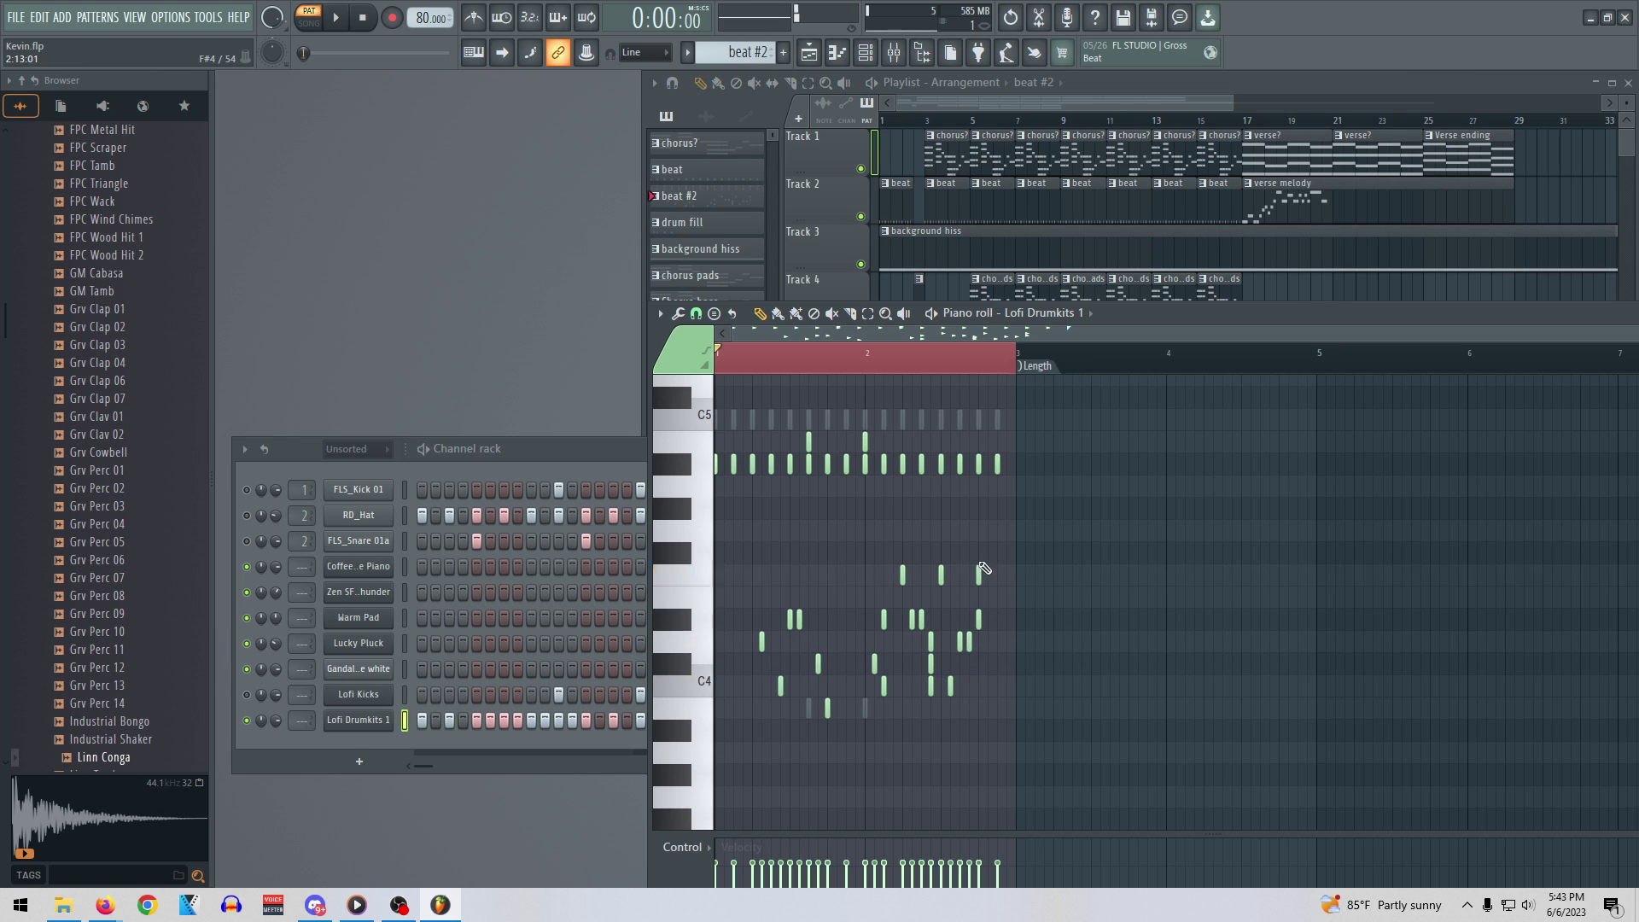
# Try the drum sounds from F#4 up to G5 by placing rising trial notes past the pattern's end
pyautogui.click(1035, 552)
pyautogui.click(1063, 532)
pyautogui.click(1081, 510)
pyautogui.click(1091, 466)
pyautogui.click(1100, 442)
pyautogui.click(1110, 398)
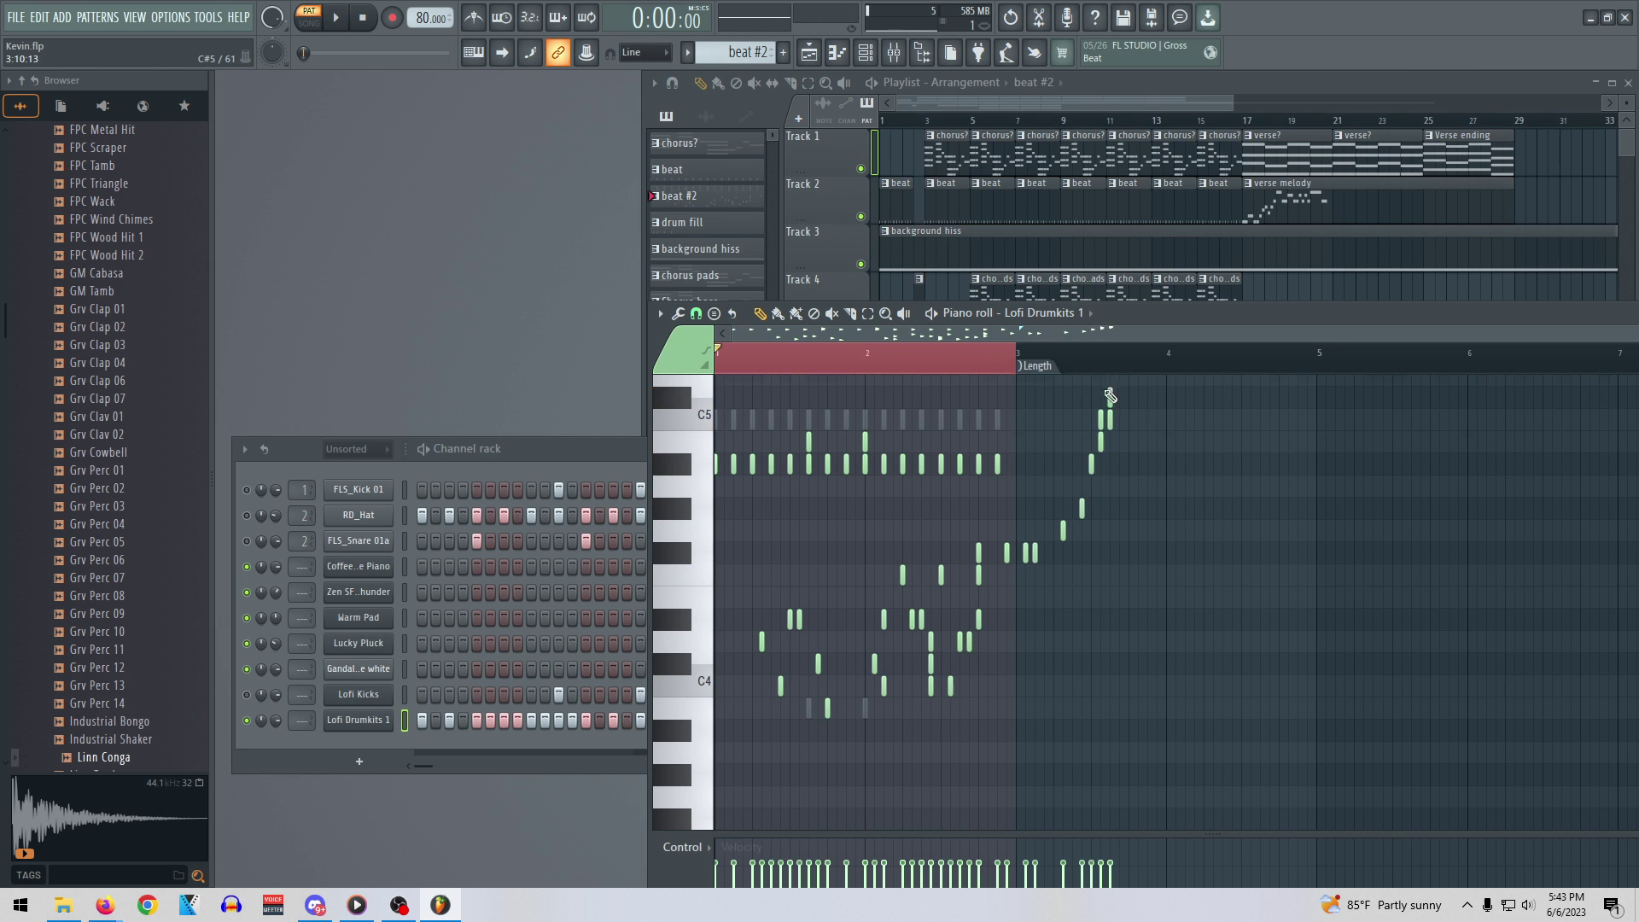
pyautogui.scroll(3, 1062, 478)
pyautogui.click(1053, 487)
pyautogui.click(1053, 442)
pyautogui.click(1043, 420)
pyautogui.click(1044, 397)
# Try the drum sounds from D#5 down to C4 by placing falling trial notes past the pattern's end
pyautogui.click(1166, 487)
pyautogui.click(1165, 553)
pyautogui.click(1157, 619)
pyautogui.click(1147, 642)
pyautogui.click(1137, 686)
pyautogui.click(1119, 708)
pyautogui.click(1109, 753)
pyautogui.click(1063, 775)
pyautogui.click(1043, 796)
pyautogui.click(1035, 819)
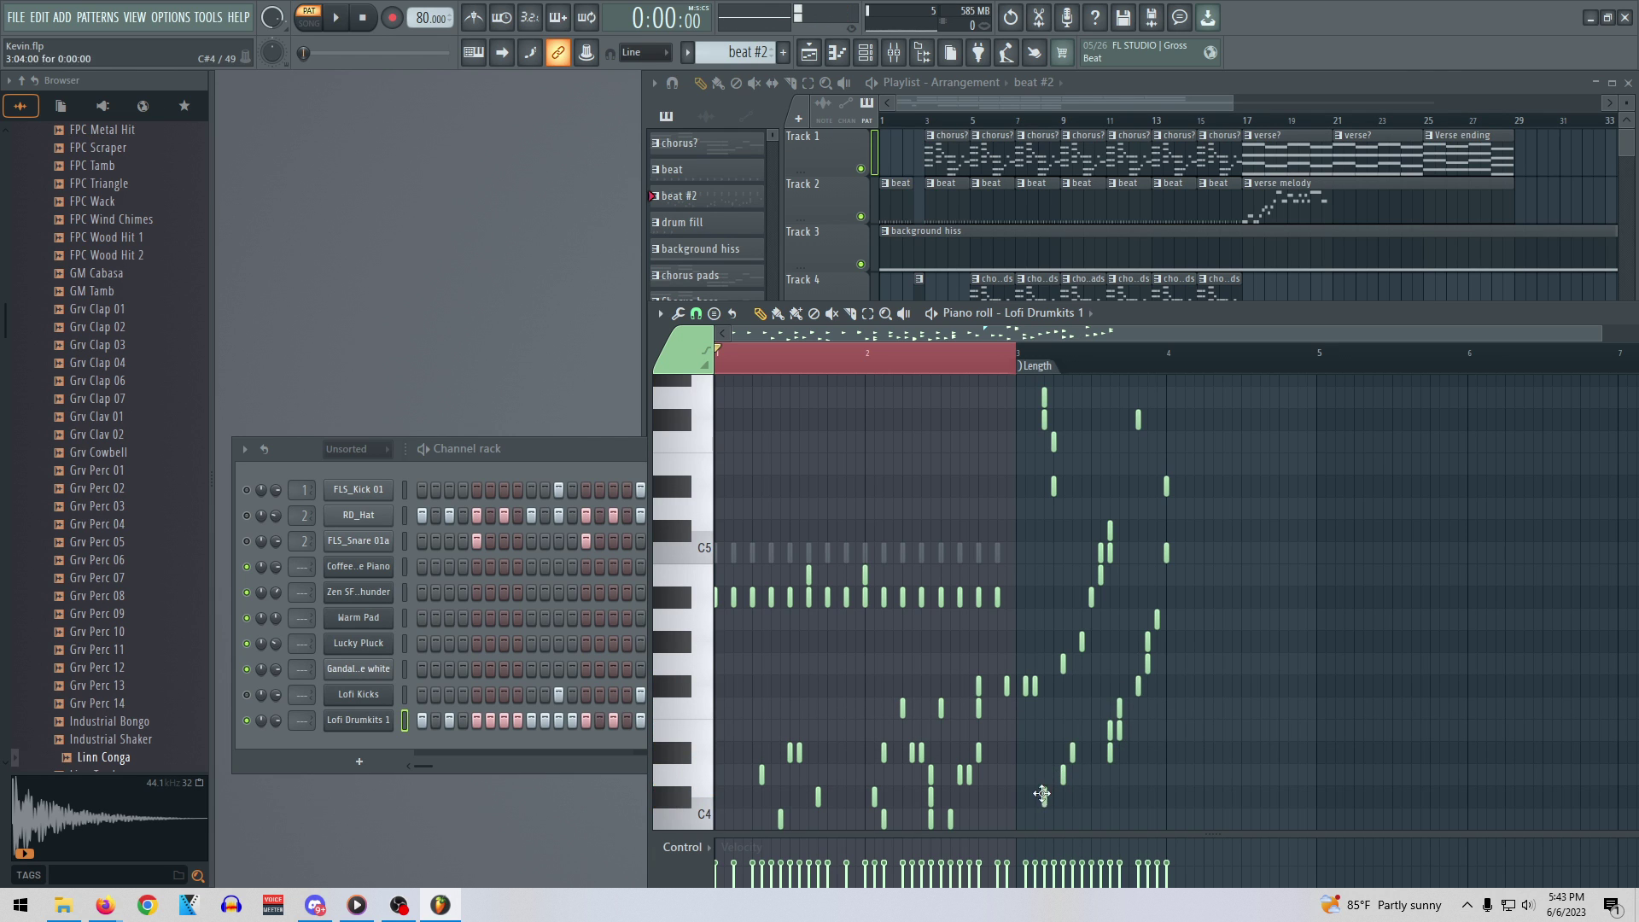
# Try the lower drum sounds from G3 down to C#3 and place a D#3 note at 2:05
pyautogui.scroll(-4, 1035, 802)
pyautogui.click(1016, 730)
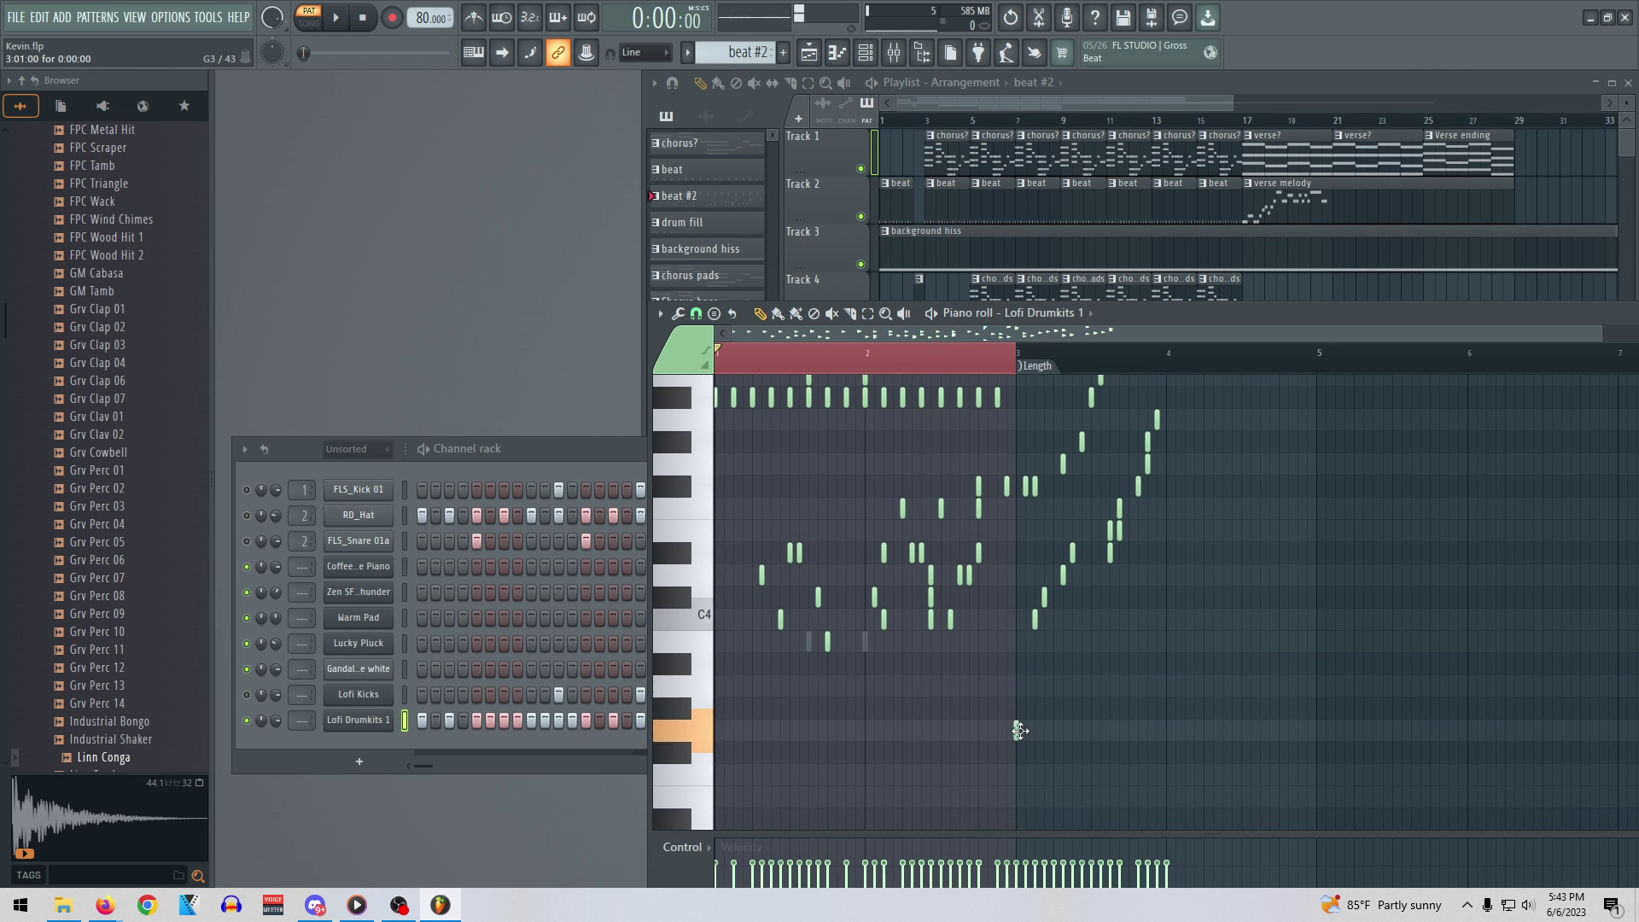
pyautogui.click(950, 774)
pyautogui.scroll(-3, 956, 772)
pyautogui.click(930, 686)
pyautogui.click(921, 729)
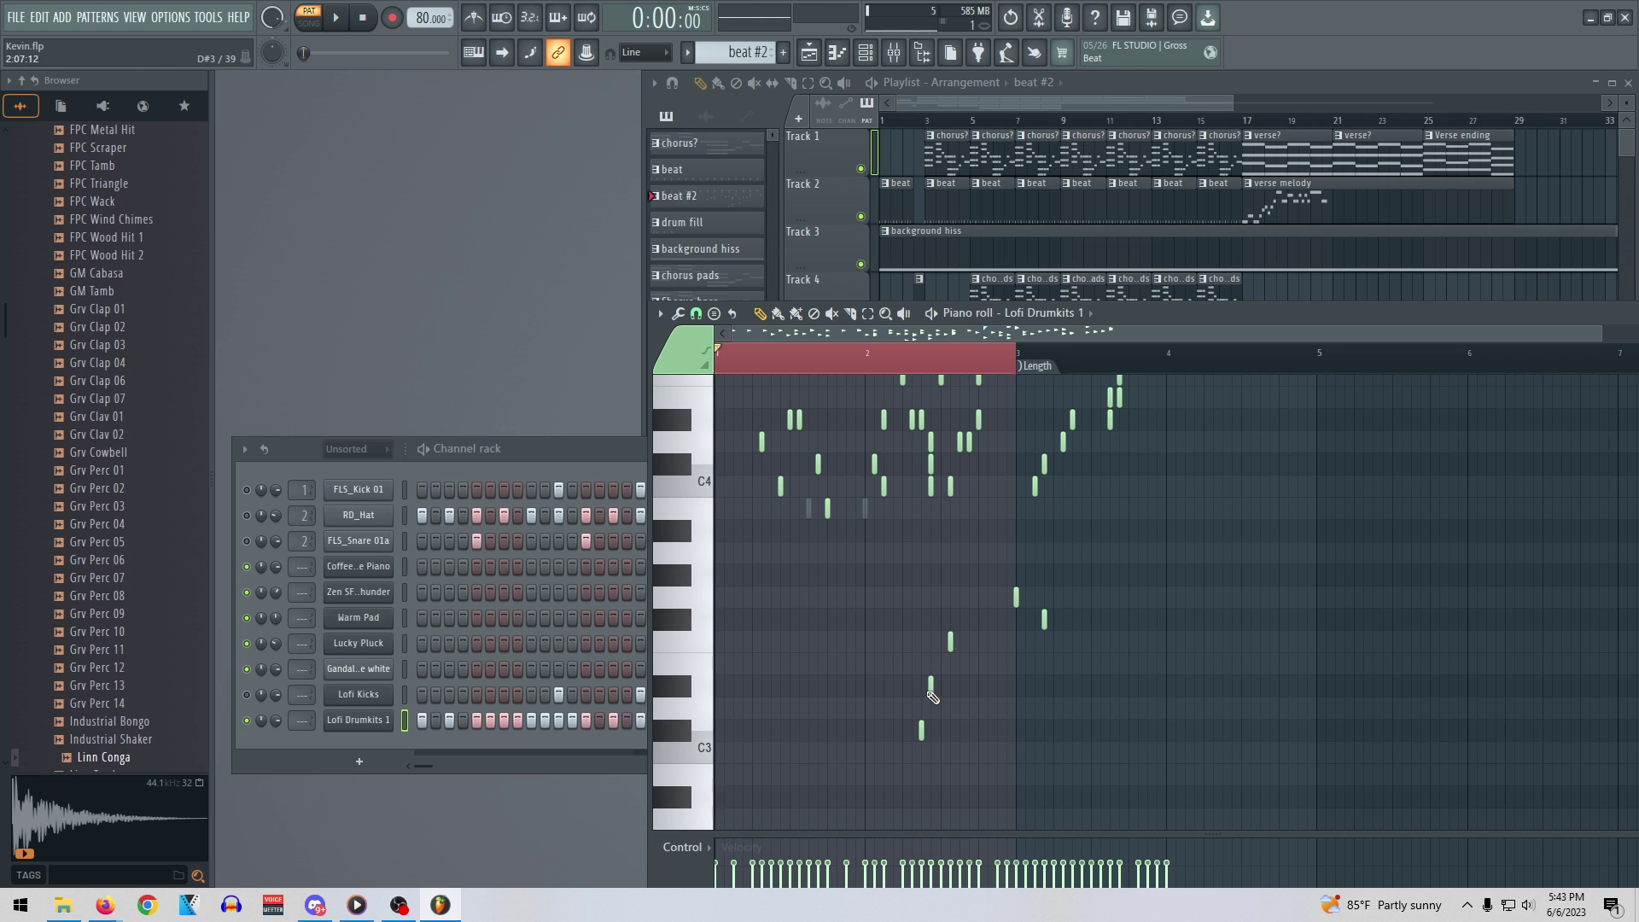
pyautogui.click(902, 685)
# Delete the scattered trial notes, keeping the A#4 row, the two B4 notes and the D#3 note
pyautogui.scroll(3, 994, 589)
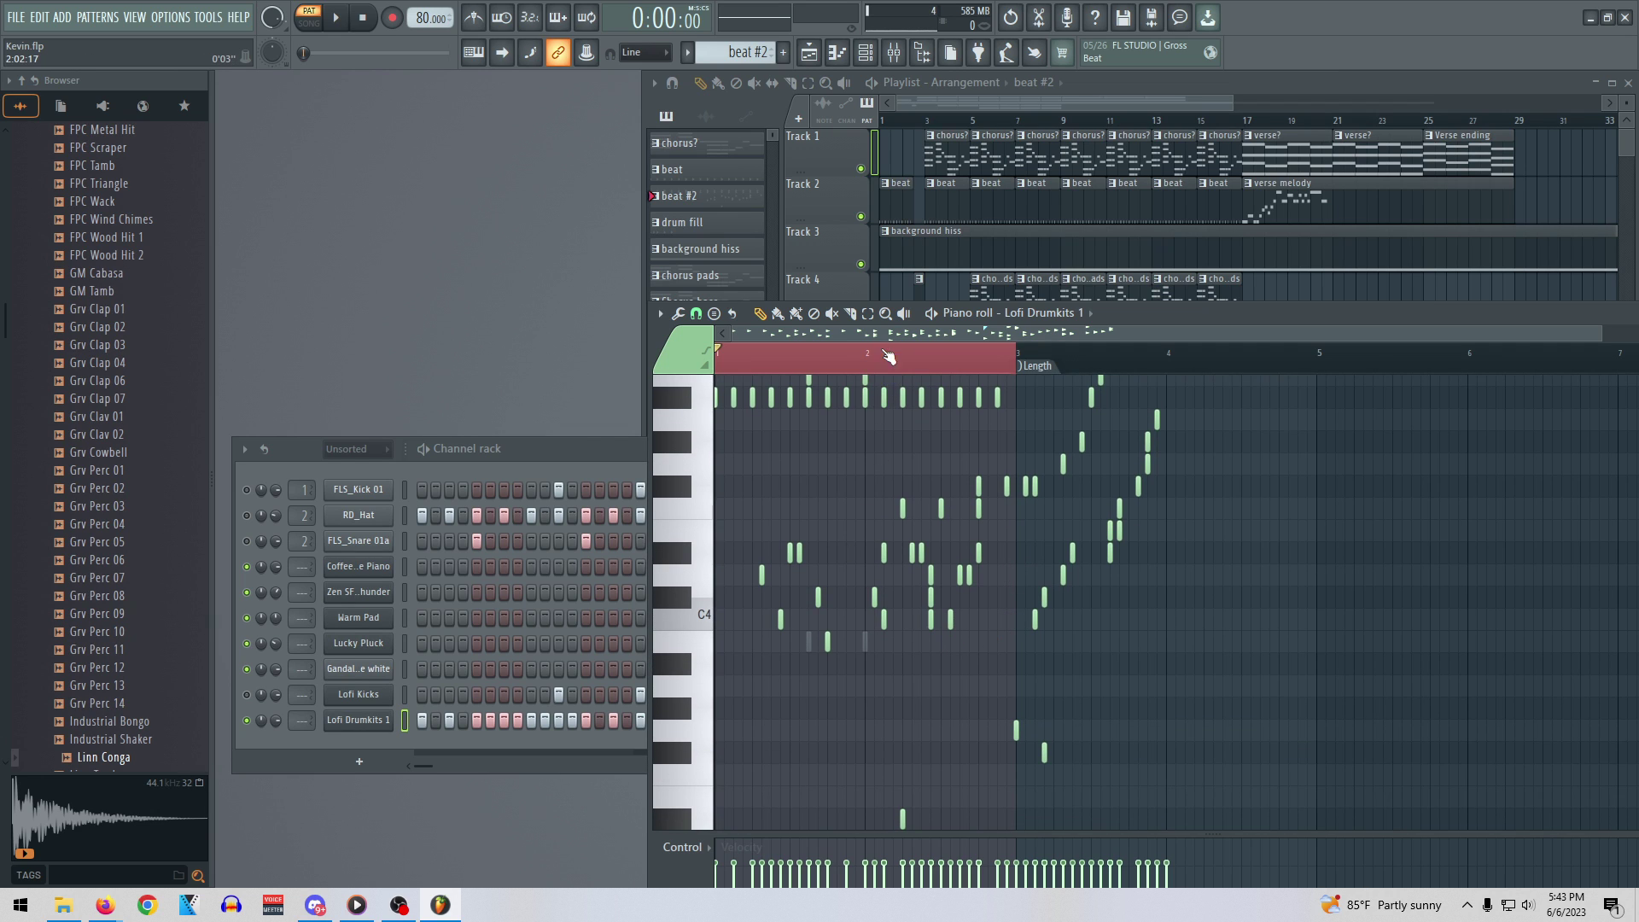
pyautogui.moveTo(1200, 773); pyautogui.dragTo(750, 451)
pyautogui.press('Delete')
pyautogui.scroll(2, 1195, 639)
pyautogui.moveTo(1195, 638); pyautogui.dragTo(1025, 468)
pyautogui.press('Delete')
pyautogui.scroll(-10, 1016, 537)
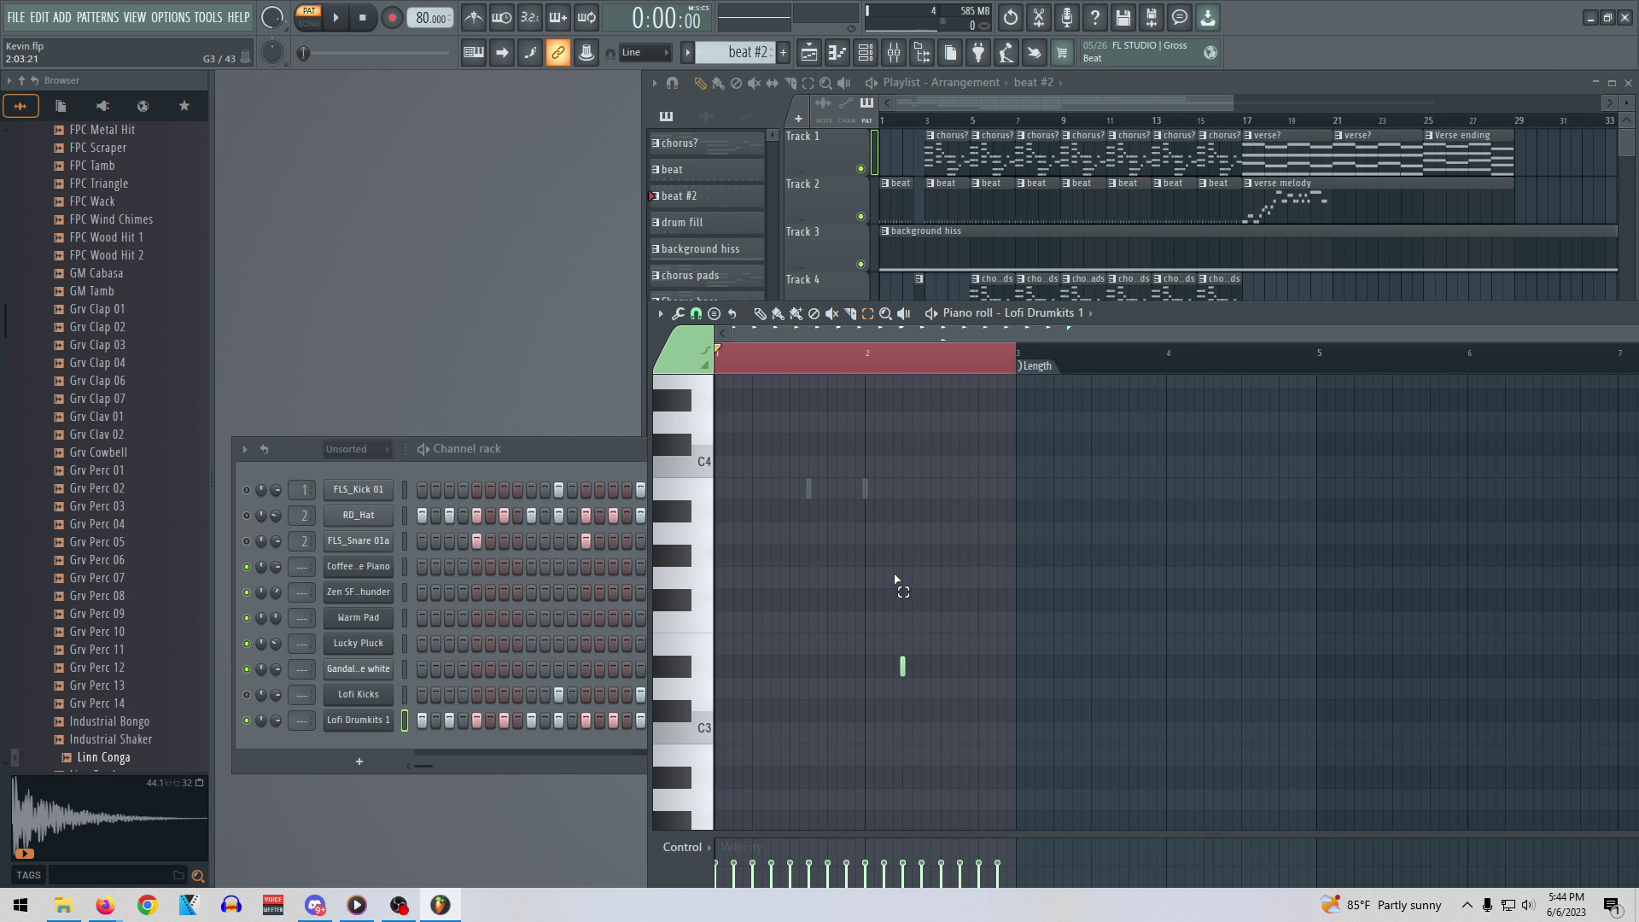
# Copy the notes of FLS_Snare 01a into the Lofi Drumkits 1 piano roll
pyautogui.rightClick(406, 538)
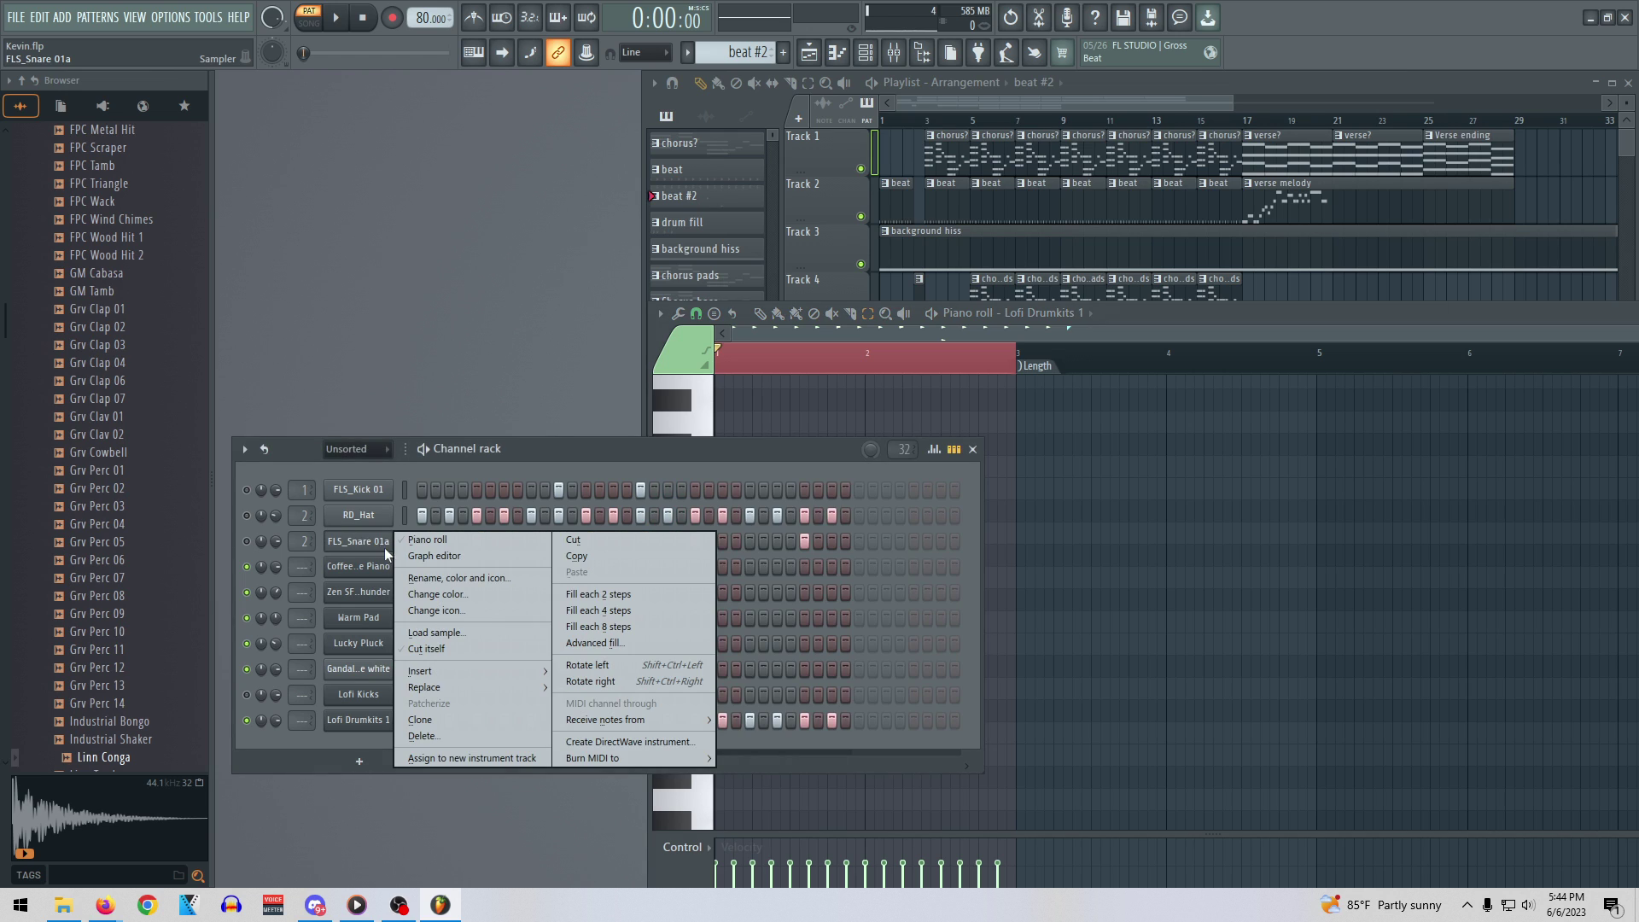
pyautogui.click(419, 540)
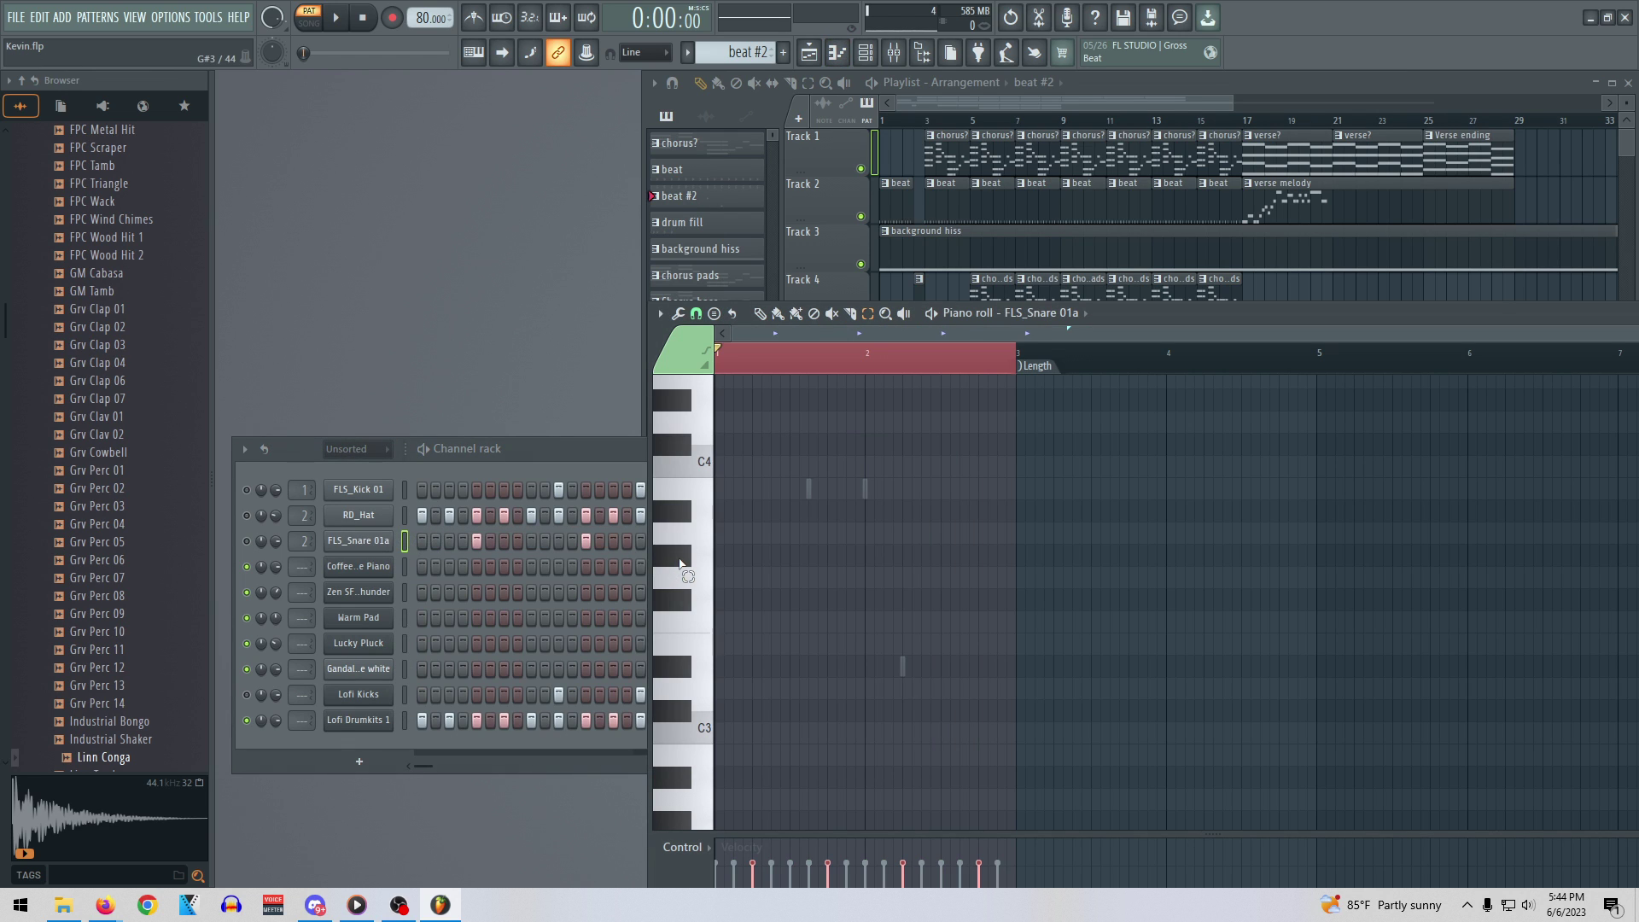
pyautogui.rightClick(396, 716)
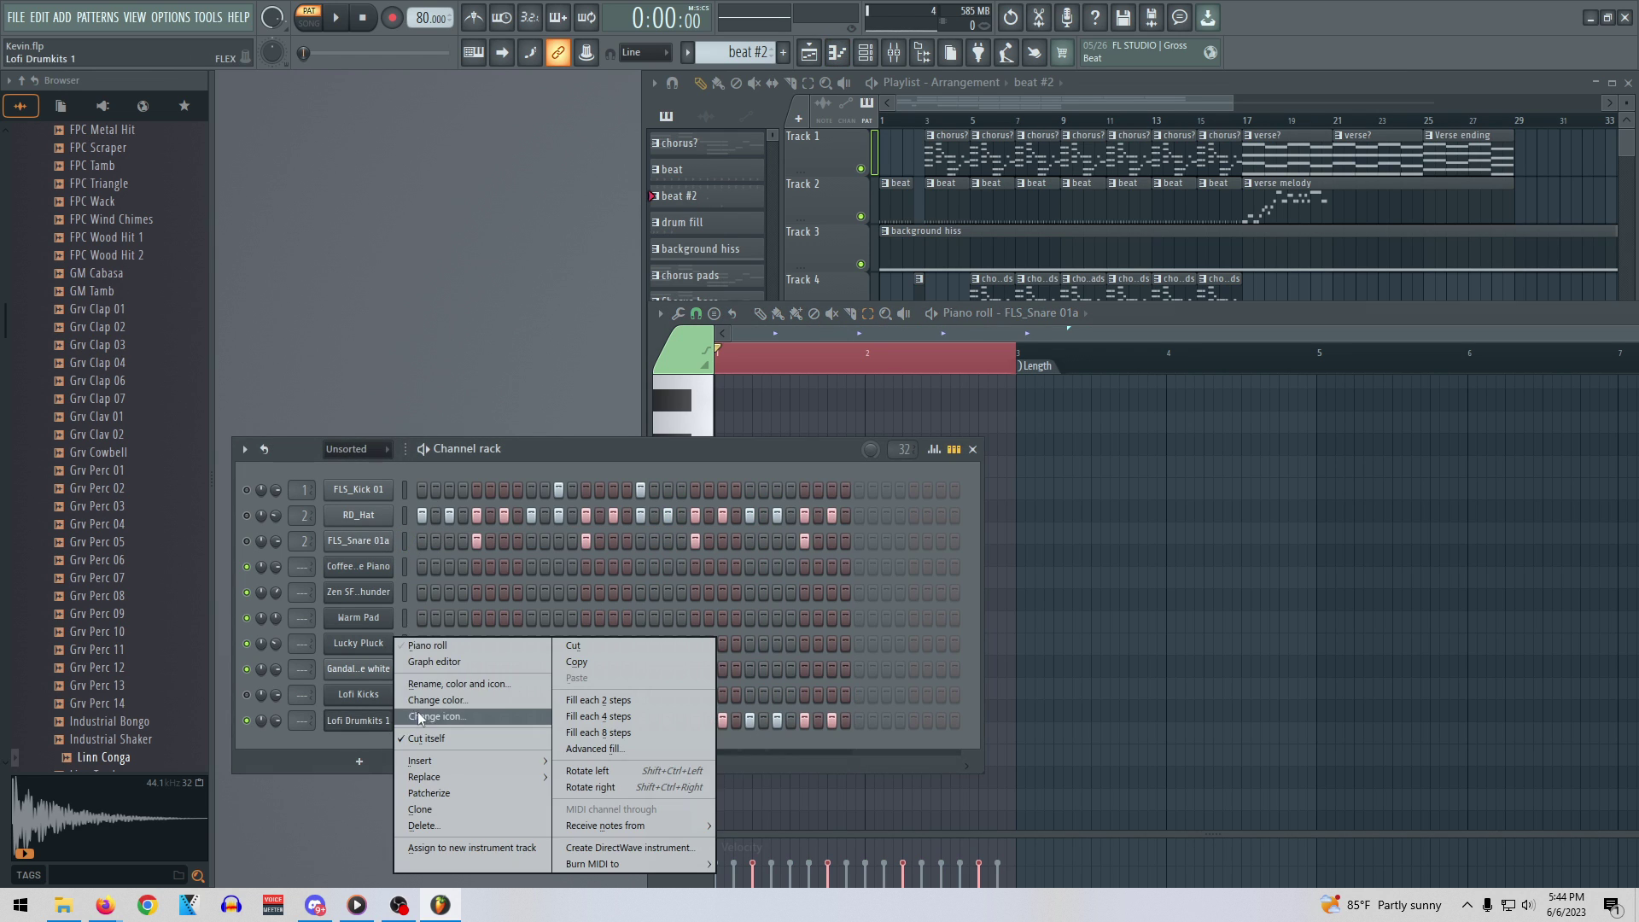
pyautogui.click(427, 646)
pyautogui.scroll(1, 905, 717)
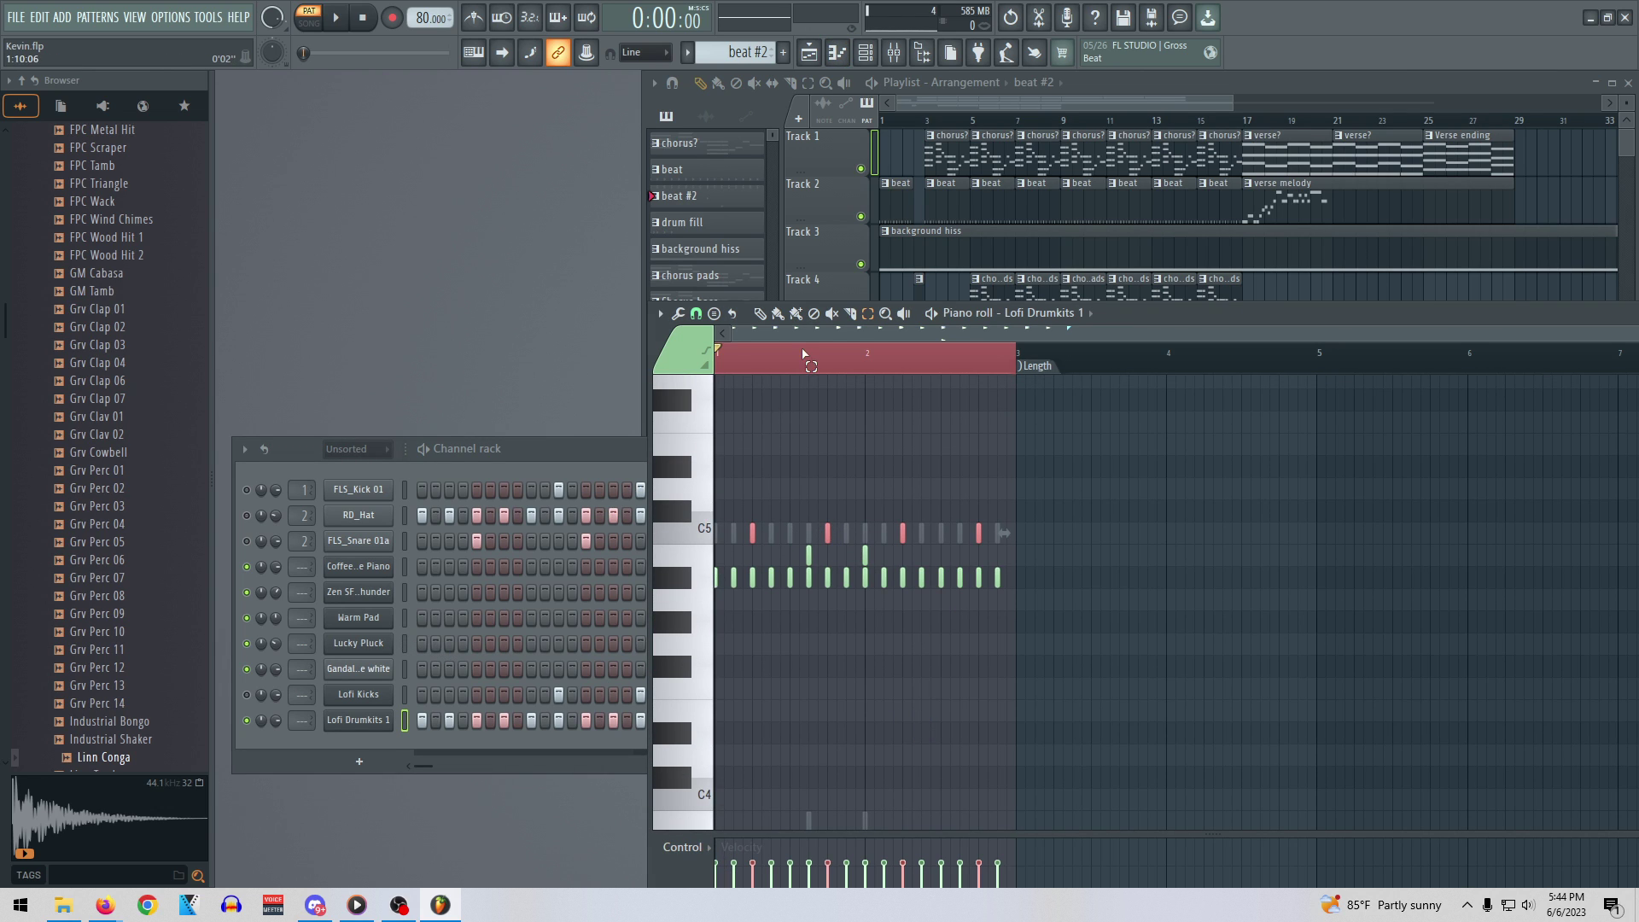
pyautogui.scroll(-6, 852, 563)
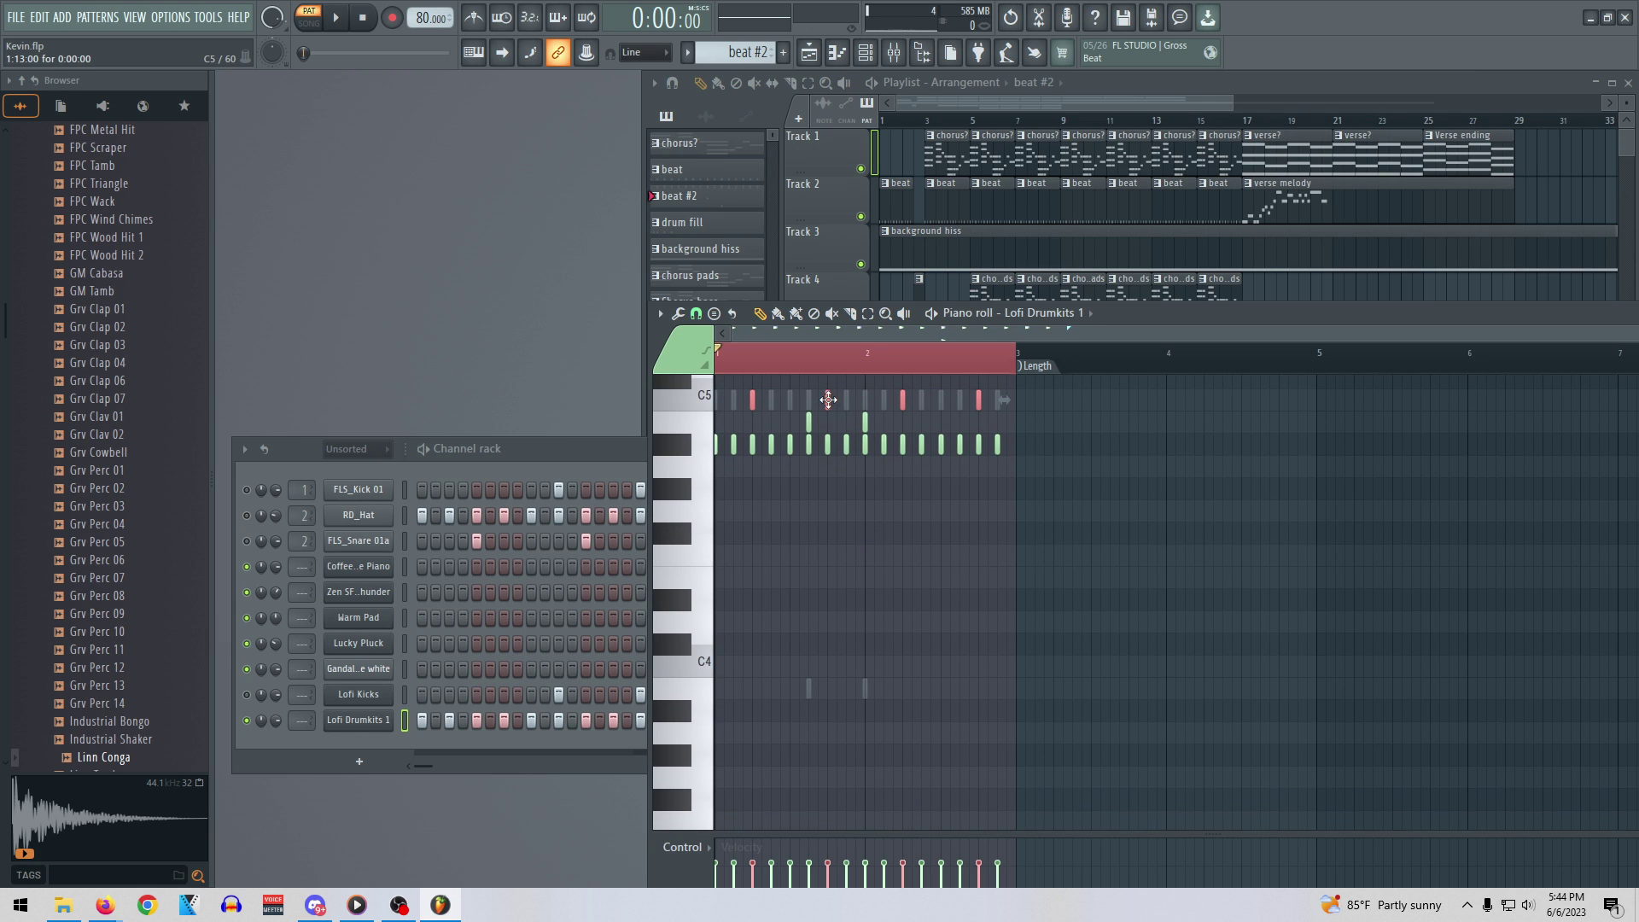
# Move the pasted snare notes down to D#3 and play the pattern to check them
pyautogui.moveTo(828, 399); pyautogui.dragTo(832, 732)
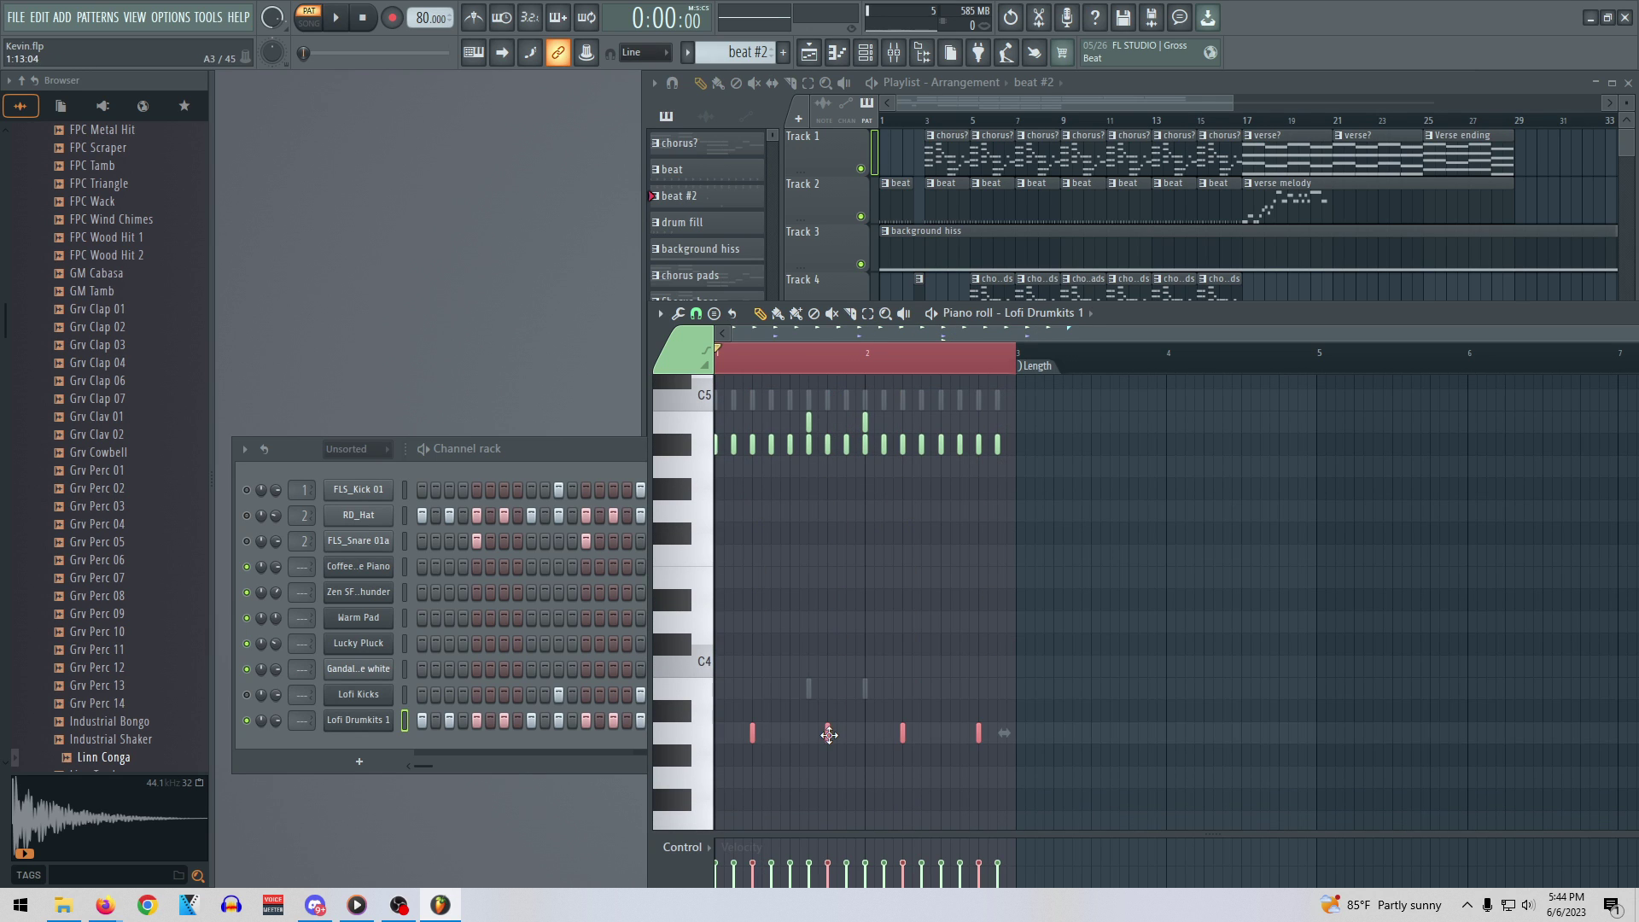
pyautogui.scroll(-1, 832, 737)
pyautogui.scroll(-7, 832, 736)
pyautogui.moveTo(825, 543); pyautogui.dragTo(751, 665)
pyautogui.click(902, 667)
pyautogui.press('space')
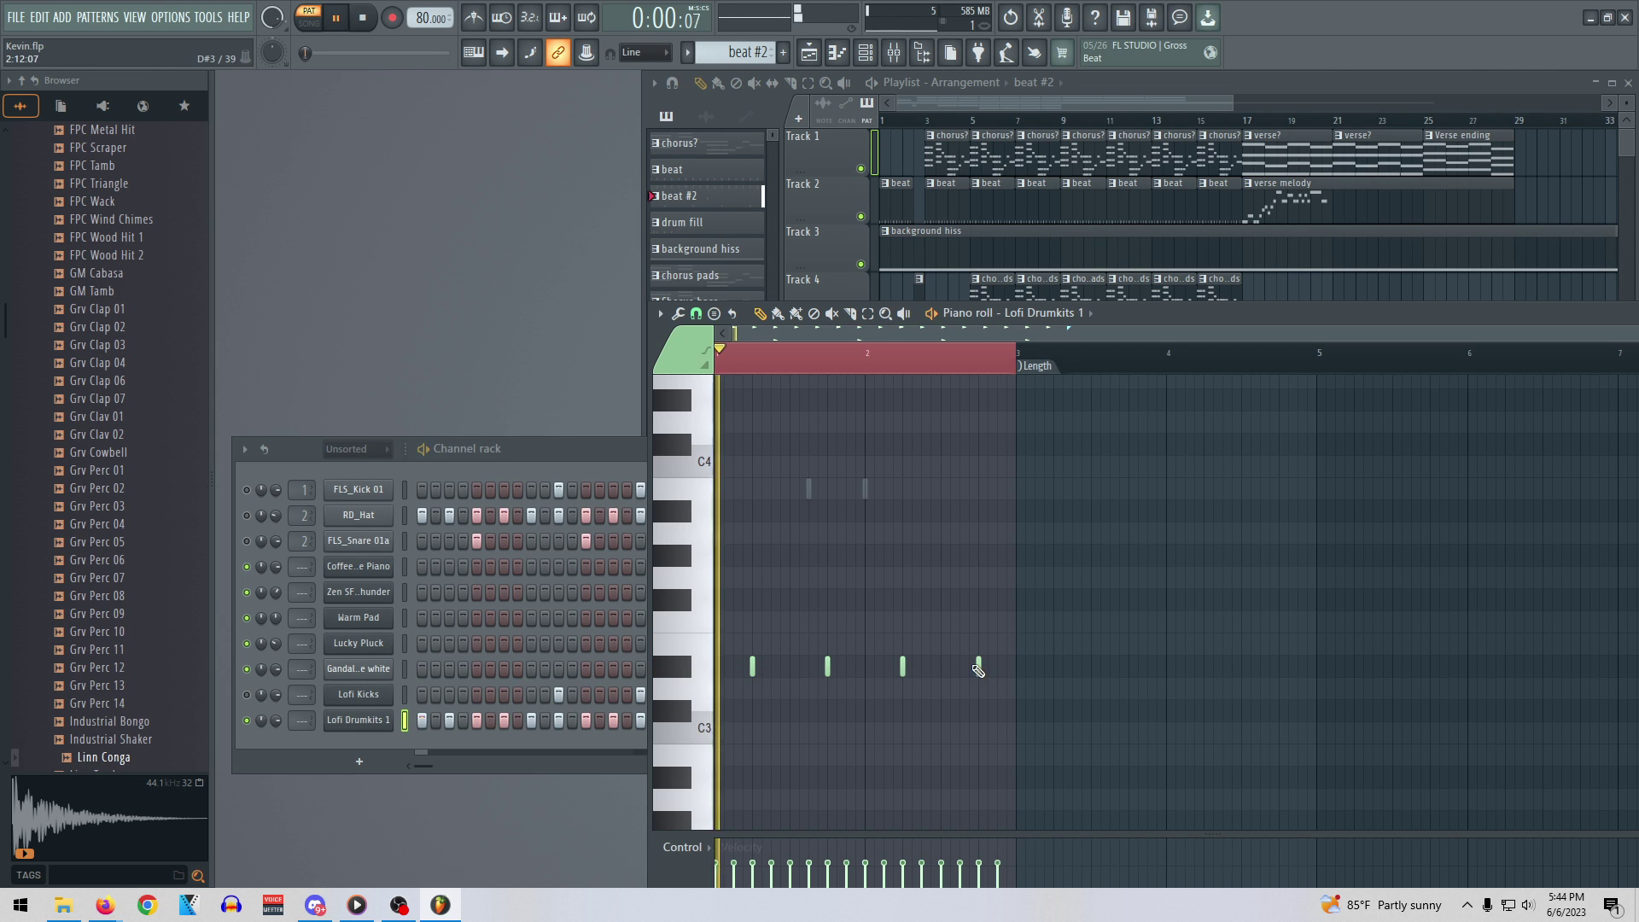
pyautogui.scroll(3, 978, 667)
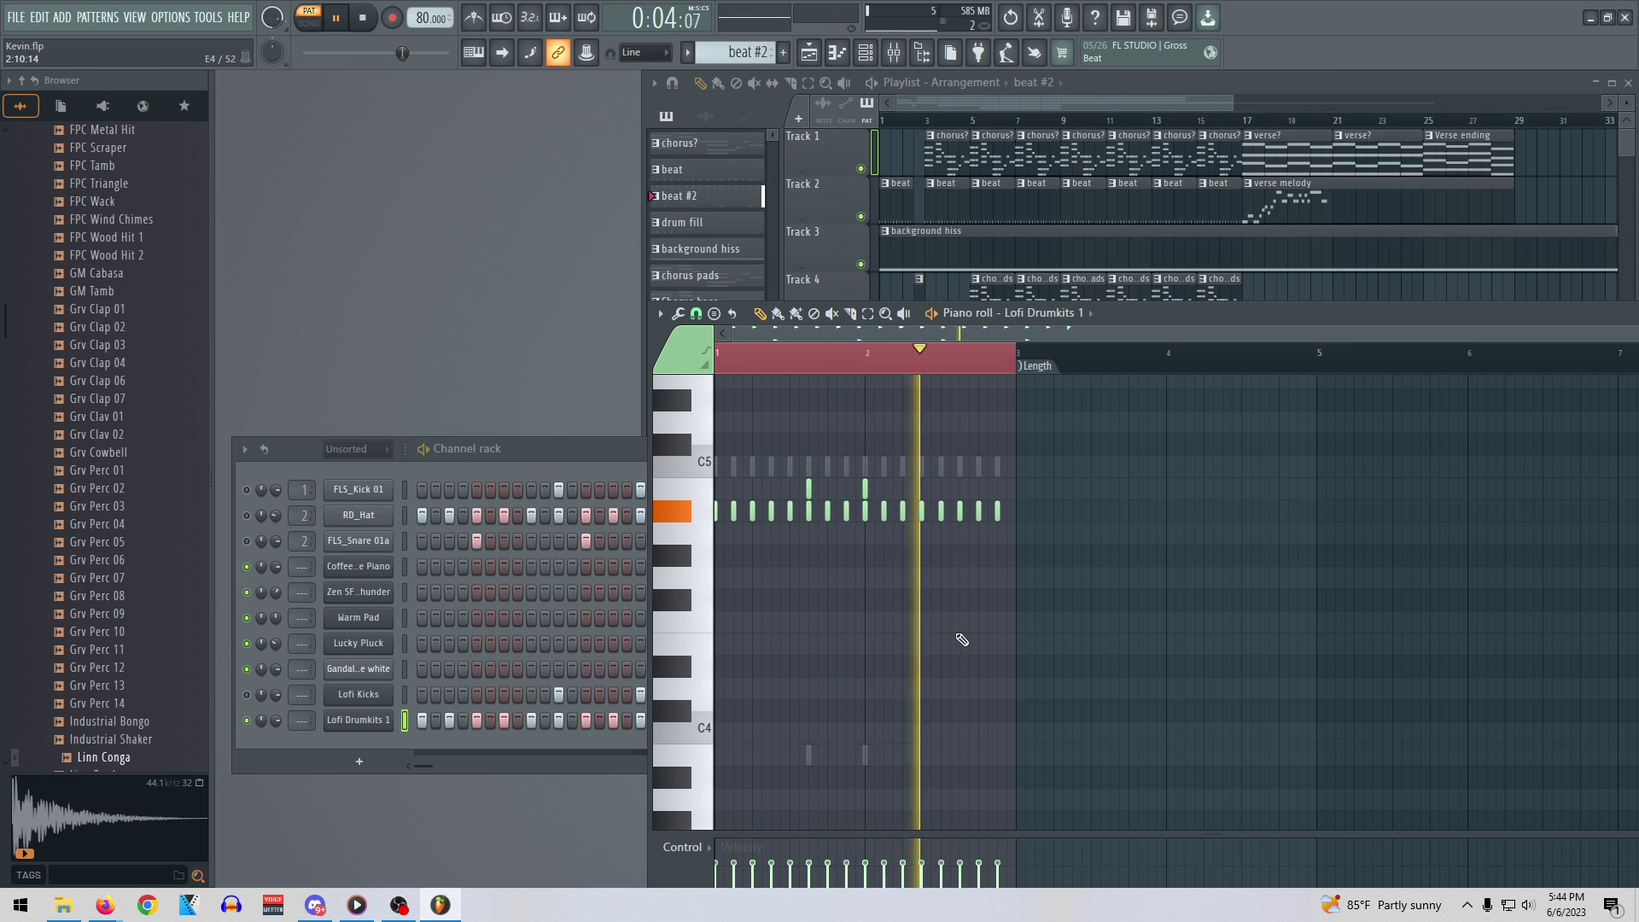
pyautogui.press('space')
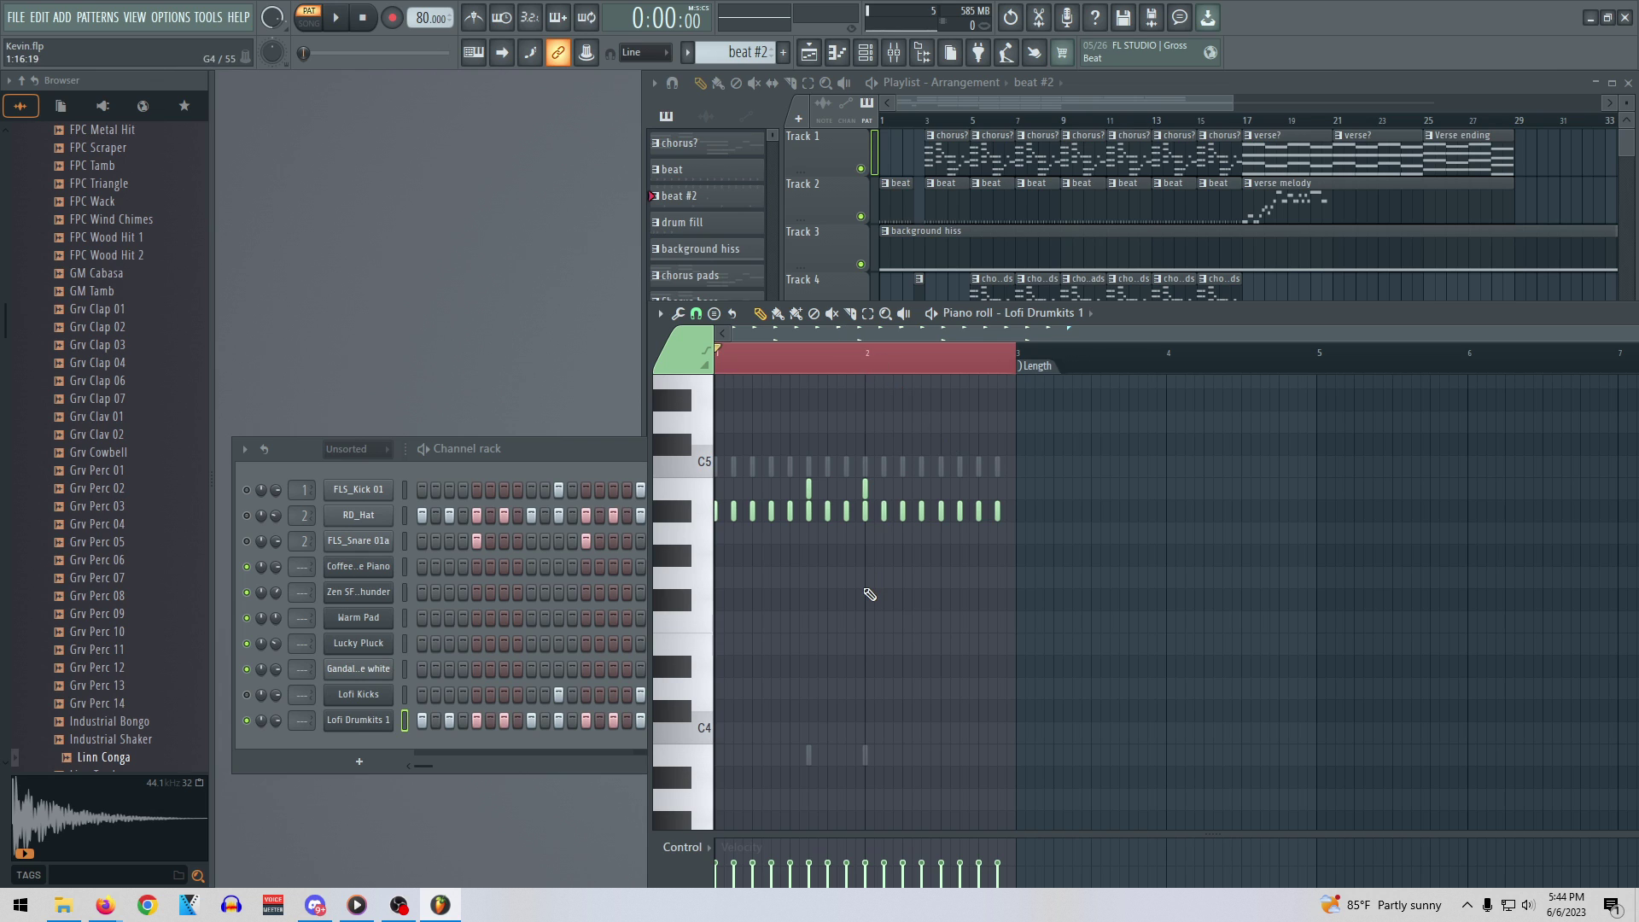
# Try the drum sounds below D#3 with trial notes and delete them again
pyautogui.scroll(-6, 869, 594)
pyautogui.click(855, 666)
pyautogui.click(902, 710)
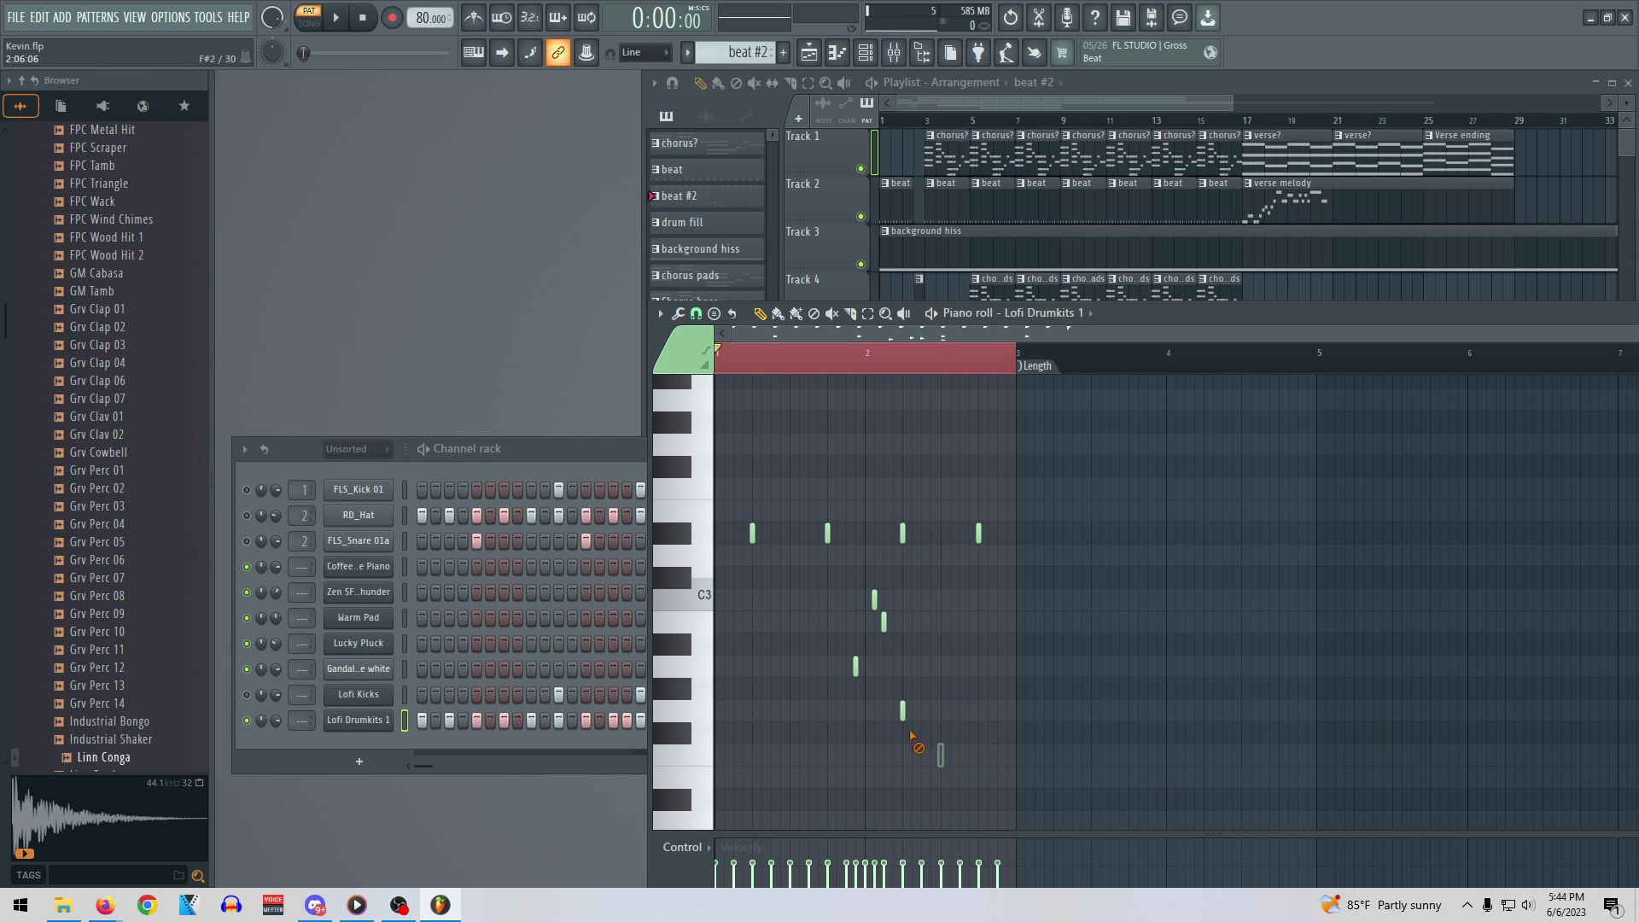
pyautogui.moveTo(879, 603); pyautogui.dragTo(872, 397)
pyautogui.scroll(2, 896, 540)
pyautogui.click(872, 573)
pyautogui.moveTo(872, 573)
pyautogui.mouseDown()
pyautogui.moveTo(888, 479)
pyautogui.moveTo(872, 333)
pyautogui.moveTo(889, 454)
pyautogui.moveTo(881, 381)
pyautogui.moveTo(874, 681)
pyautogui.moveTo(892, 375)
pyautogui.moveTo(896, 485)
pyautogui.moveTo(885, 512)
pyautogui.moveTo(881, 352)
pyautogui.moveTo(916, 888)
pyautogui.moveTo(910, 742)
pyautogui.moveTo(923, 872)
pyautogui.moveTo(820, 486)
pyautogui.moveTo(849, 614)
pyautogui.moveTo(863, 592)
pyautogui.moveTo(896, 660)
pyautogui.moveTo(885, 401)
pyautogui.moveTo(882, 827)
pyautogui.moveTo(896, 359)
pyautogui.moveTo(928, 574)
pyautogui.mouseUp()
pyautogui.scroll(2, 871, 555)
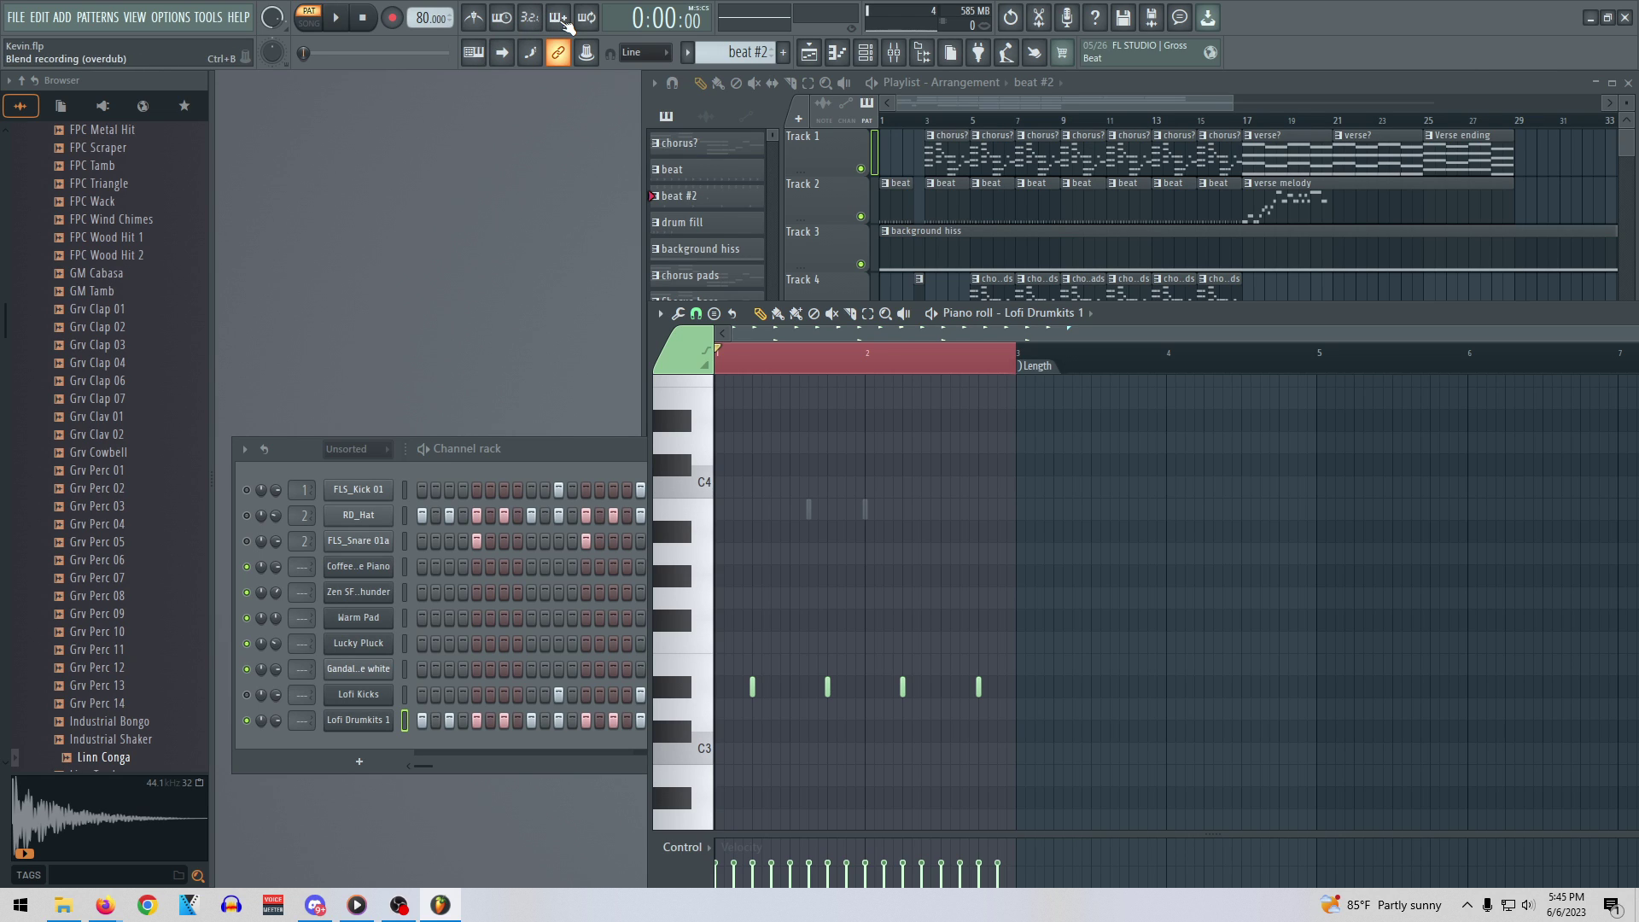
# Enable the typing keyboard as a piano and audition the Lofi Drumkits 1 sounds with it
pyautogui.click(477, 52)
pyautogui.press('c')
pyautogui.press('z')
pyautogui.press('c')
pyautogui.scroll(-3, 949, 510)
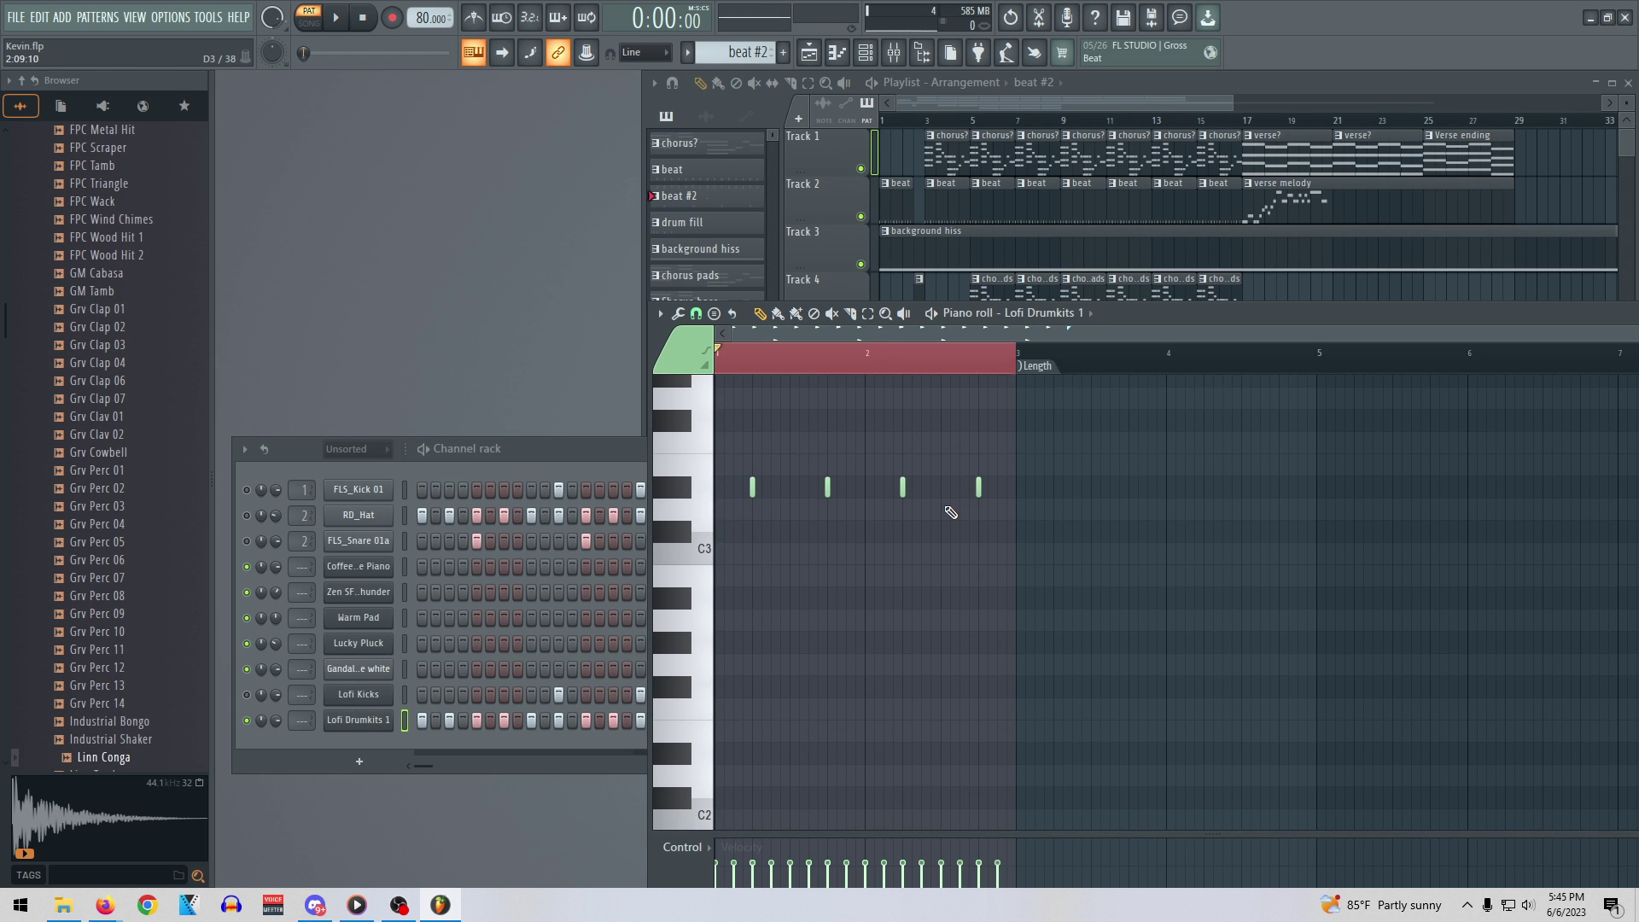
pyautogui.press('q')
# Open the Gandalf the white channel and audition its sound on several notes
pyautogui.click(365, 673)
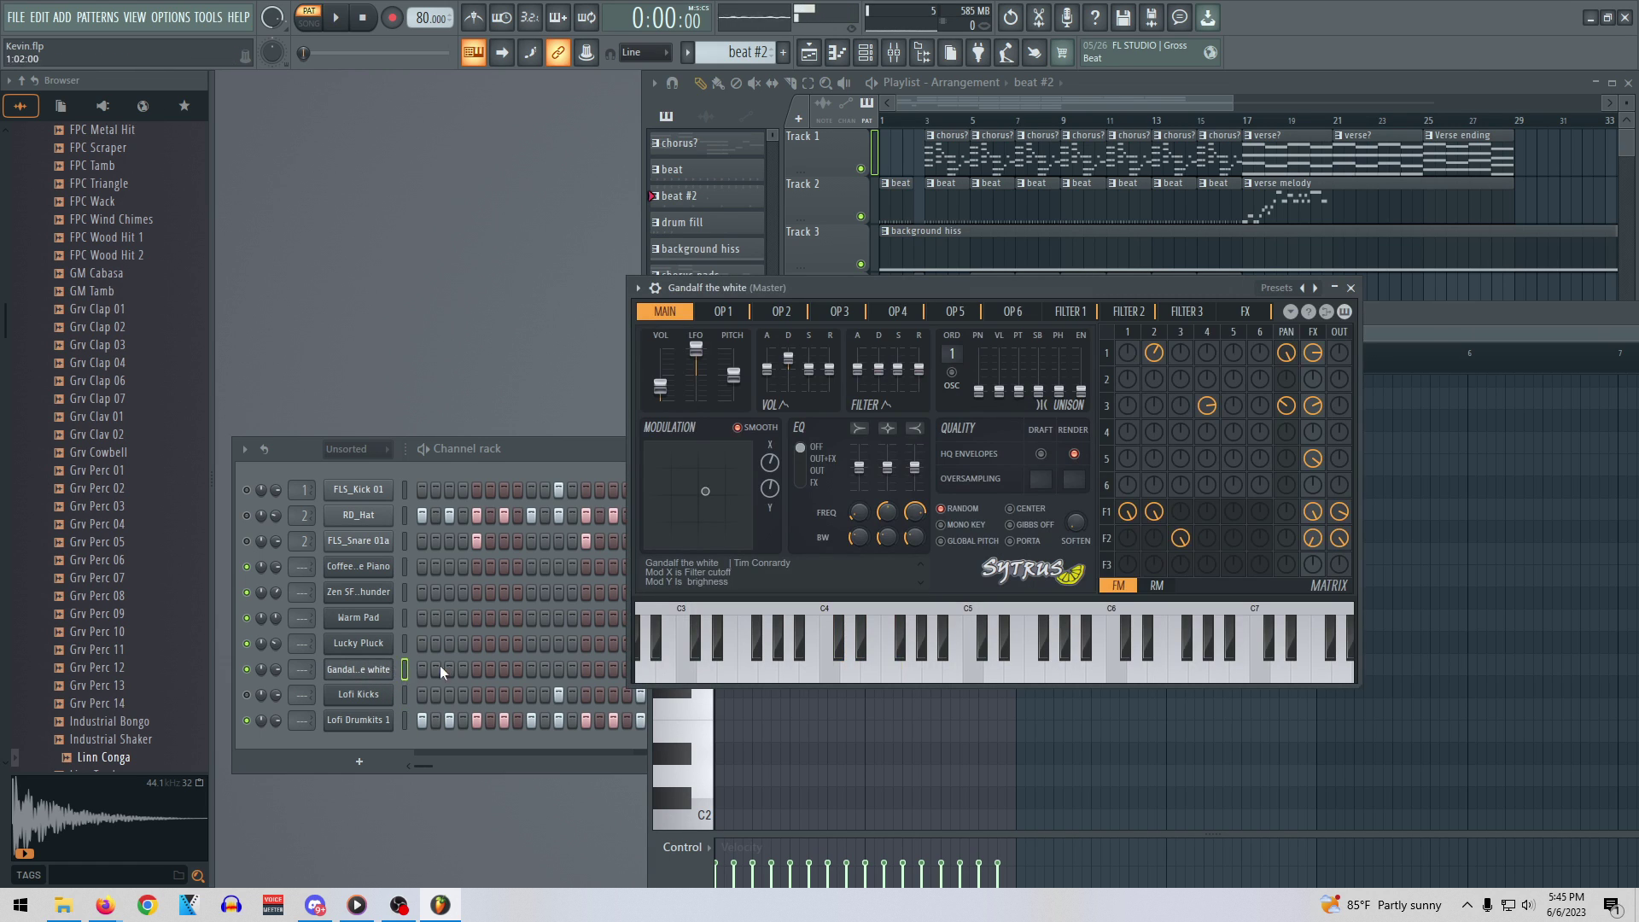
pyautogui.press('c')
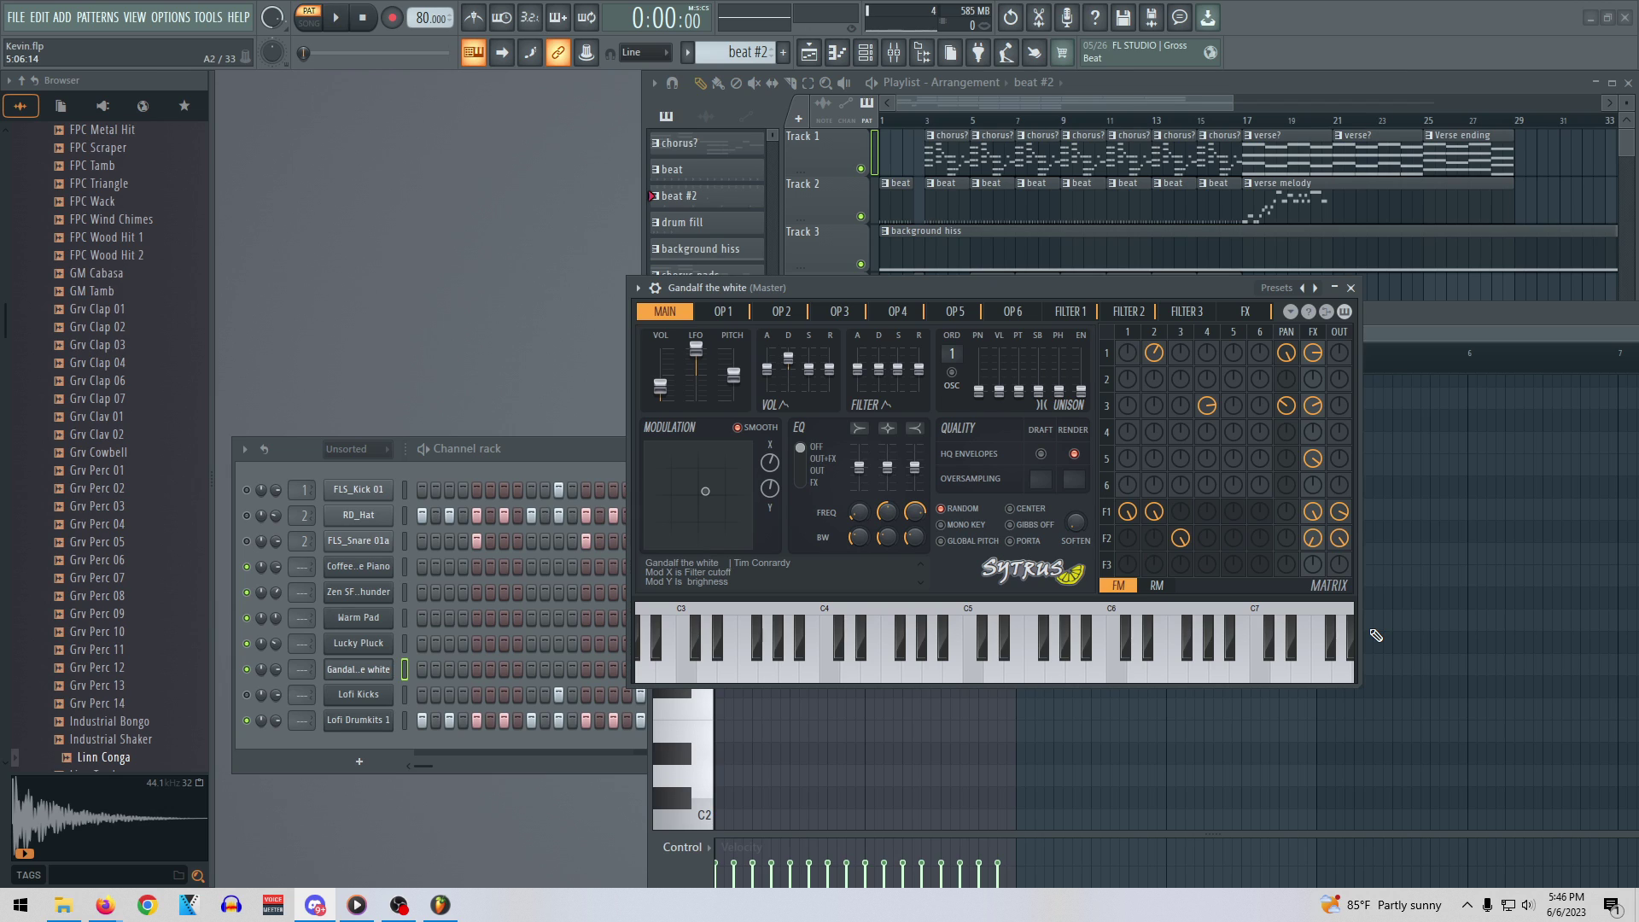
pyautogui.click(896, 293)
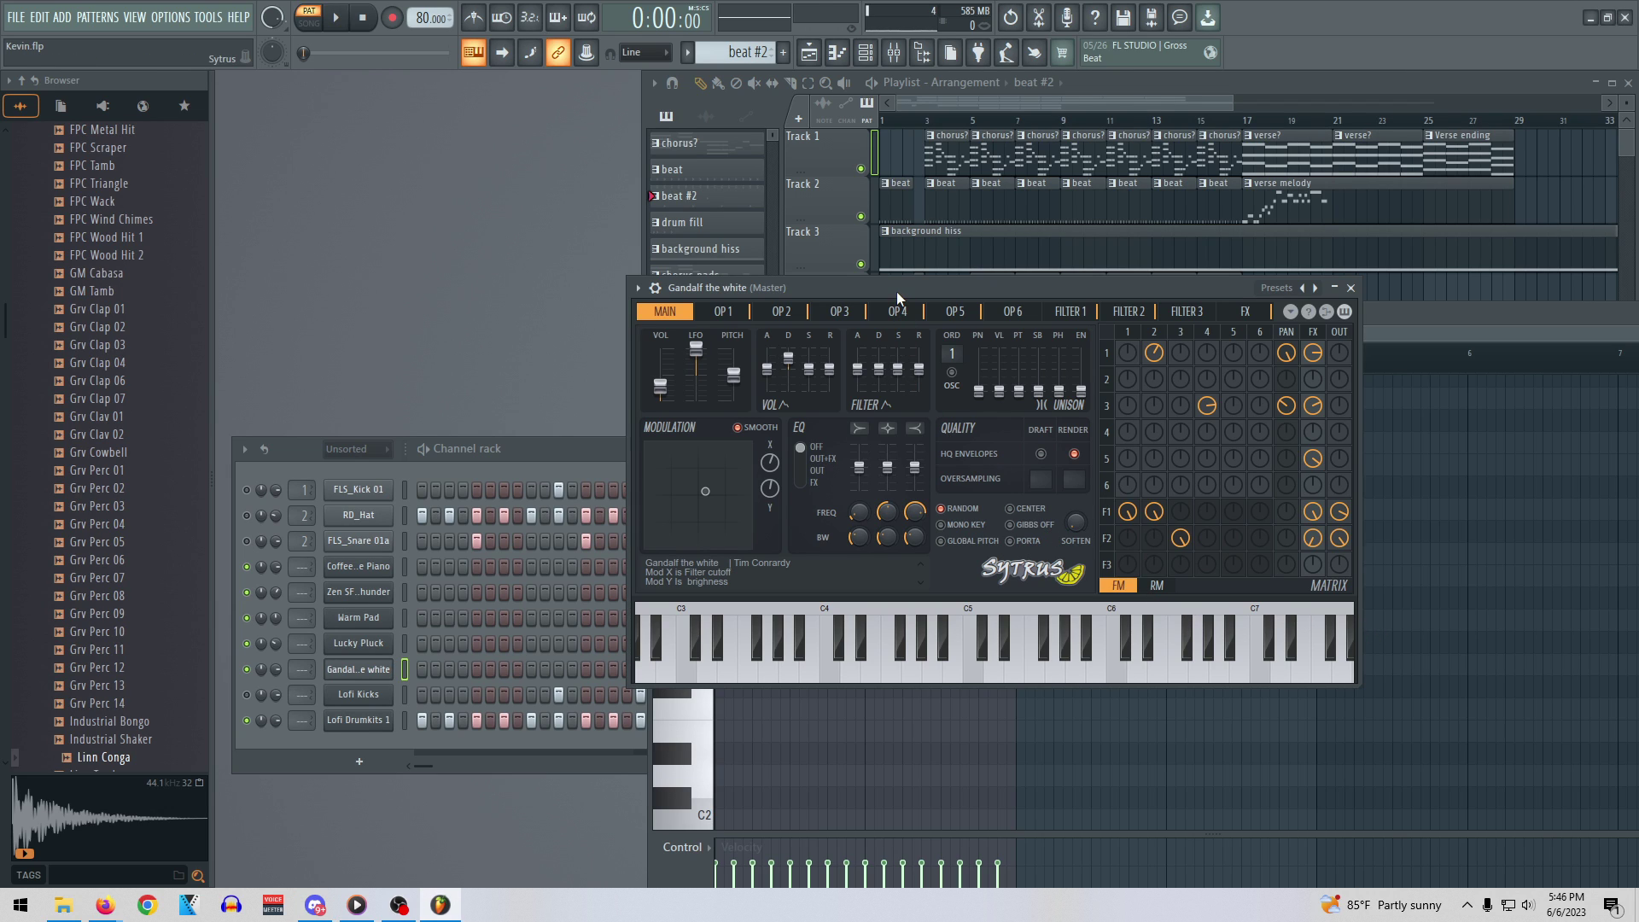
pyautogui.press('n')
pyautogui.press('x')
pyautogui.press('v')
pyautogui.press('b')
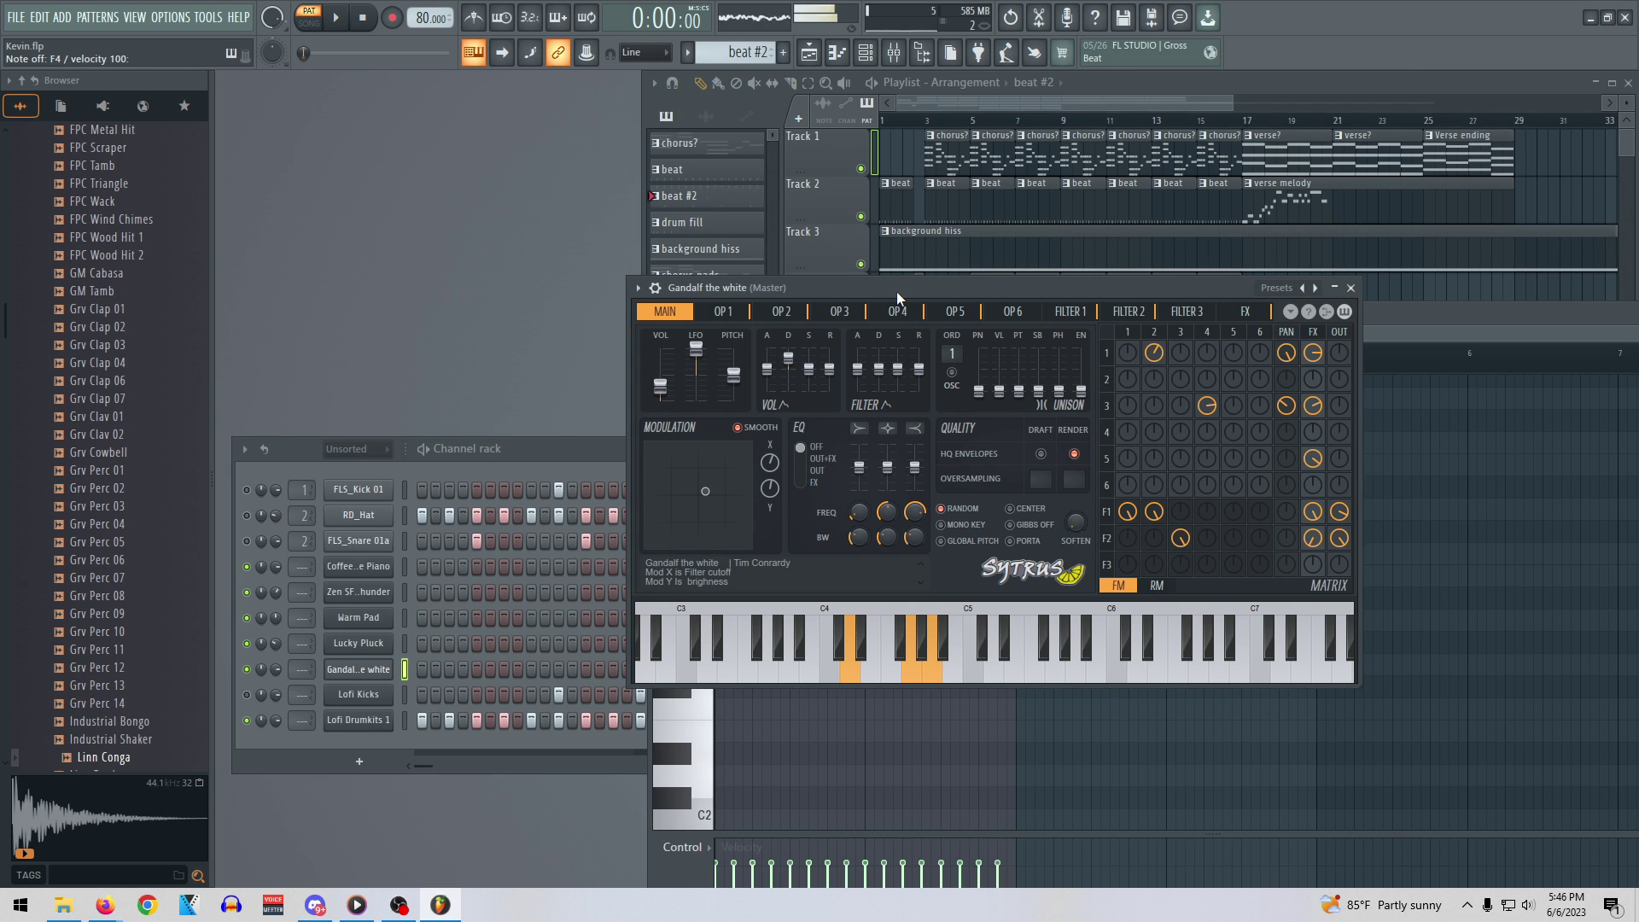
pyautogui.press('v')
pyautogui.press('b')
# Delete the Gandalf the white channel from the channel rack
pyautogui.rightClick(371, 669)
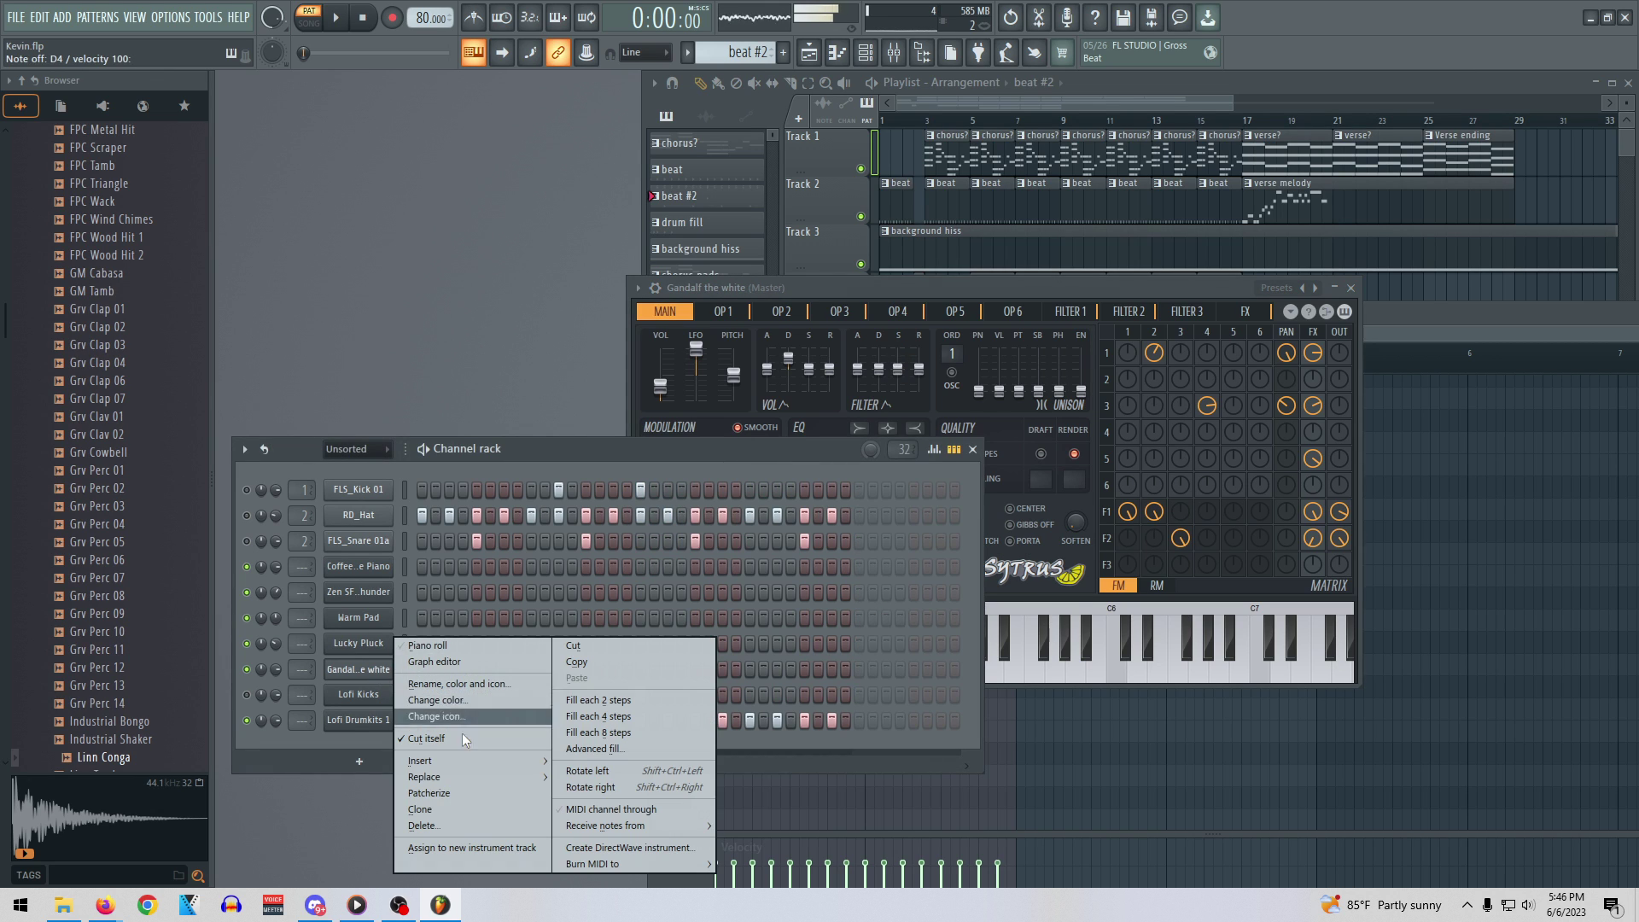
pyautogui.click(474, 827)
pyautogui.click(877, 507)
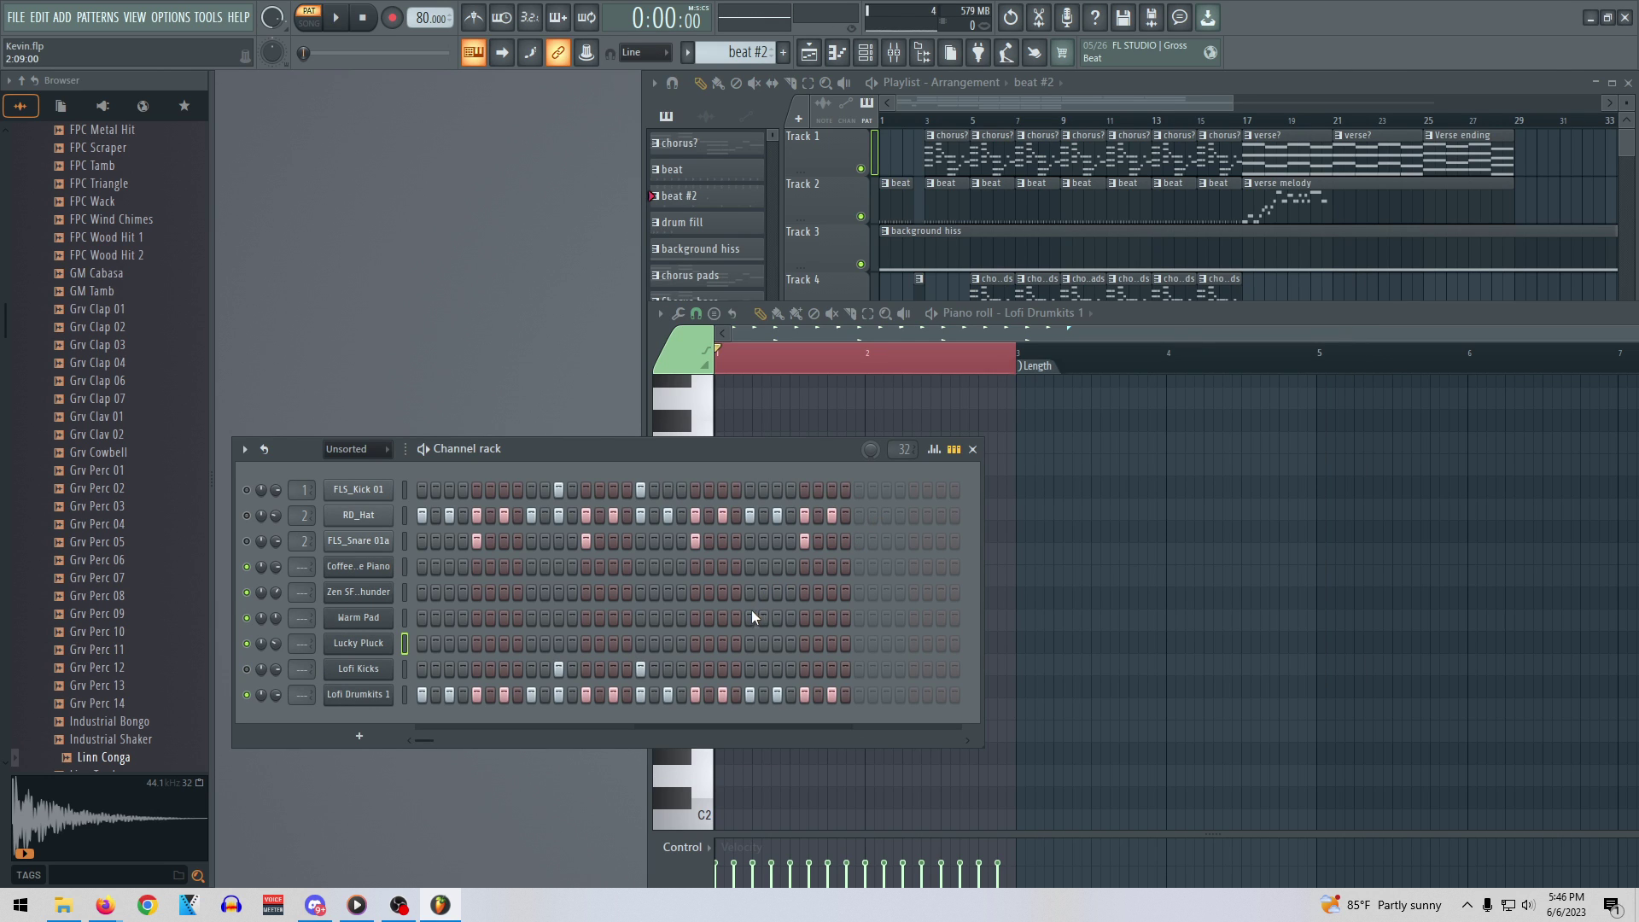
# Load the Lofi Drumkits 2 preset in the Lofi Drumkits 1 channel and play the beat pattern with it
pyautogui.click(375, 695)
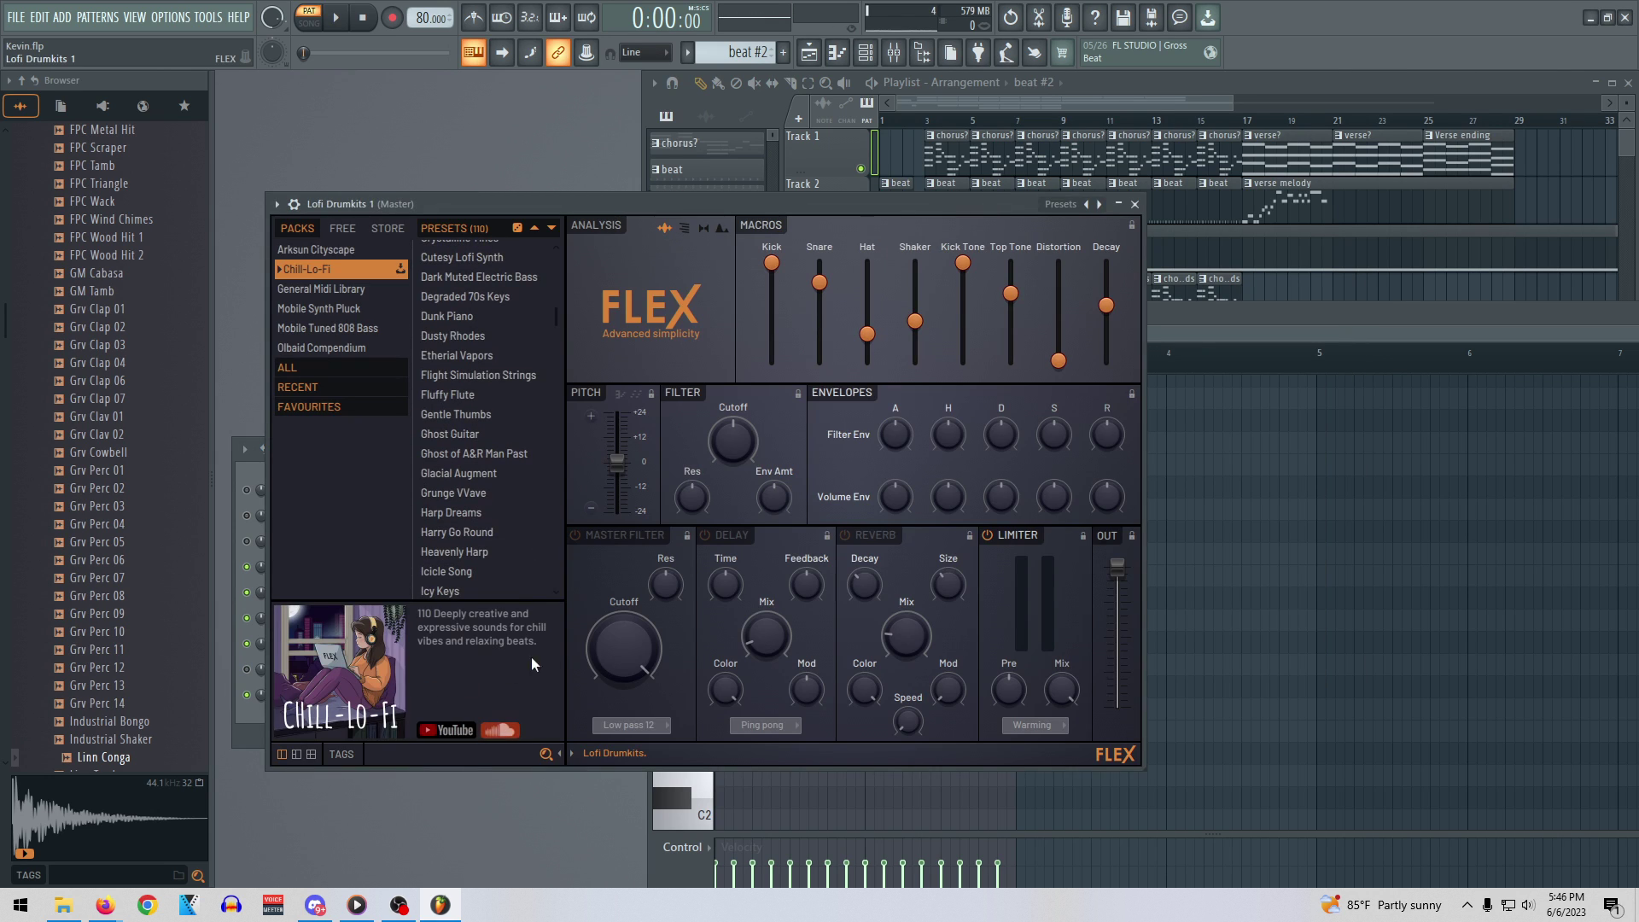
pyautogui.scroll(-4, 483, 461)
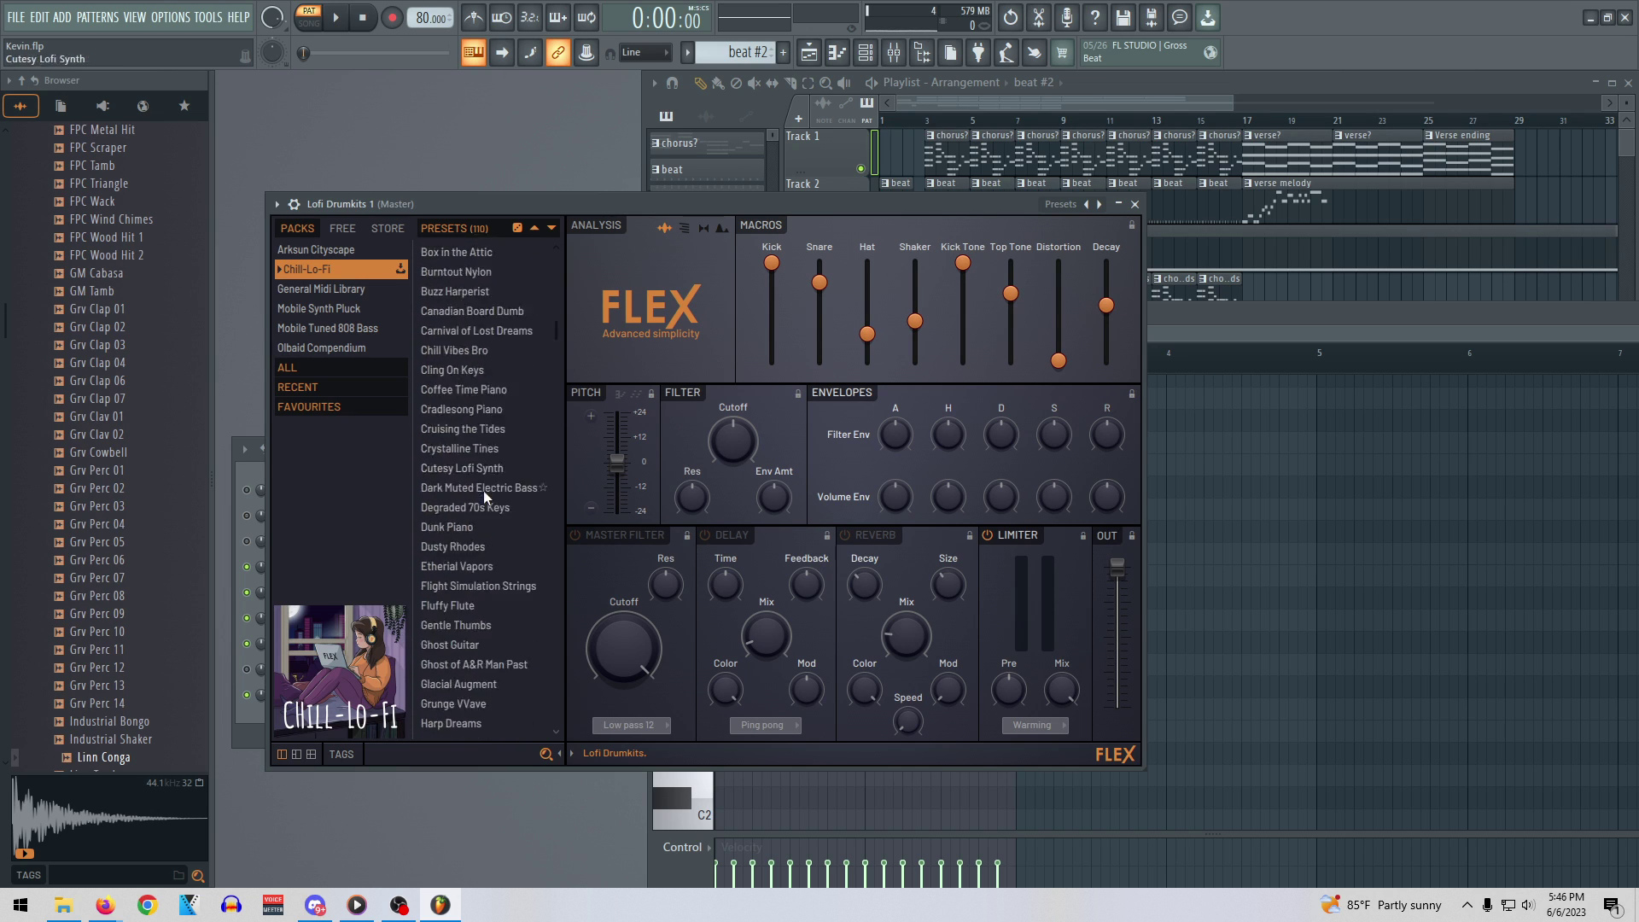
pyautogui.click(487, 565)
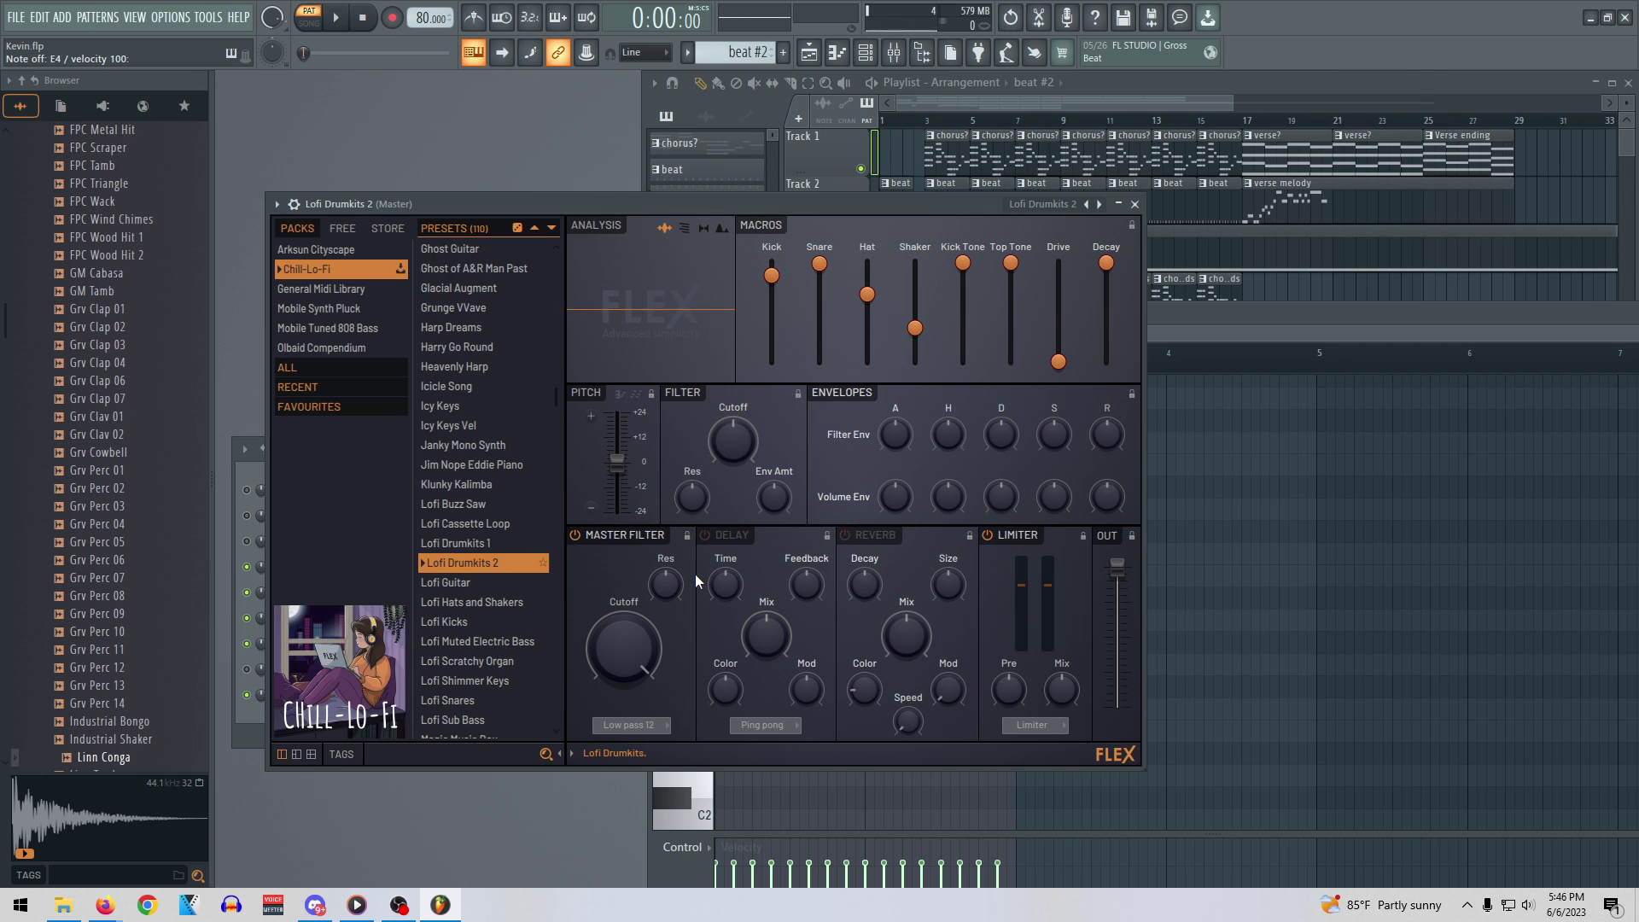
pyautogui.press('space')
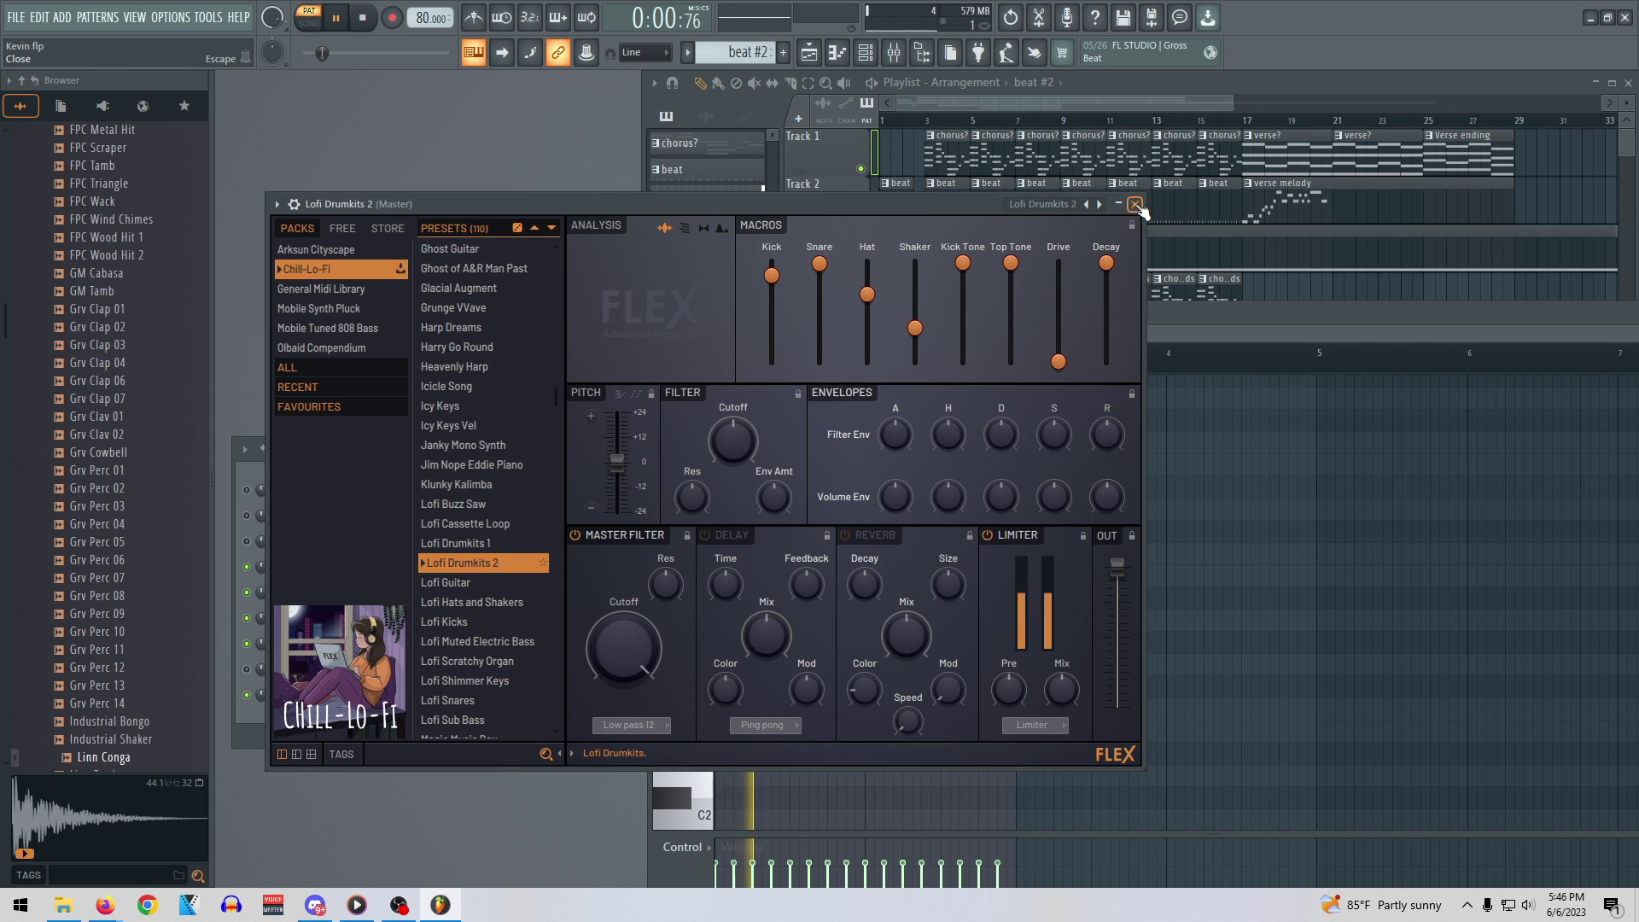
pyautogui.click(1135, 205)
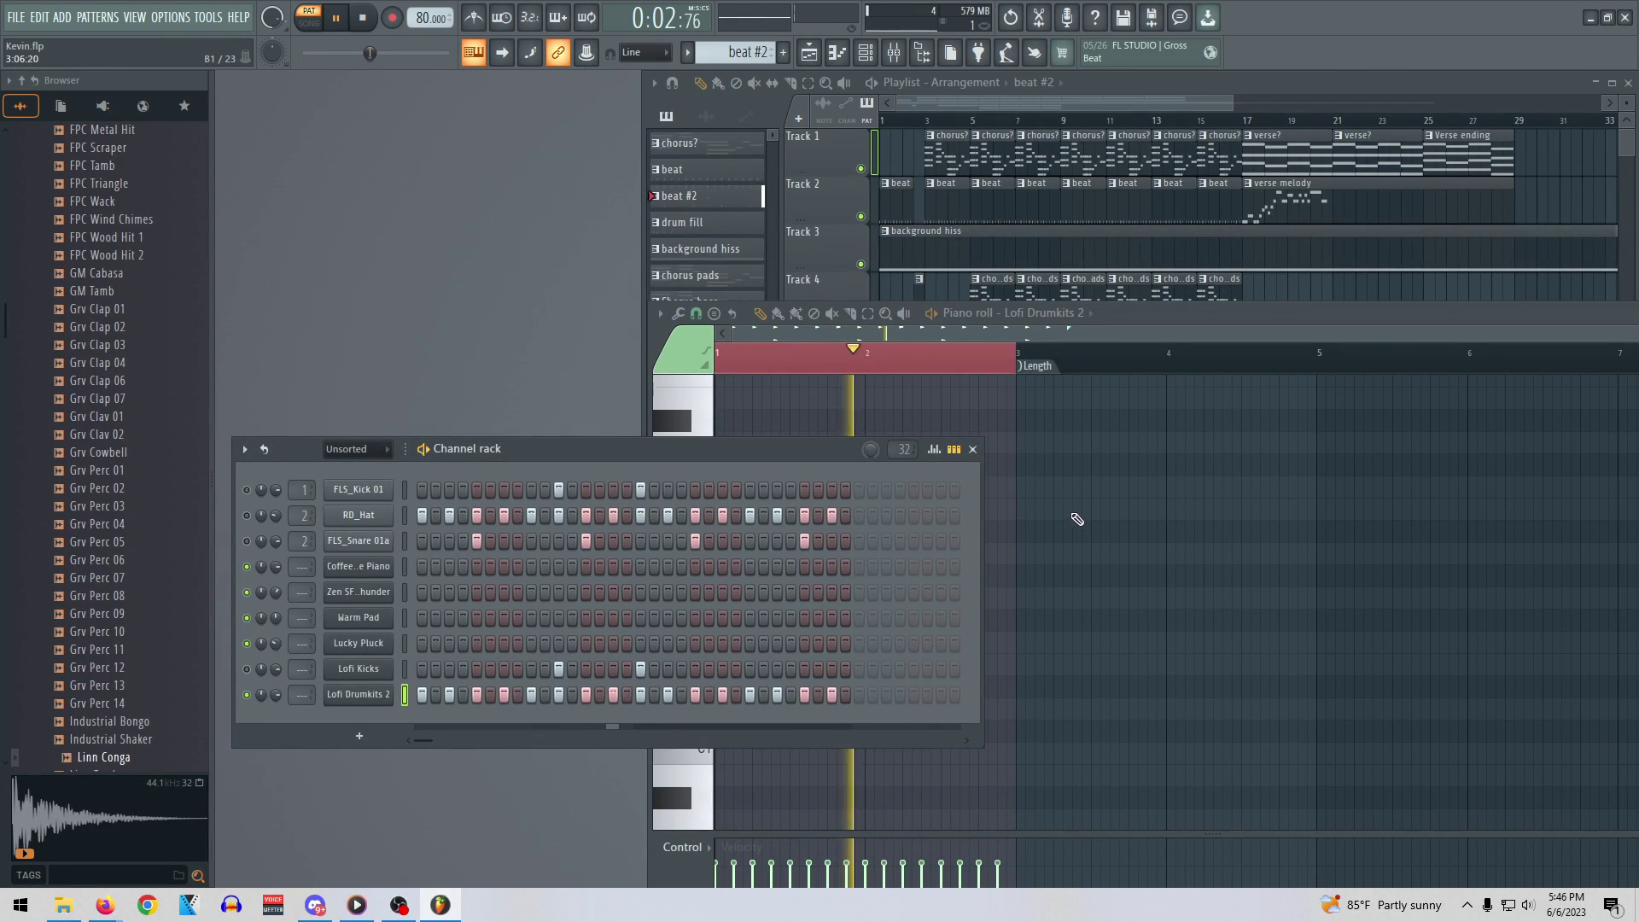
pyautogui.moveTo(836, 443); pyautogui.dragTo(807, 172)
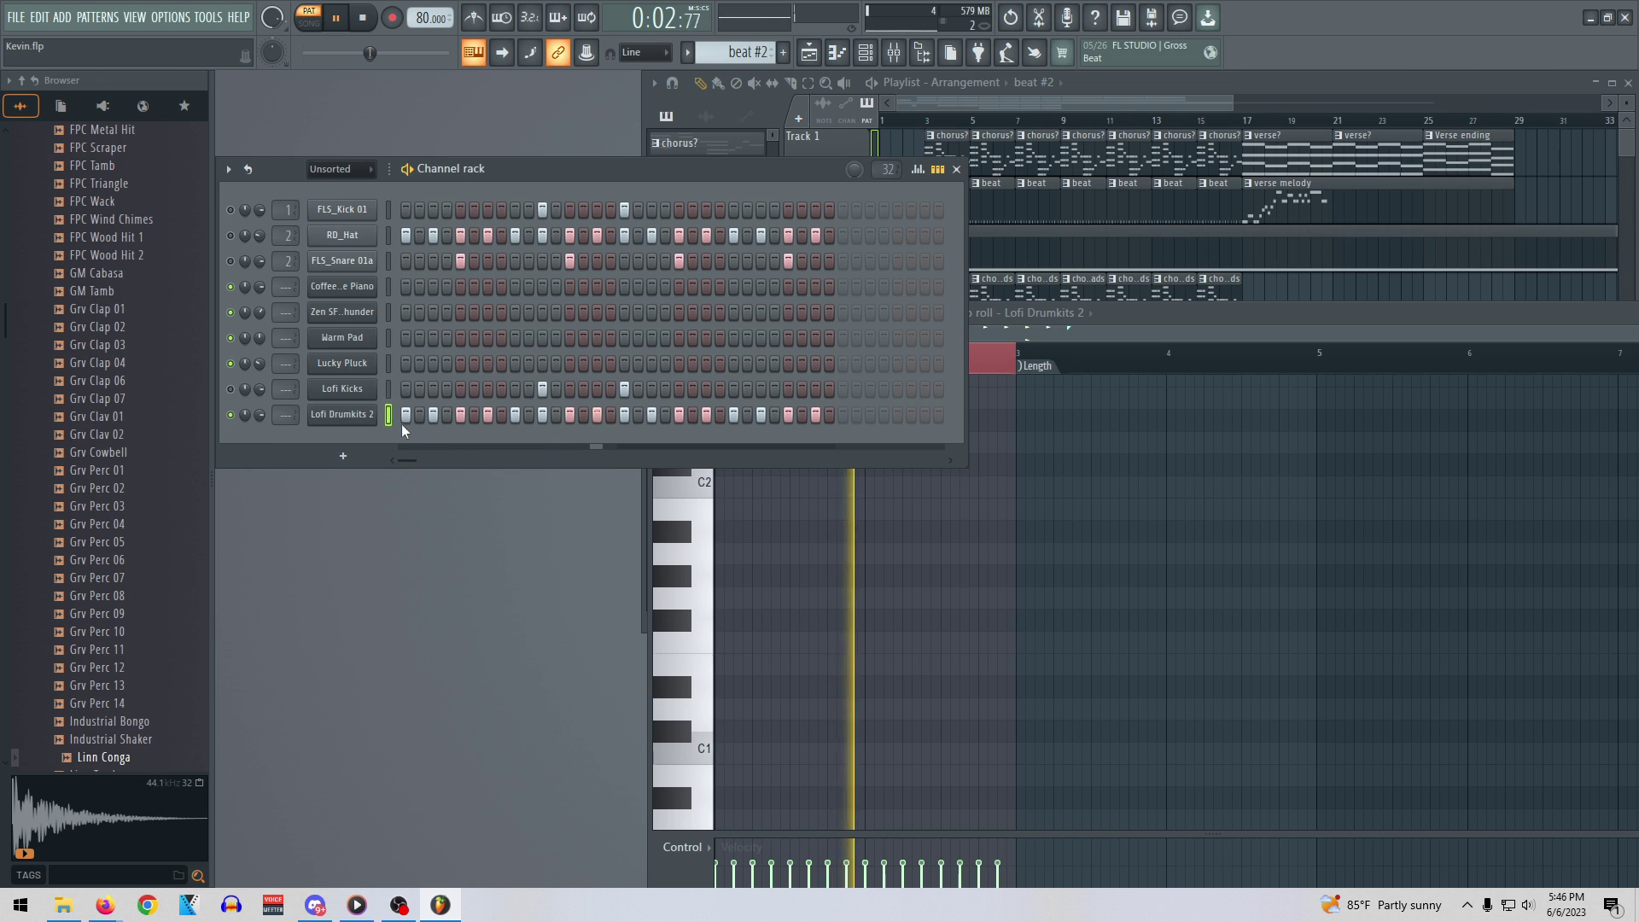
pyautogui.press('space')
# Open the Lofi Drumkits 2 piano roll, try its sounds up to C6 with trial notes and delete them again
pyautogui.rightClick(352, 417)
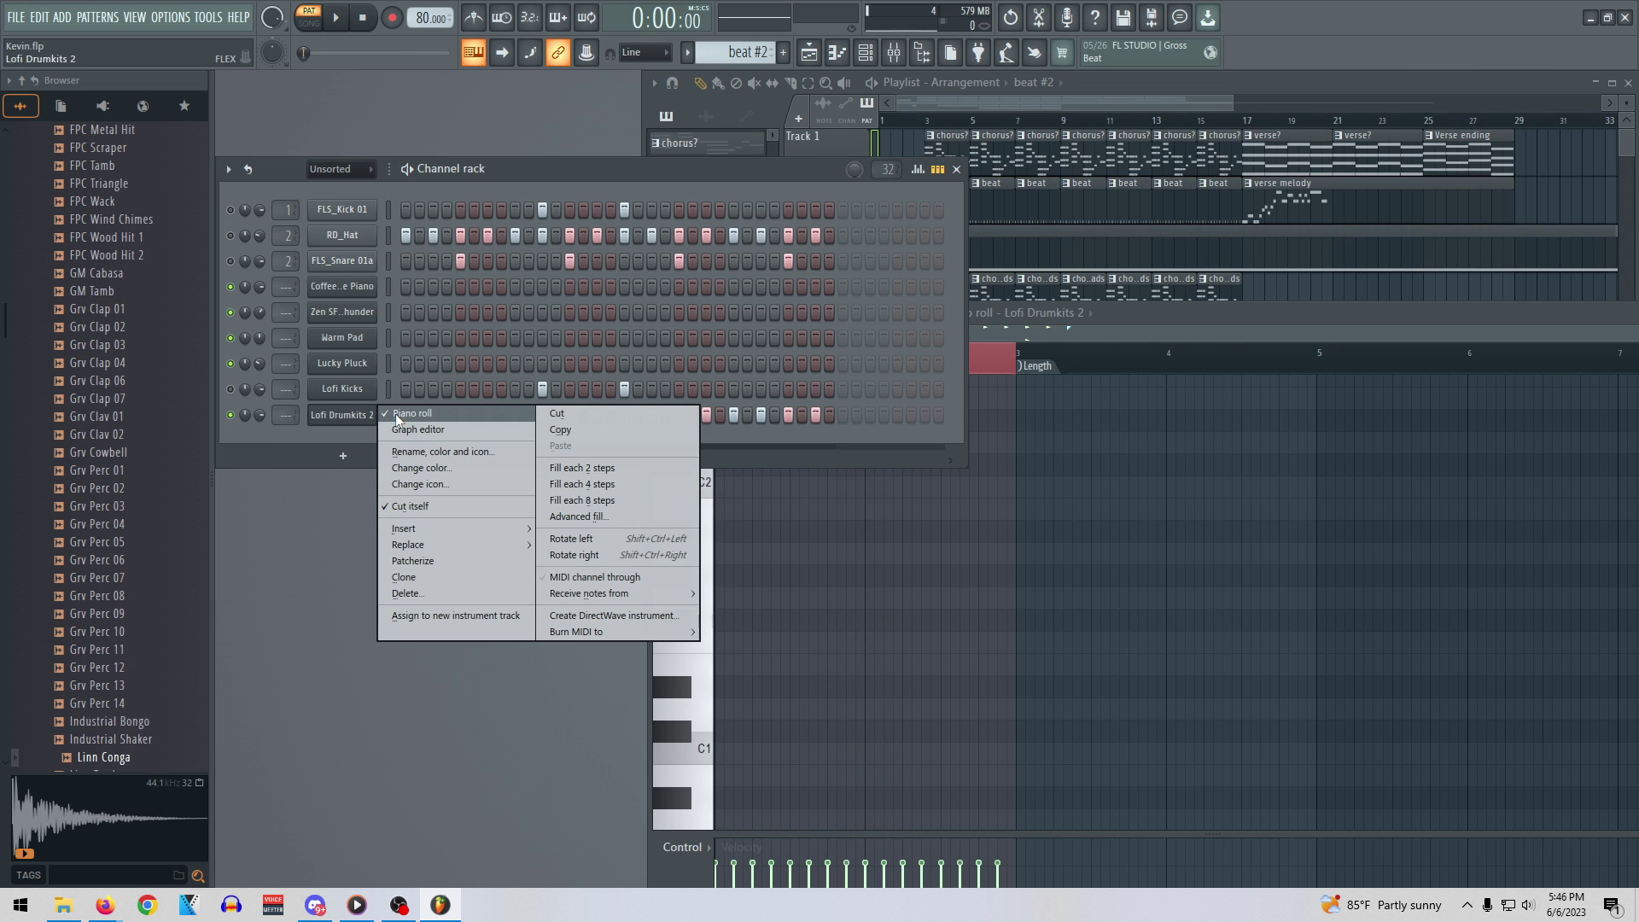
pyautogui.click(396, 413)
pyautogui.rightClick(355, 414)
pyautogui.click(407, 414)
pyautogui.scroll(3, 850, 609)
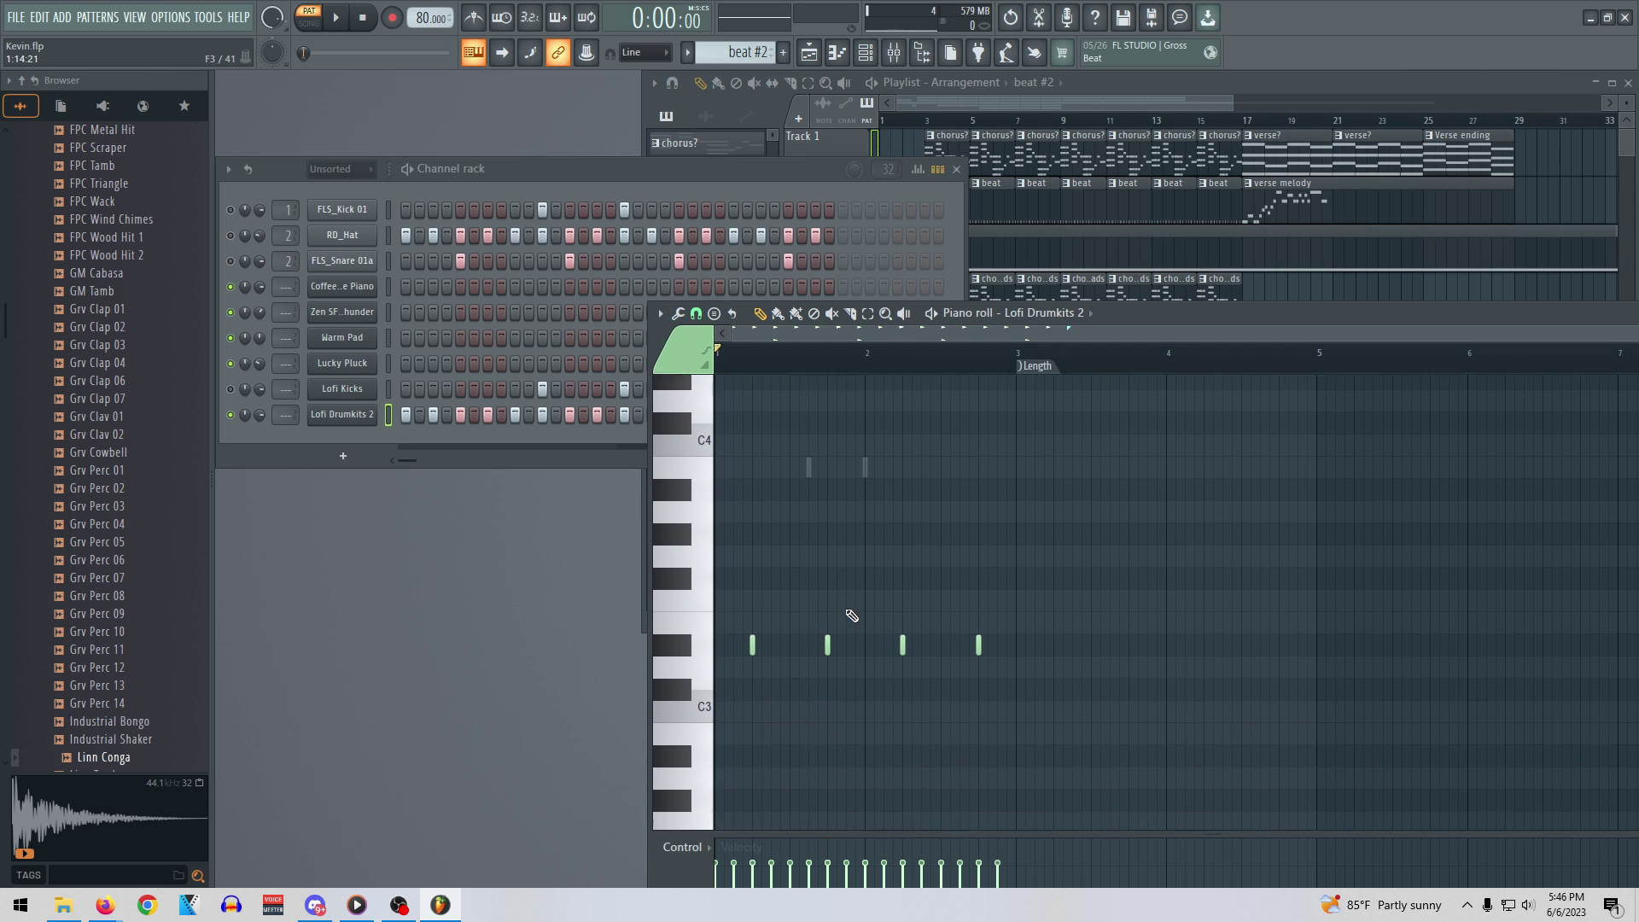
pyautogui.moveTo(756, 586); pyautogui.dragTo(912, 518)
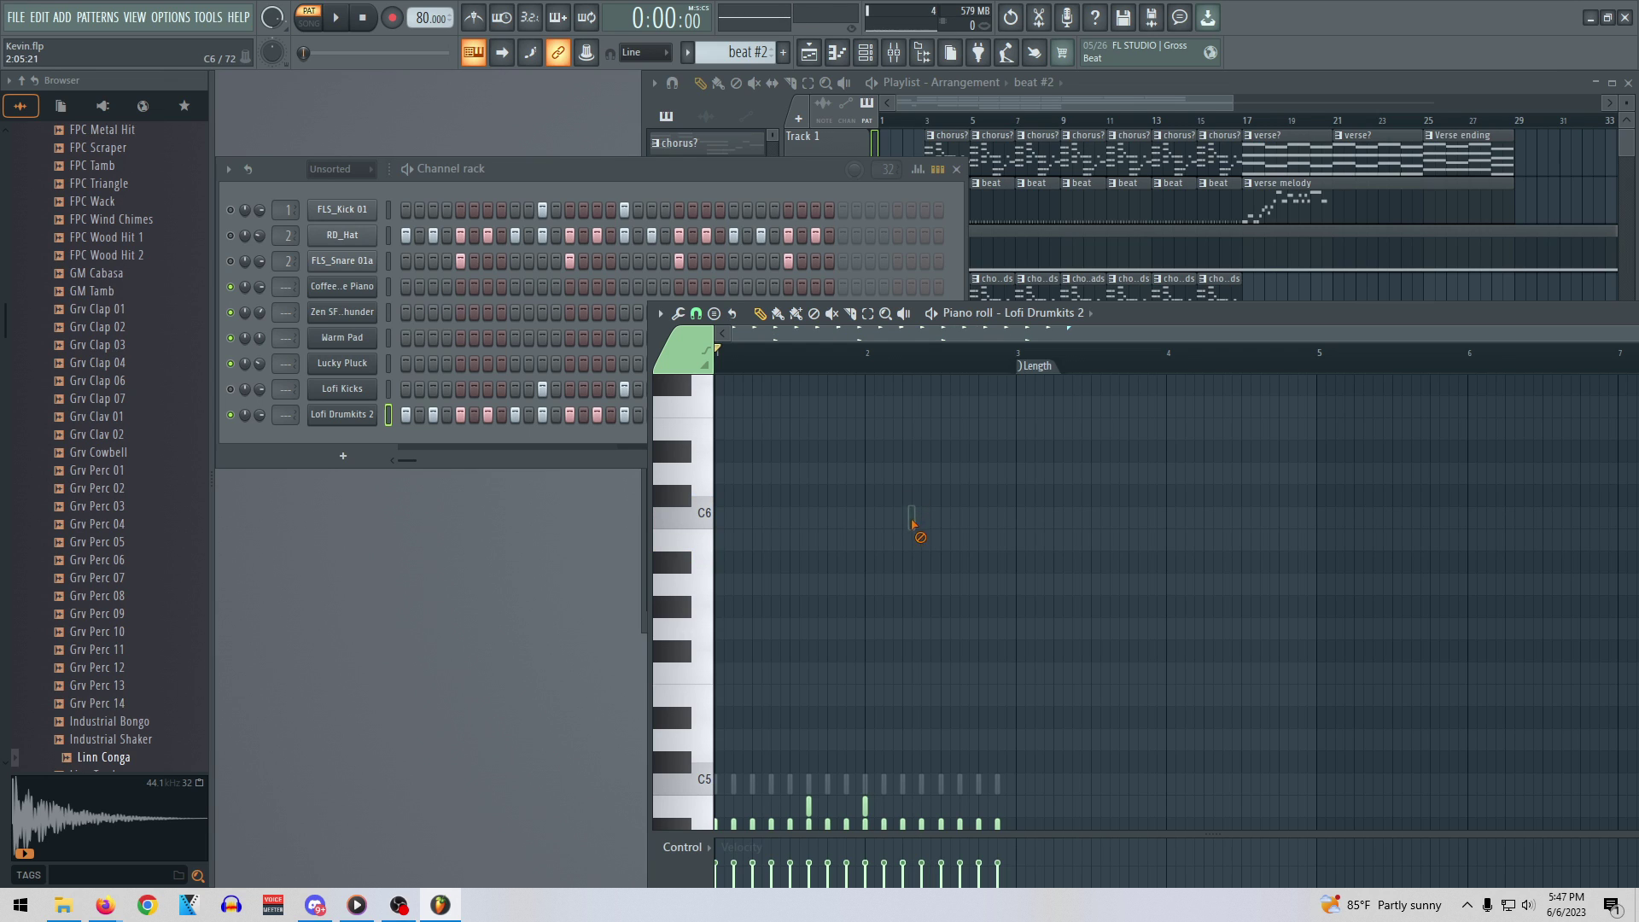
pyautogui.scroll(-5, 935, 527)
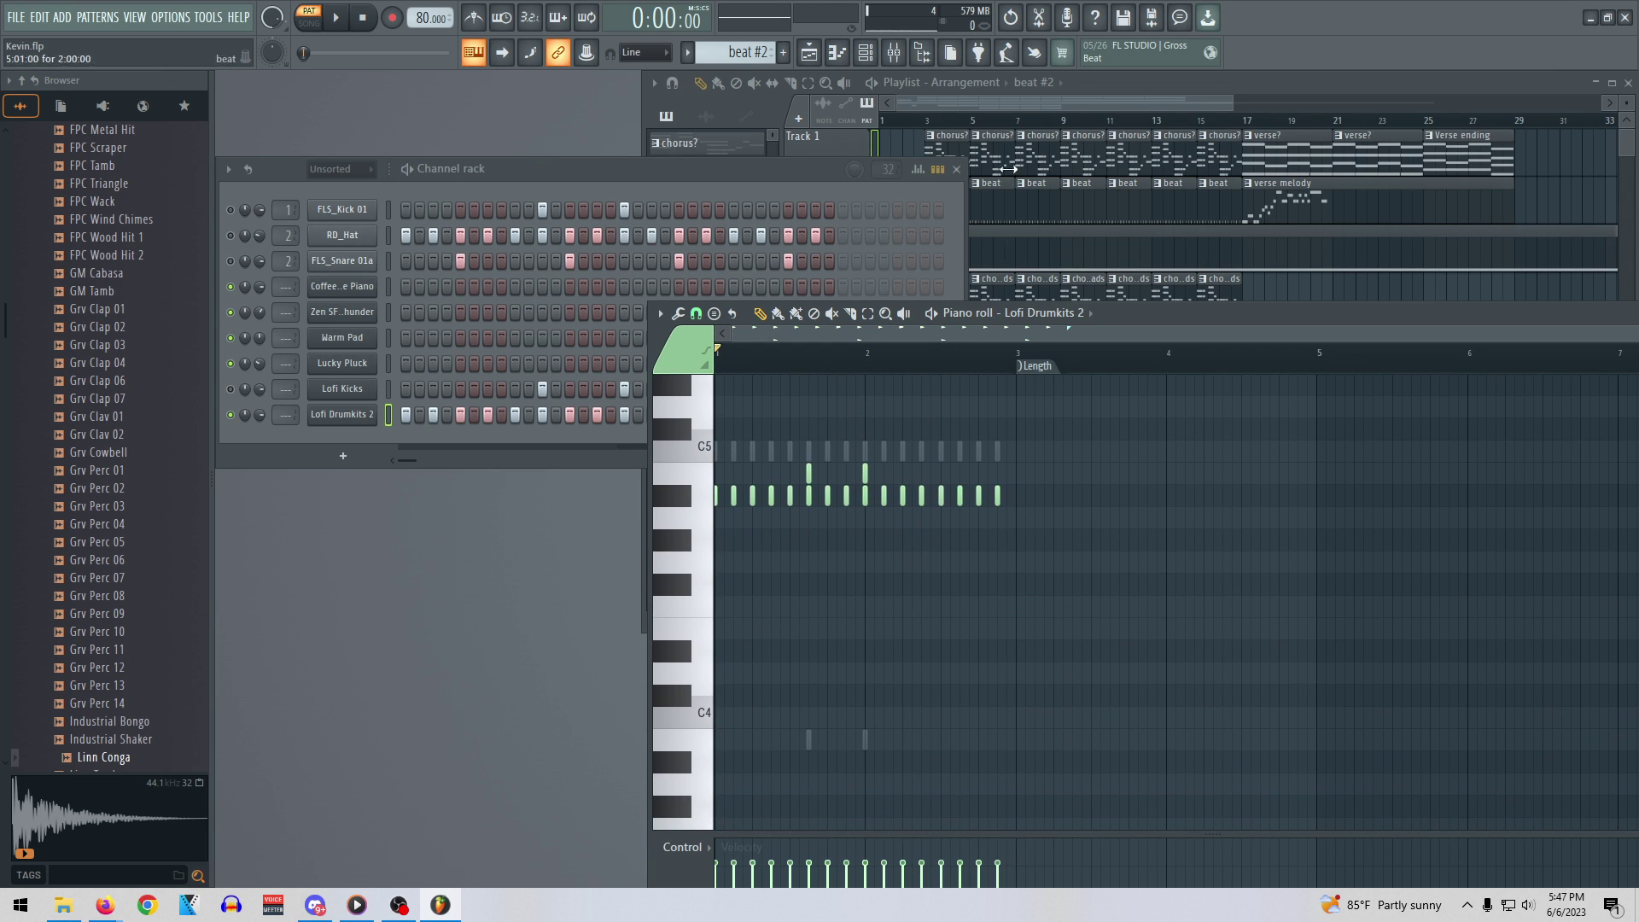
# Add Soundgoodizer to the first effect slot of the Master mixer track
pyautogui.click(893, 52)
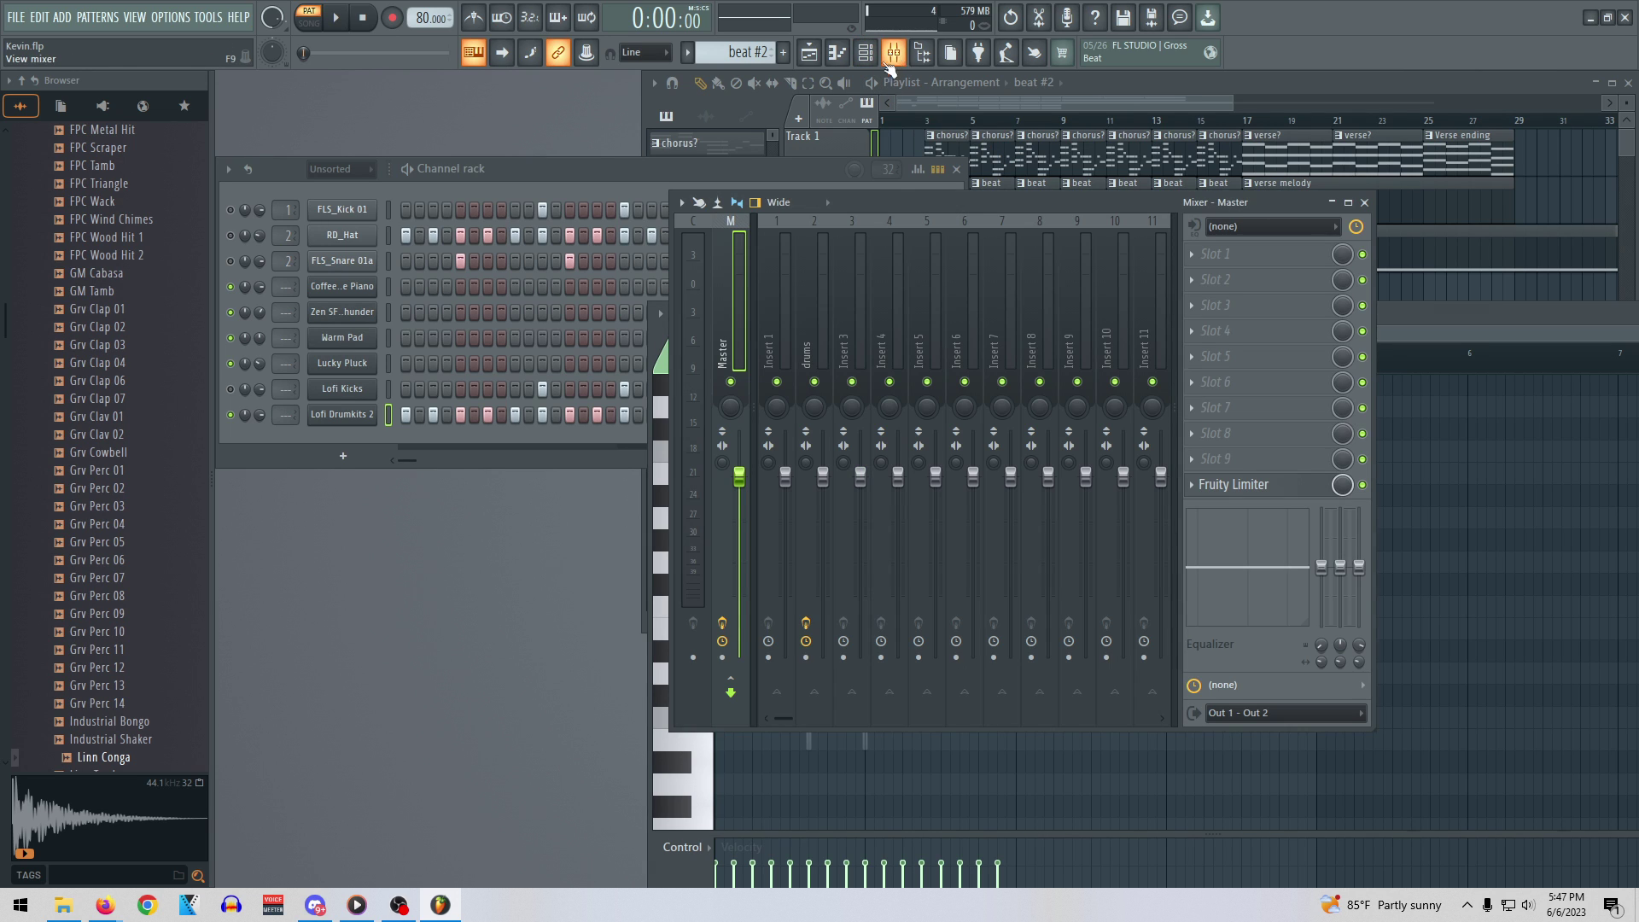
pyautogui.click(1192, 257)
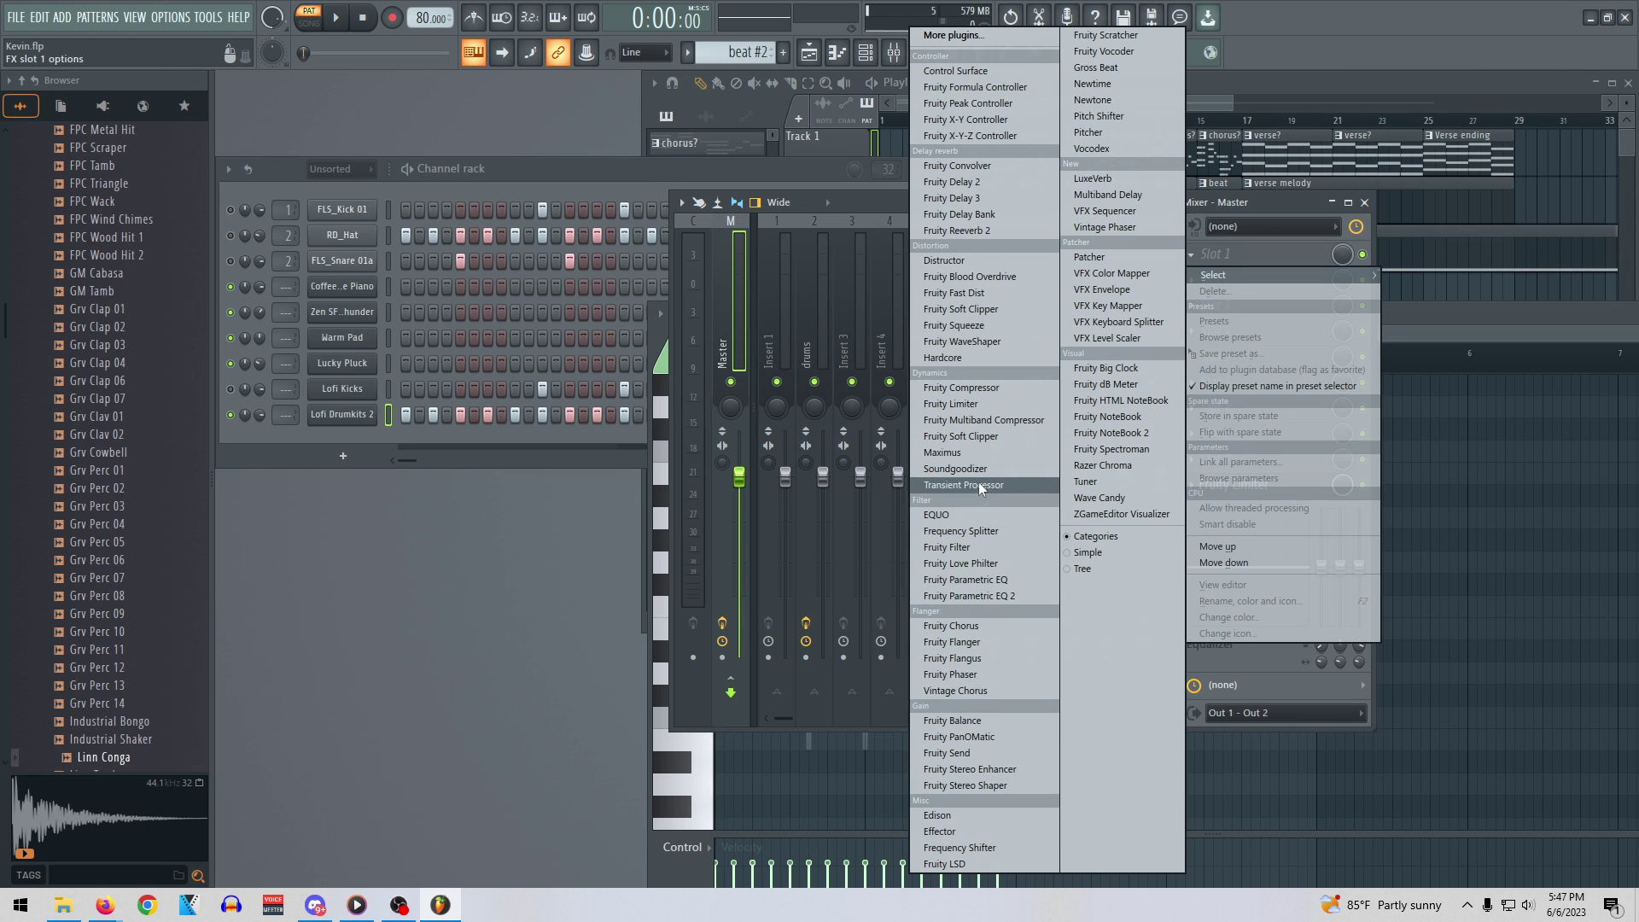
pyautogui.click(955, 469)
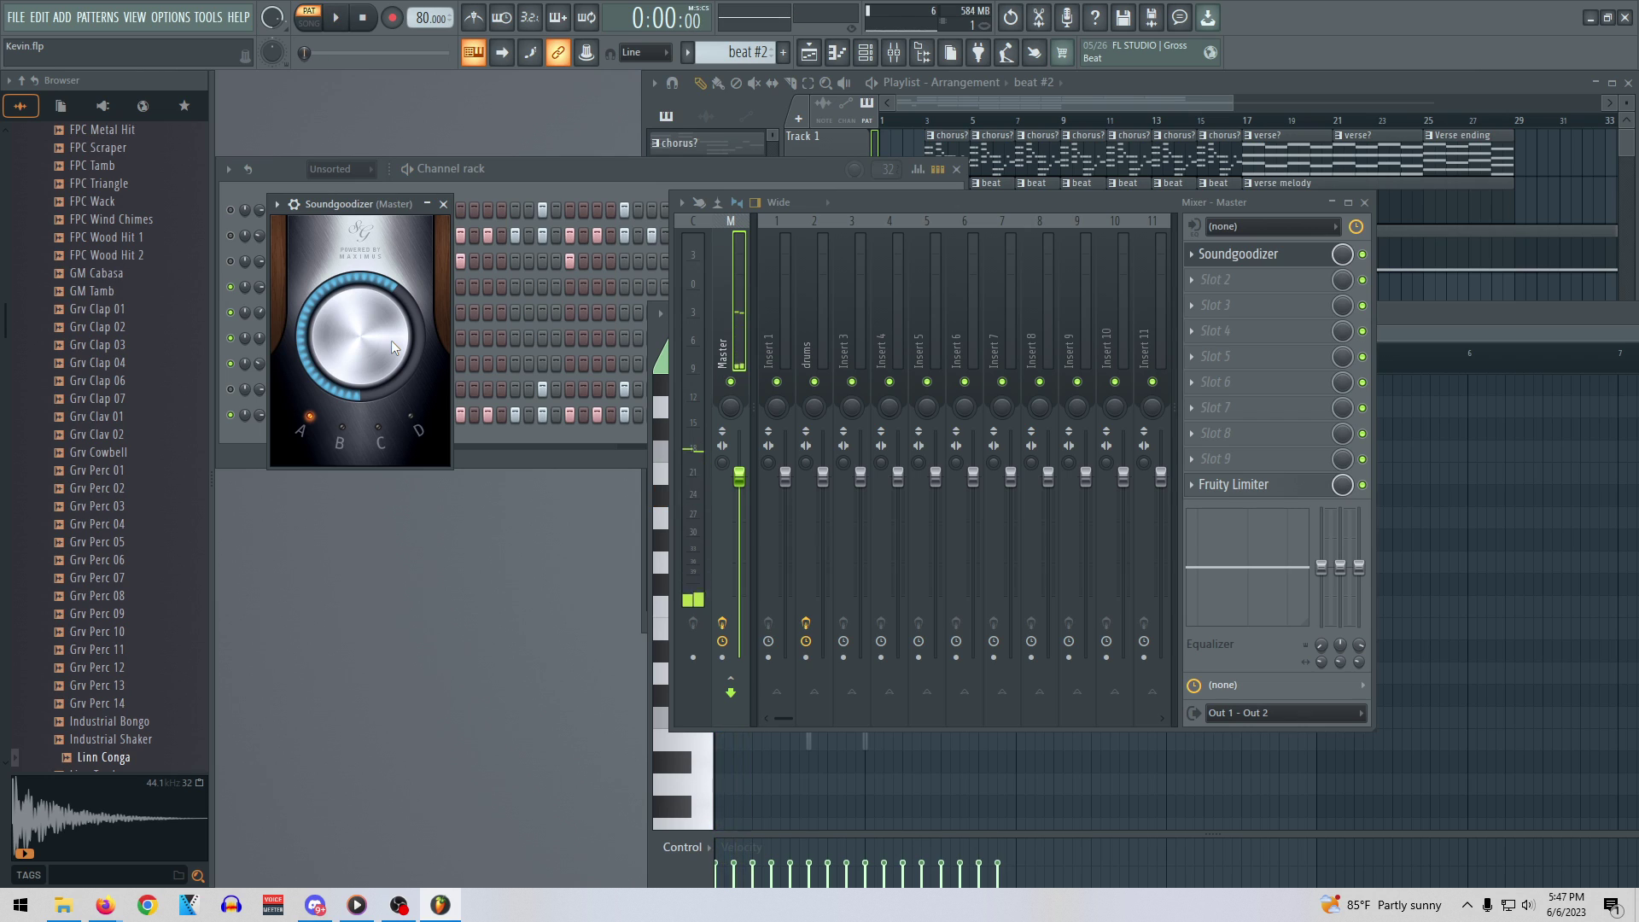
# Unmute the original kick, hat and snare channels, mute Lofi Drumkits 2 and play the beat pattern
pyautogui.click(567, 175)
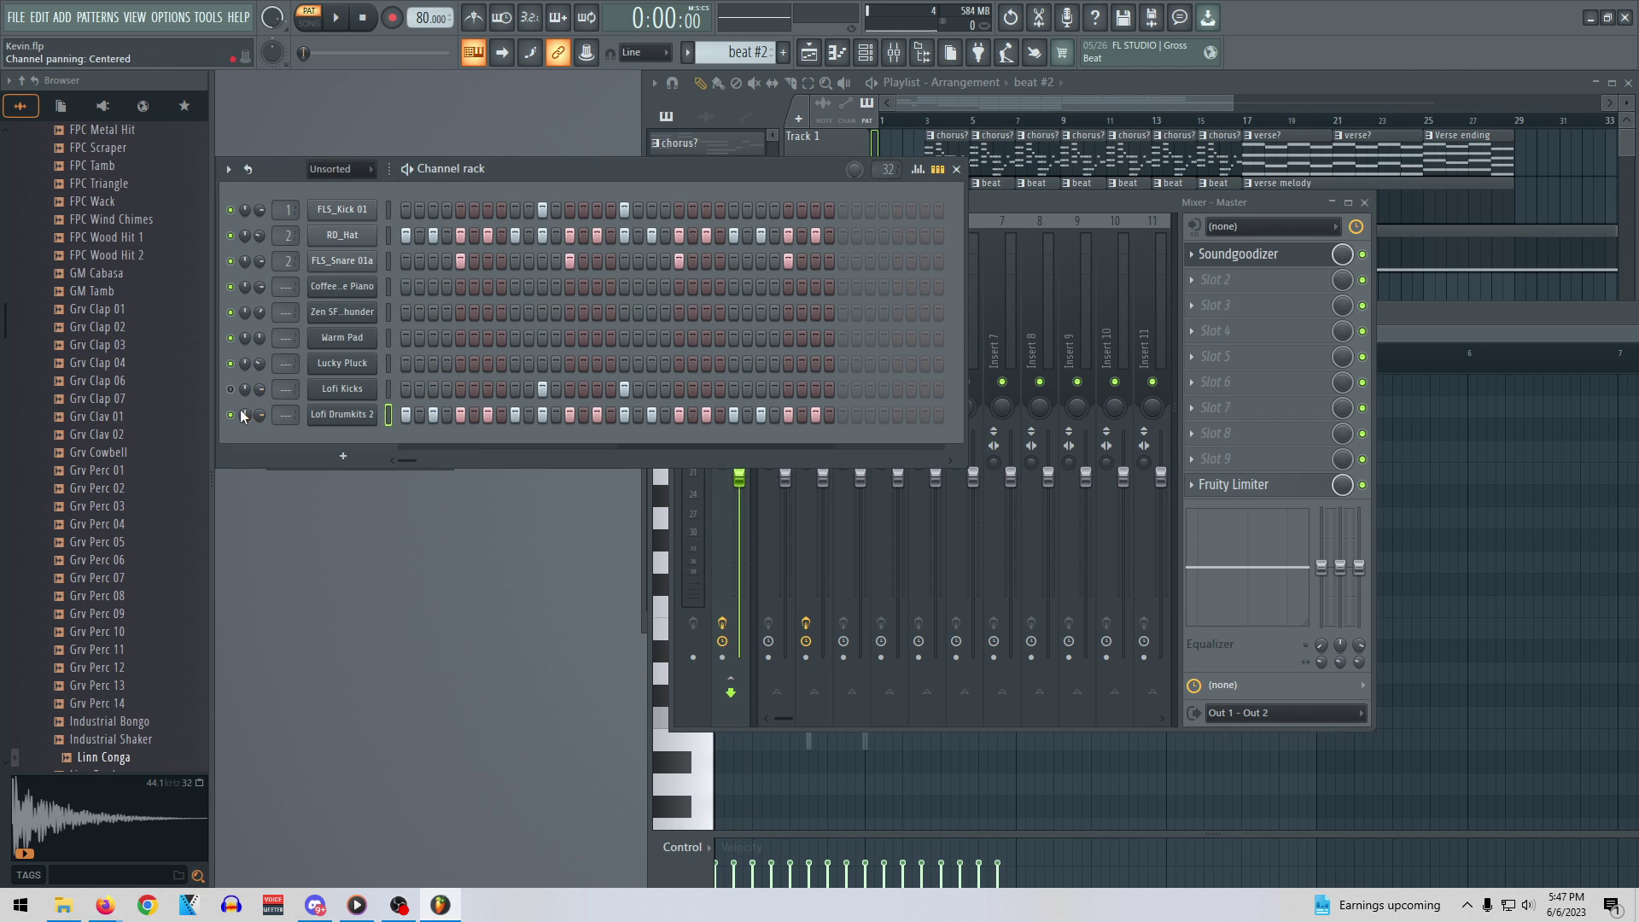
pyautogui.press('space')
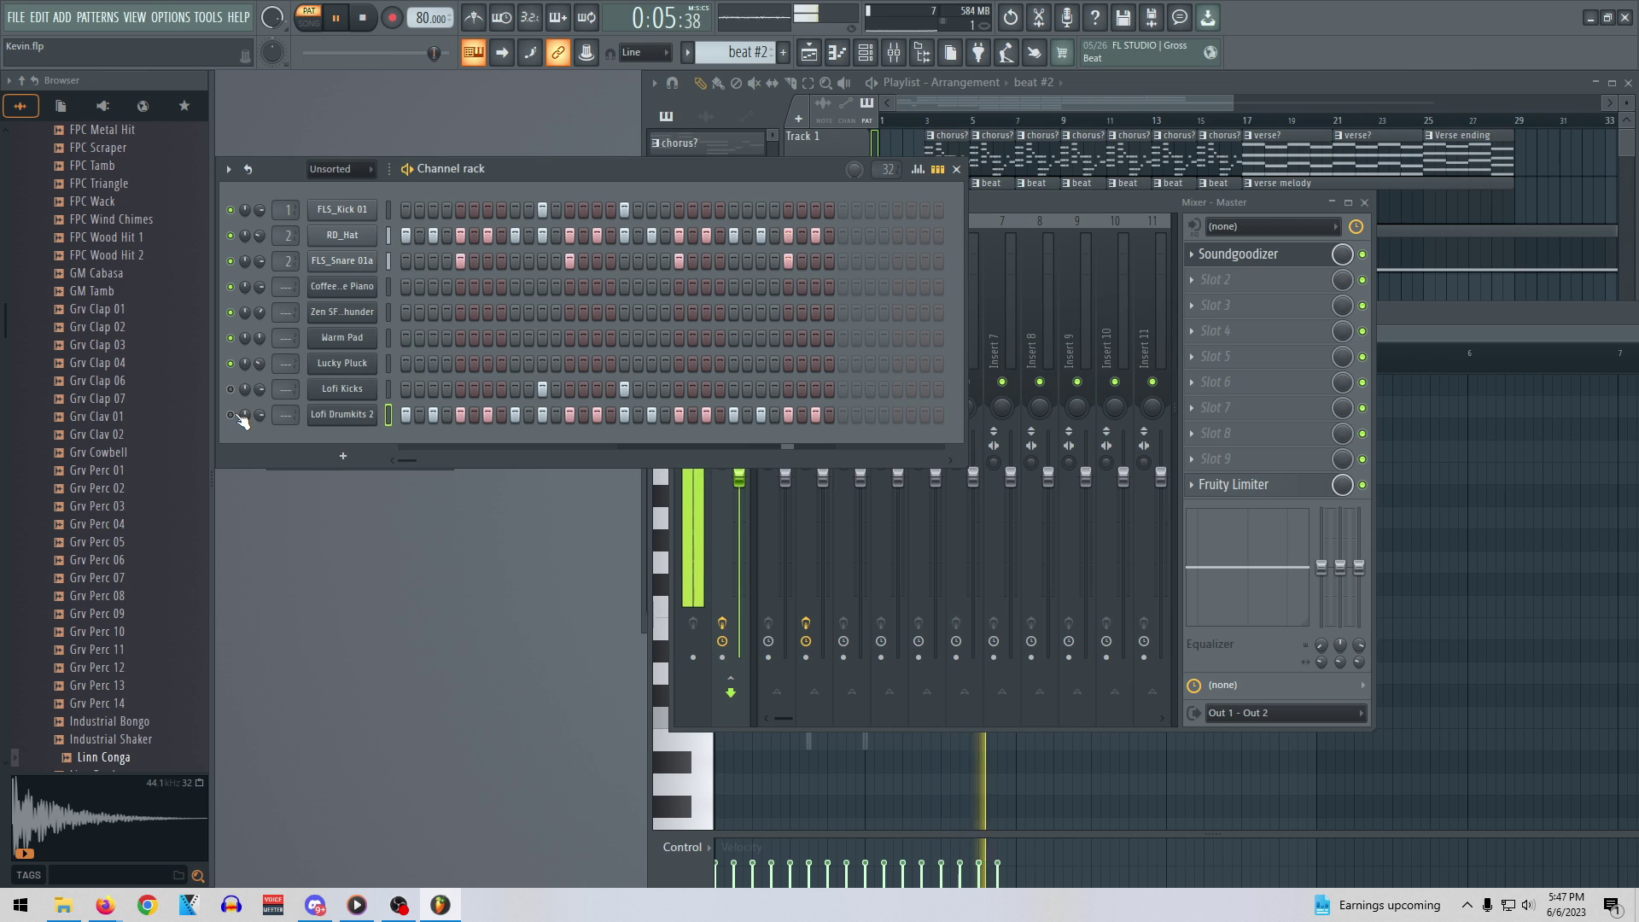
pyautogui.press('space')
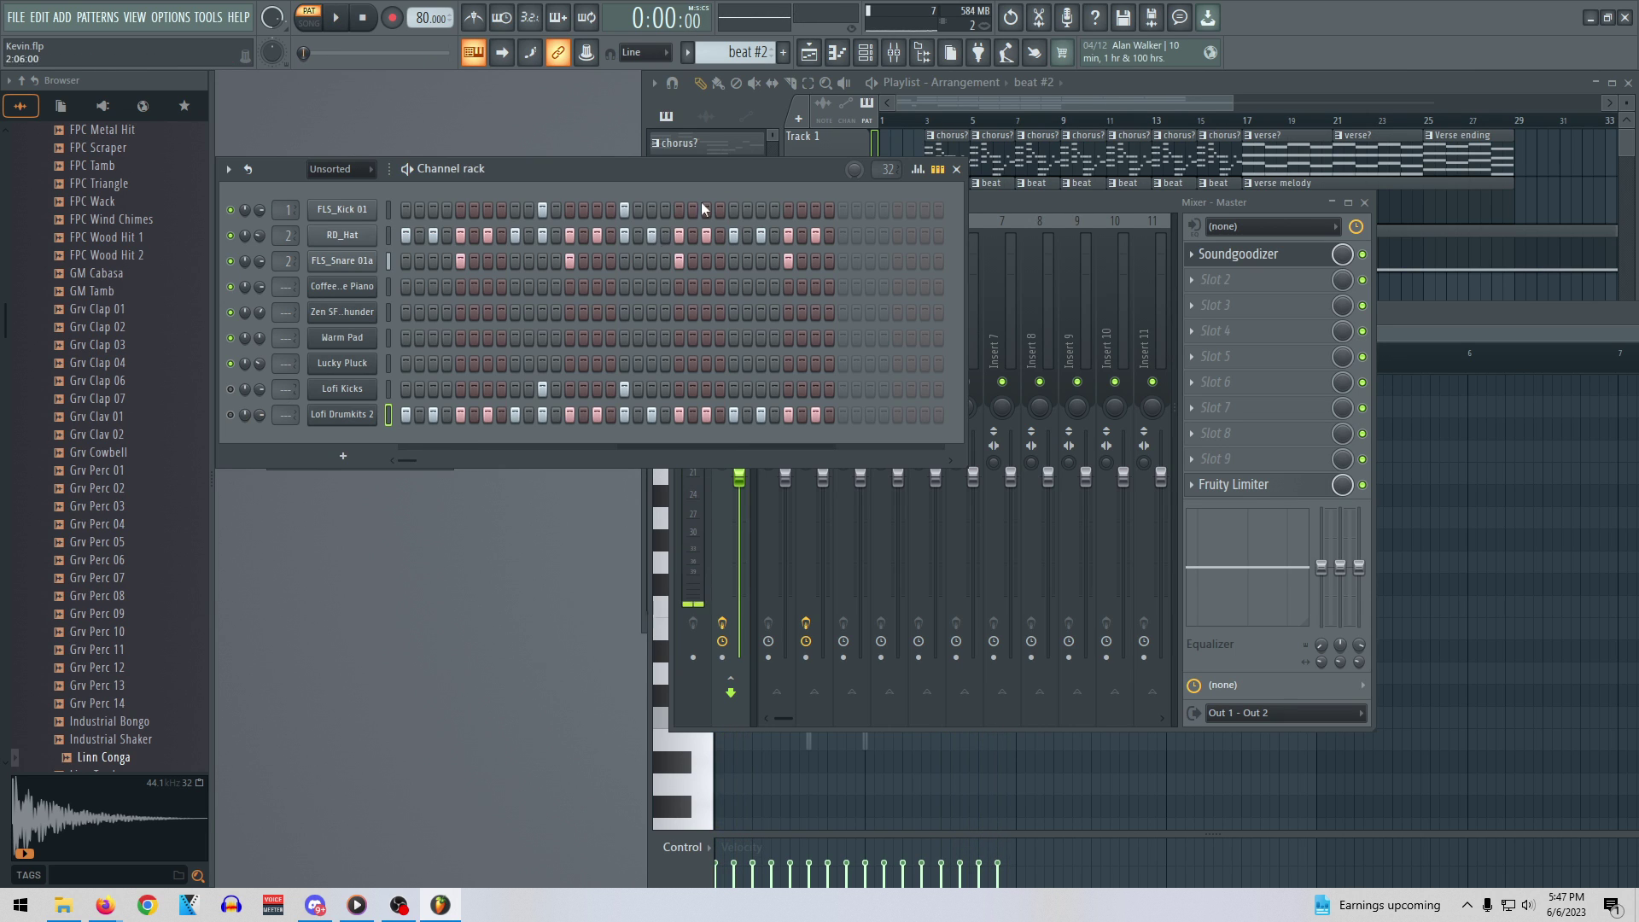
# Play the arrangement from the middle of bar 2 to hear the original drums with the chorus
pyautogui.click(914, 122)
pyautogui.press('space')
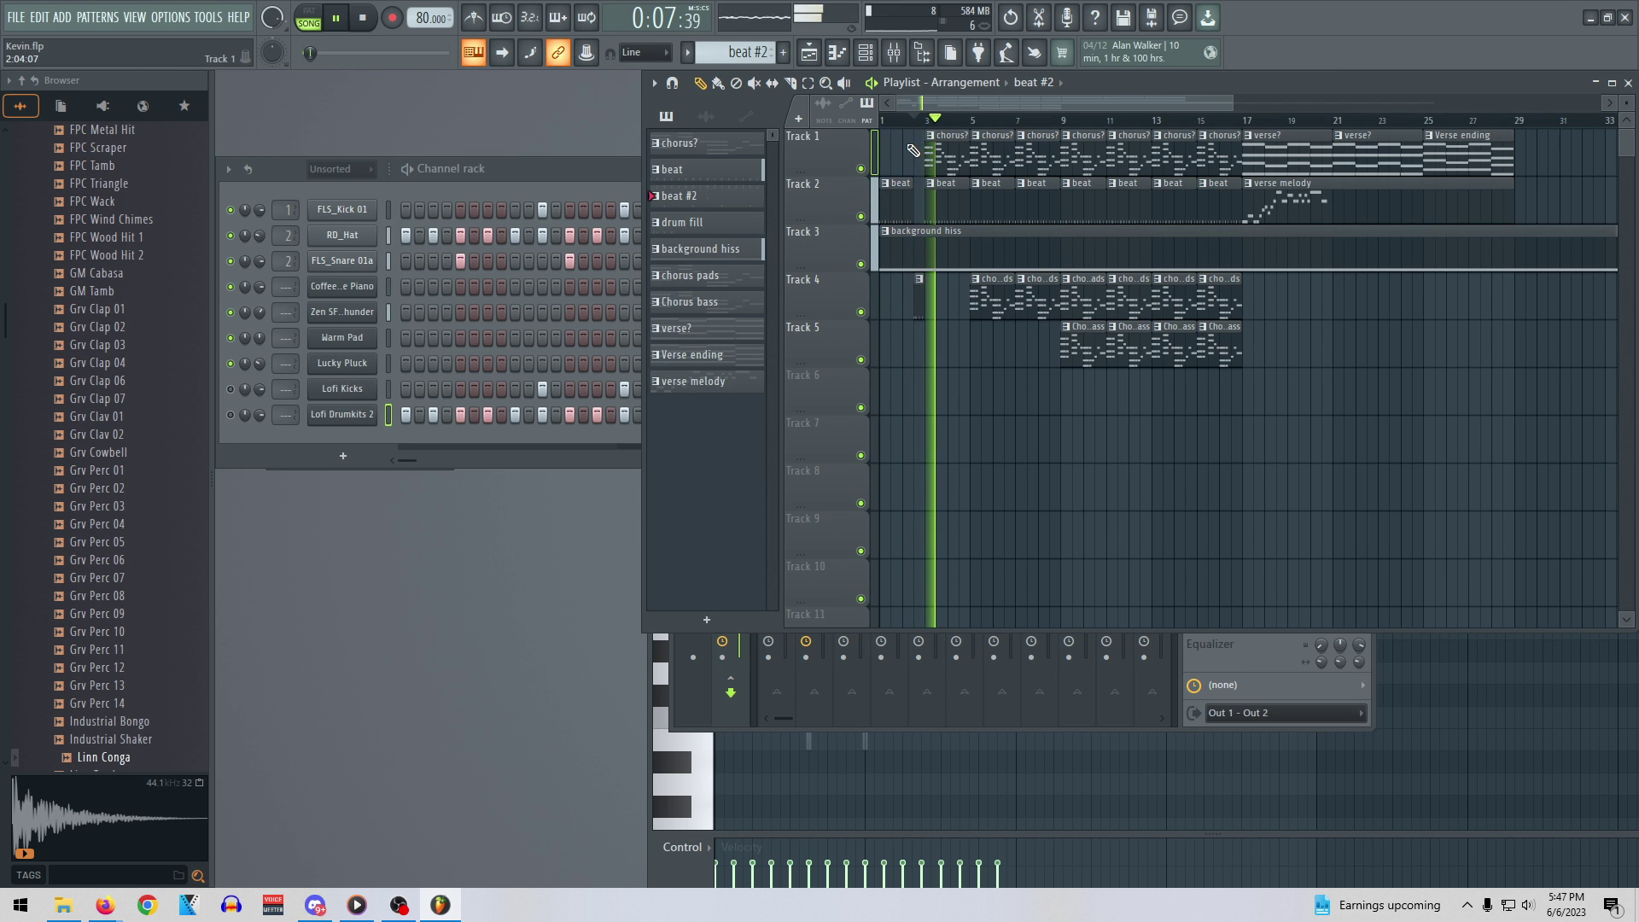
pyautogui.click(576, 171)
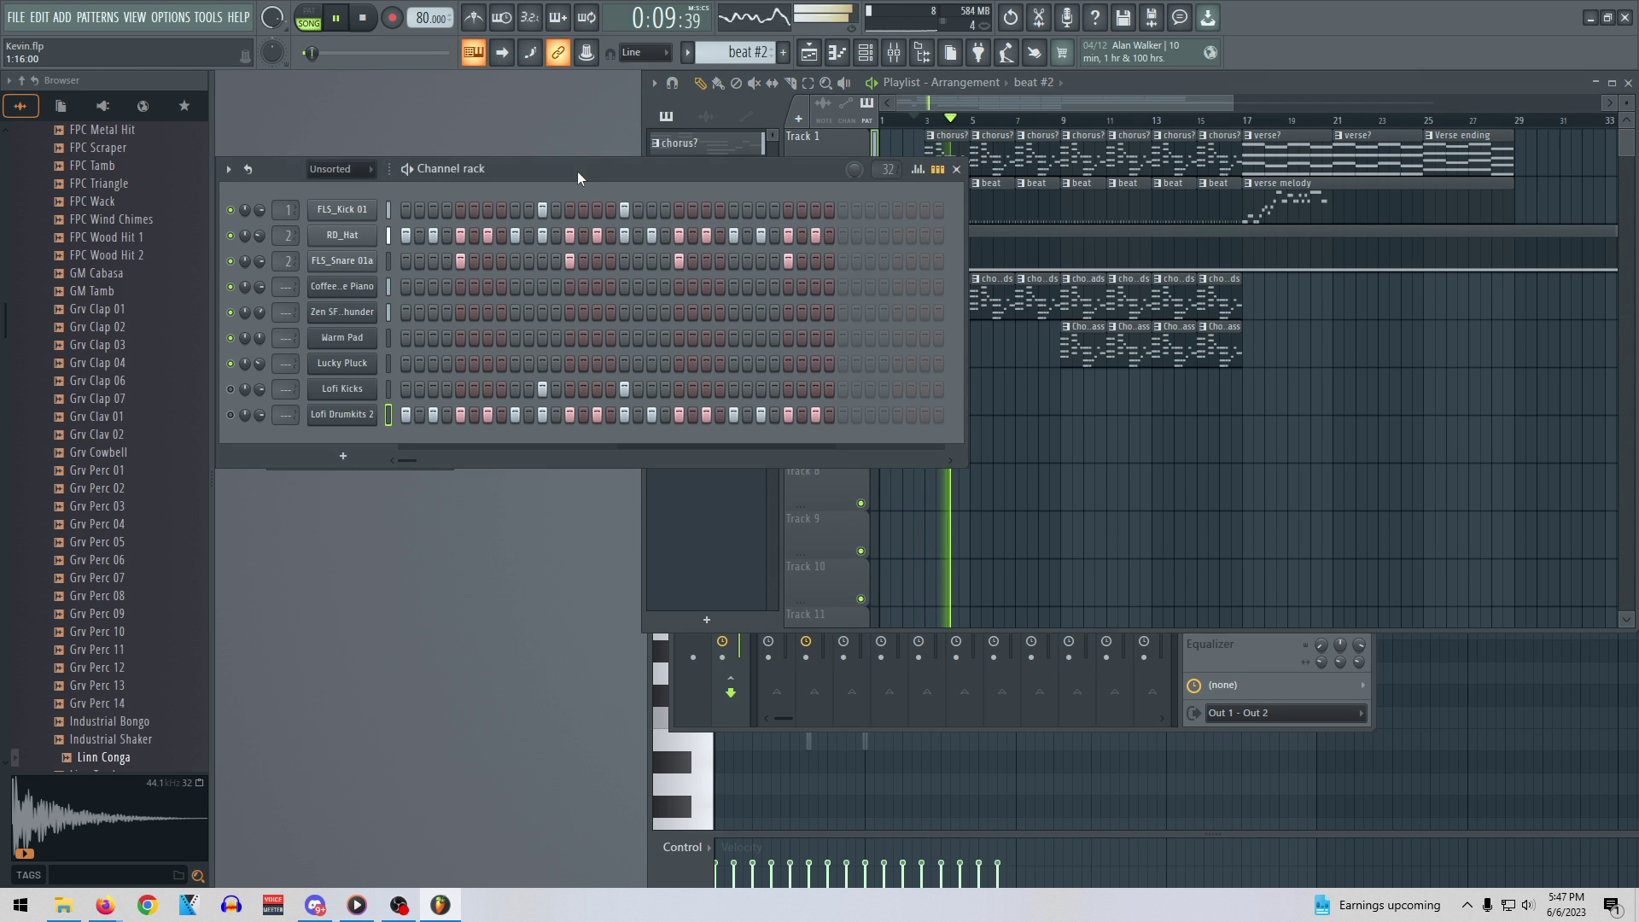
pyautogui.press('space')
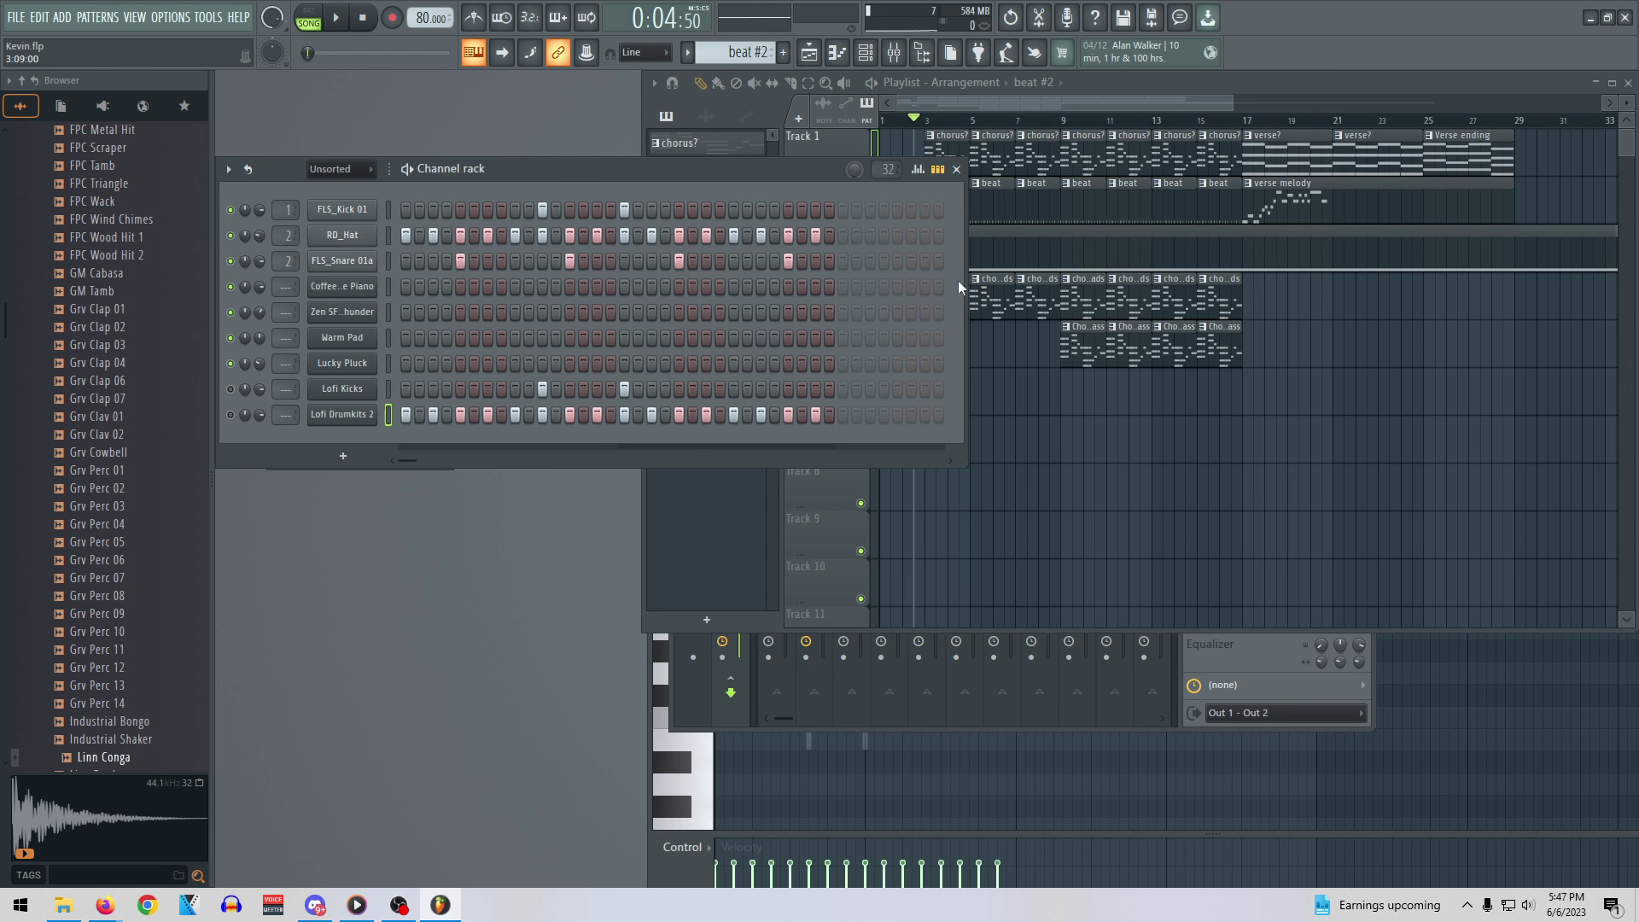
# Reload the Lofi Drumkits 1 preset in the muted lofi drum channel and start playing the song
pyautogui.rightClick(370, 418)
pyautogui.click(367, 415)
pyautogui.click(474, 708)
pyautogui.press('space')
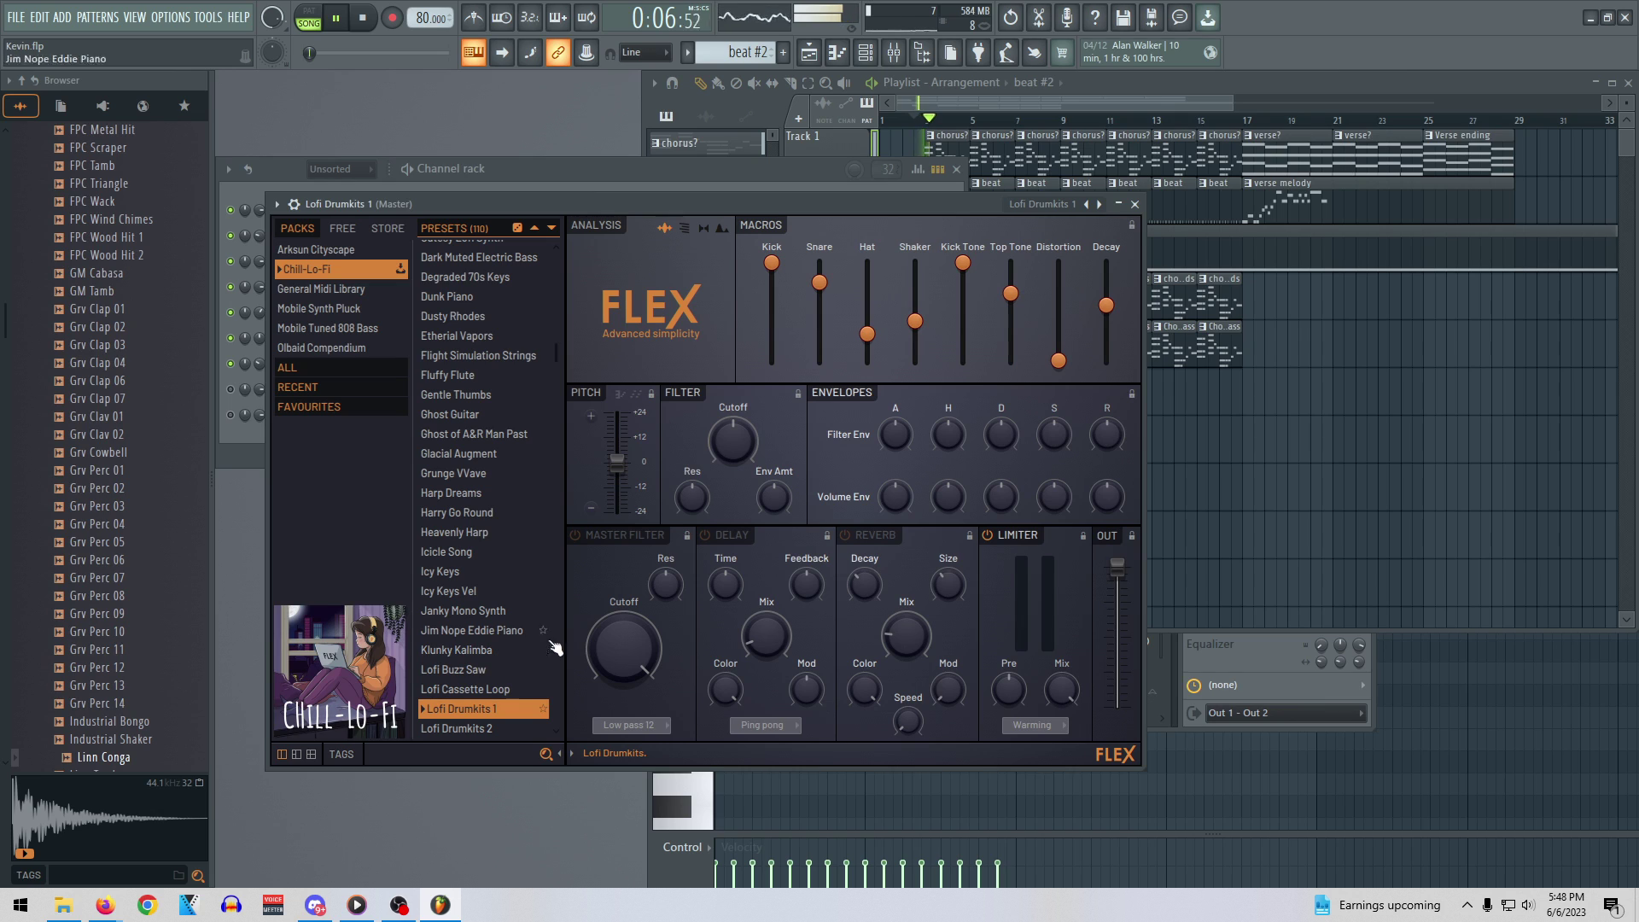
# Mute the FLS_Snare 01a, RD_Hat and FLS_Kick 01 channels, stop playback and close the channel rack
pyautogui.click(605, 172)
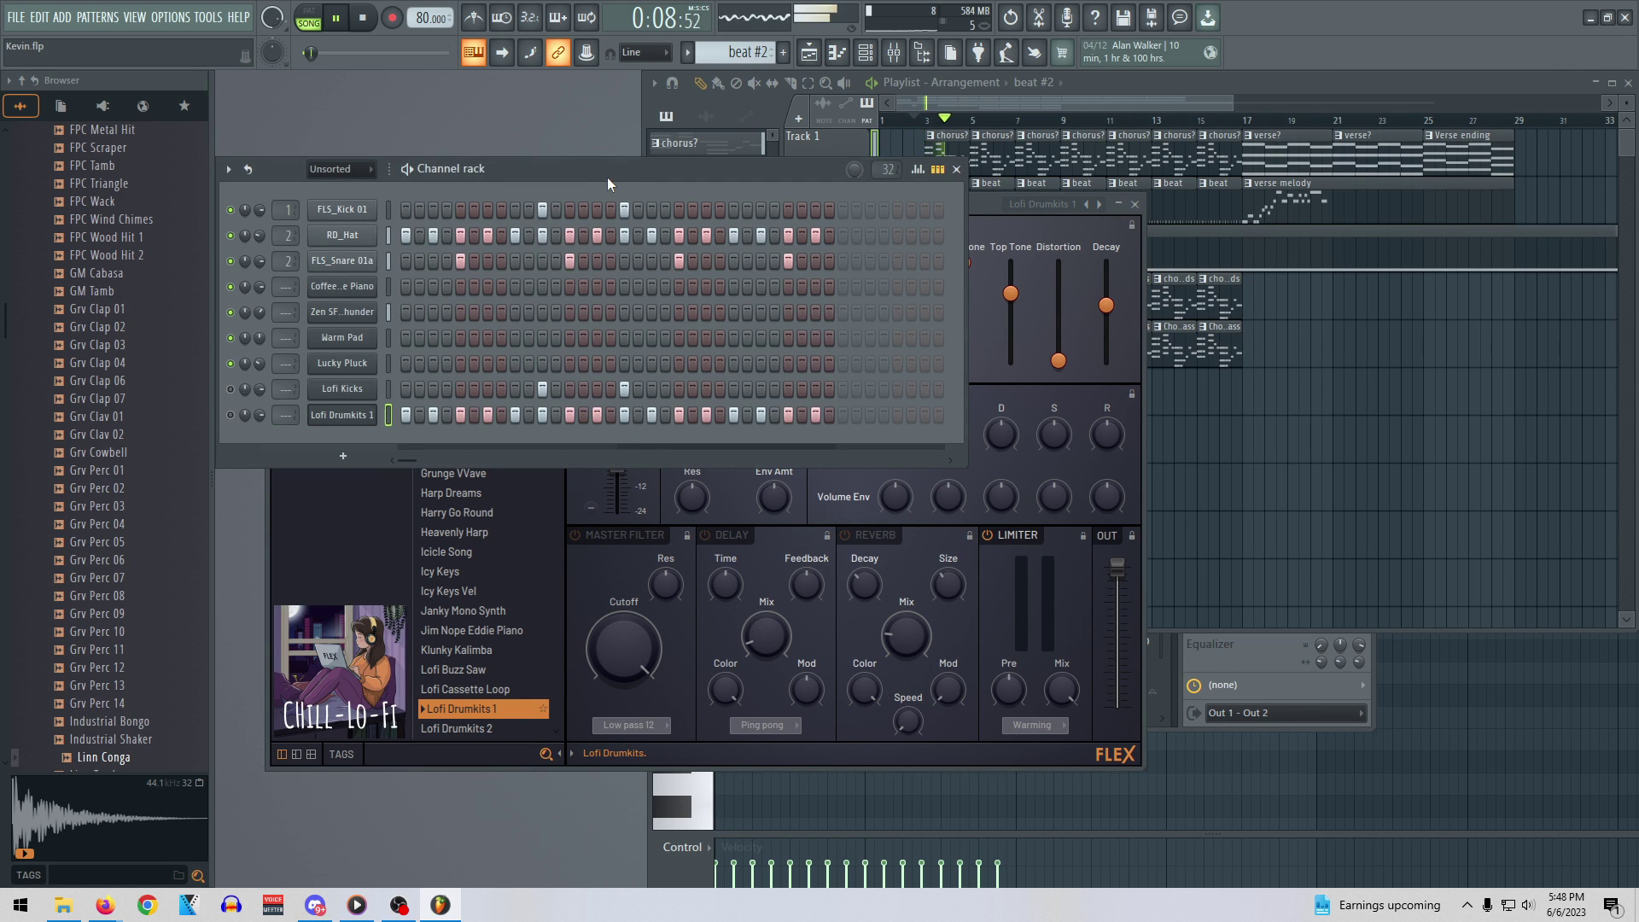
pyautogui.click(230, 261)
pyautogui.click(230, 235)
pyautogui.click(231, 210)
pyautogui.press('space')
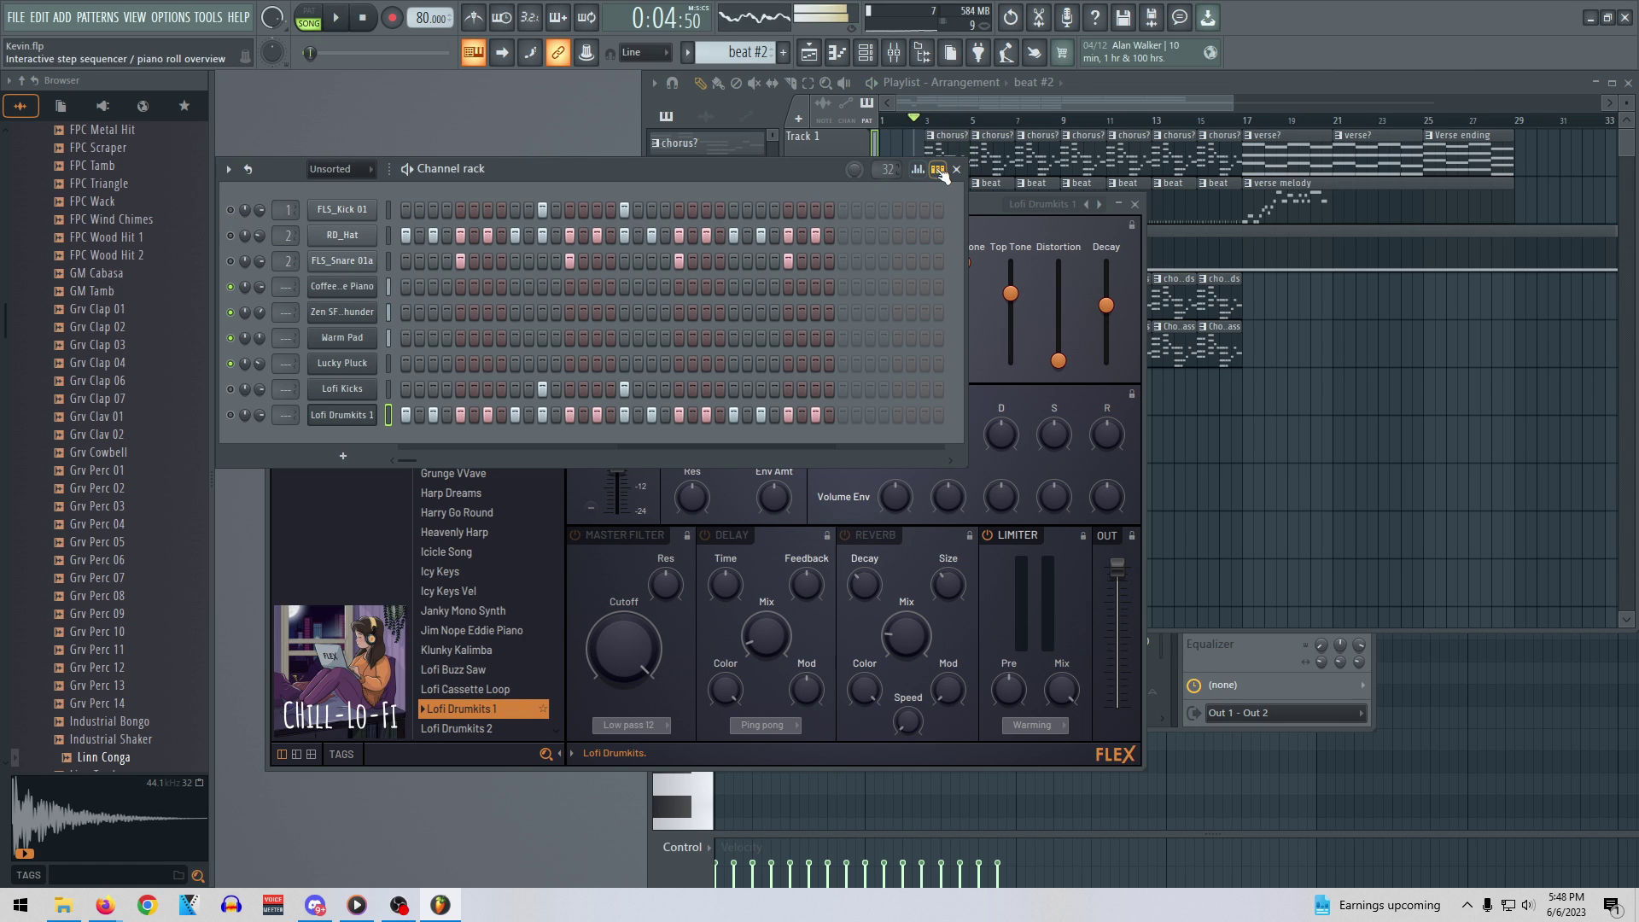
pyautogui.click(955, 170)
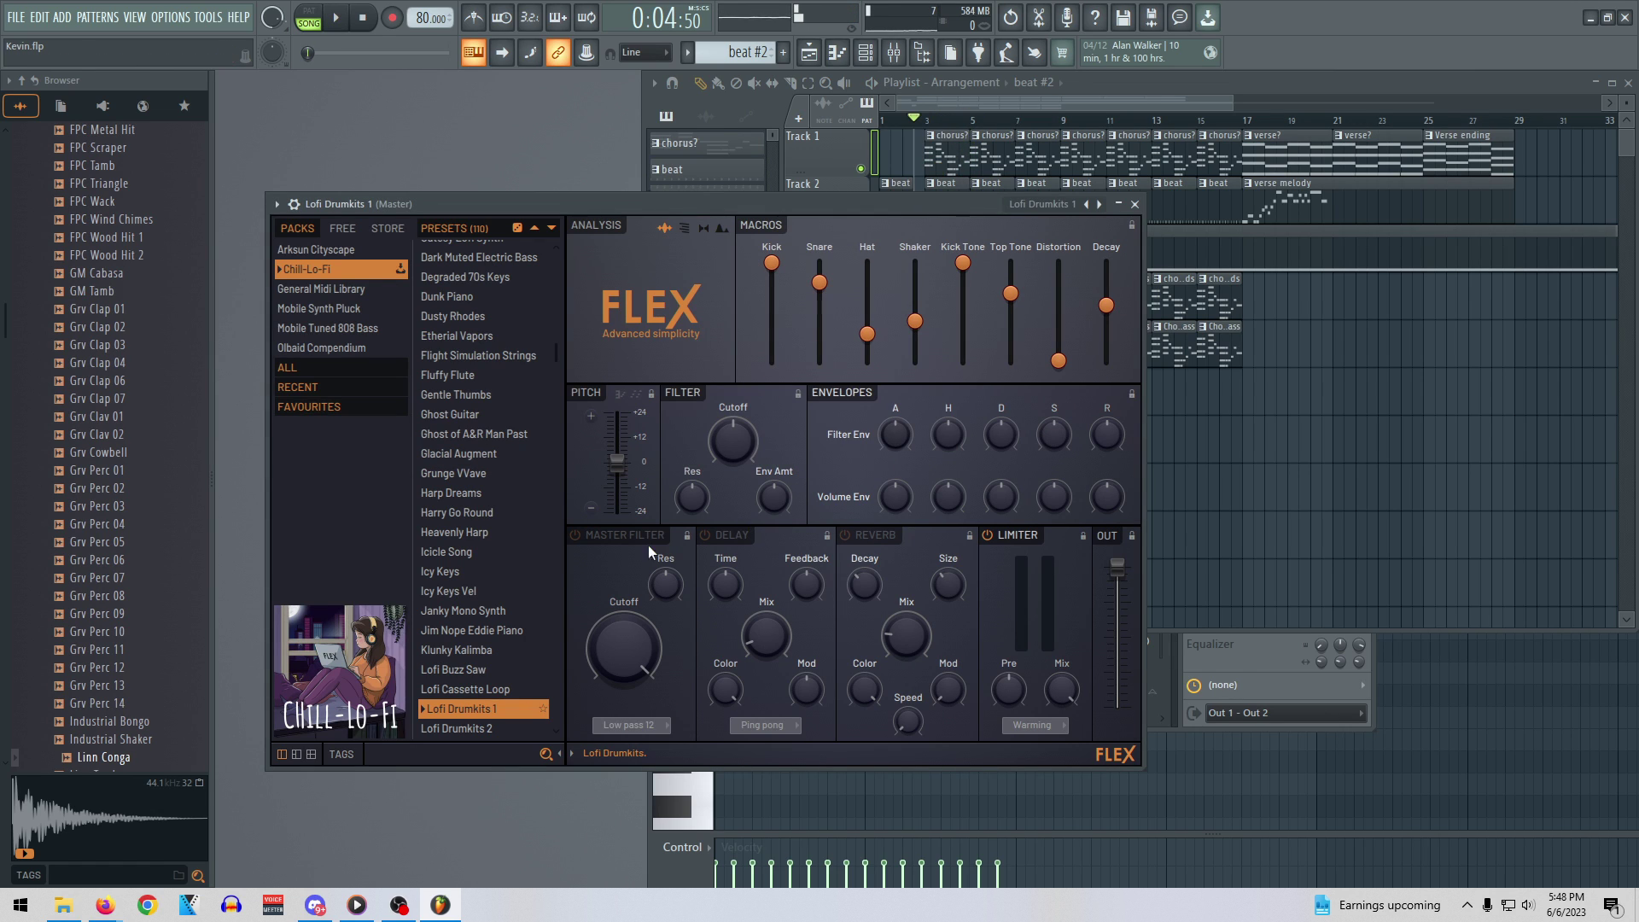
# Browse the Chill-Lo-Fi preset list in FLEX for other drum sounds and close the plugin
pyautogui.moveTo(1038, 209); pyautogui.dragTo(1024, 136)
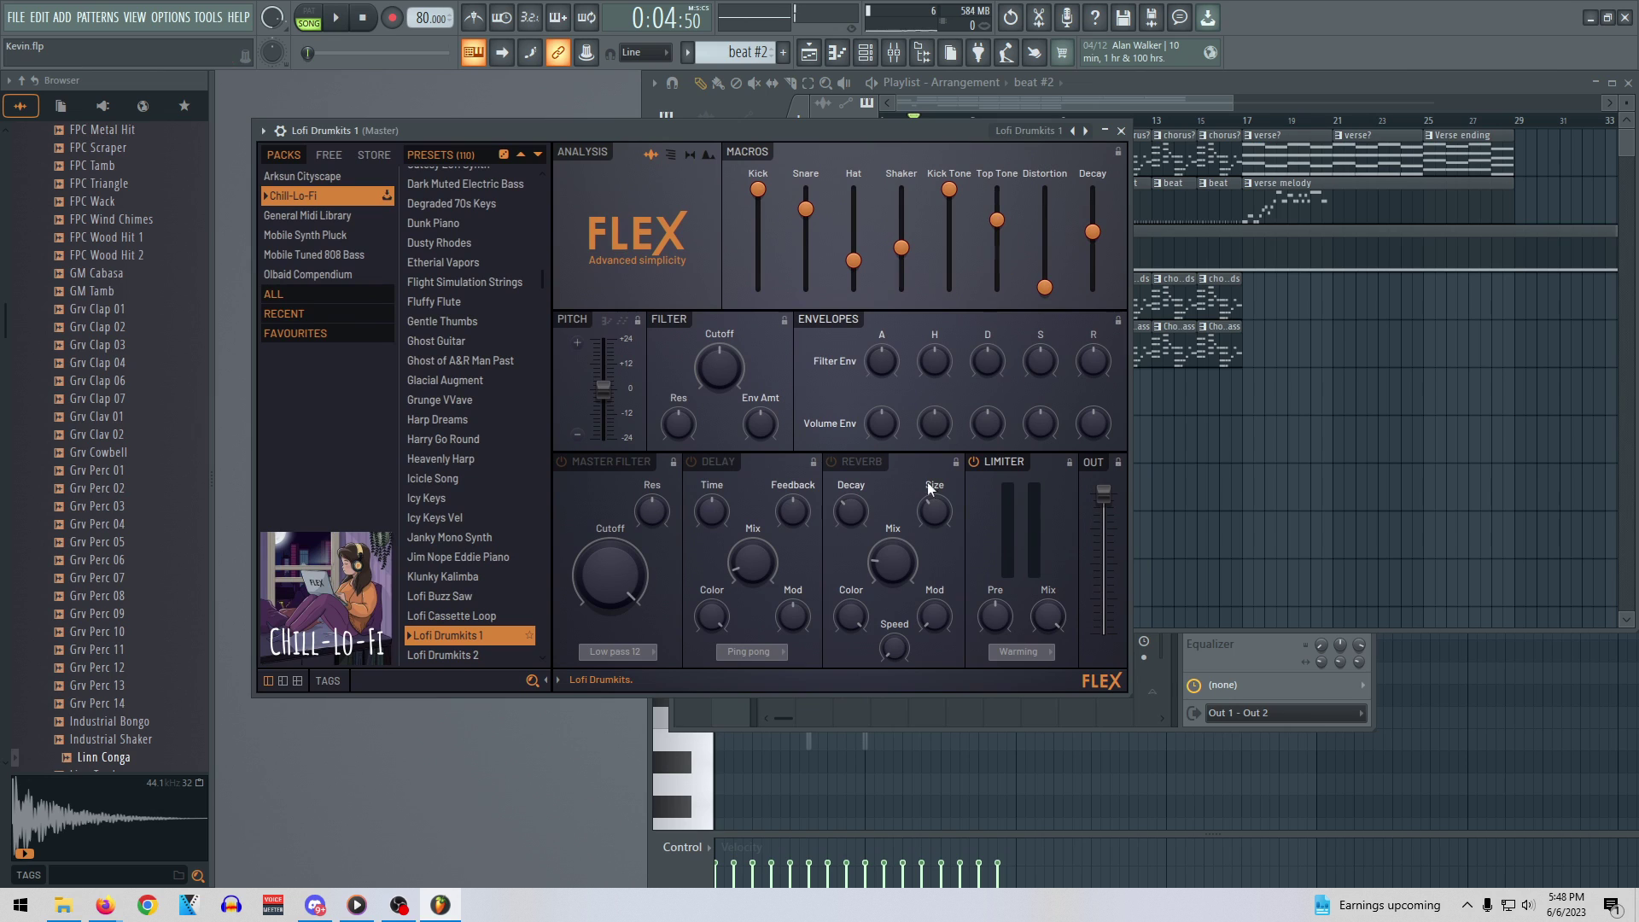
pyautogui.scroll(-5, 503, 567)
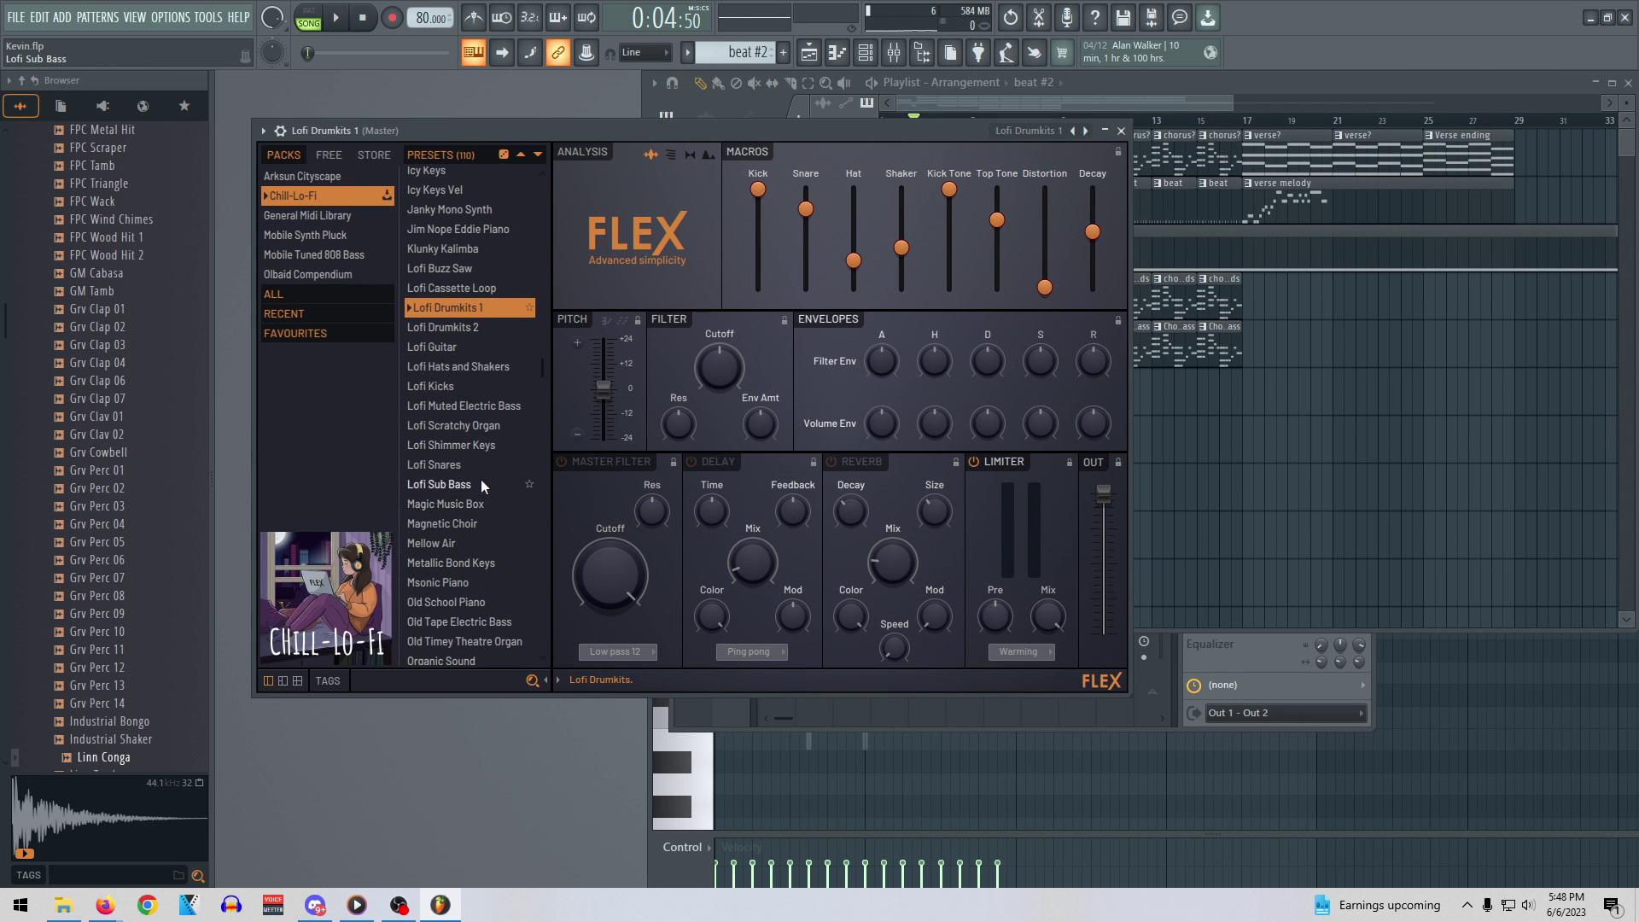
pyautogui.scroll(8, 540, 529)
pyautogui.scroll(3, 540, 529)
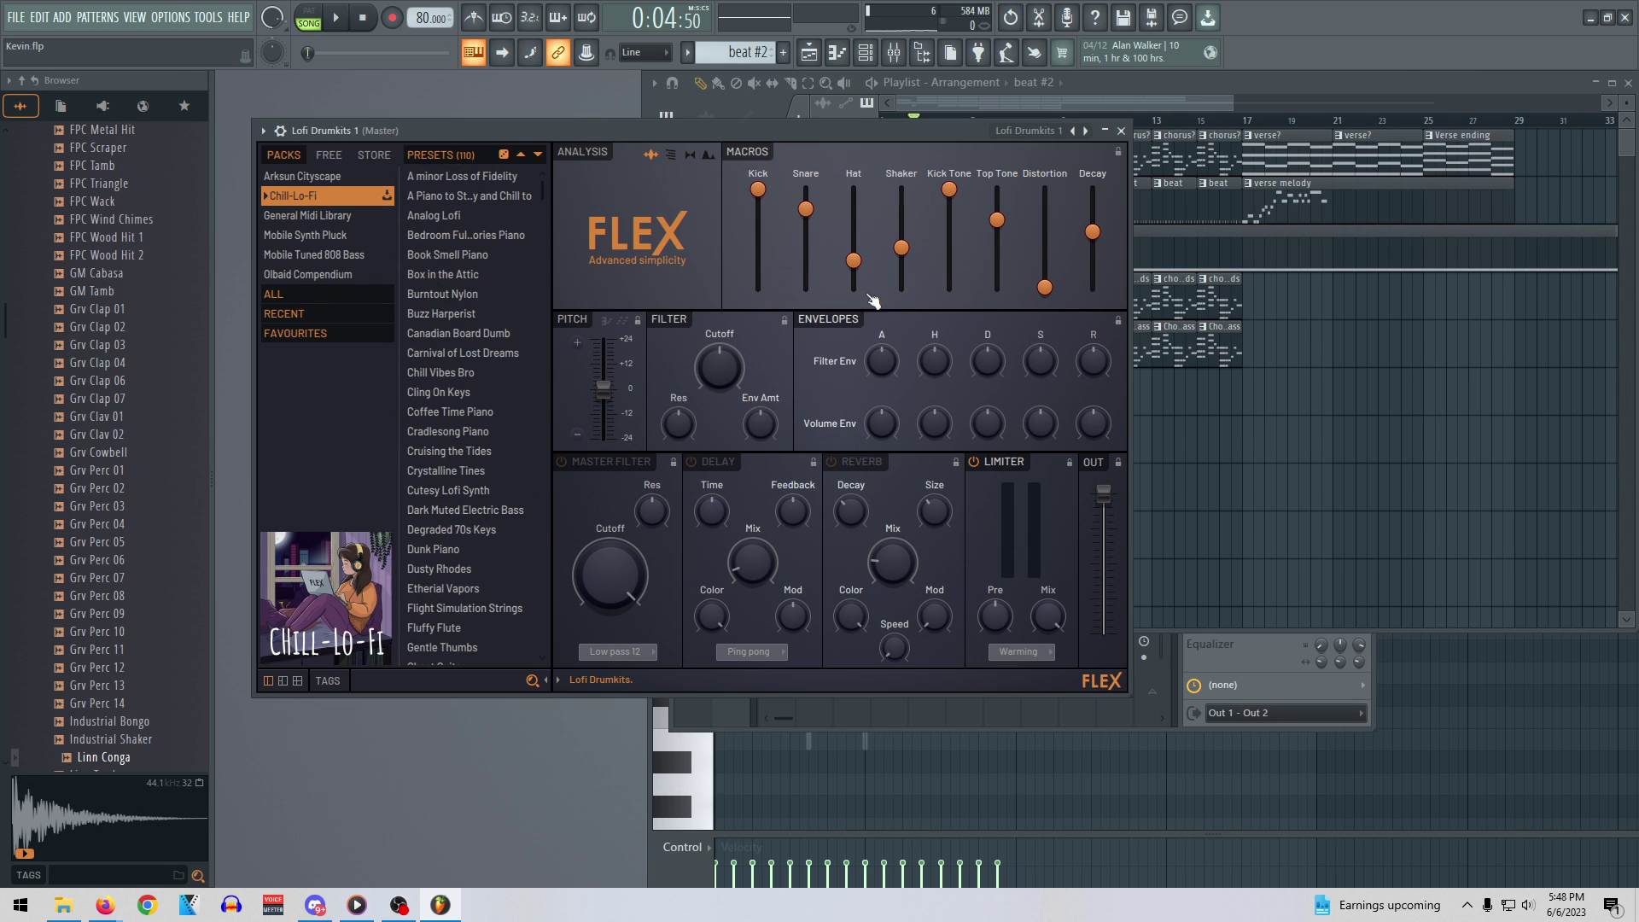
pyautogui.click(1120, 131)
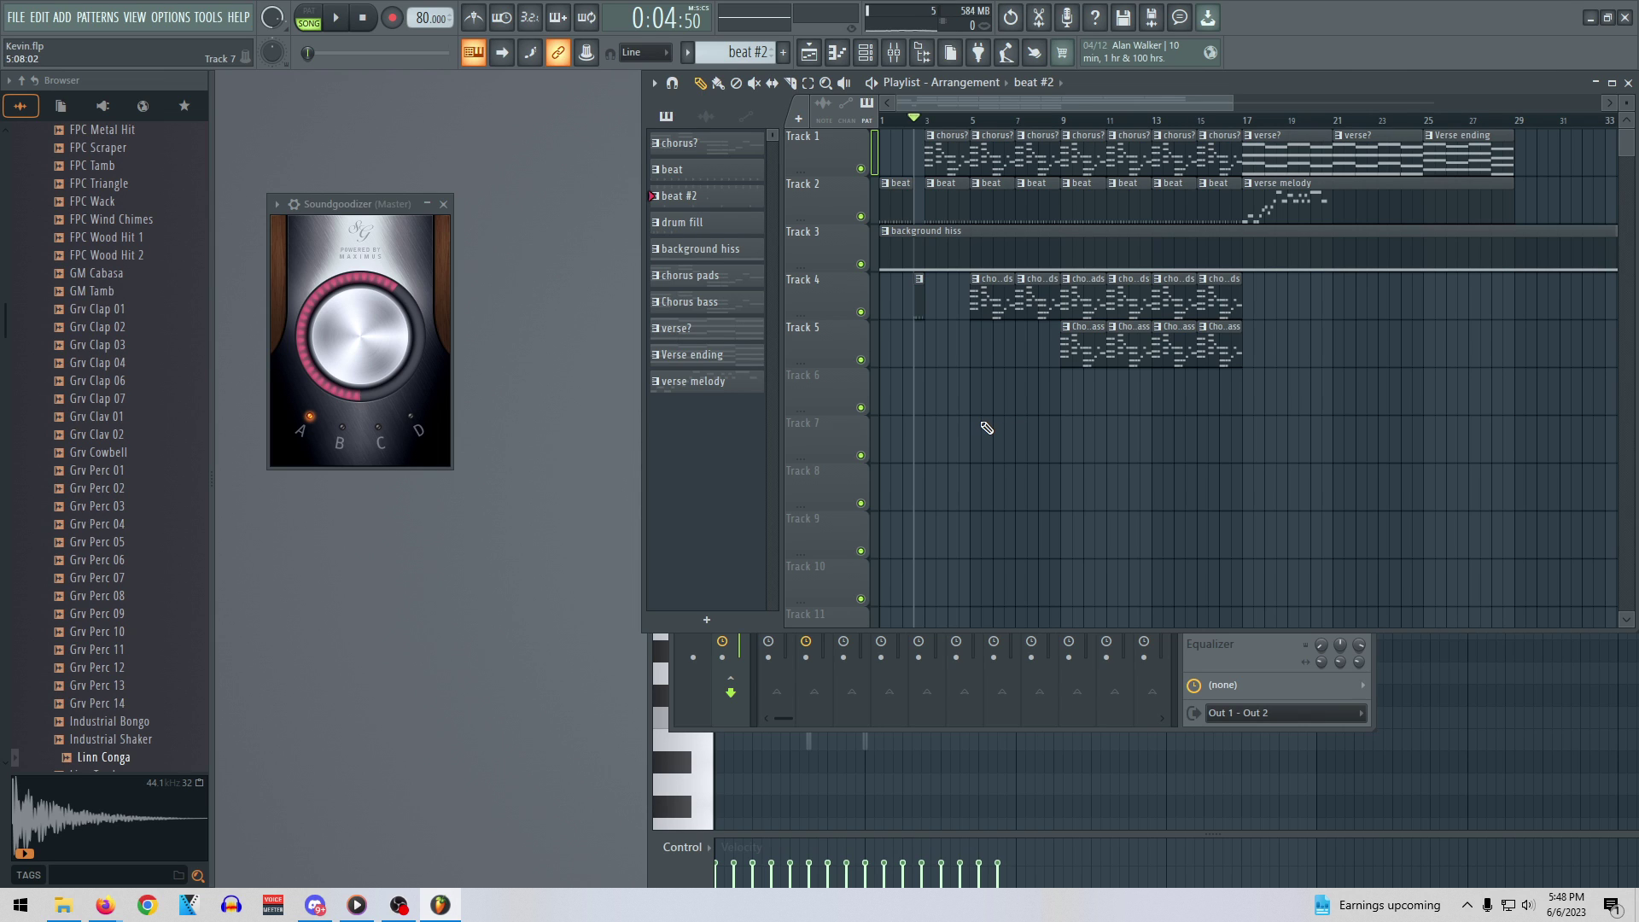
# Close the mixer and briefly start and stop song playback
pyautogui.click(1255, 668)
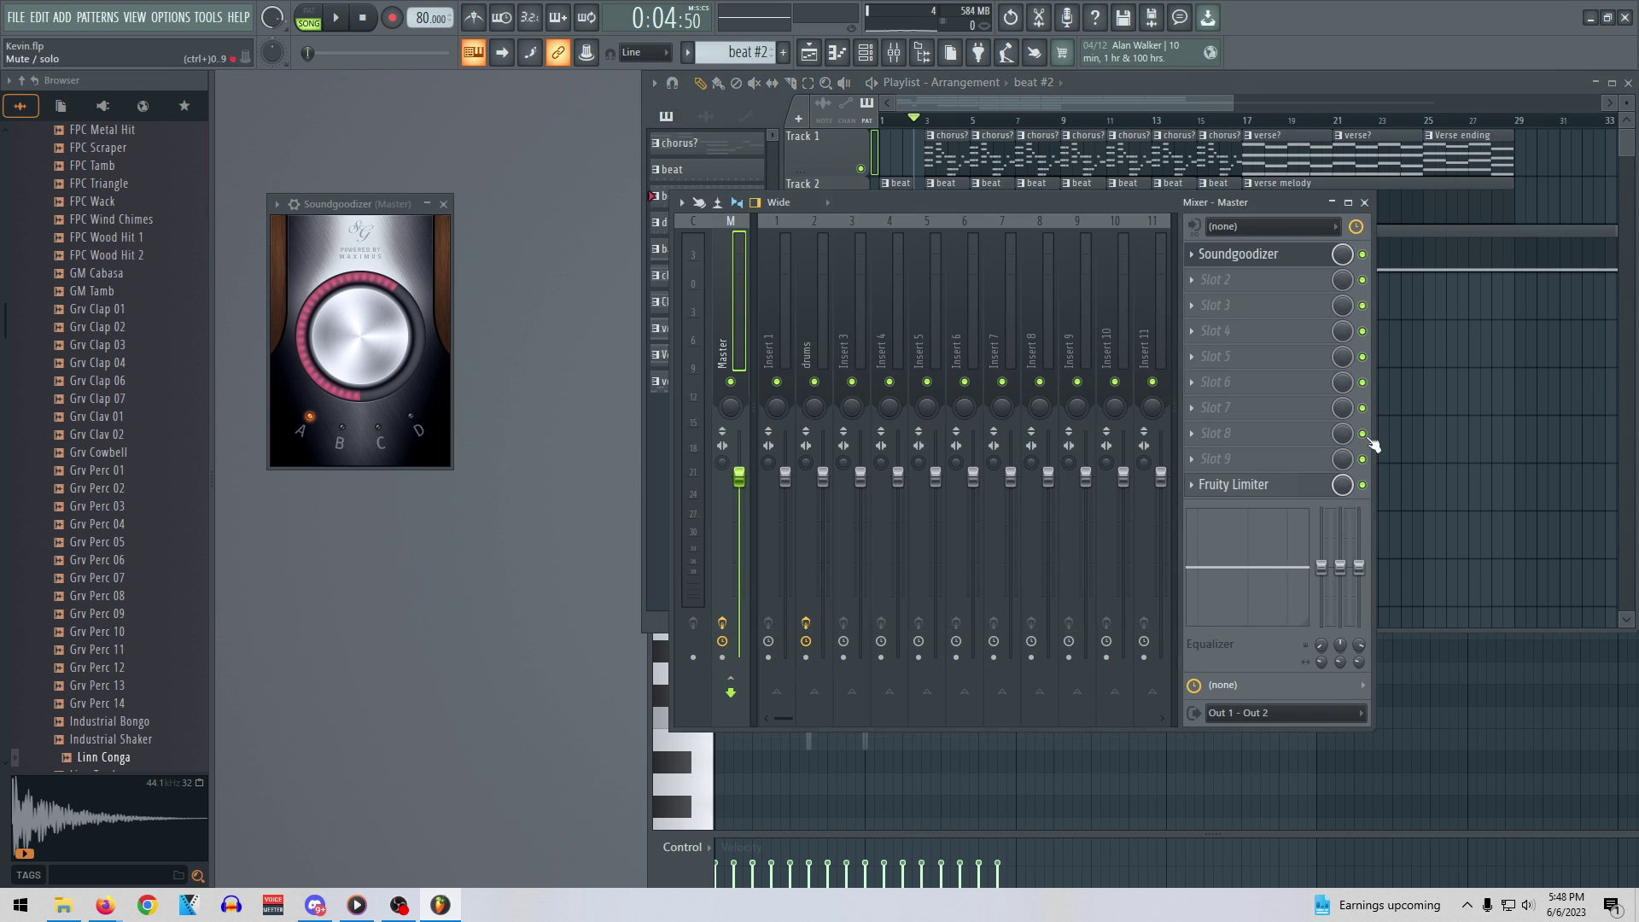
pyautogui.click(1364, 203)
pyautogui.press('space')
pyautogui.press('space')
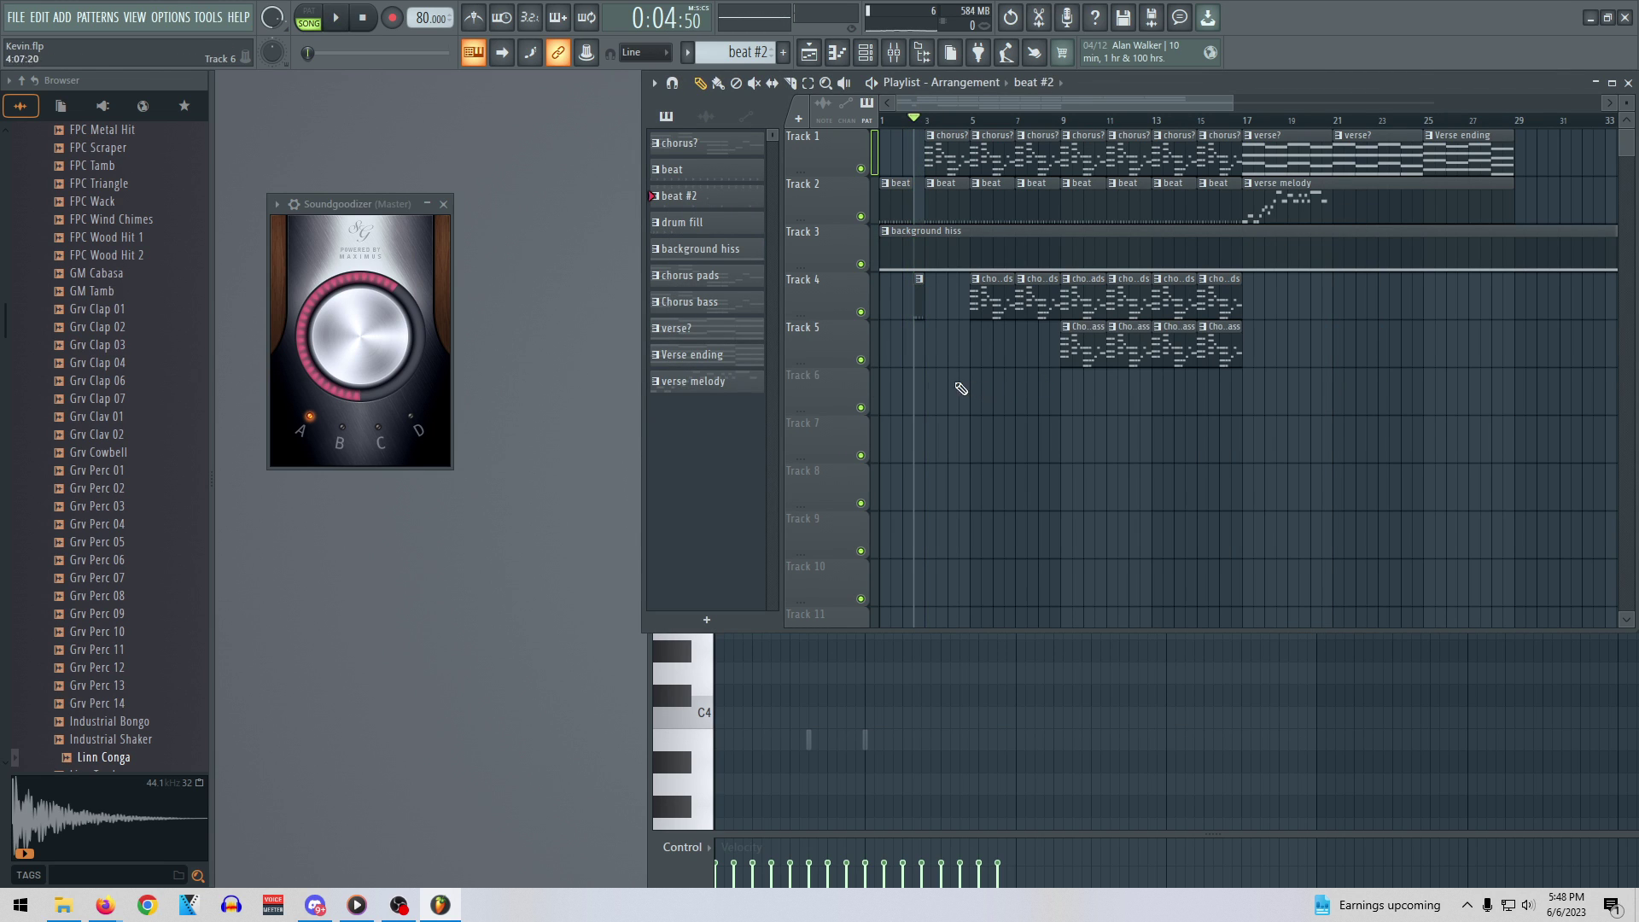
# Try Lofi Drumkits 1 sounds around D#4 with trial notes in the piano roll and delete them again
pyautogui.click(748, 713)
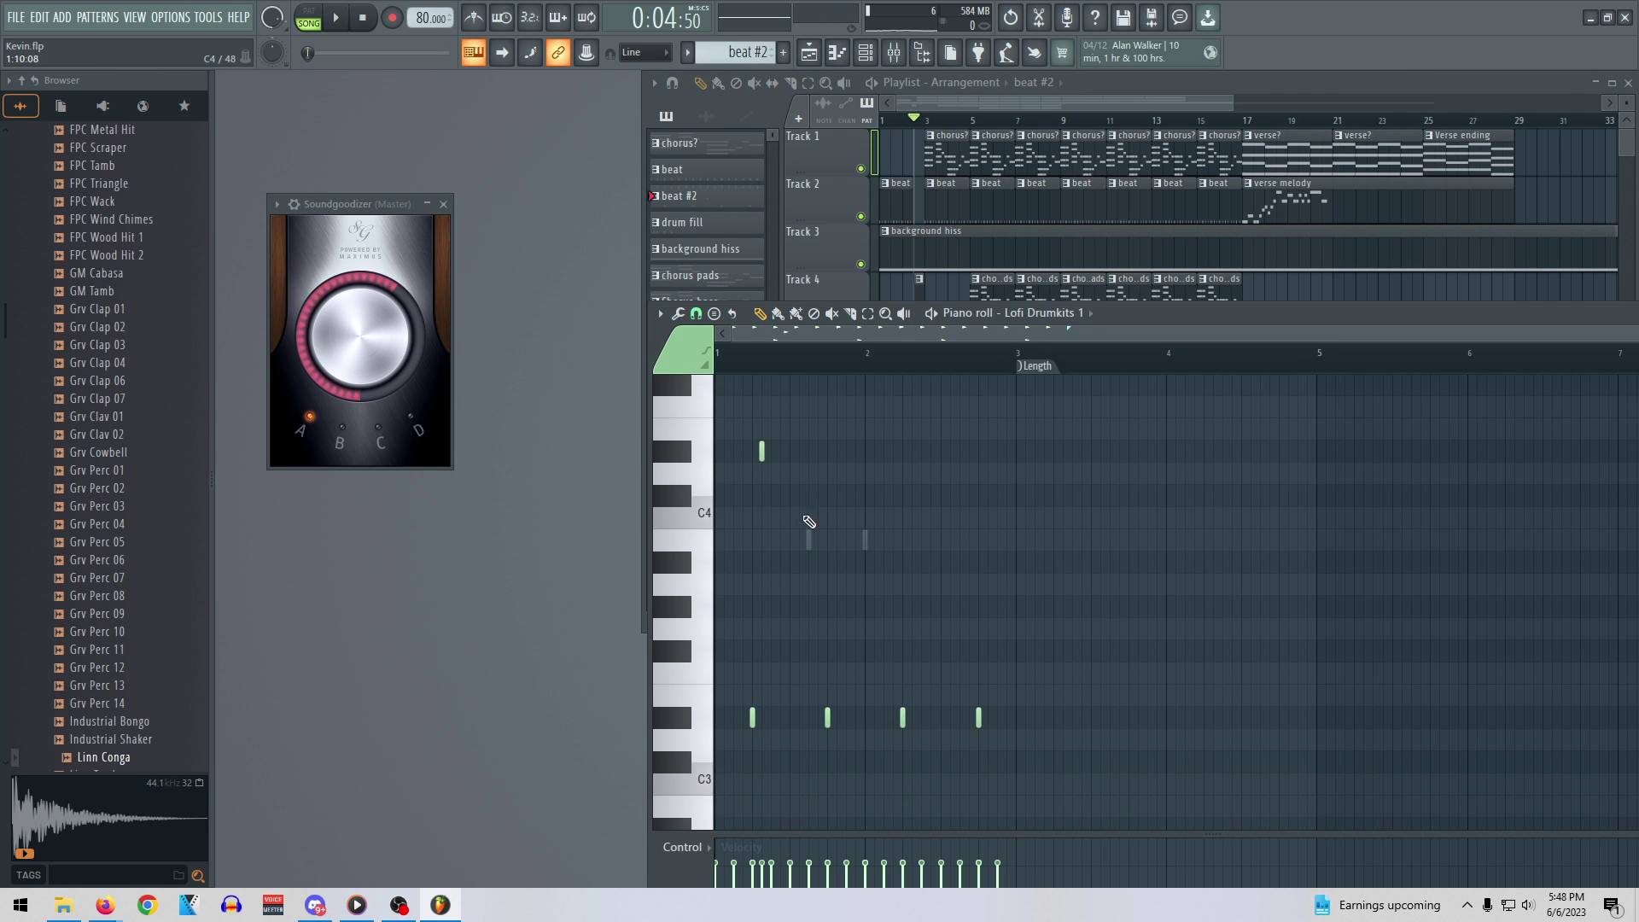
pyautogui.scroll(4, 819, 598)
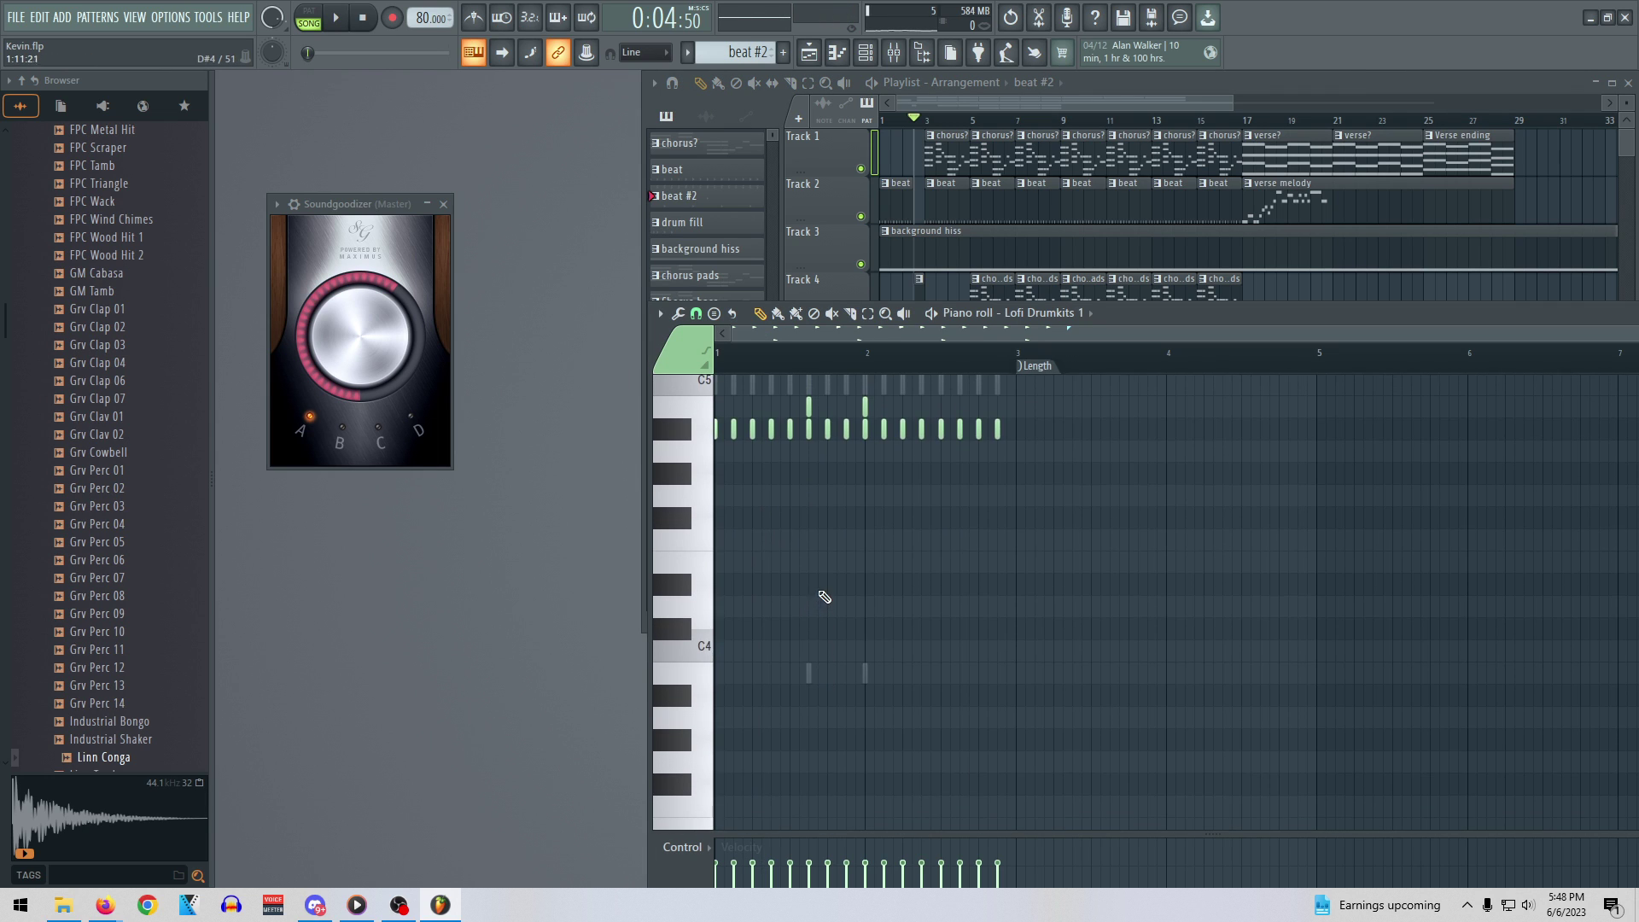
pyautogui.scroll(10, 846, 561)
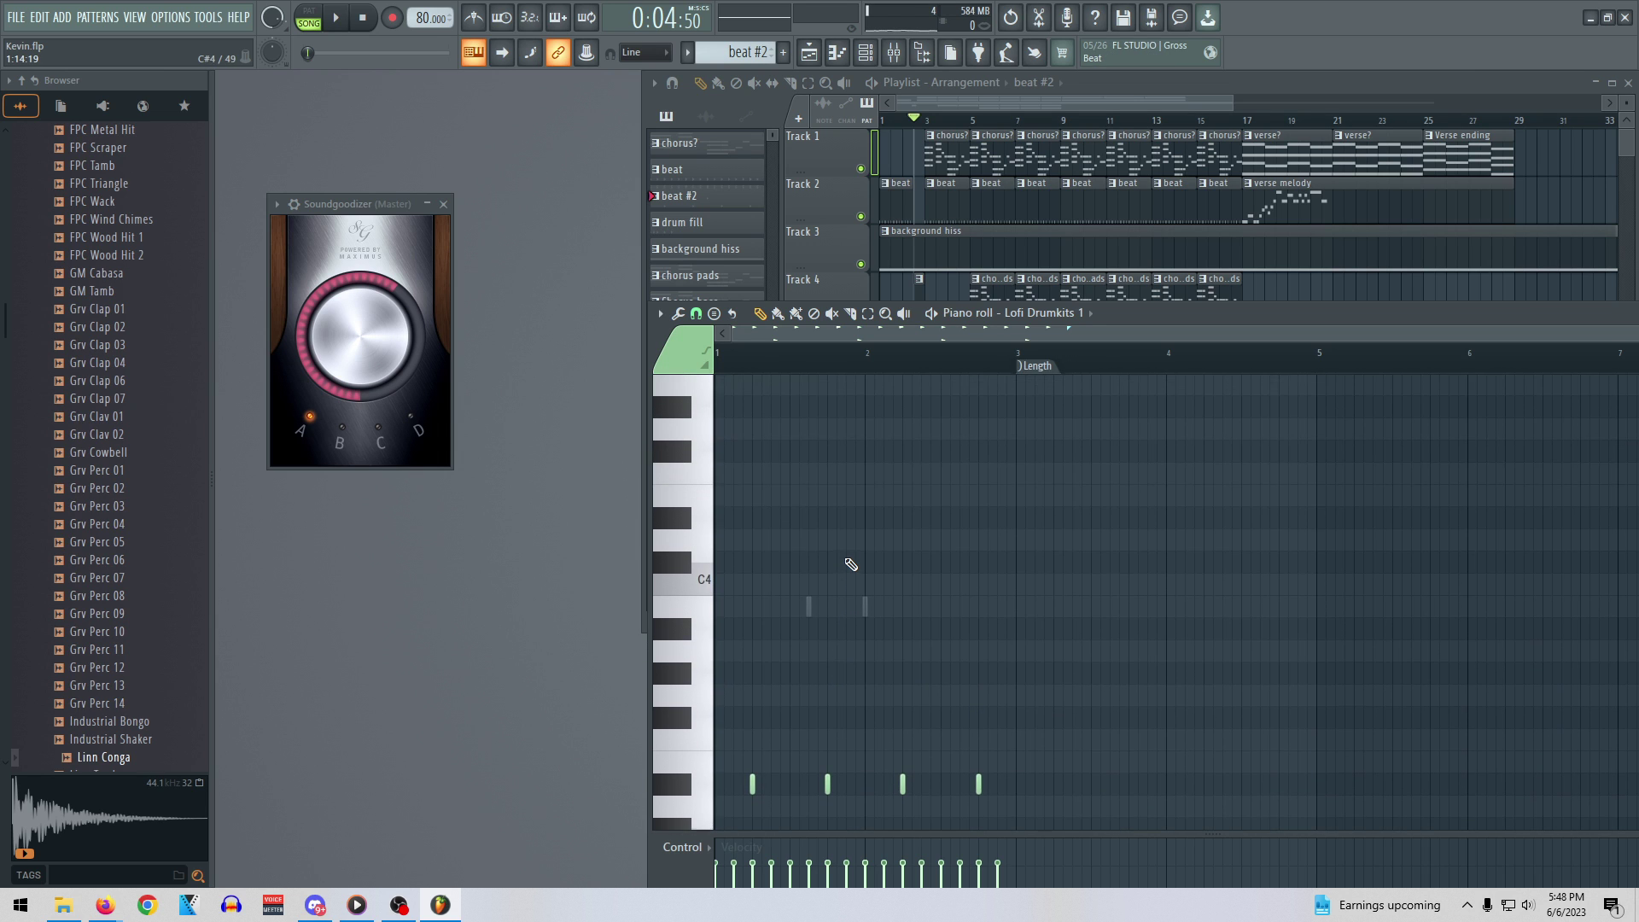
pyautogui.scroll(-10, 847, 559)
pyautogui.scroll(-3, 847, 559)
pyautogui.scroll(4, 853, 574)
pyautogui.click(800, 561)
pyautogui.moveTo(805, 573); pyautogui.dragTo(834, 610)
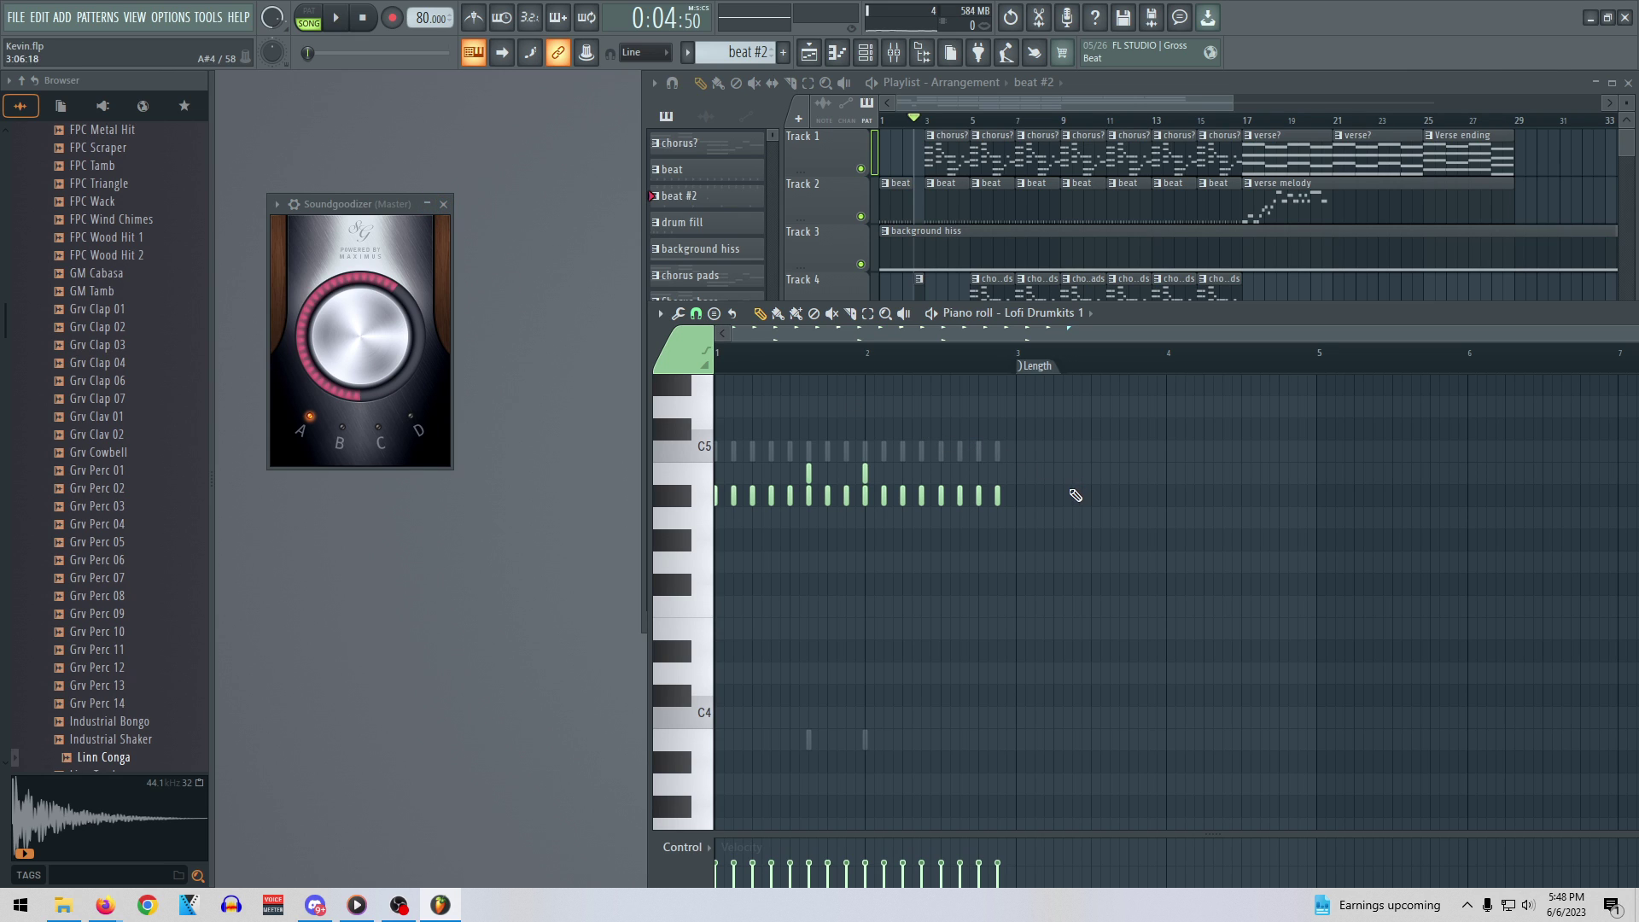
# Delete the whole row of A#4 notes from the Lofi Drumkits 1 pattern and close the piano roll
pyautogui.moveTo(992, 503); pyautogui.dragTo(712, 507)
pyautogui.moveTo(1286, 335); pyautogui.dragTo(1089, 265)
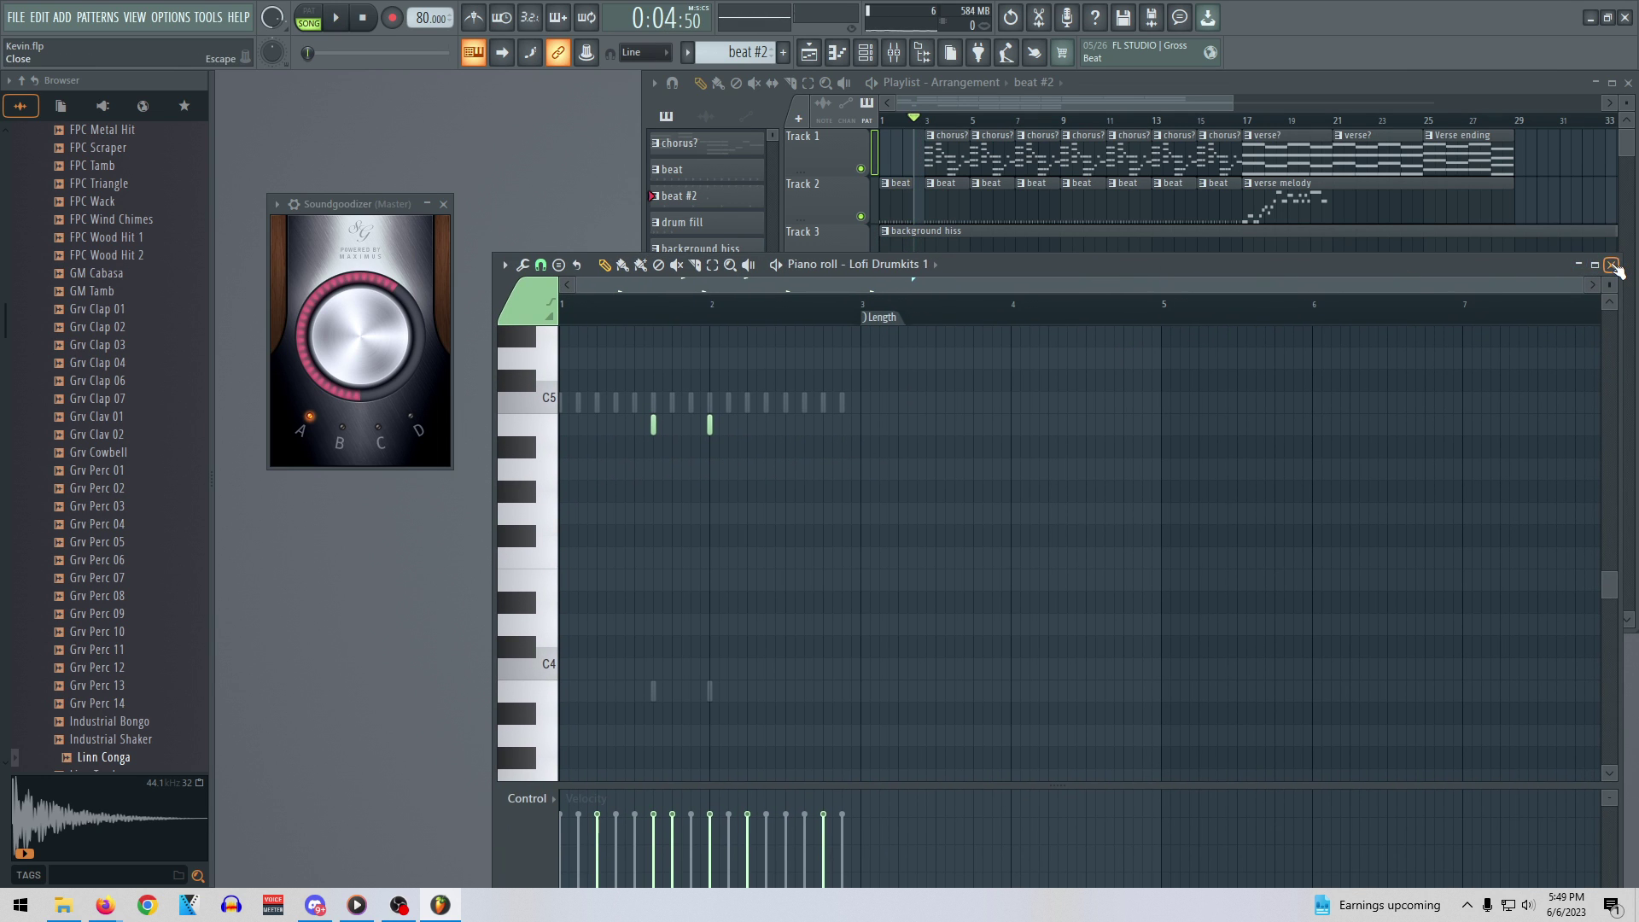
pyautogui.click(1611, 265)
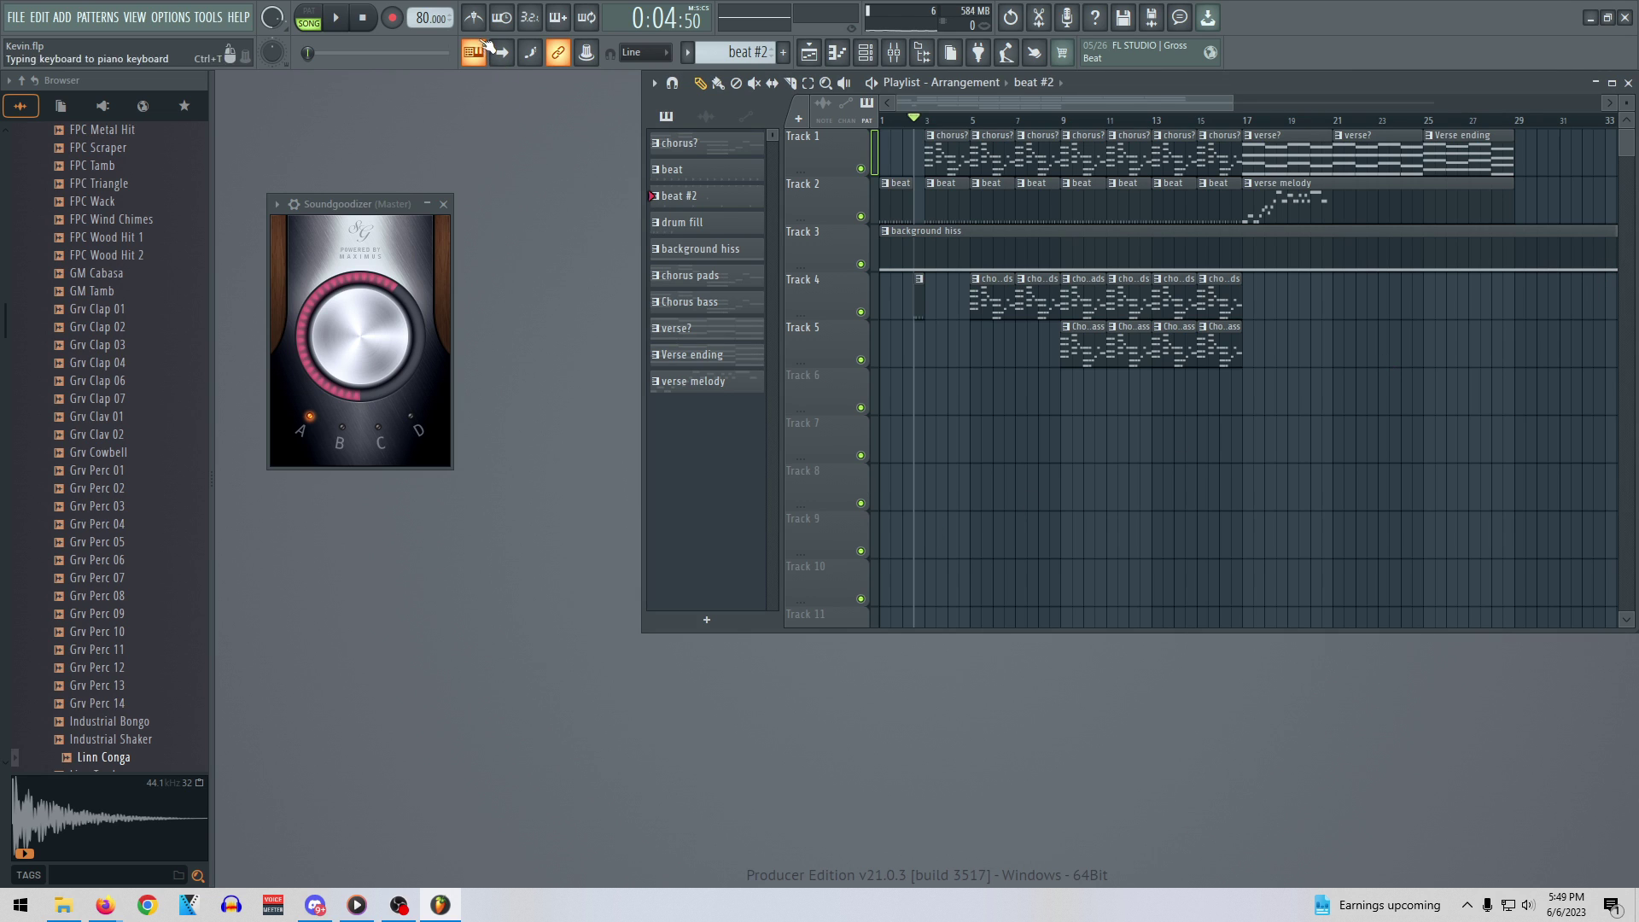
# Play the beat #2 pattern on its own from the channel rack with the Lofi Drumkits 1 and Lofi Kicks channels unmuted
pyautogui.click(866, 54)
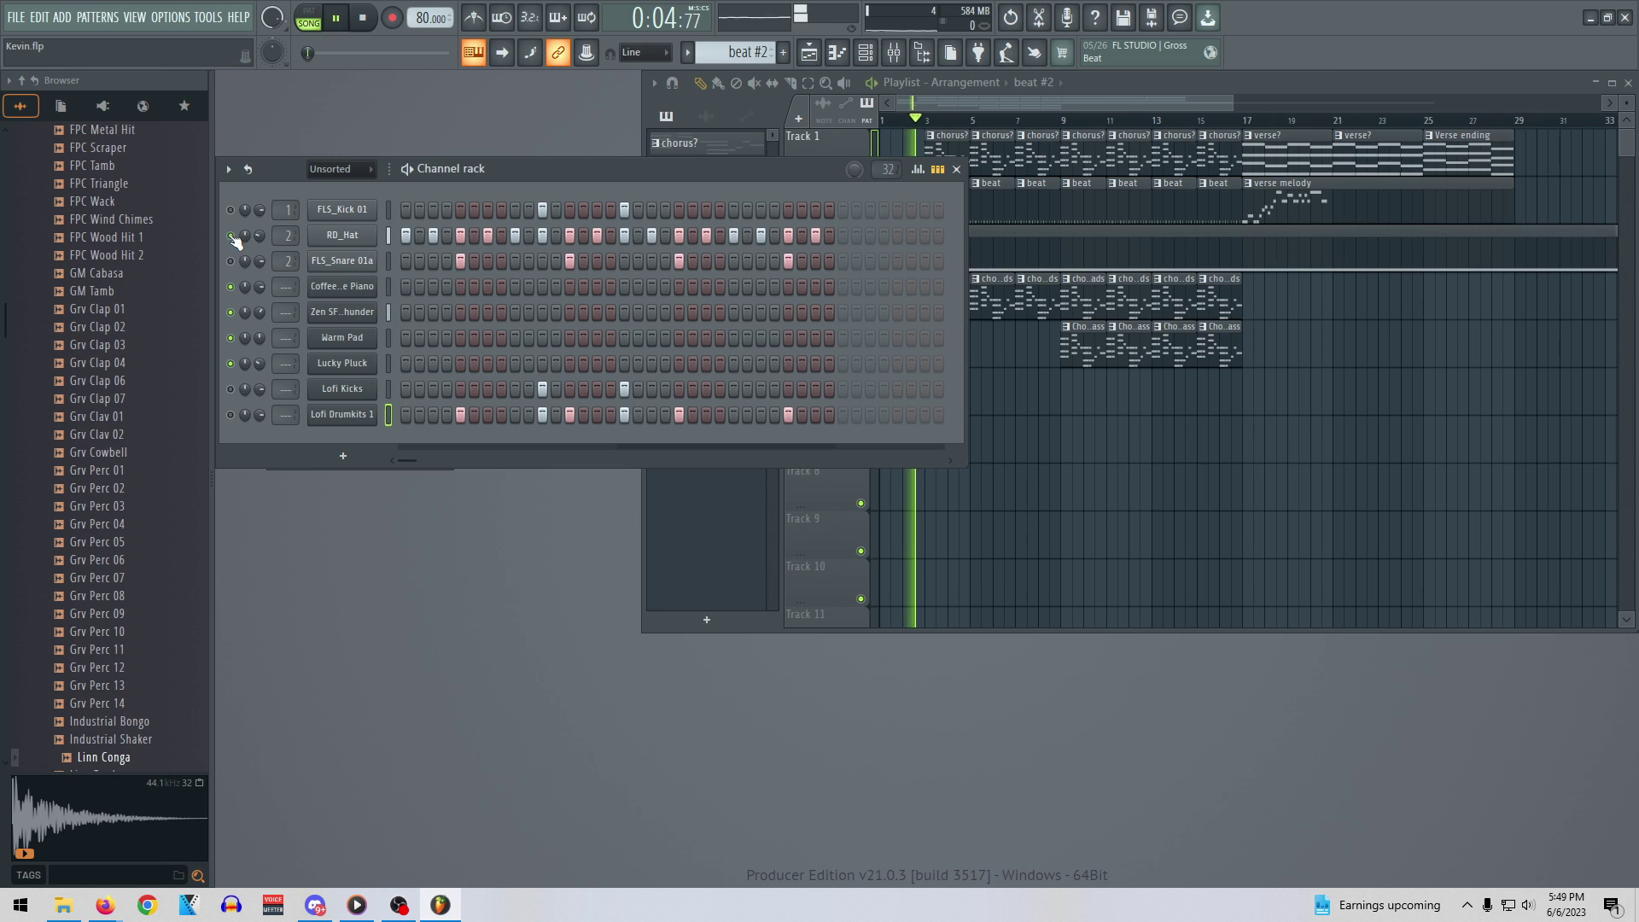
pyautogui.click(309, 12)
pyautogui.press('space')
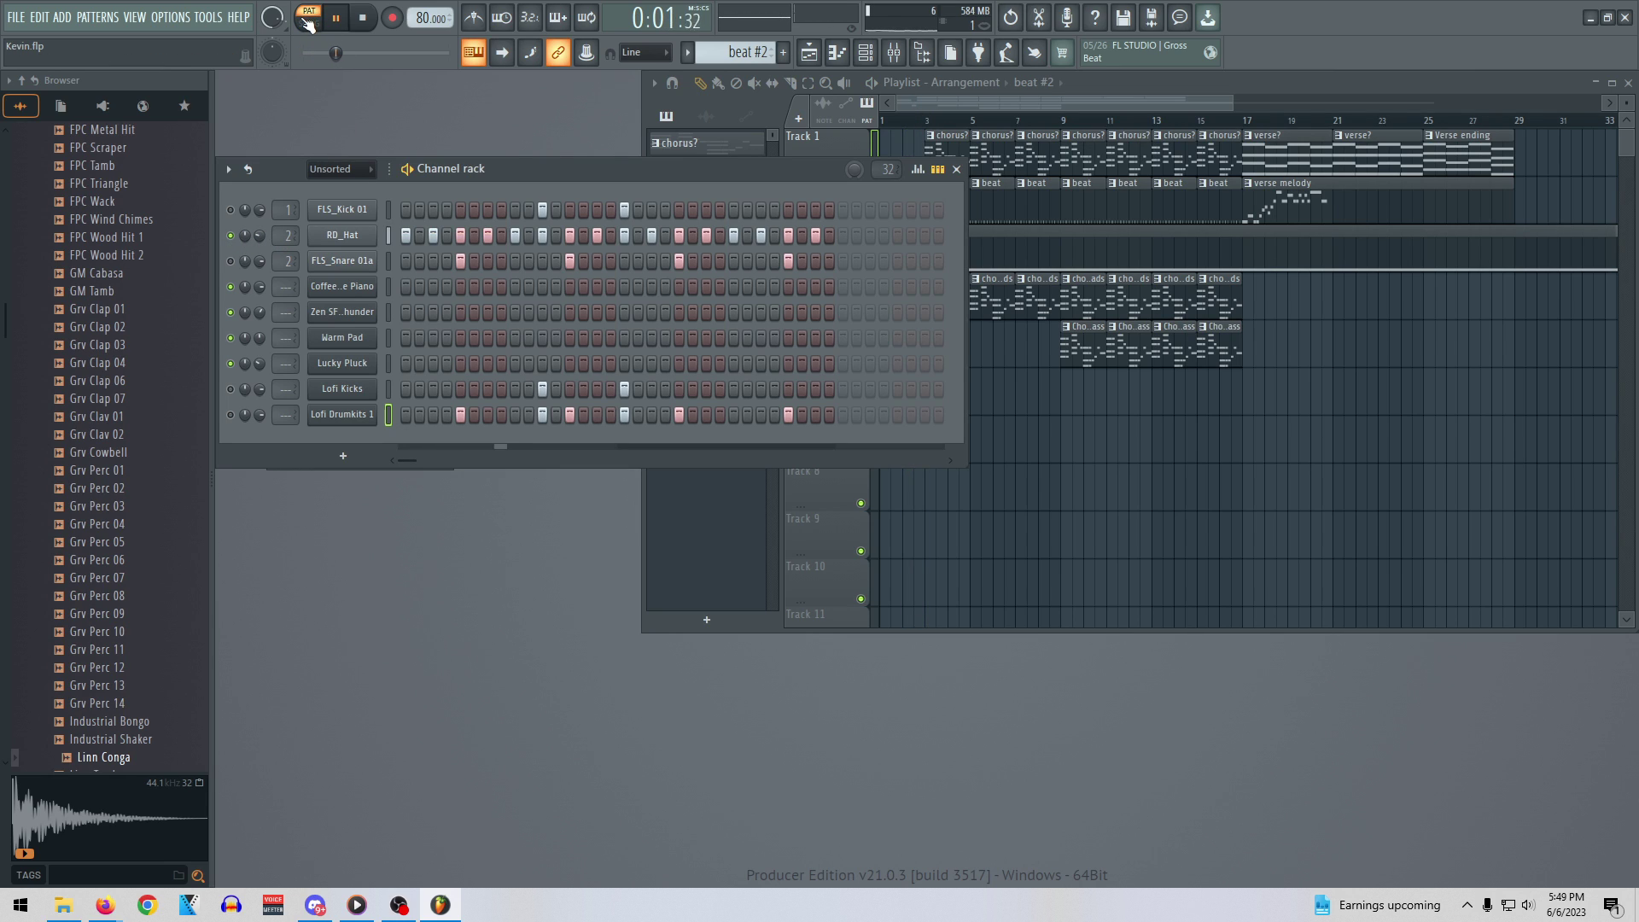
pyautogui.click(232, 415)
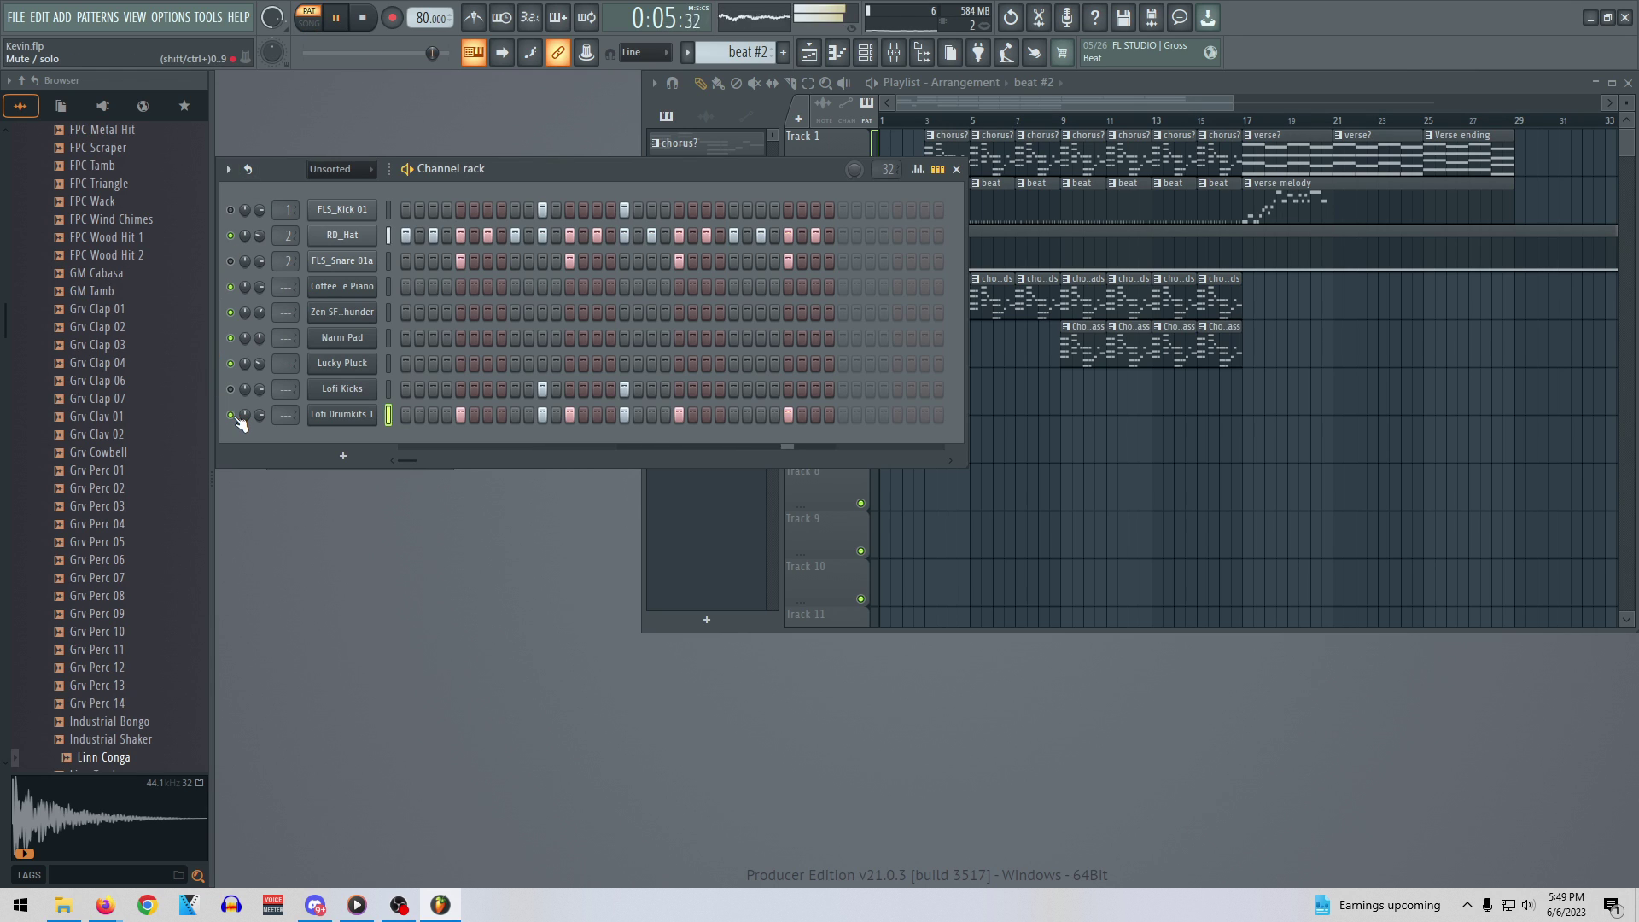
pyautogui.click(231, 391)
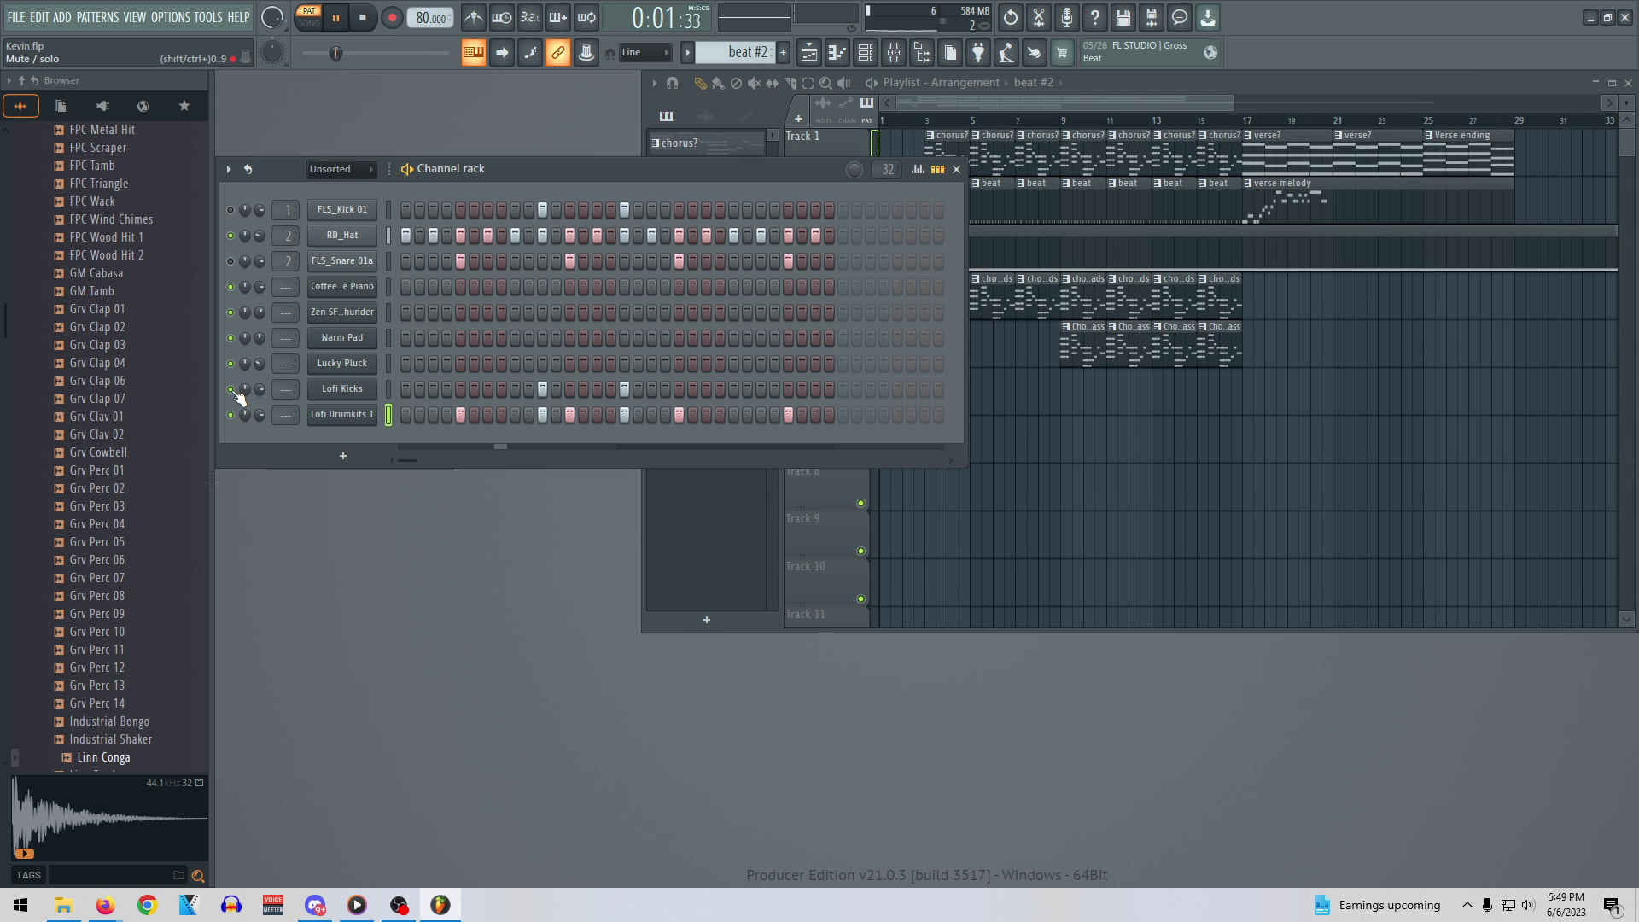
pyautogui.press('space')
# Delete the Lofi Drumkits 1 and Lofi Kicks channels from the channel rack
pyautogui.click(336, 414)
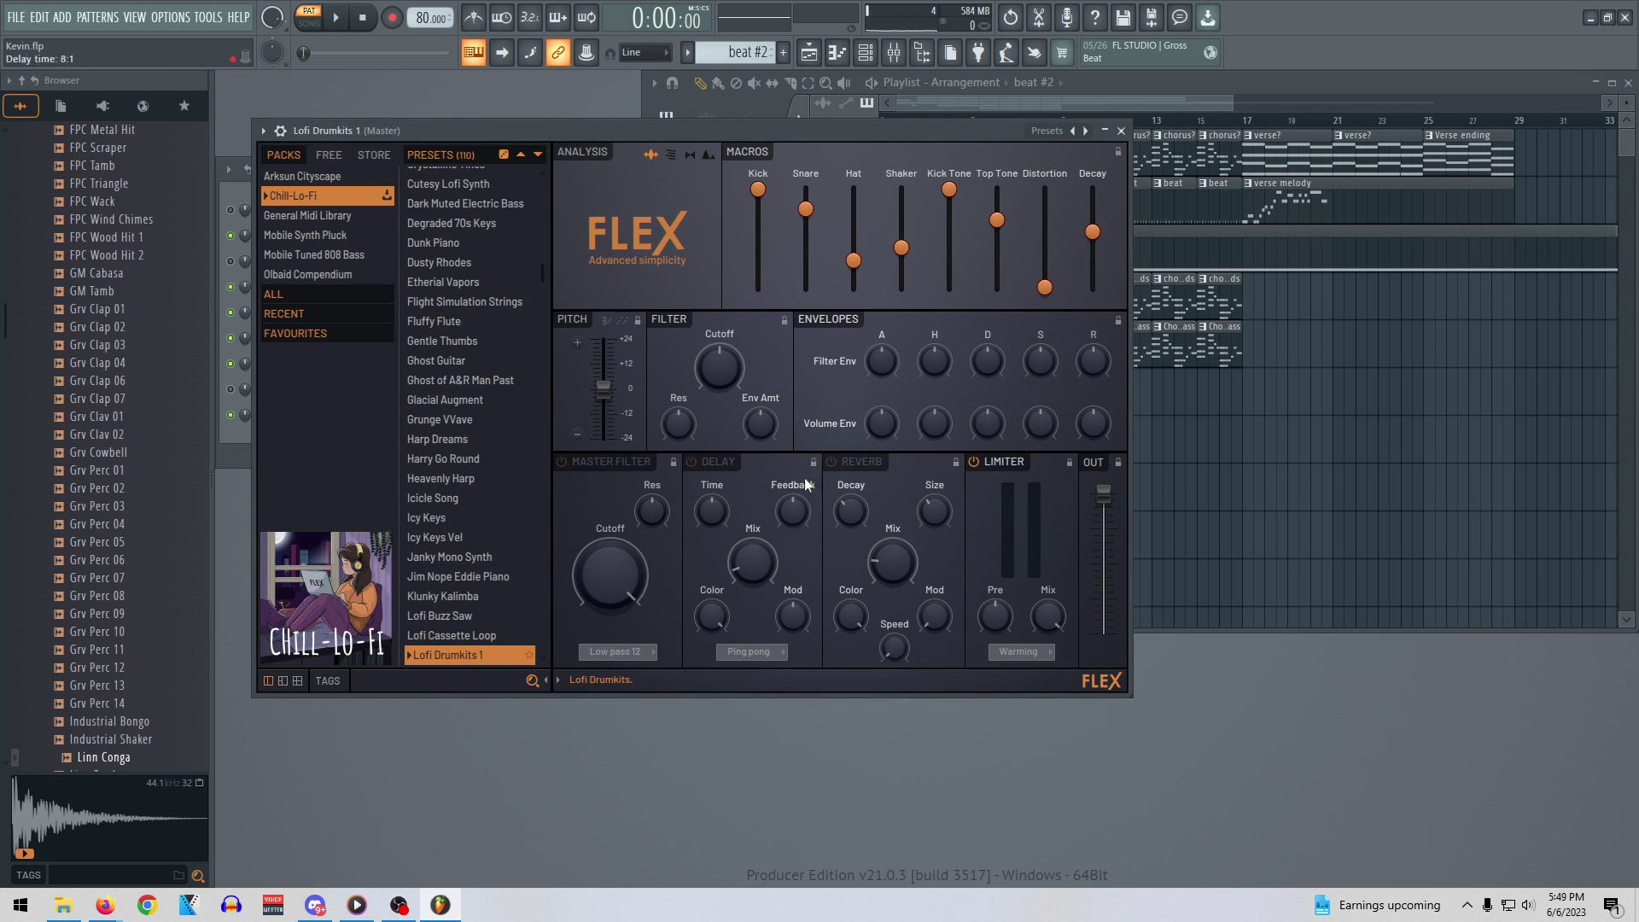
pyautogui.click(1121, 131)
pyautogui.click(358, 413)
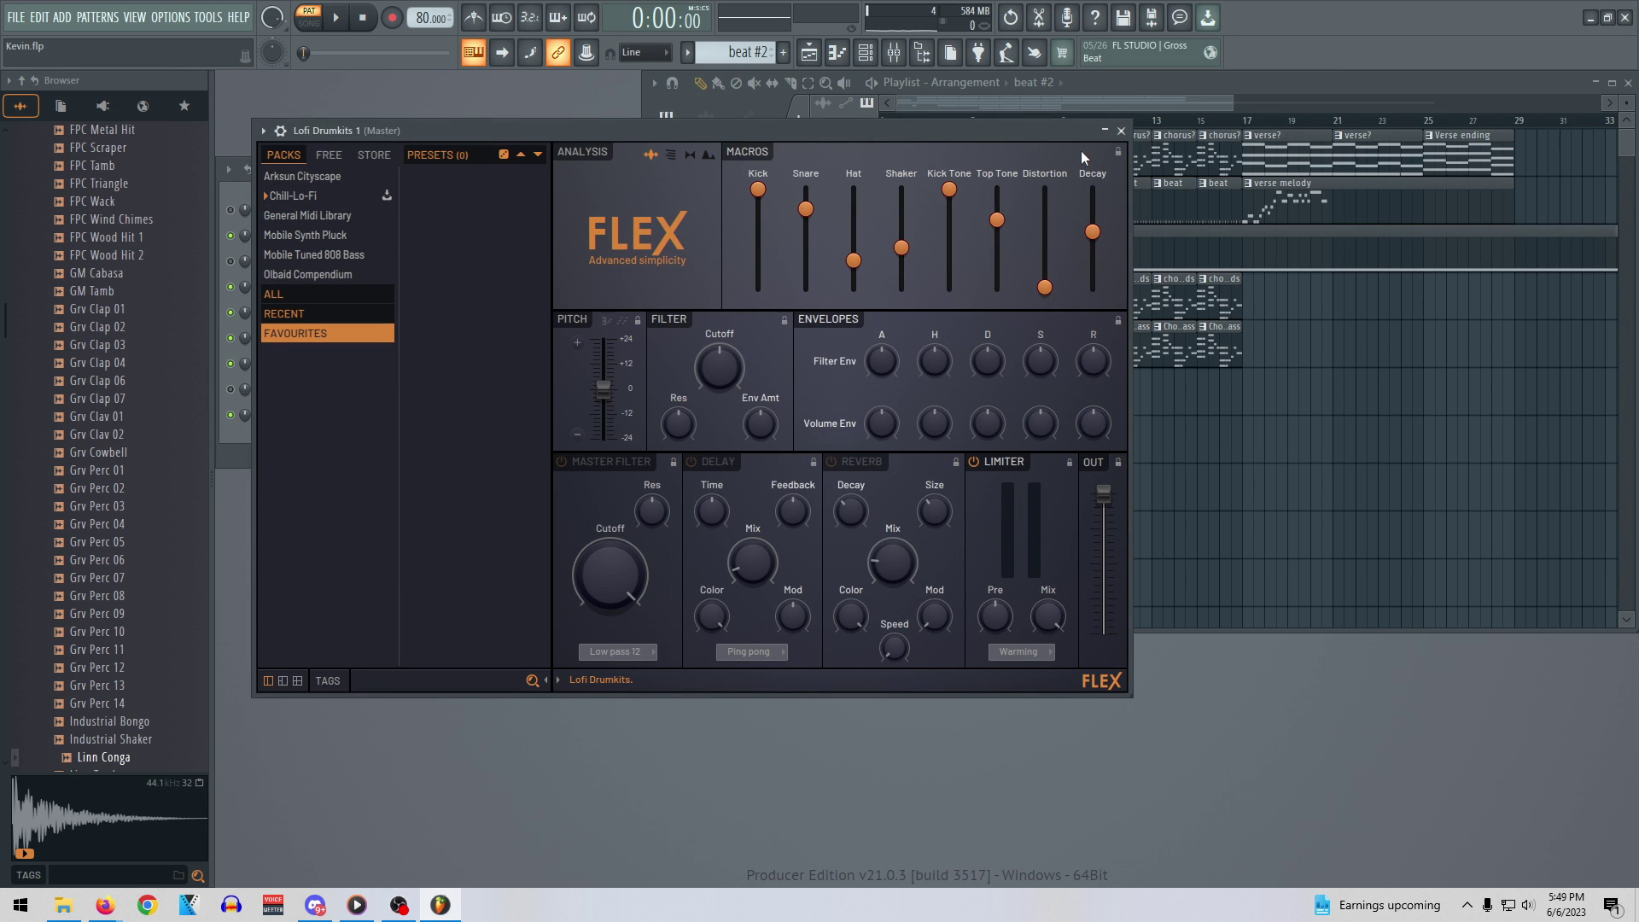
pyautogui.click(1120, 131)
pyautogui.rightClick(321, 415)
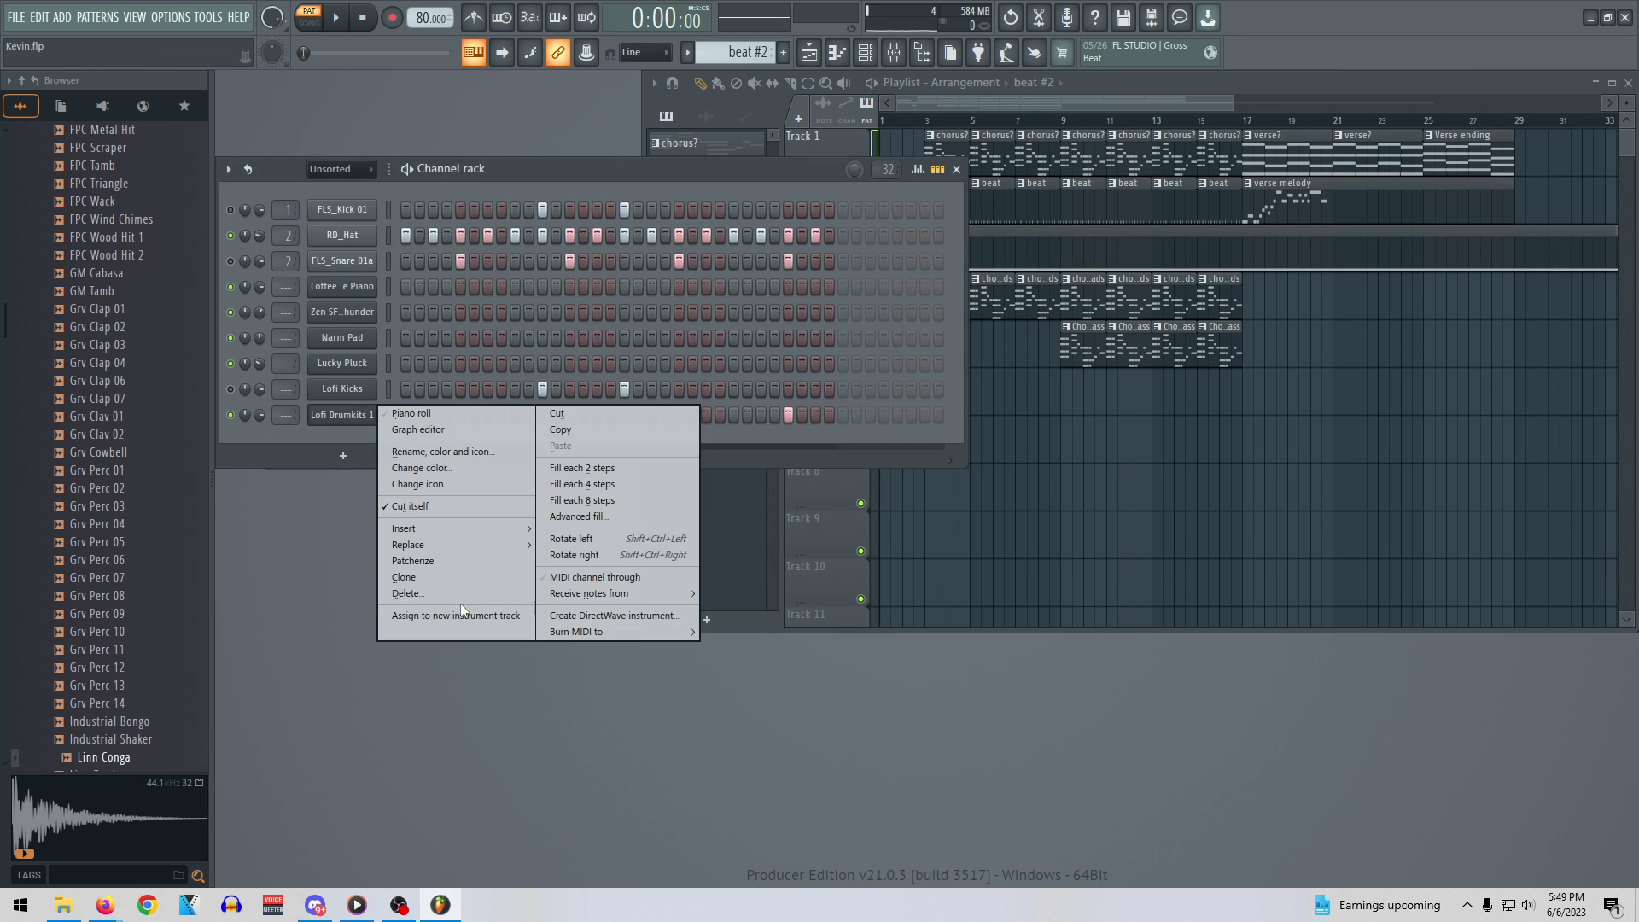
pyautogui.click(433, 590)
pyautogui.click(878, 508)
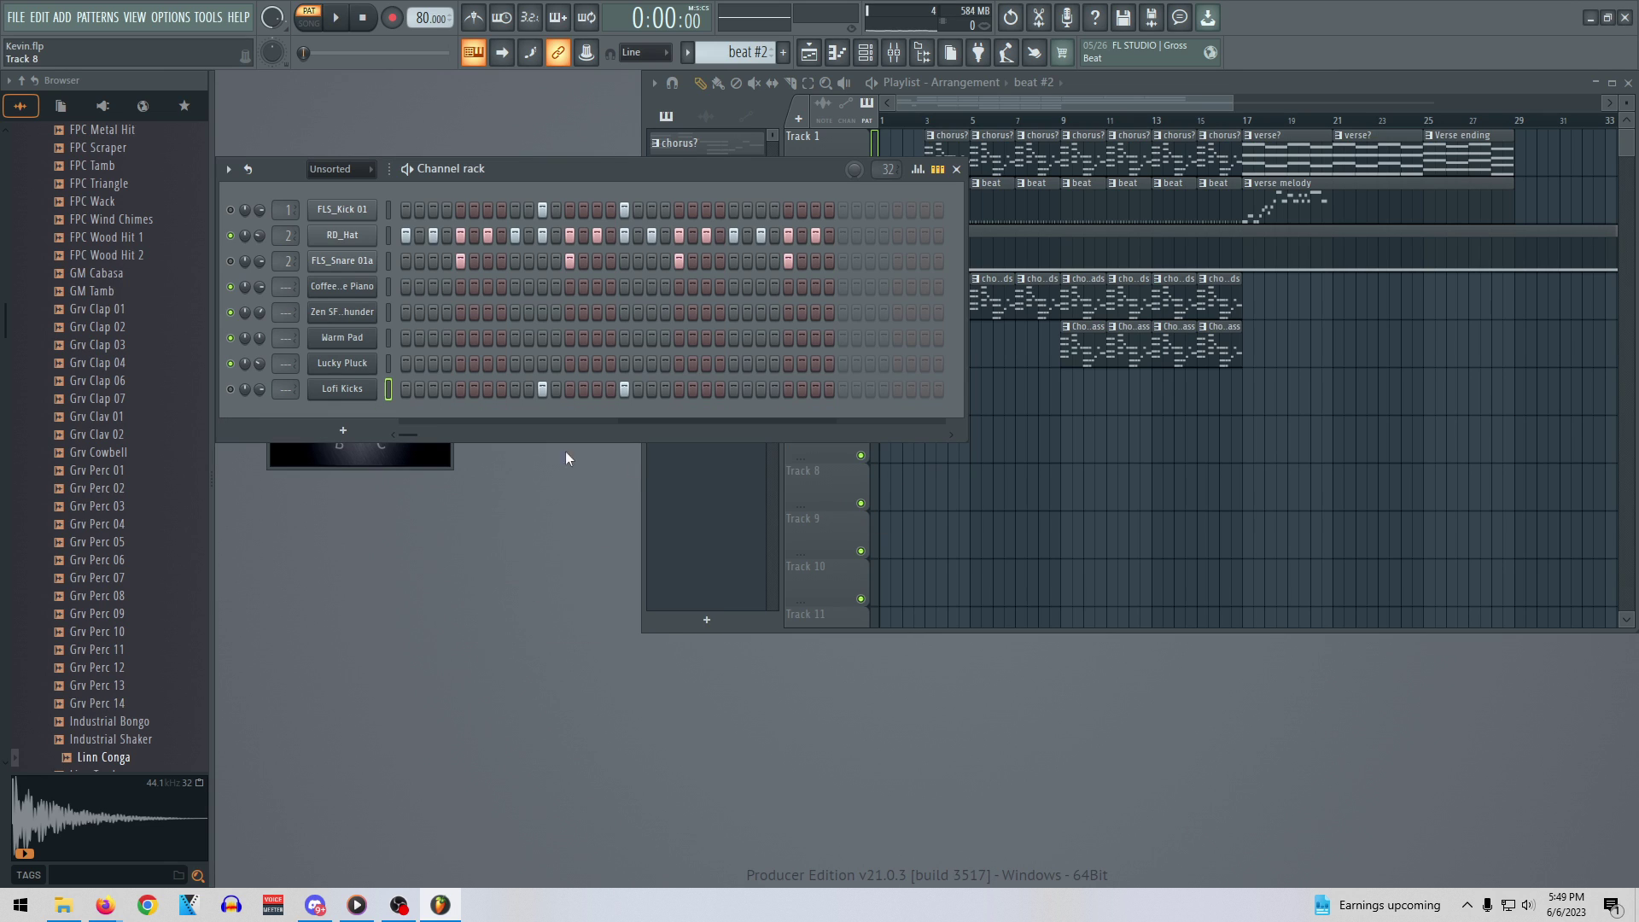
pyautogui.rightClick(369, 389)
pyautogui.click(435, 569)
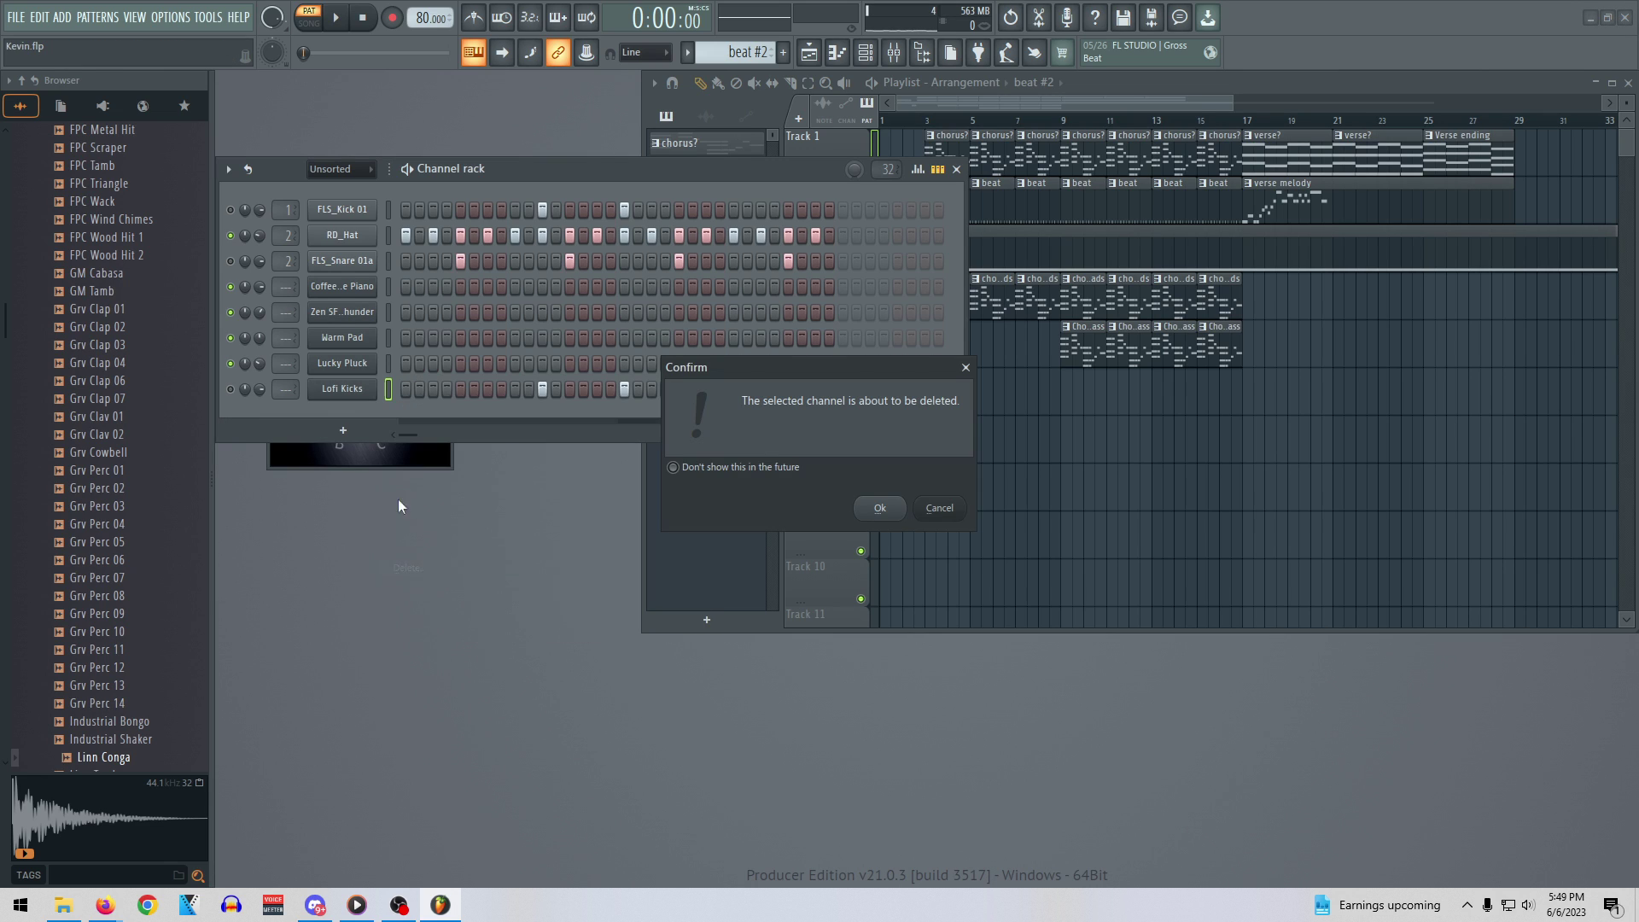
pyautogui.click(888, 511)
# Unmute the FLS_Kick 01 and FLS_Snare 01a channels and play the pattern
pyautogui.click(230, 209)
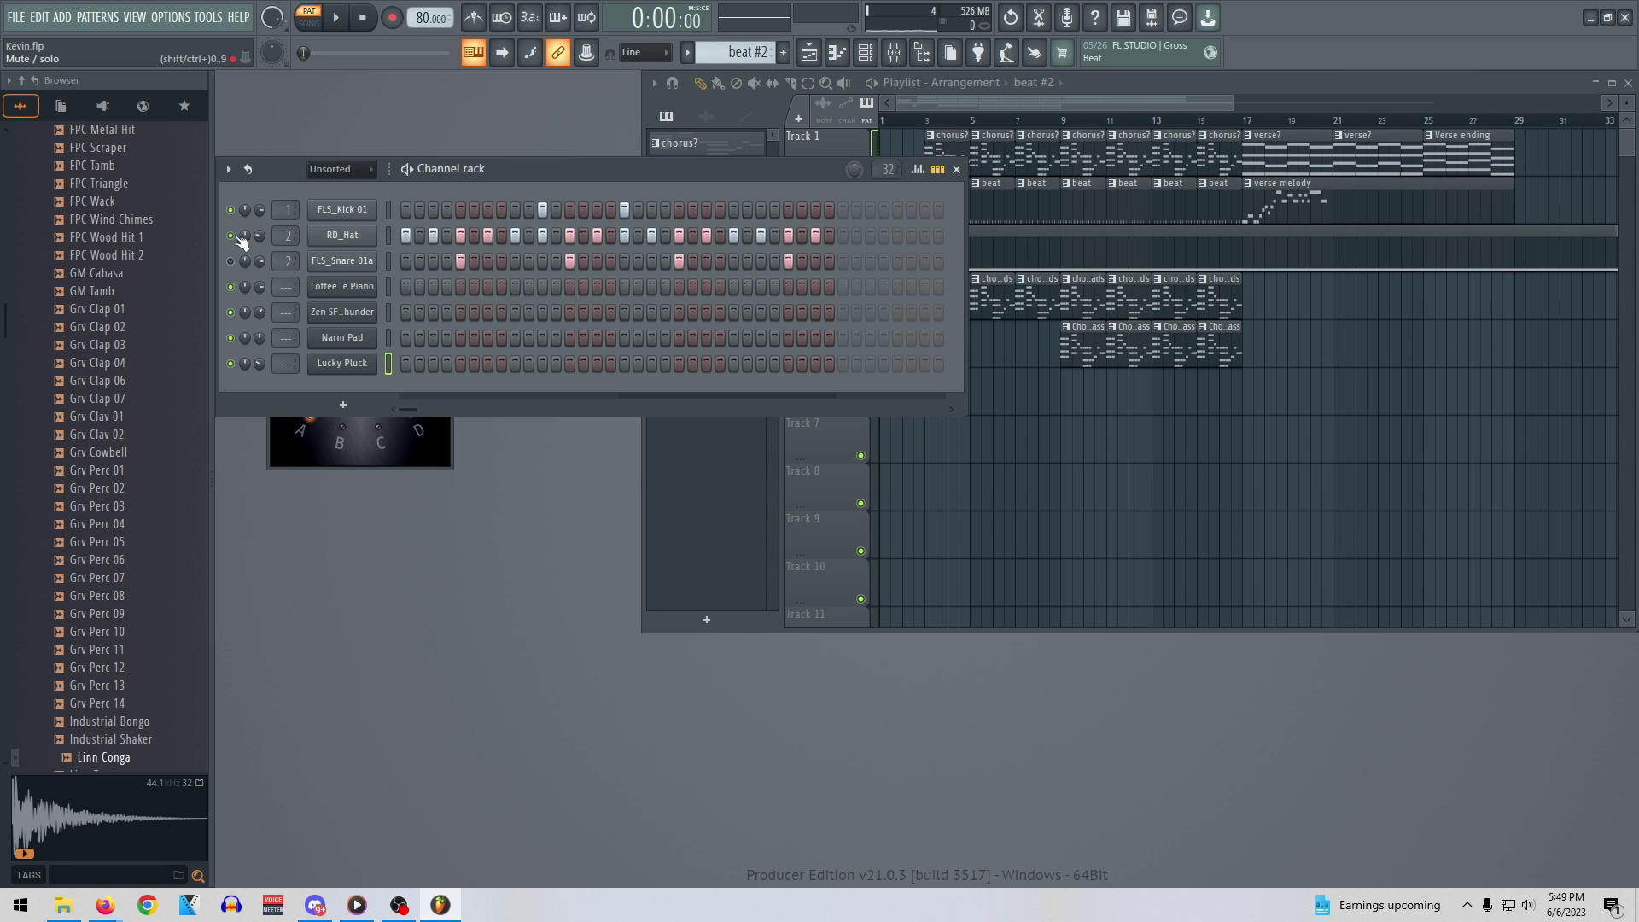
pyautogui.click(229, 260)
pyautogui.press('space')
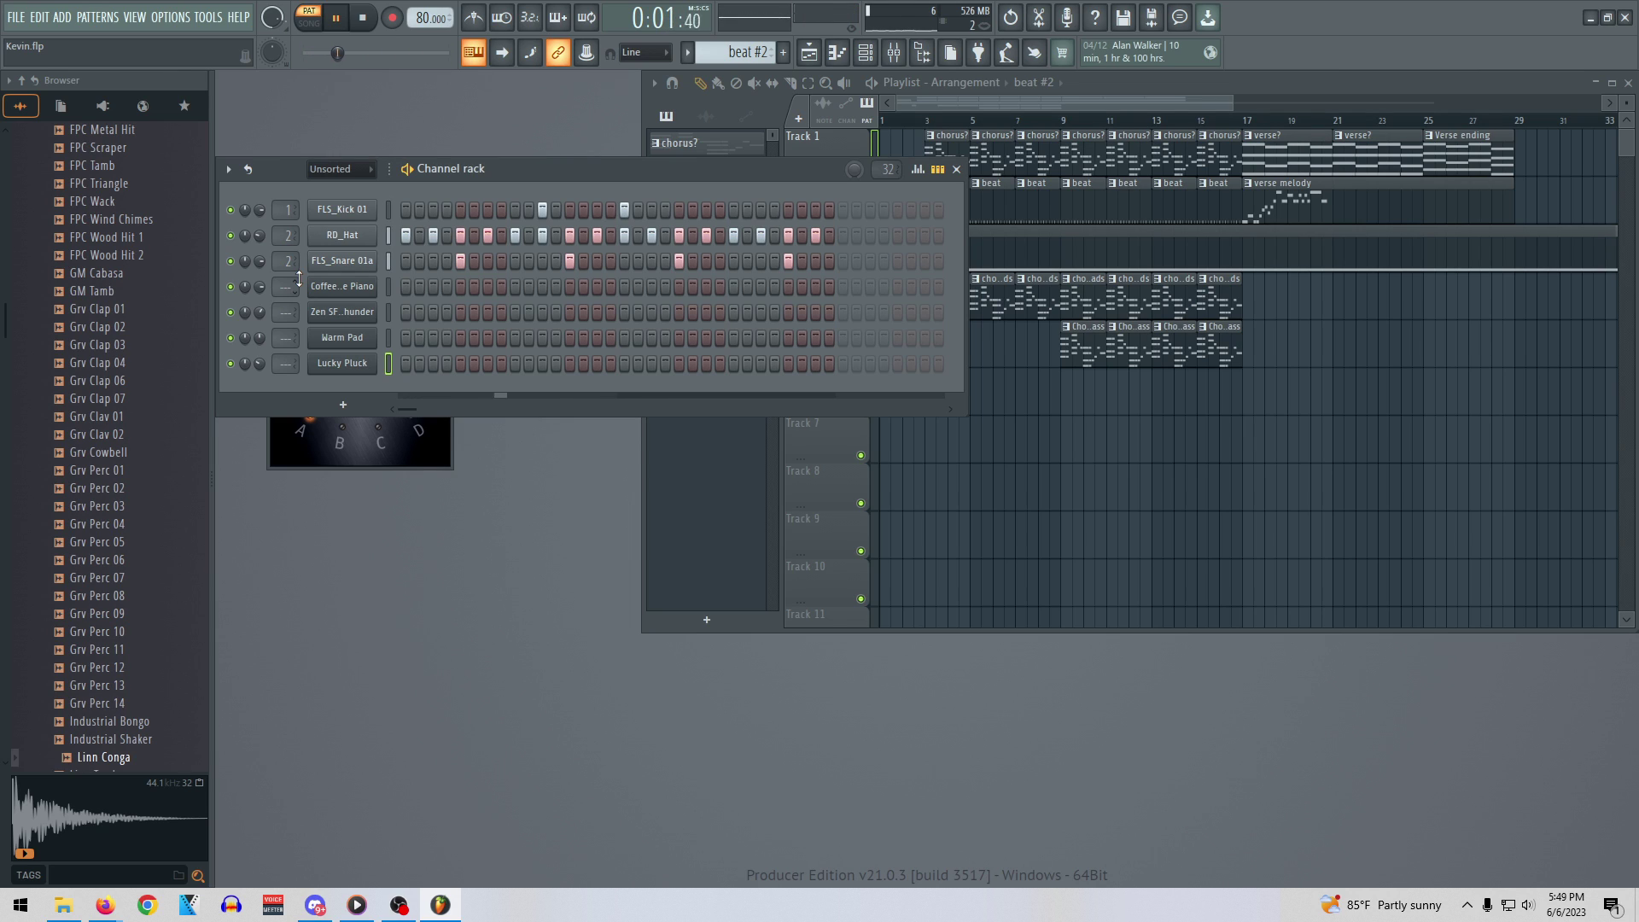
# Audition Grv, GM and FPC percussion samples against the pattern, stop playback, and listen to the DNC and Ekit claps
pyautogui.click(103, 541)
pyautogui.click(117, 509)
pyautogui.click(111, 400)
pyautogui.click(104, 327)
pyautogui.click(106, 275)
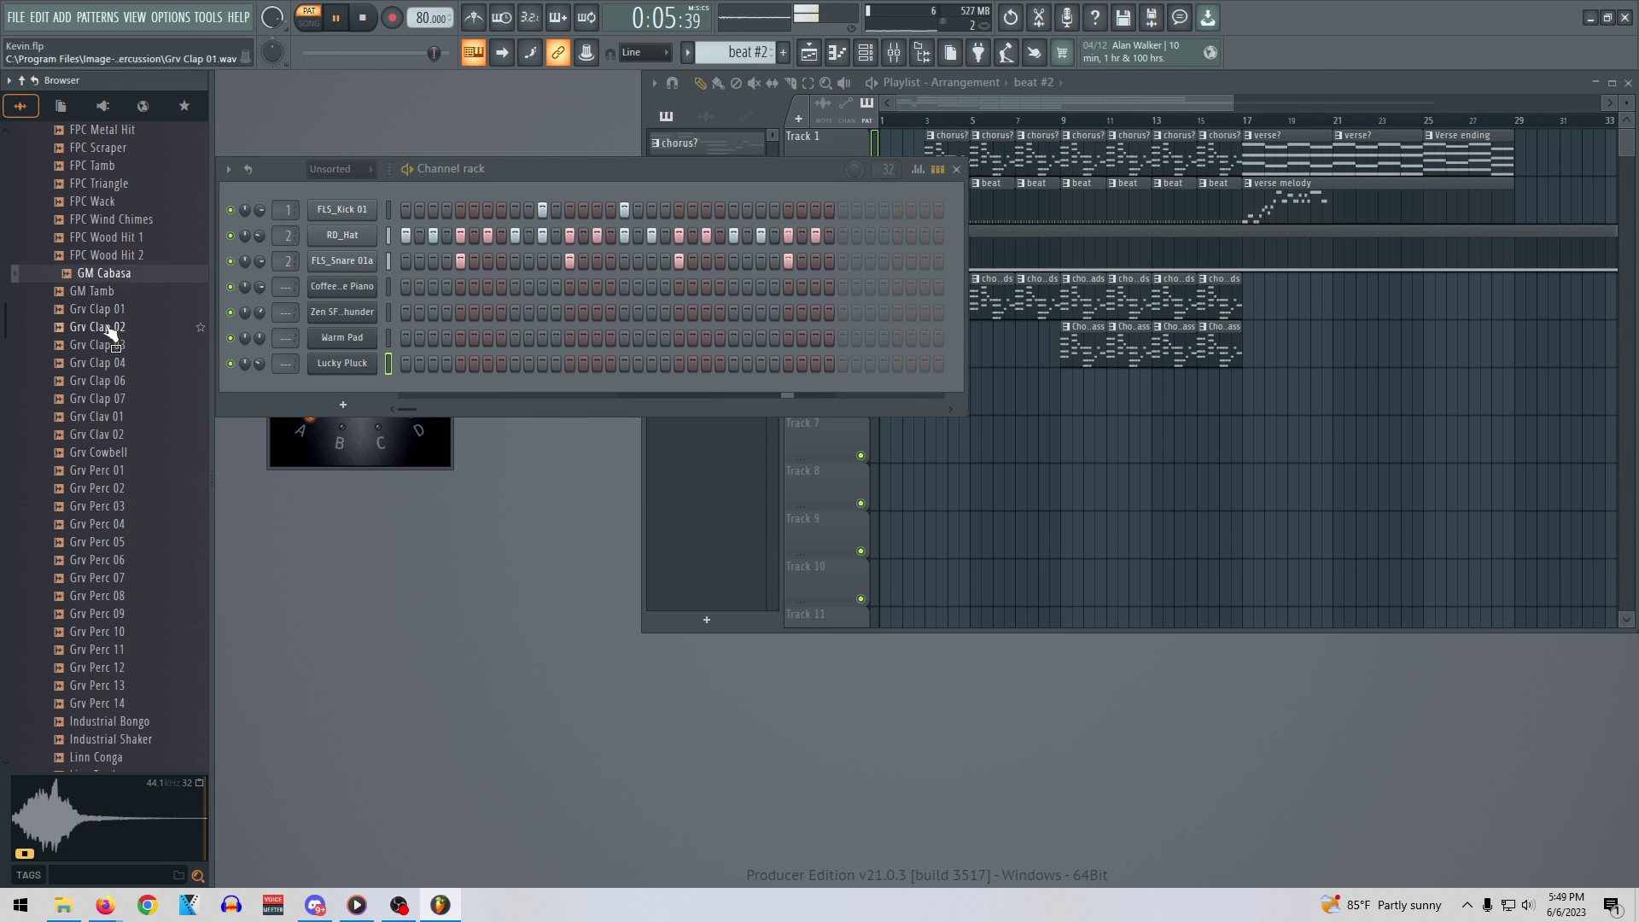
pyautogui.scroll(4, 112, 322)
pyautogui.click(111, 367)
pyautogui.scroll(2, 111, 375)
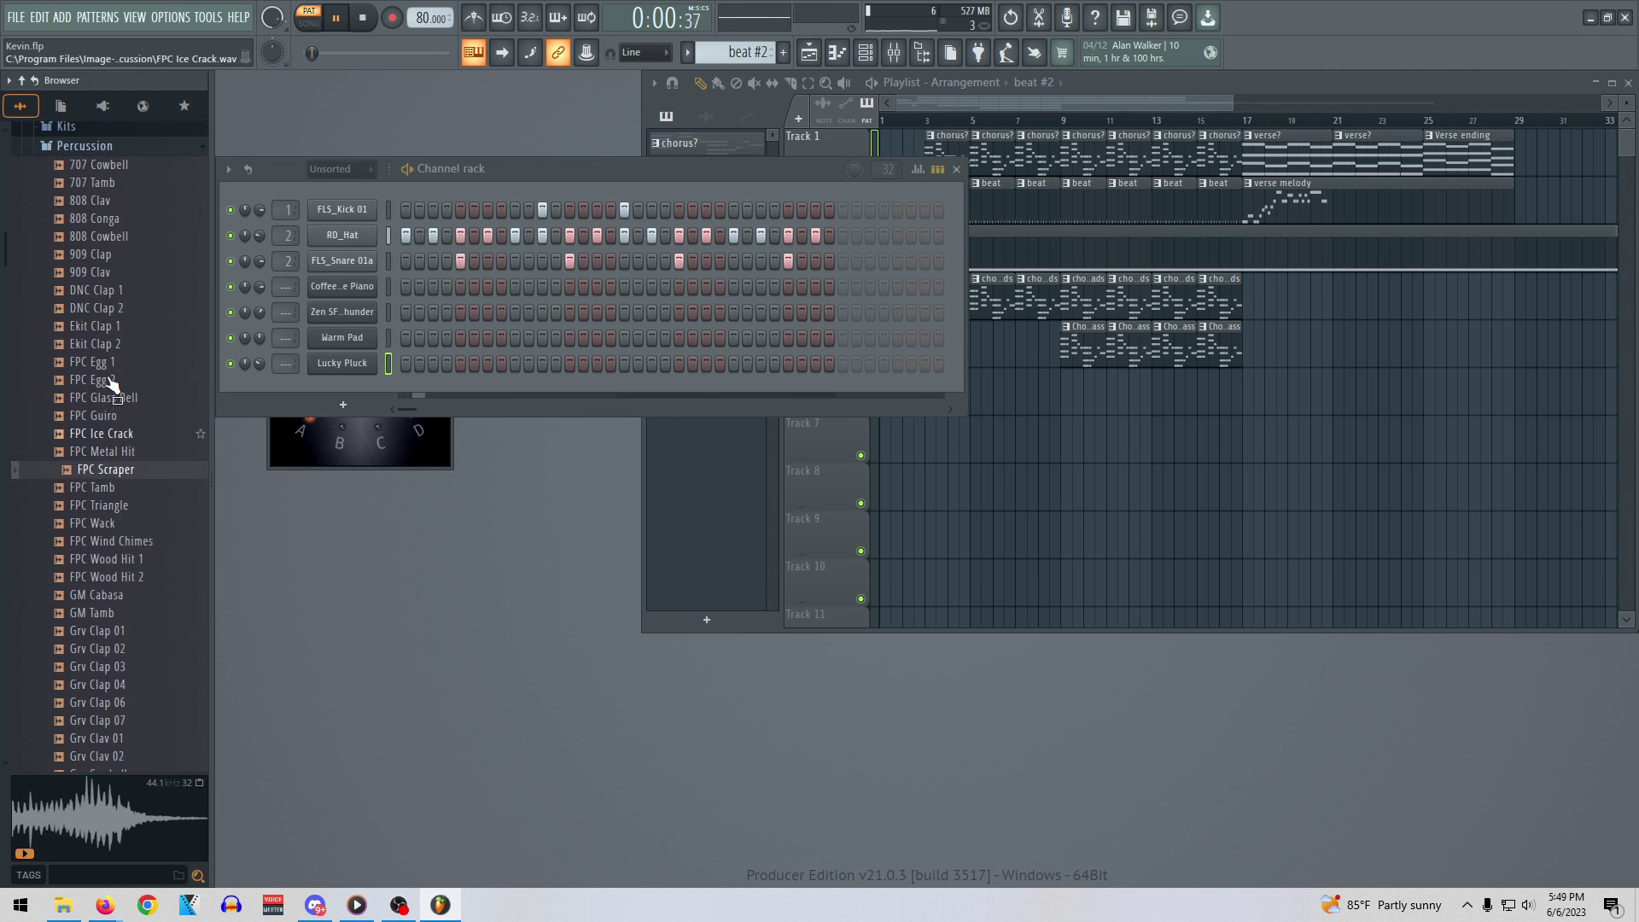
pyautogui.click(106, 315)
pyautogui.press('space')
pyautogui.click(110, 291)
pyautogui.click(111, 308)
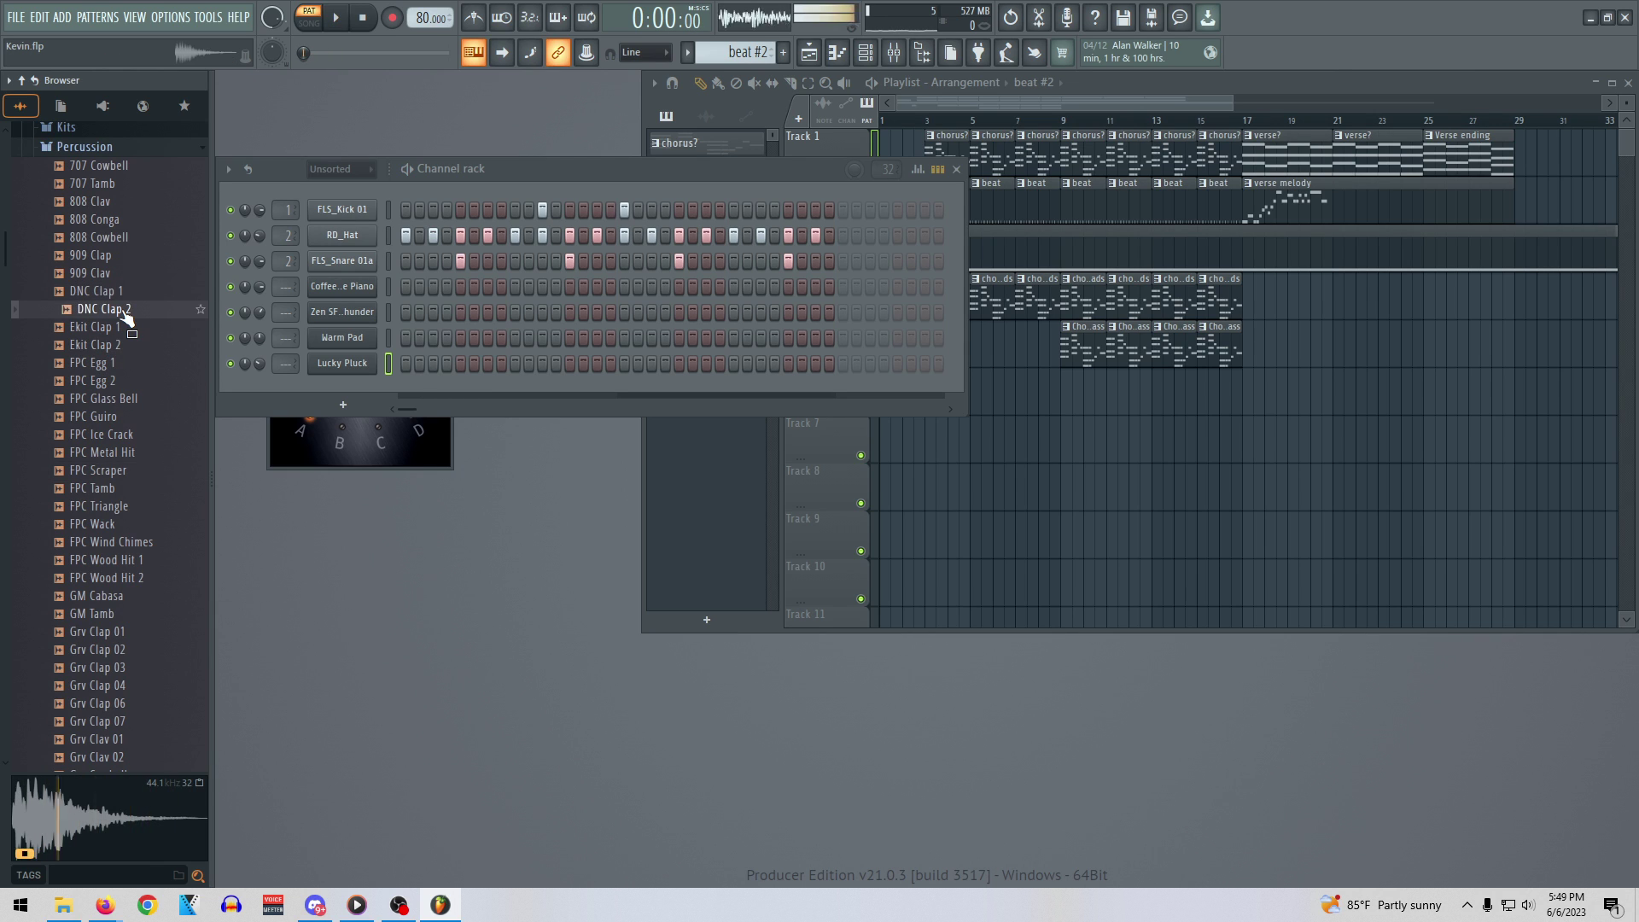
pyautogui.click(115, 345)
pyautogui.scroll(-5, 128, 524)
pyautogui.scroll(5, 135, 523)
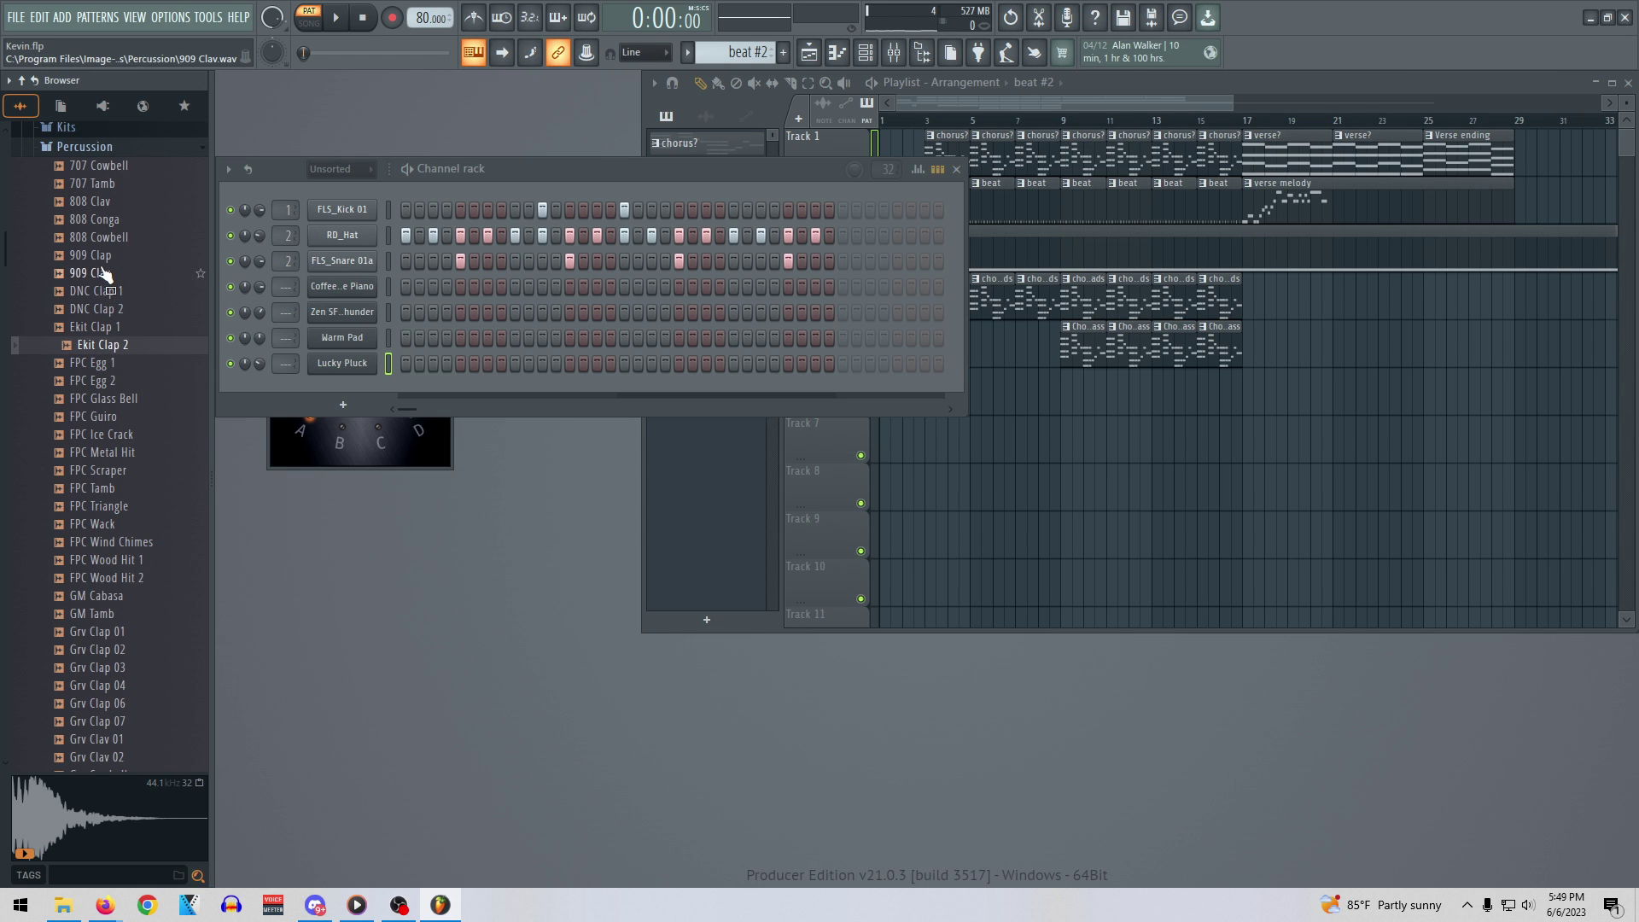
# Audition further Percussion samples, from the 707, 808 and 909 sounds through the FPC hits to the Grv claps and claves
pyautogui.click(116, 185)
pyautogui.click(120, 170)
pyautogui.click(119, 204)
pyautogui.click(125, 258)
pyautogui.click(120, 236)
pyautogui.click(121, 258)
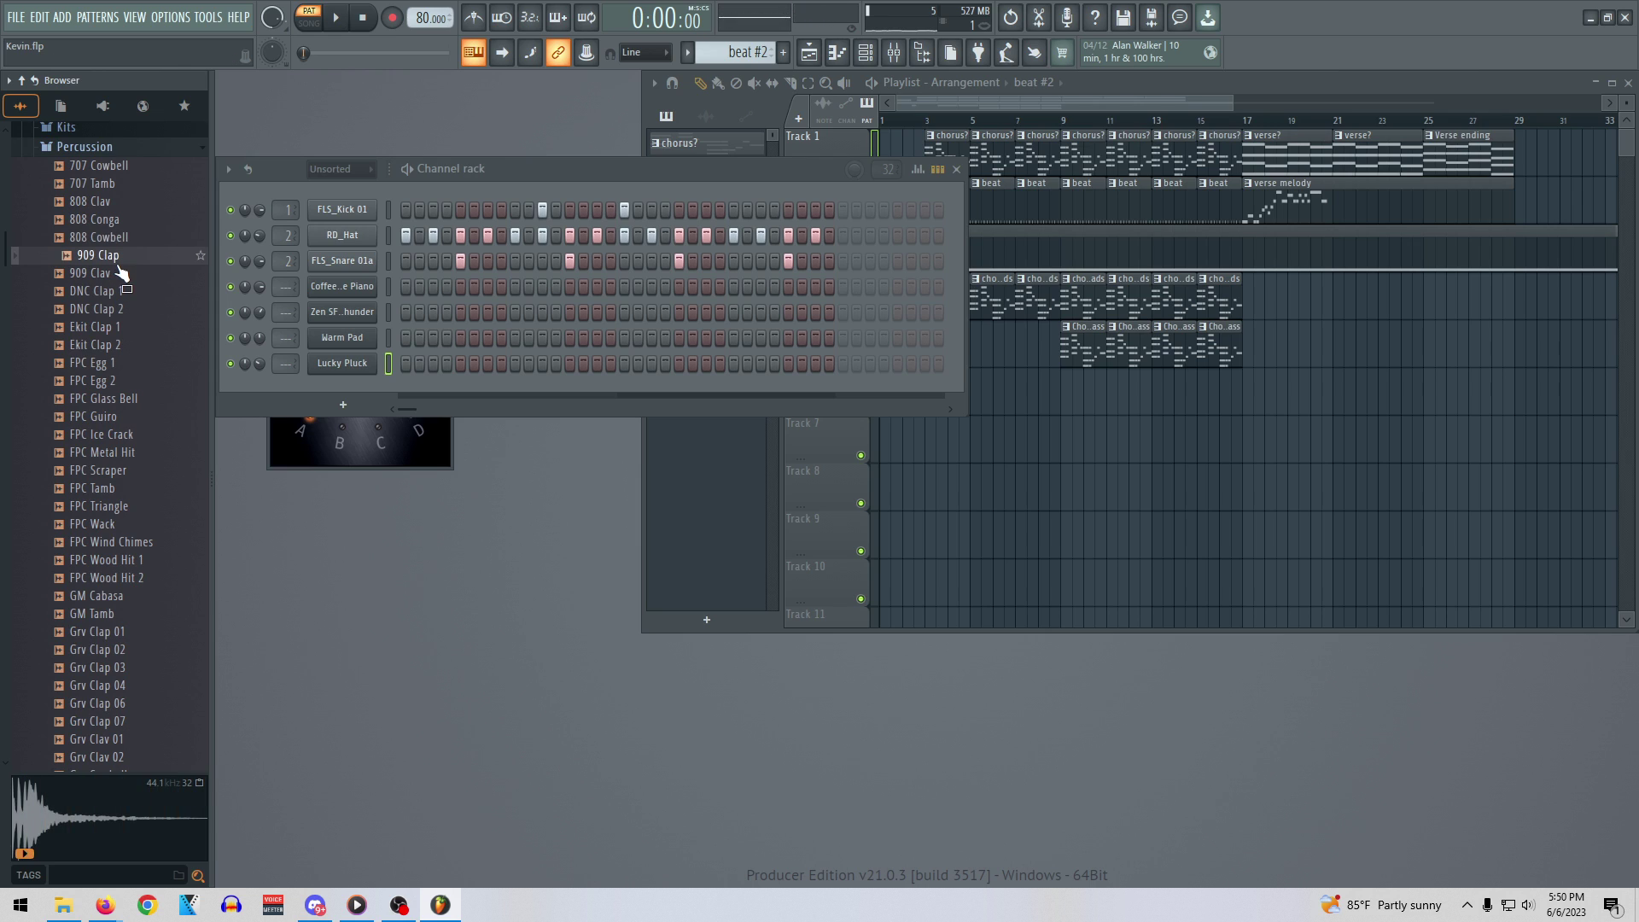
pyautogui.click(118, 270)
pyautogui.click(108, 327)
pyautogui.click(117, 436)
pyautogui.click(124, 492)
pyautogui.click(124, 578)
pyautogui.click(120, 613)
pyautogui.click(124, 668)
pyautogui.click(128, 739)
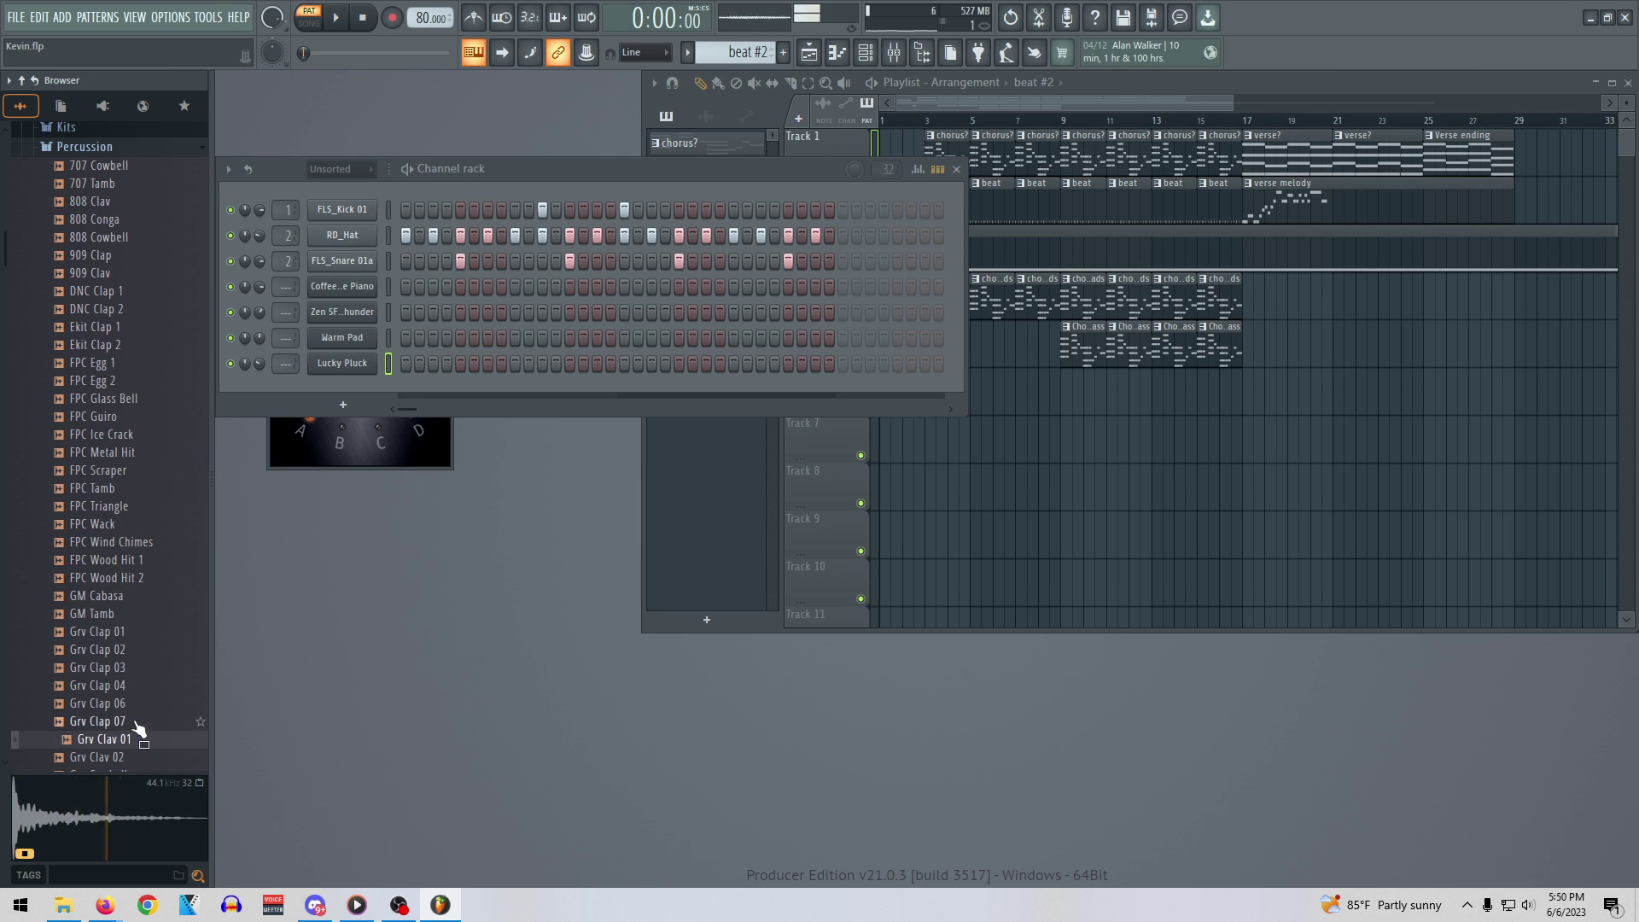
pyautogui.click(124, 703)
pyautogui.click(129, 721)
# Audition the Grv Perc samples from Grv Perc 10 back towards Grv Perc 01
pyautogui.scroll(-6, 133, 674)
pyautogui.click(134, 527)
pyautogui.click(134, 524)
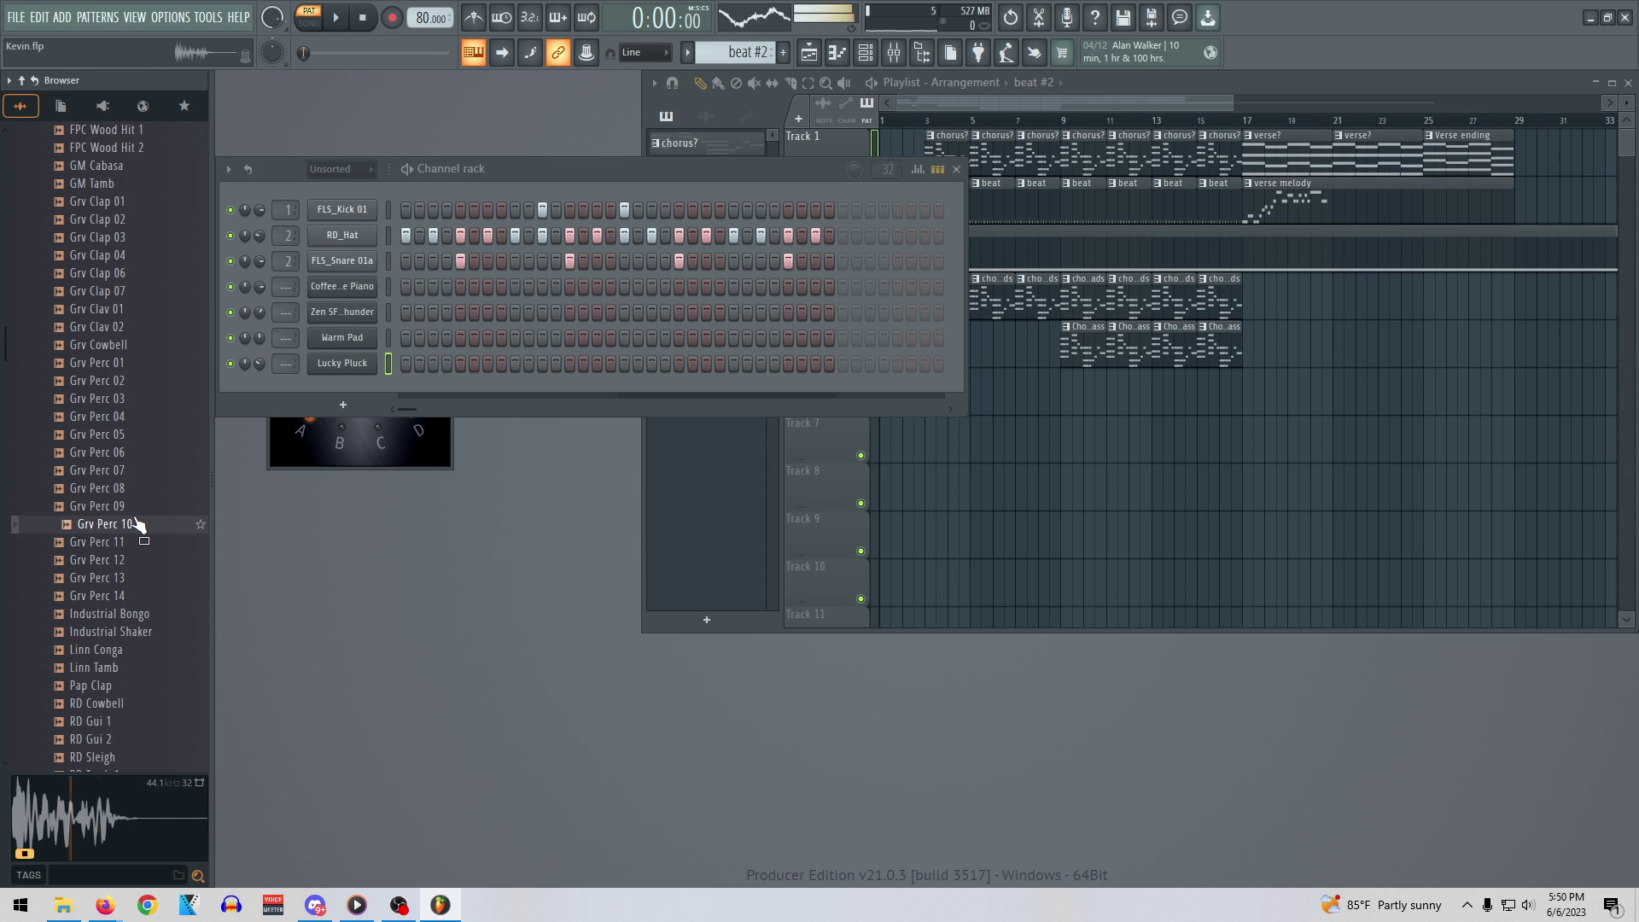
pyautogui.click(134, 509)
pyautogui.click(129, 488)
pyautogui.click(127, 470)
pyautogui.click(124, 451)
pyautogui.click(123, 434)
pyautogui.click(122, 398)
pyautogui.click(114, 383)
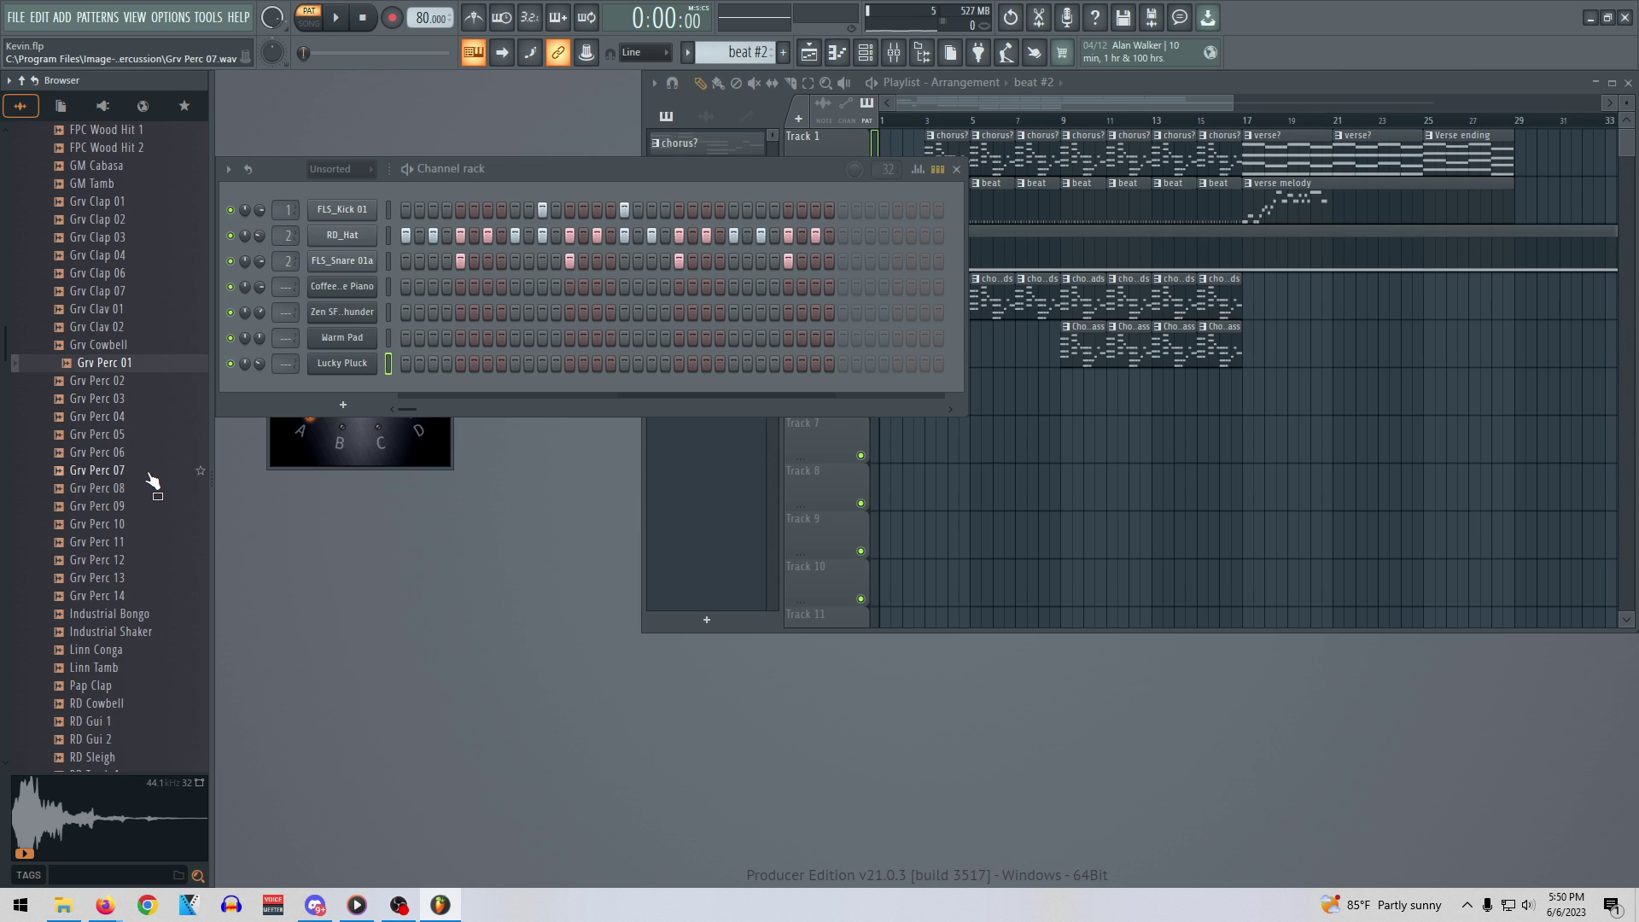
# Audition the FLS_TomL 01 and FLS_Rim 01 samples, collapse Drum Kit 01, and audition the closed hat and crash in Drum Kit 02
pyautogui.scroll(-10, 147, 479)
pyautogui.scroll(-10, 127, 546)
pyautogui.click(130, 416)
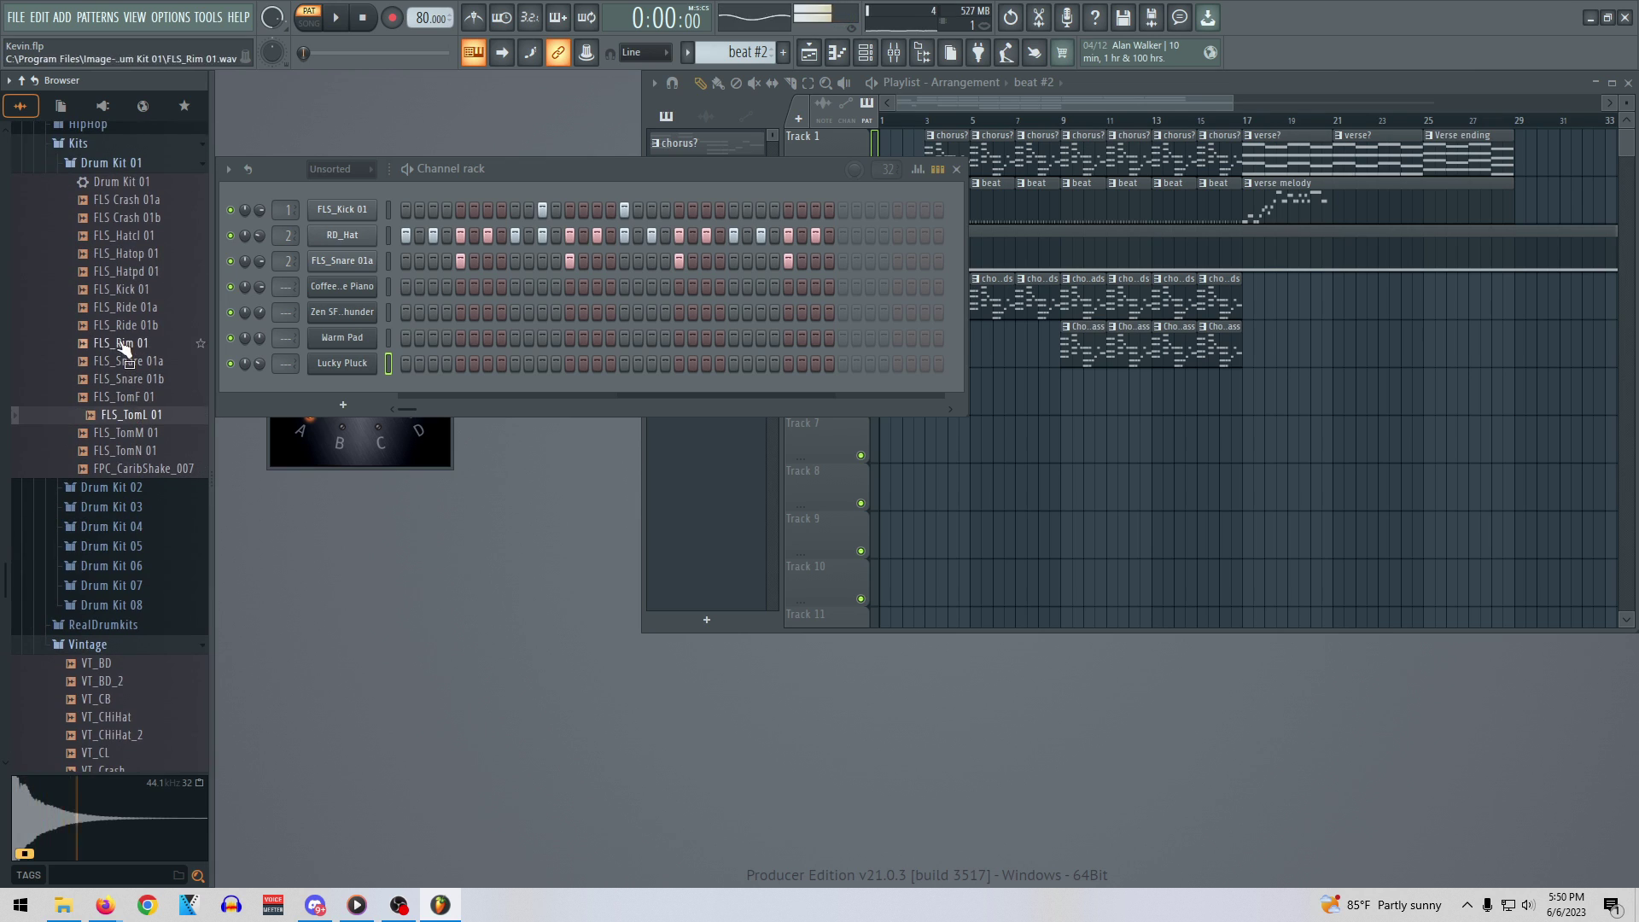
pyautogui.click(120, 346)
pyautogui.scroll(2, 119, 351)
pyautogui.click(118, 270)
pyautogui.click(119, 290)
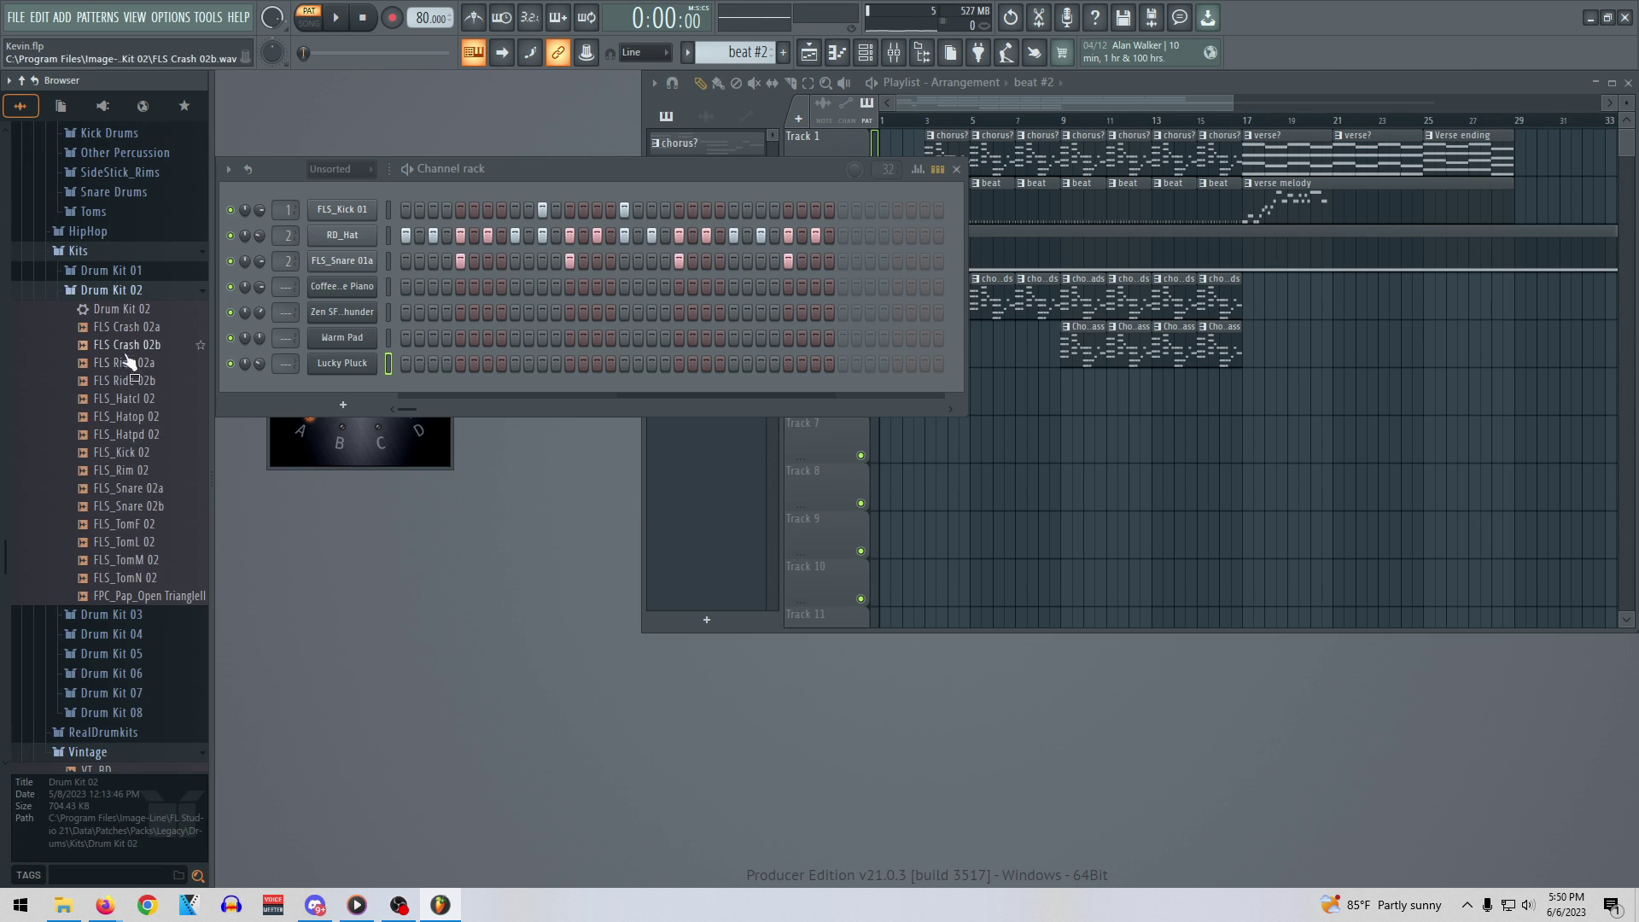
pyautogui.click(125, 399)
pyautogui.click(128, 345)
# Try FLS_Snare 02a as the snare channel's sample, undo the replacement, and play the pattern
pyautogui.click(149, 488)
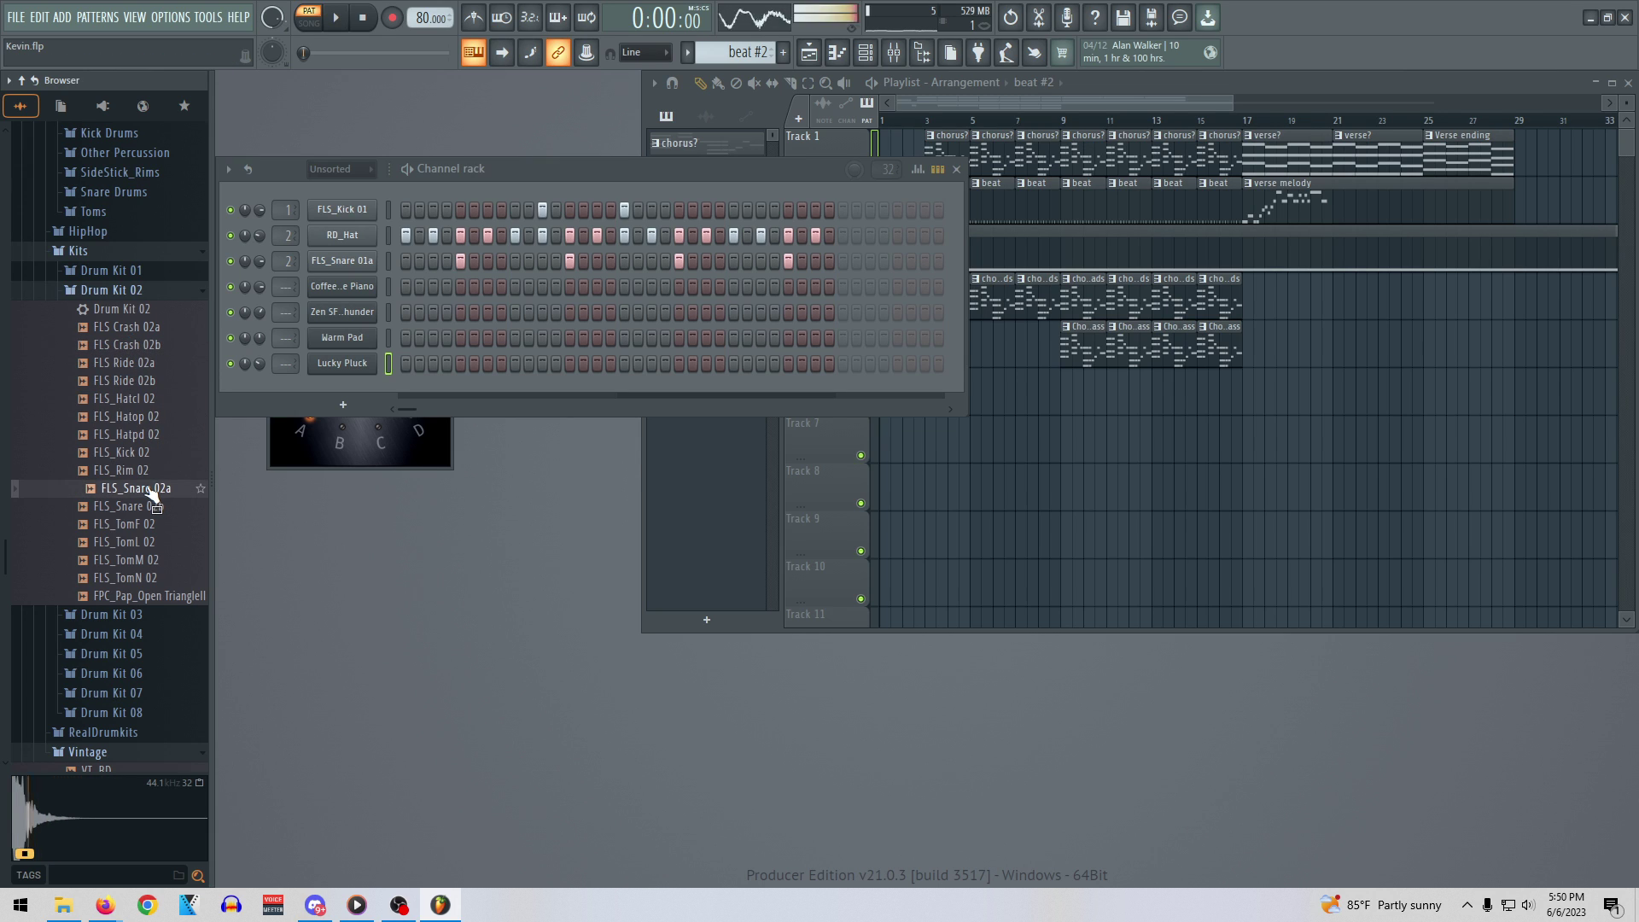
pyautogui.moveTo(149, 488); pyautogui.dragTo(334, 263)
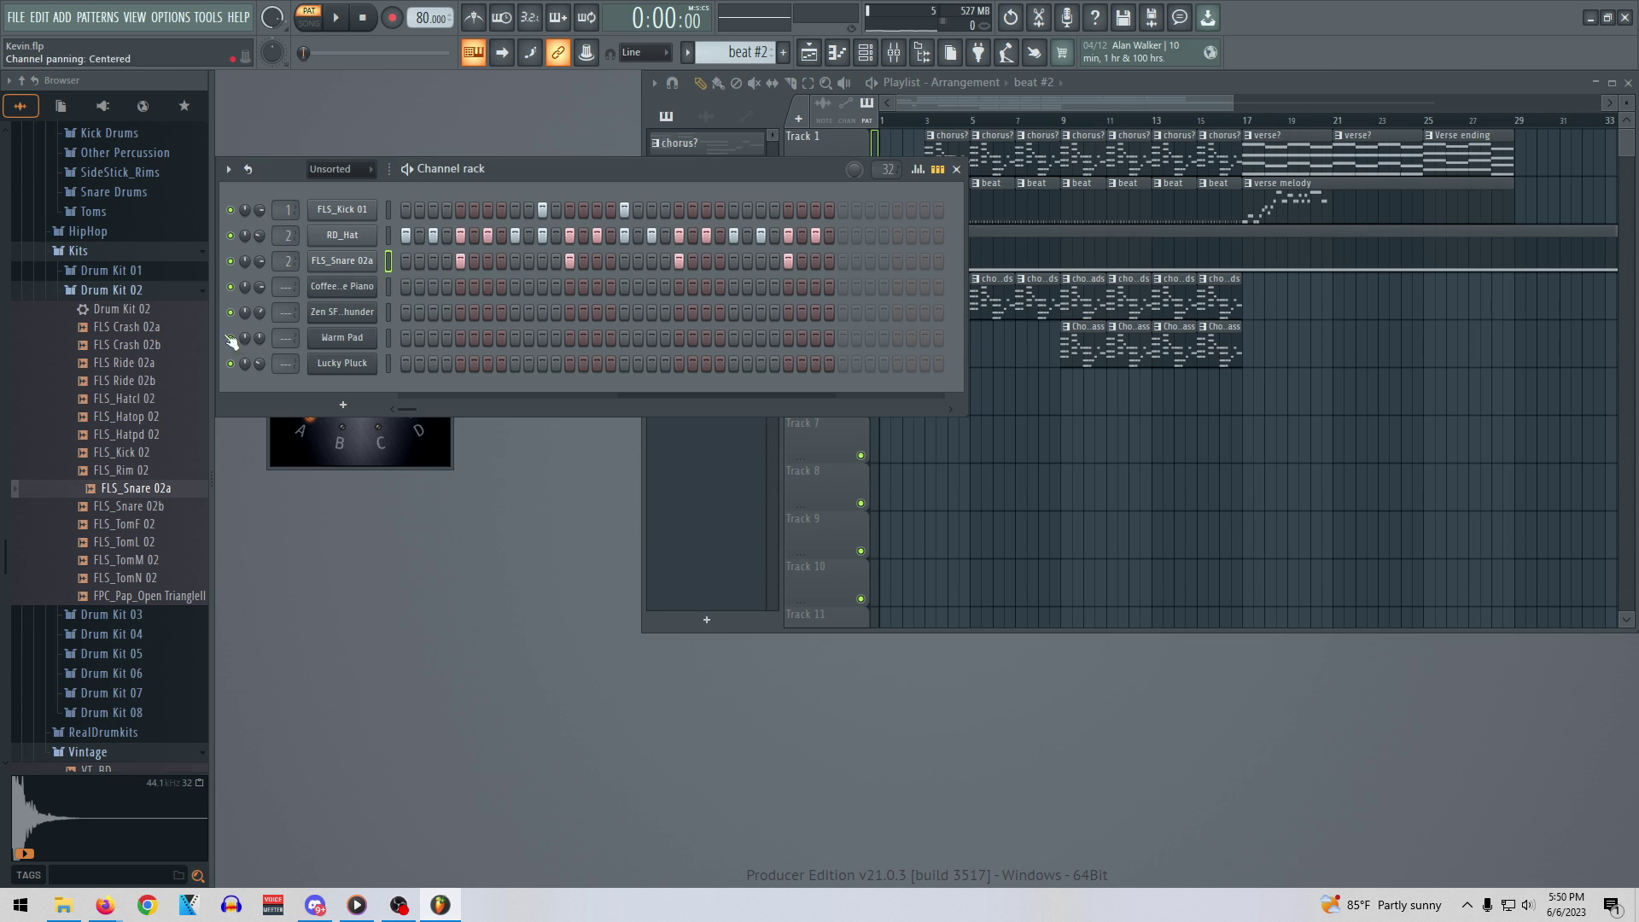
pyautogui.hotkey('ctrl', 'z')
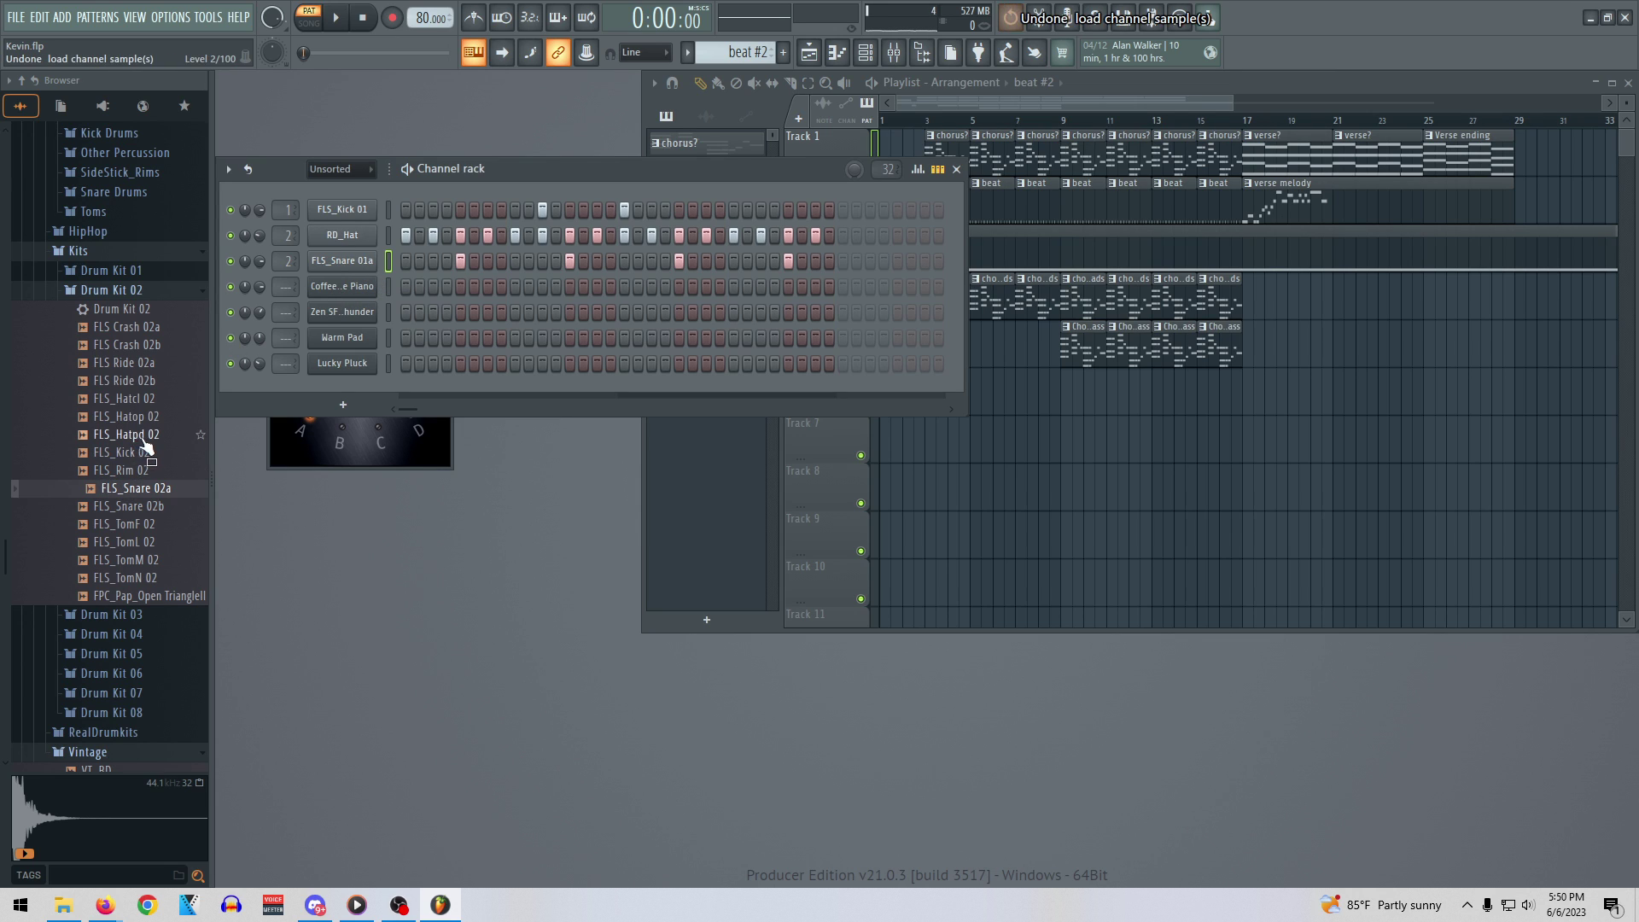
pyautogui.press('space')
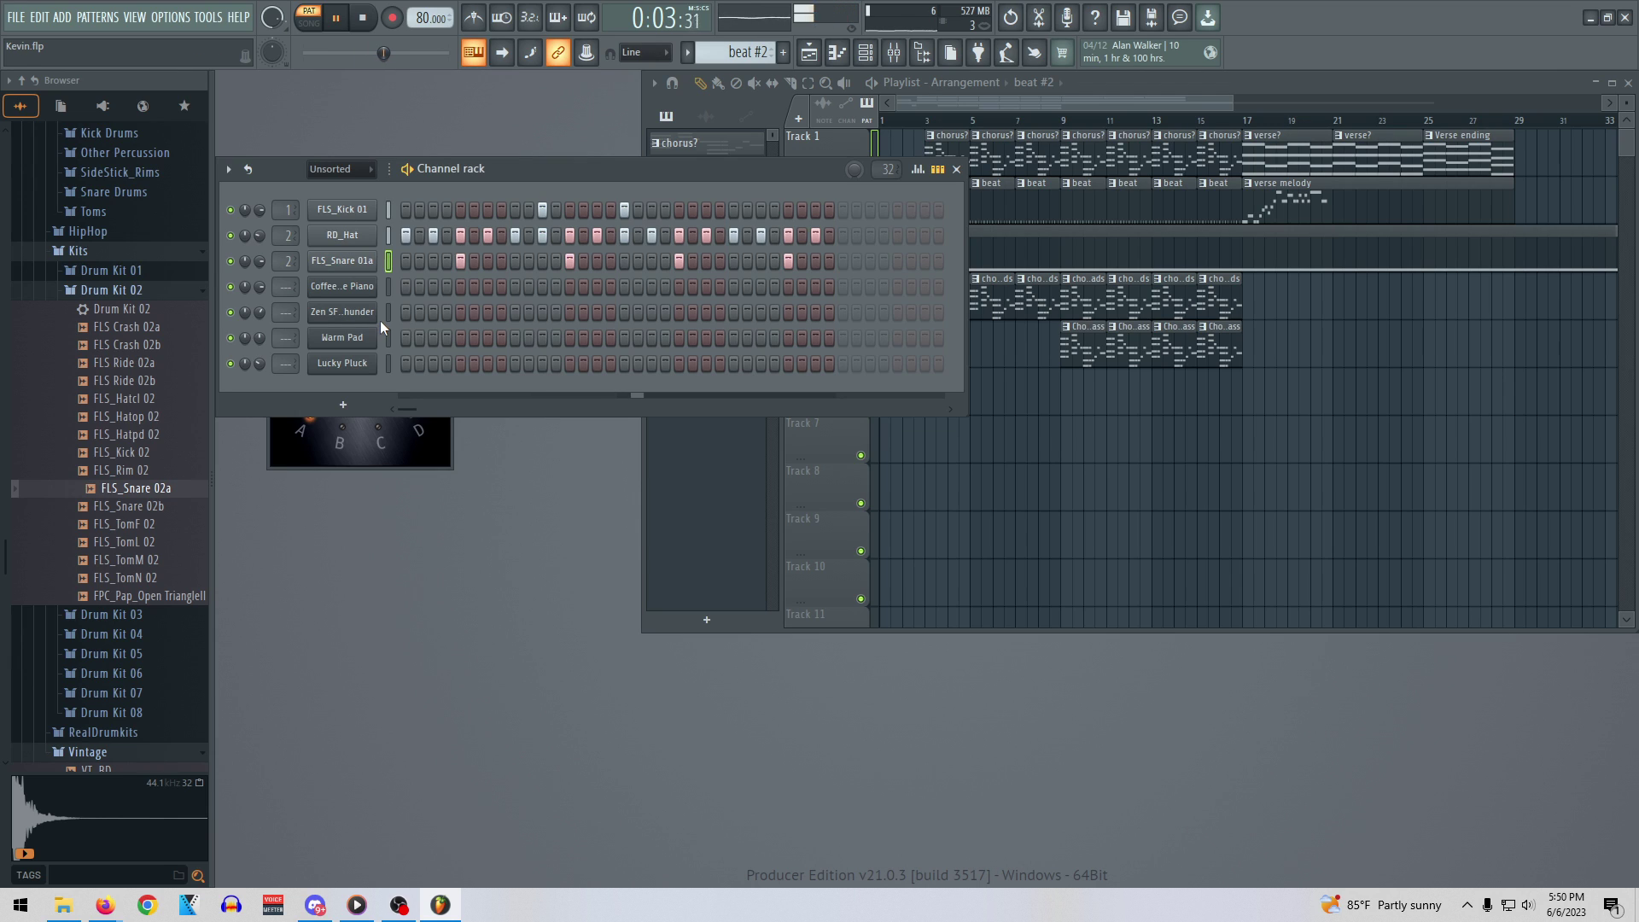
pyautogui.press('space')
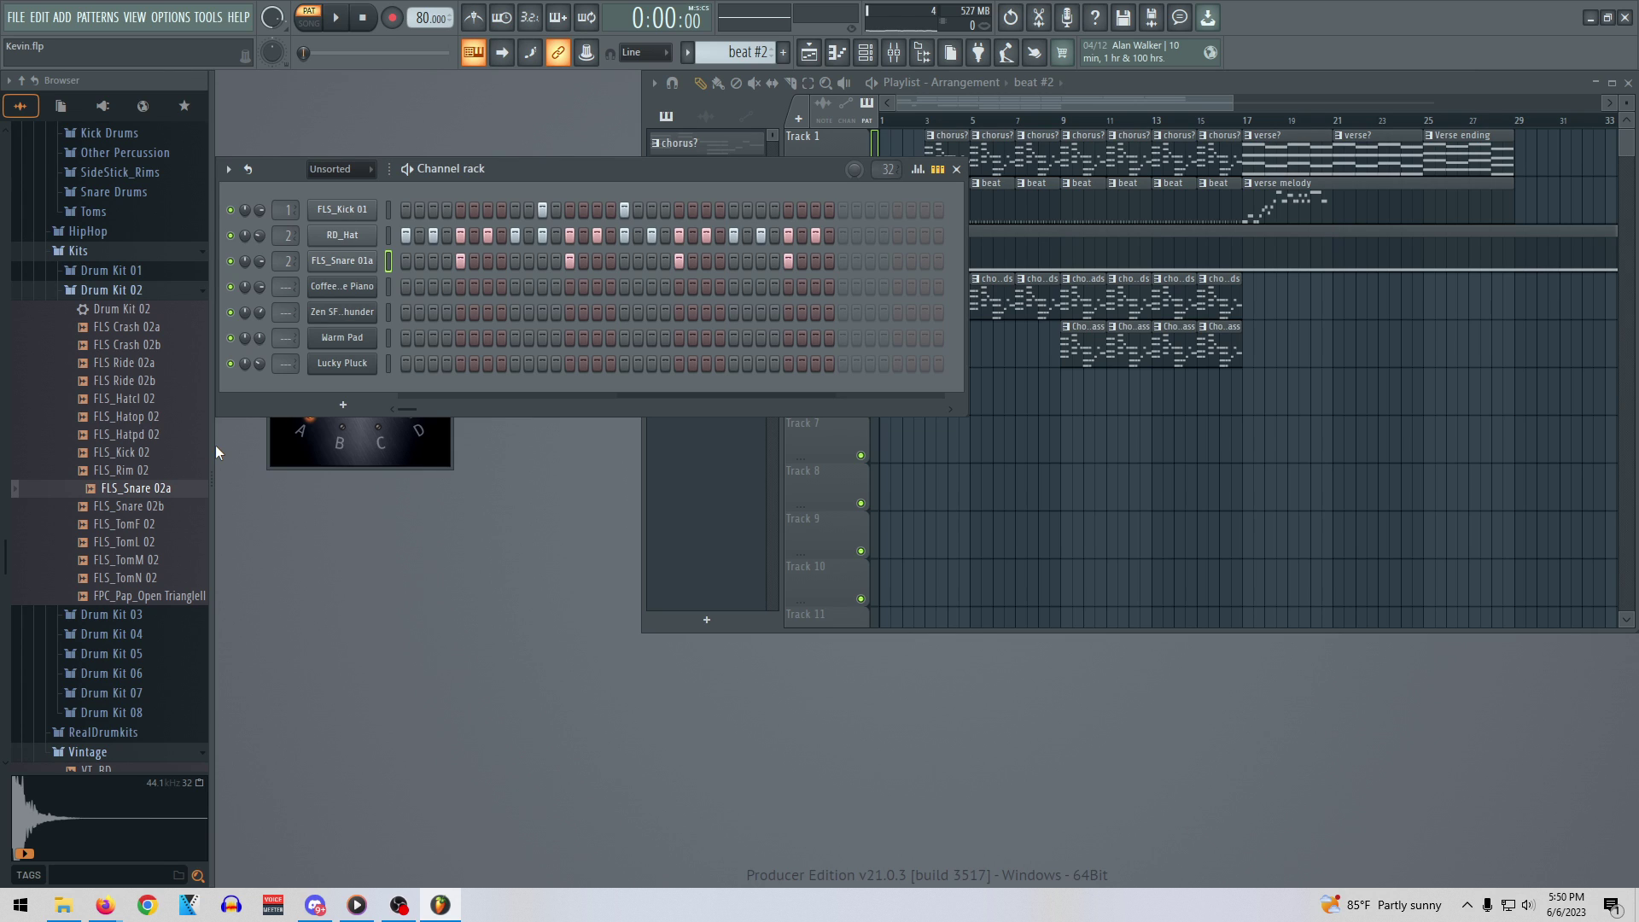
# Audition the kick, hat, tom and ride samples in Drum Kit 02
pyautogui.click(152, 449)
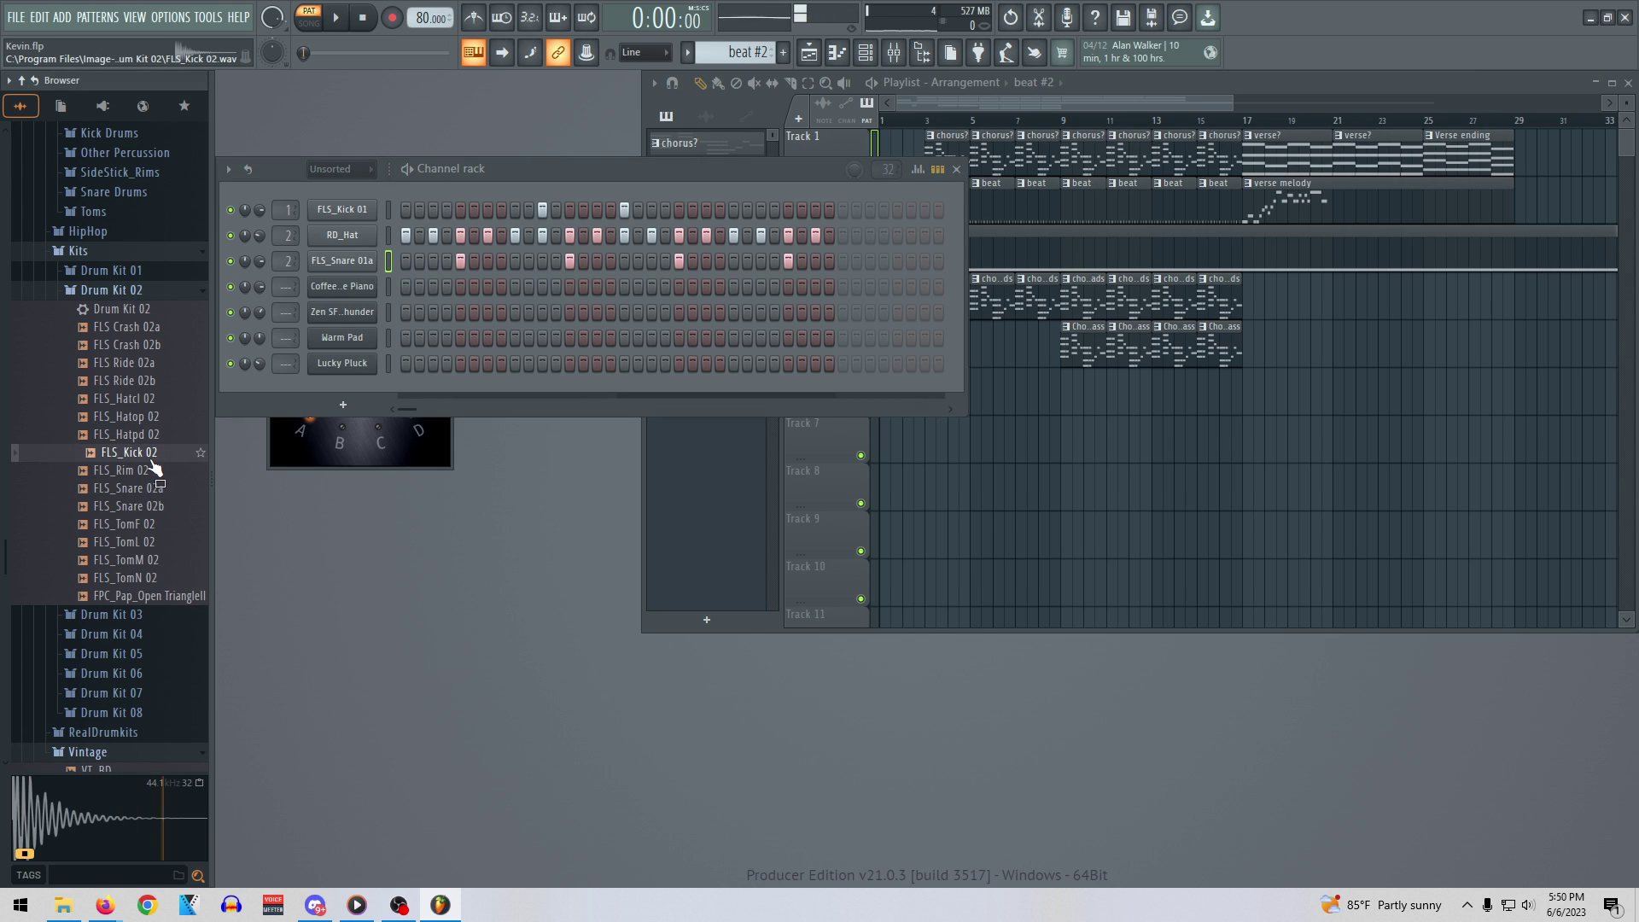
pyautogui.click(145, 435)
pyautogui.click(144, 455)
pyautogui.click(155, 522)
pyautogui.click(152, 415)
pyautogui.click(152, 398)
pyautogui.click(152, 380)
pyautogui.click(150, 362)
# Replace the RD_Hat channel's sample with FLS_Hatcl 02 from Drum Kit 02 and play the pattern
pyautogui.click(152, 398)
pyautogui.click(153, 399)
pyautogui.click(157, 412)
pyautogui.click(156, 405)
pyautogui.moveTo(156, 407); pyautogui.dragTo(337, 242)
pyautogui.press('space')
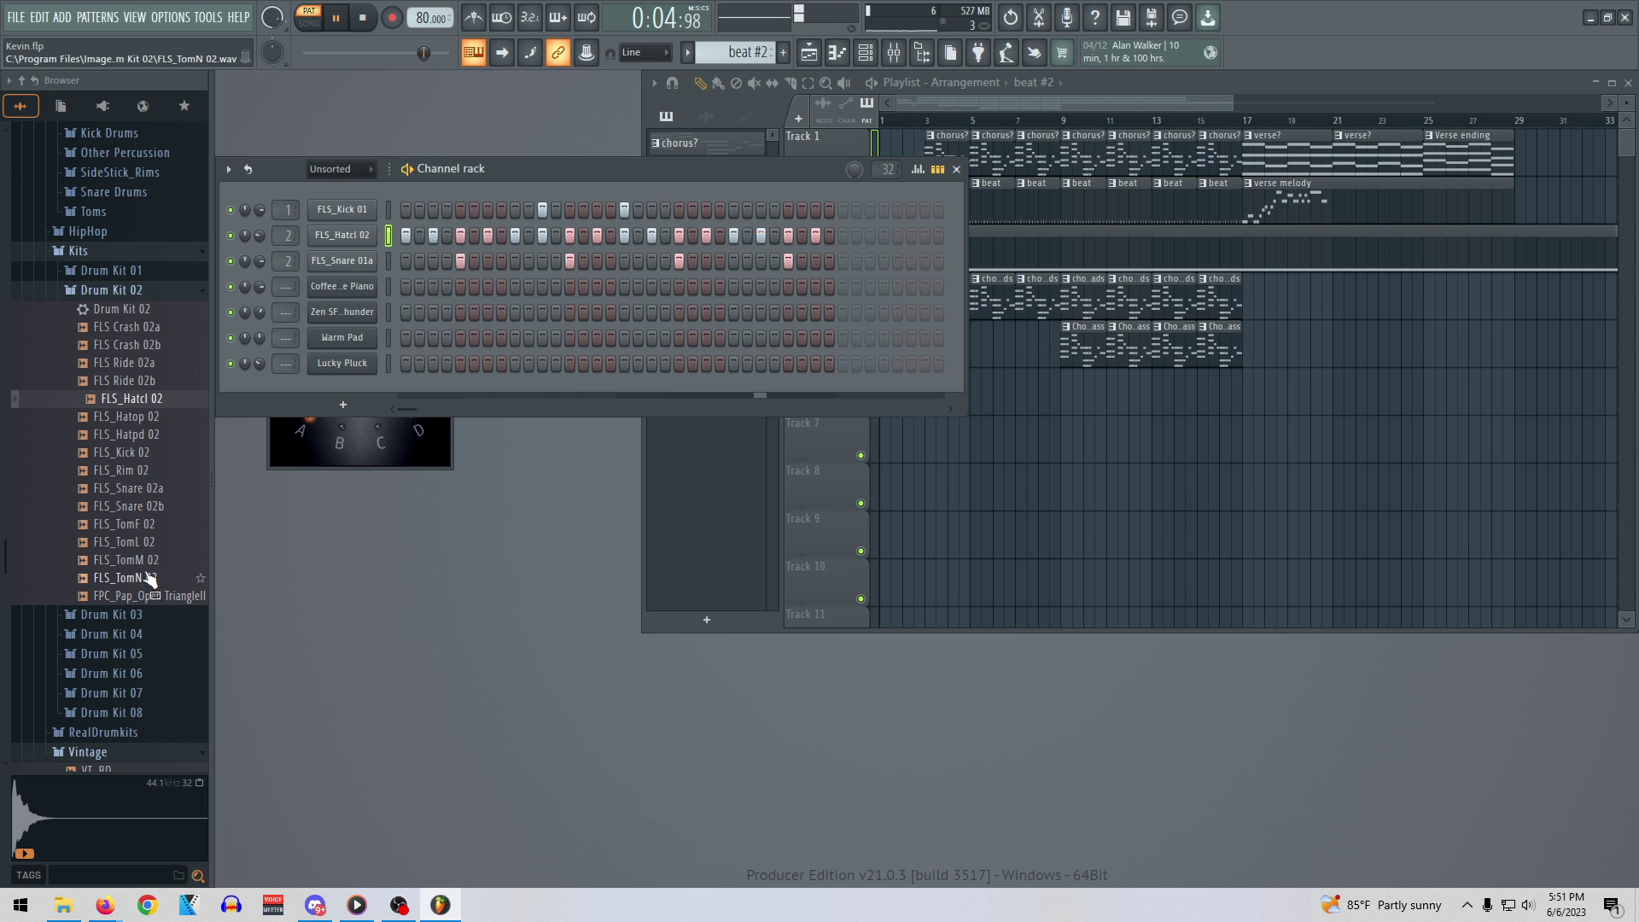
# Compare the two Drum Kit 02 snares and try FLS_Snare 02a as the snare channel's sample
pyautogui.click(147, 488)
pyautogui.click(137, 505)
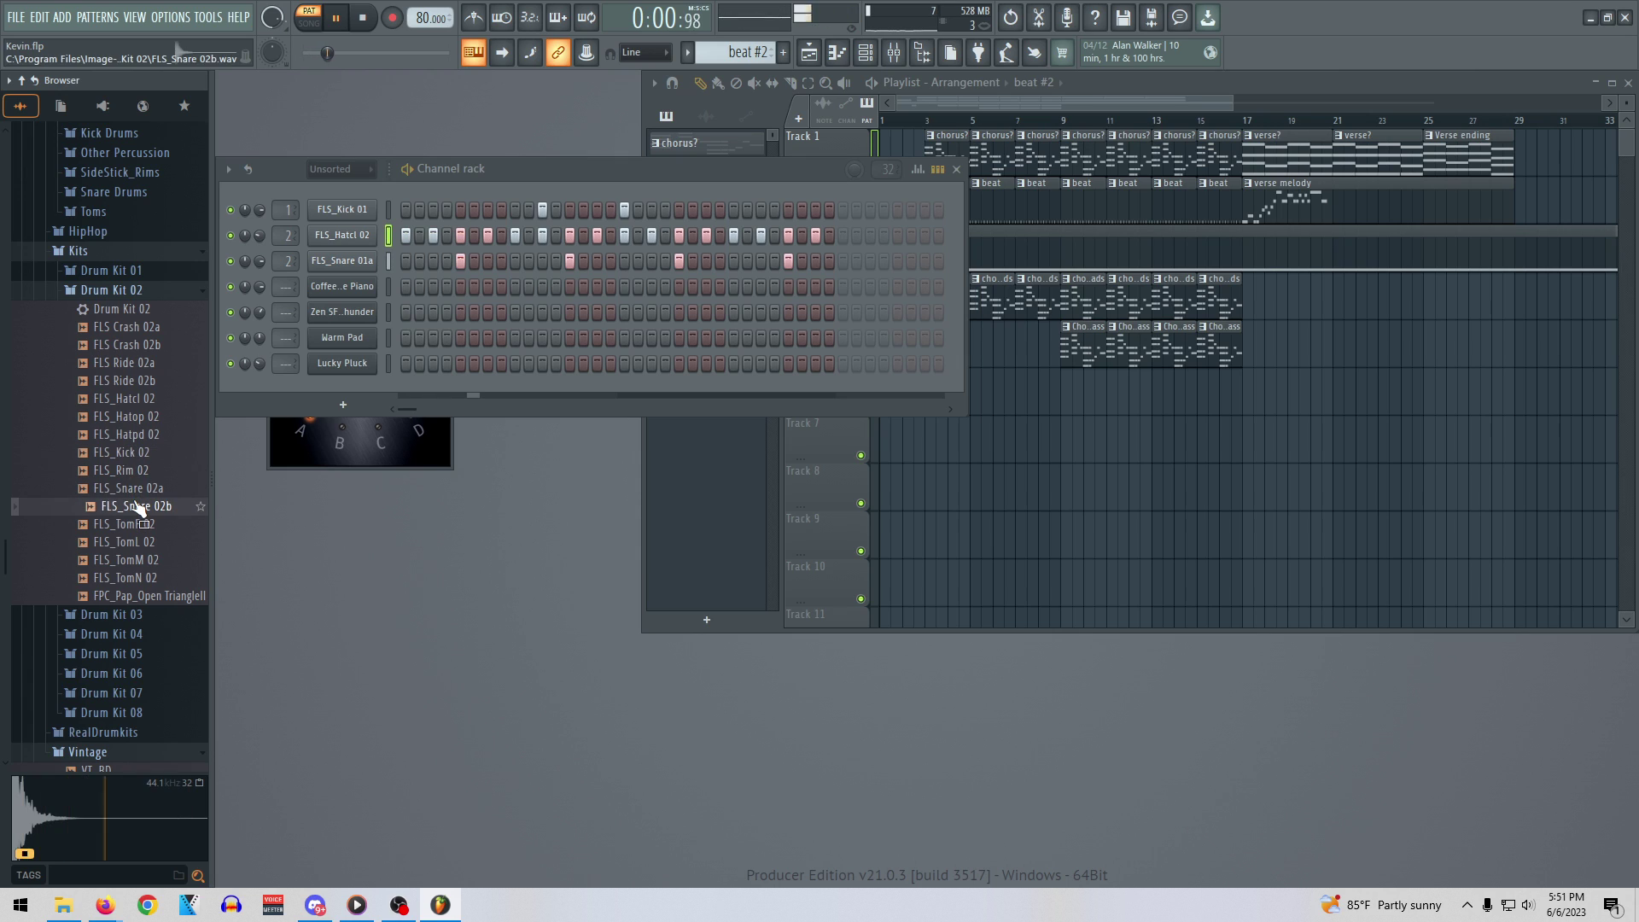
pyautogui.click(138, 493)
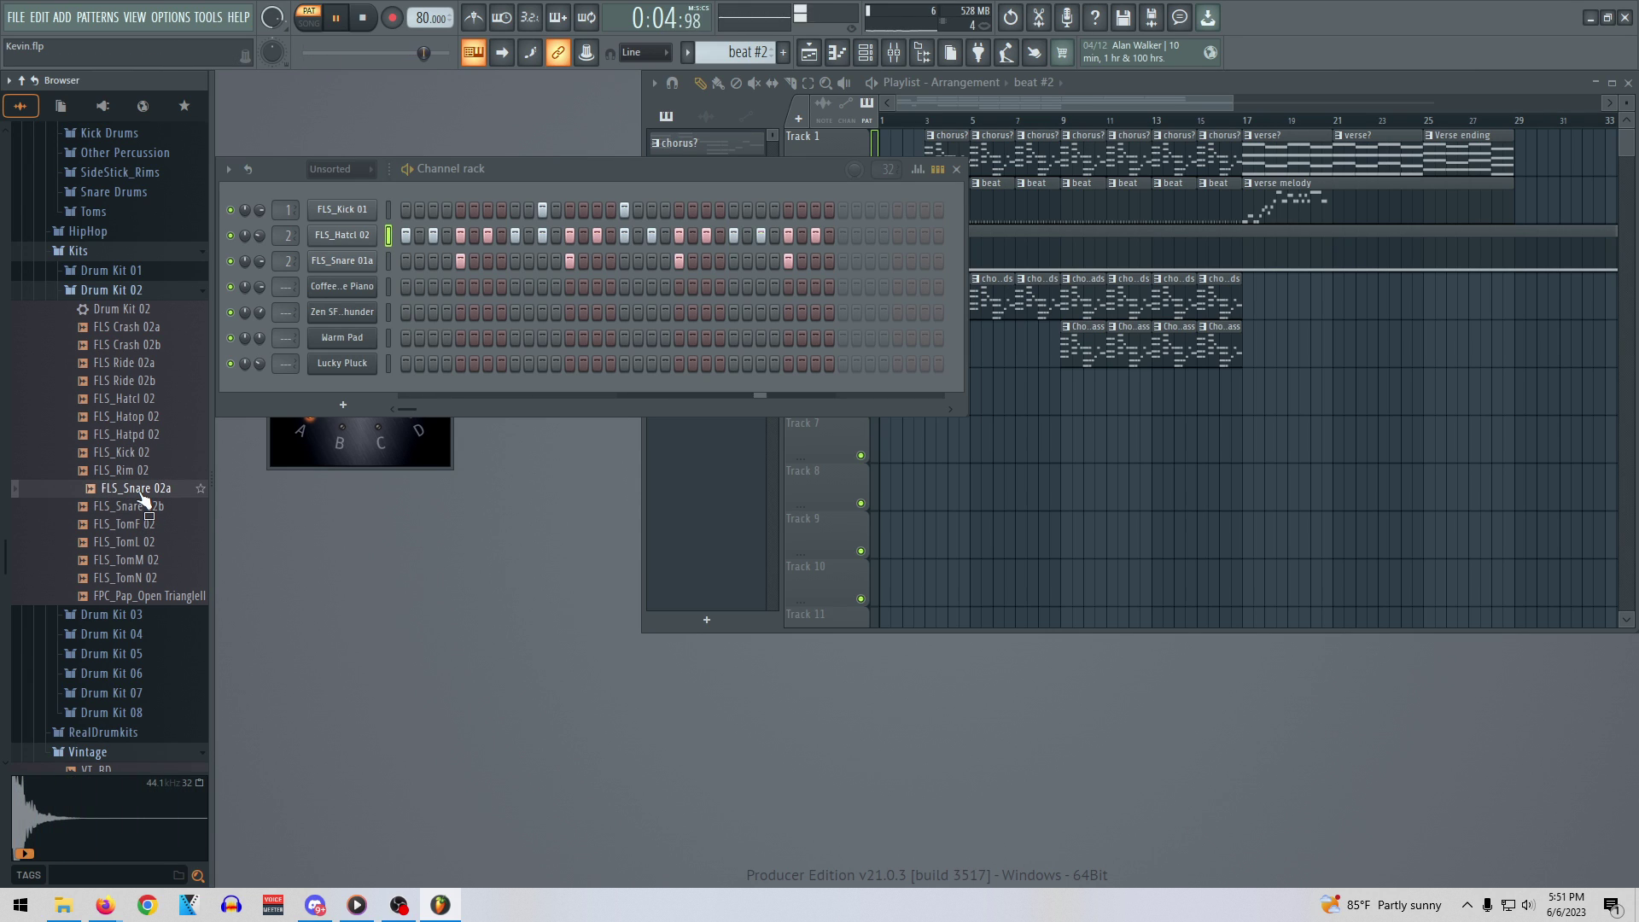
pyautogui.moveTo(140, 498); pyautogui.dragTo(334, 275)
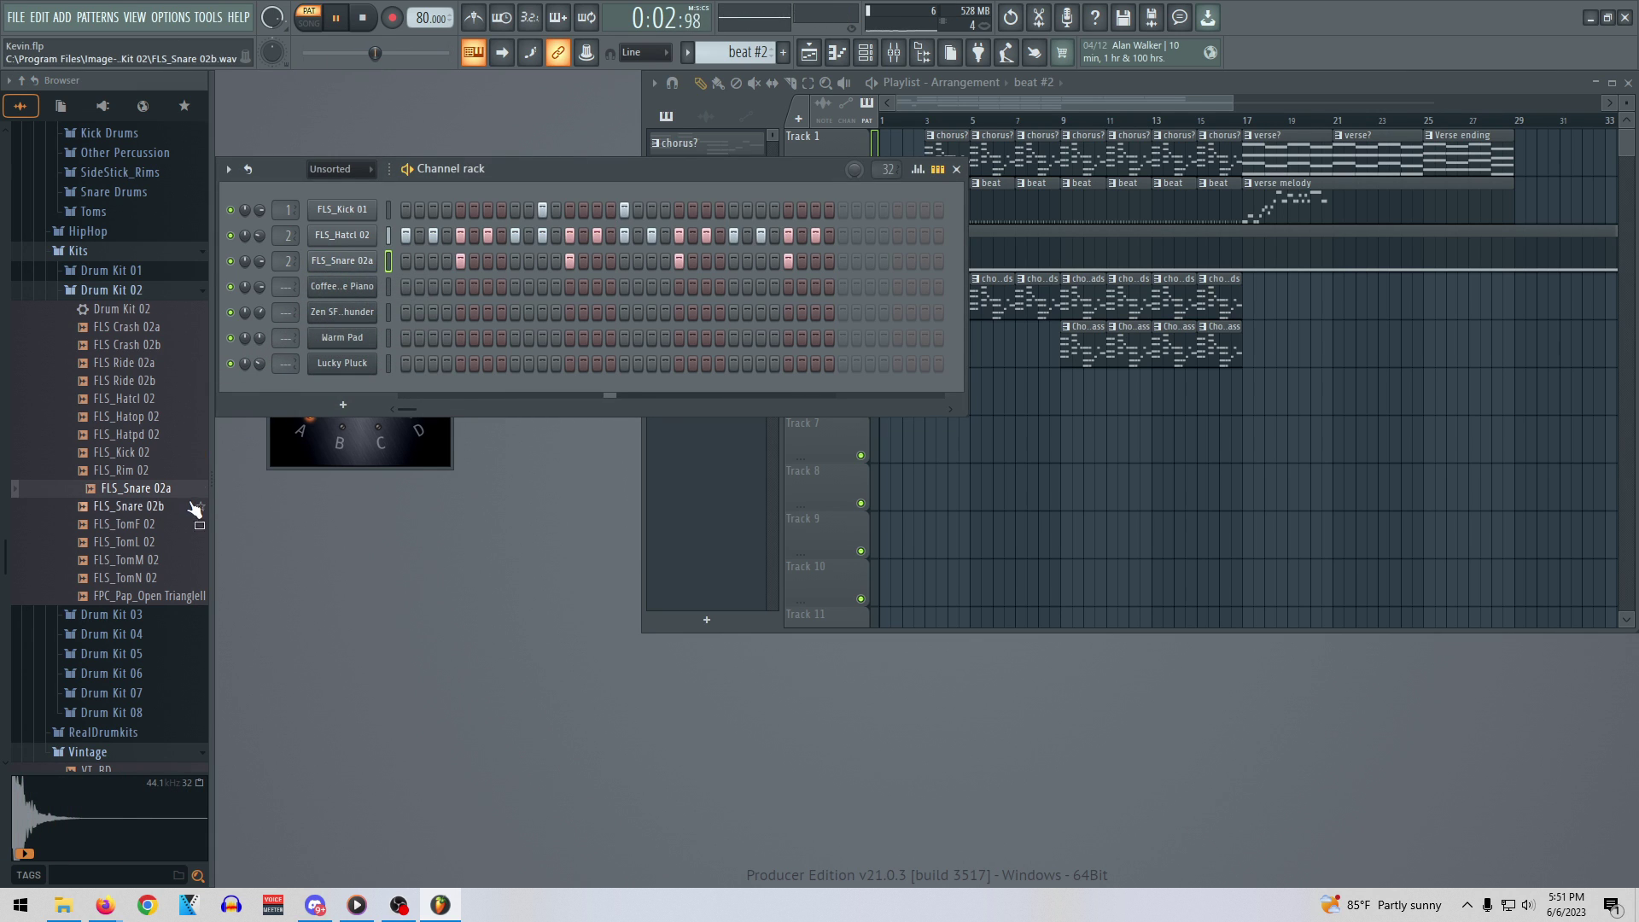
# Load FLS_Snare 02b from Drum Kit 02 into the snare channel
pyautogui.click(168, 509)
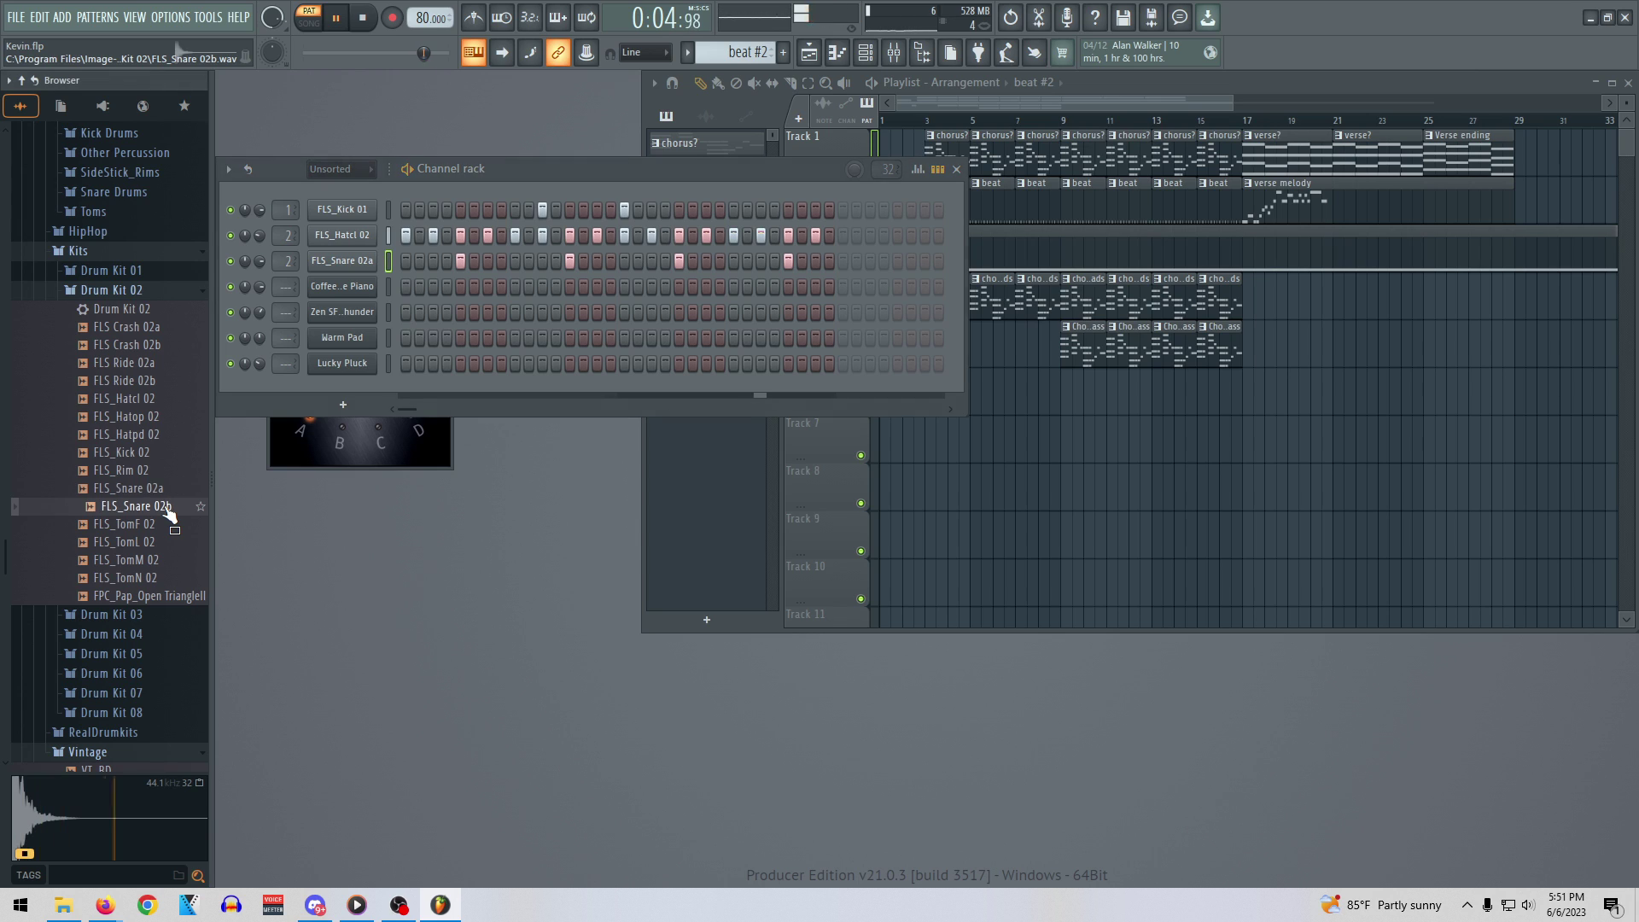
pyautogui.moveTo(169, 510); pyautogui.dragTo(372, 261)
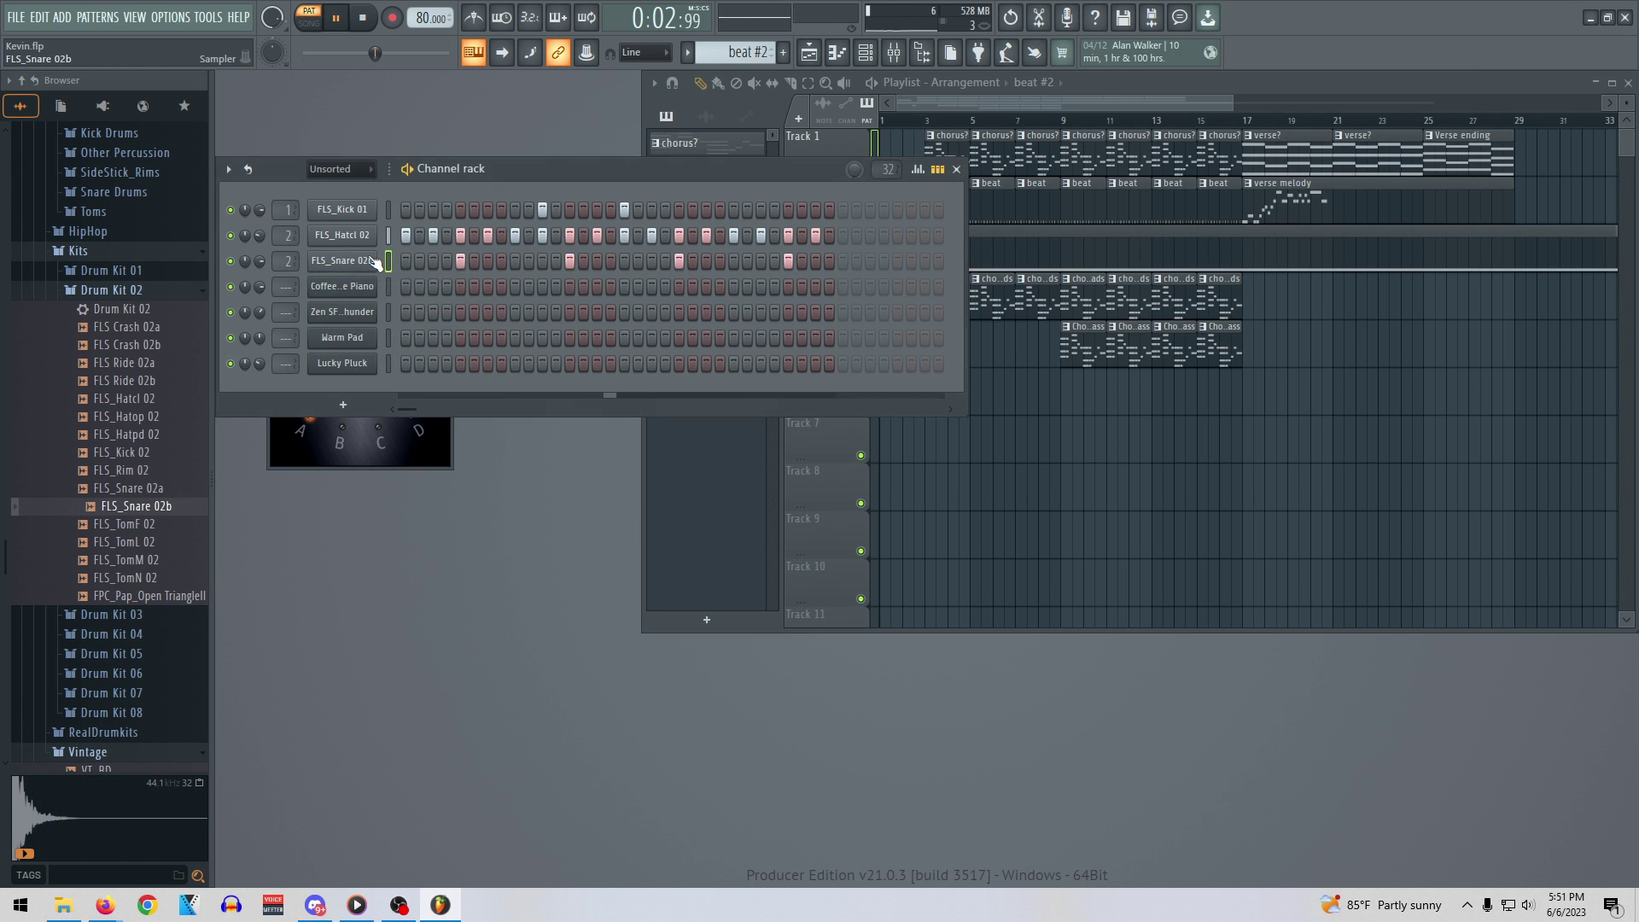
pyautogui.press('space')
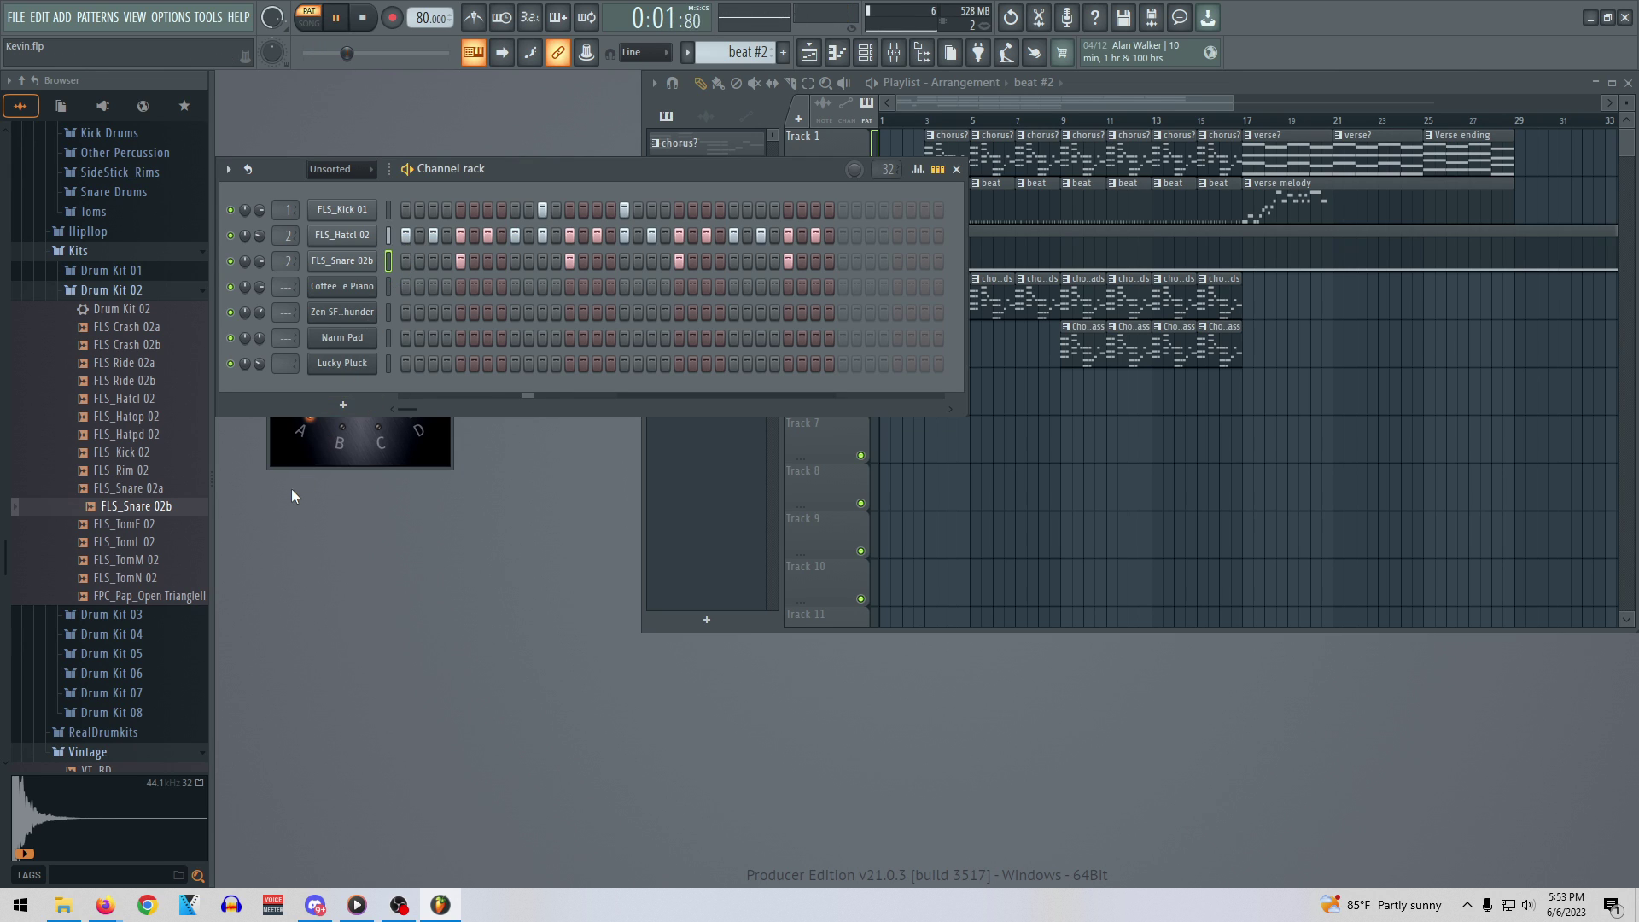
# Compare the FLS_Hatop 02 and FLS_Hatcl 02 hat samples while the pattern plays
pyautogui.click(145, 415)
pyautogui.click(147, 398)
pyautogui.click(147, 416)
pyautogui.click(146, 398)
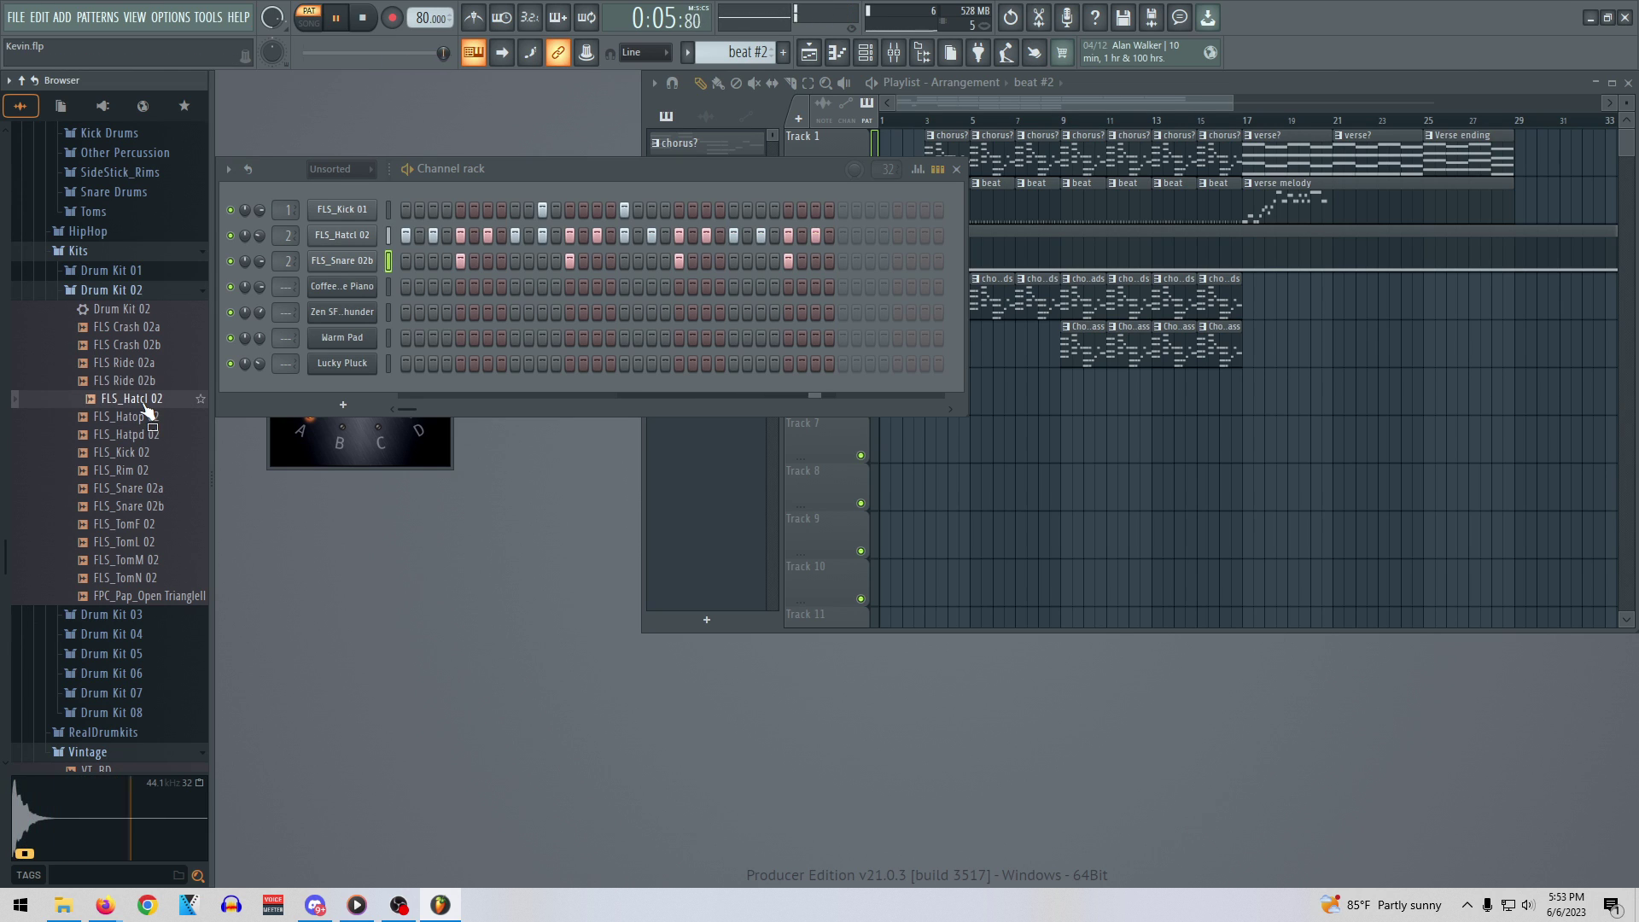
# Close Drum Kit 02 in the sample browser, expand Drum Kit 01 and audition its FLS_Snare 01a sample
pyautogui.click(144, 291)
pyautogui.click(111, 270)
pyautogui.click(133, 468)
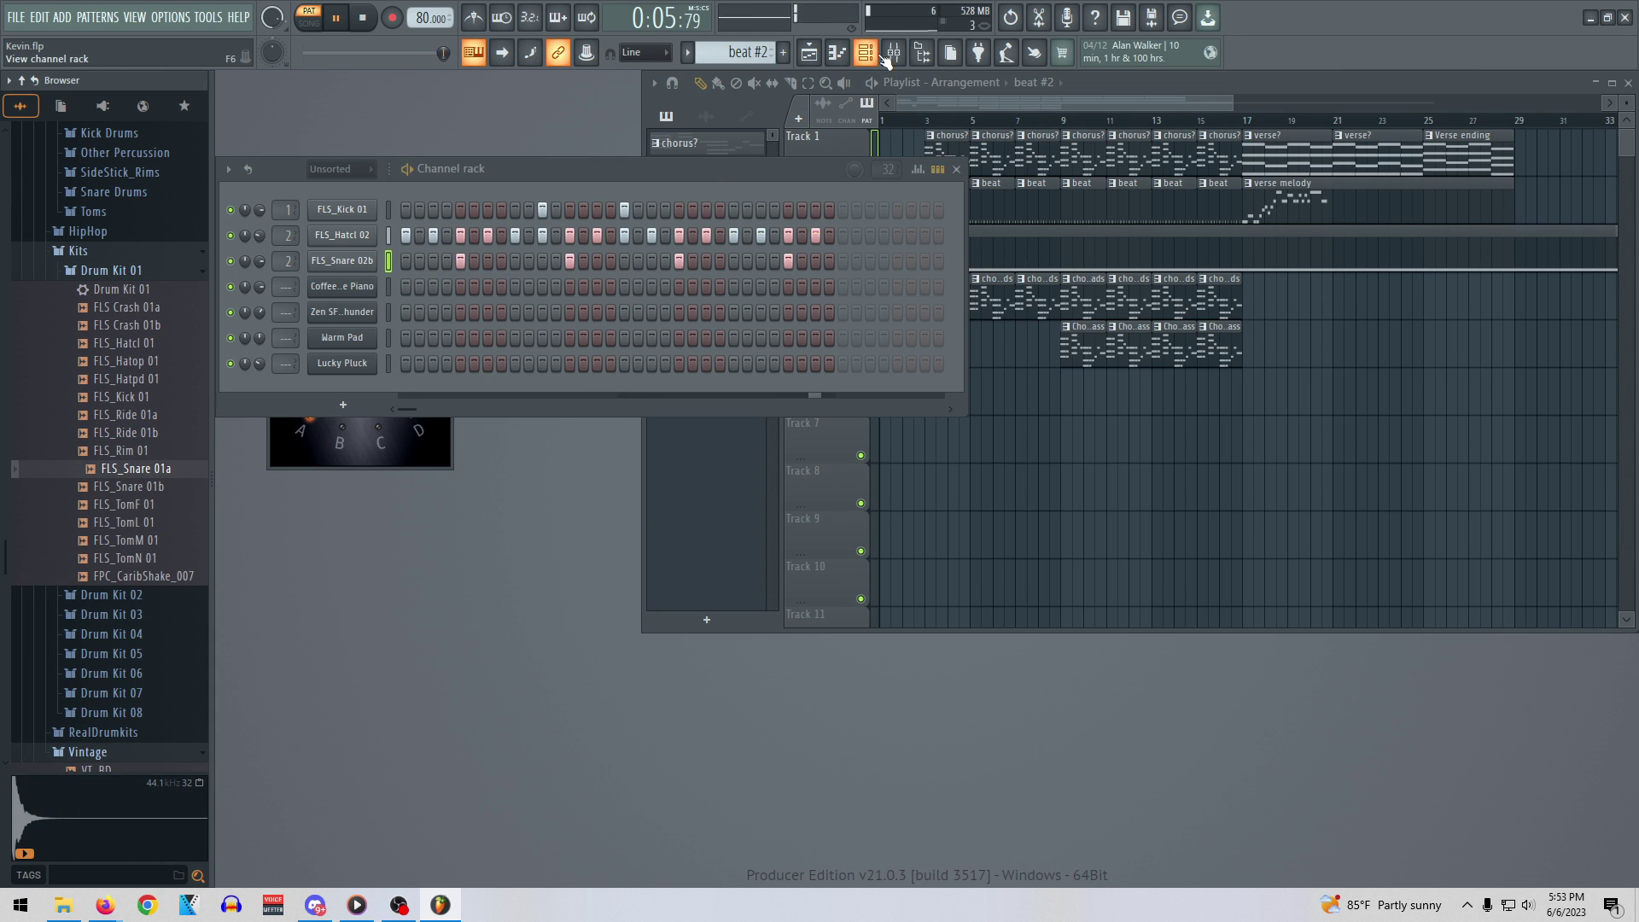
# Bypass the Fruity parametric EQ 2 effect on the drums mixer track and bring the channel rack back to the front
pyautogui.click(891, 53)
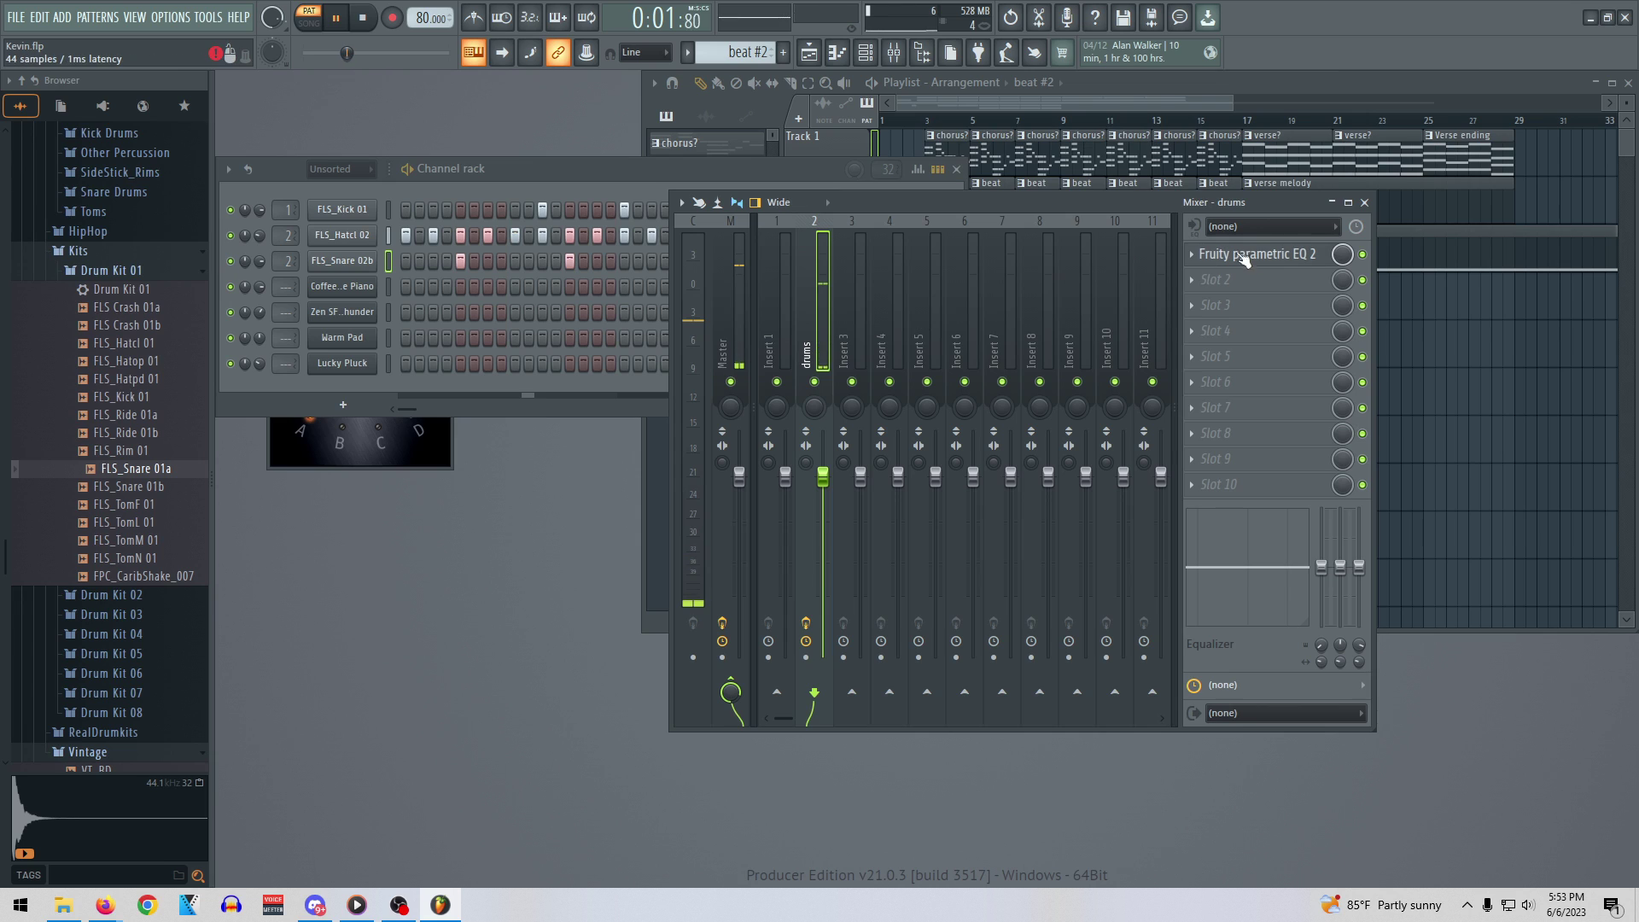
pyautogui.click(1363, 254)
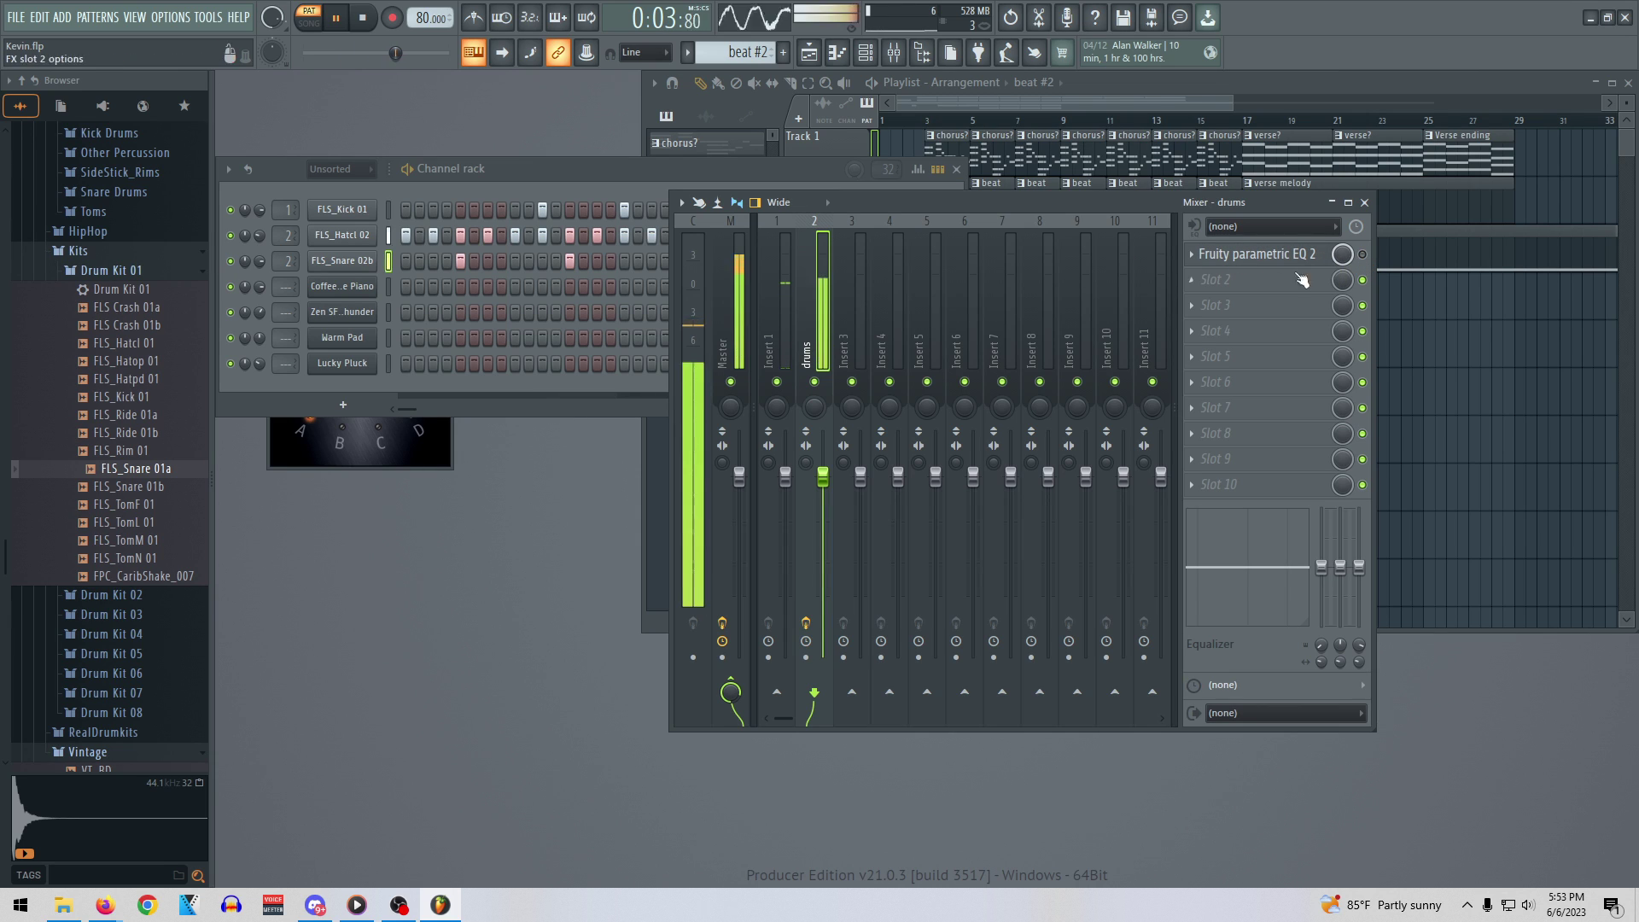
pyautogui.click(582, 167)
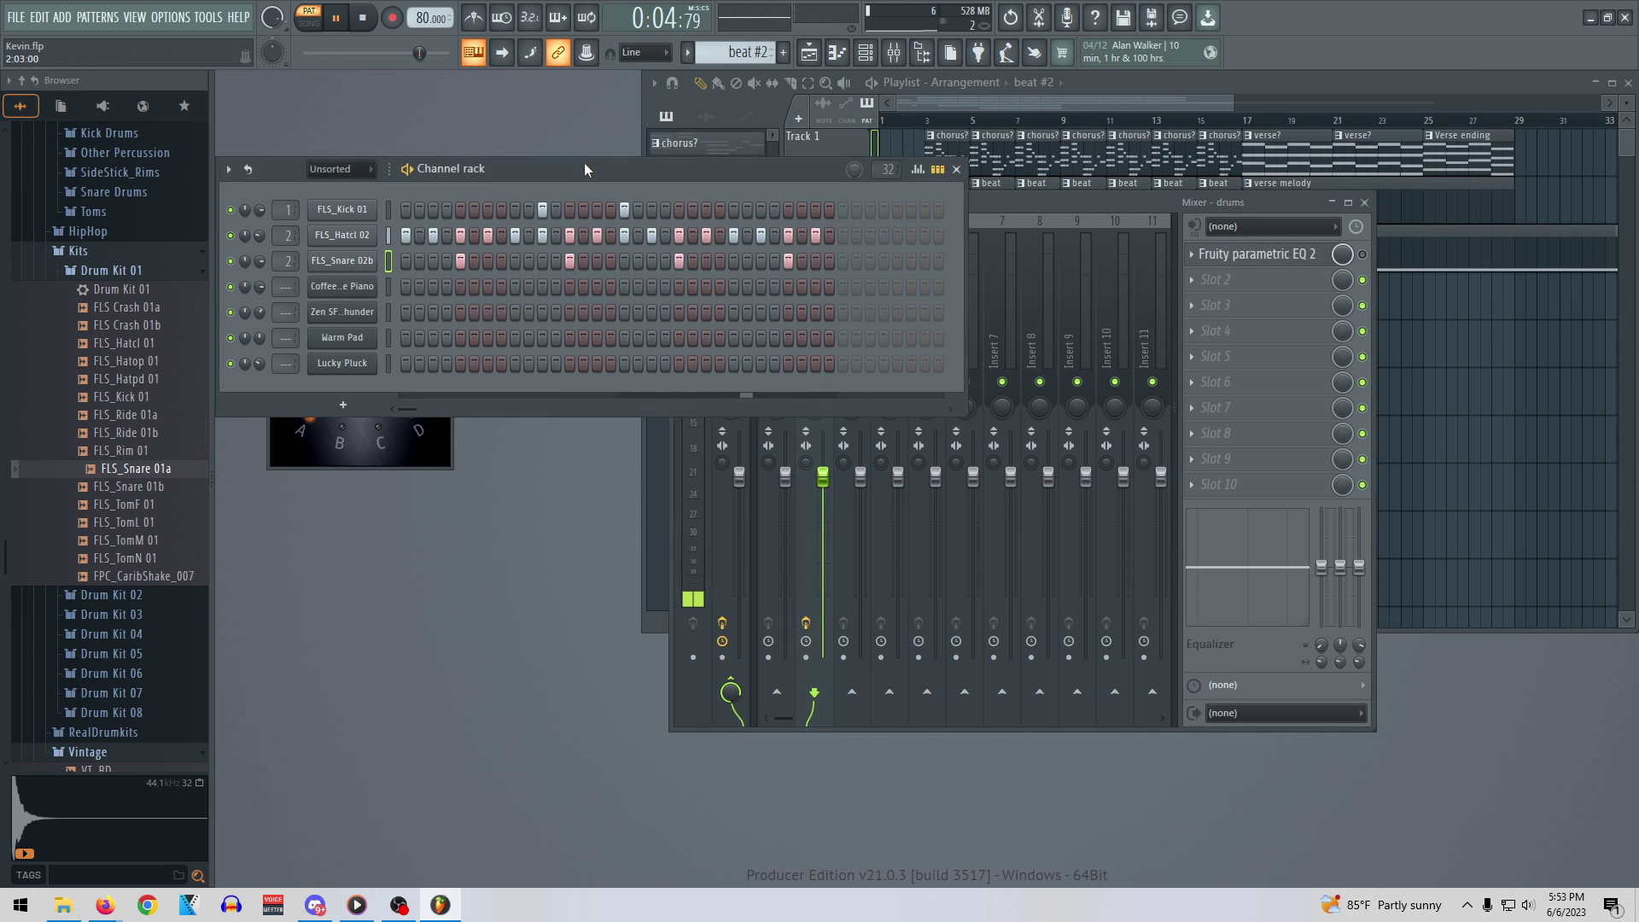
# Audition more Drum Kit 01 samples over the playing pattern, including FLS_Snare 01b, FLS_Hatop 01 and FLS_Hatcl 01
pyautogui.click(155, 491)
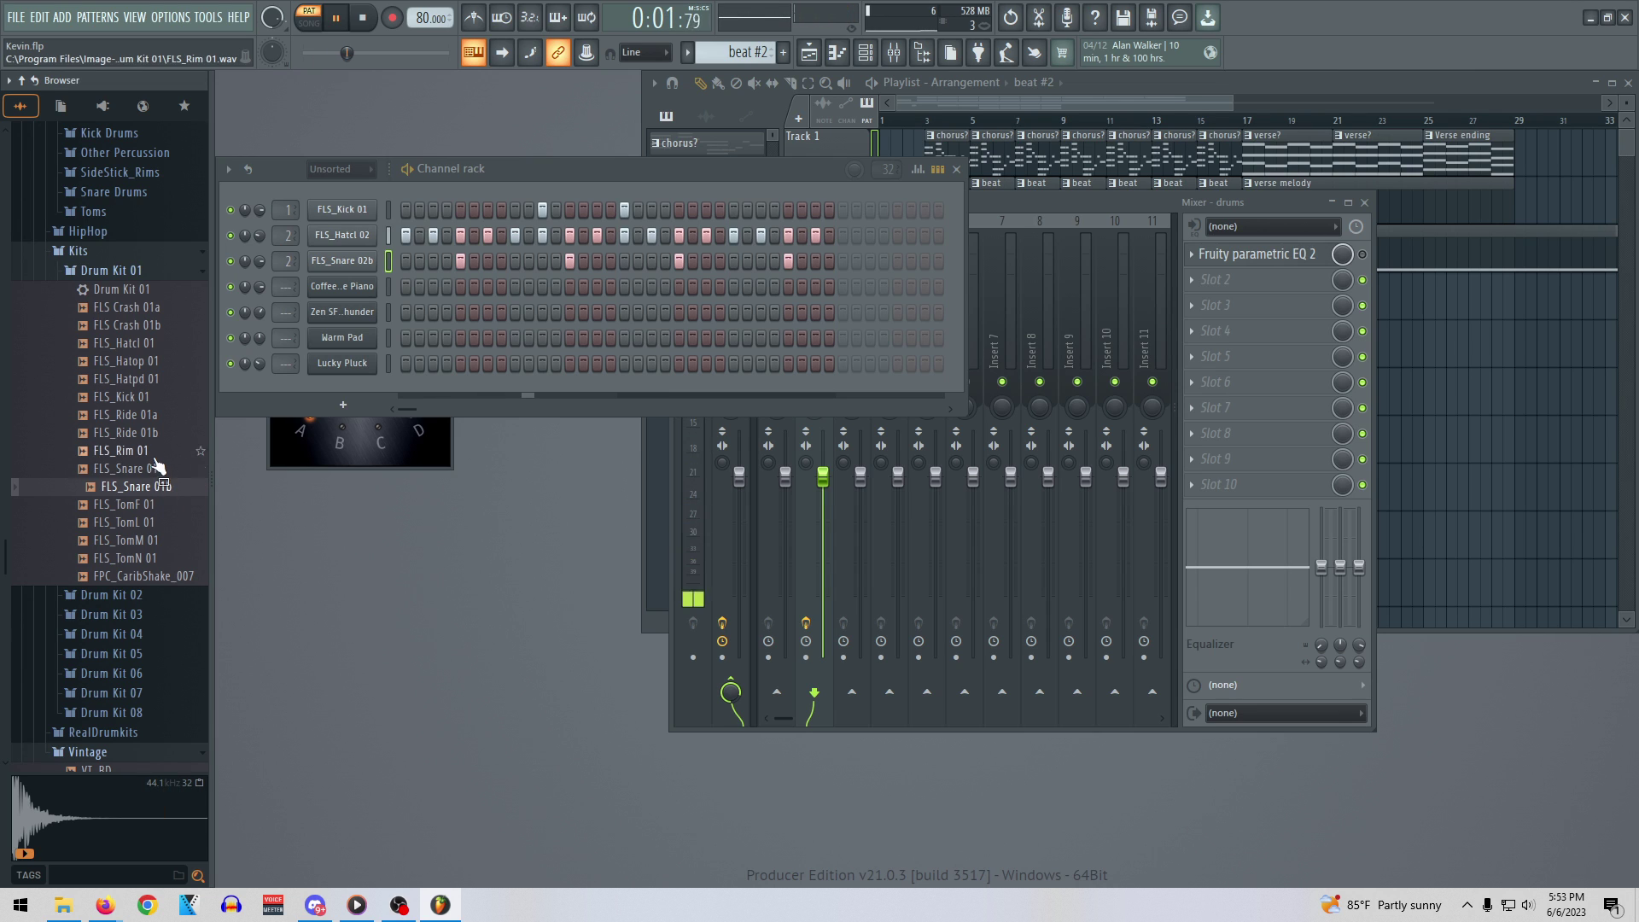
pyautogui.click(153, 432)
pyautogui.click(152, 360)
pyautogui.click(150, 343)
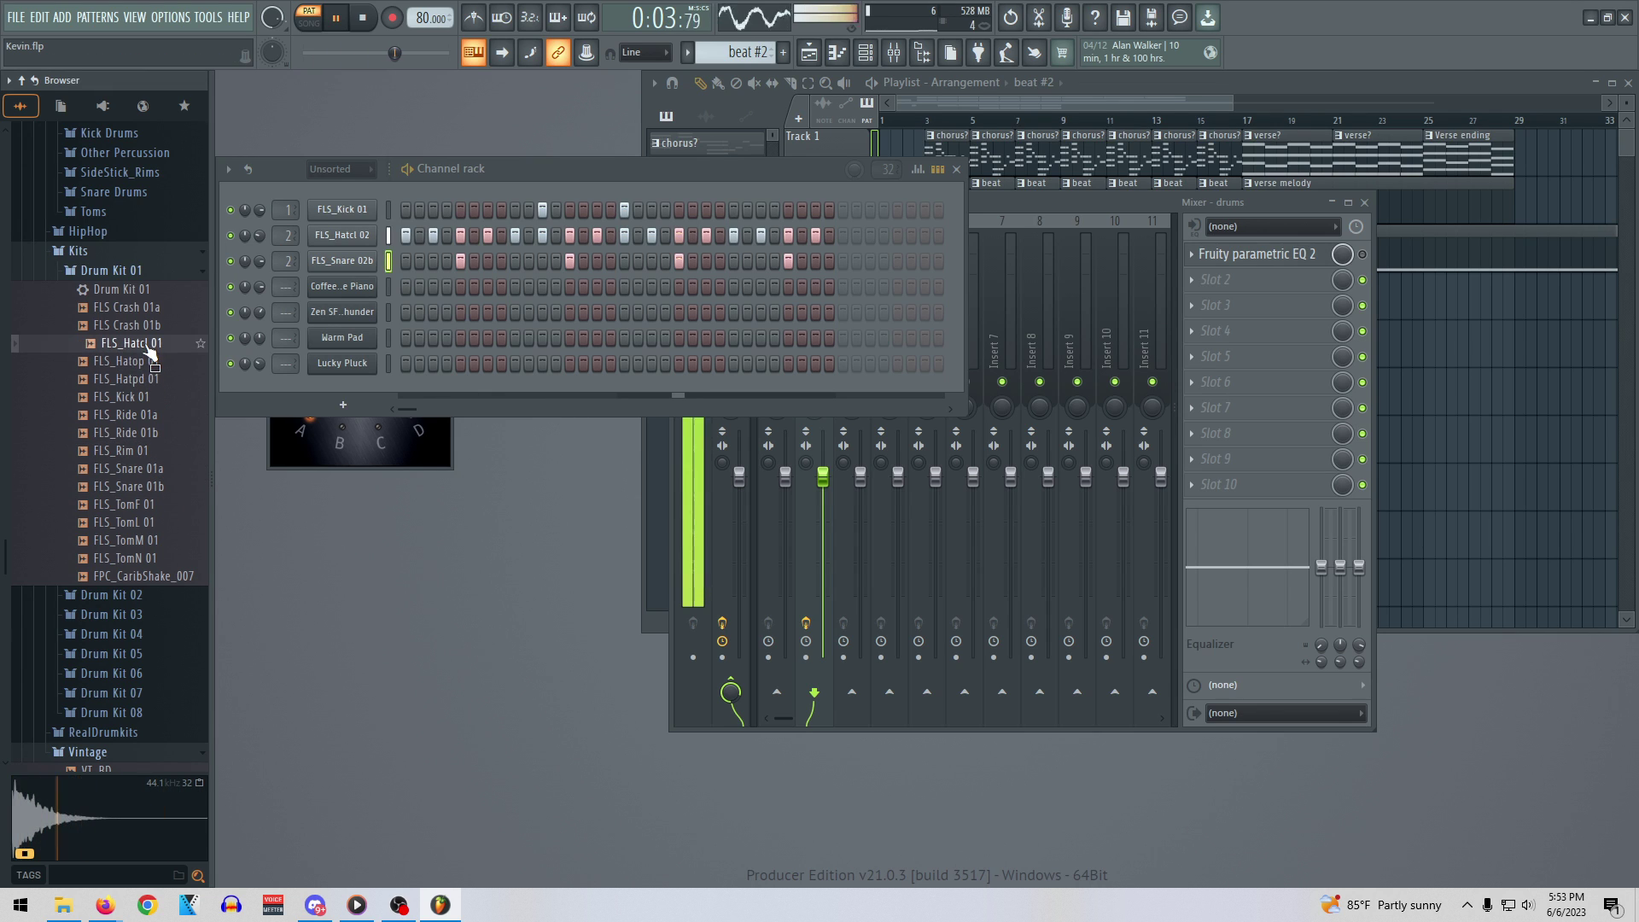
# Expand Drum Kit 02 again and audition its ride and hat samples while the pattern plays
pyautogui.click(128, 594)
pyautogui.click(150, 495)
pyautogui.click(146, 529)
pyautogui.click(150, 547)
pyautogui.click(150, 565)
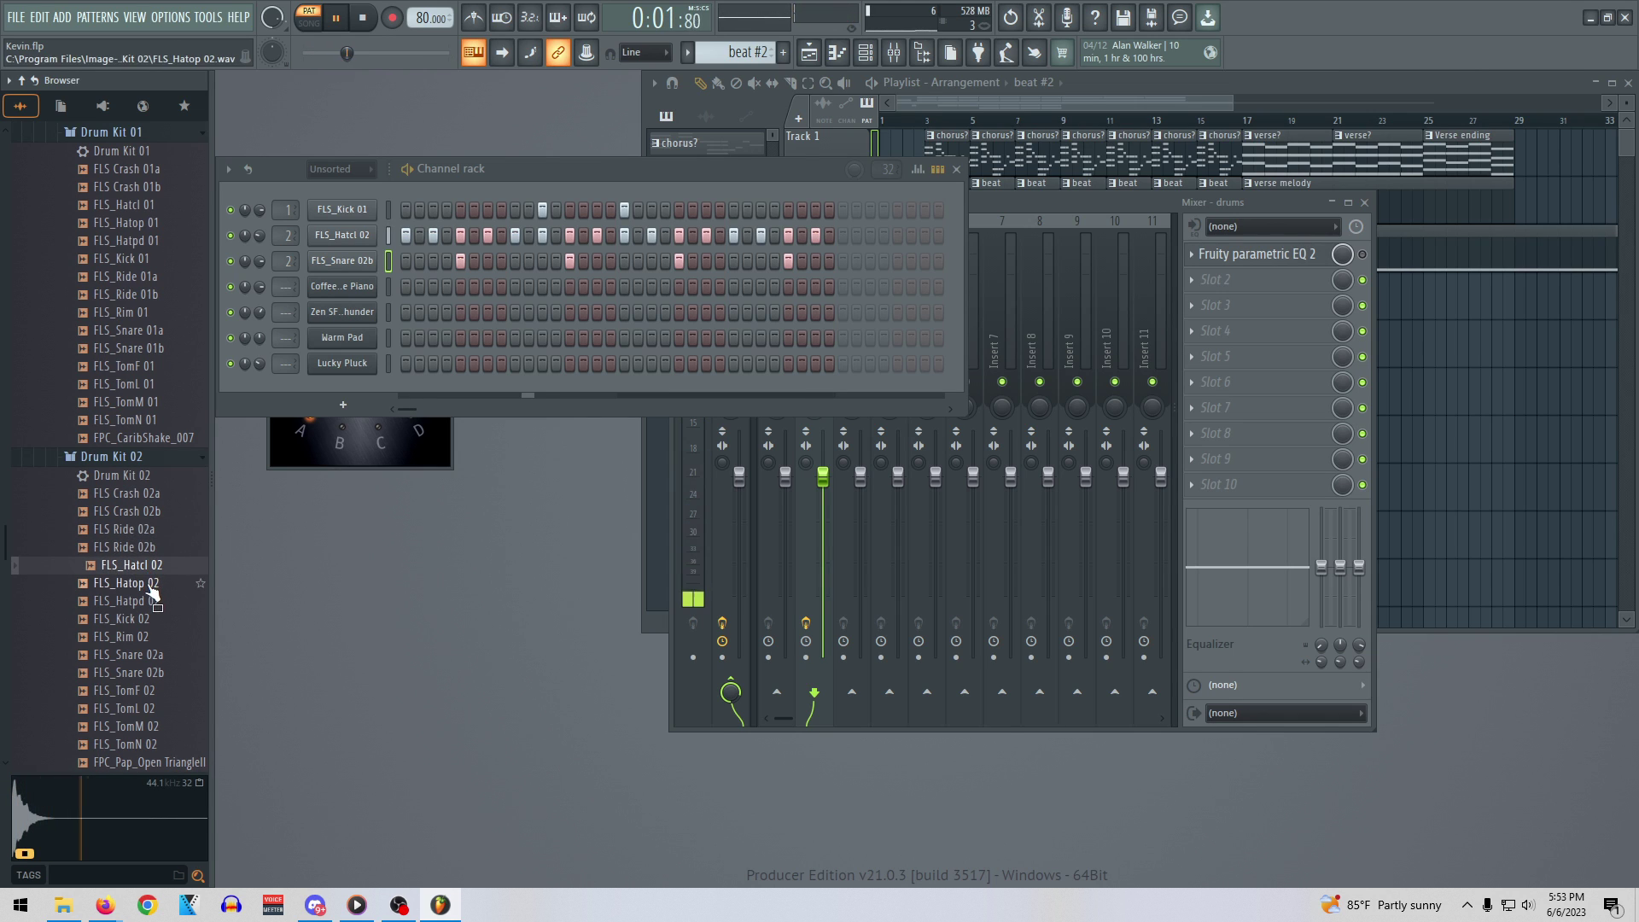
pyautogui.click(152, 586)
pyautogui.click(159, 601)
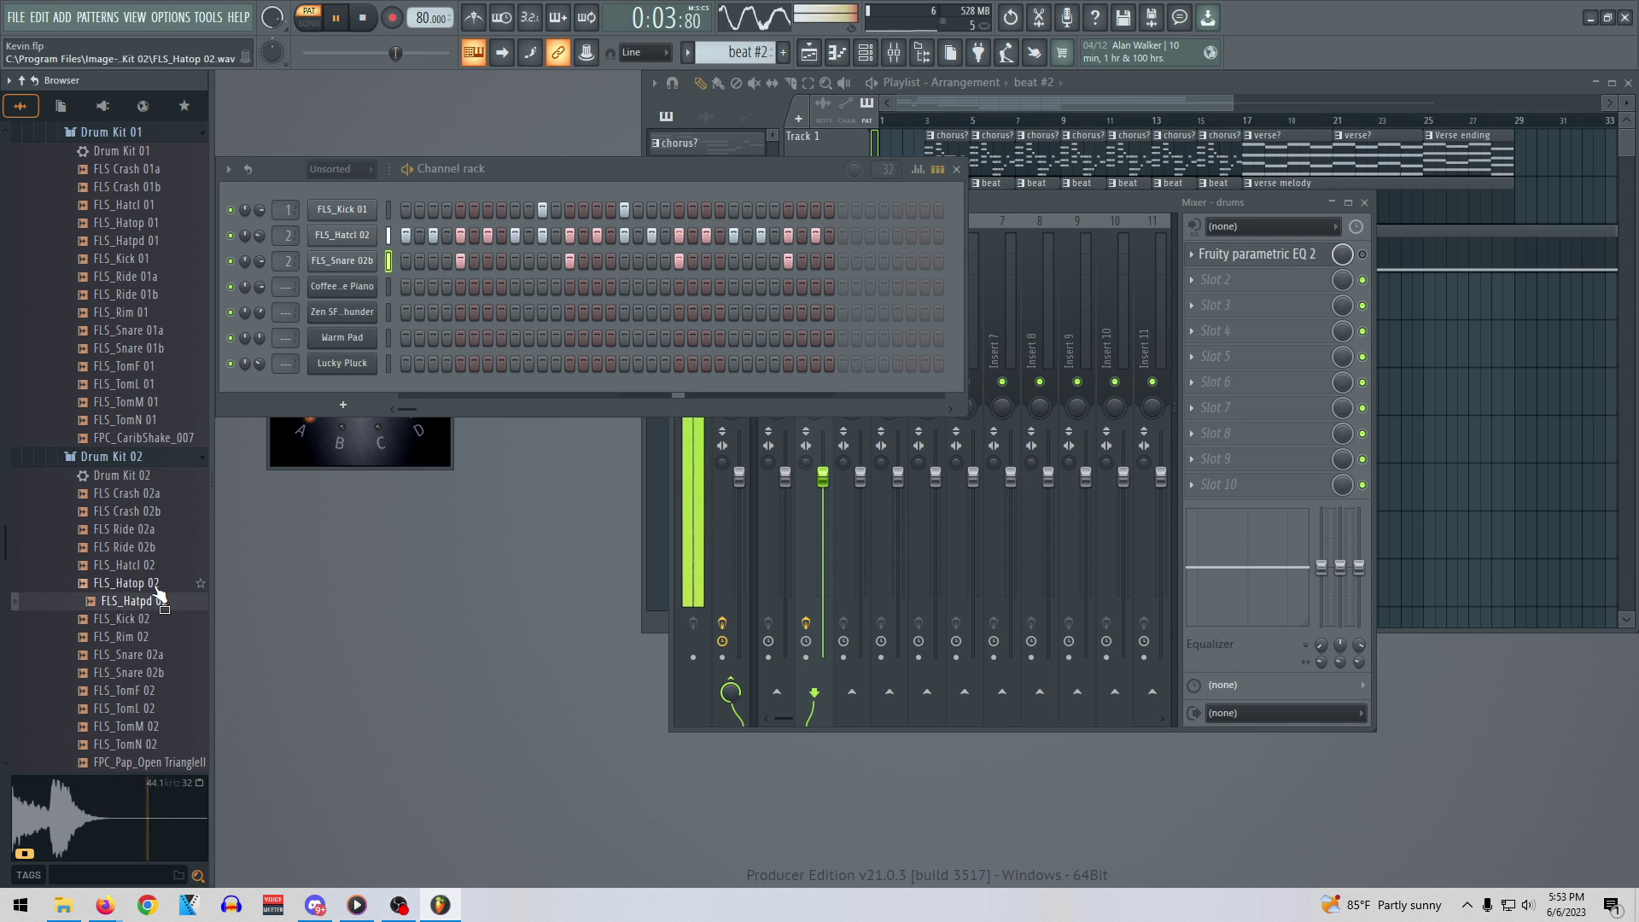
# Compare the Drum Kit 02 kick and rim samples and try FLS_Kick 02 as the kick channel's sample
pyautogui.click(156, 620)
pyautogui.click(157, 638)
pyautogui.click(157, 621)
pyautogui.moveTo(156, 623); pyautogui.dragTo(342, 209)
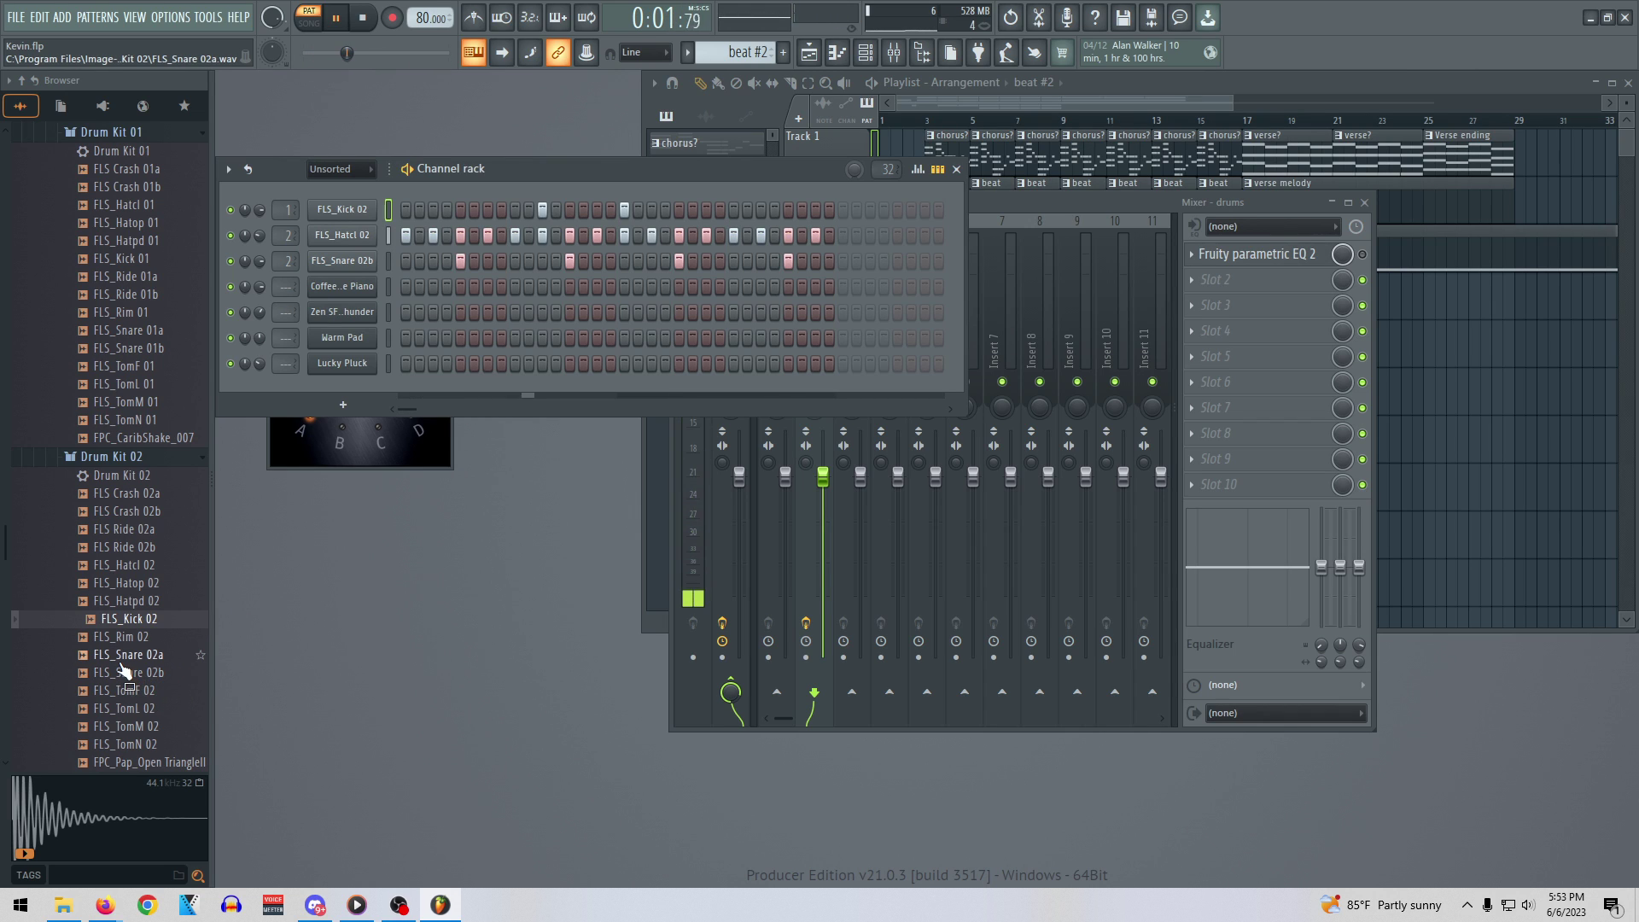
# Audition the triangle, tom, rim, kick and snare samples of Drum Kit 02 against the playing pattern
pyautogui.scroll(-4, 123, 665)
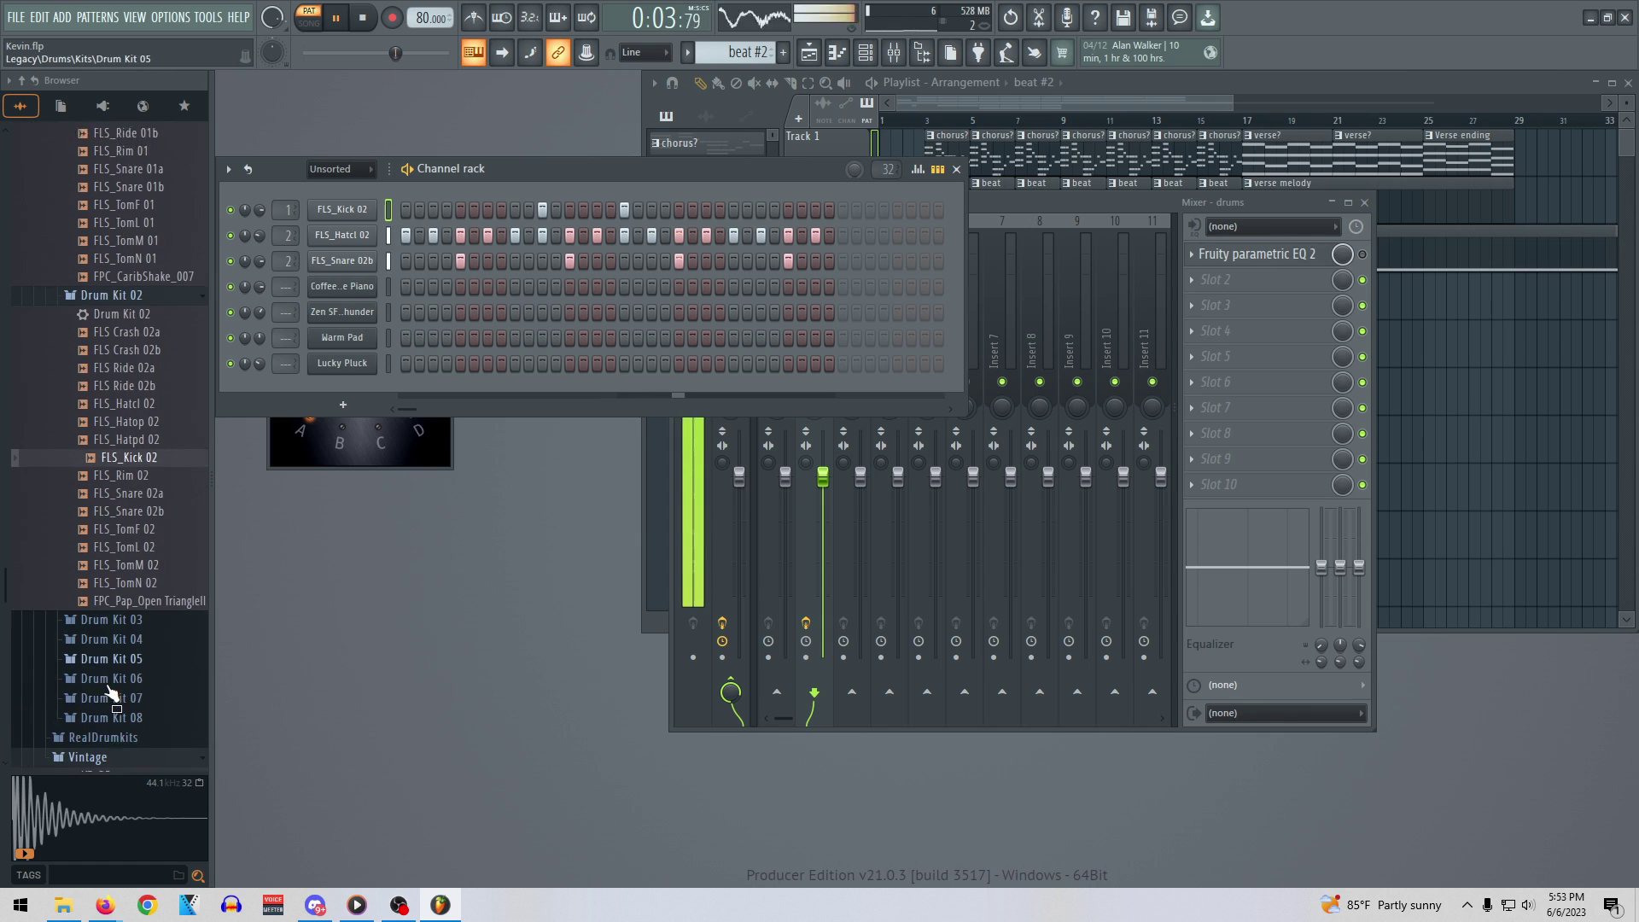
pyautogui.click(160, 547)
pyautogui.click(128, 474)
pyautogui.click(147, 422)
pyautogui.click(146, 405)
pyautogui.click(147, 421)
pyautogui.click(148, 403)
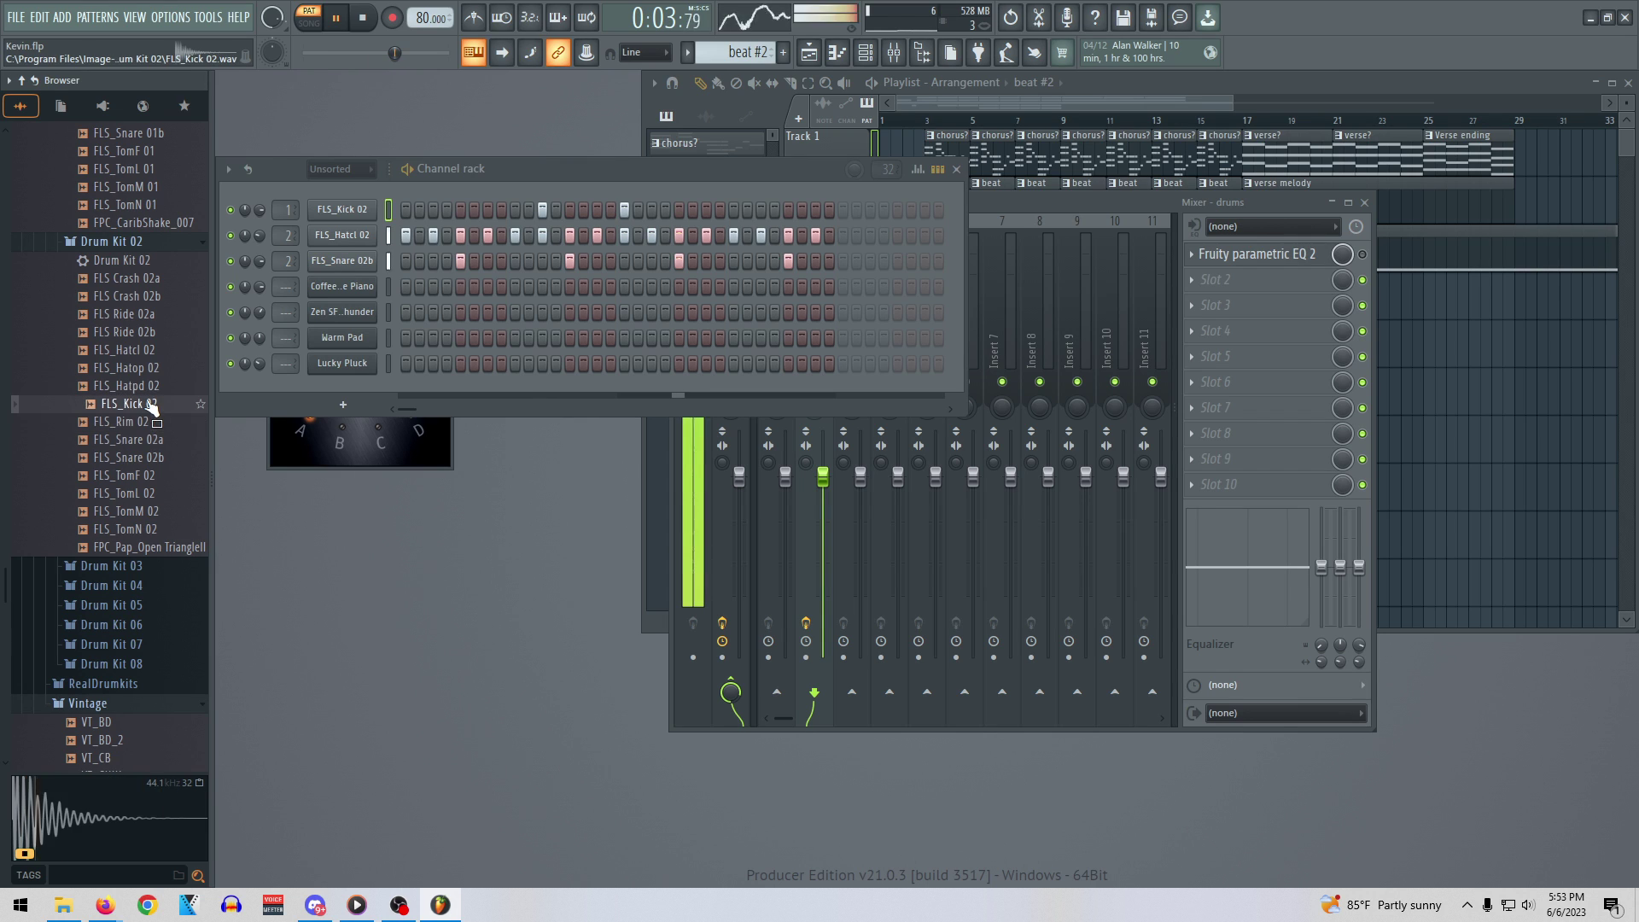
pyautogui.click(147, 440)
pyautogui.click(149, 458)
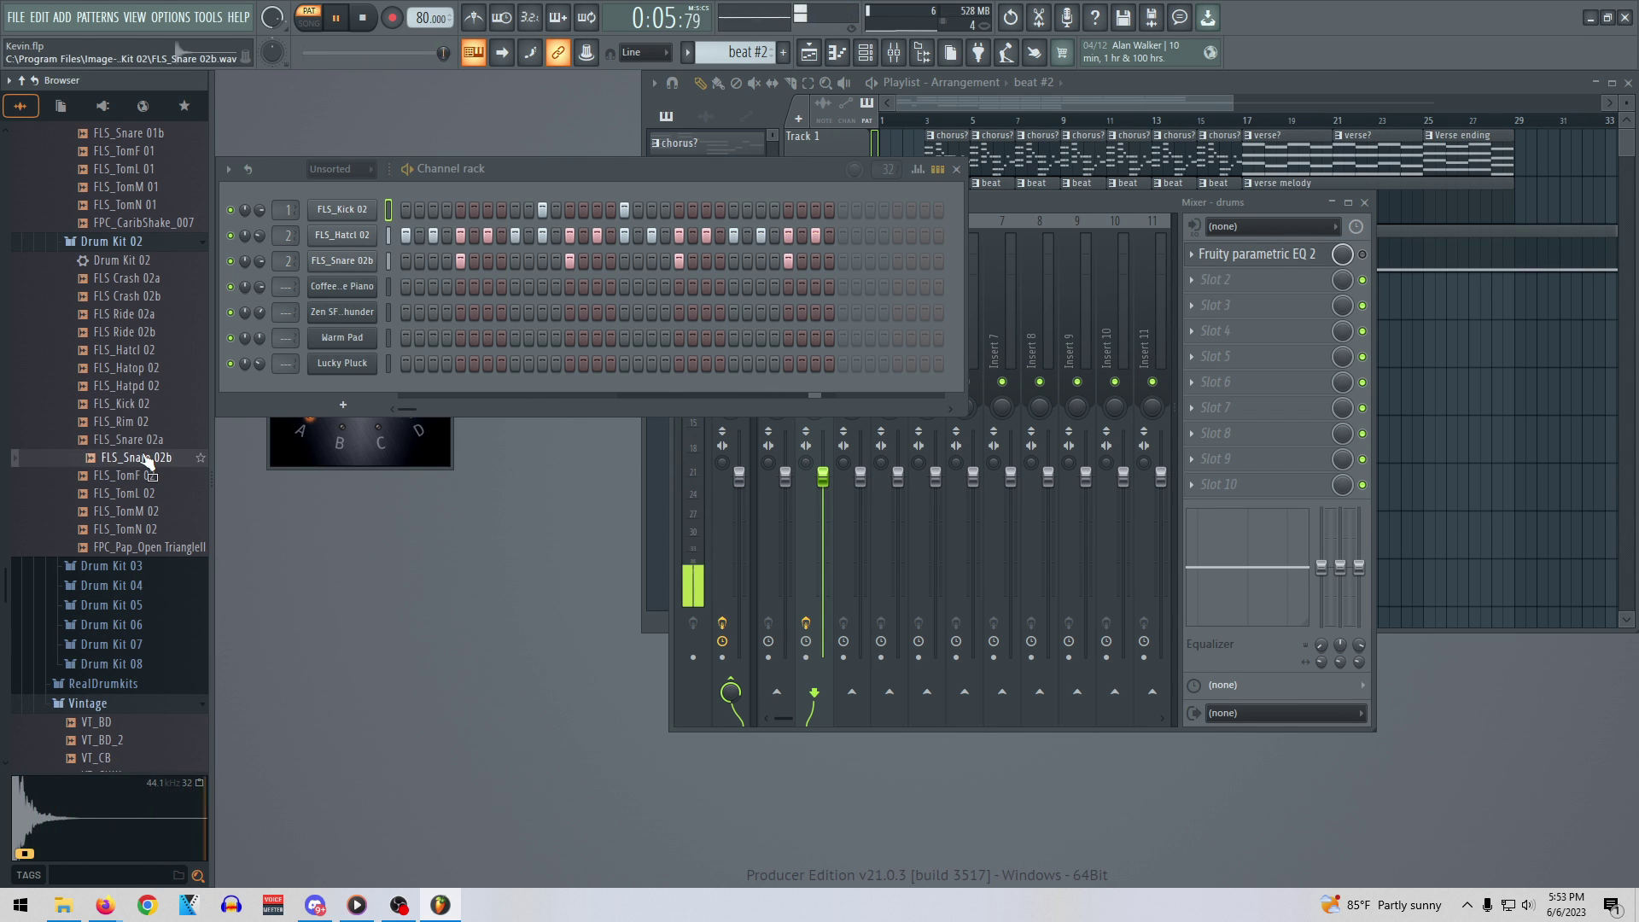
# Collapse Drum Kit 02, expand Drum Kit 03 and audition samples throughout the kit, including Overhead Snare B L_003ogg
pyautogui.click(139, 245)
pyautogui.click(139, 245)
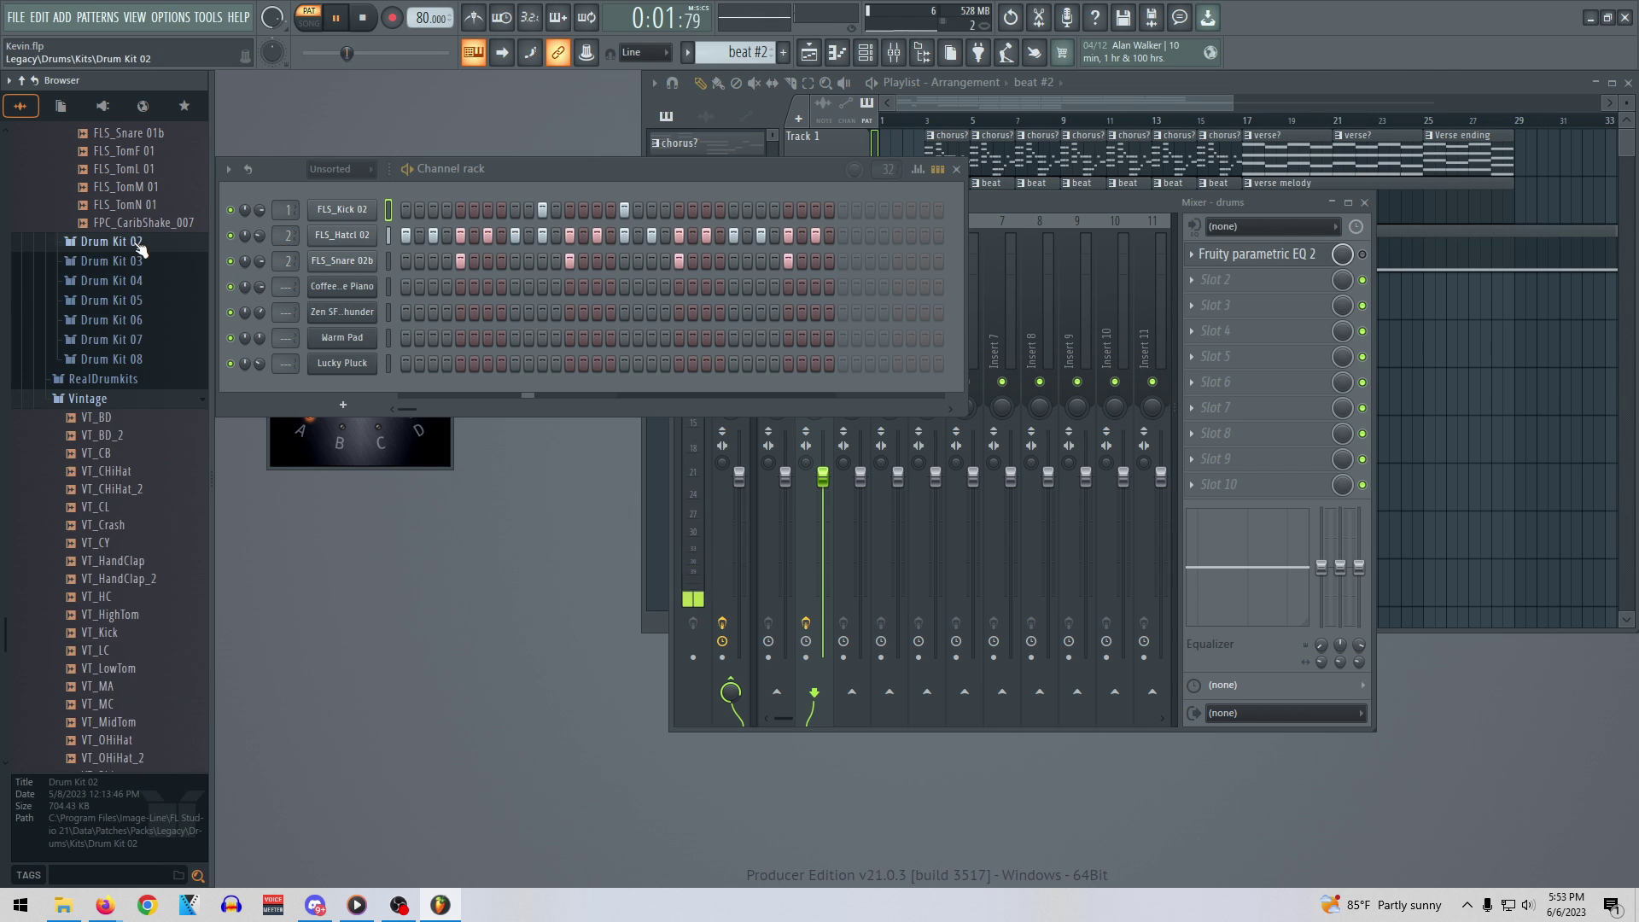
pyautogui.click(137, 261)
pyautogui.click(139, 331)
pyautogui.scroll(-3, 140, 442)
pyautogui.click(141, 440)
pyautogui.scroll(-3, 142, 443)
pyautogui.click(142, 458)
pyautogui.scroll(-2, 143, 486)
pyautogui.scroll(-2, 143, 486)
pyautogui.click(145, 487)
pyautogui.click(151, 350)
pyautogui.scroll(4, 147, 397)
pyautogui.click(144, 404)
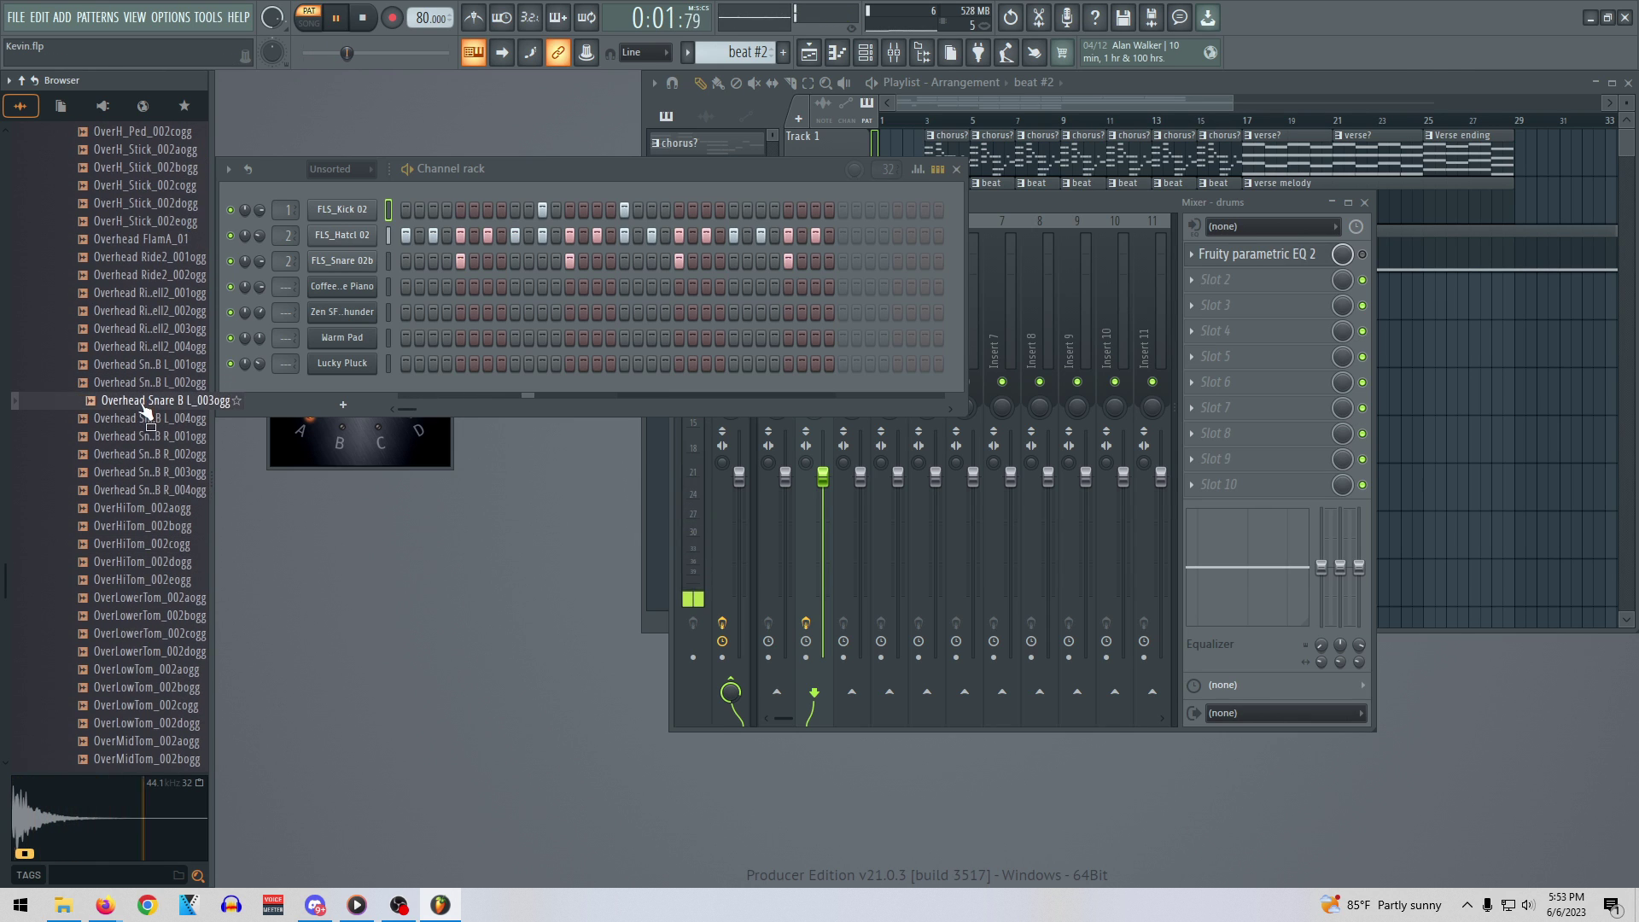
# Compare the Overhead Snare B L and Overhead Snare B R samples of Drum Kit 03 while the pattern plays
pyautogui.scroll(3, 150, 444)
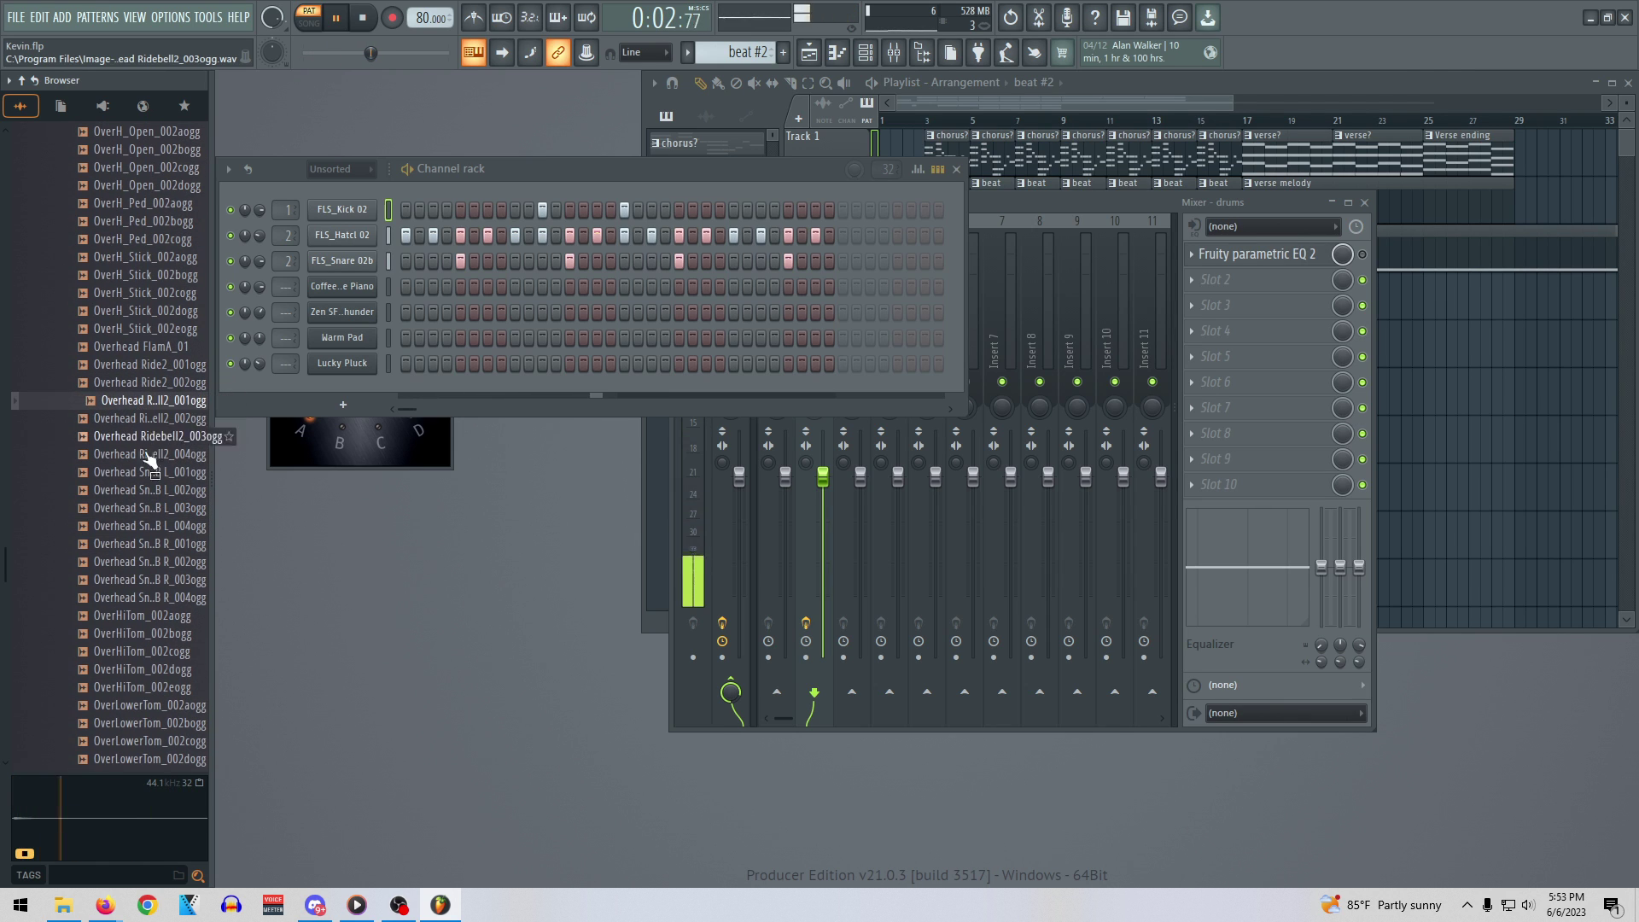
pyautogui.click(154, 511)
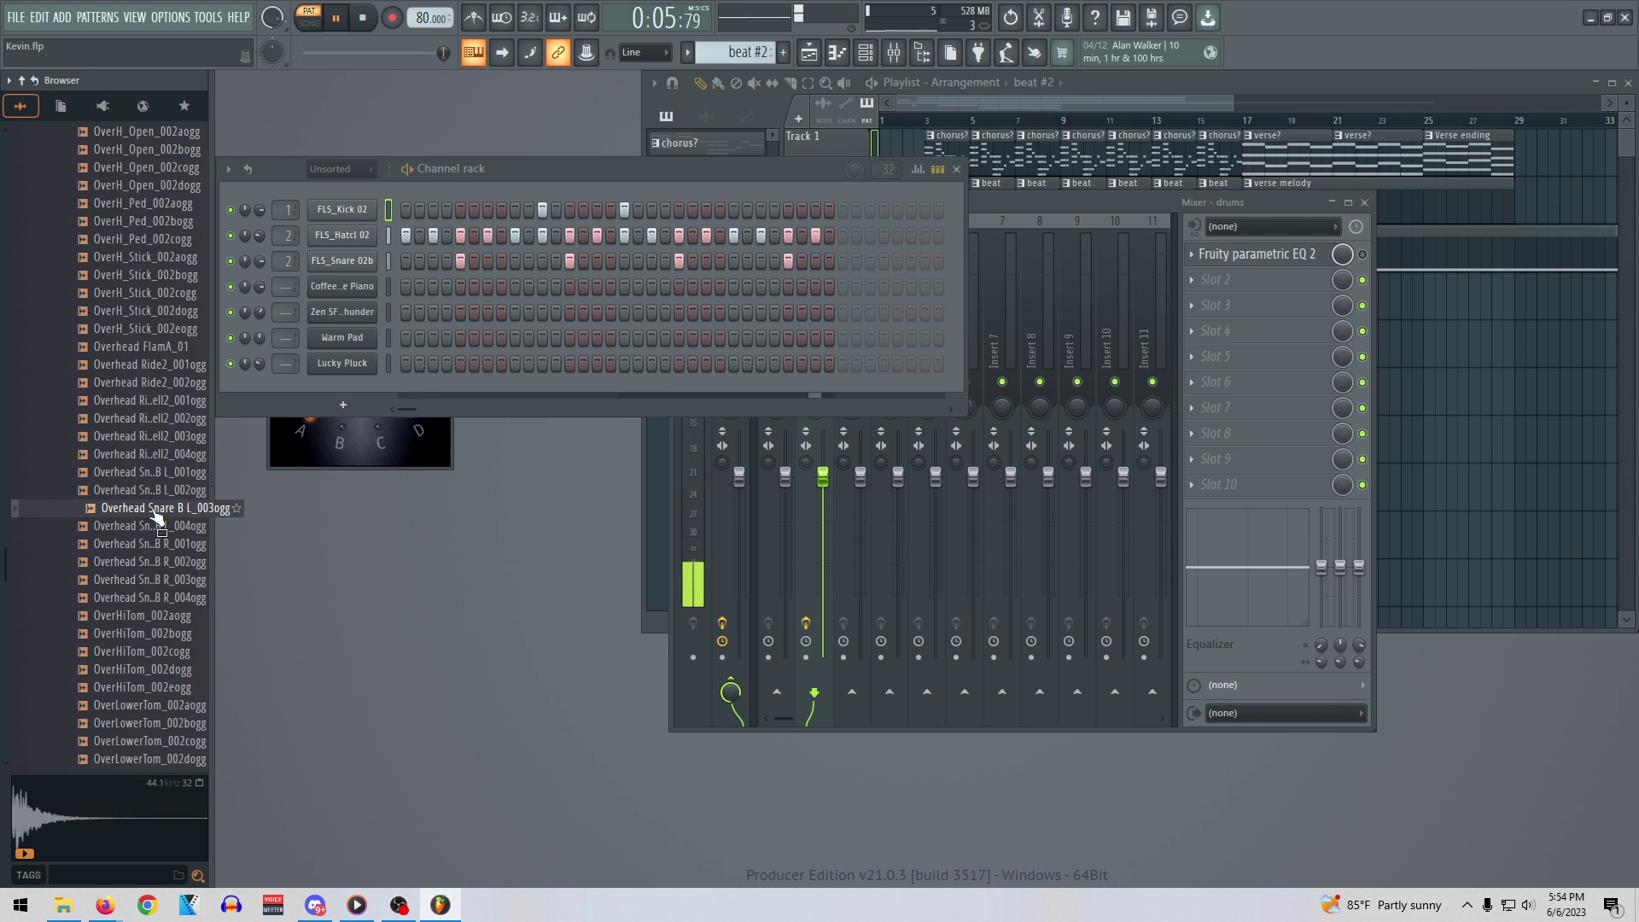
pyautogui.click(155, 526)
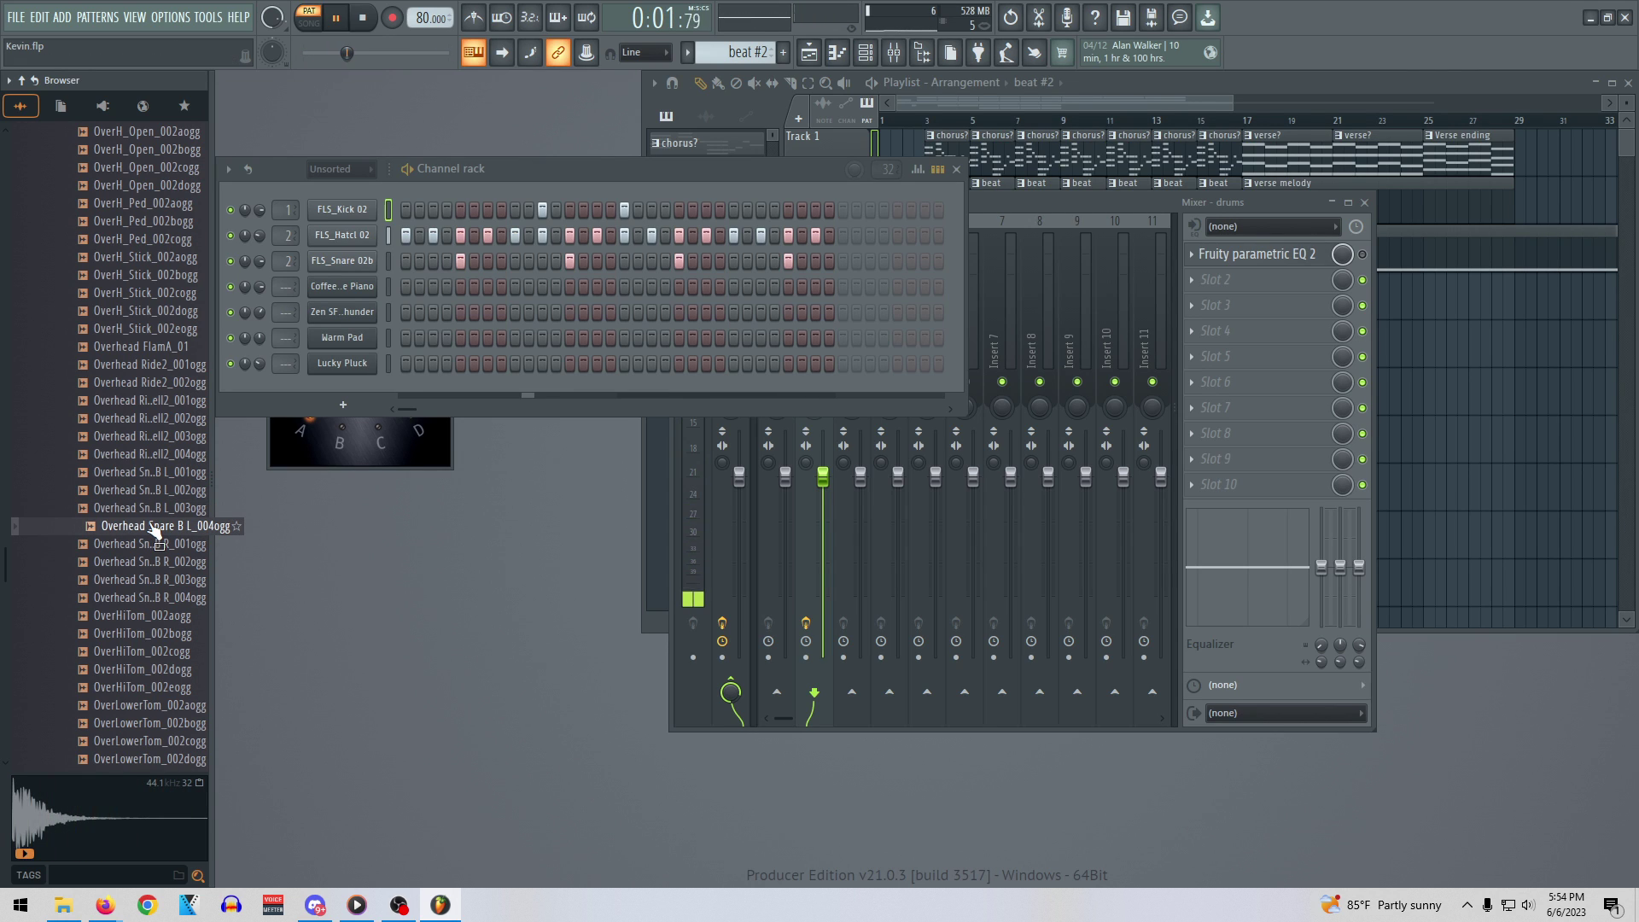
pyautogui.click(152, 548)
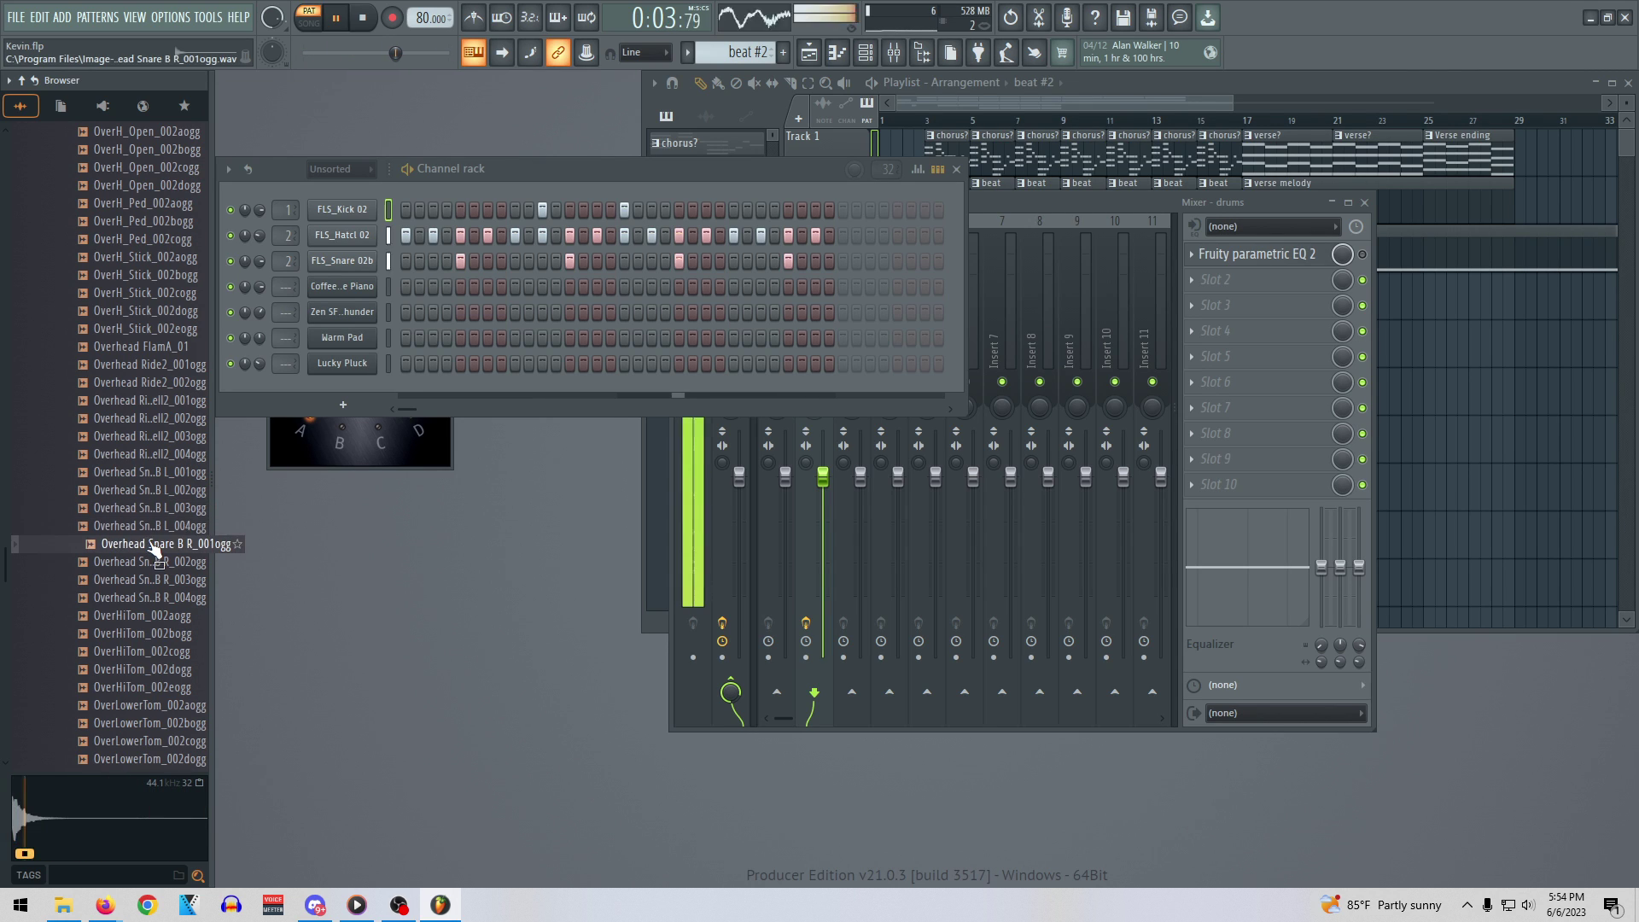
pyautogui.click(150, 564)
pyautogui.click(152, 580)
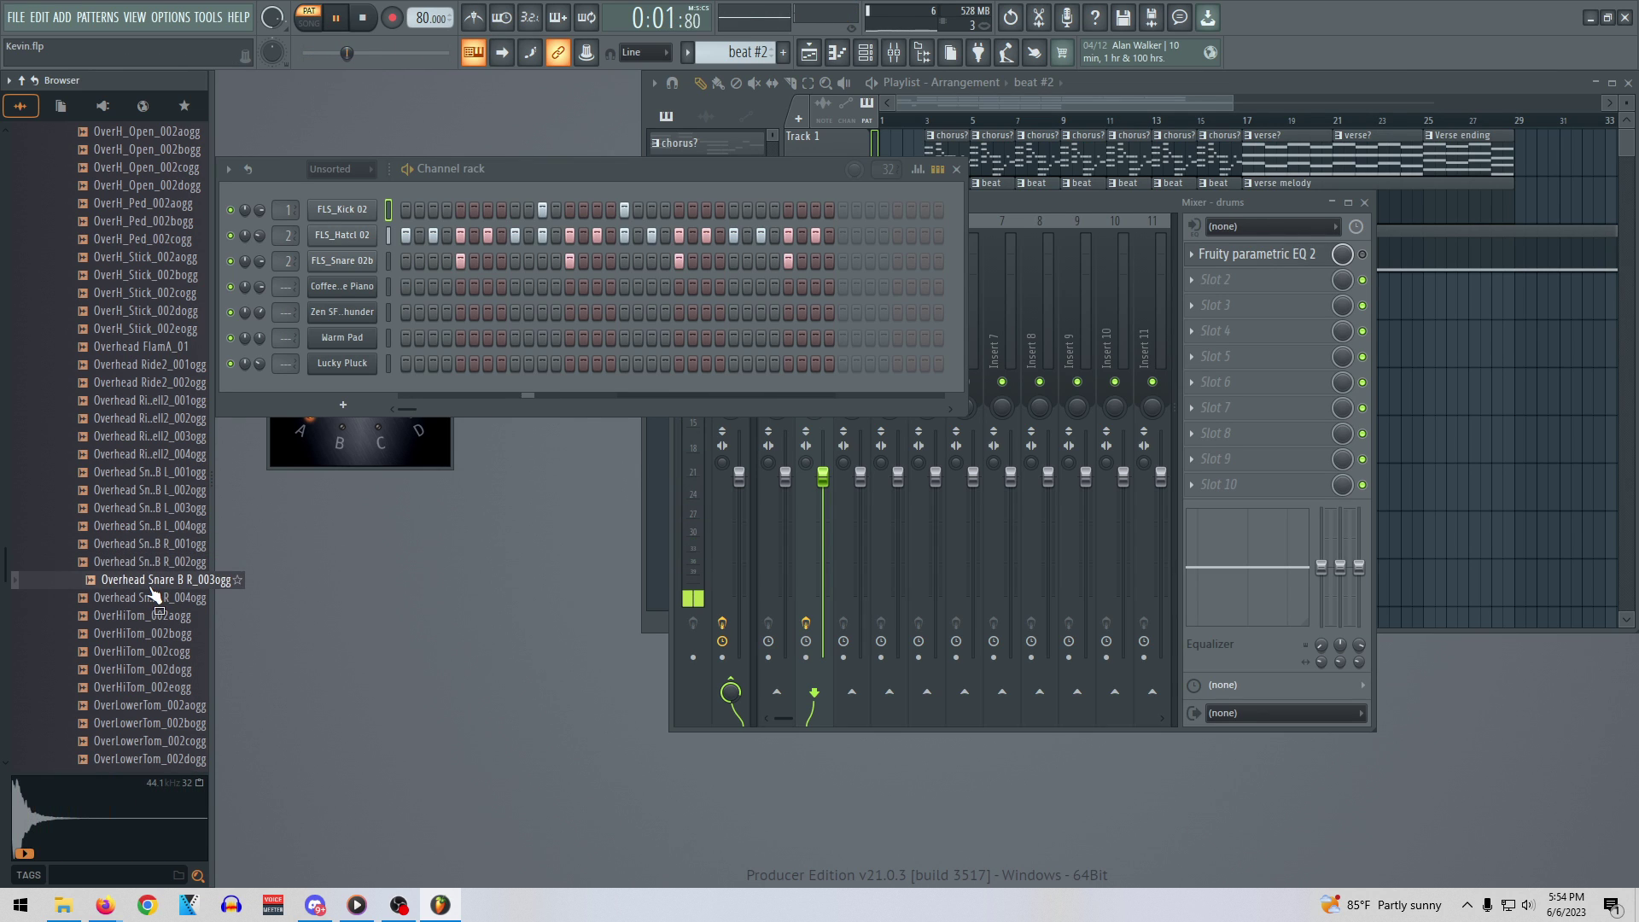
pyautogui.click(151, 598)
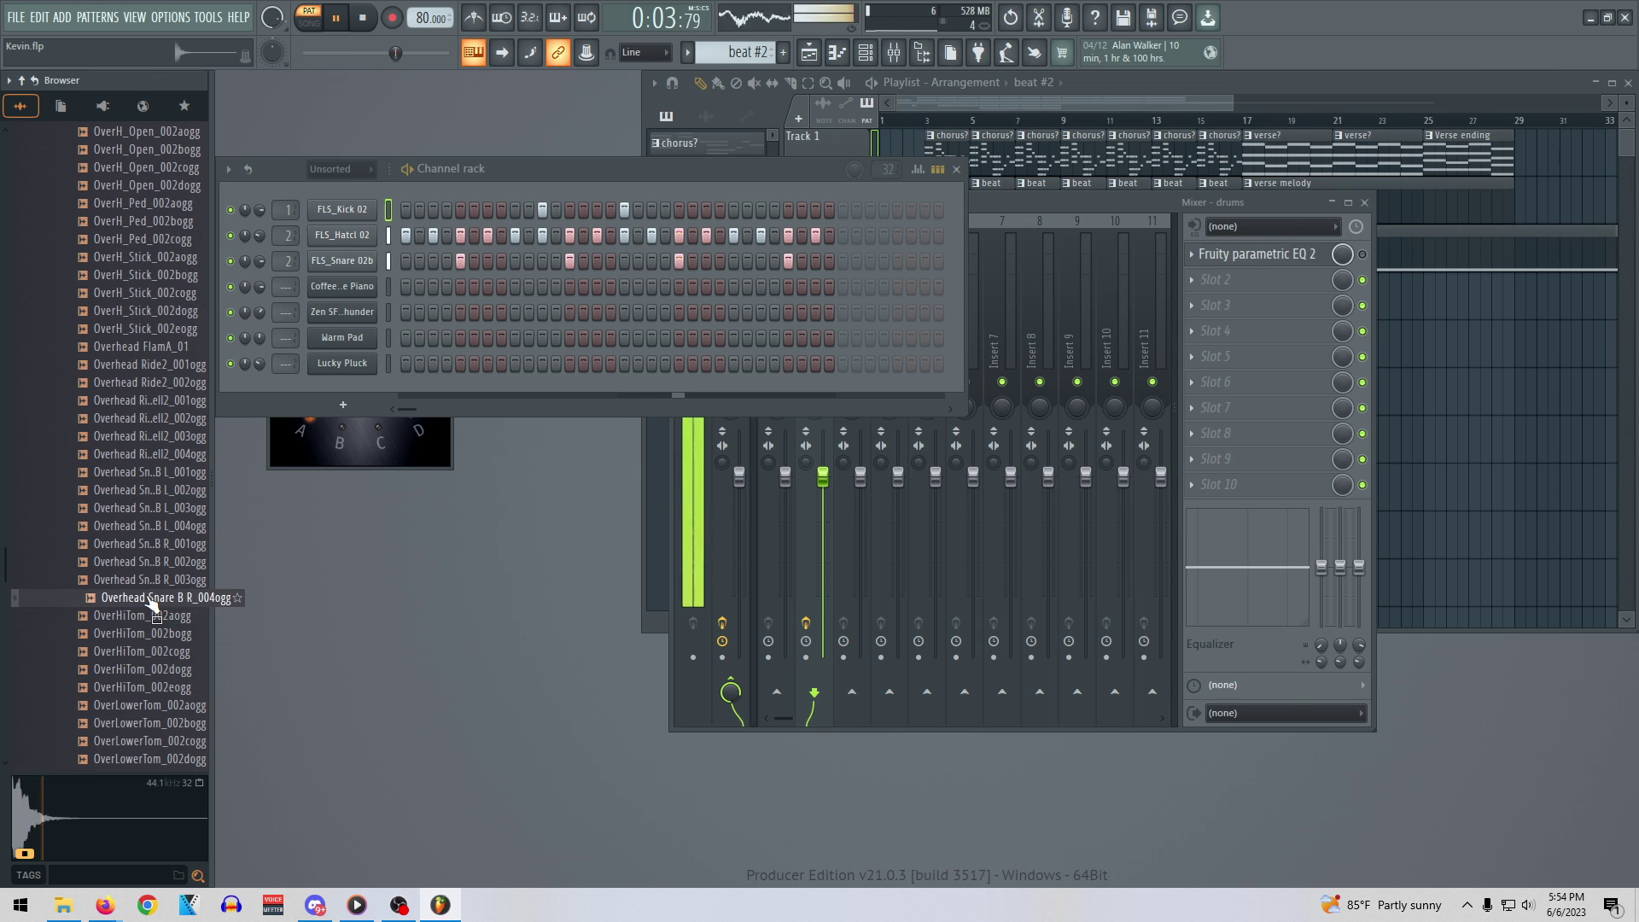
# Audition the overhead tom samples and other sounds further up the Drum Kit 03 list
pyautogui.scroll(-4, 152, 597)
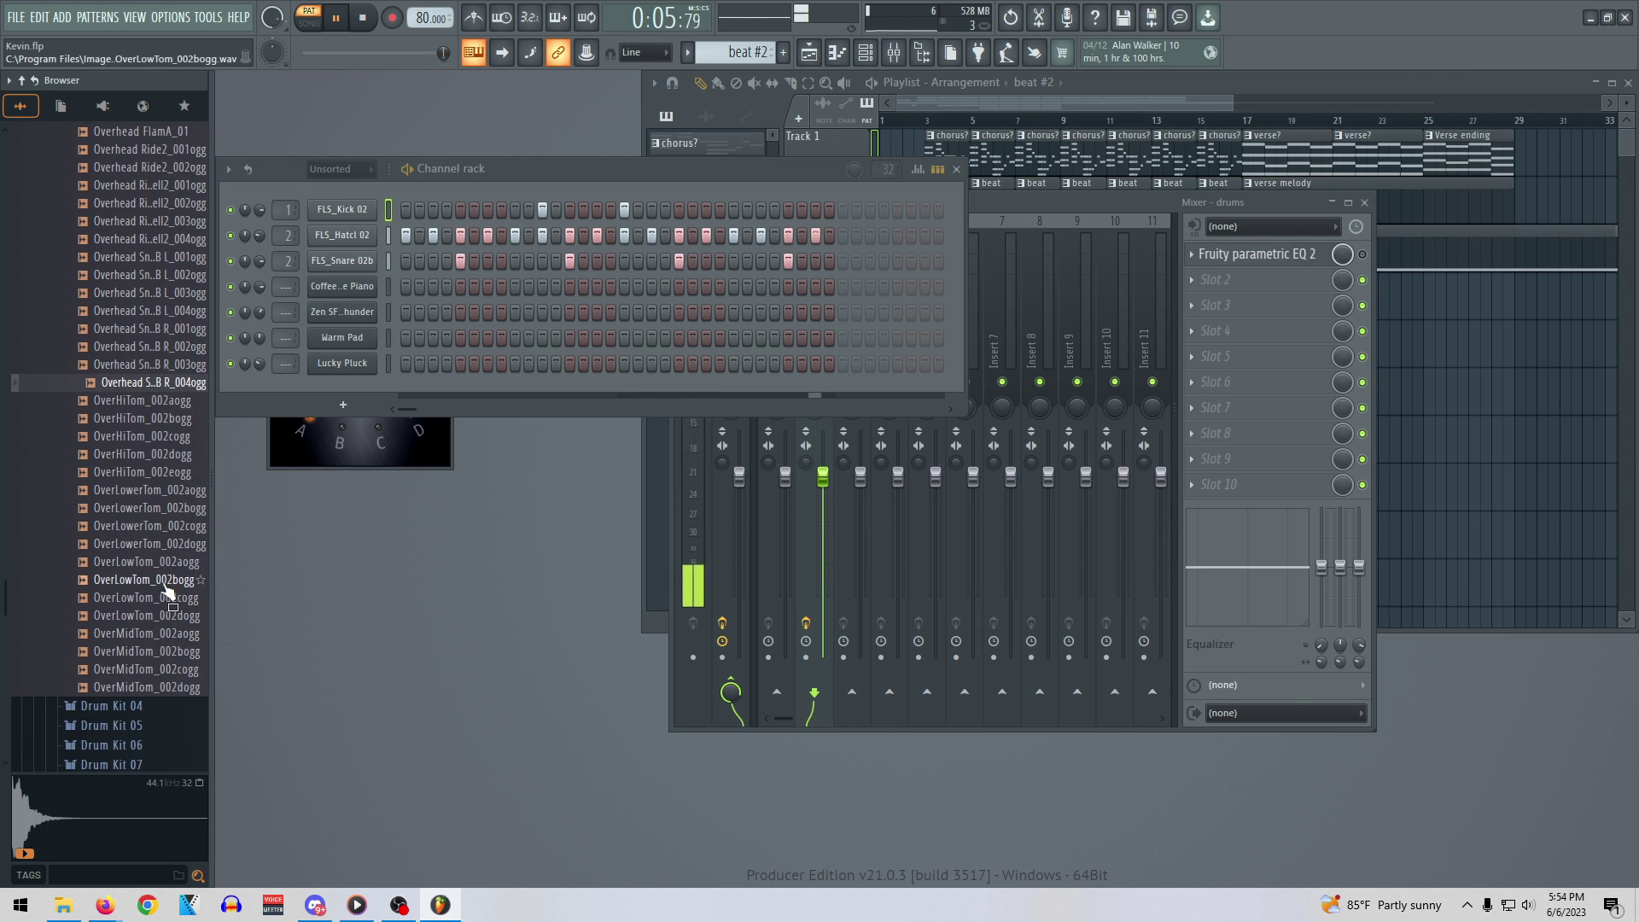
pyautogui.click(156, 581)
pyautogui.click(153, 654)
pyautogui.scroll(6, 159, 633)
pyautogui.click(152, 510)
pyautogui.scroll(4, 150, 487)
pyautogui.click(154, 472)
pyautogui.scroll(4, 158, 474)
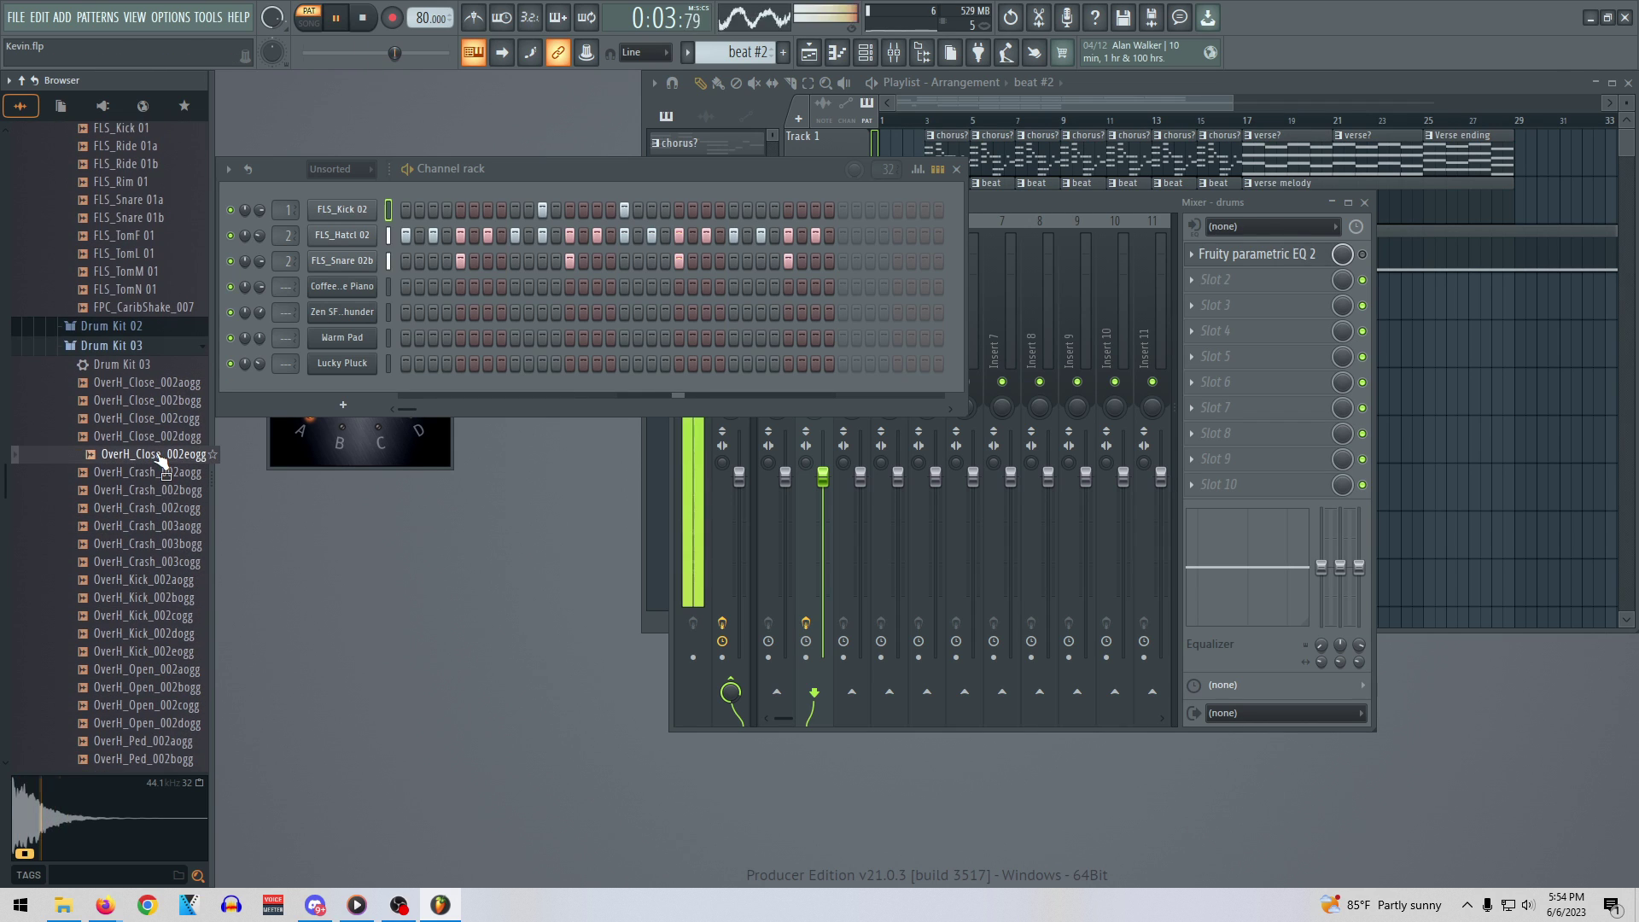
# Compare the OverH_Close hat samples of Drum Kit 03 over the playing pattern
pyautogui.click(162, 454)
pyautogui.click(161, 423)
pyautogui.click(161, 404)
pyautogui.click(161, 386)
pyautogui.click(159, 422)
pyautogui.click(158, 440)
pyautogui.click(159, 459)
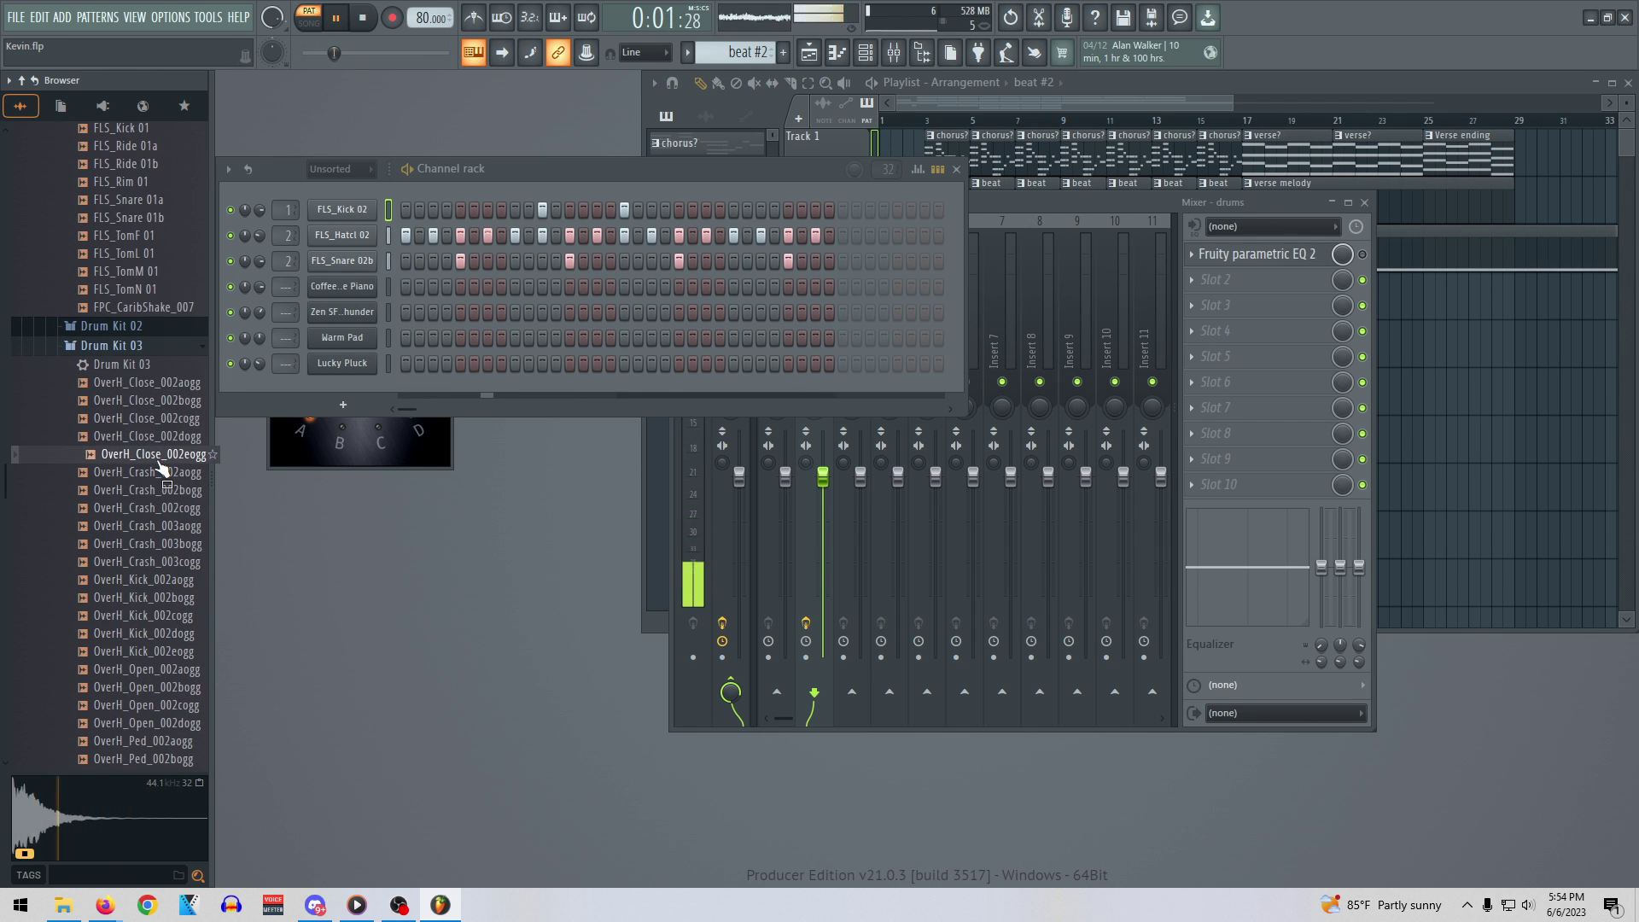
# Replace the hat channel's sample with OverH_Close_002aogg from Drum Kit 03 and adjust the channel's volume
pyautogui.click(159, 422)
pyautogui.click(157, 403)
pyautogui.click(155, 386)
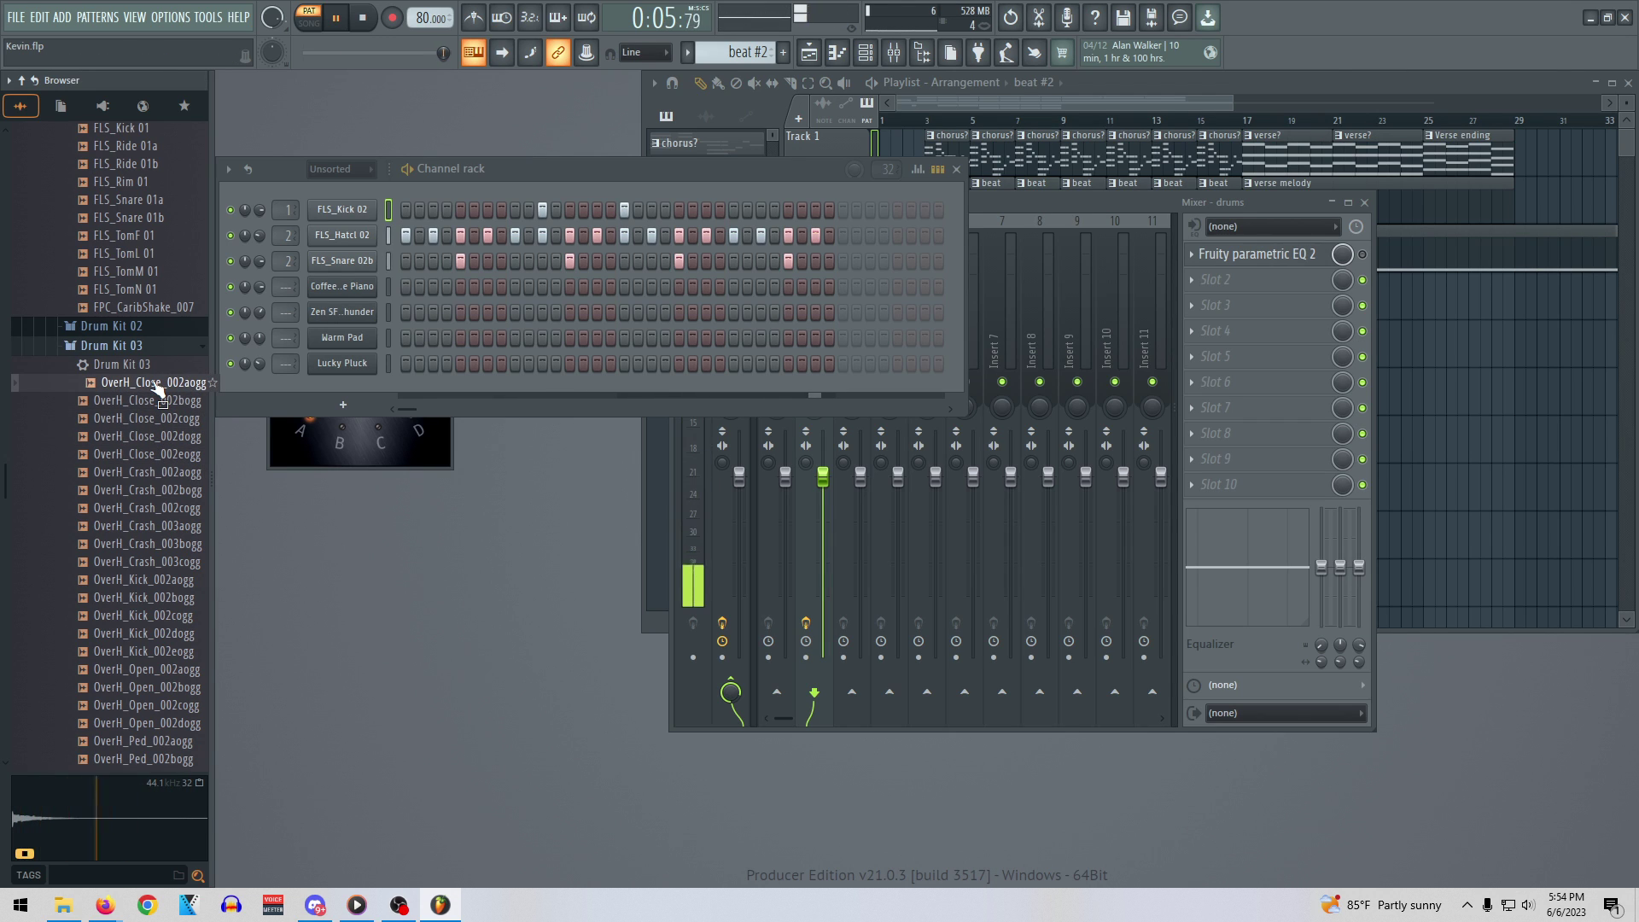
pyautogui.moveTo(158, 388); pyautogui.dragTo(259, 256)
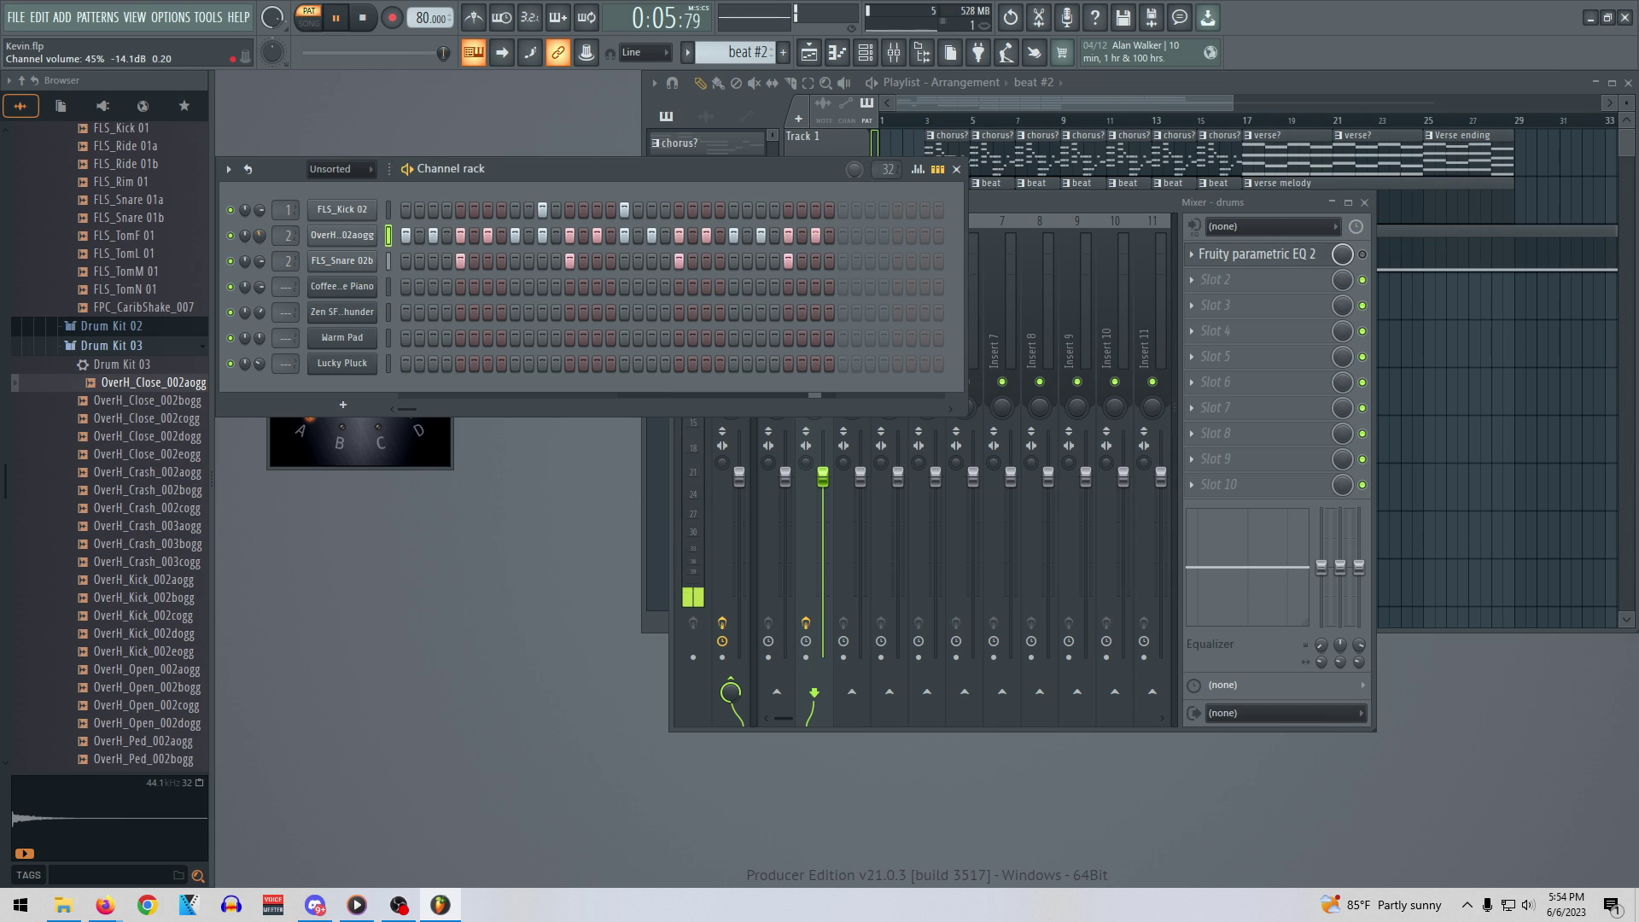
pyautogui.scroll(10, 261, 241)
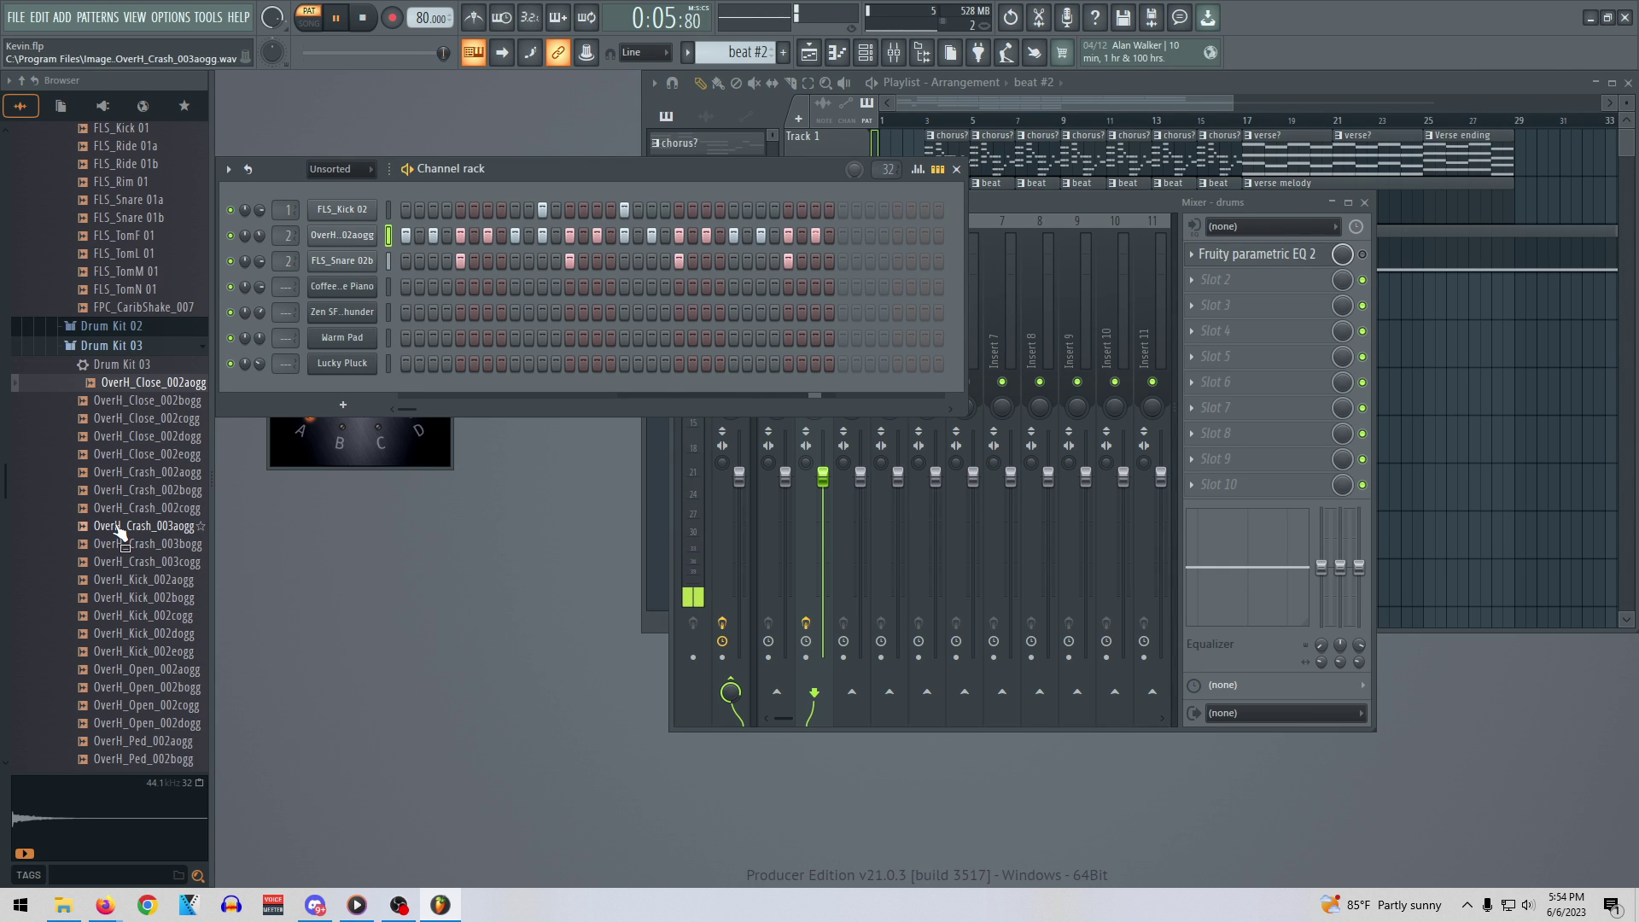
# Audition the Drum Kit 03 kicks, load OverH_Kick_002cogg into the kick channel and check it in the pattern
pyautogui.click(139, 589)
pyautogui.scroll(-6, 145, 512)
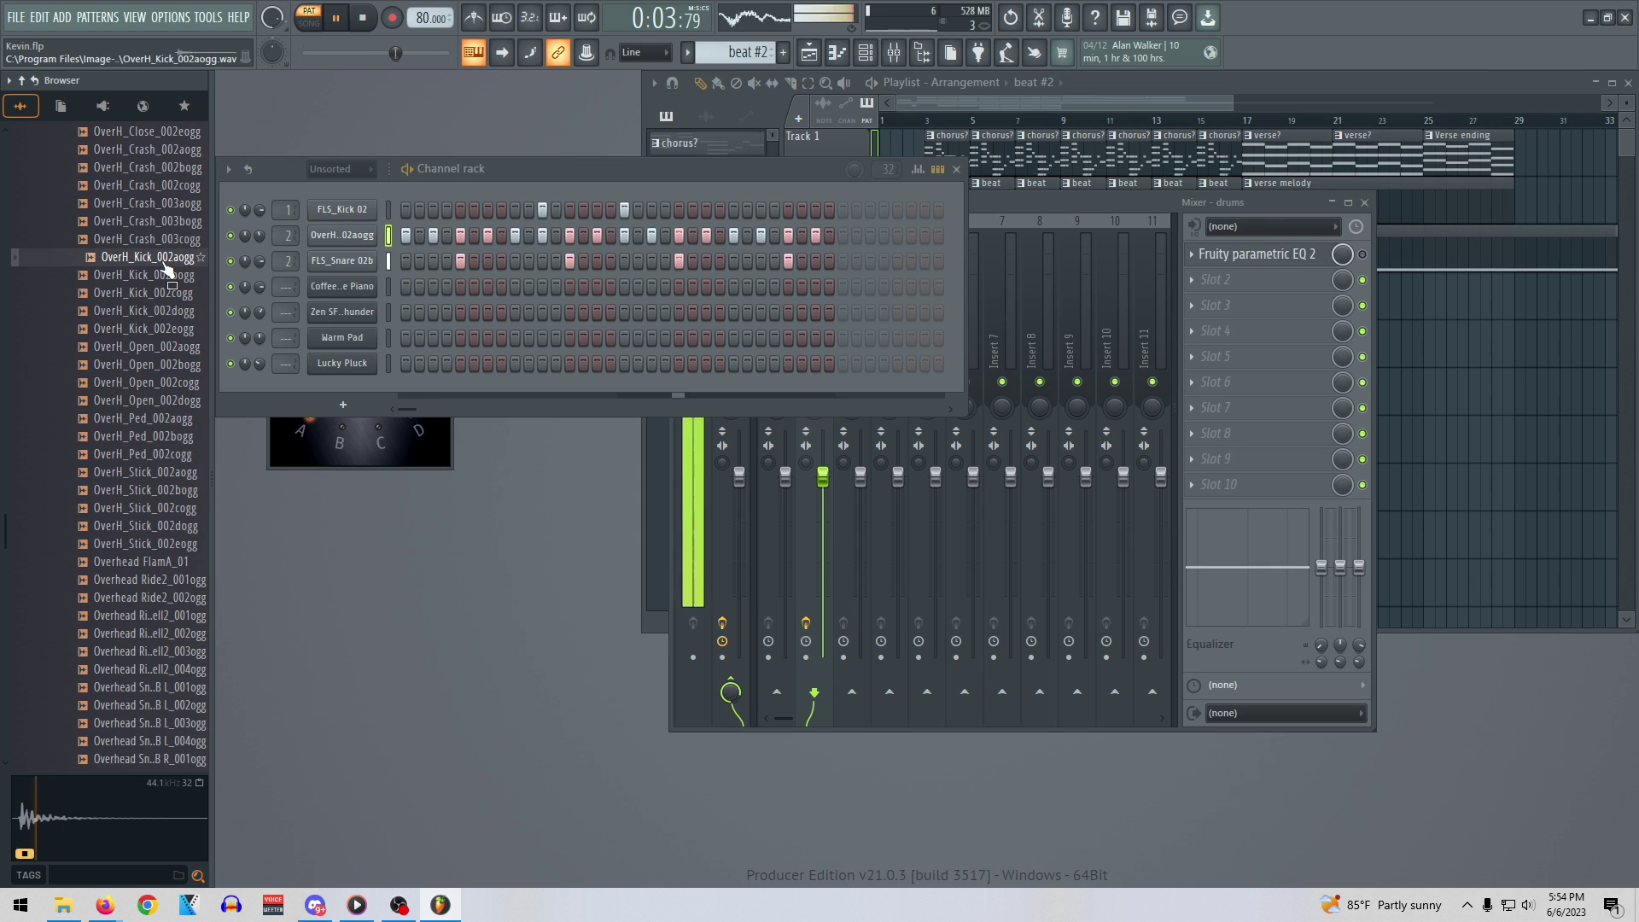
pyautogui.press('space')
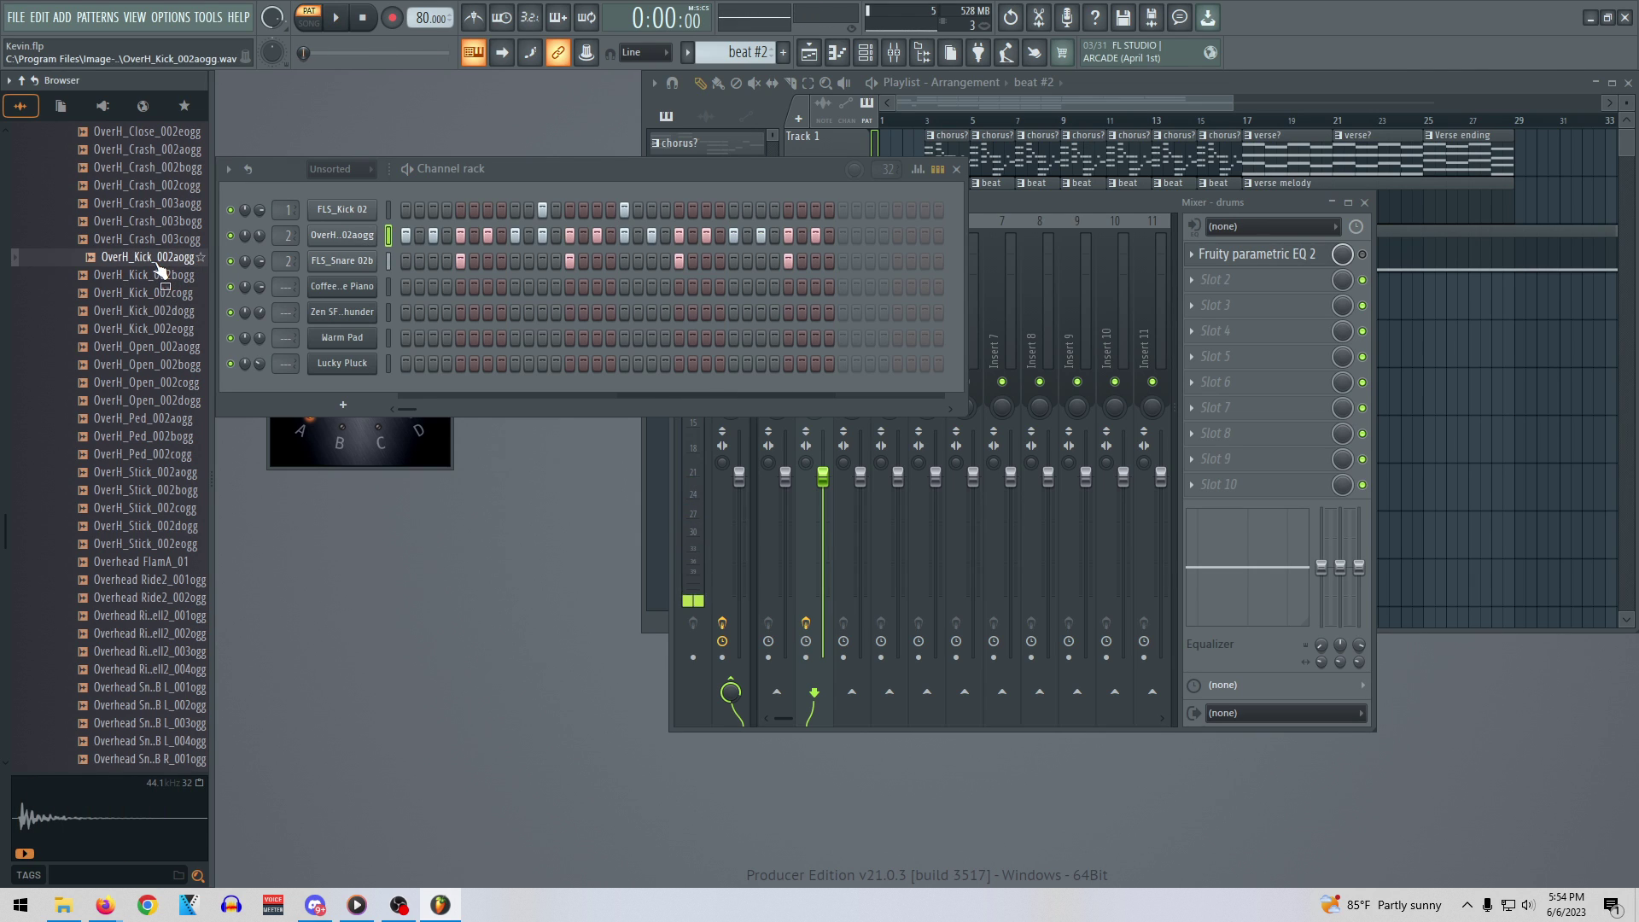
pyautogui.click(150, 312)
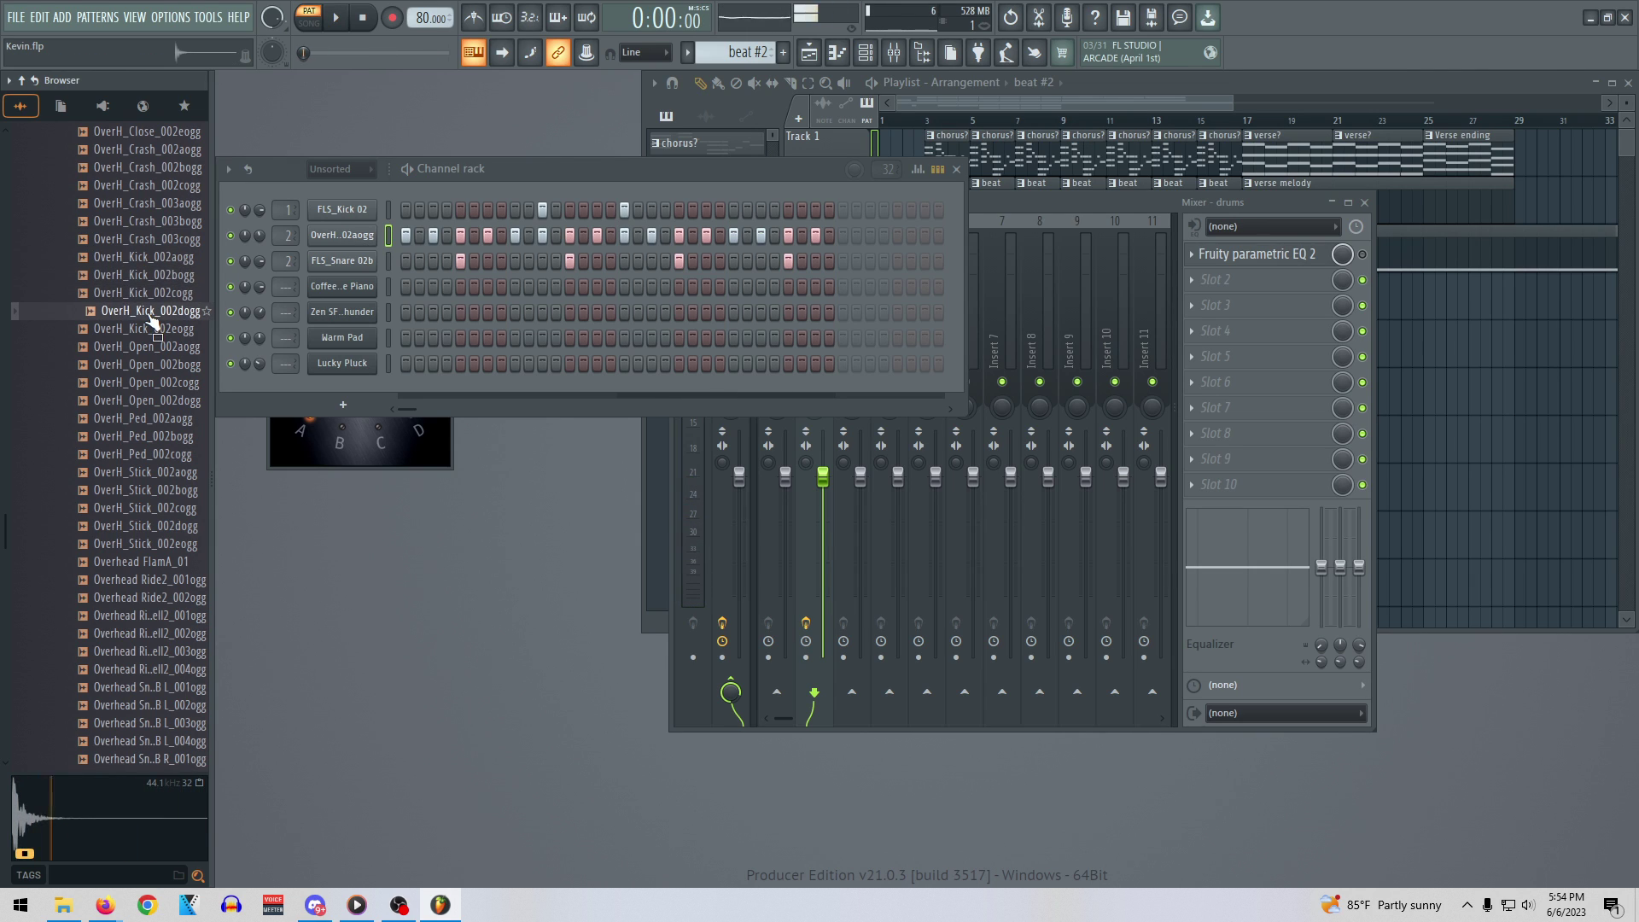
pyautogui.click(150, 293)
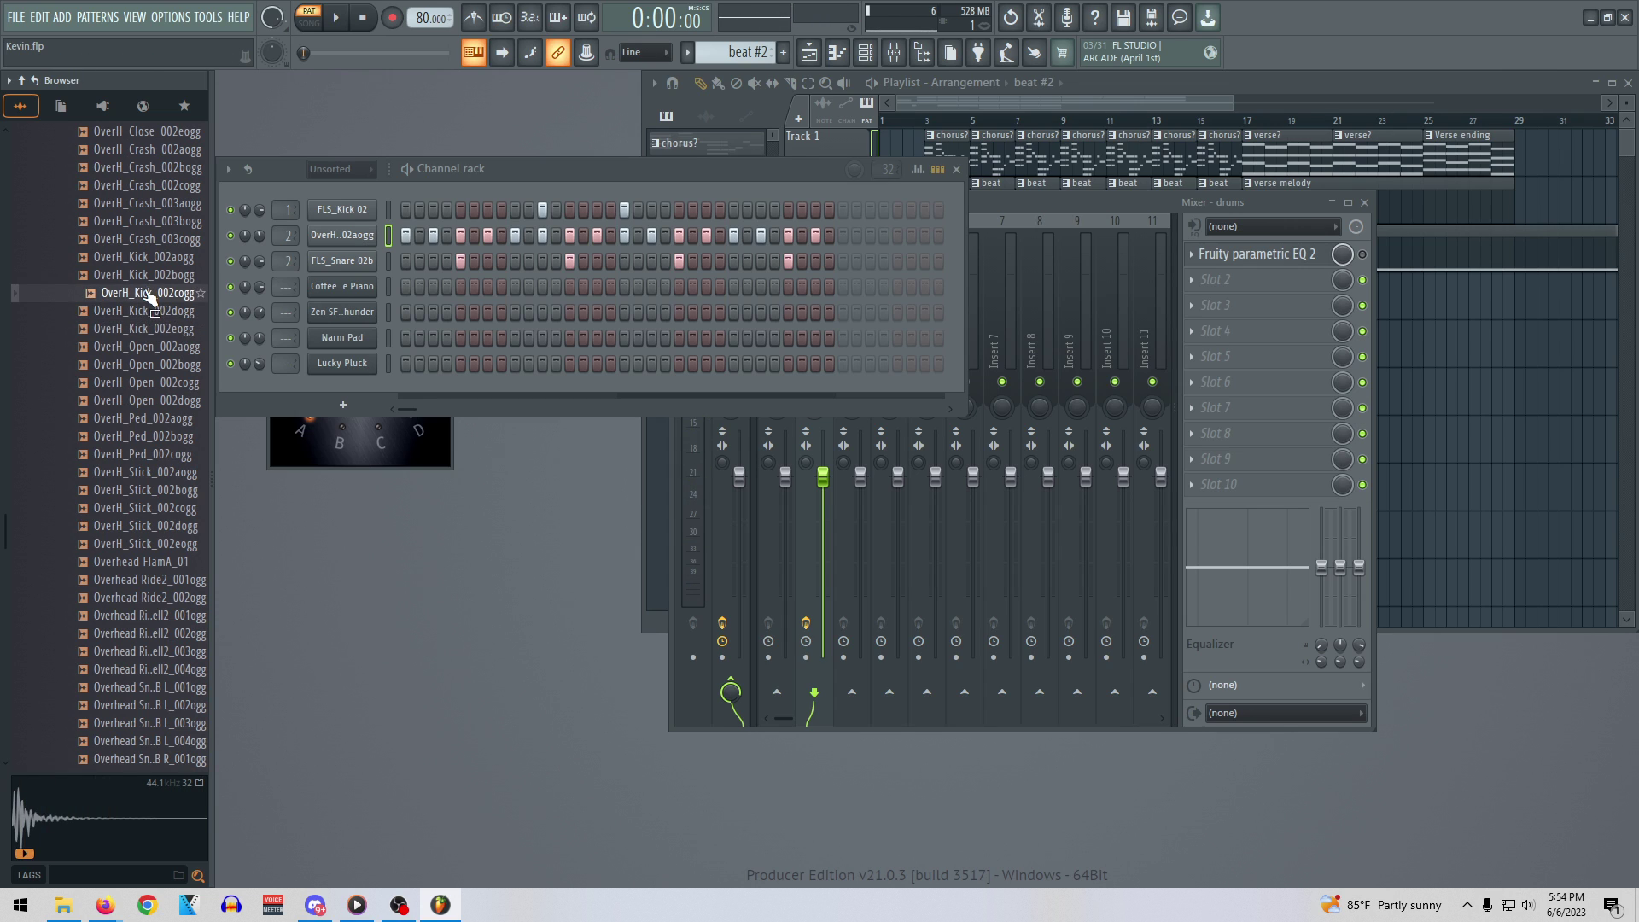
pyautogui.moveTo(158, 295); pyautogui.dragTo(369, 208)
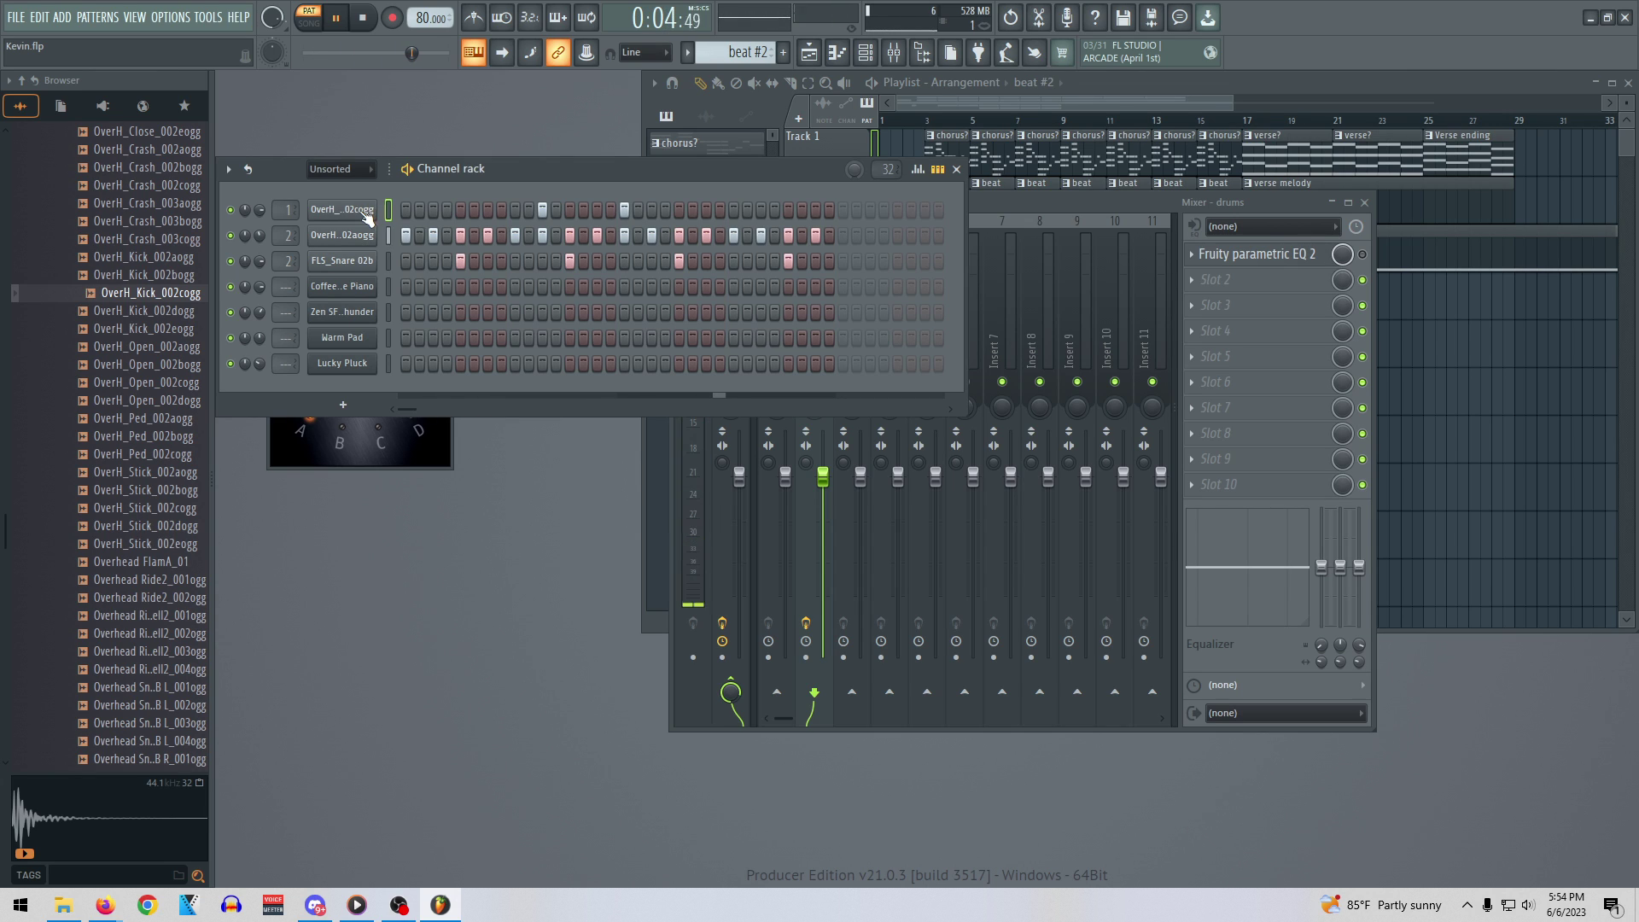
pyautogui.press('space')
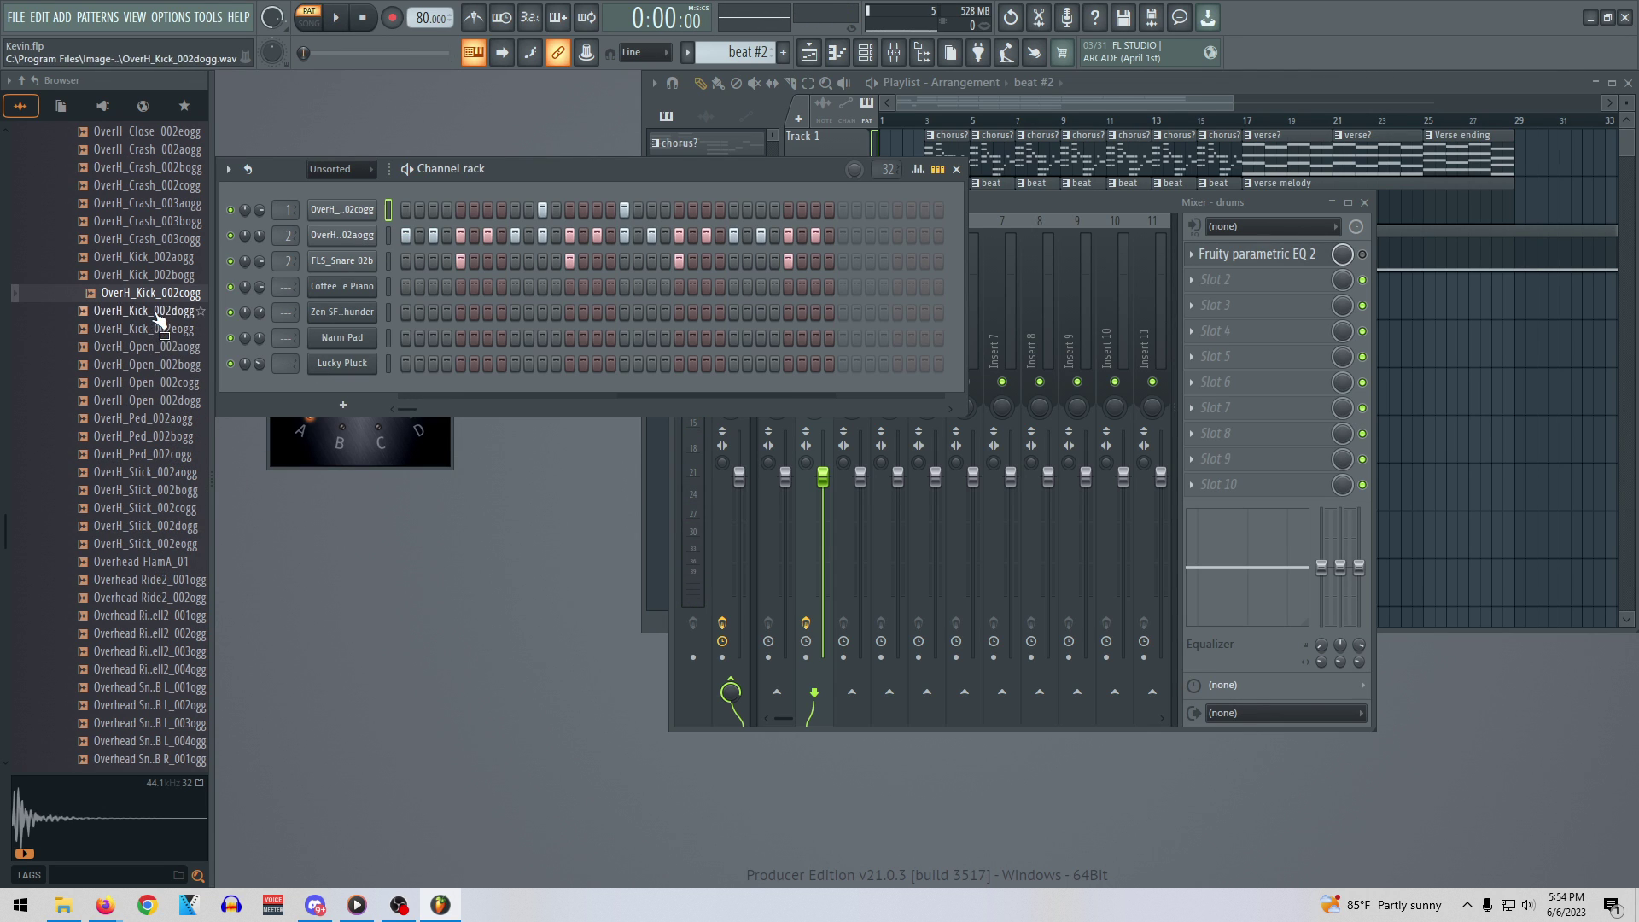
# Audition more Drum Kit 03 samples and load Overhead Snare B L_002ogg into the snare channel
pyautogui.scroll(6, 160, 321)
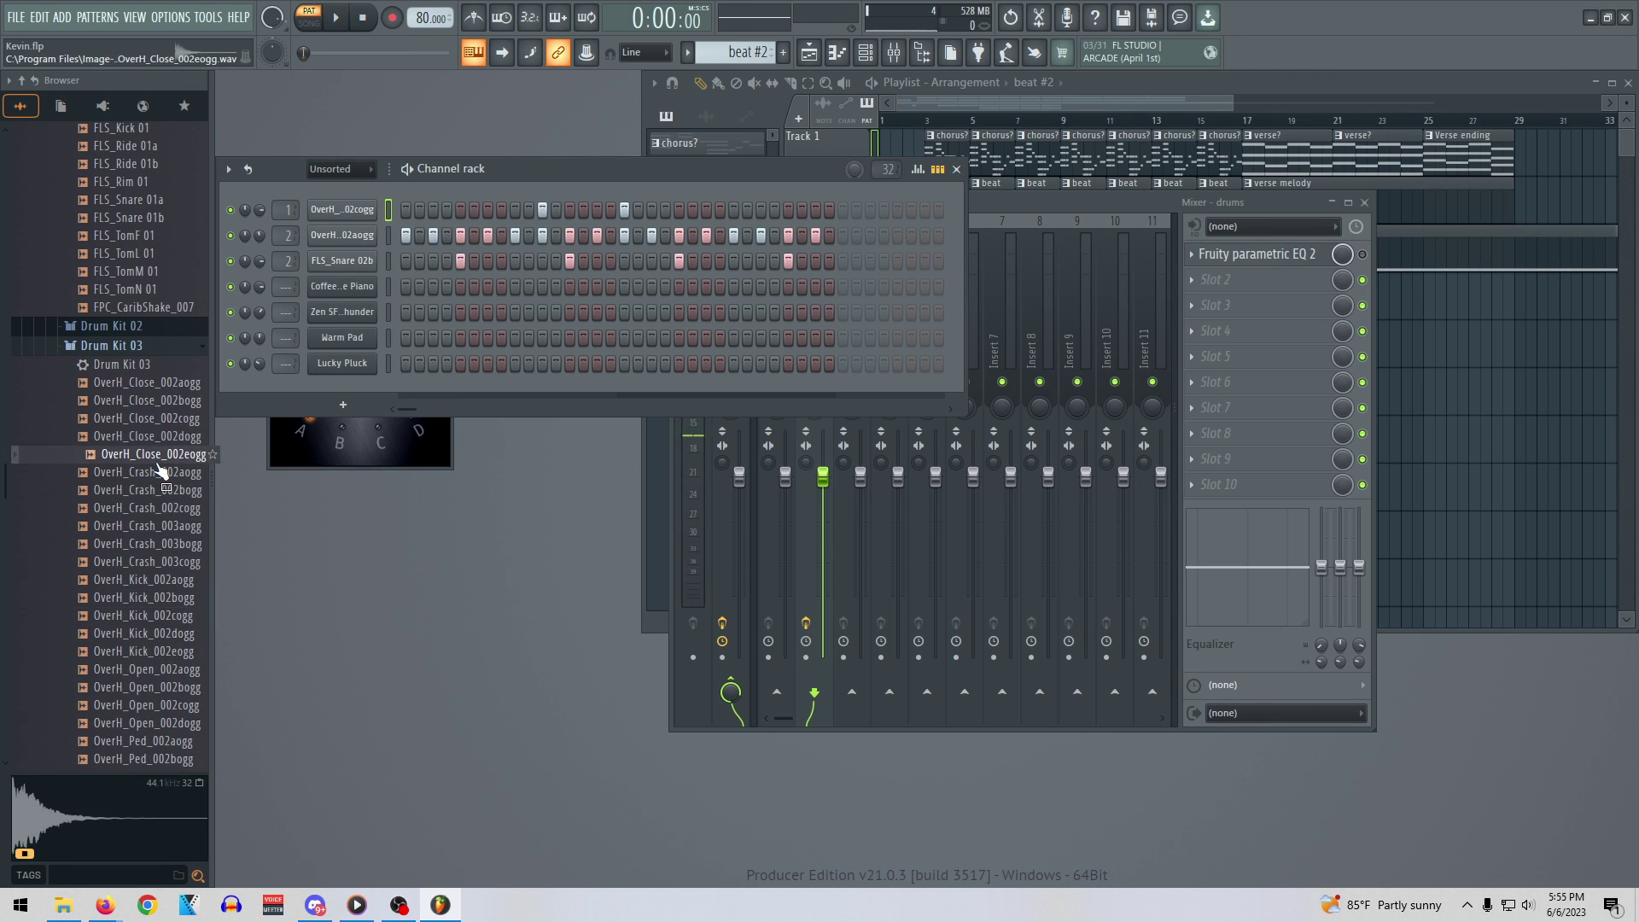
pyautogui.scroll(-4, 162, 554)
pyautogui.click(164, 651)
pyautogui.click(146, 688)
pyautogui.click(161, 708)
pyautogui.scroll(-1, 166, 725)
pyautogui.click(169, 755)
pyautogui.scroll(-3, 170, 741)
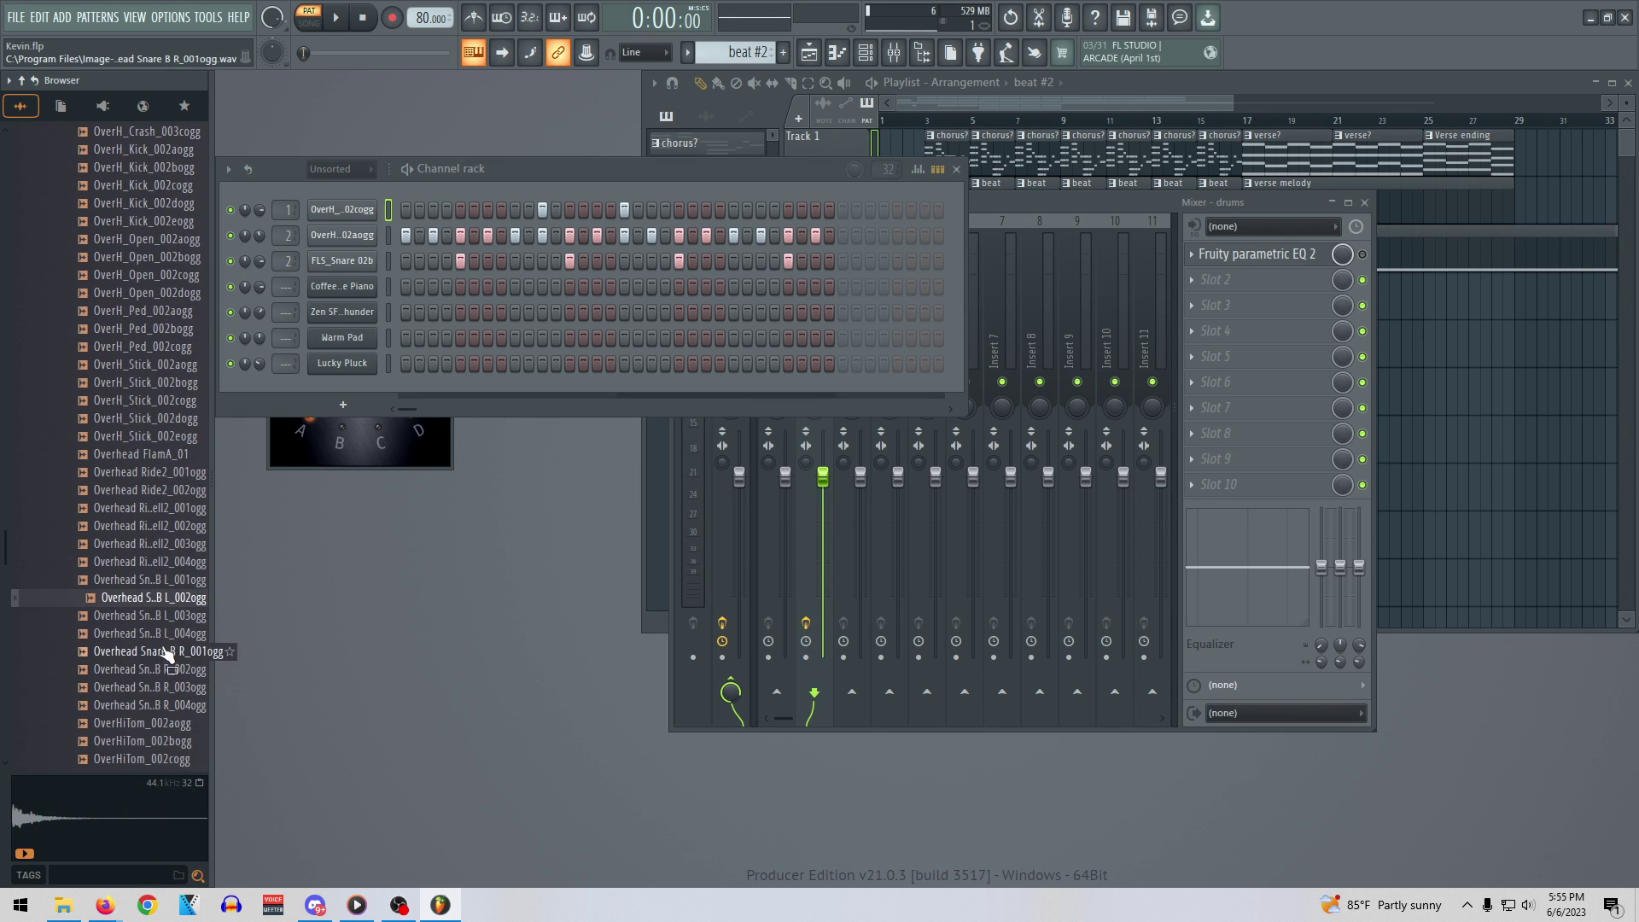
pyautogui.click(160, 601)
pyautogui.moveTo(160, 601); pyautogui.dragTo(353, 261)
pyautogui.press('space')
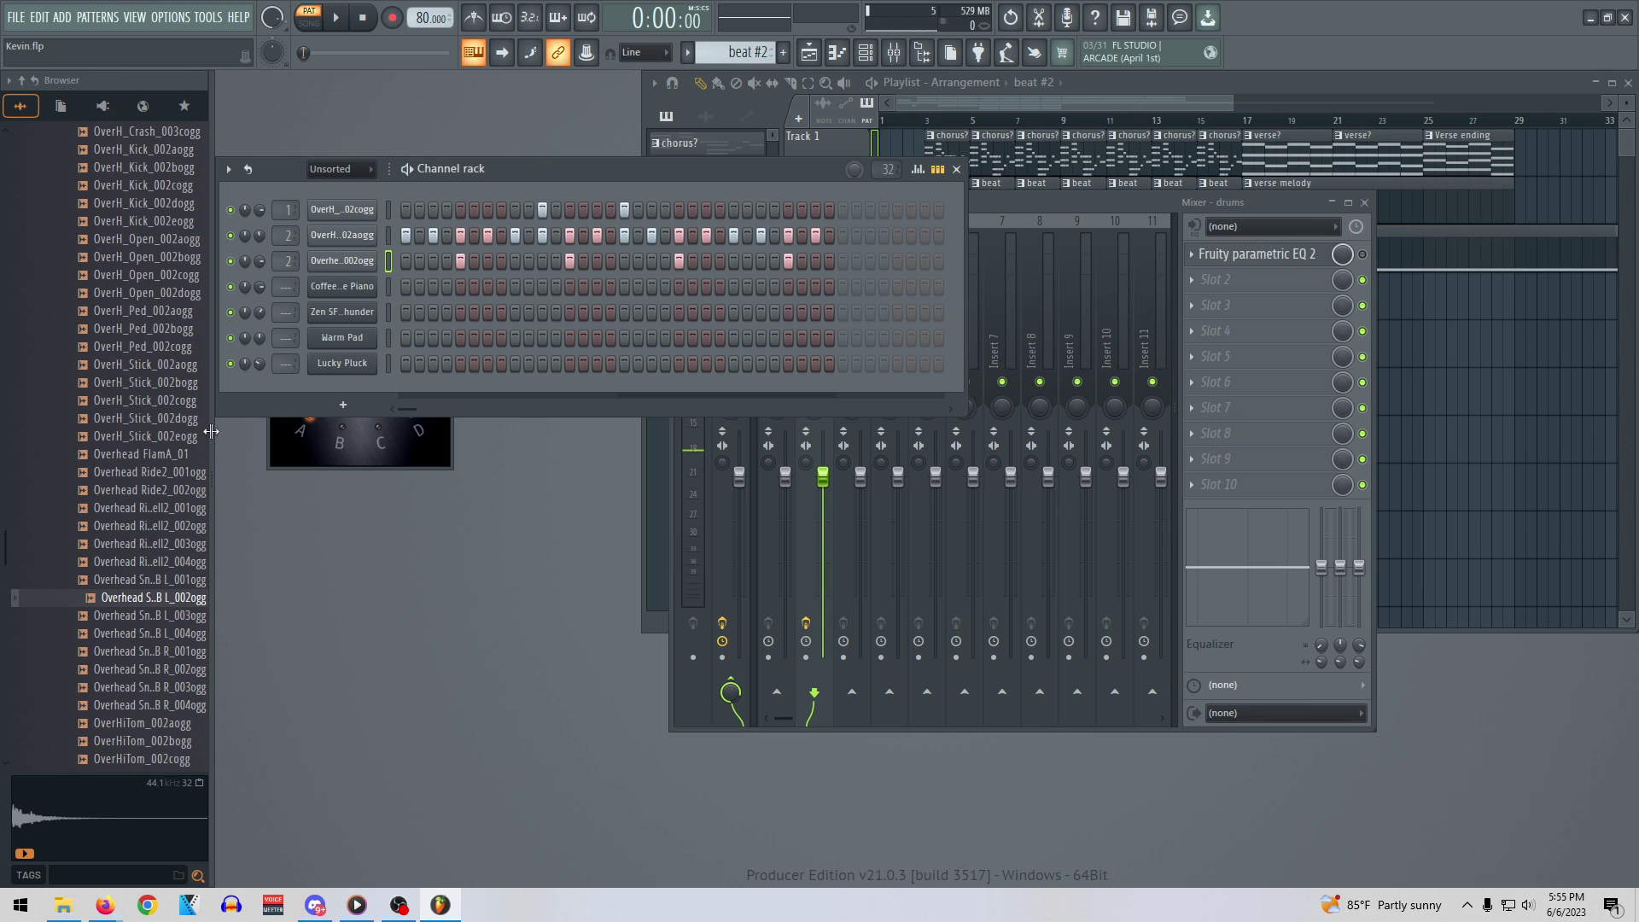
# Audition more Drum Kit 03 stick, ride, tom and overhead snare samples
pyautogui.click(145, 436)
pyautogui.click(149, 490)
pyautogui.click(147, 741)
pyautogui.click(154, 690)
pyautogui.press('space')
# Switch playback to song mode and listen to the opening bars of the arrangement
pyautogui.click(965, 106)
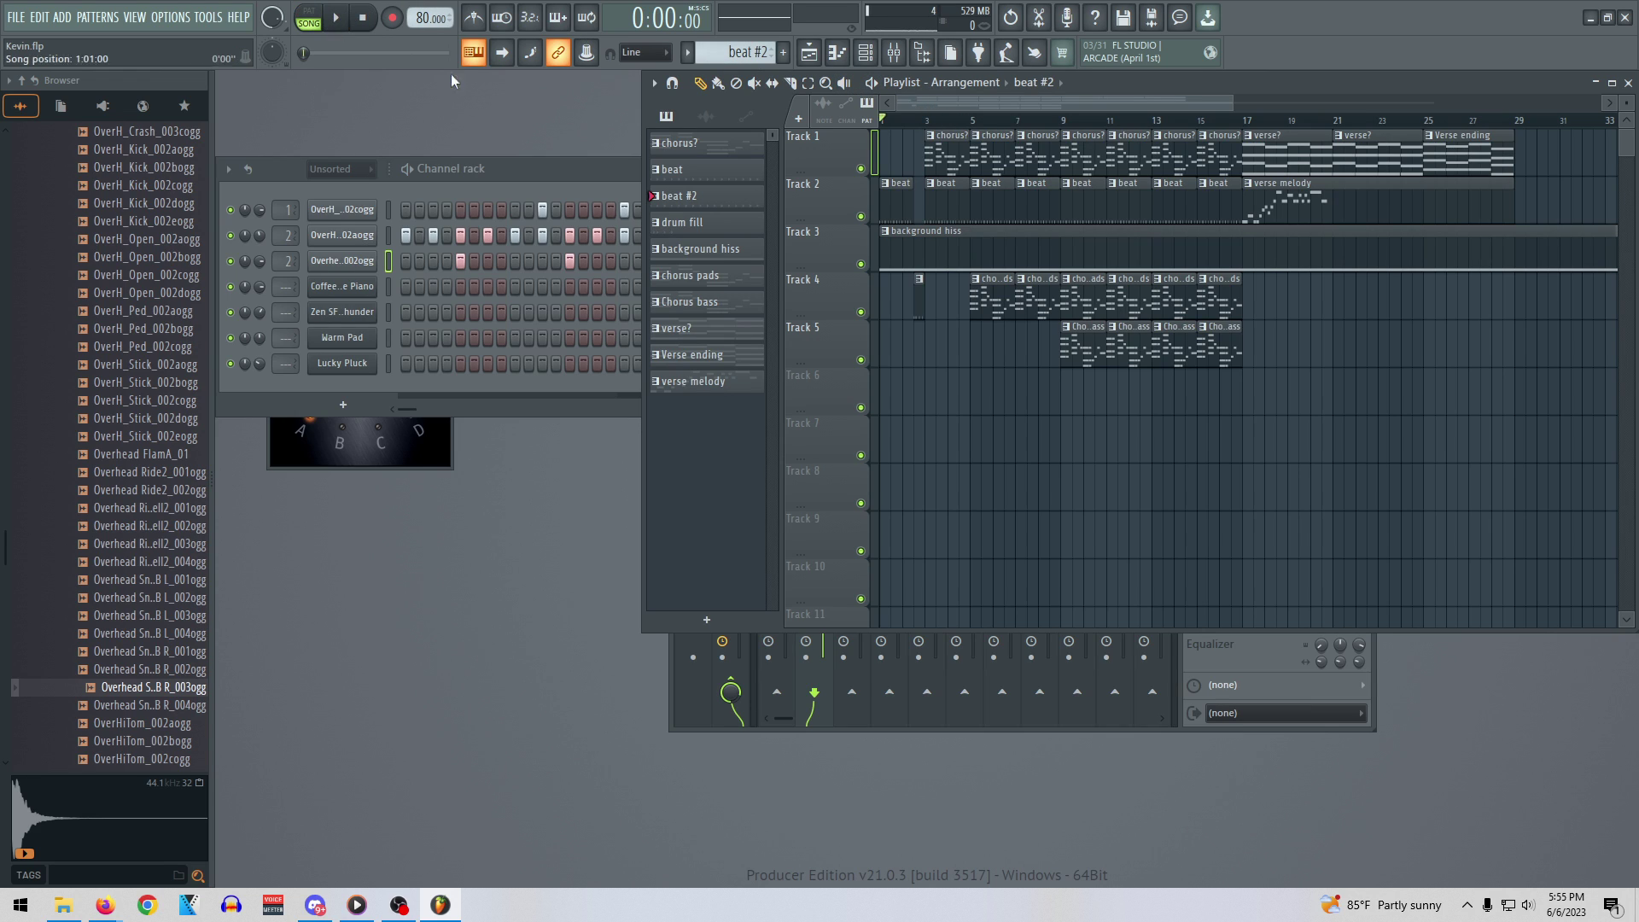
pyautogui.click(20, 20)
pyautogui.click(20, 21)
pyautogui.press('space')
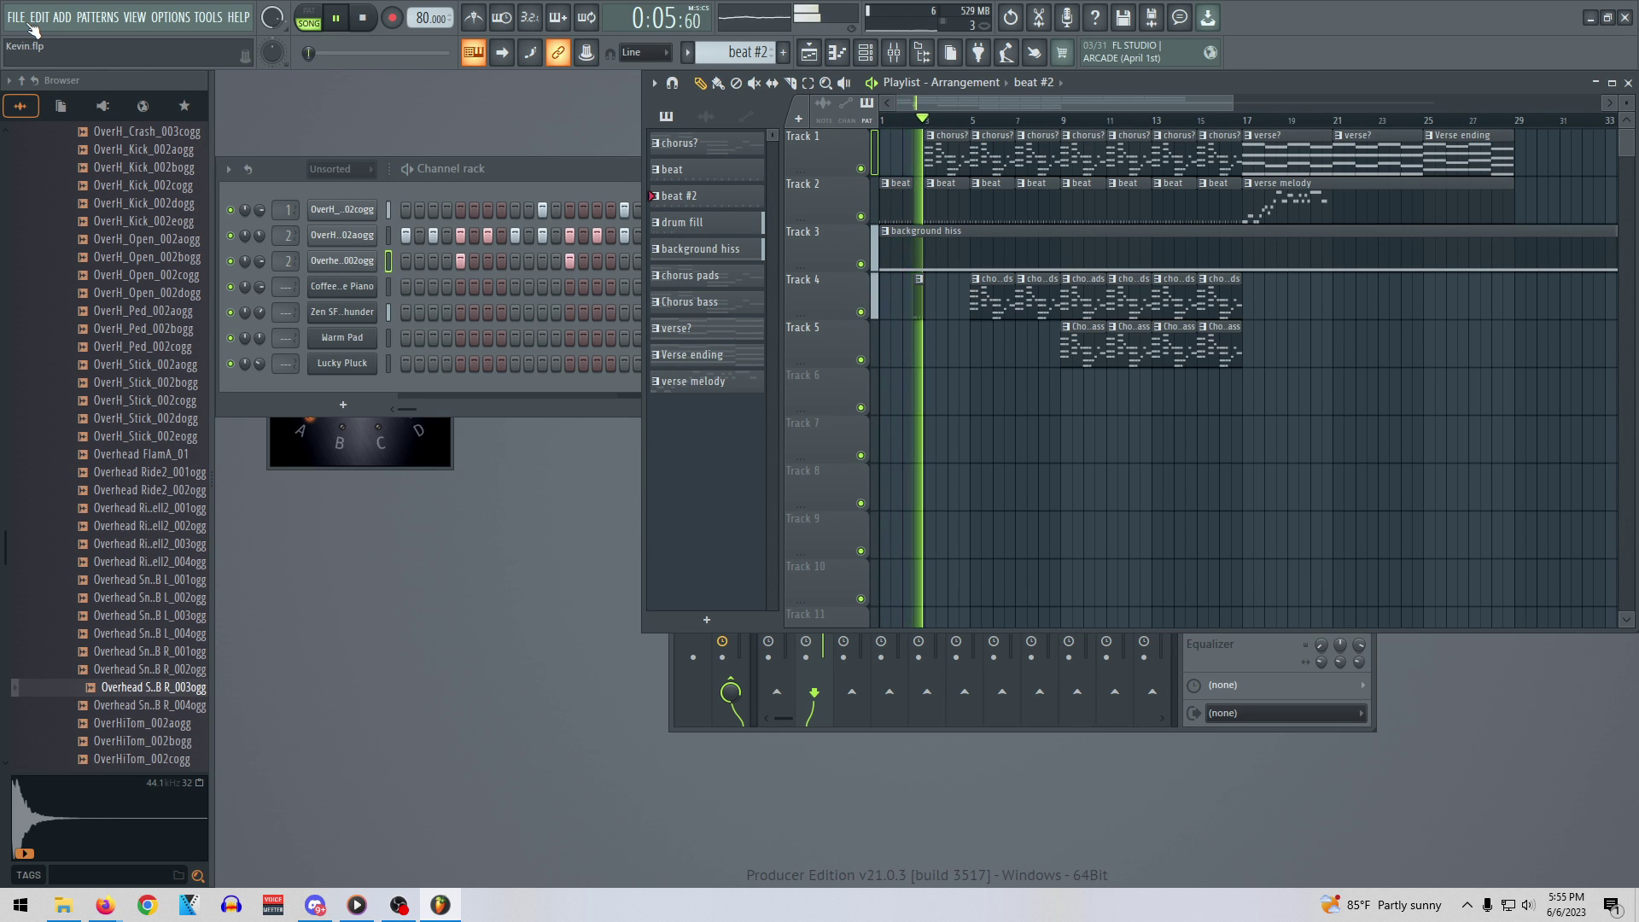
pyautogui.press('space')
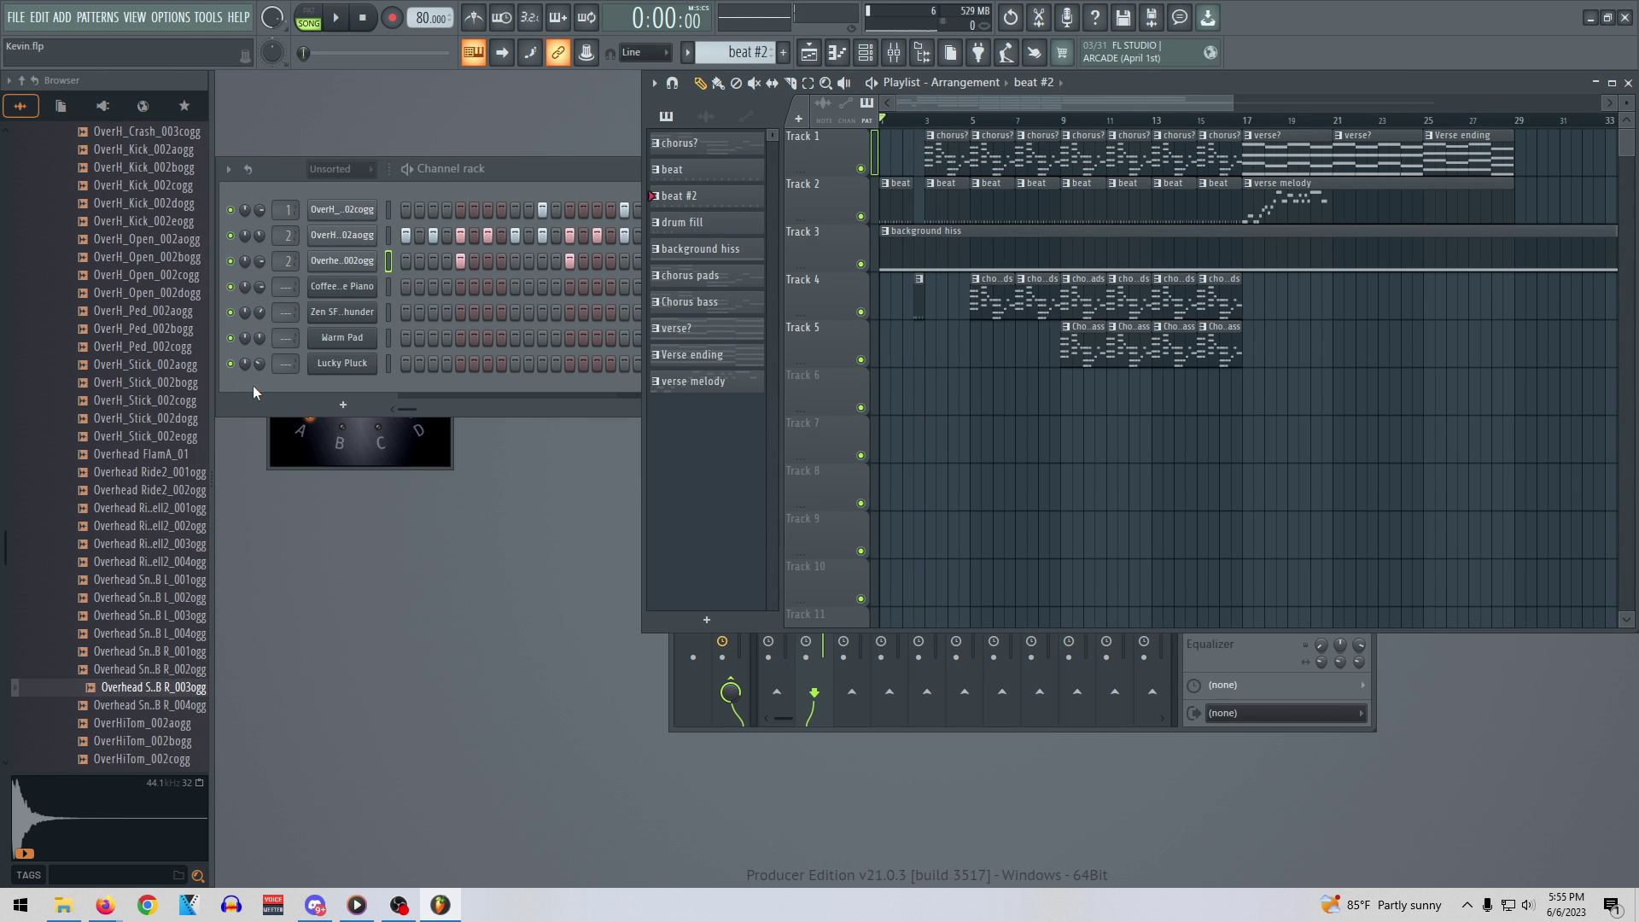
# Audition the samples in Drum Kit 04 and collapse its folder again
pyautogui.click(143, 722)
pyautogui.scroll(-4, 203, 611)
pyautogui.scroll(-7, 203, 611)
pyautogui.click(110, 456)
pyautogui.click(137, 531)
pyautogui.click(142, 496)
pyautogui.click(137, 533)
pyautogui.click(140, 567)
pyautogui.click(141, 604)
pyautogui.click(147, 586)
pyautogui.click(147, 603)
pyautogui.click(148, 621)
pyautogui.click(111, 457)
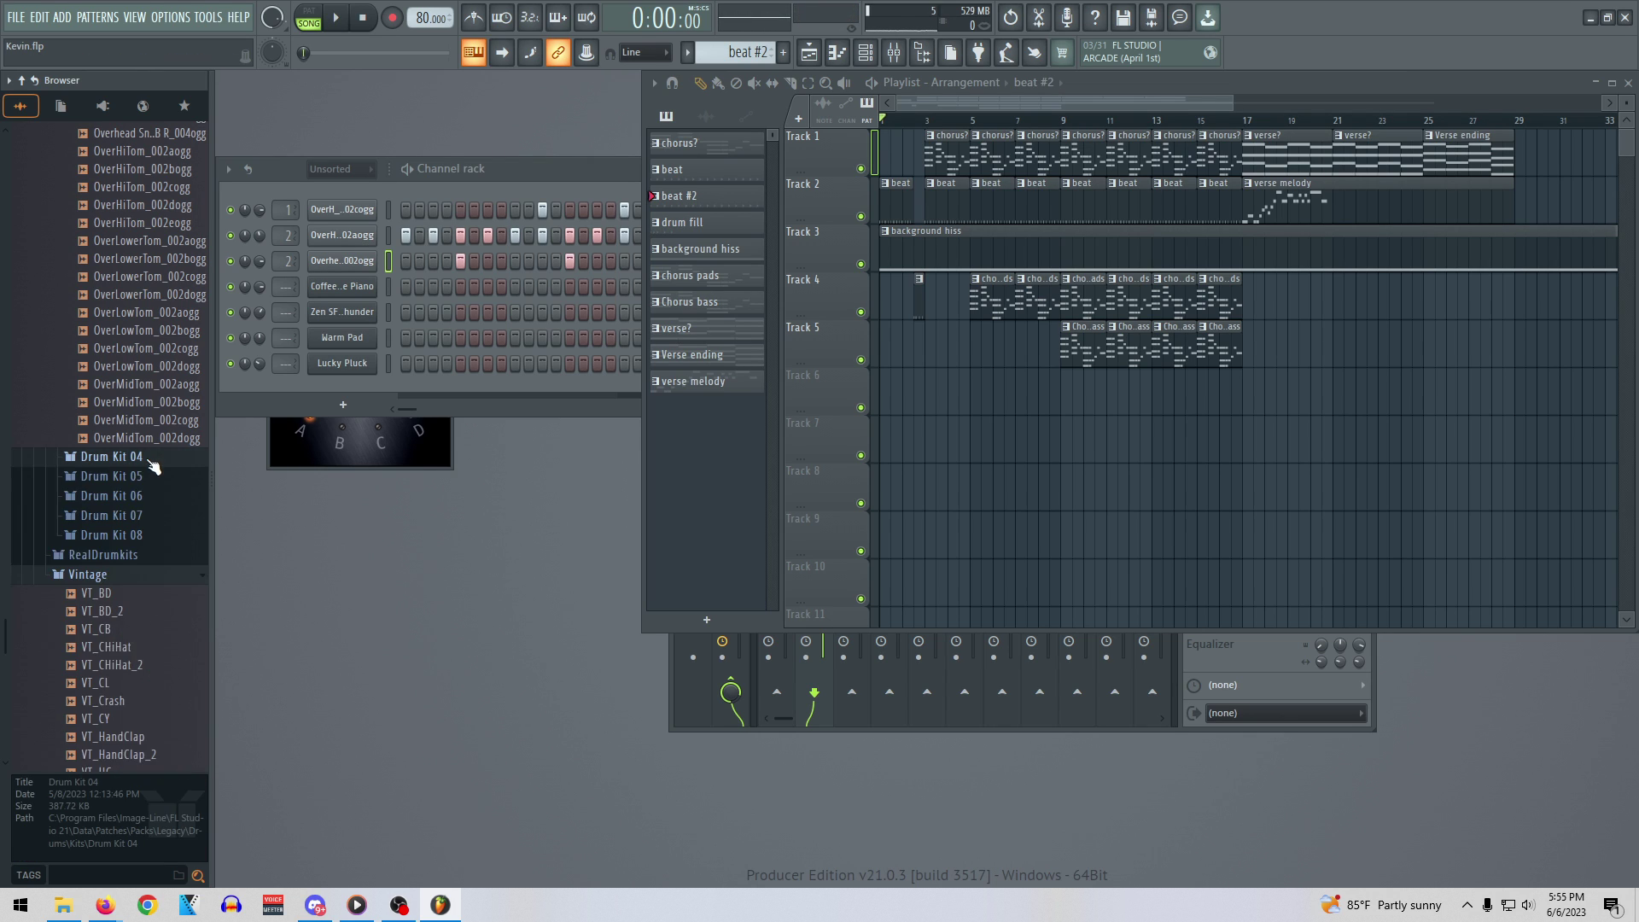
# Audition the samples in Drum Kit 05, including FLS_Kick 05, and collapse its folder again
pyautogui.scroll(-2, 140, 427)
pyautogui.click(112, 368)
pyautogui.click(128, 407)
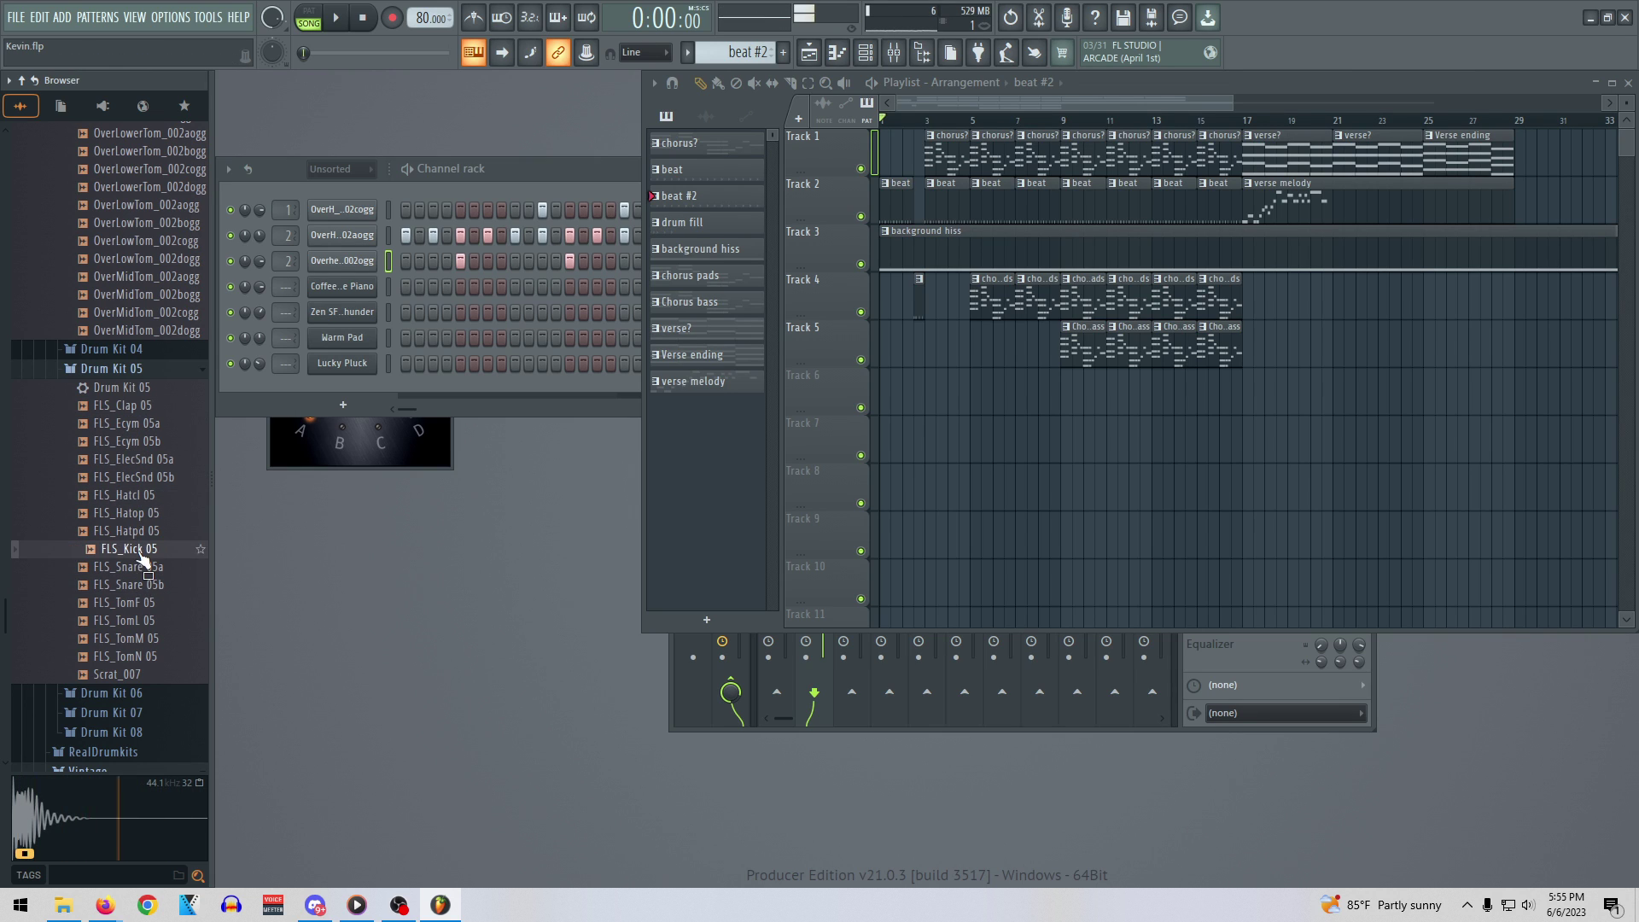
pyautogui.click(115, 373)
# Audition the Drum Kit 06 cymbal, hat, kick, snare and ElecSnd samples, and collapse its folder again
pyautogui.click(116, 389)
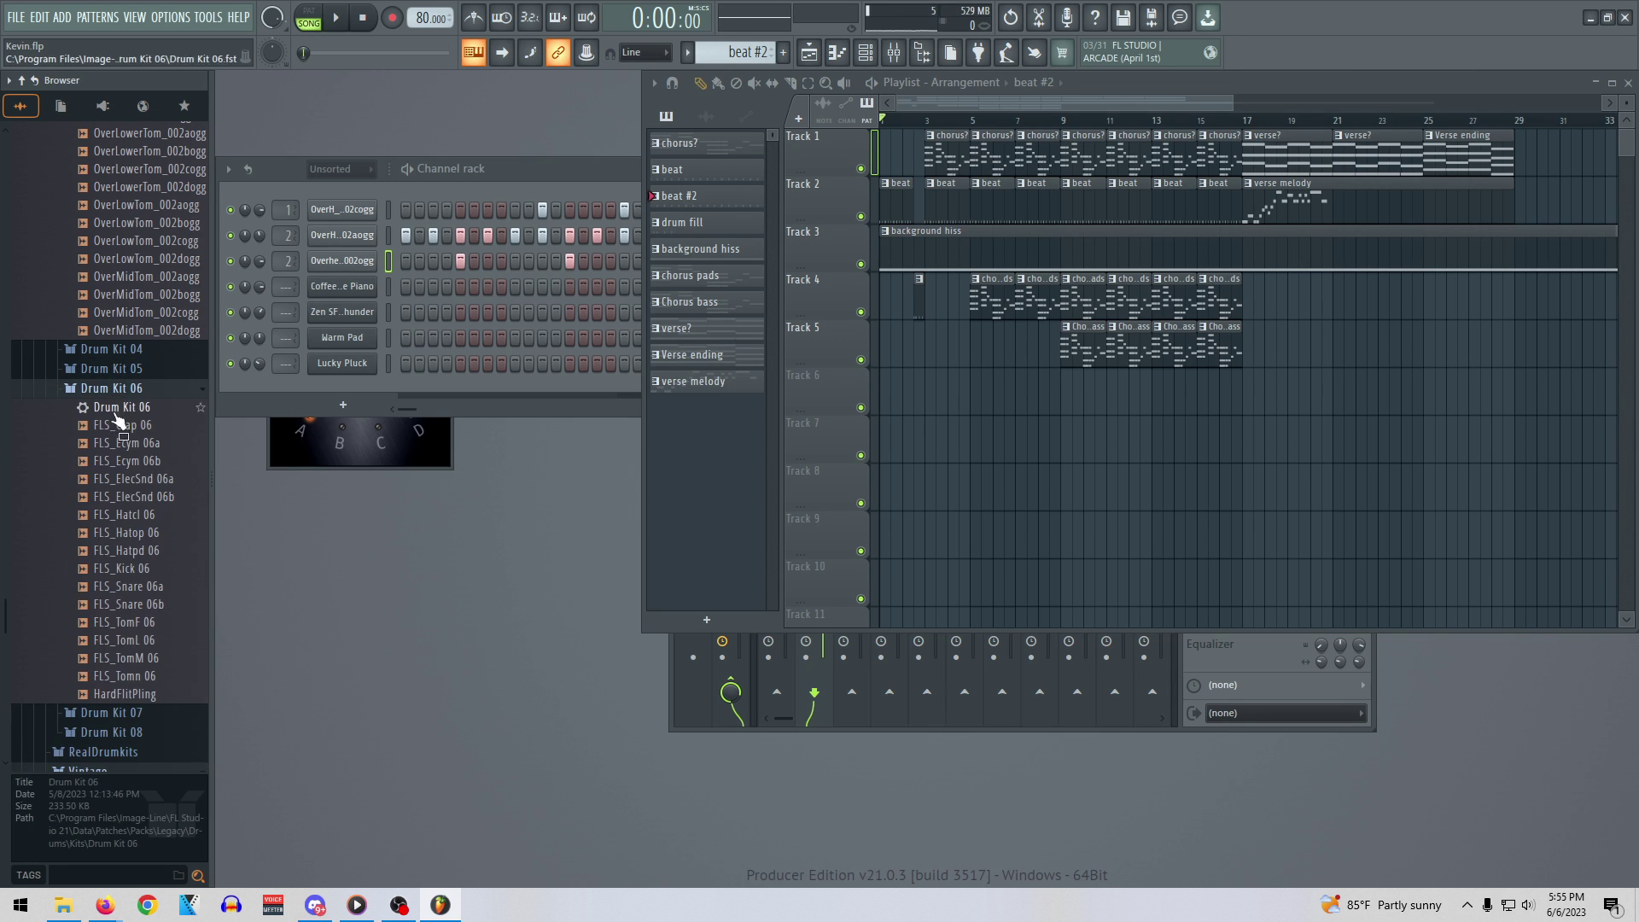
pyautogui.click(128, 445)
pyautogui.click(131, 479)
pyautogui.click(132, 535)
pyautogui.click(140, 587)
pyautogui.click(145, 606)
pyautogui.click(139, 571)
pyautogui.click(131, 534)
pyautogui.click(126, 515)
pyautogui.click(124, 501)
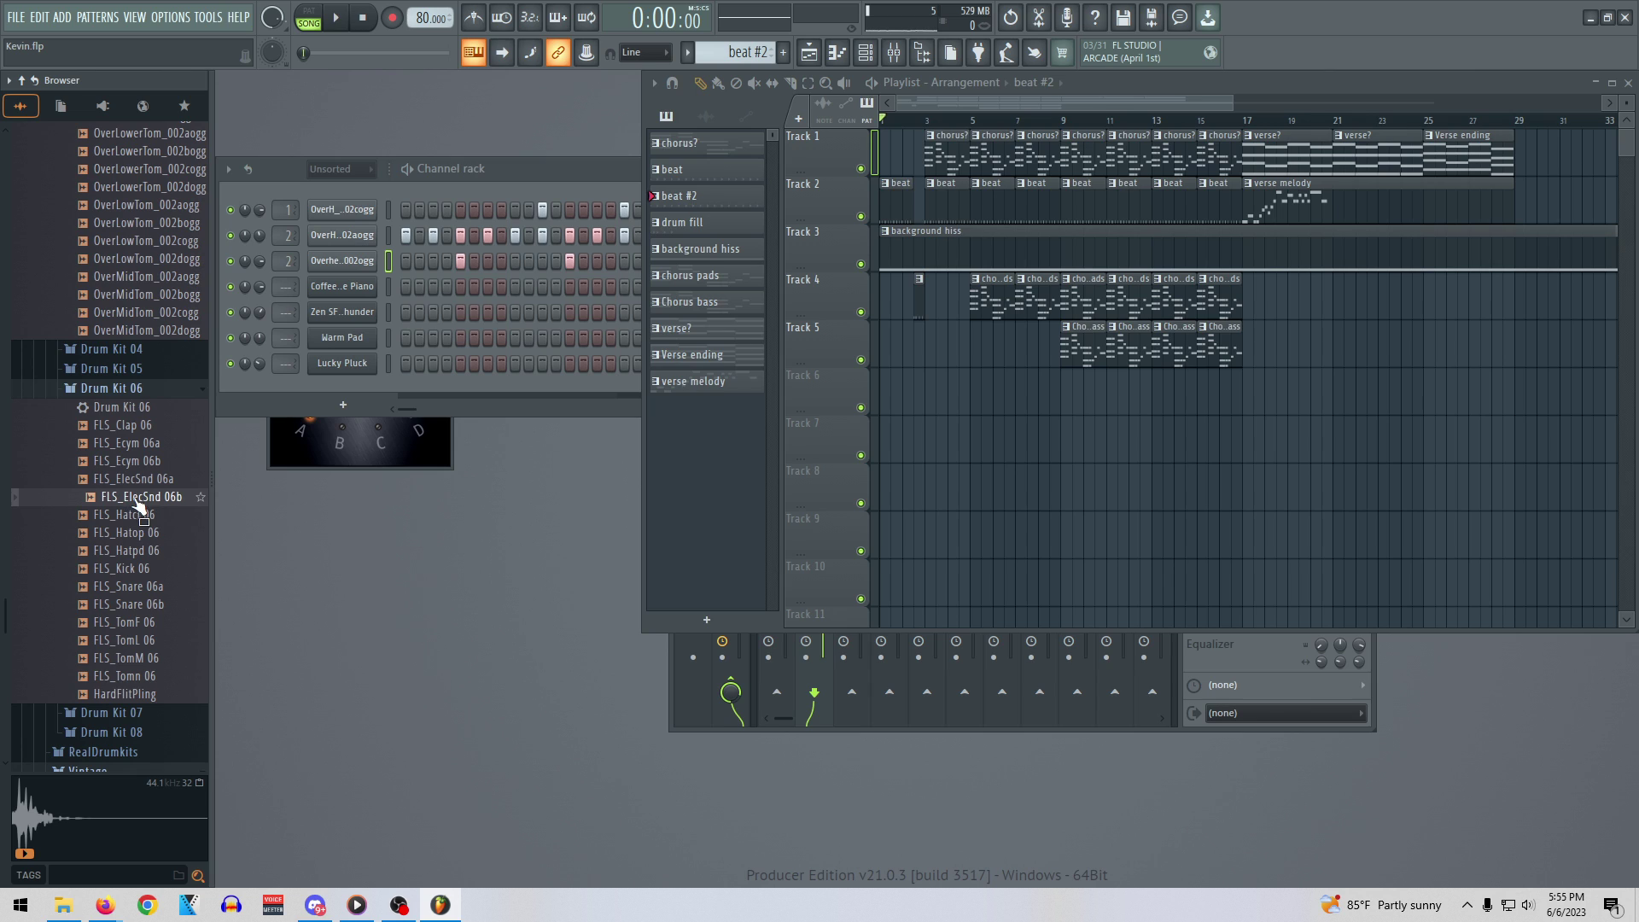
pyautogui.click(137, 389)
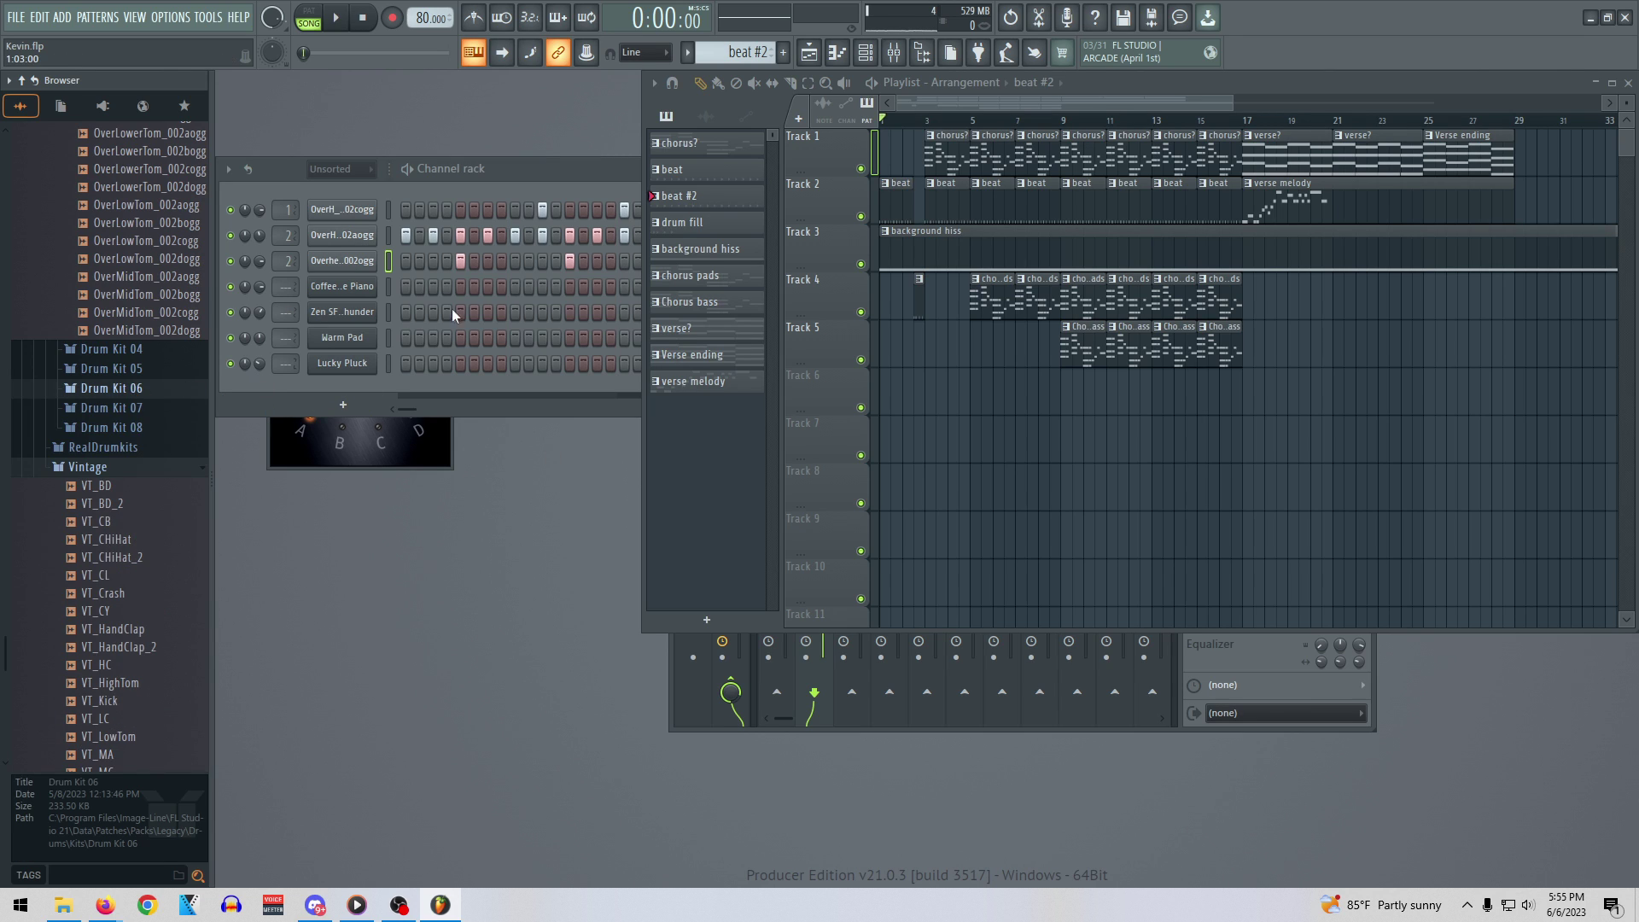
# Route the kick channel to mixer track 2 and add Soundgoodizer in mode B to slot 2 of the drums track
pyautogui.click(585, 176)
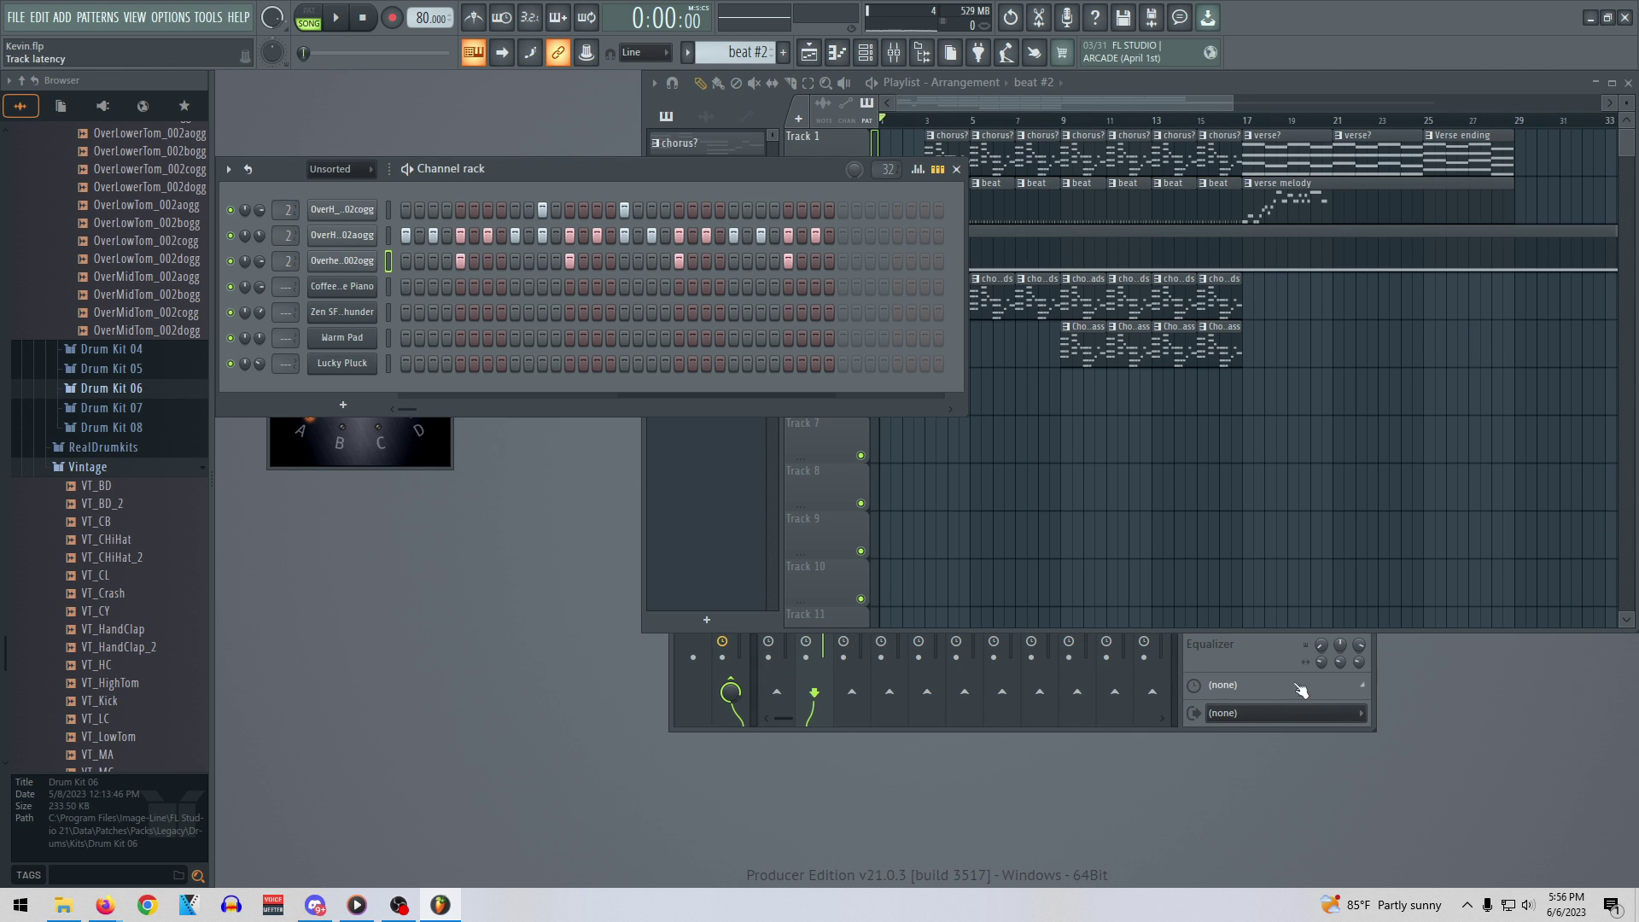
pyautogui.click(1243, 644)
pyautogui.click(1193, 287)
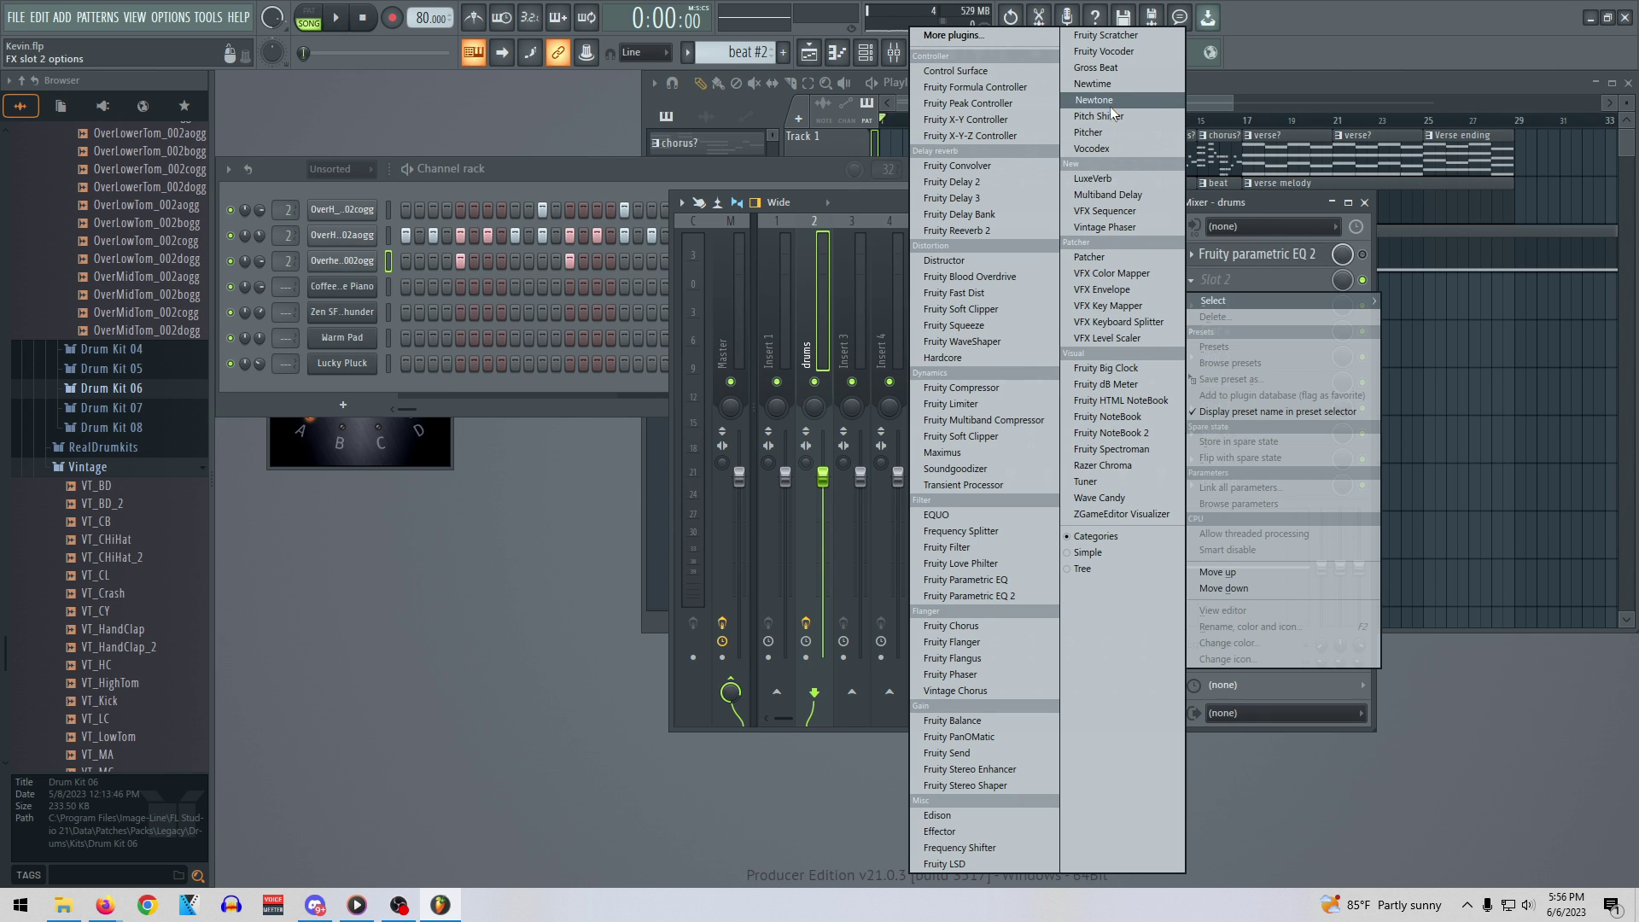
pyautogui.click(1012, 470)
pyautogui.click(454, 538)
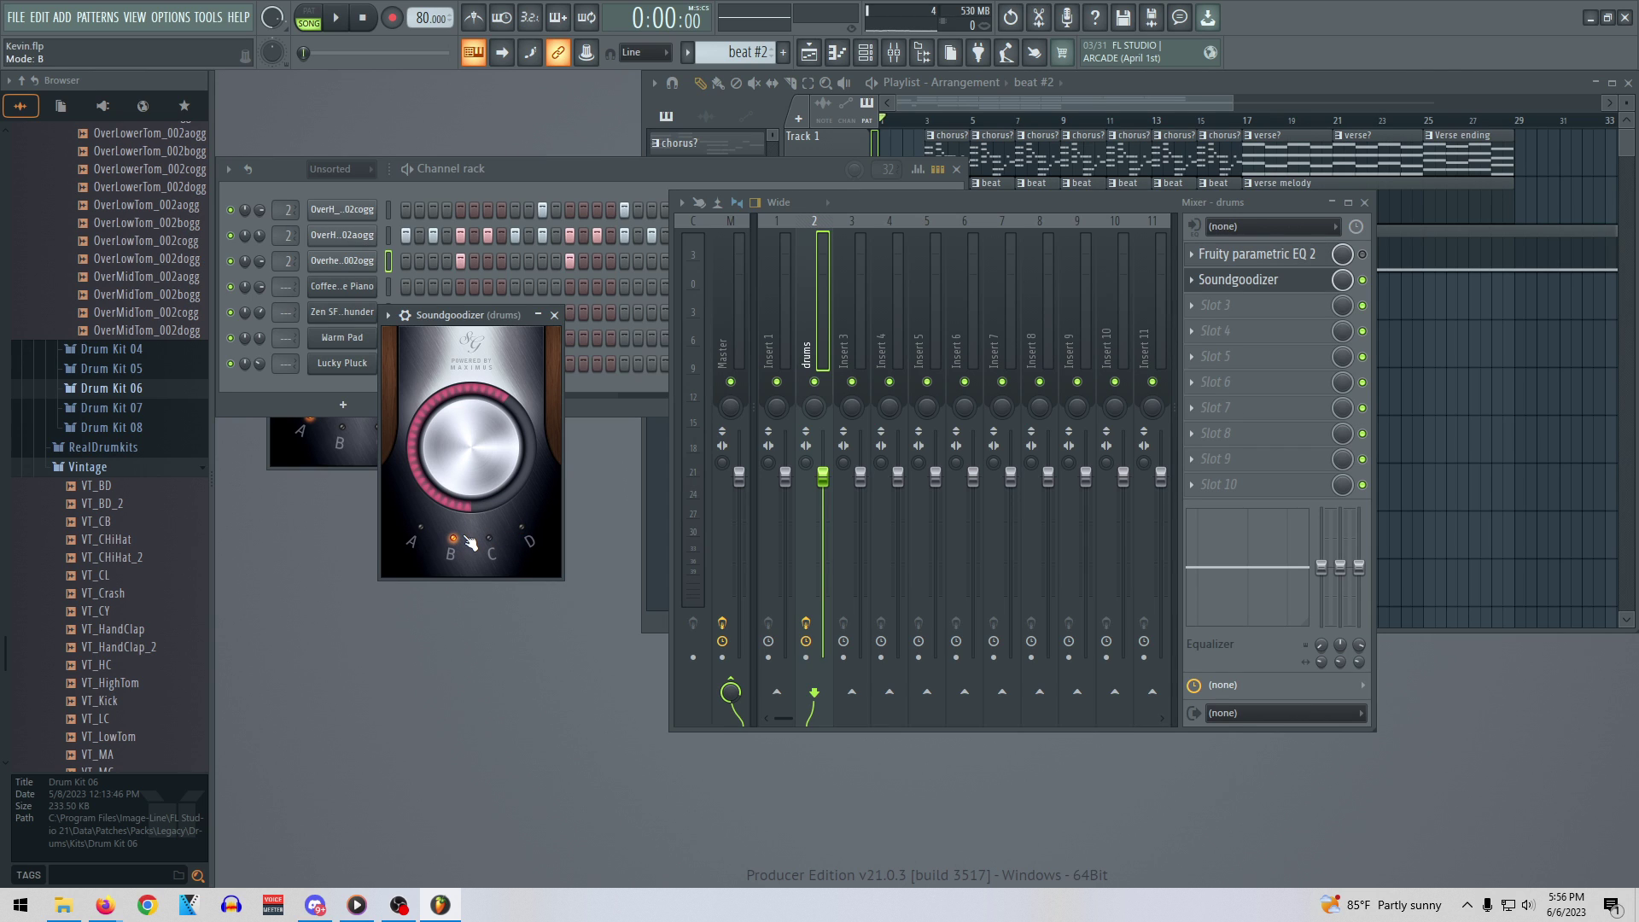
# Play the song and adjust the hat channel's volume by ear
pyautogui.press('space')
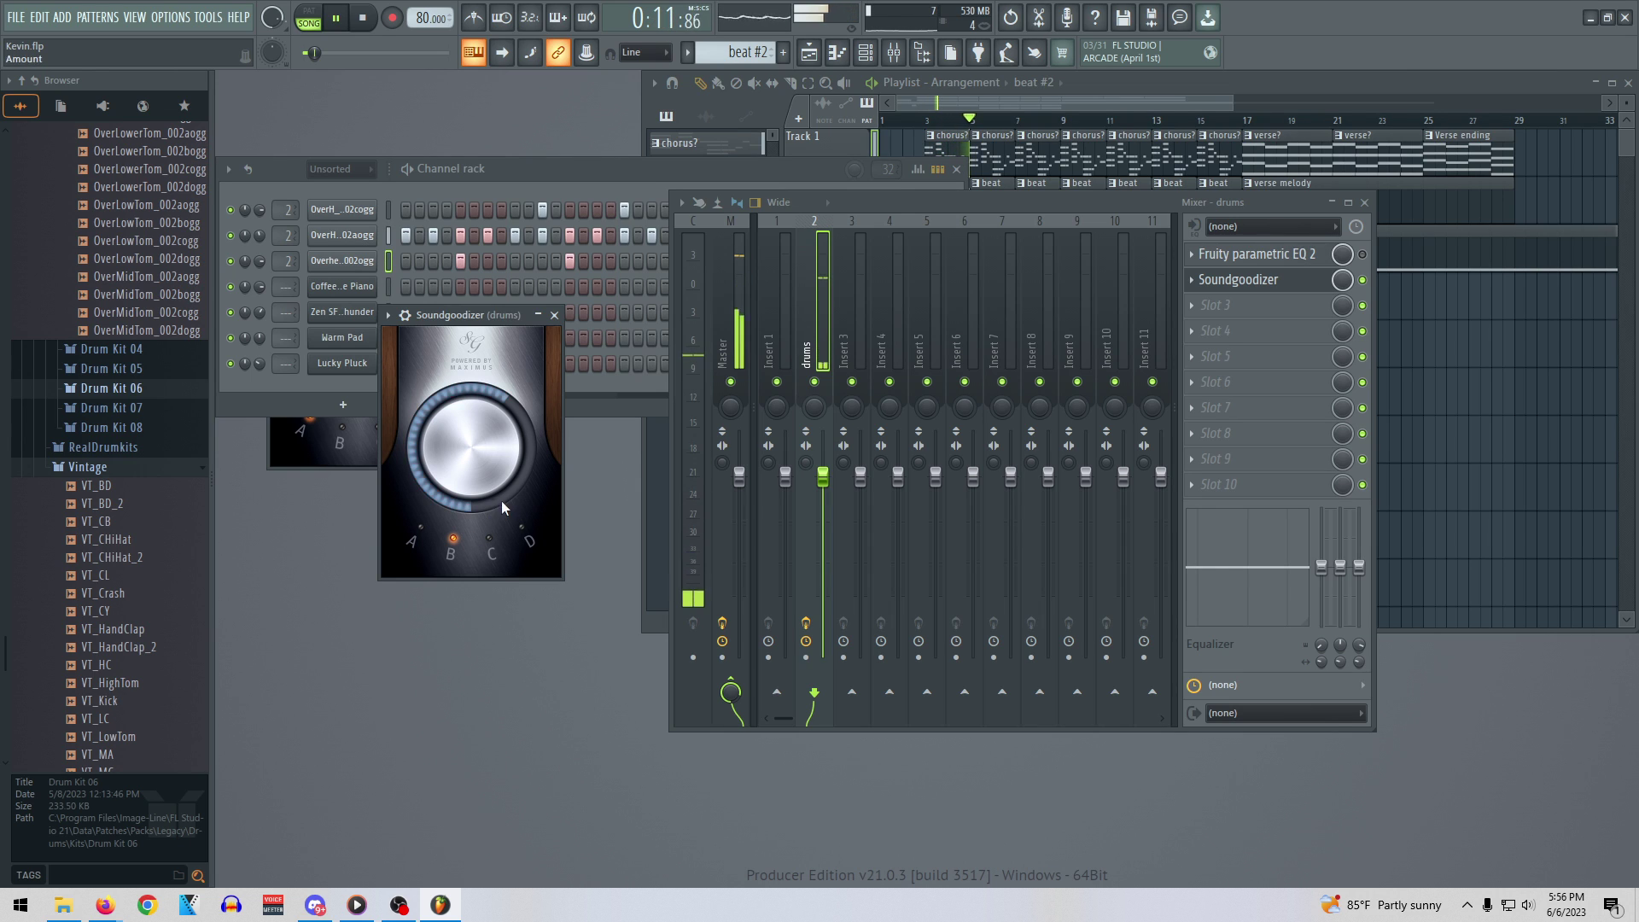
pyautogui.click(259, 236)
pyautogui.moveTo(260, 236); pyautogui.dragTo(258, 233)
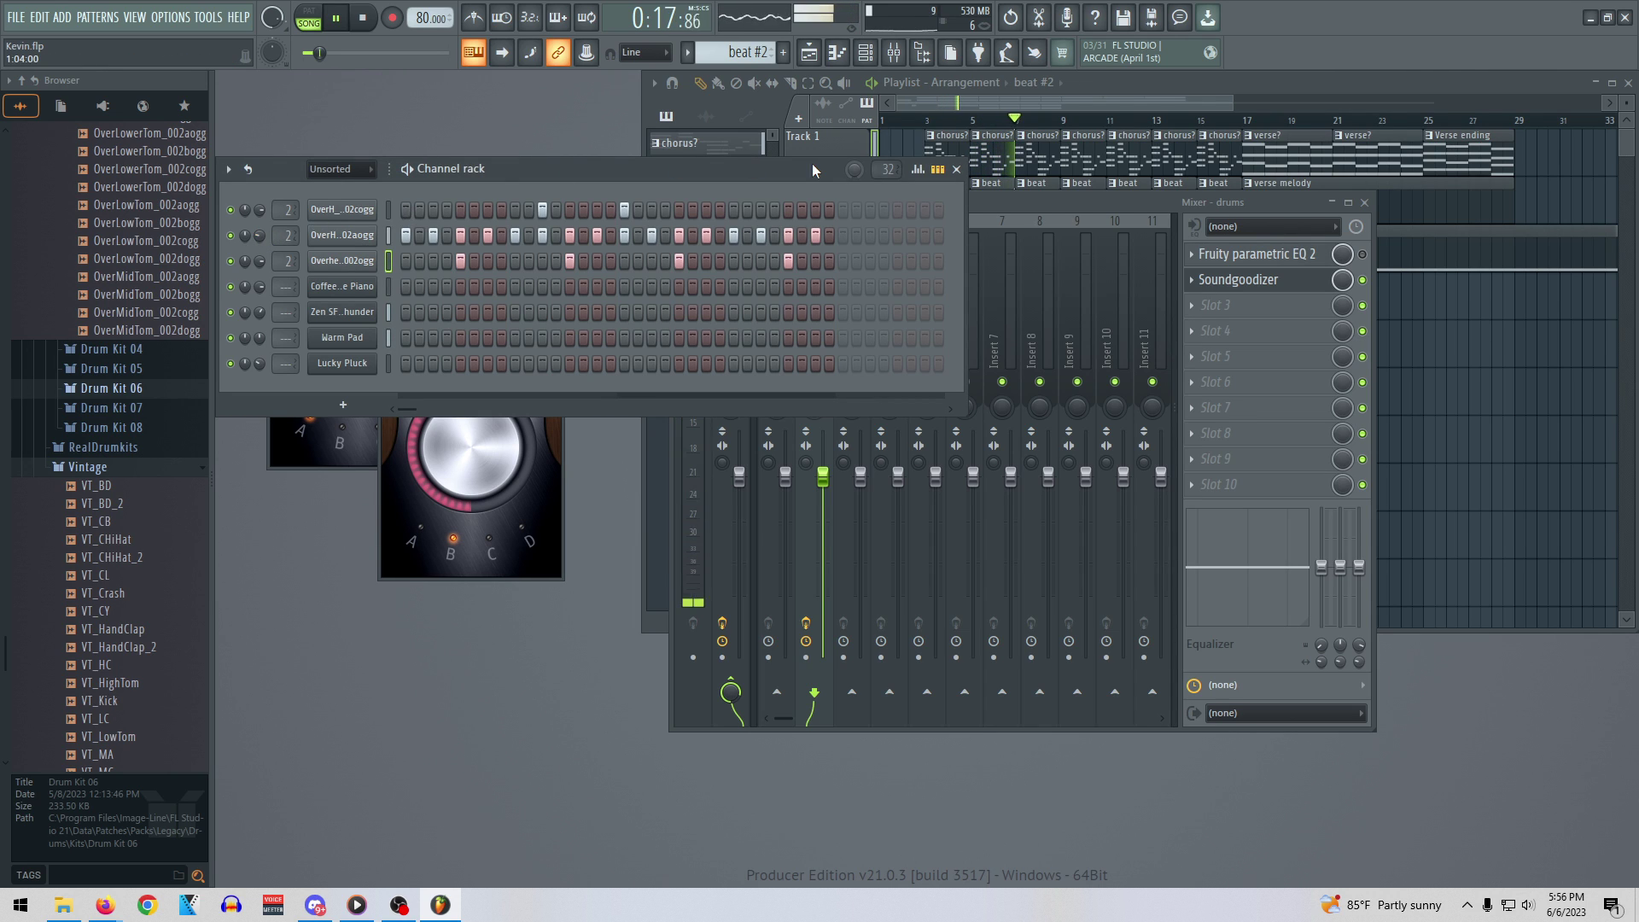
# Check the master track's effects and levels, the playlist and the channel rack while the song plays
pyautogui.click(1140, 207)
pyautogui.click(742, 347)
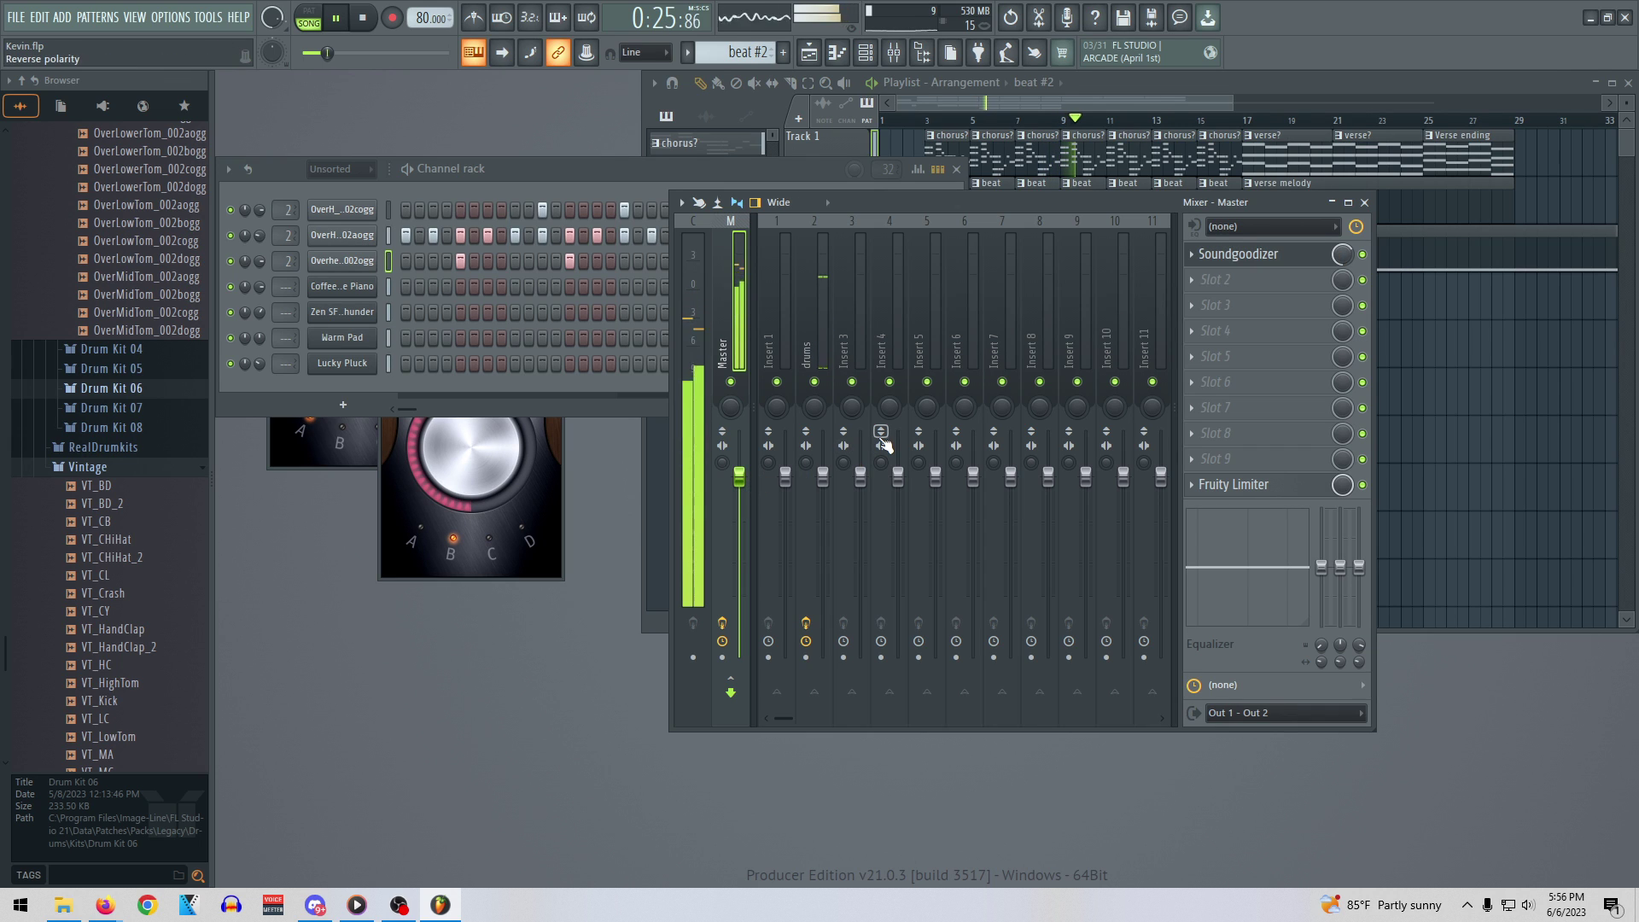
pyautogui.click(943, 100)
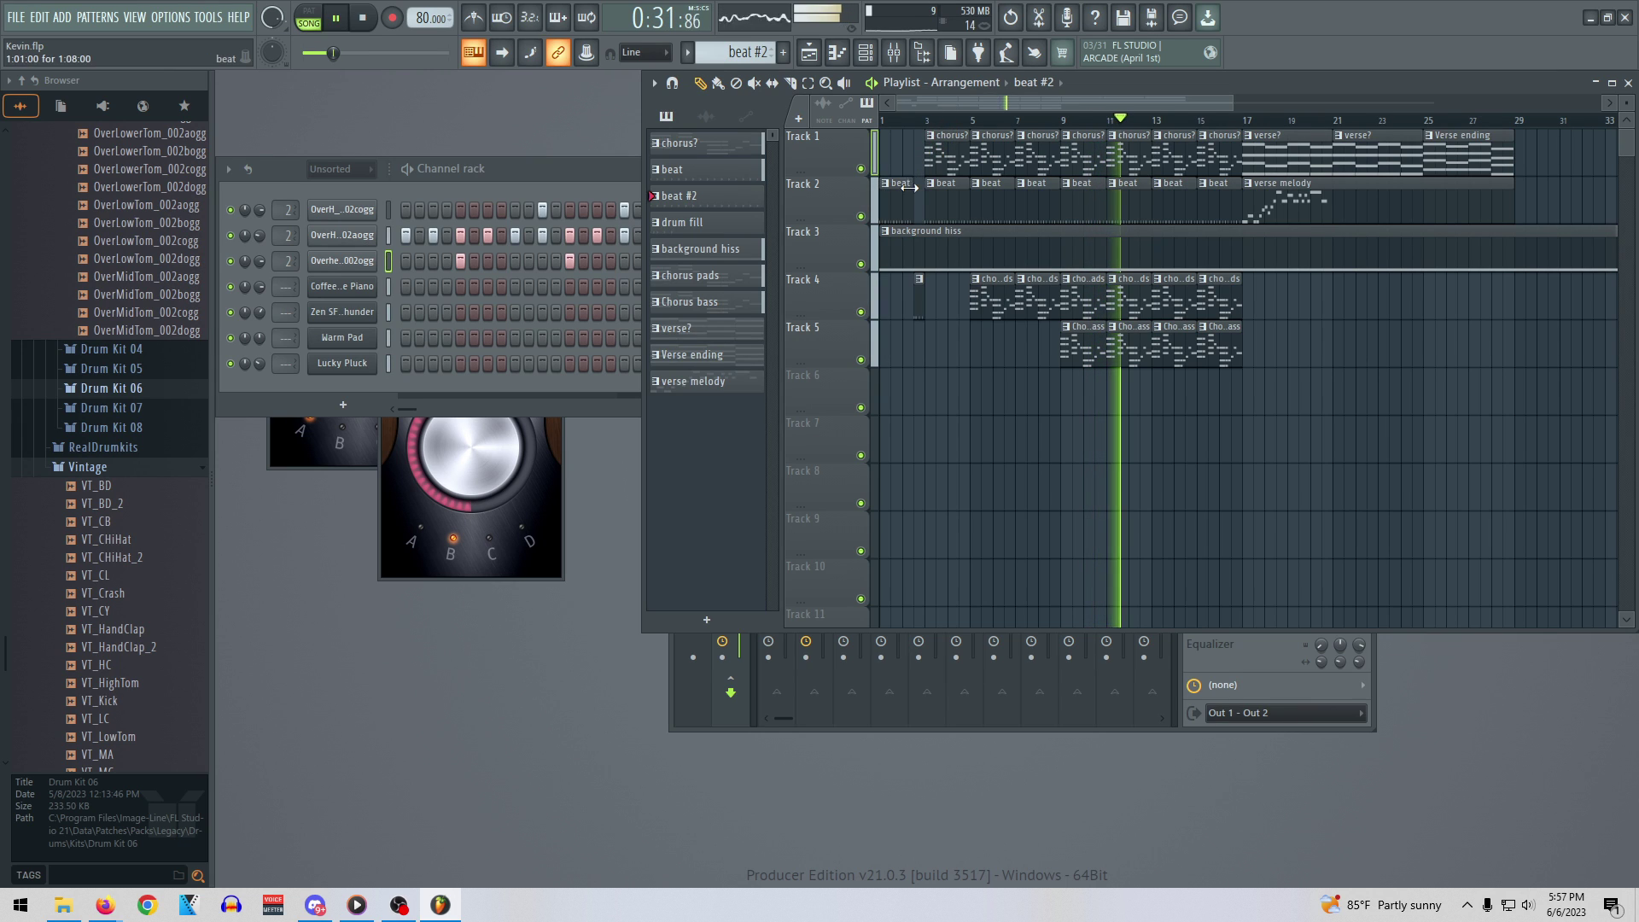
pyautogui.click(536, 172)
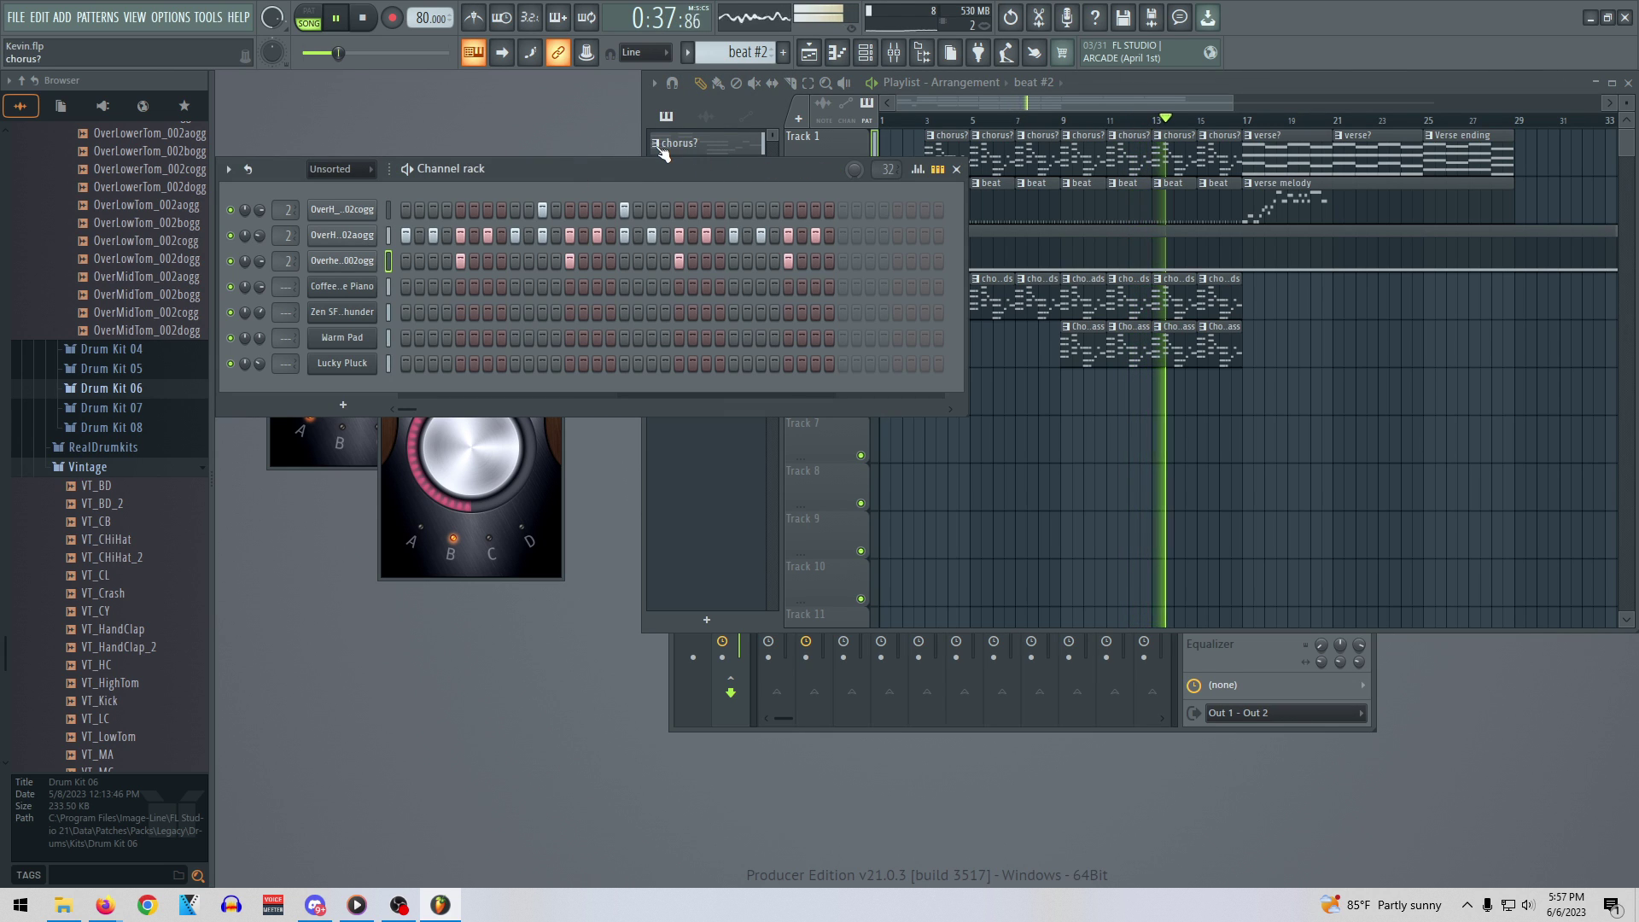
pyautogui.click(865, 54)
pyautogui.click(867, 55)
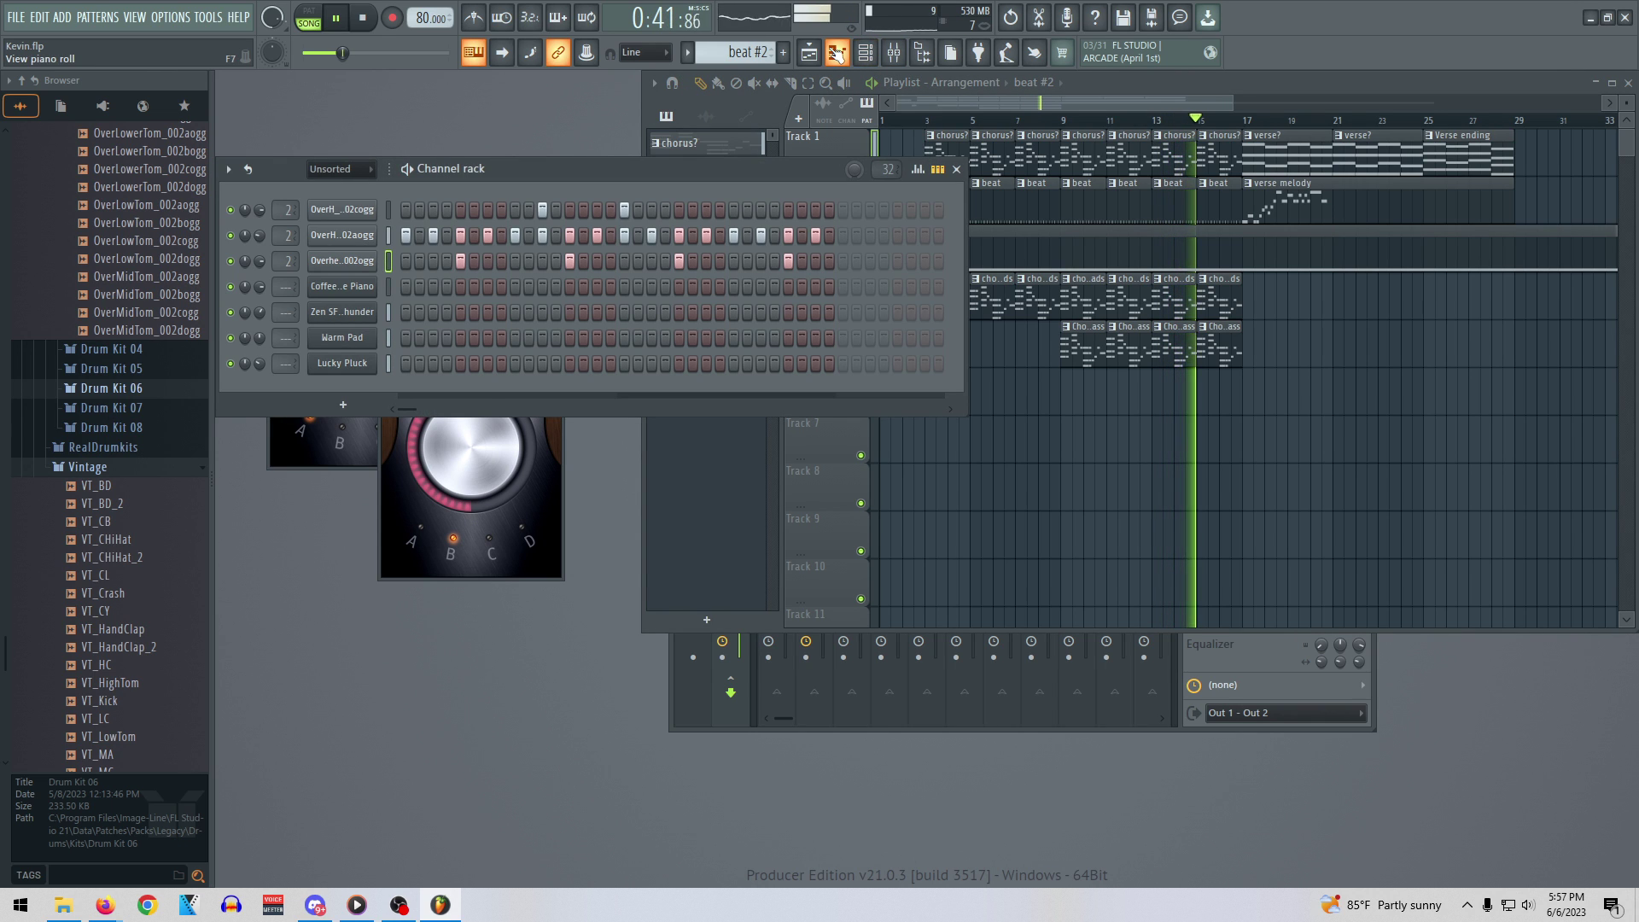
pyautogui.click(836, 54)
pyautogui.click(836, 54)
pyautogui.click(809, 54)
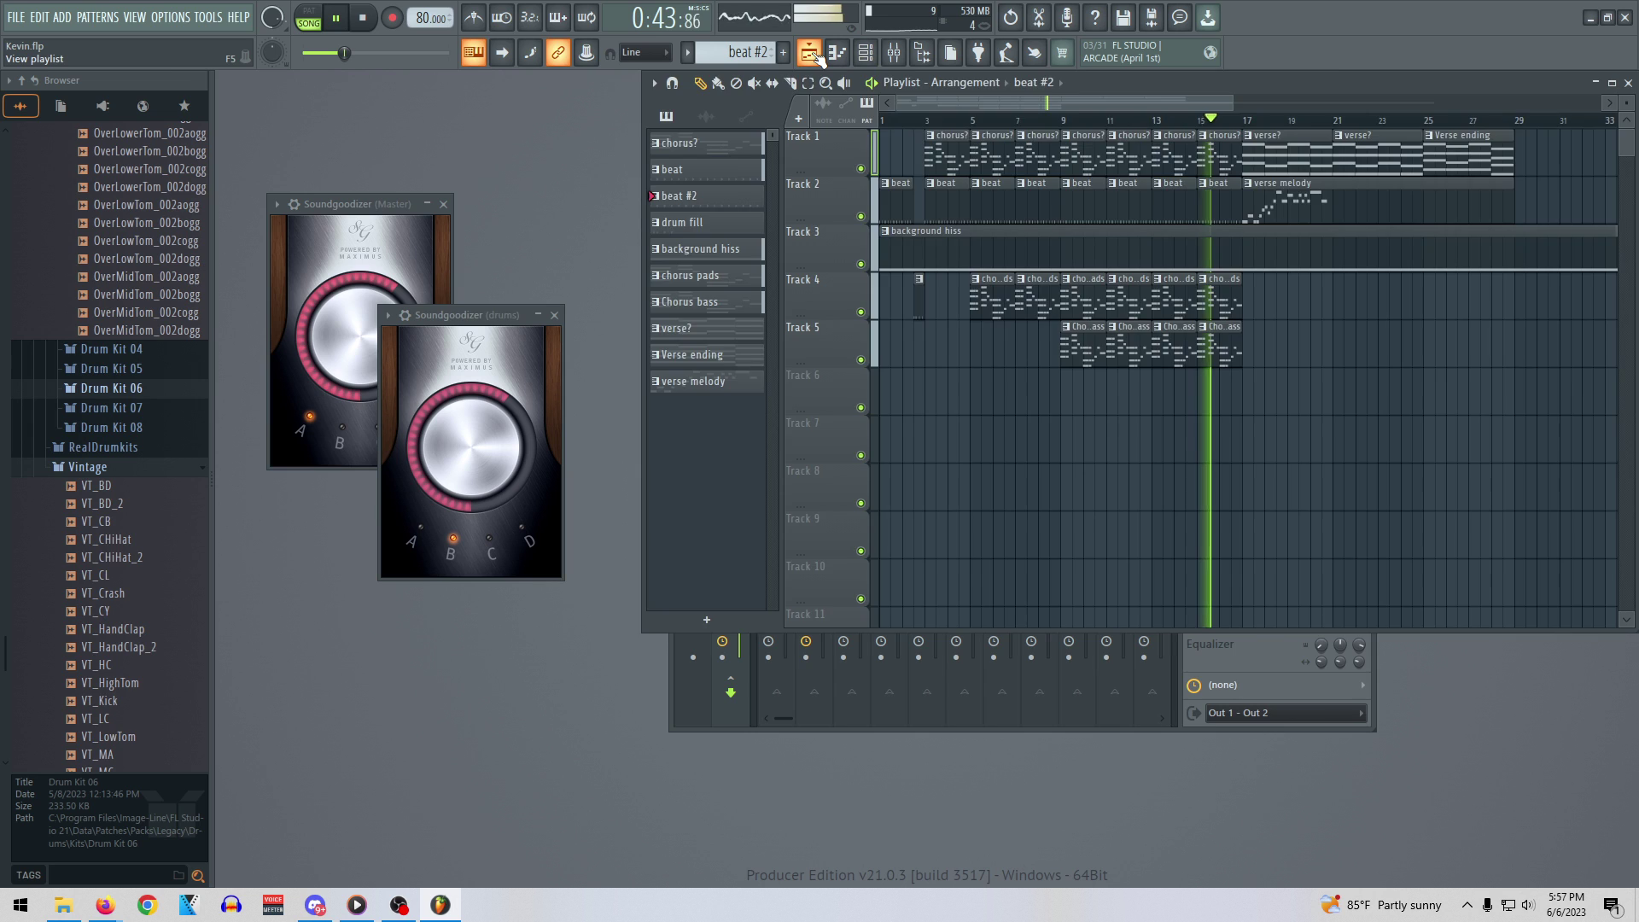
pyautogui.click(815, 55)
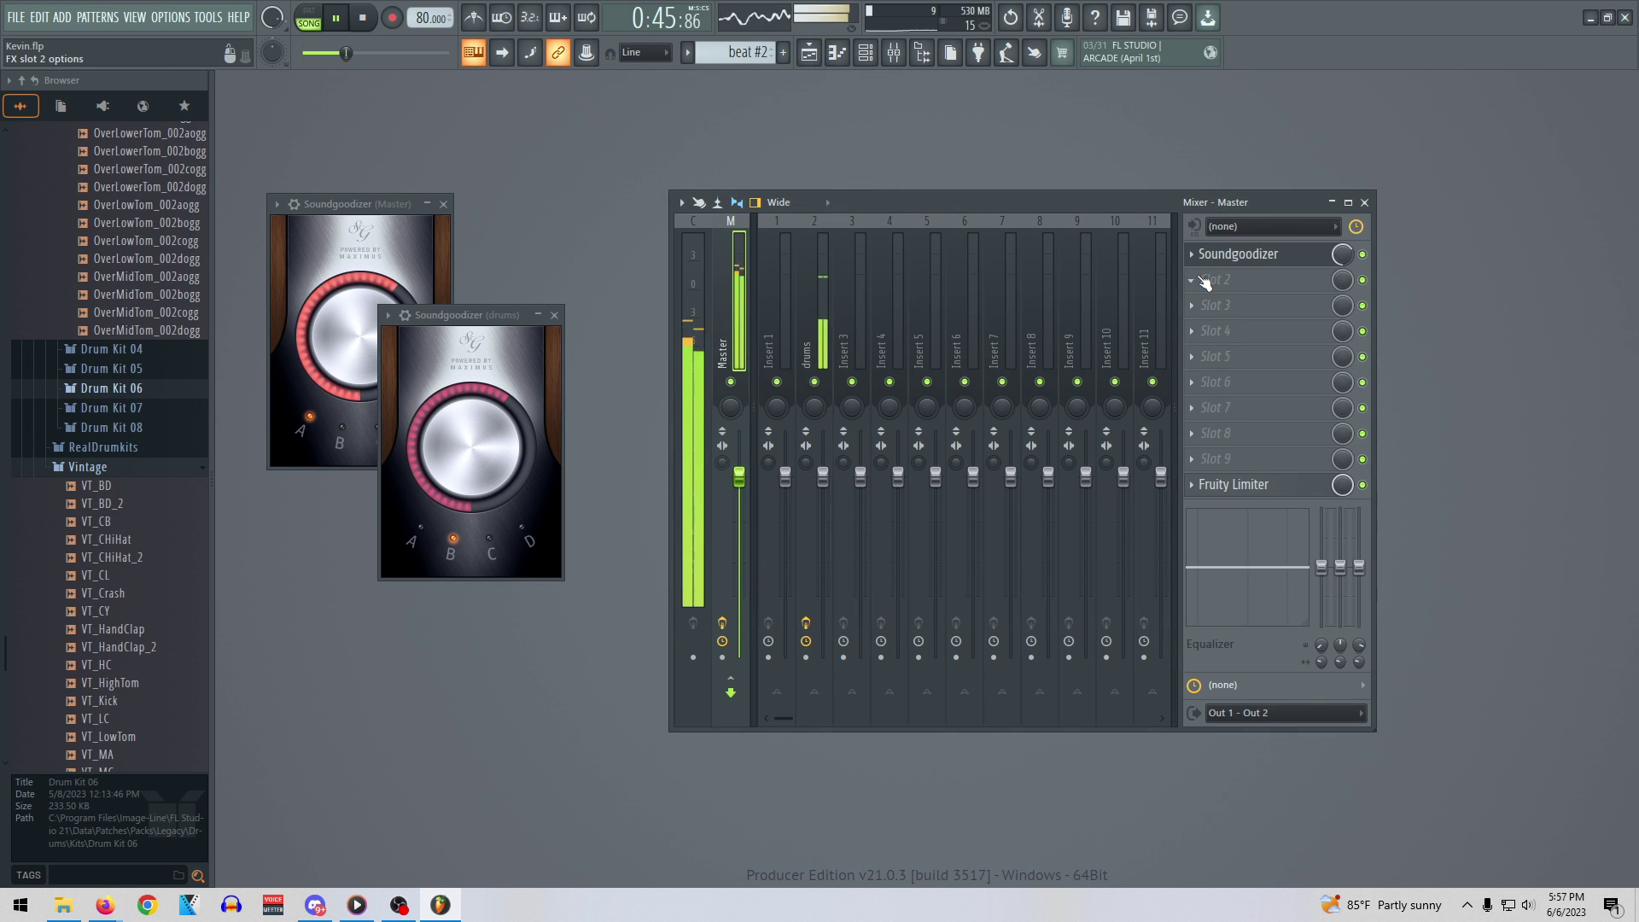
# Enable Fruity parametric EQ 2 on the drums mixer track and listen to the arrangement from the start
pyautogui.click(828, 322)
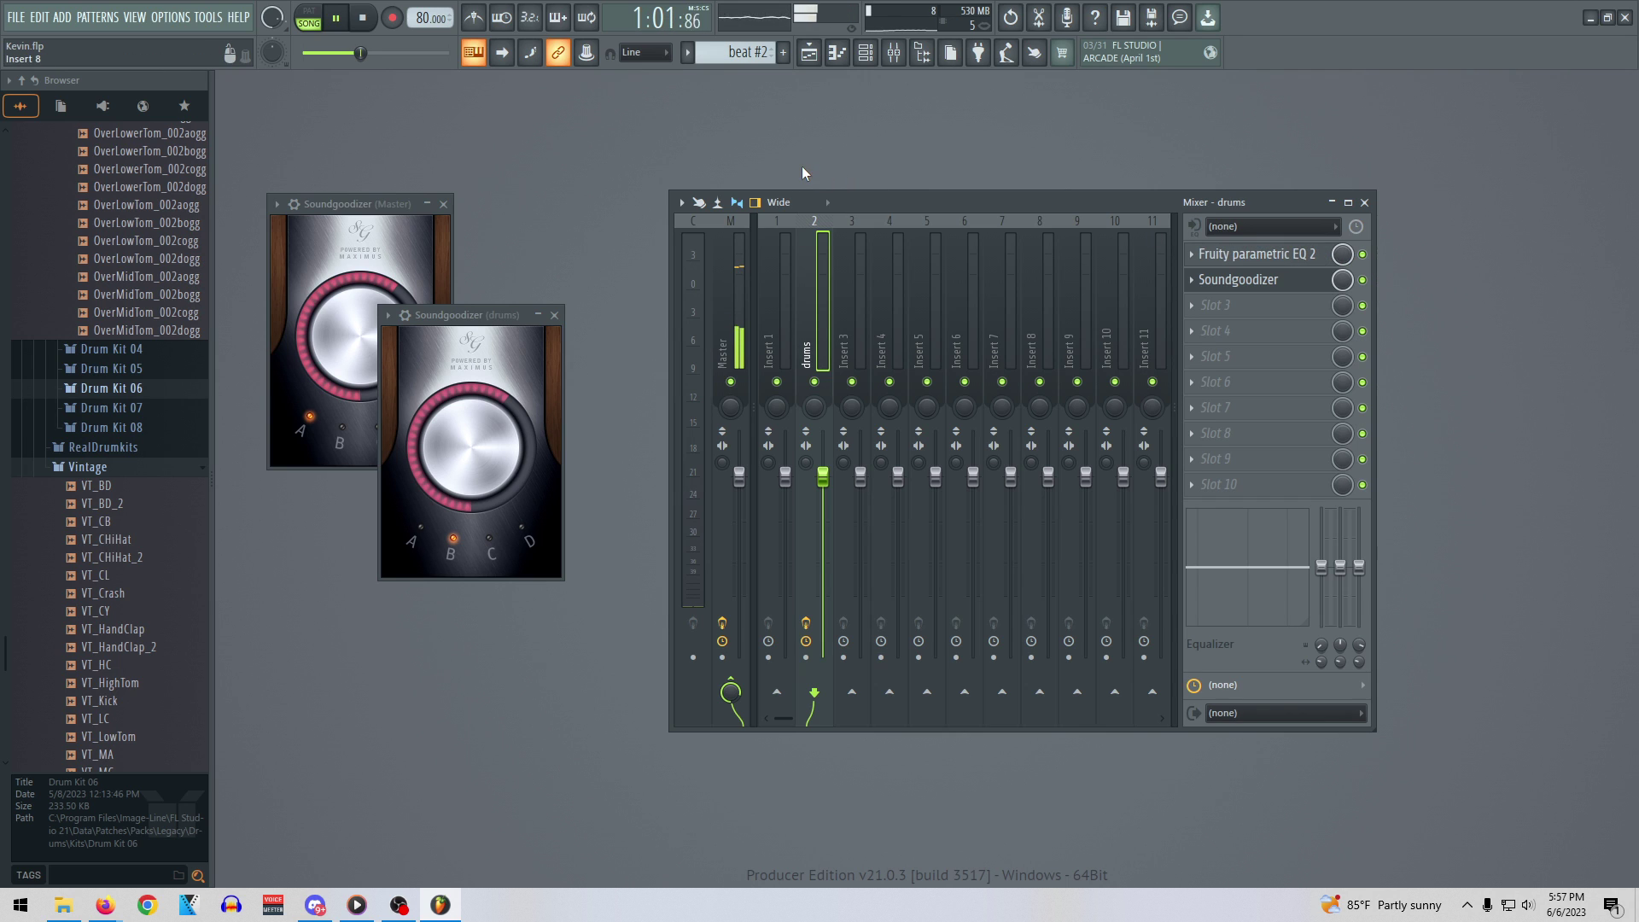
pyautogui.click(821, 54)
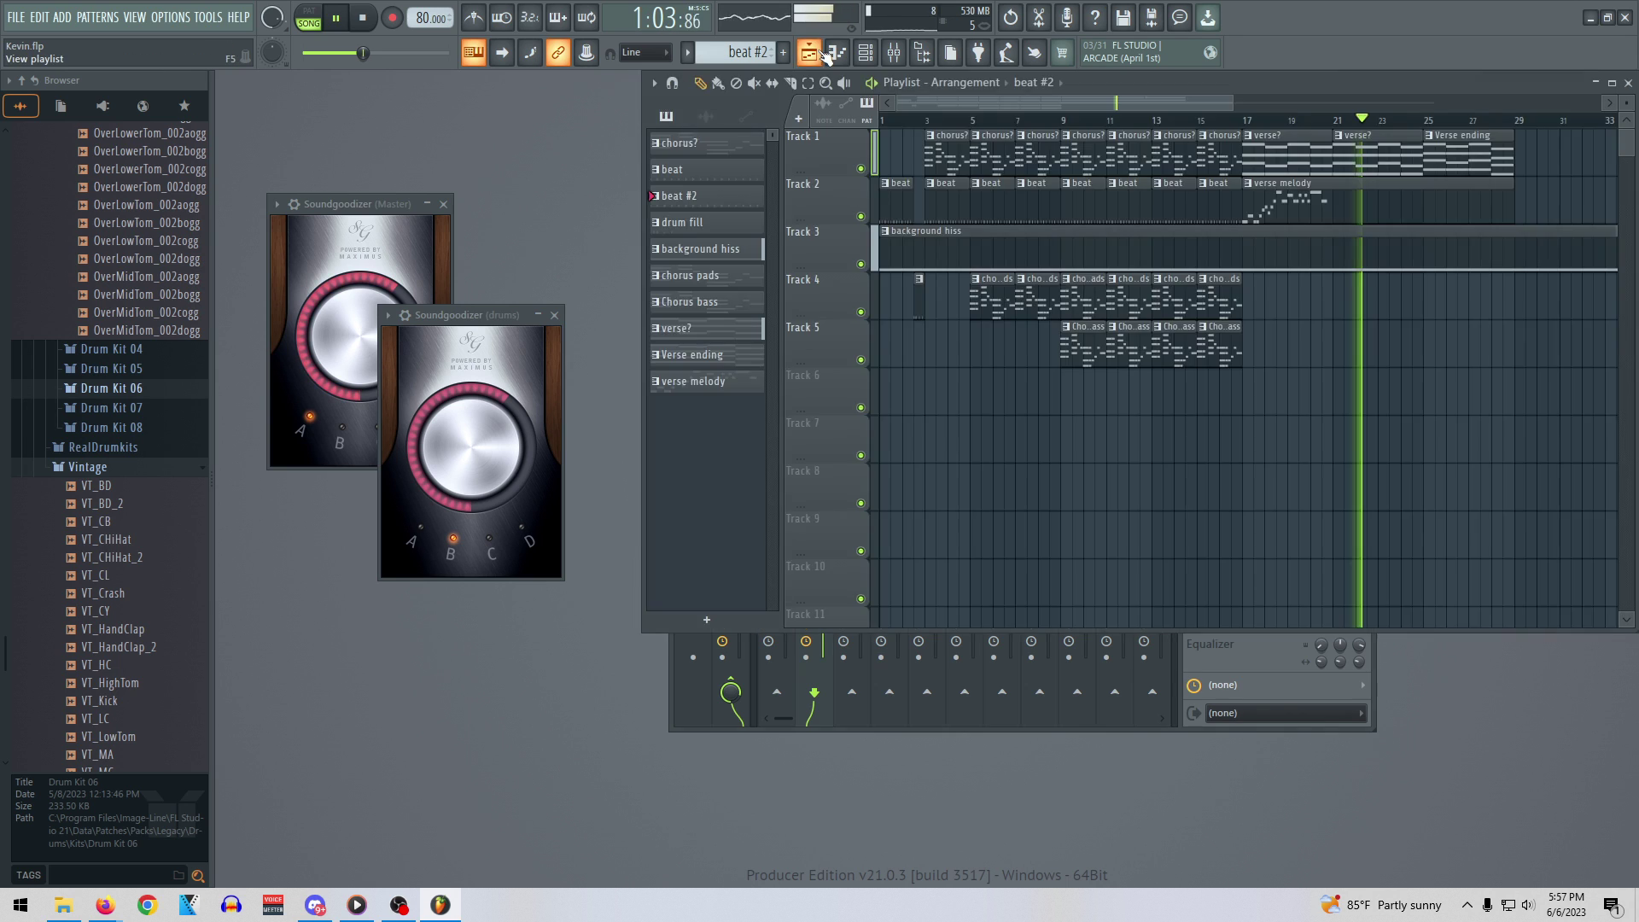
pyautogui.click(865, 53)
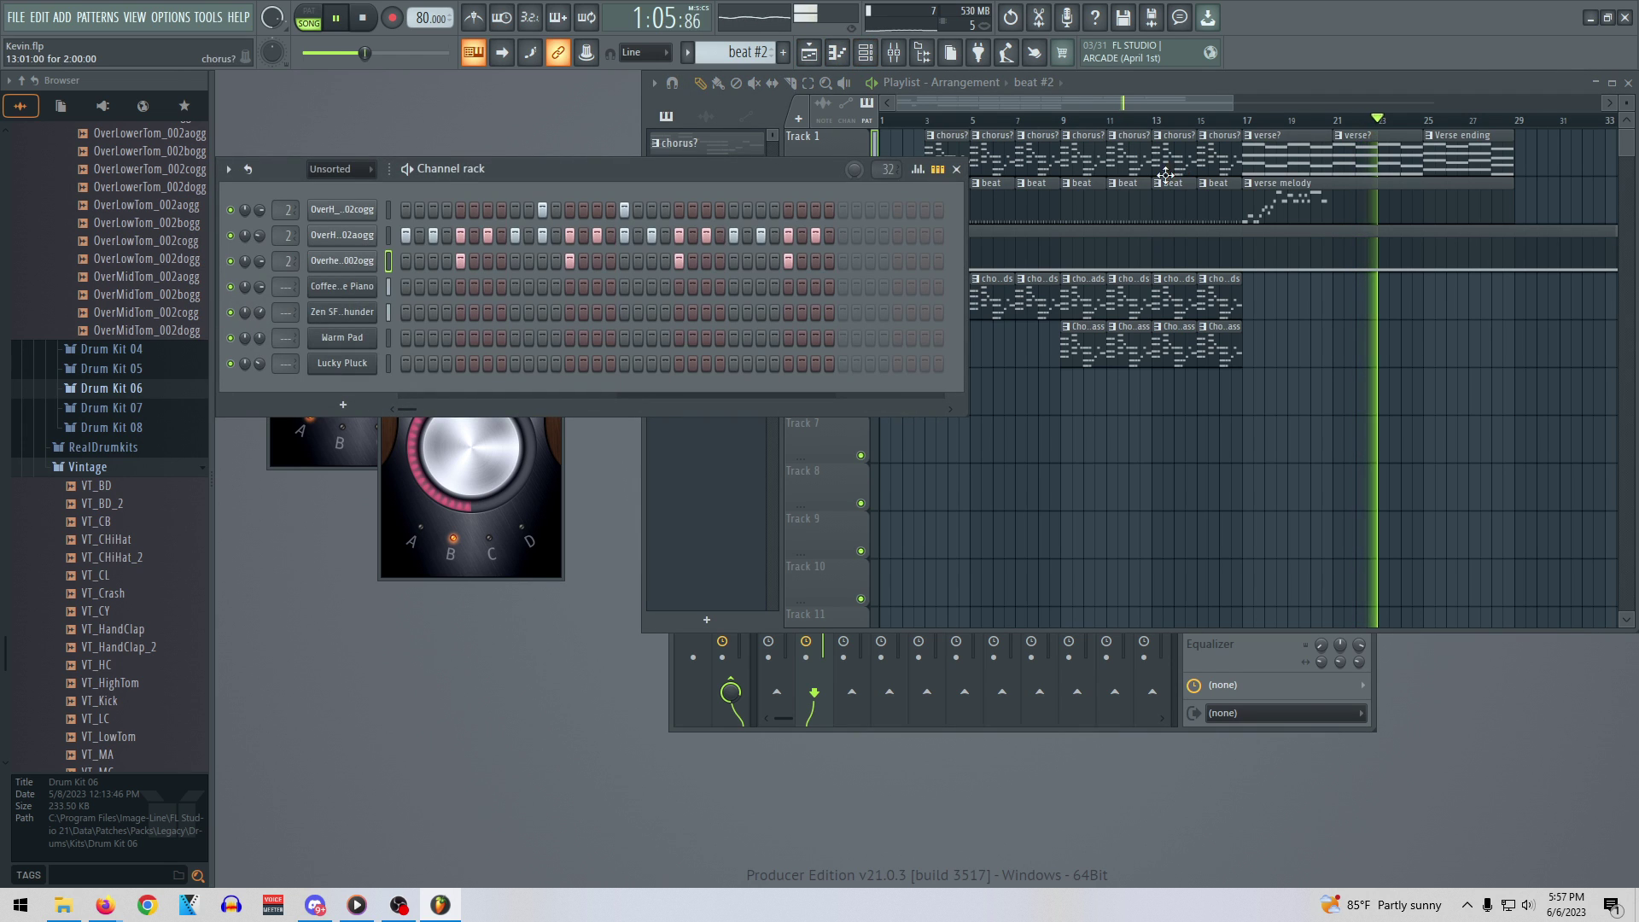
pyautogui.click(885, 121)
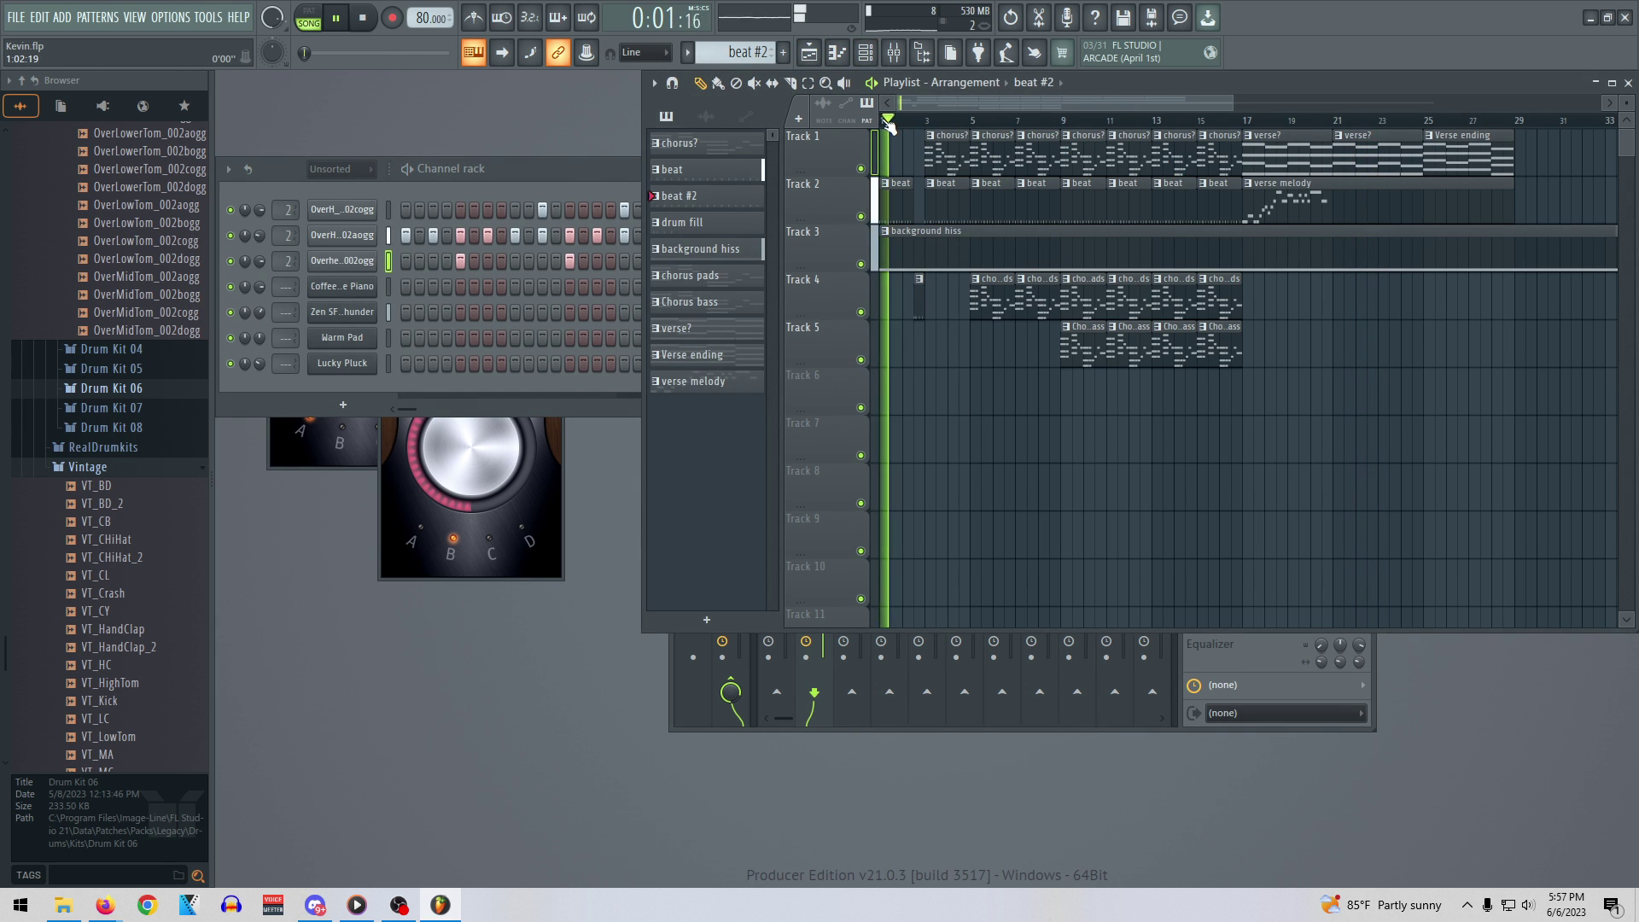
pyautogui.click(551, 166)
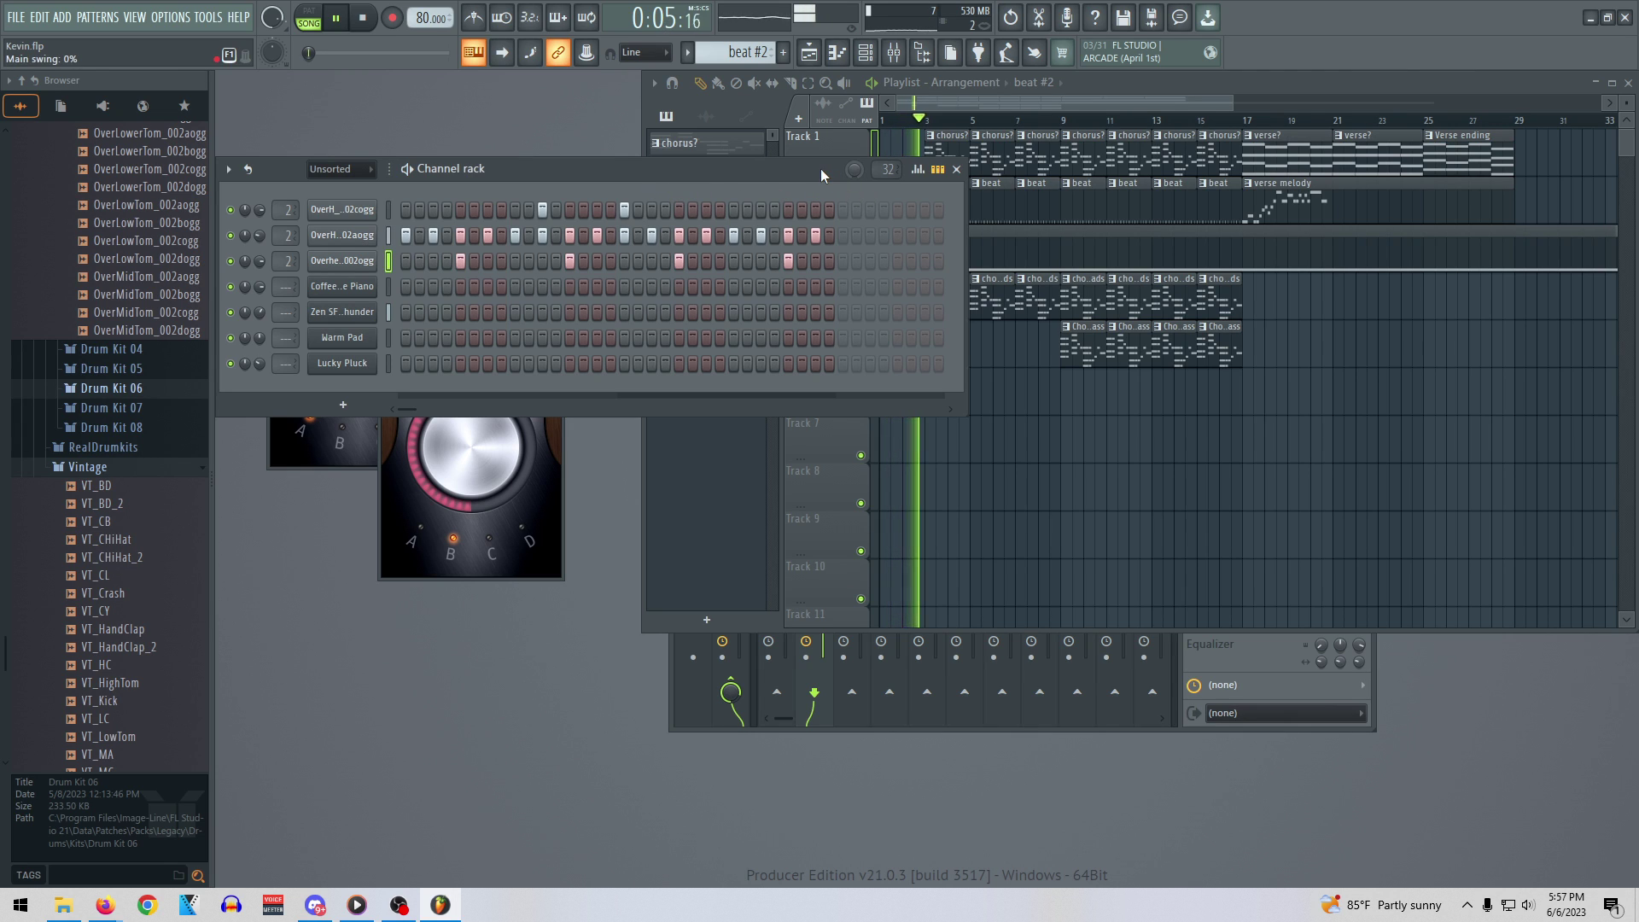
pyautogui.click(970, 99)
pyautogui.press('space')
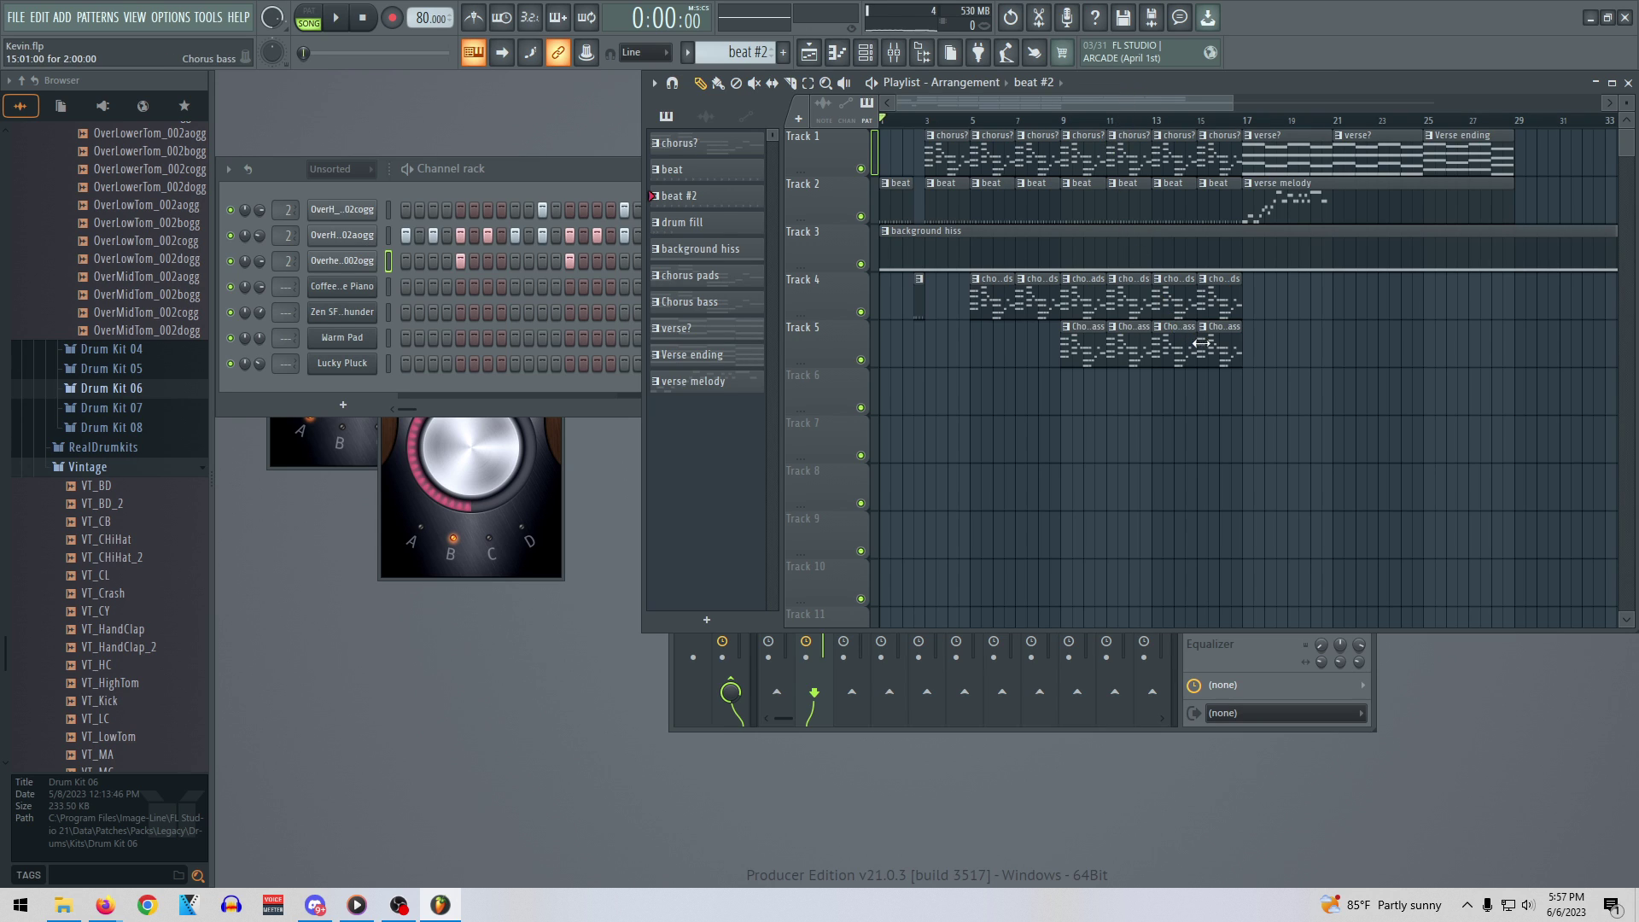
# Delete the chorus, beat, chorus pads and Chorus bass clips from bars 13 to 16
pyautogui.rightClick(1226, 350)
pyautogui.rightClick(1221, 294)
pyautogui.rightClick(1213, 205)
pyautogui.rightClick(1208, 159)
# Move the verse melody, both verse clips and the Verse ending clip four bars earlier, so the verse starts at bar 13
pyautogui.moveTo(1267, 198); pyautogui.dragTo(1177, 198)
pyautogui.moveTo(1264, 159); pyautogui.dragTo(1174, 159)
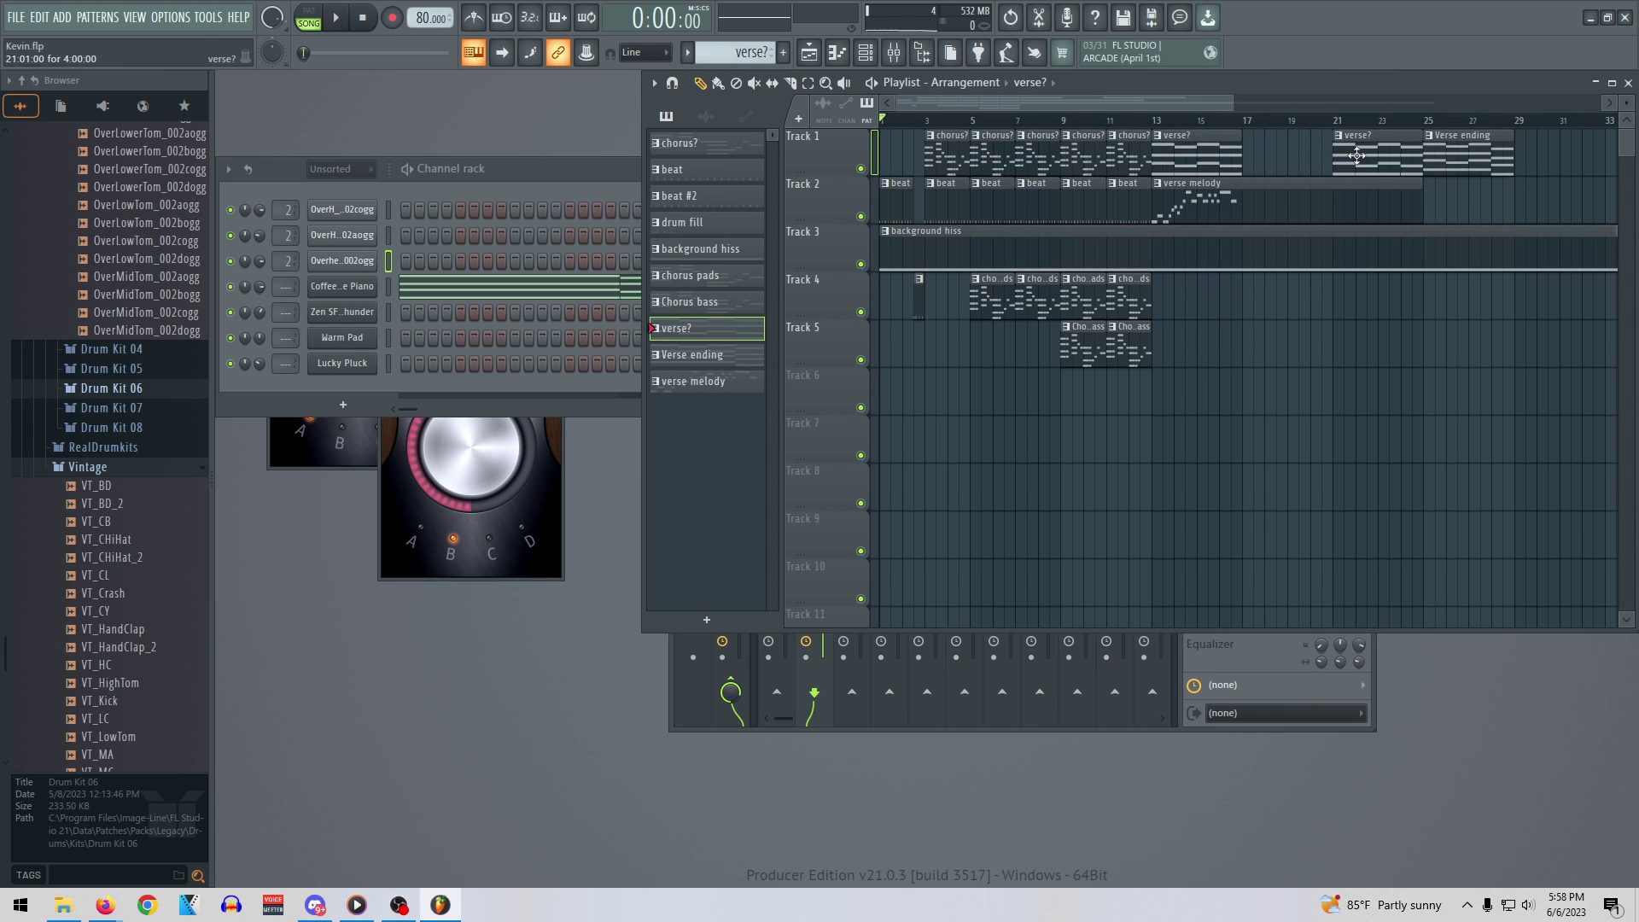
pyautogui.moveTo(1357, 159); pyautogui.dragTo(1268, 158)
pyautogui.moveTo(1425, 159); pyautogui.dragTo(1359, 154)
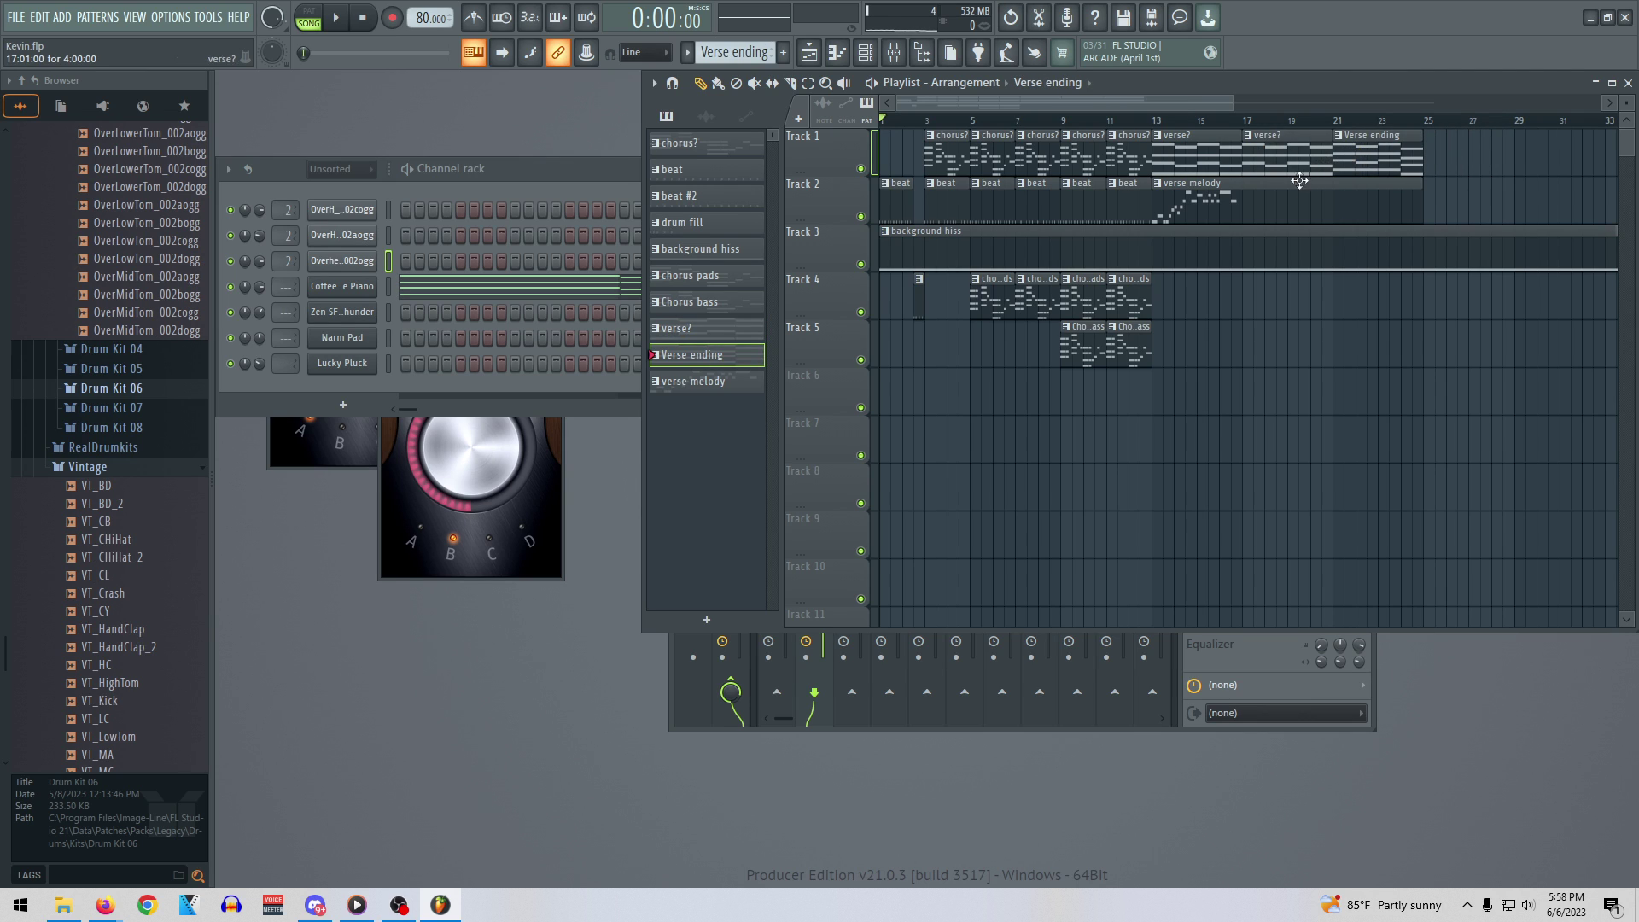
# Place chorus pads, Chorus bass, chorus and beat clips at bar 25, on the same tracks as the first chorus
pyautogui.click(1138, 305)
pyautogui.click(1427, 308)
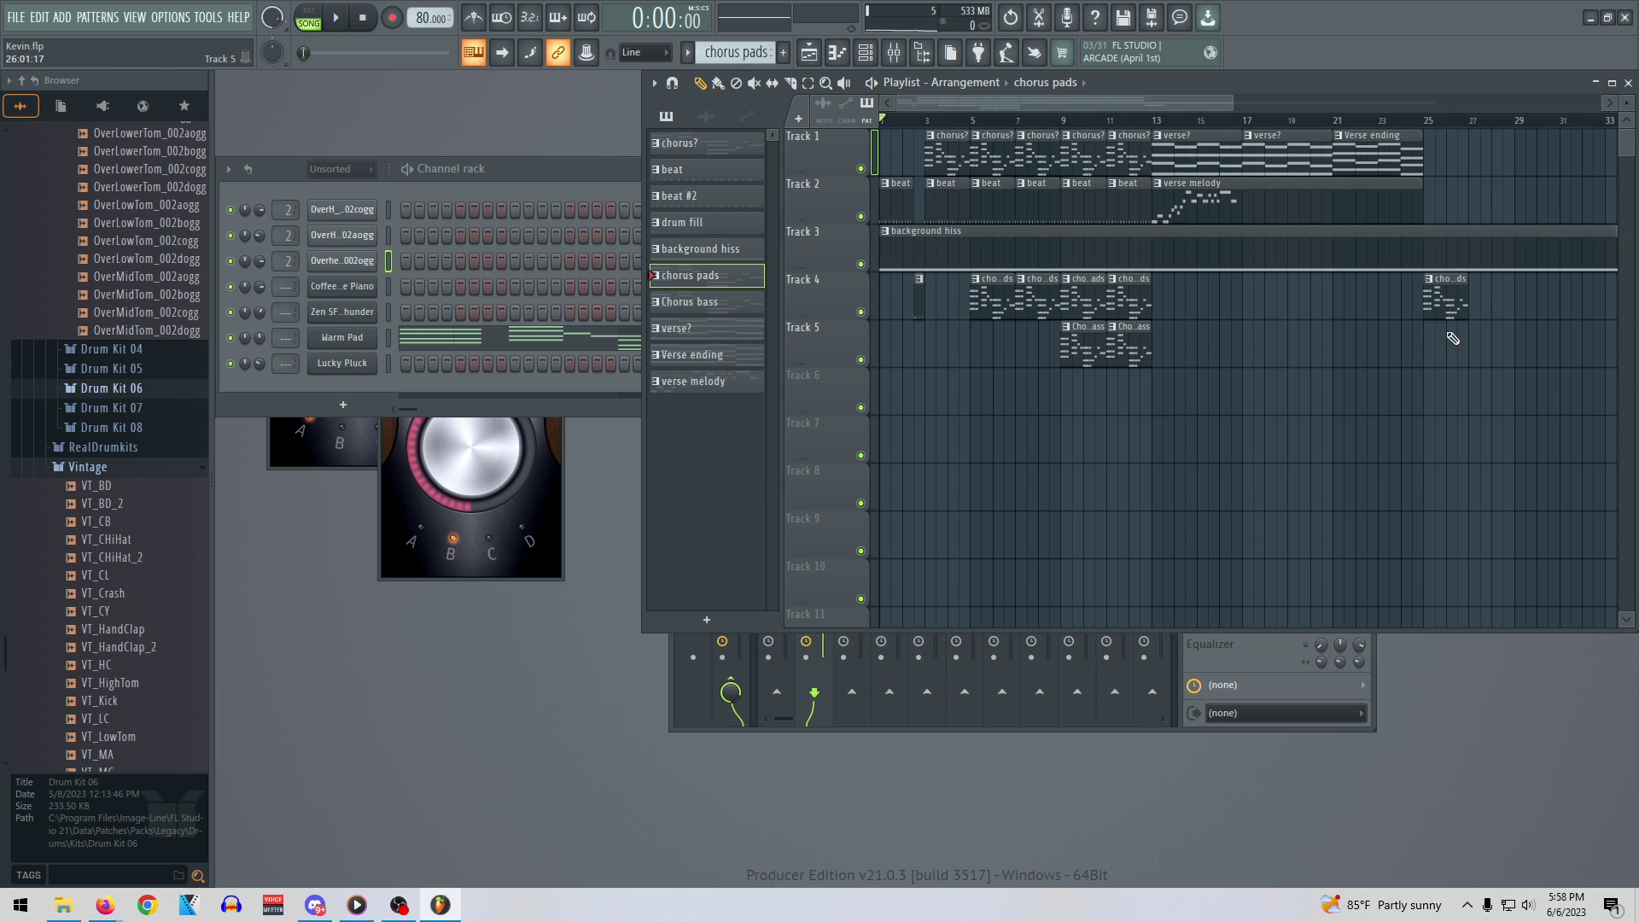
pyautogui.click(1139, 346)
pyautogui.click(1426, 345)
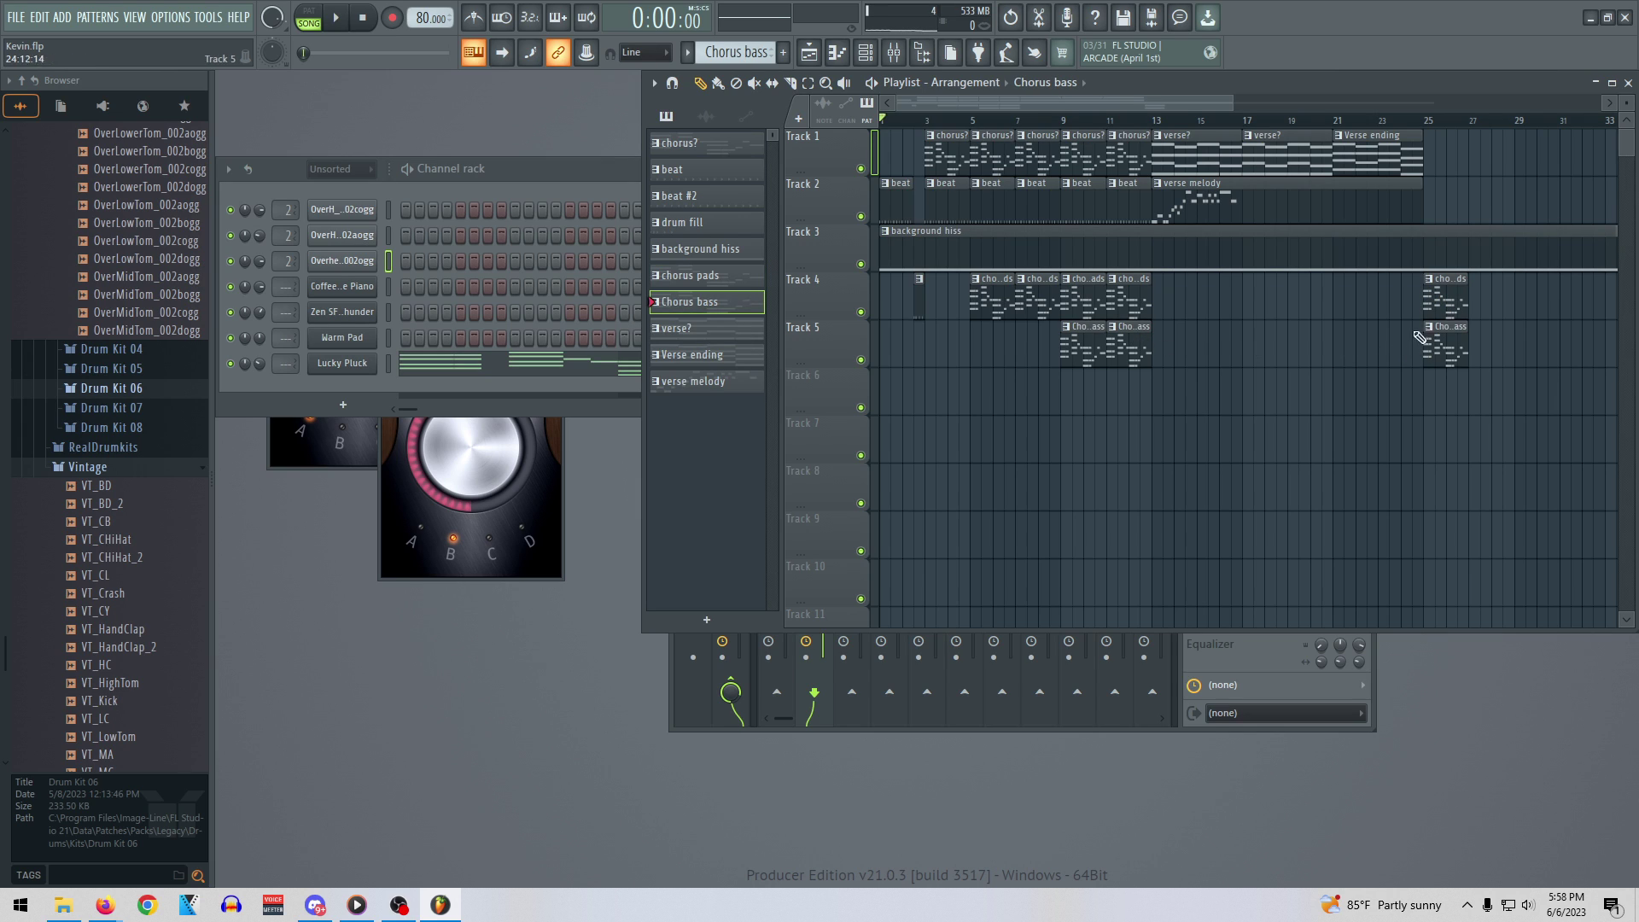
pyautogui.click(1125, 155)
pyautogui.click(1442, 159)
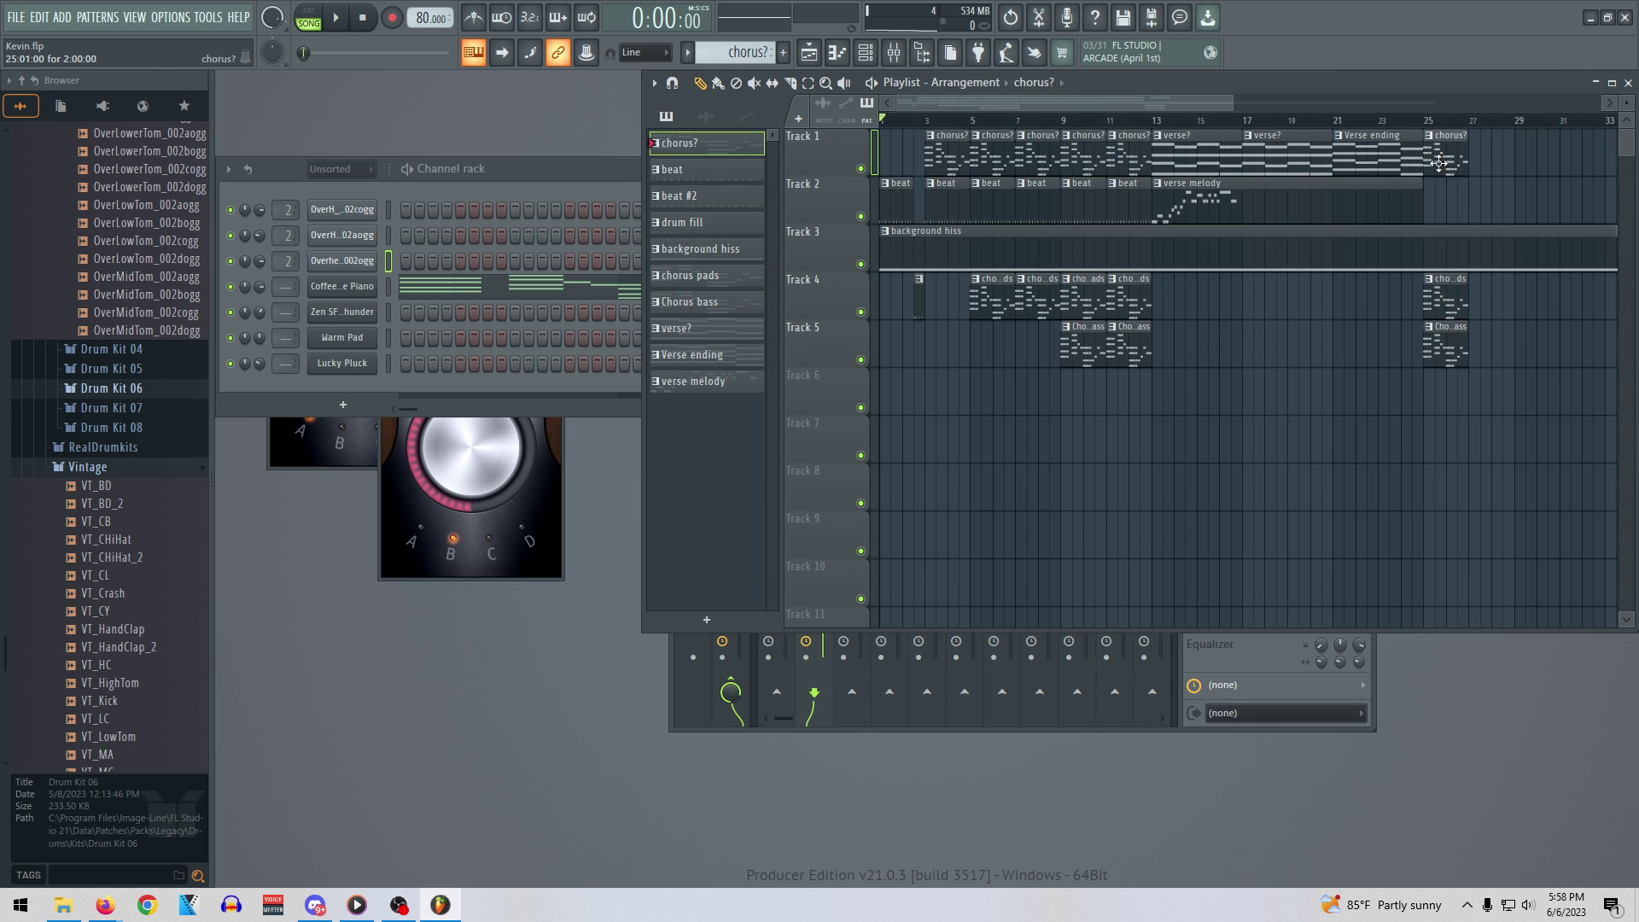
pyautogui.click(1127, 202)
pyautogui.click(1418, 202)
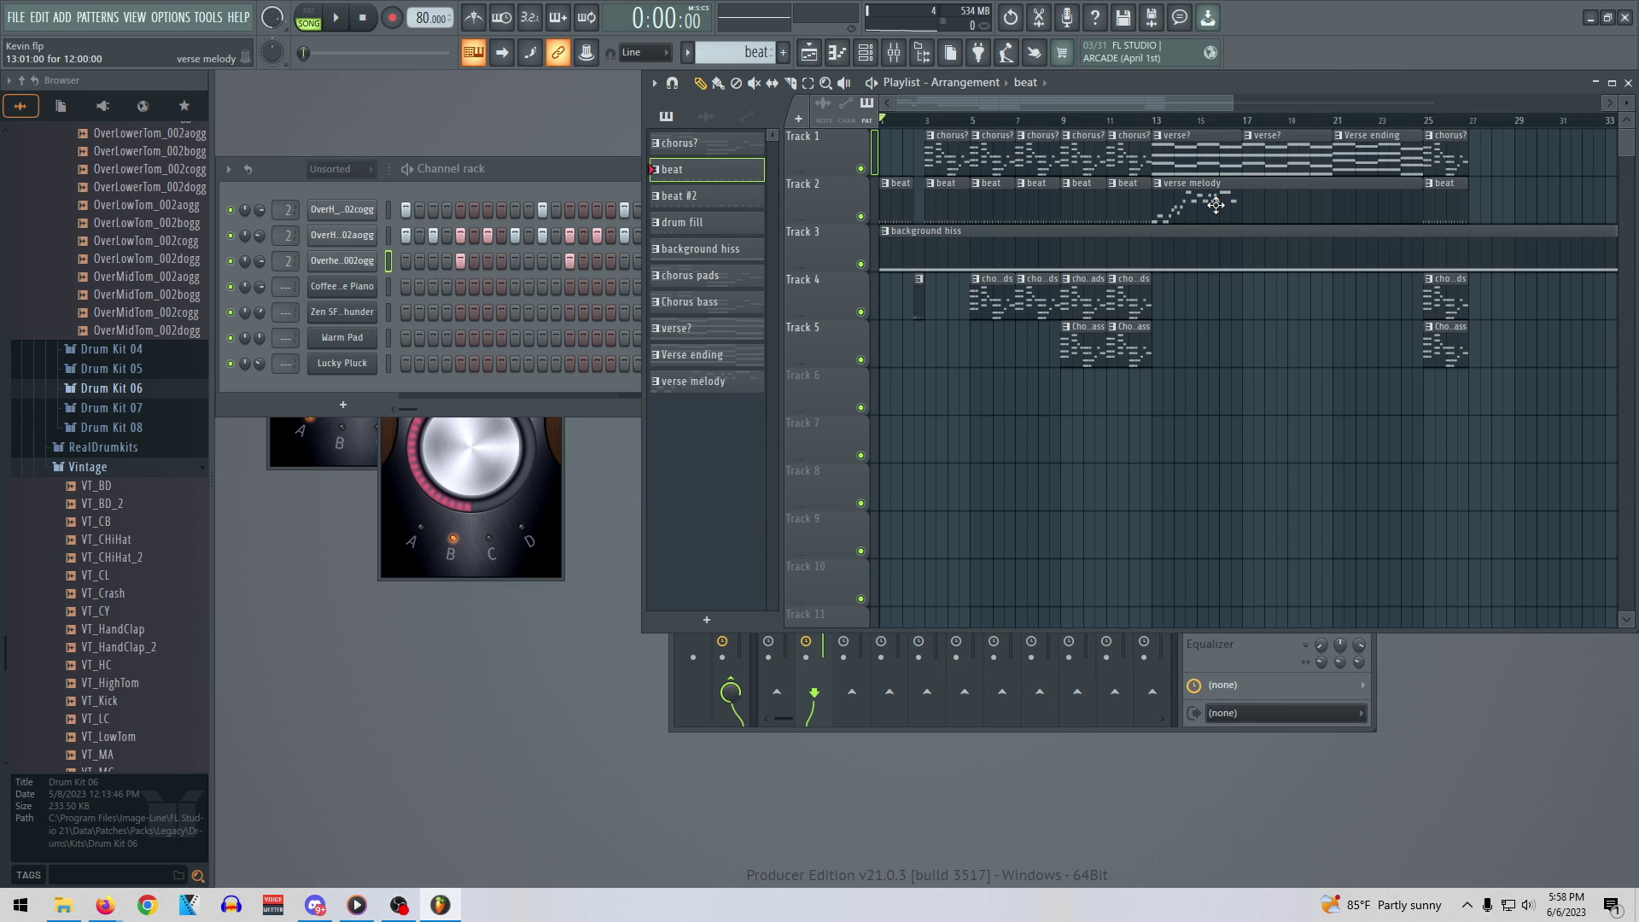
# Save the project and play the song from the start with the drums mixer track in view
pyautogui.click(541, 170)
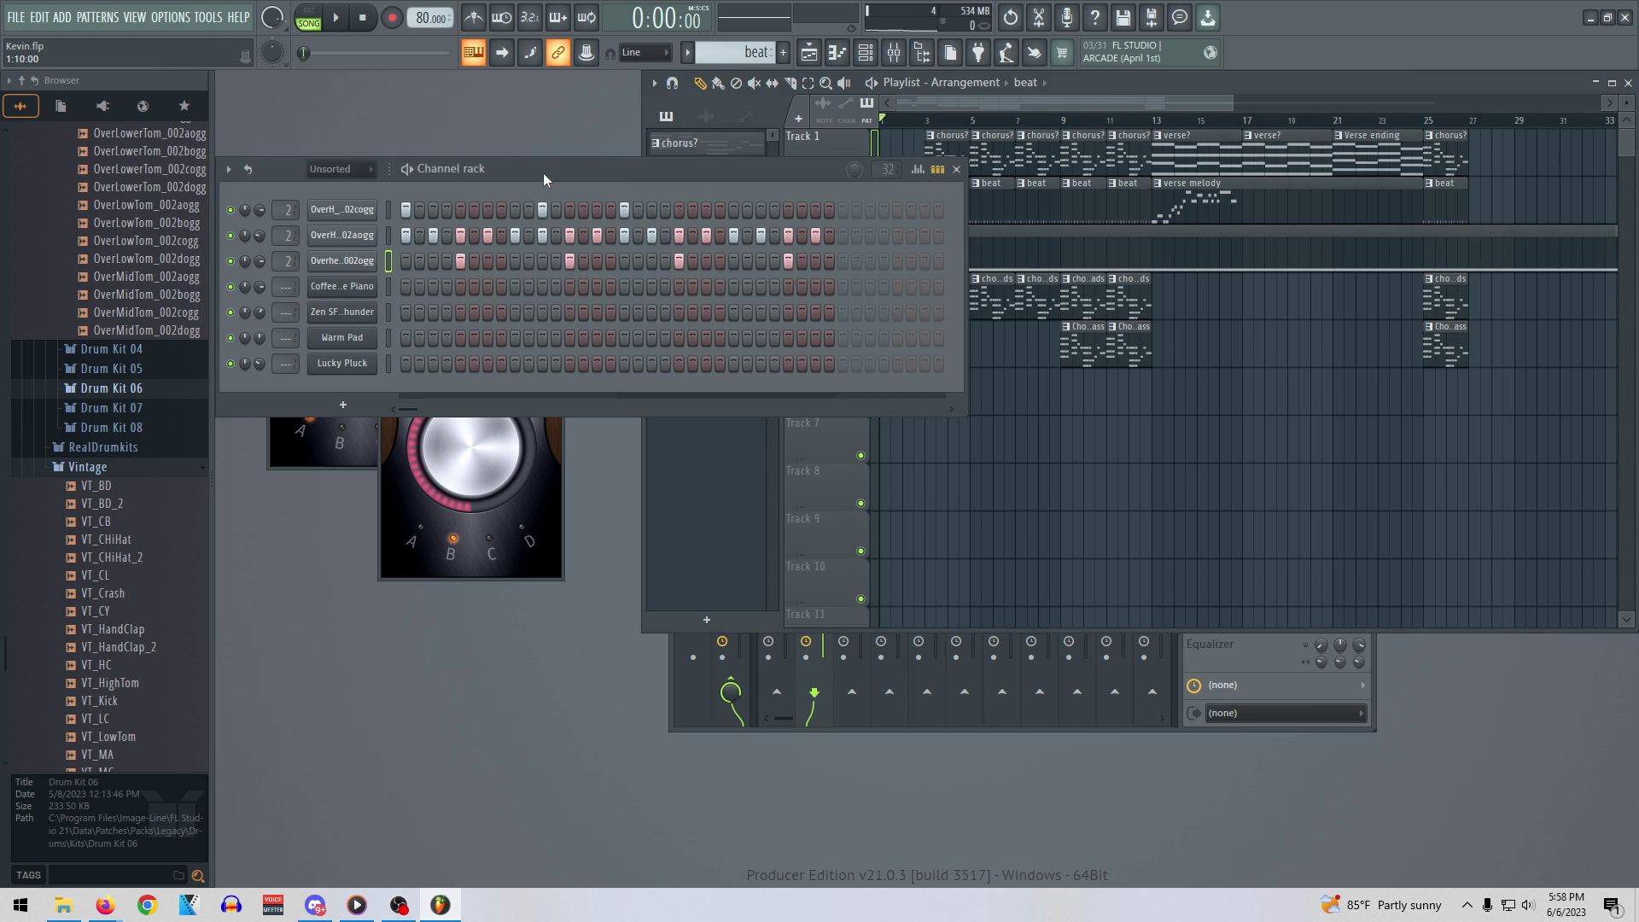
pyautogui.click(679, 691)
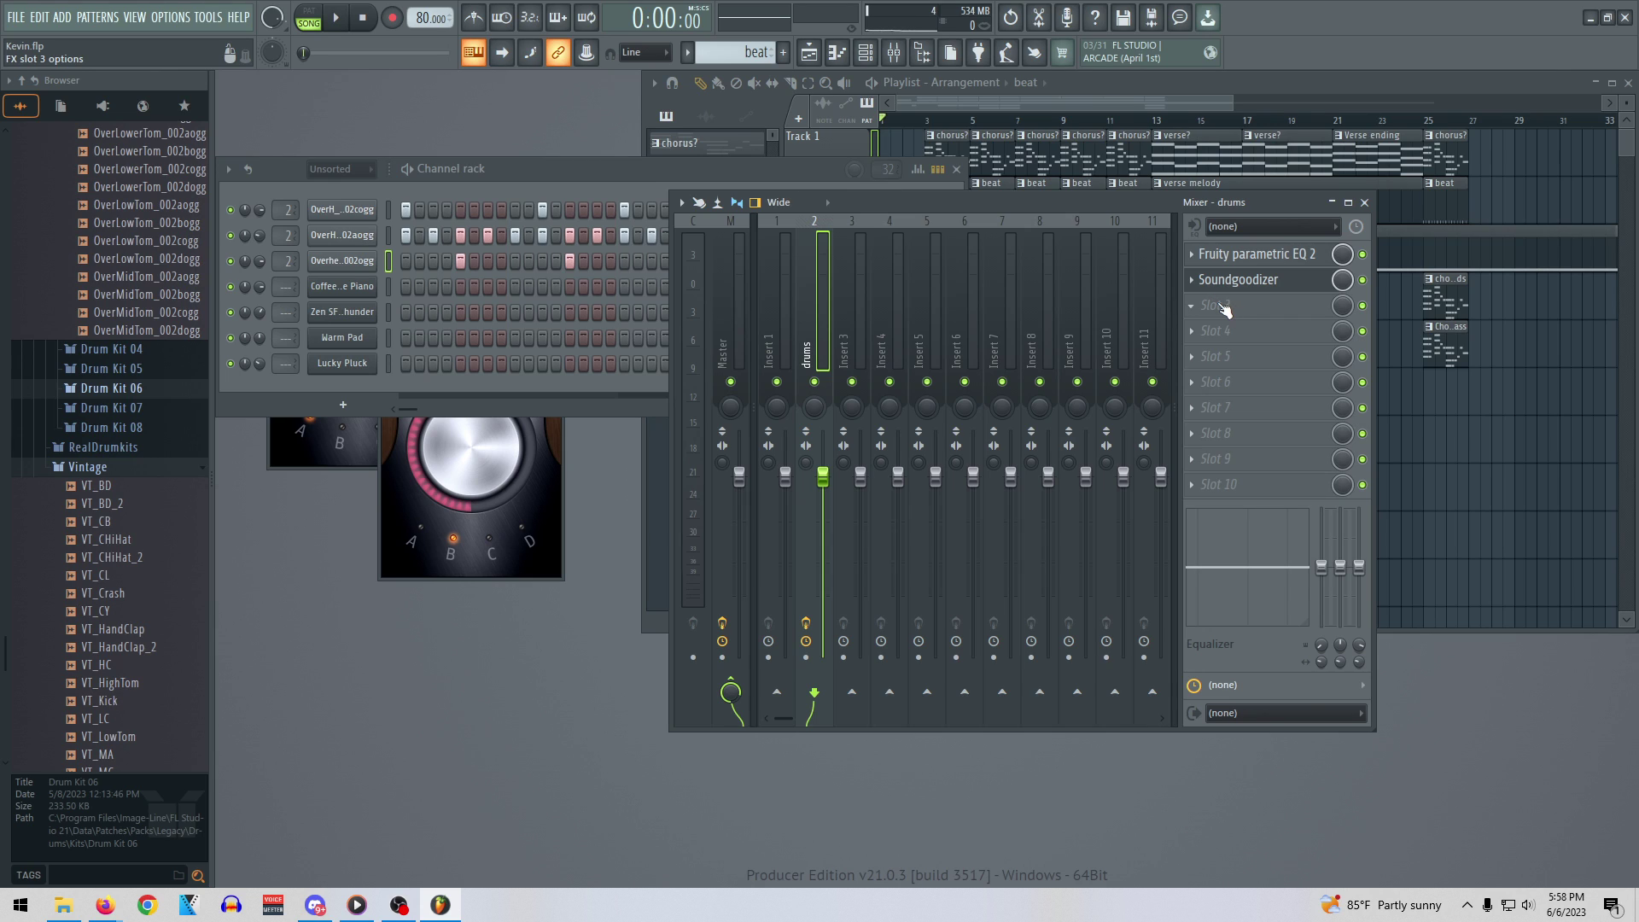
pyautogui.hotkey('ctrl', 's')
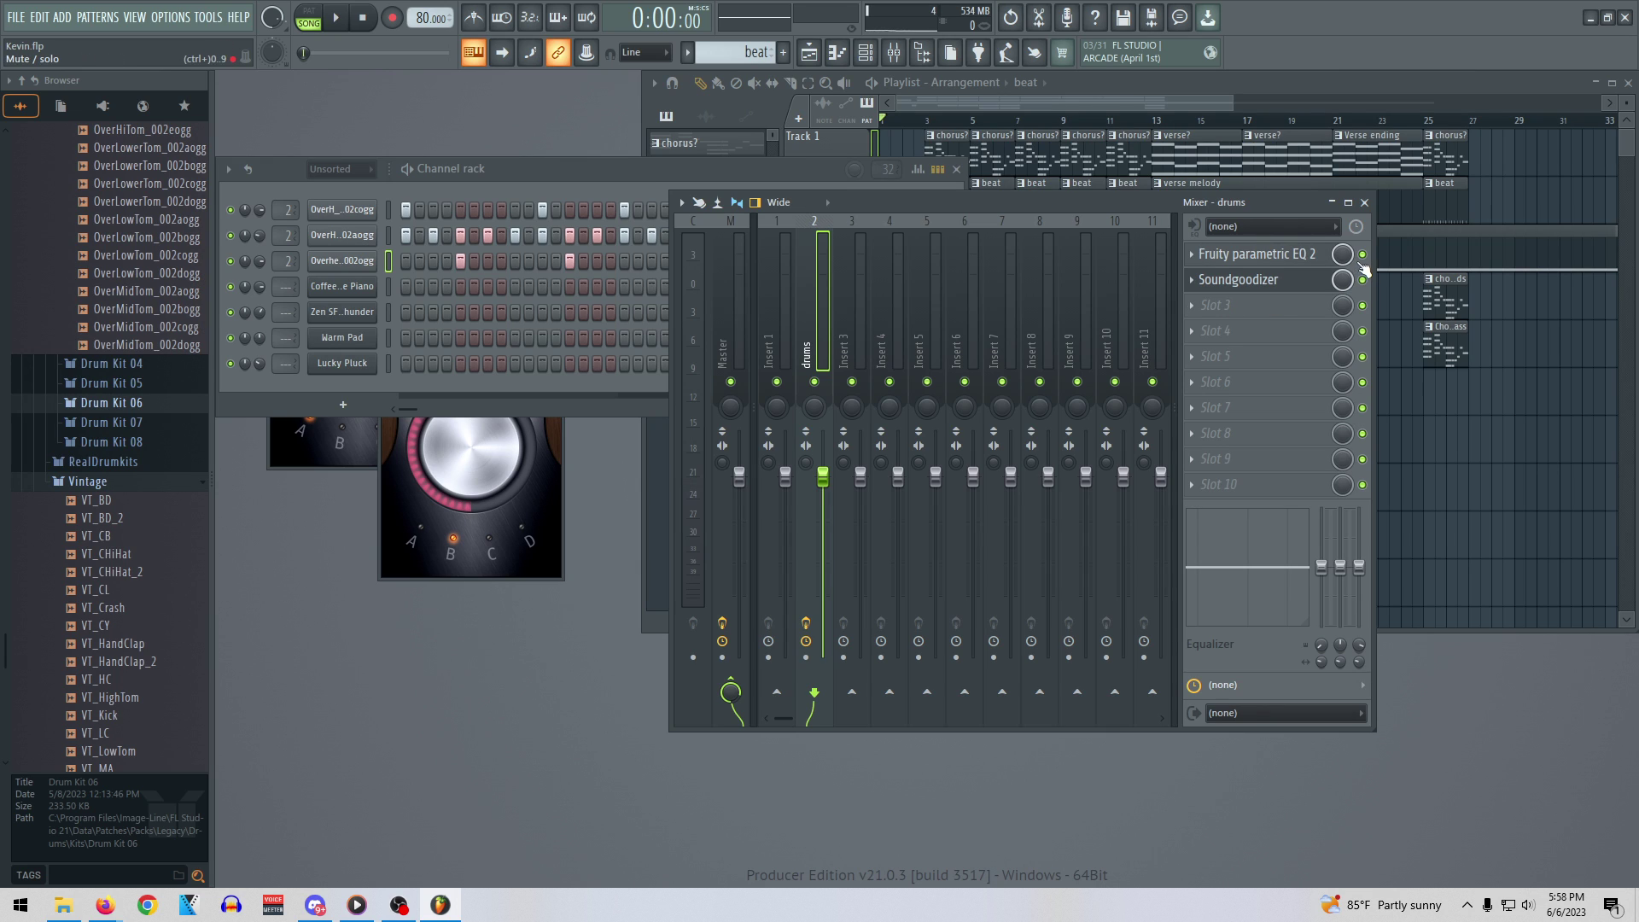
pyautogui.press('space')
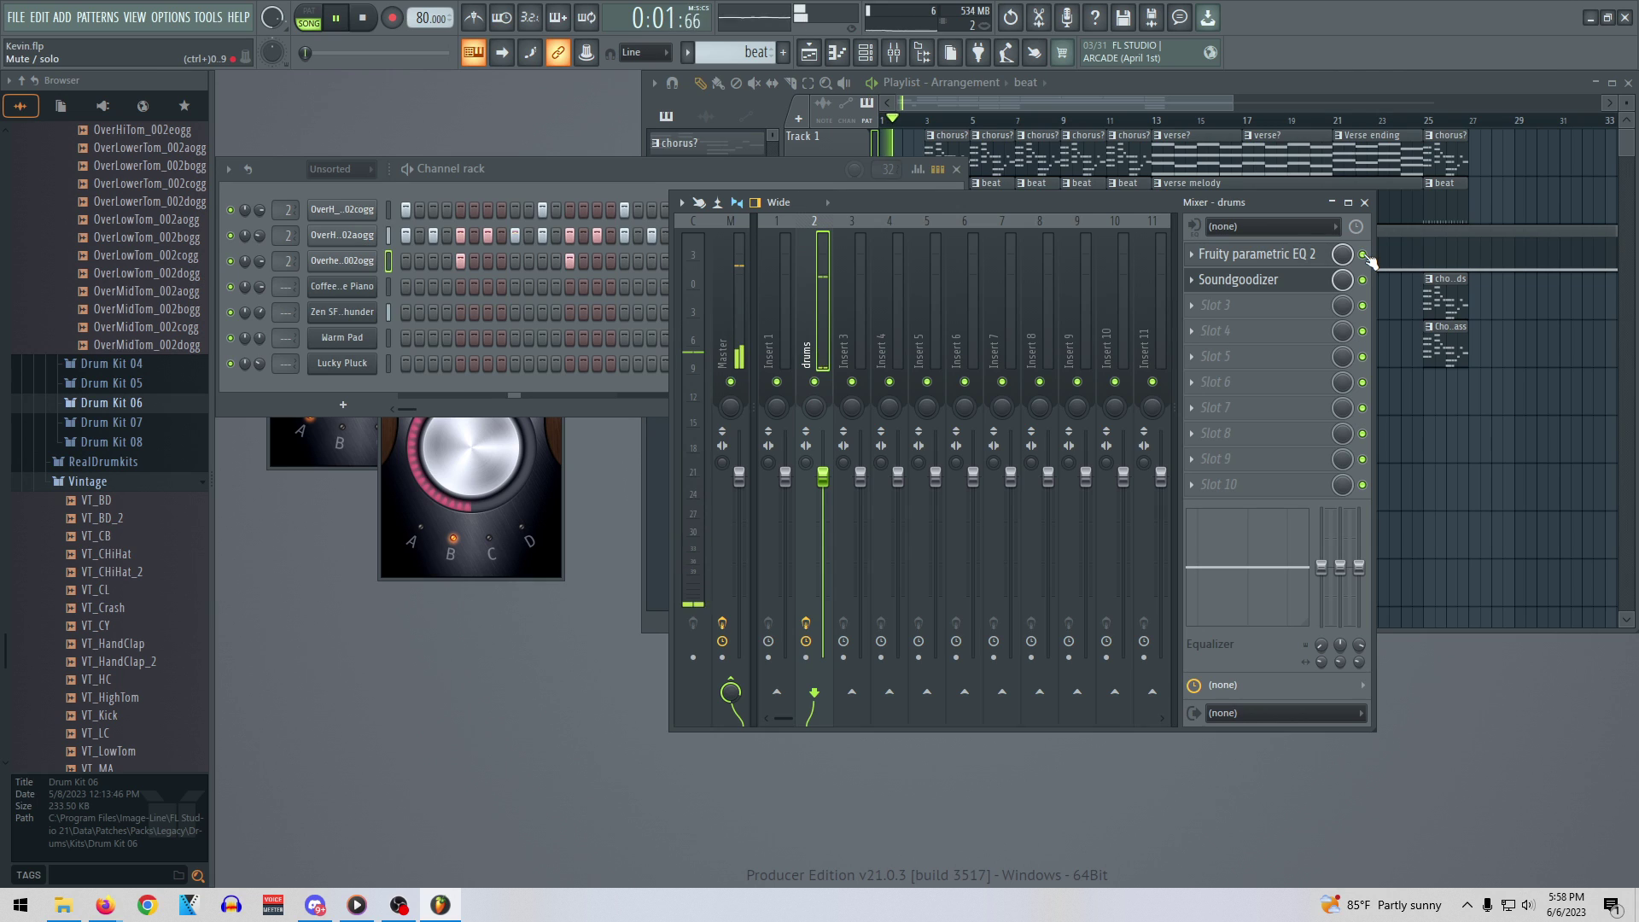
# Turn off Fruity parametric EQ 2 on the drums mixer track and create an automation clip for its mute switch
pyautogui.press('space')
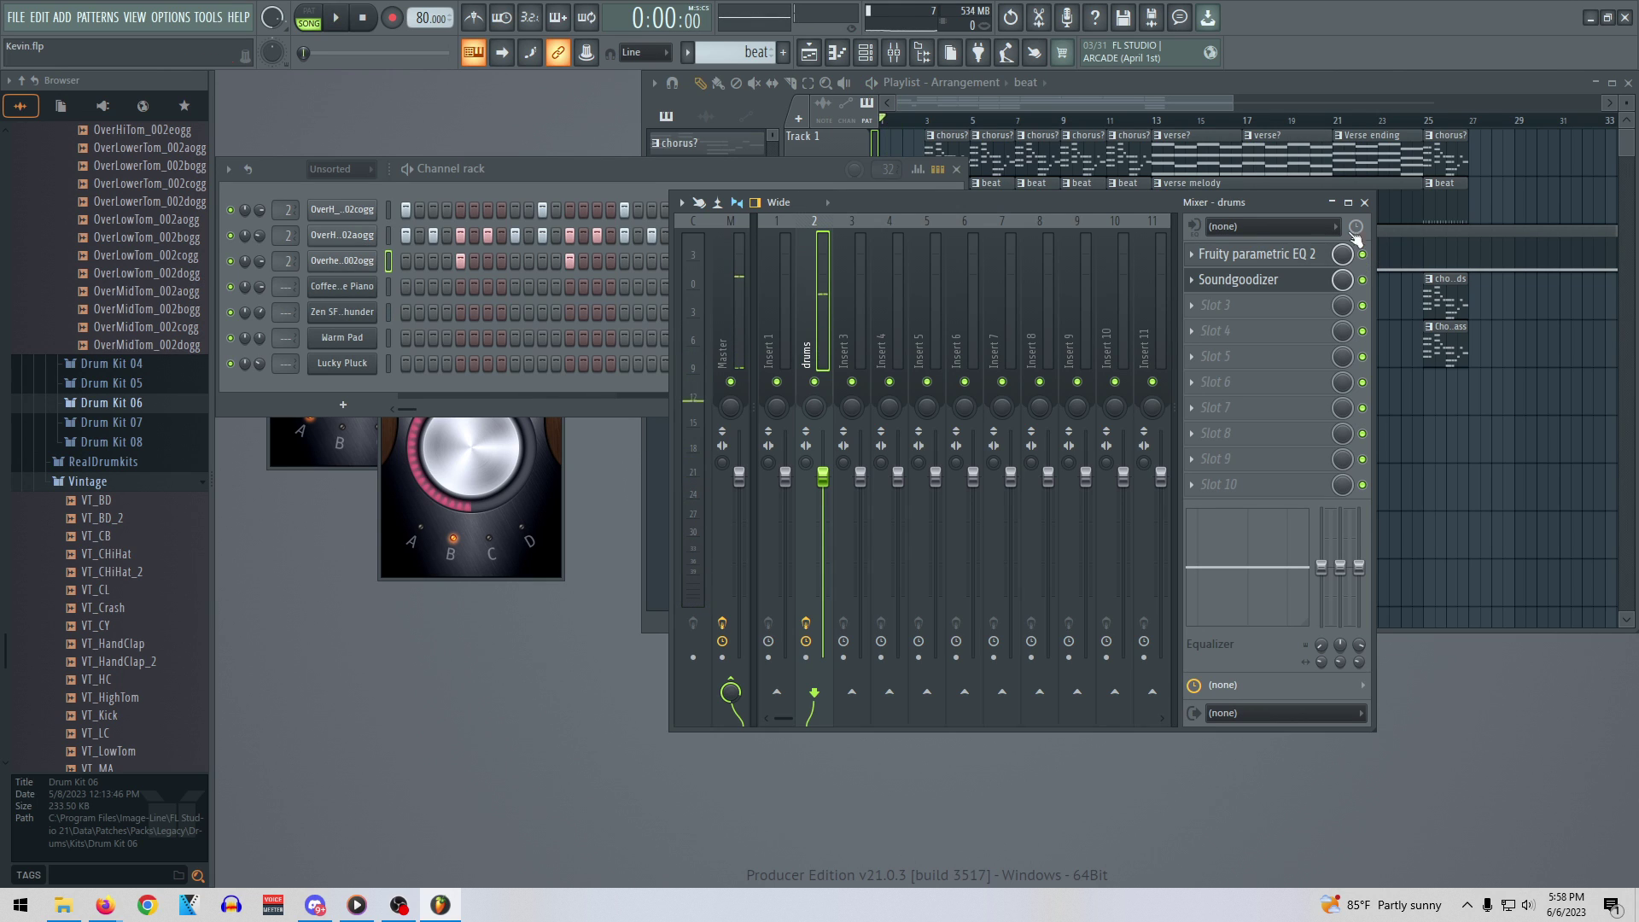
pyautogui.click(1087, 100)
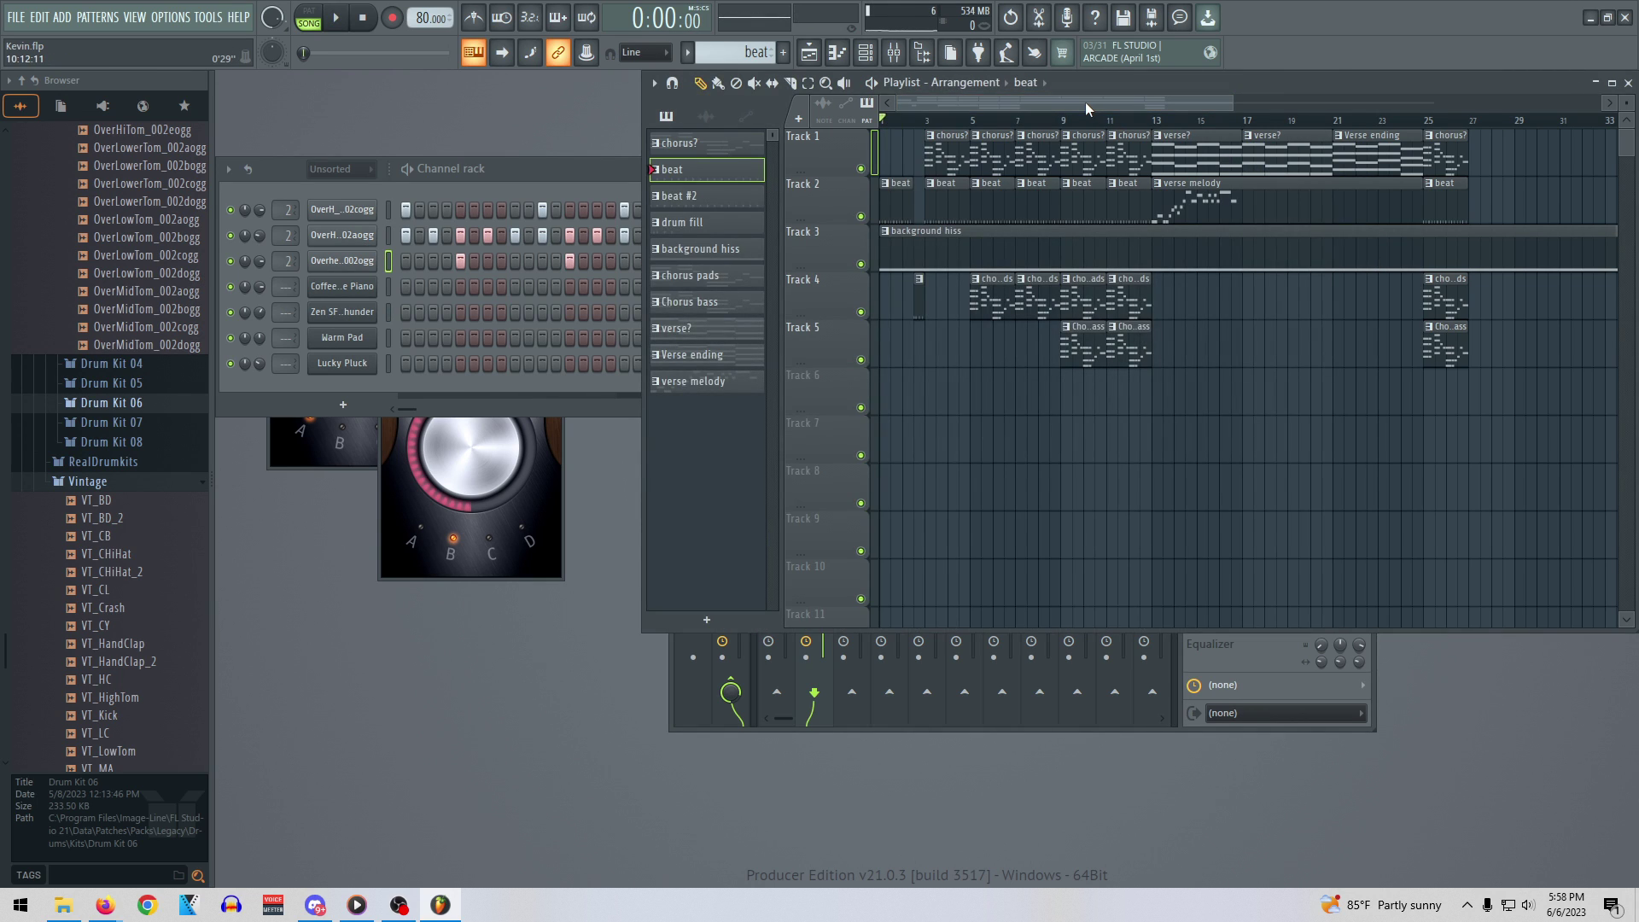
pyautogui.rightClick(1281, 684)
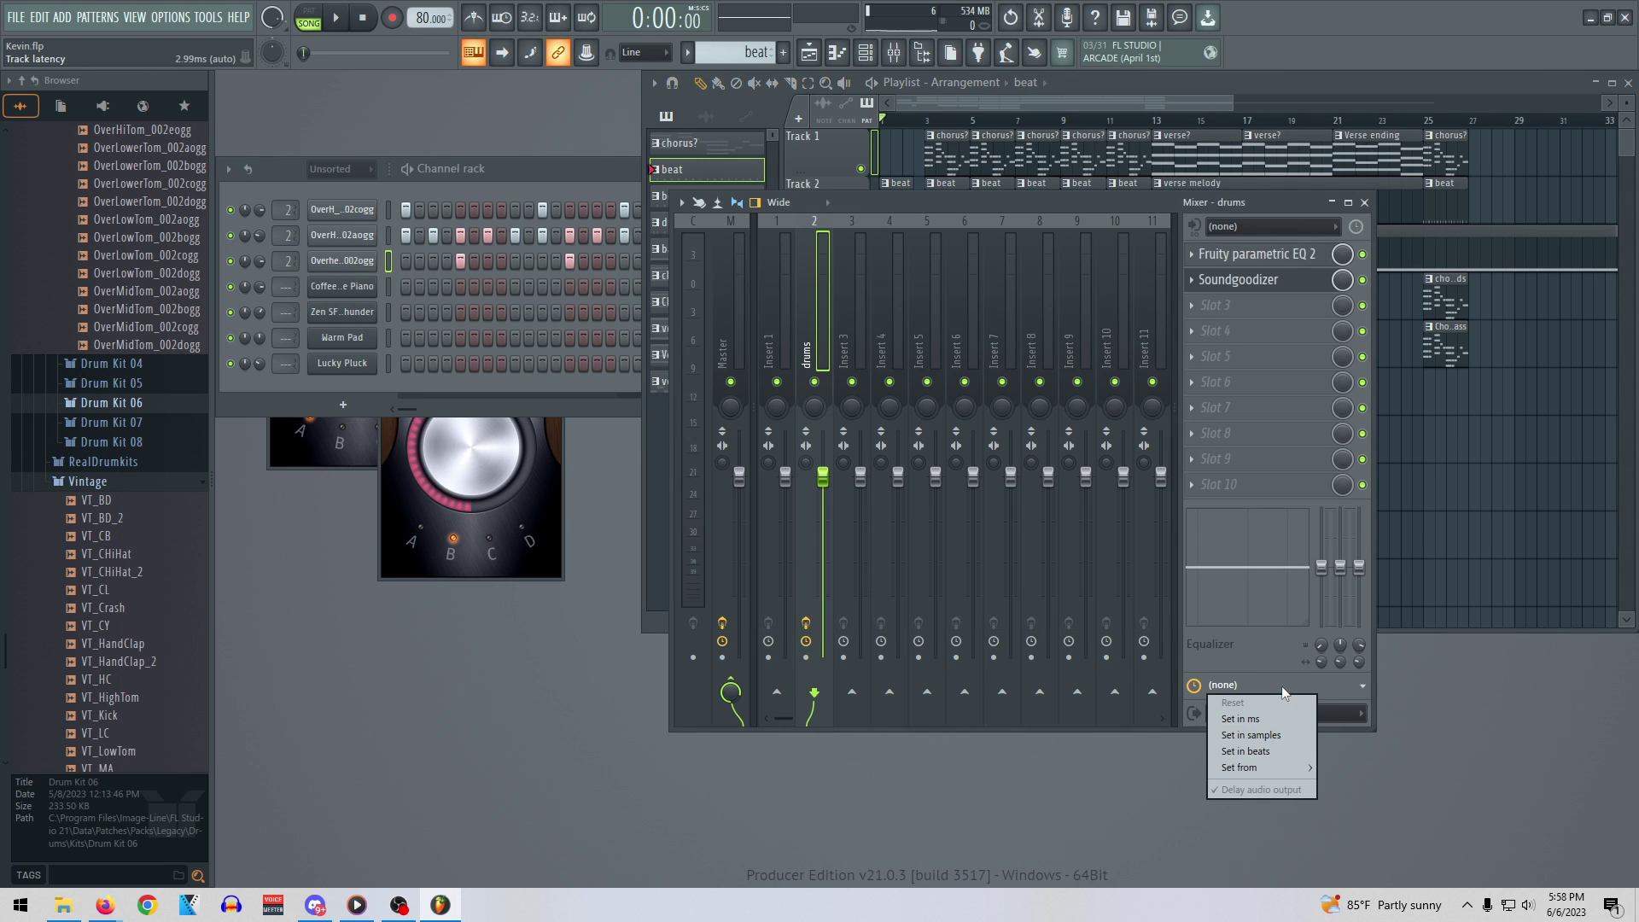
pyautogui.click(1237, 659)
pyautogui.rightClick(1363, 254)
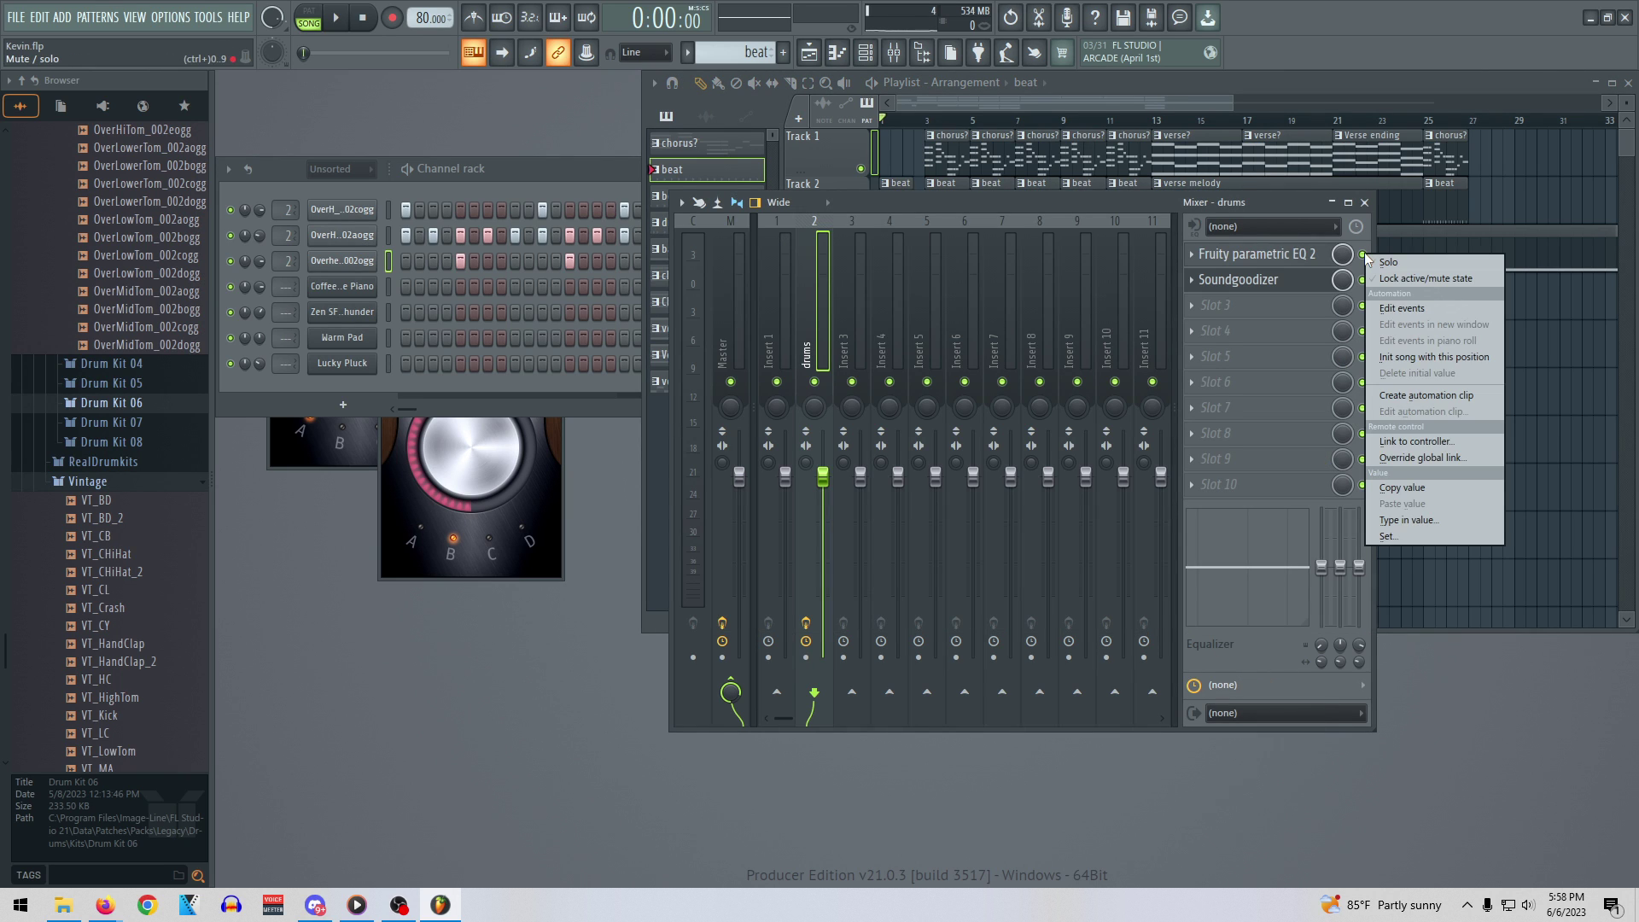
pyautogui.click(1363, 252)
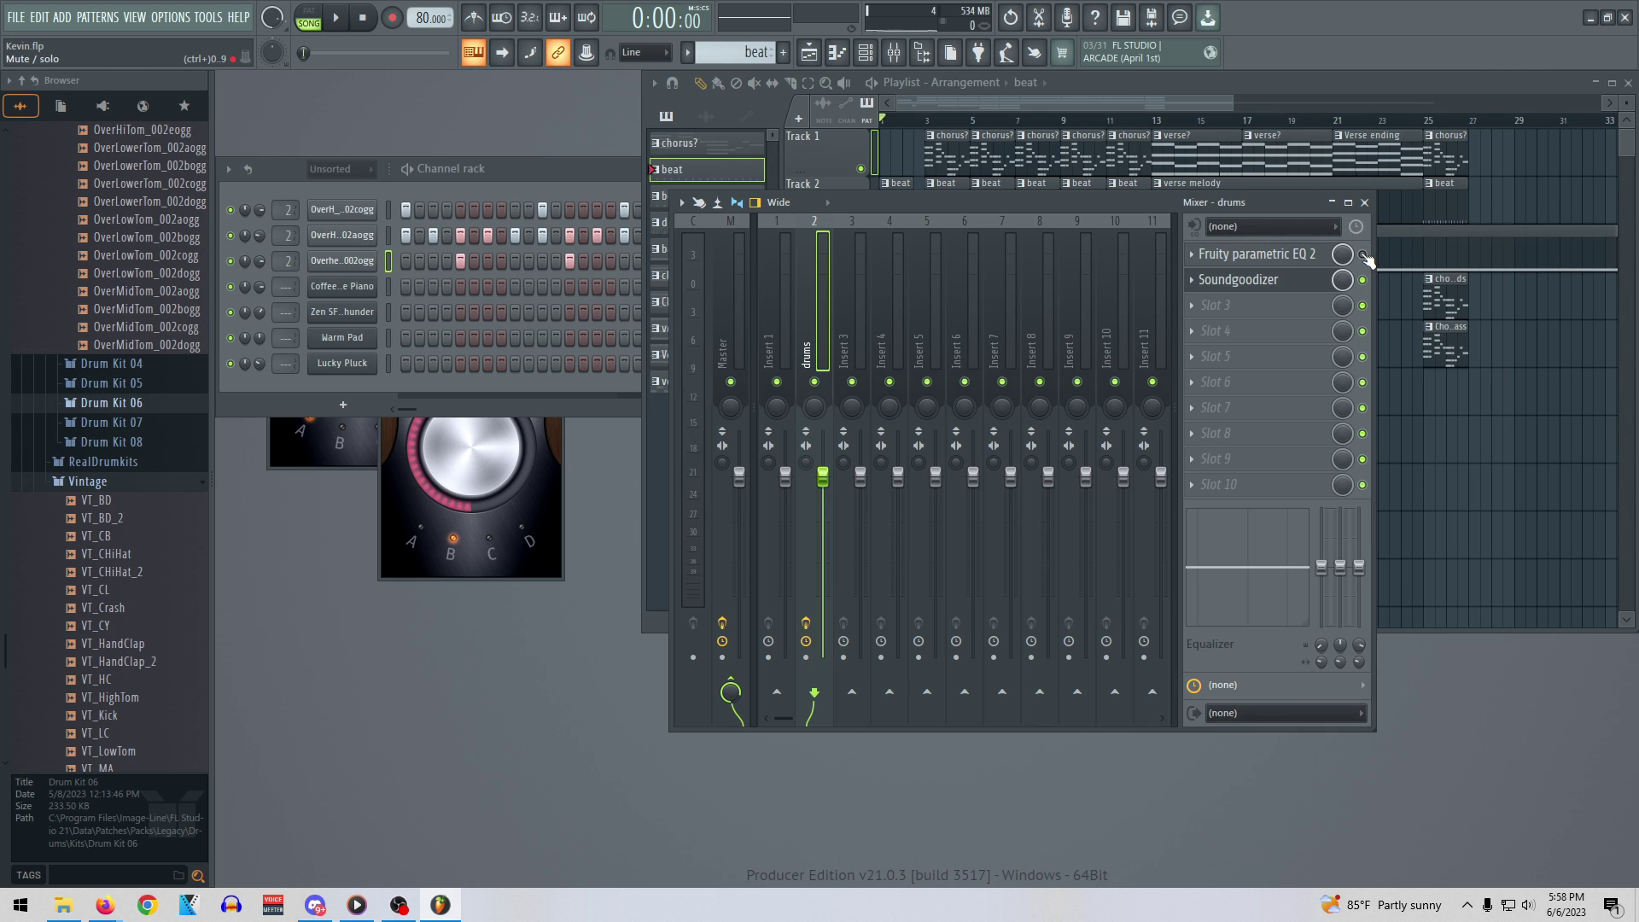
pyautogui.rightClick(1364, 255)
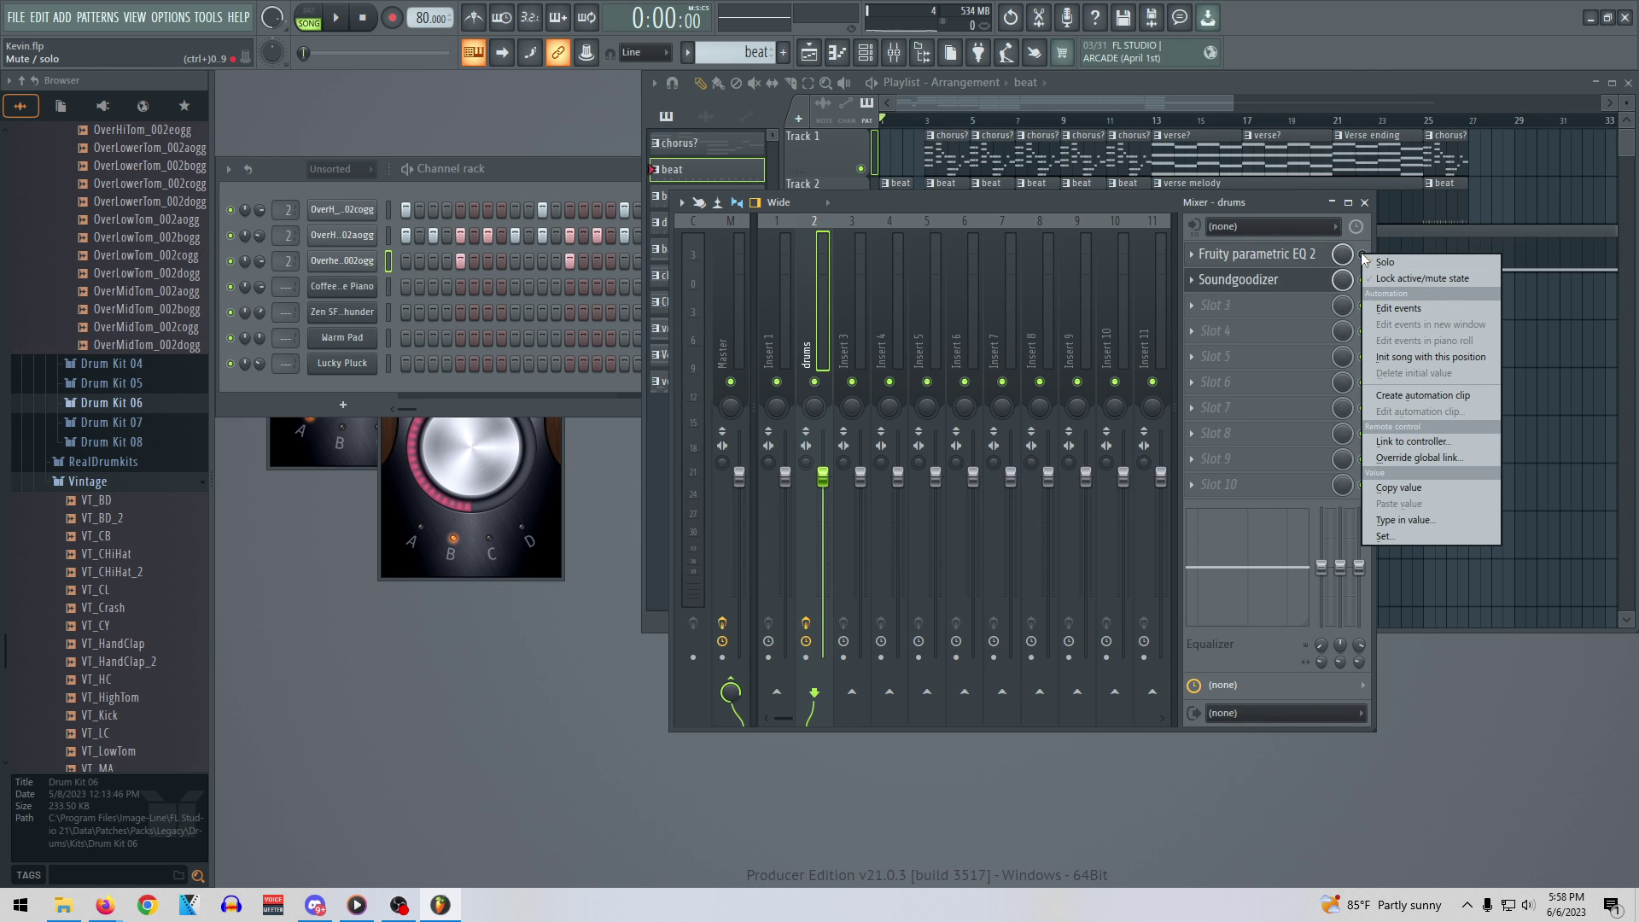
pyautogui.click(1416, 396)
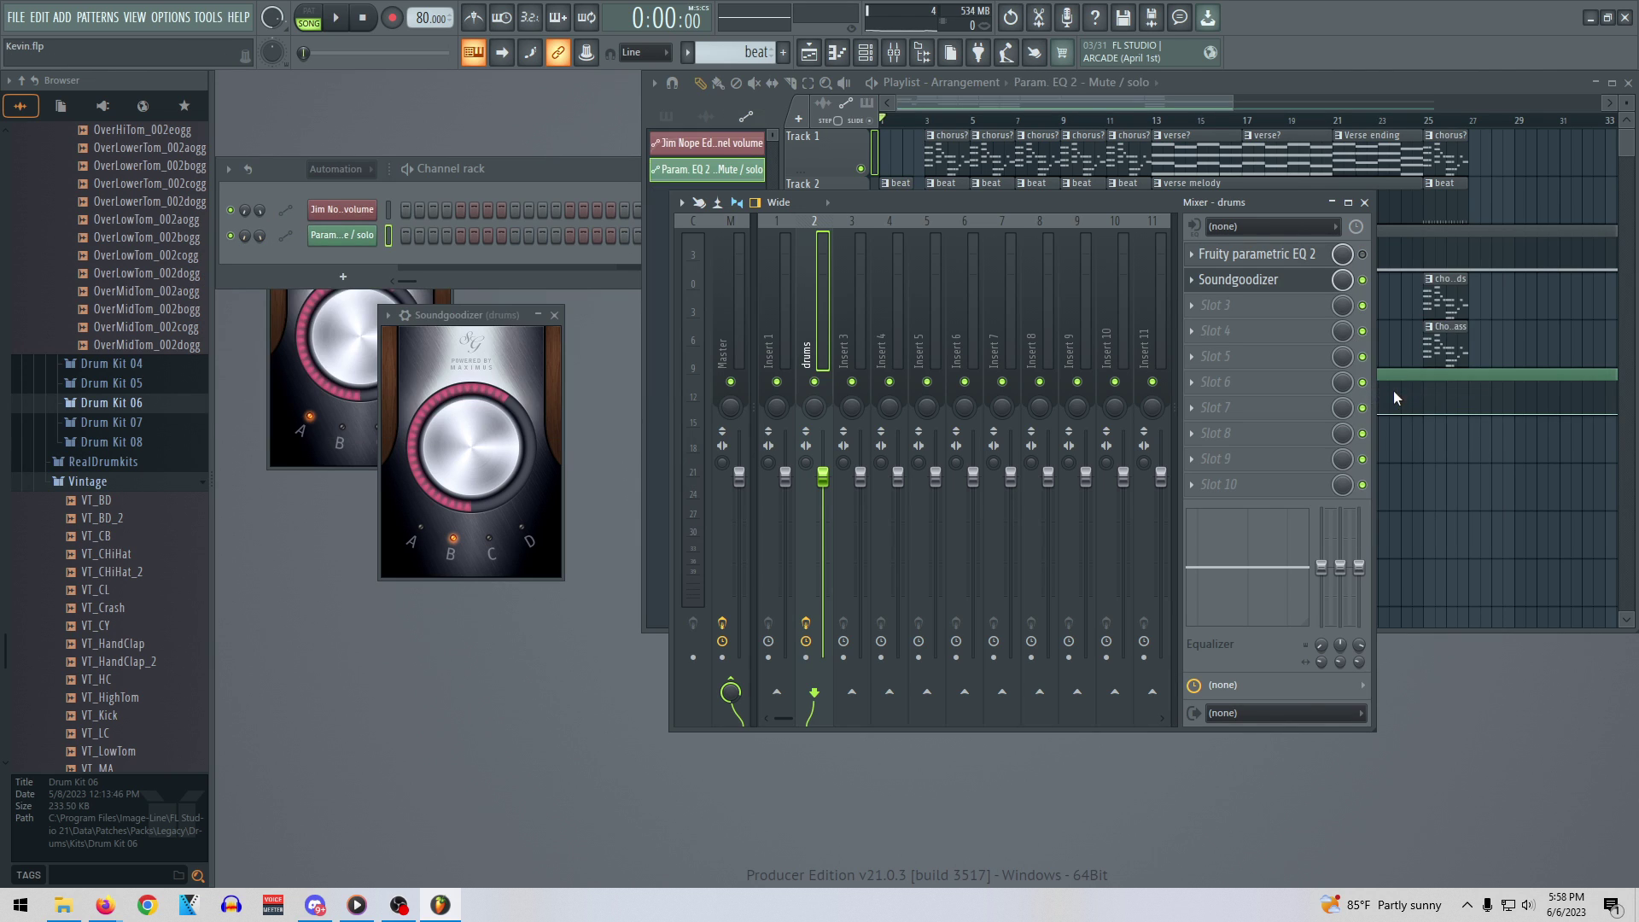
pyautogui.click(580, 169)
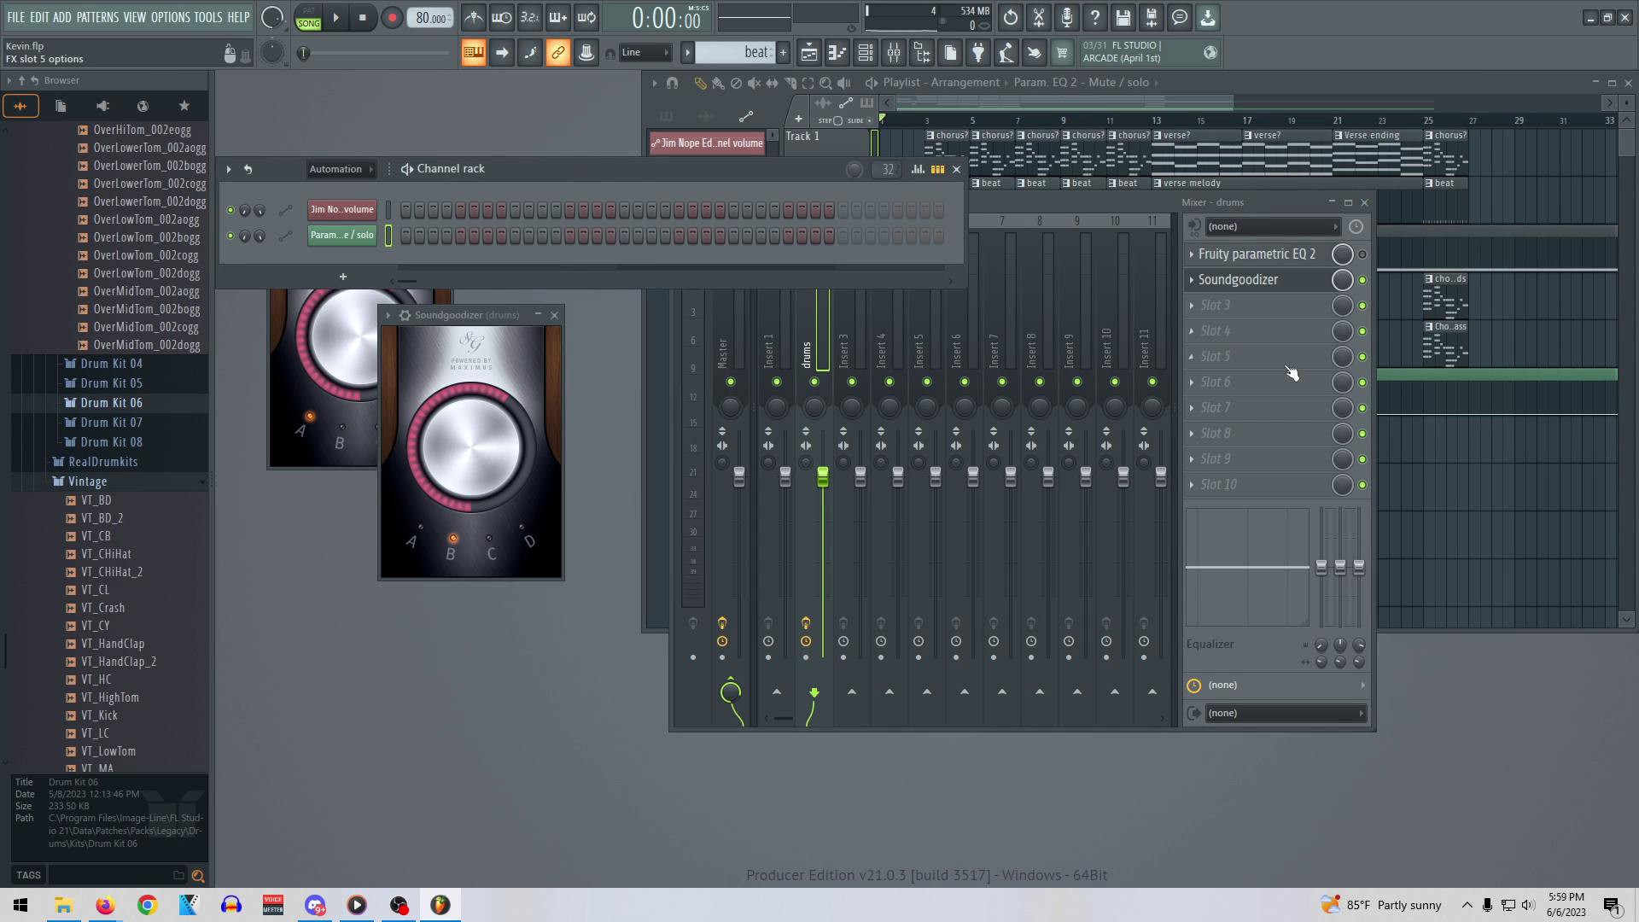
# Shape the EQ mute automation on Track 6 high over the opening beat clip and at minimum for the rest, and play it
pyautogui.click(1199, 86)
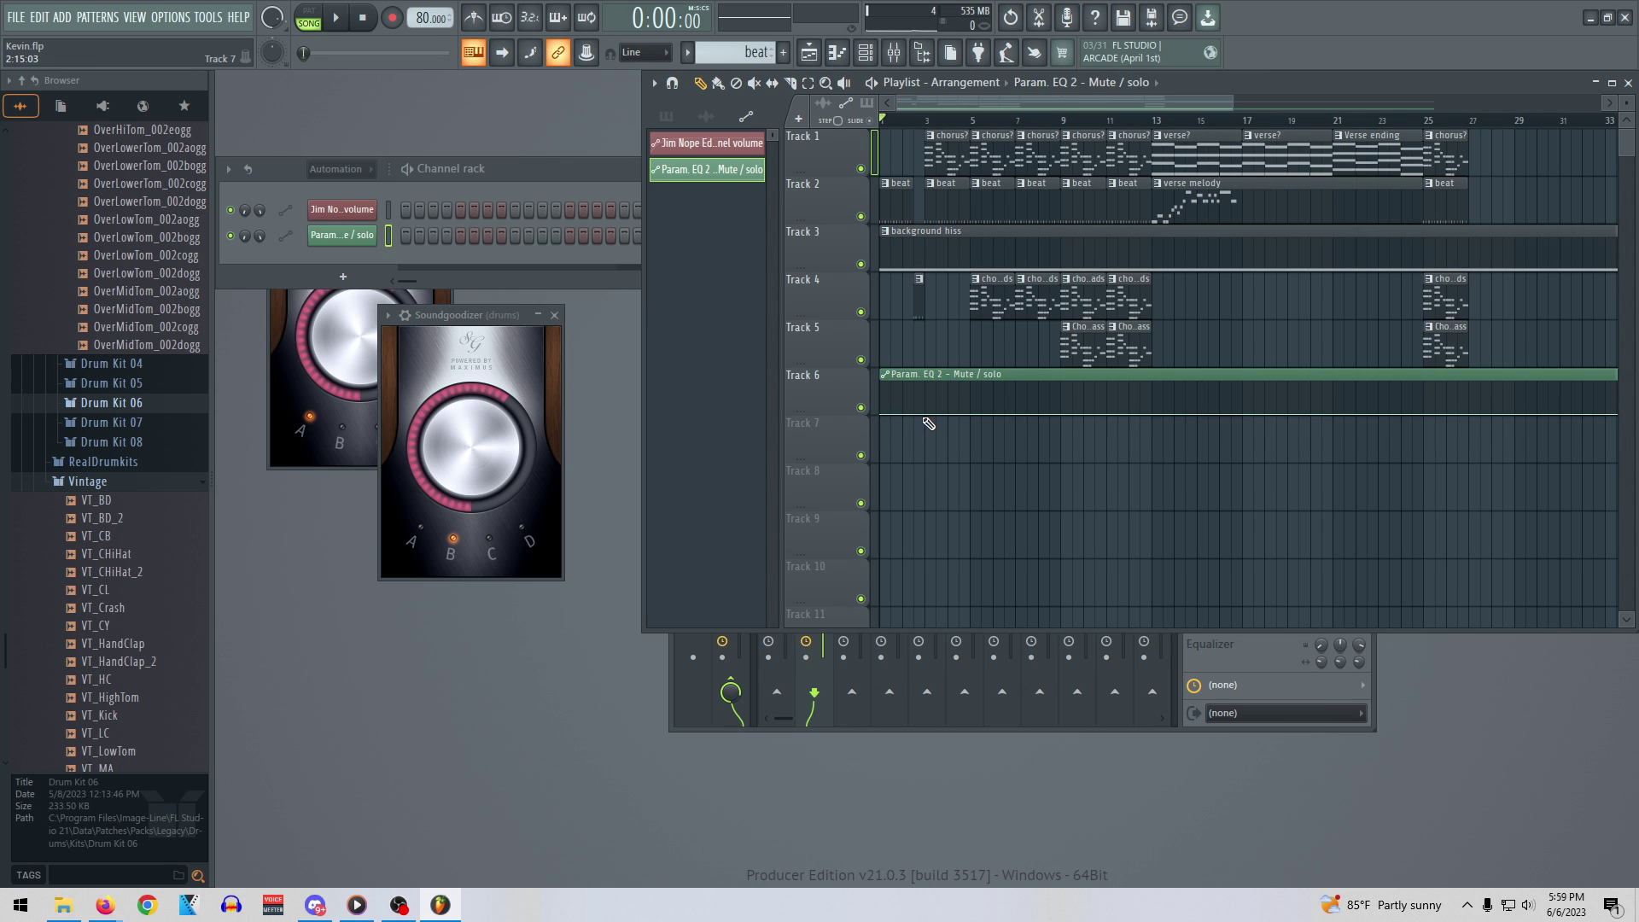
pyautogui.moveTo(926, 414); pyautogui.dragTo(933, 380)
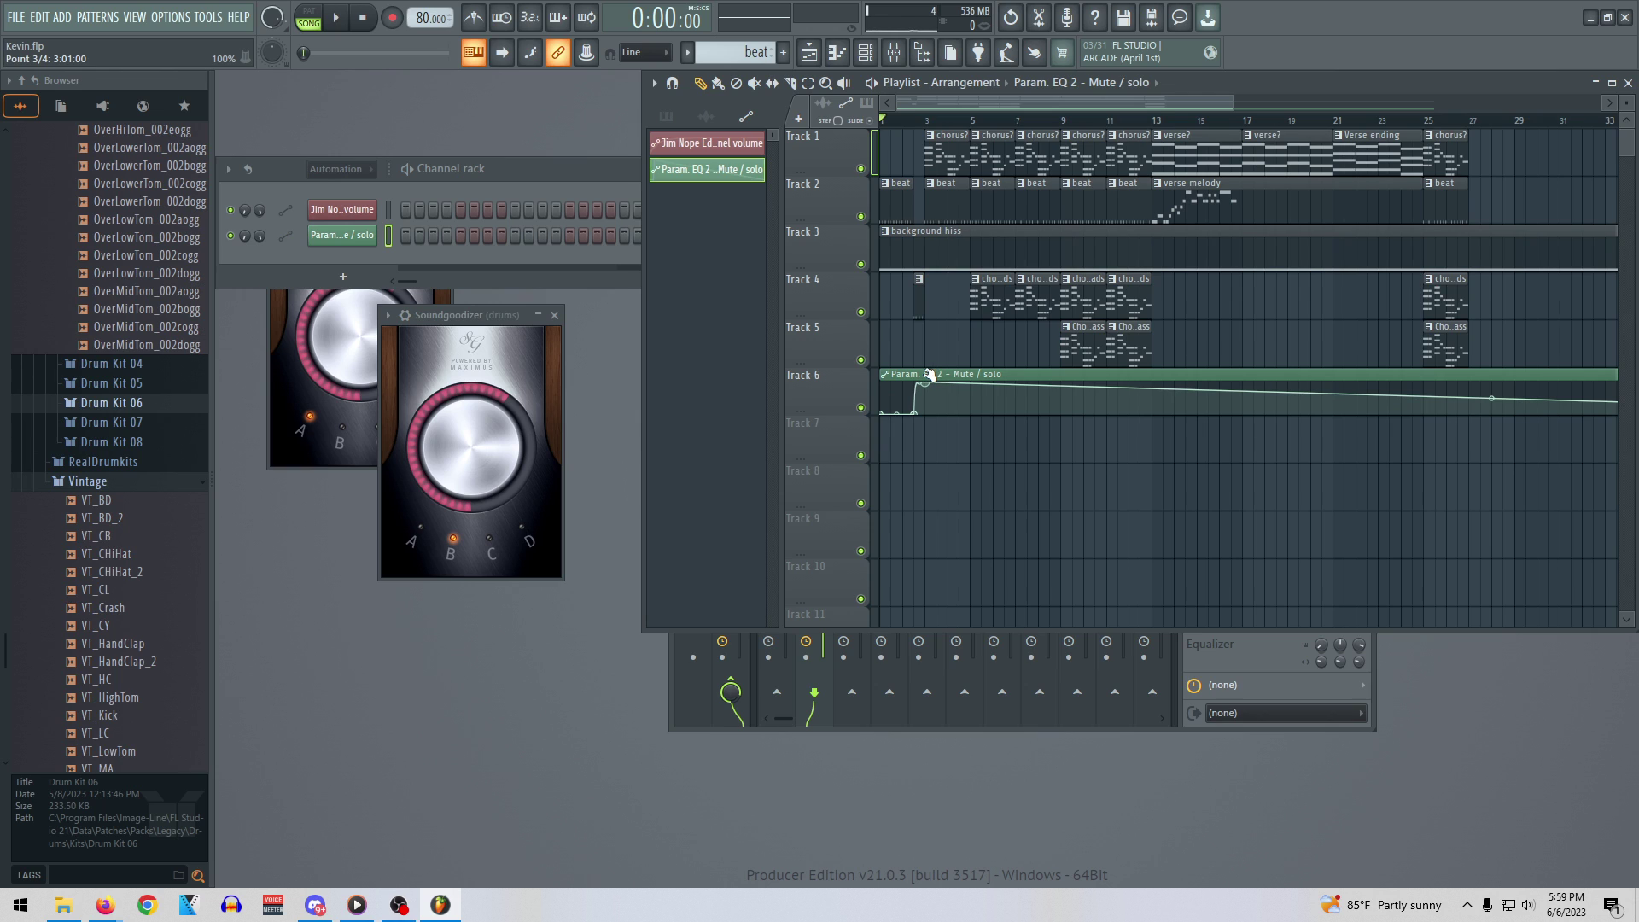
pyautogui.press('space')
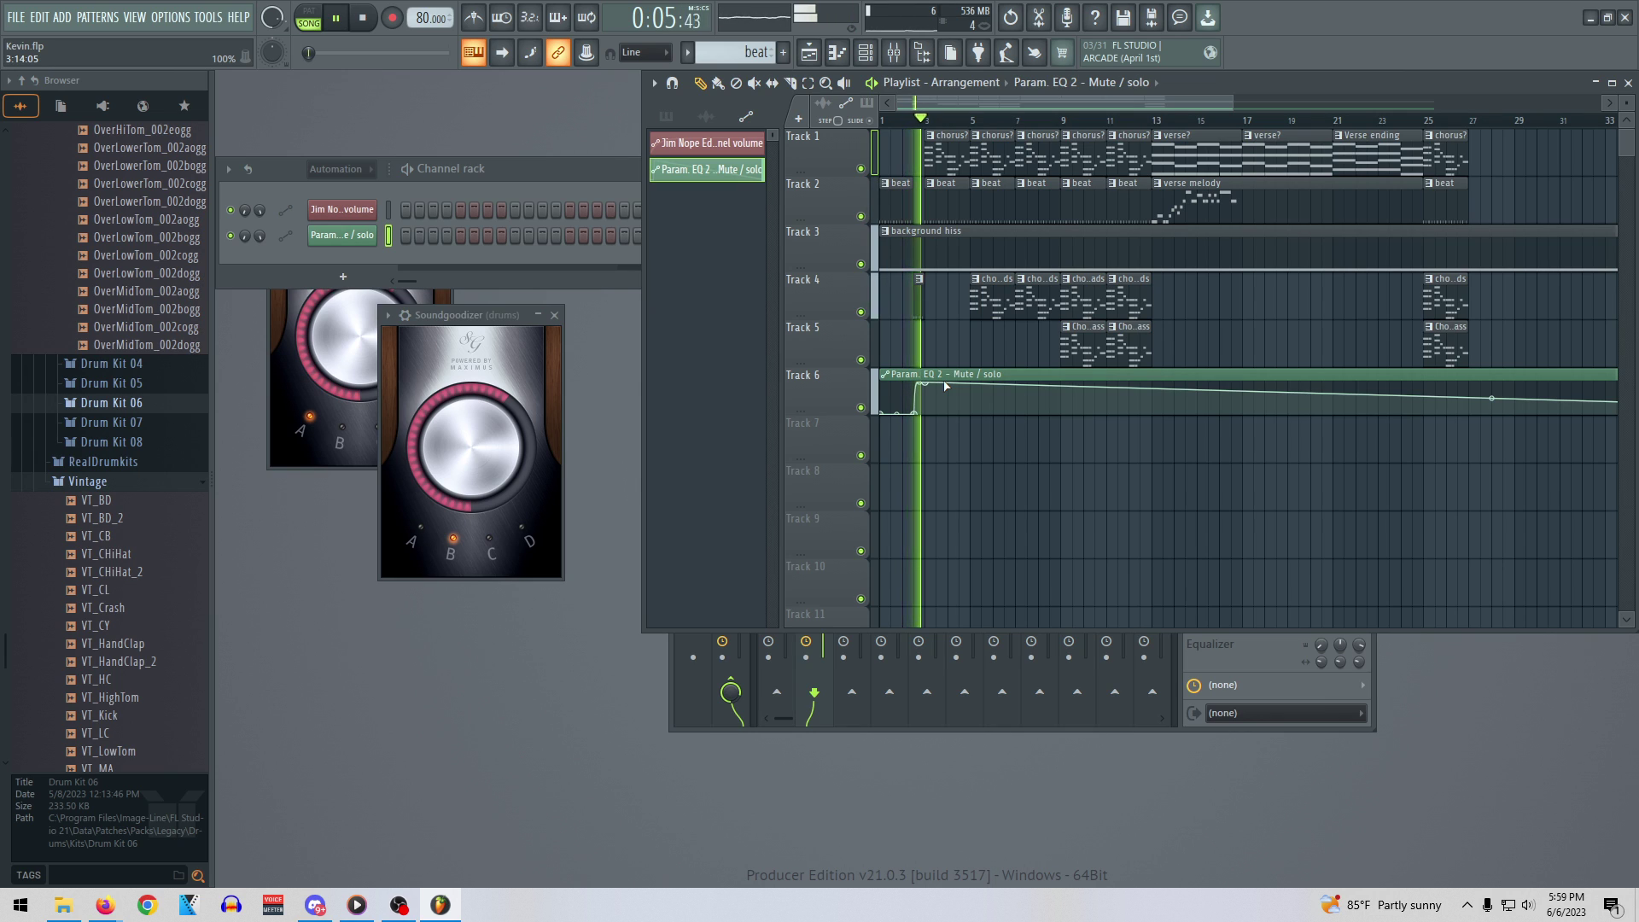
pyautogui.press('space')
pyautogui.moveTo(913, 413); pyautogui.dragTo(879, 374)
pyautogui.press('space')
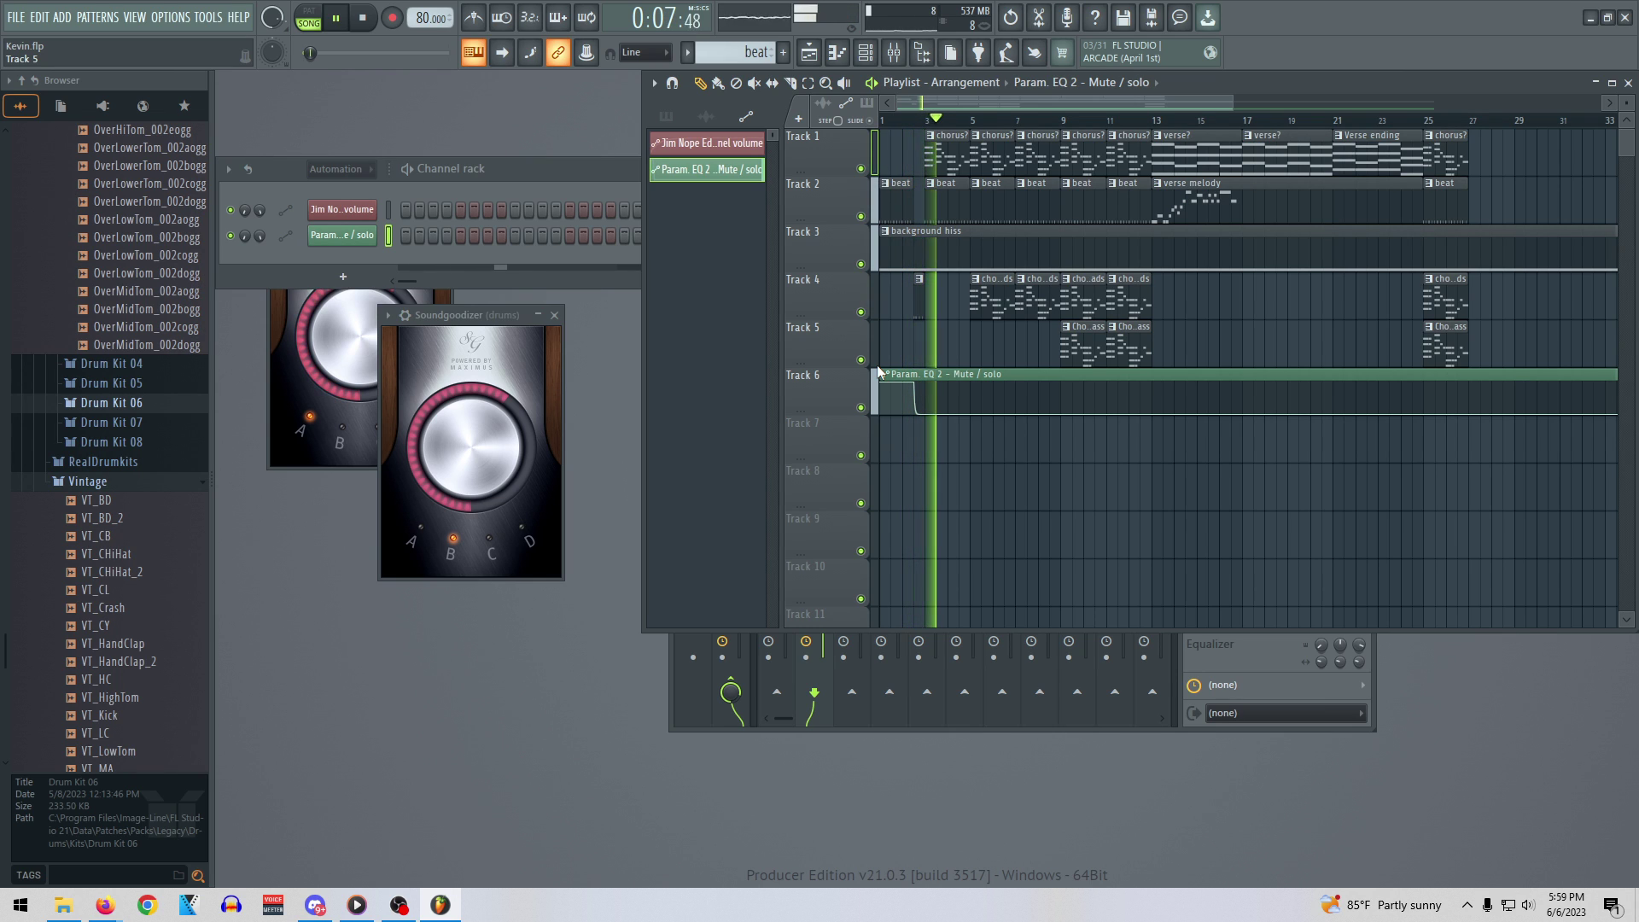
pyautogui.press('space')
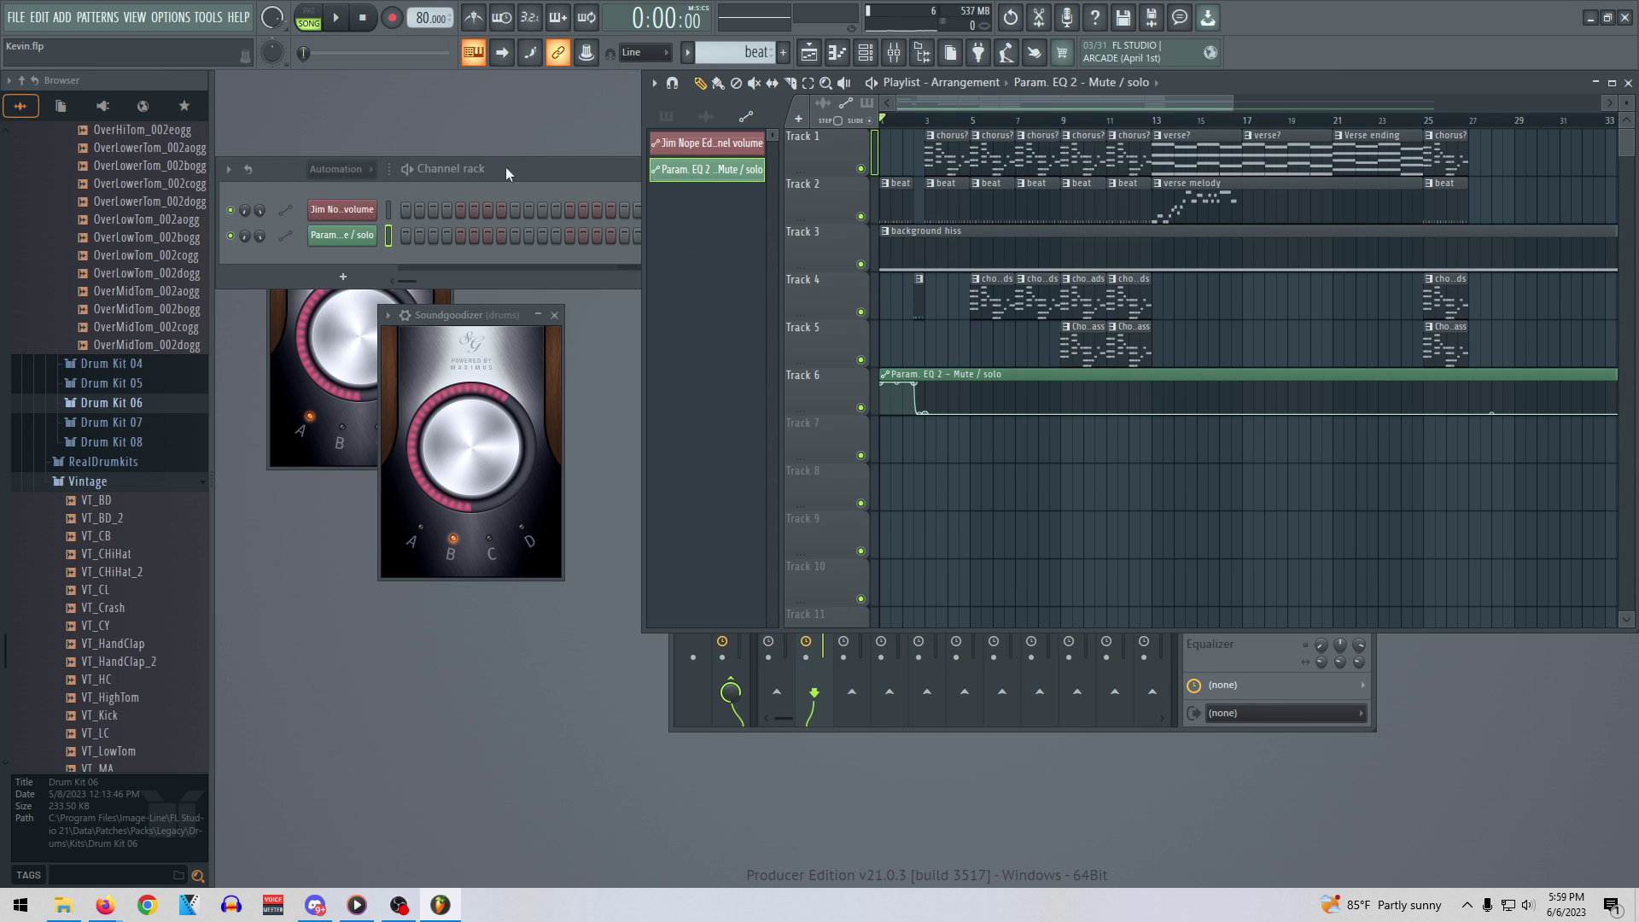
# Select the drum fill pattern for editing and play the song from the start
pyautogui.click(666, 116)
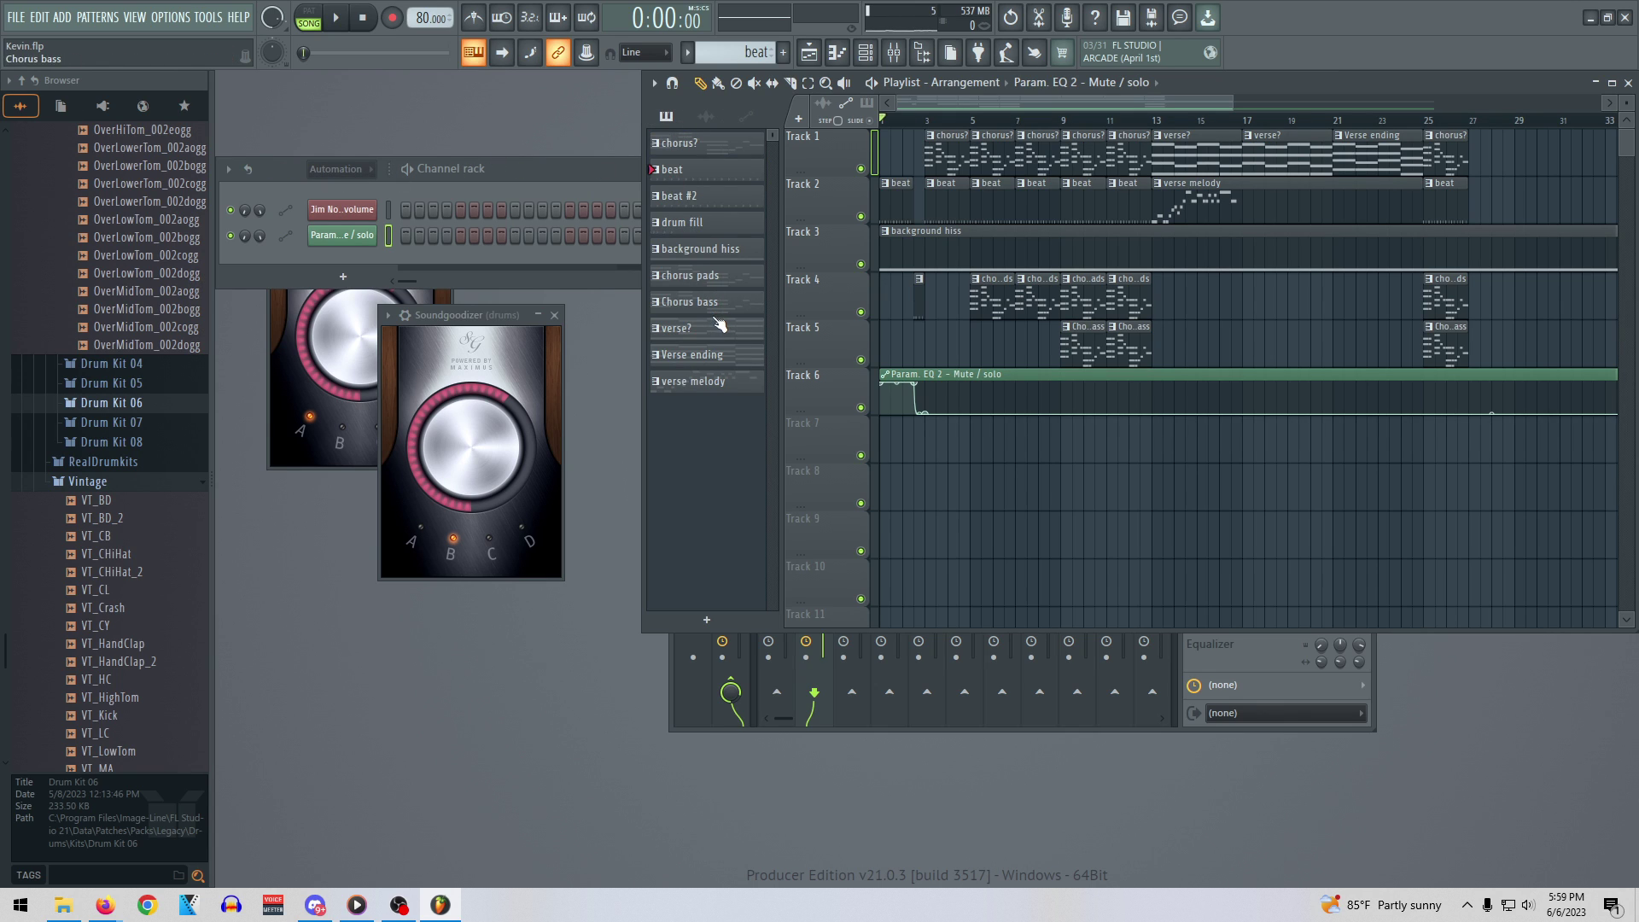
pyautogui.click(695, 223)
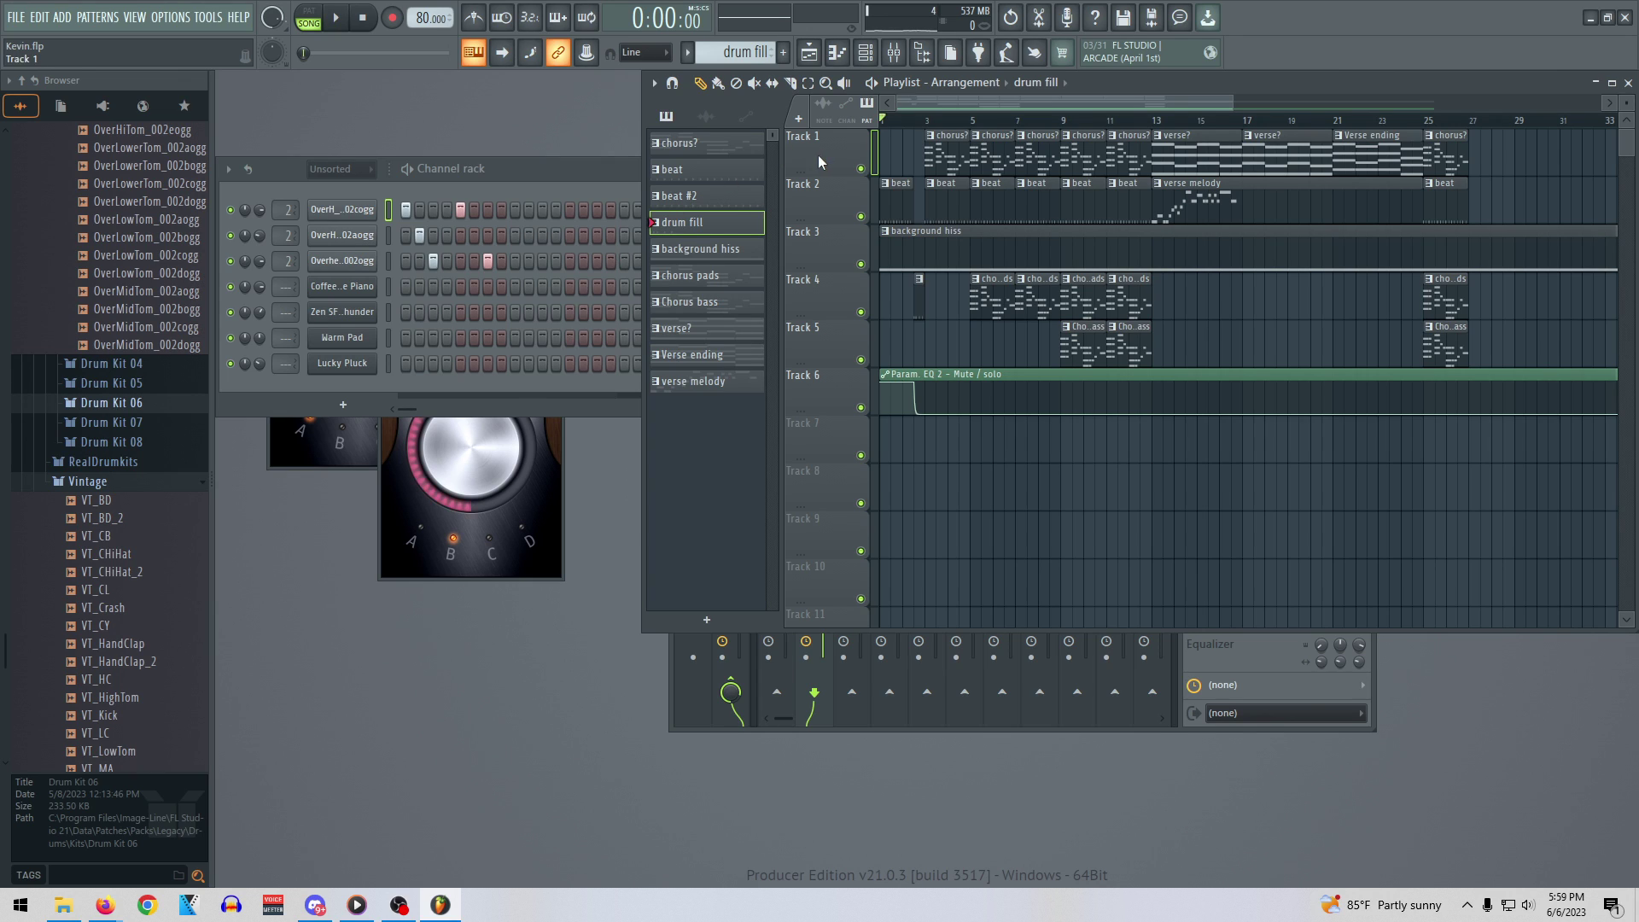
pyautogui.press('space')
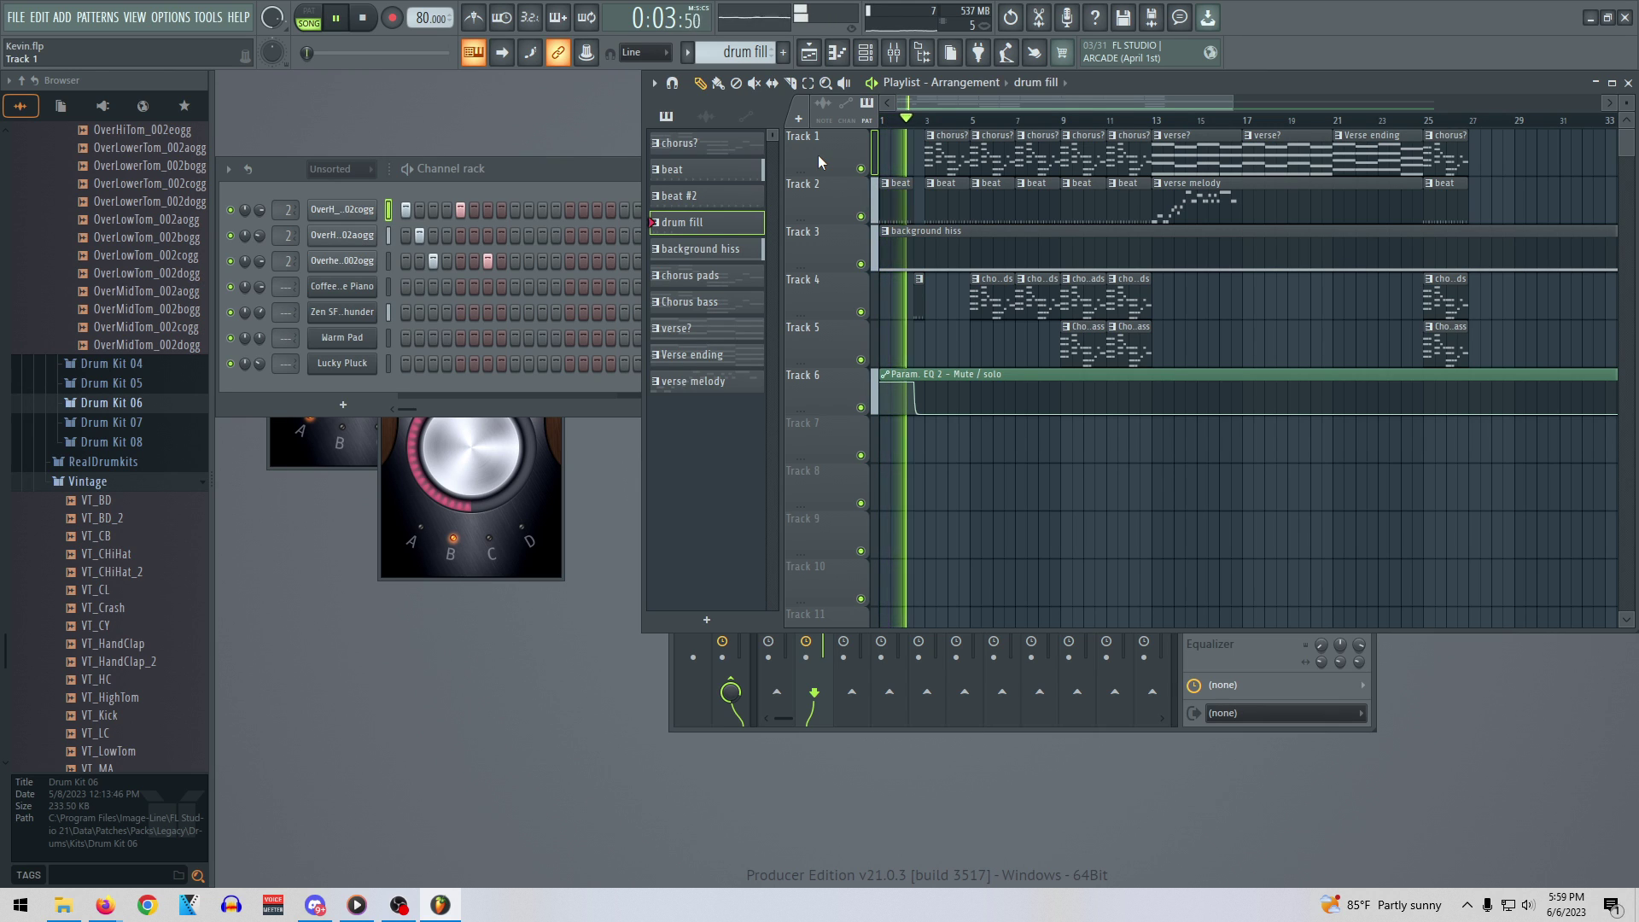
pyautogui.press('space')
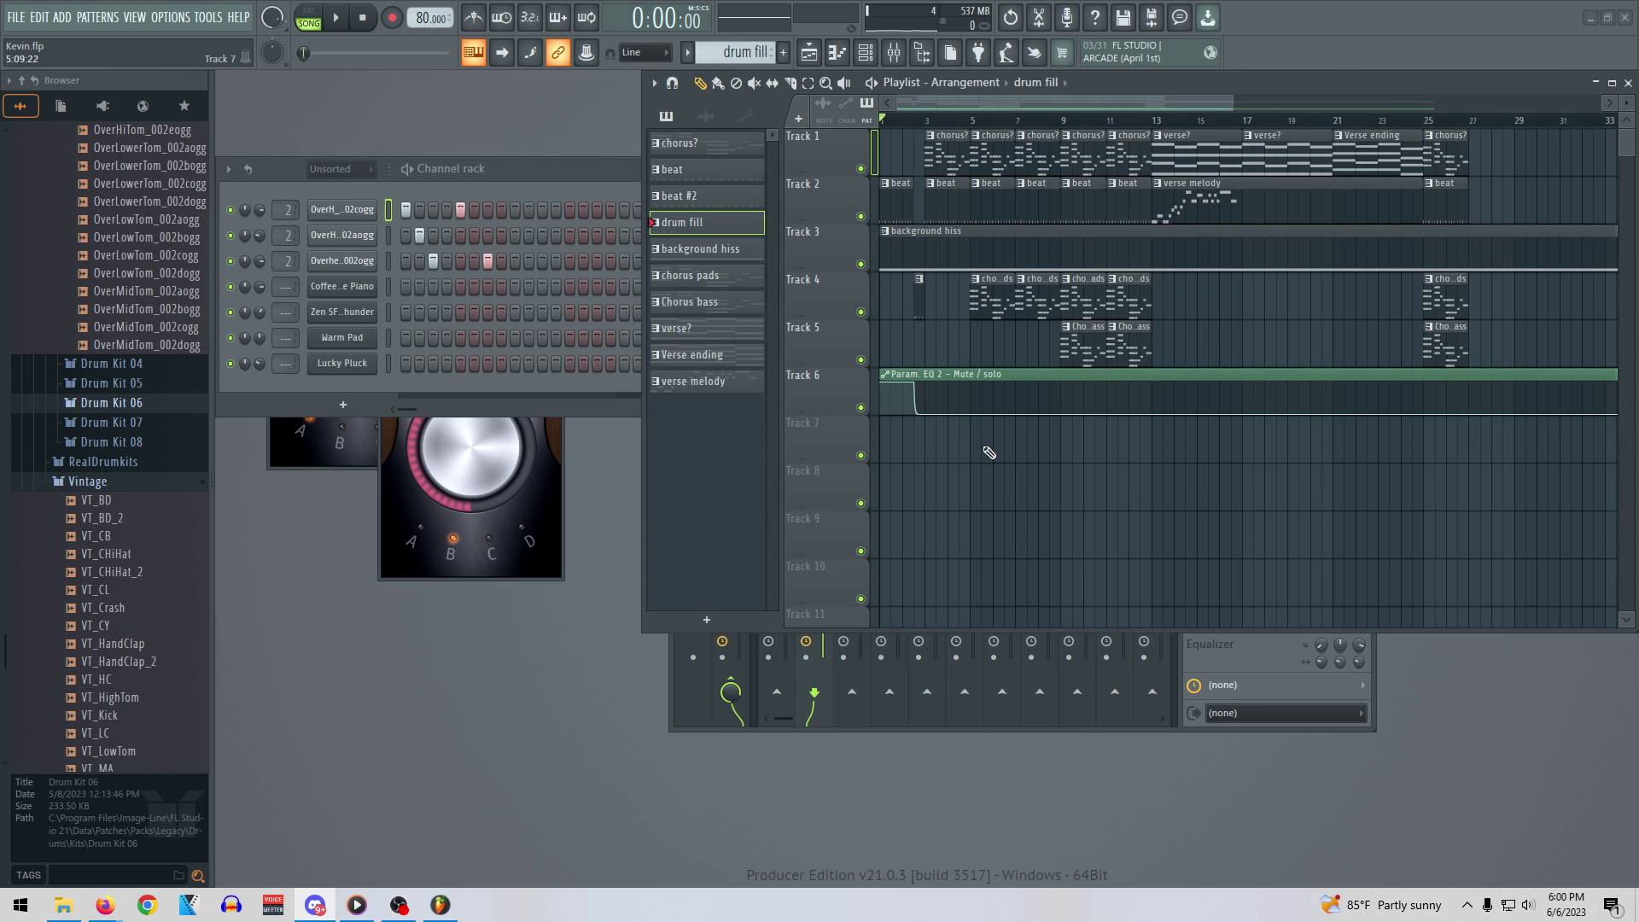
# Audition the VT_CHiHat_2, rimshot and VT_Ride samples in the Vintage drum folder
pyautogui.click(132, 571)
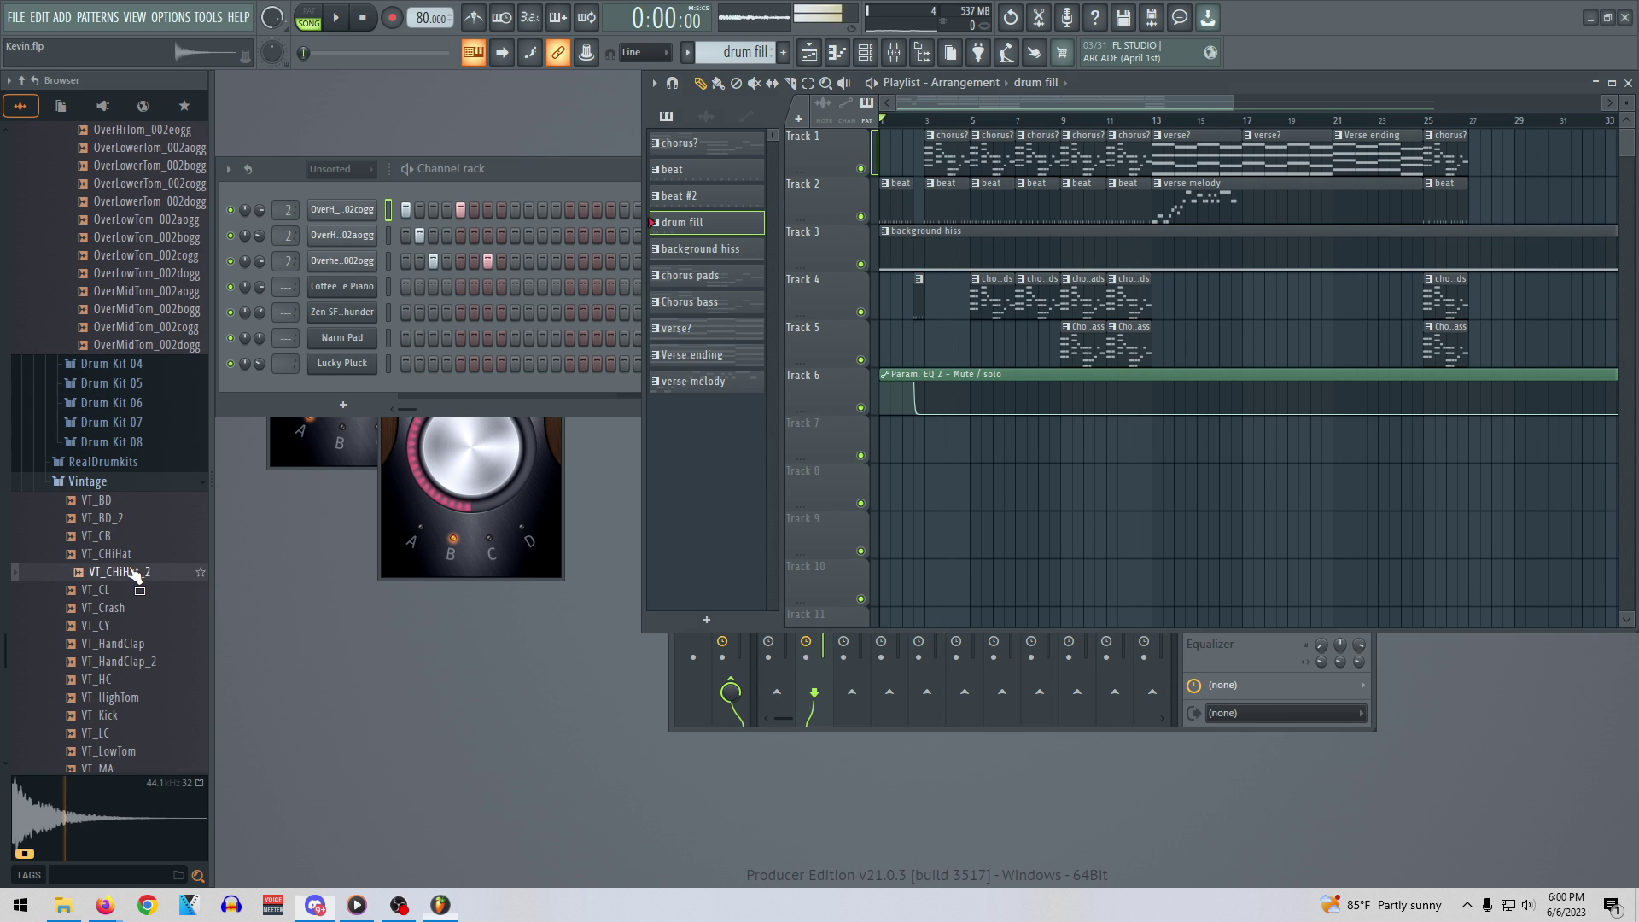
pyautogui.scroll(-4, 130, 632)
pyautogui.click(135, 645)
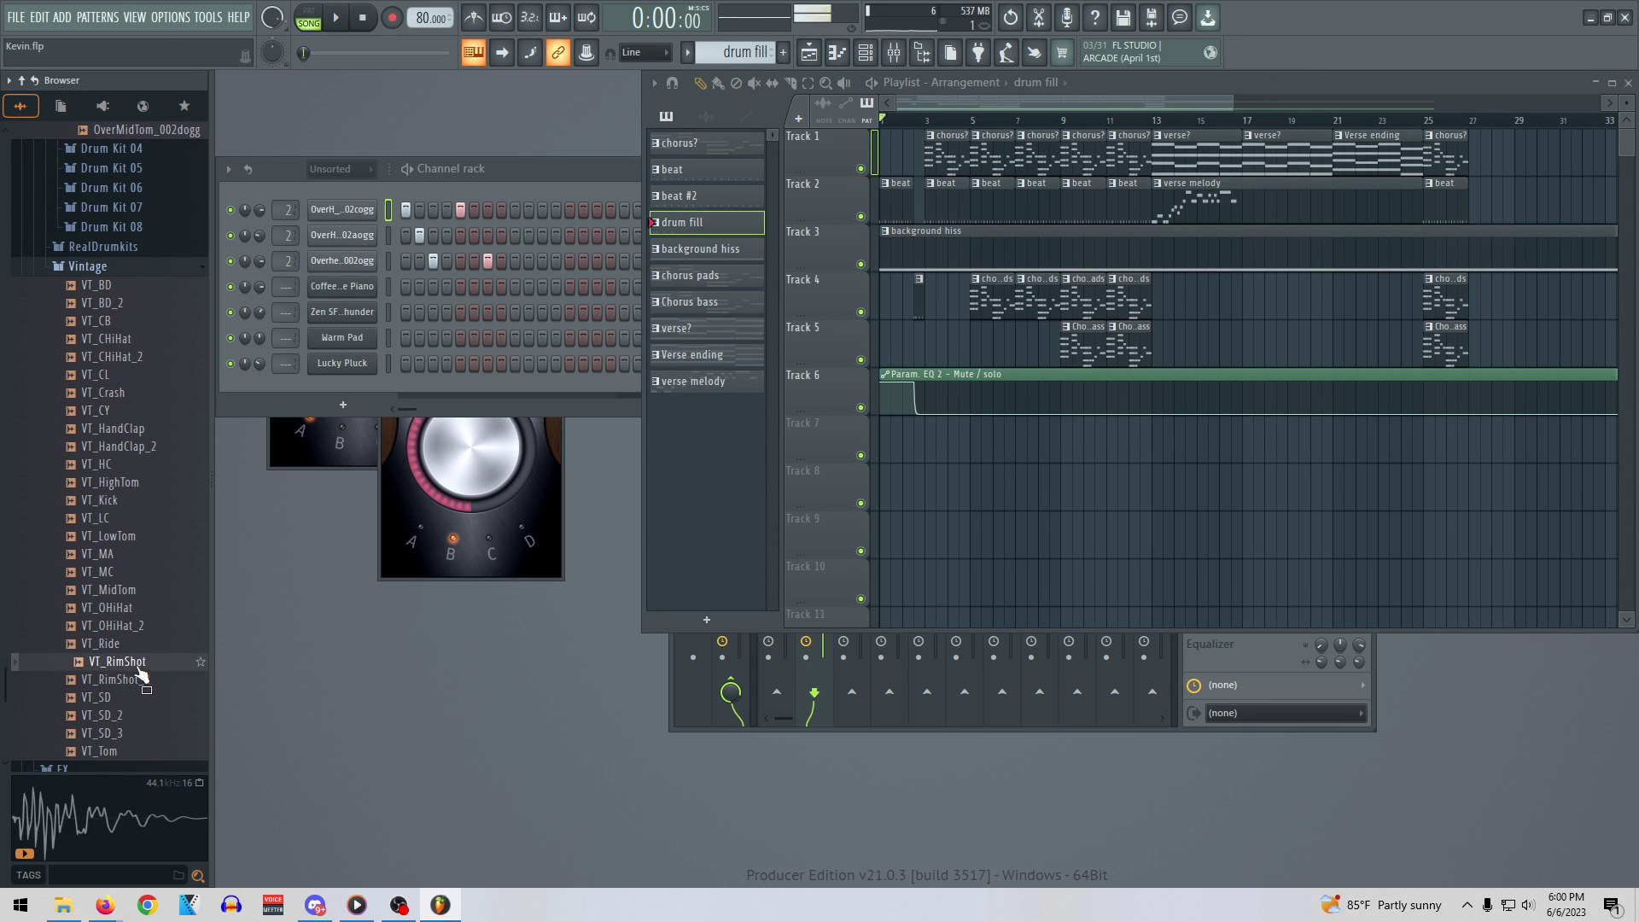
pyautogui.scroll(-2, 133, 674)
pyautogui.click(109, 538)
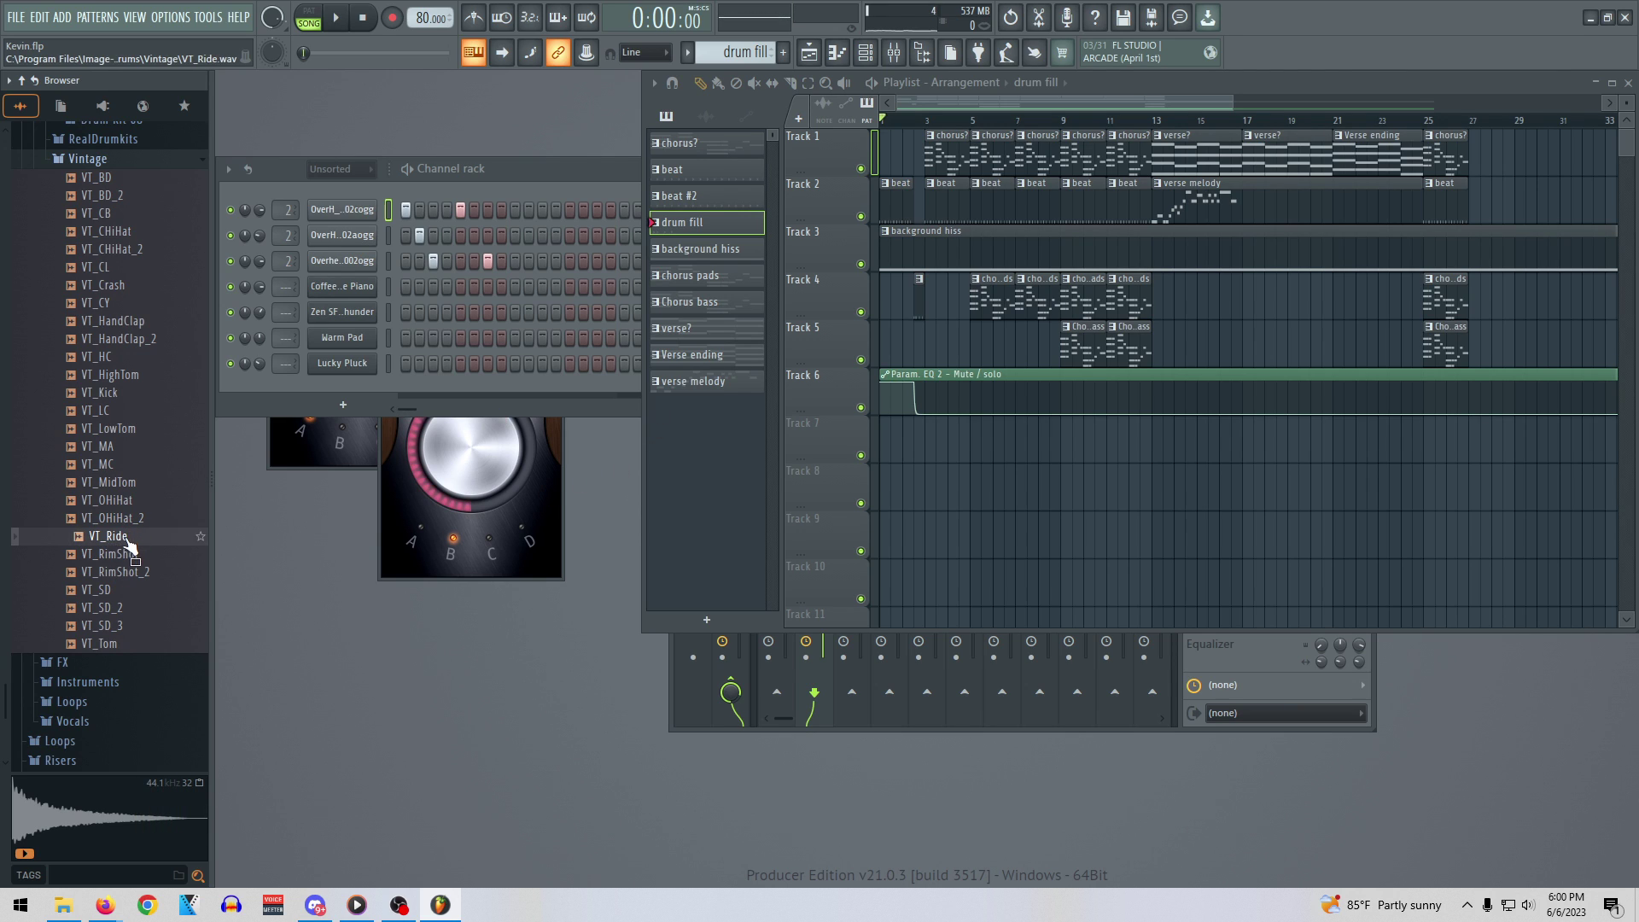
pyautogui.scroll(4, 126, 530)
# Audition the Overhead ride samples of the drum kit and add Overhead Ride2_001ogg as a channel below the drum channels
pyautogui.click(102, 374)
pyautogui.scroll(8, 121, 479)
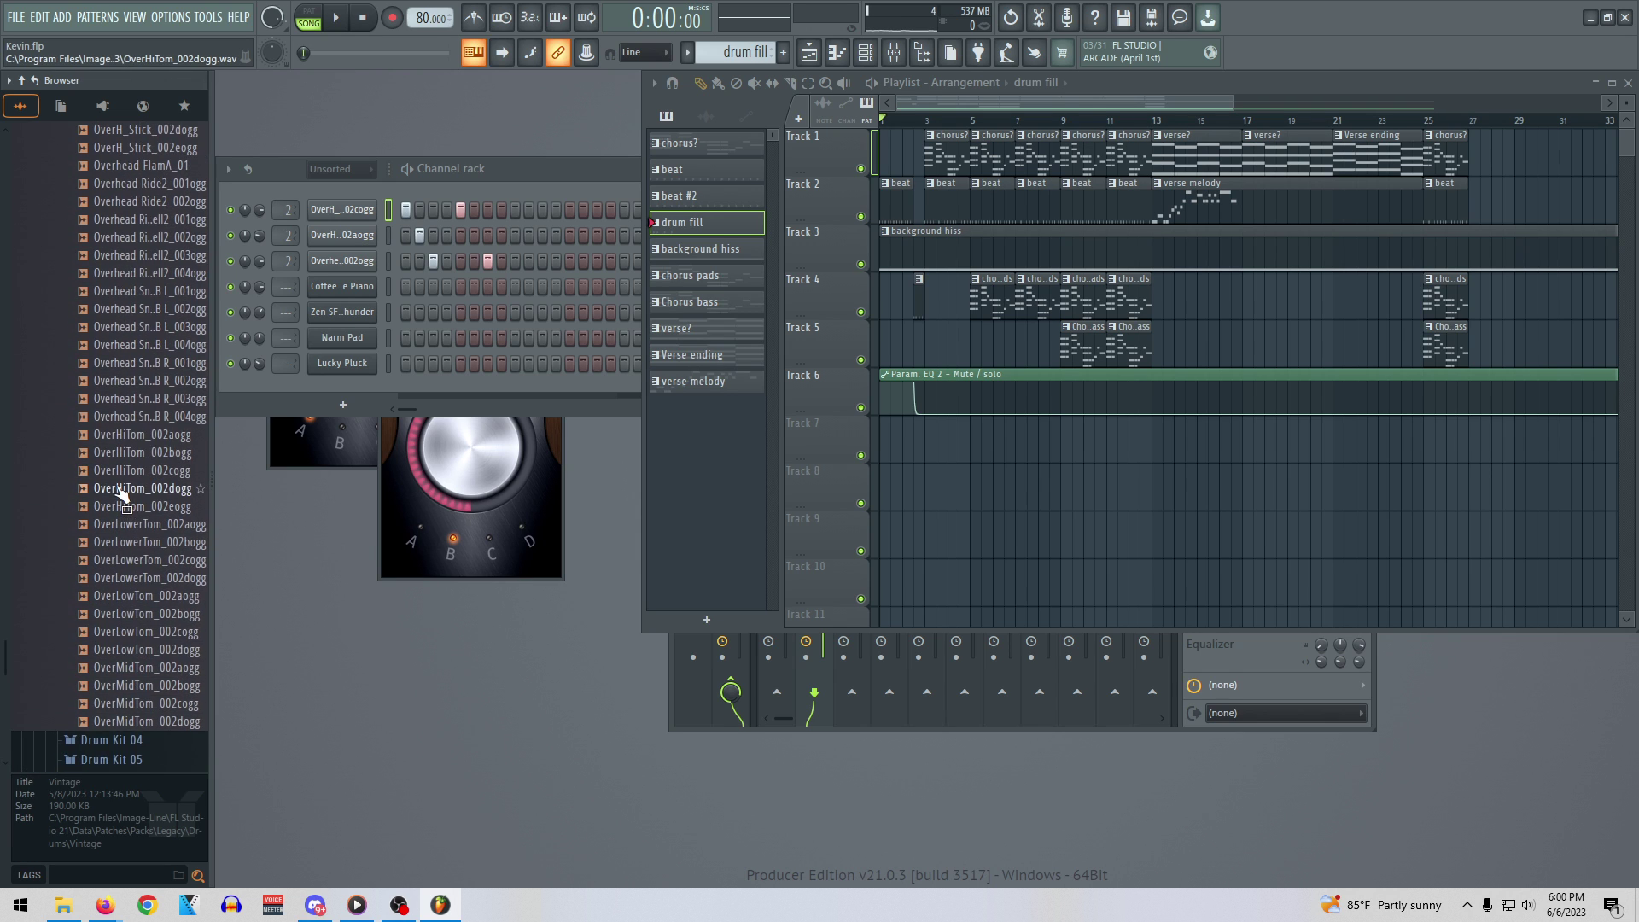
pyautogui.scroll(4, 122, 486)
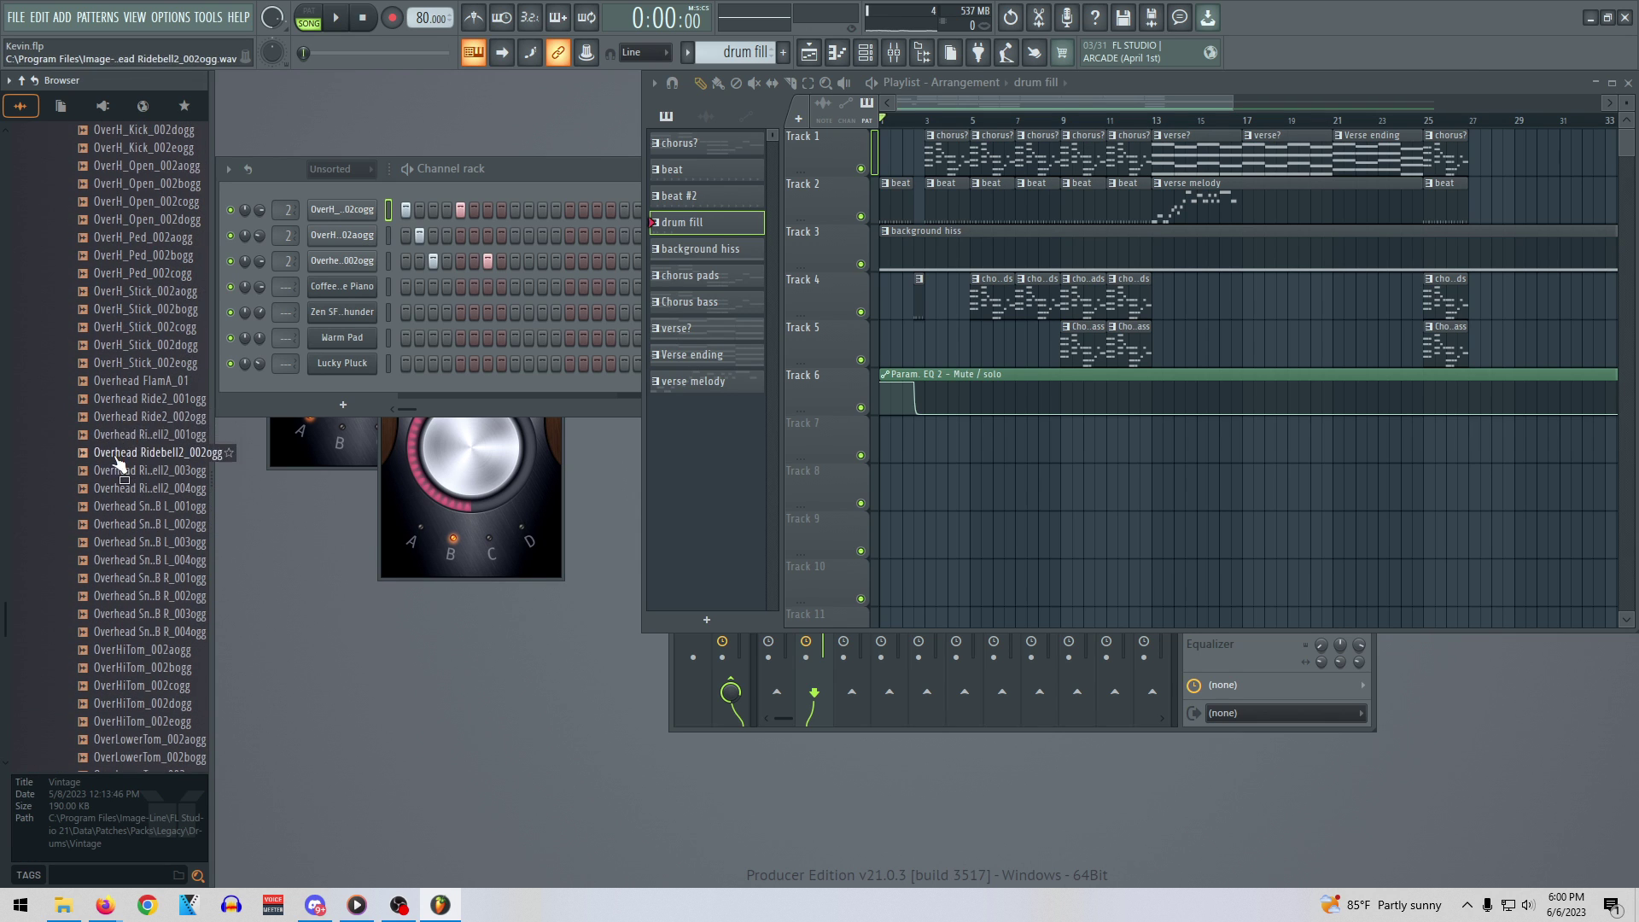
pyautogui.scroll(6, 124, 461)
pyautogui.scroll(-6, 167, 543)
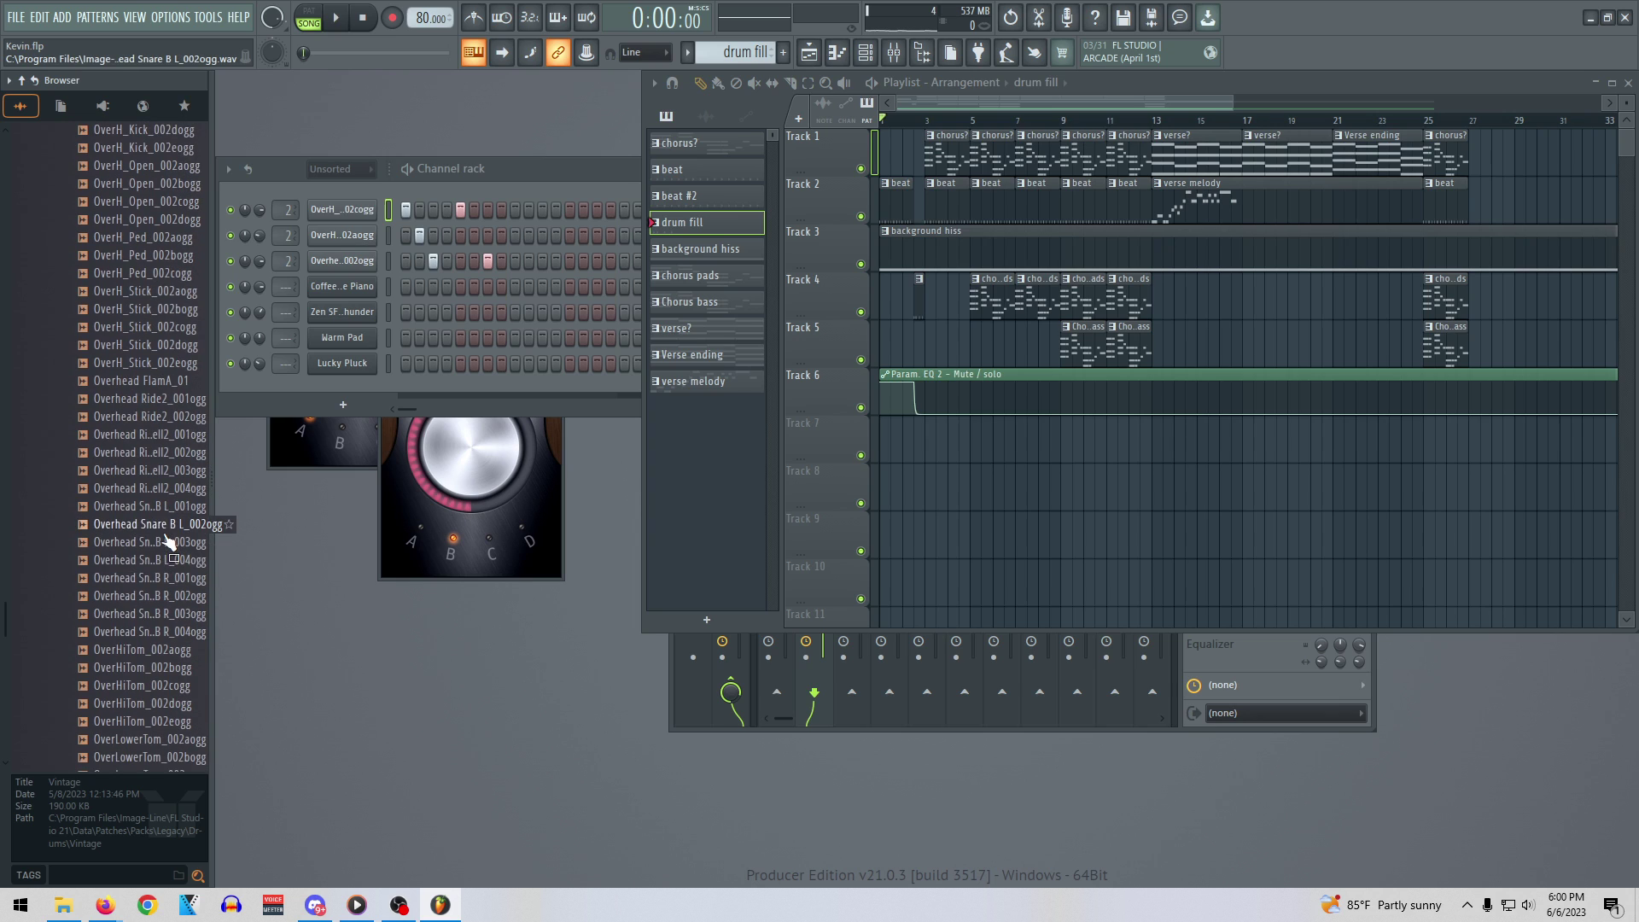
pyautogui.click(164, 452)
pyautogui.click(162, 434)
pyautogui.click(167, 416)
pyautogui.click(168, 399)
pyautogui.moveTo(168, 408); pyautogui.dragTo(418, 314)
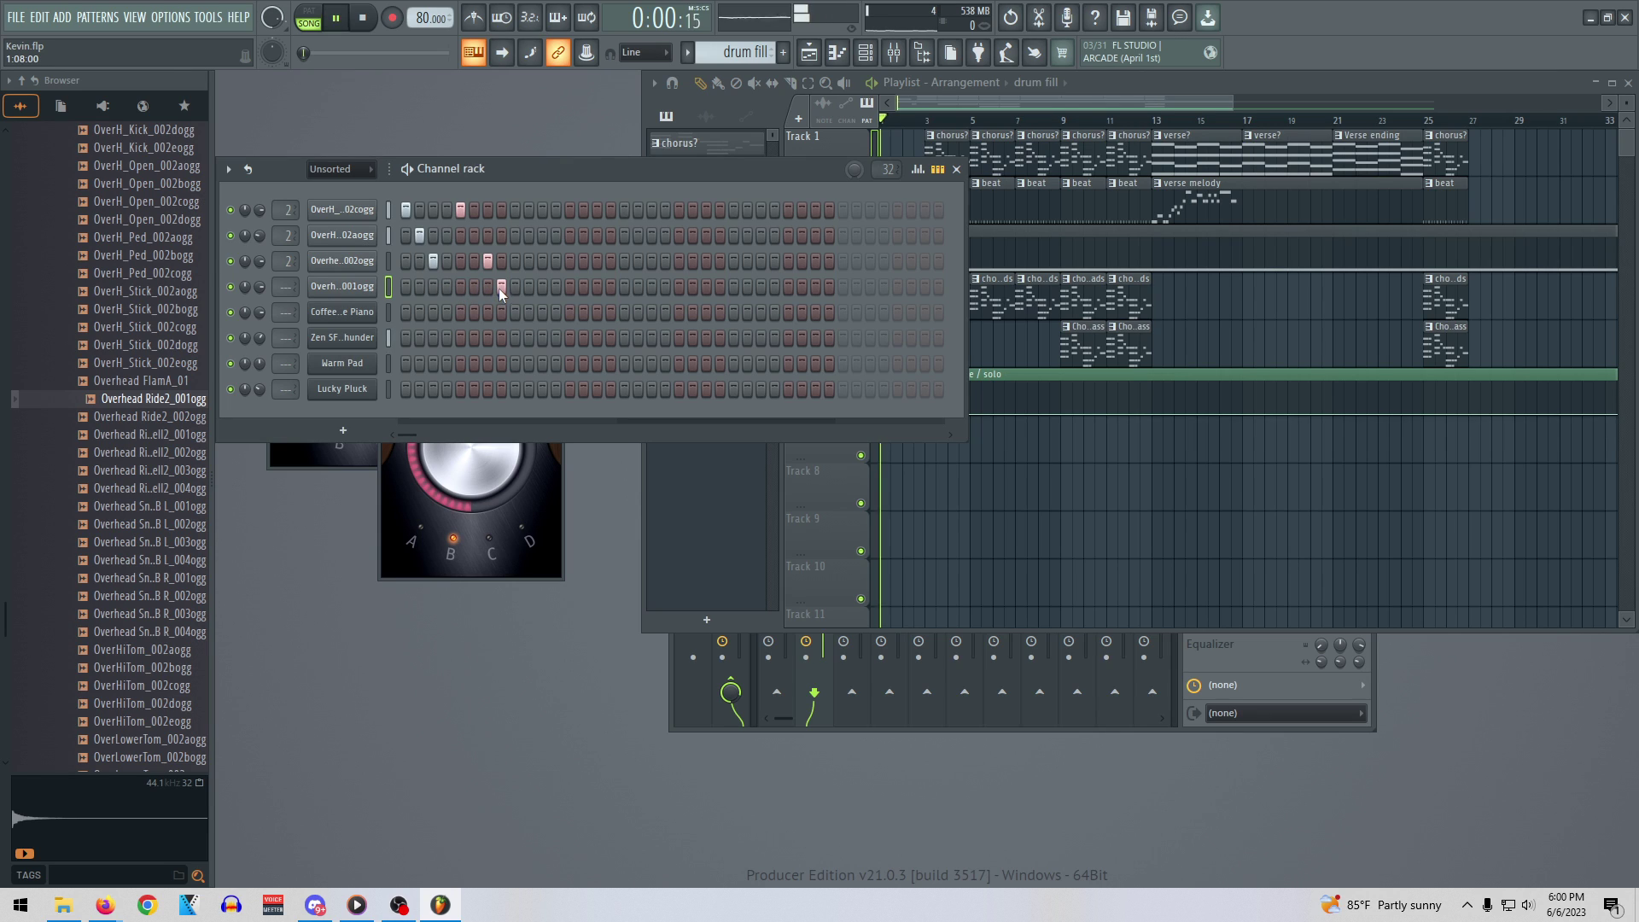
# Switch playback to pattern mode and play the drum fill
pyautogui.click(308, 28)
pyautogui.press('space')
pyautogui.press('space')
# Try replacing the drum fill's third-channel hit on step 7 with second-channel hits on steps 6 and 8
pyautogui.click(489, 256)
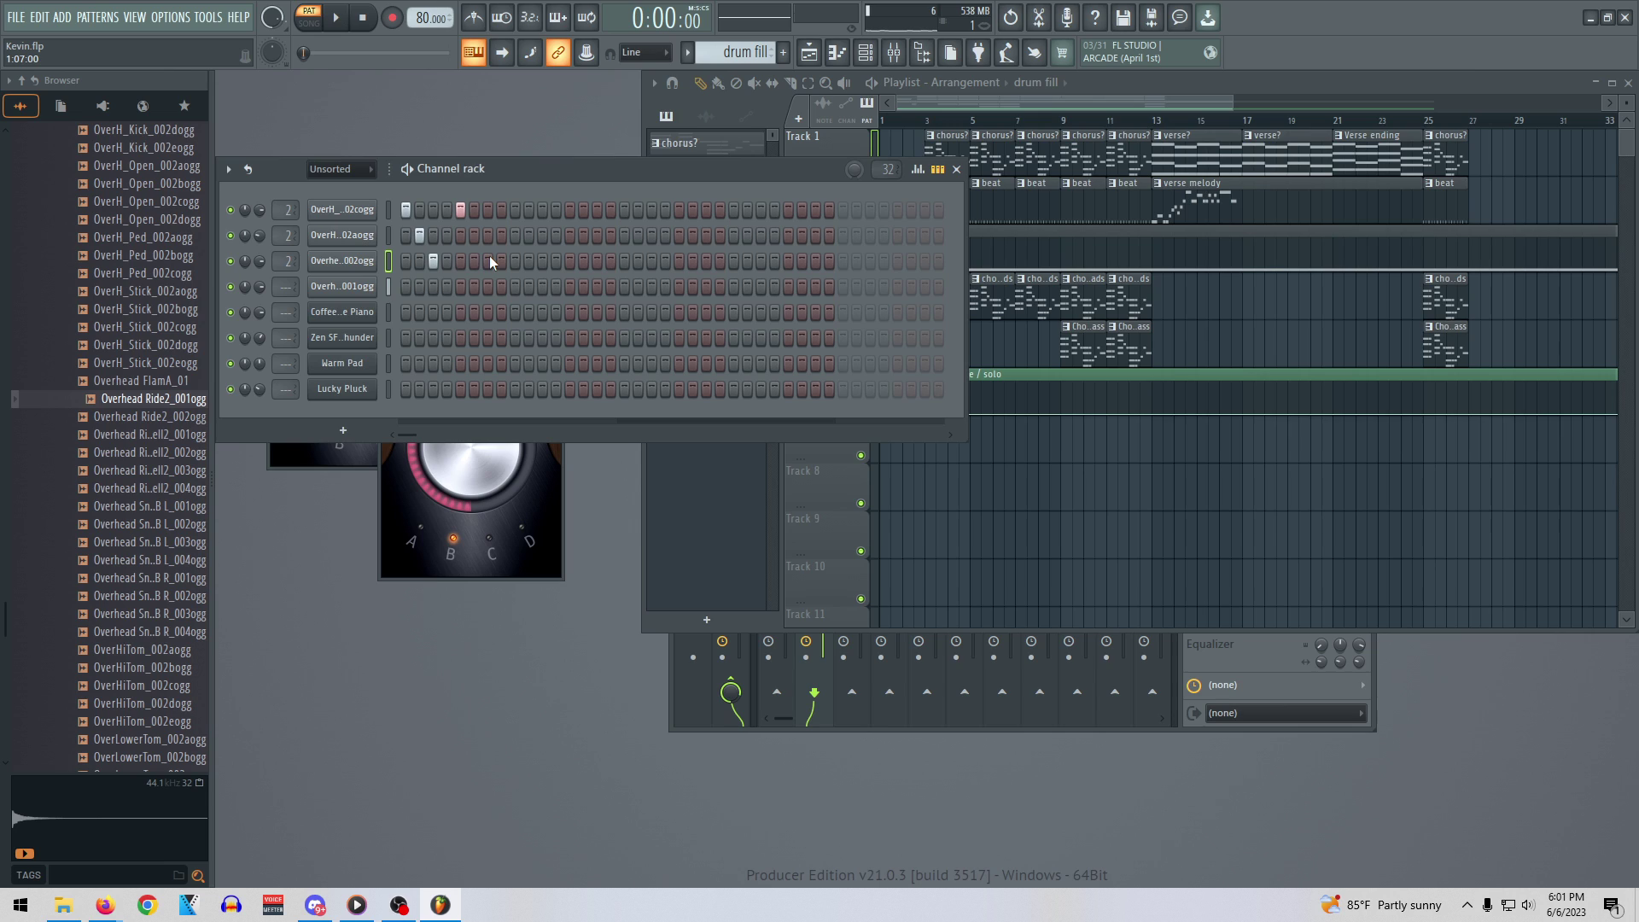
pyautogui.click(501, 236)
pyautogui.click(477, 235)
pyautogui.press('space')
pyautogui.press('space')
pyautogui.rightClick(471, 233)
# Try Overhead Ride2_001ogg hits on steps 1 to 8 of the drum fill, and clear them
pyautogui.click(474, 285)
pyautogui.press('space')
pyautogui.press('space')
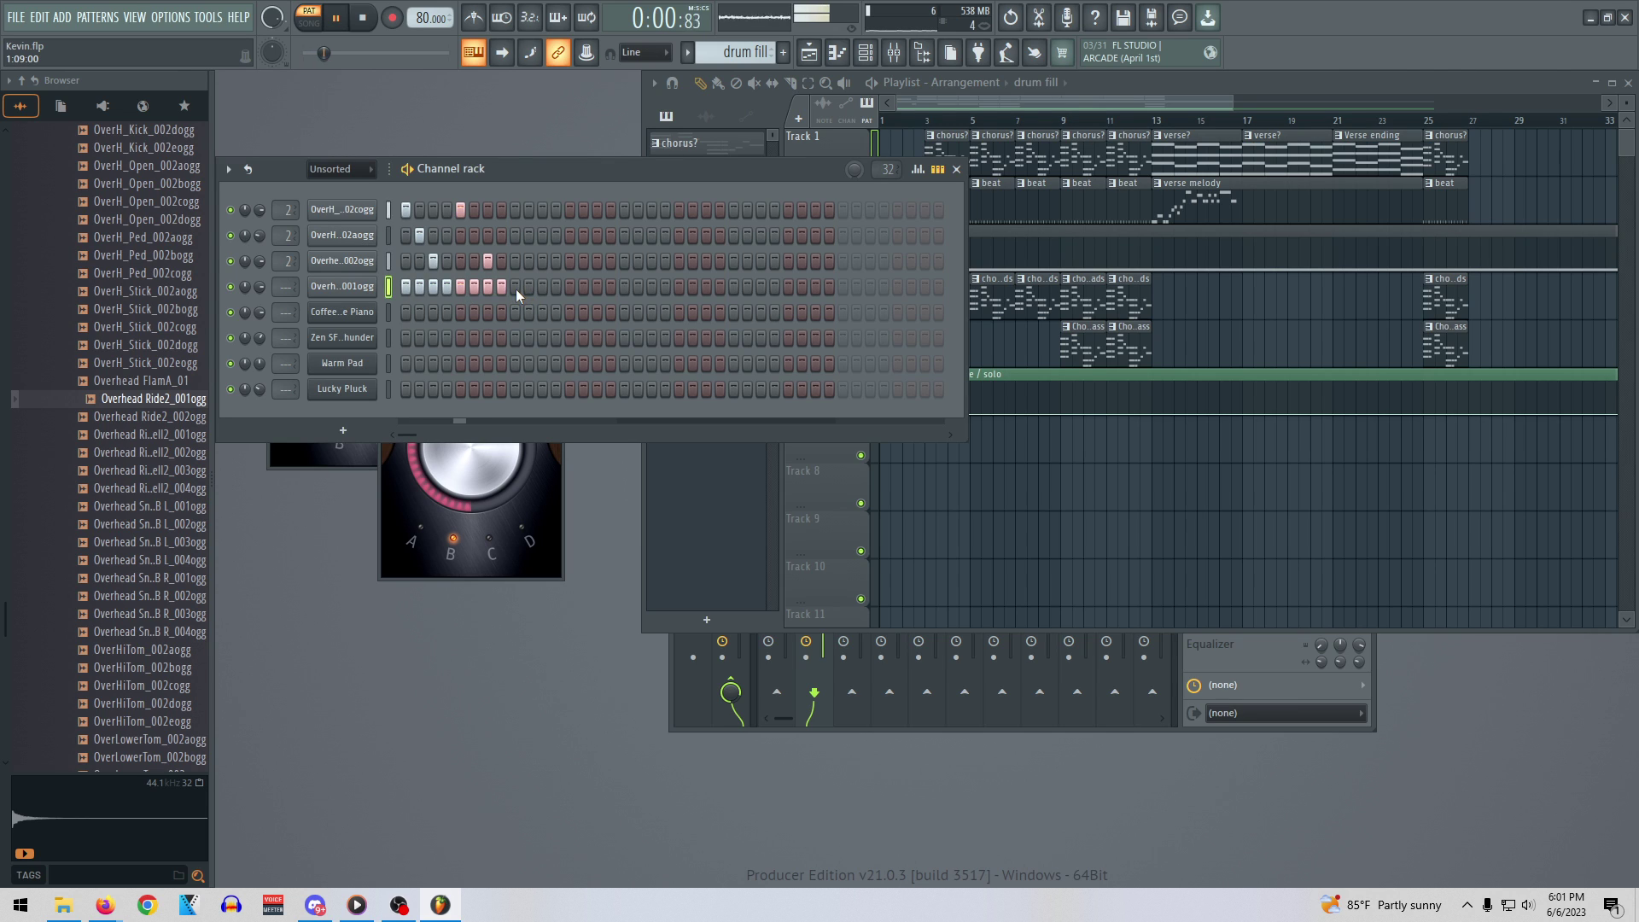
pyautogui.moveTo(505, 285); pyautogui.dragTo(397, 283)
pyautogui.click(472, 288)
# With the drum fill playing, audition stick and pedal samples and try OverH_Ped_002cogg on the fourth channel
pyautogui.press('space')
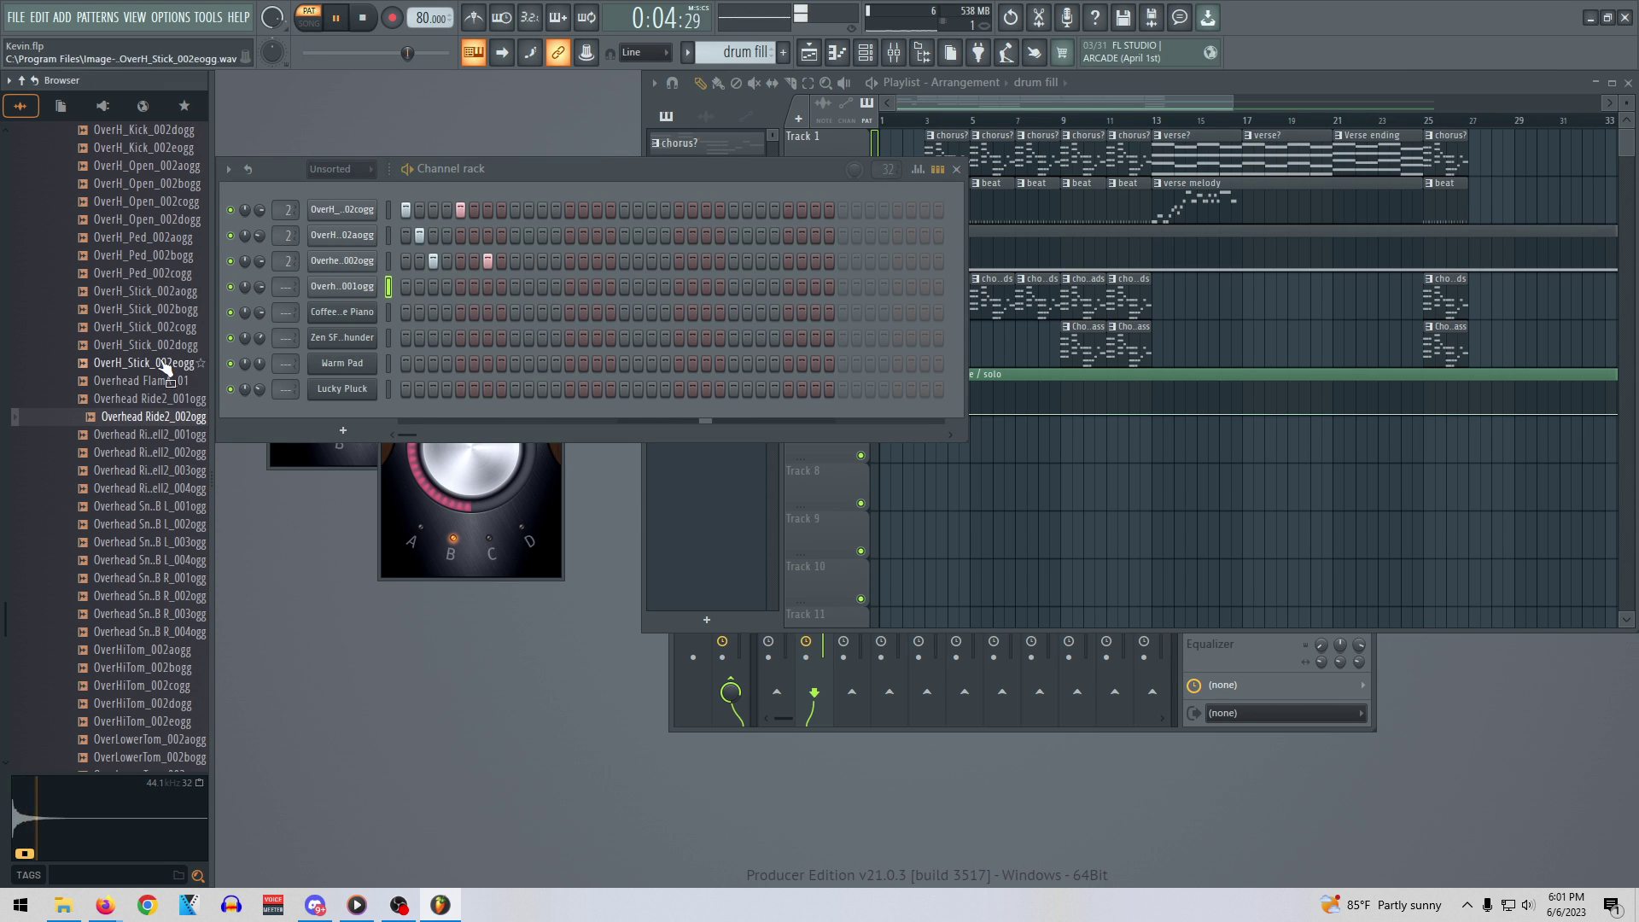
pyautogui.click(152, 273)
pyautogui.click(156, 292)
pyautogui.click(154, 276)
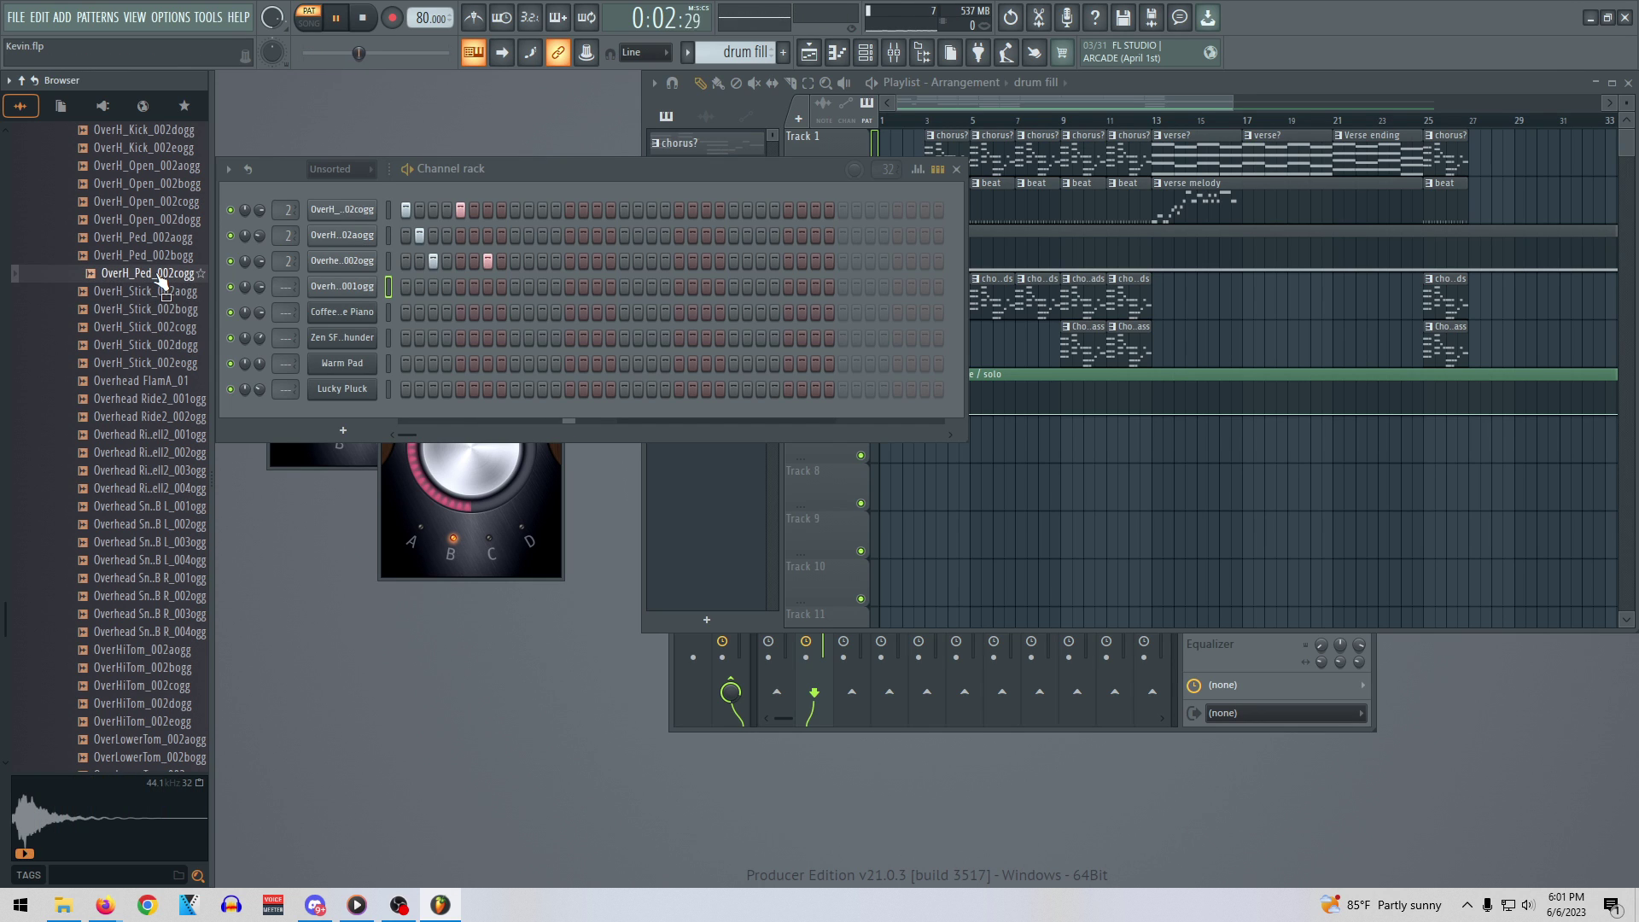
pyautogui.moveTo(155, 275); pyautogui.dragTo(387, 291)
# Add a hit on step 6 of the fourth channel and route that channel to mixer track 2
pyautogui.click(474, 287)
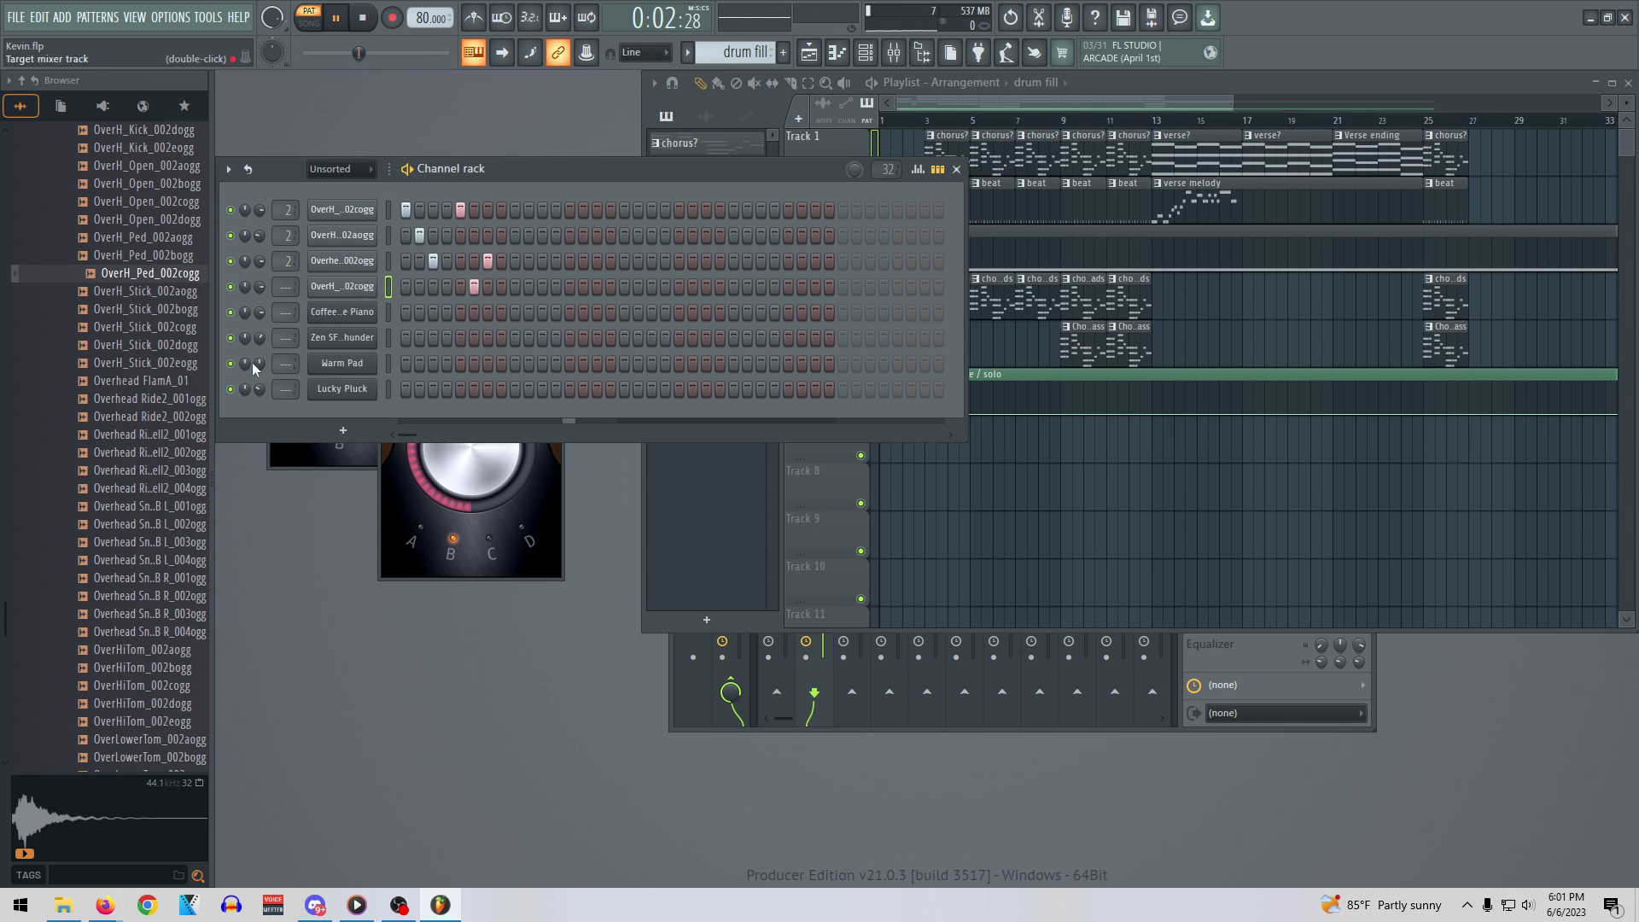
pyautogui.scroll(4, 172, 391)
pyautogui.moveTo(279, 293); pyautogui.dragTo(279, 283)
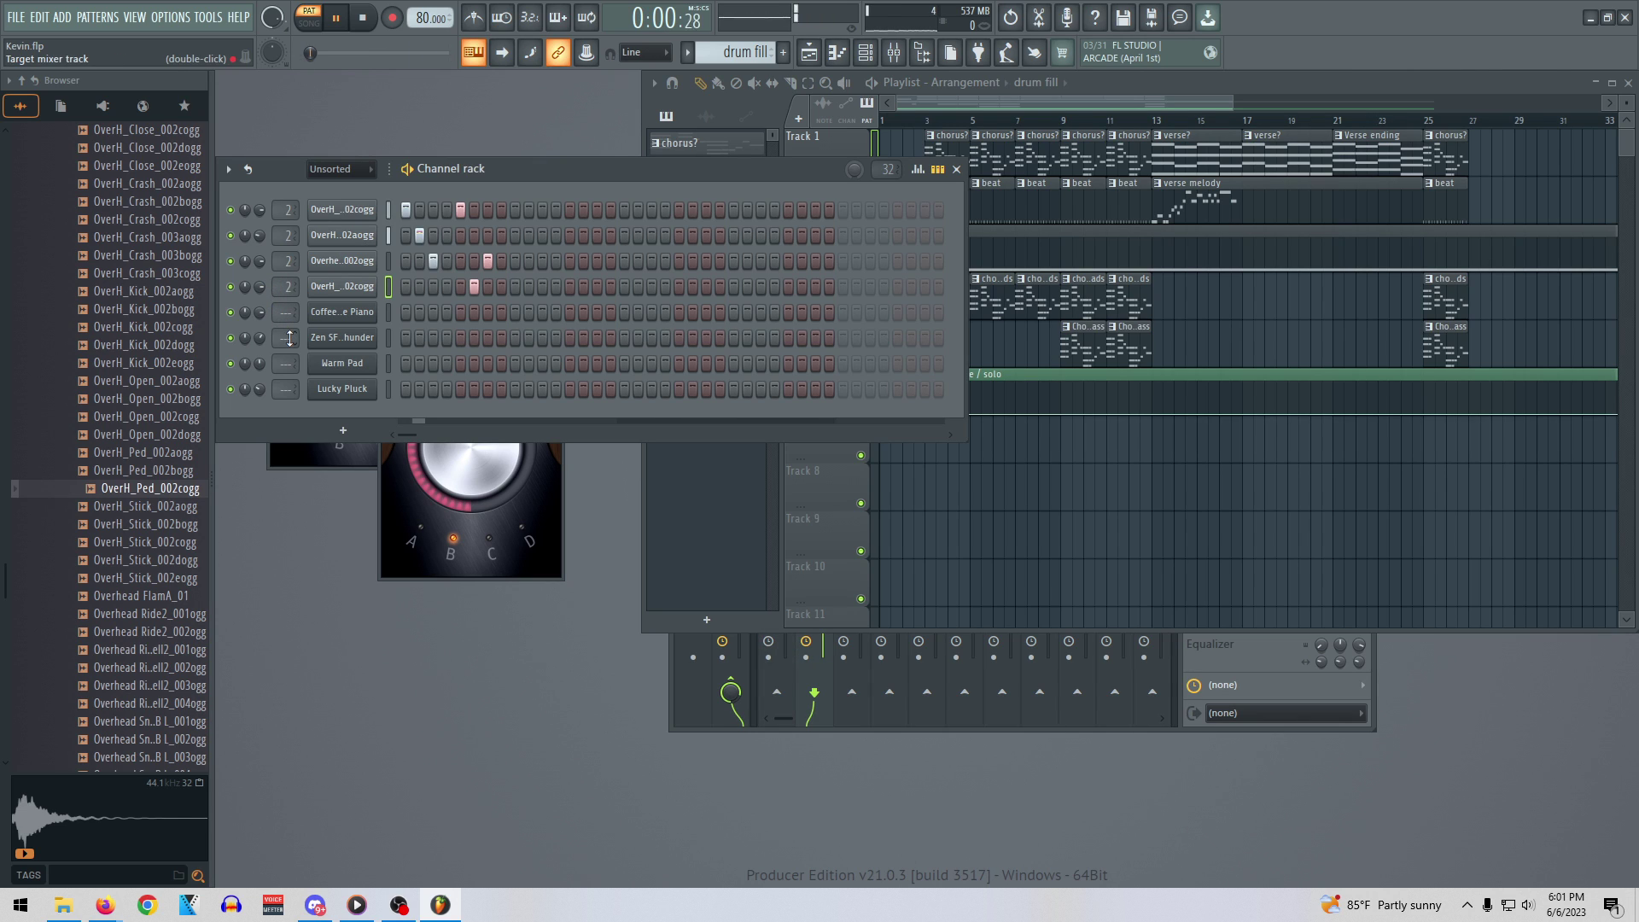
# Audition more kit samples over the looping fill, try Overhead Ride2_001ogg, and load Overhead Ride2_002ogg onto the fourth channel
pyautogui.click(162, 347)
pyautogui.click(159, 399)
pyautogui.click(159, 453)
pyautogui.click(159, 473)
pyautogui.click(164, 507)
pyautogui.click(170, 543)
pyautogui.click(179, 614)
pyautogui.click(181, 651)
pyautogui.click(163, 614)
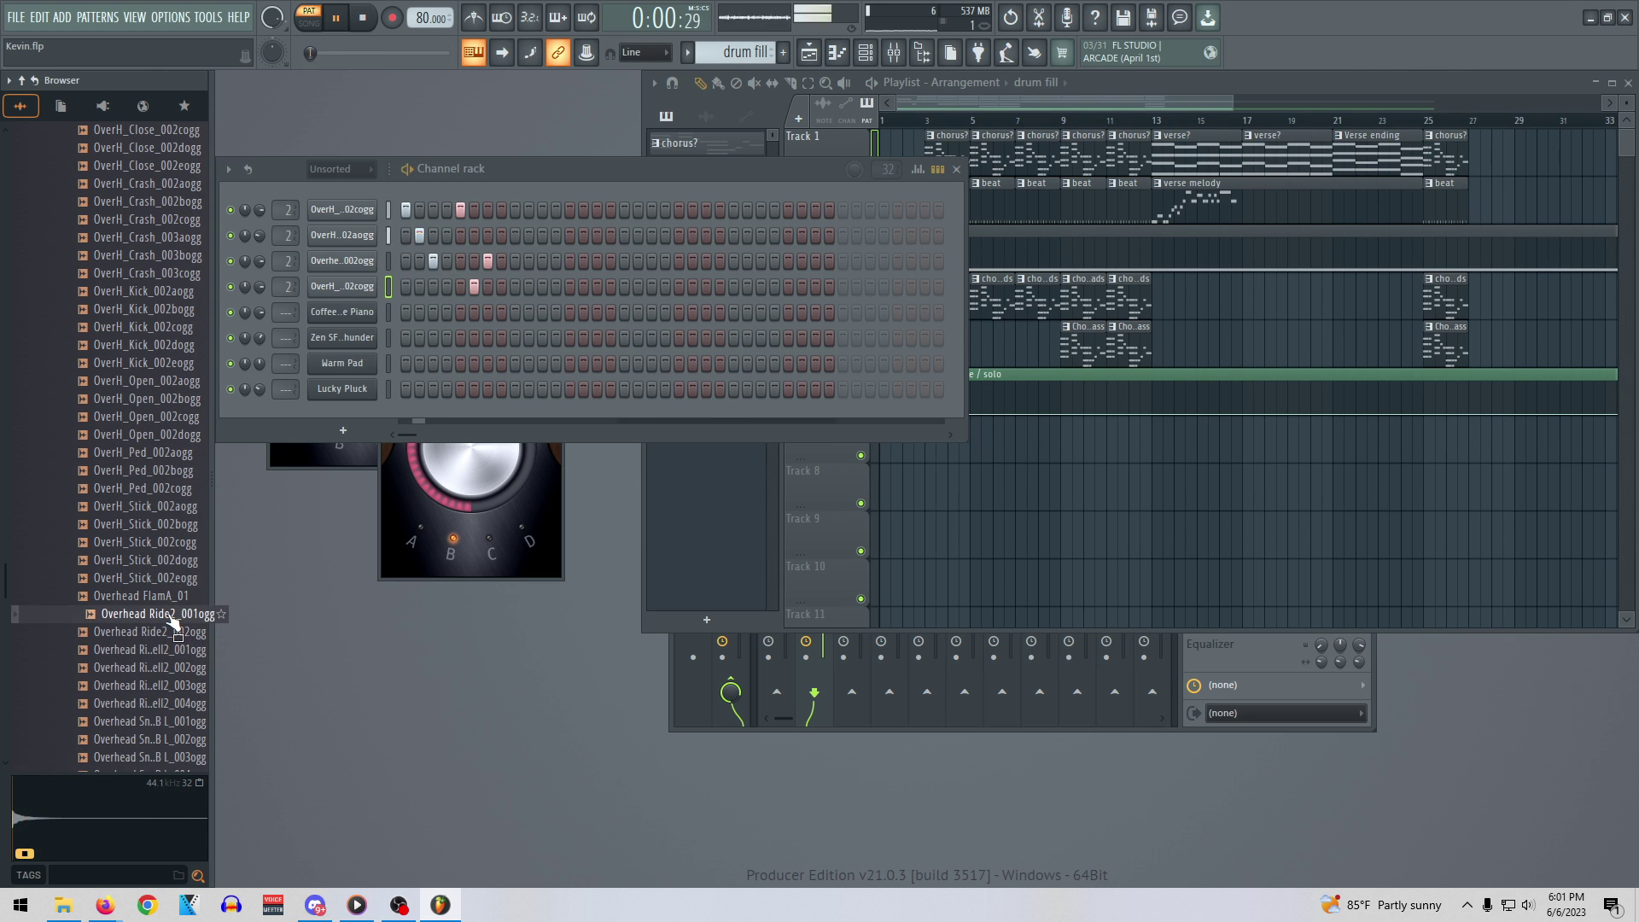
pyautogui.moveTo(163, 614); pyautogui.dragTo(334, 289)
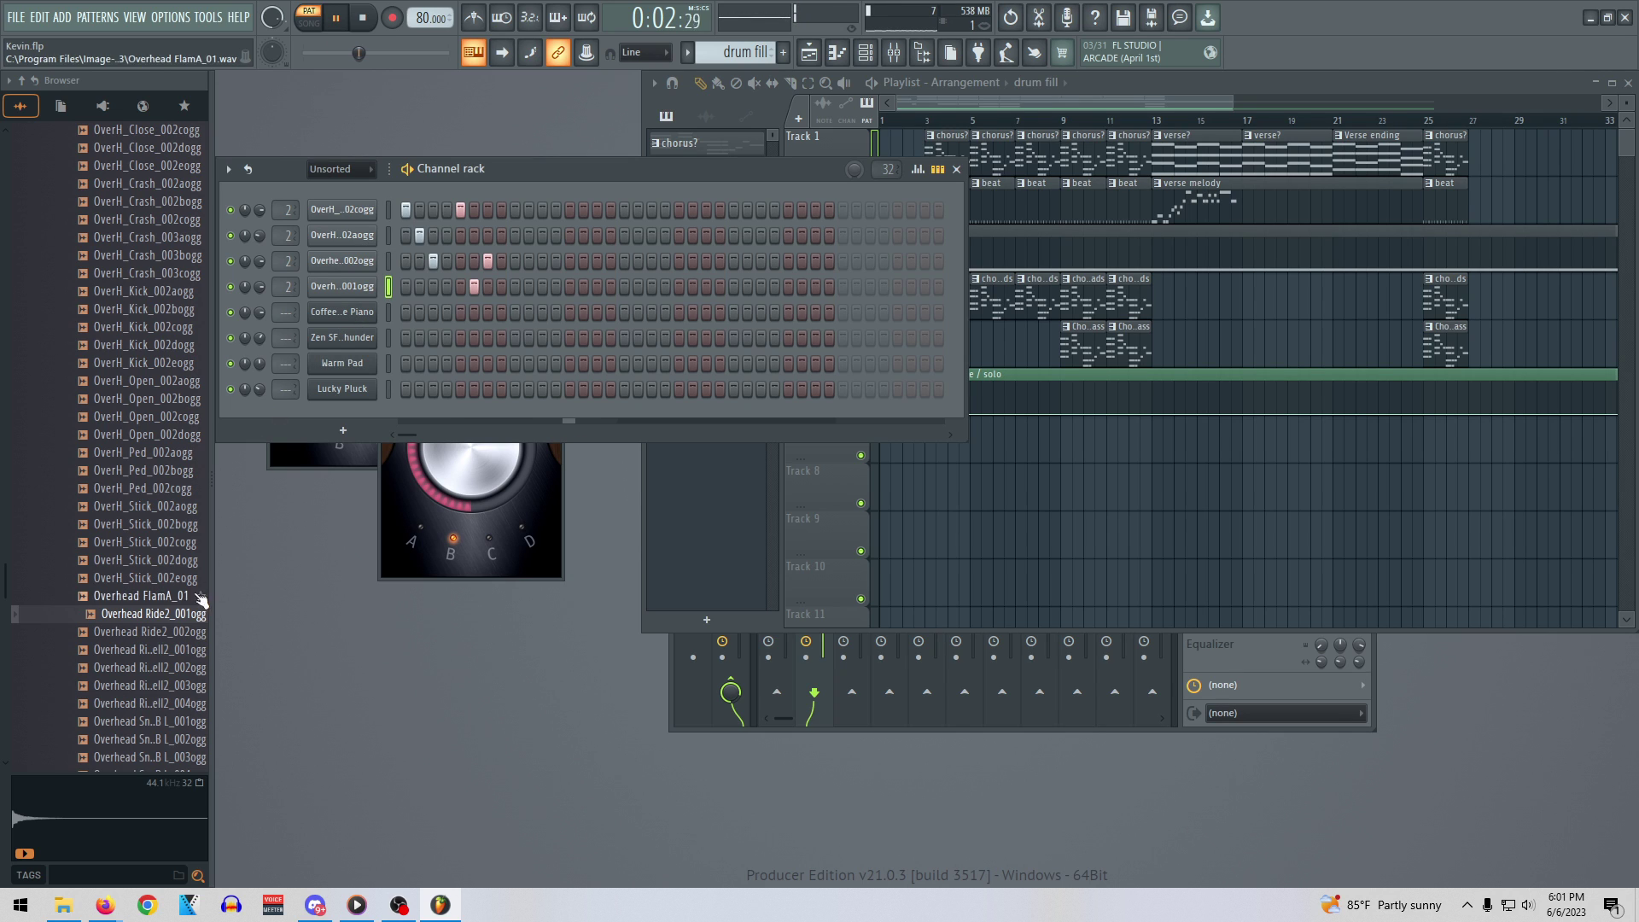
pyautogui.click(171, 636)
pyautogui.moveTo(171, 649); pyautogui.dragTo(359, 292)
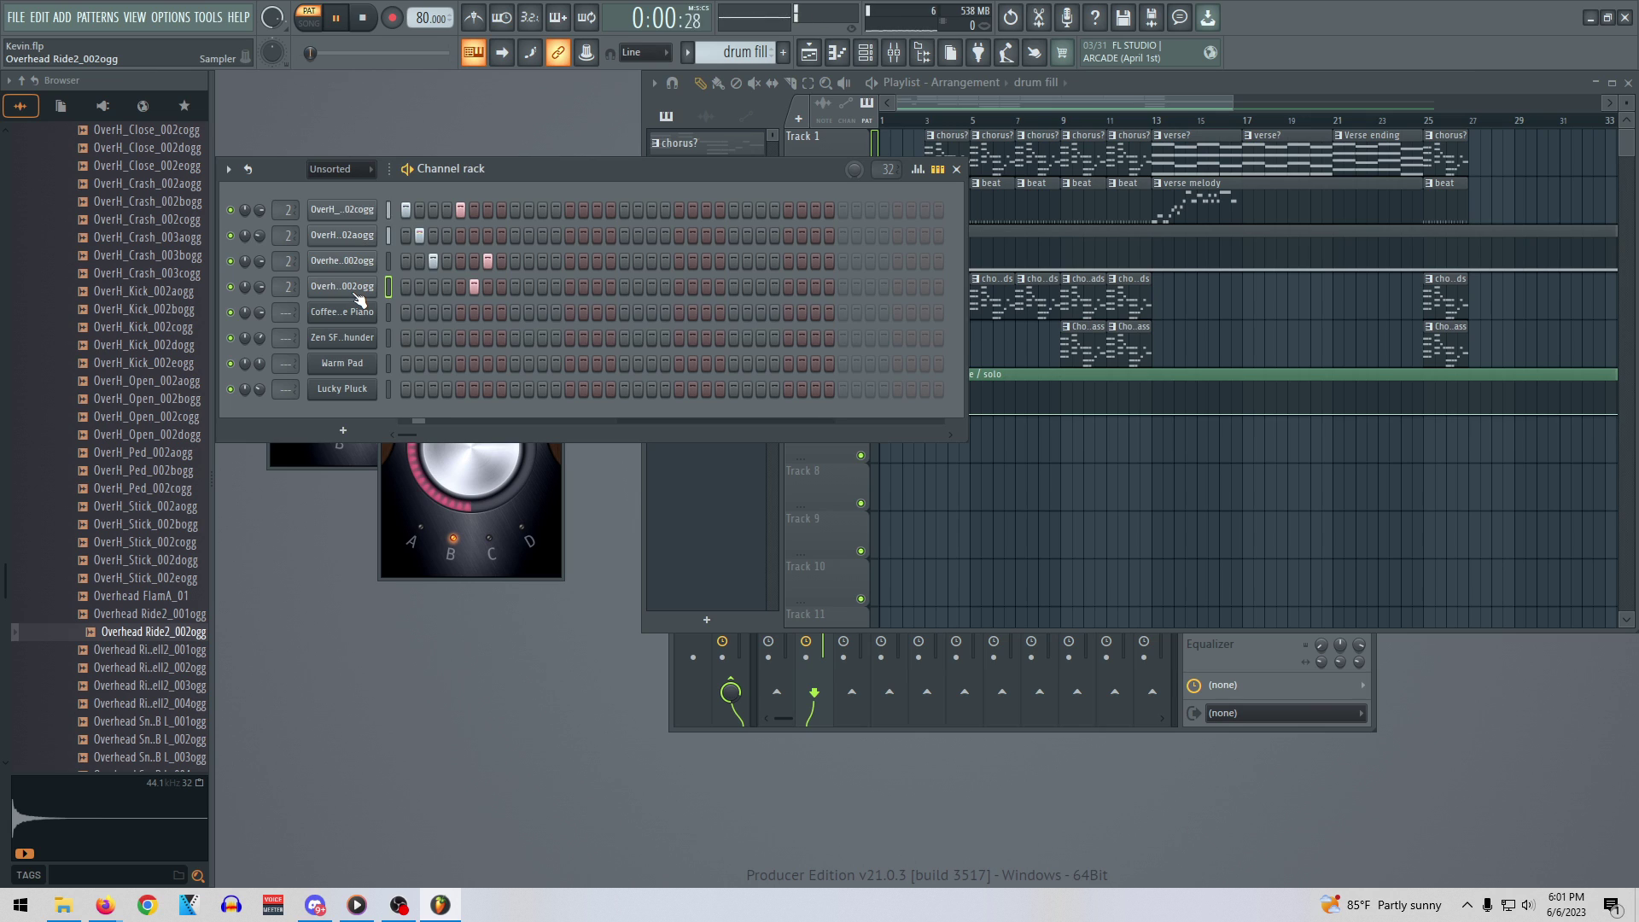
# Audition the kit's ride bell, snare, tom, kick and OverH_Close samples over the looping drum fill, and stop playback
pyautogui.click(162, 672)
pyautogui.click(163, 685)
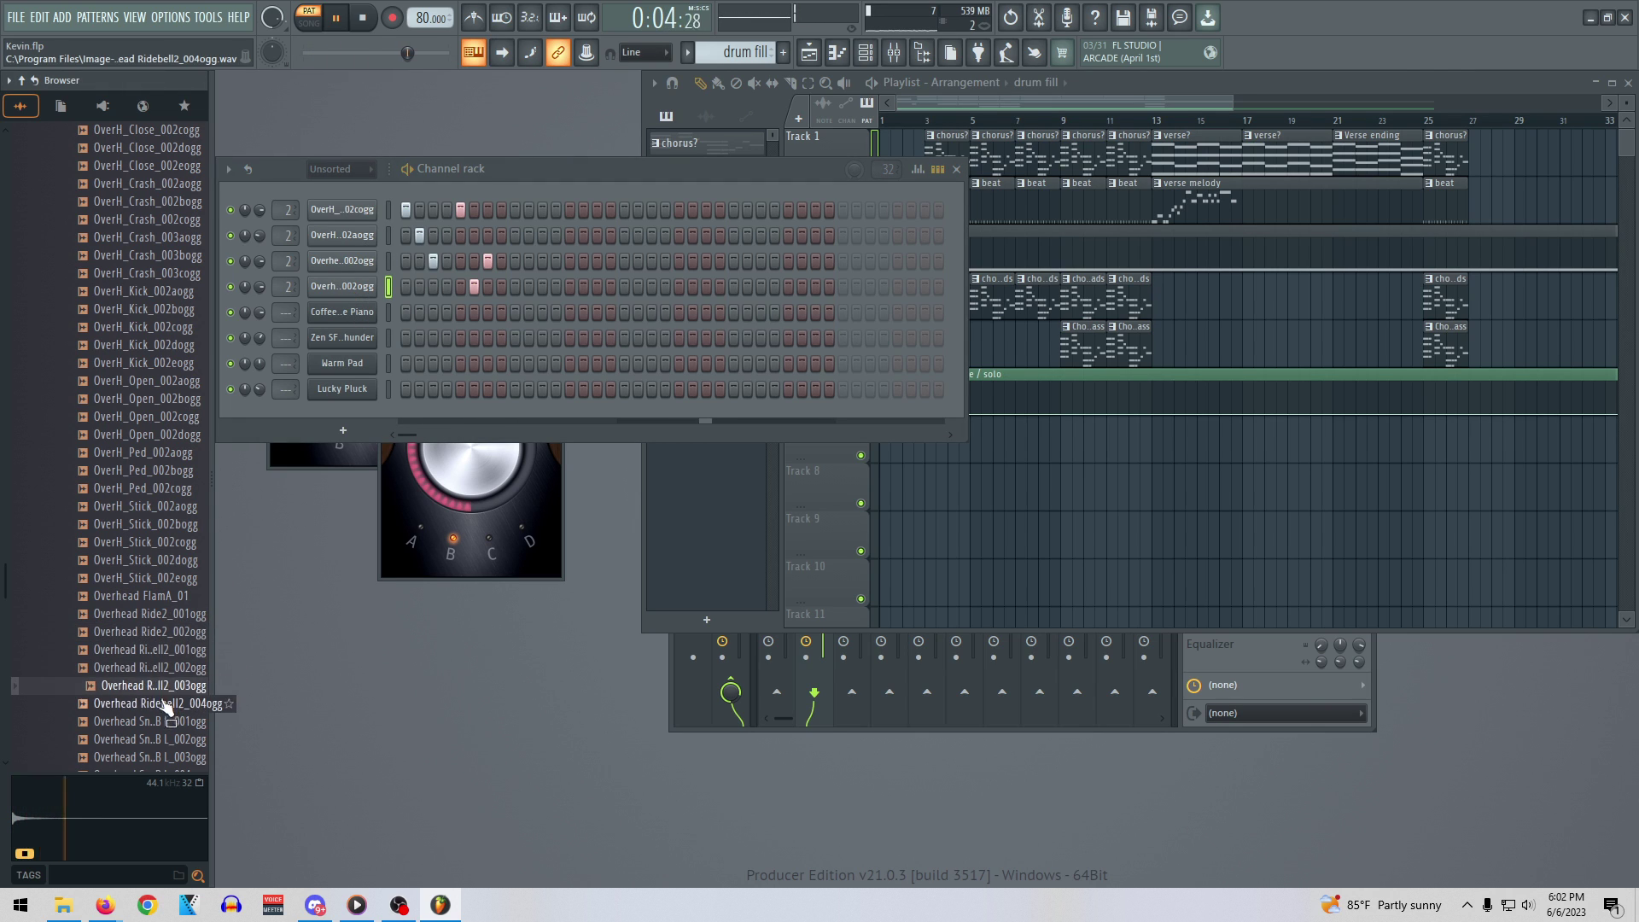
pyautogui.click(167, 704)
pyautogui.click(170, 721)
pyautogui.scroll(-4, 170, 736)
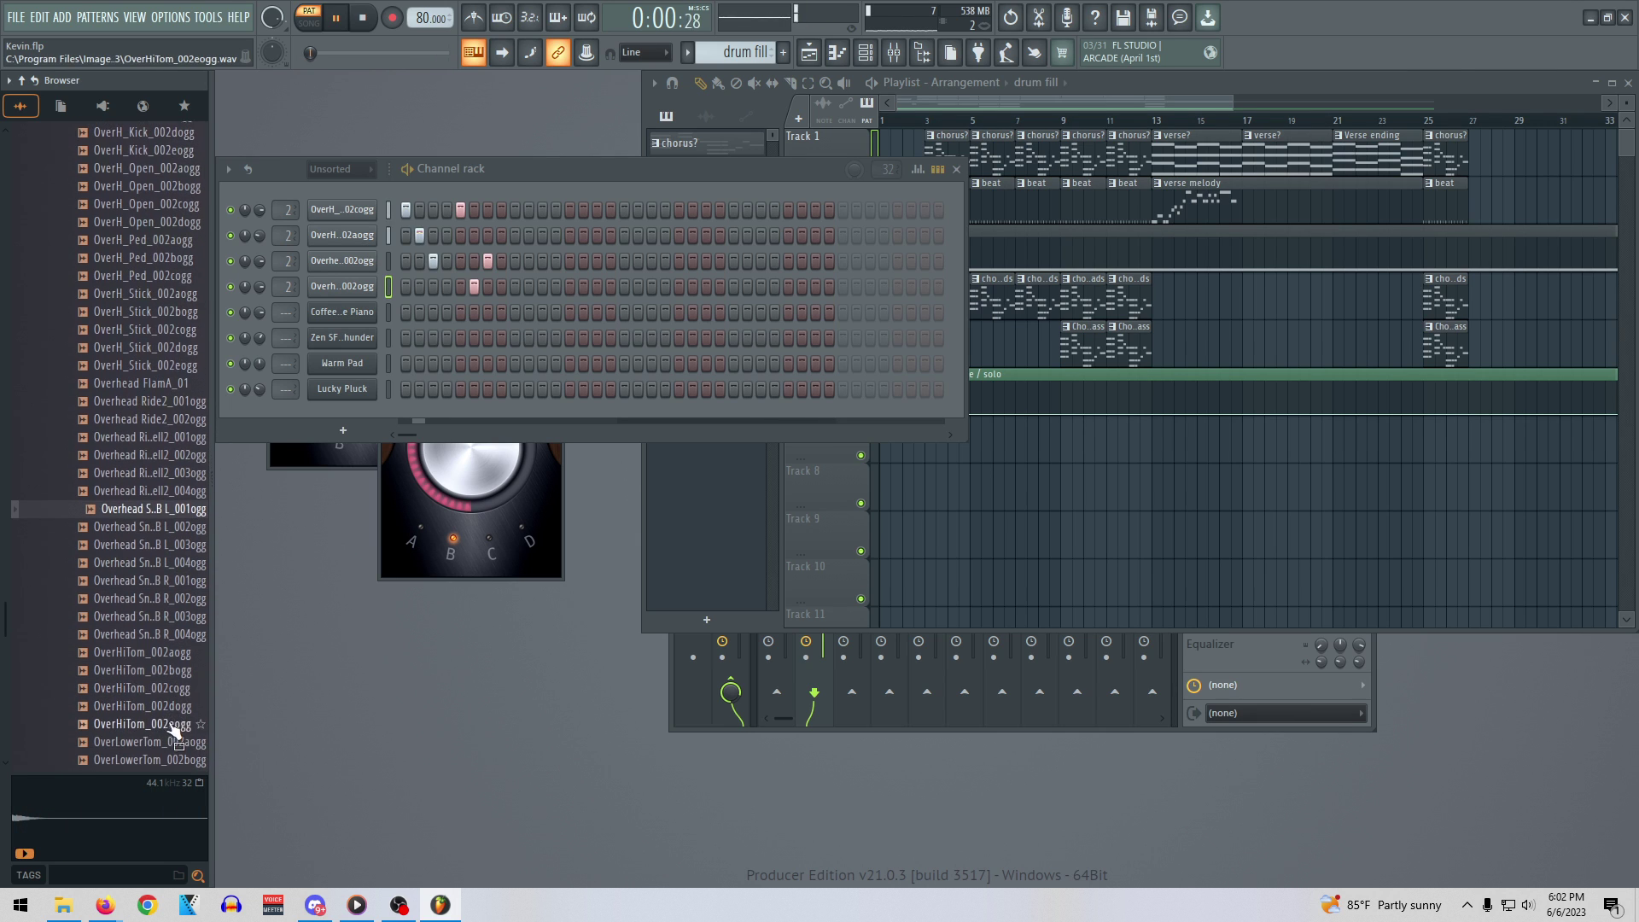
pyautogui.click(163, 636)
pyautogui.click(157, 653)
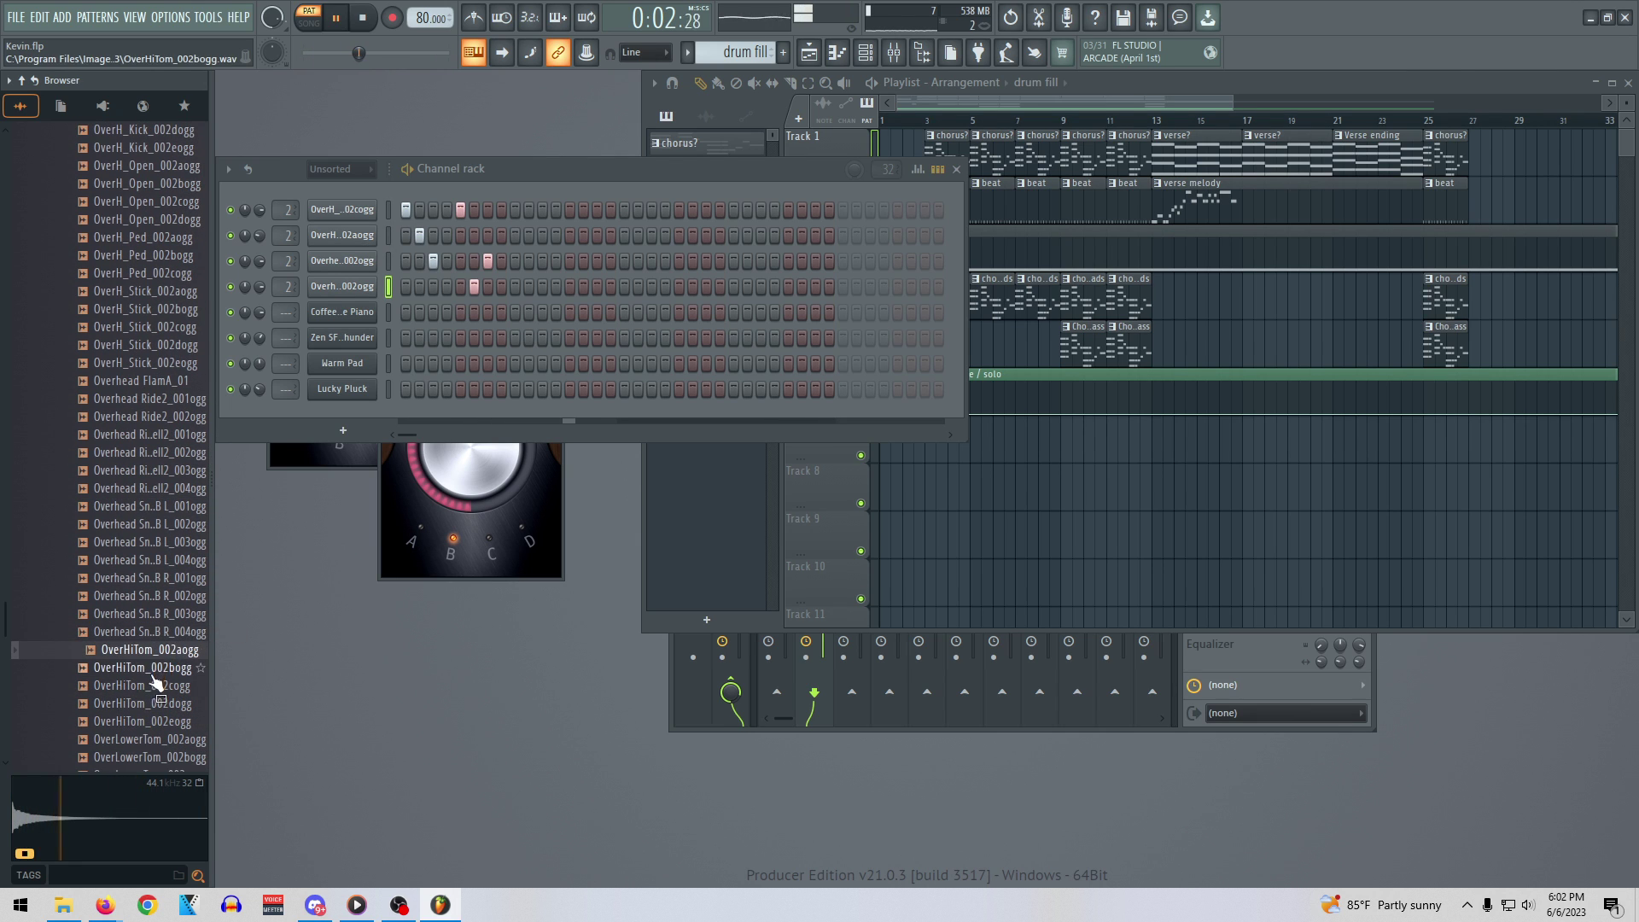
pyautogui.scroll(-4, 153, 674)
pyautogui.click(156, 653)
pyautogui.scroll(10, 145, 581)
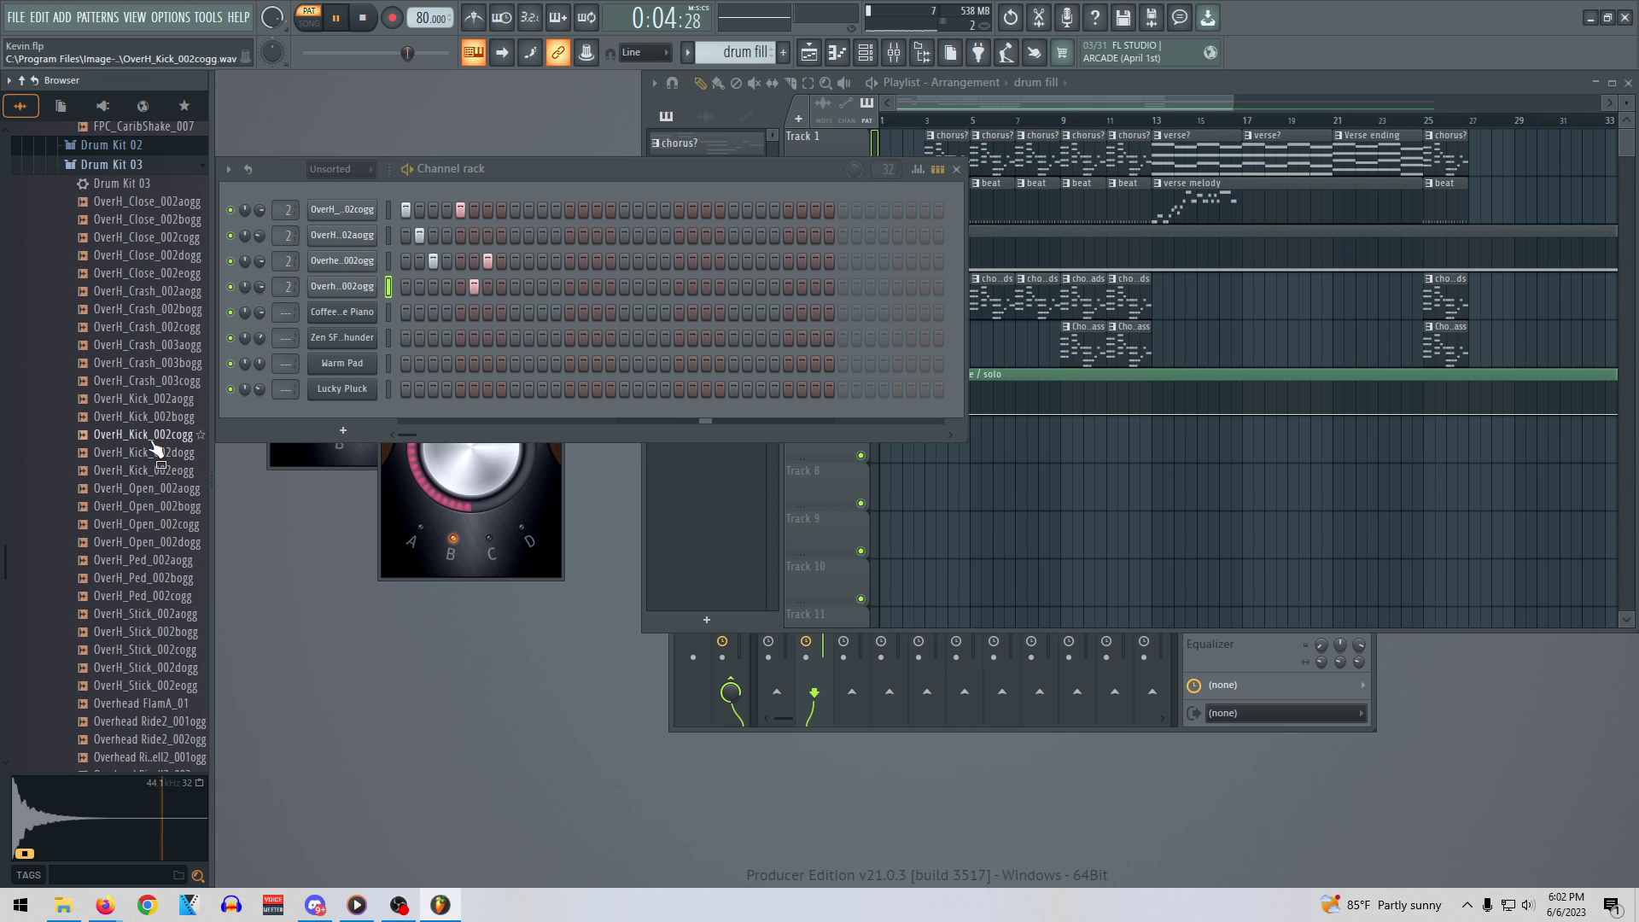
pyautogui.click(151, 420)
pyautogui.click(161, 275)
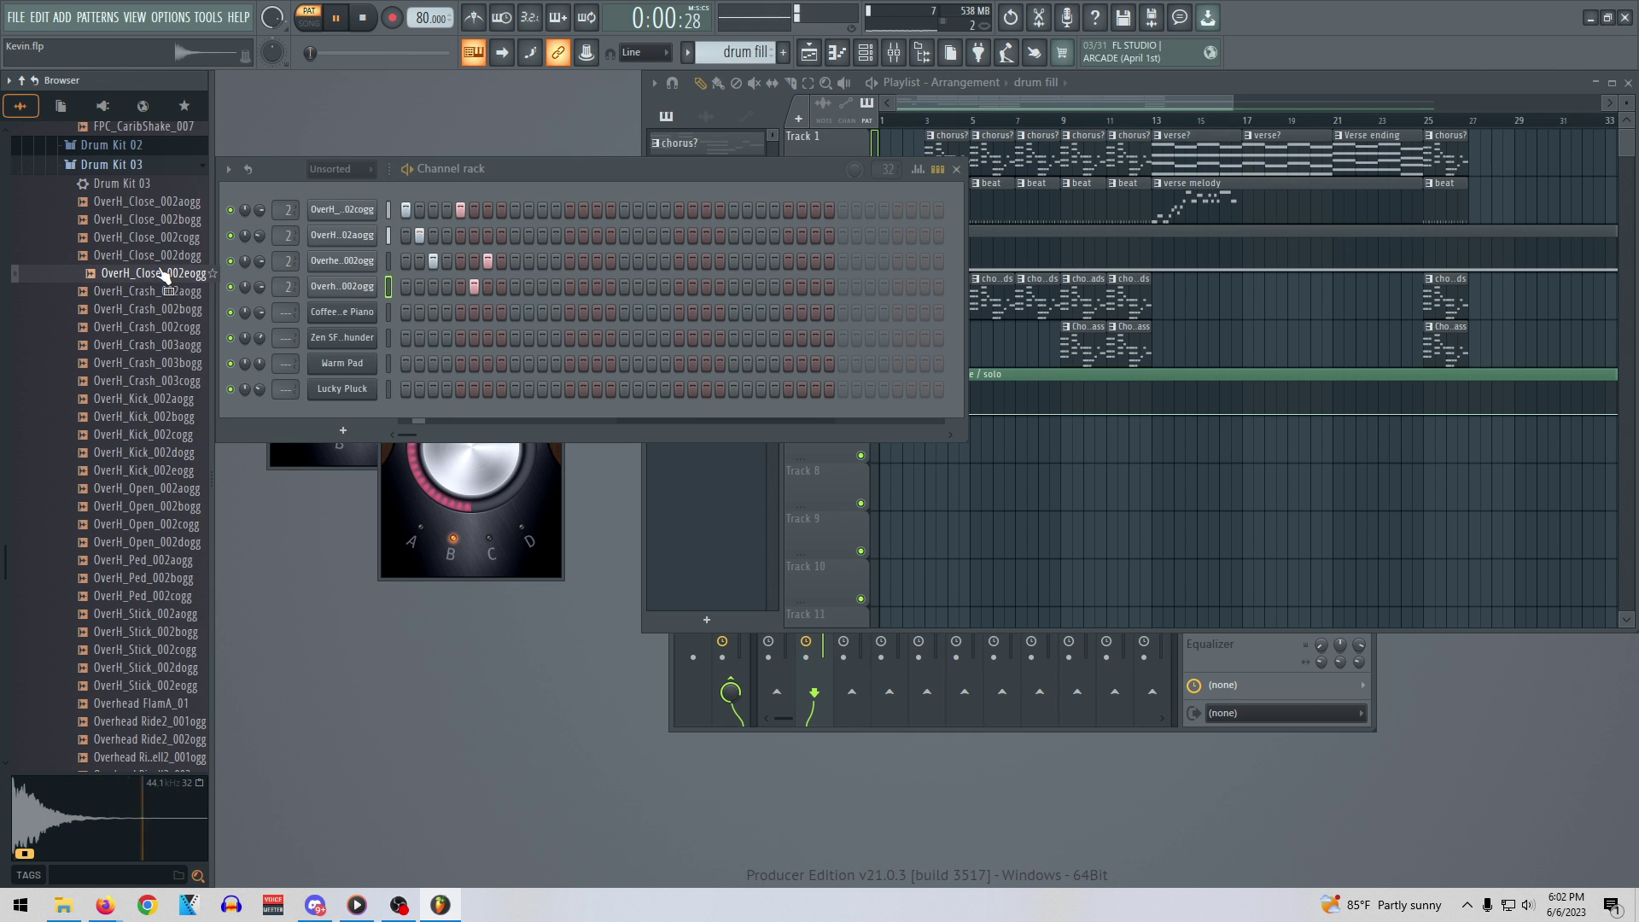
pyautogui.press('space')
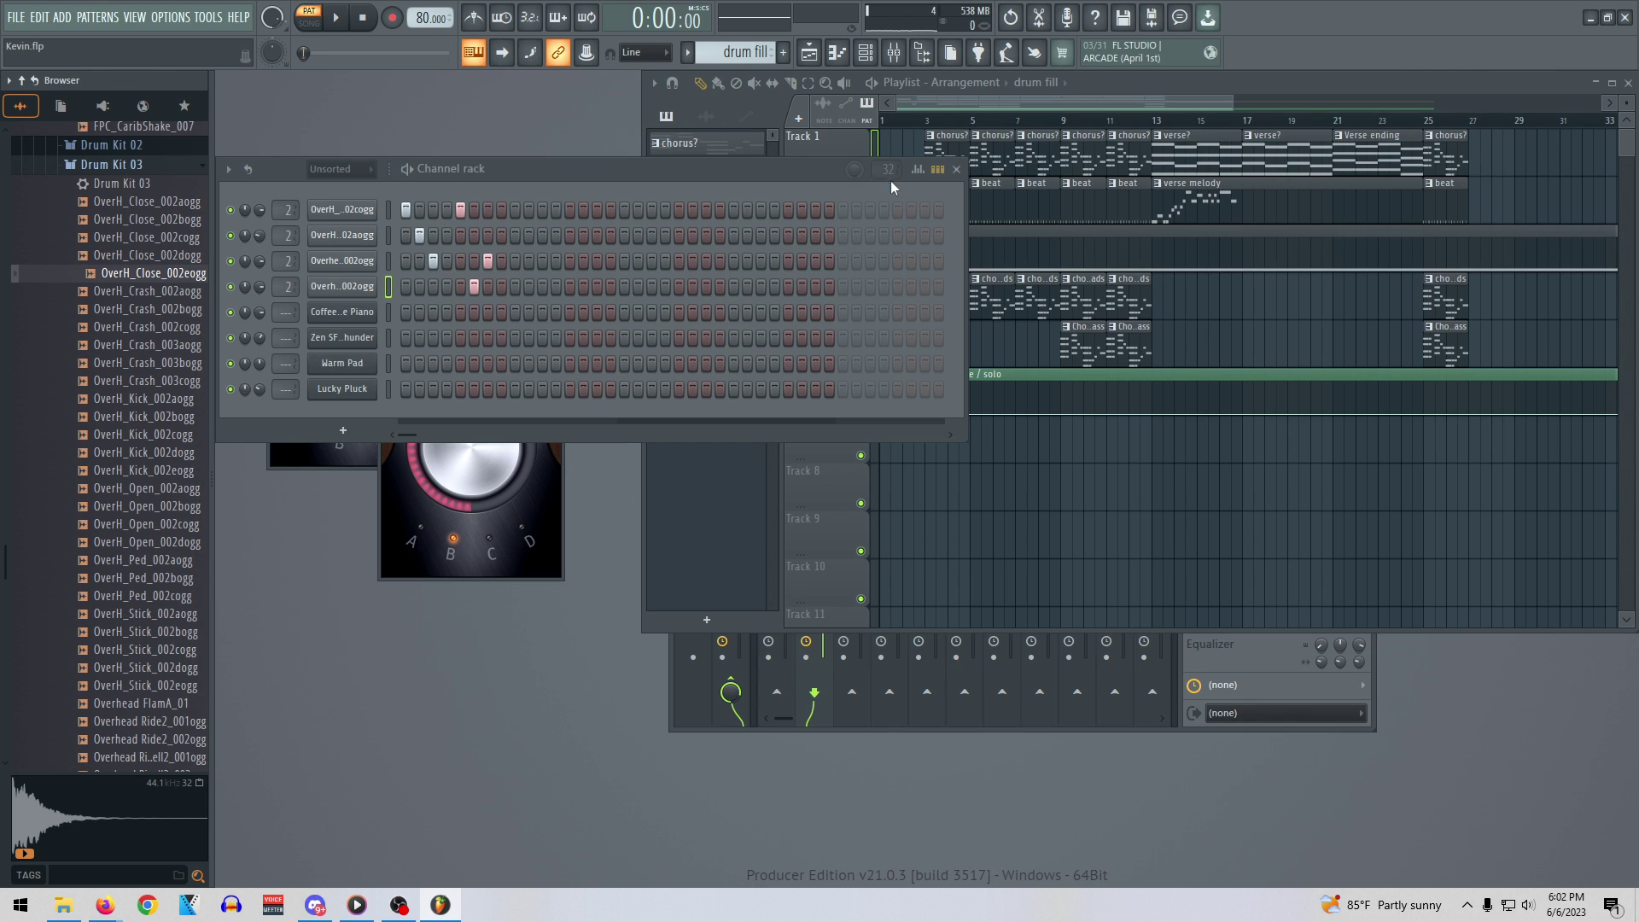
# Close the channel rack and both Soundgoodizer windows to clear the view of the playlist
pyautogui.click(957, 169)
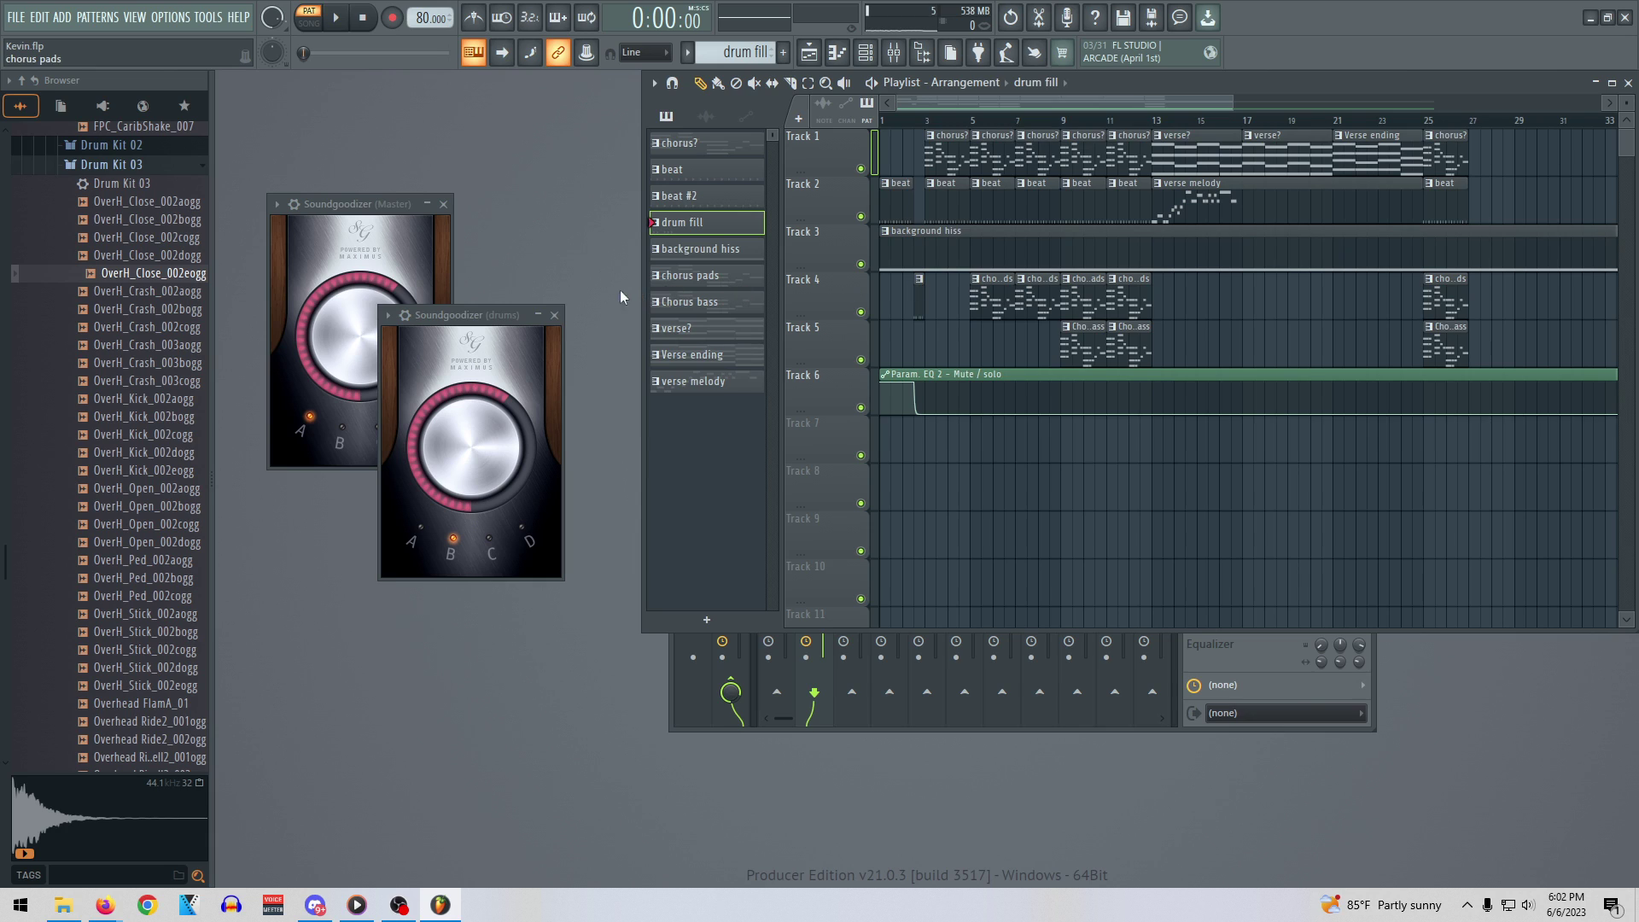
pyautogui.click(553, 315)
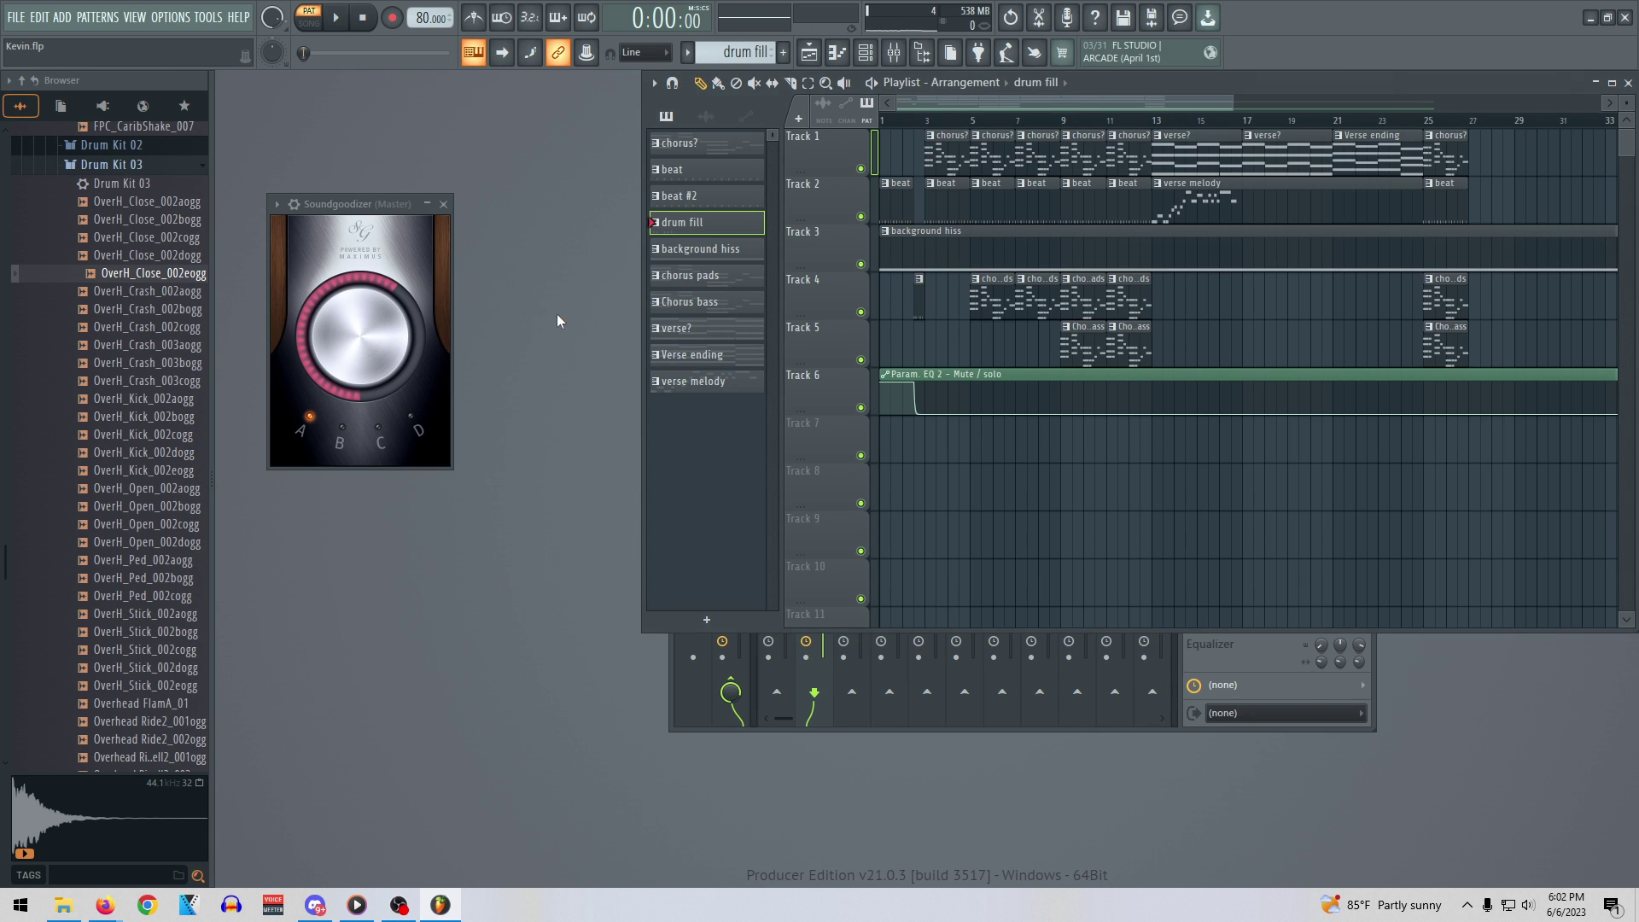
pyautogui.click(447, 204)
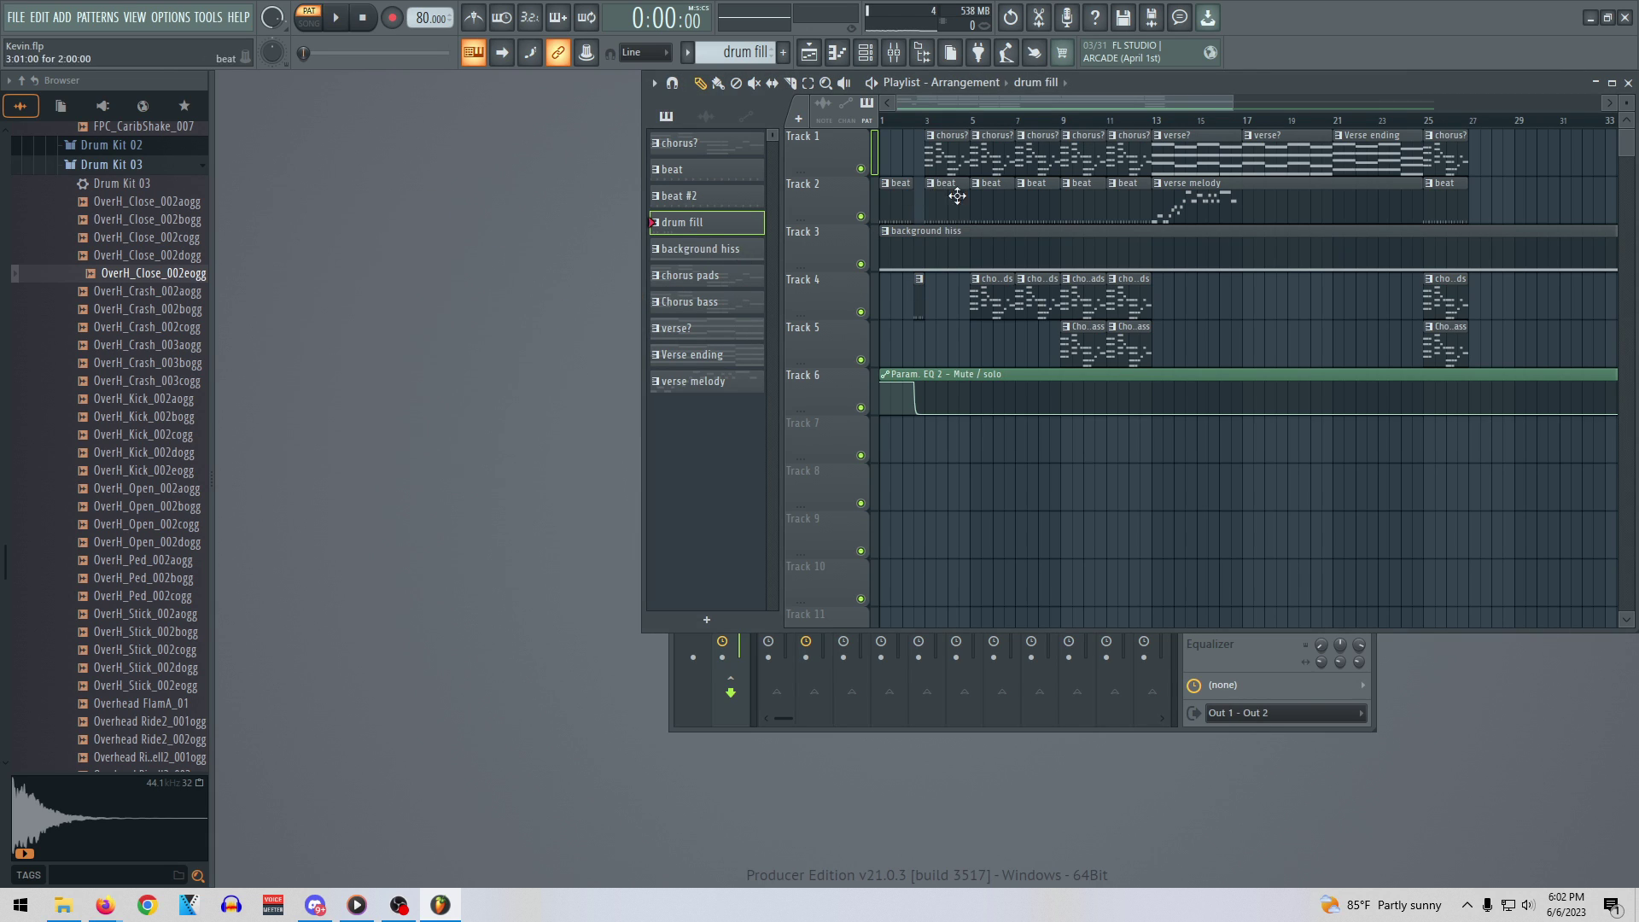
# Play the arrangement from late in bar 2 through the choruses into the verse, and stop playback
pyautogui.click(914, 121)
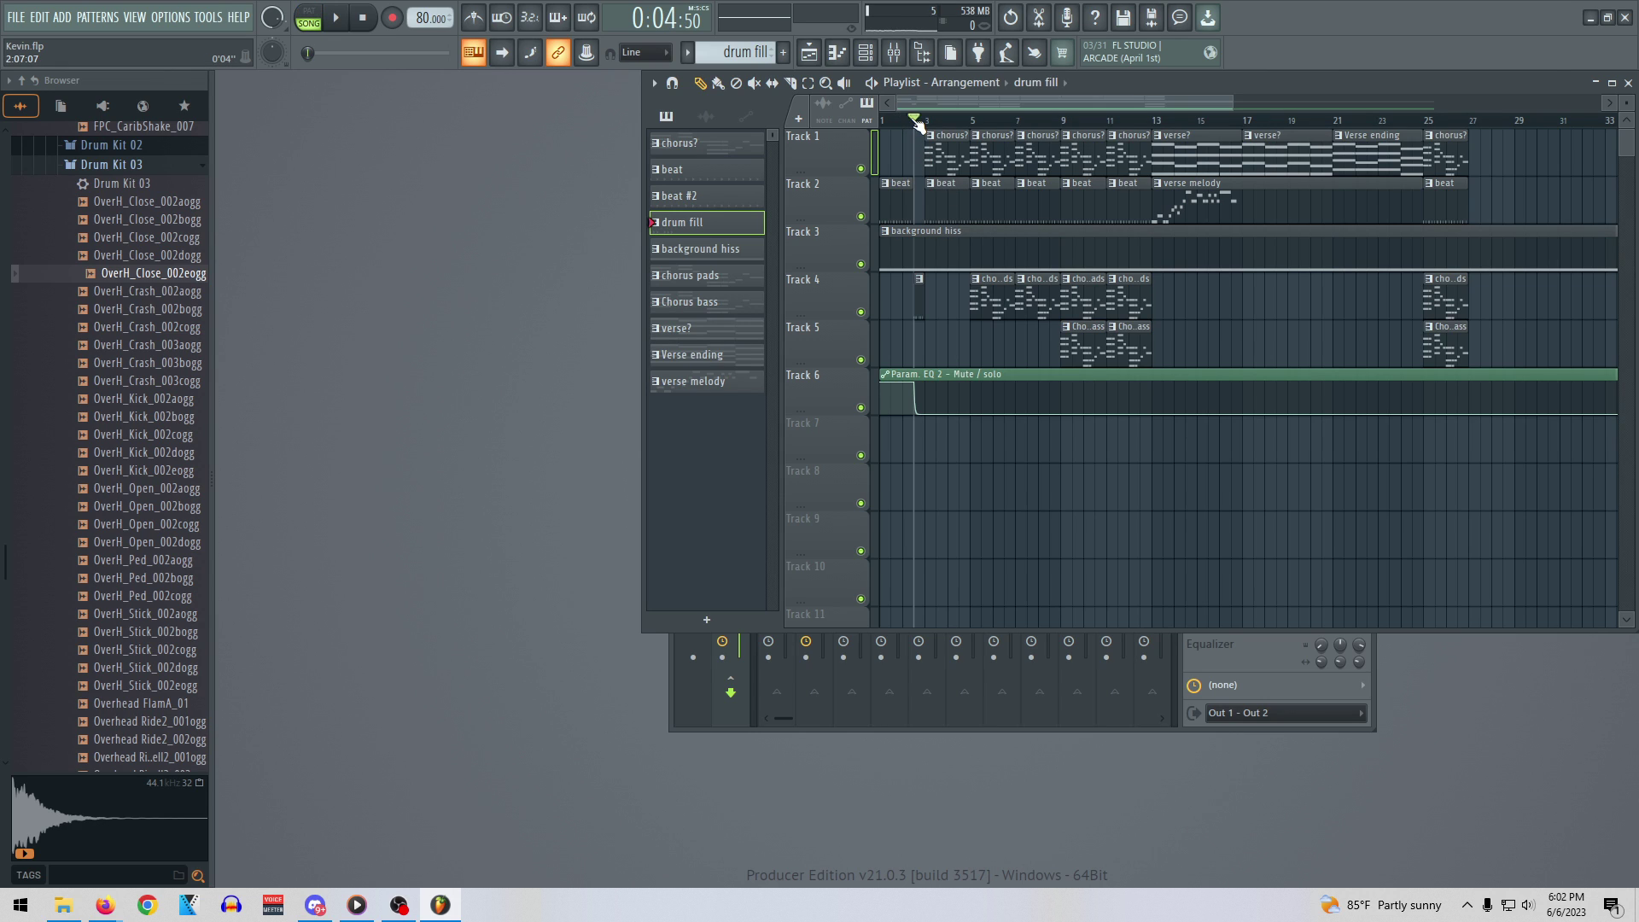
pyautogui.press('space')
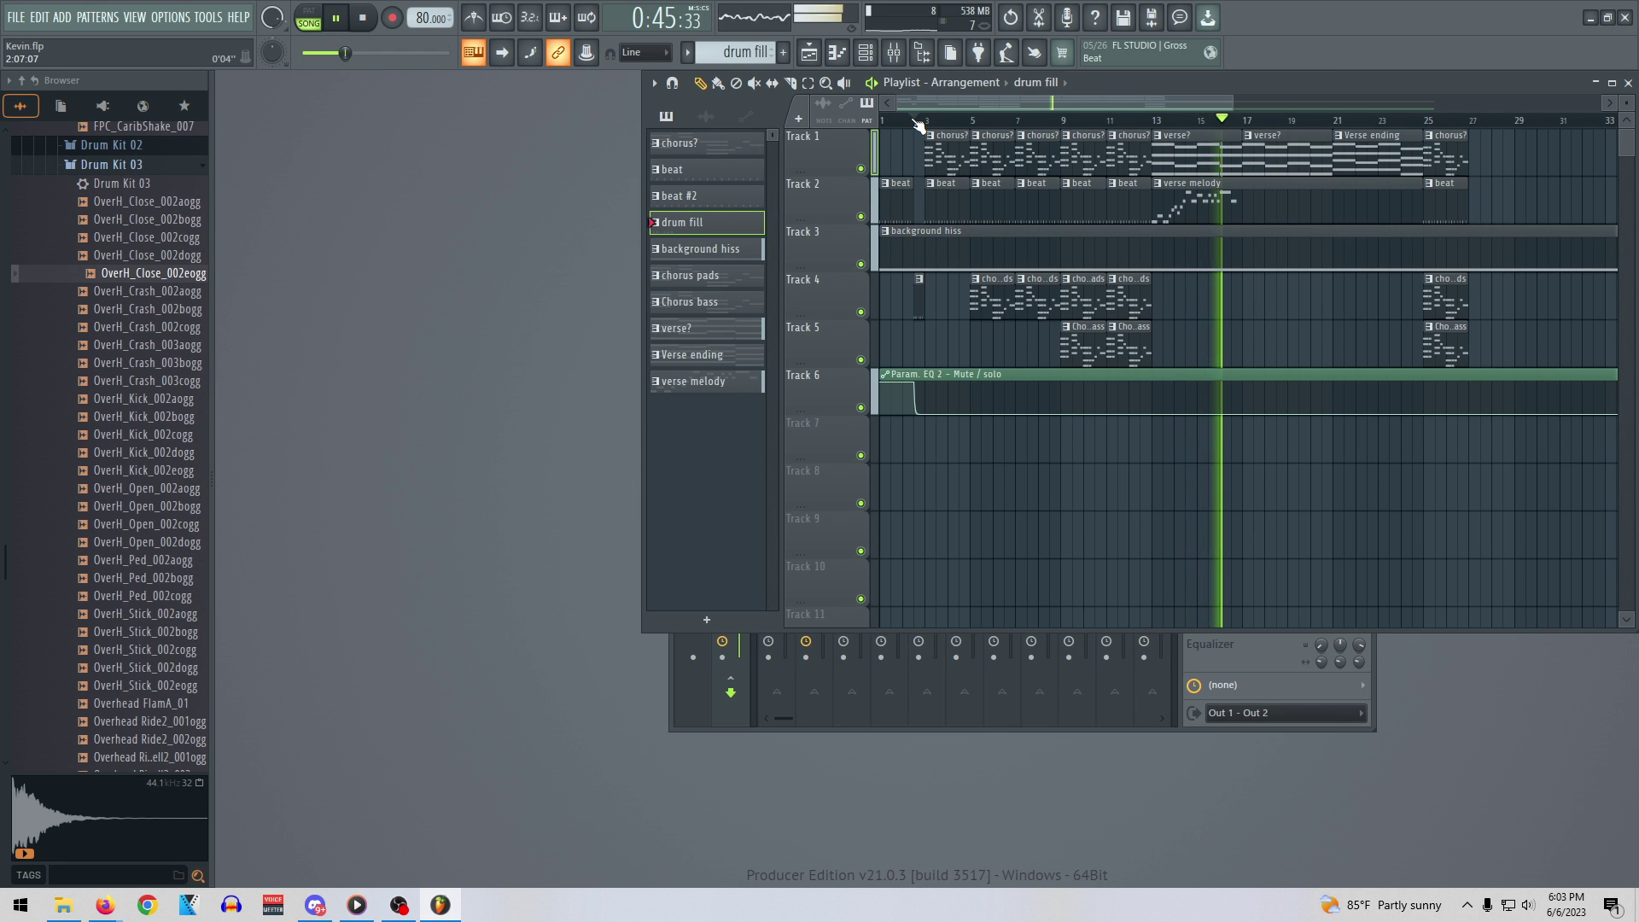
pyautogui.press('space')
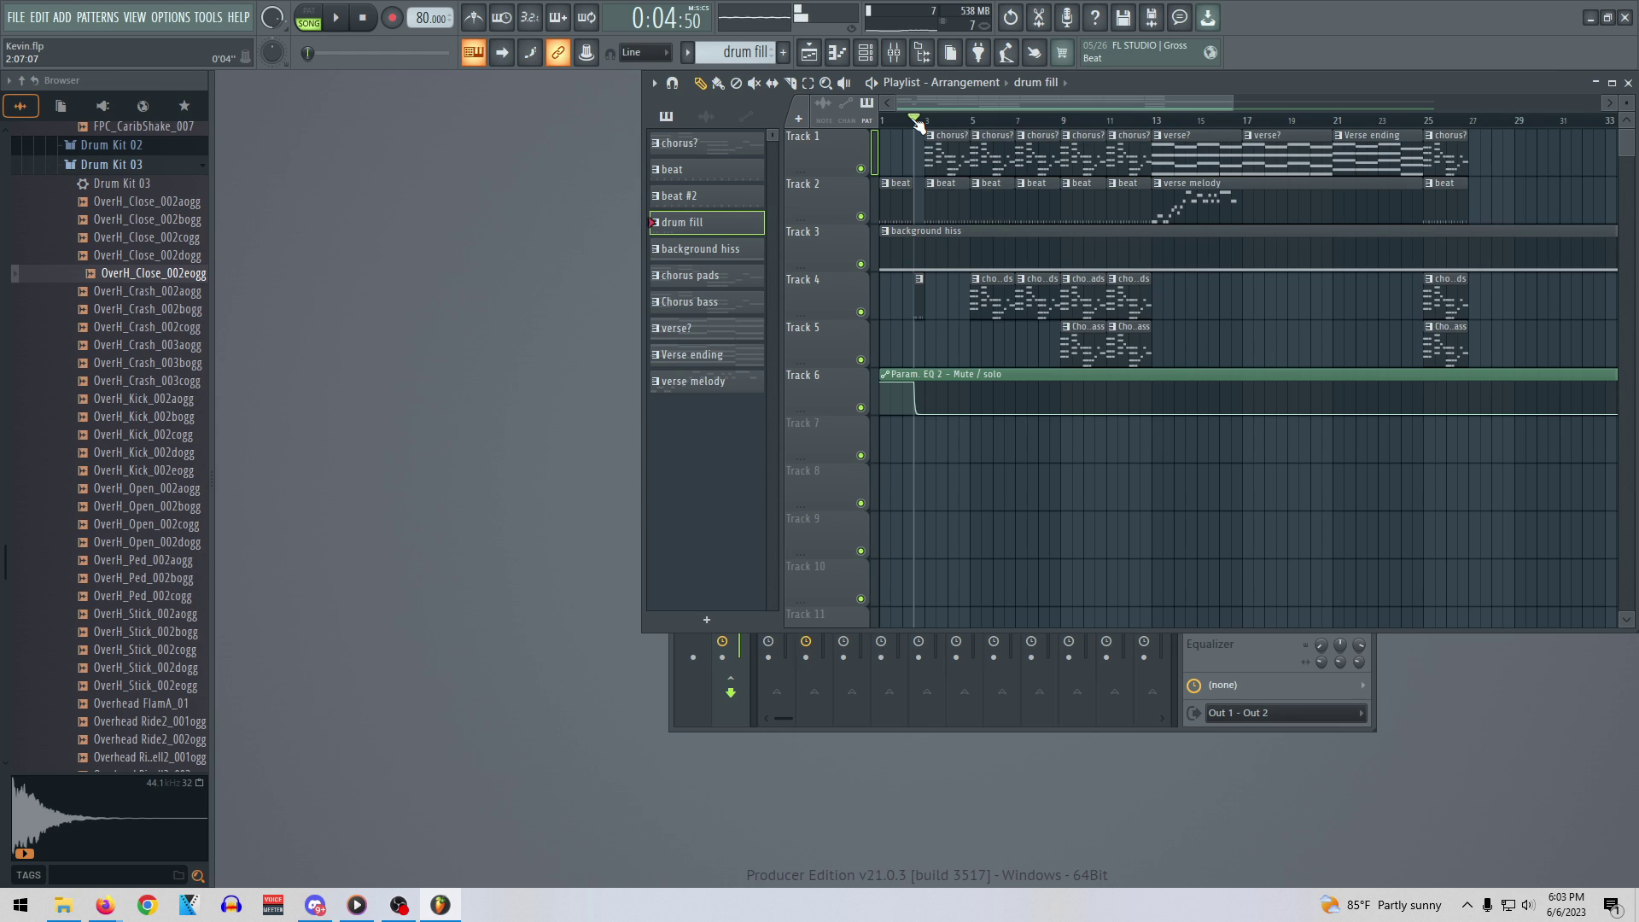
pyautogui.click(725, 386)
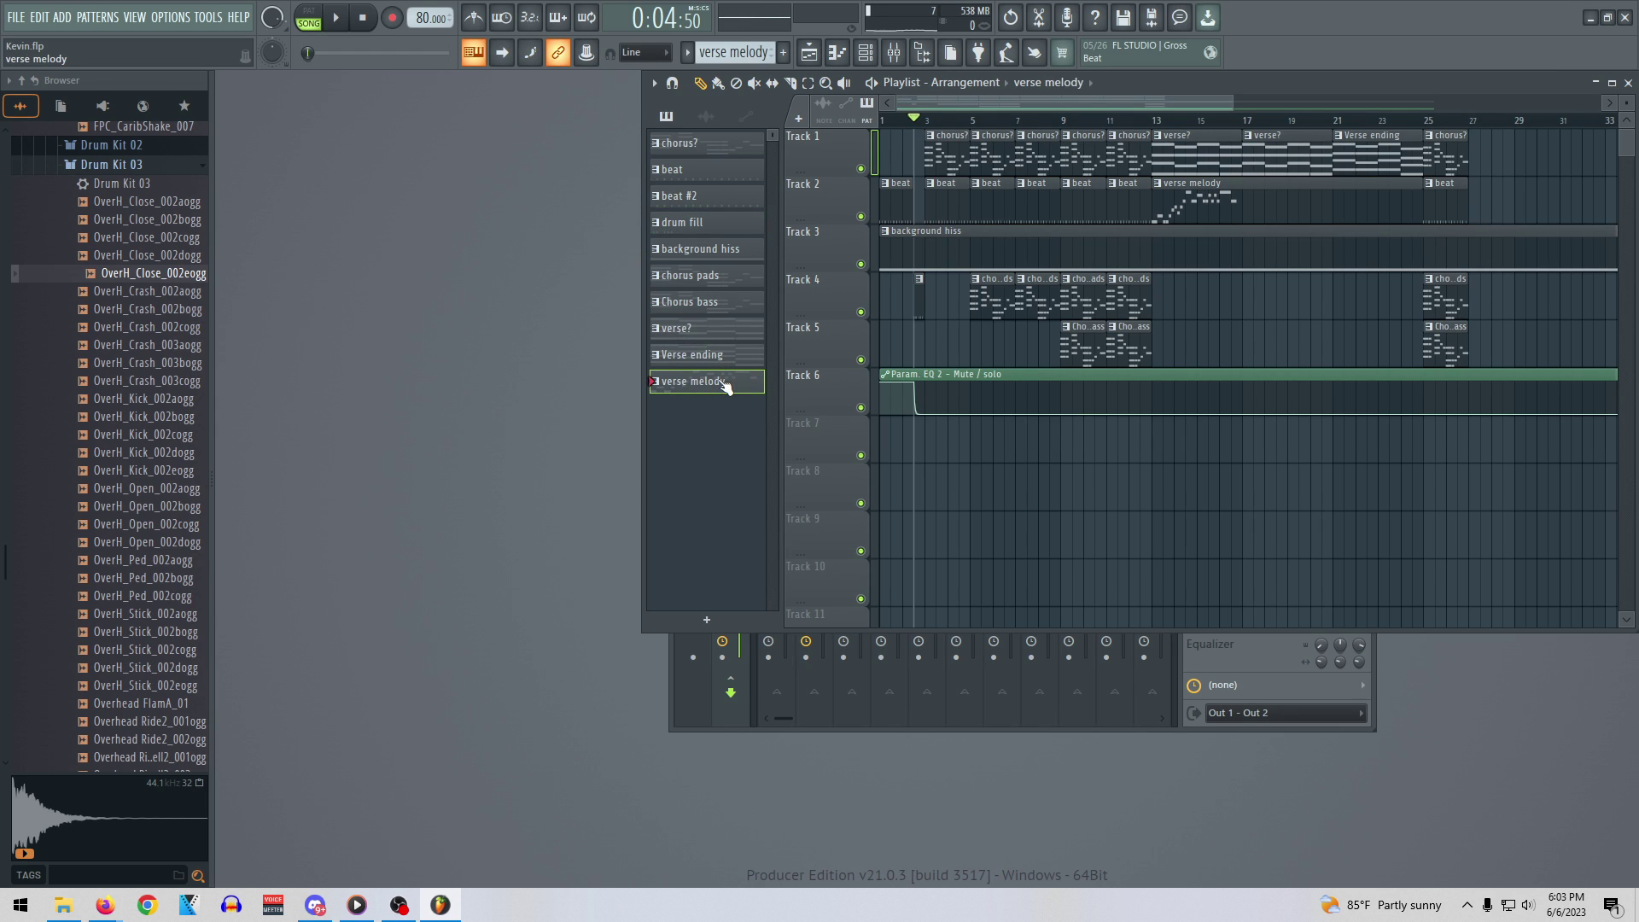
pyautogui.doubleClick(726, 385)
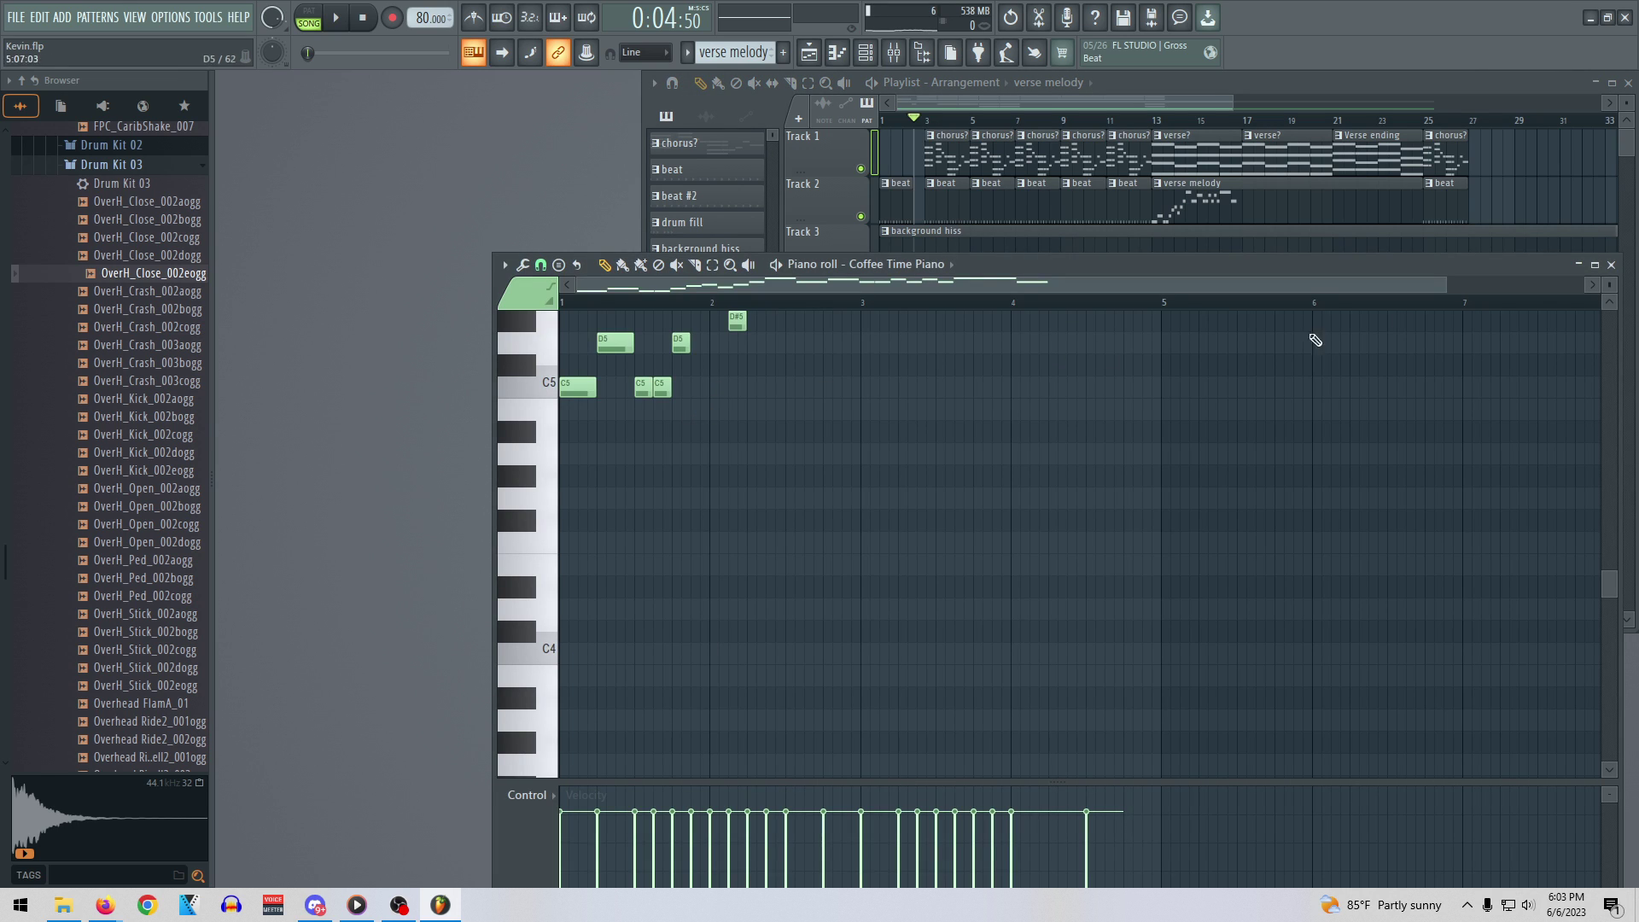
pyautogui.click(1611, 266)
pyautogui.rightClick(729, 386)
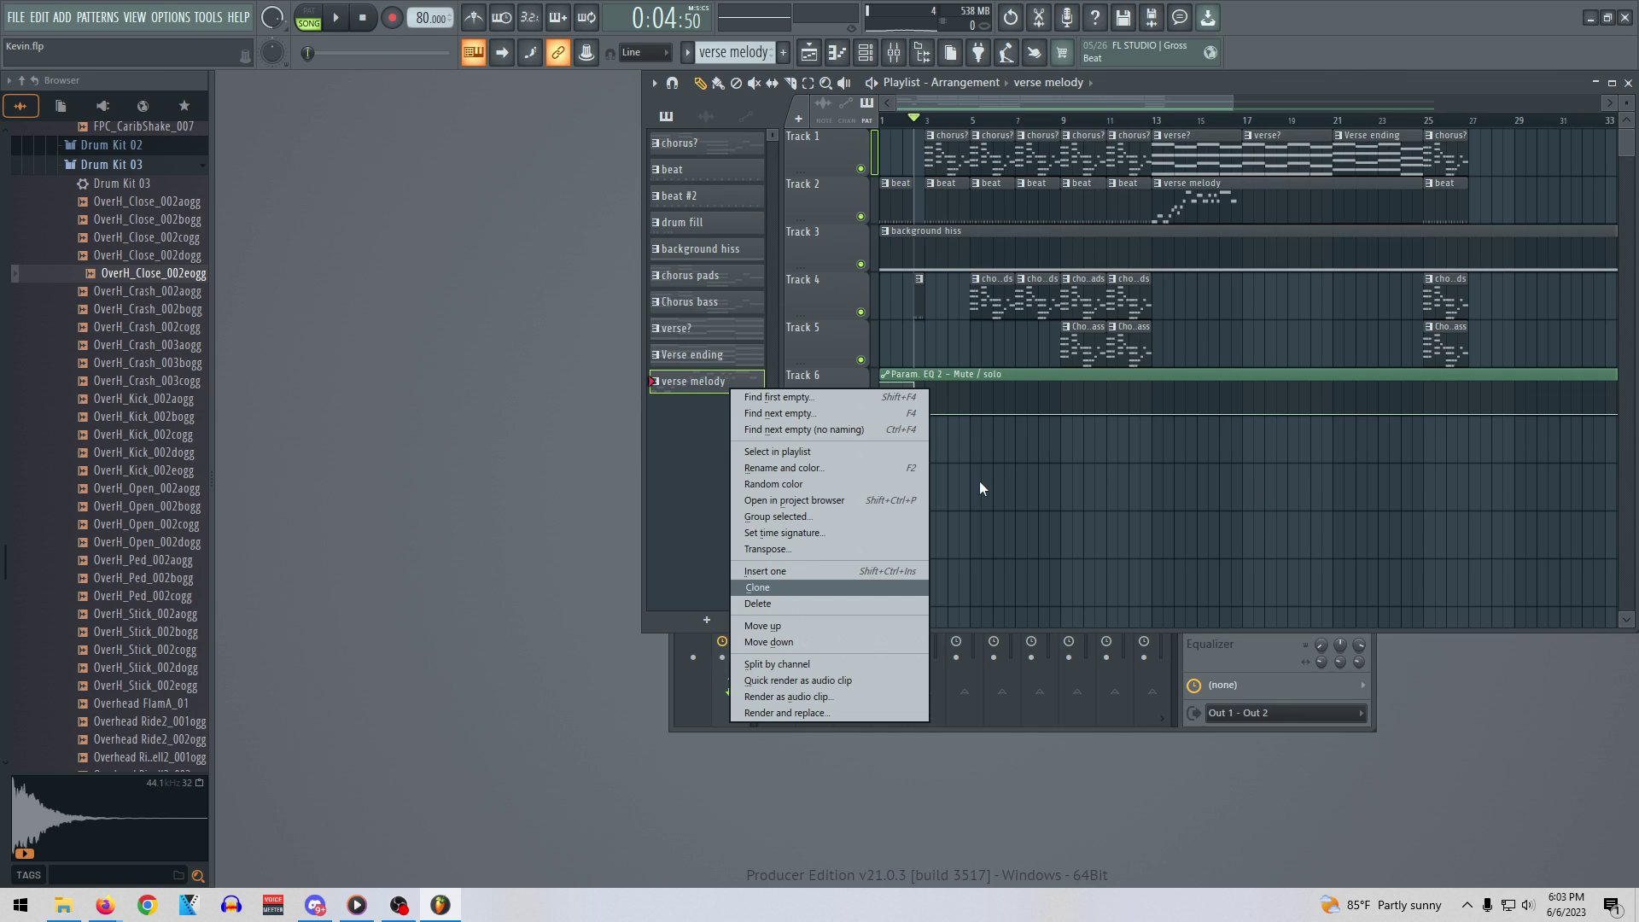
pyautogui.click(702, 469)
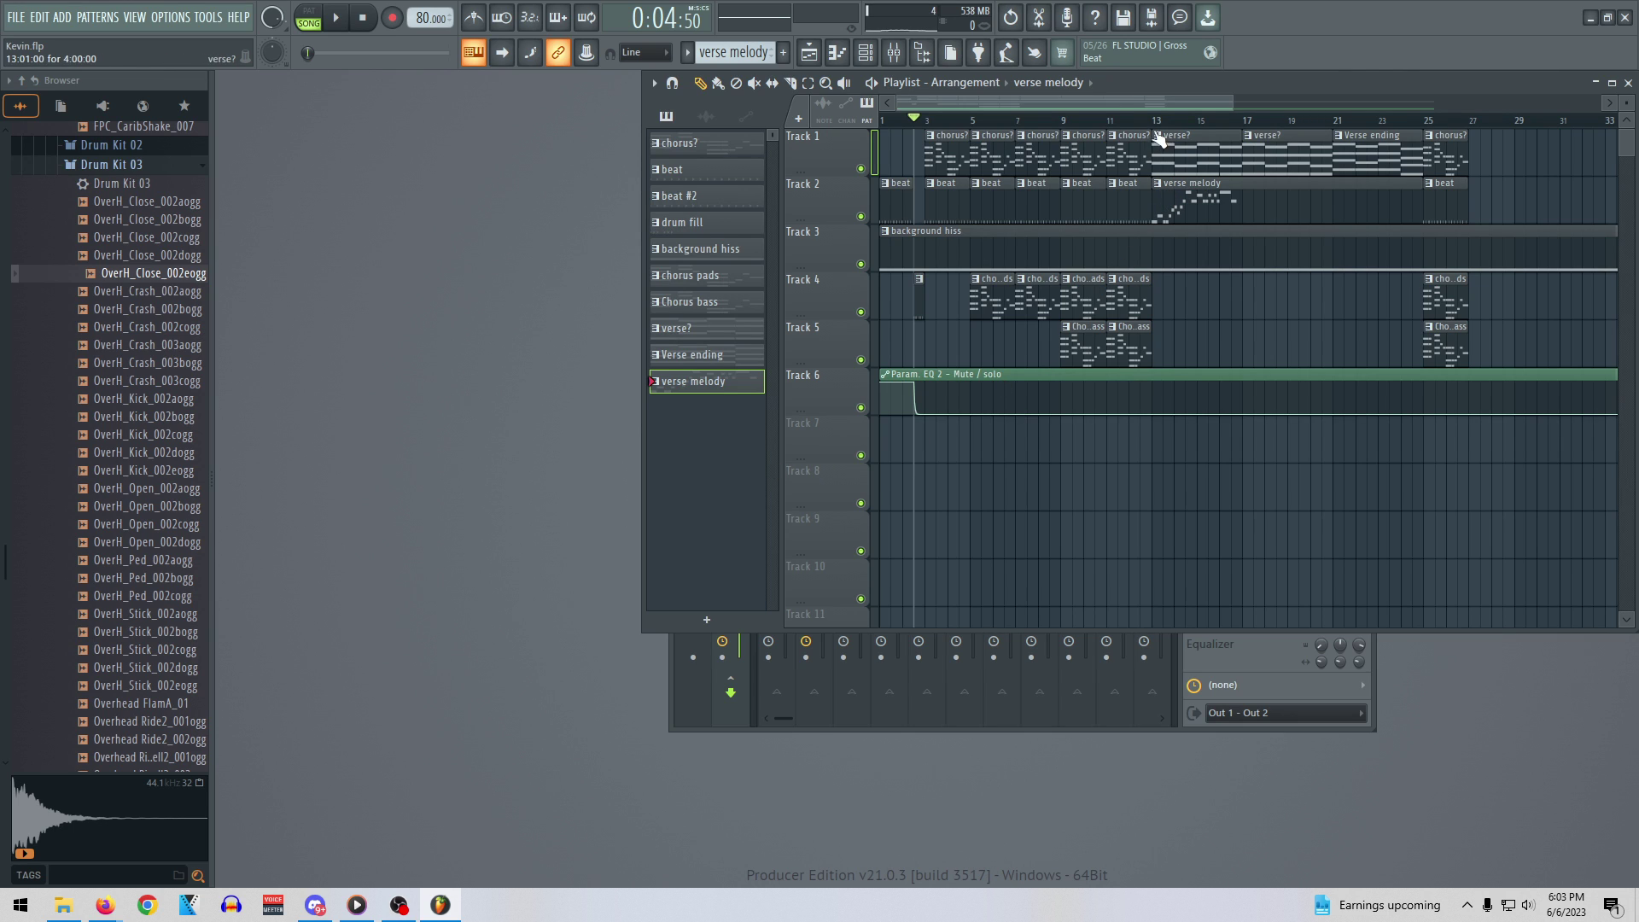
# Open the verse melody pattern in the piano roll and add a Harmless synth channel, closing its plugin window
pyautogui.click(745, 386)
pyautogui.scroll(4, 926, 389)
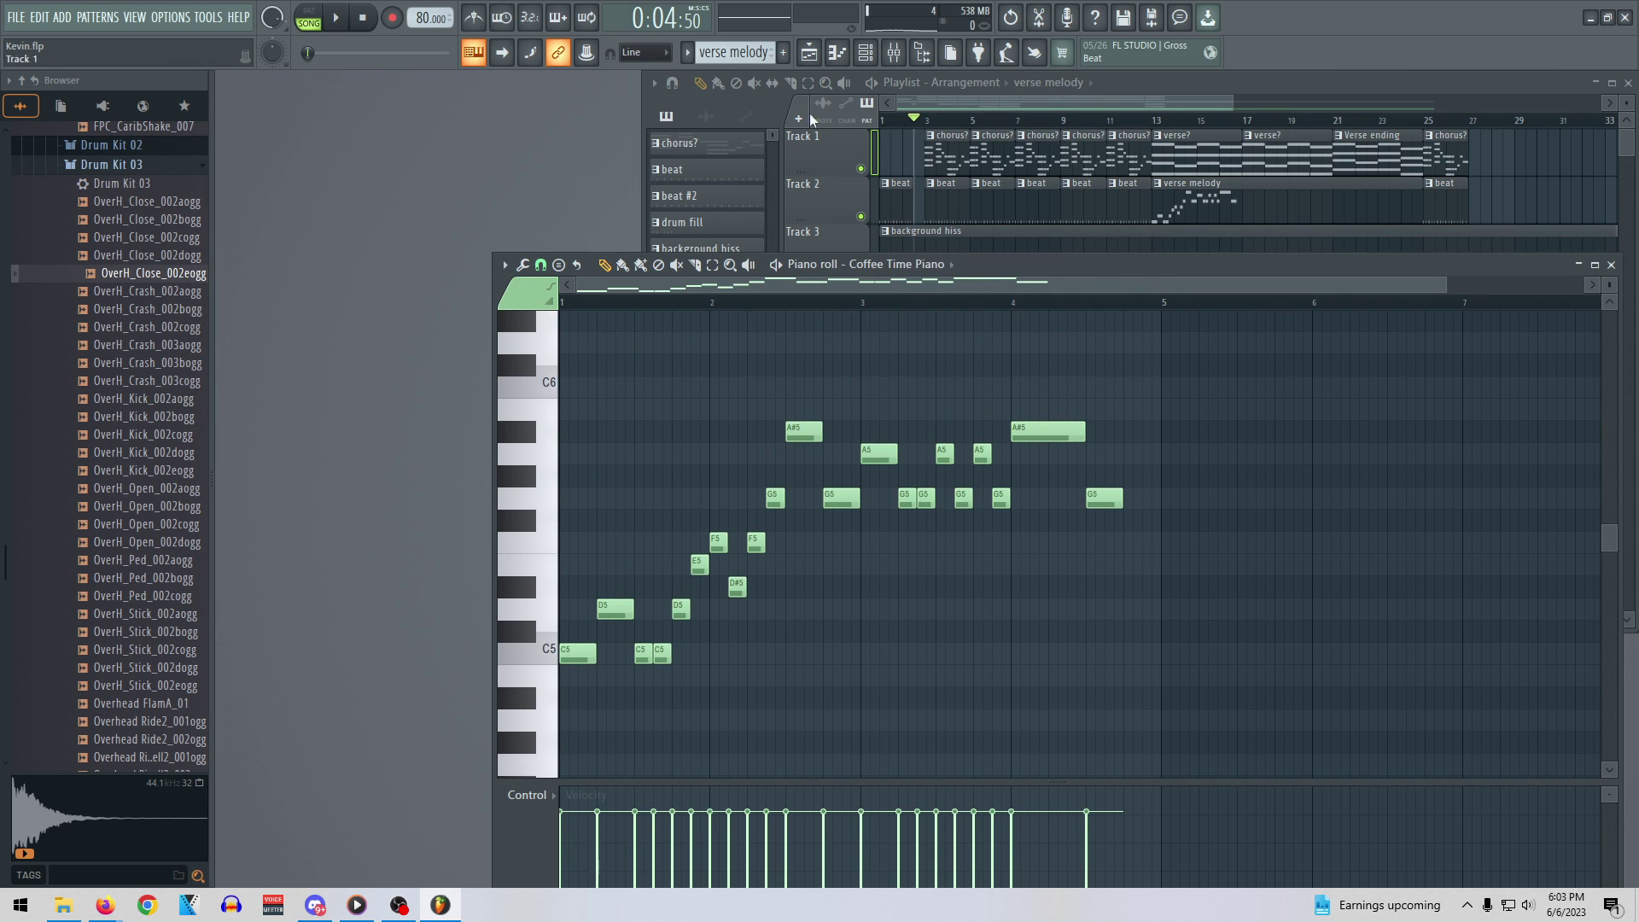
pyautogui.click(887, 59)
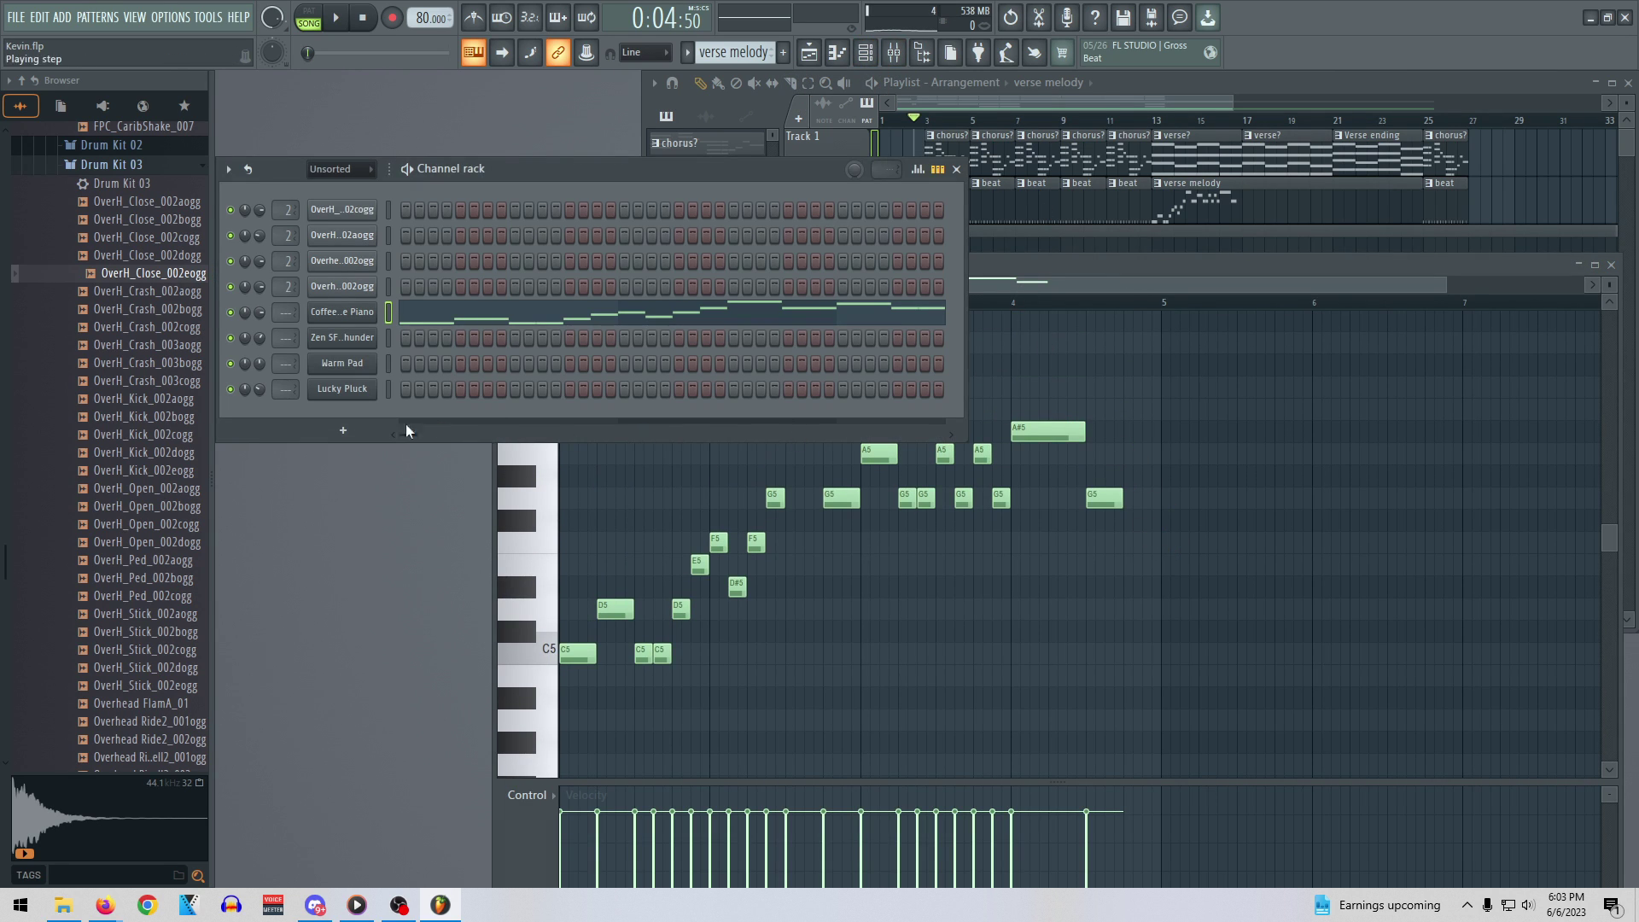
pyautogui.click(314, 430)
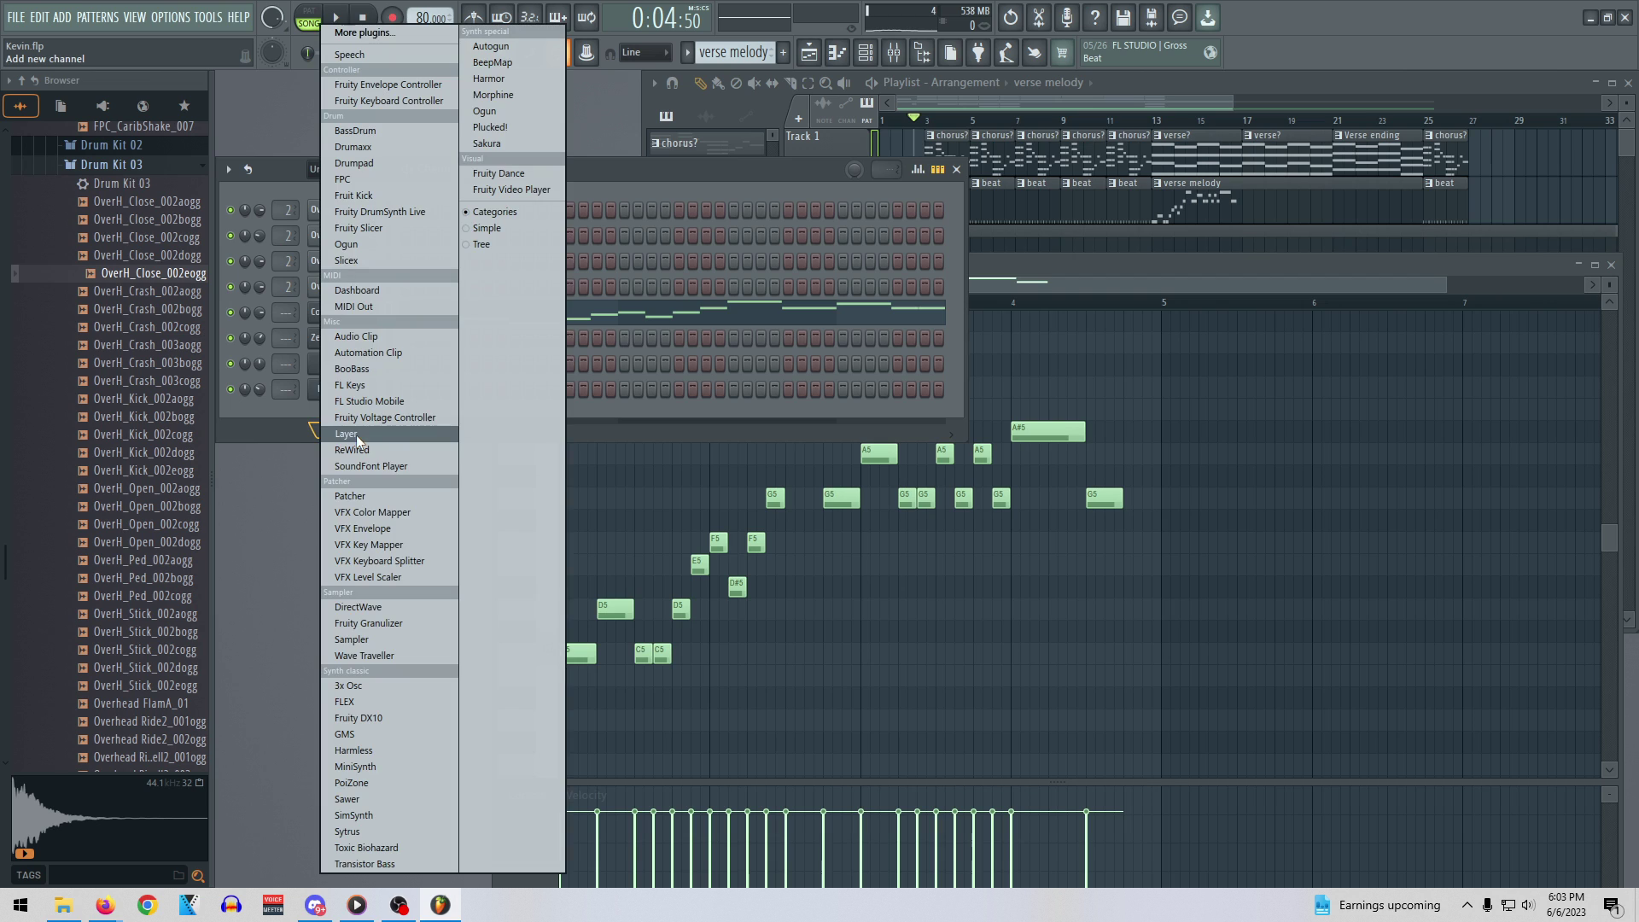
pyautogui.click(417, 749)
pyautogui.click(1054, 271)
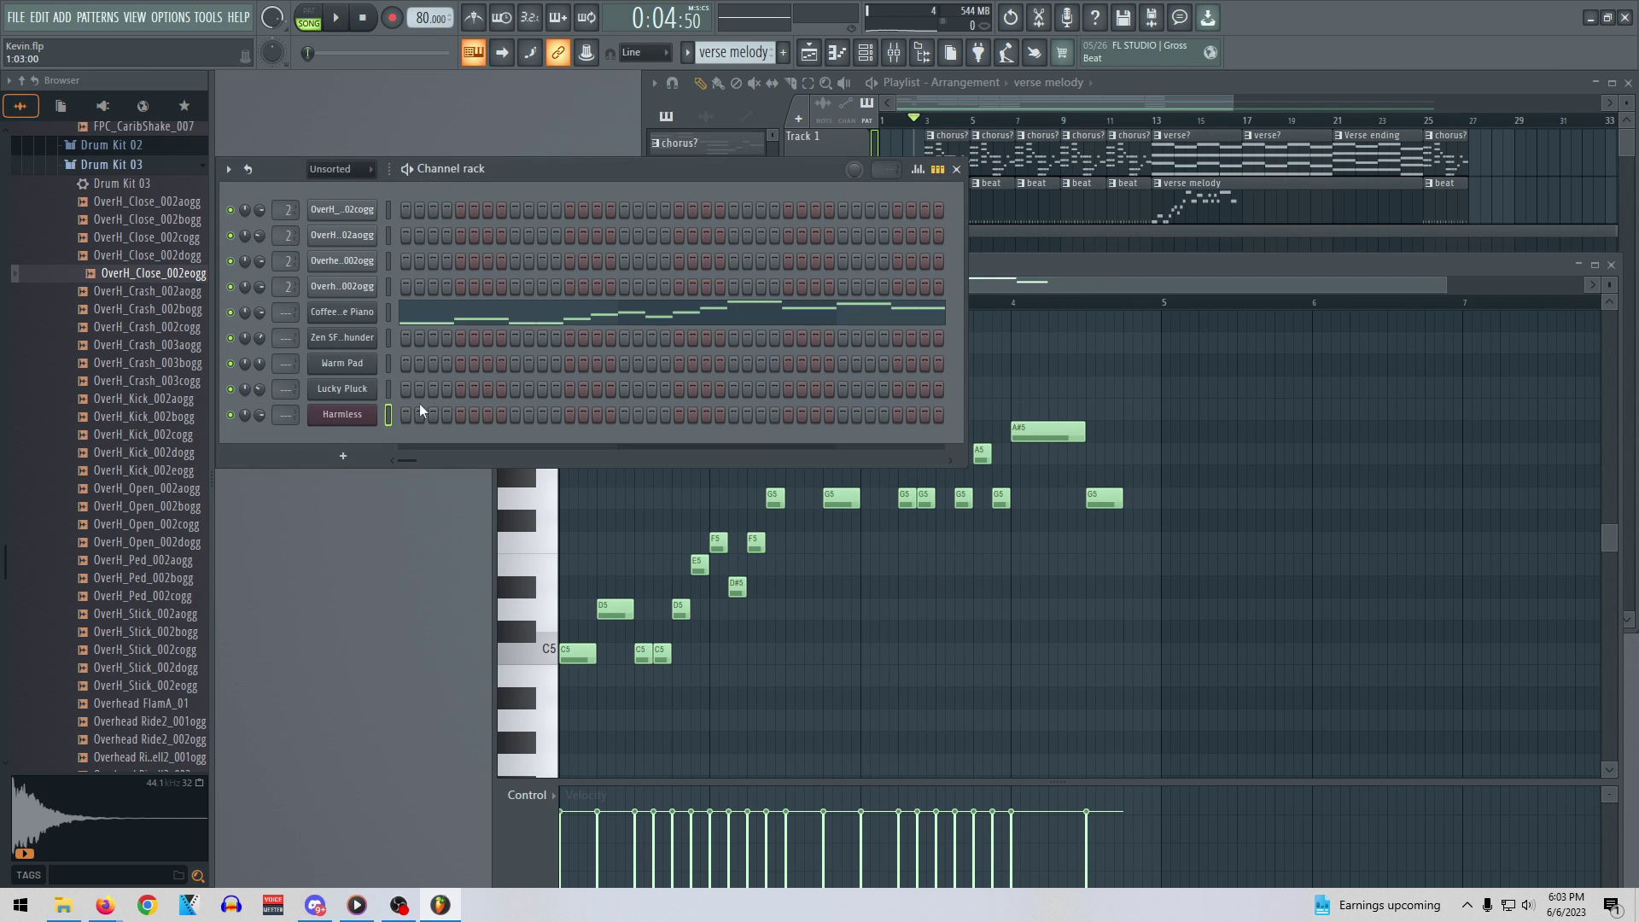
# Replace the Harmless channel's instrument with Sawer and close the plugin window
pyautogui.rightClick(366, 416)
pyautogui.moveTo(449, 540)
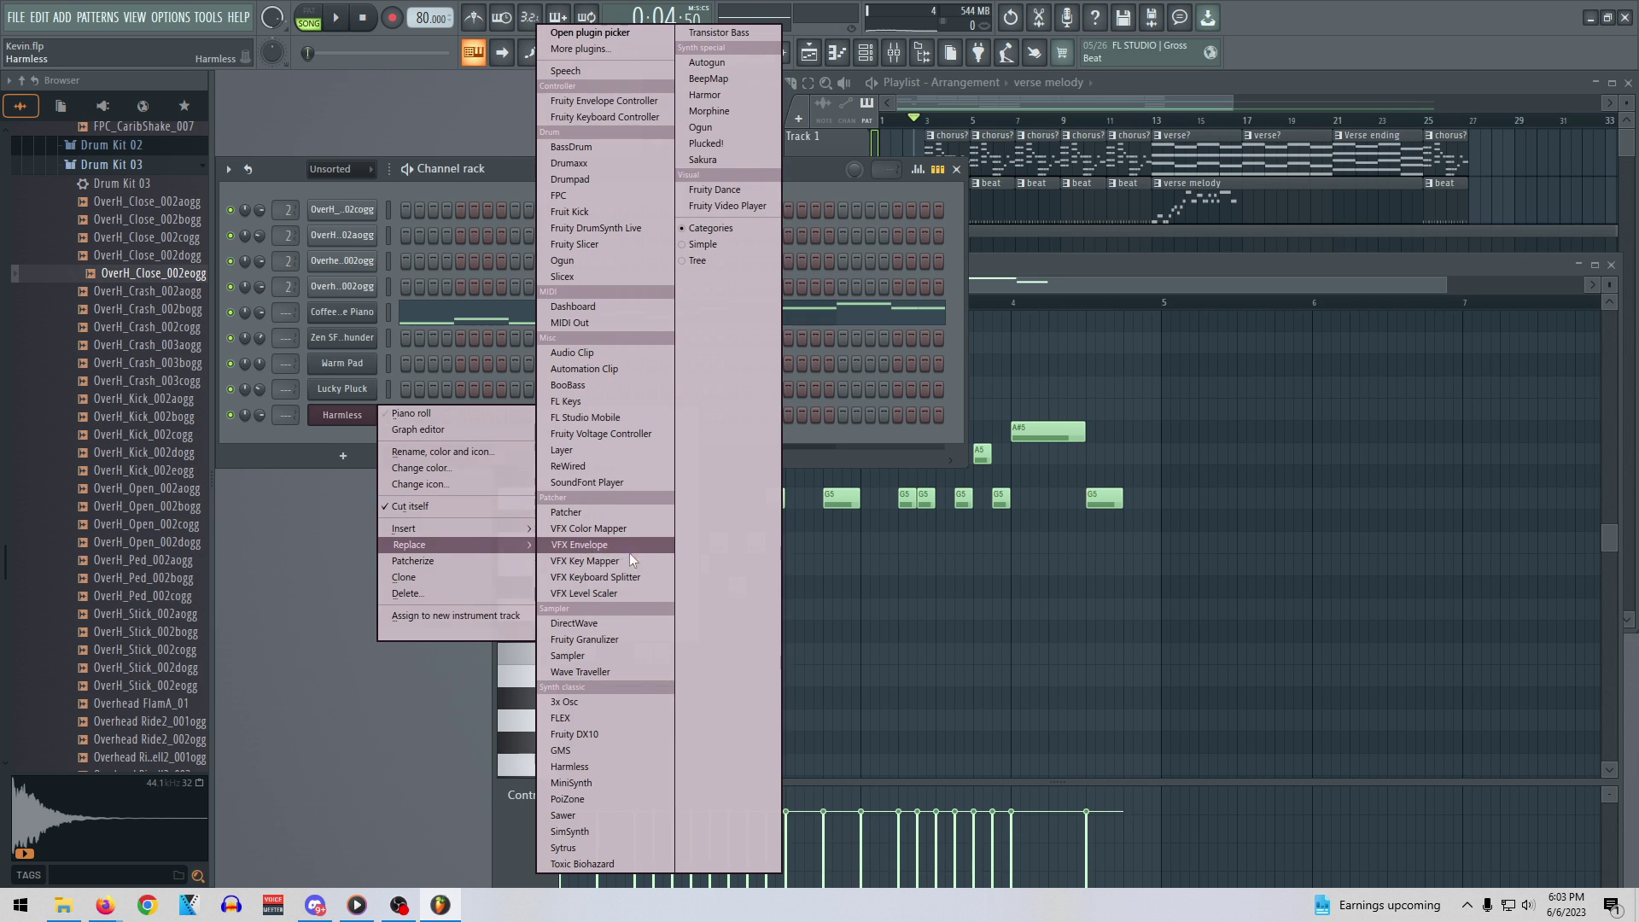
pyautogui.click(610, 815)
pyautogui.click(1095, 270)
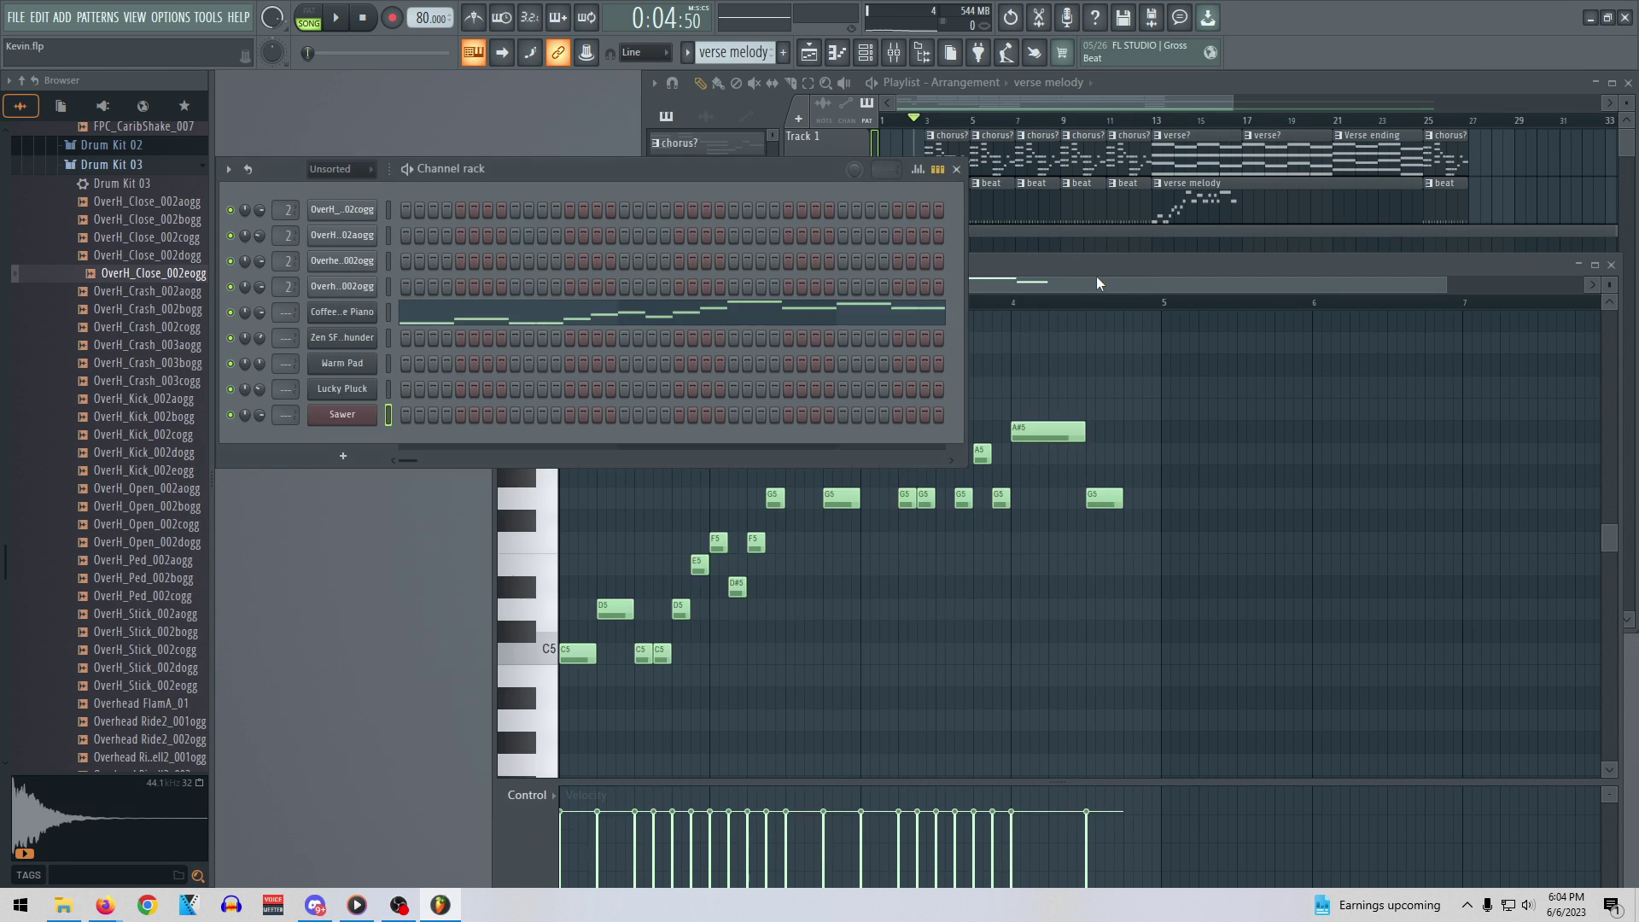
# In the Sawer channel's piano roll, stamp a Major Bebop scale on C5 at the start of bar 1, one beat long
pyautogui.rightClick(368, 416)
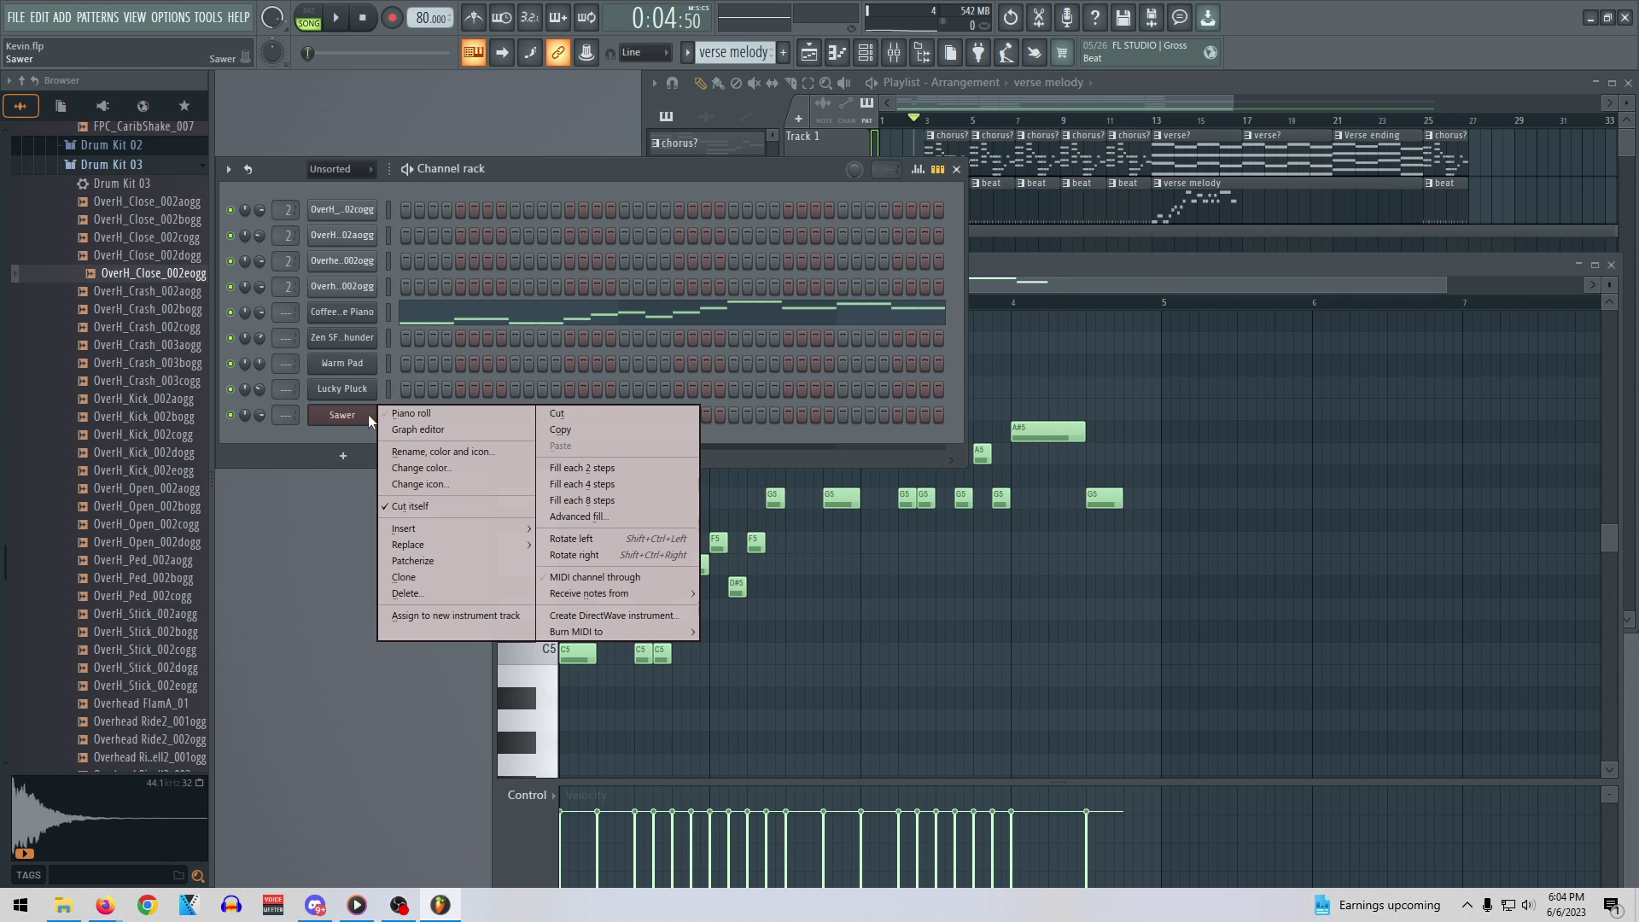
pyautogui.click(425, 413)
pyautogui.click(507, 265)
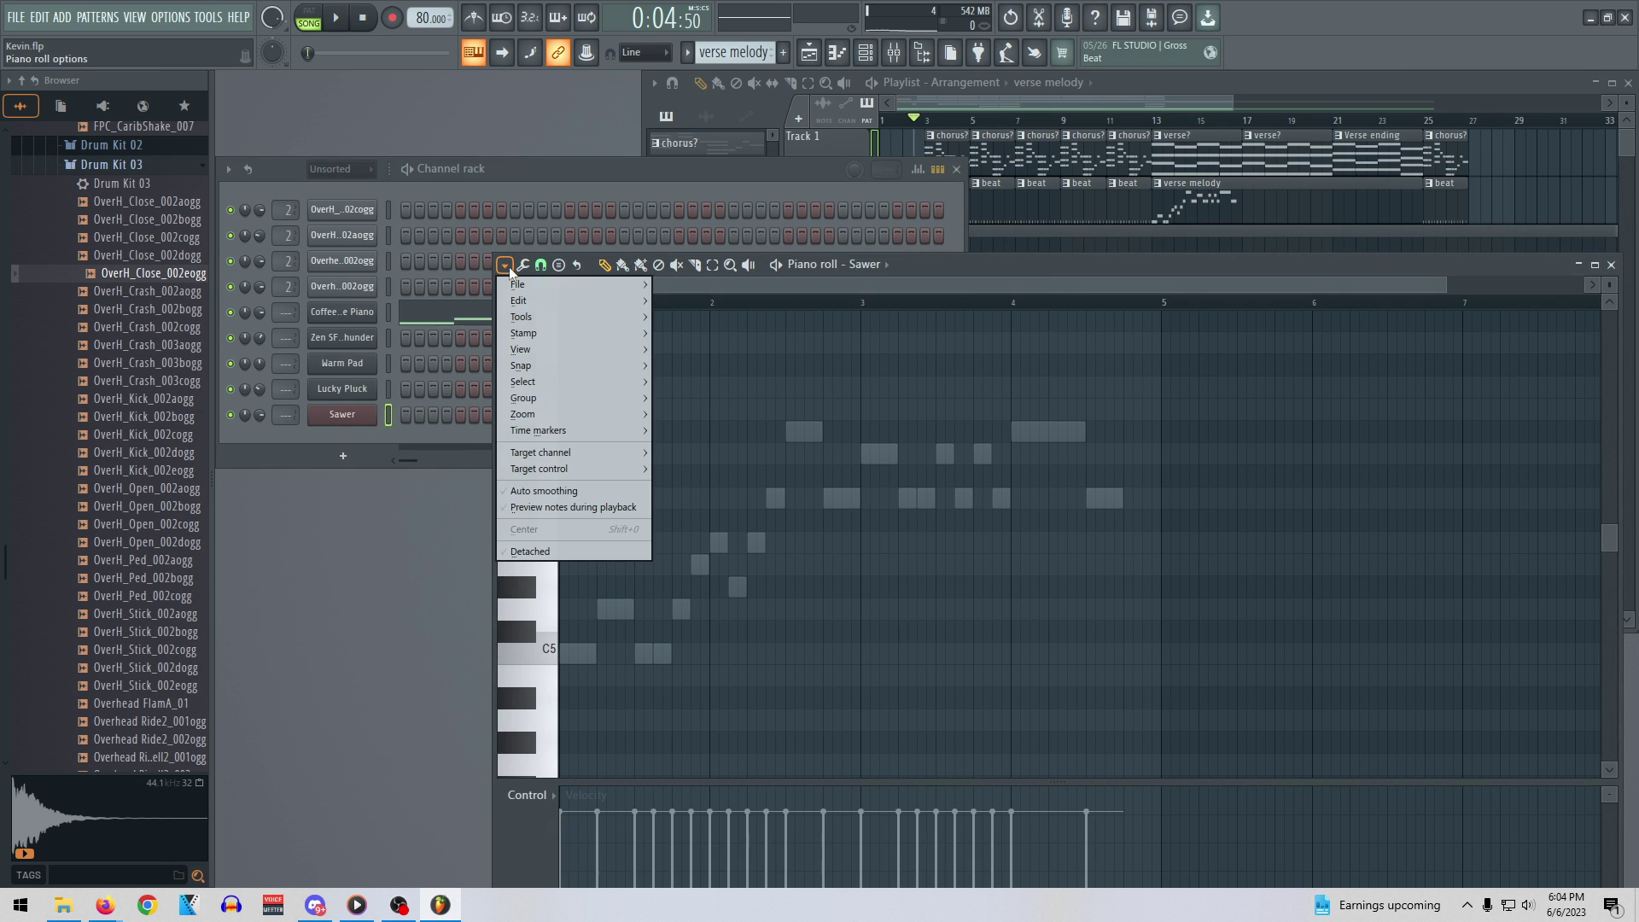
pyautogui.moveTo(558, 326)
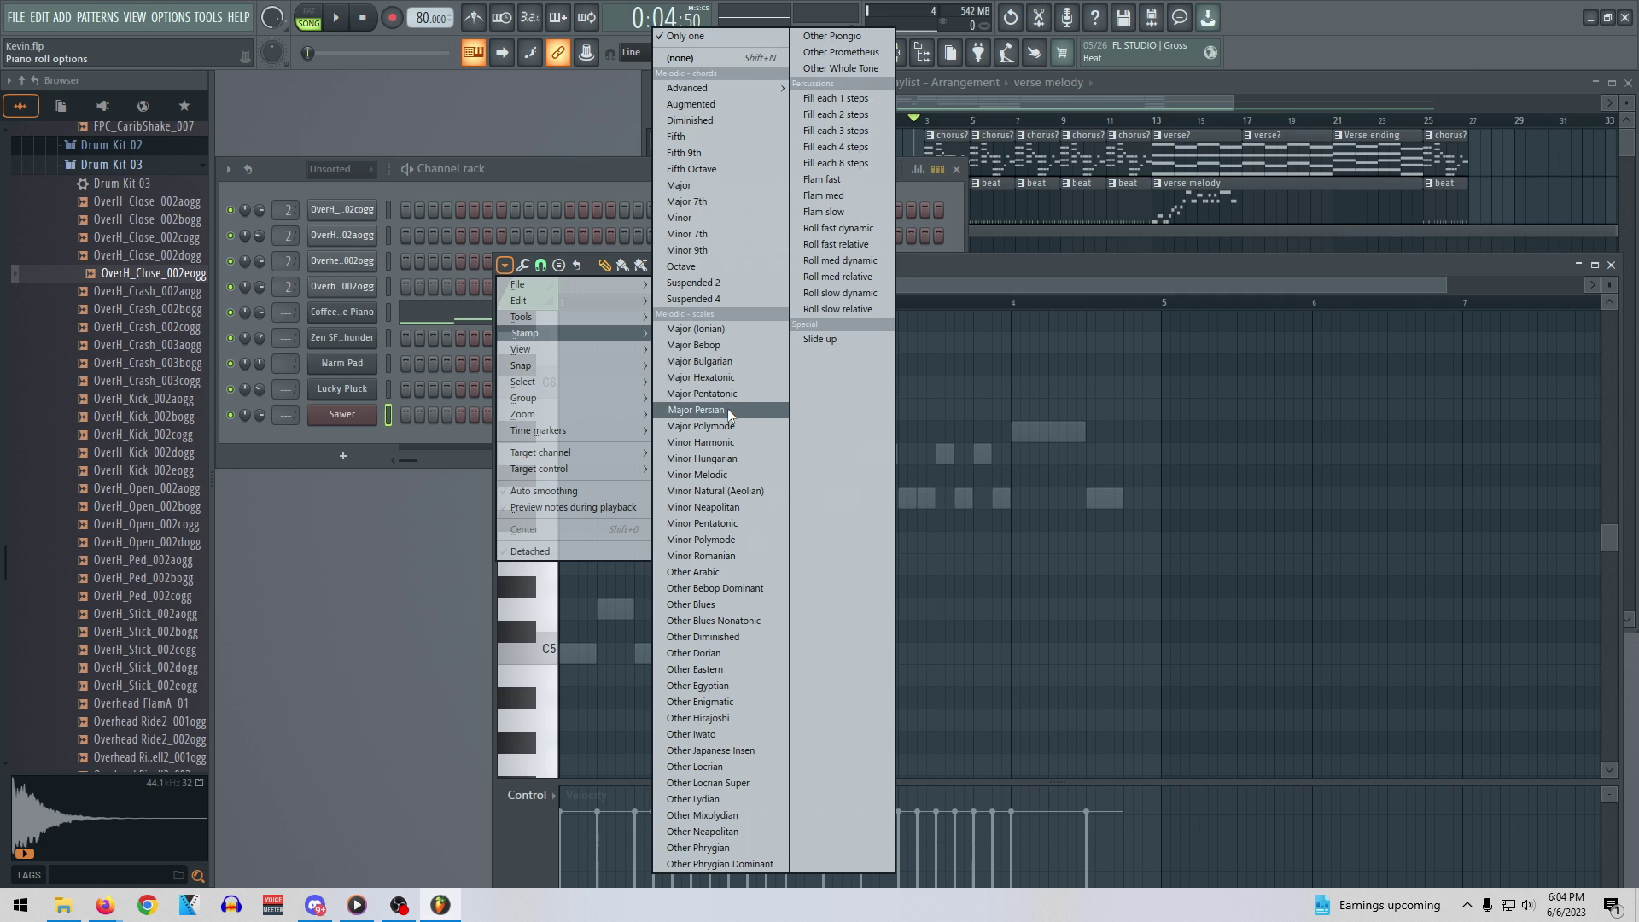
pyautogui.click(721, 344)
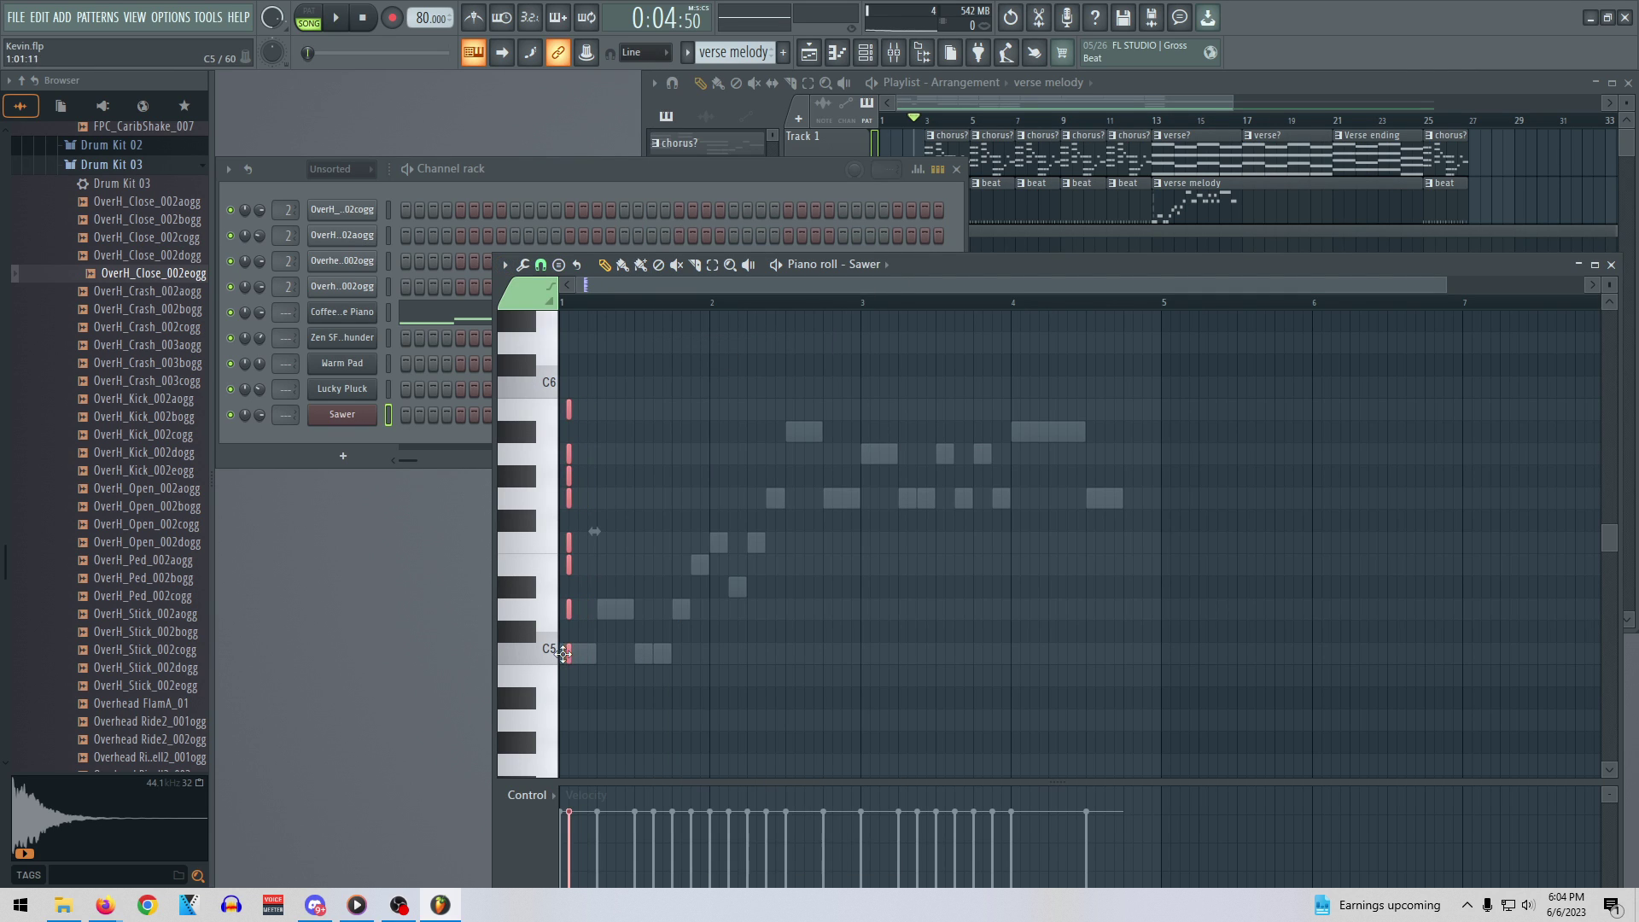
pyautogui.moveTo(564, 652); pyautogui.dragTo(597, 655)
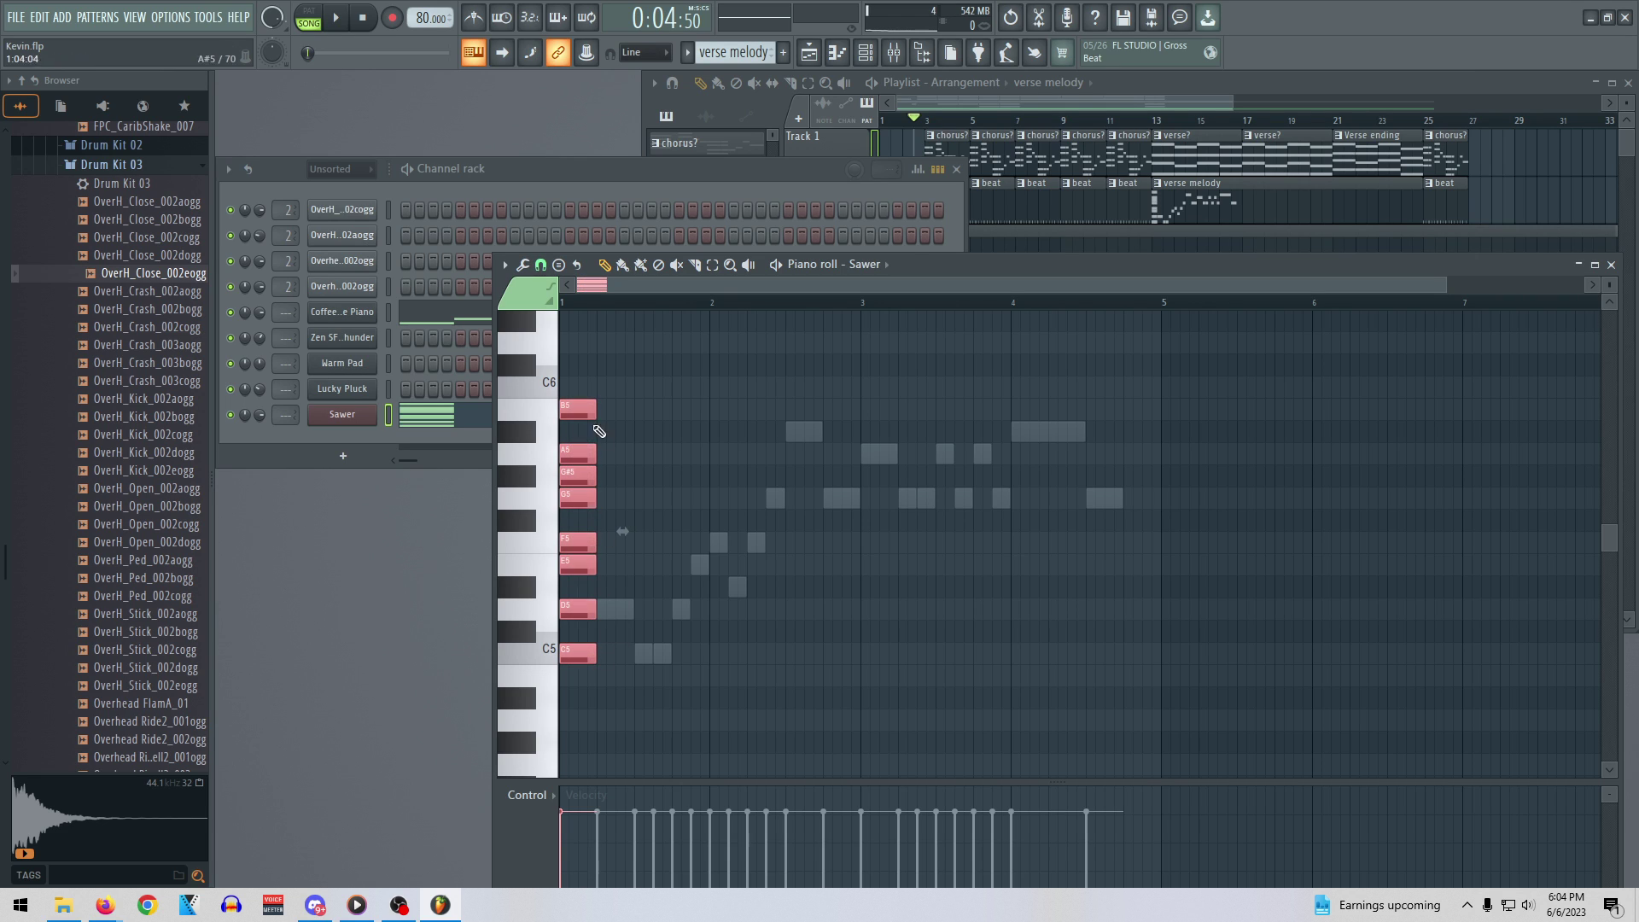
# Sketch a rising run of single notes D5, E5, F5, G5, G#5, A#5 and B5 after the stamped scale
pyautogui.click(605, 611)
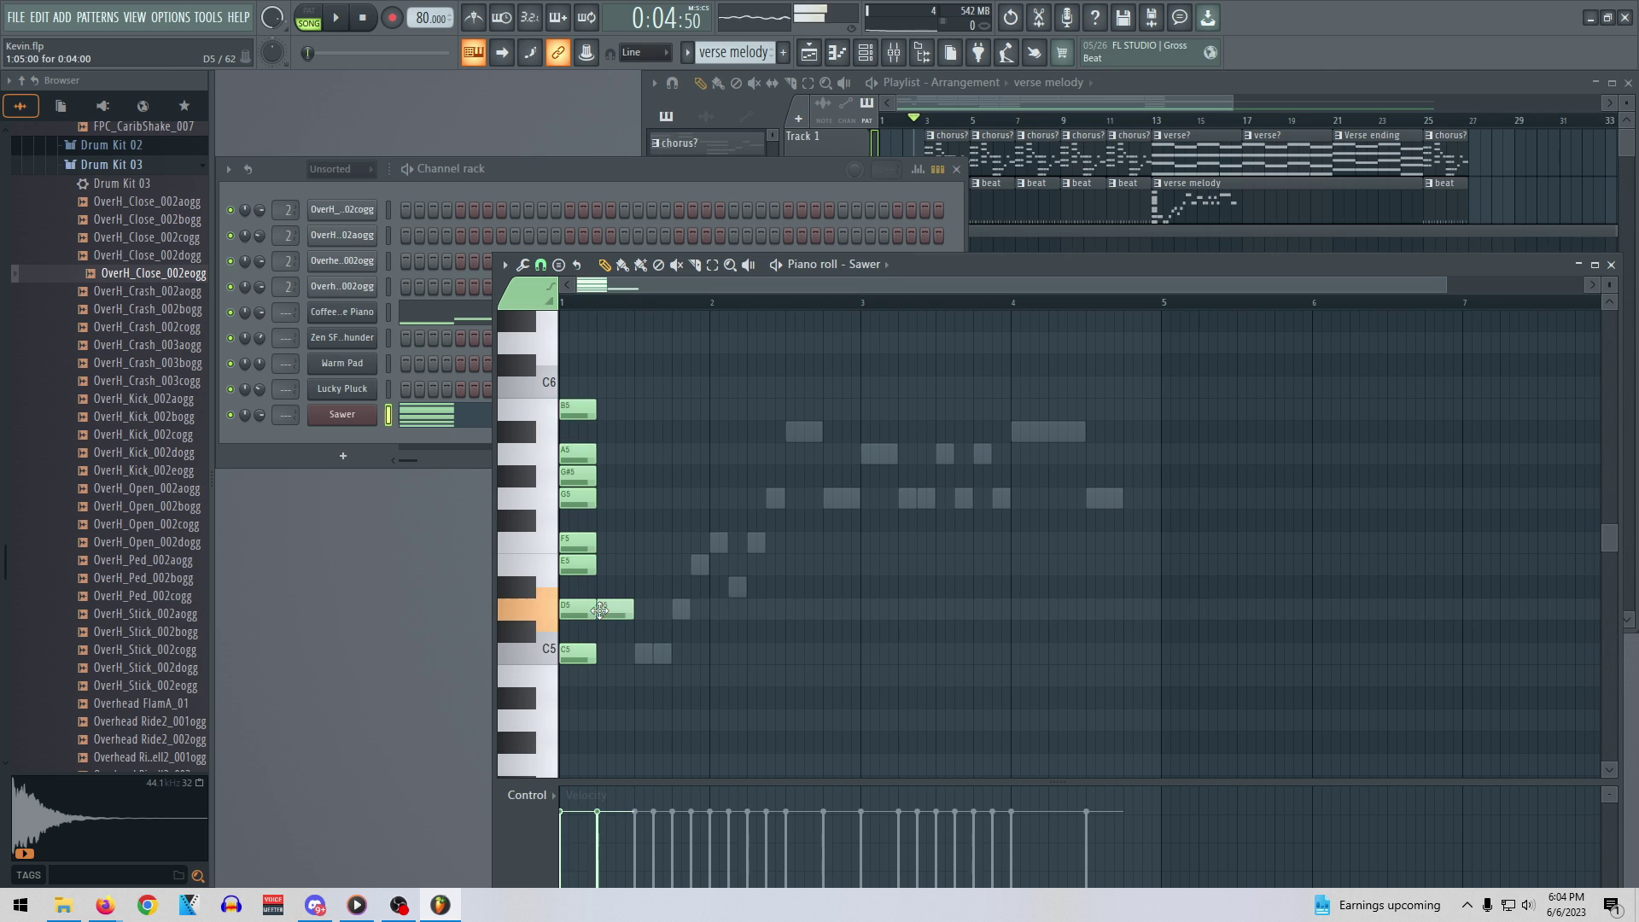
pyautogui.click(636, 564)
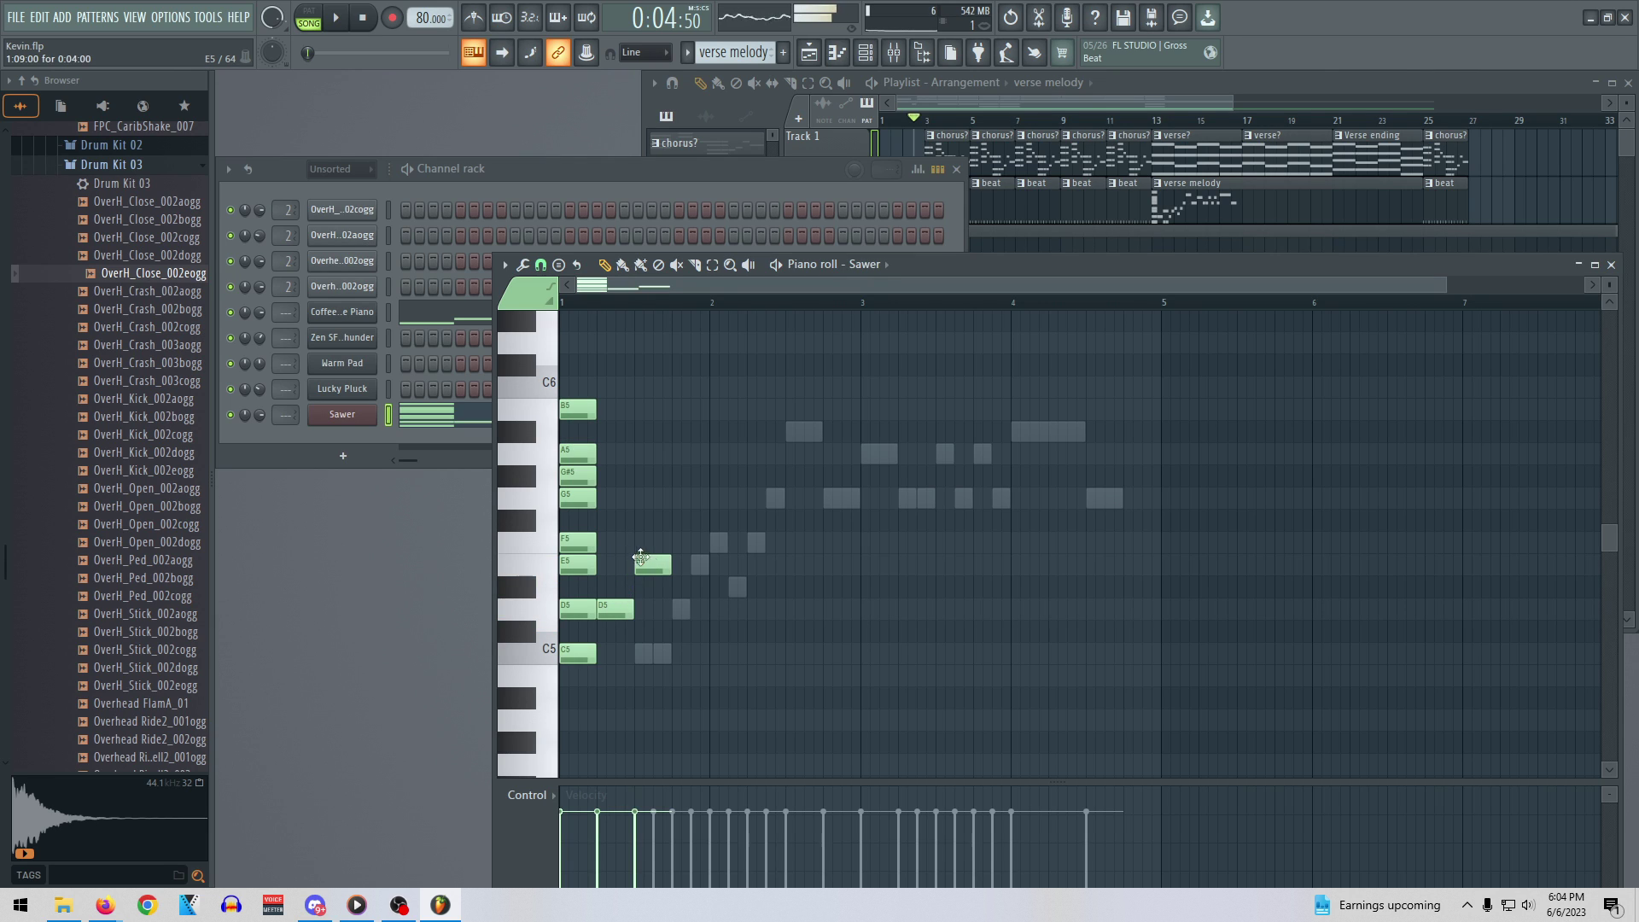
pyautogui.click(676, 543)
pyautogui.moveTo(681, 497); pyautogui.dragTo(748, 472)
pyautogui.click(753, 431)
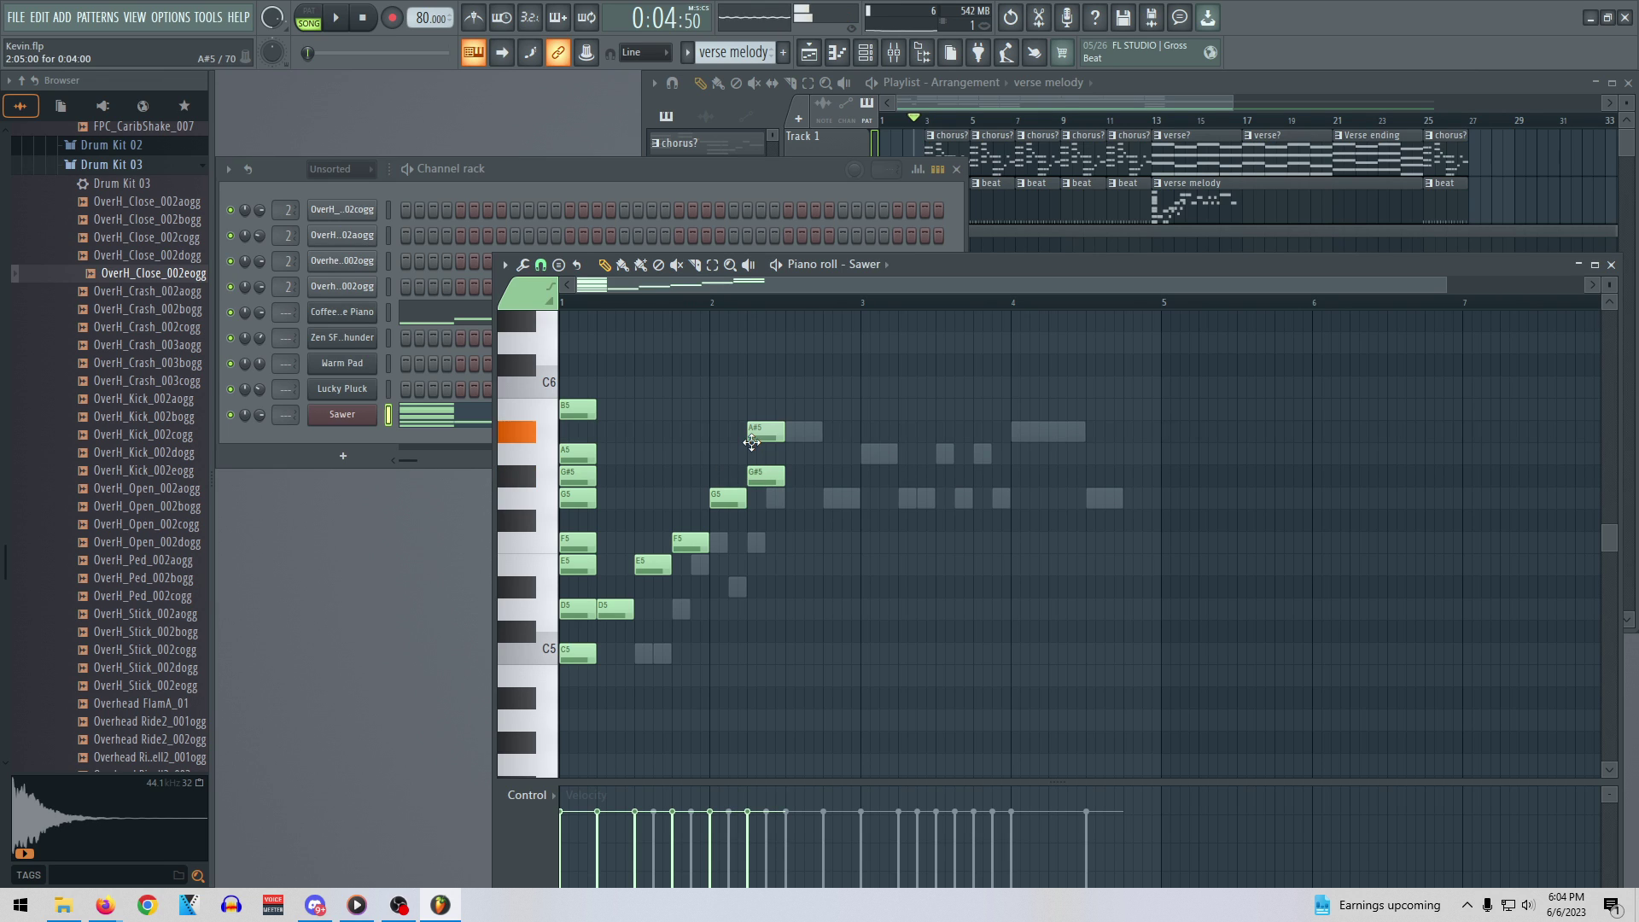
pyautogui.click(804, 407)
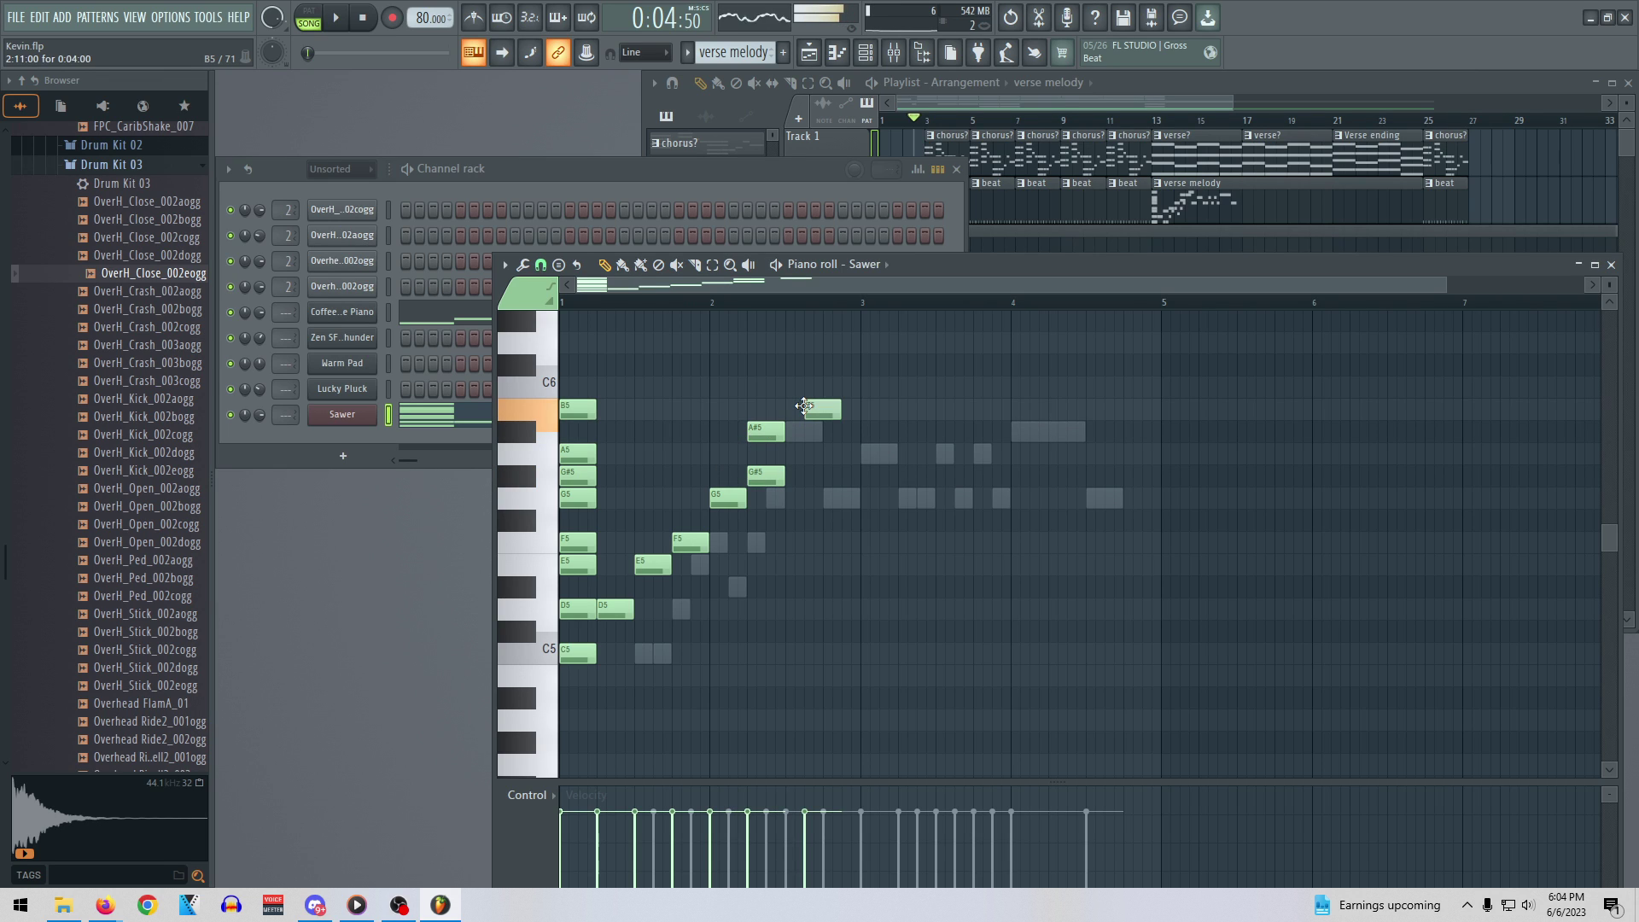
# Delete the separate notes of the rising run and lengthen the stacked scale notes to fill bar 1
pyautogui.rightClick(821, 410)
pyautogui.rightClick(765, 431)
pyautogui.rightClick(728, 498)
pyautogui.rightClick(765, 475)
pyautogui.rightClick(691, 543)
pyautogui.rightClick(653, 564)
pyautogui.rightClick(614, 608)
pyautogui.moveTo(601, 652); pyautogui.dragTo(701, 652)
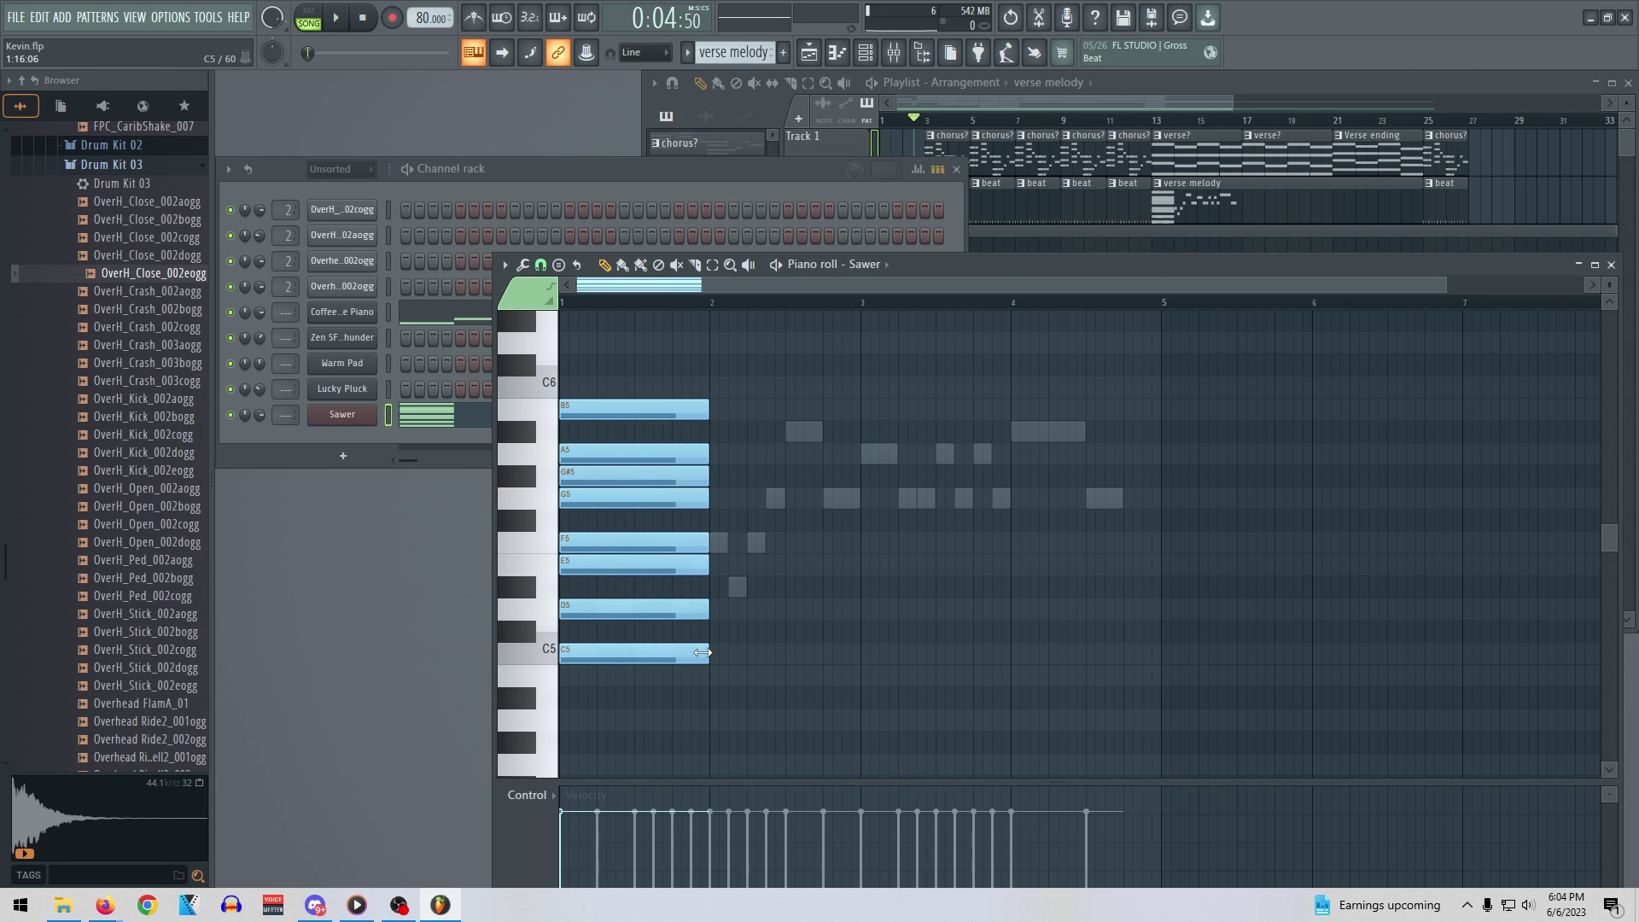
# Stamp a Minor Harmonic scale on C5 in the Sawer piano roll so that it fills bar 2
pyautogui.click(505, 265)
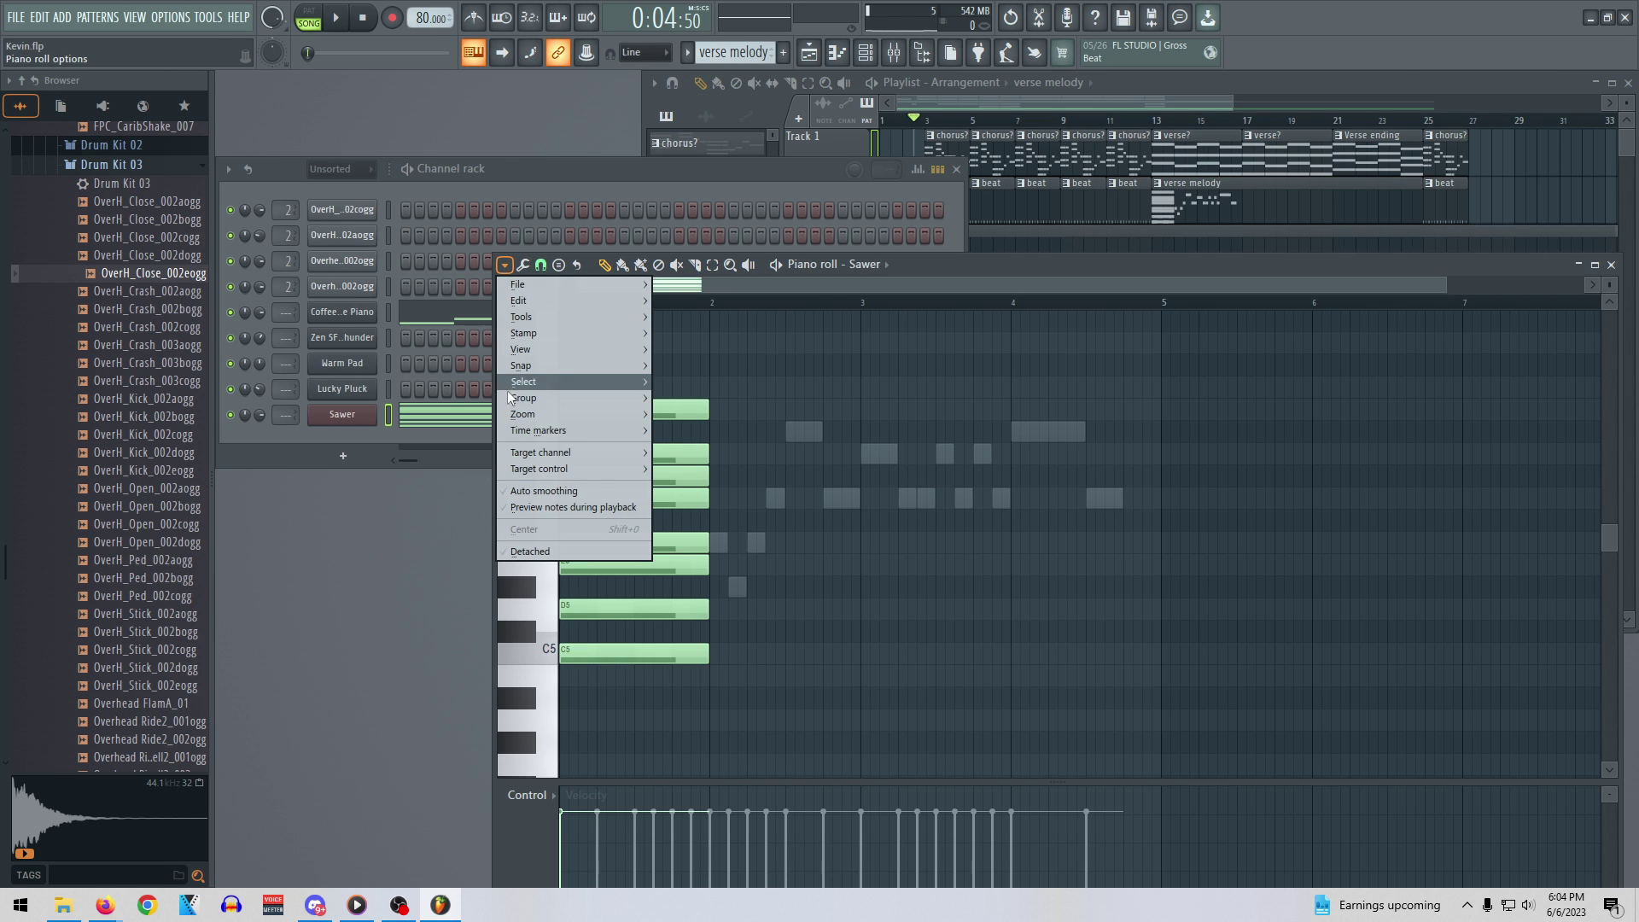
pyautogui.moveTo(513, 404)
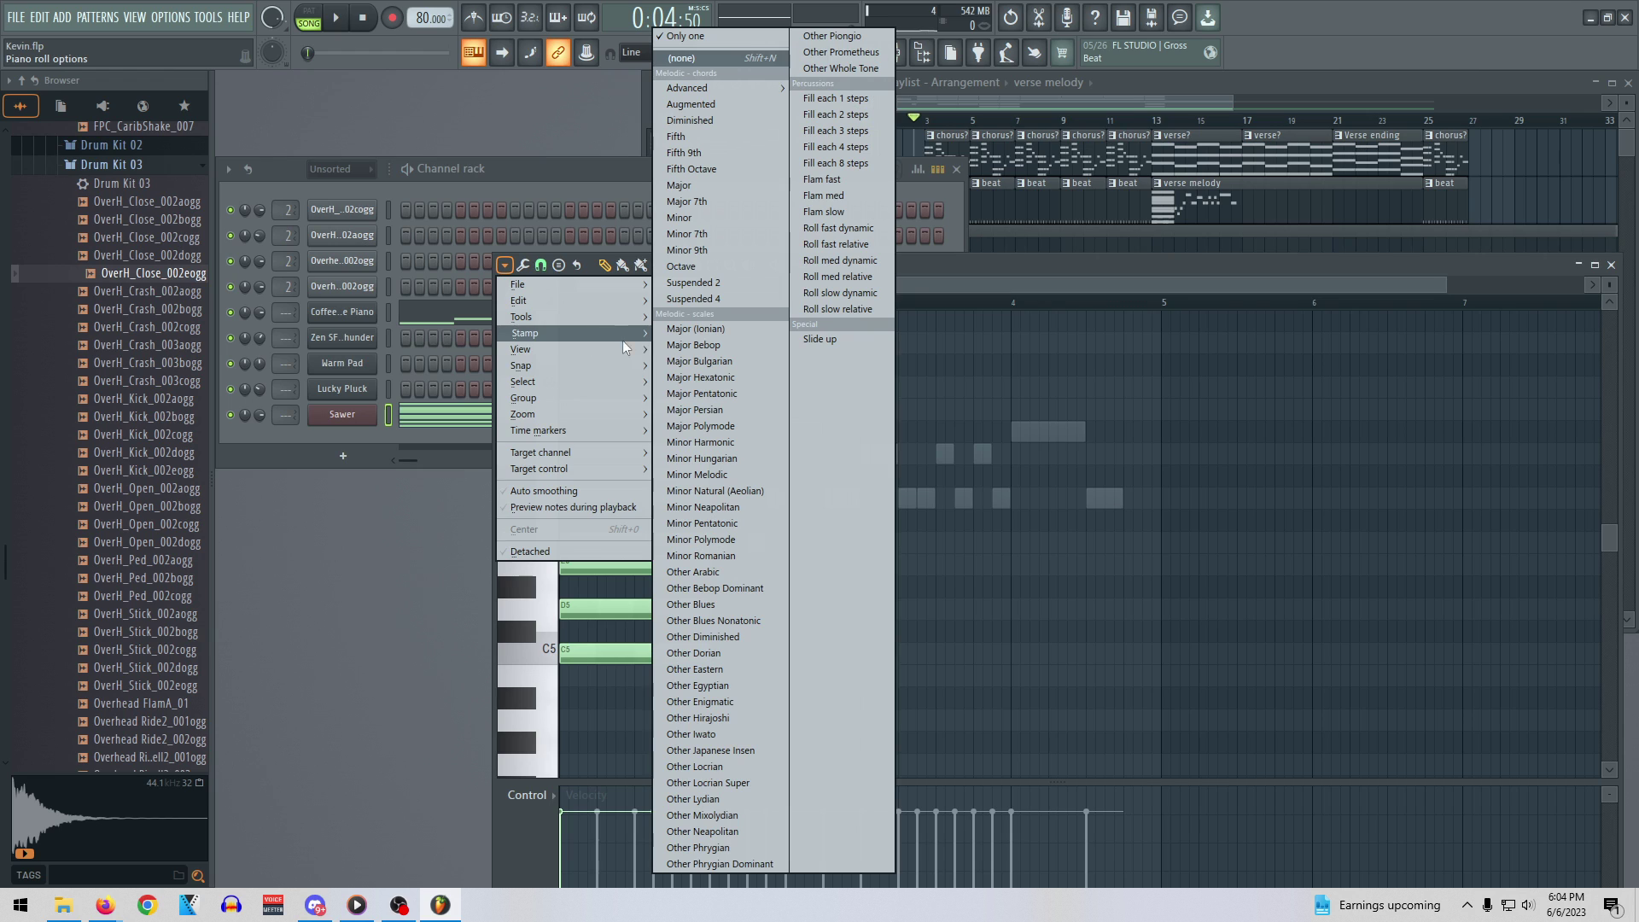
pyautogui.moveTo(621, 338)
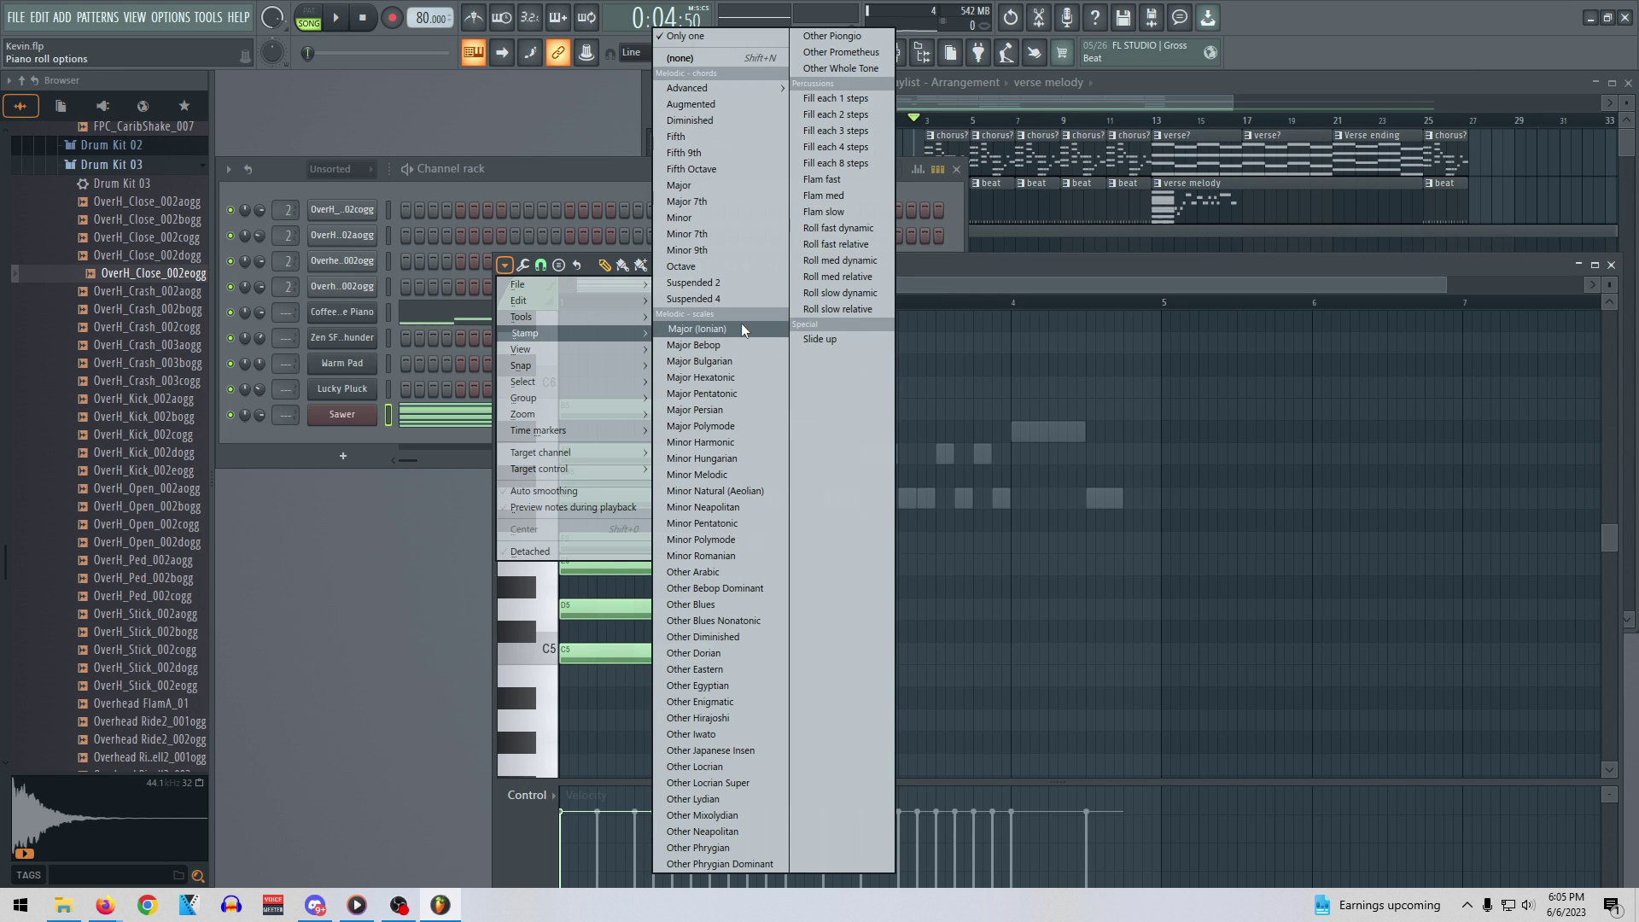
pyautogui.click(756, 442)
pyautogui.click(717, 658)
pyautogui.moveTo(717, 658); pyautogui.dragTo(710, 658)
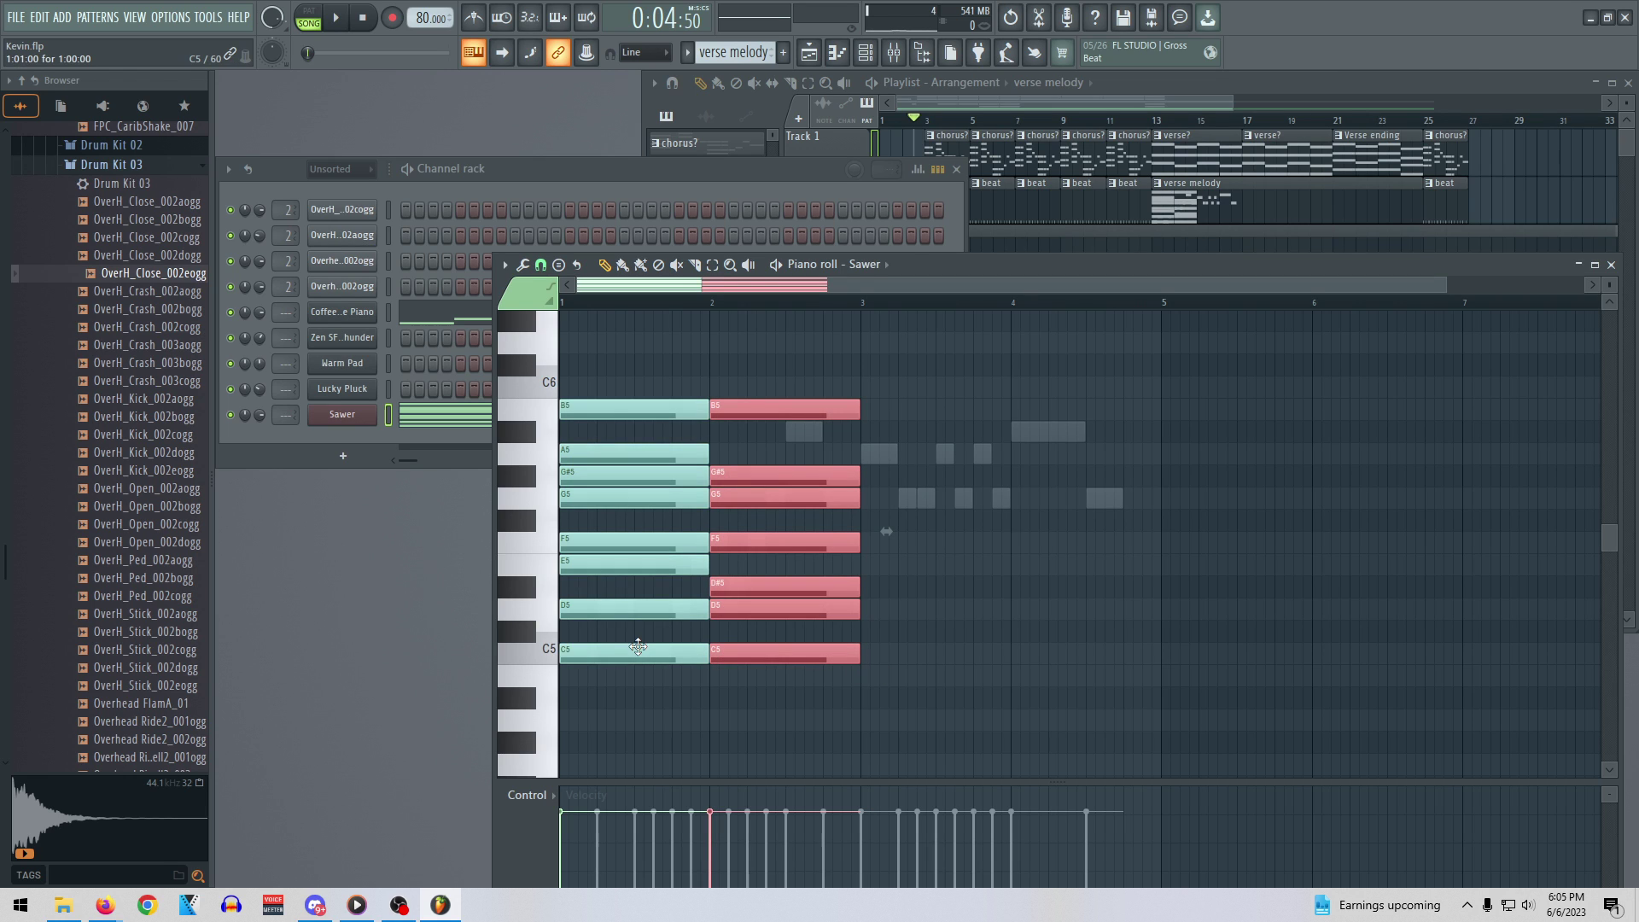
# Select the stamped scales in bars 1 and 2 and duplicate them into bars 3 and 4
pyautogui.click(712, 265)
pyautogui.moveTo(859, 669); pyautogui.dragTo(542, 405)
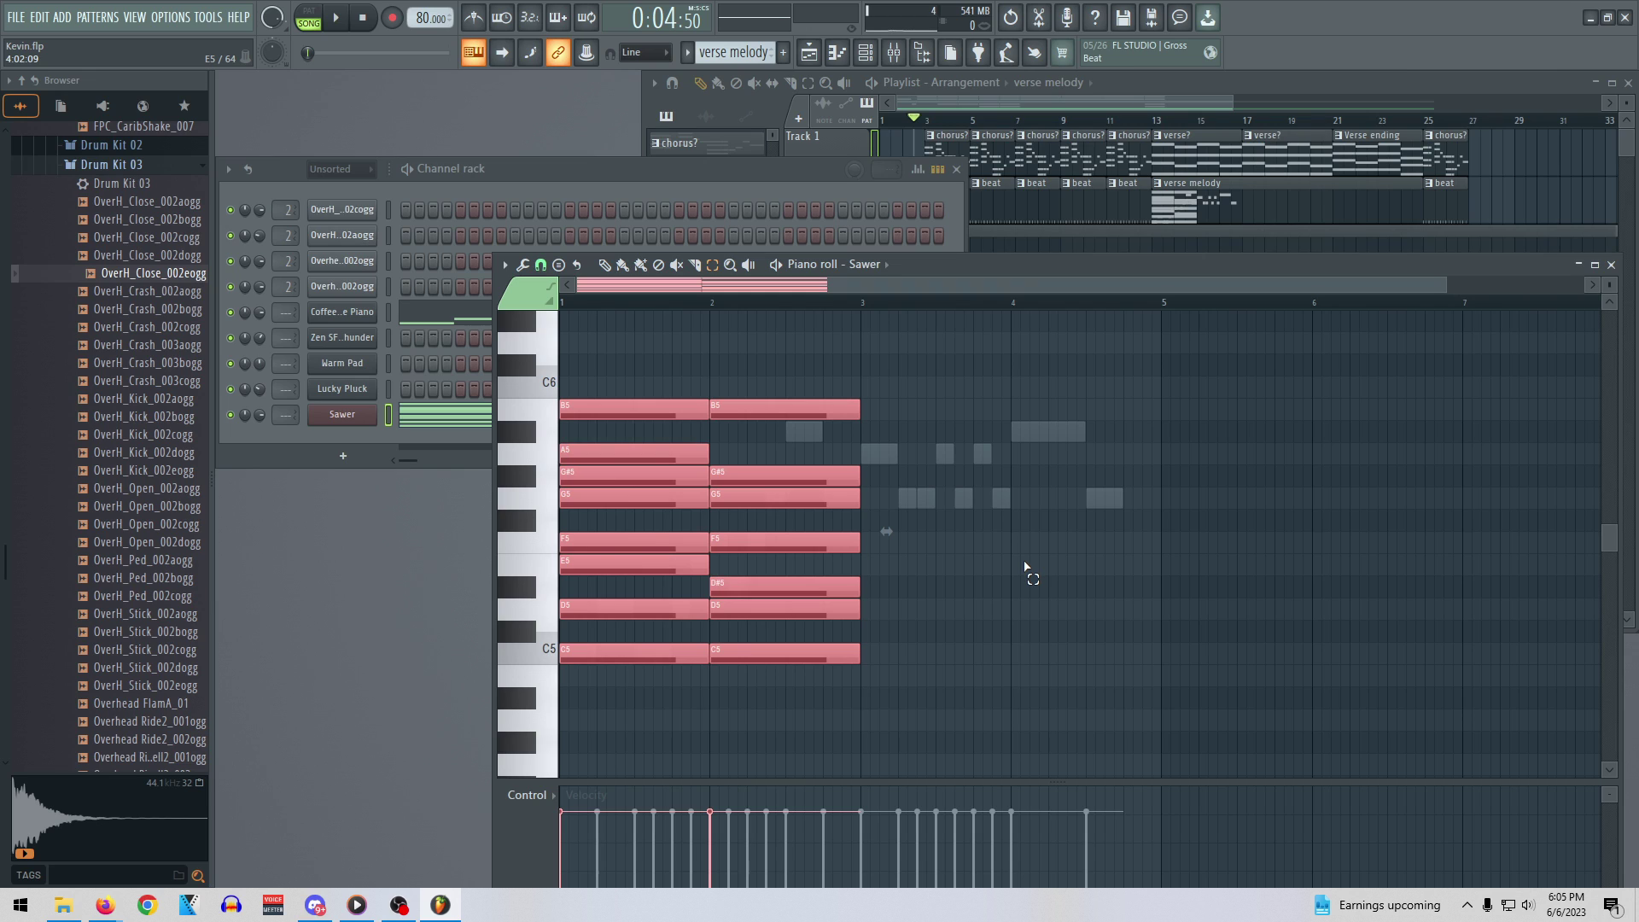
pyautogui.hotkey('shift', 'Right')
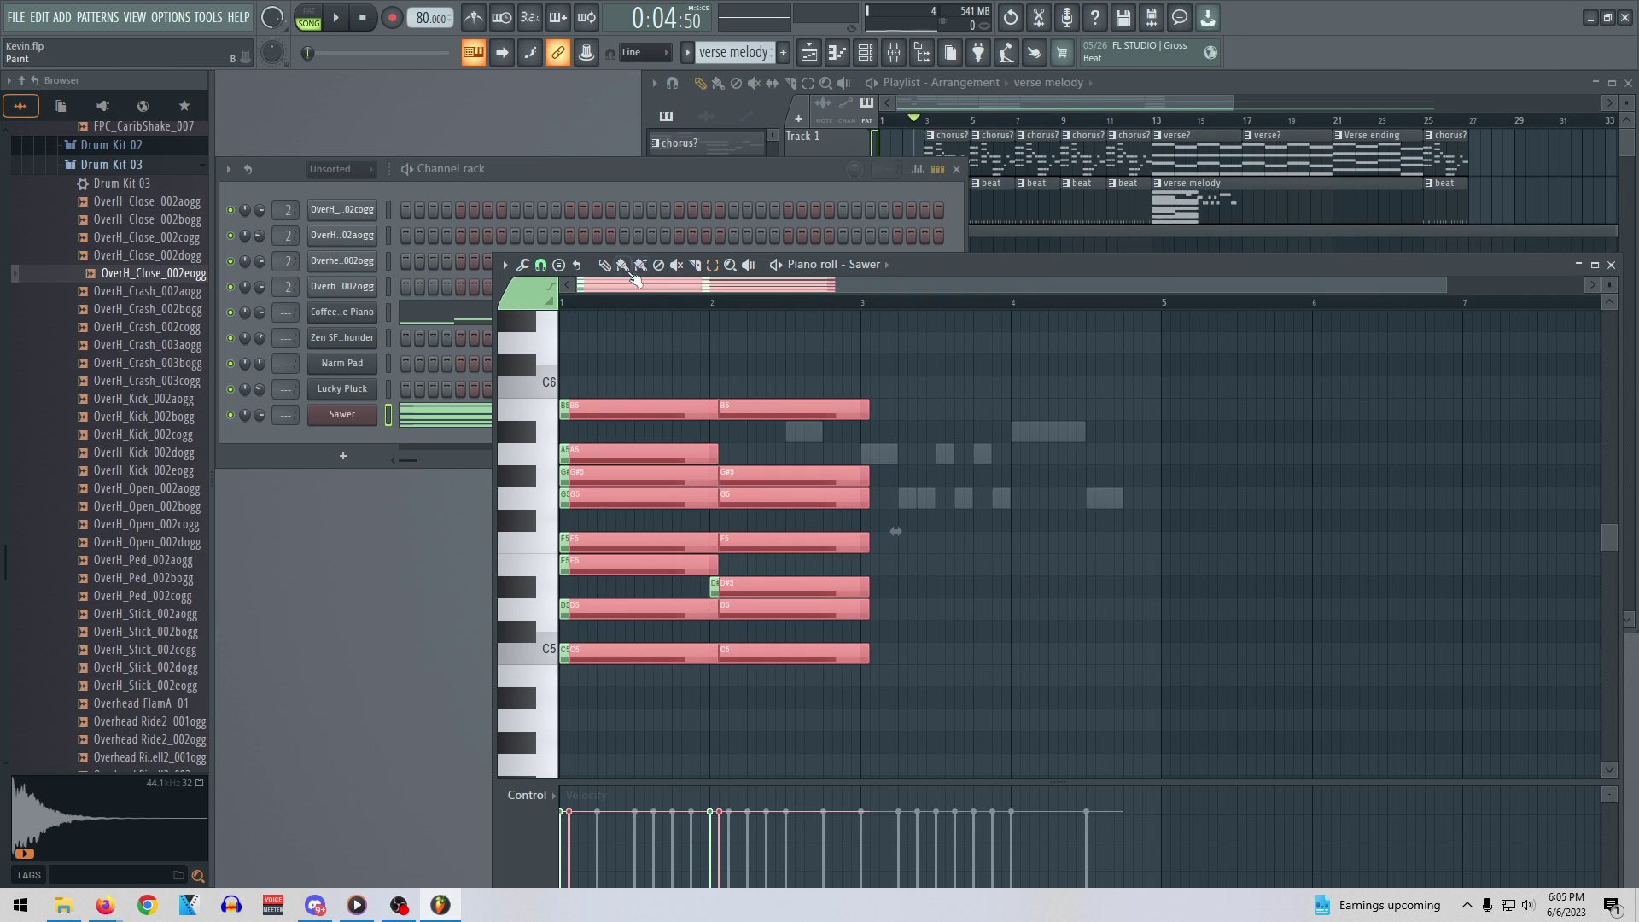
pyautogui.moveTo(773, 546); pyautogui.dragTo(1066, 565)
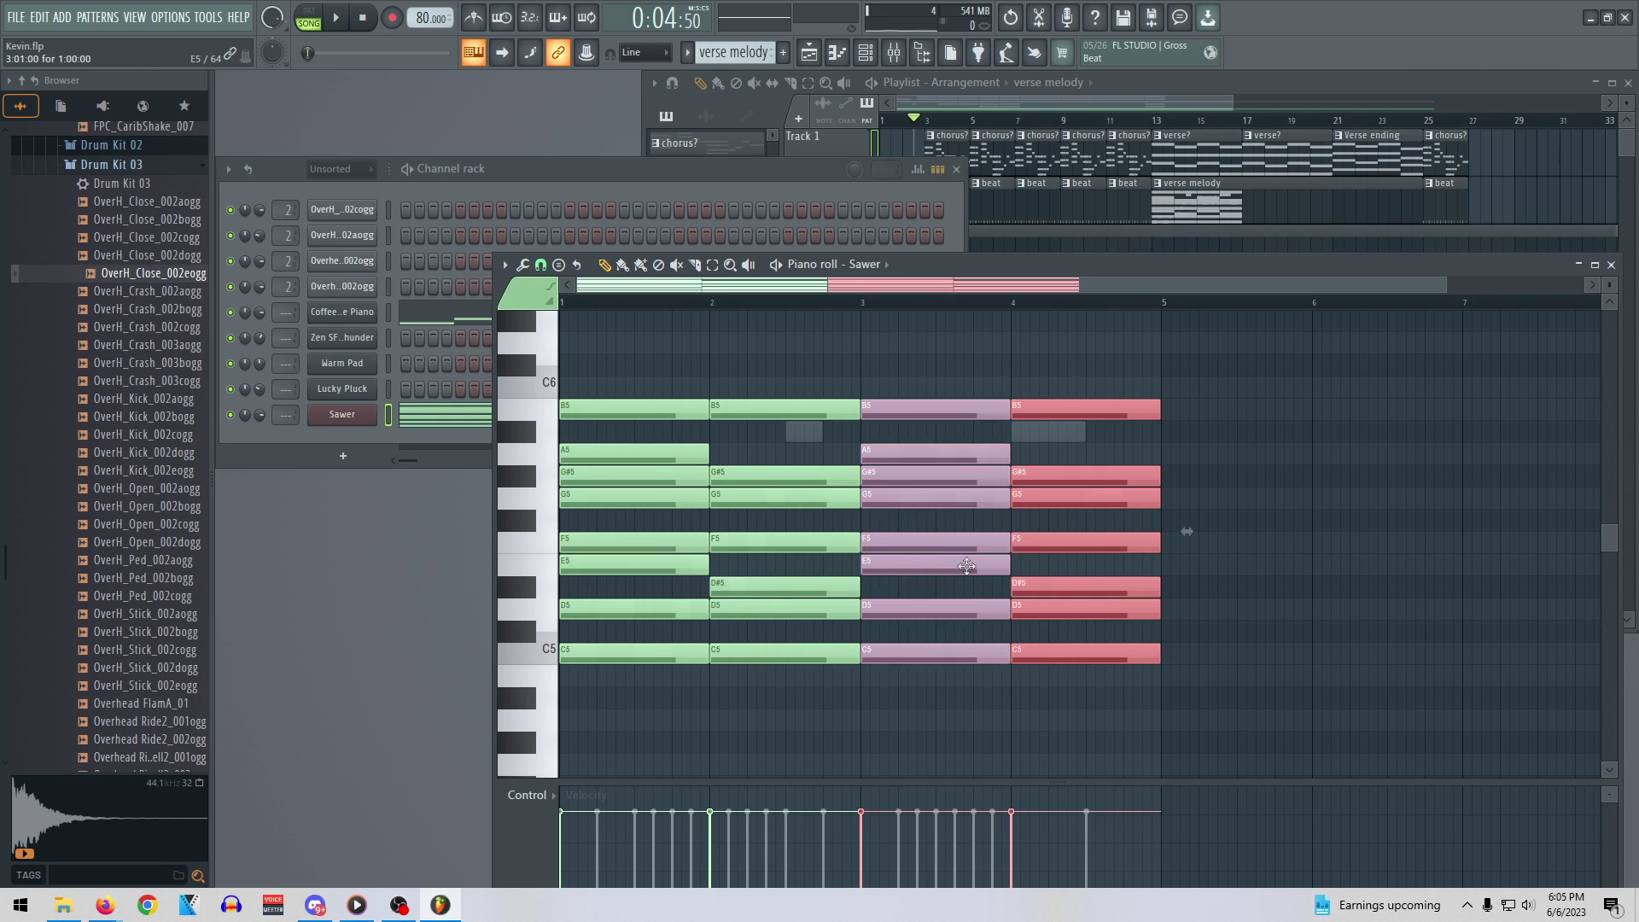
# Mute the Sawer channel, move the channel rack clear of the pattern list and reselect the verse melody pattern
pyautogui.click(241, 415)
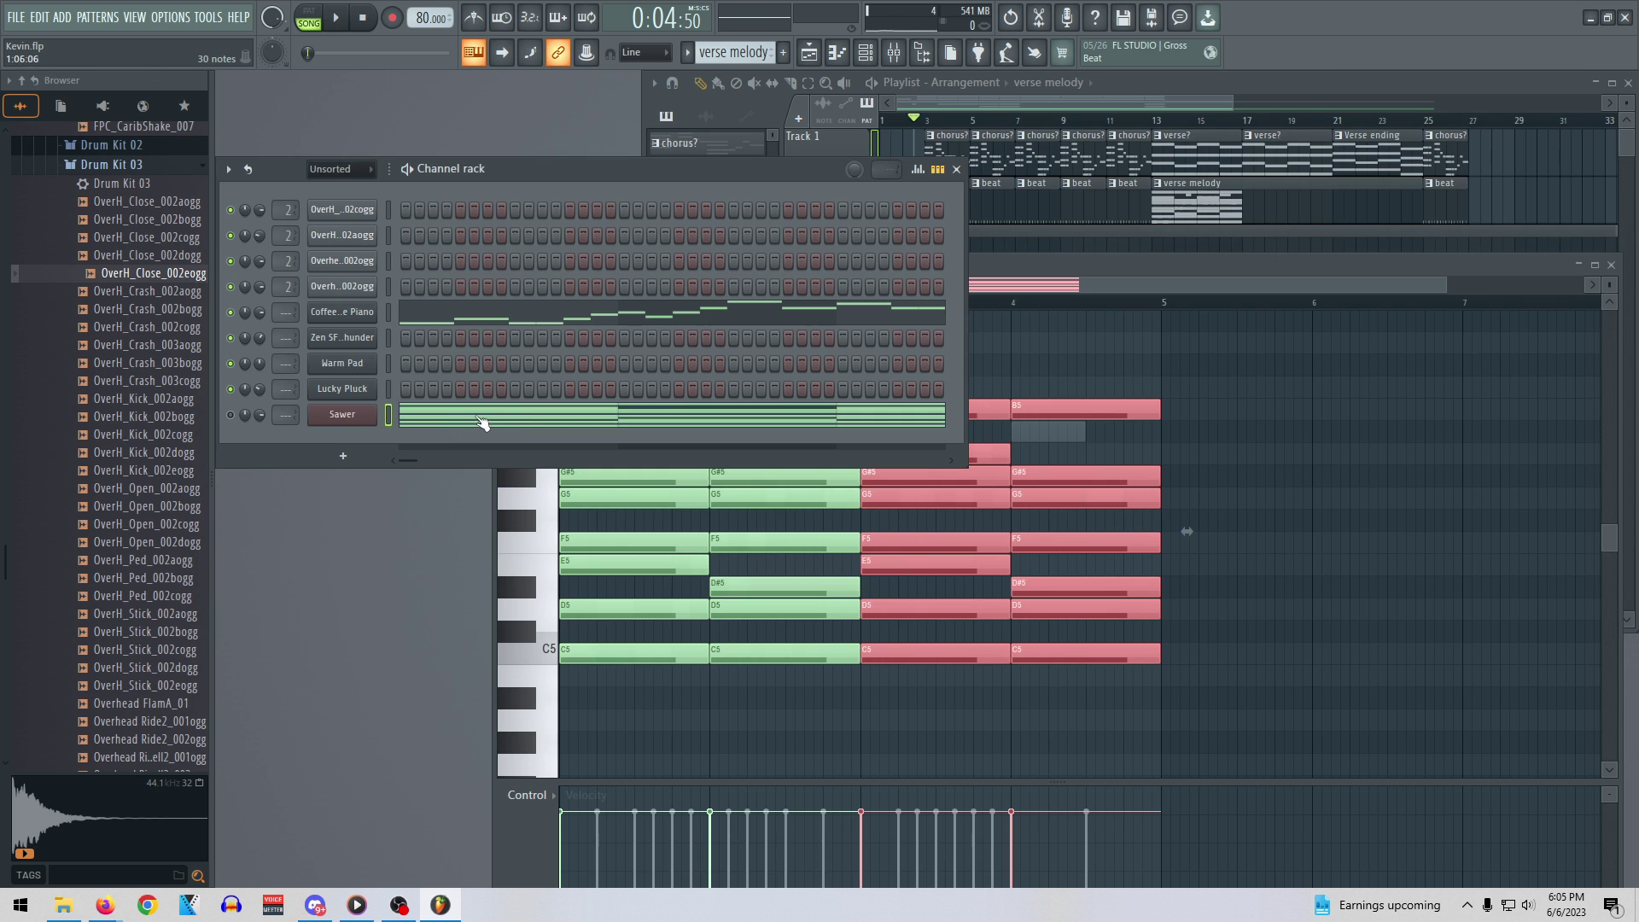
pyautogui.moveTo(891, 170); pyautogui.dragTo(891, 116)
pyautogui.click(971, 231)
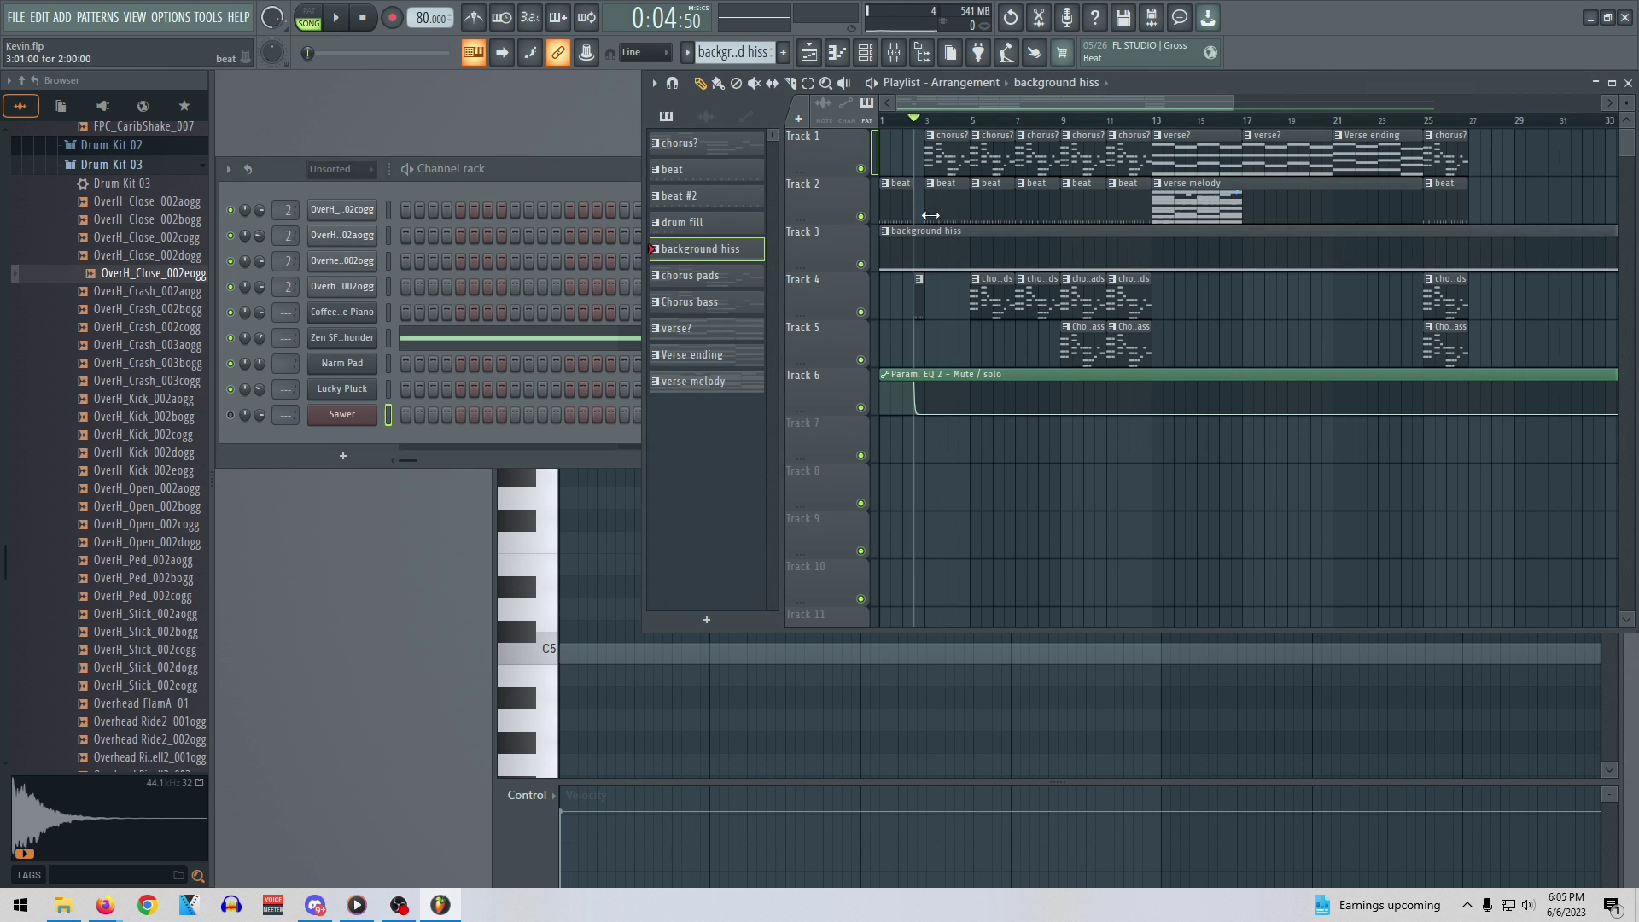
pyautogui.click(621, 169)
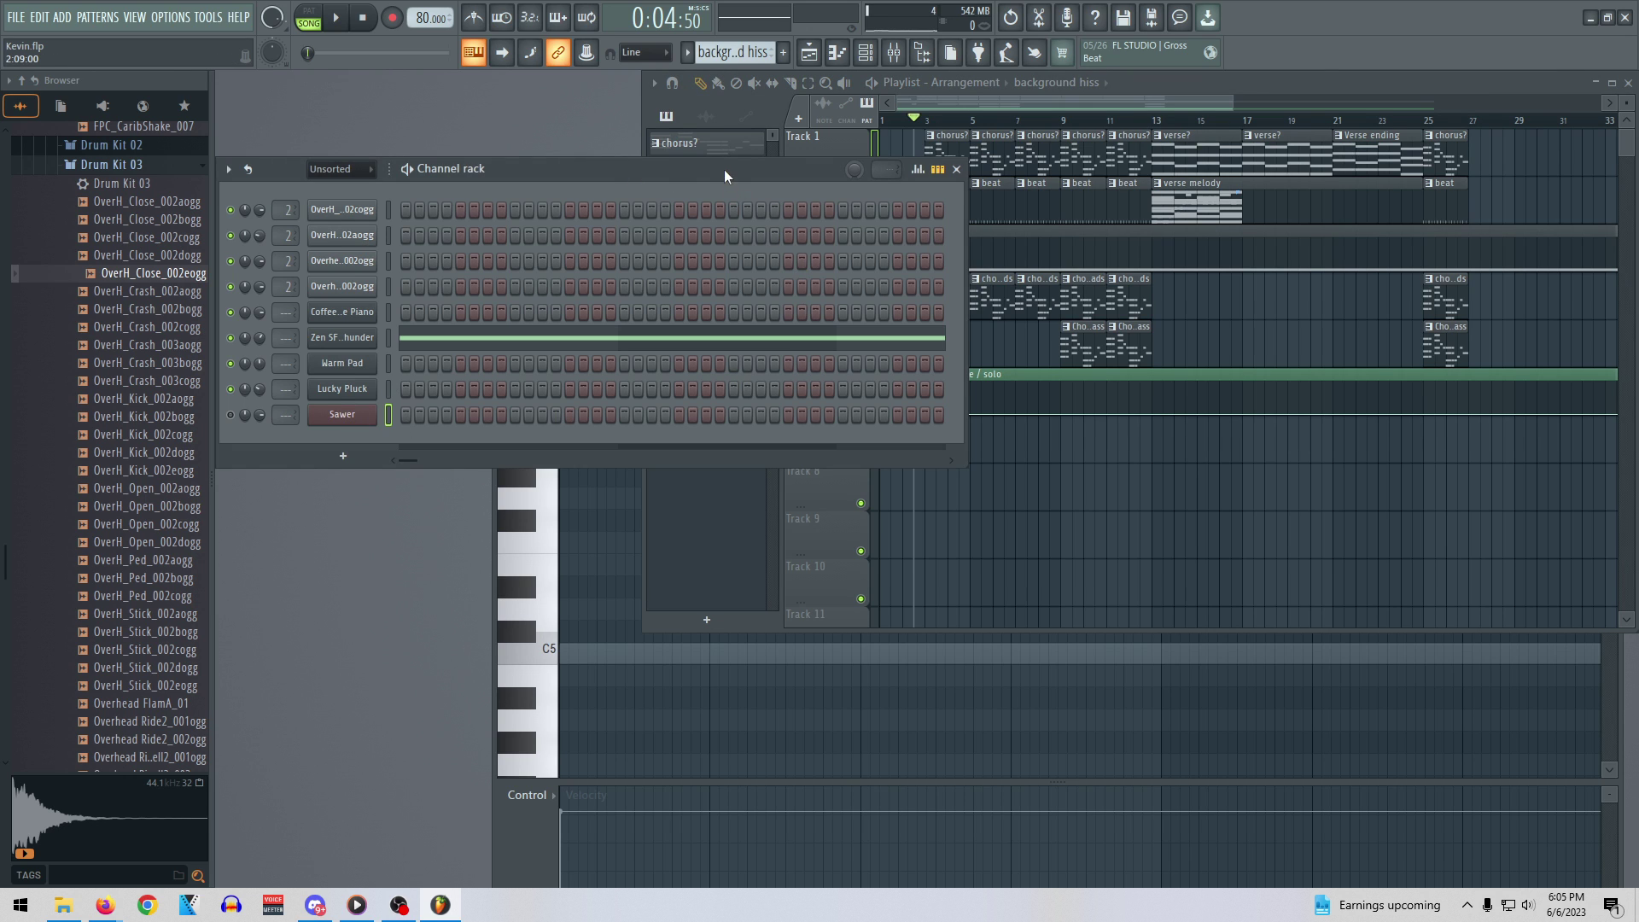
pyautogui.moveTo(724, 175); pyautogui.dragTo(931, 503)
pyautogui.click(719, 384)
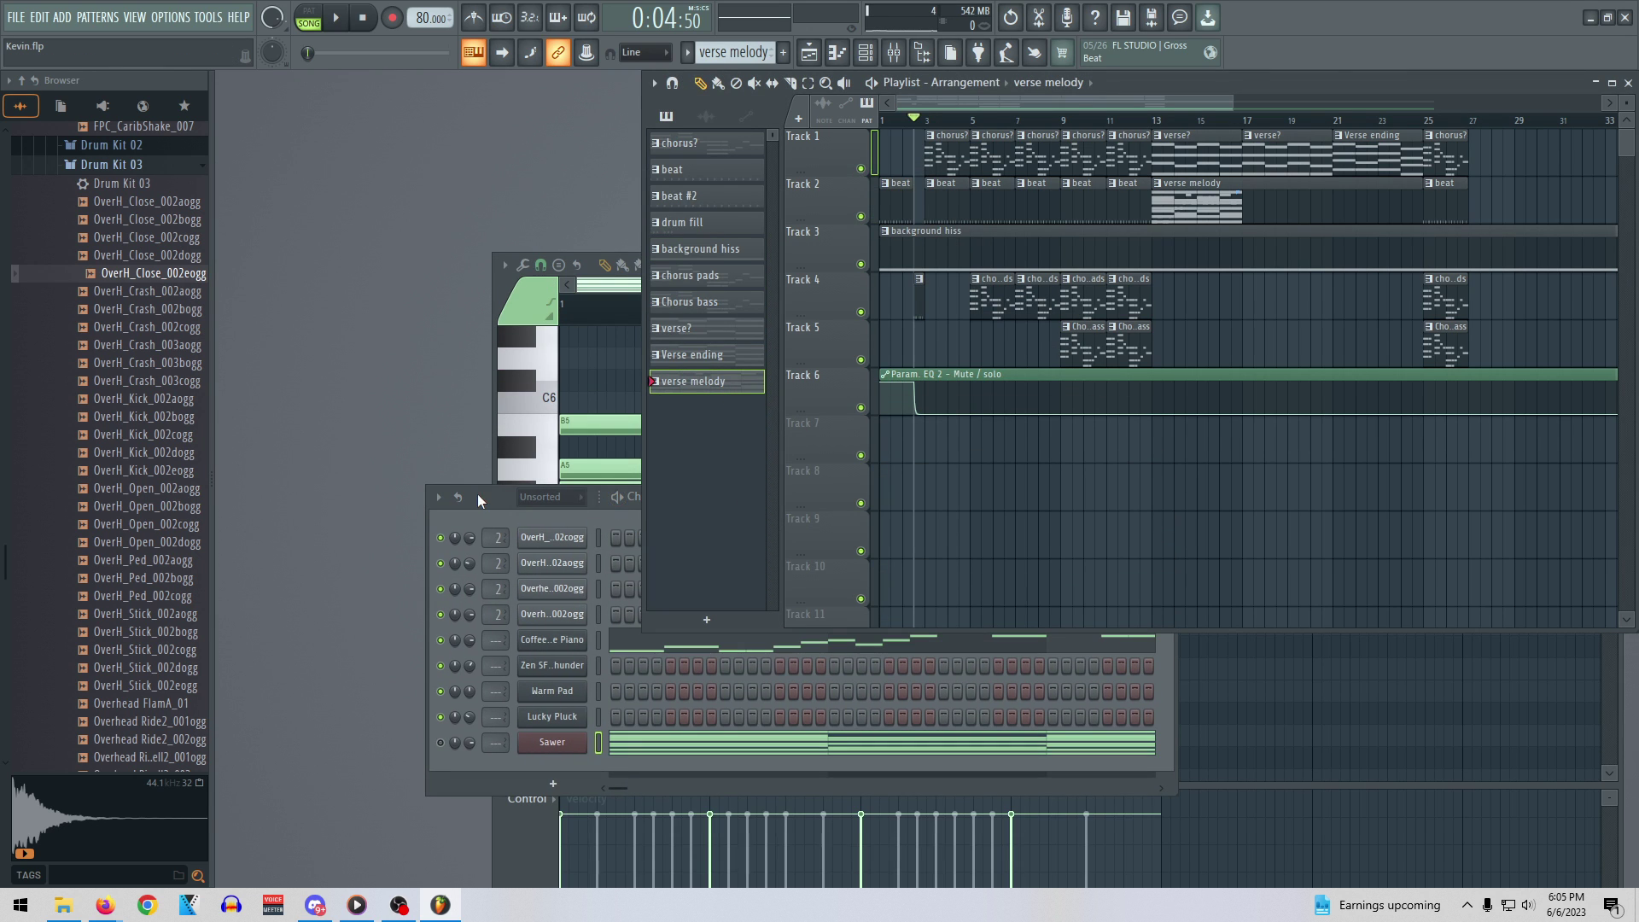
# Move the channel rack higher and widen it to show all four bars of the verse melody pattern
pyautogui.click(478, 493)
pyautogui.moveTo(818, 488); pyautogui.dragTo(884, 288)
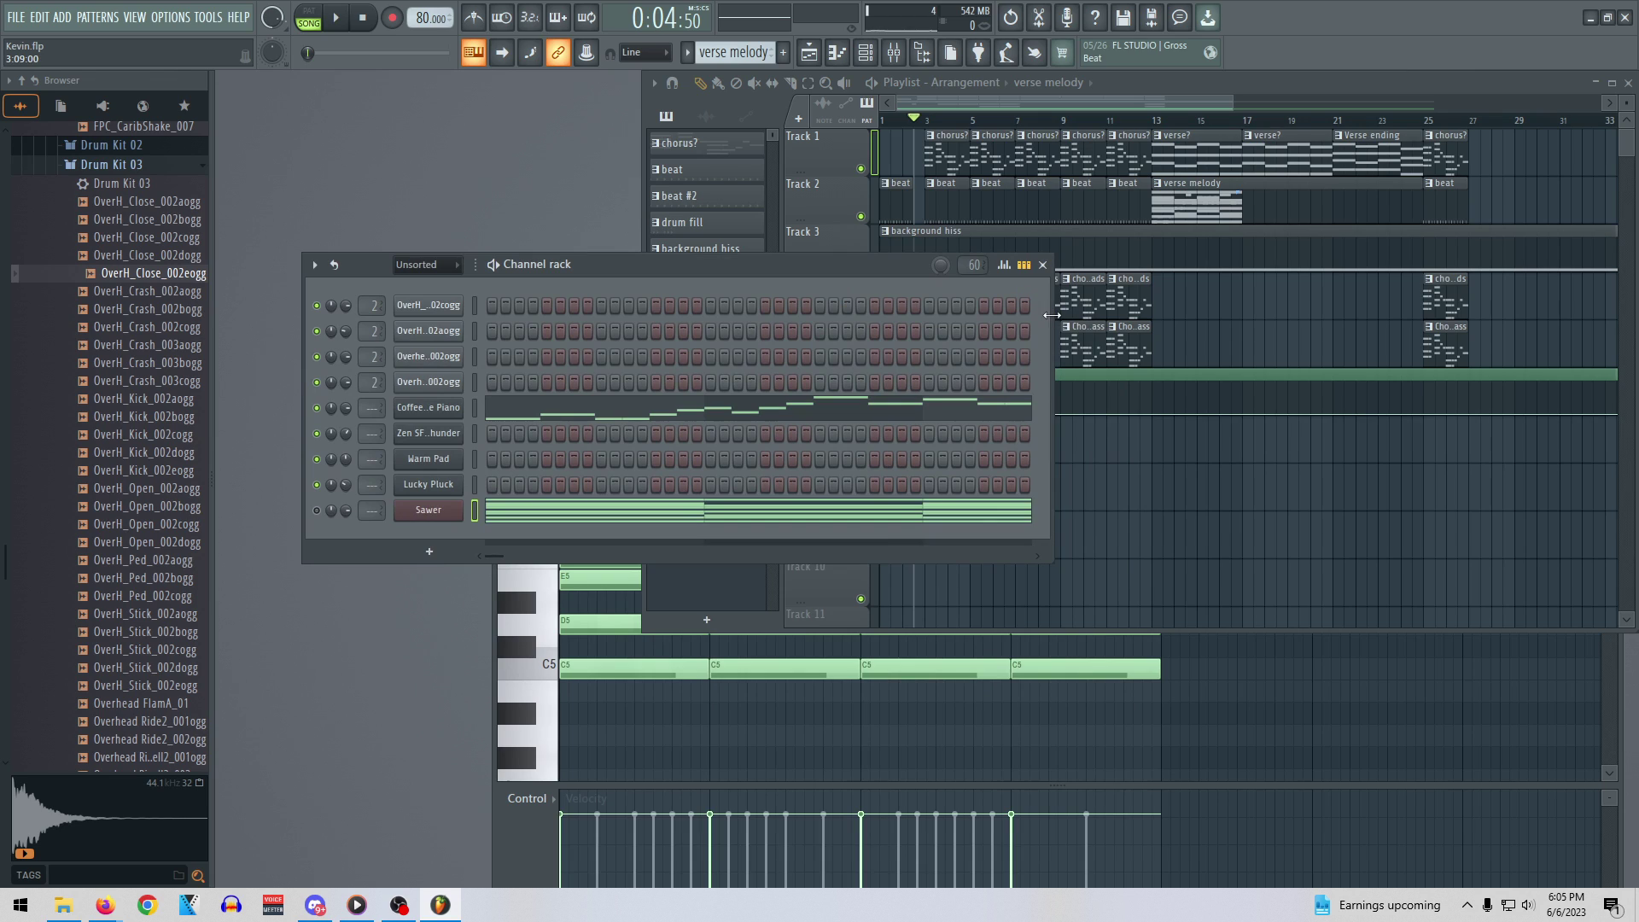
pyautogui.moveTo(1051, 315); pyautogui.dragTo(1519, 339)
pyautogui.moveTo(1468, 266); pyautogui.dragTo(1468, 241)
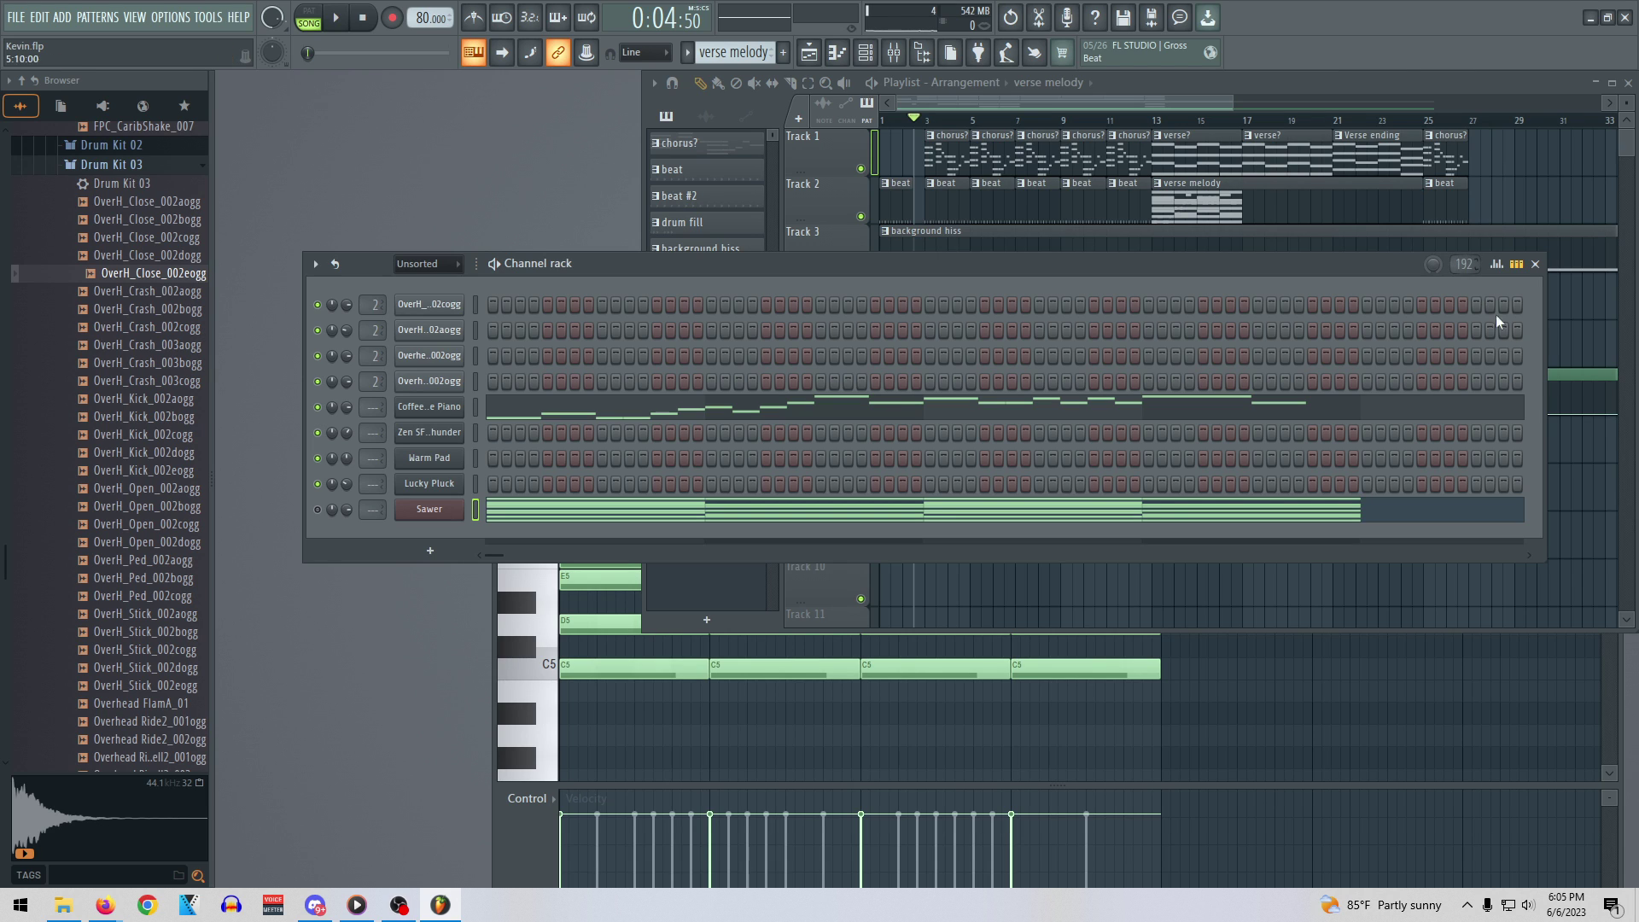
# Open the piano roll of the Coffee Time Piano channel
pyautogui.click(1548, 368)
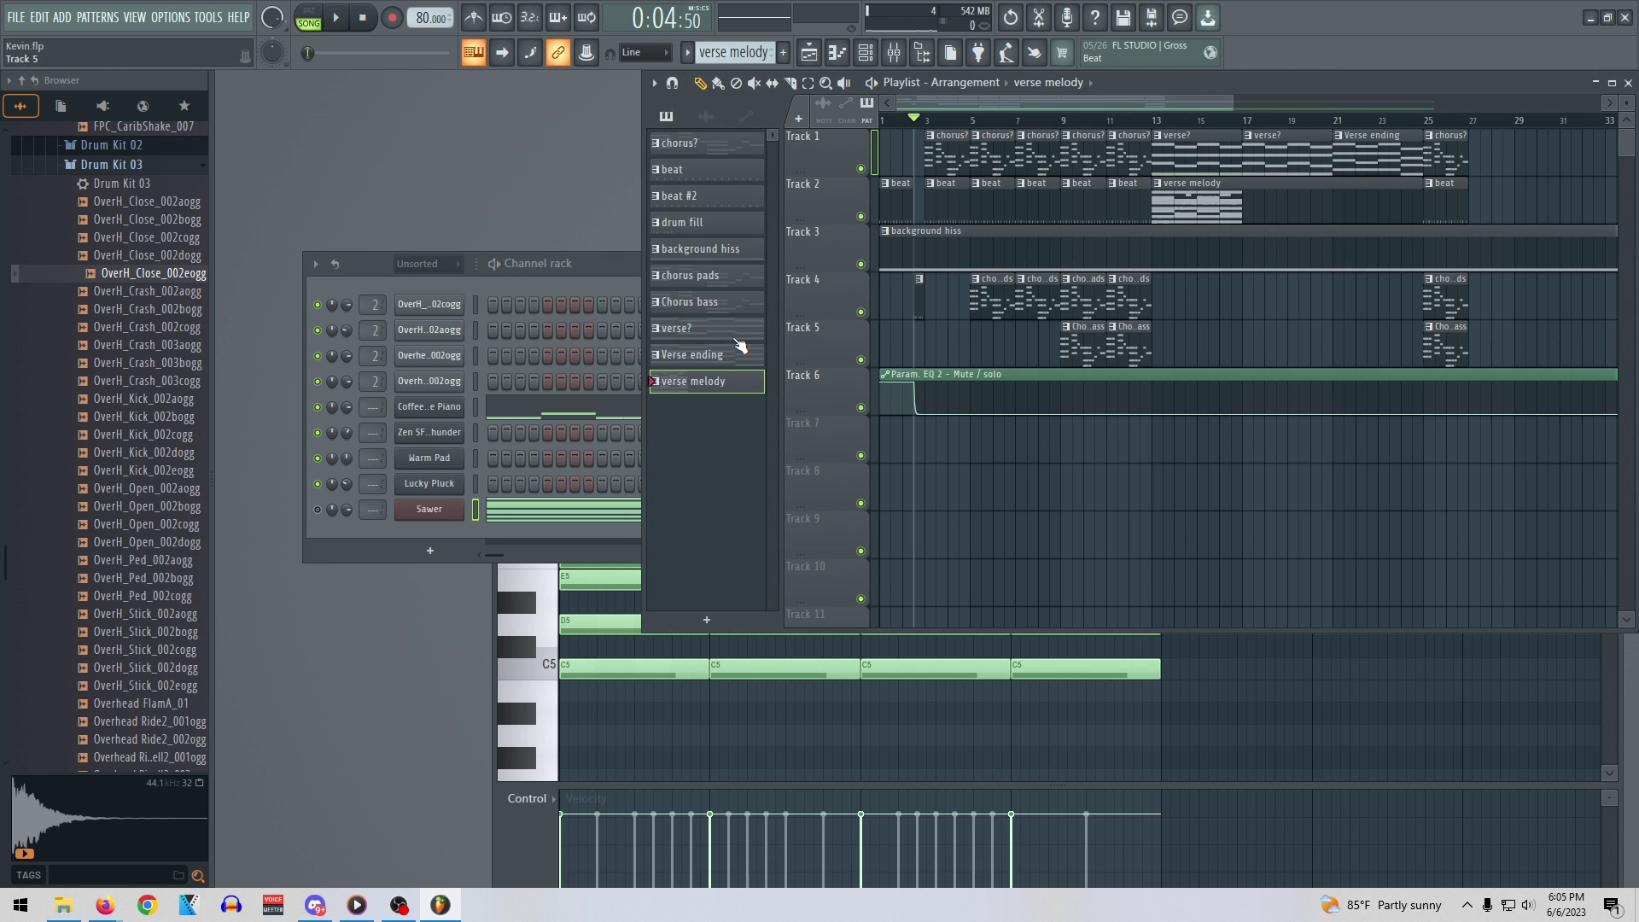
pyautogui.click(580, 260)
pyautogui.rightClick(478, 402)
pyautogui.click(512, 407)
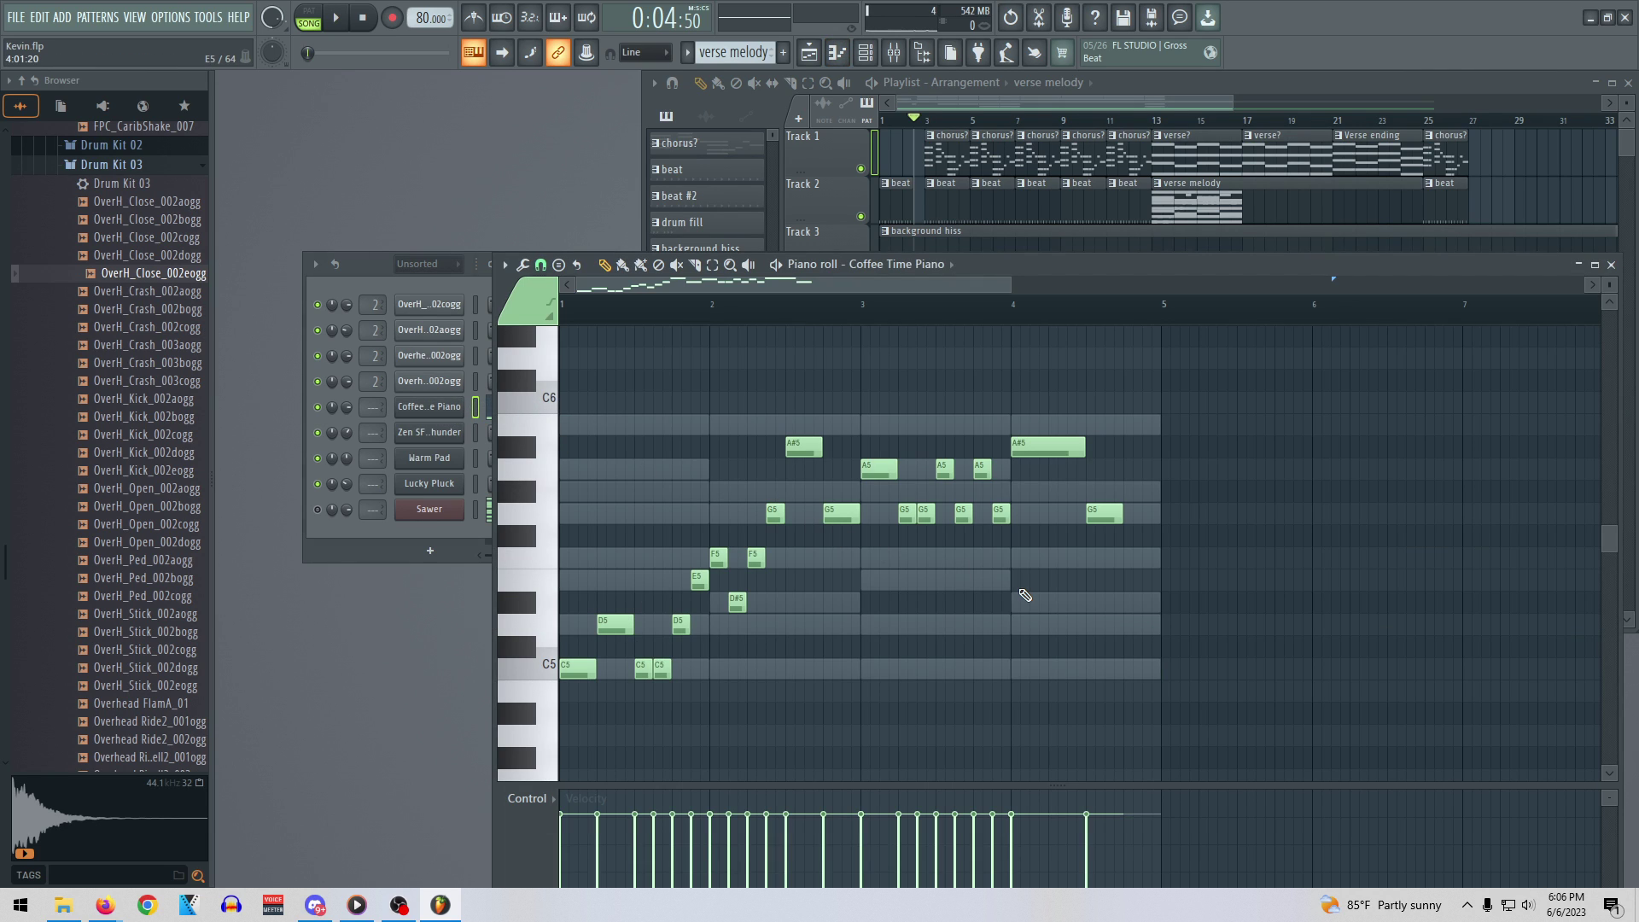
# Continue the piano melody in bar 5 with one-beat notes F5, E5 and G5 on the first three beats
pyautogui.click(1152, 669)
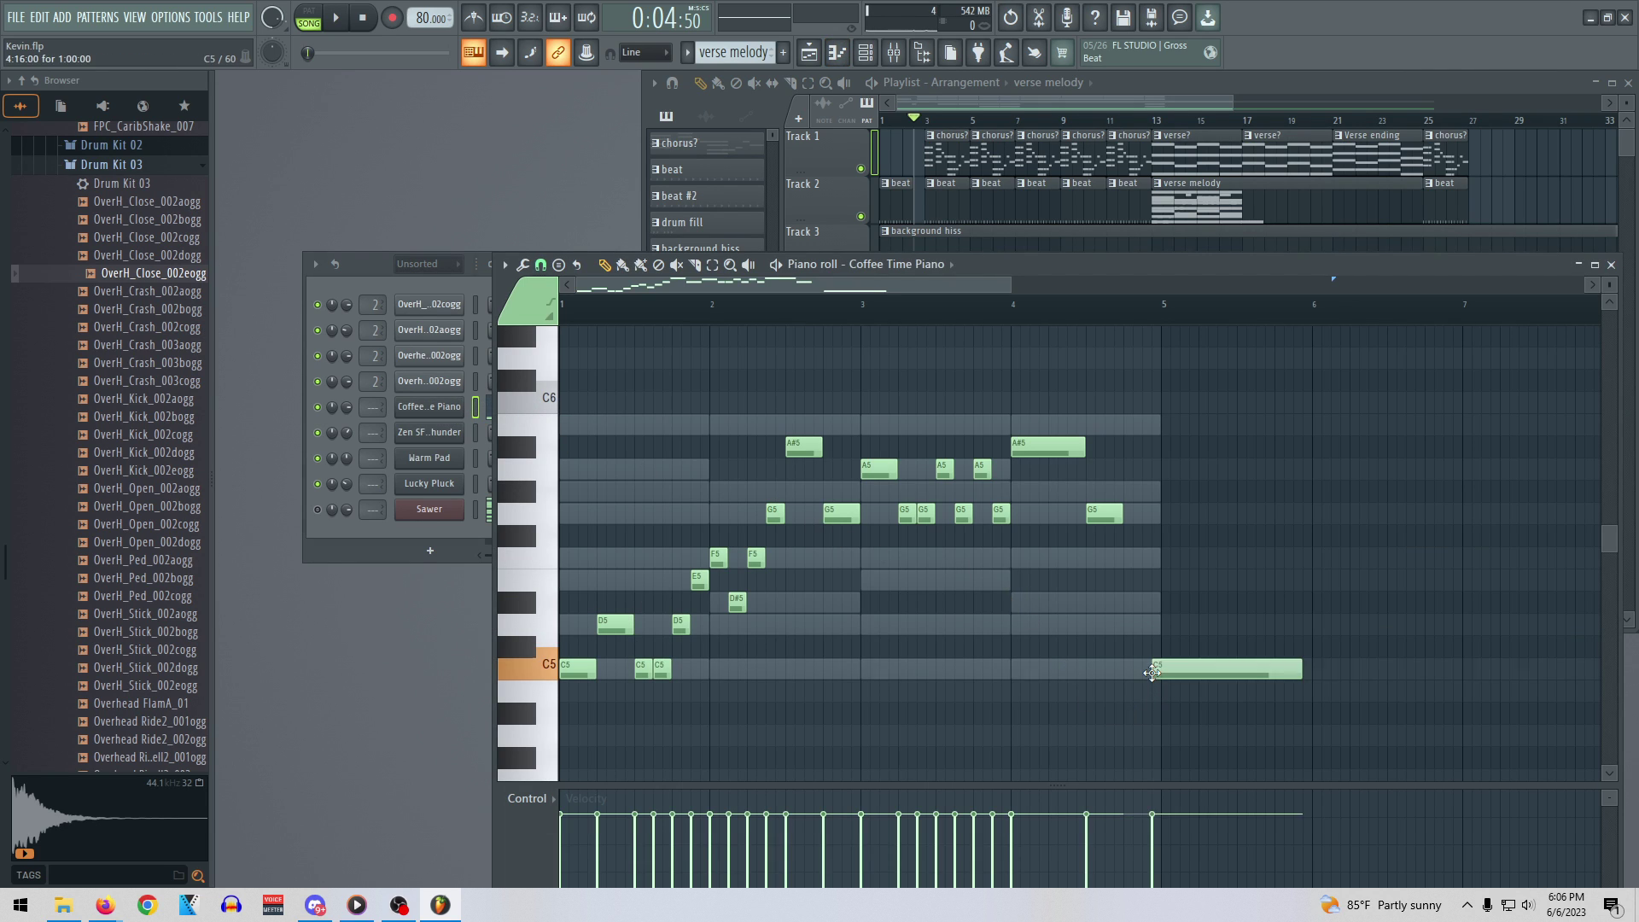
pyautogui.rightClick(1194, 672)
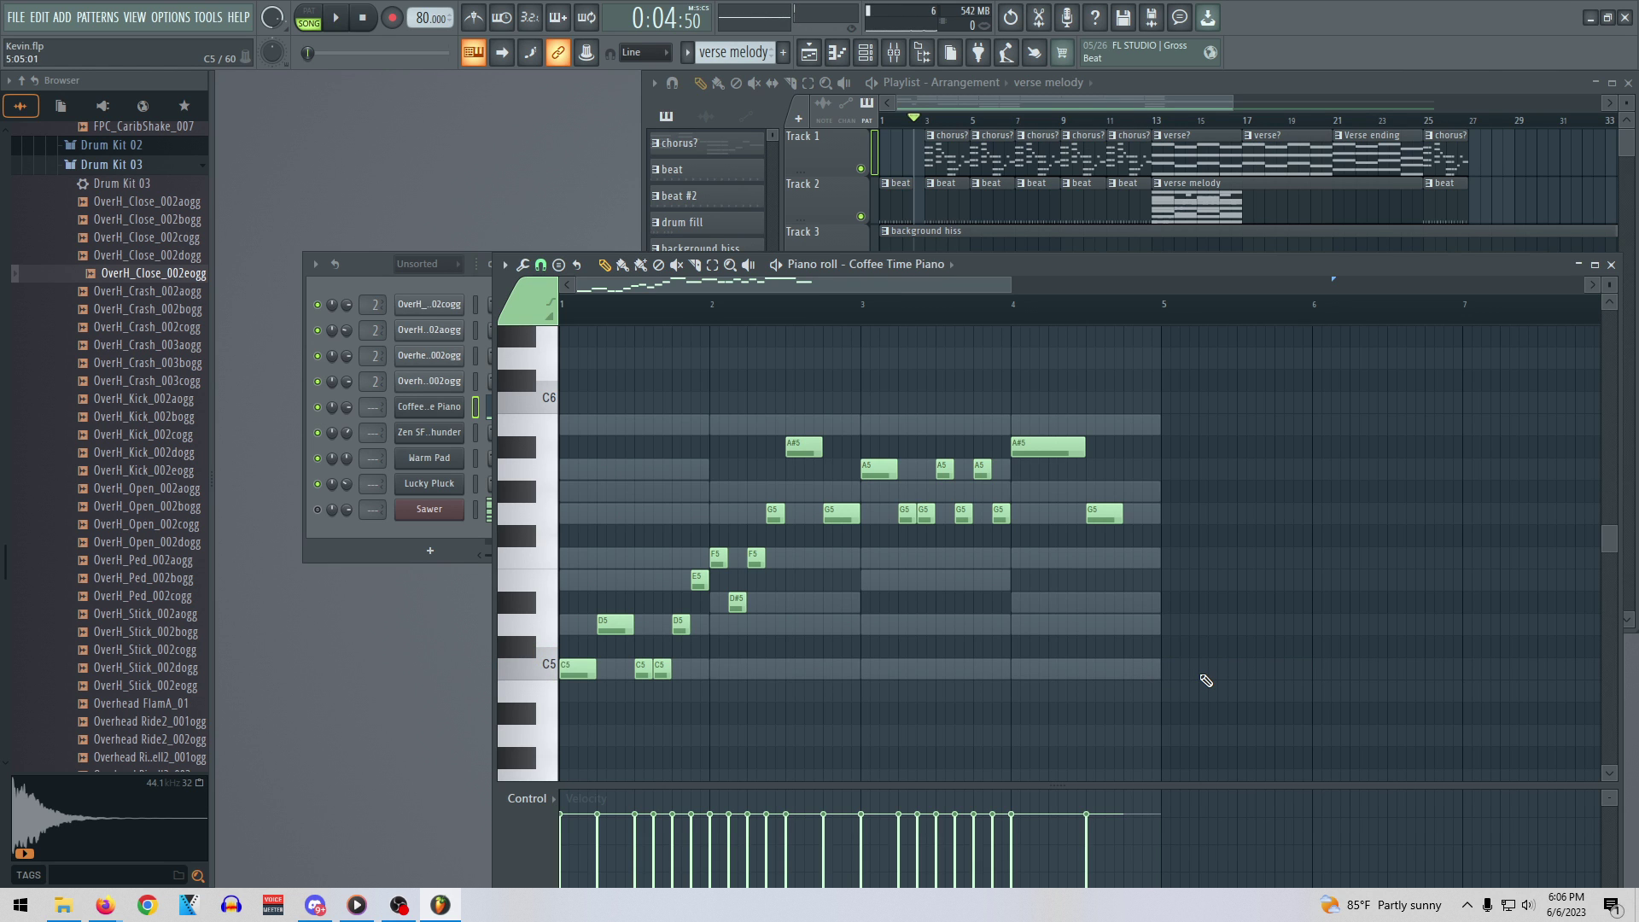
pyautogui.moveTo(1012, 285); pyautogui.dragTo(1444, 276)
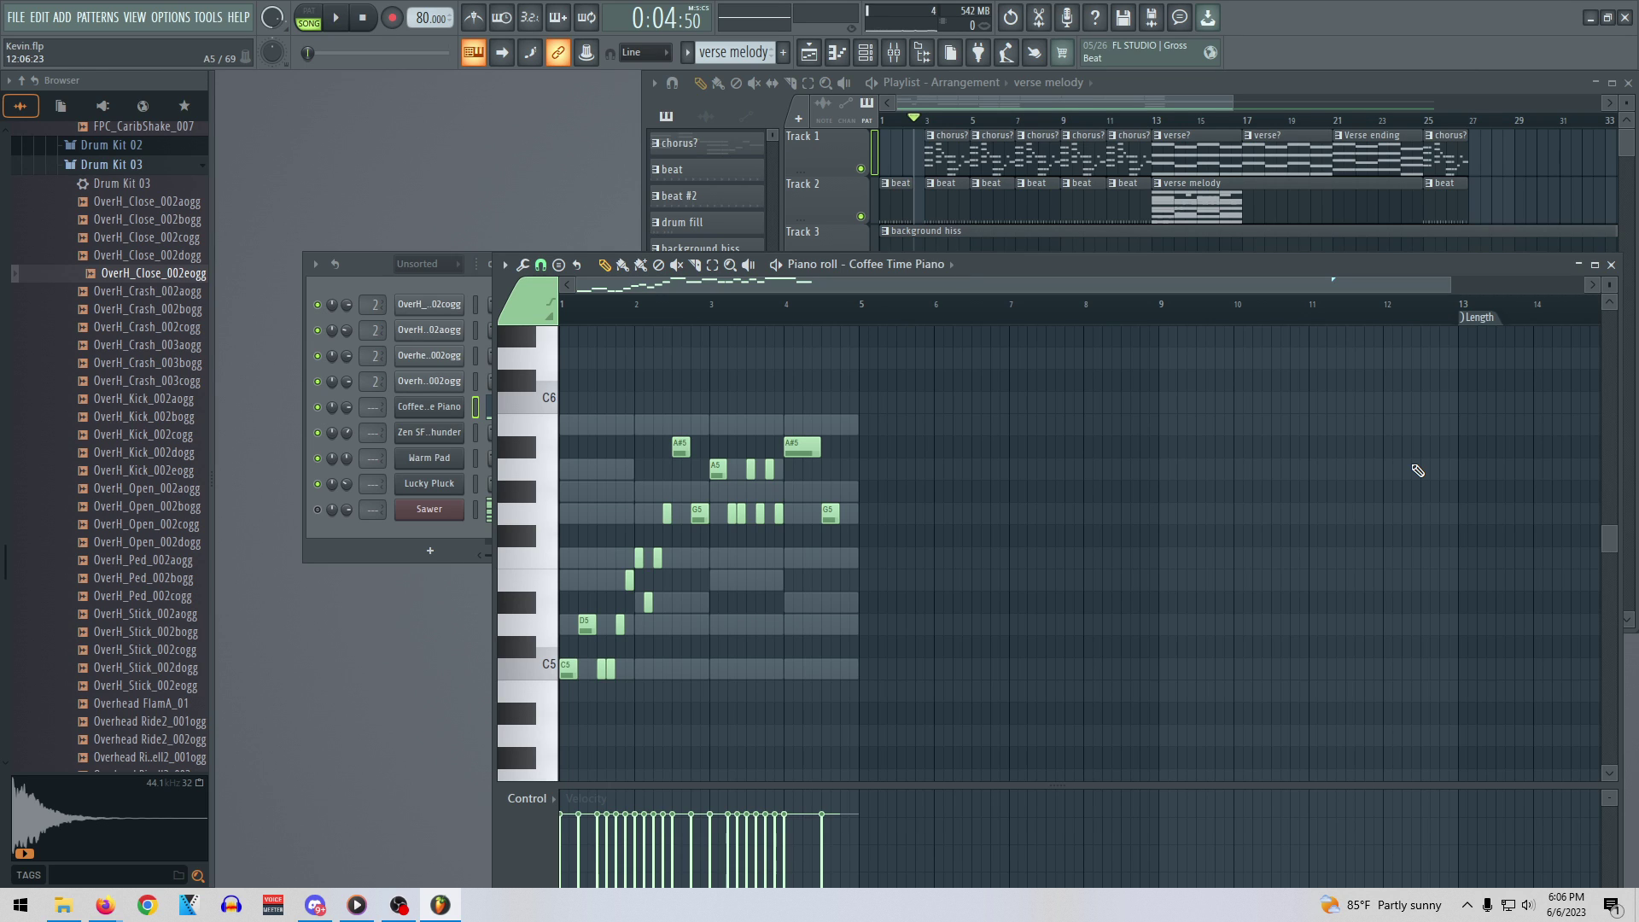
pyautogui.click(885, 670)
pyautogui.moveTo(932, 671); pyautogui.dragTo(865, 558)
pyautogui.moveTo(884, 579); pyautogui.dragTo(874, 581)
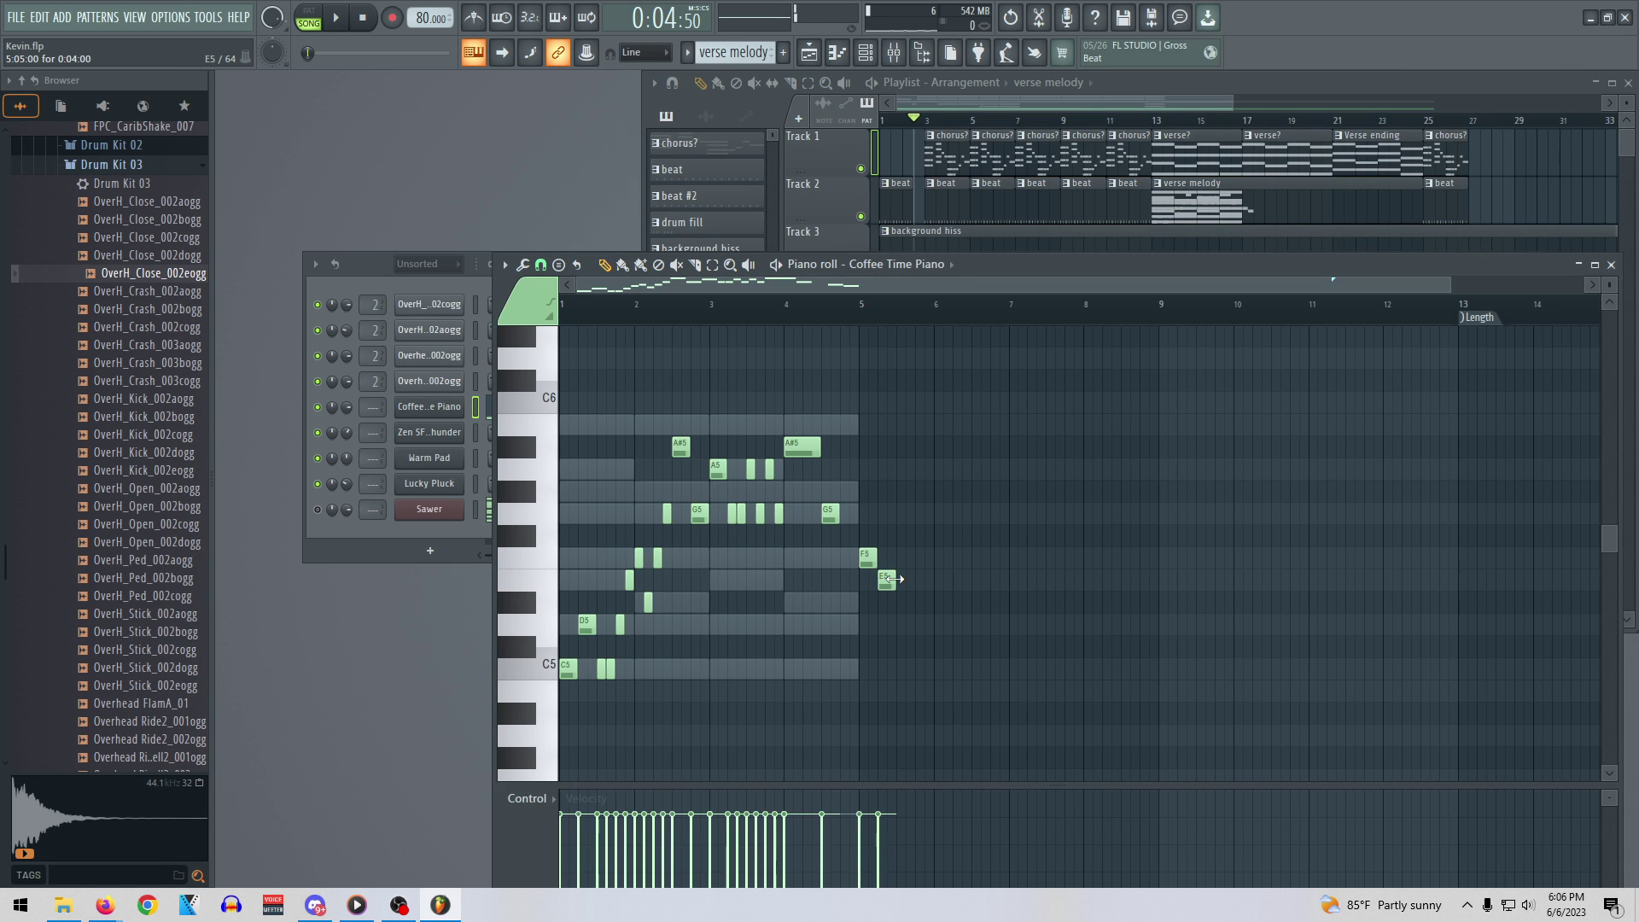
pyautogui.click(904, 624)
pyautogui.moveTo(904, 627); pyautogui.dragTo(907, 509)
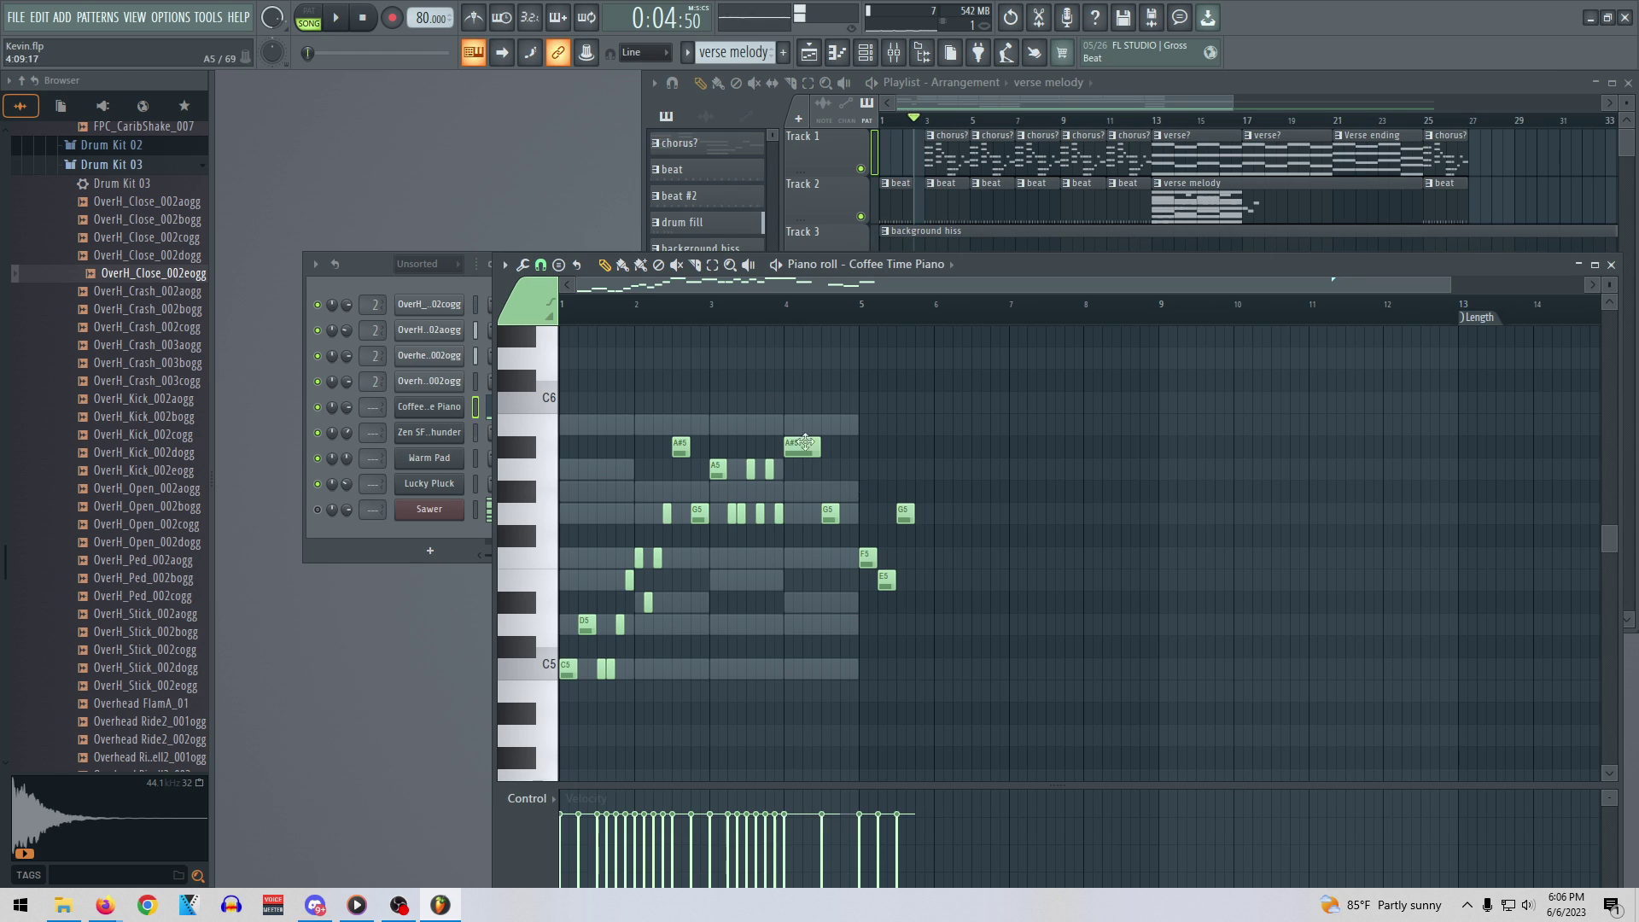
# Select bars 13 through 24 of the playlist as the loop range and play the verse to hear the new notes
pyautogui.click(314, 19)
pyautogui.press('space')
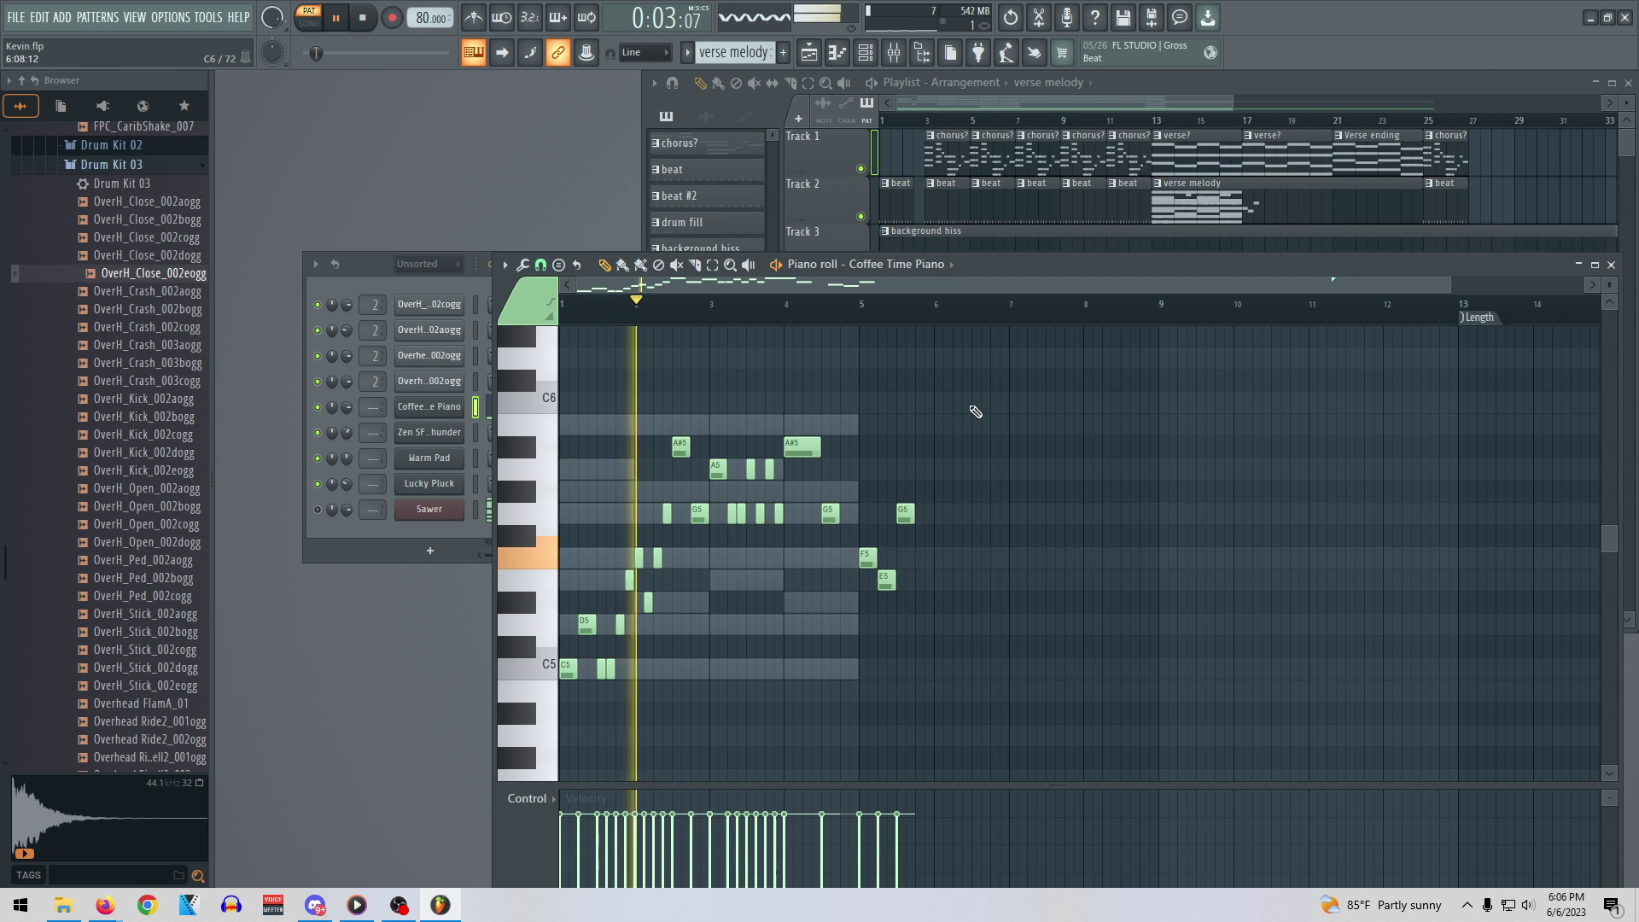
pyautogui.press('space')
pyautogui.click(1158, 124)
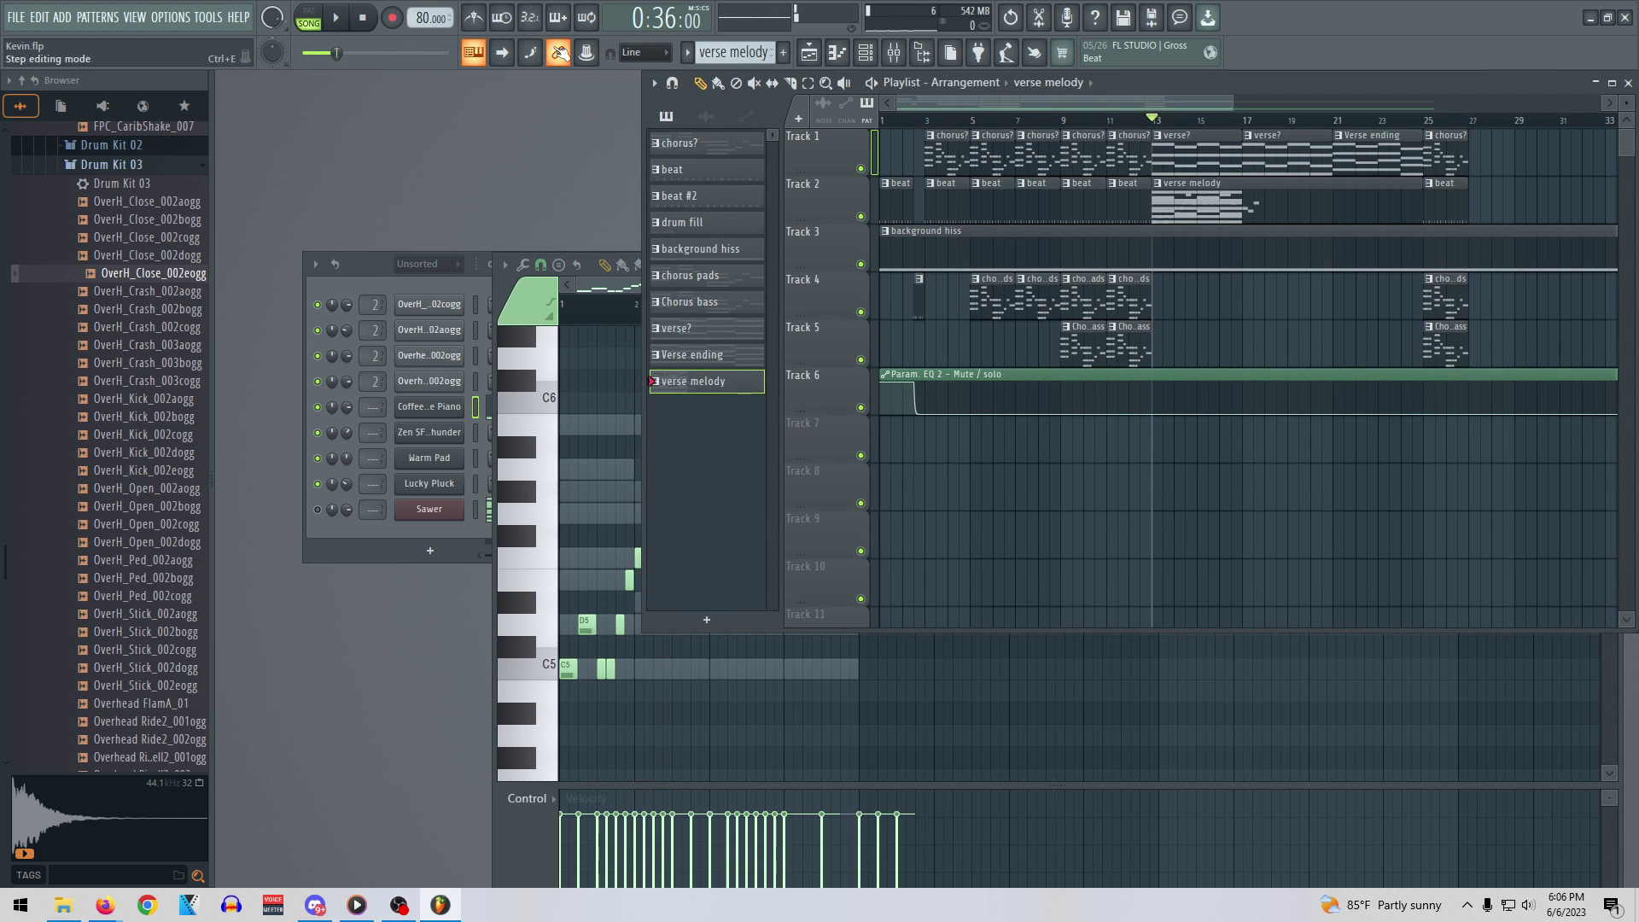
pyautogui.moveTo(1154, 120); pyautogui.dragTo(1423, 124)
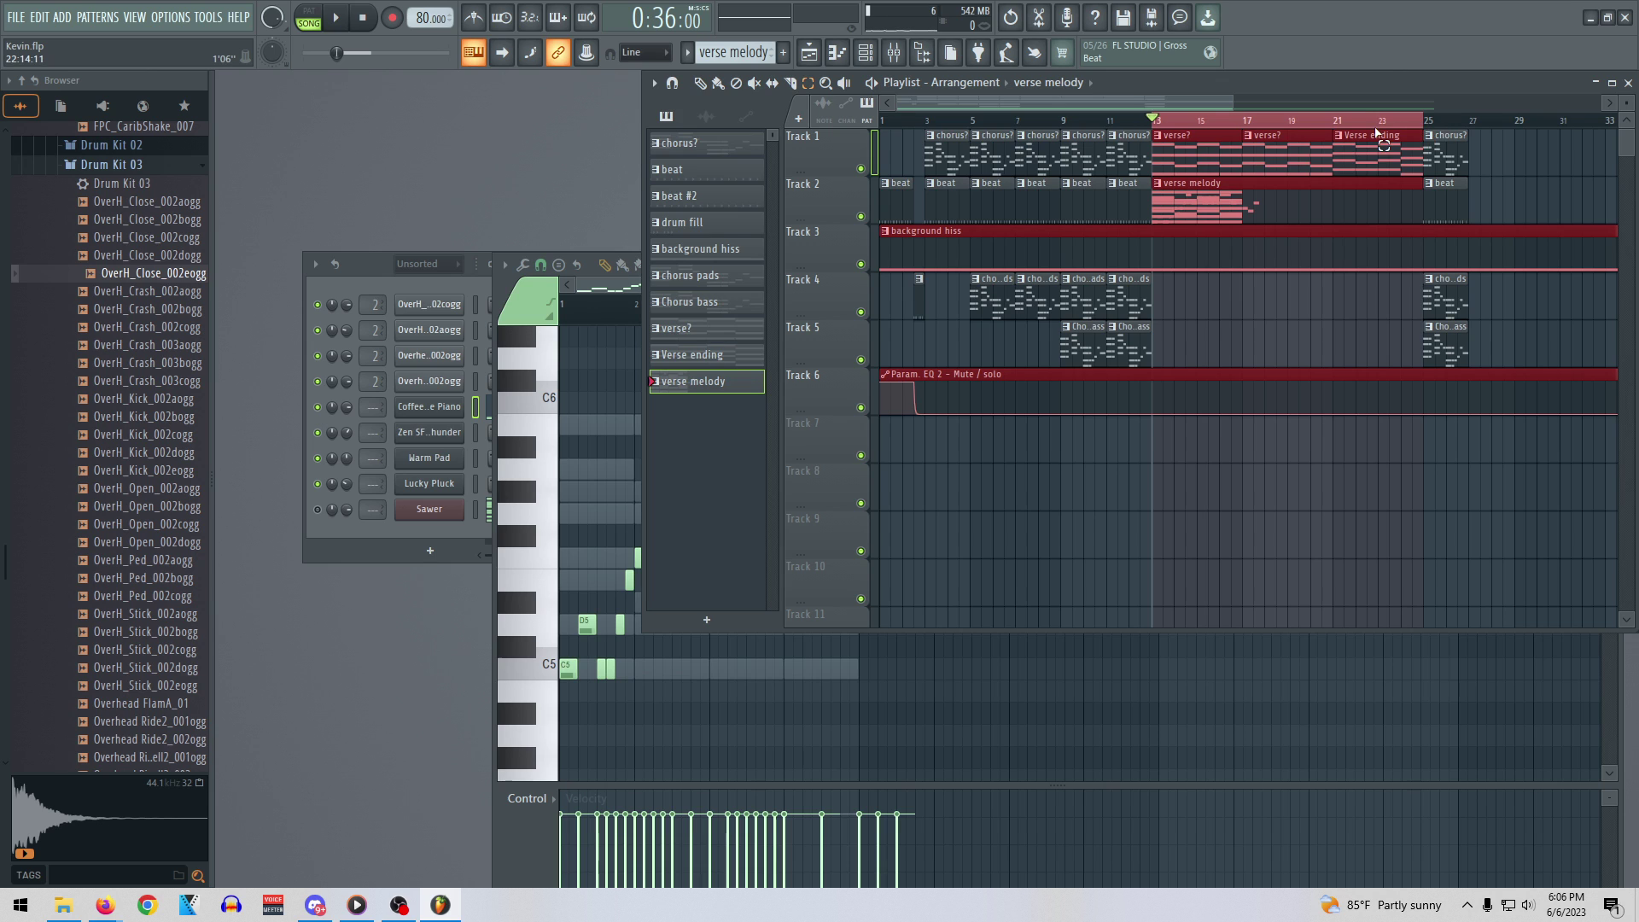
pyautogui.press('space')
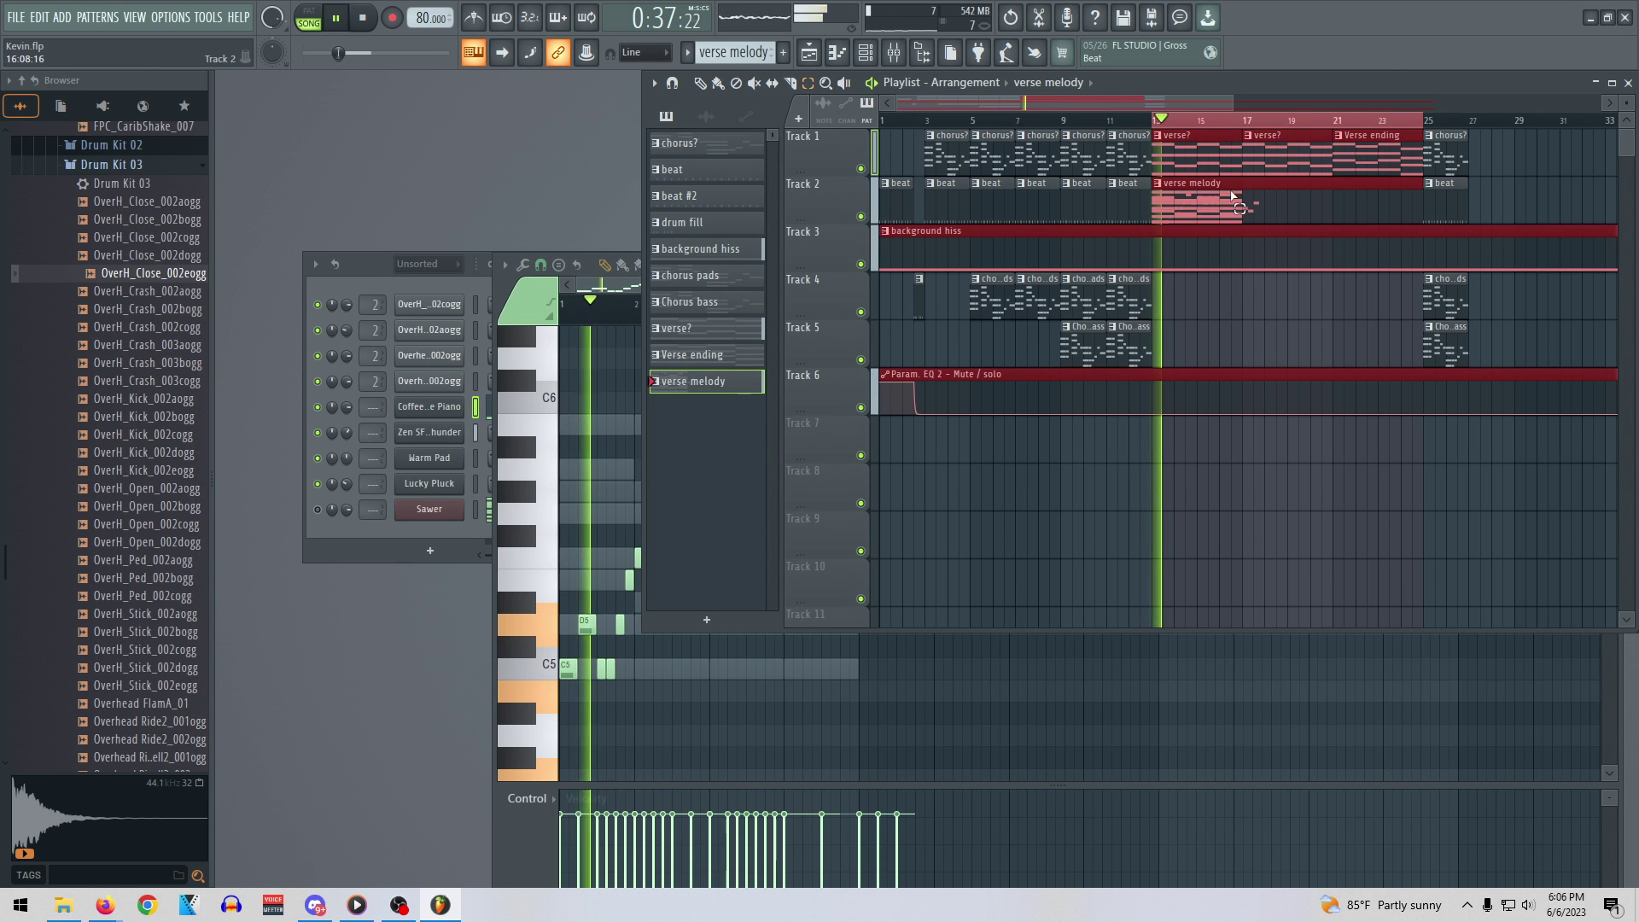
pyautogui.click(587, 278)
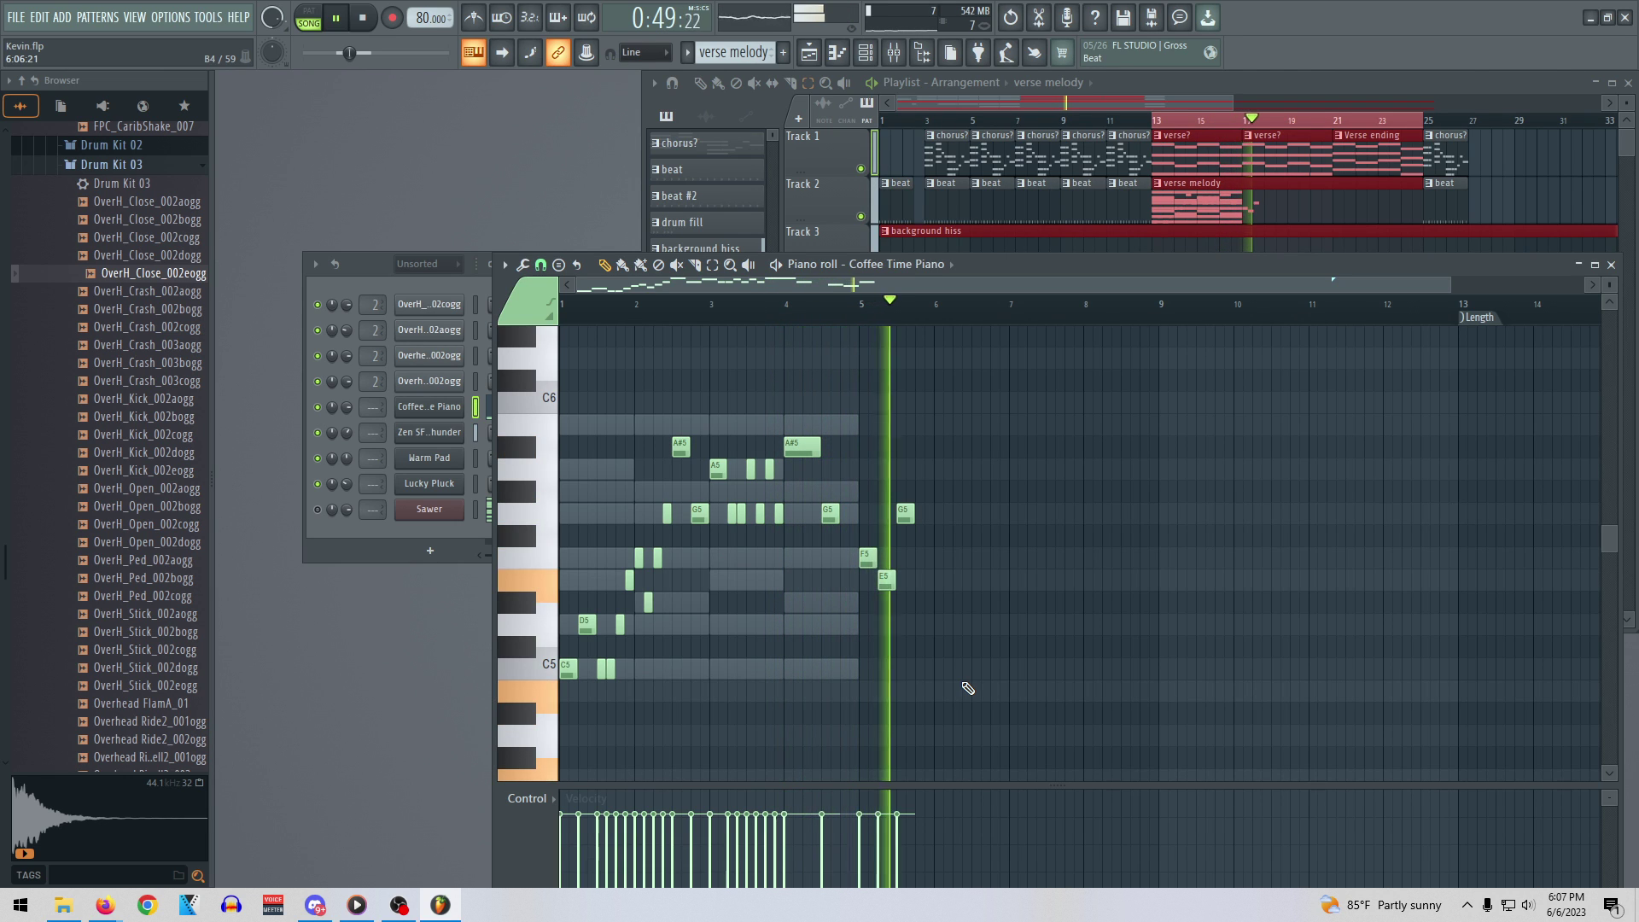
pyautogui.press('space')
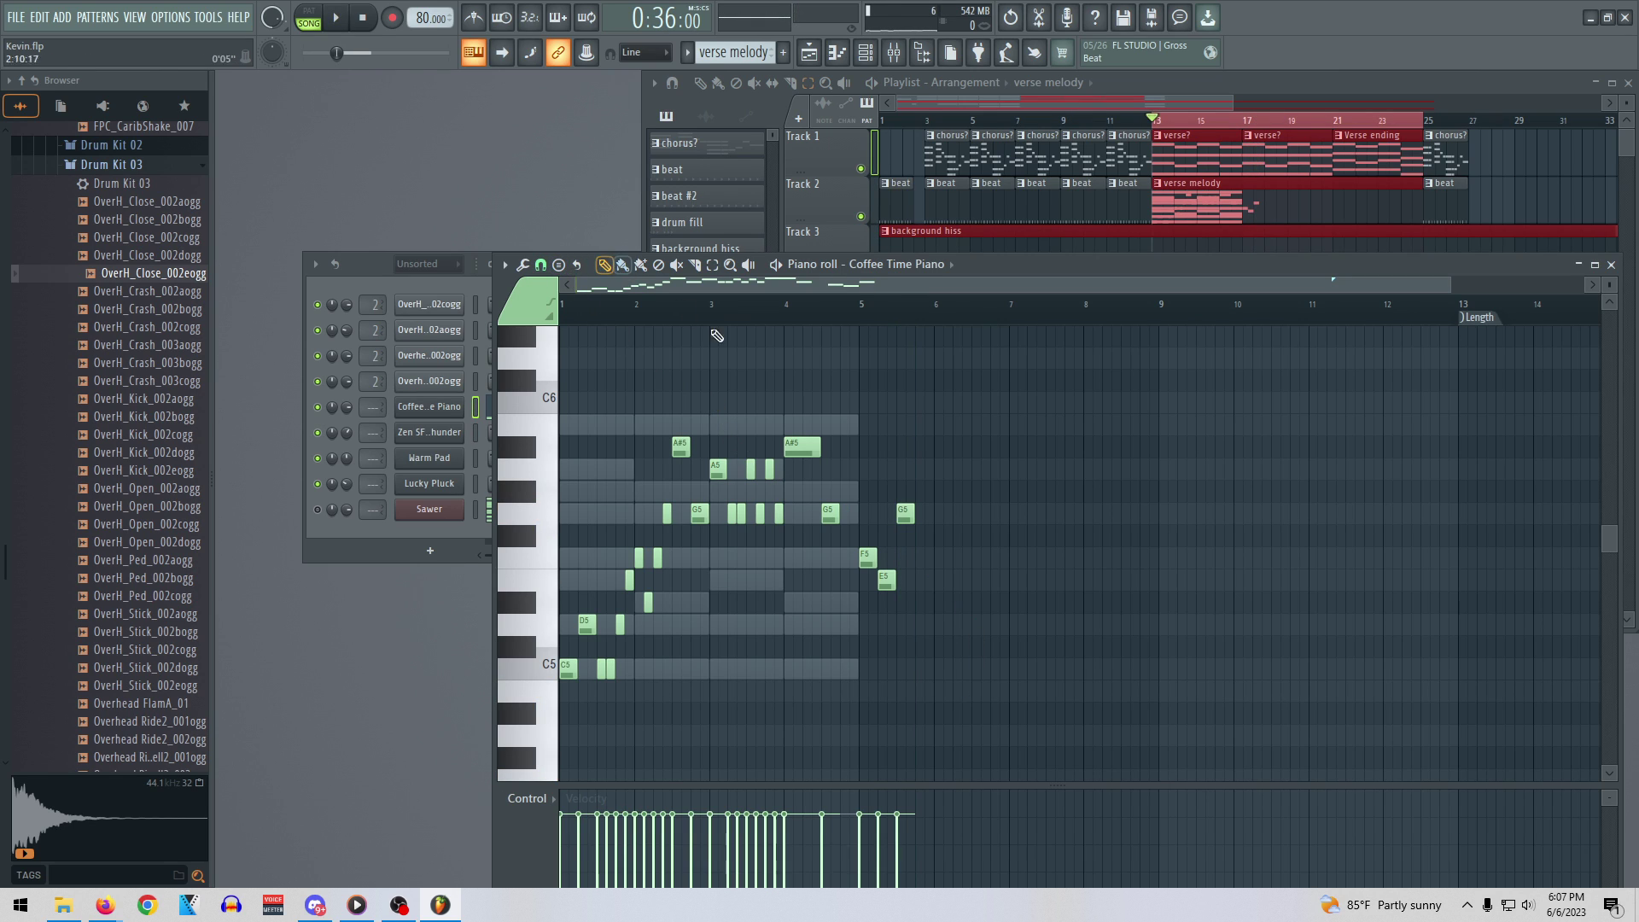
# Add one-beat notes D#5, D5 and F5 on the first three beats of bar 6 and briefly start playback
pyautogui.click(943, 626)
pyautogui.moveTo(943, 625); pyautogui.dragTo(946, 598)
pyautogui.click(960, 626)
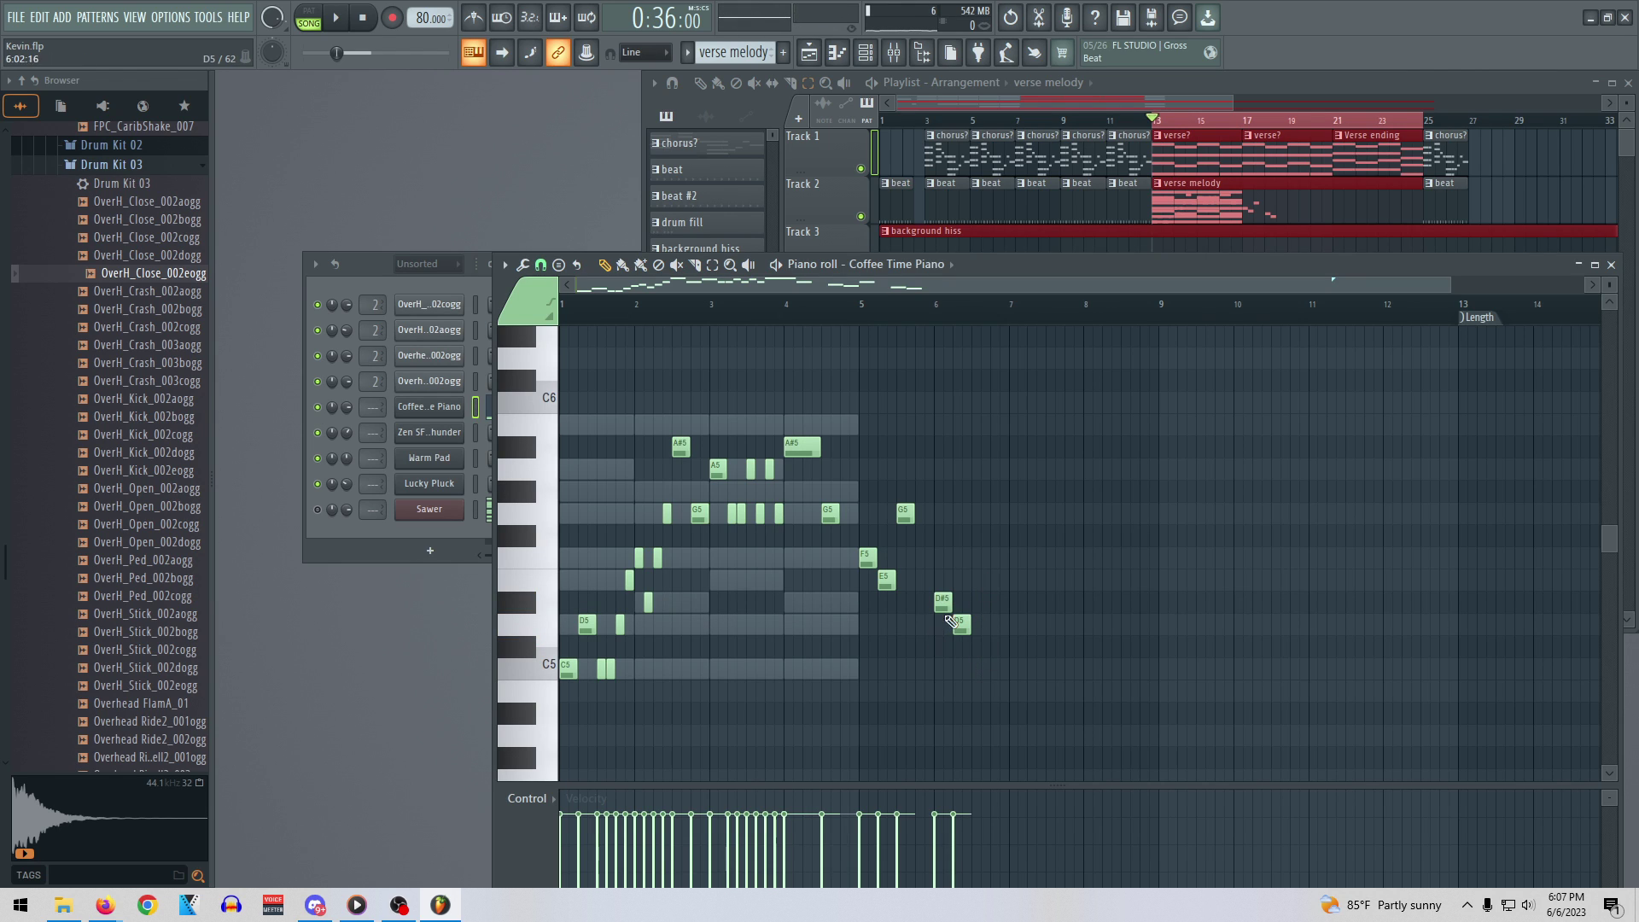
pyautogui.click(978, 560)
pyautogui.press('space')
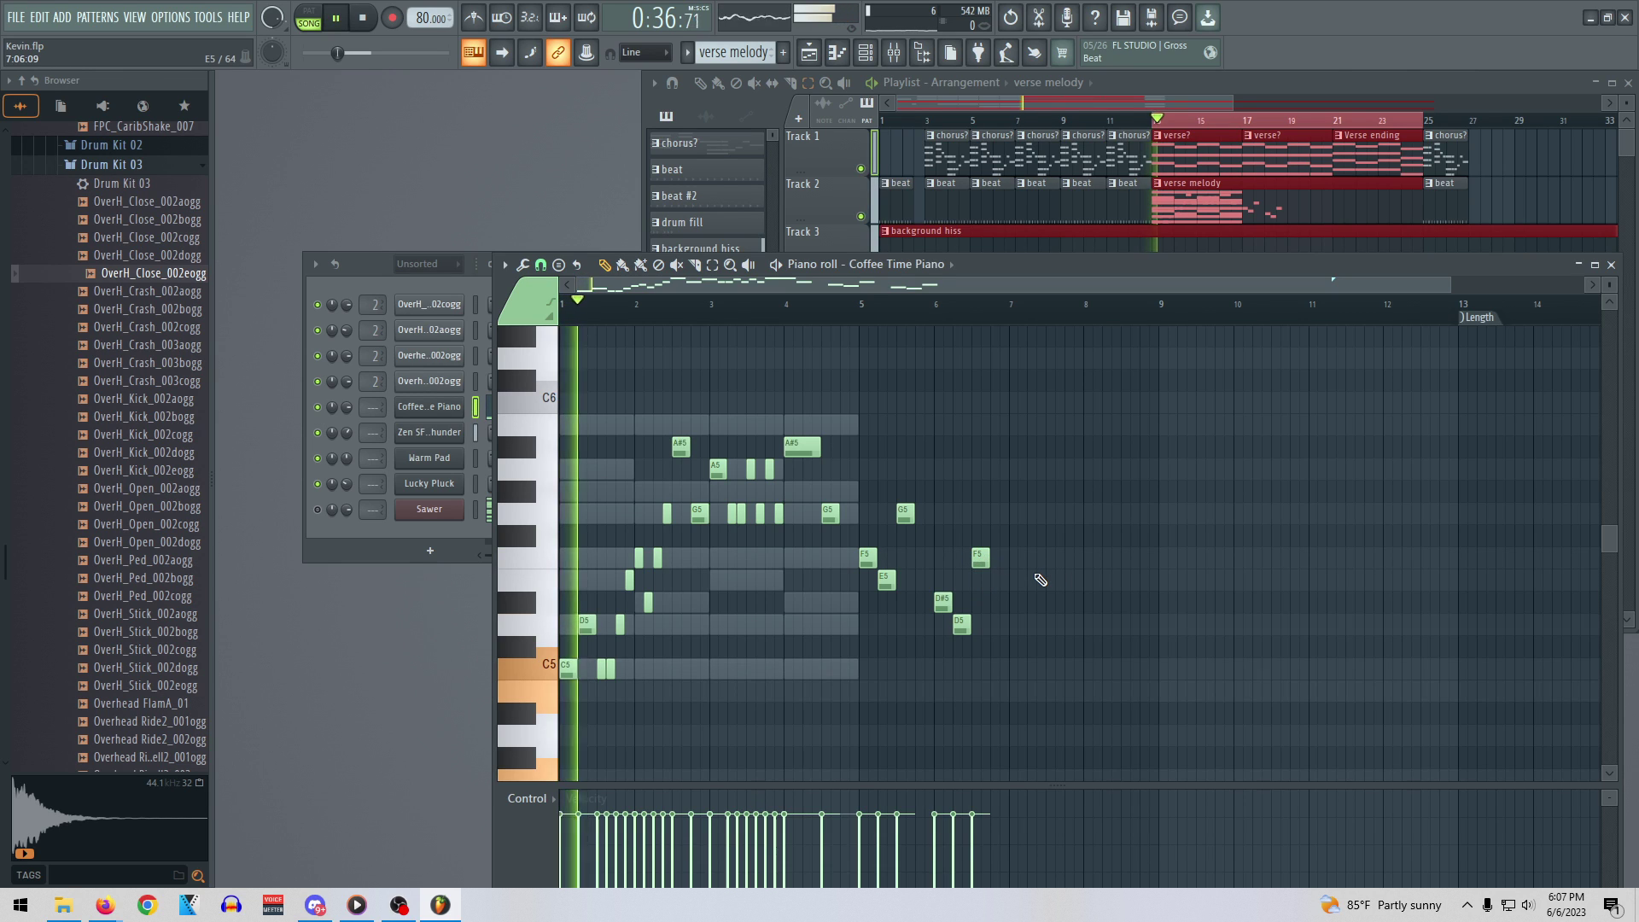
pyautogui.press('space')
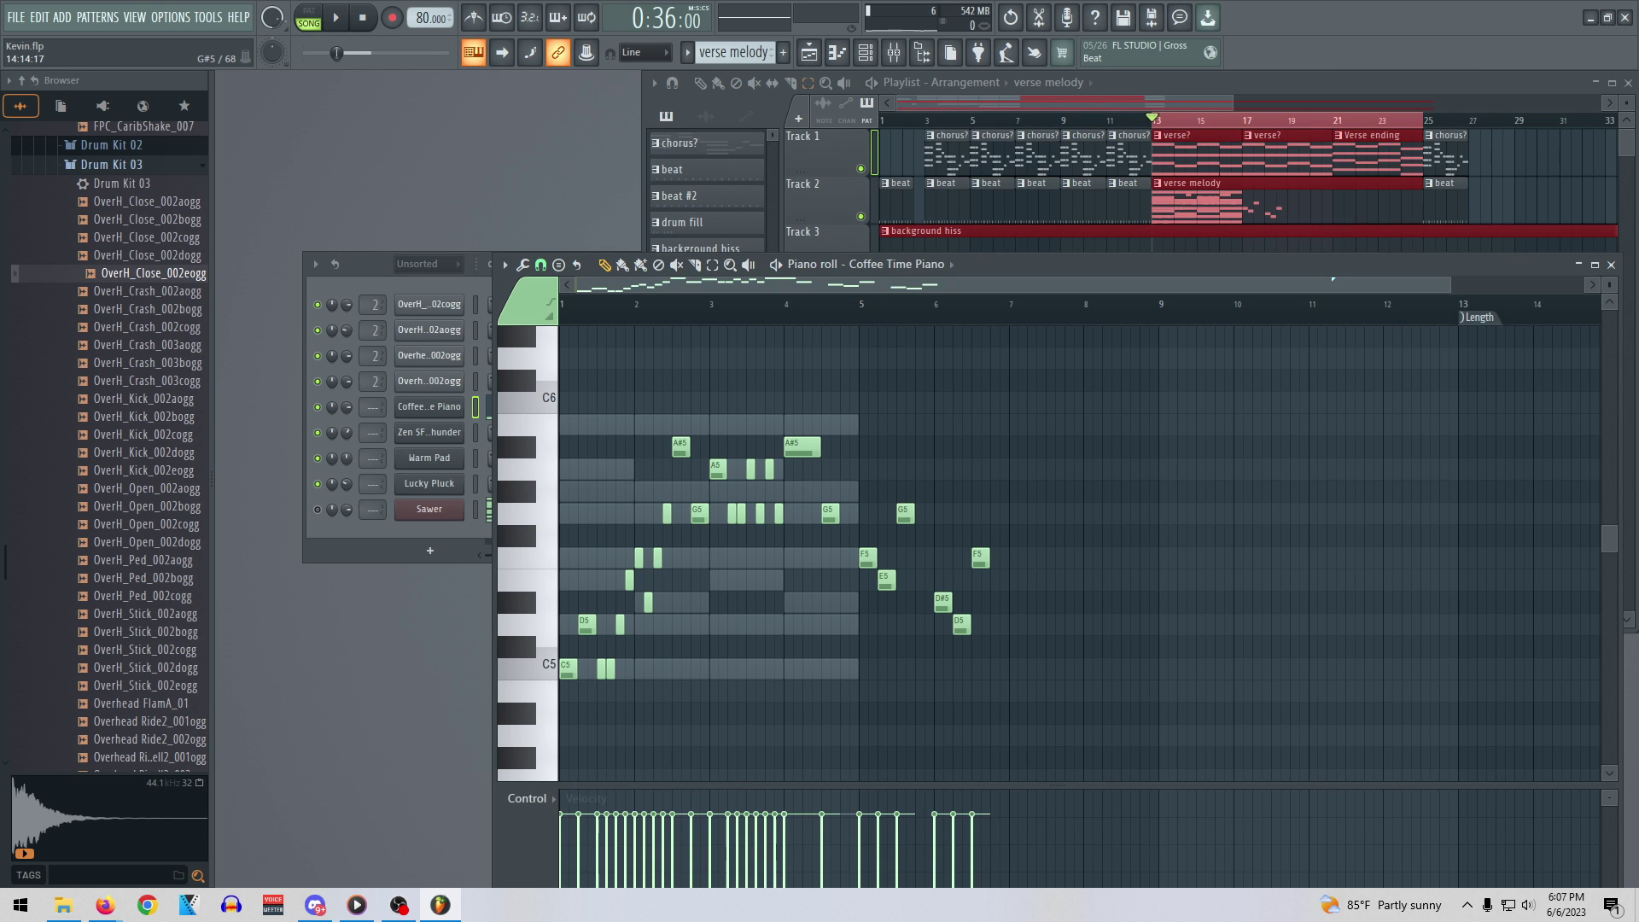
# Switch away from the project, close the image viewer and return to FL Studio
pyautogui.hotkey('alt', 'Tab')
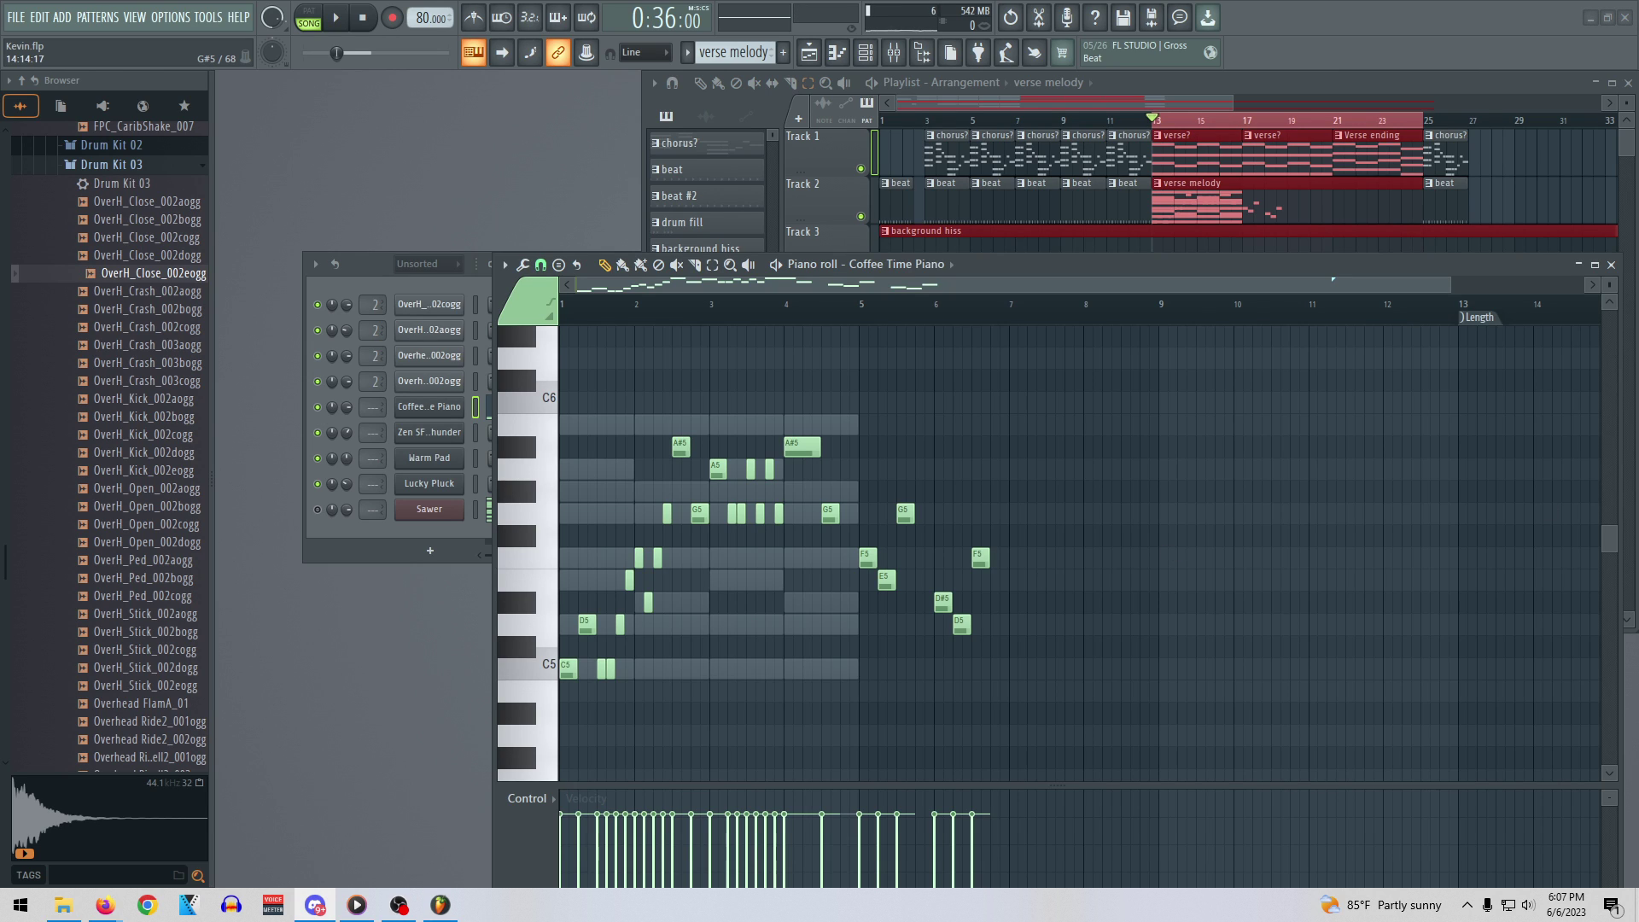
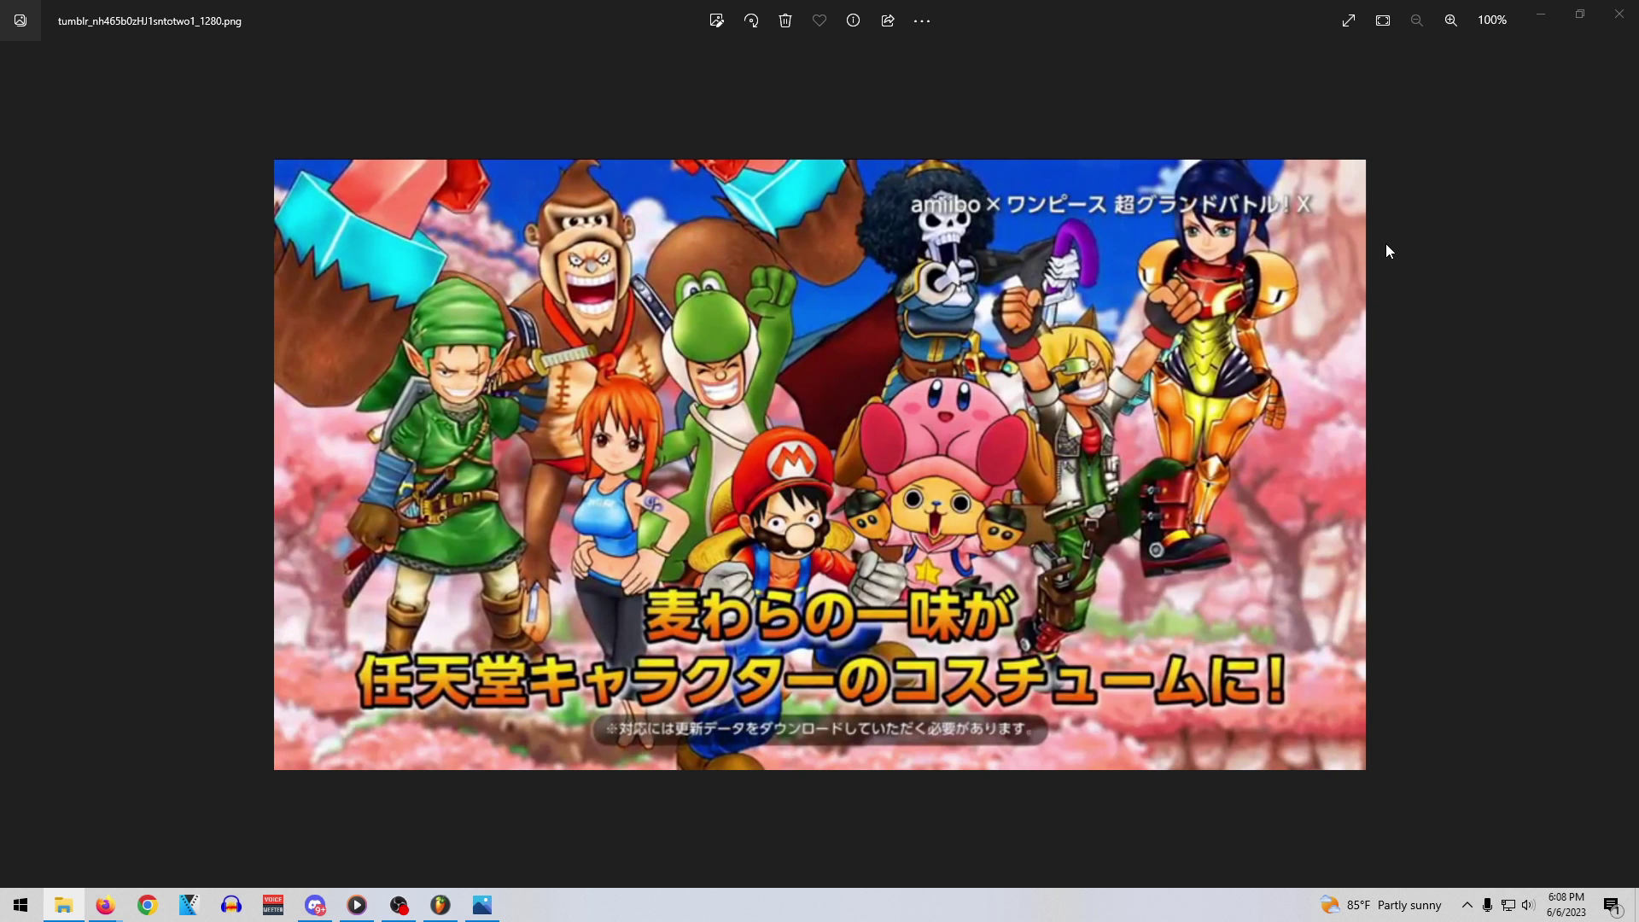
pyautogui.click(1618, 14)
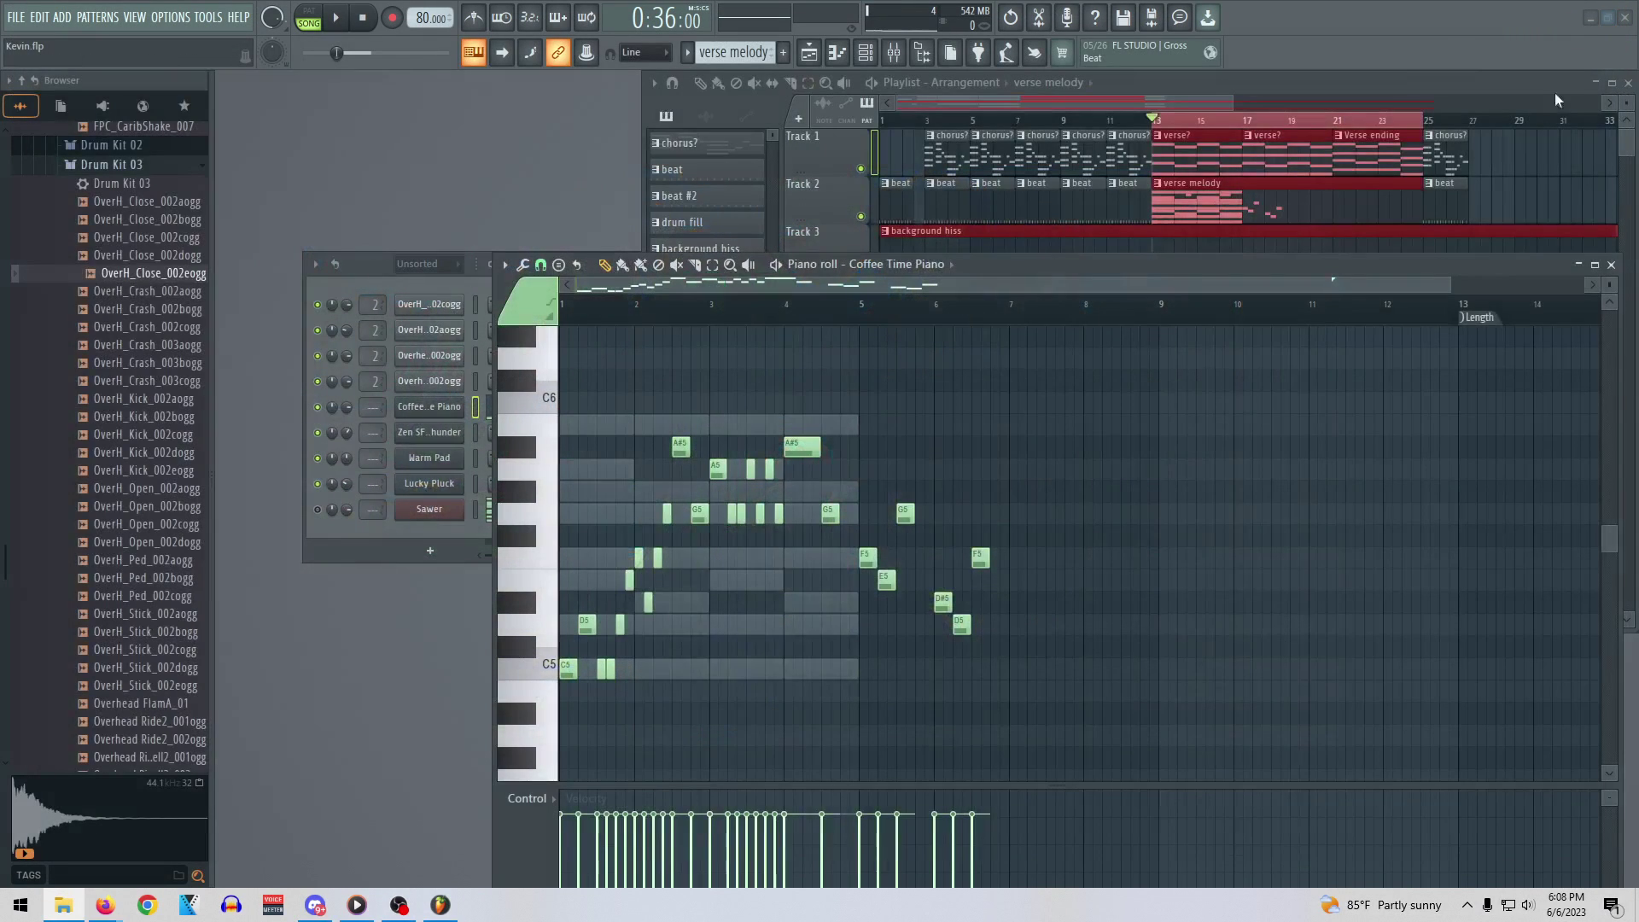
# Move the piano roll window higher and play the looped verse to check the melody through bar 6
pyautogui.moveTo(1037, 261); pyautogui.dragTo(999, 157)
pyautogui.scroll(-2, 1097, 431)
pyautogui.scroll(2, 1083, 458)
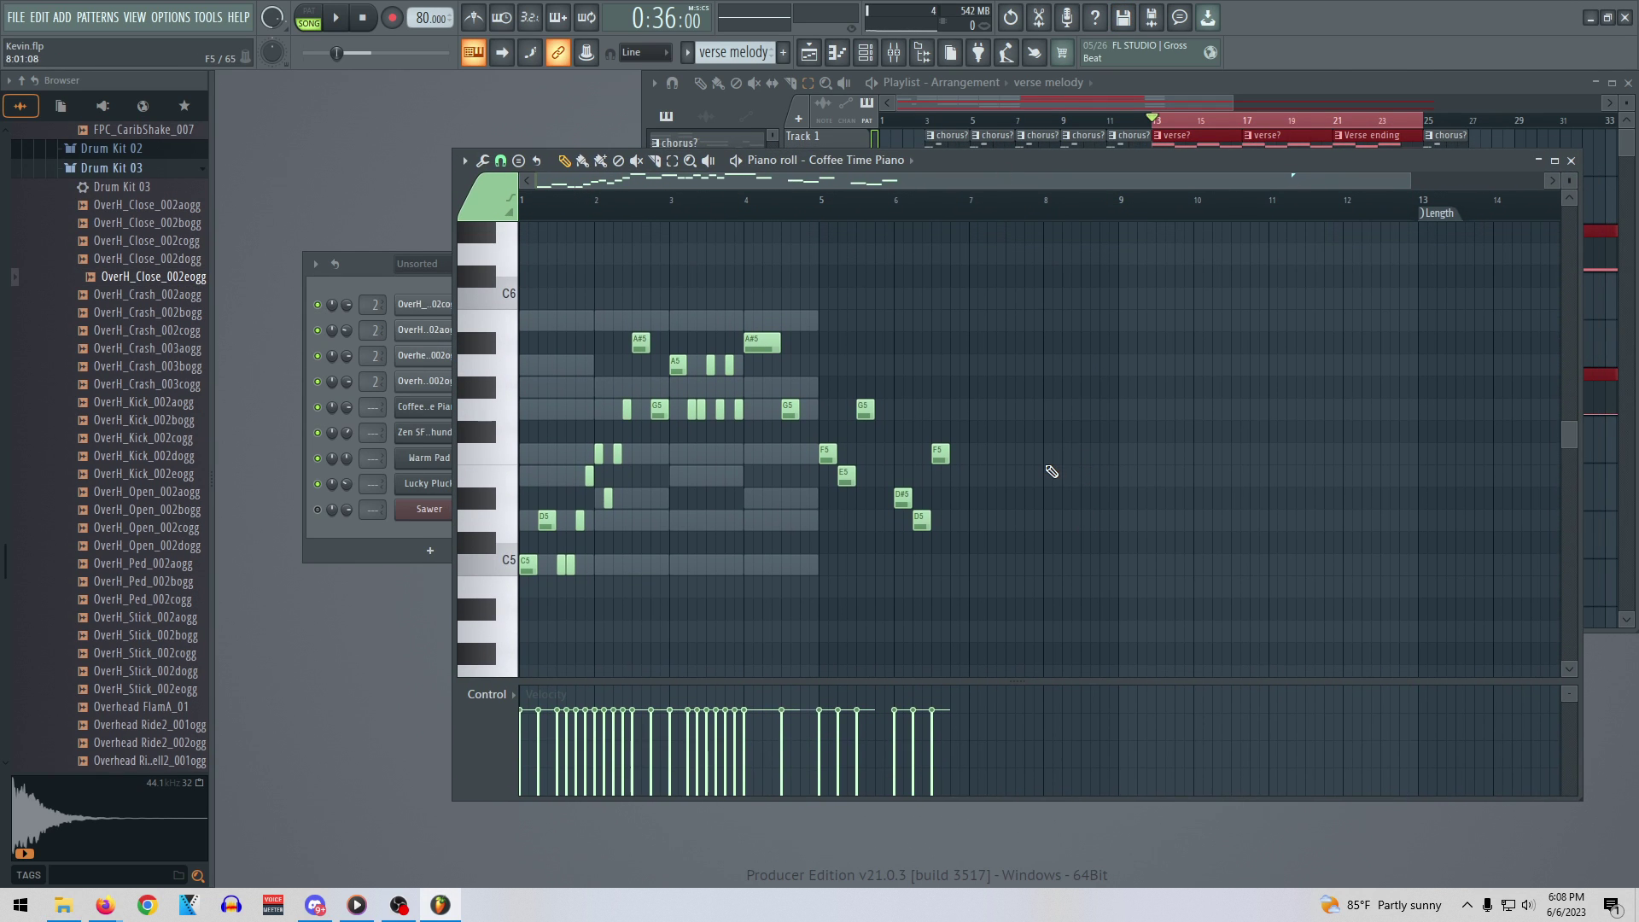
pyautogui.press('space')
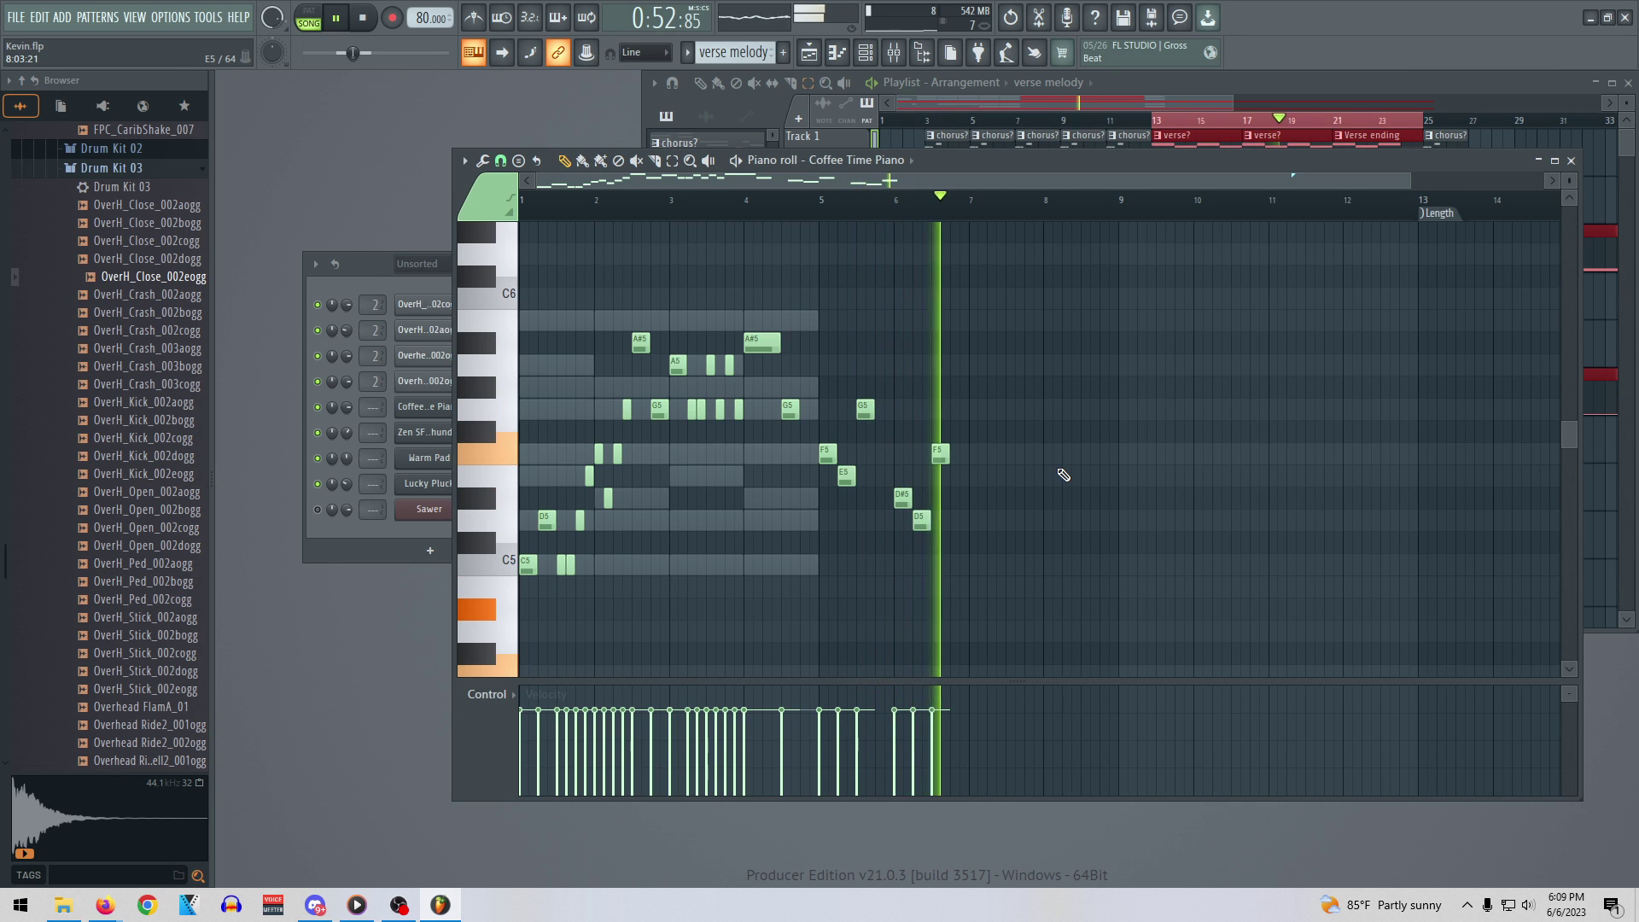
pyautogui.press('space')
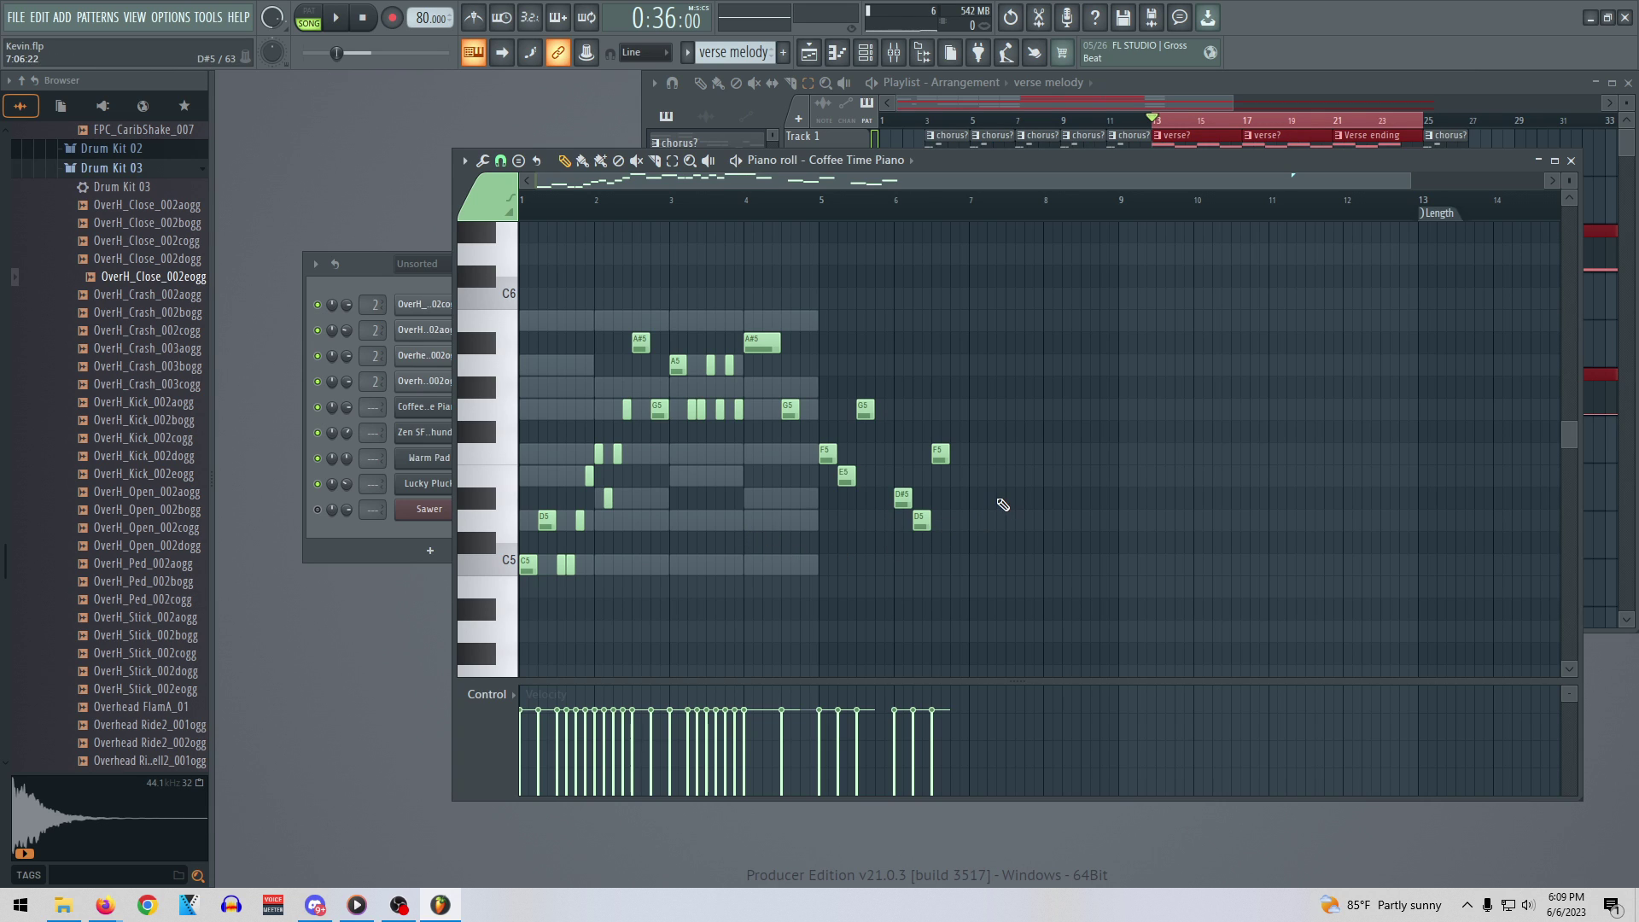
# Add a one-beat F5 note on the first beat of bar 7 in the verse piano melody
pyautogui.click(979, 453)
pyautogui.moveTo(987, 453); pyautogui.dragTo(978, 452)
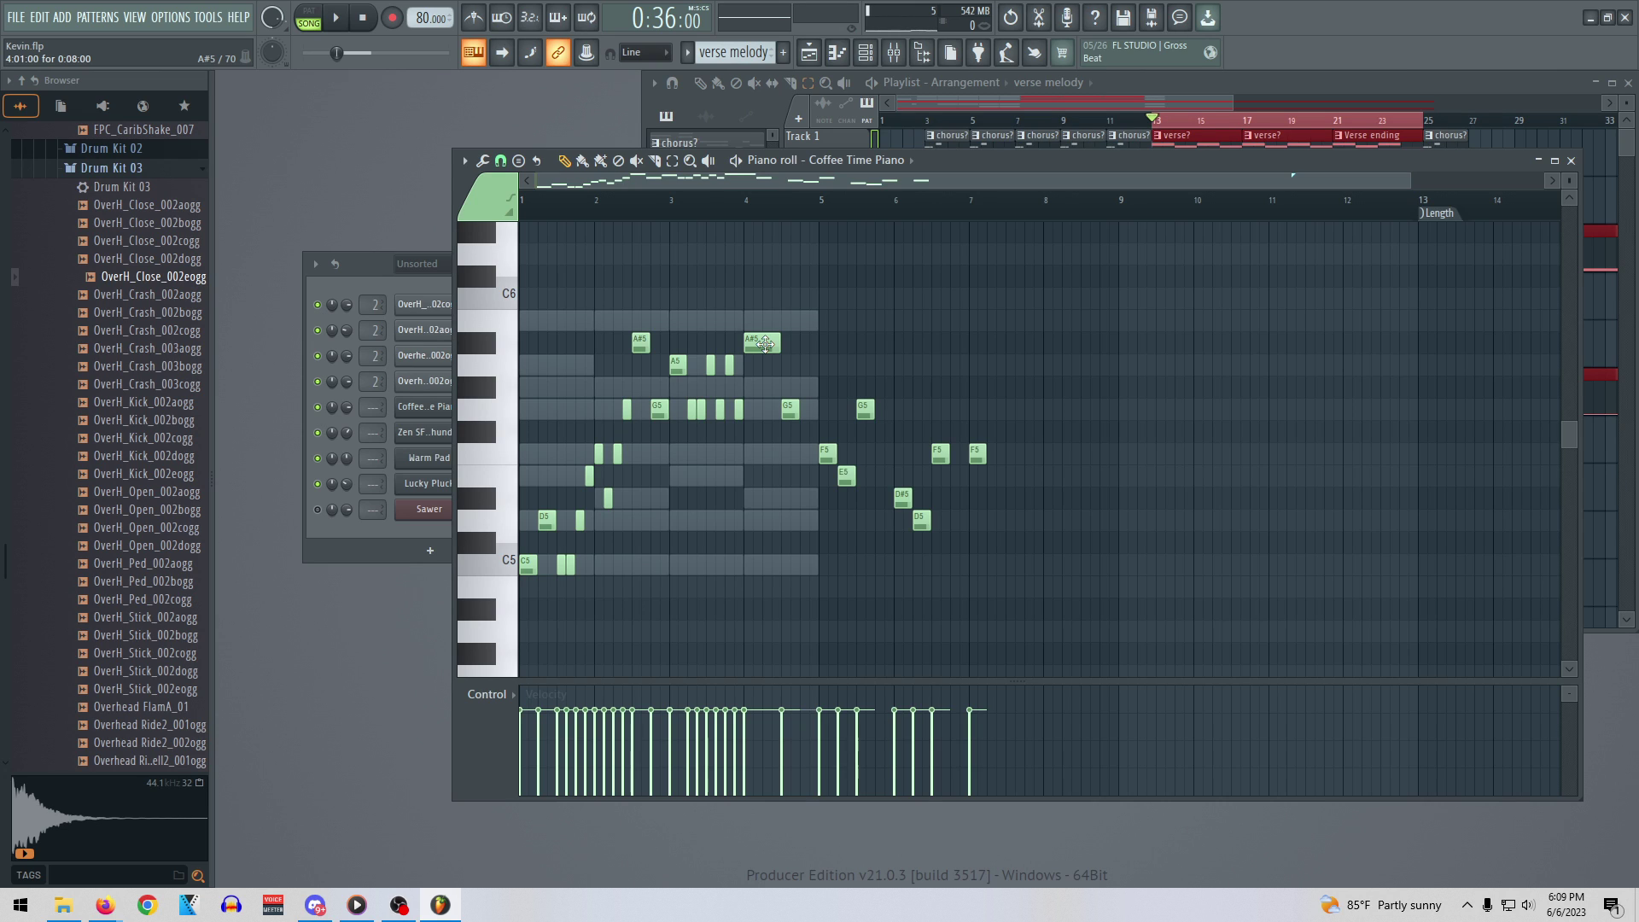
# Raise the A#5 notes in bars 2 and 4 to B5 and briefly play the verse
pyautogui.moveTo(765, 343); pyautogui.dragTo(763, 321)
pyautogui.click(640, 342)
pyautogui.moveTo(640, 342); pyautogui.dragTo(642, 321)
pyautogui.press('space')
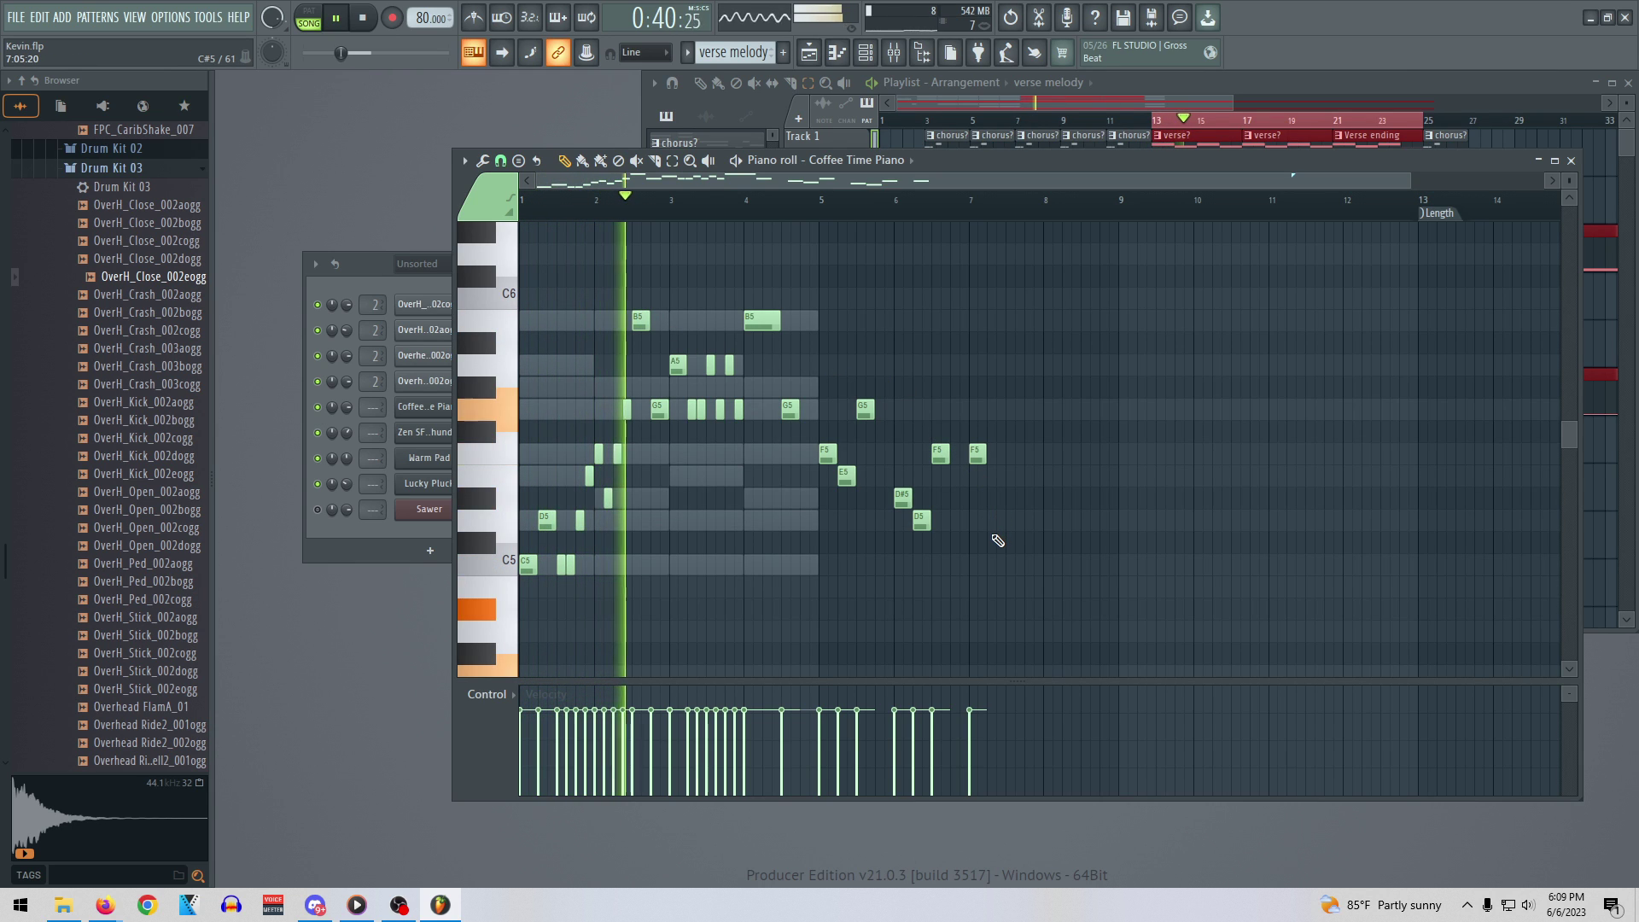
pyautogui.press('space')
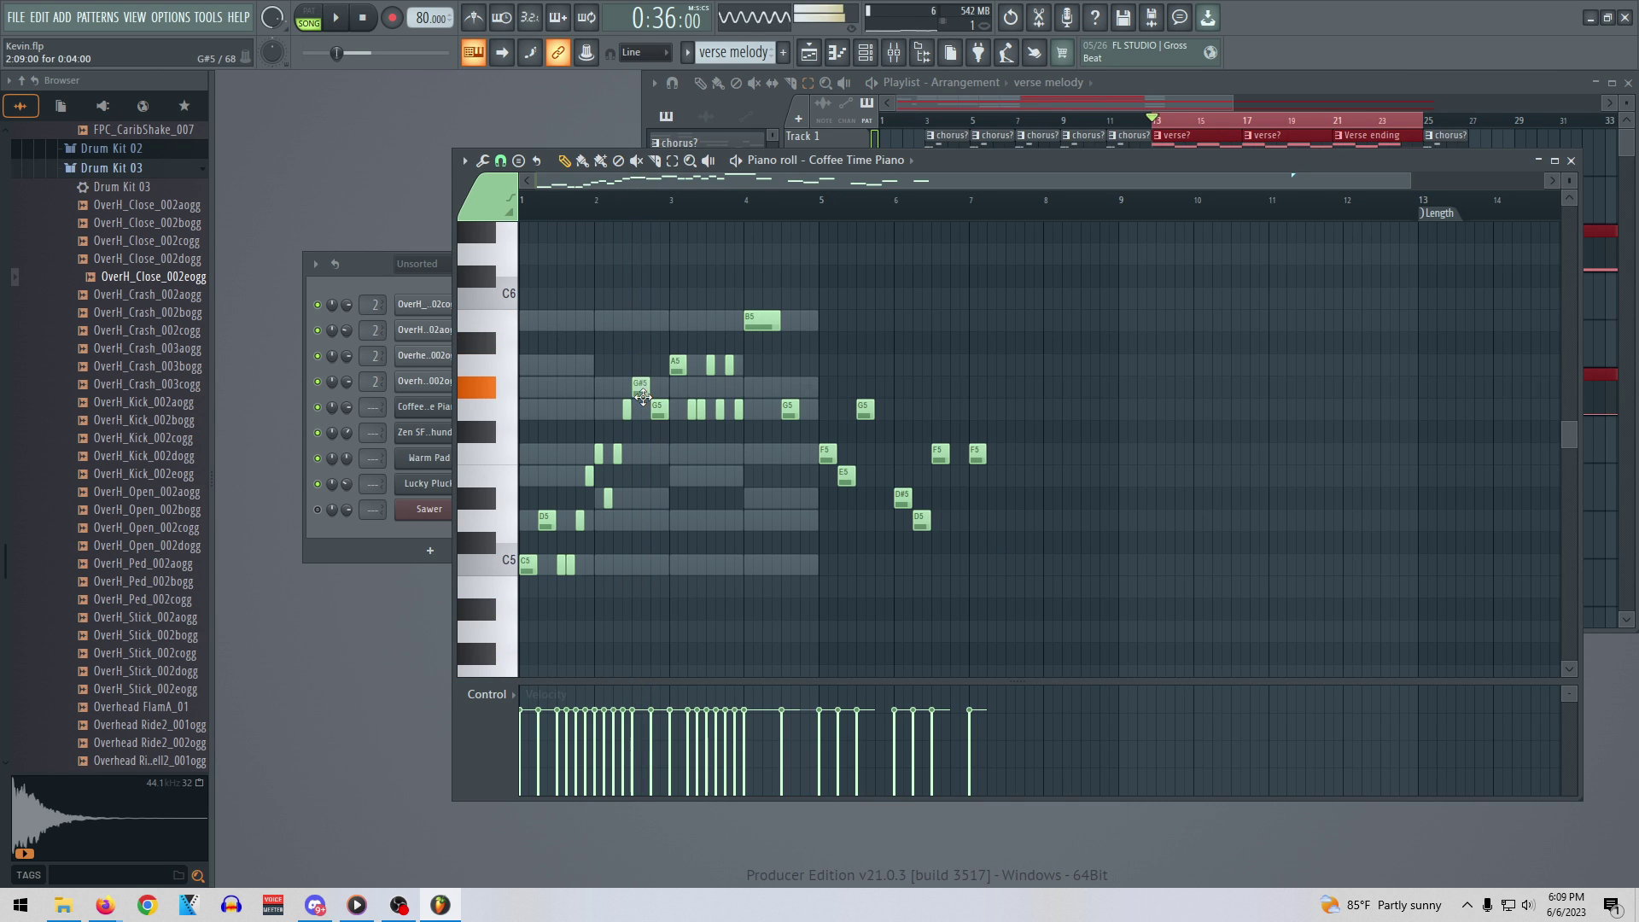
# Try the B5 notes of bars 2 and 4 at G#5 during playback, and delete both
pyautogui.moveTo(764, 362); pyautogui.dragTo(771, 395)
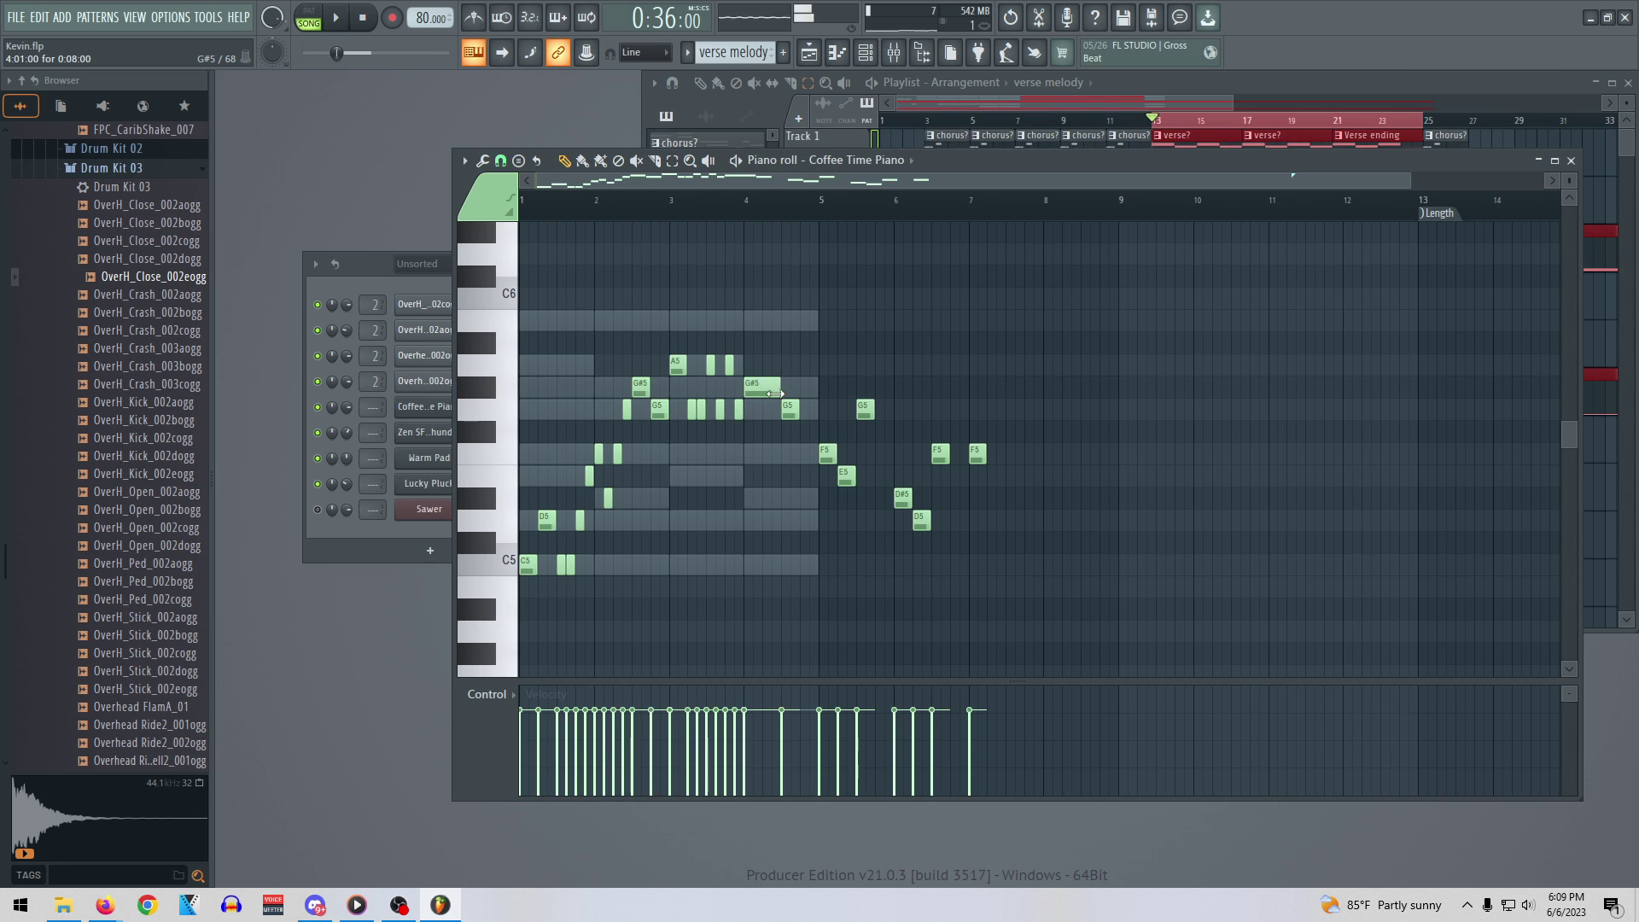
pyautogui.press('space')
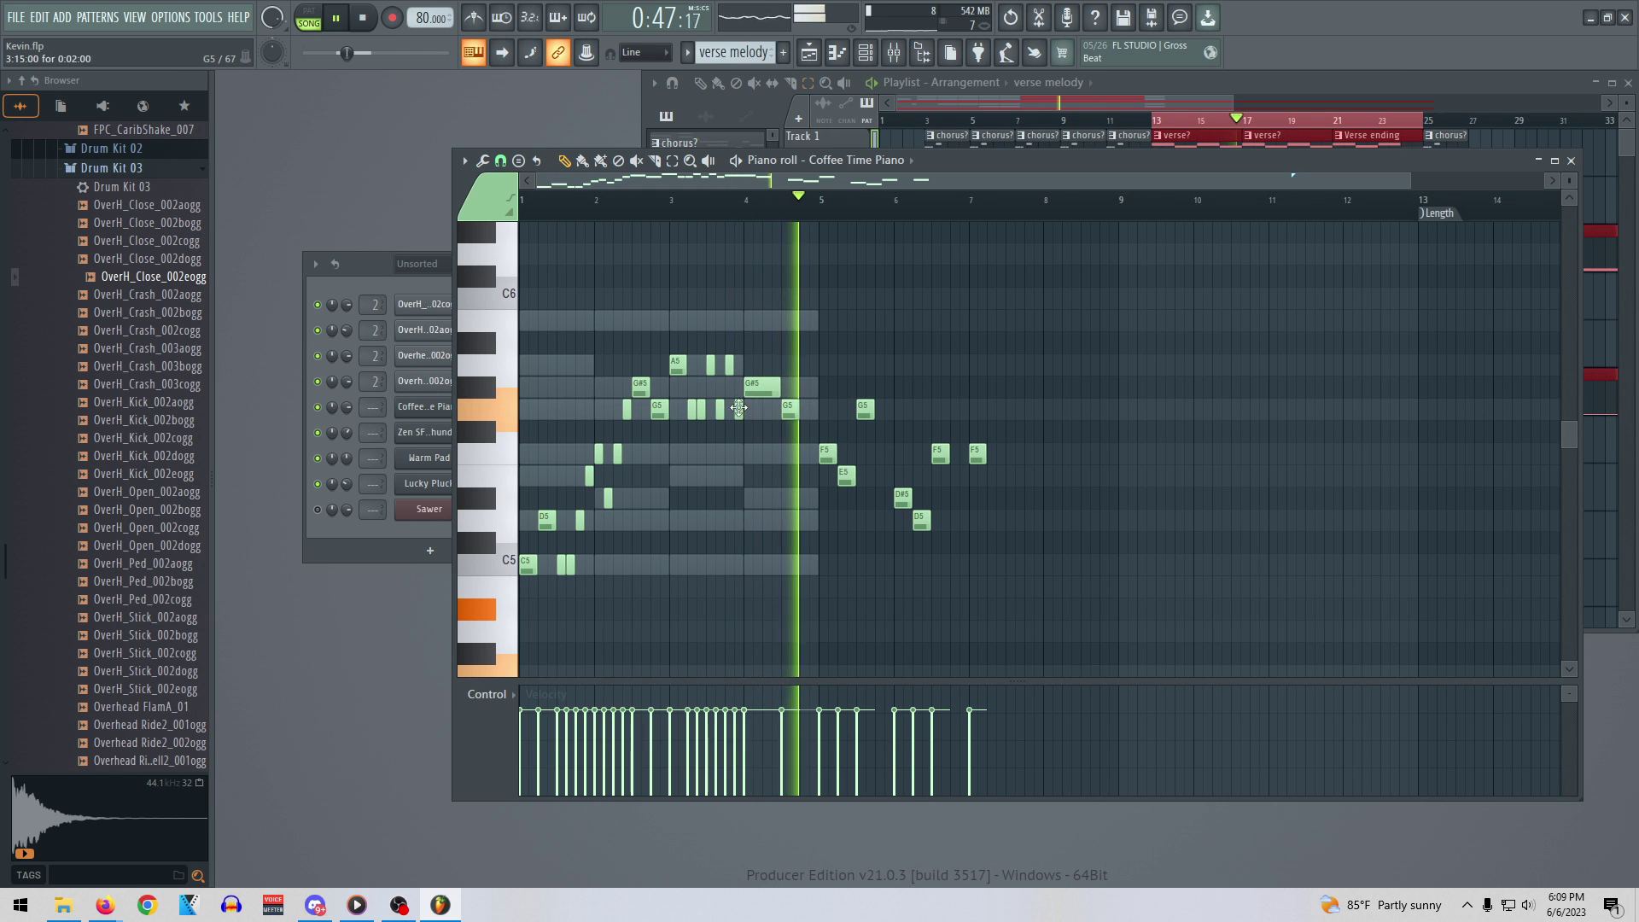
pyautogui.rightClick(765, 391)
pyautogui.rightClick(640, 386)
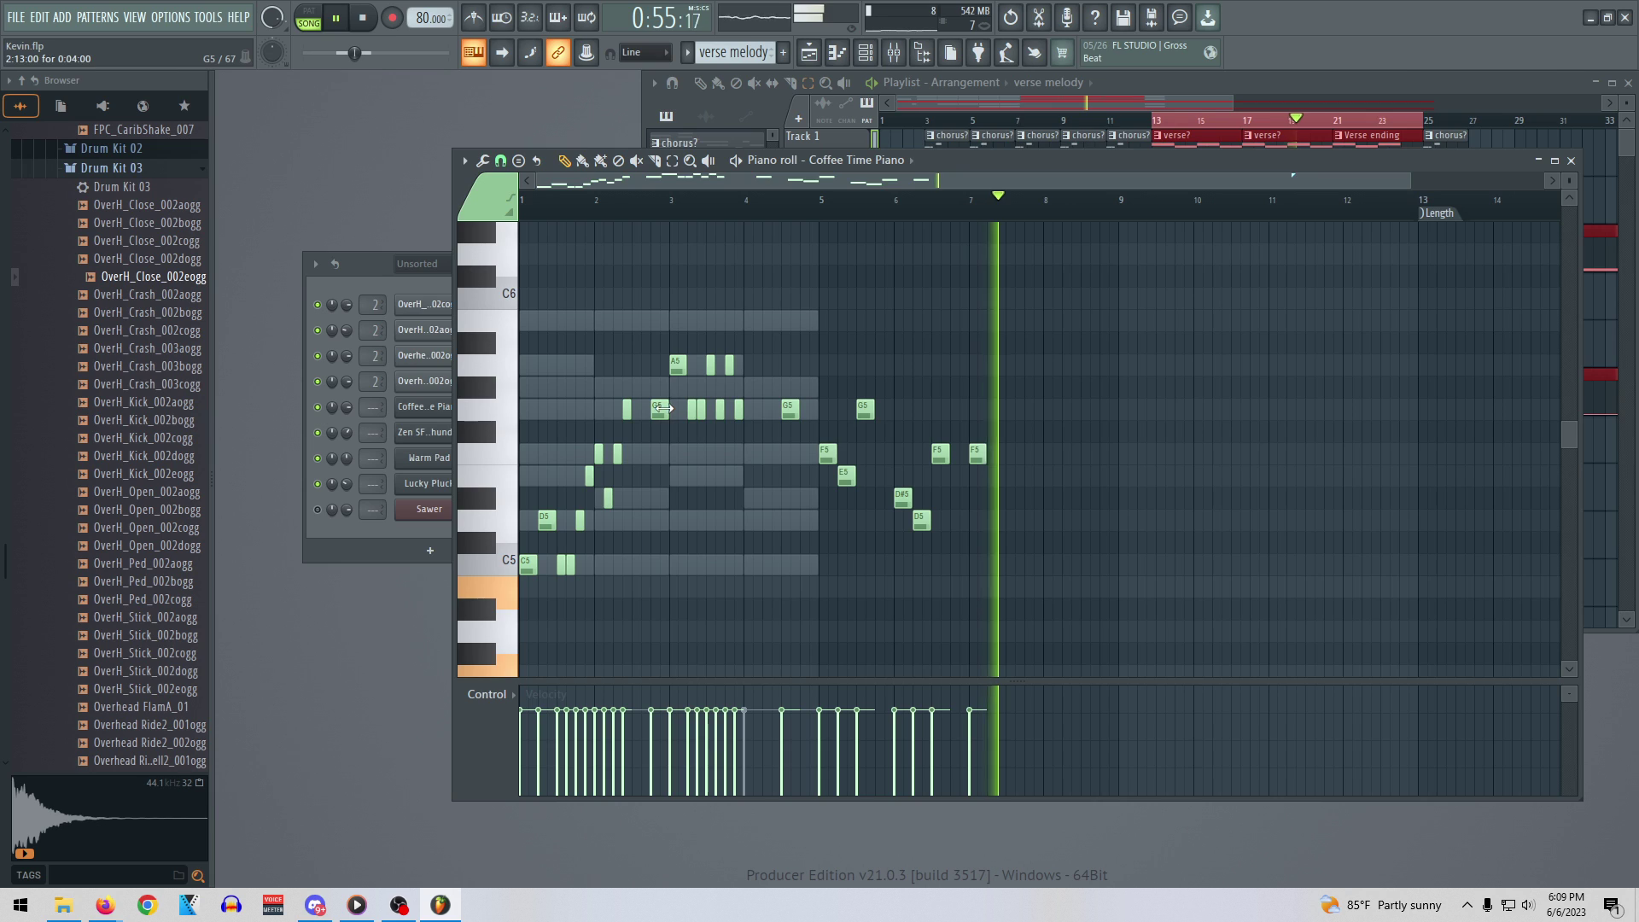
# Extend bar 7's F5 to three beats, and add a one-beat F5 in bar 2 and a two-beat F5 in bar 4
pyautogui.press('space')
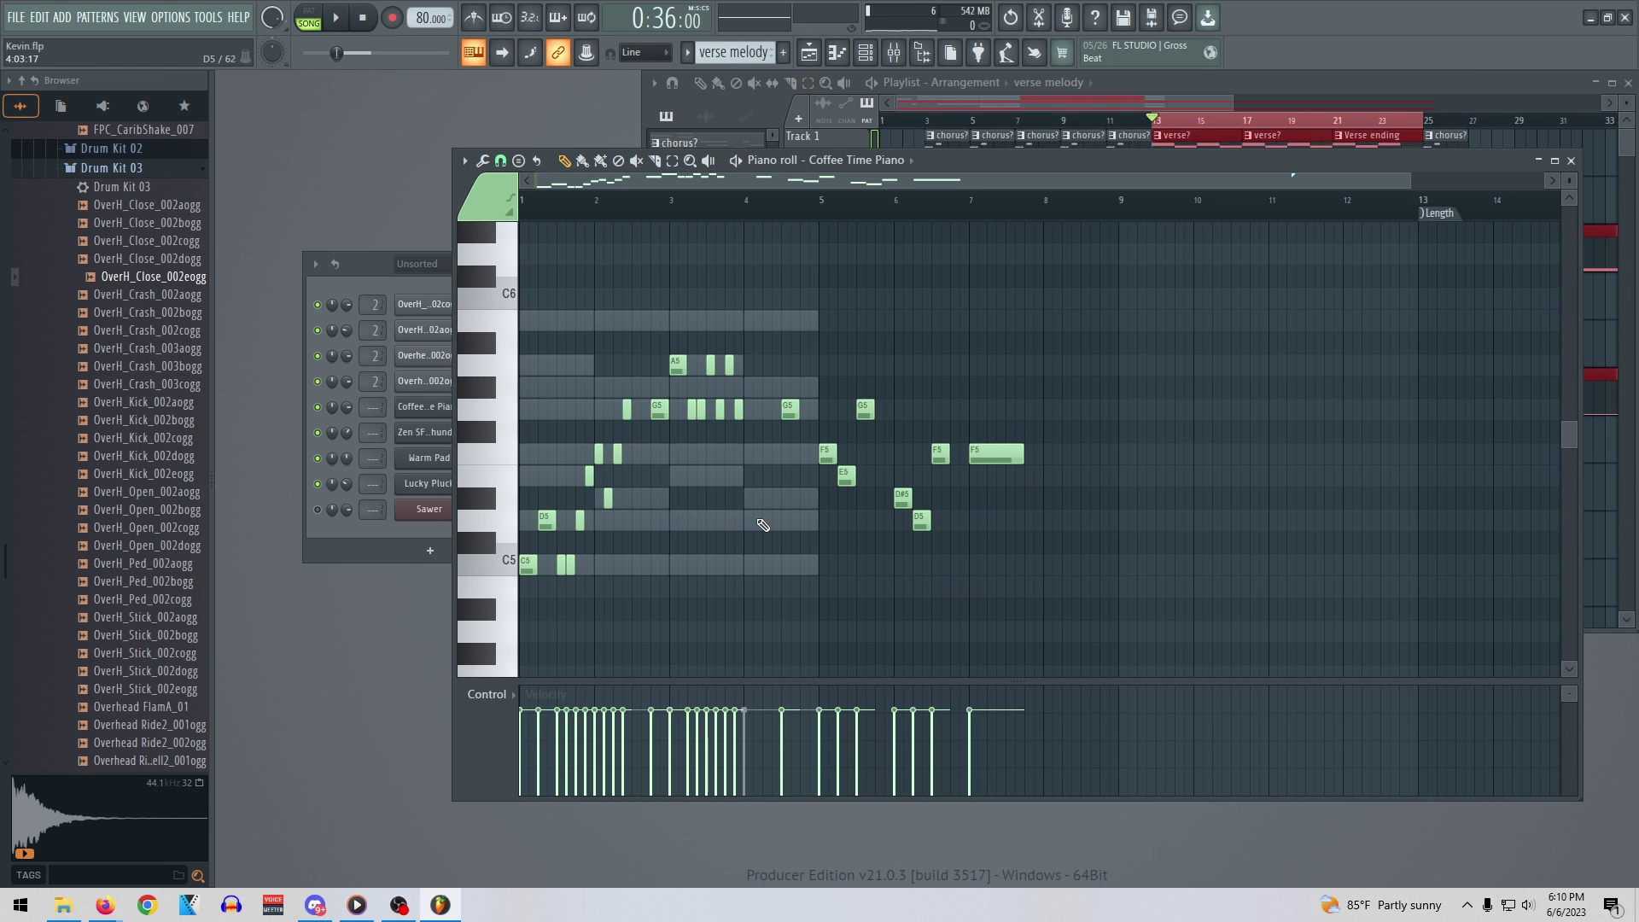
pyautogui.press('space')
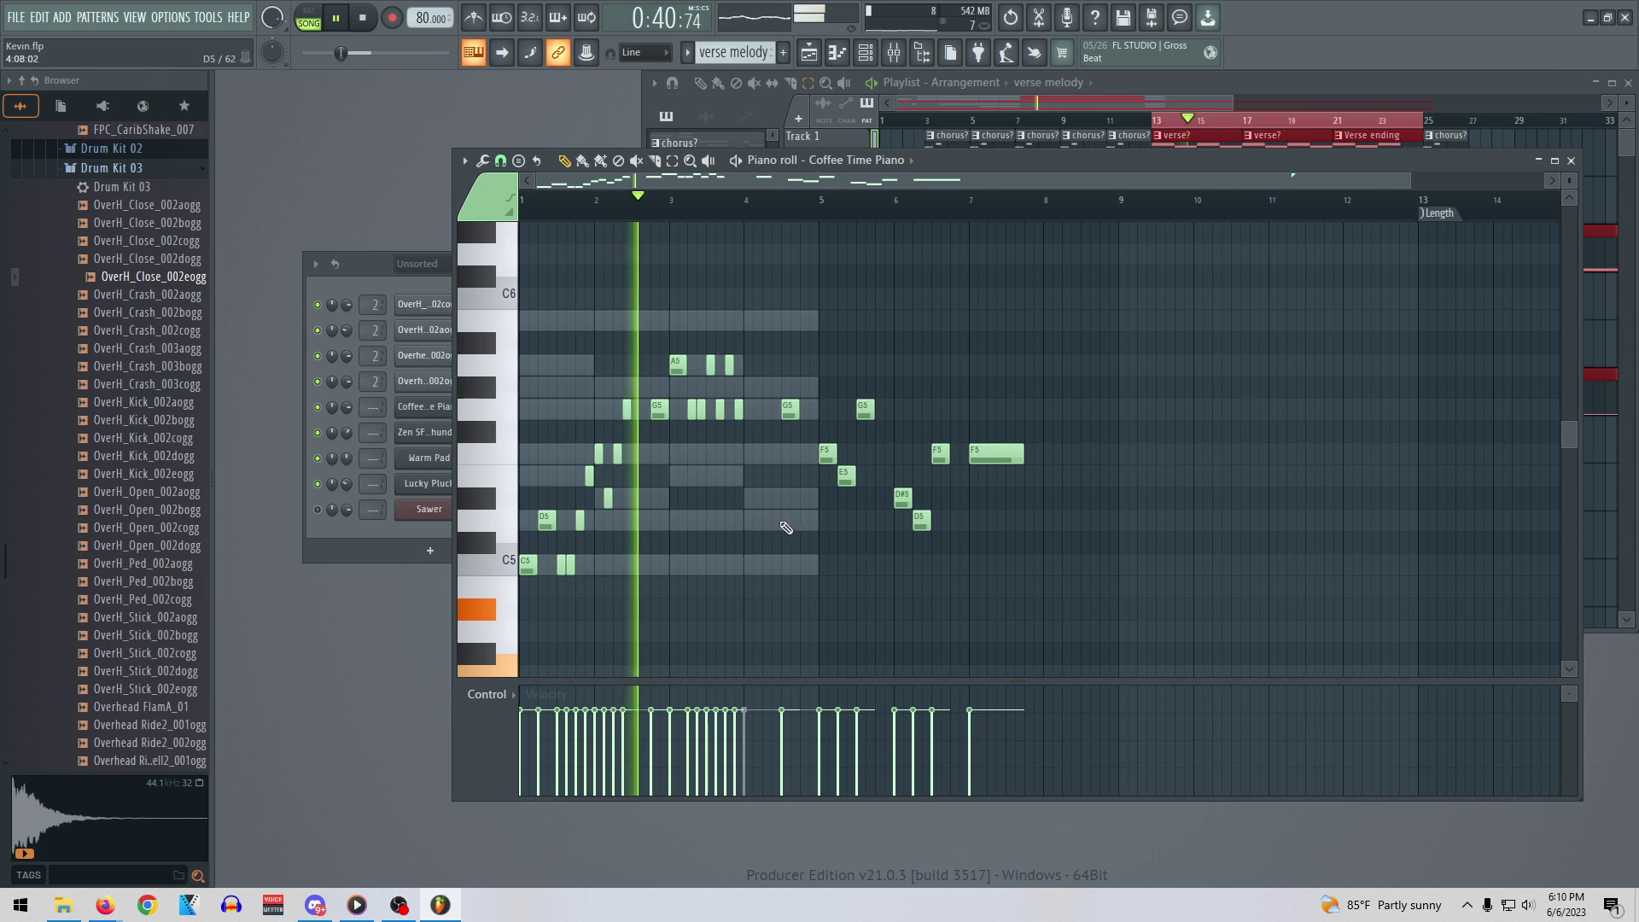
pyautogui.press('space')
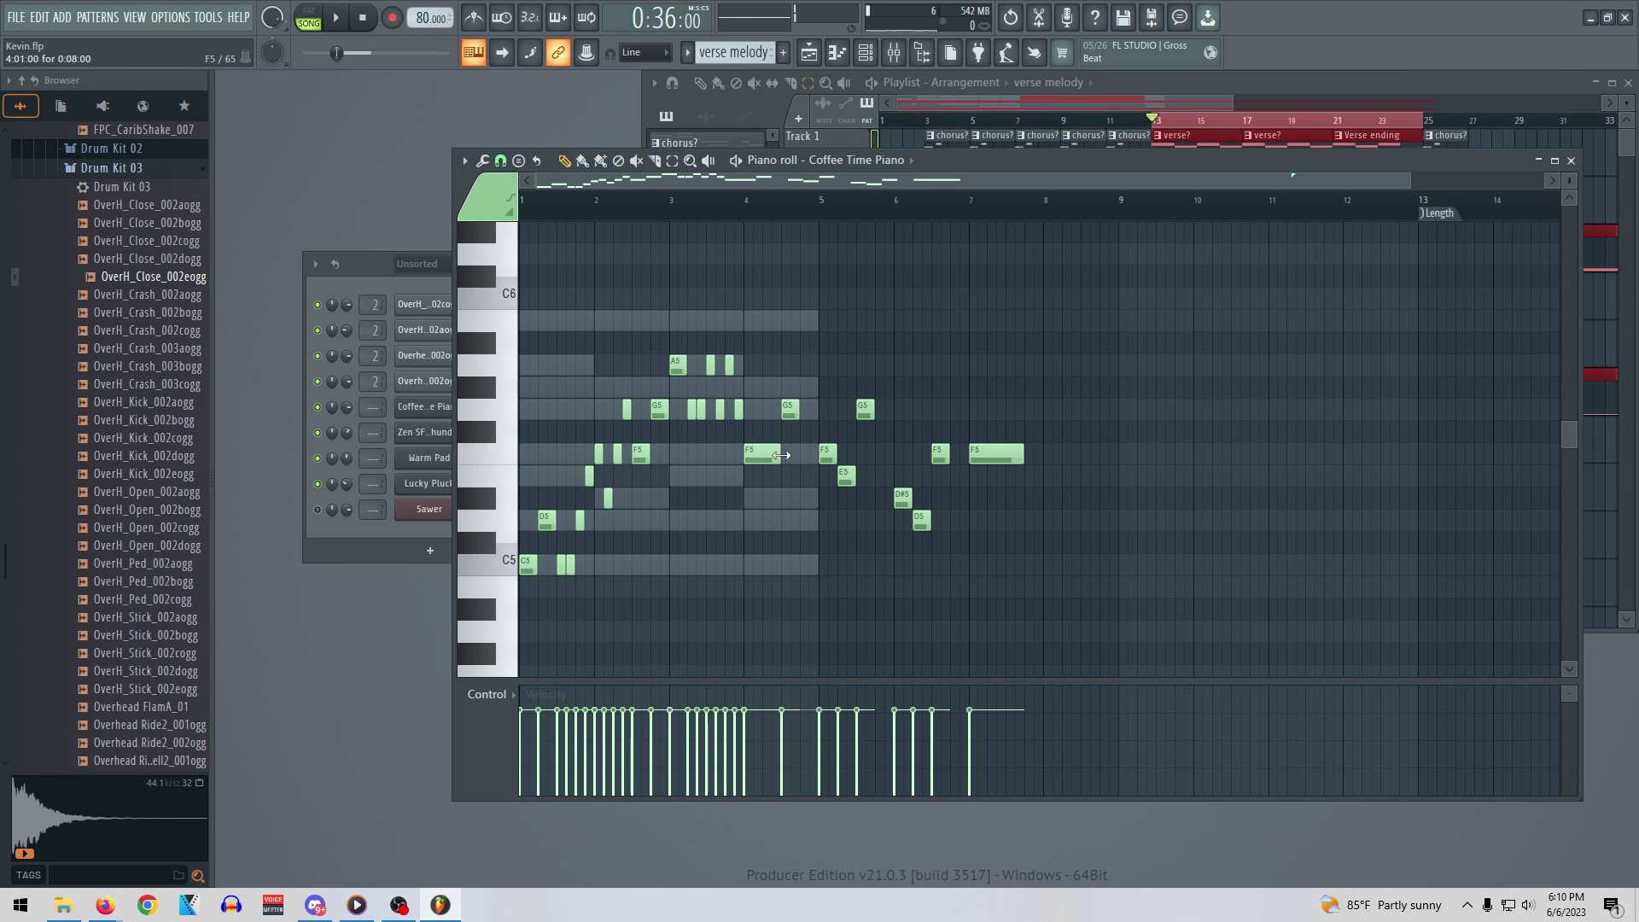
pyautogui.press('space')
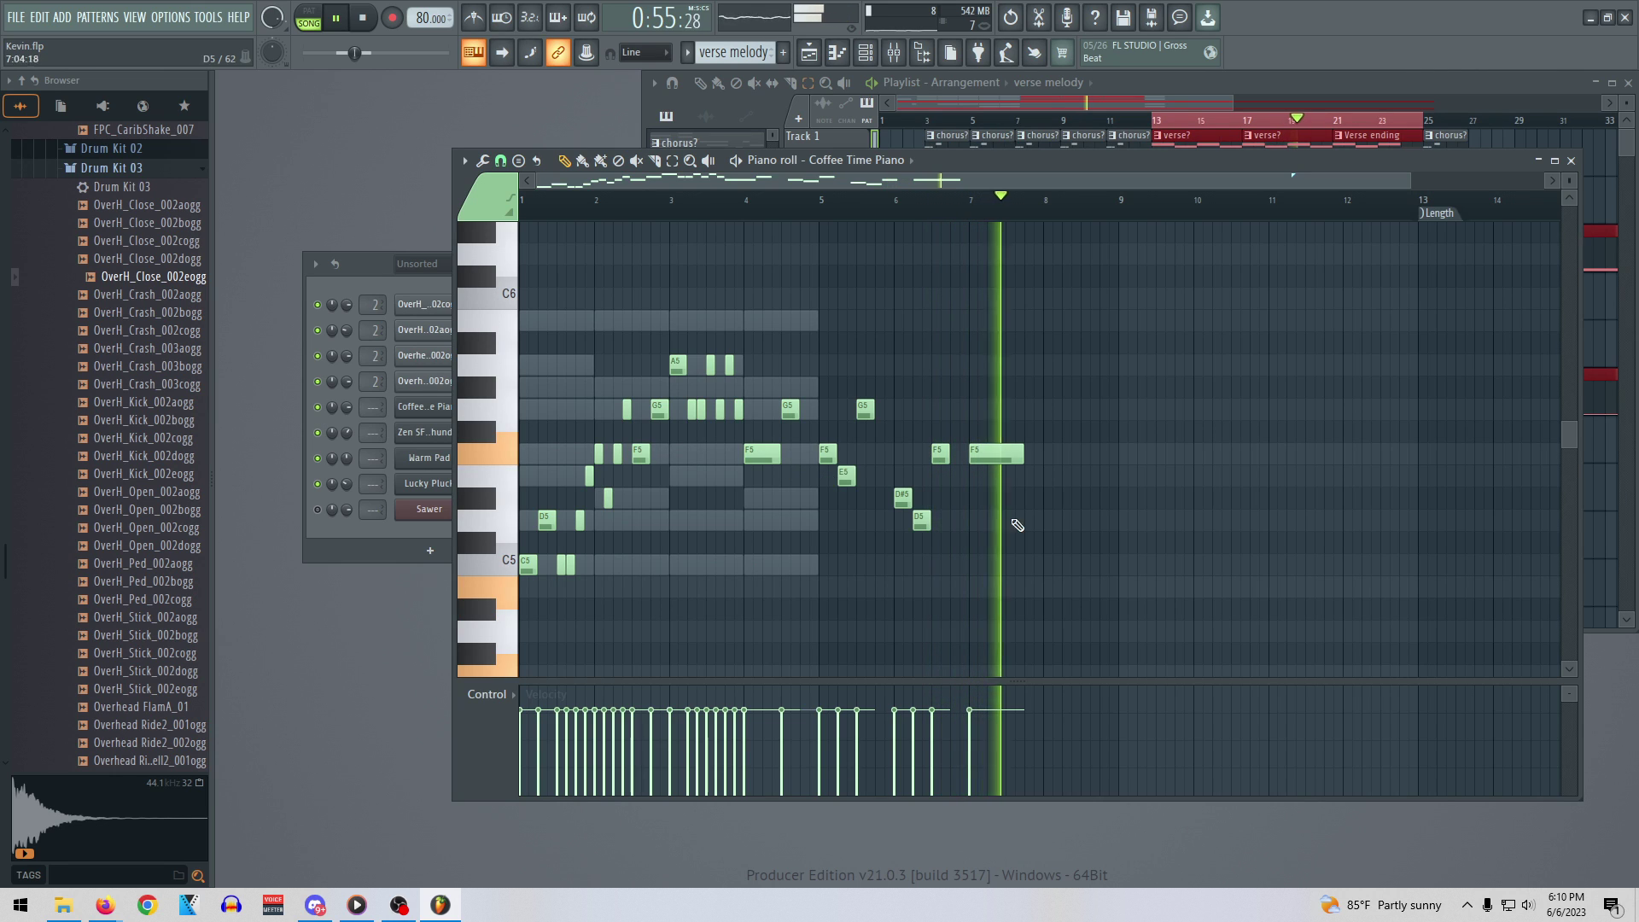
# Add two half-beat E5 notes on the fourth beat of bar 7 and play from bar 5
pyautogui.press('space')
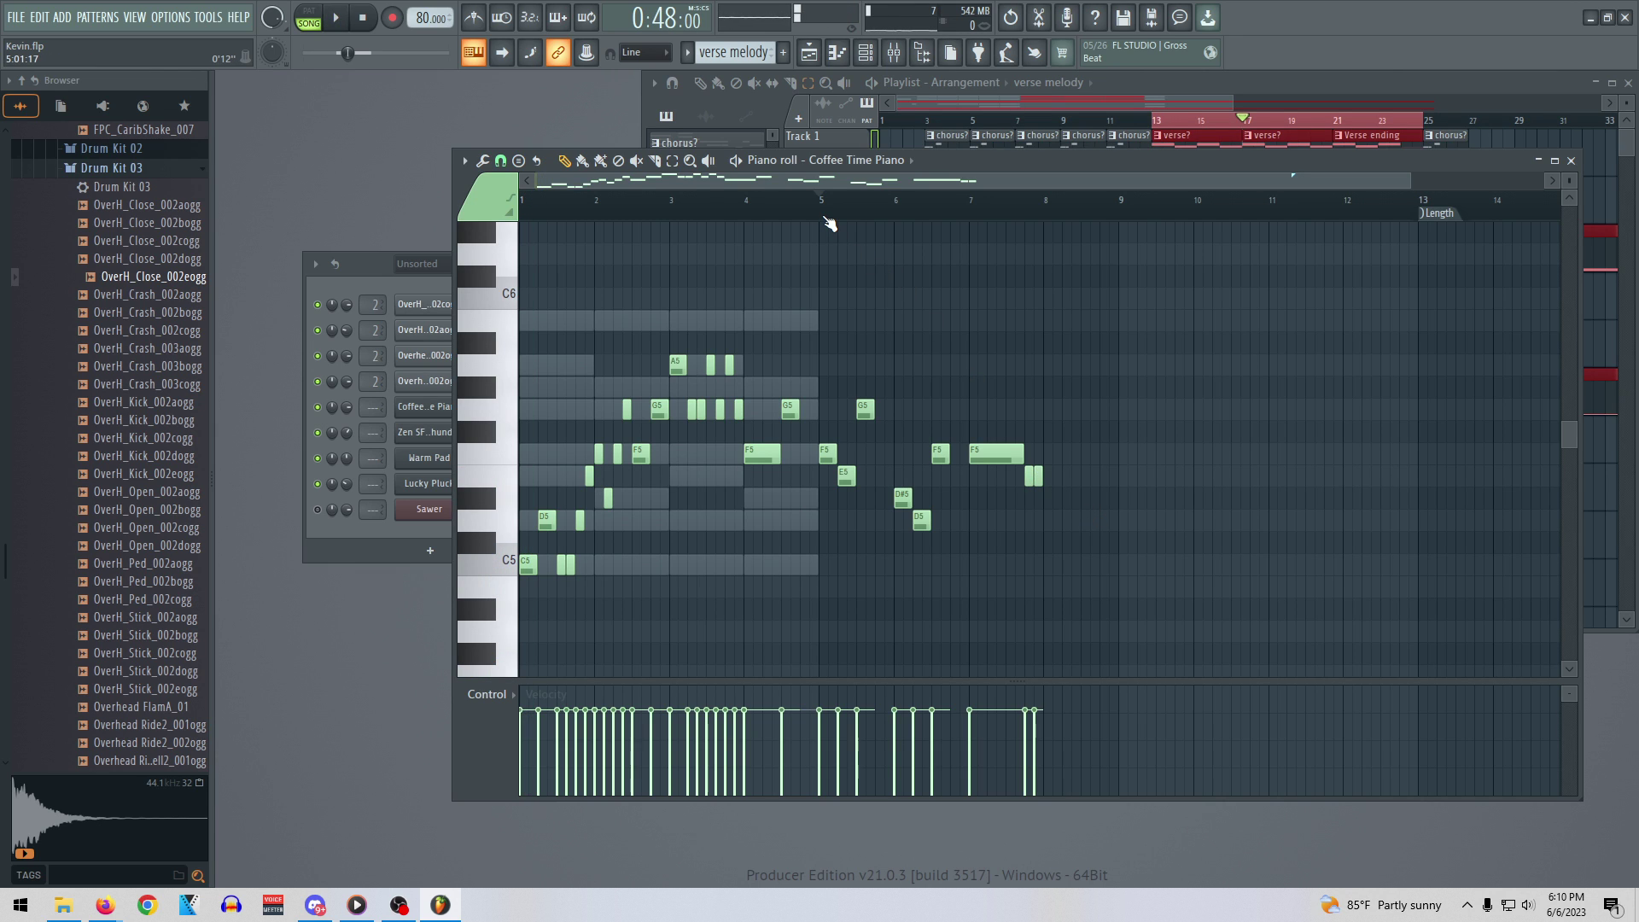
pyautogui.press('space')
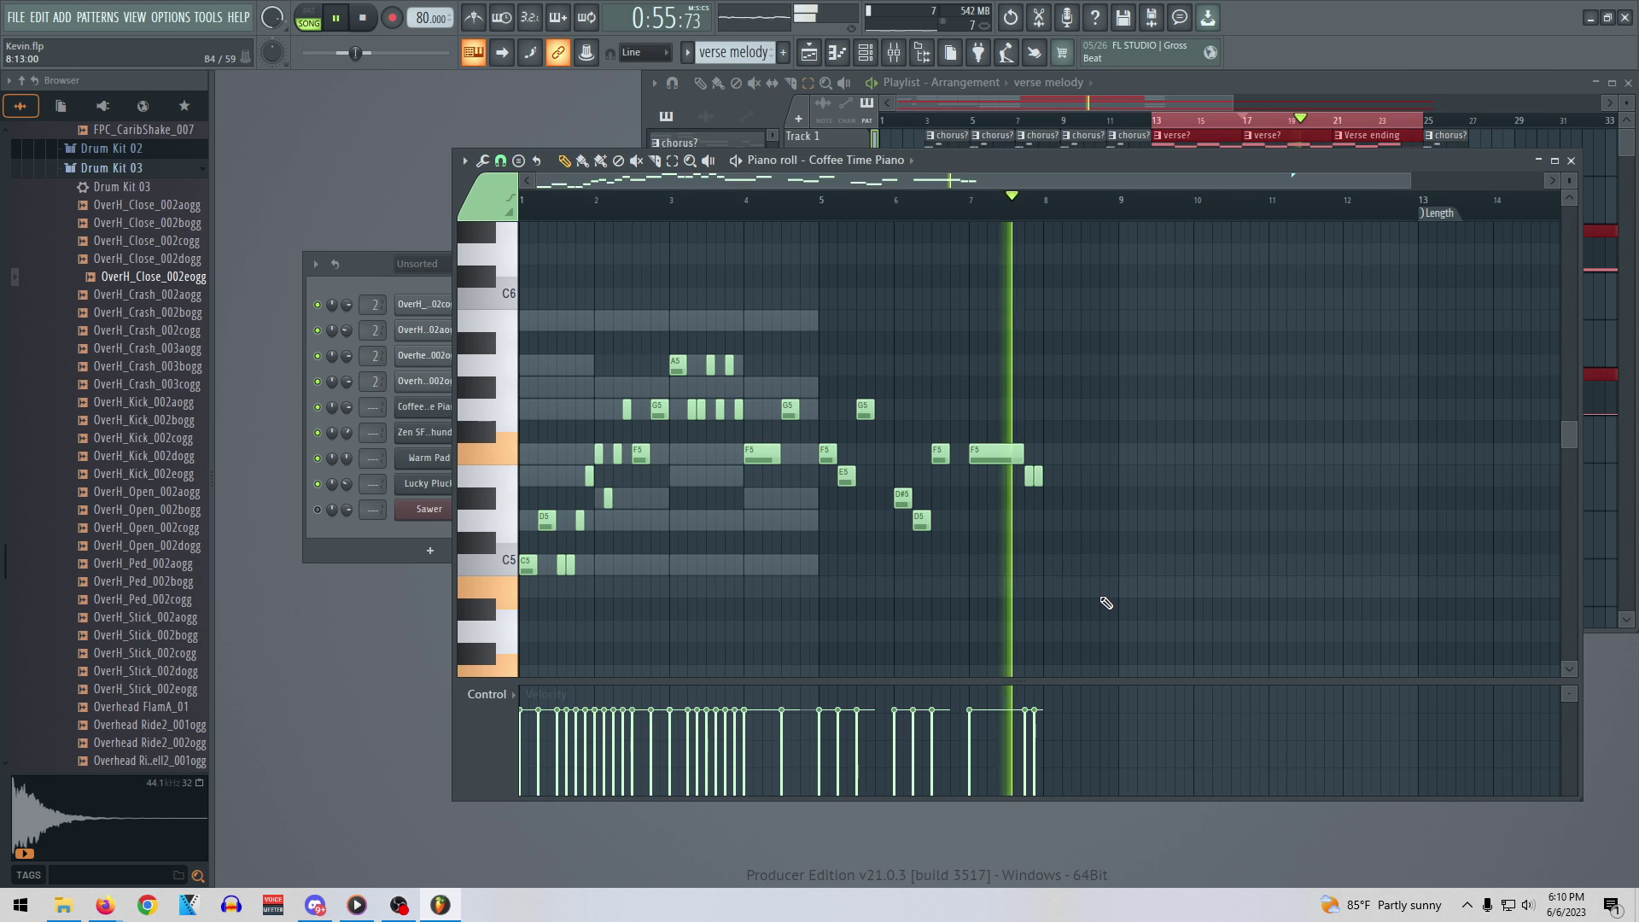
pyautogui.press('space')
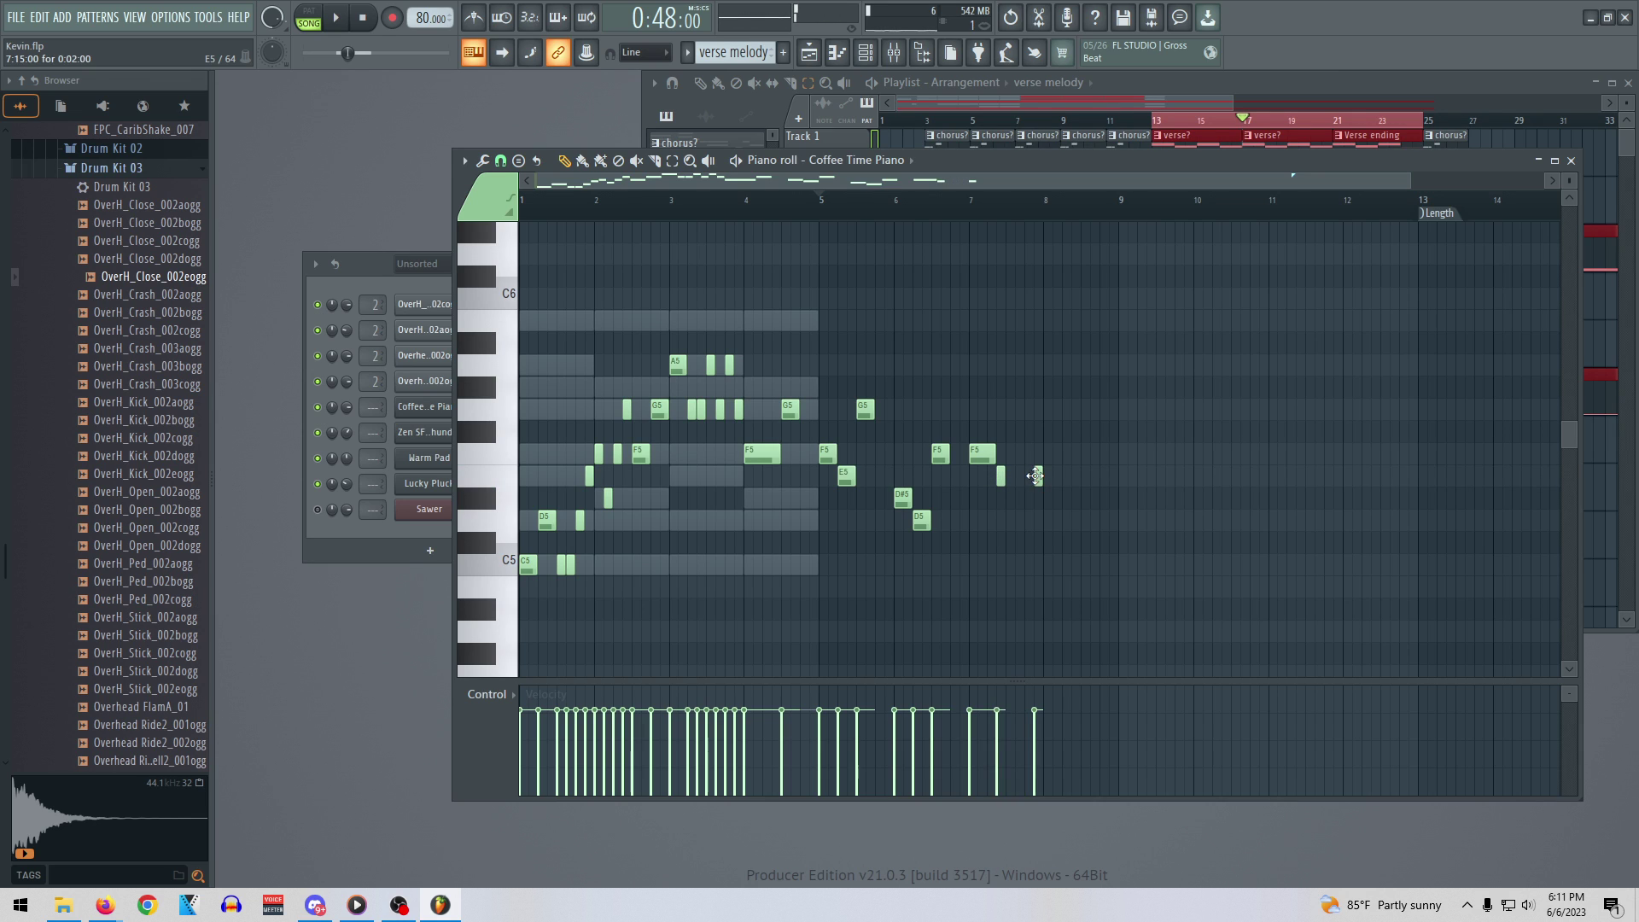
# Shorten bar 7's F5 to two beats, place the two half-beat E5 notes directly after it, and play the passage
pyautogui.press('space')
pyautogui.press('space')
pyautogui.moveTo(994, 456); pyautogui.dragTo(1006, 456)
pyautogui.press('space')
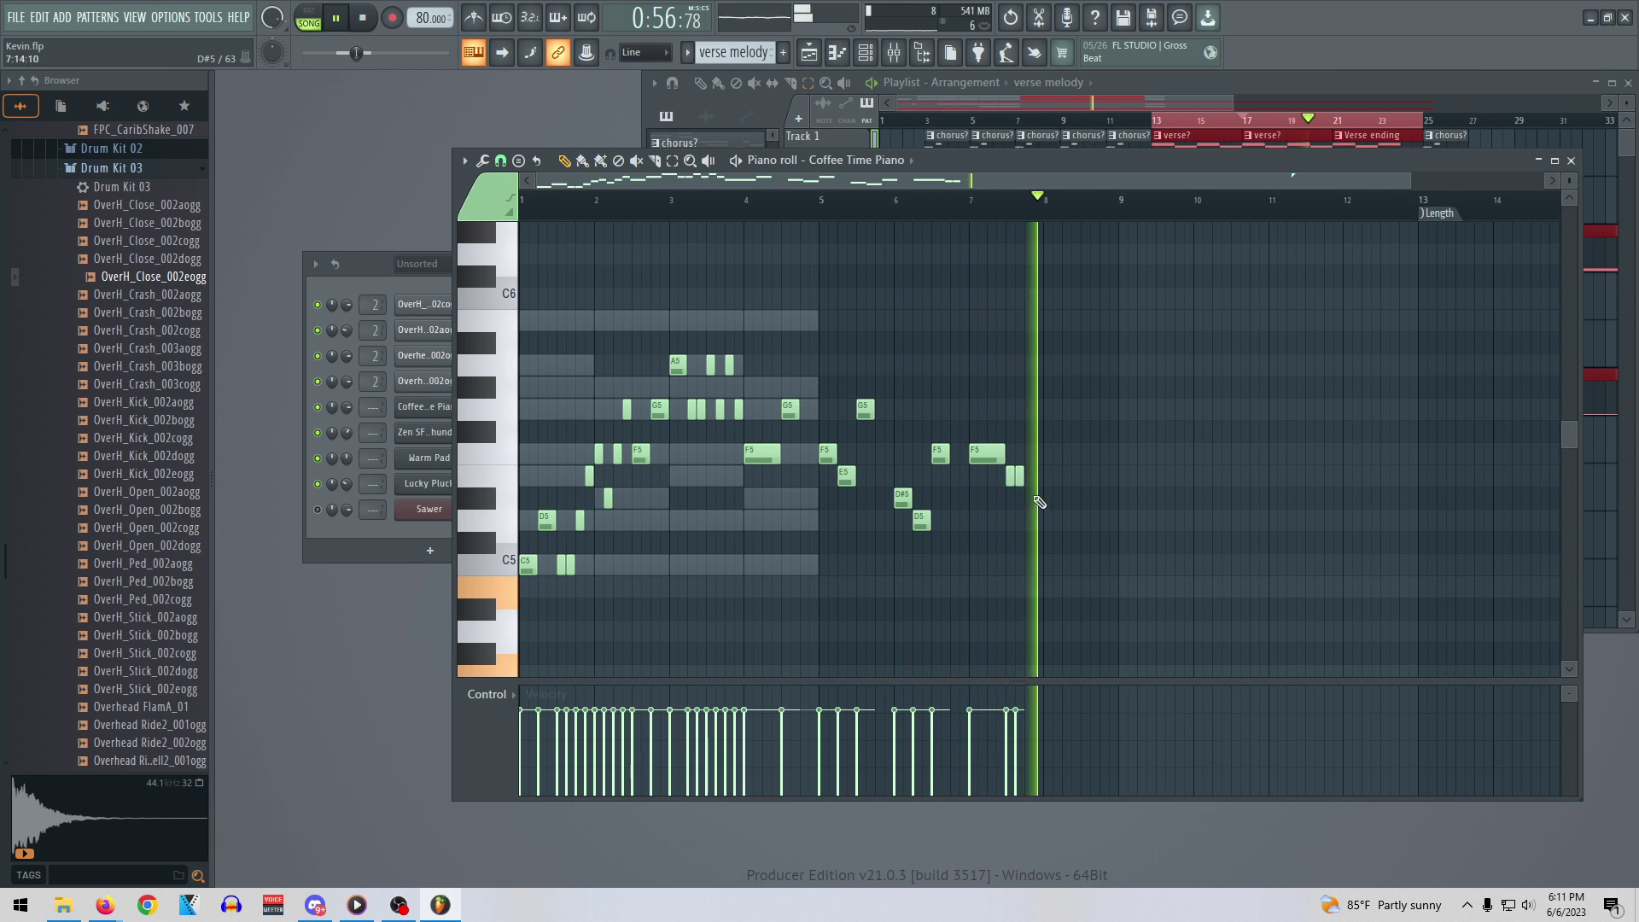
# Add one-beat notes F5, E5 and G5 on the first three beats of bar 8 and play from bar 5
pyautogui.press('space')
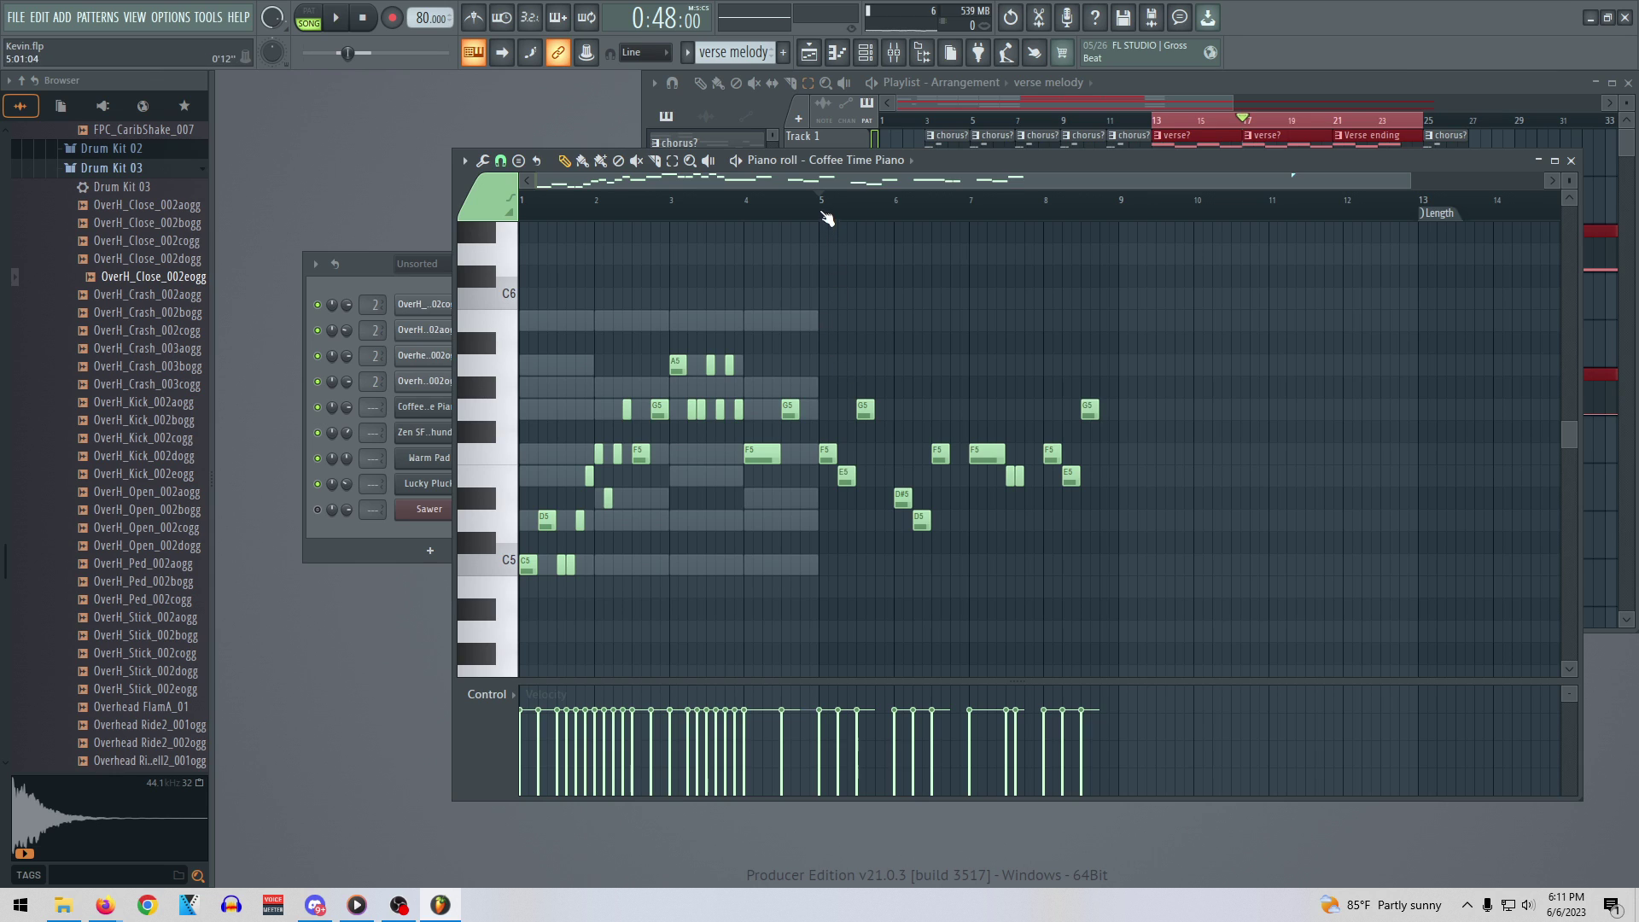
pyautogui.press('space')
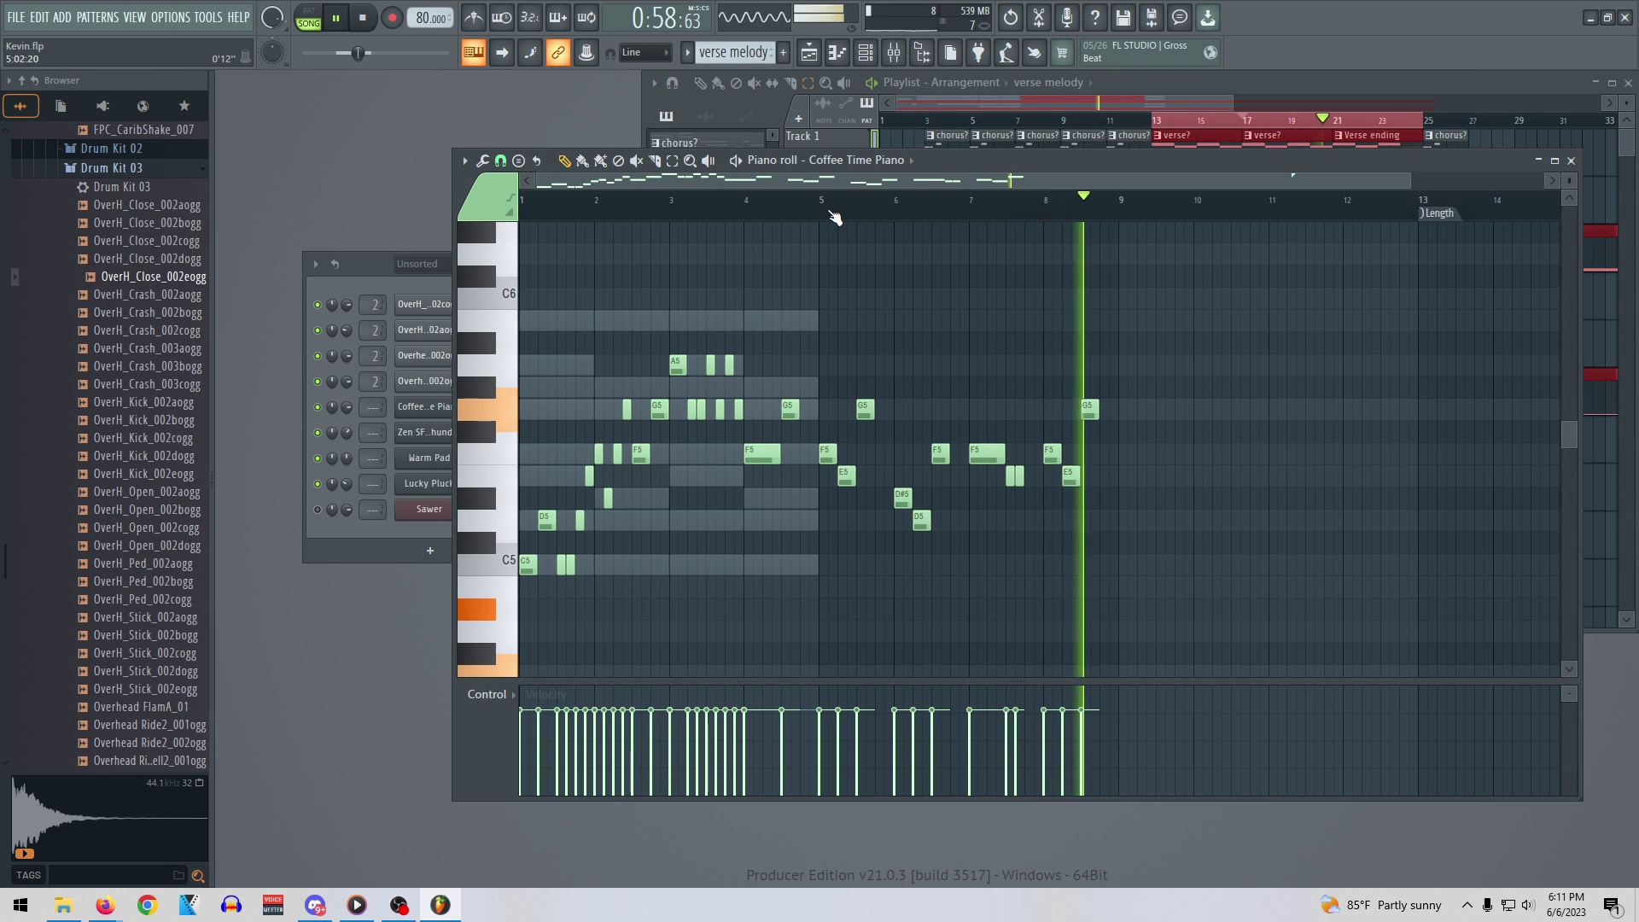
pyautogui.press('space')
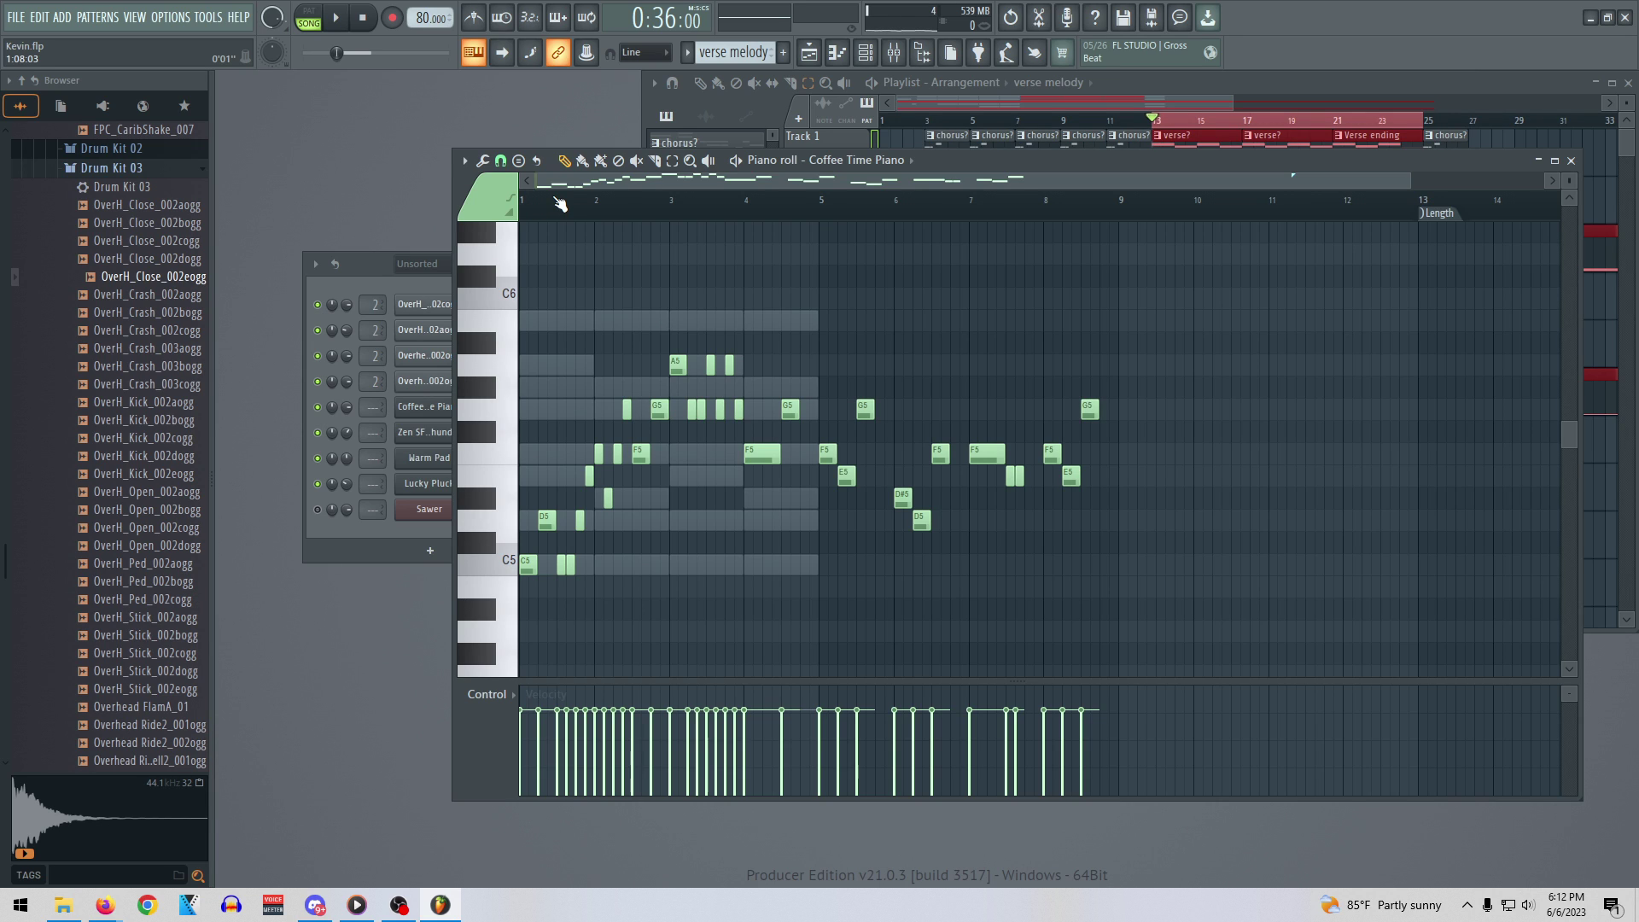
# Play the verse from its start and delete the second half-beat E5 in bar 7
pyautogui.press('space')
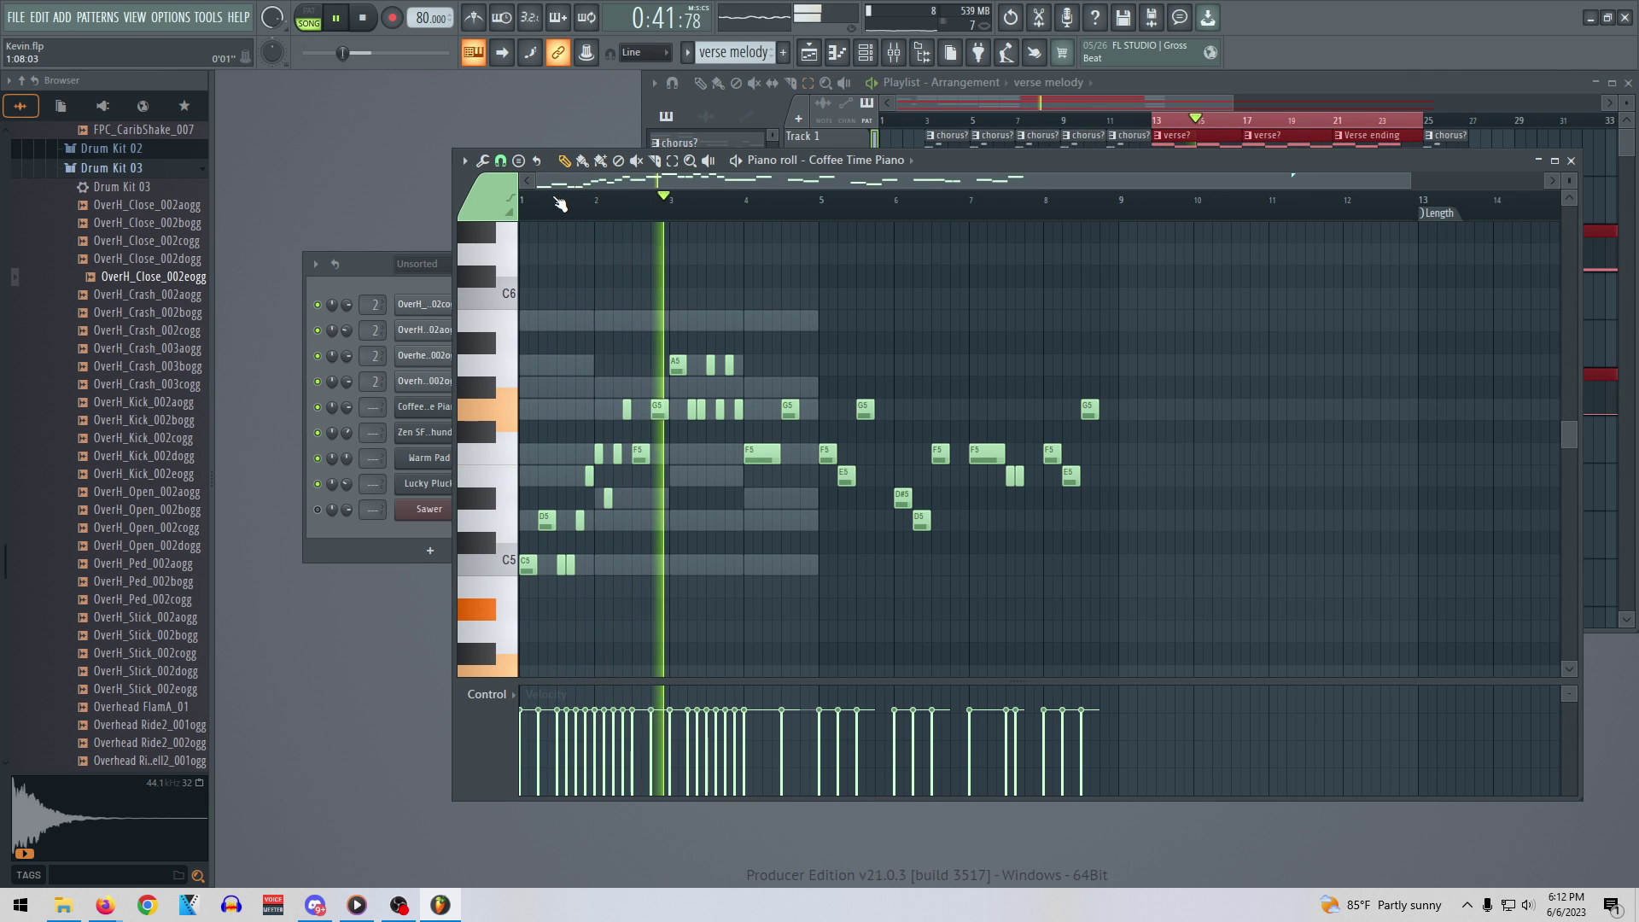
pyautogui.rightClick(1017, 475)
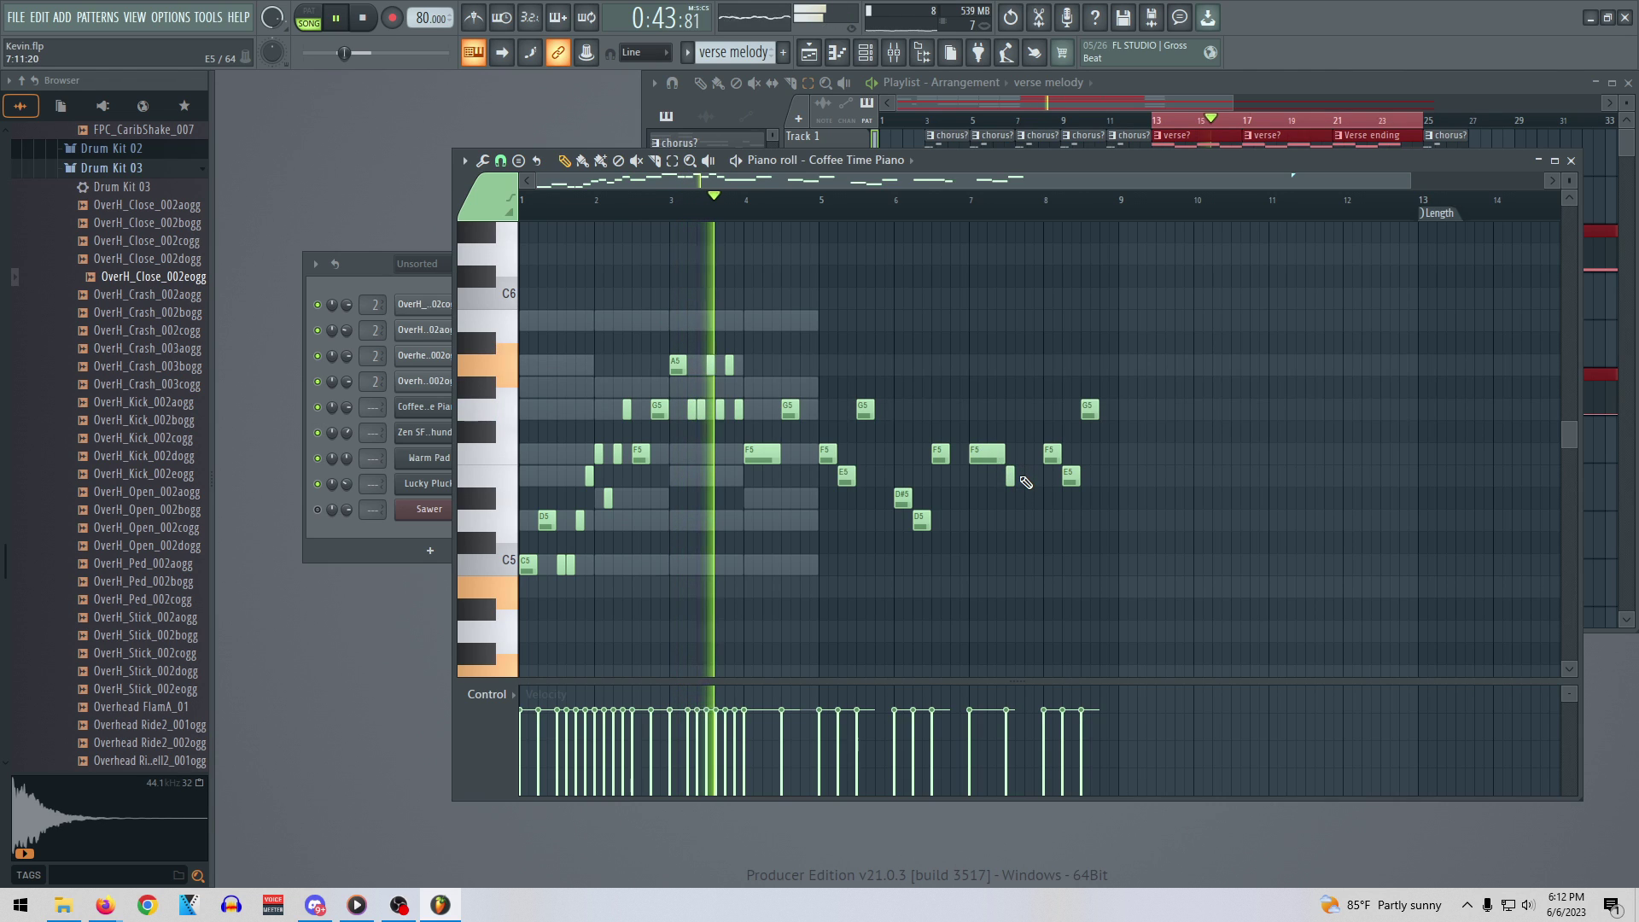
pyautogui.press('space')
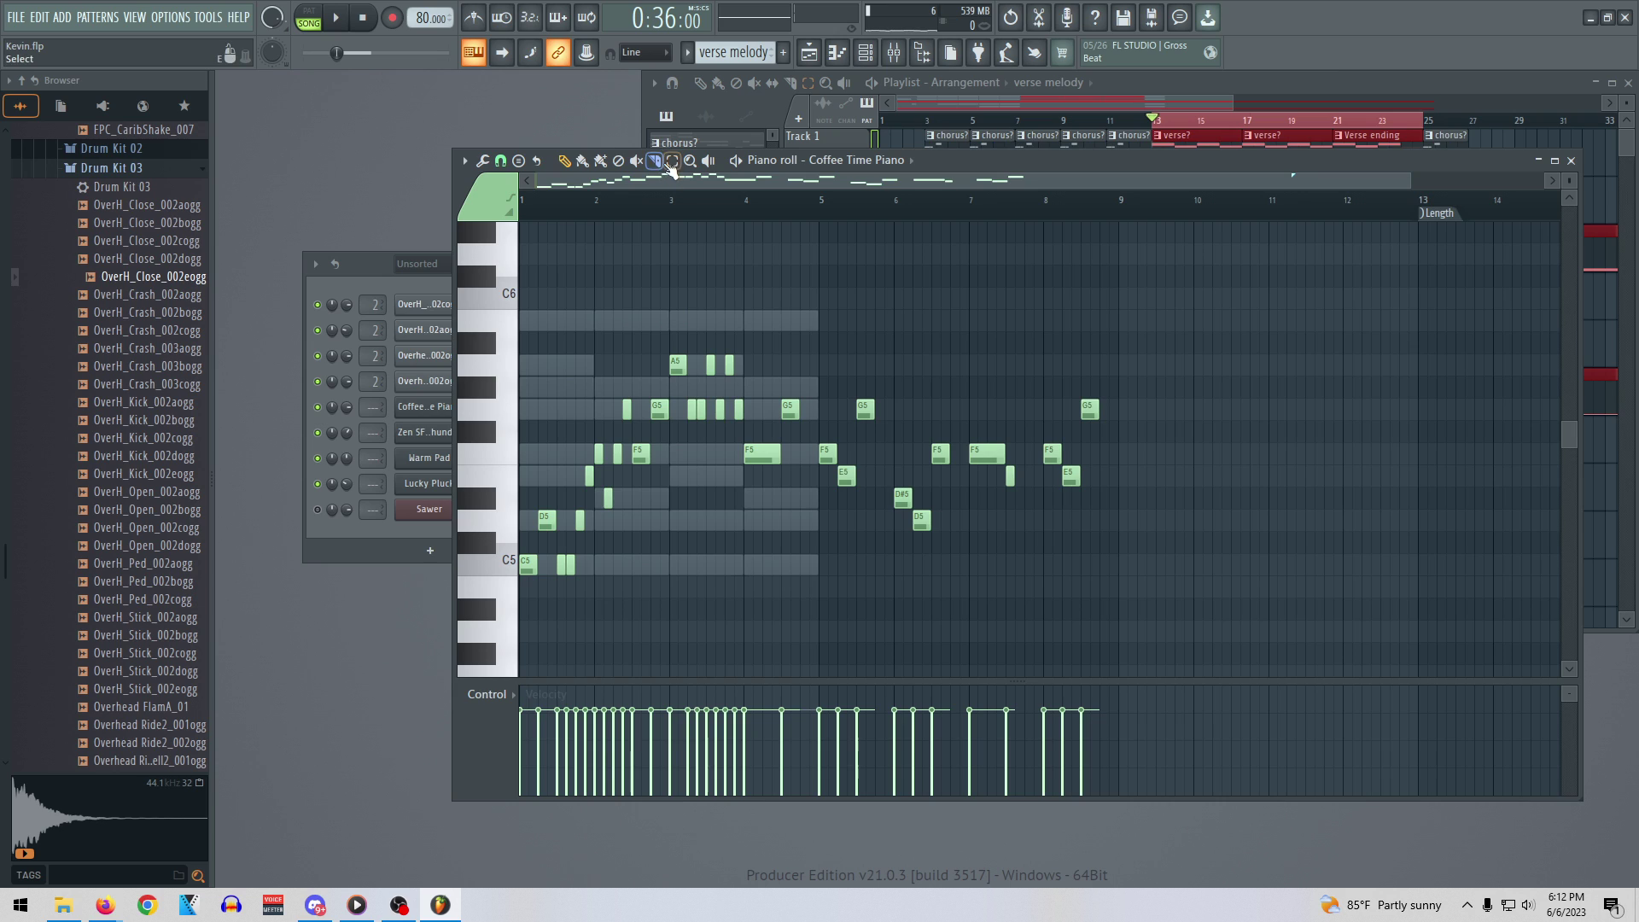
# Delete all melody notes in bars 1 through 4, move the remaining notes back to start at bar 1, and play them
pyautogui.moveTo(804, 578); pyautogui.dragTo(387, 282)
pyautogui.press('Delete')
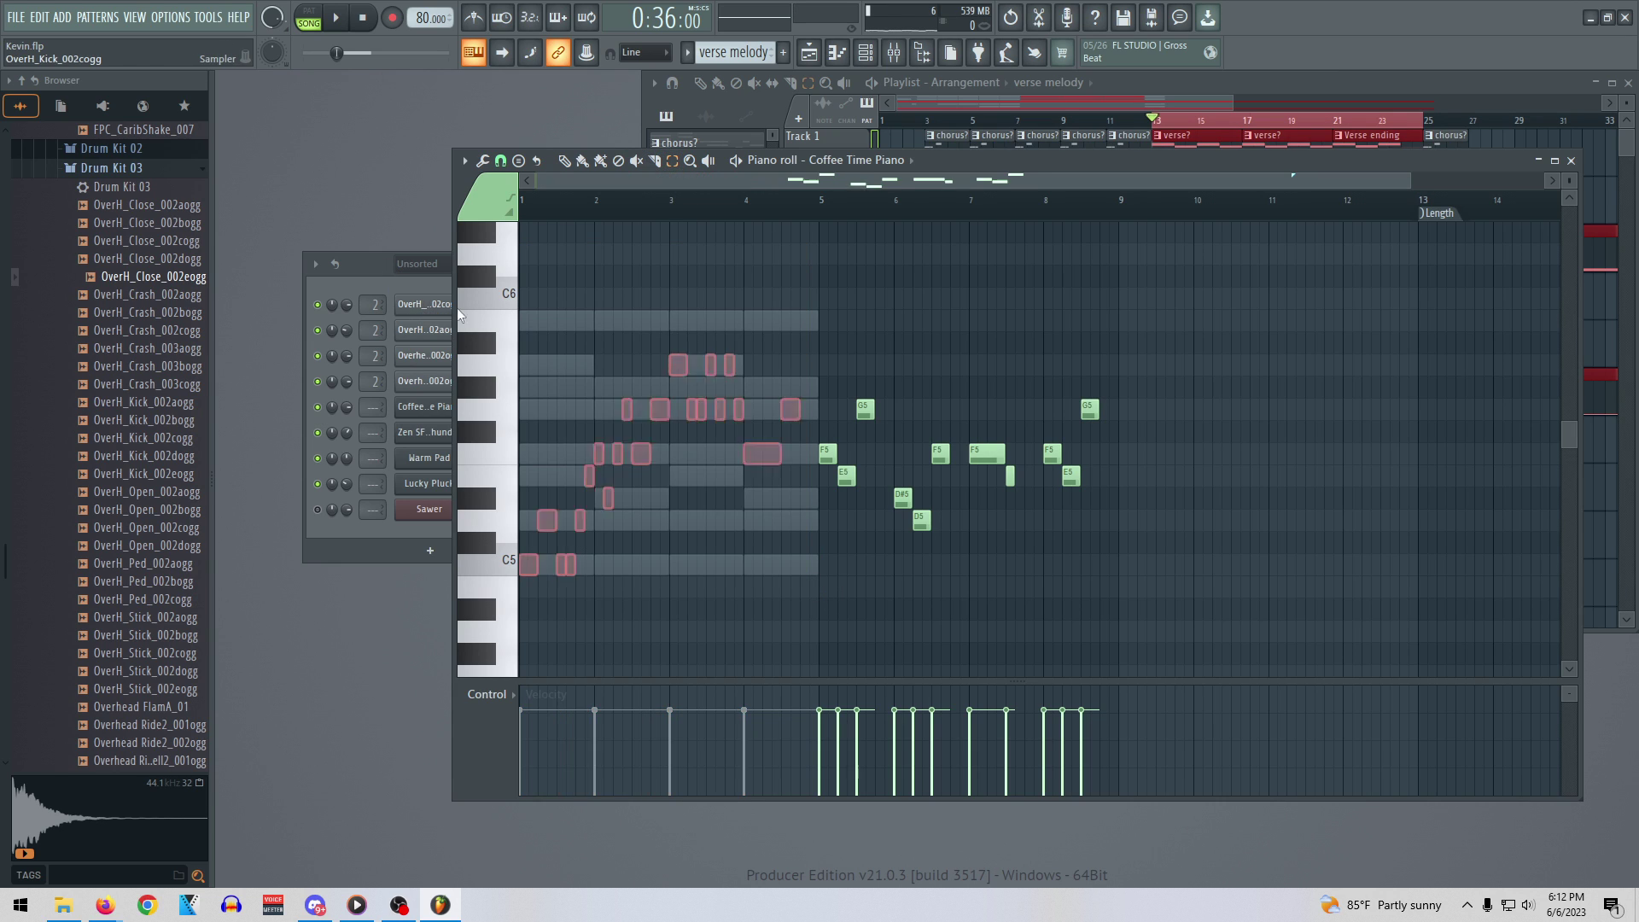
pyautogui.hotkey('ctrl', 'a')
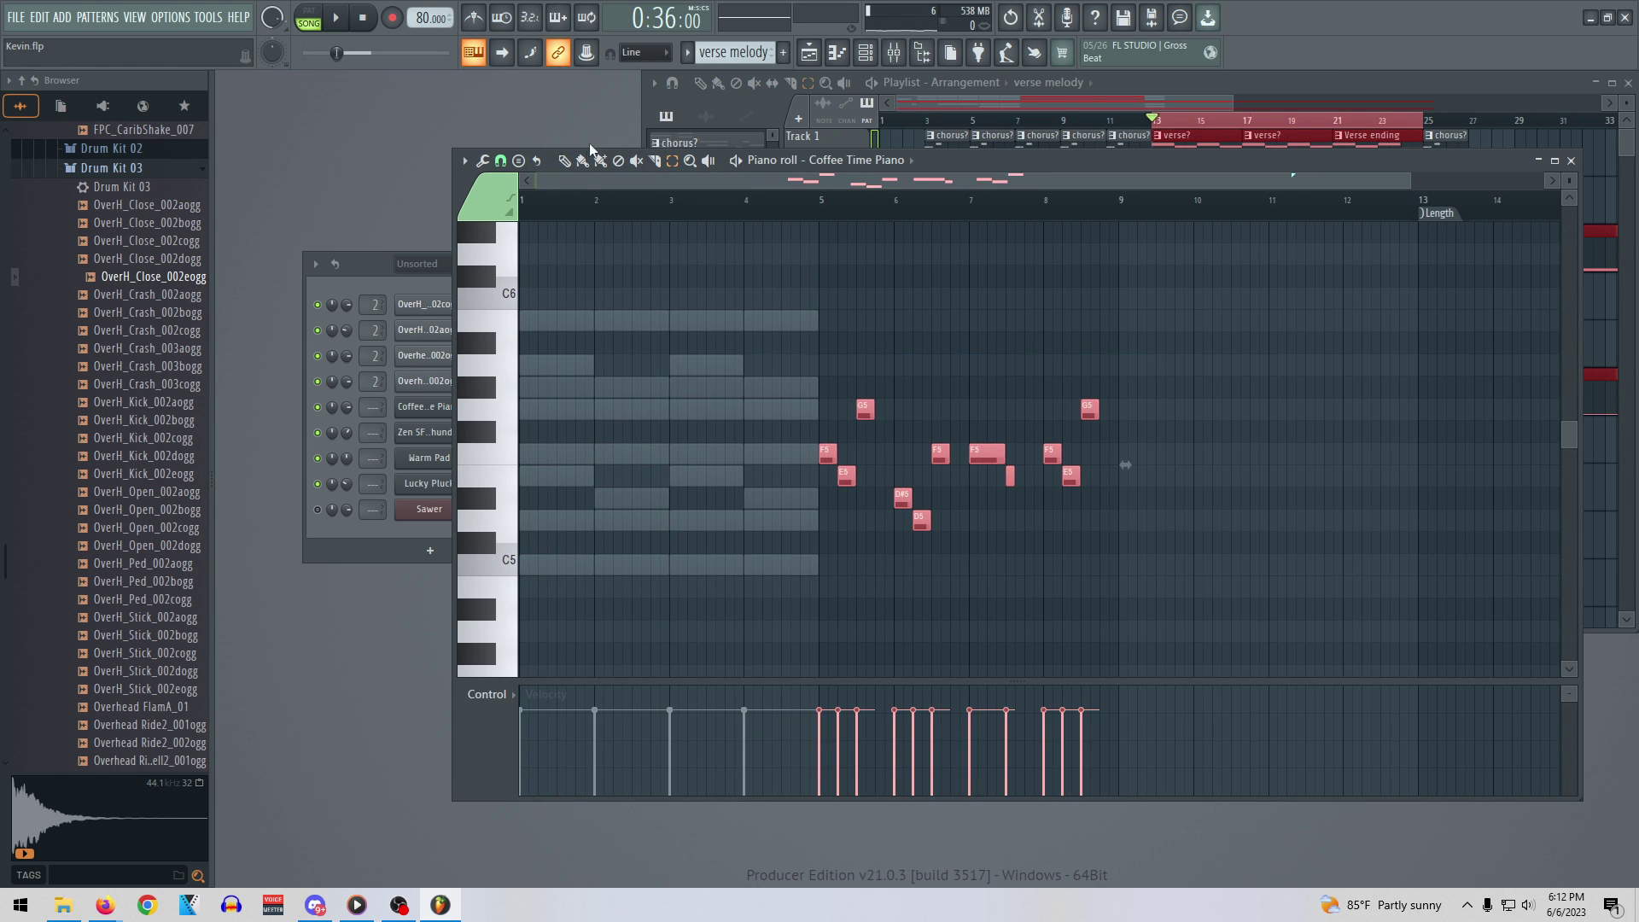
pyautogui.moveTo(825, 462); pyautogui.dragTo(526, 462)
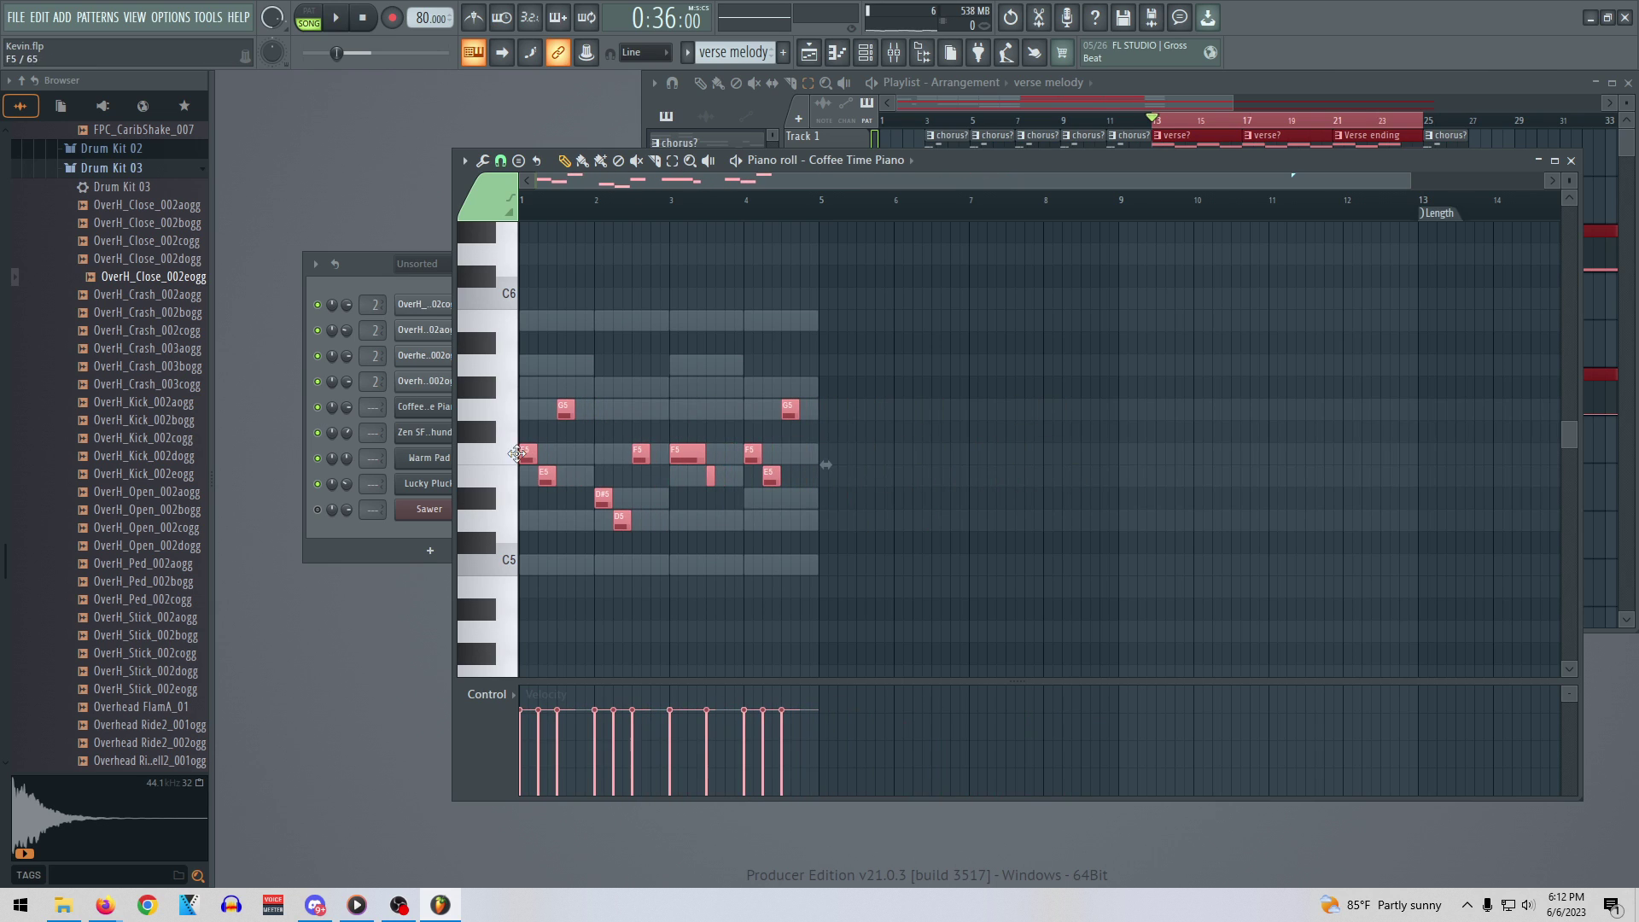
pyautogui.press('space')
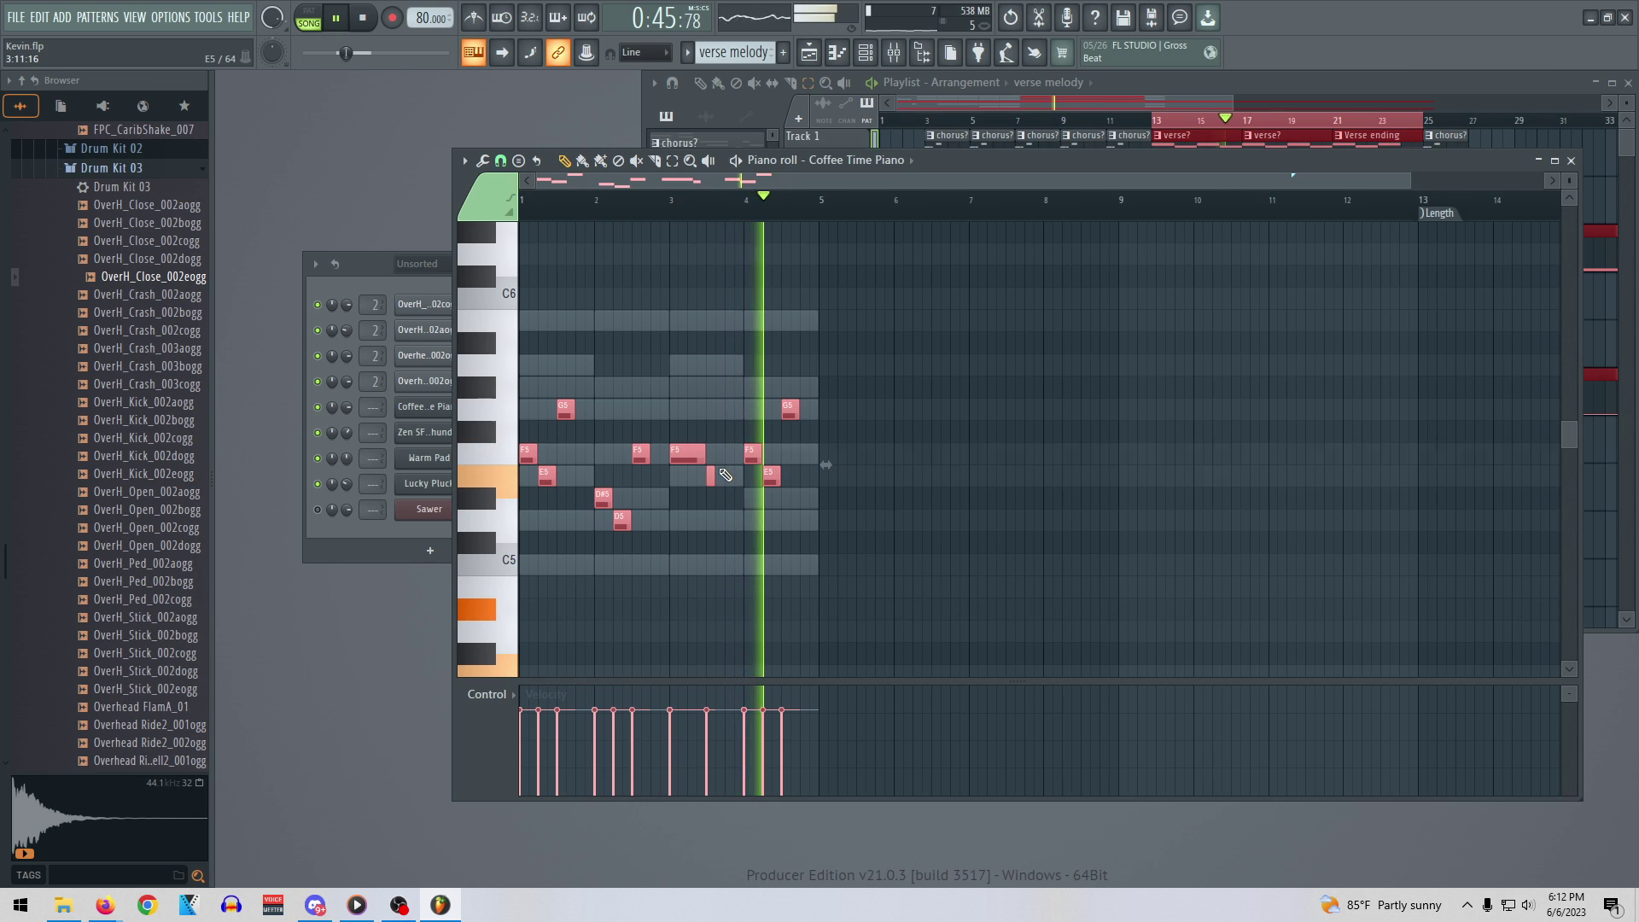
pyautogui.press('space')
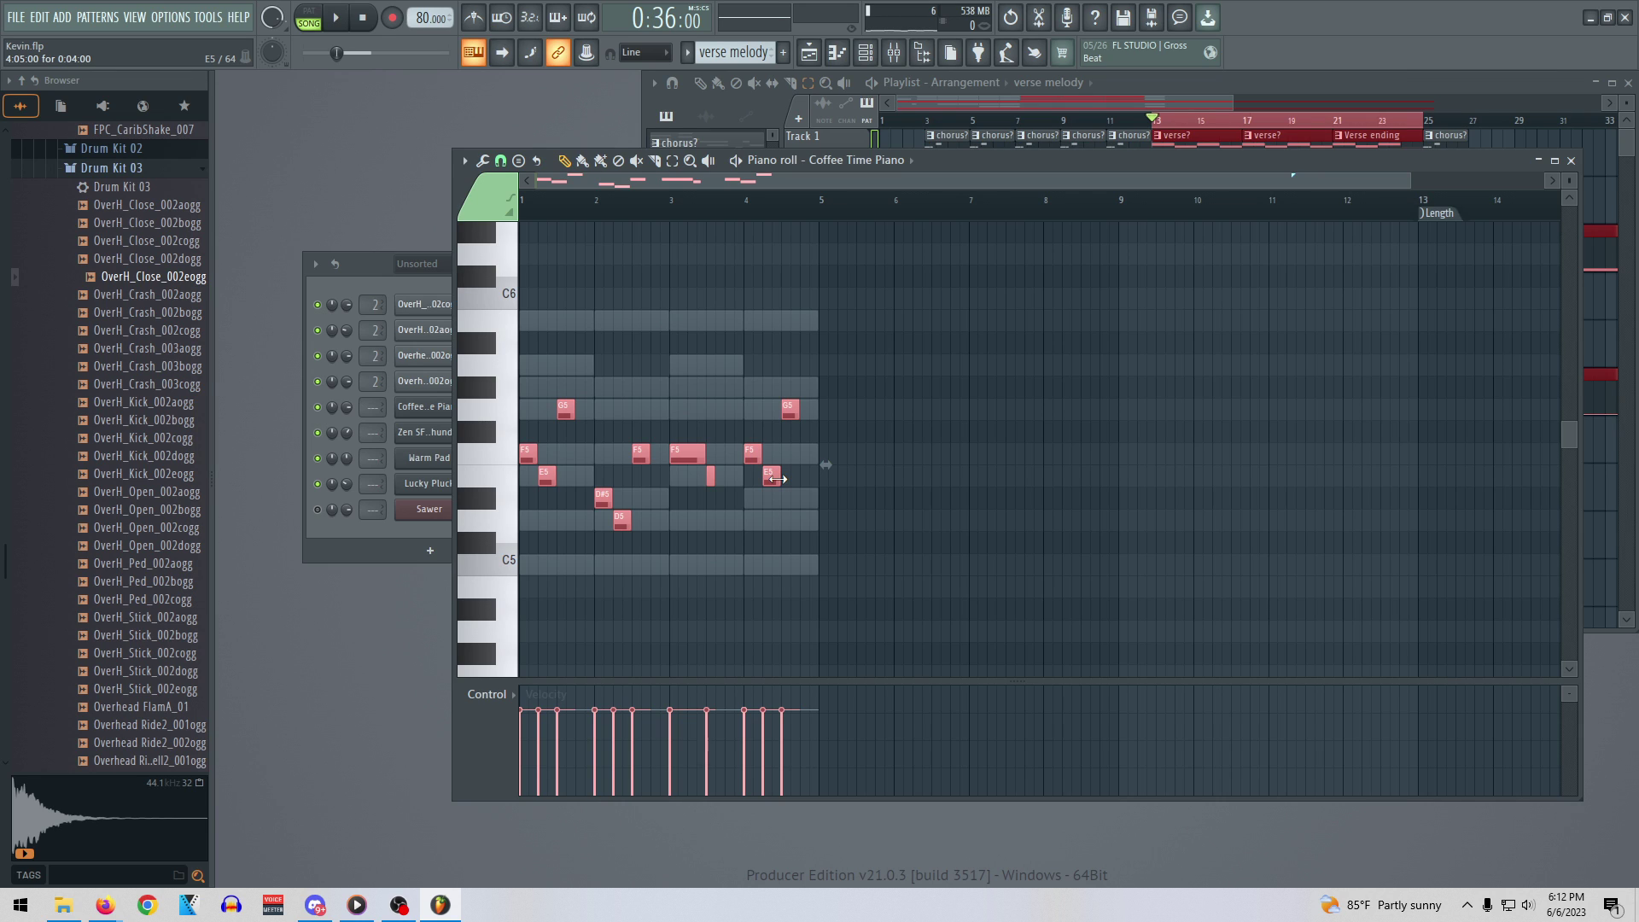
# Lower the three notes in bar 4 to D#5, D5 and F5 and play the four-bar melody
pyautogui.moveTo(753, 453); pyautogui.dragTo(768, 534)
pyautogui.click(840, 497)
pyautogui.moveTo(787, 410); pyautogui.dragTo(789, 455)
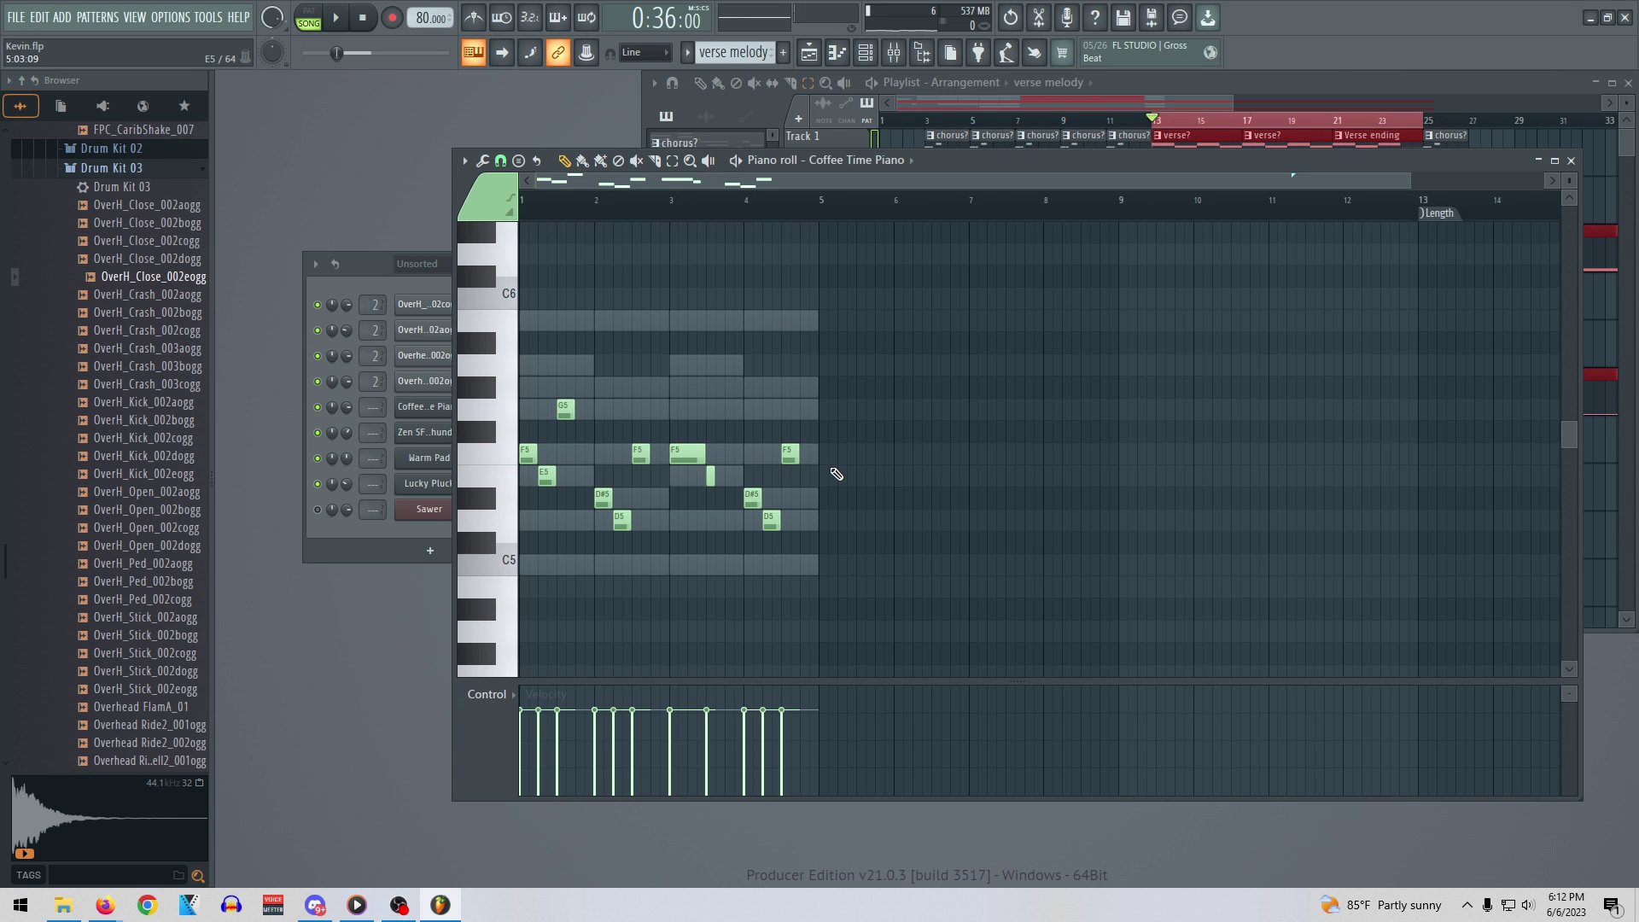
pyautogui.press('space')
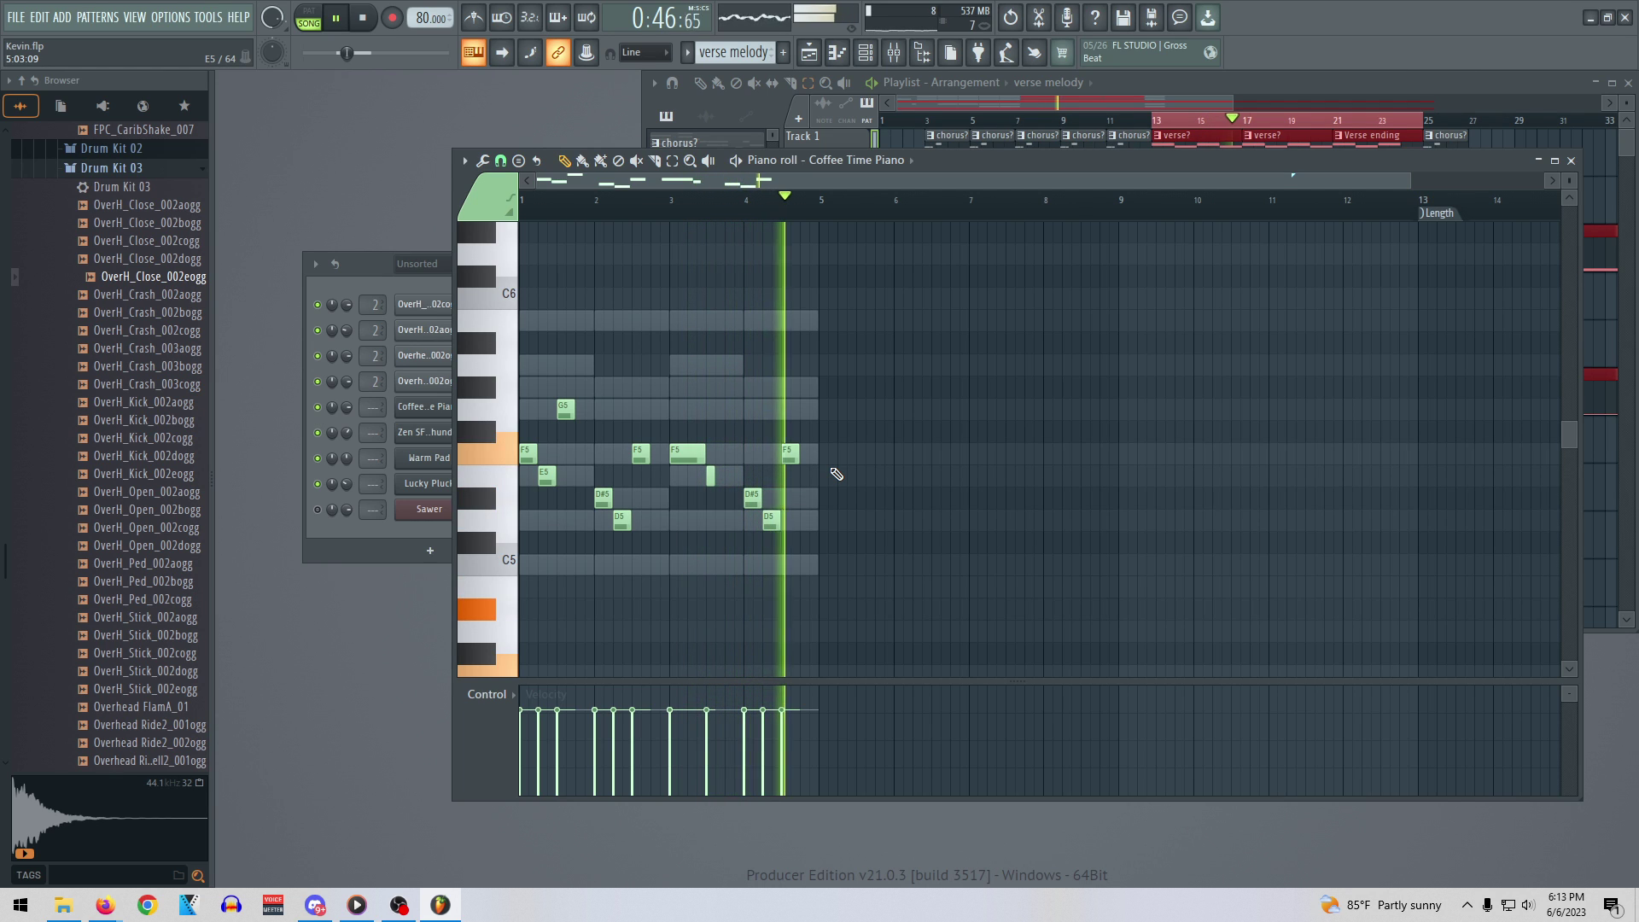
pyautogui.press('space')
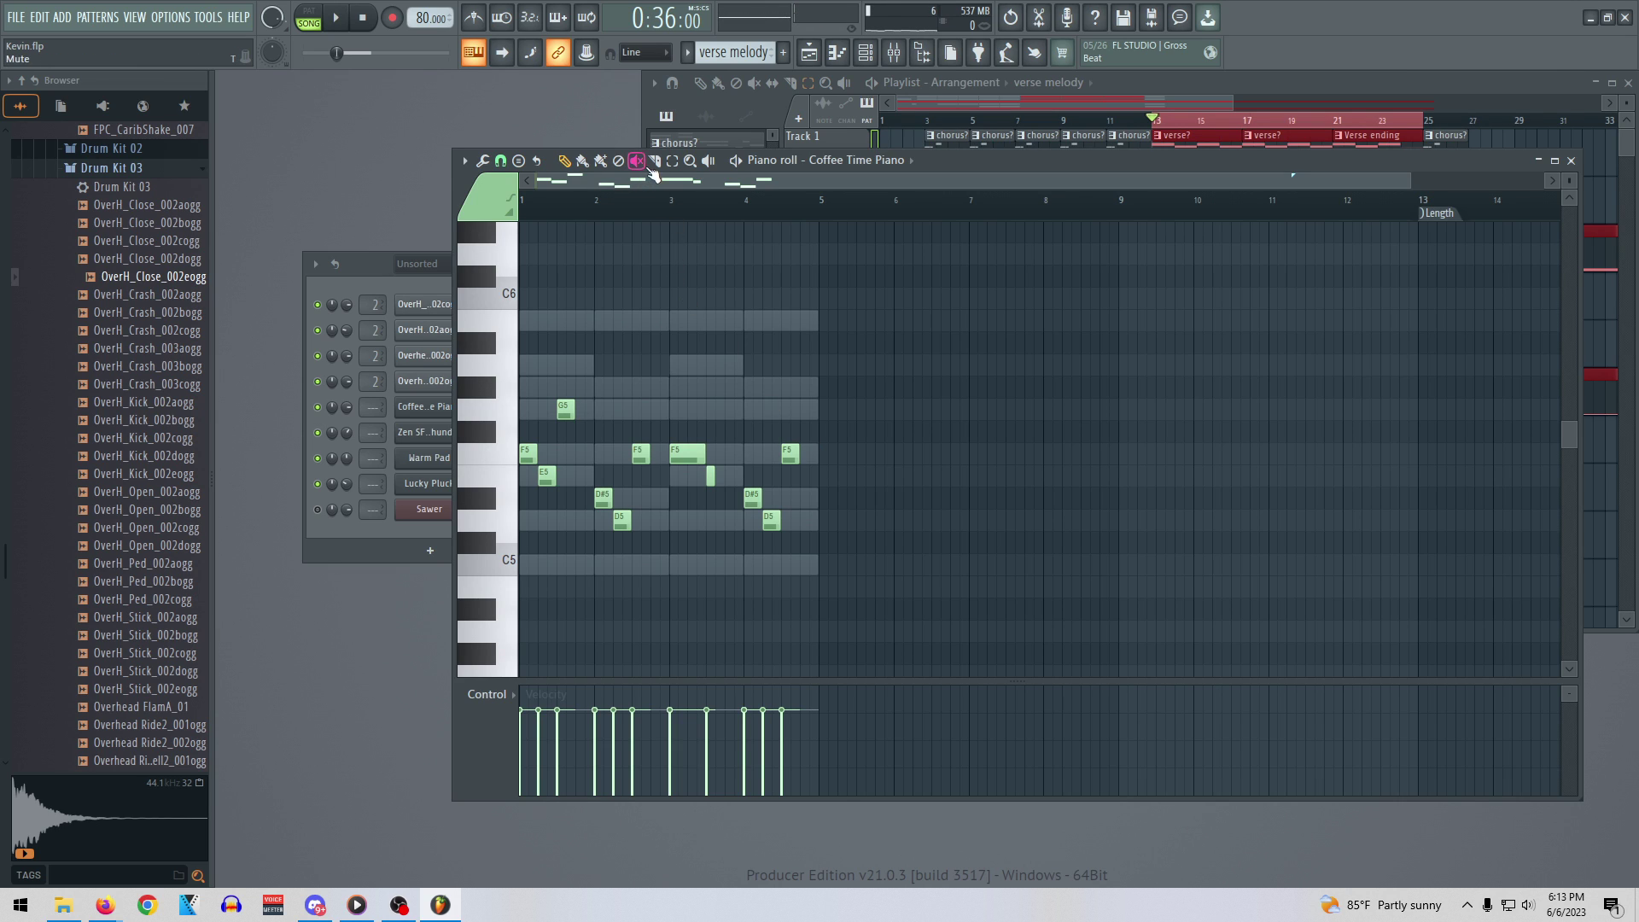
# Select all the melody notes and the pattern's full time range, and move the piano roll window lower to uncover the playlist
pyautogui.click(674, 162)
pyautogui.moveTo(877, 641); pyautogui.dragTo(490, 324)
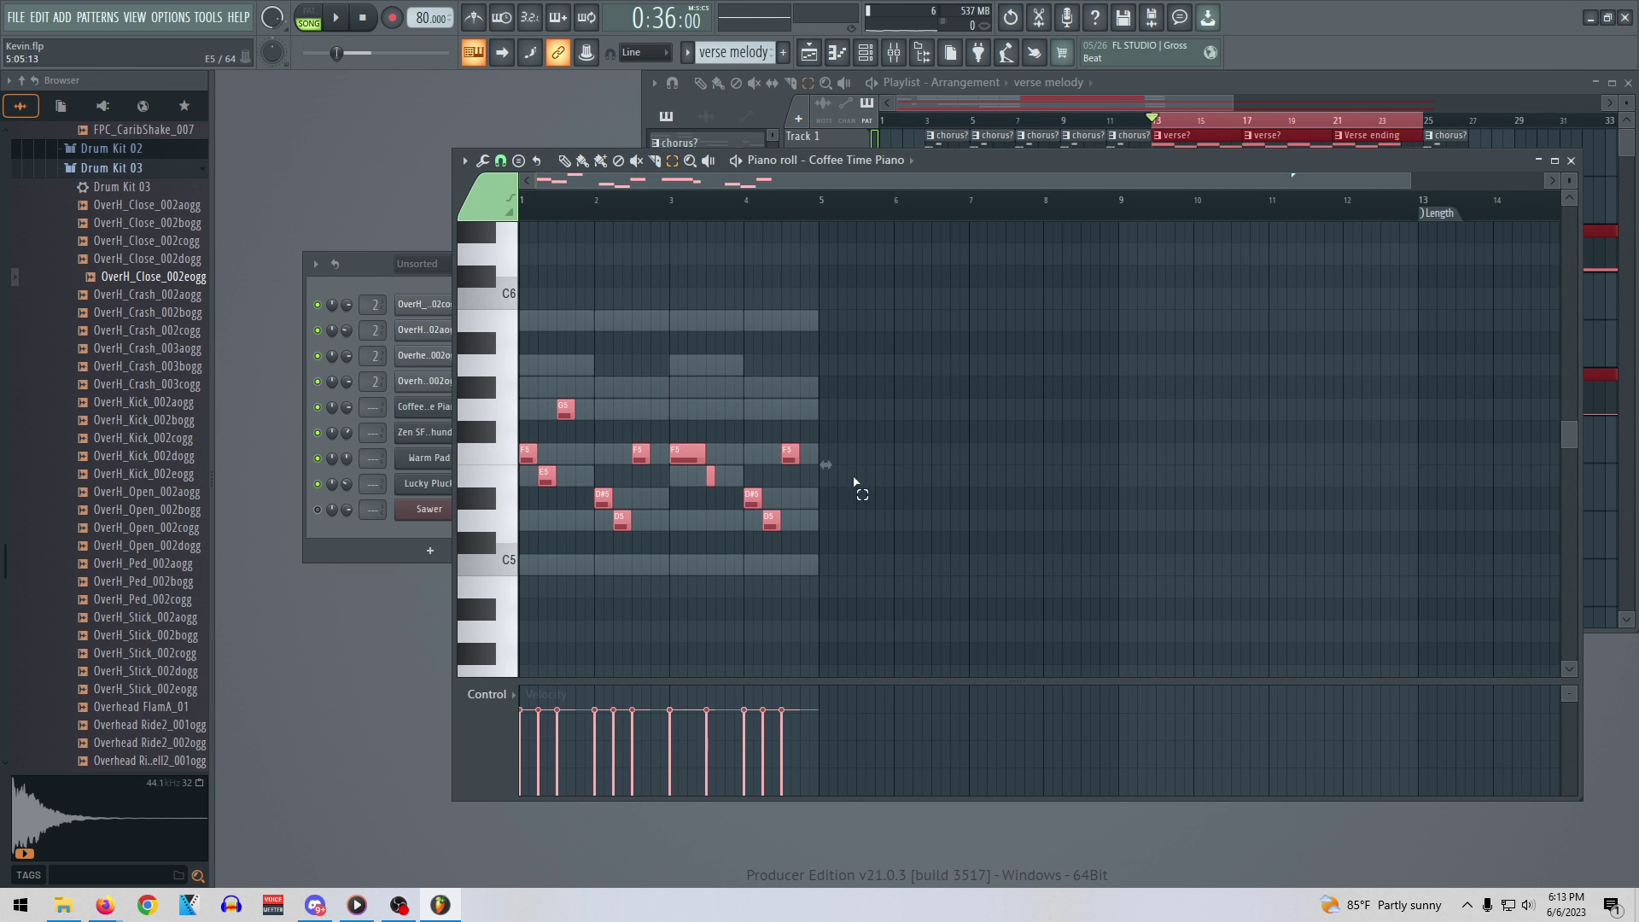
pyautogui.hotkey('ctrl', 'a')
pyautogui.hotkey('ctrl', 'z')
pyautogui.hotkey('ctrl', 'z')
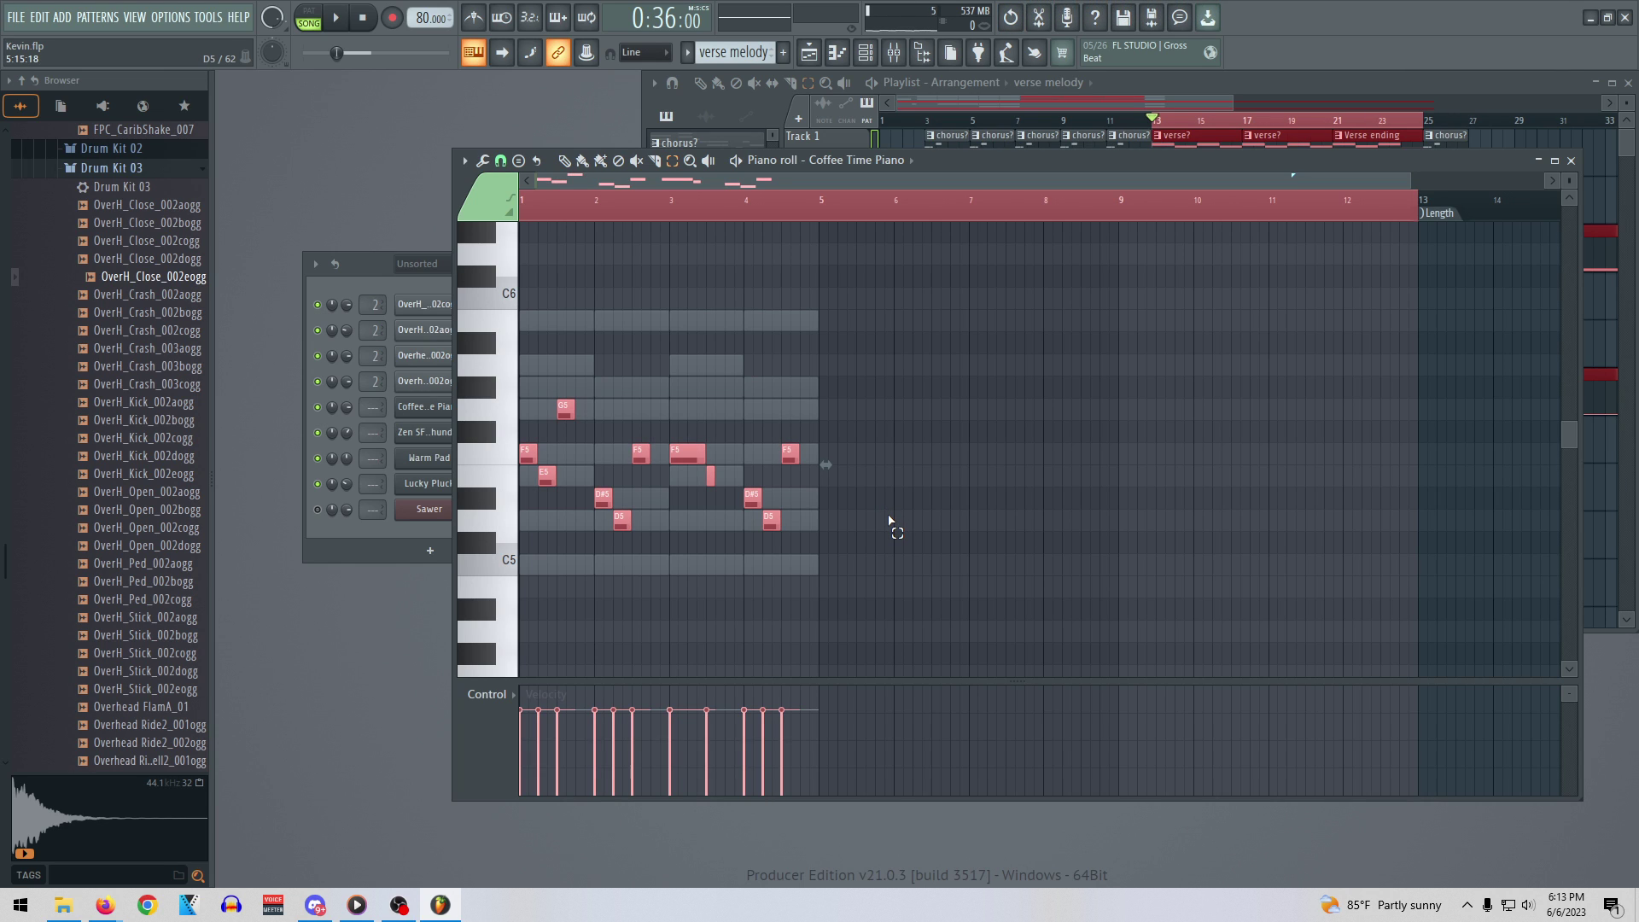
pyautogui.moveTo(930, 163); pyautogui.dragTo(901, 239)
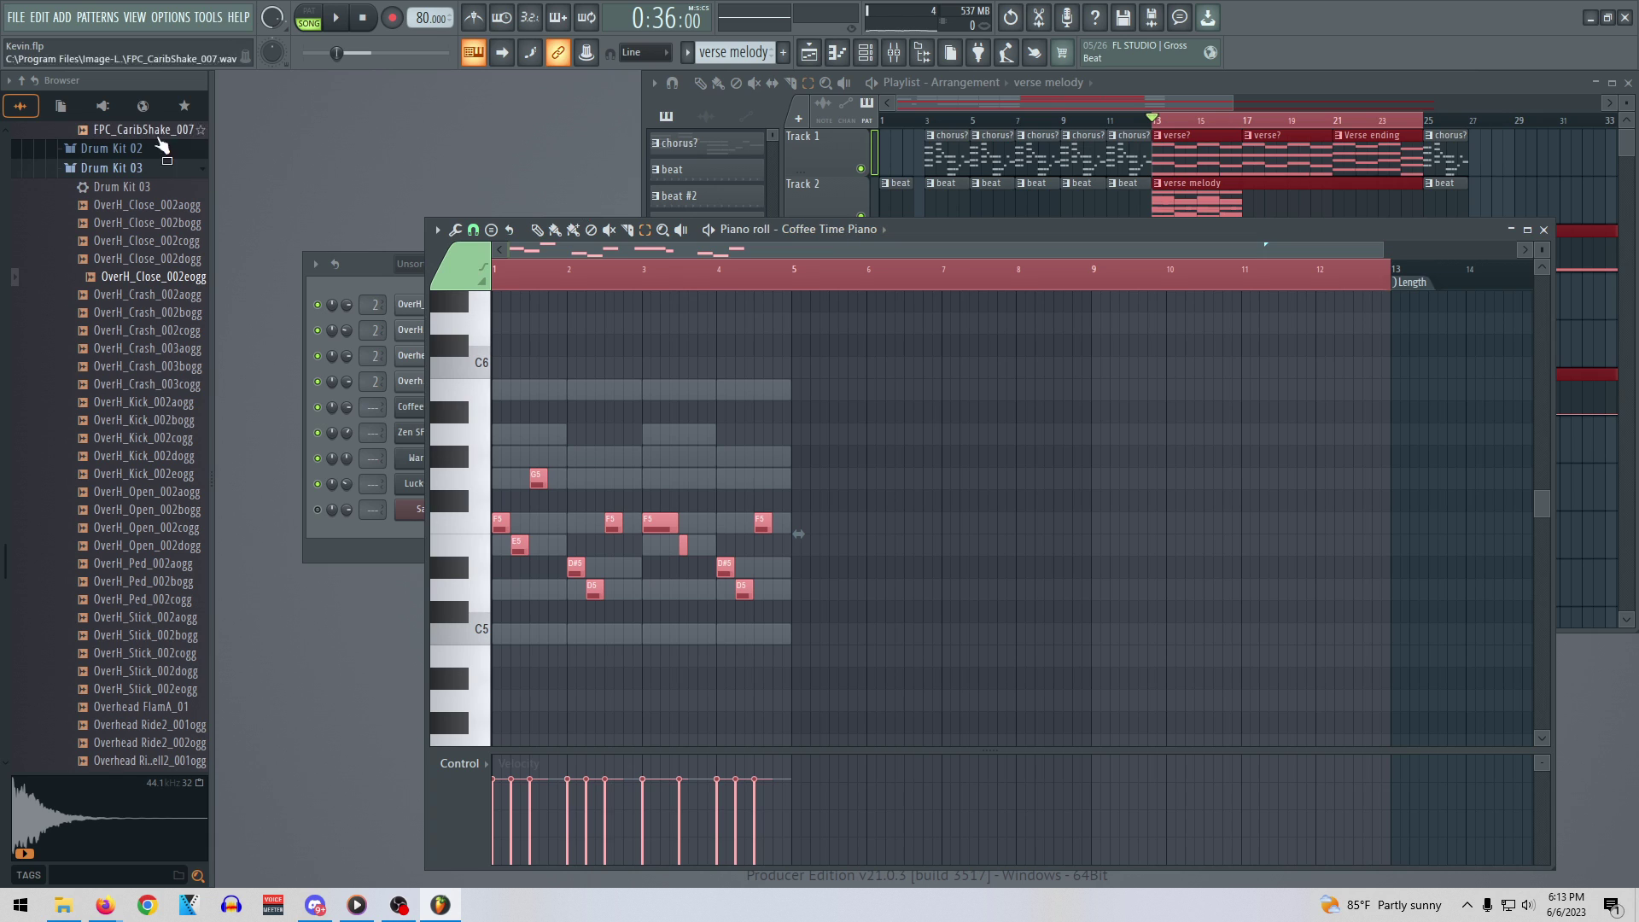
# Undo and redo the last piano roll note selection, and return to the Draw tool
pyautogui.click(39, 17)
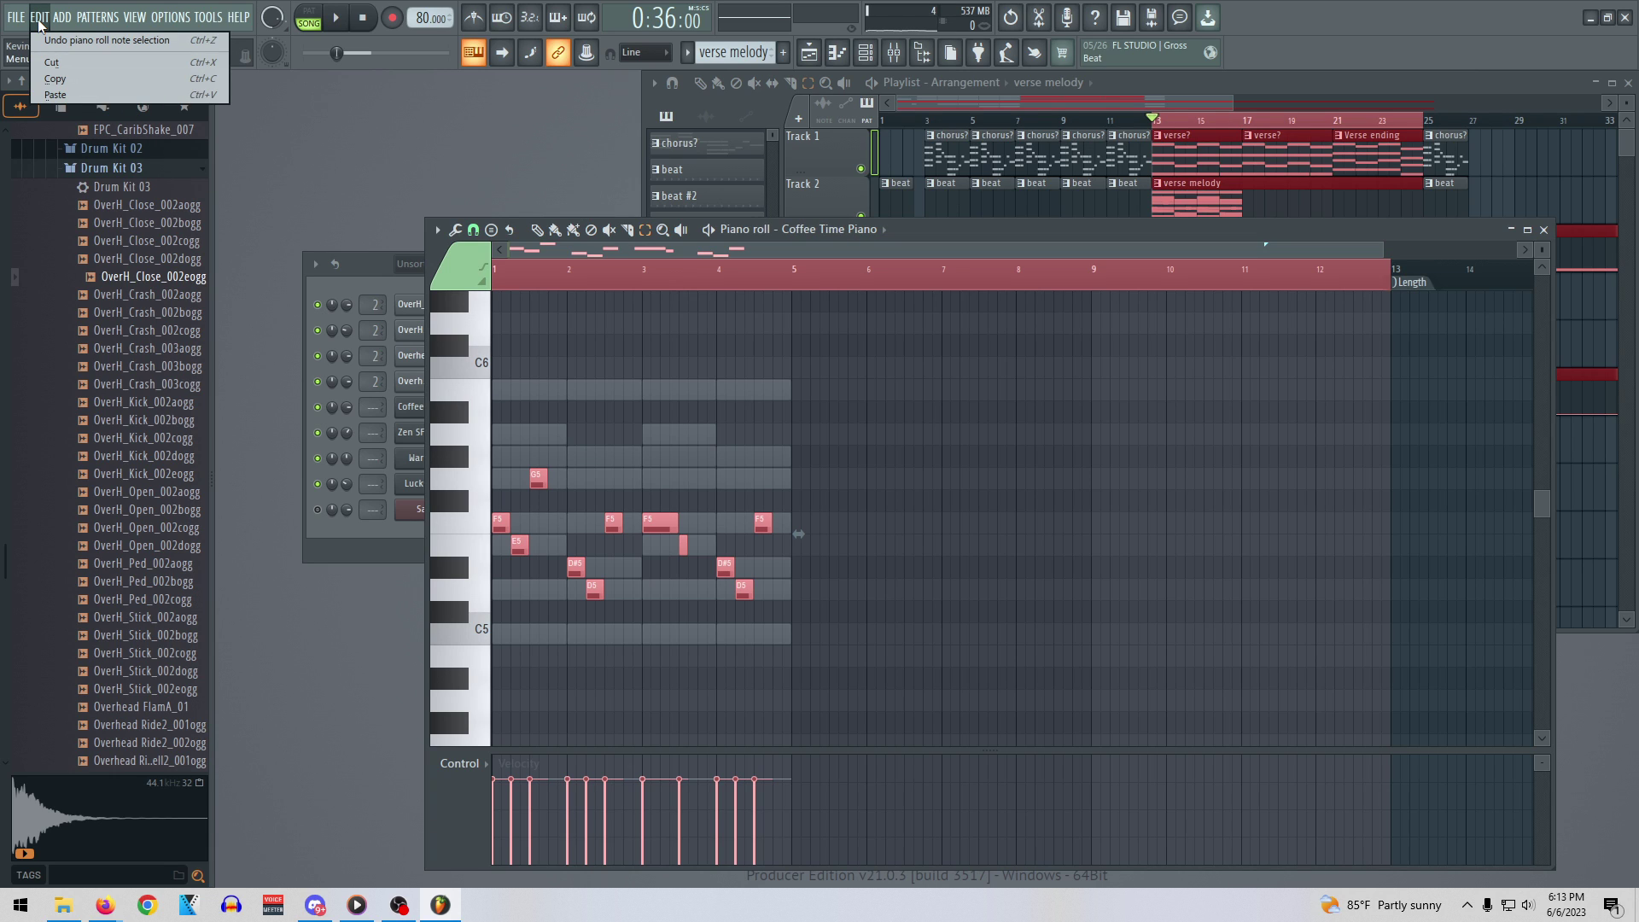
pyautogui.click(40, 19)
pyautogui.hotkey('ctrl', 'z')
pyautogui.hotkey('ctrl', 'shift', 'z')
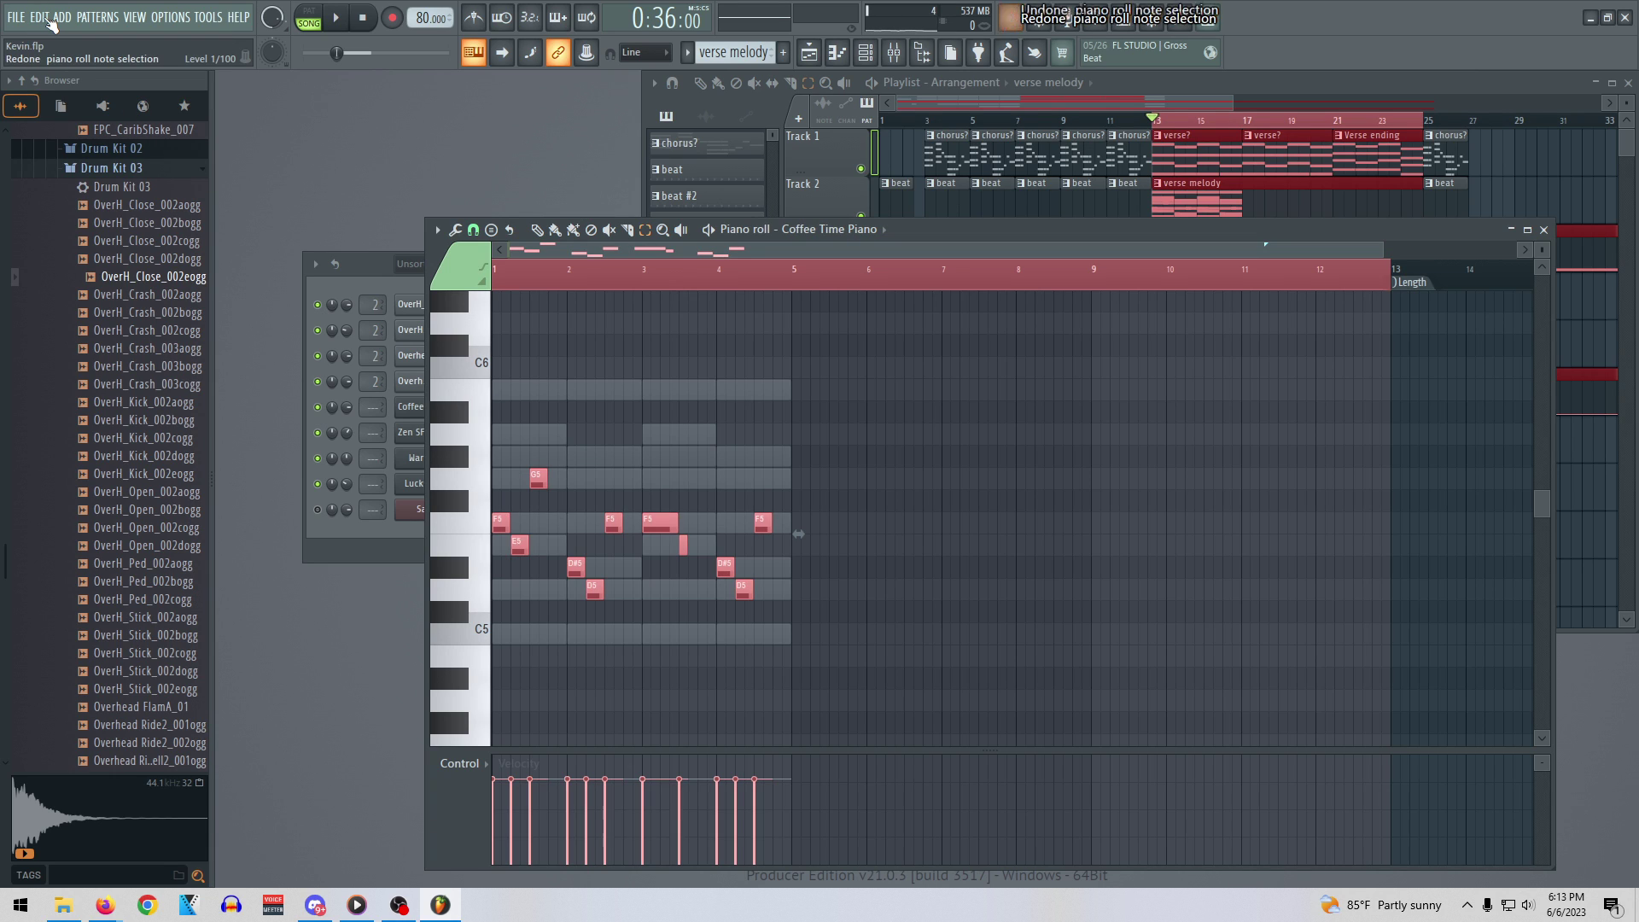
pyautogui.click(541, 236)
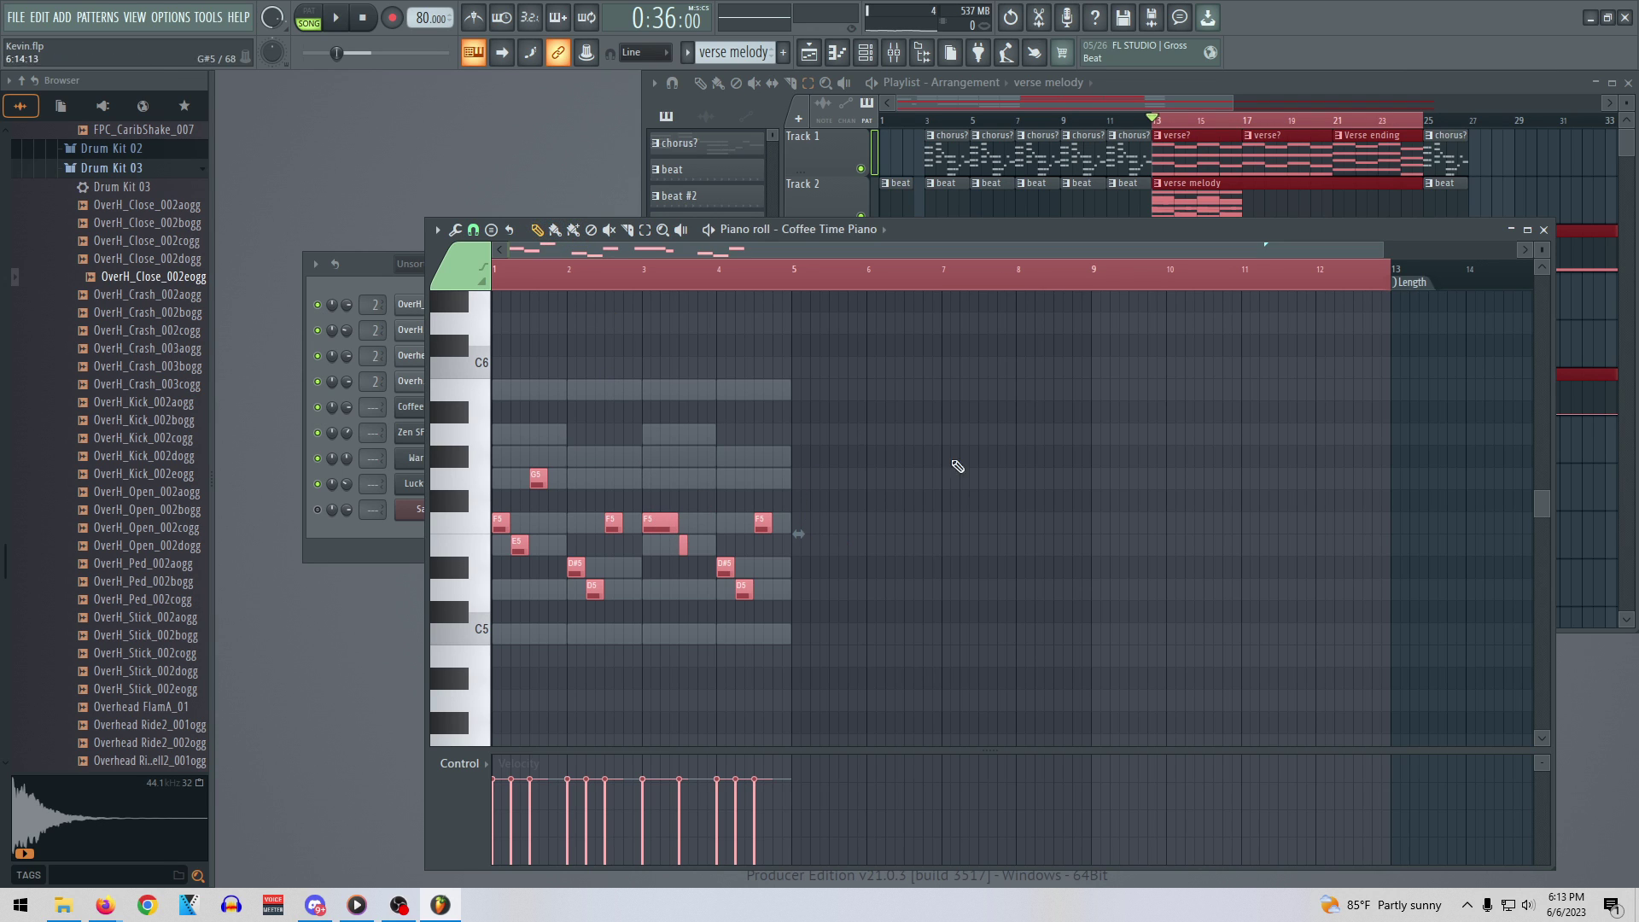
pyautogui.moveTo(648, 526); pyautogui.dragTo(595, 530)
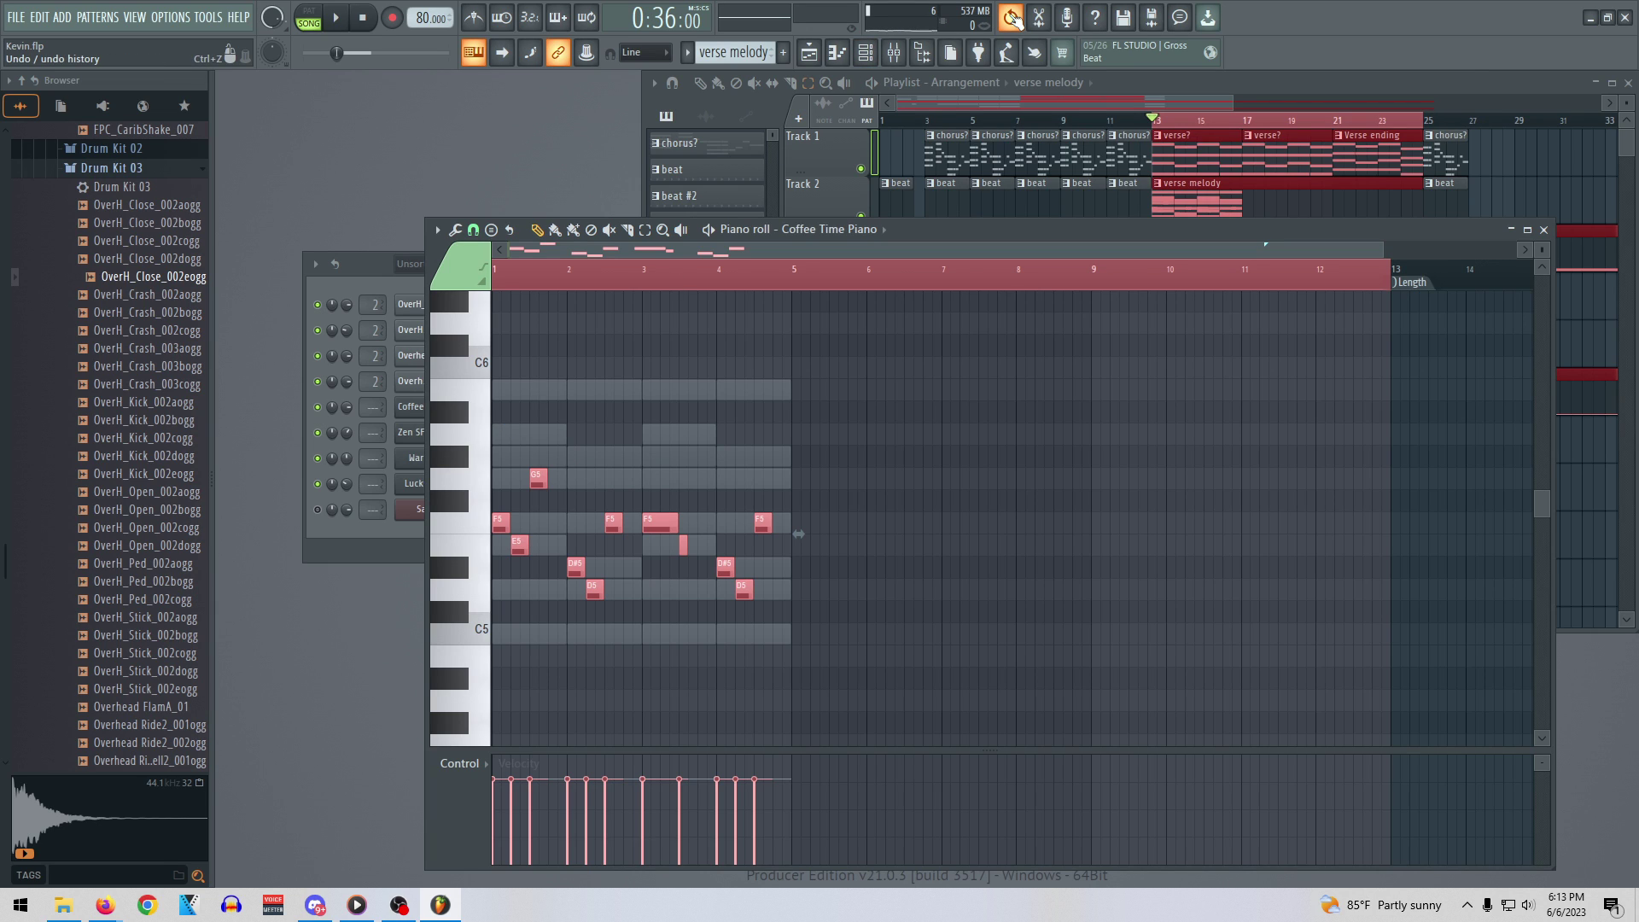
# Use the project's undo history to revert the verse melody to the earlier add-note state, before its opening bars were removed
pyautogui.click(1011, 17)
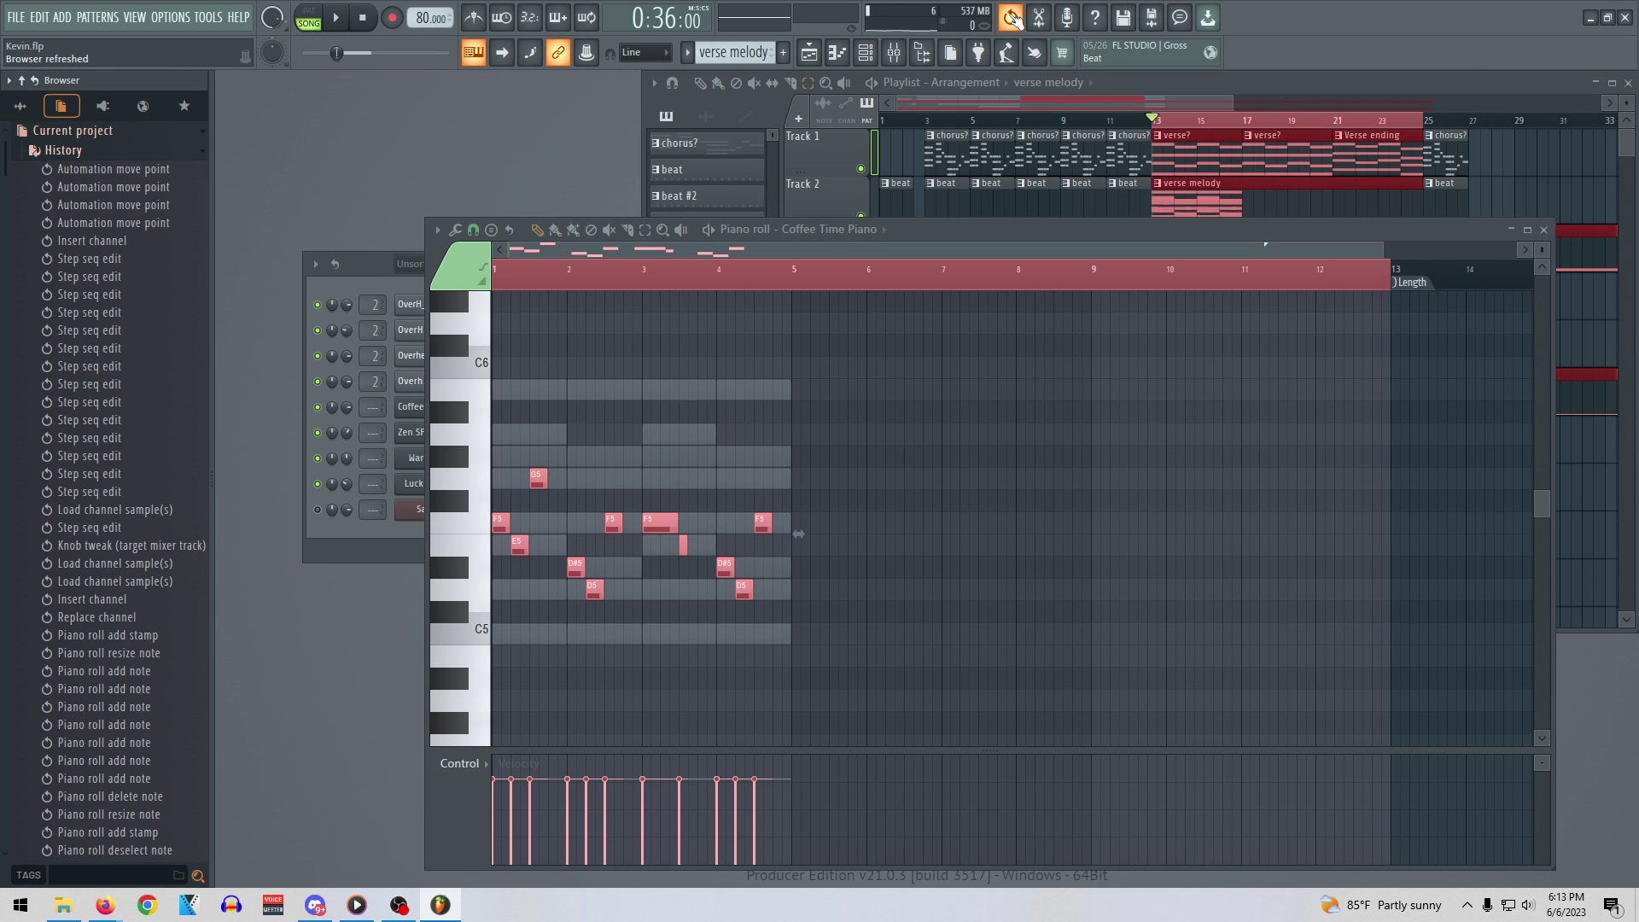
pyautogui.scroll(-10, 85, 452)
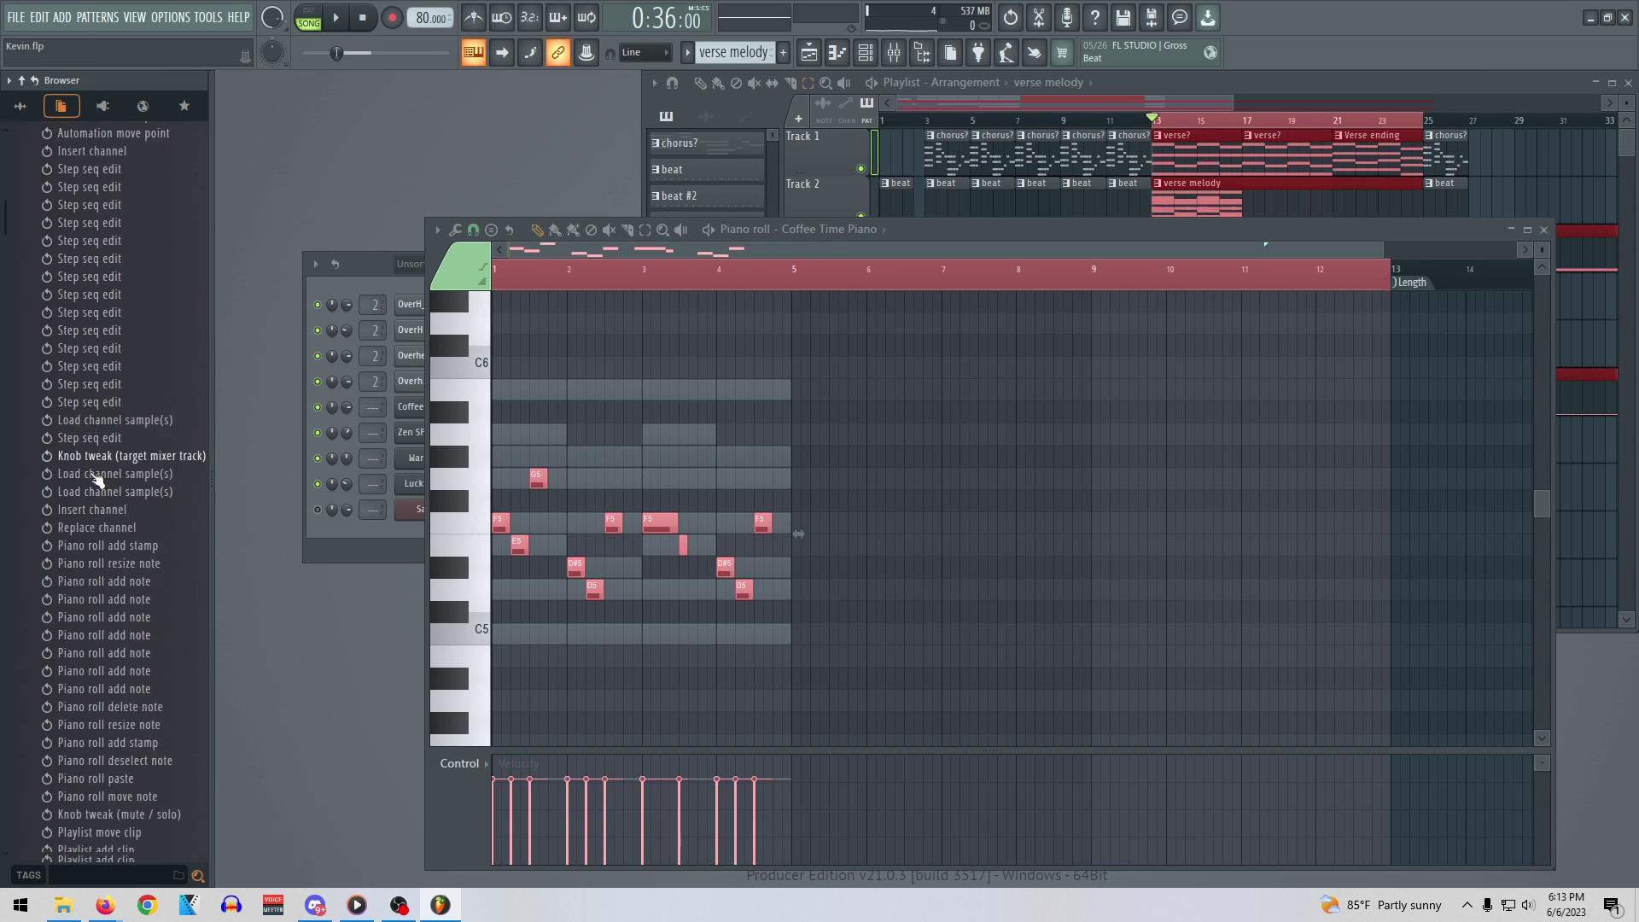
pyautogui.scroll(-5, 108, 479)
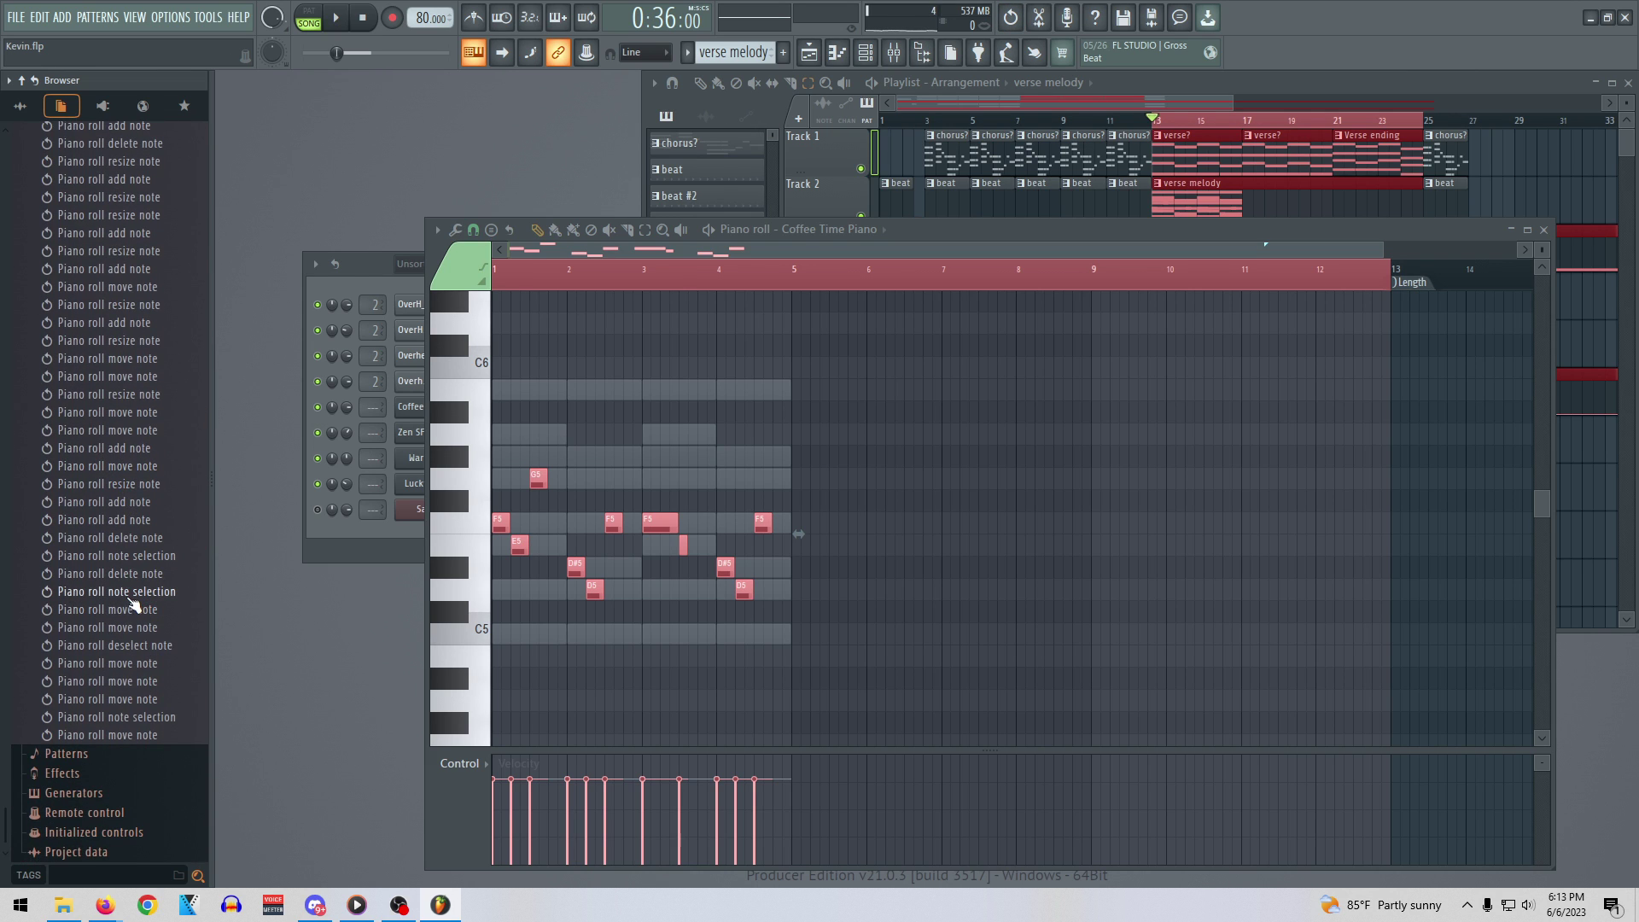
pyautogui.click(142, 447)
# Play the restored melody and delete the last two short notes in bar 7, the second E5 and the F5
pyautogui.press('space')
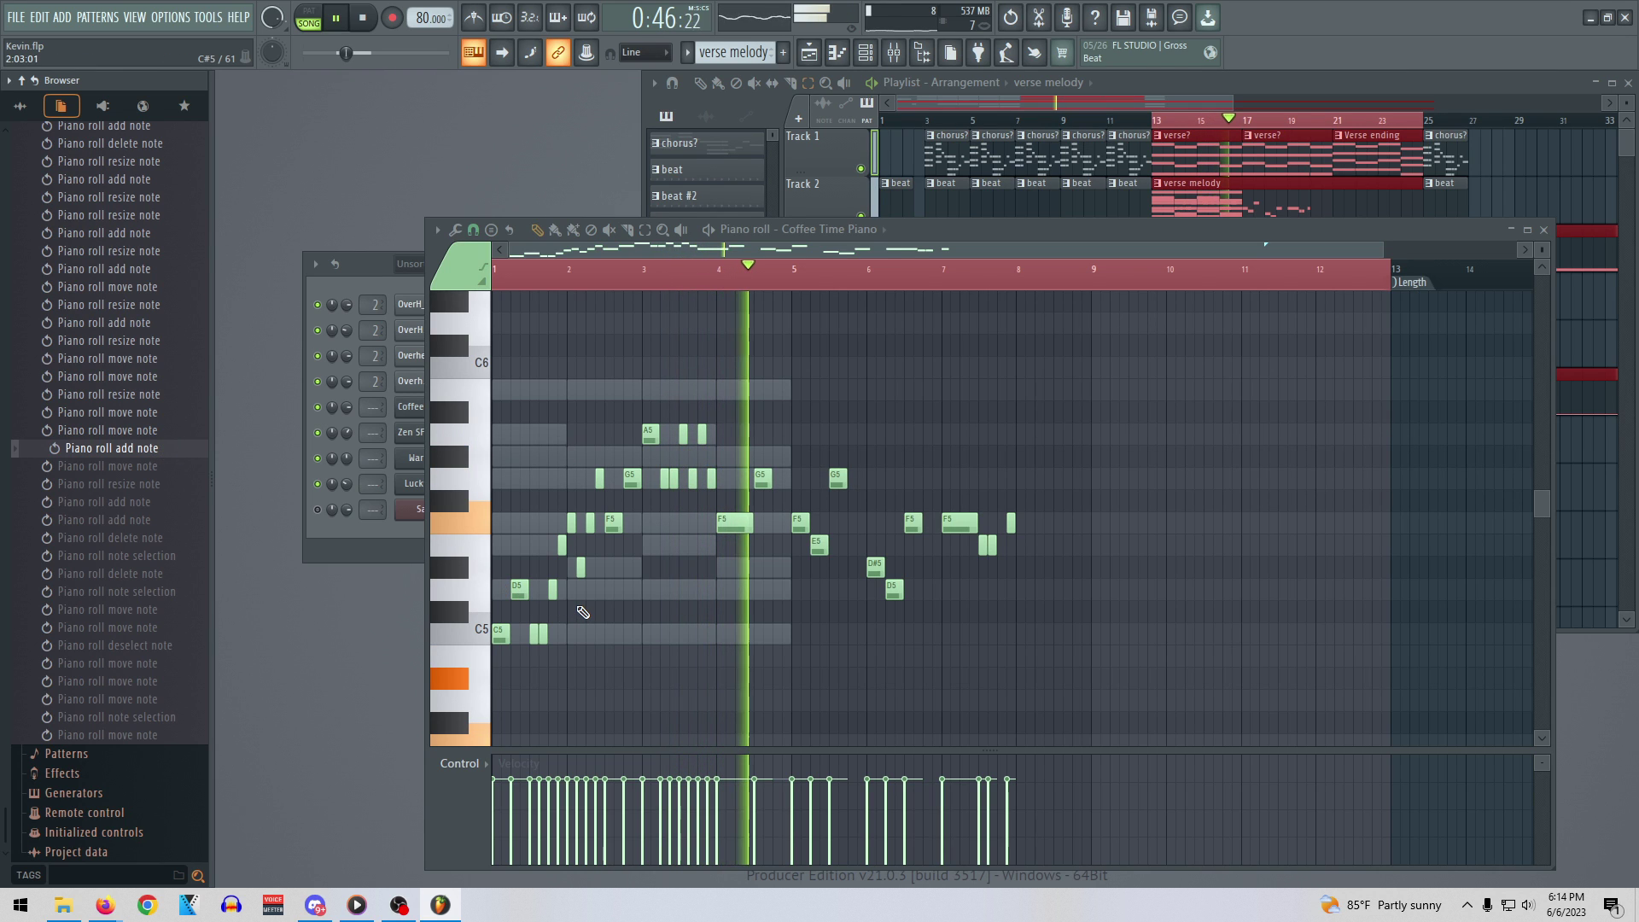
pyautogui.press('space')
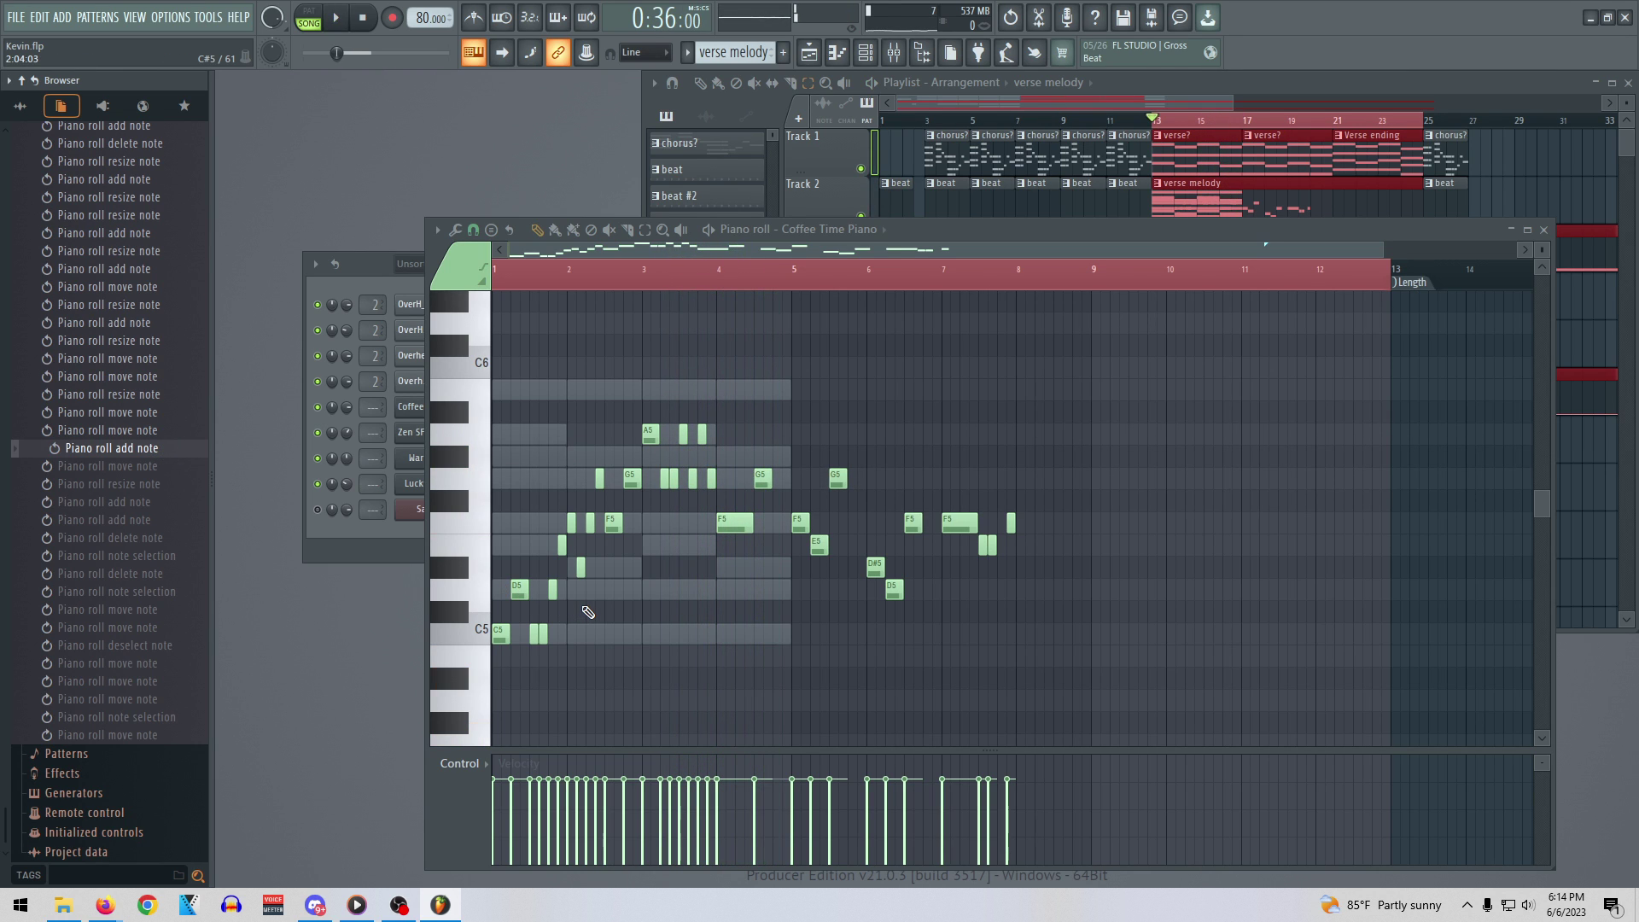
pyautogui.rightClick(992, 545)
pyautogui.rightClick(1011, 522)
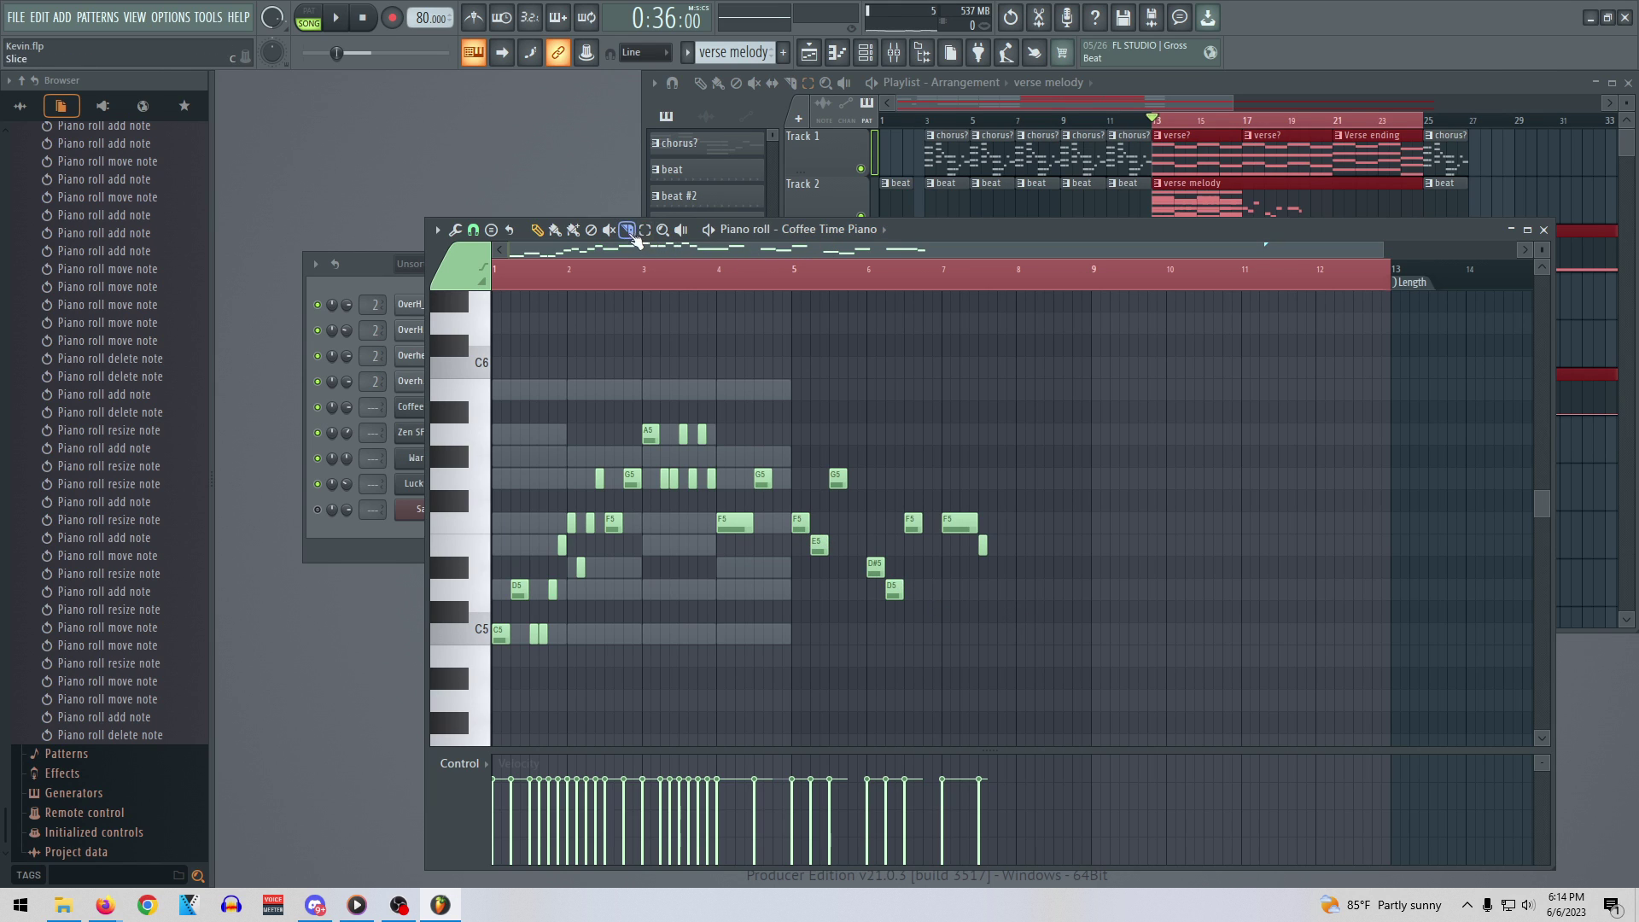
# Copy the three-note phrase at the start of bar 5 to bar 8, with its first note on D#5
pyautogui.moveTo(858, 589); pyautogui.dragTo(801, 424)
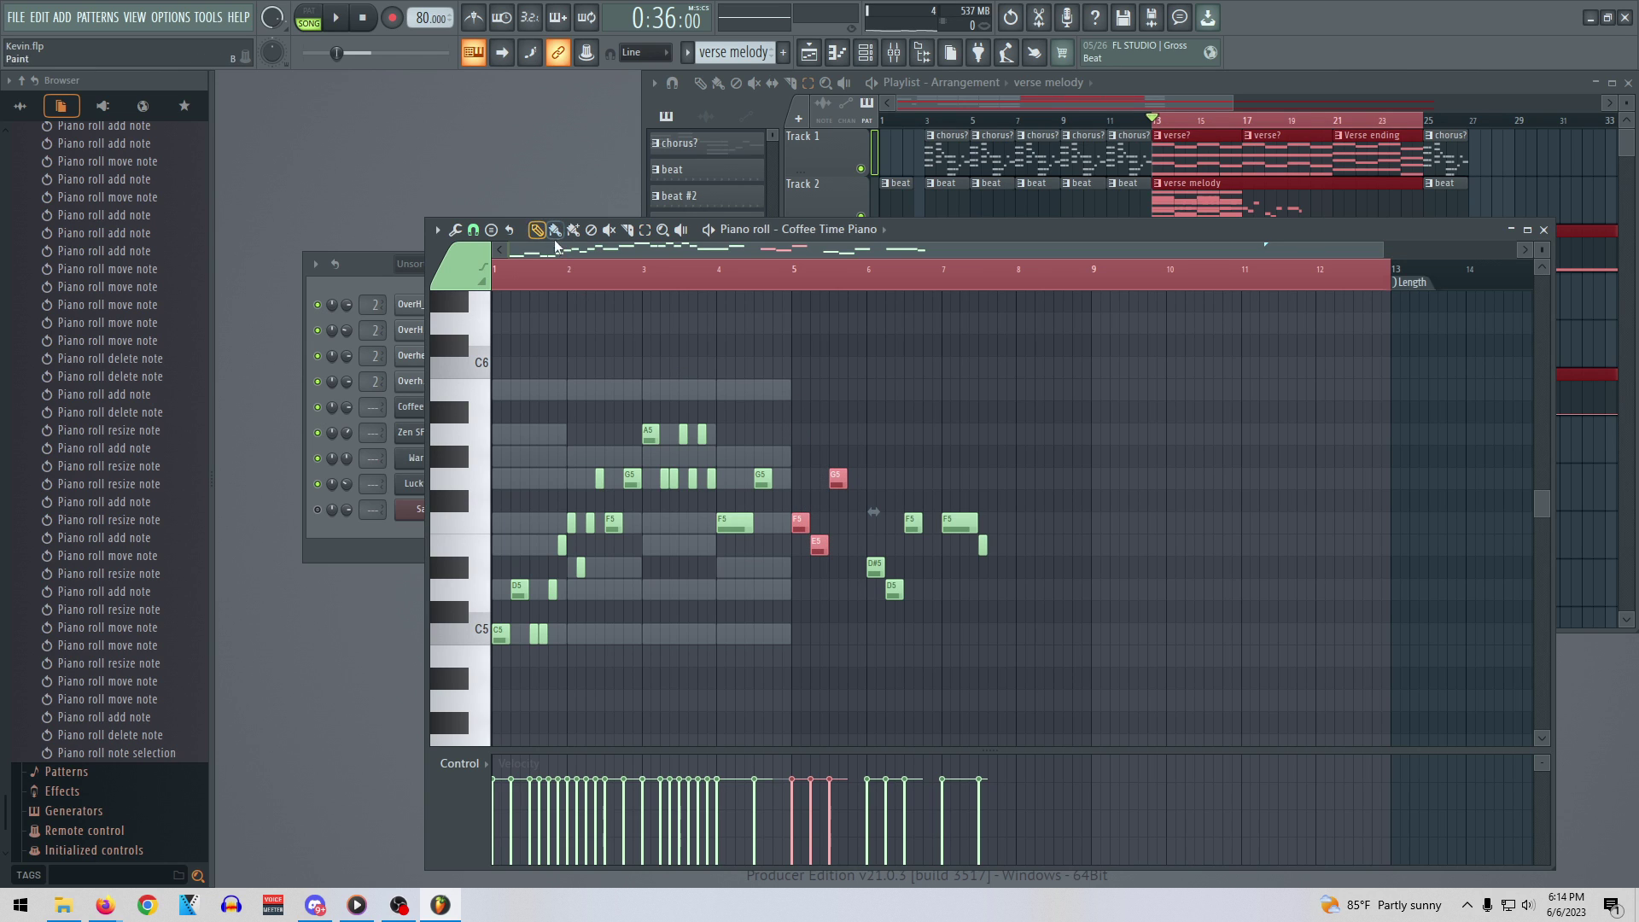
pyautogui.hotkey('ctrl', 'v')
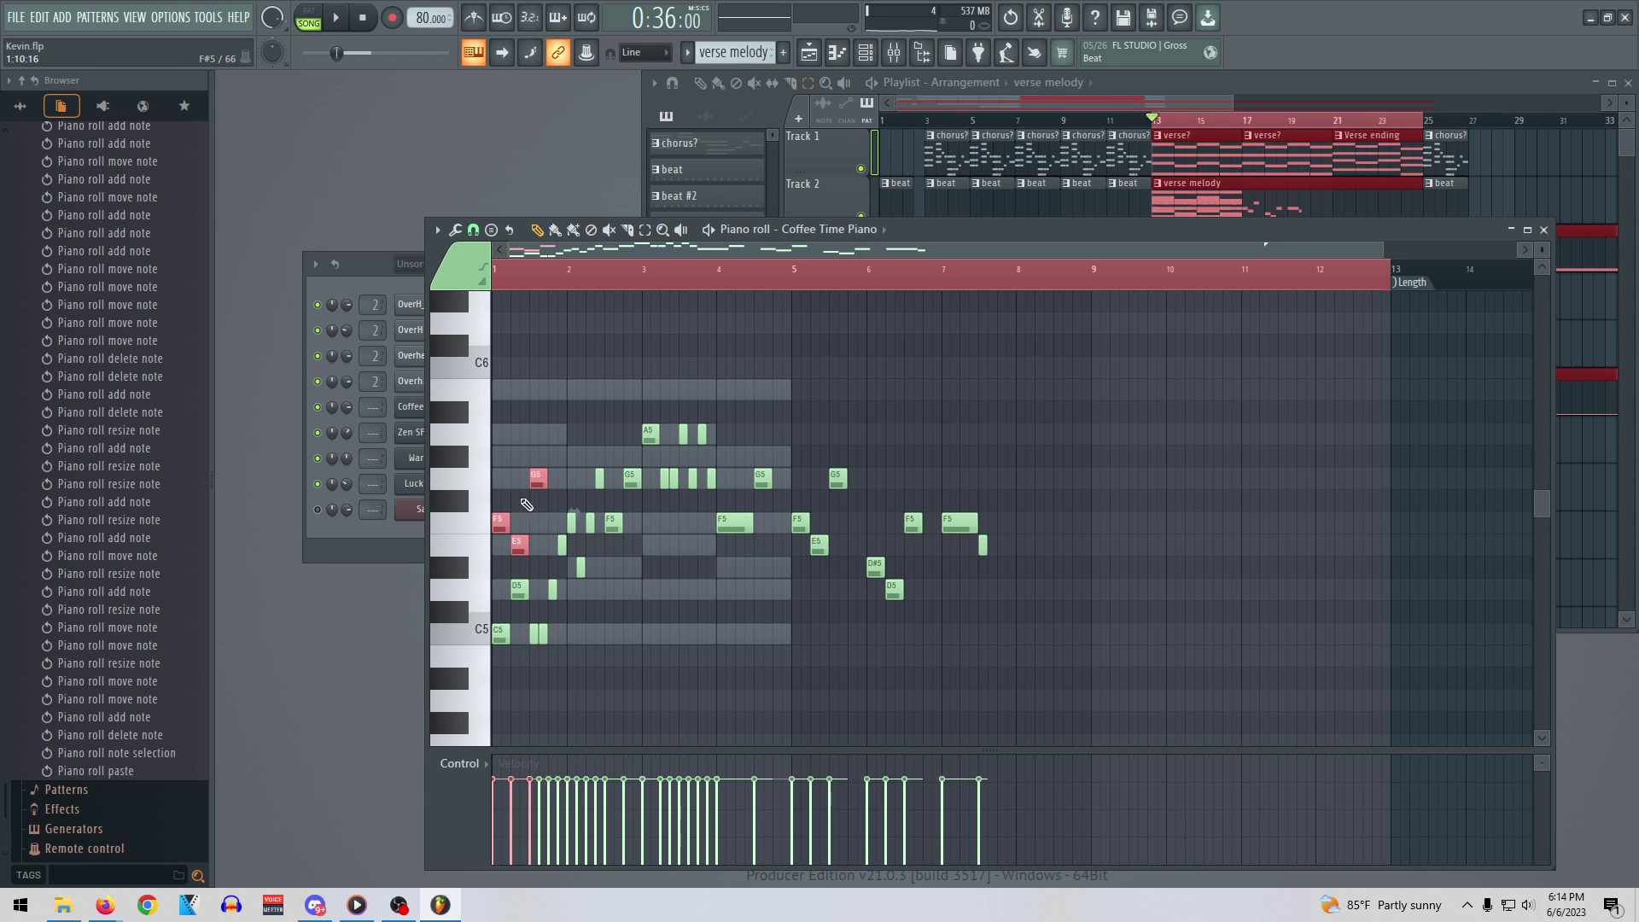
pyautogui.moveTo(519, 541); pyautogui.dragTo(1043, 596)
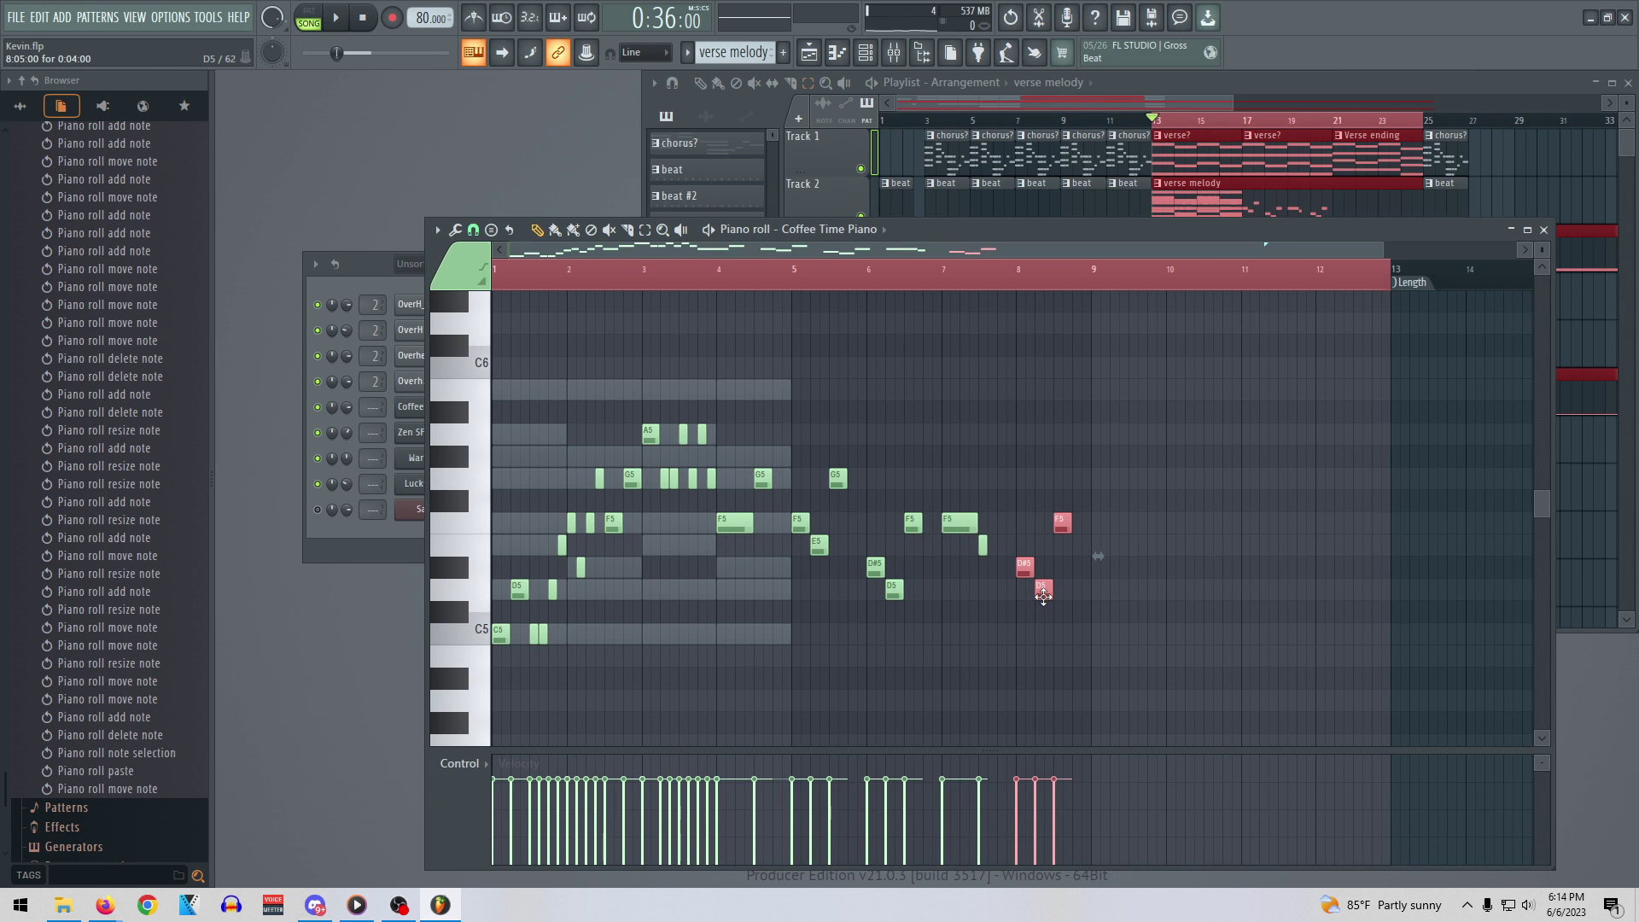
# Play back the verse twice to listen to the melody through bar 8
pyautogui.press('space')
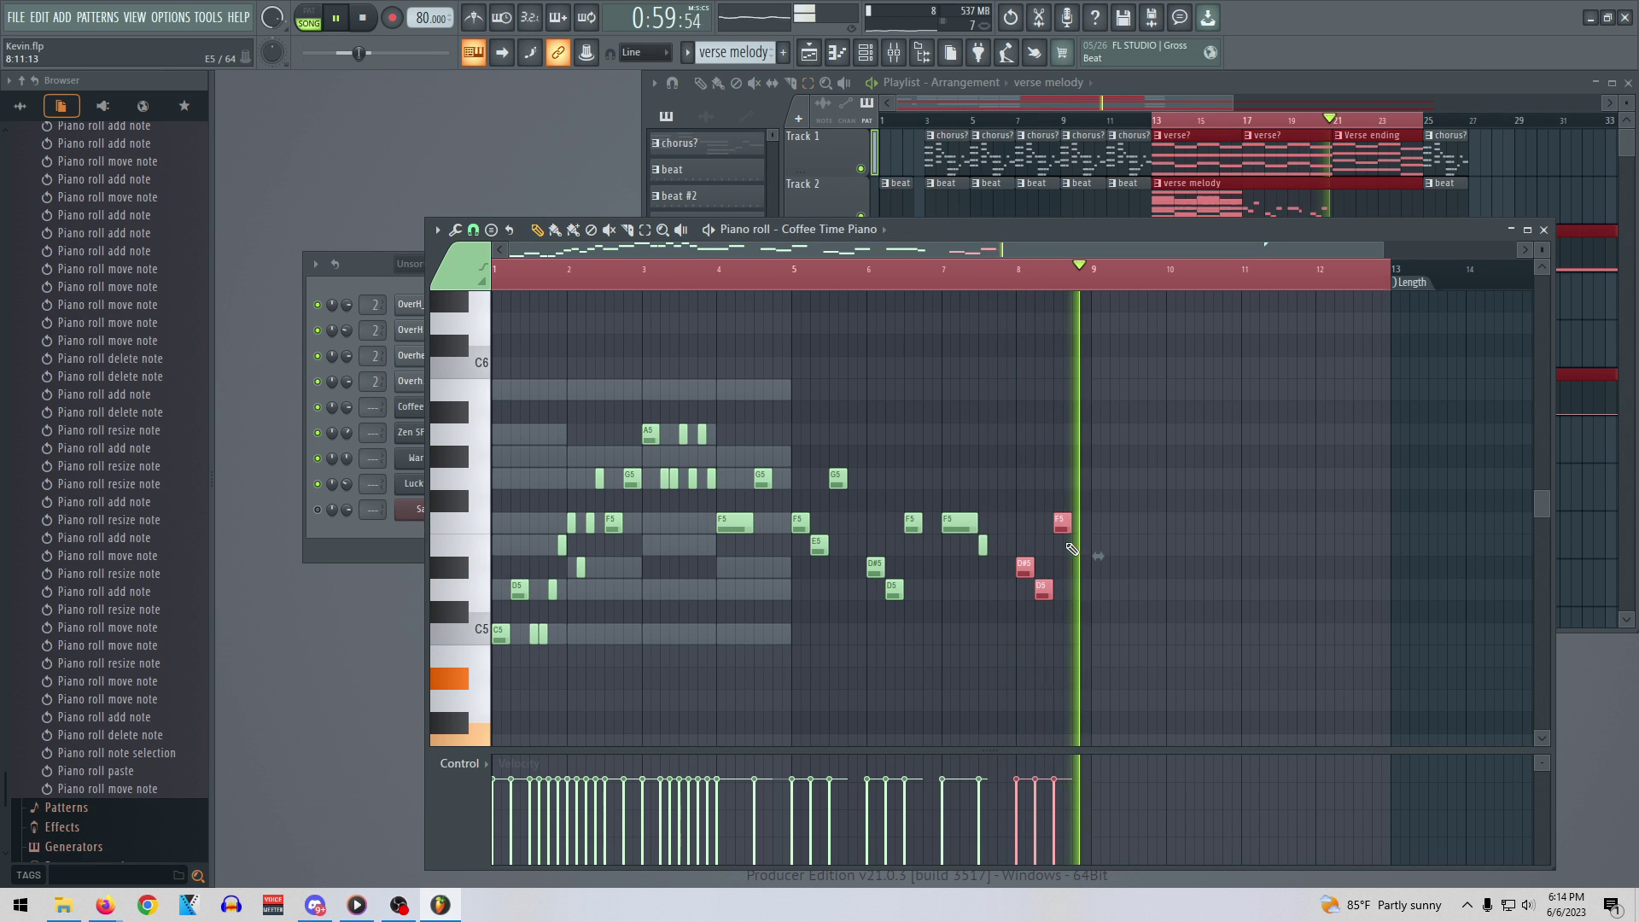
pyautogui.press('space')
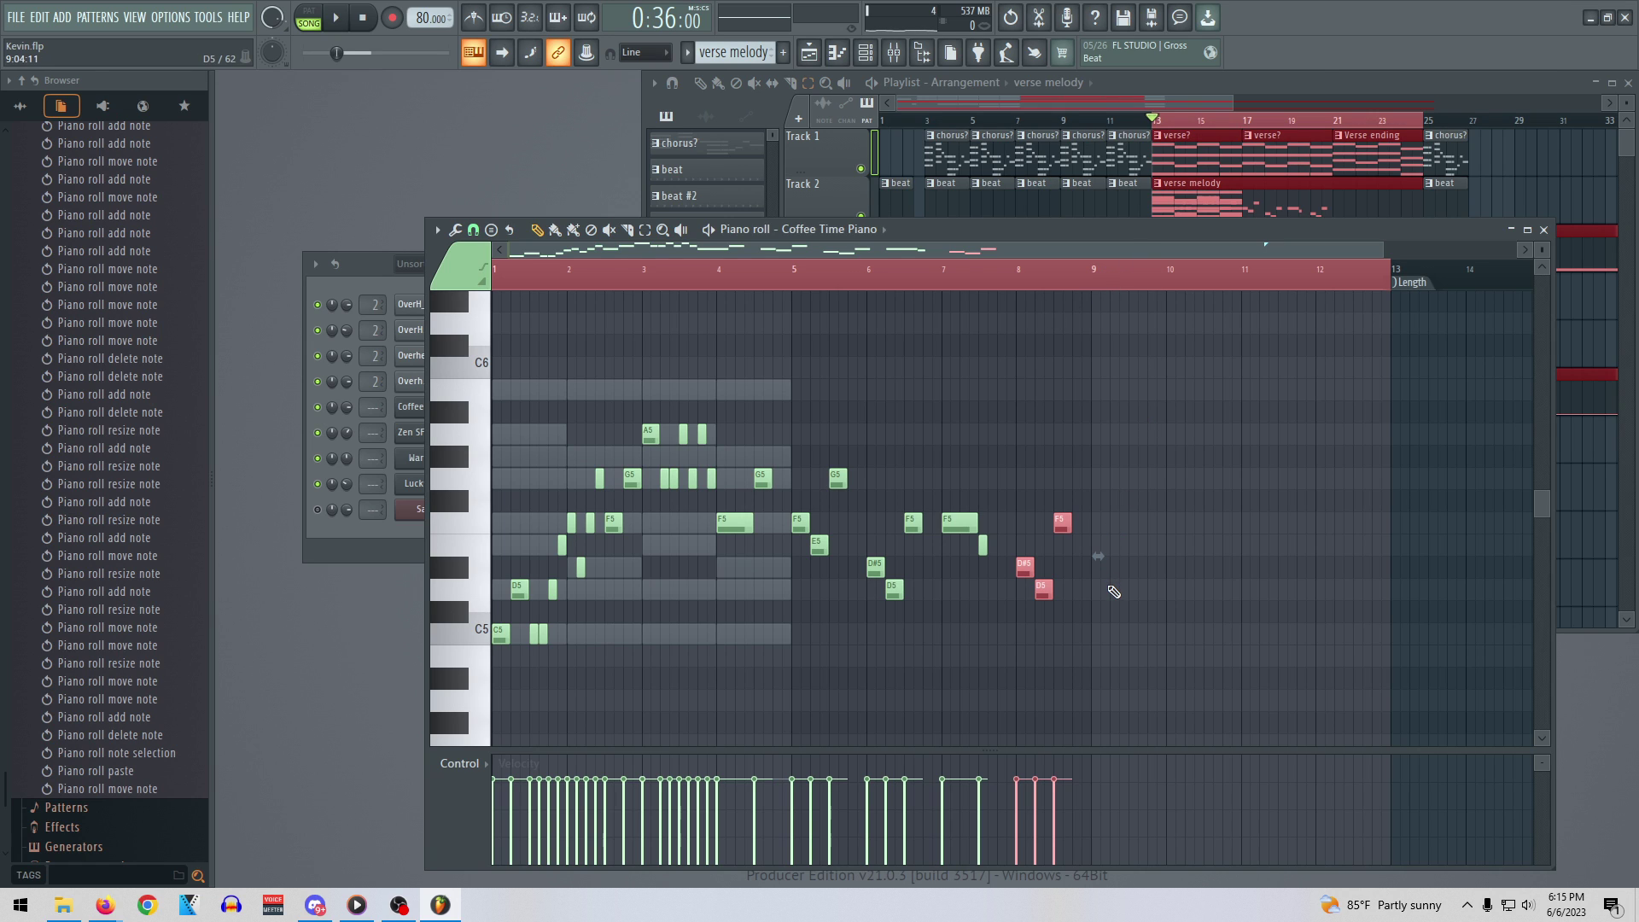
pyautogui.press('space')
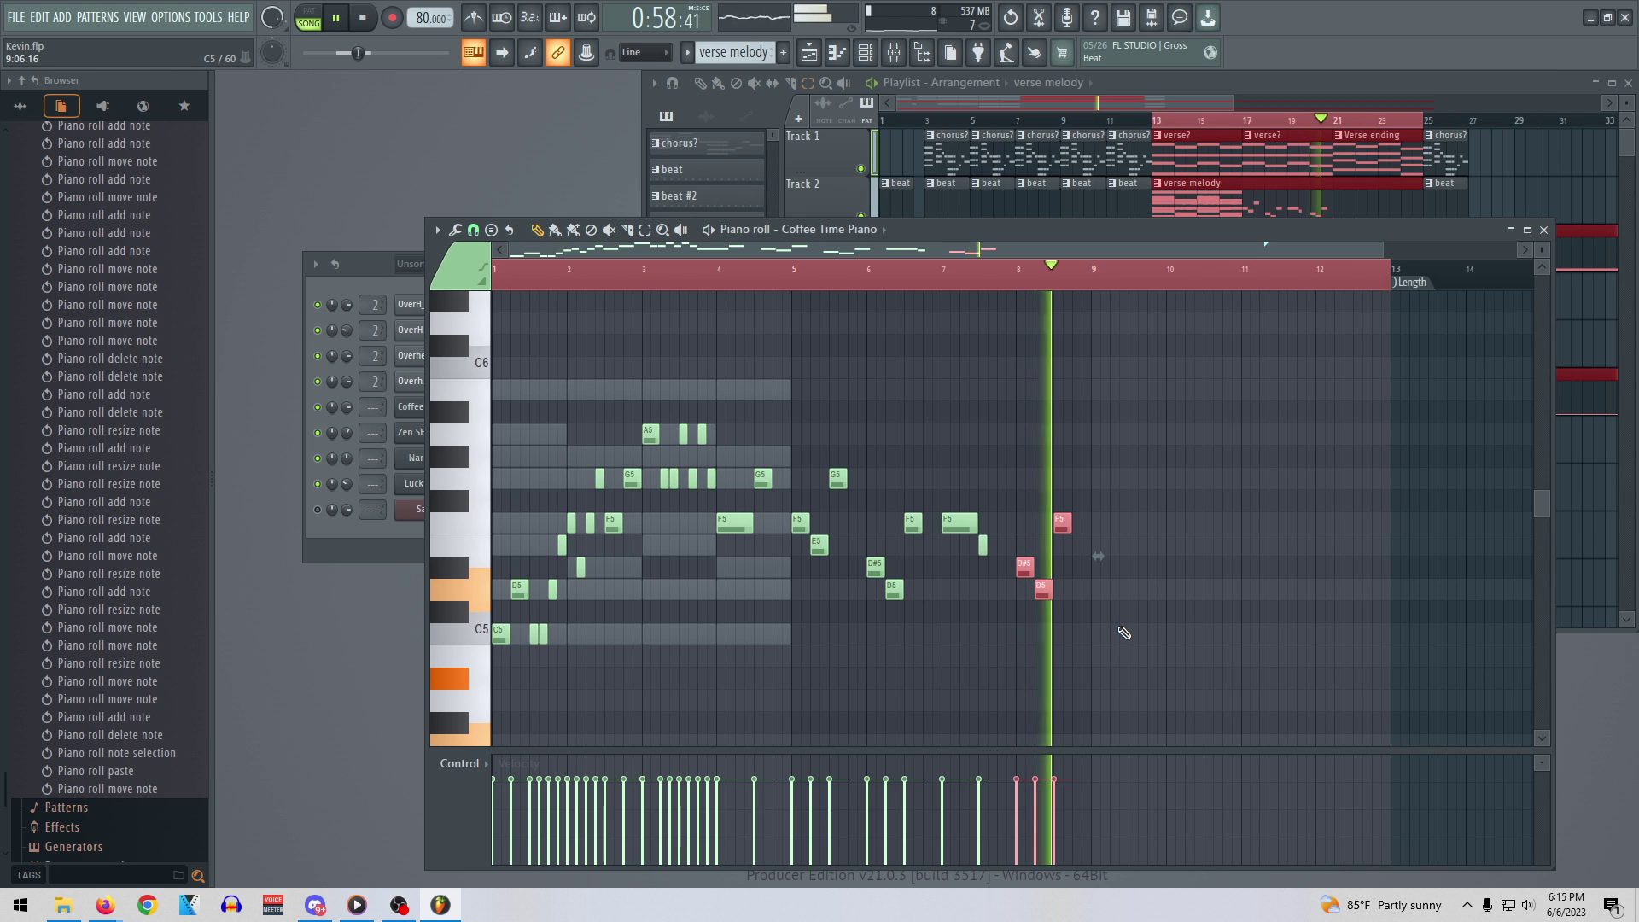
pyautogui.press('space')
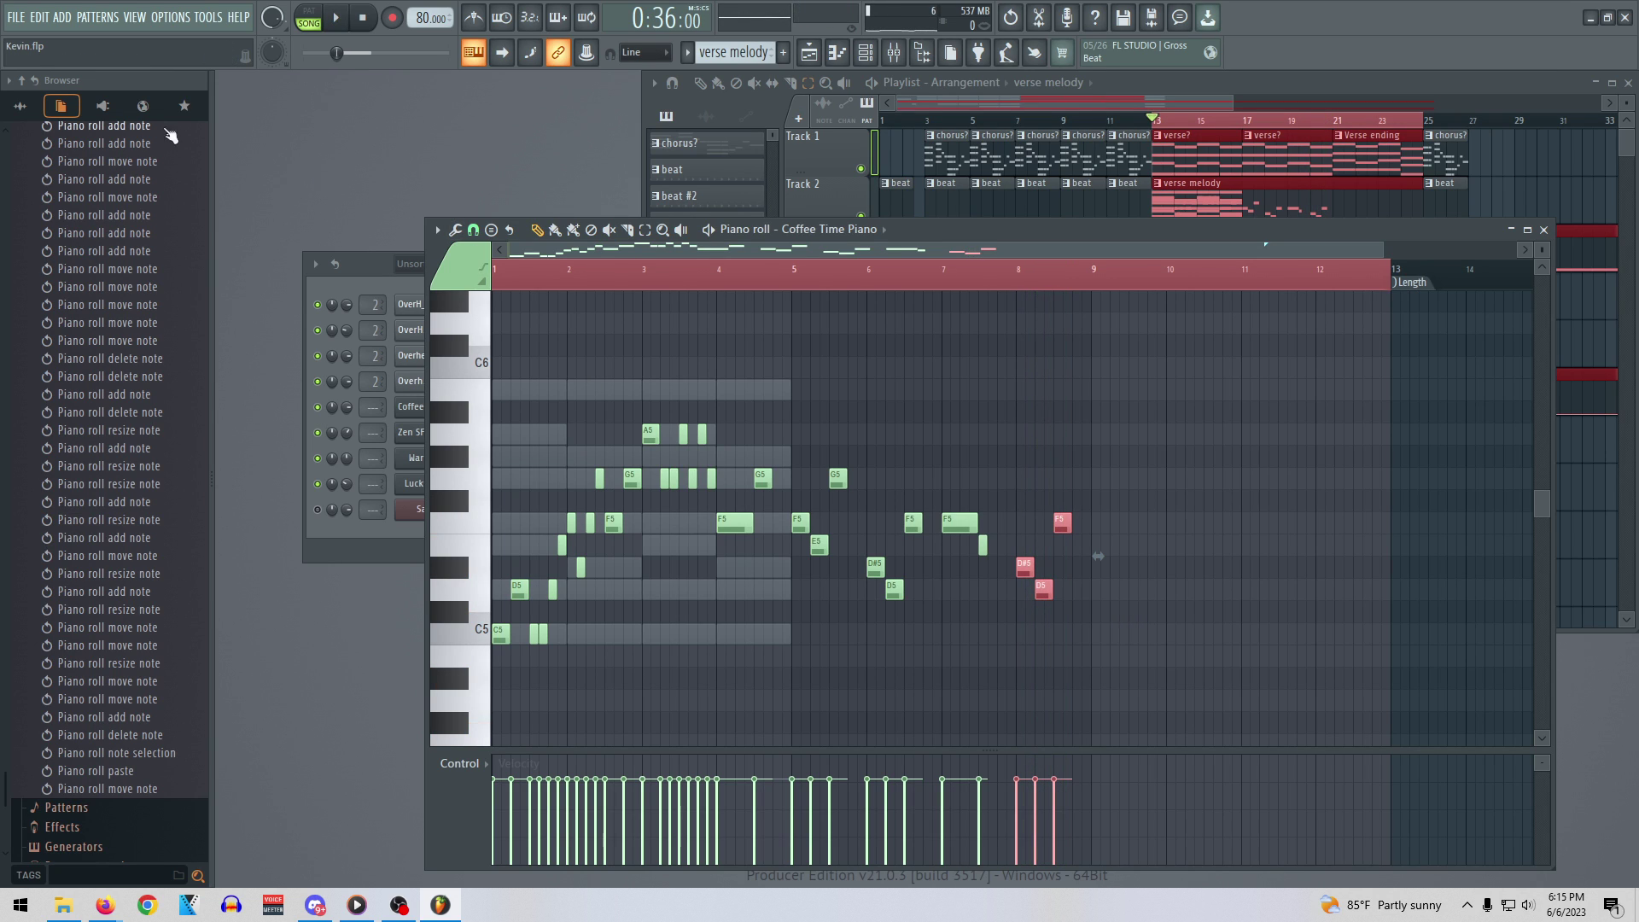
pyautogui.click(23, 23)
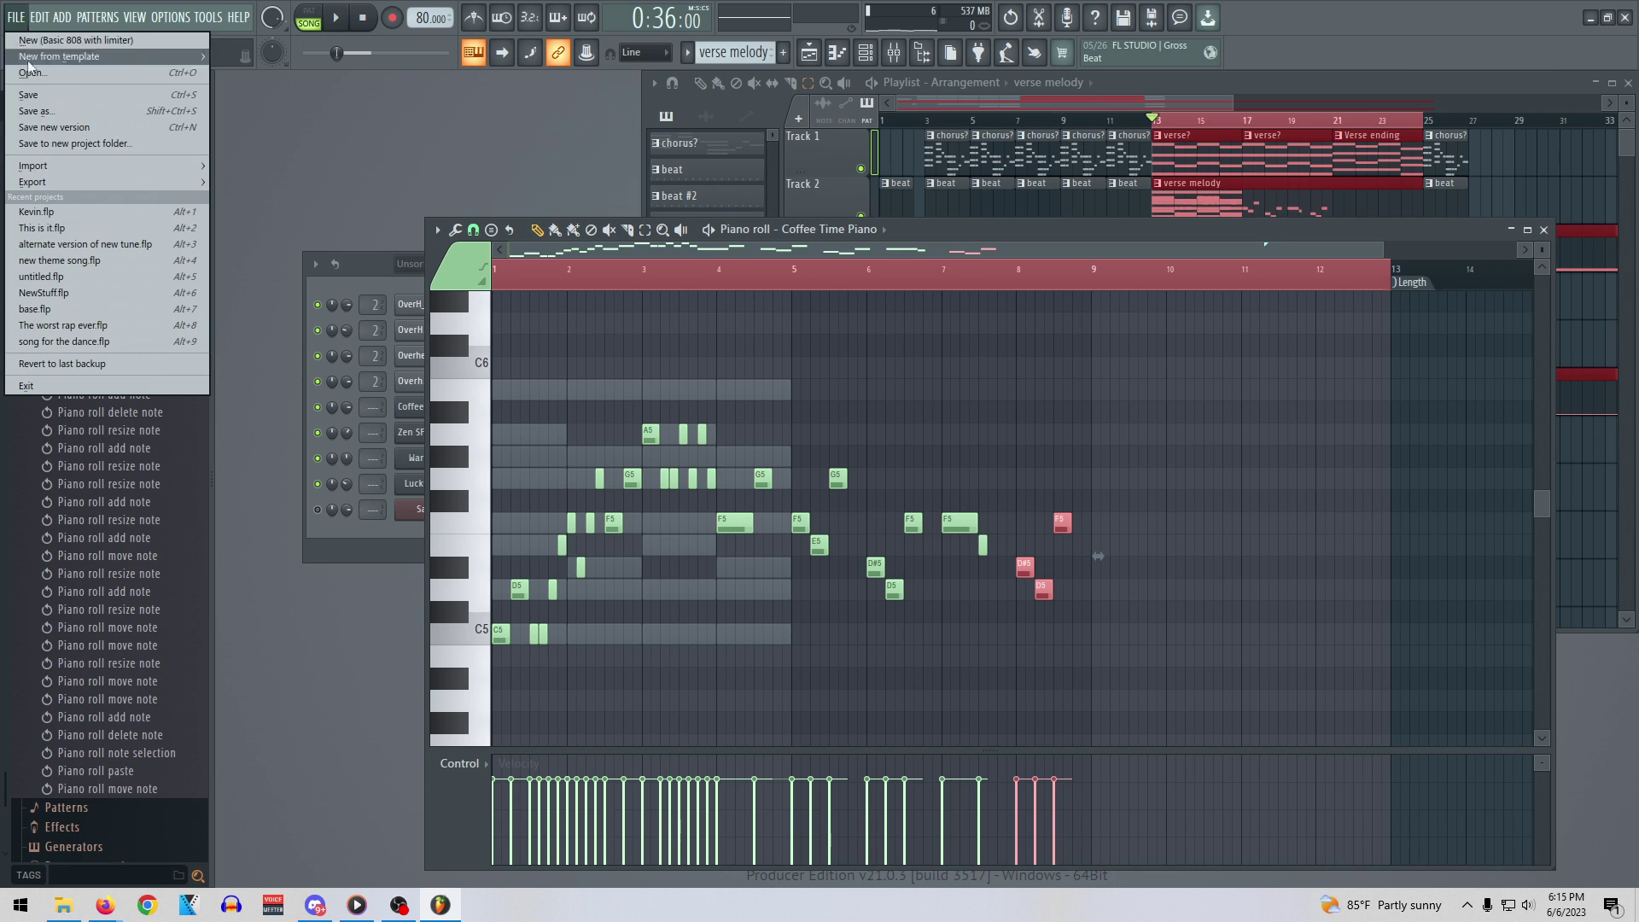
pyautogui.click(47, 100)
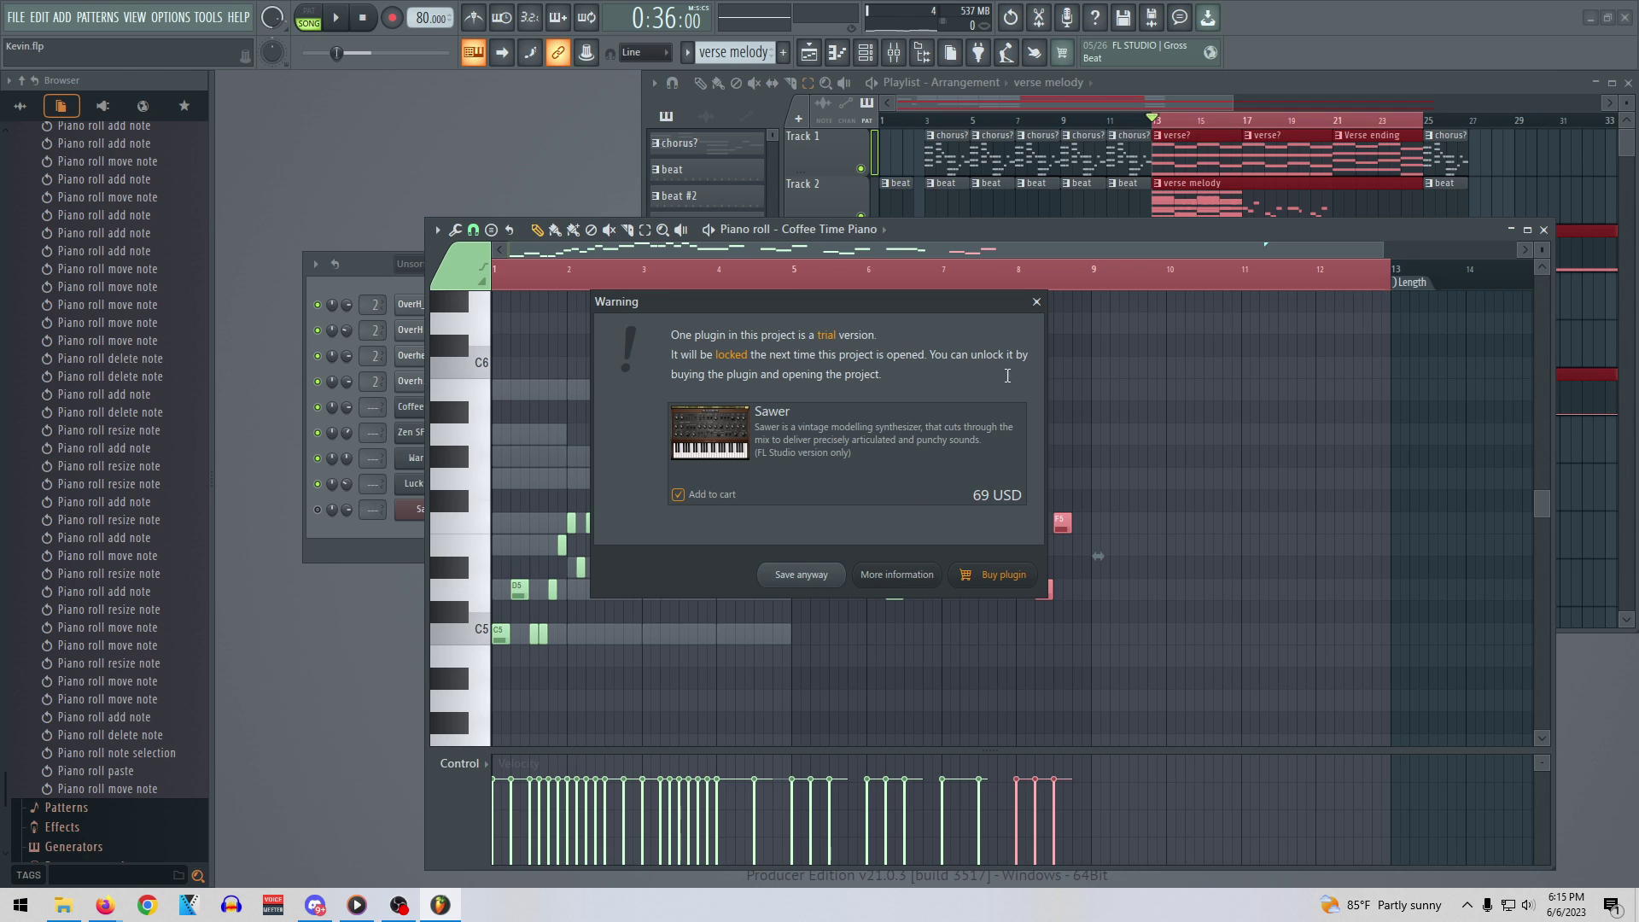
pyautogui.click(1036, 303)
# Replace the Sawer channel's instrument with 3x Osc and mute that channel
pyautogui.rightClick(425, 516)
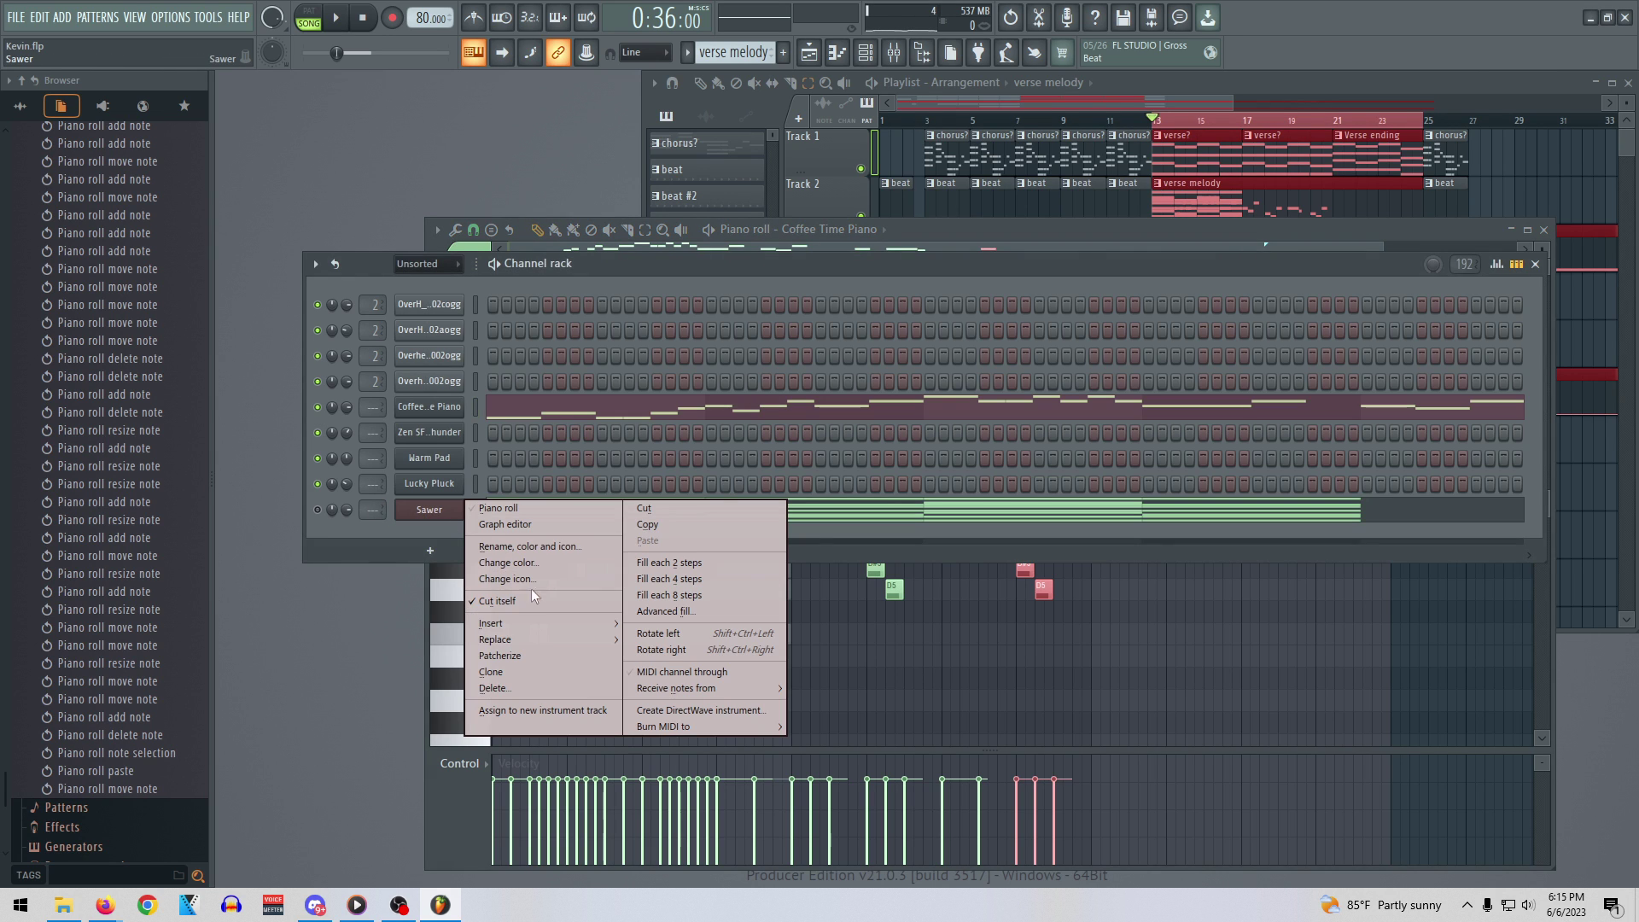
pyautogui.moveTo(569, 644)
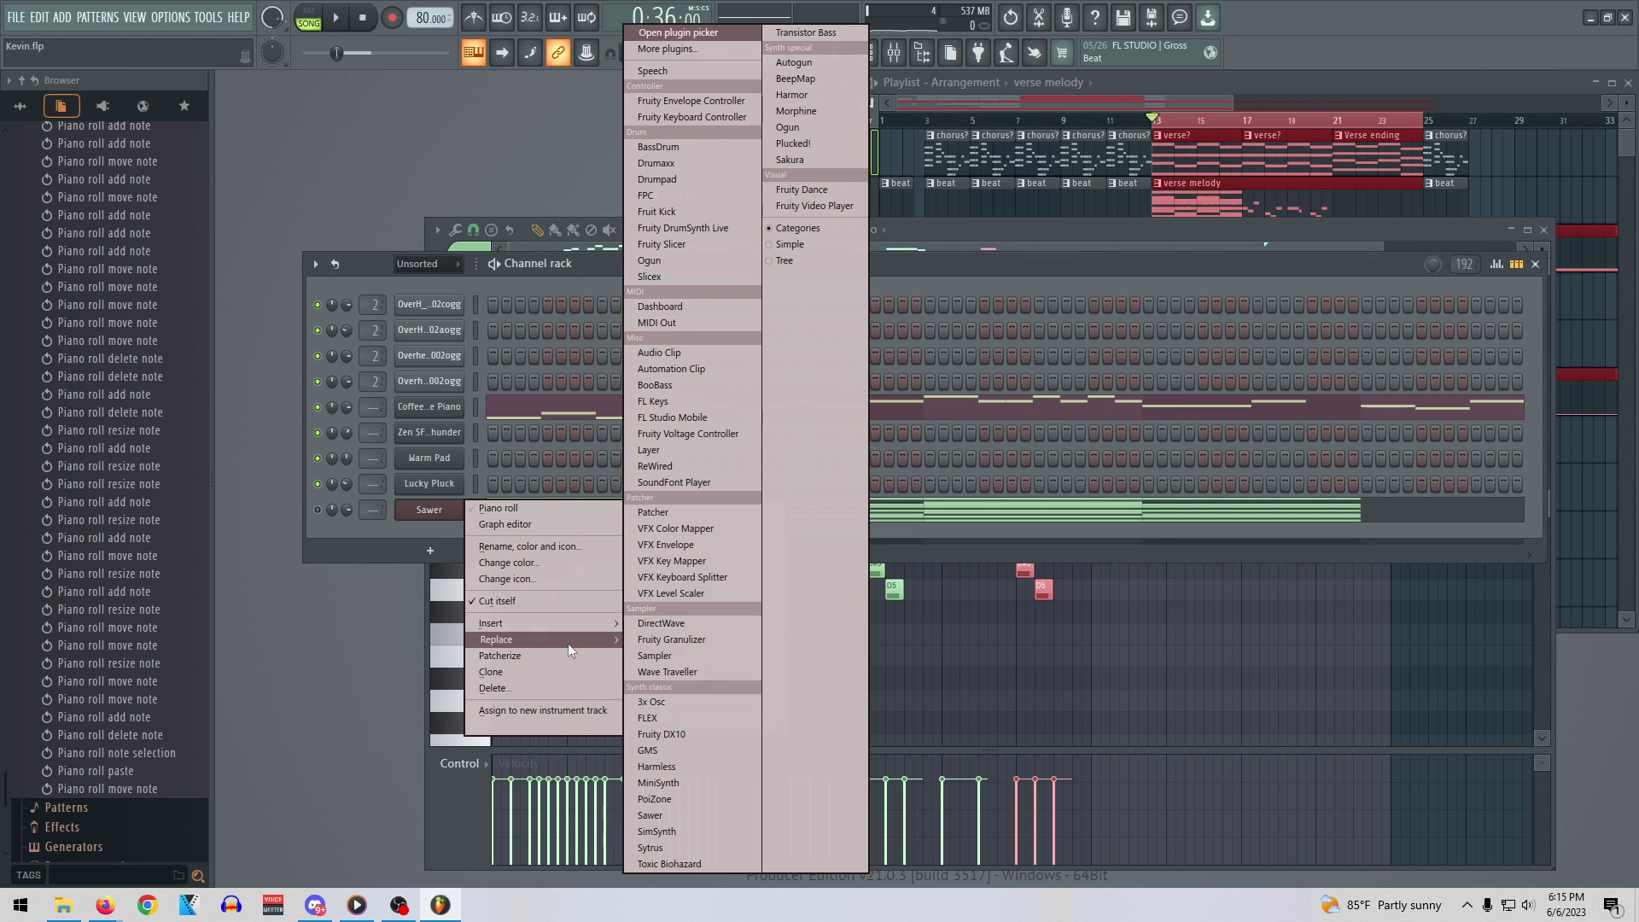
pyautogui.click(664, 702)
pyautogui.click(806, 271)
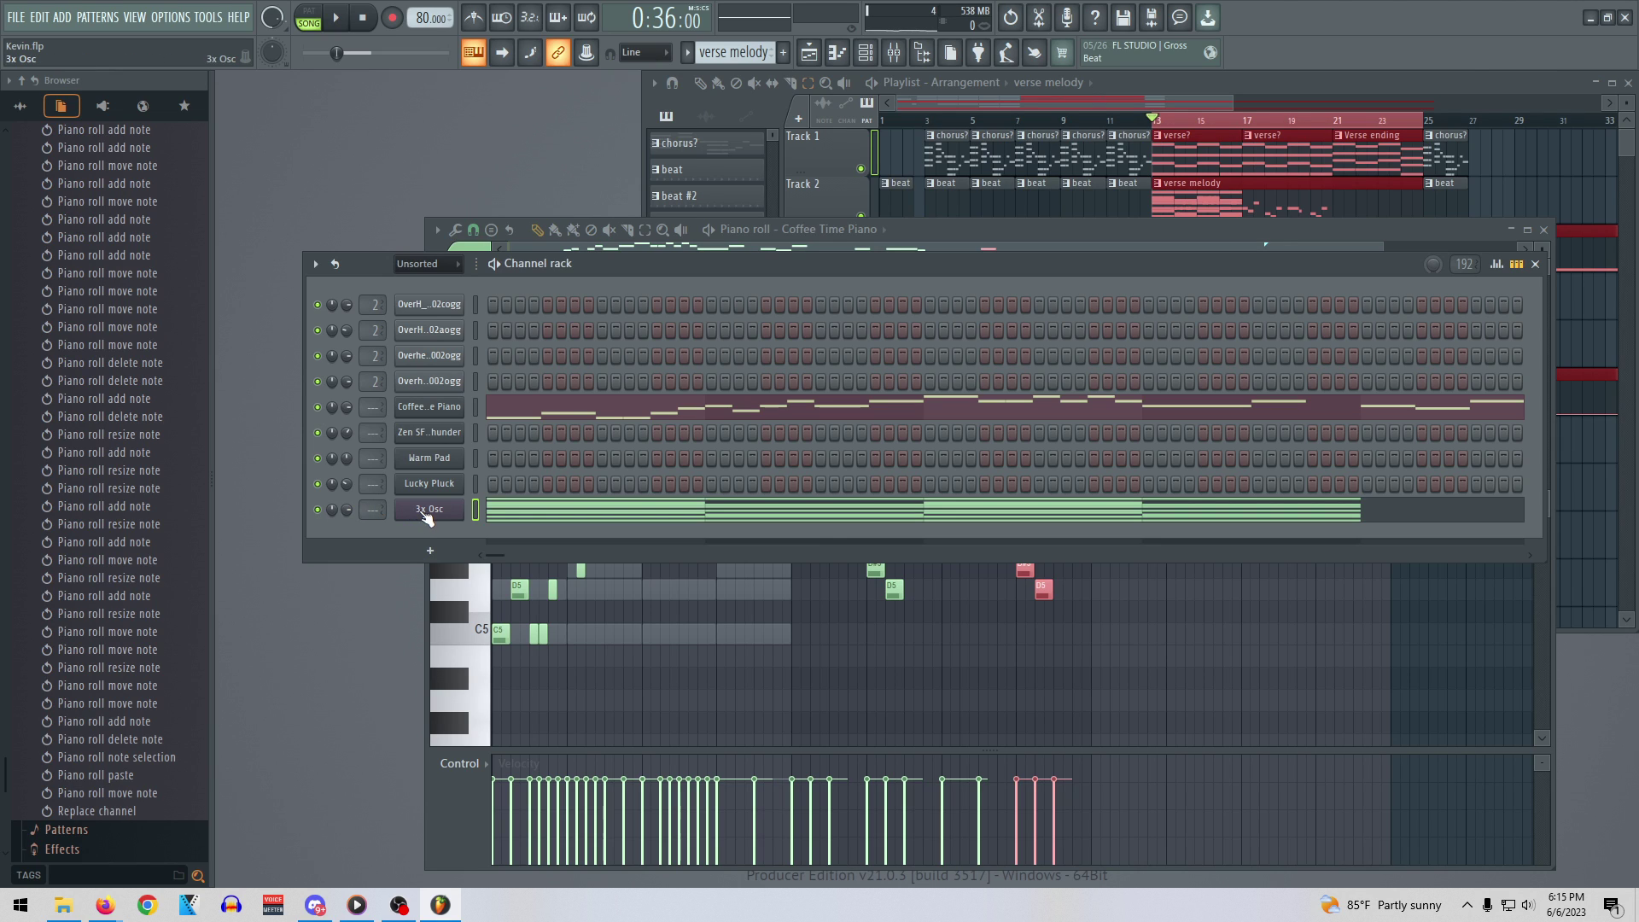
pyautogui.click(317, 510)
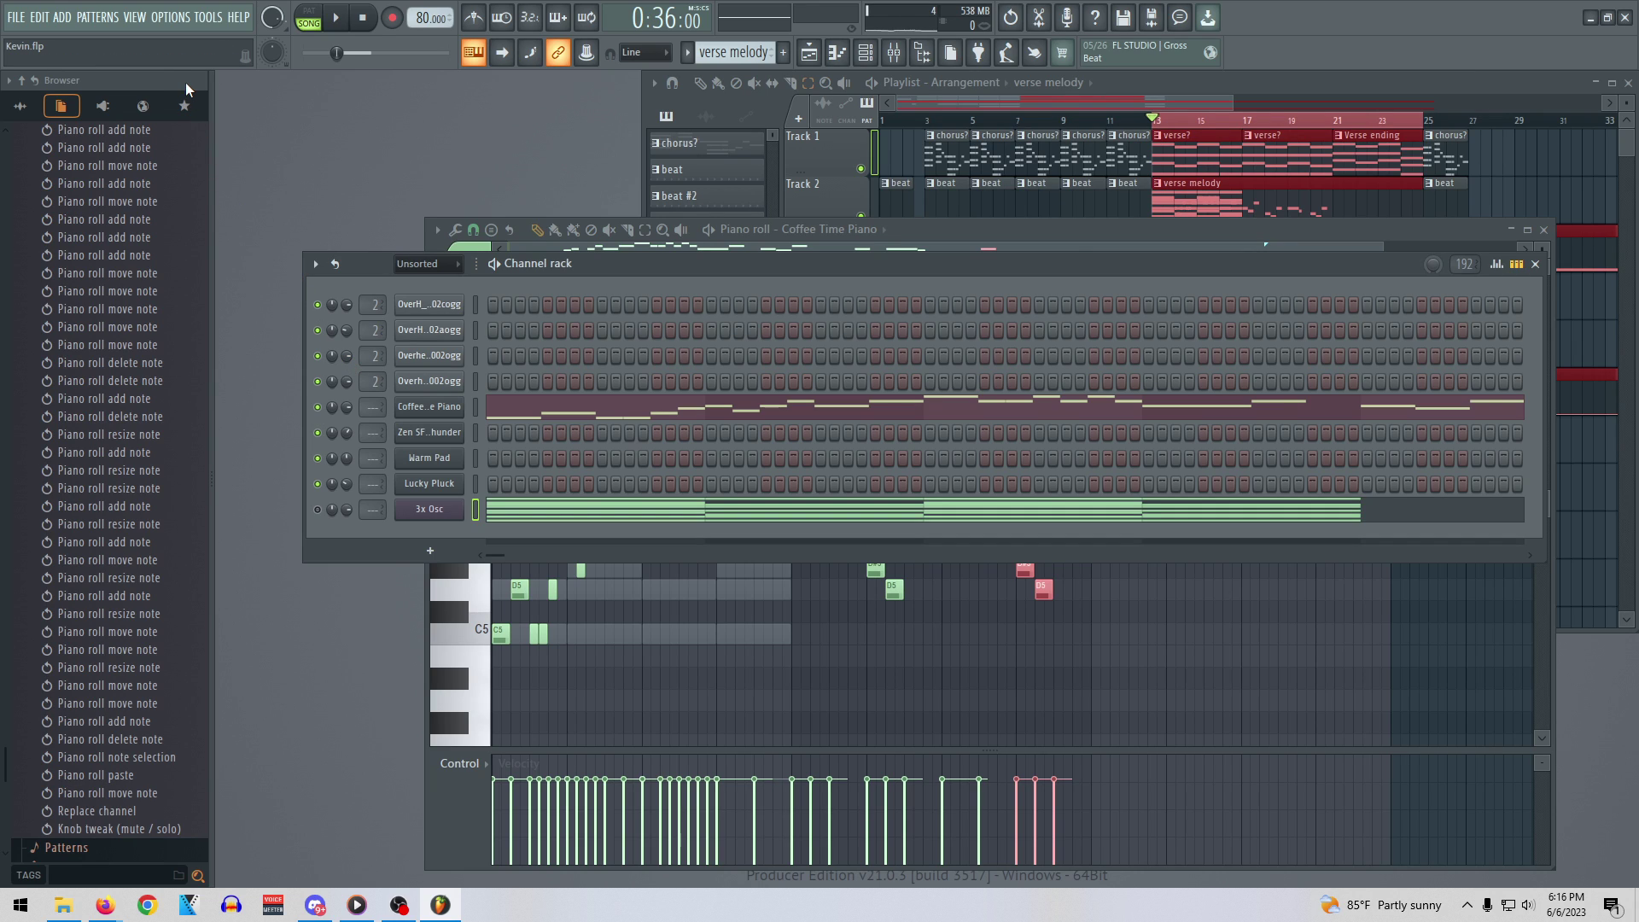
# Save the project and bring the Coffee Time Piano piano roll back to the front
pyautogui.click(15, 22)
pyautogui.click(36, 98)
pyautogui.click(955, 229)
# Play back the verse melody and inspect the Coffee Time Piano instrument's preset while listening
pyautogui.scroll(-1, 966, 265)
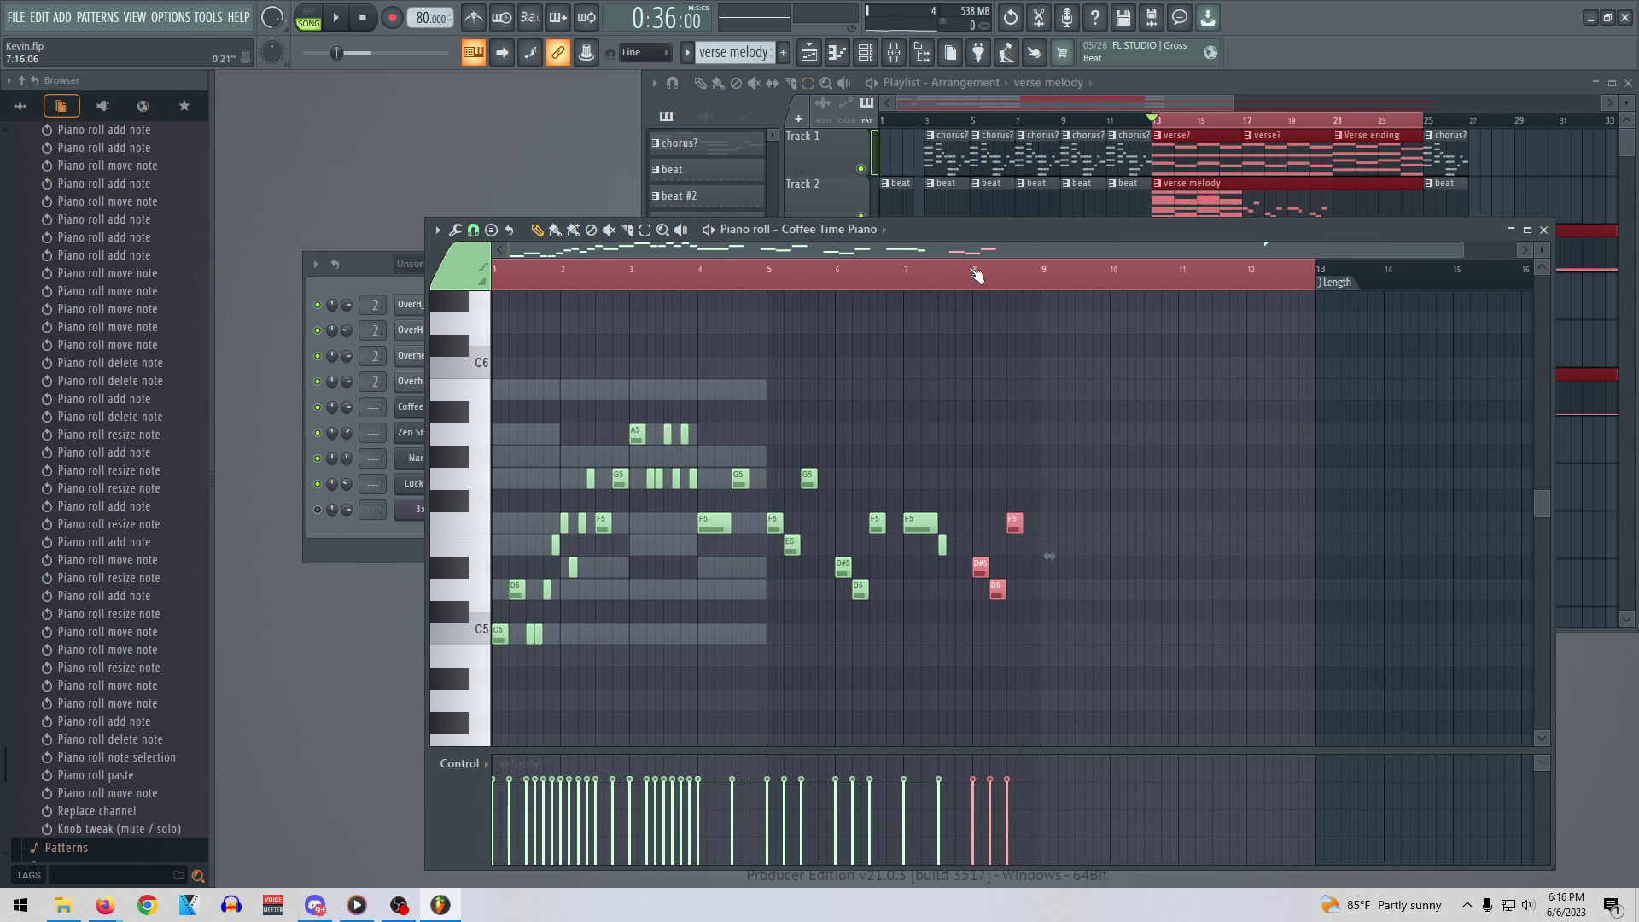
pyautogui.scroll(2, 966, 272)
pyautogui.moveTo(966, 251); pyautogui.dragTo(892, 250)
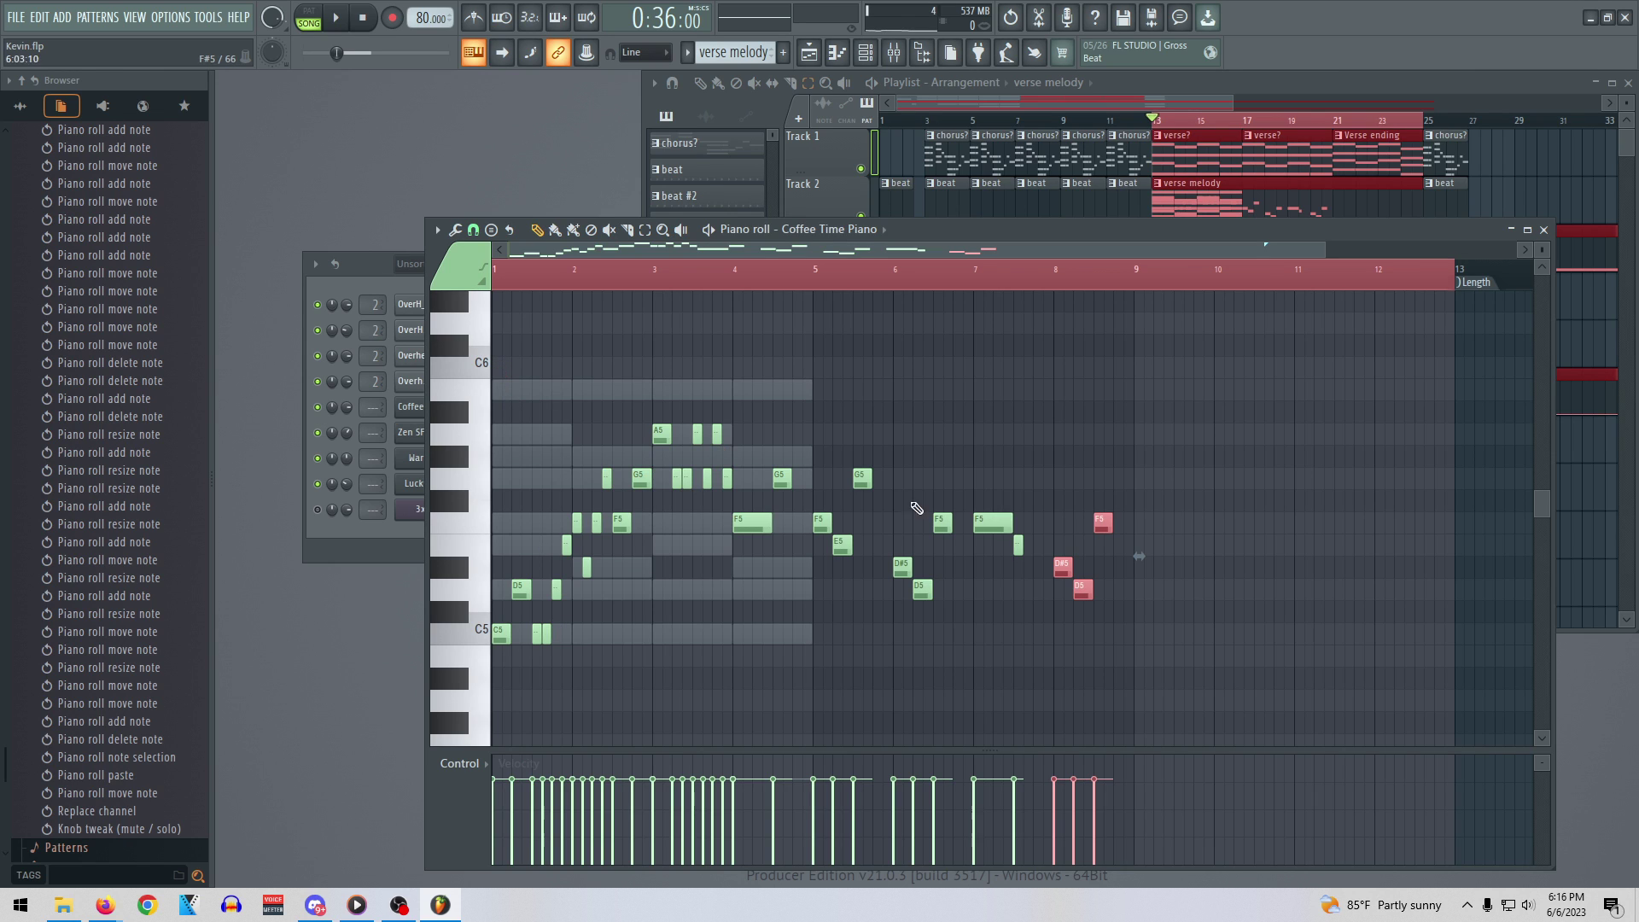
pyautogui.press('space')
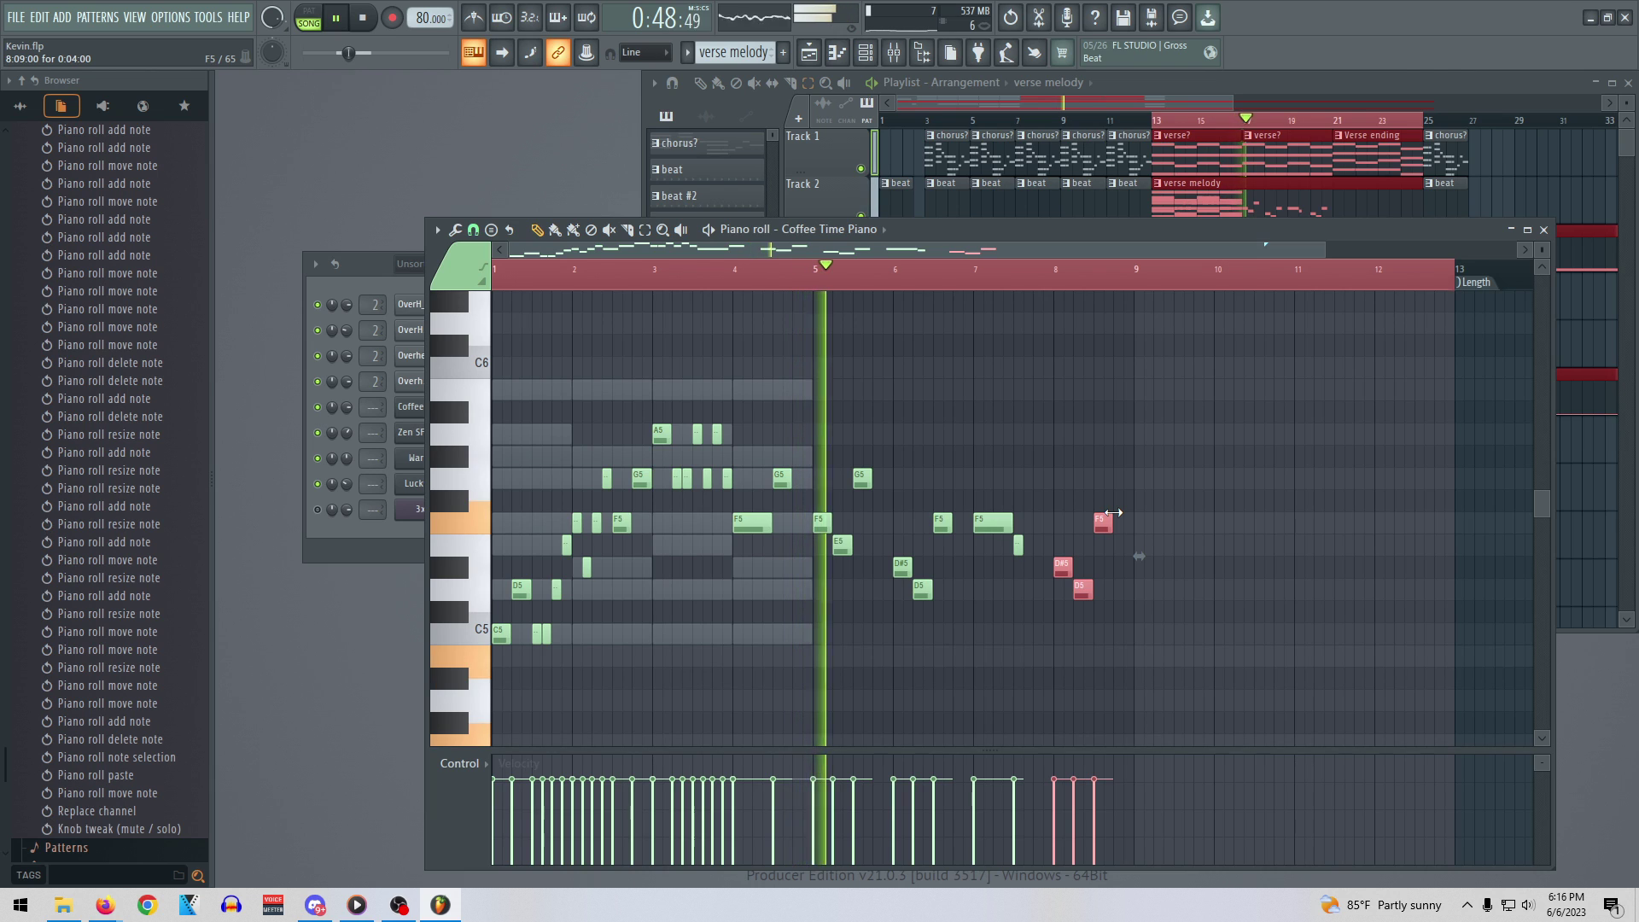
pyautogui.click(386, 270)
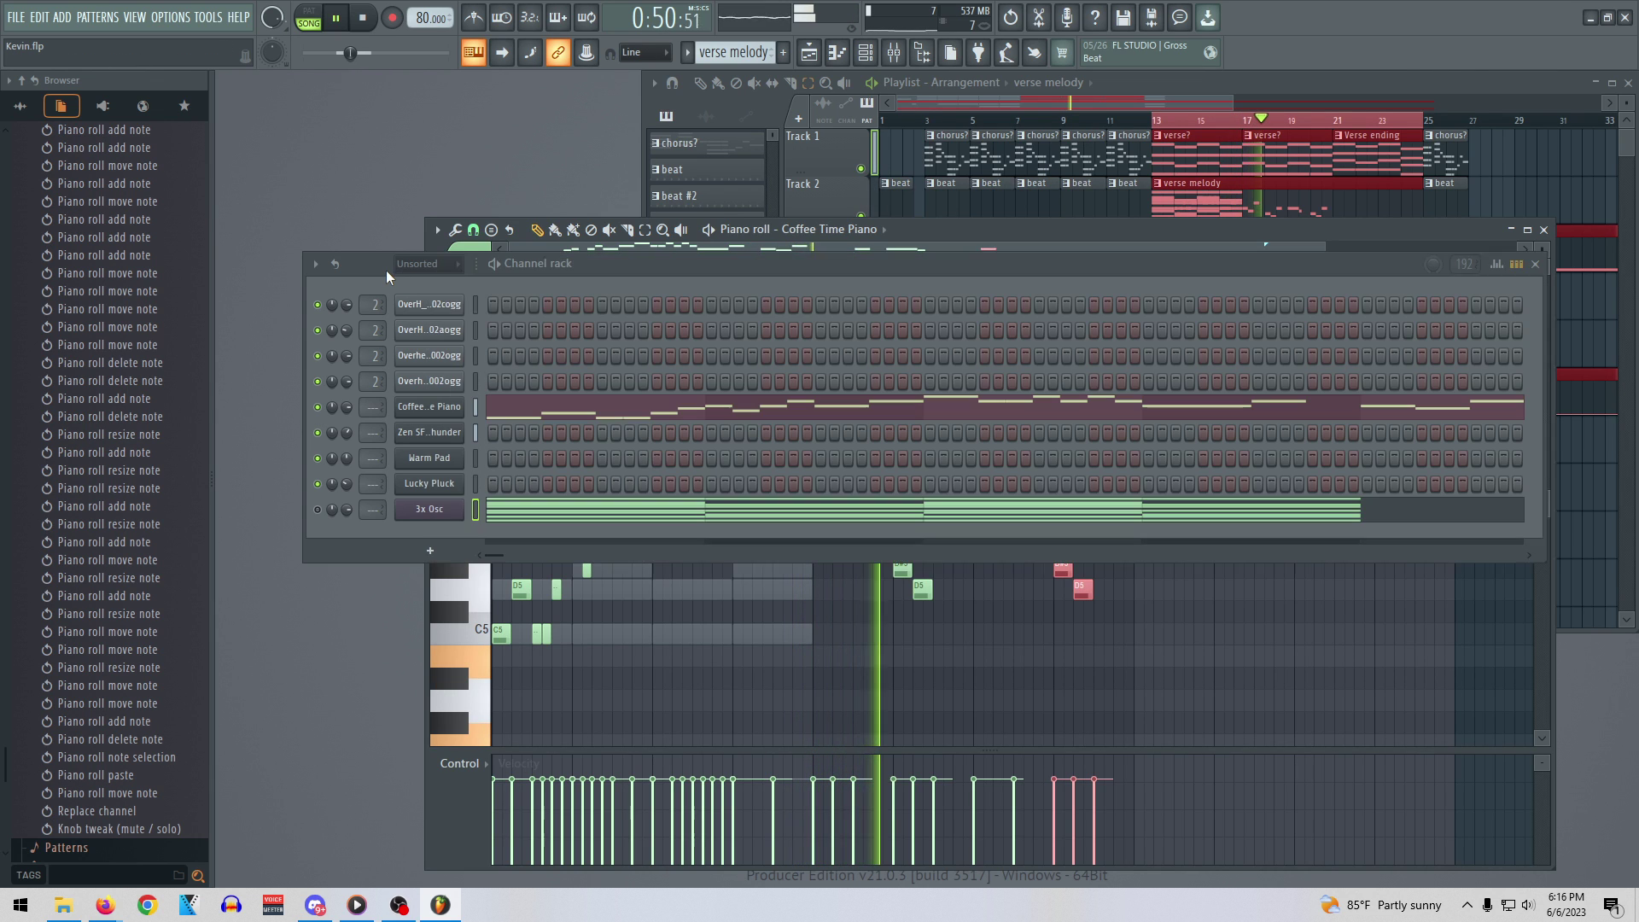
pyautogui.click(424, 408)
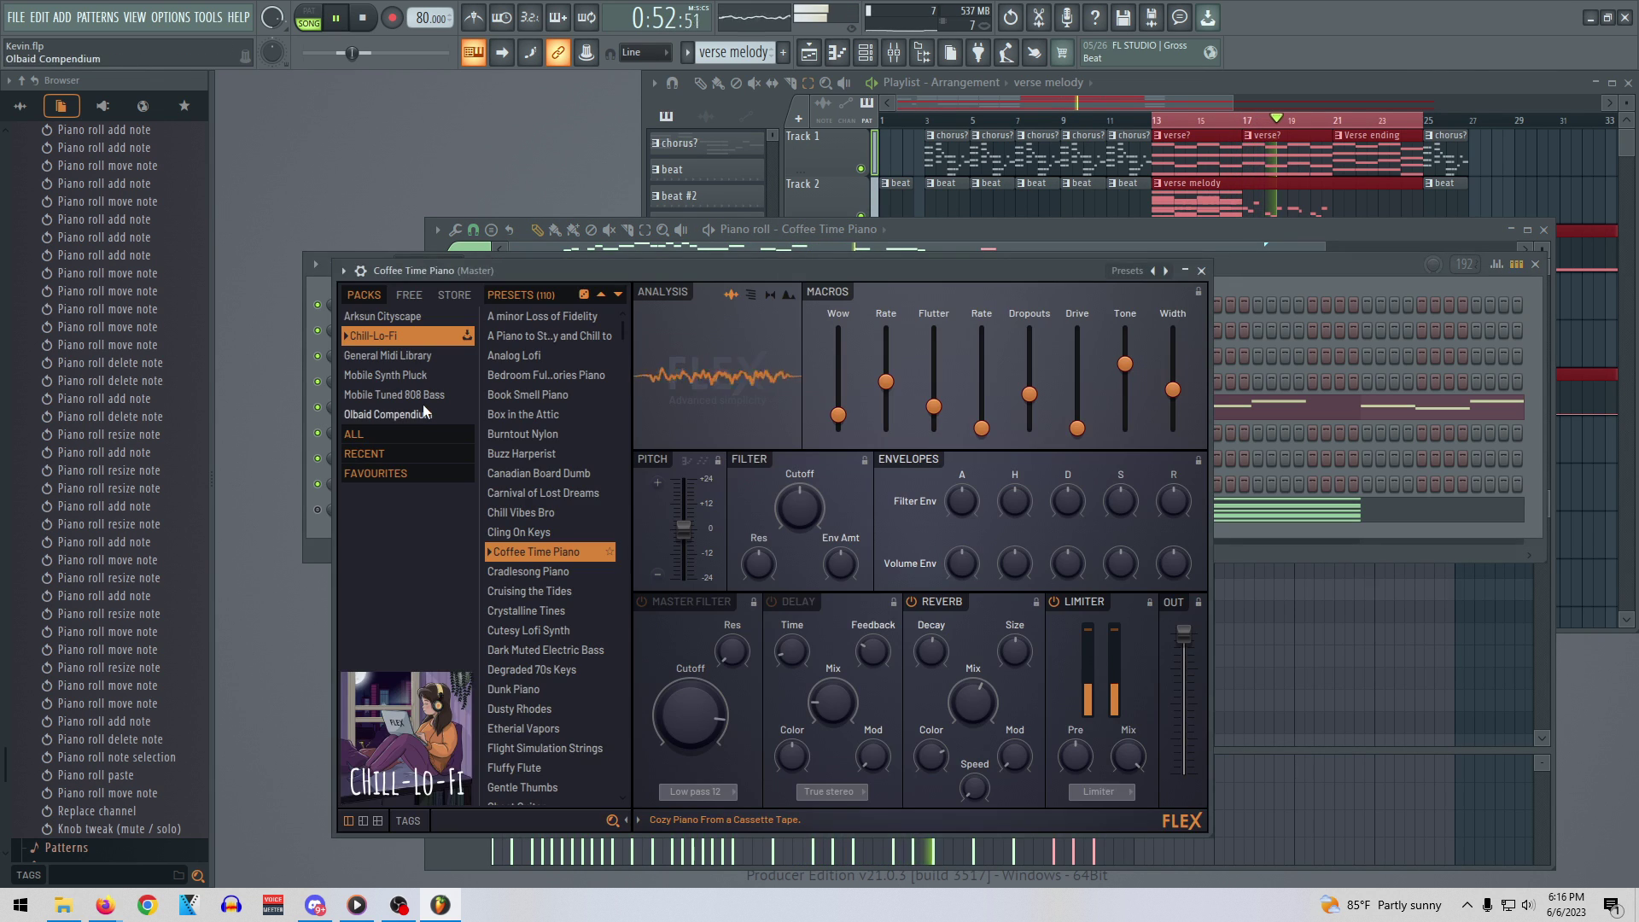
pyautogui.click(1201, 269)
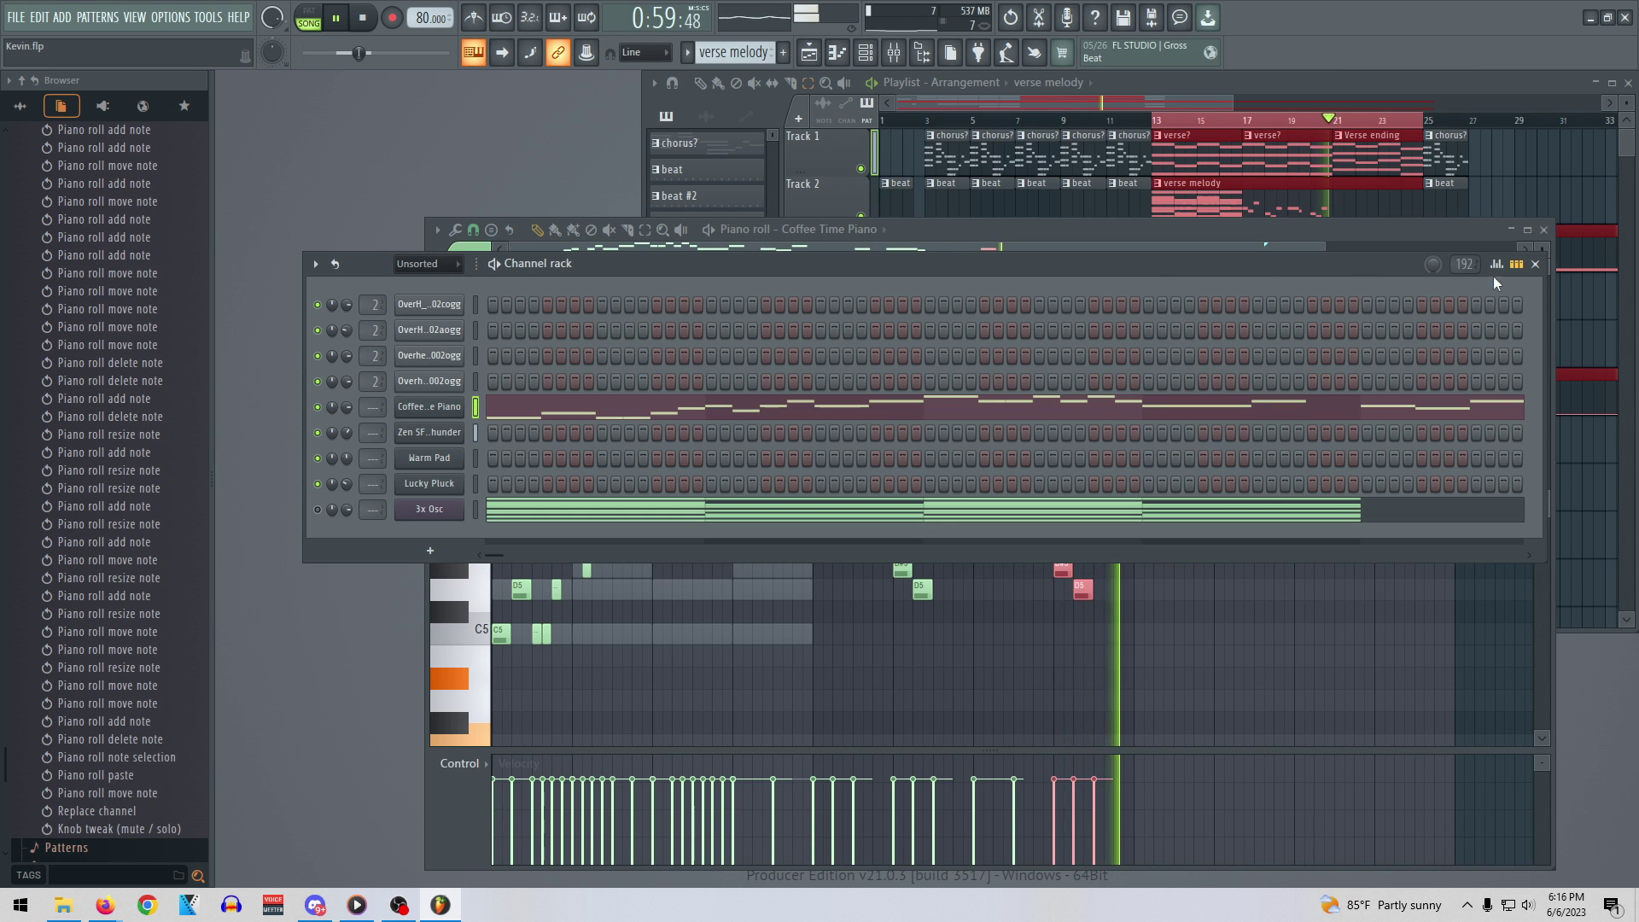
pyautogui.press('space')
pyautogui.click(1535, 265)
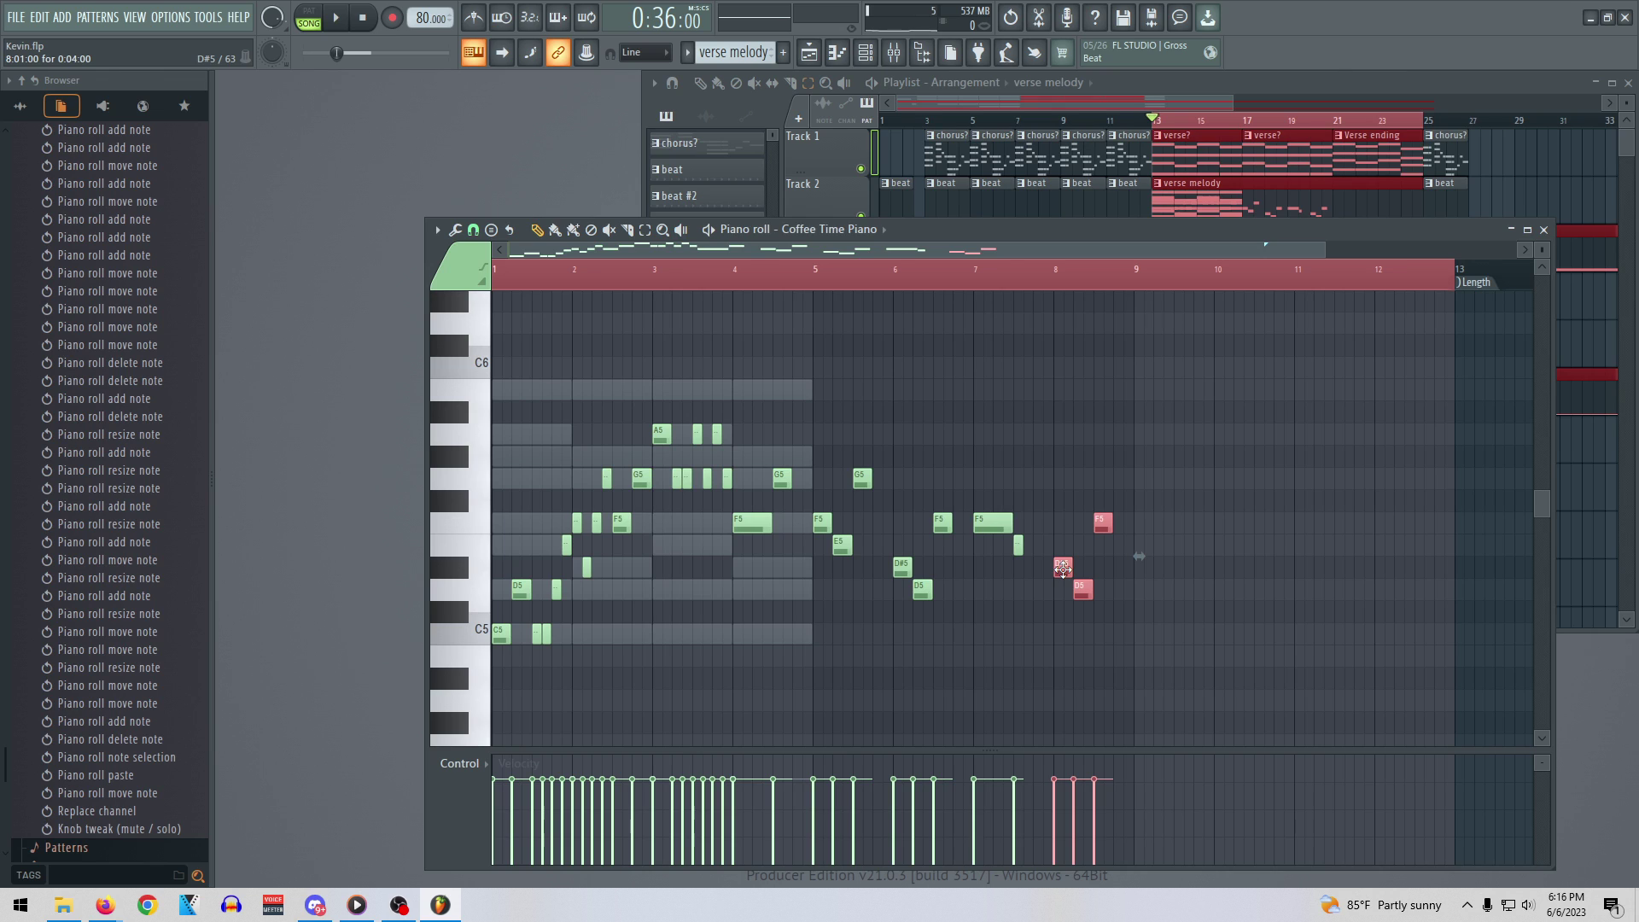
# Copy the three-note phrase from bar 8 to the start of bar 9 at the same pitches
pyautogui.hotkey('ctrl', 'a')
pyautogui.click(645, 229)
pyautogui.moveTo(1141, 665); pyautogui.dragTo(1058, 478)
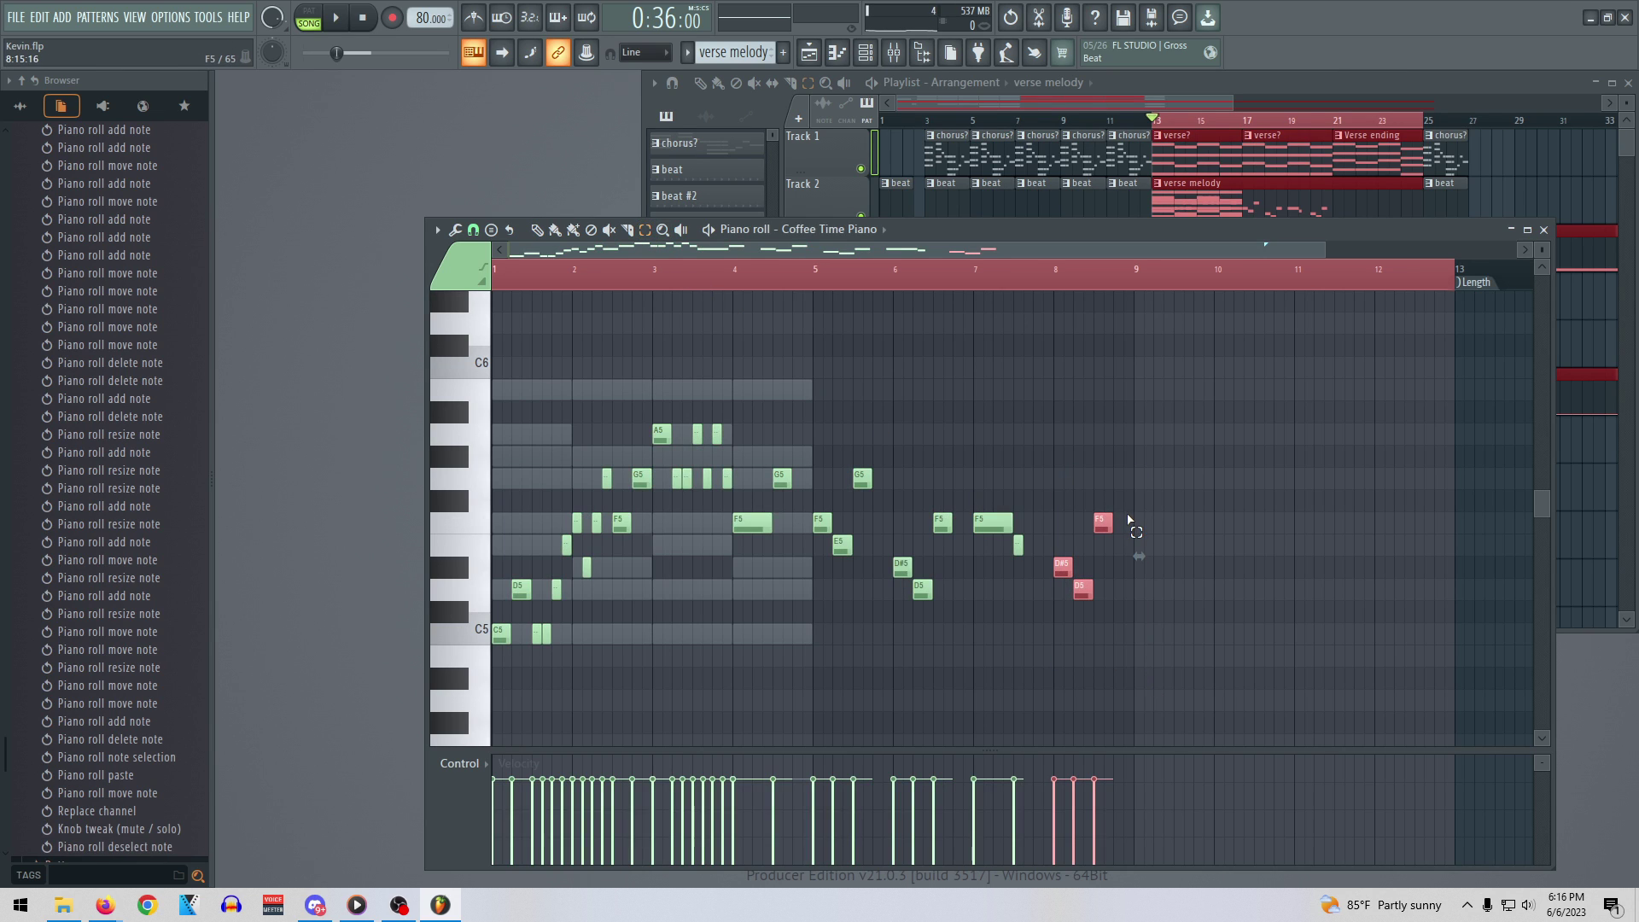
pyautogui.hotkey('ctrl', 'a')
pyautogui.moveTo(1141, 621); pyautogui.dragTo(1073, 507)
pyautogui.hotkey('ctrl', 'v')
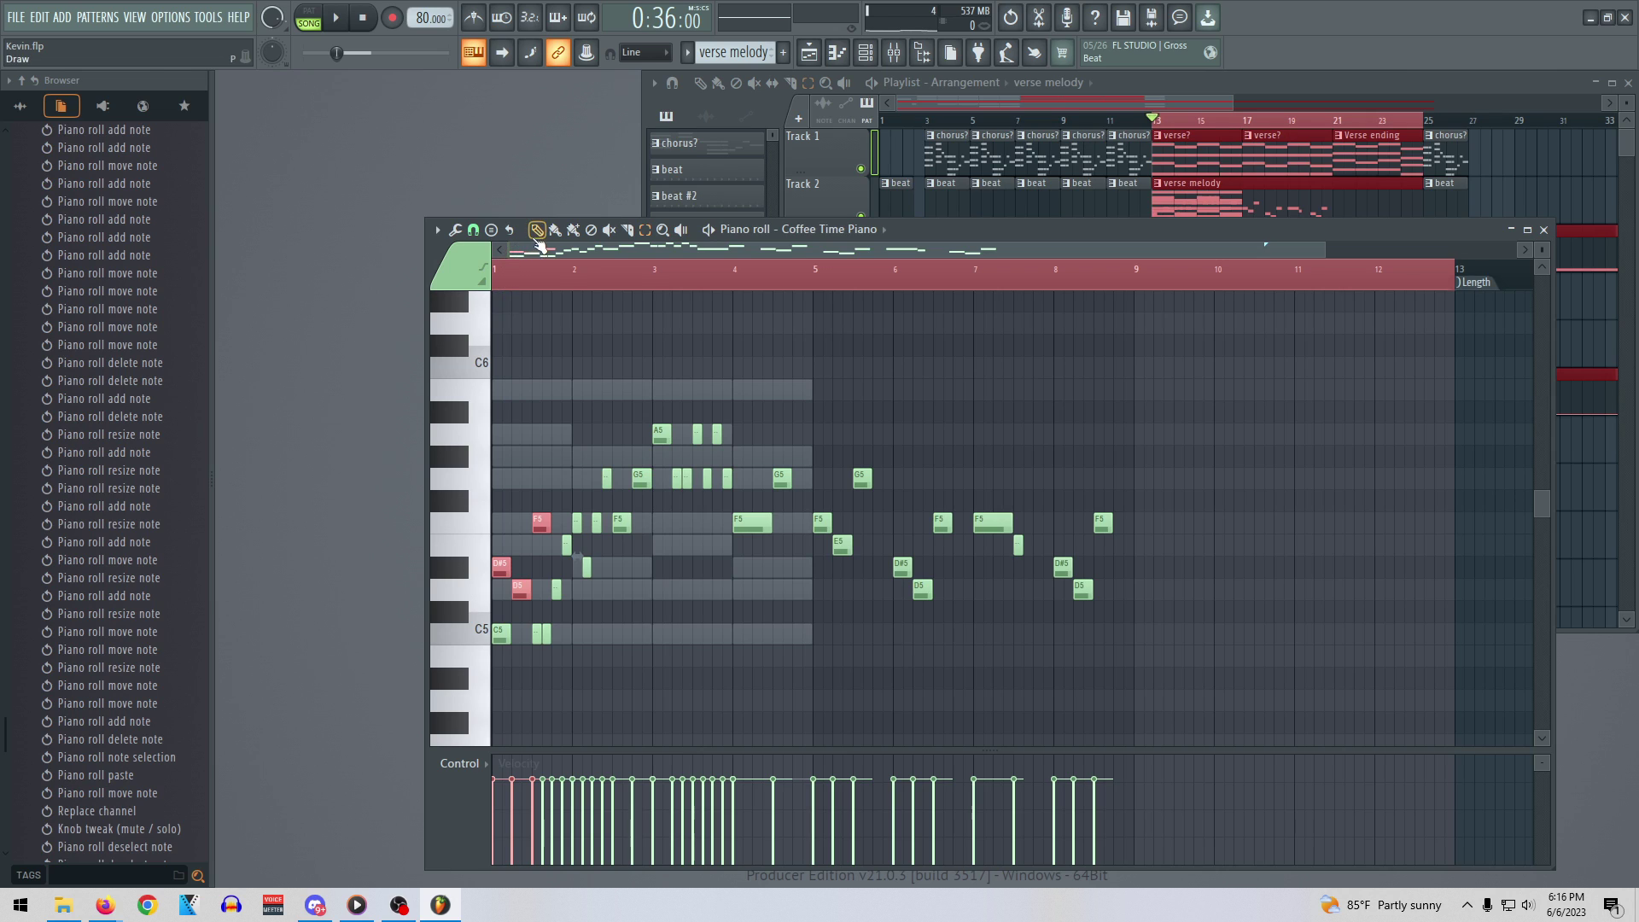
pyautogui.moveTo(499, 566); pyautogui.dragTo(1141, 563)
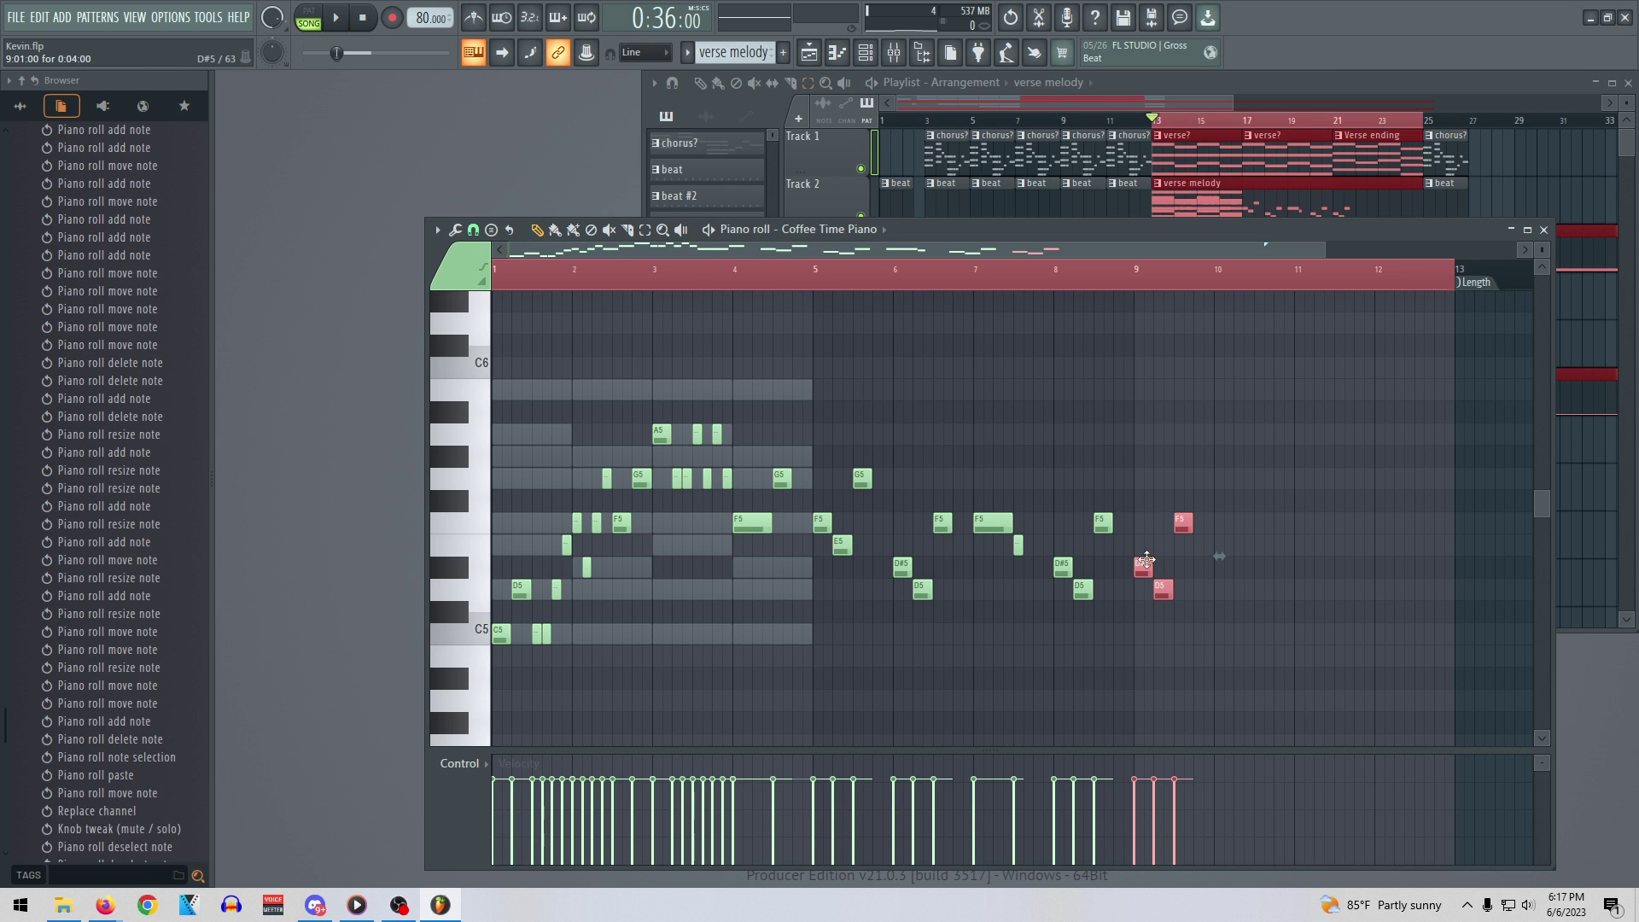
# Raise the bar 9 phrase so it starts on G5, lower its last note to G#5, and play back the melody
pyautogui.scroll(-3, 1225, 584)
pyautogui.scroll(3, 1225, 584)
pyautogui.moveTo(1146, 562); pyautogui.dragTo(1142, 472)
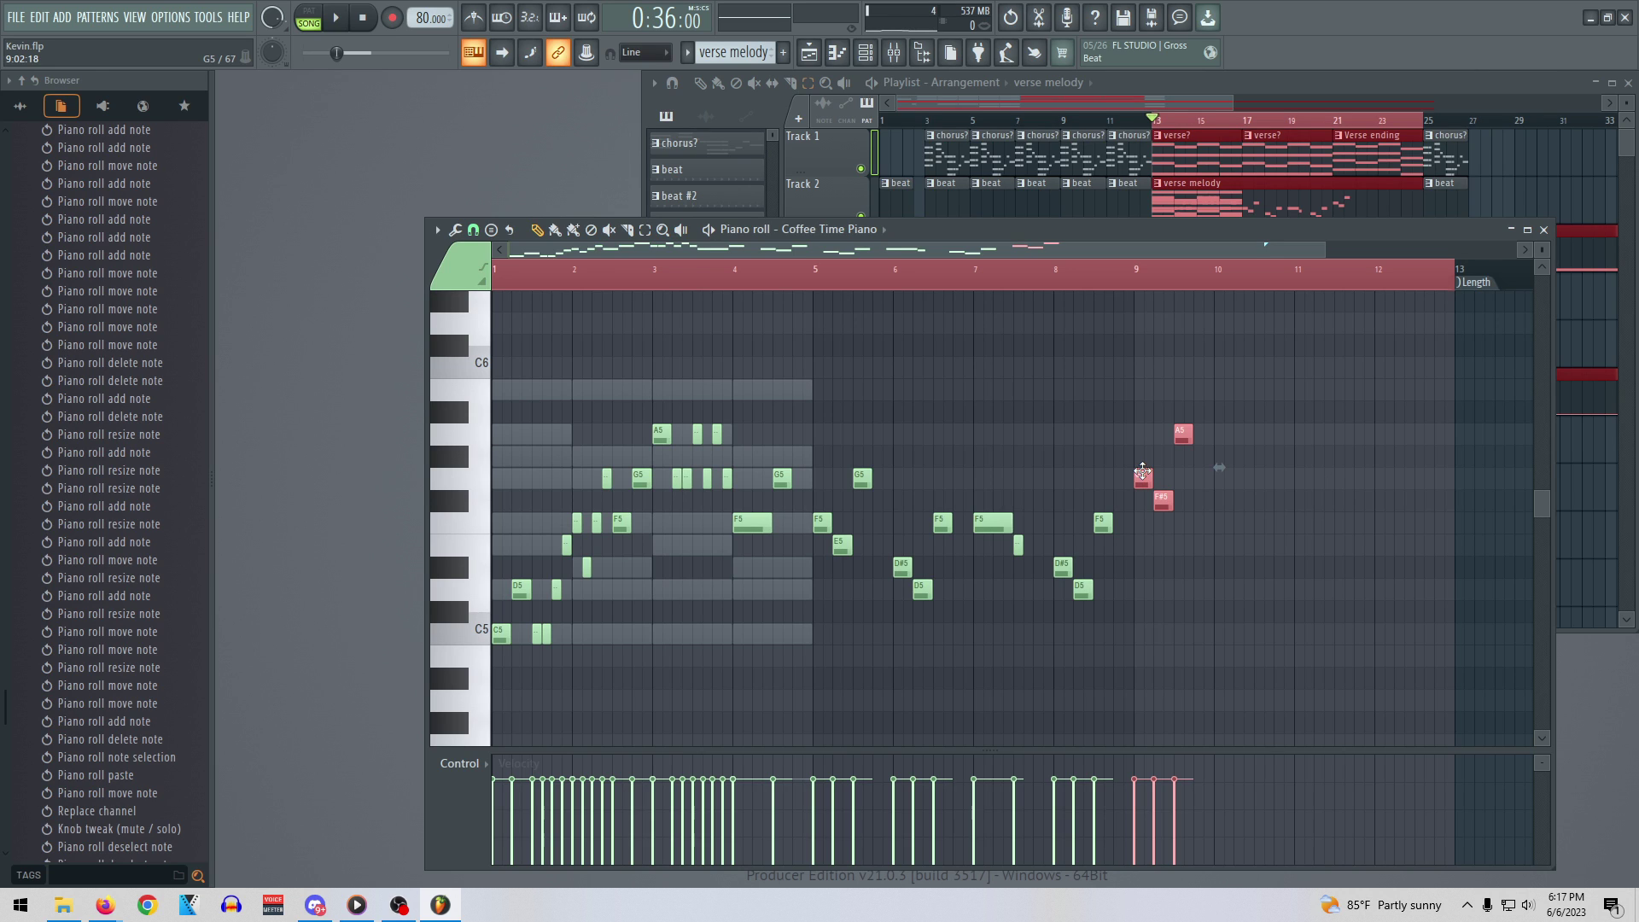
pyautogui.keyDown('ctrl'); pyautogui.click(1197, 463); pyautogui.keyUp('ctrl')
pyautogui.moveTo(1186, 435); pyautogui.dragTo(1187, 457)
pyautogui.press('space')
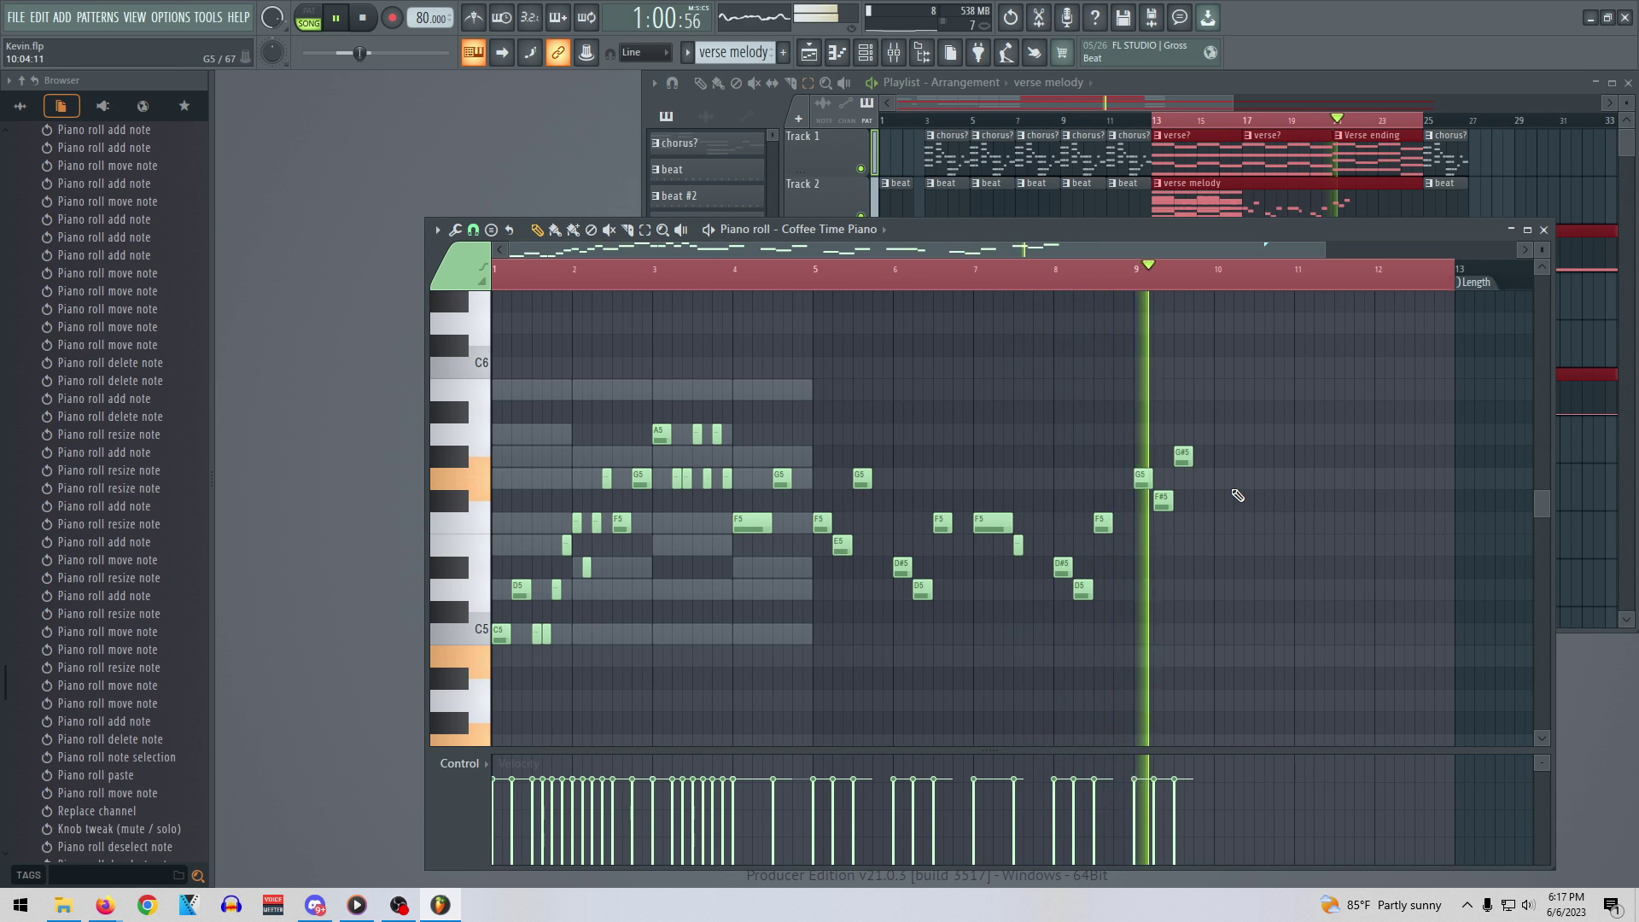
pyautogui.press('space')
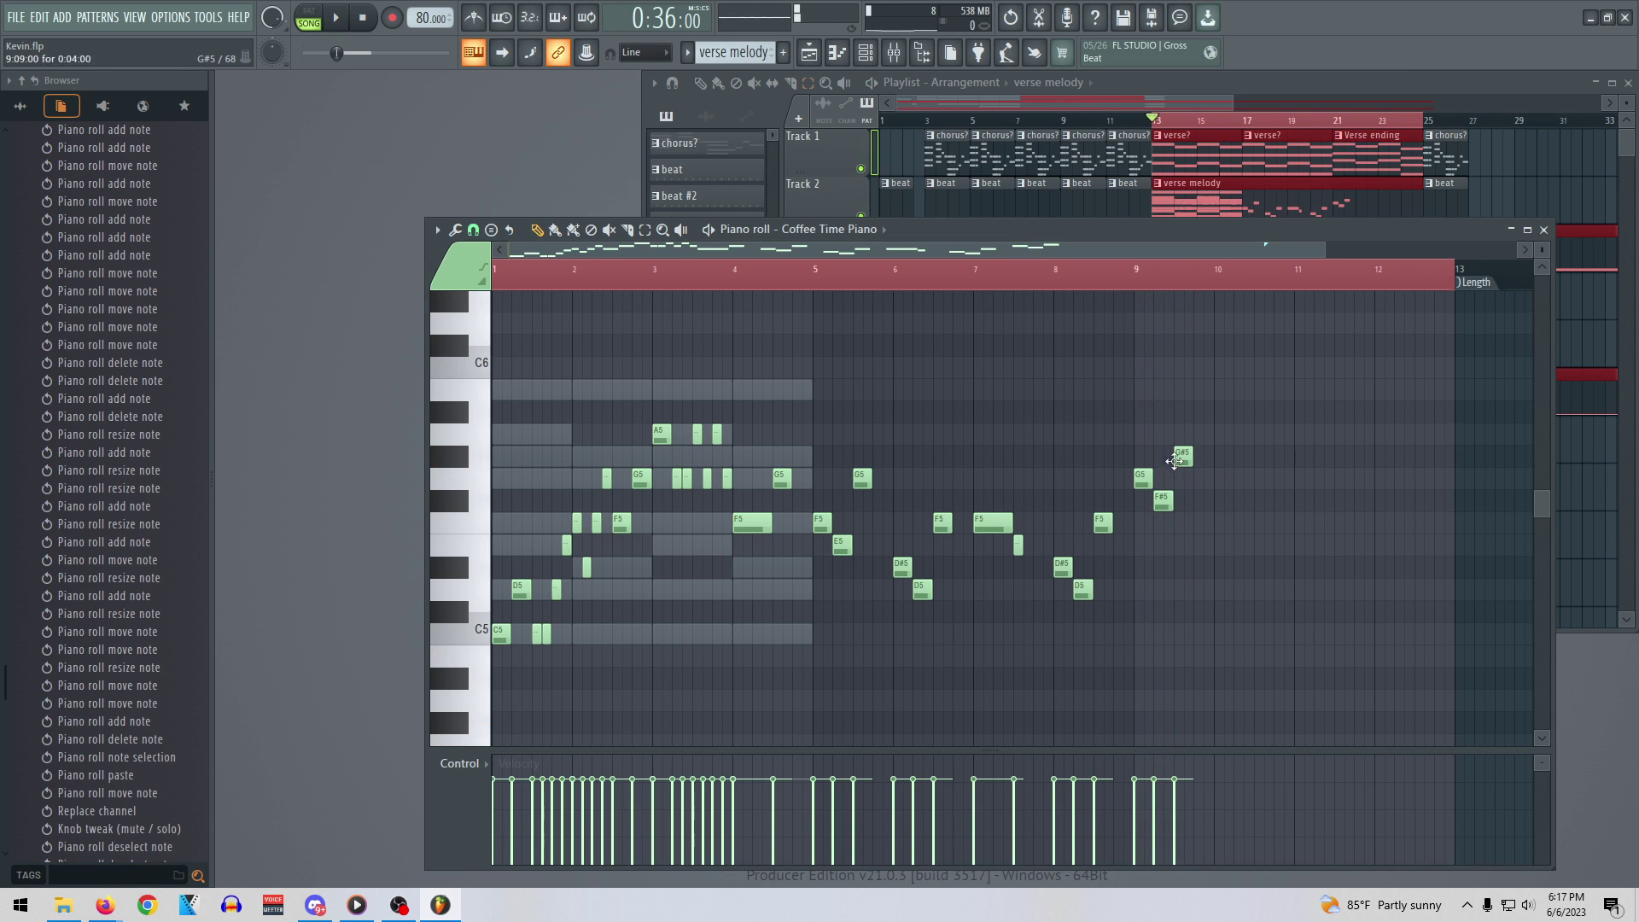
# Delete the three notes in bar 9
pyautogui.rightClick(1182, 456)
pyautogui.rightClick(1163, 501)
pyautogui.rightClick(1142, 478)
# Add consecutive F5, E5, G5 and F5 notes across bar 9, one per beat
pyautogui.scroll(-3, 1145, 541)
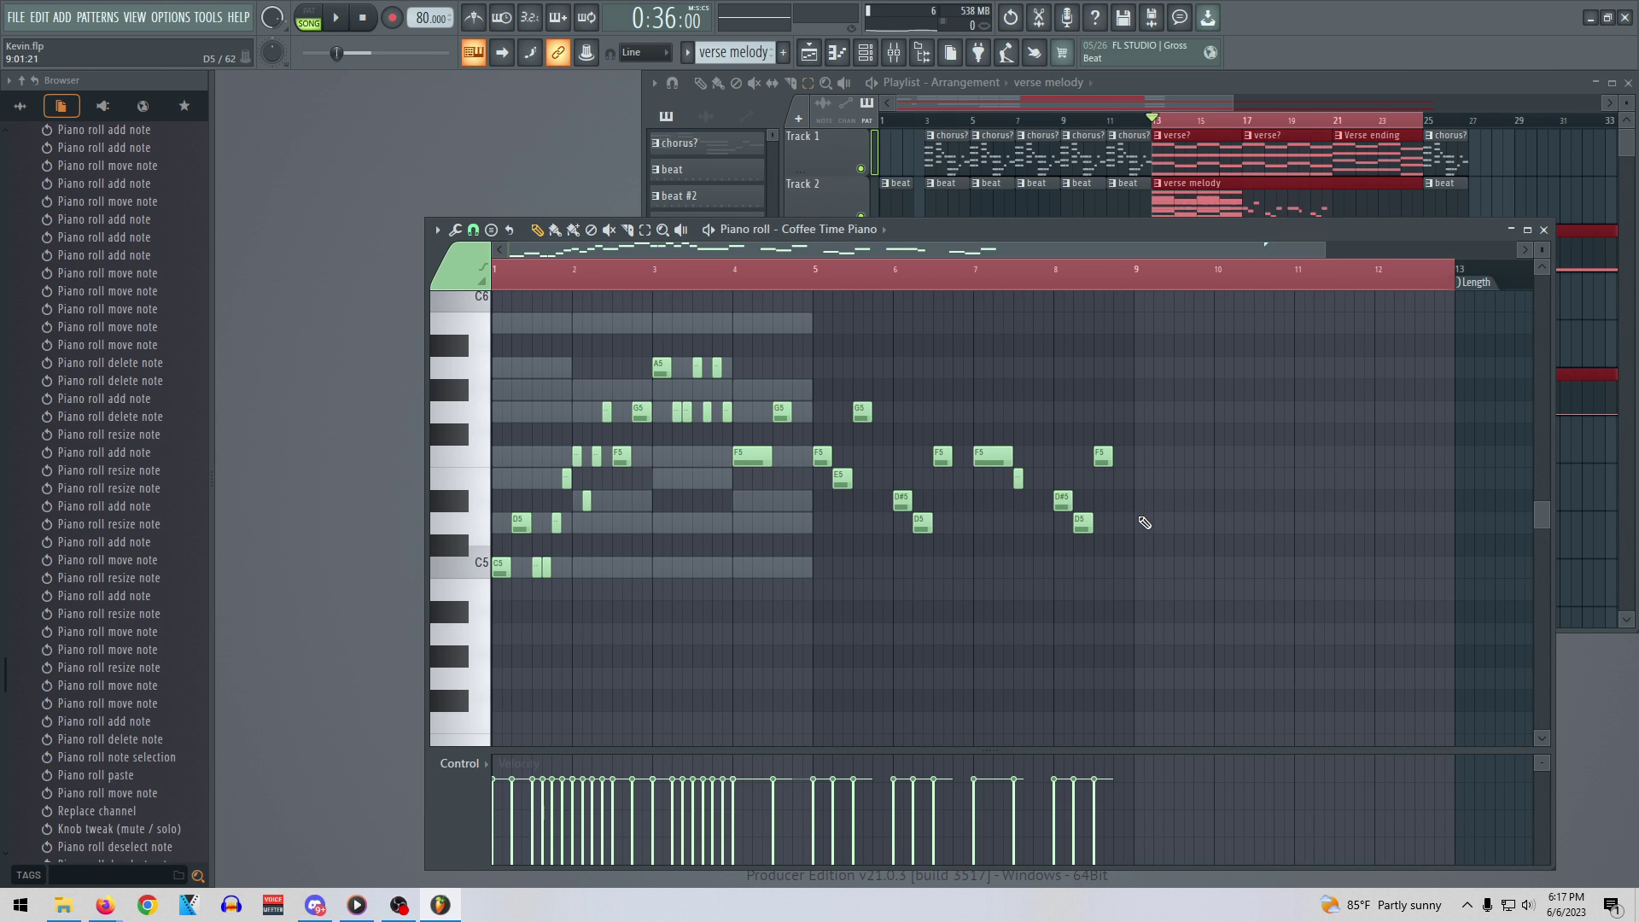
pyautogui.click(1143, 459)
pyautogui.click(1162, 478)
pyautogui.click(1182, 413)
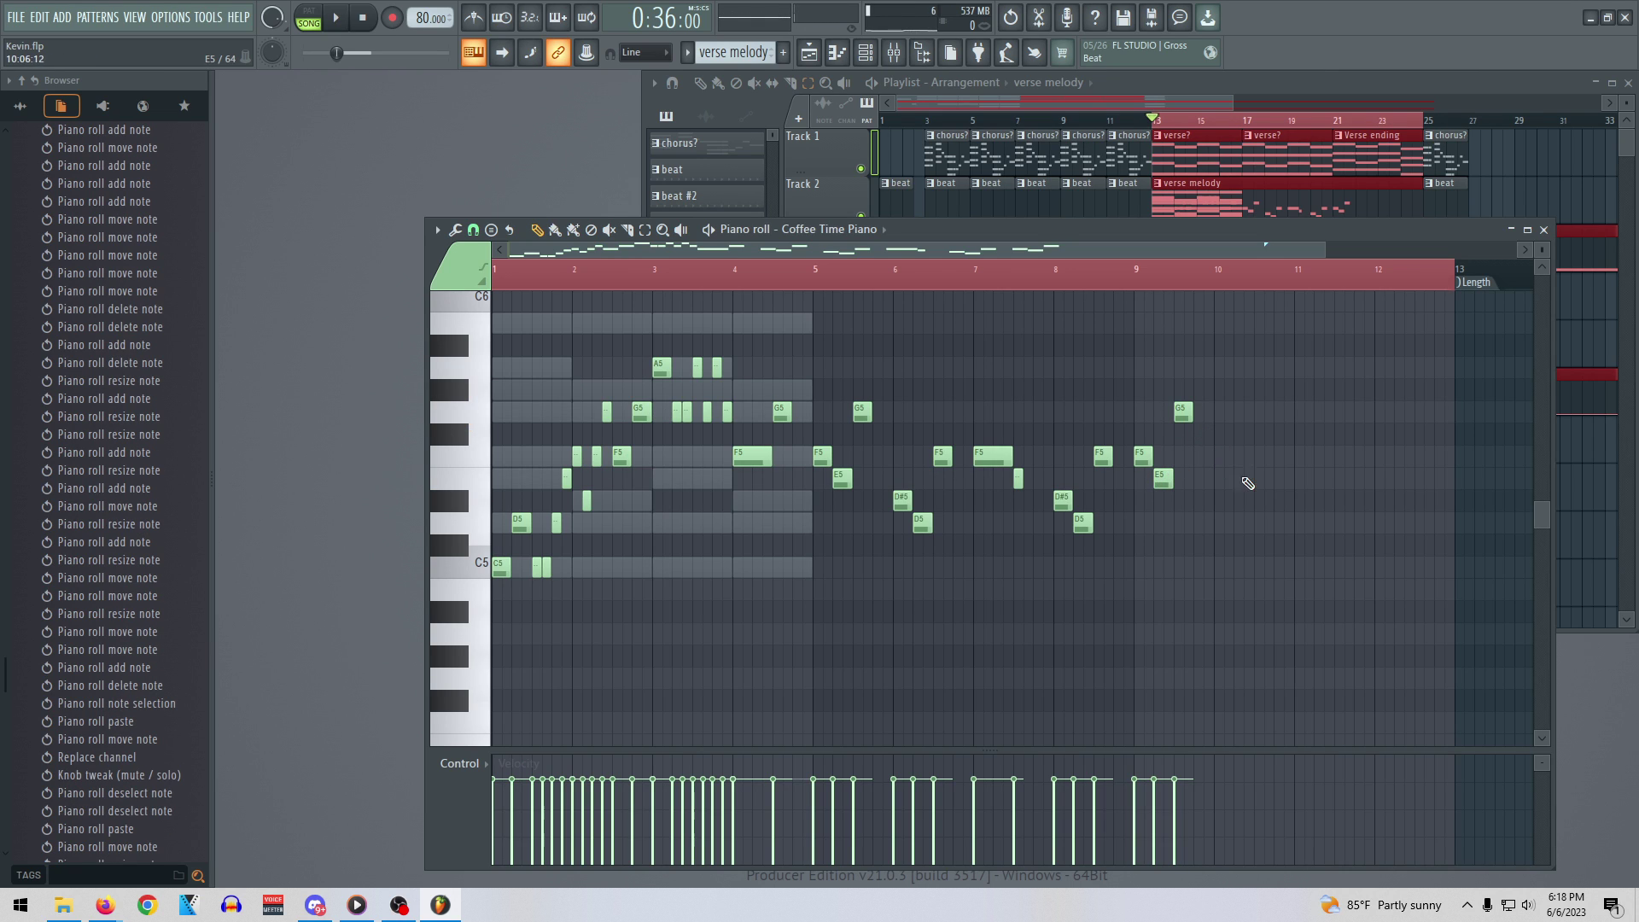
pyautogui.scroll(3, 1247, 482)
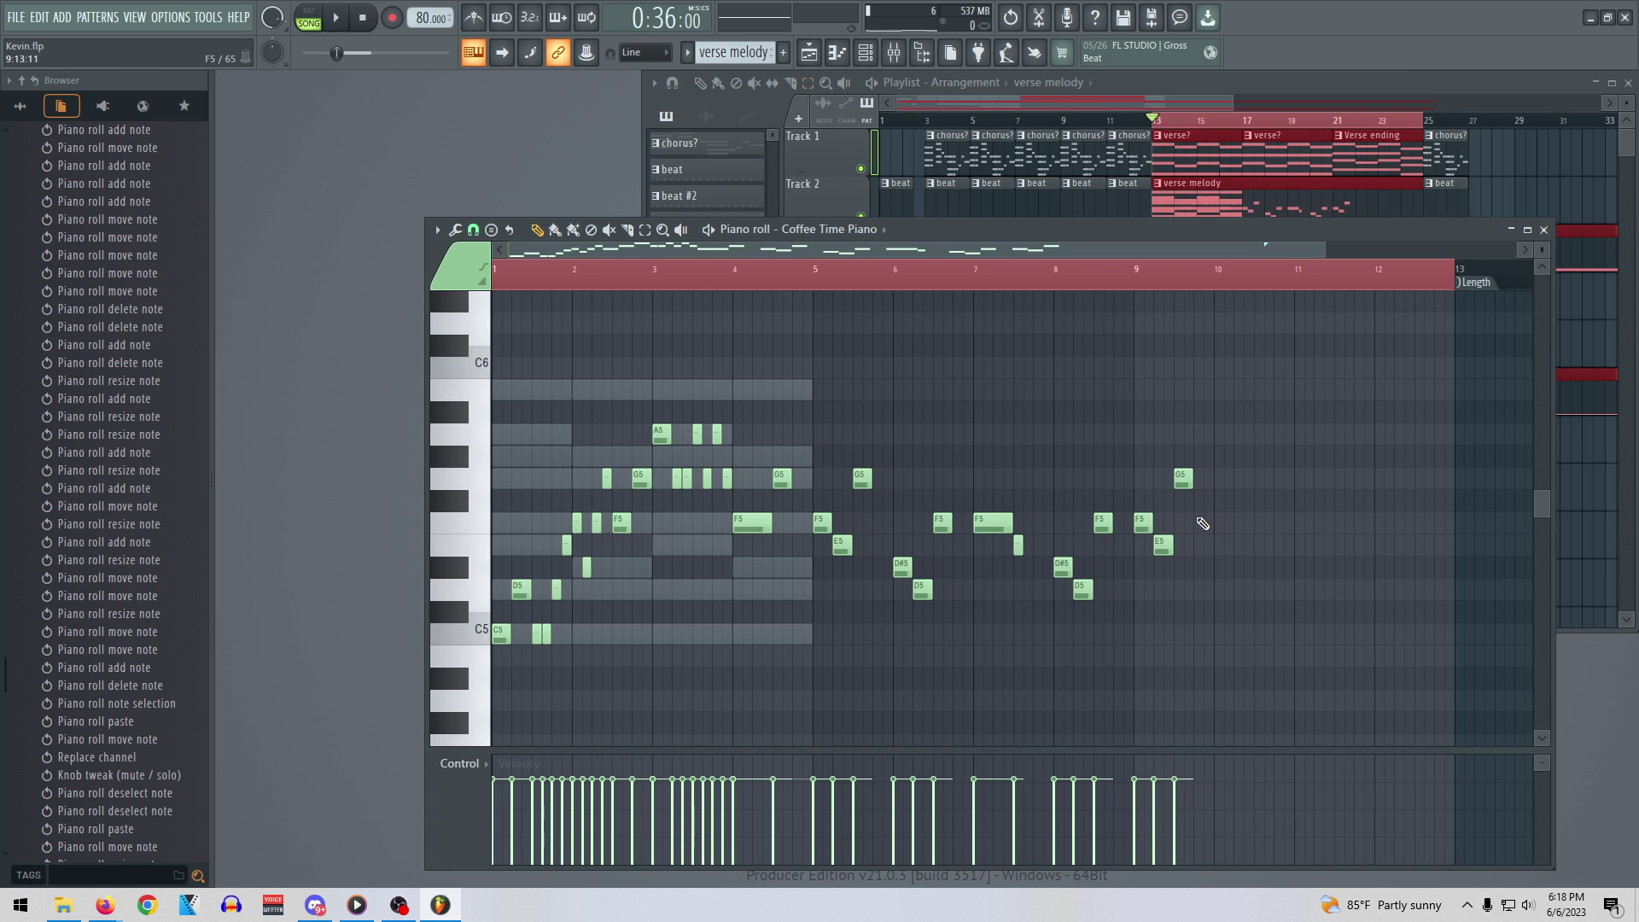
pyautogui.click(1200, 521)
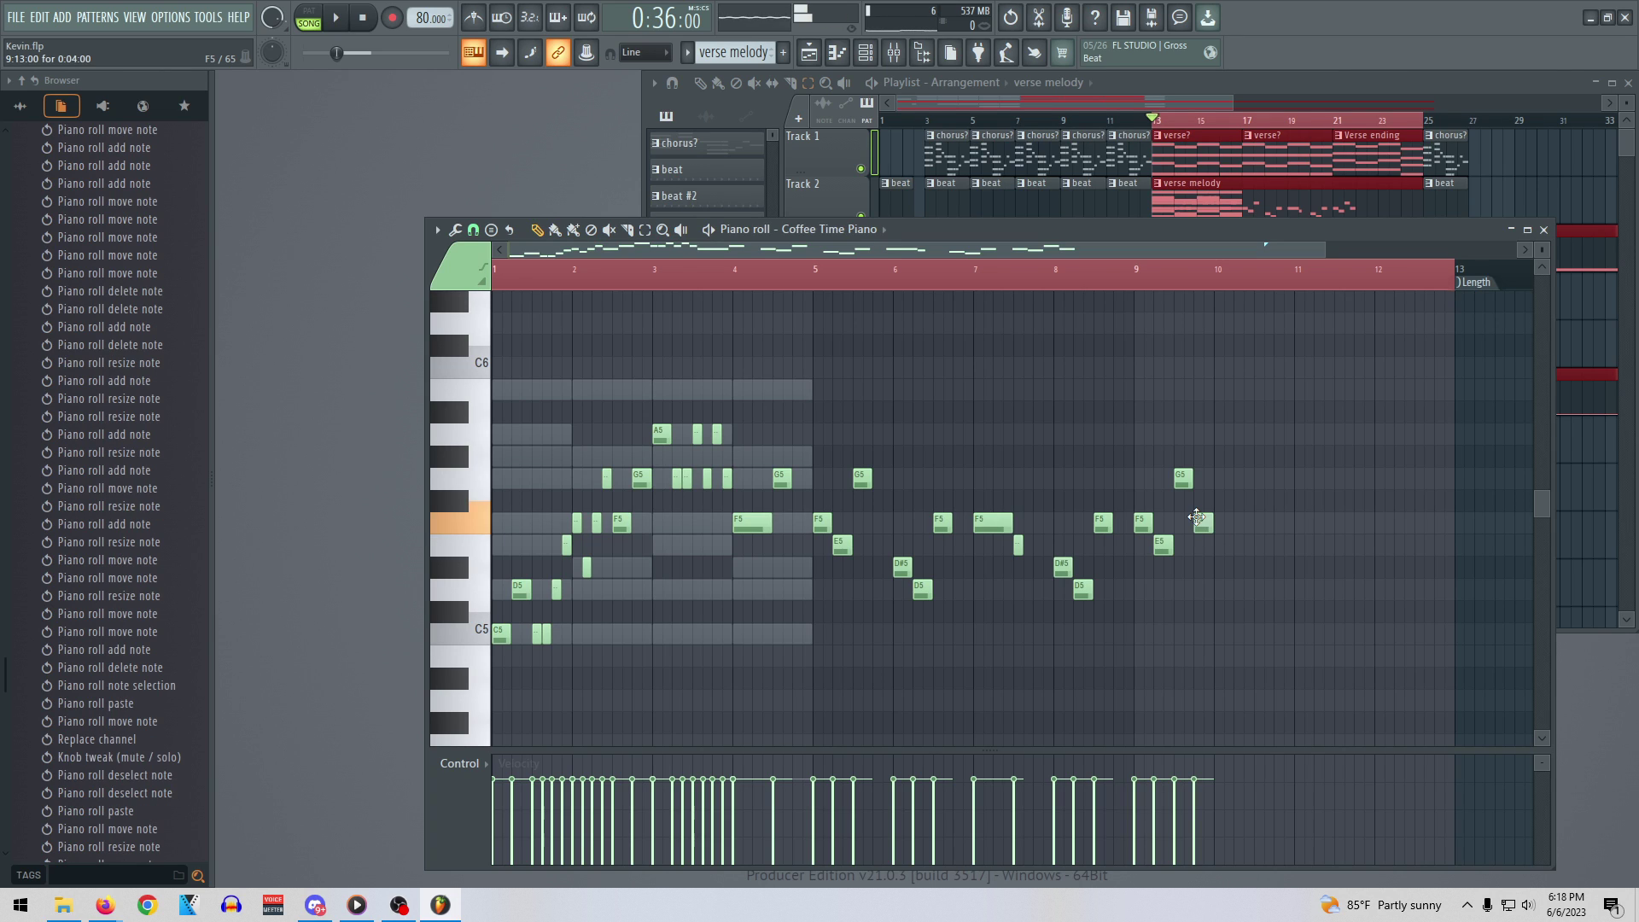
# Place D5 and D#5 notes on the first two beats of bar 10 and play back the melody
pyautogui.click(1216, 568)
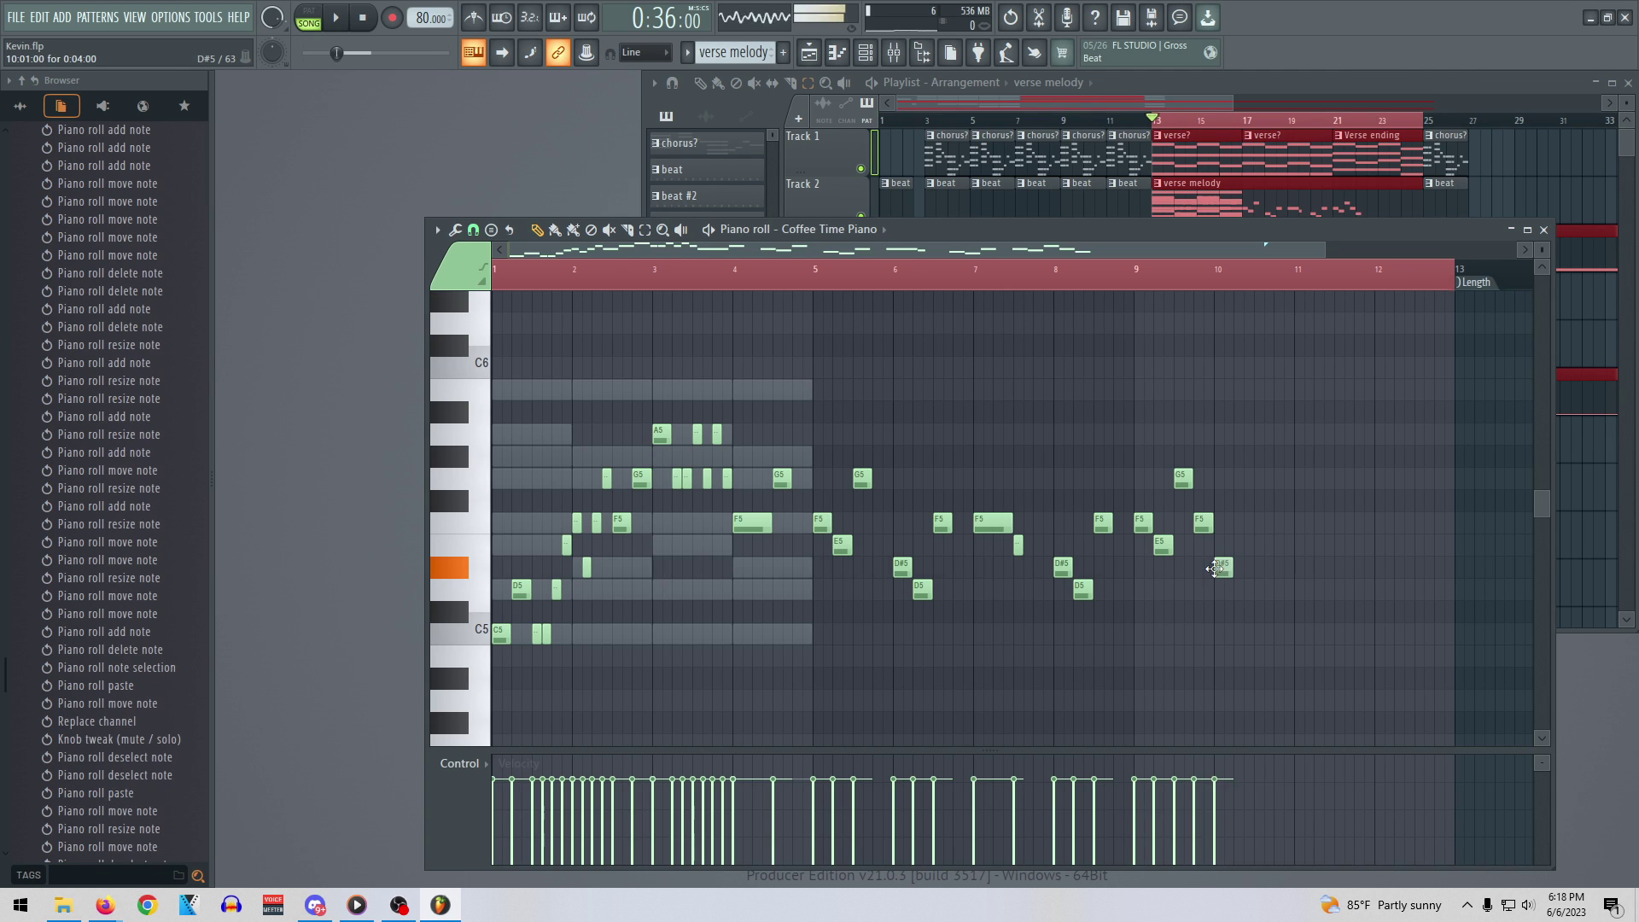
pyautogui.moveTo(1215, 570); pyautogui.dragTo(1234, 568)
pyautogui.click(1218, 589)
pyautogui.press('space')
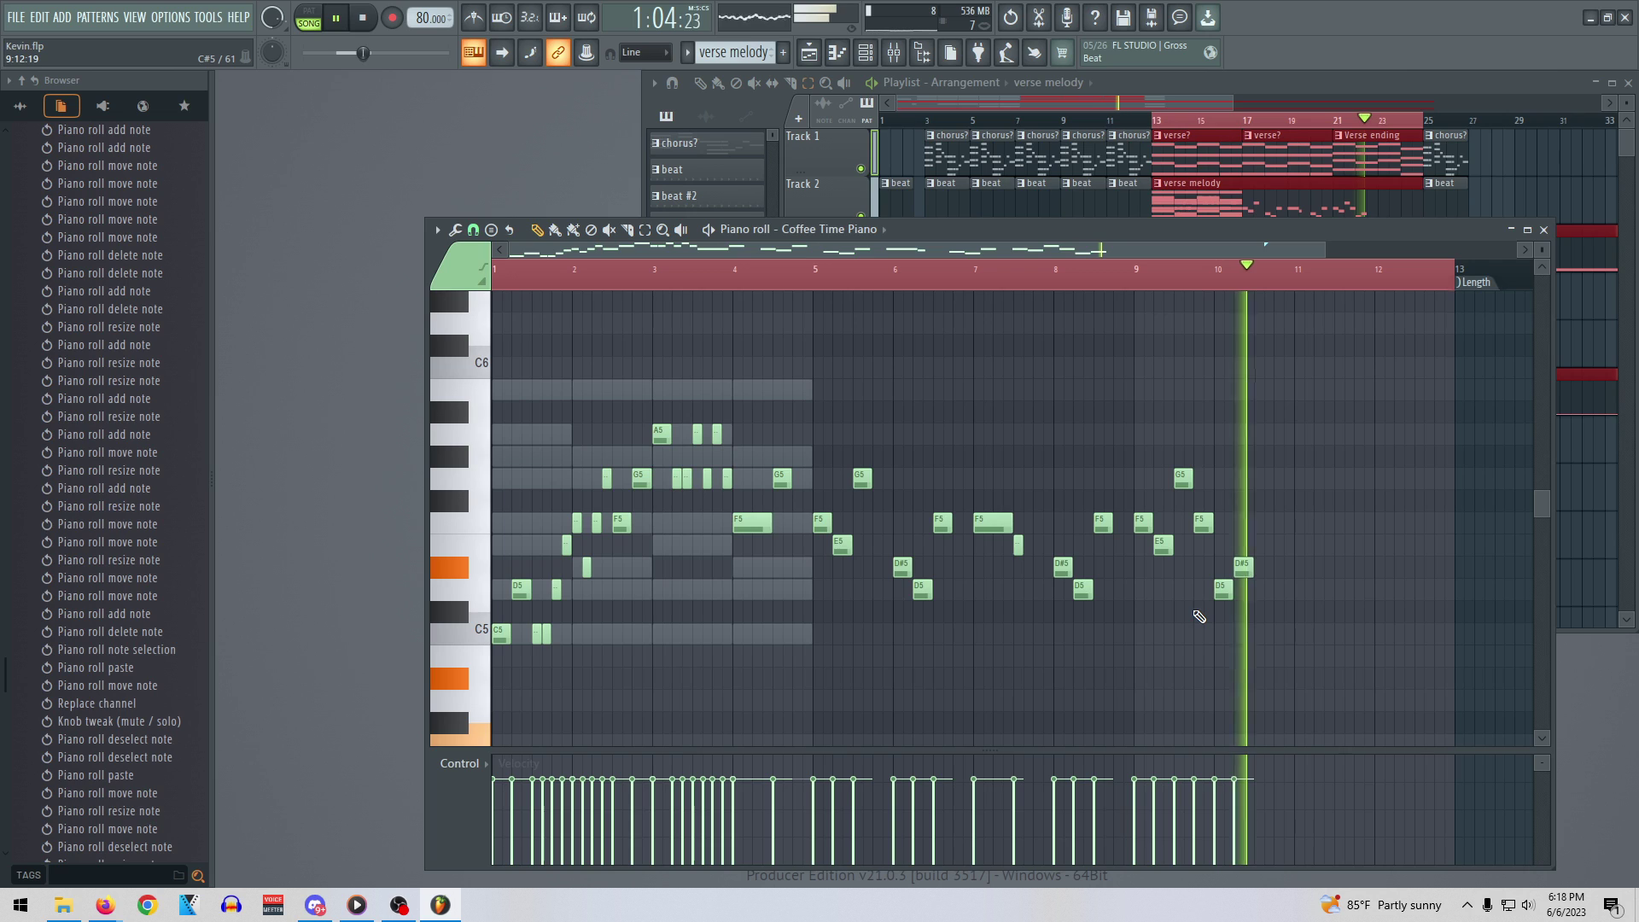
pyautogui.press('space')
# Add an F5 note on the third beat of bar 10
pyautogui.click(1260, 544)
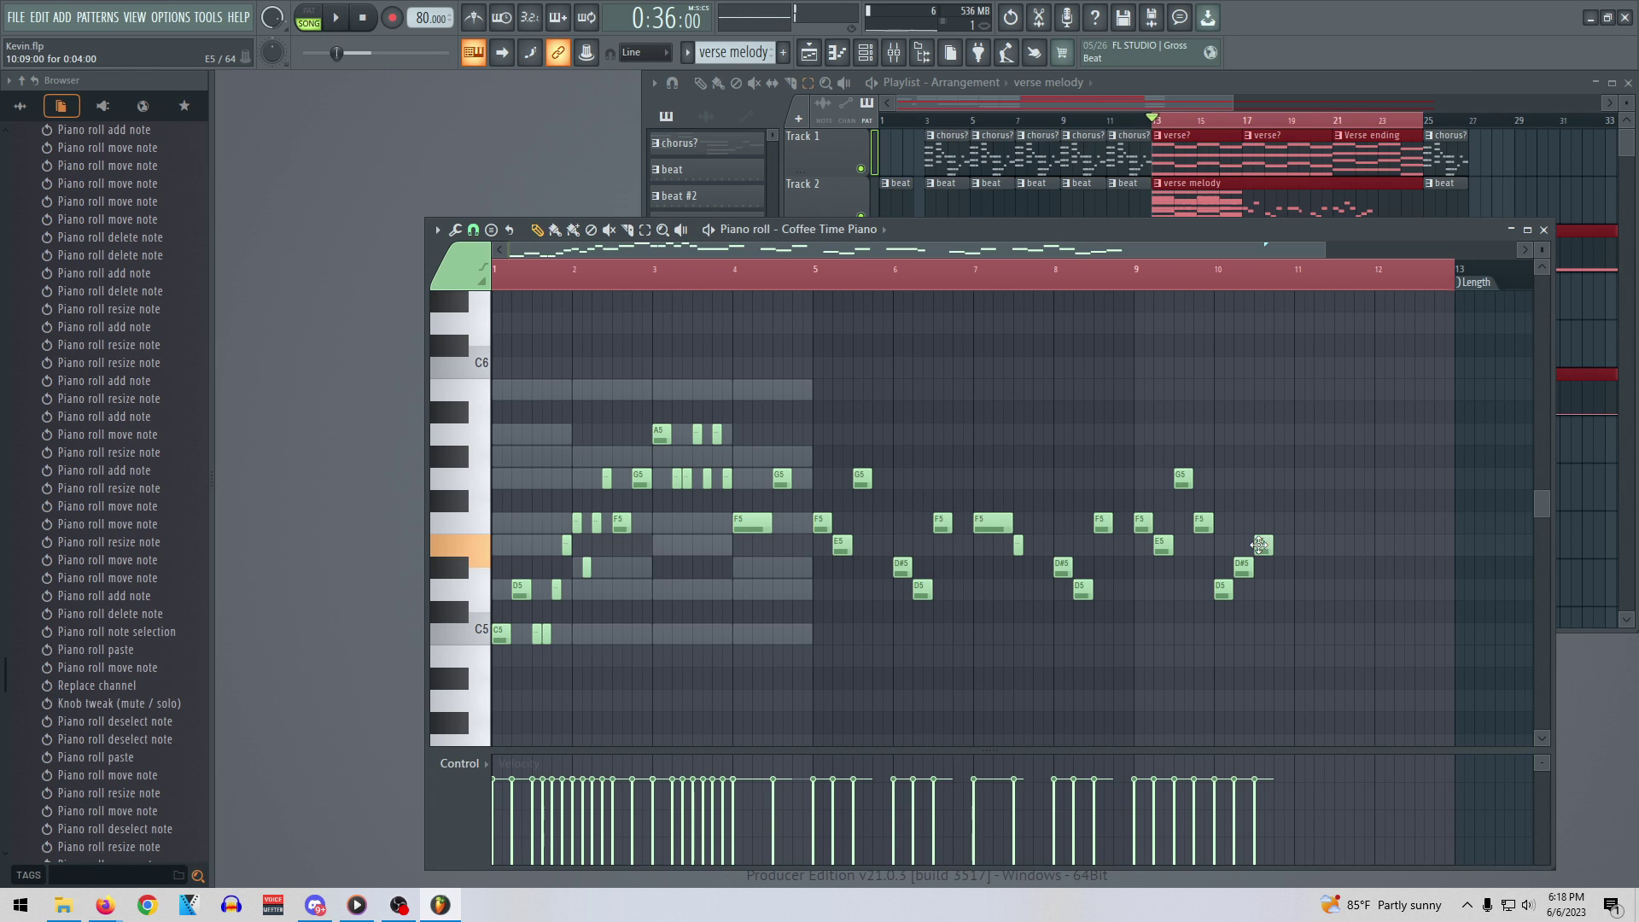
pyautogui.moveTo(1259, 544); pyautogui.dragTo(1261, 523)
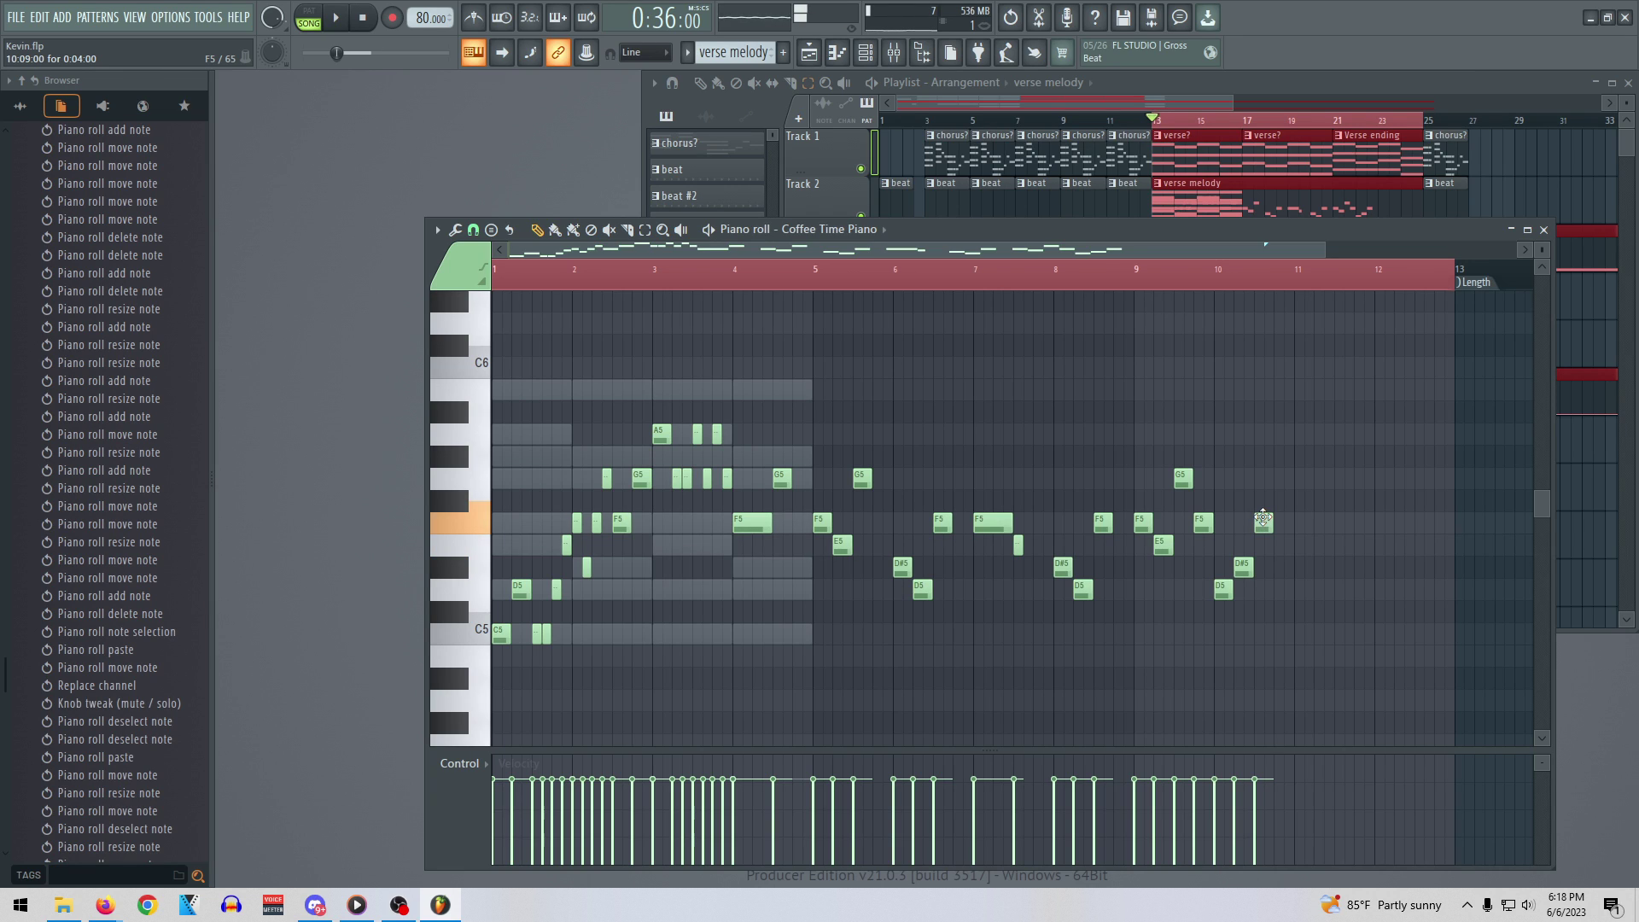
pyautogui.click(1260, 522)
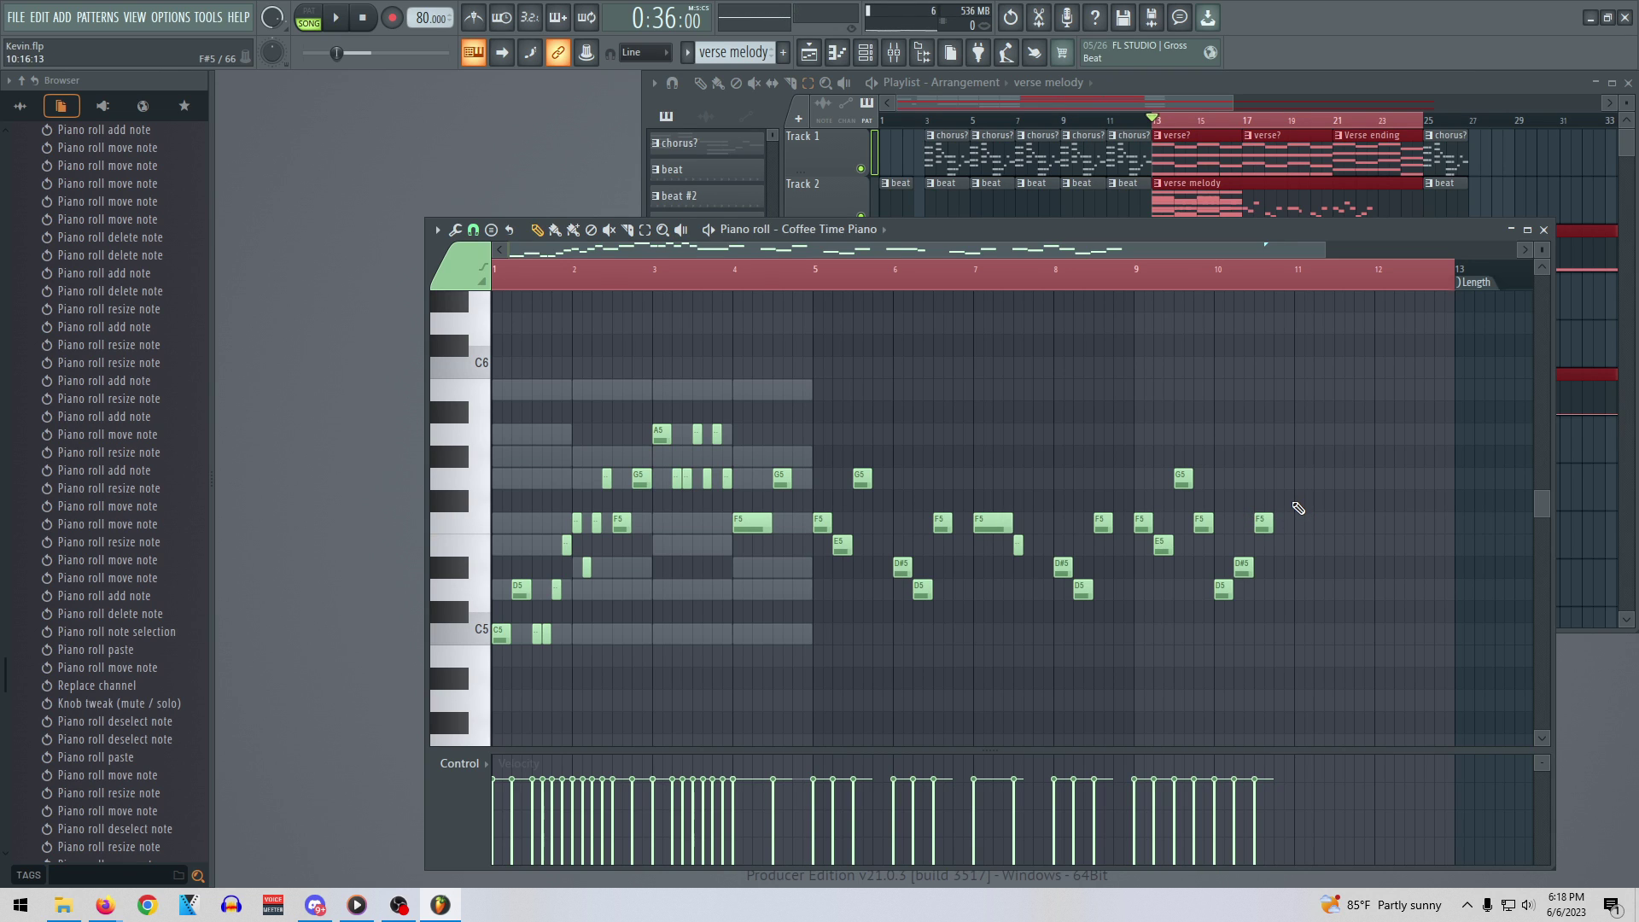
# Add a G5 note on the fourth beat of bar 10 and an A5 at the start of bar 11, and play back the melody
pyautogui.click(1282, 483)
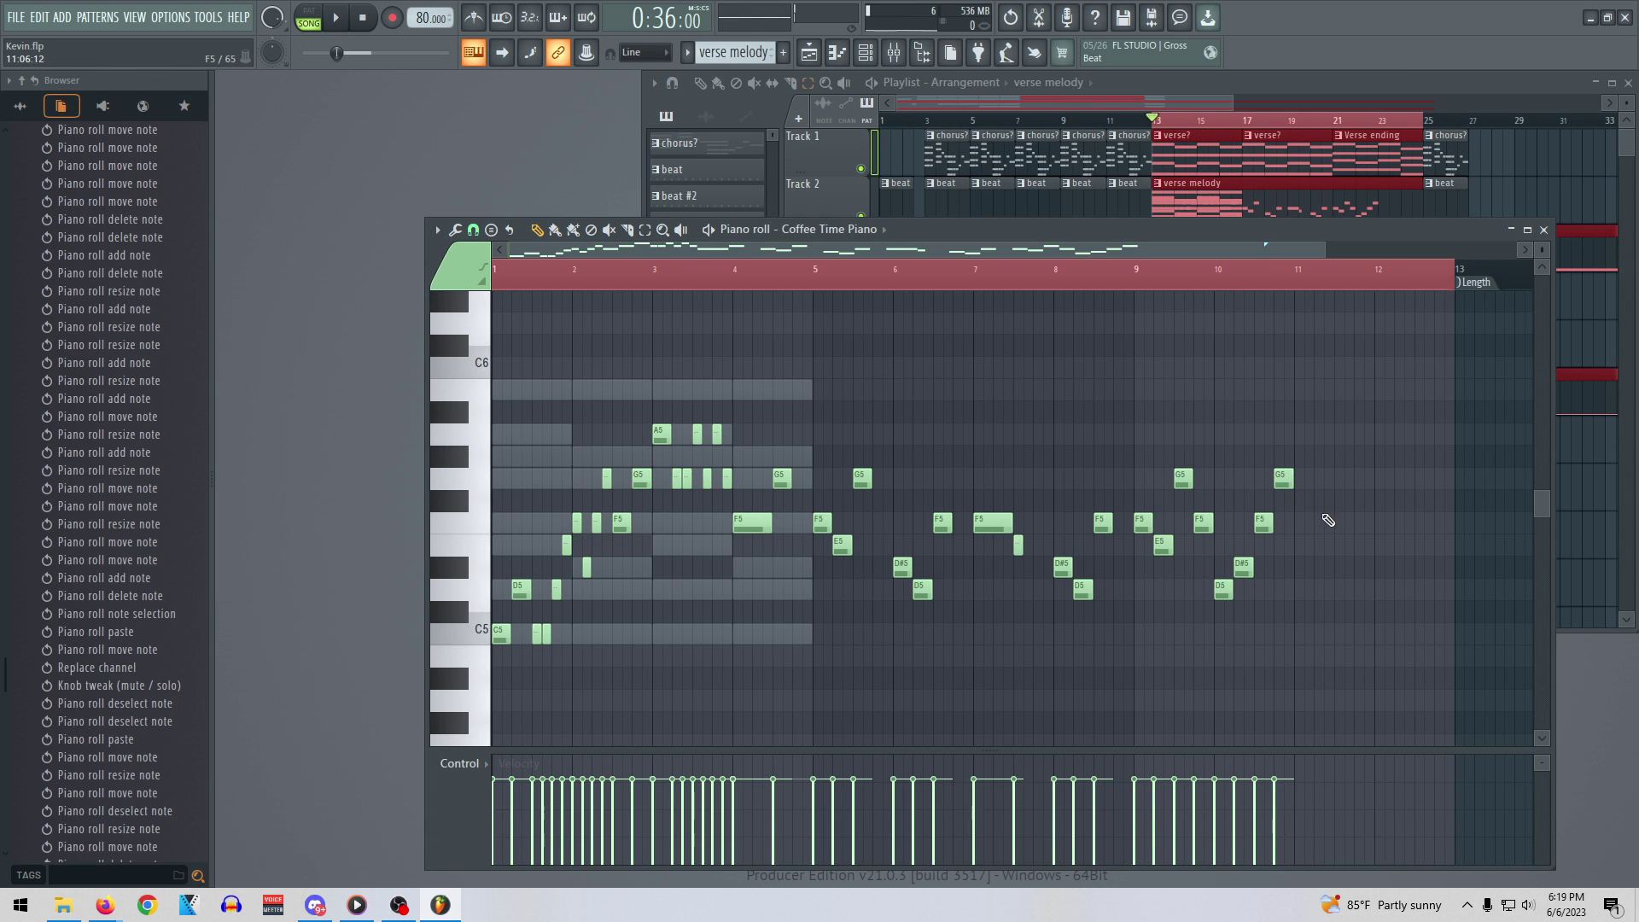
pyautogui.click(1307, 522)
pyautogui.moveTo(1312, 523); pyautogui.dragTo(1300, 522)
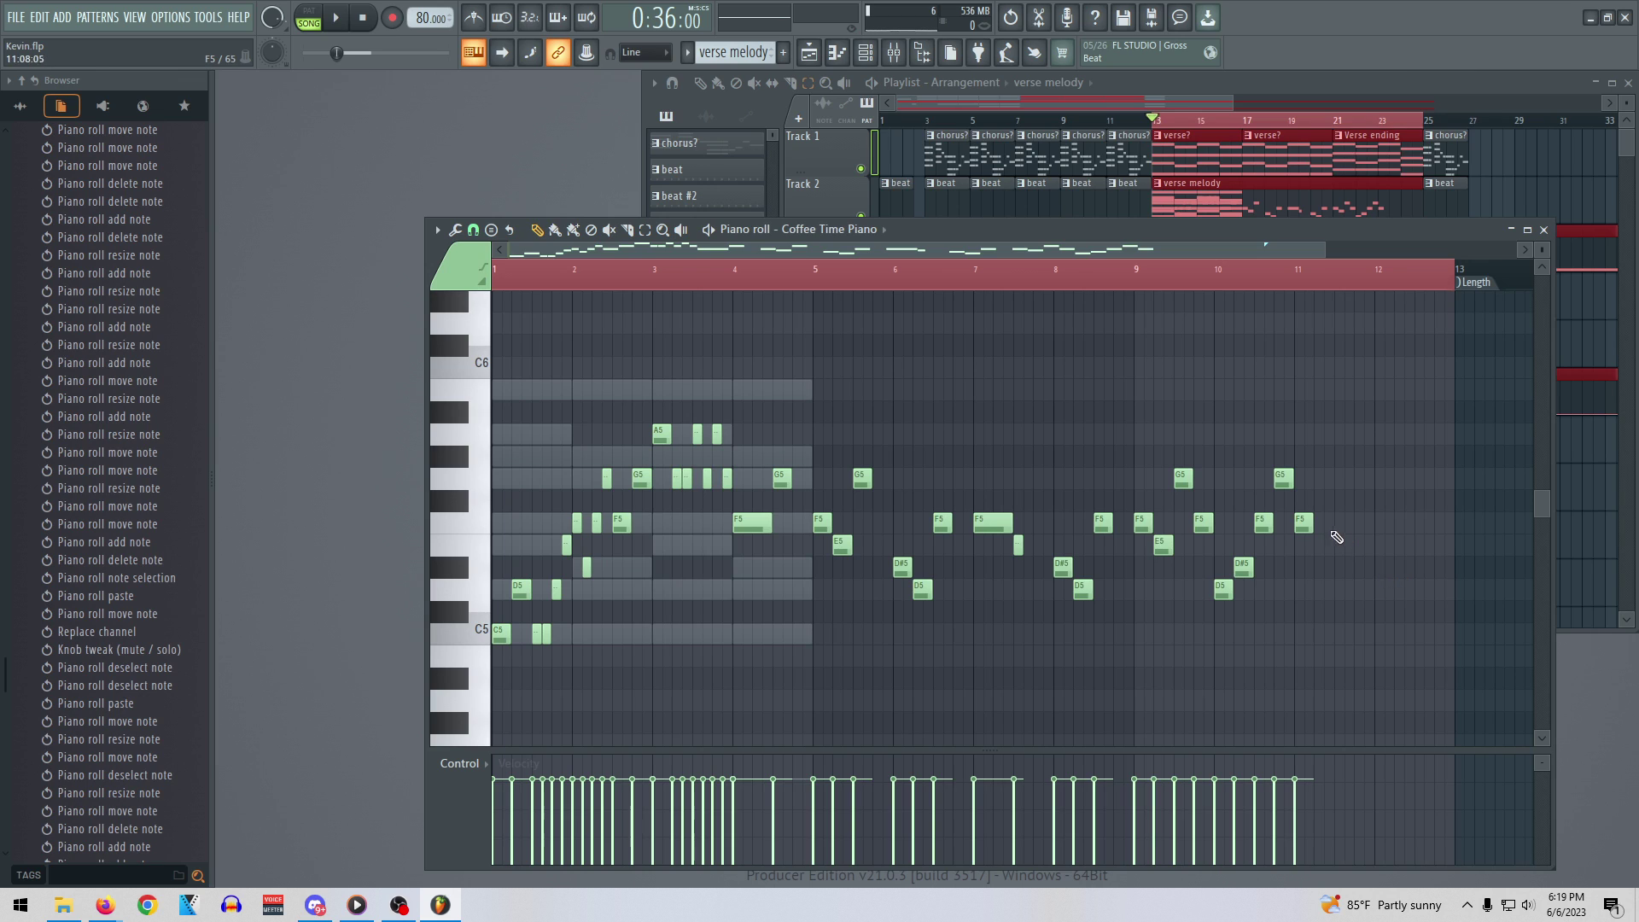
pyautogui.moveTo(1302, 523); pyautogui.dragTo(1302, 384)
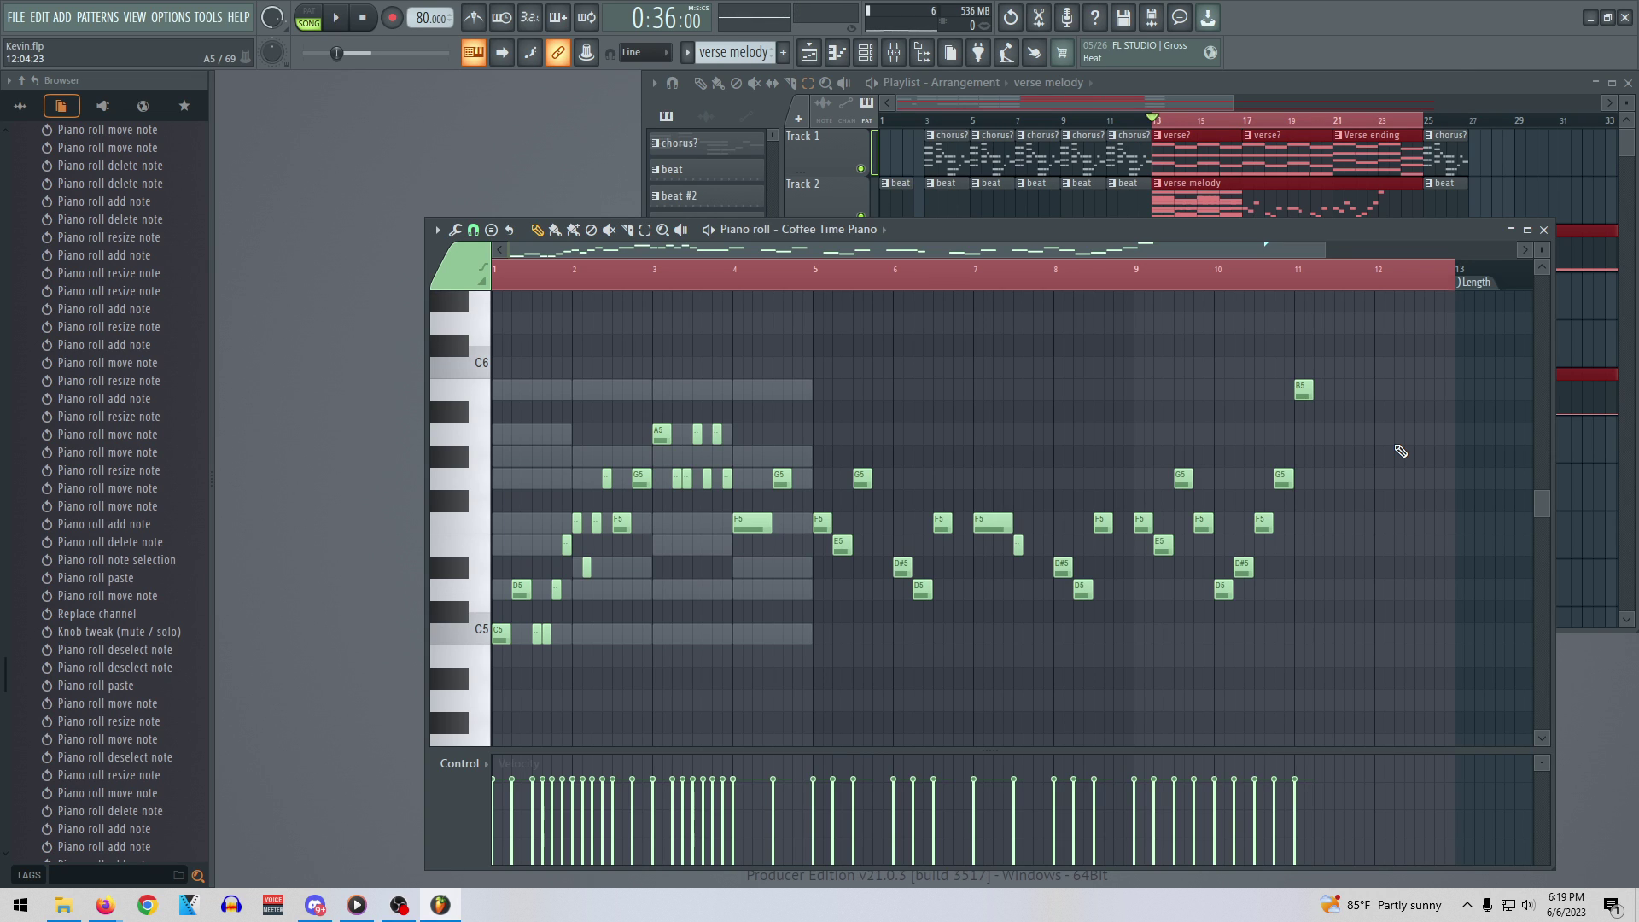
pyautogui.moveTo(1302, 389); pyautogui.dragTo(1301, 435)
pyautogui.moveTo(1298, 453); pyautogui.dragTo(1303, 431)
pyautogui.press('space')
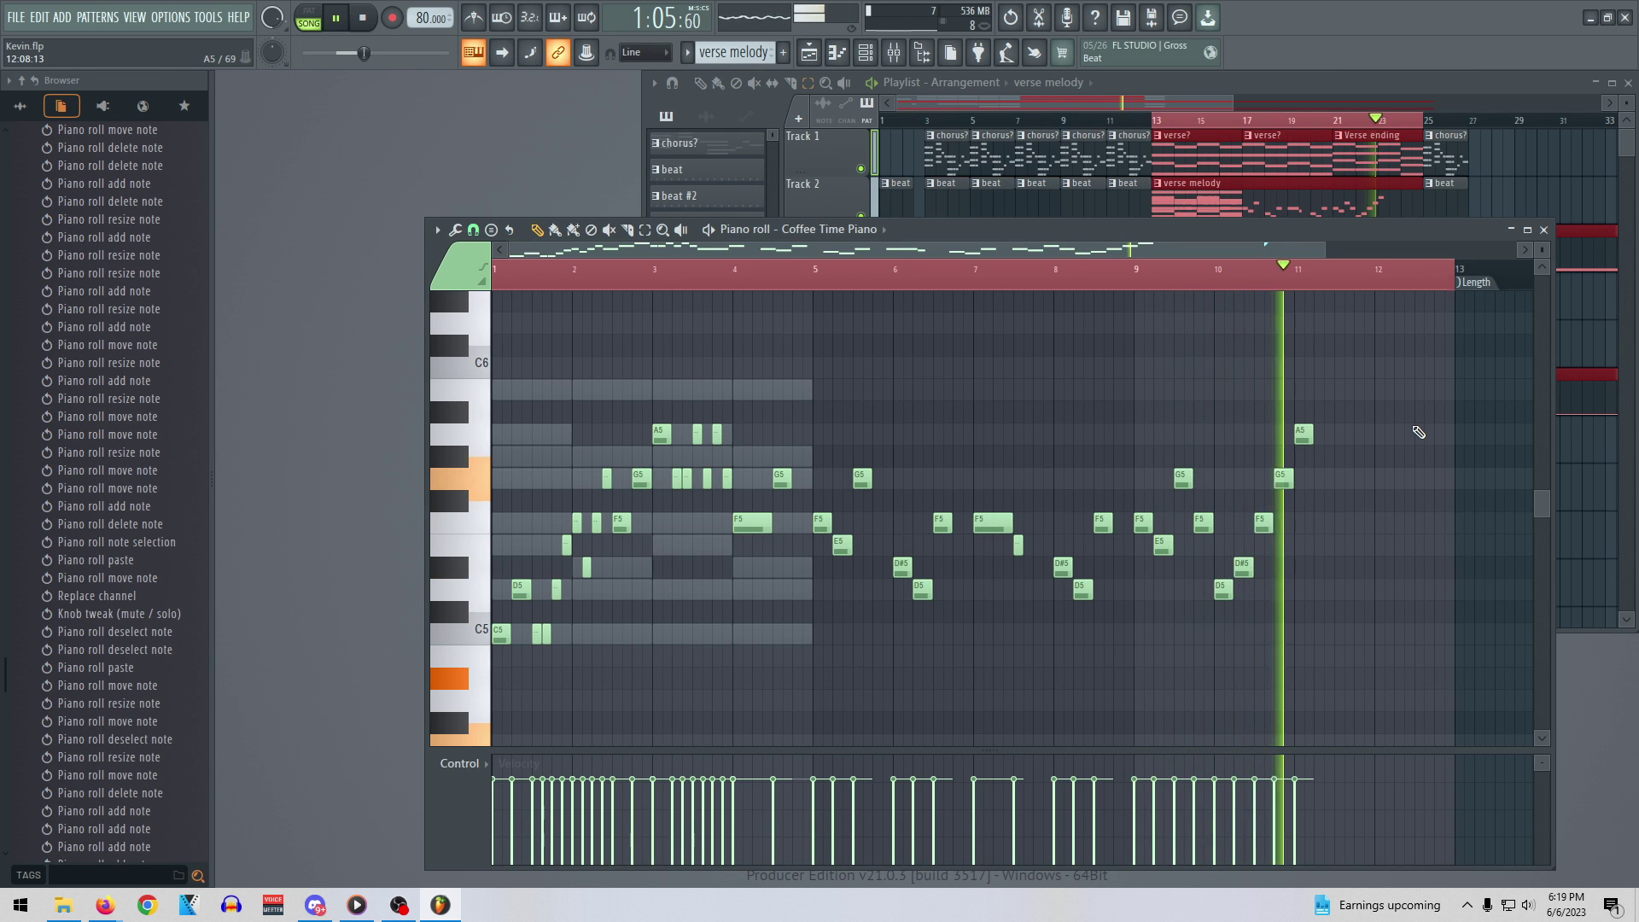
pyautogui.press('space')
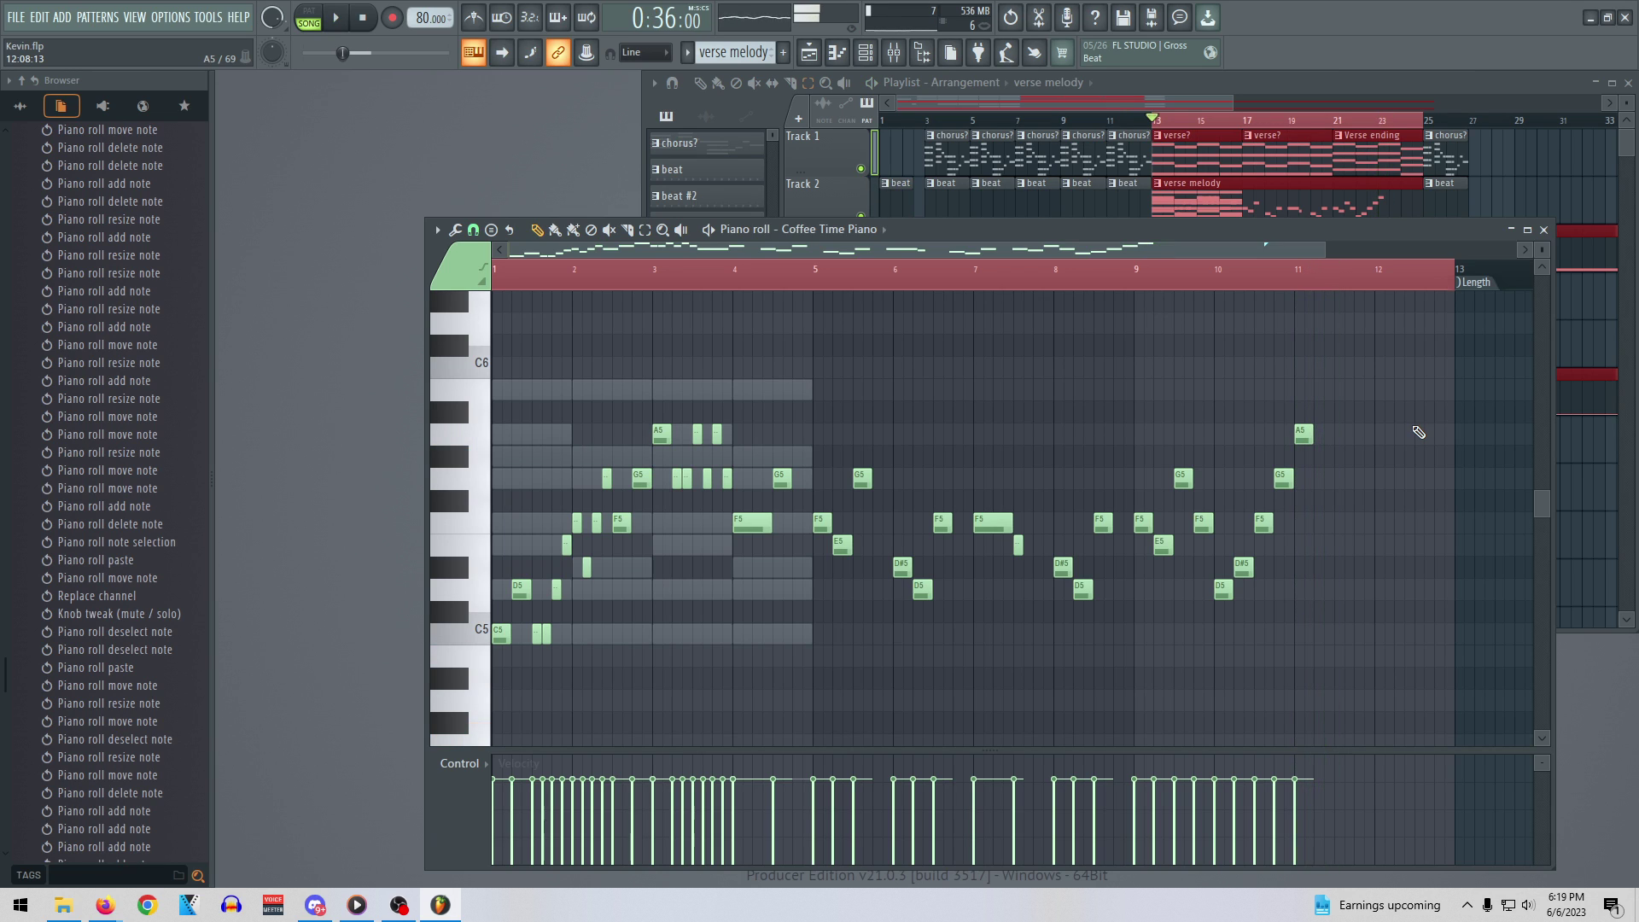
# Compress bar 10's D5, D#5, F5 and G5 run into half-beat notes, move the A5 to the third beat, and play from bar 5
pyautogui.moveTo(1251, 573); pyautogui.dragTo(1252, 480)
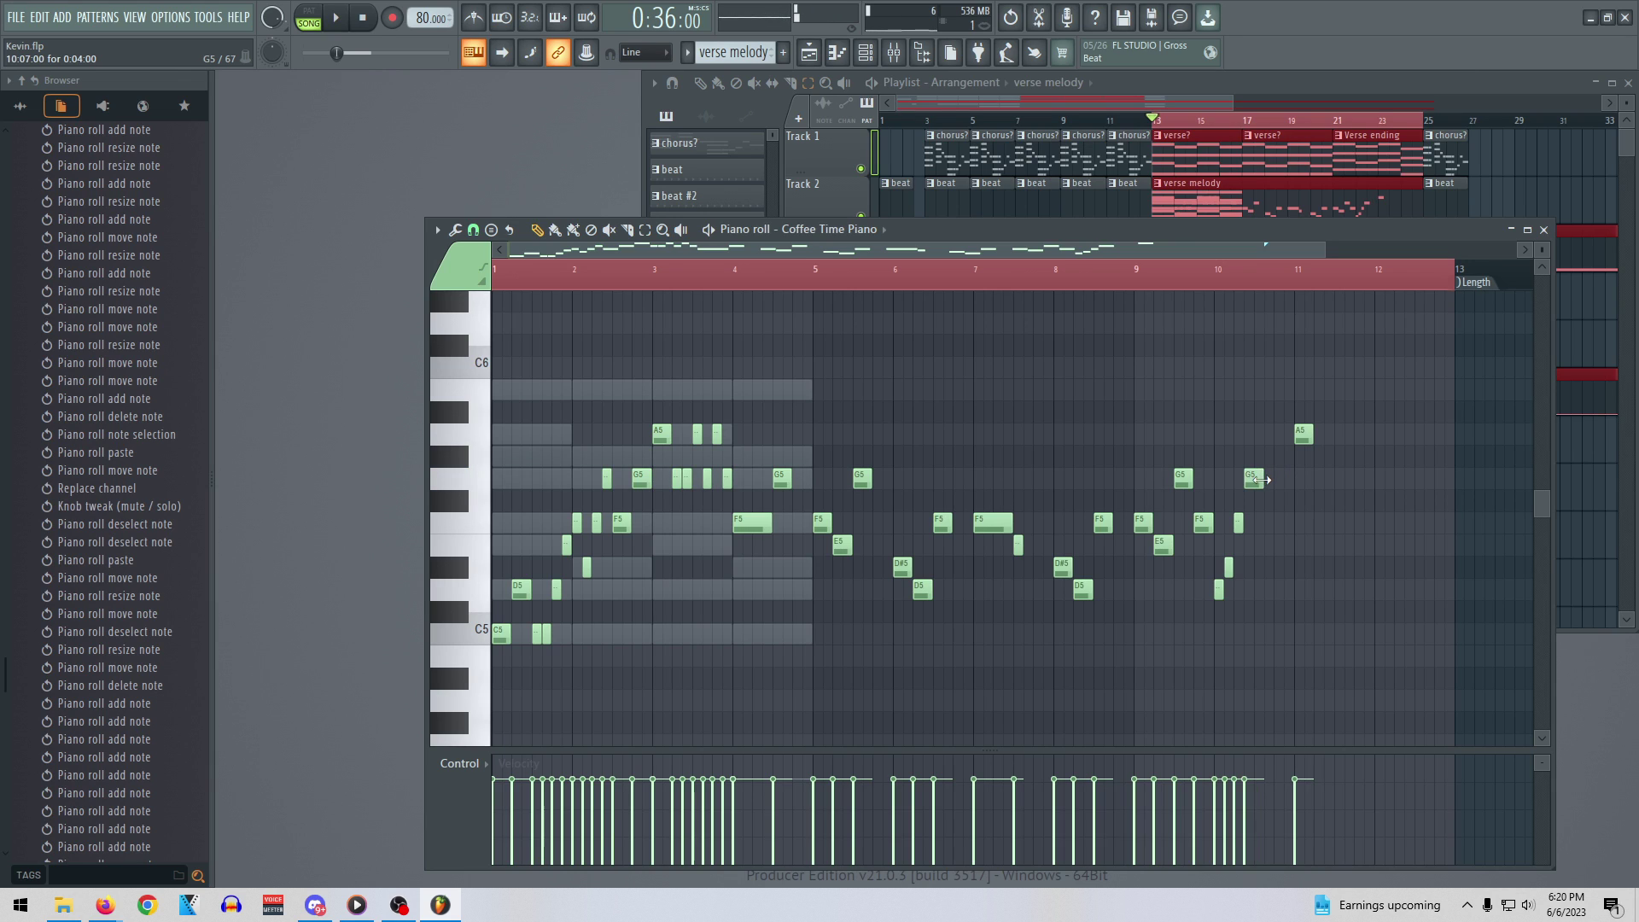
pyautogui.moveTo(1303, 433); pyautogui.dragTo(1258, 435)
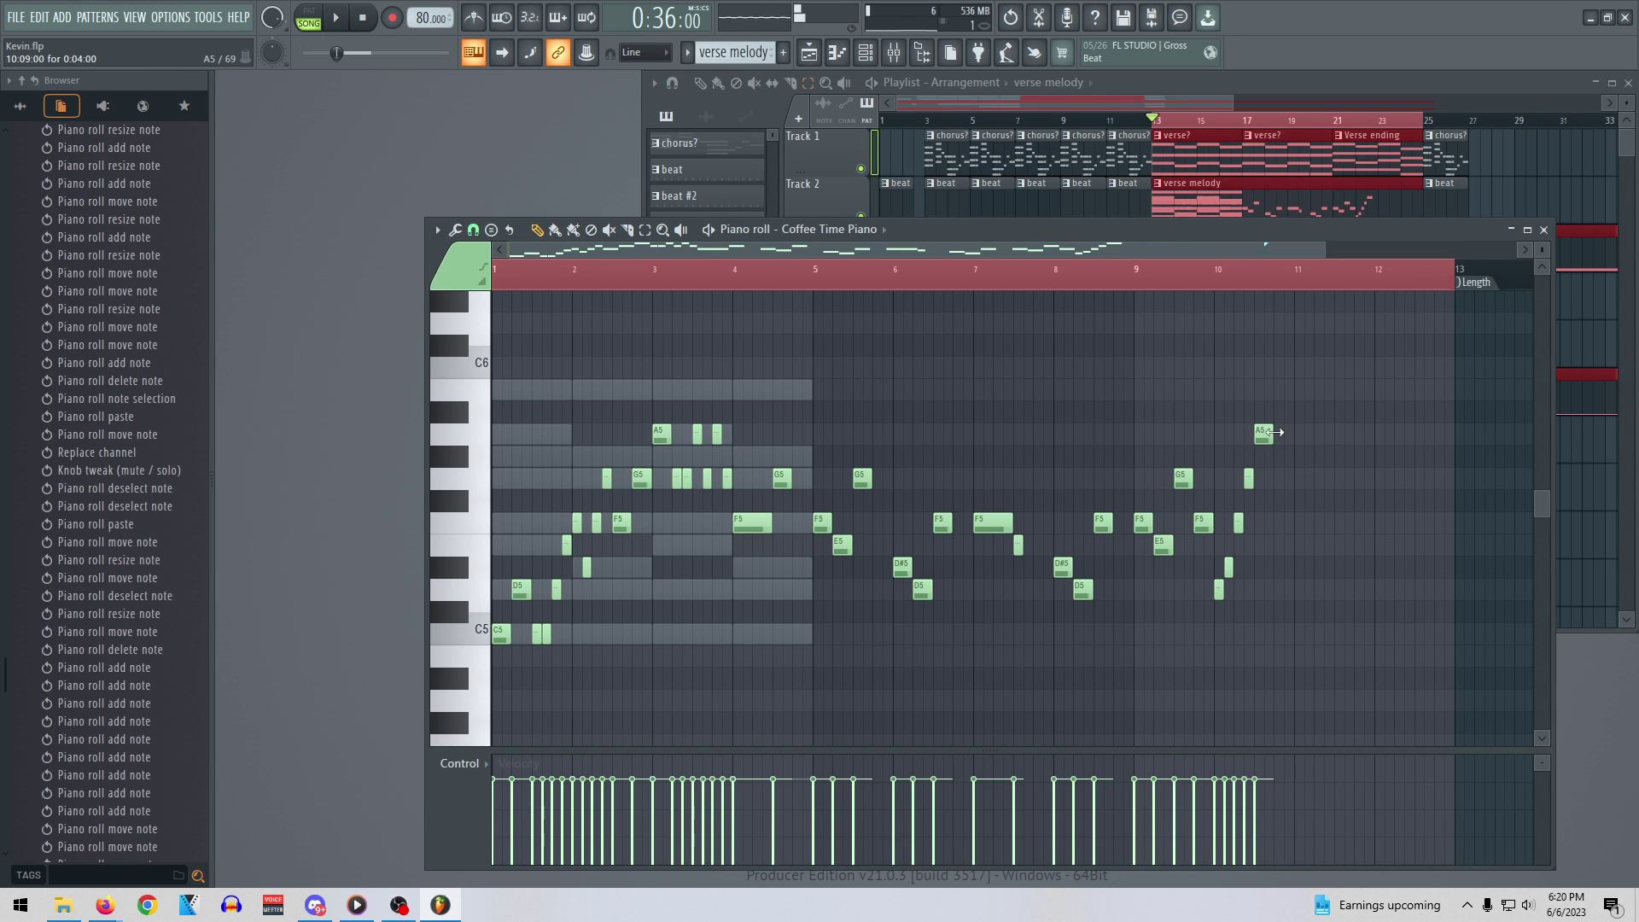
pyautogui.click(867, 273)
pyautogui.press('space')
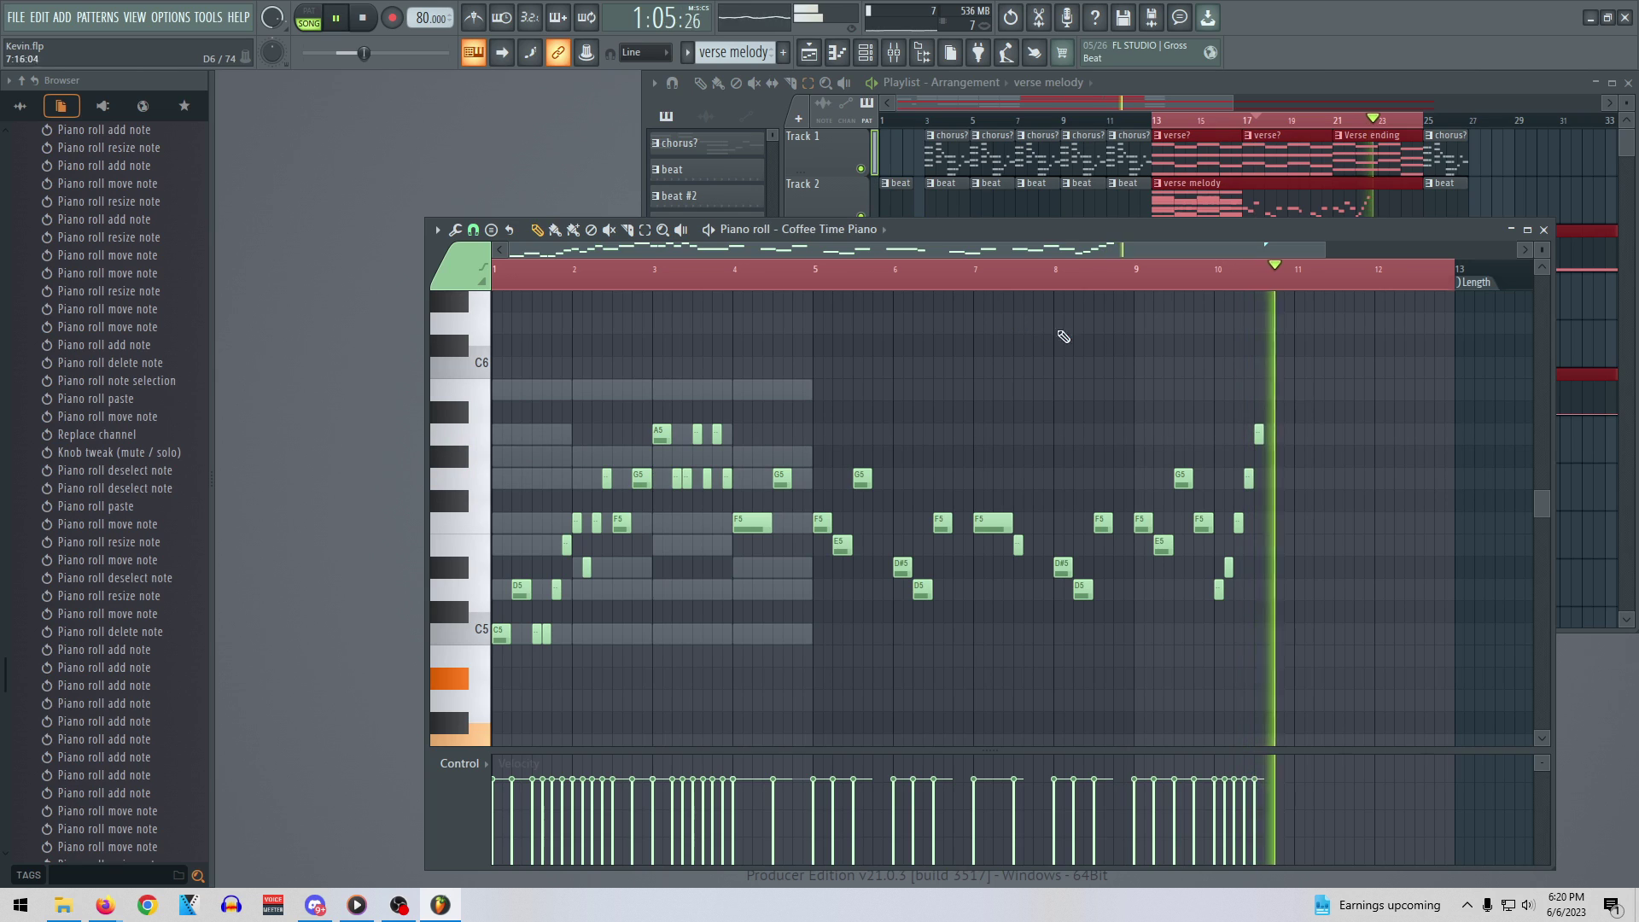
pyautogui.press('space')
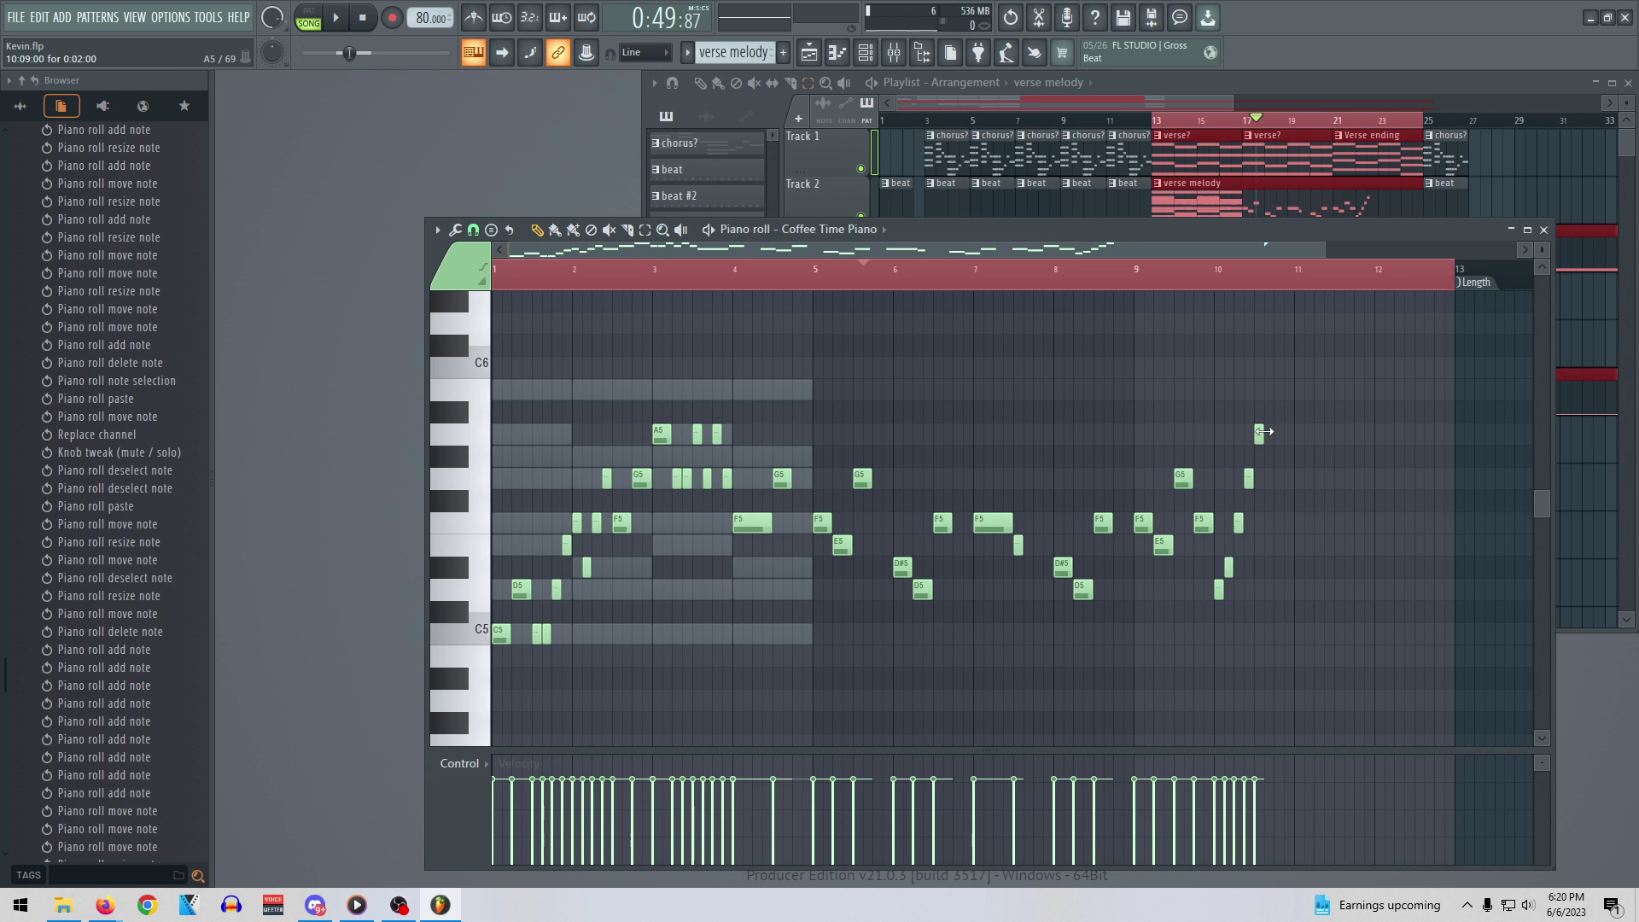
# Lengthen the A5 note on bar 10's third beat to two beats and play back from bar 9
pyautogui.moveTo(1263, 431); pyautogui.dragTo(1290, 435)
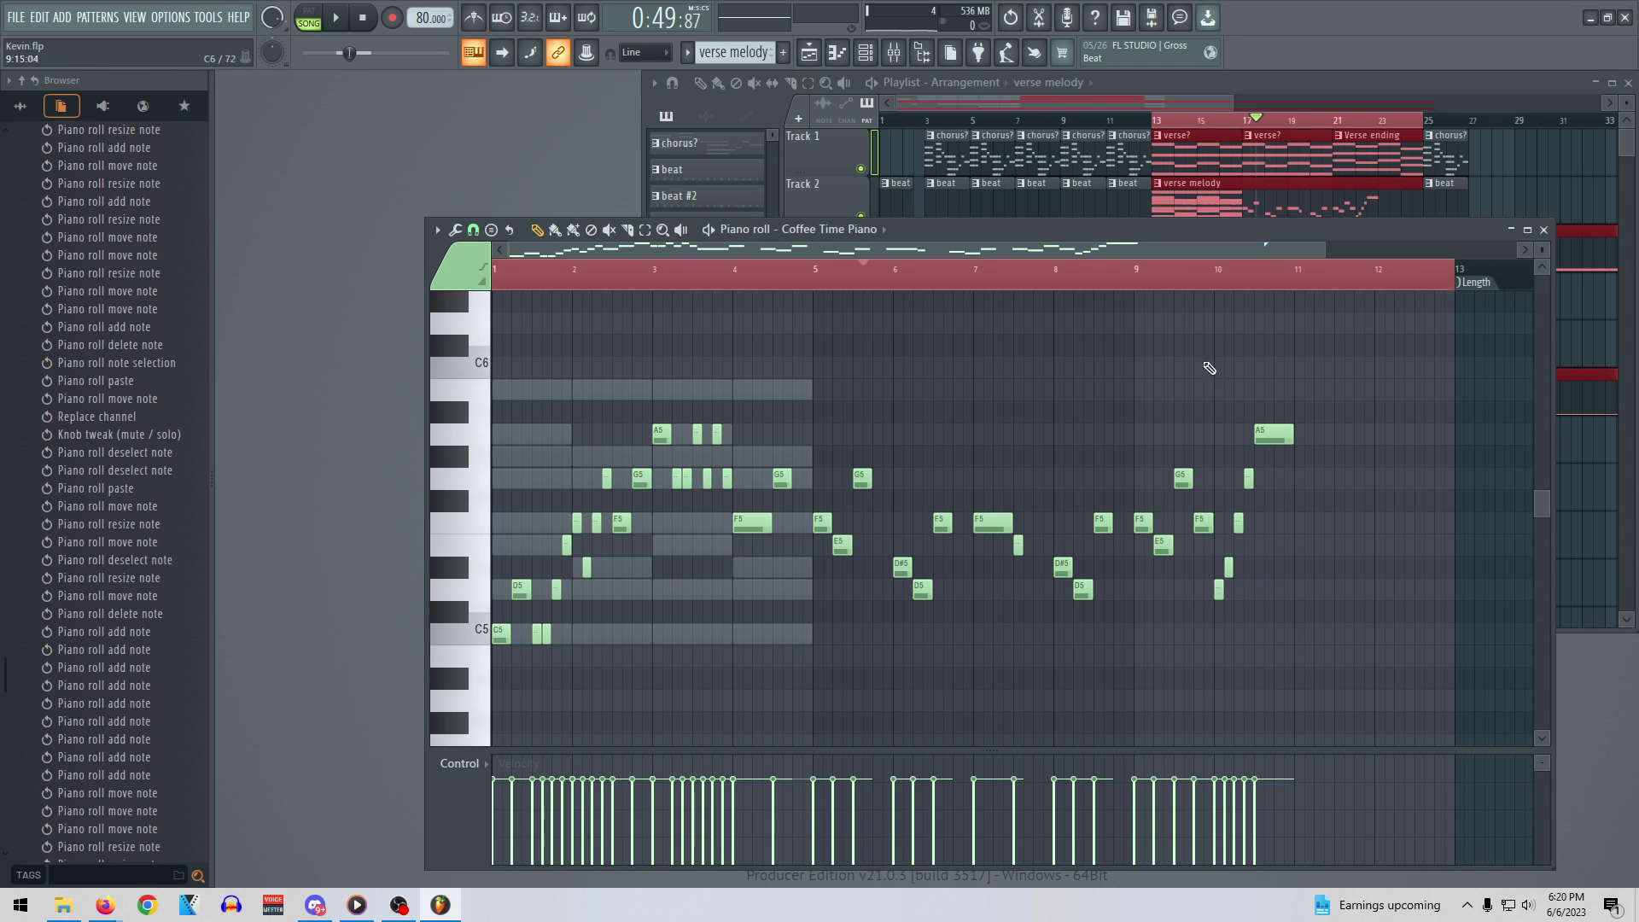
pyautogui.click(1137, 271)
pyautogui.press('space')
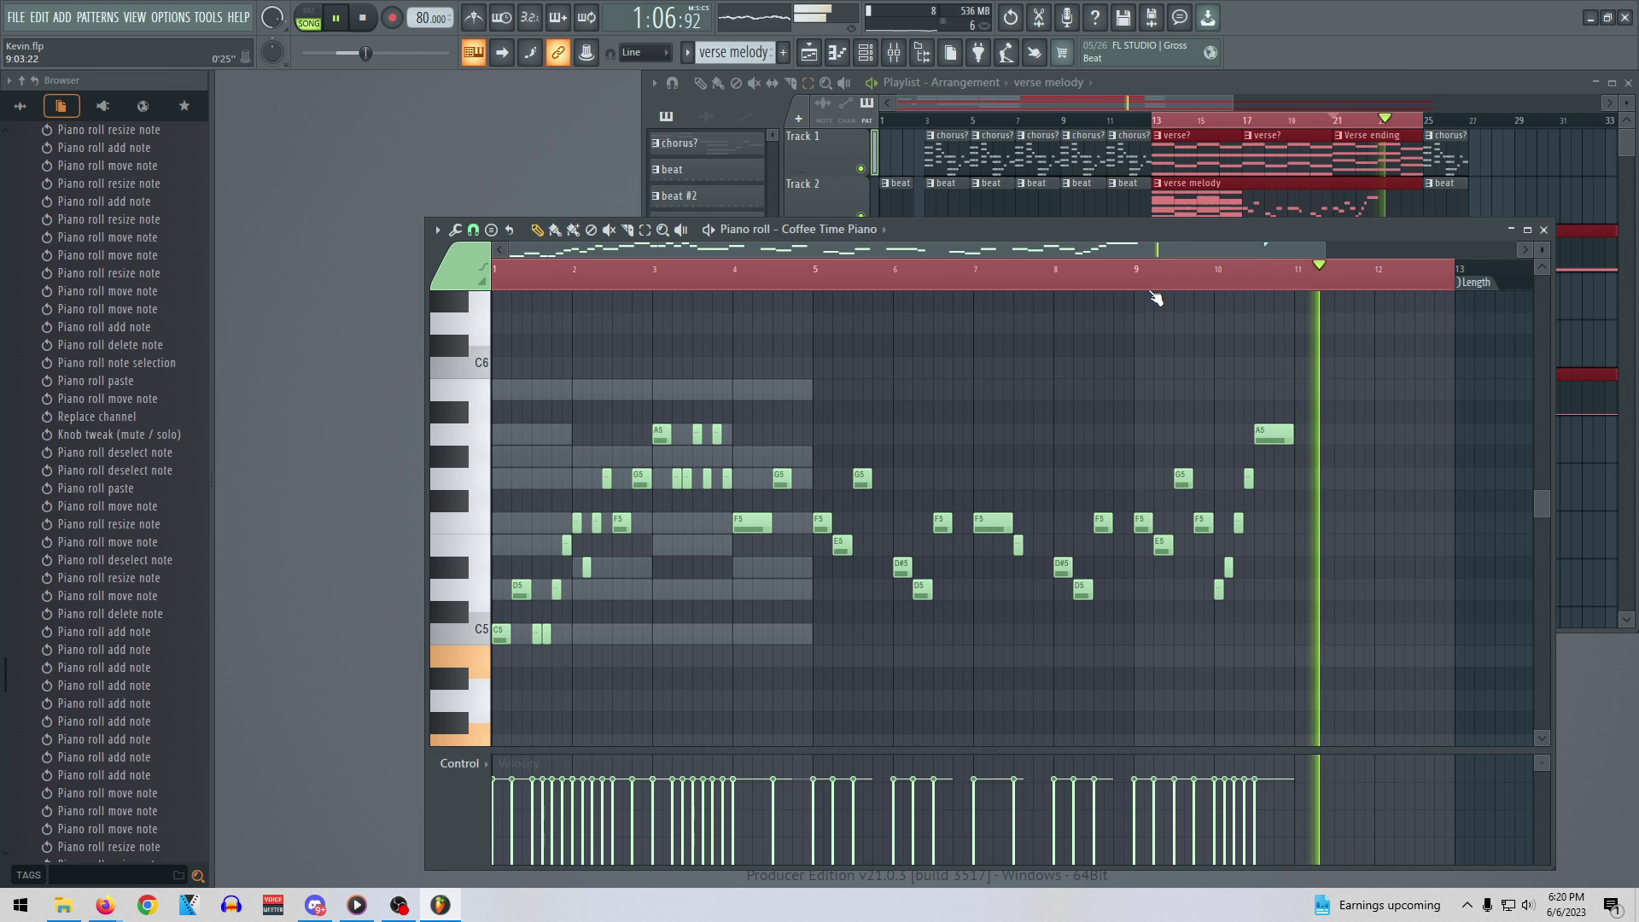
pyautogui.press('space')
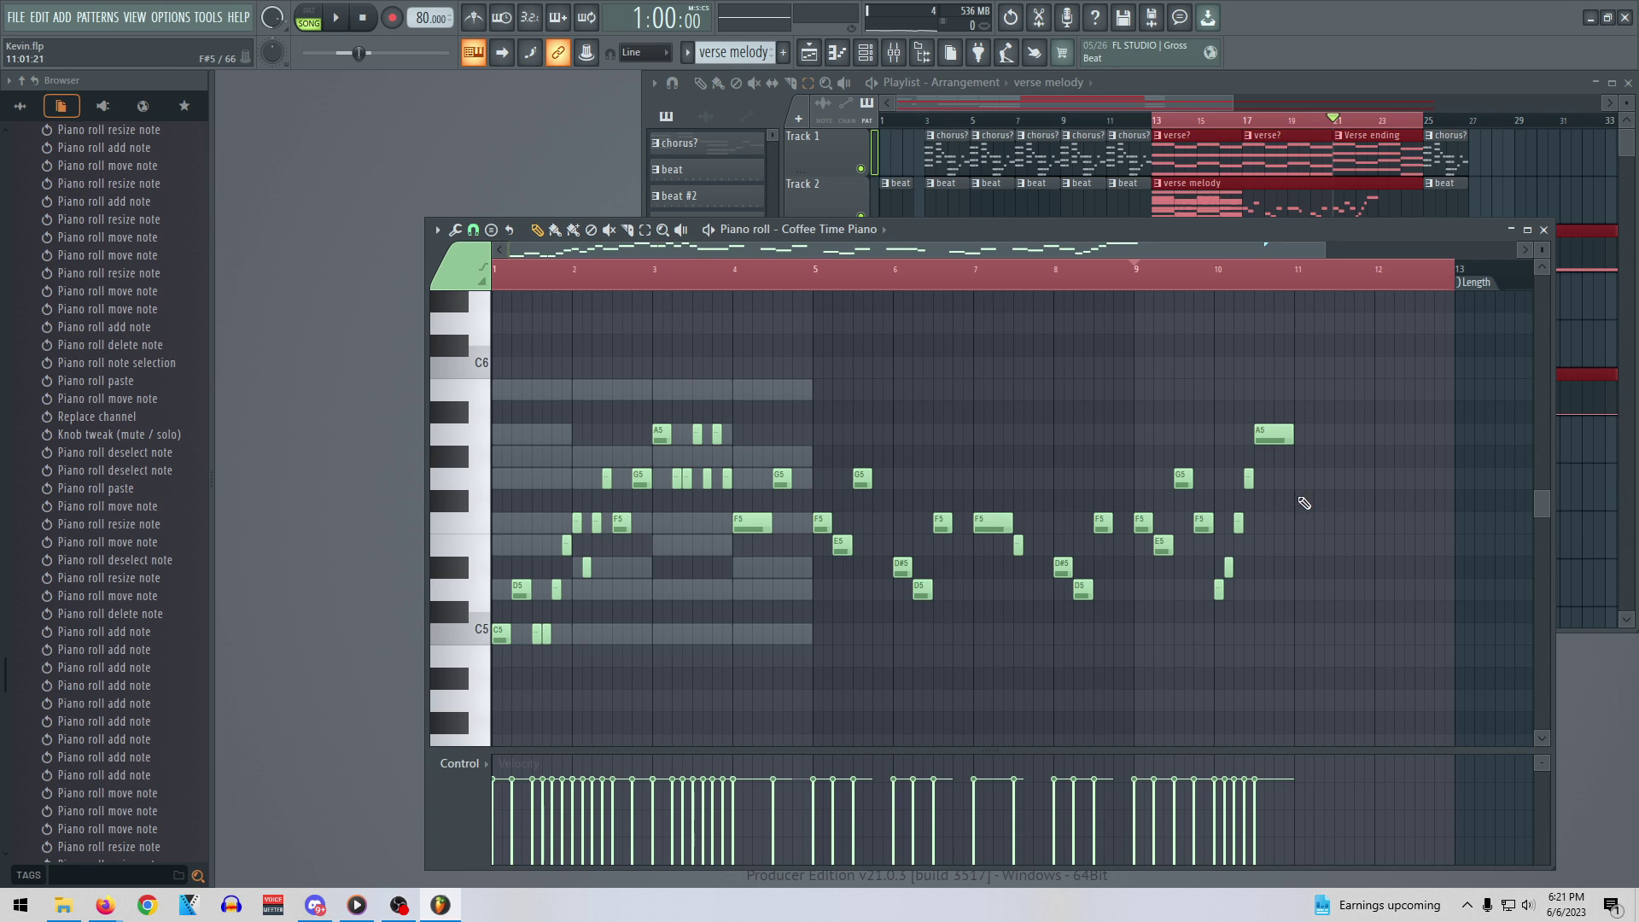
# Delete bar 10's long A5 note to hear the melody without it, and put the two-beat A5 back
pyautogui.rightClick(1271, 436)
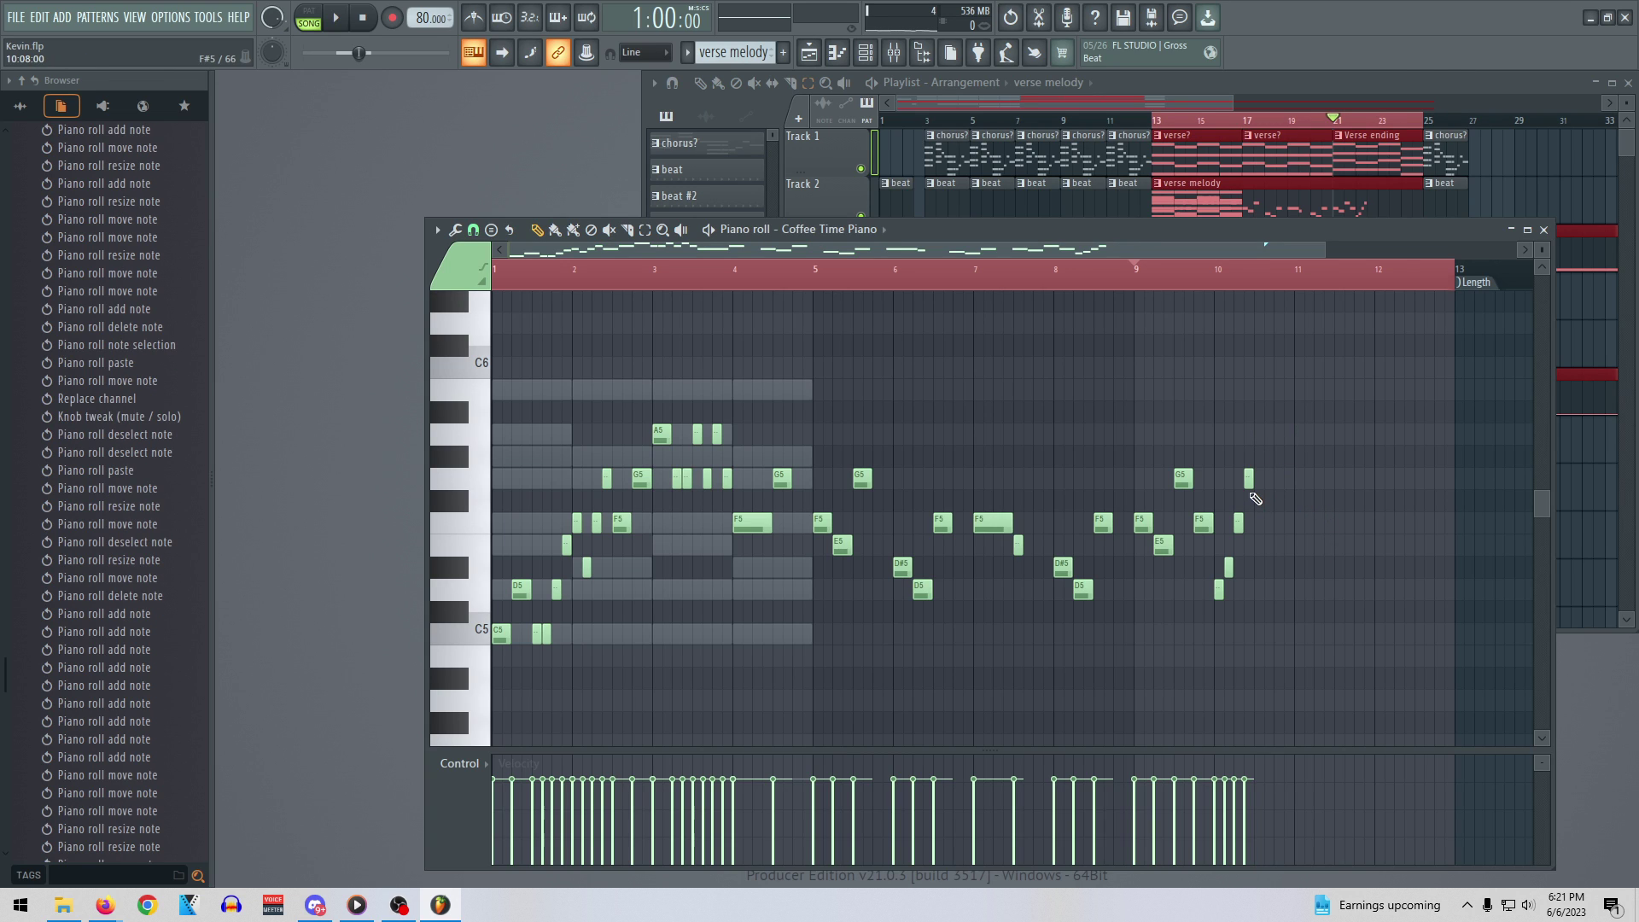
pyautogui.press('space')
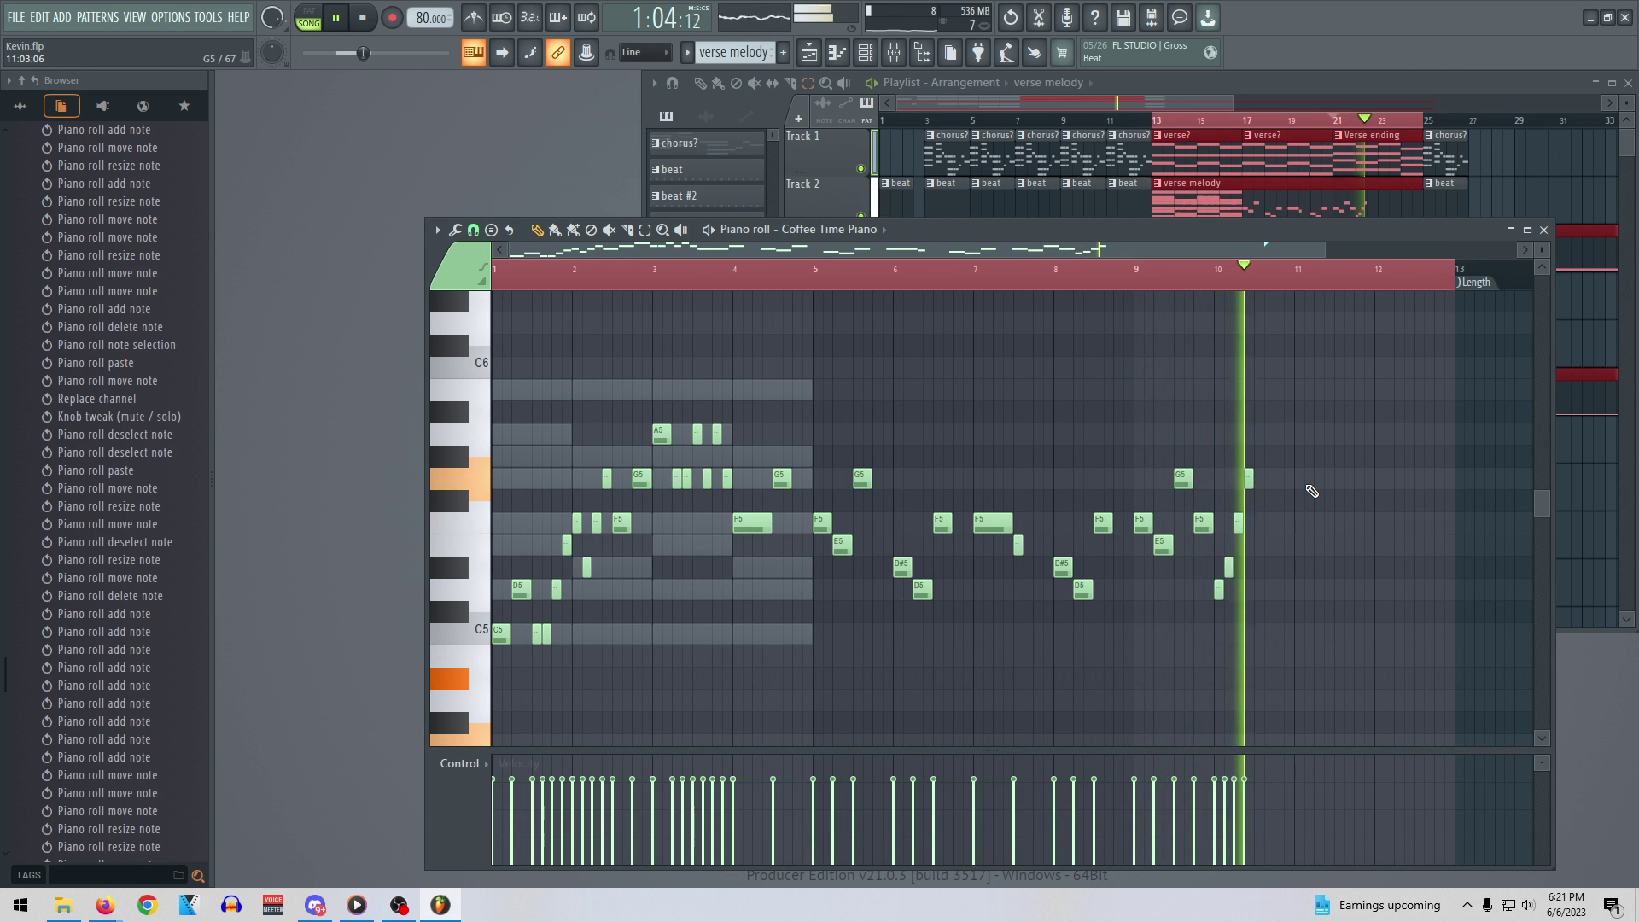
pyautogui.press('space')
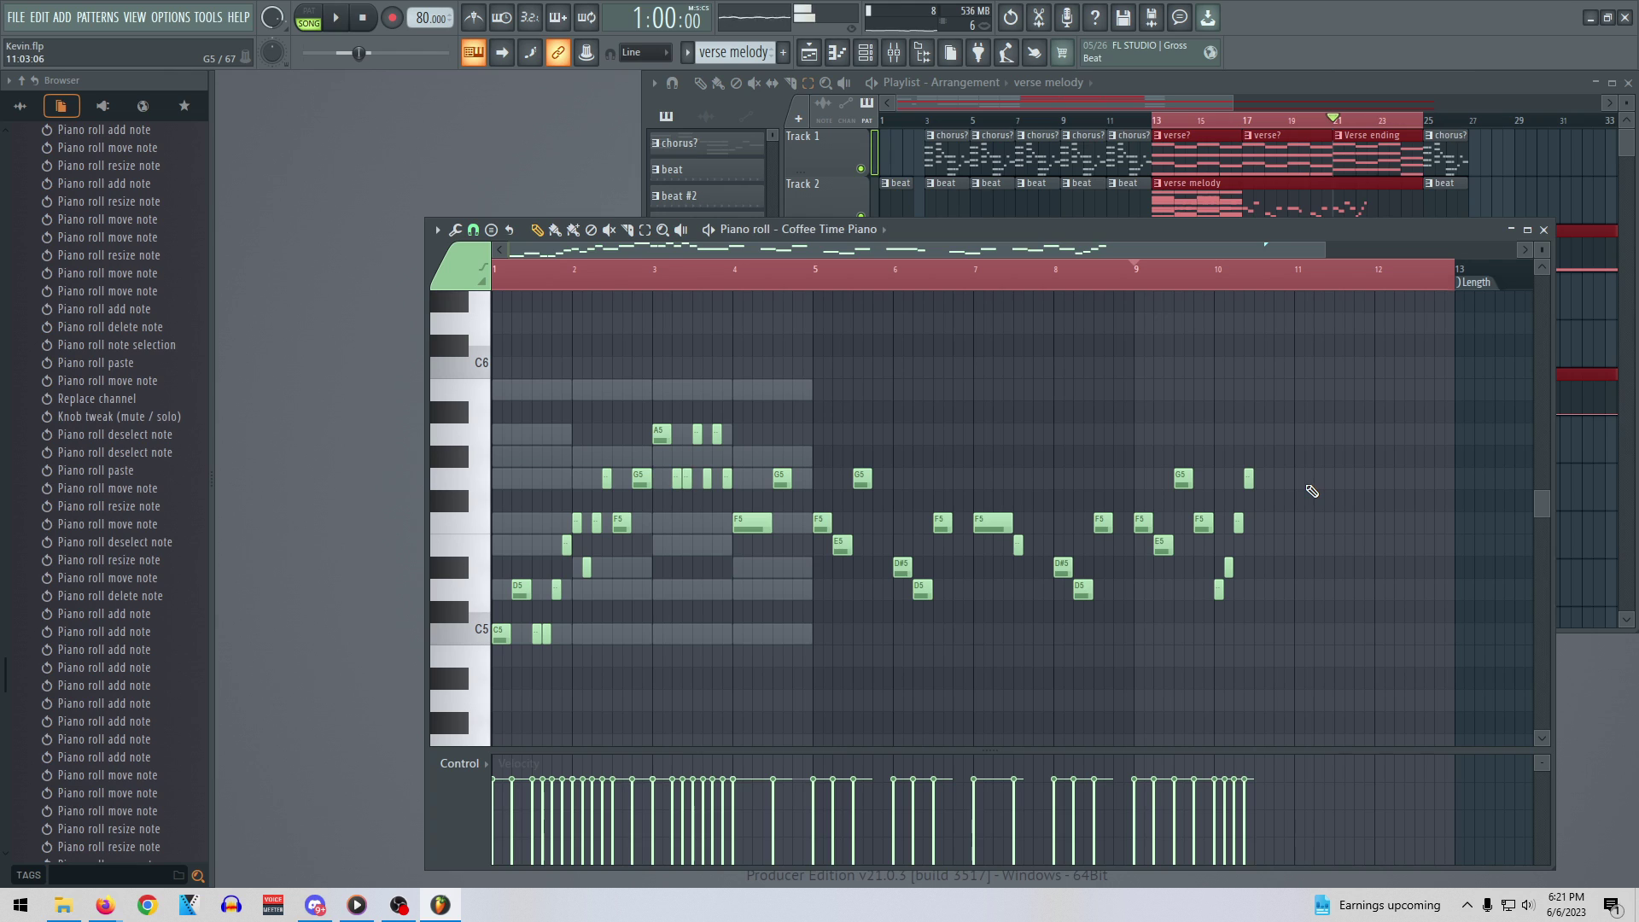
pyautogui.click(1263, 435)
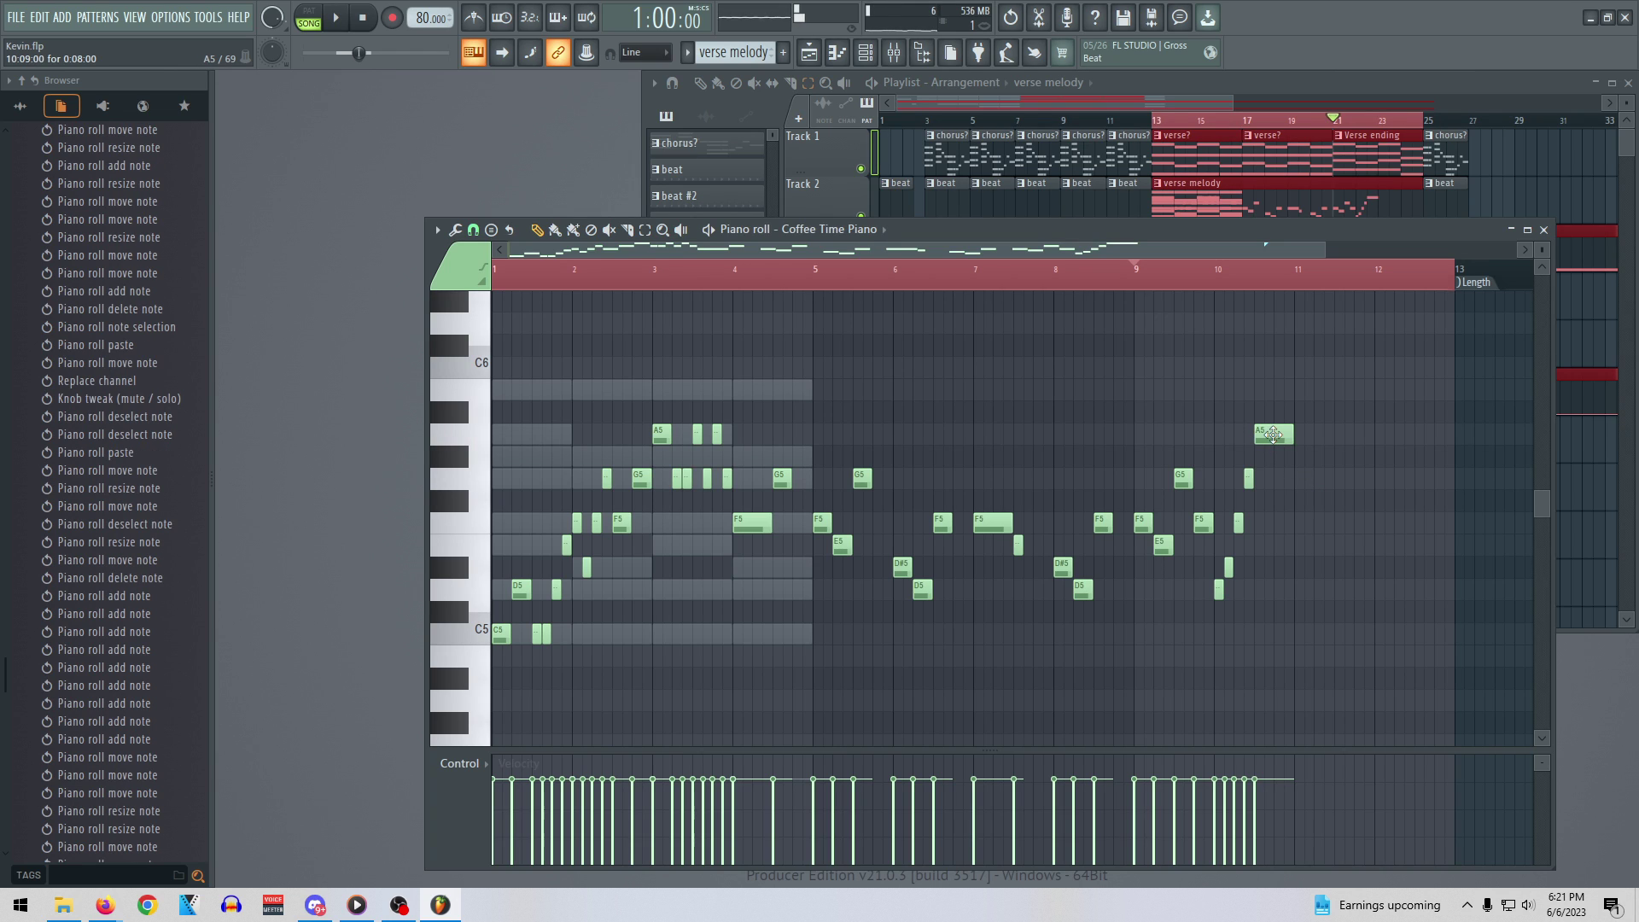
pyautogui.click(1273, 435)
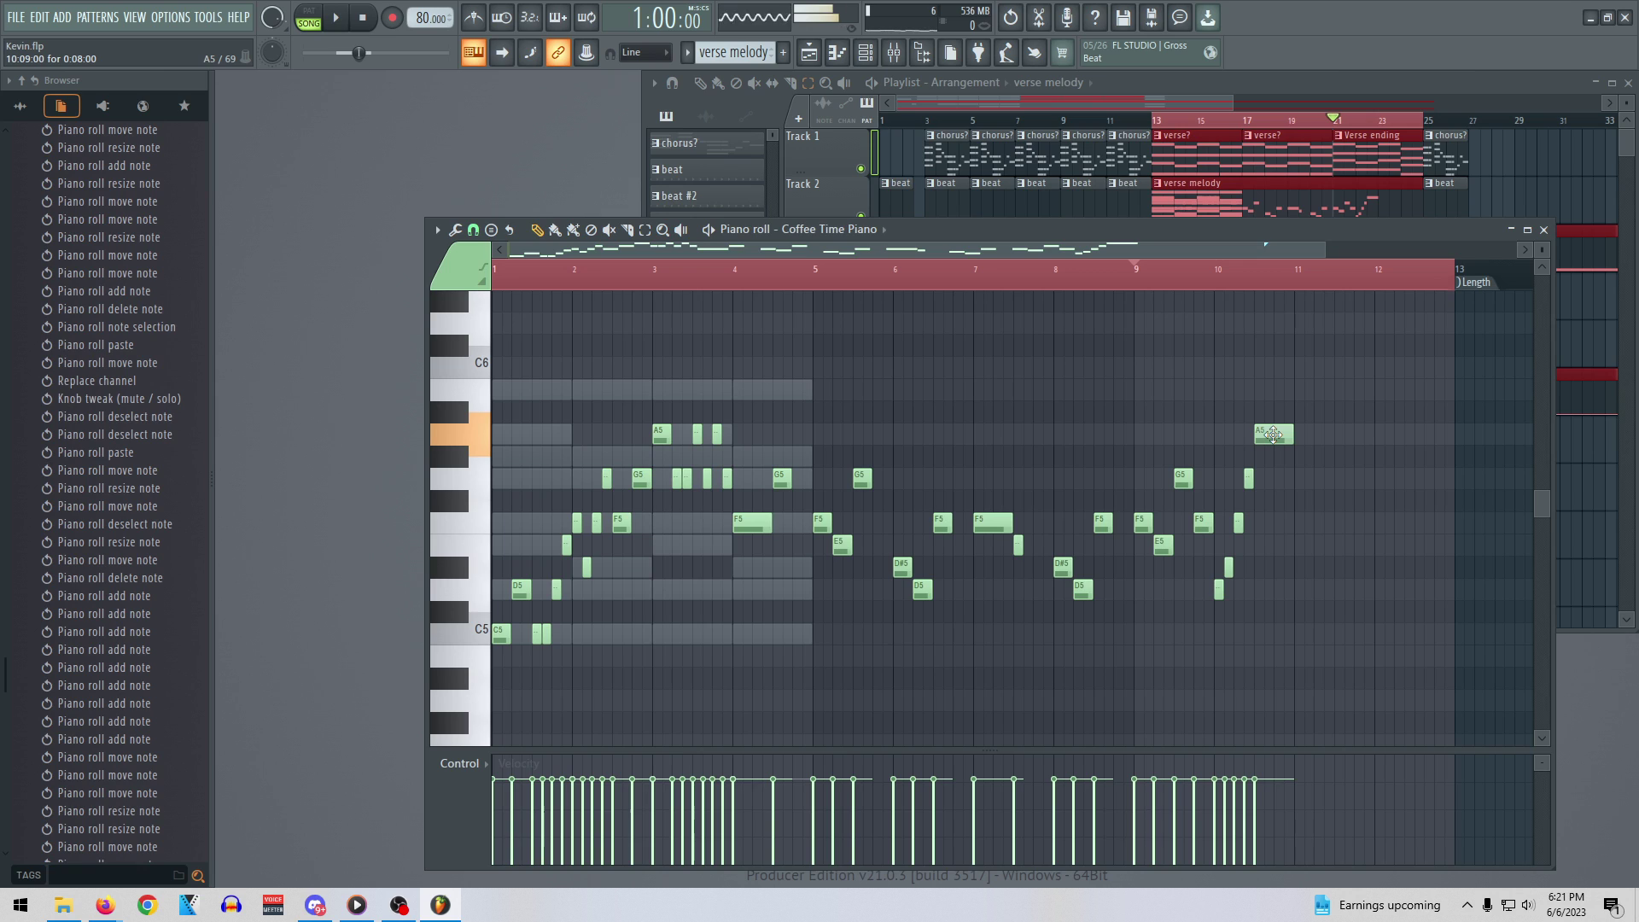
# Place a two-beat G5 note at the start of bar 11 and play back the phrase
pyautogui.click(1304, 479)
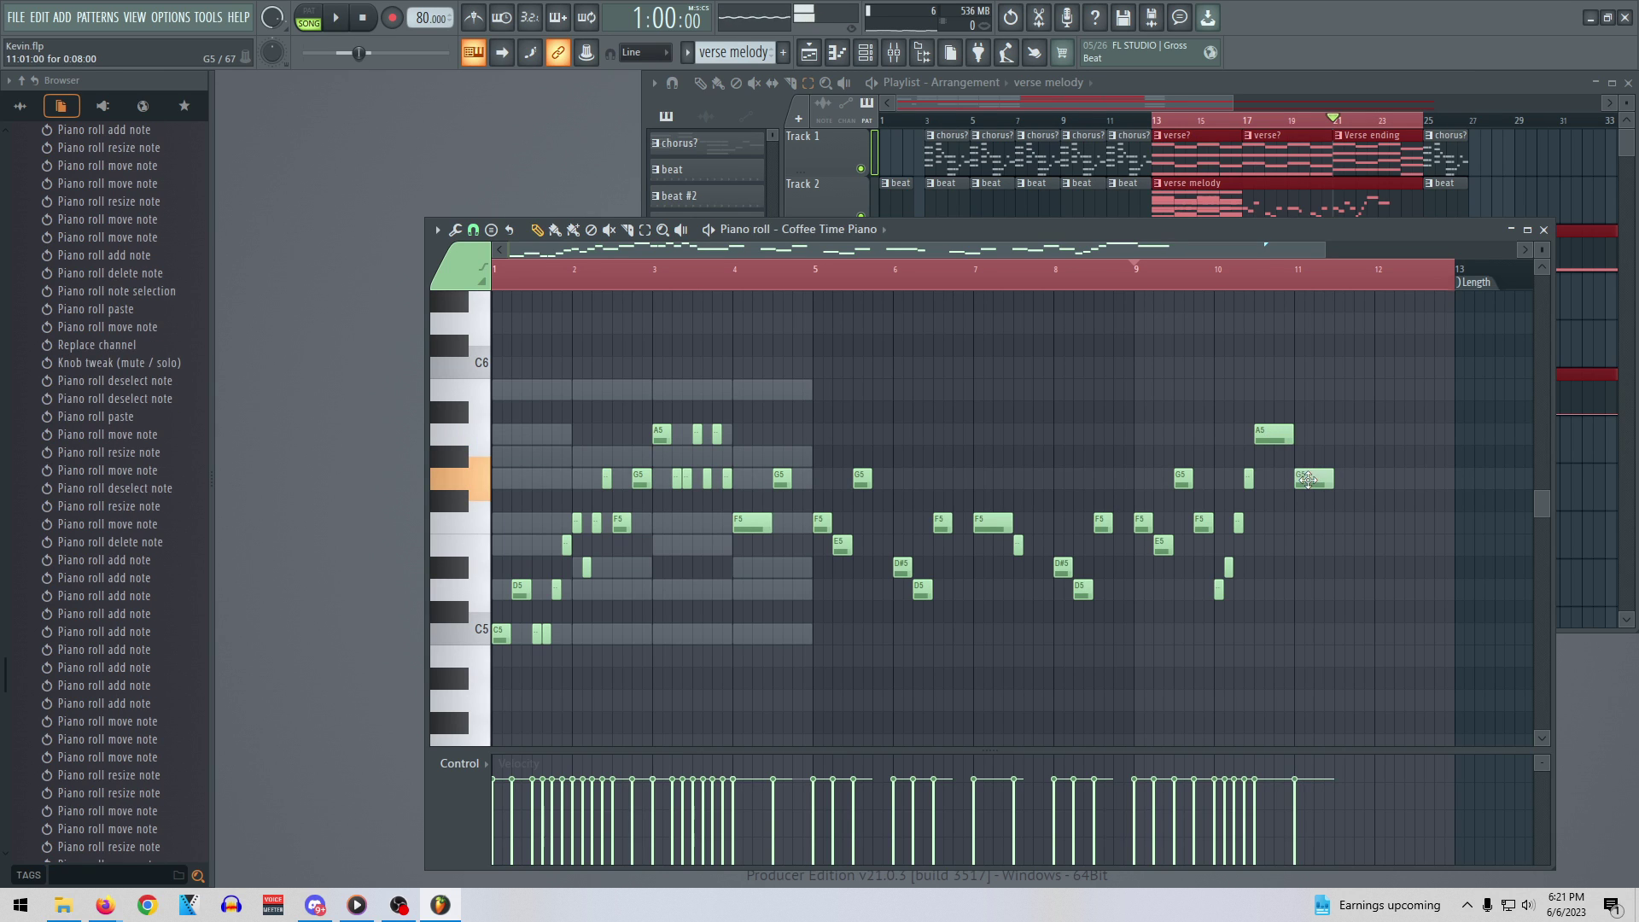
pyautogui.moveTo(1331, 483); pyautogui.dragTo(1312, 486)
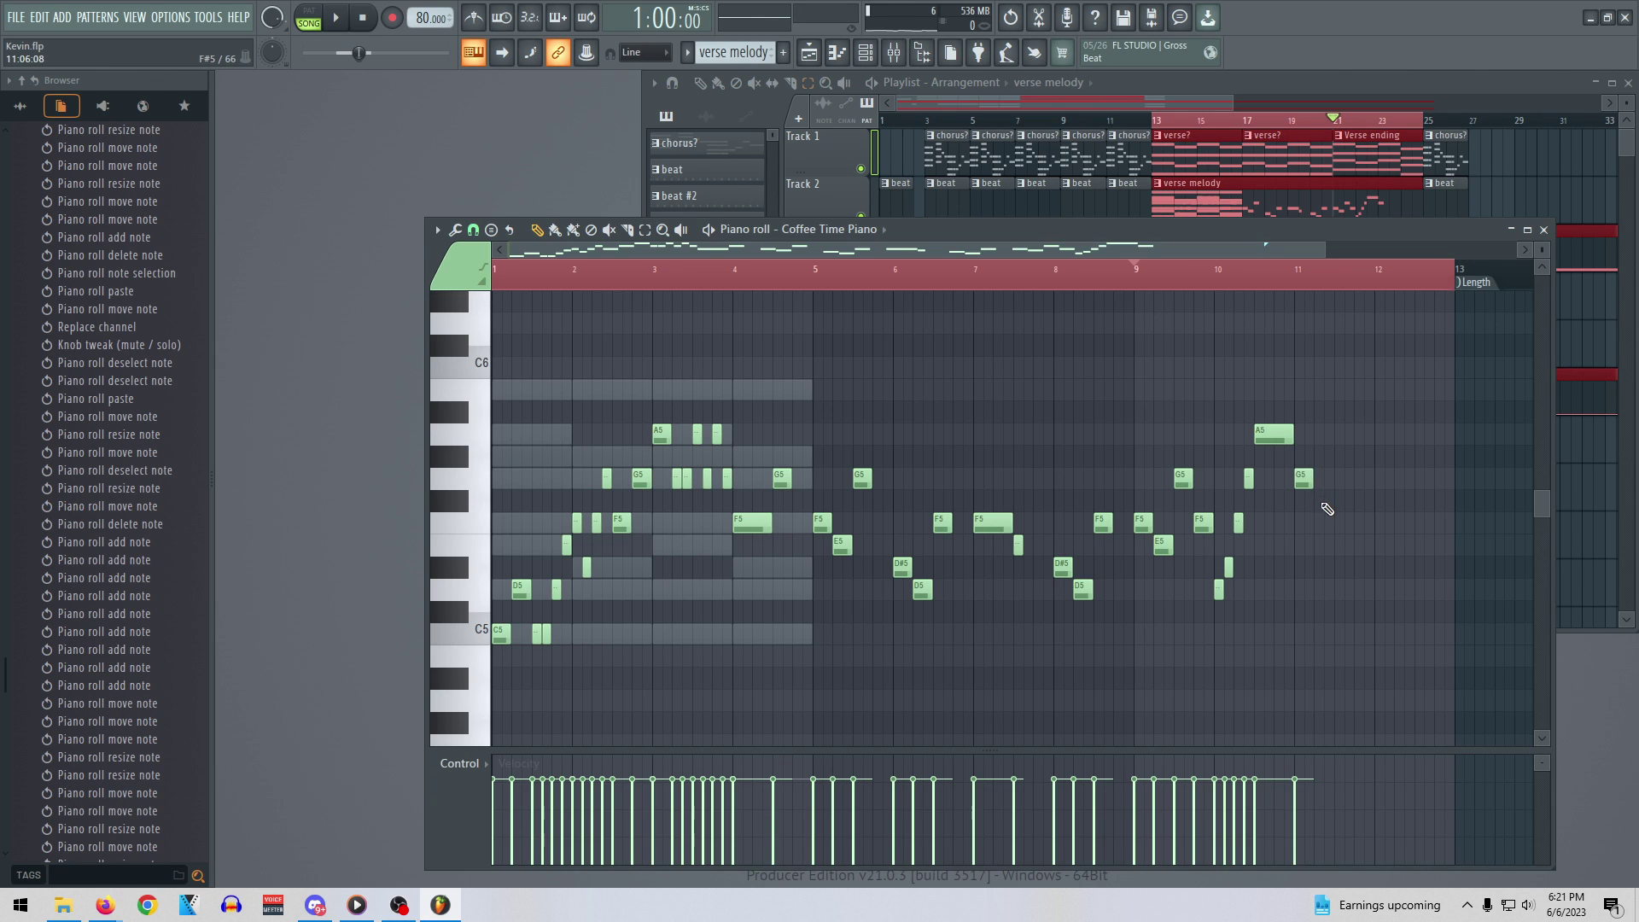
pyautogui.moveTo(1313, 479); pyautogui.dragTo(1333, 480)
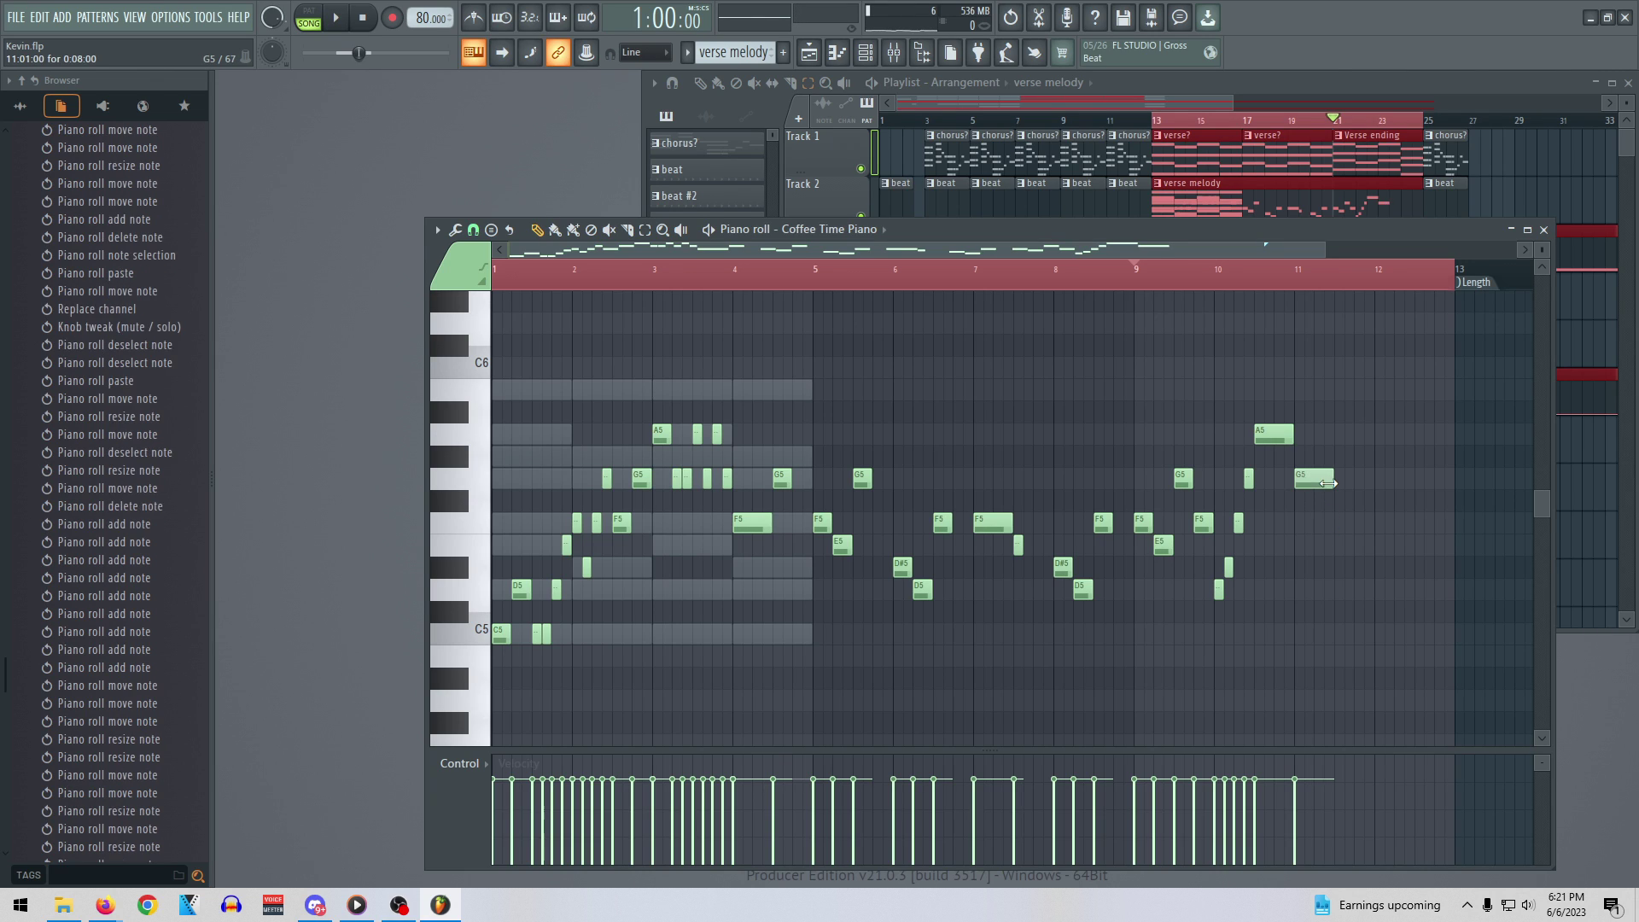
pyautogui.press('space')
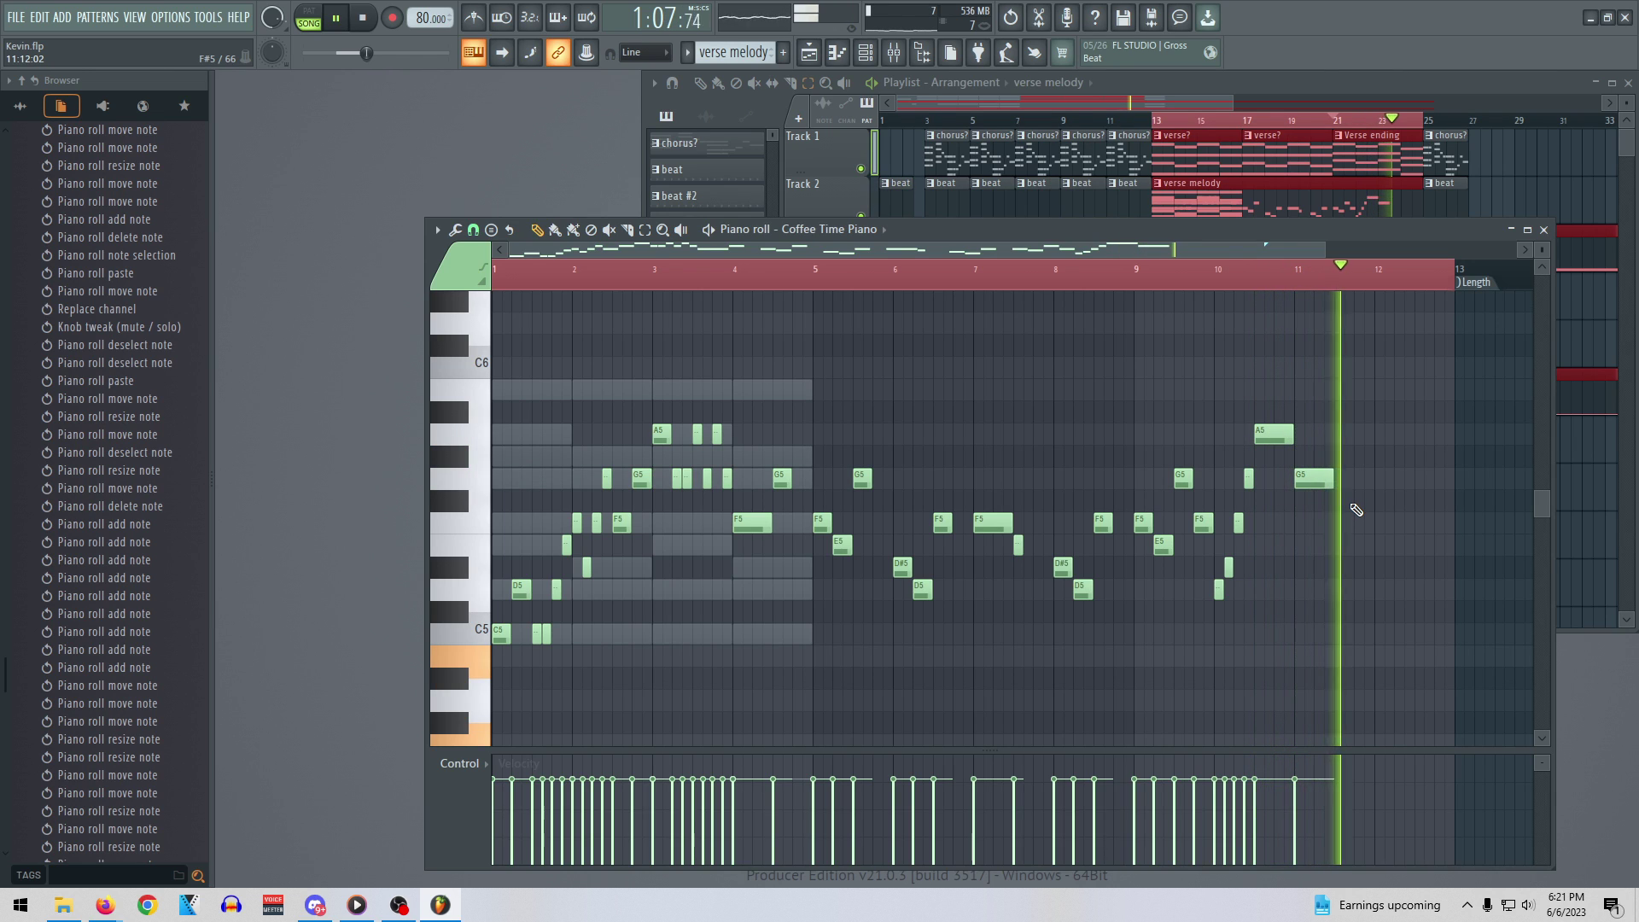
pyautogui.press('space')
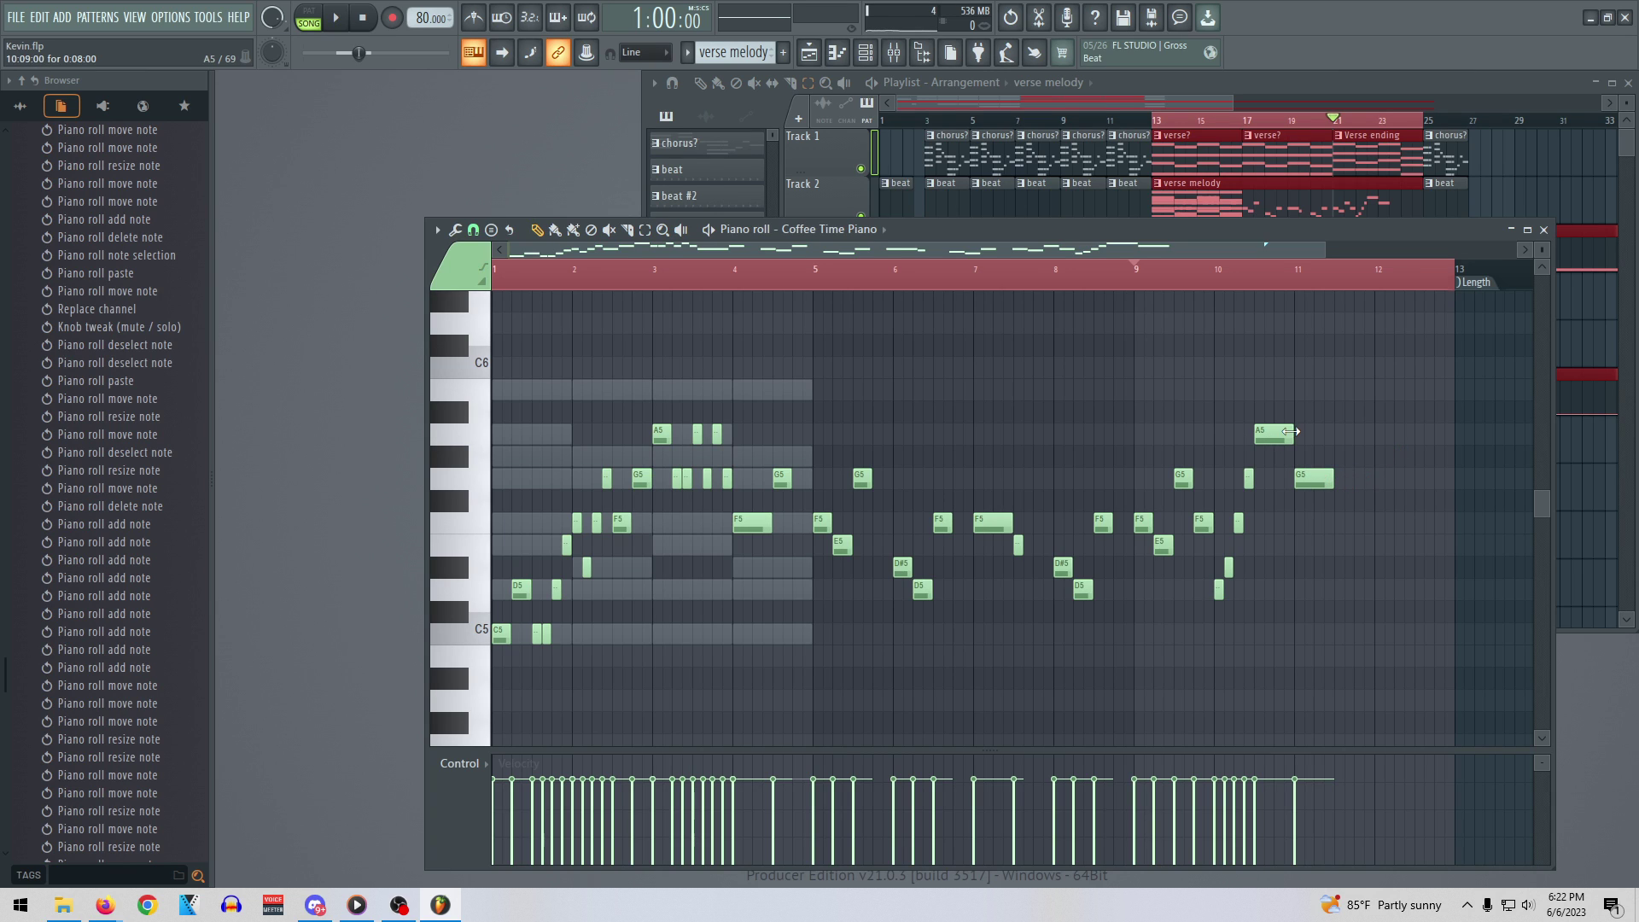
# Change bar 11's G5 into a half-beat B5 and add a matching B5 on the second beat
pyautogui.moveTo(1332, 476); pyautogui.dragTo(1315, 477)
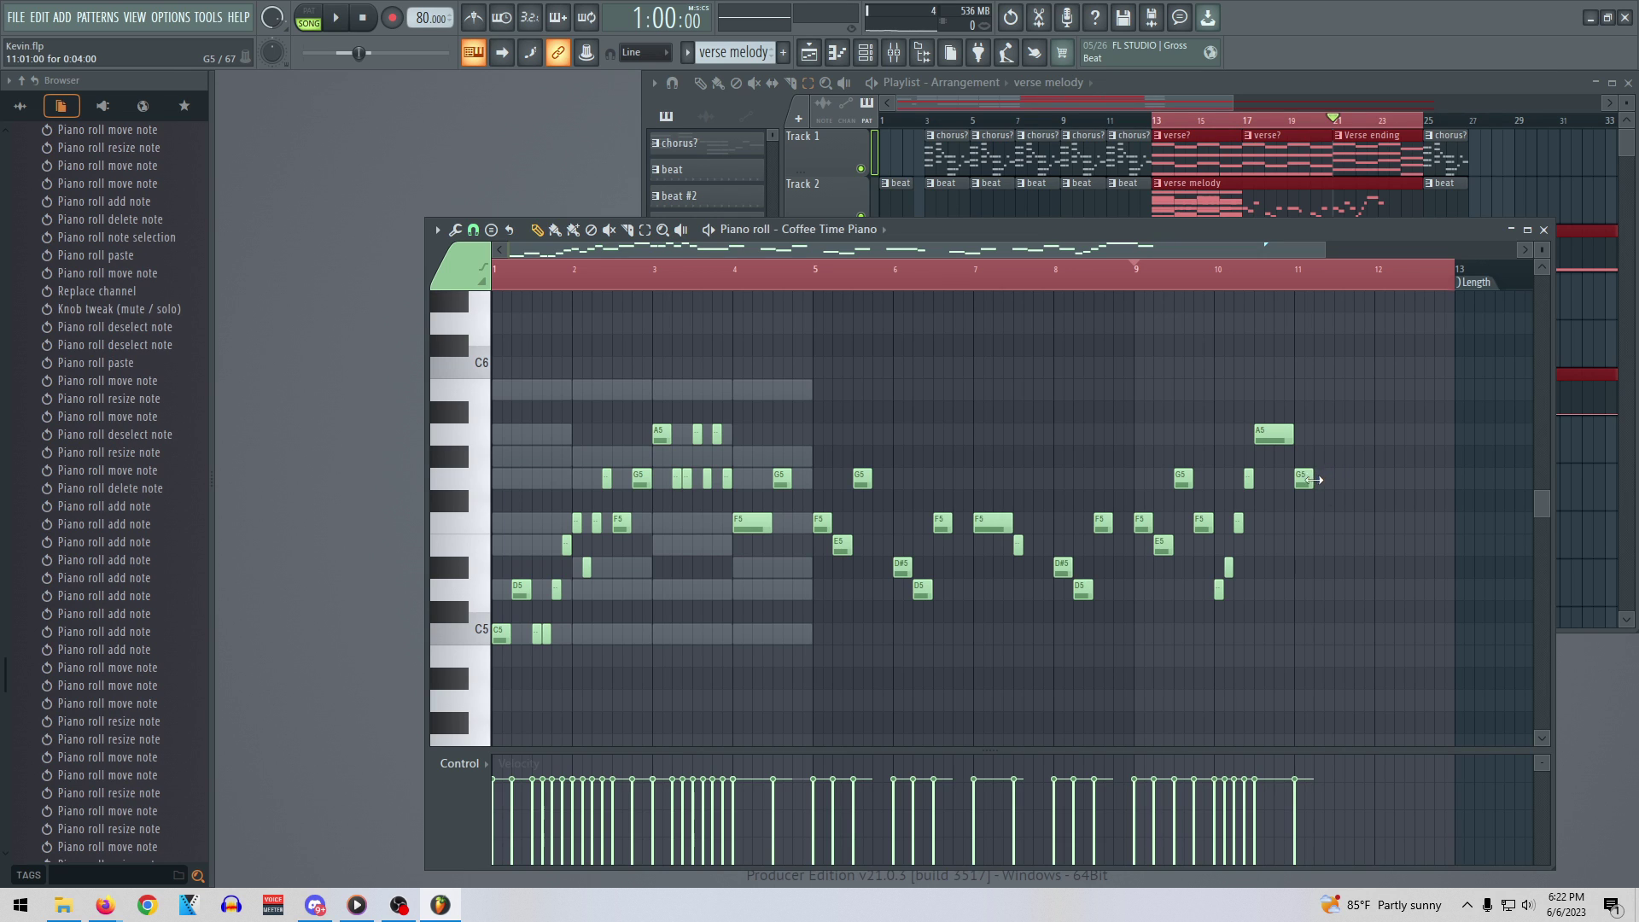
pyautogui.moveTo(1302, 478); pyautogui.dragTo(1304, 386)
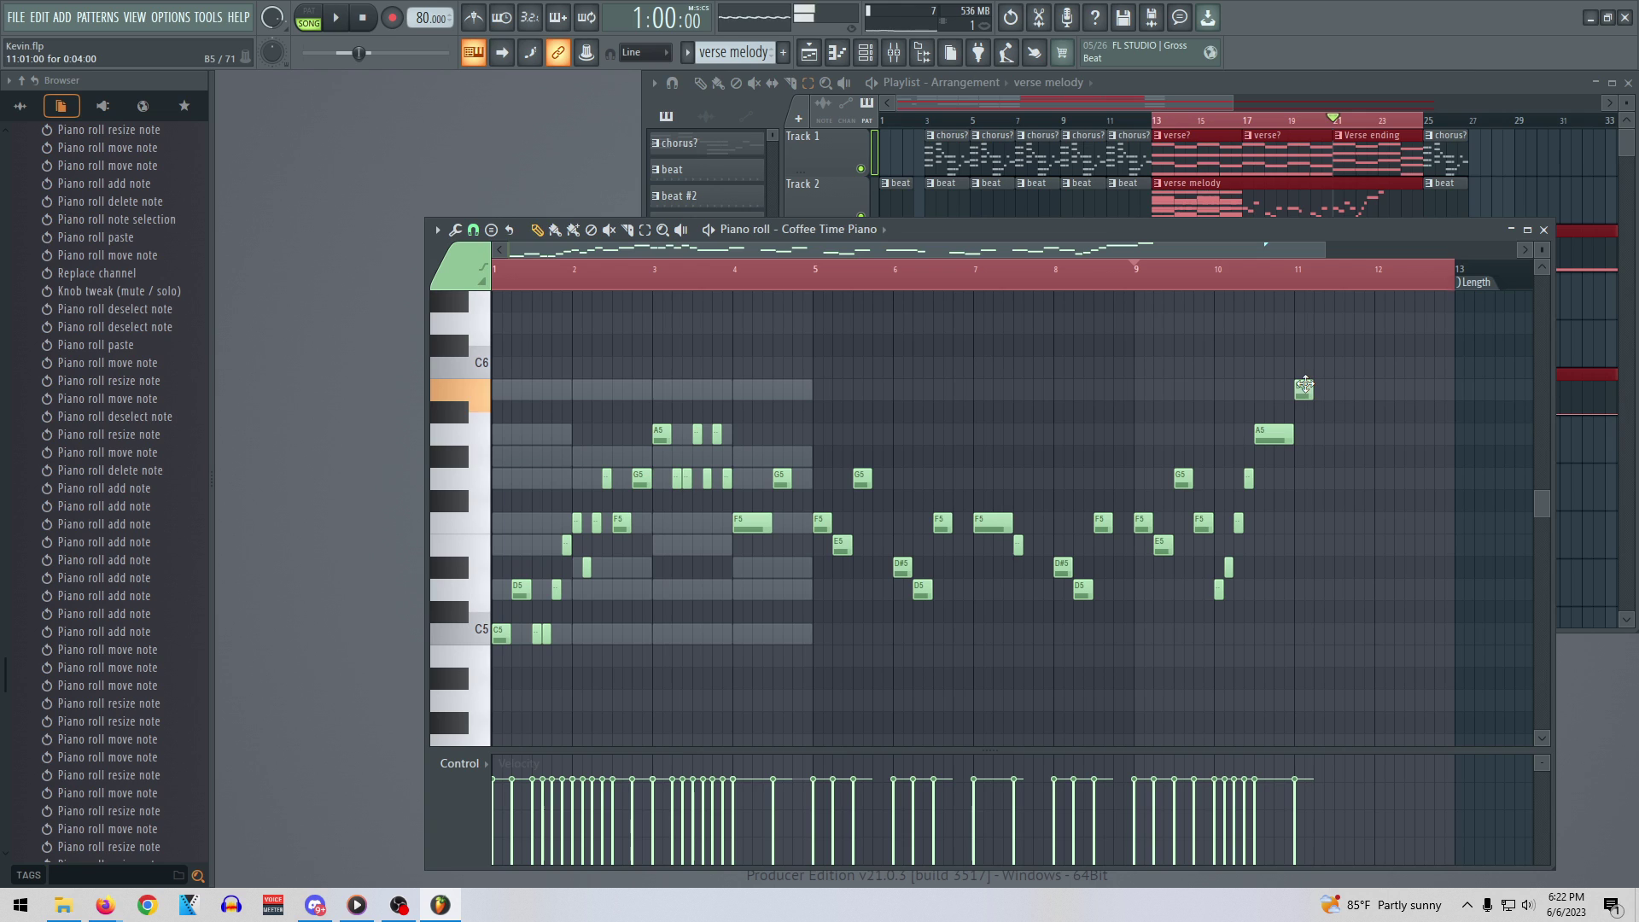
pyautogui.moveTo(1312, 392); pyautogui.dragTo(1301, 392)
pyautogui.click(1317, 390)
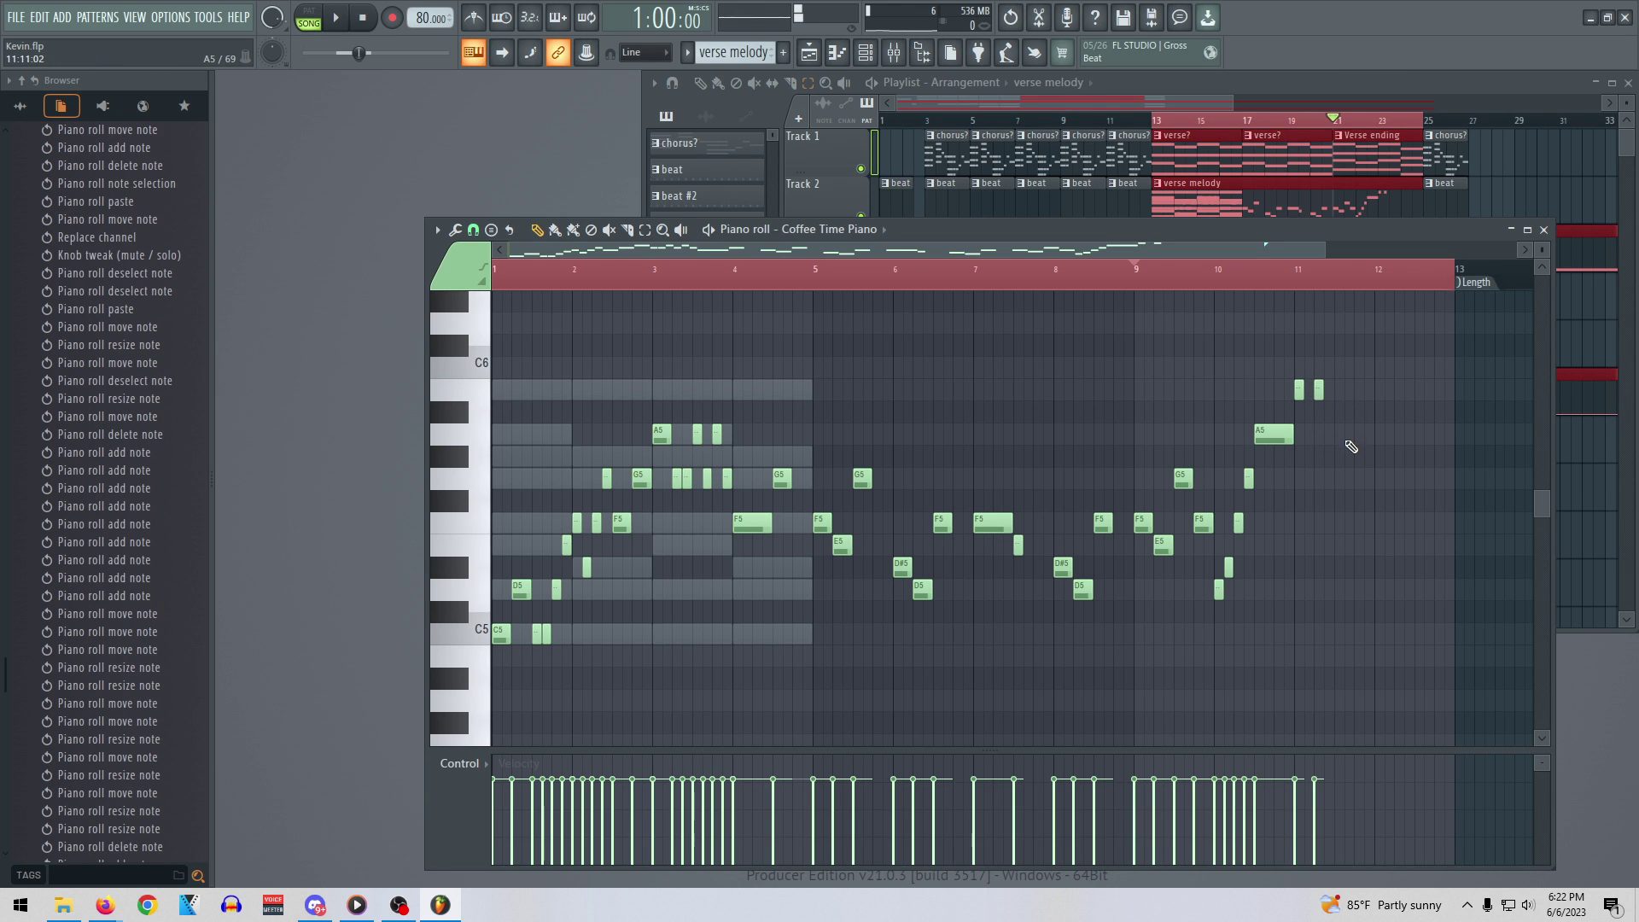
# Add a C5 note in bar 11, make it two beats long from the third beat, and play back the ending
pyautogui.click(1317, 636)
pyautogui.moveTo(1322, 632); pyautogui.dragTo(1370, 629)
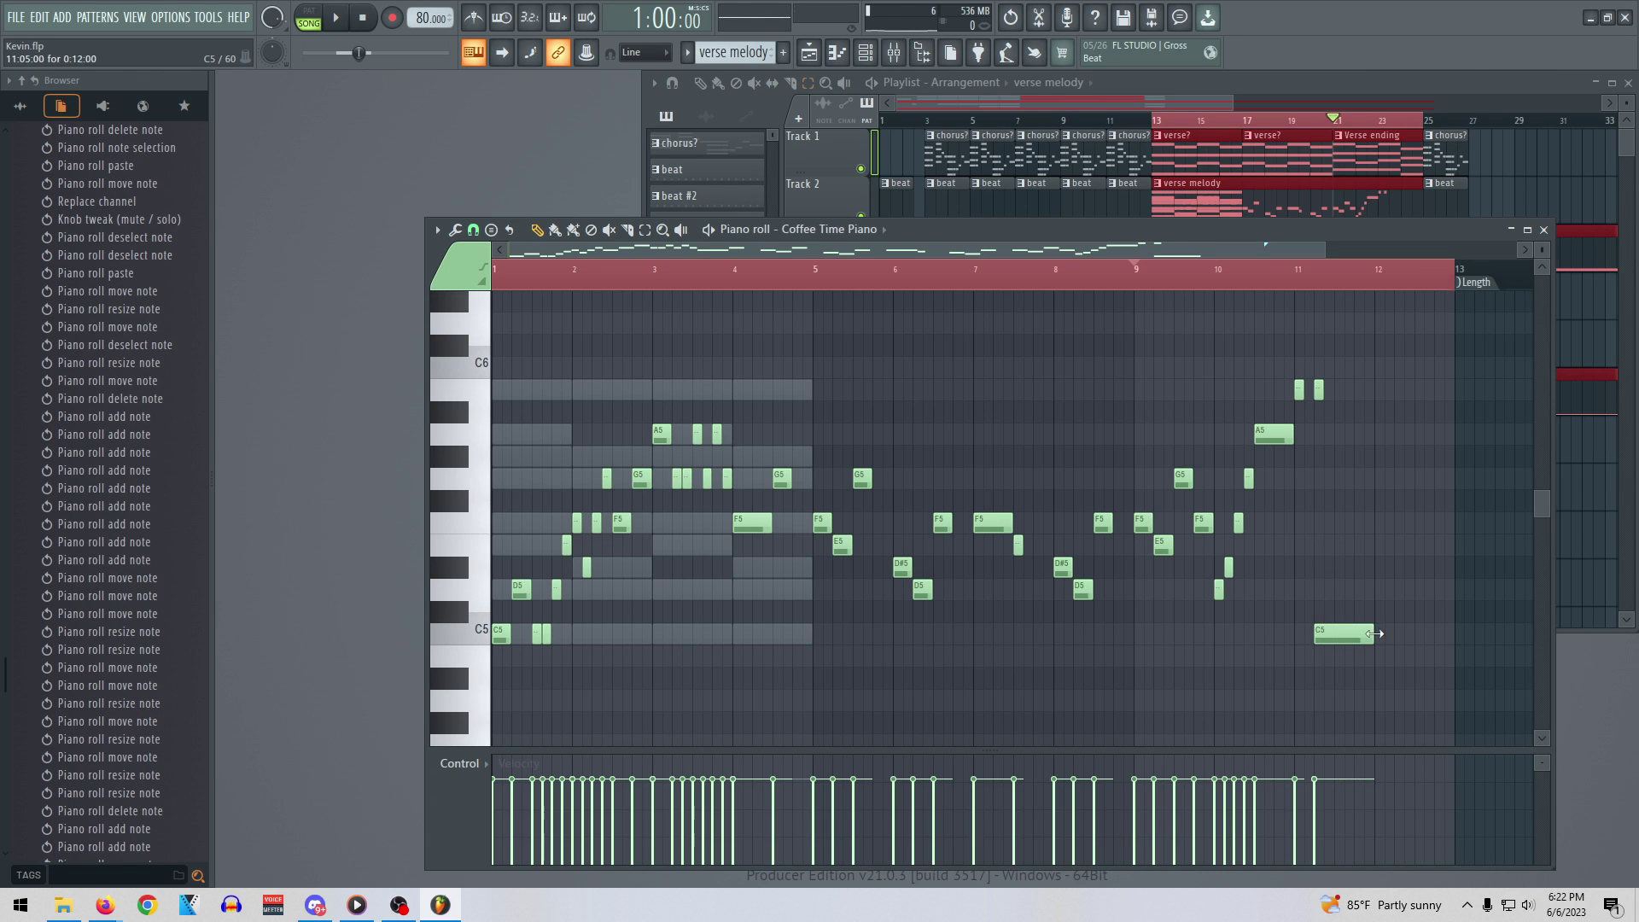
pyautogui.press('space')
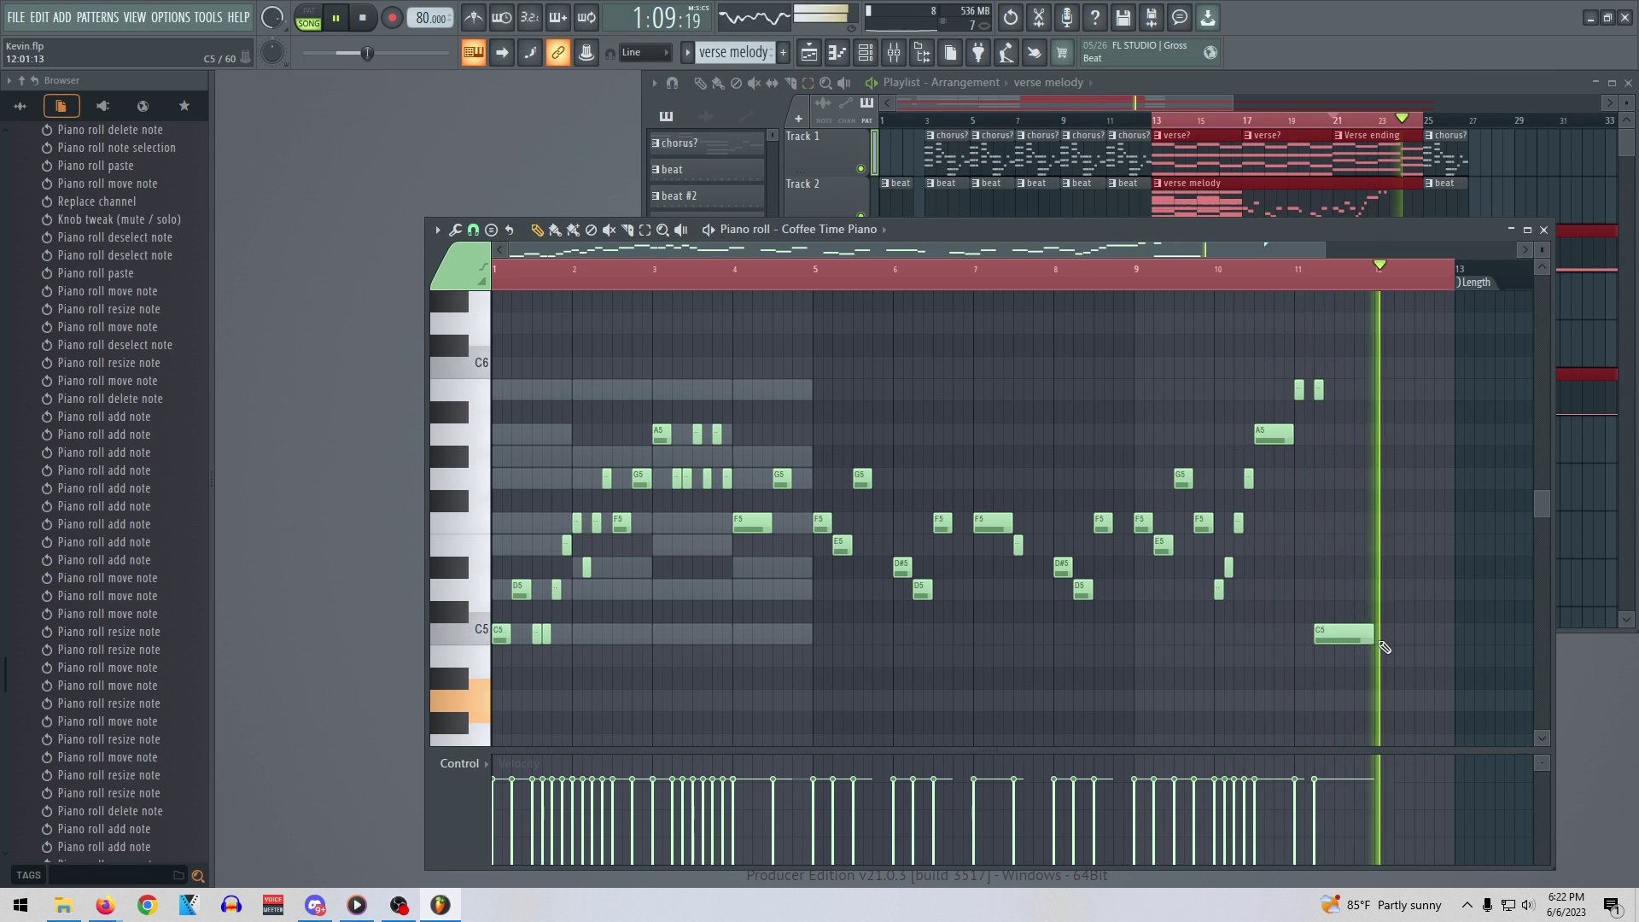
pyautogui.moveTo(1374, 640)
pyautogui.mouseDown()
pyautogui.moveTo(1346, 635)
pyautogui.moveTo(1363, 634)
pyautogui.mouseUp()
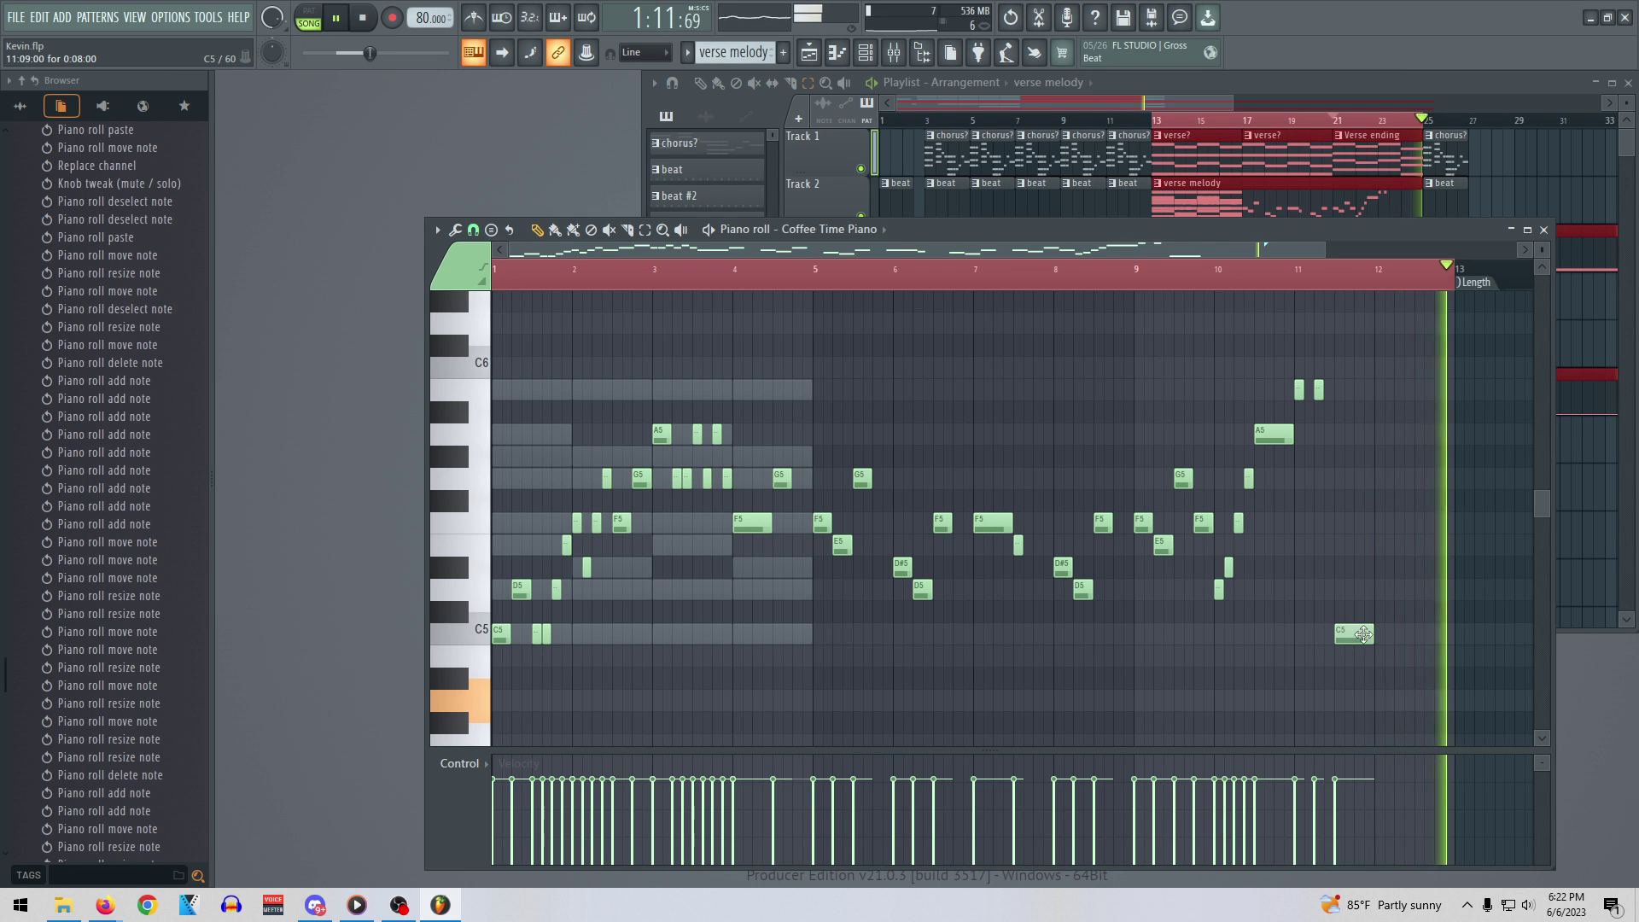
pyautogui.click(1262, 277)
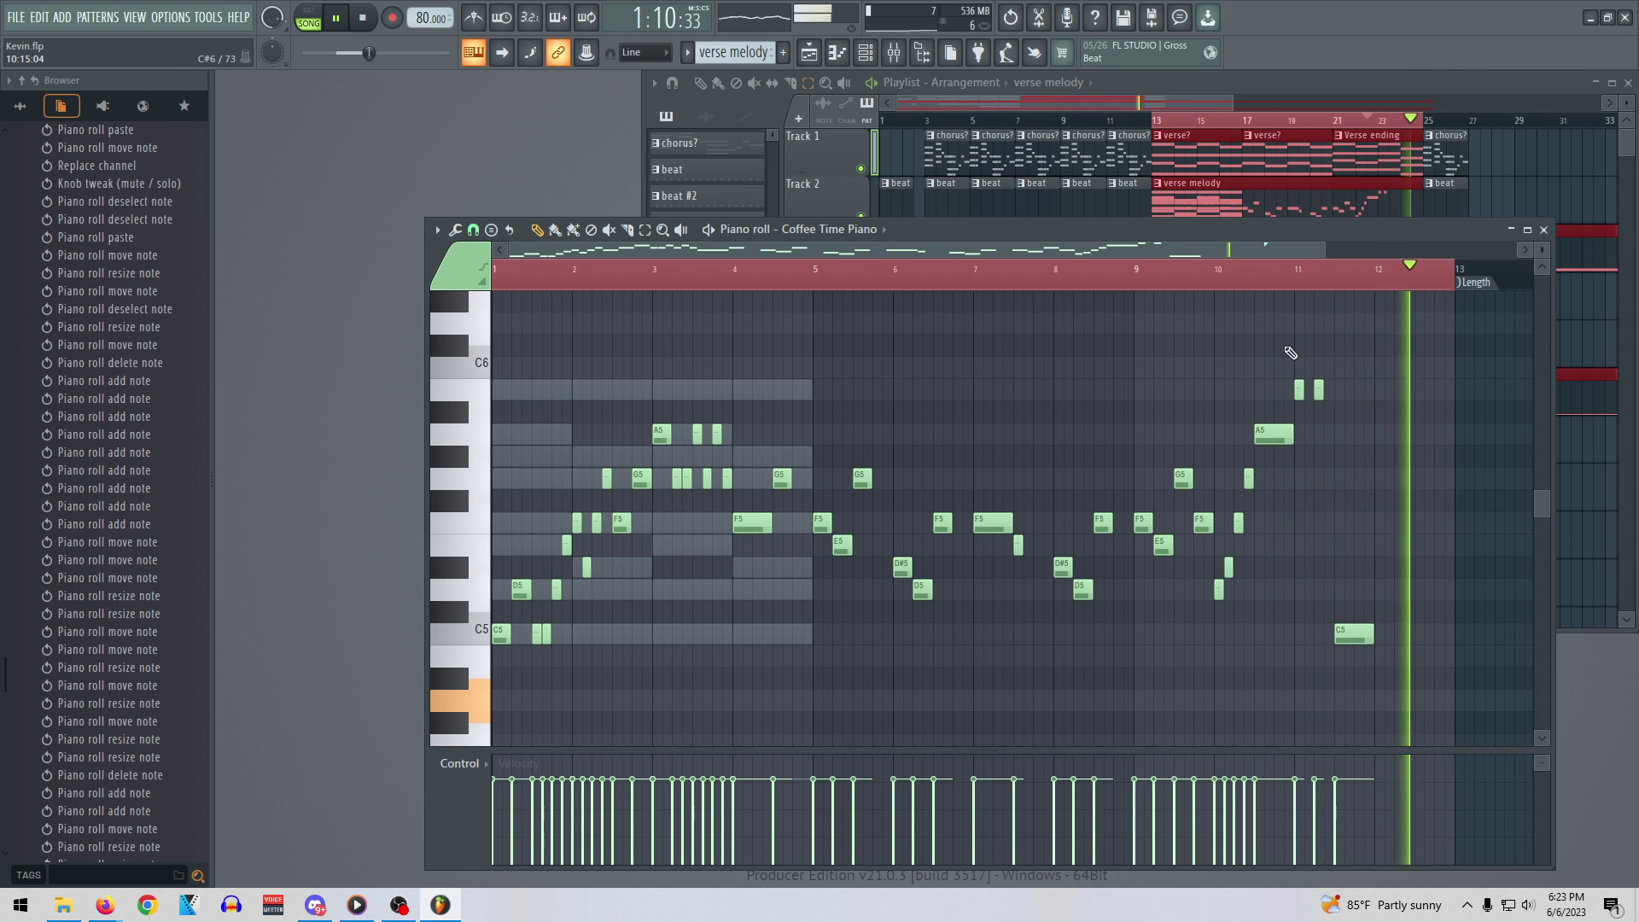
pyautogui.press('space')
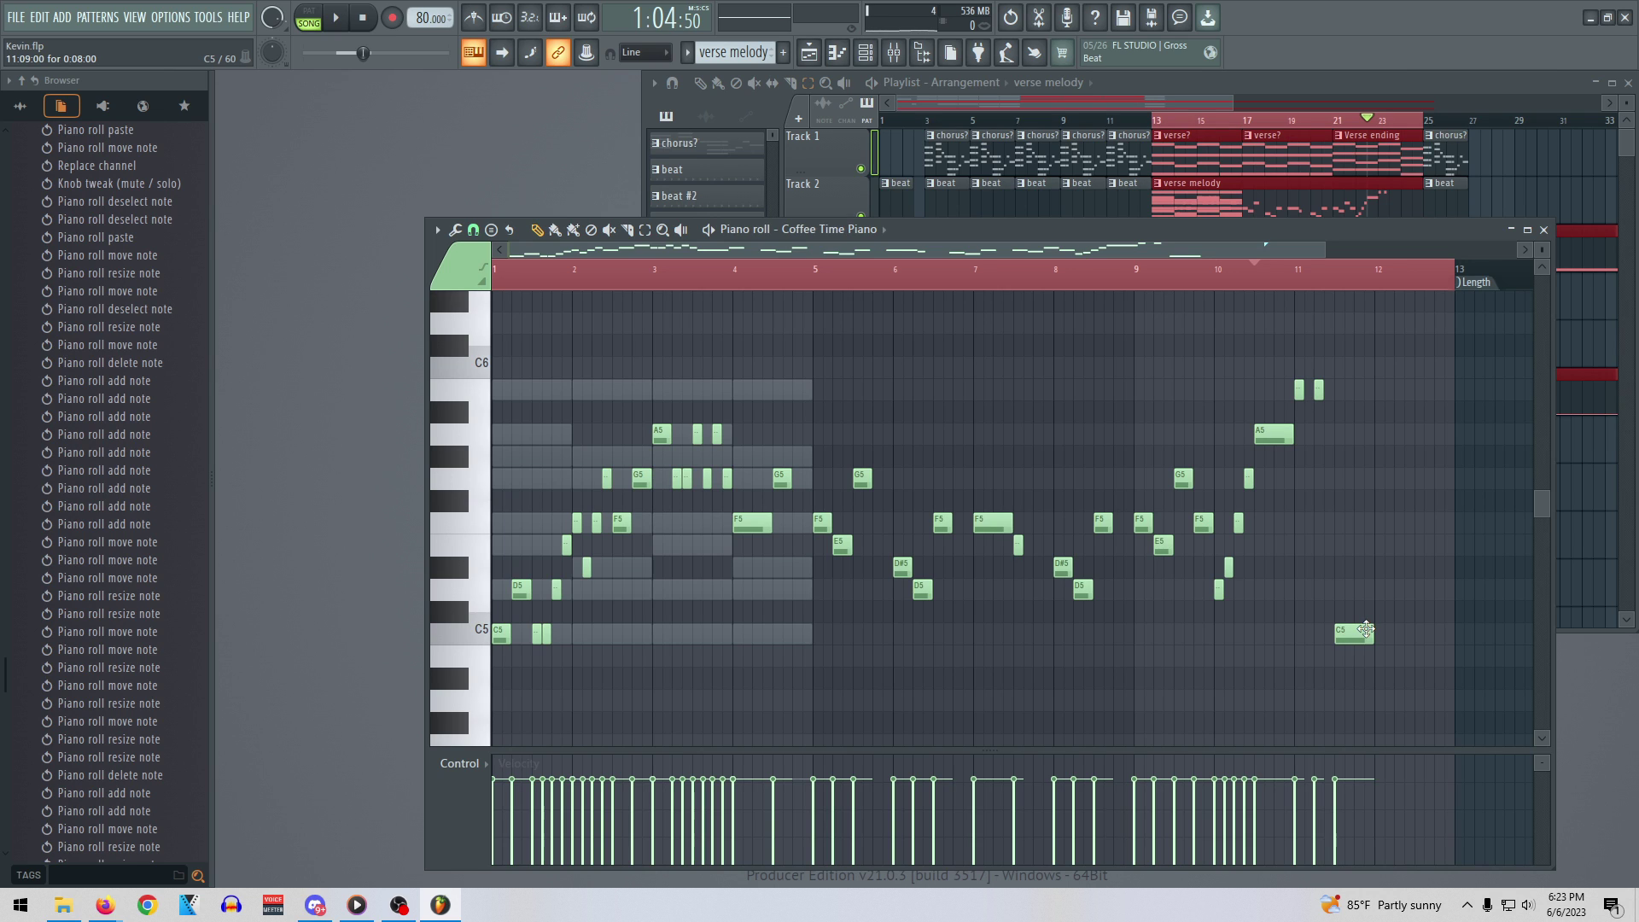
# Move bar 11's C5 note up to A5 at the start of the bar and delete the two short B5 notes
pyautogui.moveTo(1352, 632); pyautogui.dragTo(1346, 395)
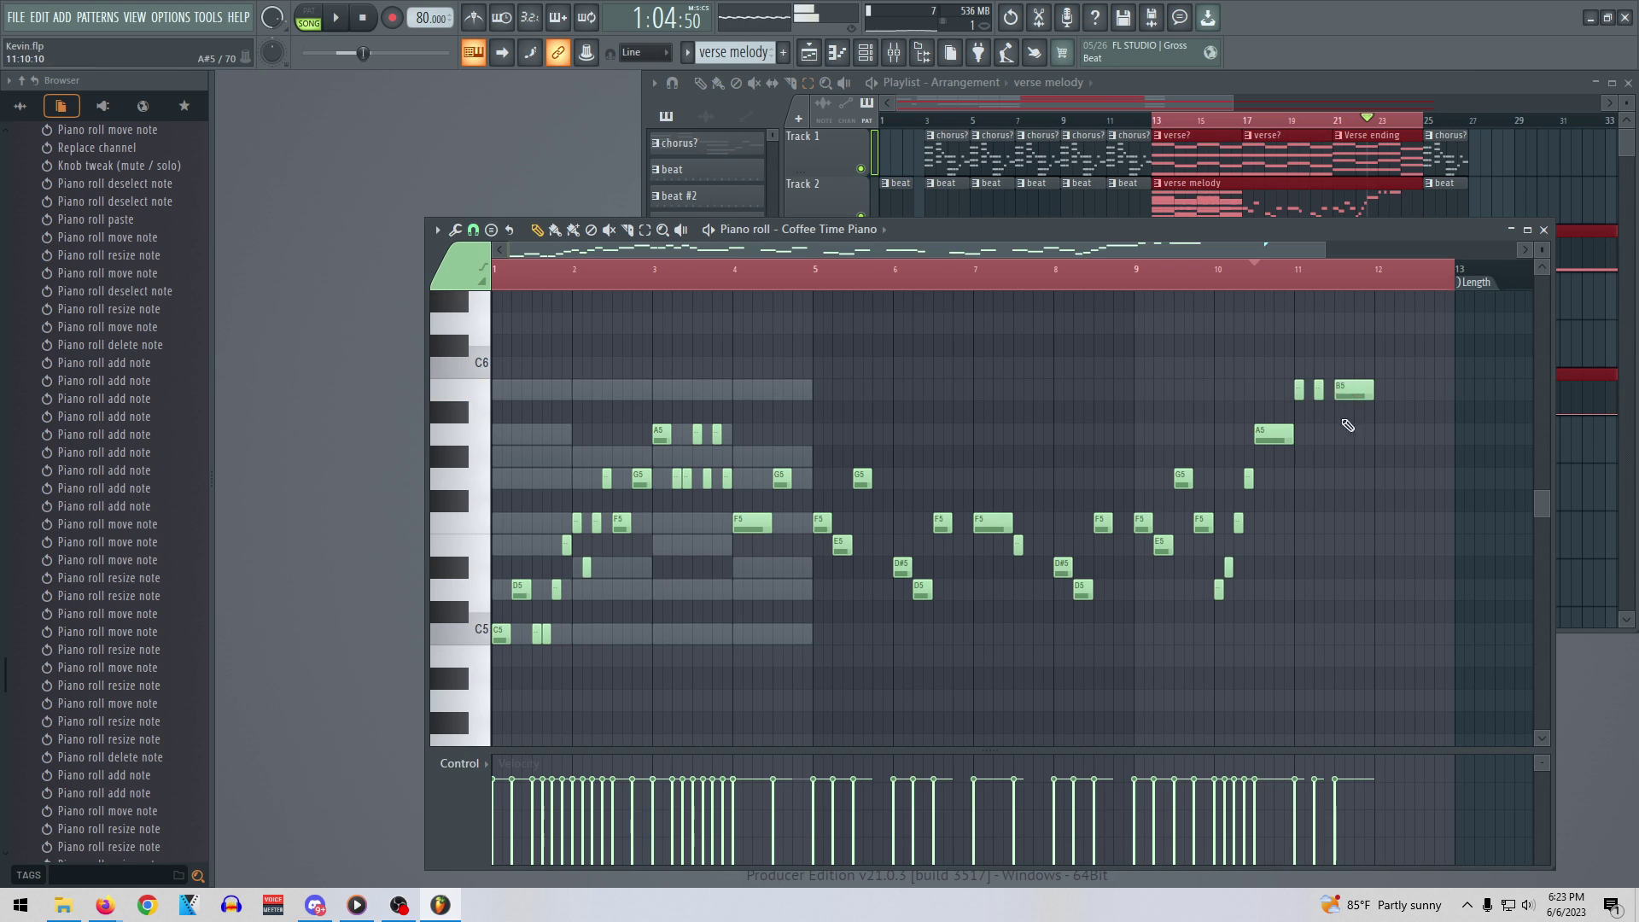
pyautogui.scroll(2, 1348, 419)
pyautogui.moveTo(1356, 524); pyautogui.dragTo(1351, 572)
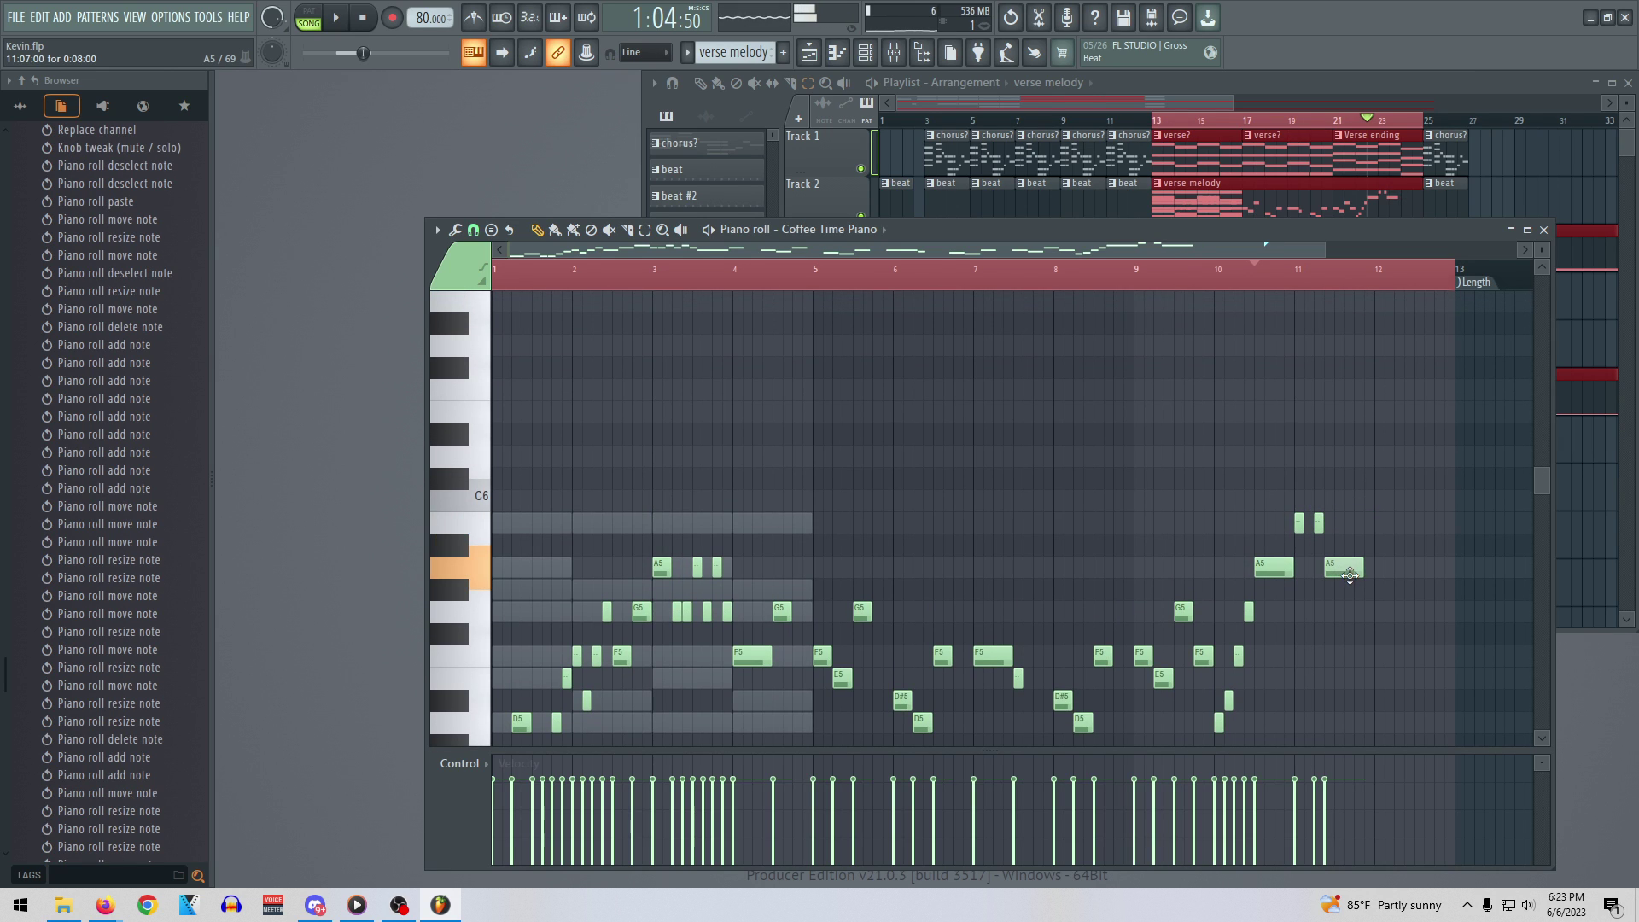
pyautogui.rightClick(1319, 522)
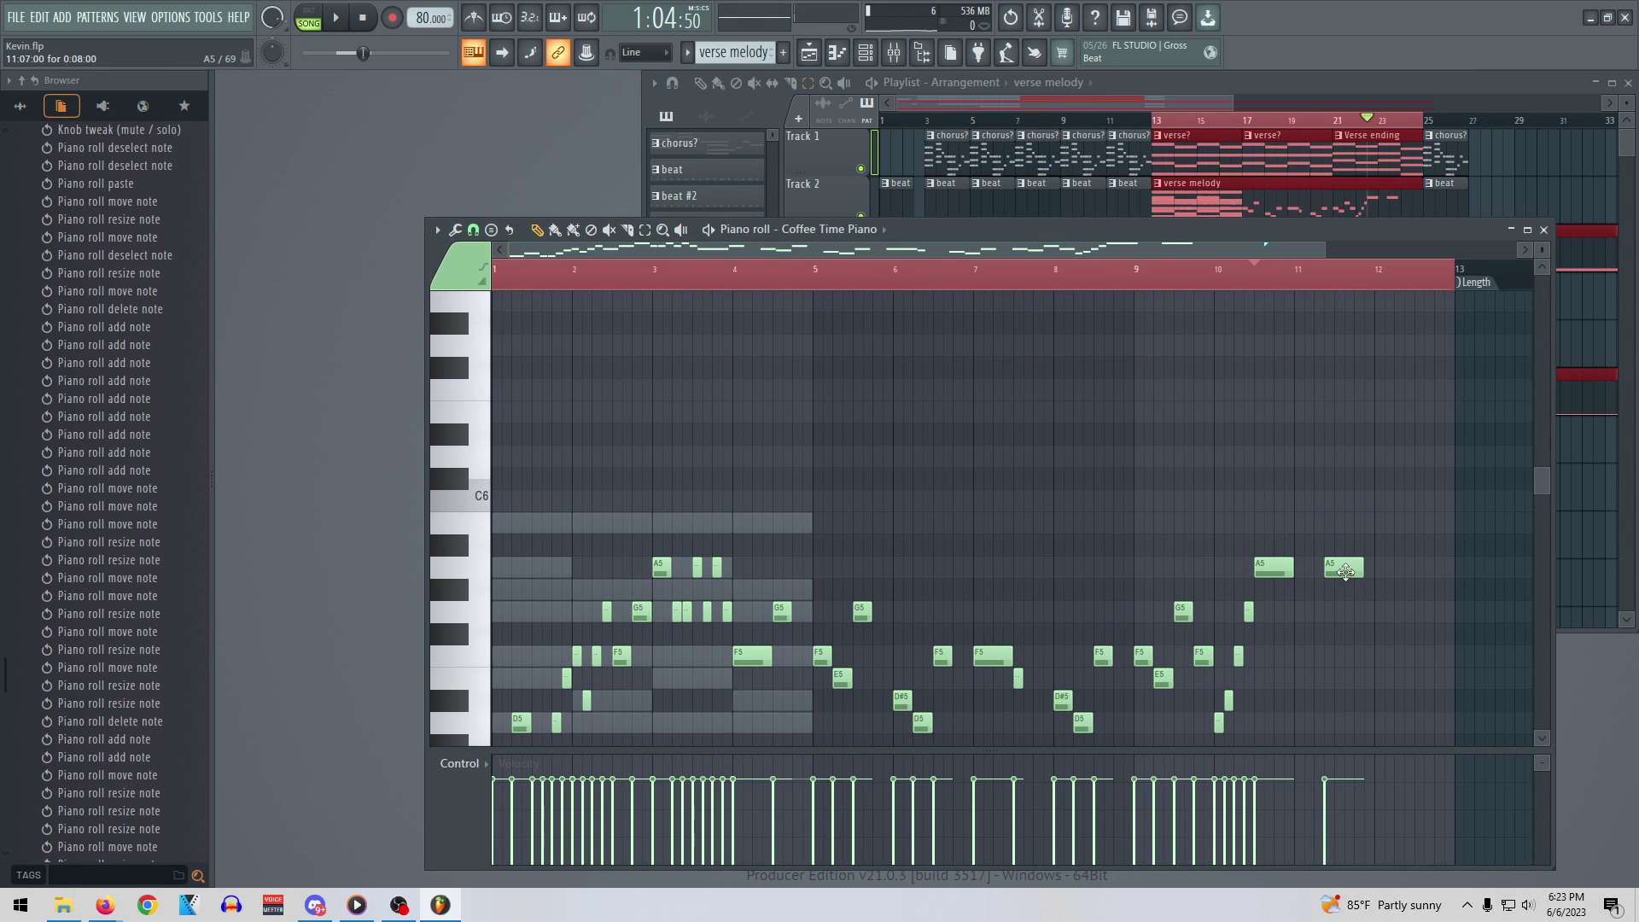
pyautogui.moveTo(1344, 569); pyautogui.dragTo(1319, 569)
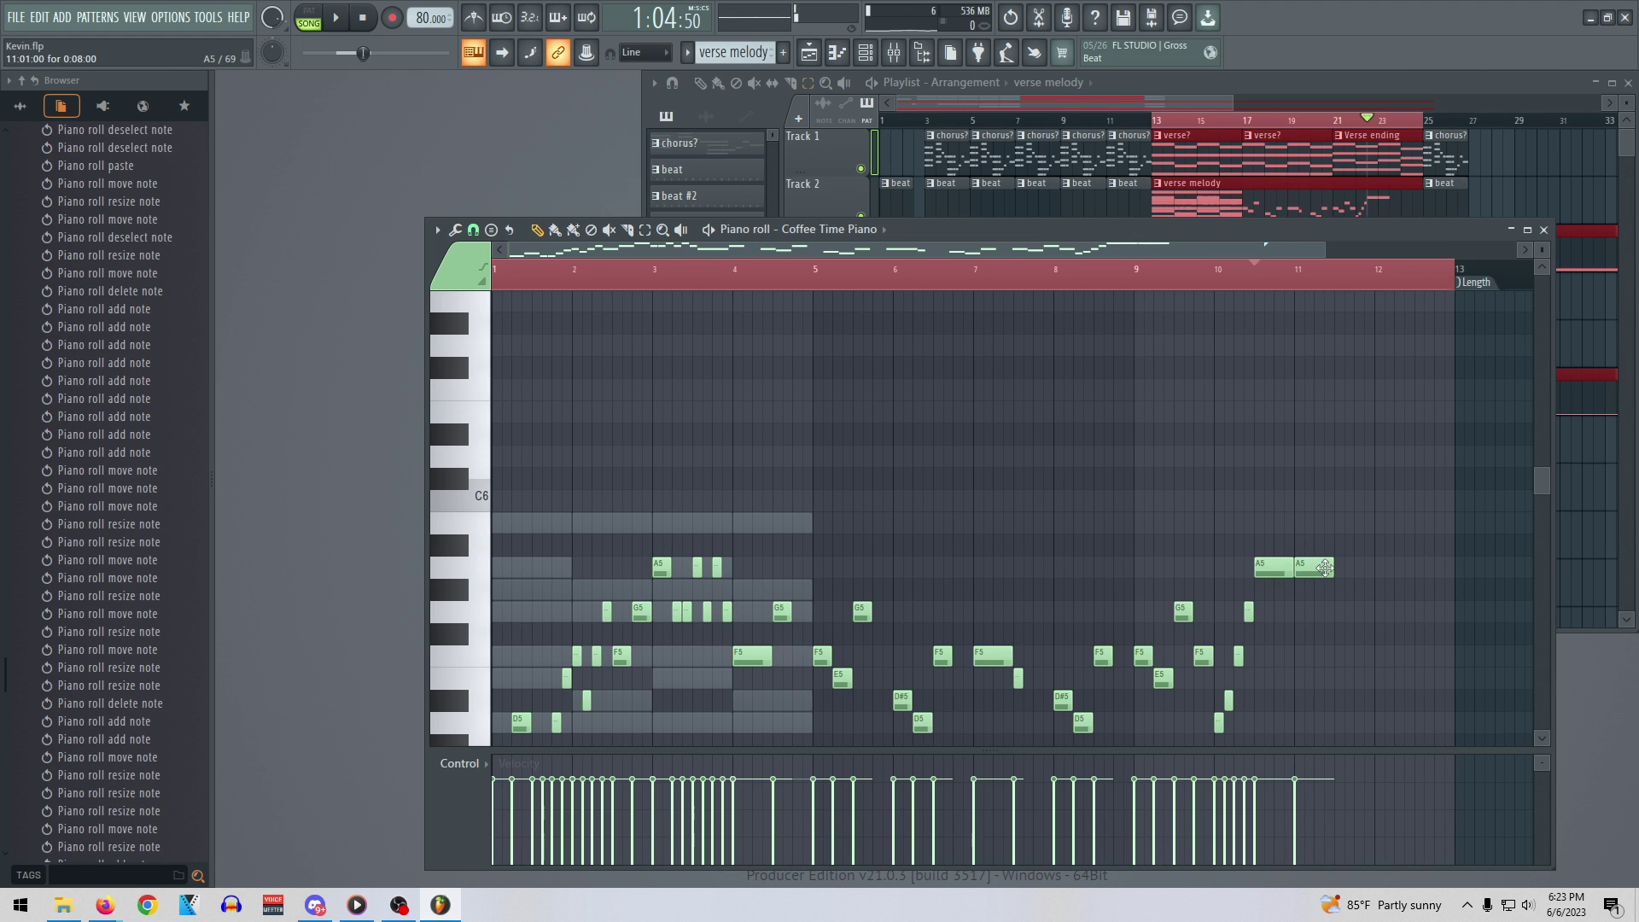
pyautogui.moveTo(1323, 568)
pyautogui.mouseDown()
pyautogui.moveTo(1324, 522)
pyautogui.moveTo(1320, 569)
pyautogui.mouseUp()
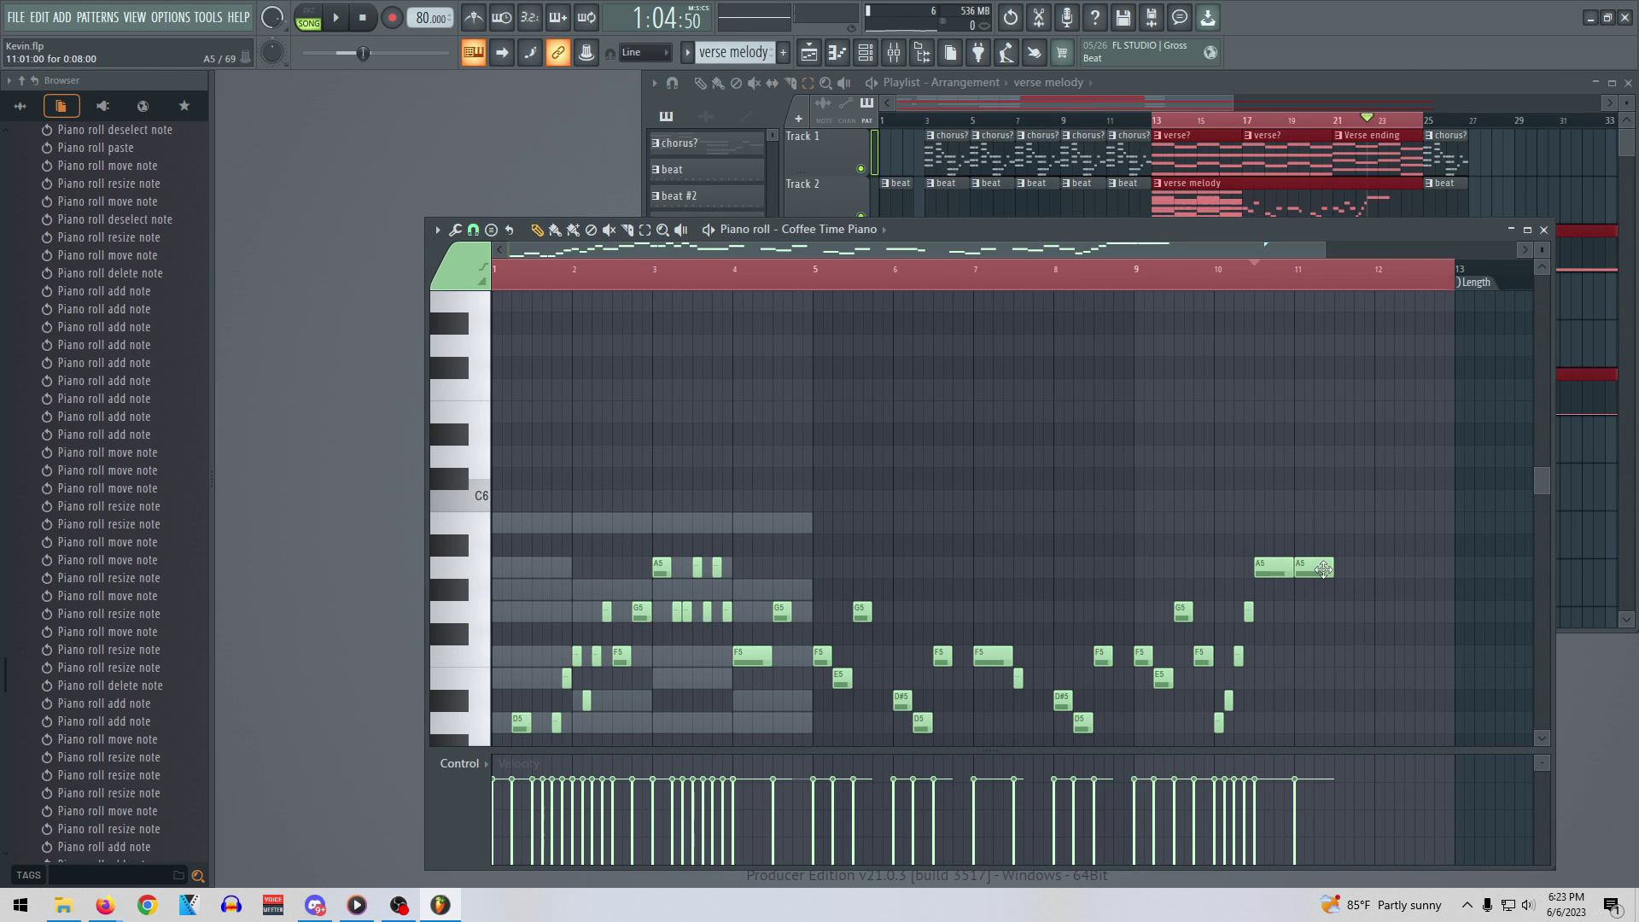
# Raise bar 11's A5 note an octave to A6, shorten it to half a beat and shift it to the second beat
pyautogui.moveTo(1322, 567); pyautogui.dragTo(1325, 475)
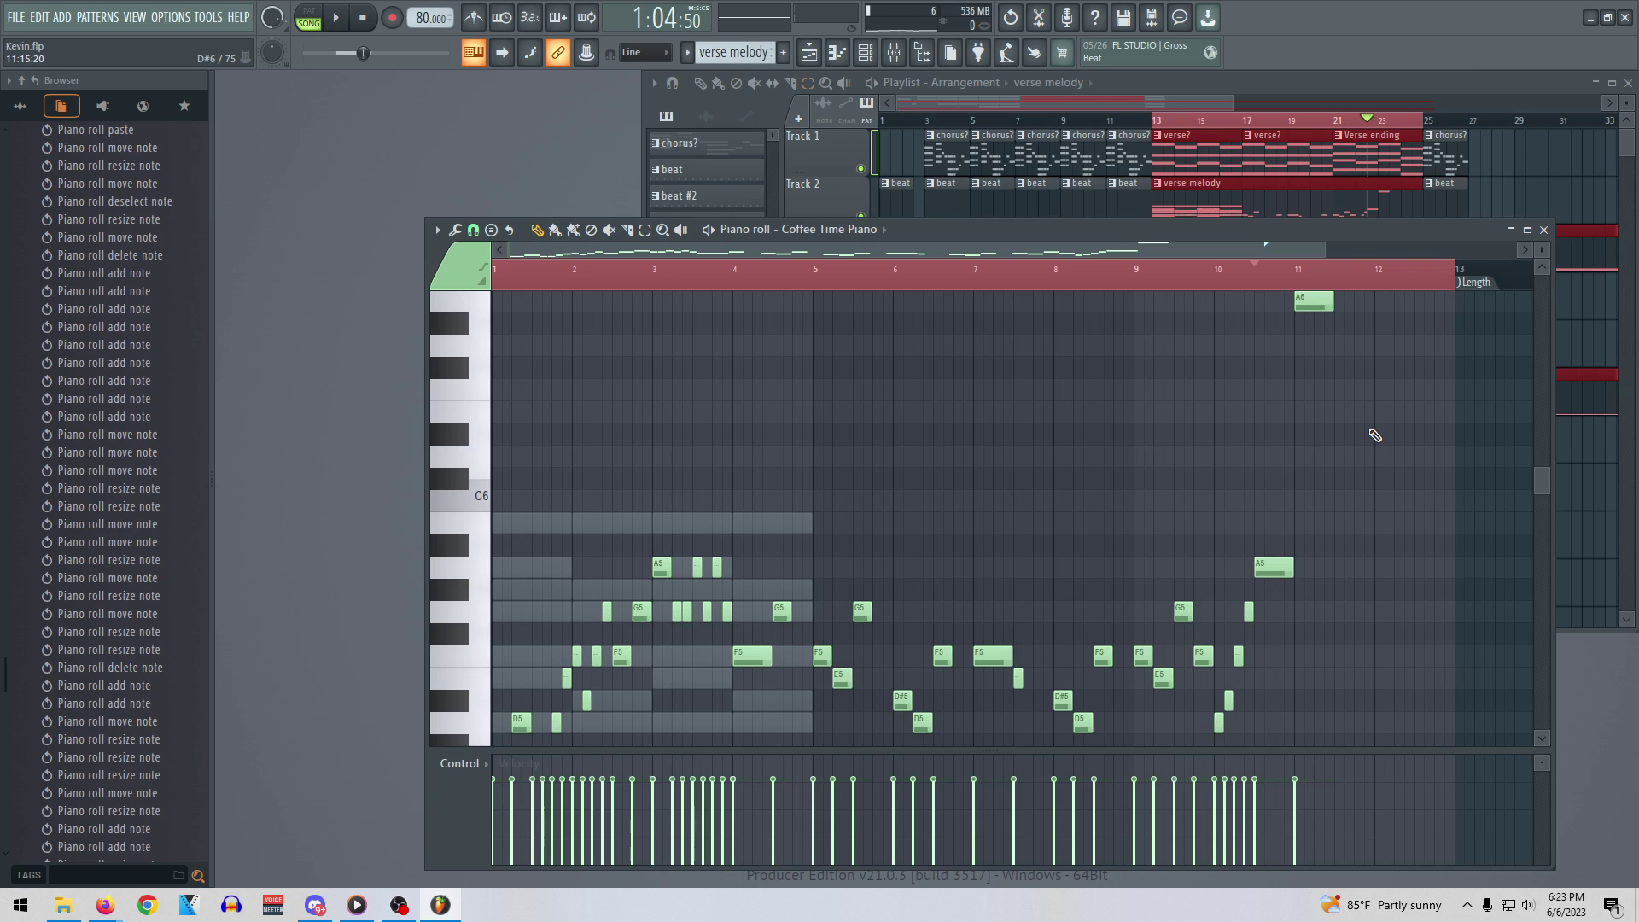
pyautogui.moveTo(1333, 301); pyautogui.dragTo(1323, 300)
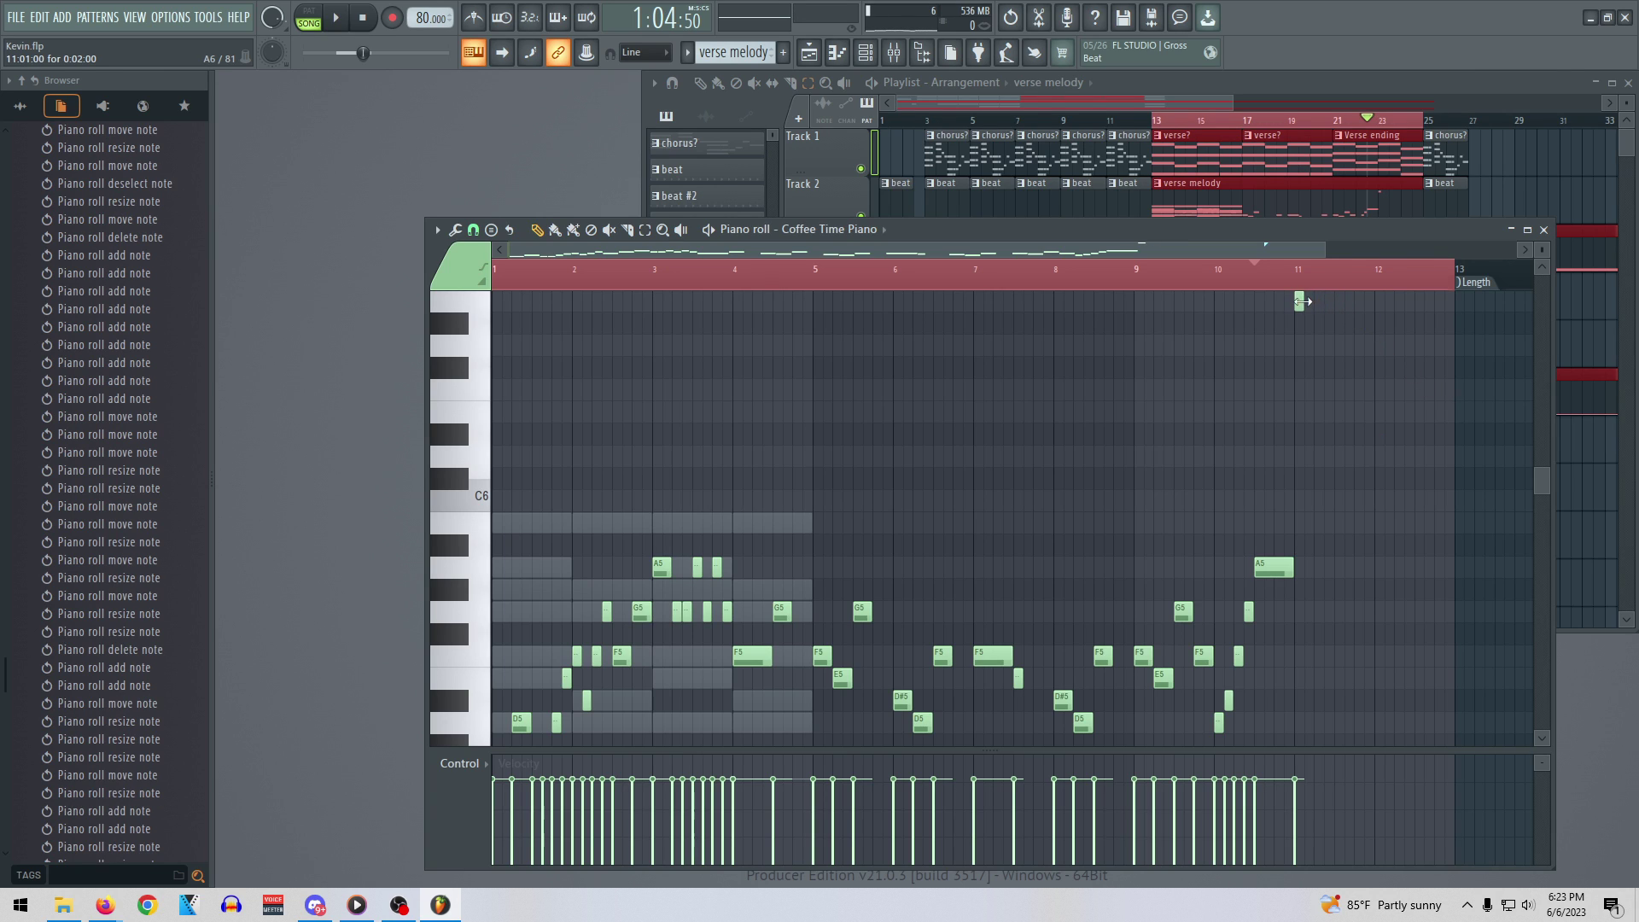
pyautogui.moveTo(1299, 301); pyautogui.dragTo(1327, 301)
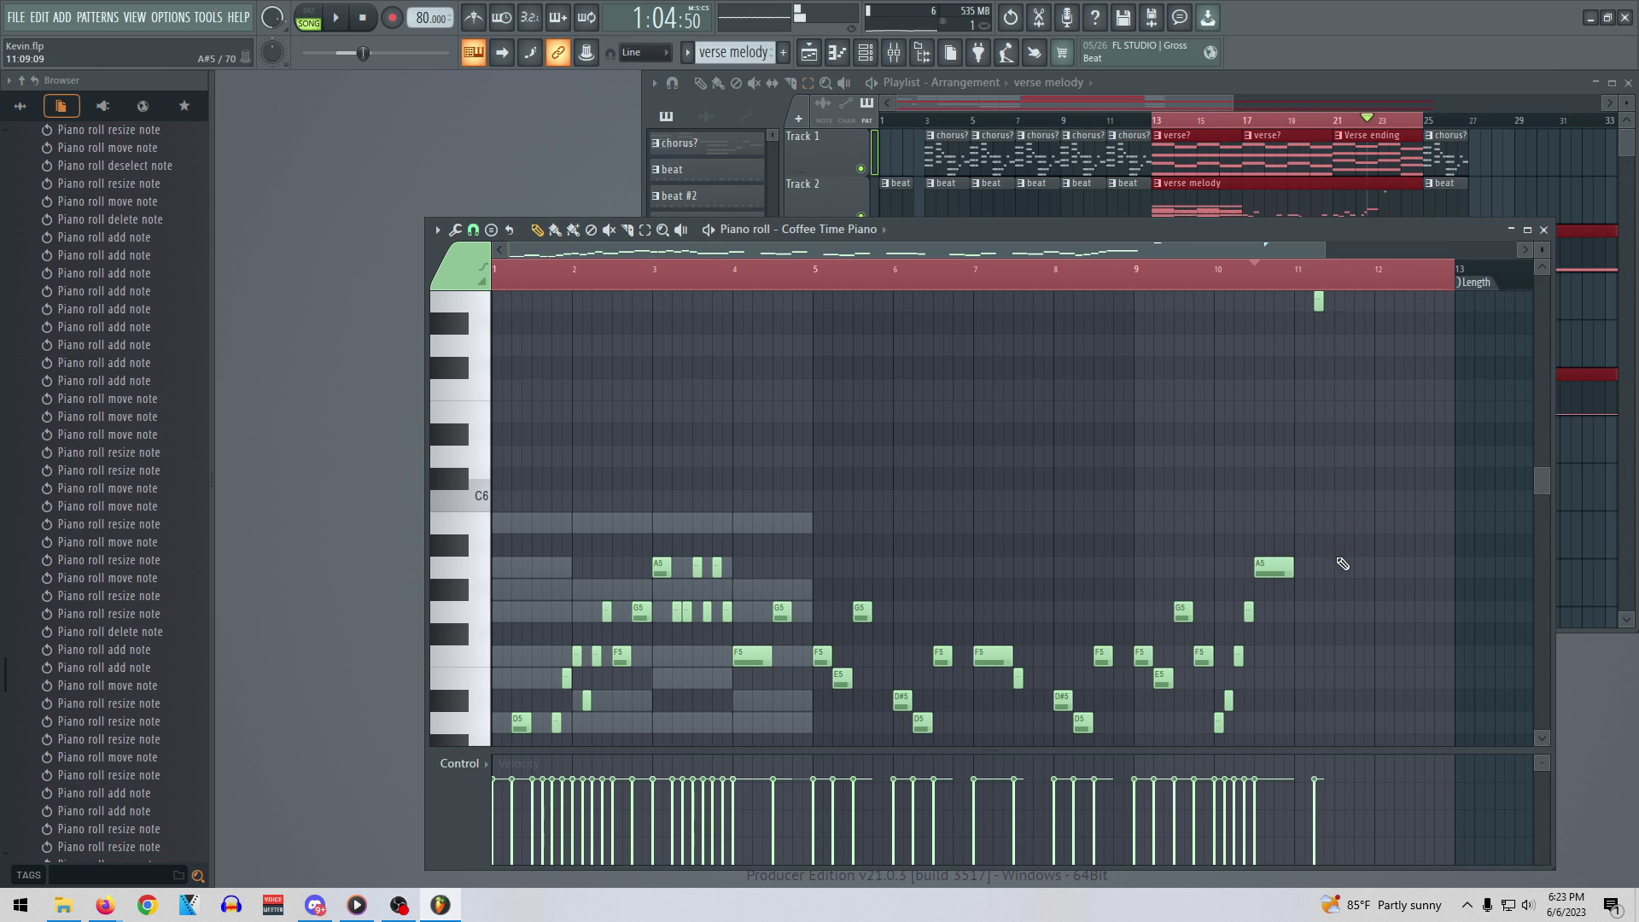
# Add a half-beat A5 at the start of bar 11, lower the A6 note's velocity, and play back the ending
pyautogui.moveTo(1303, 570); pyautogui.dragTo(1296, 564)
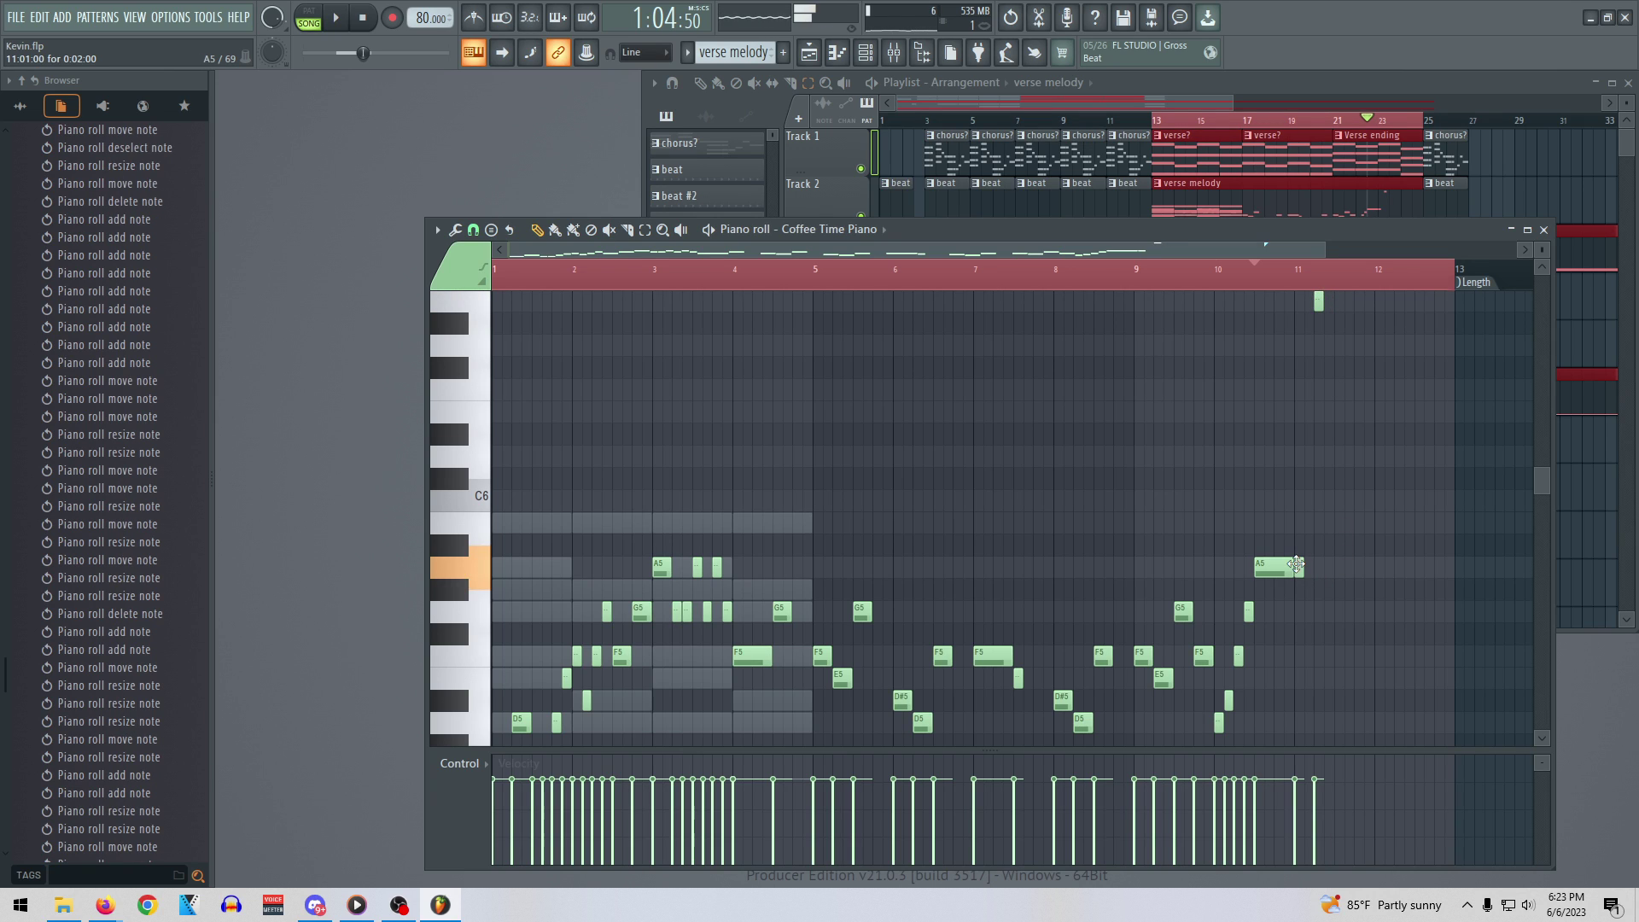
pyautogui.moveTo(1316, 780); pyautogui.dragTo(1316, 821)
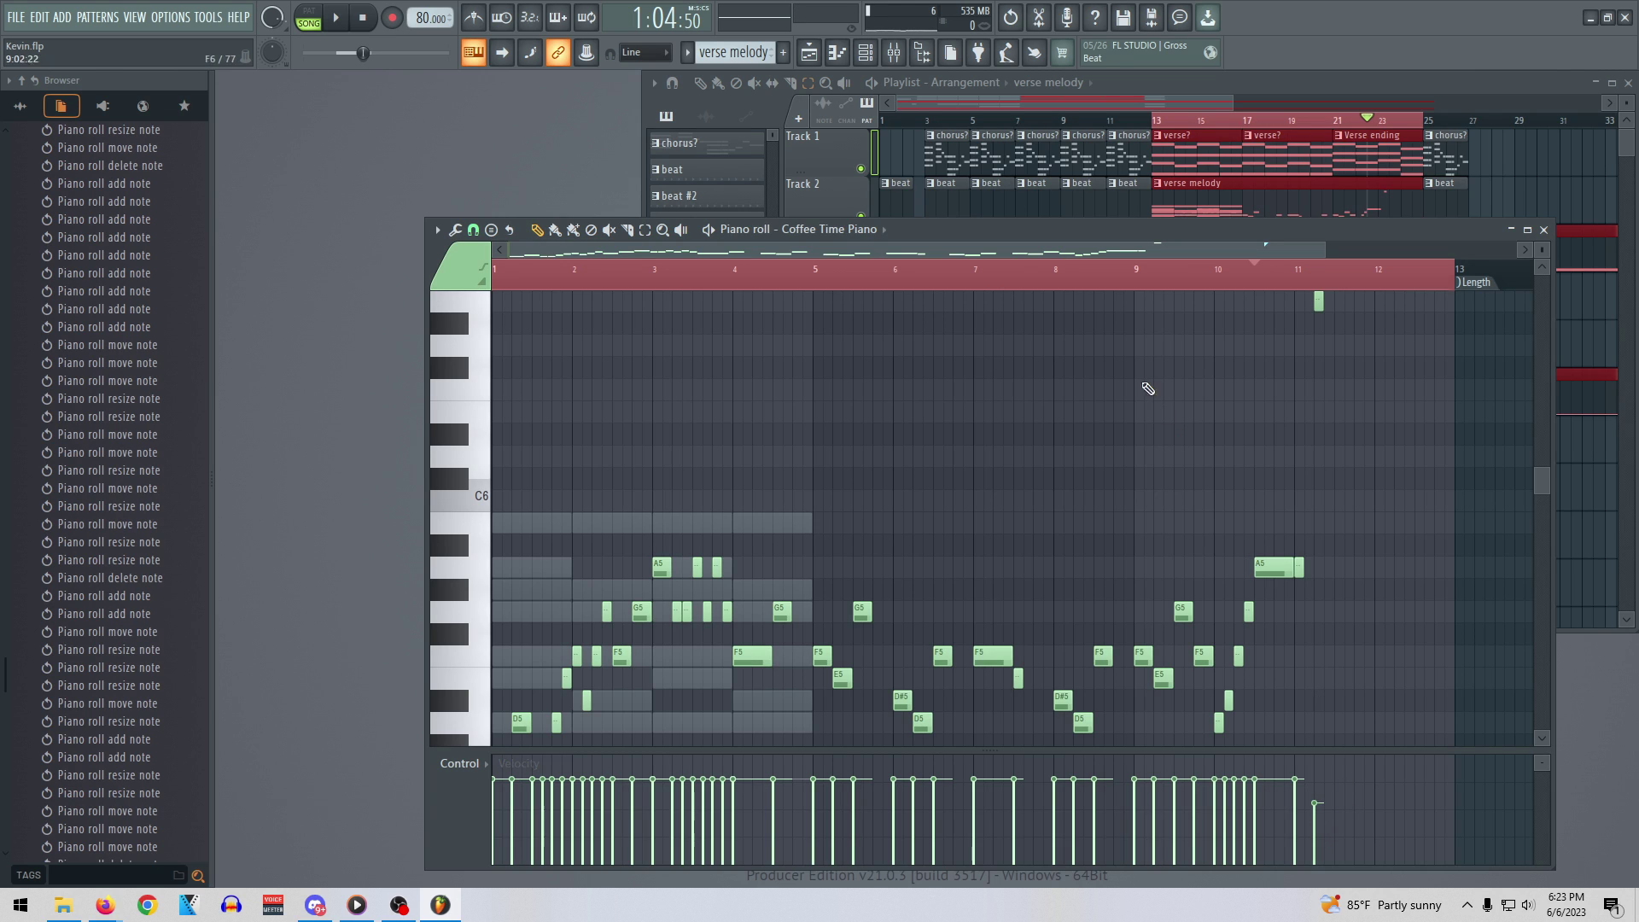
pyautogui.press('space')
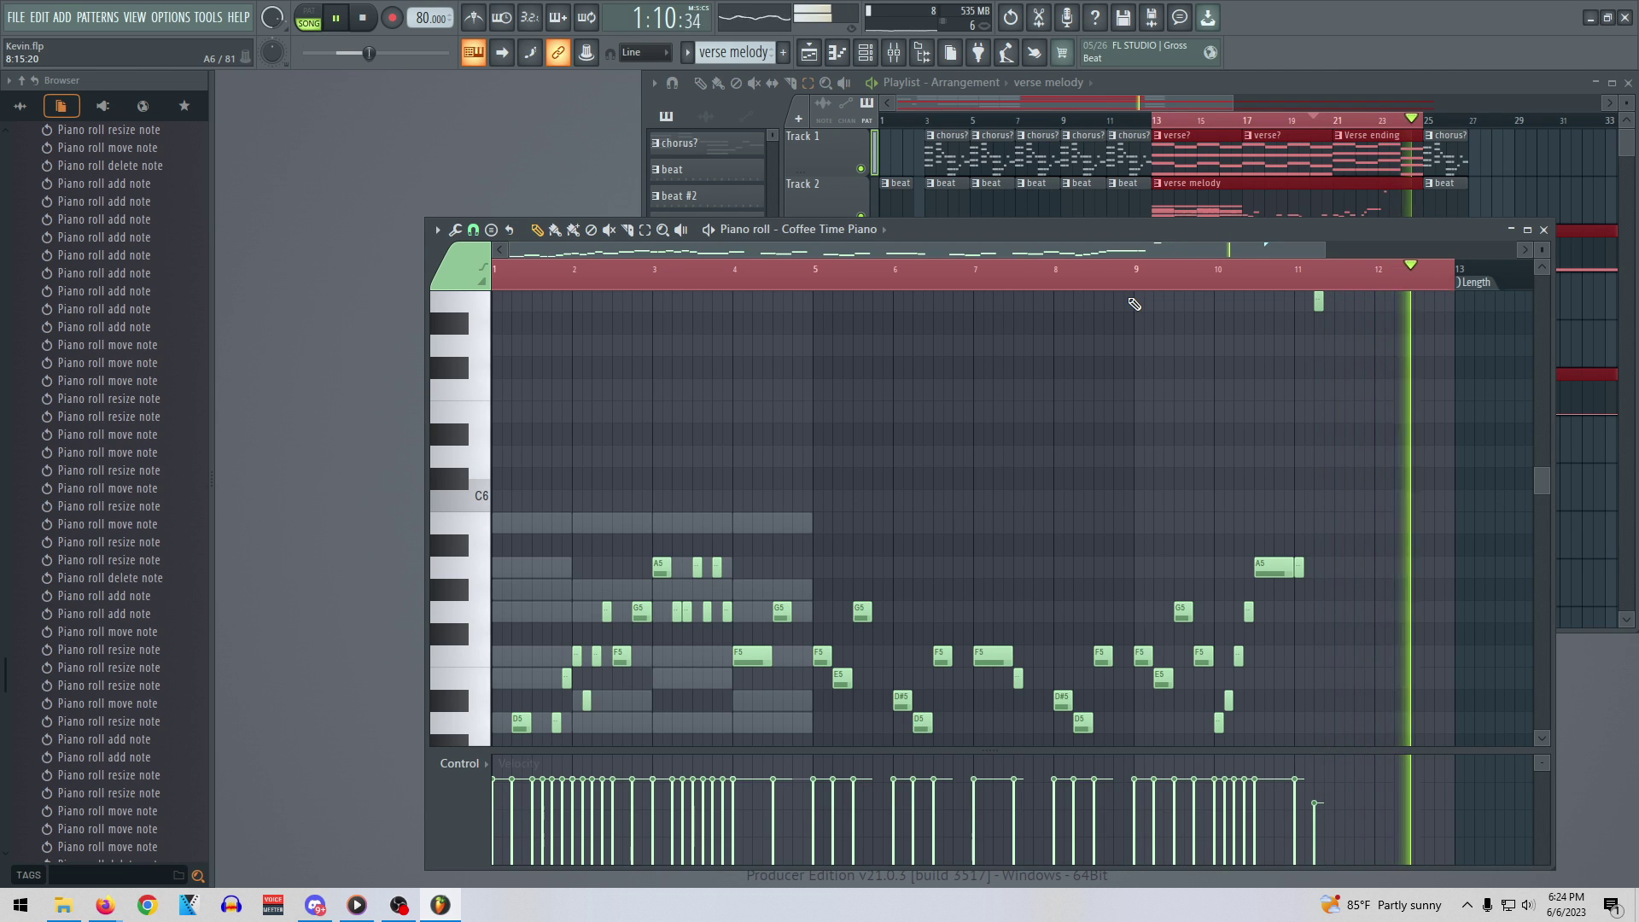
pyautogui.press('space')
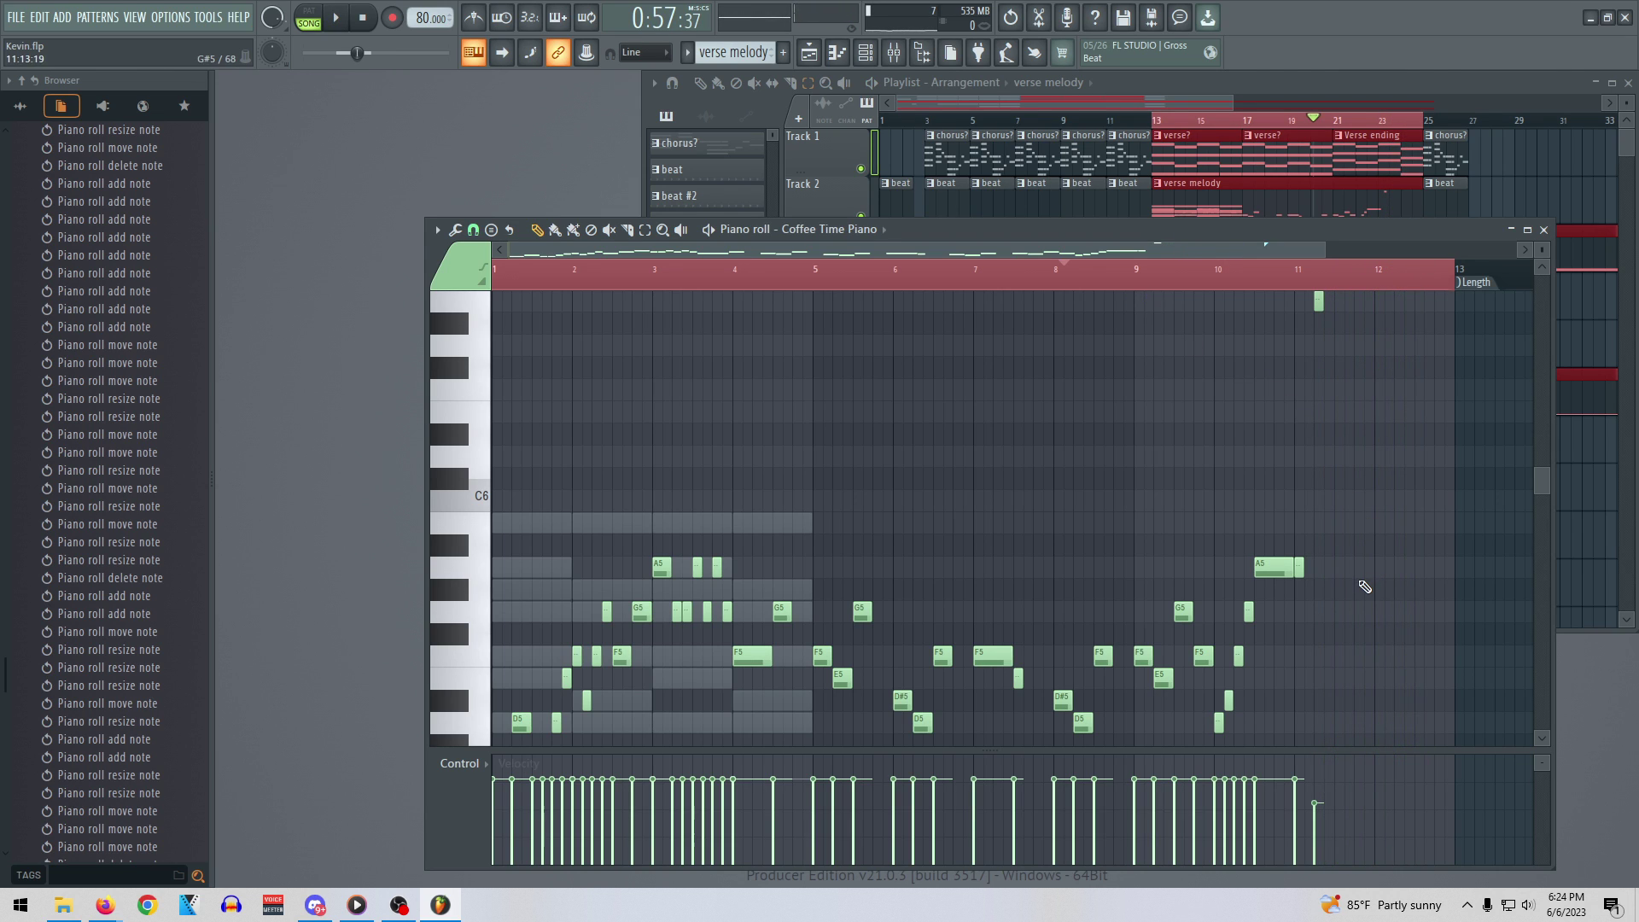
# Delete the short A5 at the start of bar 11, shift the A6 half a beat earlier, and play back the phrase
pyautogui.scroll(3, 1364, 587)
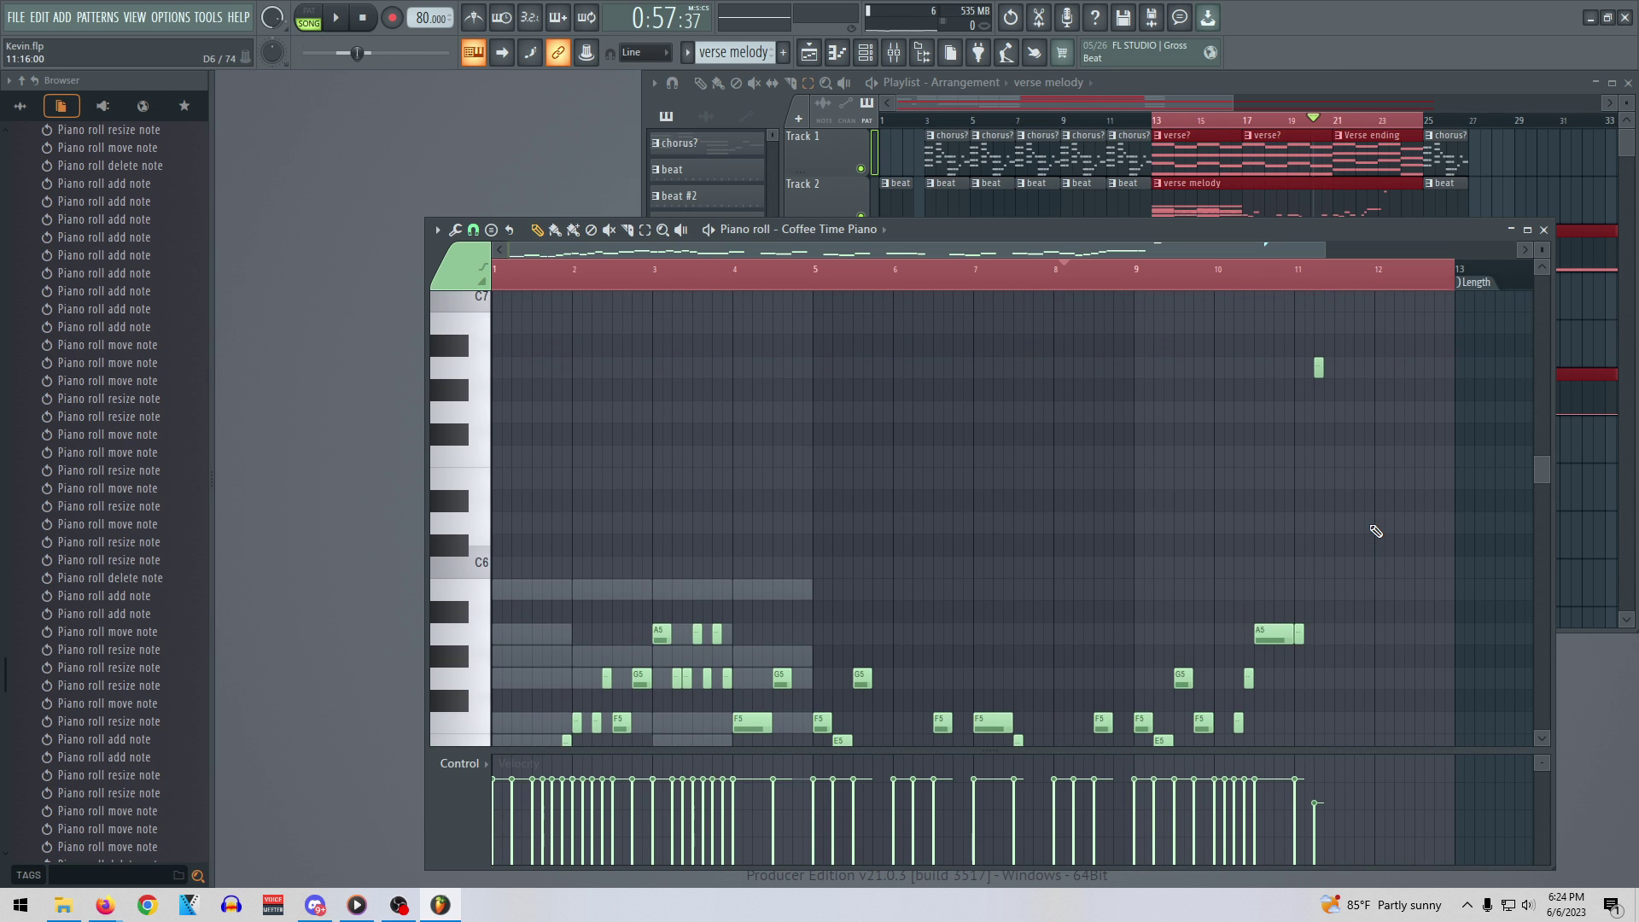
pyautogui.scroll(-6, 1372, 531)
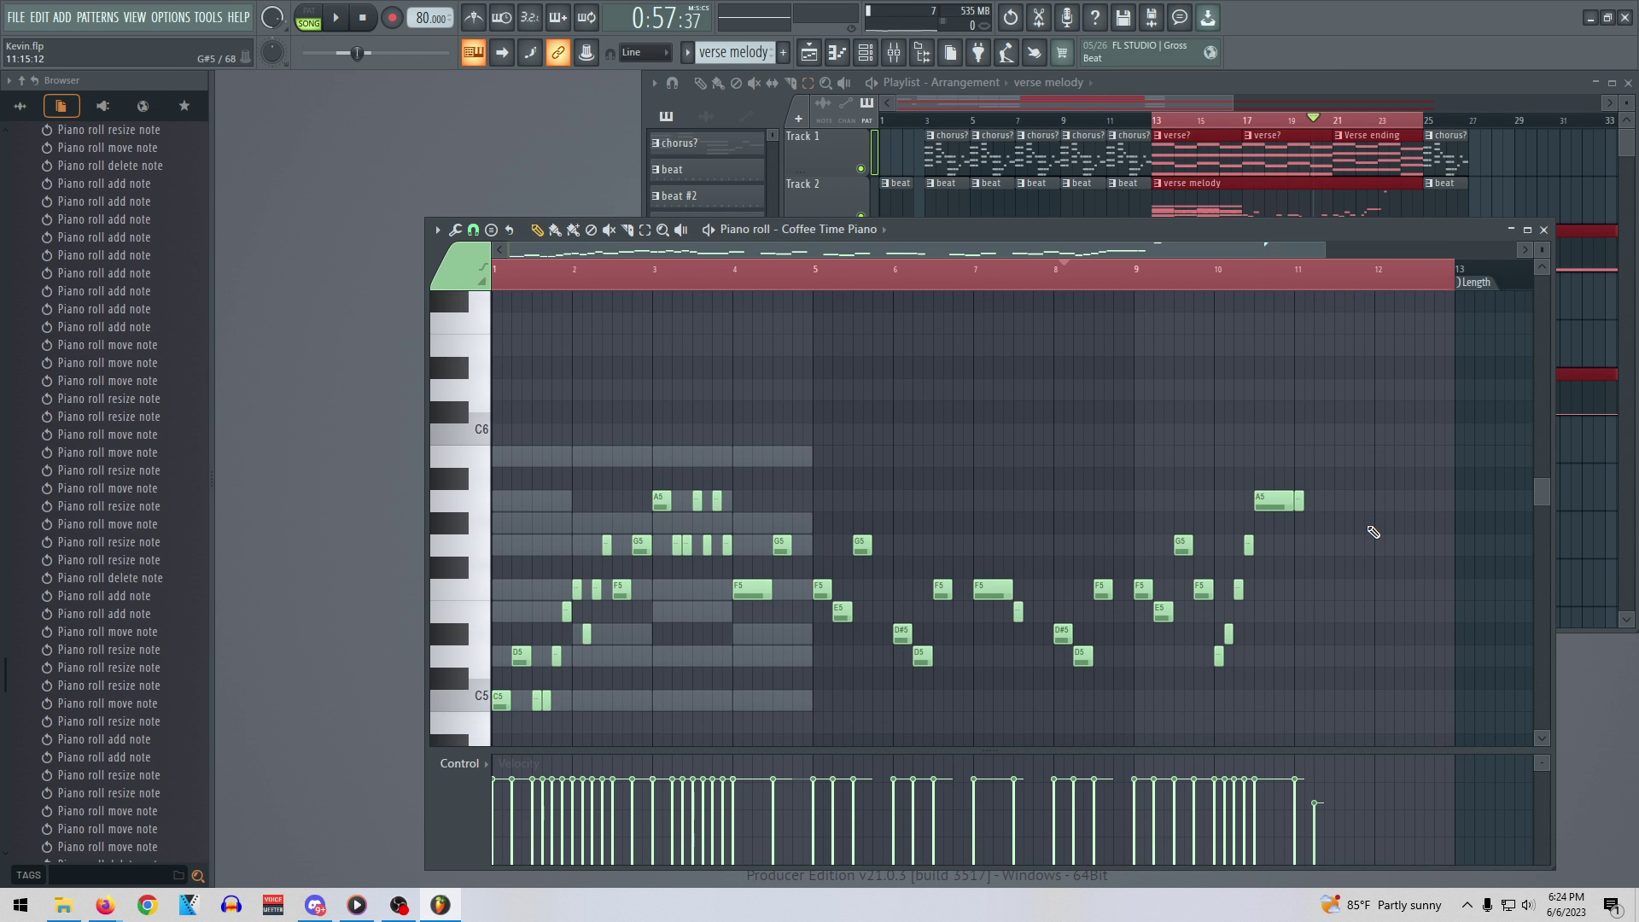
pyautogui.scroll(9, 1373, 530)
pyautogui.scroll(-12, 1365, 549)
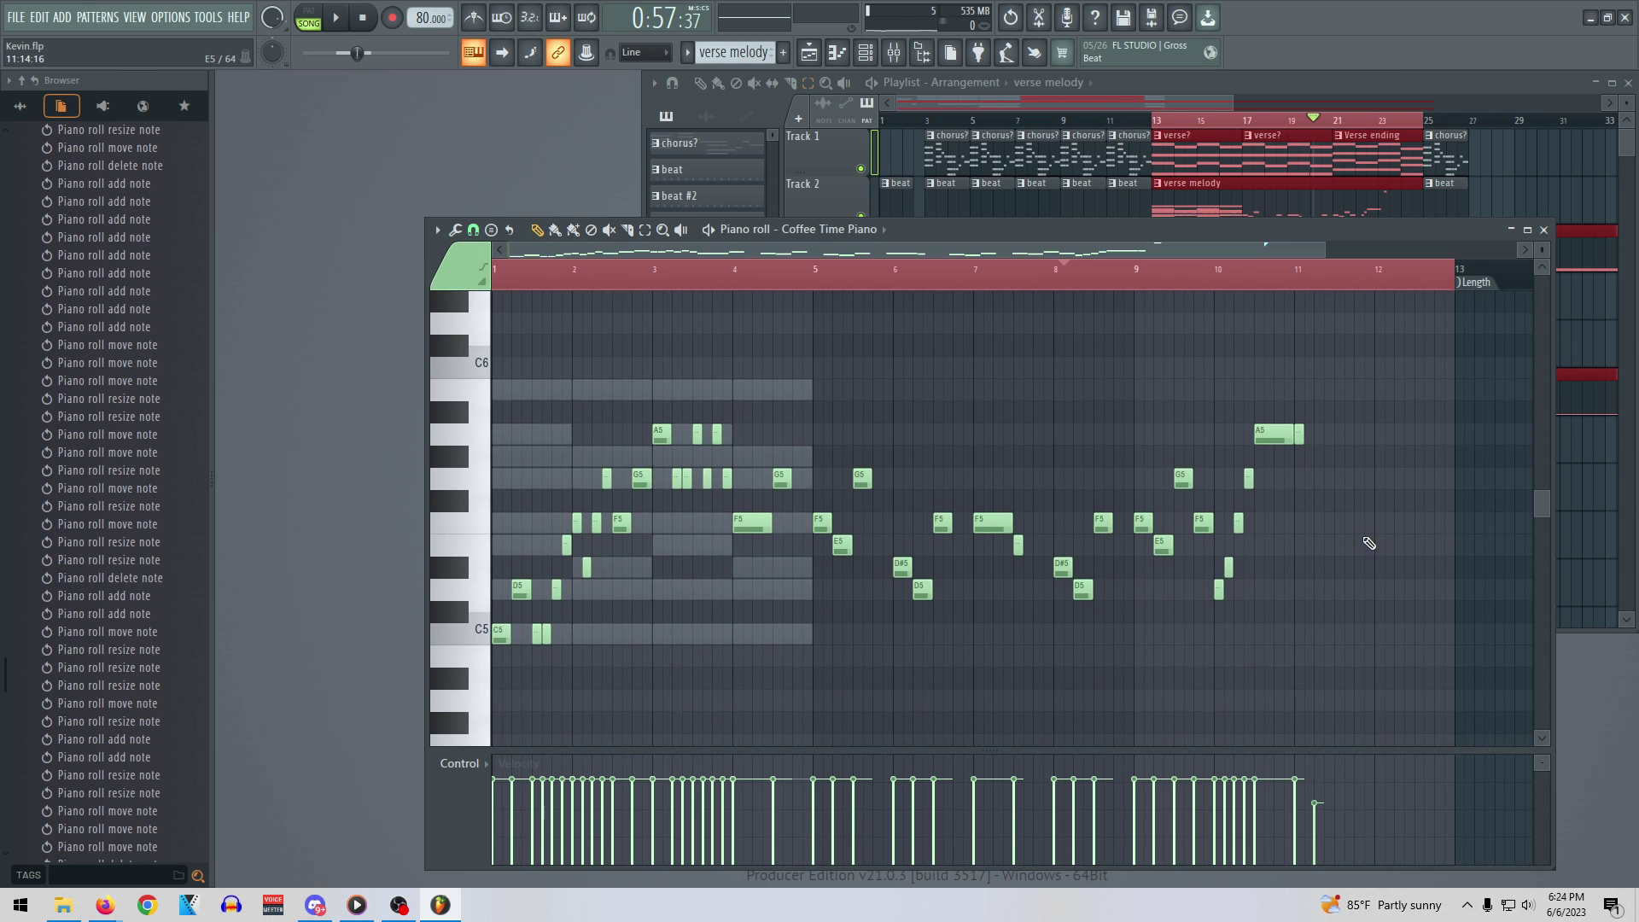
pyautogui.scroll(6, 1339, 552)
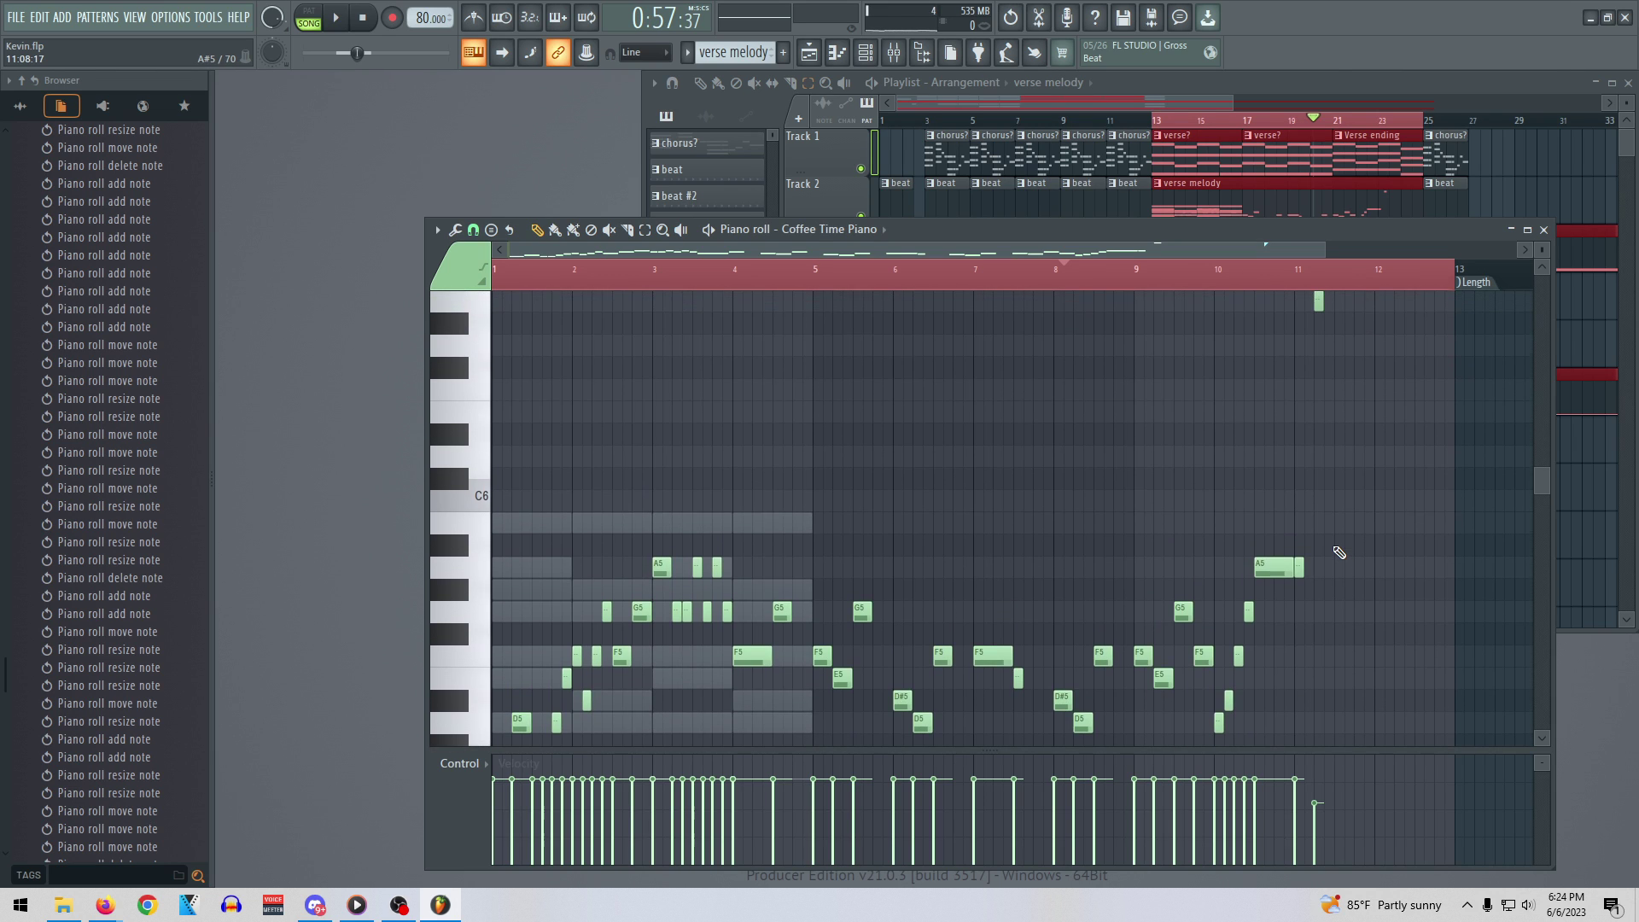
pyautogui.scroll(-3, 1340, 523)
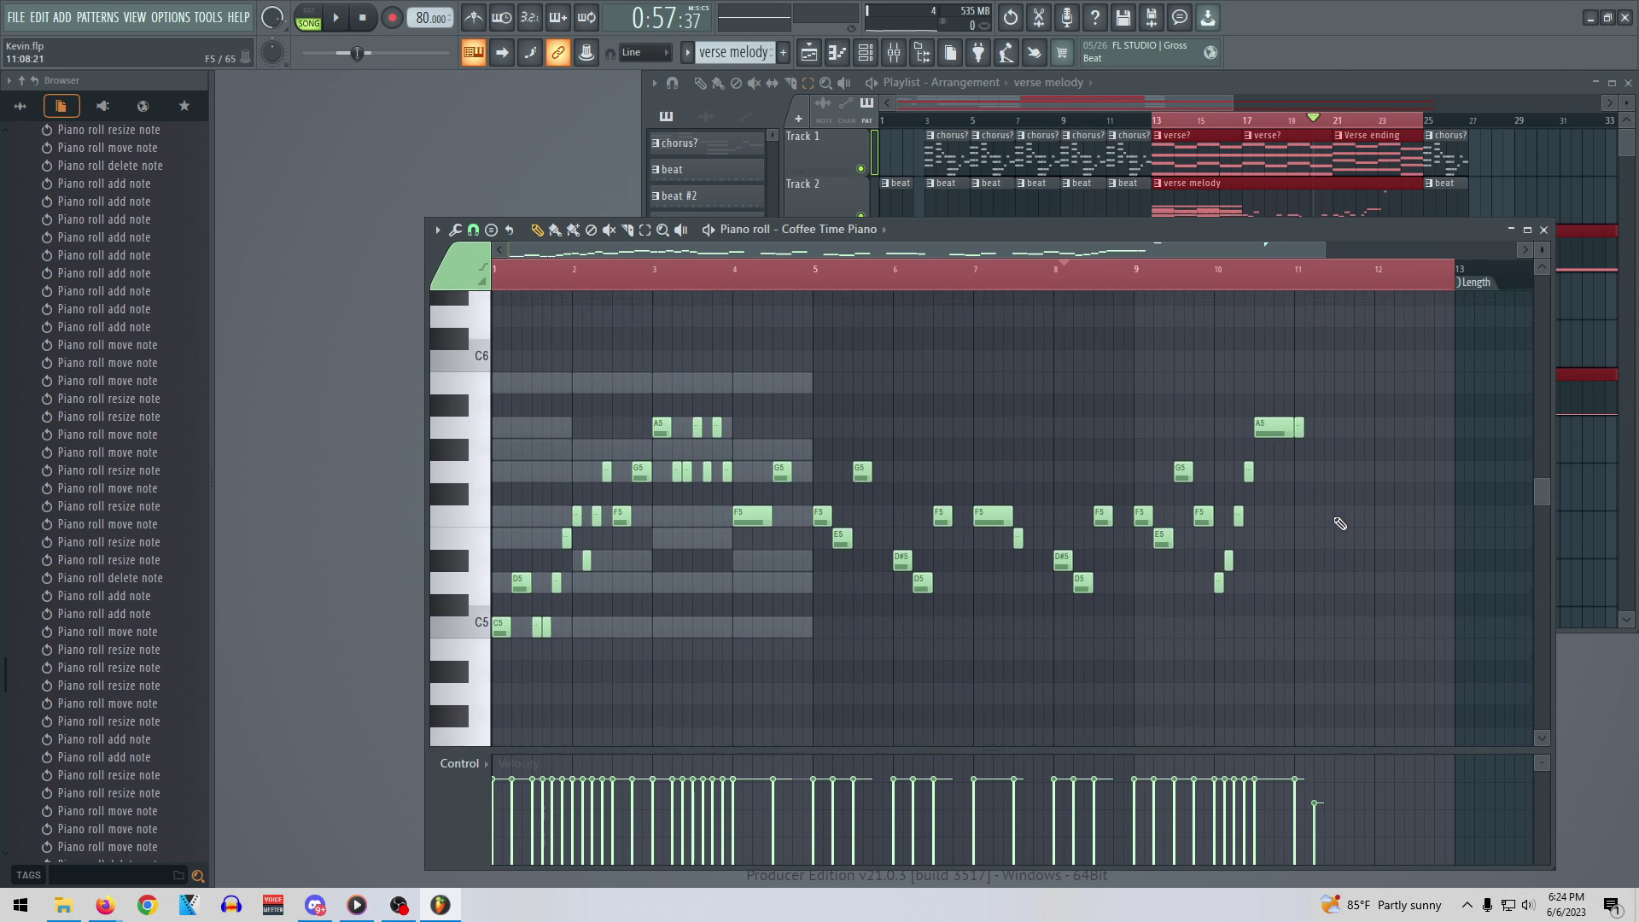
pyautogui.rightClick(1295, 499)
pyautogui.scroll(6, 1345, 416)
pyautogui.click(1318, 367)
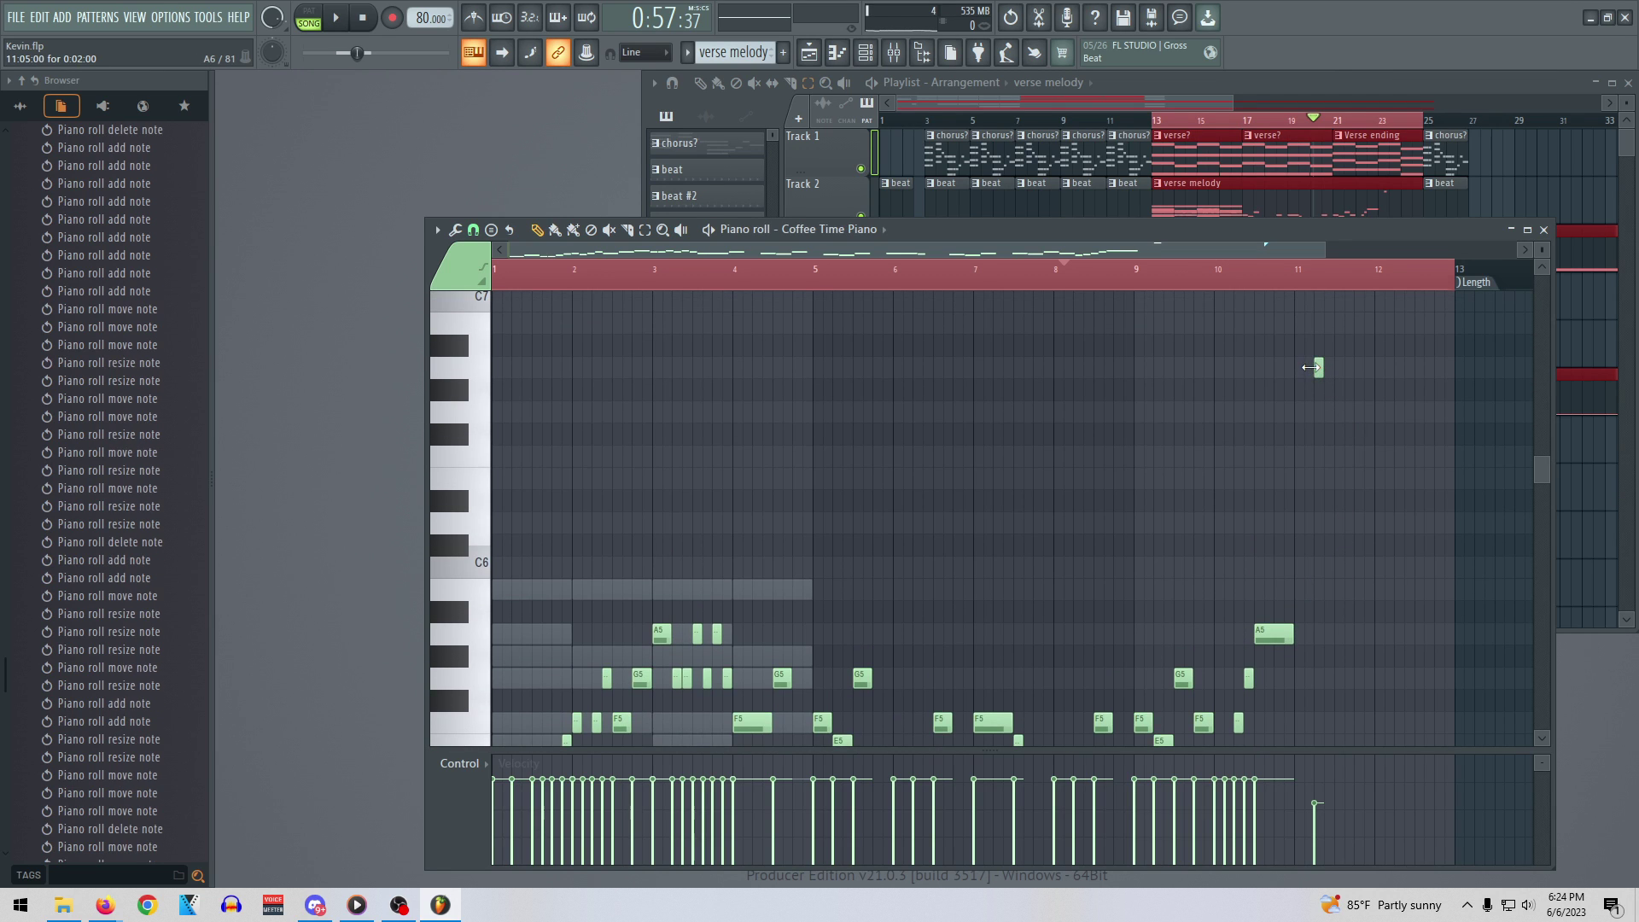
pyautogui.moveTo(1319, 368); pyautogui.dragTo(1310, 368)
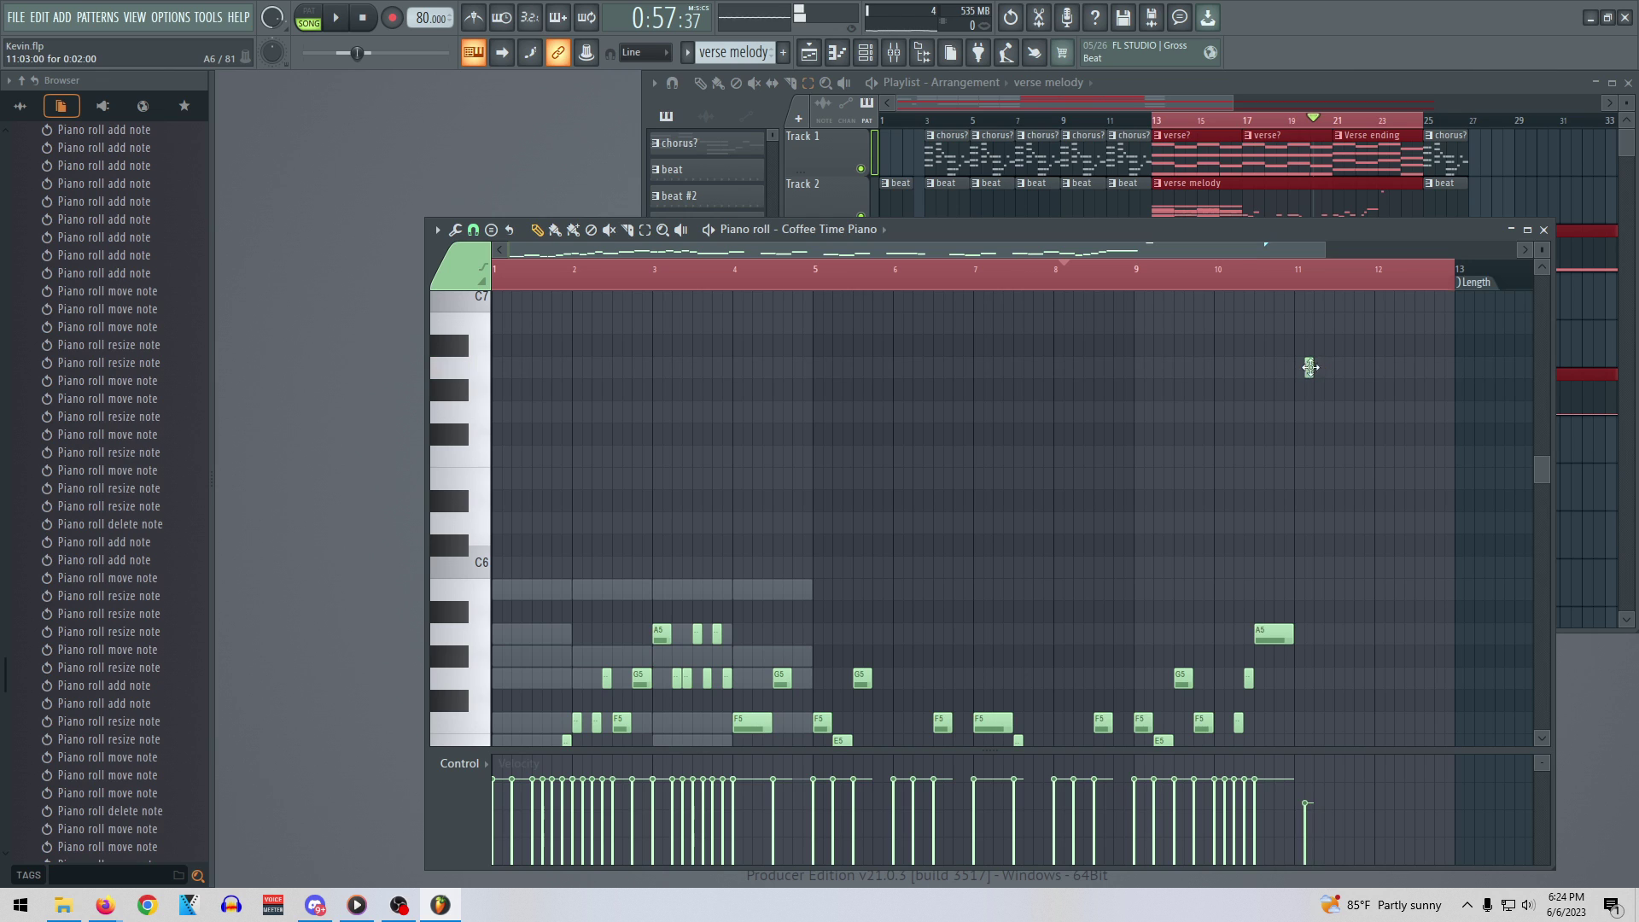
pyautogui.press('space')
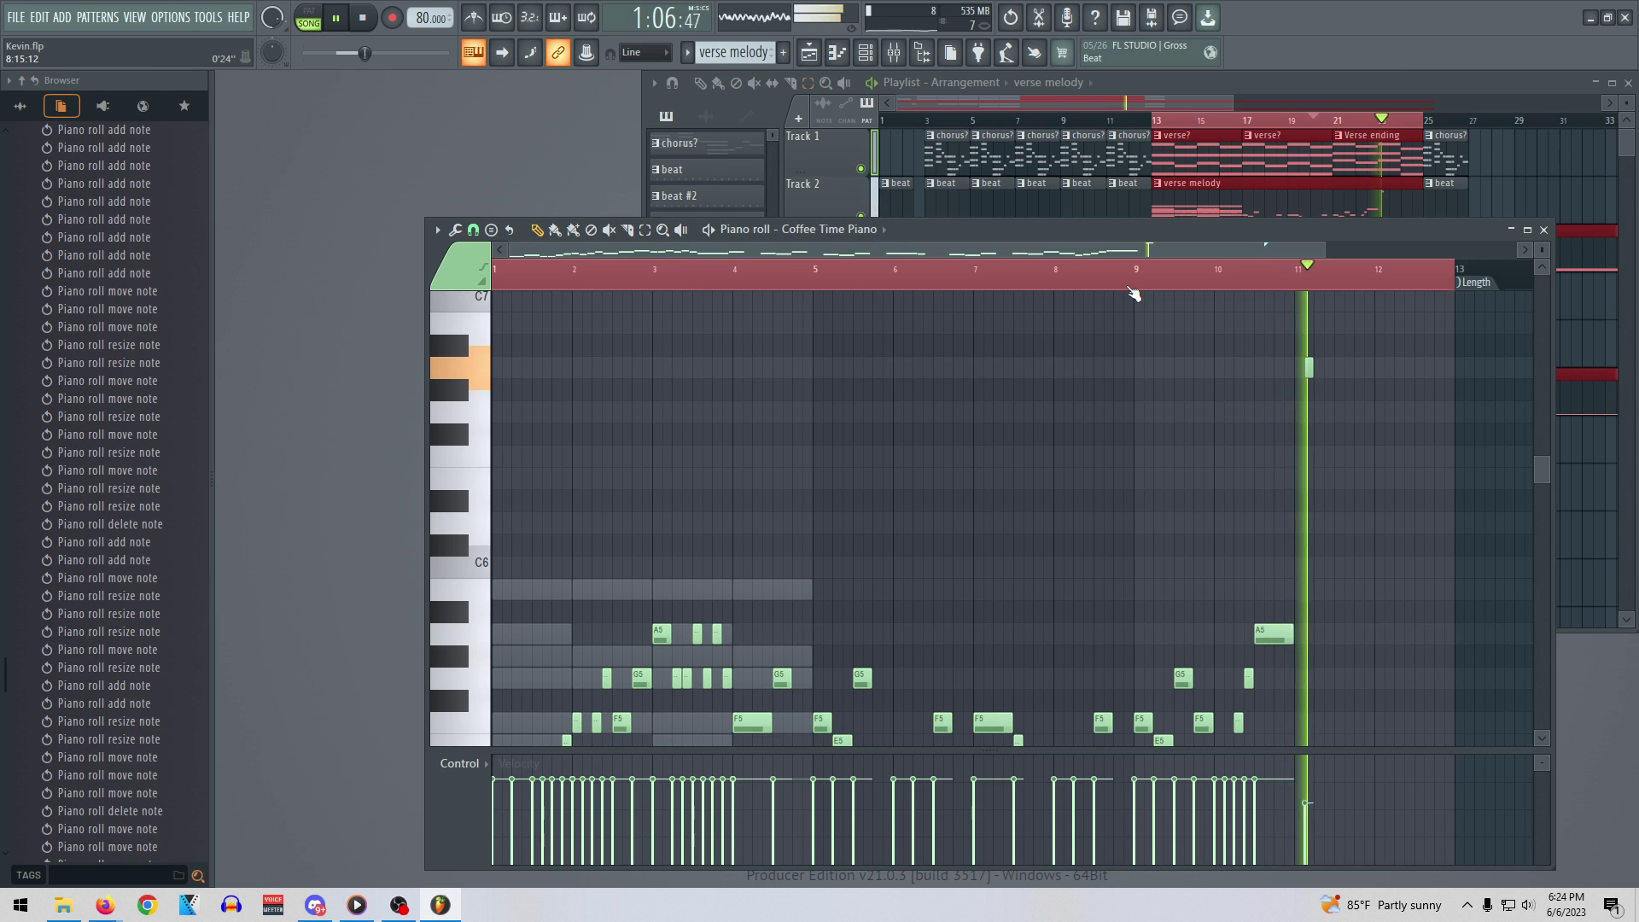
pyautogui.press('space')
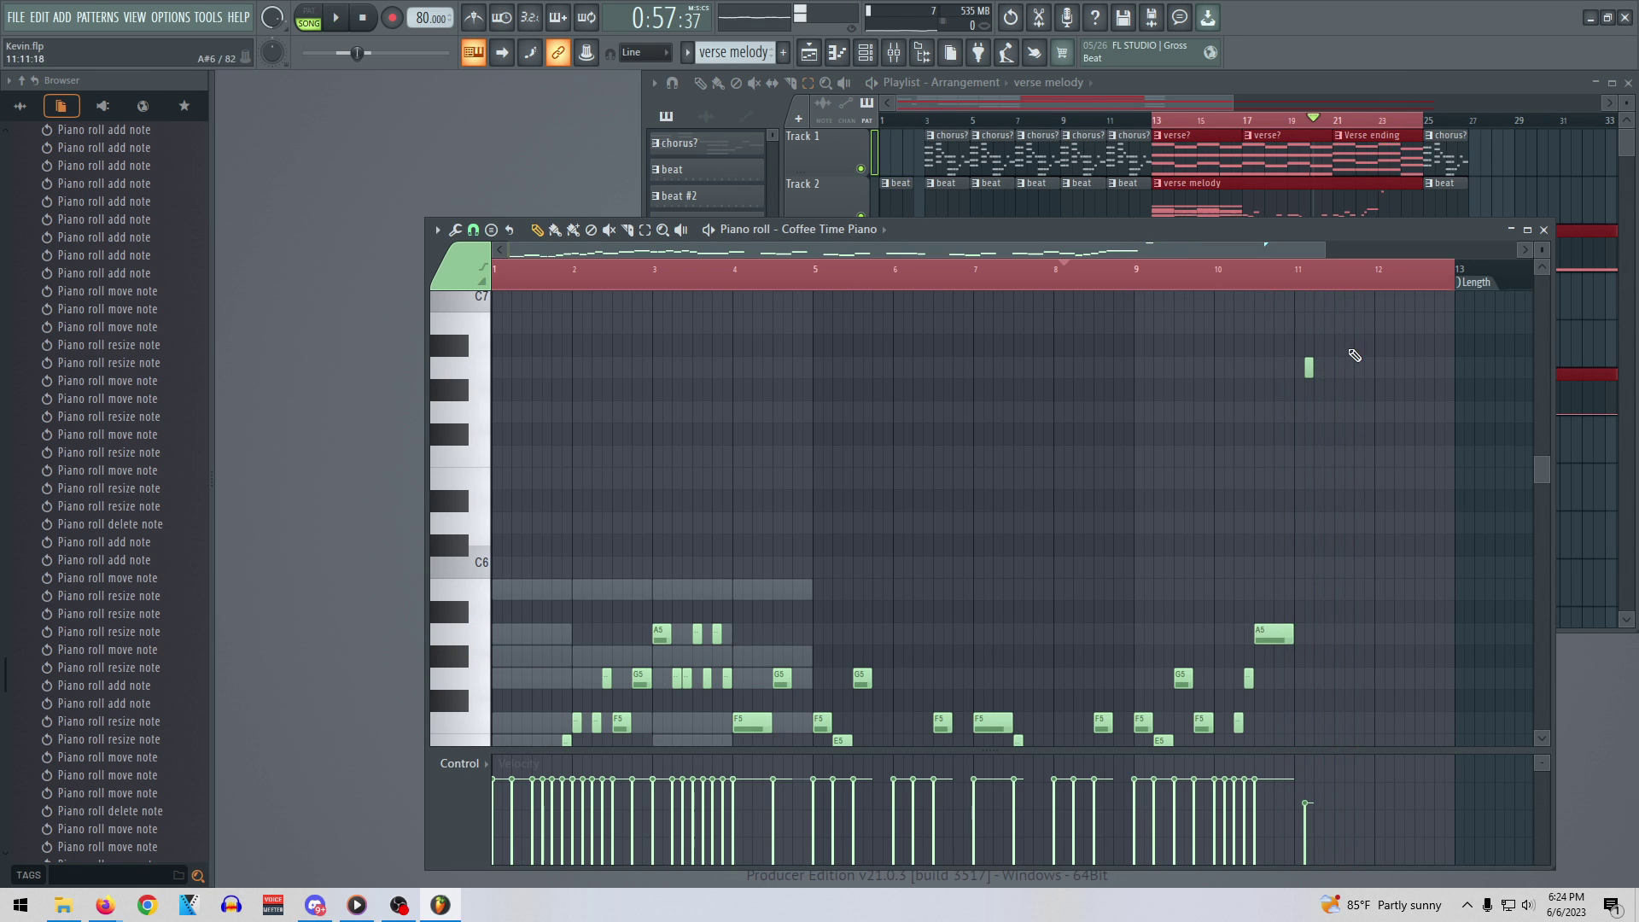
# Move the A6 back to bar 11's second beat, add a half-beat A5 at the bar's start, and play back
pyautogui.scroll(-3, 1344, 412)
pyautogui.scroll(3, 1321, 391)
pyautogui.moveTo(1311, 373); pyautogui.dragTo(1321, 370)
pyautogui.click(1297, 635)
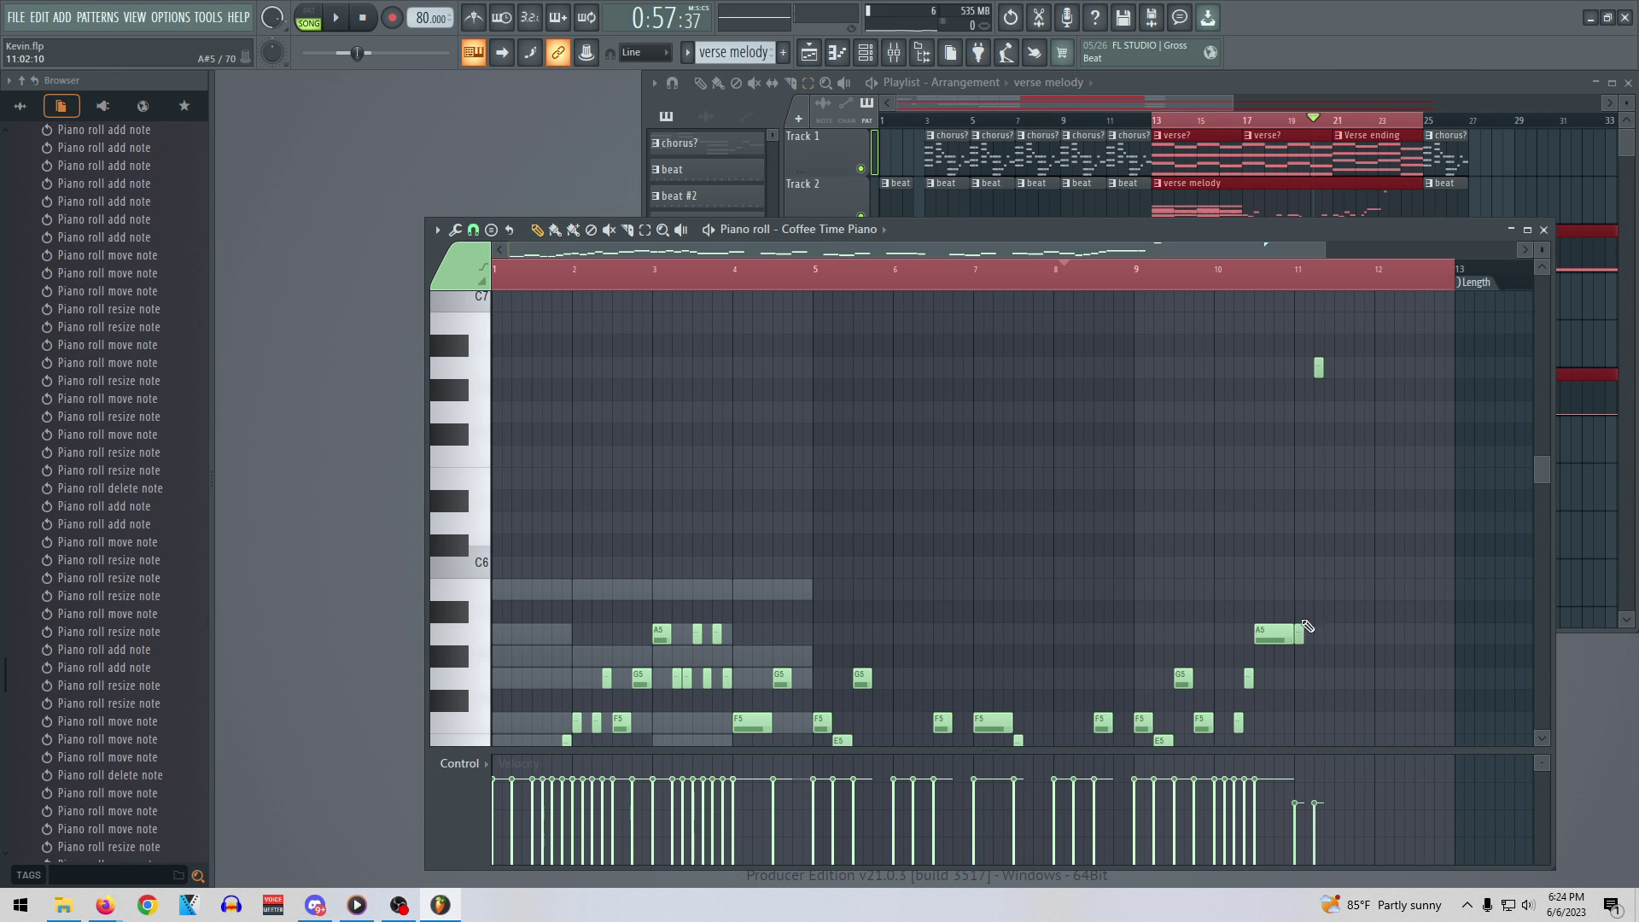
pyautogui.press('space')
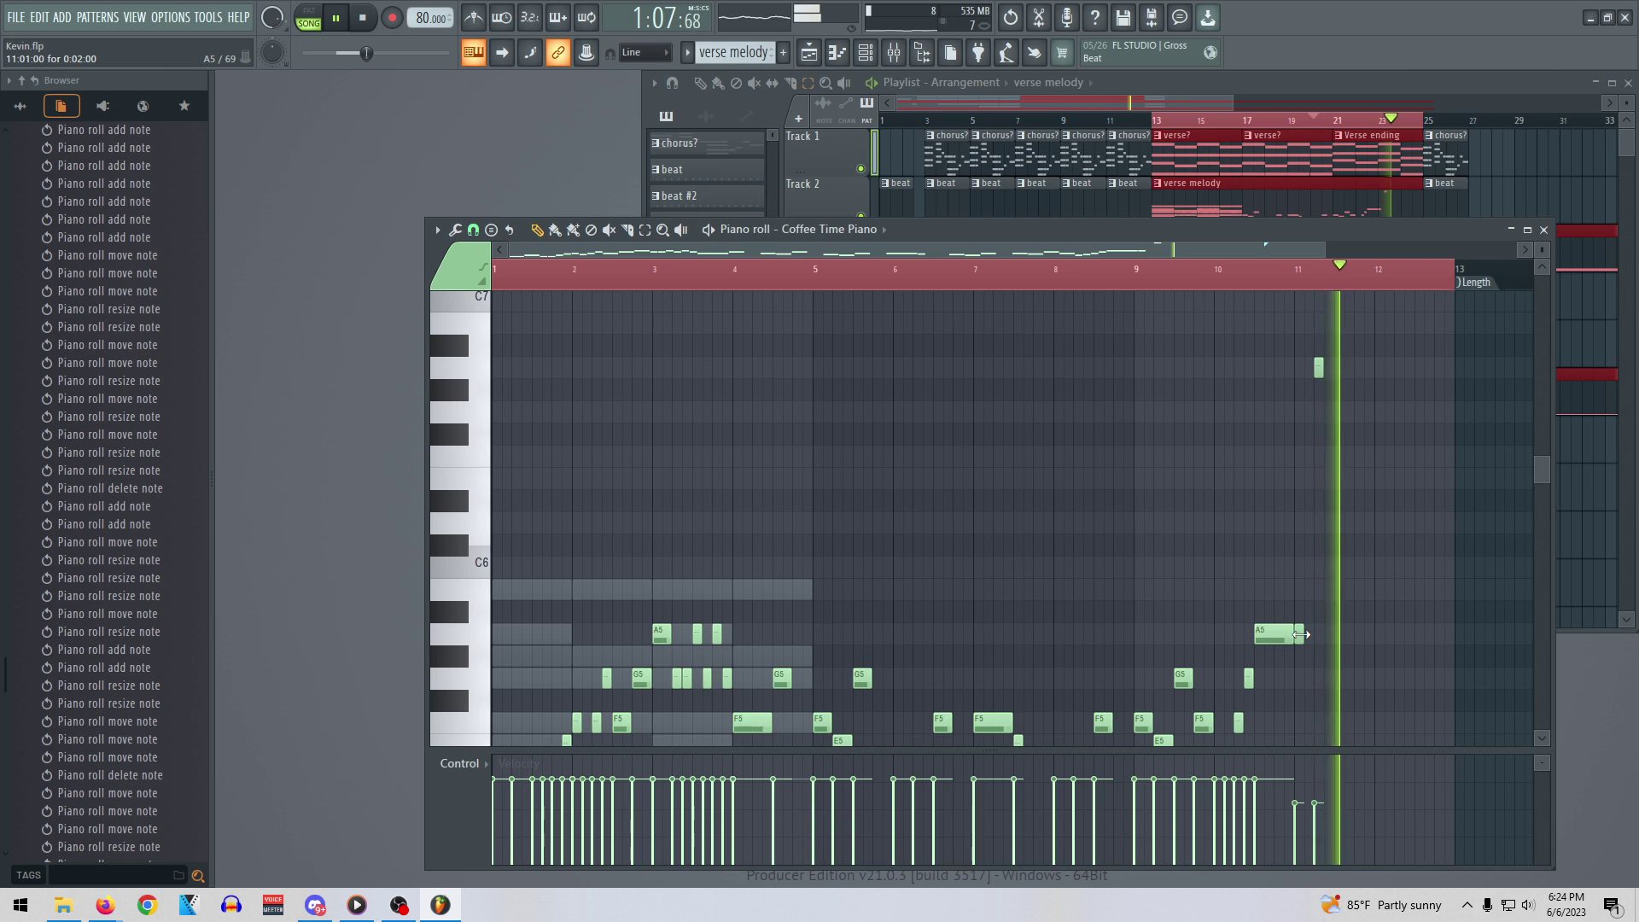
pyautogui.press('space')
# Add a half-beat A5 on bar 11's third beat and a half-beat A6 on its fourth beat, checking them in playback
pyautogui.click(1327, 635)
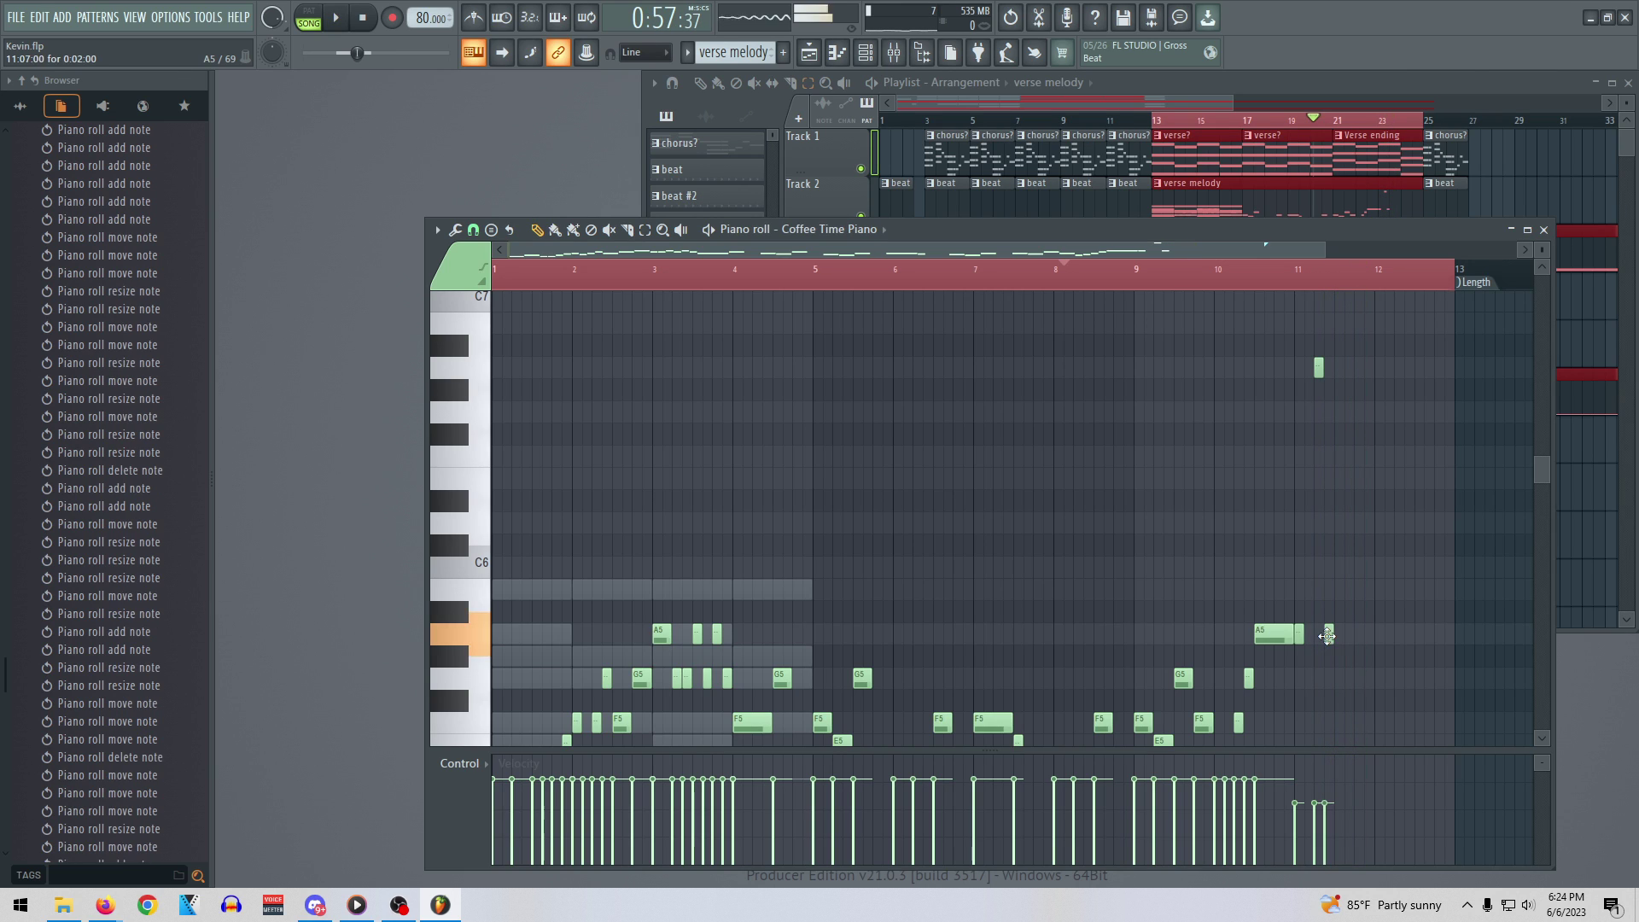
pyautogui.click(1347, 368)
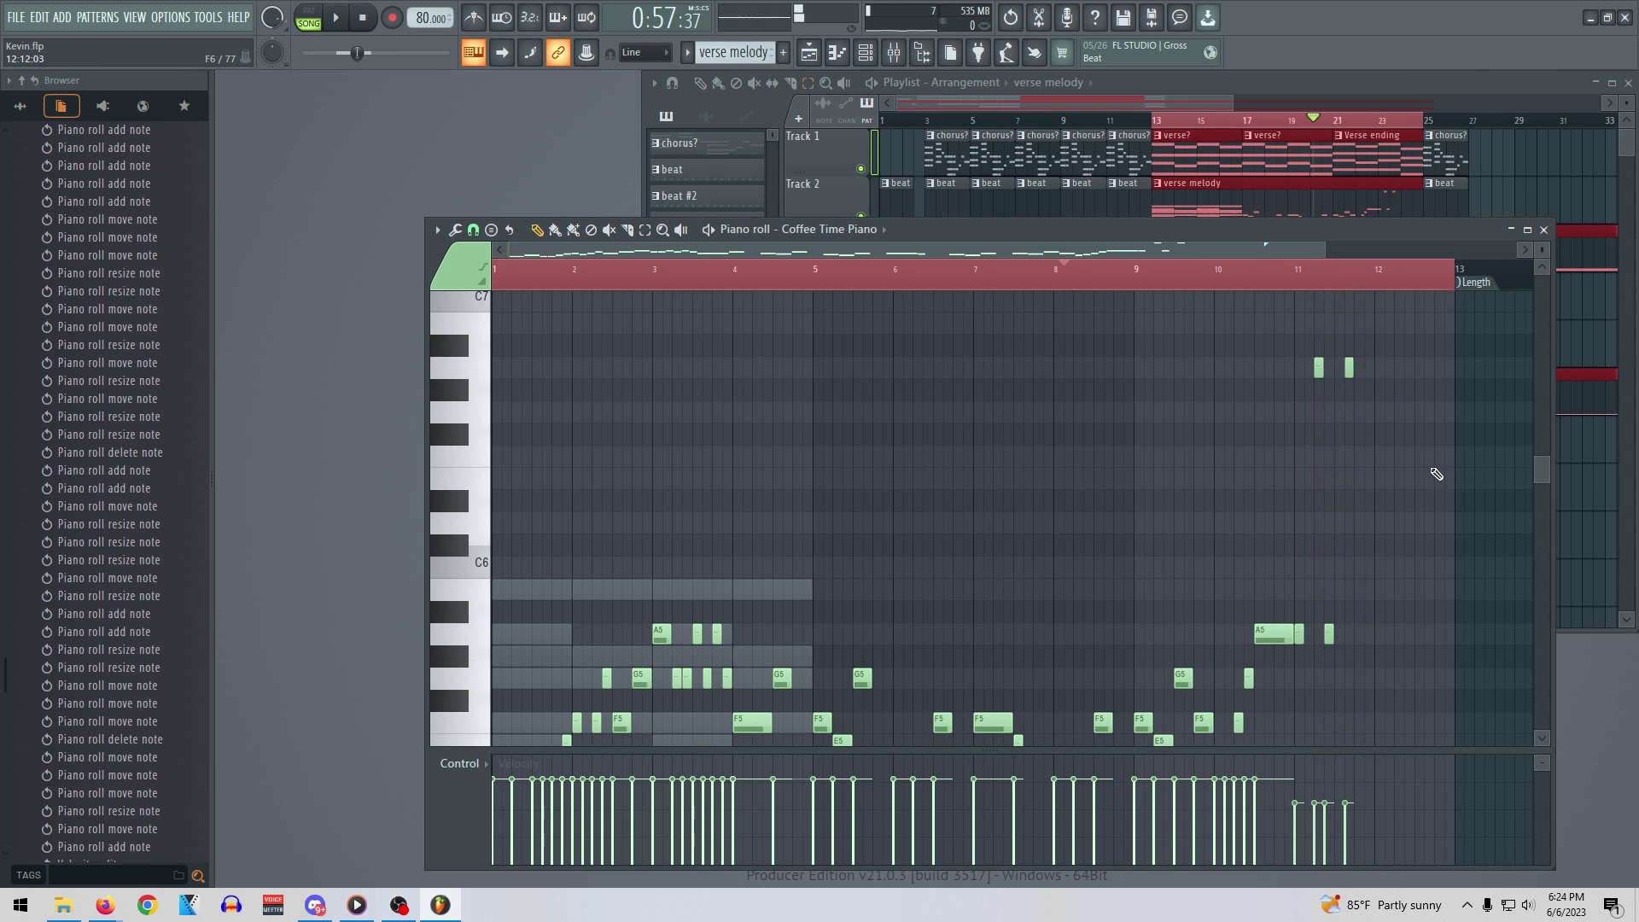
pyautogui.press('space')
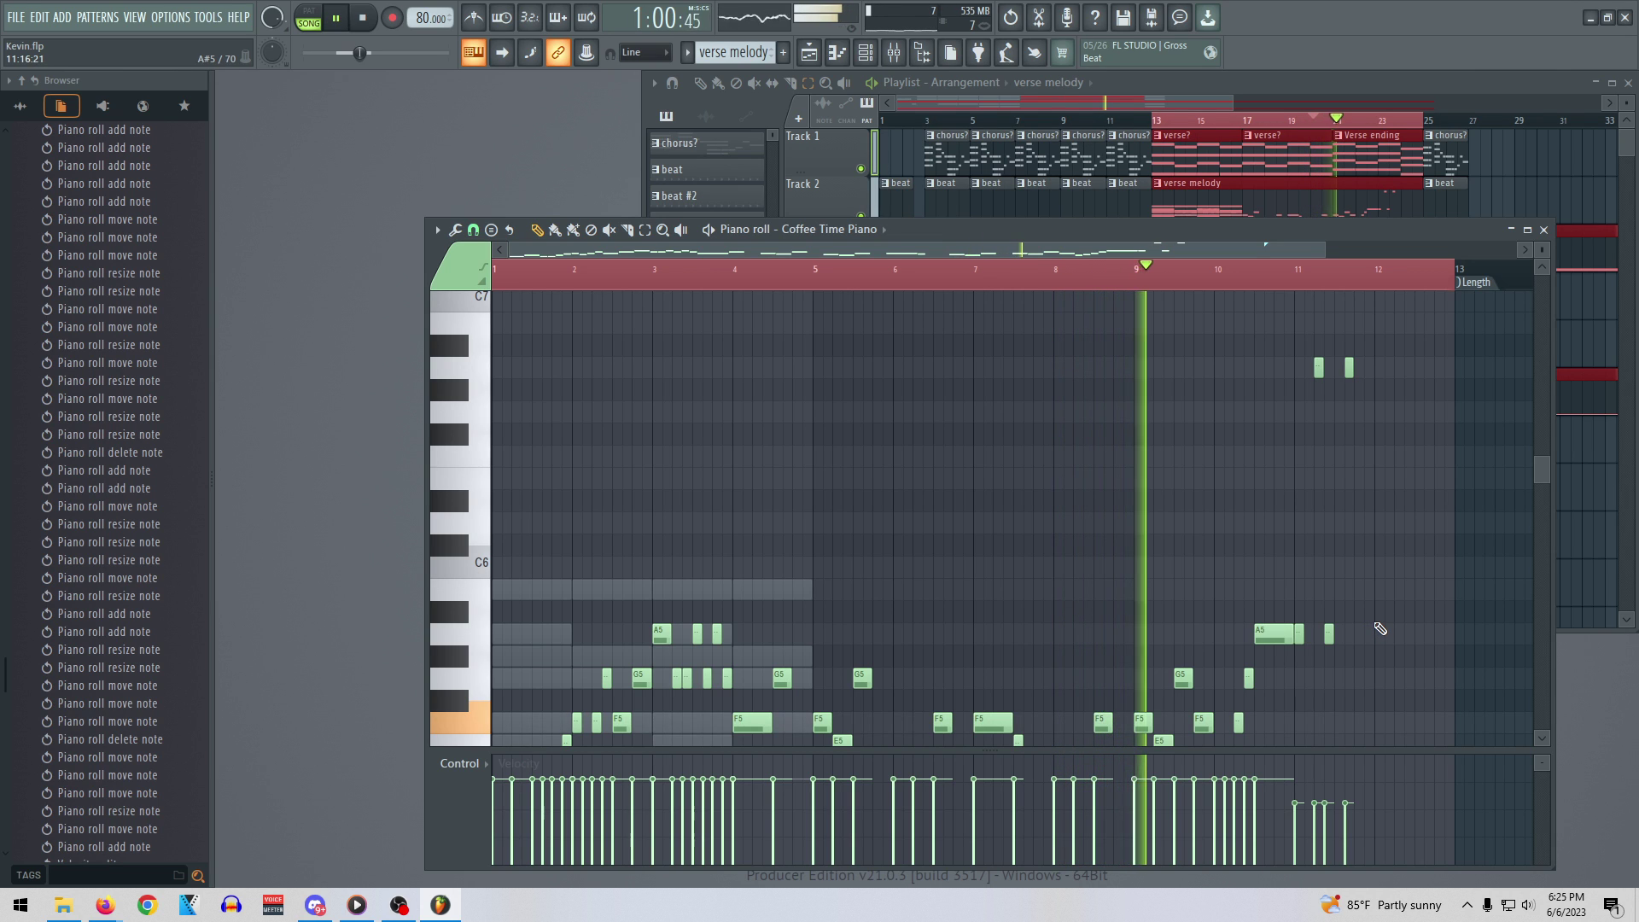
pyautogui.moveTo(1329, 632); pyautogui.dragTo(1339, 632)
pyautogui.moveTo(1348, 368); pyautogui.dragTo(1359, 366)
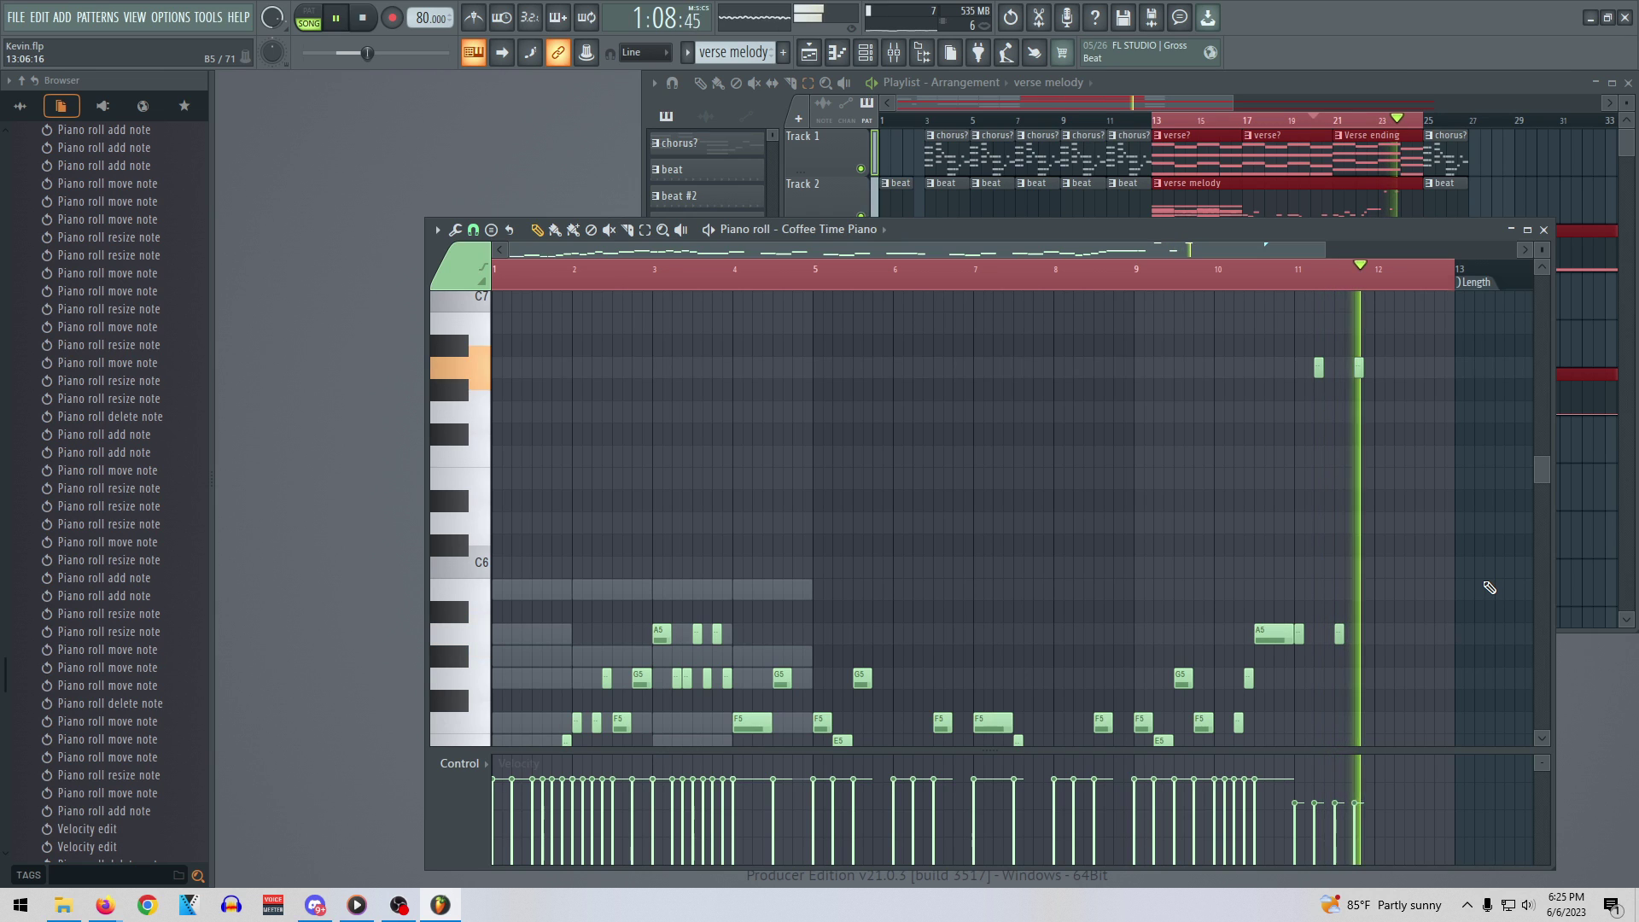
pyautogui.press('space')
# Select every note of the melody, including bar 11's high A6 notes, and transpose them all up one octave
pyautogui.scroll(-5, 1471, 573)
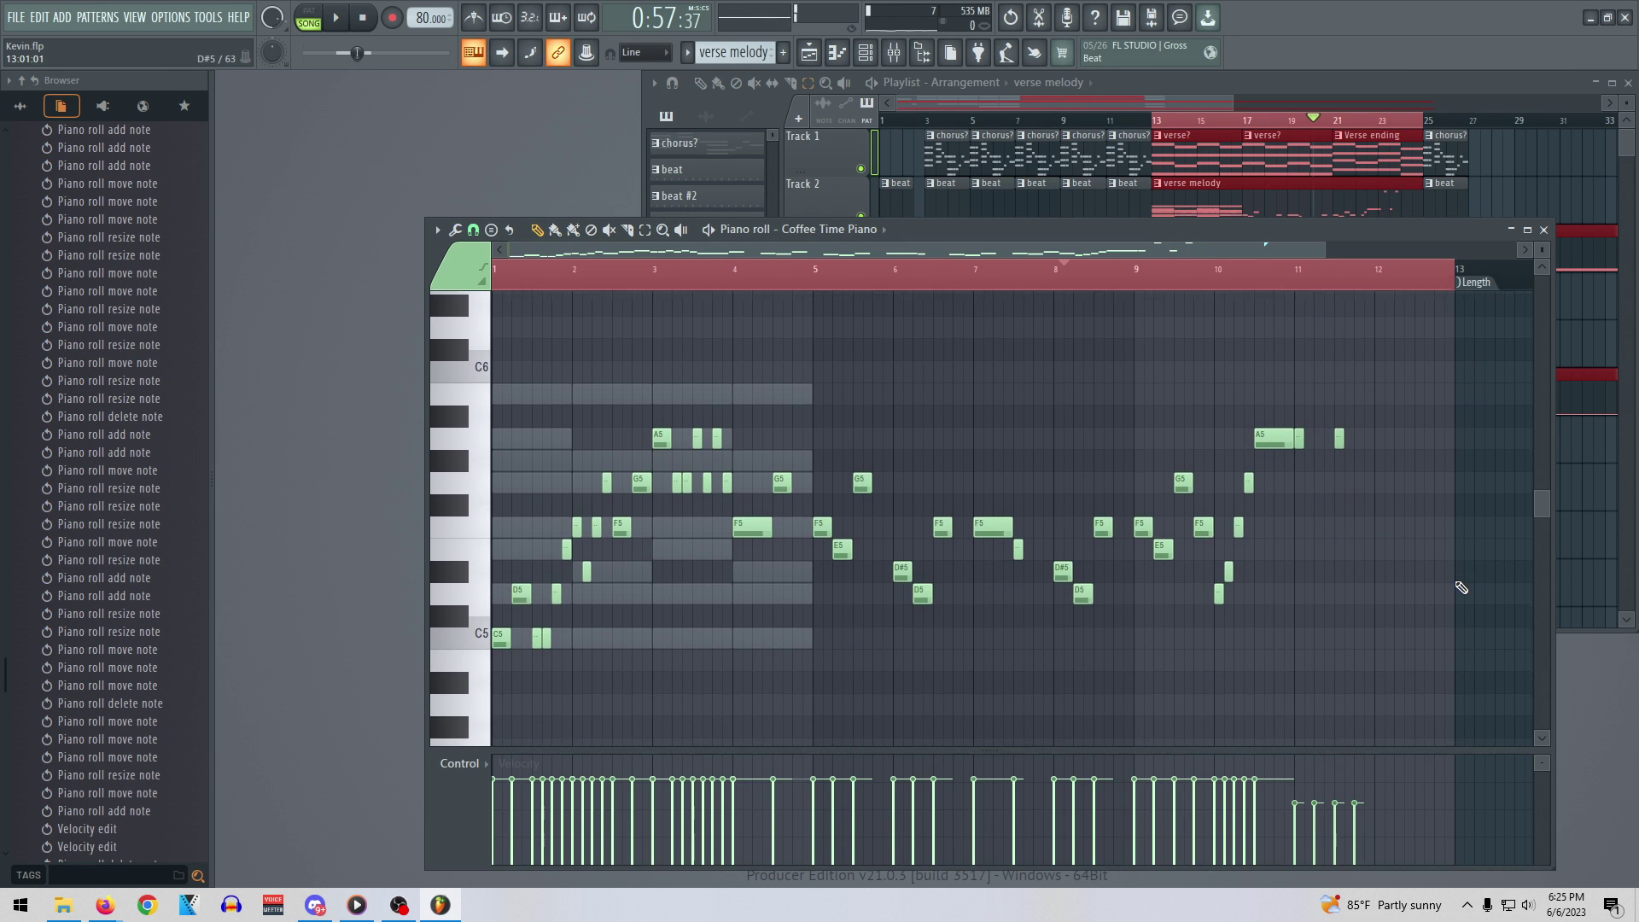
pyautogui.scroll(-3, 1457, 600)
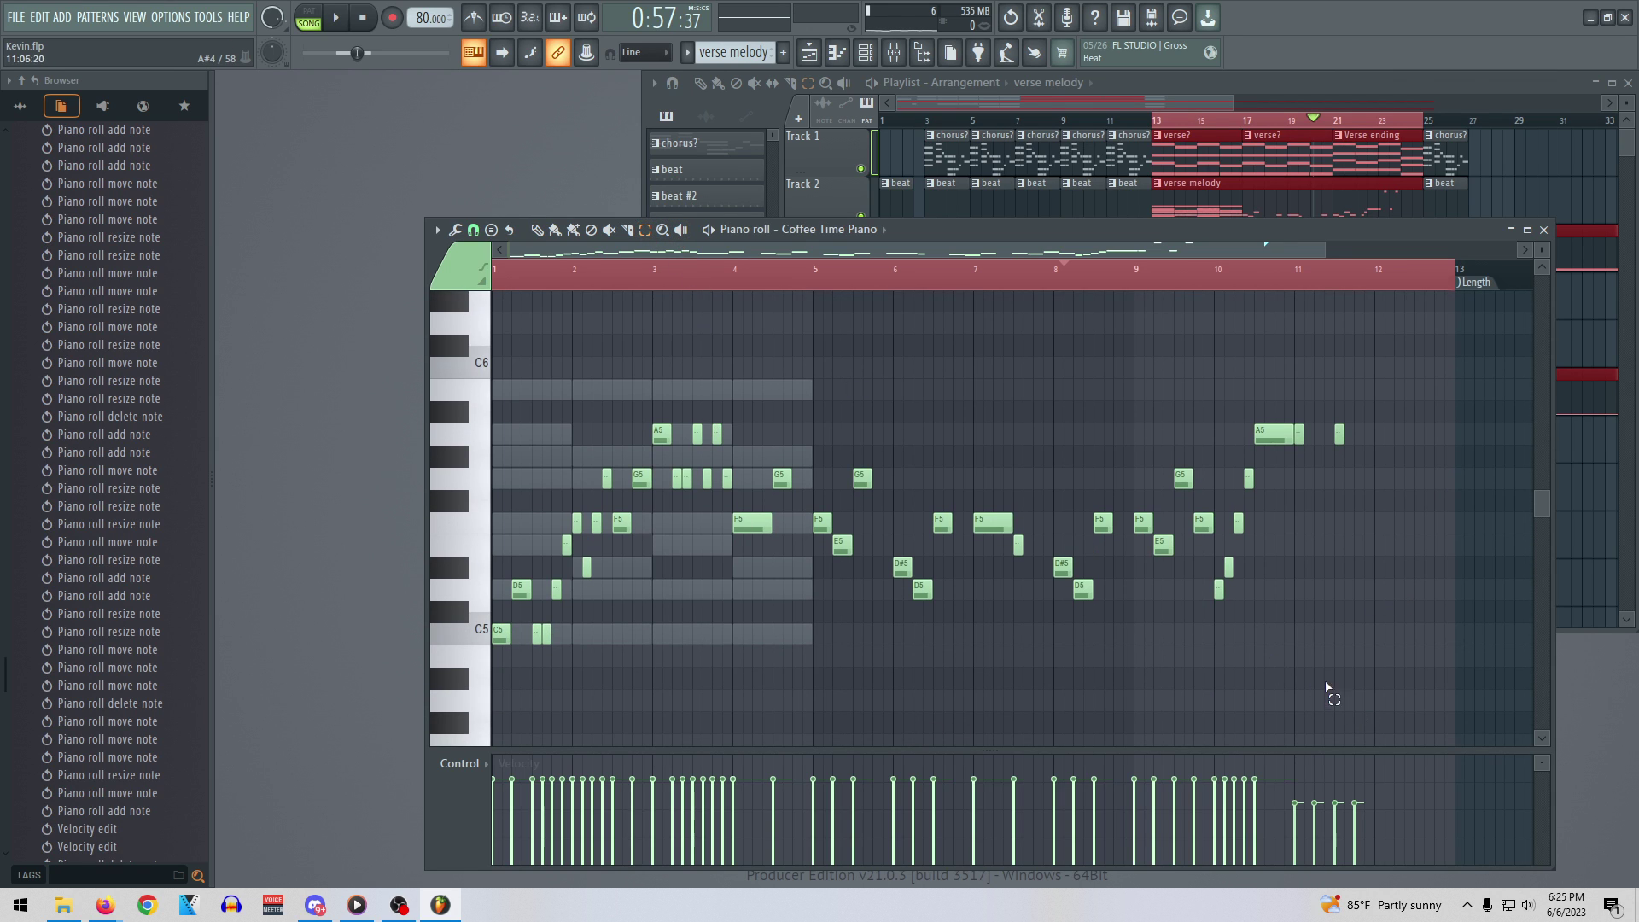
pyautogui.scroll(2, 1387, 685)
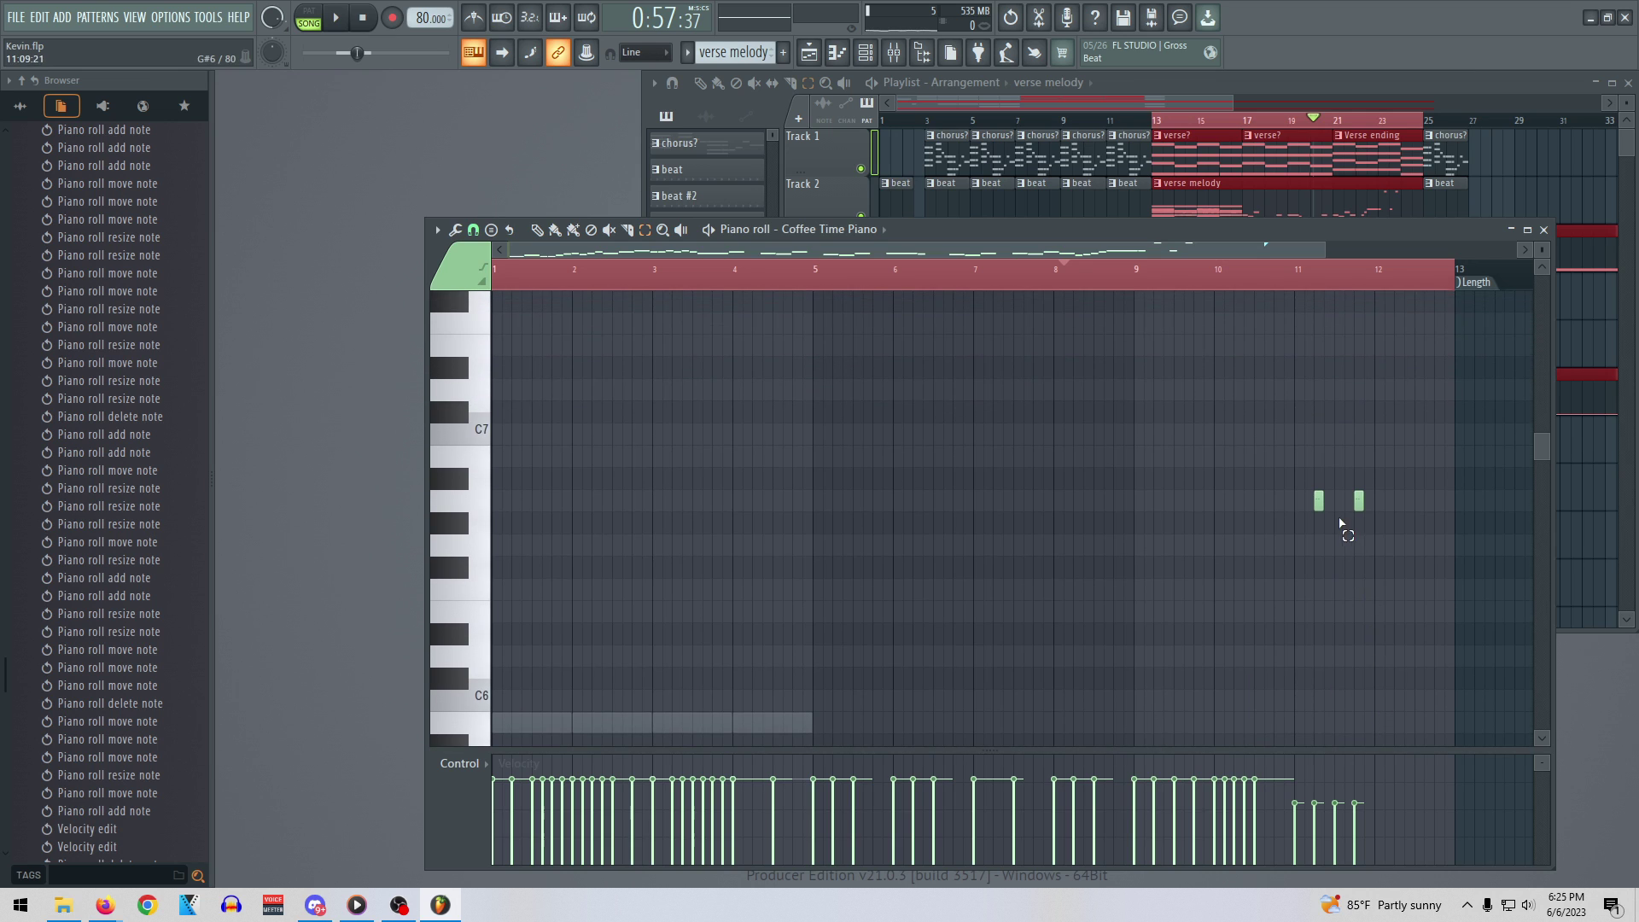
pyautogui.moveTo(1365, 702); pyautogui.dragTo(497, 428)
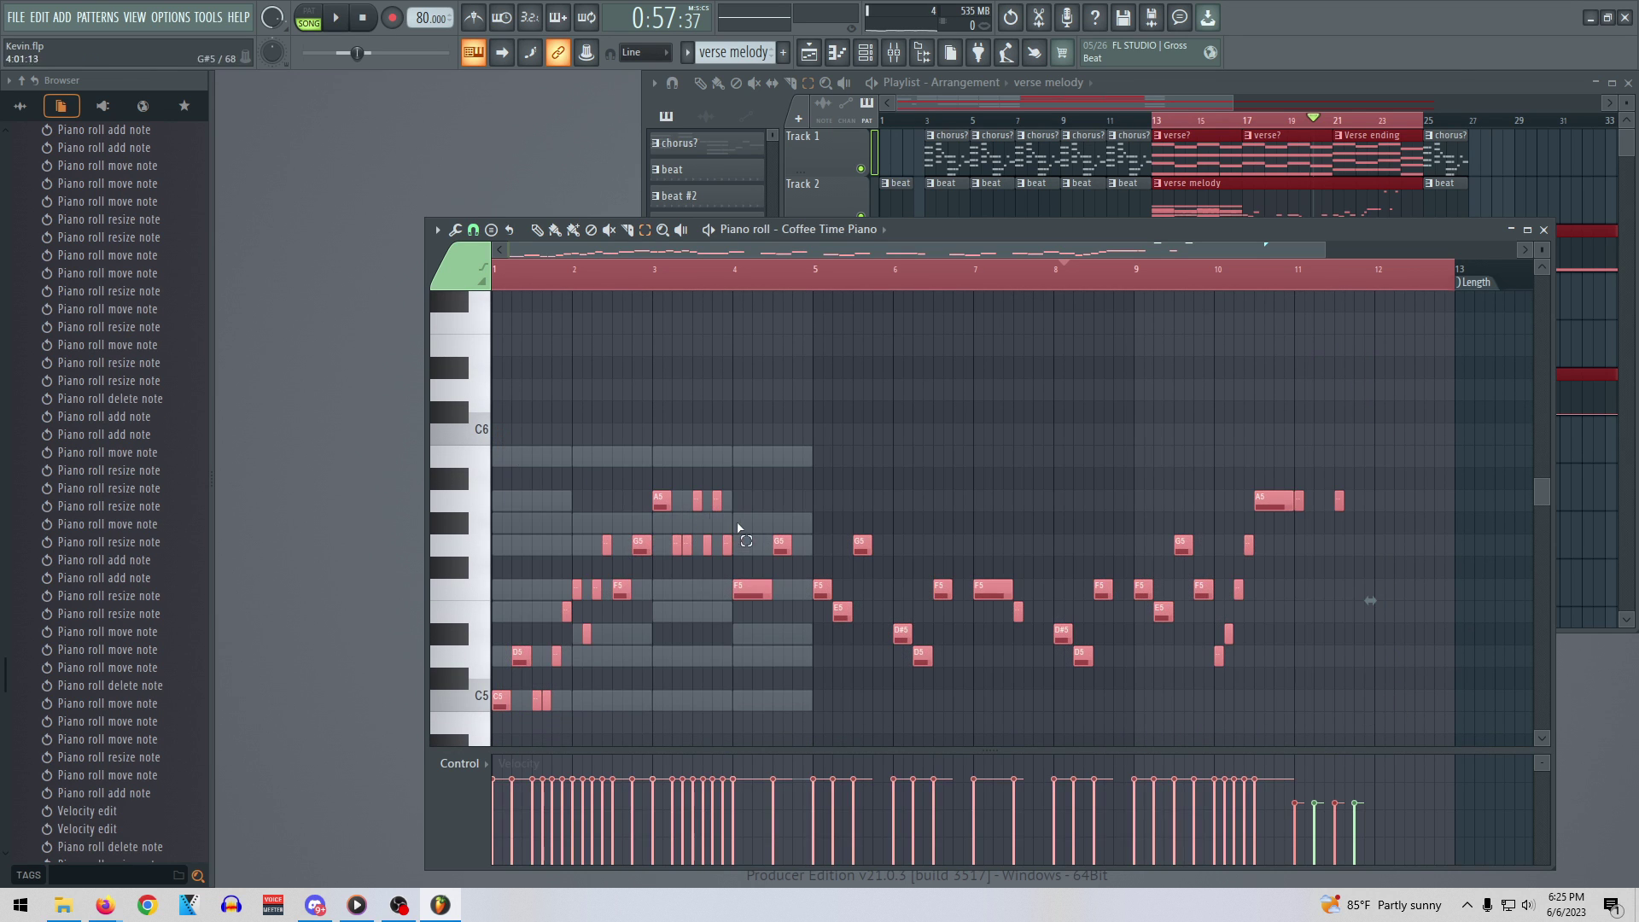
pyautogui.scroll(4, 724, 540)
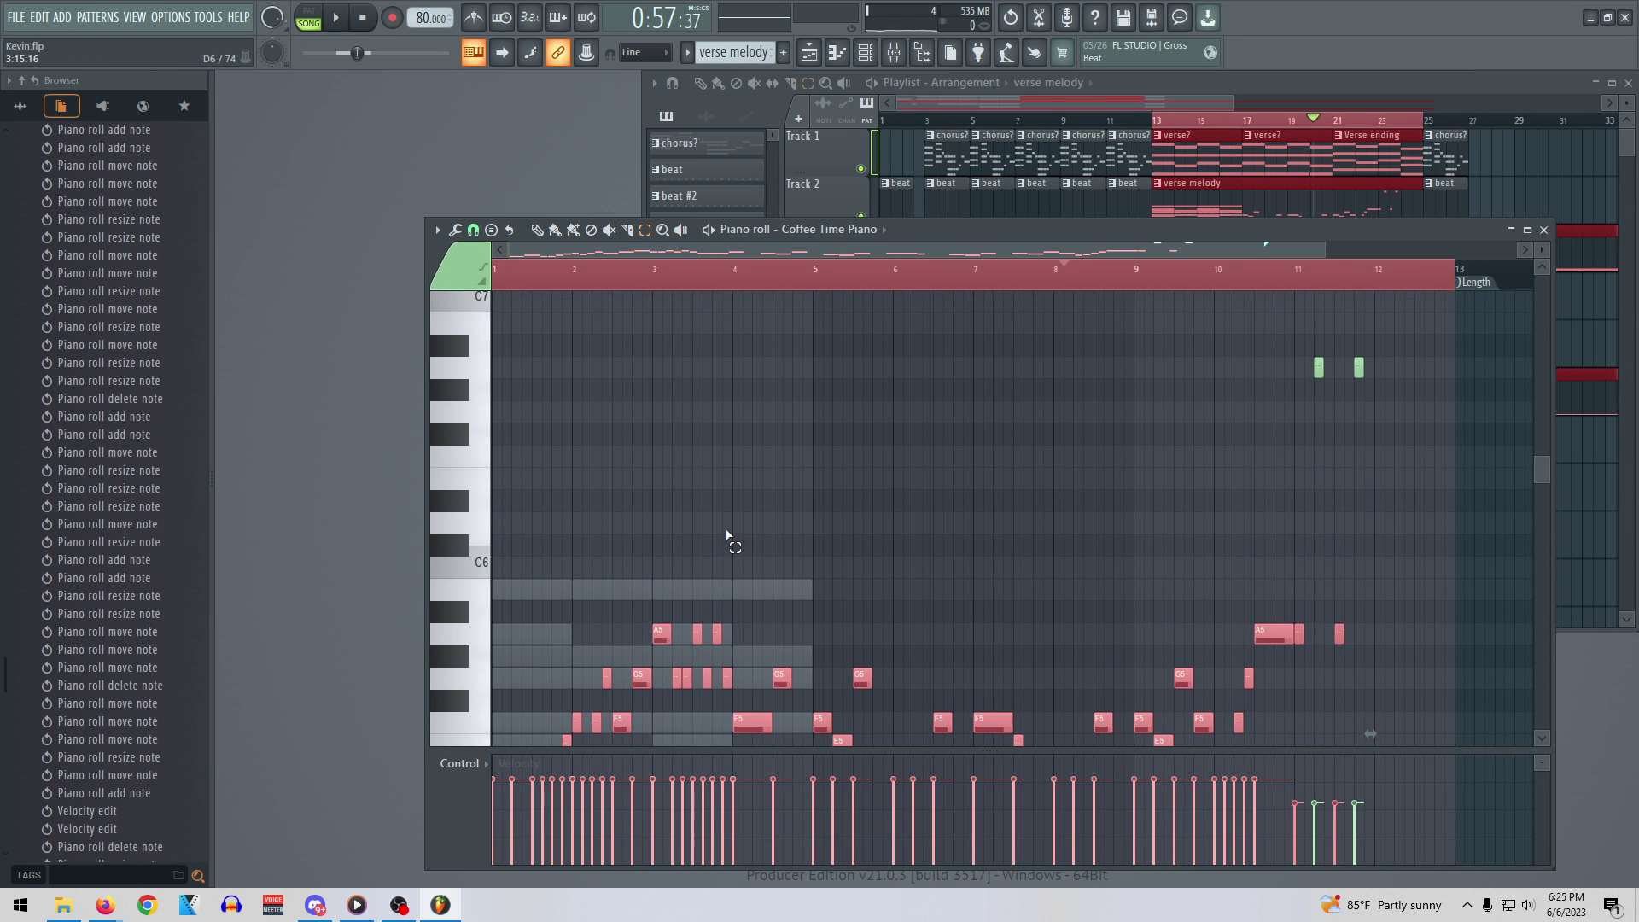
pyautogui.scroll(-4, 1382, 634)
pyautogui.moveTo(1458, 687); pyautogui.dragTo(461, 183)
pyautogui.scroll(-8, 1214, 560)
pyautogui.moveTo(1415, 672); pyautogui.dragTo(512, 273)
pyautogui.scroll(-13, 794, 439)
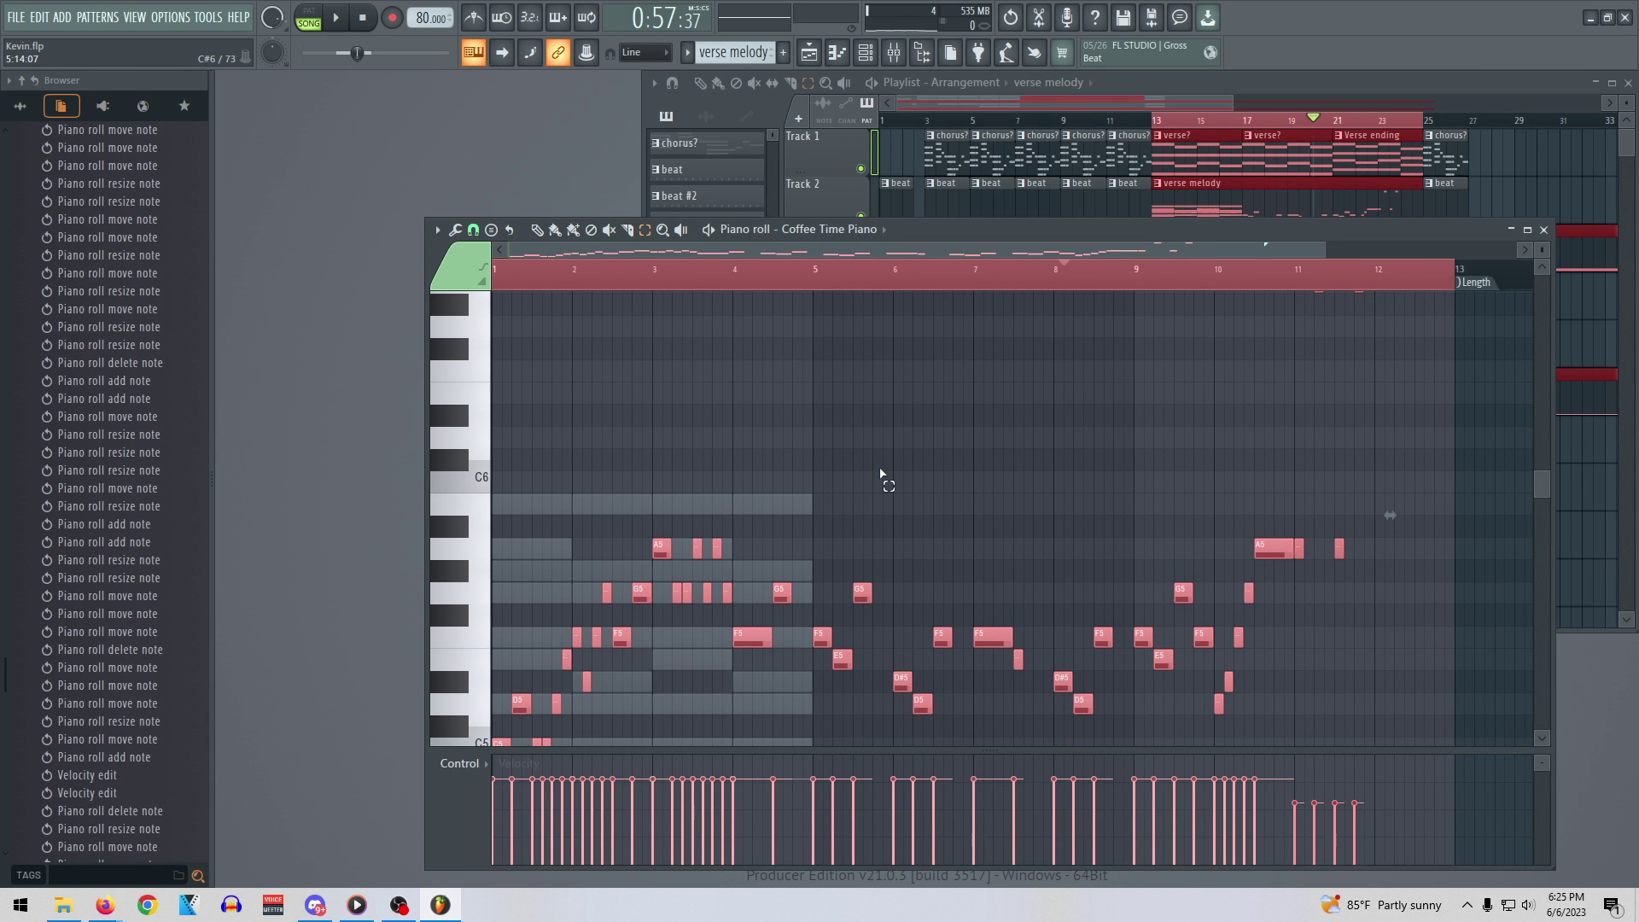
pyautogui.hotkey('ctrl', 'Up')
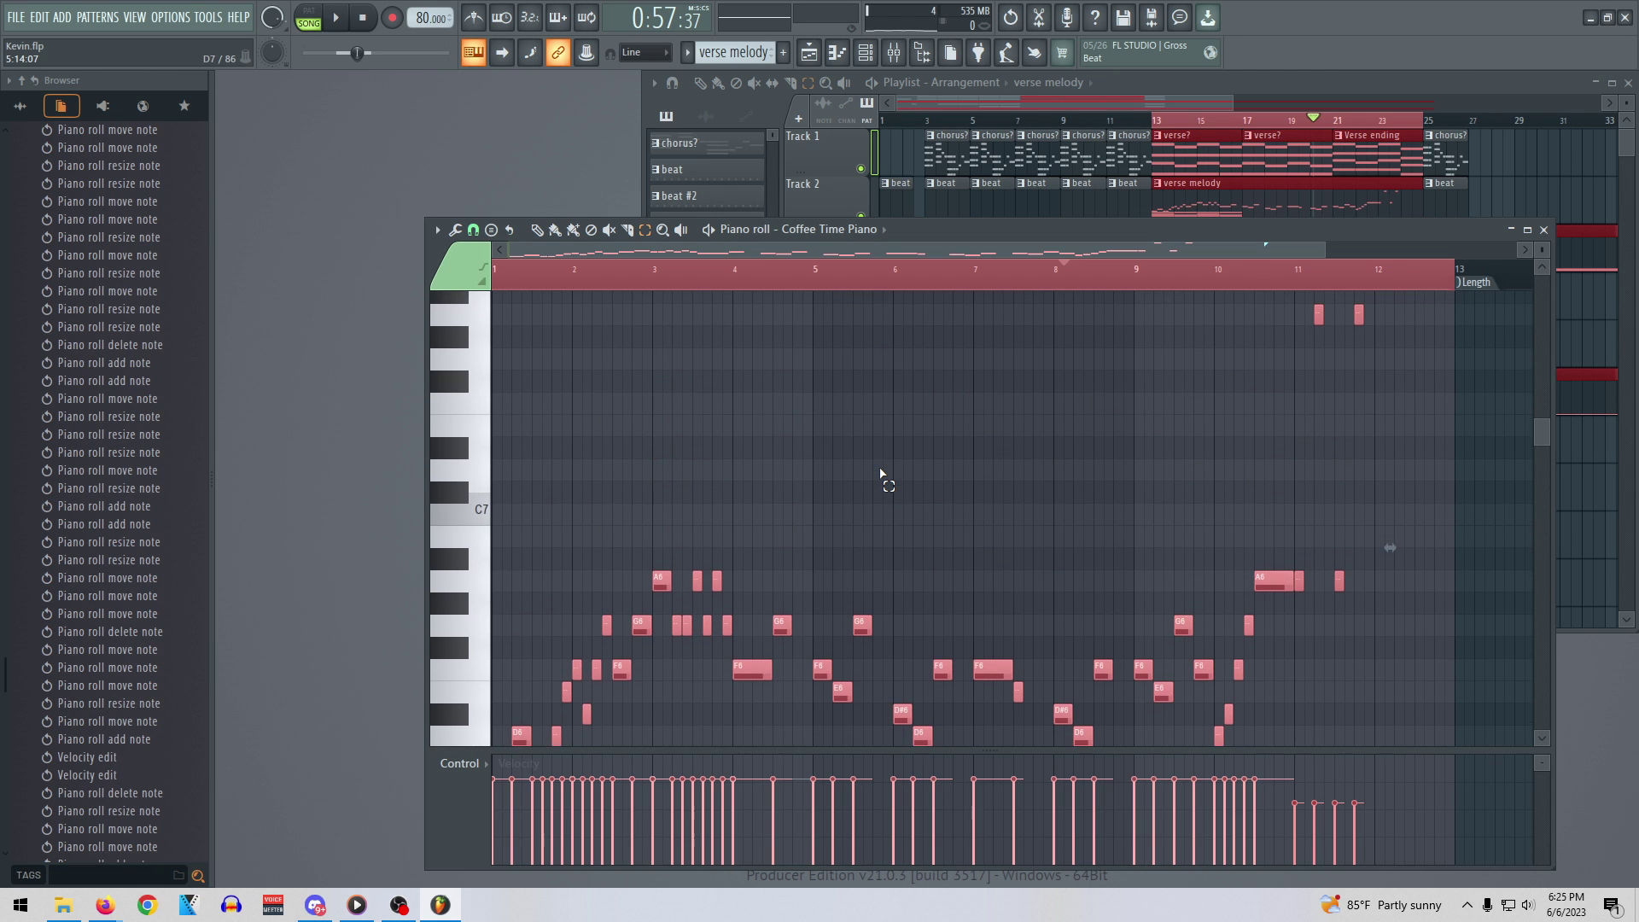
# Play back the transposed melody's ending from bar 8 and look over the notes across both octaves
pyautogui.press('space')
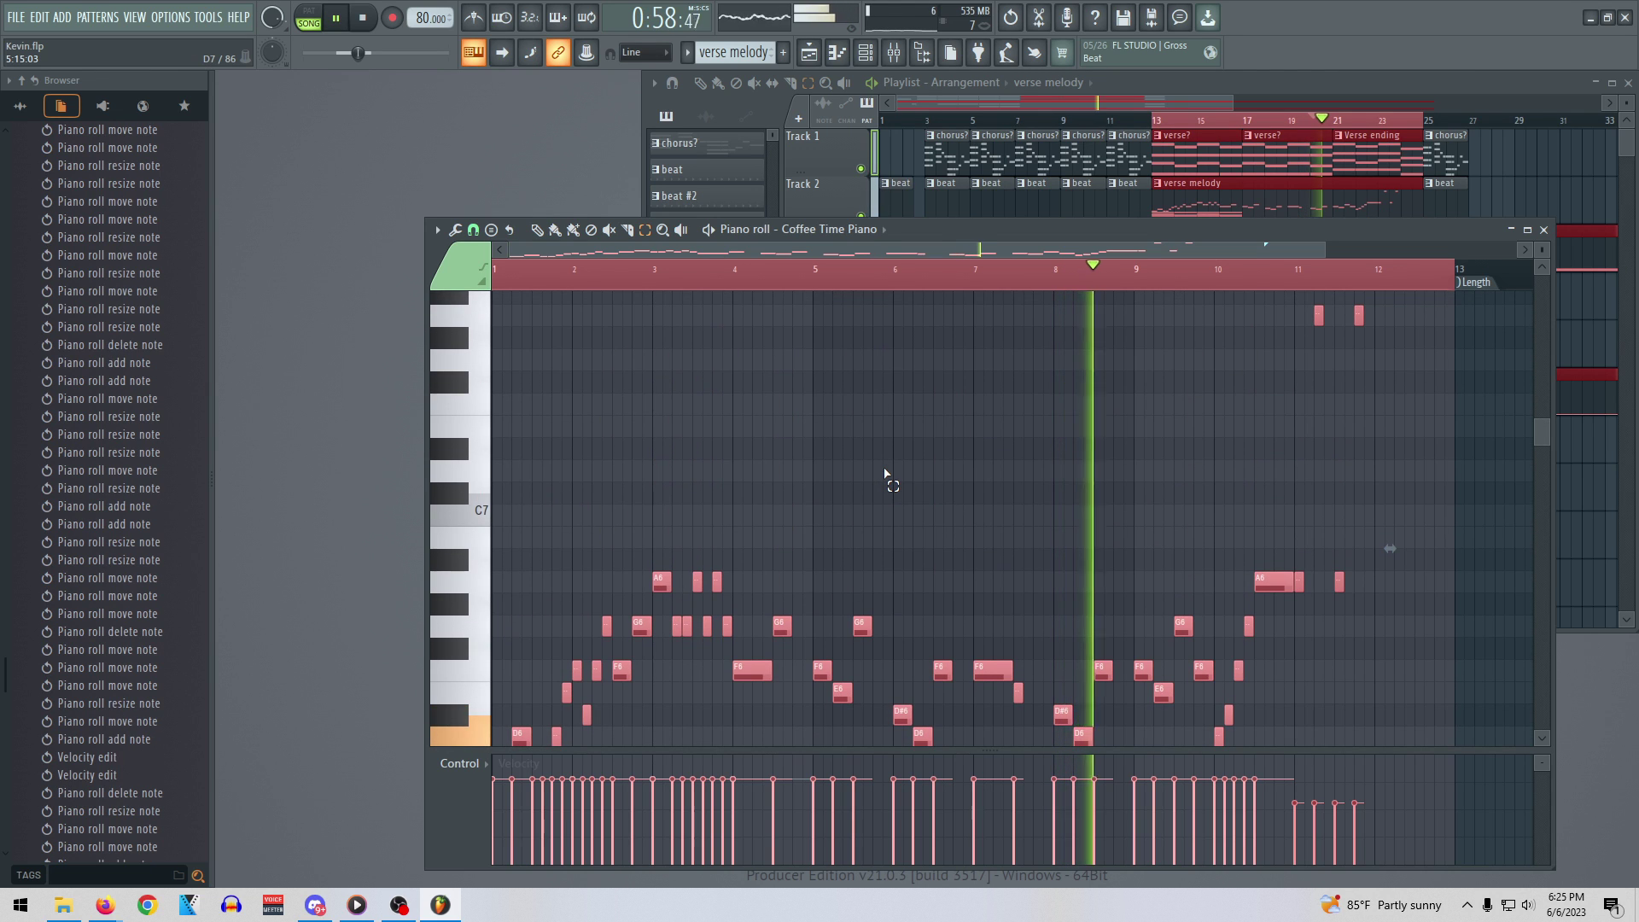
pyautogui.scroll(-3, 849, 469)
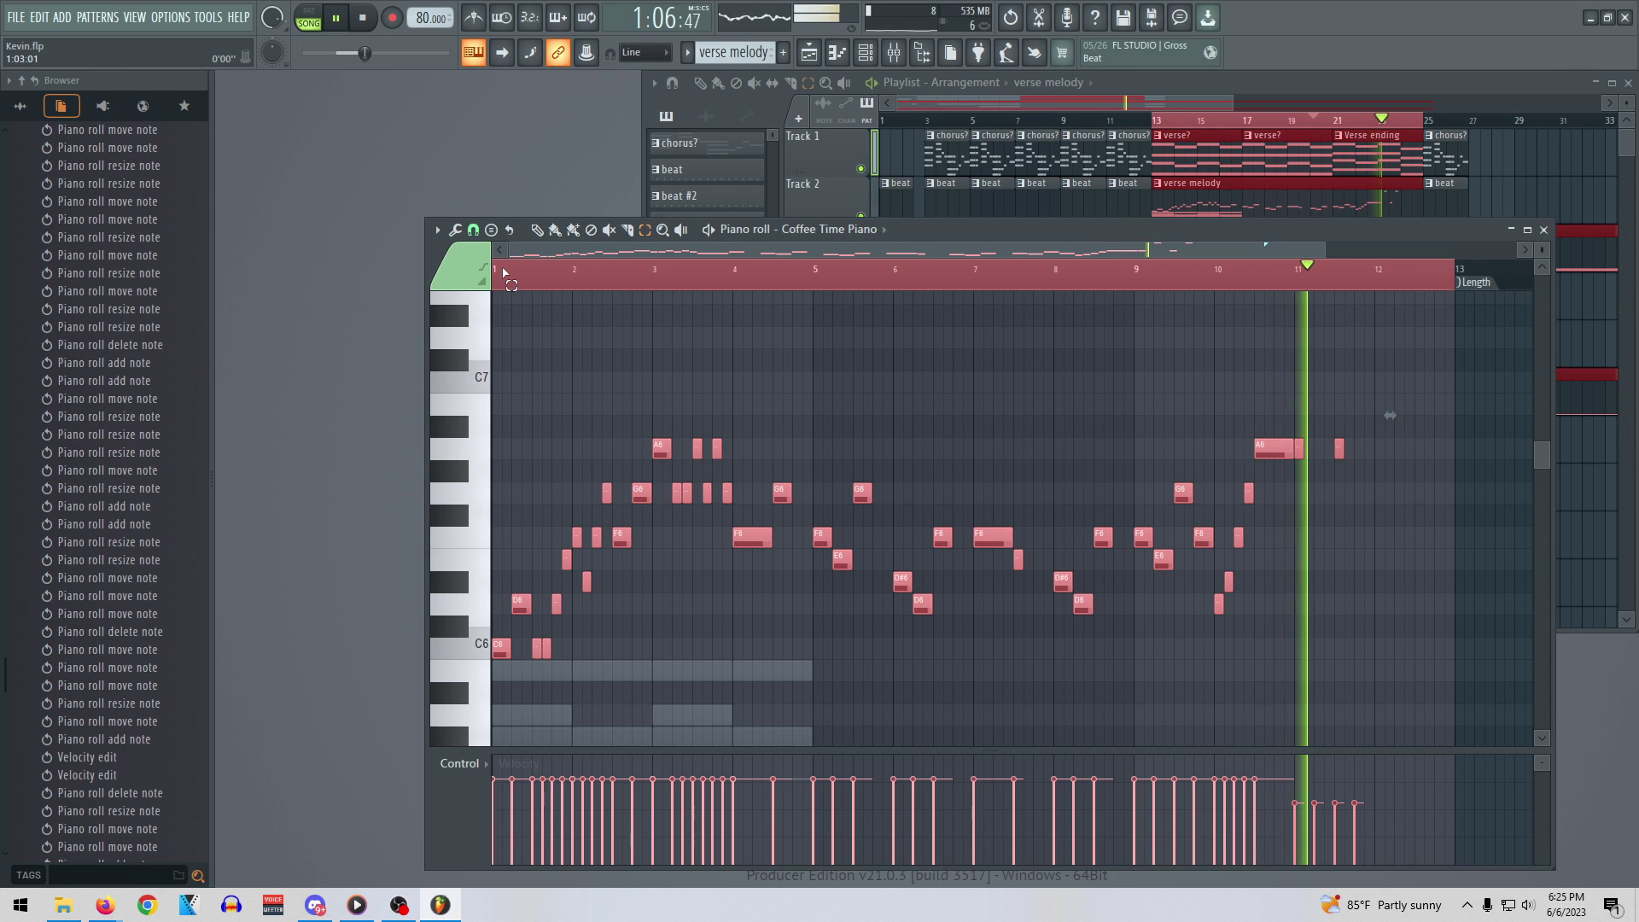
pyautogui.scroll(2, 944, 523)
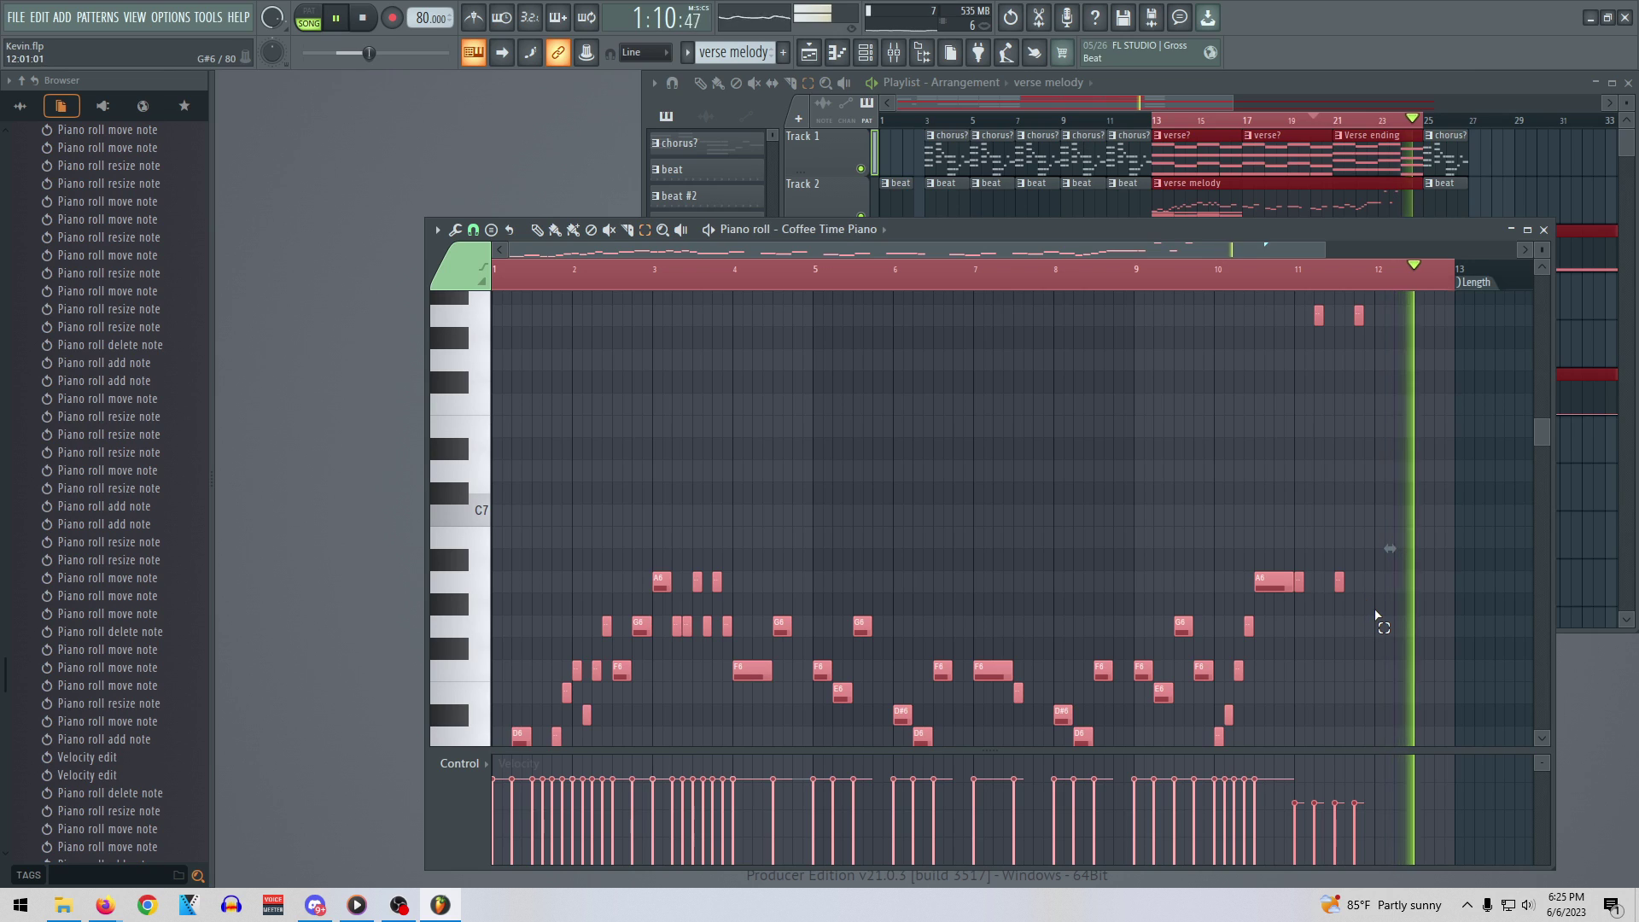
pyautogui.press('space')
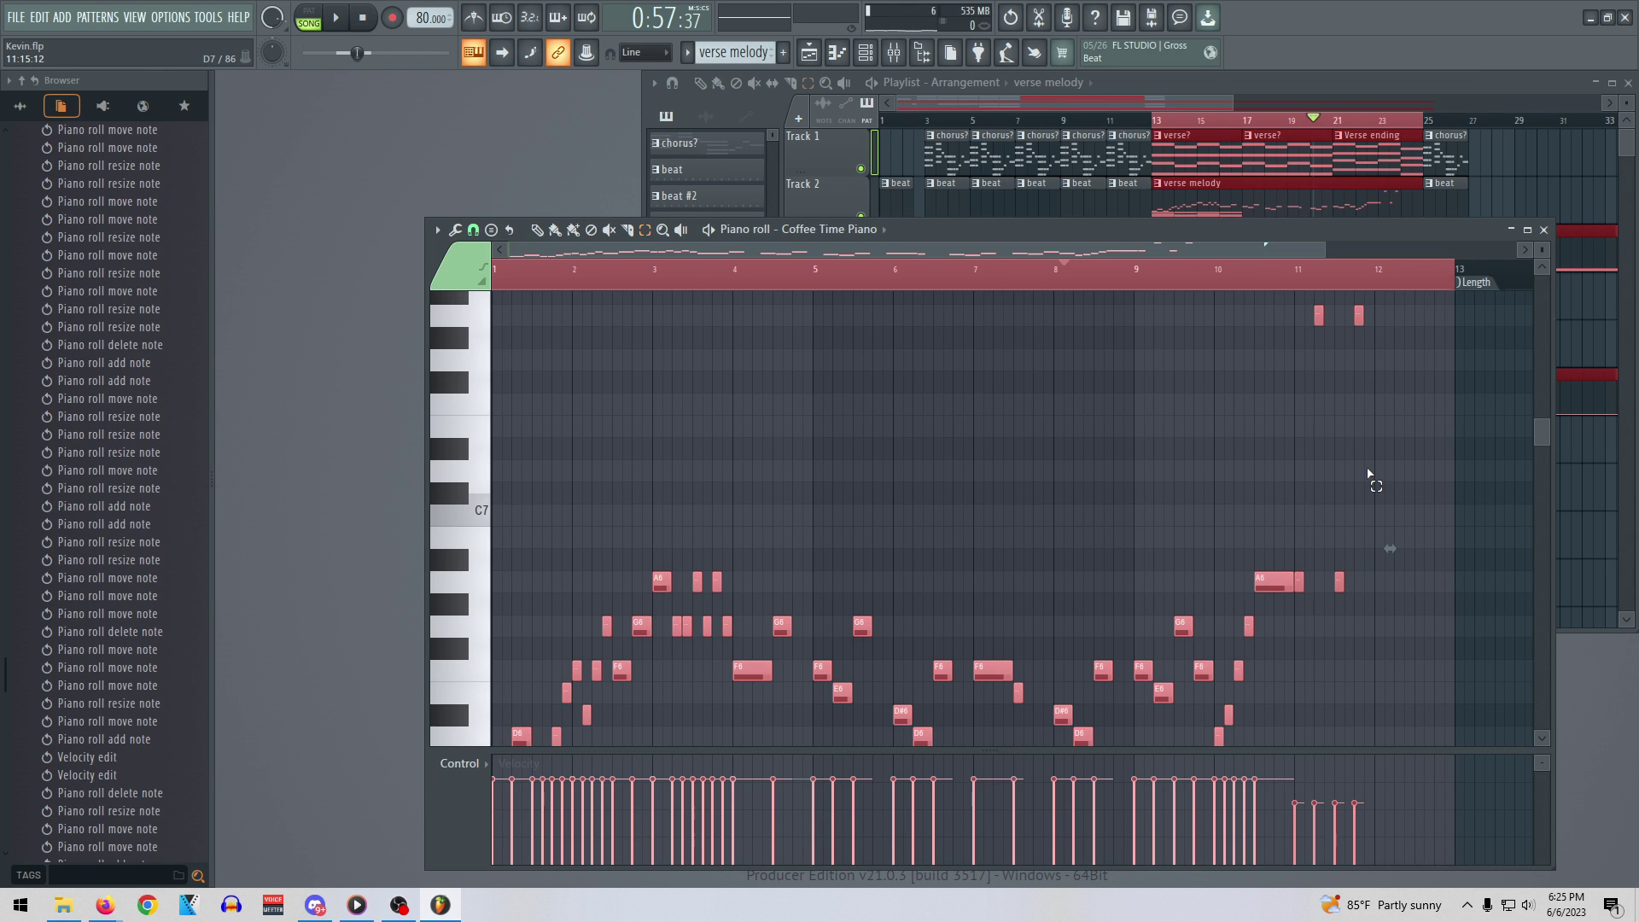
pyautogui.scroll(-2, 1374, 495)
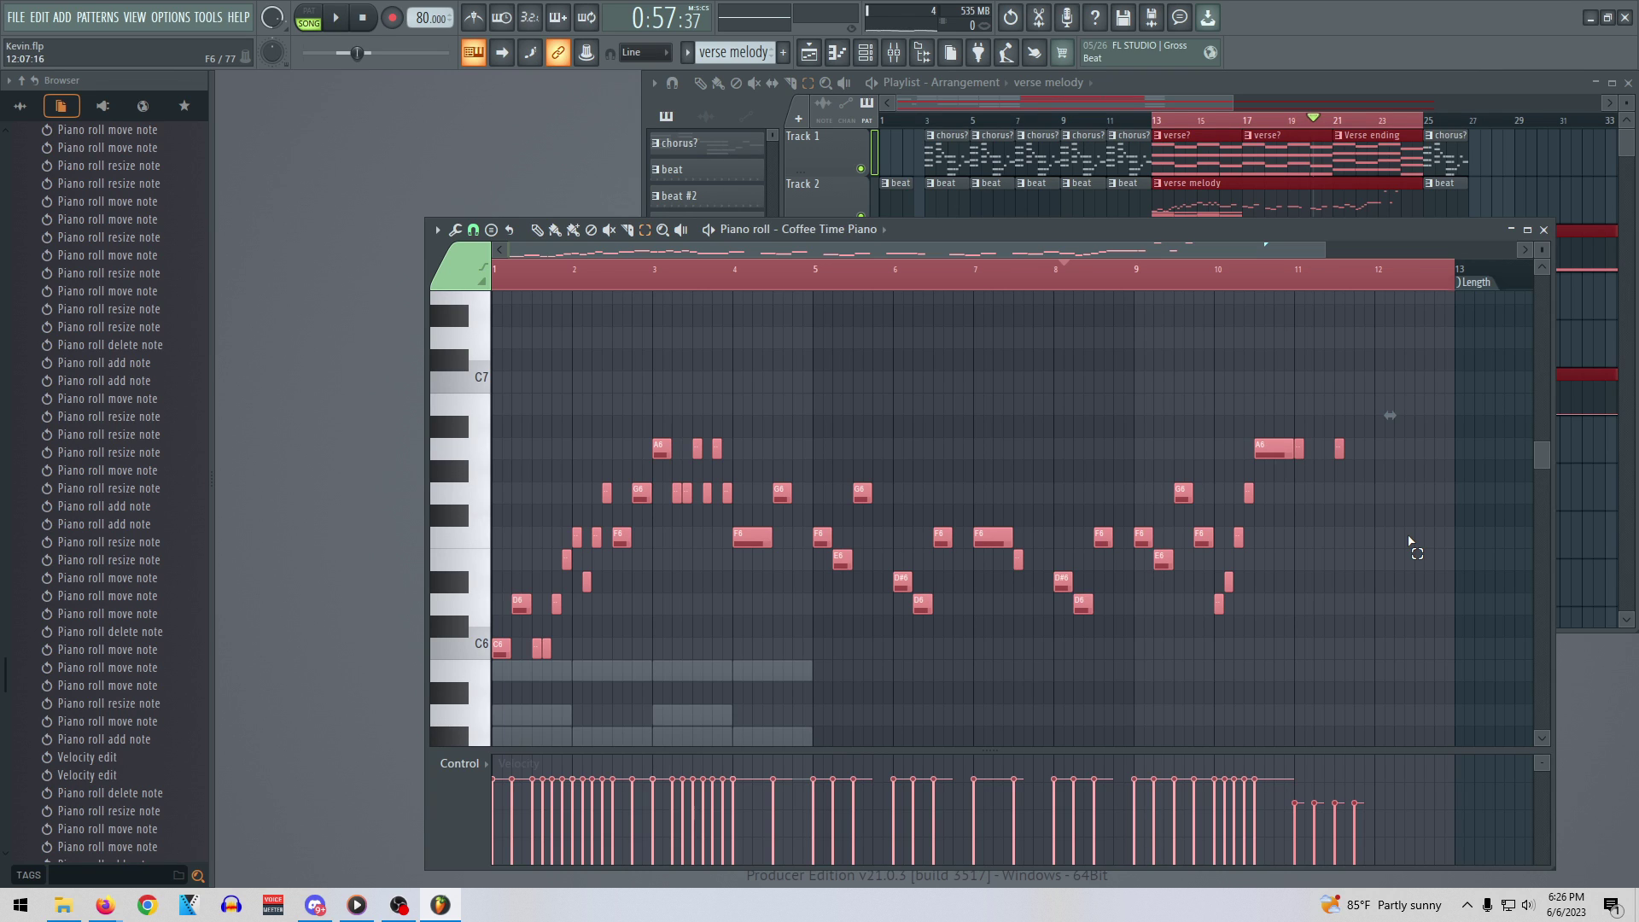
pyautogui.scroll(4, 1410, 554)
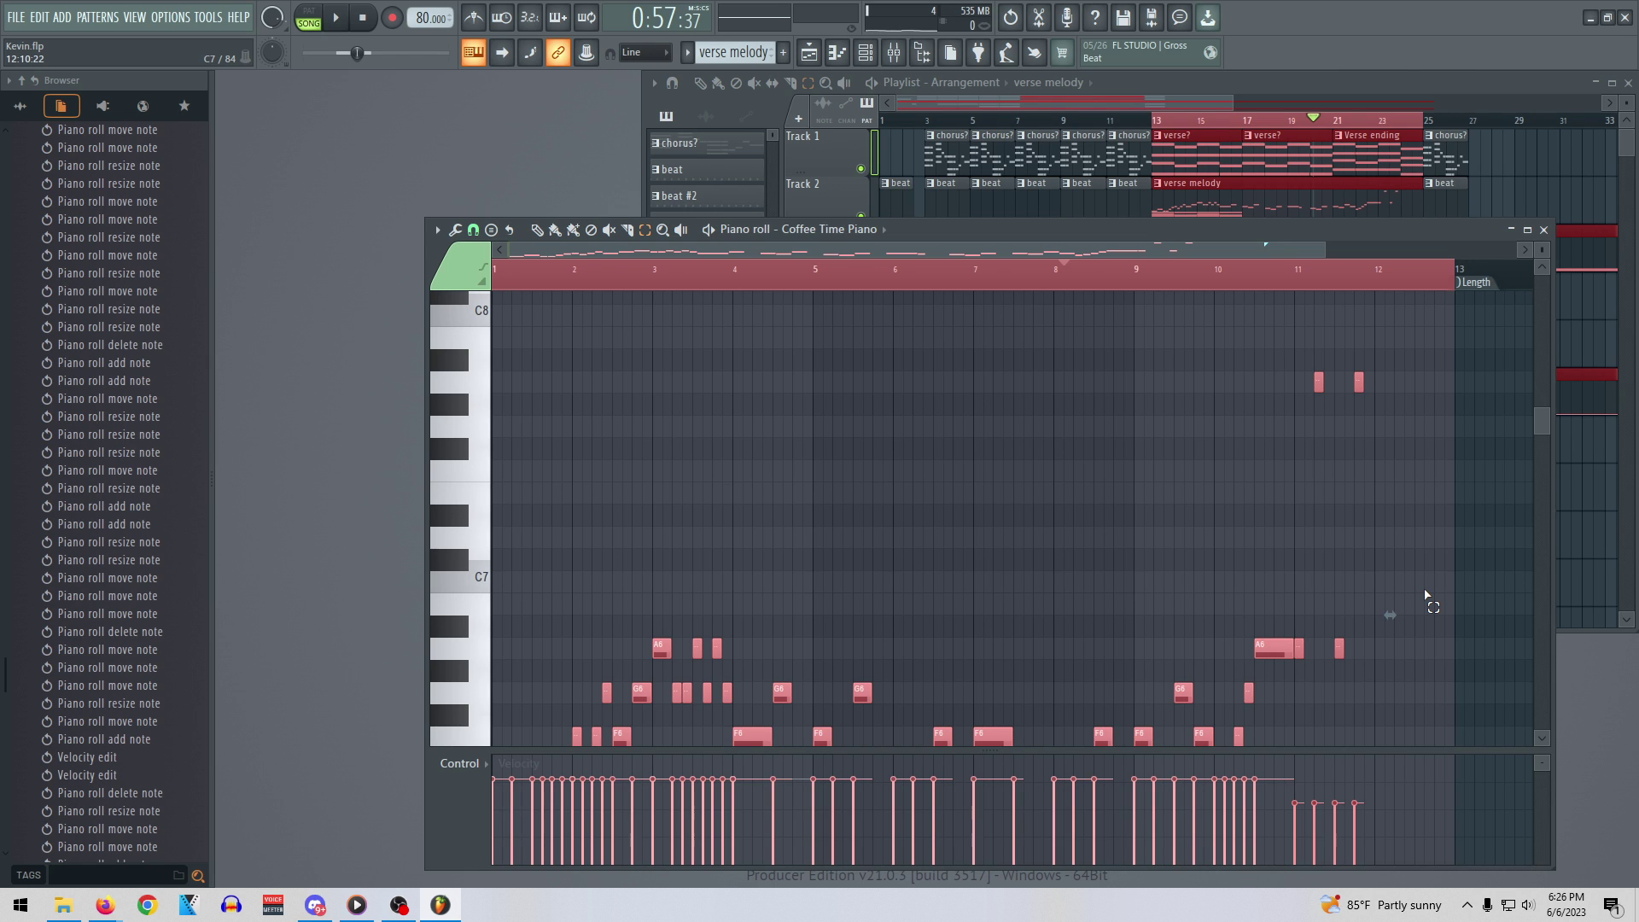
# Look over the transposed melody and open the 3x Osc channel's notes in the piano roll
pyautogui.scroll(-2, 1383, 567)
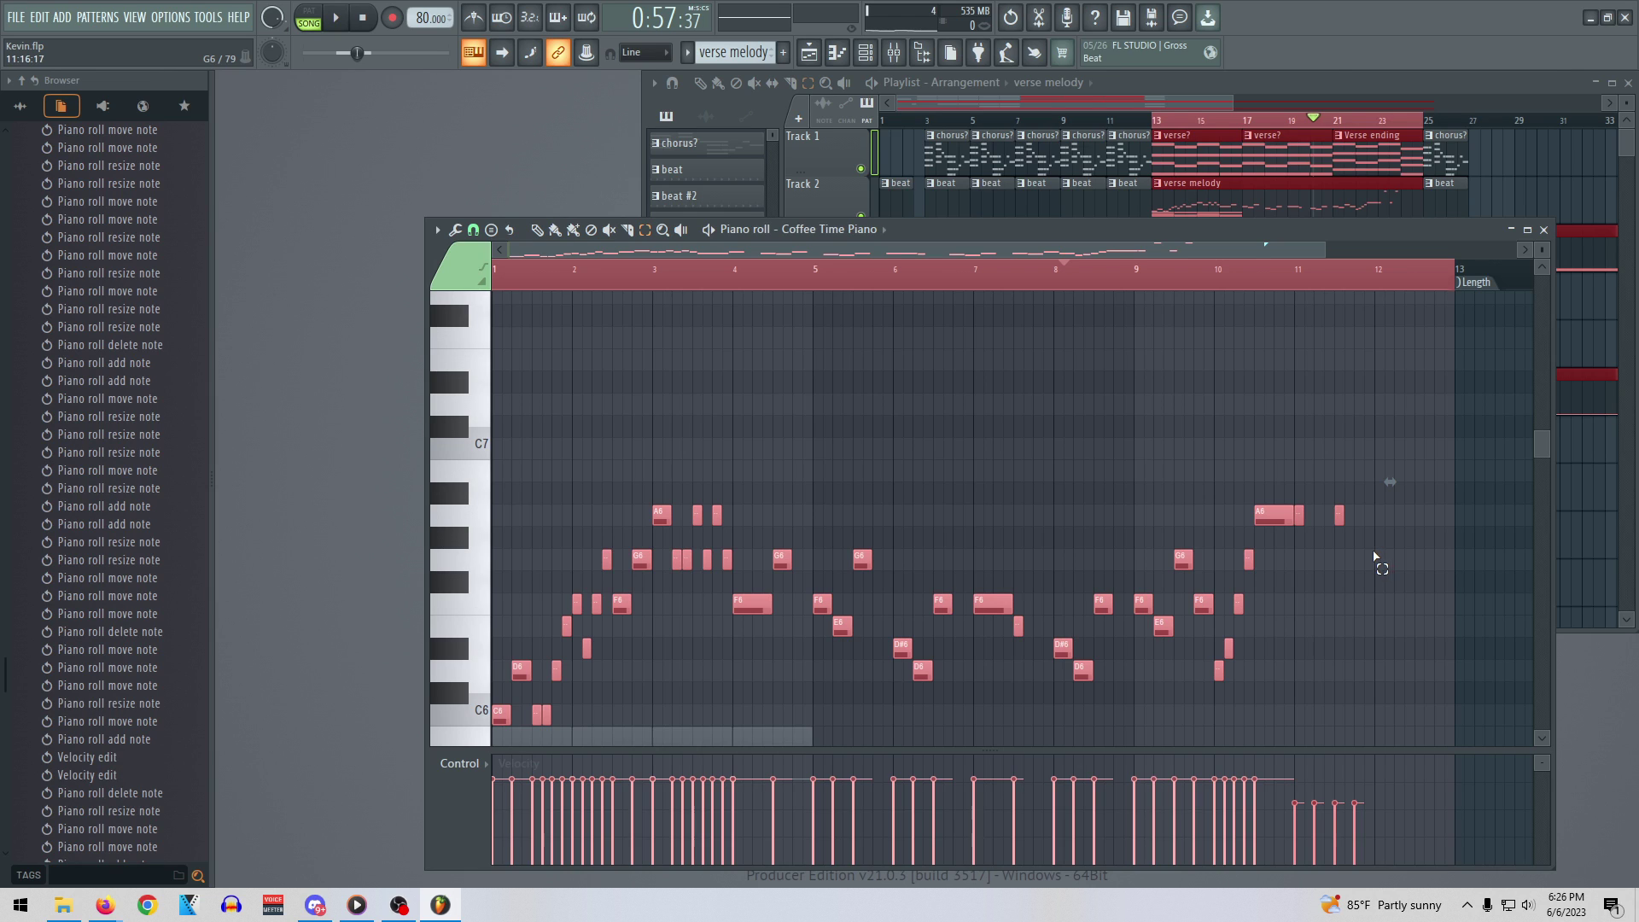
pyautogui.scroll(-1, 1366, 546)
pyautogui.scroll(-1, 1363, 543)
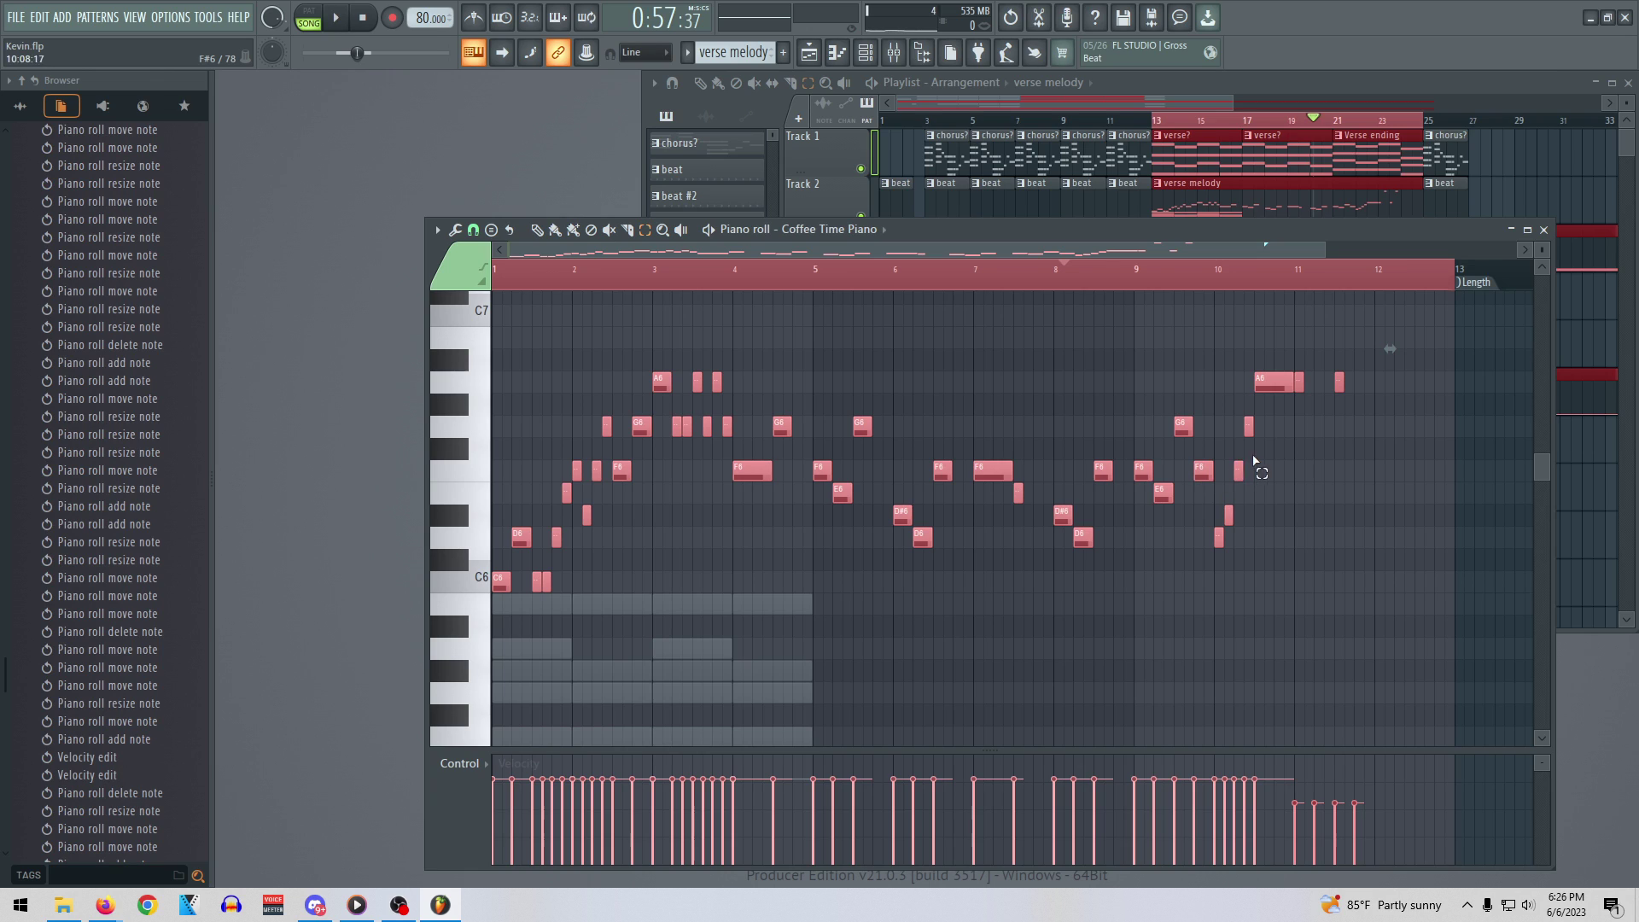
pyautogui.scroll(-2, 1258, 466)
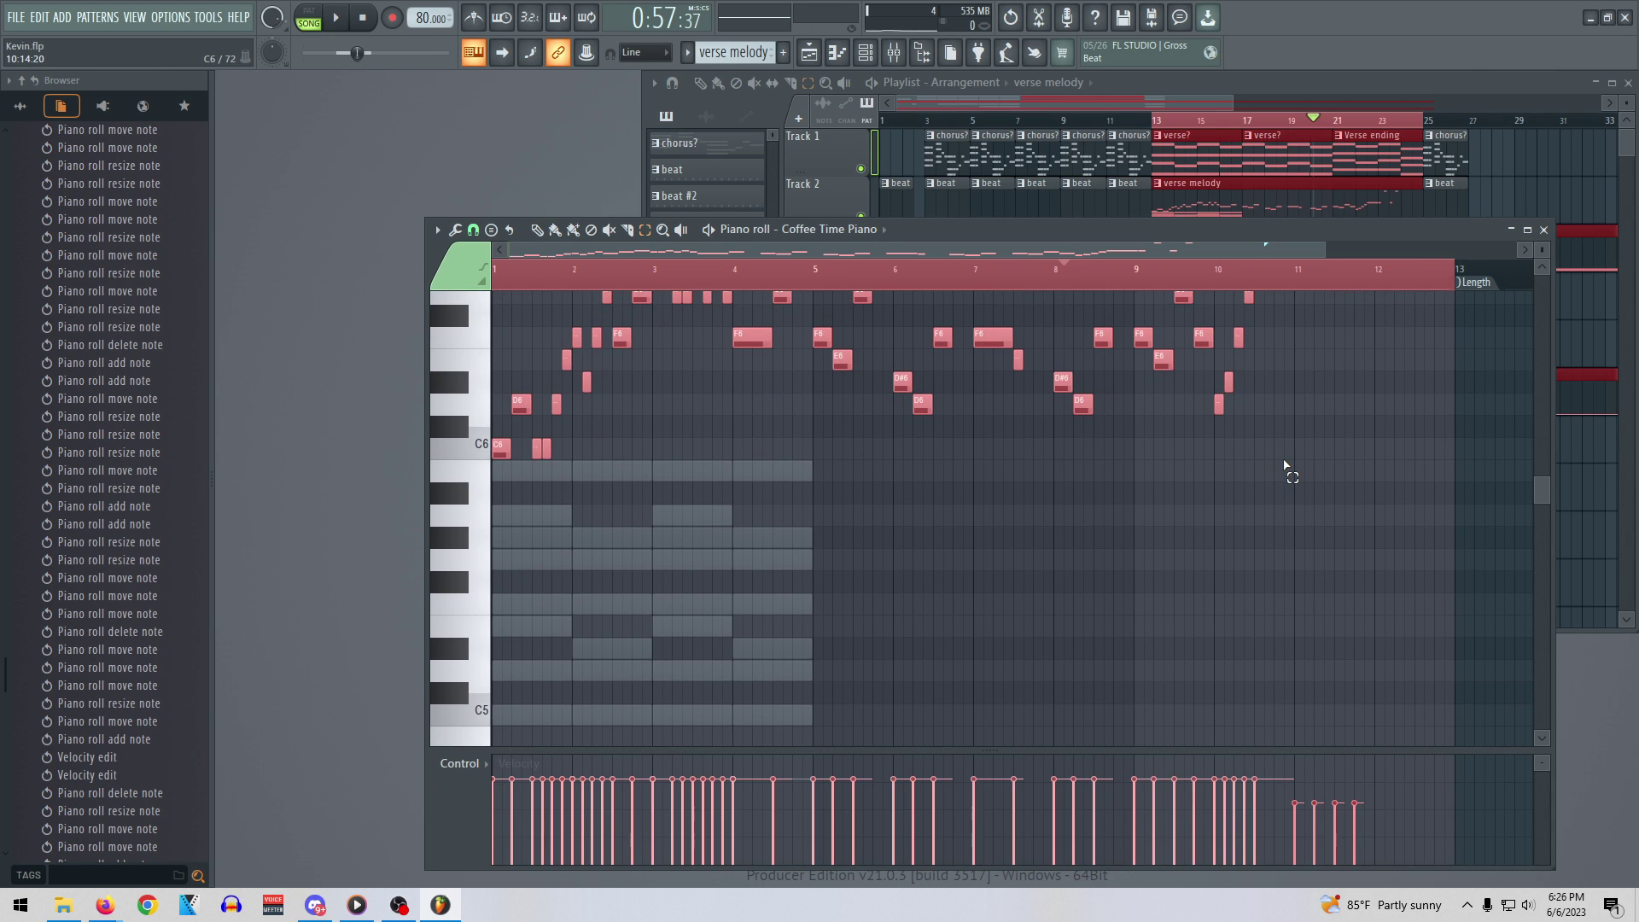
pyautogui.scroll(2, 658, 410)
pyautogui.click(442, 232)
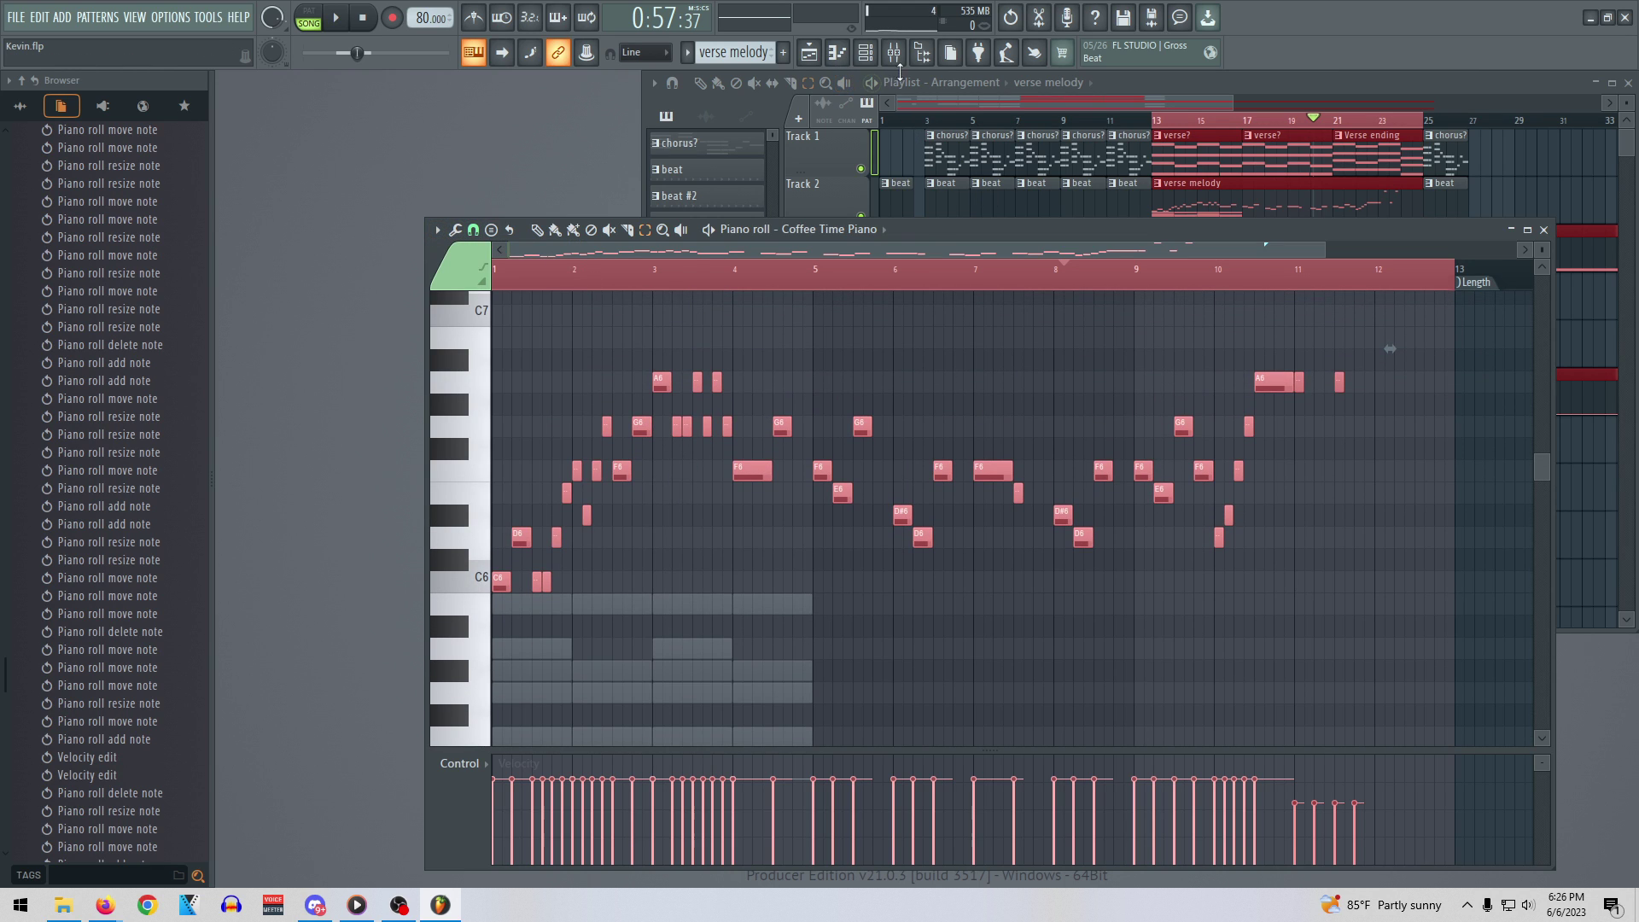
pyautogui.press('F6')
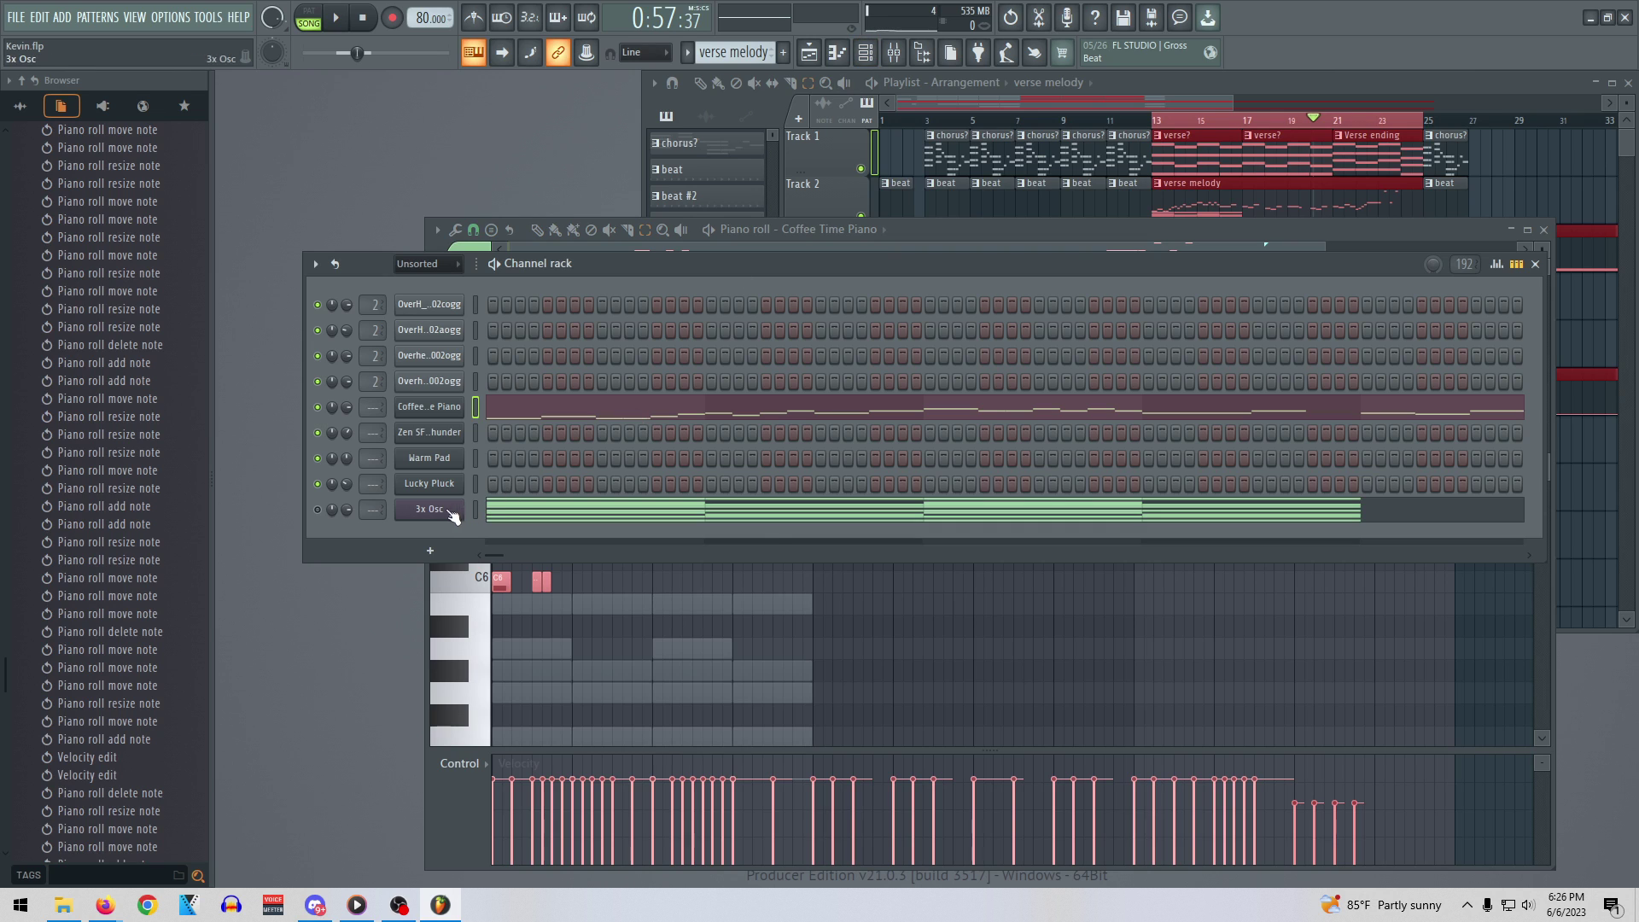
pyautogui.click(455, 514)
pyautogui.press('Escape')
pyautogui.rightClick(434, 505)
pyautogui.click(476, 507)
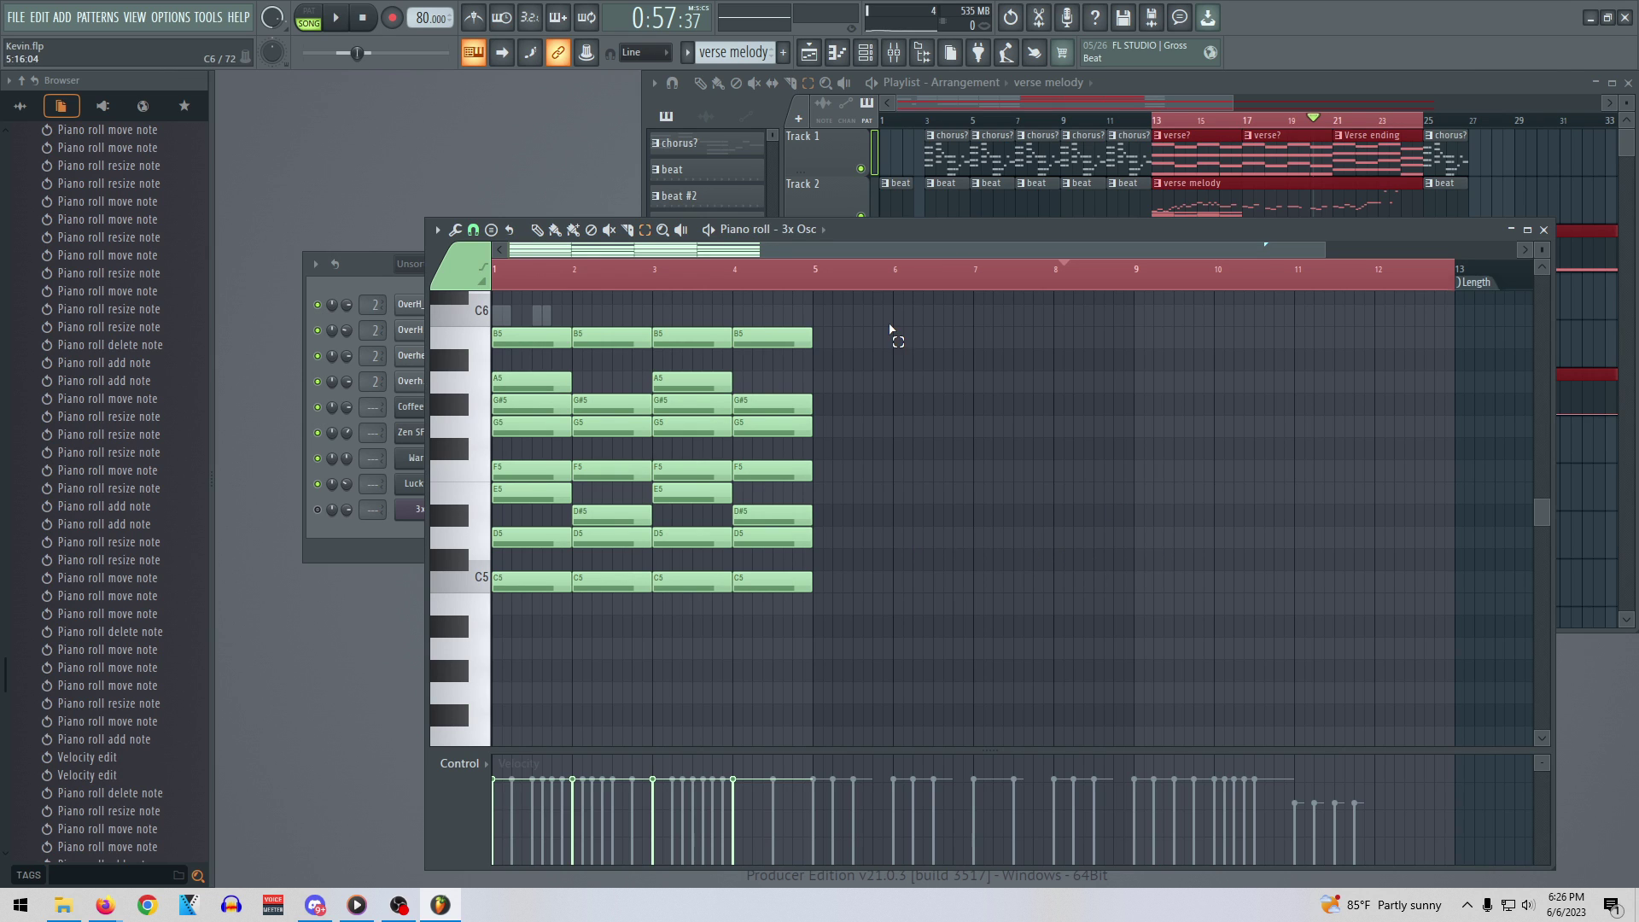
# Stamp a Major Bebop scale rooted on C5 in bar 5 of the 3x Osc channel
pyautogui.click(437, 230)
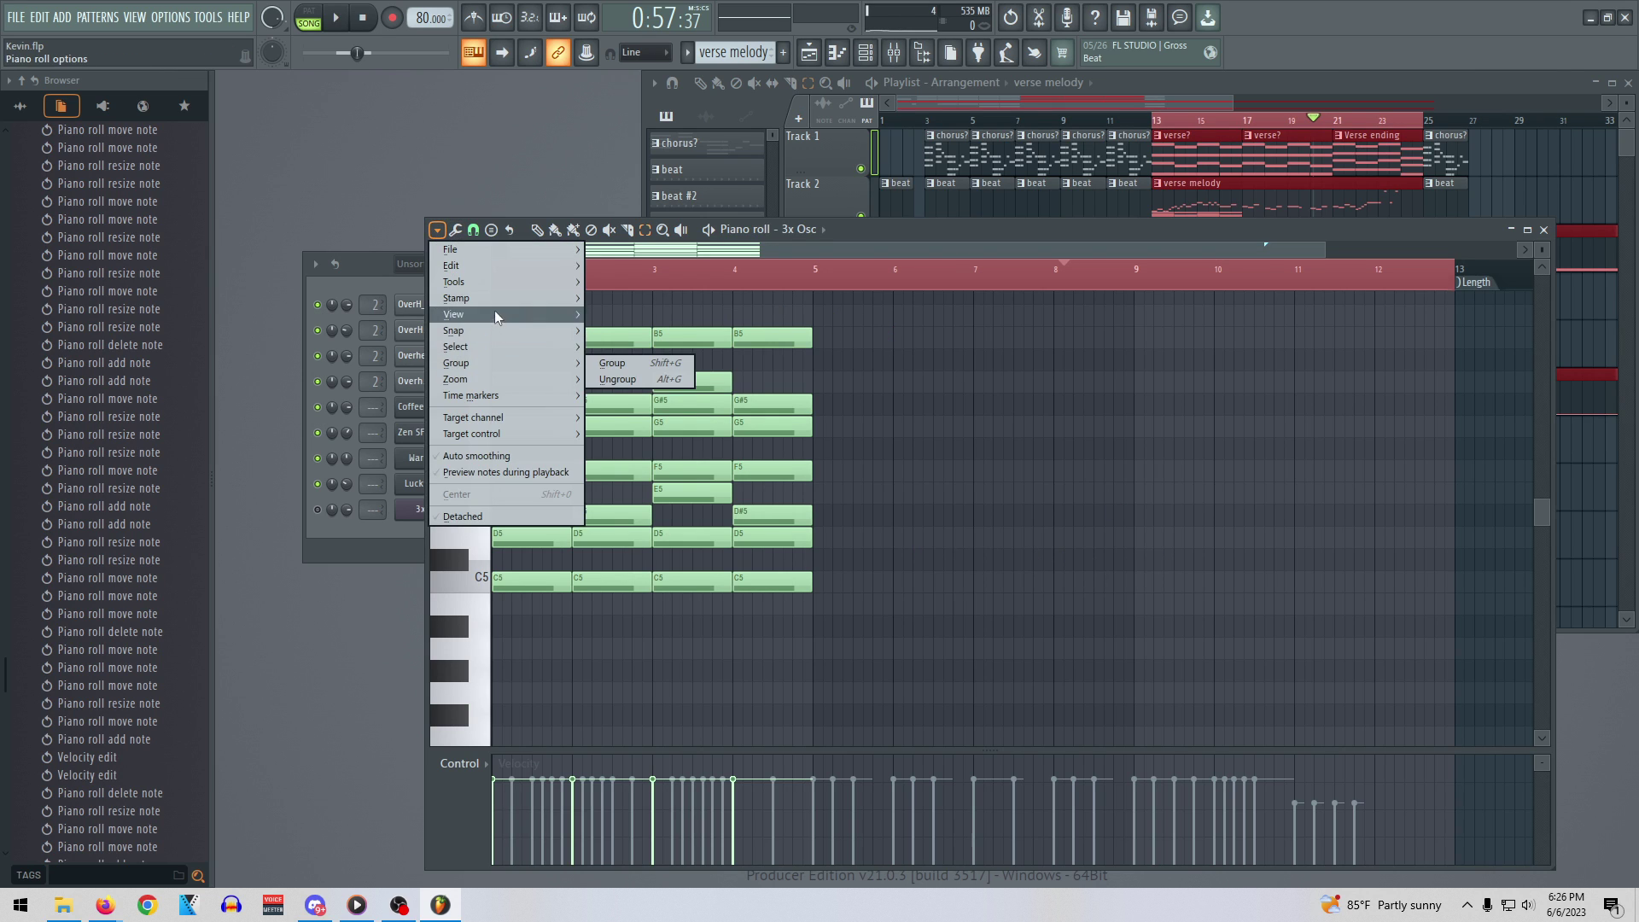
pyautogui.moveTo(495, 299)
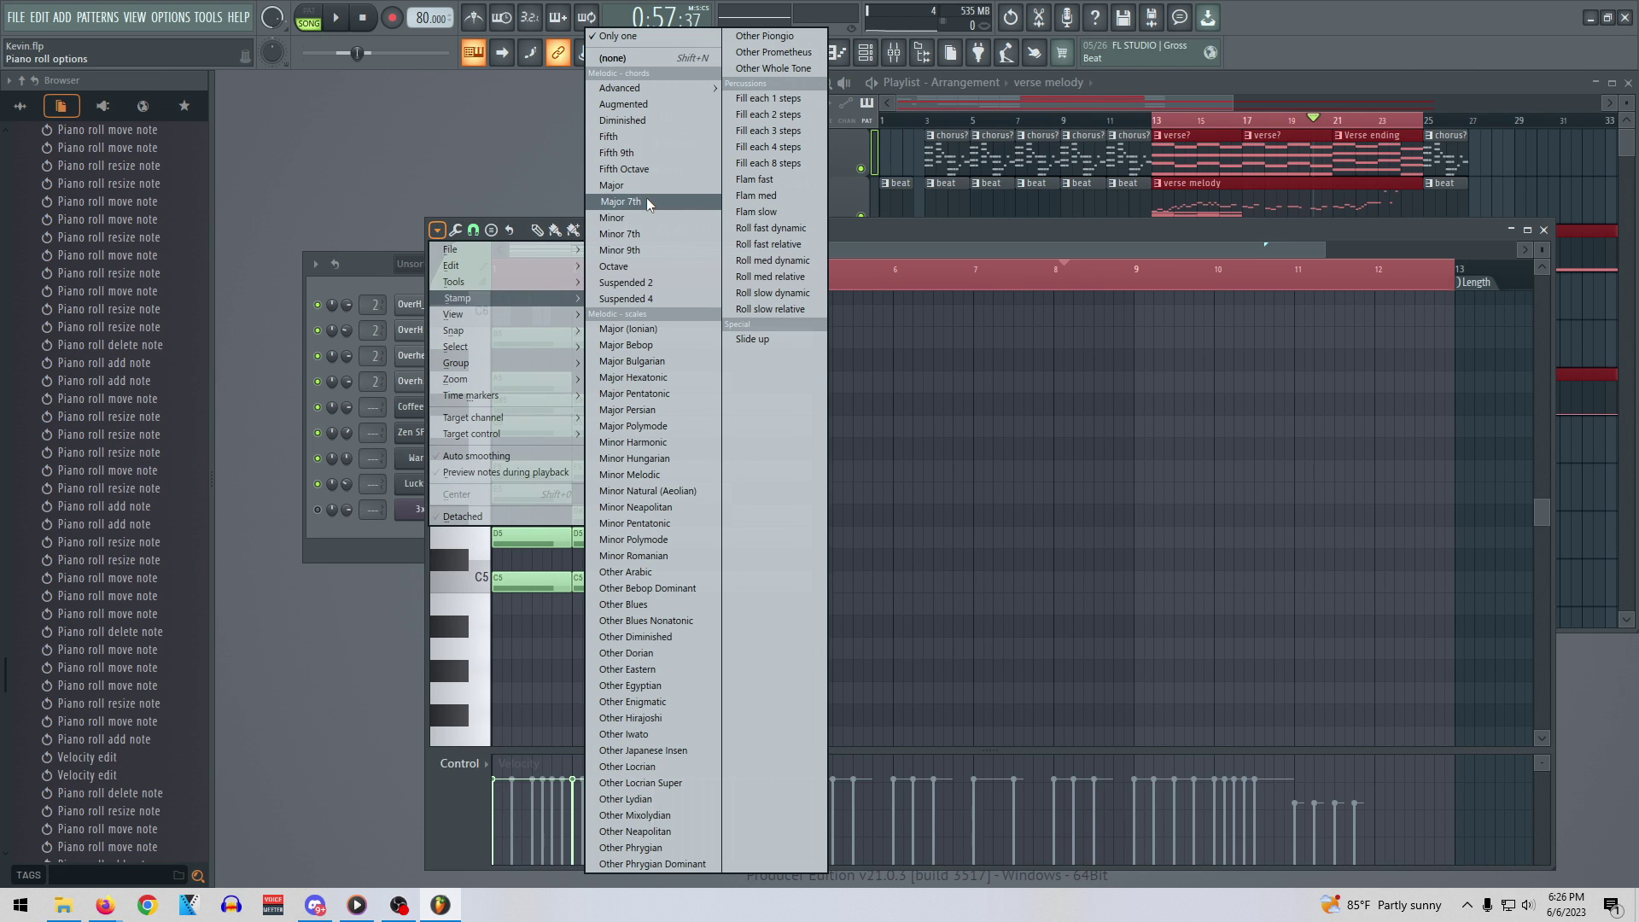
pyautogui.click(663, 344)
pyautogui.click(862, 584)
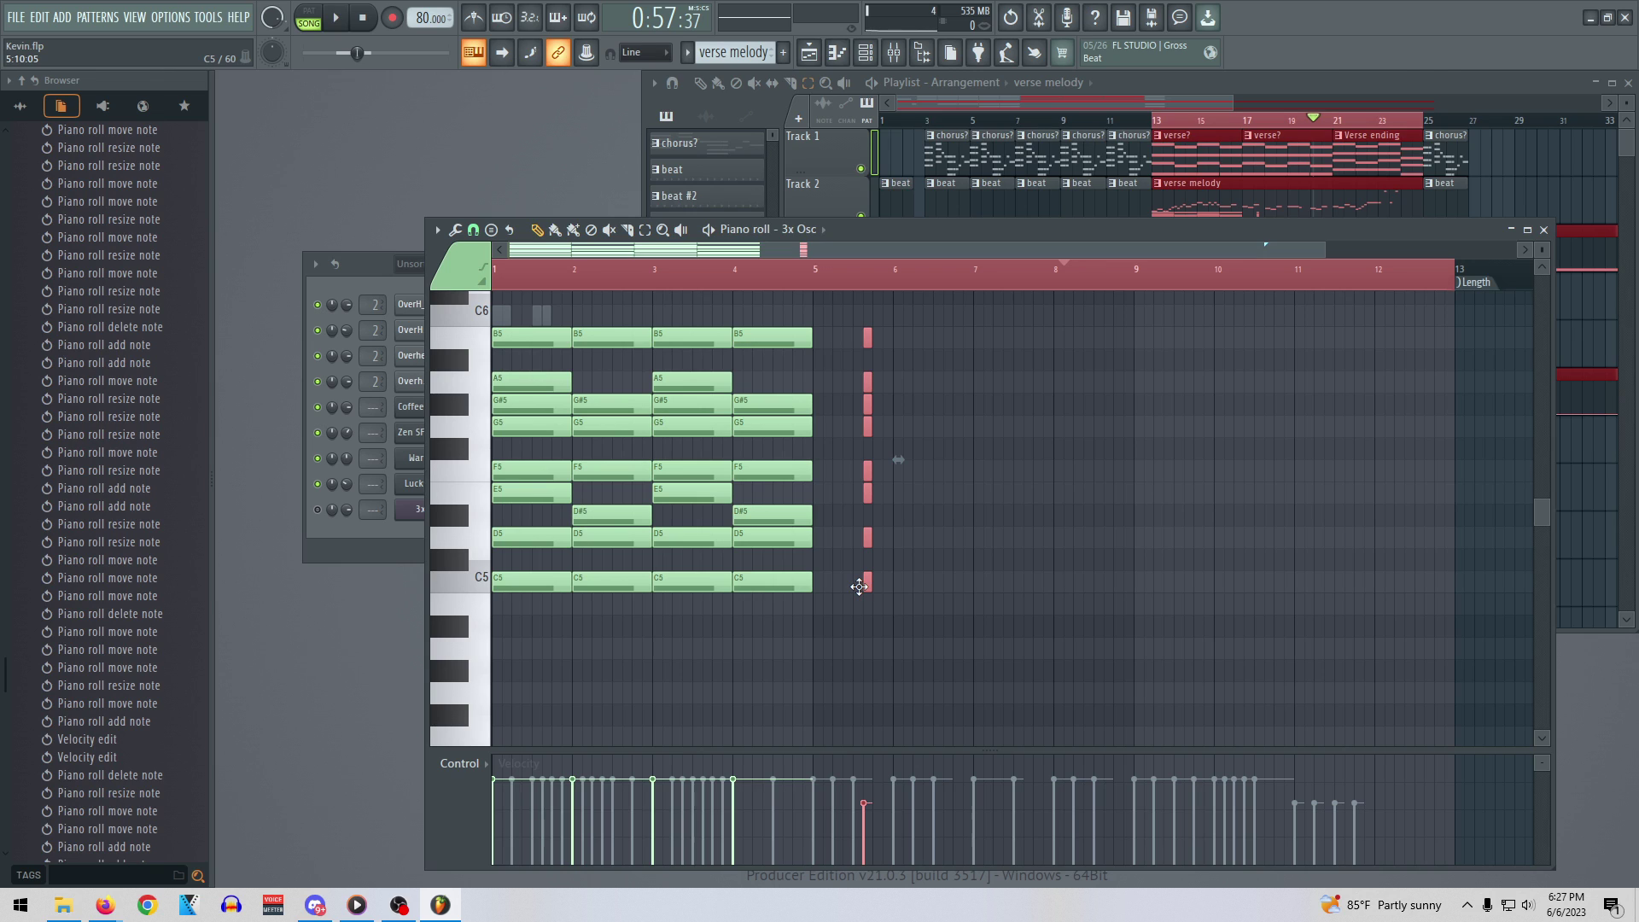
# Move the stamped scale to bar 12, lengthen it to a full bar, and transpose its root to A#5
pyautogui.moveTo(859, 586); pyautogui.dragTo(1240, 587)
pyautogui.scroll(3, 1319, 612)
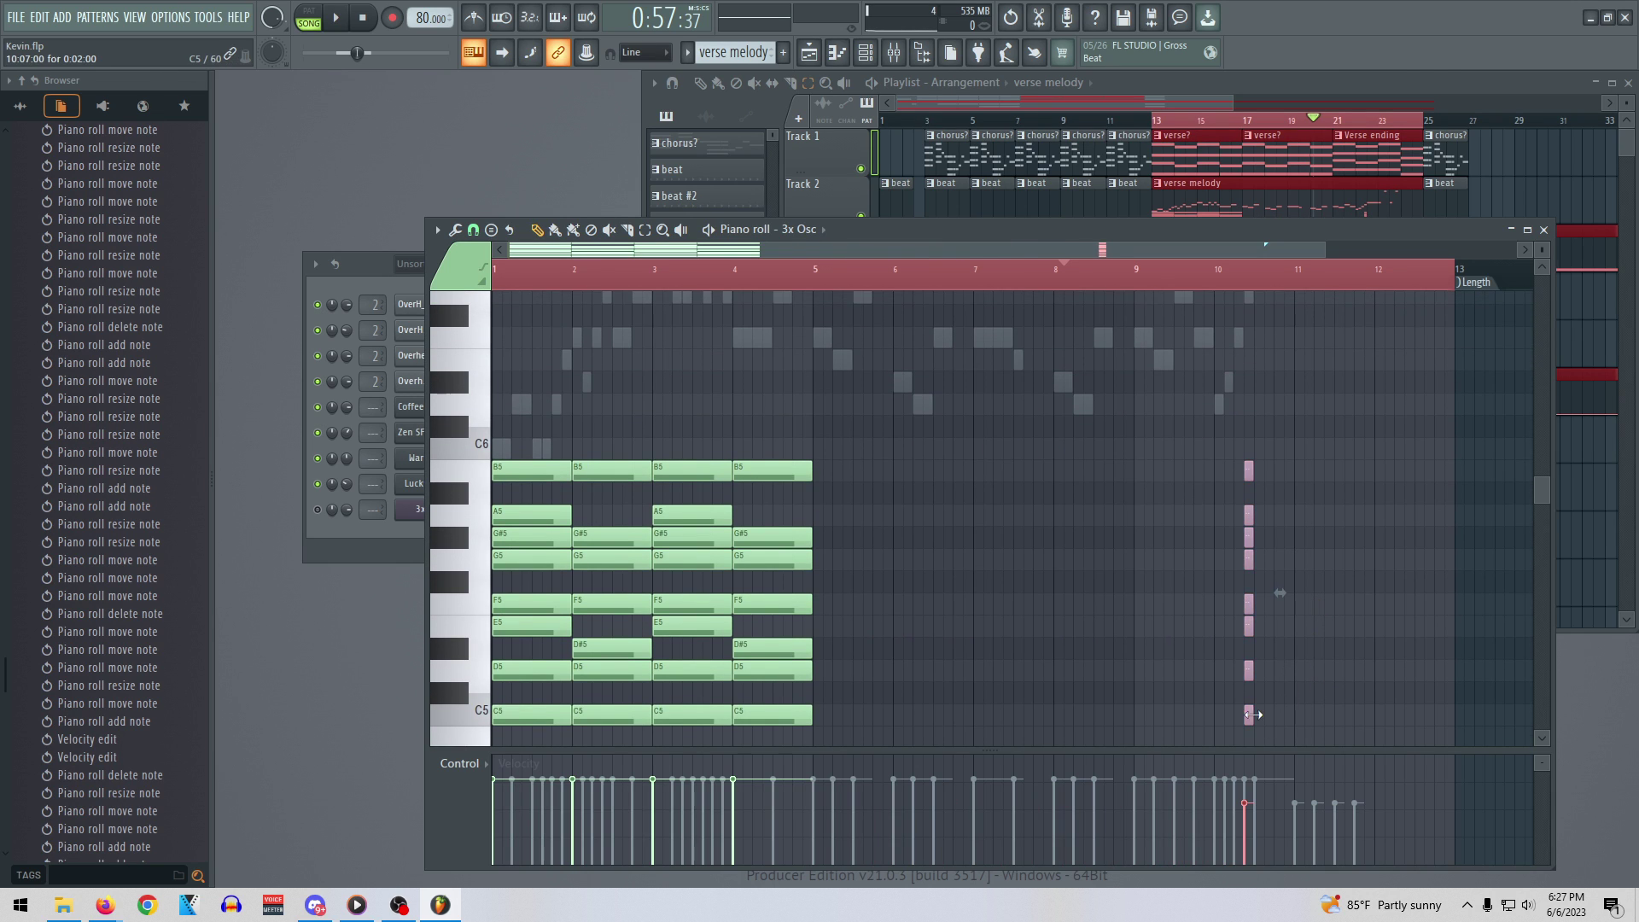
pyautogui.moveTo(1247, 714); pyautogui.dragTo(1380, 719)
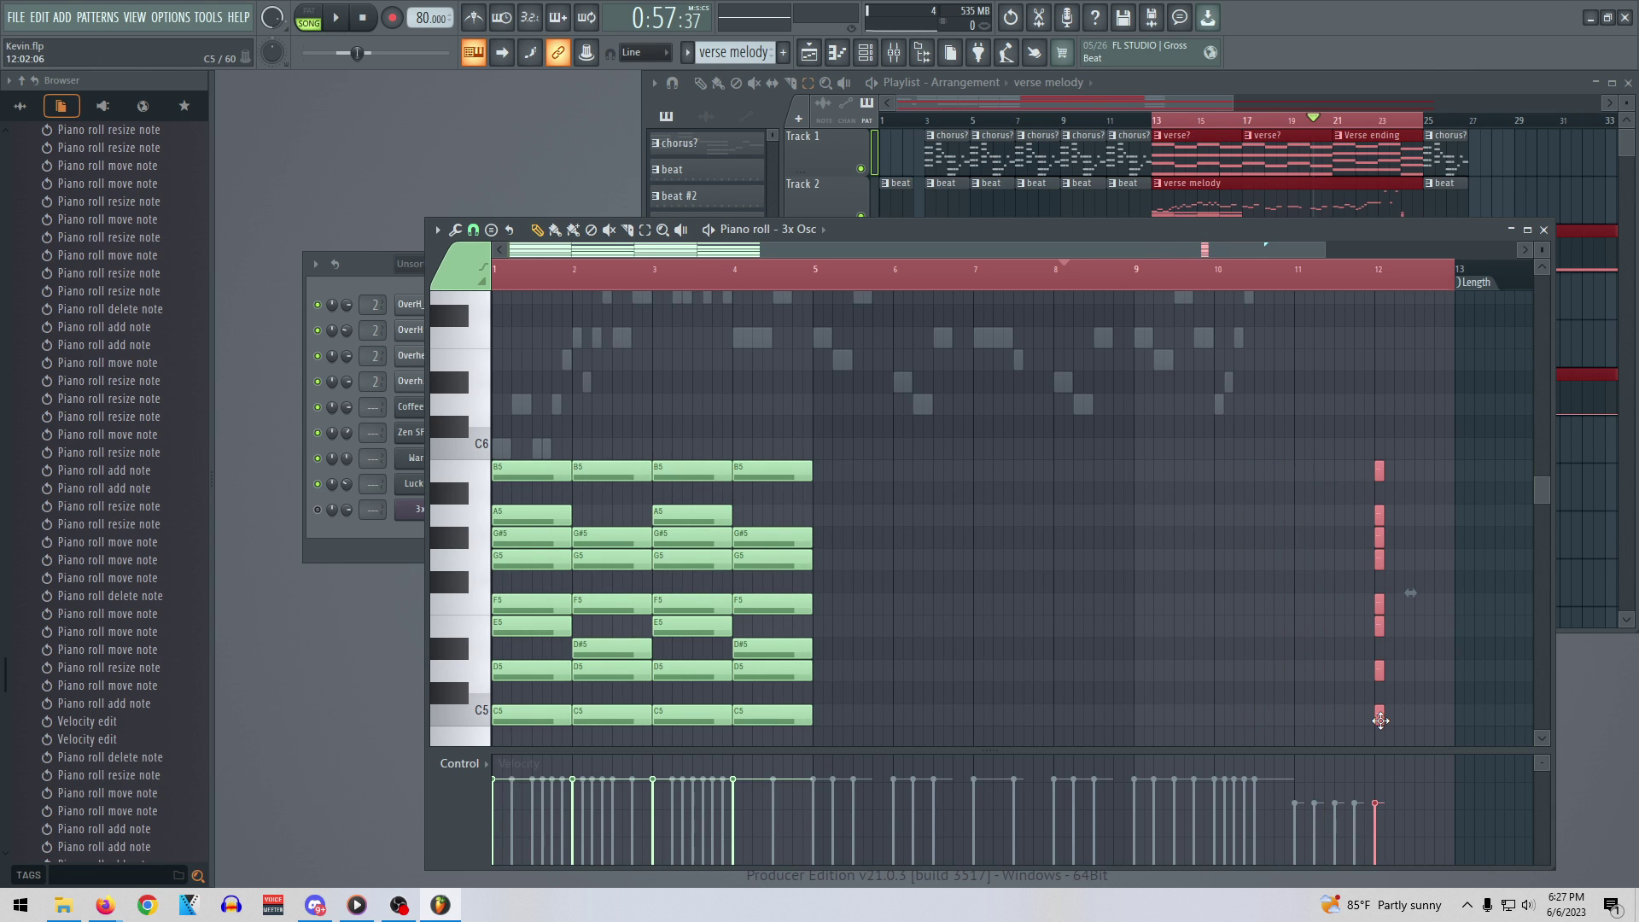
pyautogui.scroll(-3, 1380, 719)
pyautogui.moveTo(1379, 582); pyautogui.dragTo(1417, 625)
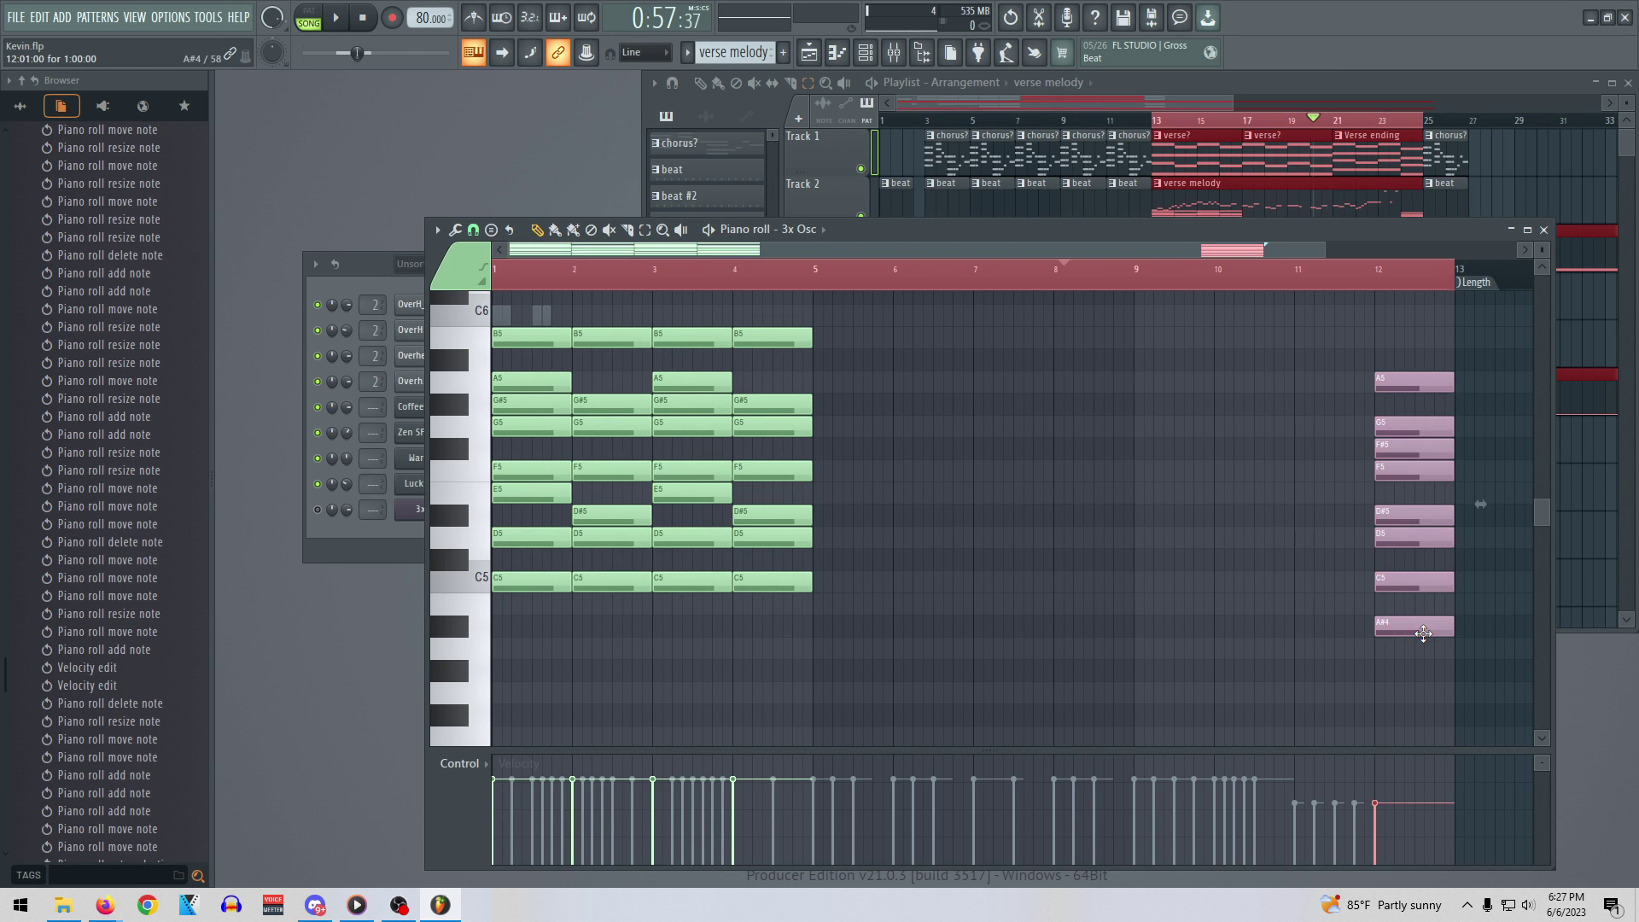
pyautogui.hotkey('ctrl', 'Up')
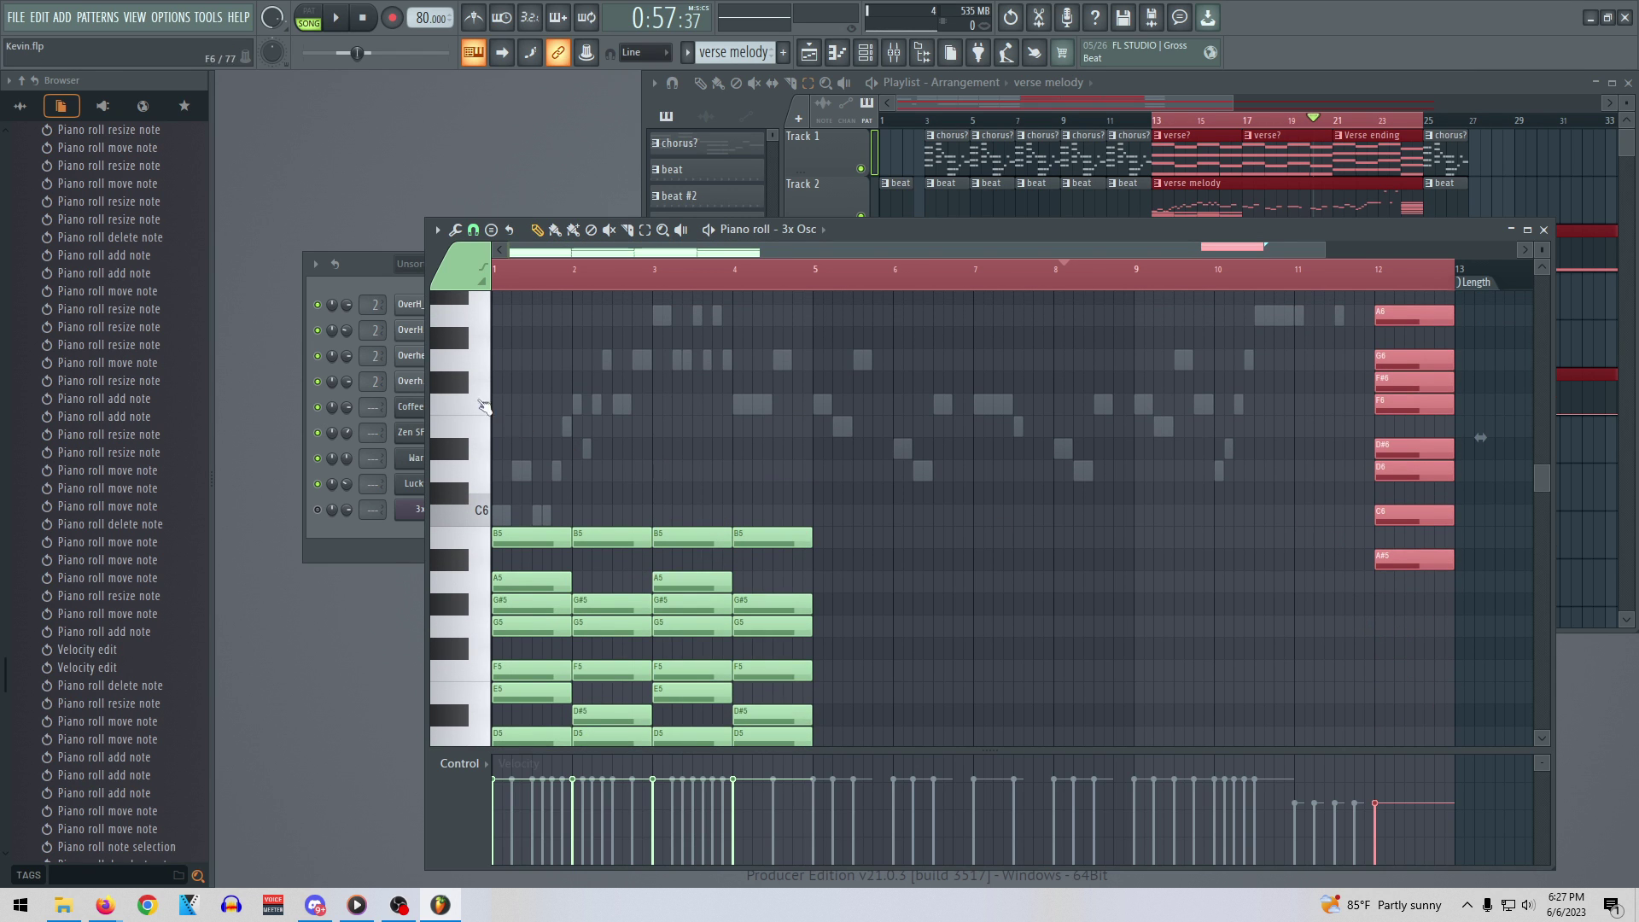
# Return to the Coffee Time Piano channel's notes in the piano roll, closing its instrument window
pyautogui.click(362, 265)
pyautogui.click(413, 406)
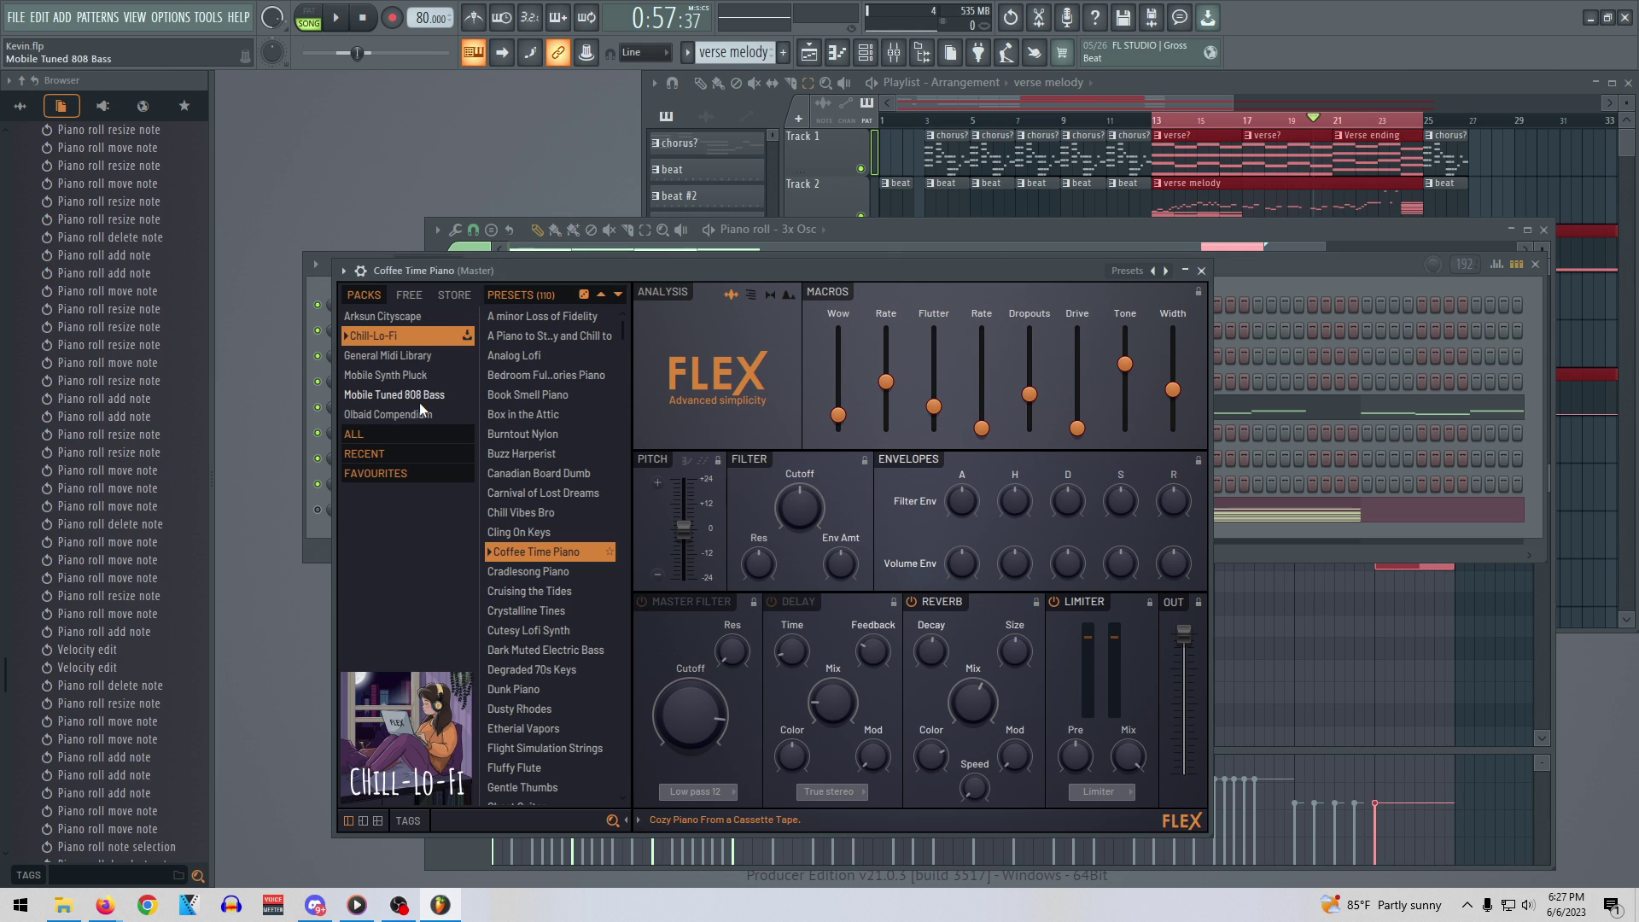
pyautogui.click(1201, 271)
pyautogui.rightClick(438, 406)
pyautogui.click(500, 405)
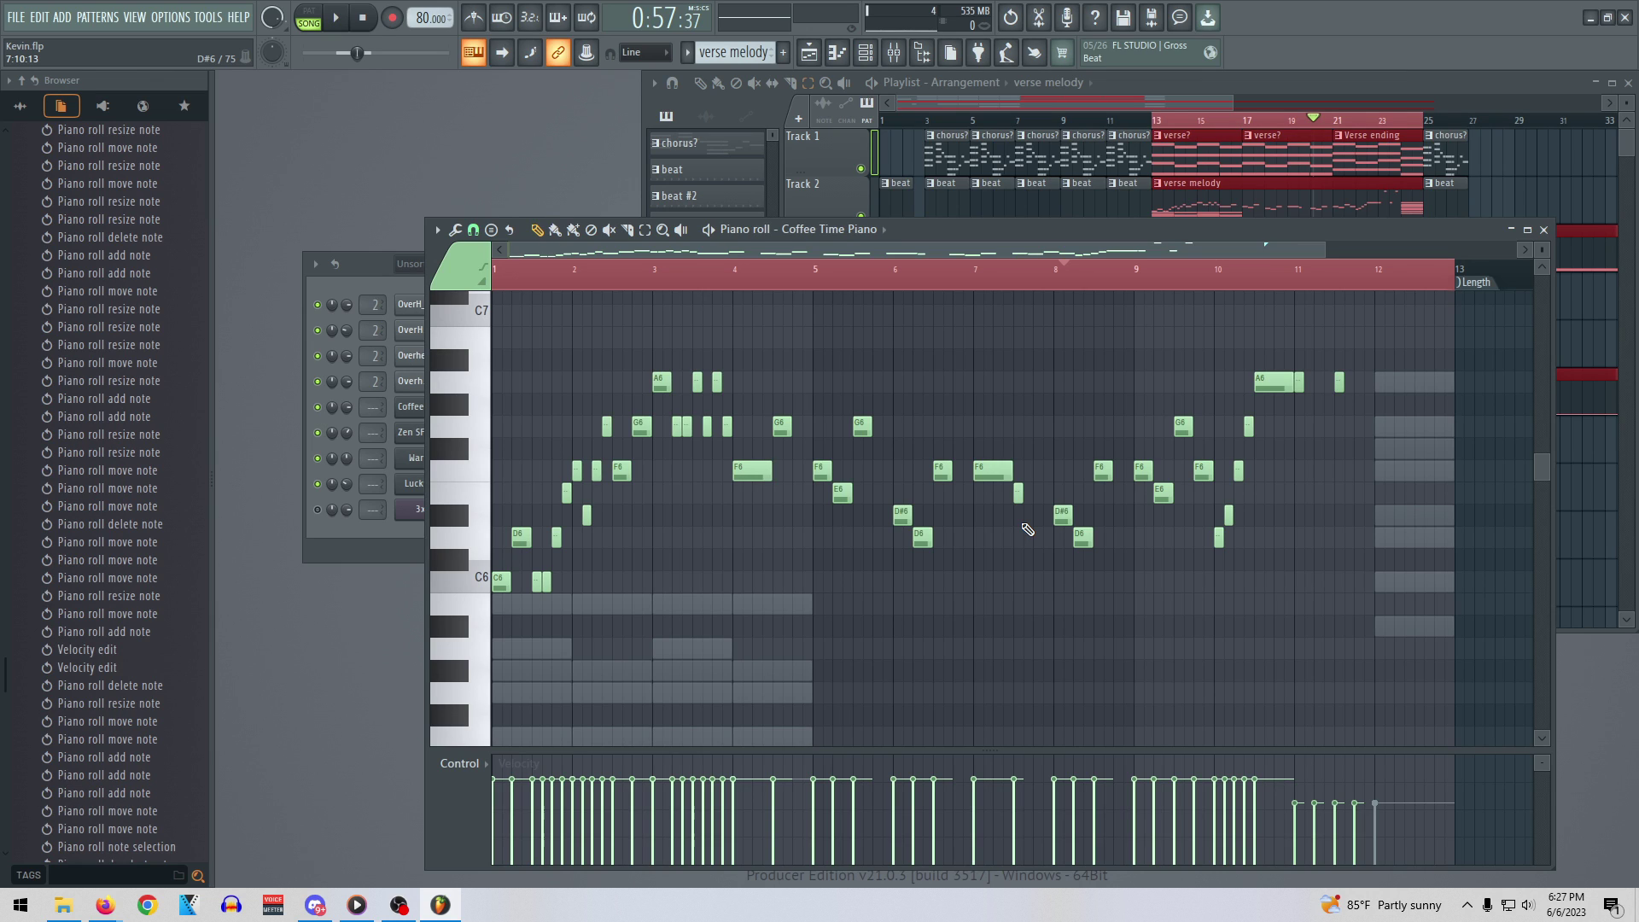
# Fill bar 12 with a descending run of one-beat notes: A6, G6, F6 and D#6
pyautogui.click(1377, 384)
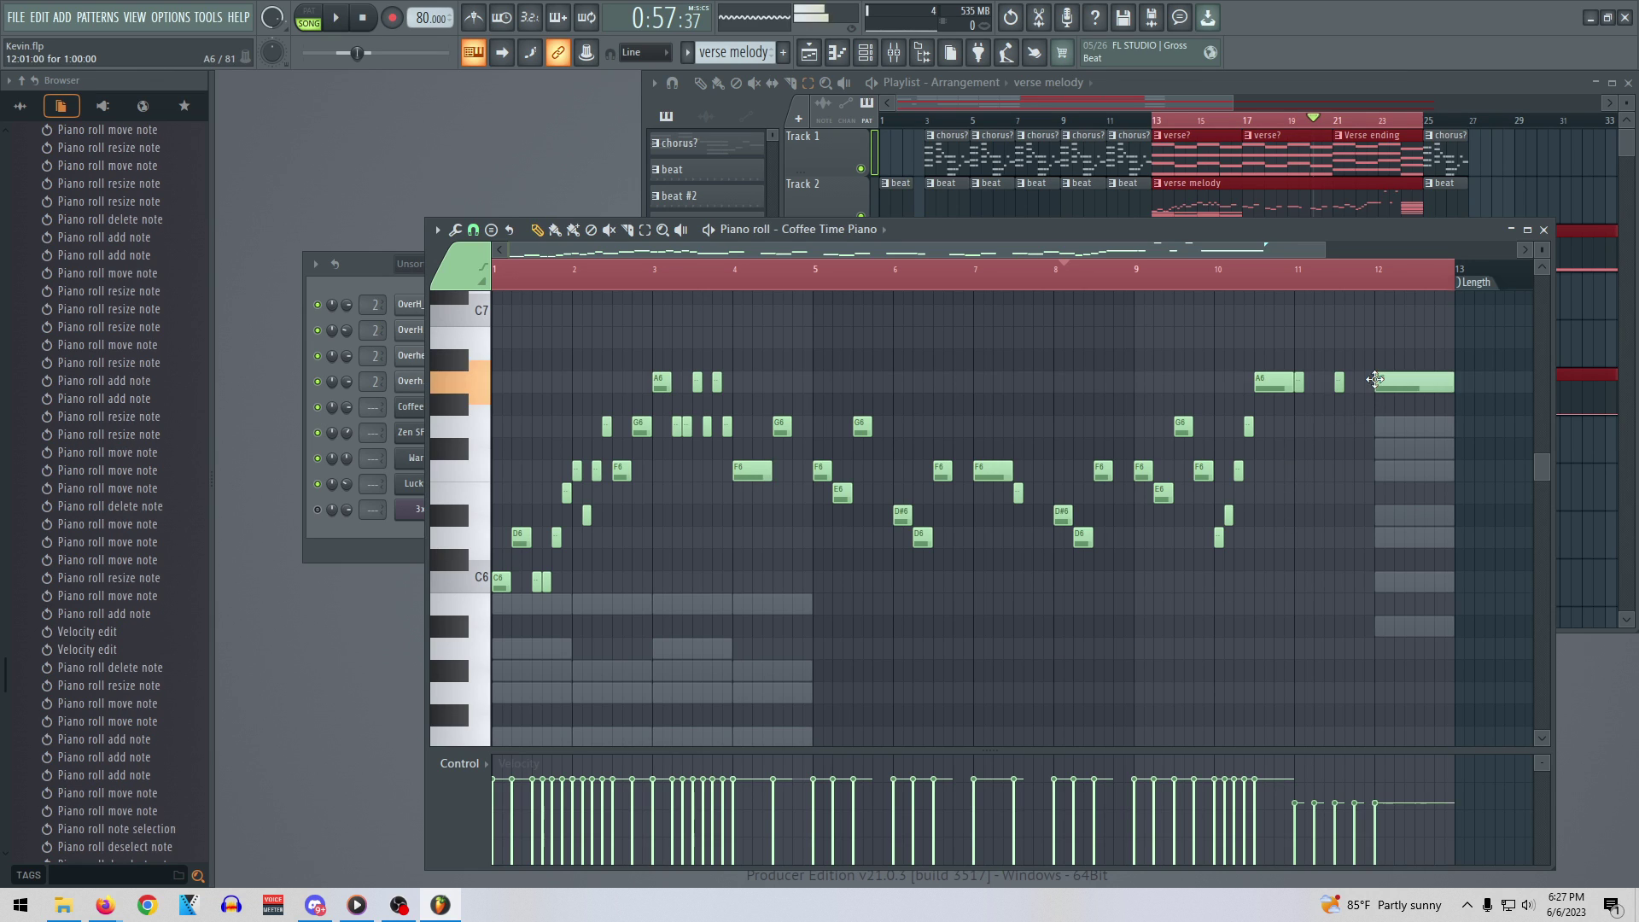
pyautogui.moveTo(1452, 384); pyautogui.dragTo(1394, 386)
pyautogui.click(1396, 426)
pyautogui.click(1417, 448)
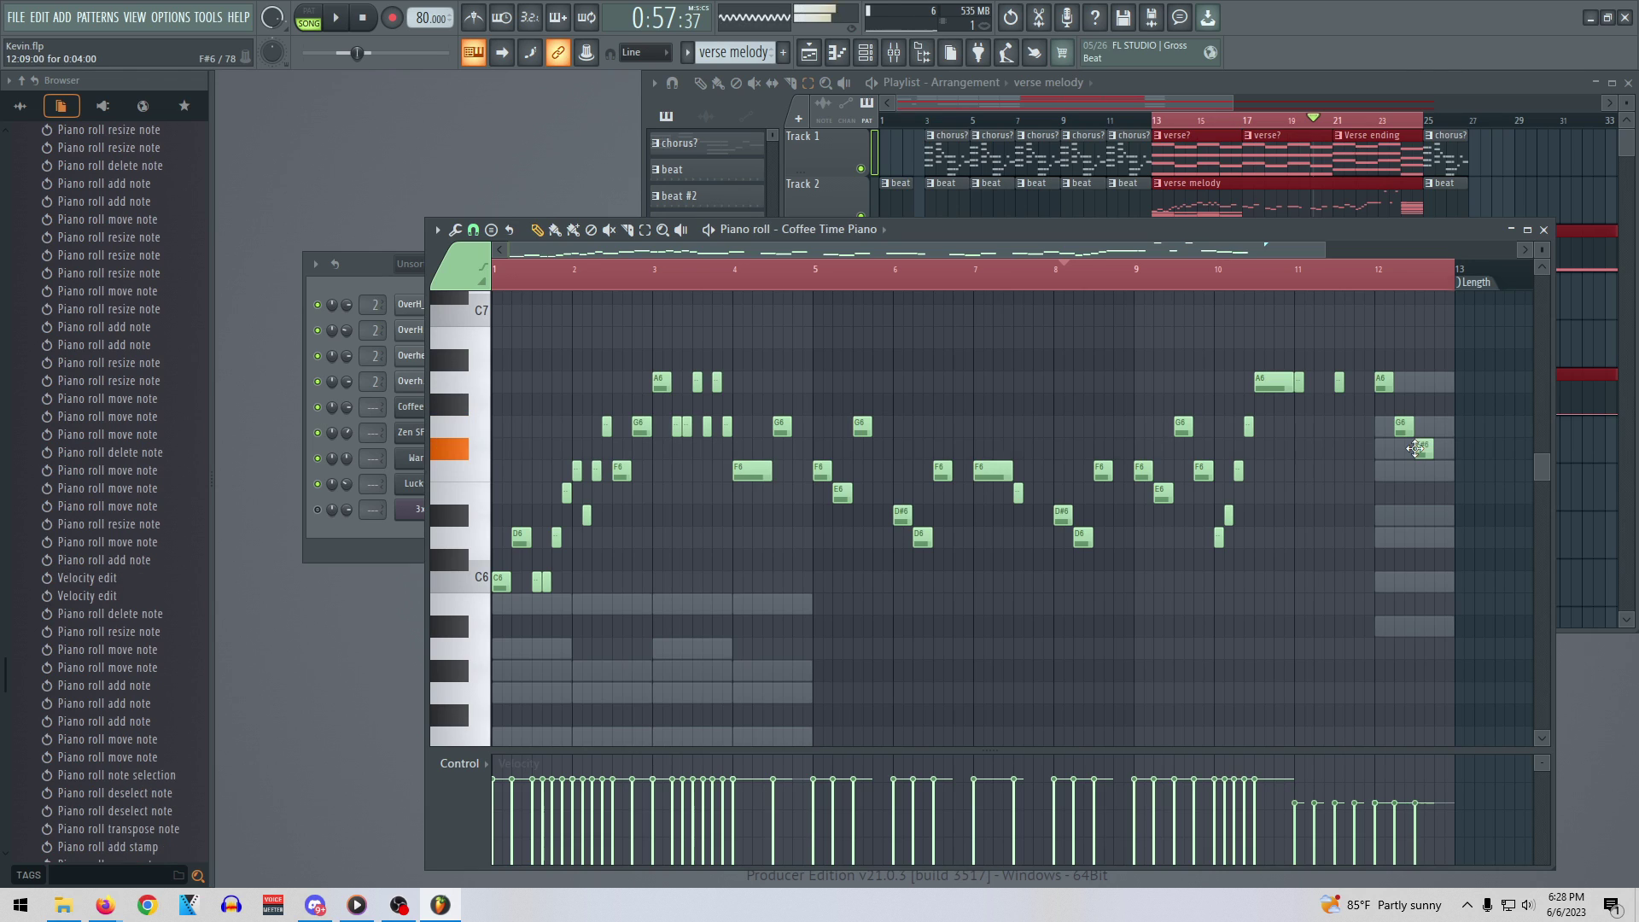
pyautogui.moveTo(1416, 448); pyautogui.dragTo(1425, 474)
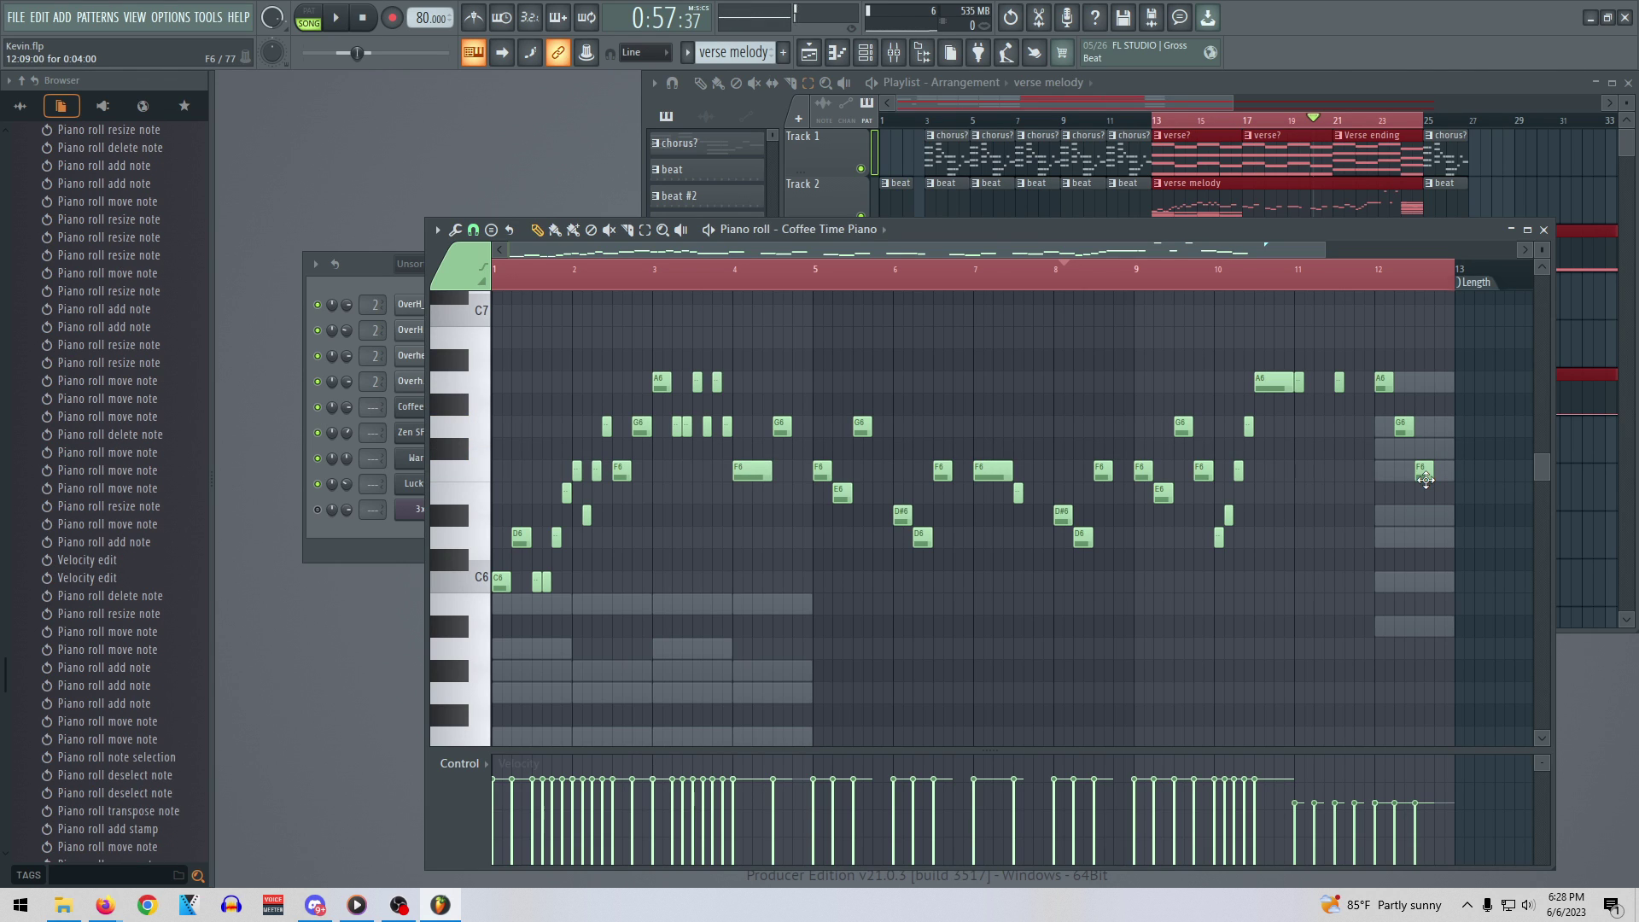
pyautogui.click(1441, 517)
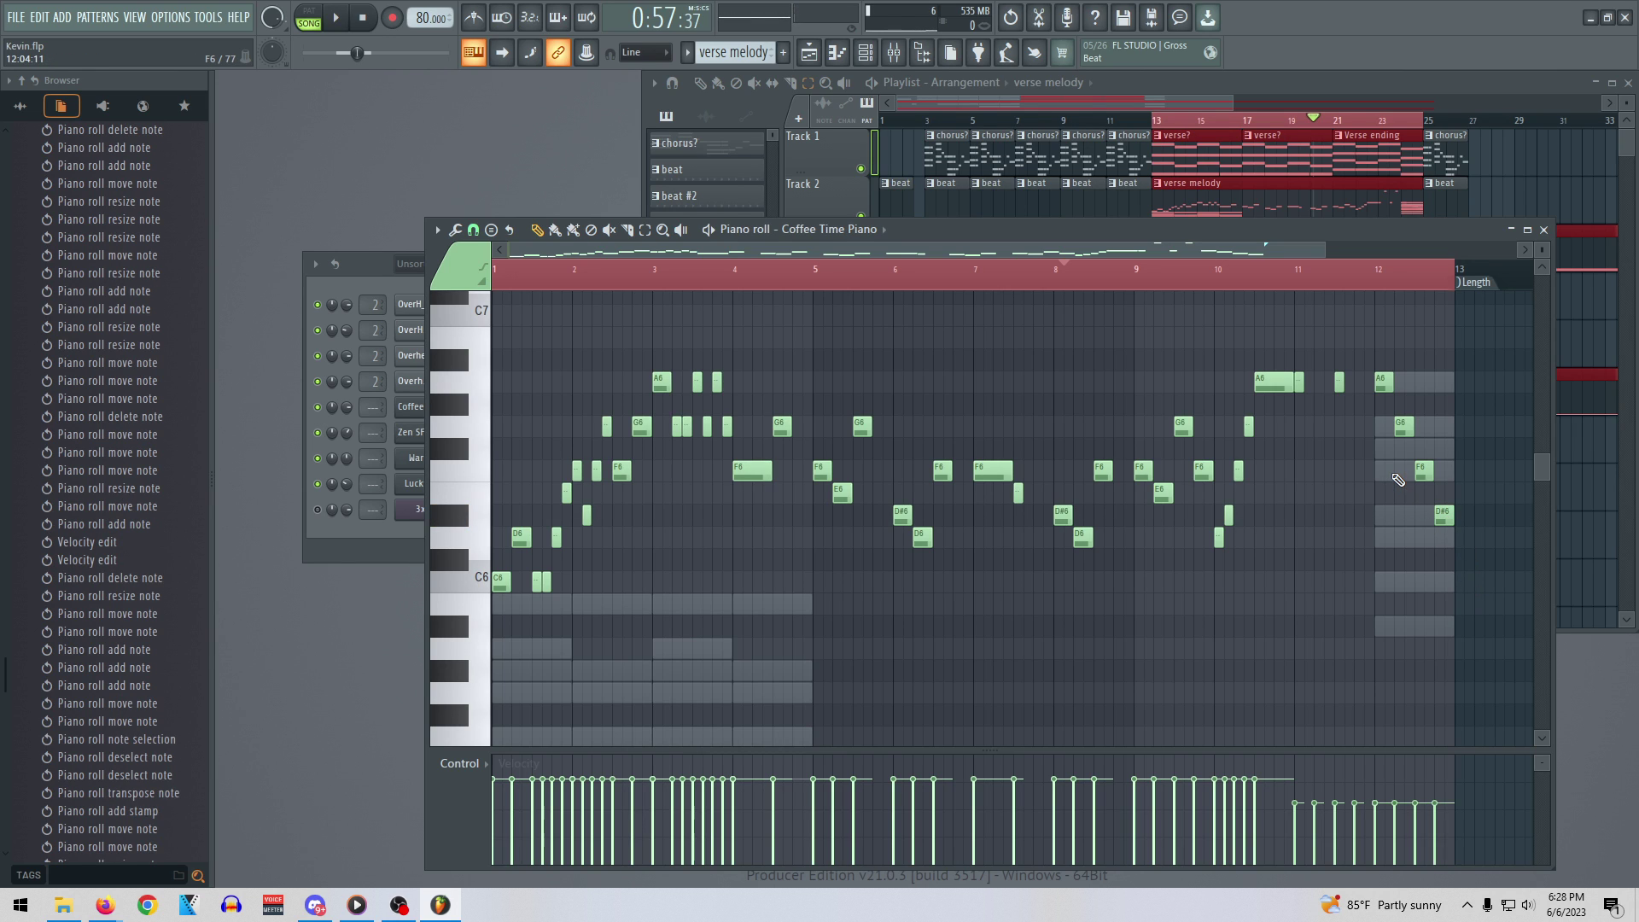
# Play back the melody's ending with the new descending run in bar 12
pyautogui.press('space')
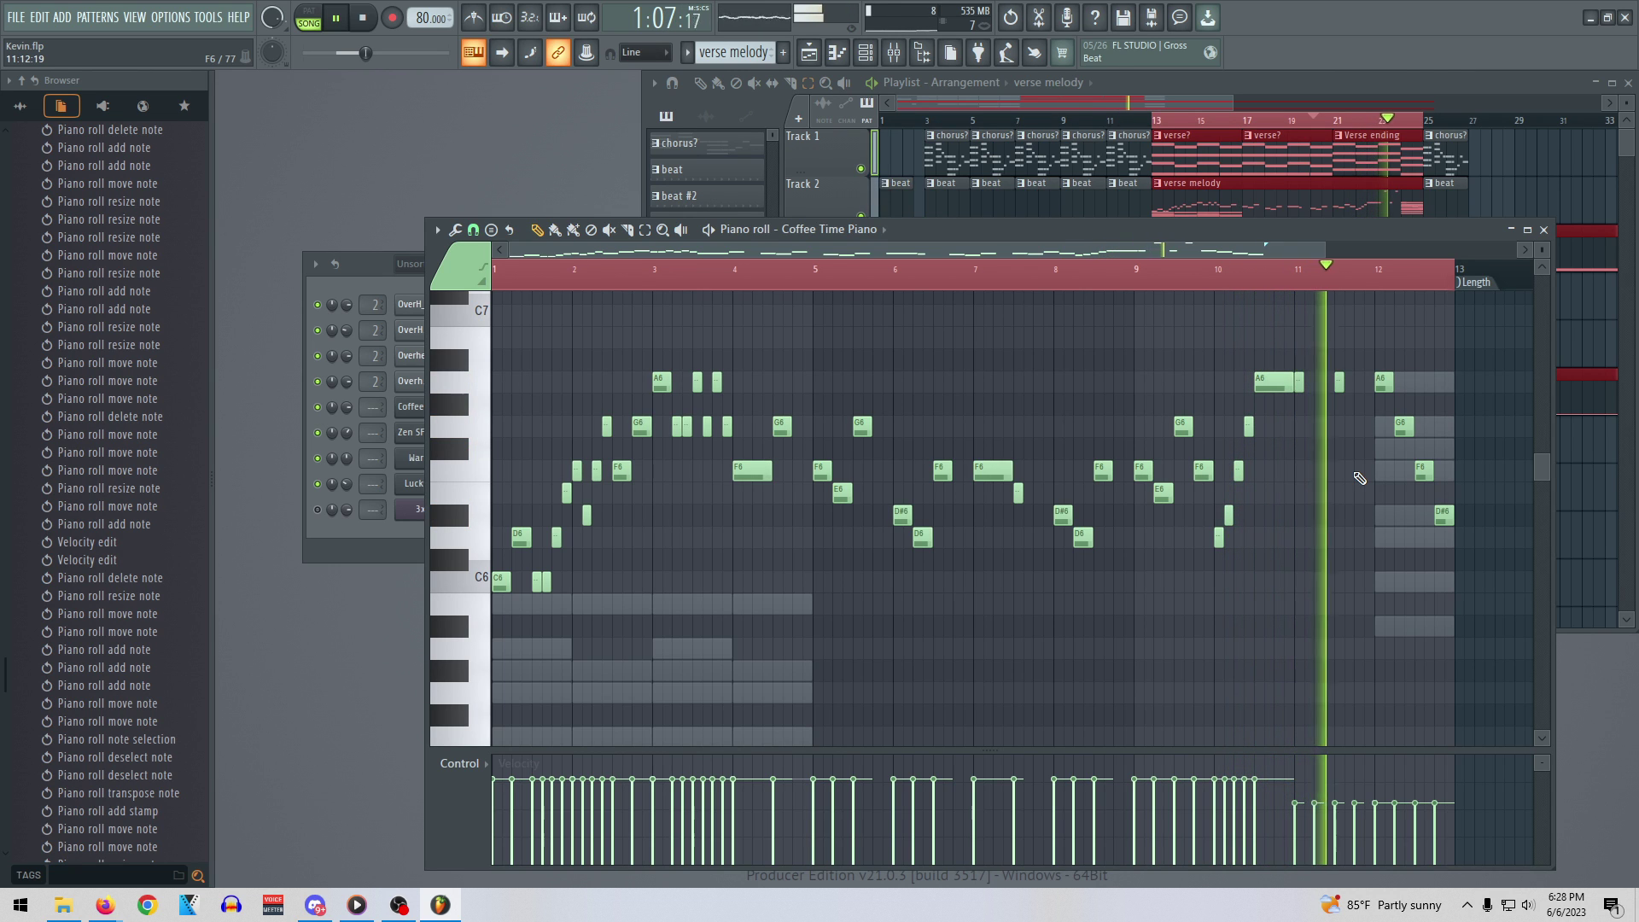
pyautogui.scroll(-6, 1357, 486)
pyautogui.scroll(7, 1350, 498)
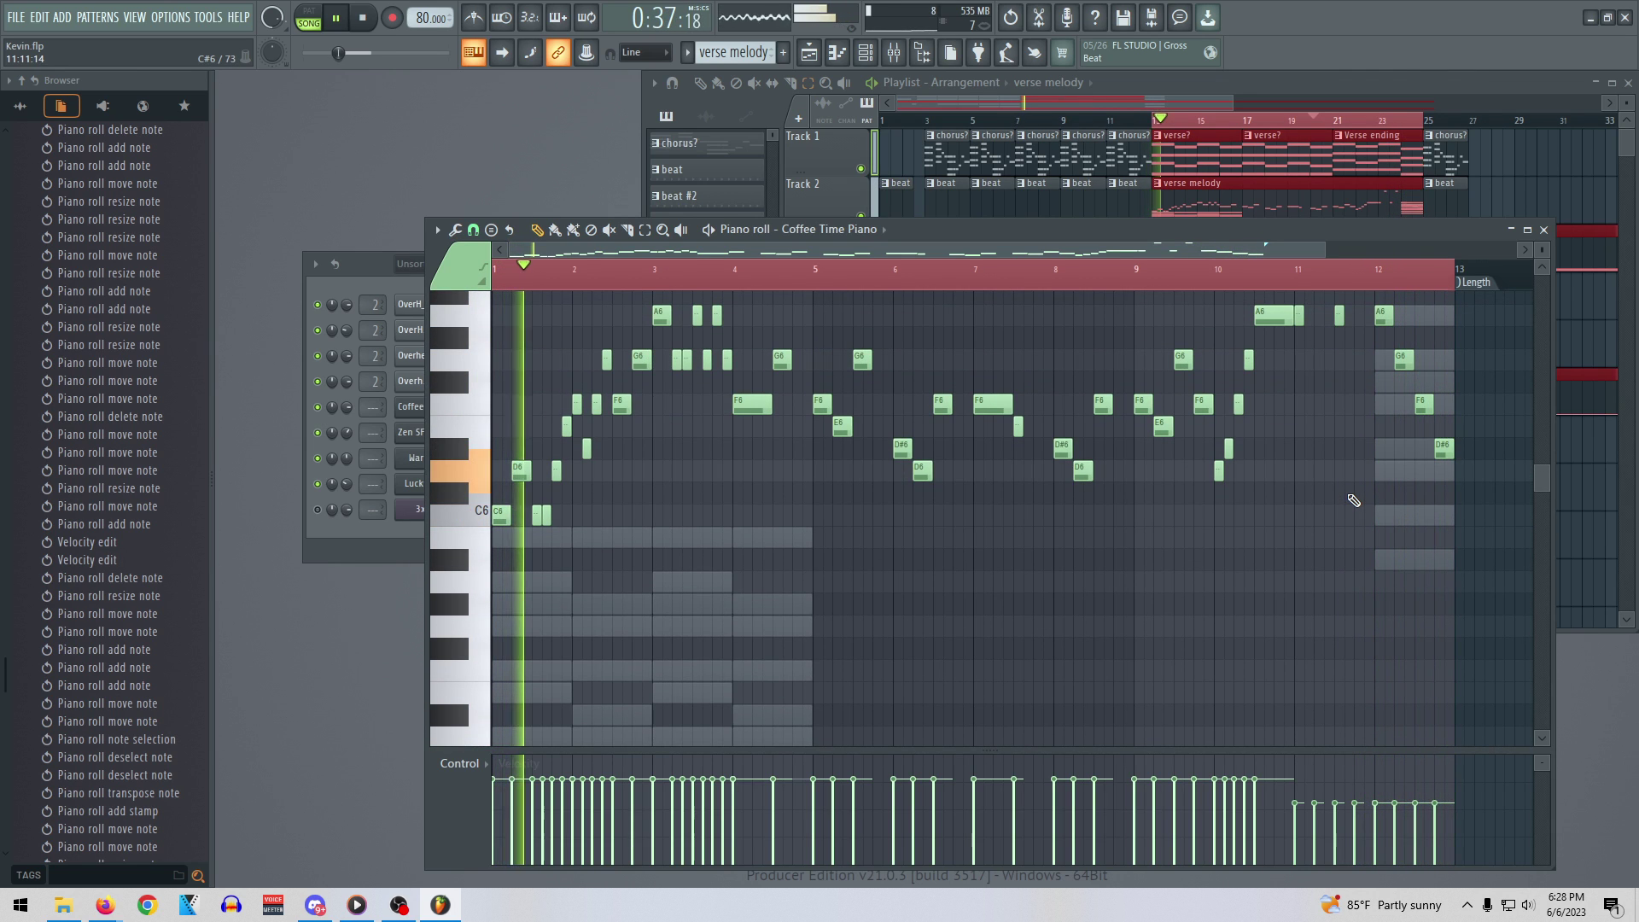
pyautogui.press('space')
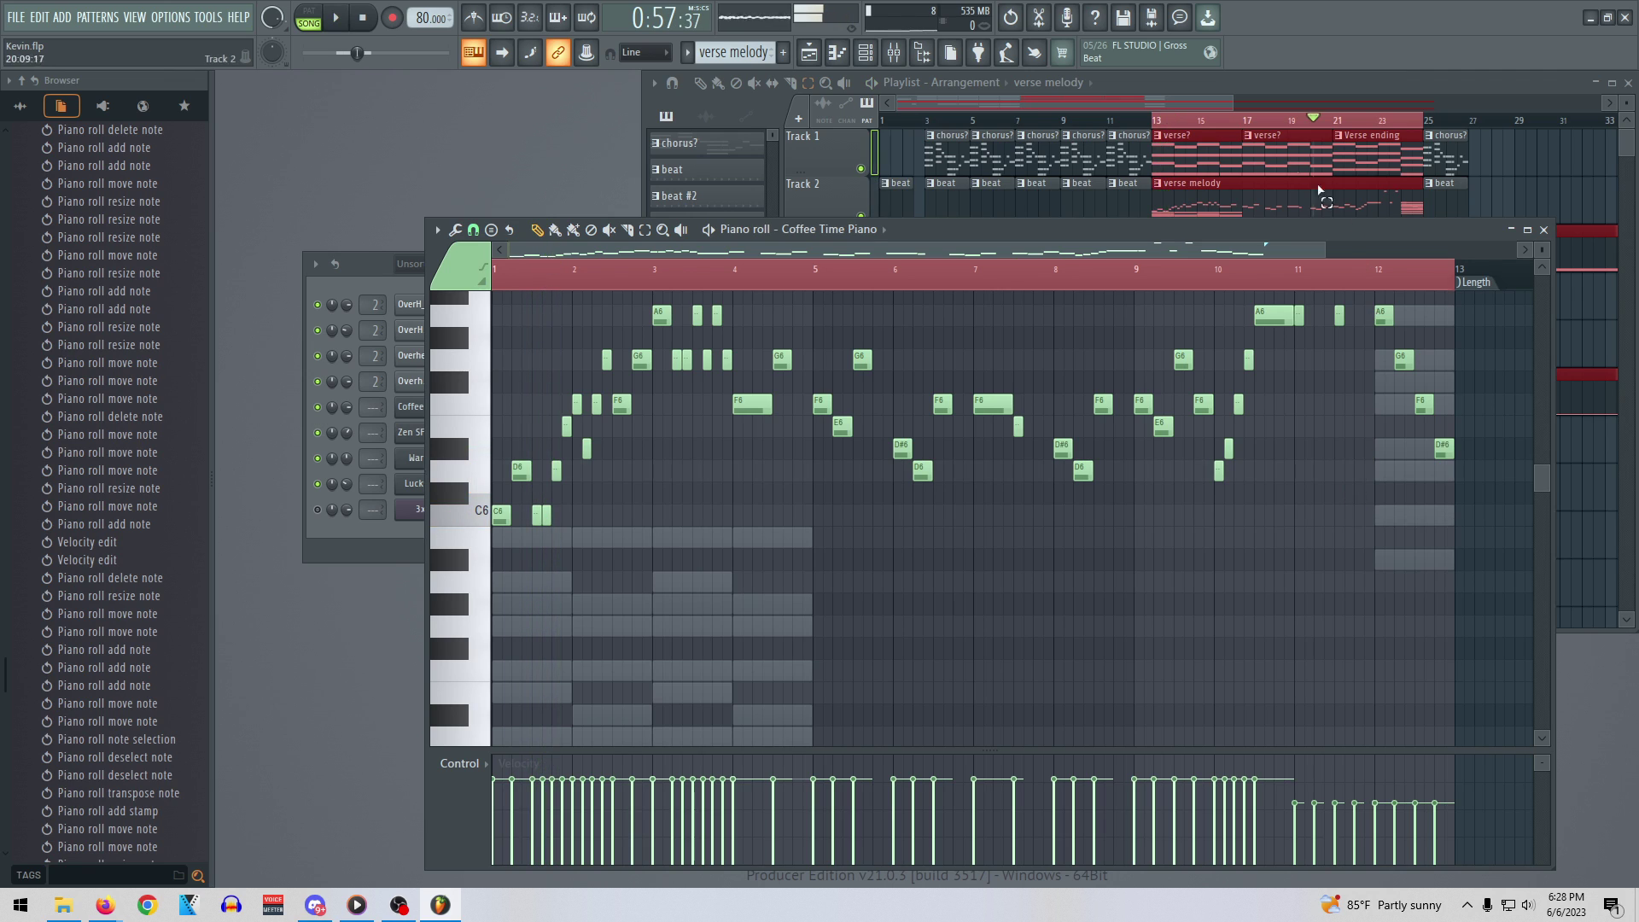
# Clear the playlist's time selection and play the verse ending through into the following chorus
pyautogui.click(1152, 117)
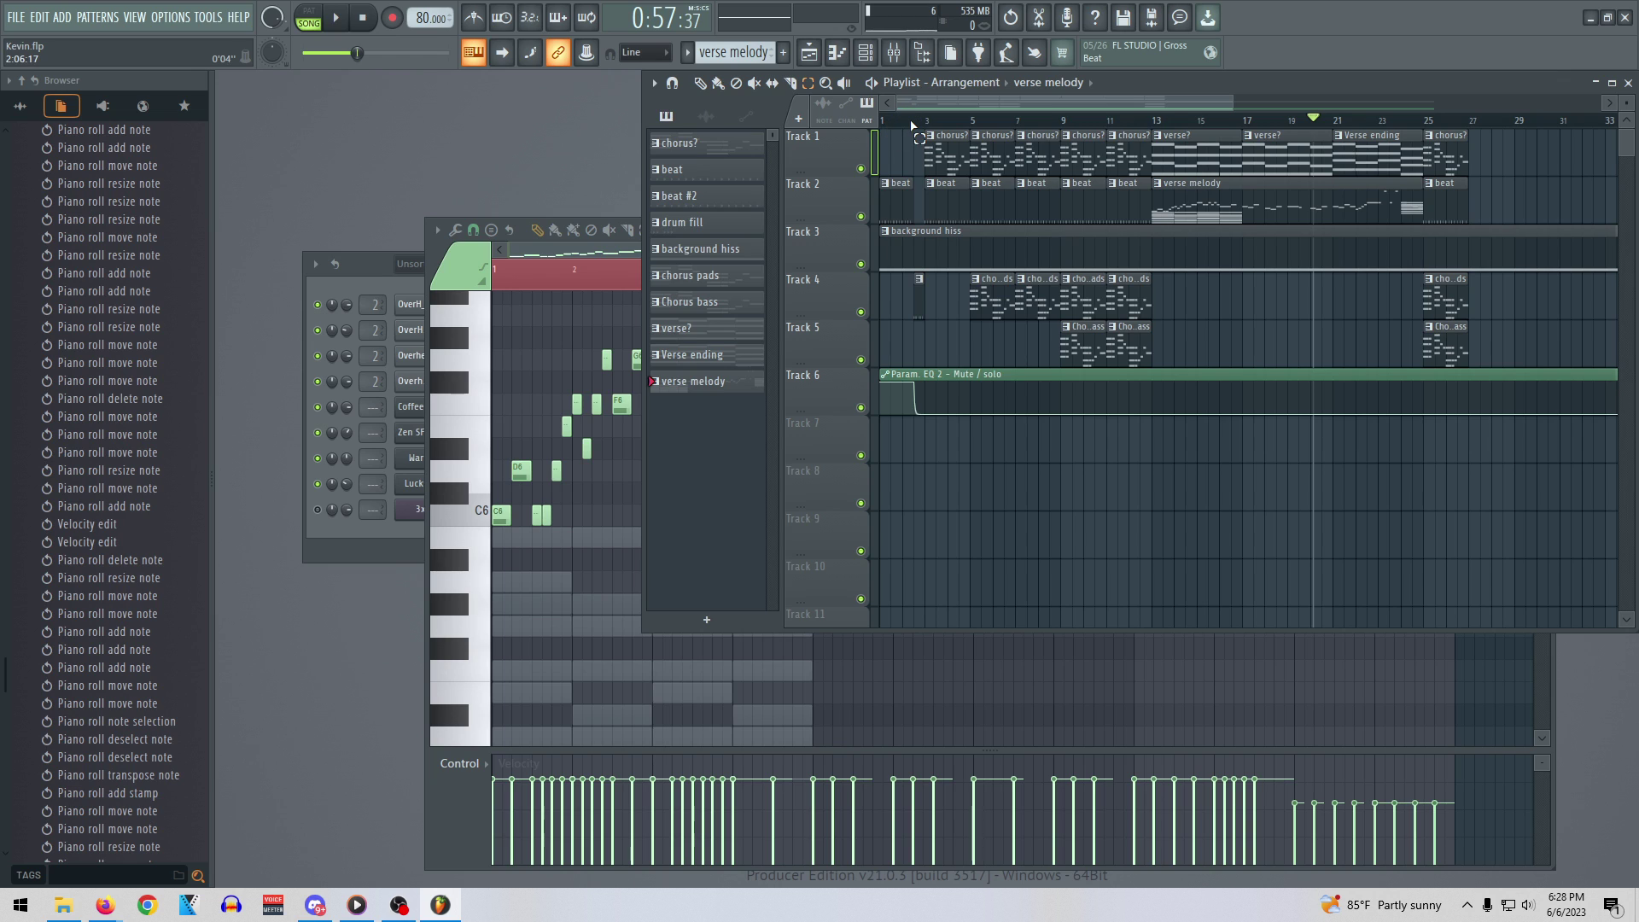
pyautogui.press('space')
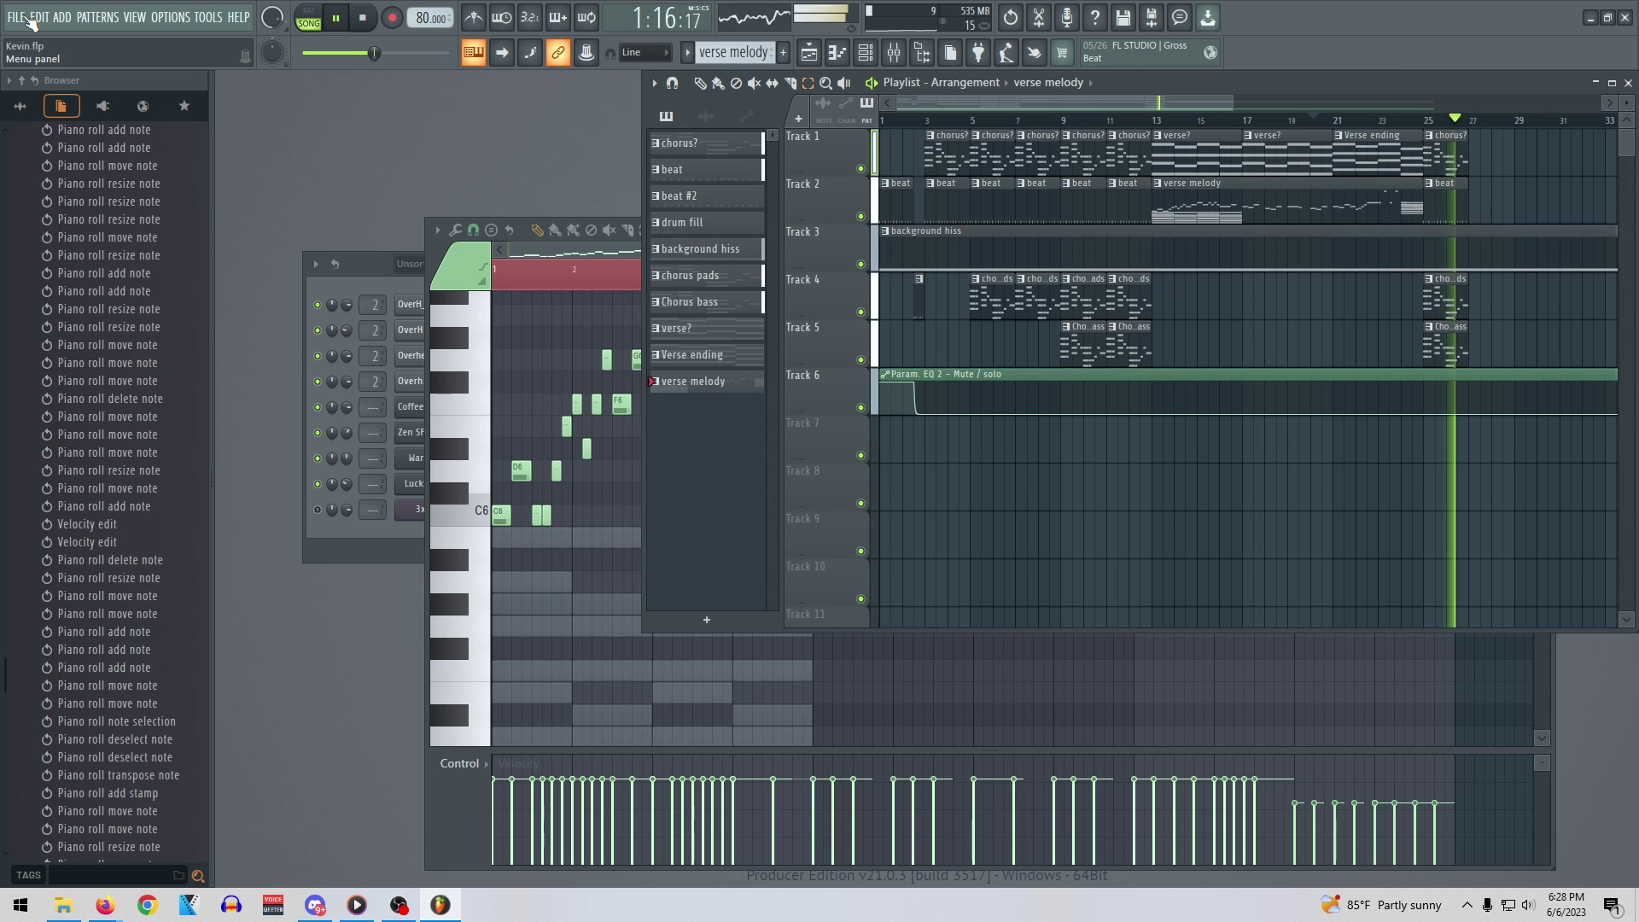
pyautogui.press('space')
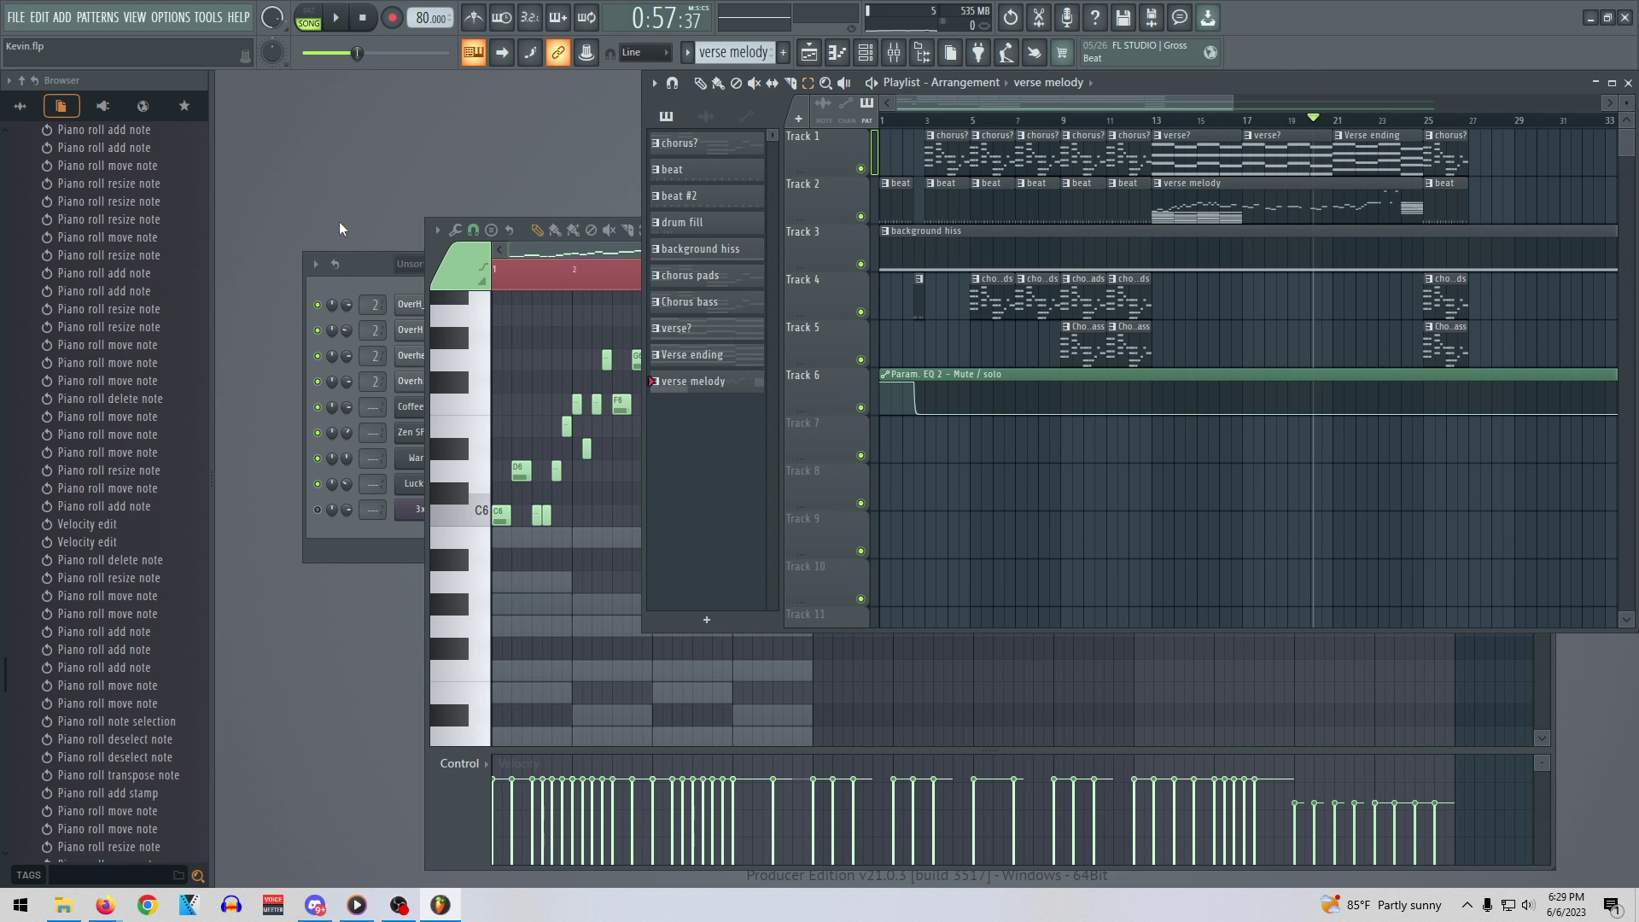
# Switch to the "verse?" pattern and show its Coffee Time Piano chords in the piano roll
pyautogui.click(541, 248)
pyautogui.scroll(2, 1110, 482)
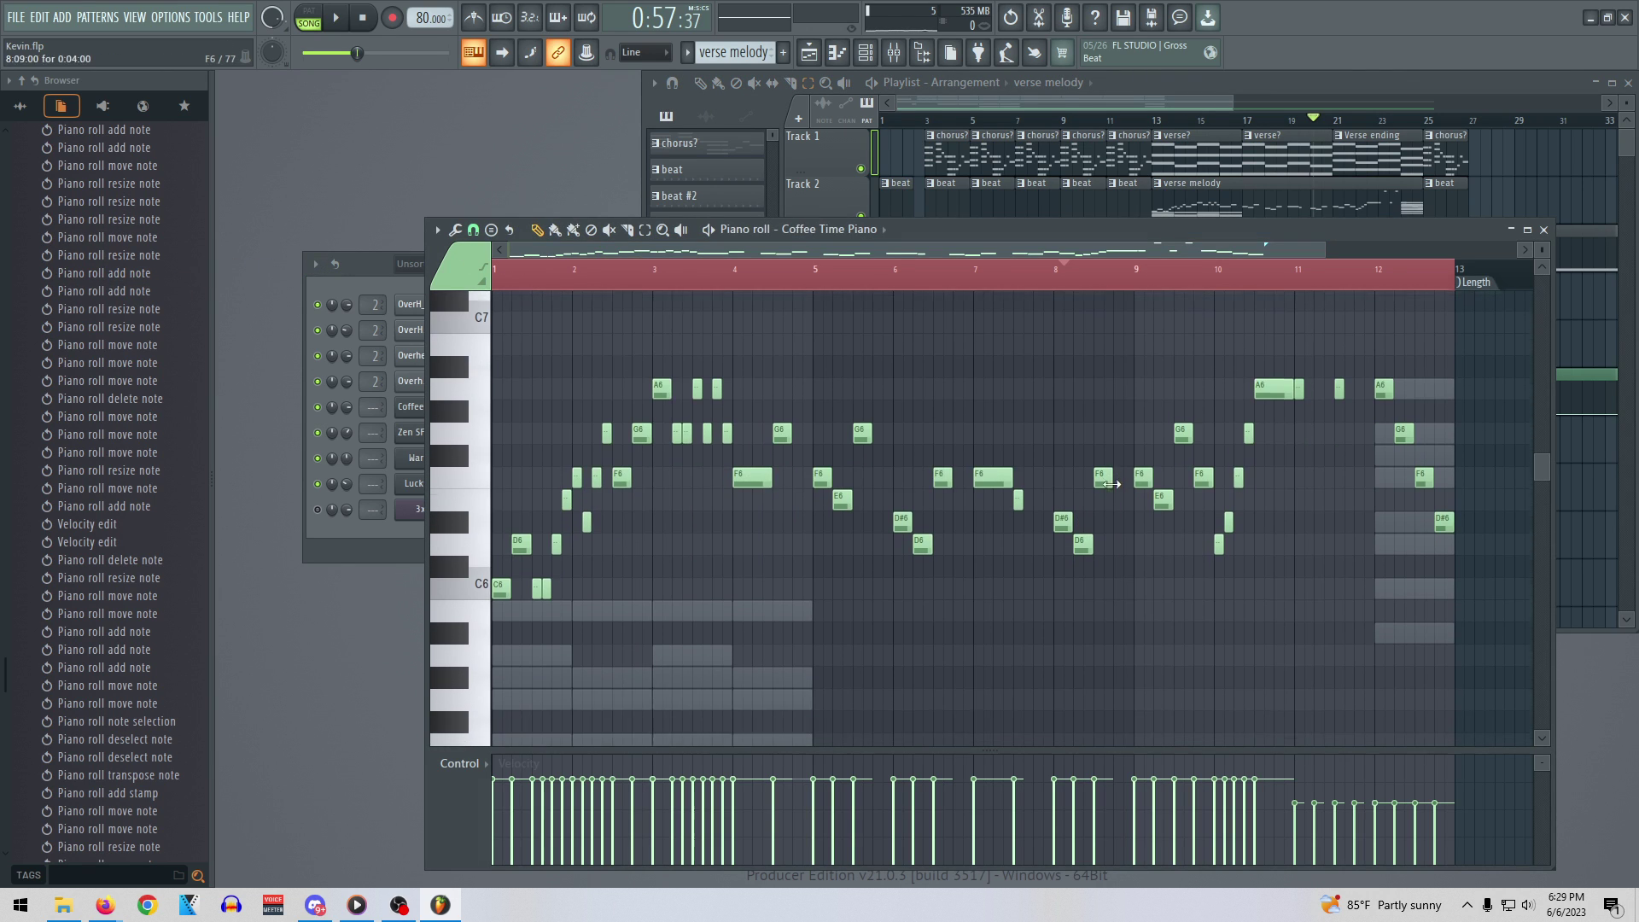
pyautogui.click(1266, 139)
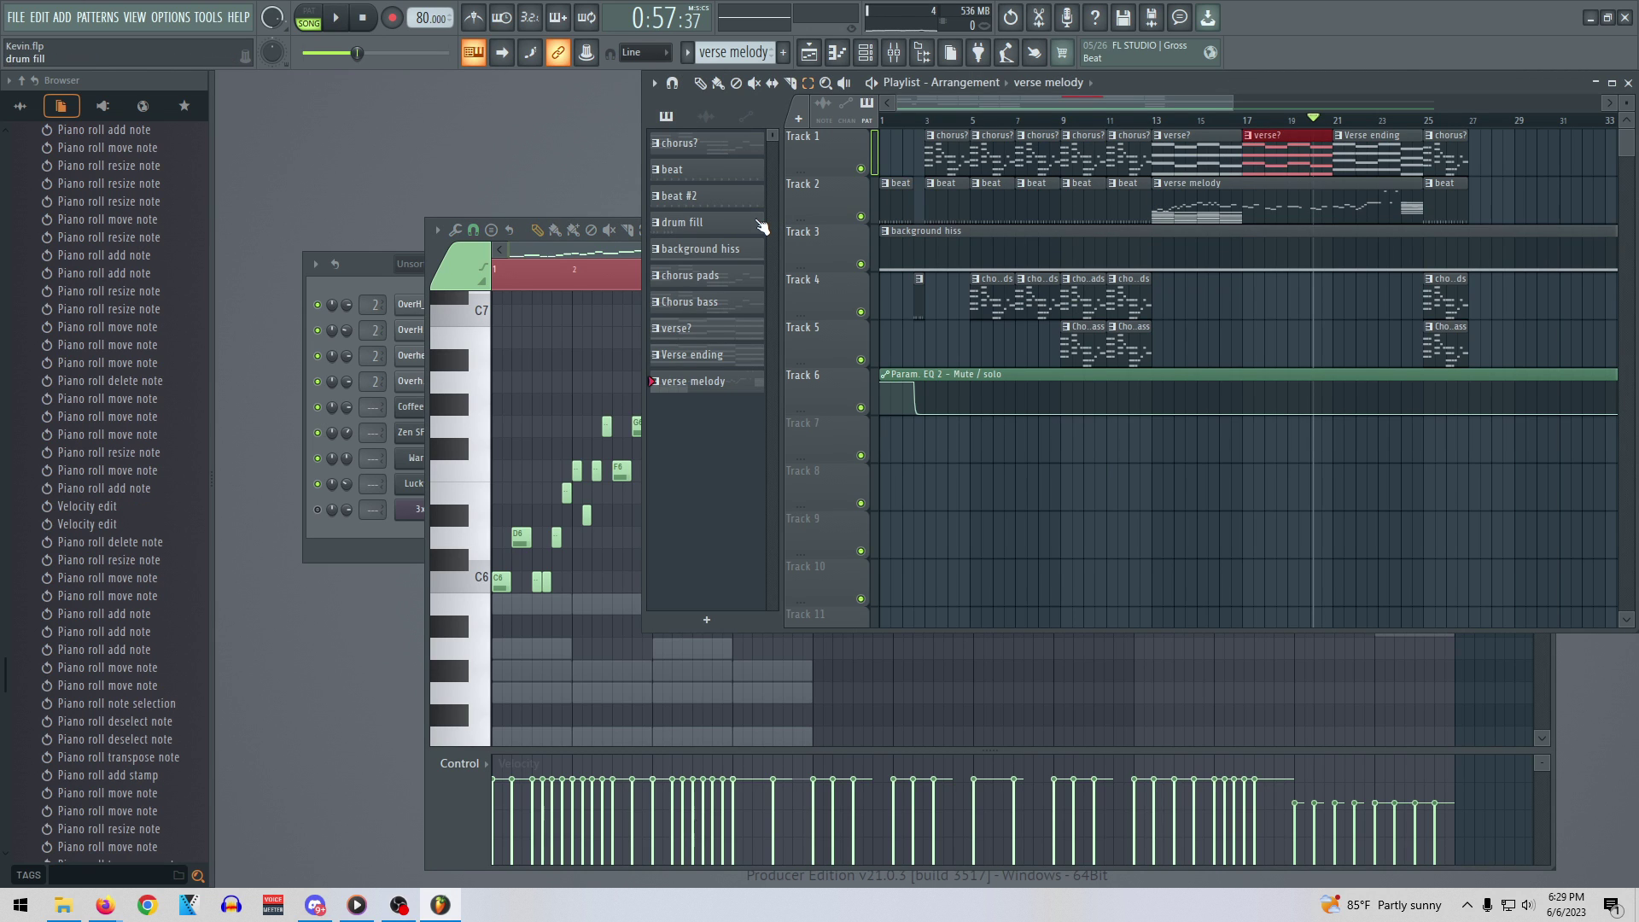
pyautogui.click(710, 333)
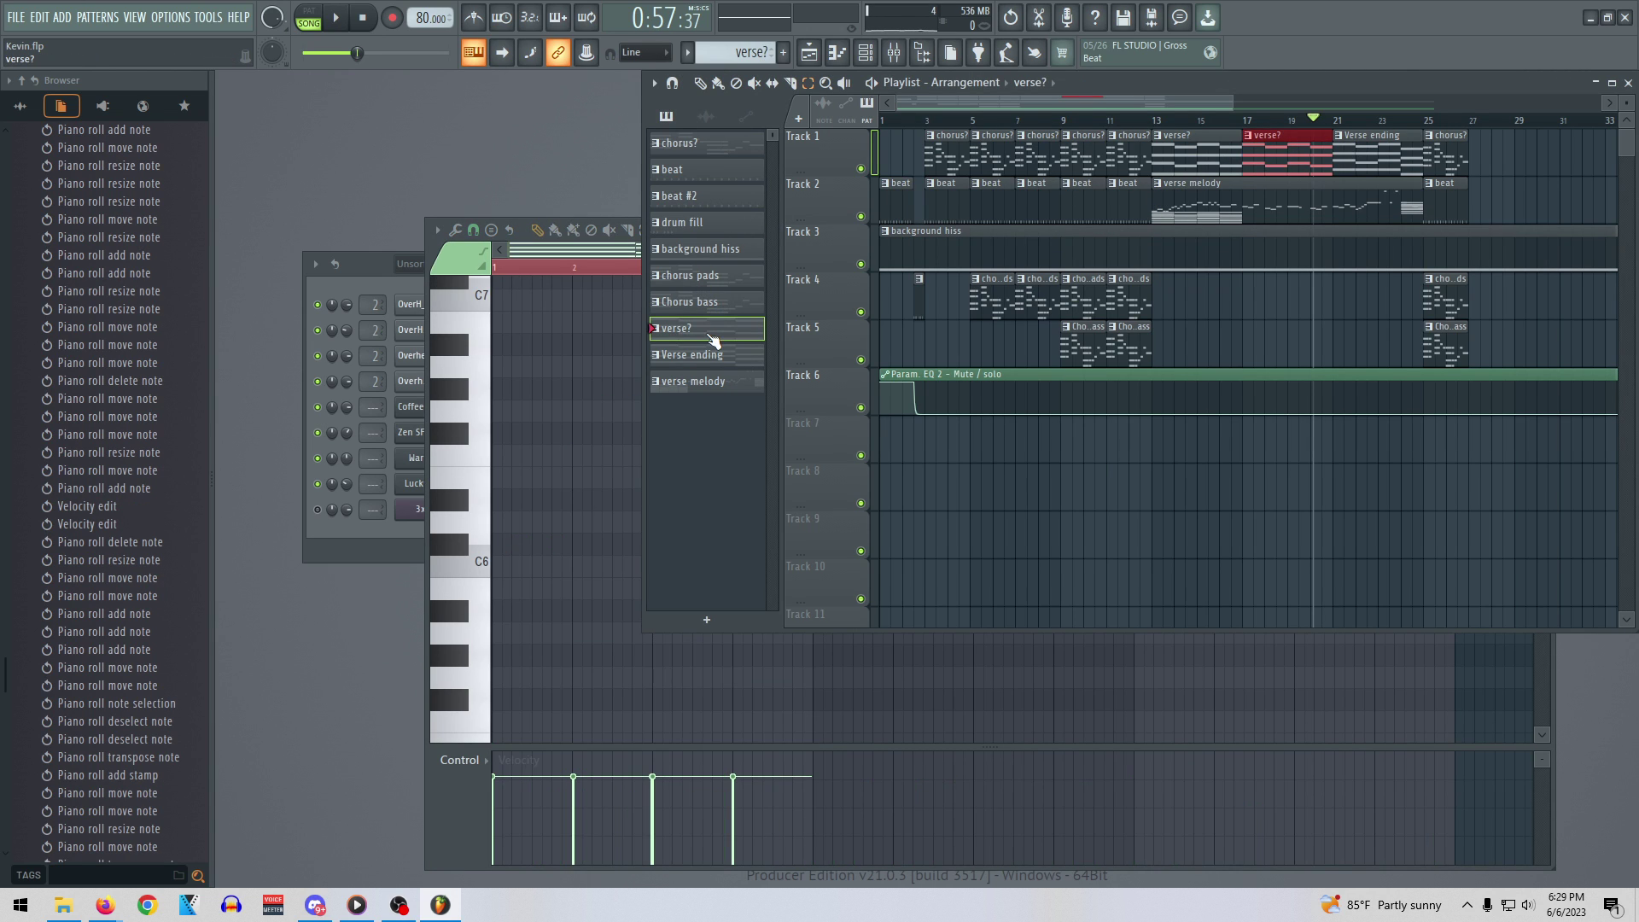
pyautogui.click(605, 248)
pyautogui.scroll(-4, 929, 358)
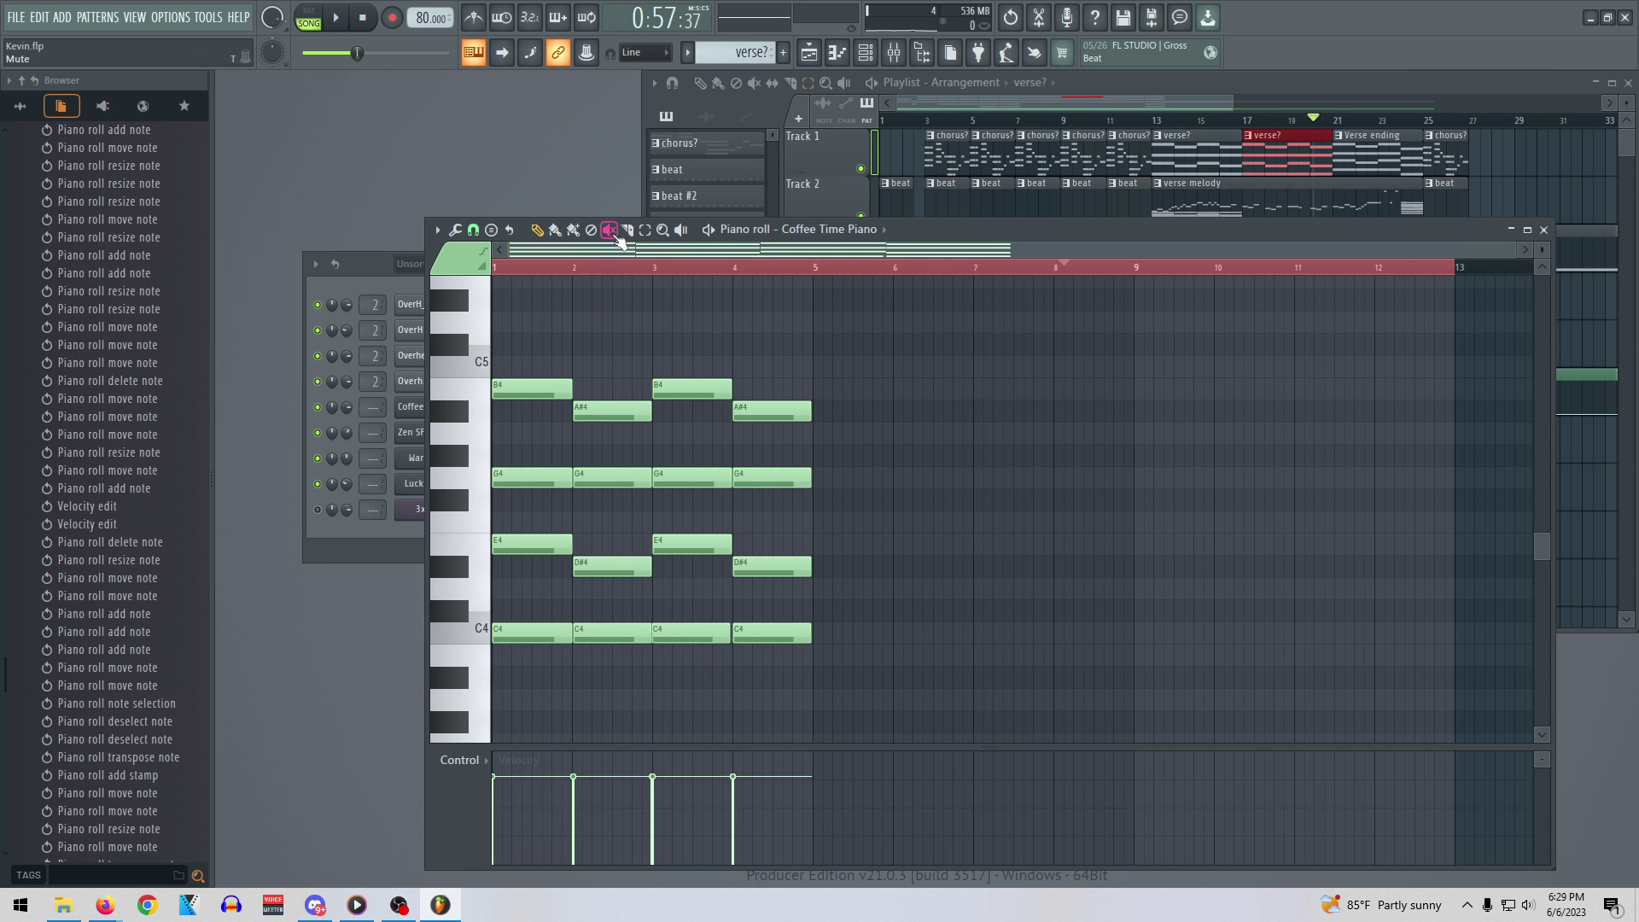
# Select all chord notes in bars 3 and 4, transpose them down one octave, and play them back
pyautogui.click(645, 232)
pyautogui.moveTo(869, 745); pyautogui.dragTo(868, 730)
pyautogui.moveTo(748, 492); pyautogui.dragTo(768, 716)
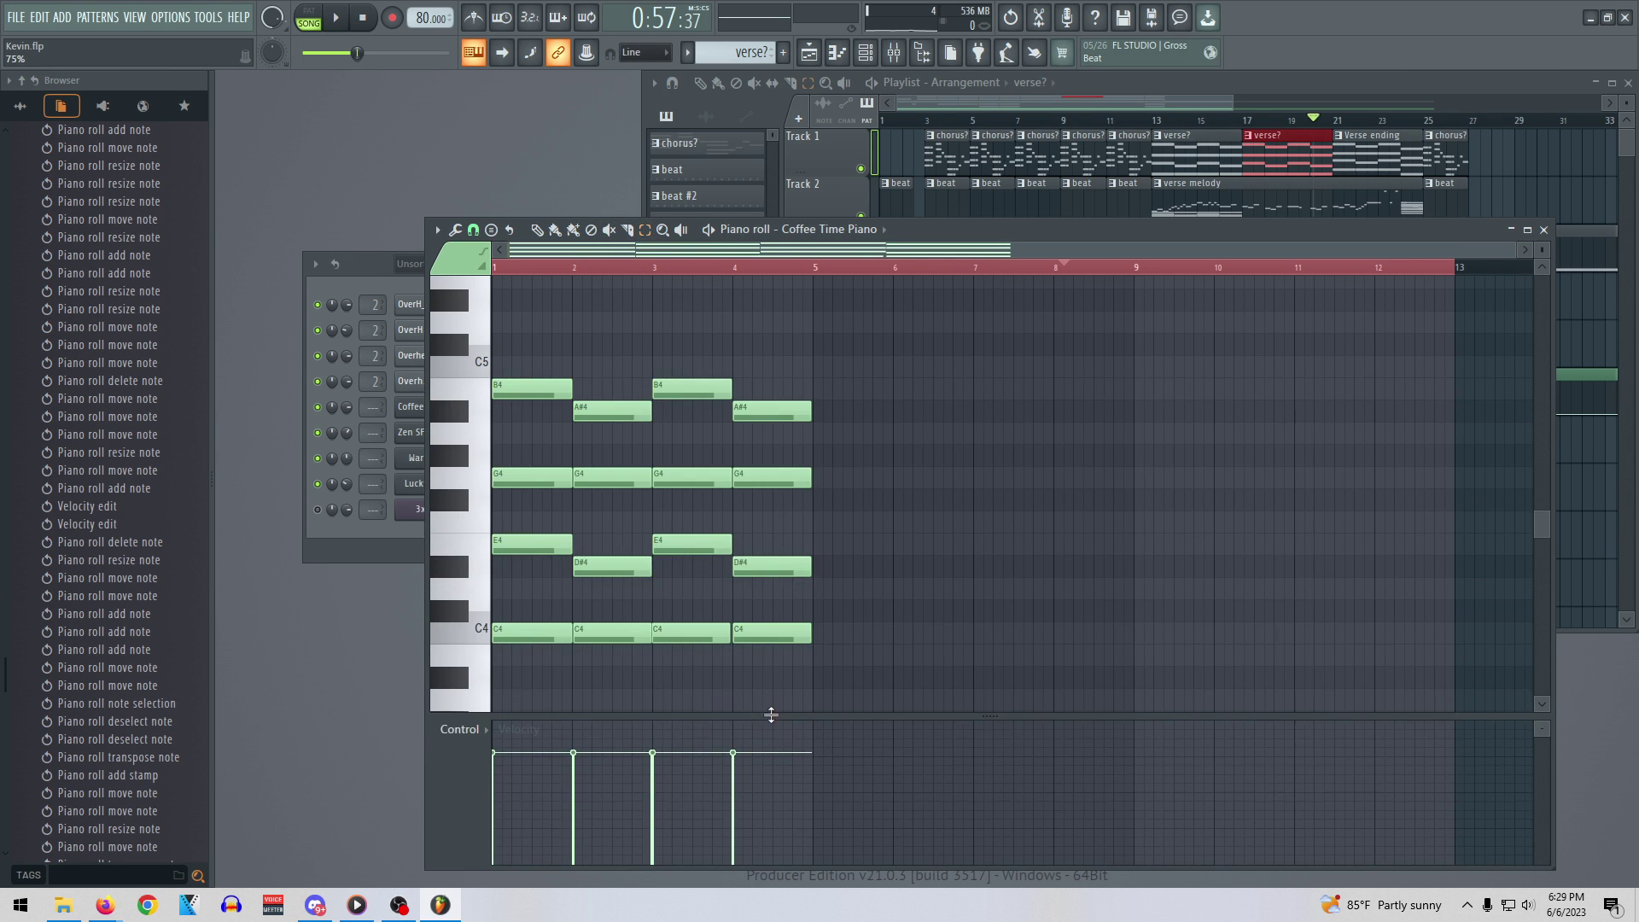
pyautogui.moveTo(856, 651); pyautogui.dragTo(685, 350)
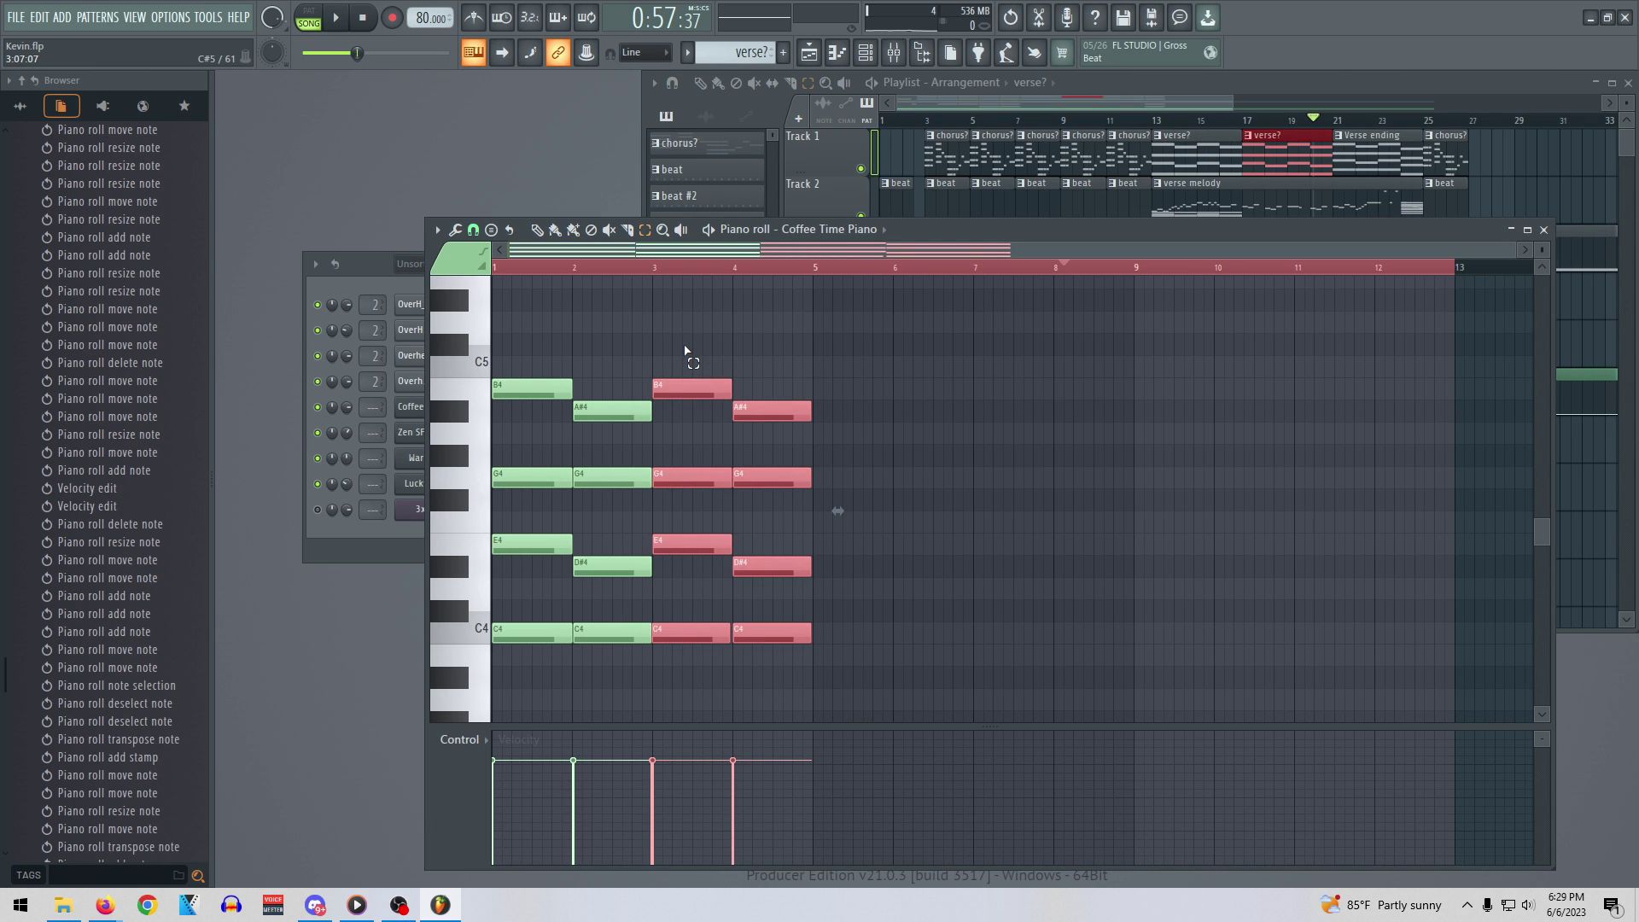
pyautogui.hotkey('ctrl', 'Down')
pyautogui.press('space')
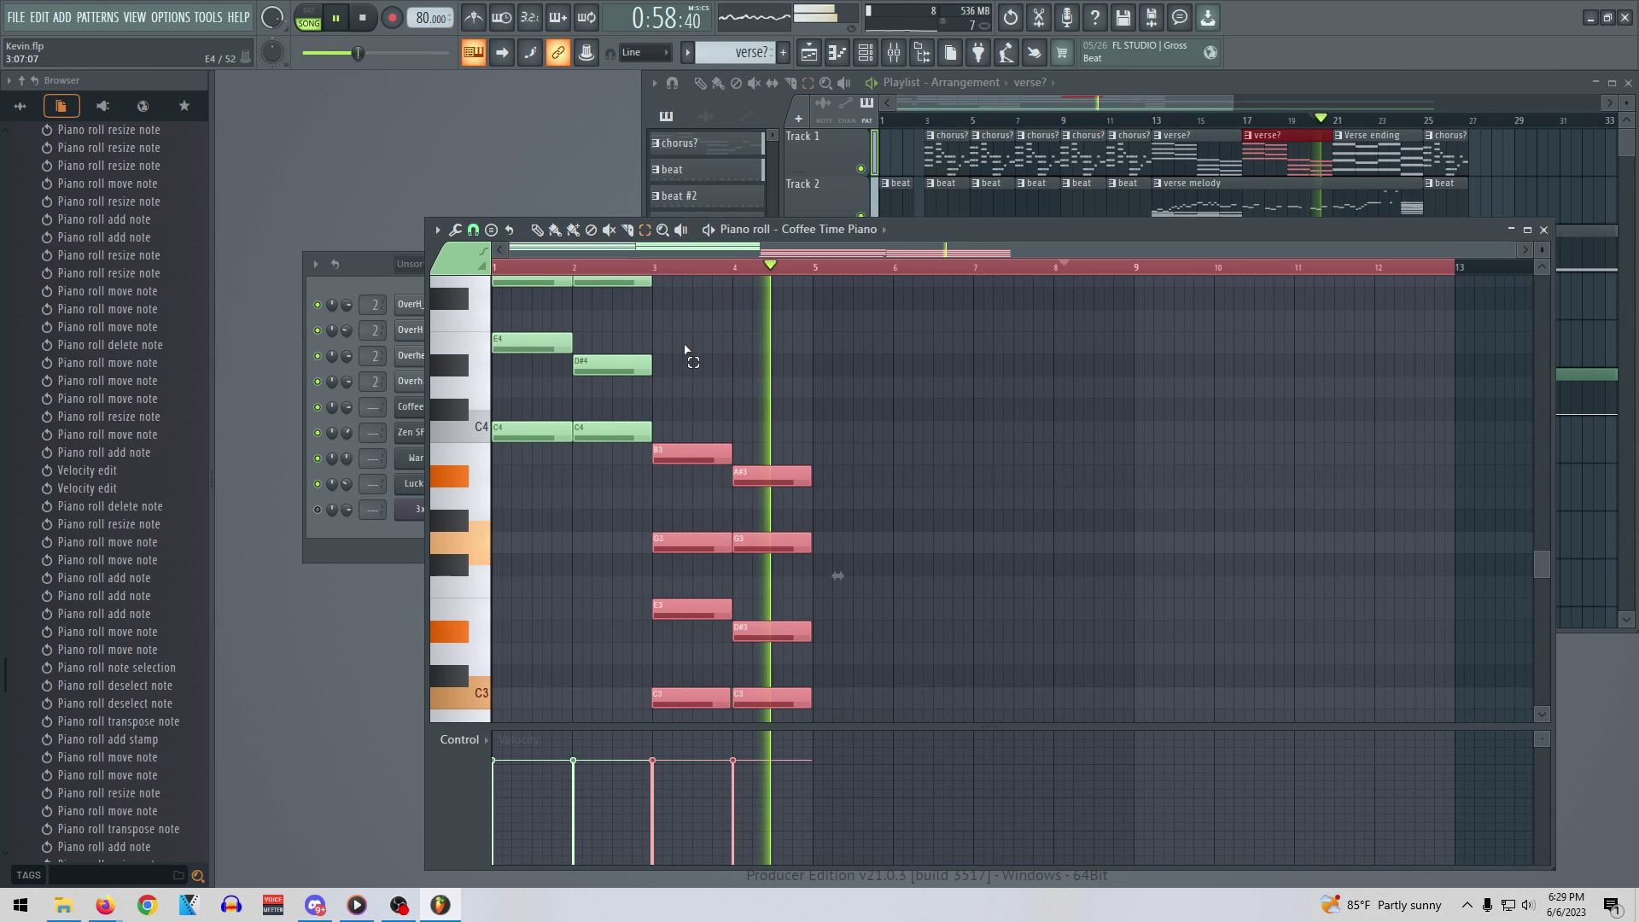
pyautogui.press('space')
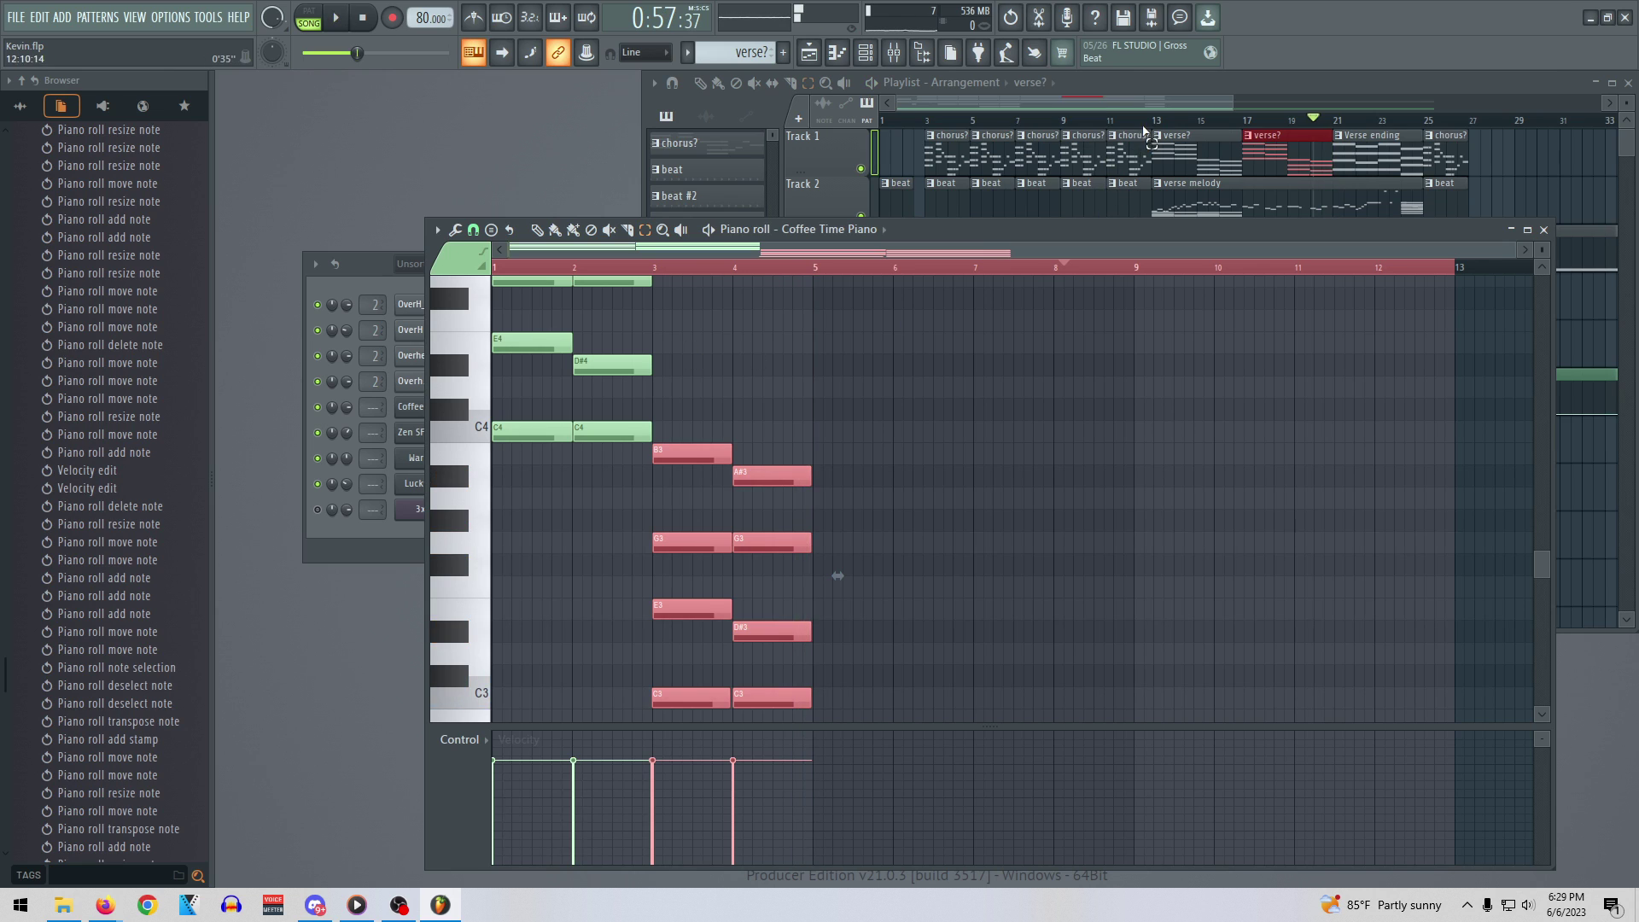
# Clear the playlist selection and move the playback position to the second "verse?" clip at bar 17
pyautogui.click(1155, 122)
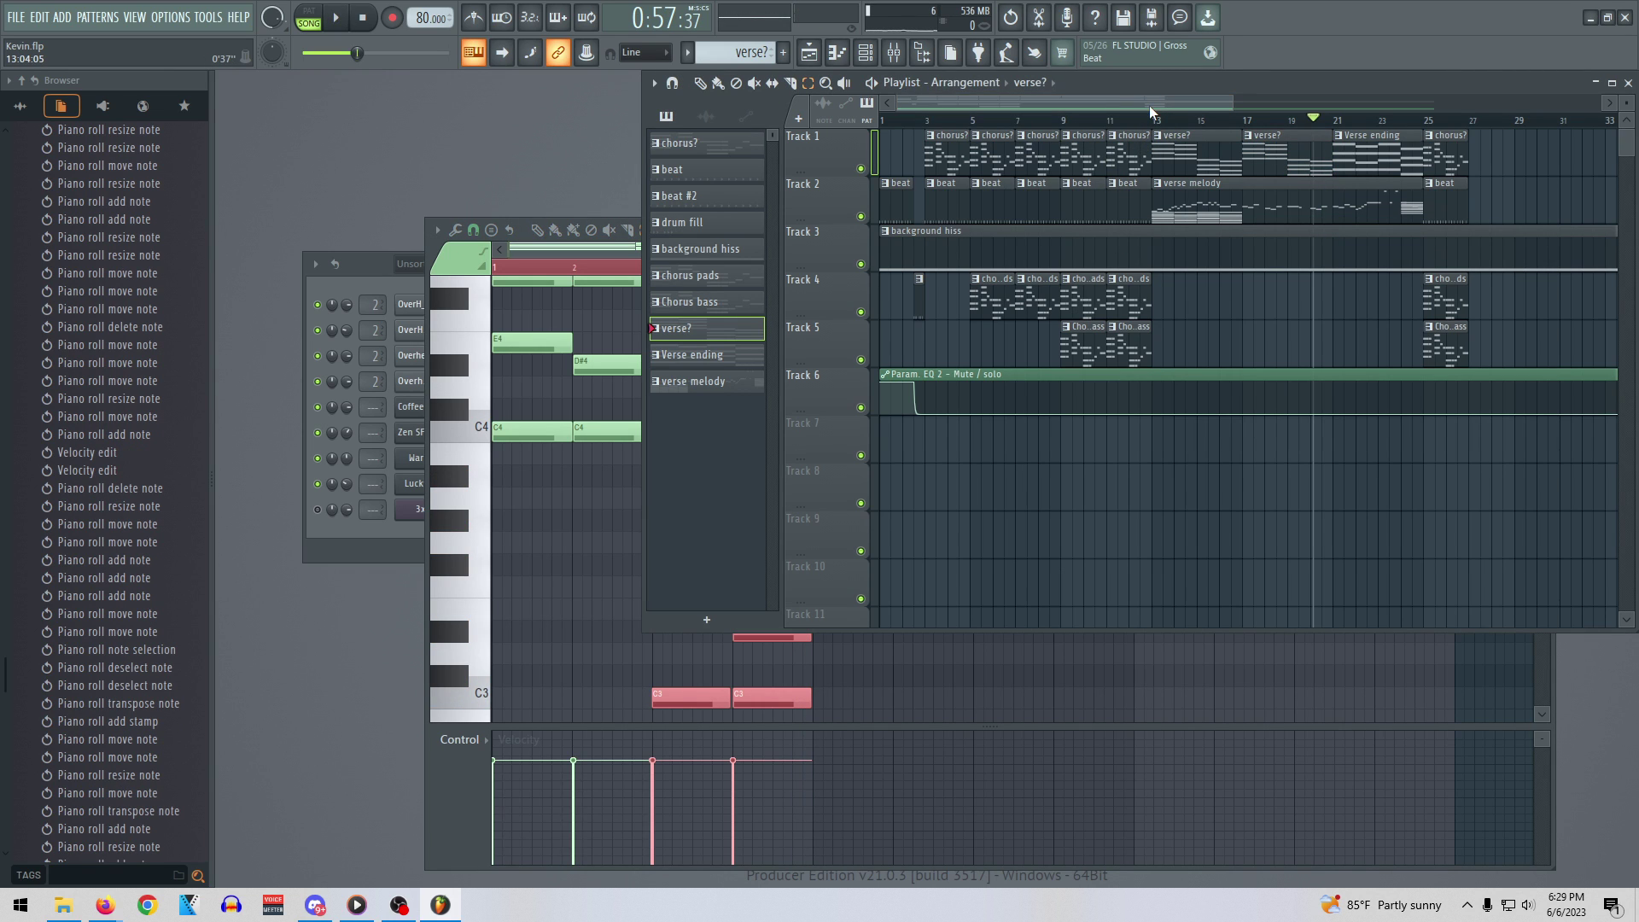
pyautogui.moveTo(1313, 122); pyautogui.dragTo(1248, 122)
pyautogui.click(1247, 122)
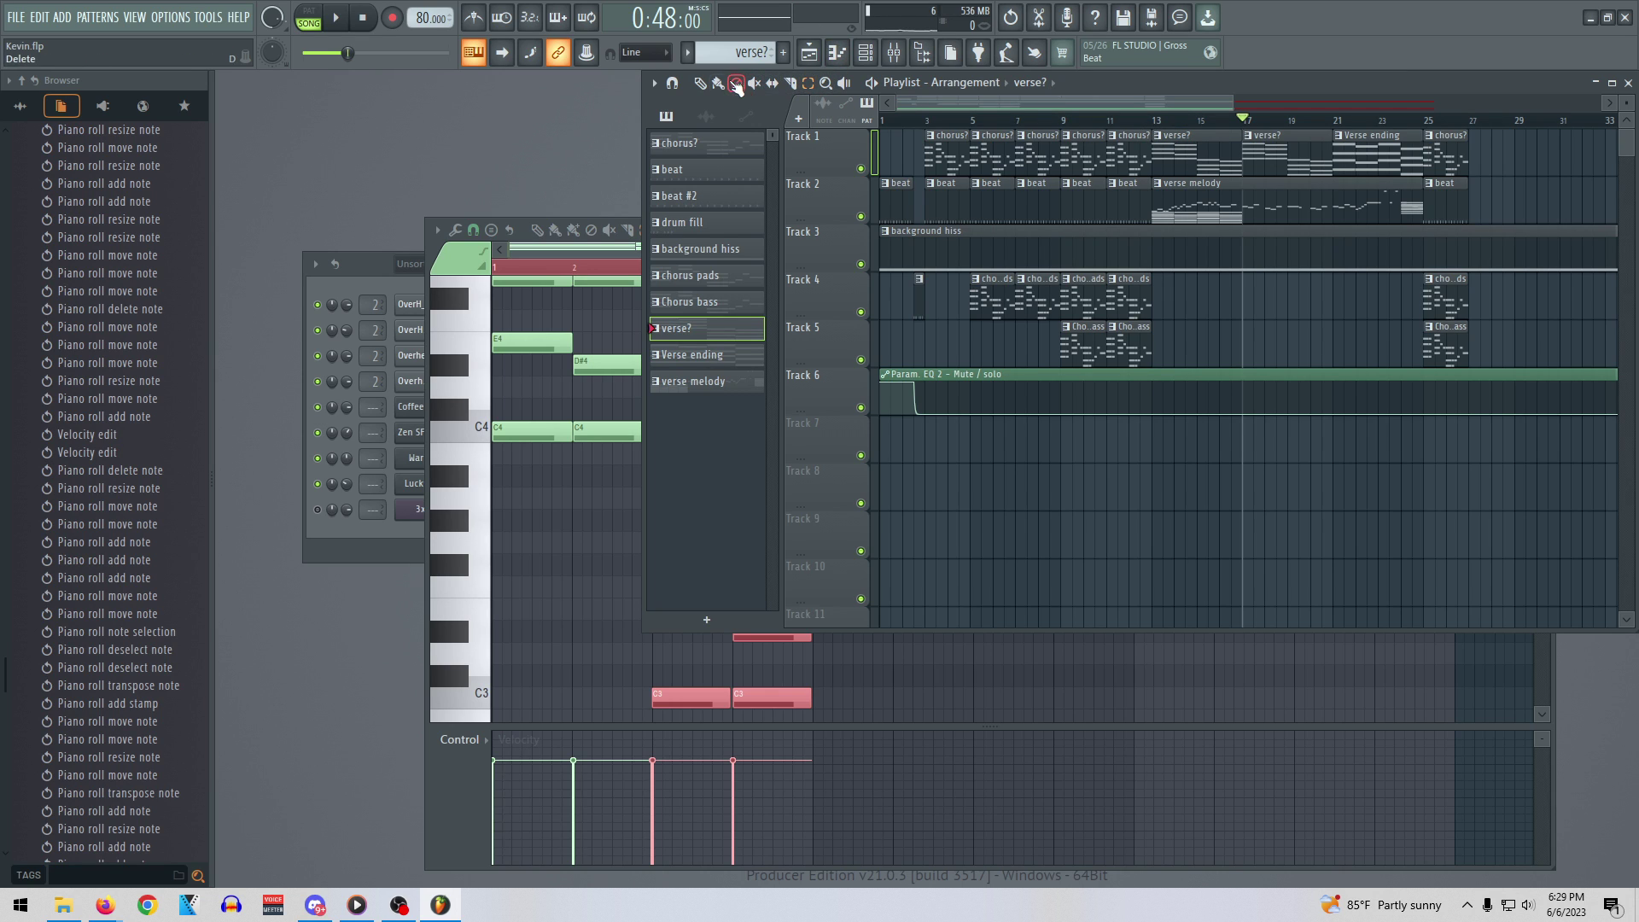
# Play the verse from bar 13, stop playback, and undo the octave drop on the "verse?" chords in bars 3 and 4
pyautogui.click(1158, 122)
pyautogui.press('space')
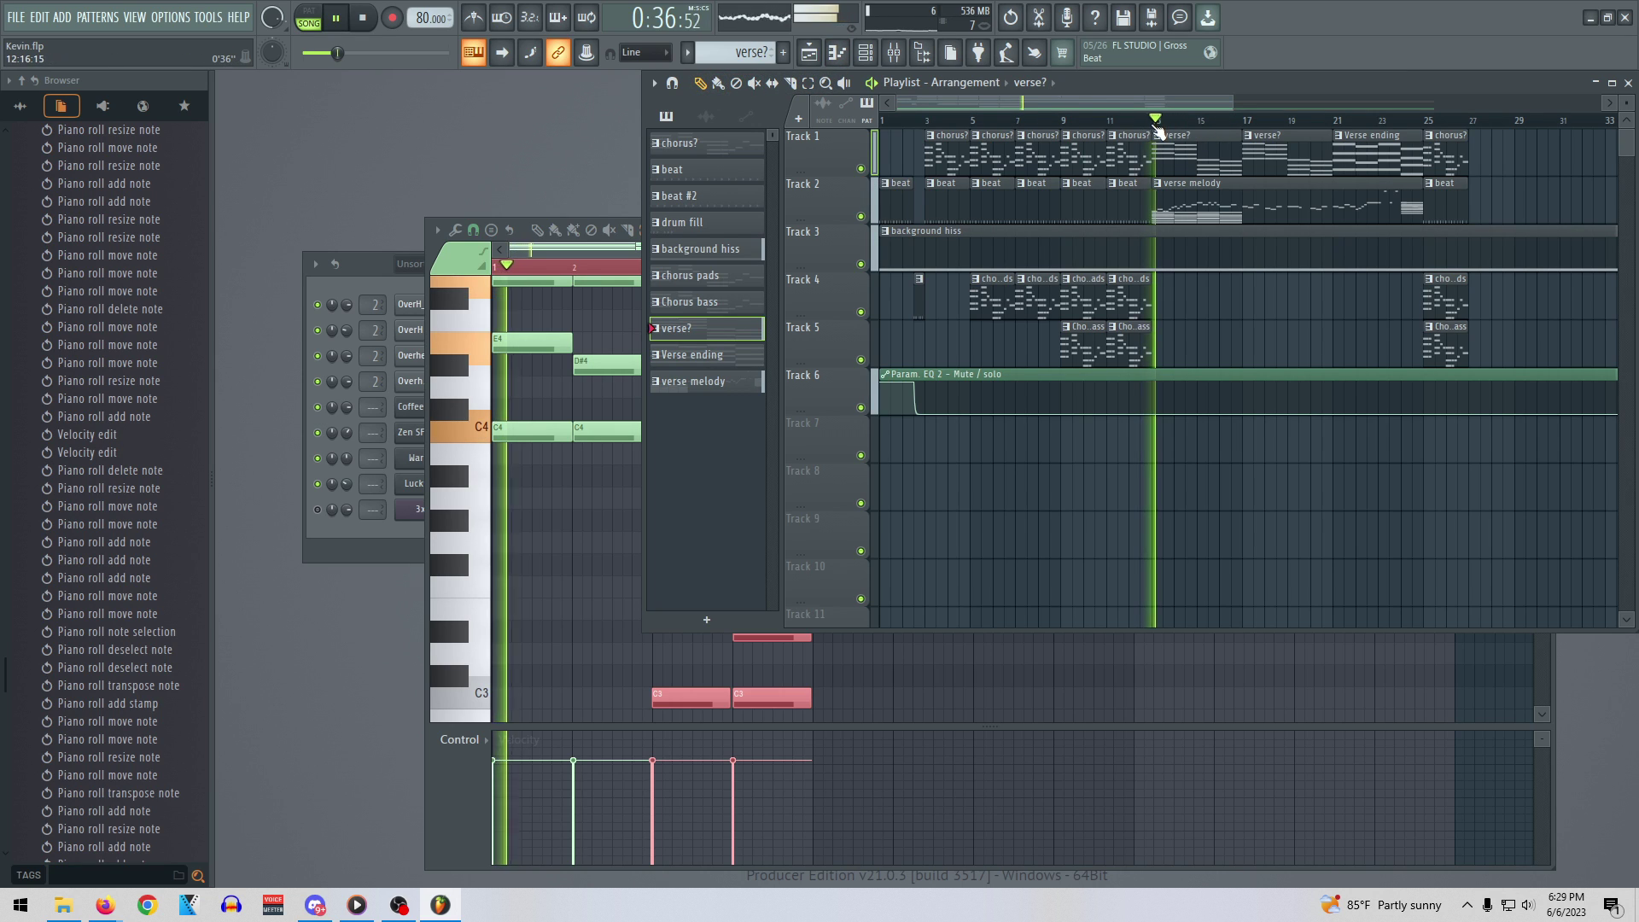
pyautogui.hotkey('ctrl', 'z')
pyautogui.hotkey('ctrl', 'z')
pyautogui.click(574, 260)
pyautogui.press('space')
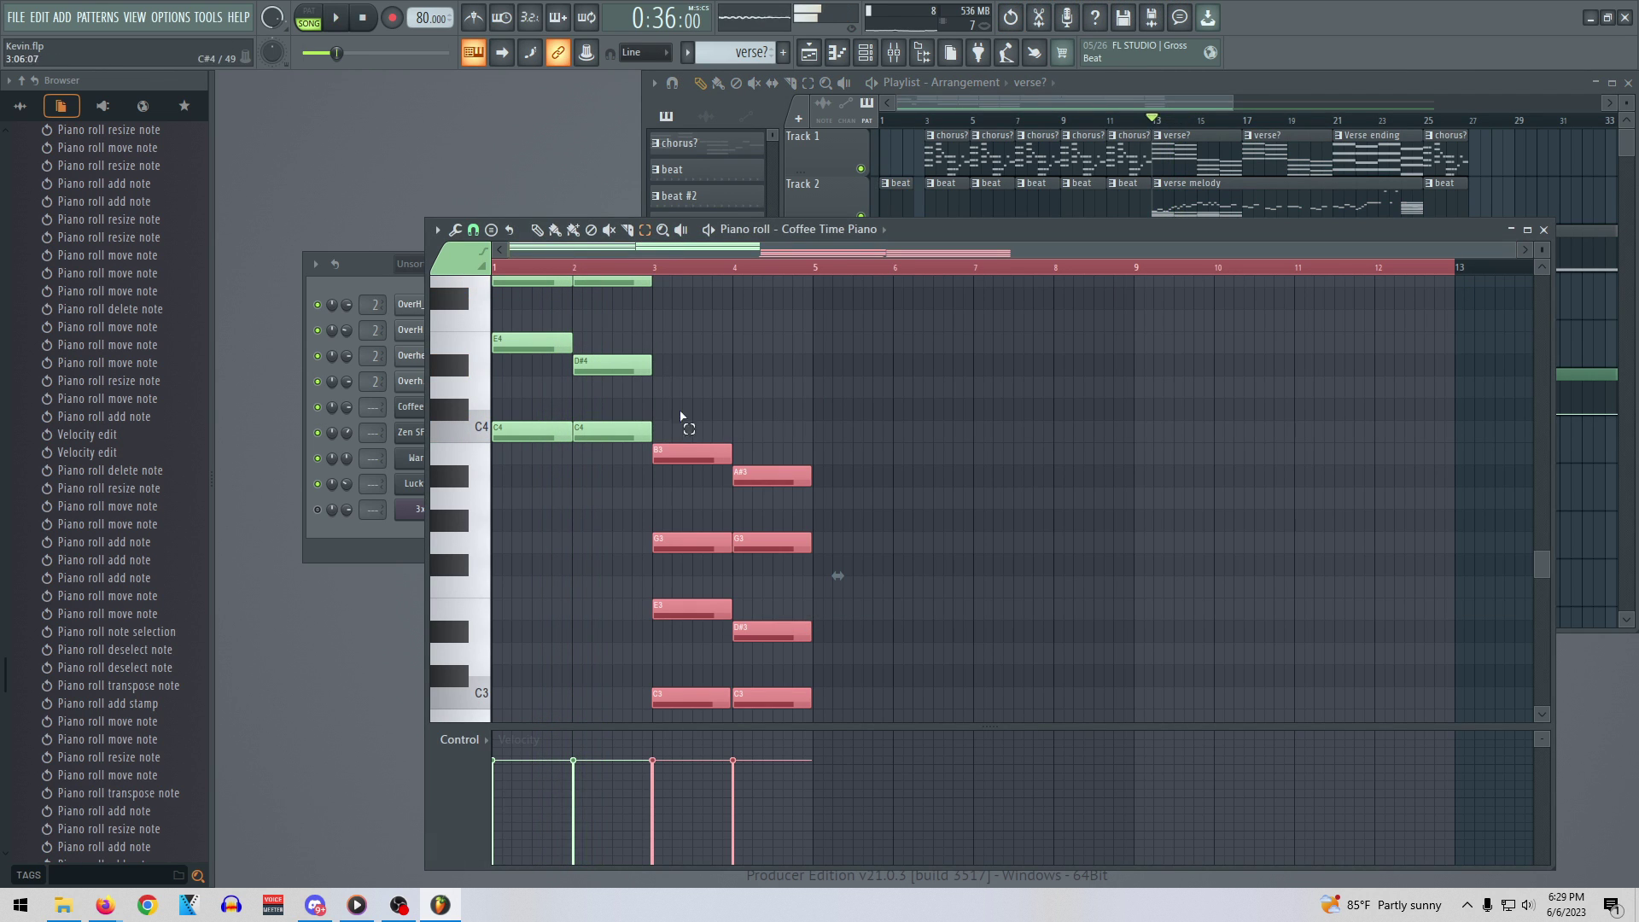
pyautogui.scroll(3, 692, 444)
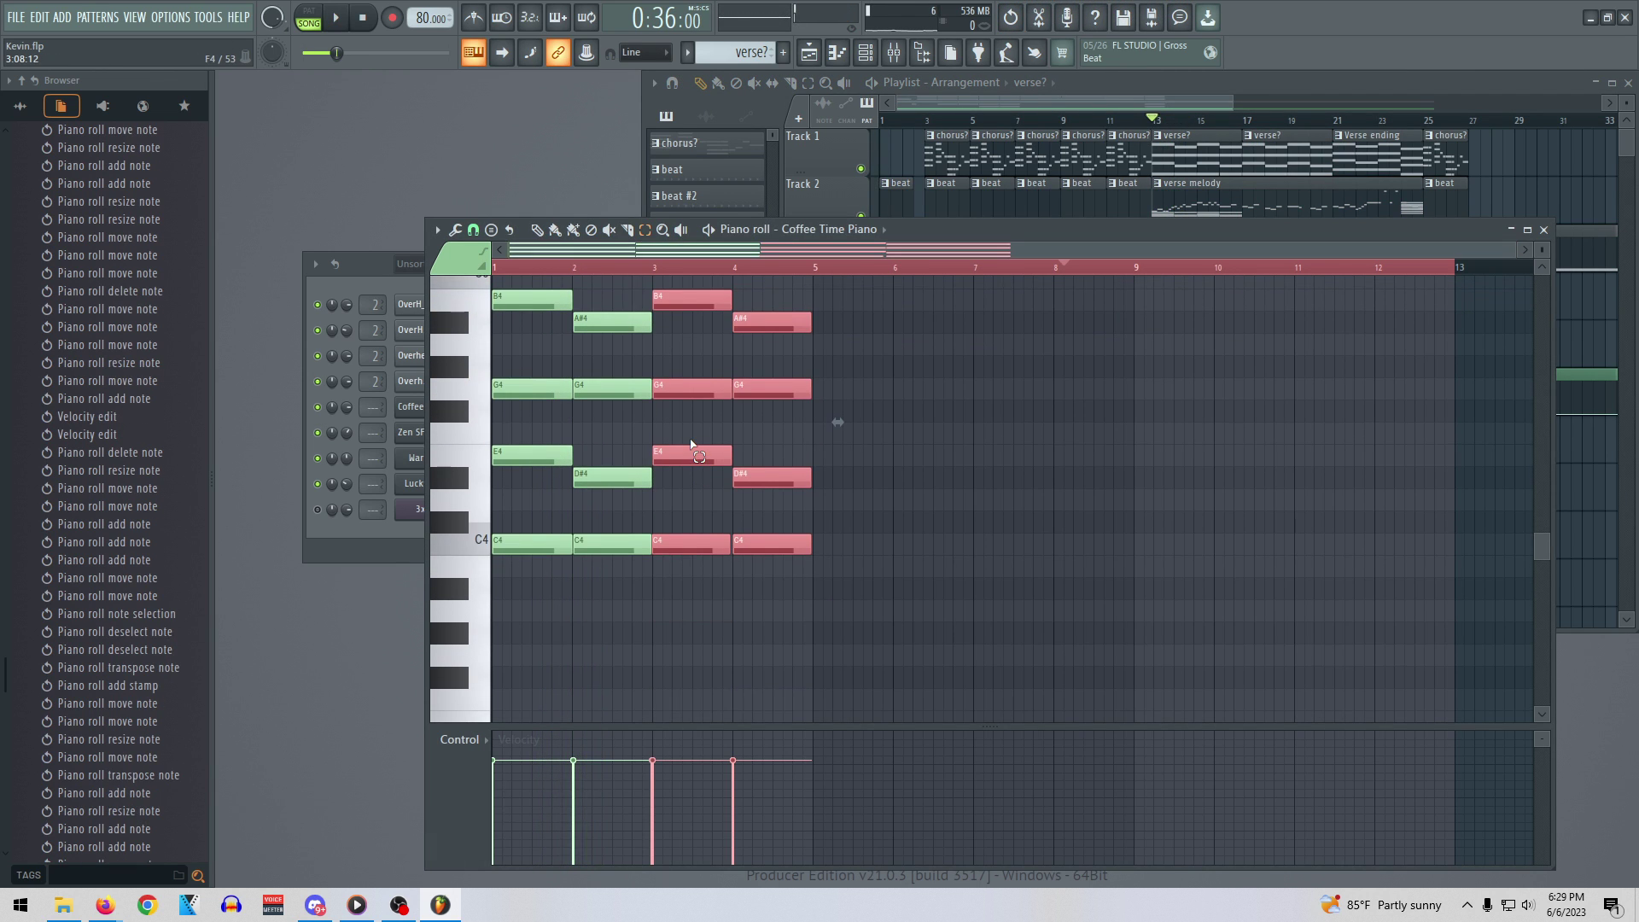
# In the "verse melody" pattern, select all notes from bar 5 to the end and transpose them down one octave
pyautogui.click(1267, 188)
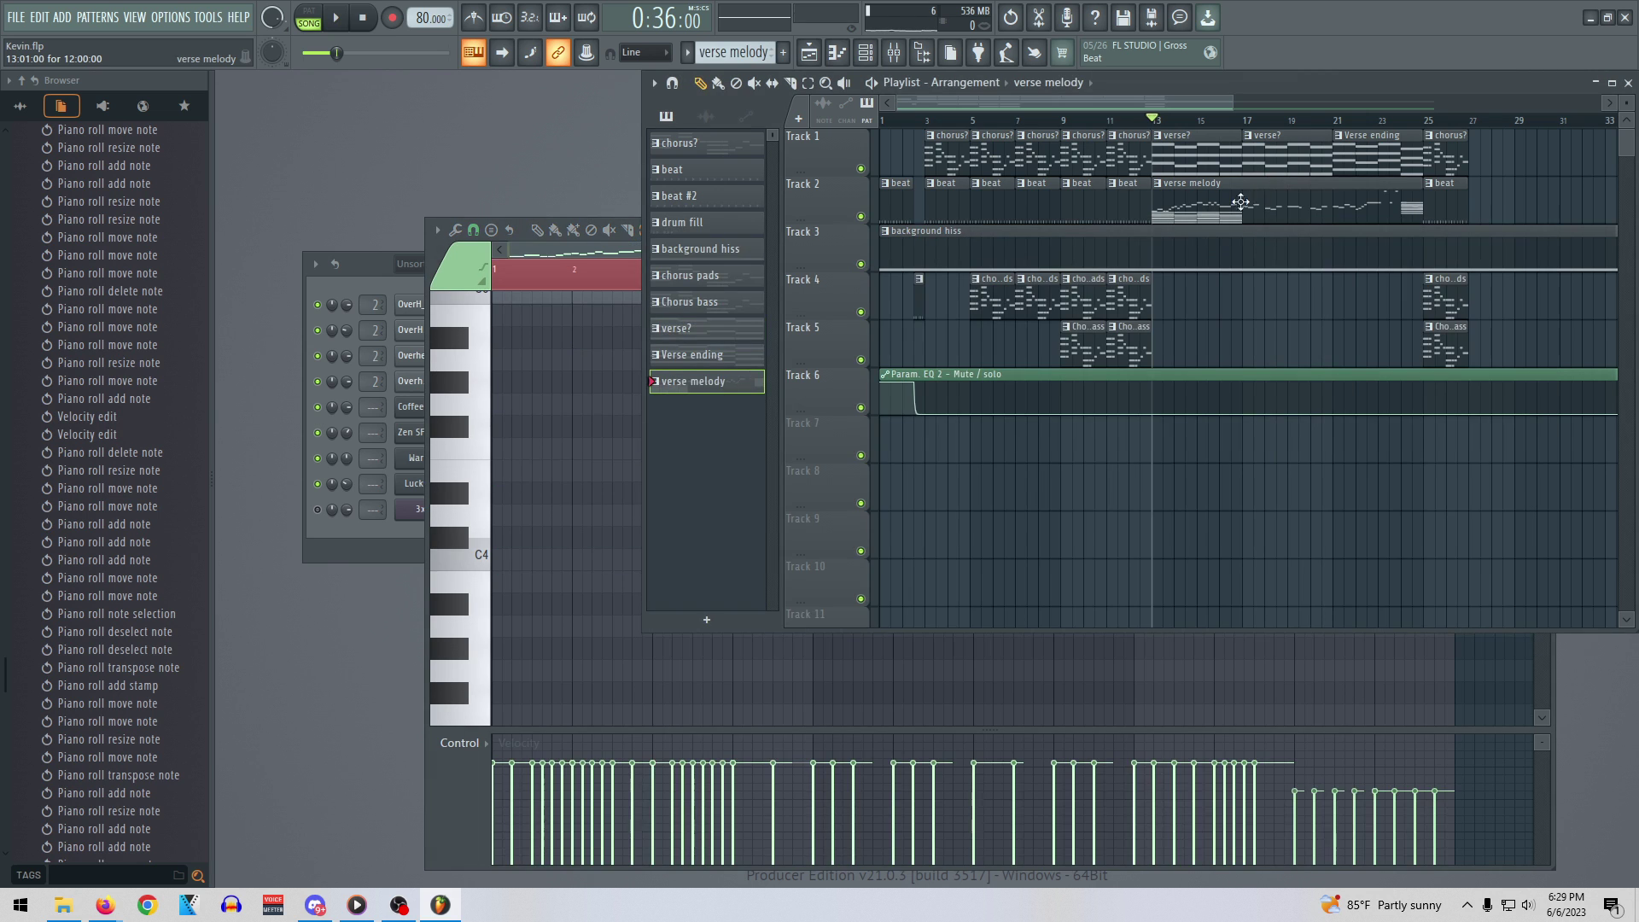
pyautogui.click(559, 247)
pyautogui.scroll(-2, 980, 496)
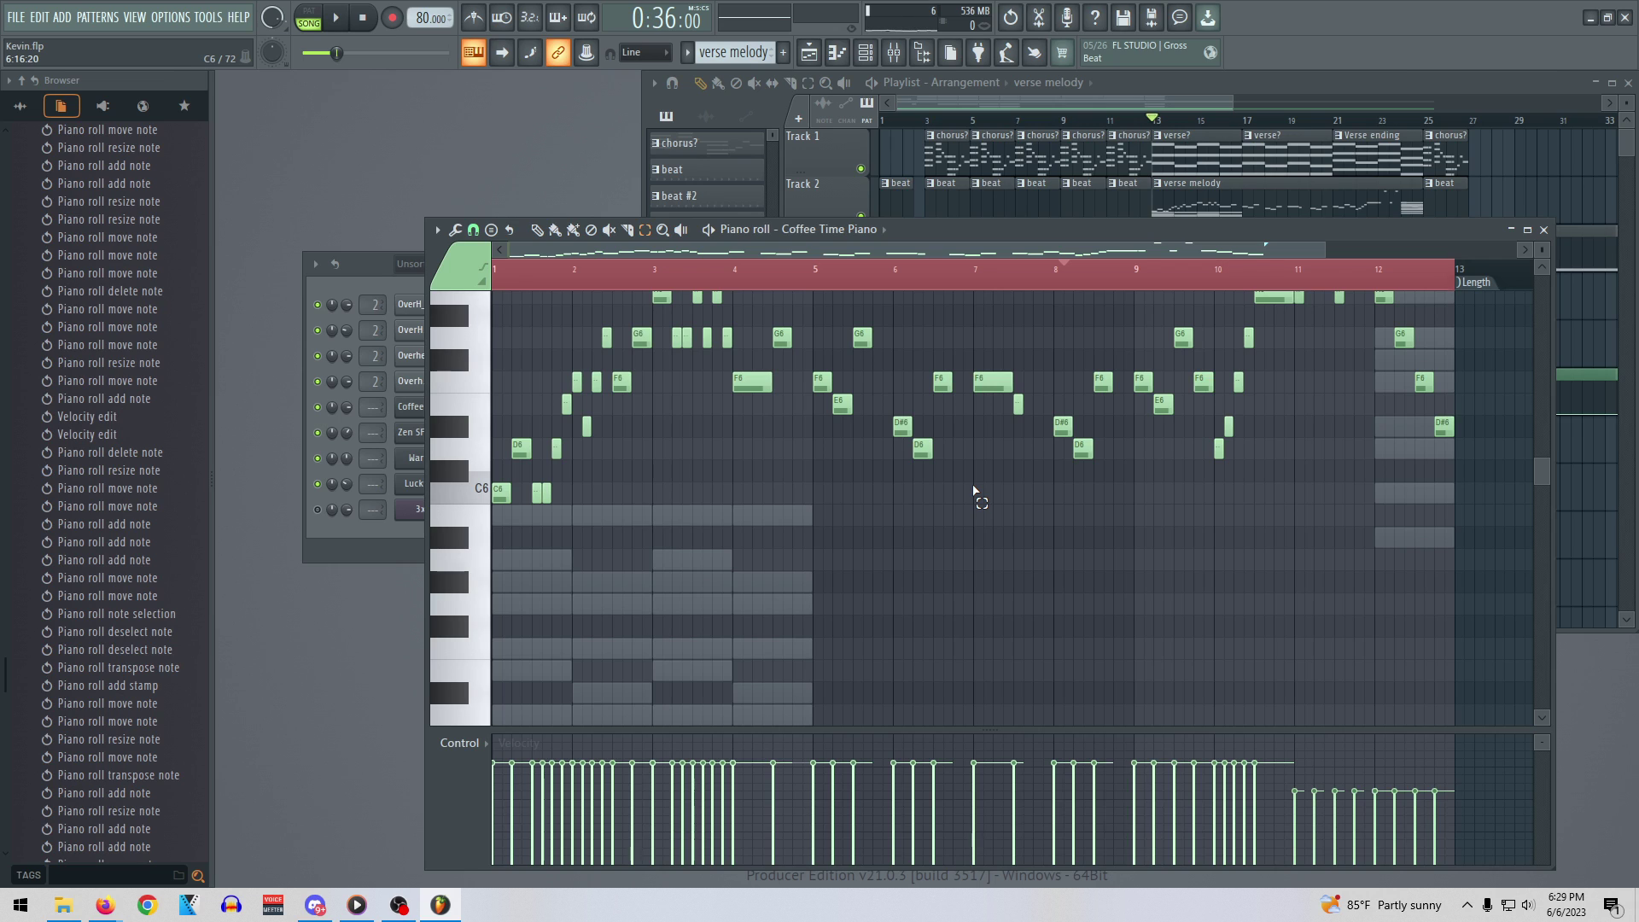
pyautogui.scroll(3, 958, 550)
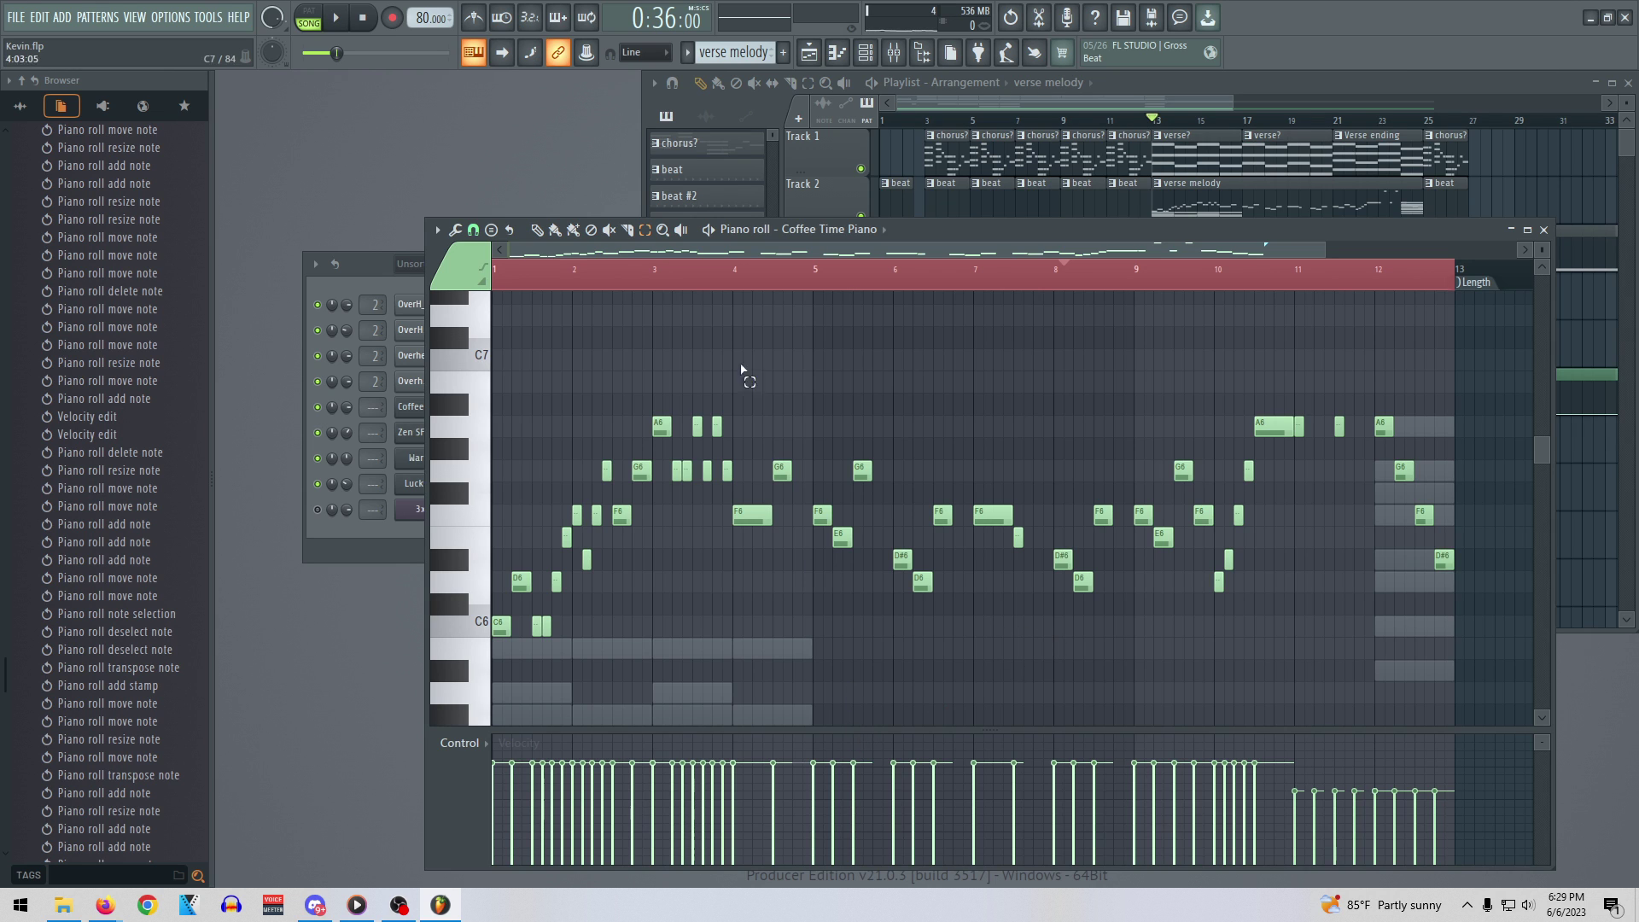
pyautogui.moveTo(1471, 704); pyautogui.dragTo(818, 334)
pyautogui.scroll(-6, 933, 457)
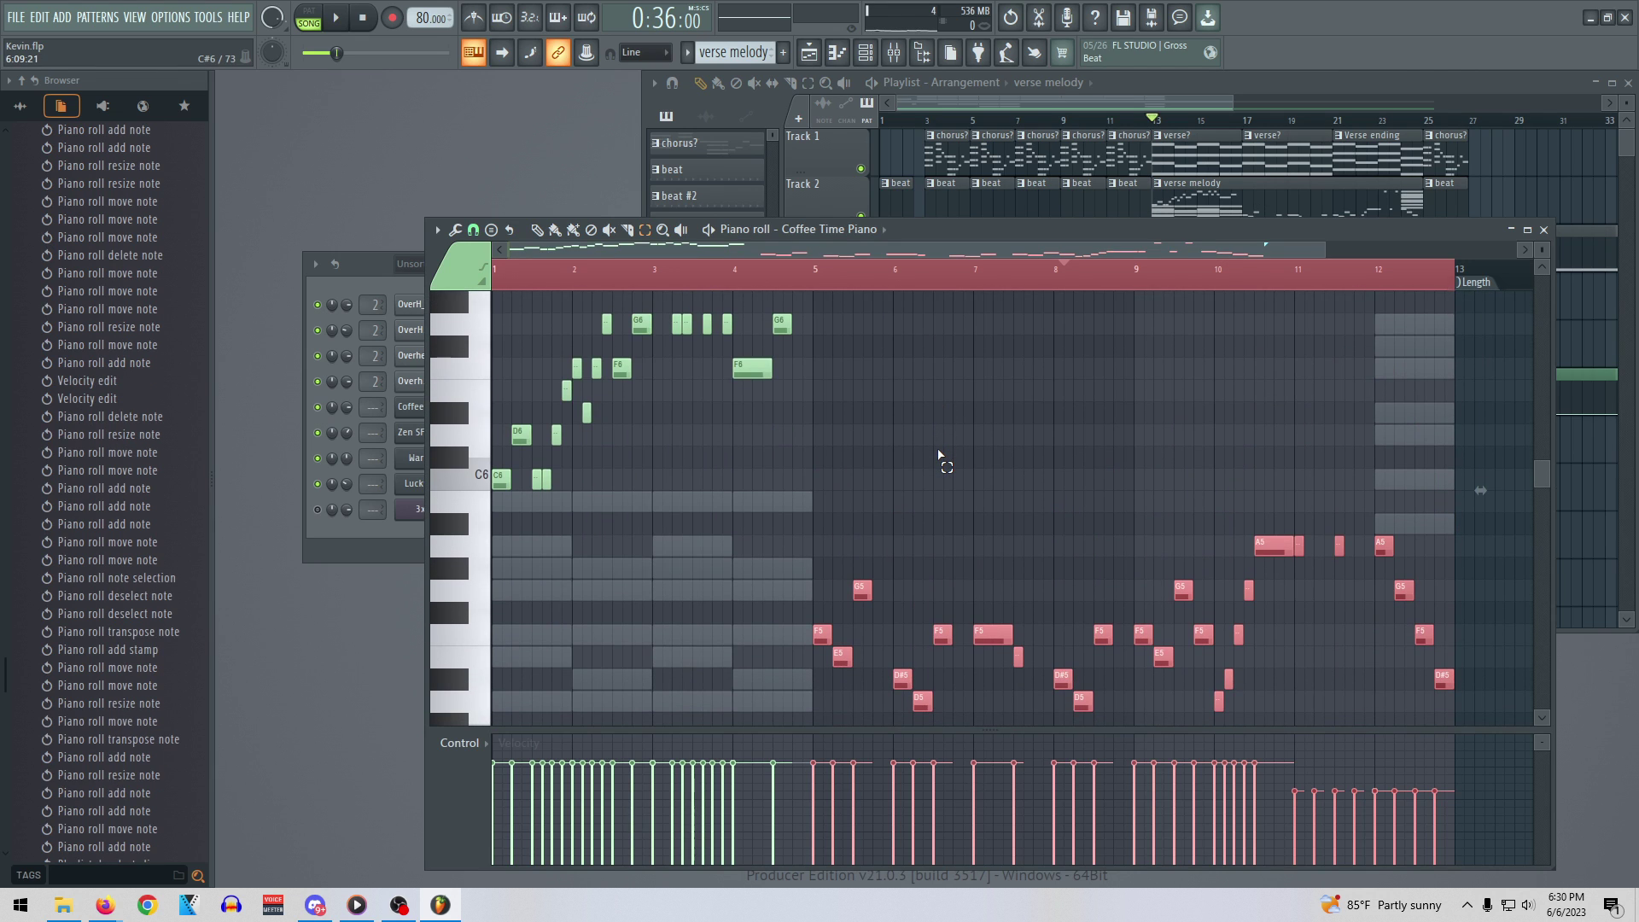
# Play the verse from bar 13 through its ending and follow the melody notes in the piano roll
pyautogui.press('space')
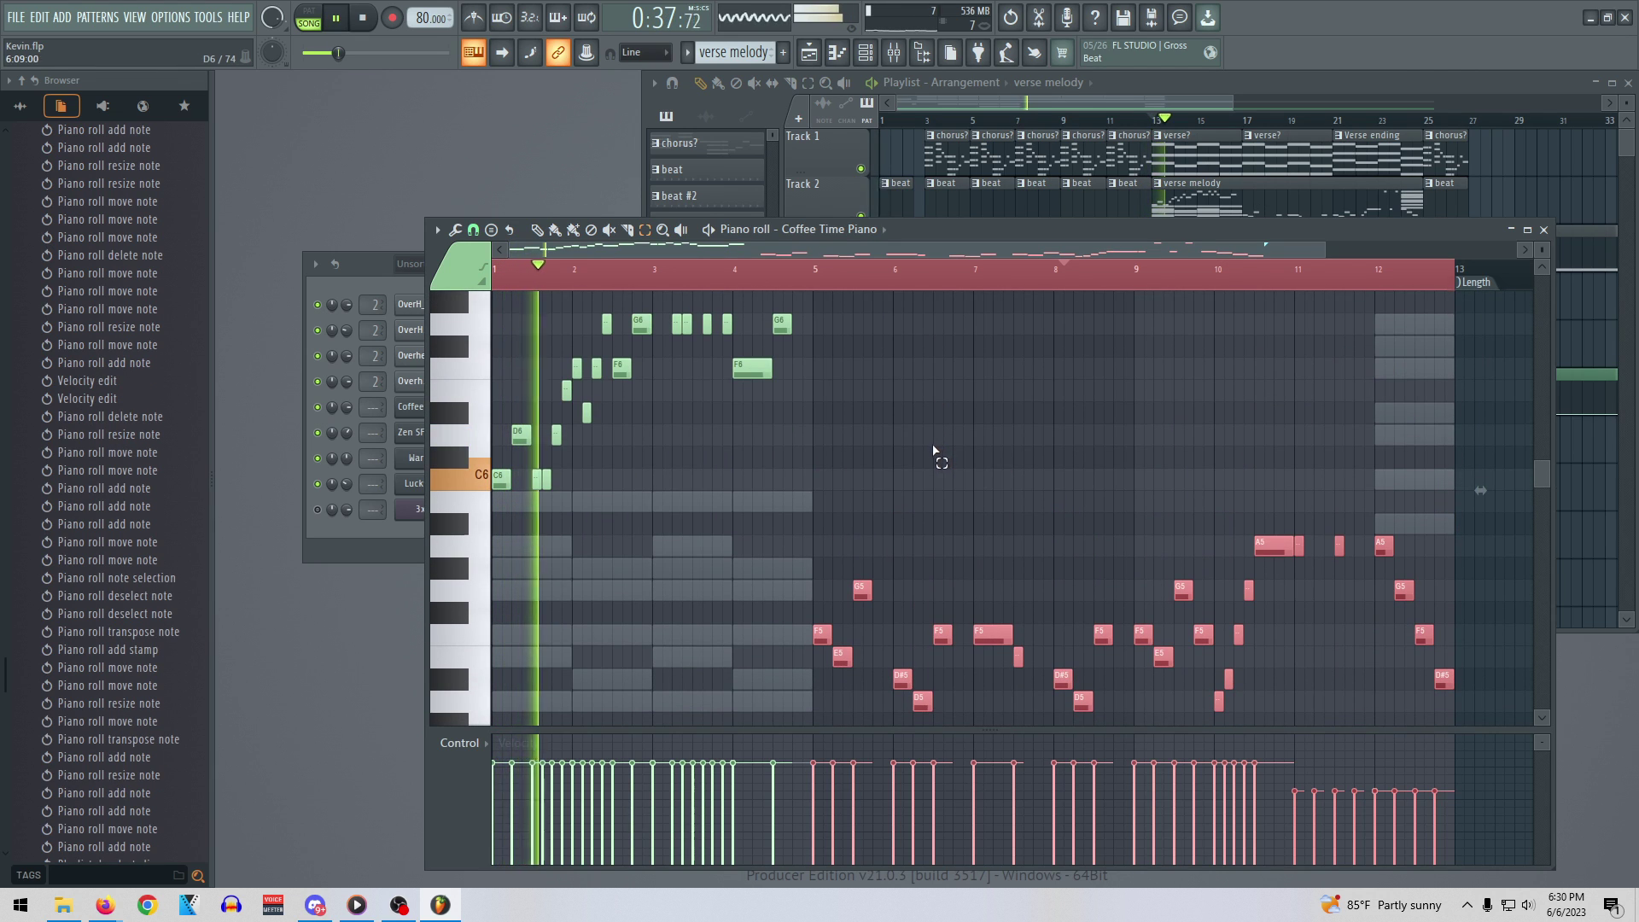
pyautogui.scroll(1, 934, 451)
pyautogui.scroll(2, 939, 478)
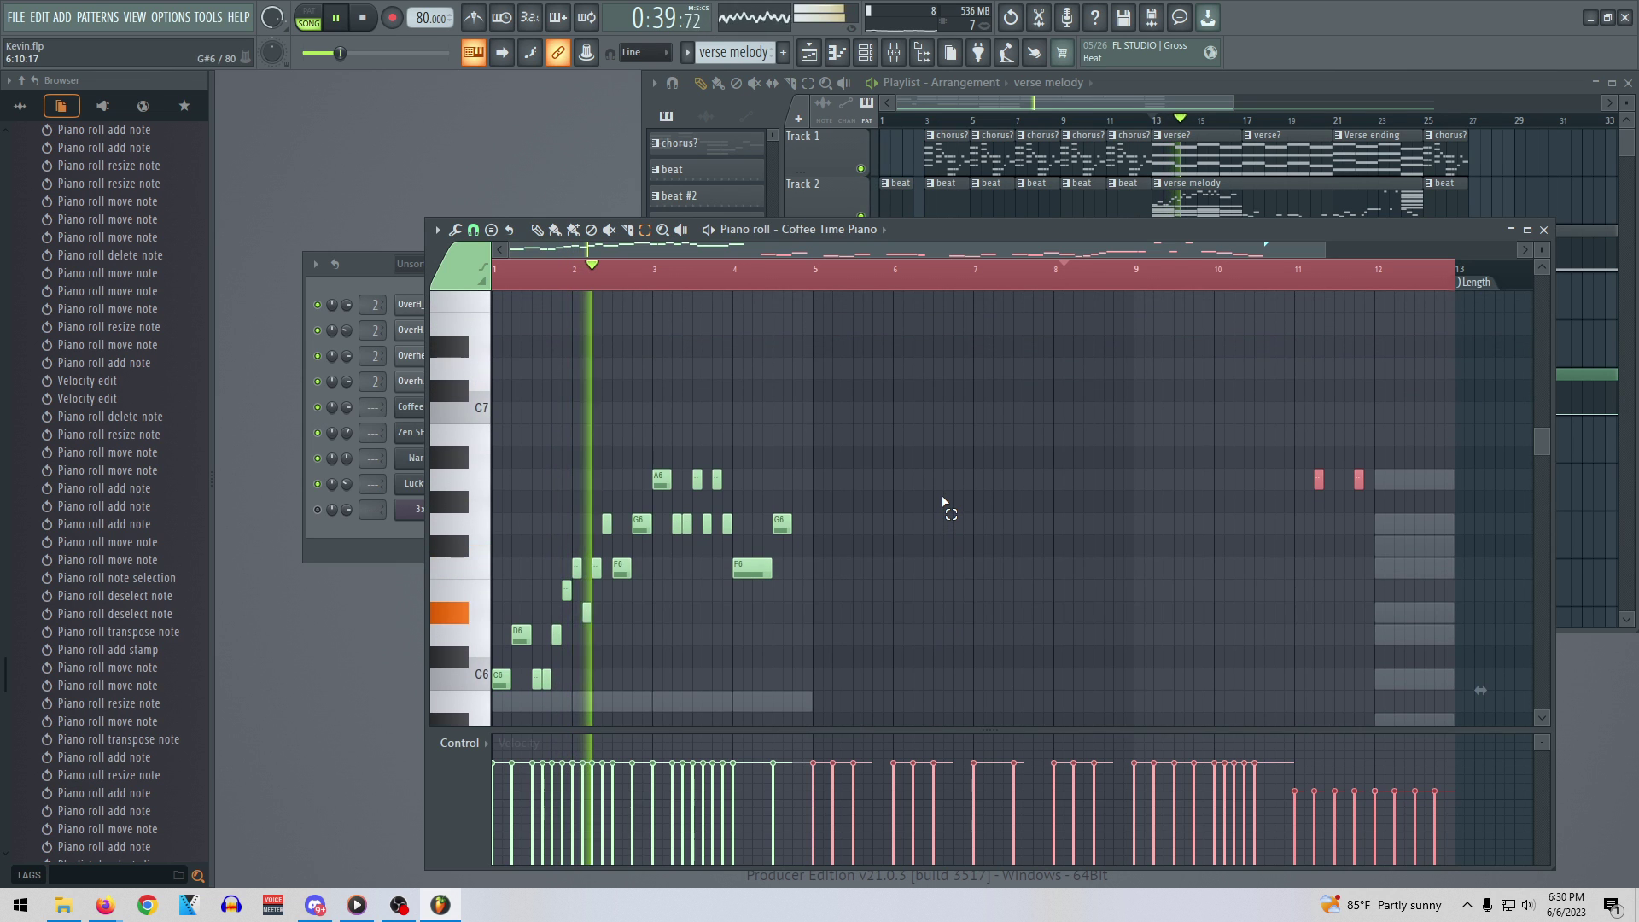
pyautogui.scroll(-3, 943, 503)
pyautogui.scroll(2, 949, 520)
pyautogui.scroll(-1, 949, 520)
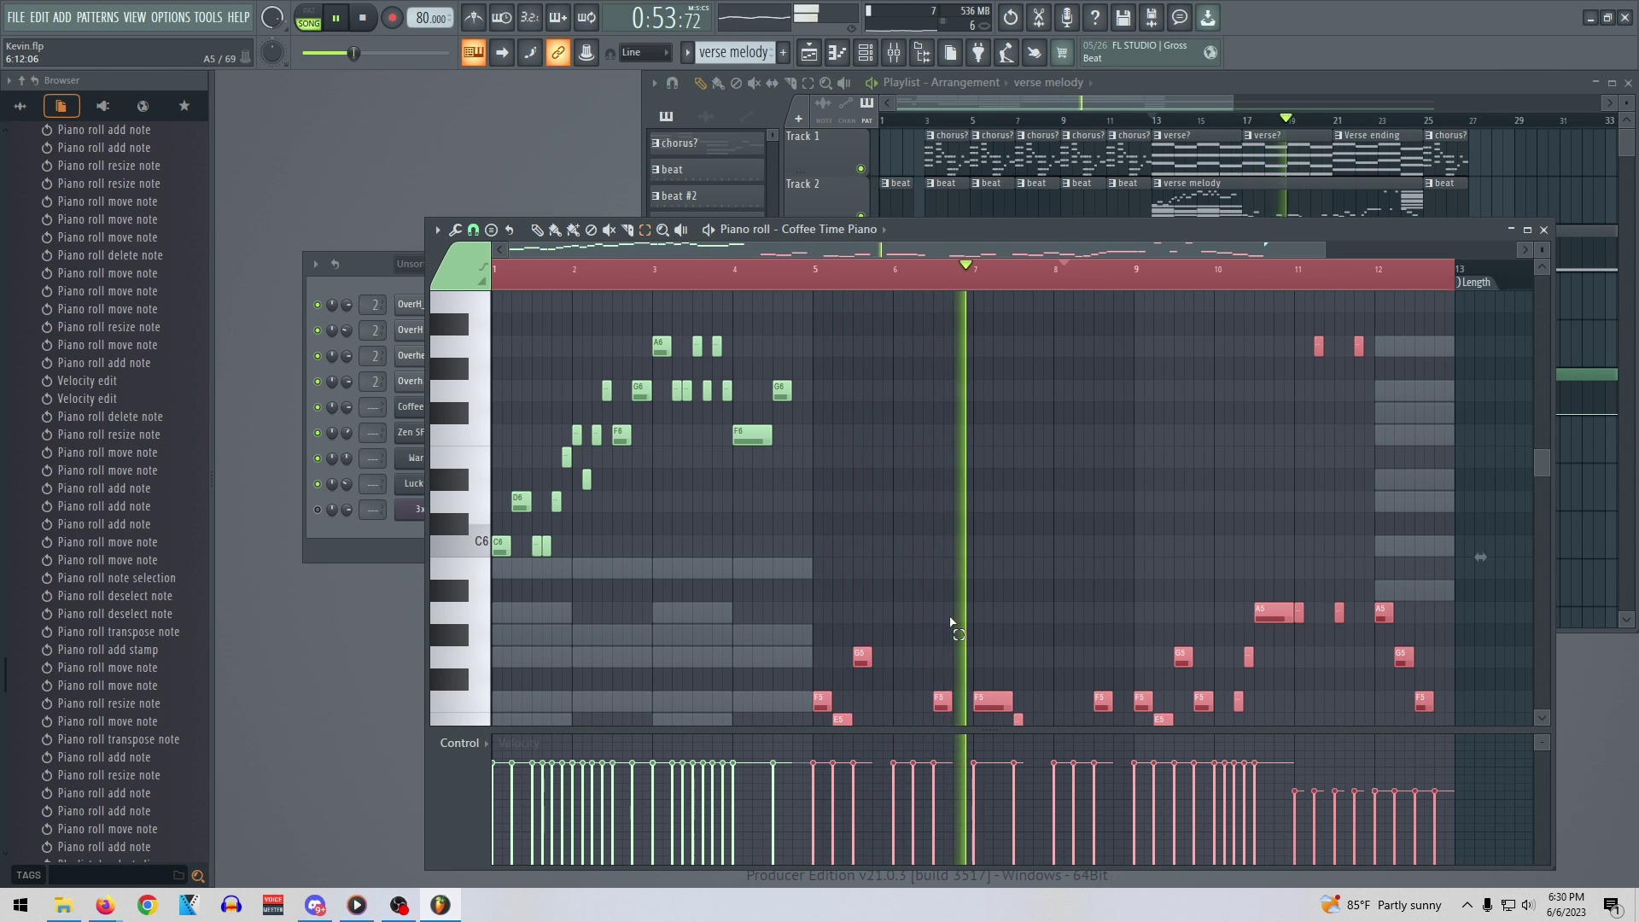
pyautogui.scroll(-3, 956, 622)
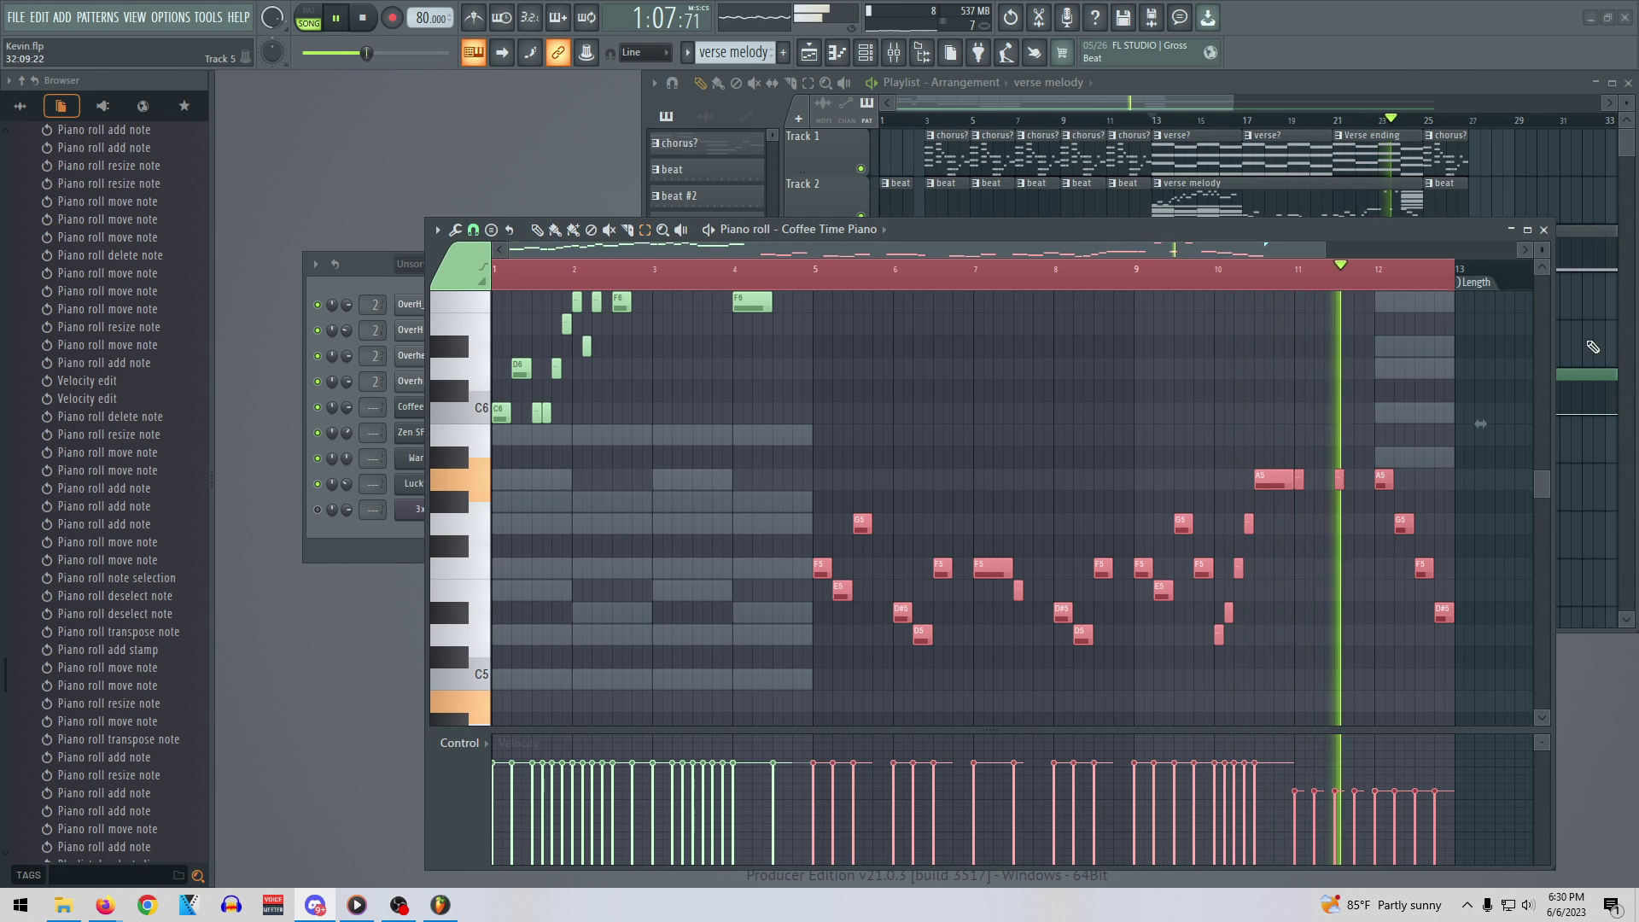
pyautogui.scroll(3, 1271, 392)
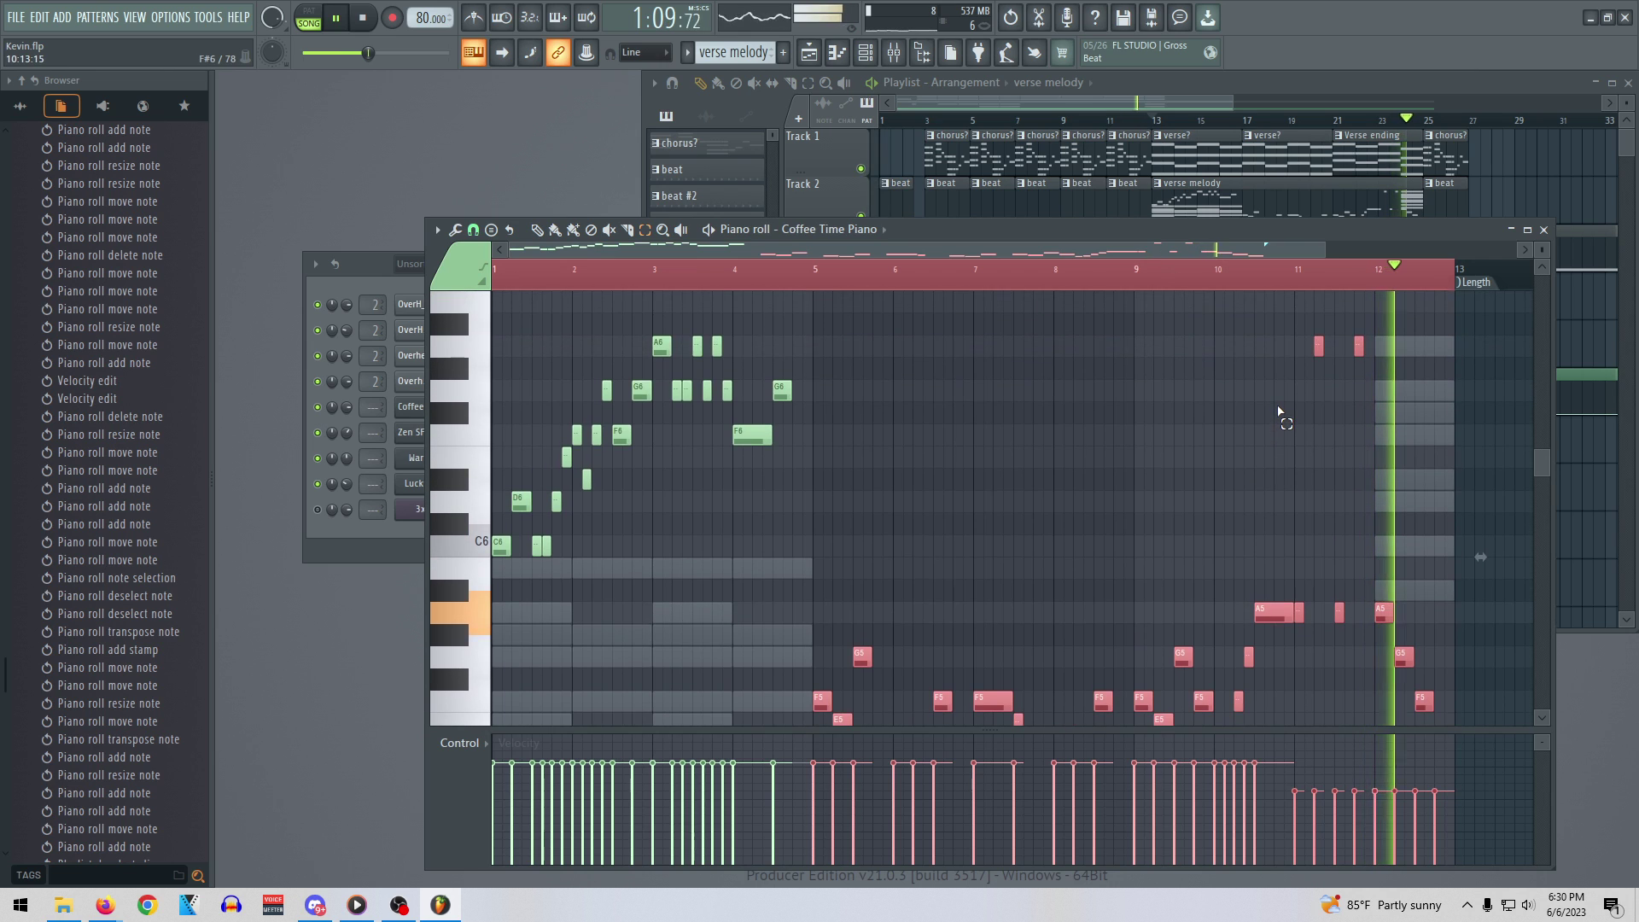
pyautogui.scroll(-3, 1267, 403)
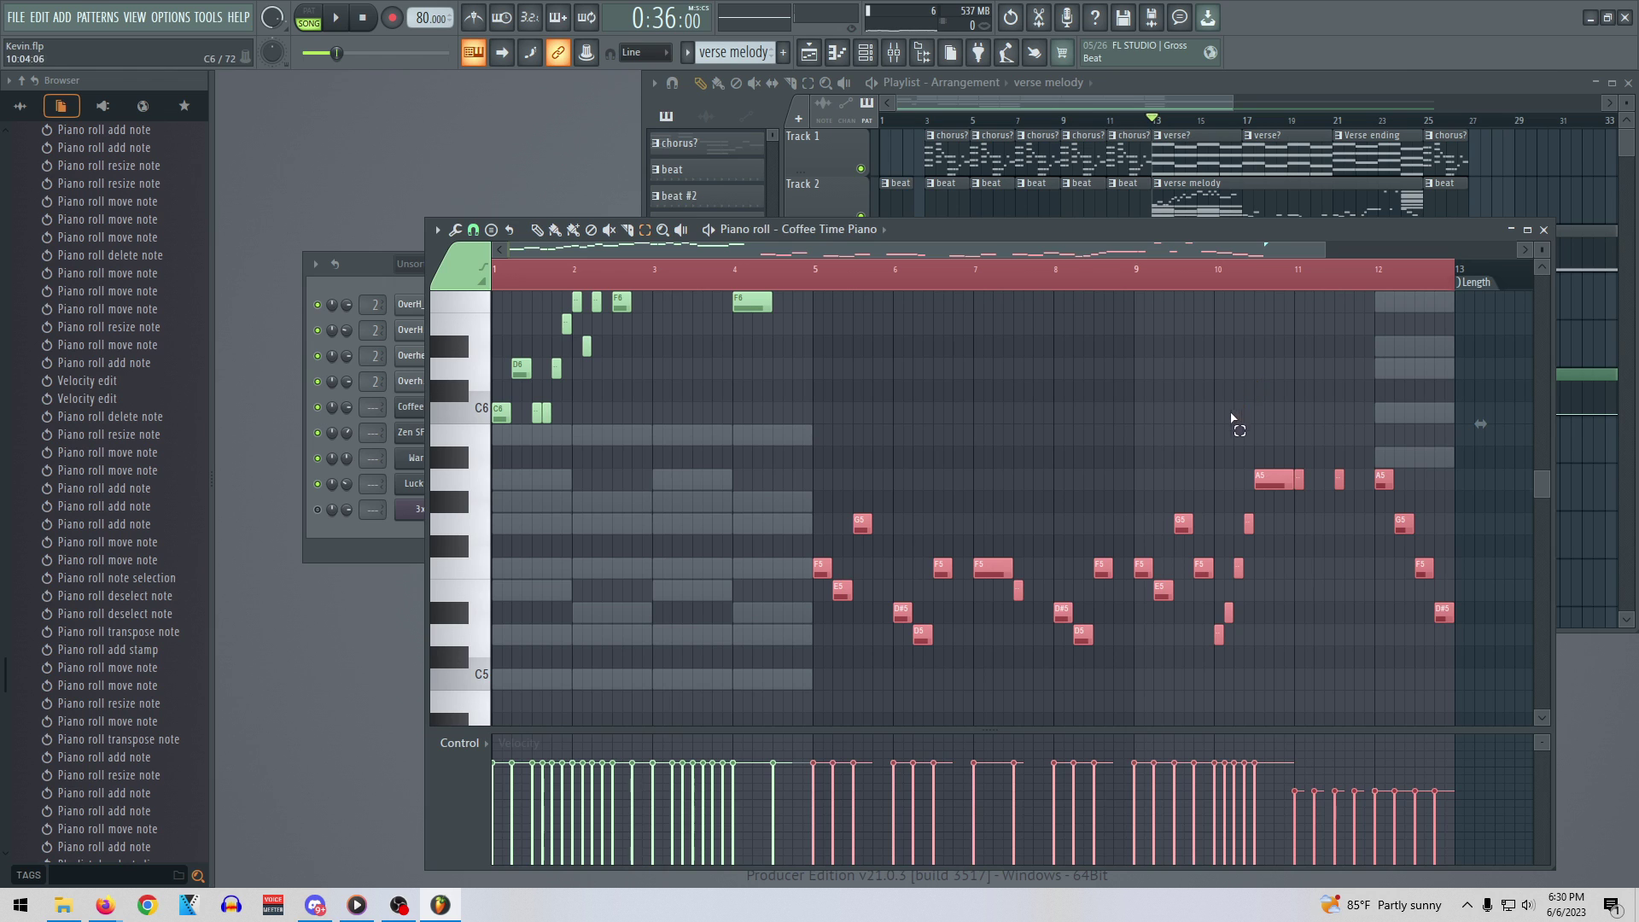
# Select the verse melody notes in bars 5 to 8 and transpose them up one octave
pyautogui.scroll(3, 1225, 627)
pyautogui.scroll(-4, 1225, 633)
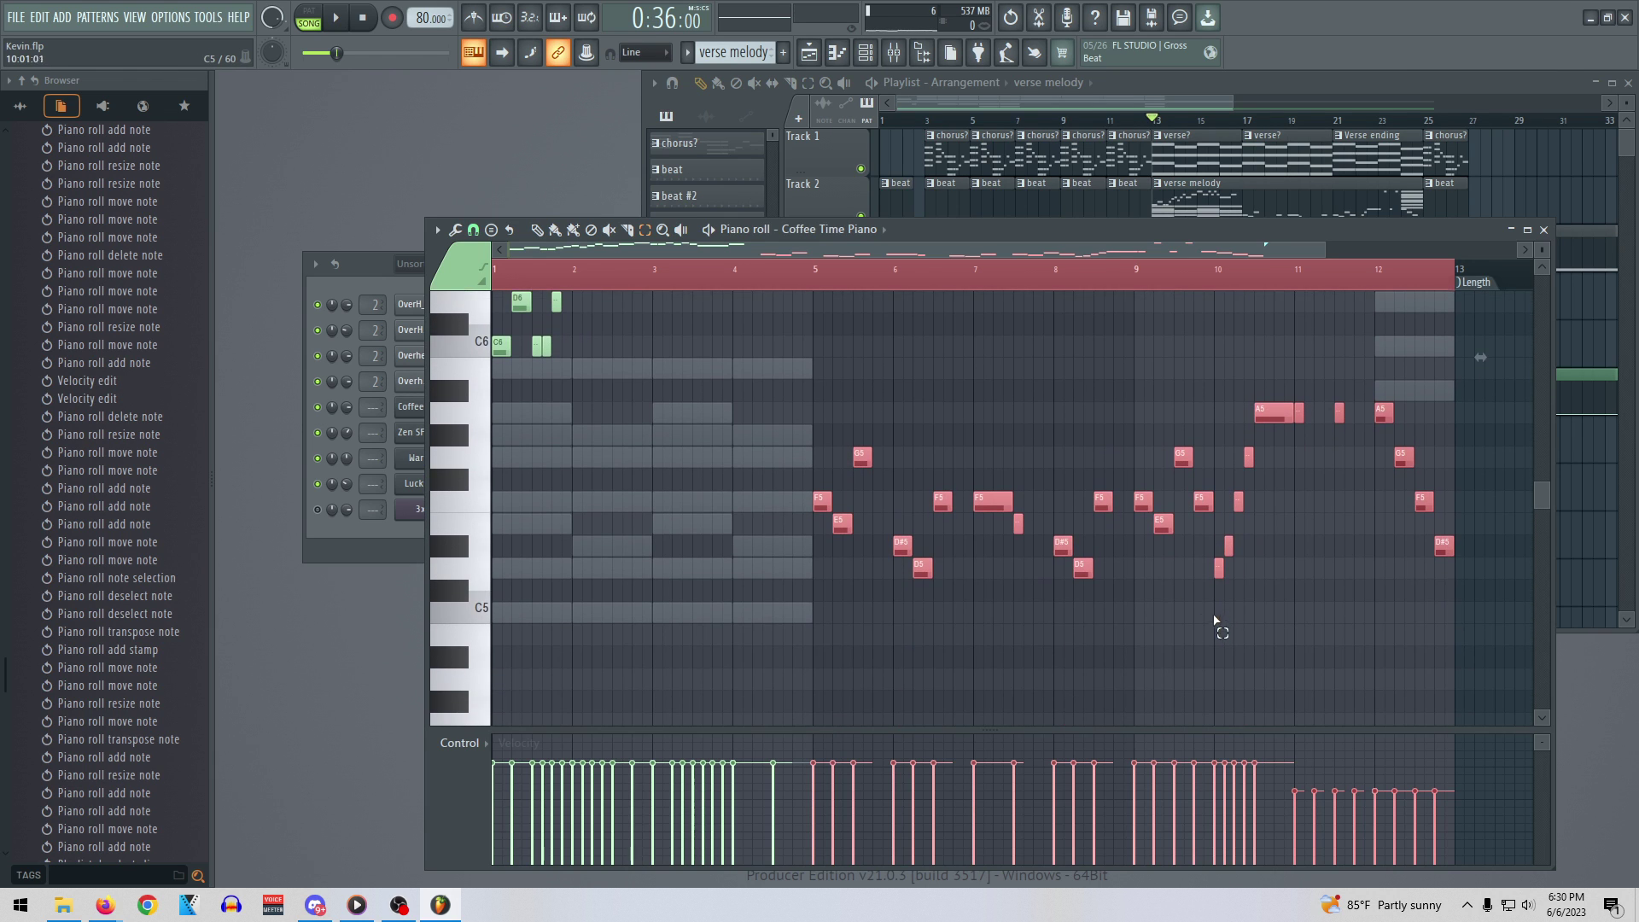
pyautogui.moveTo(1129, 628); pyautogui.dragTo(839, 391)
pyautogui.hotkey('ctrl', 'Up')
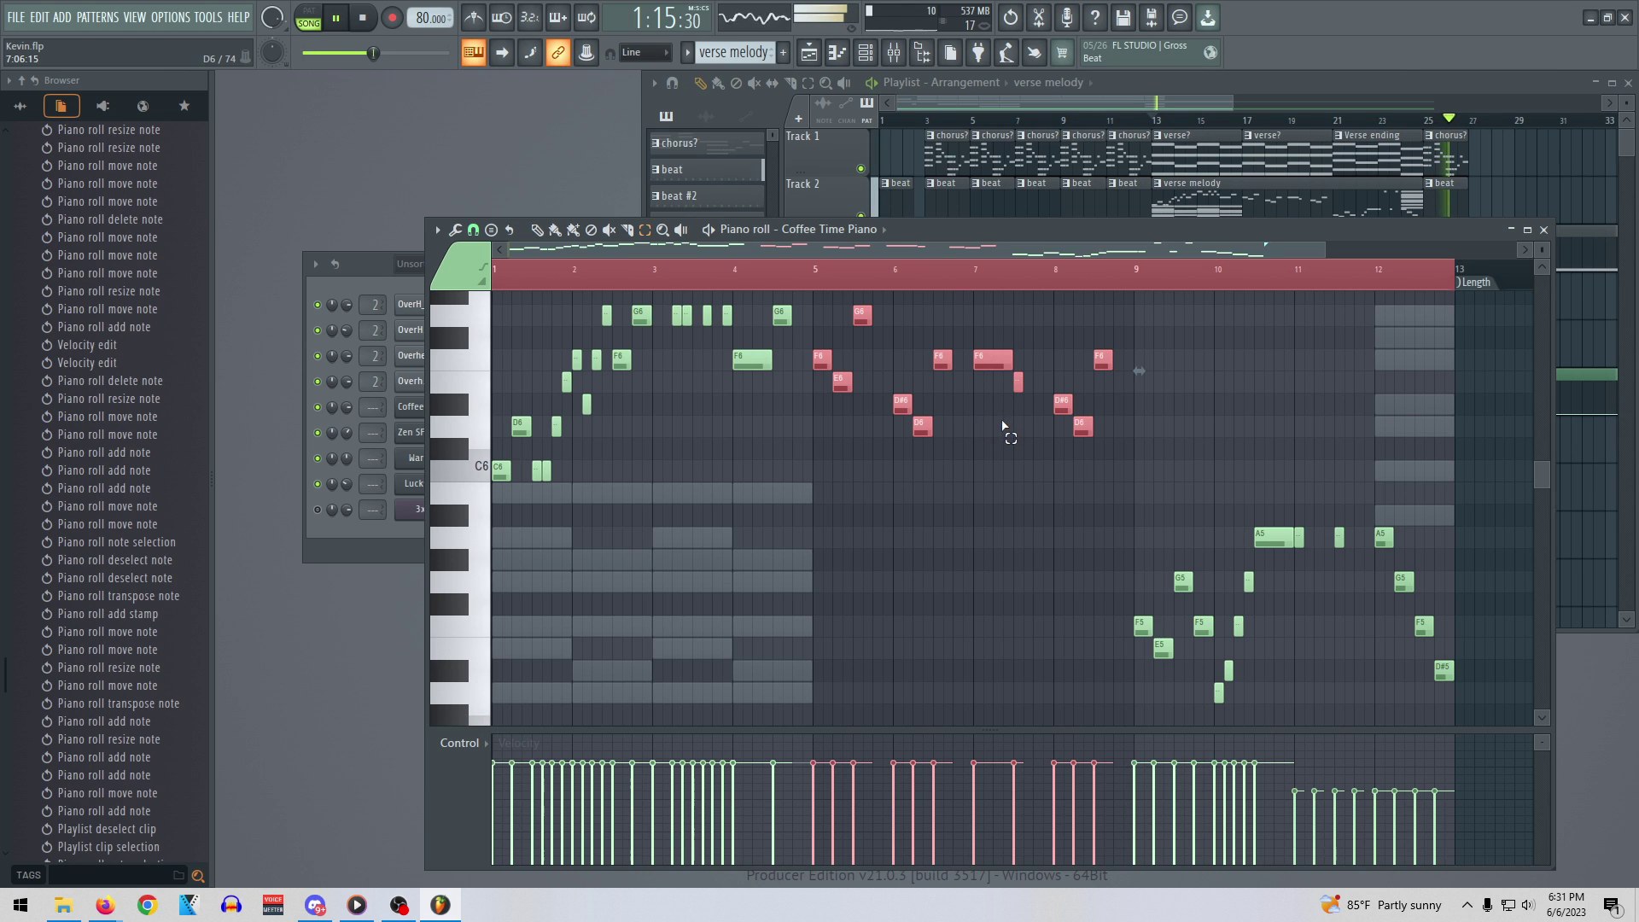
# Delete the Chorus pads and Chorus bass clips at bar 25 and play the arrangement from about bar 24
pyautogui.click(1216, 100)
pyautogui.rightClick(1440, 298)
pyautogui.moveTo(1172, 101); pyautogui.dragTo(1261, 122)
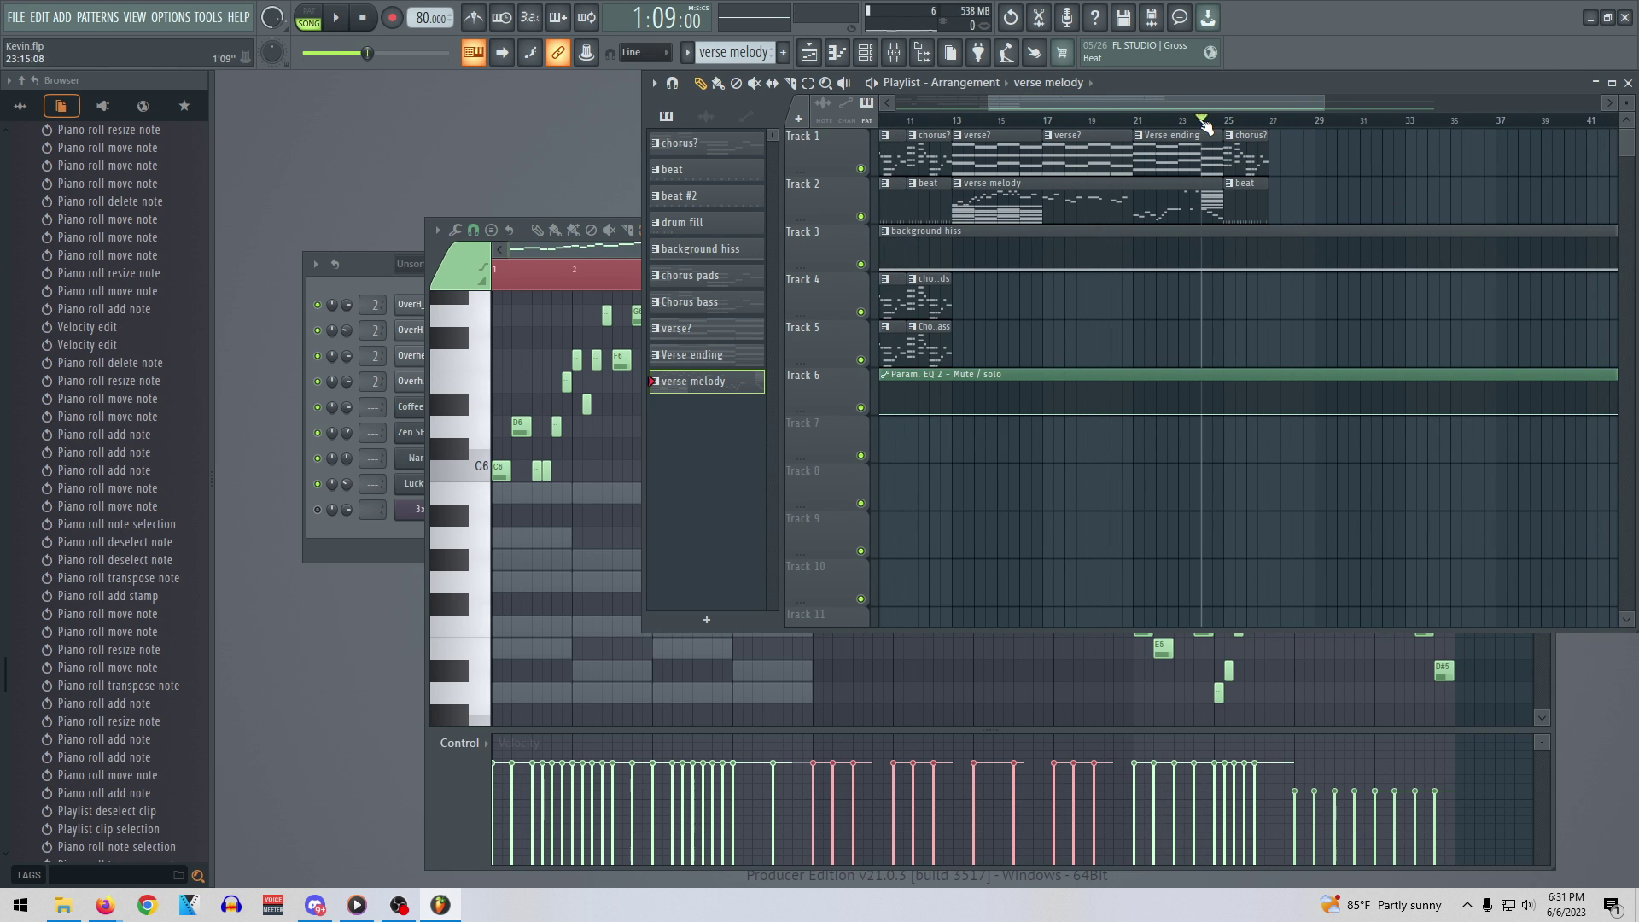
pyautogui.press('space')
# Play the whole arrangement from its beginning through the chorus after the verse, and stop playback
pyautogui.moveTo(1140, 104); pyautogui.dragTo(1007, 107)
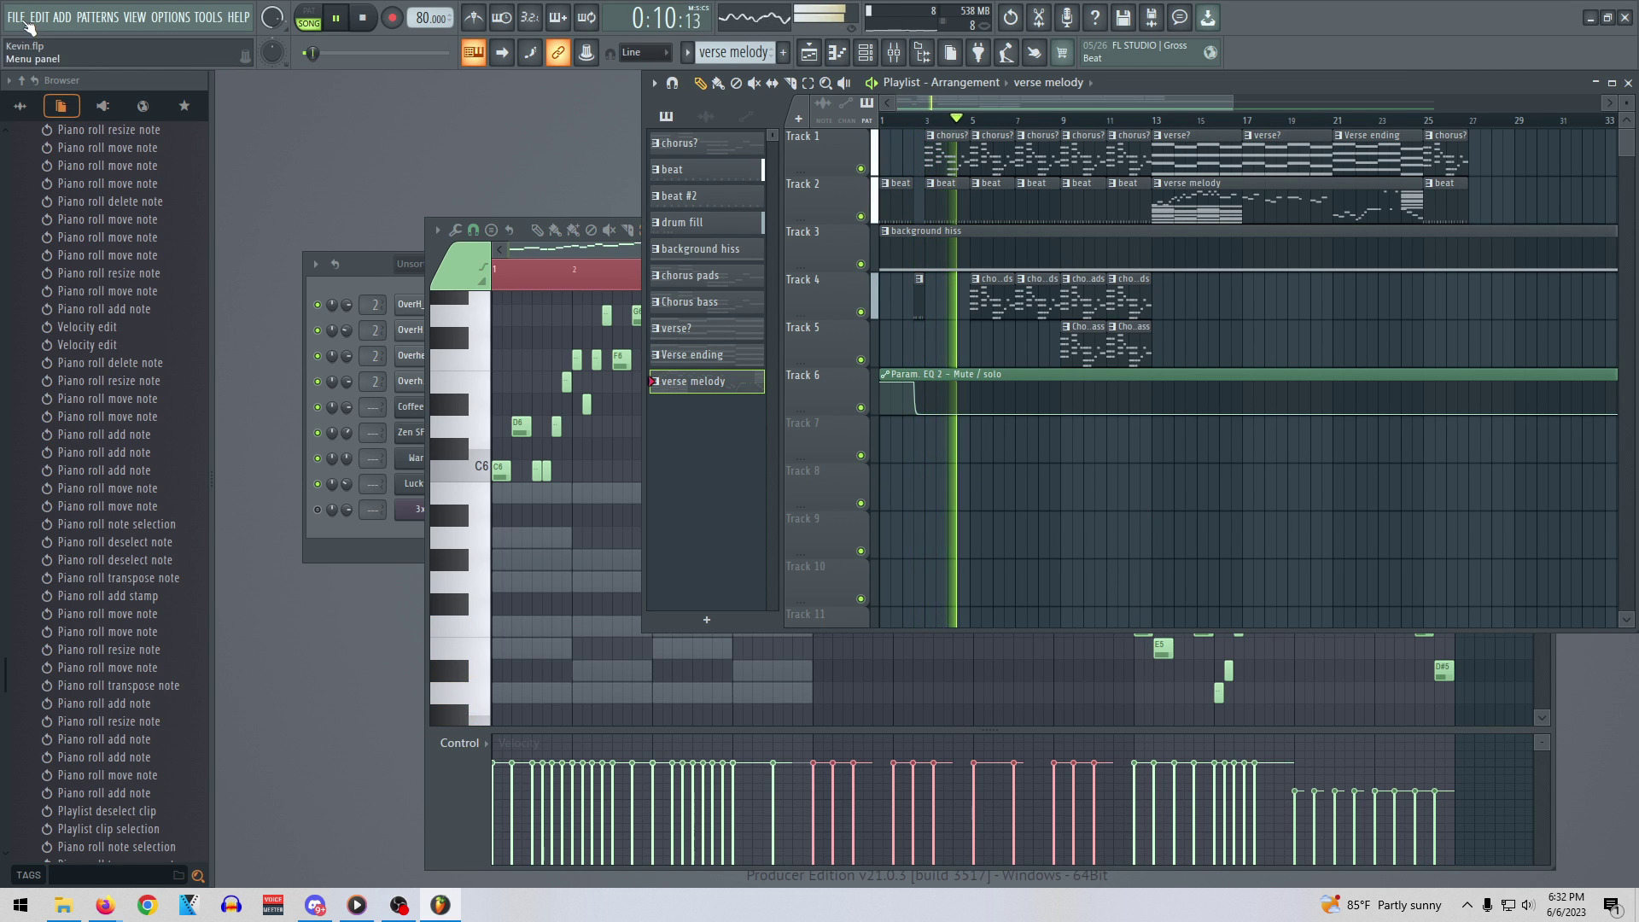
pyautogui.moveTo(1070, 106)
pyautogui.mouseDown()
pyautogui.moveTo(1418, 125)
pyautogui.moveTo(1066, 111)
pyautogui.mouseUp()
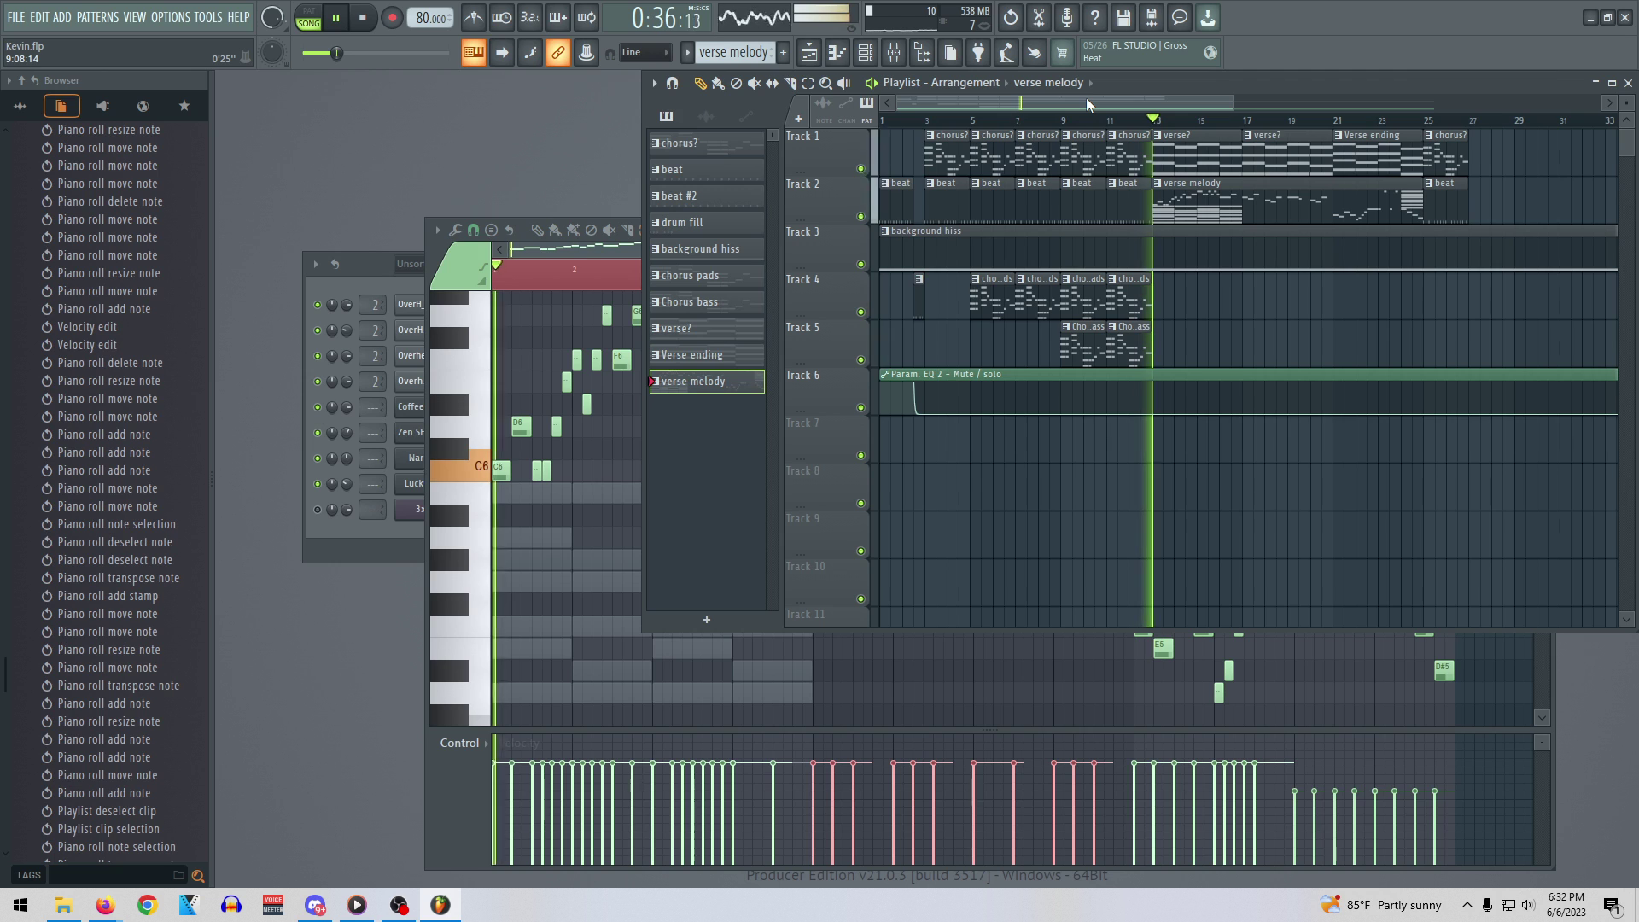
pyautogui.moveTo(1085, 97); pyautogui.dragTo(1140, 96)
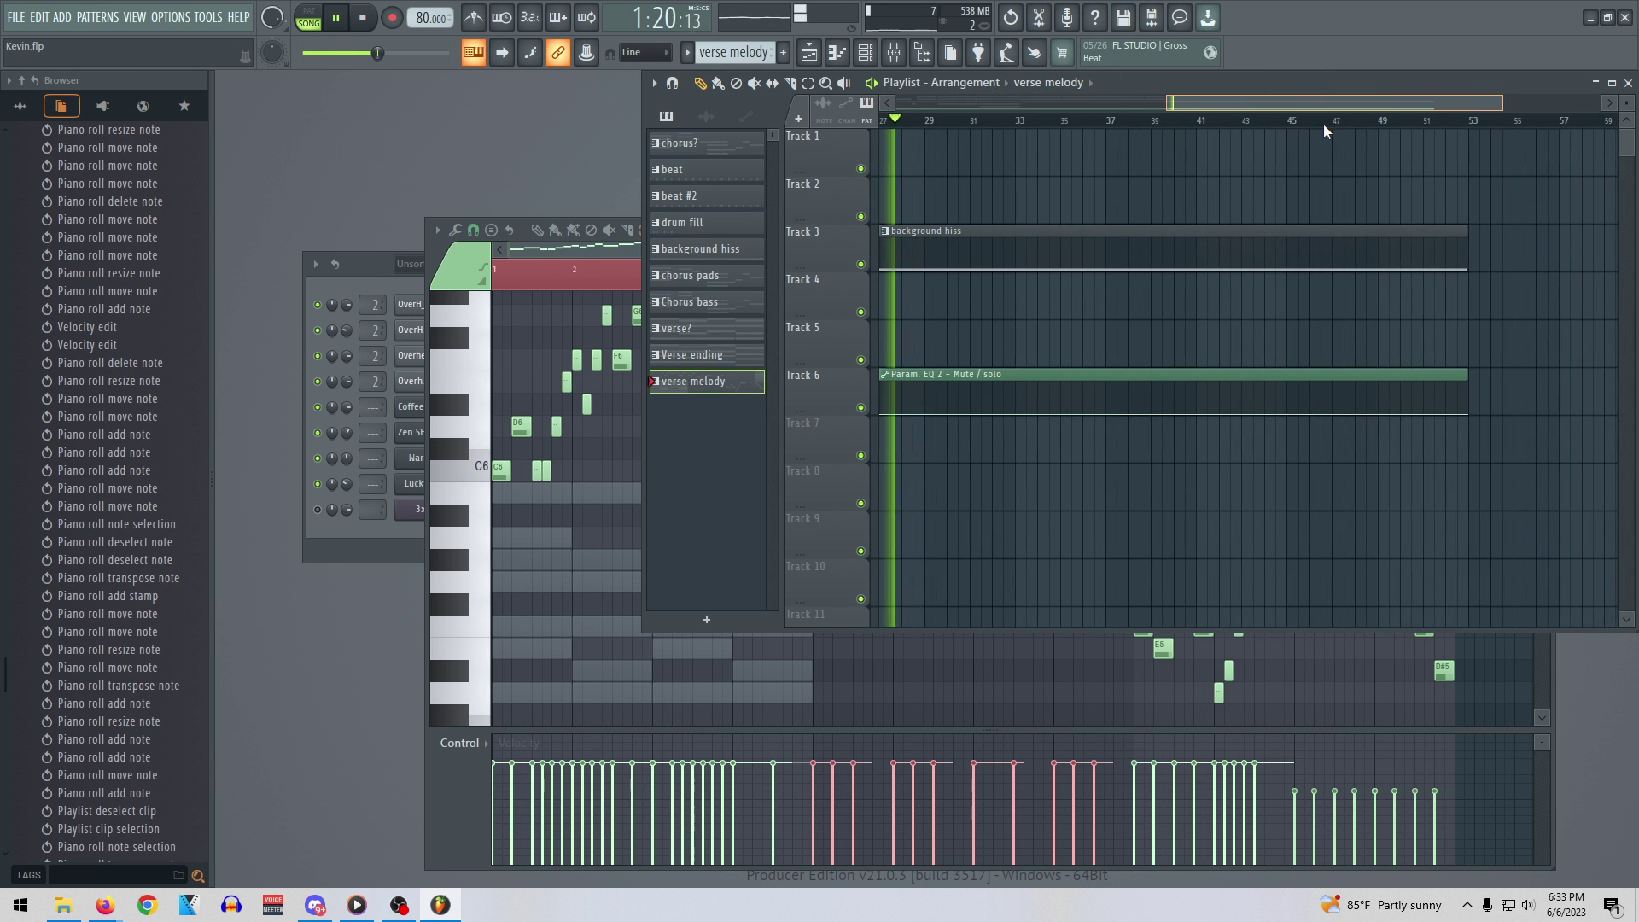
pyautogui.press('space')
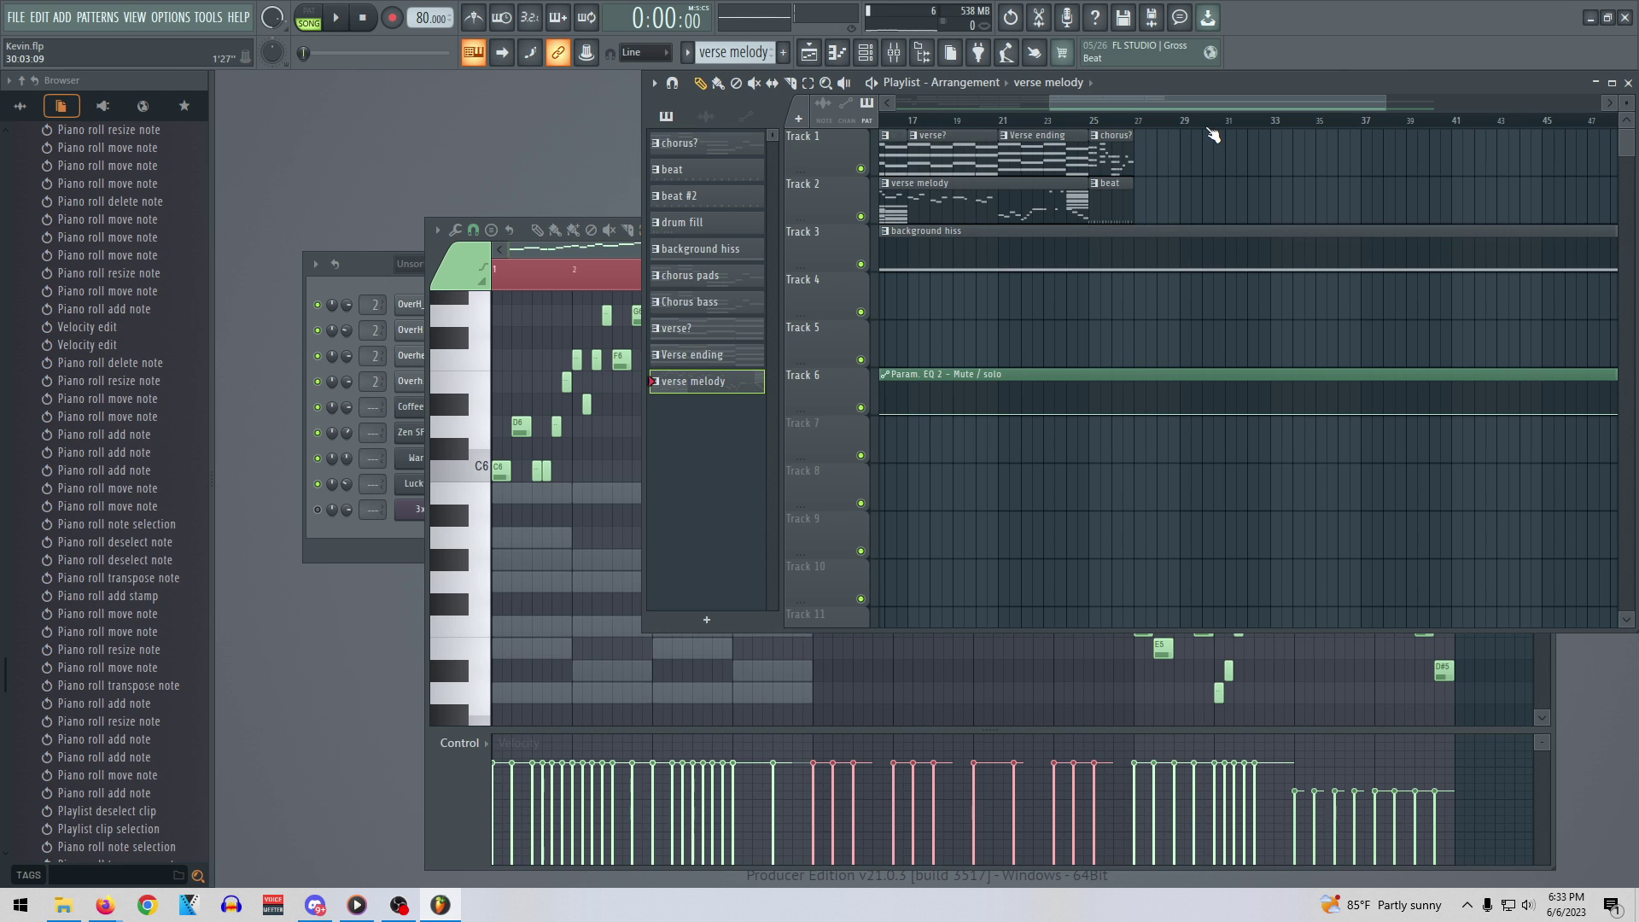
pyautogui.moveTo(1186, 103); pyautogui.dragTo(1083, 104)
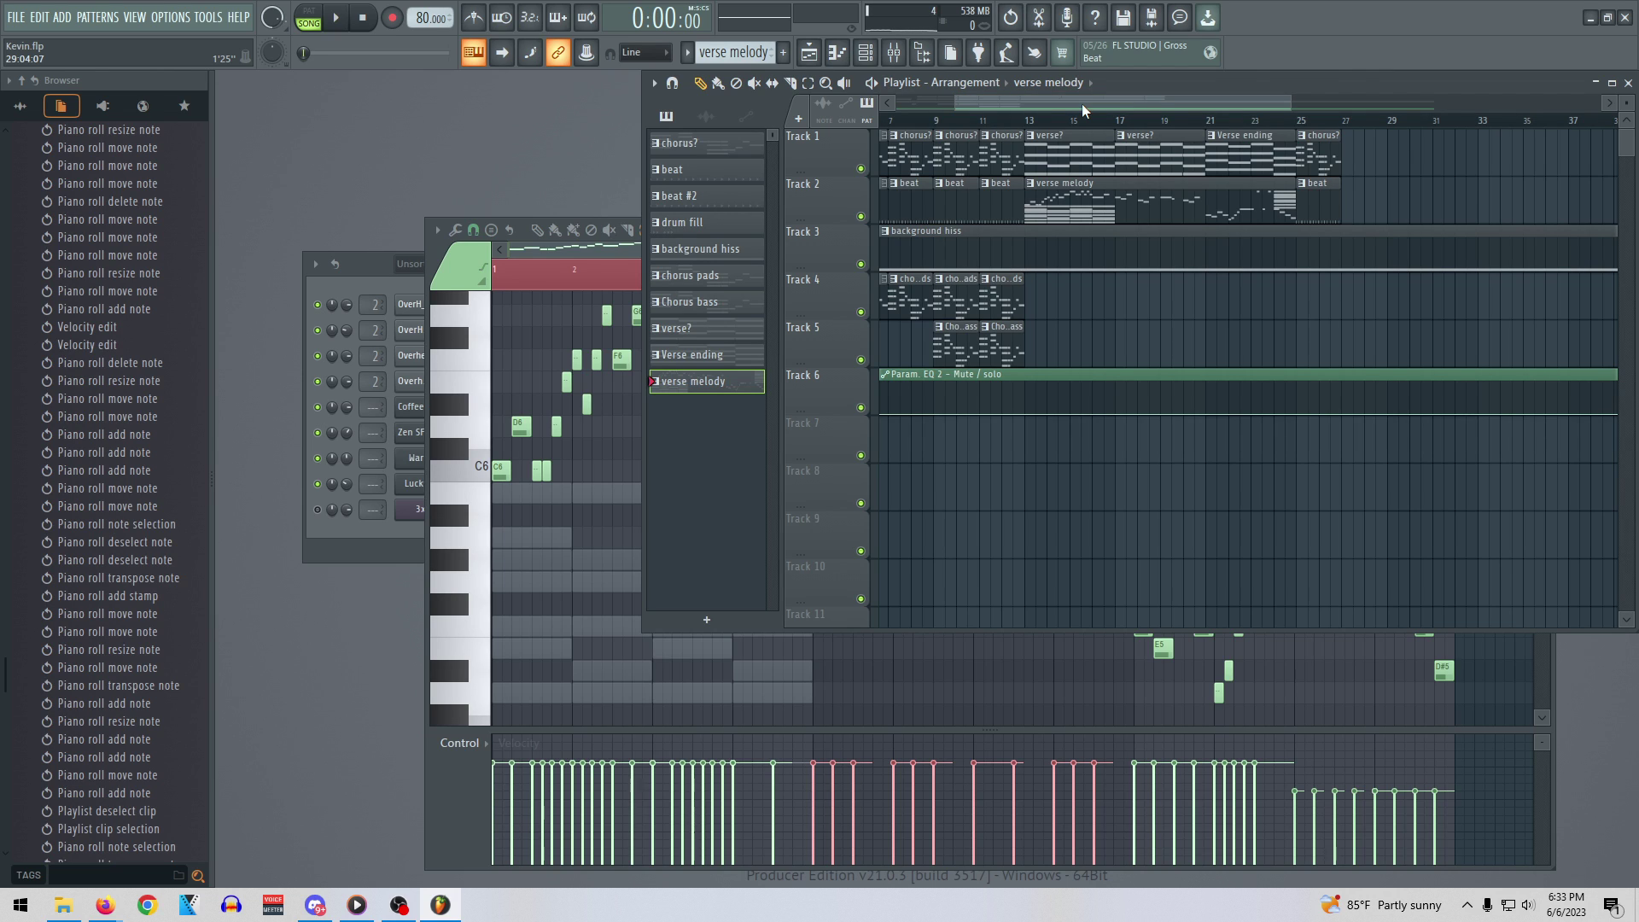
# Switch to the "verse?" pattern, show its chords in the piano roll, and select all of its notes
pyautogui.click(1063, 136)
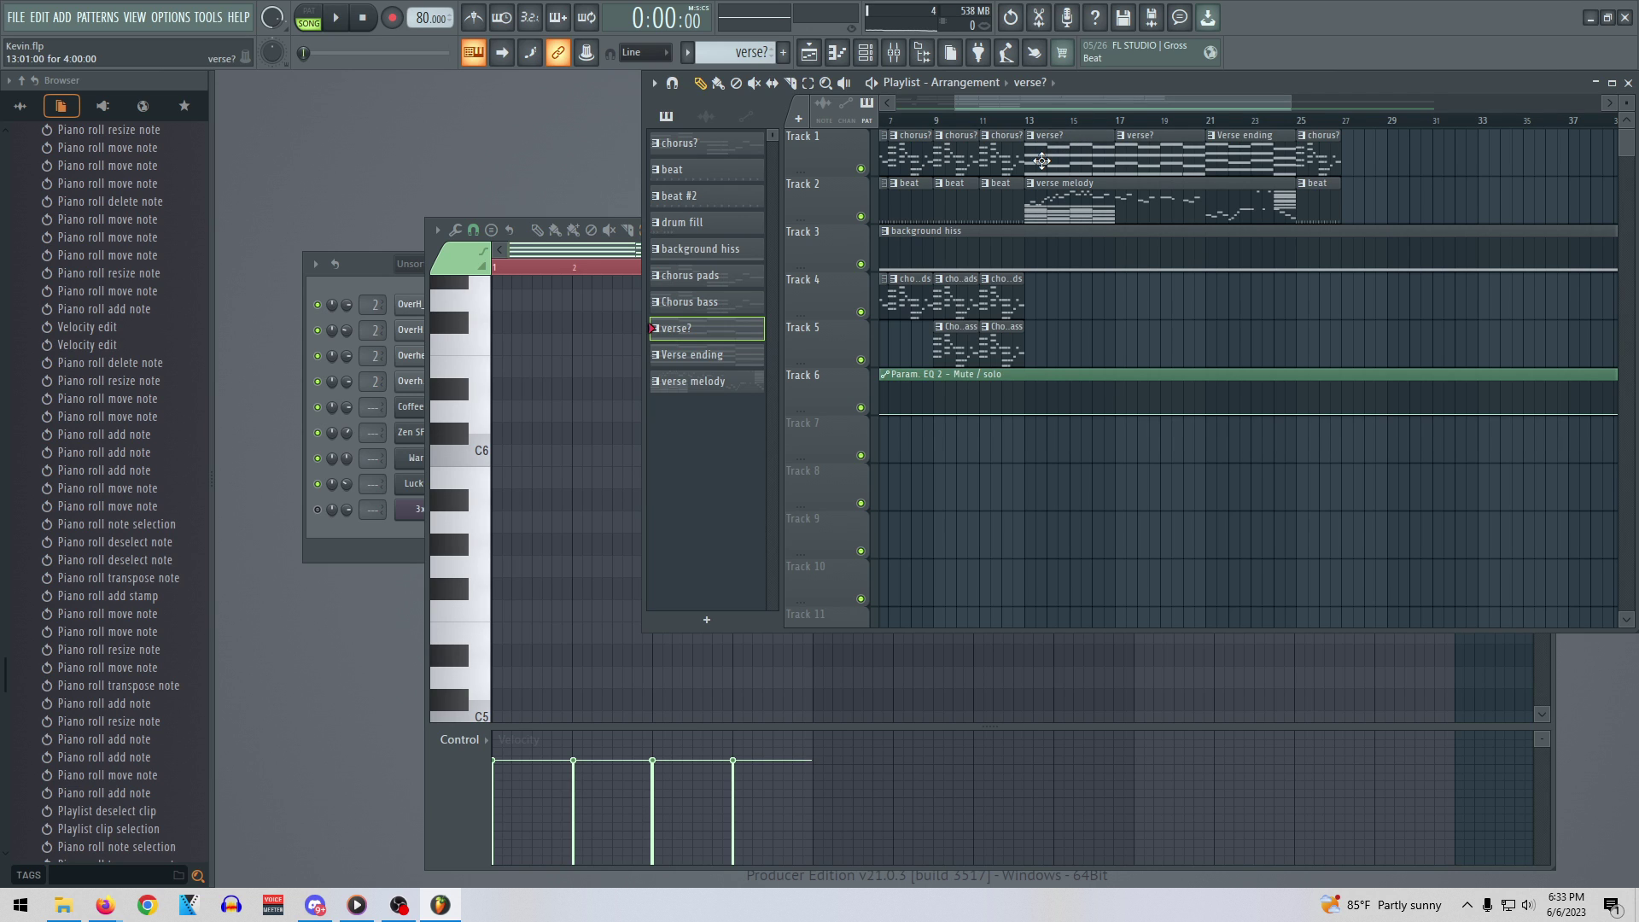
pyautogui.hotkey('ctrl', 'a')
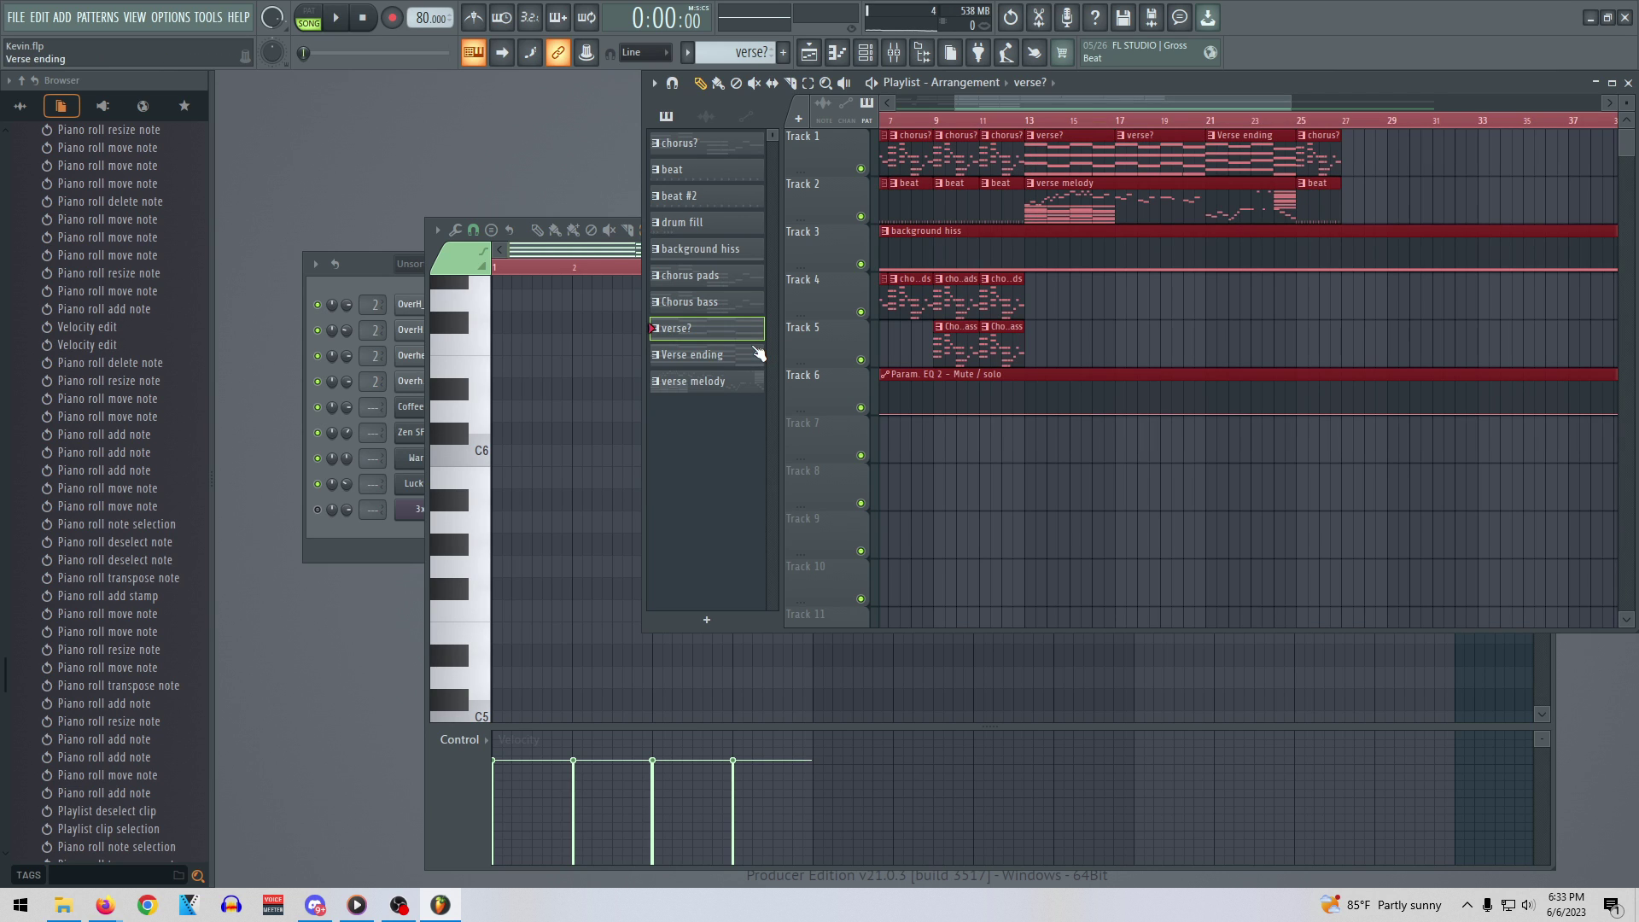
pyautogui.click(597, 251)
pyautogui.scroll(3, 768, 460)
pyautogui.scroll(-10, 789, 508)
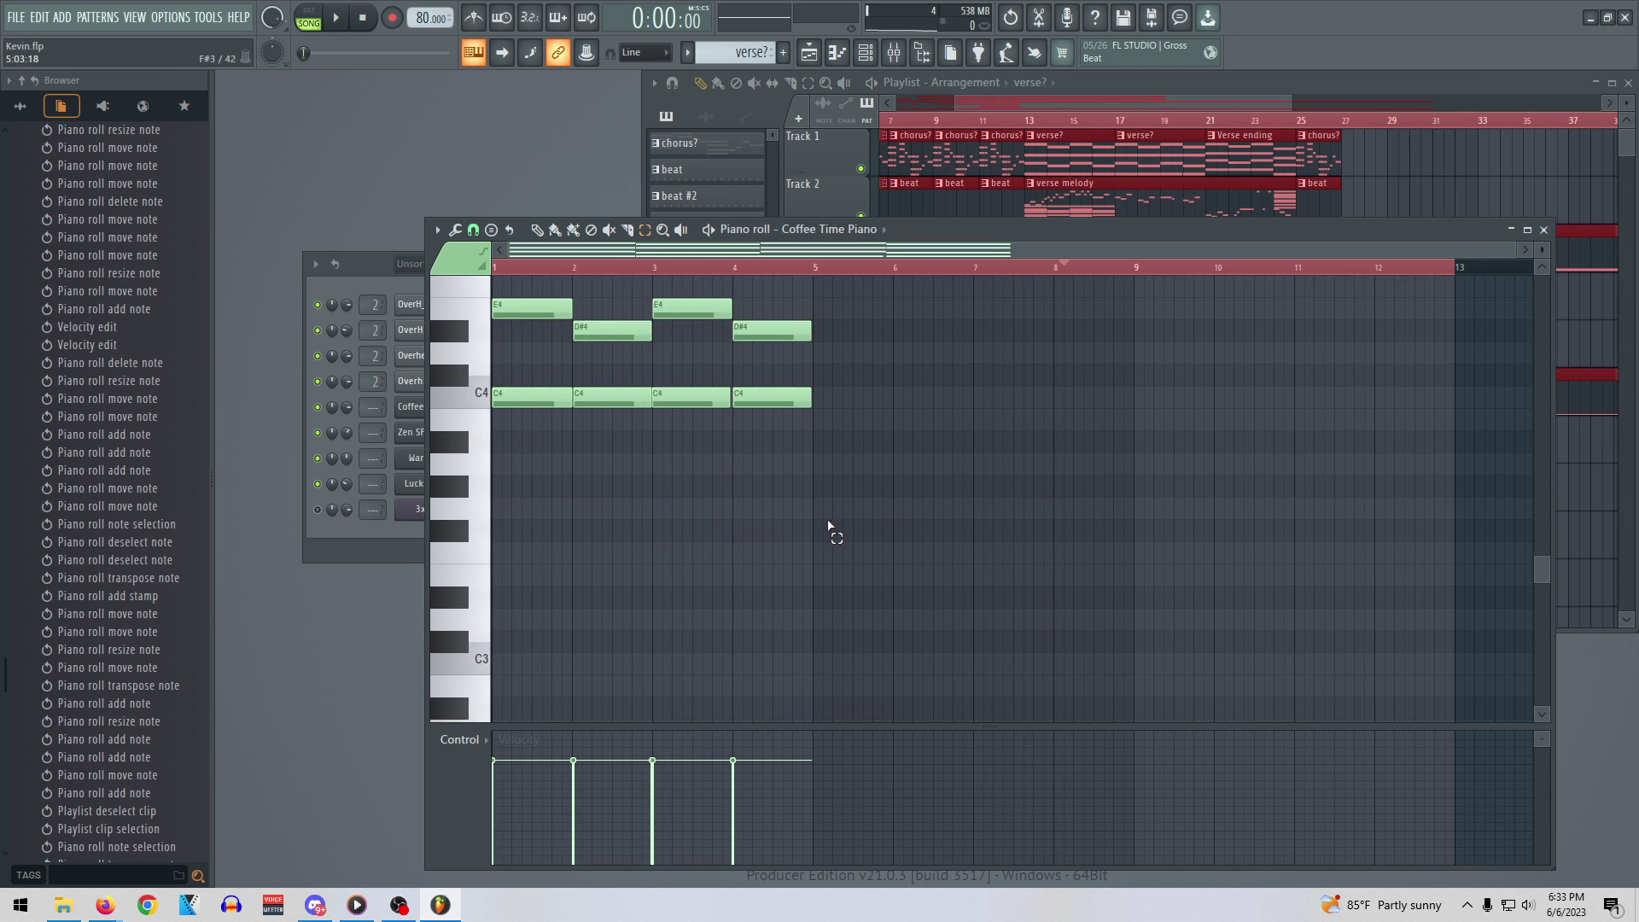
pyautogui.hotkey('ctrl', 'a')
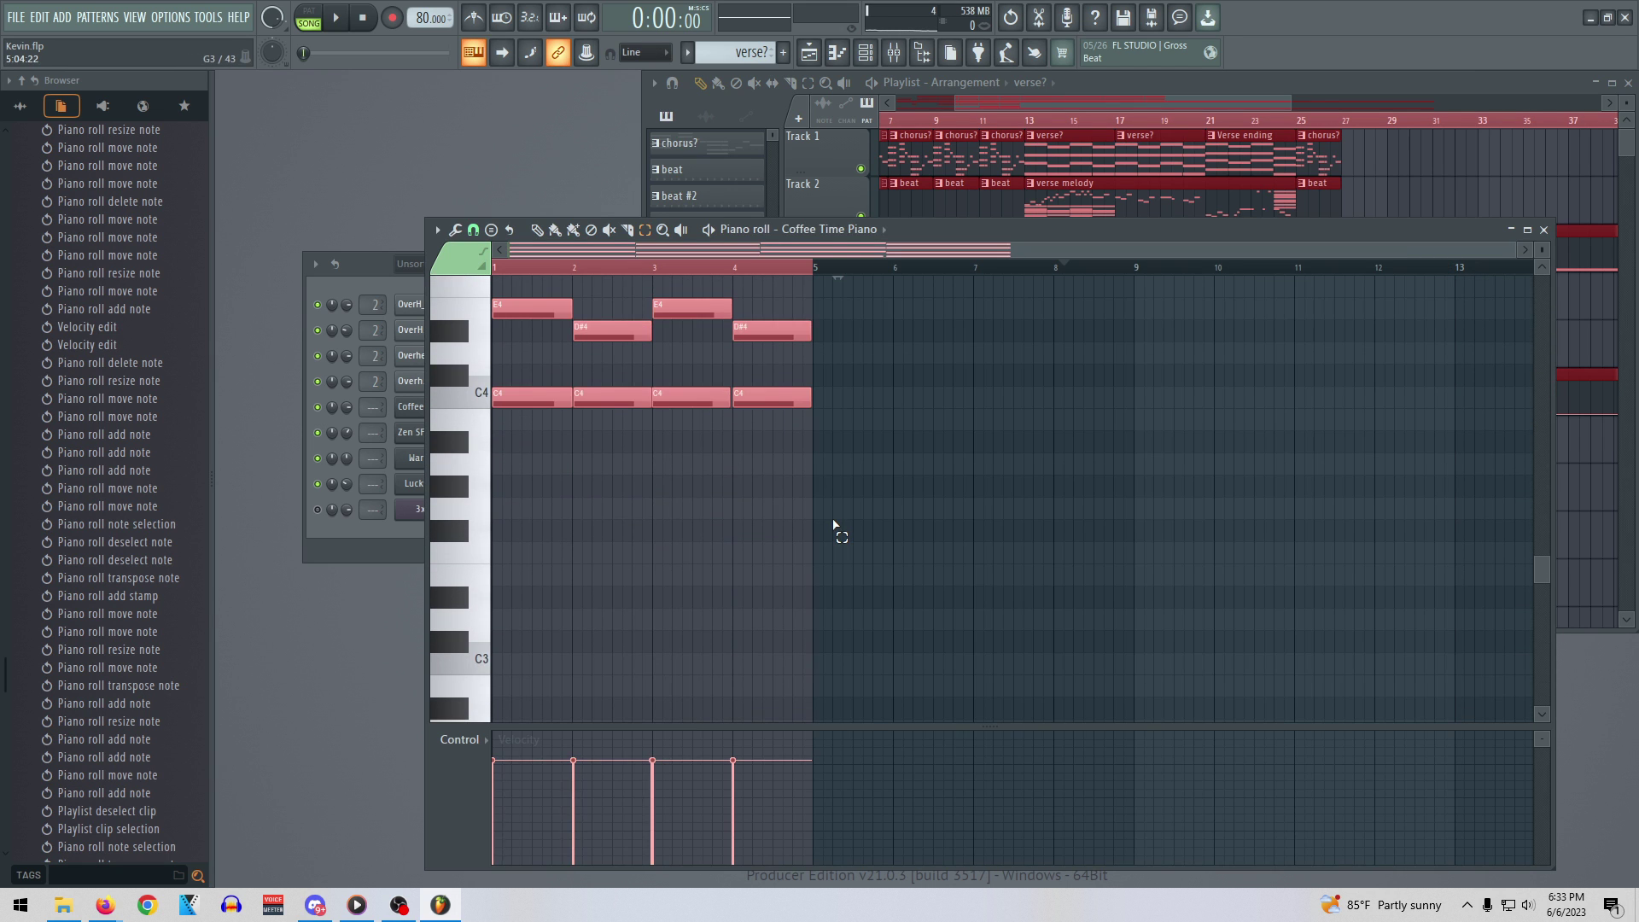
pyautogui.click(375, 257)
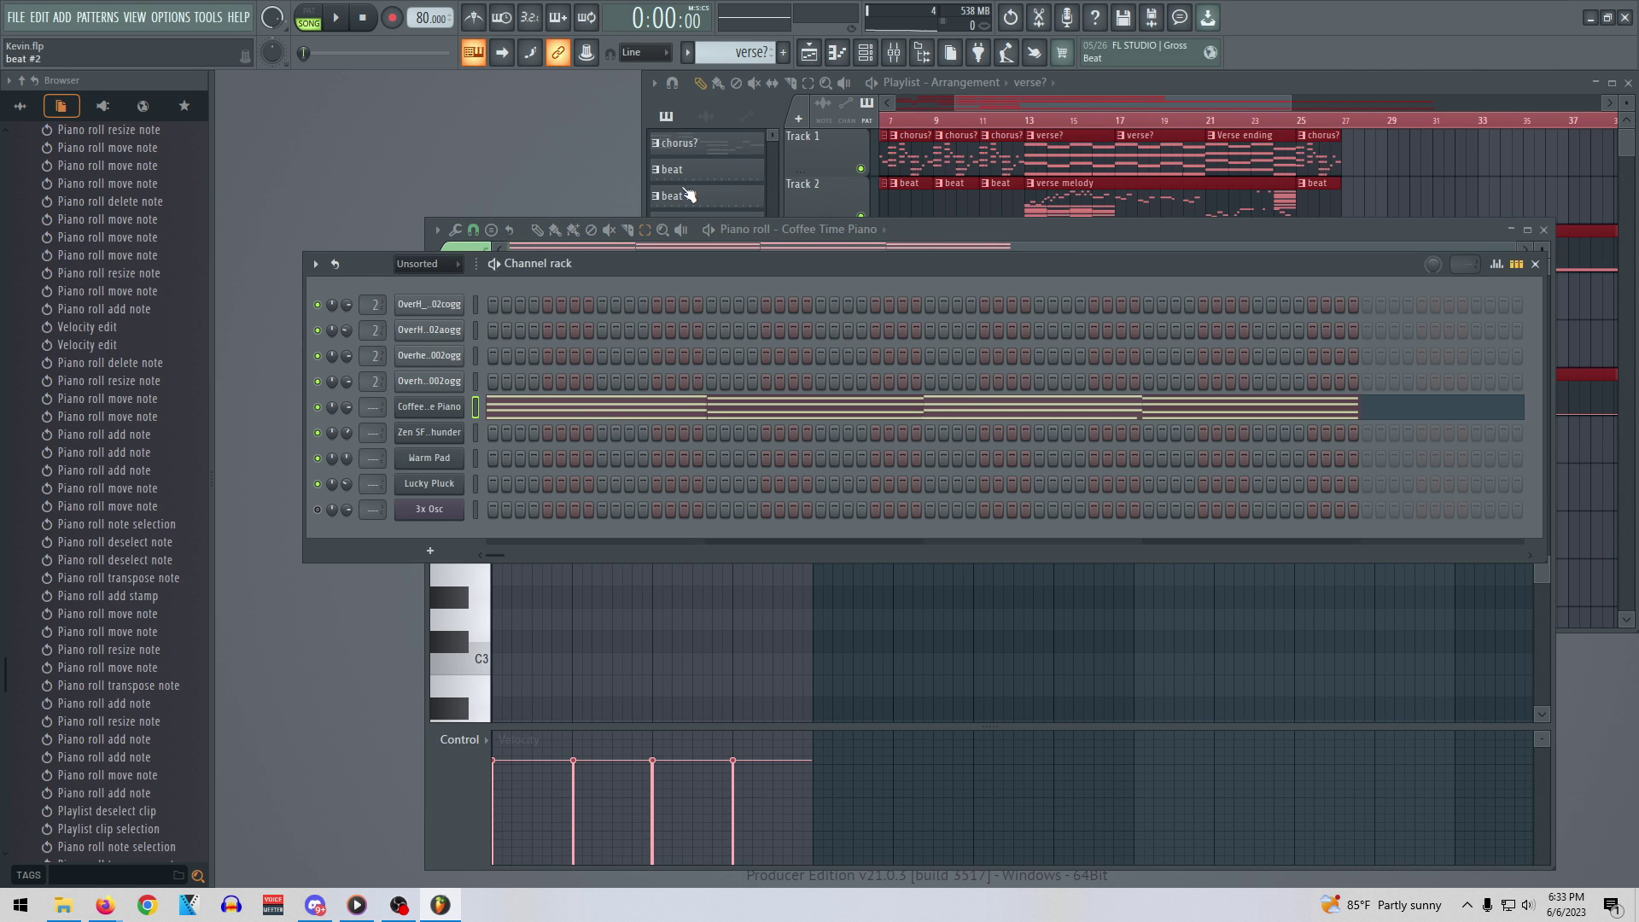
pyautogui.click(714, 100)
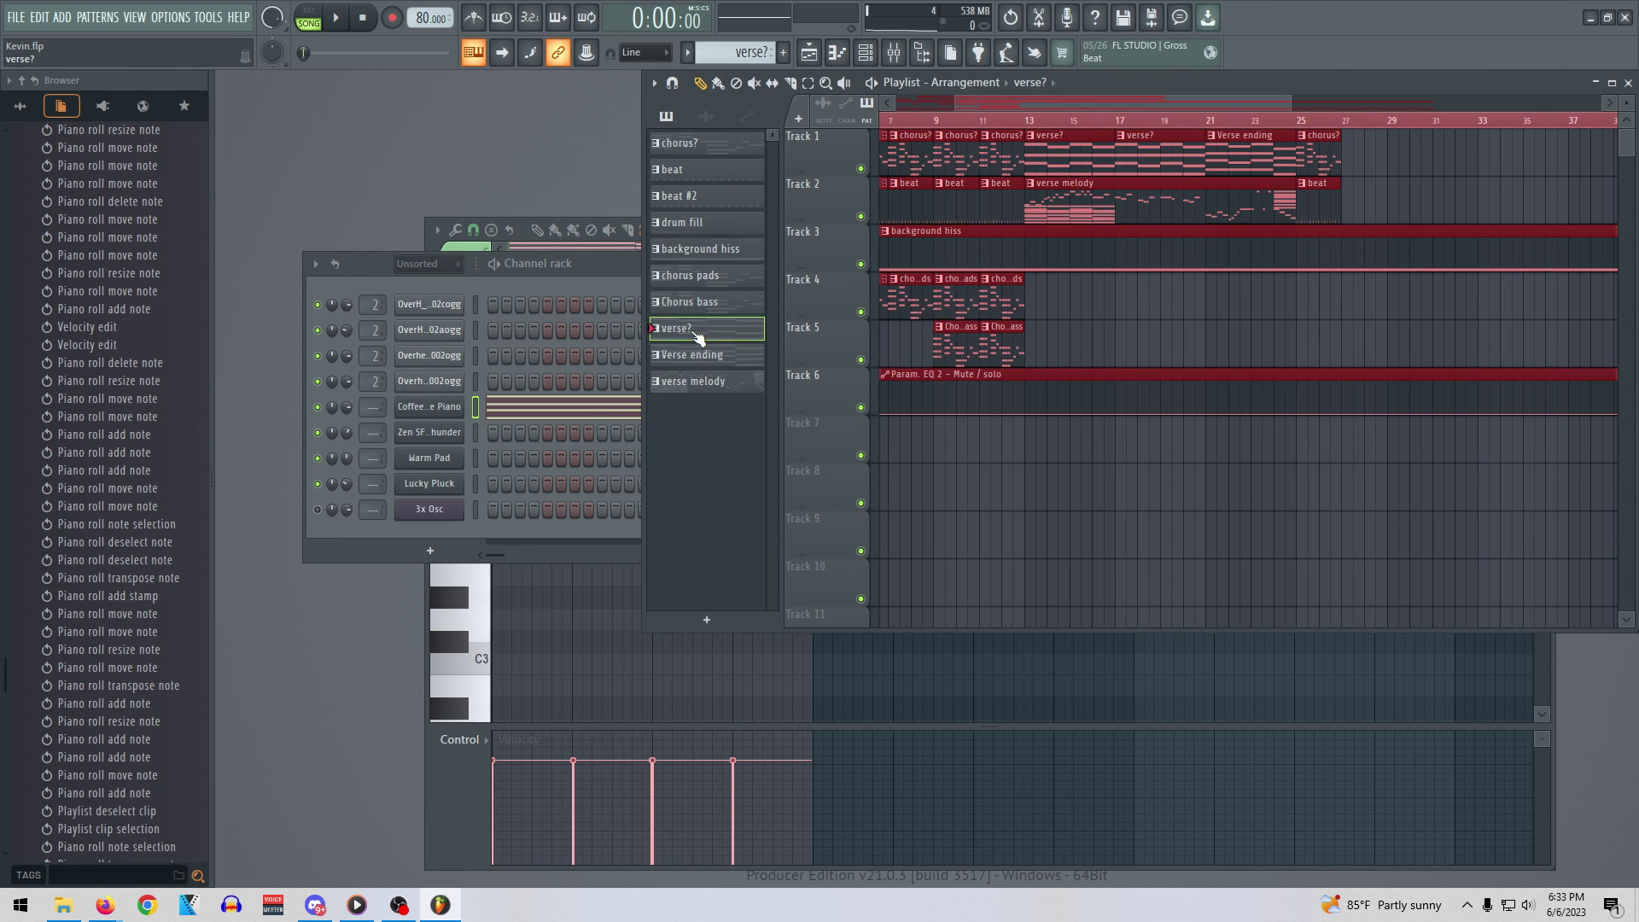
pyautogui.rightClick(694, 333)
pyautogui.click(677, 483)
pyautogui.rightClick(692, 325)
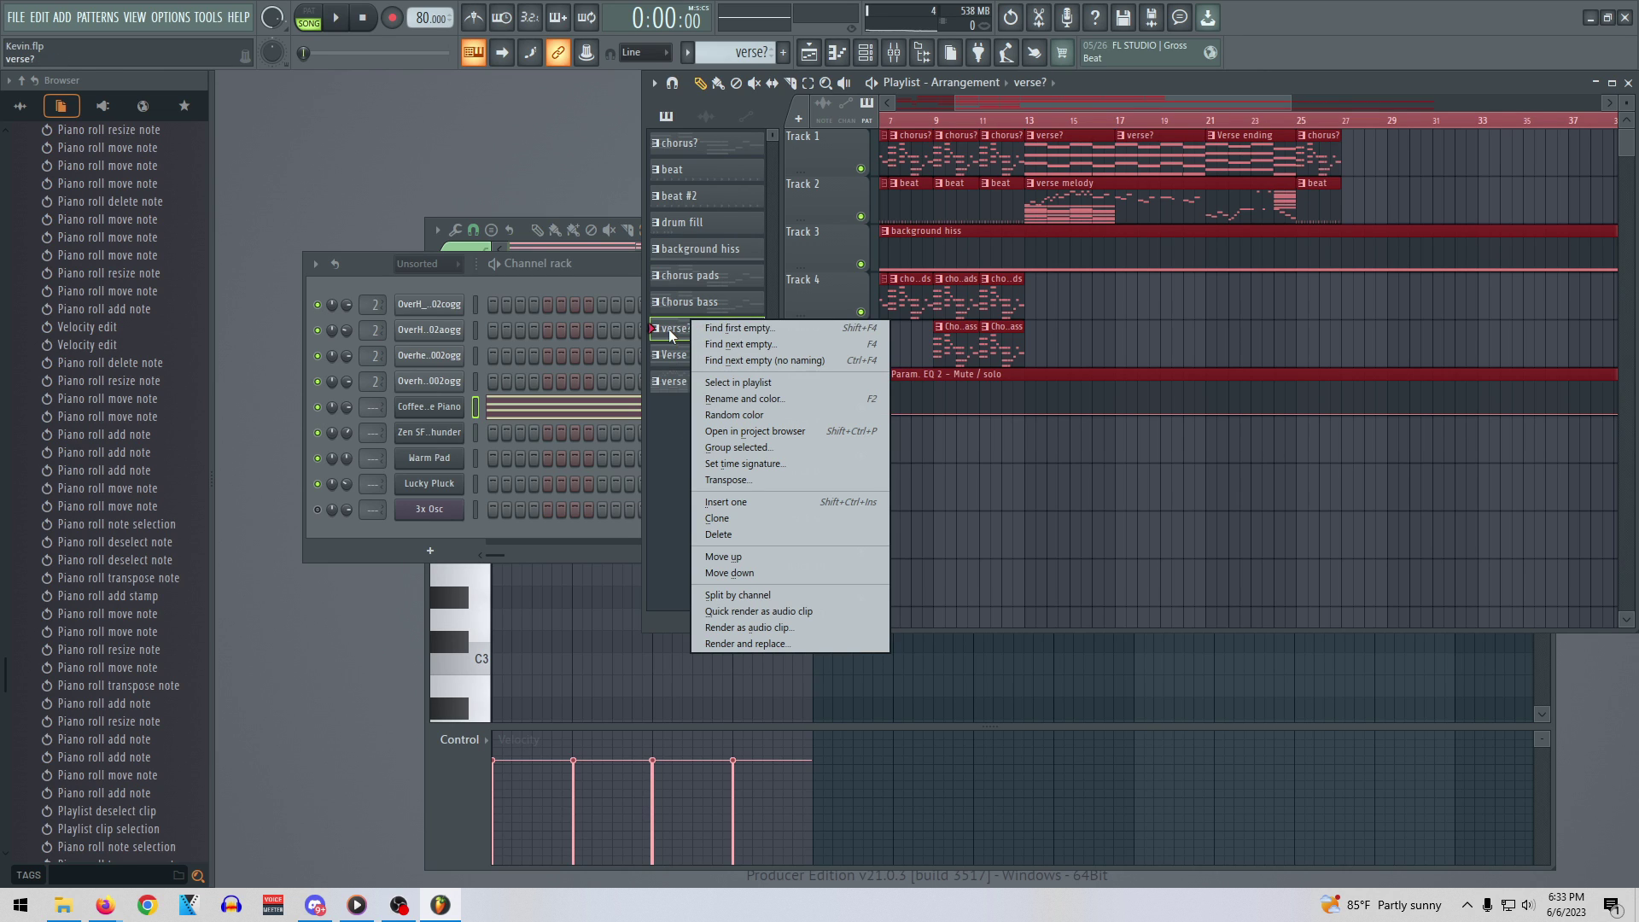
pyautogui.click(666, 332)
# Play the start of the verse briefly from bar 13 and stop playback
pyautogui.press('space')
pyautogui.click(1038, 125)
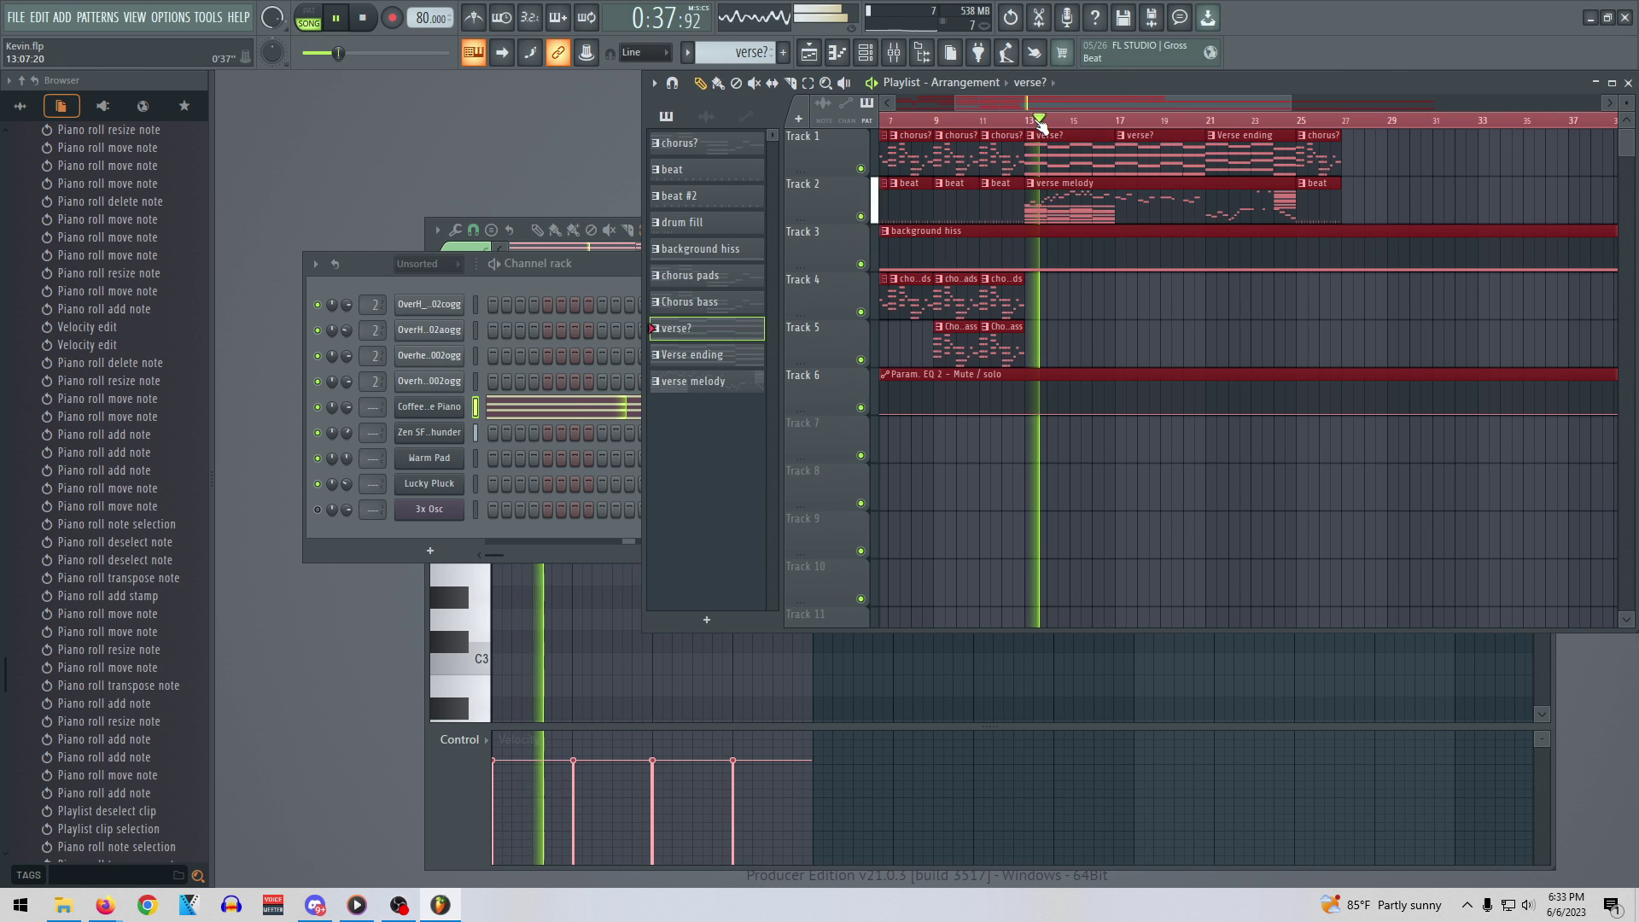
pyautogui.press('space')
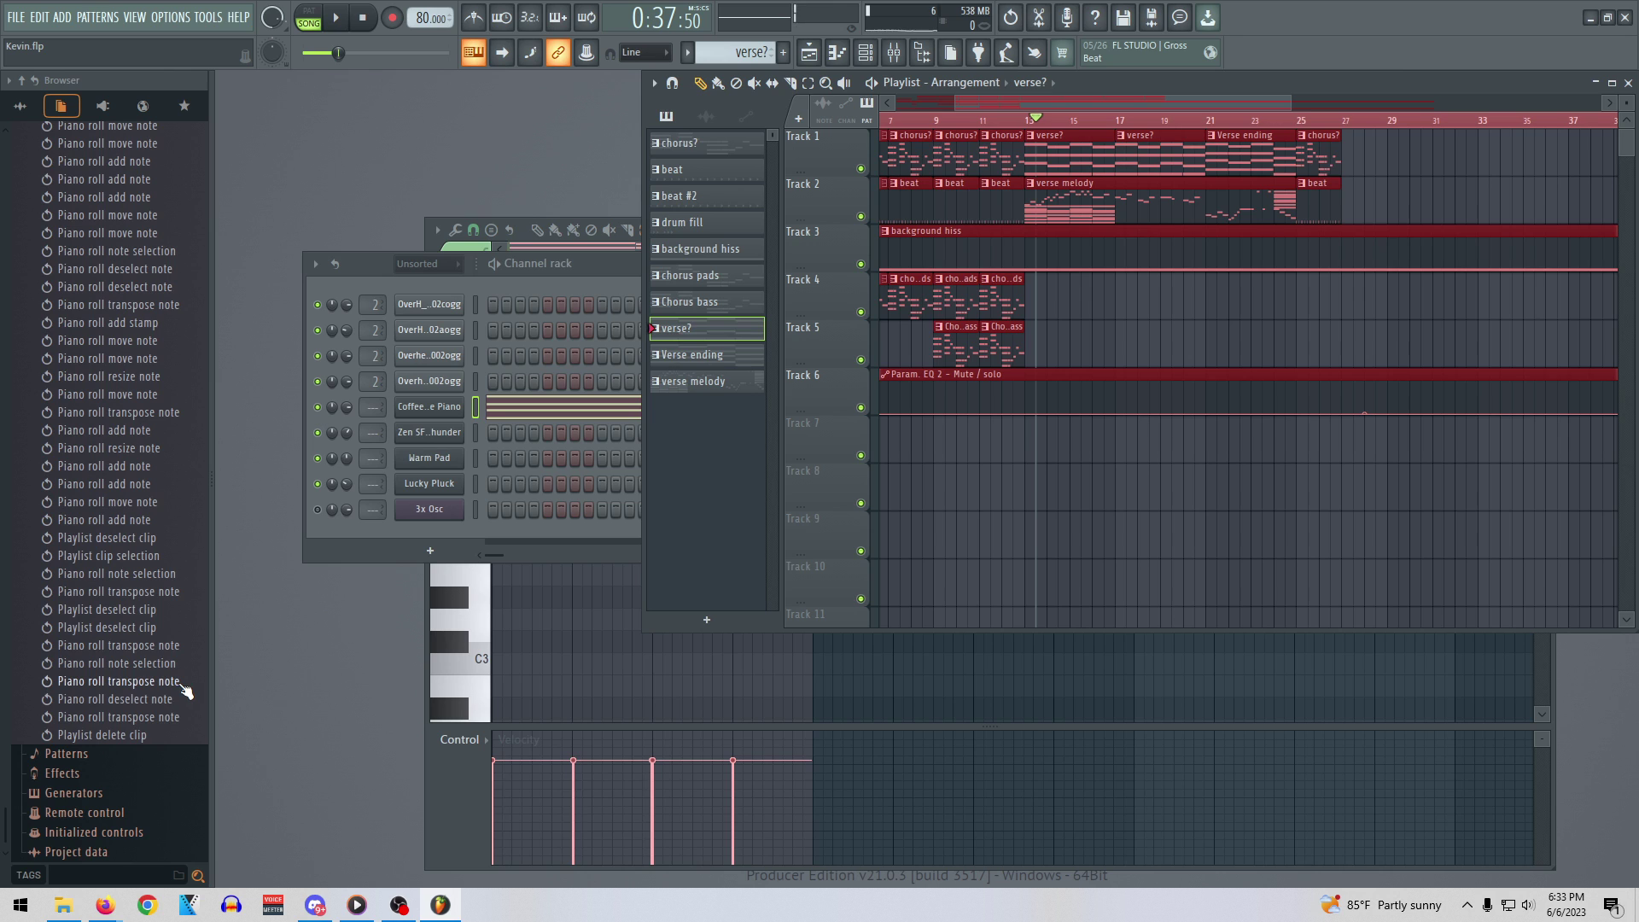
# Look through the project's history and select its latest "Playlist delete clip" entry
pyautogui.scroll(10, 175, 683)
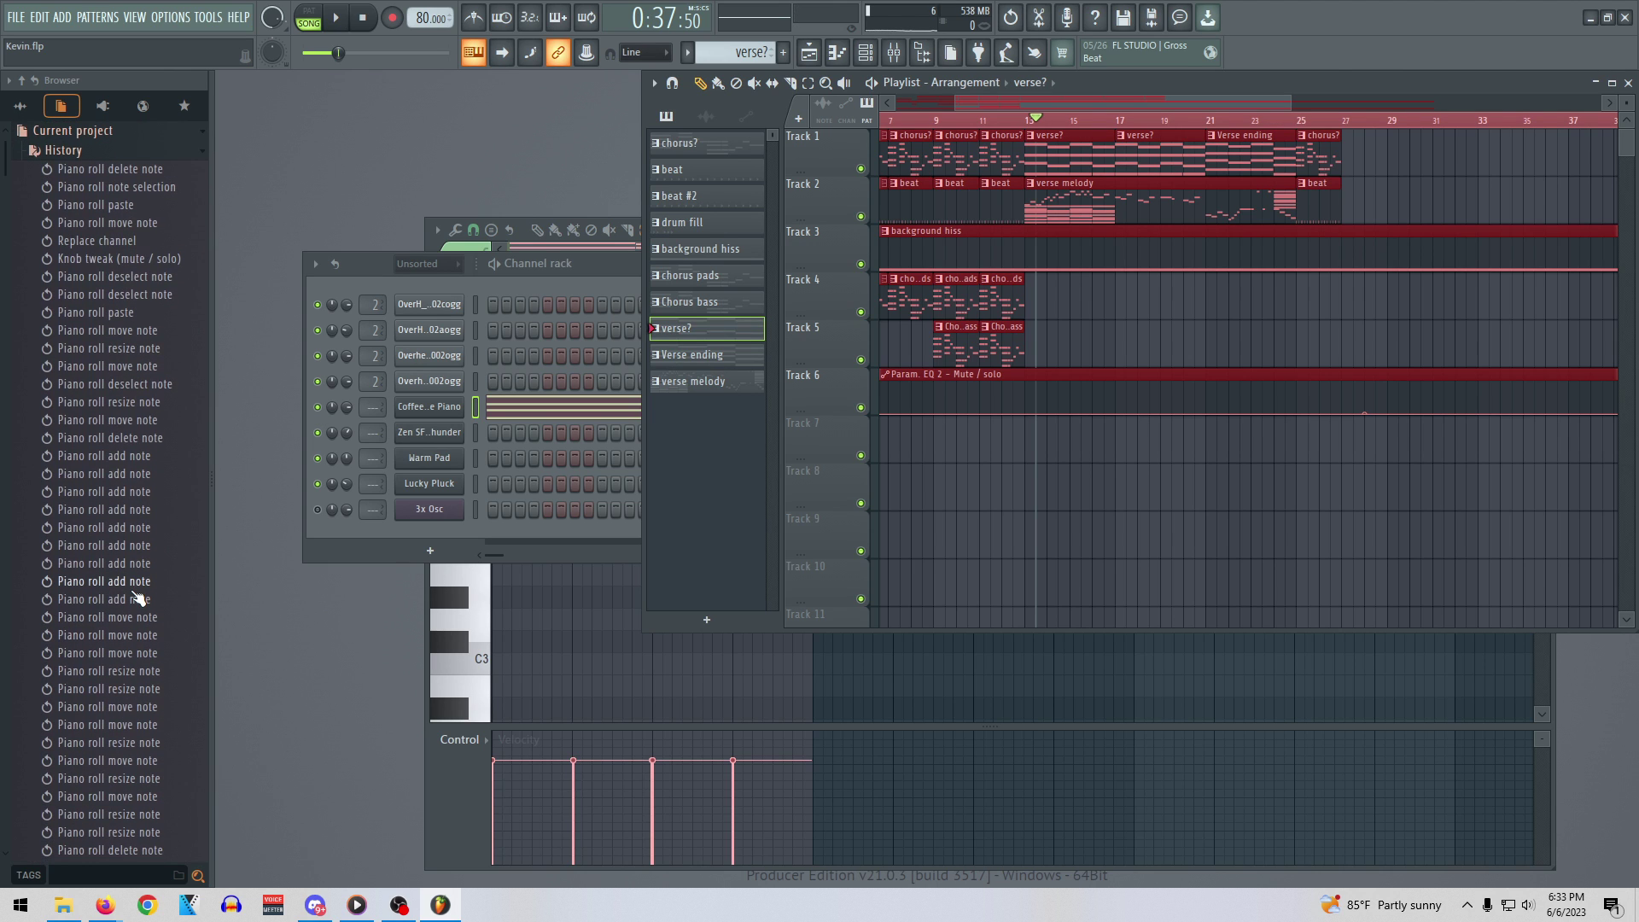
pyautogui.scroll(-15, 192, 657)
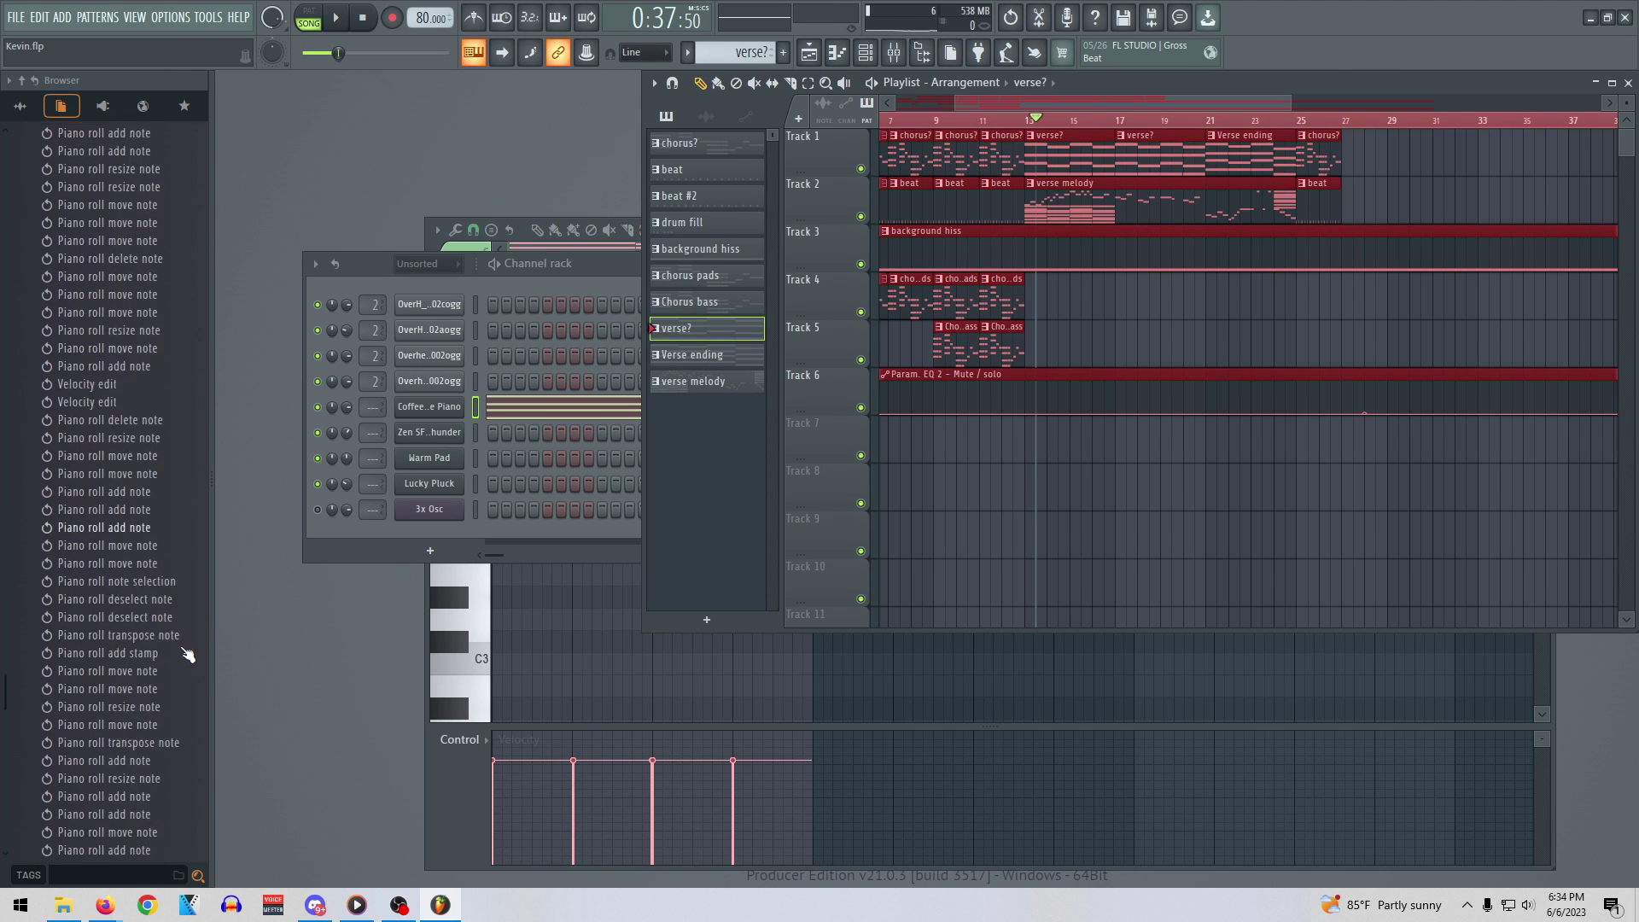
pyautogui.click(173, 735)
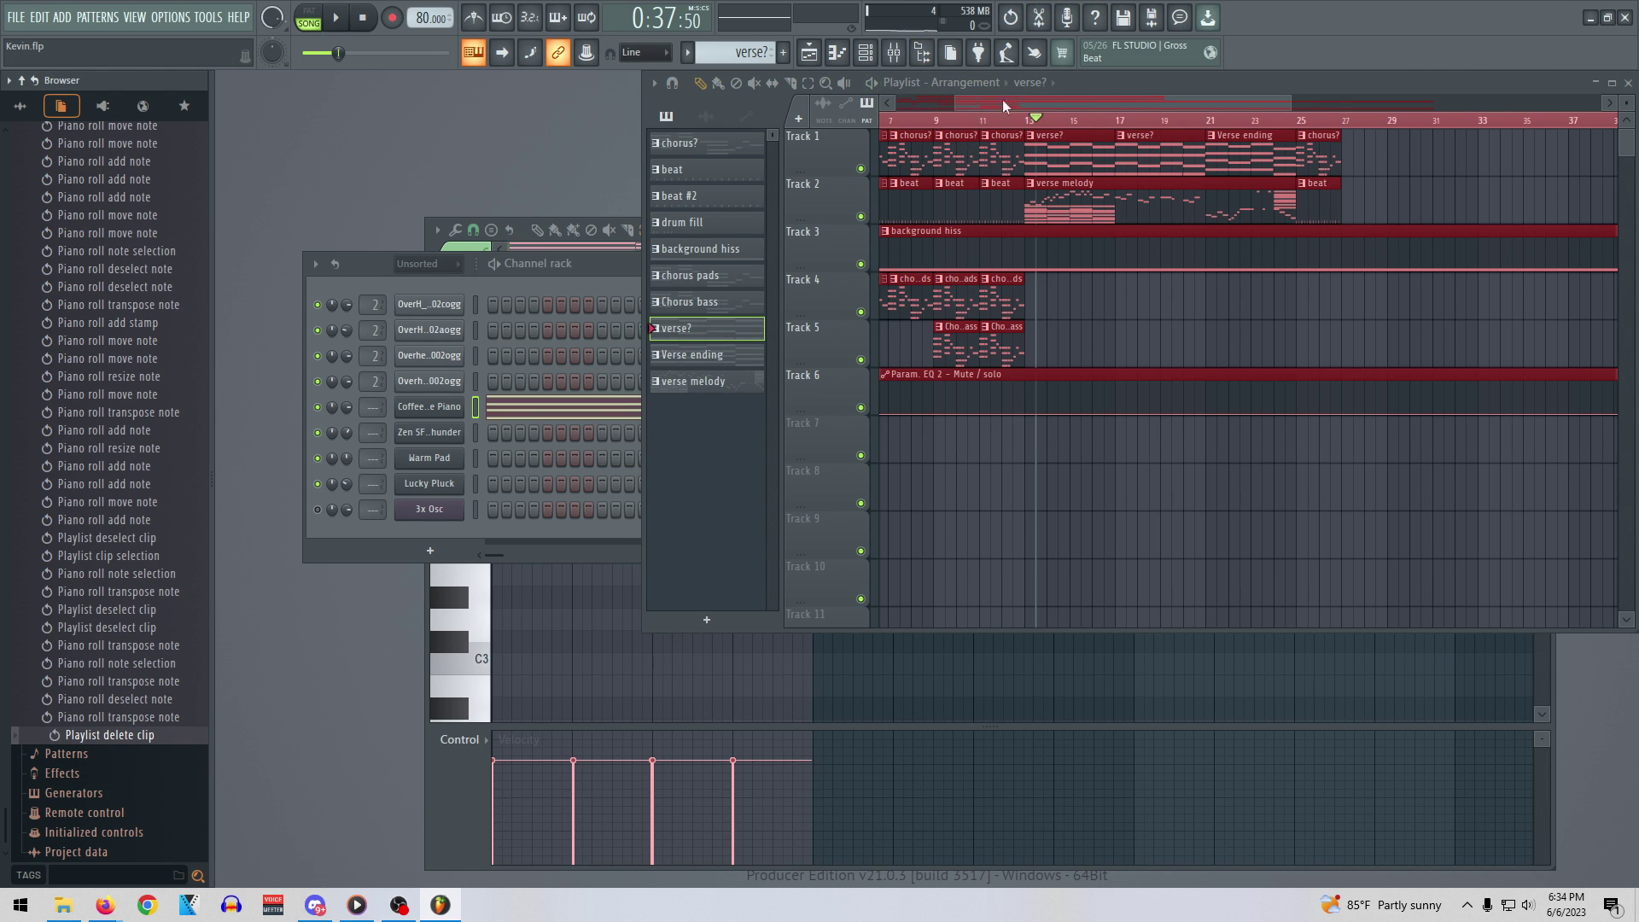
# Deselect all playlist clips, undo the deletion of the Chorus pads and Chorus bass clips at bar 25, and play the verse
pyautogui.click(808, 83)
pyautogui.click(1082, 470)
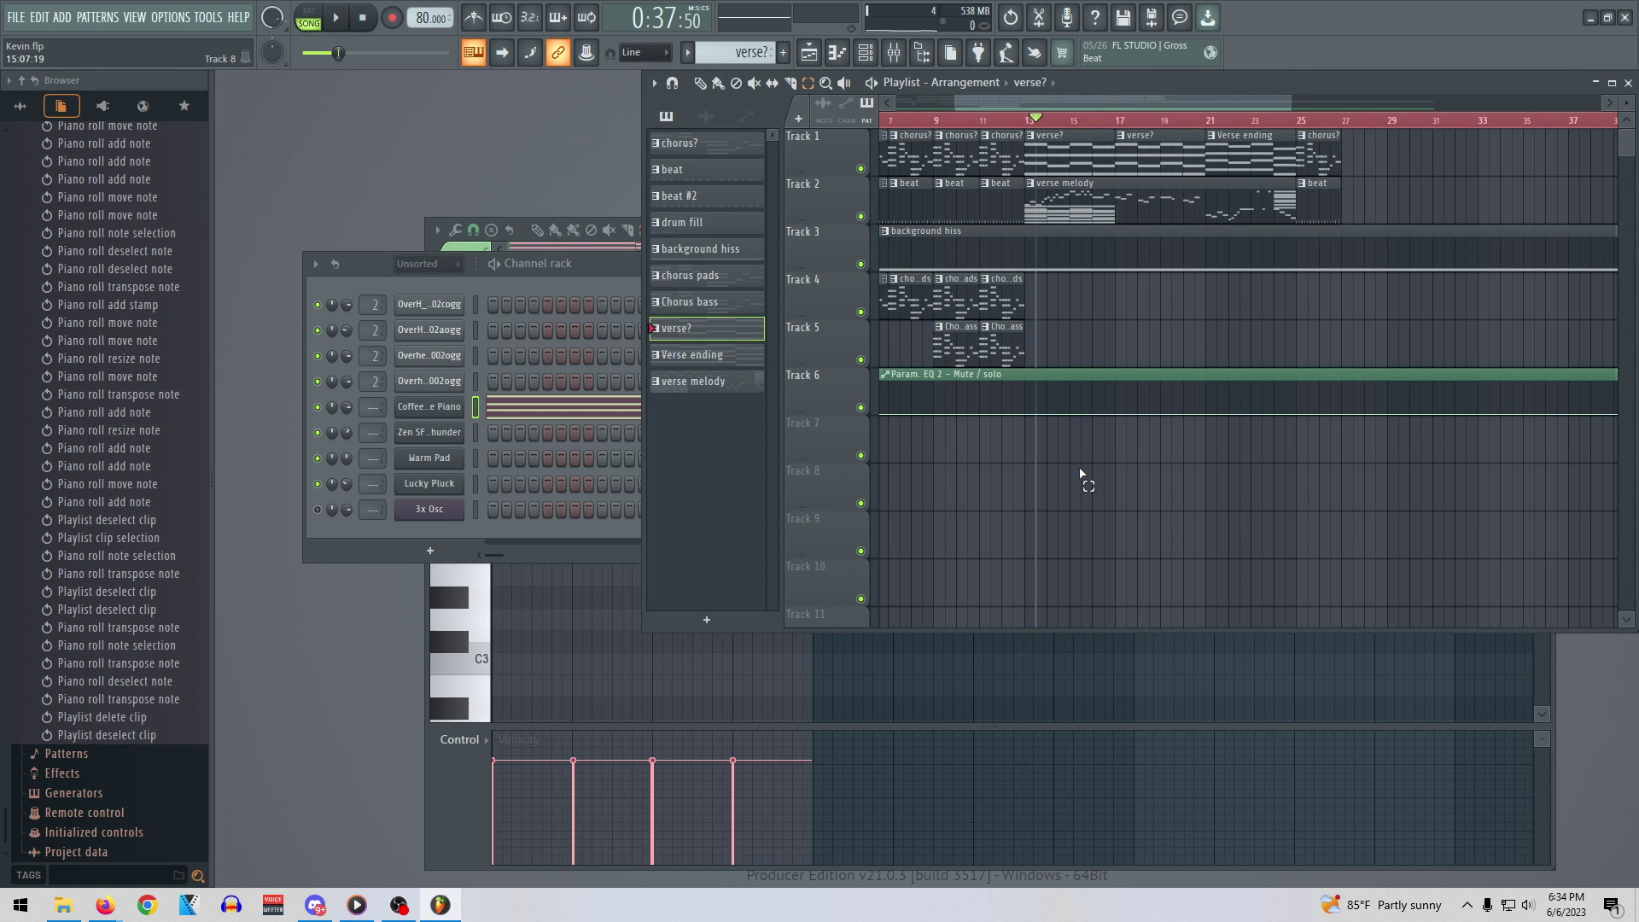
pyautogui.hotkey('ctrl', 'z')
pyautogui.hotkey('ctrl', 'z')
pyautogui.hotkey('ctrl', 'z')
pyautogui.hotkey('ctrl', 'z')
pyautogui.press('space')
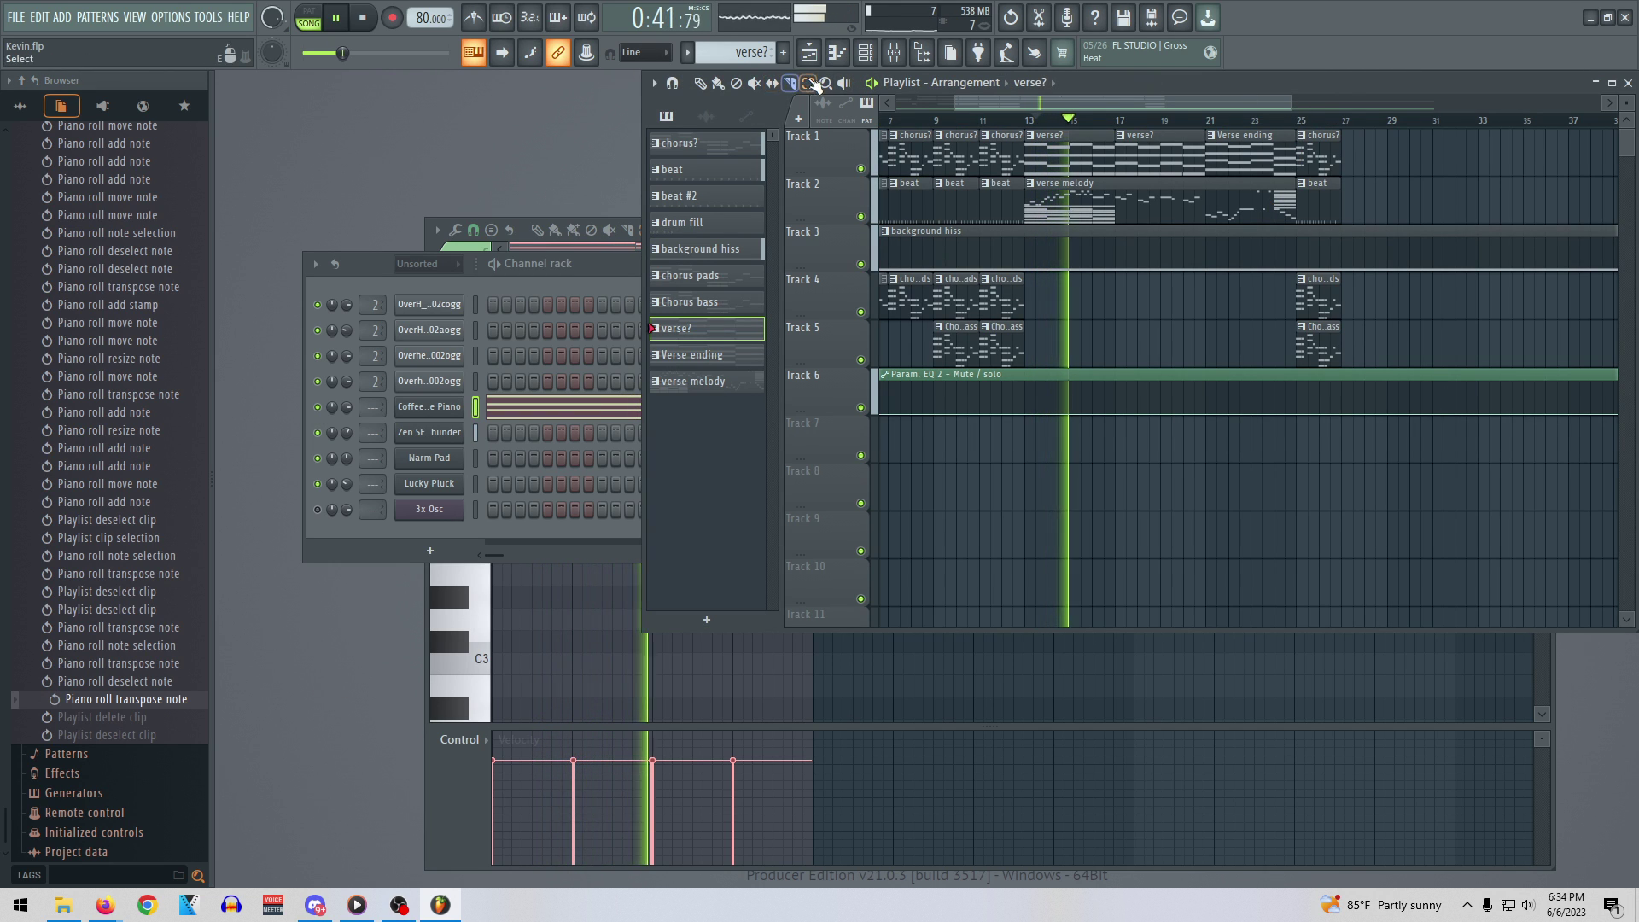
# Play the transition from the verse ending into the chorus around bar 25 and stop playback
pyautogui.click(1287, 123)
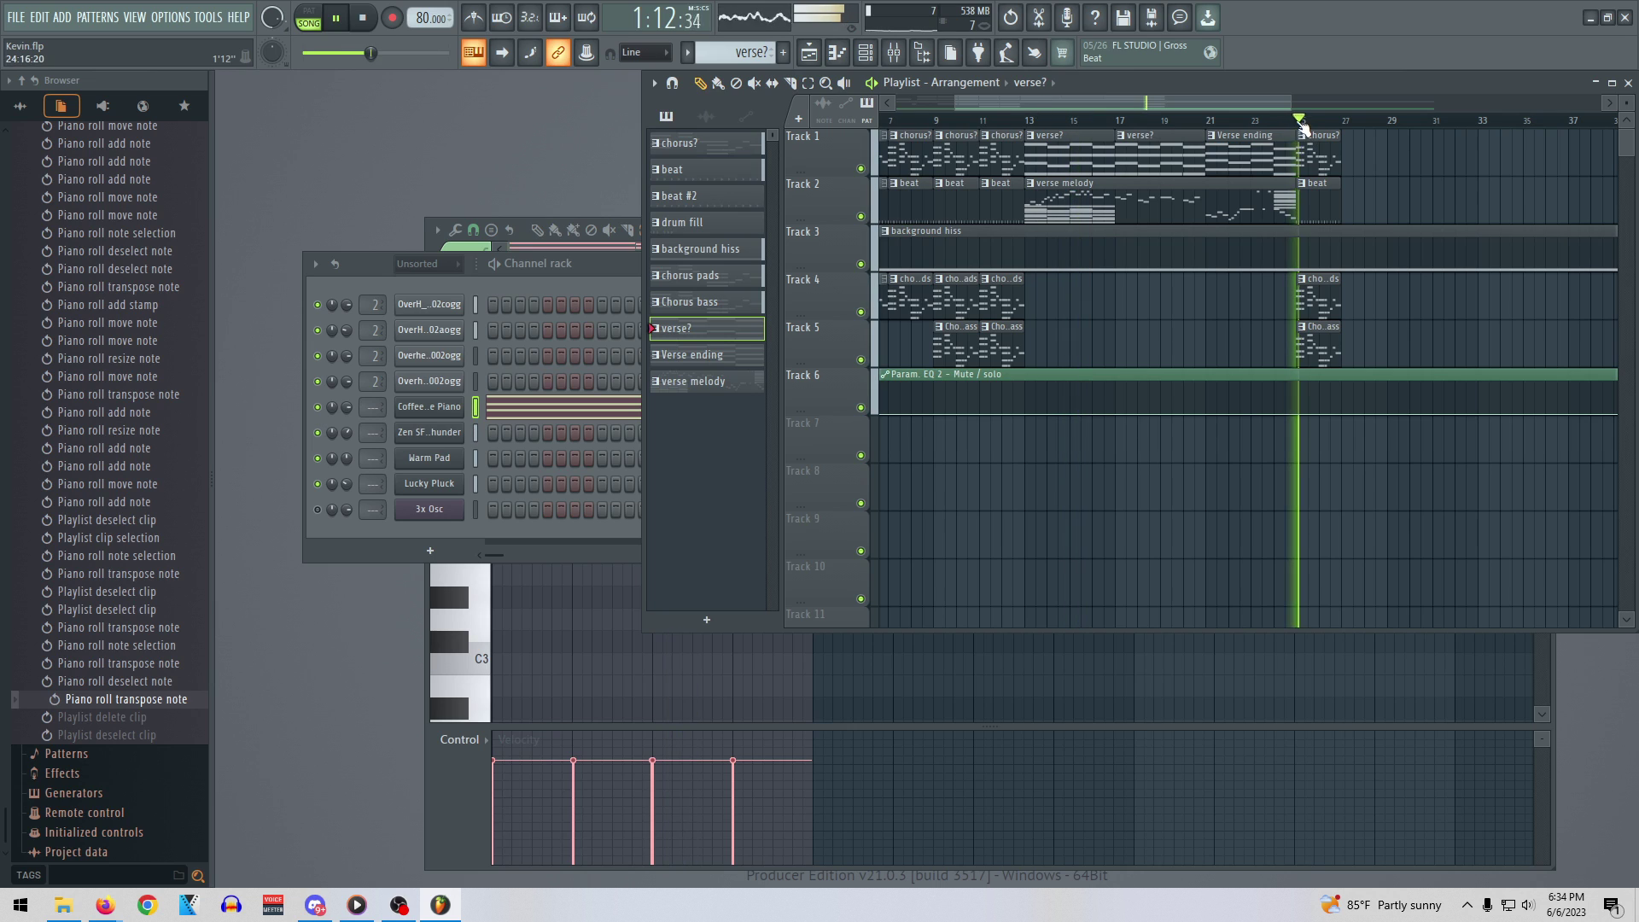
pyautogui.click(1276, 124)
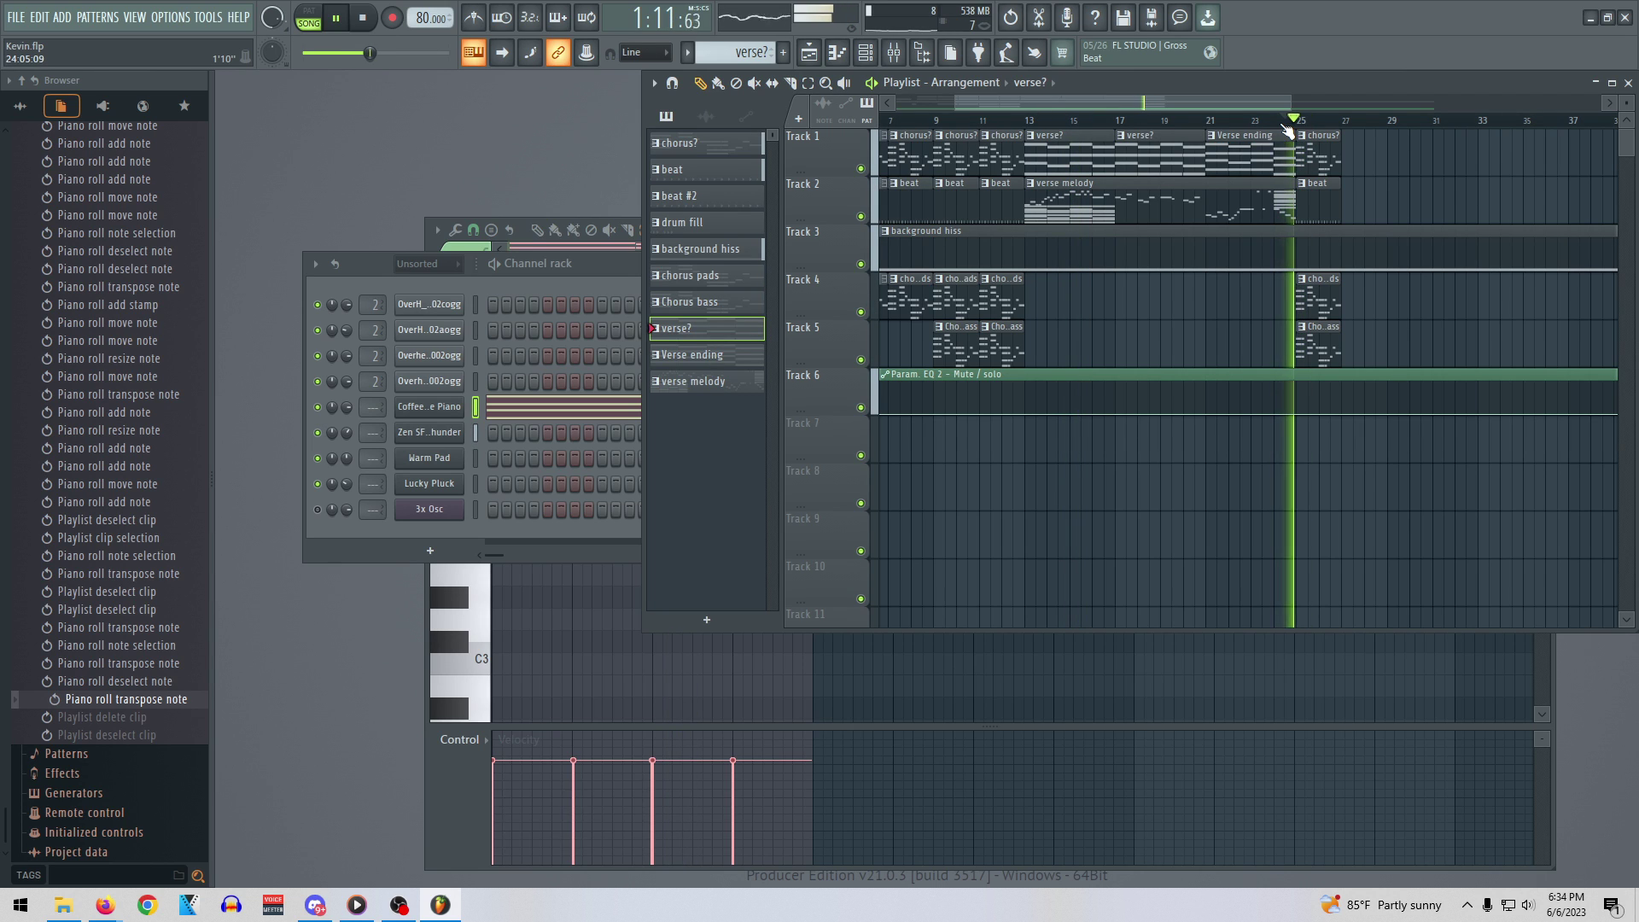
pyautogui.press('space')
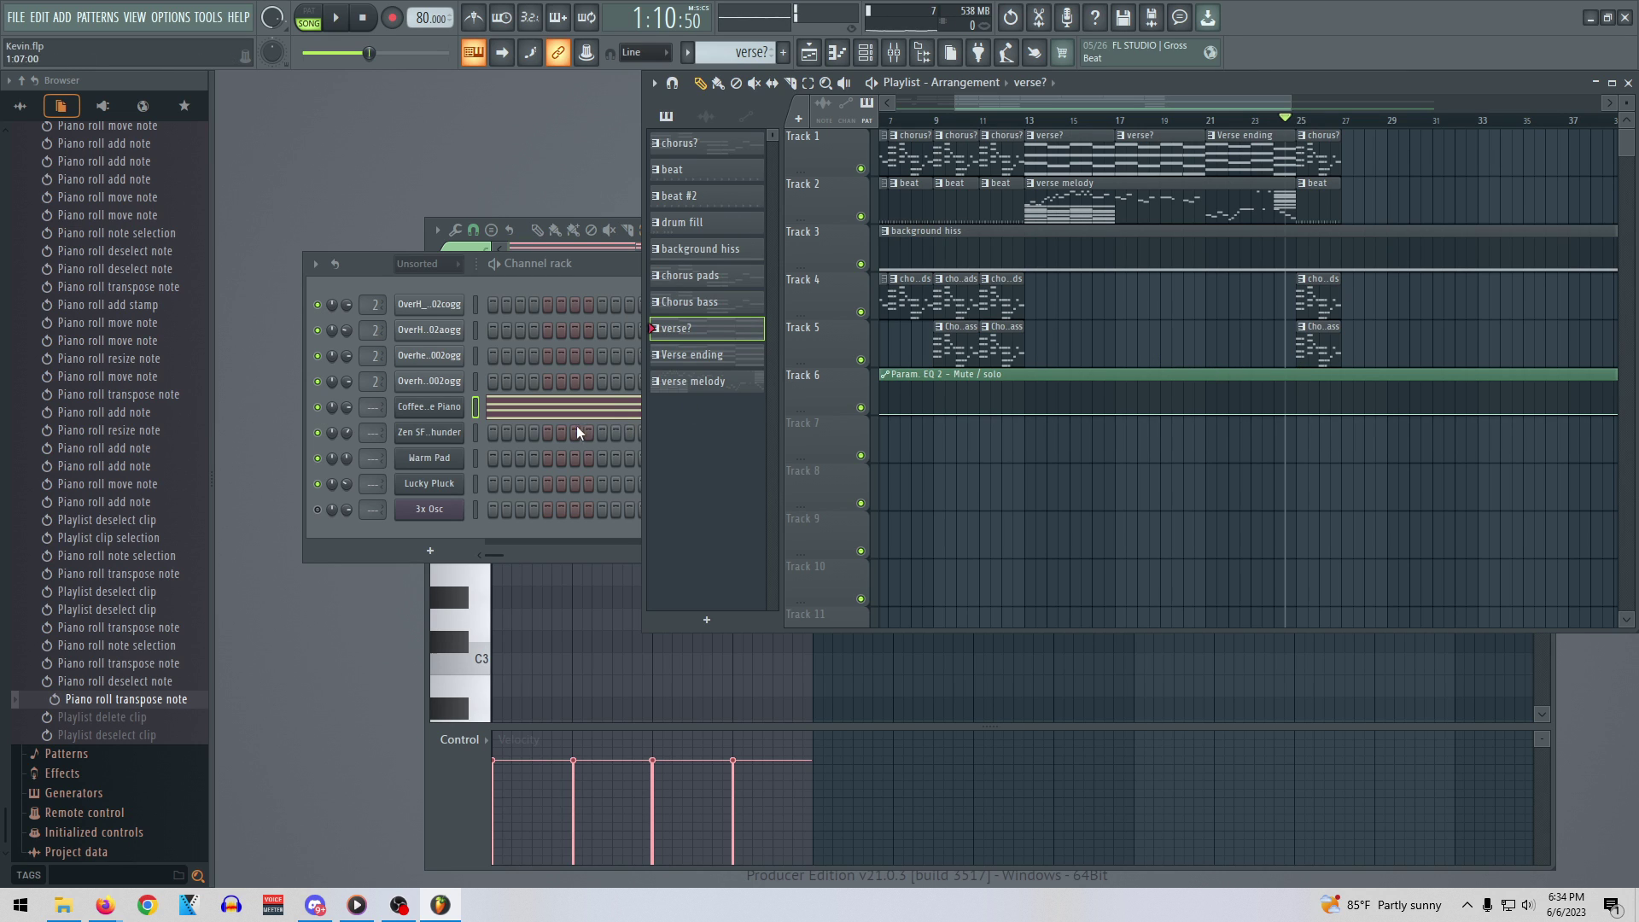
# Create a new pattern named "Verse? bass"
pyautogui.rightClick(700, 334)
pyautogui.press('Escape')
pyautogui.rightClick(693, 331)
pyautogui.click(678, 568)
pyautogui.click(707, 619)
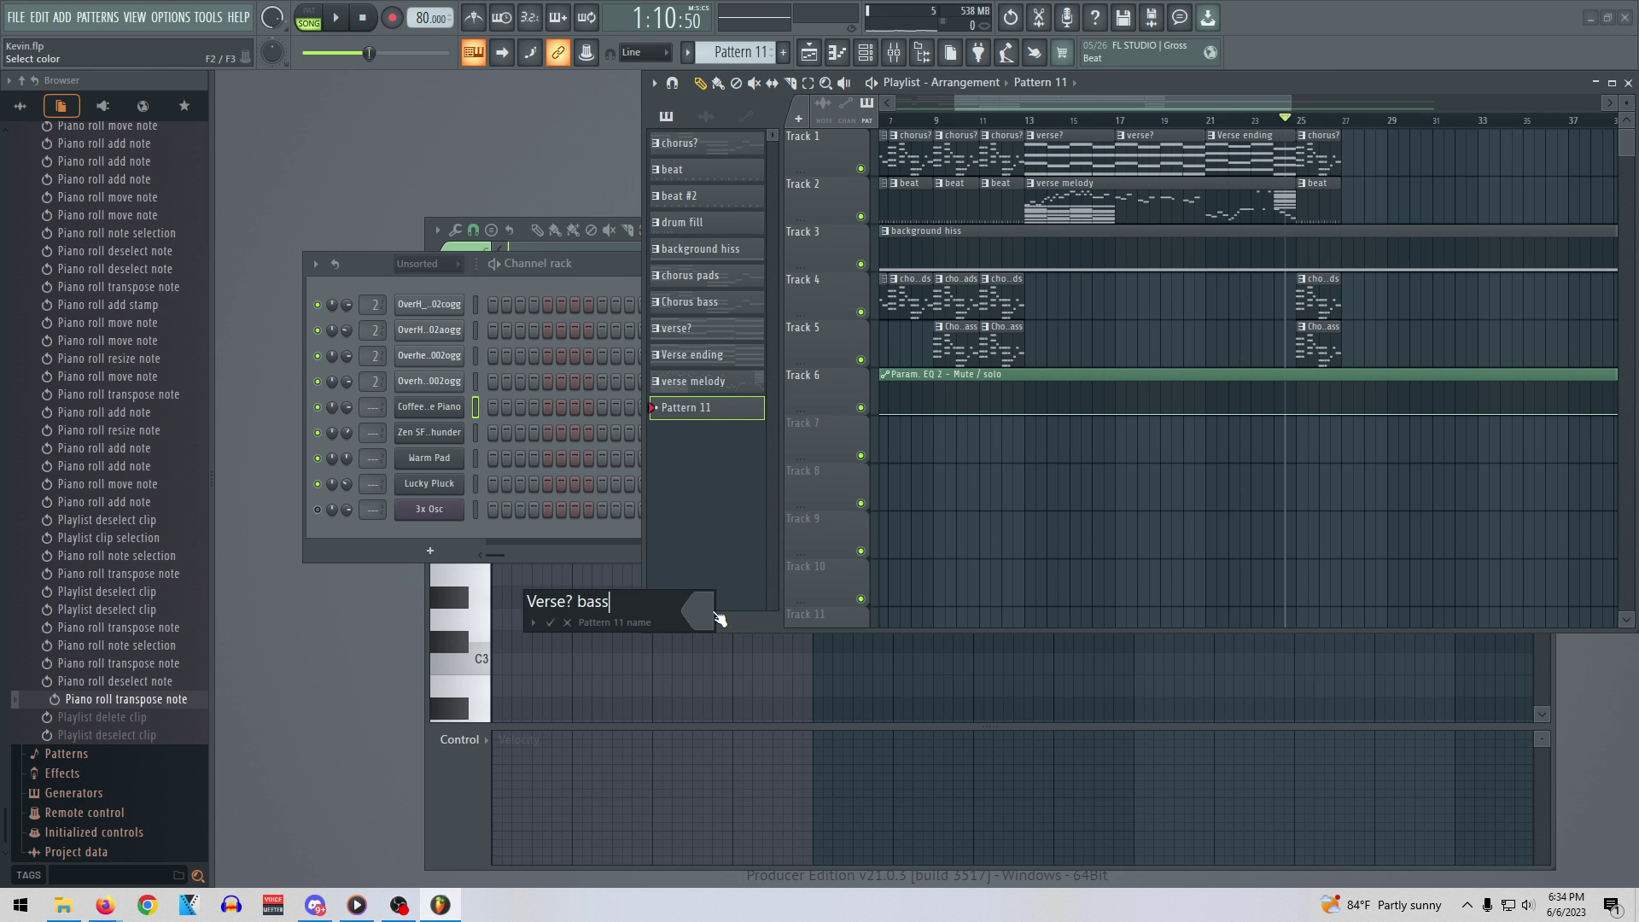
pyautogui.press('Return')
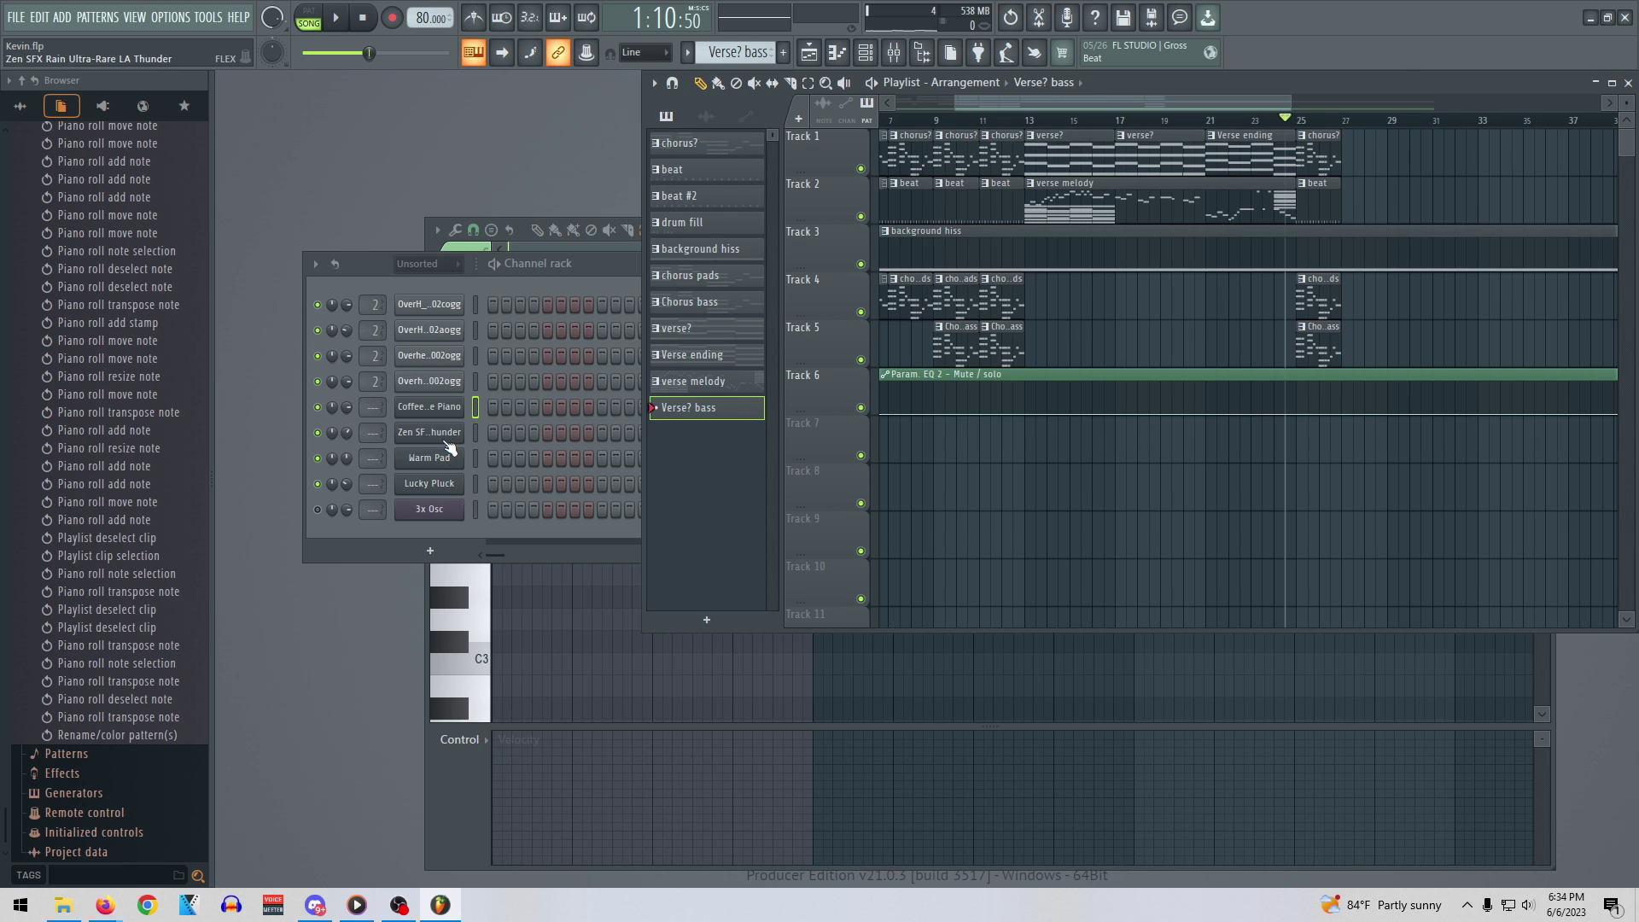
# Paste the copied verse chords into the Lucky Pluck piano roll and move them to start at bar 1
pyautogui.rightClick(433, 484)
pyautogui.click(492, 483)
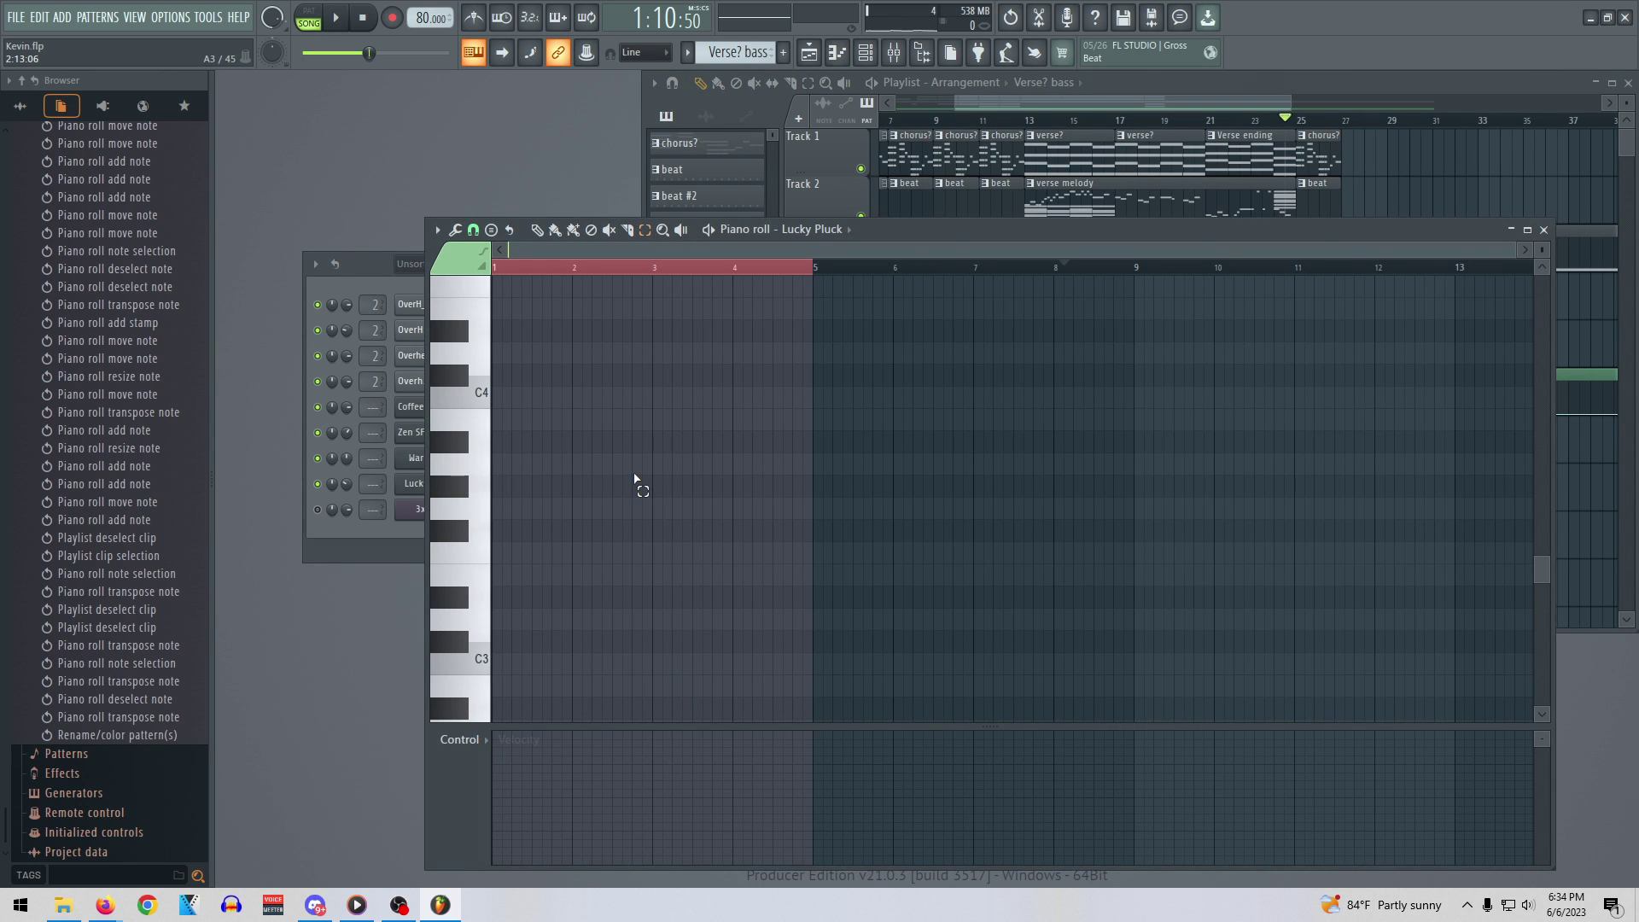
pyautogui.hotkey('ctrl', 'v')
pyautogui.scroll(5, 1109, 418)
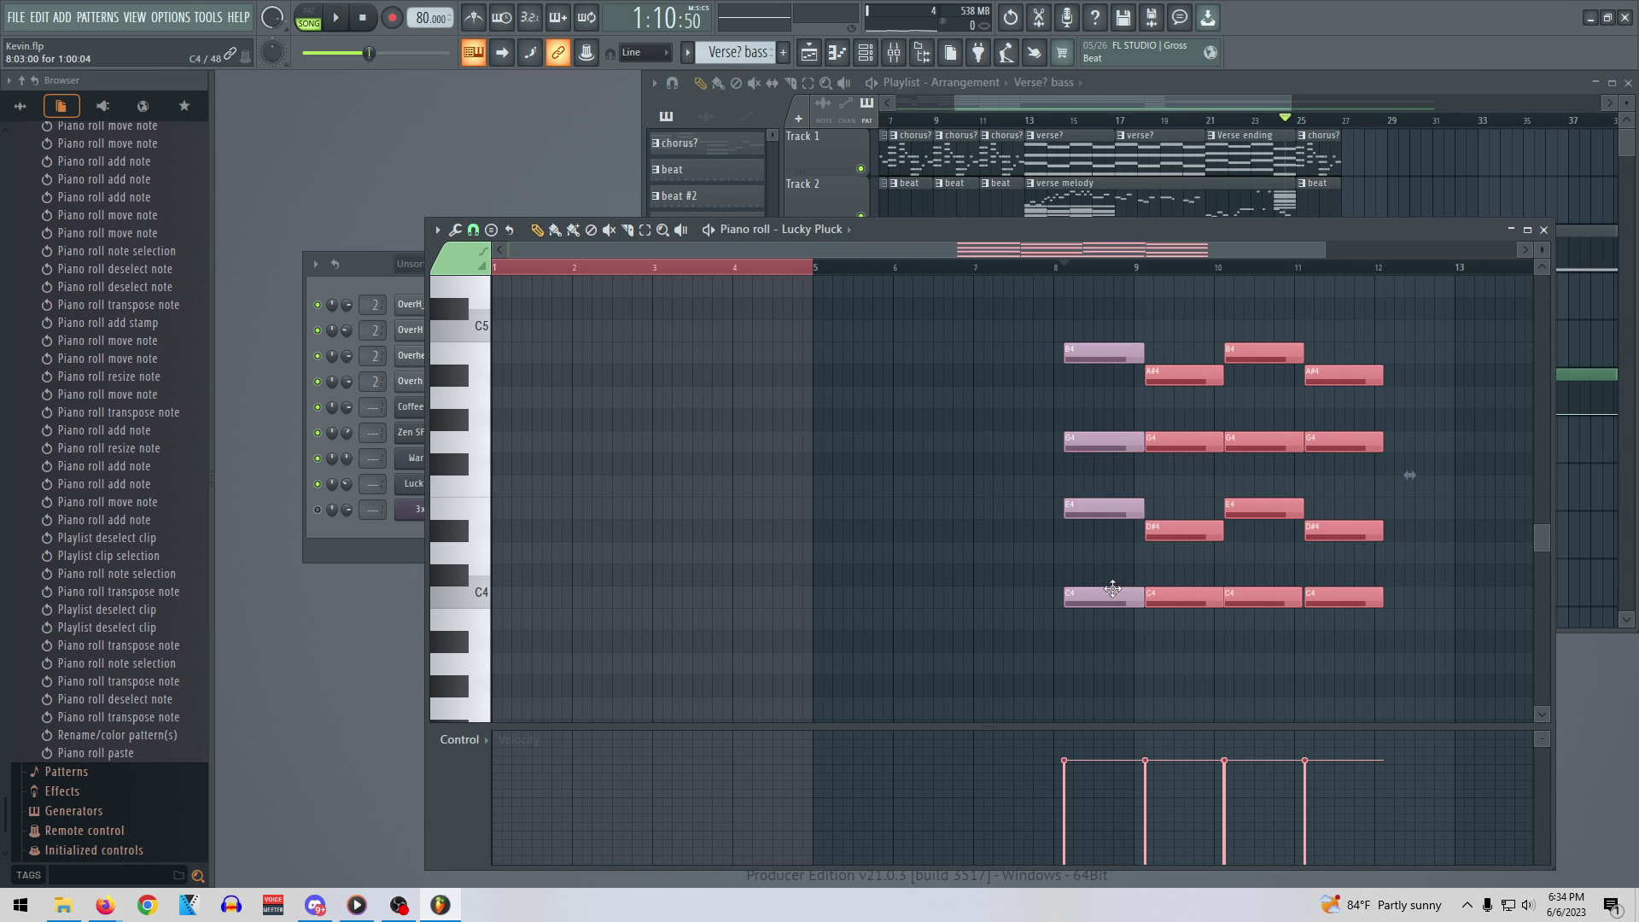
pyautogui.moveTo(1112, 587); pyautogui.dragTo(540, 587)
pyautogui.scroll(-3, 677, 574)
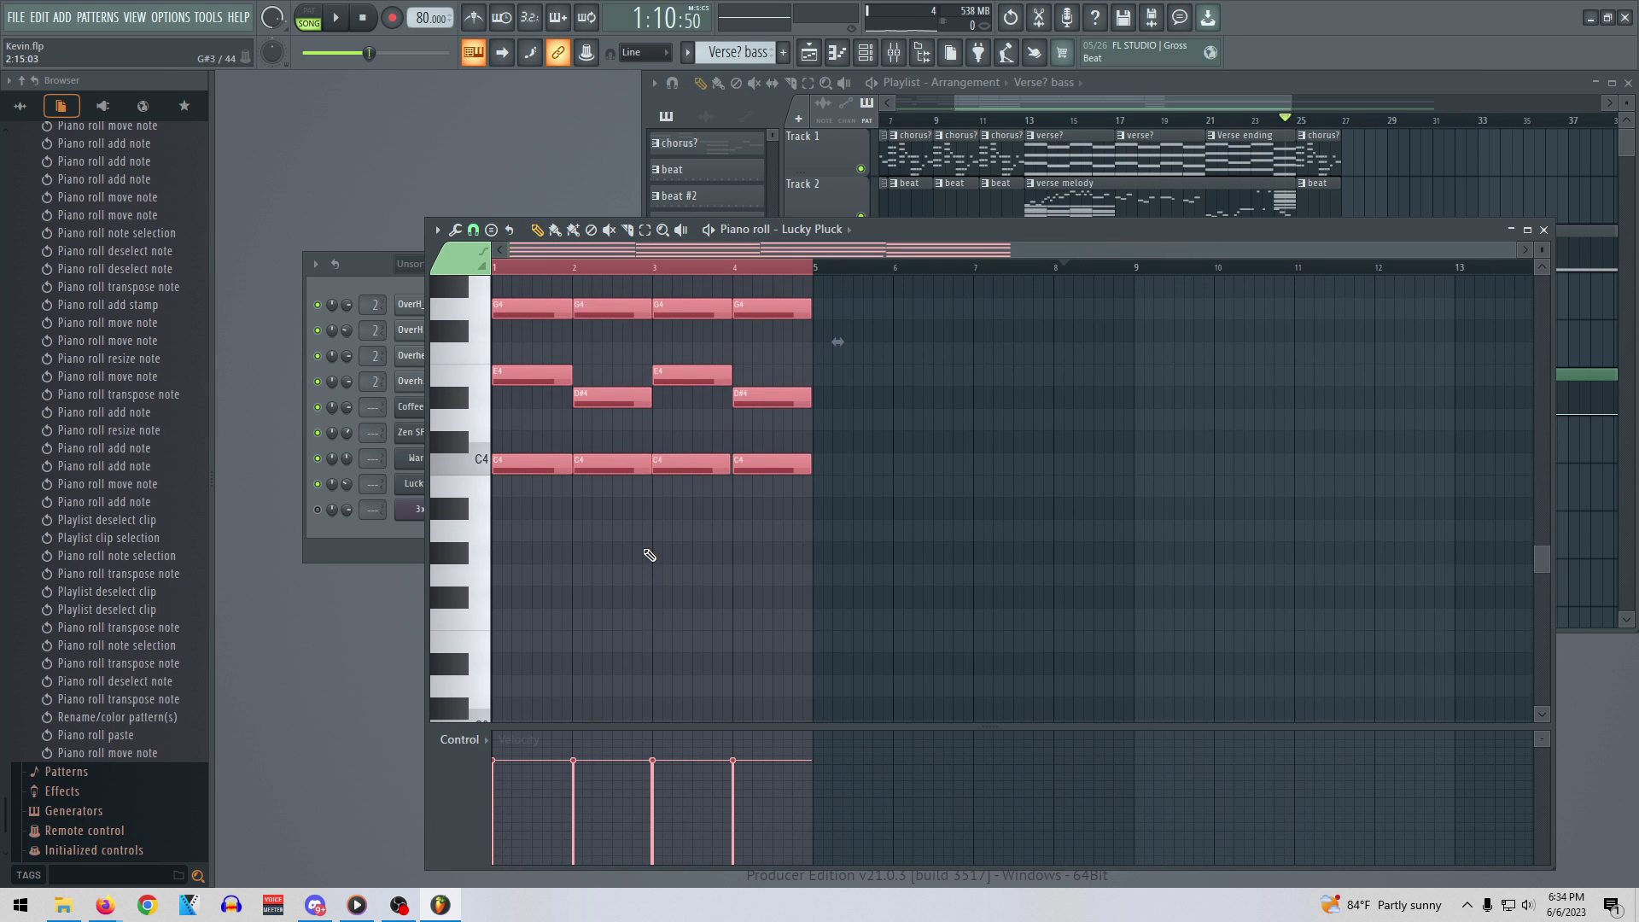
# Transpose the Lucky Pluck chords down two octaves and extend the bar 3 C2 note to the start of bar 4
pyautogui.hotkey('ctrl', 'Down')
pyautogui.hotkey('ctrl', 'Down')
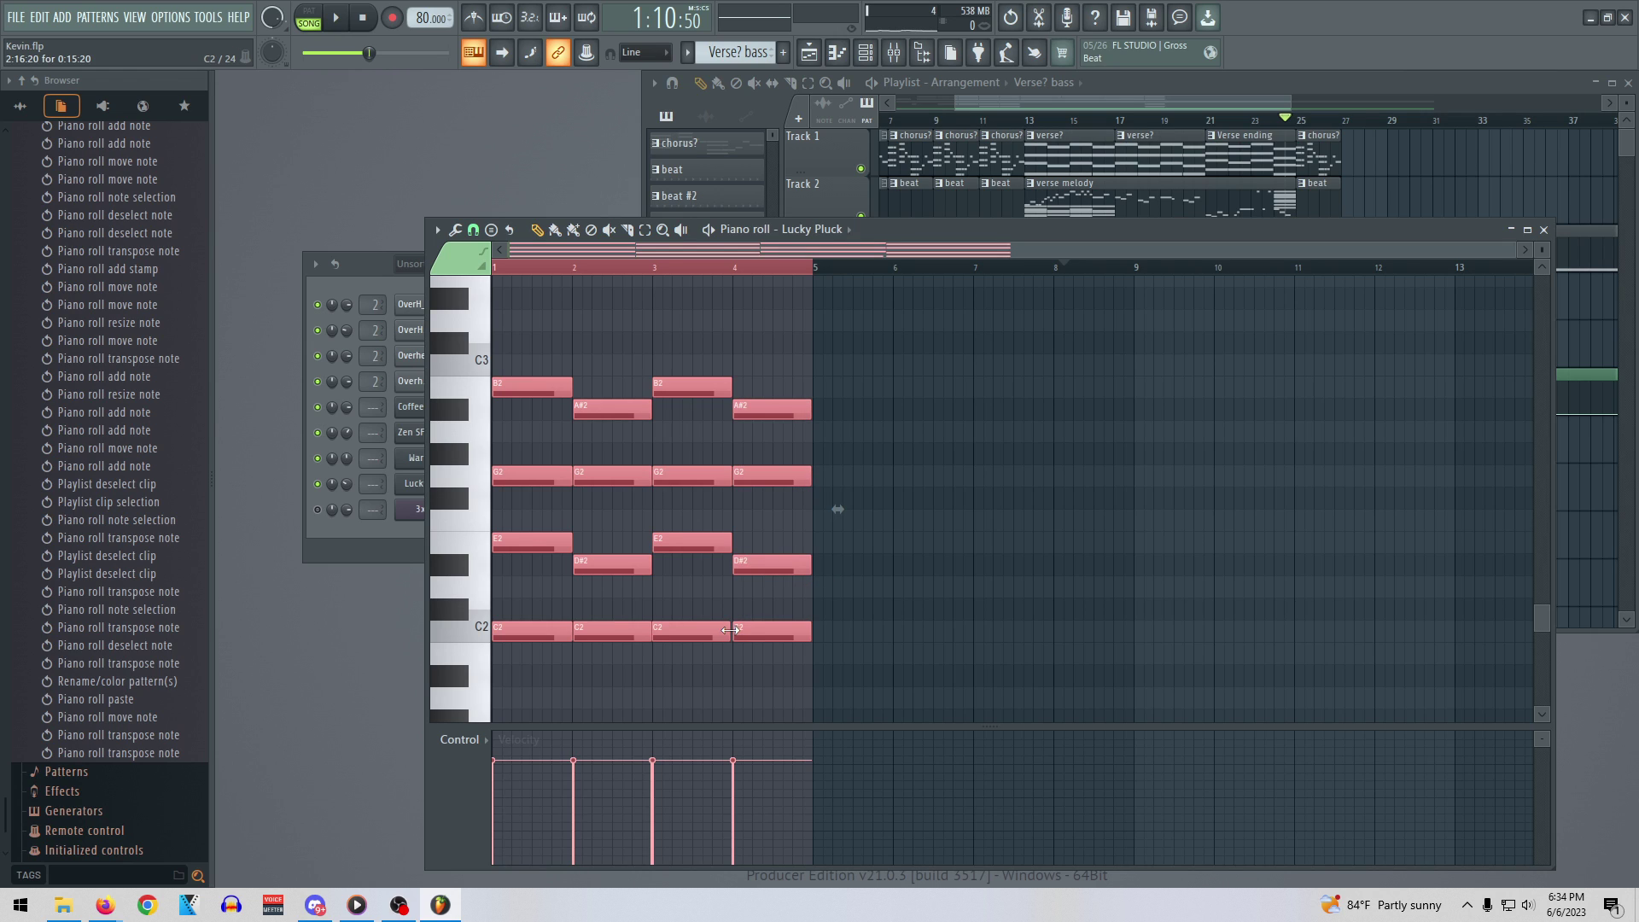
pyautogui.moveTo(730, 630); pyautogui.dragTo(733, 631)
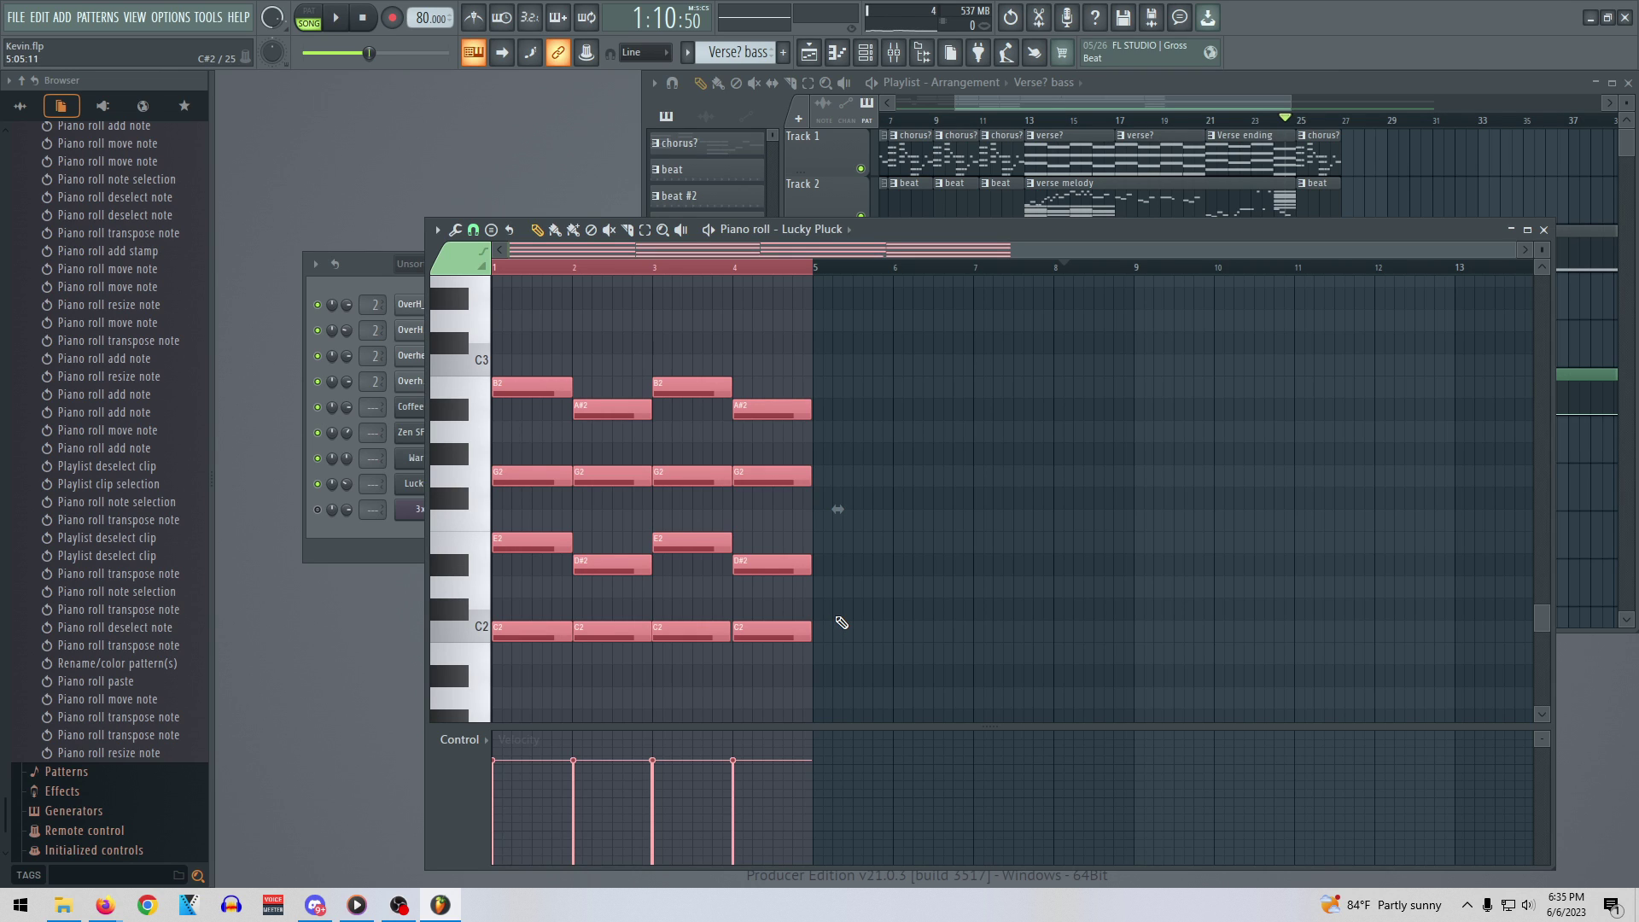
pyautogui.press('space')
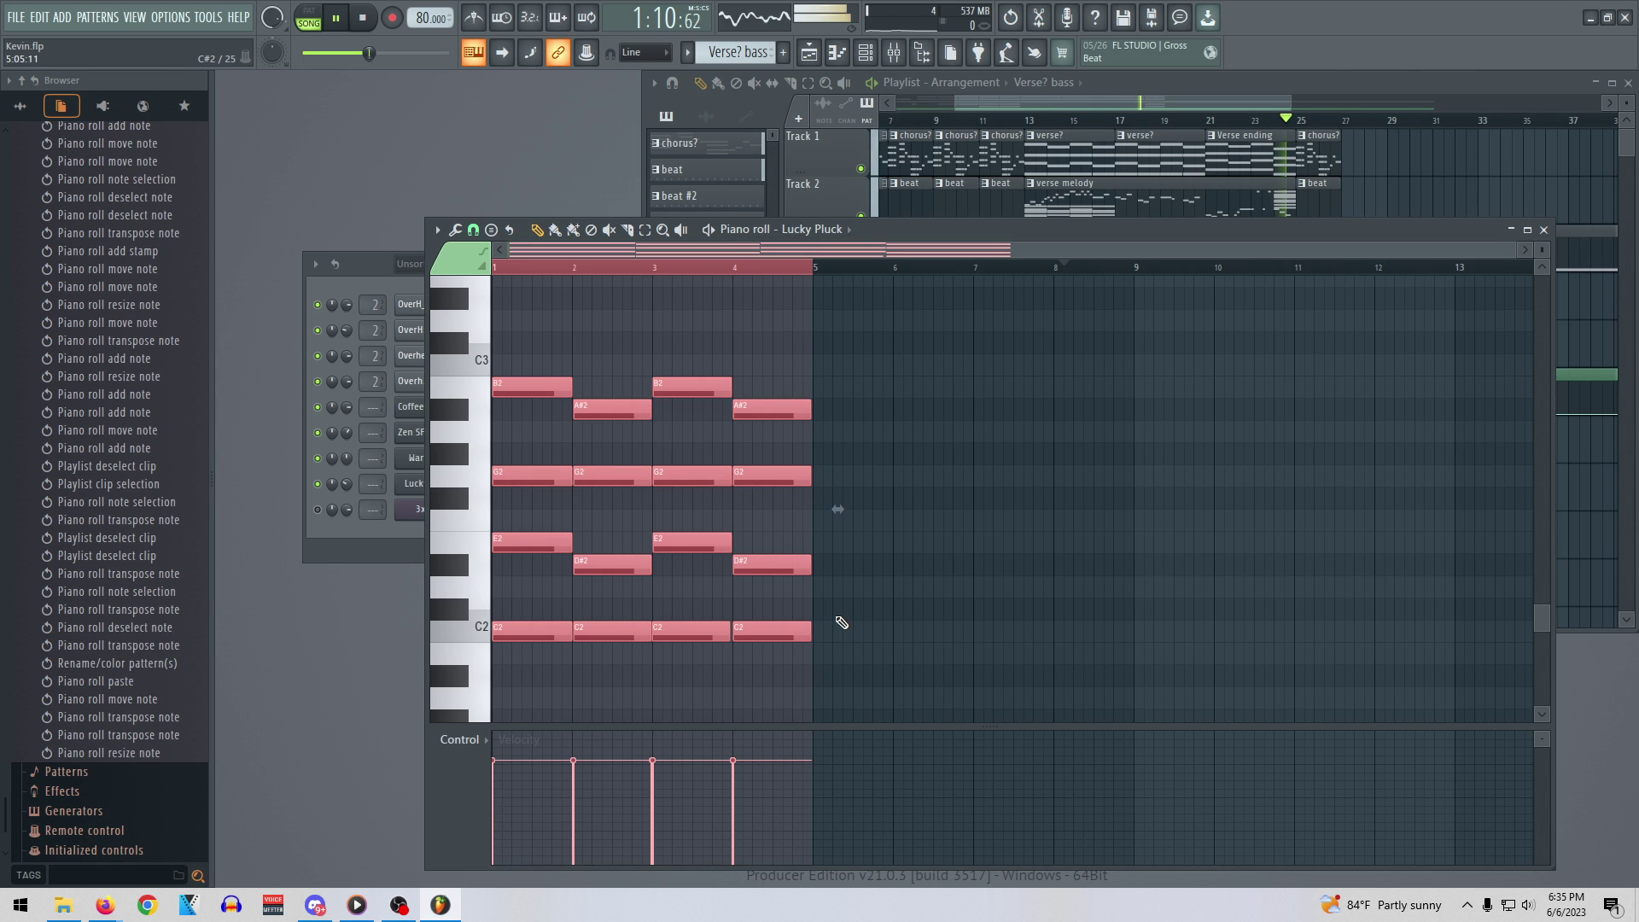
pyautogui.press('space')
# Place two Verse? bass clips on Track 5 at bars 13 and 17, and play the verse from bar 13
pyautogui.click(1027, 120)
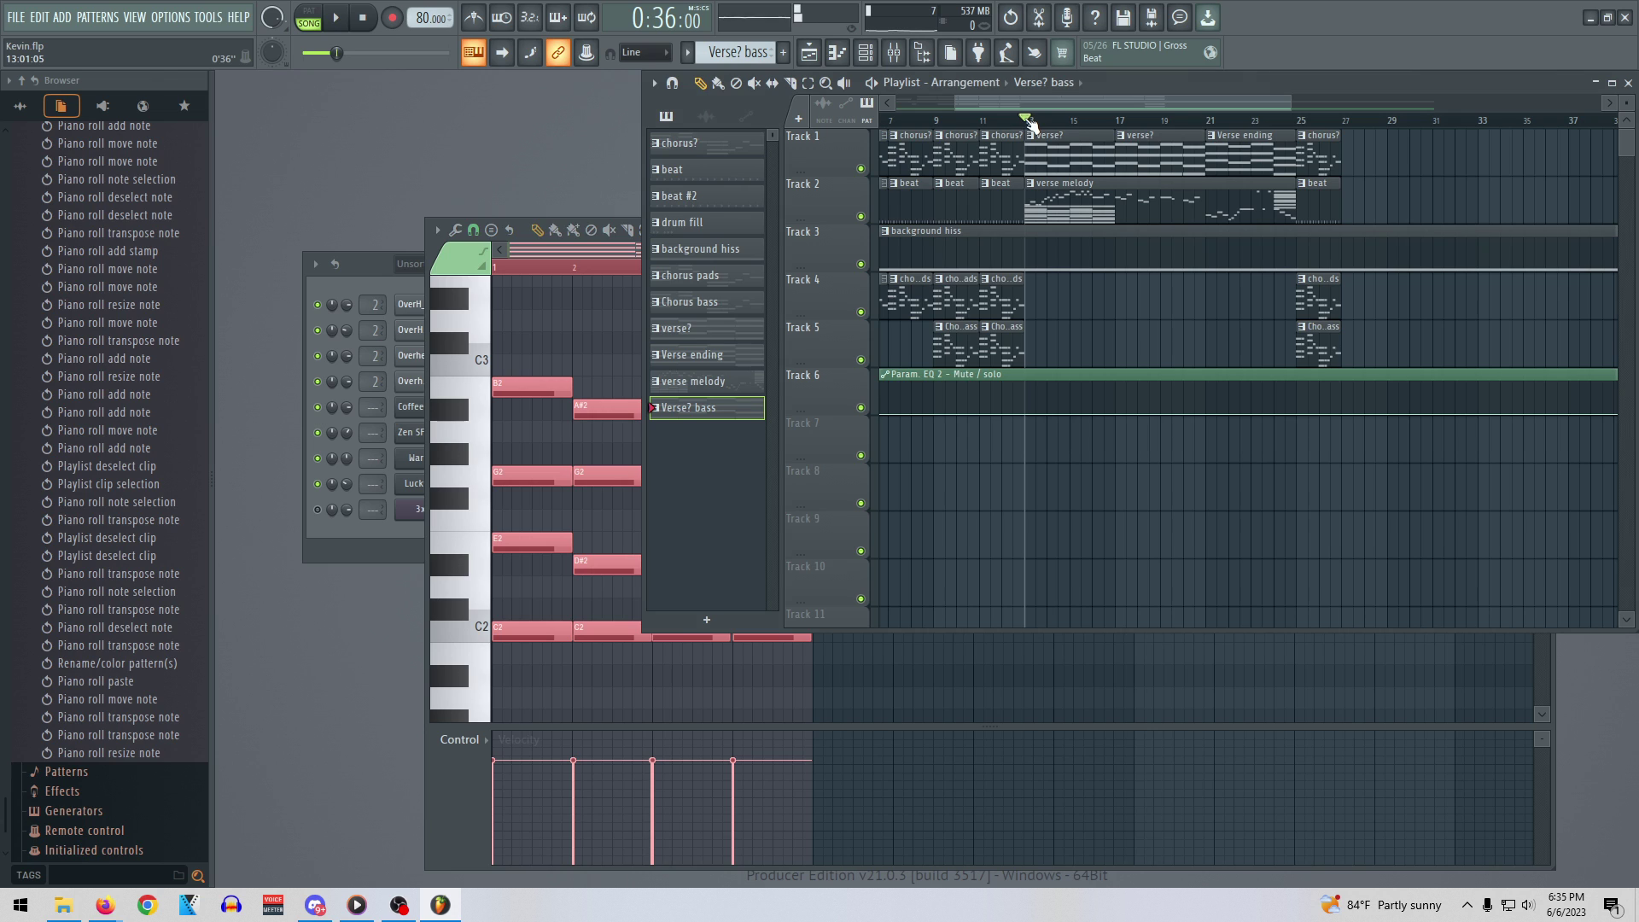
pyautogui.click(1066, 351)
pyautogui.moveTo(1096, 347); pyautogui.dragTo(1062, 349)
pyautogui.click(1145, 351)
pyautogui.moveTo(1184, 350); pyautogui.dragTo(1159, 353)
pyautogui.press('space')
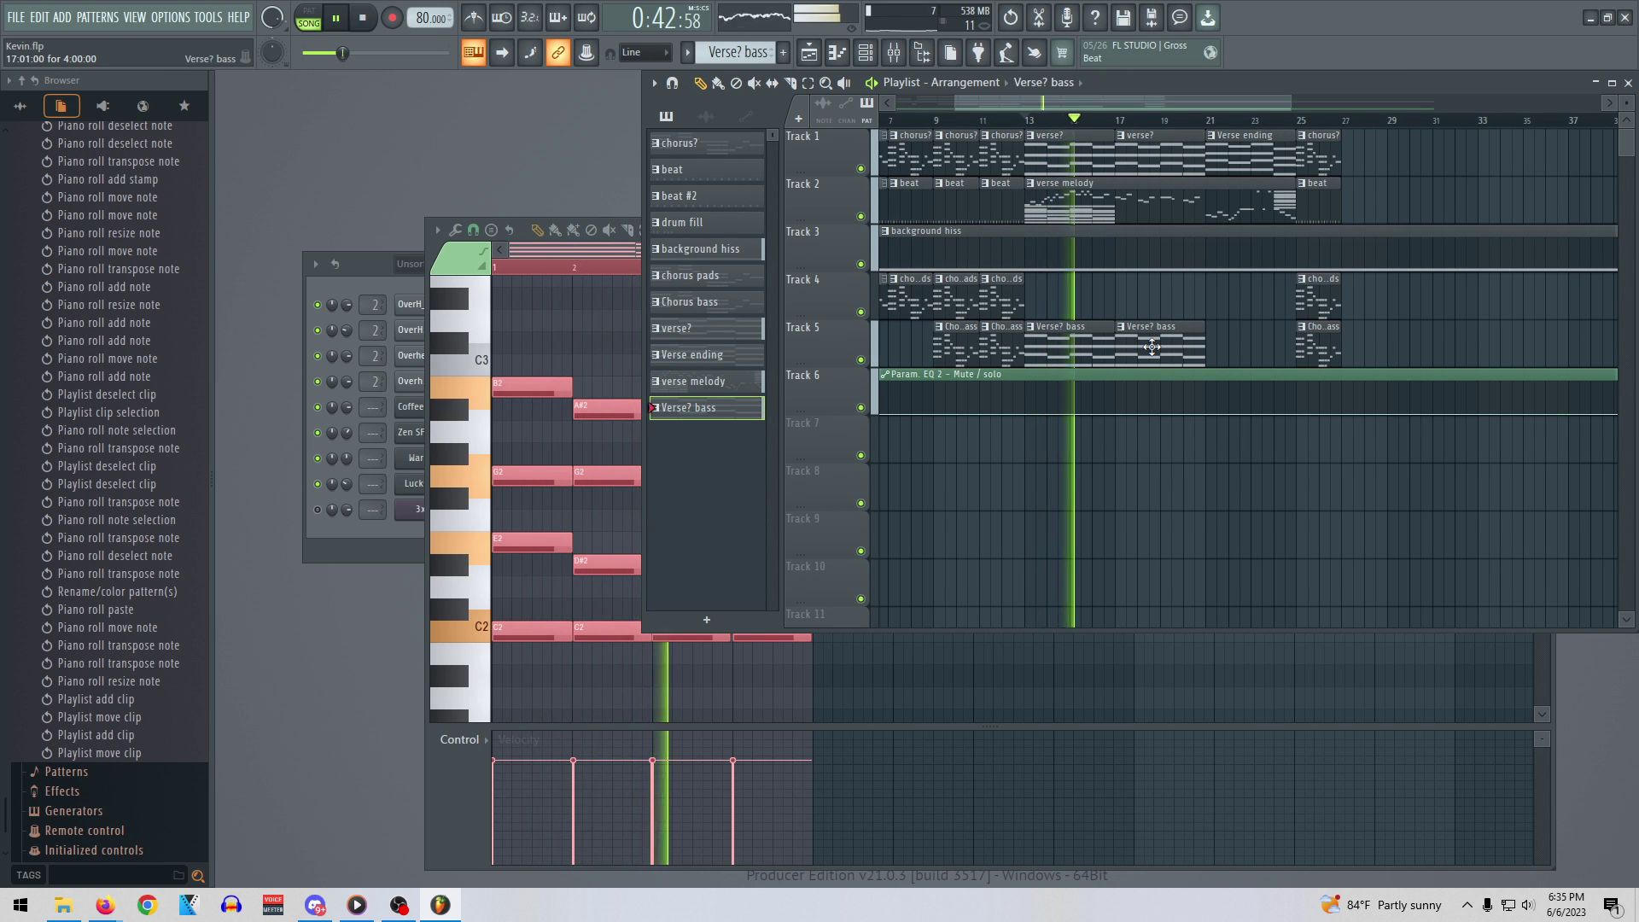
pyautogui.press('space')
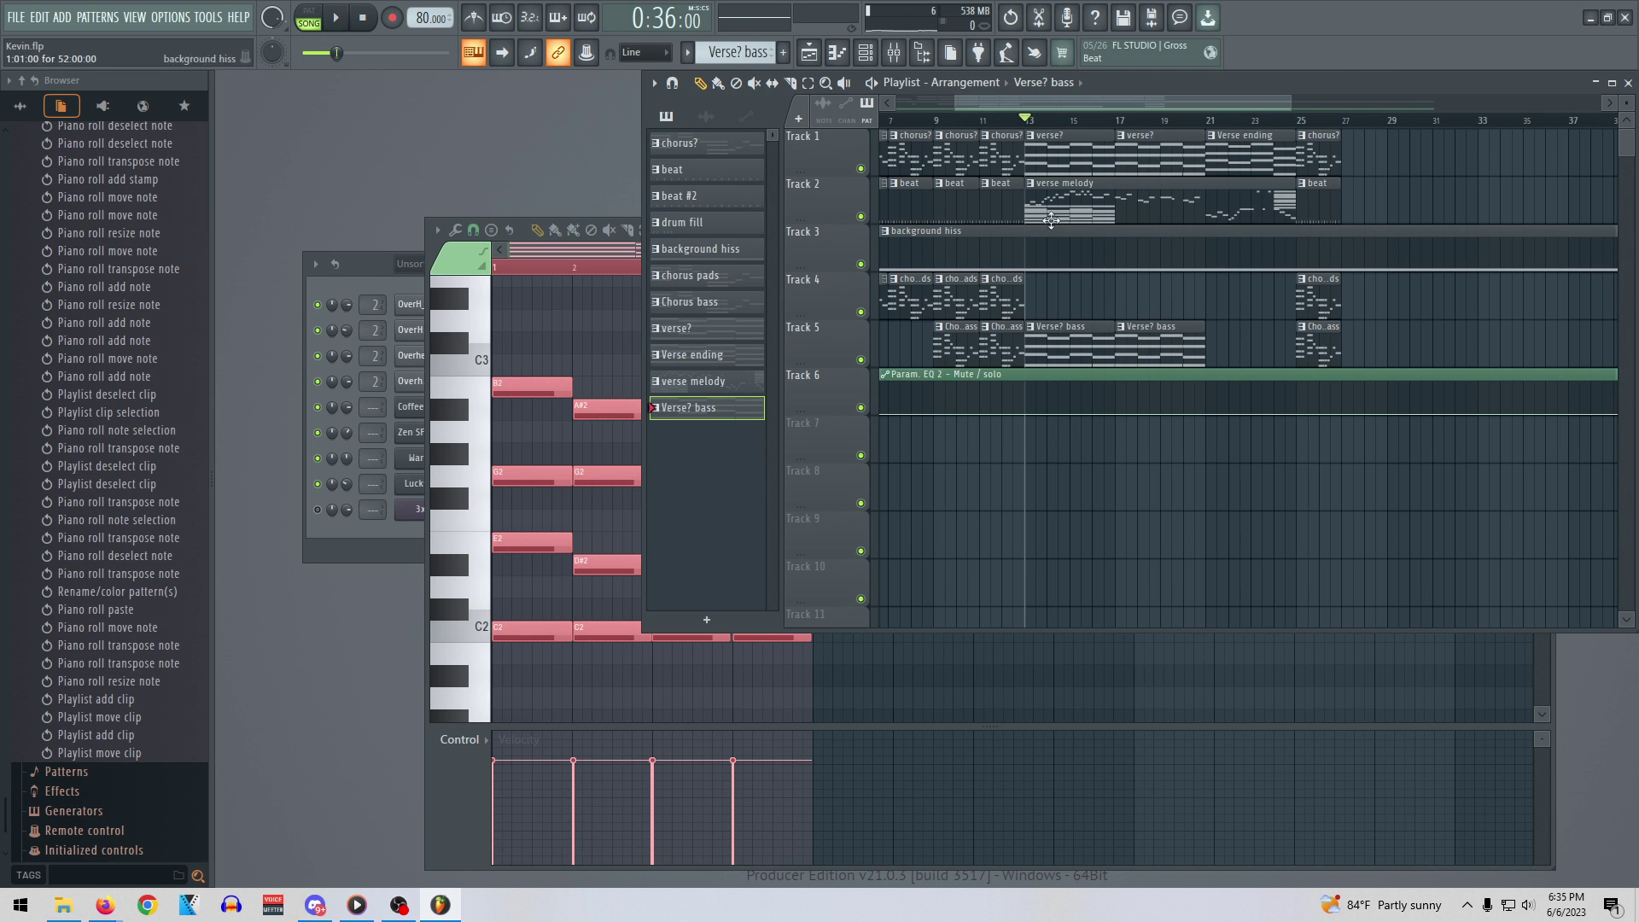
# Move all Lucky Pluck notes down three semitones so the lowest row sits on A1, and play the verse
pyautogui.click(565, 249)
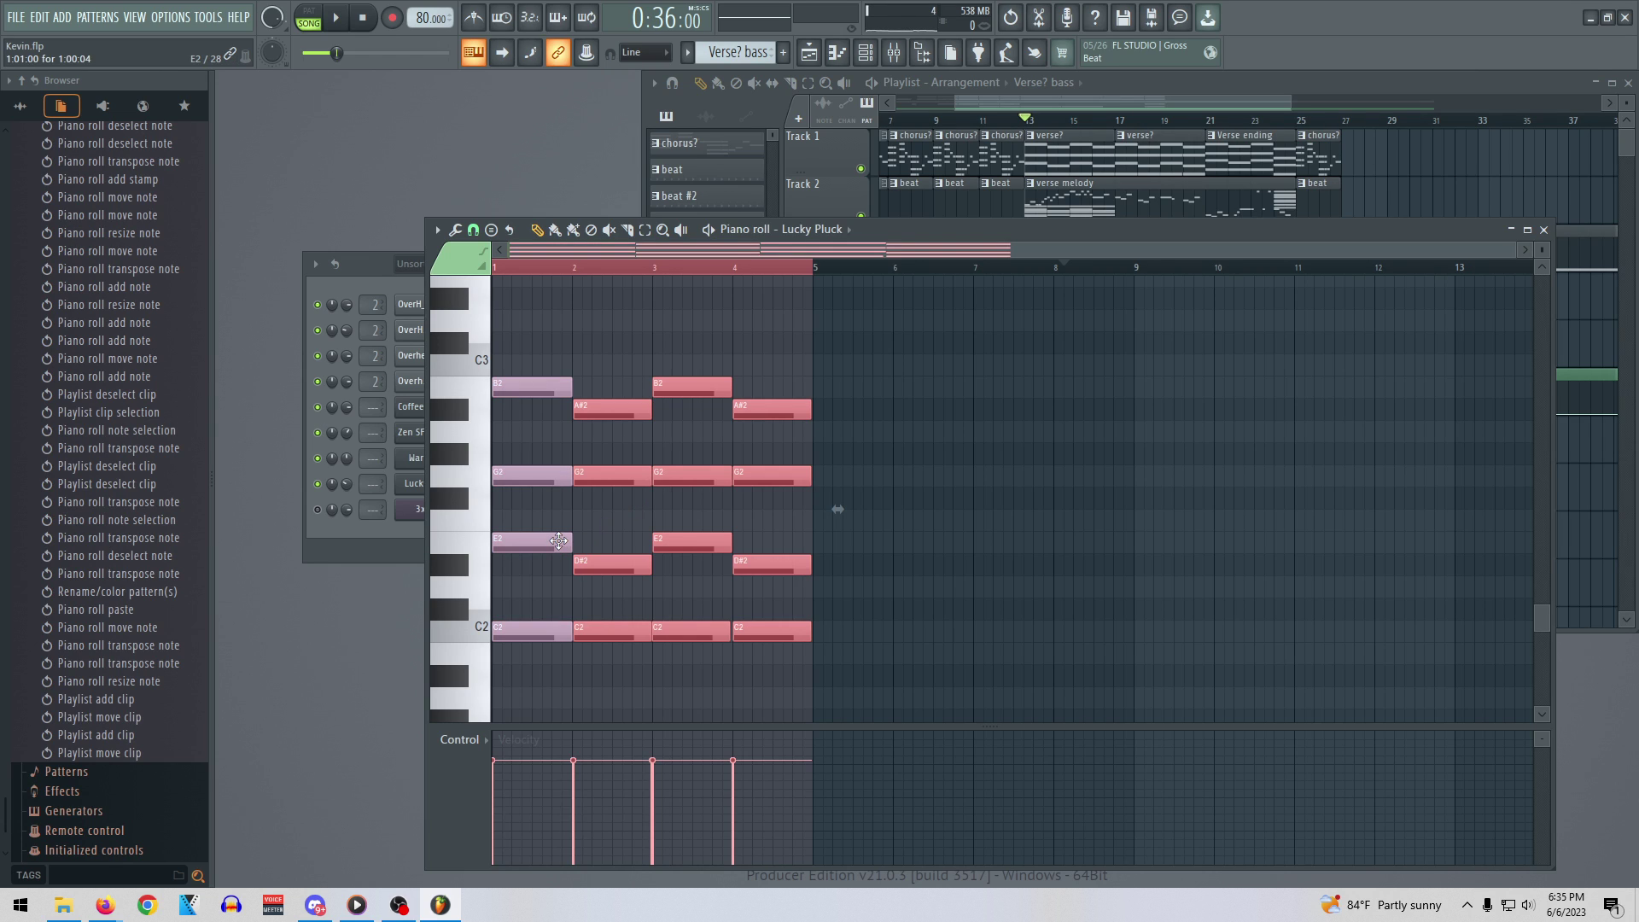
pyautogui.moveTo(558, 540); pyautogui.dragTo(556, 611)
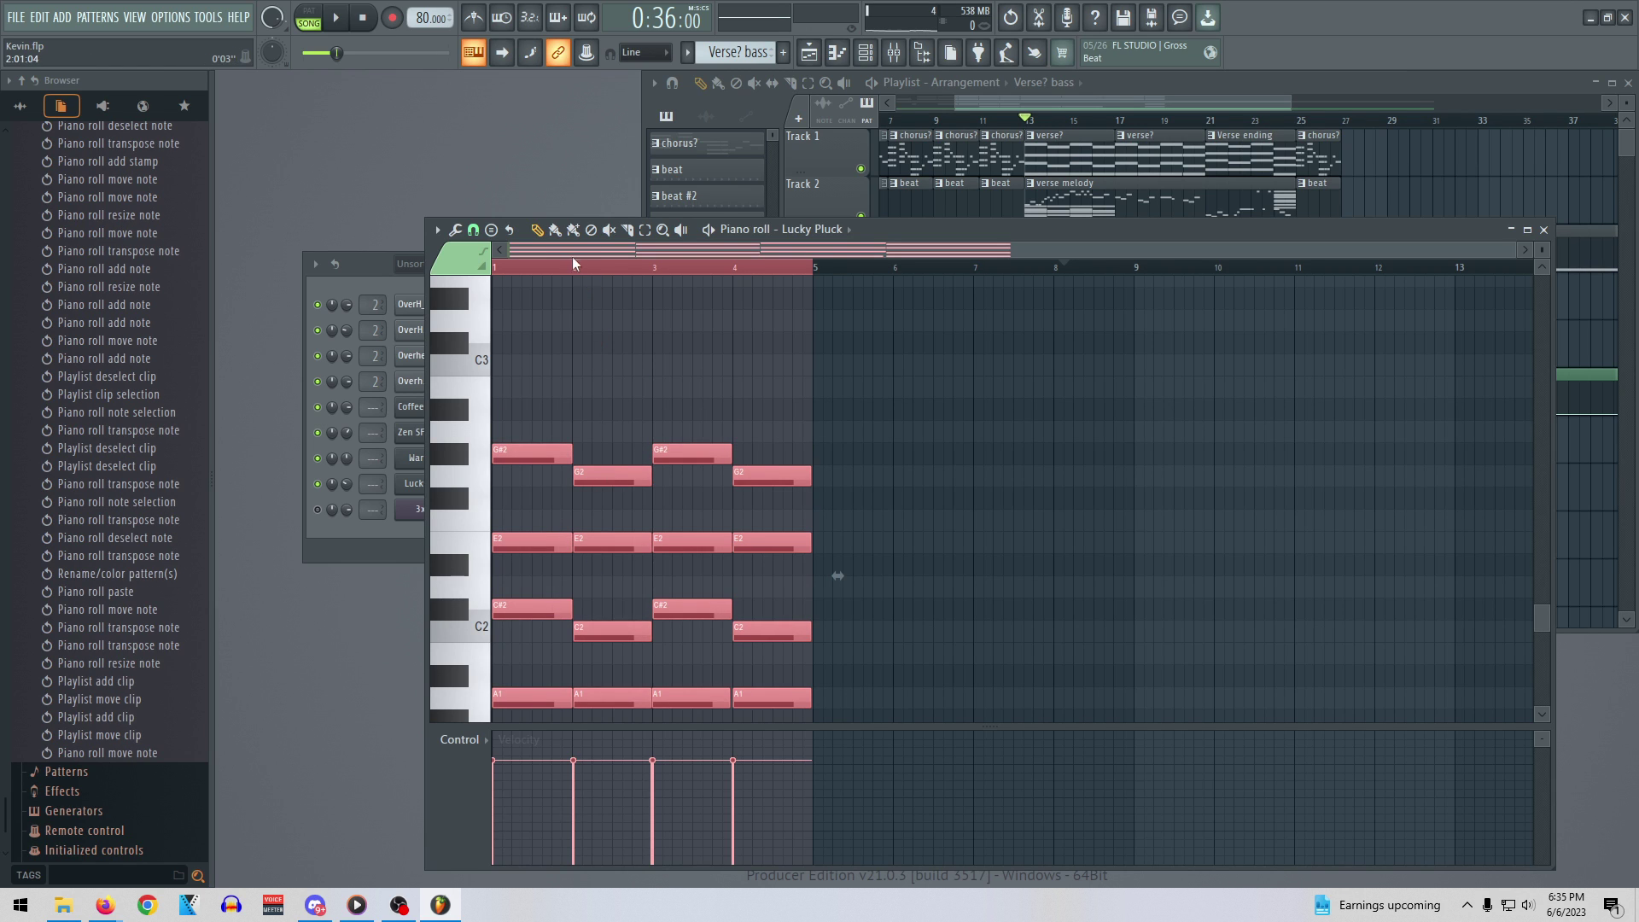
pyautogui.press('space')
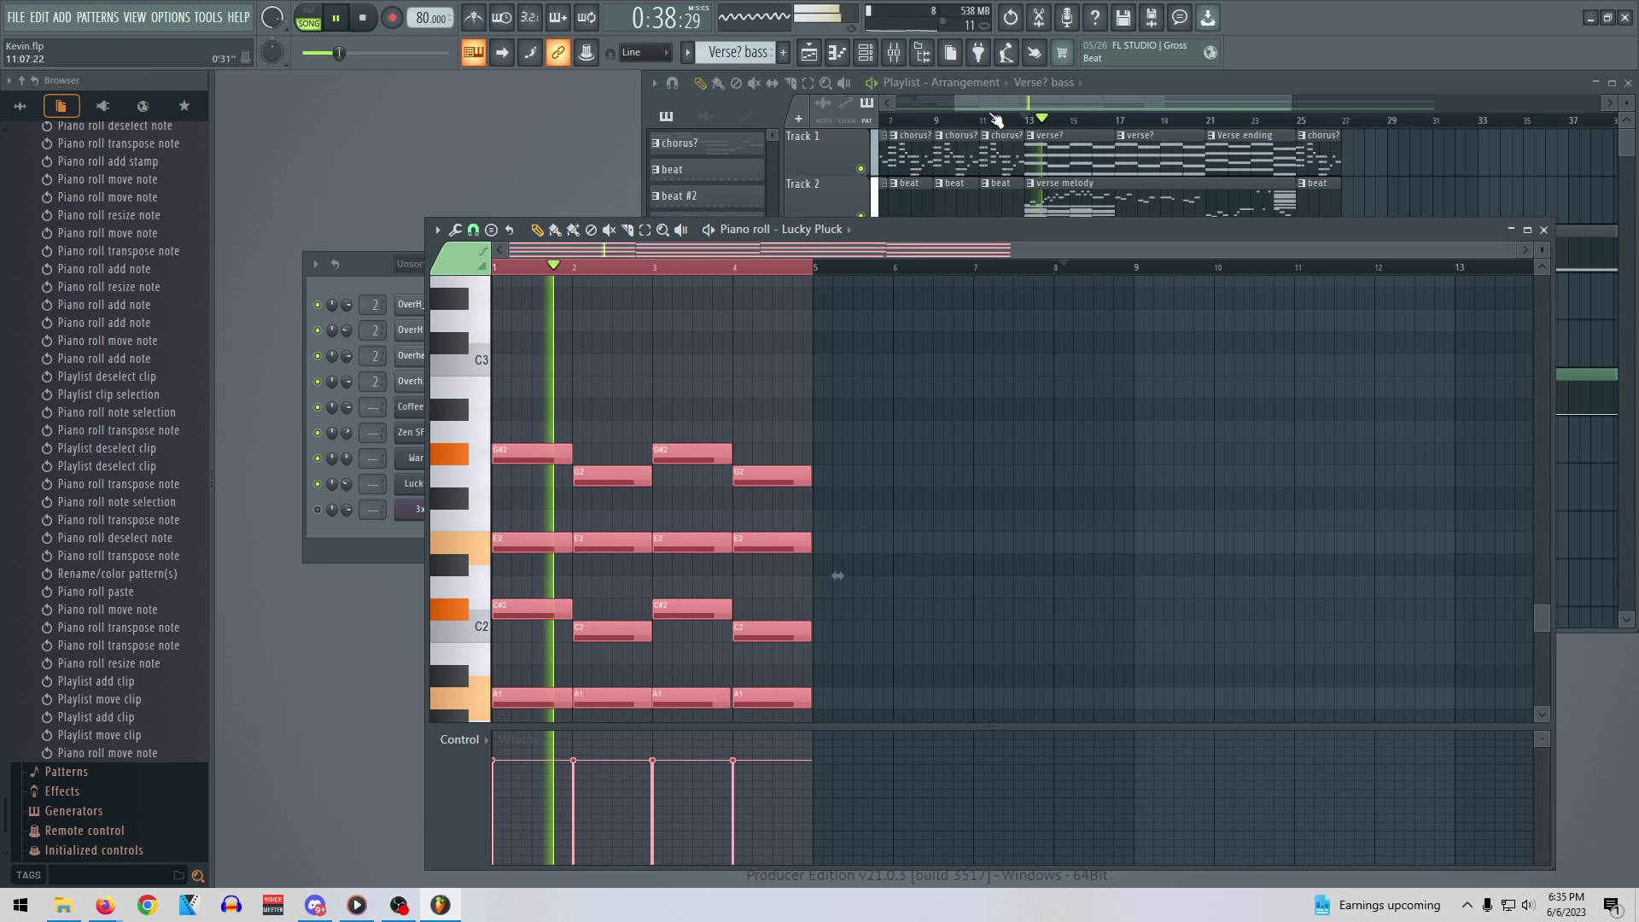
# Compare the verse with and without Lucky Pluck by muting and unmuting its channel during playback, and stop
pyautogui.moveTo(904, 229)
pyautogui.mouseDown()
pyautogui.moveTo(1170, 222)
pyautogui.moveTo(877, 218)
pyautogui.mouseUp()
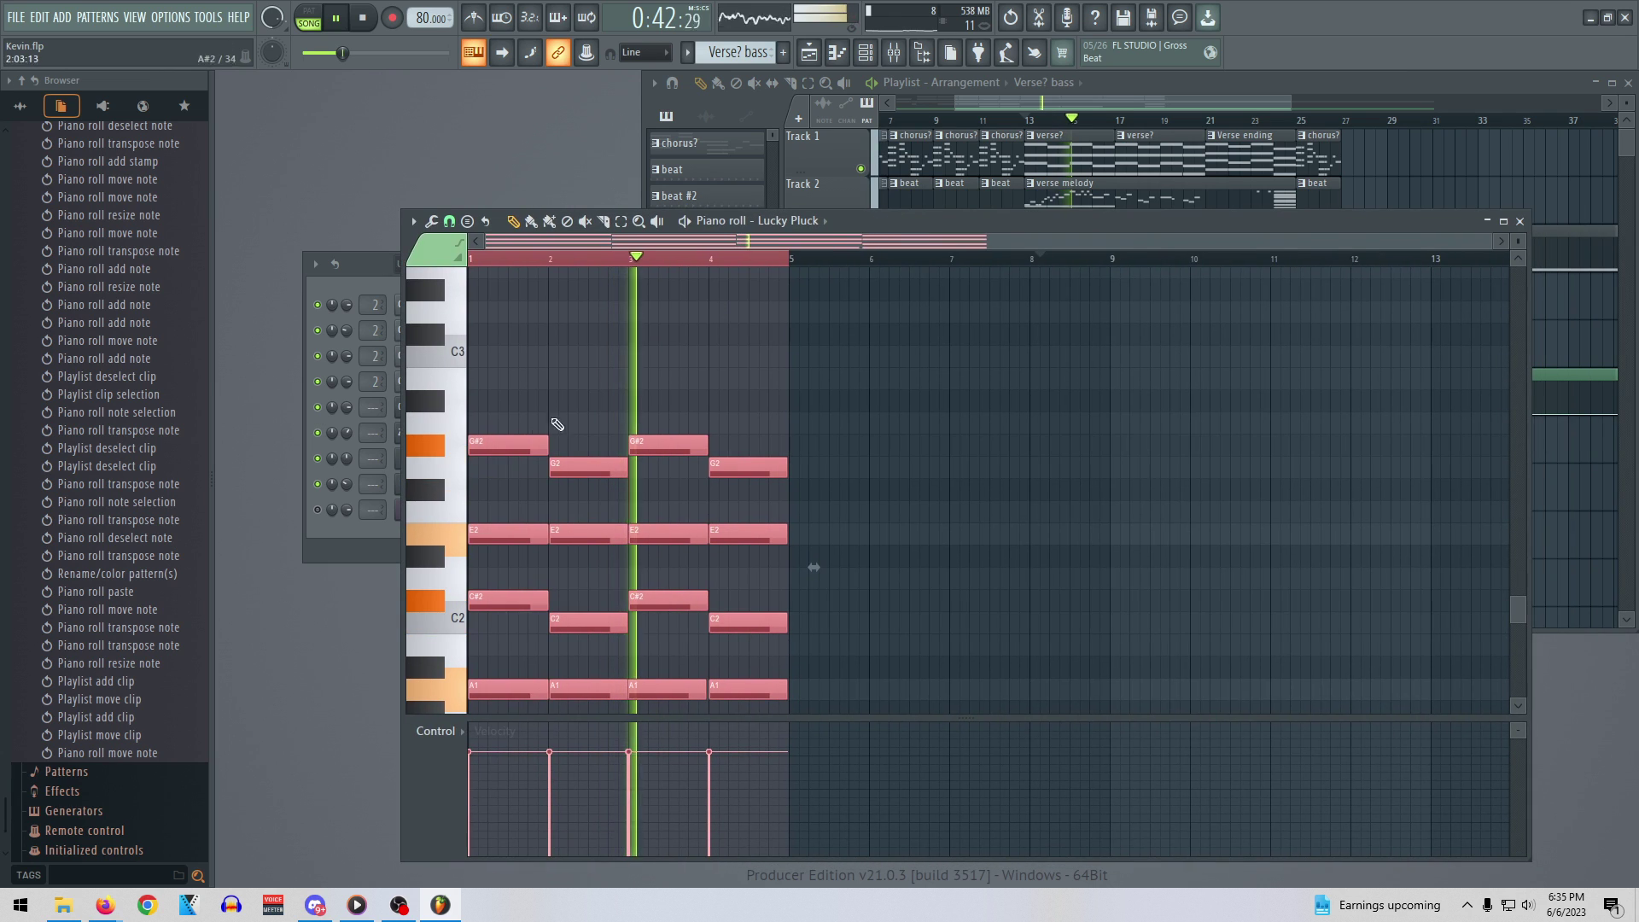
pyautogui.click(319, 484)
pyautogui.click(318, 484)
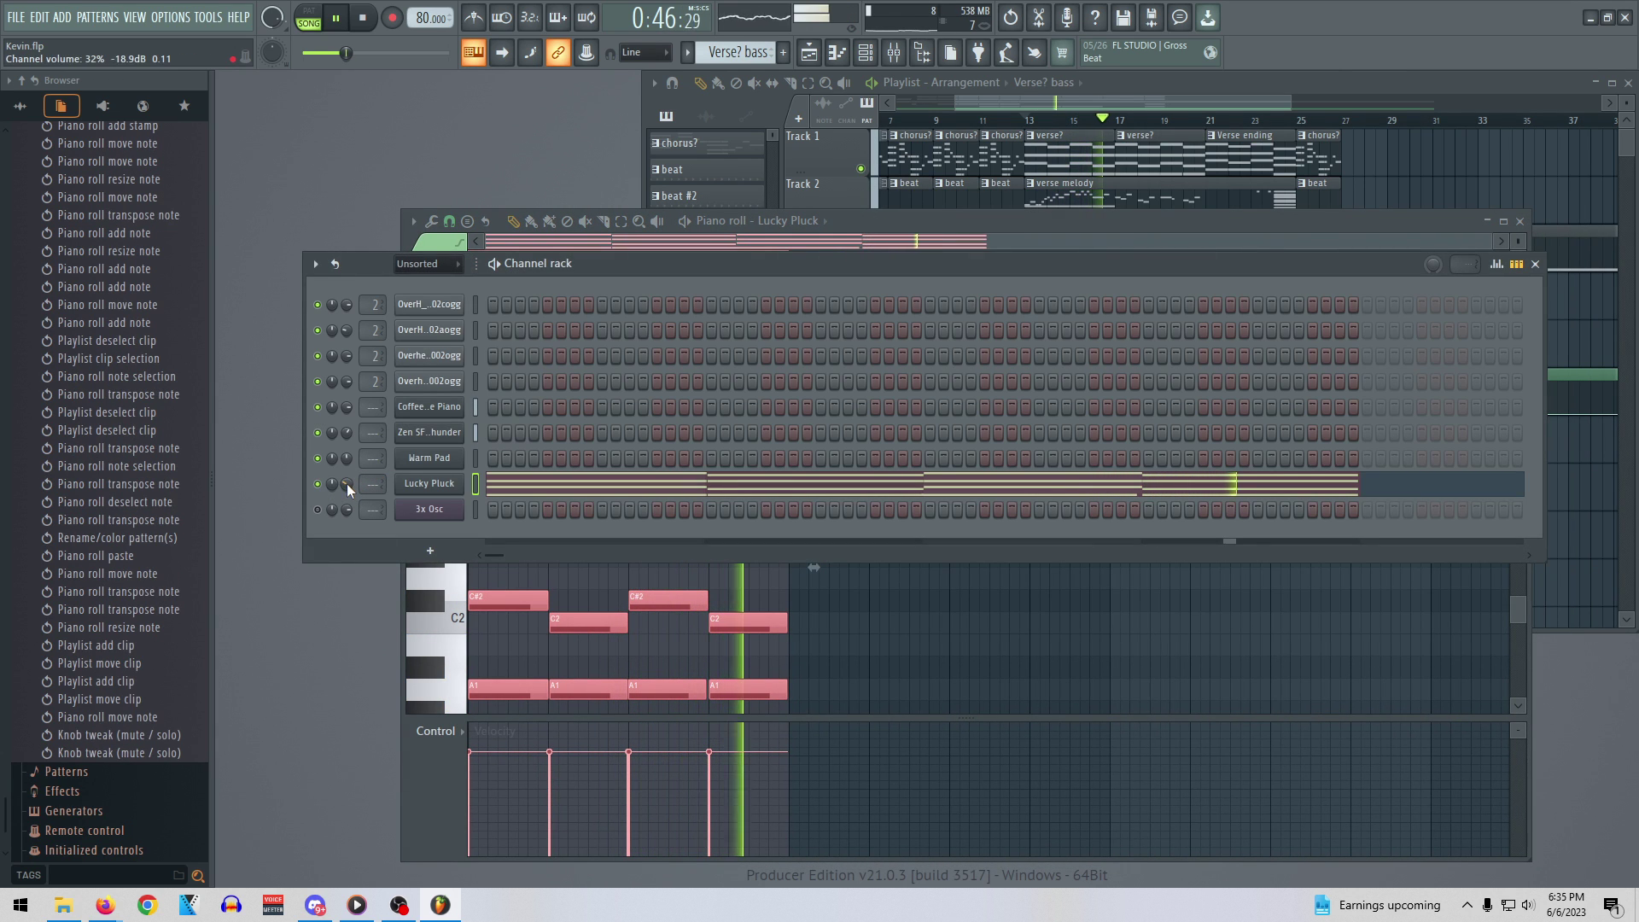
pyautogui.press('space')
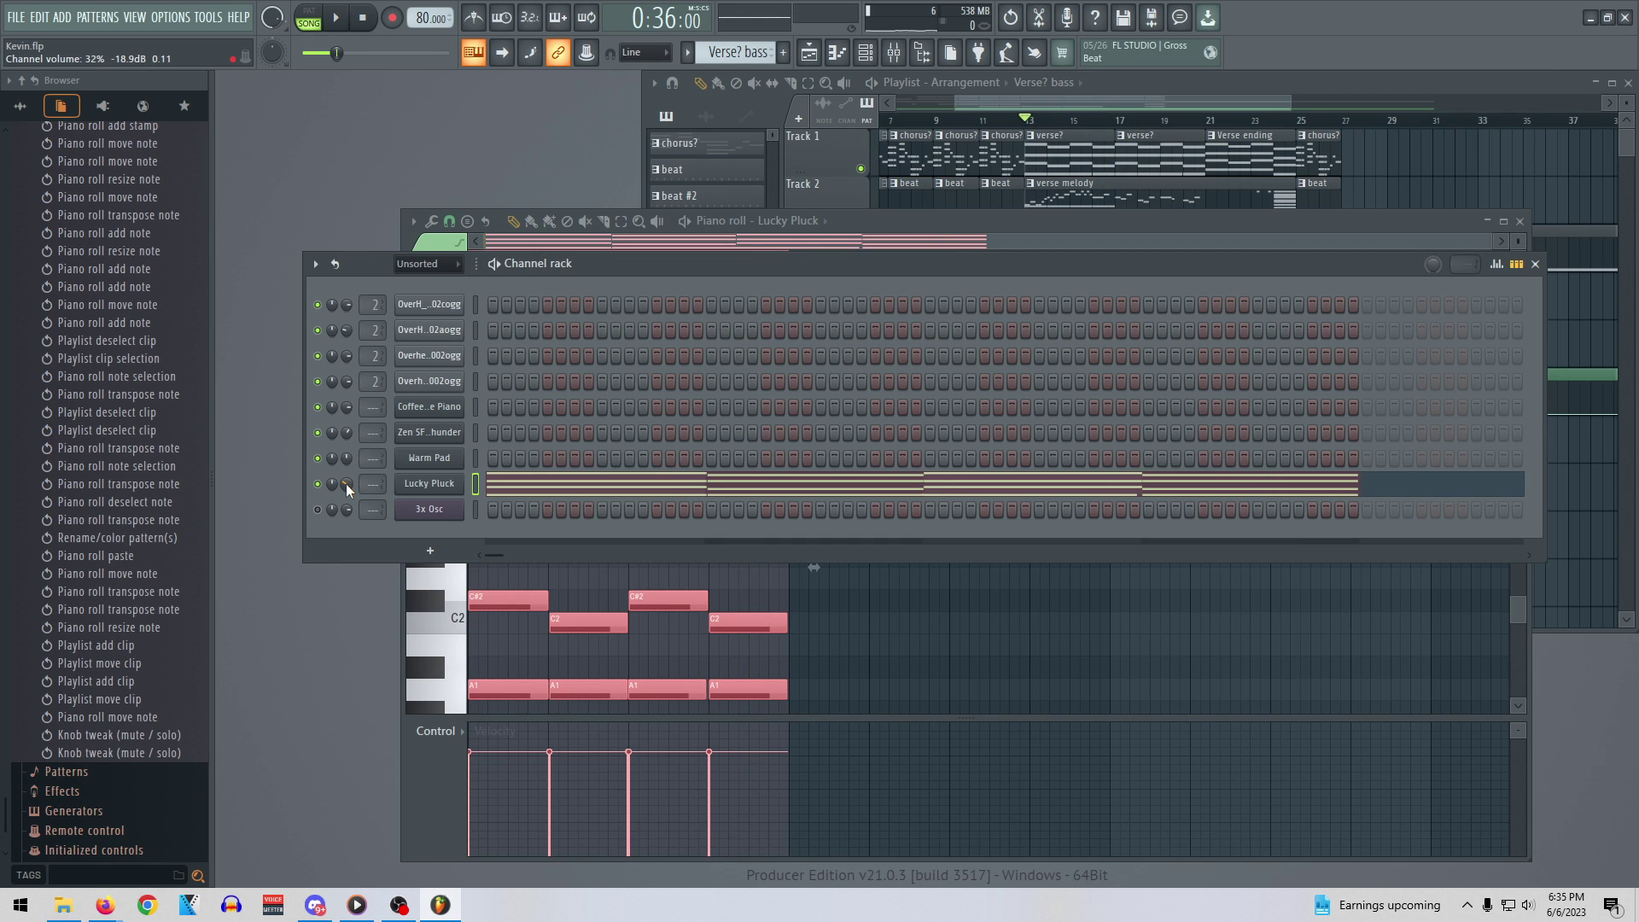
# Adjust the Lucky Pluck channel volume while playing the verse with the Coffee Time Piano muted, and unmute the piano
pyautogui.click(319, 407)
pyautogui.press('space')
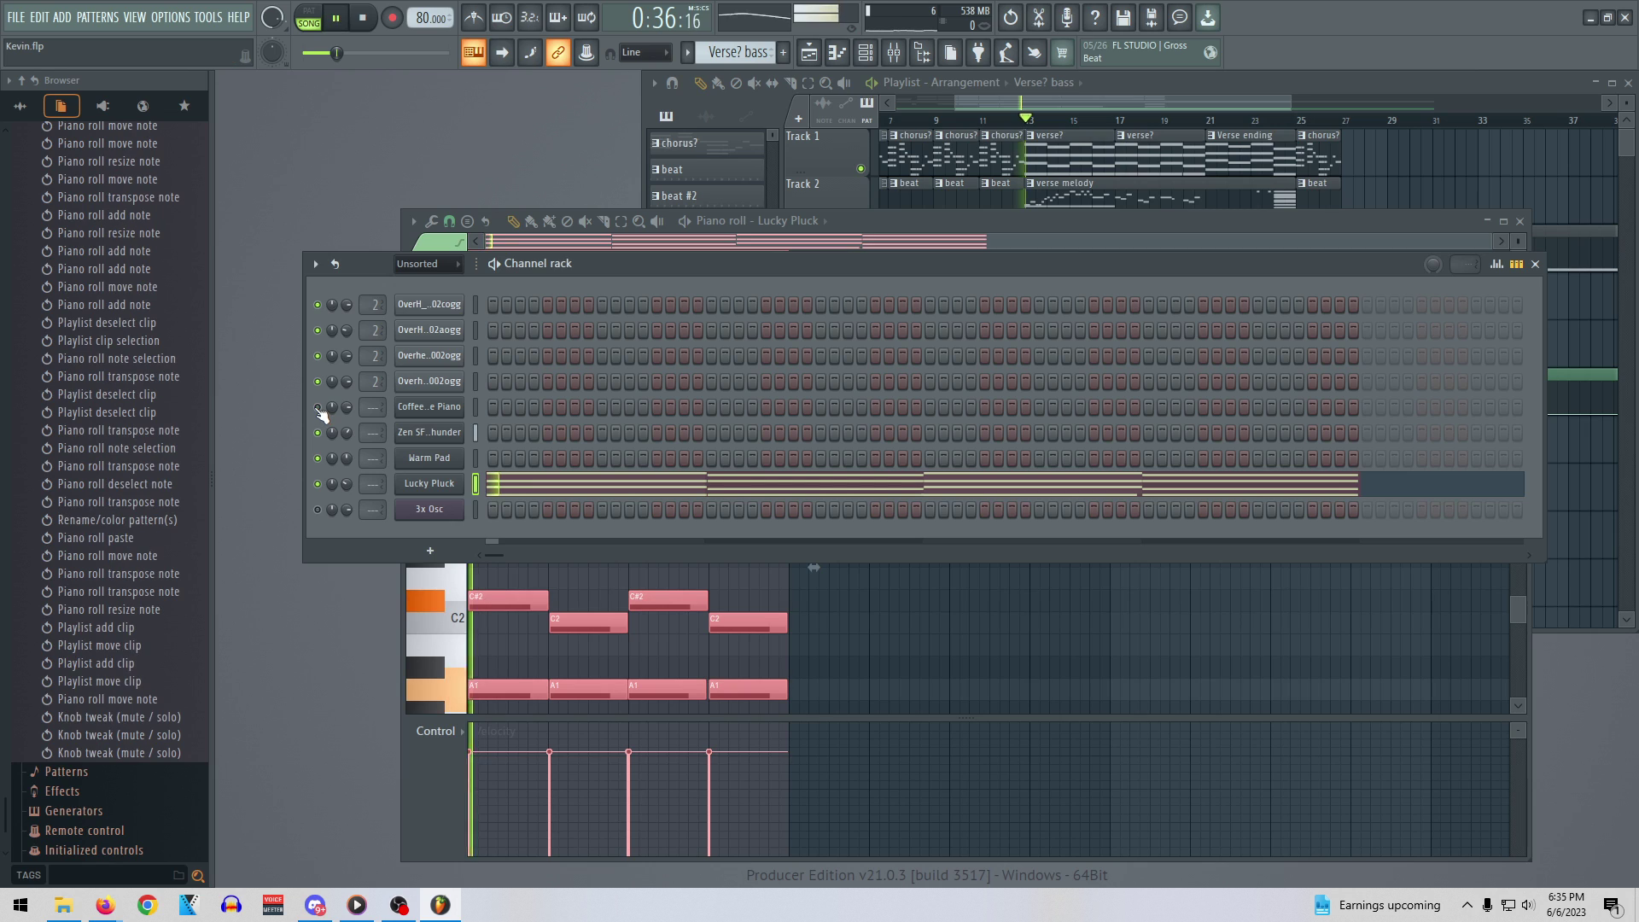
pyautogui.moveTo(346, 484); pyautogui.dragTo(346, 465)
pyautogui.moveTo(346, 484)
pyautogui.mouseDown()
pyautogui.moveTo(347, 512)
pyautogui.moveTo(347, 492)
pyautogui.mouseUp()
pyautogui.click(318, 407)
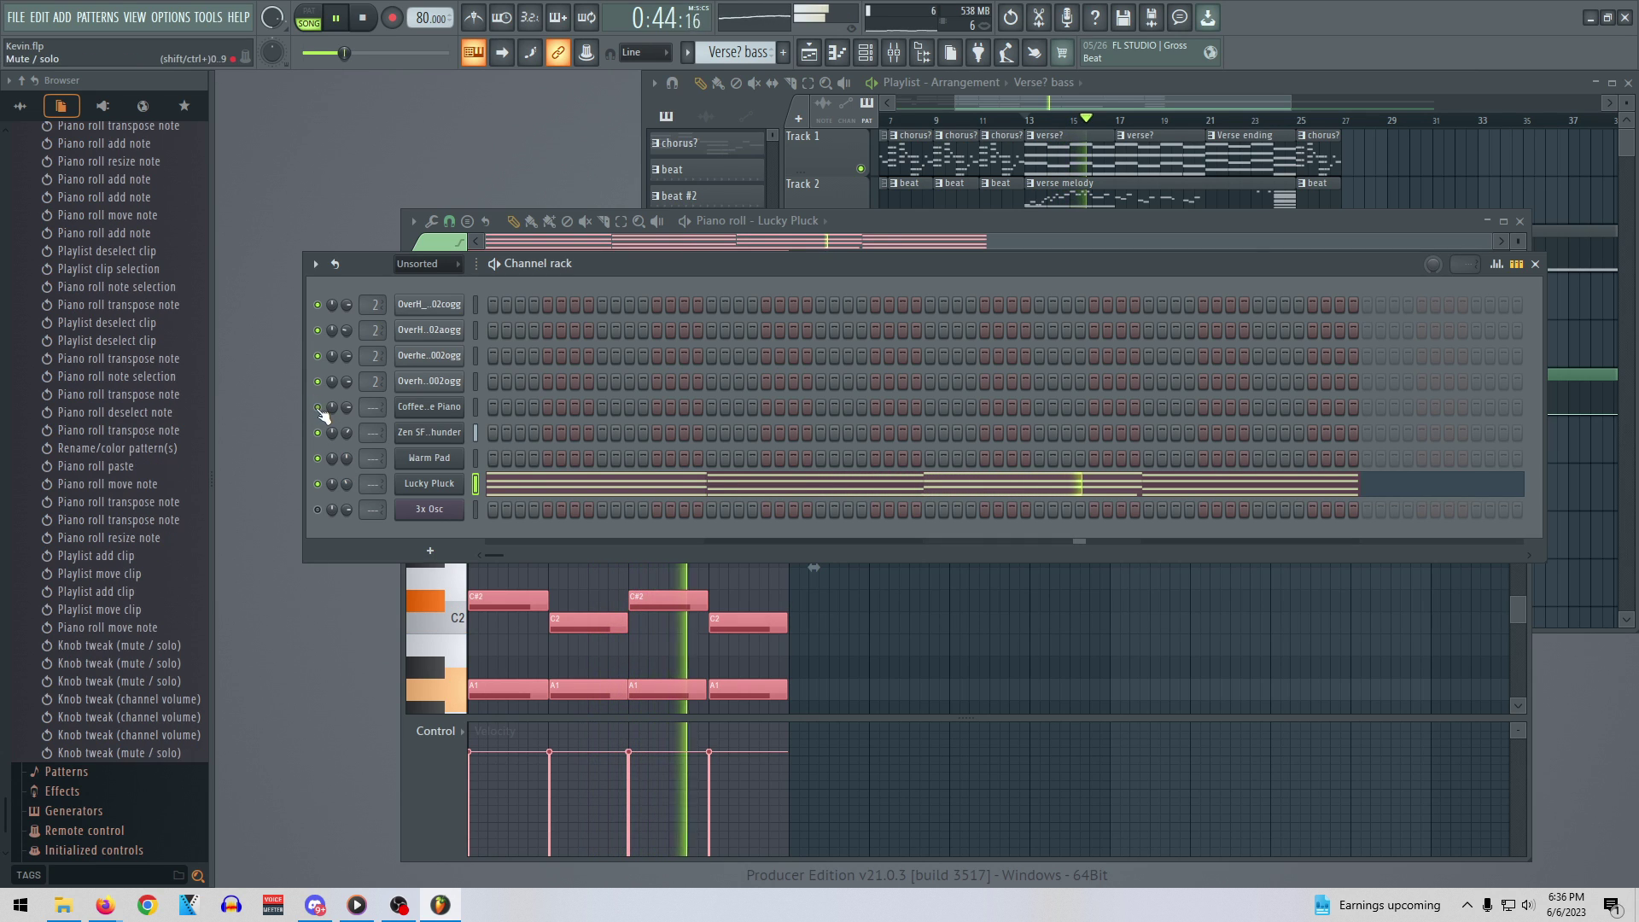
pyautogui.press('space')
# Transpose the Lucky Pluck chords up one octave, play the verse, and raise them another octave during playback
pyautogui.click(800, 226)
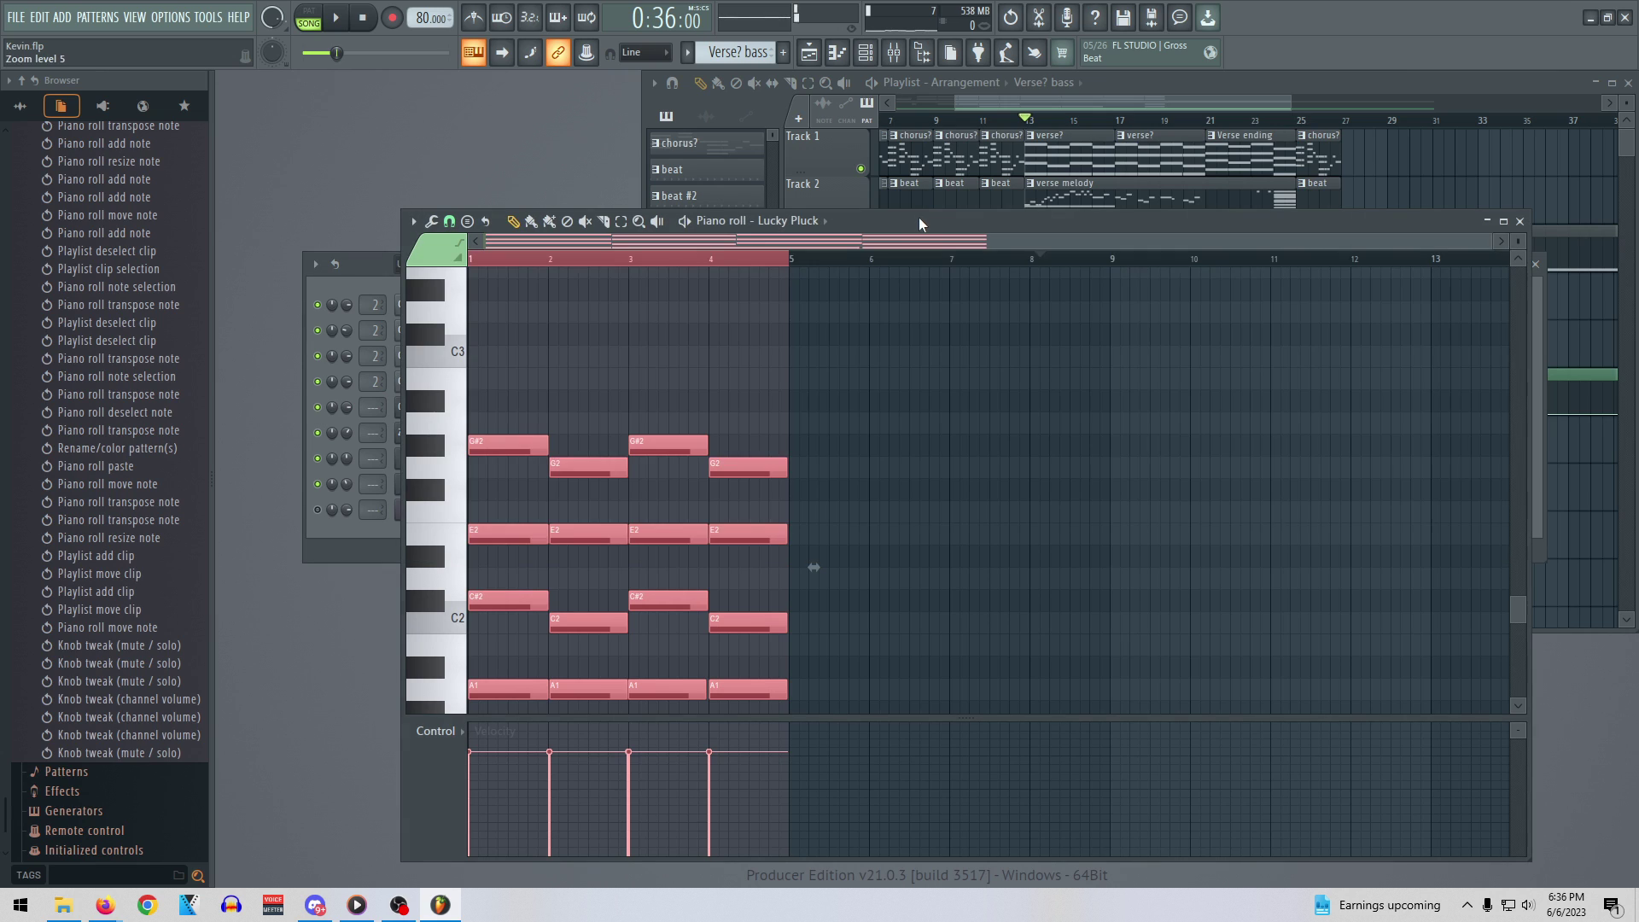
pyautogui.hotkey('ctrl', 'Up')
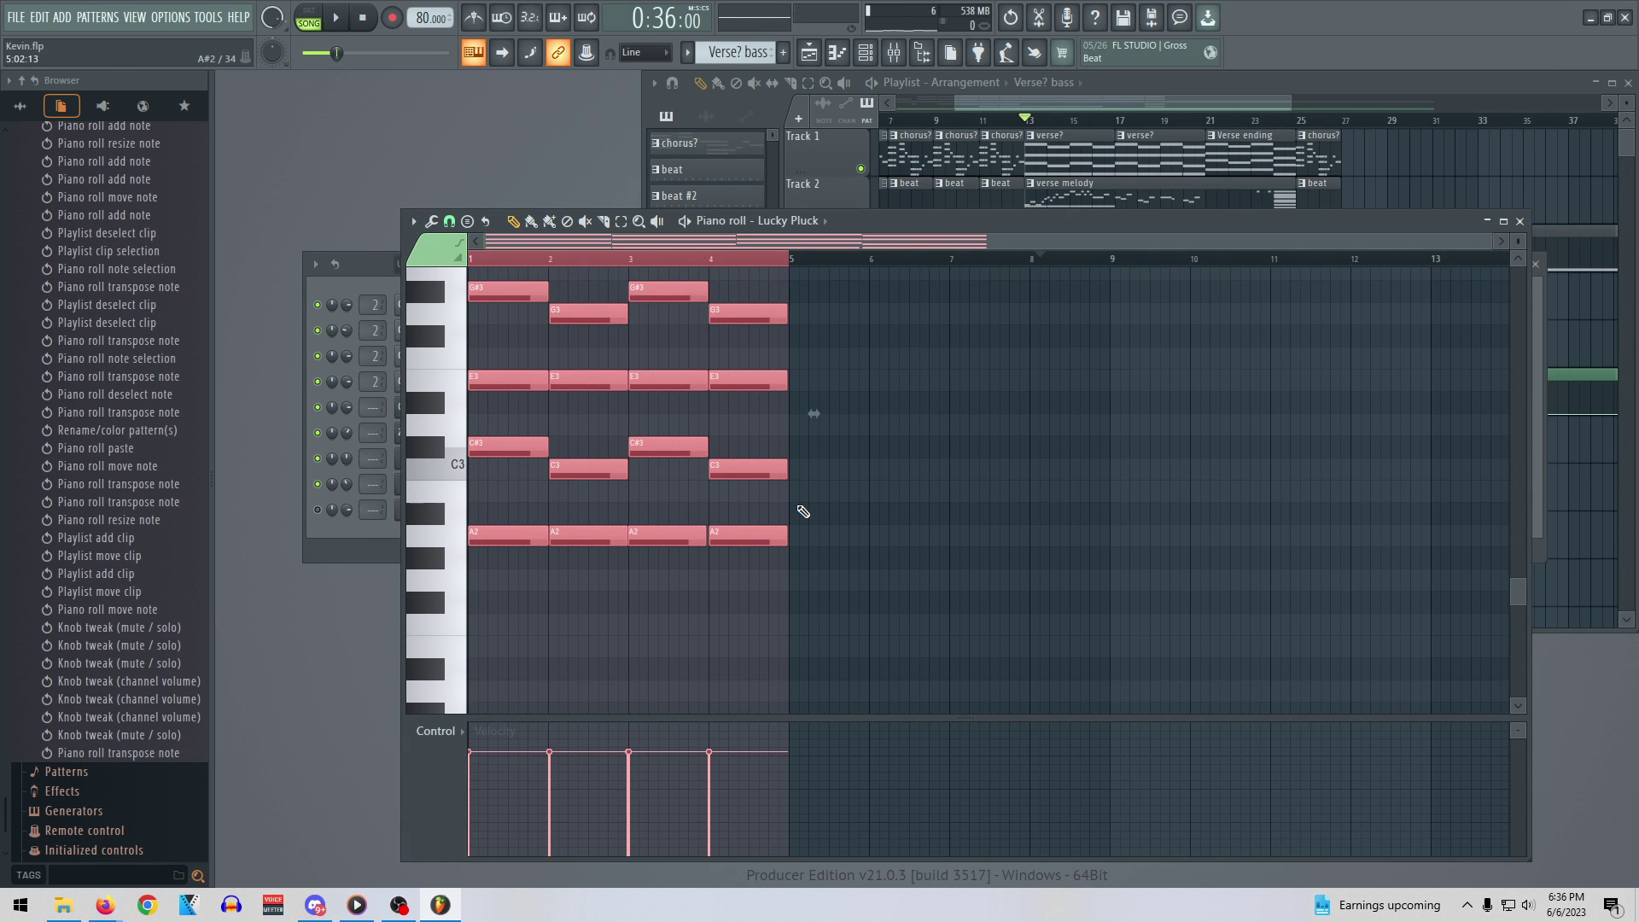
pyautogui.scroll(2, 738, 660)
pyautogui.press('space')
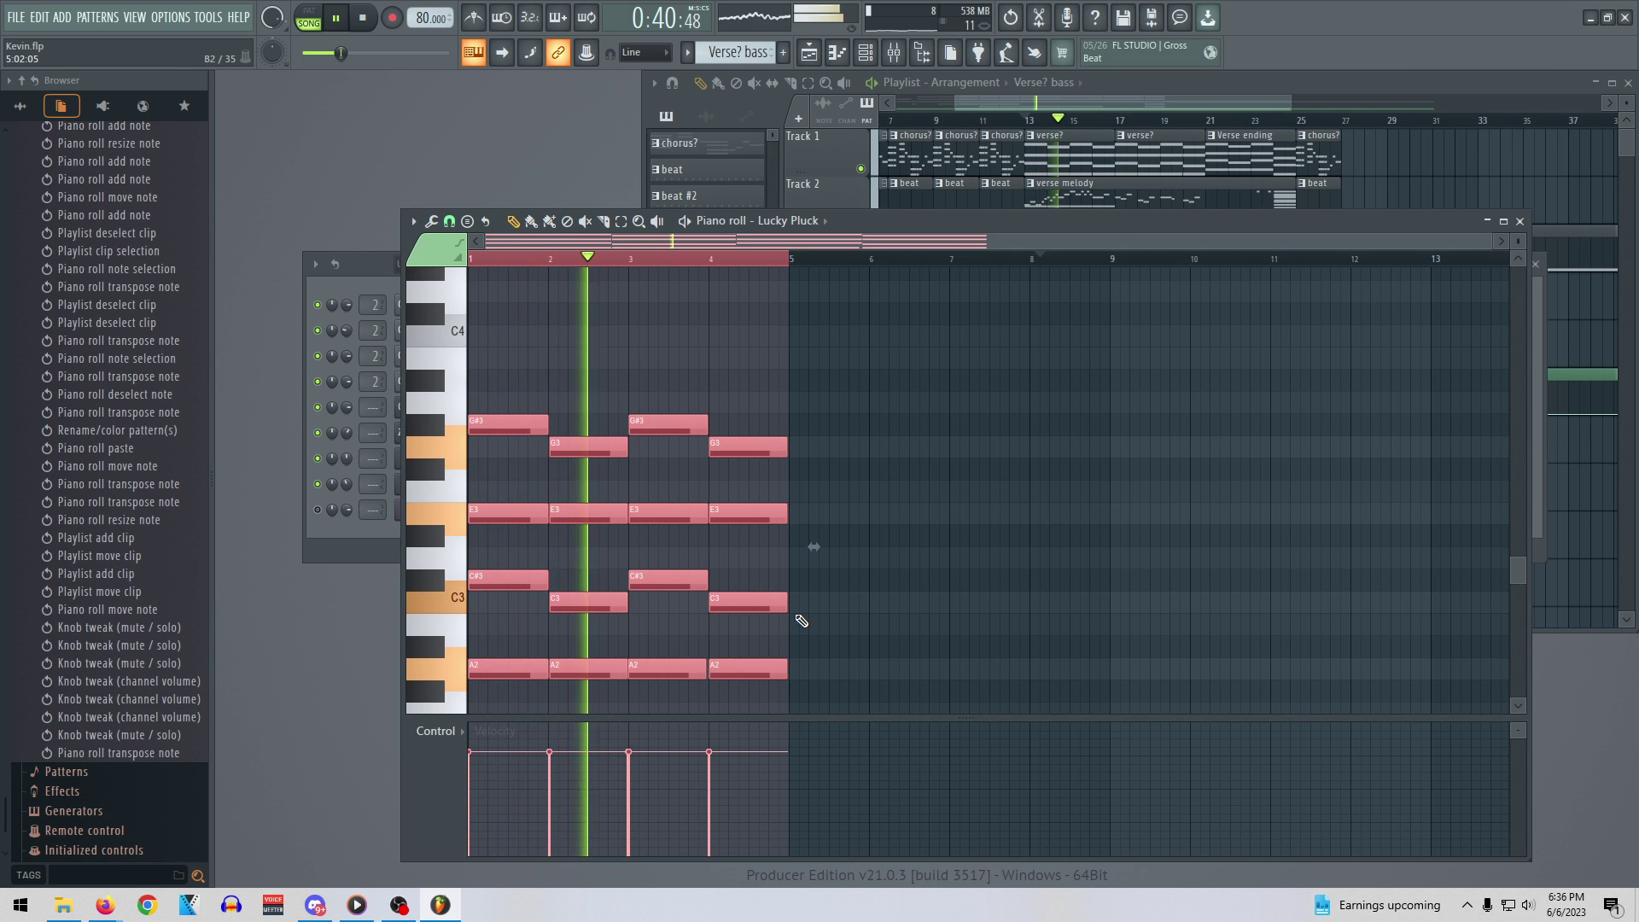
pyautogui.hotkey('ctrl', 'Up')
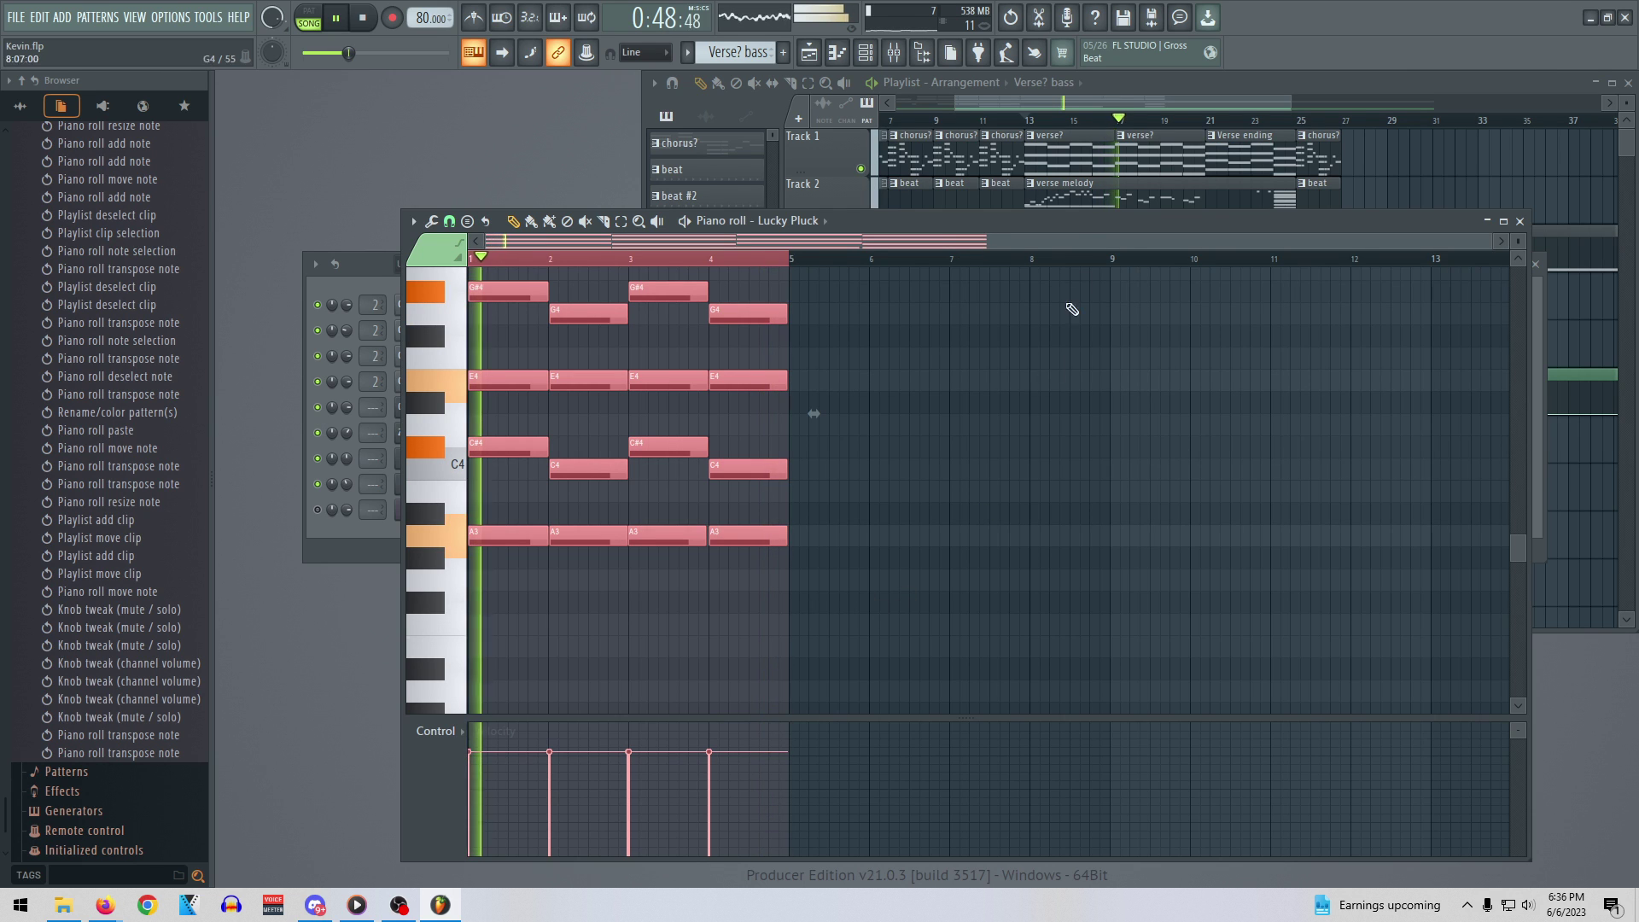
# Stop the verse playback and close the Channel rack
pyautogui.click(1007, 97)
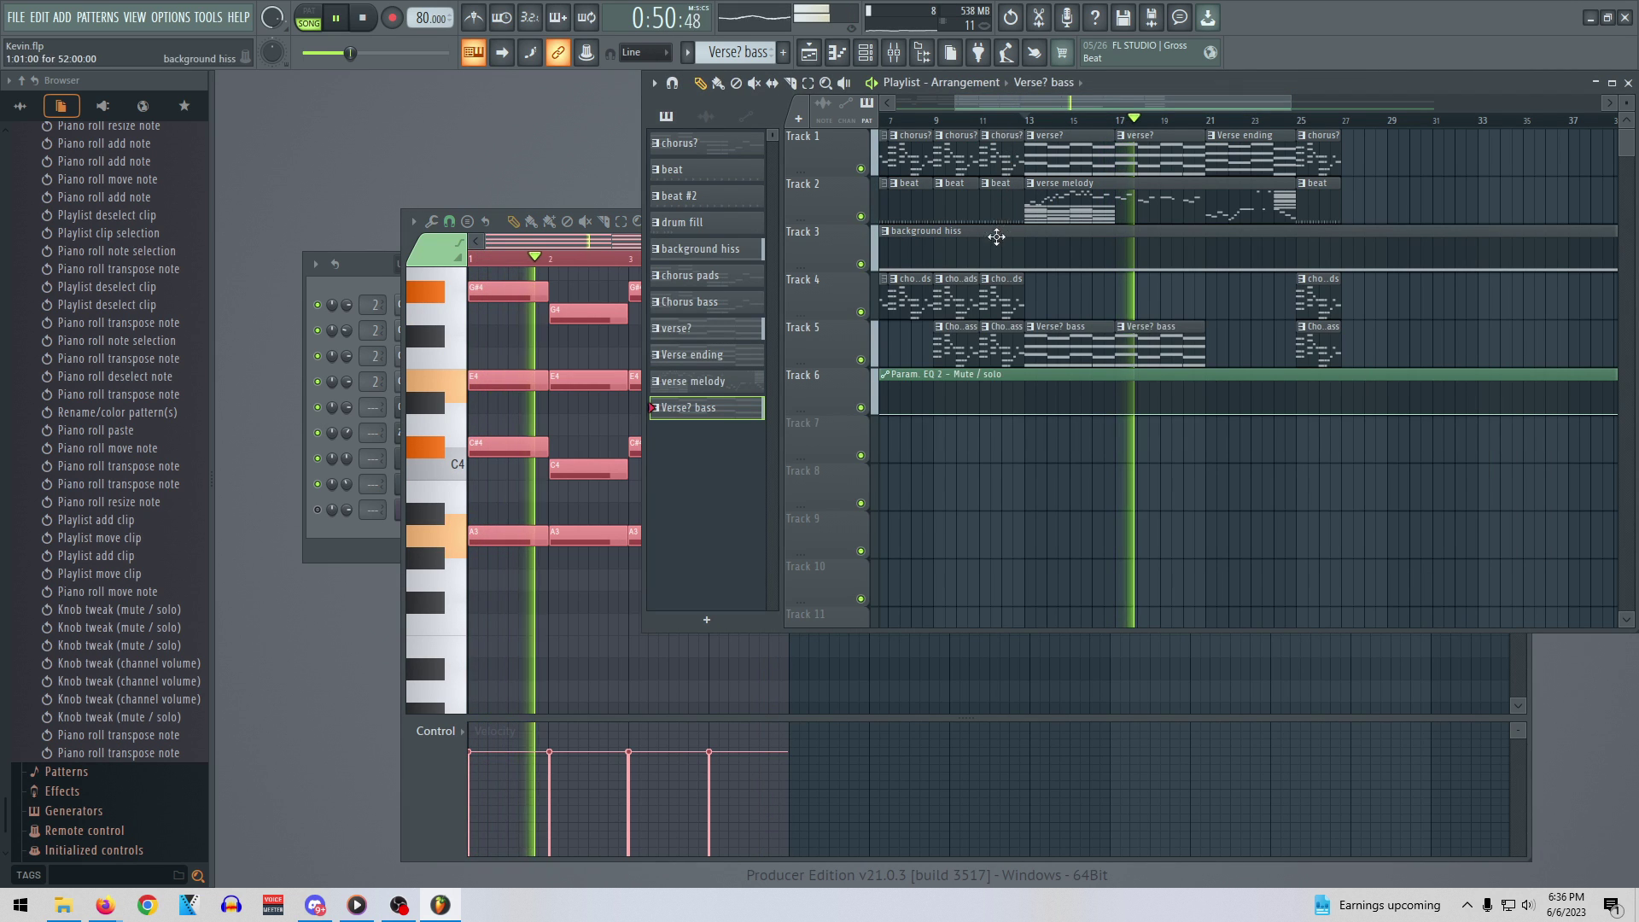
pyautogui.scroll(2, 621, 575)
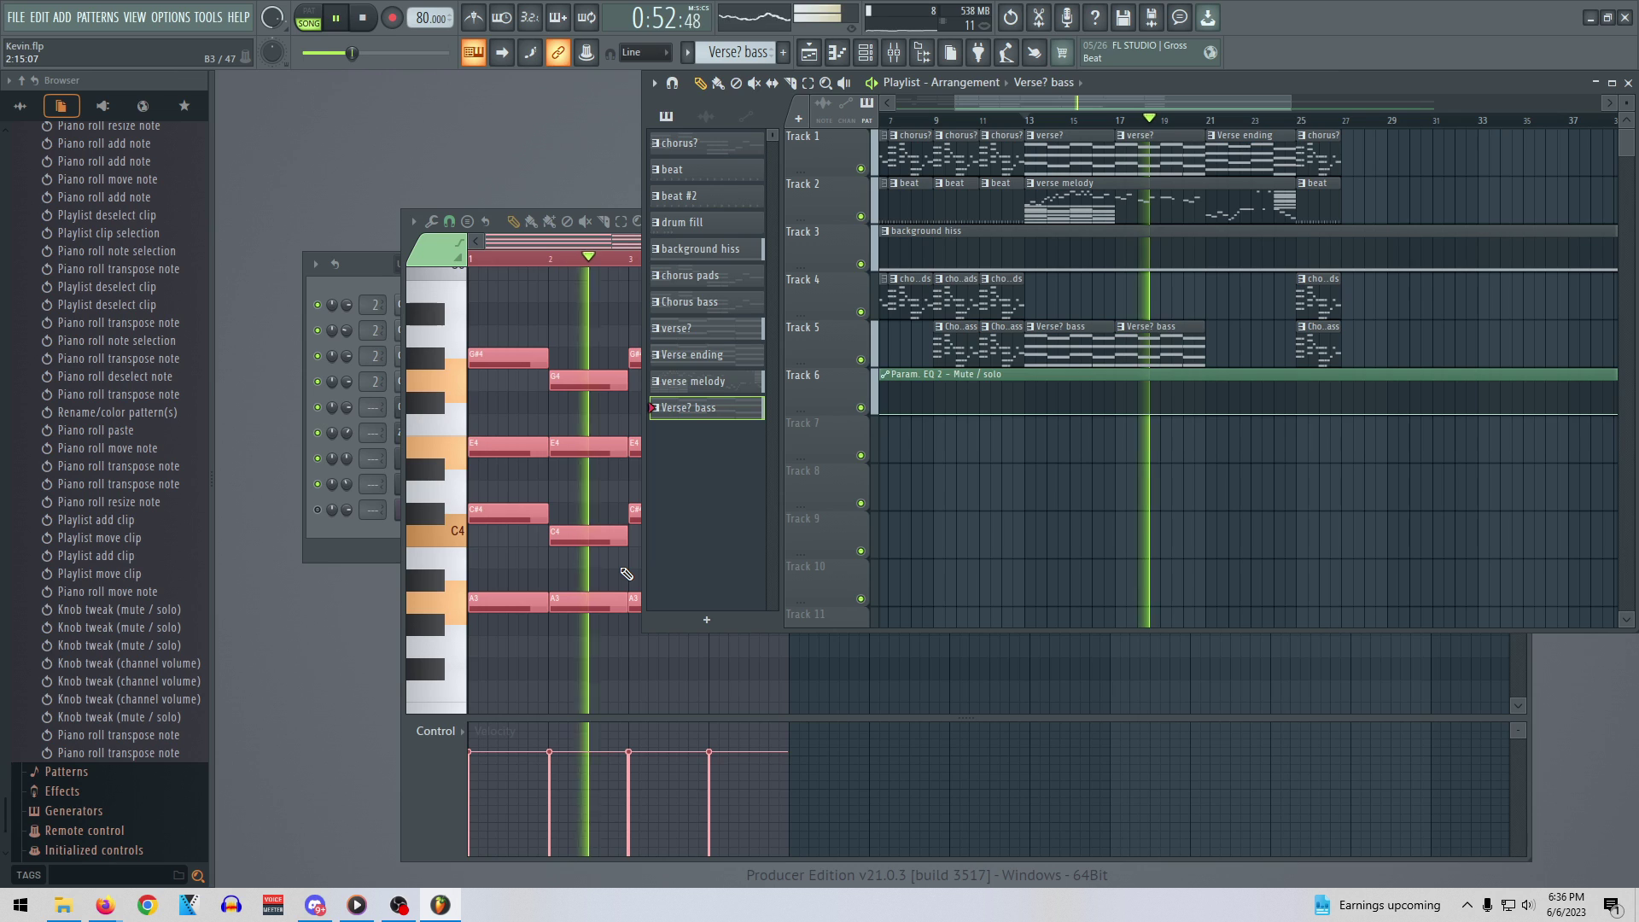
pyautogui.press('space')
pyautogui.click(372, 265)
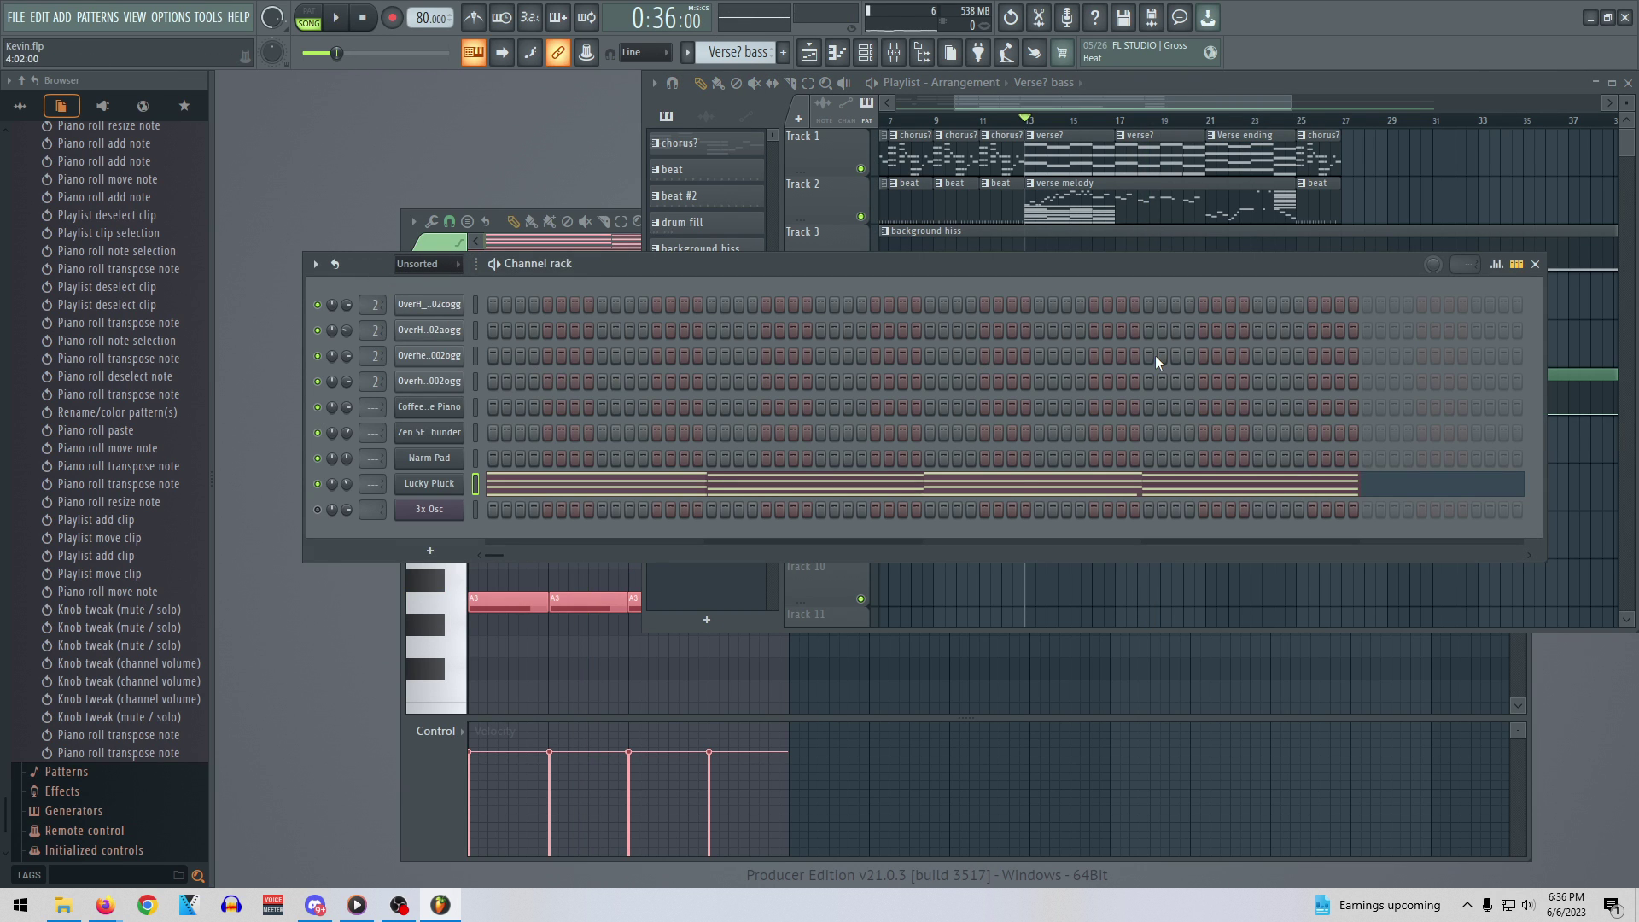
pyautogui.click(1534, 263)
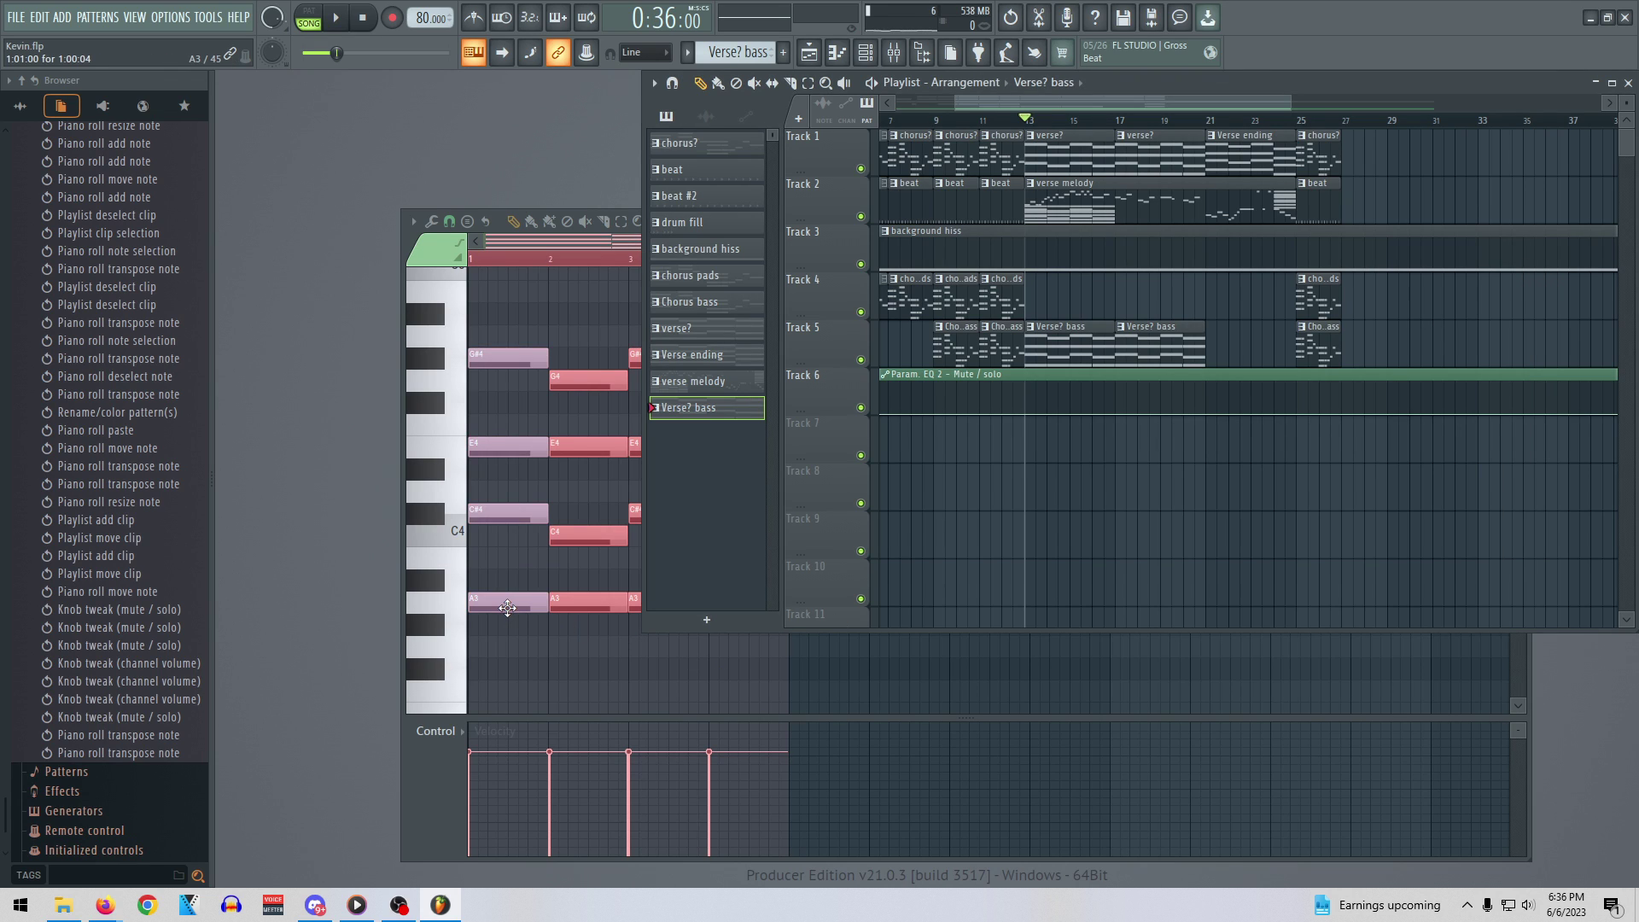
# Move all Lucky Pluck notes up three semitones so the lowest row sits on C4, and play the verse
pyautogui.click(557, 241)
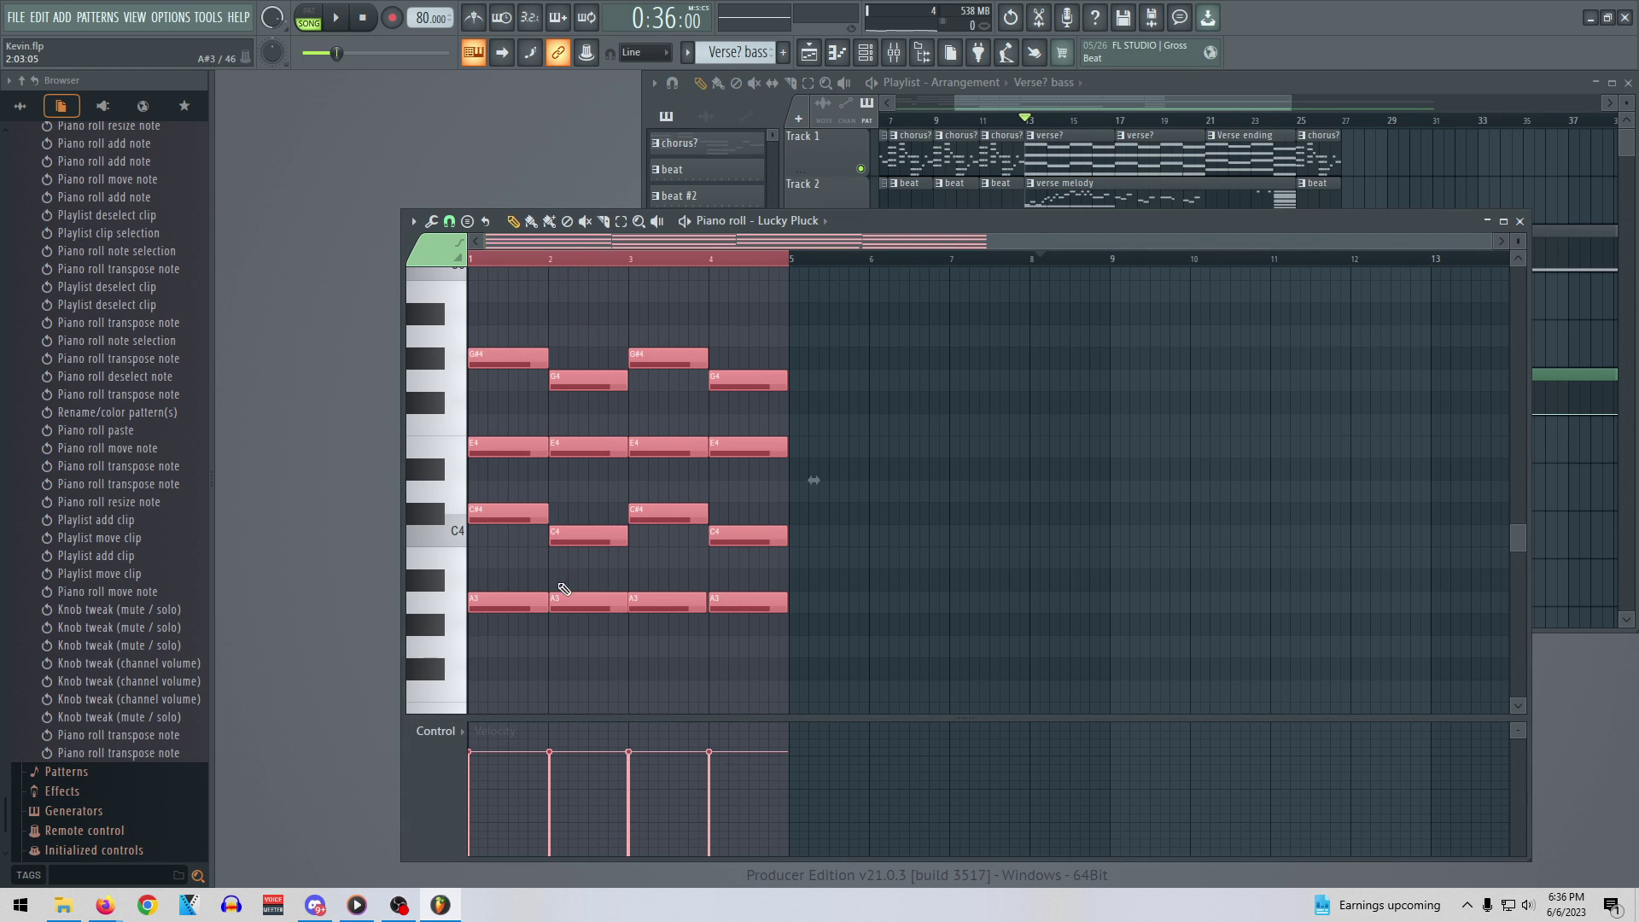
pyautogui.click(525, 606)
pyautogui.moveTo(522, 607); pyautogui.dragTo(522, 536)
pyautogui.press('space')
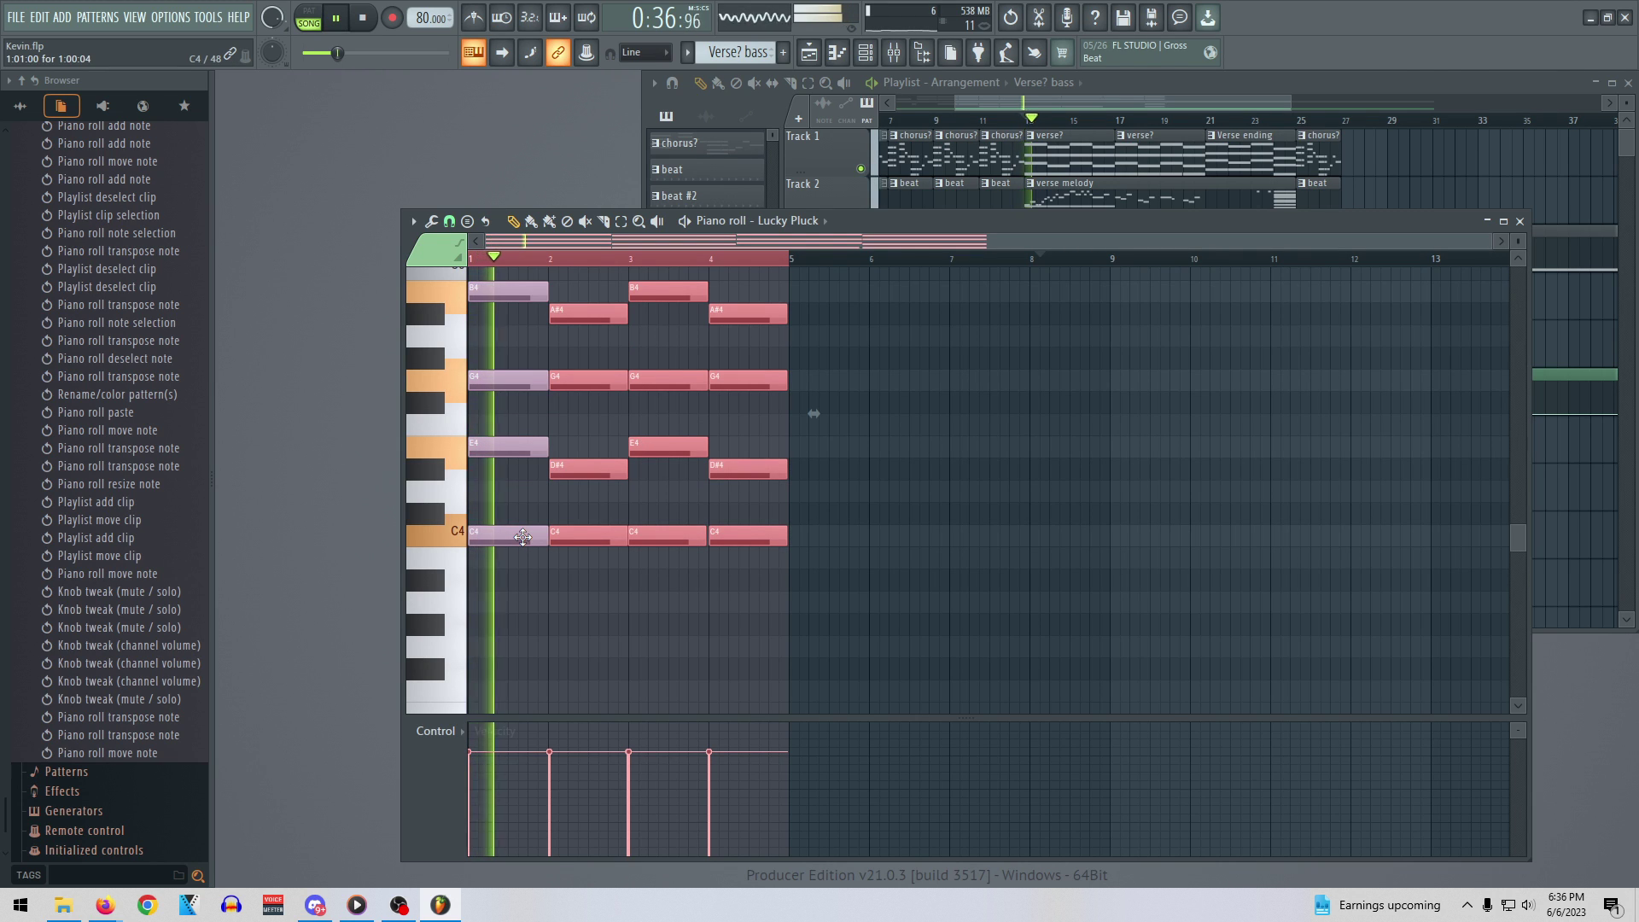
pyautogui.scroll(1, 543, 545)
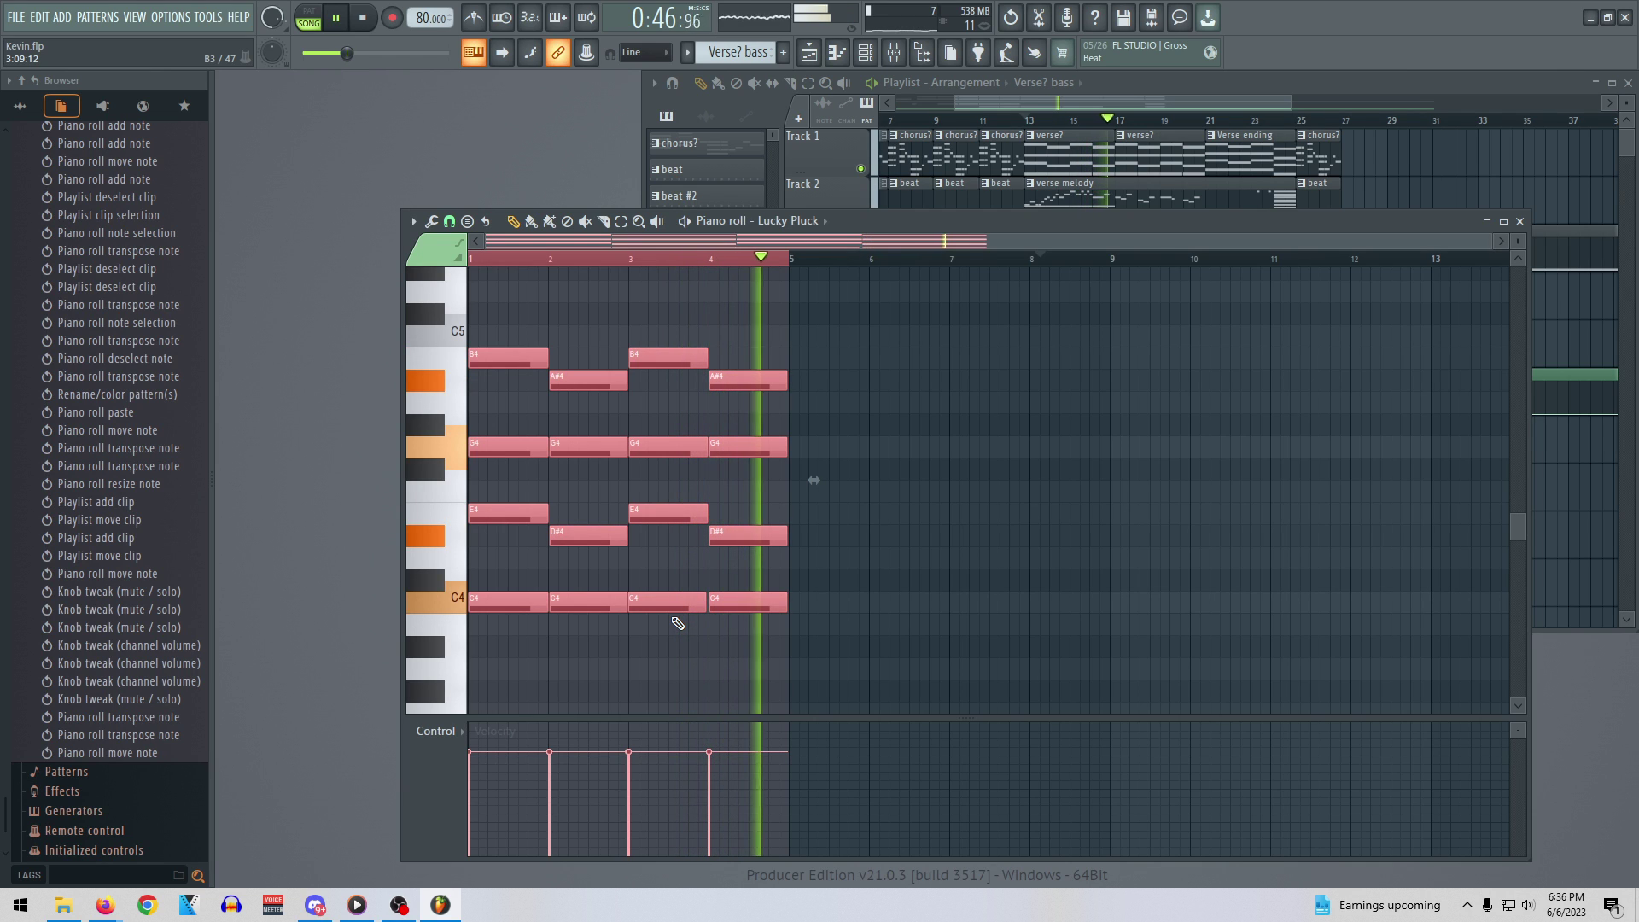
pyautogui.press('space')
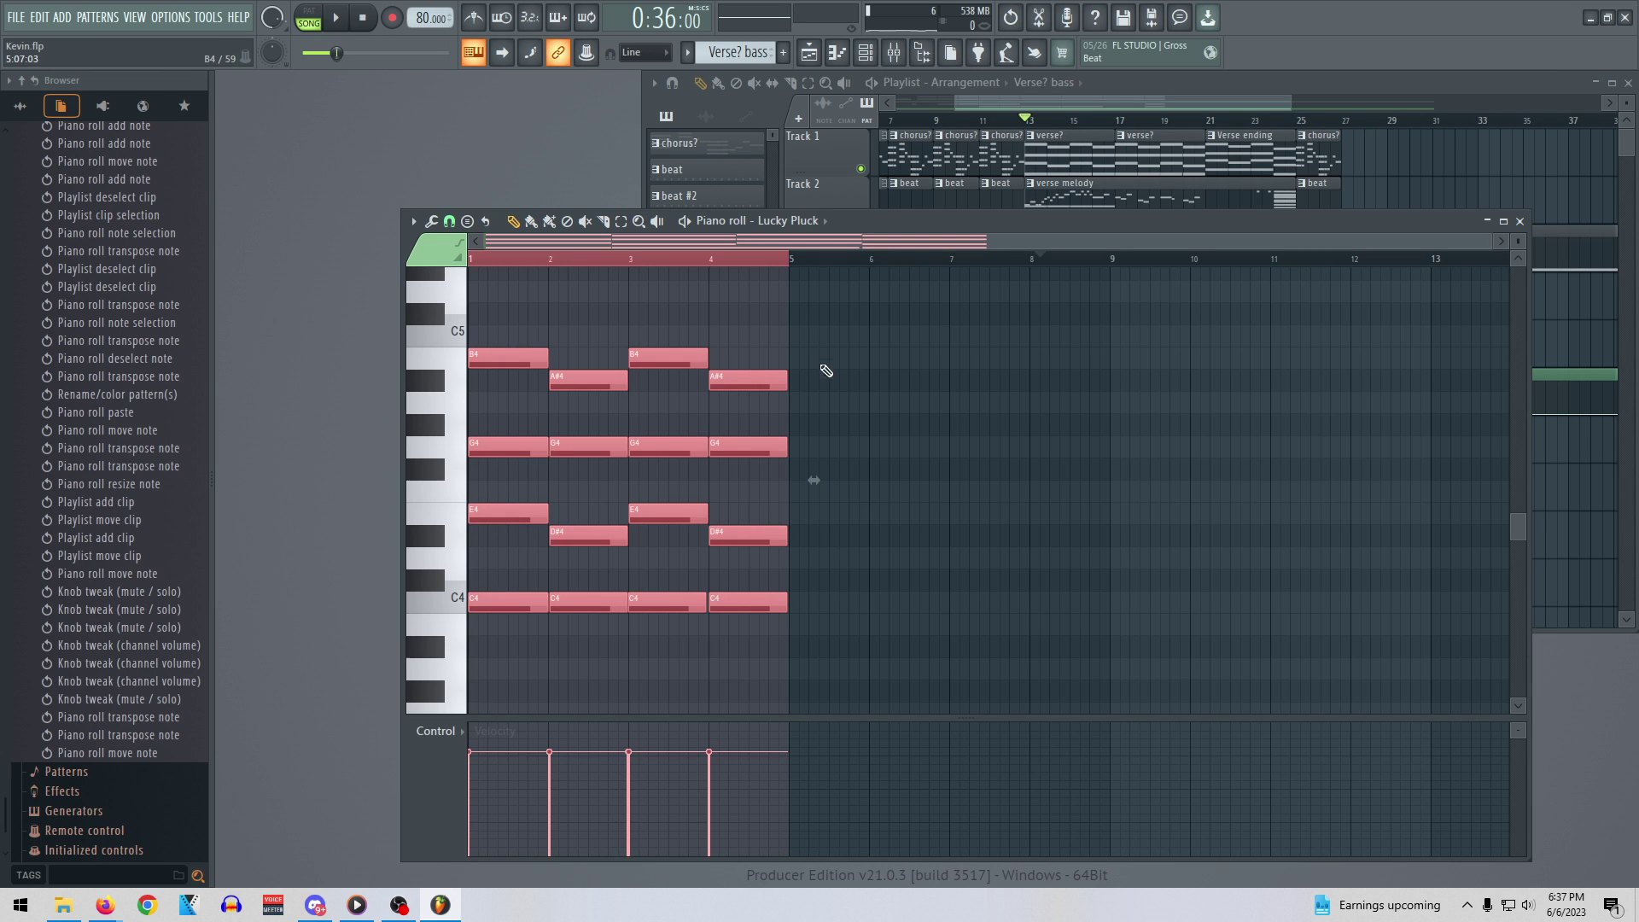
pyautogui.click(824, 522)
pyautogui.click(798, 556)
pyautogui.click(826, 536)
pyautogui.rightClick(825, 538)
pyautogui.rightClick(798, 559)
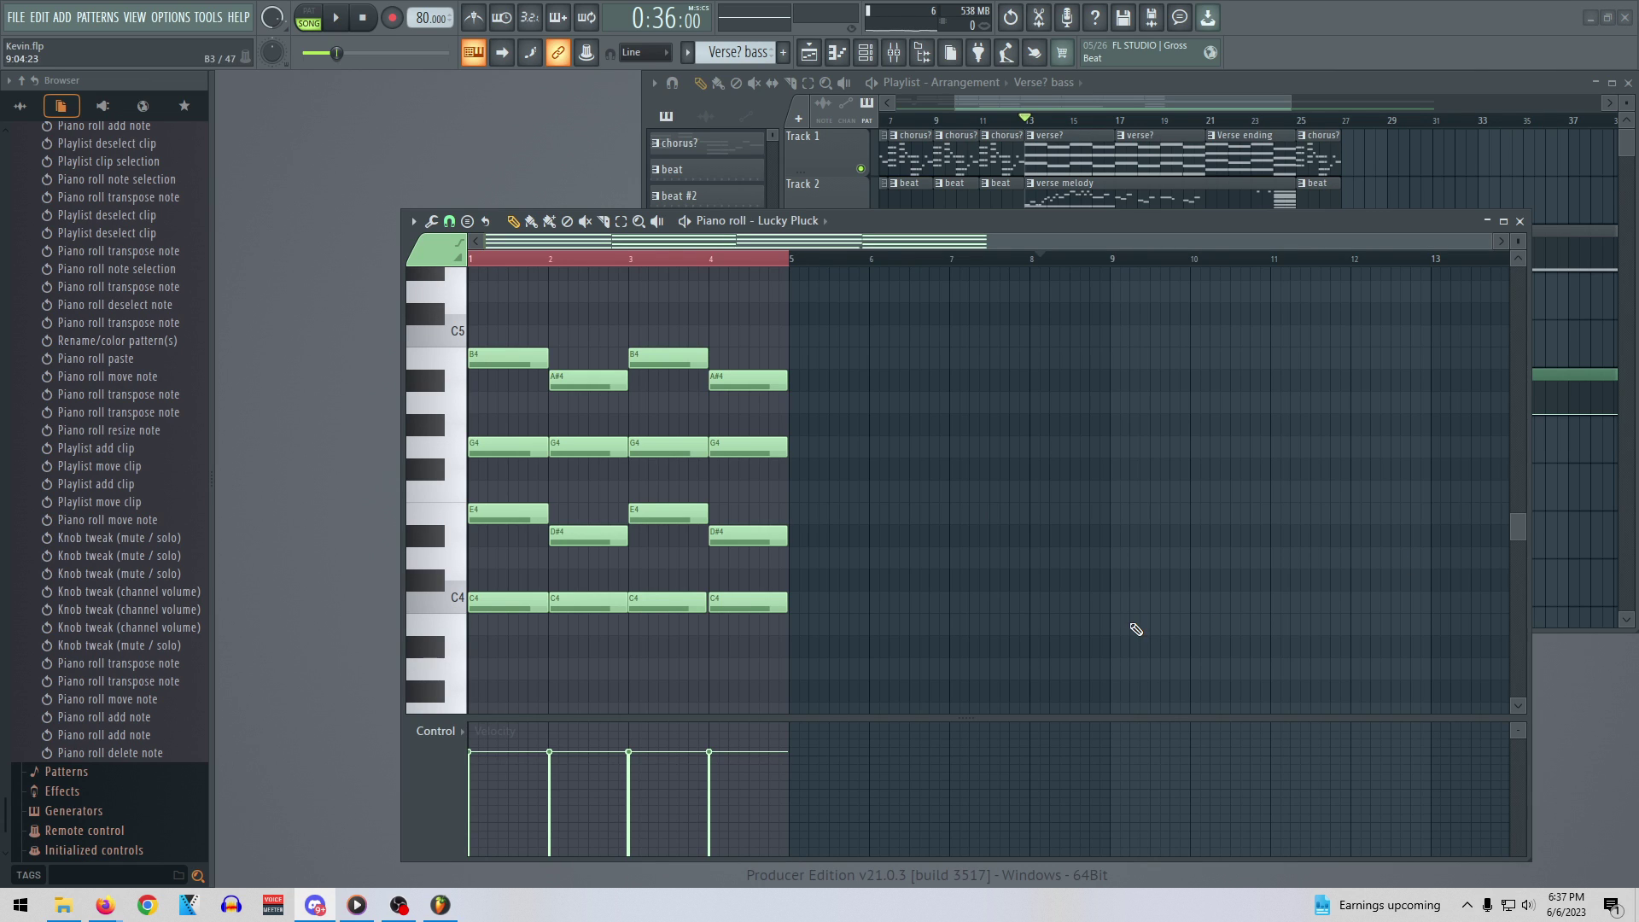
# Clone the Verse? bass pattern in the playlist's pattern list
pyautogui.click(487, 263)
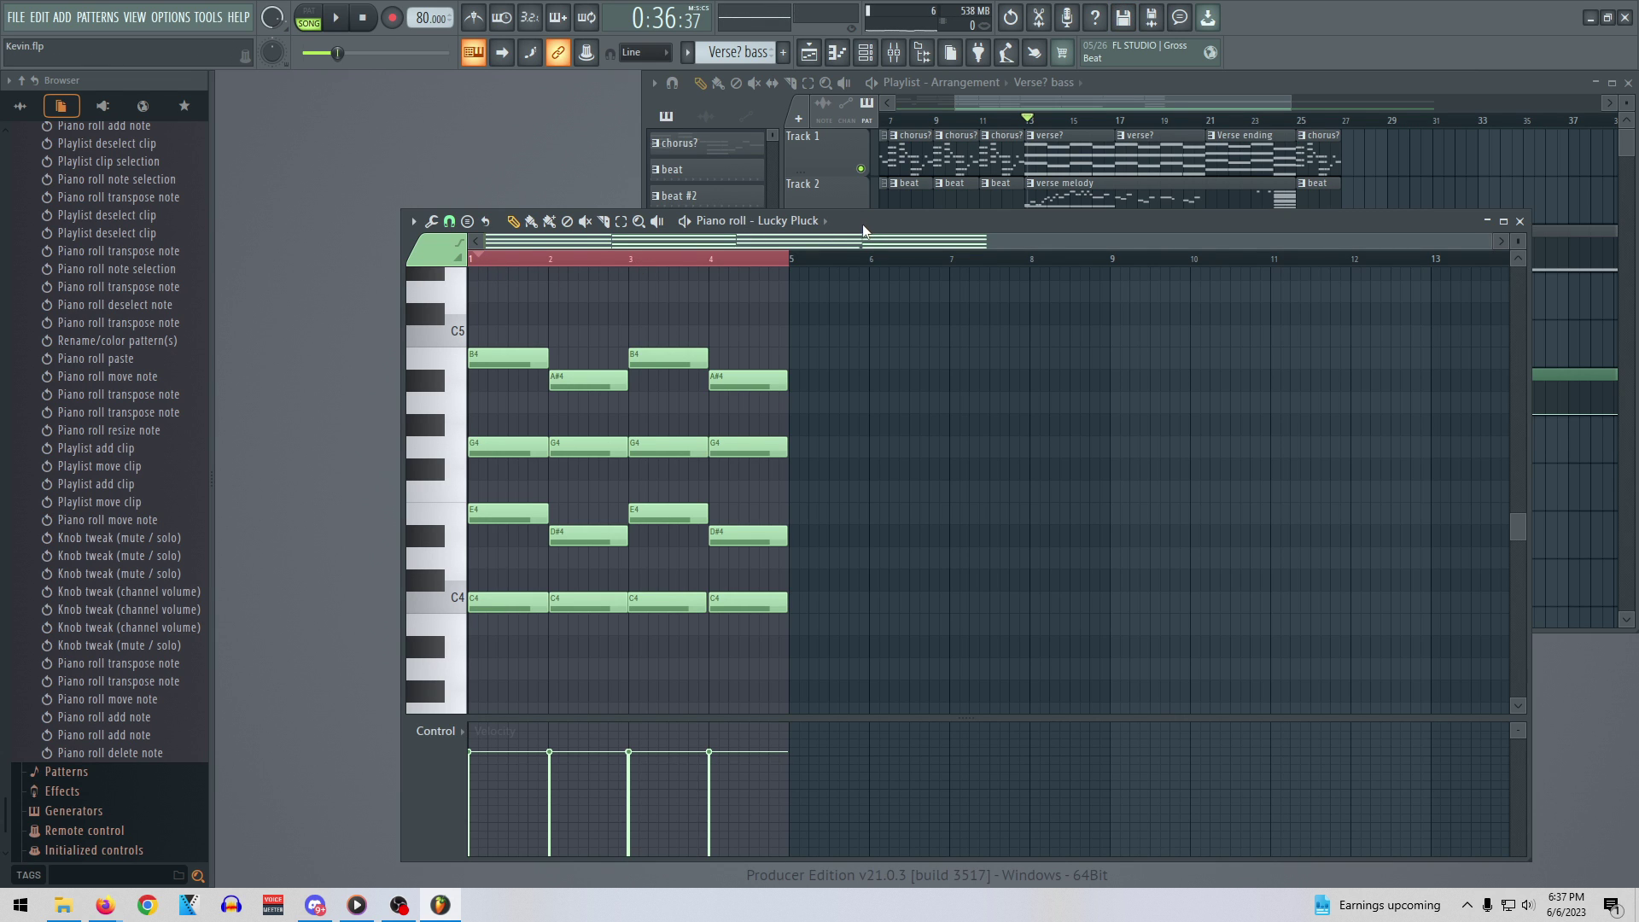
pyautogui.moveTo(863, 223); pyautogui.dragTo(832, 237)
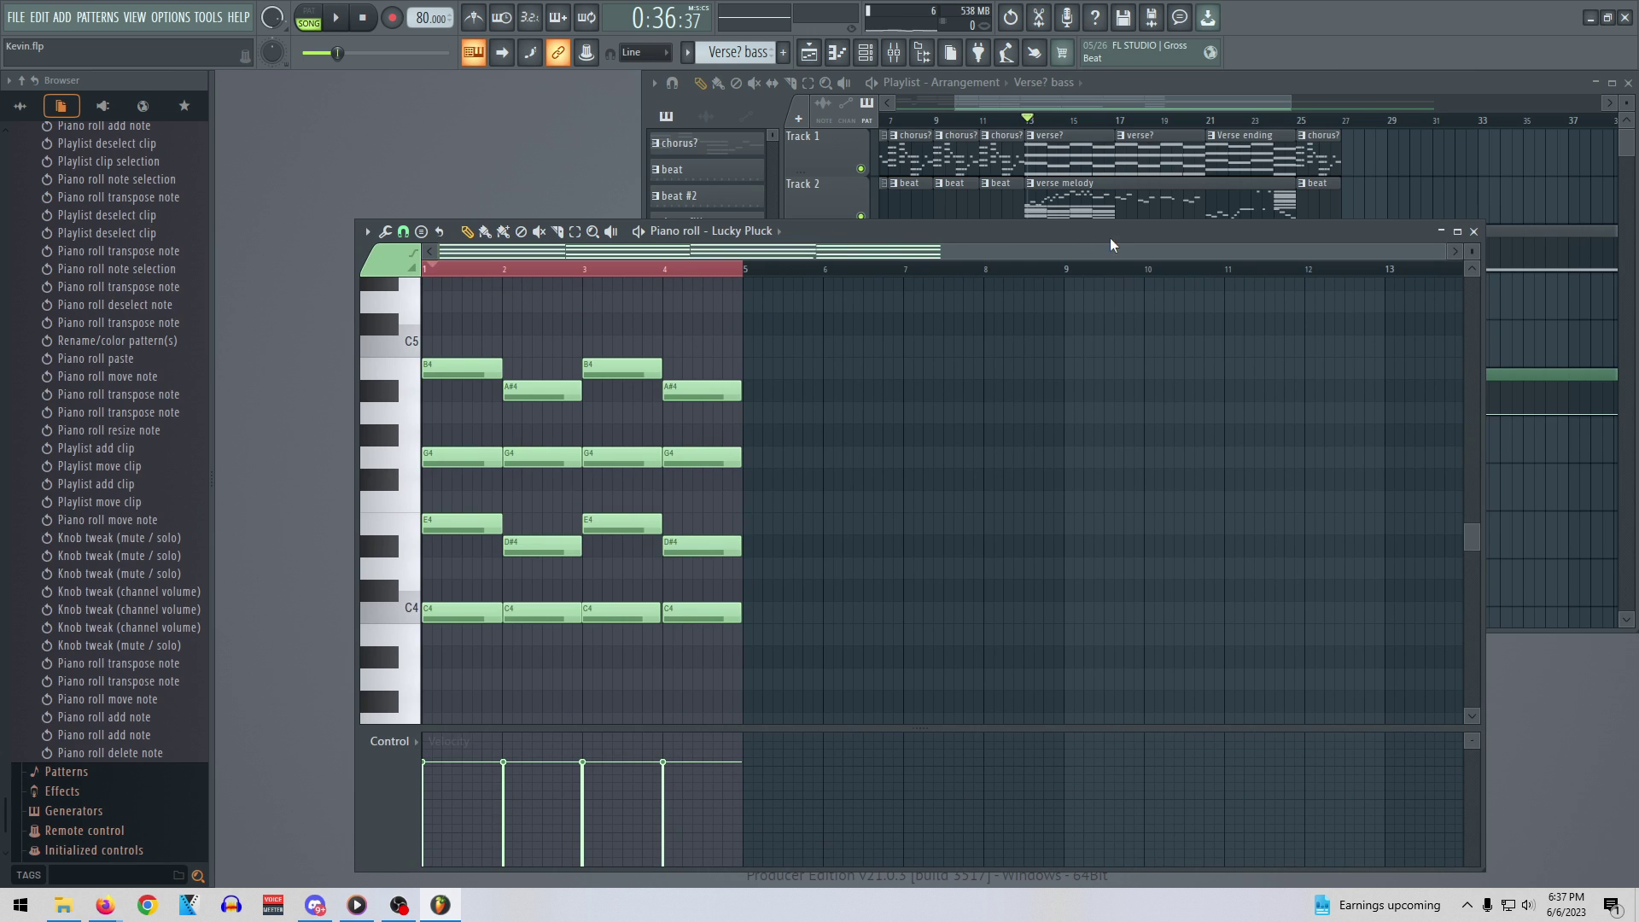
pyautogui.click(1046, 105)
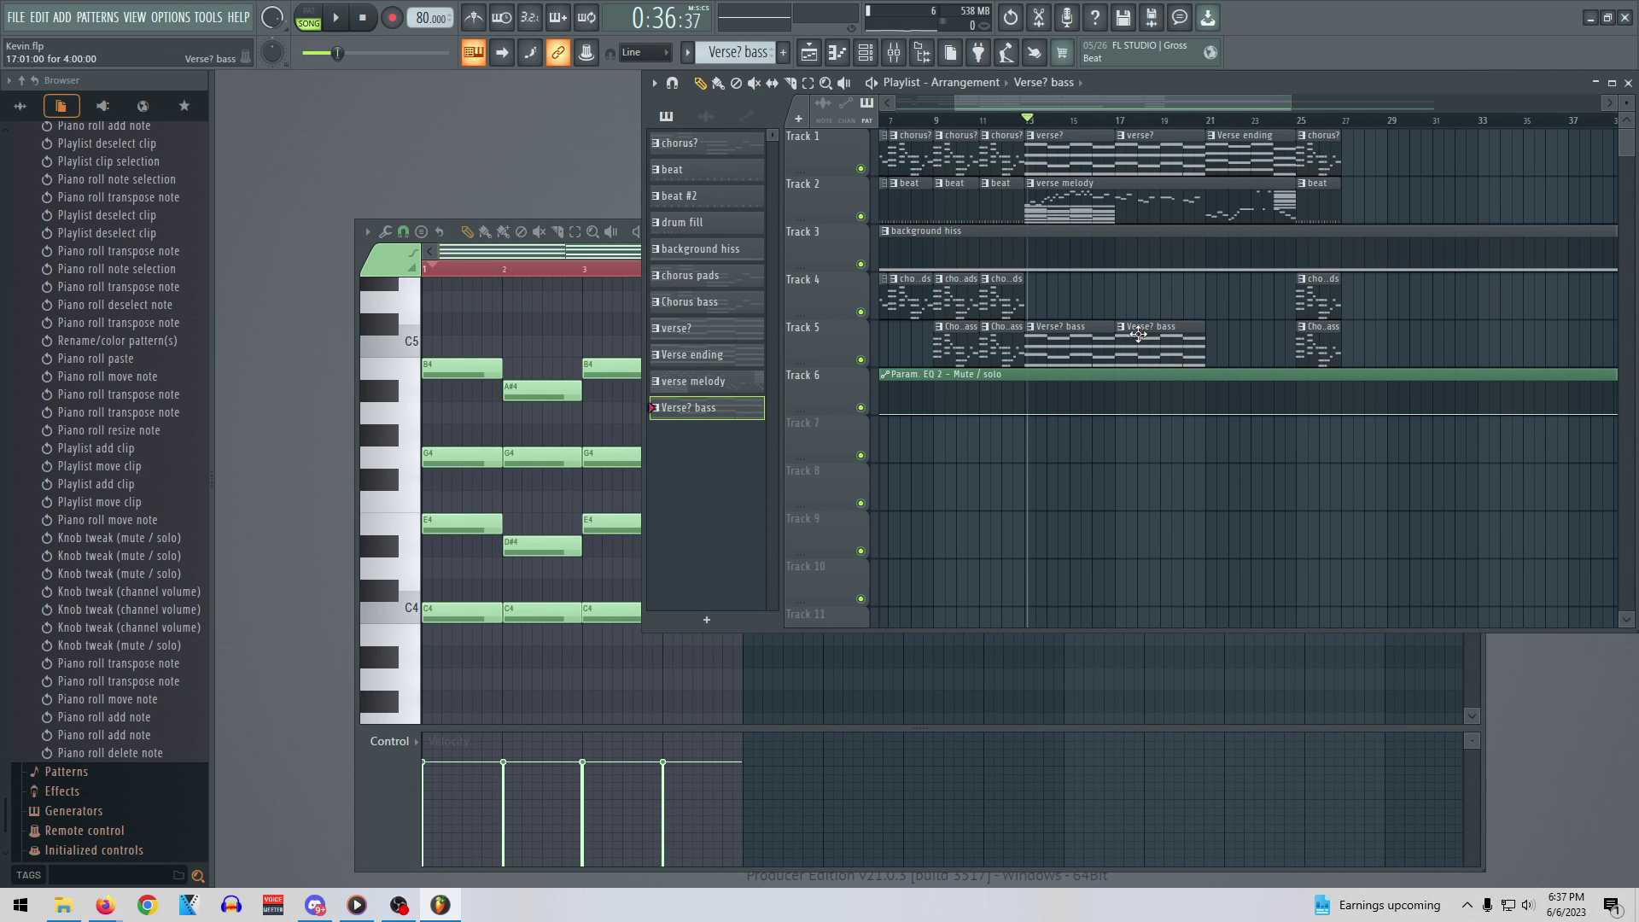
pyautogui.rightClick(727, 413)
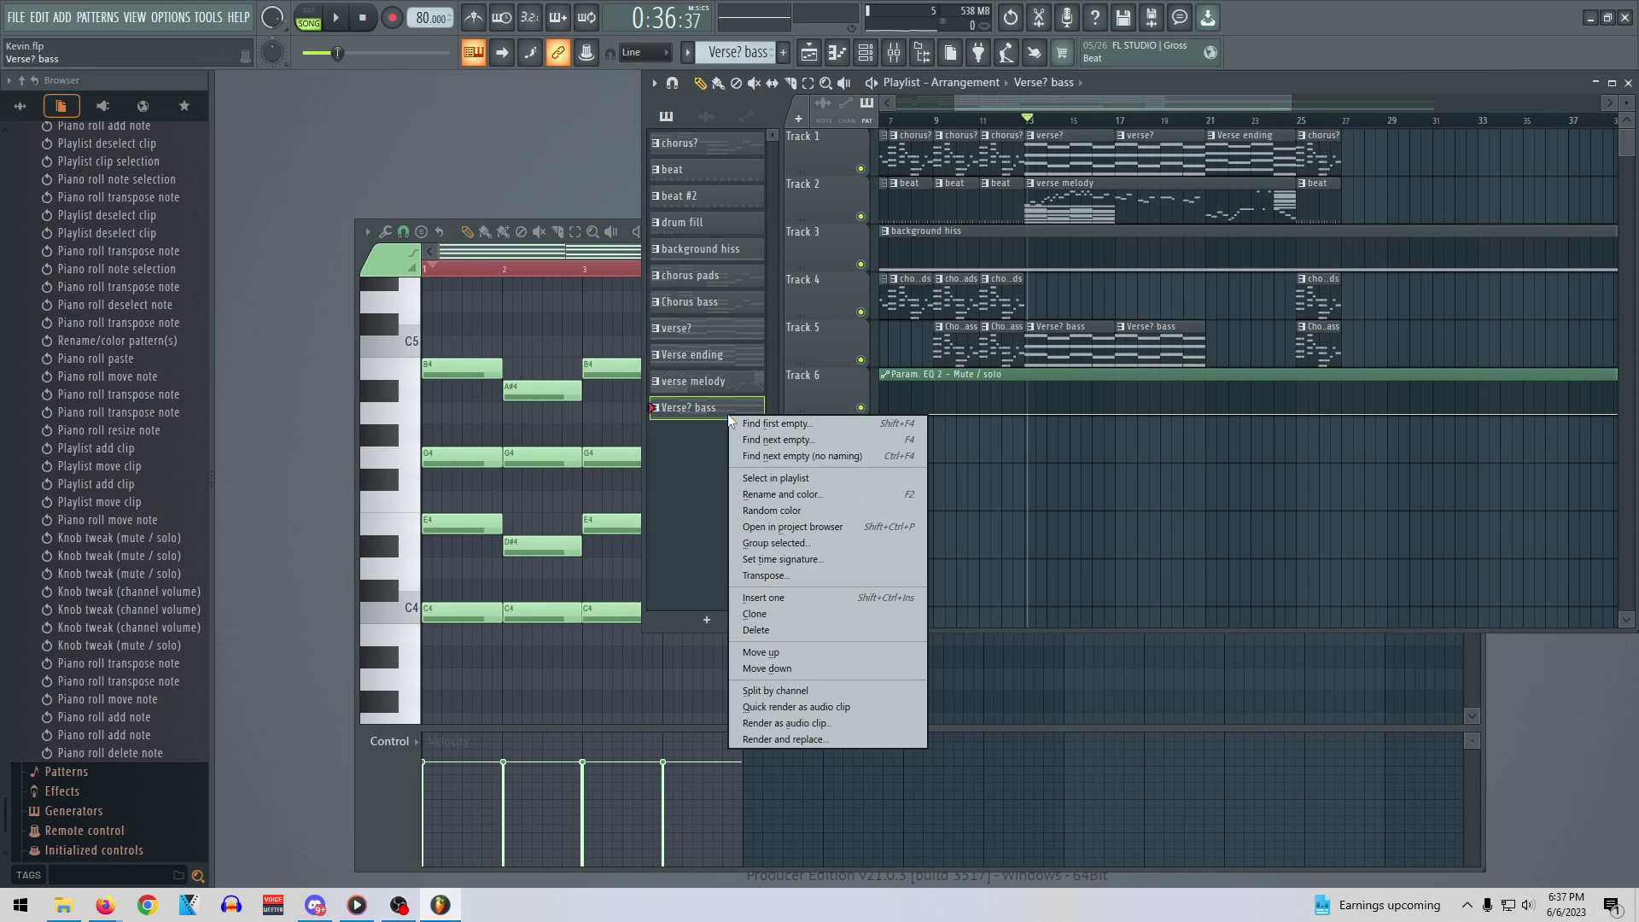
pyautogui.click(774, 613)
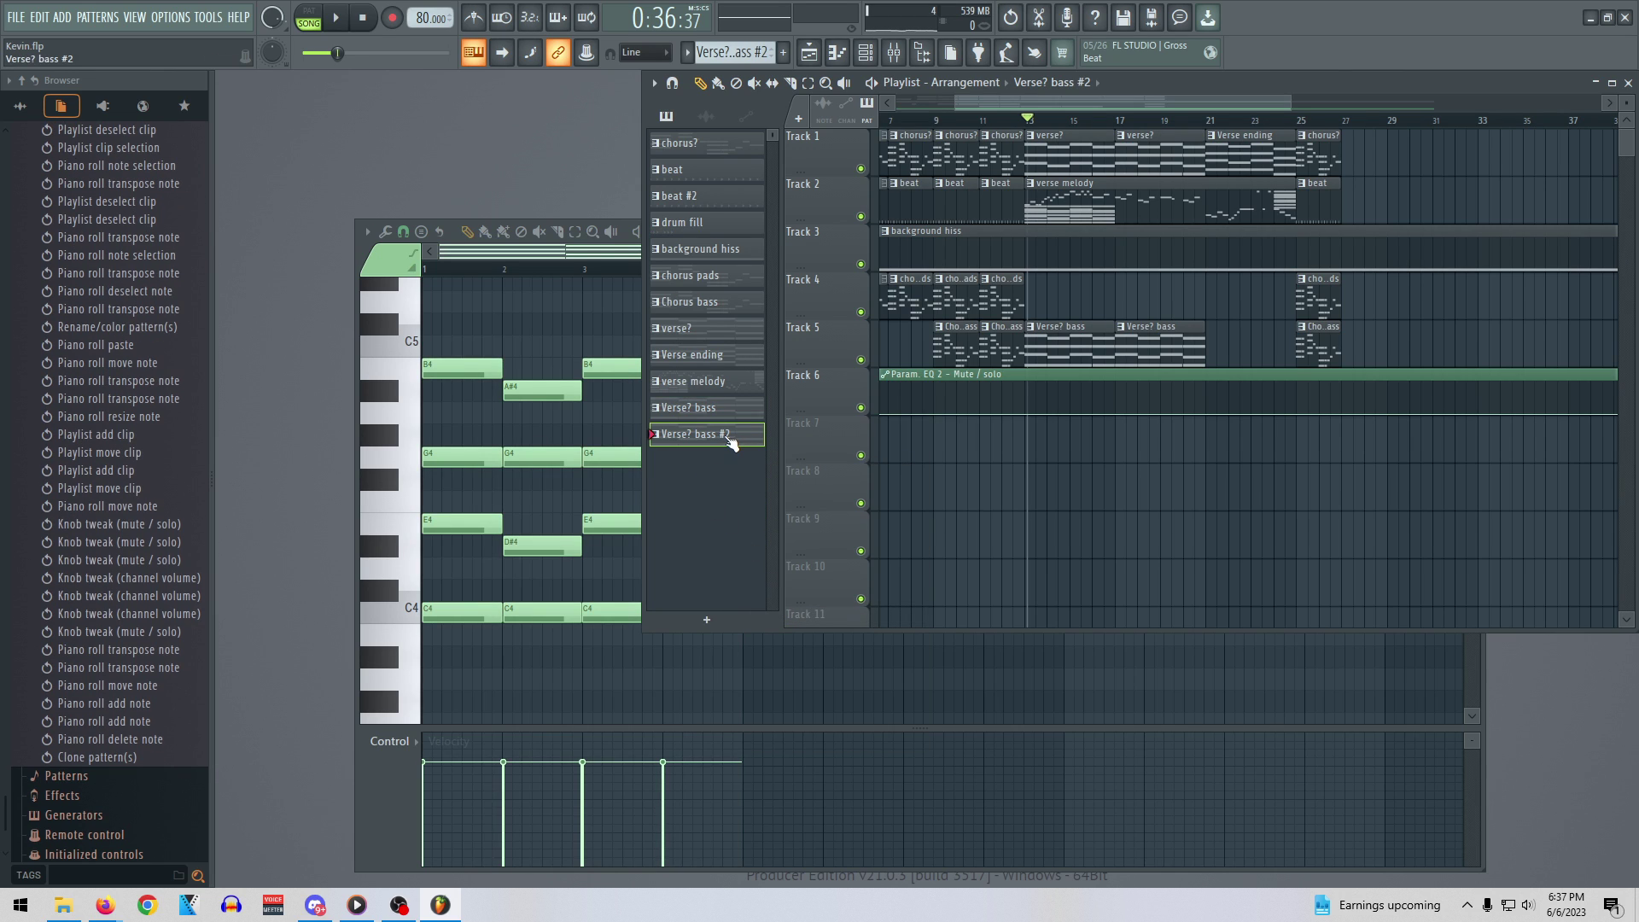
# Open the Verse? bass #2 notes and delete the chord in bar 4
pyautogui.click(561, 255)
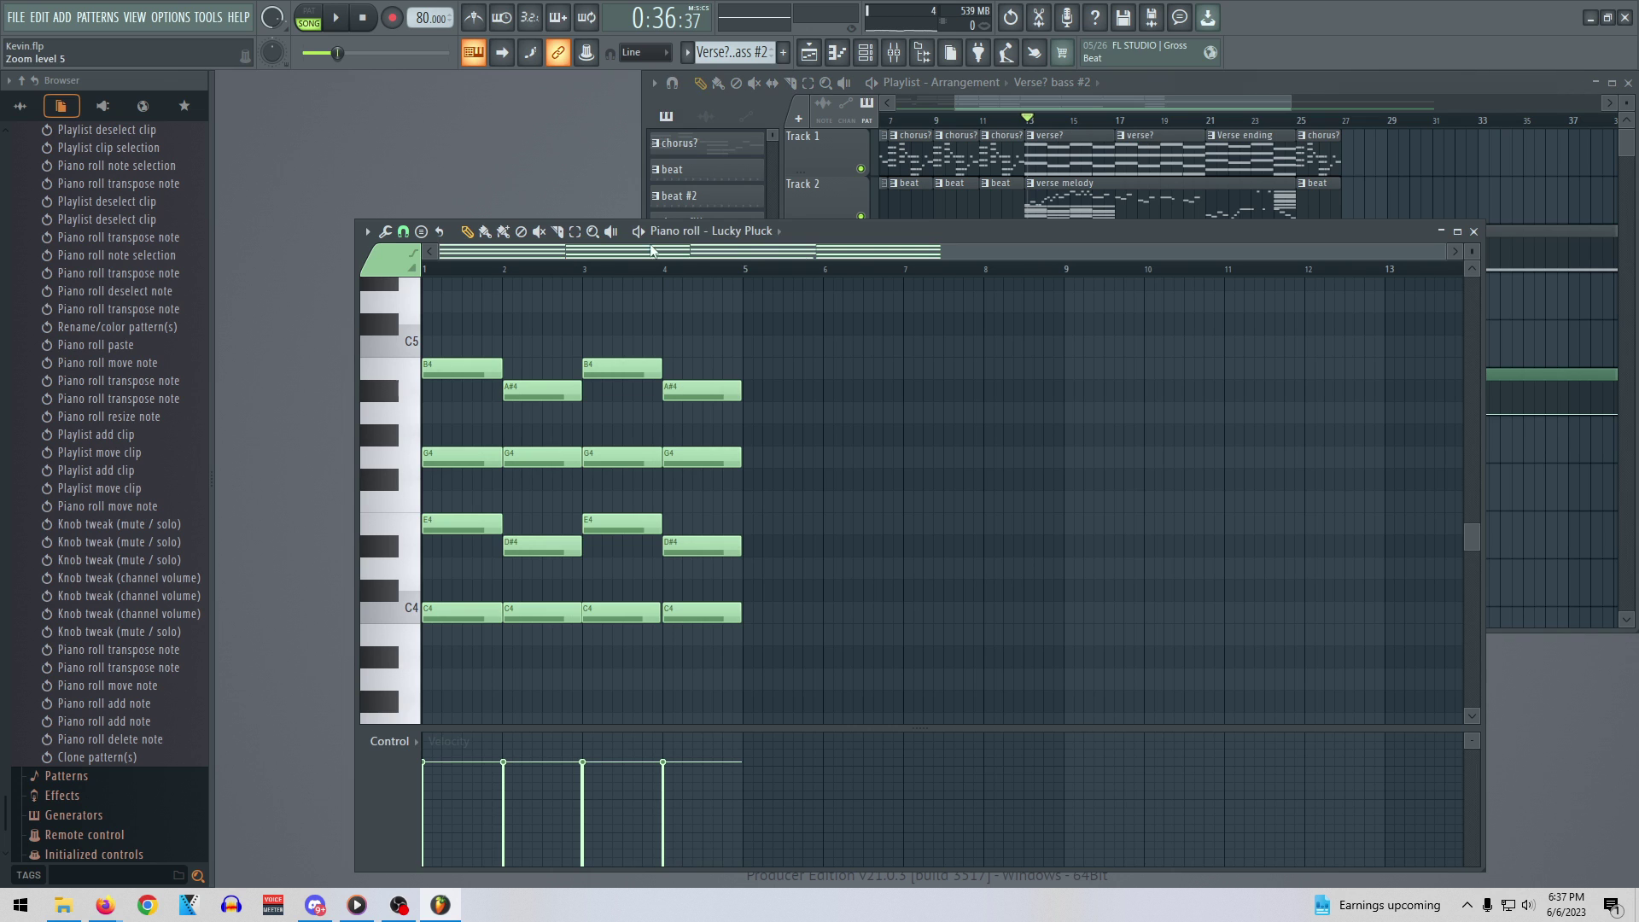
pyautogui.click(1473, 232)
pyautogui.doubleClick(742, 435)
pyautogui.moveTo(995, 235); pyautogui.dragTo(915, 269)
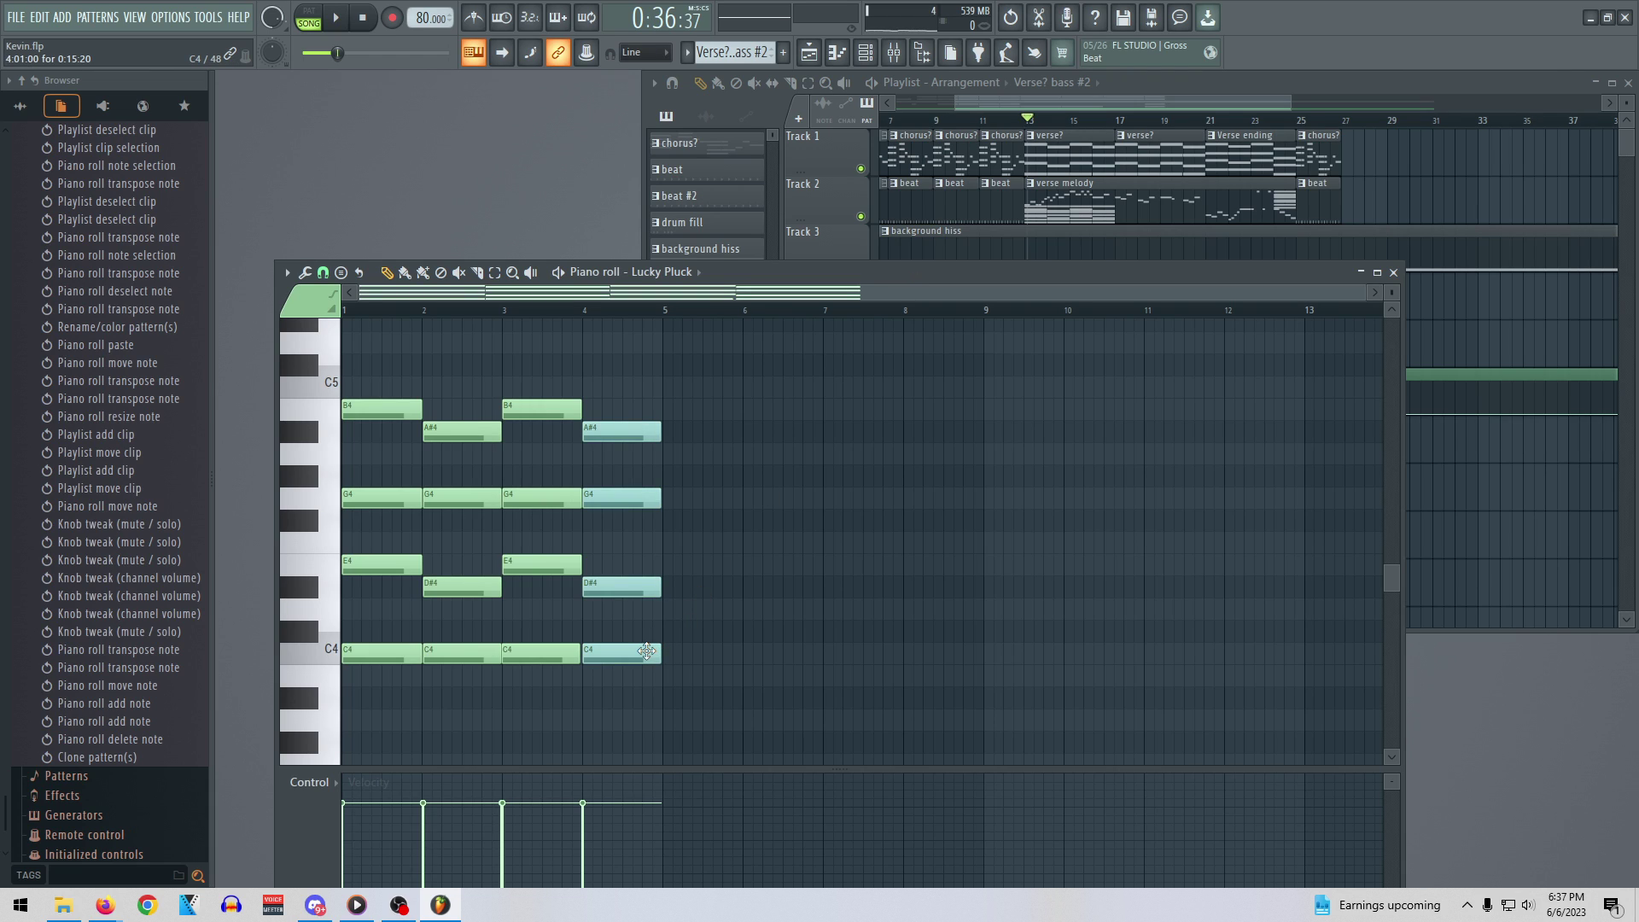
pyautogui.click(645, 651)
pyautogui.click(645, 653)
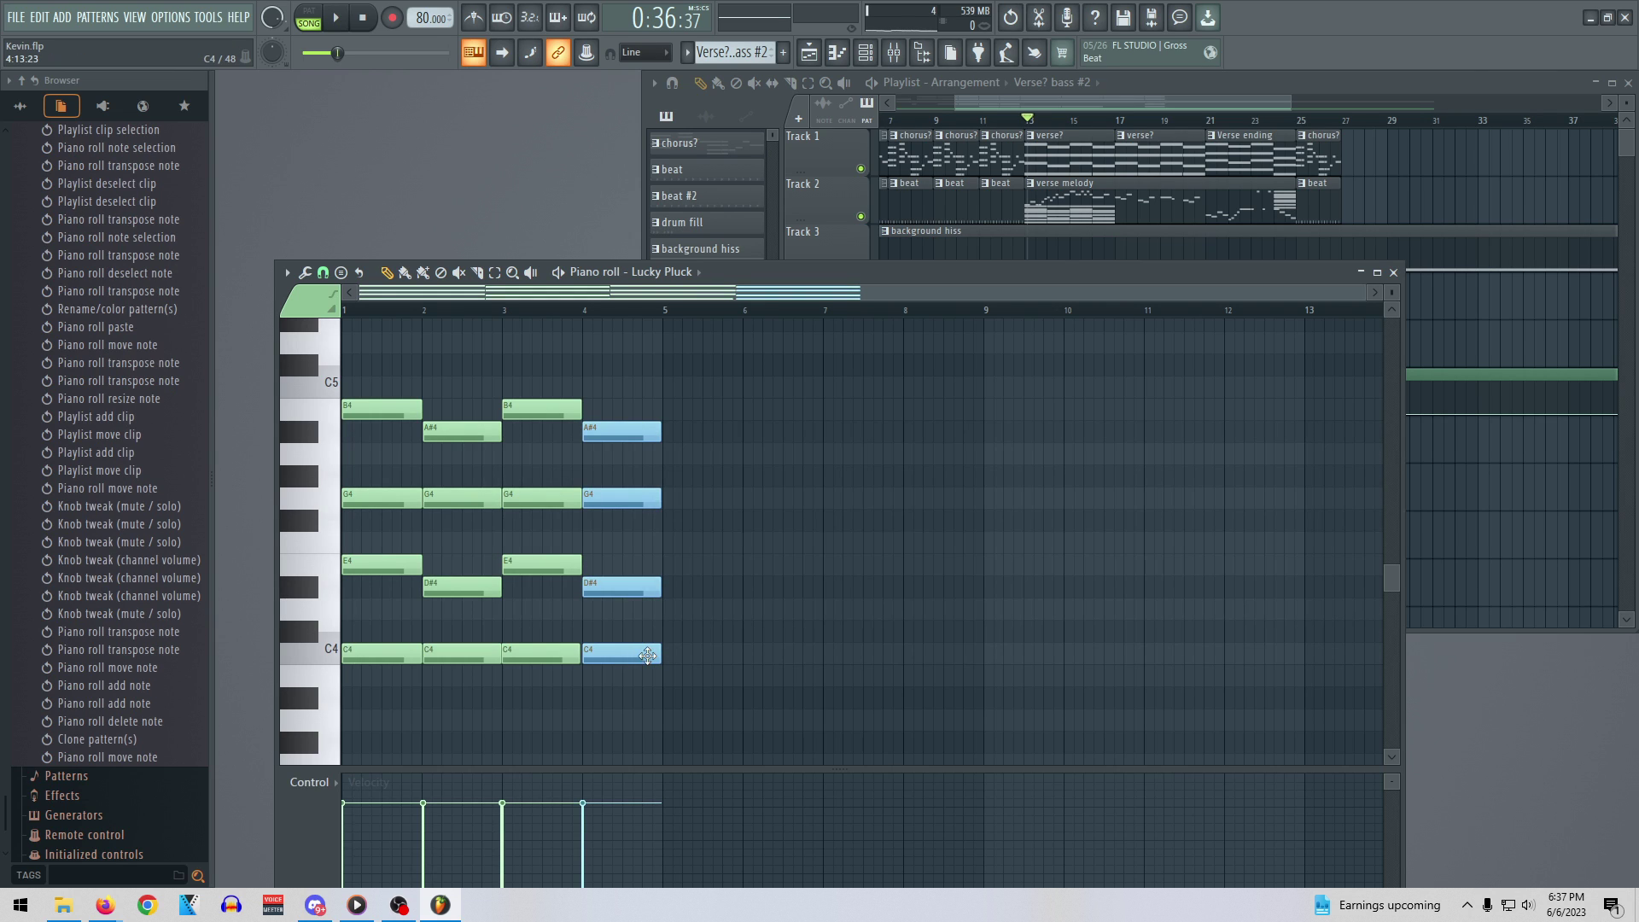
pyautogui.press('Delete')
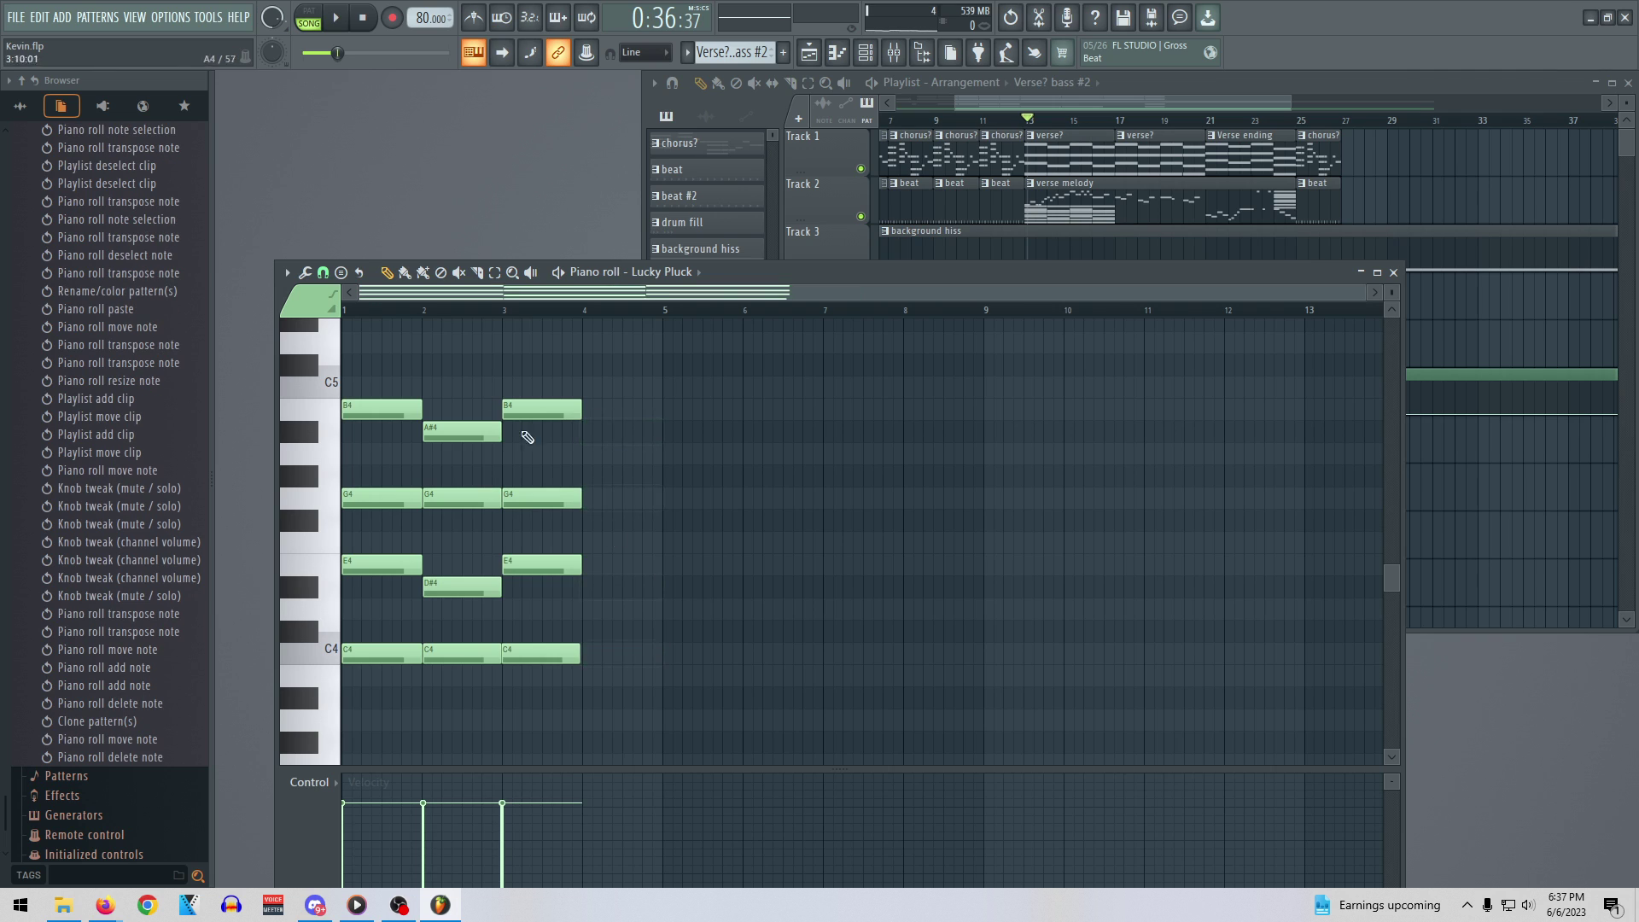
# Stamp a Major 7th chord rooted on A#3 into bar 4 of Verse? bass #2
pyautogui.click(287, 273)
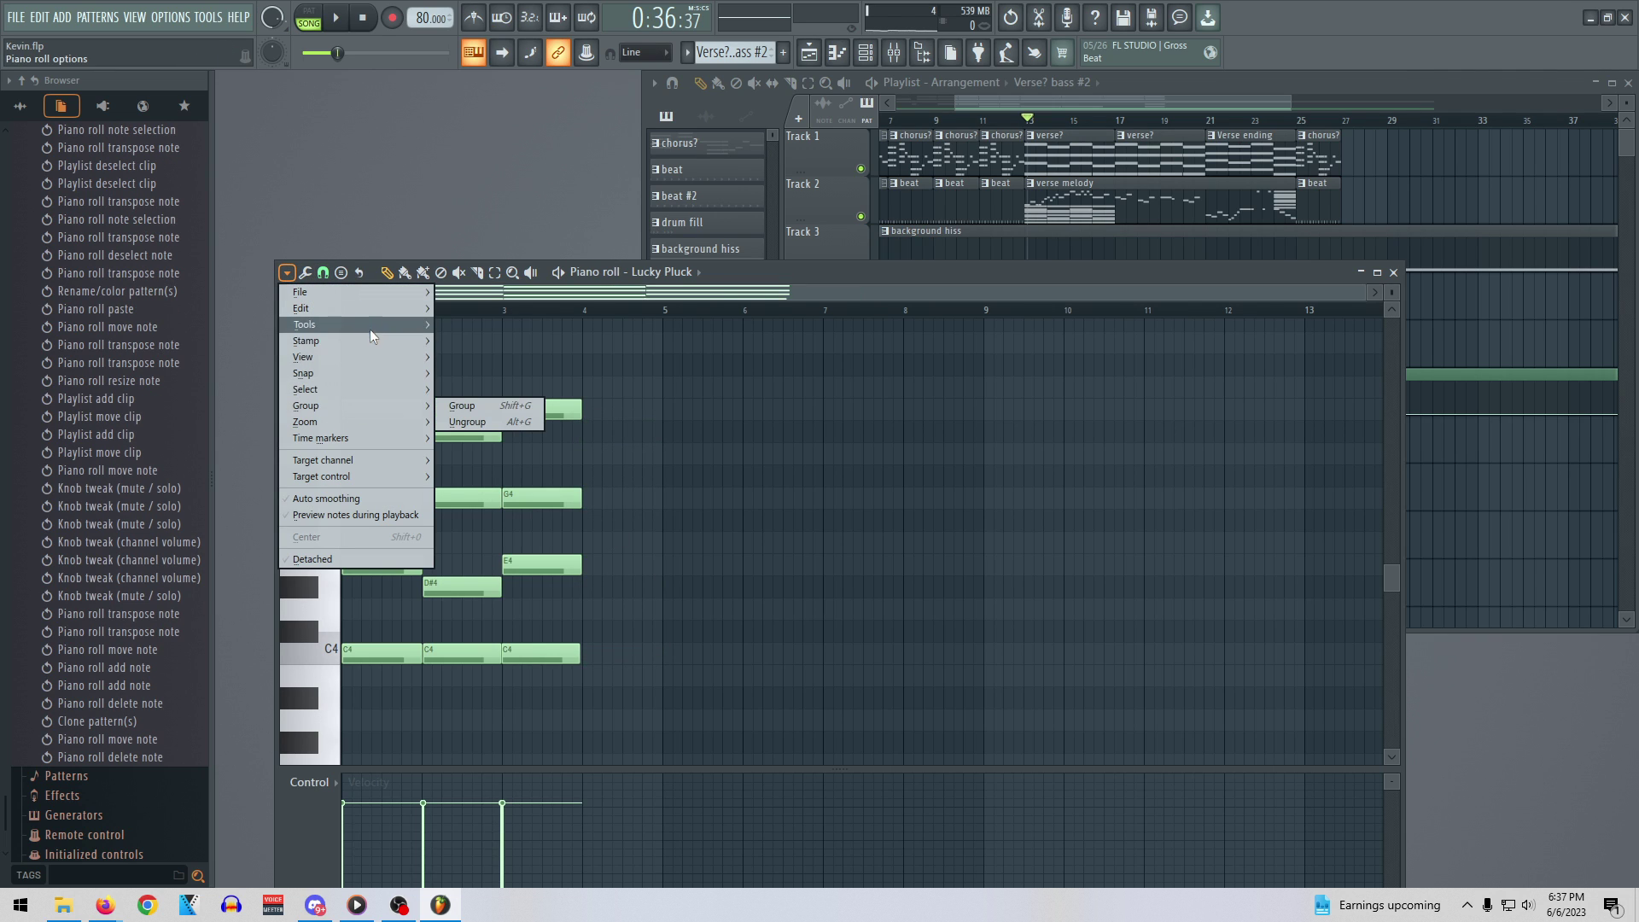
pyautogui.moveTo(371, 341)
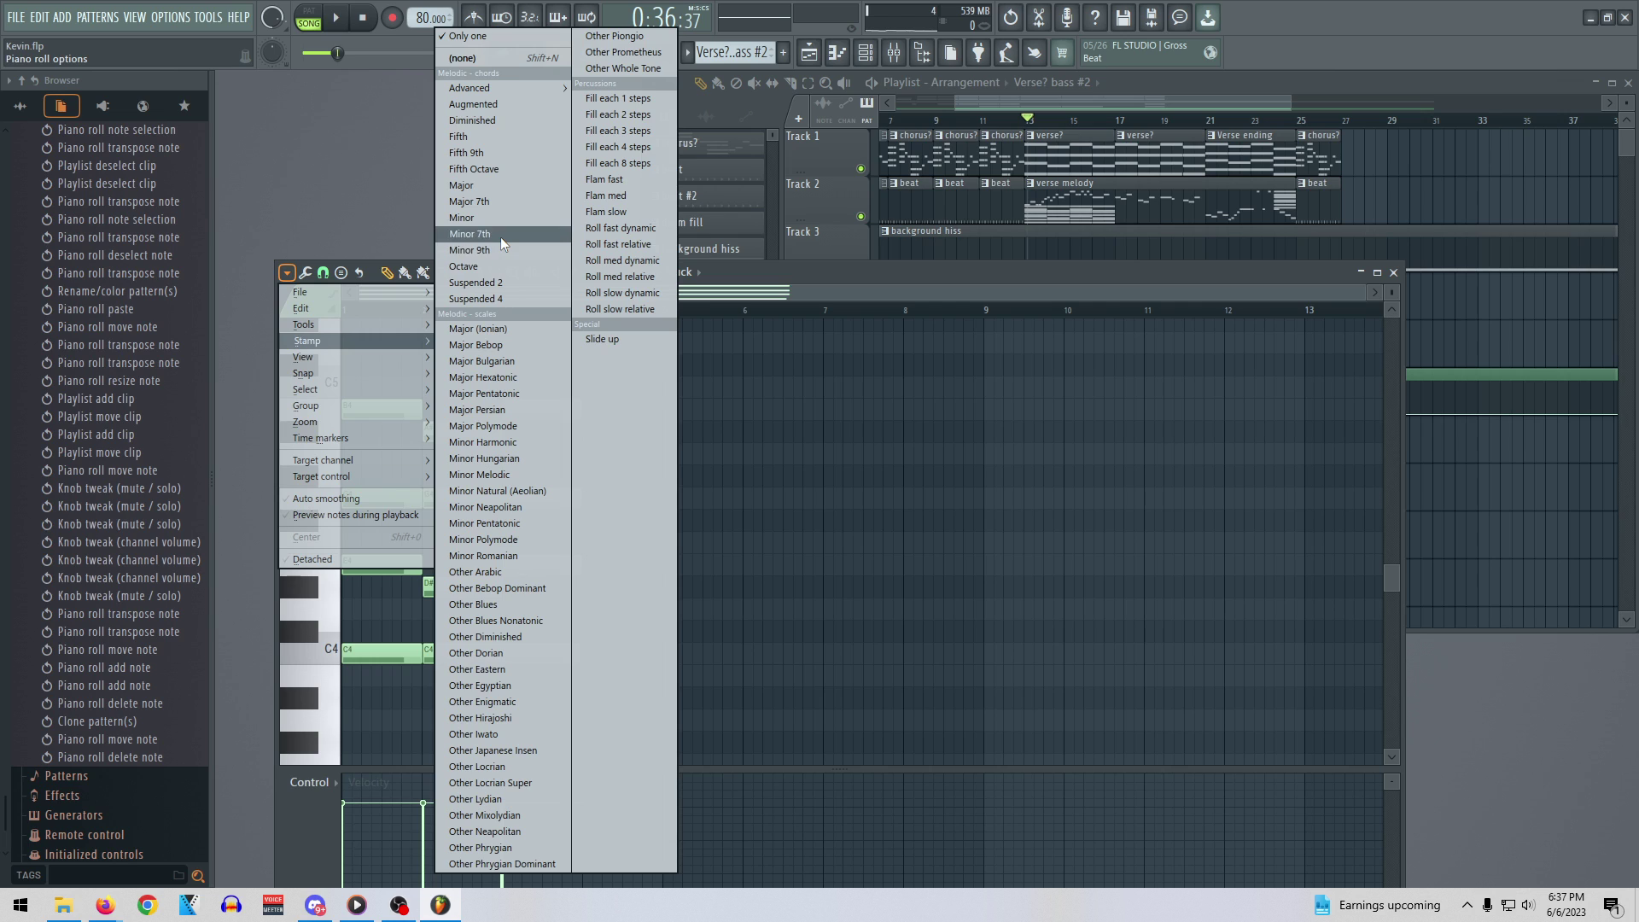
pyautogui.click(502, 198)
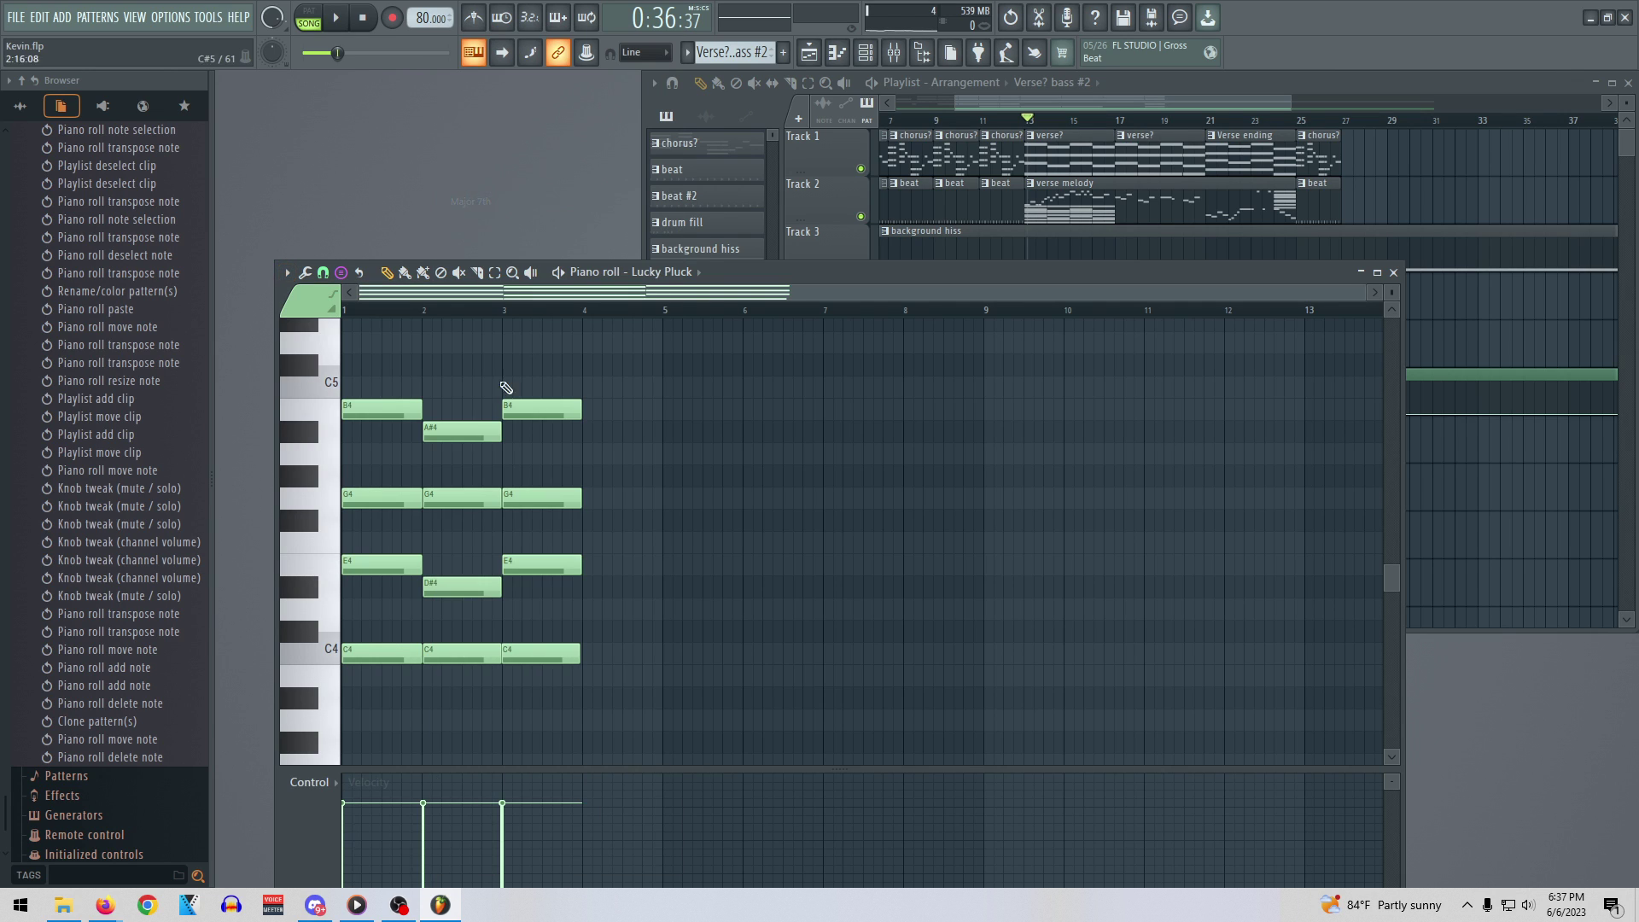
pyautogui.moveTo(597, 683); pyautogui.dragTo(591, 700)
# Place a Verse? bass #2 clip on Track 5 at bar 21 during verse playback, and close the piano roll
pyautogui.press('space')
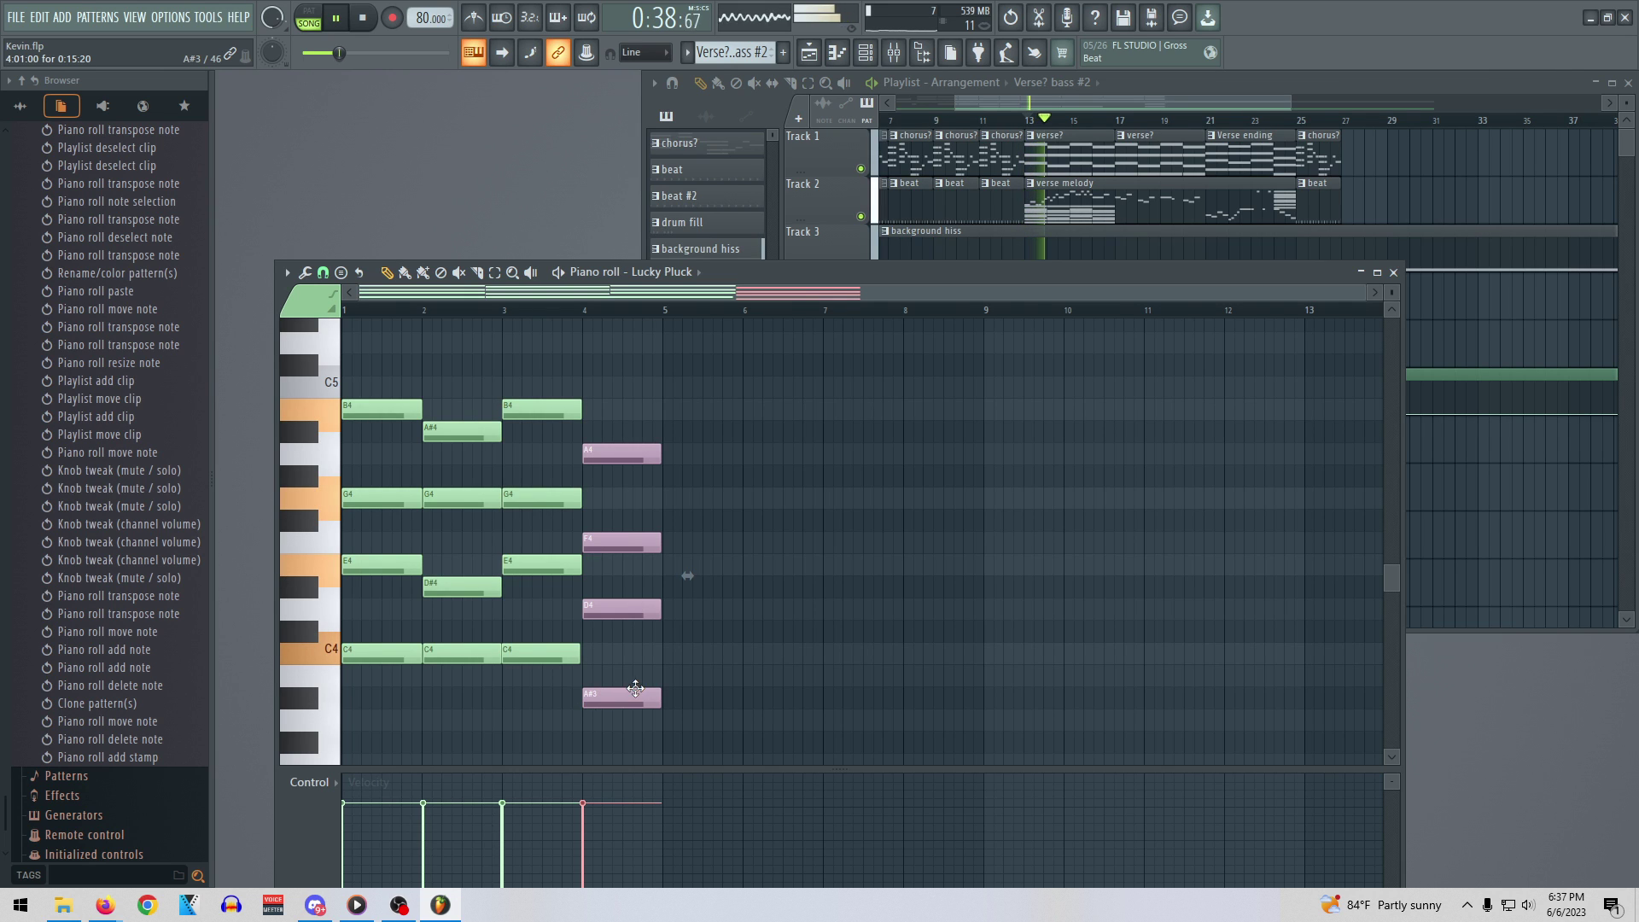
pyautogui.click(1166, 83)
pyautogui.moveTo(1224, 341); pyautogui.dragTo(1212, 345)
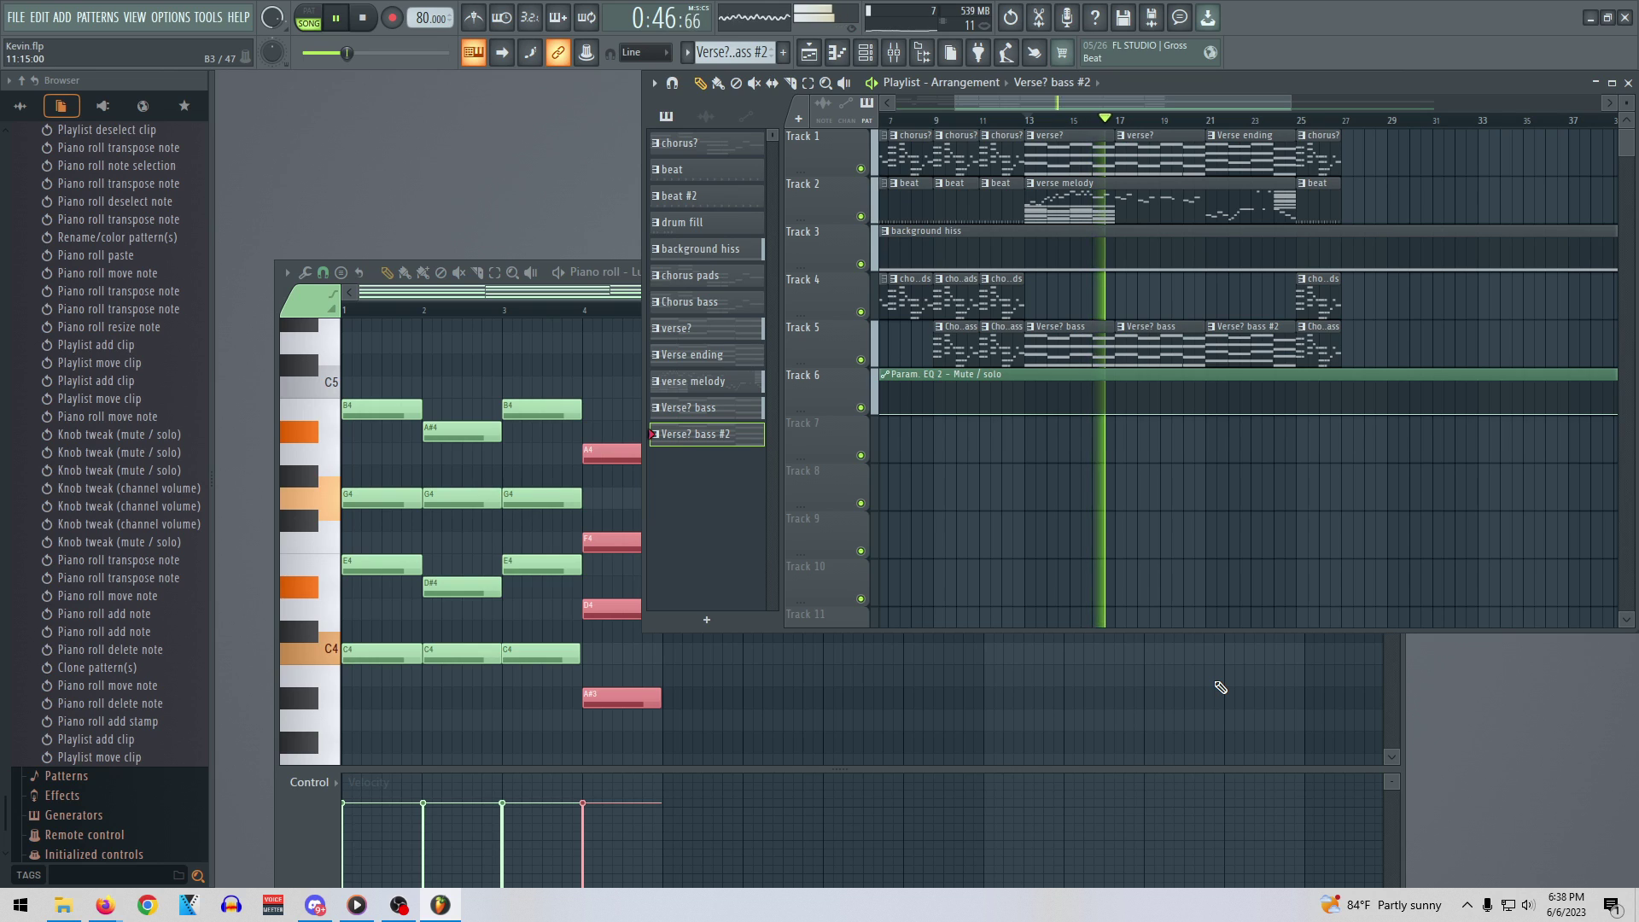
pyautogui.press('space')
pyautogui.click(511, 288)
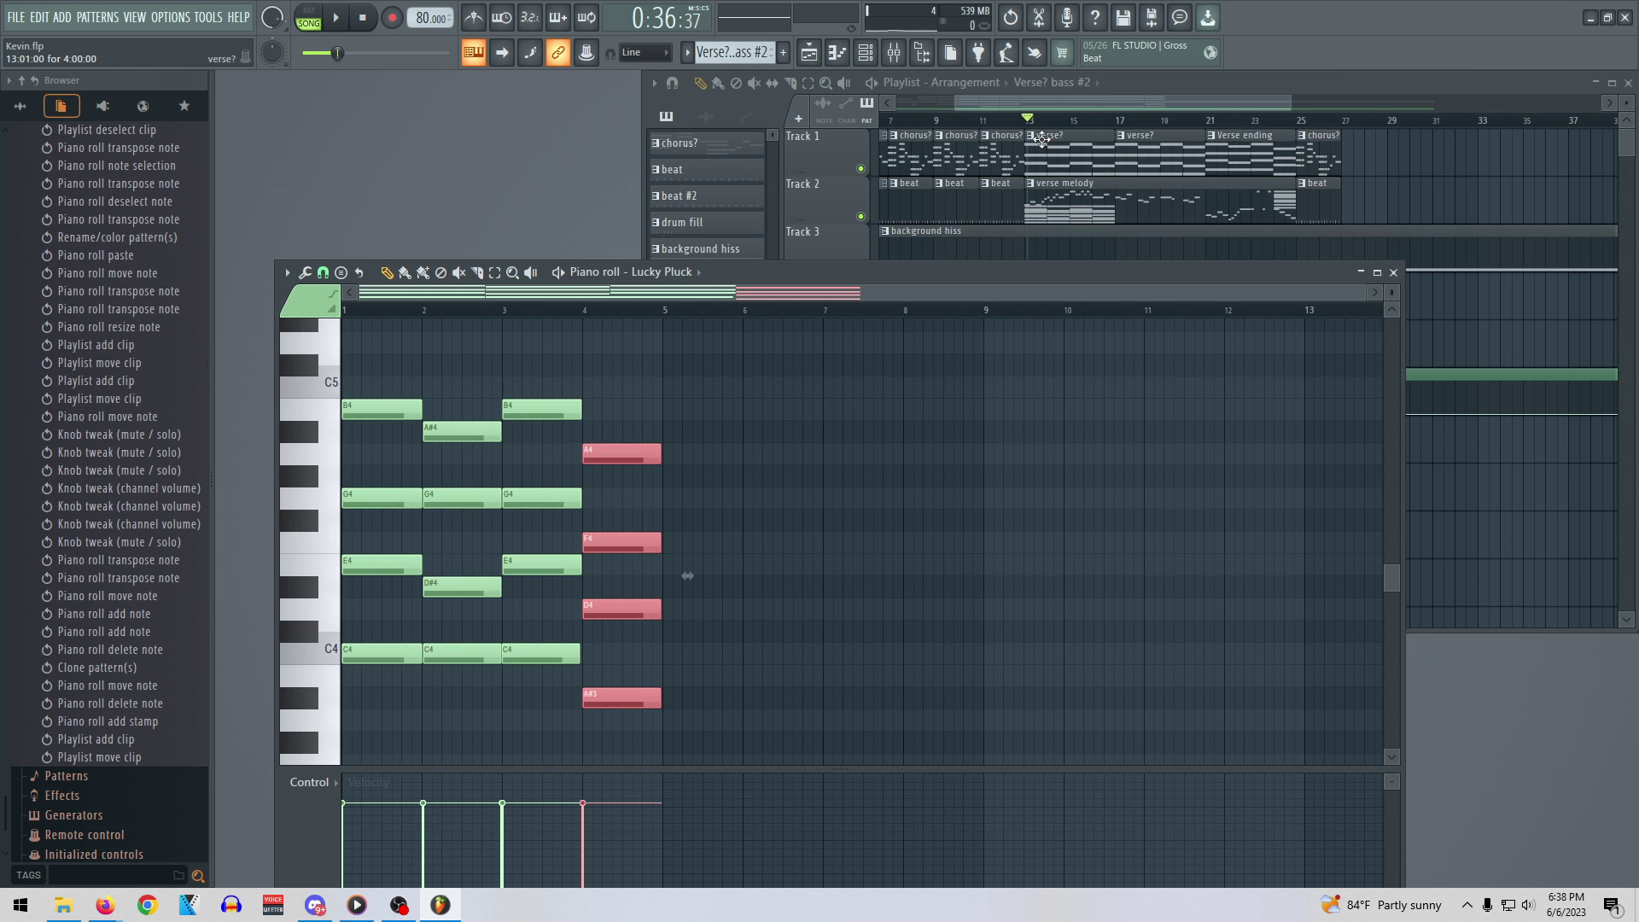
pyautogui.click(1393, 273)
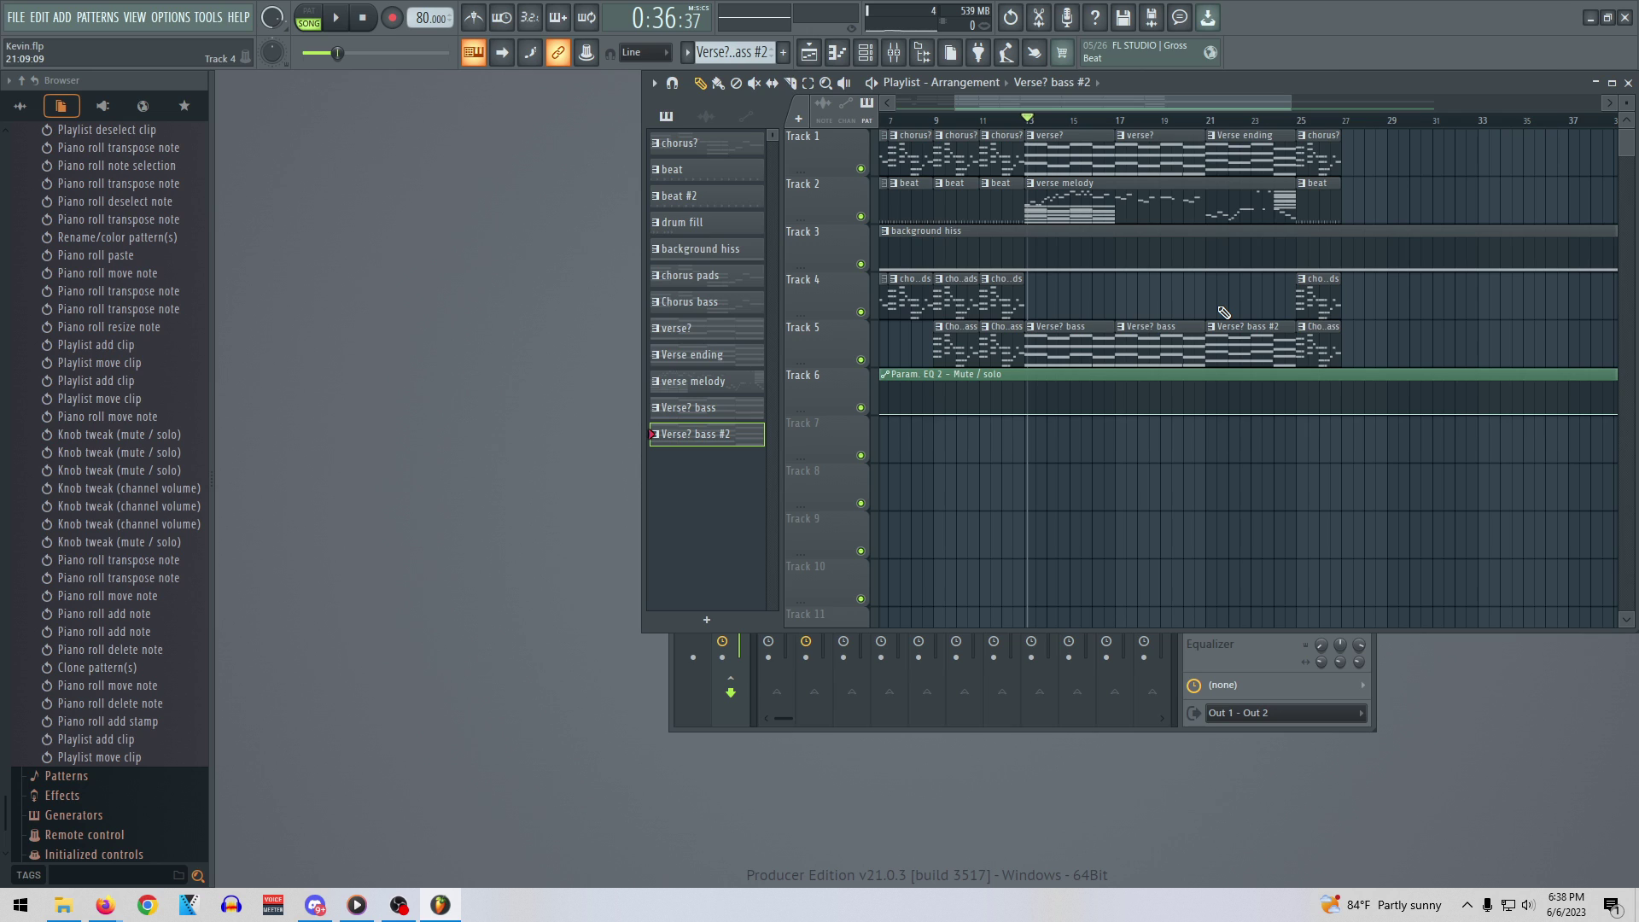
# Delete the first Verse? bass clip on Track 5 and place it back at bar 13
pyautogui.rightClick(1079, 344)
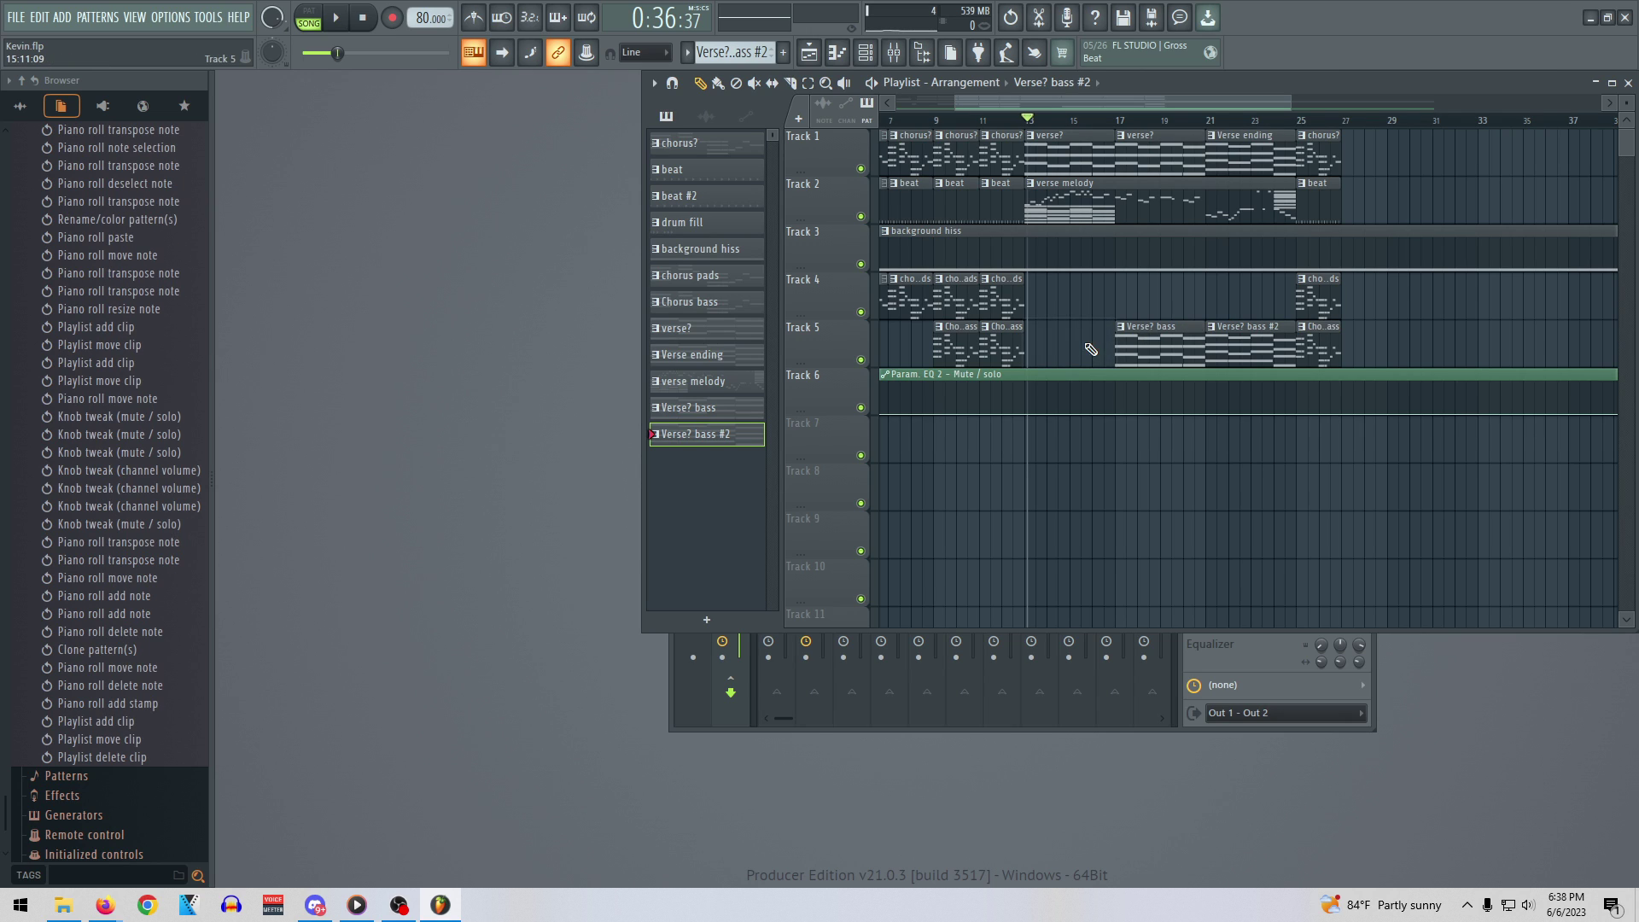
pyautogui.rightClick(1101, 341)
pyautogui.click(1140, 326)
pyautogui.click(1143, 326)
pyautogui.click(1040, 354)
pyautogui.moveTo(1063, 348); pyautogui.dragTo(1056, 345)
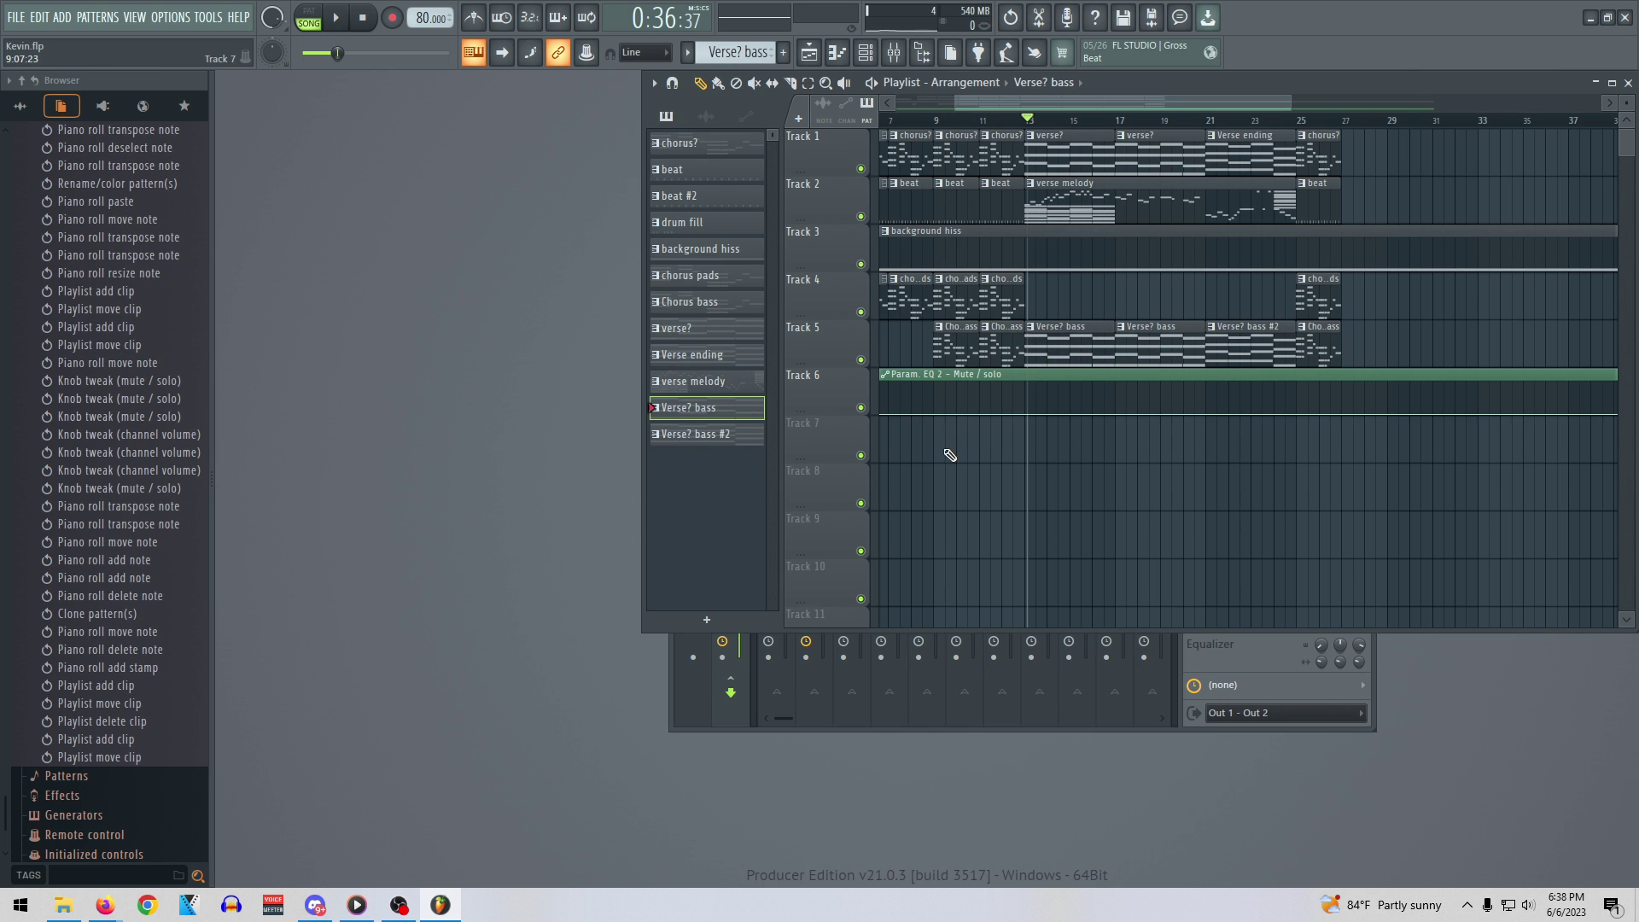
# Open the Verse? bass notes and replace the chord in bar 1 with a single C4 note
pyautogui.rightClick(707, 409)
pyautogui.doubleClick(700, 410)
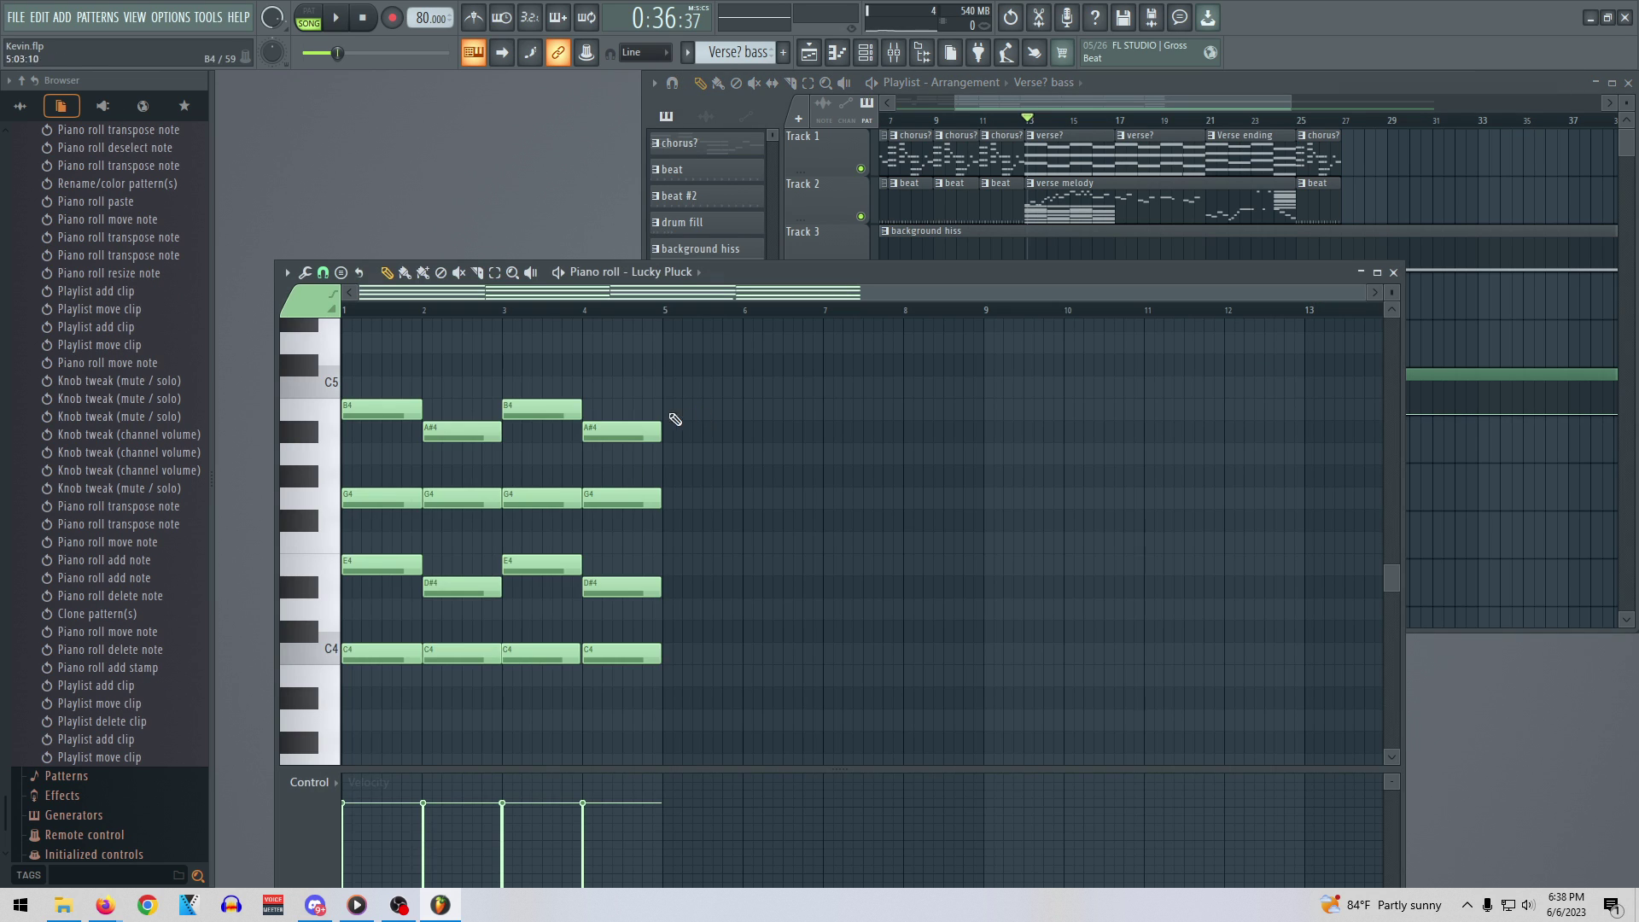
pyautogui.click(686, 653)
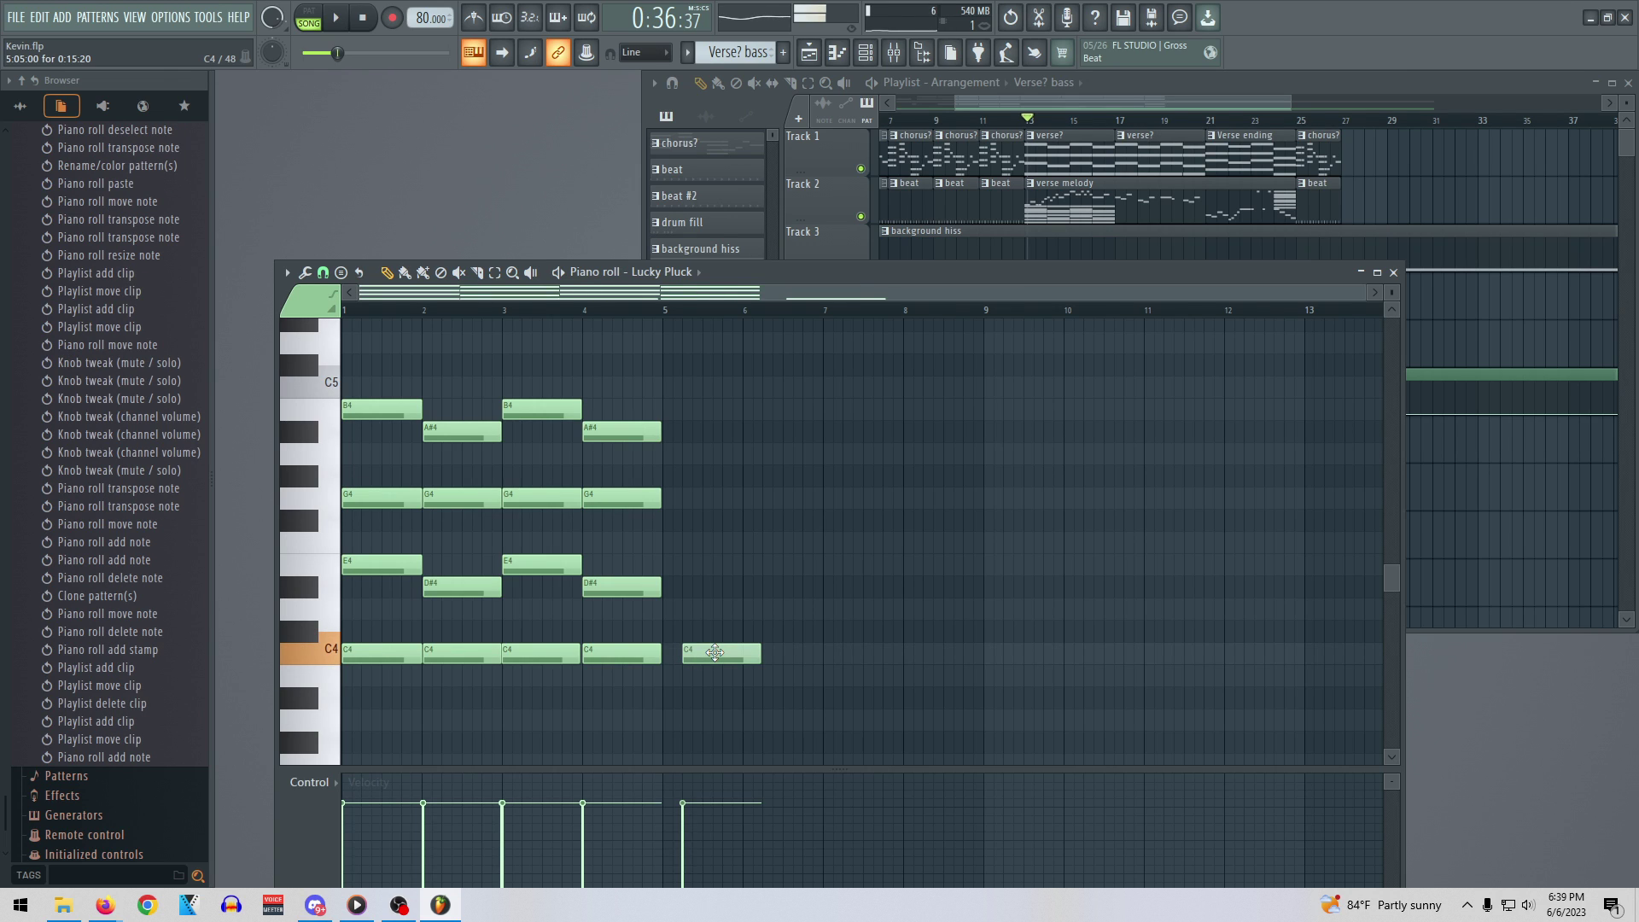
pyautogui.moveTo(715, 653); pyautogui.dragTo(696, 653)
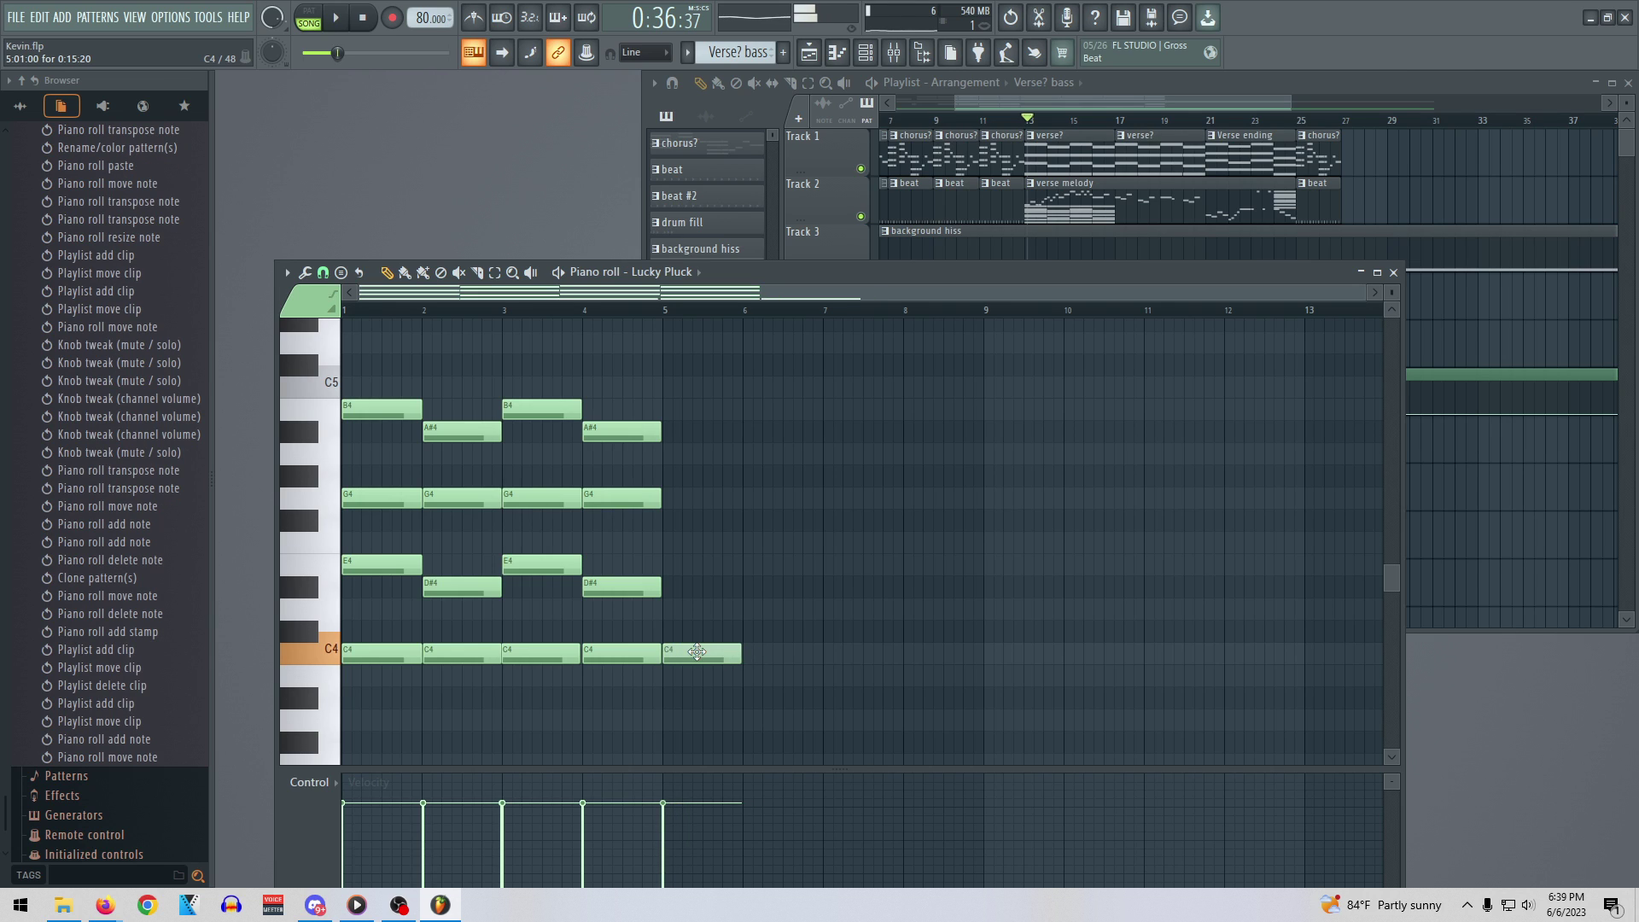
pyautogui.rightClick(382, 654)
pyautogui.moveTo(698, 655); pyautogui.dragTo(316, 661)
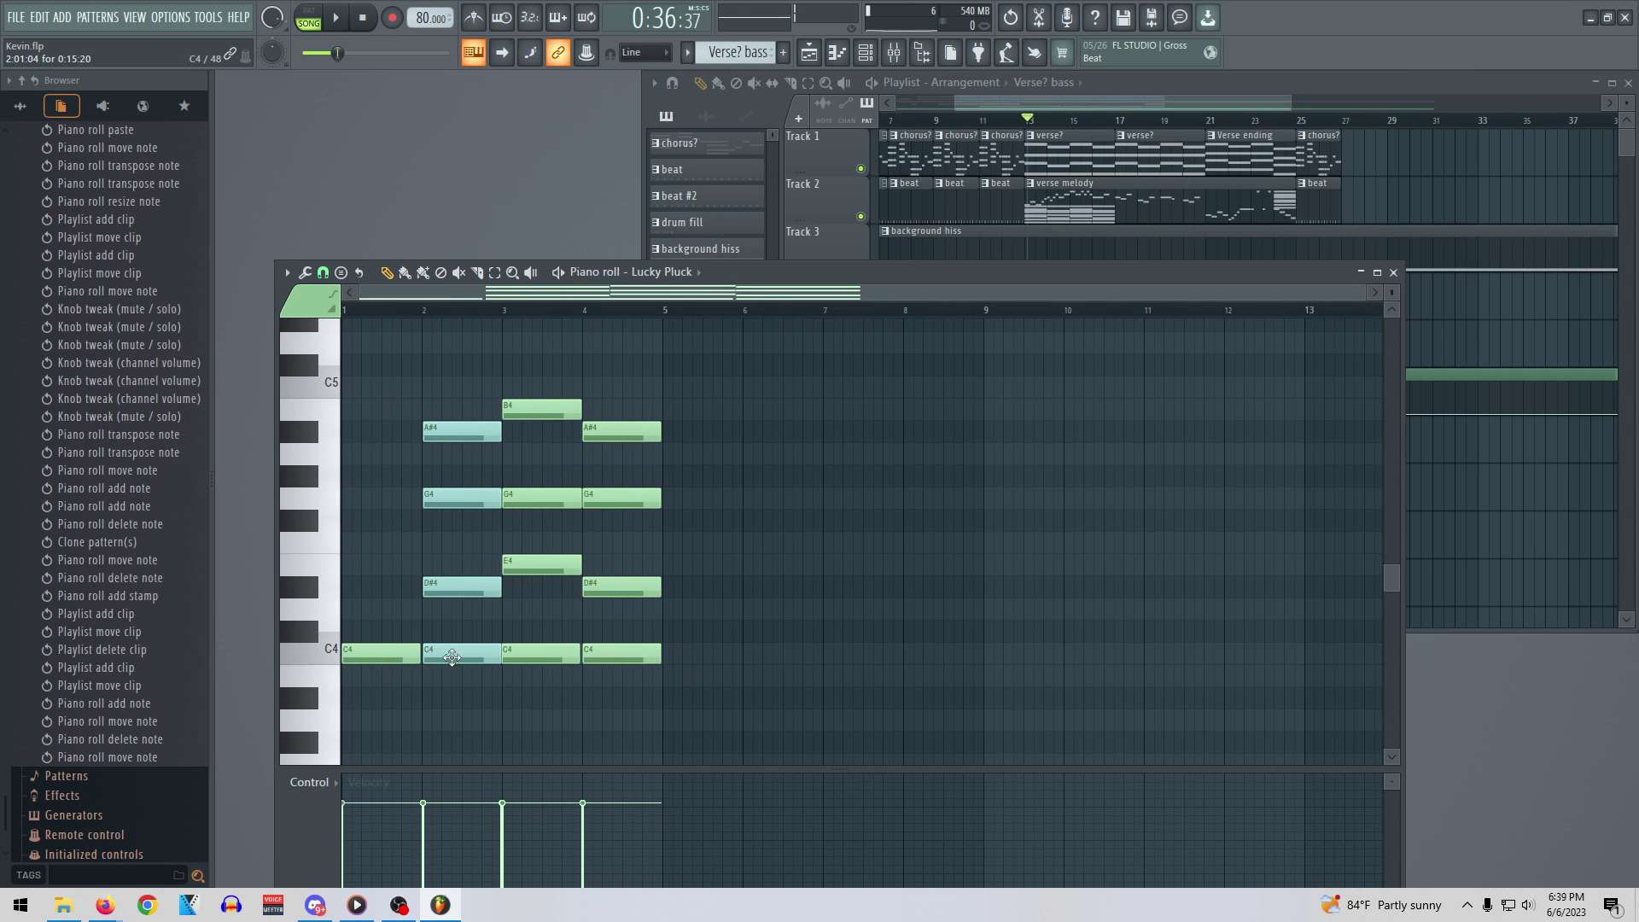
# Replace the Verse? bass chords in bars 2 to 4 with single C4 notes and play the verse
pyautogui.rightClick(451, 657)
pyautogui.click(450, 656)
pyautogui.moveTo(475, 656); pyautogui.dragTo(532, 655)
pyautogui.rightClick(517, 656)
pyautogui.click(517, 656)
pyautogui.rightClick(589, 657)
pyautogui.click(589, 653)
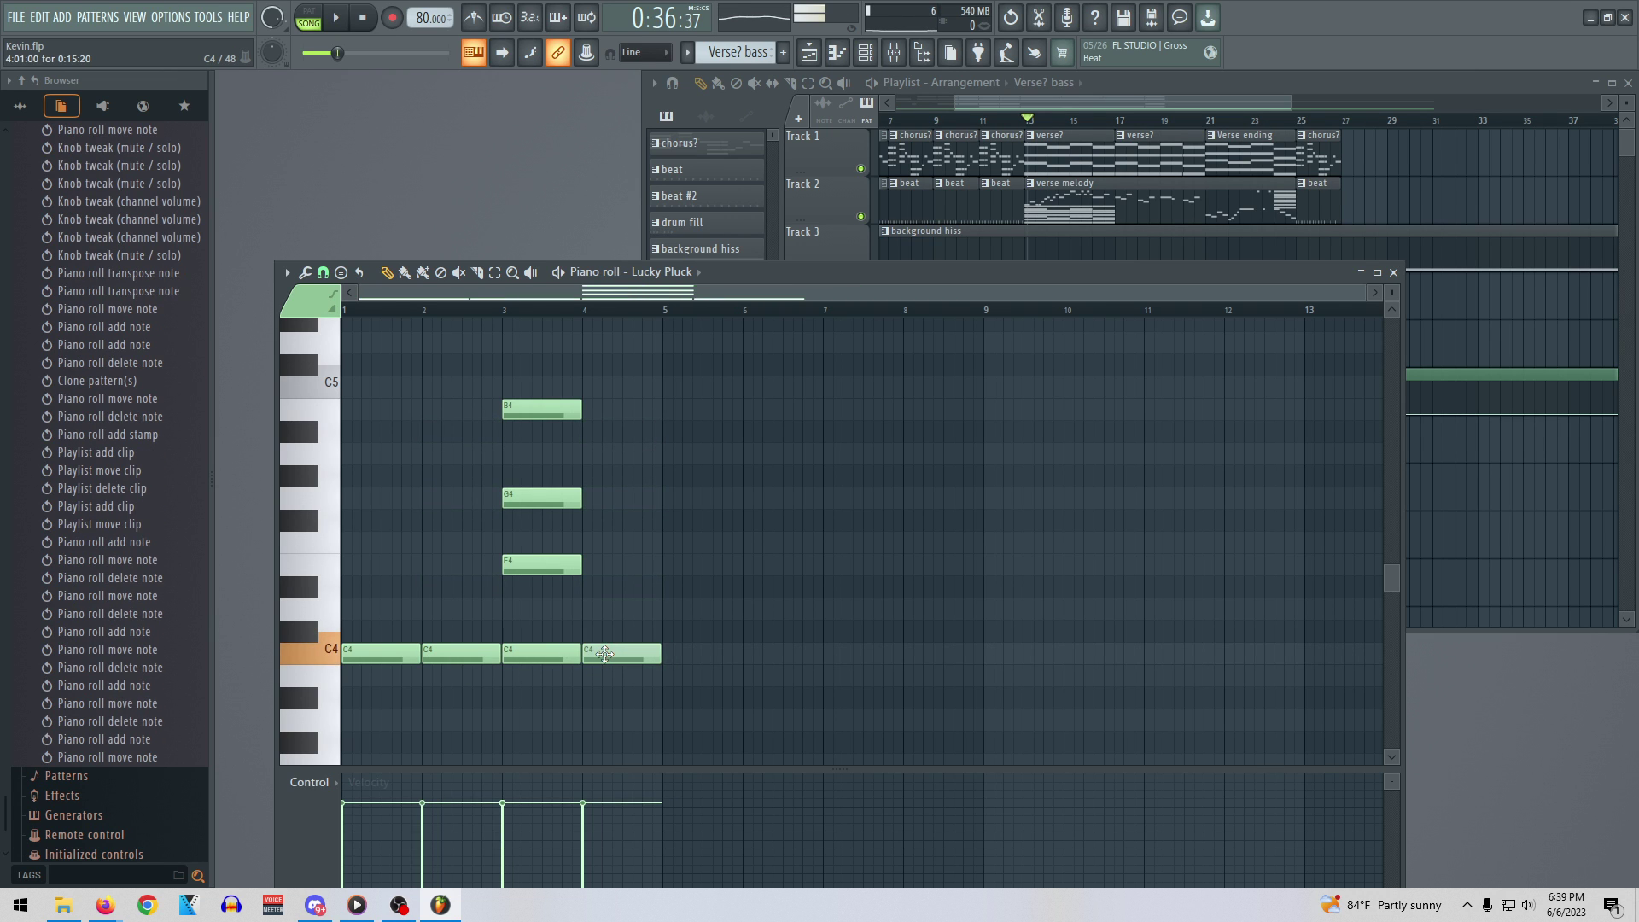
pyautogui.rightClick(548, 565)
pyautogui.rightClick(549, 500)
pyautogui.rightClick(550, 410)
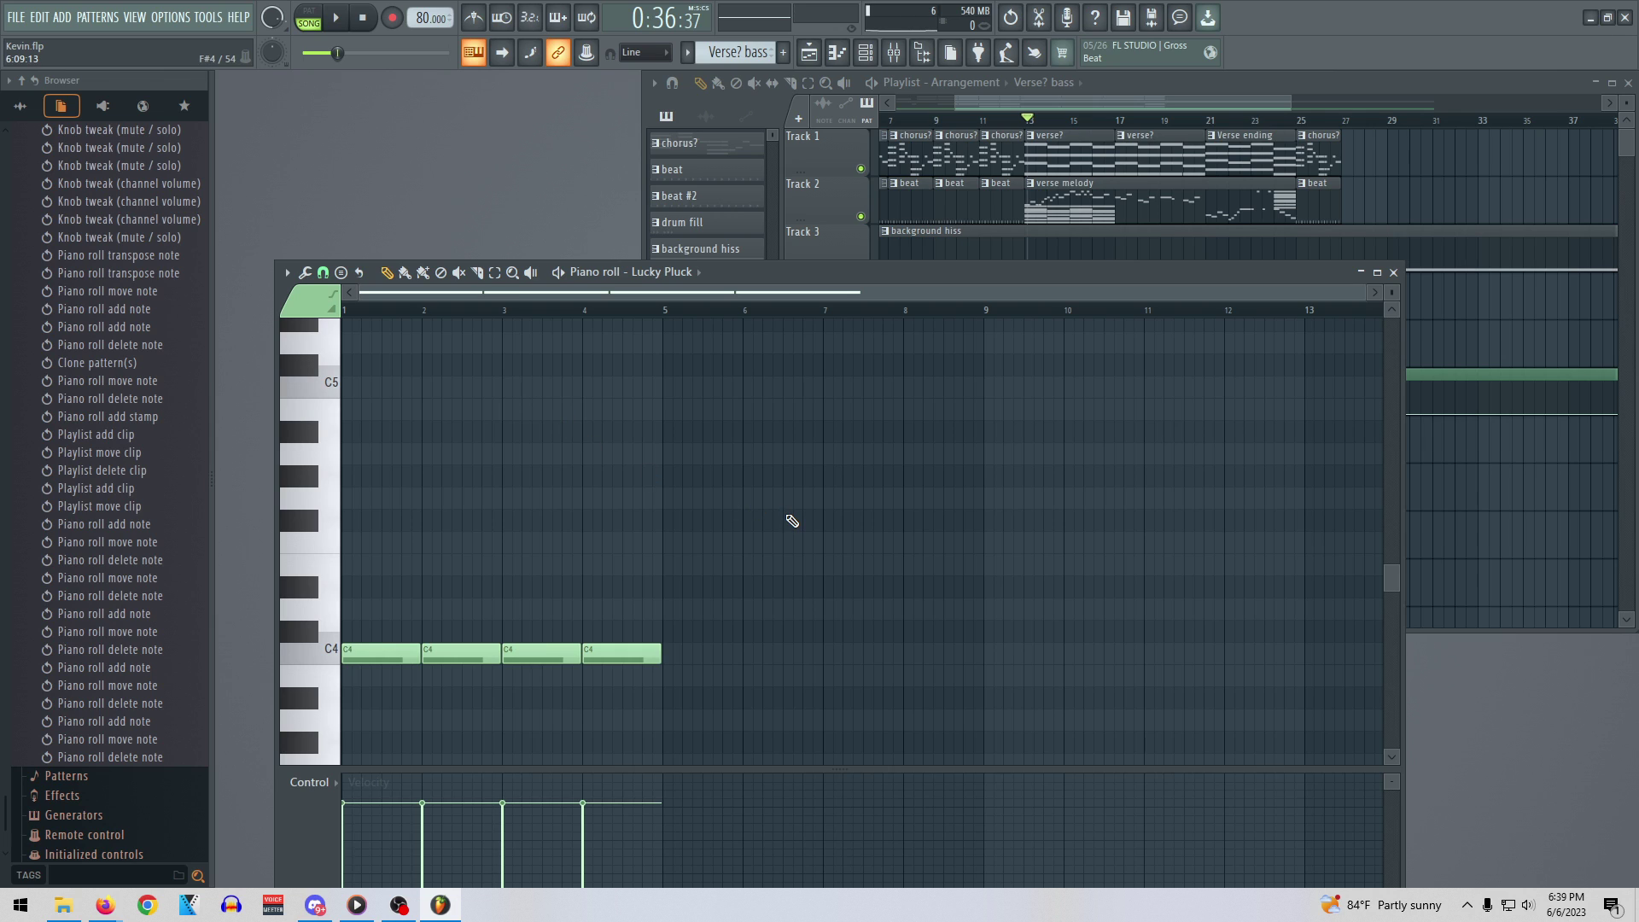
pyautogui.press('space')
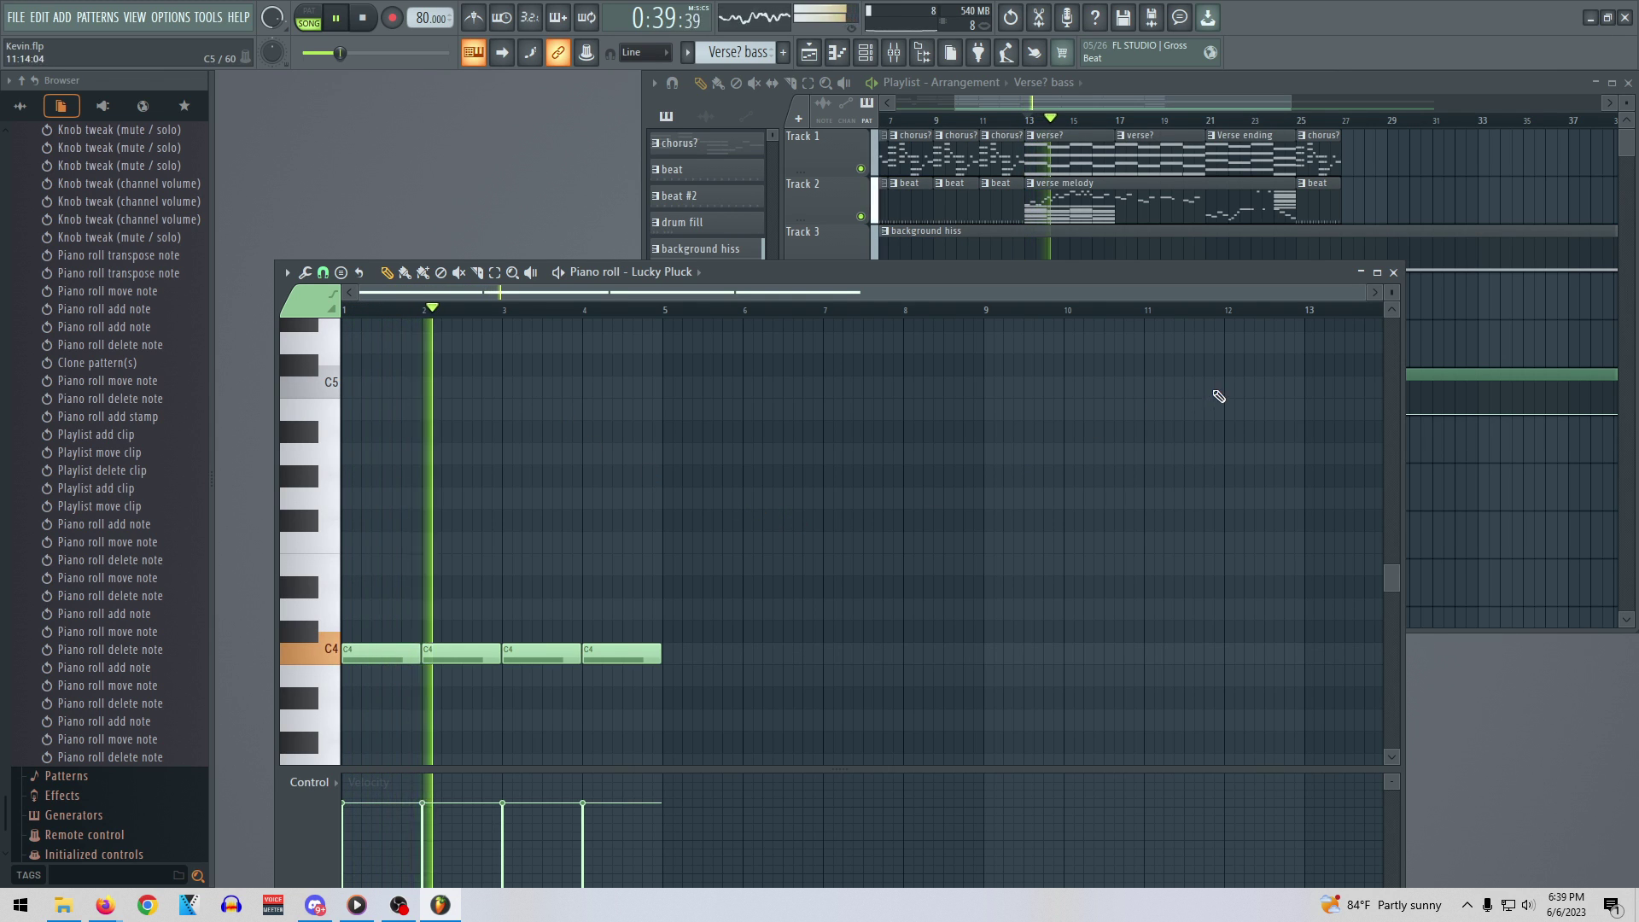
# Close the piano roll, delete the Verse? bass #2 clip on Track 5, and place it back at bar 21
pyautogui.click(1393, 272)
pyautogui.click(1240, 326)
pyautogui.rightClick(1242, 329)
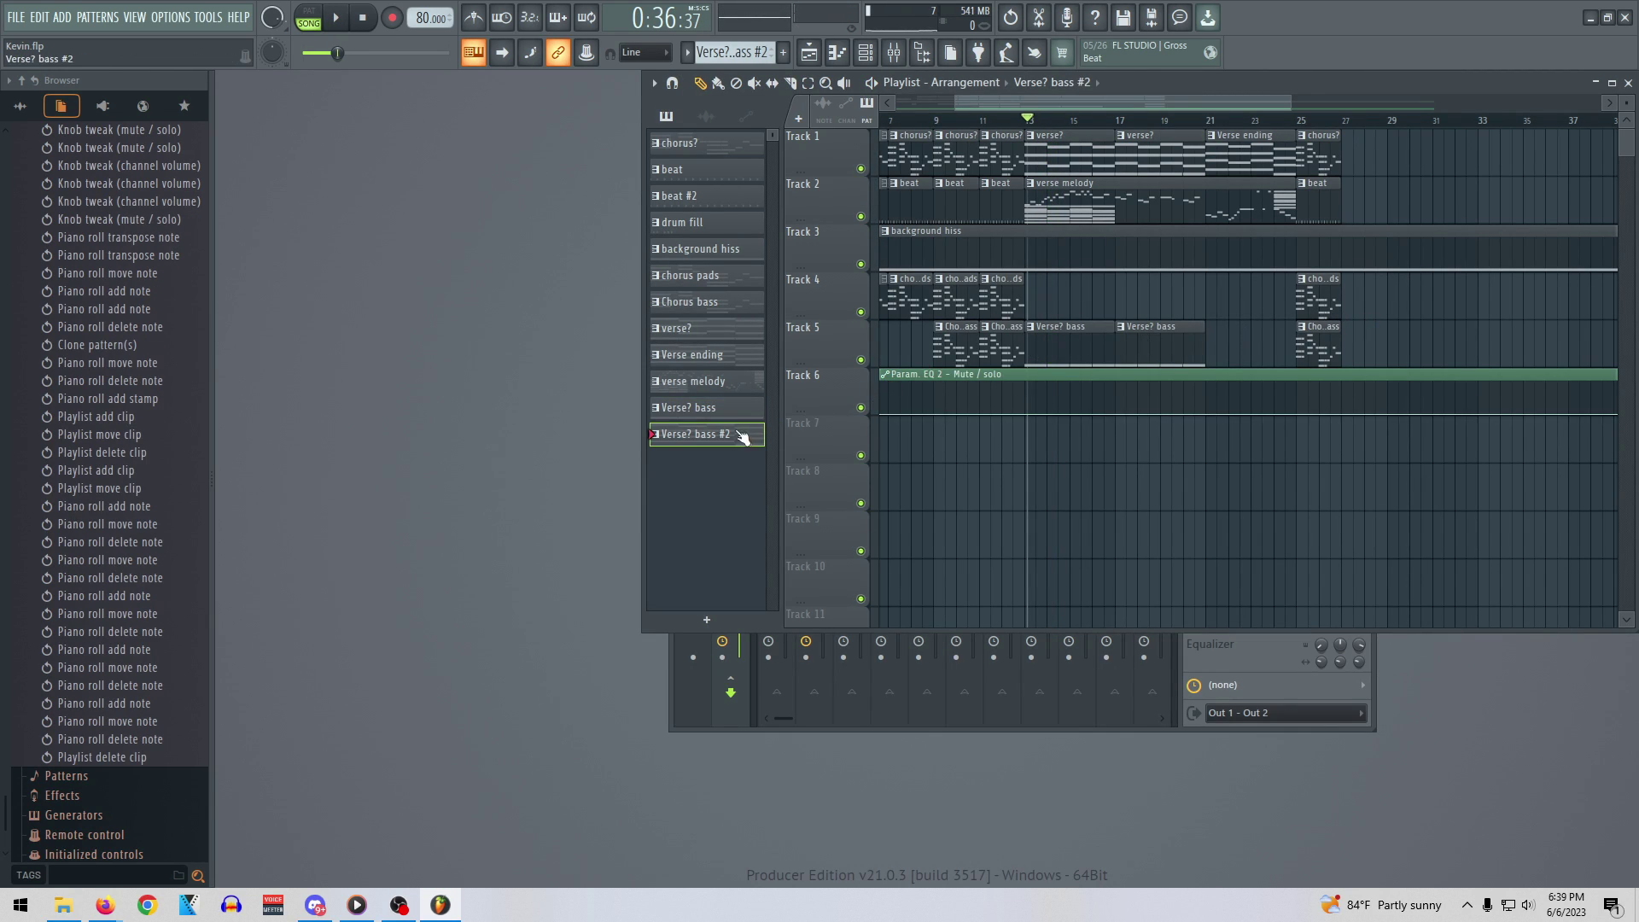
pyautogui.click(1229, 333)
# Open the Verse? bass #2 notes and replace the chords in bars 1 to 3 with single C4 notes
pyautogui.doubleClick(746, 445)
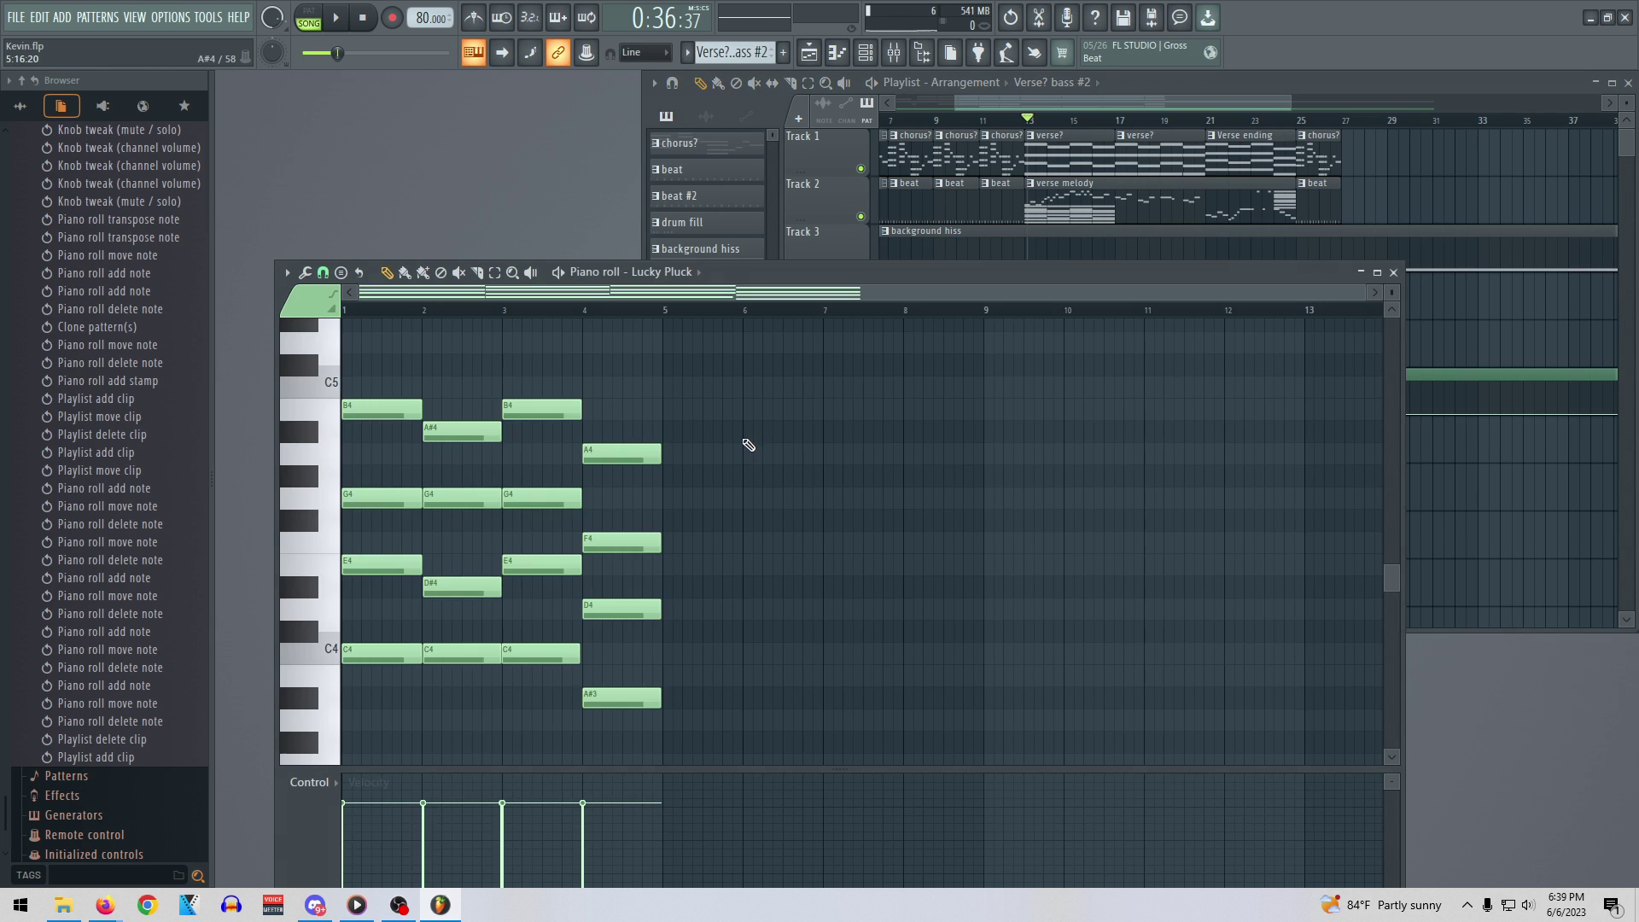
pyautogui.click(354, 682)
pyautogui.rightClick(383, 654)
pyautogui.moveTo(425, 670); pyautogui.dragTo(415, 651)
pyautogui.click(422, 652)
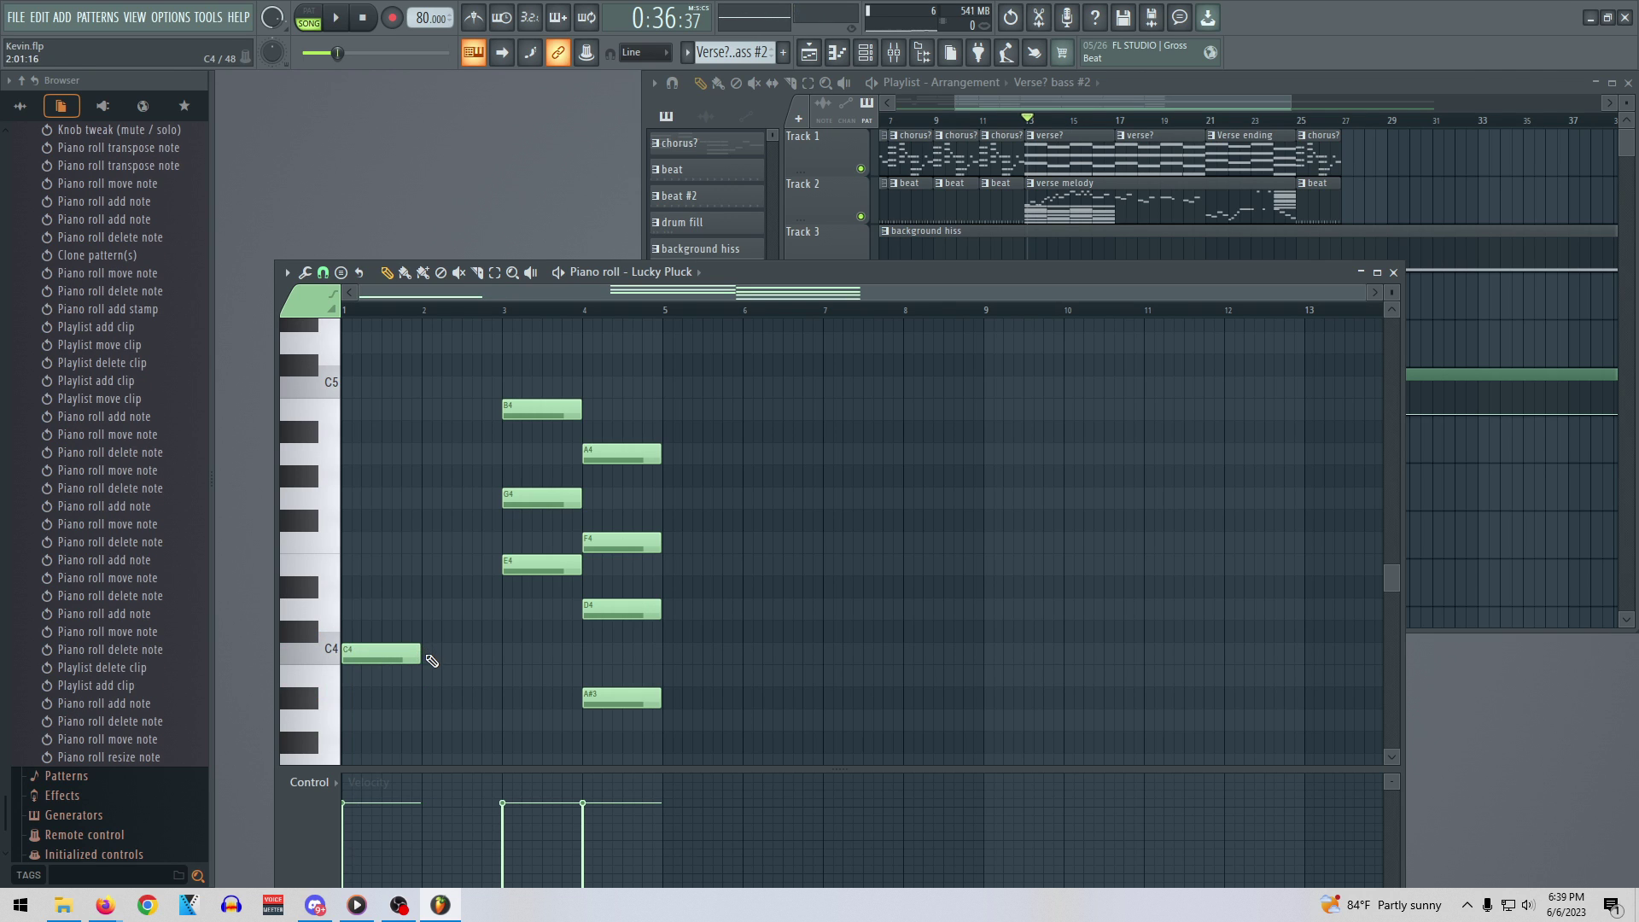
pyautogui.click(471, 653)
pyautogui.click(510, 659)
pyautogui.rightClick(546, 565)
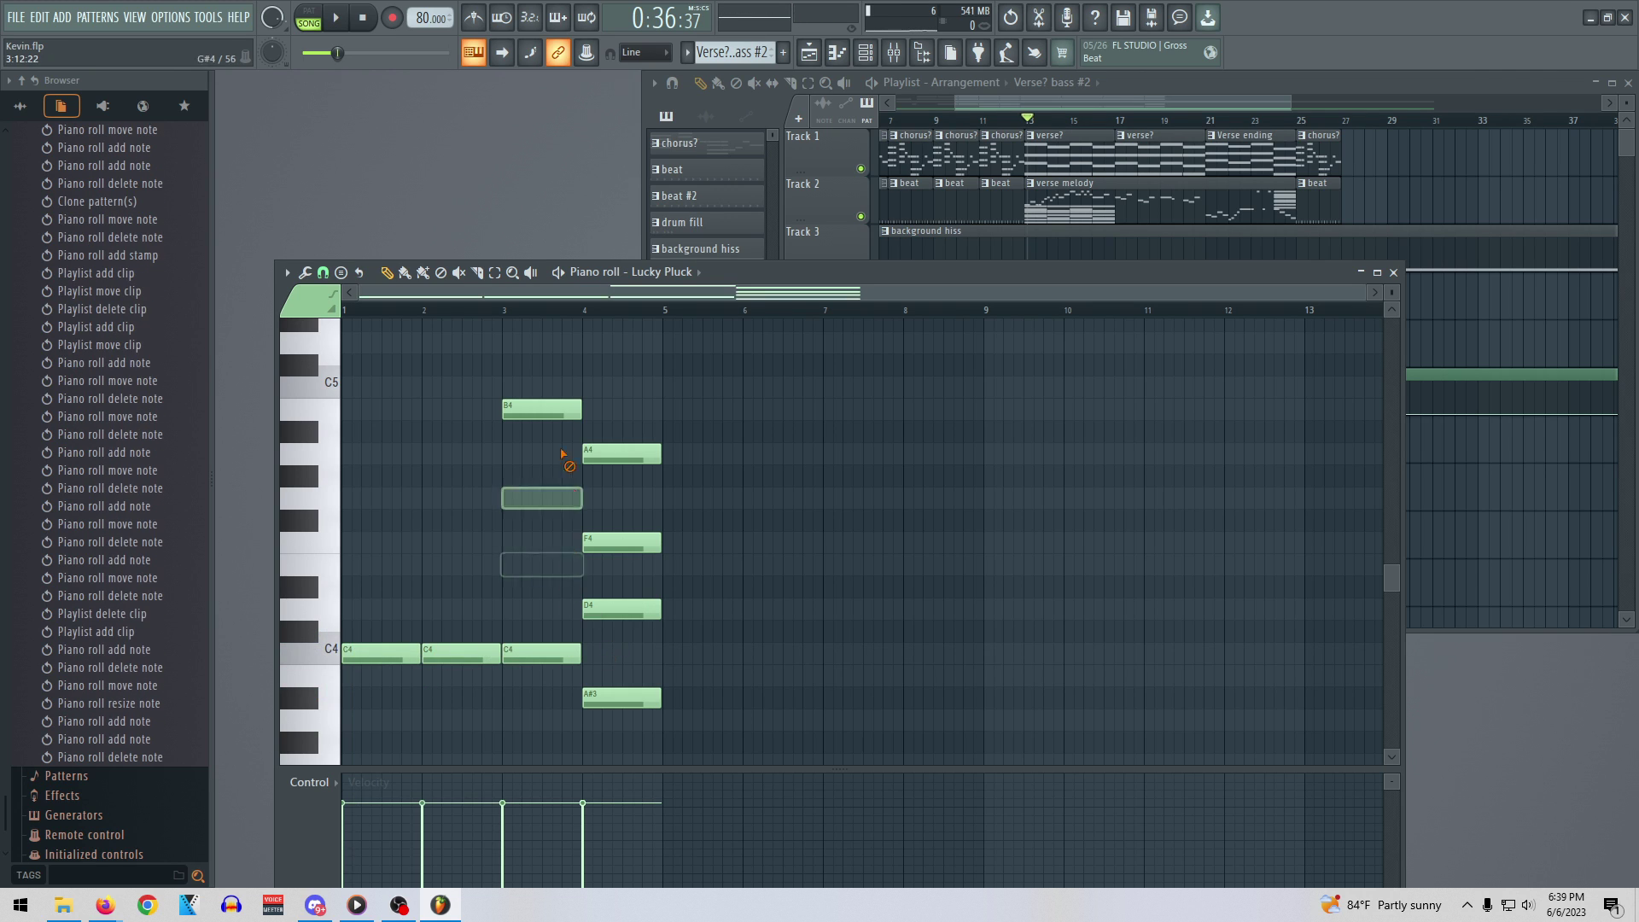
# Replace the bar 4 chord of Verse? bass #2 with a single A#3 note
pyautogui.rightClick(635, 696)
pyautogui.click(593, 697)
pyautogui.moveTo(635, 702); pyautogui.dragTo(625, 701)
# Play the verse, close the piano roll, and replay the arrangement from bar 13 into the following chorus
pyautogui.press('space')
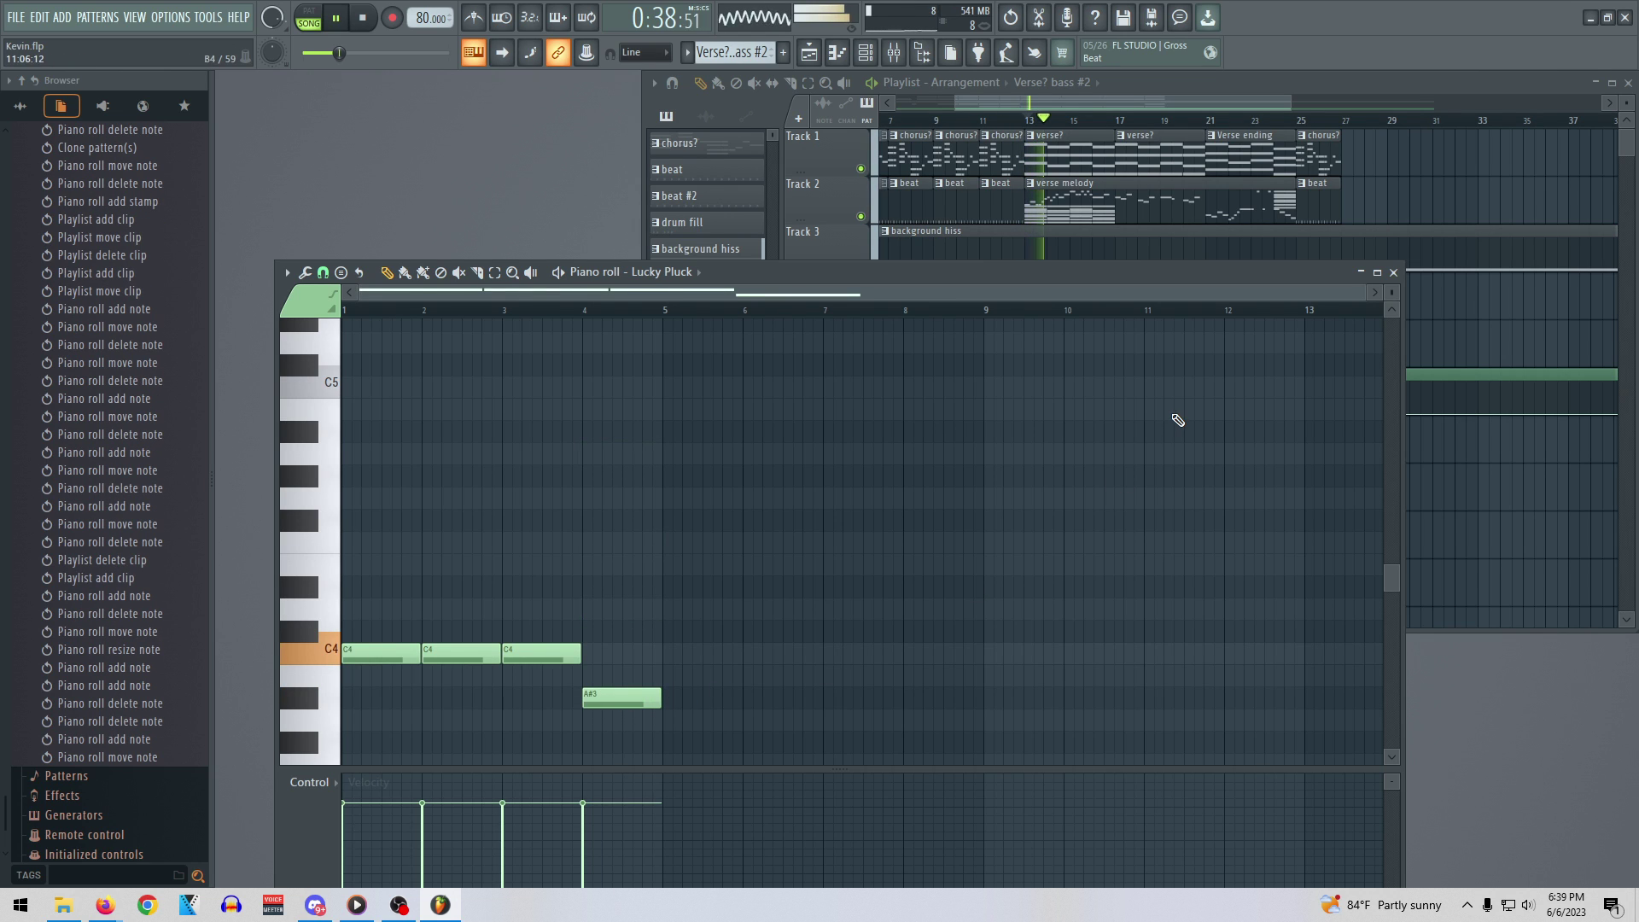
pyautogui.click(1392, 271)
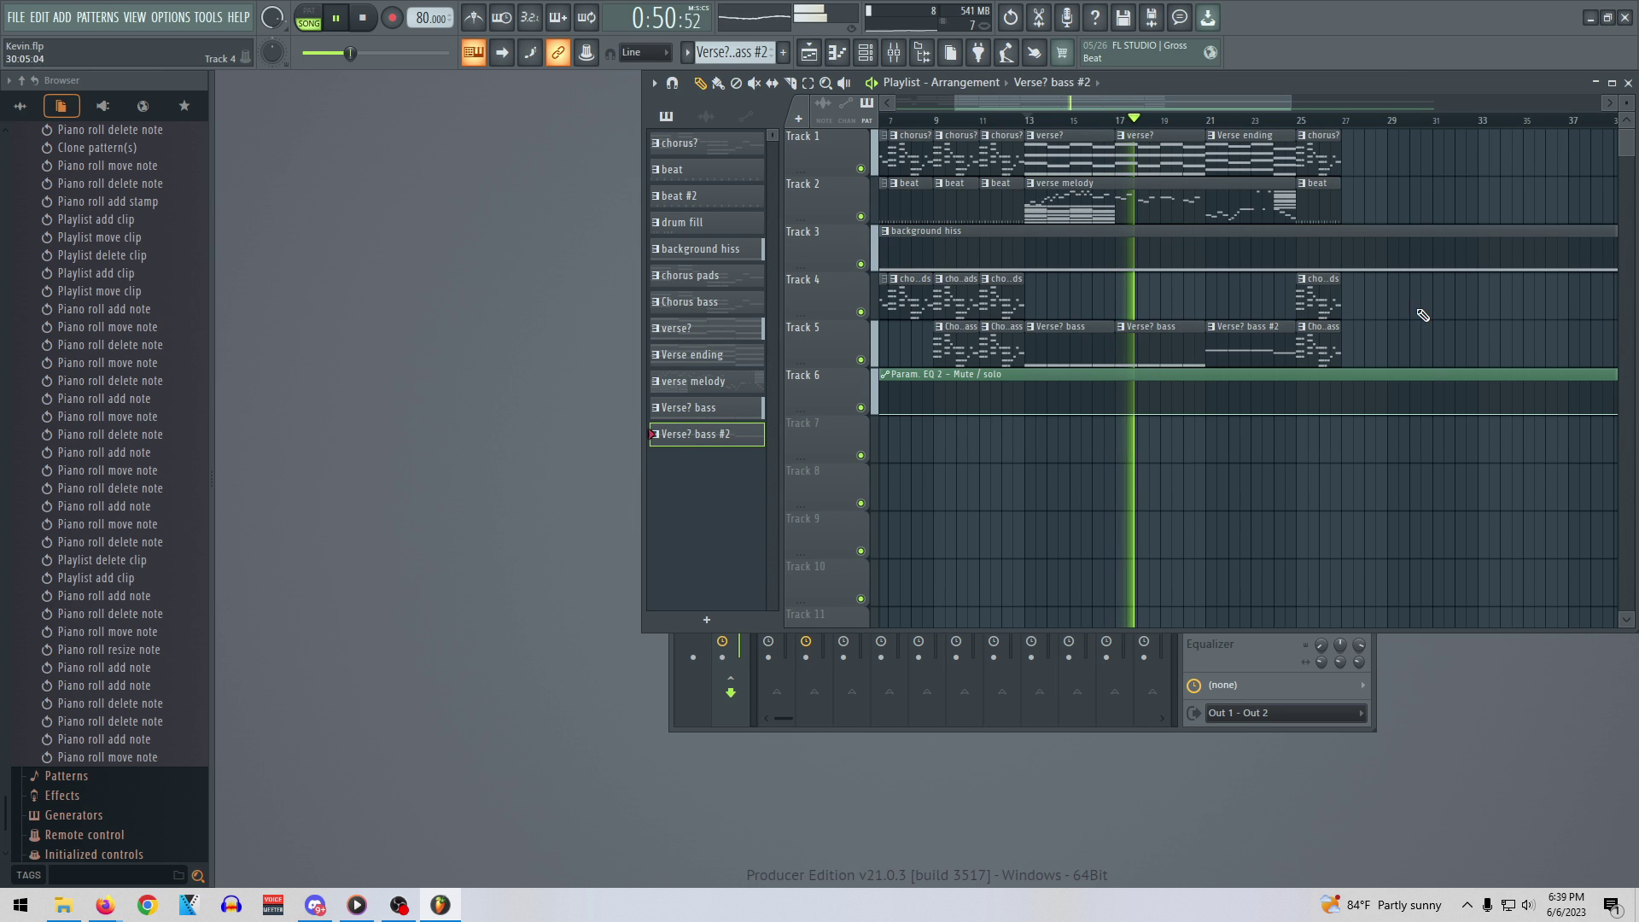
pyautogui.press('space')
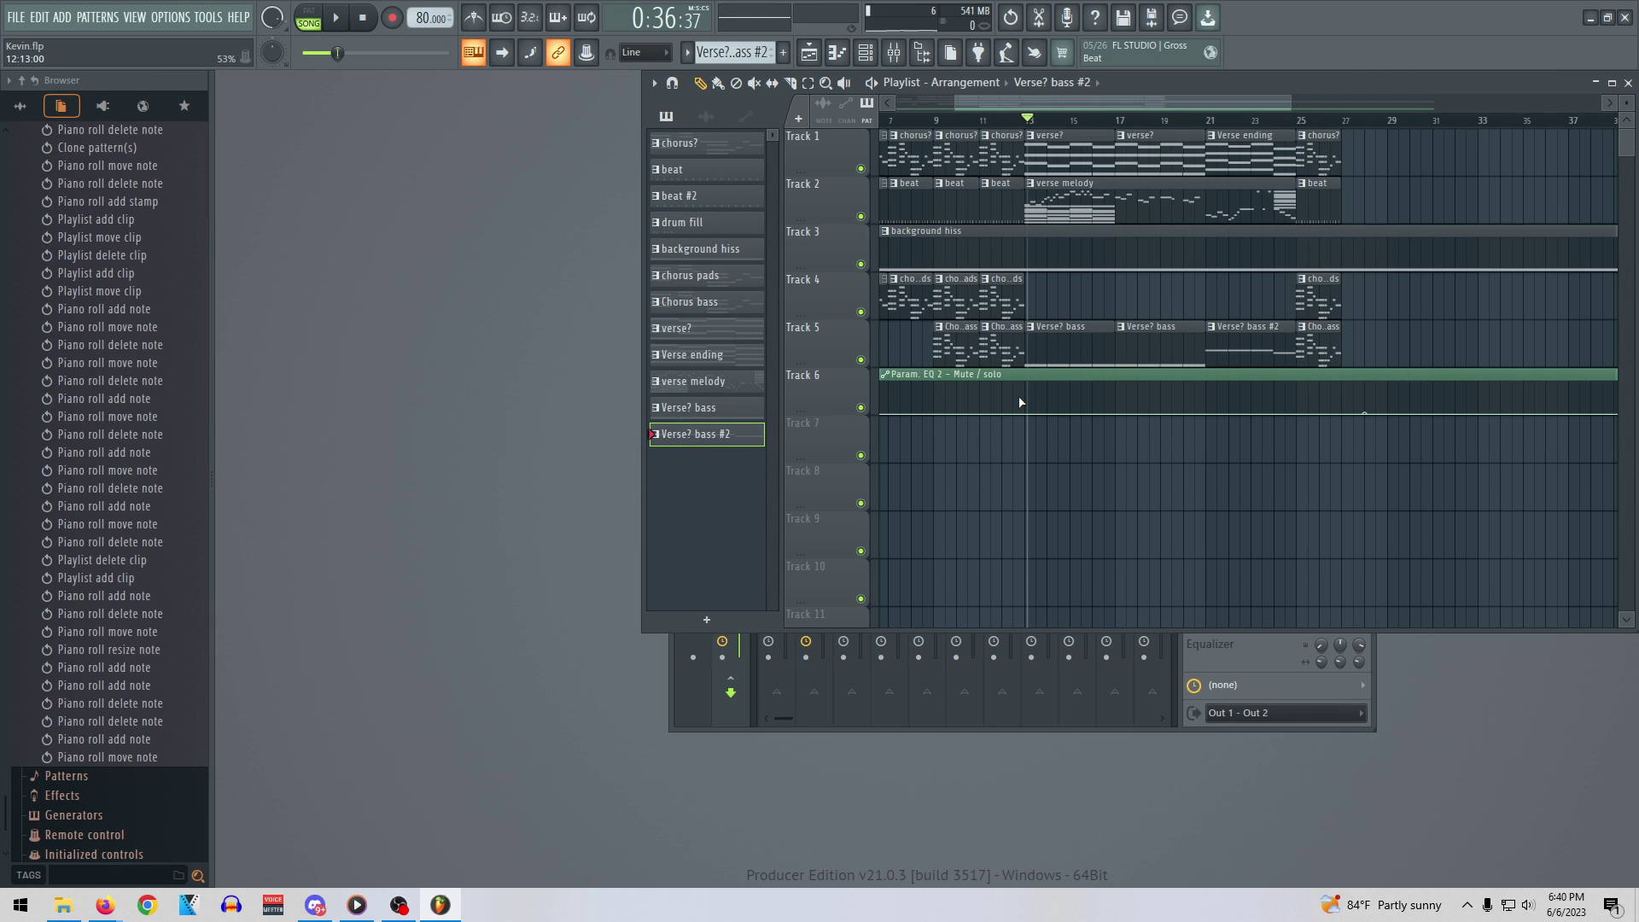
pyautogui.press('space')
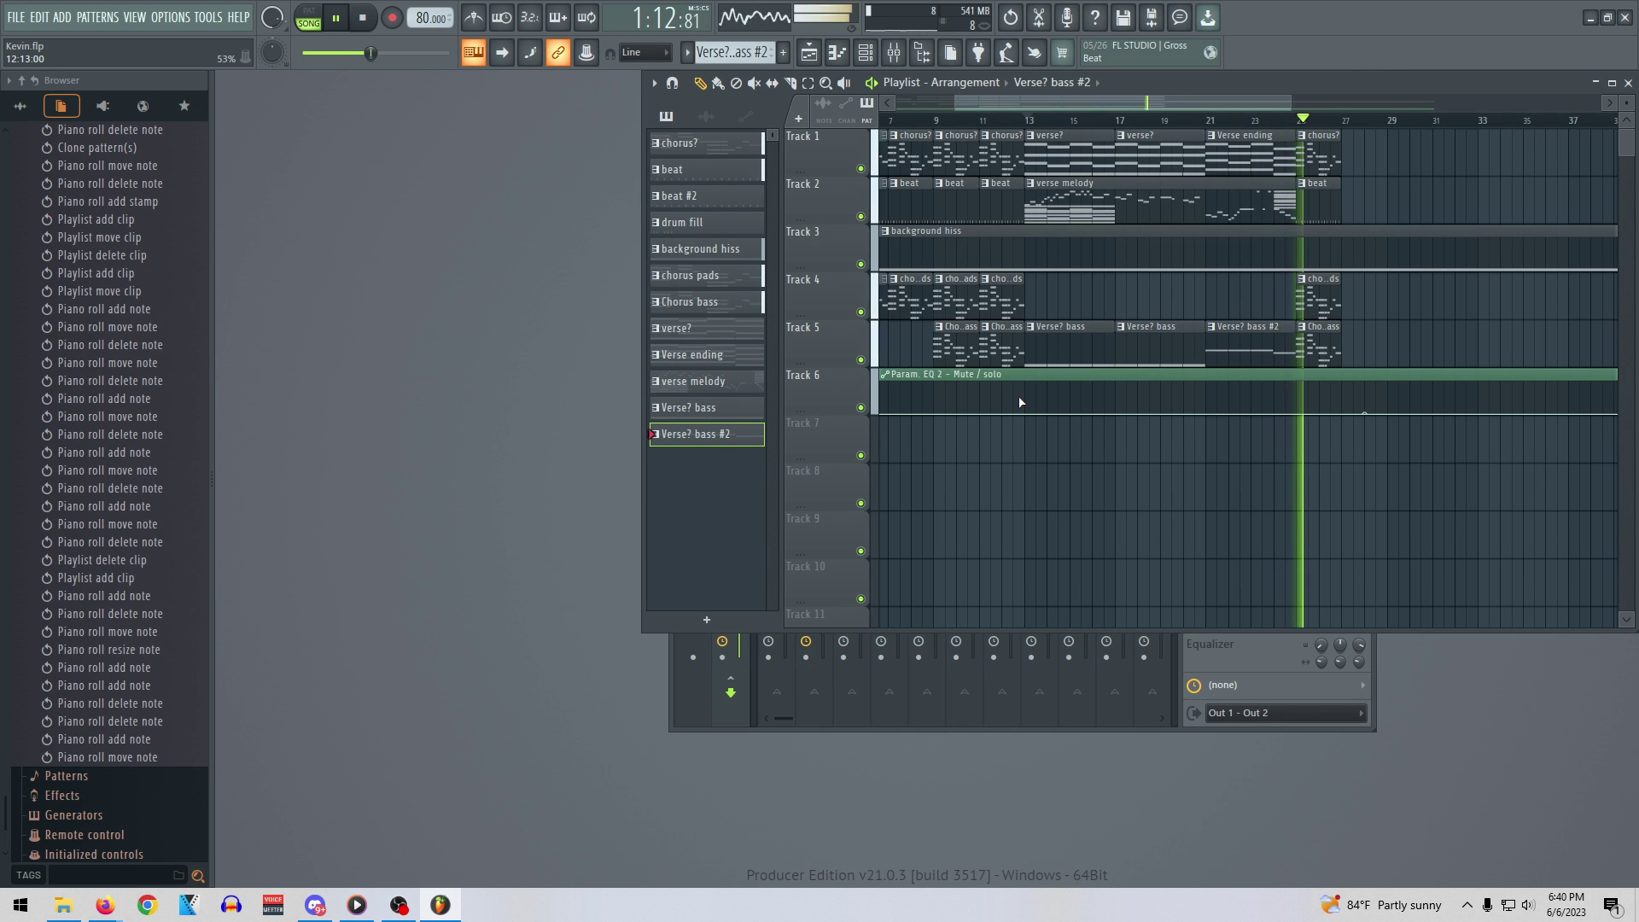
pyautogui.press('space')
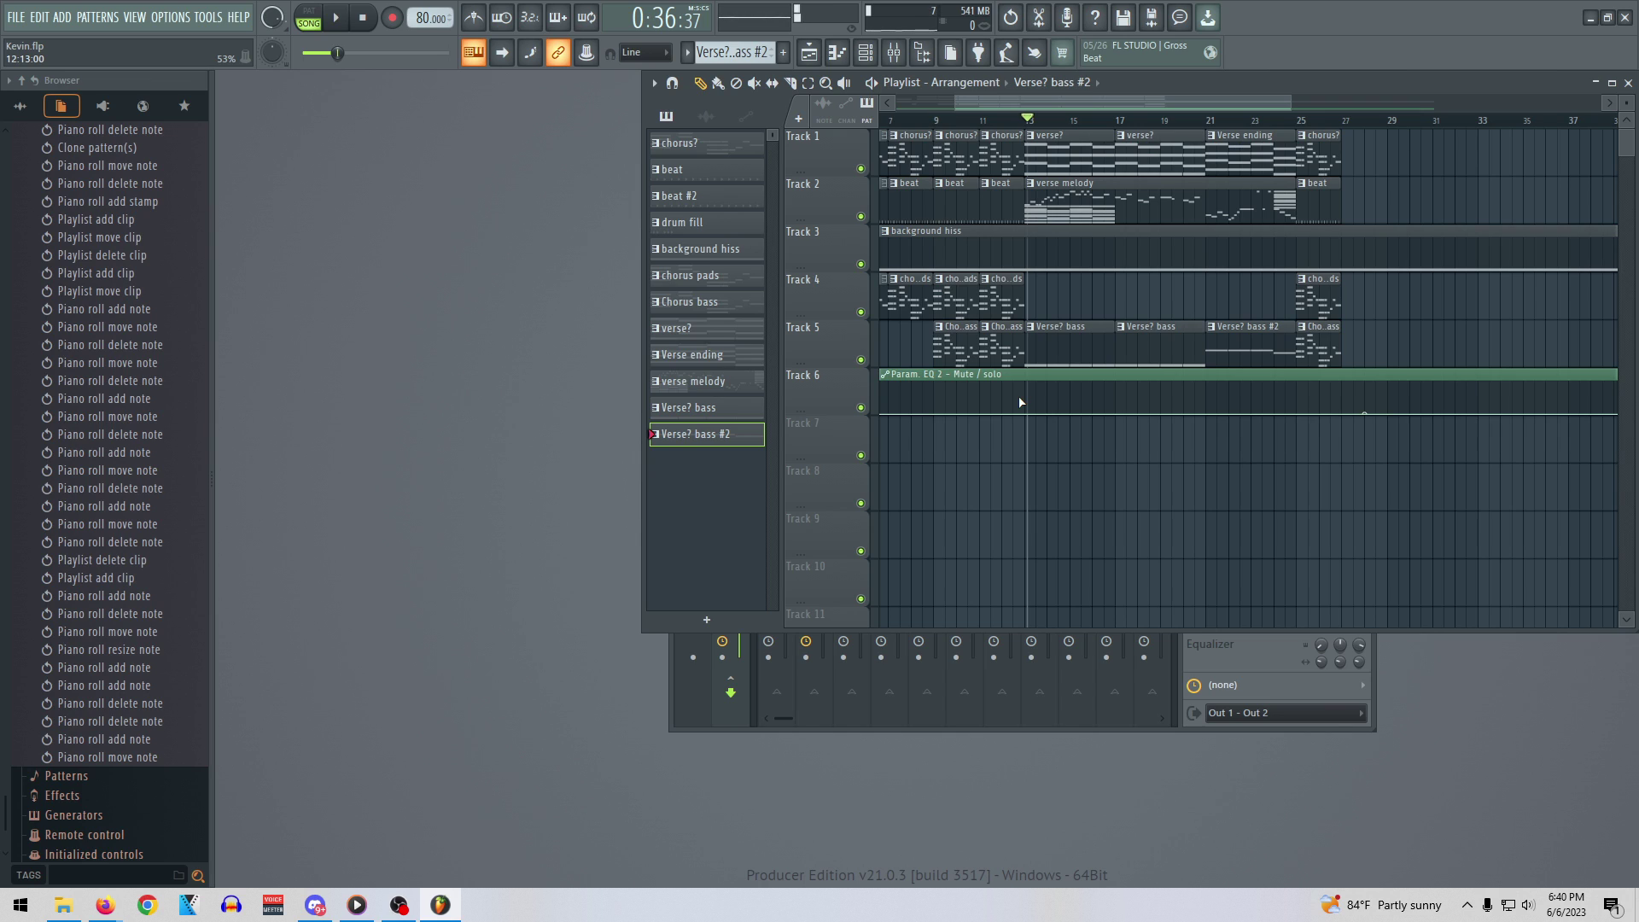
# Save the project and make Chorus bass the active pattern, closing its piano roll again
pyautogui.click(19, 14)
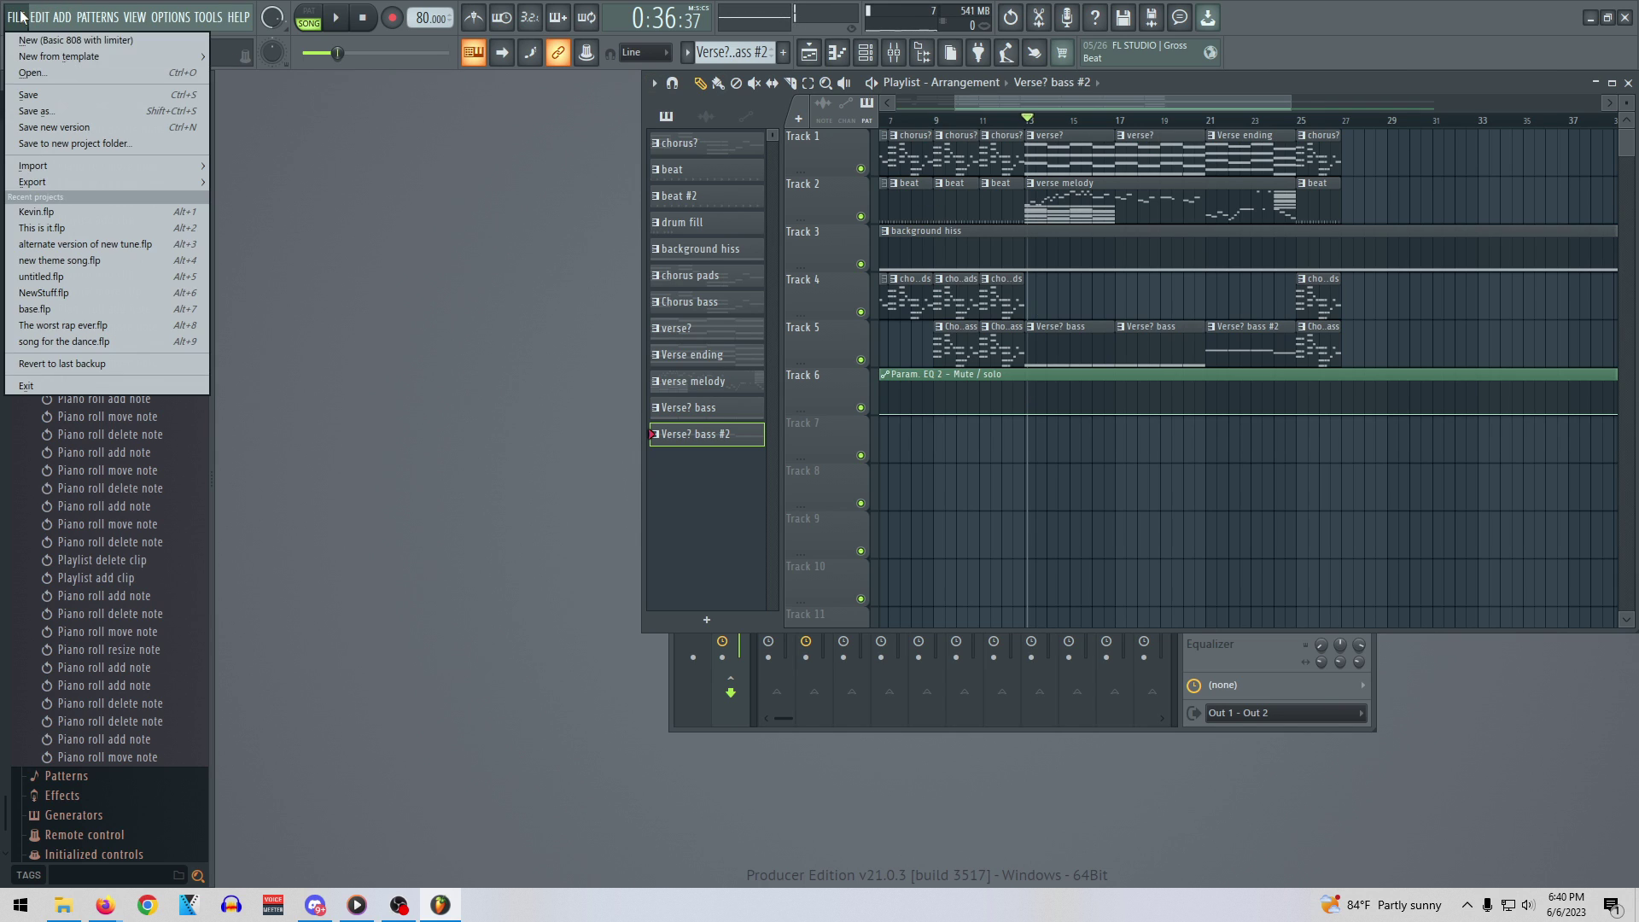
pyautogui.click(39, 93)
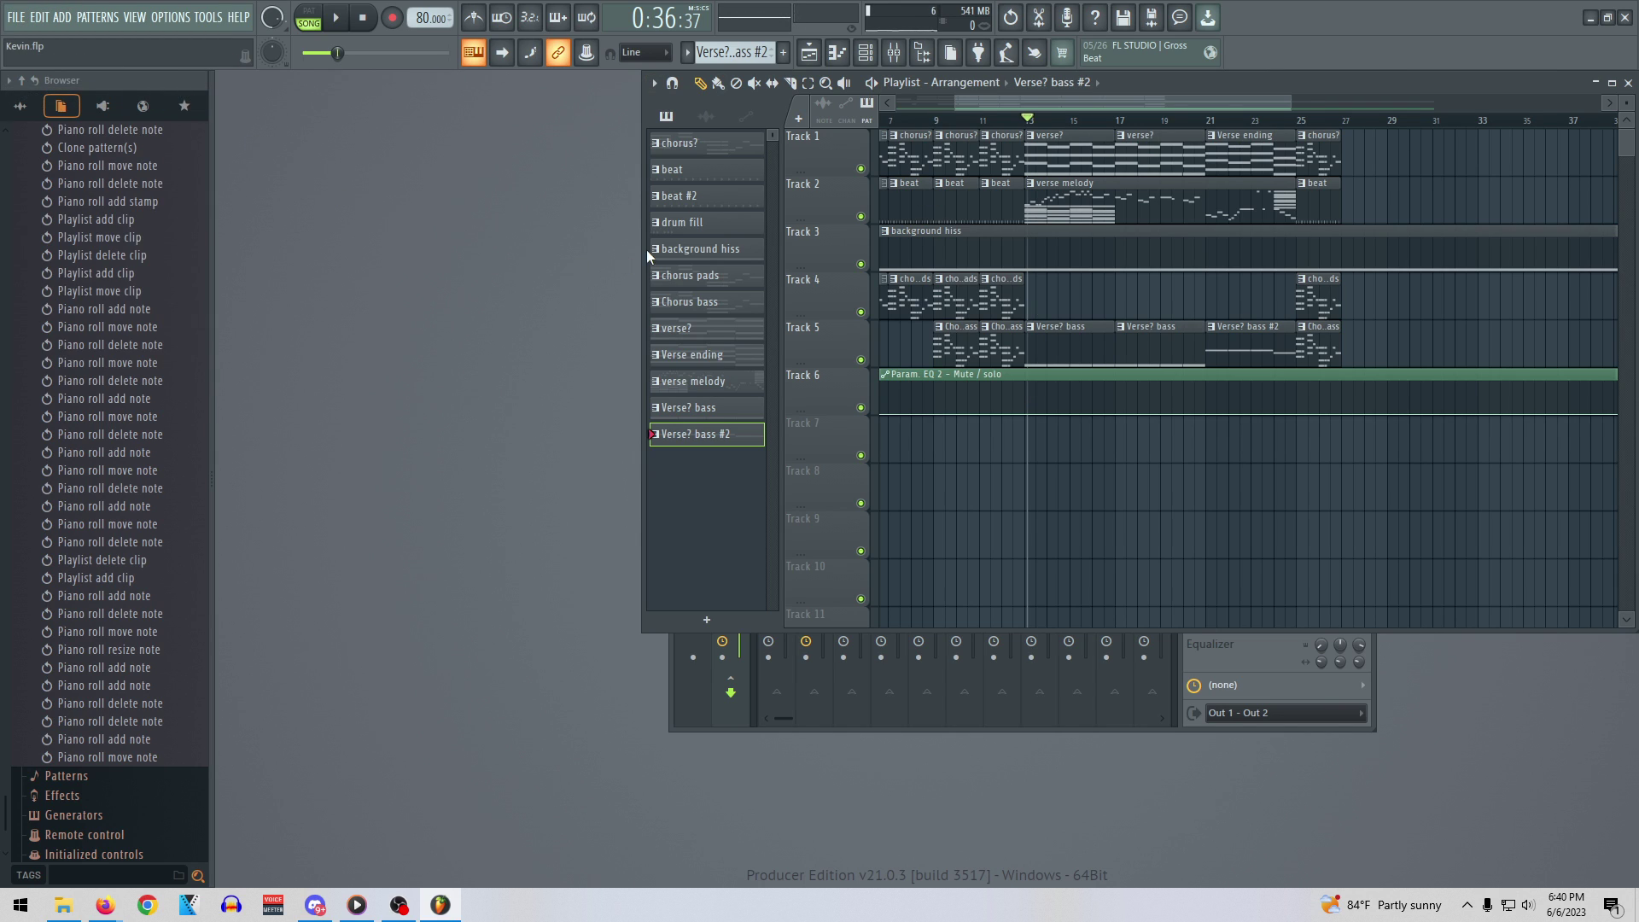
pyautogui.click(686, 147)
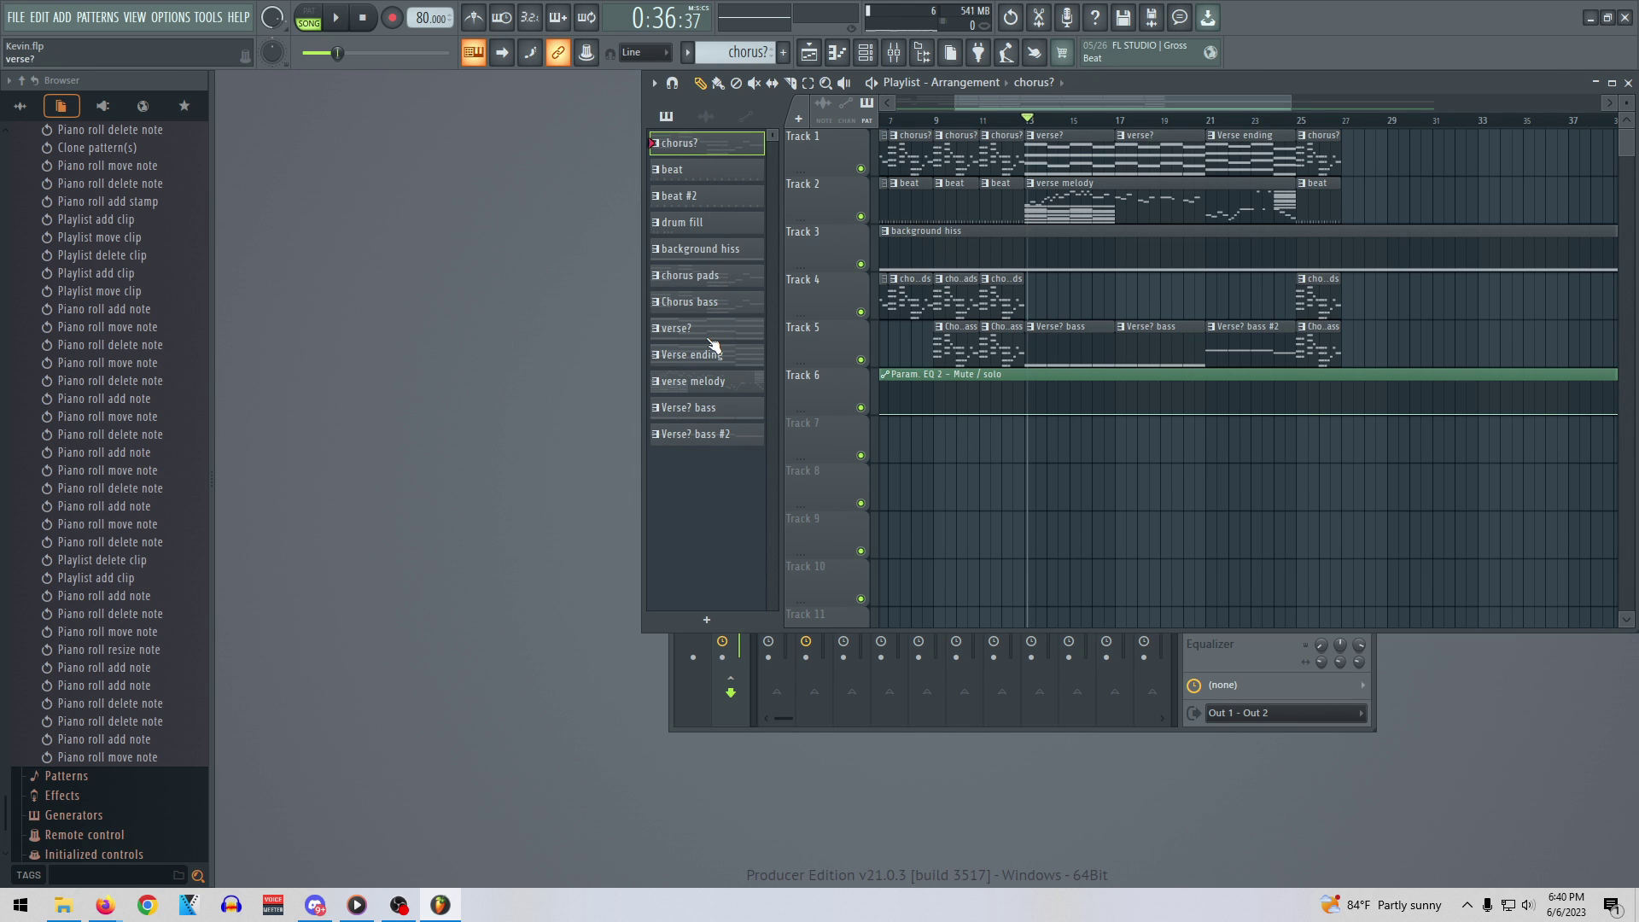
pyautogui.doubleClick(713, 309)
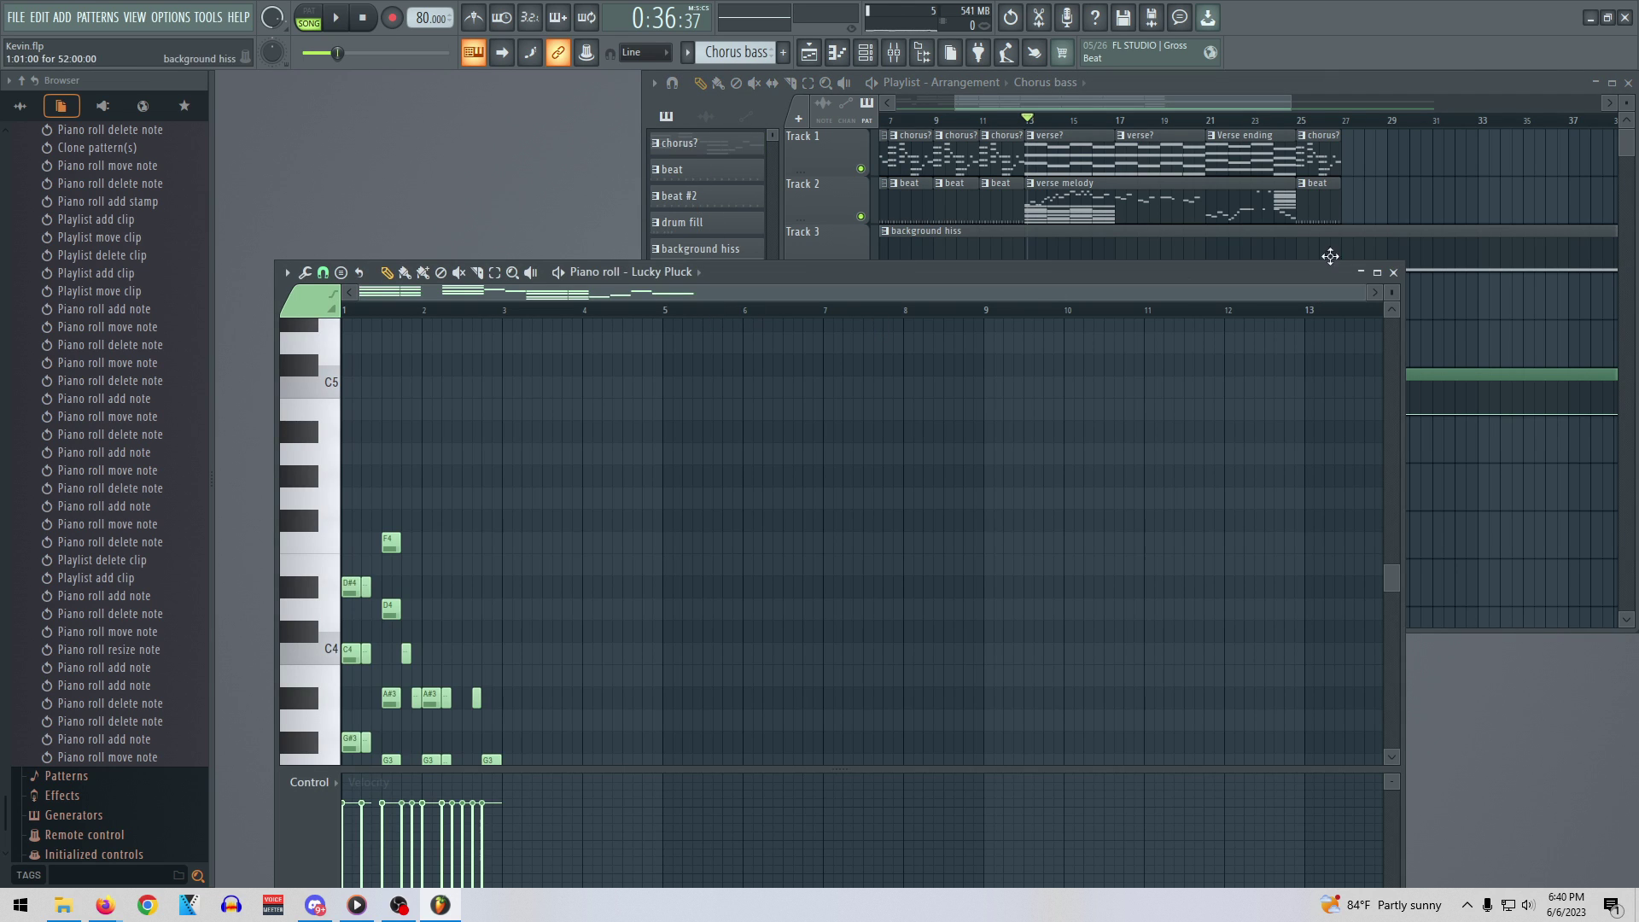
pyautogui.click(1394, 273)
# Replace the Lucky Pluck channel with BooBass and play the verse to hear it
pyautogui.click(870, 58)
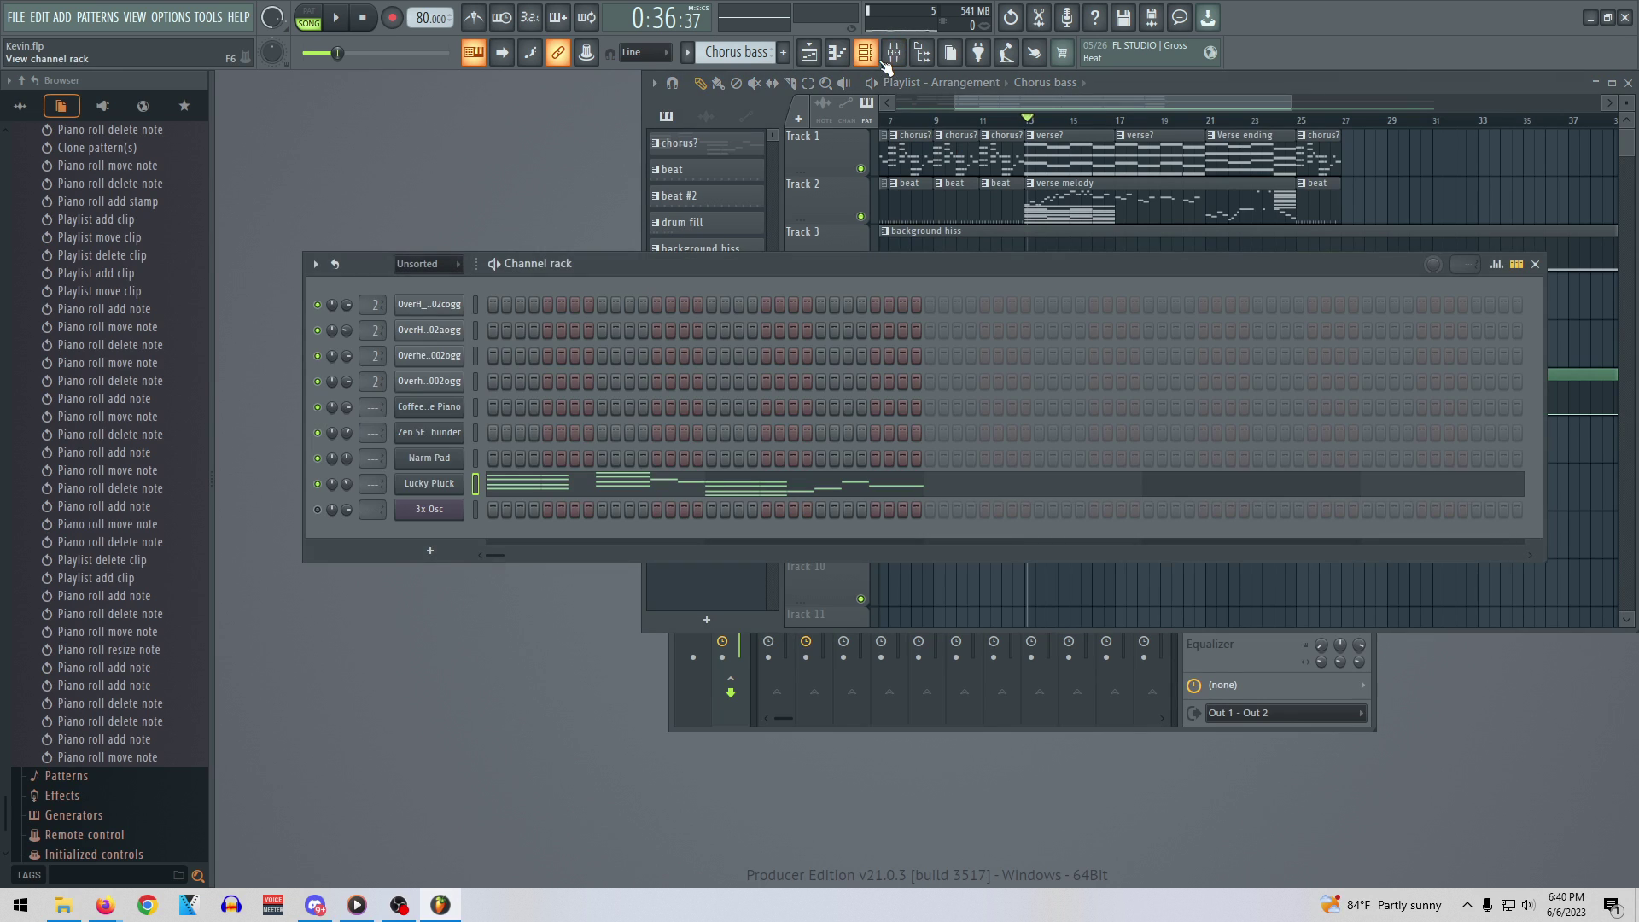
pyautogui.rightClick(448, 485)
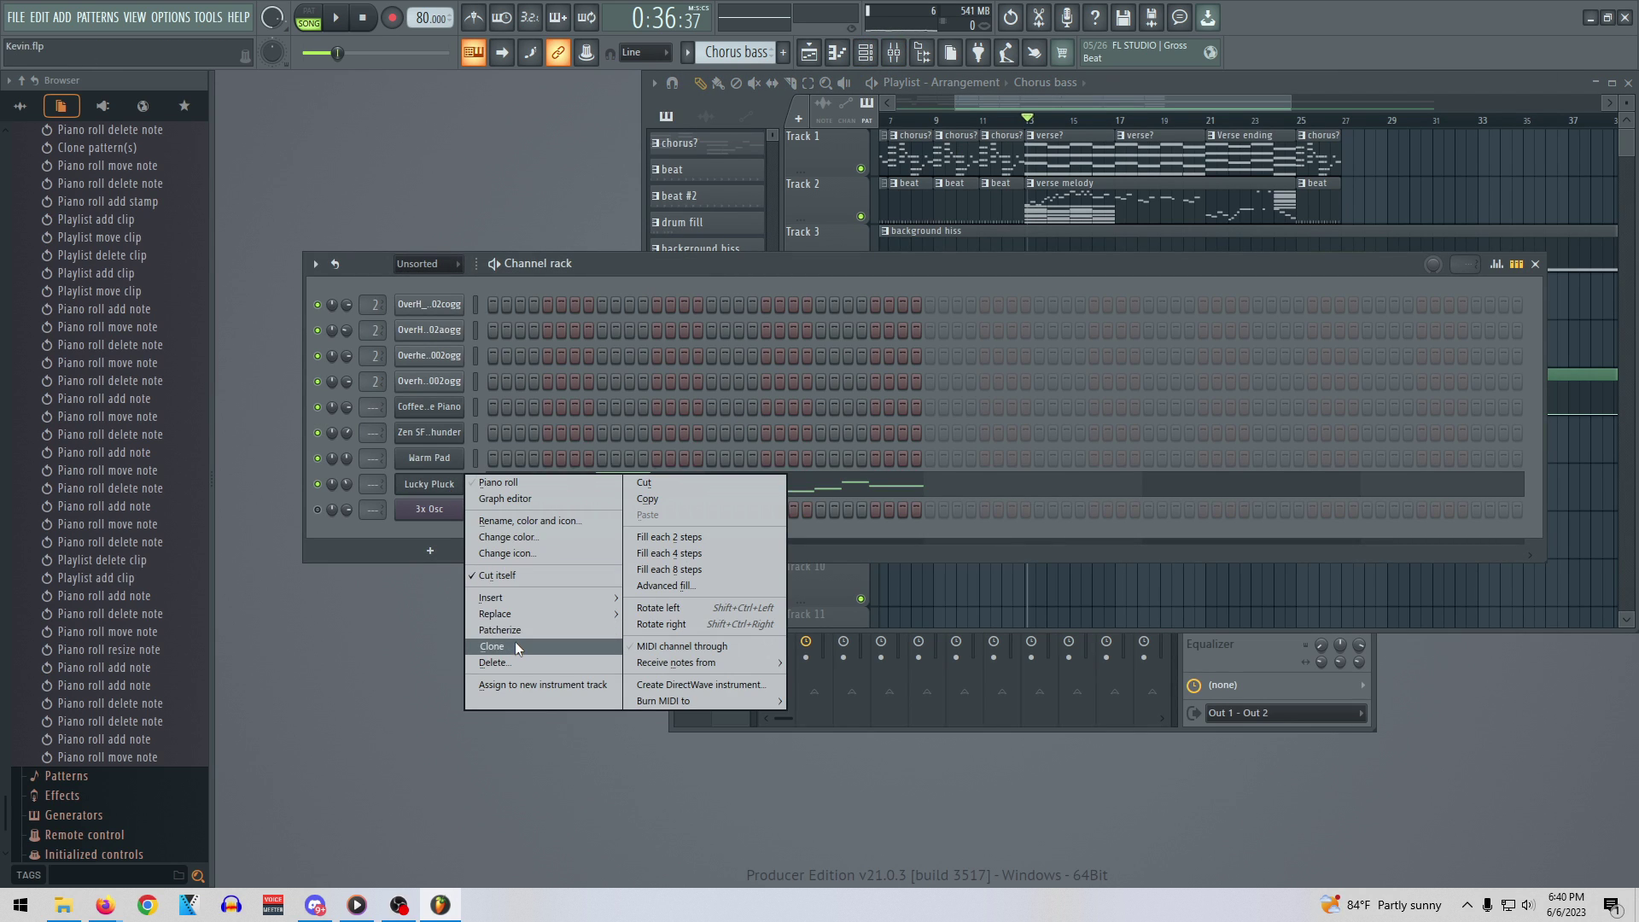
pyautogui.moveTo(563, 614)
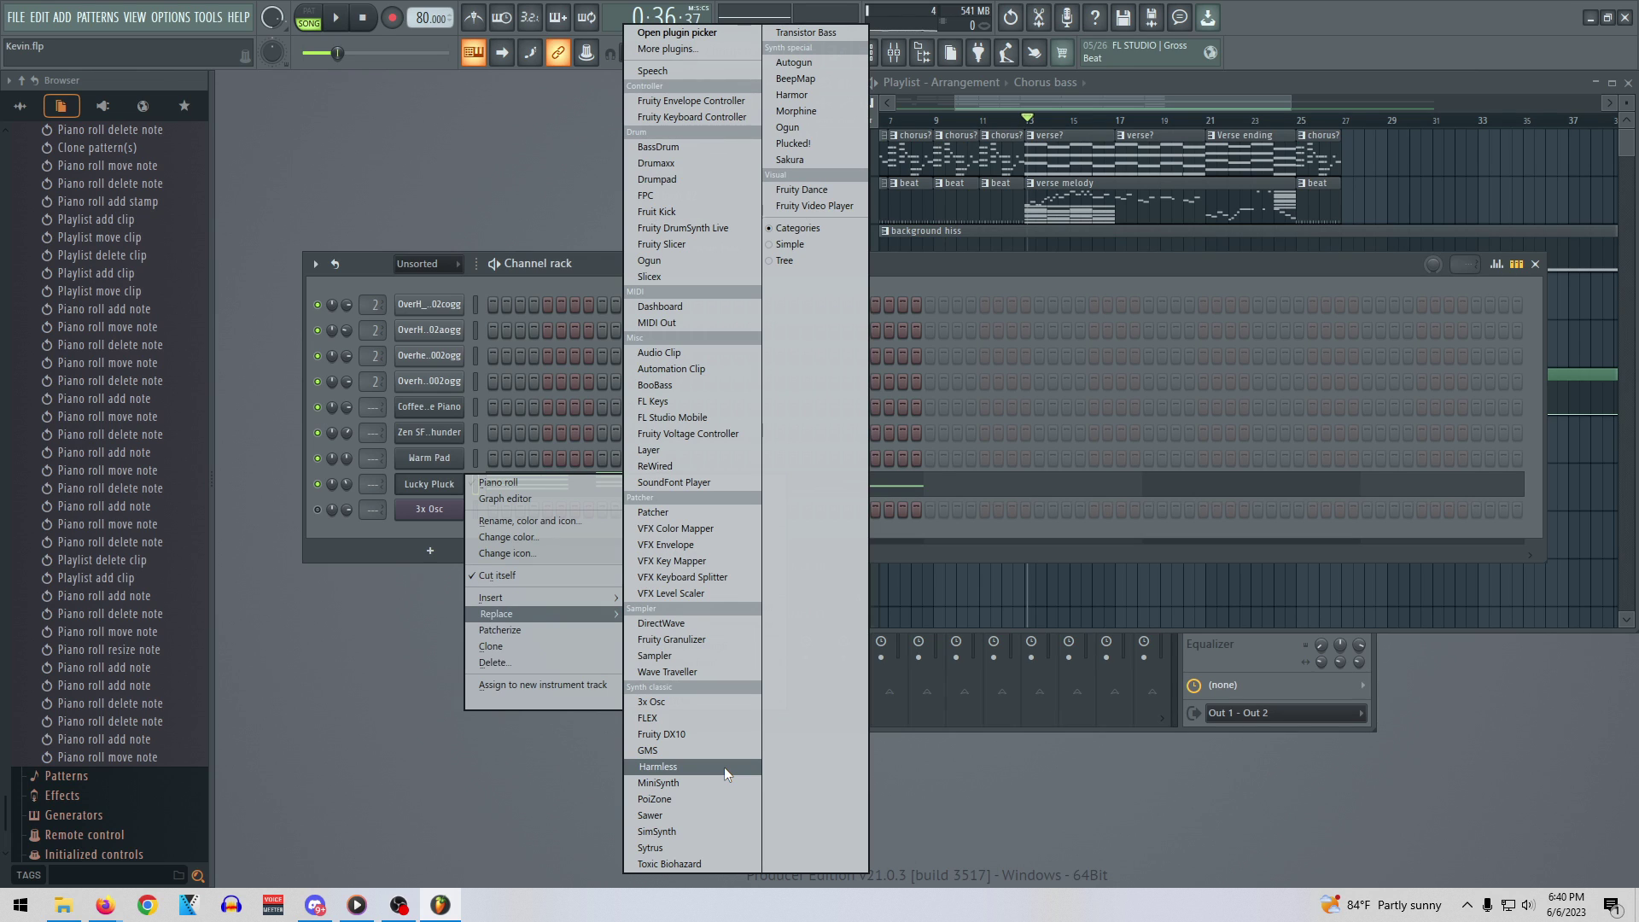
pyautogui.click(653, 386)
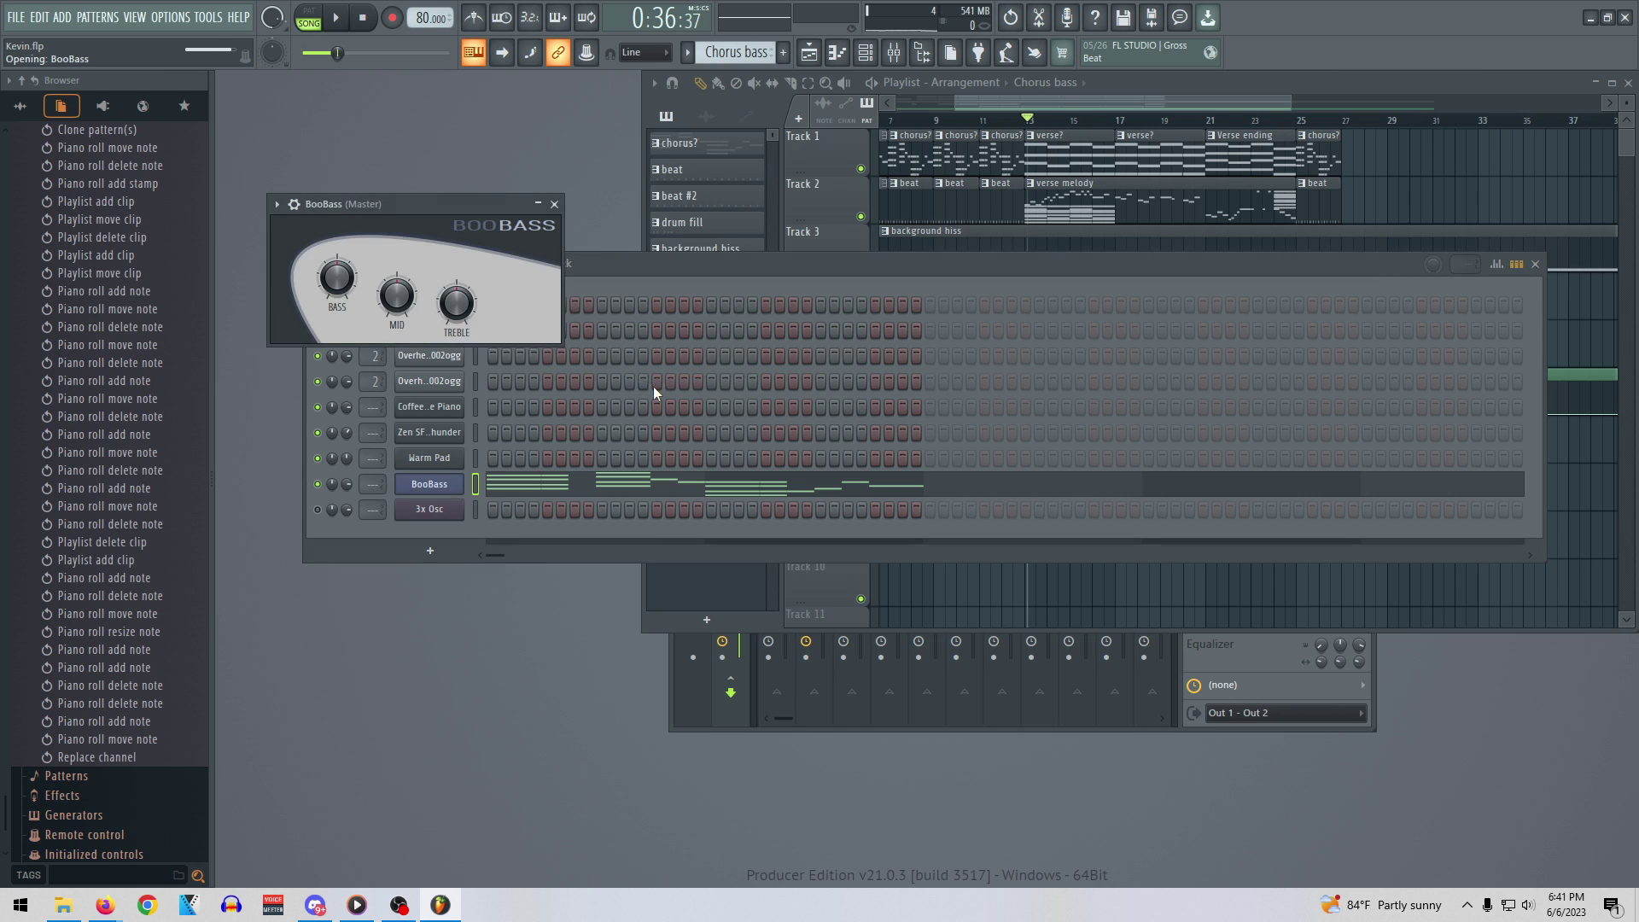
pyautogui.press('space')
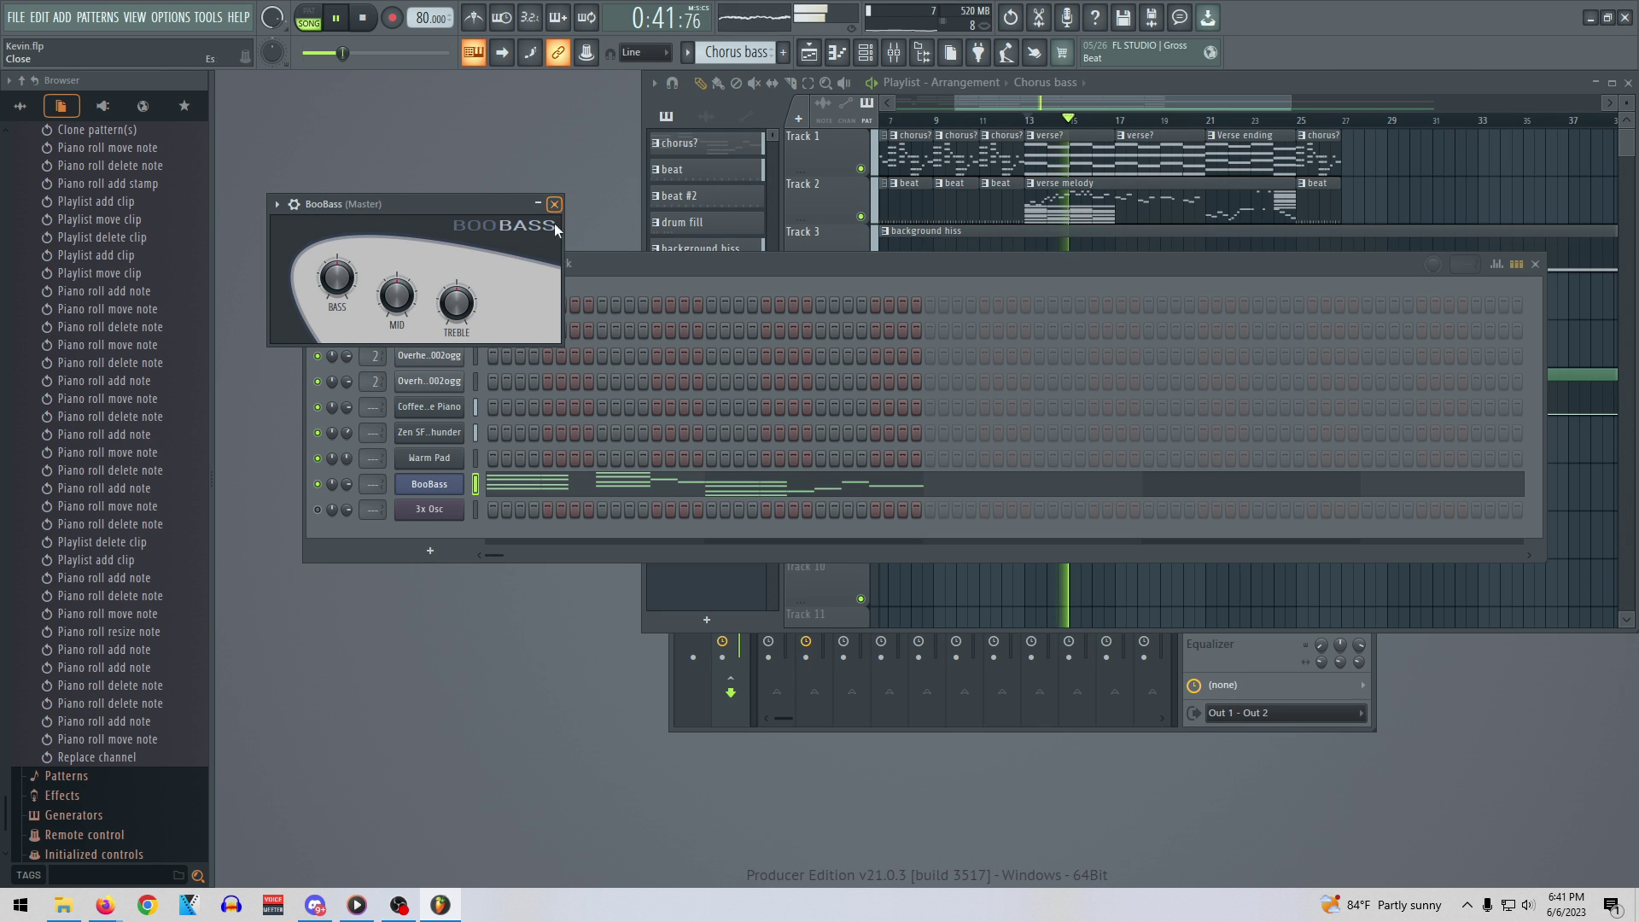
# Replace the BooBass channel with FLEX and load the Bass _ Lead preset from the General Midi Library pack
pyautogui.rightClick(448, 486)
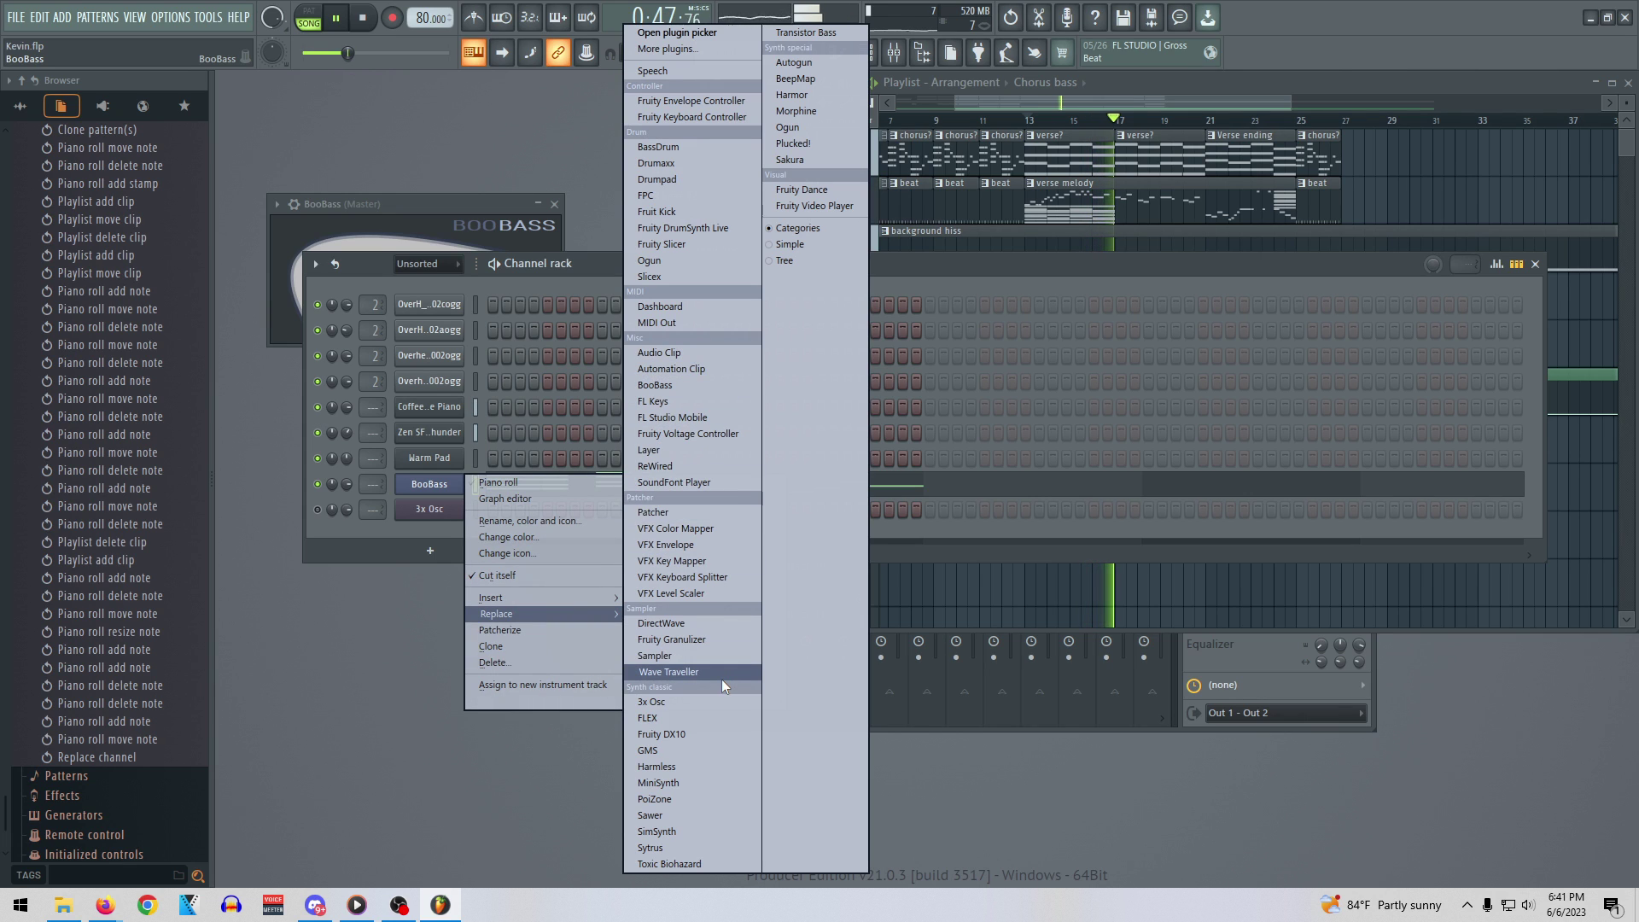
pyautogui.click(717, 718)
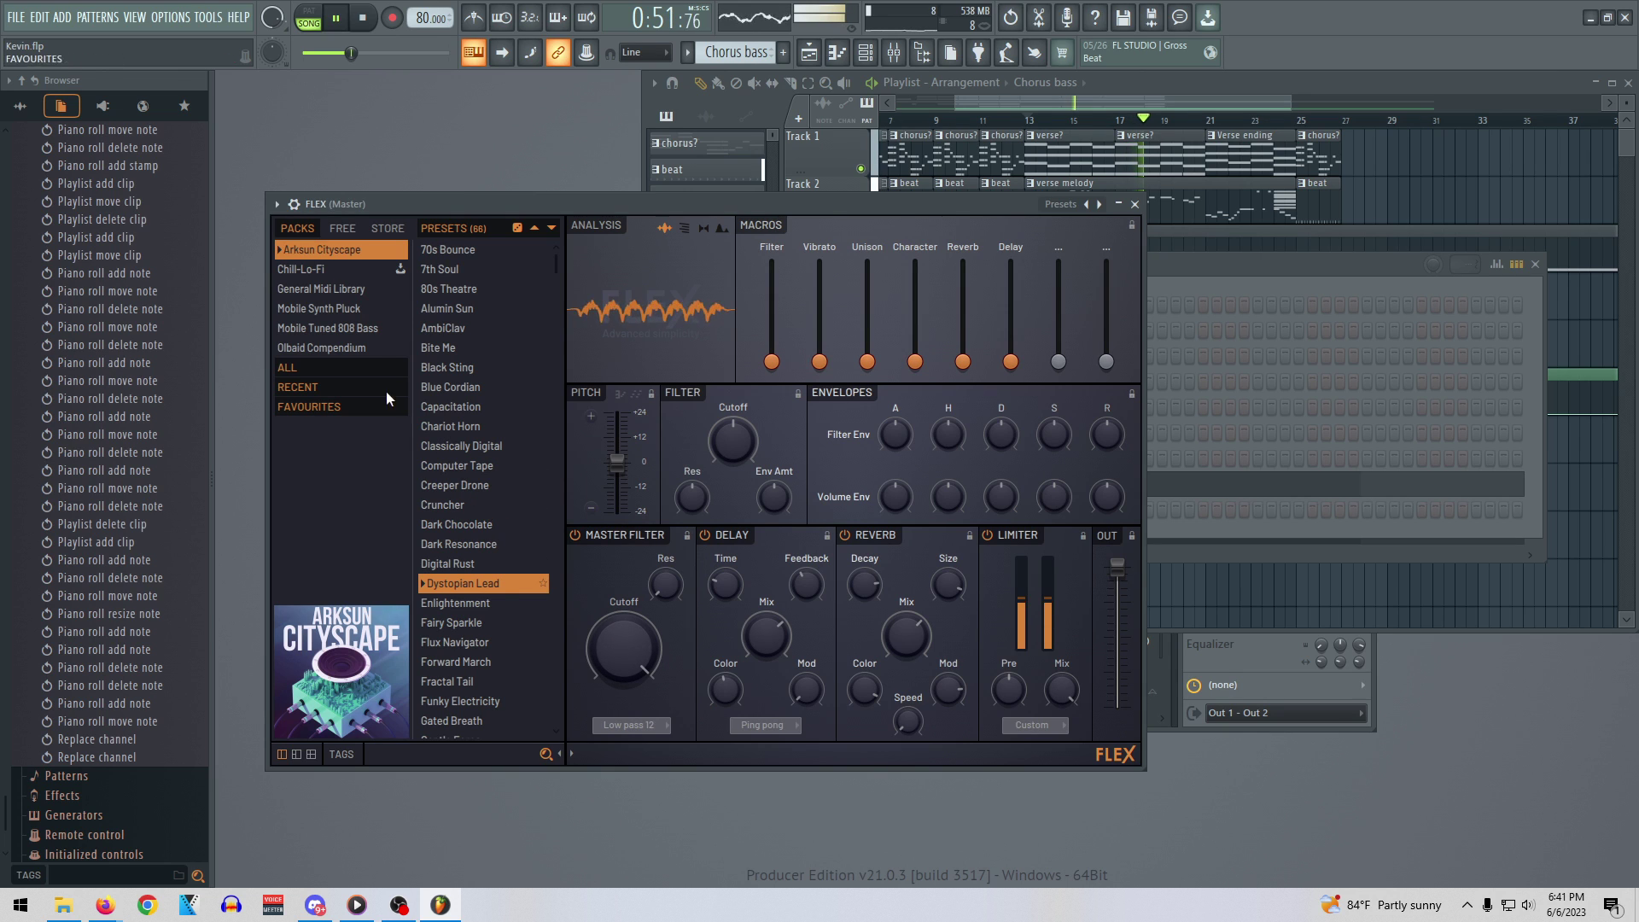
pyautogui.click(355, 290)
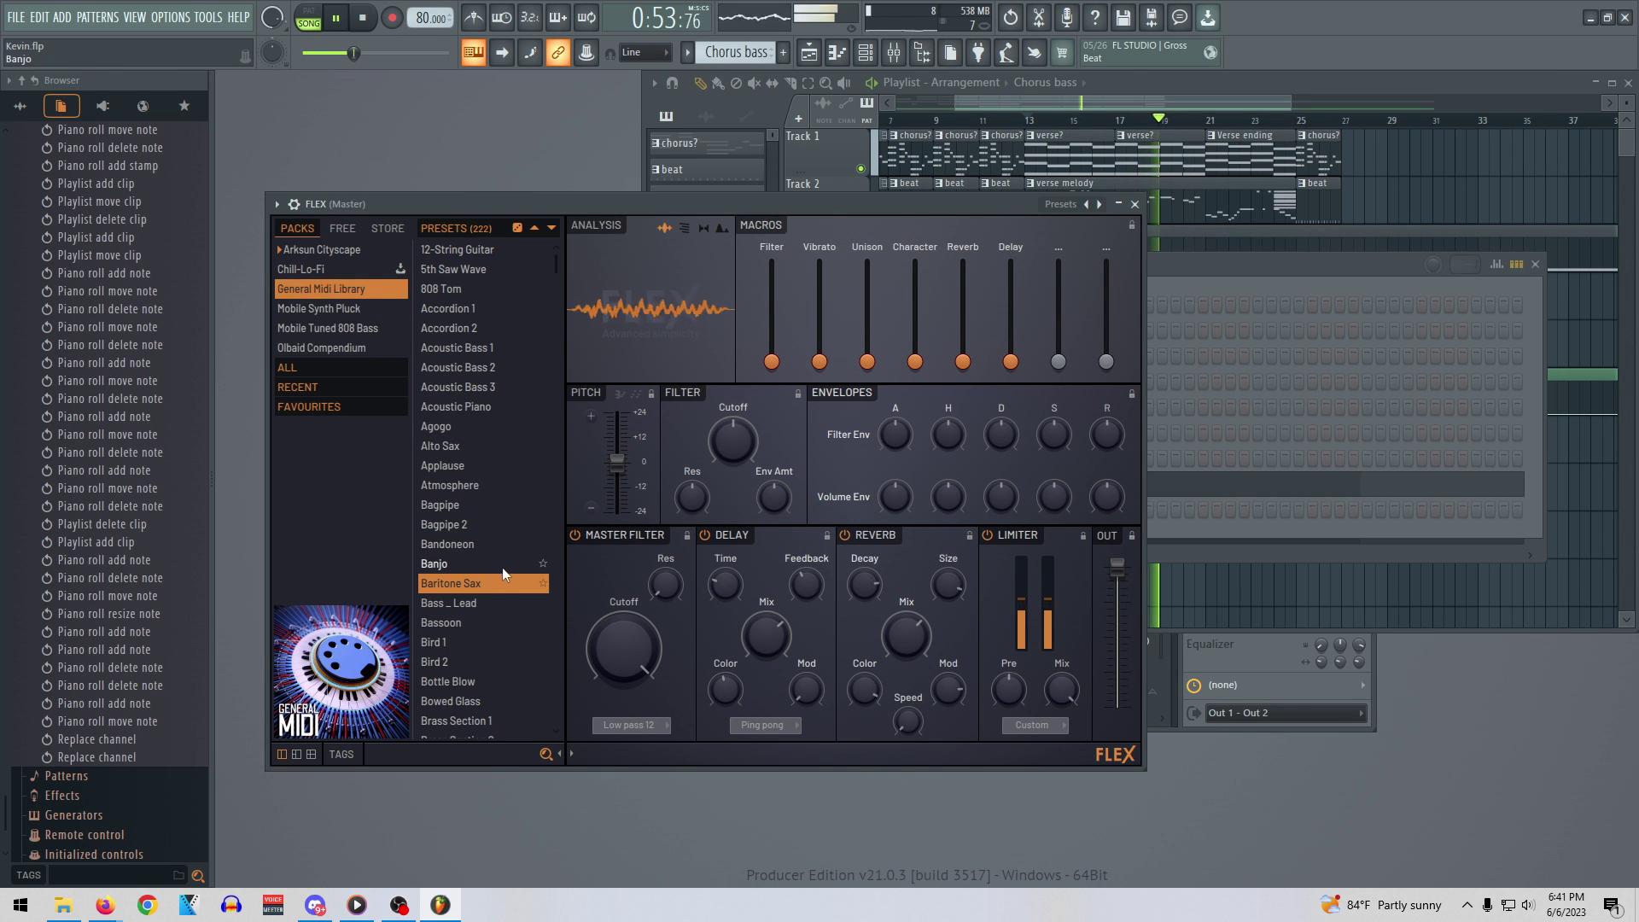
pyautogui.scroll(-2, 500, 568)
pyautogui.click(478, 522)
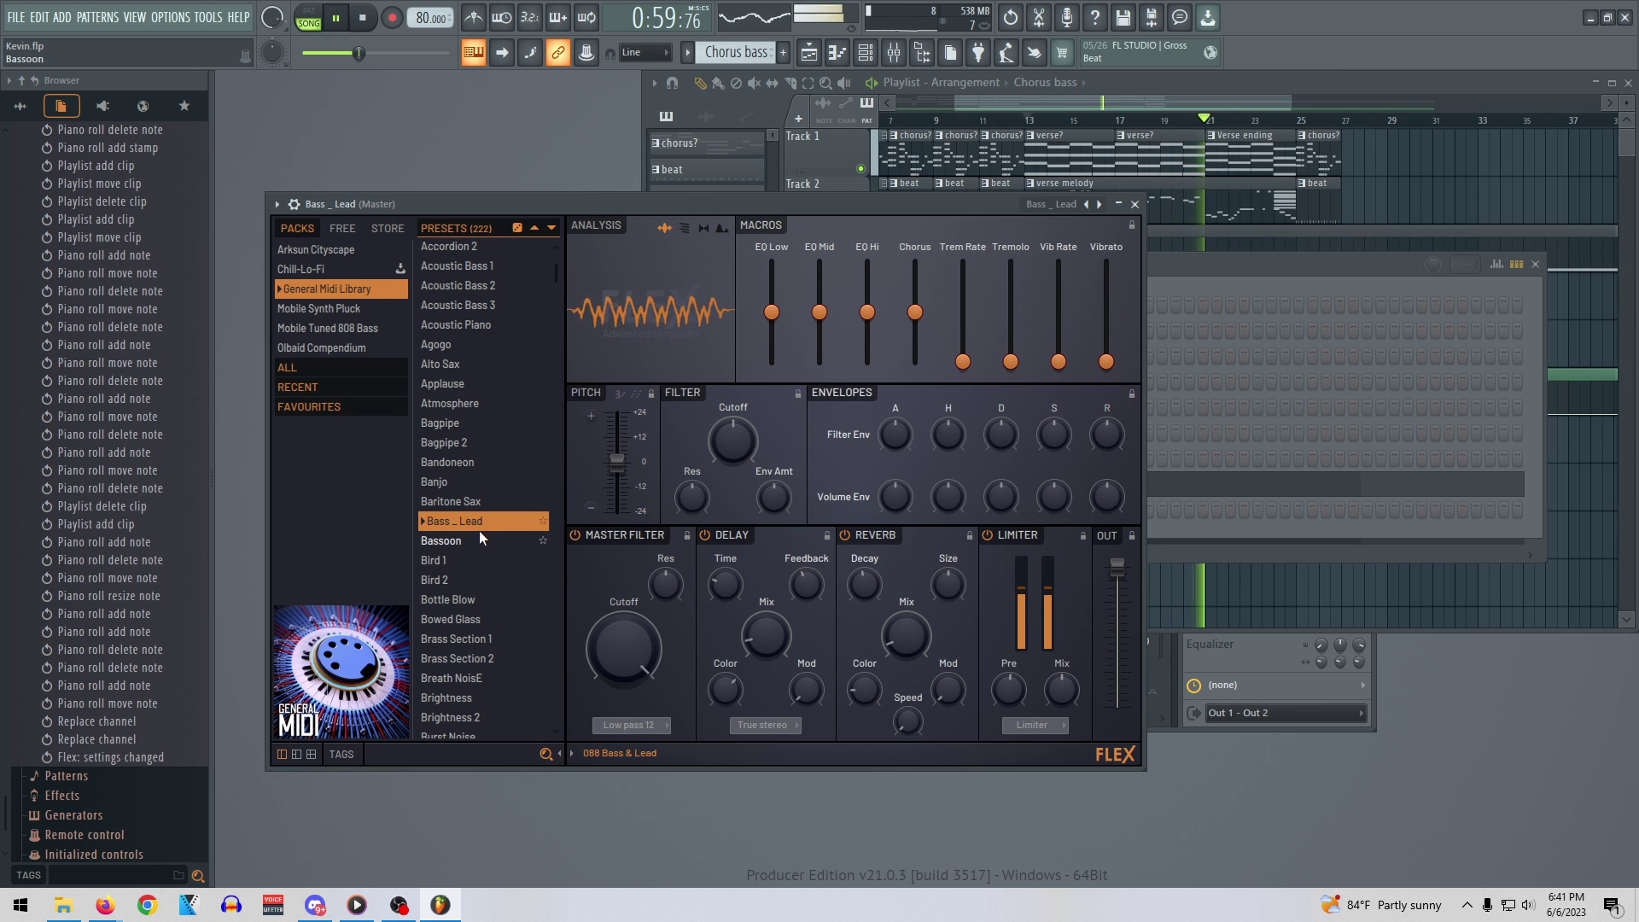
# Try the Castanets preset and look further through the General Midi Library presets for a bass sound
pyautogui.scroll(-5, 484, 468)
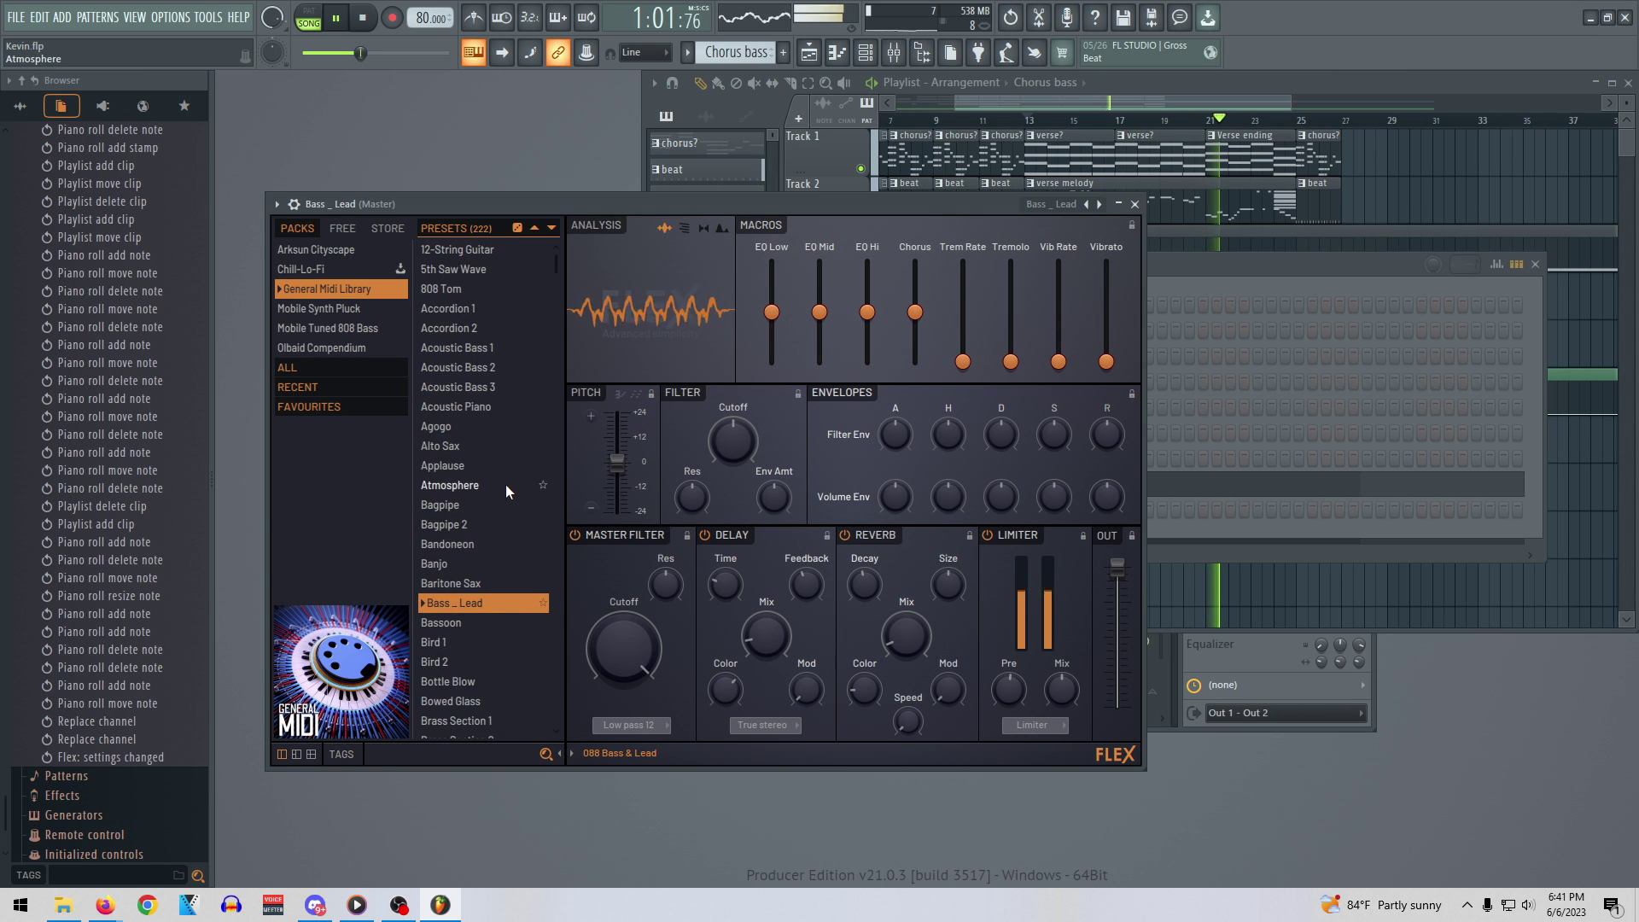
pyautogui.scroll(-1, 479, 510)
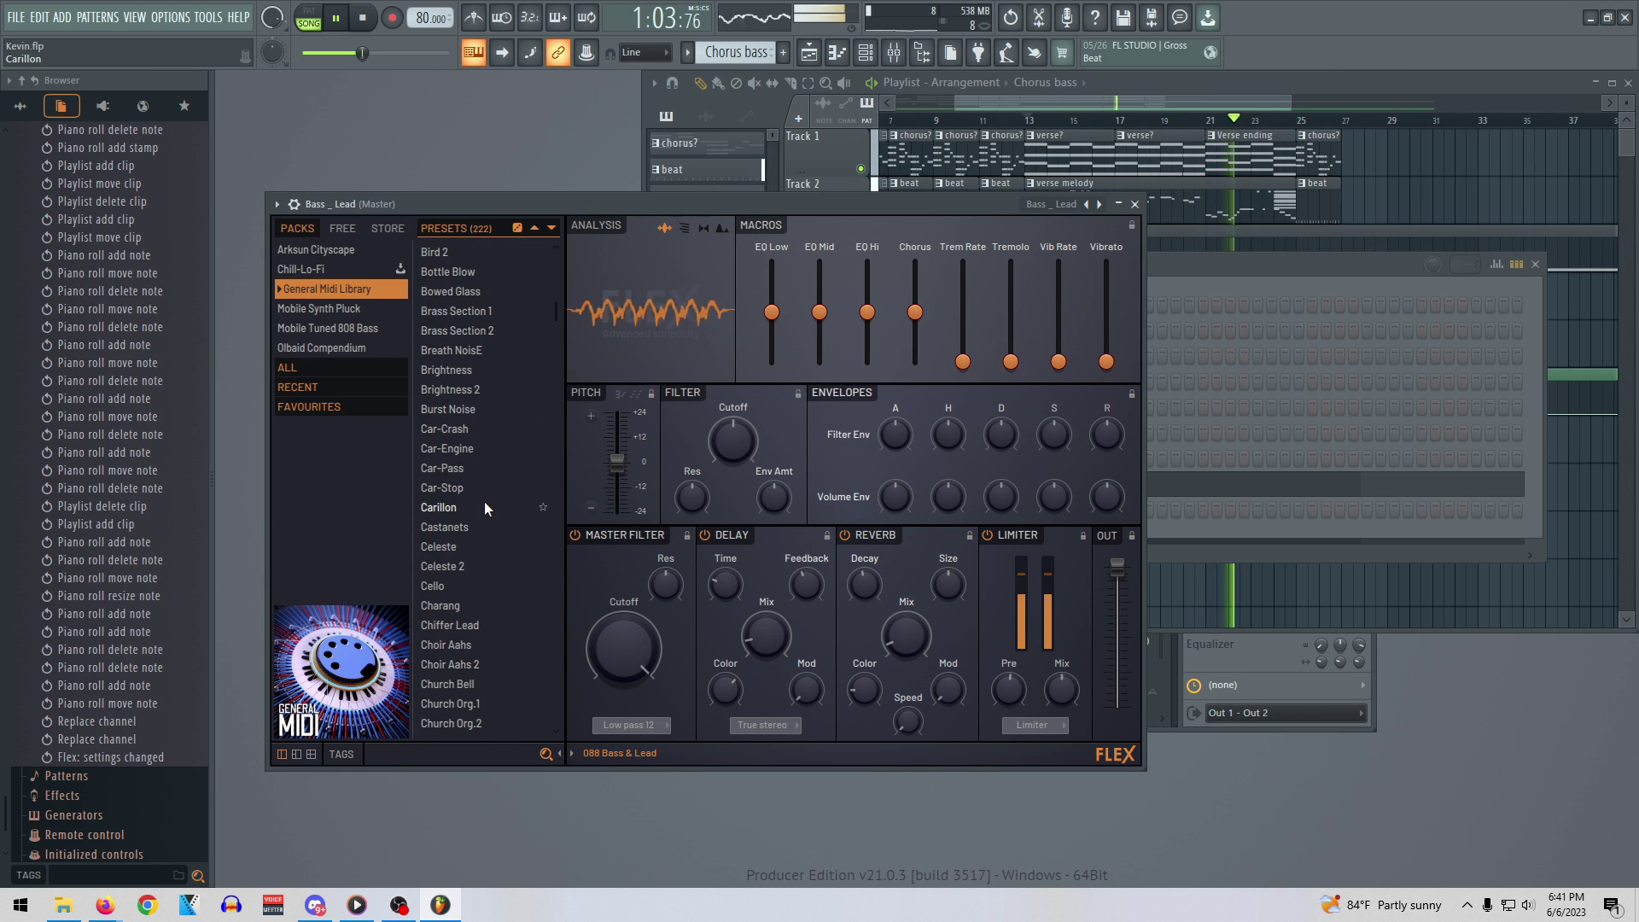
pyautogui.click(494, 523)
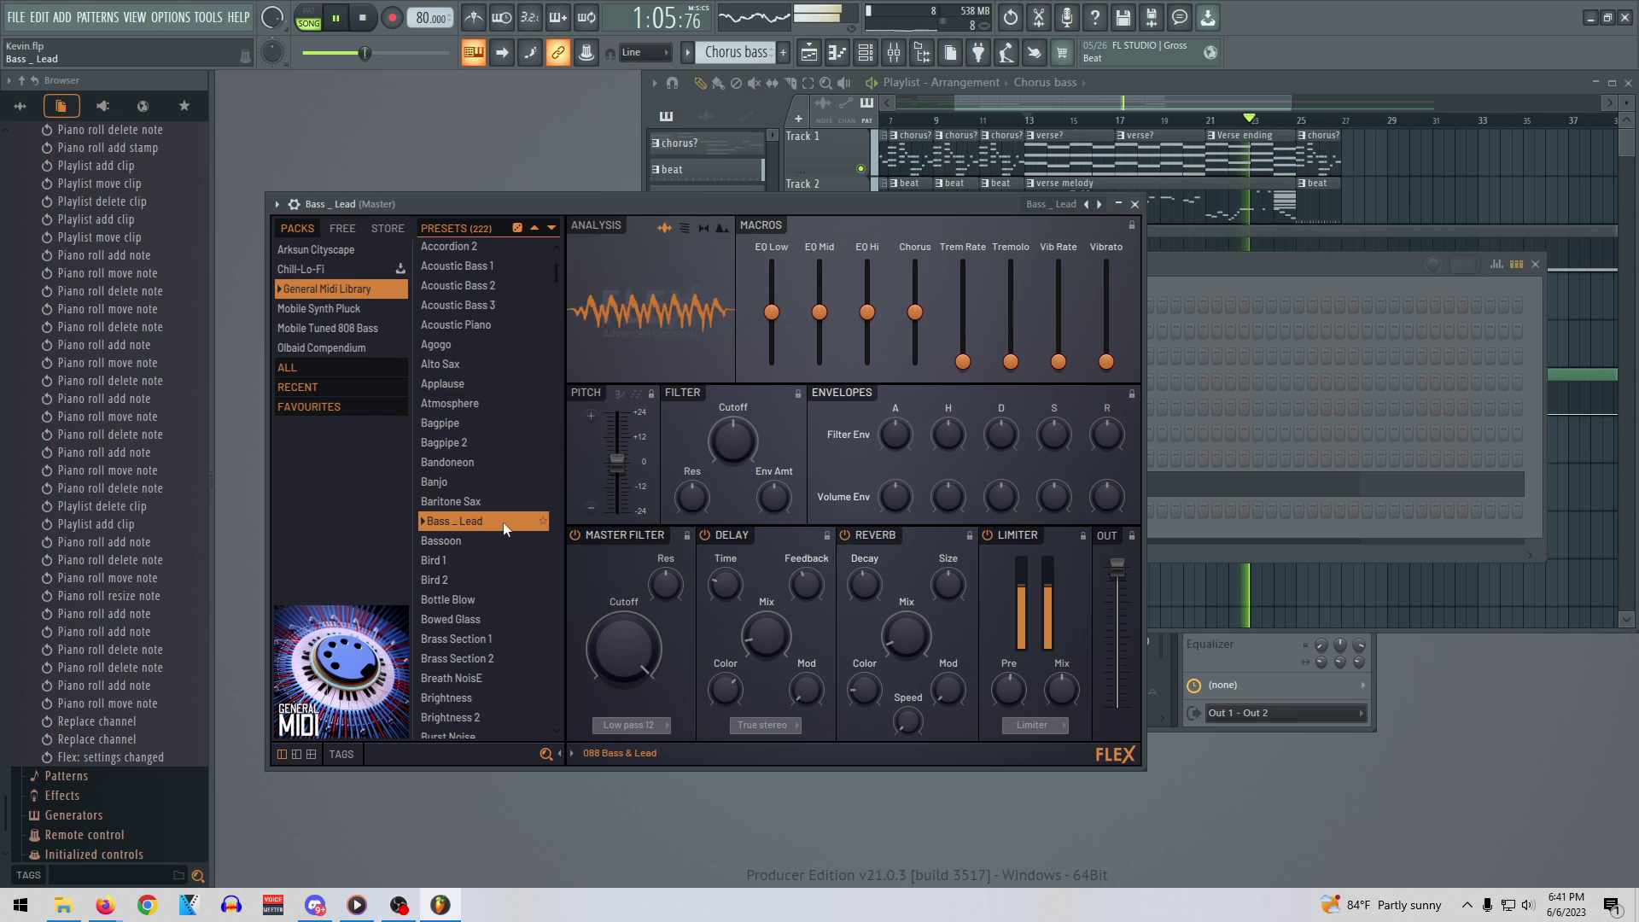
pyautogui.scroll(-9, 497, 540)
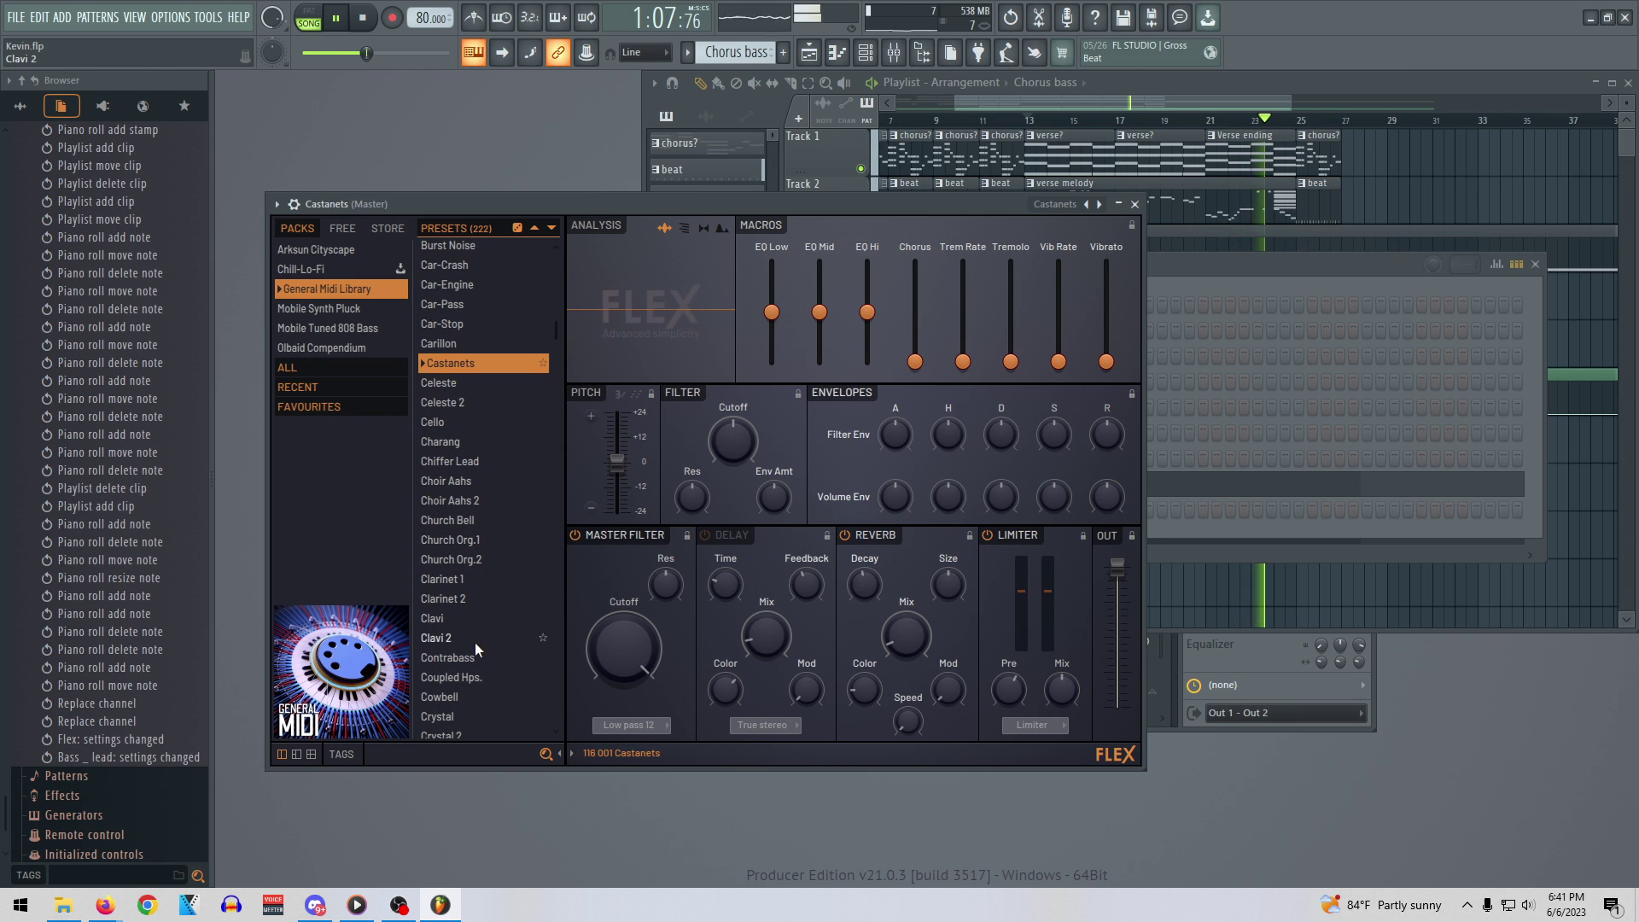
pyautogui.scroll(-4, 478, 636)
pyautogui.scroll(-8, 486, 619)
pyautogui.scroll(-12, 514, 695)
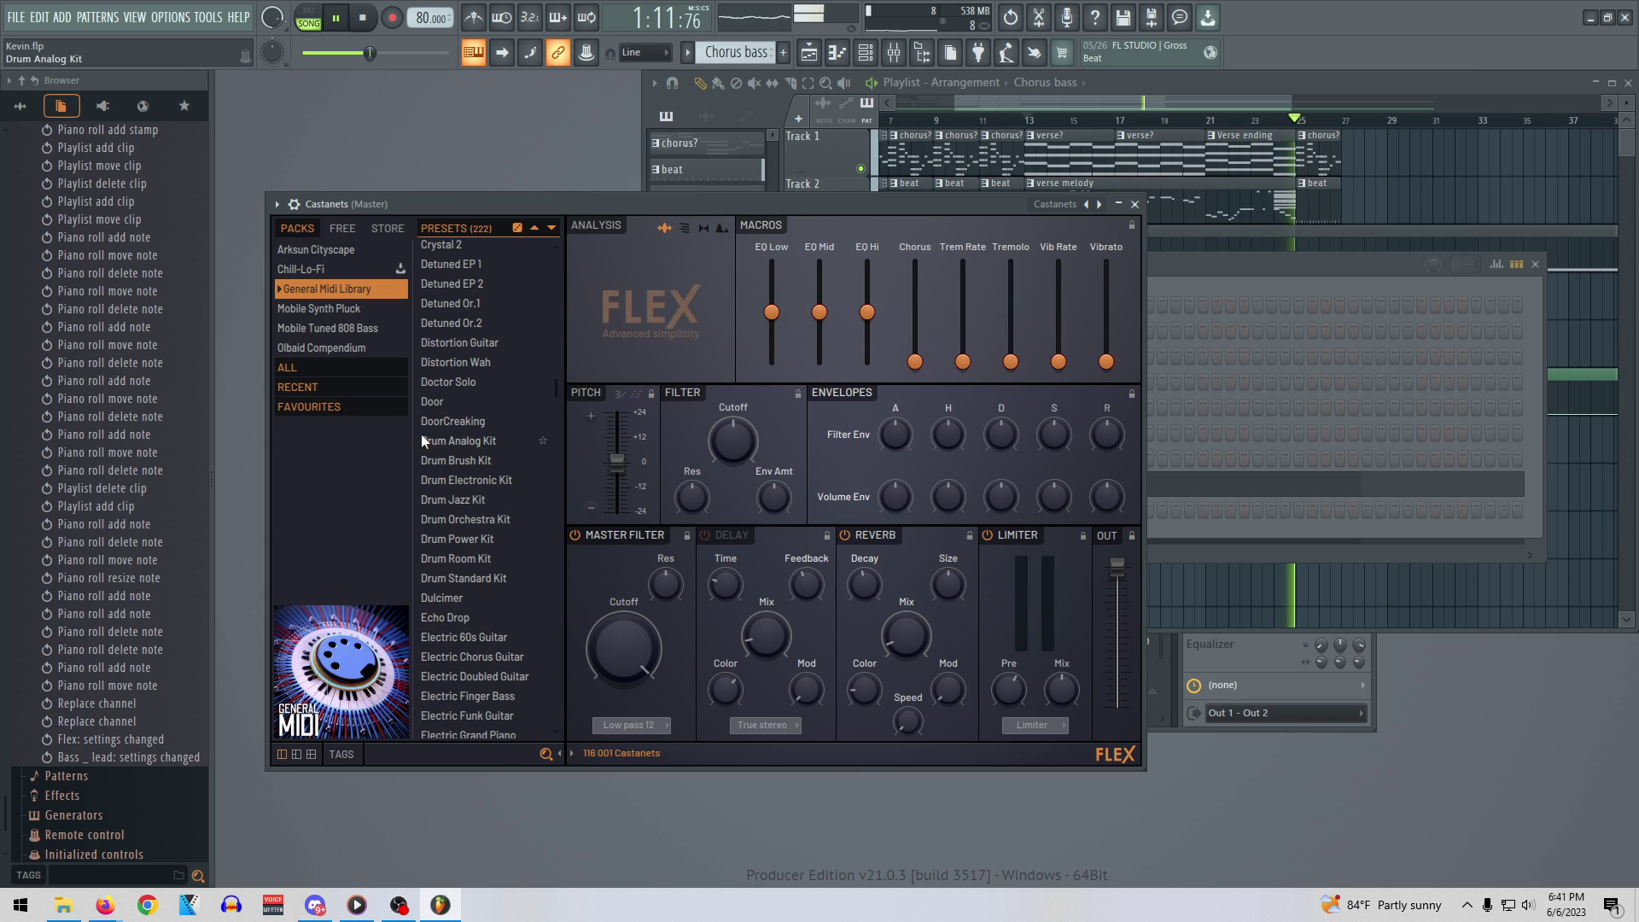
# Browse the Mobile Synth Pluck, Mobile Tuned 808 Bass and Olbaid Compendium packs for a suitable bass preset
pyautogui.click(349, 312)
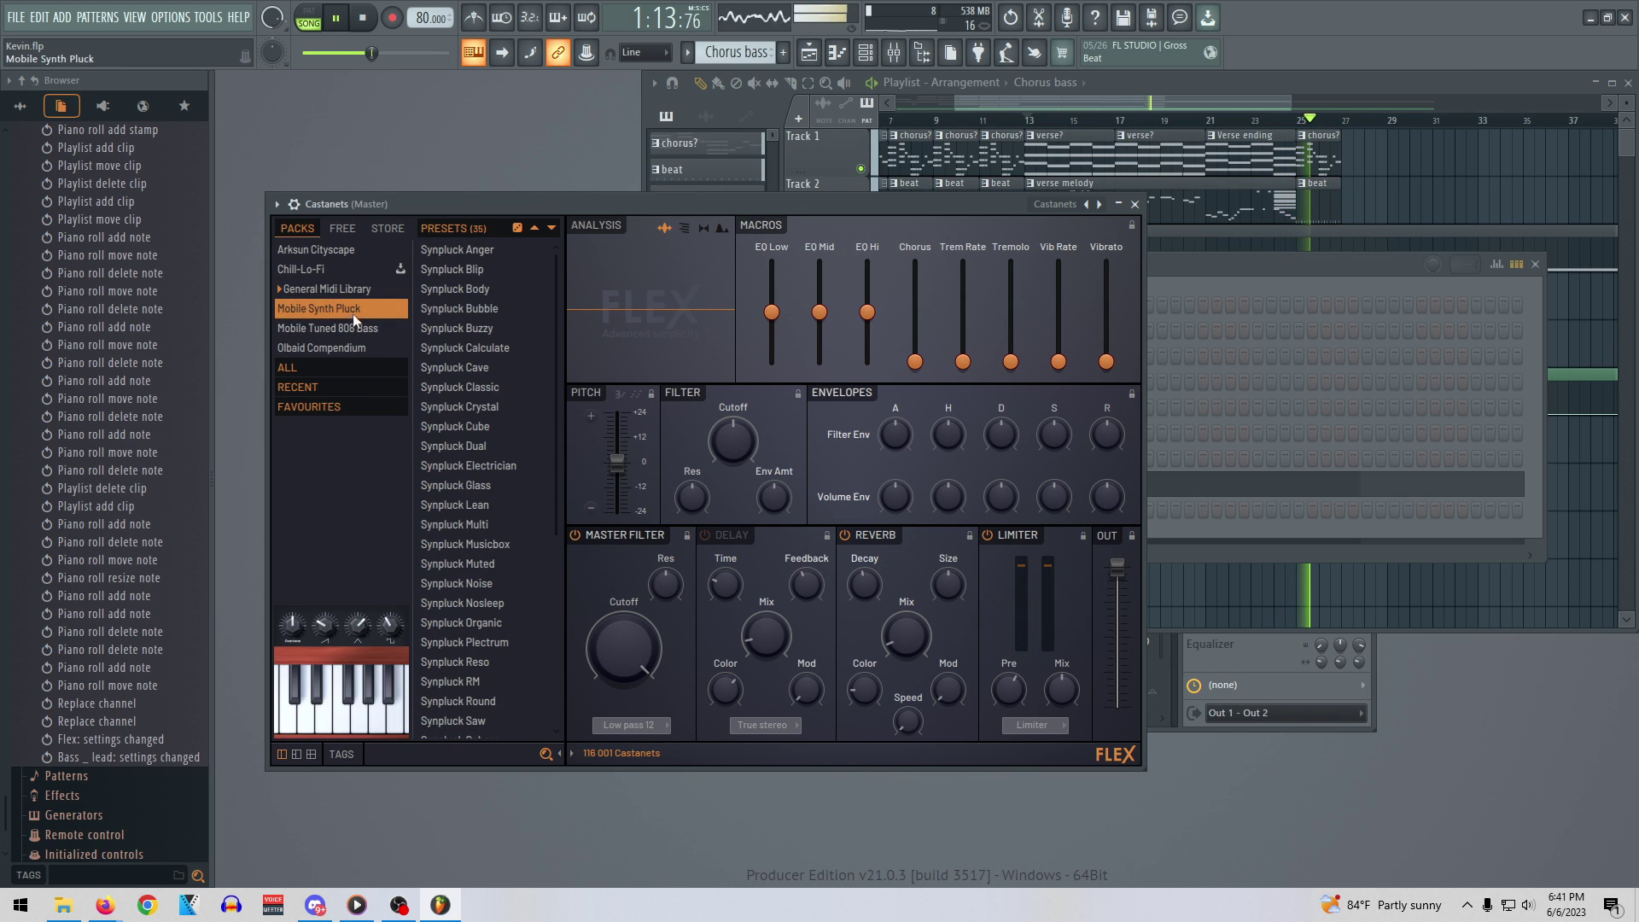
pyautogui.scroll(-4, 518, 594)
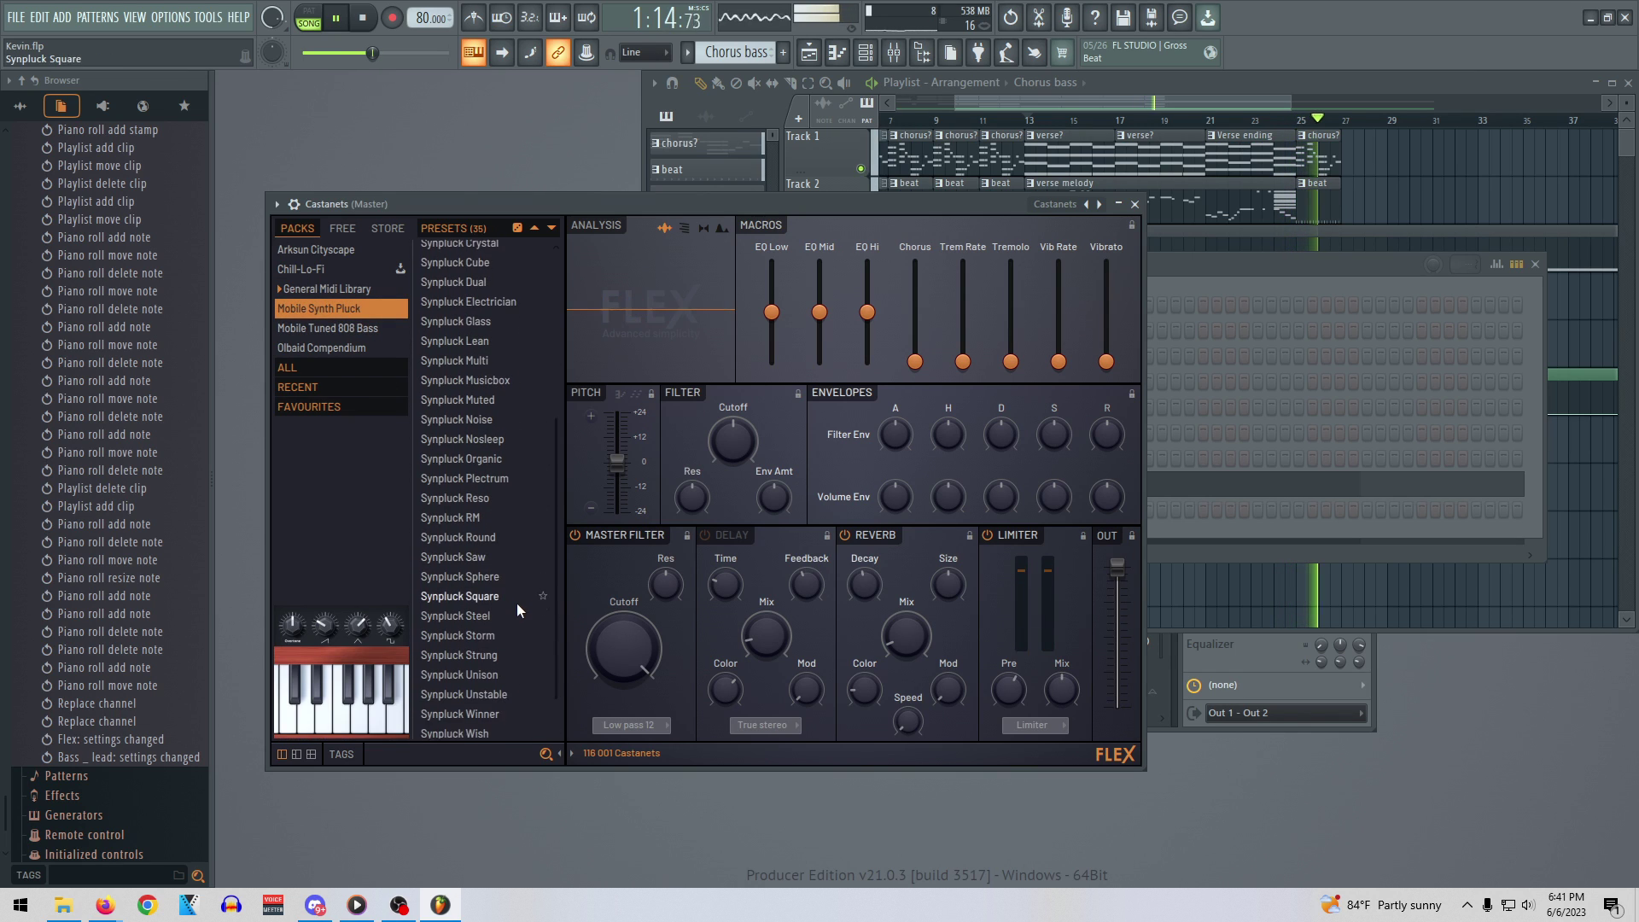
pyautogui.click(350, 327)
pyautogui.click(344, 348)
pyautogui.click(460, 408)
pyautogui.scroll(-7, 505, 538)
pyautogui.click(505, 560)
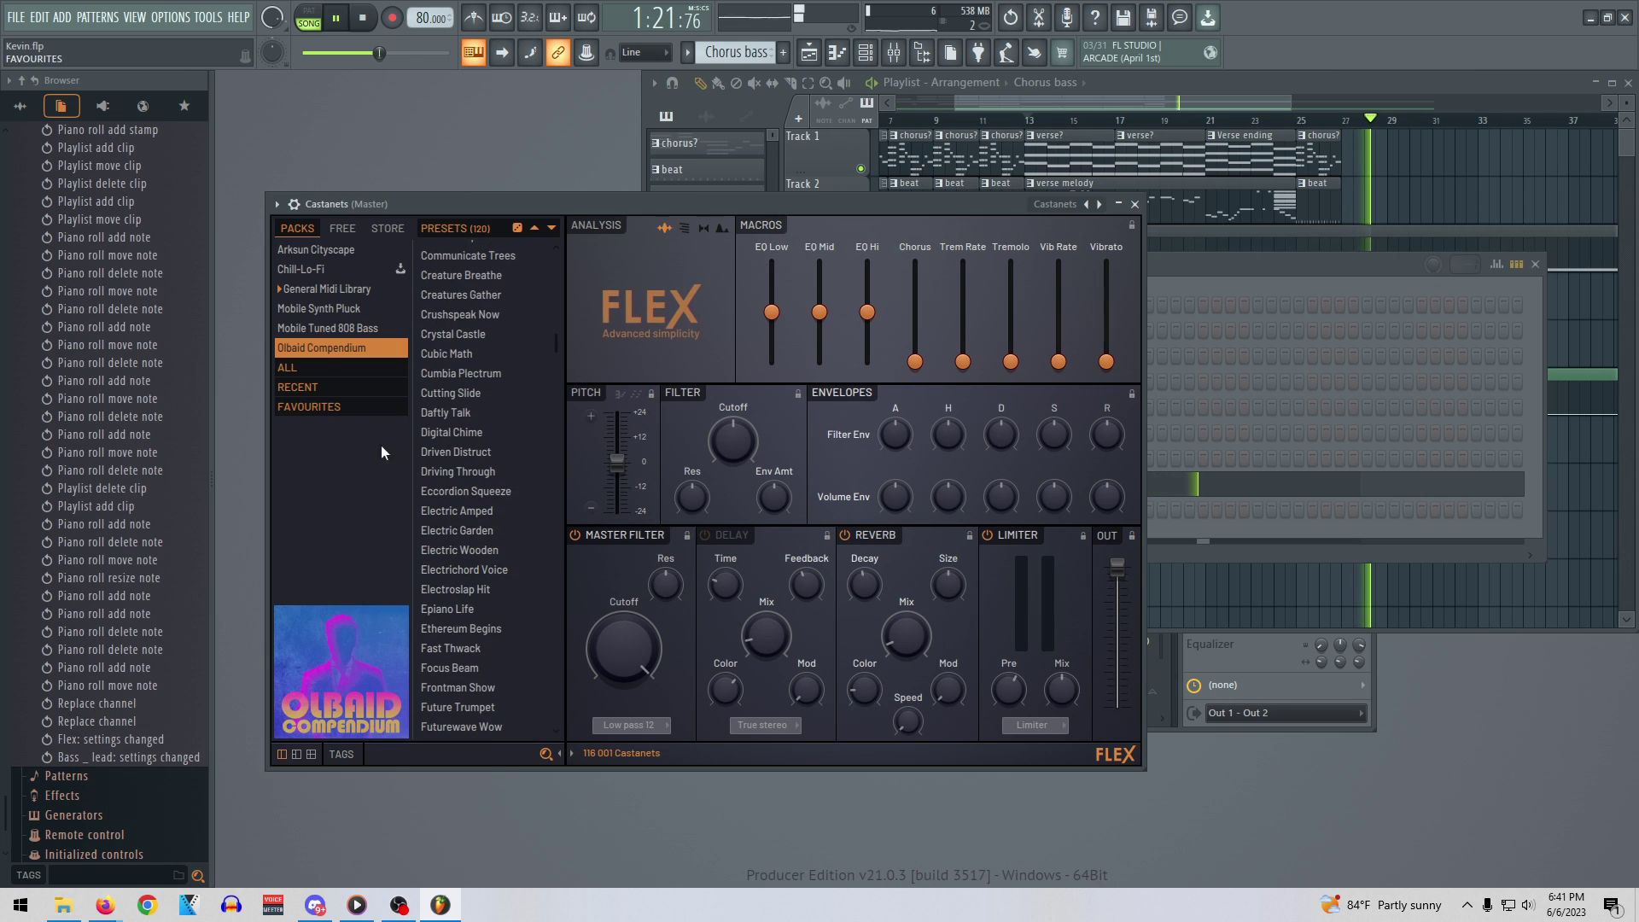
pyautogui.click(335, 329)
pyautogui.click(486, 545)
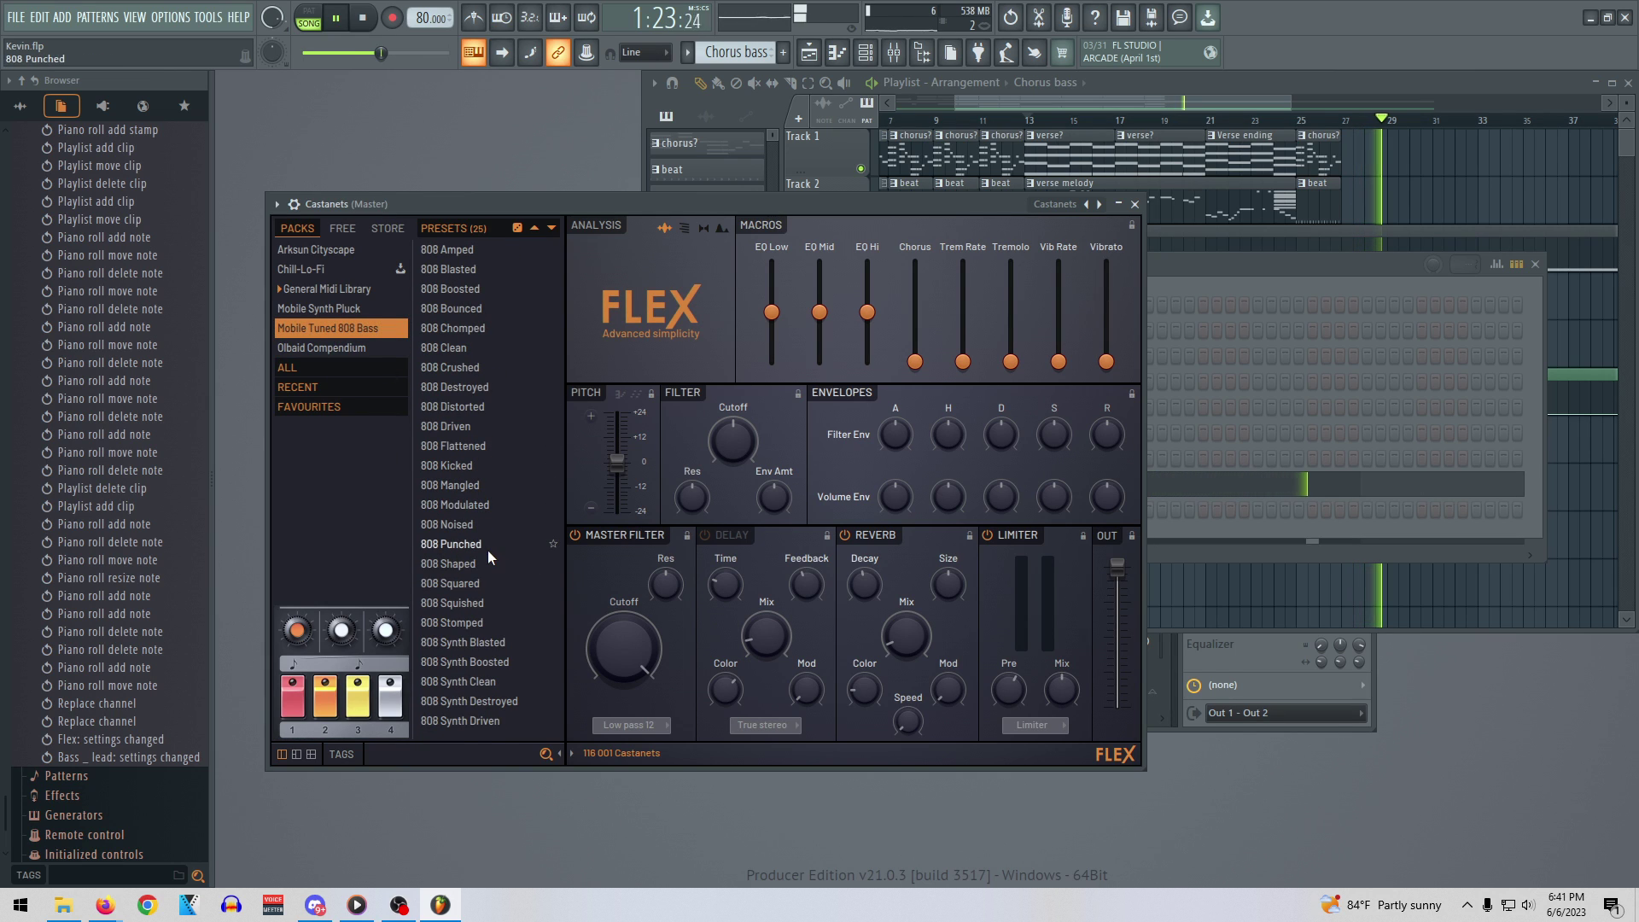
pyautogui.click(319, 308)
pyautogui.click(465, 465)
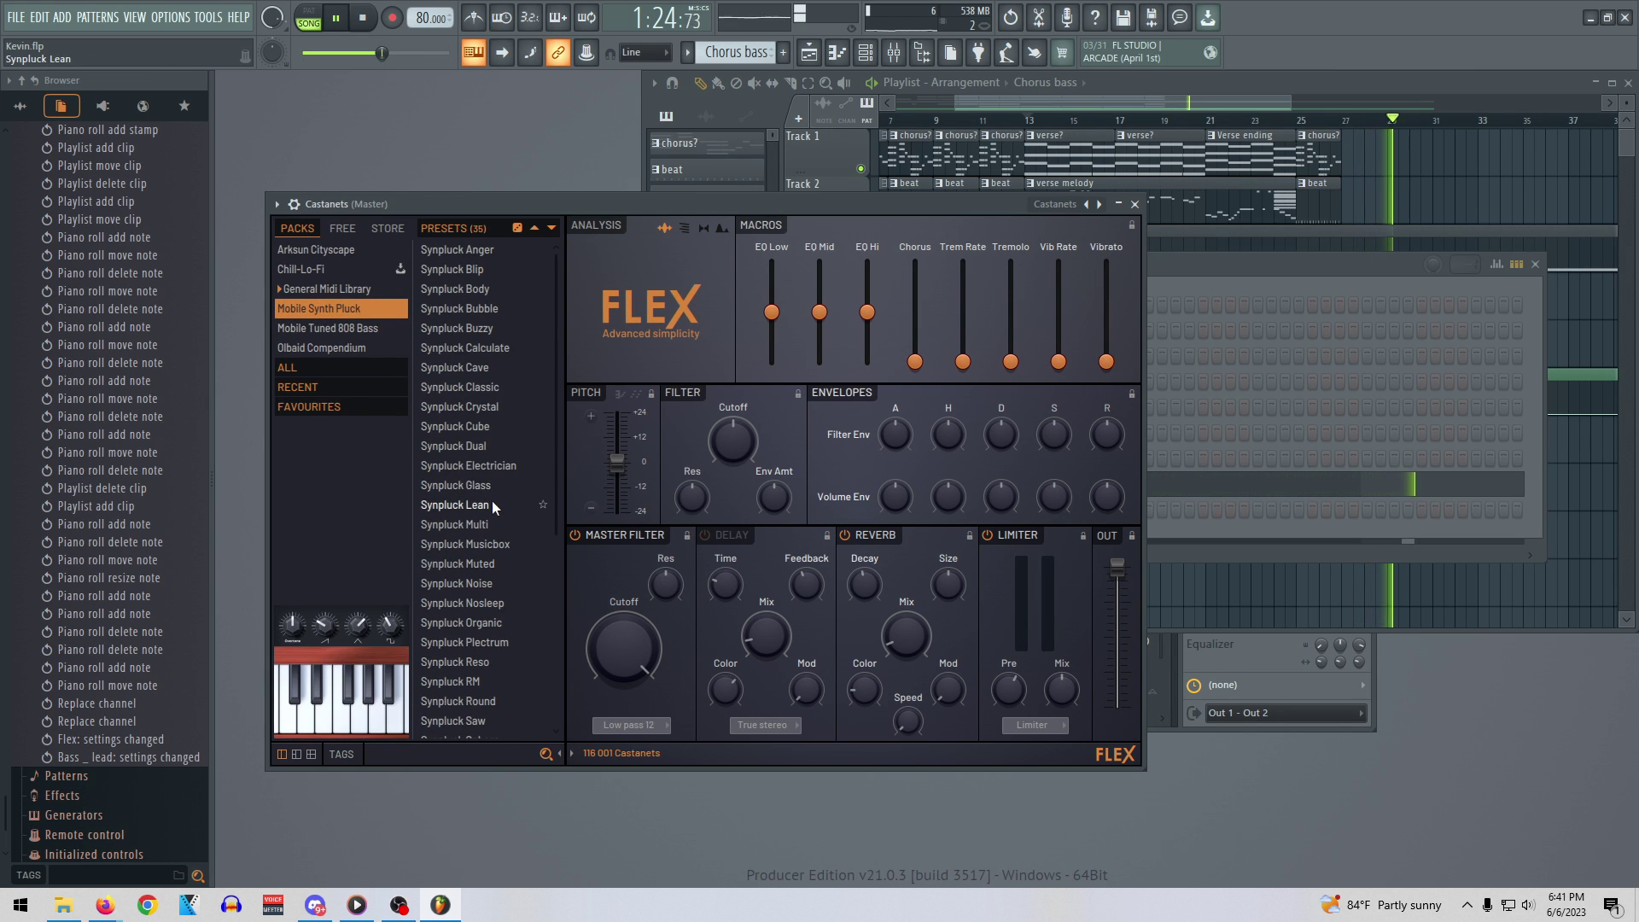
# Return to the General Midi Library pack and try the Detuned EP 1 preset during playback
pyautogui.click(283, 287)
pyautogui.scroll(-10, 531, 519)
pyautogui.click(489, 606)
pyautogui.scroll(-4, 490, 611)
pyautogui.click(460, 399)
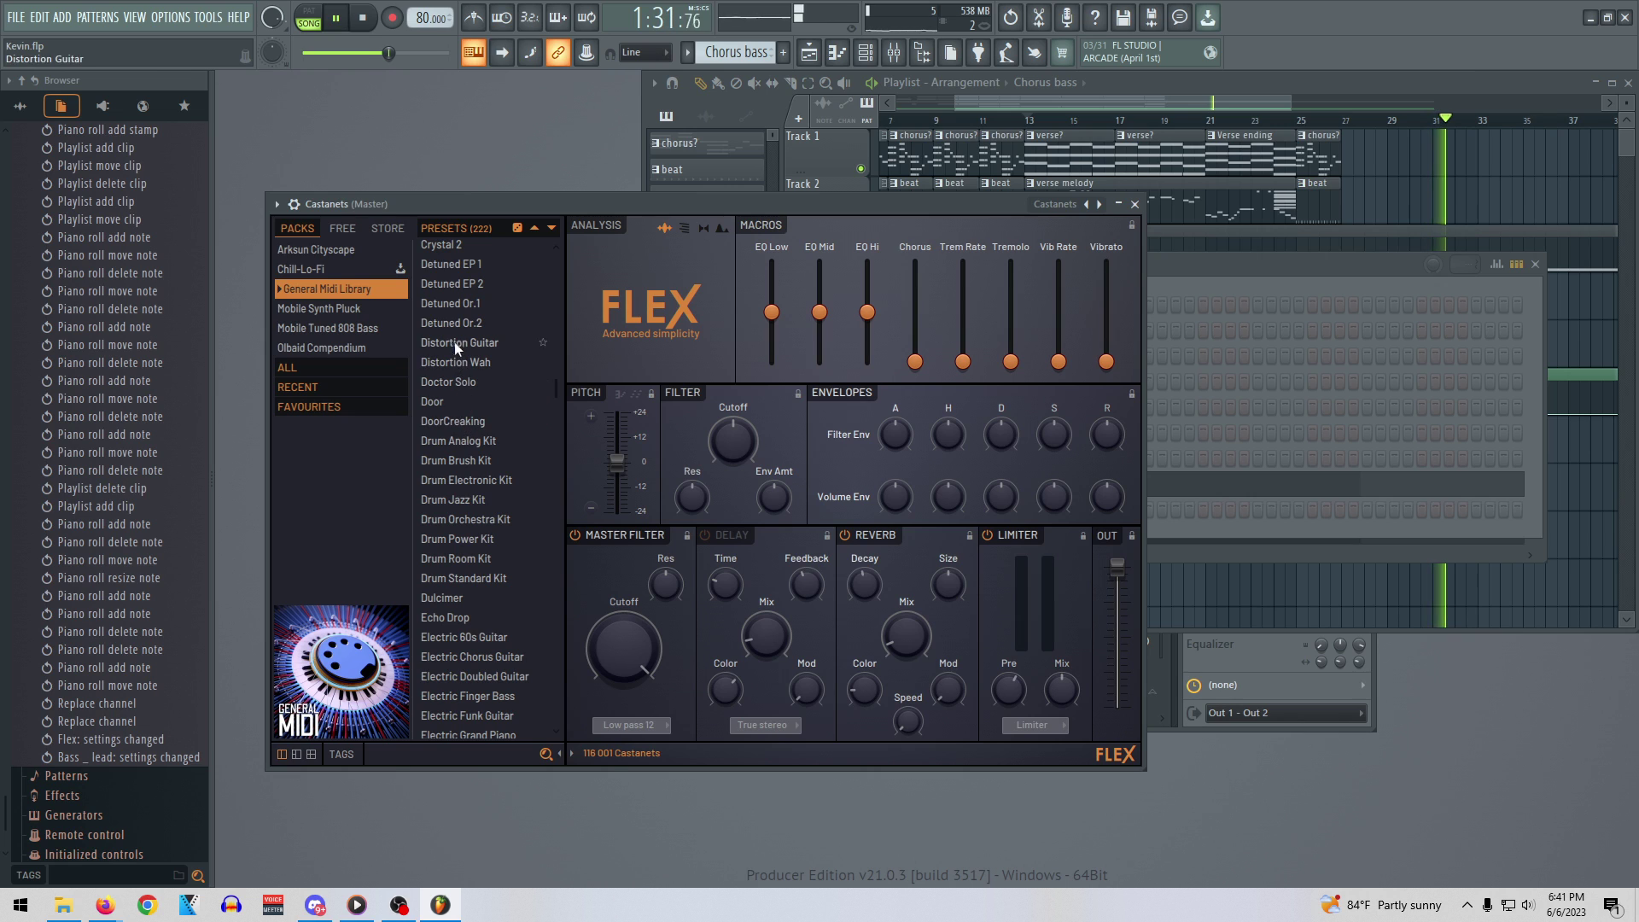
pyautogui.scroll(4, 461, 384)
pyautogui.click(470, 427)
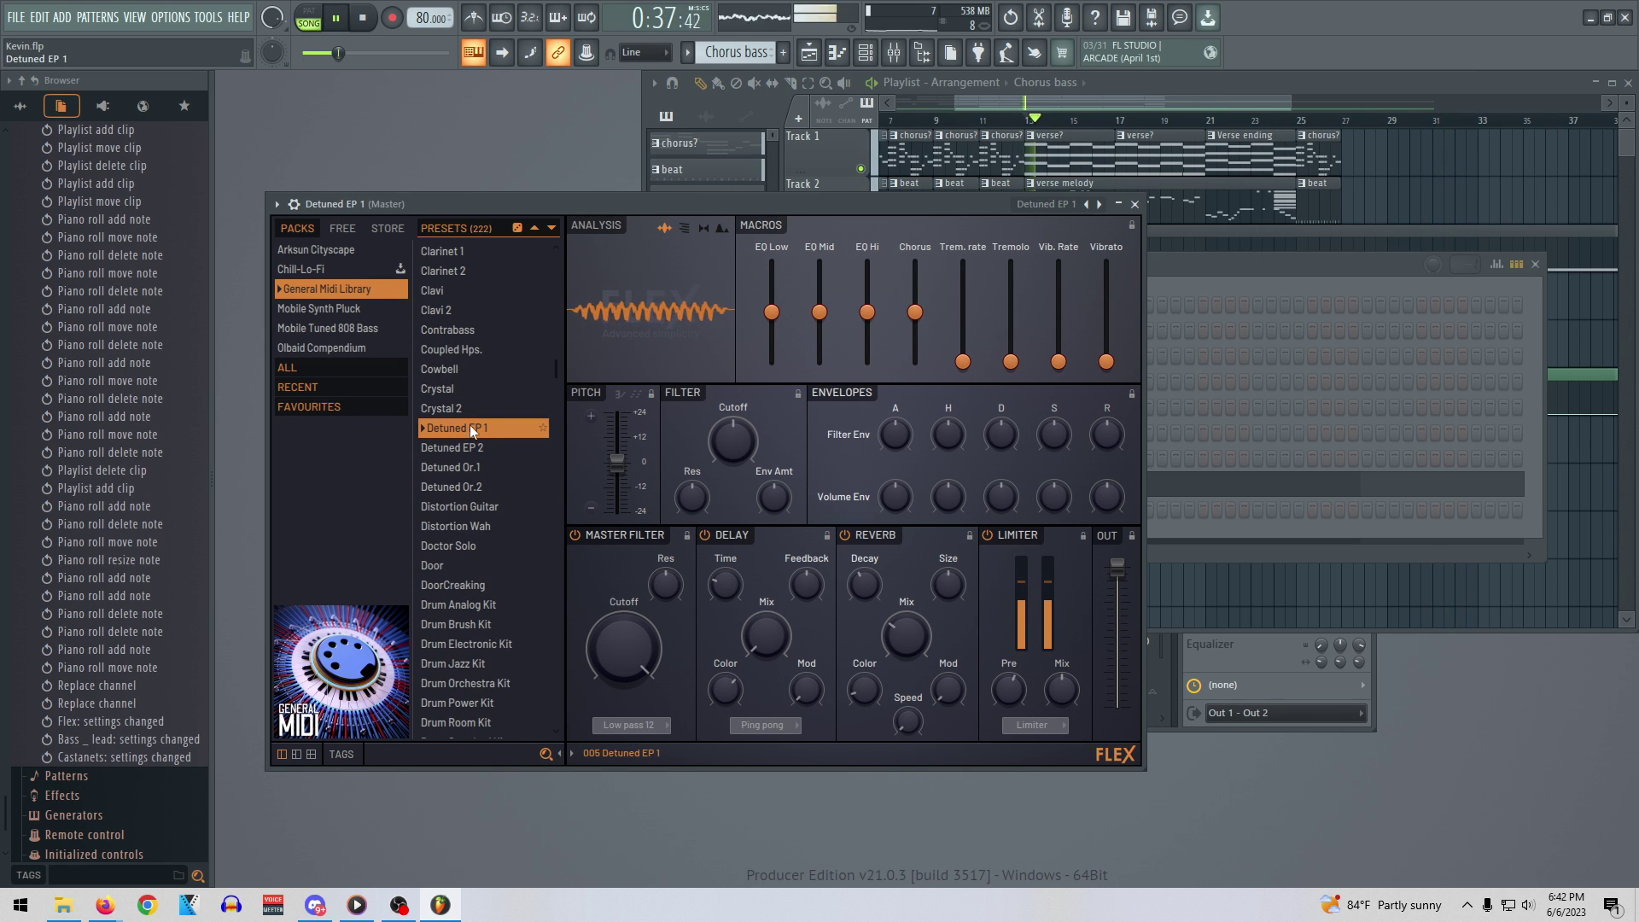
# Try Electric 60s Guitar, load the Electric Finger Bass preset instead, and play the chorus from bar 25
pyautogui.scroll(-1, 524, 530)
pyautogui.scroll(-4, 512, 544)
pyautogui.click(488, 560)
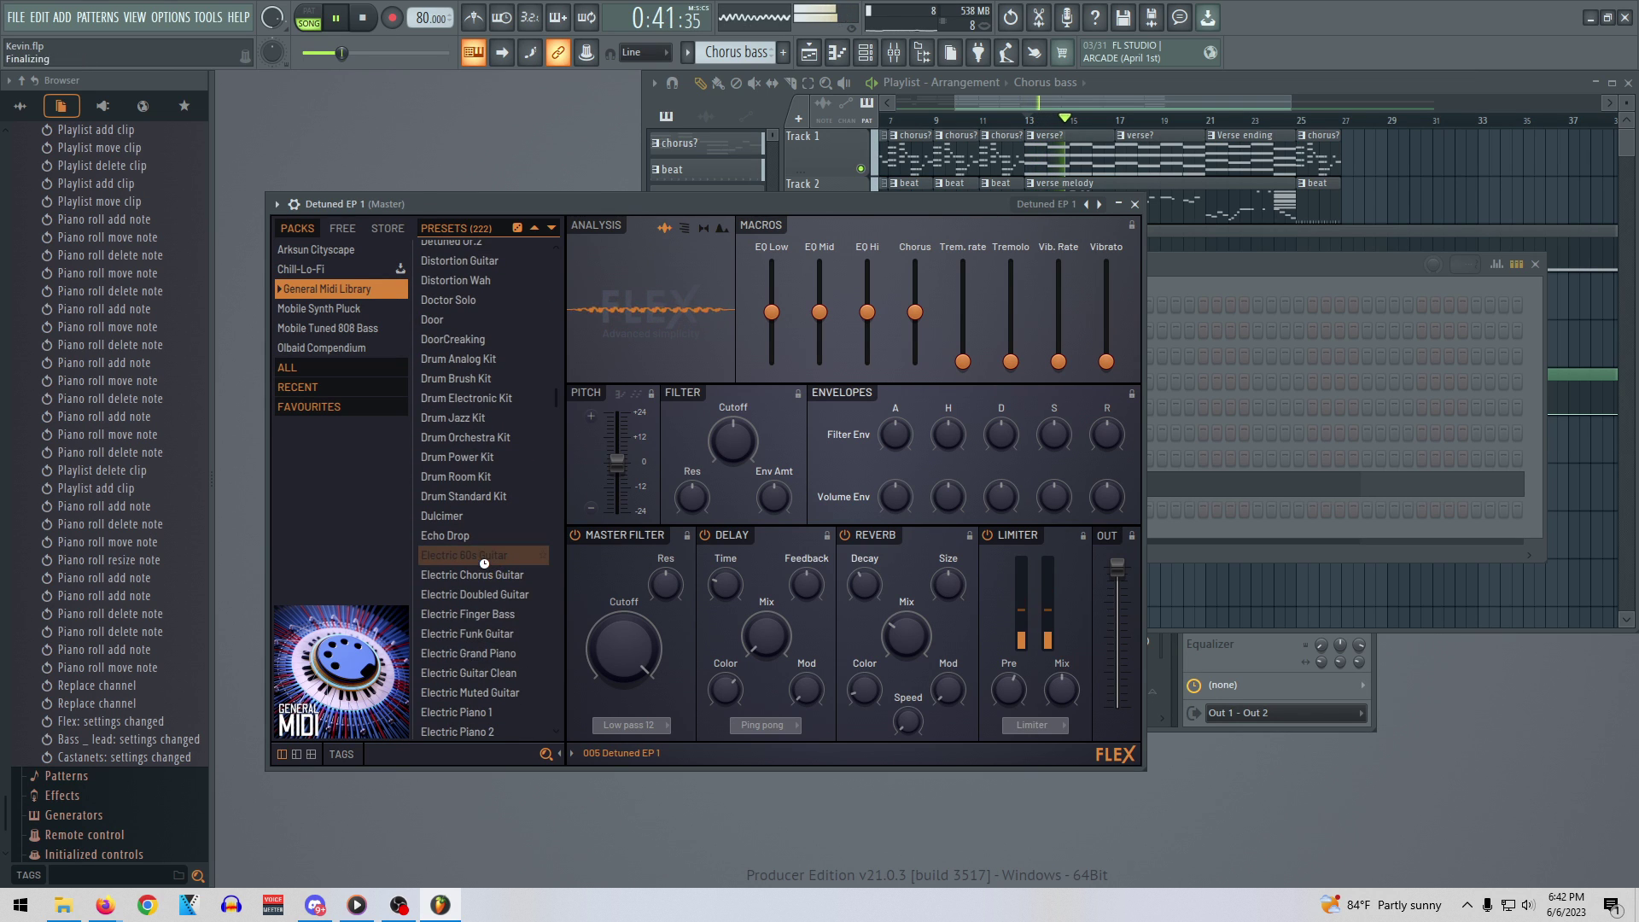
pyautogui.click(503, 611)
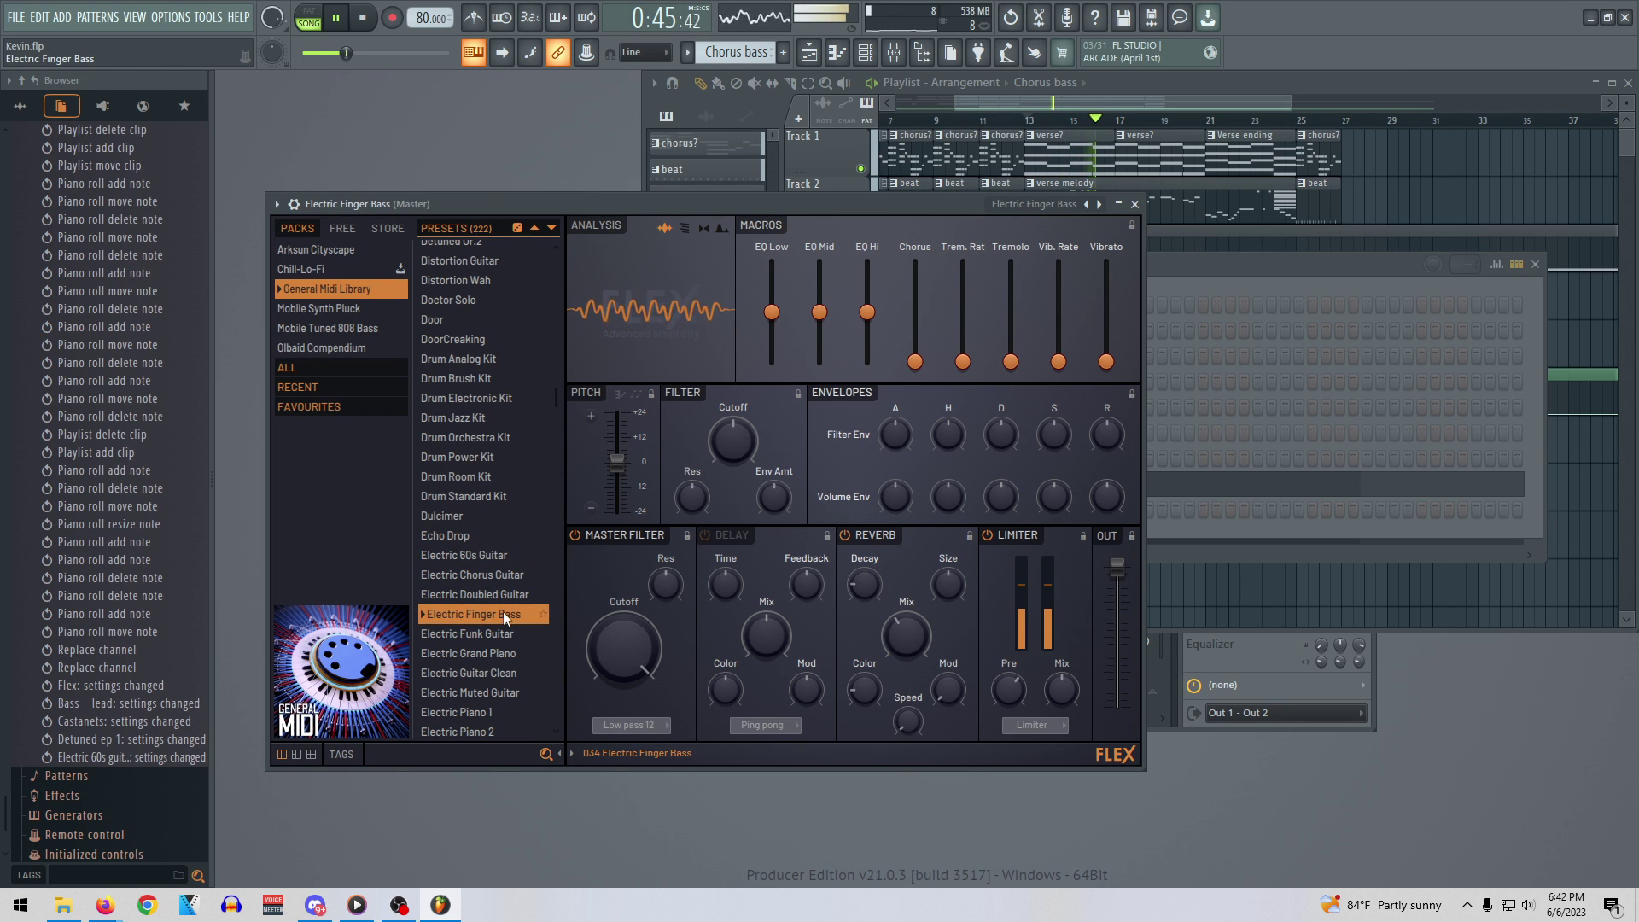
pyautogui.click(1306, 126)
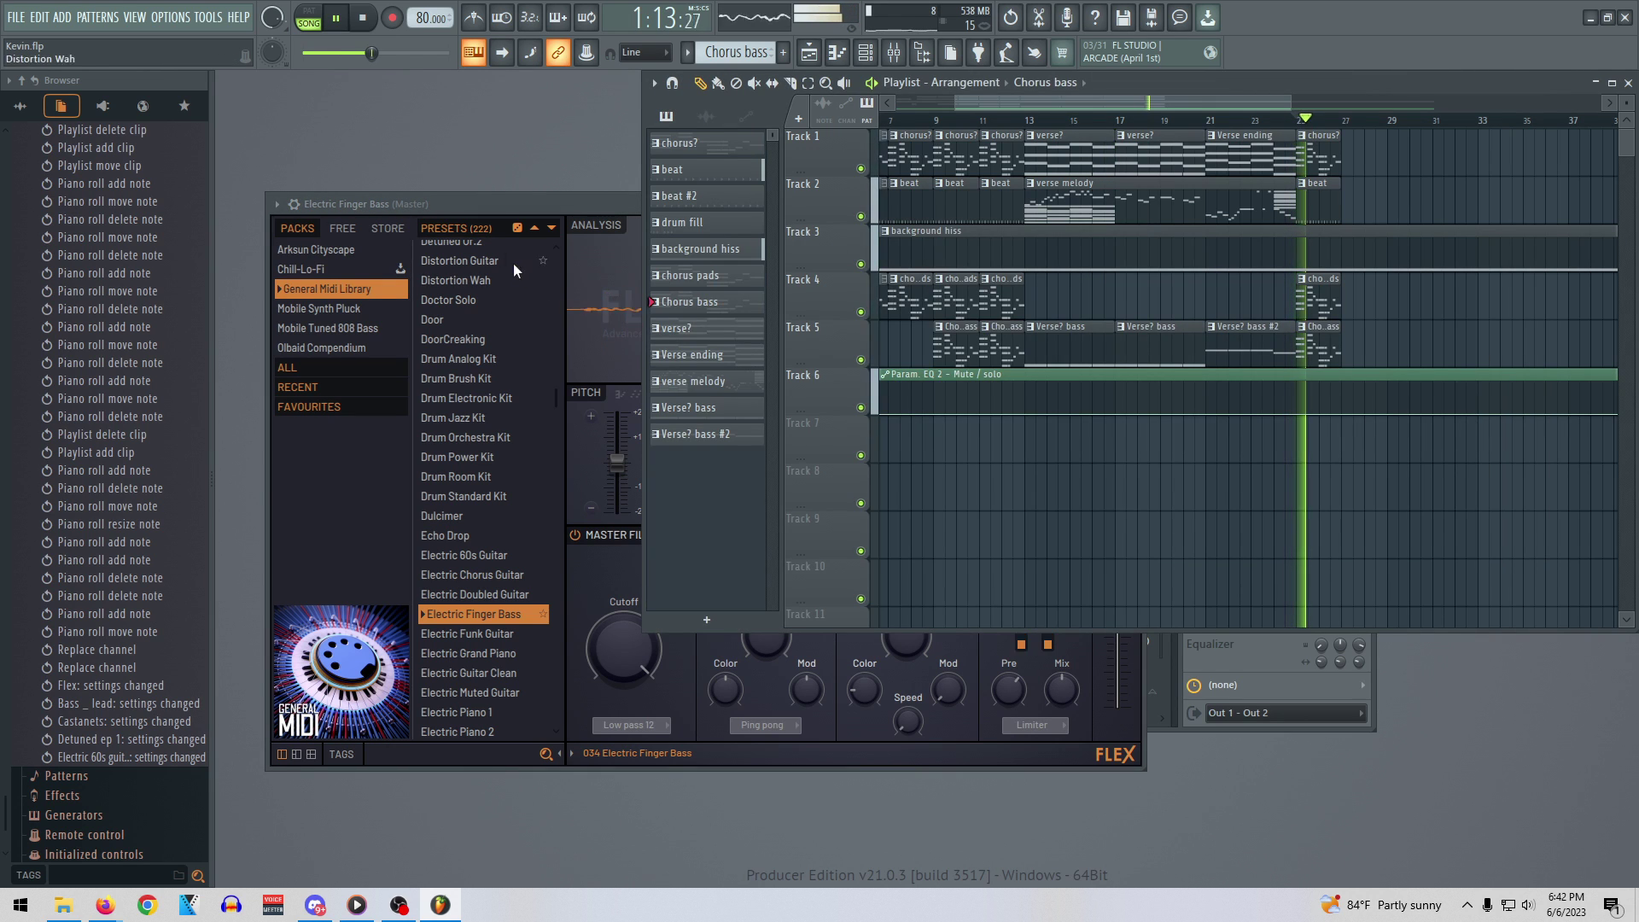
pyautogui.click(498, 202)
# Audition Electric Funk Guitar and Electric Guitar Clean over the bar 25 chorus, and reload Electric Finger Bass
pyautogui.click(501, 636)
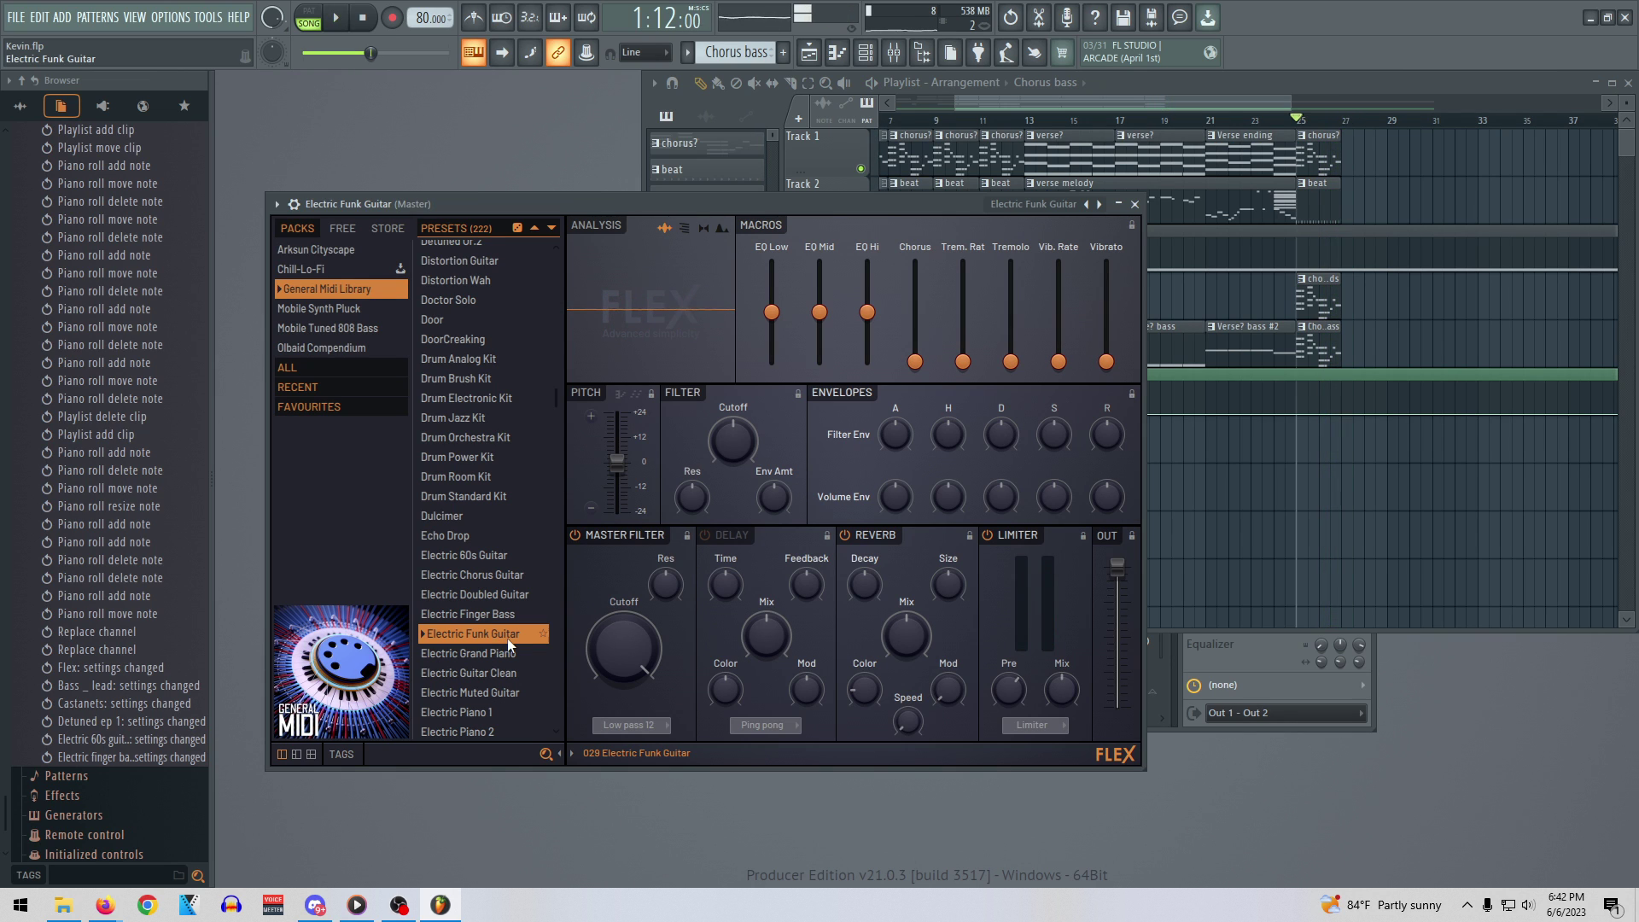
pyautogui.press('space')
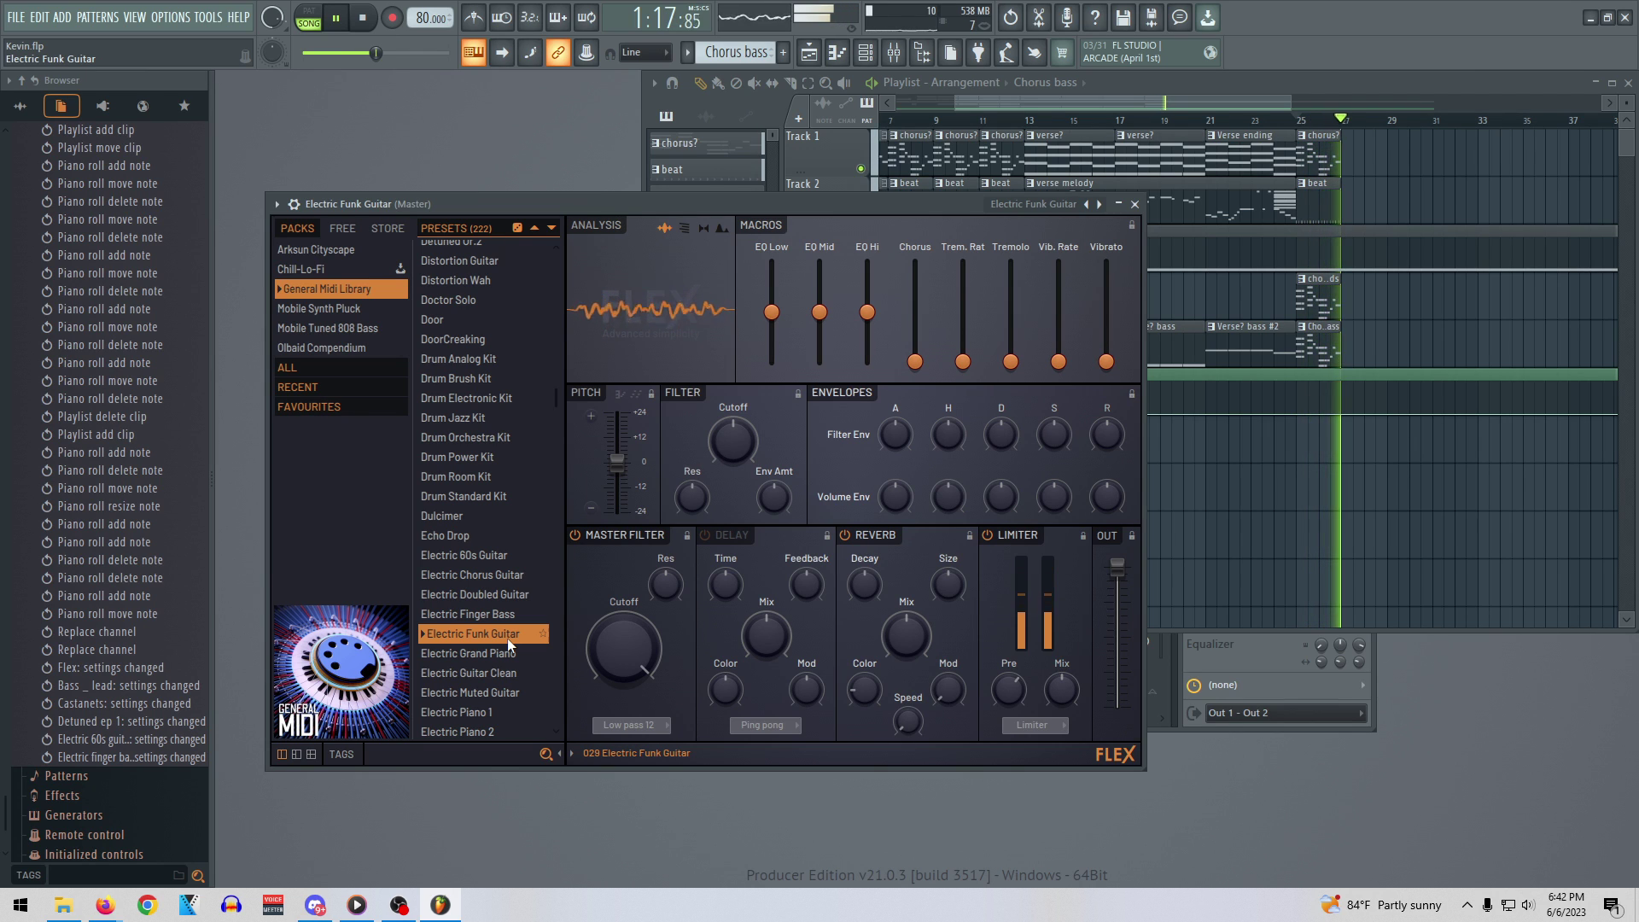
pyautogui.click(485, 673)
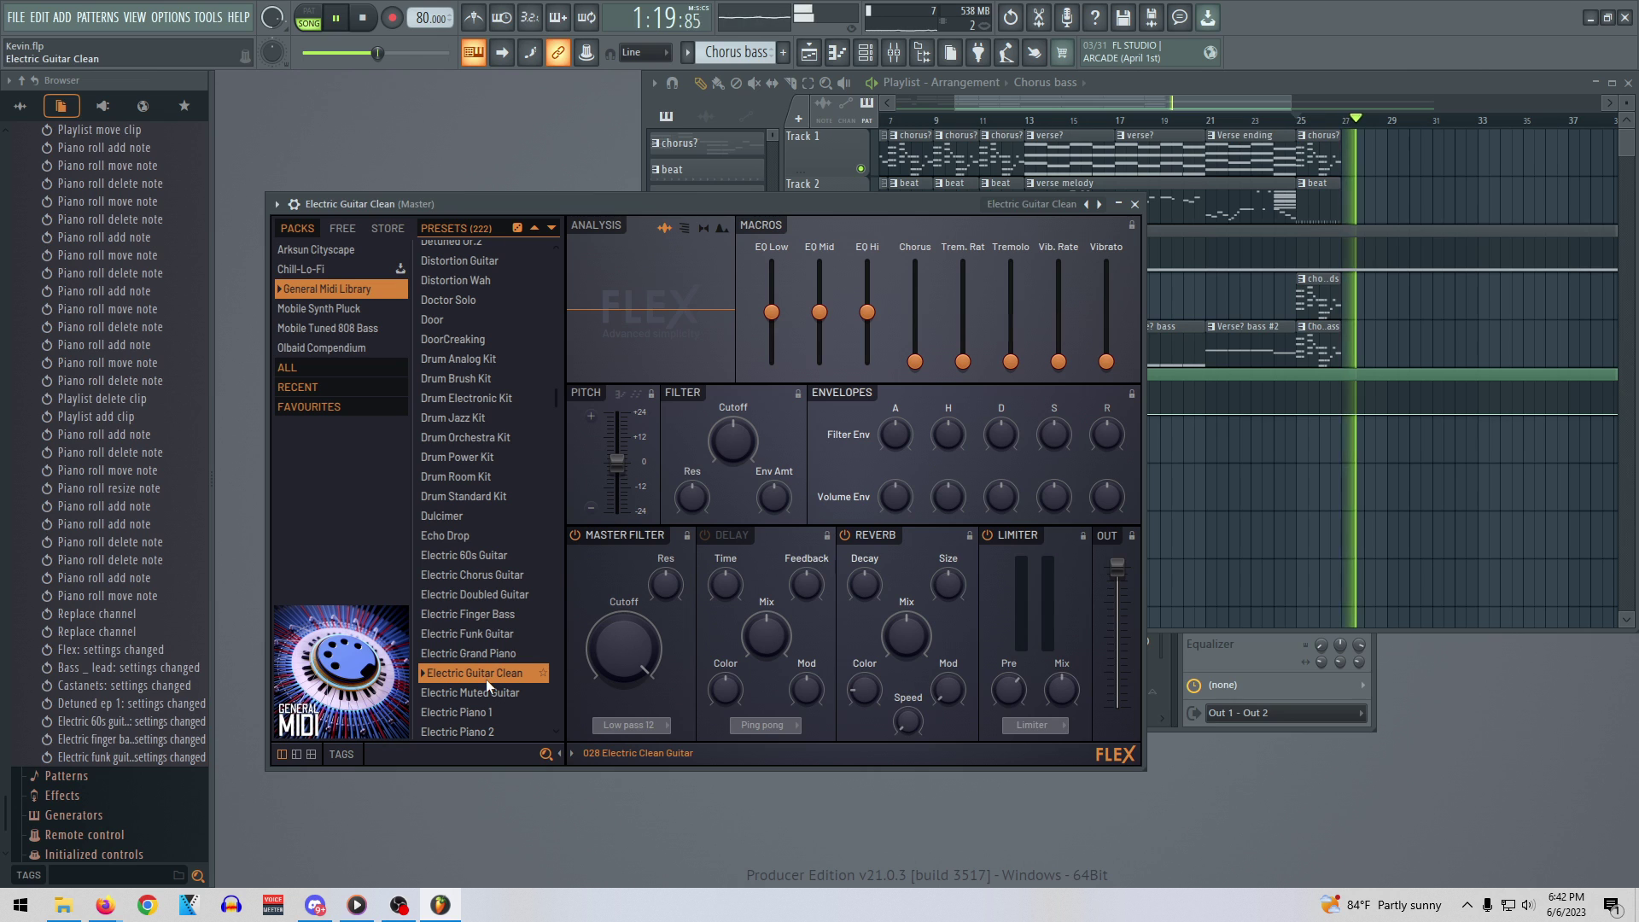
pyautogui.press('space')
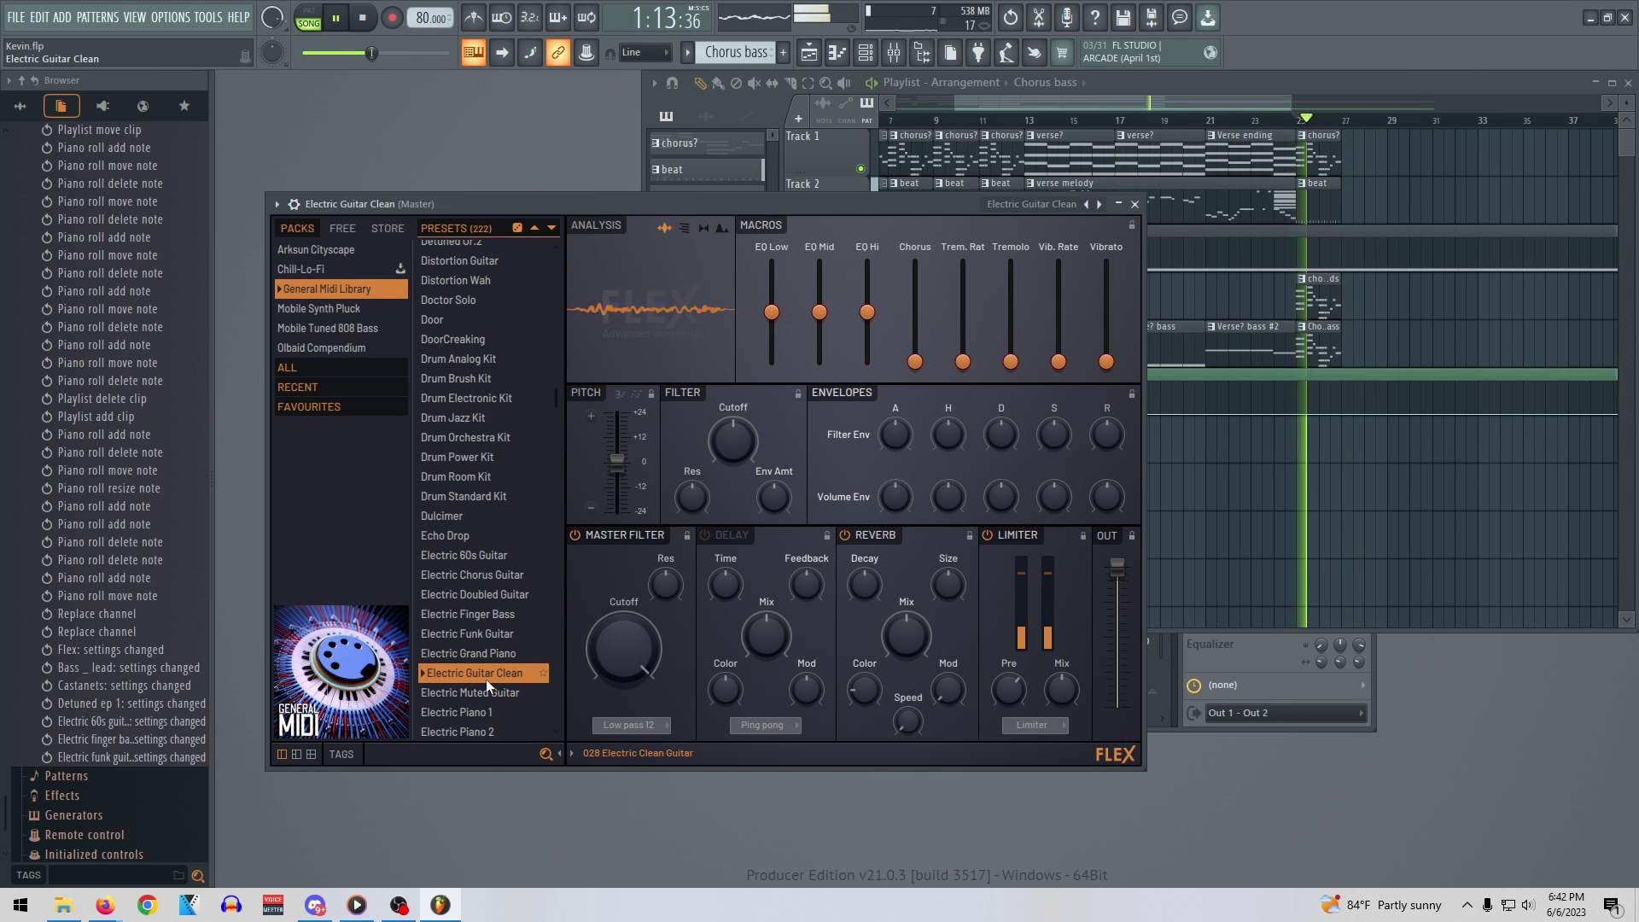
pyautogui.click(490, 614)
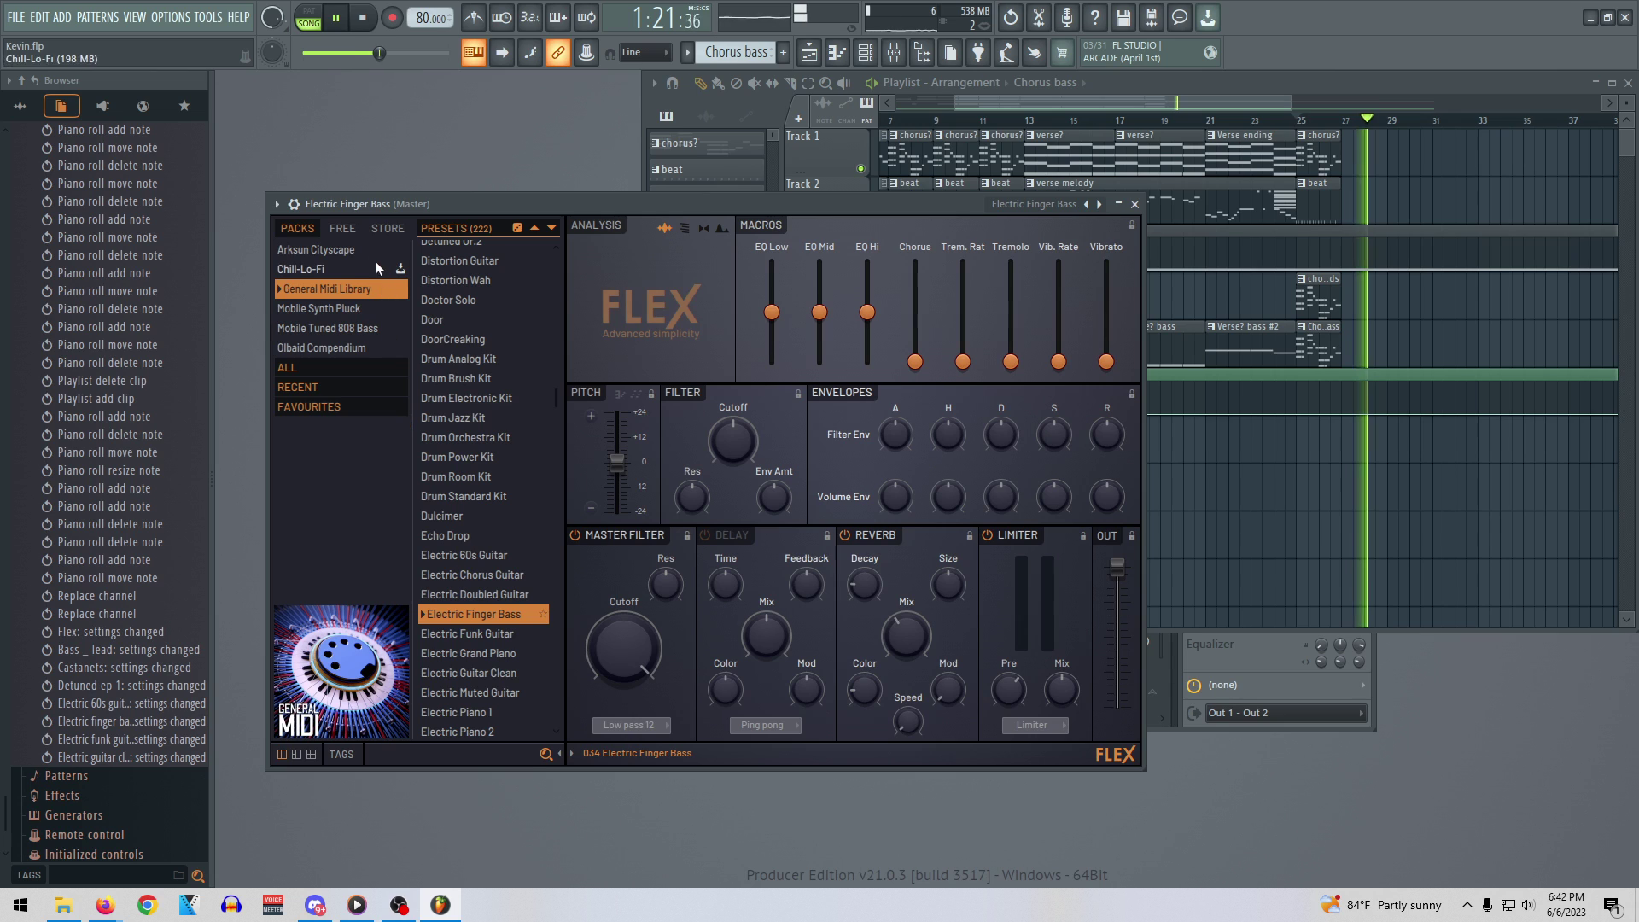
# Start downloading the Essential Pianos pack from the free FLEX packs
pyautogui.click(343, 228)
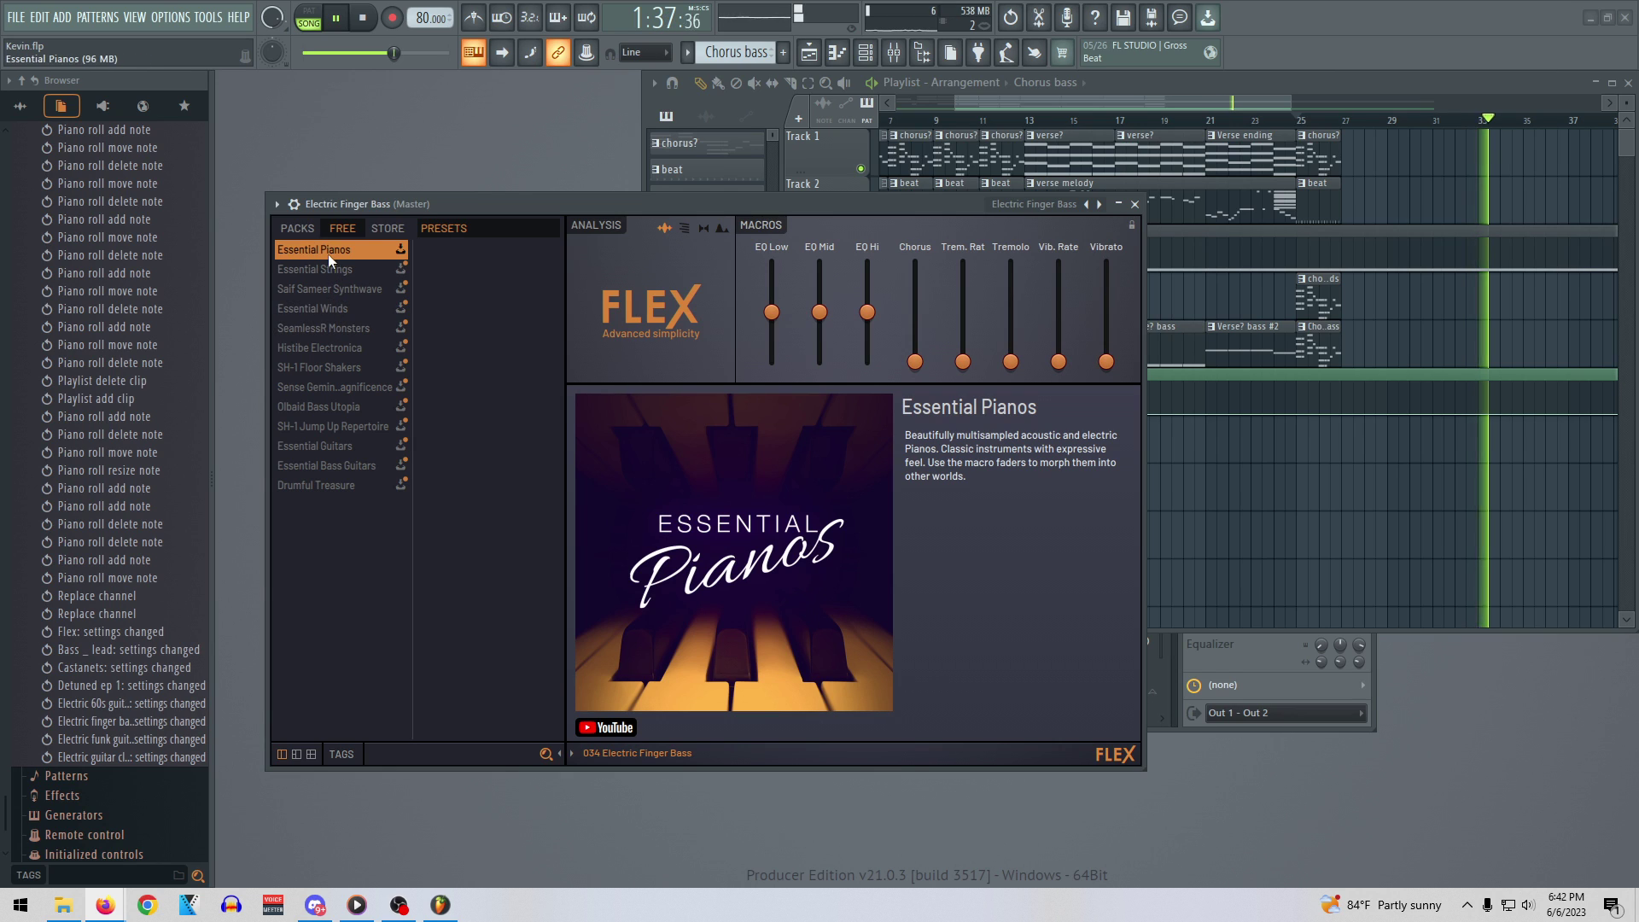
pyautogui.click(400, 249)
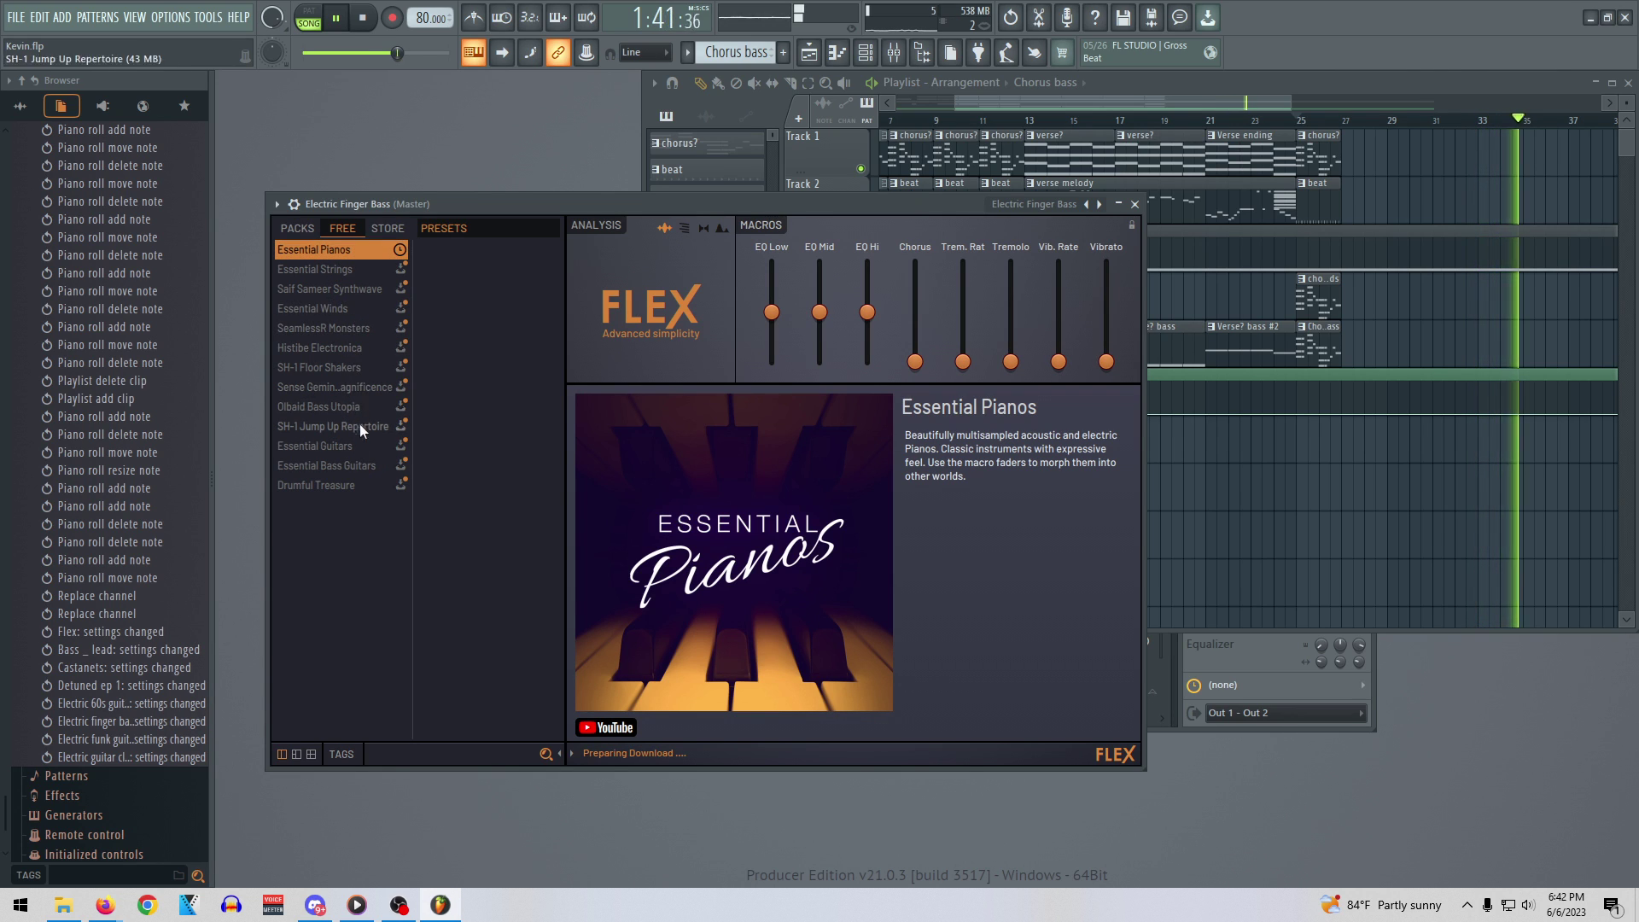
# Download the free Essential Guitars, Essential Bass Guitars and Drumful Treasure packs, and return to the installed FLEX packs
pyautogui.click(360, 449)
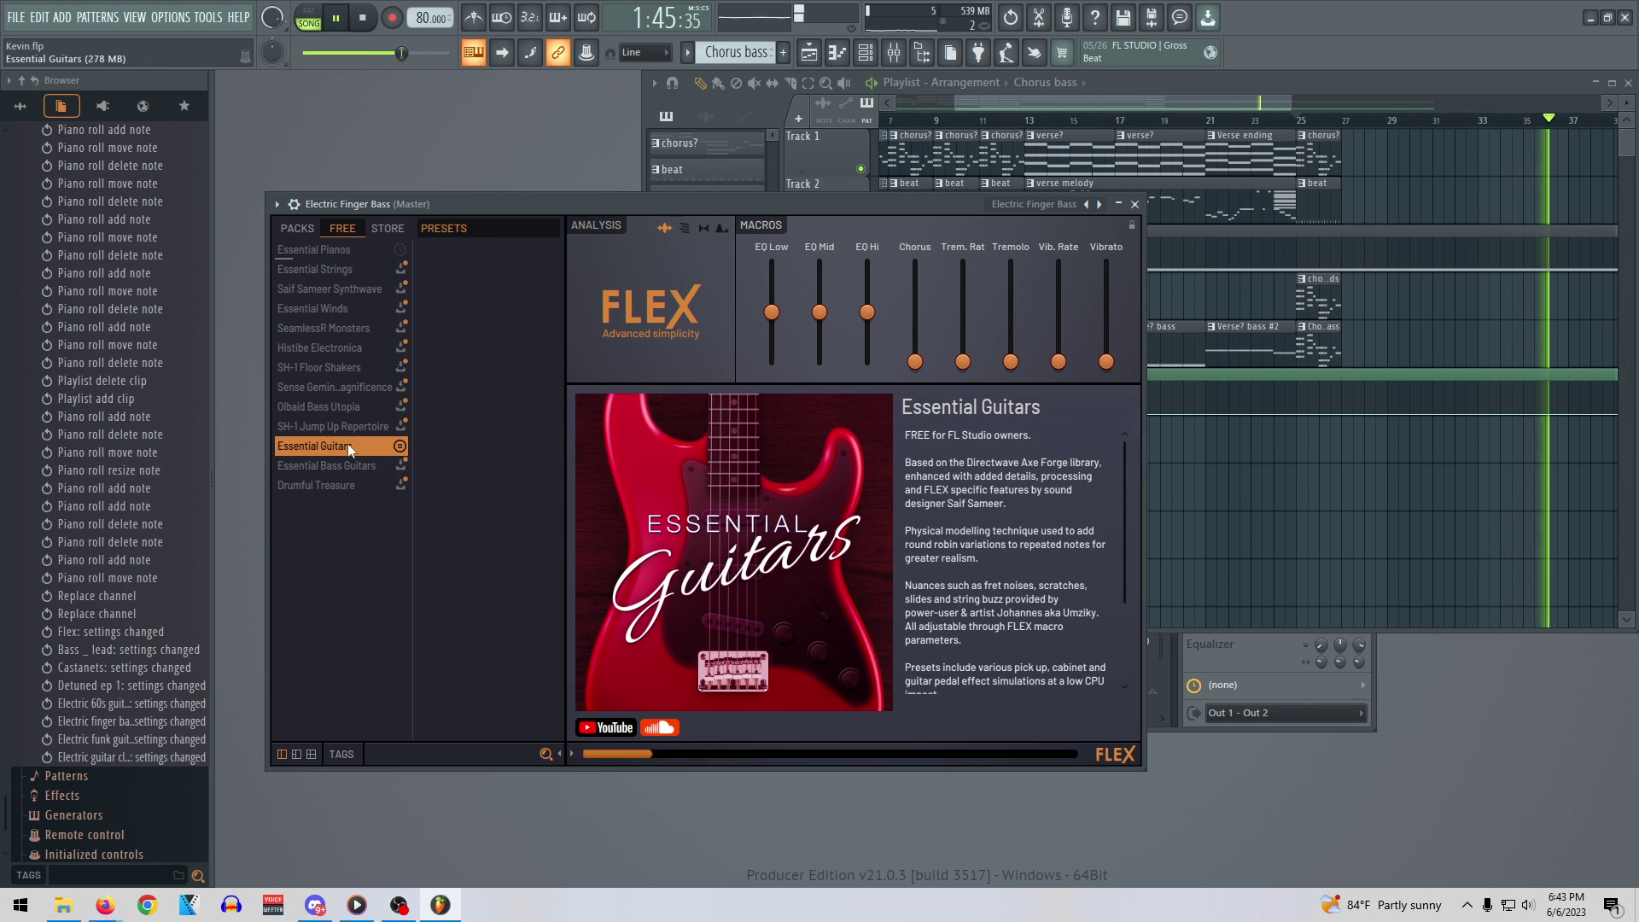
pyautogui.click(331, 465)
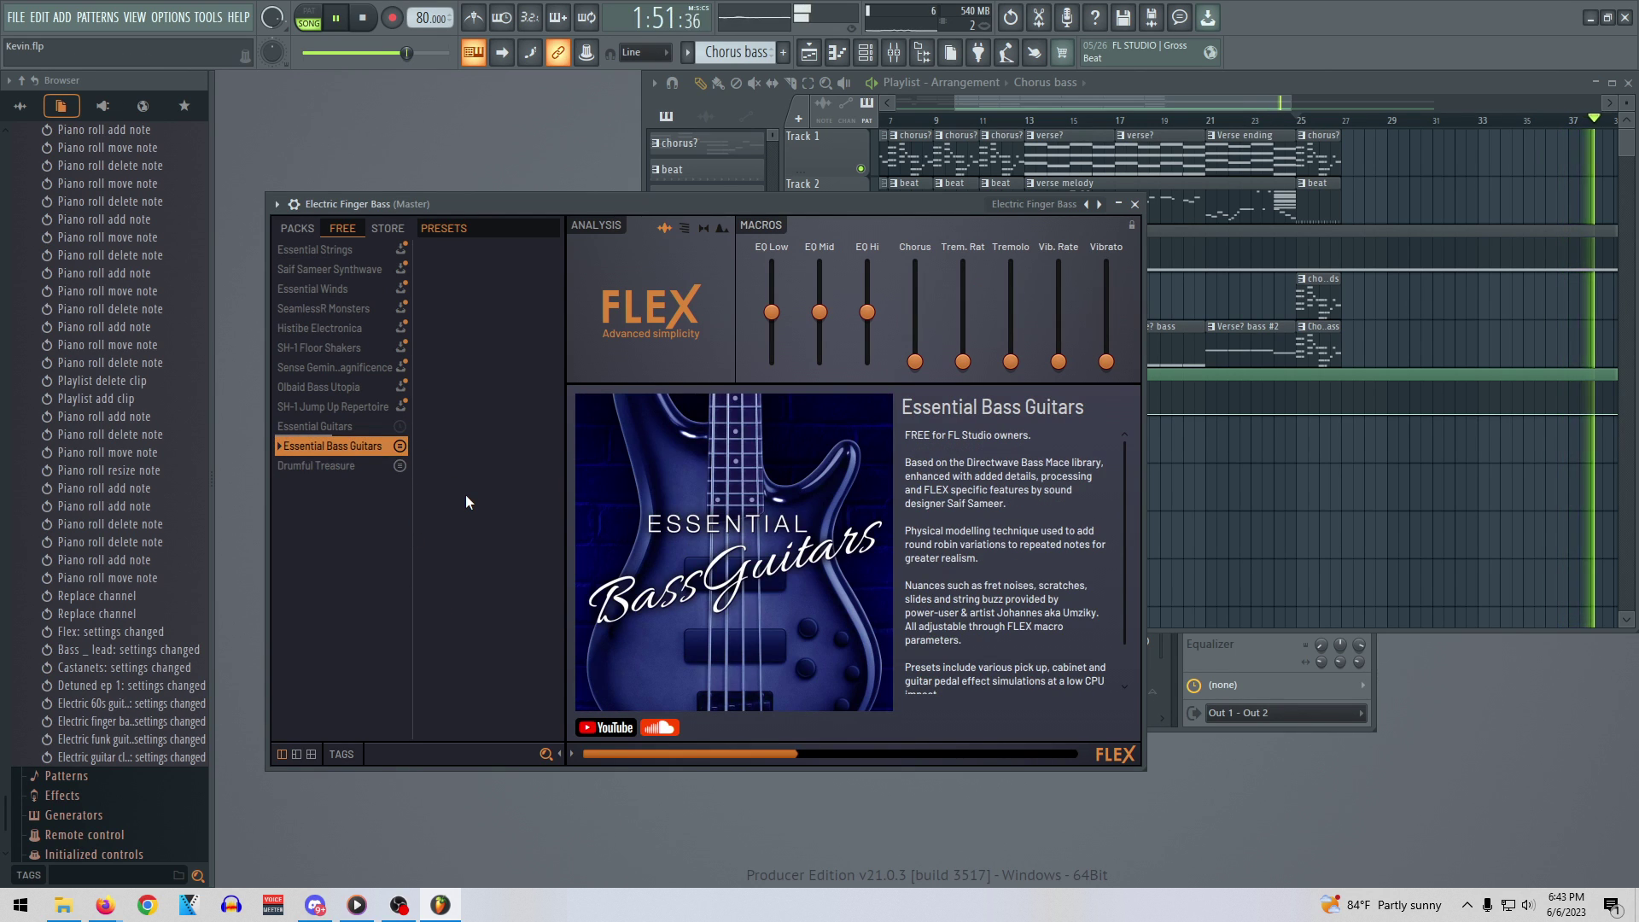
pyautogui.click(299, 228)
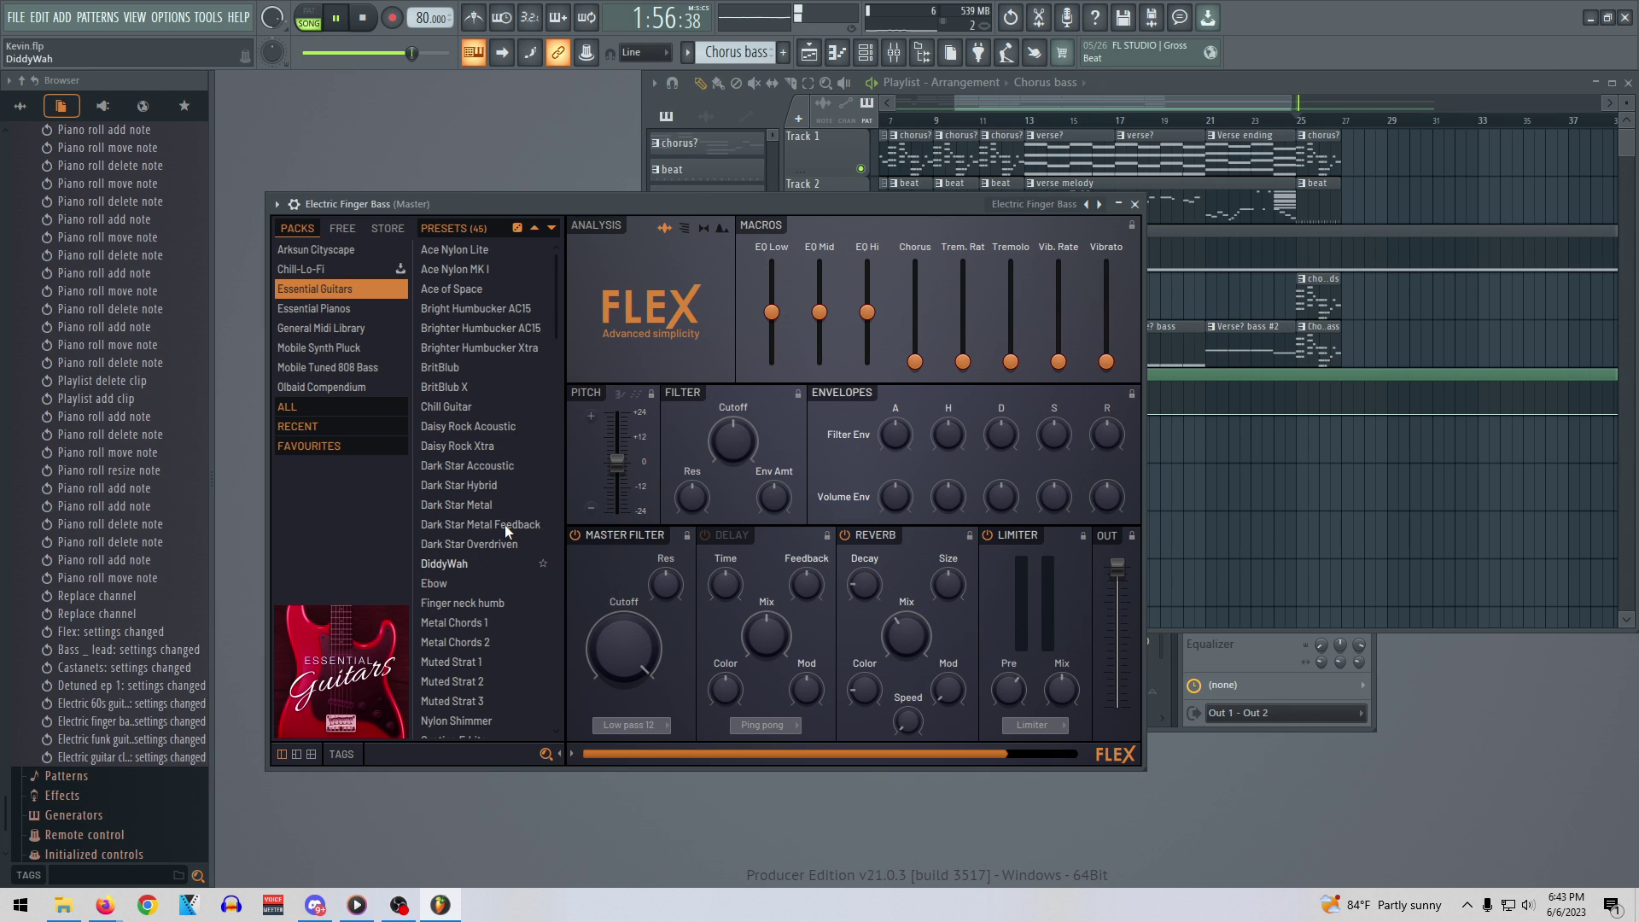
# Load Dark Star Accoustic from the Essential Guitars pack, stop playback, and audition the sound by playing individual notes
pyautogui.click(492, 468)
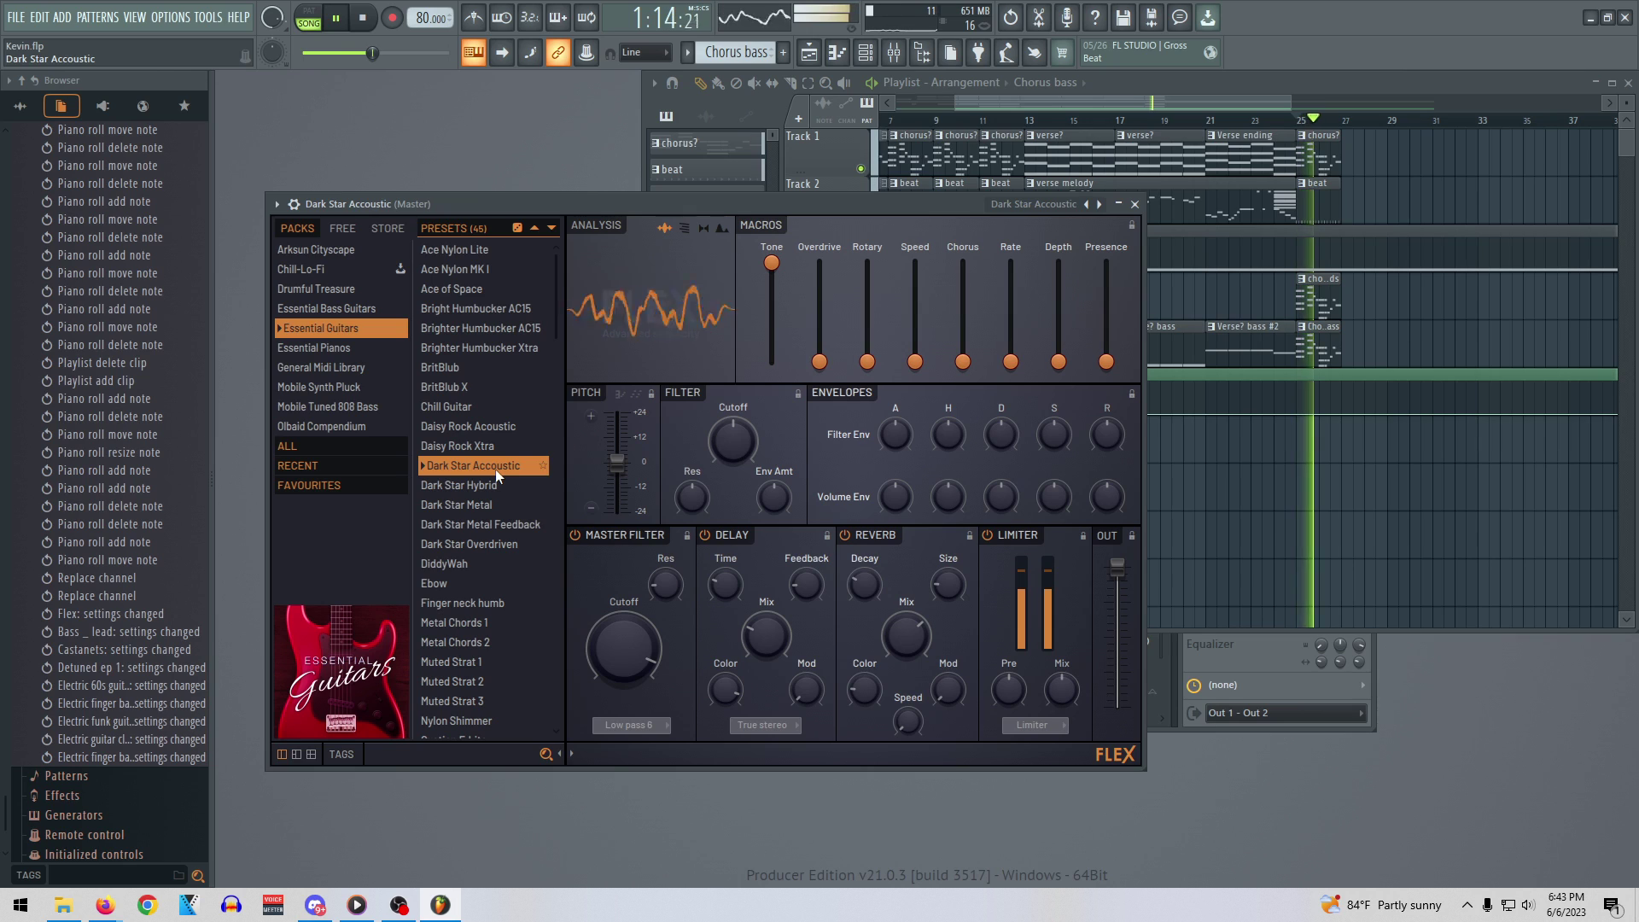
pyautogui.press('space')
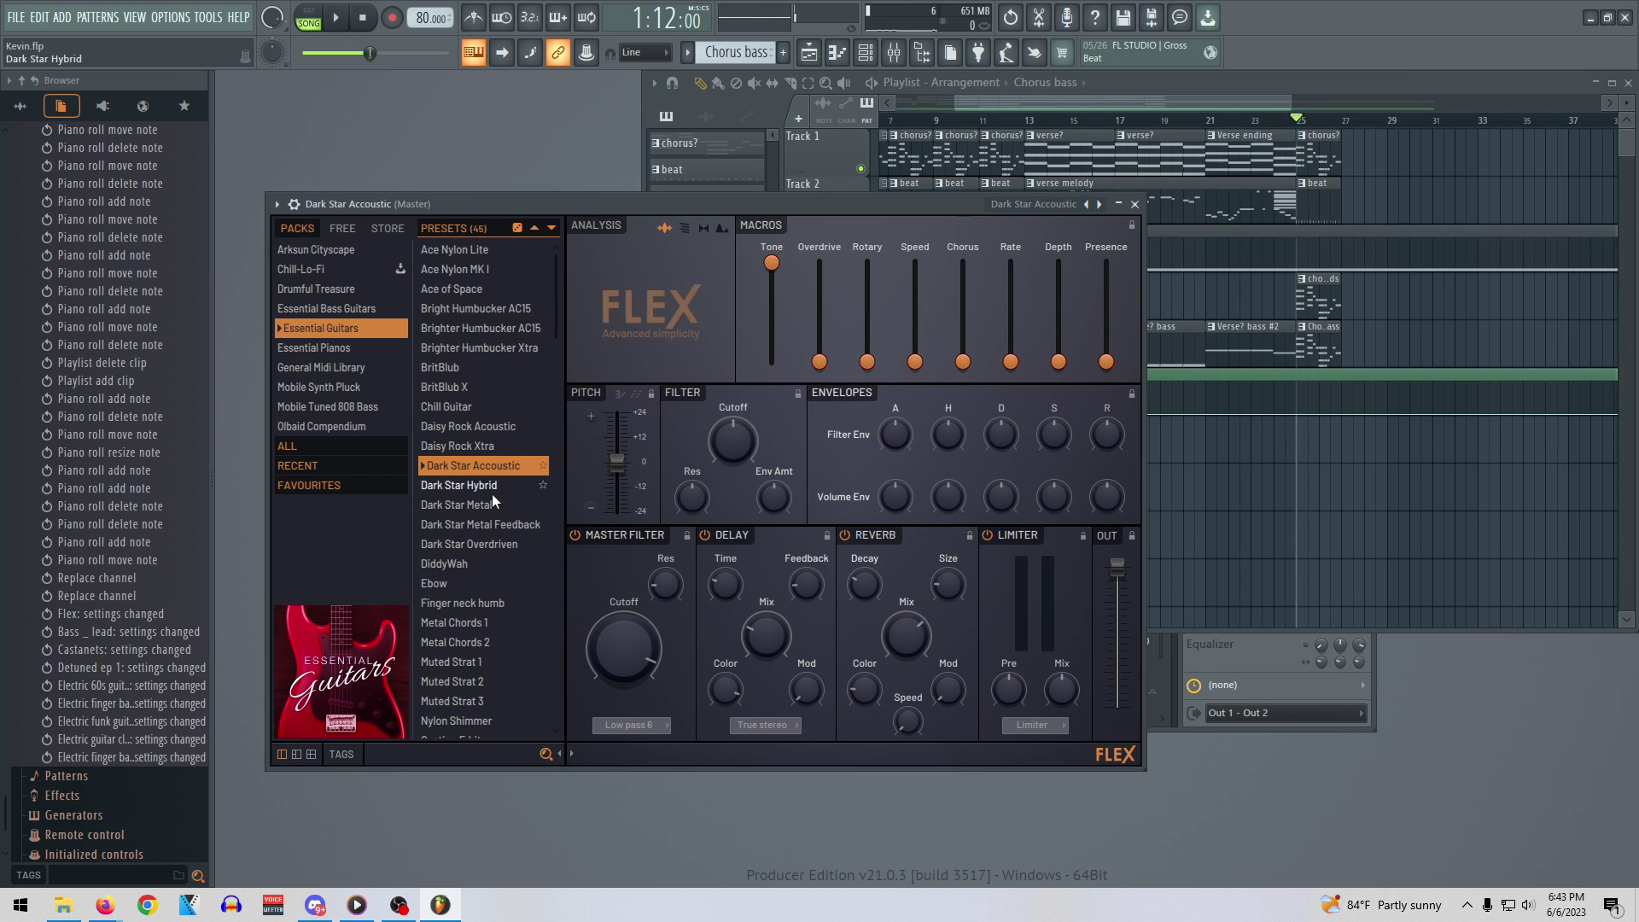
pyautogui.press('b')
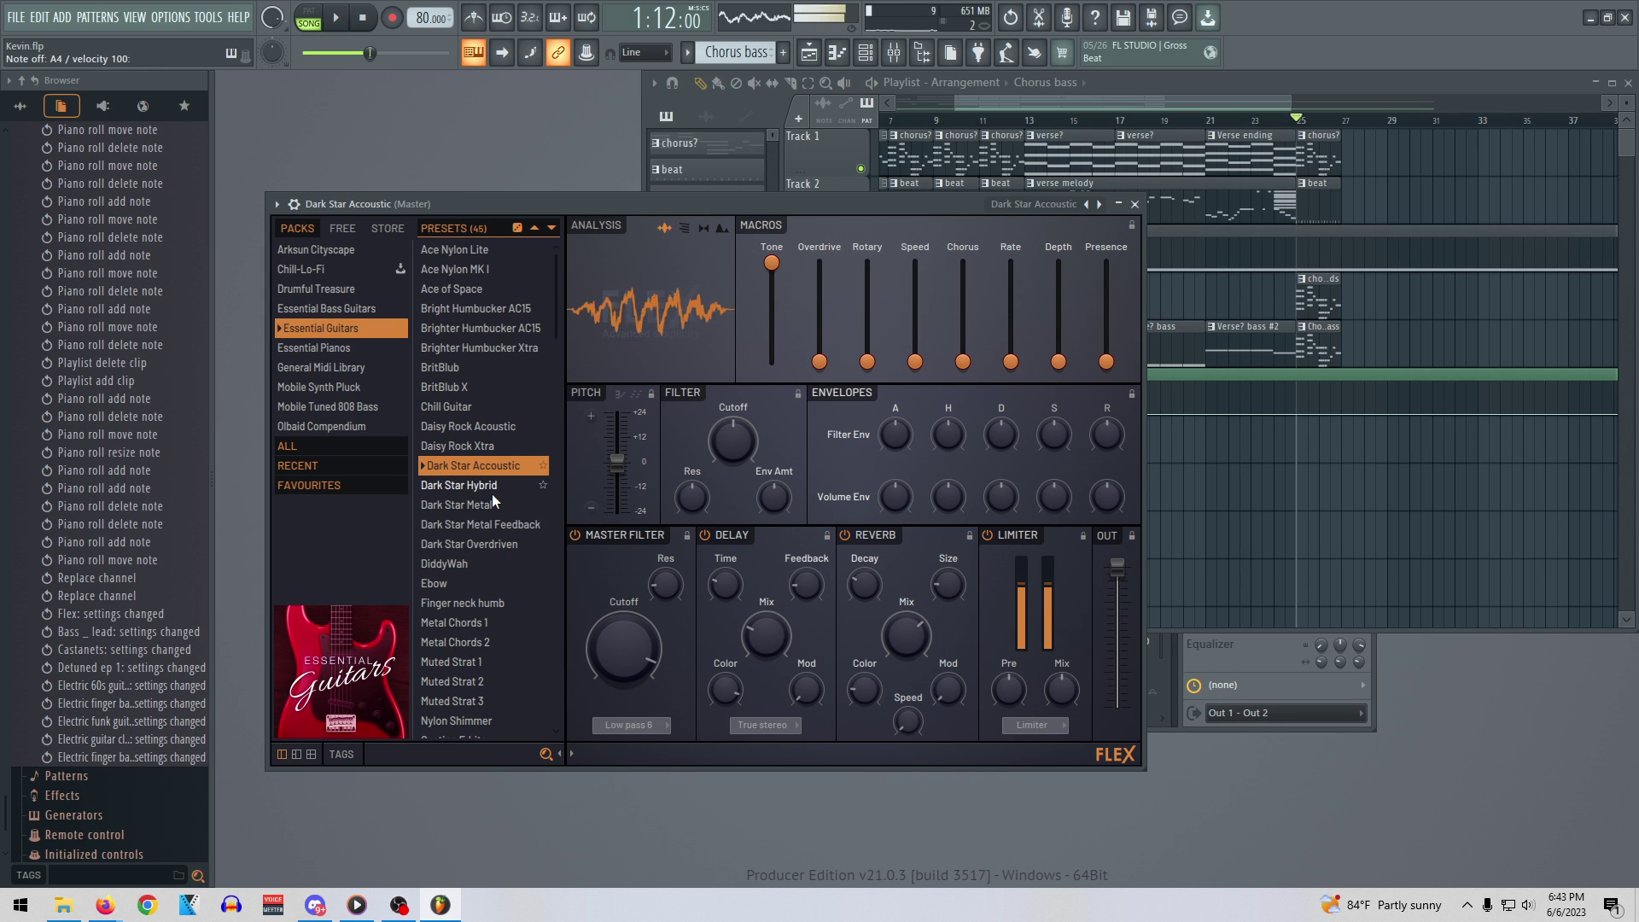
pyautogui.press('q')
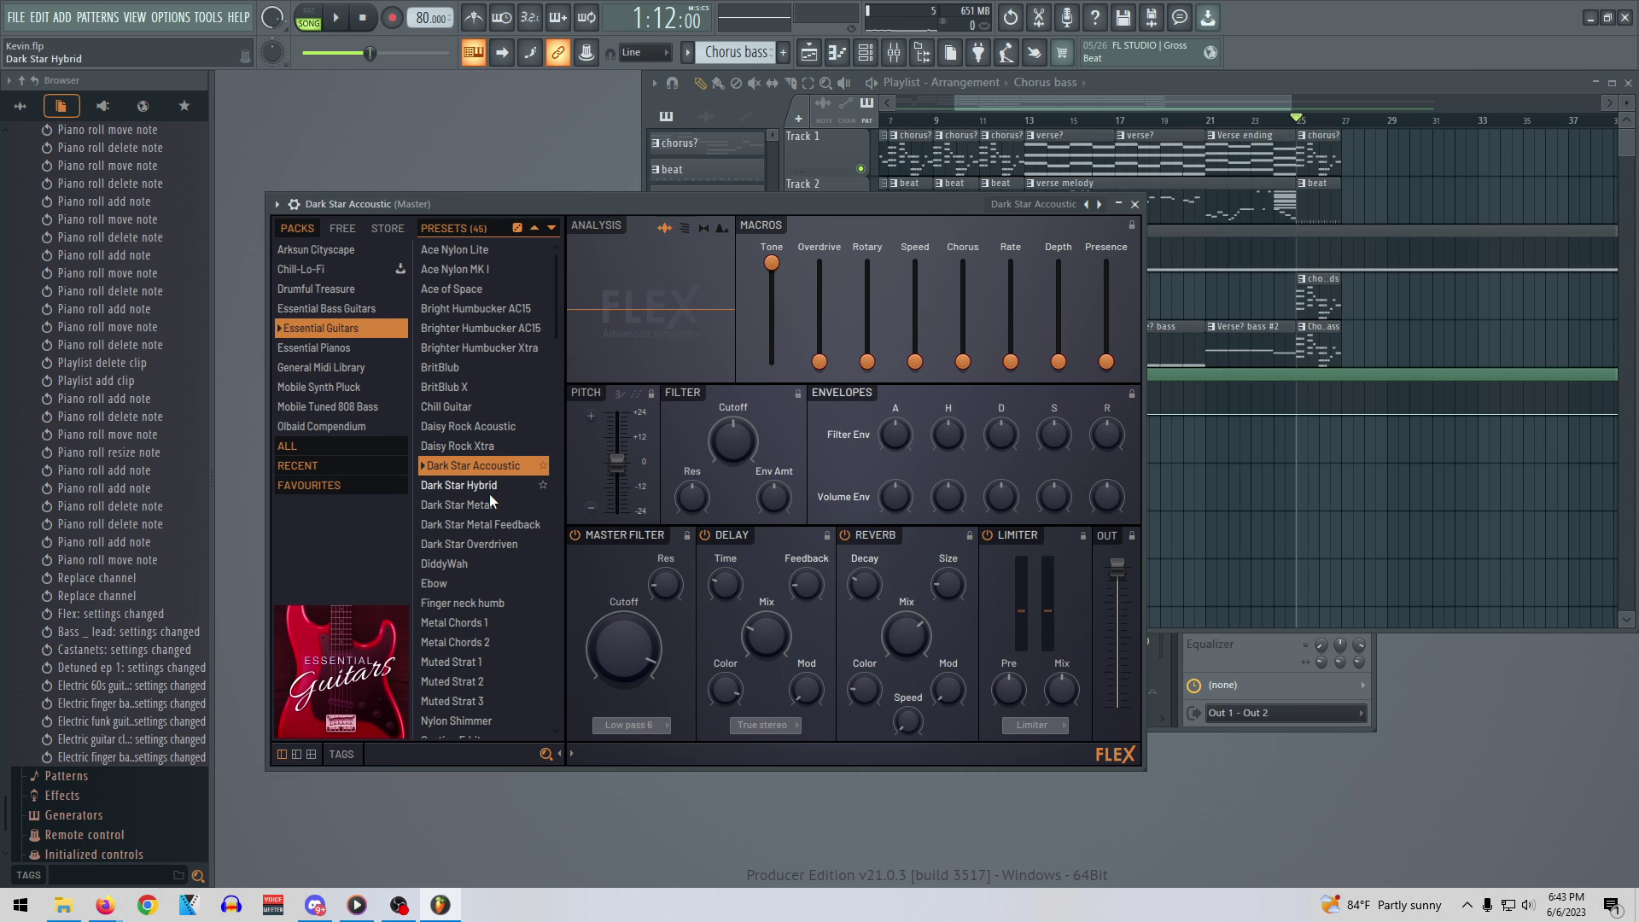
pyautogui.press('x')
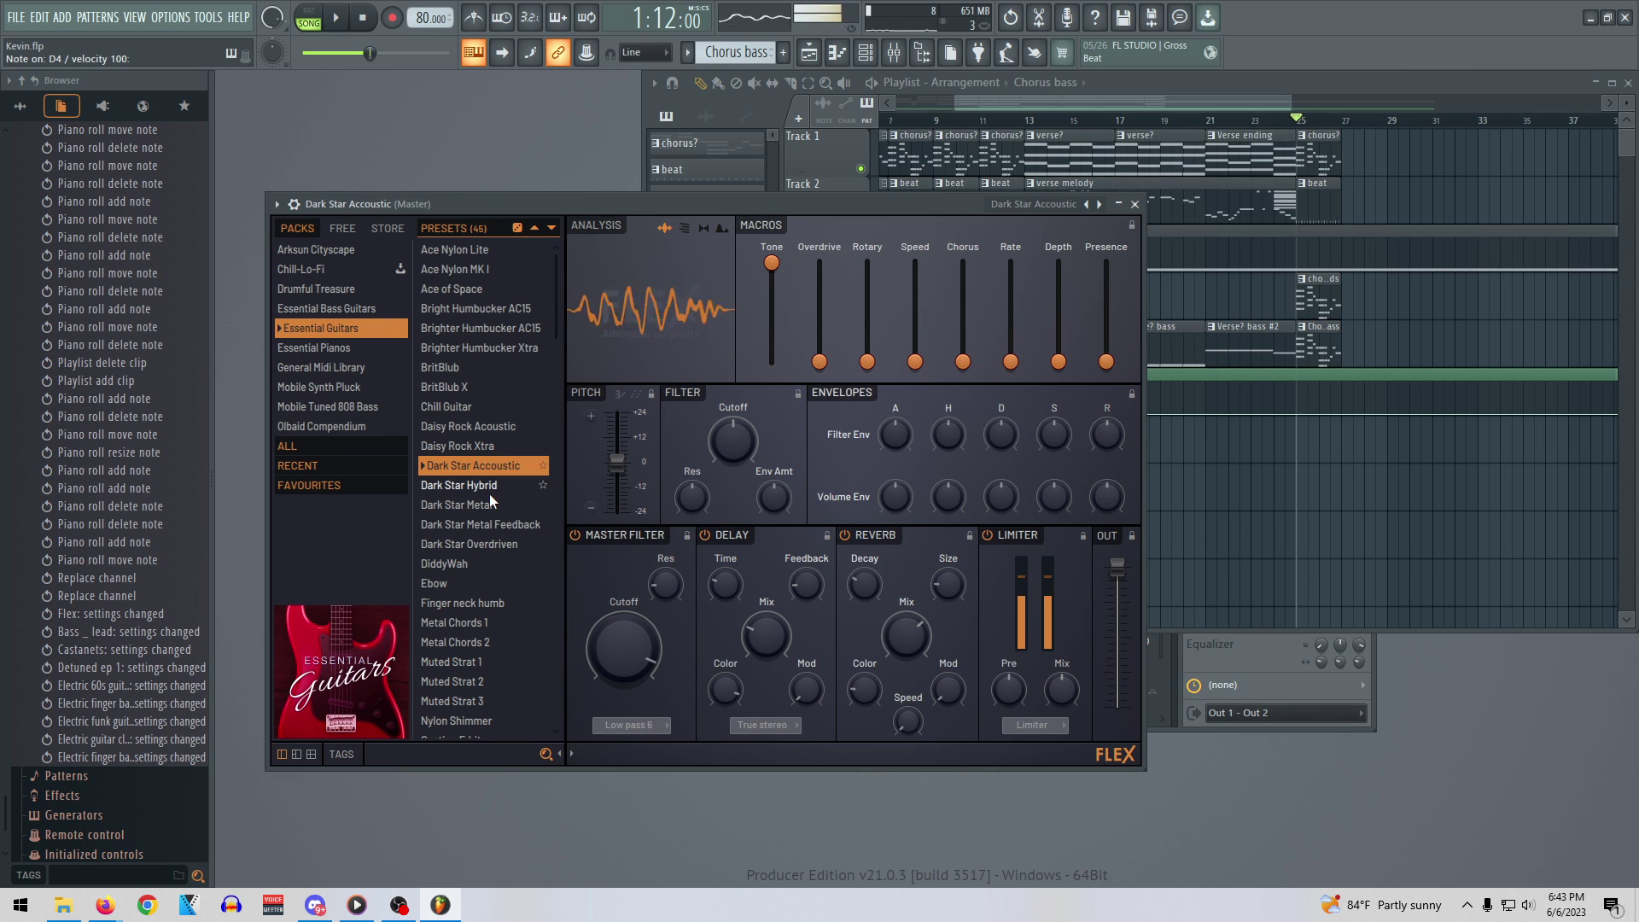
pyautogui.press('b')
pyautogui.press('q')
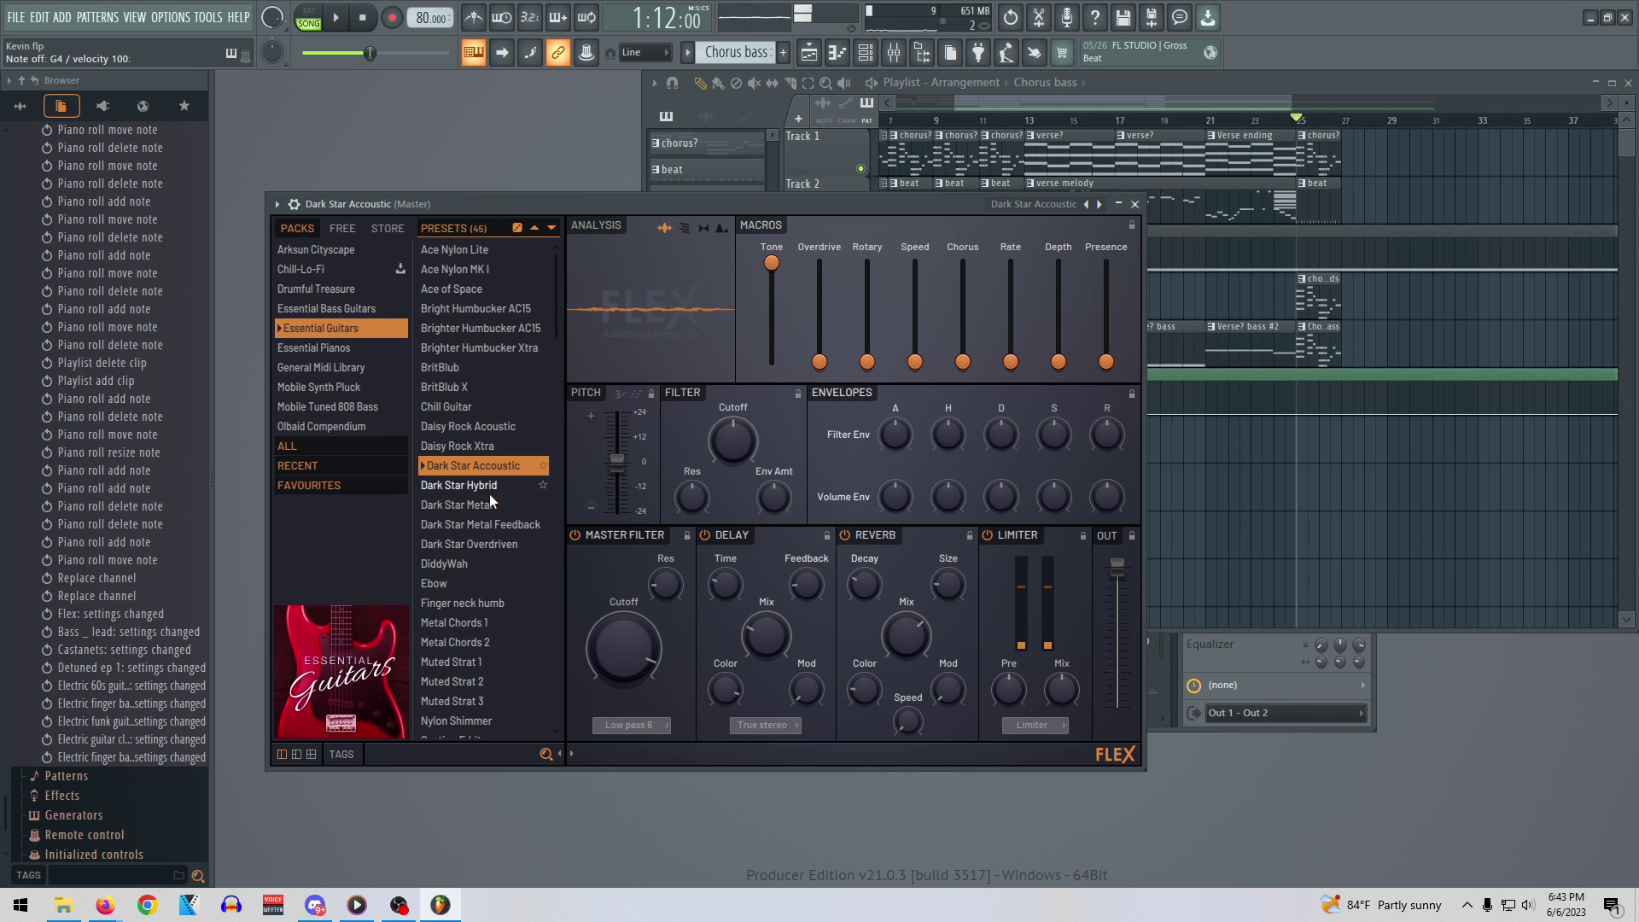
pyautogui.press('x')
pyautogui.press('b')
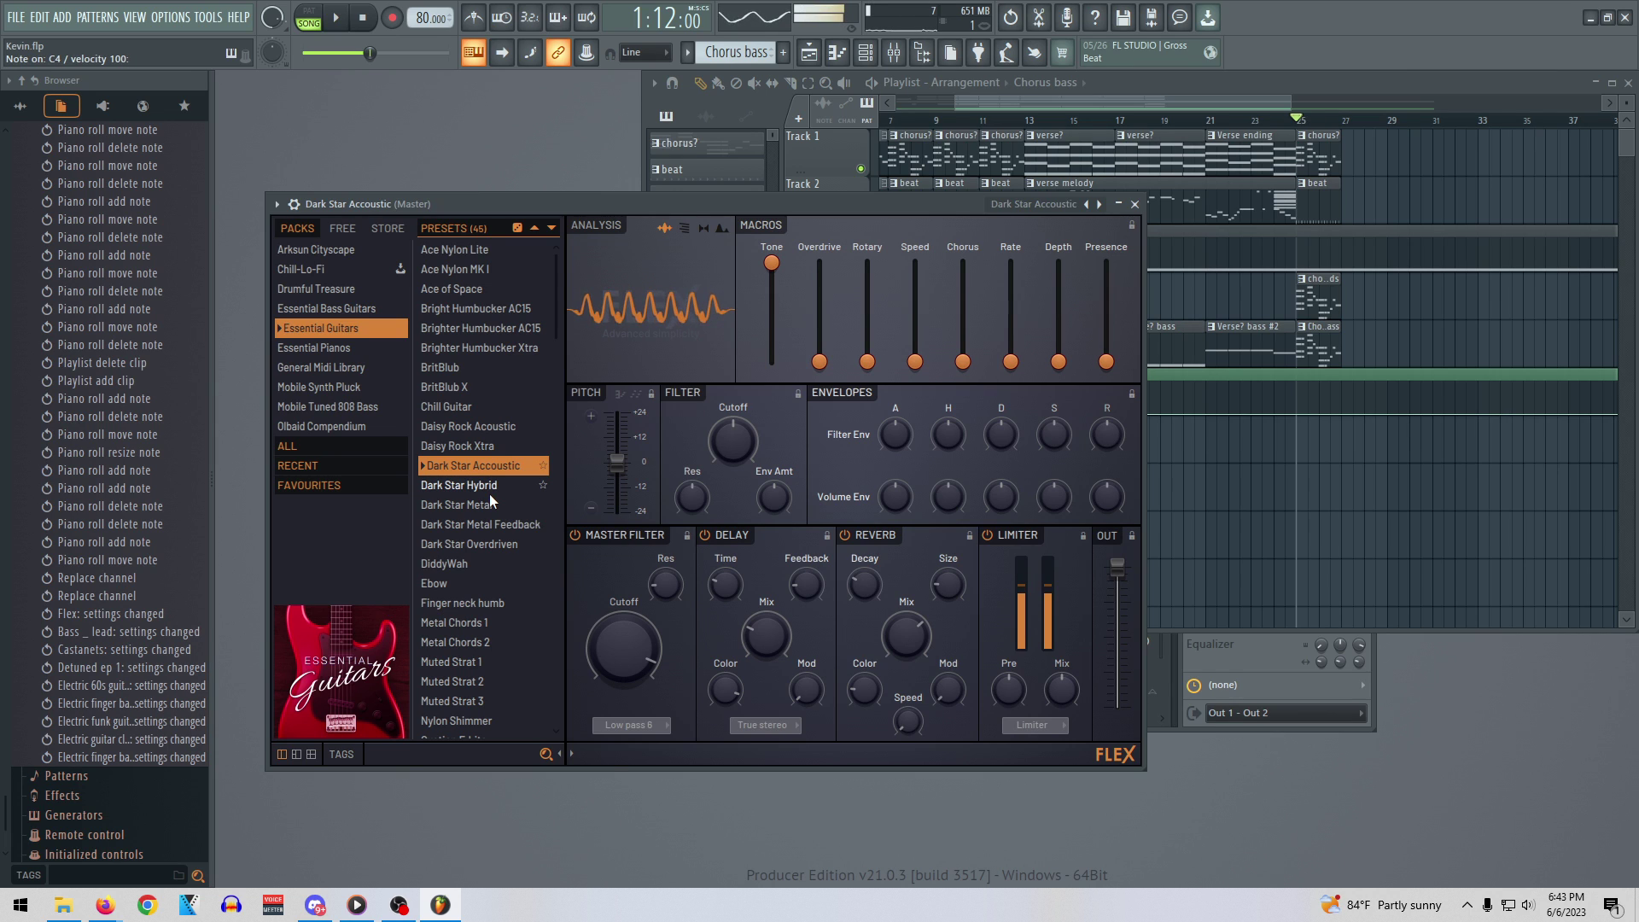
pyautogui.press('z')
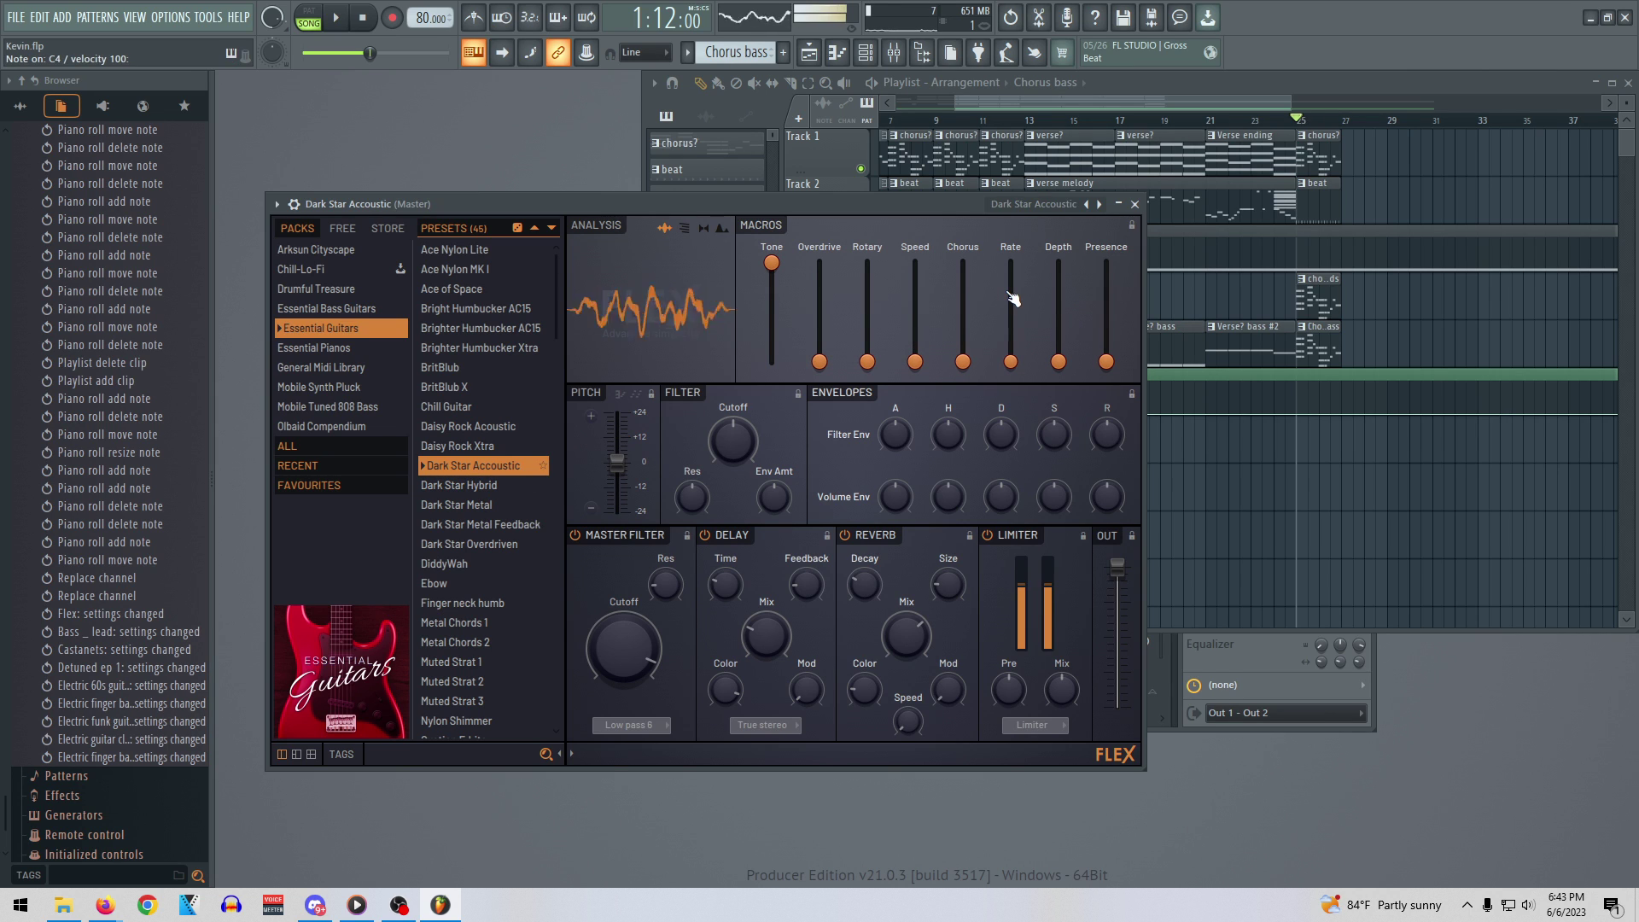
pyautogui.press('m')
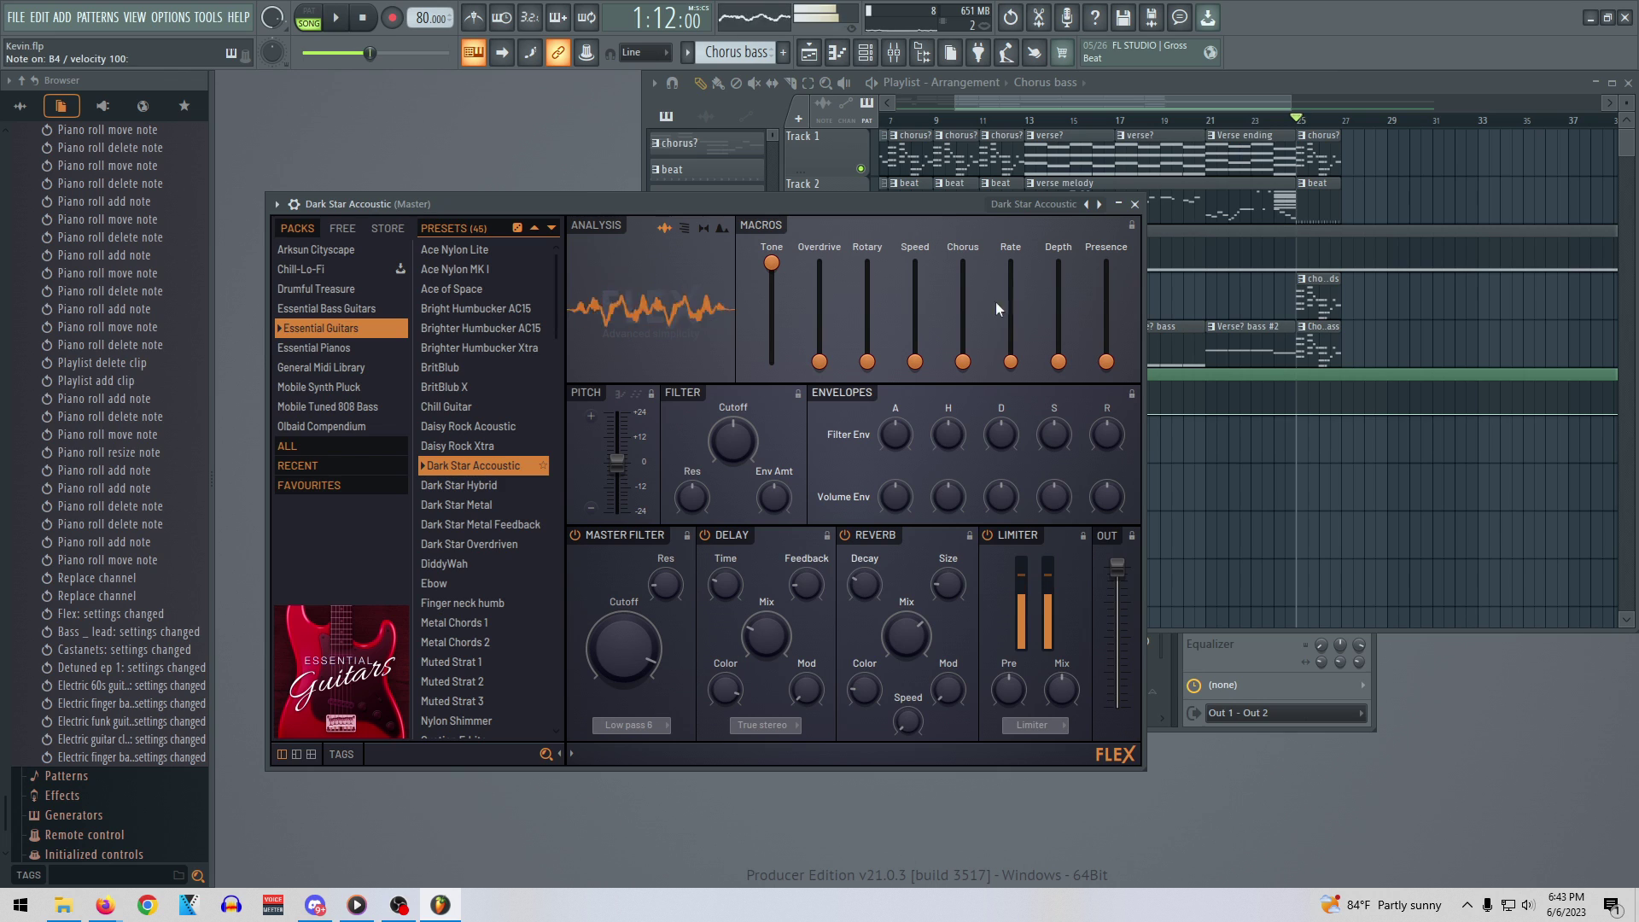
pyautogui.press('c')
pyautogui.press('c')
pyautogui.press('b')
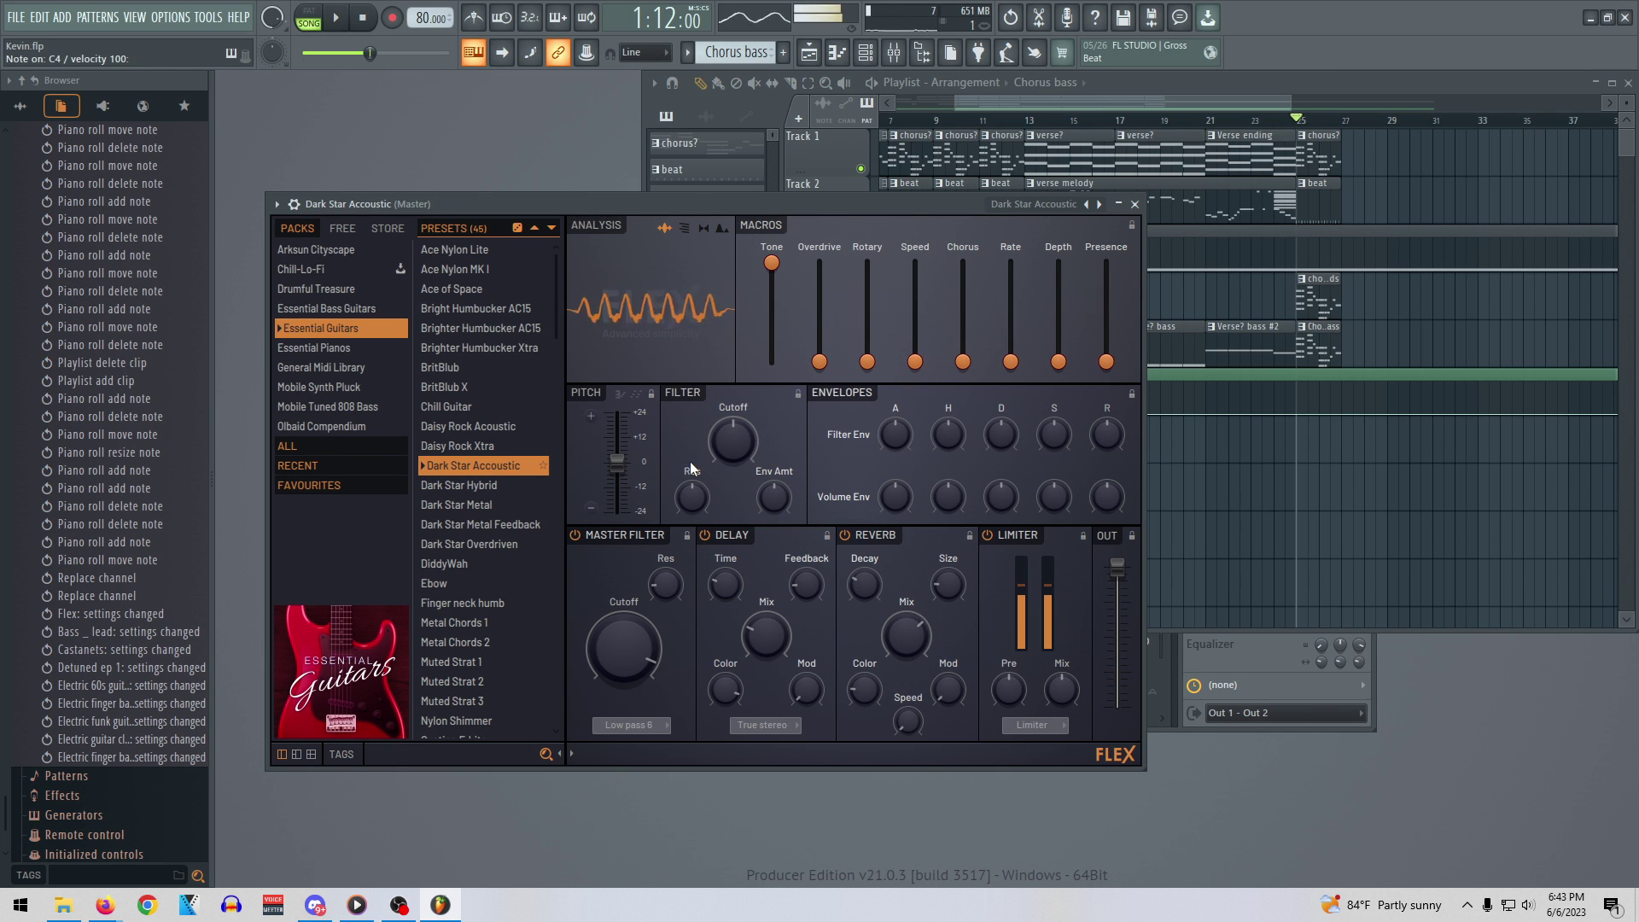
pyautogui.press('c')
pyautogui.press('c')
pyautogui.press('x')
pyautogui.press('z')
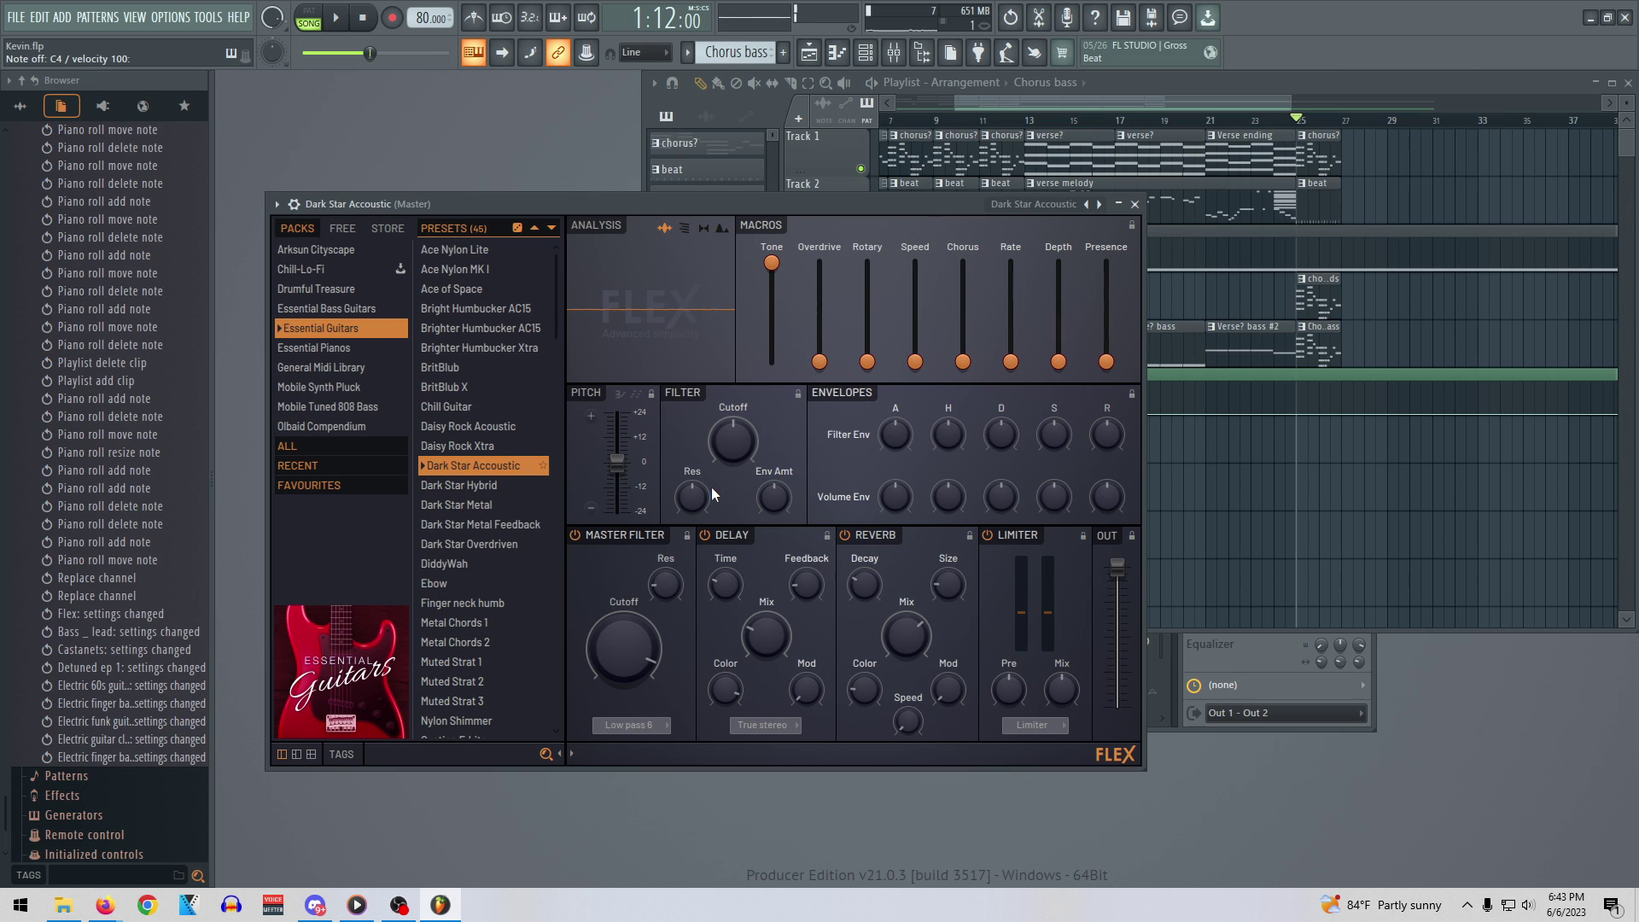
pyautogui.press('v')
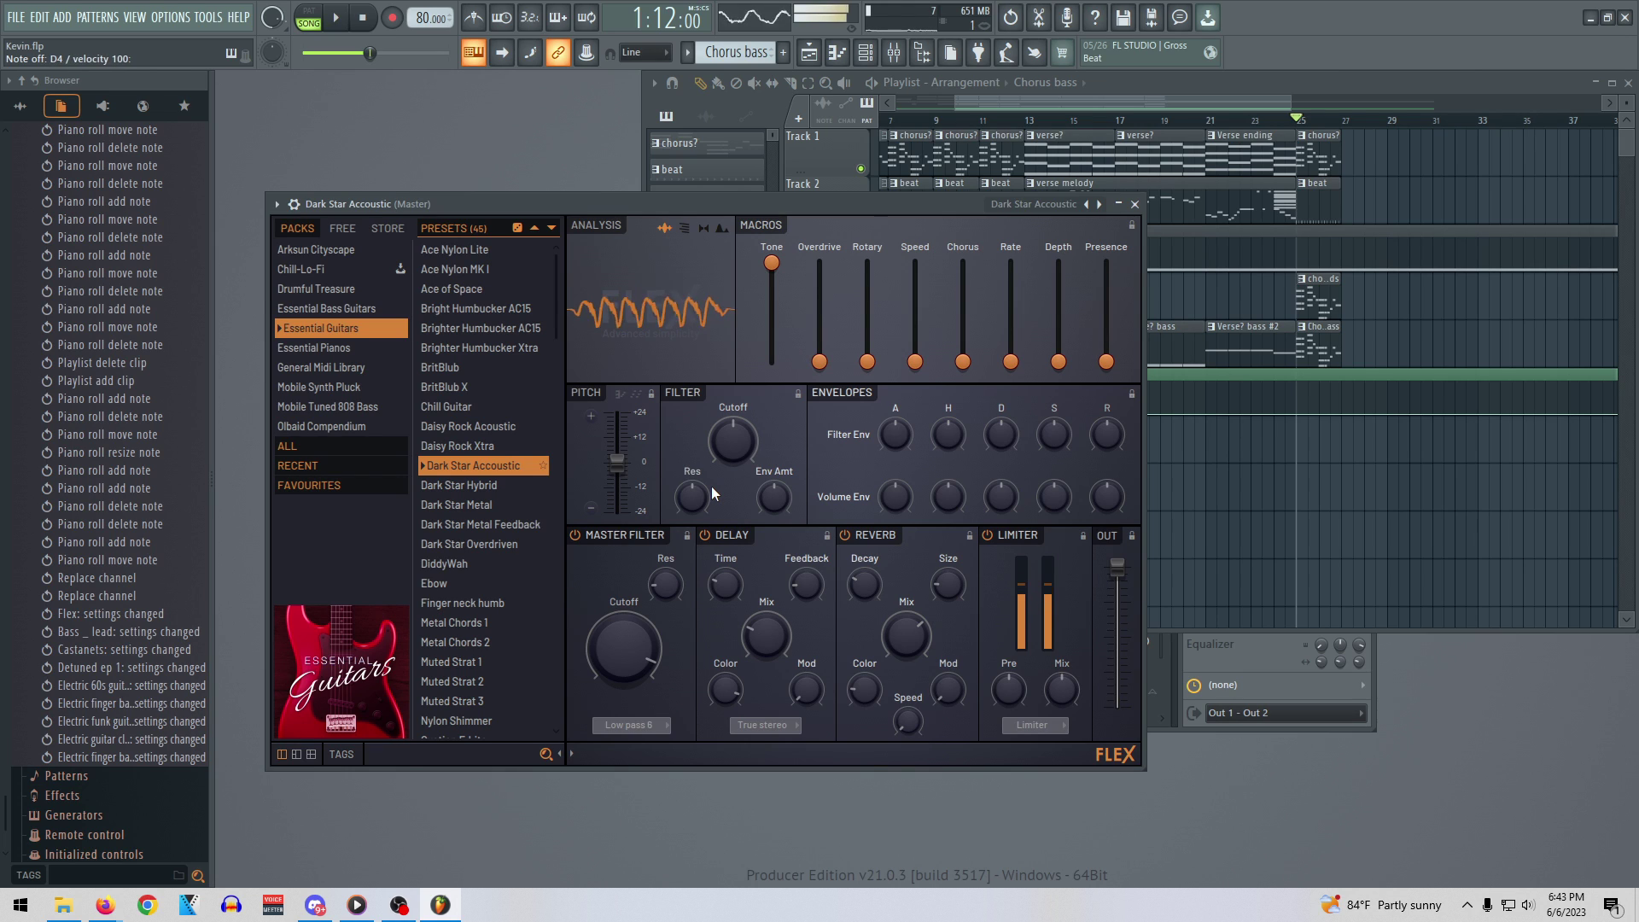
# Turn off the delay on the Dark Star Accoustic preset and play test notes to hear it dry
pyautogui.click(707, 537)
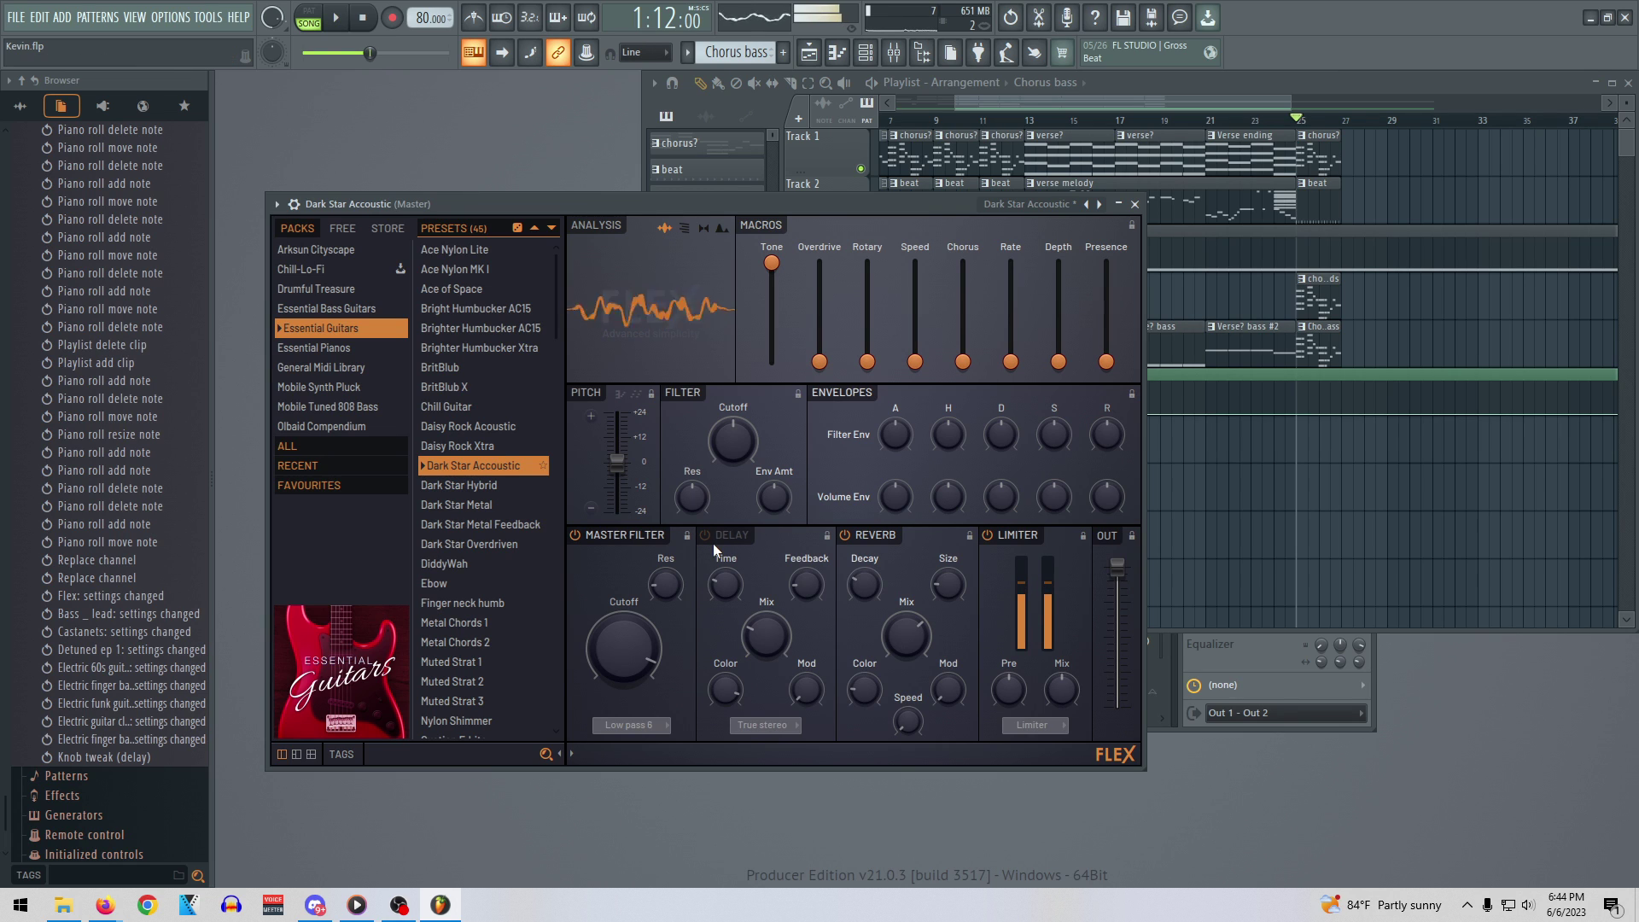
pyautogui.press('v')
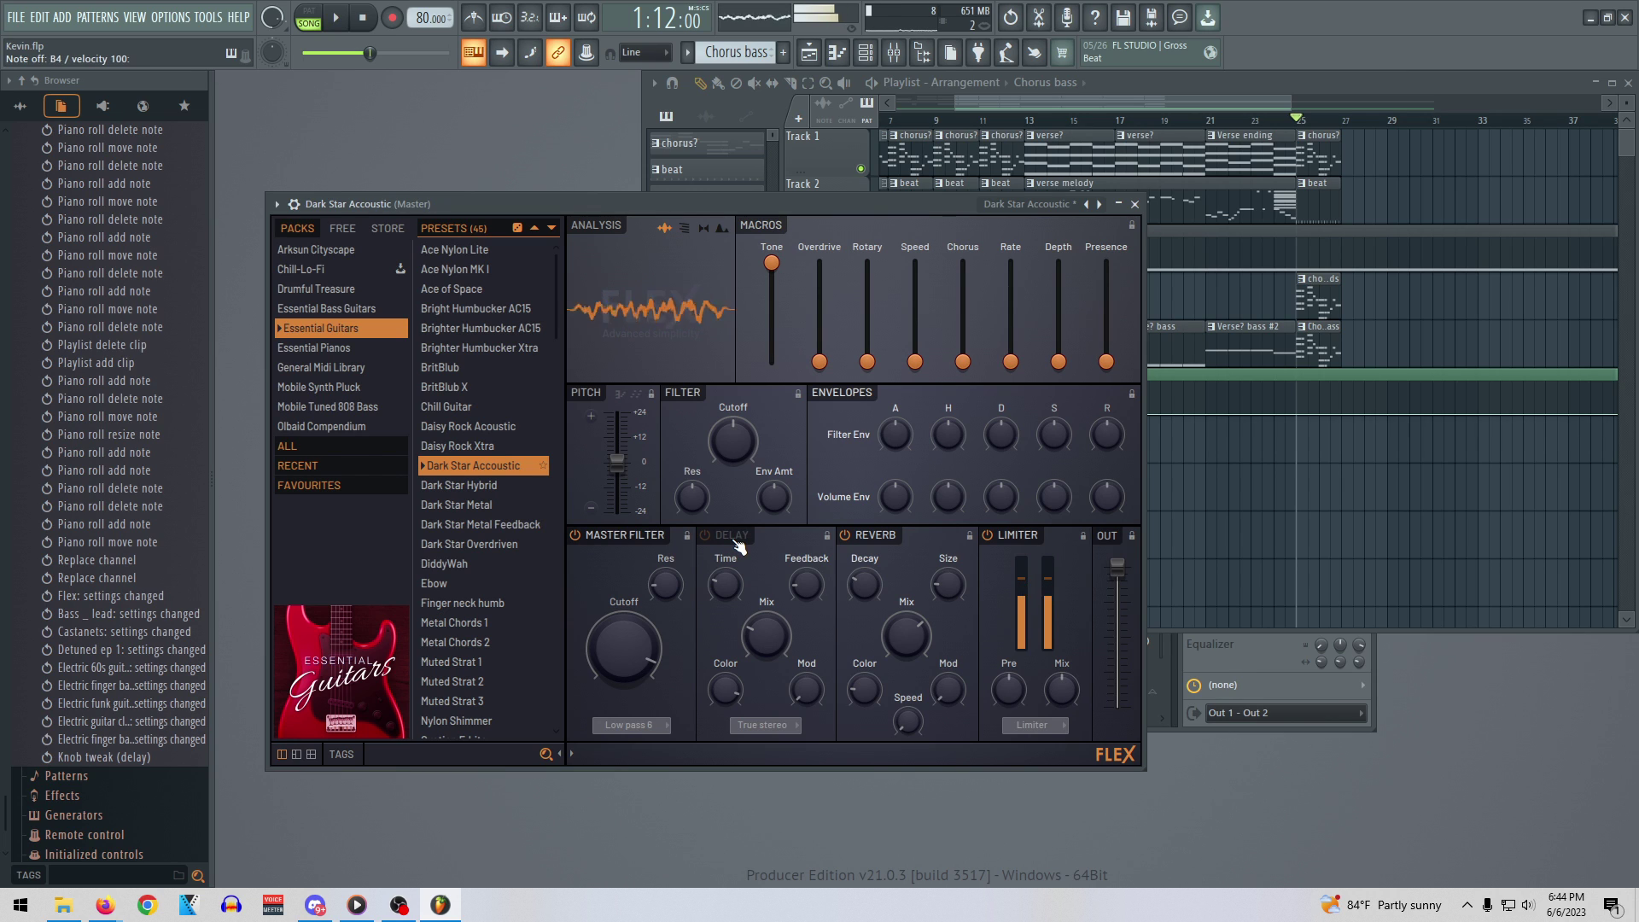
pyautogui.press('j')
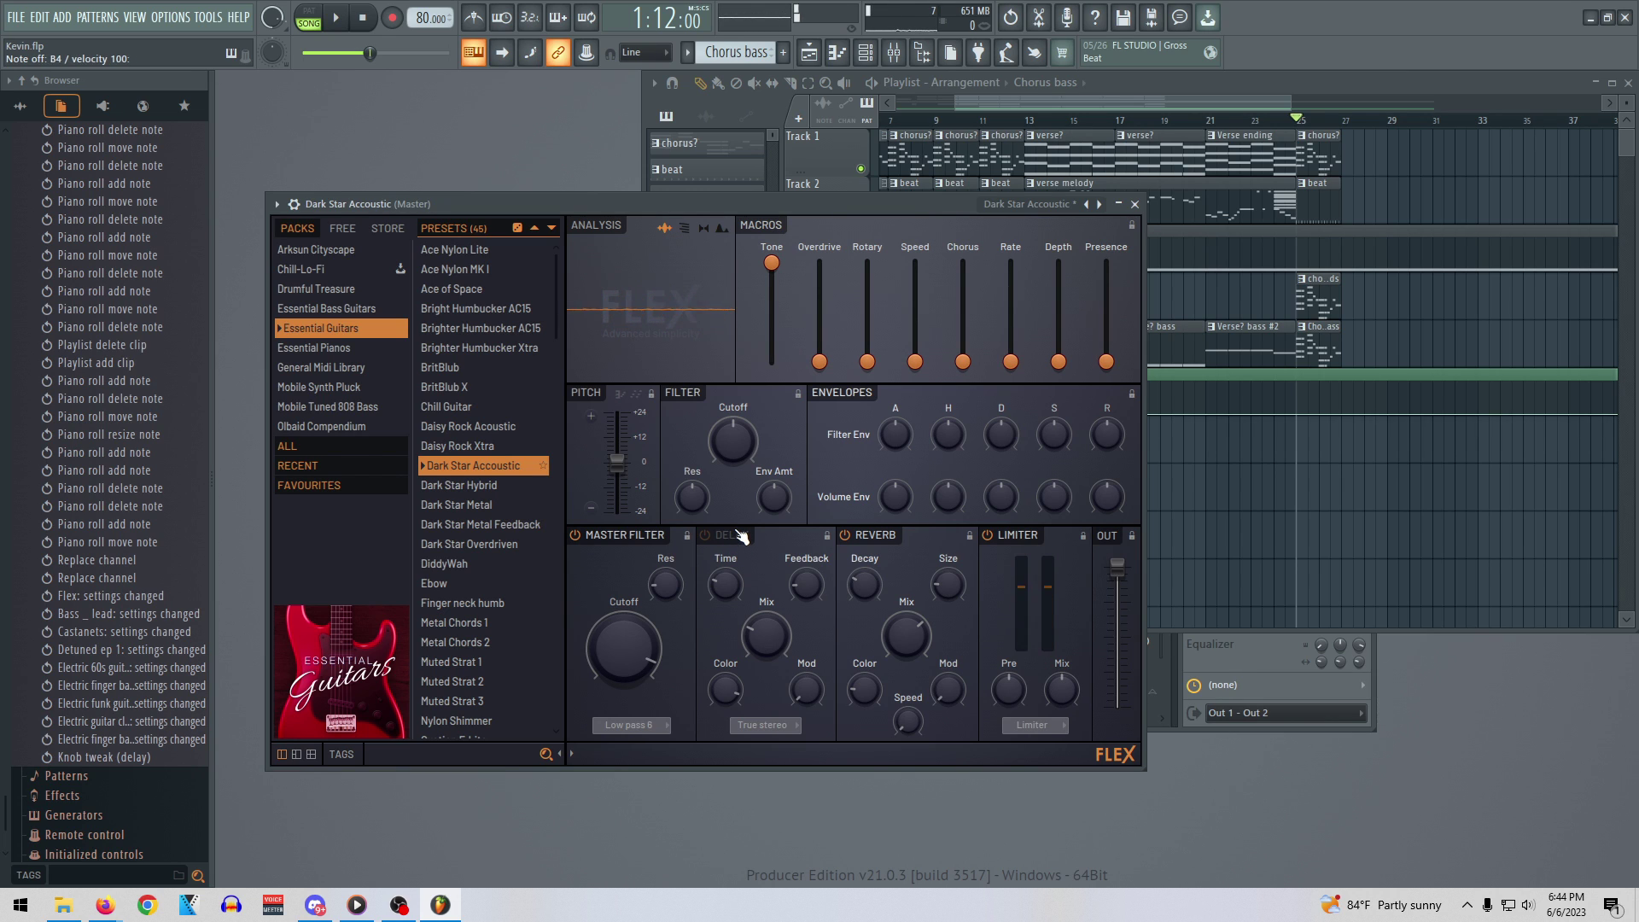
pyautogui.press('c')
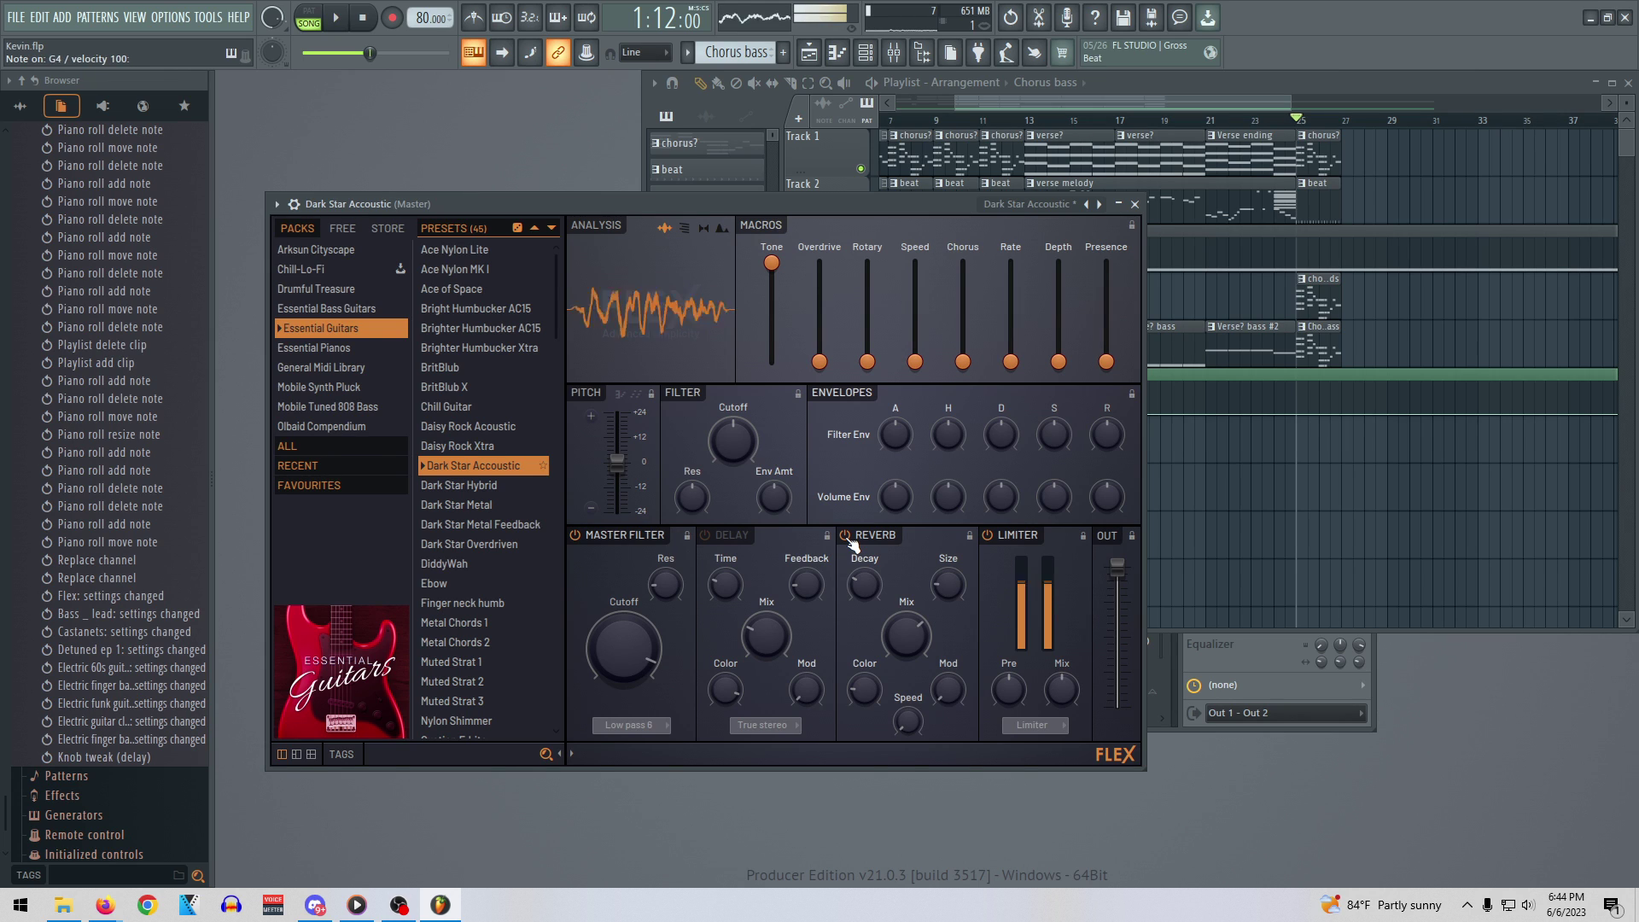
# Audition the Dark Star Metal, Dark Star Hybrid, Ebow and Chill Guitar presets with test notes
pyautogui.click(520, 505)
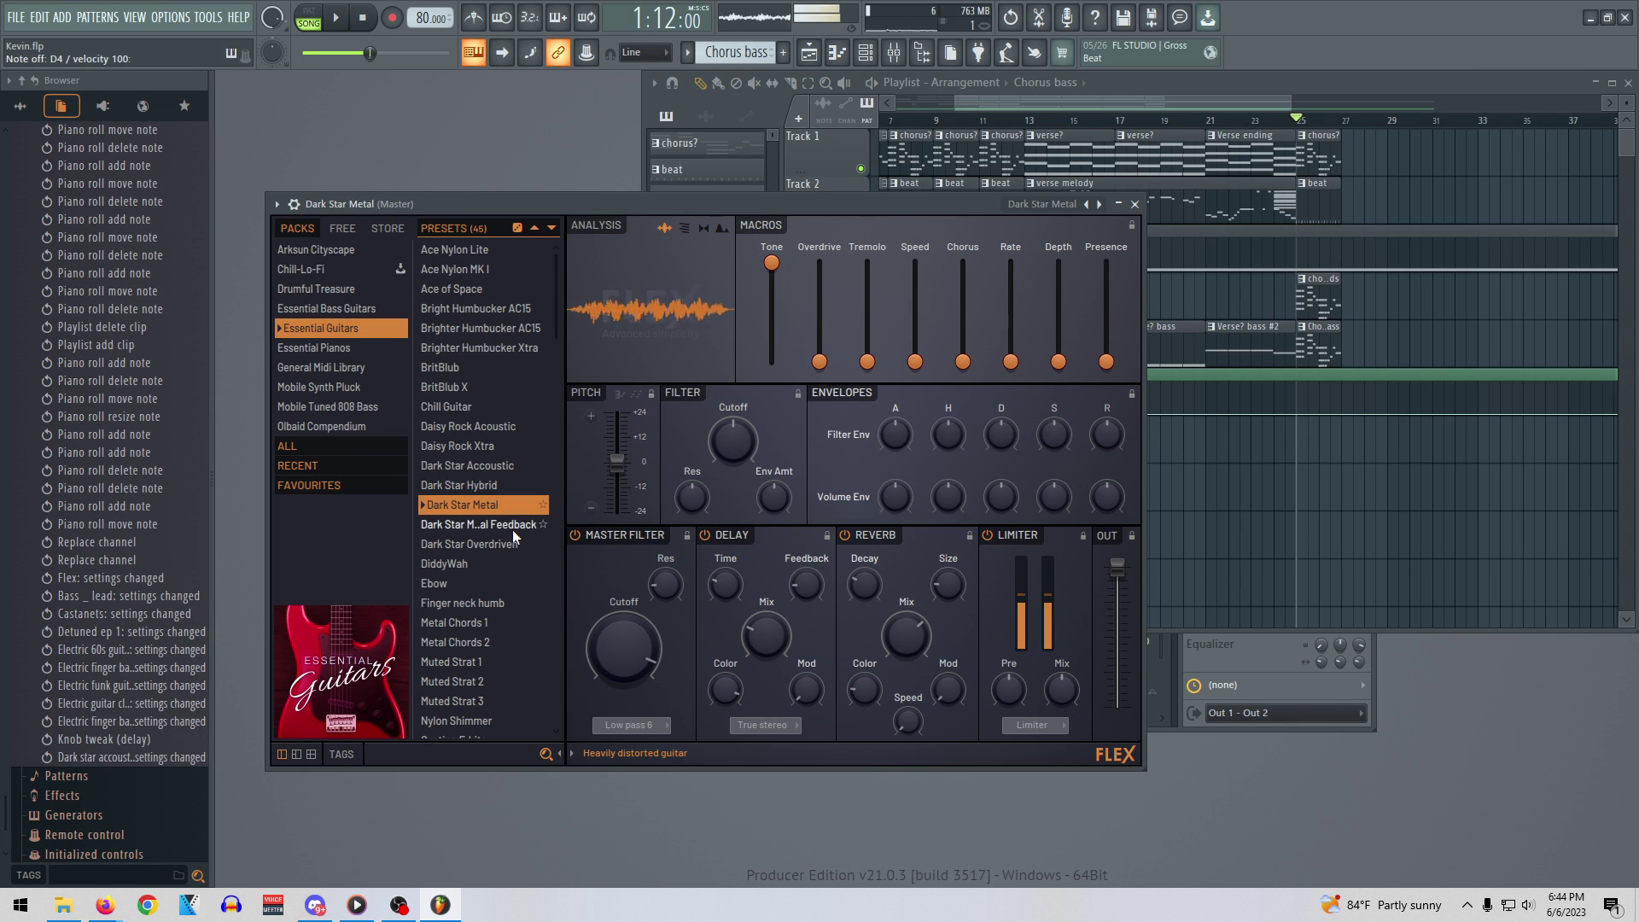
pyautogui.click(481, 485)
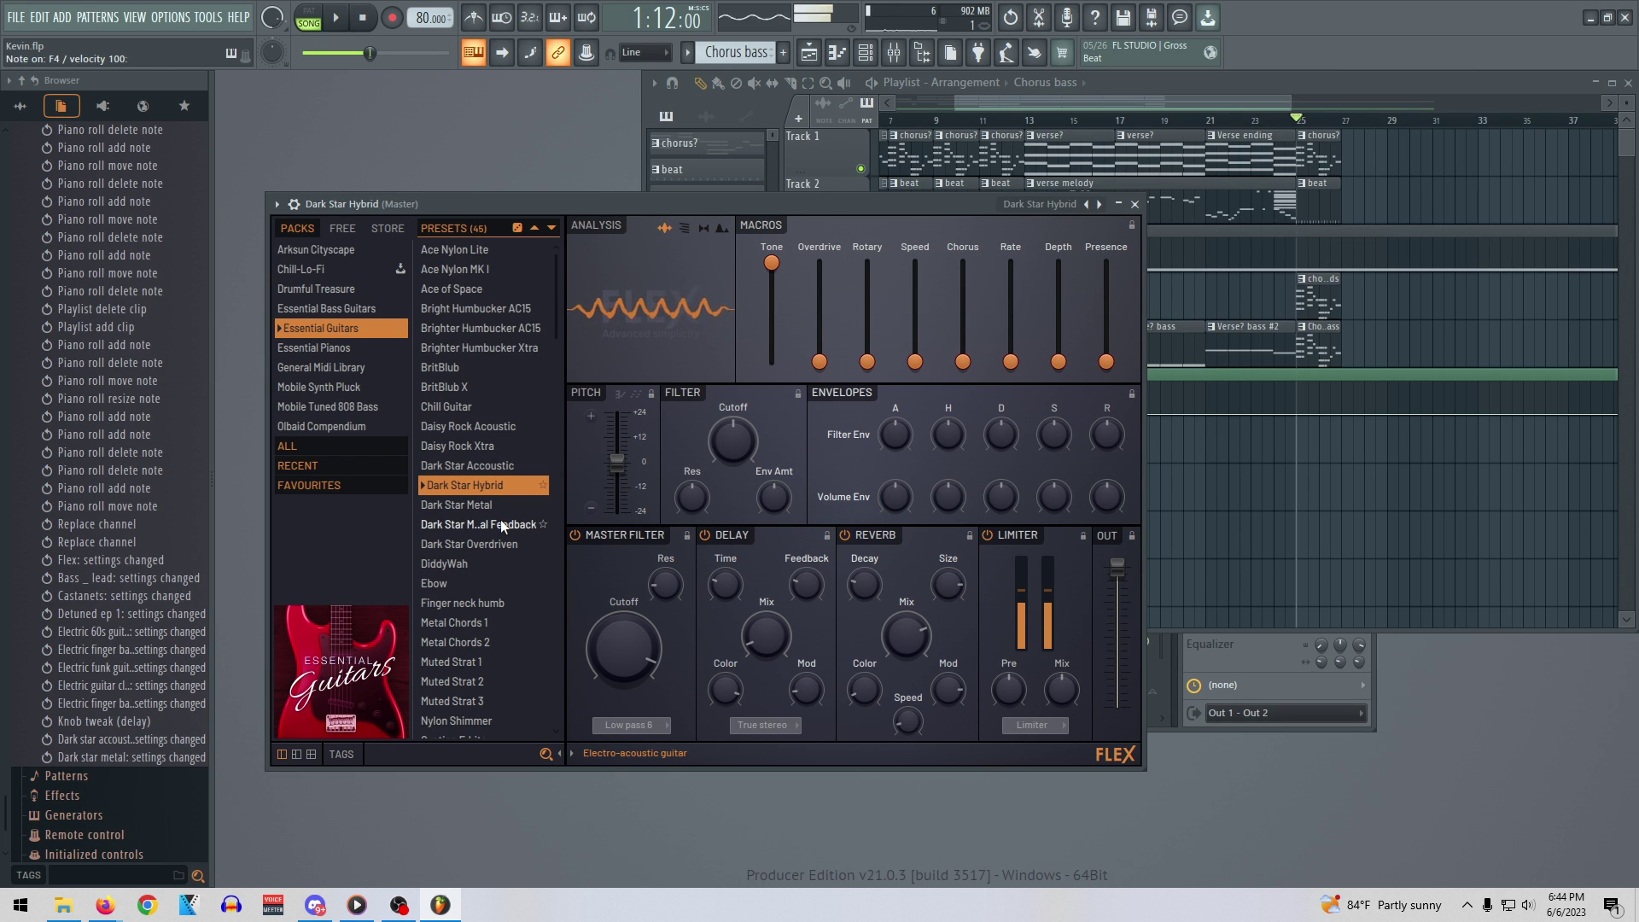
pyautogui.click(450, 587)
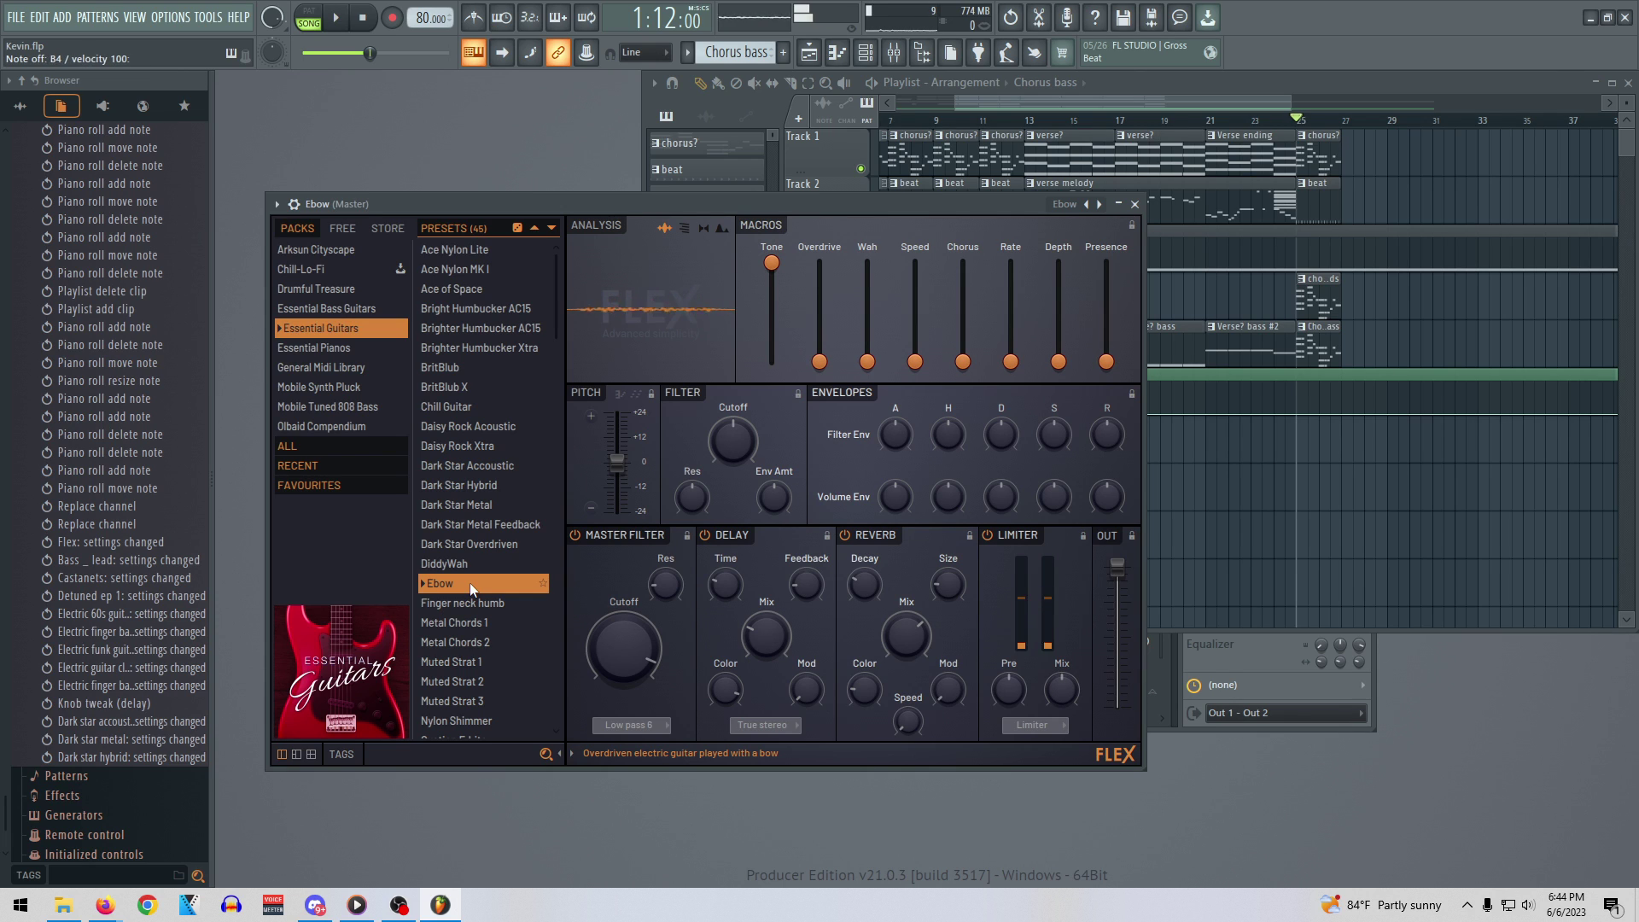
pyautogui.click(475, 407)
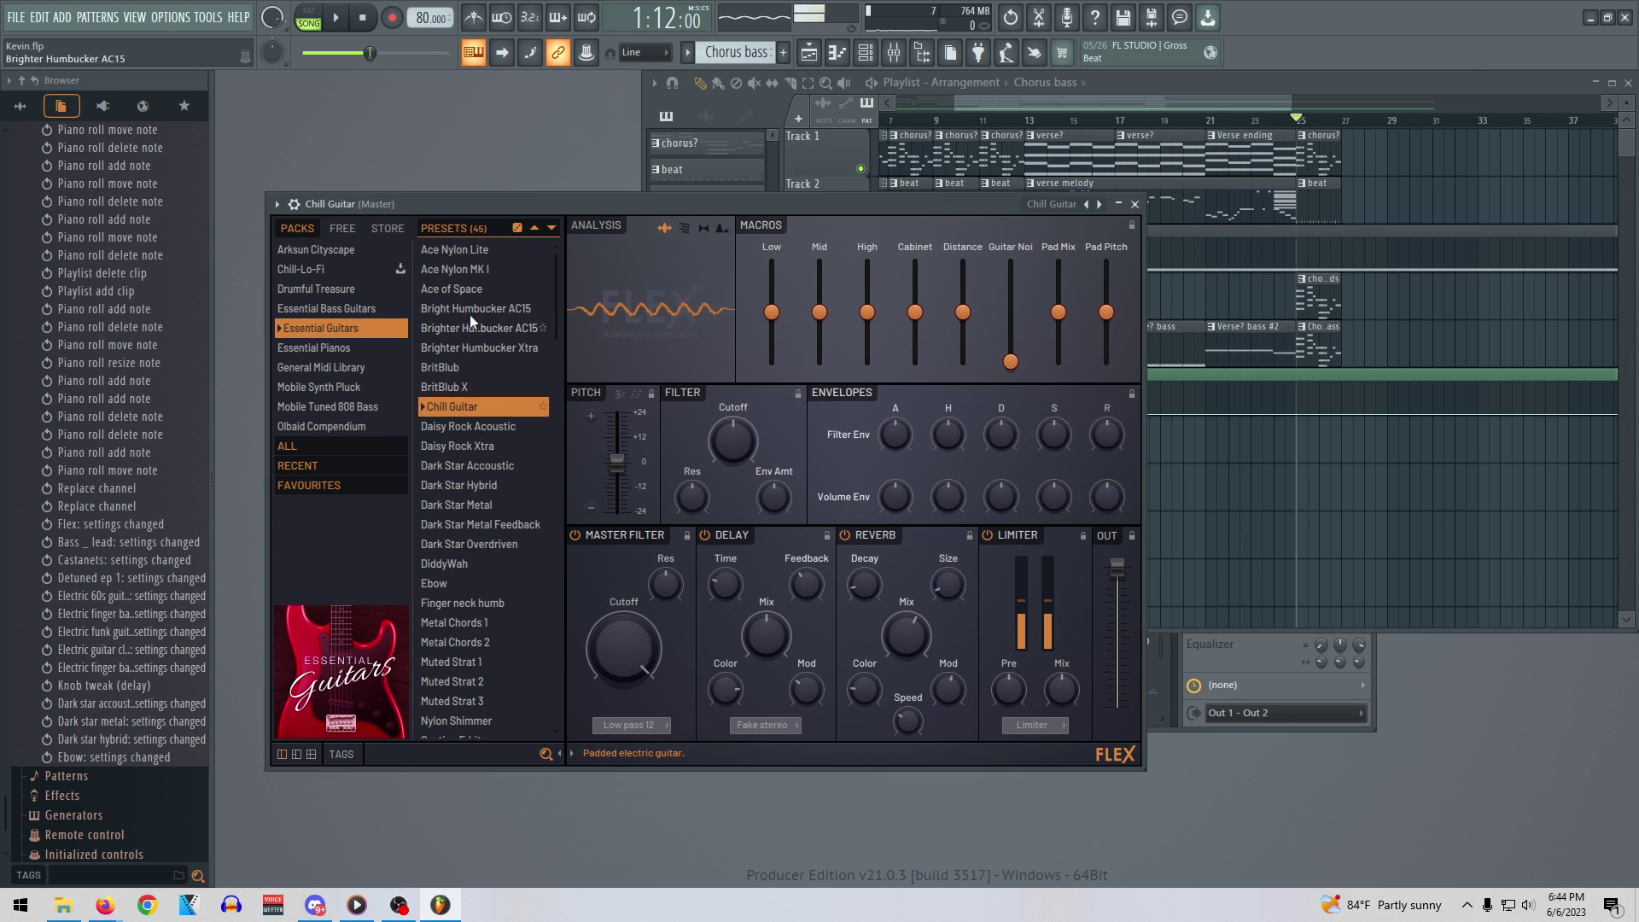
# Try the Ace of Space preset with its delay off, and toggle its reverb off and on again
pyautogui.click(471, 289)
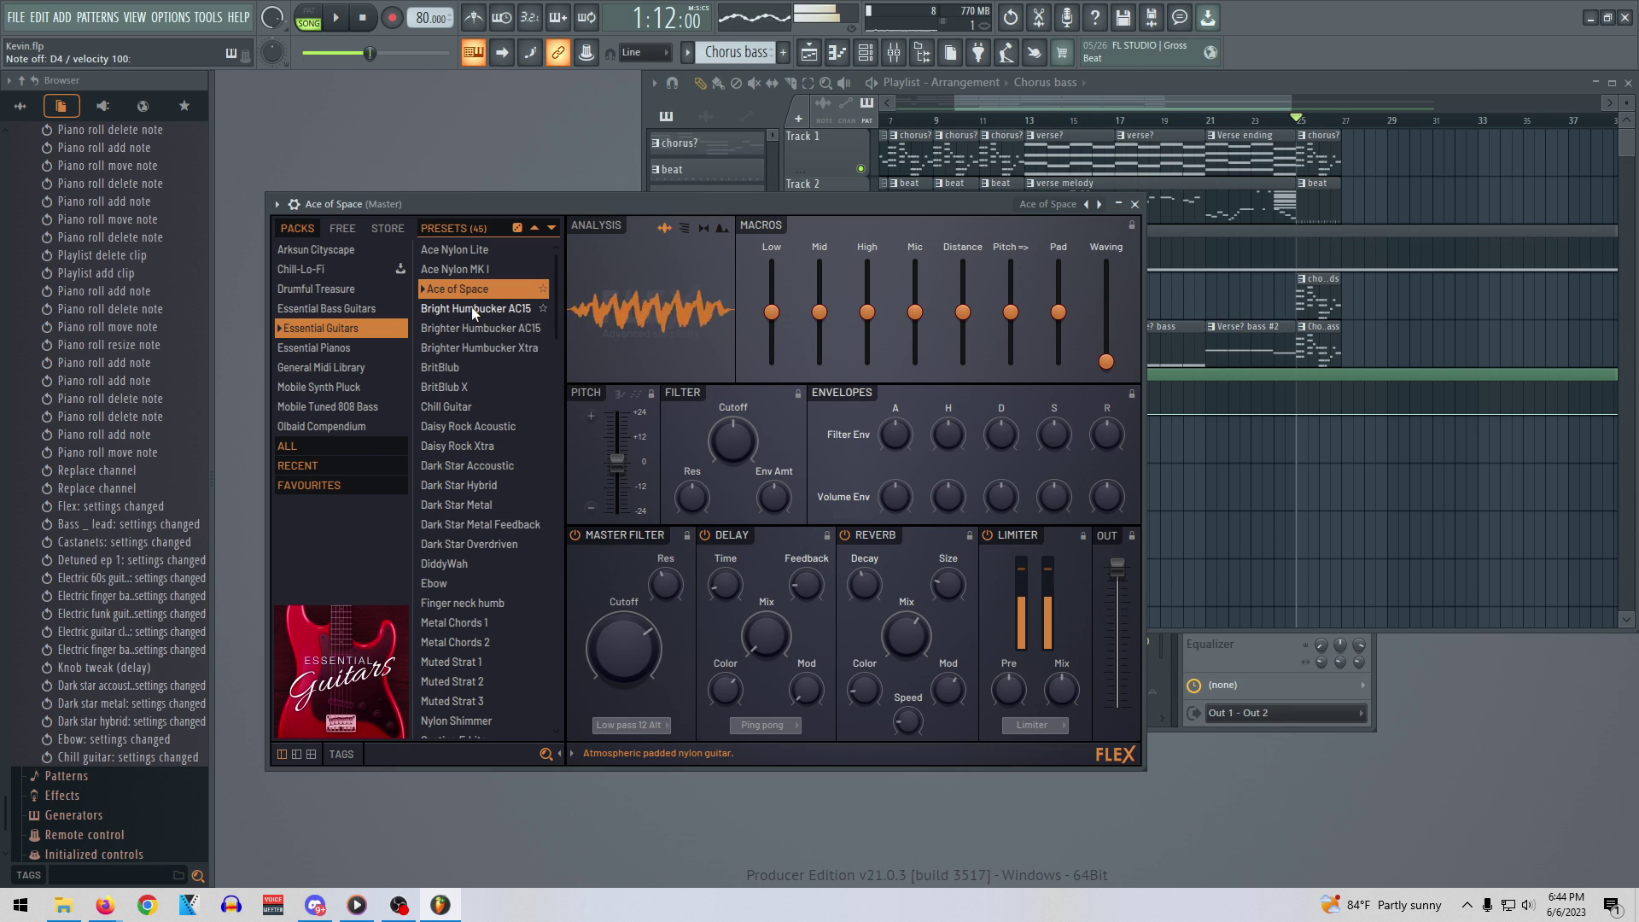
pyautogui.click(713, 538)
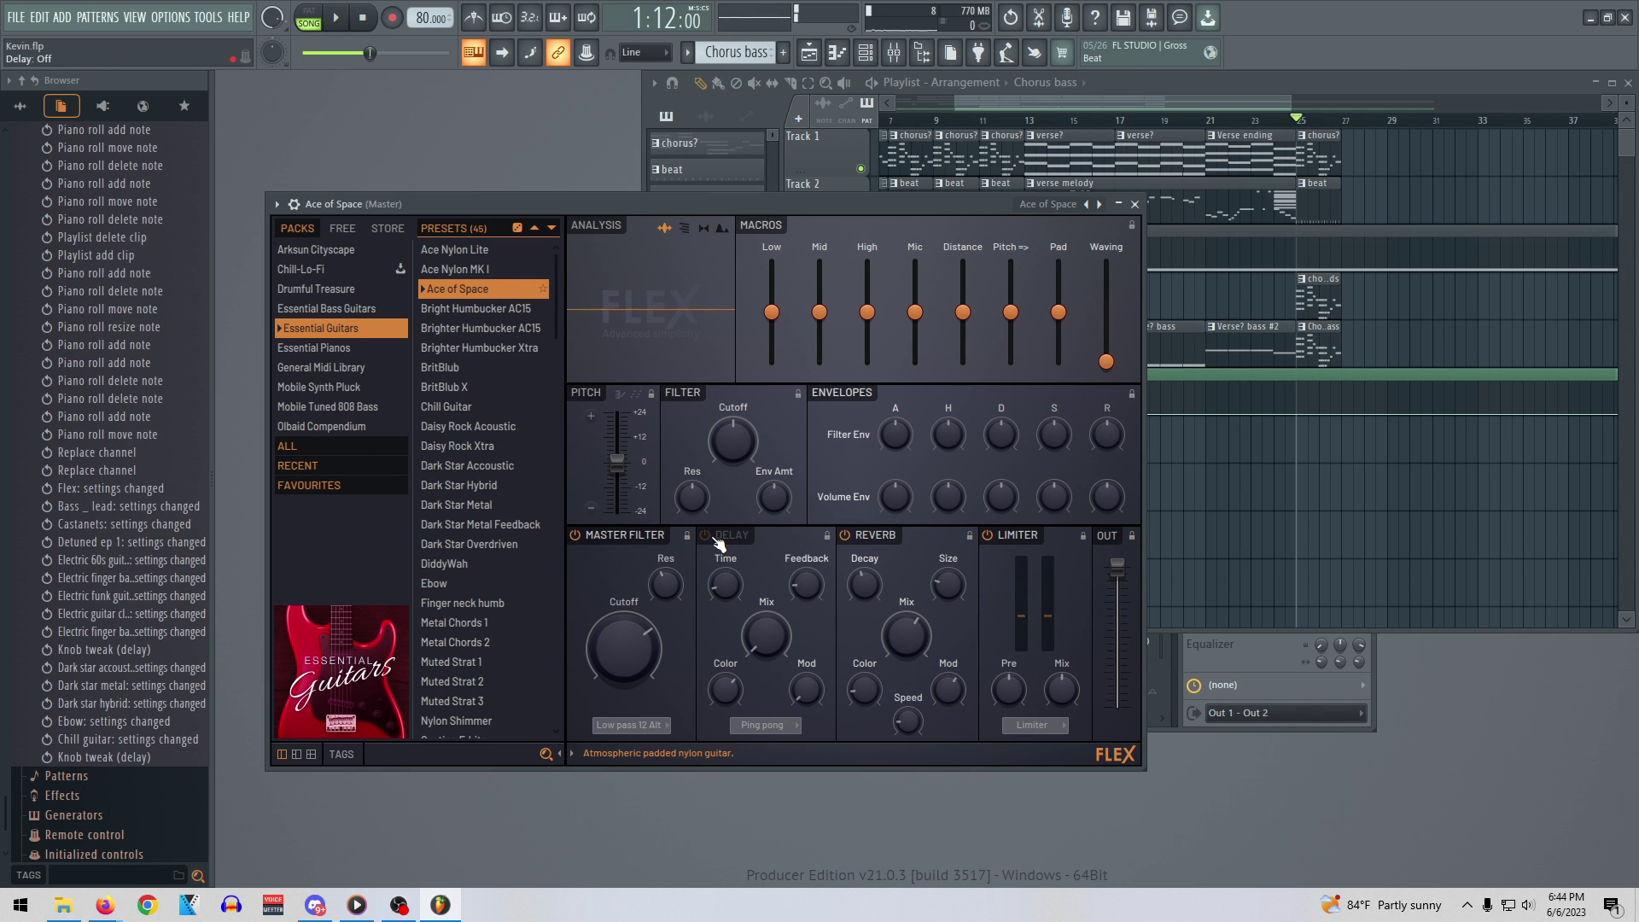
pyautogui.click(846, 538)
pyautogui.click(847, 537)
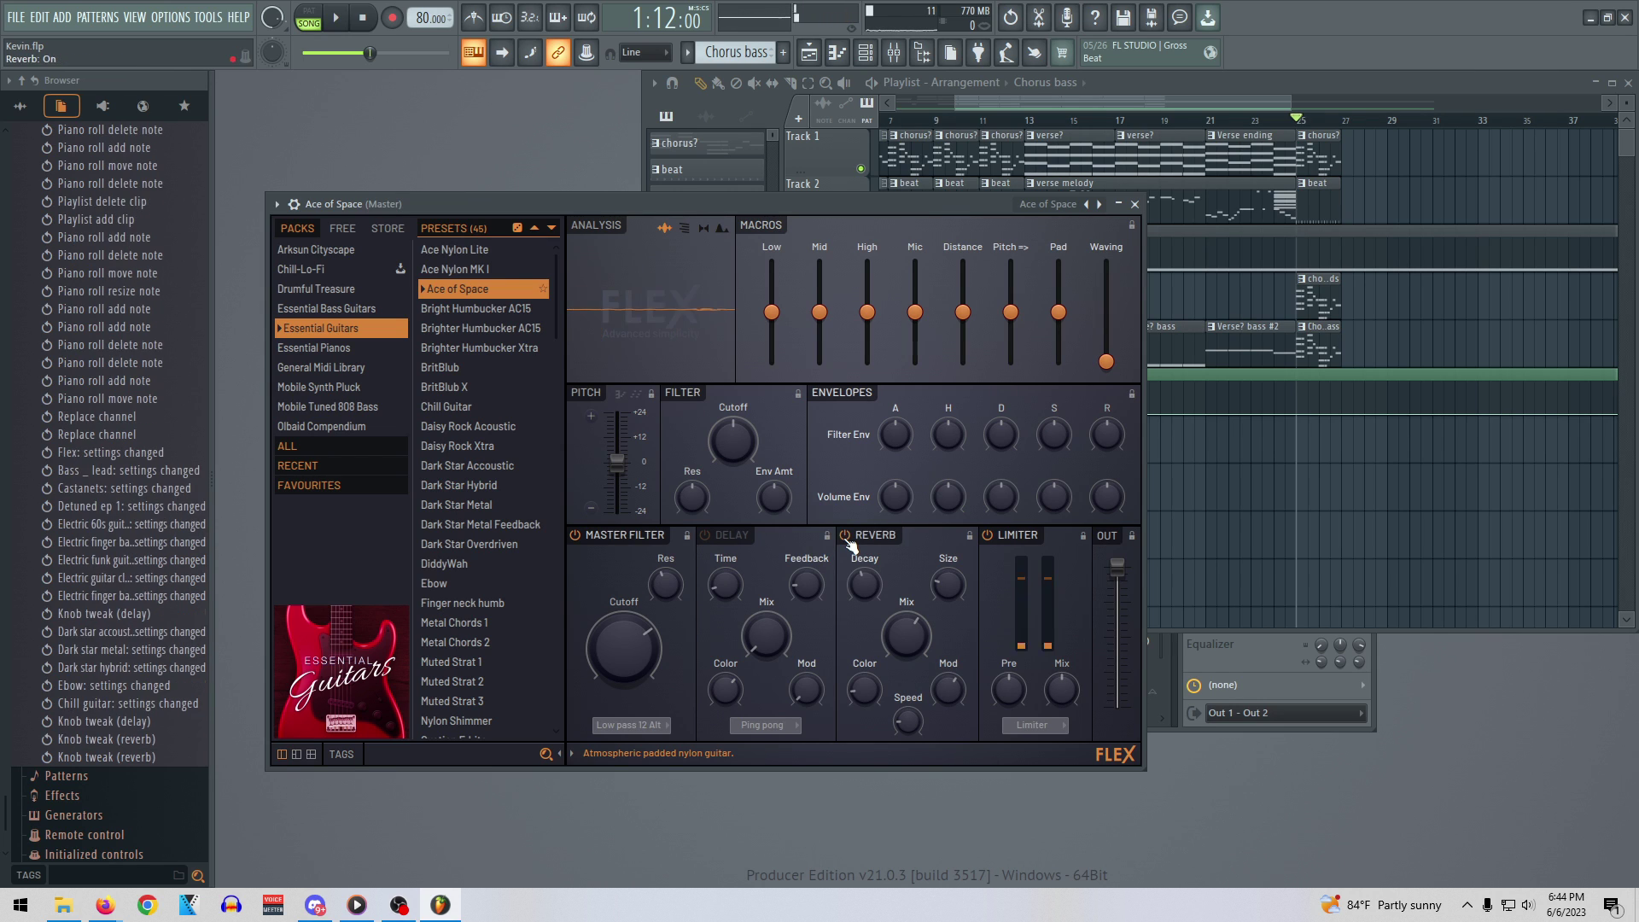
# Load the Daisy Rock Acoustic preset, turn off its delay, and audition it with test notes
pyautogui.click(483, 424)
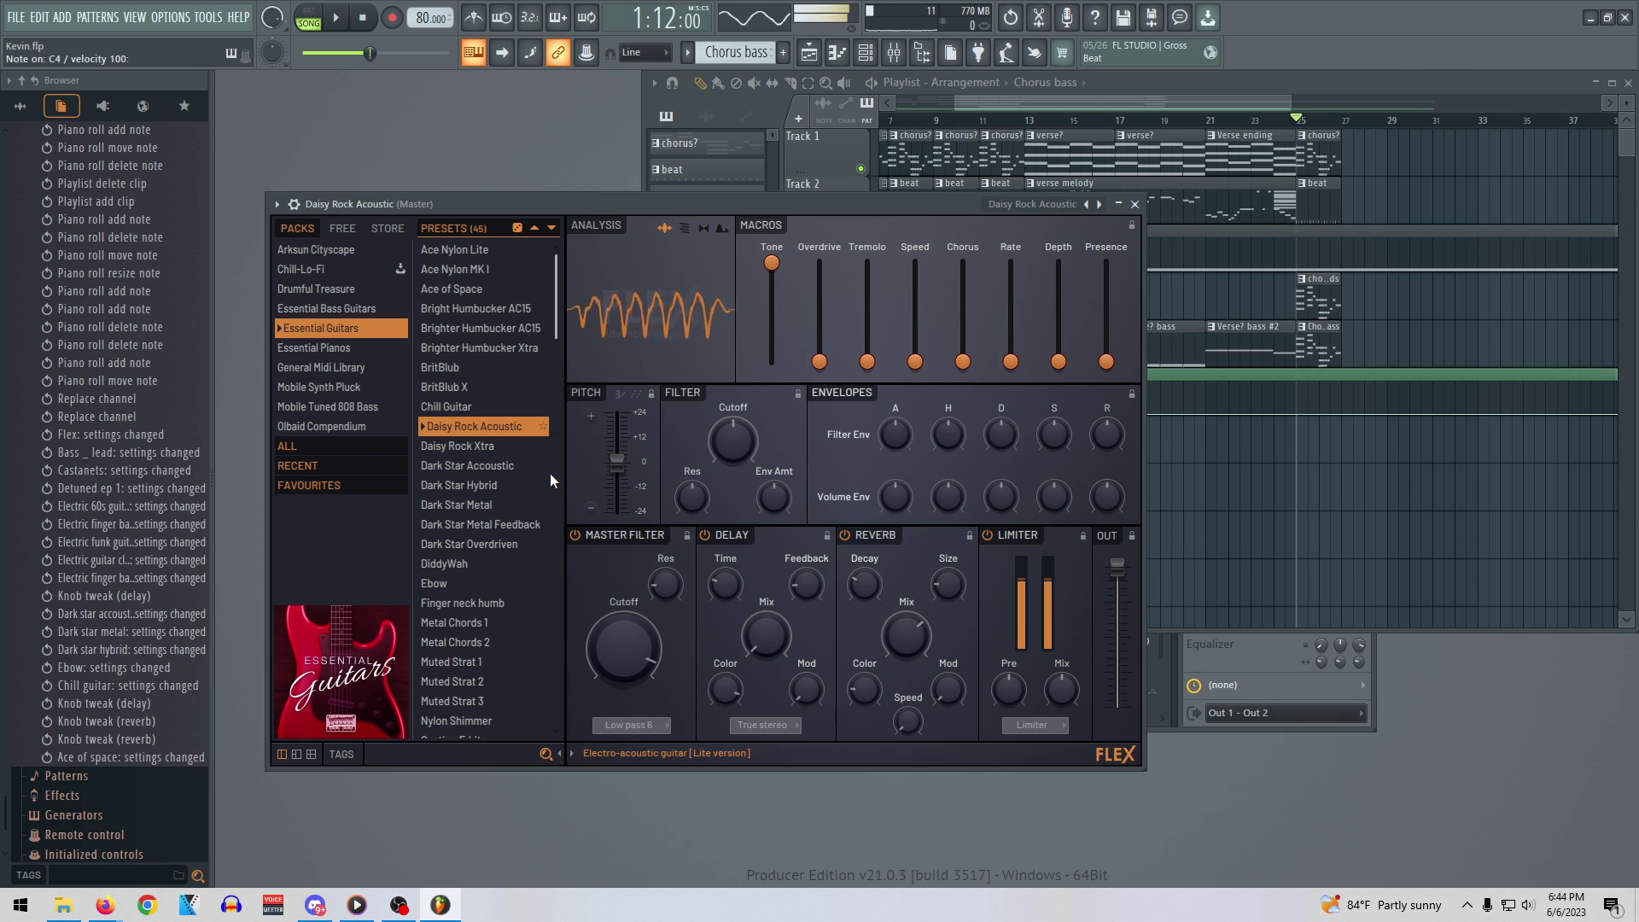
pyautogui.click(739, 540)
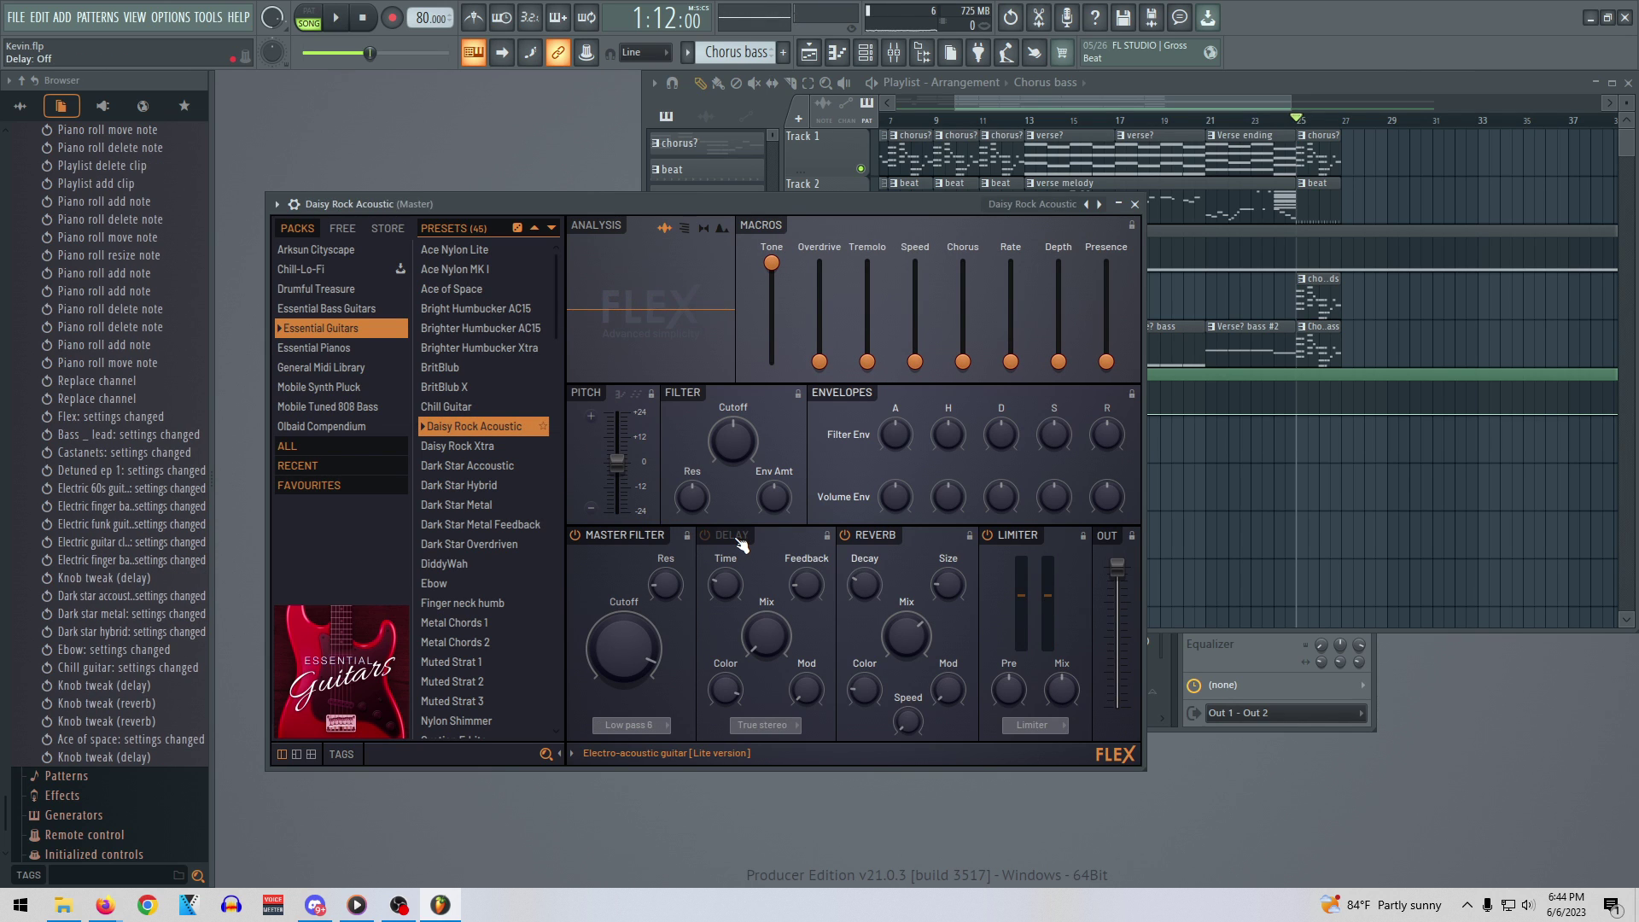
pyautogui.press('m')
pyautogui.press('w')
pyautogui.press('n')
pyautogui.press('b')
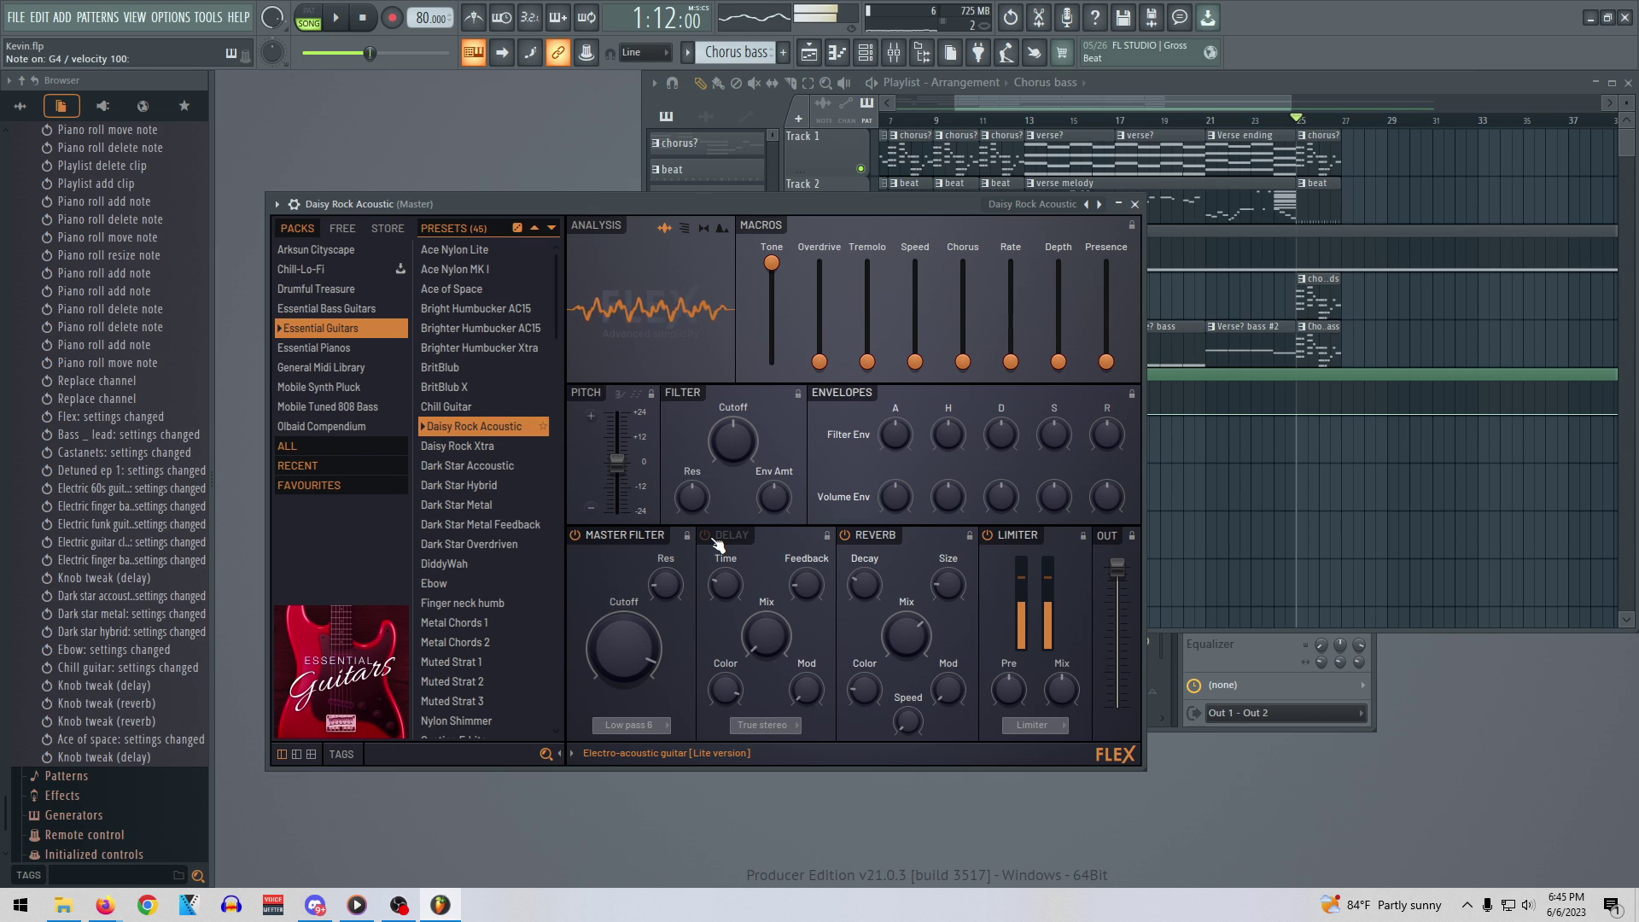
pyautogui.press(',')
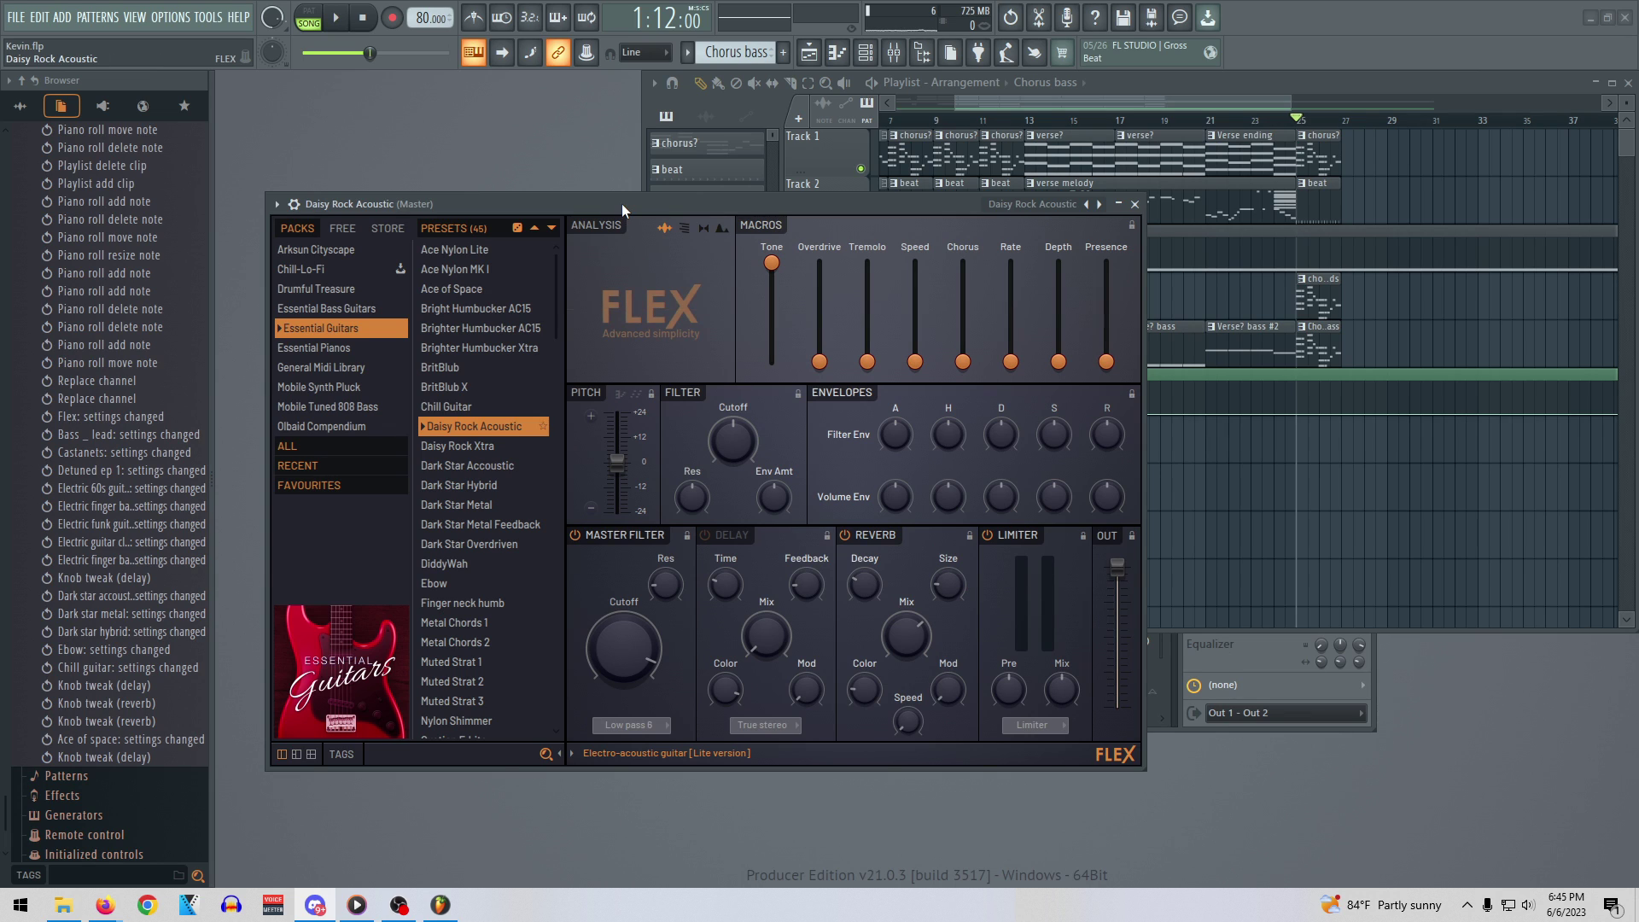
pyautogui.press(',')
# Try Dark Star Metal, switch to Dark Star Hybrid, and turn off its delay while playing test notes
pyautogui.click(488, 501)
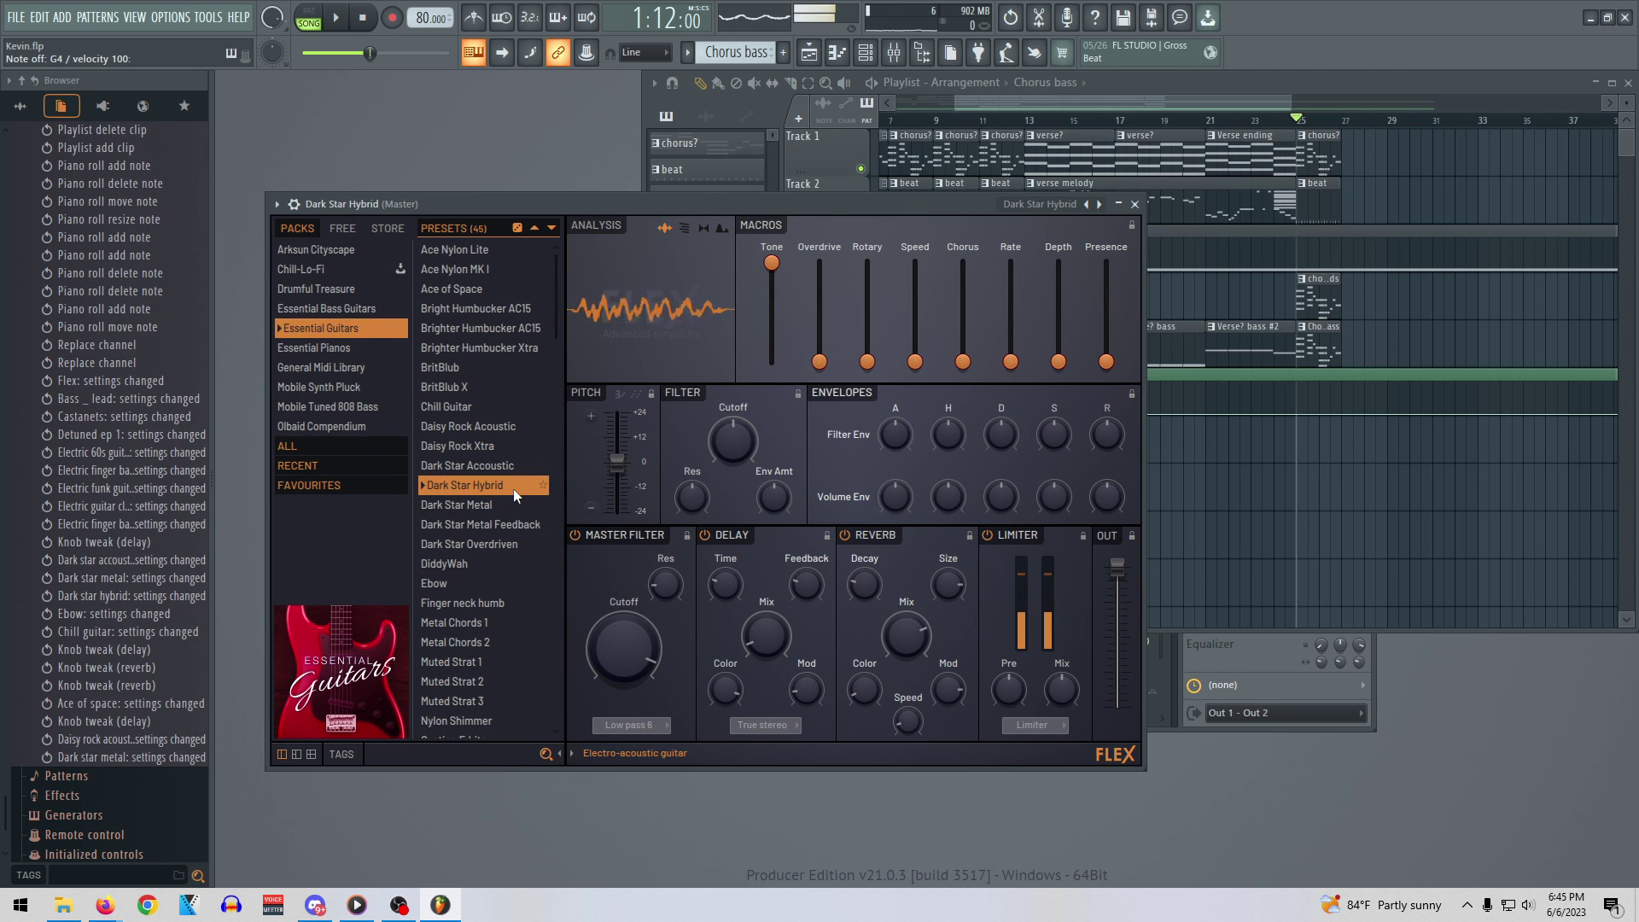
pyautogui.click(728, 547)
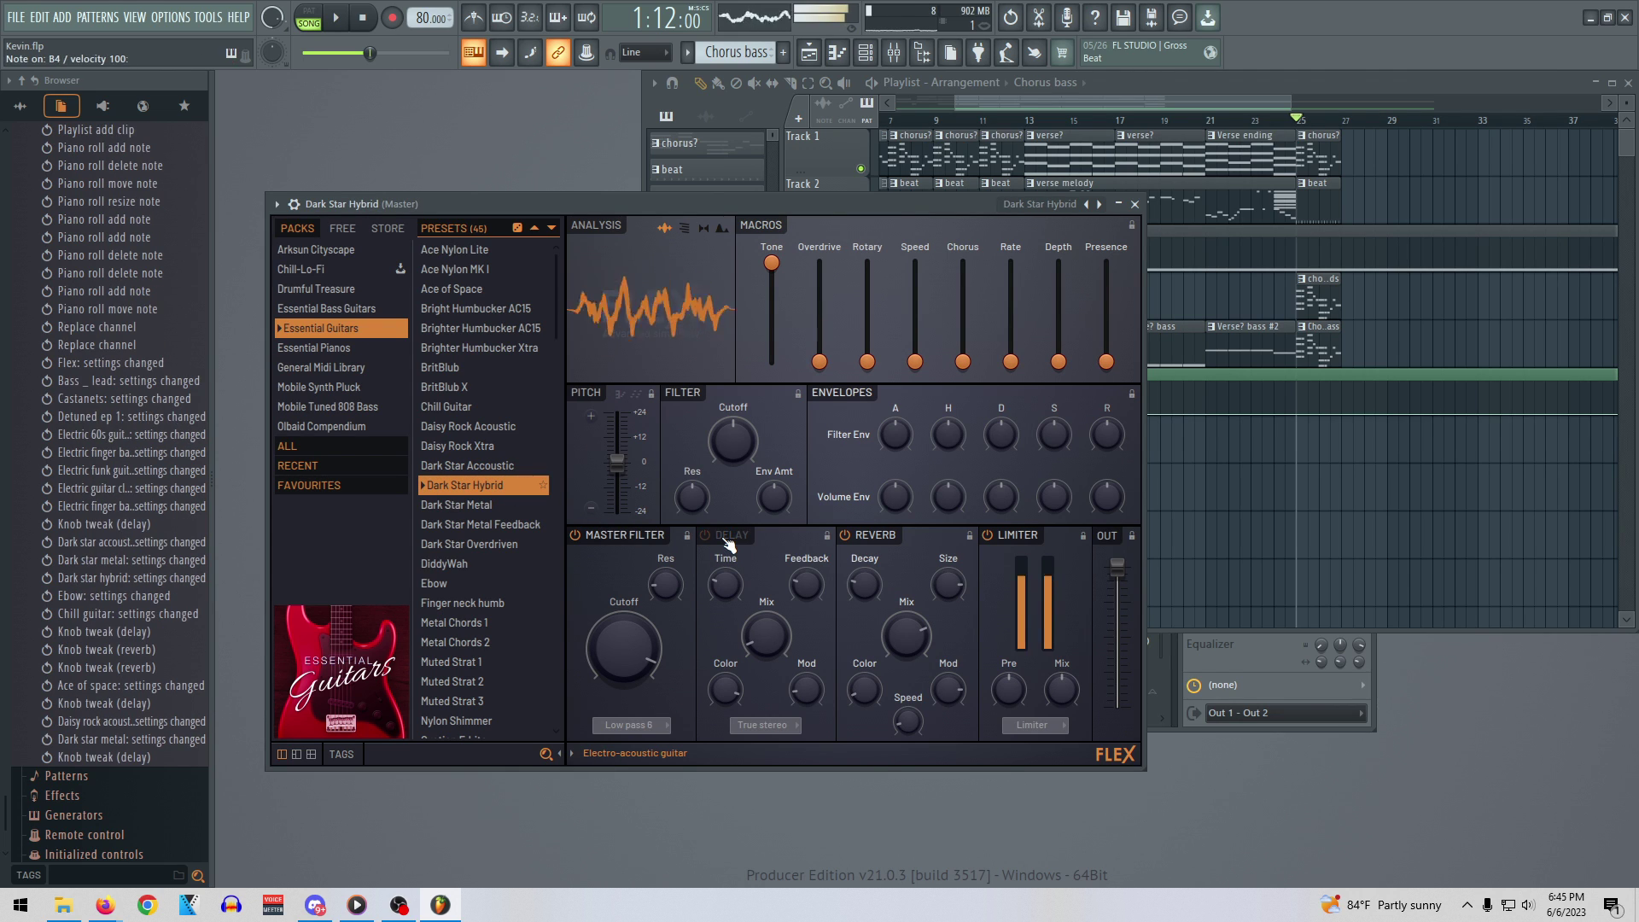
pyautogui.press('space')
pyautogui.press('space')
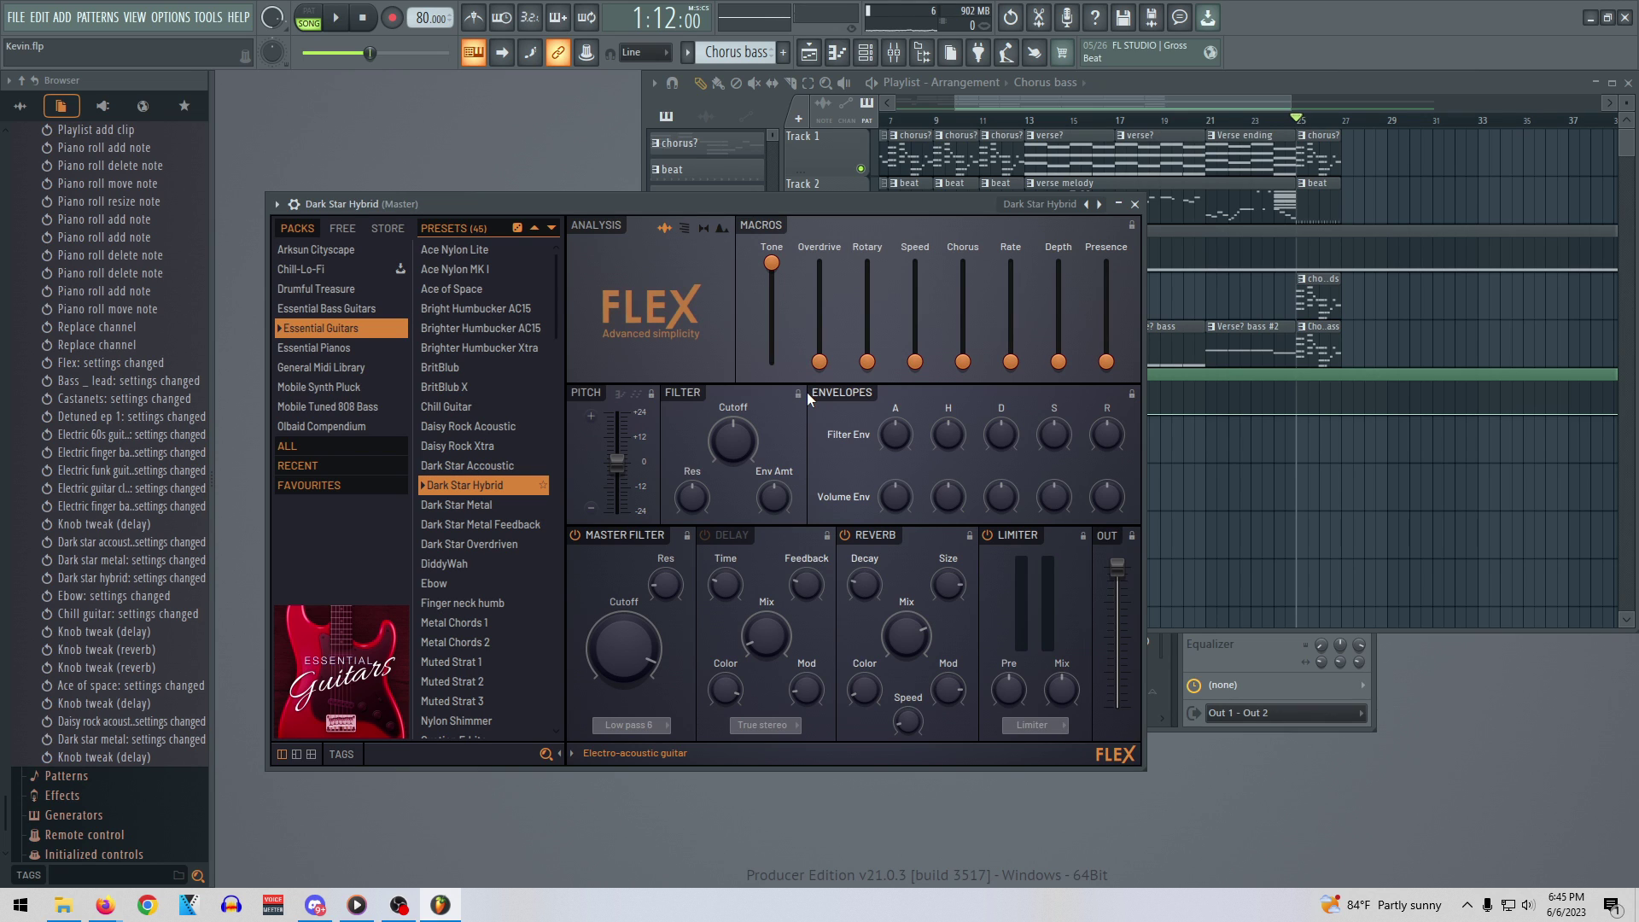
# Play the song from bar 21 and load the Dark Star Accoustic preset during playback
pyautogui.click(1215, 124)
pyautogui.press('space')
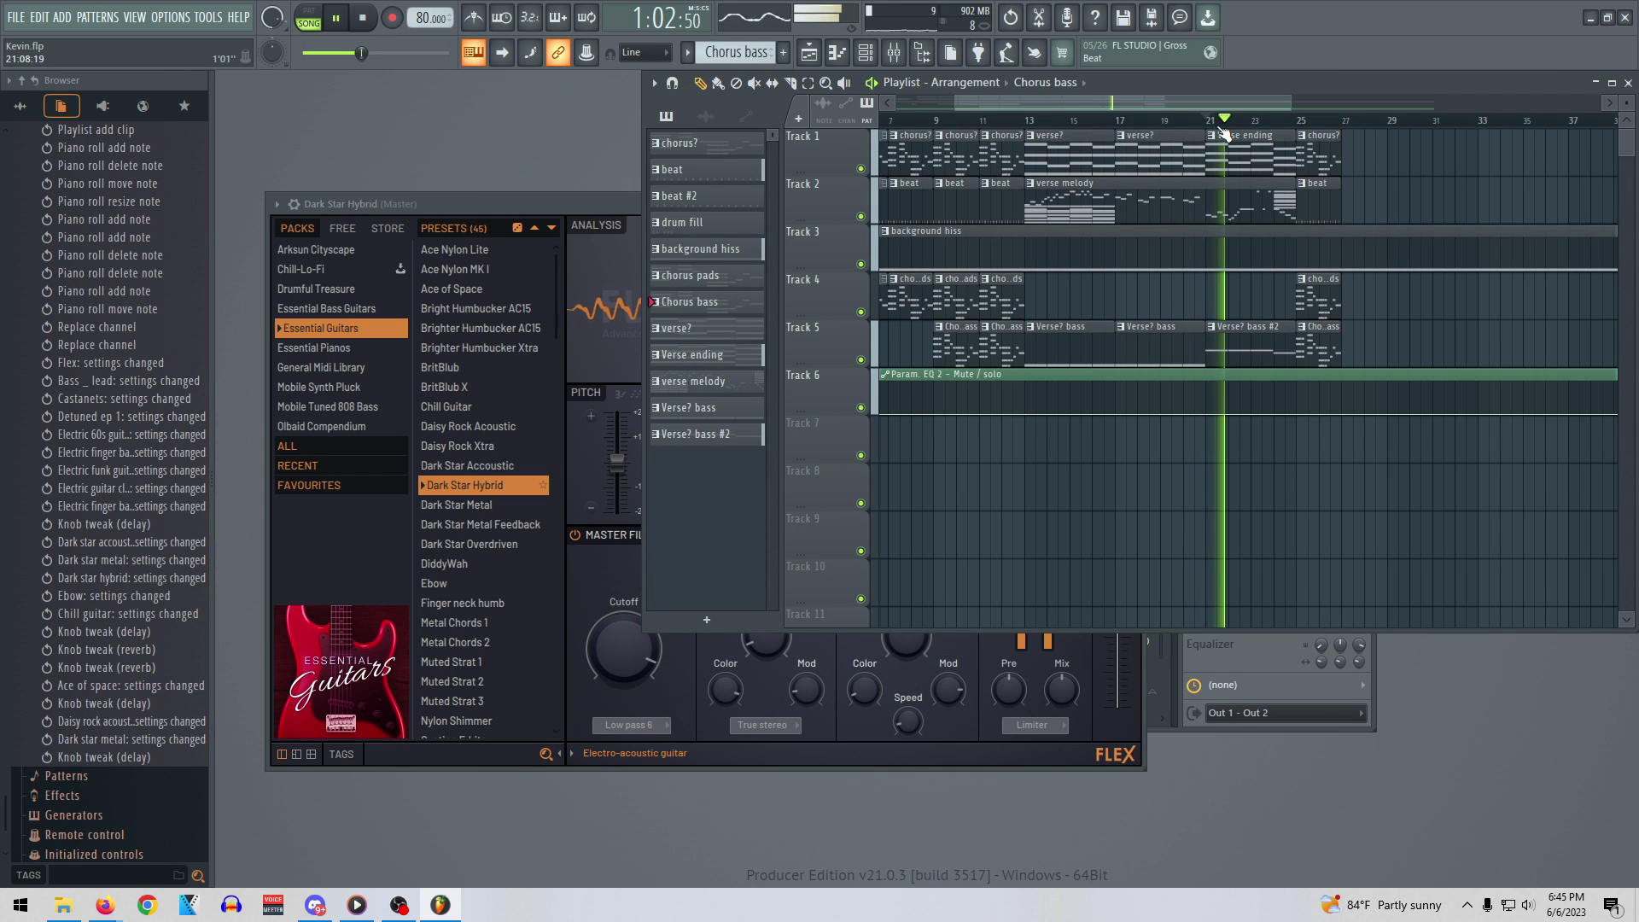
pyautogui.click(488, 466)
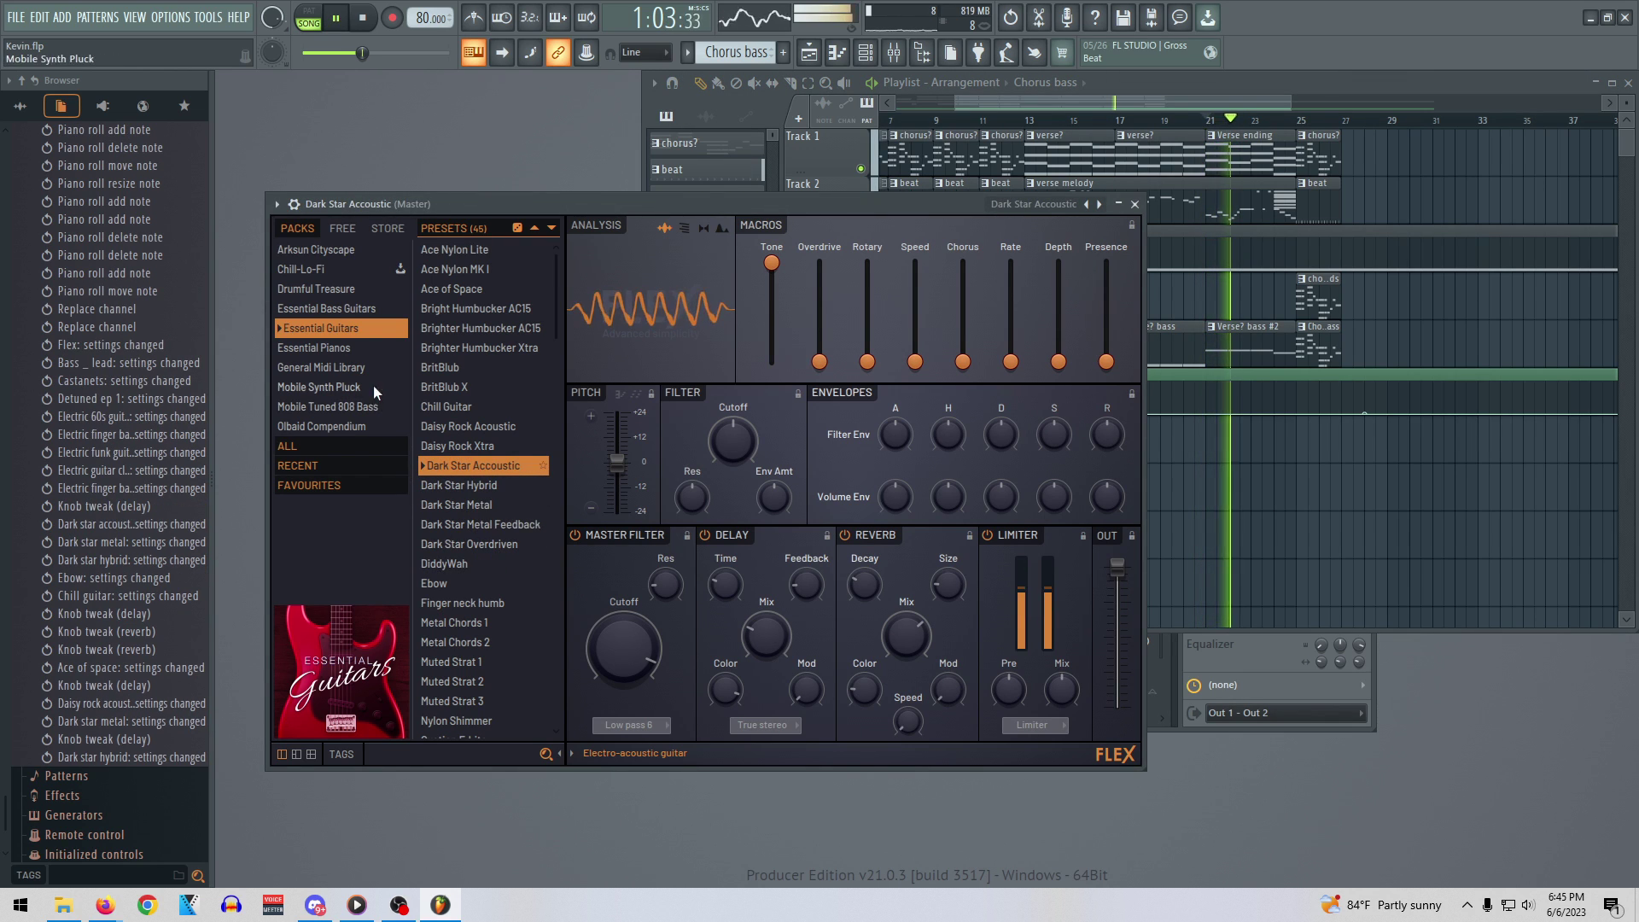
# From the Essential Bass Guitars pack, try 5String NewRock Slap, load Fretless Bass Mellow instead, and audition it with the song
pyautogui.press('space')
pyautogui.click(365, 309)
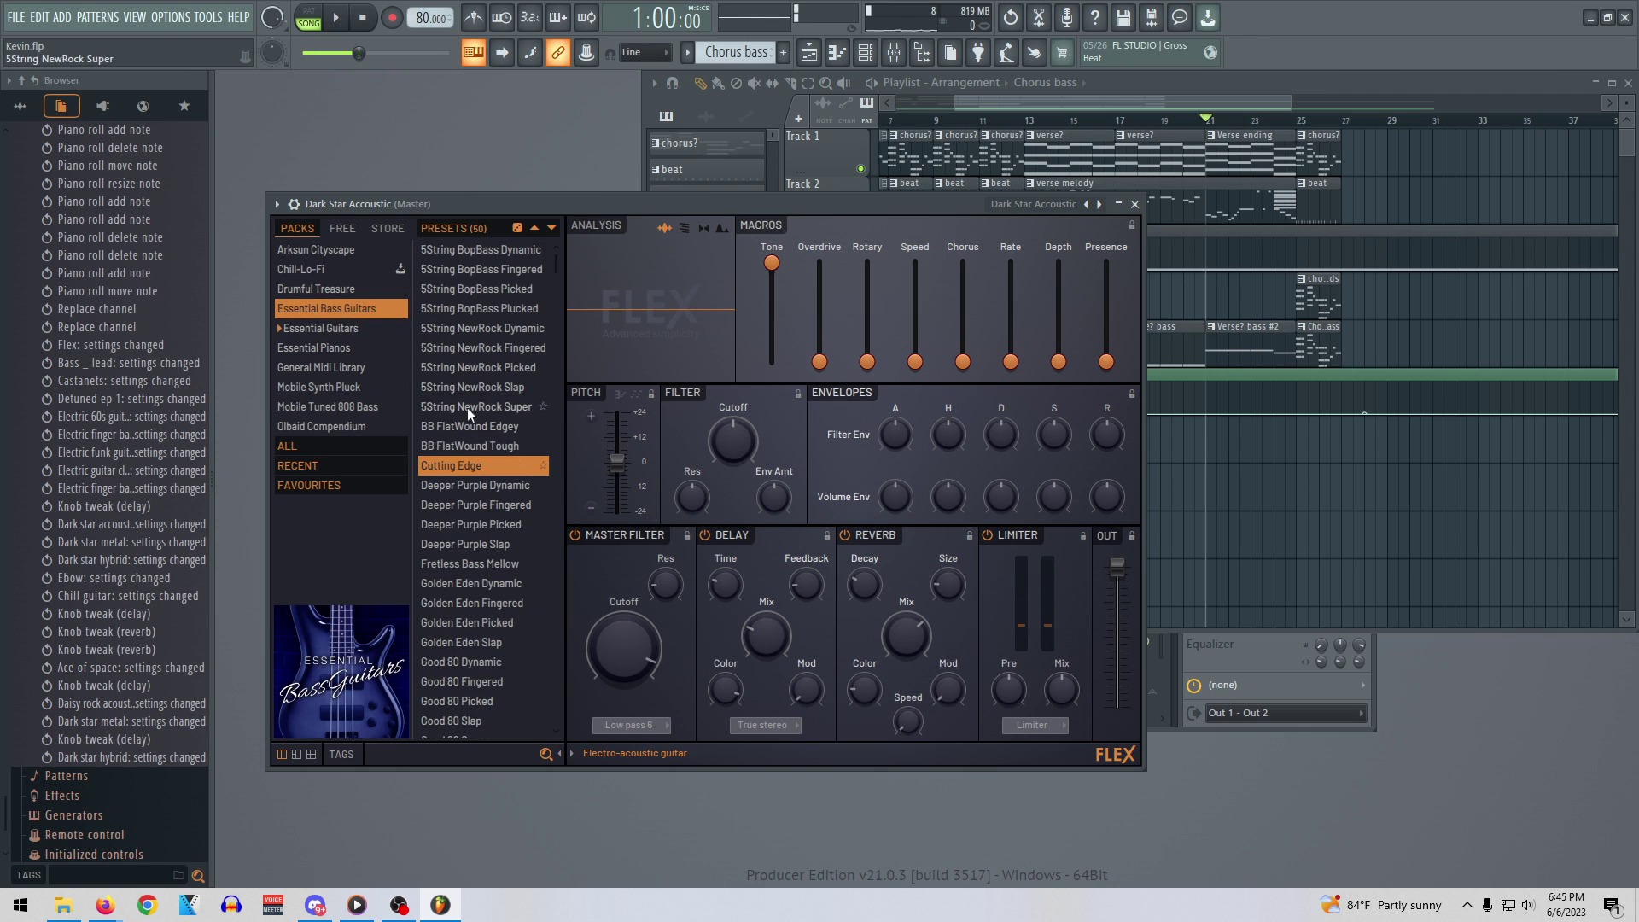
pyautogui.click(479, 388)
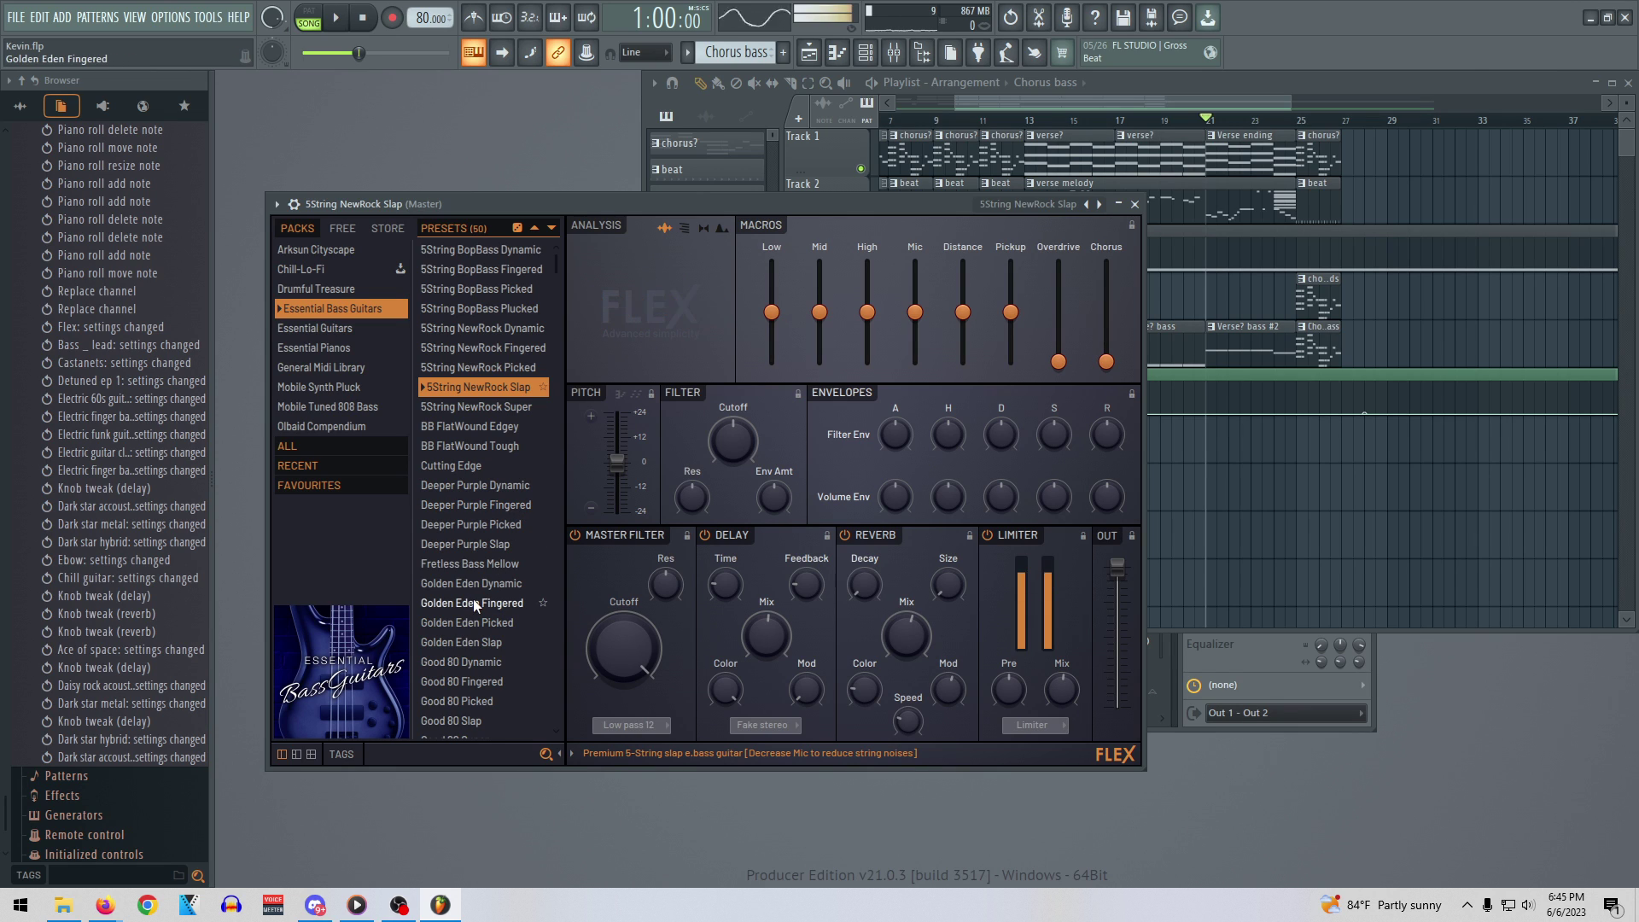
pyautogui.click(480, 564)
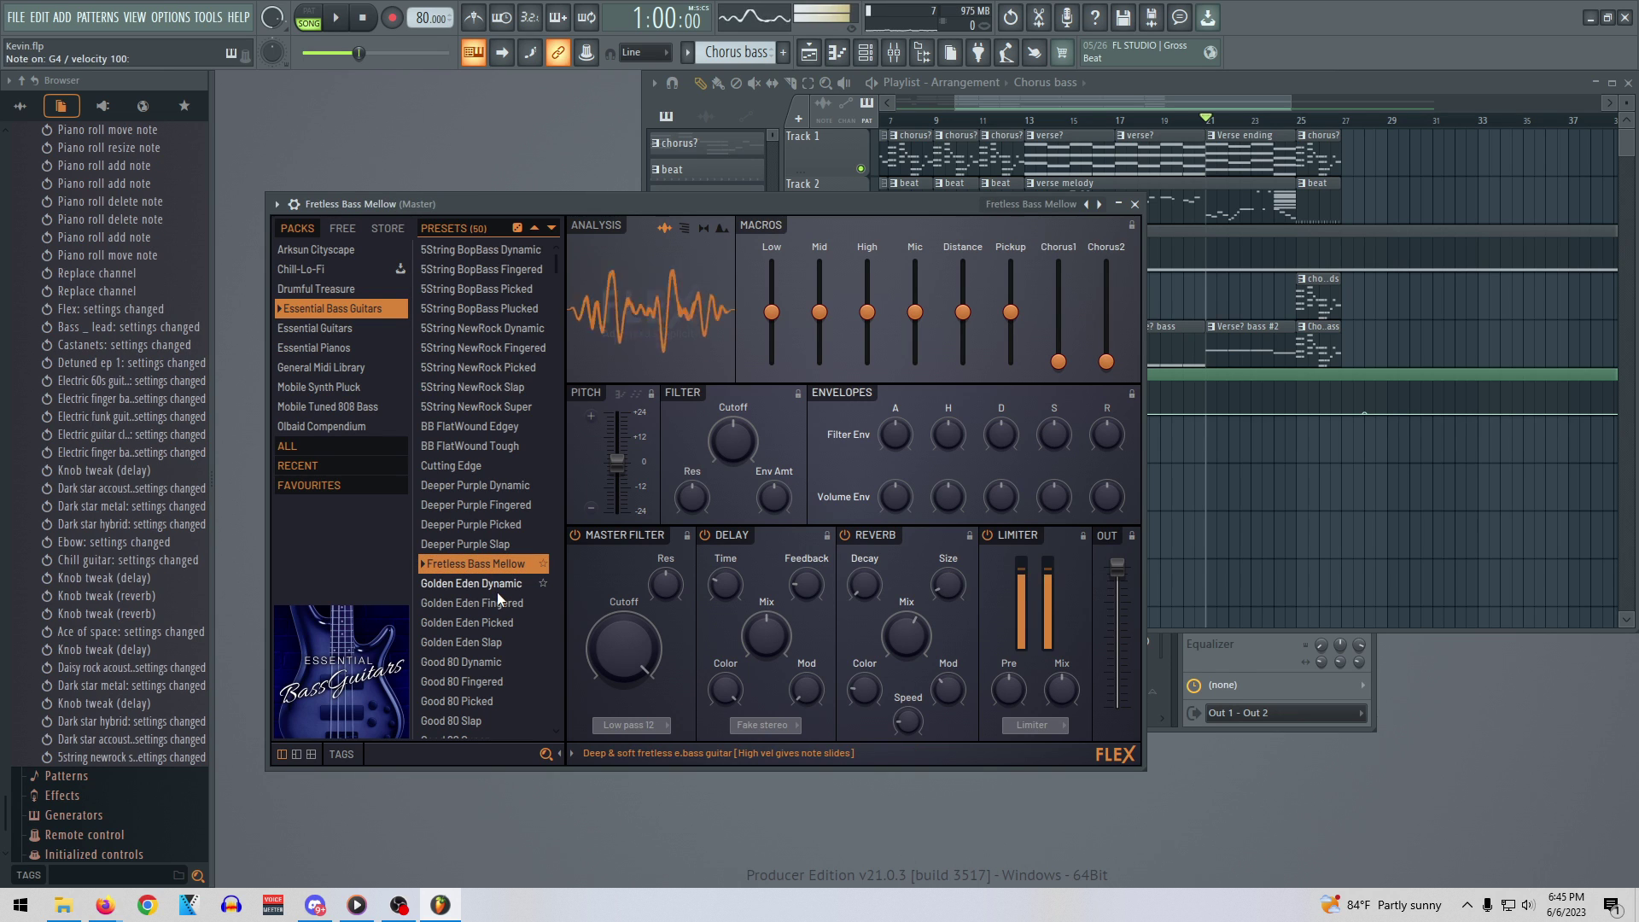
pyautogui.press('space')
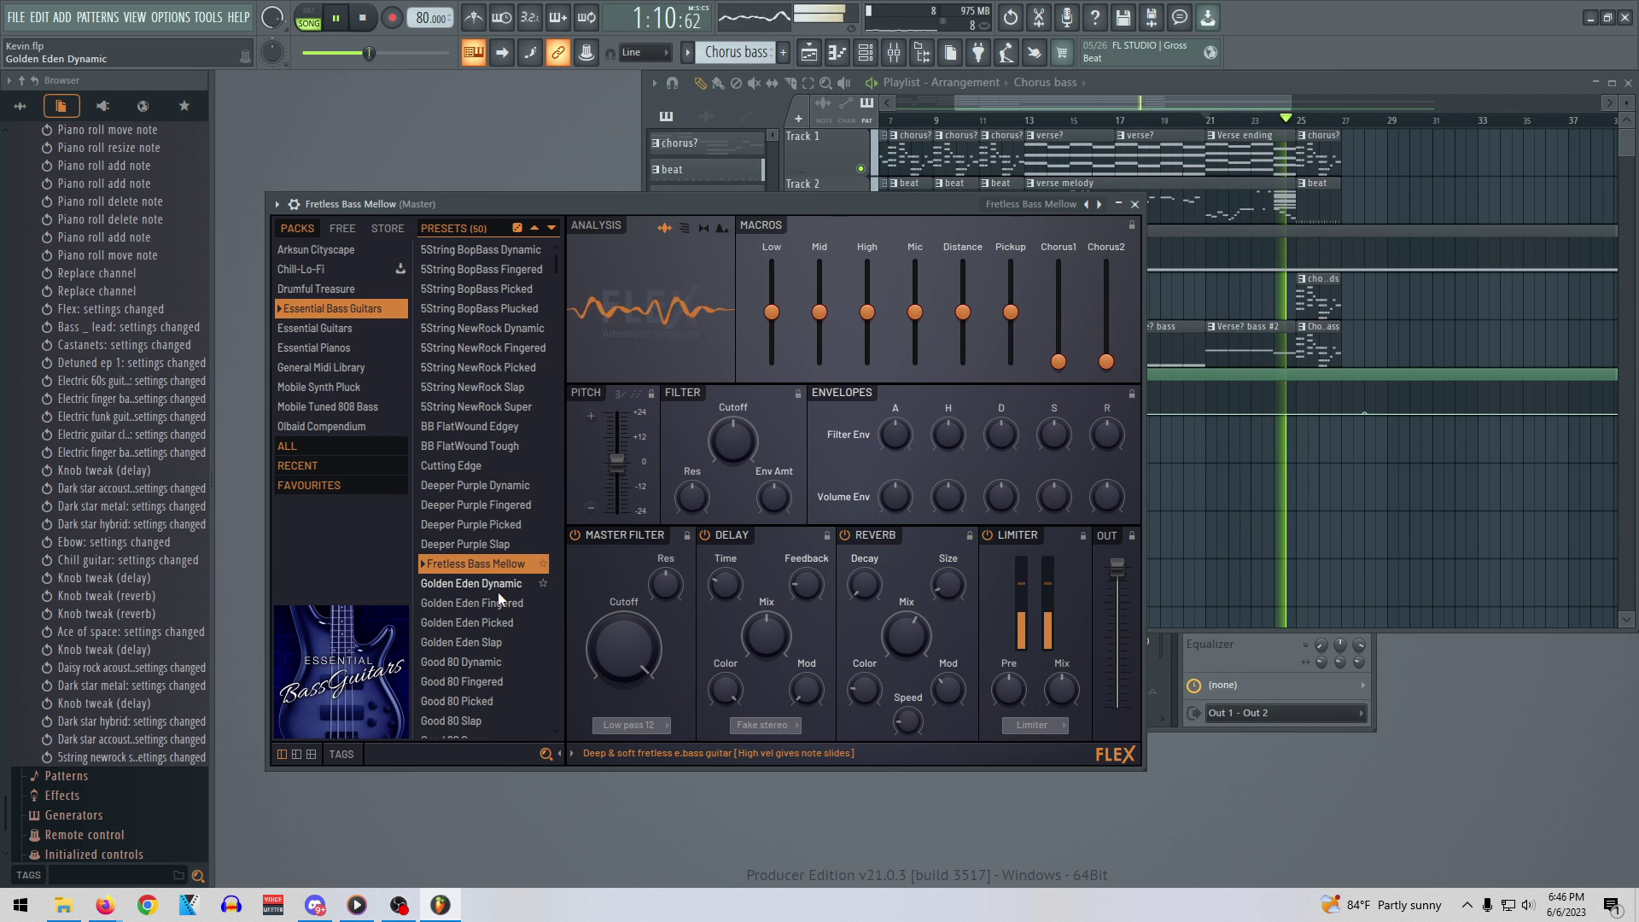
pyautogui.press('space')
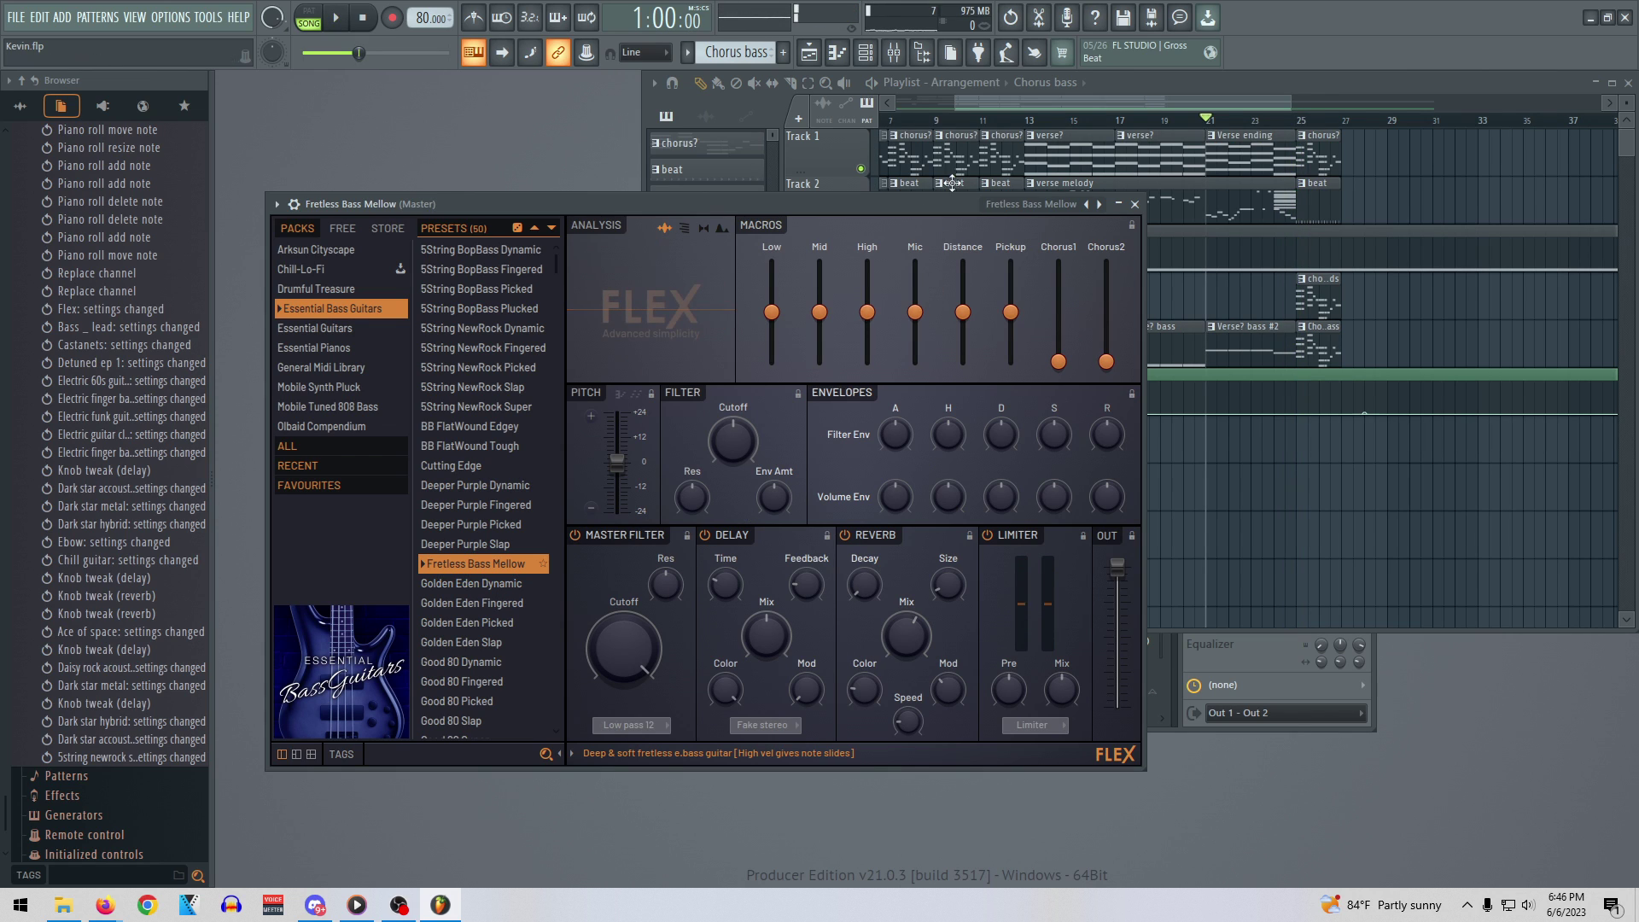
# Play the song from bar 13 to hear the new bass sound in the verse
pyautogui.click(986, 110)
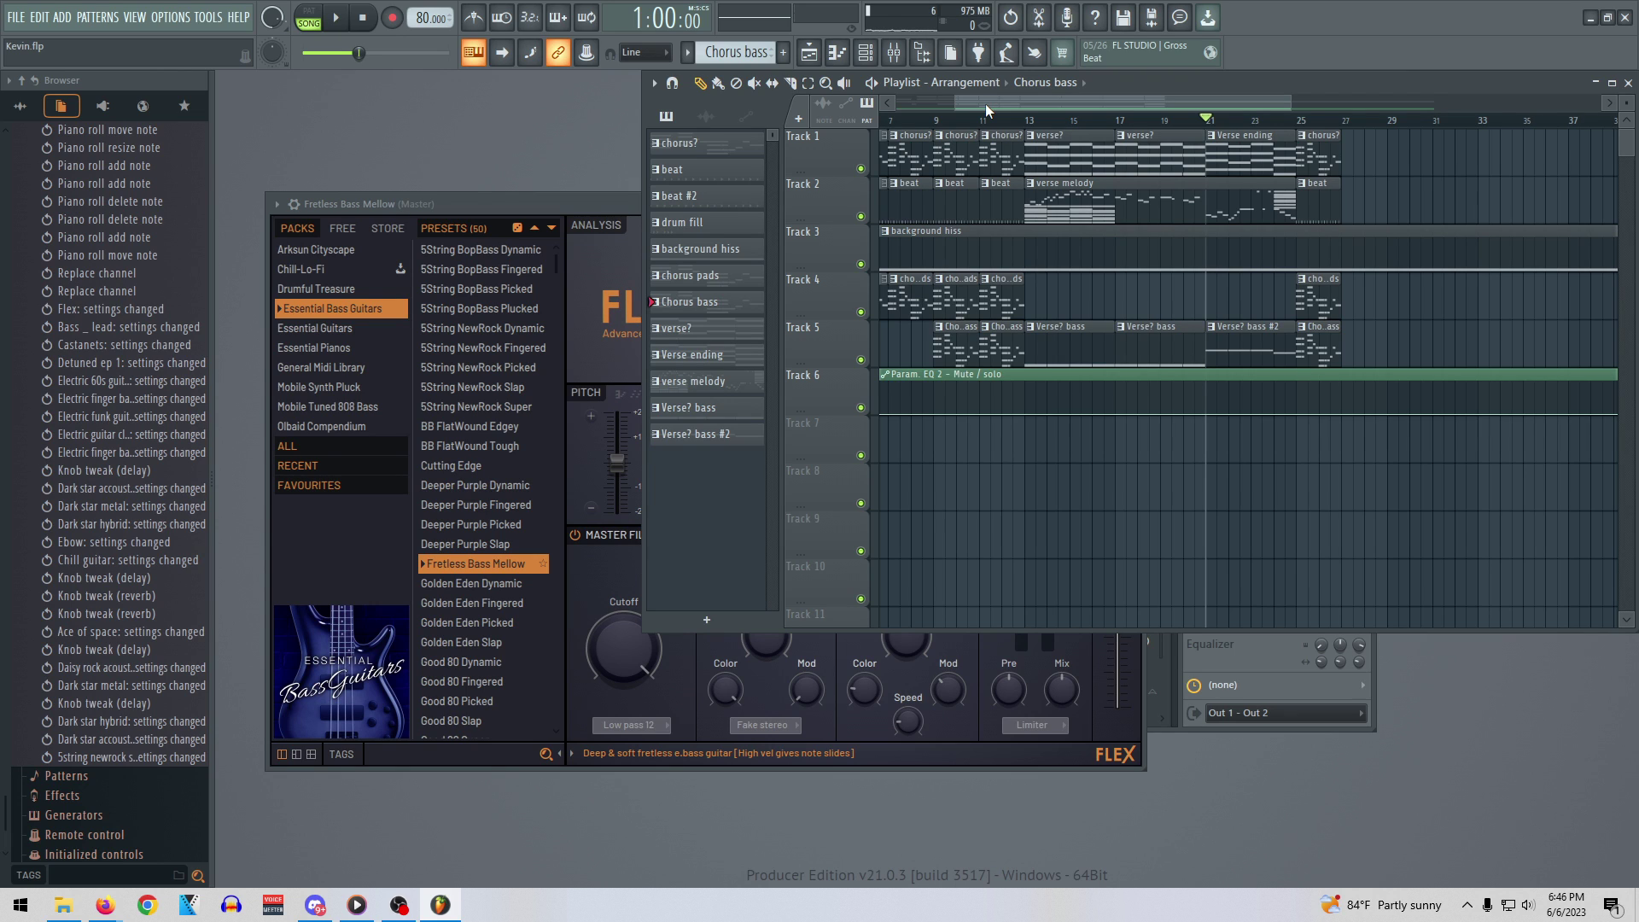
pyautogui.moveTo(985, 104); pyautogui.dragTo(899, 106)
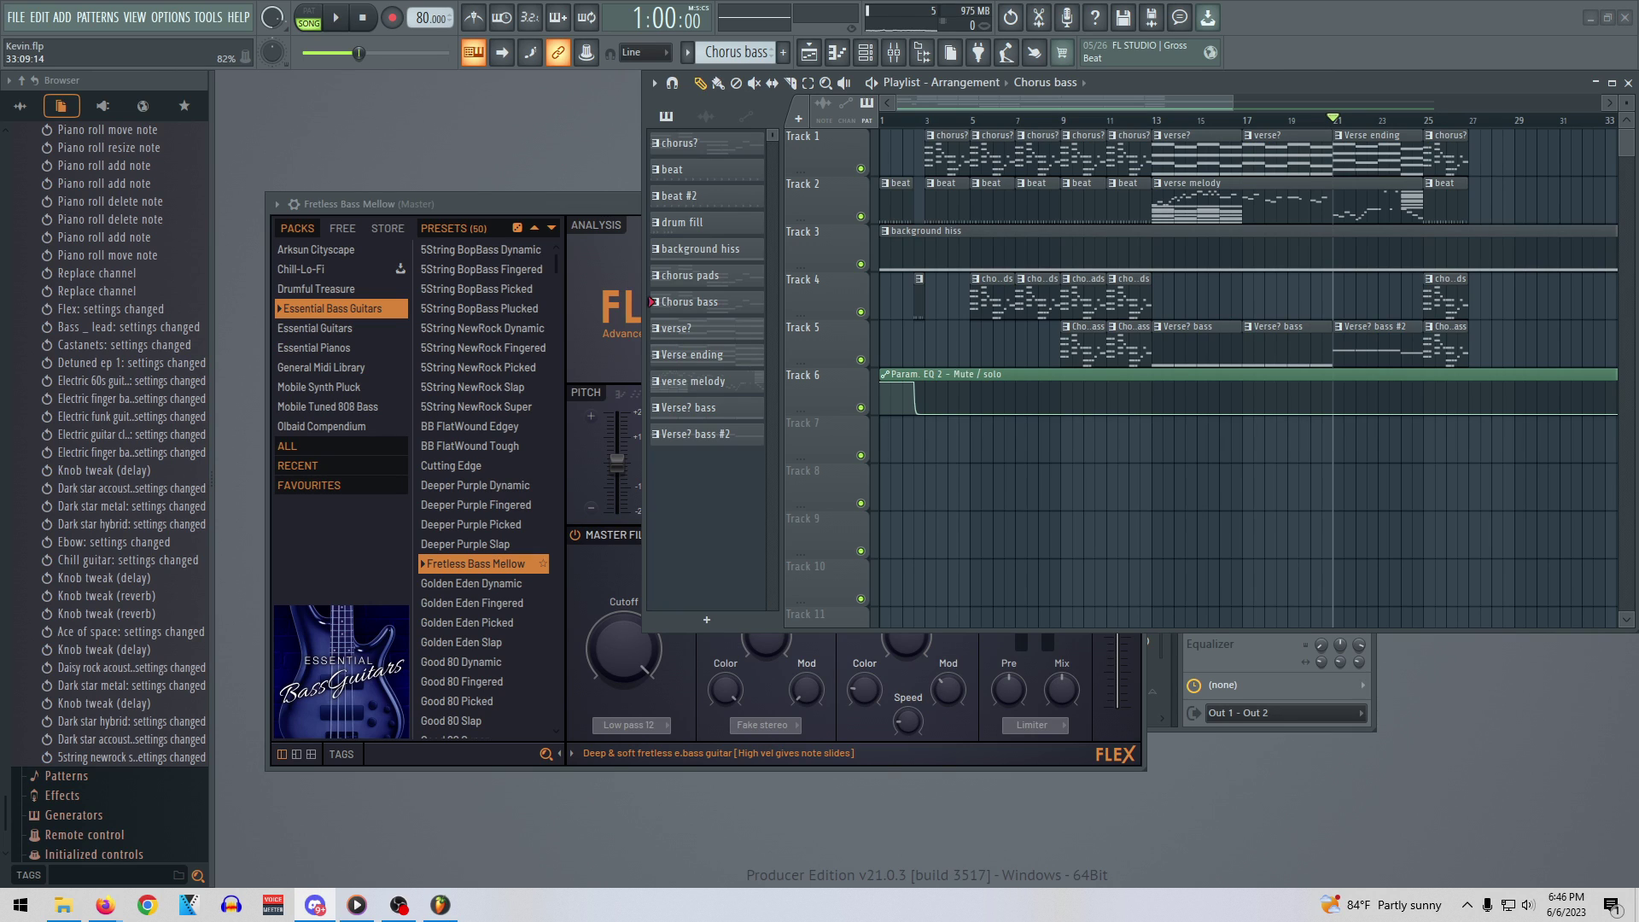
pyautogui.click(1162, 122)
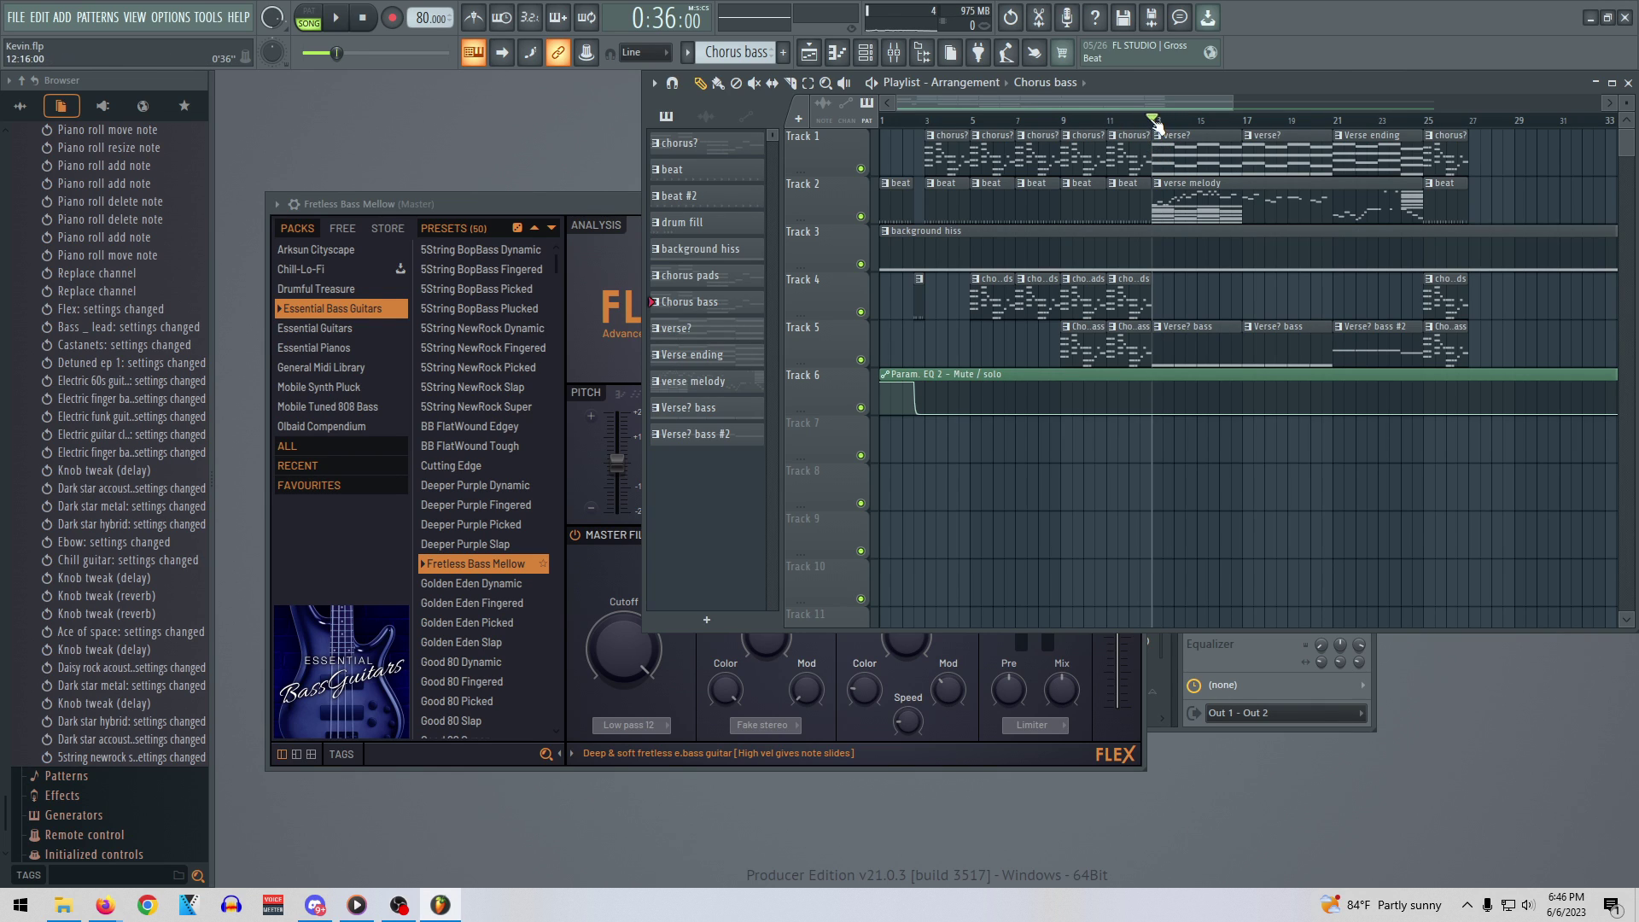
pyautogui.press('space')
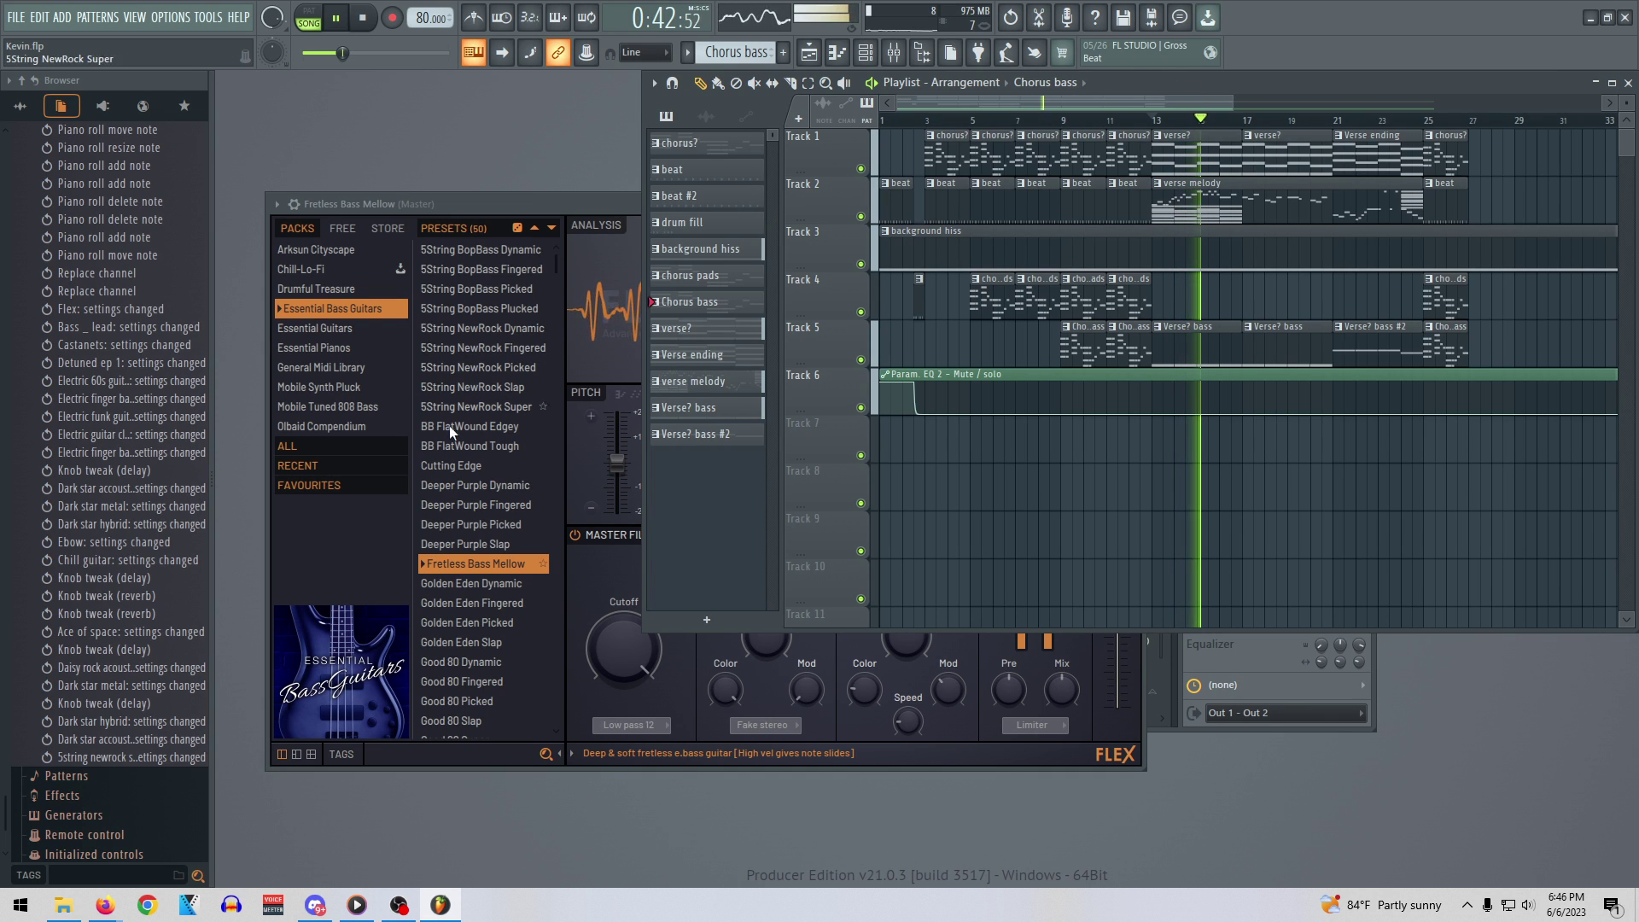
# Adjust the Fretless Bass Mellow channel volume during playback, stop the song, and close the channel rack and mixer
pyautogui.press('F9')
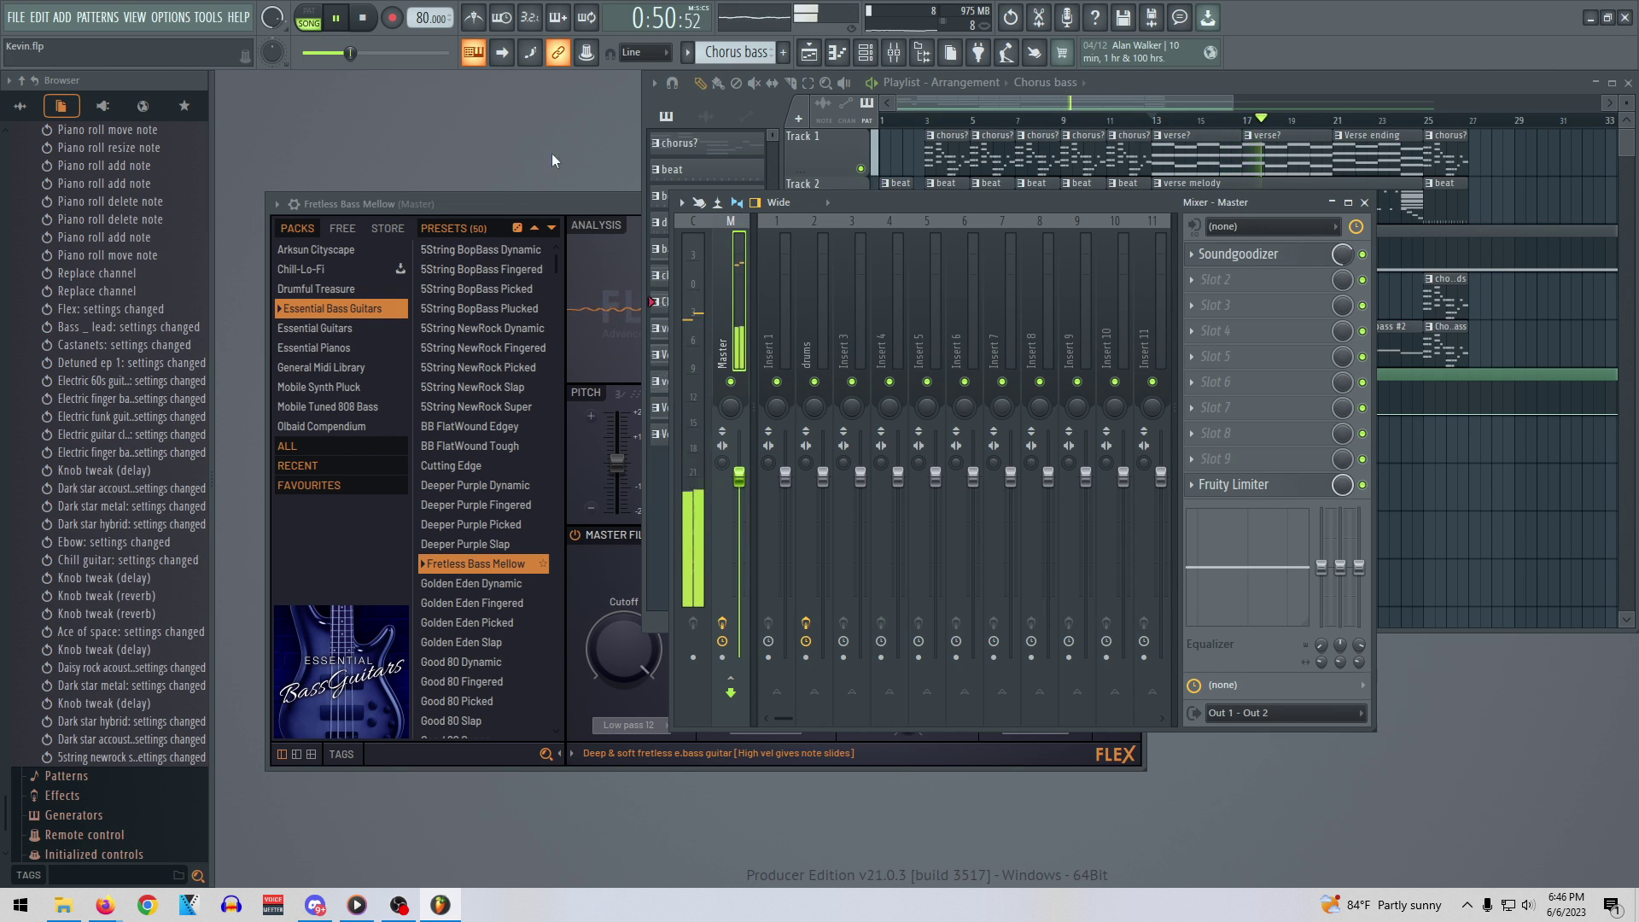
pyautogui.click(864, 52)
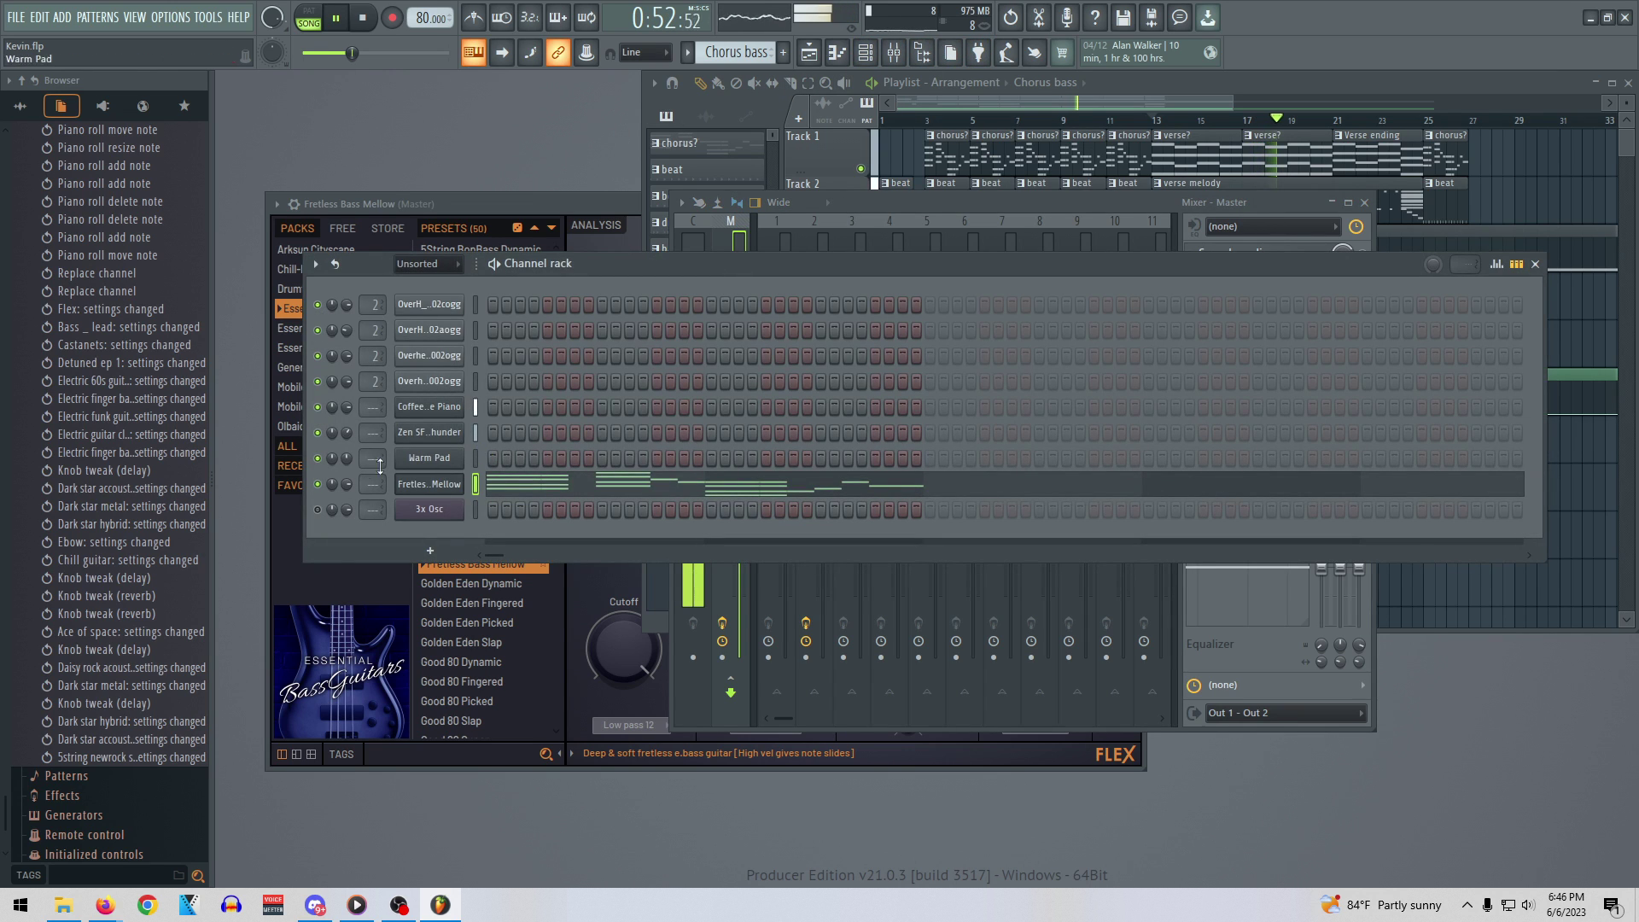
pyautogui.moveTo(347, 483)
pyautogui.mouseDown()
pyautogui.moveTo(346, 520)
pyautogui.moveTo(346, 477)
pyautogui.mouseUp()
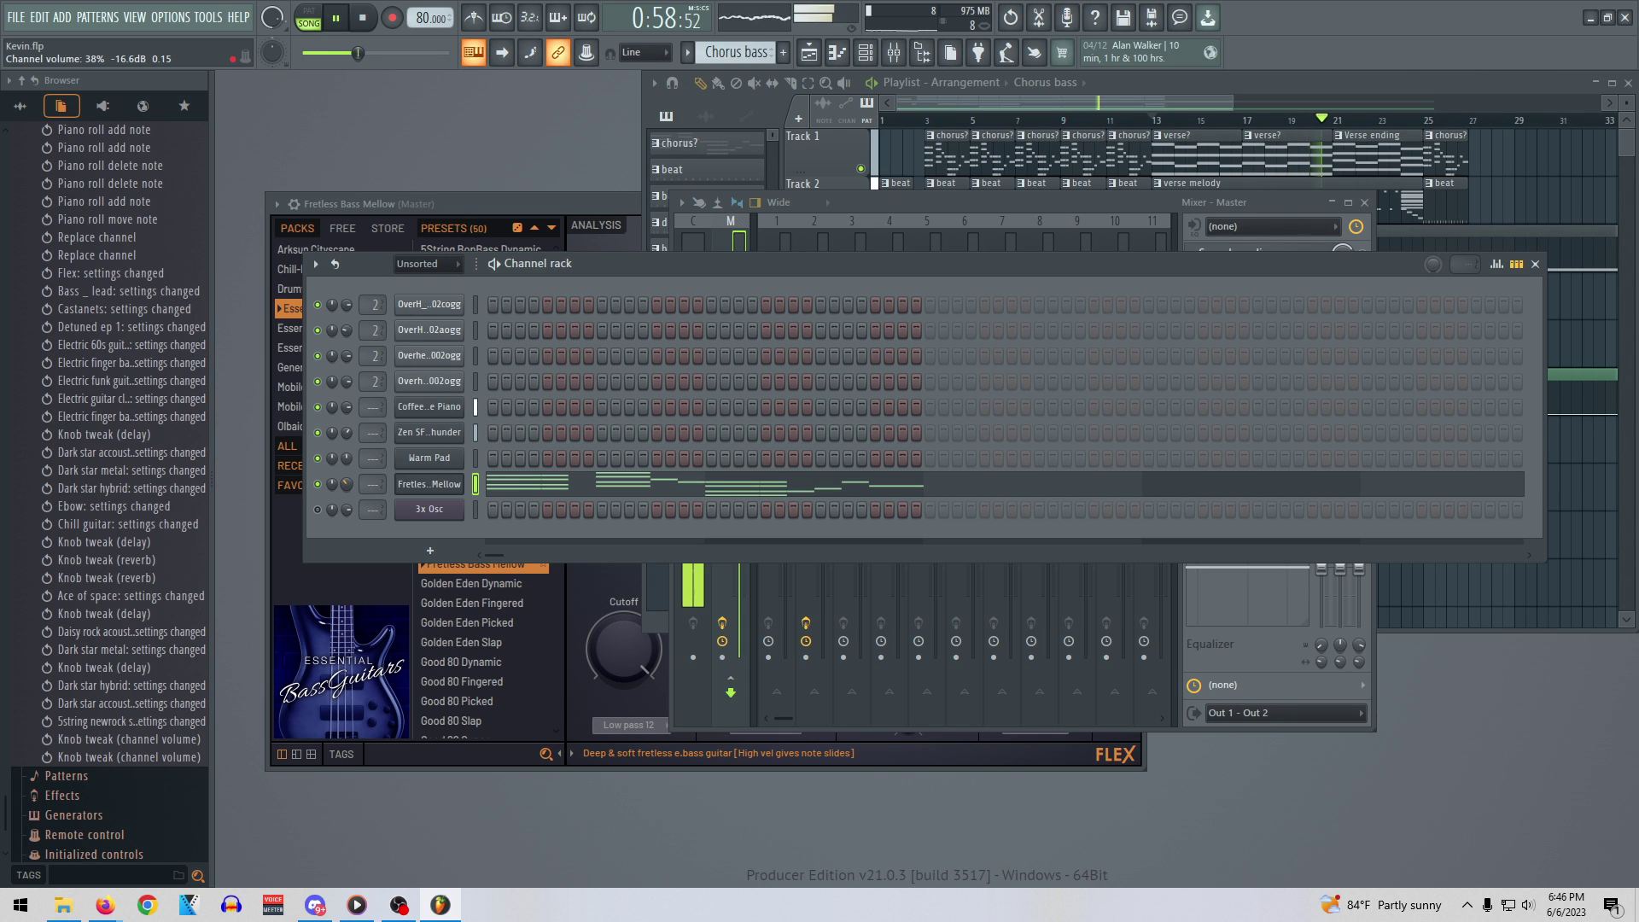
pyautogui.moveTo(346, 483); pyautogui.dragTo(347, 480)
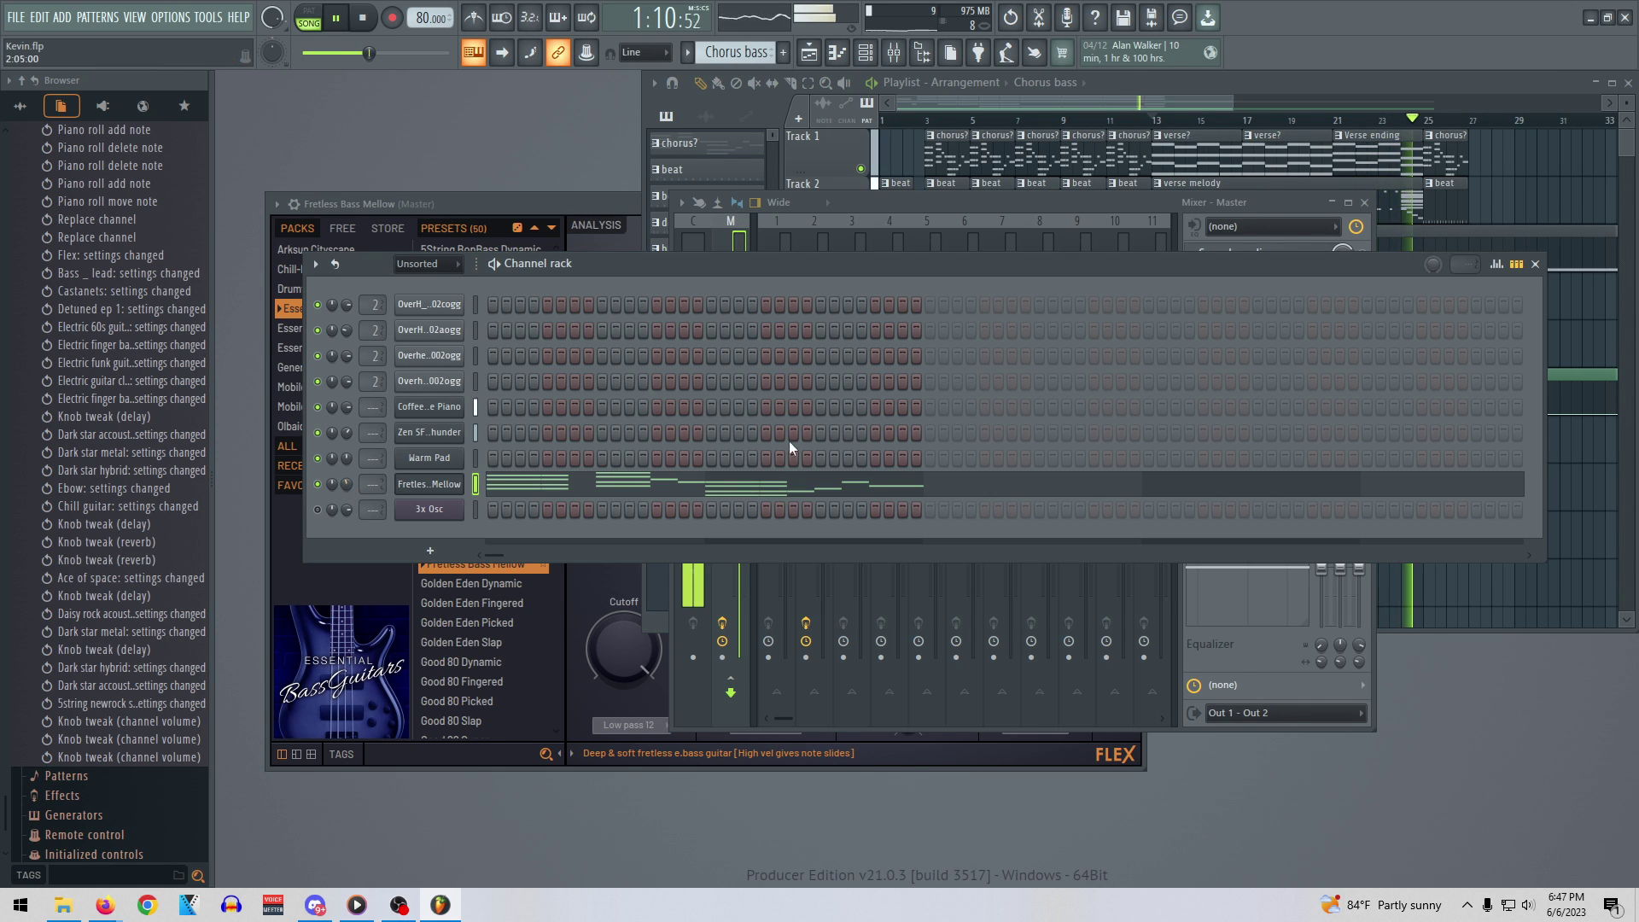
pyautogui.click(1535, 264)
pyautogui.press('space')
pyautogui.click(1364, 203)
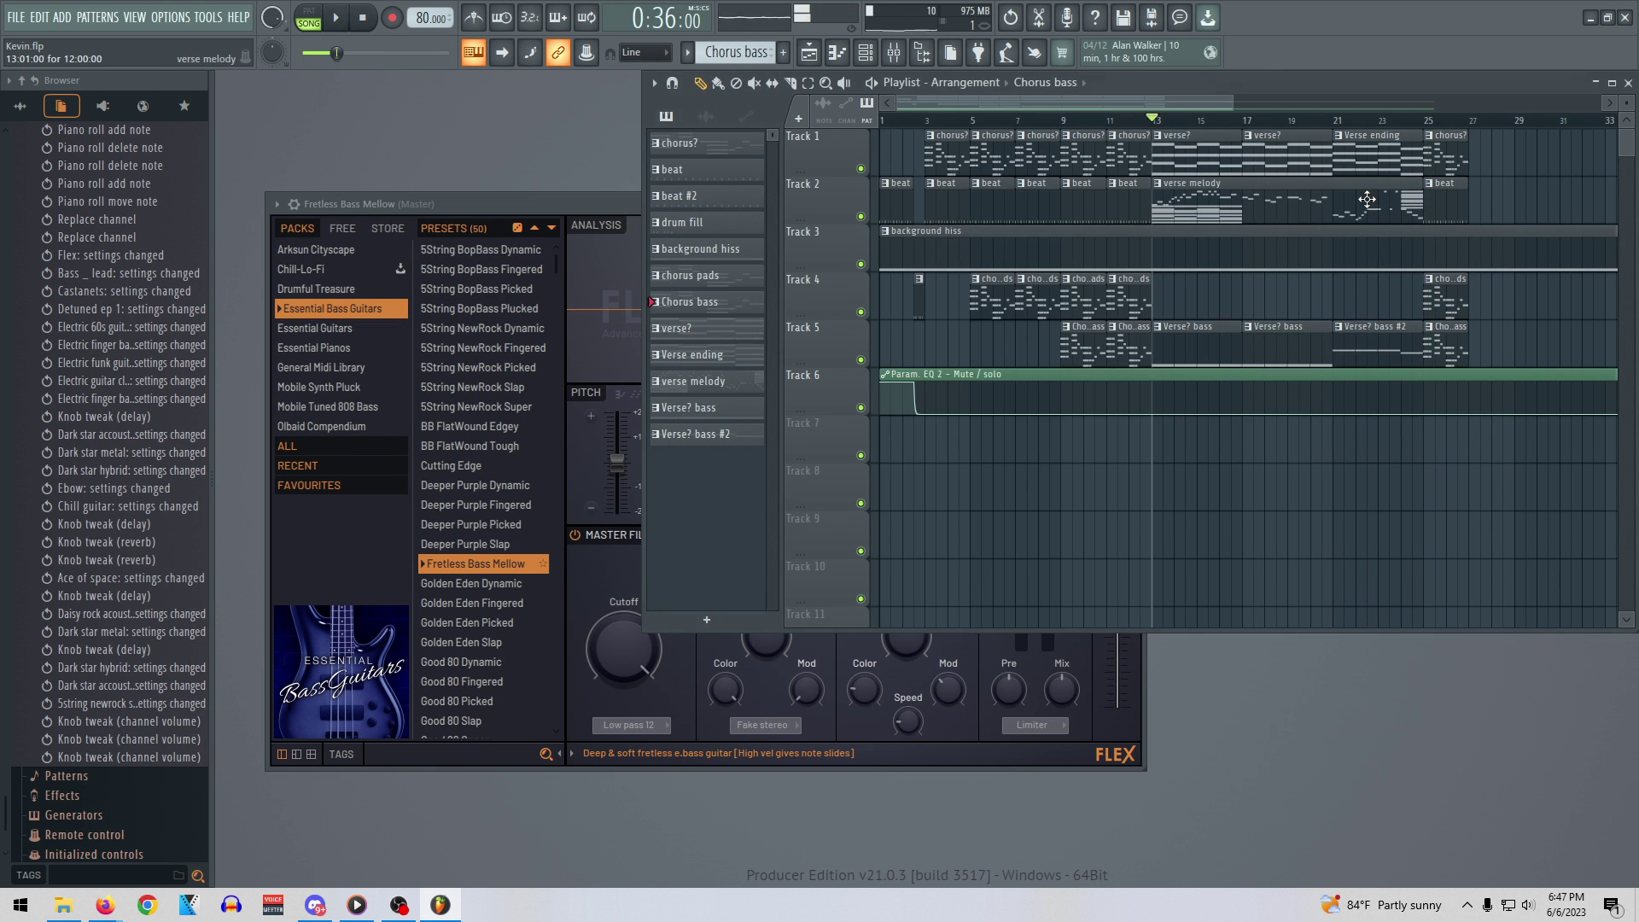
# Open the Chorus bass pattern's notes and reduce the first chord to a single F3 note
pyautogui.click(722, 305)
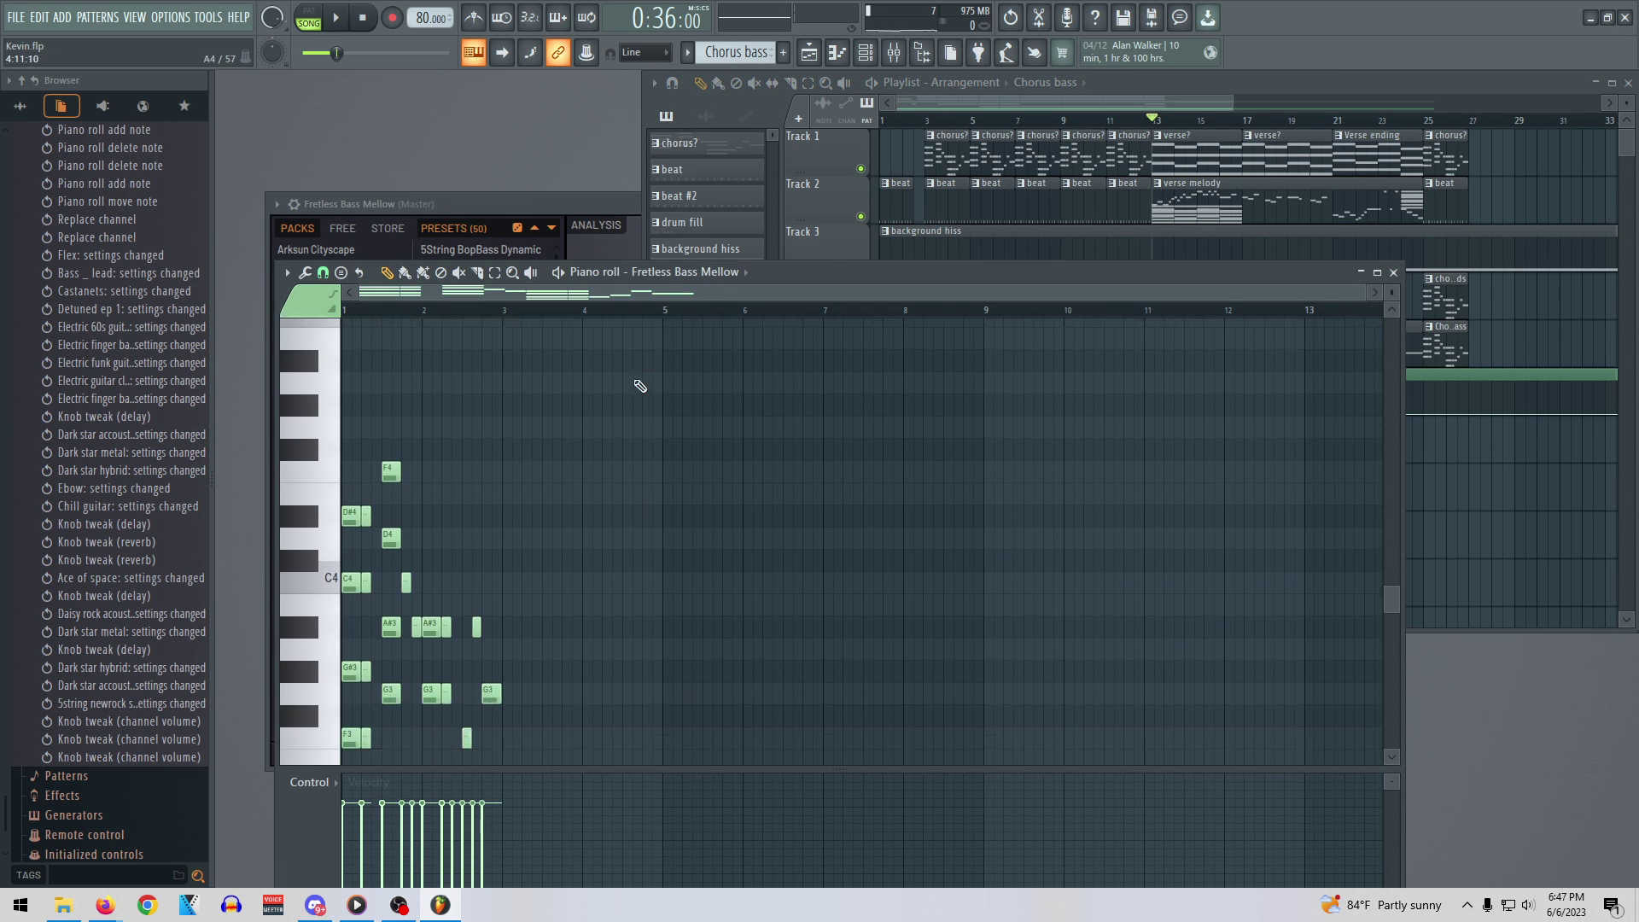
pyautogui.scroll(3, 616, 408)
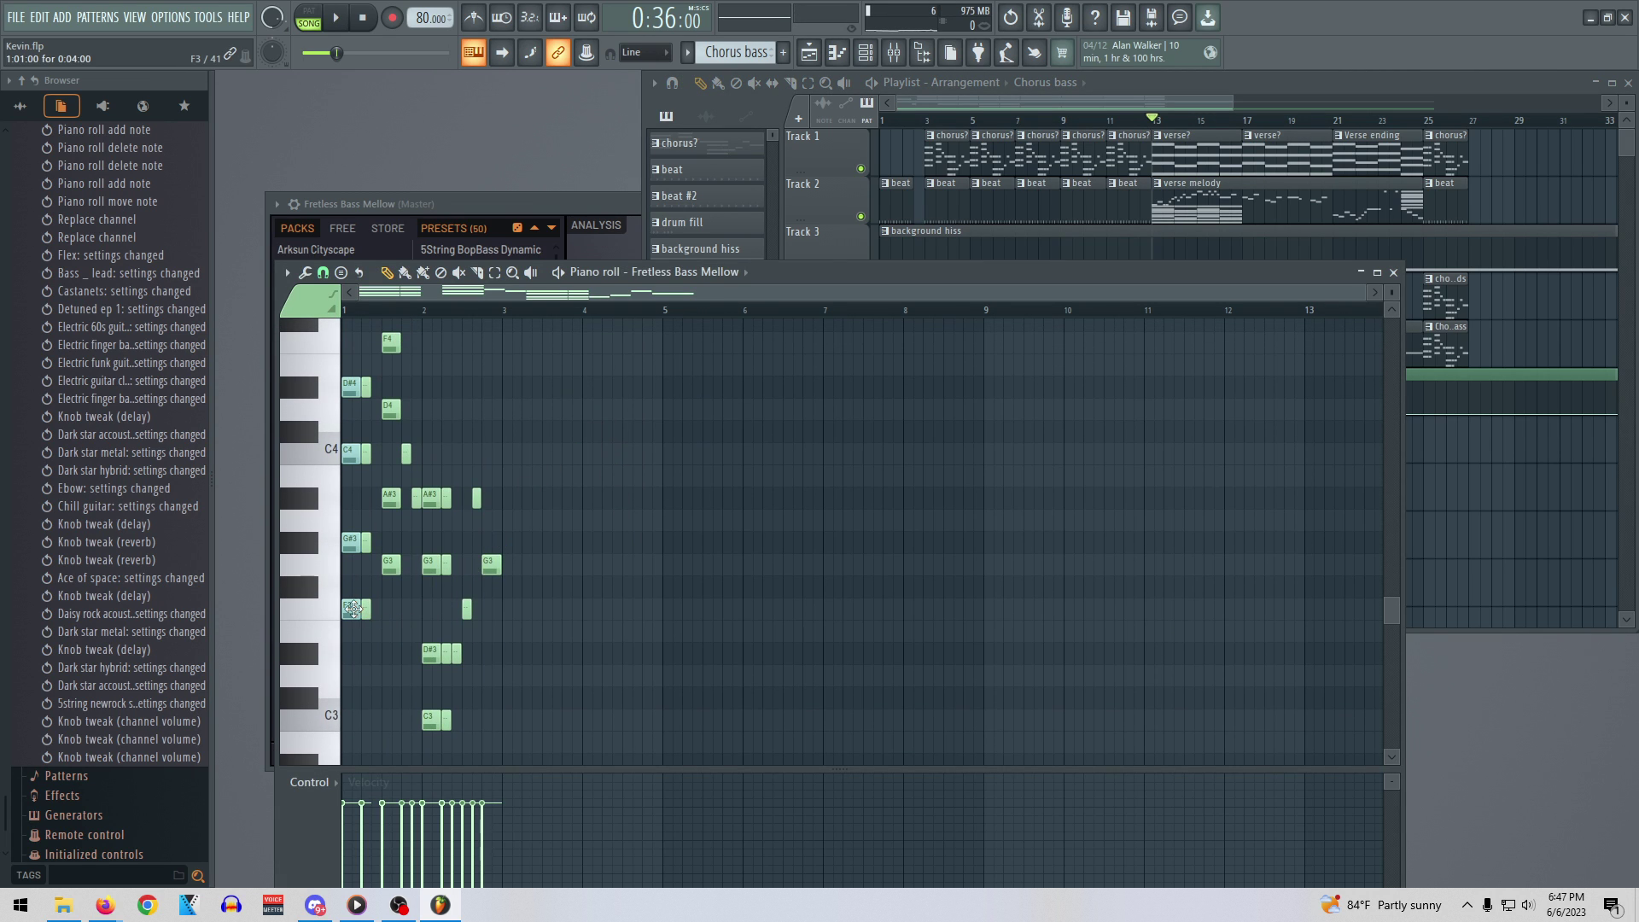
pyautogui.click(384, 611)
pyautogui.rightClick(401, 611)
pyautogui.click(565, 604)
pyautogui.moveTo(638, 610); pyautogui.dragTo(582, 606)
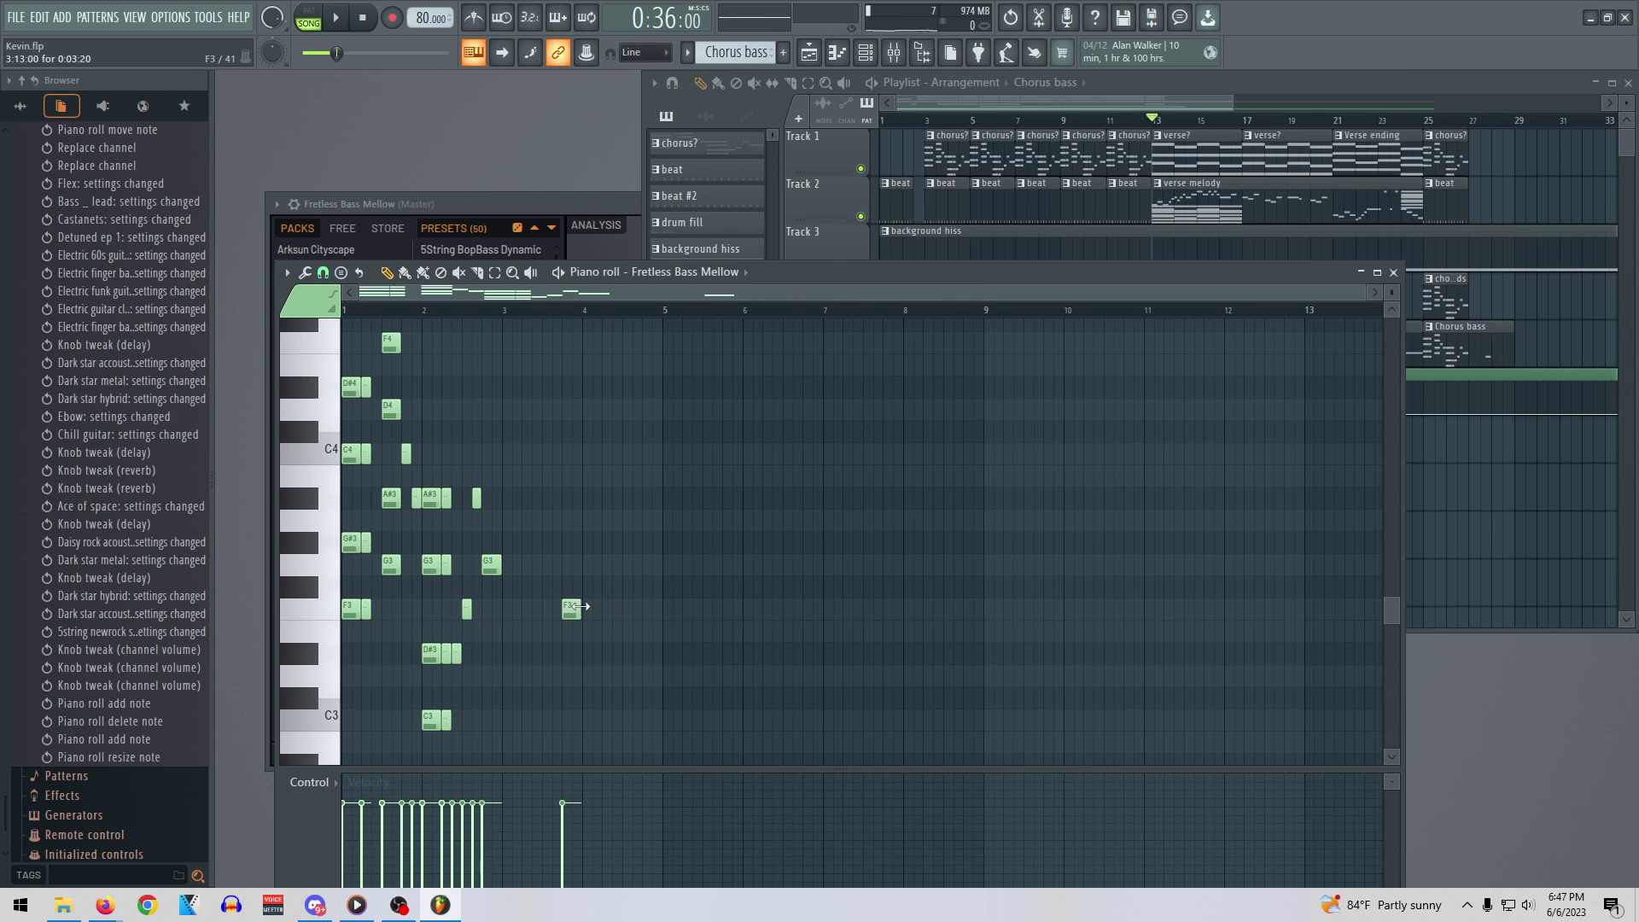
pyautogui.rightClick(344, 615)
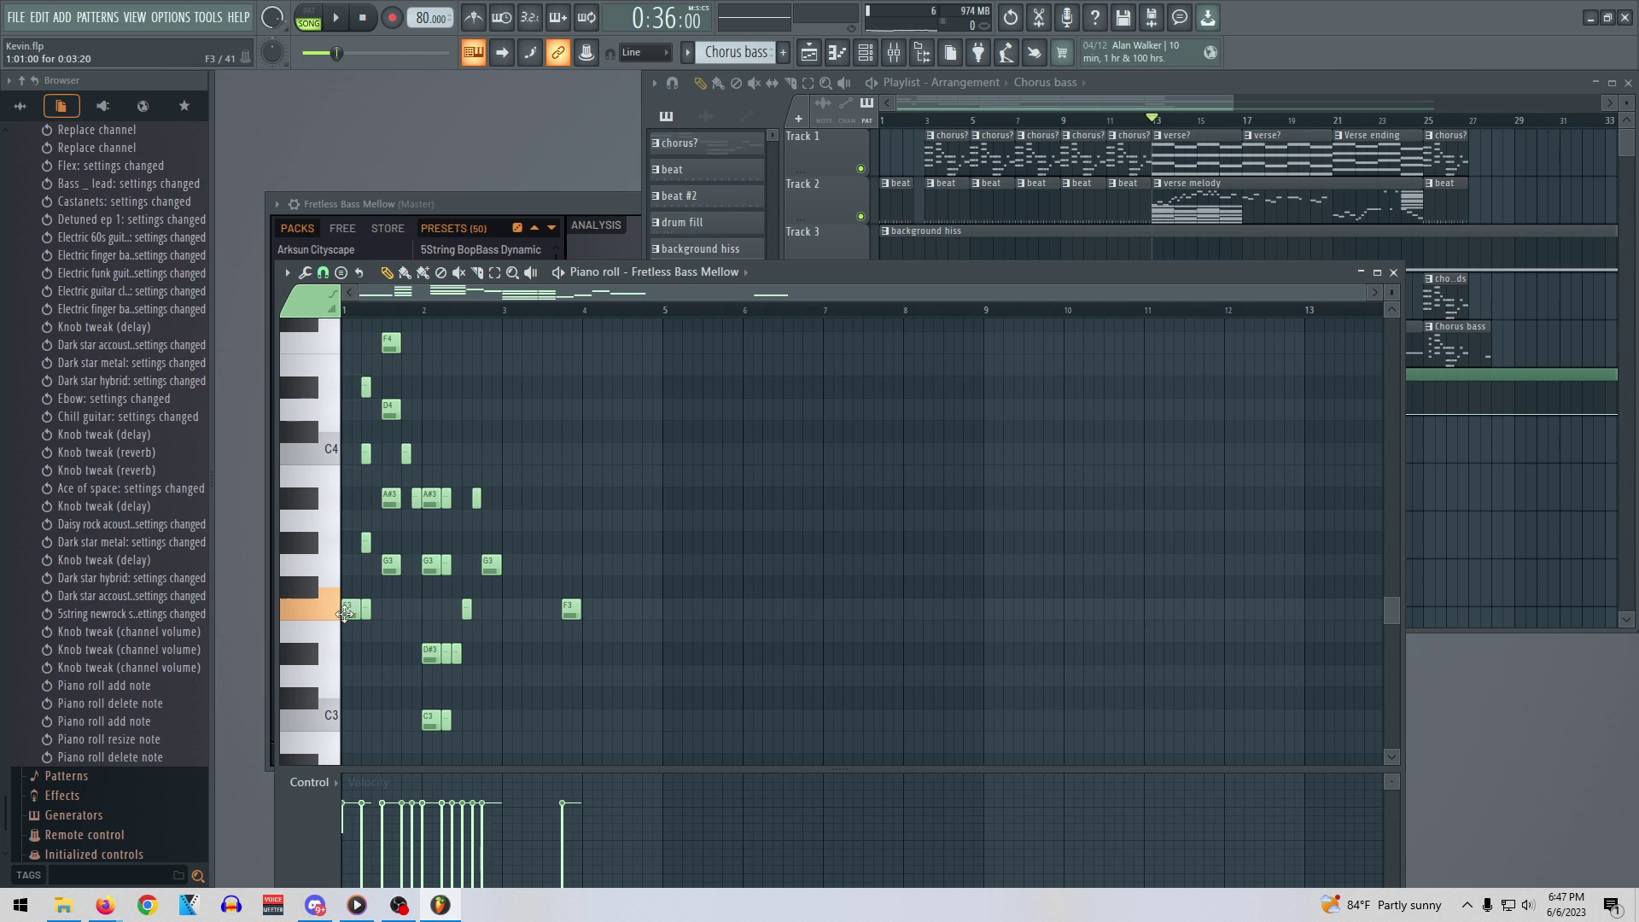
pyautogui.click(346, 613)
pyautogui.rightClick(568, 613)
pyautogui.rightClick(571, 613)
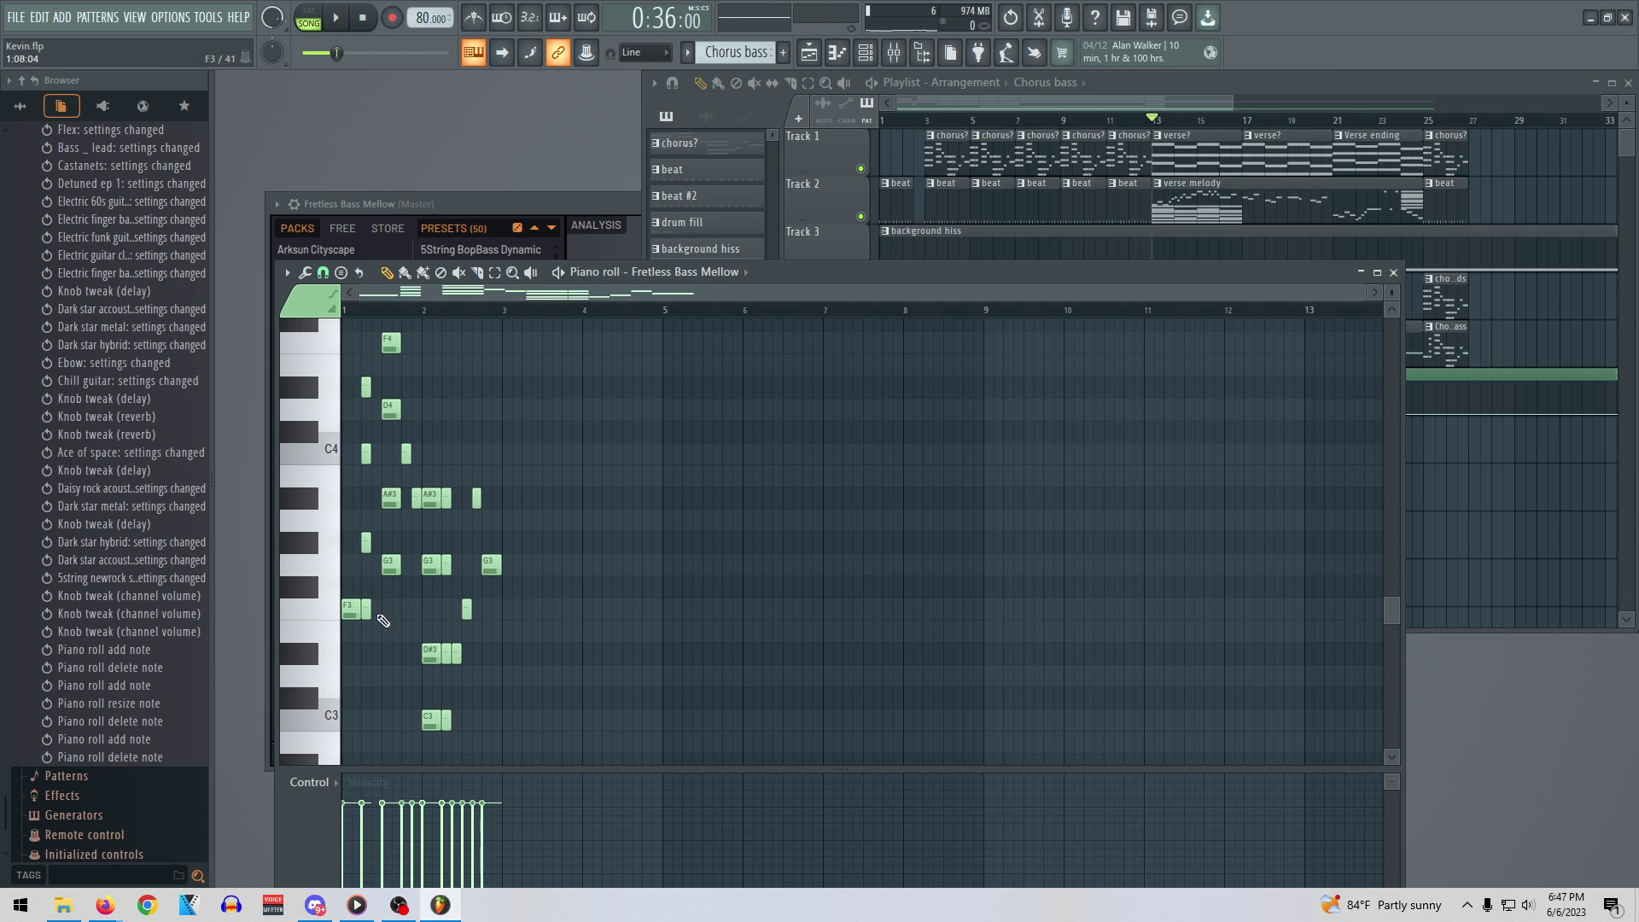
# Reduce the second chord in bar 1 to a short F3 note and the third chord to a single G3 note
pyautogui.rightClick(366, 611)
pyautogui.click(366, 611)
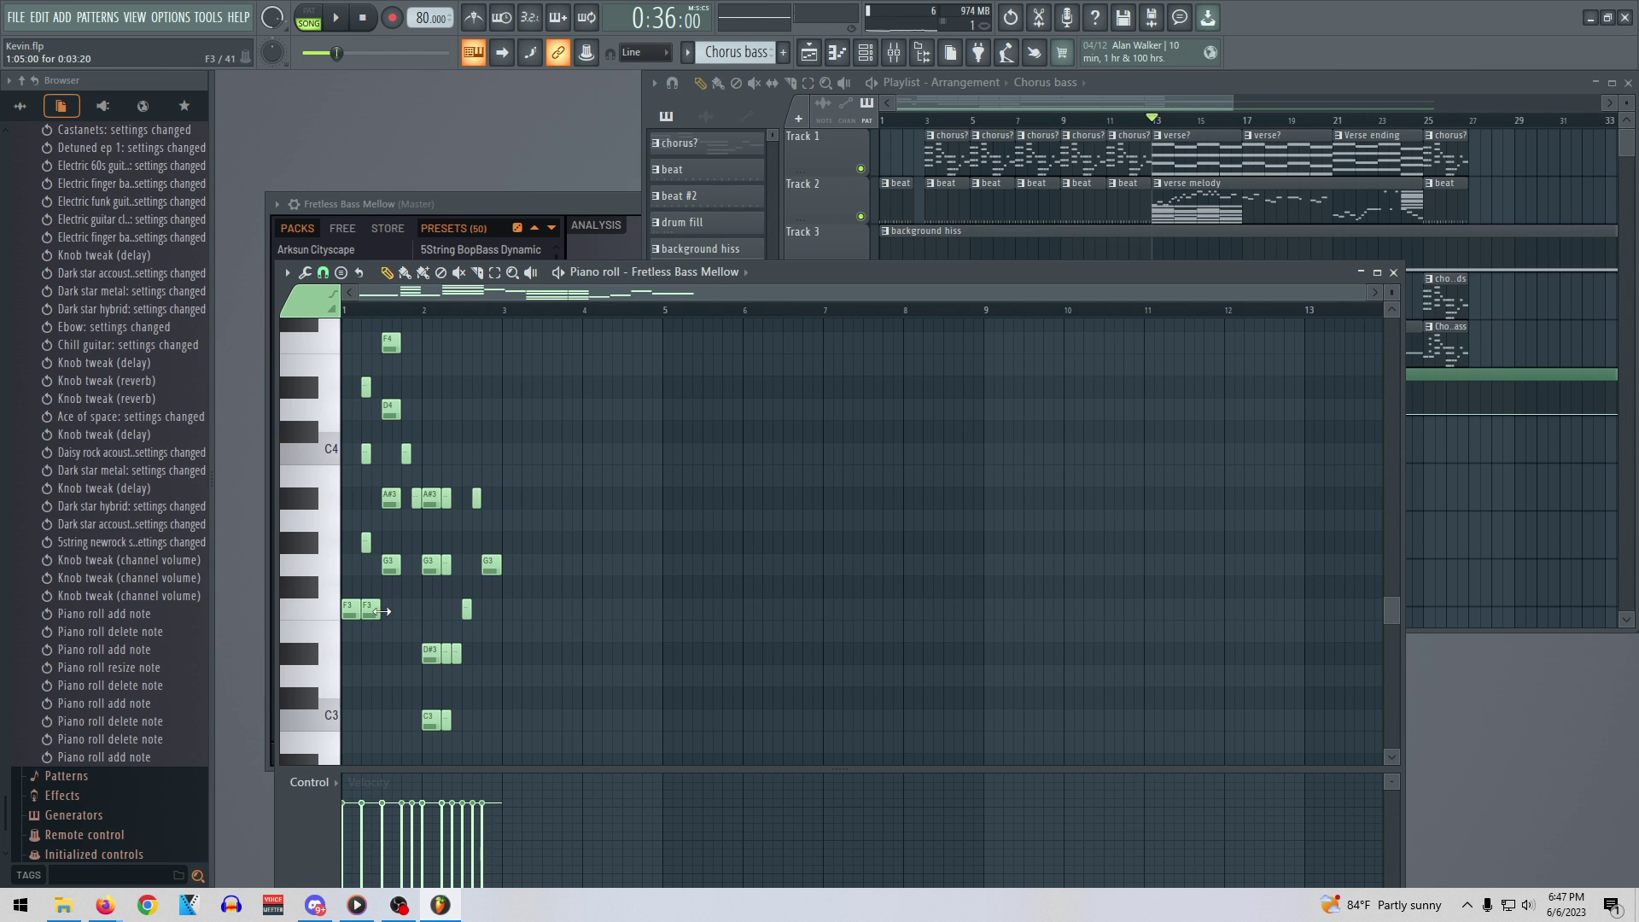
pyautogui.moveTo(381, 611); pyautogui.dragTo(370, 614)
pyautogui.rightClick(366, 543)
pyautogui.rightClick(366, 453)
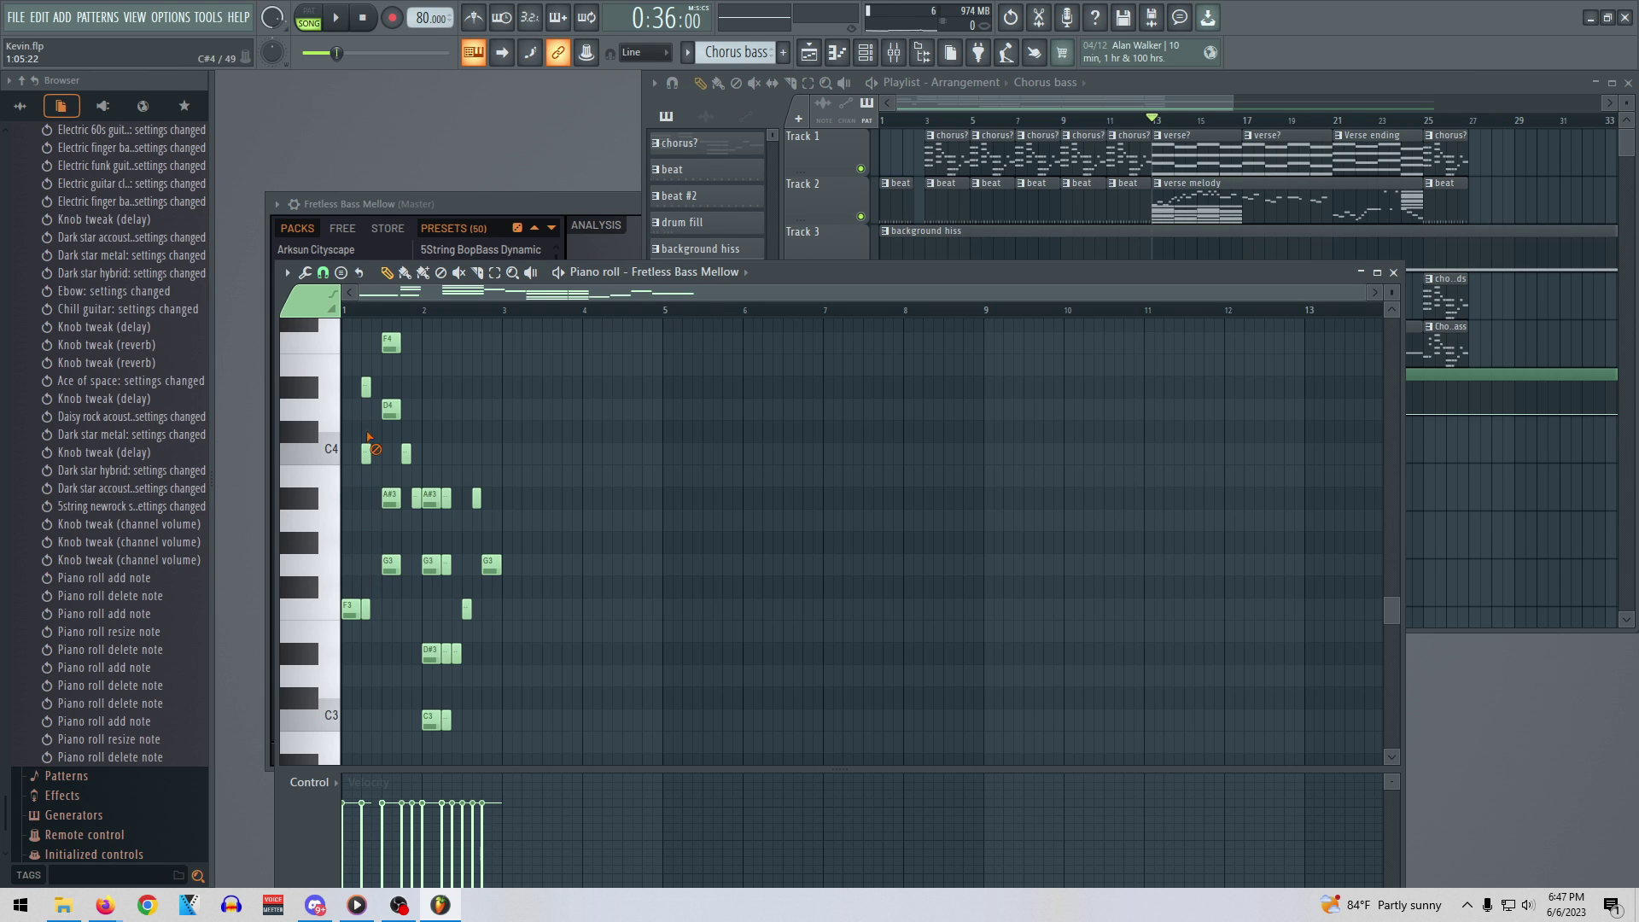
pyautogui.rightClick(366, 386)
pyautogui.rightClick(392, 566)
pyautogui.click(392, 567)
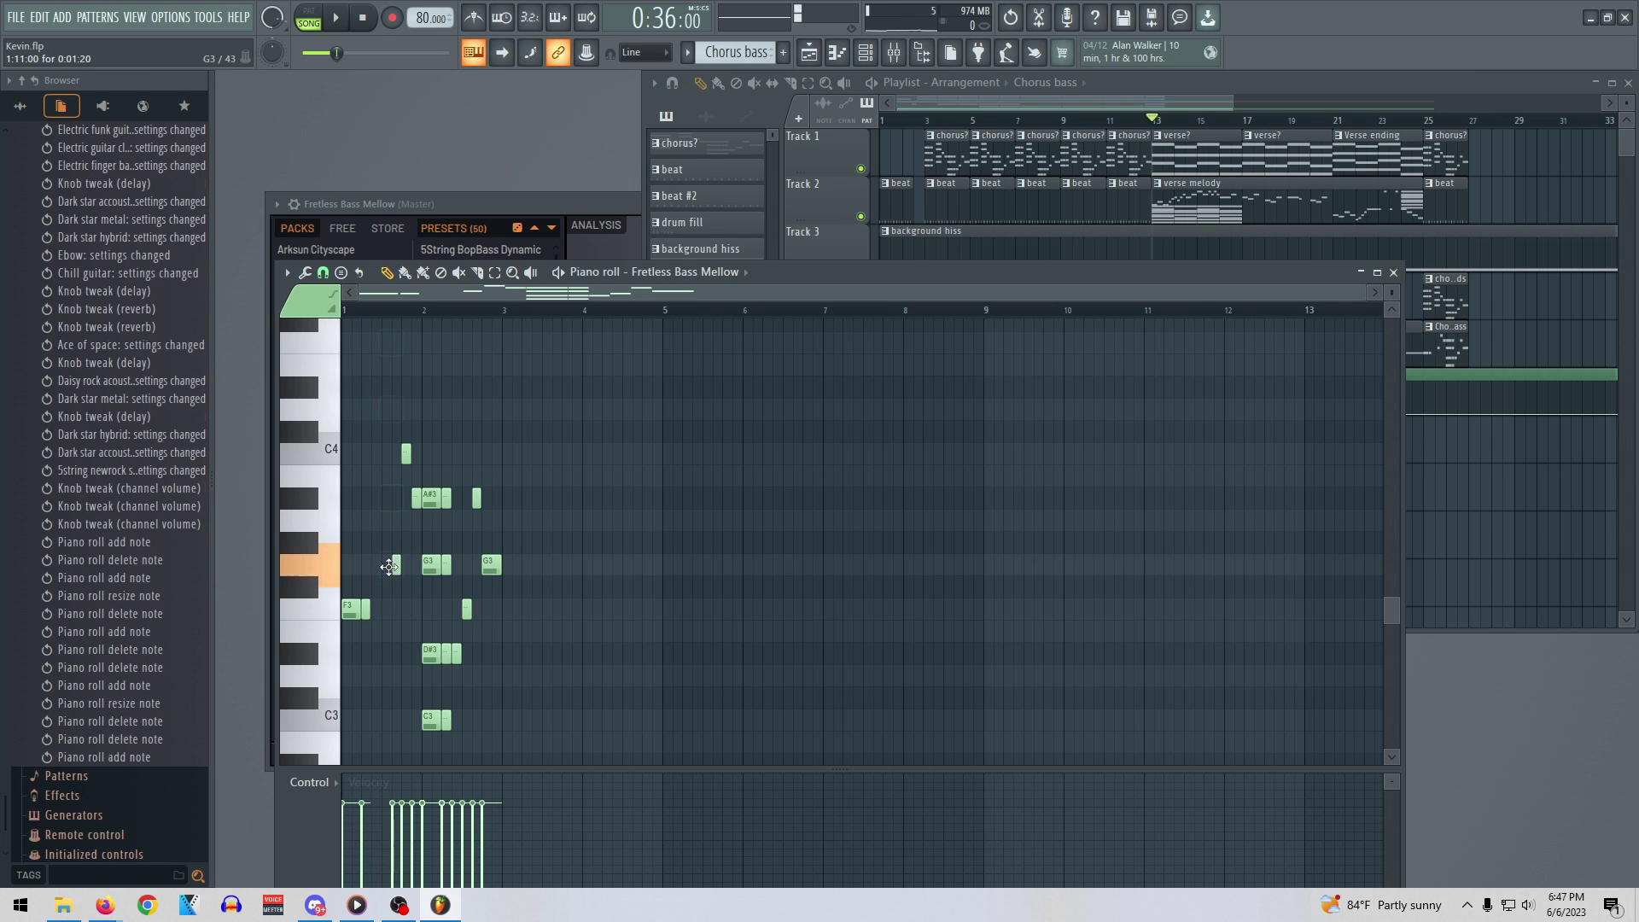
pyautogui.moveTo(396, 565); pyautogui.dragTo(399, 566)
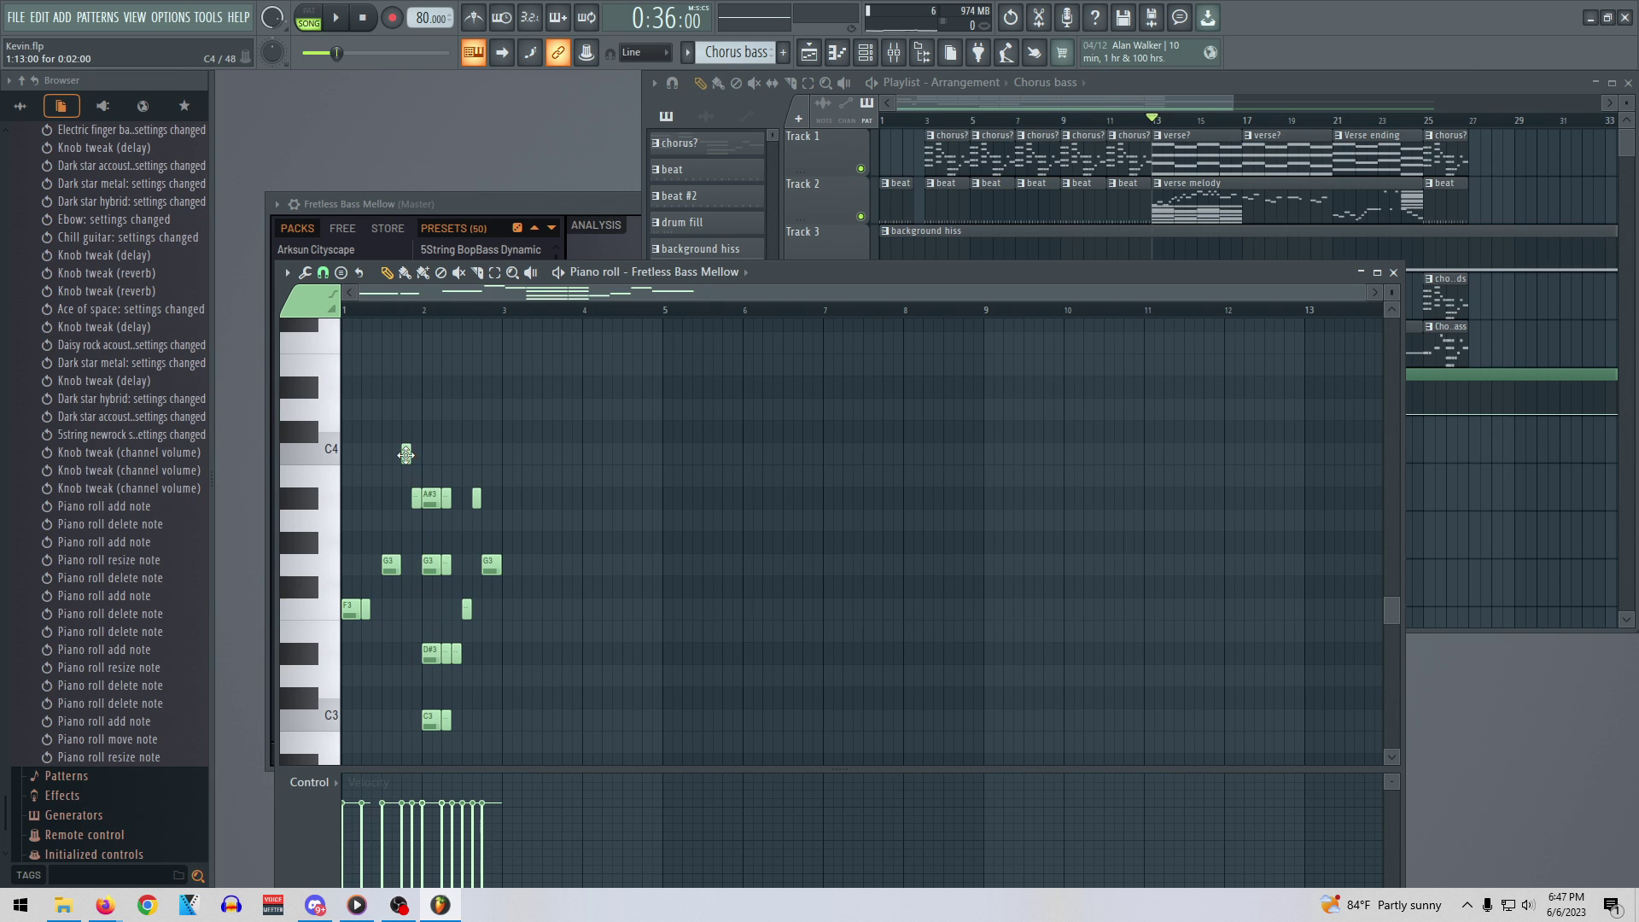
# Replace the first chord of bar 2 with a single C3 note and shorten the C3 note that follows it
pyautogui.scroll(-3, 463, 640)
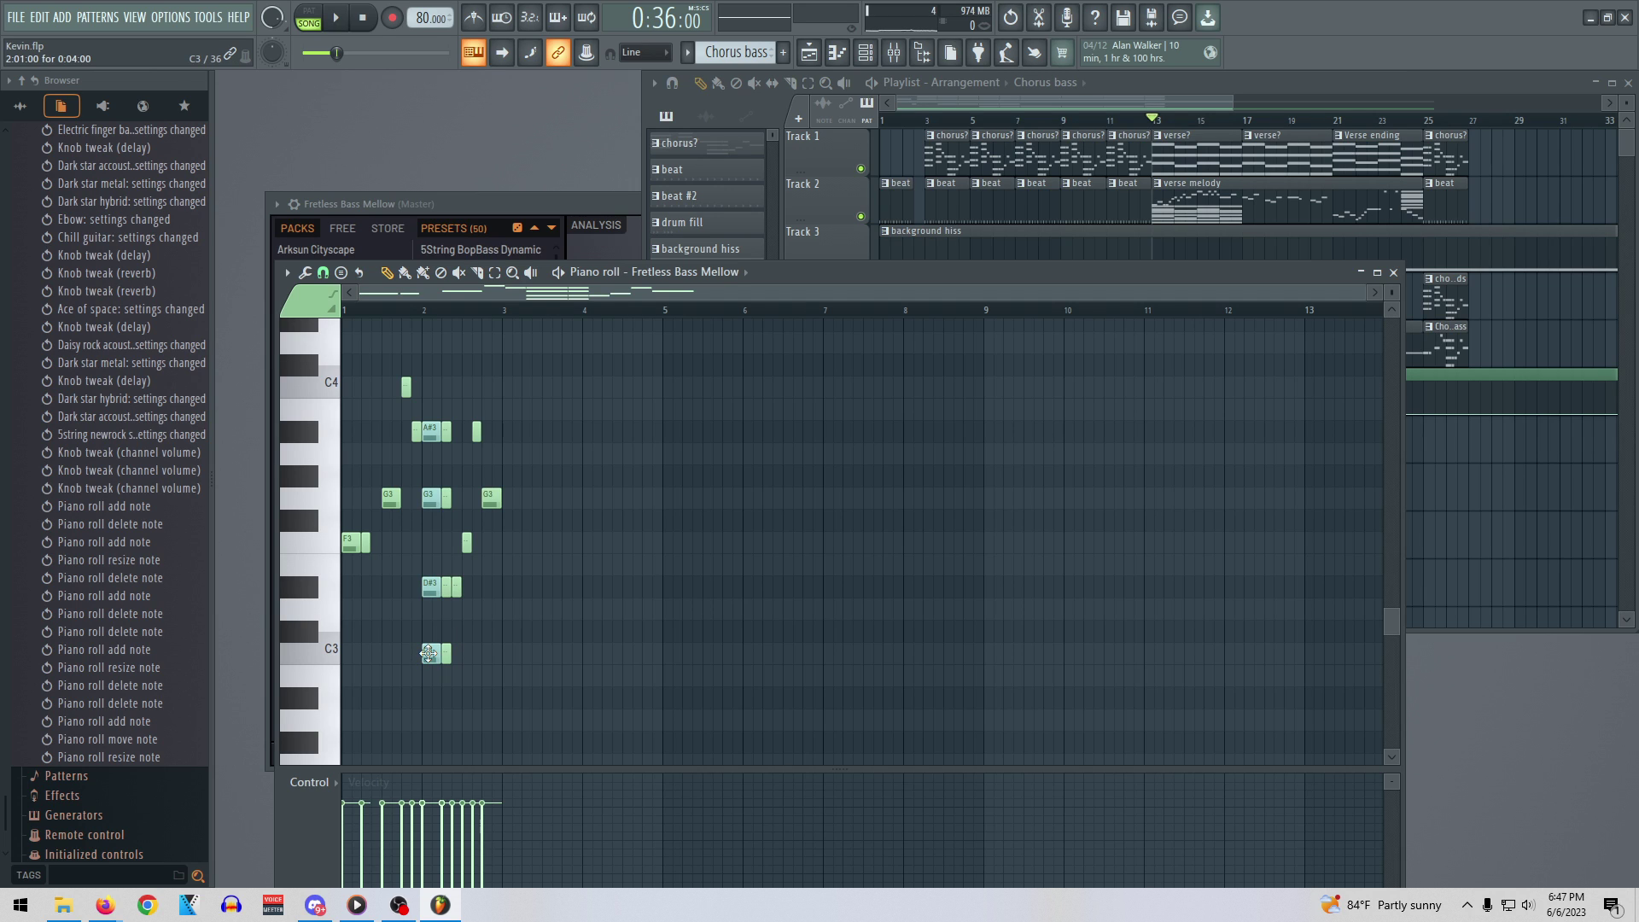
pyautogui.rightClick(428, 654)
pyautogui.click(434, 654)
pyautogui.moveTo(436, 653); pyautogui.dragTo(426, 653)
pyautogui.rightClick(446, 652)
pyautogui.click(446, 652)
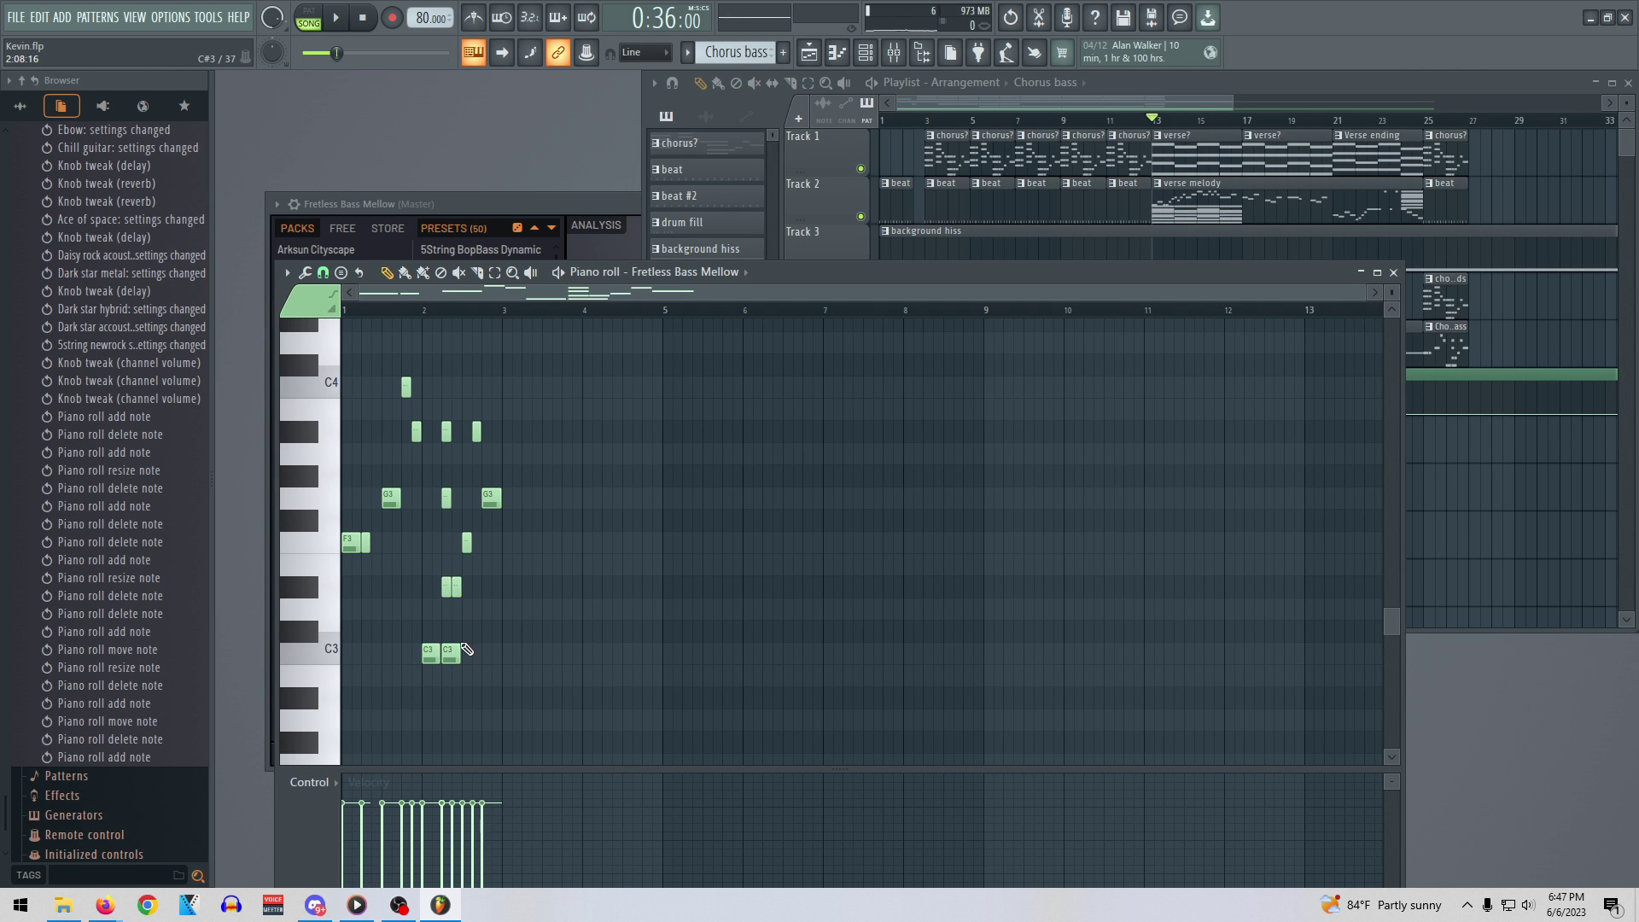
pyautogui.moveTo(457, 648); pyautogui.dragTo(446, 650)
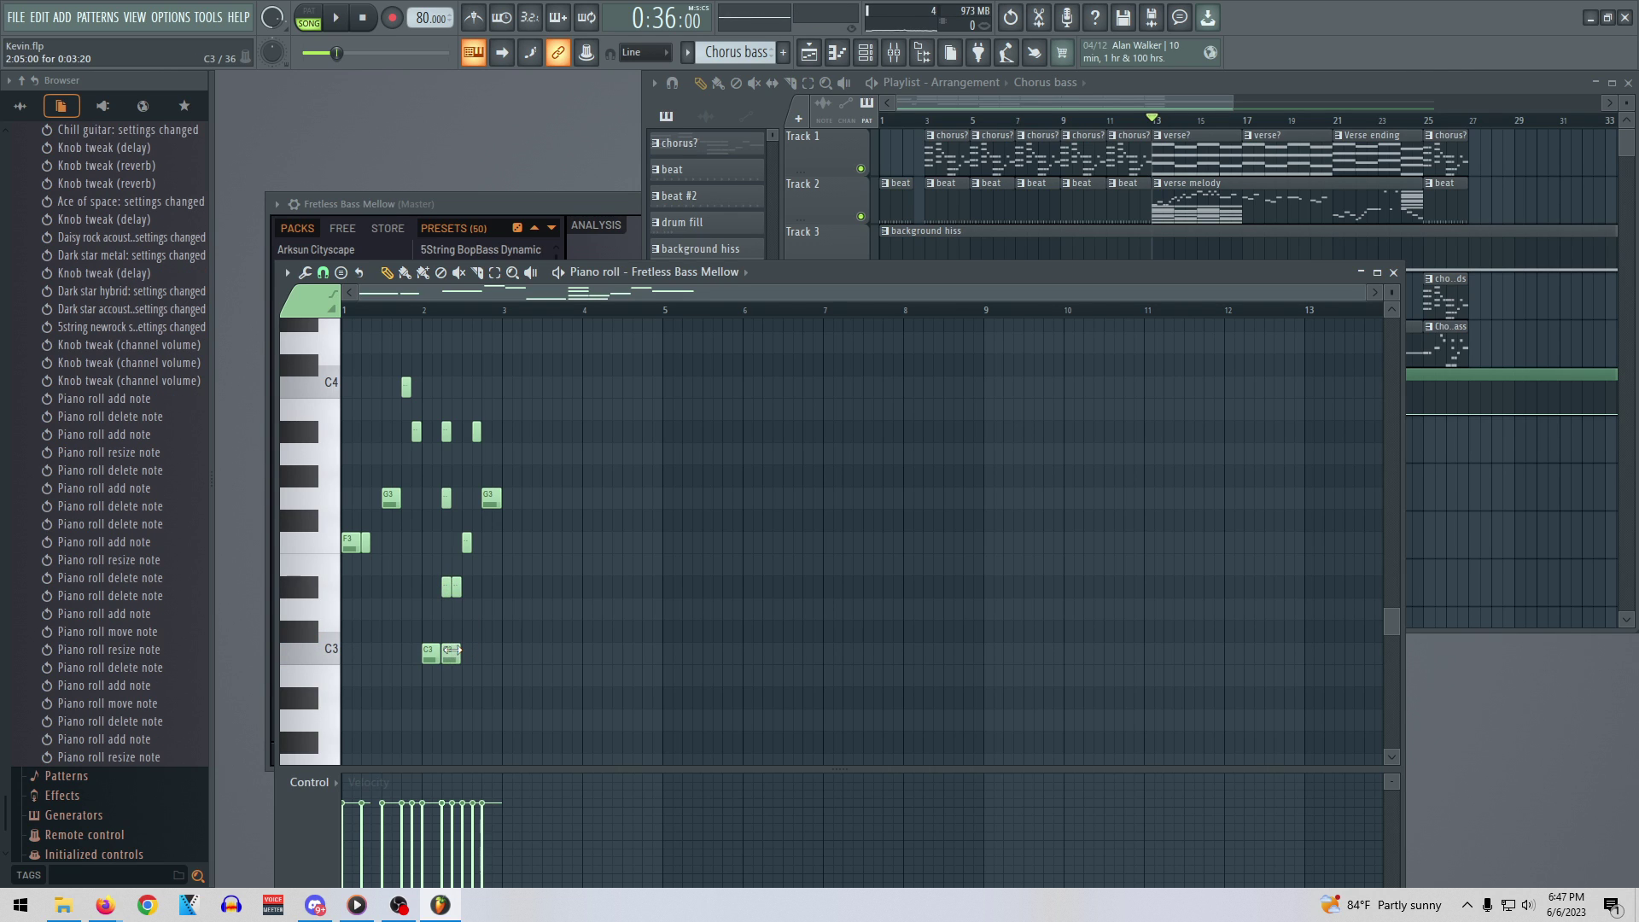
# Delete the leftover chord notes above bar 2's second C3, auditioning the chorus from bar 25, and close the piano roll
pyautogui.press('space')
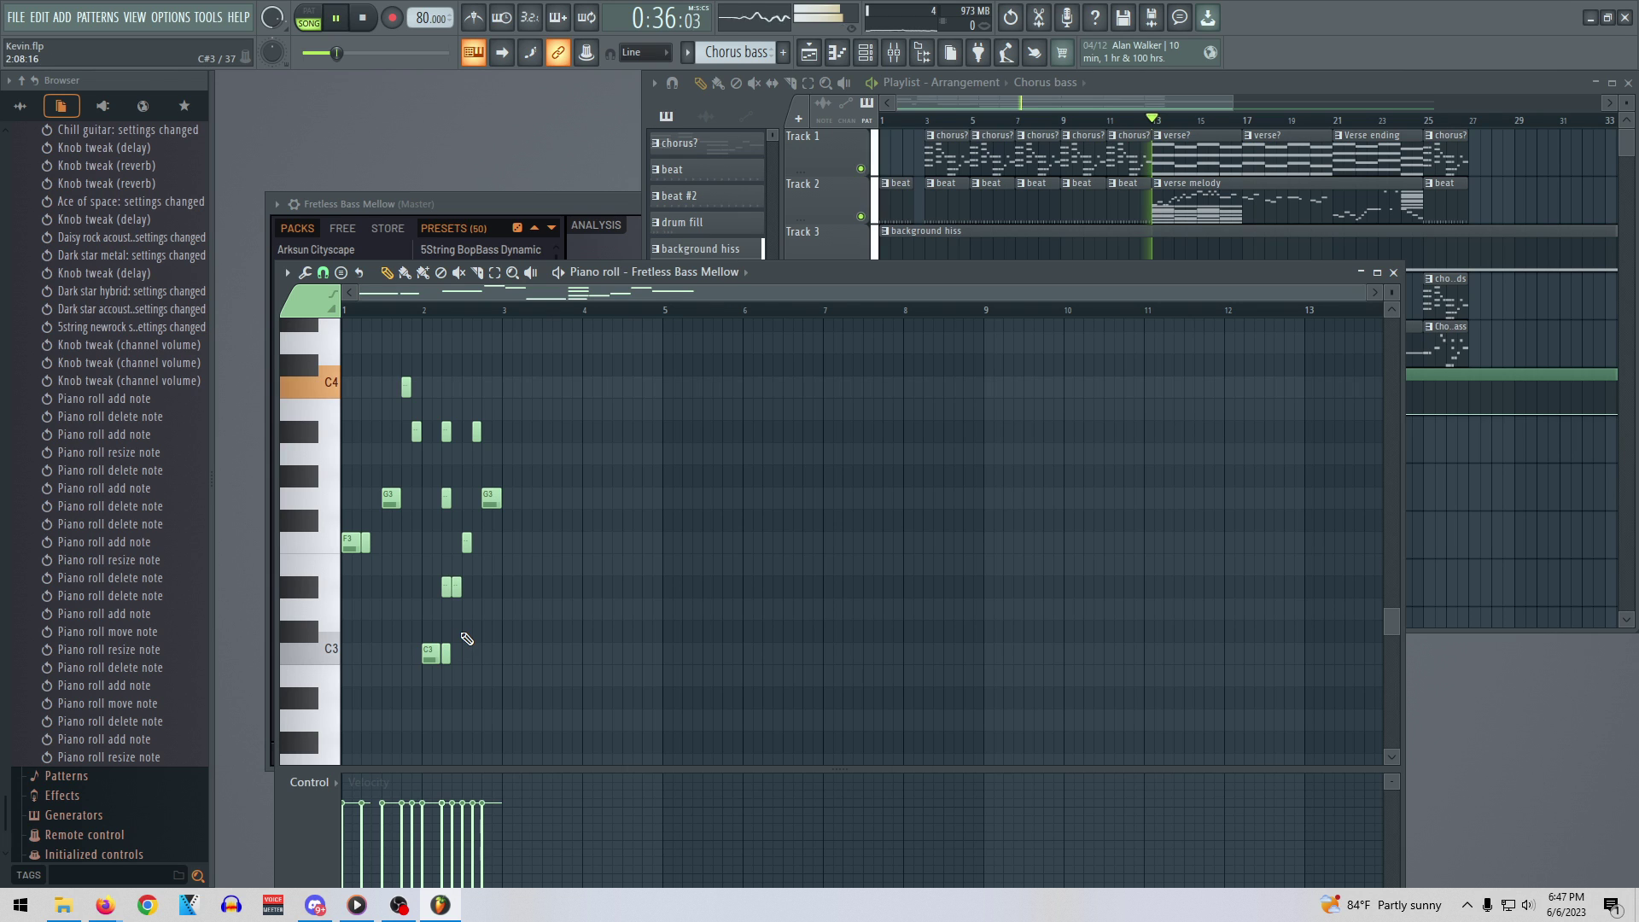
pyautogui.click(1430, 134)
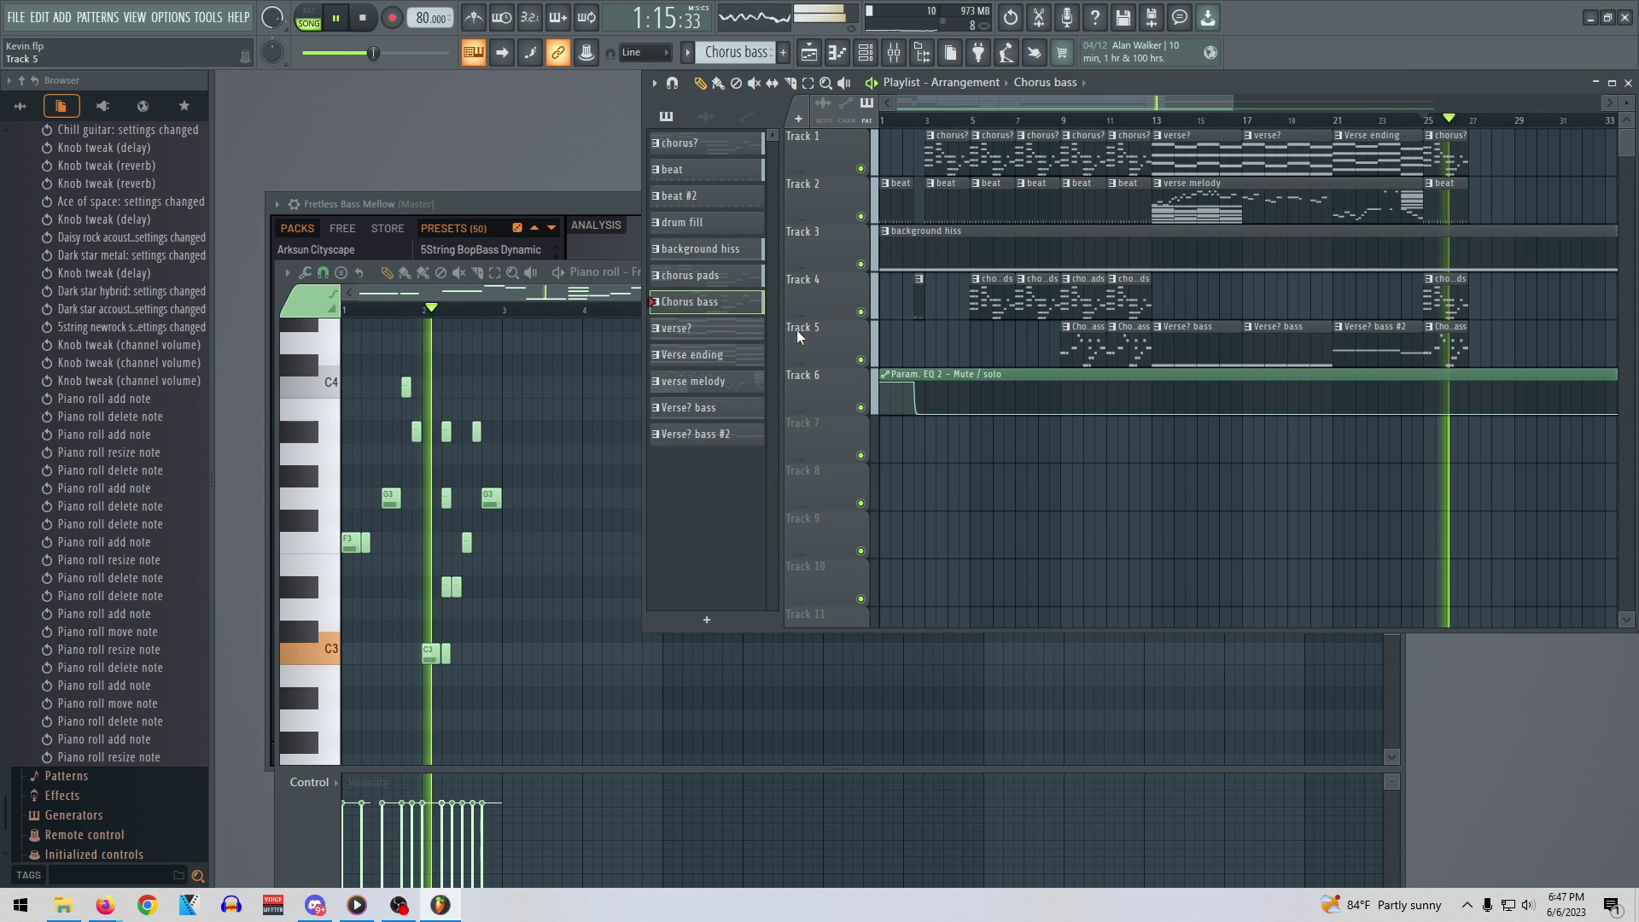
pyautogui.press('space')
pyautogui.rightClick(447, 586)
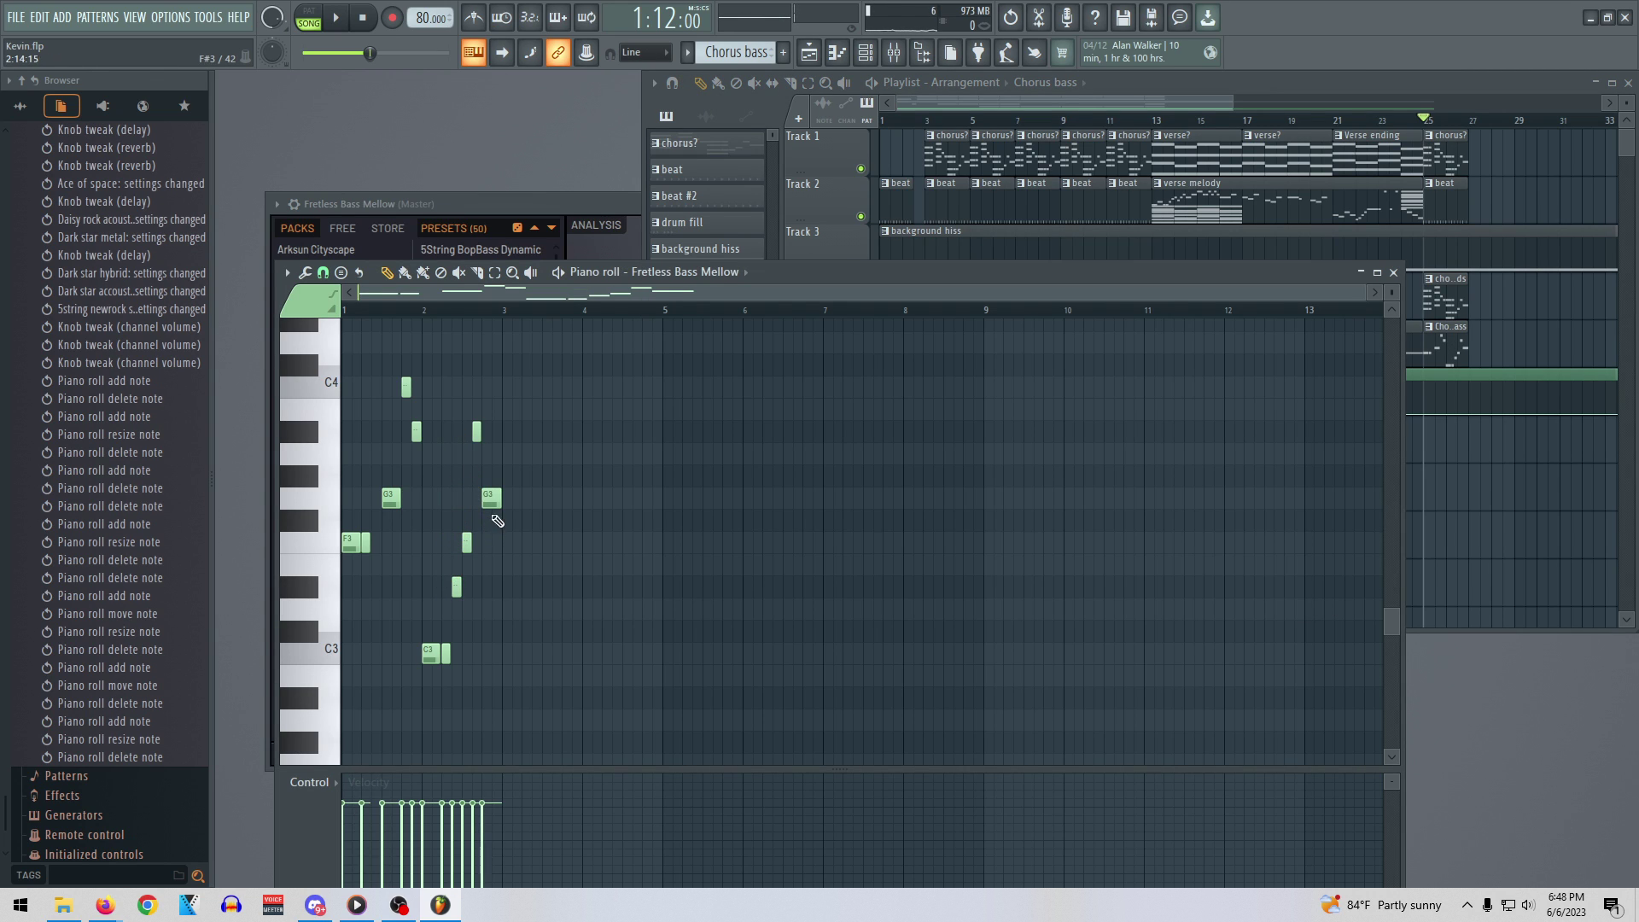
pyautogui.press('space')
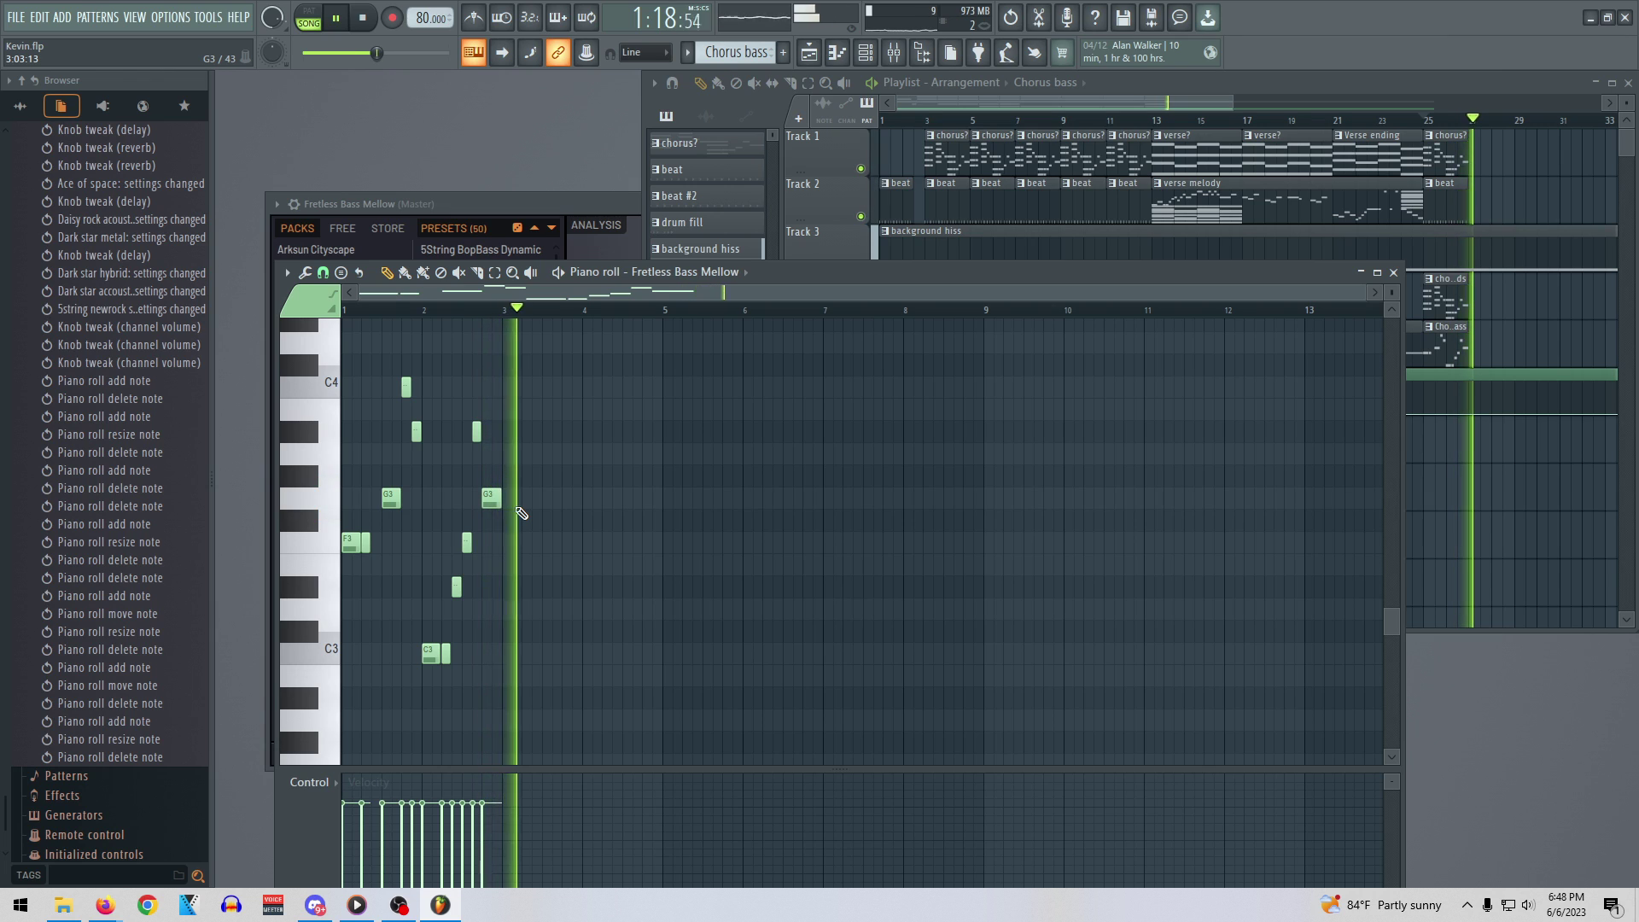
pyautogui.click(1391, 272)
pyautogui.press('space')
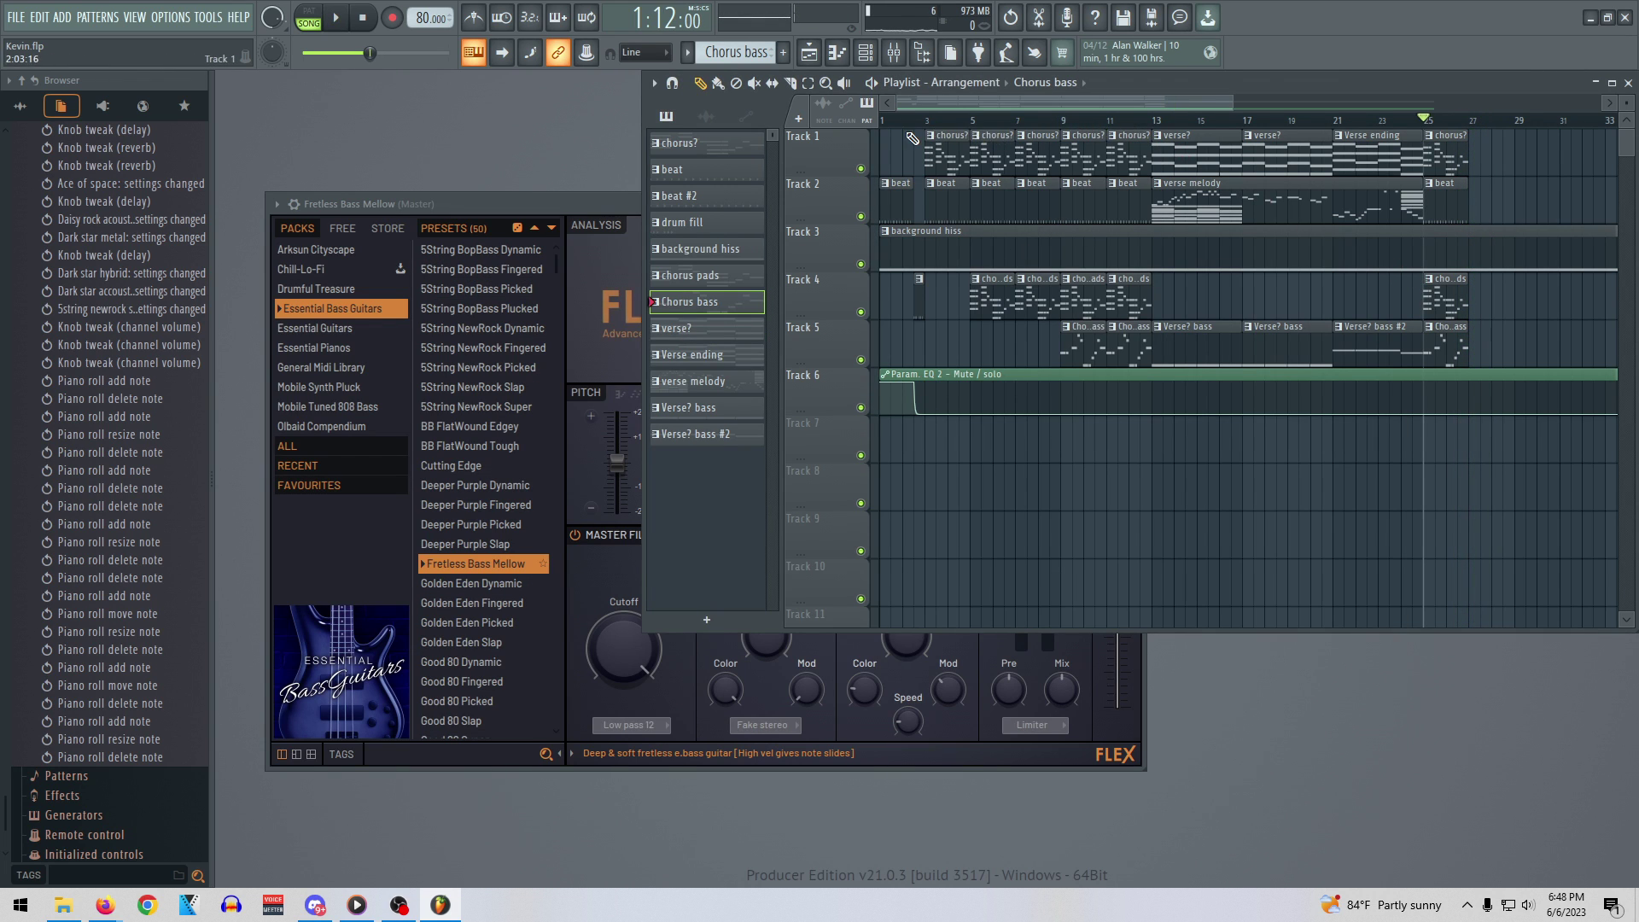
# Save the project and play the song through from the beginning
pyautogui.click(881, 120)
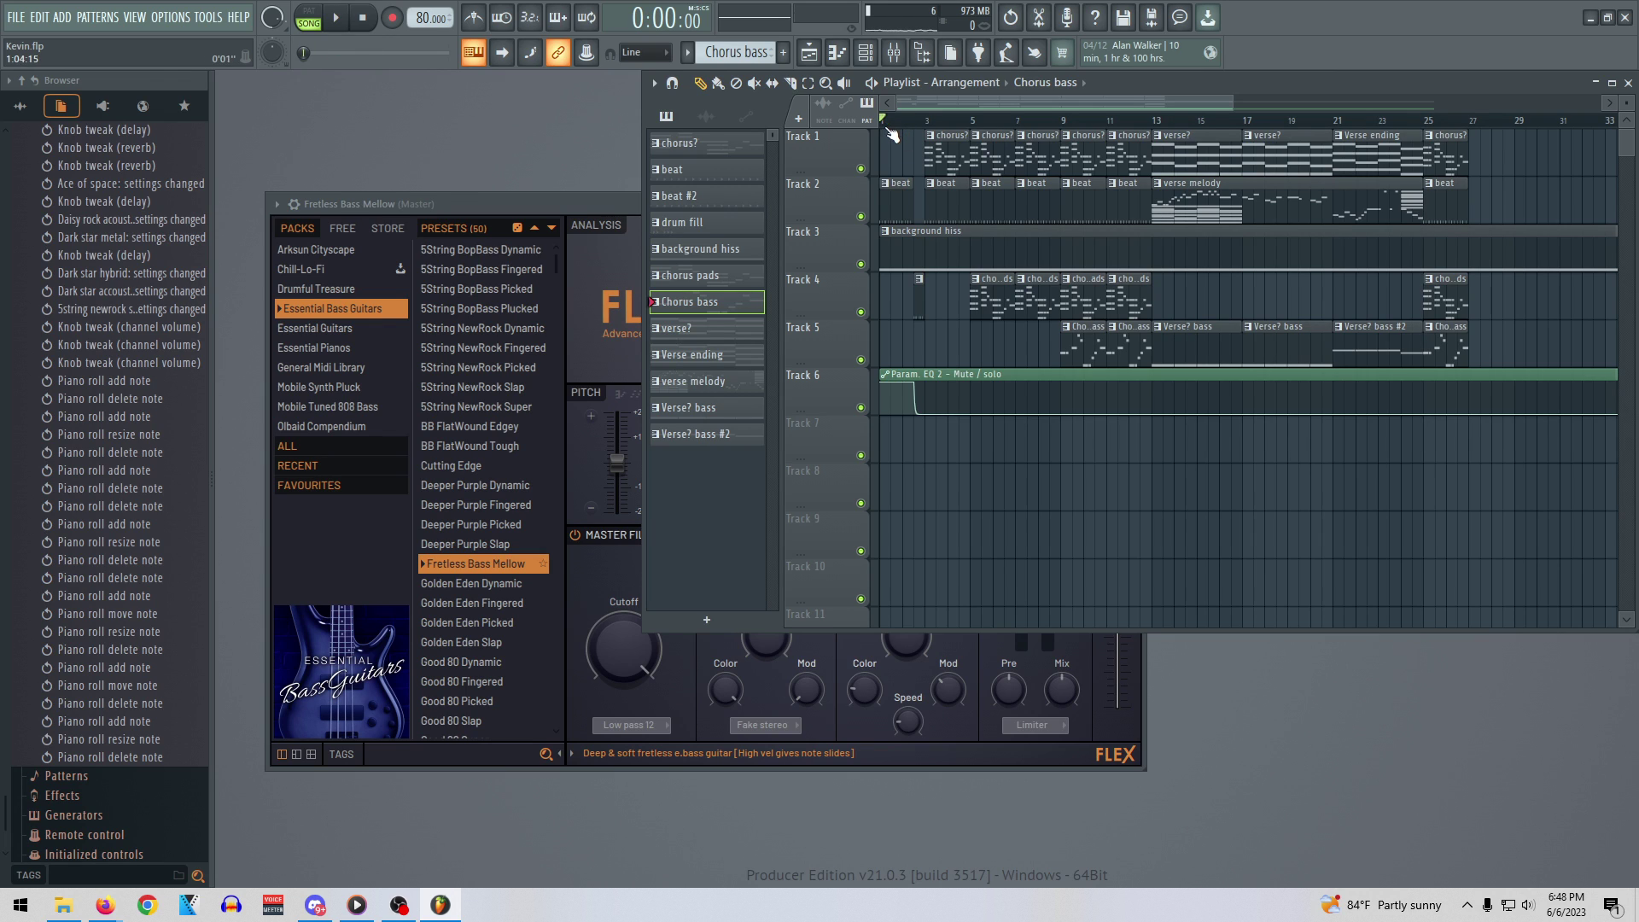
pyautogui.click(21, 16)
pyautogui.click(31, 93)
pyautogui.press('space')
pyautogui.hotkey('alt', 'Tab')
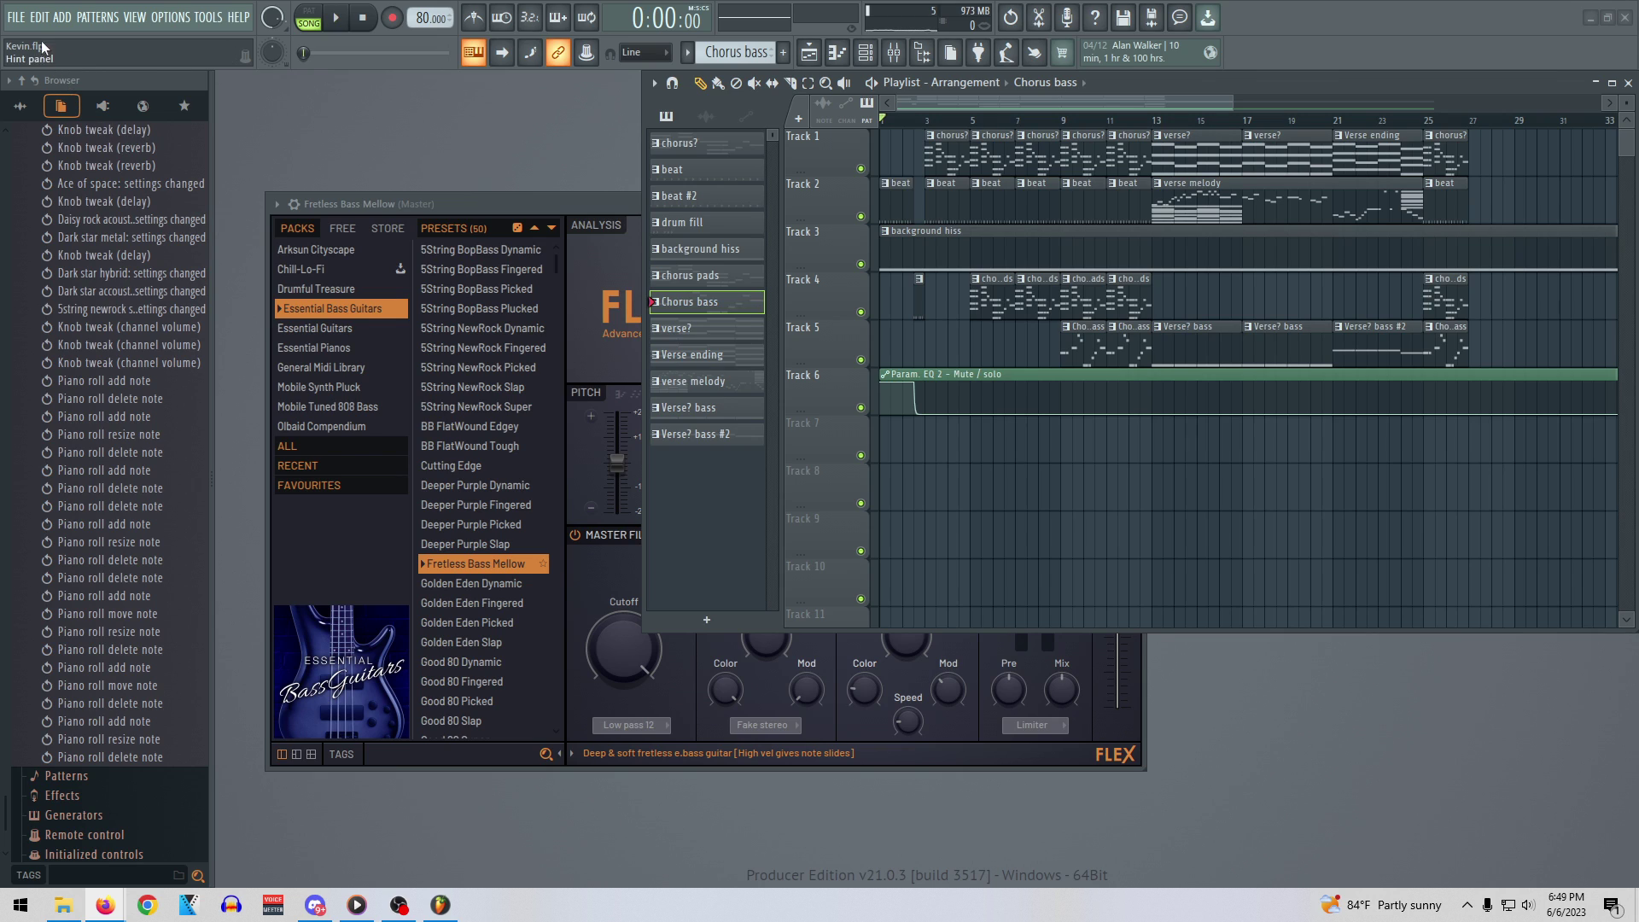
pyautogui.click(24, 19)
pyautogui.click(26, 97)
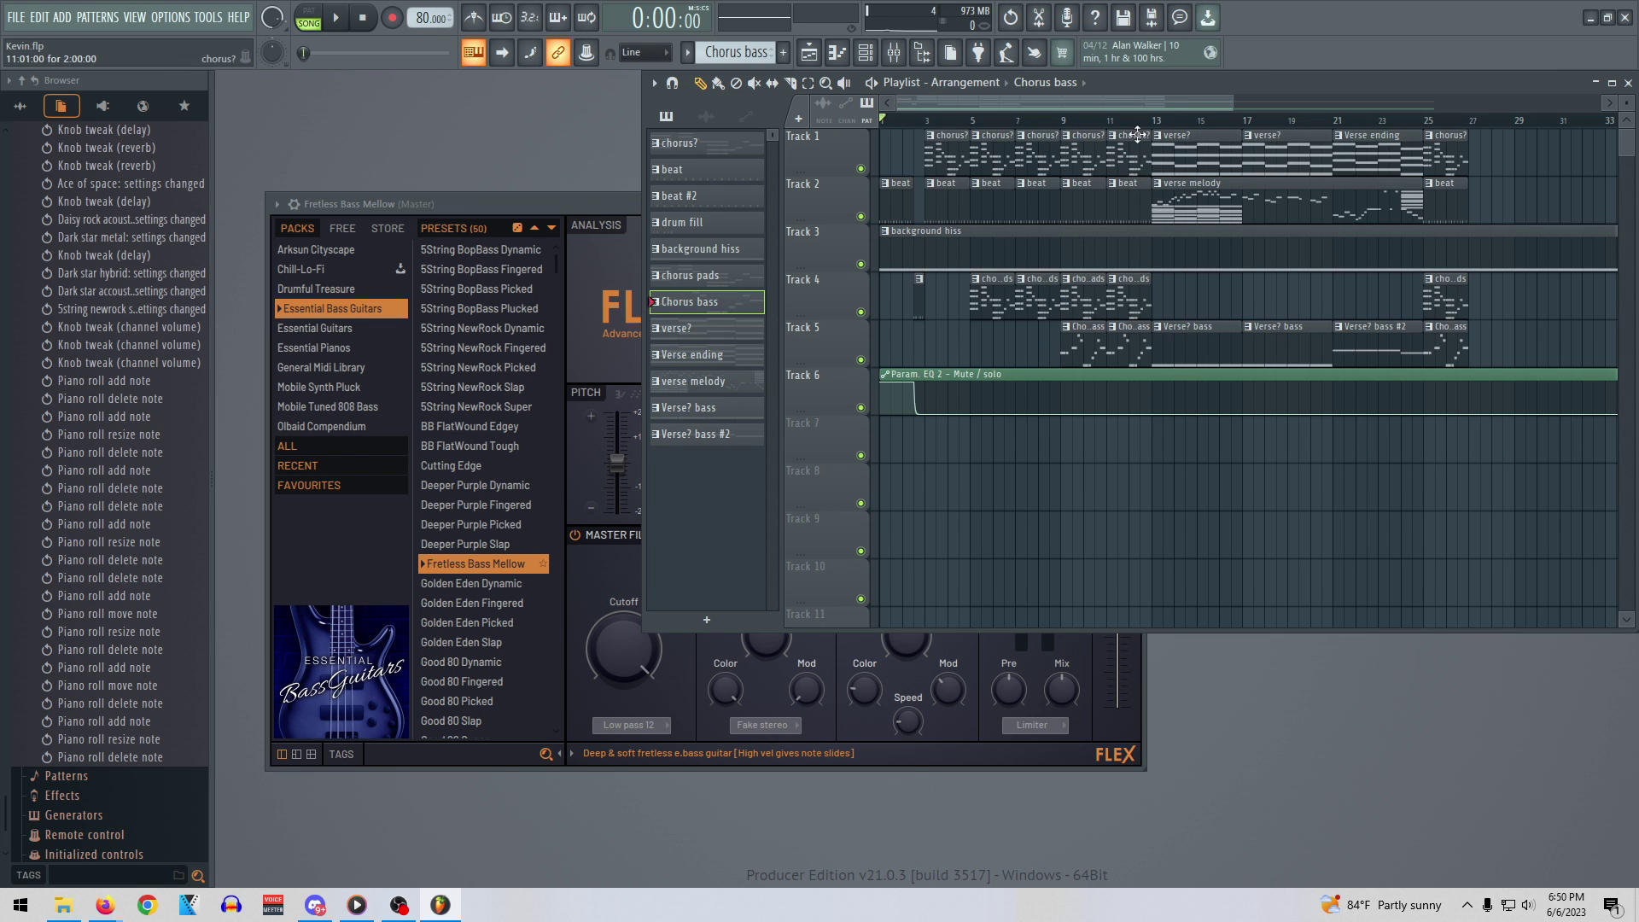
pyautogui.moveTo(1228, 100); pyautogui.dragTo(1131, 105)
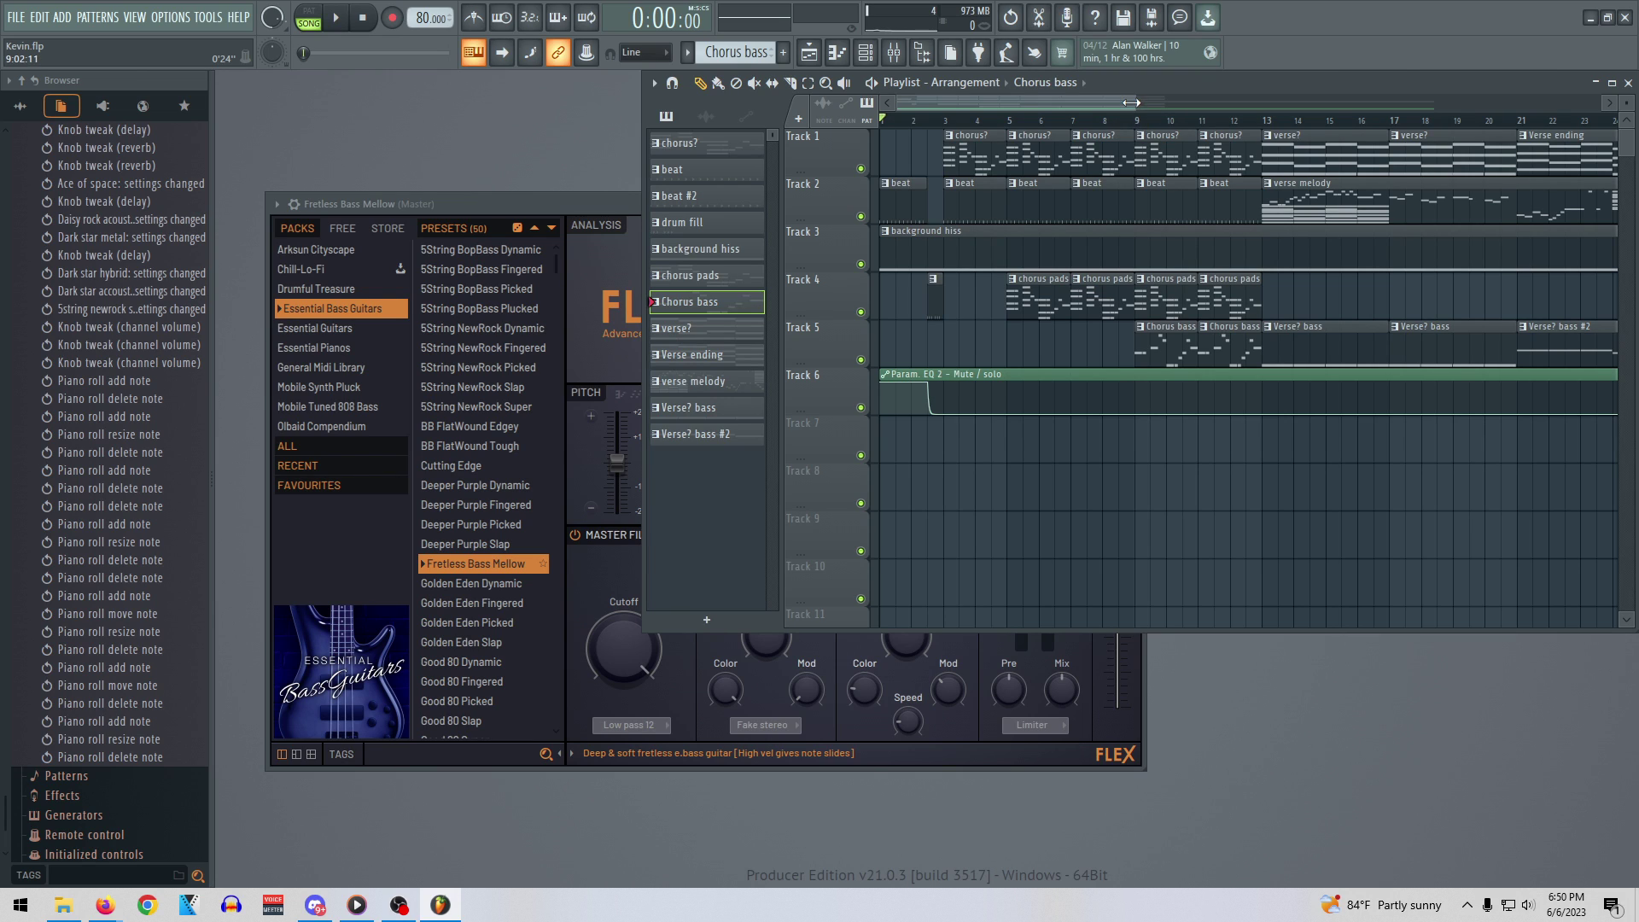
pyautogui.click(15, 16)
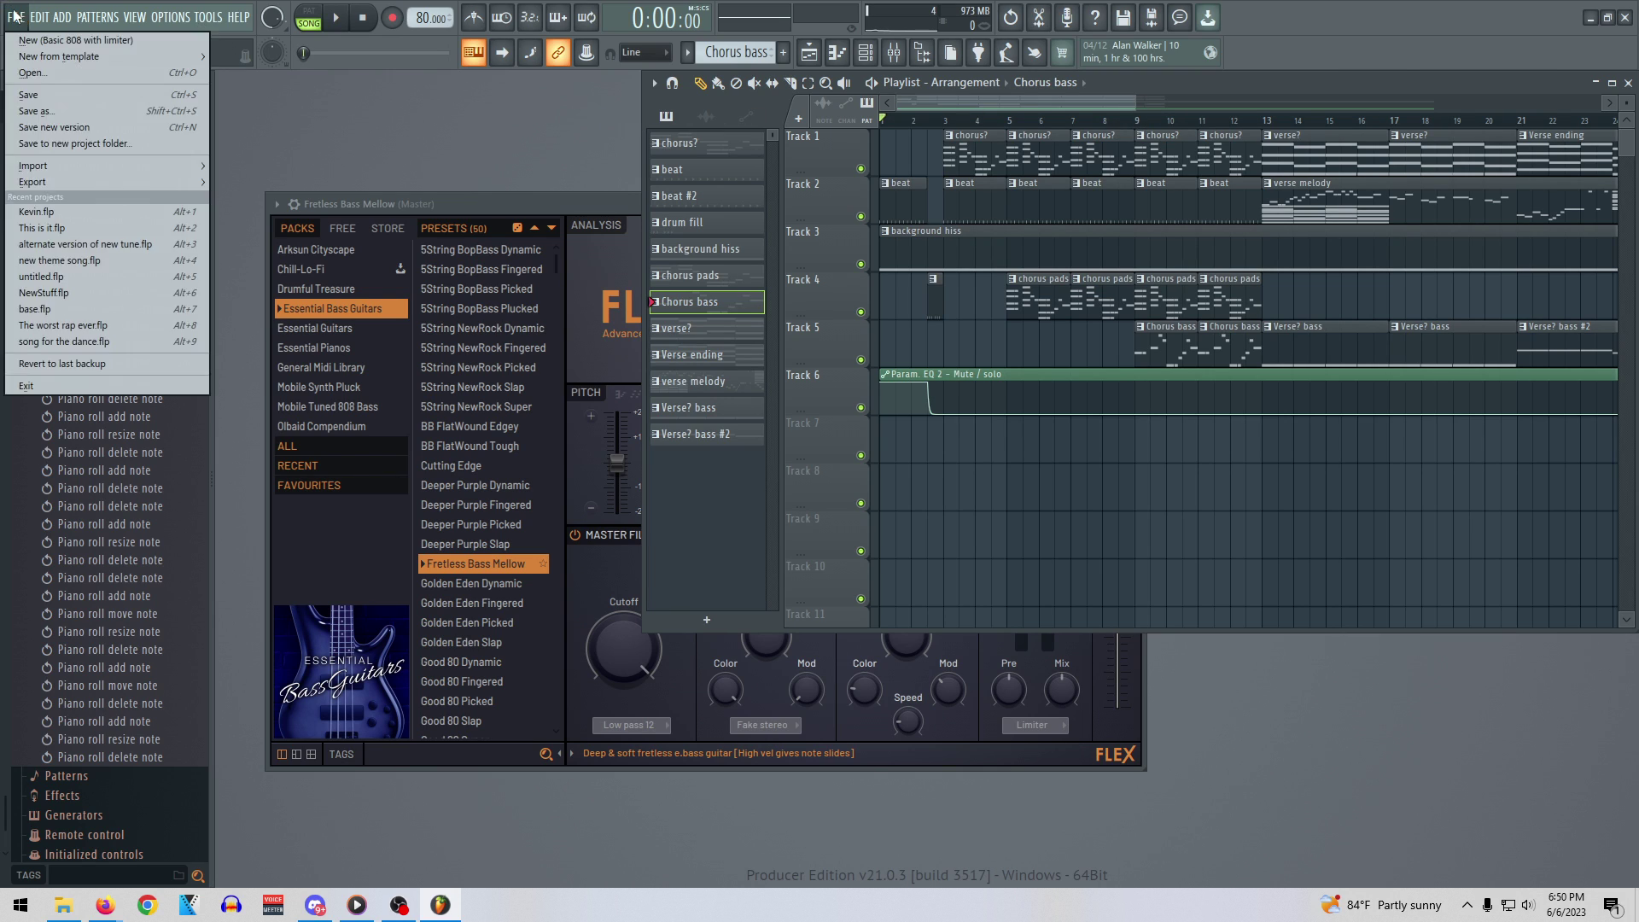
pyautogui.click(314, 129)
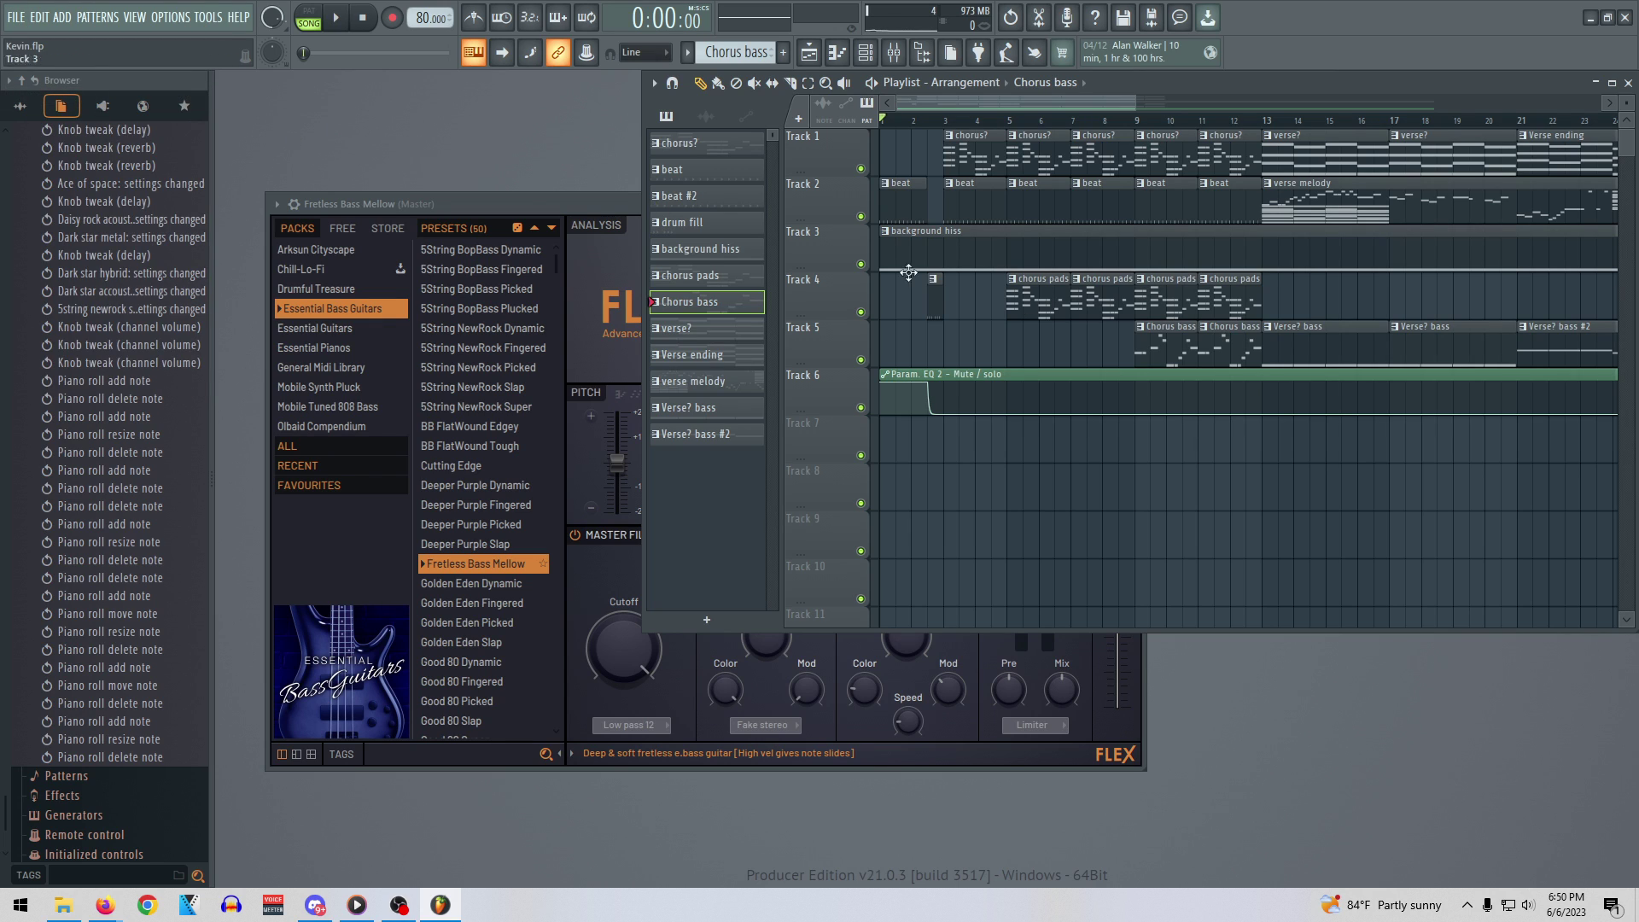
pyautogui.hotkey('alt', 'Tab')
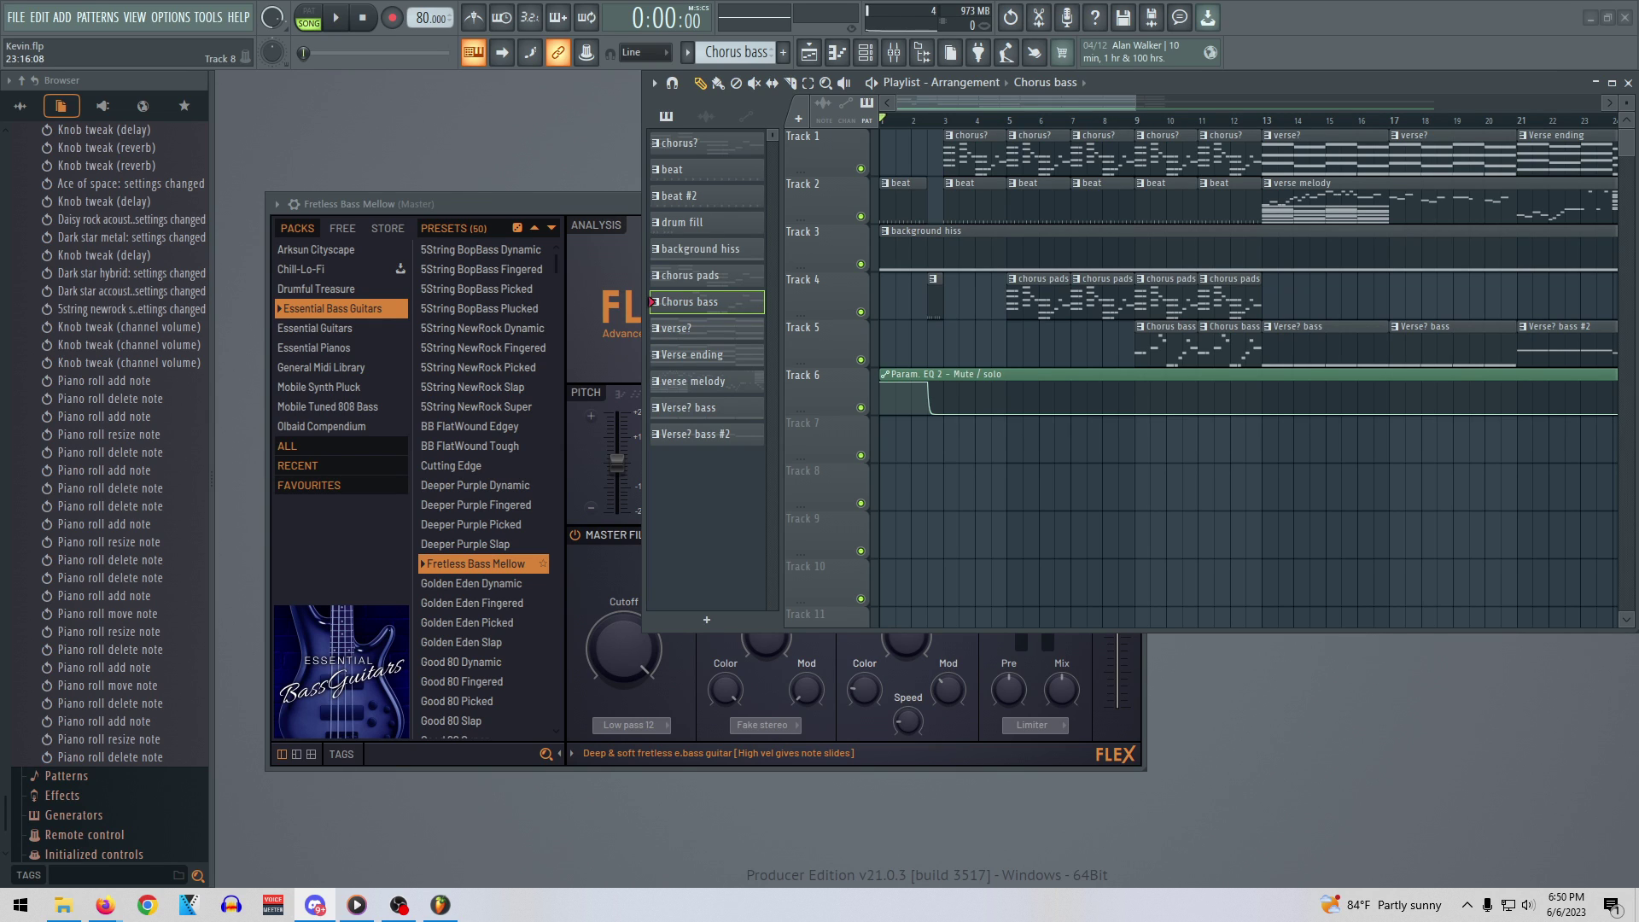
pyautogui.hotkey('alt', 'Tab')
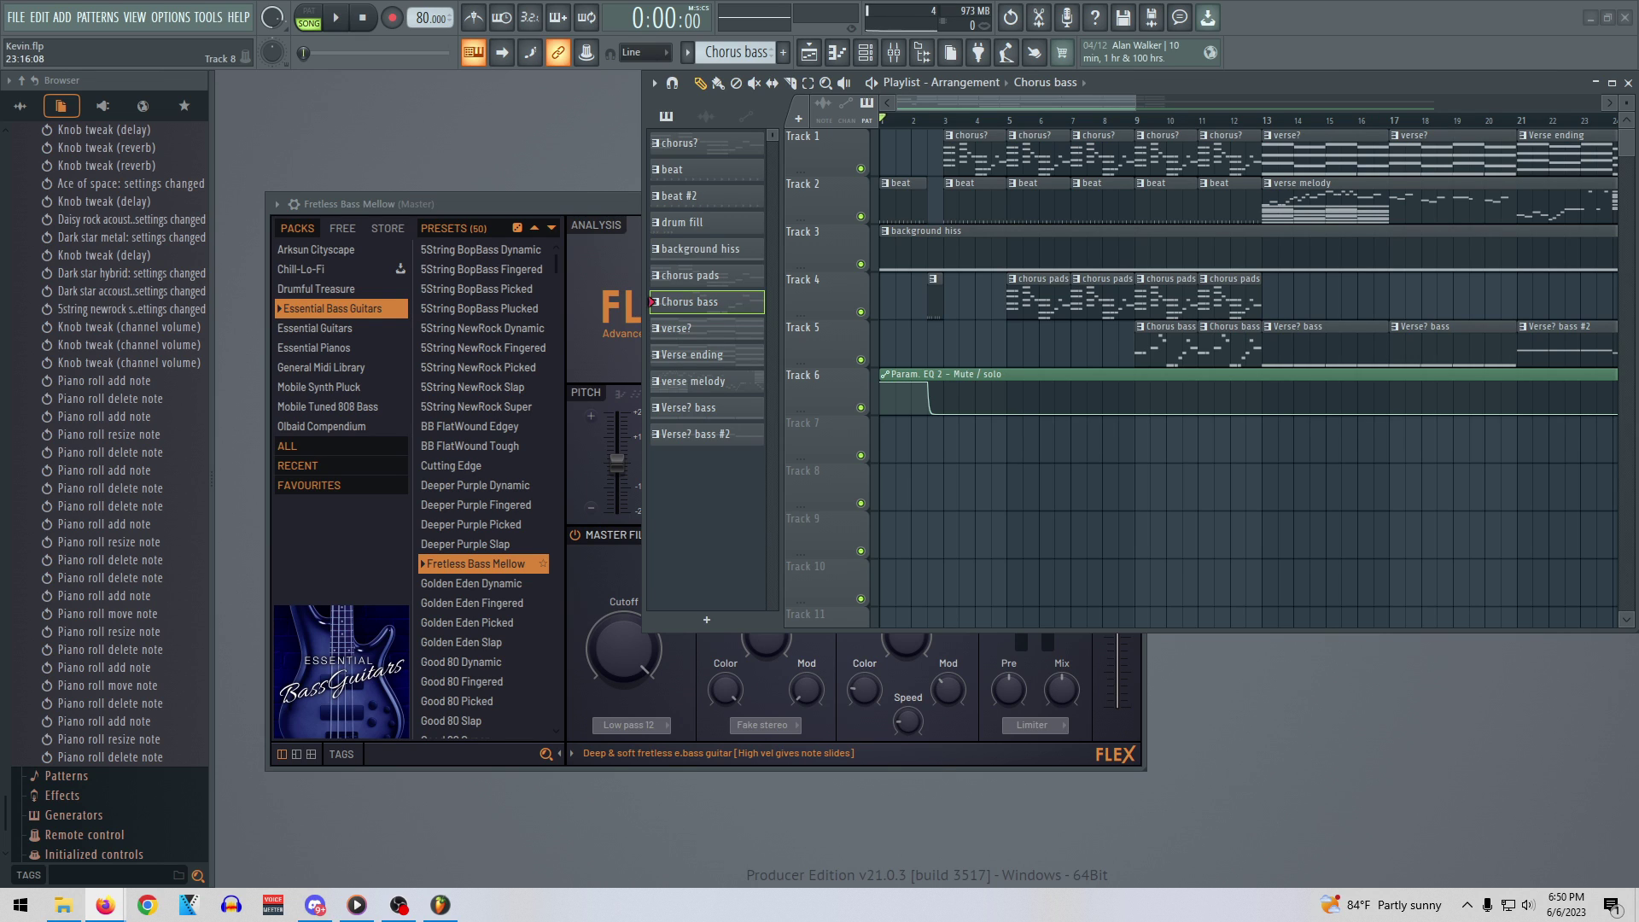
# Play the song from the verse at bar 13 and inspect the Chorus bass notes in the piano roll before stopping playback
pyautogui.click(1266, 122)
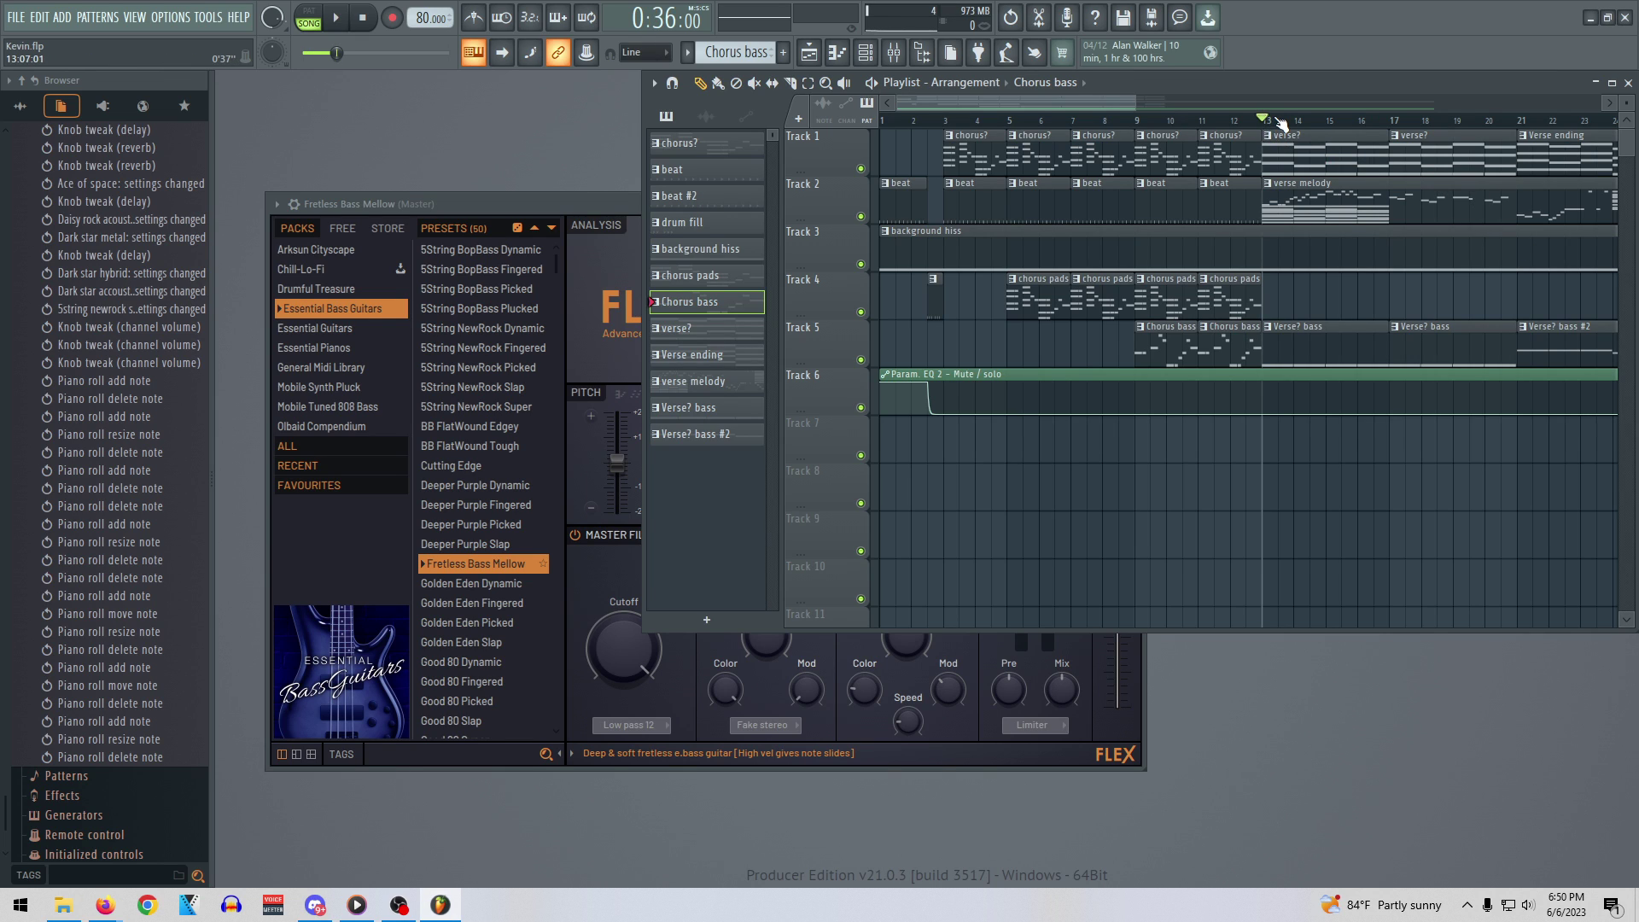
pyautogui.press('space')
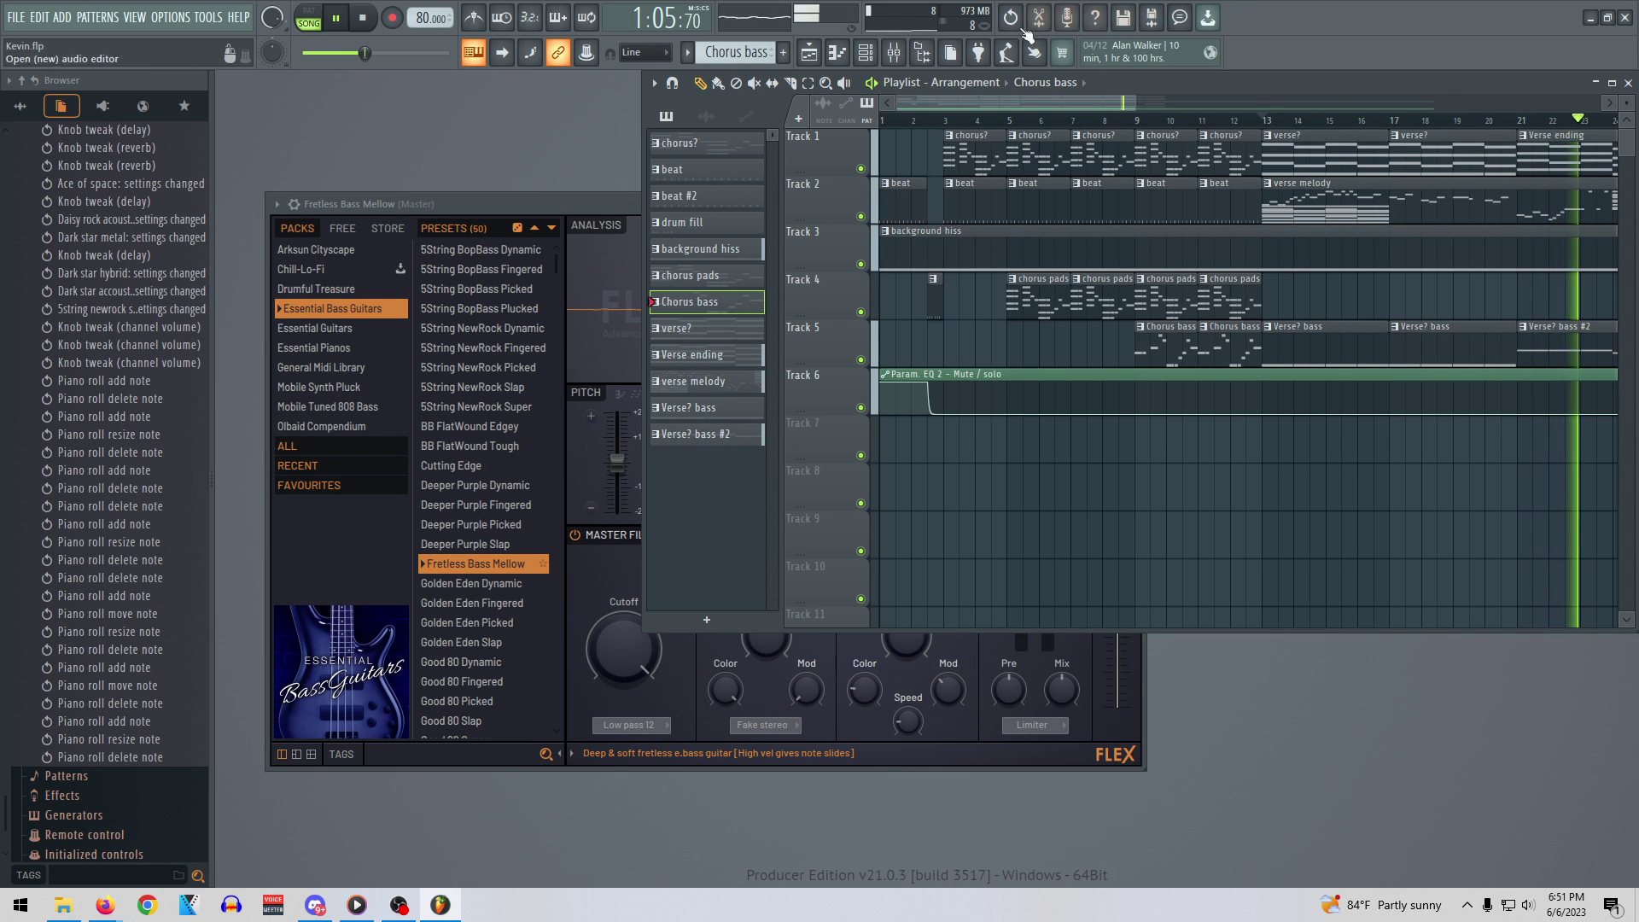
pyautogui.click(864, 53)
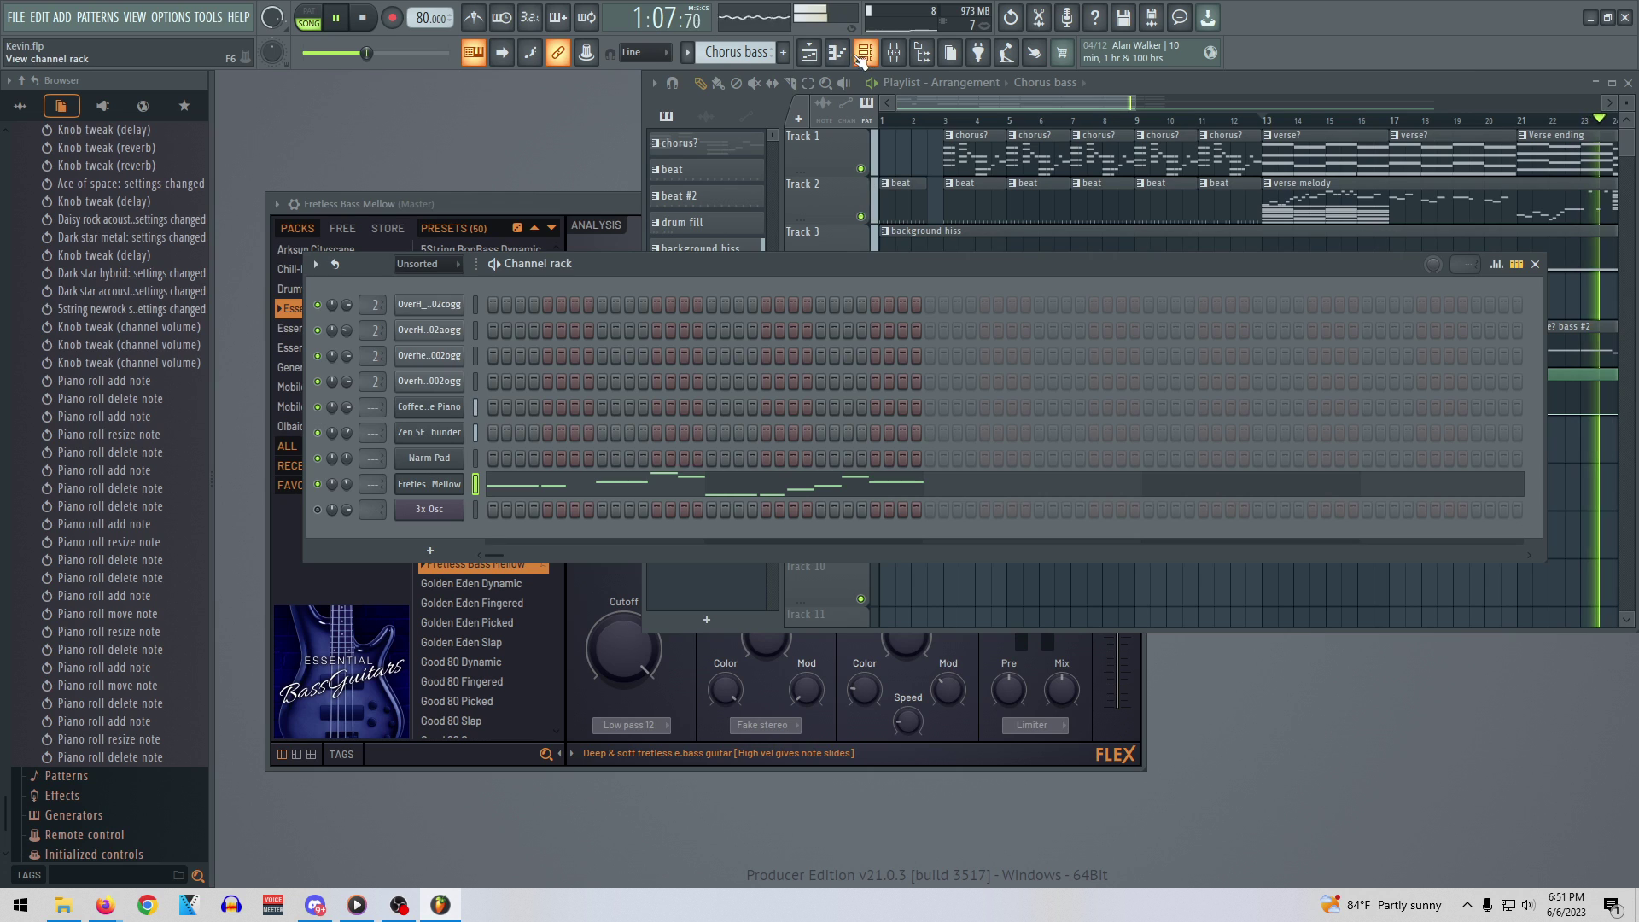
pyautogui.click(845, 54)
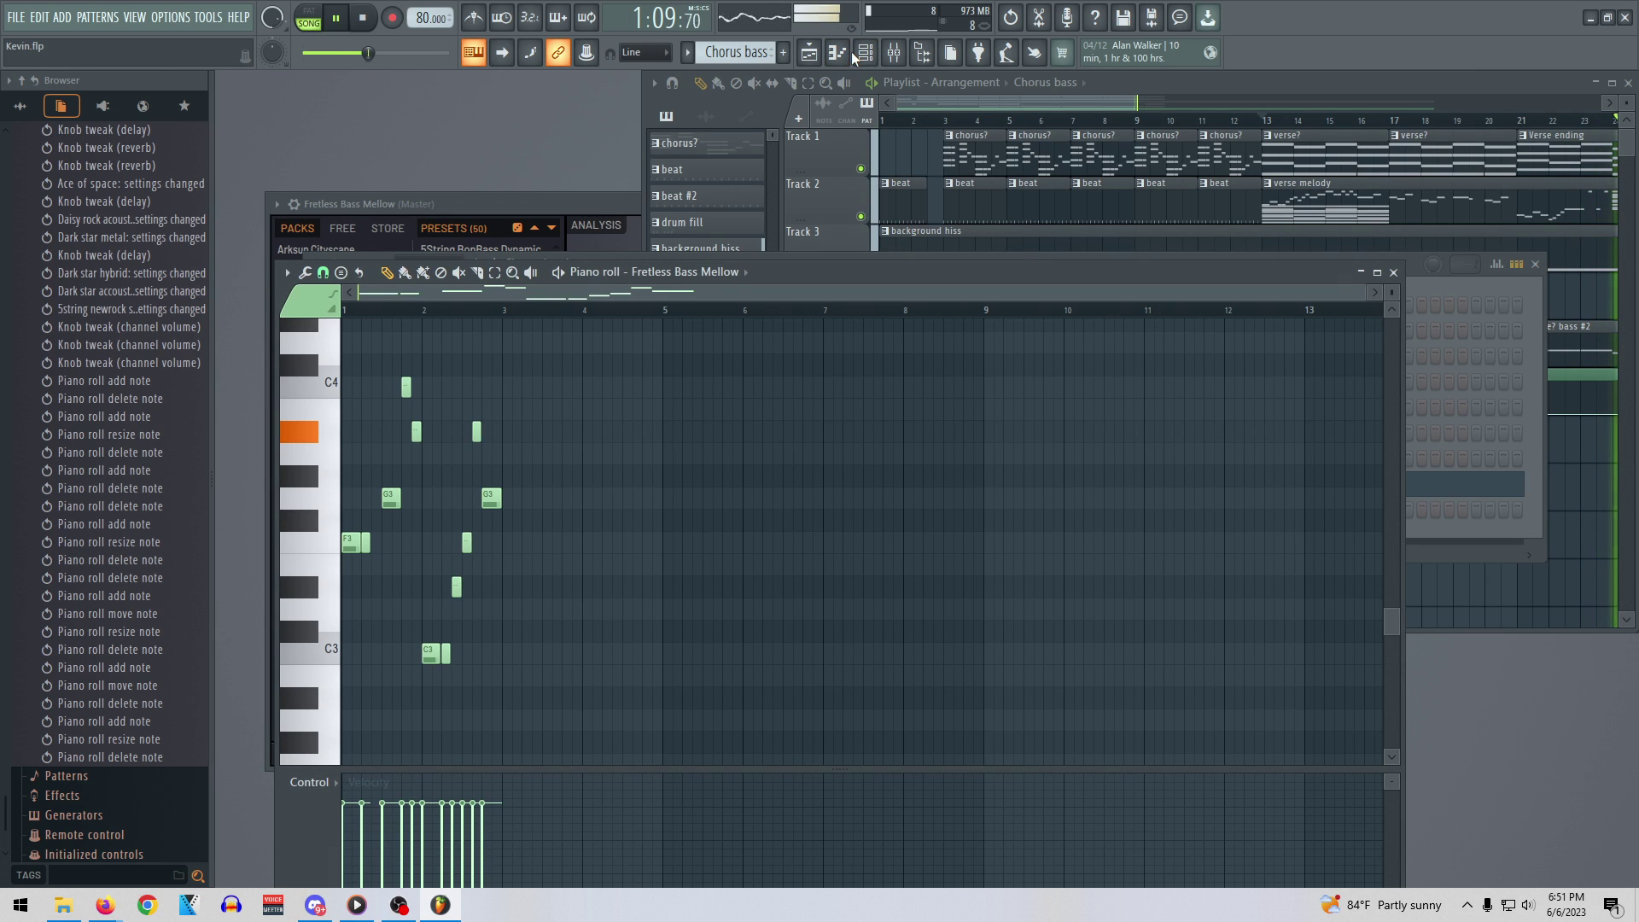
pyautogui.click(1363, 274)
pyautogui.press('space')
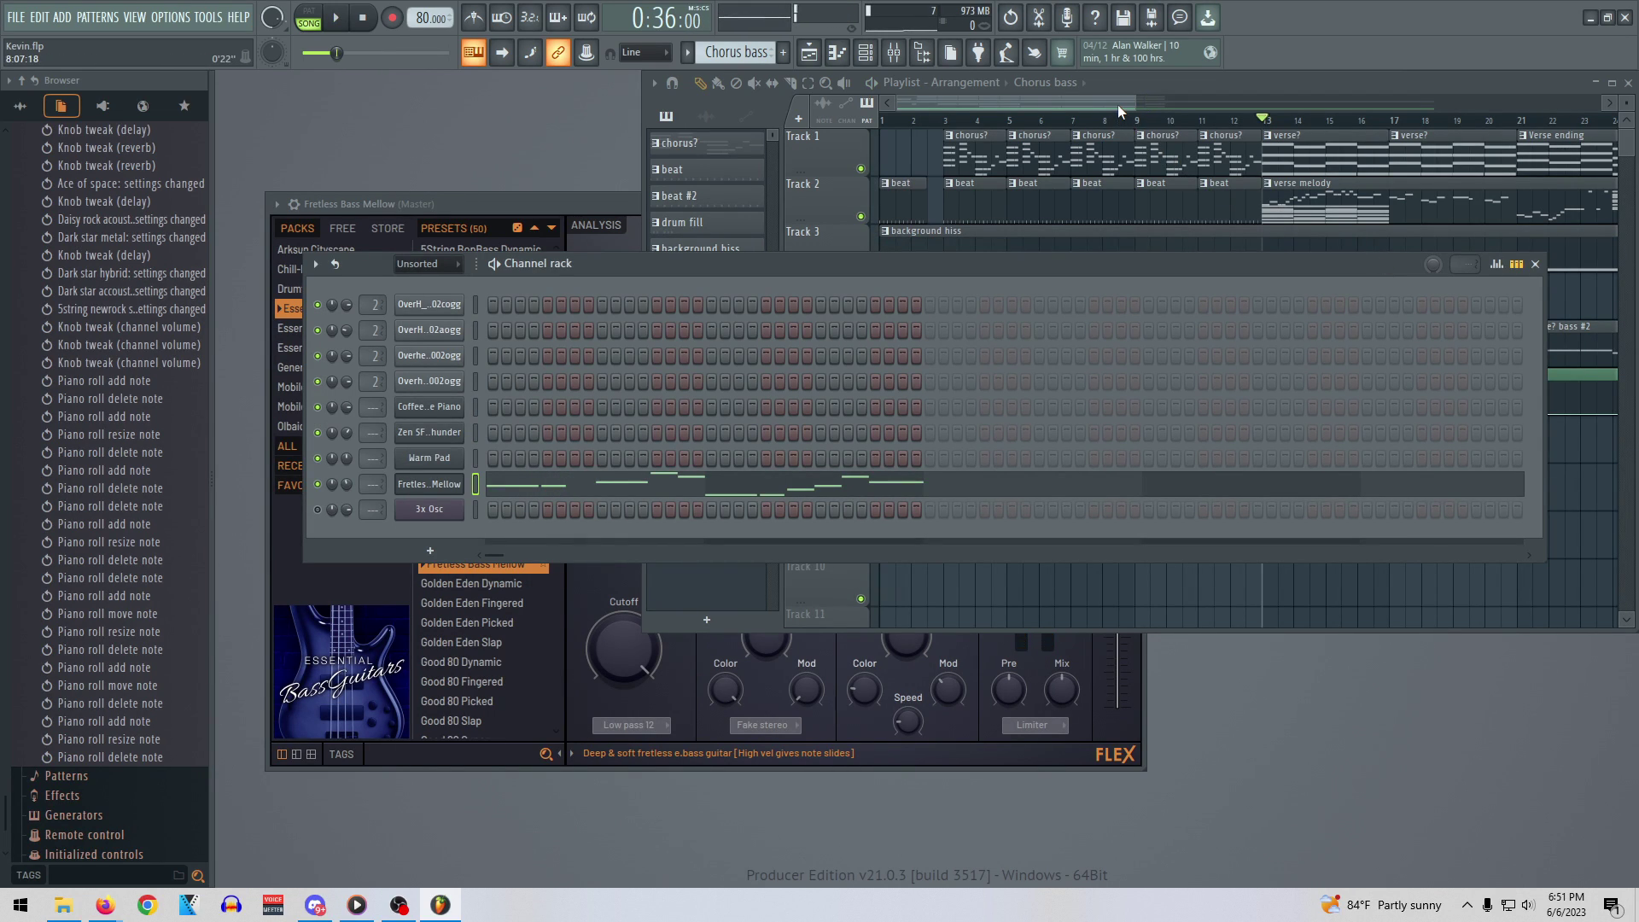
# Save the project
pyautogui.click(15, 17)
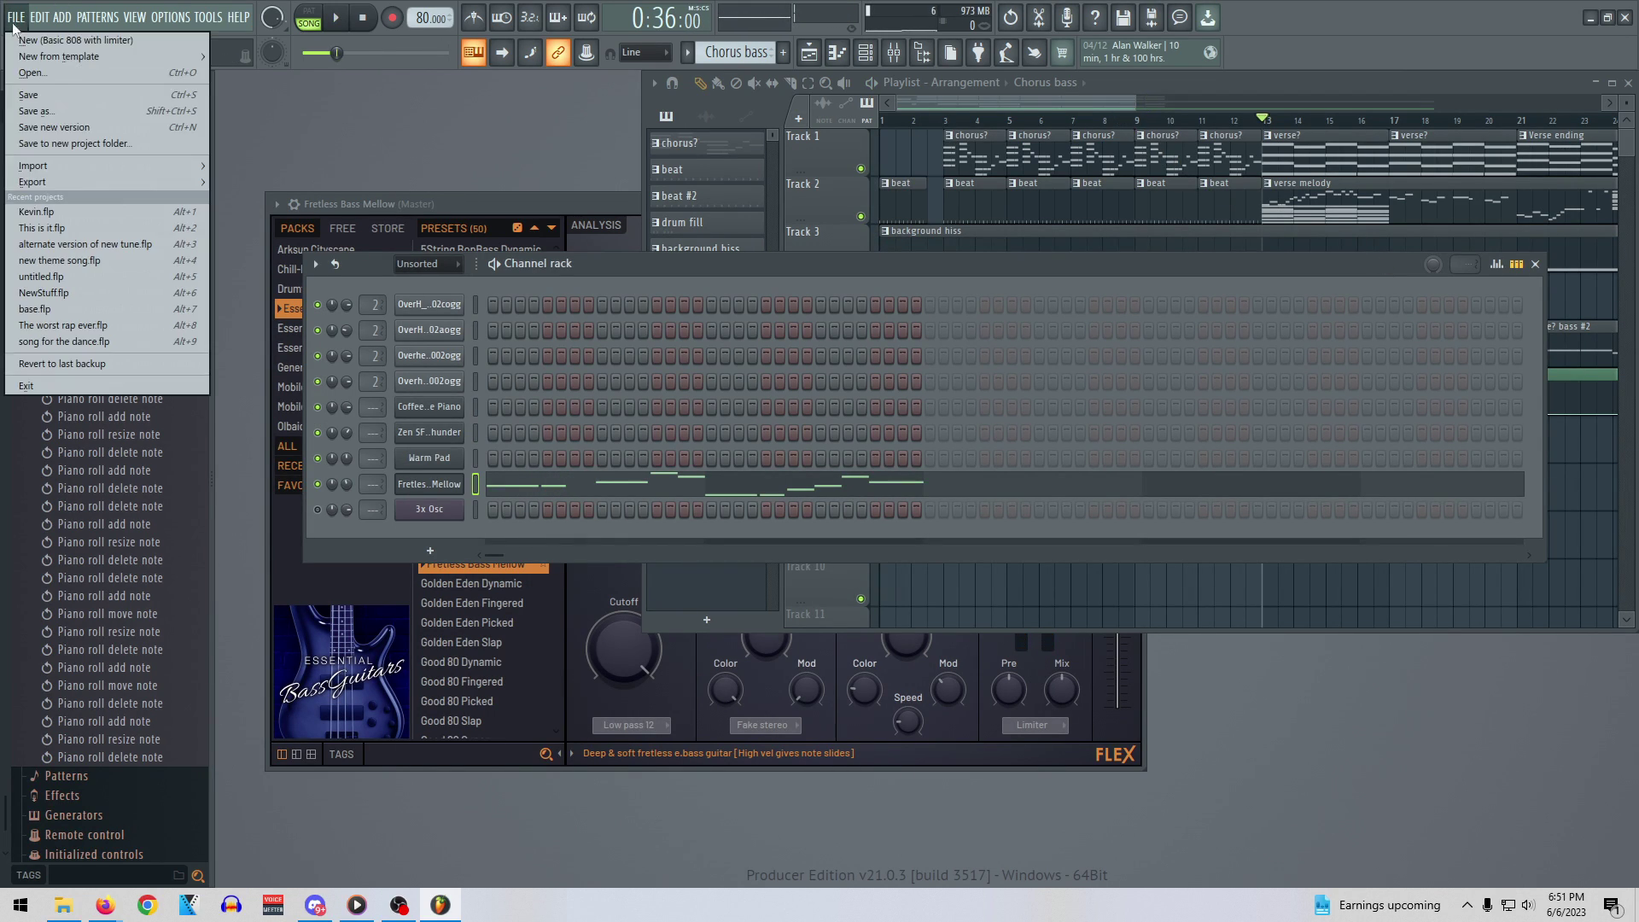
pyautogui.click(34, 101)
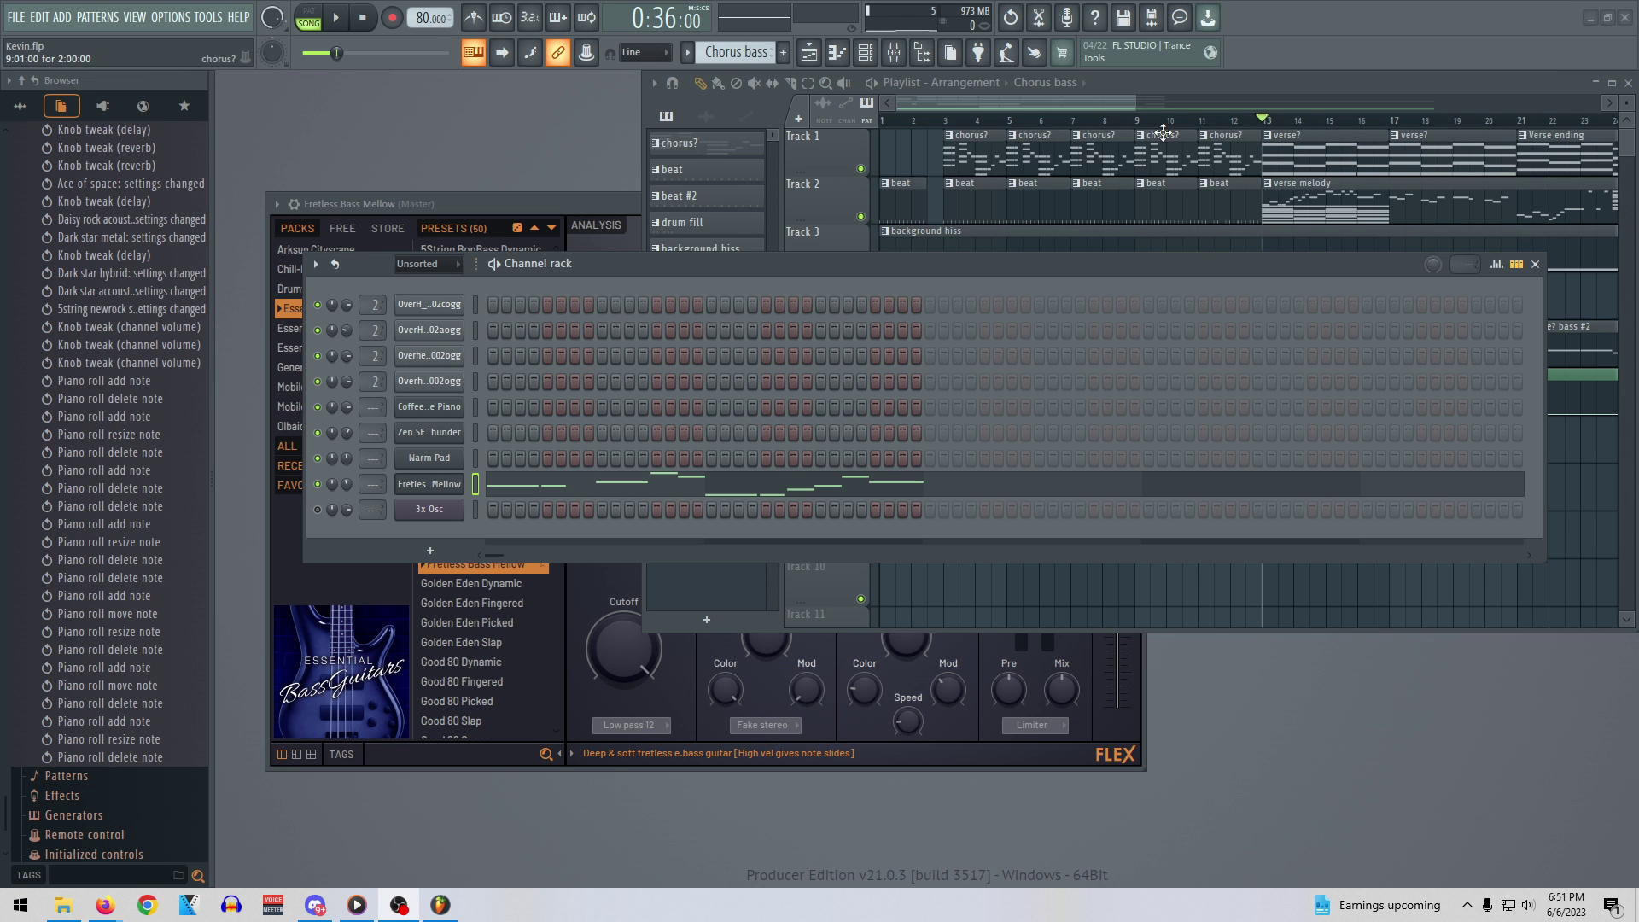
# Loop the arrangement from bar 1 to the end of bar 26, listen to it, and stop playback with the time selection cleared
pyautogui.moveTo(1140, 106); pyautogui.dragTo(1366, 125)
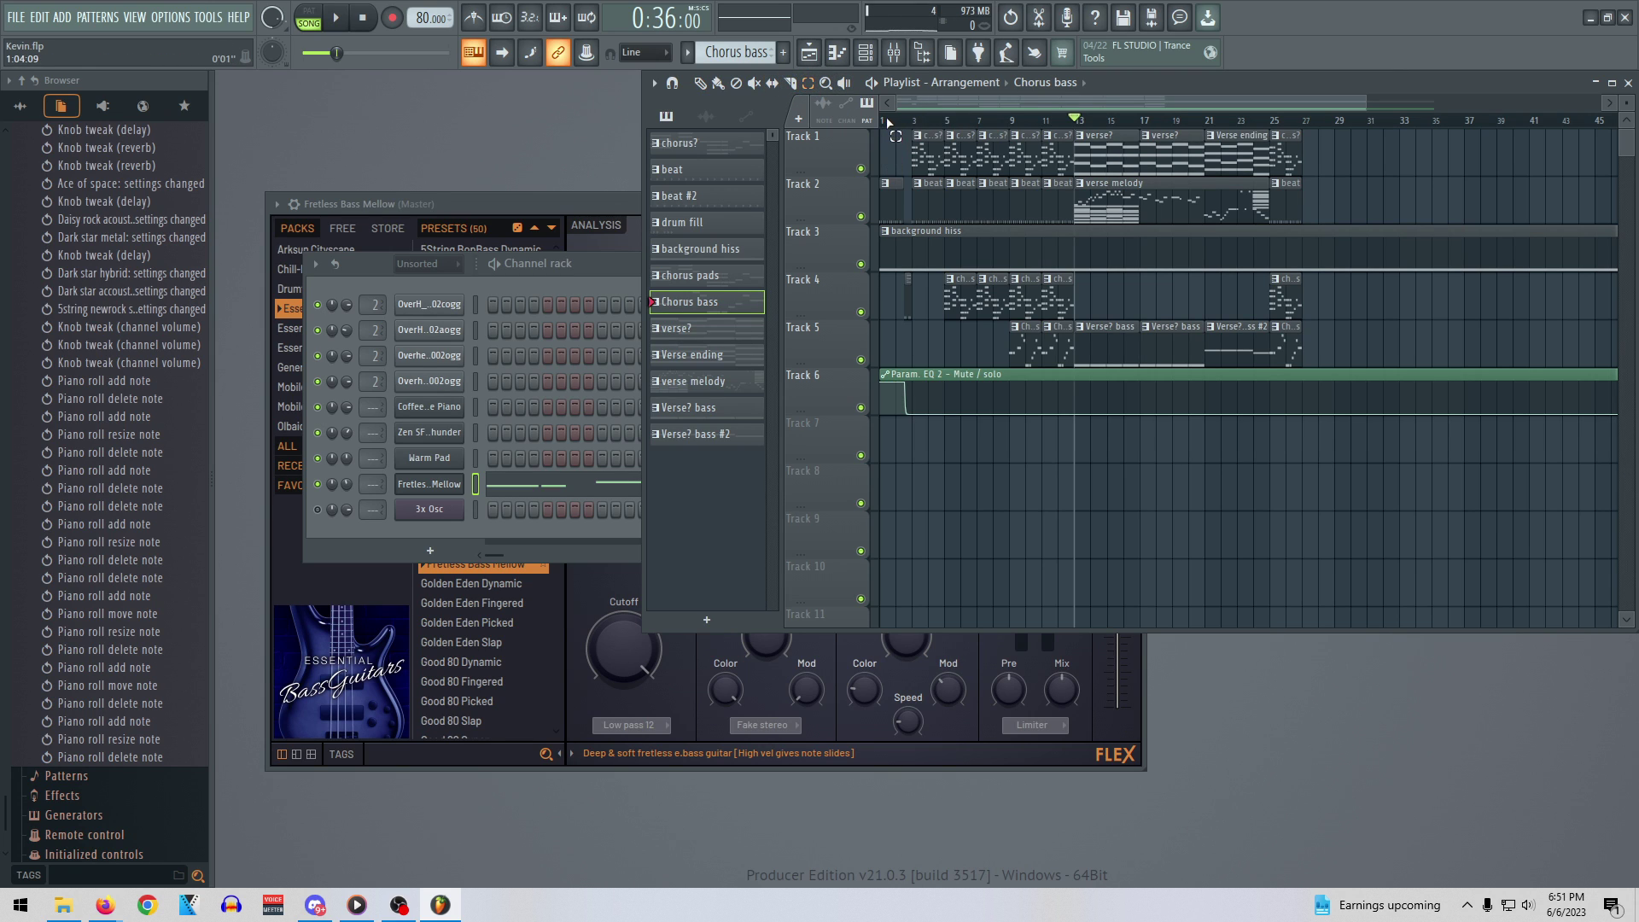
pyautogui.moveTo(890, 124); pyautogui.dragTo(1296, 125)
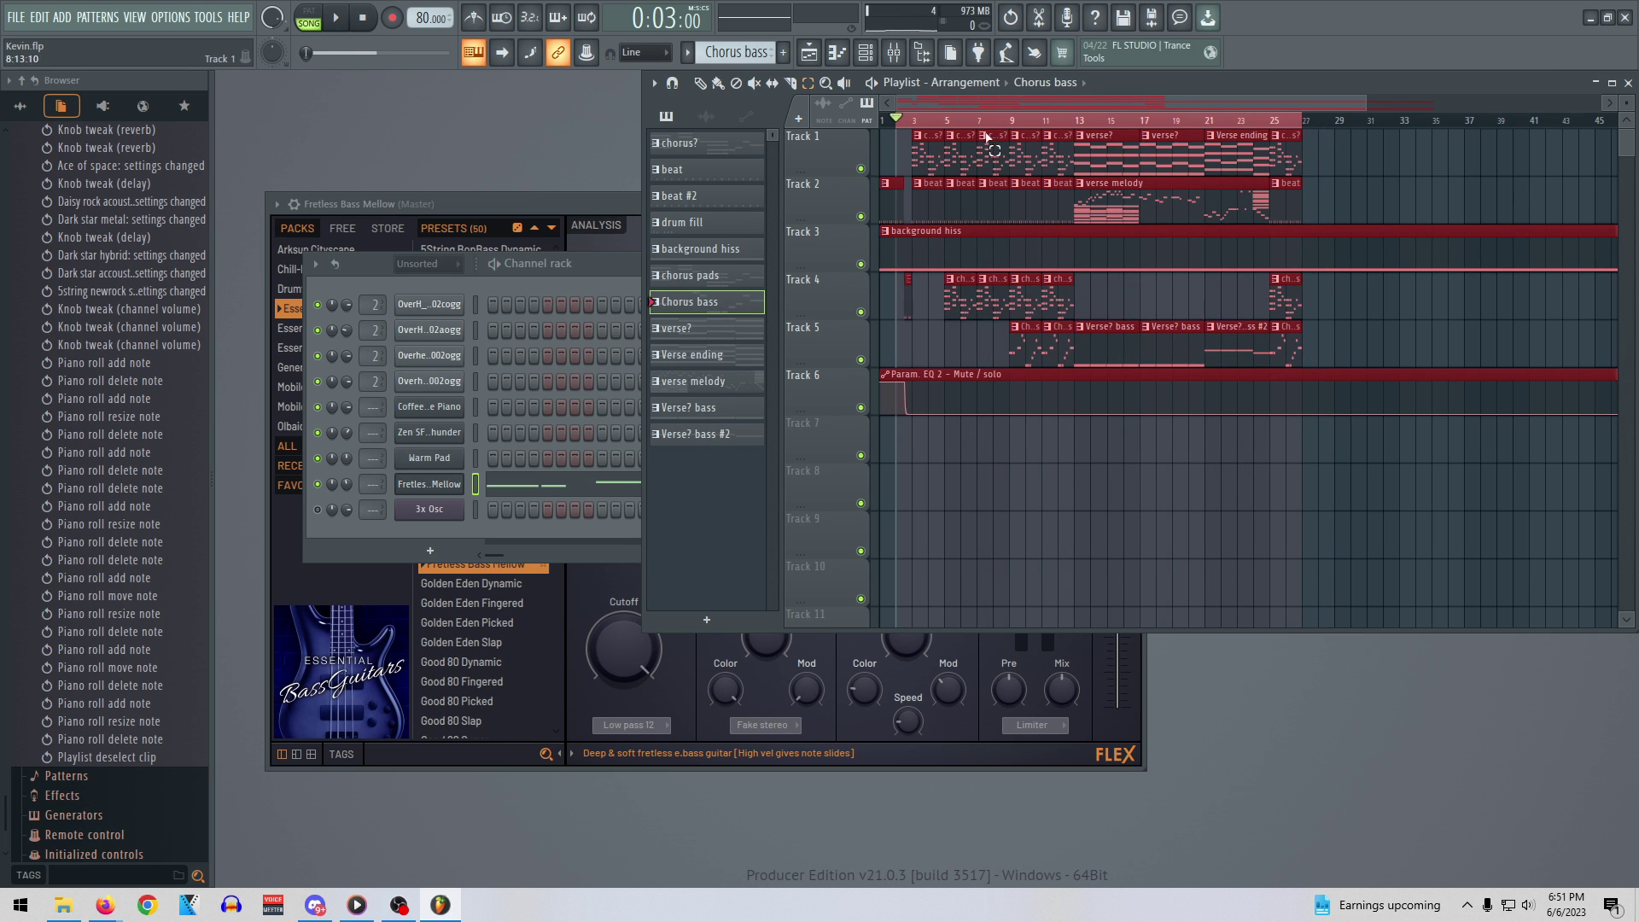
pyautogui.click(896, 125)
pyautogui.click(882, 126)
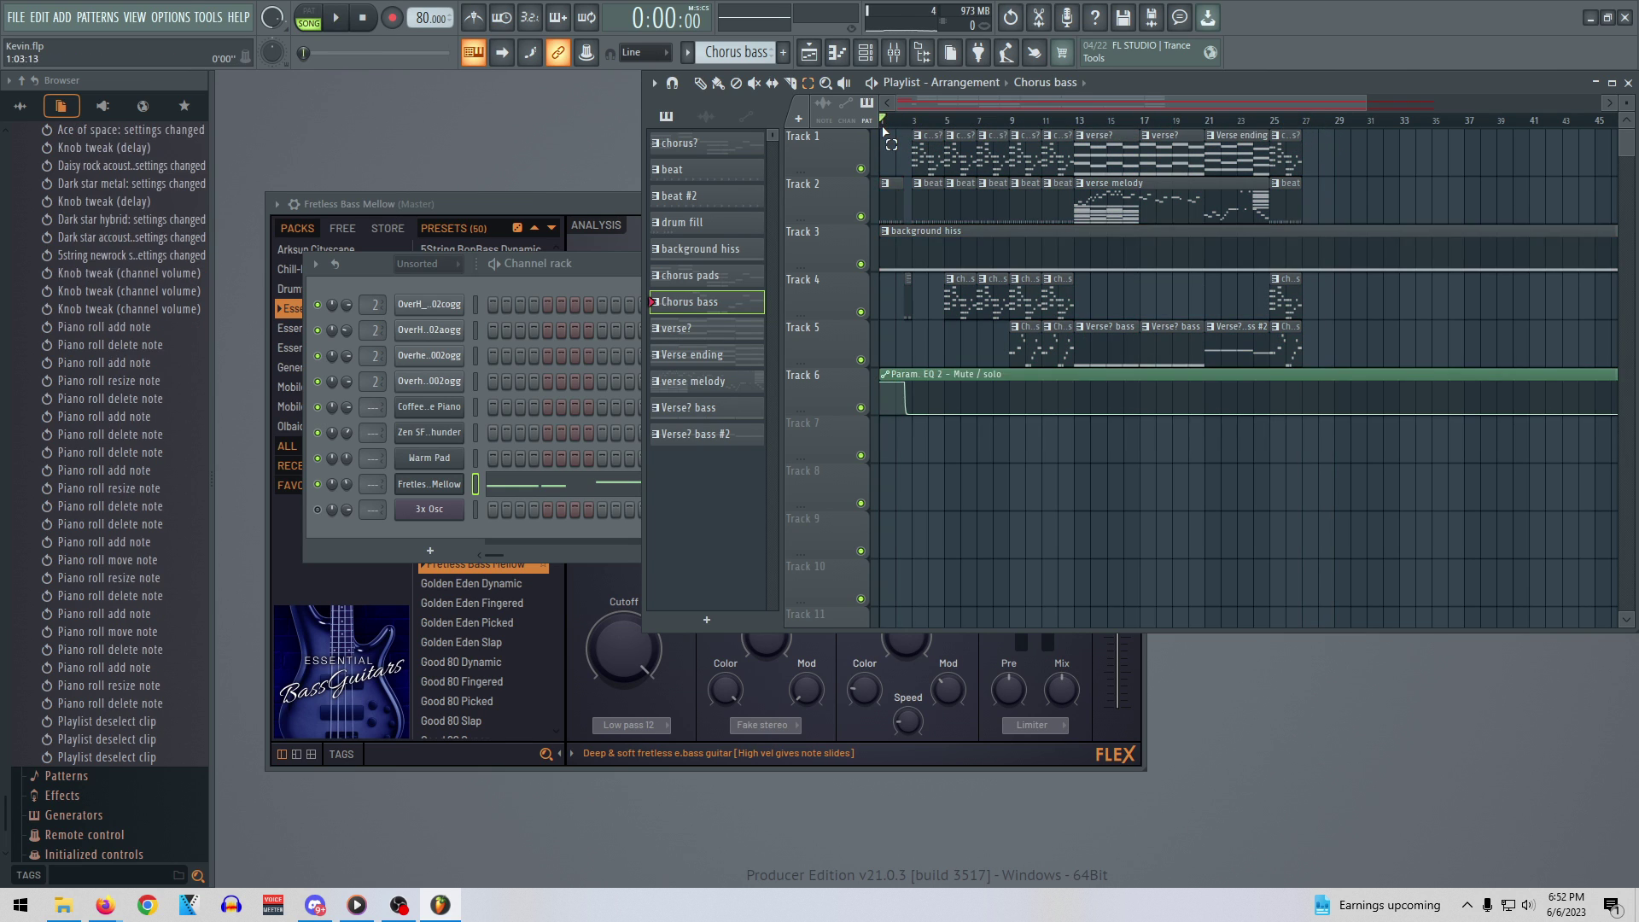
pyautogui.moveTo(884, 126); pyautogui.dragTo(1310, 135)
pyautogui.press('space')
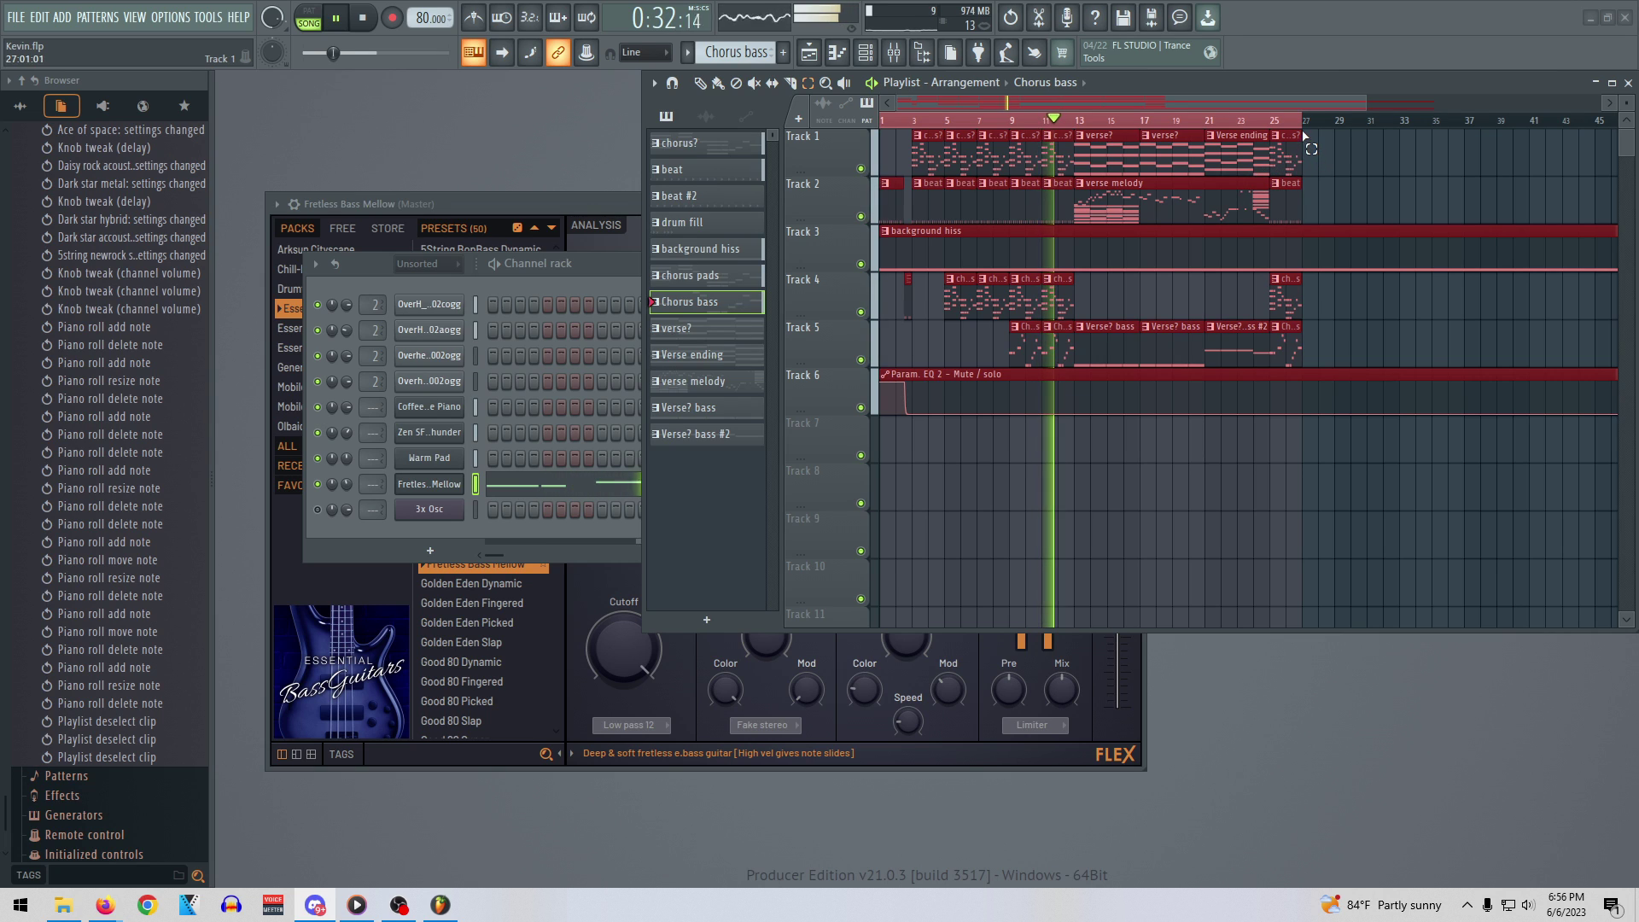
pyautogui.click(1306, 154)
pyautogui.press('space')
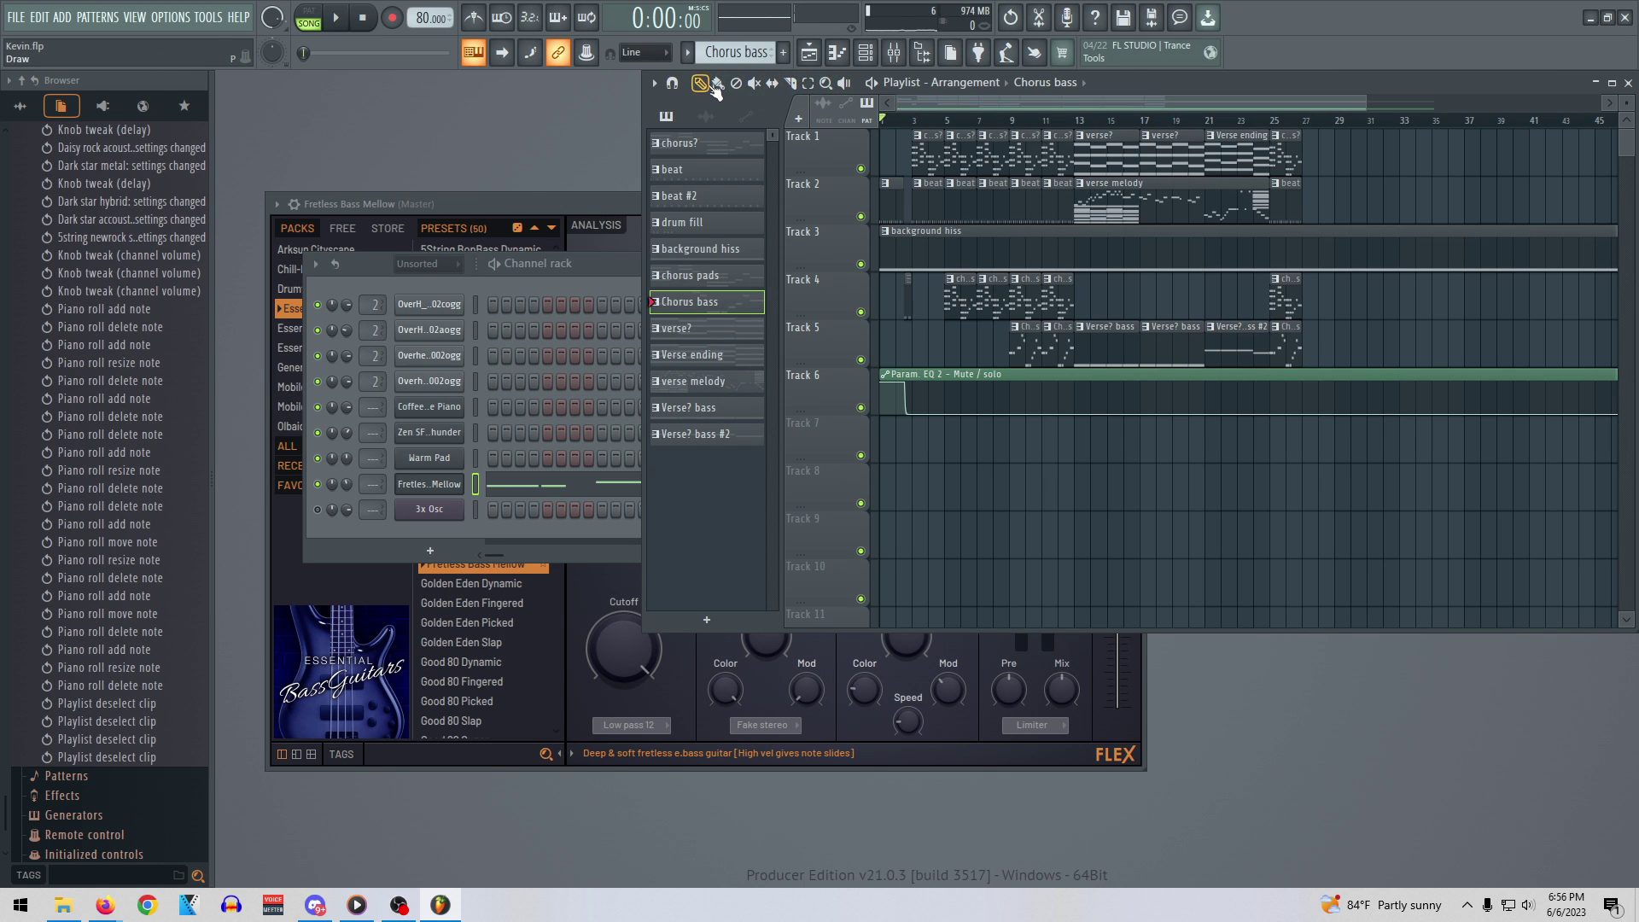
# Move the playhead to bar 27, at the end of the last chorus, and save the project
pyautogui.click(1304, 127)
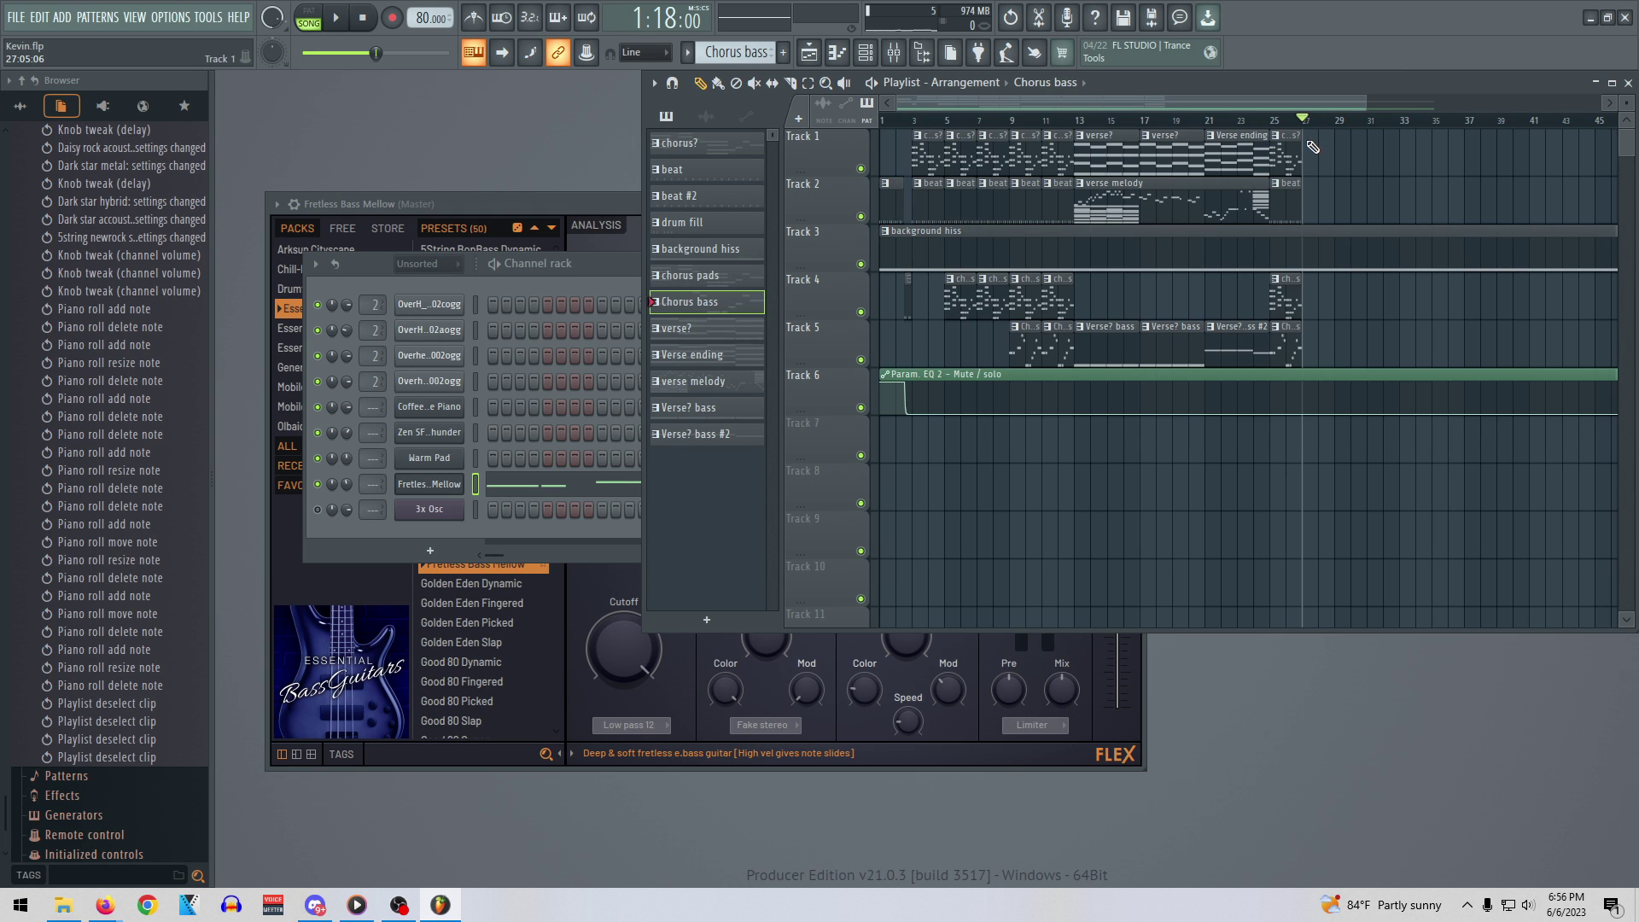
pyautogui.click(15, 17)
pyautogui.moveTo(39, 17)
pyautogui.click(25, 94)
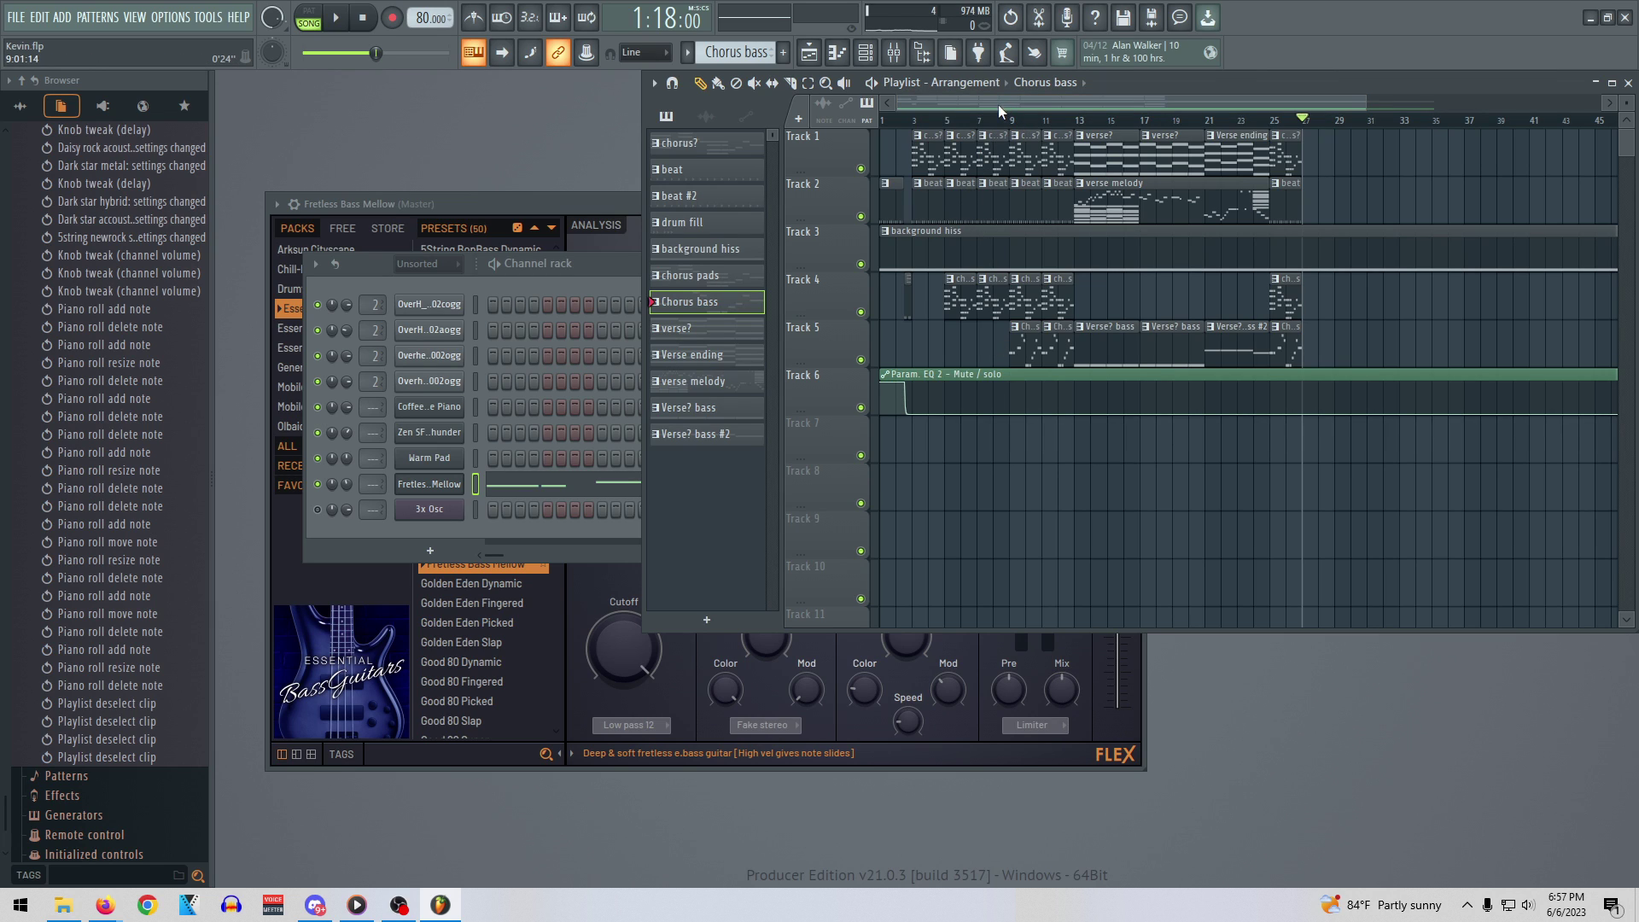
# Raise the tempo to 320 BPM and play the whole song from the beginning
pyautogui.click(12, 16)
pyautogui.click(888, 122)
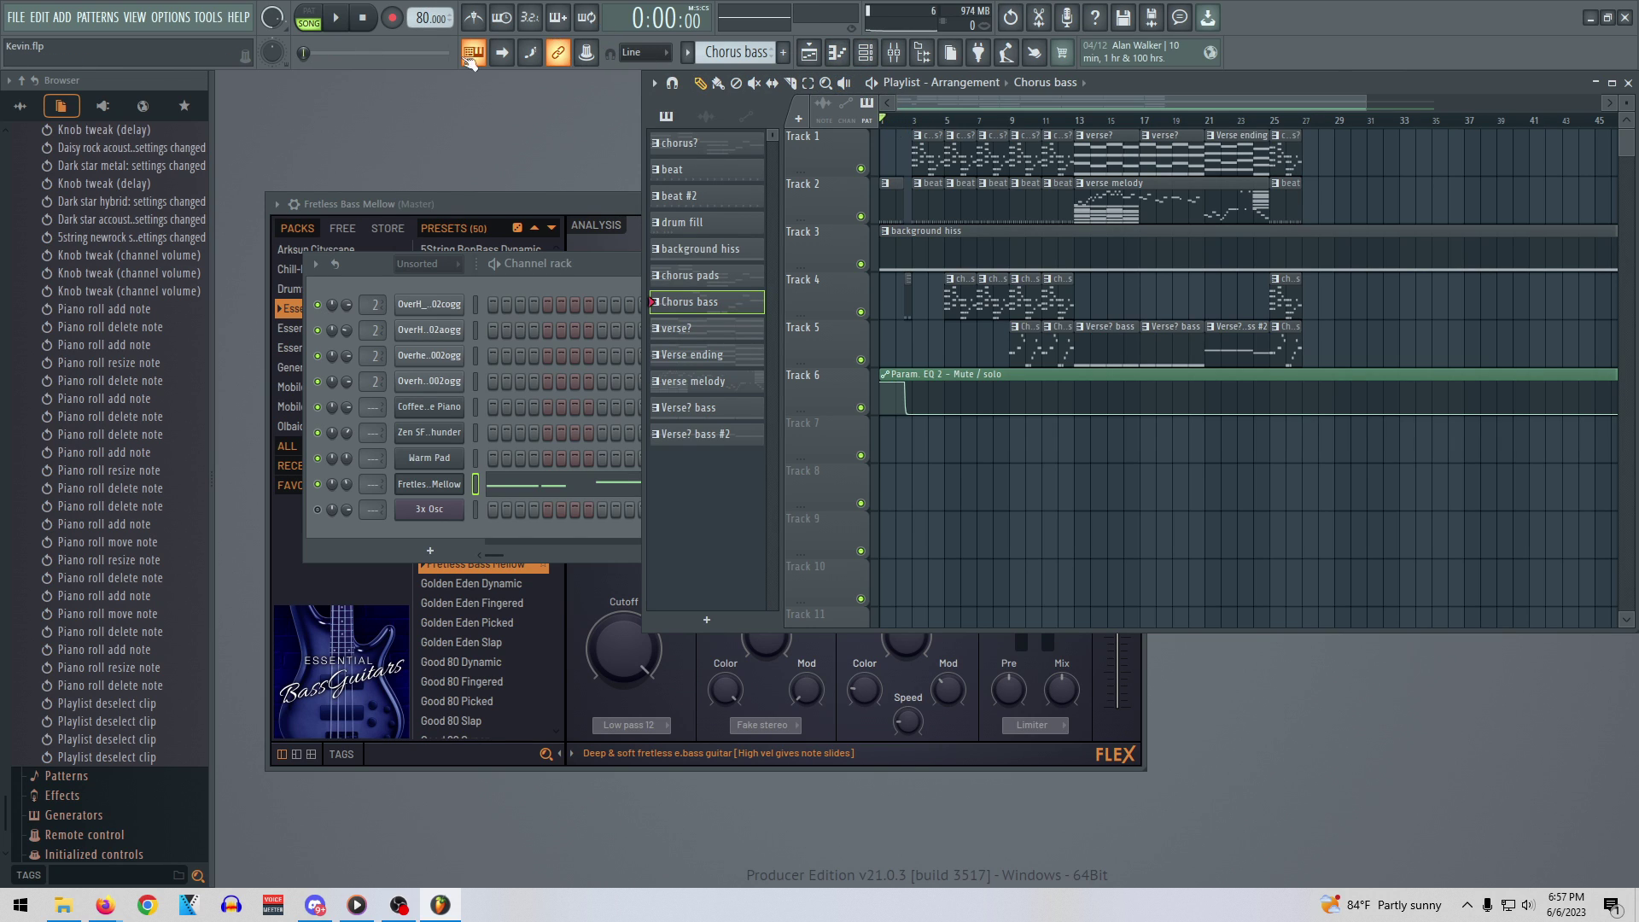
pyautogui.moveTo(424, 18); pyautogui.dragTo(424, 4)
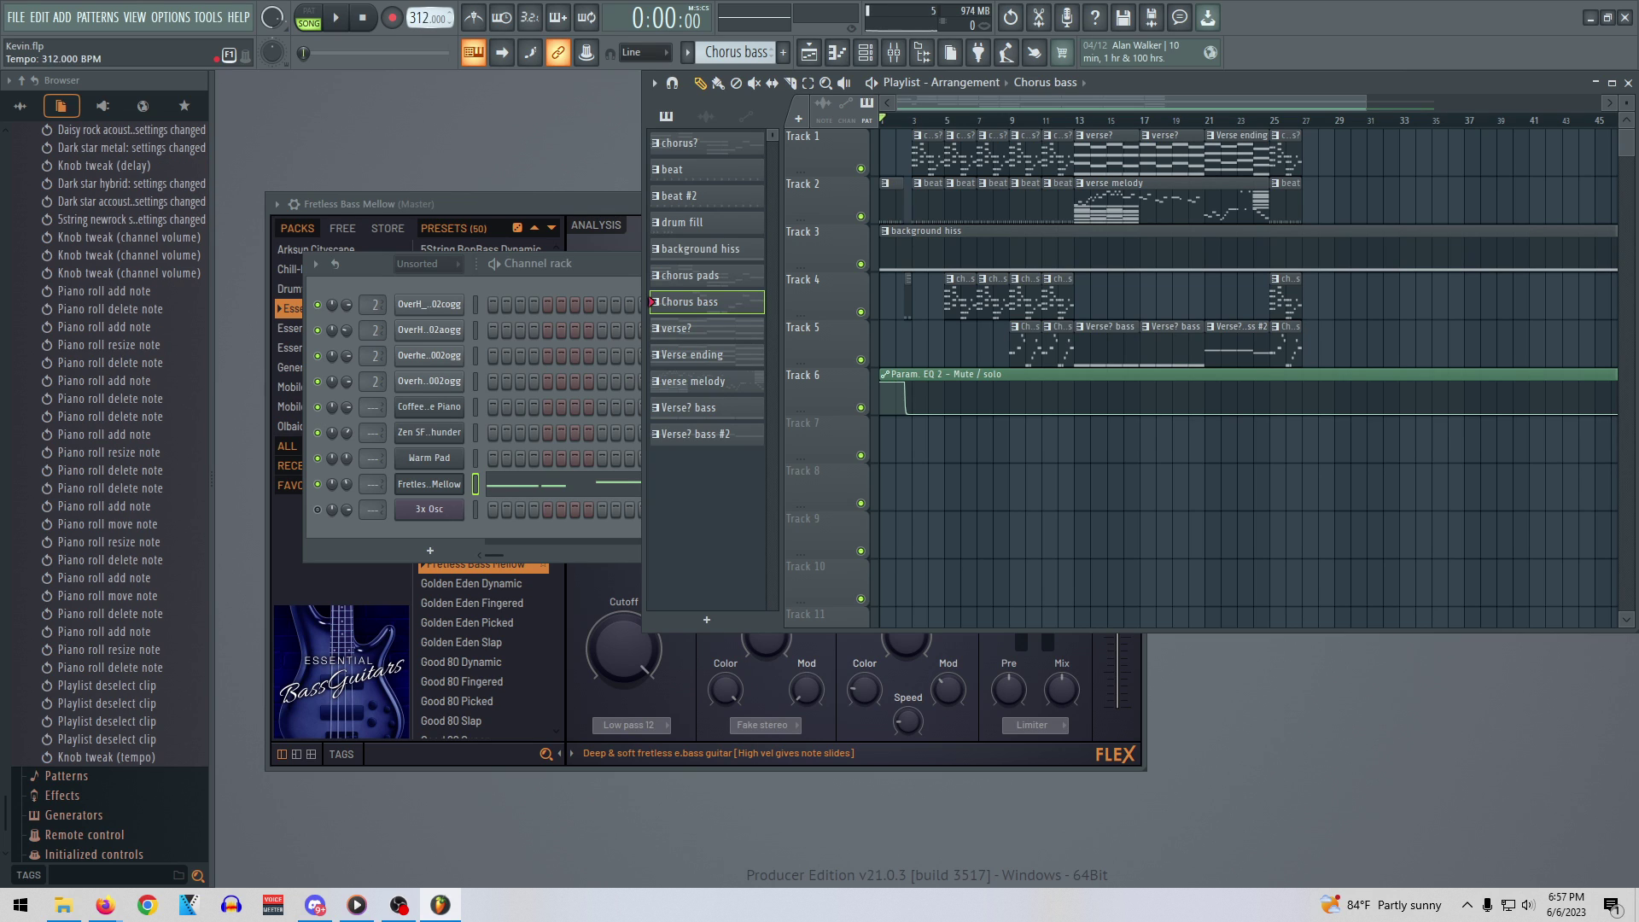
pyautogui.moveTo(424, 18); pyautogui.dragTo(424, 19)
pyautogui.press('space')
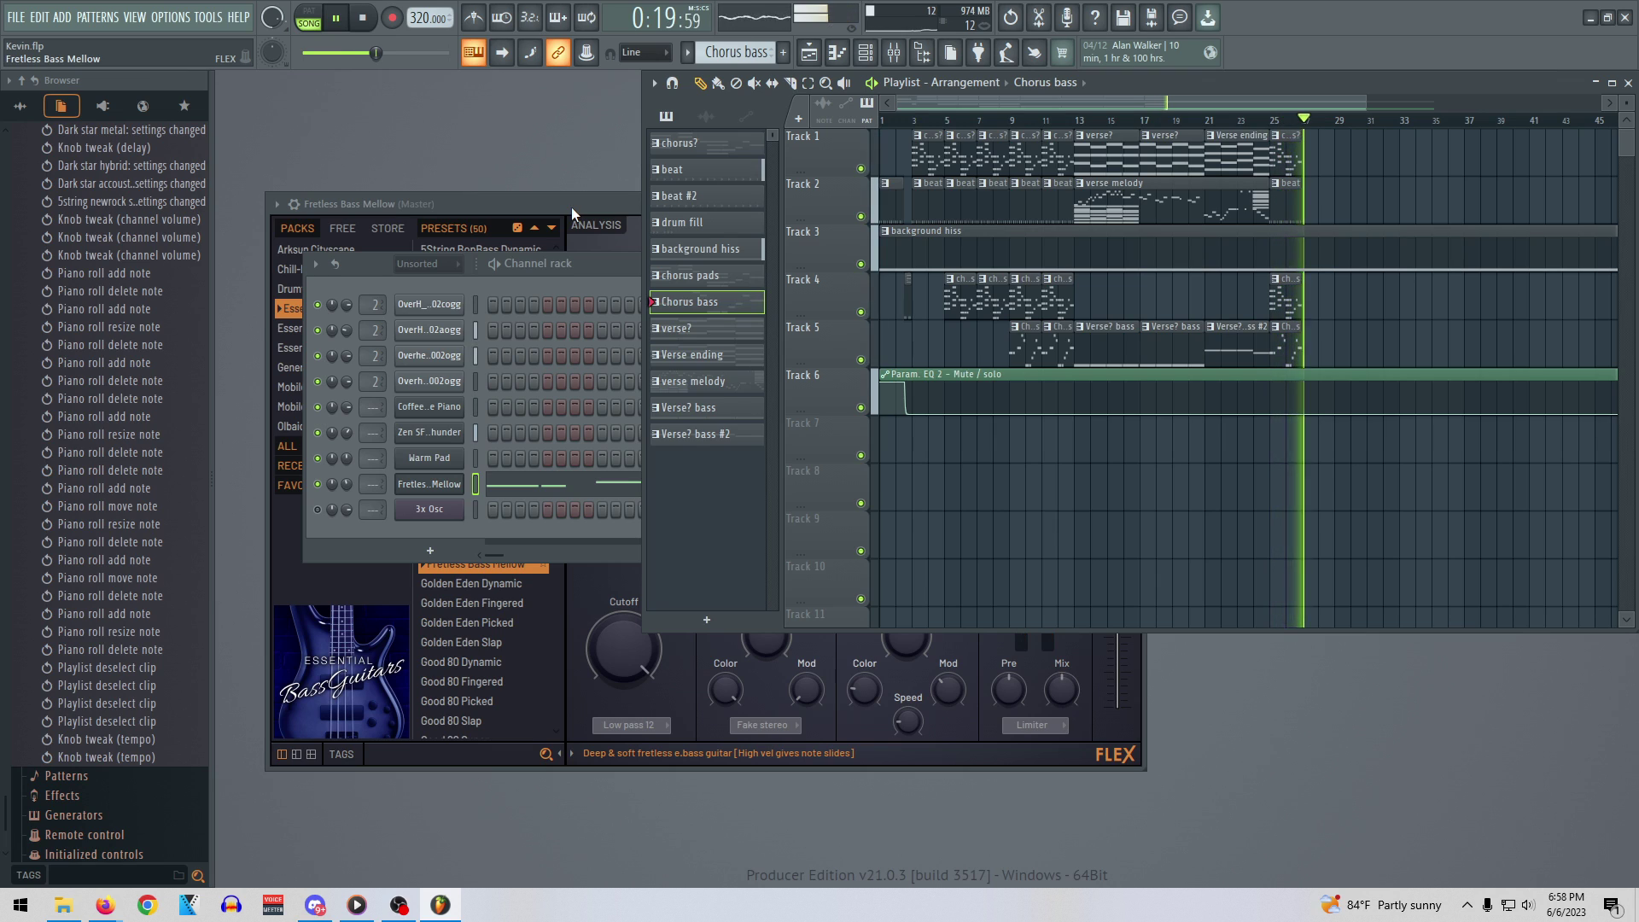
pyautogui.press('space')
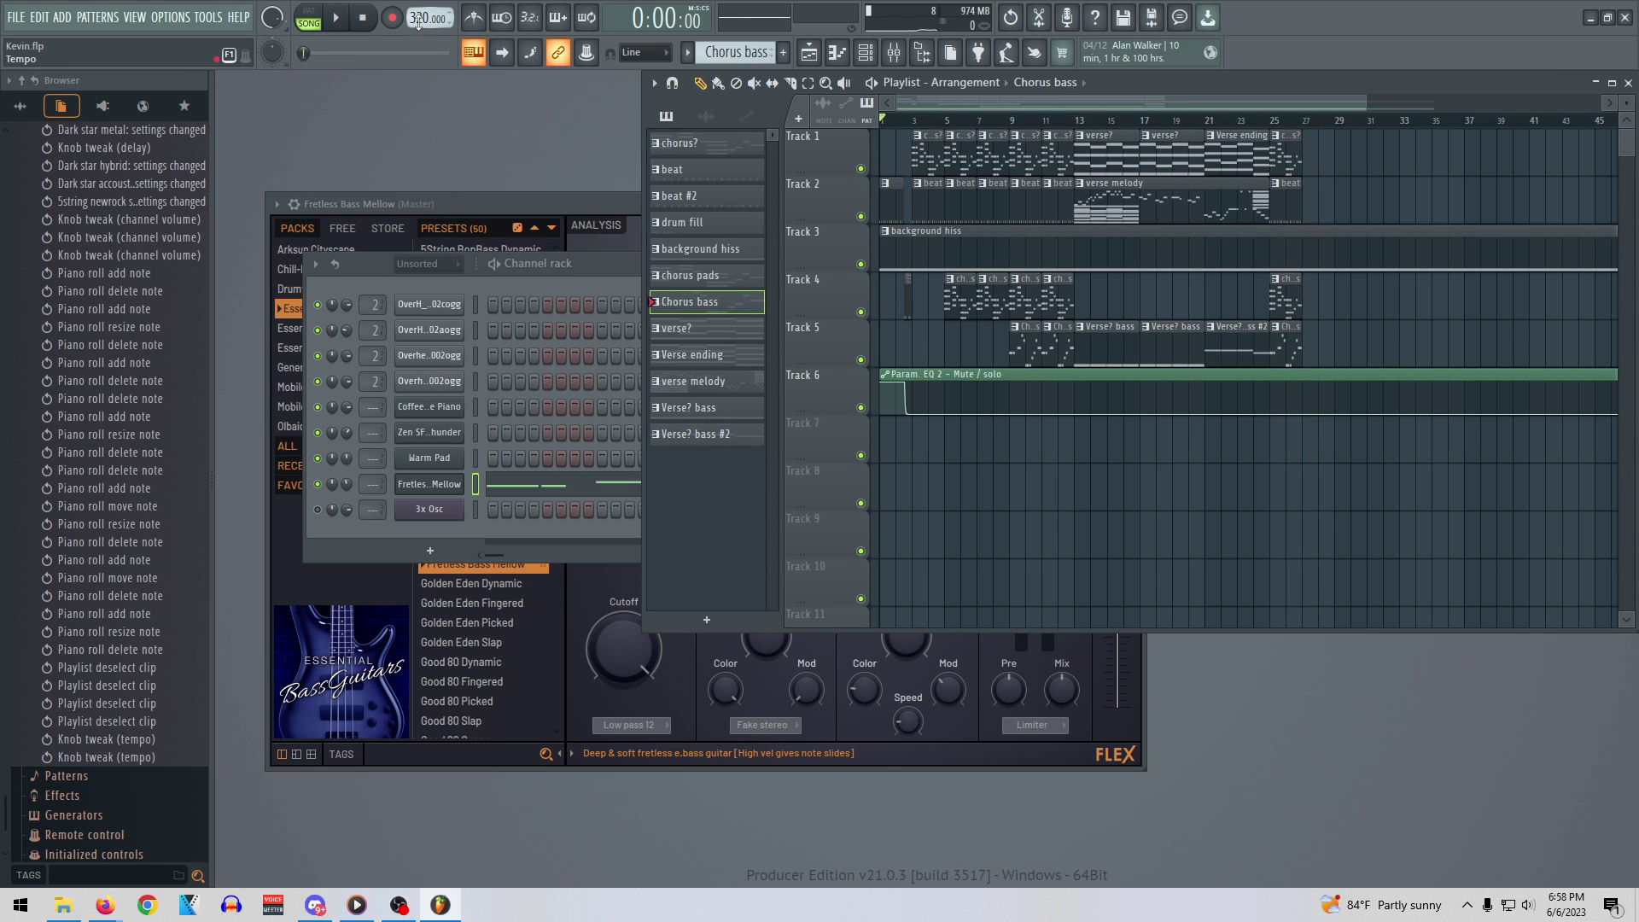
# Lower the tempo to 160 BPM and play the song from the beginning twice
pyautogui.moveTo(419, 18); pyautogui.dragTo(420, 58)
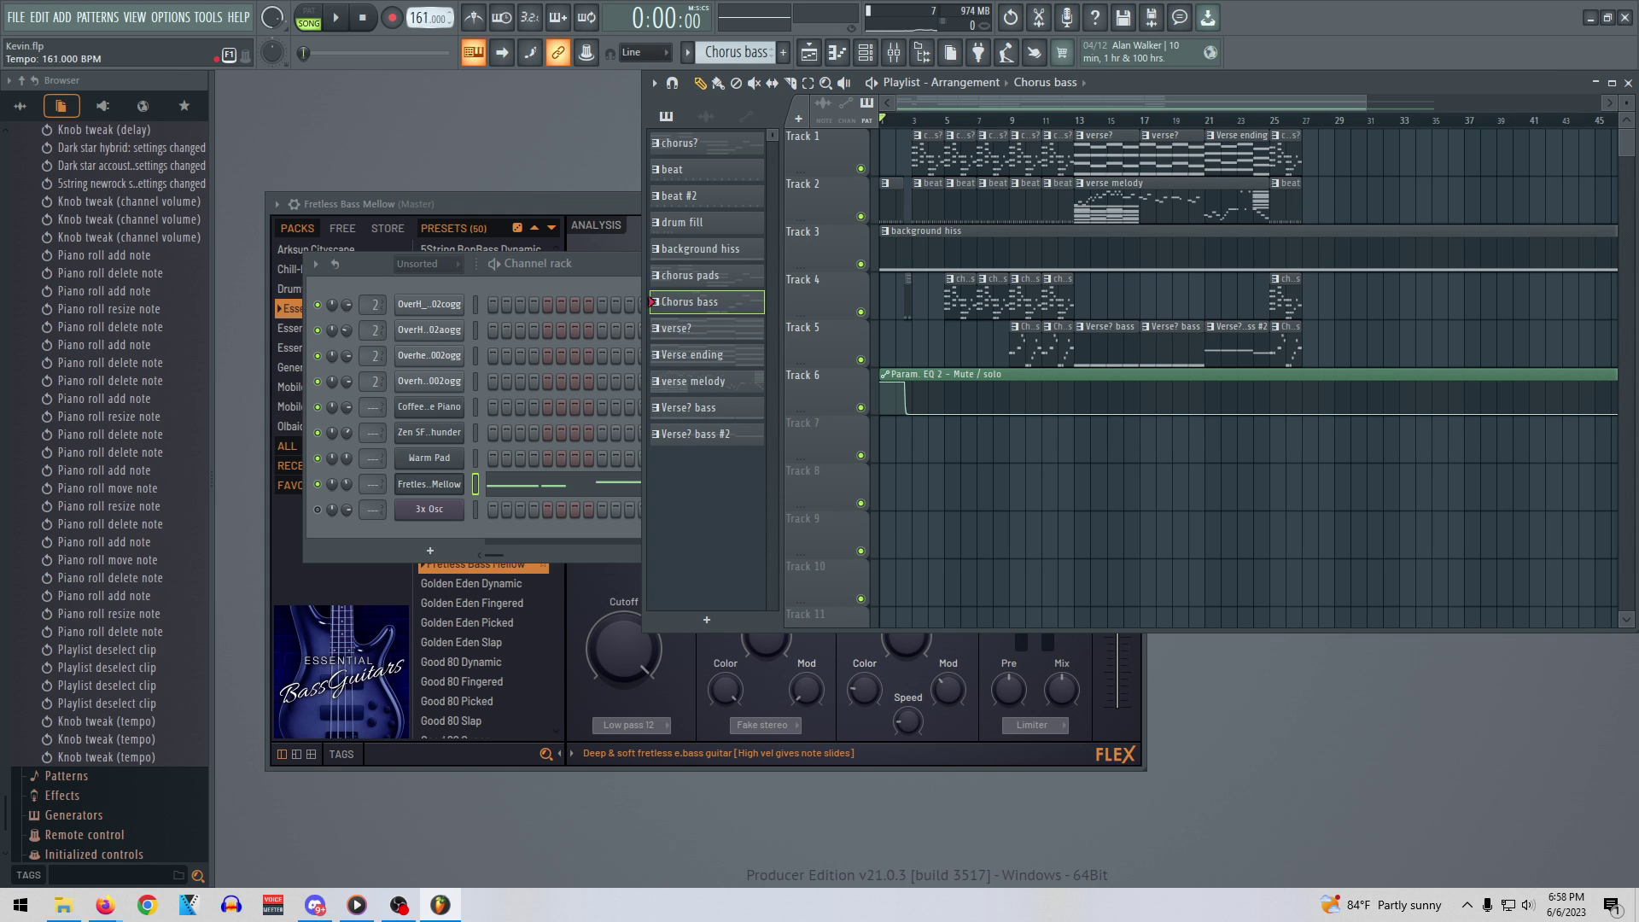
pyautogui.moveTo(420, 18); pyautogui.dragTo(420, 20)
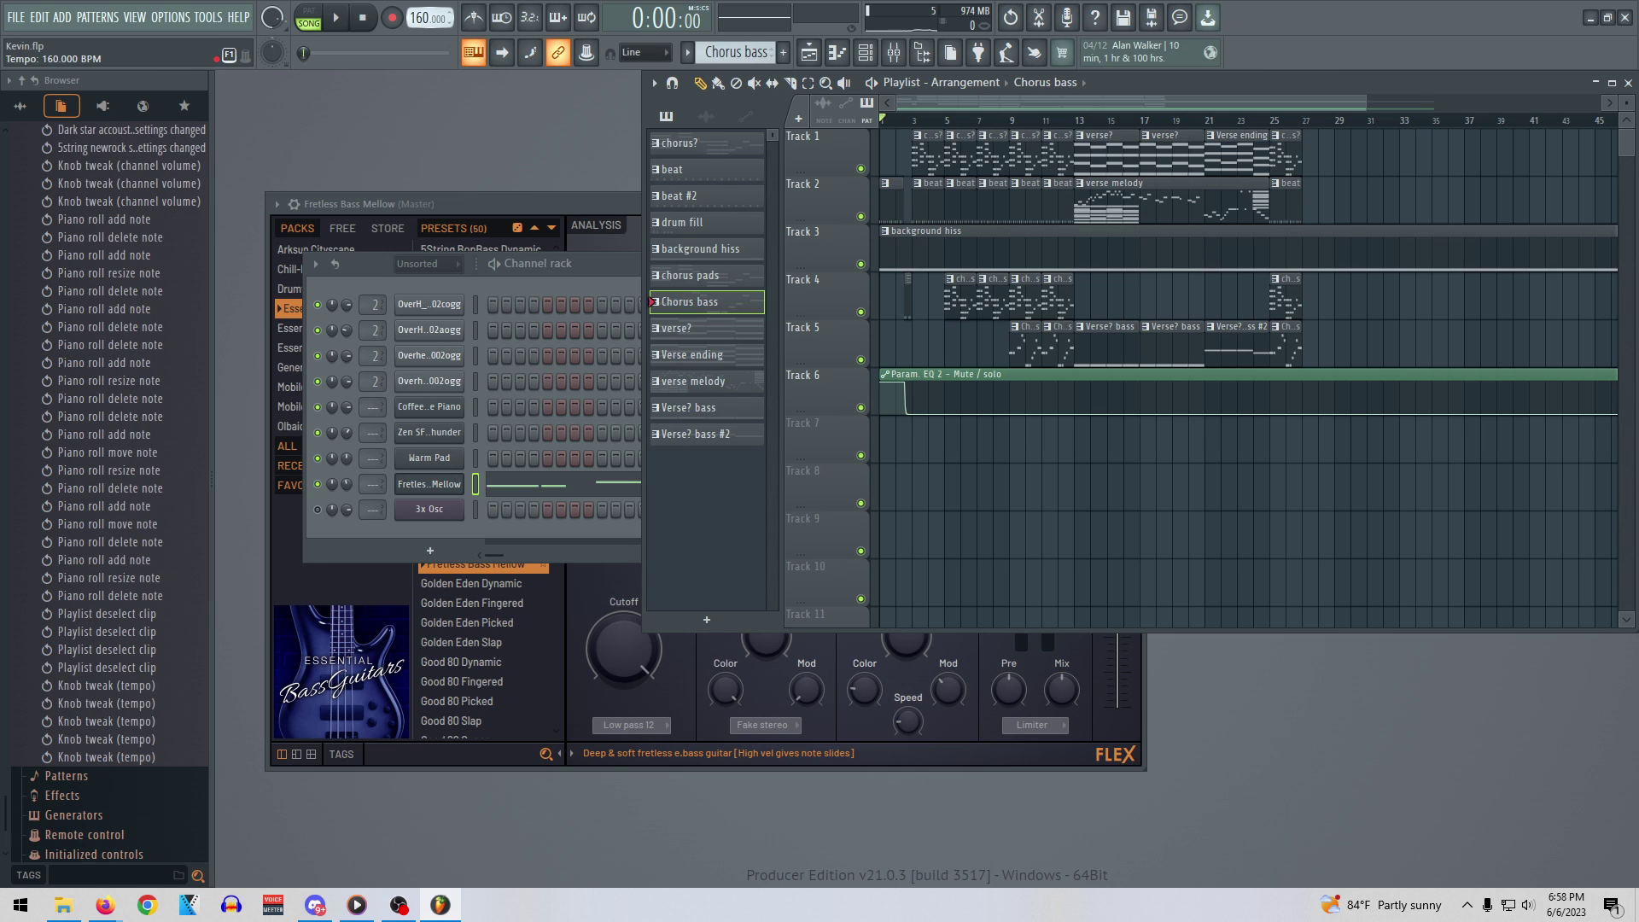
pyautogui.press('space')
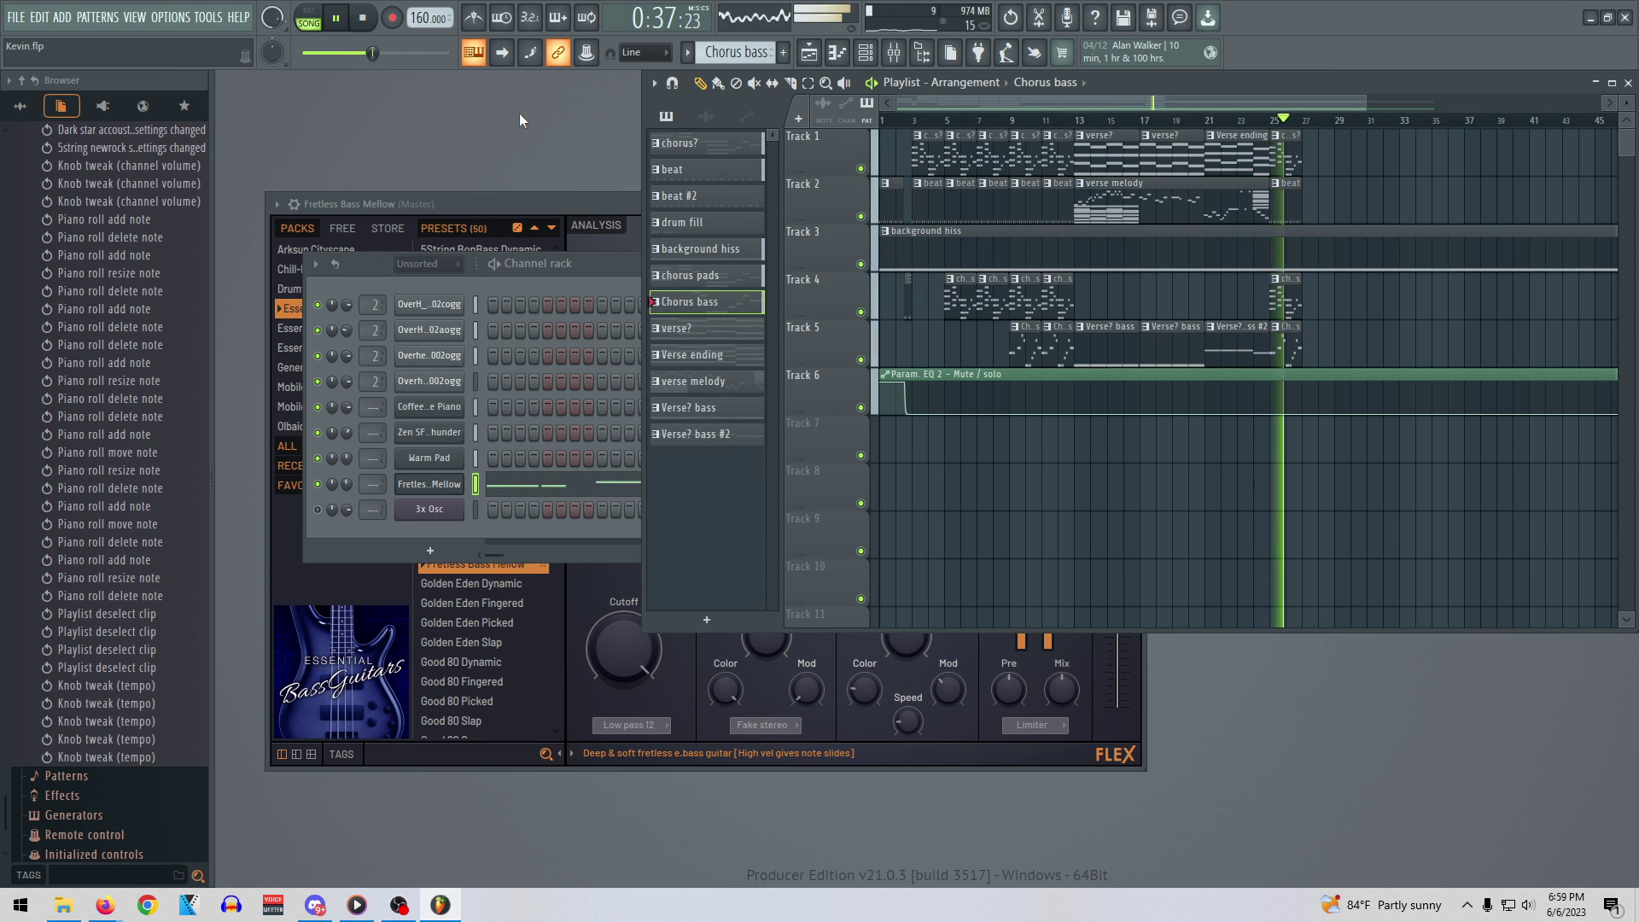
pyautogui.press('space')
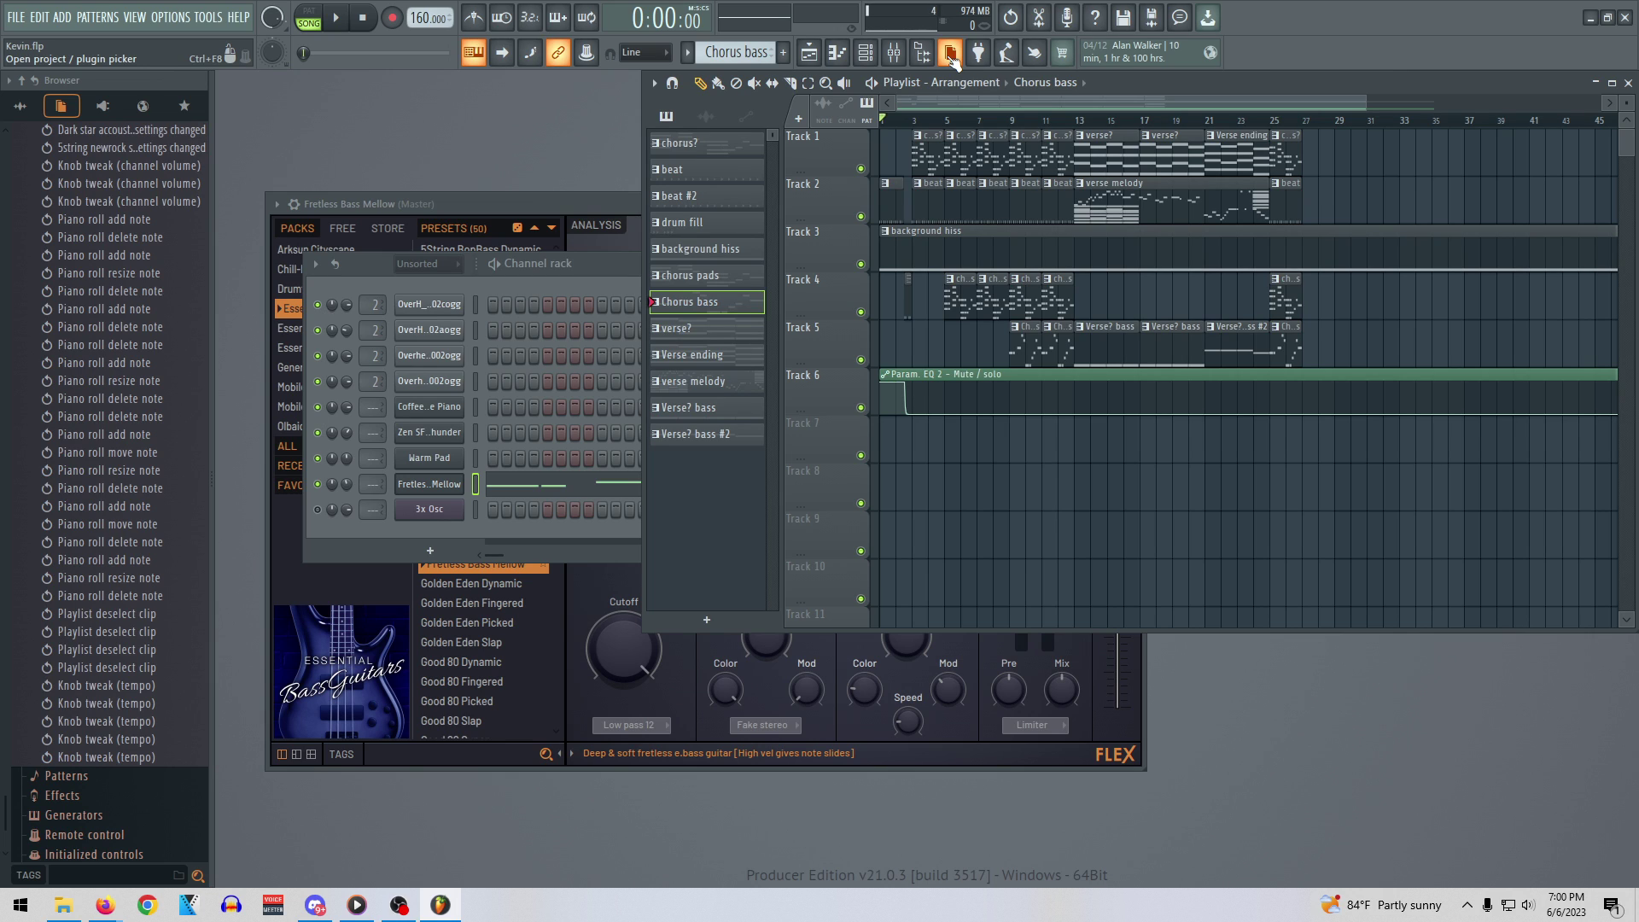
pyautogui.press('space')
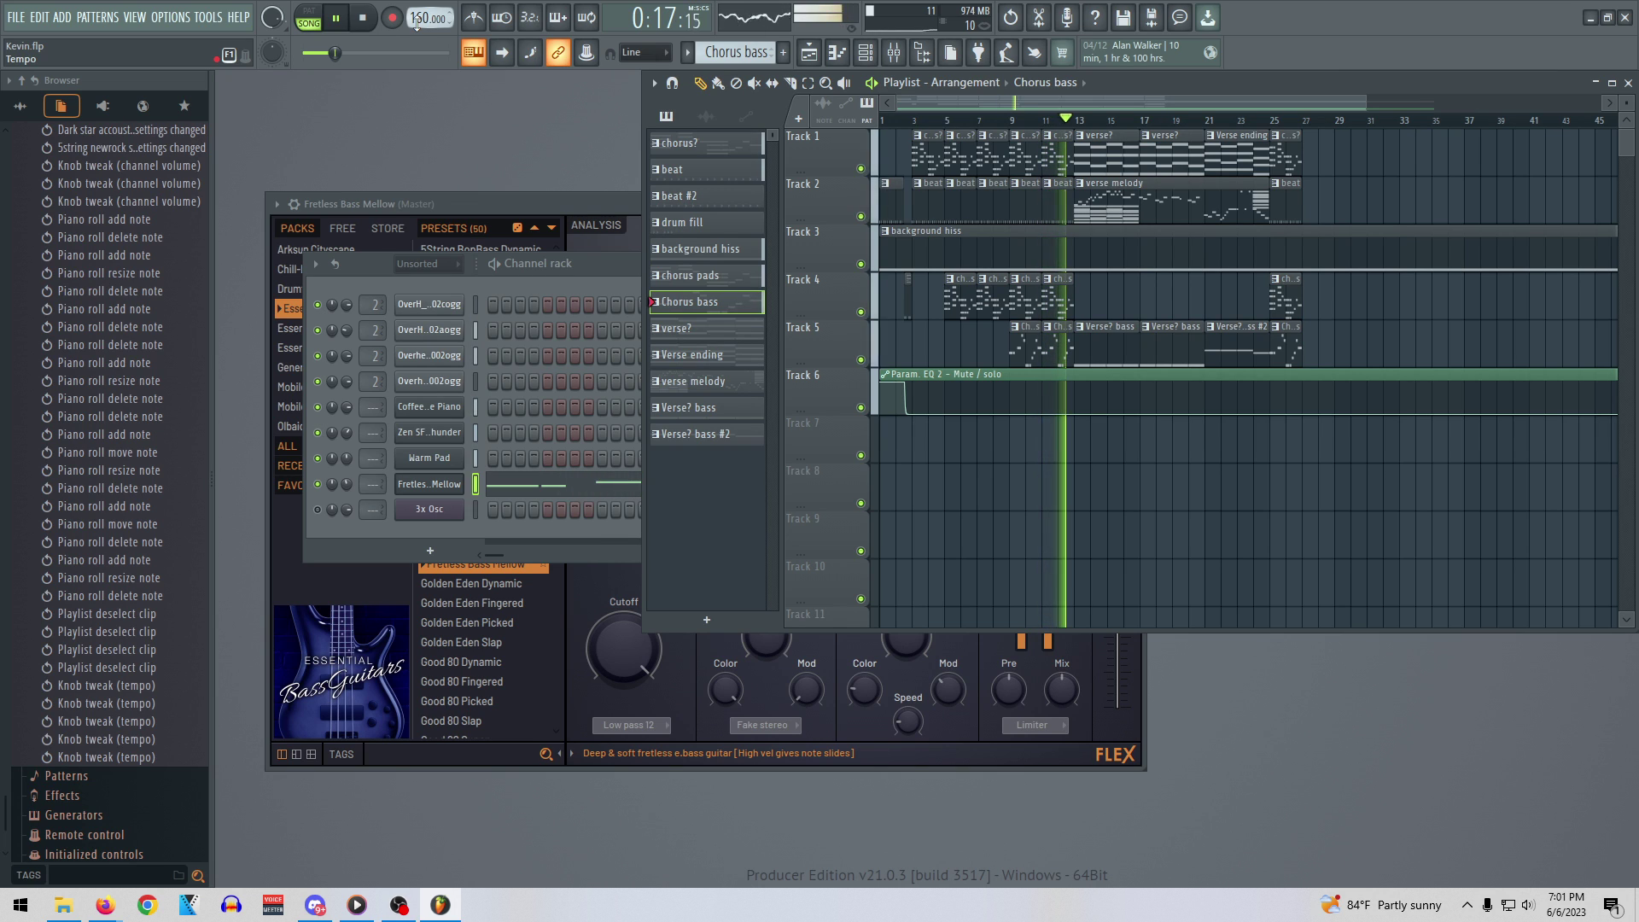
pyautogui.scroll(10, 416, 26)
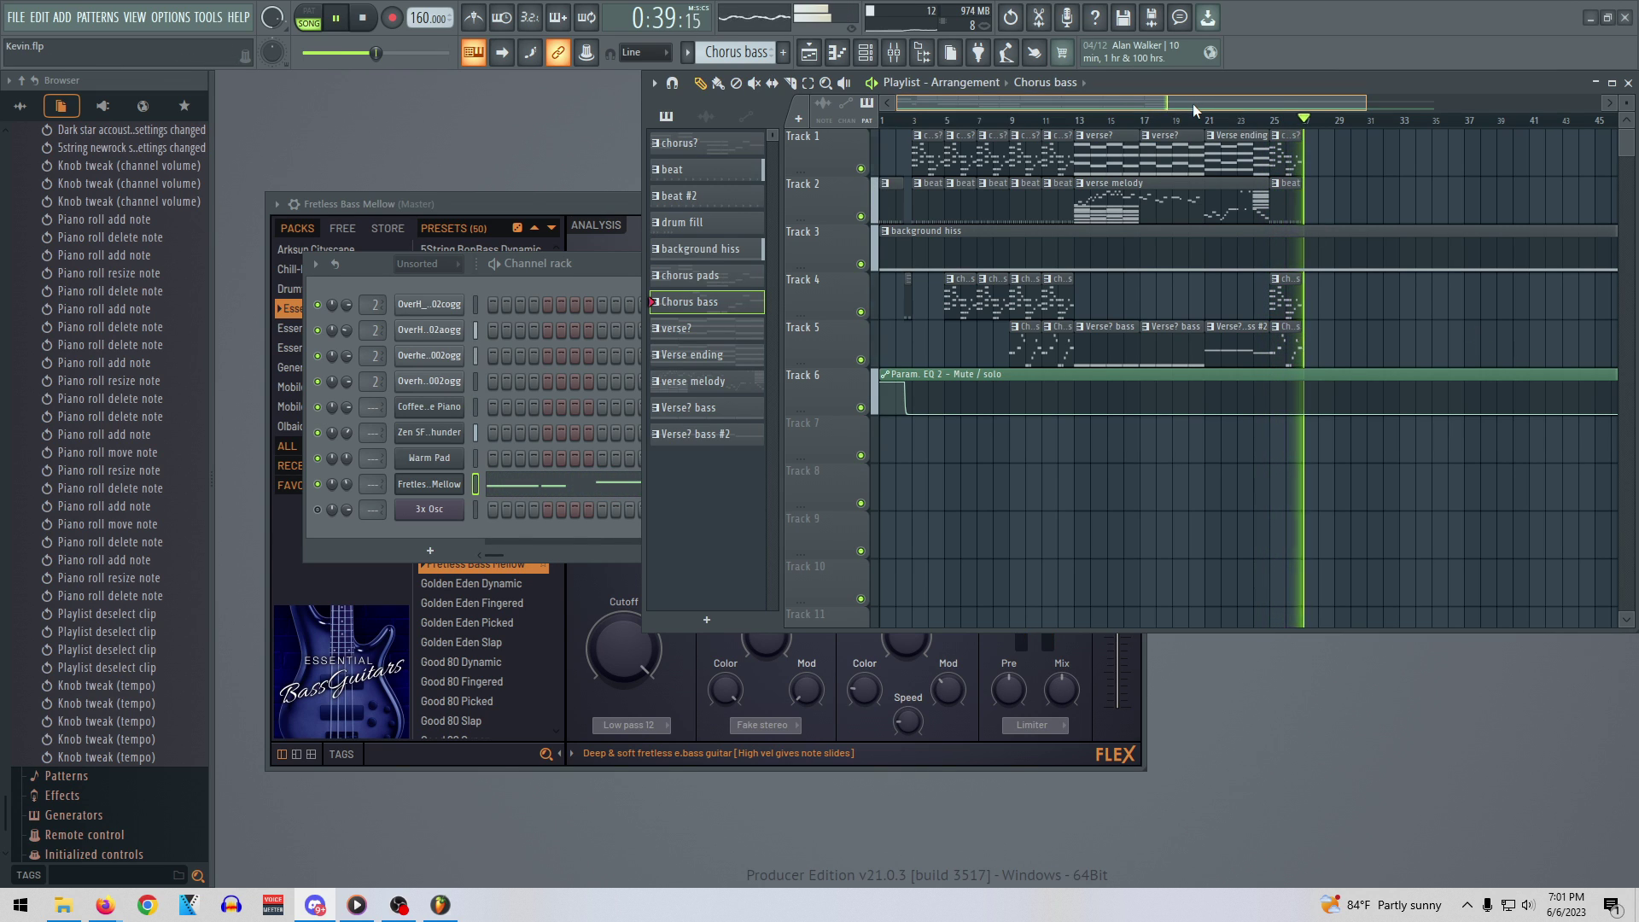
pyautogui.press('space')
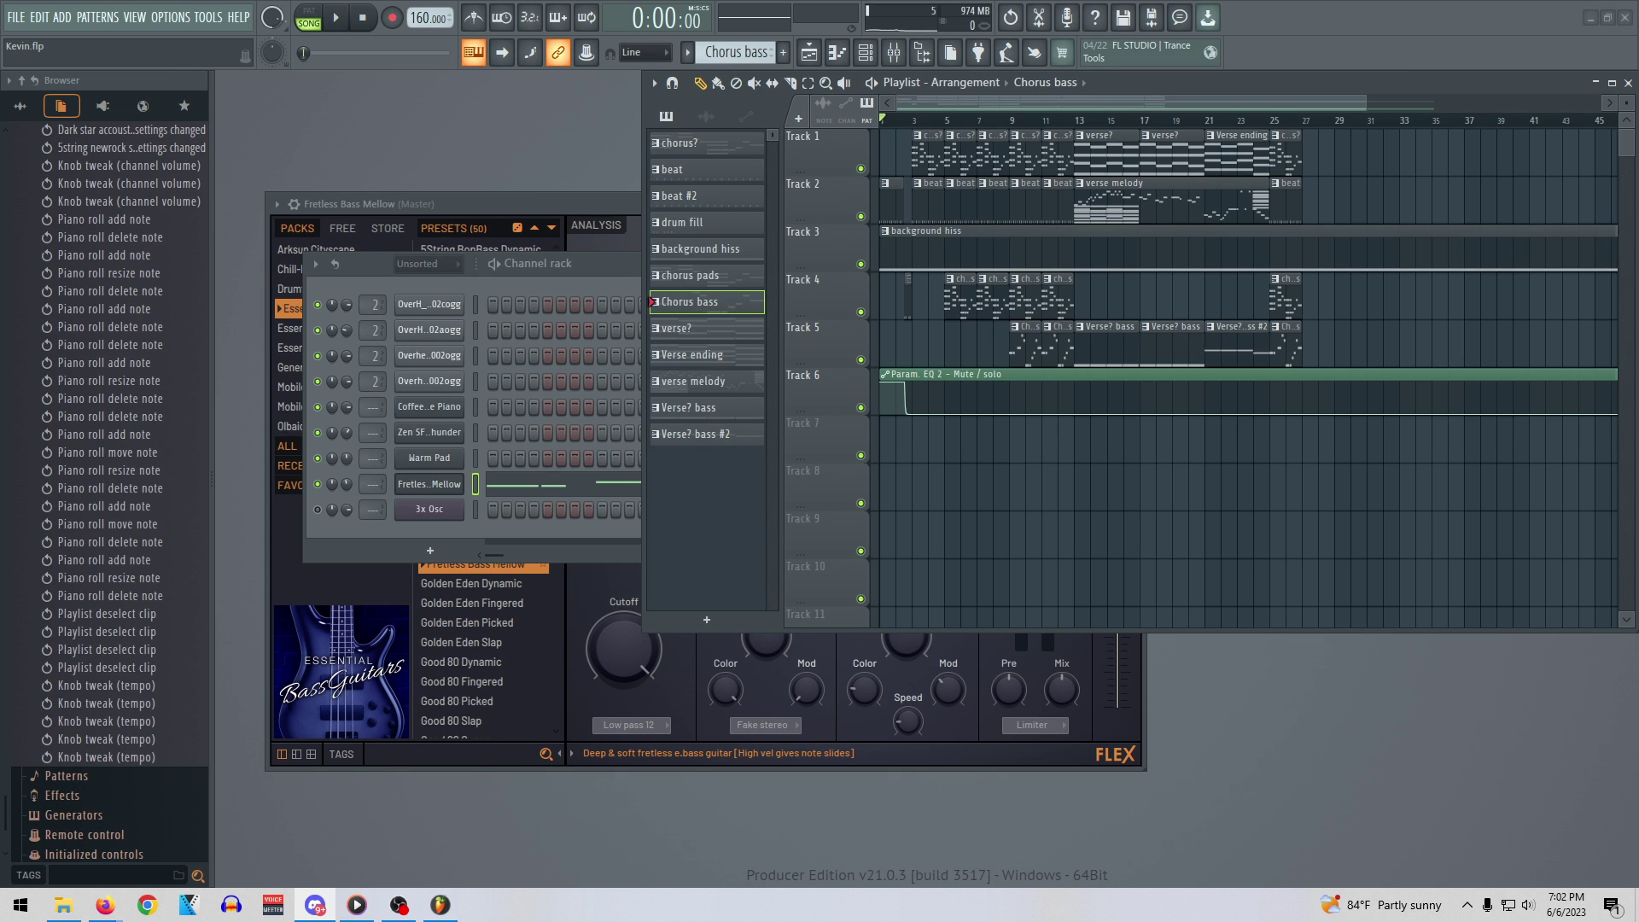
# Set the tempo back to 320 BPM and listen to the song up to the final chorus
pyautogui.moveTo(425, 16); pyautogui.dragTo(425, 0)
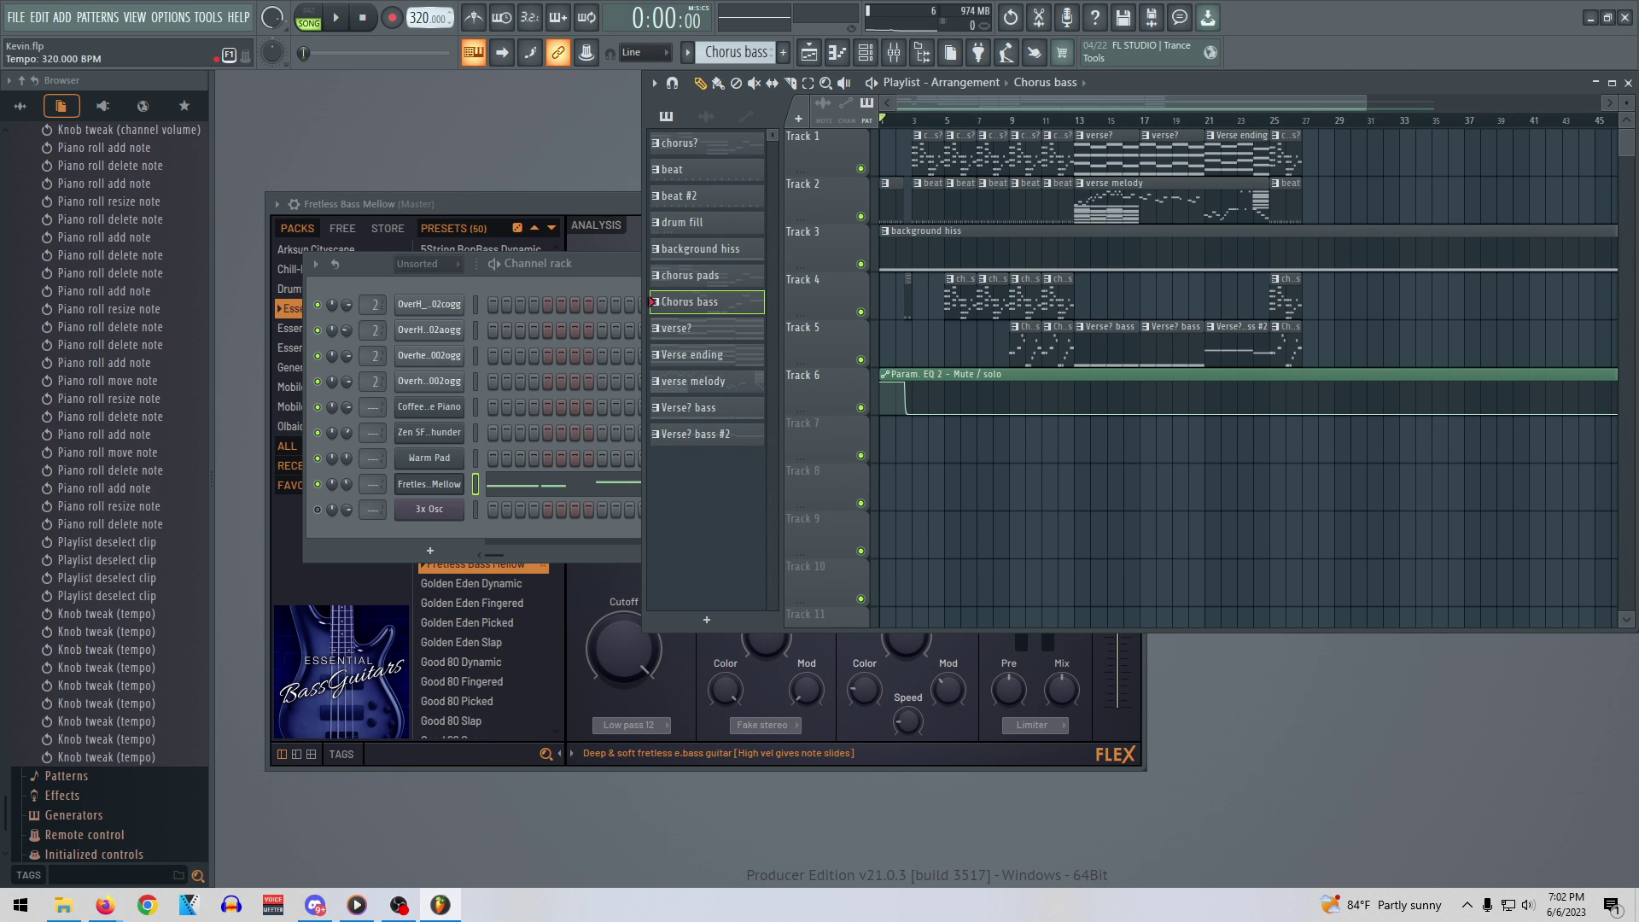
pyautogui.press('space')
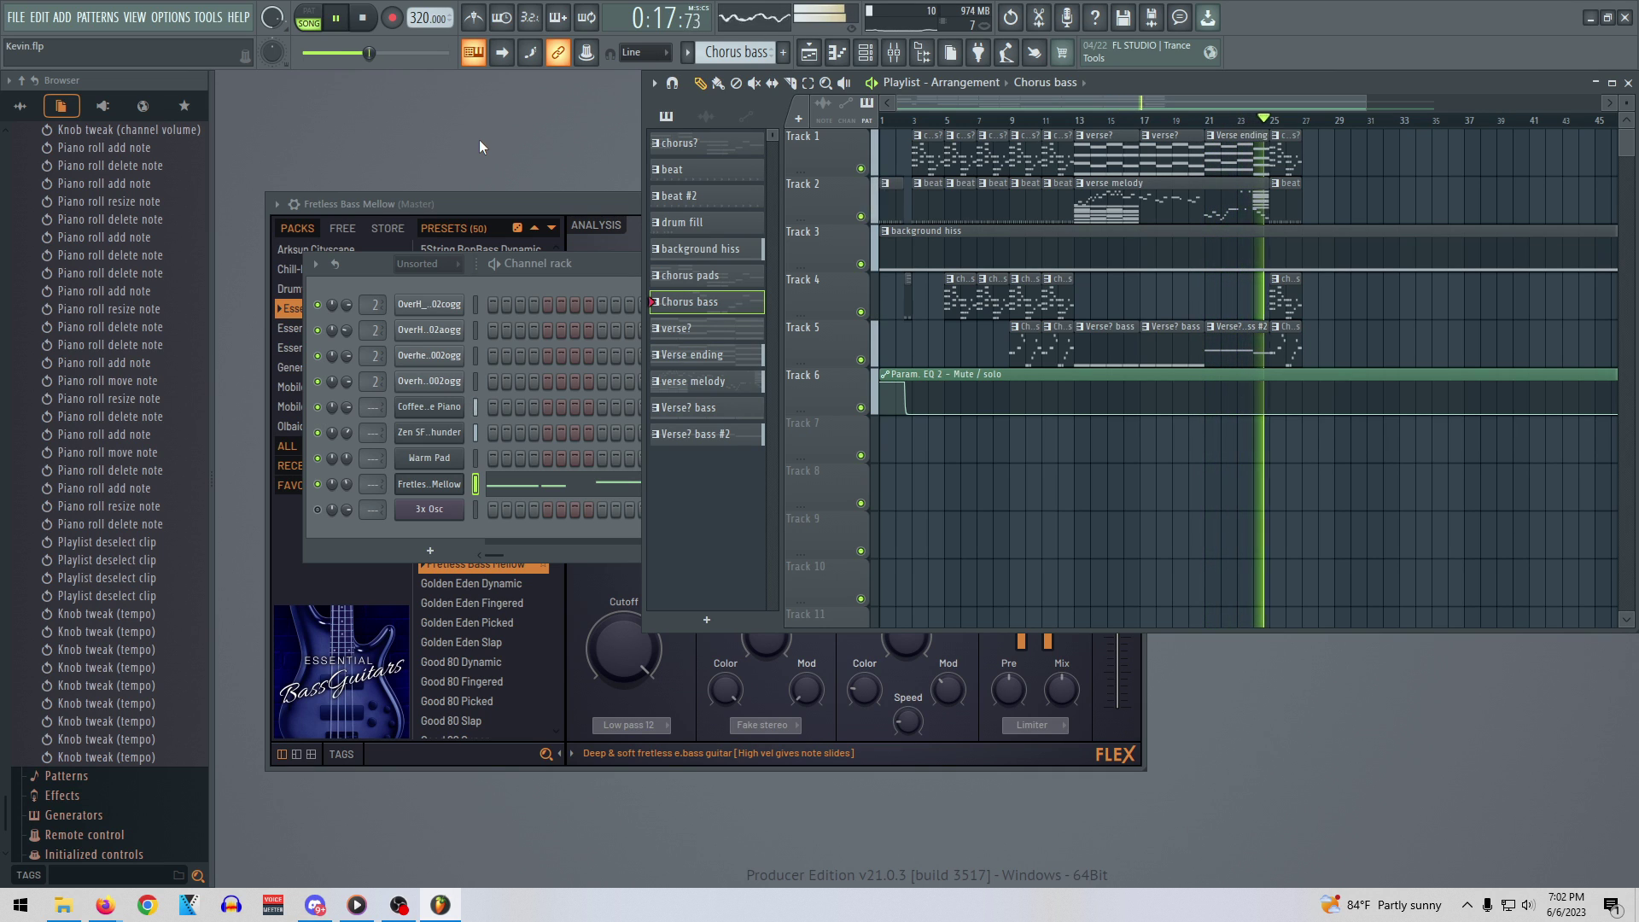
pyautogui.press('space')
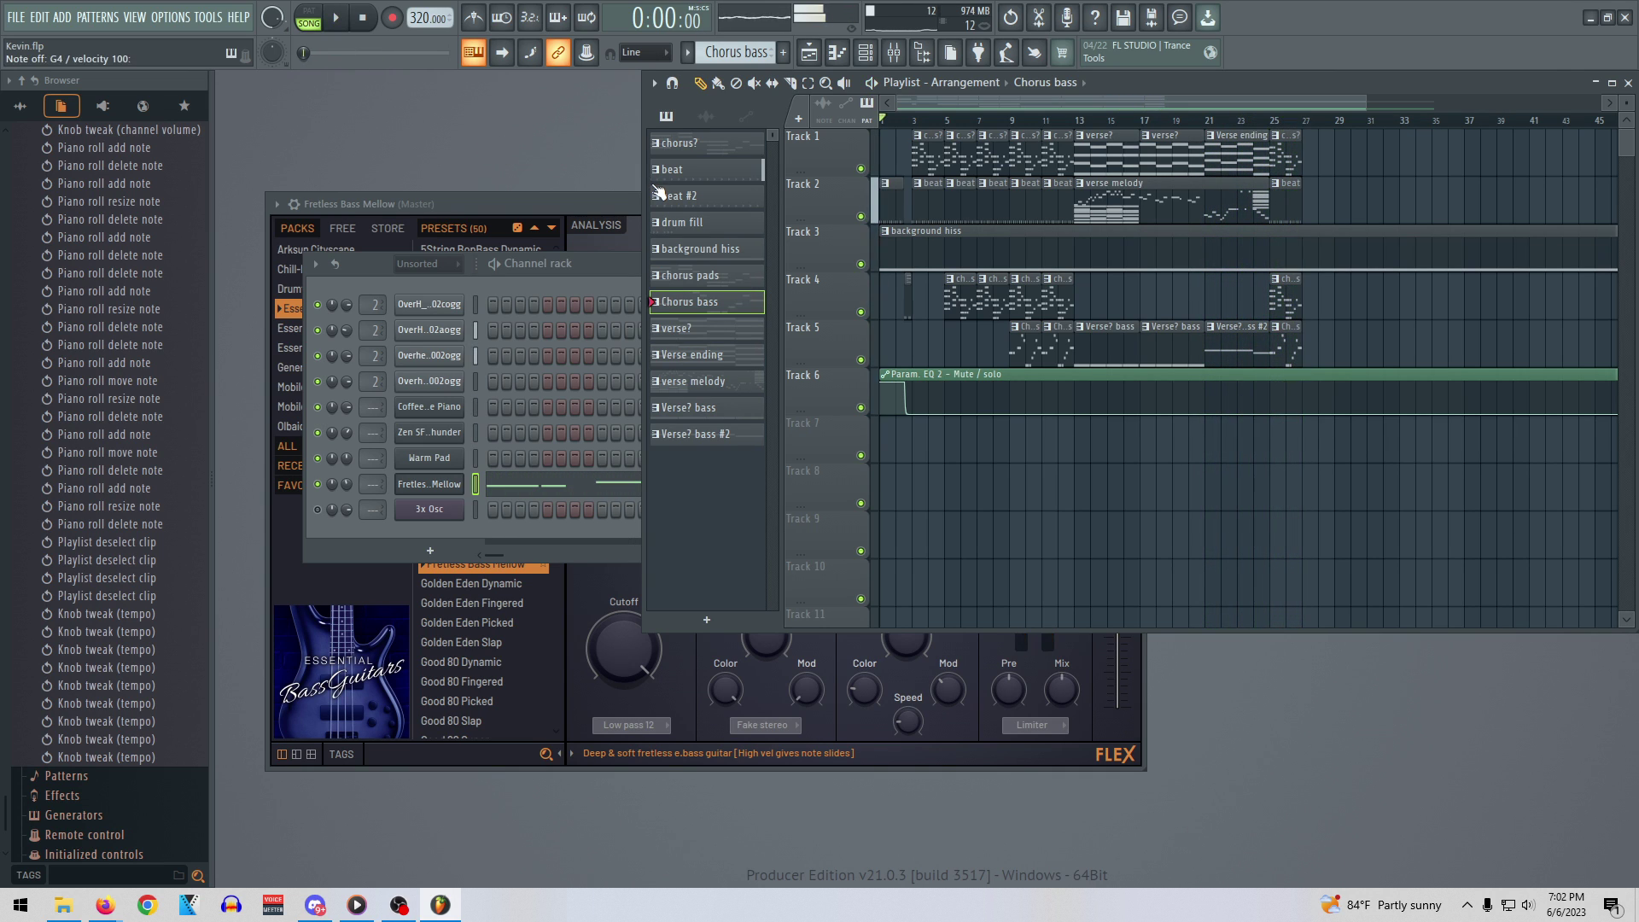
# Reduce the tempo to 248 BPM and close FL Studio without saving the changes to the project
pyautogui.moveTo(429, 26); pyautogui.dragTo(429, 66)
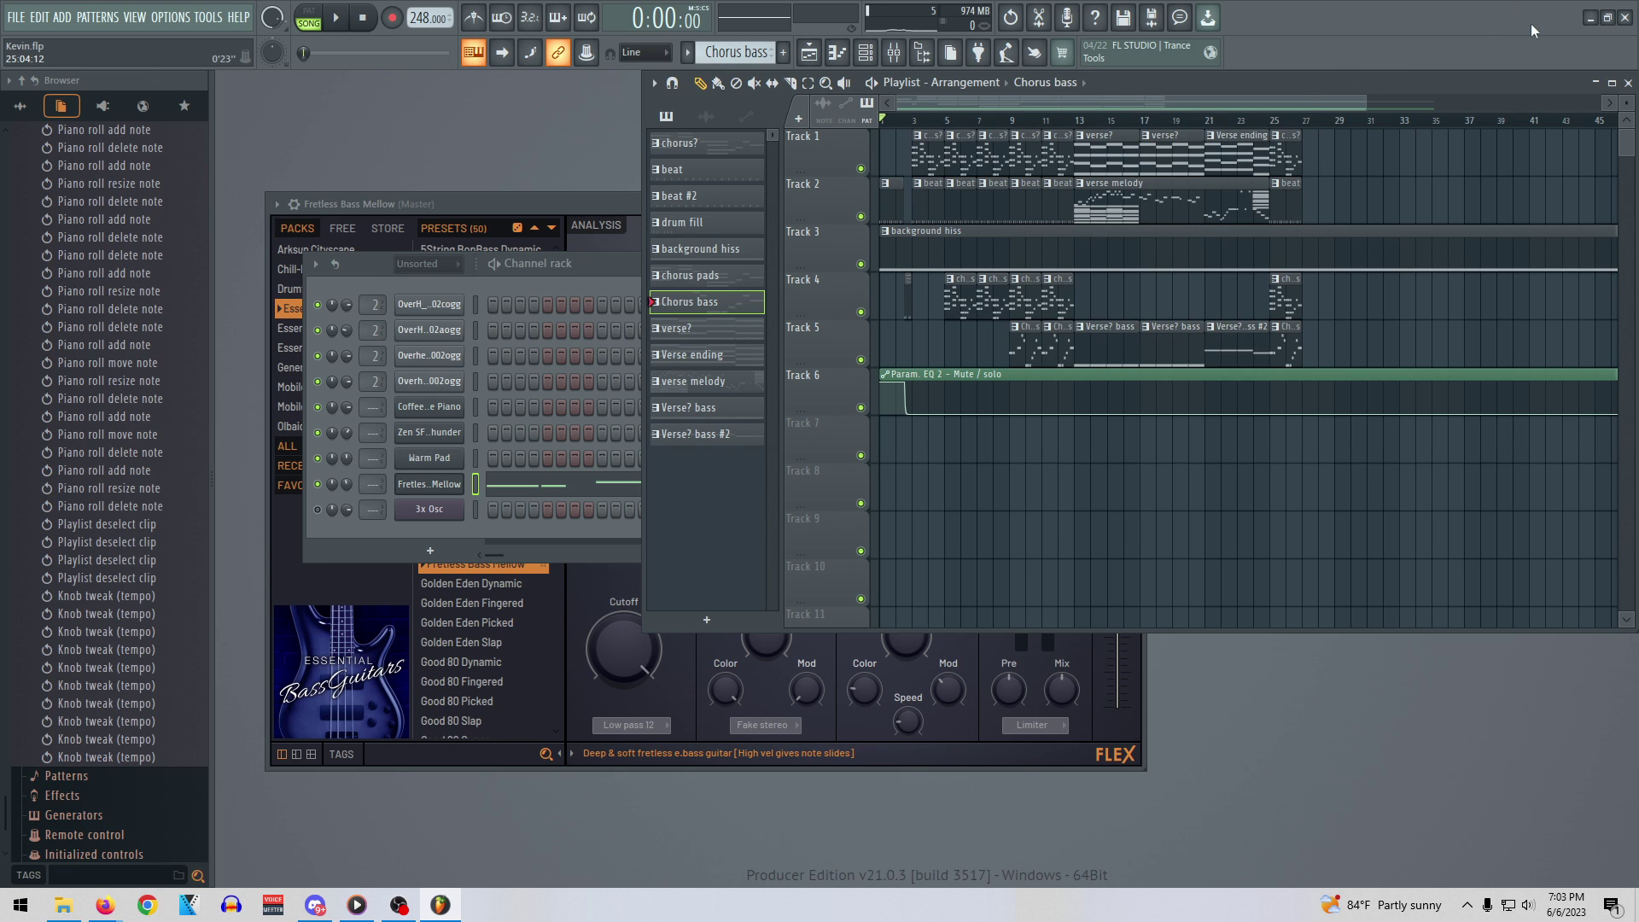
pyautogui.click(1626, 19)
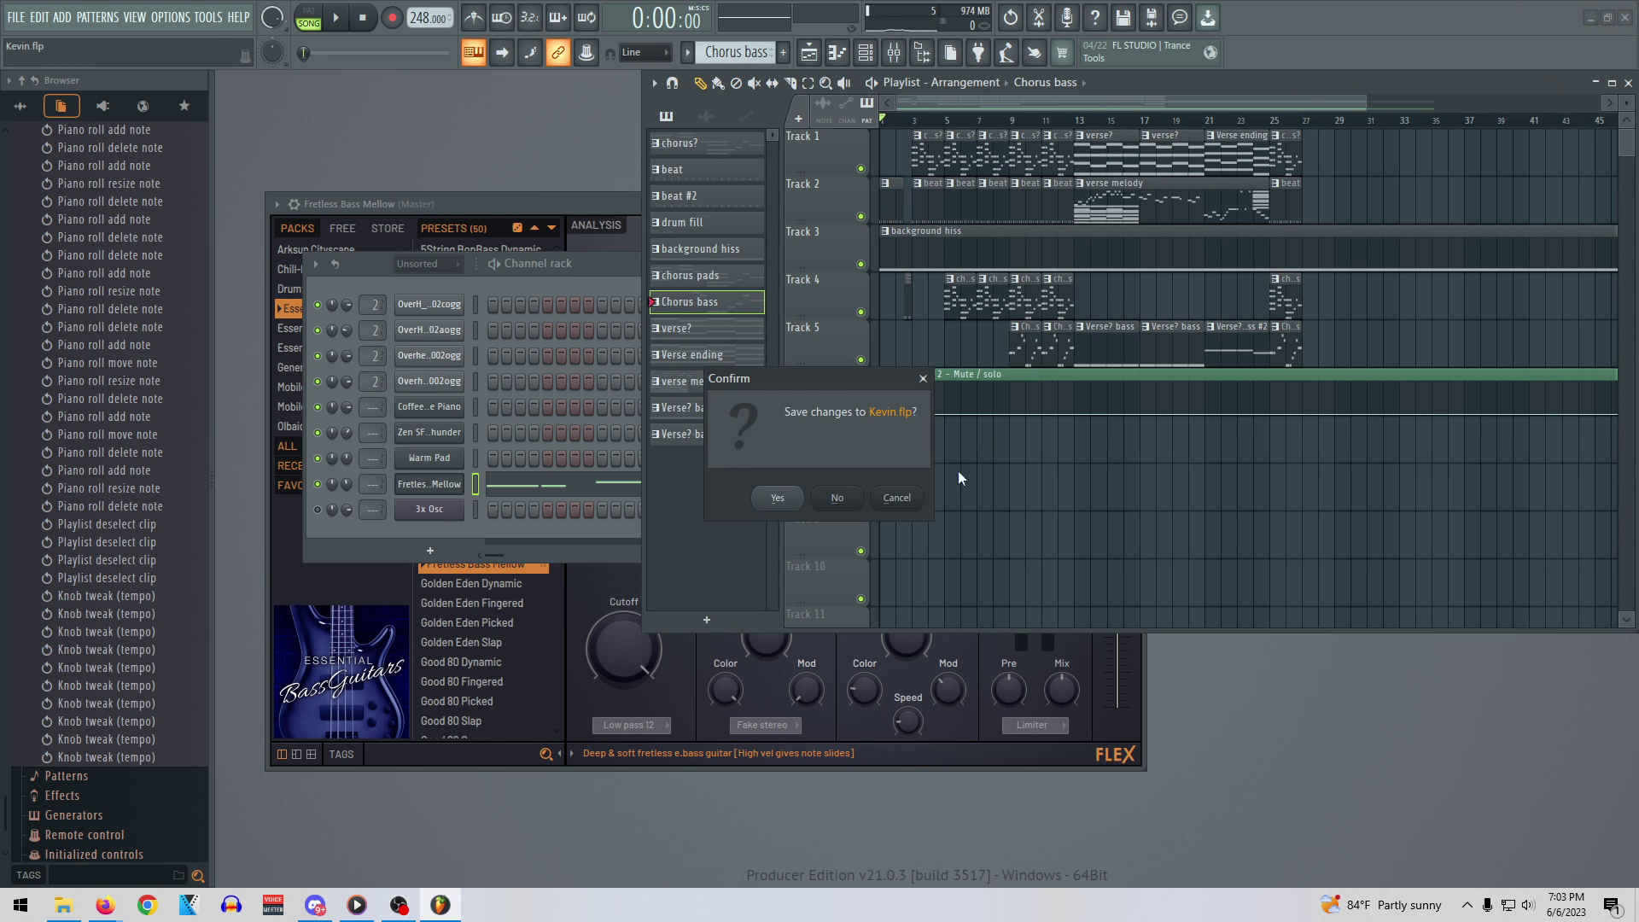
pyautogui.click(850, 502)
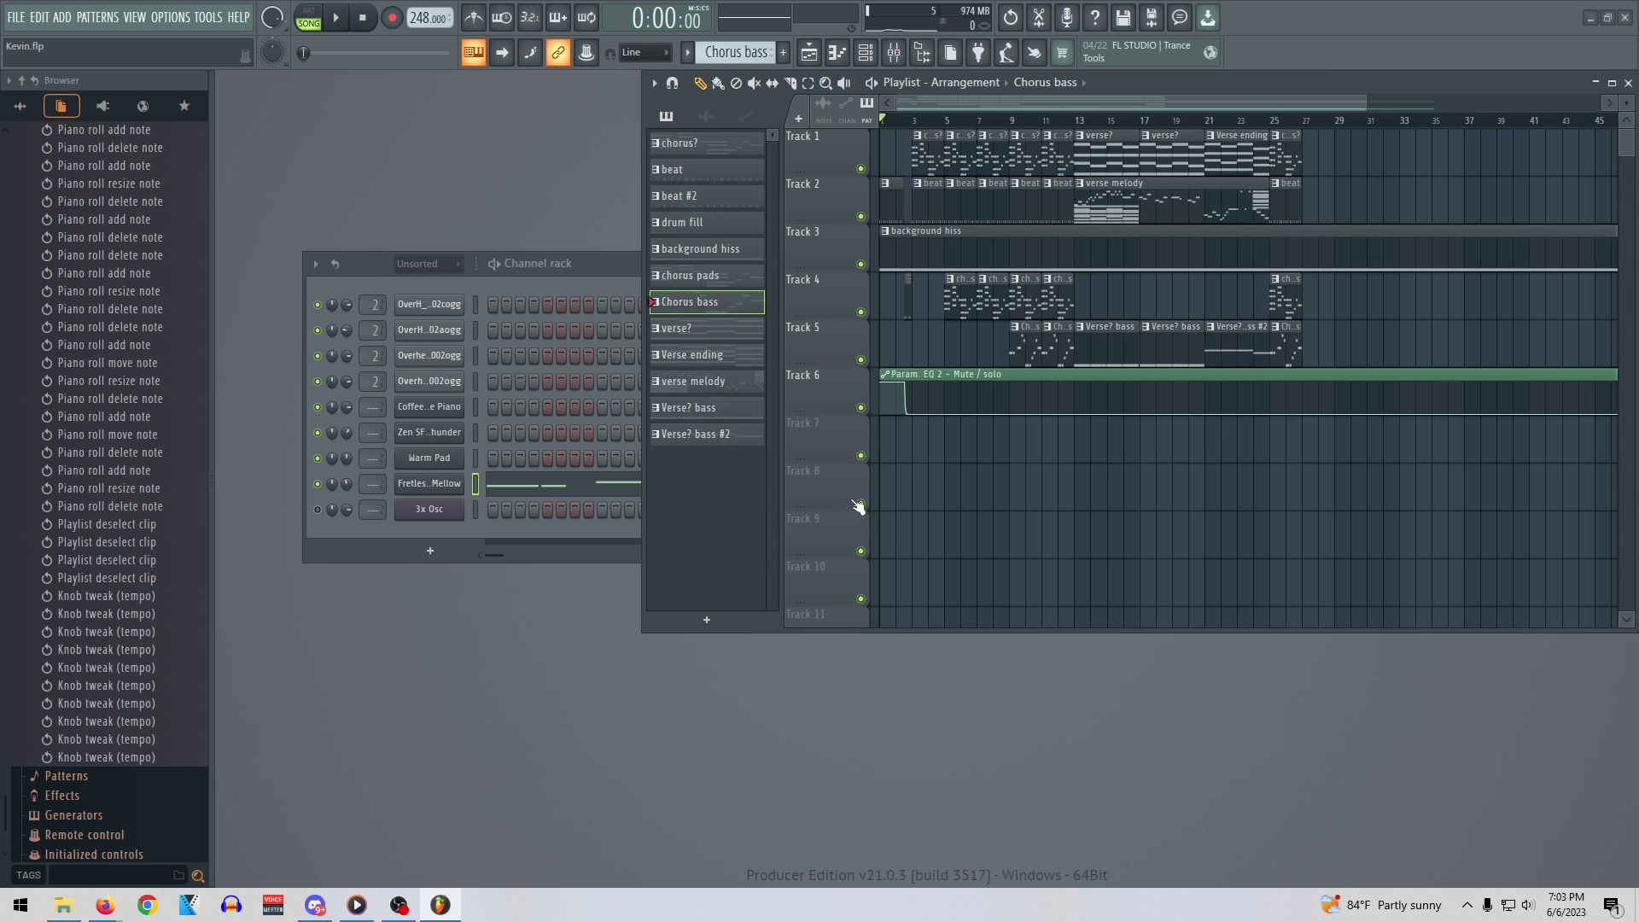